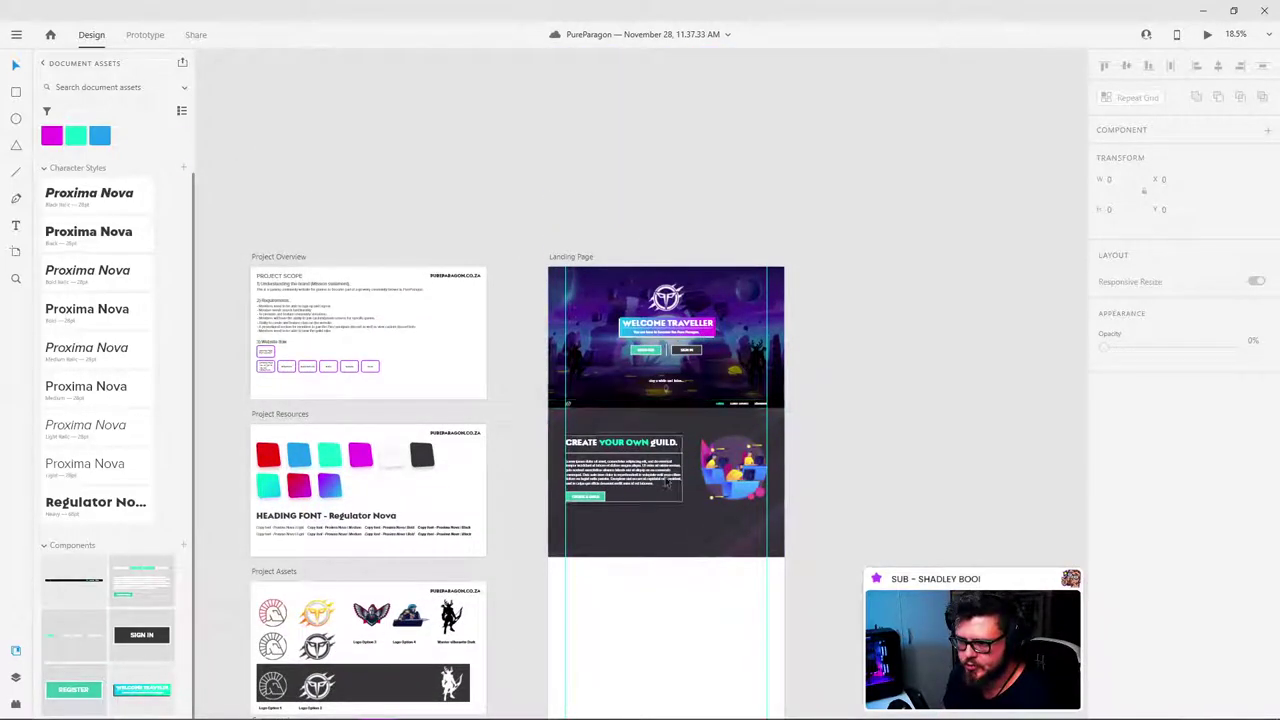
# Step: Review the landing page design and the website flow boxes in the Project Overview
pyautogui.scroll(4, 661, 476)
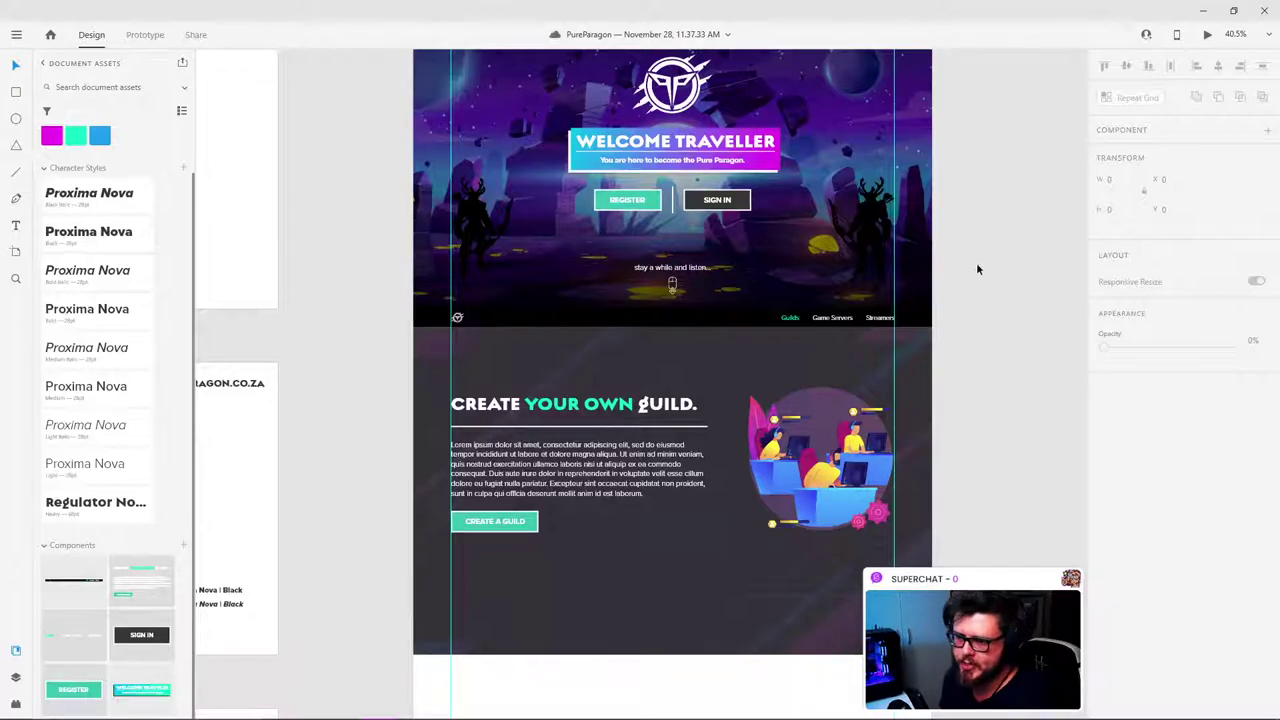
pyautogui.moveTo(377, 286); pyautogui.dragTo(1005, 384)
pyautogui.scroll(4, 506, 334)
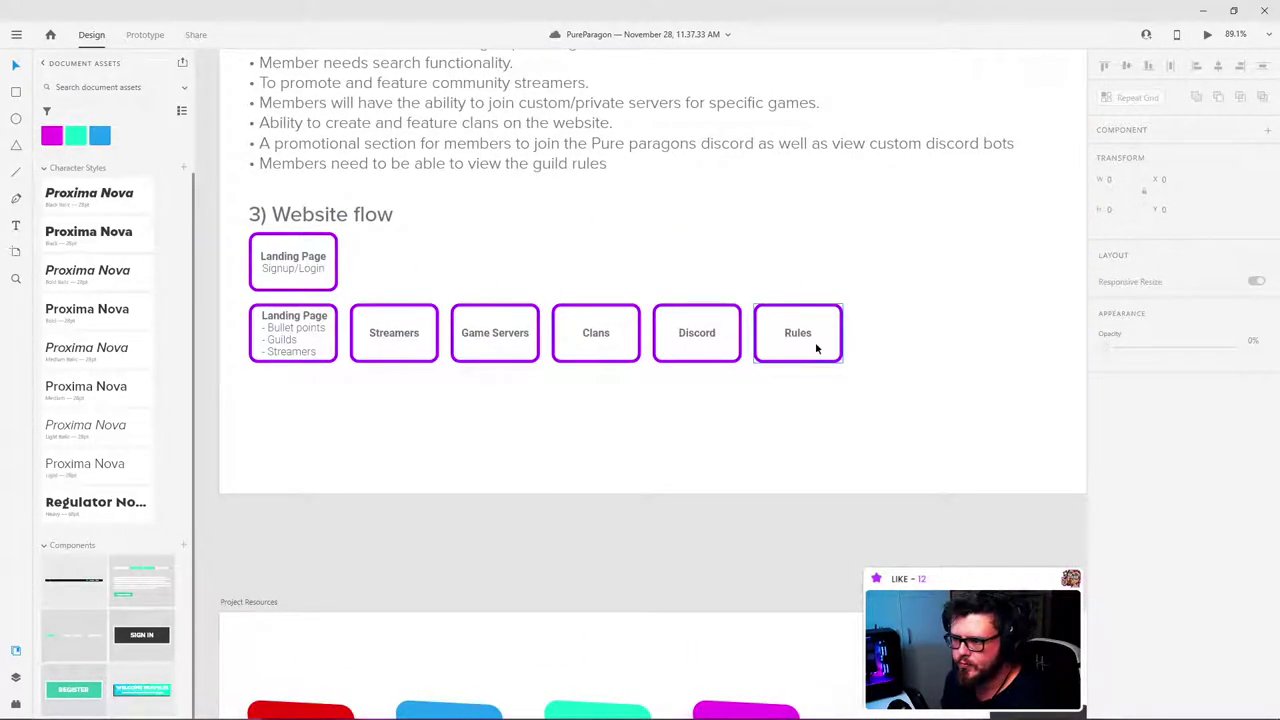
pyautogui.scroll(-5, 580, 340)
pyautogui.scroll(3, 899, 362)
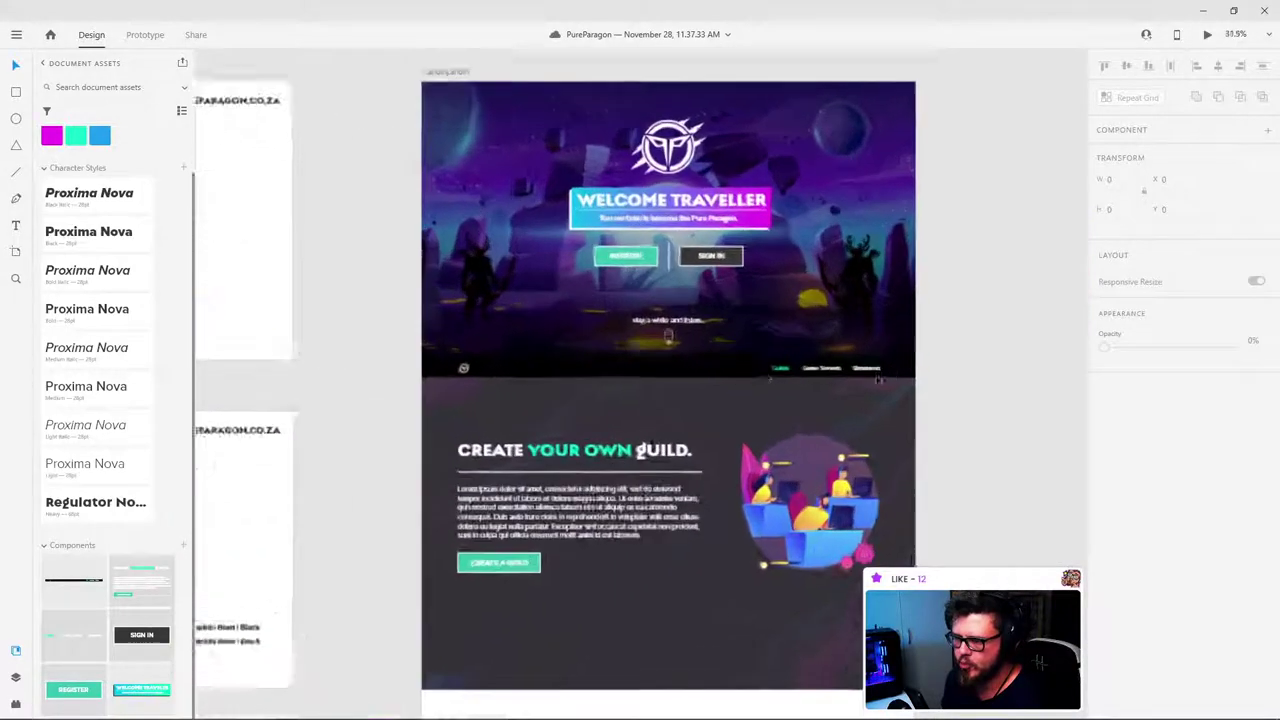
pyautogui.scroll(-1, 921, 370)
pyautogui.scroll(-1, 924, 372)
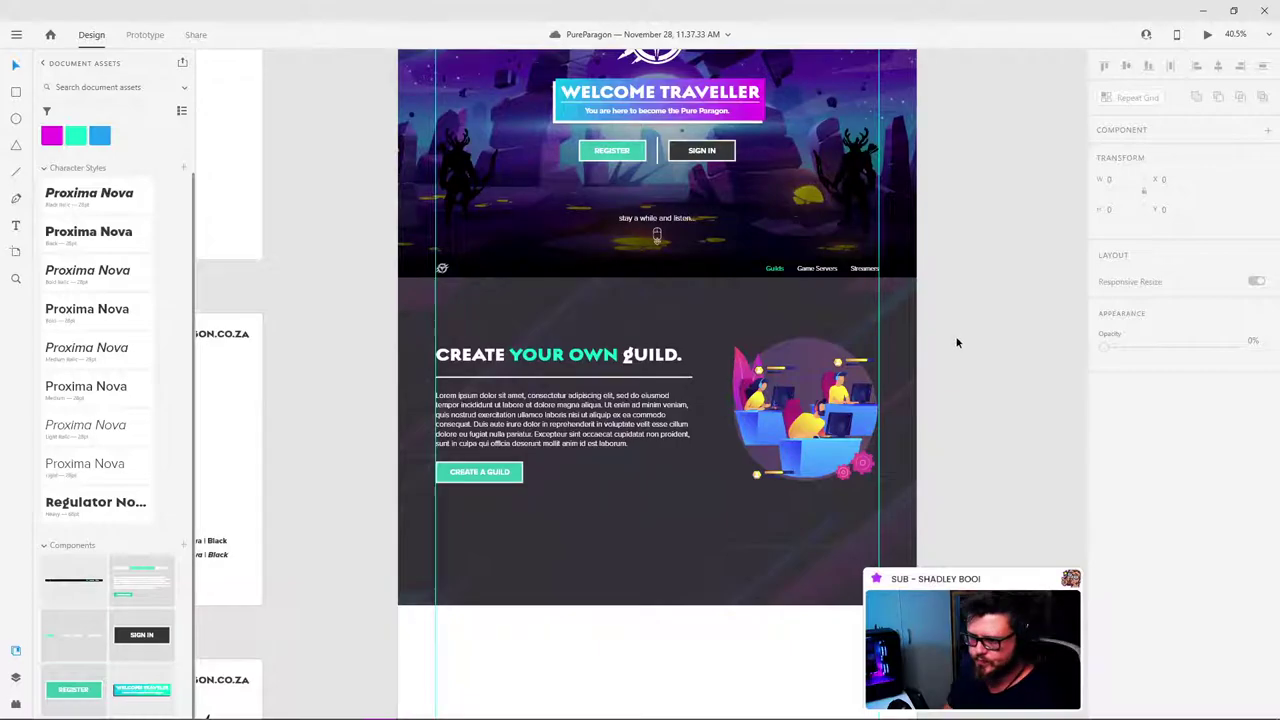
# Step: Move the "Create your own guild" text block and its illustration off the Landing Page artboard onto the empty canvas beside it
pyautogui.click(818, 408)
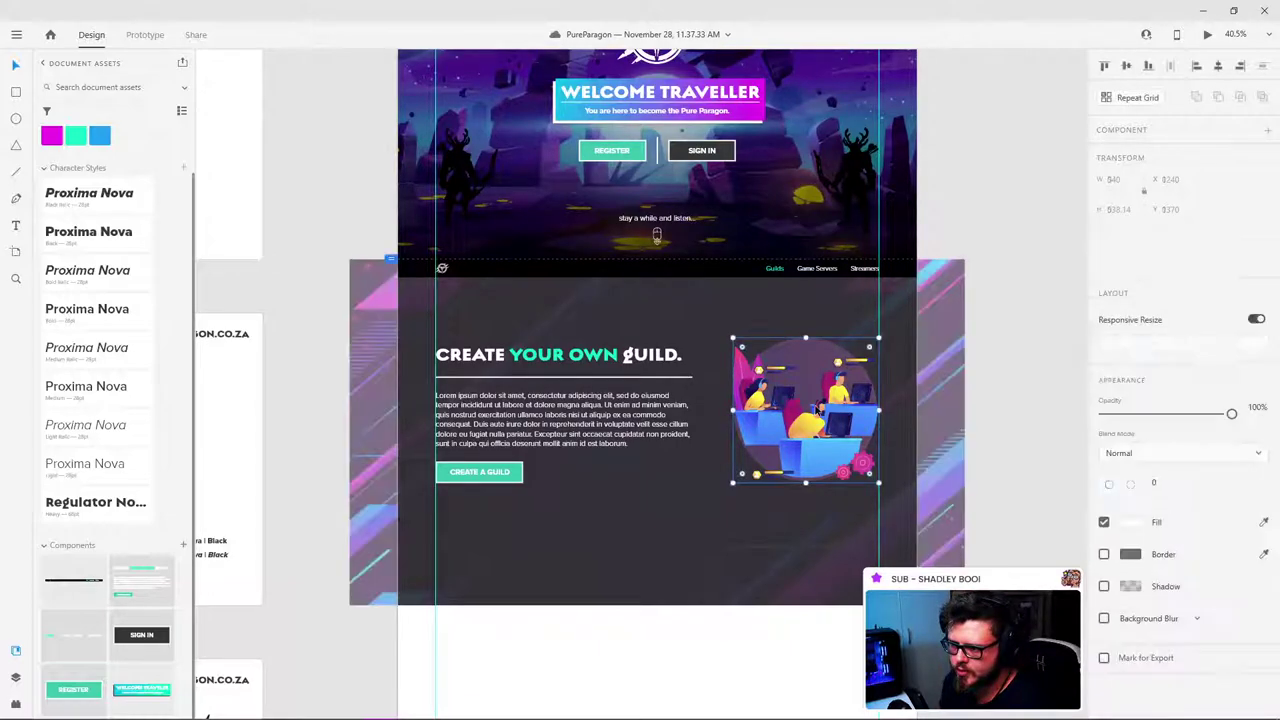
pyautogui.click(988, 306)
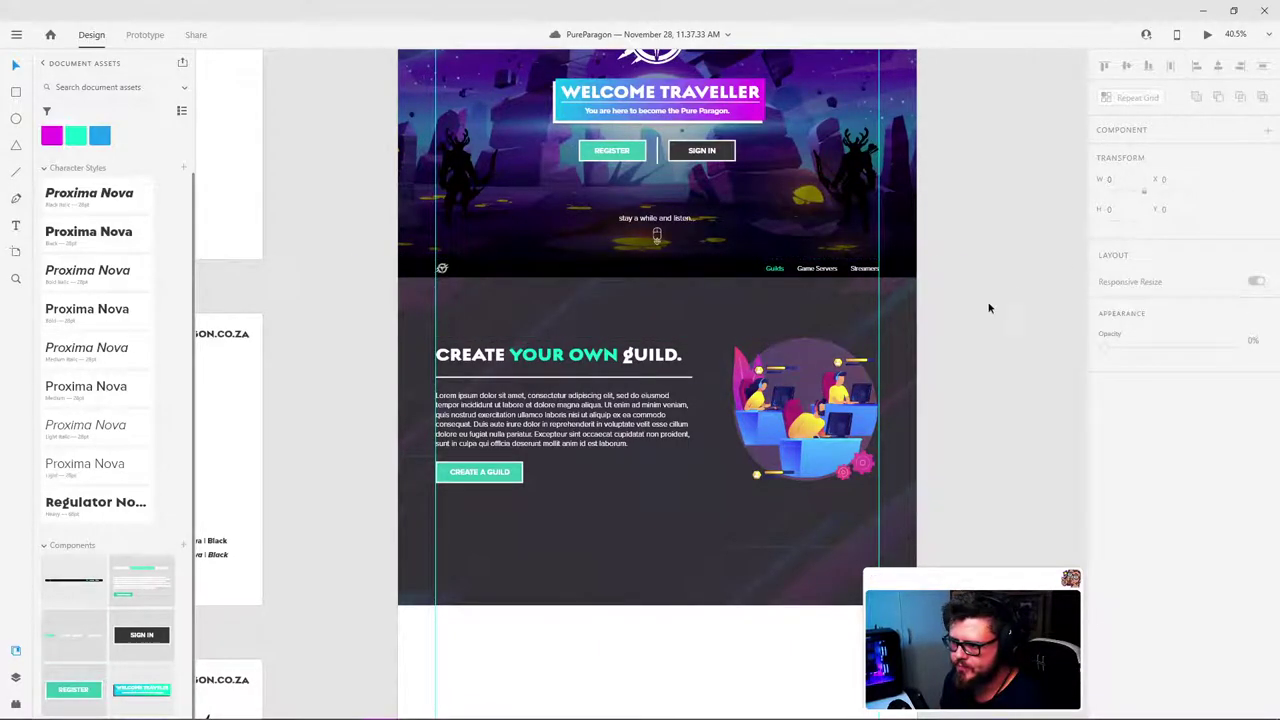
pyautogui.click(808, 400)
pyautogui.keyDown('shift'); pyautogui.click(586, 388); pyautogui.keyUp('shift')
pyautogui.moveTo(547, 420); pyautogui.dragTo(1070, 433)
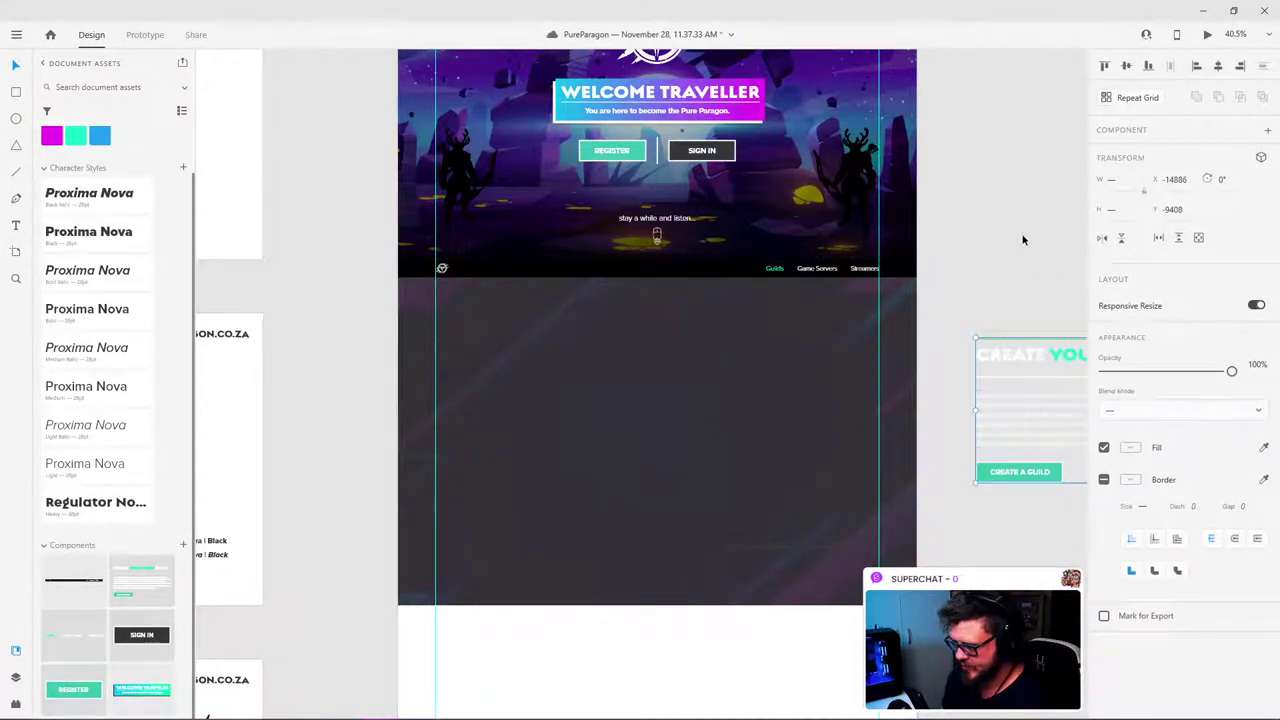
pyautogui.moveTo(1022, 239); pyautogui.dragTo(855, 249)
pyautogui.click(993, 224)
# Step: Check the page boxes of the website flow in the Project Overview against the landing page's emptied section
pyautogui.moveTo(993, 303); pyautogui.dragTo(621, 291)
pyautogui.moveTo(657, 216); pyautogui.dragTo(752, 210)
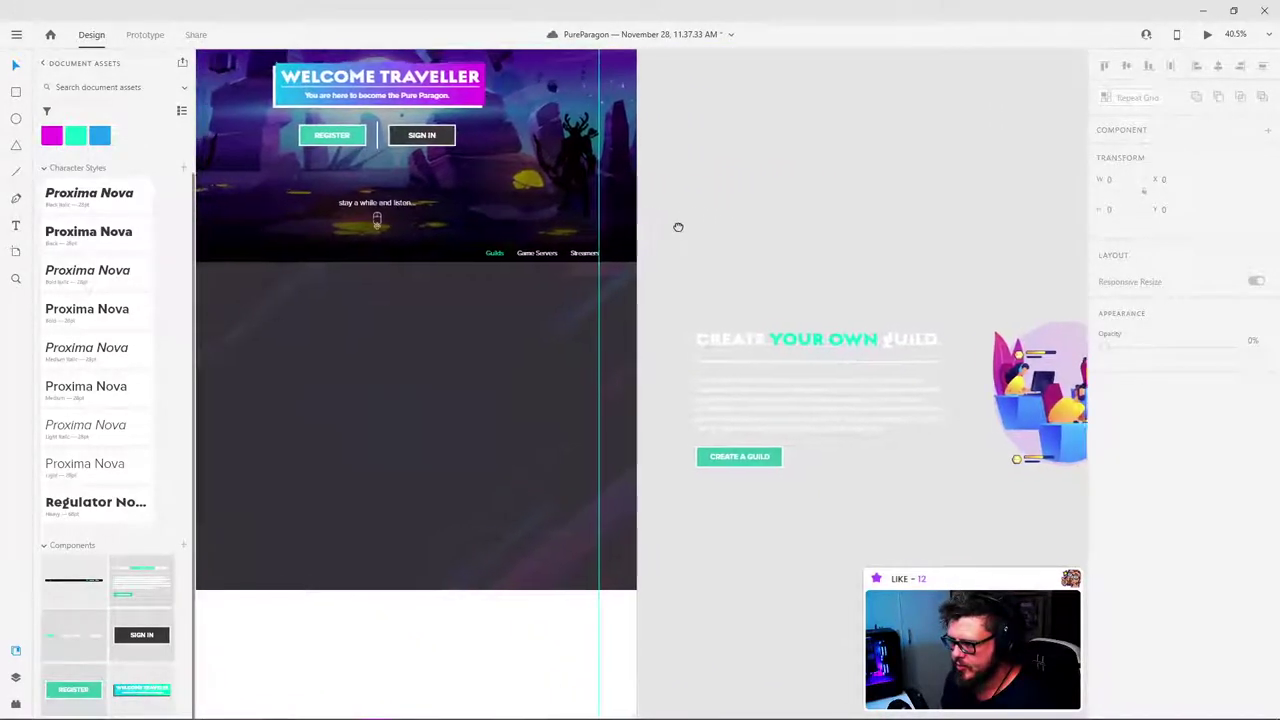
pyautogui.moveTo(677, 226); pyautogui.dragTo(757, 234)
pyautogui.moveTo(680, 231); pyautogui.dragTo(793, 259)
pyautogui.moveTo(467, 187); pyautogui.dragTo(959, 300)
pyautogui.moveTo(235, 255); pyautogui.dragTo(329, 288)
pyautogui.scroll(5, 329, 358)
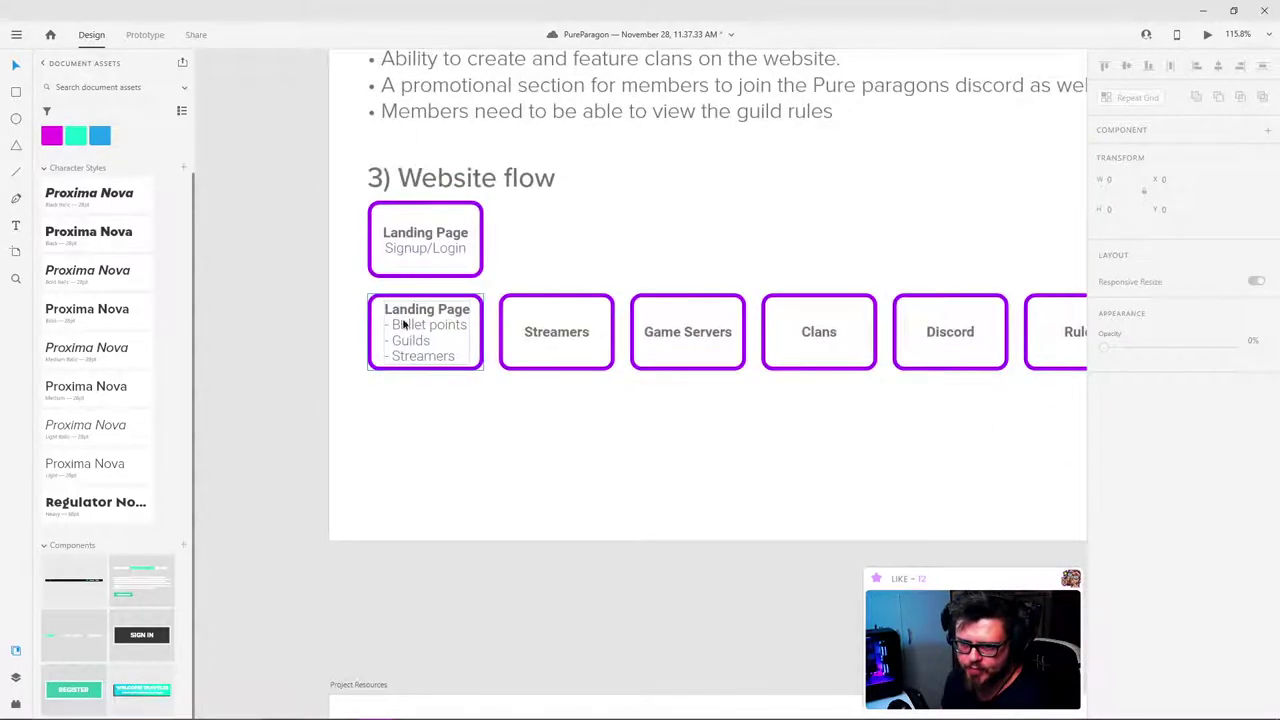
pyautogui.hscroll(5, 663, 277)
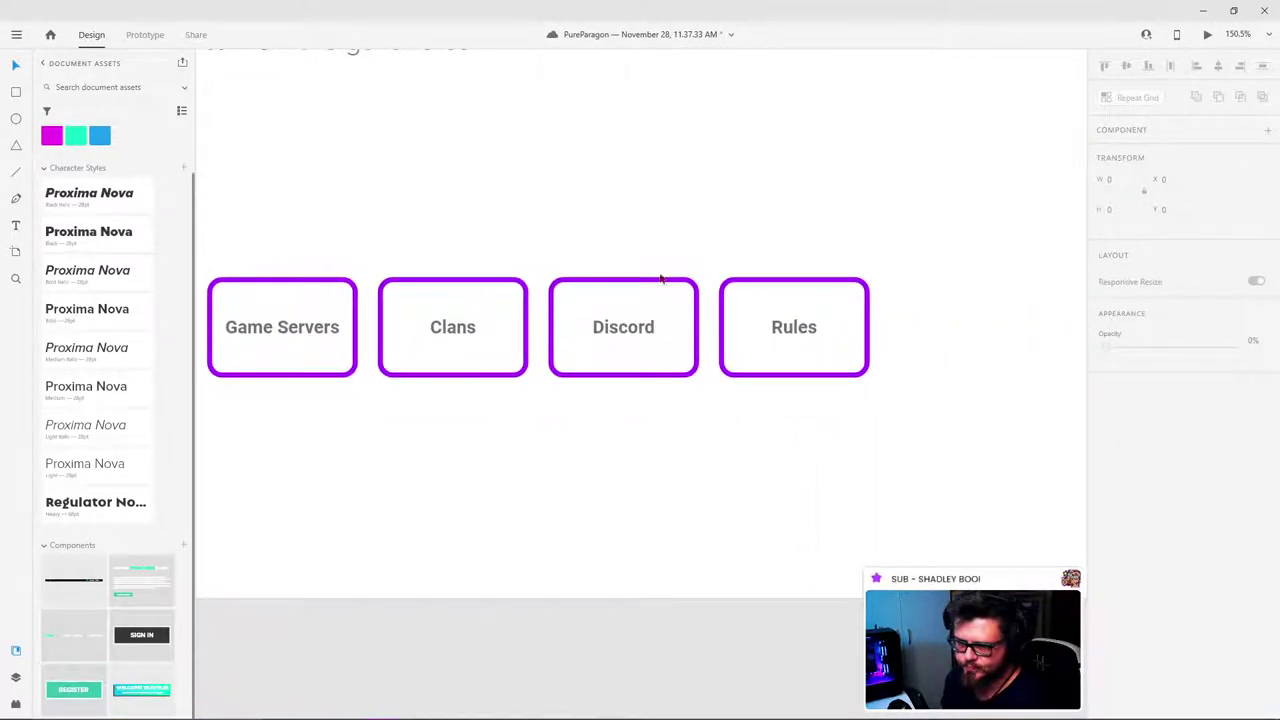
pyautogui.scroll(-5, 897, 325)
pyautogui.moveTo(920, 325); pyautogui.dragTo(452, 311)
pyautogui.moveTo(880, 306); pyautogui.dragTo(274, 231)
pyautogui.moveTo(630, 425); pyautogui.dragTo(653, 291)
pyautogui.scroll(4, 629, 329)
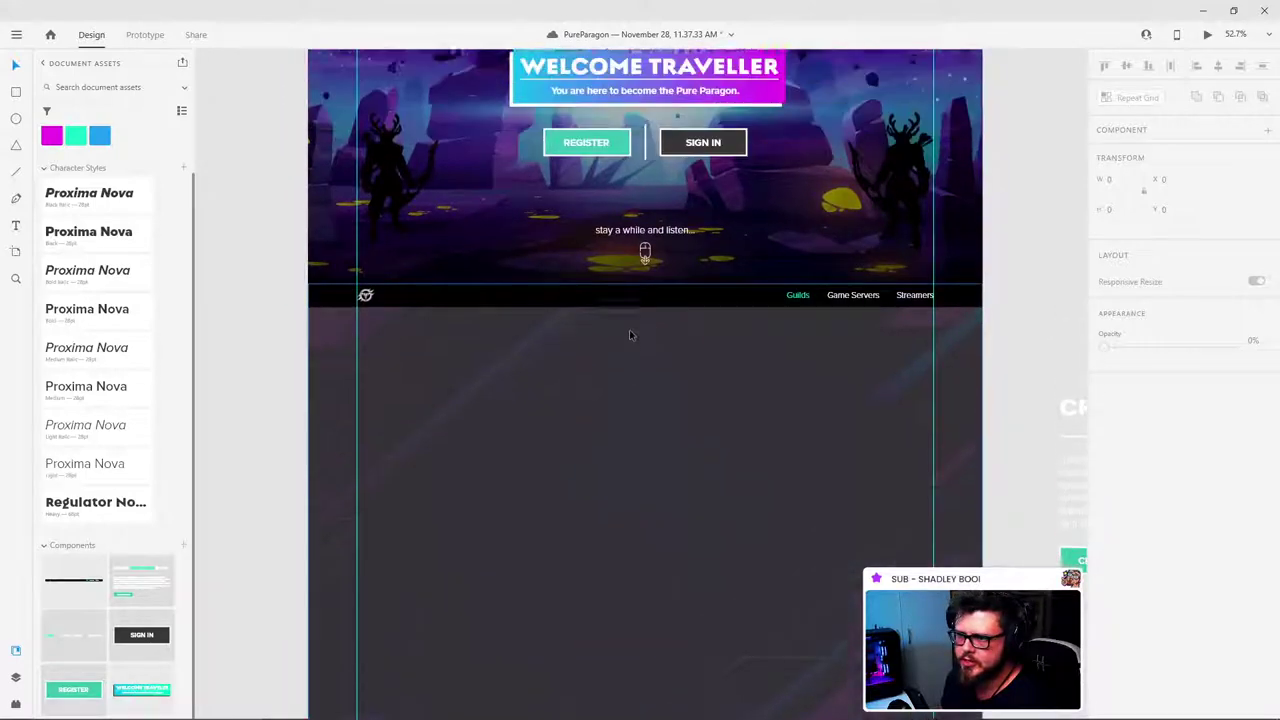
# Step: Examine the relocated guild text block and the empty section beneath the landing page's navigation bar
pyautogui.scroll(-4, 990, 395)
pyautogui.hscroll(5, 990, 395)
pyautogui.scroll(5, 843, 360)
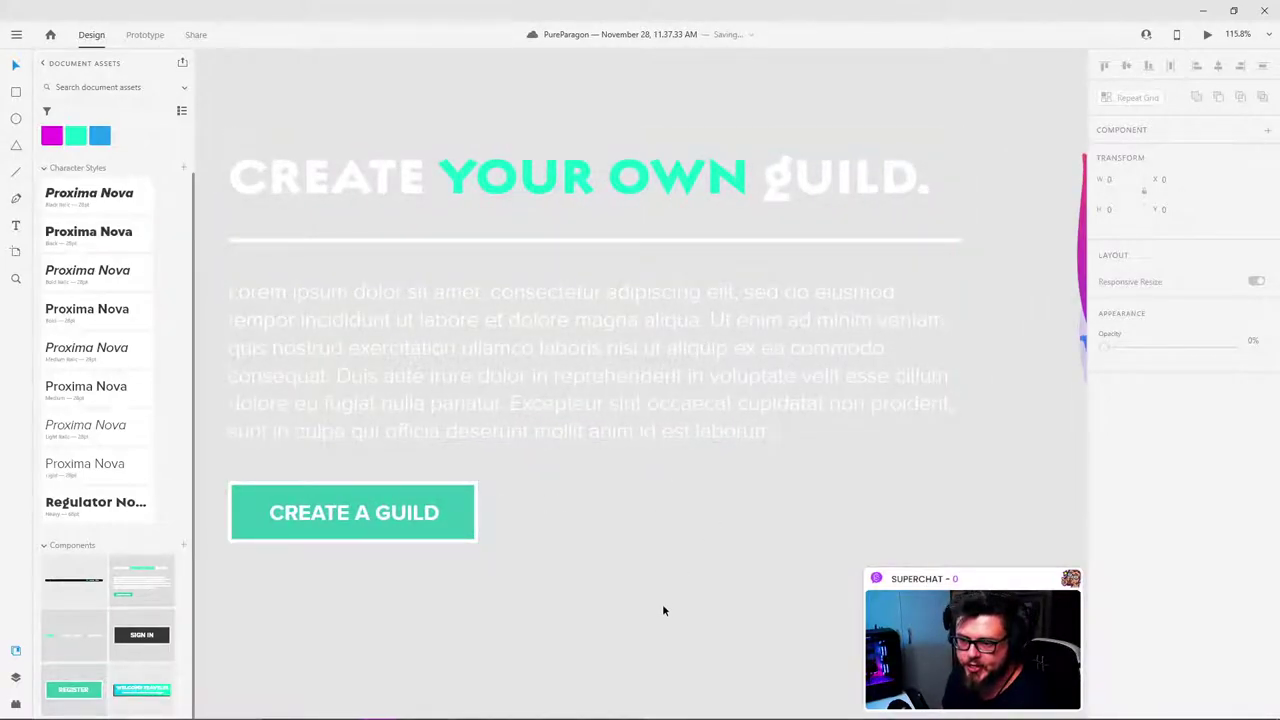
pyautogui.scroll(-3, 645, 596)
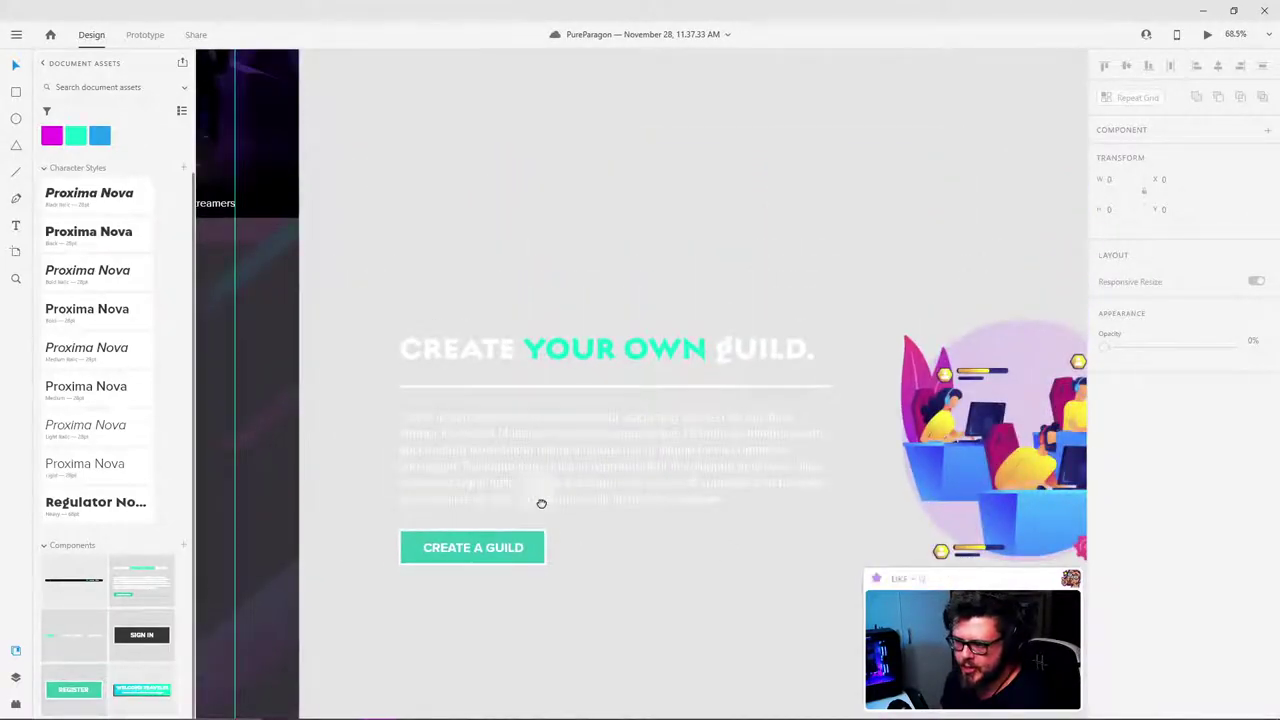
pyautogui.hscroll(-4, 600, 453)
pyautogui.moveTo(600, 453); pyautogui.dragTo(1046, 459)
pyautogui.moveTo(891, 468); pyautogui.dragTo(826, 406)
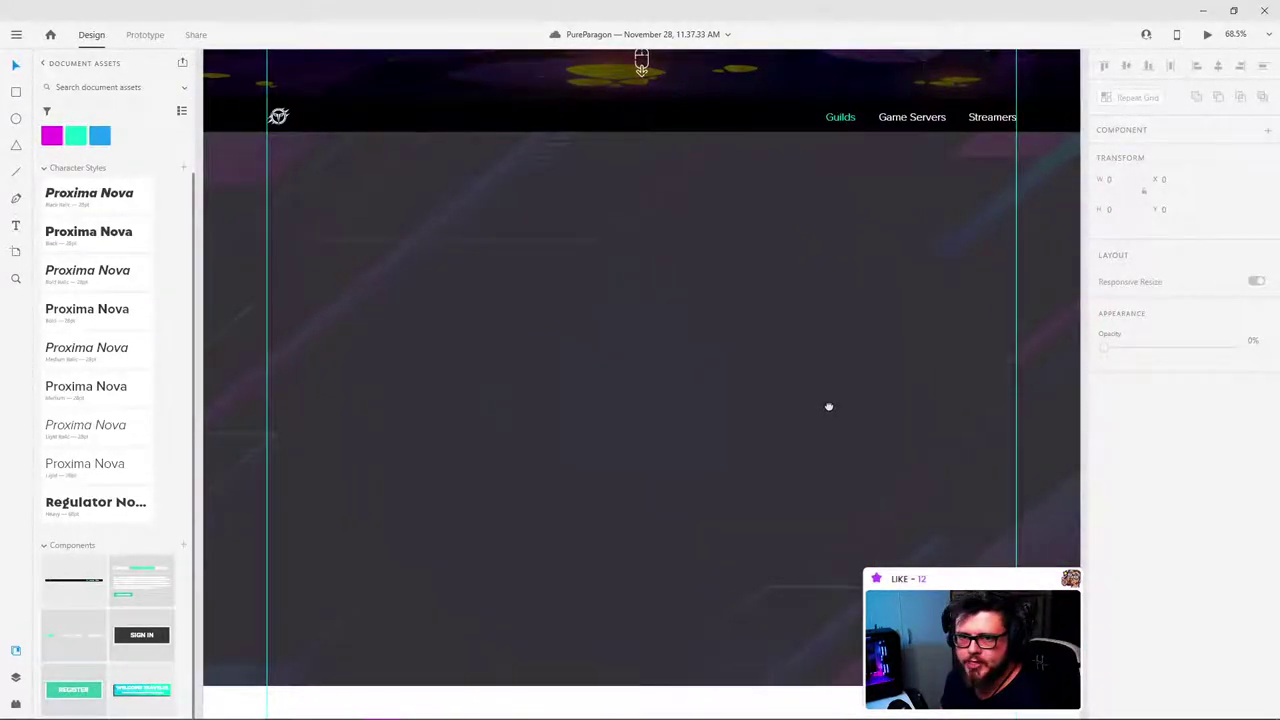
pyautogui.scroll(-1, 826, 405)
pyautogui.scroll(1, 824, 406)
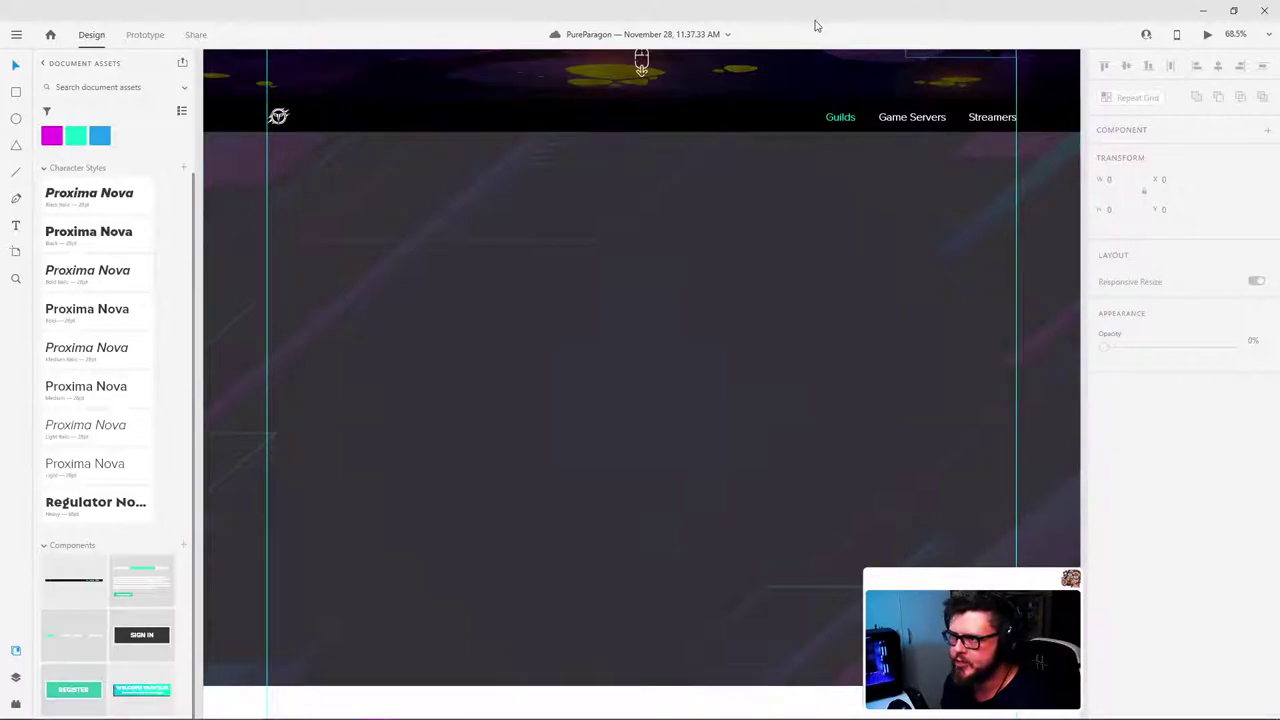
pyautogui.click(777, 402)
pyautogui.scroll(-1, 803, 246)
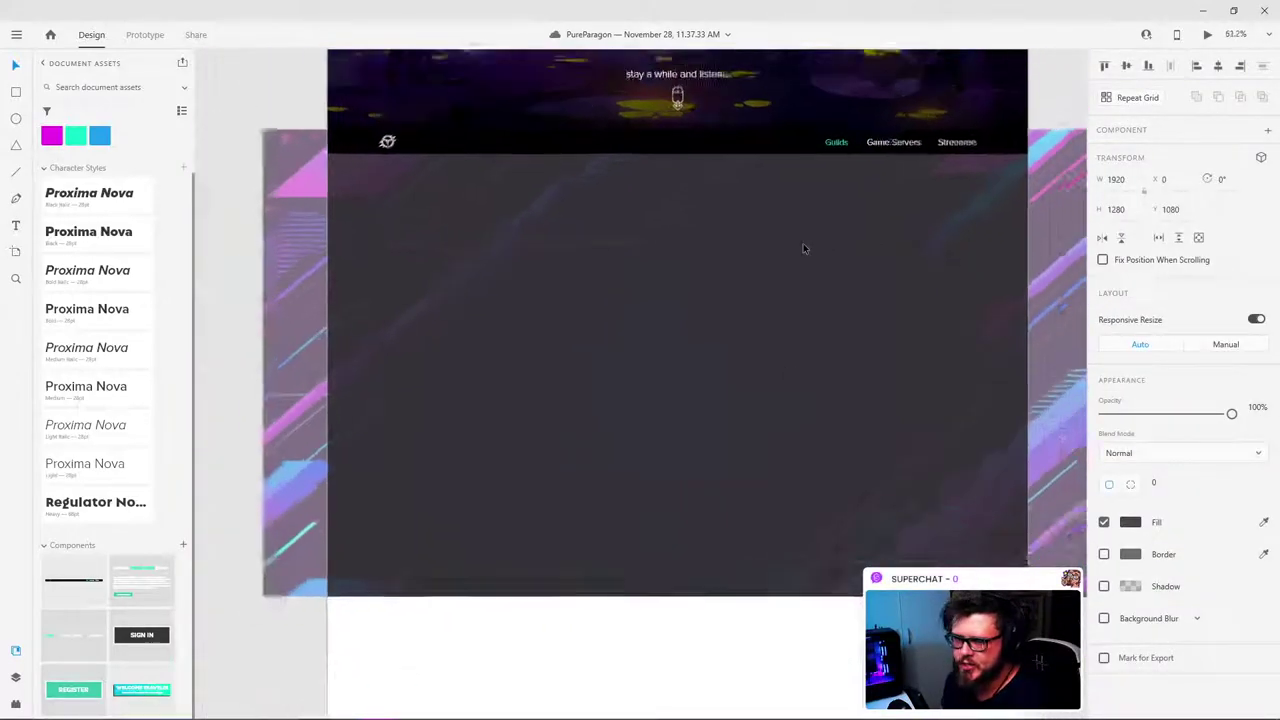
pyautogui.click(232, 79)
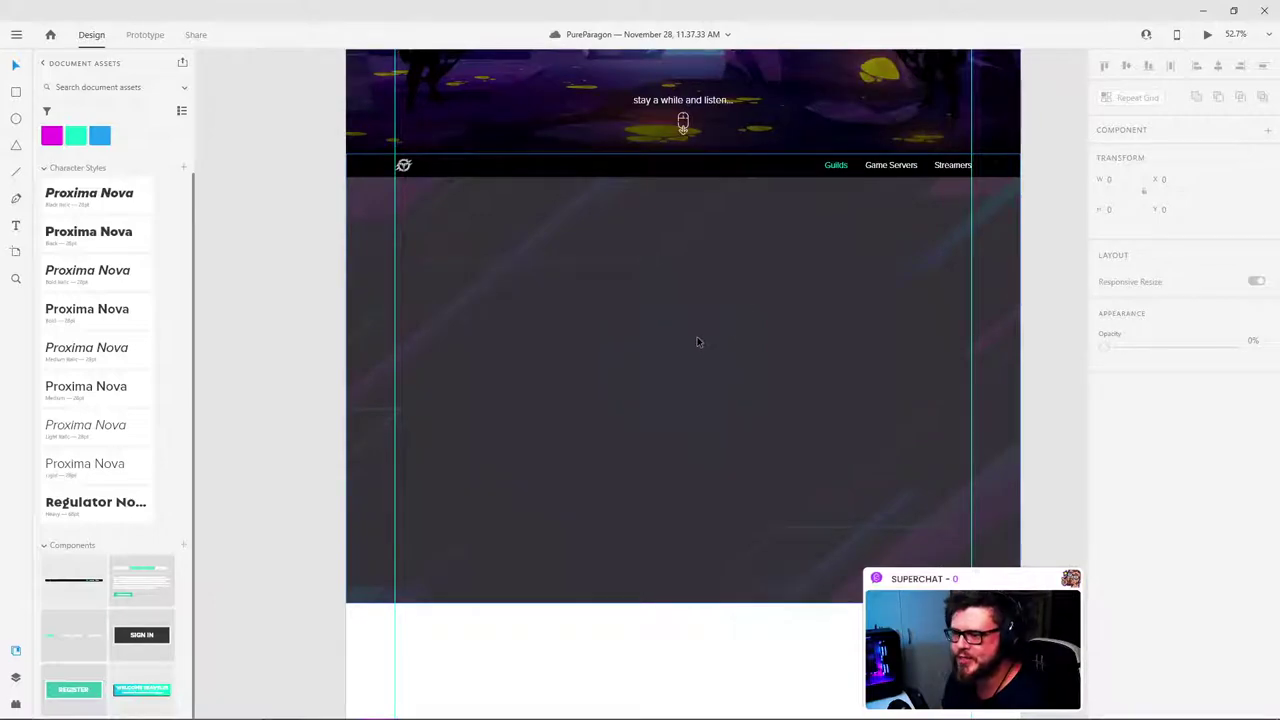
pyautogui.scroll(3, 717, 352)
pyautogui.scroll(-3, 720, 353)
pyautogui.moveTo(738, 362); pyautogui.dragTo(682, 384)
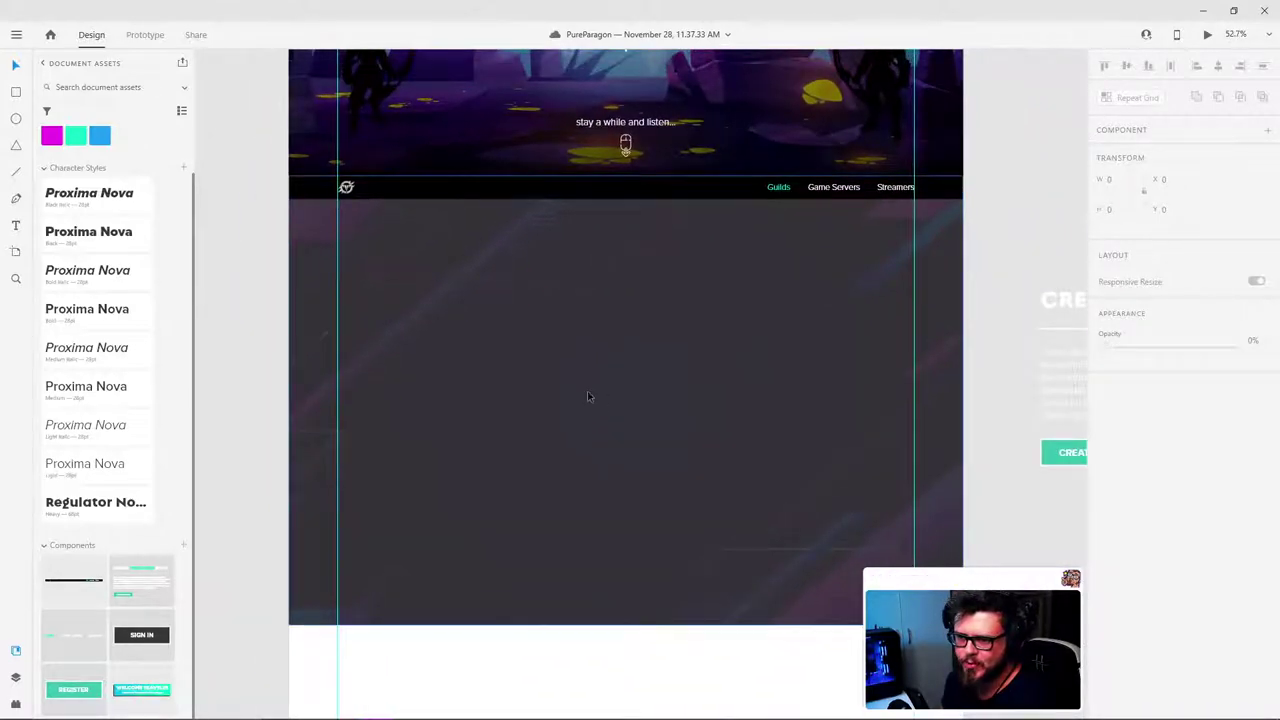
pyautogui.scroll(3, 588, 391)
pyautogui.scroll(-1, 590, 389)
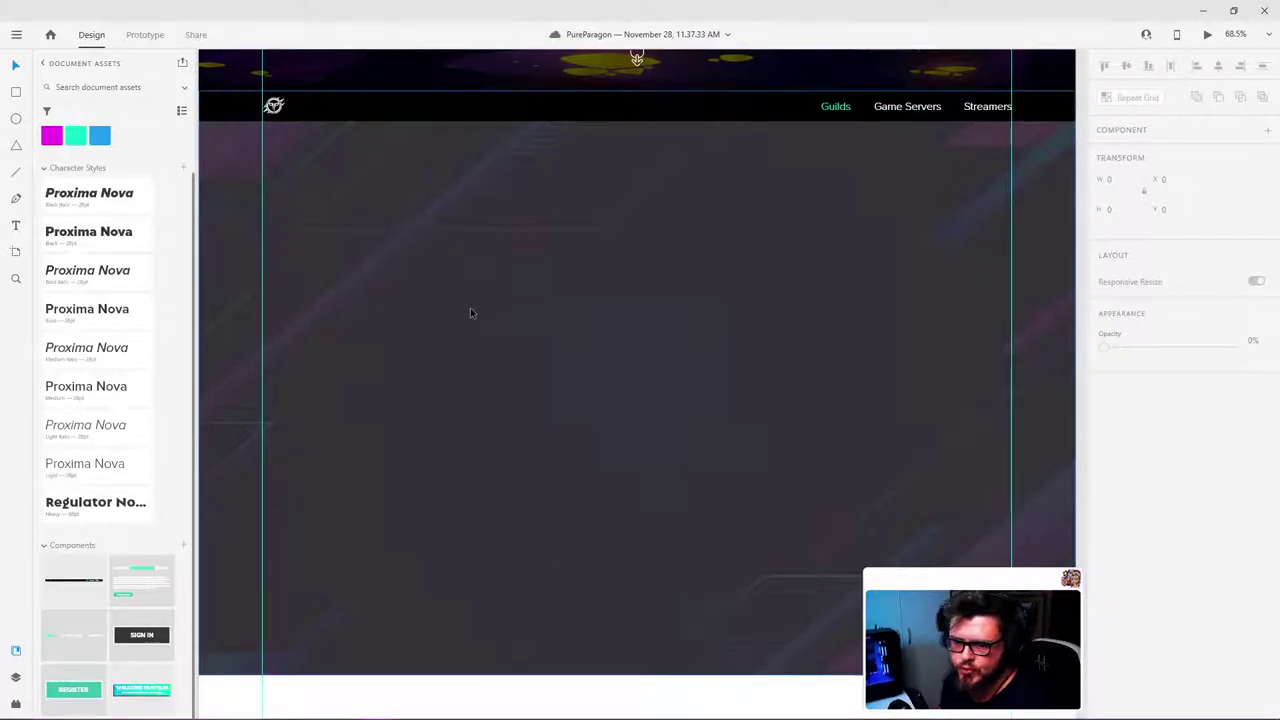
# Step: Copy the heading, divider line and paragraph from the relocated guild component and paste them into the empty landing page section
pyautogui.scroll(-3, 470, 313)
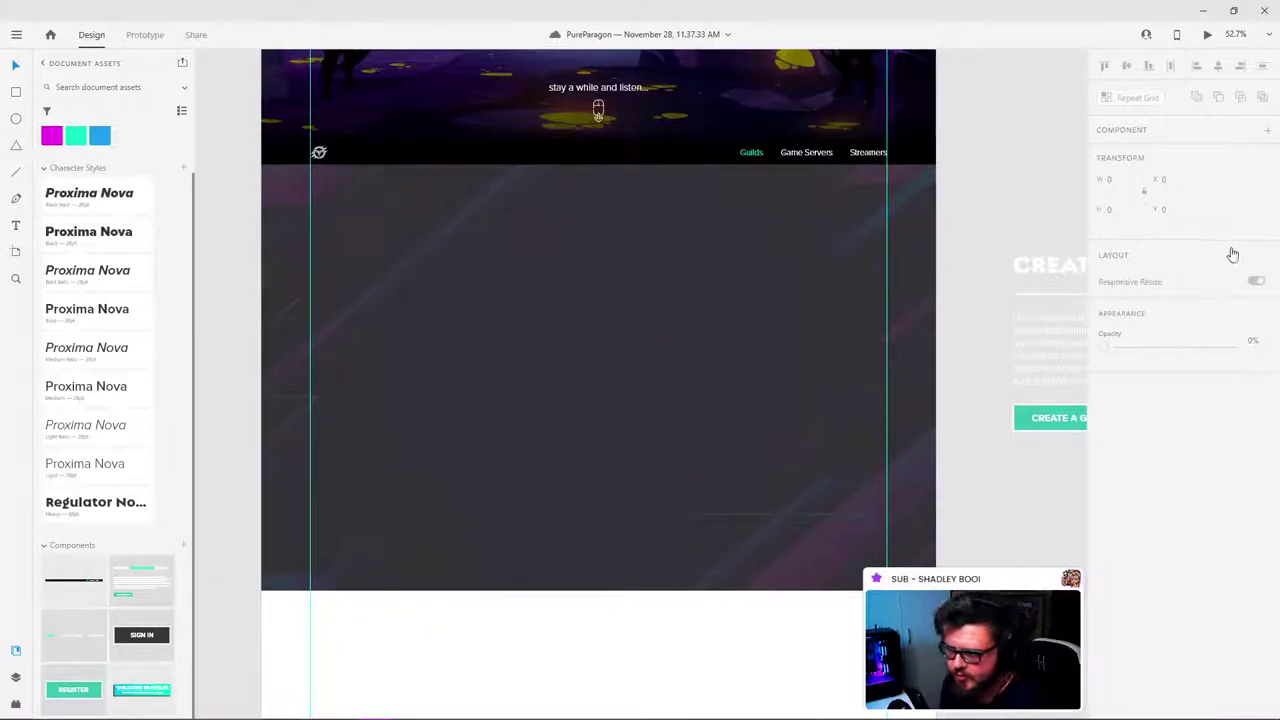
pyautogui.hscroll(3, 989, 314)
pyautogui.click(988, 314)
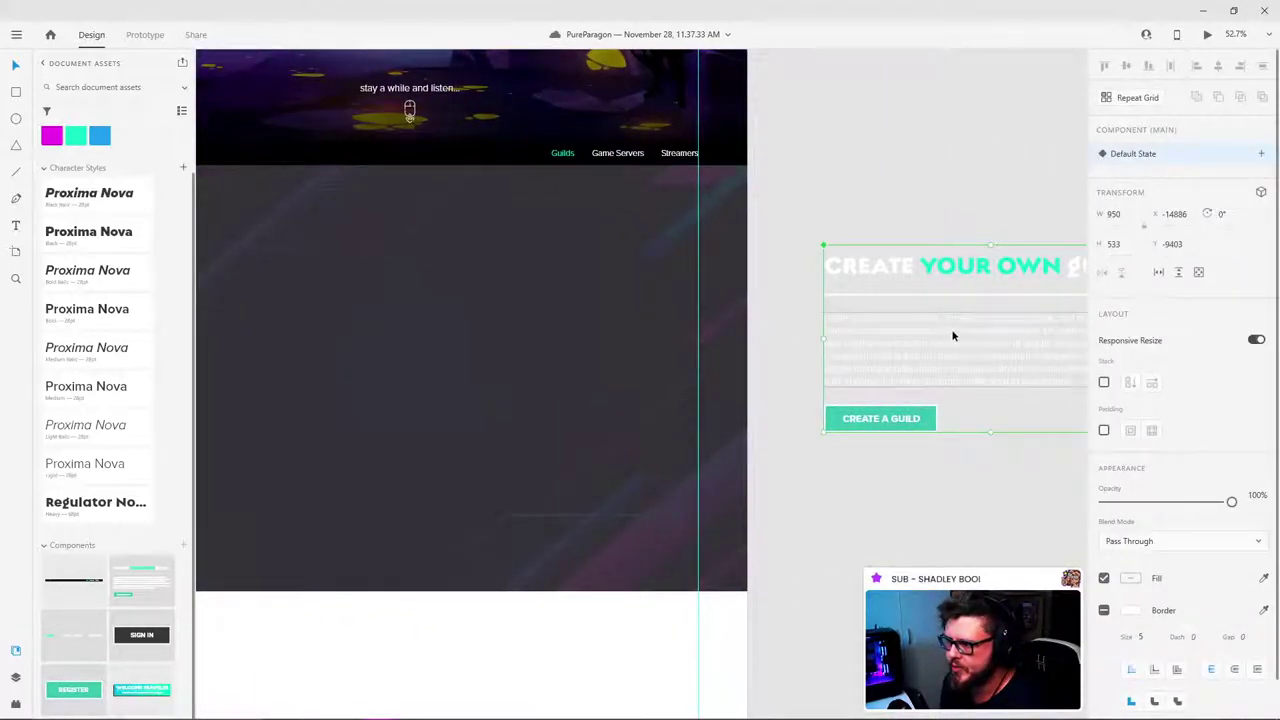
pyautogui.doubleClick(953, 336)
pyautogui.keyDown('shift'); pyautogui.click(896, 265); pyautogui.keyUp('shift')
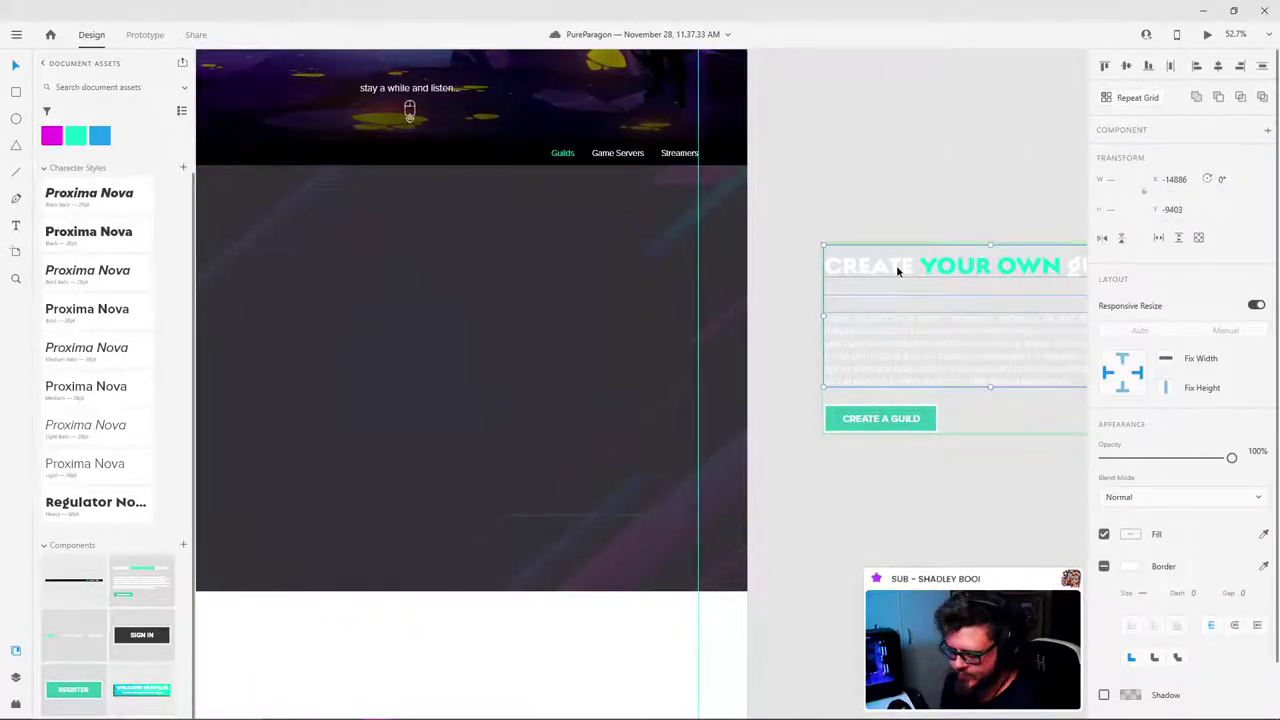
pyautogui.click(866, 176)
pyautogui.click(417, 373)
pyautogui.hscroll(-2, 616, 380)
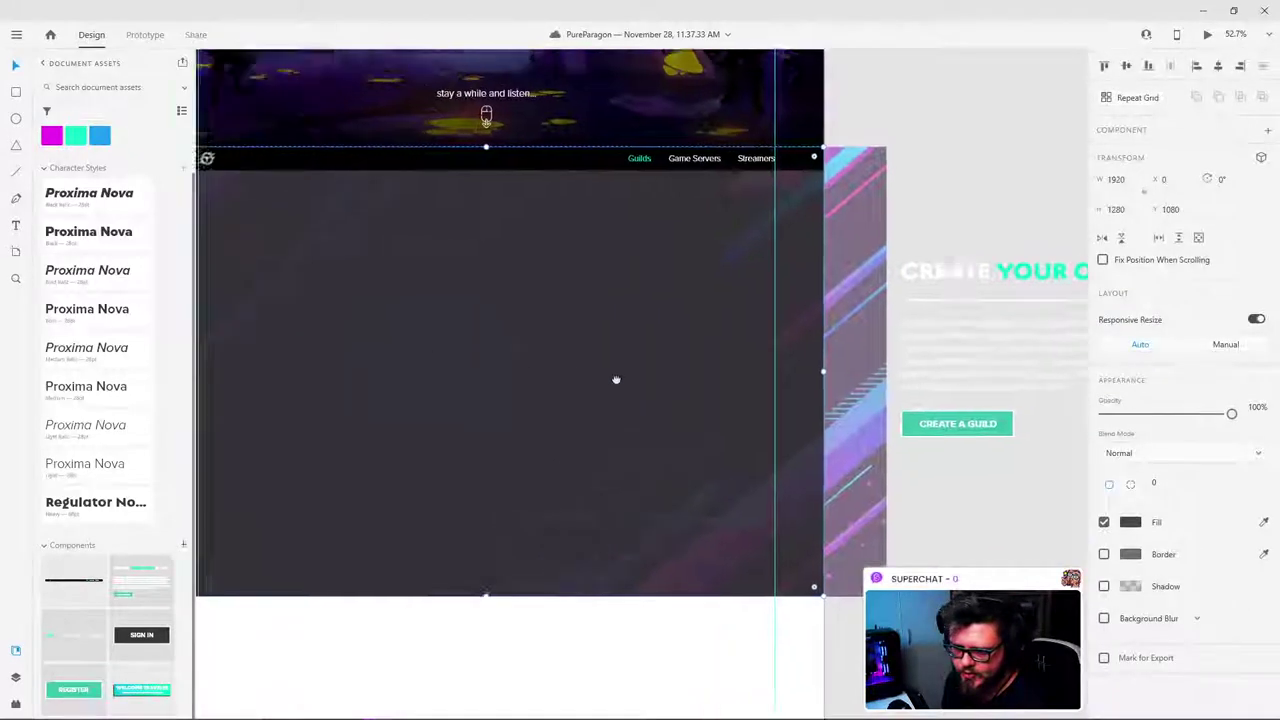
pyautogui.hscroll(-3, 616, 380)
pyautogui.scroll(1, 616, 380)
pyautogui.hotkey('ctrl', 'v')
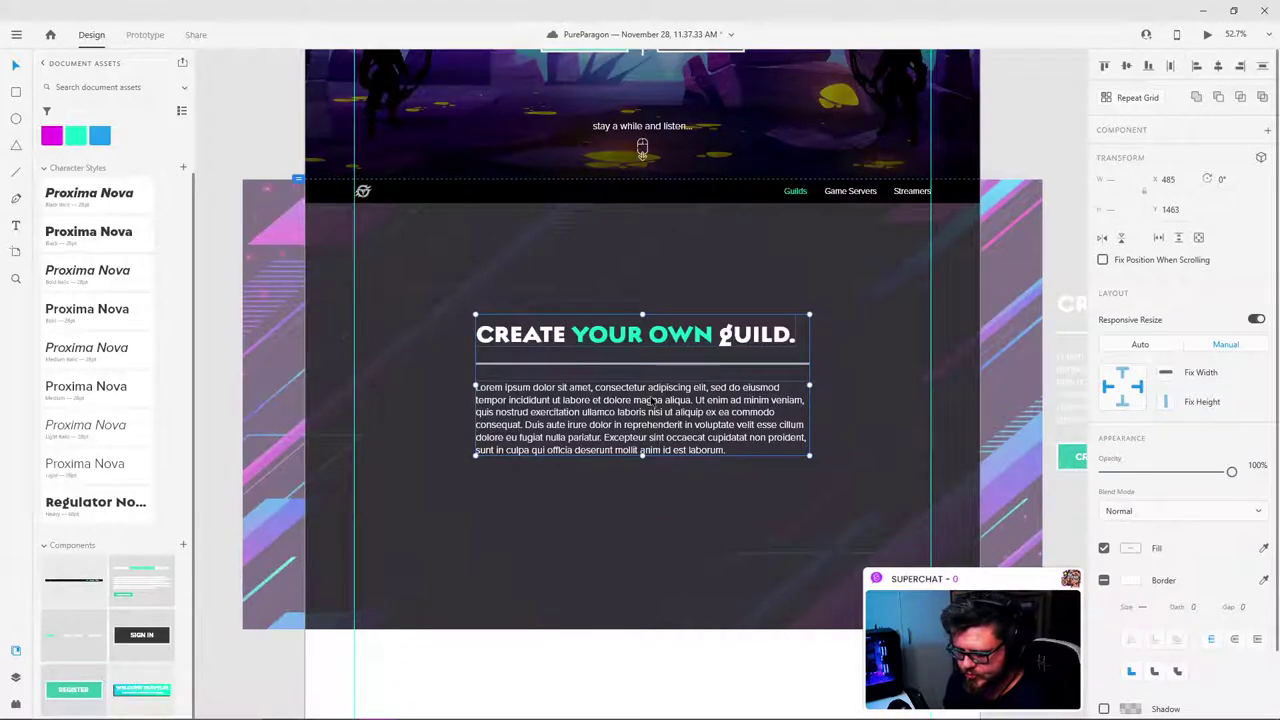
# Step: Group the pasted heading, divider and paragraph, and turn the group into a component positioned at about X 510, Y 1450
pyautogui.hotkey('ctrl', 'g')
pyautogui.rightClick(729, 408)
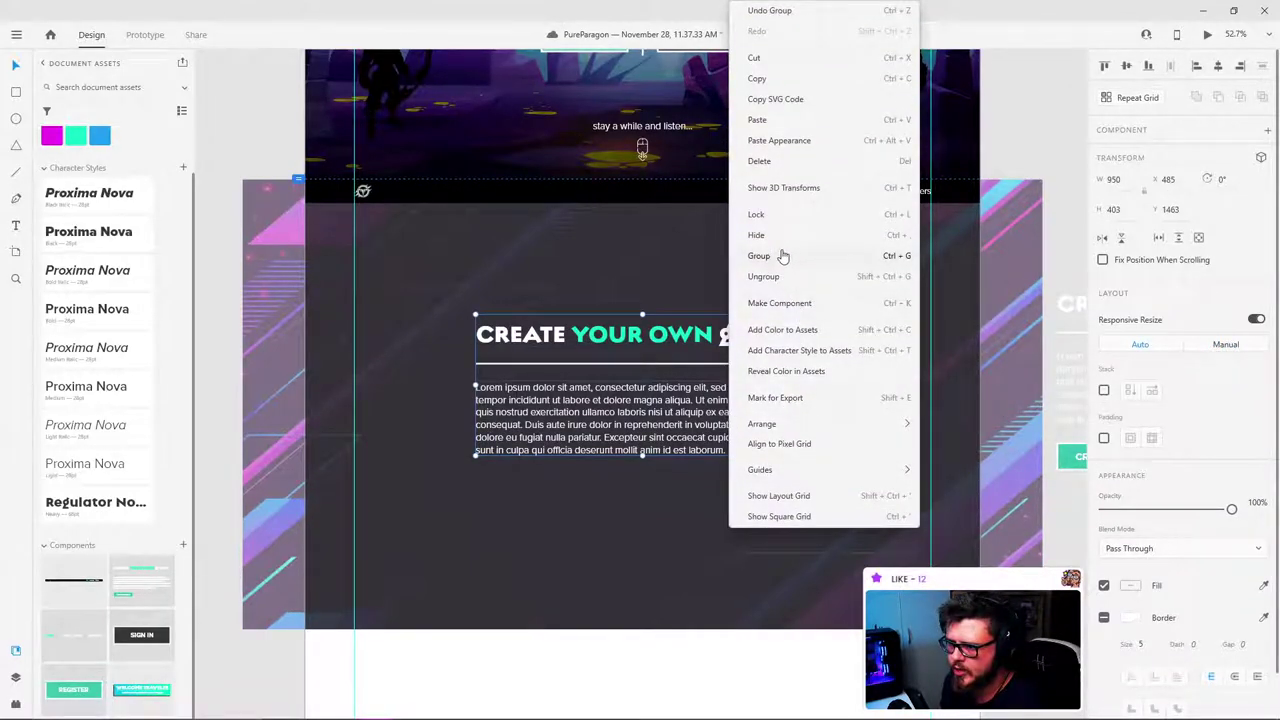
pyautogui.click(454, 377)
pyautogui.moveTo(604, 409); pyautogui.dragTo(1277, 301)
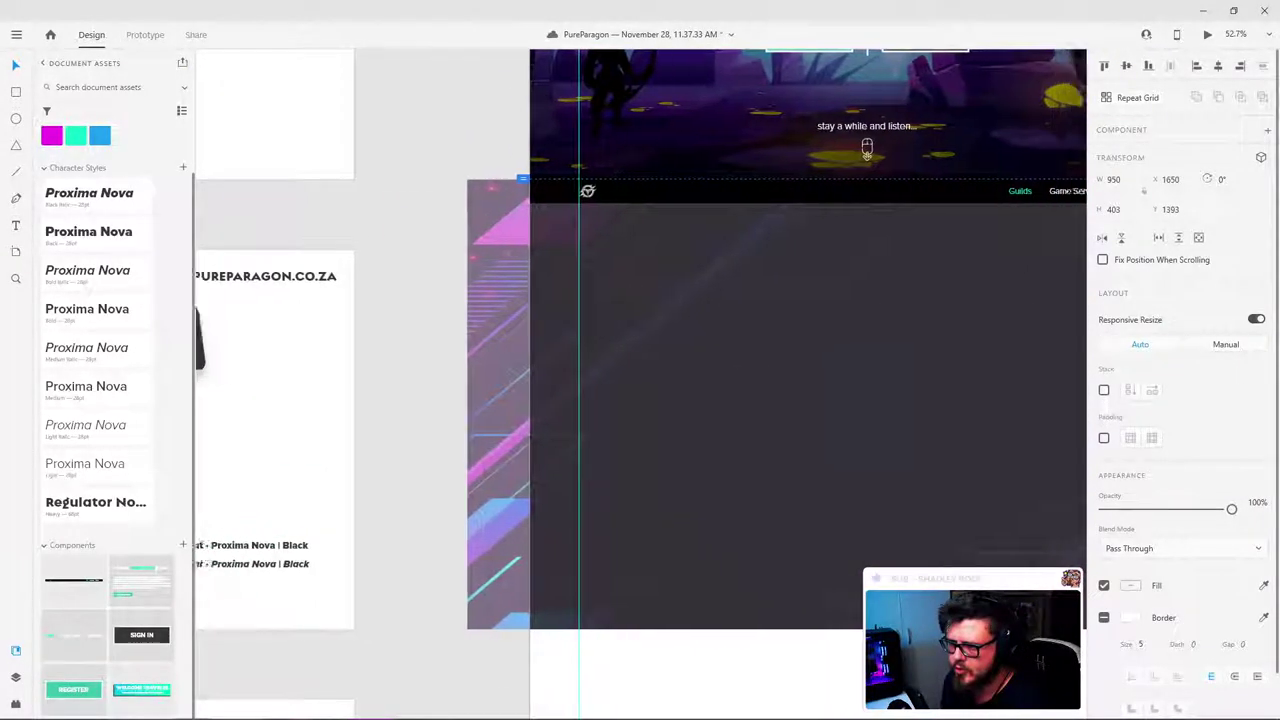
pyautogui.moveTo(1277, 424); pyautogui.dragTo(580, 443)
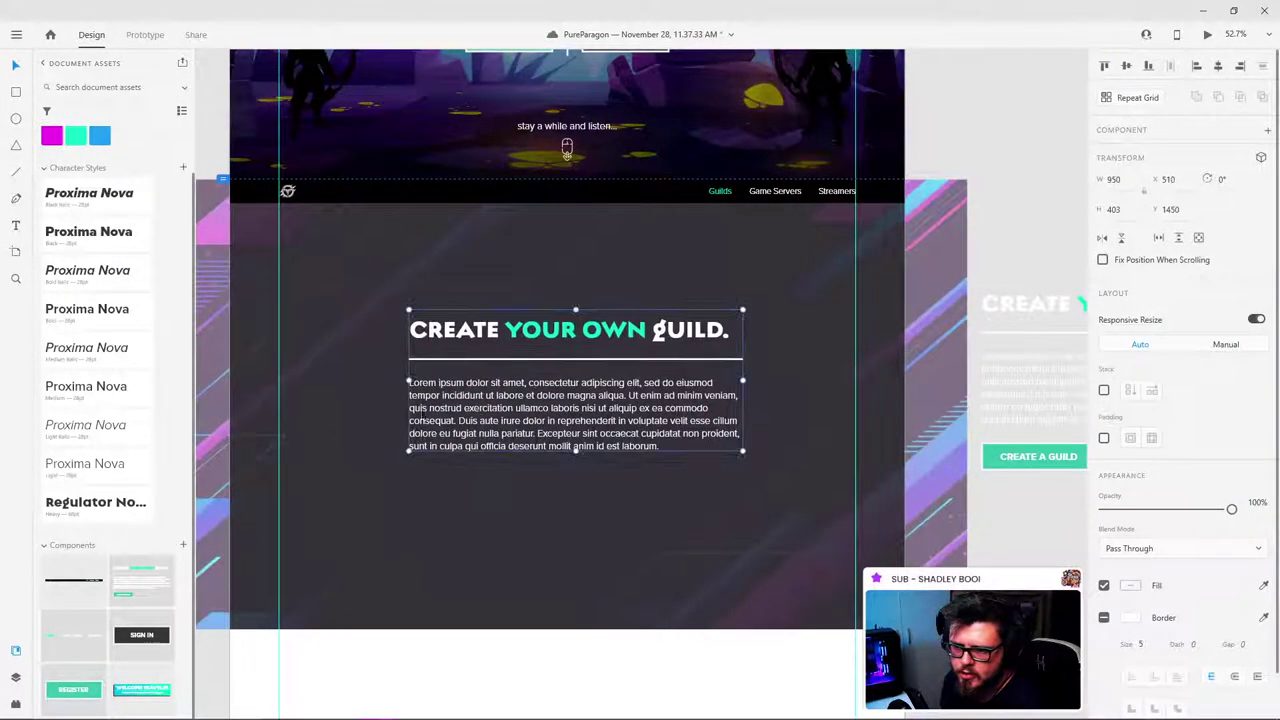
pyautogui.click(183, 546)
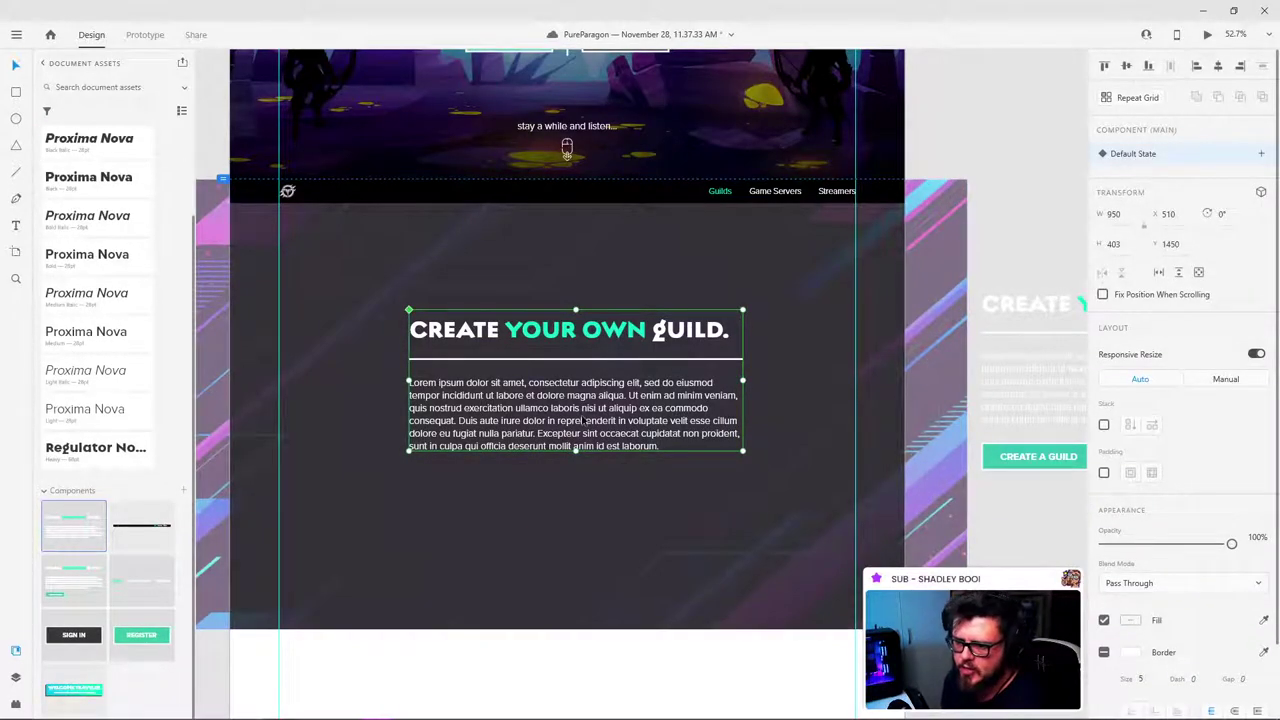
# Step: Shorten the new component's lorem ipsum paragraph so it ends after "et dolore magna aliqua."
pyautogui.doubleClick(585, 421)
pyautogui.doubleClick(560, 415)
pyautogui.click(502, 407)
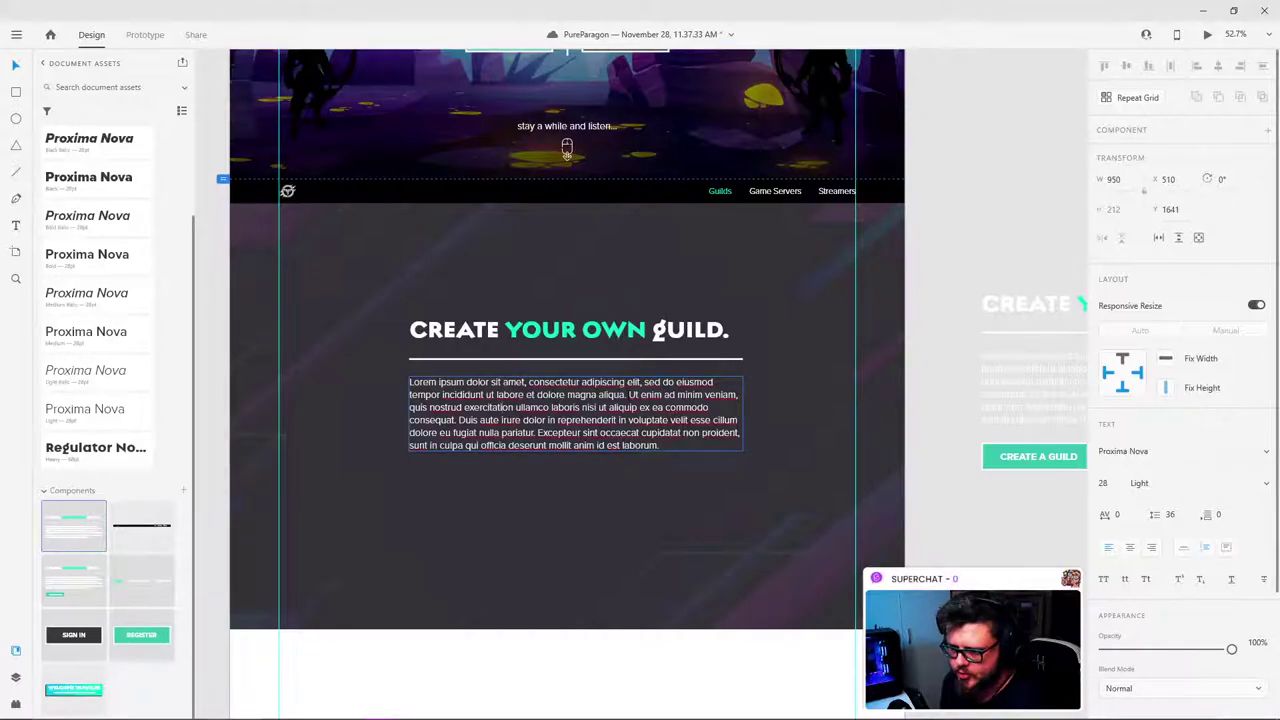
pyautogui.moveTo(627, 394); pyautogui.dragTo(686, 450)
pyautogui.press('BackSpace')
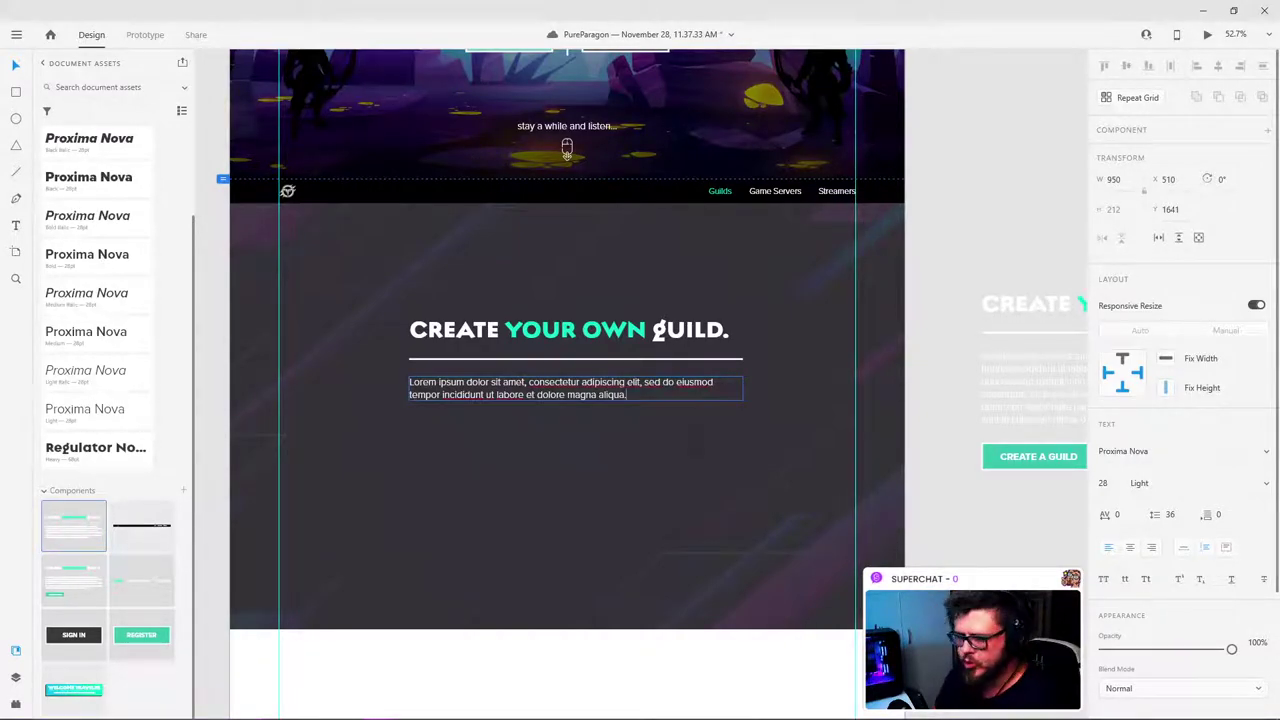
pyautogui.press('Escape')
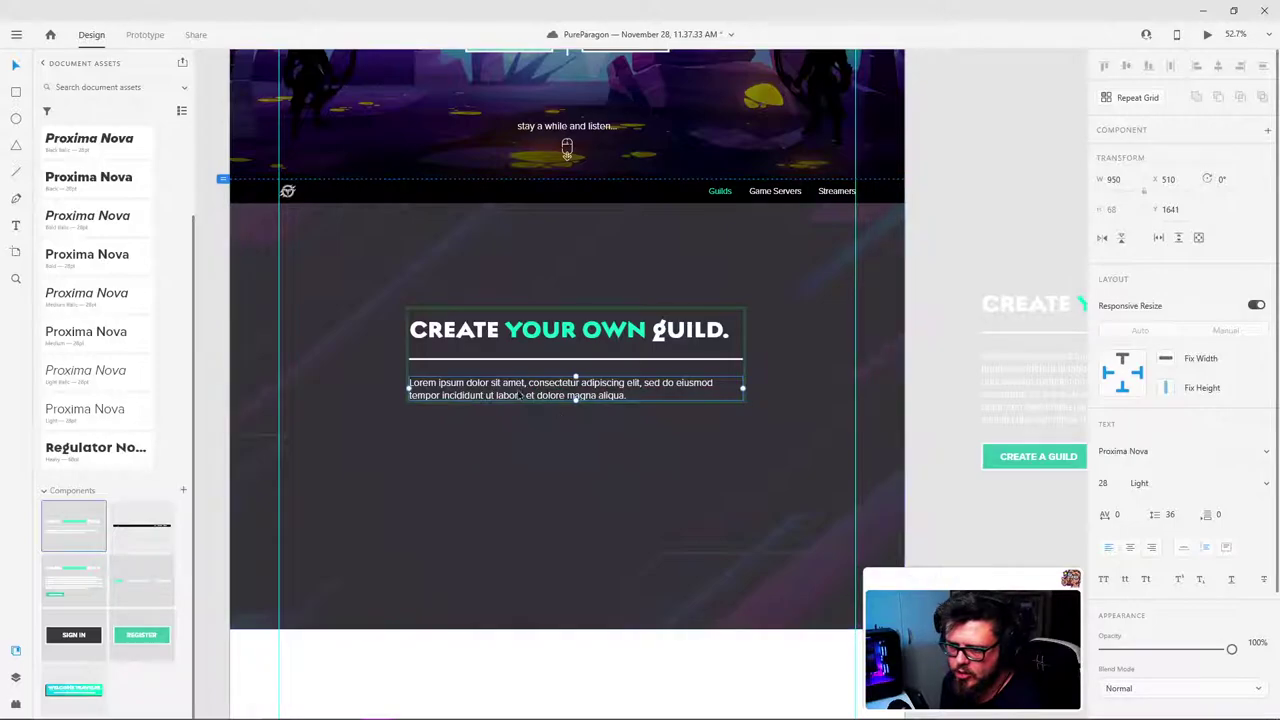
# Step: Delete the divider line from the new component and move the paragraph up to Y 1551, directly beneath the heading
pyautogui.click(519, 359)
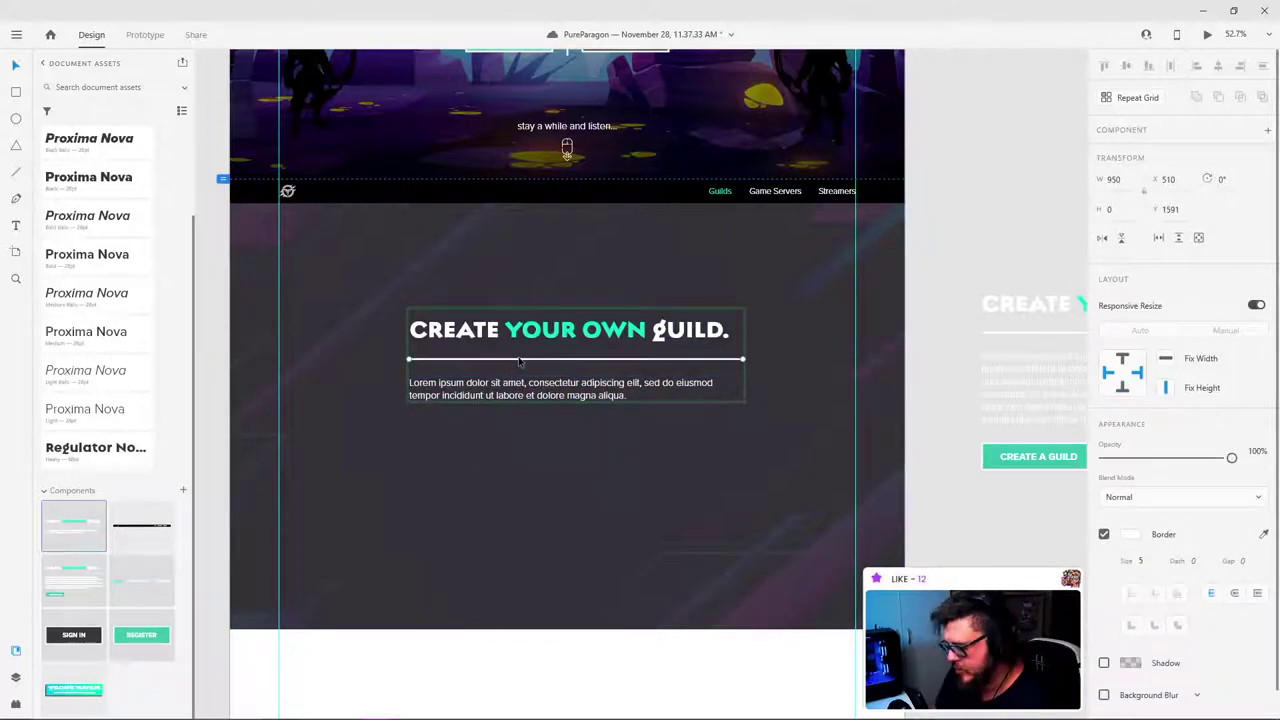
pyautogui.press('Delete')
pyautogui.moveTo(481, 397); pyautogui.dragTo(488, 365)
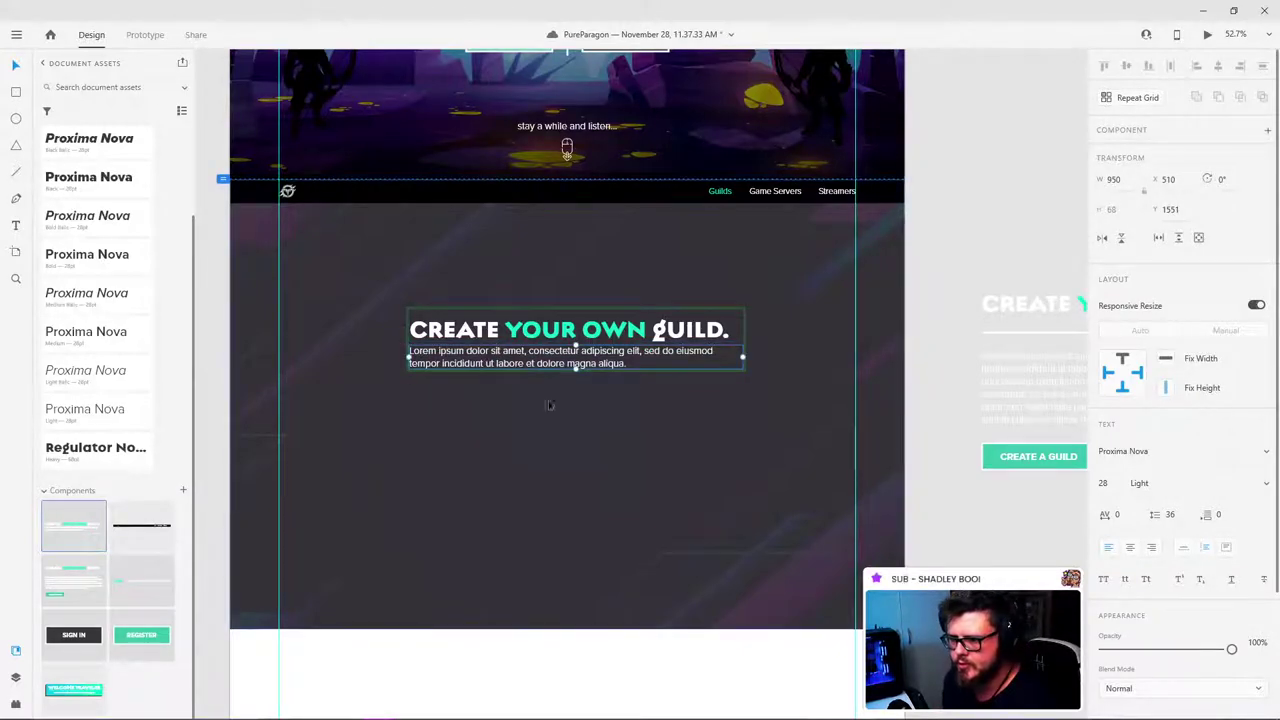
# Step: Insert a line break after "consectetur adipiscing elit," so that "sed do eiusmod" starts the paragraph's second line
pyautogui.doubleClick(648, 354)
pyautogui.click(648, 354)
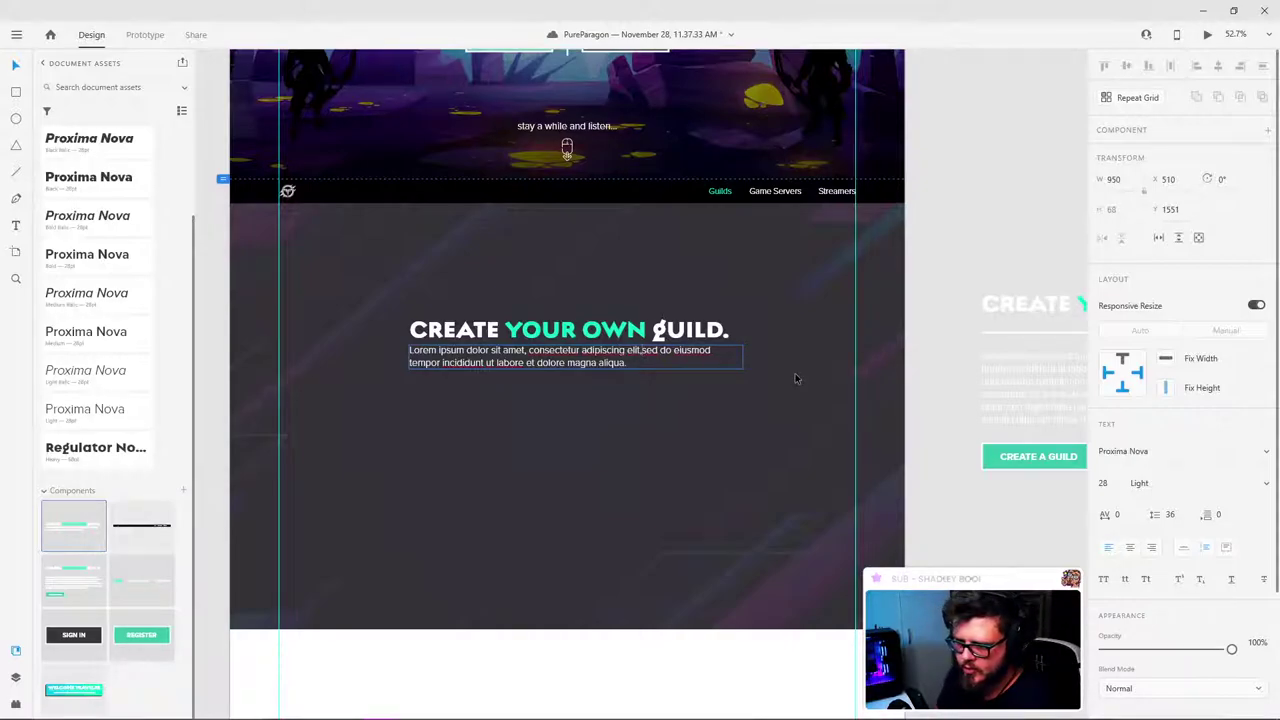
pyautogui.press('Return')
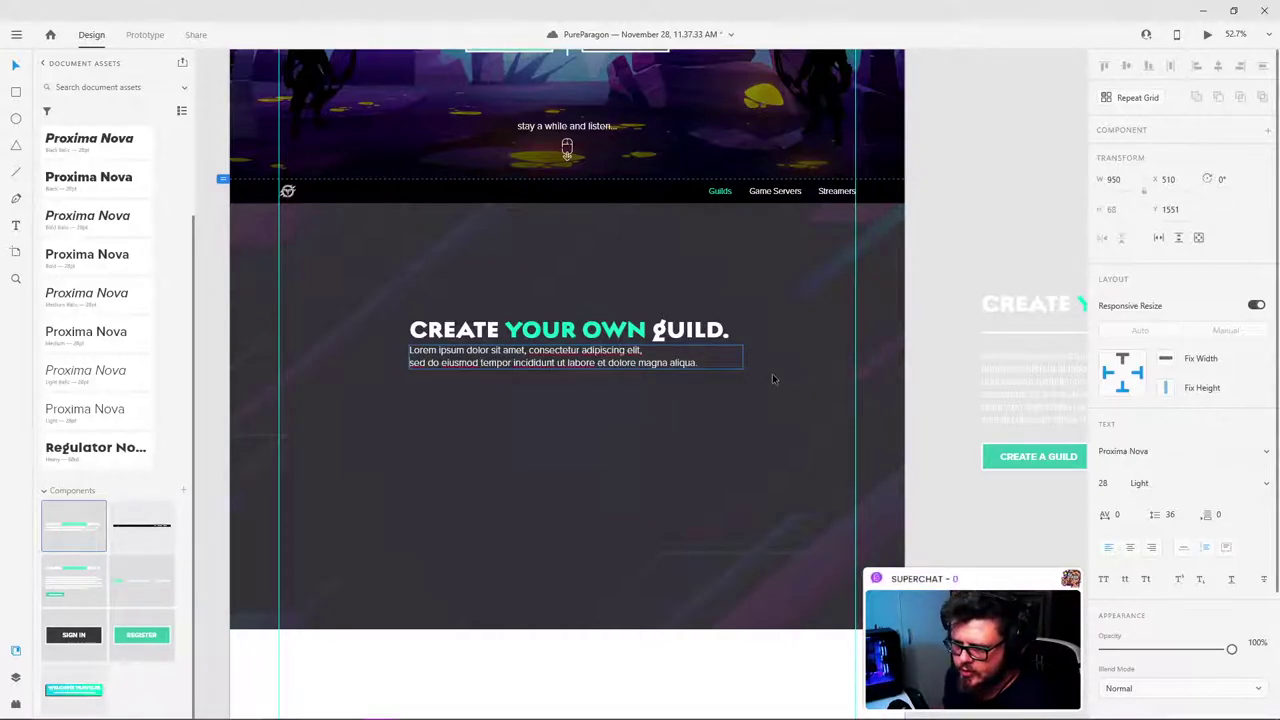
# Step: Shorten the component's paragraph so its second line ends after "incididunt ut labore."
pyautogui.moveTo(596, 362); pyautogui.dragTo(709, 371)
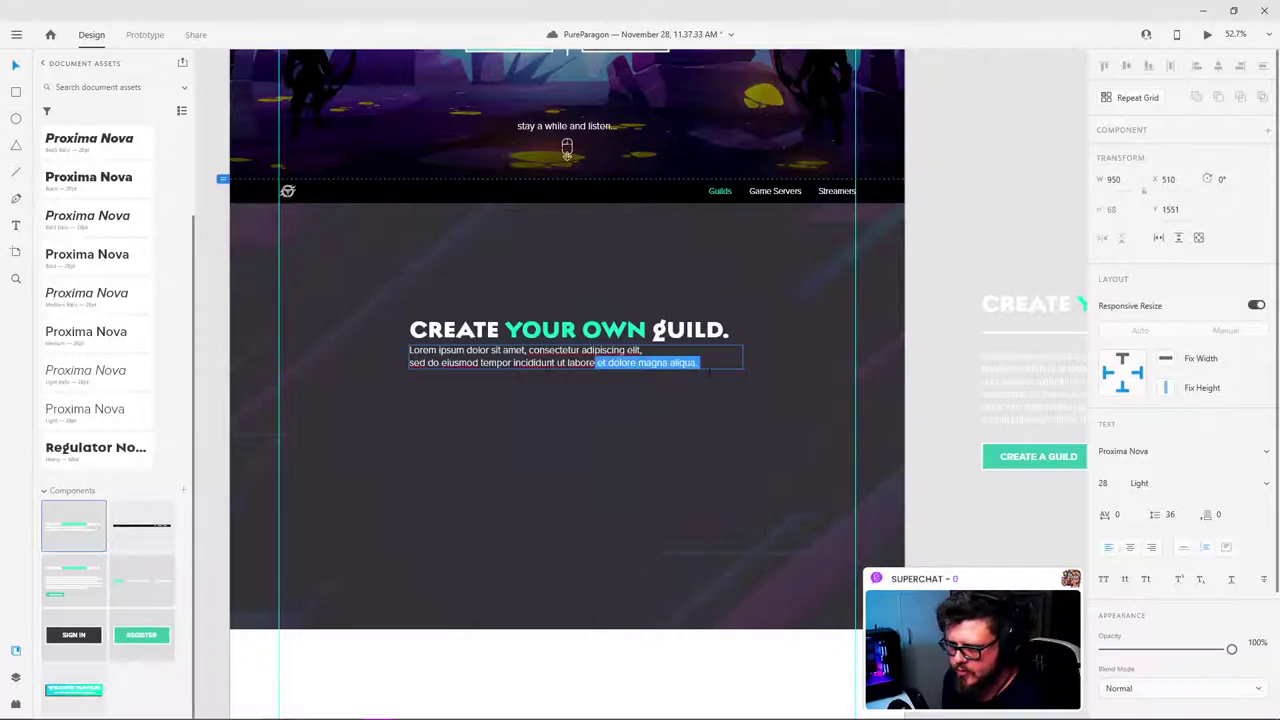
pyautogui.press('BackSpace')
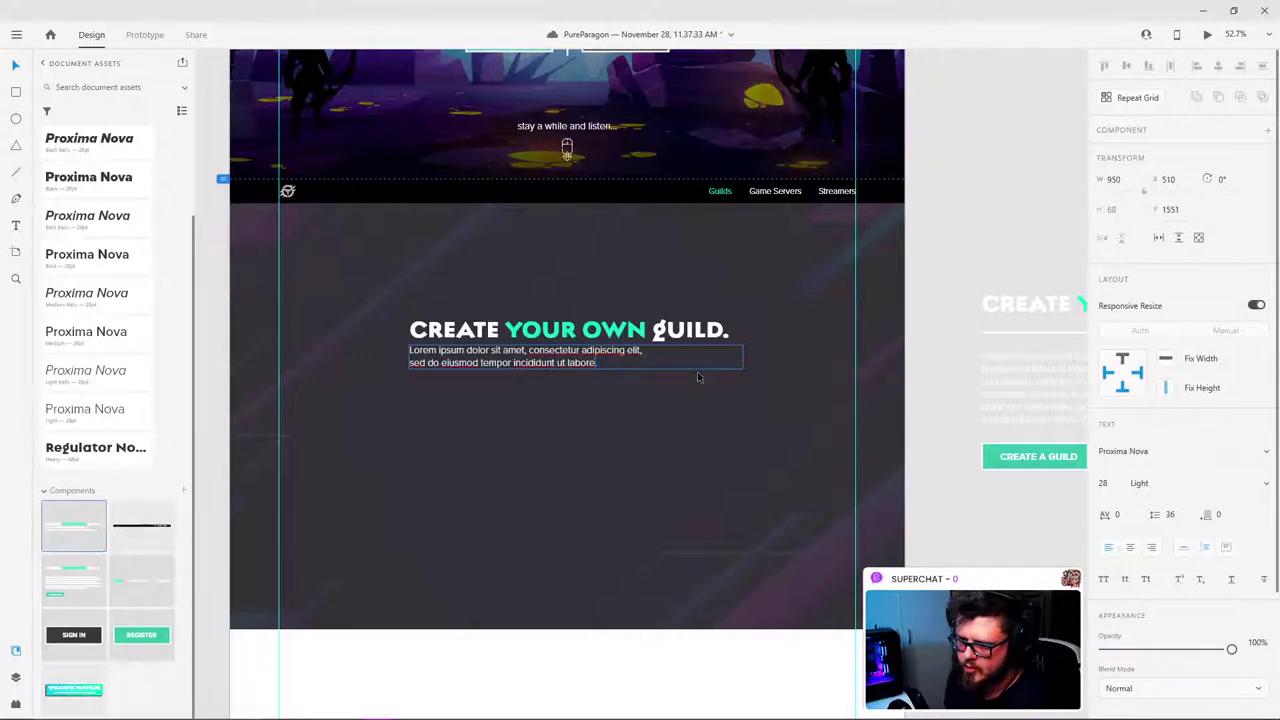
pyautogui.press('Escape')
# Step: Replace the word "CREATE" in the component's heading with "BULLET 1"
pyautogui.doubleClick(634, 334)
pyautogui.click(724, 332)
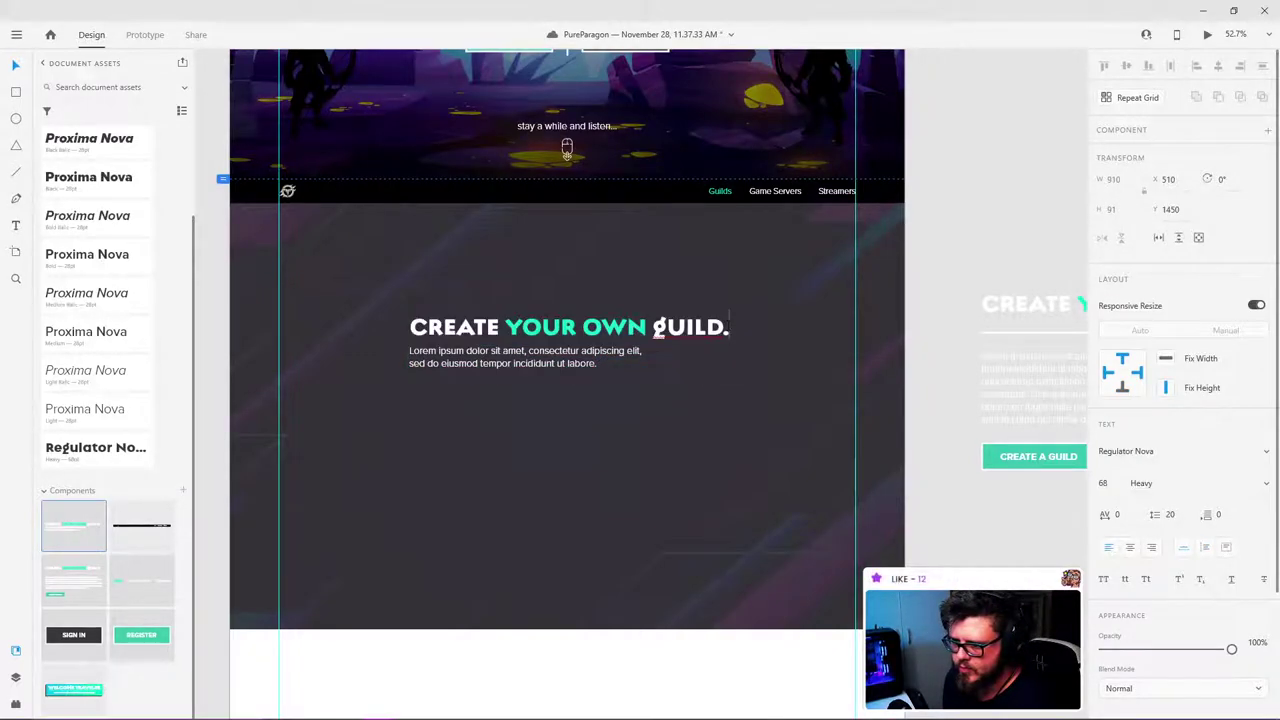
pyautogui.moveTo(500, 326); pyautogui.dragTo(381, 324)
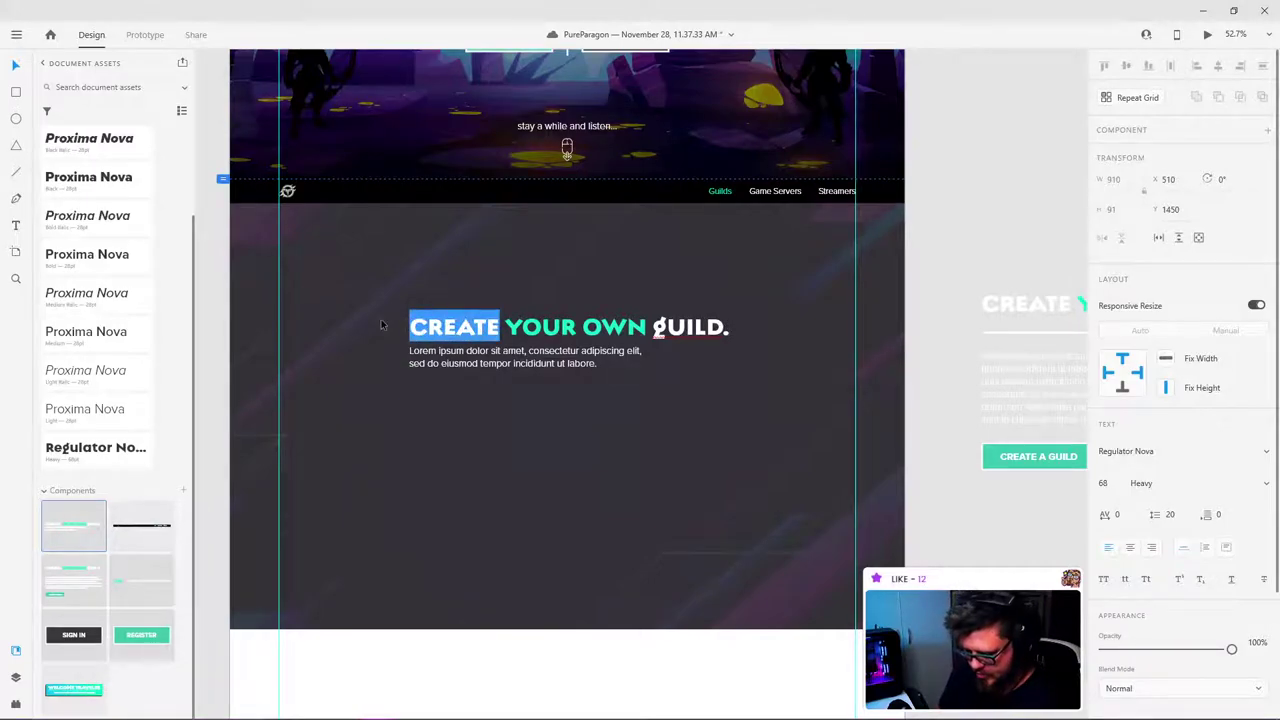
pyautogui.write('BU')
pyautogui.write('LLET ')
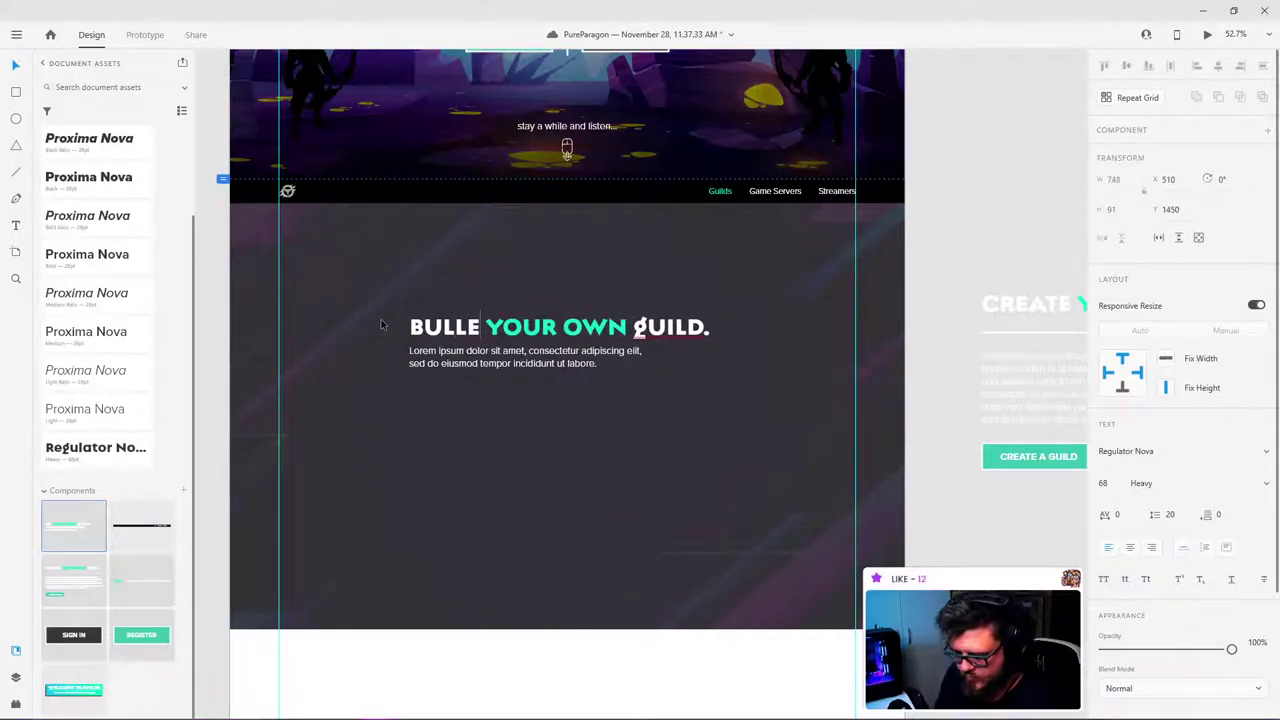
pyautogui.write('1')
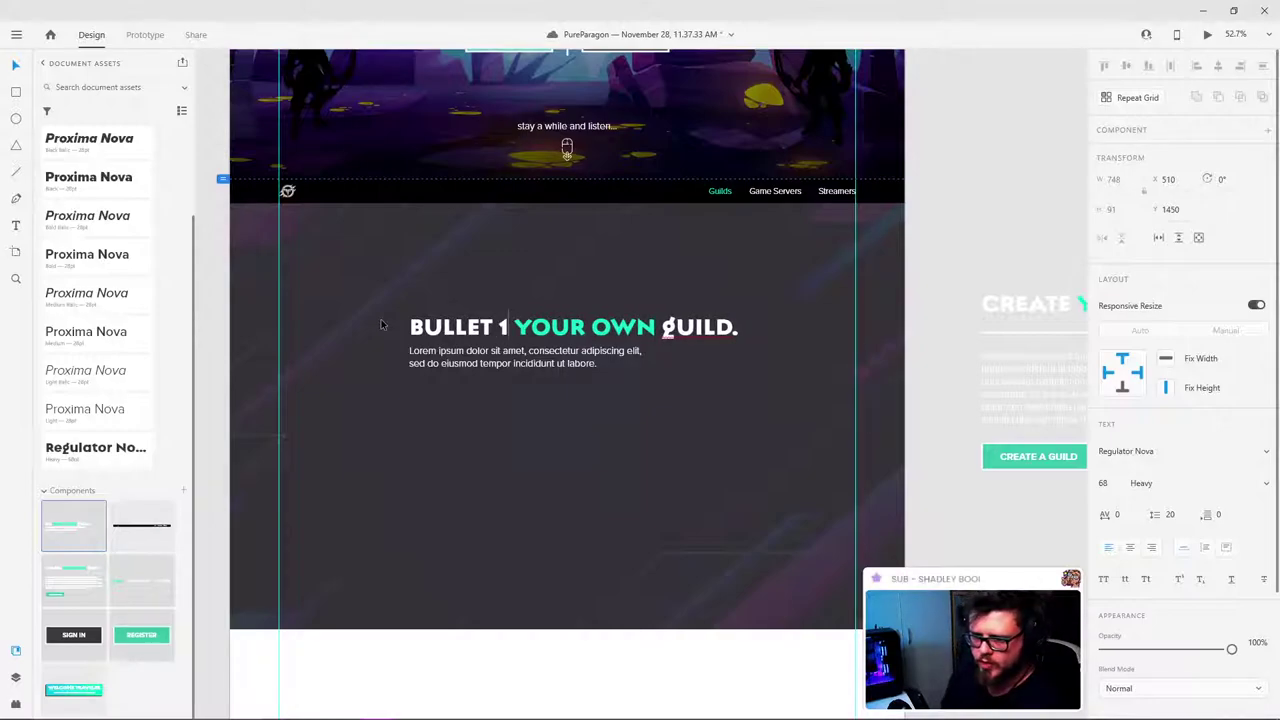
# Step: Replace the white "1" and the words "YOUR OWN" in the heading with a single green "1"
pyautogui.press('Left')
pyautogui.hotkey('shift', 'Right')
pyautogui.hotkey('shift', 'Right')
pyautogui.hotkey('shift', 'Right')
pyautogui.hotkey('shift', 'Right')
pyautogui.hotkey('shift', 'Right')
pyautogui.hotkey('shift', 'Right')
pyautogui.hotkey('shift', 'Right')
pyautogui.hotkey('shift', 'Right')
pyautogui.hotkey('shift', 'Right')
pyautogui.hotkey('shift', 'Right')
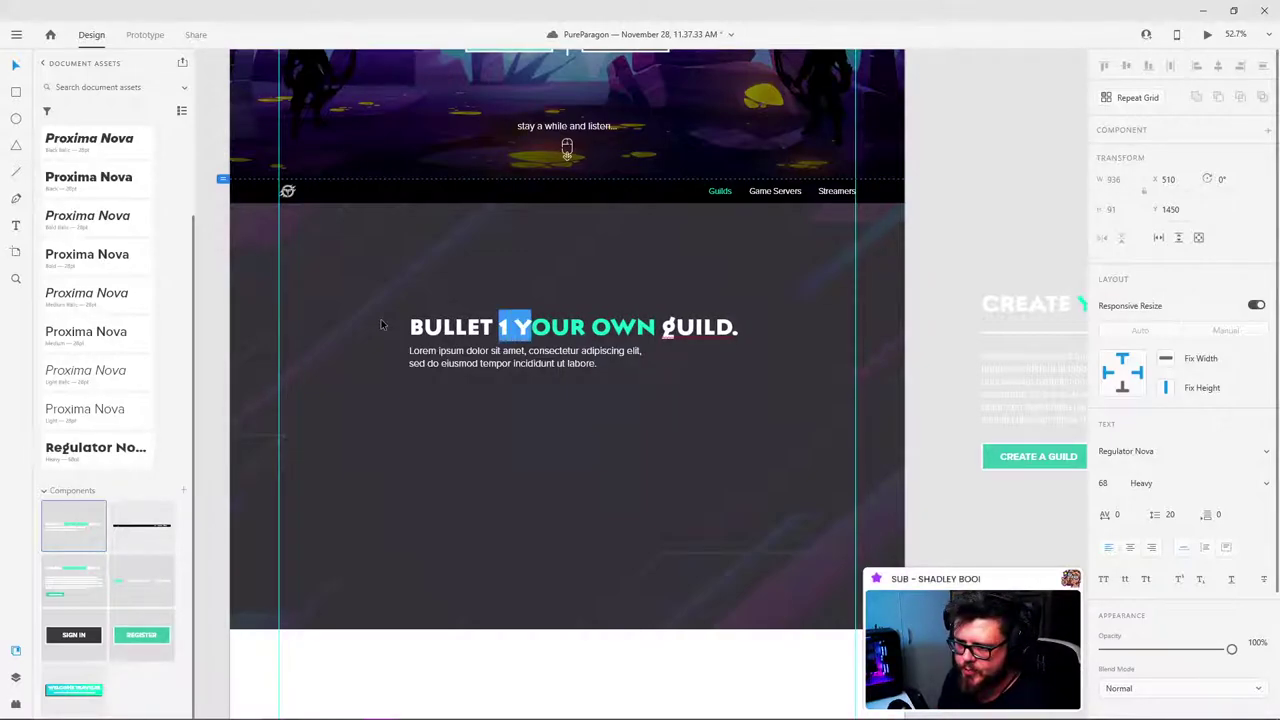
pyautogui.hotkey('shift', 'Left')
pyautogui.write('1N')
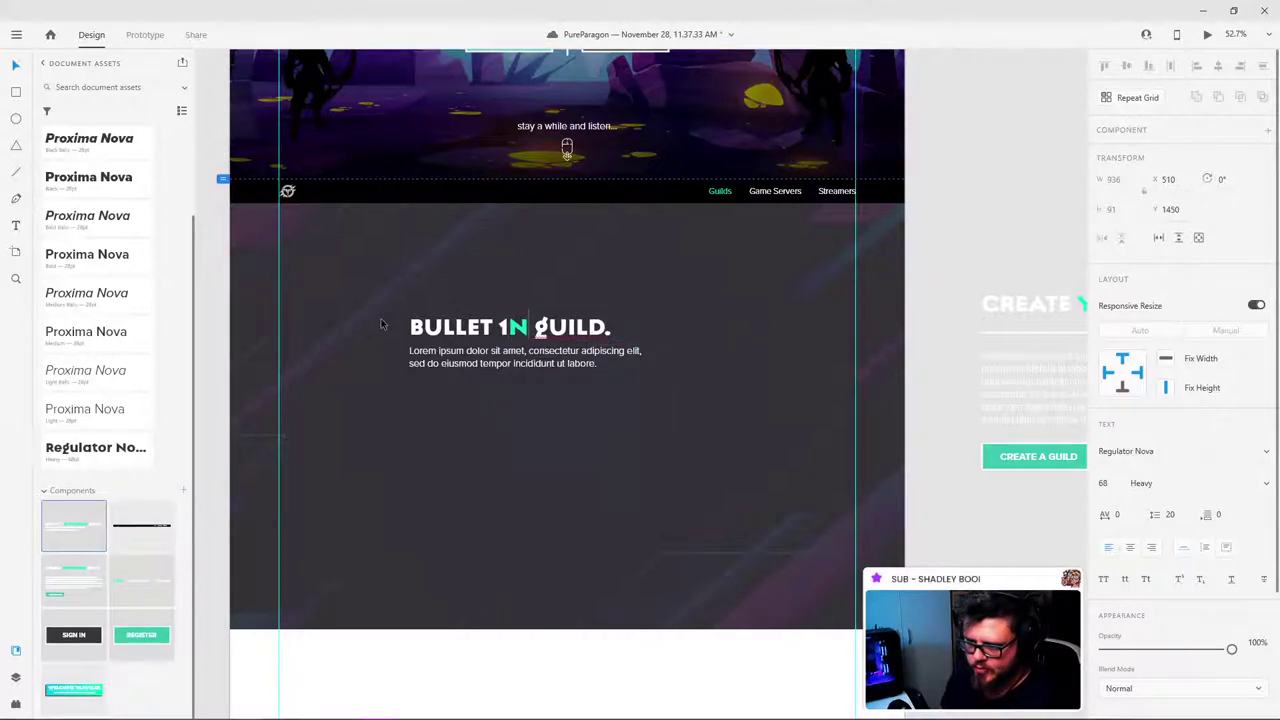
pyautogui.write('1')
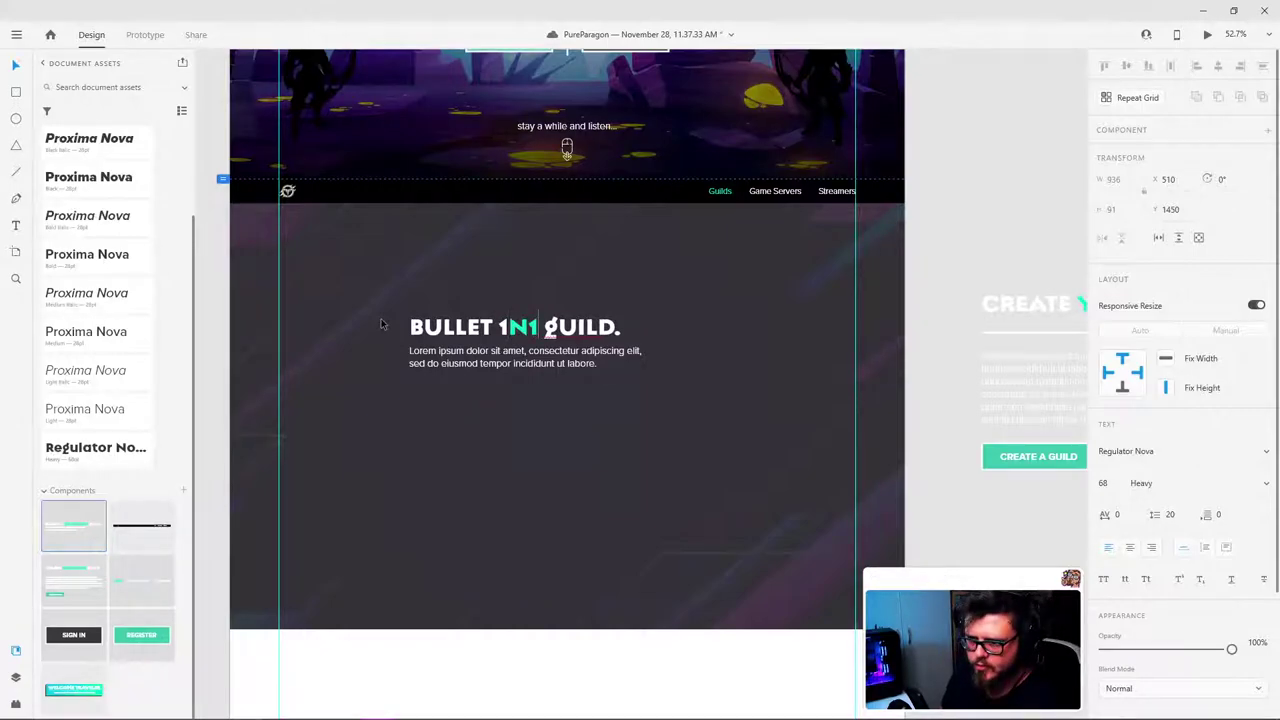
pyautogui.hotkey('shift', 'Left')
pyautogui.hotkey('shift', 'Left')
pyautogui.hotkey('shift', 'Left')
pyautogui.write('1')
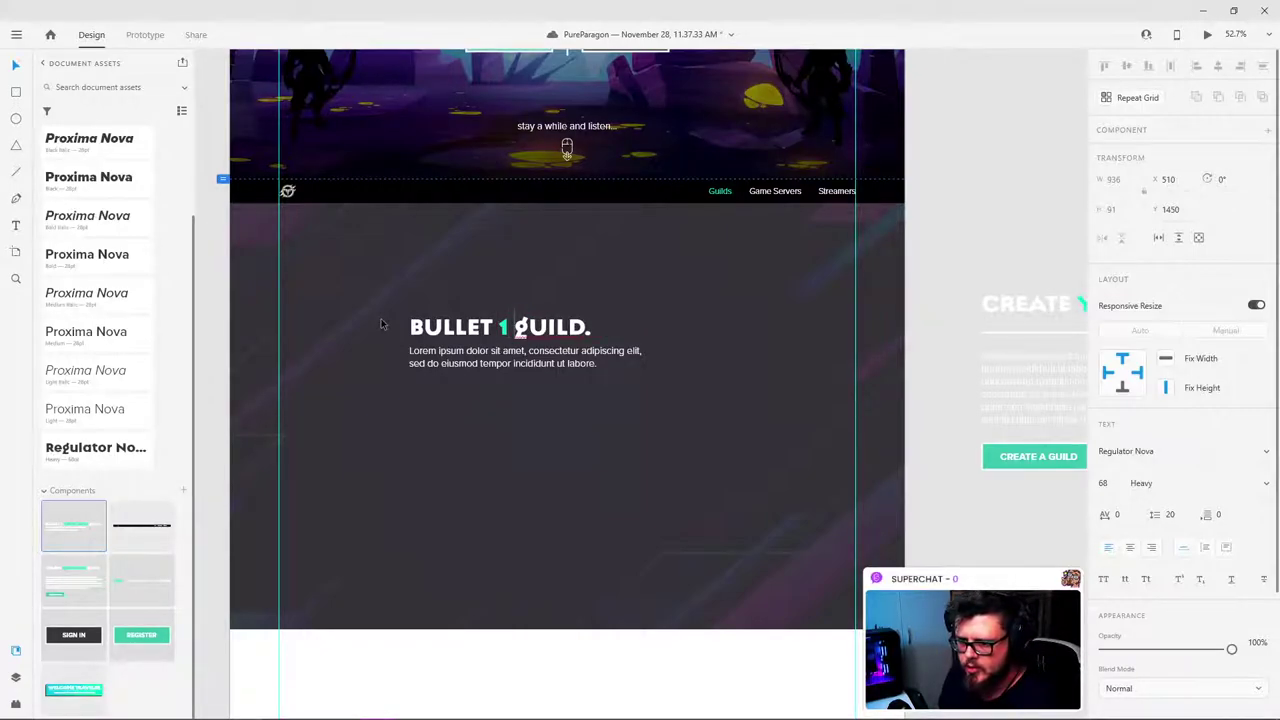
# Step: Delete the word "GUILD" from the heading so it reads "BULLET 1." with its closing period
pyautogui.hotkey('shift', 'Right')
pyautogui.hotkey('shift', 'Right')
pyautogui.hotkey('shift', 'Right')
pyautogui.hotkey('shift', 'Right')
pyautogui.hotkey('shift', 'Right')
pyautogui.hotkey('shift', 'Right')
pyautogui.press('BackSpace')
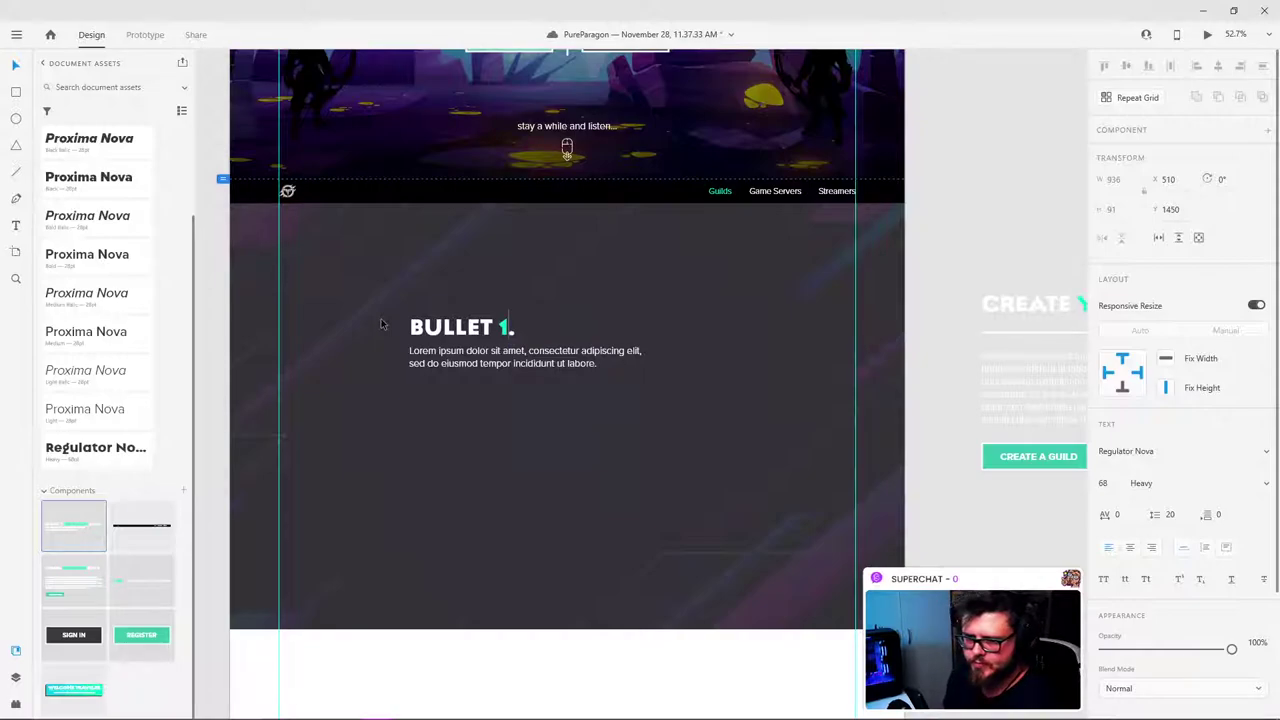
pyautogui.press('Escape')
pyautogui.press('Escape')
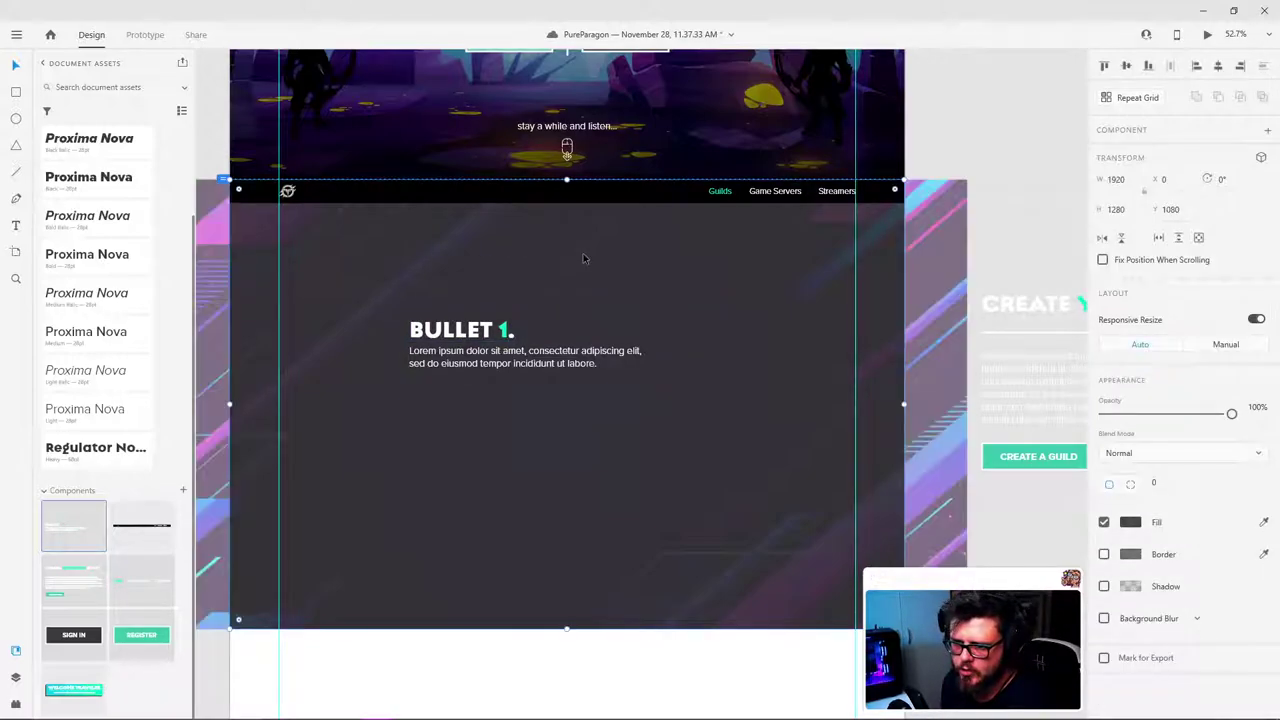
# Step: Narrow the paragraph's text box to about 668 wide so it fits the two lines of text
pyautogui.doubleClick(630, 352)
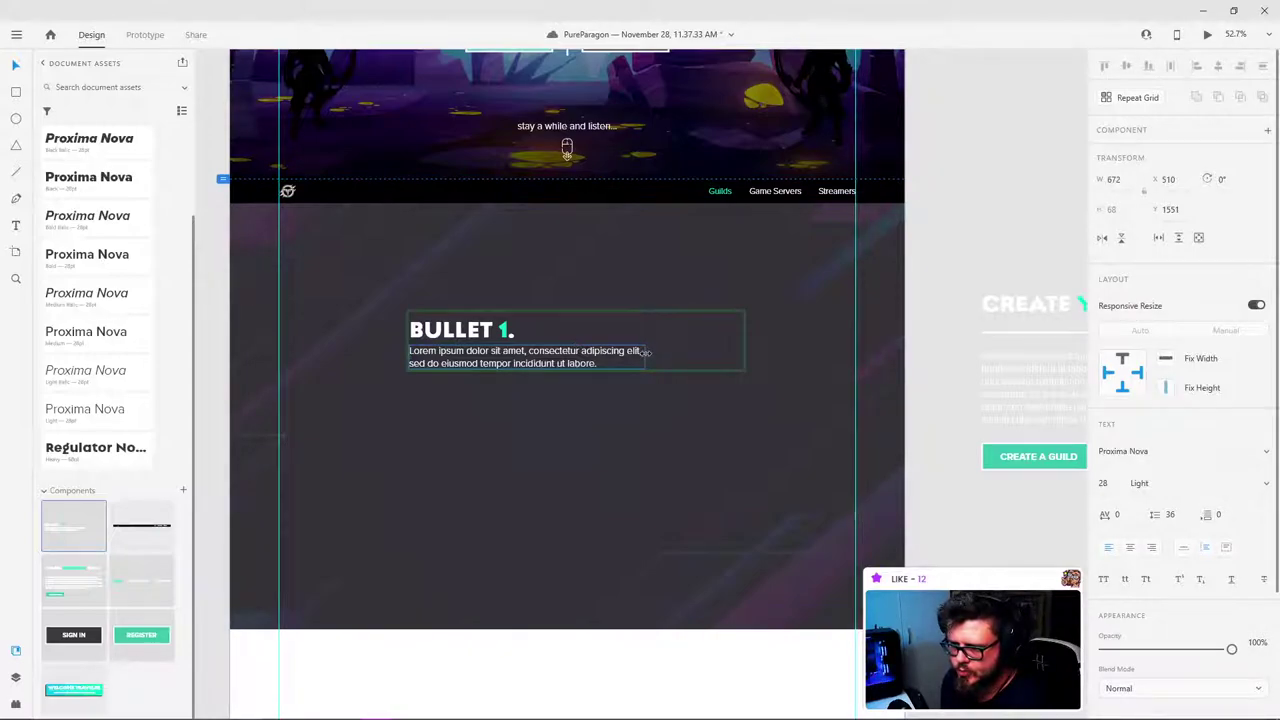
pyautogui.press('Escape')
pyautogui.press('Escape')
pyautogui.click(617, 352)
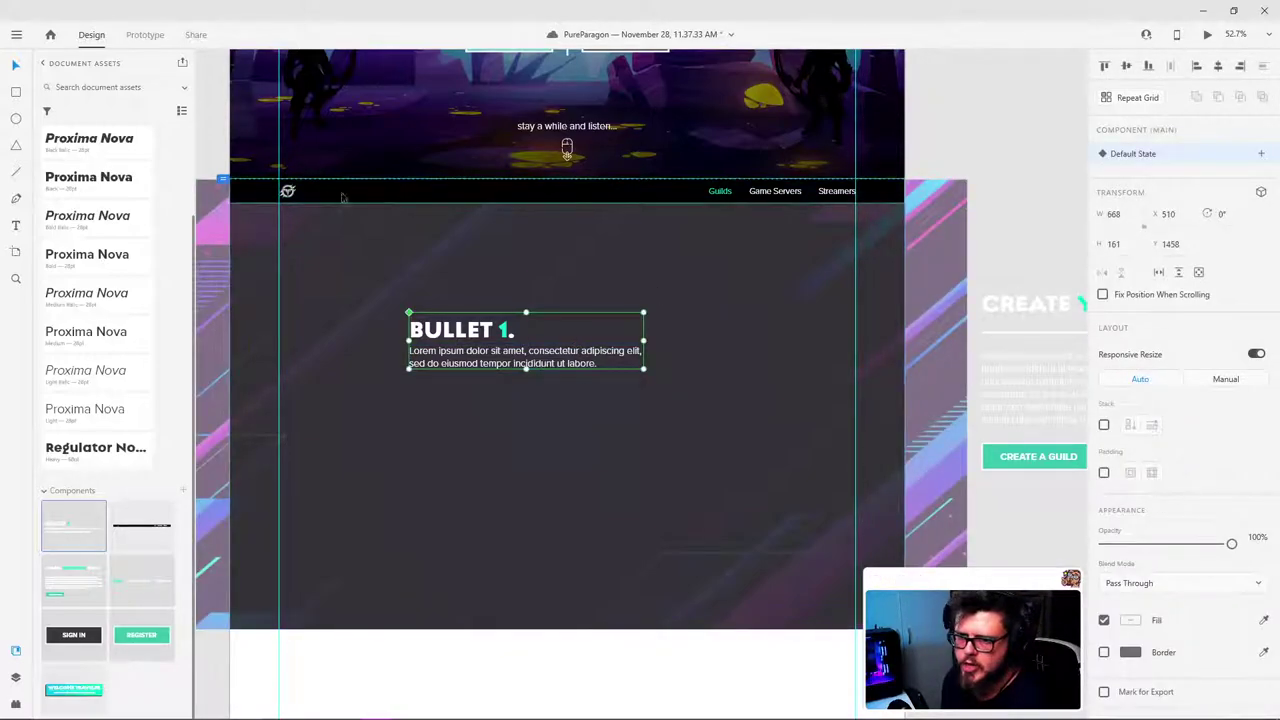
# Step: Turn on the layout grid for the Landing Page artboard
pyautogui.scroll(6, 342, 197)
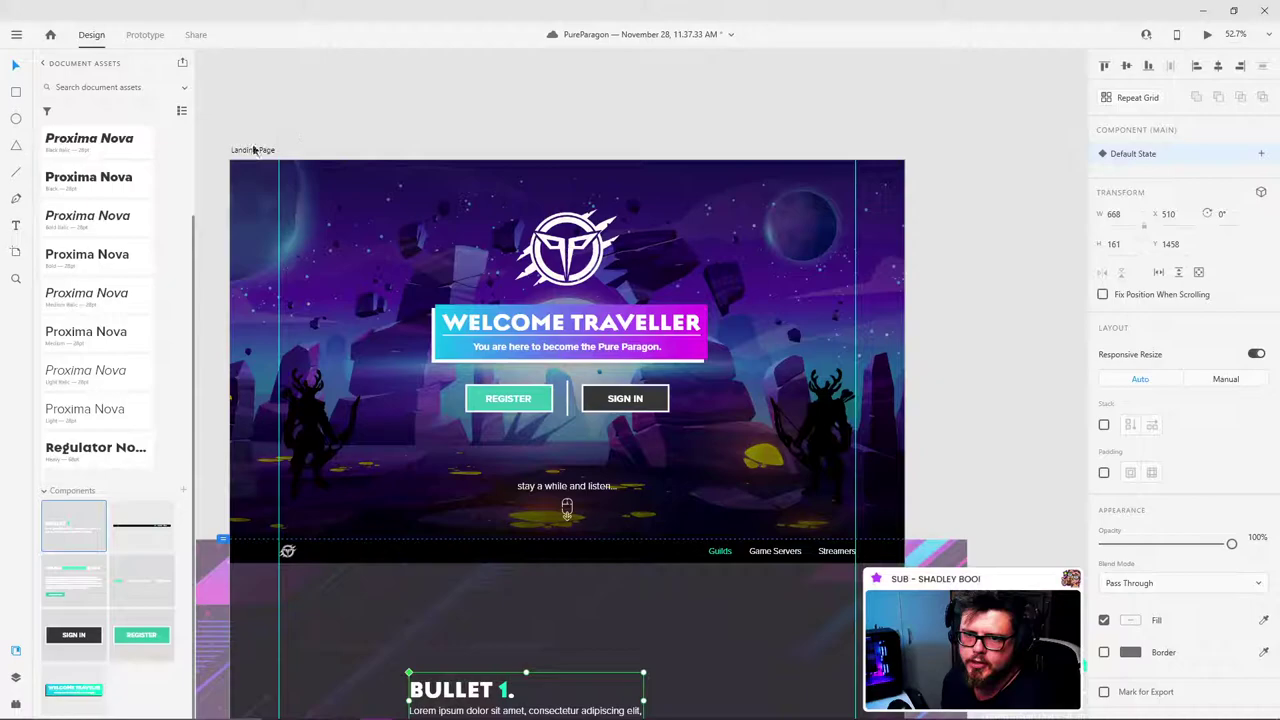
pyautogui.click(253, 152)
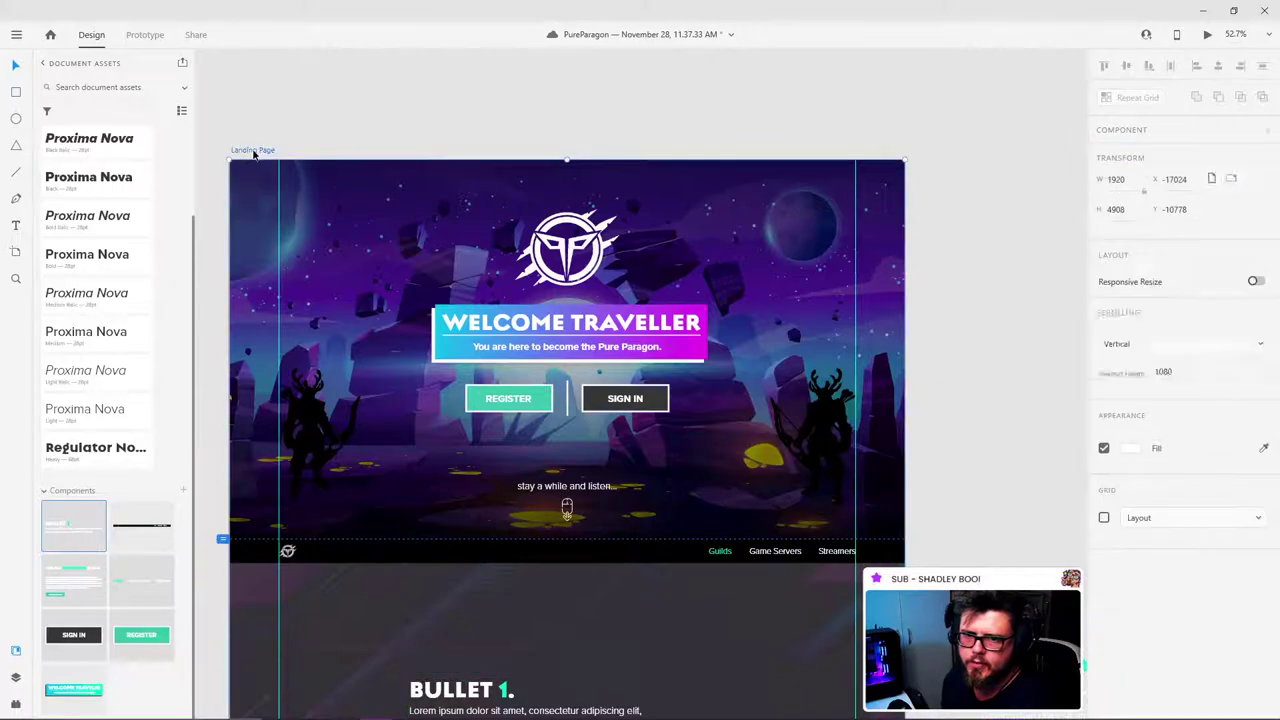
pyautogui.click(1104, 518)
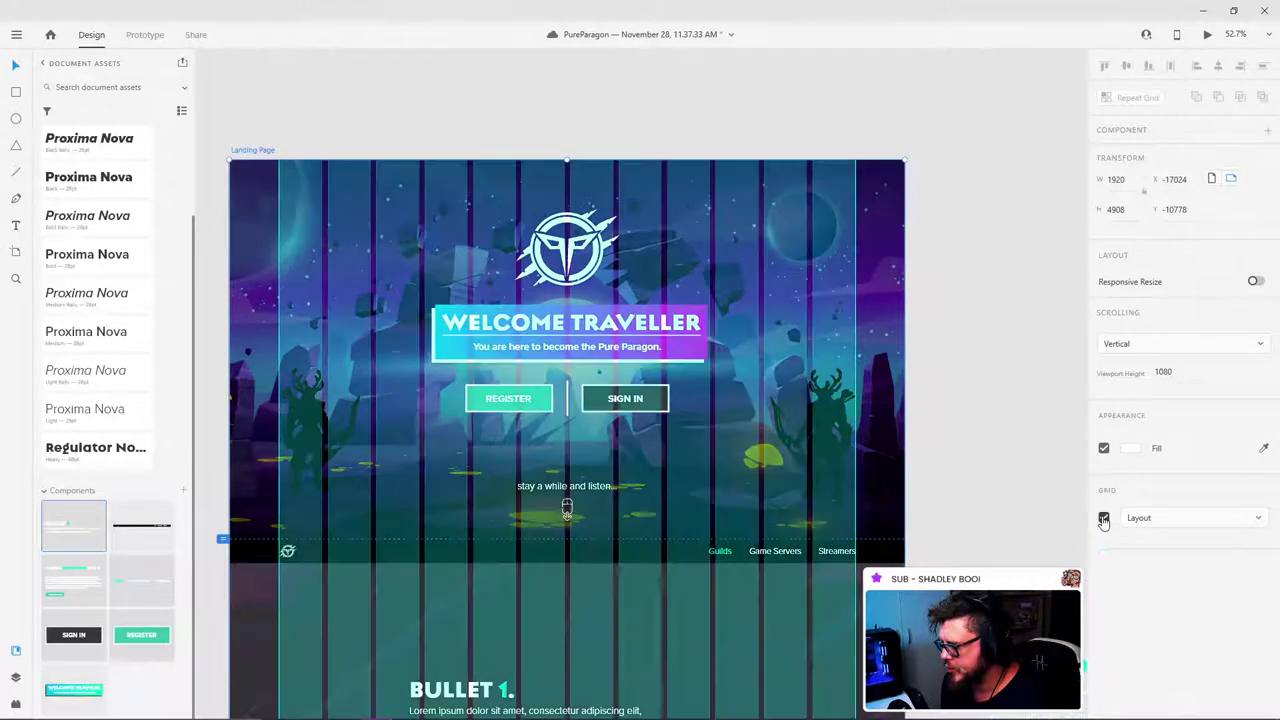
# Step: Draw a 122 by 122 circle one grid column wide above the bullet heading, at about X 692, Y 1226
pyautogui.scroll(-5, 407, 410)
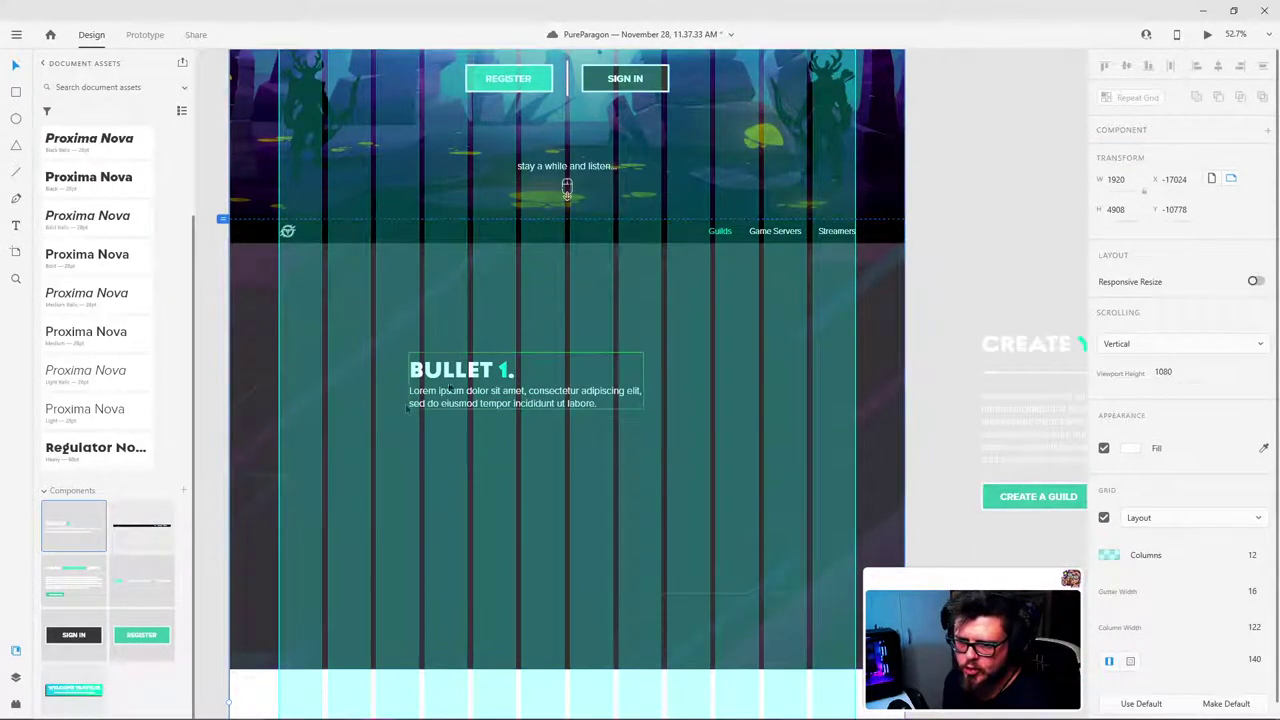
pyautogui.scroll(4, 407, 409)
pyautogui.scroll(-3, 500, 365)
pyautogui.scroll(1, 489, 375)
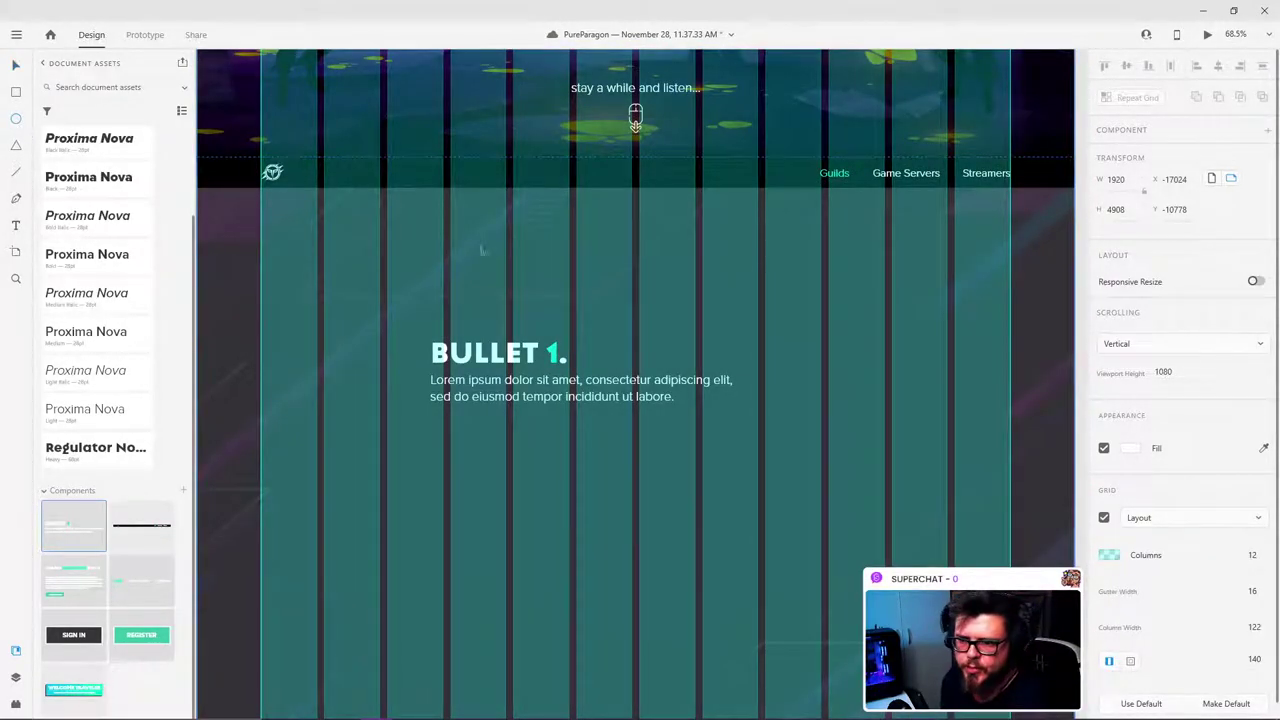
pyautogui.moveTo(516, 229); pyautogui.dragTo(570, 282)
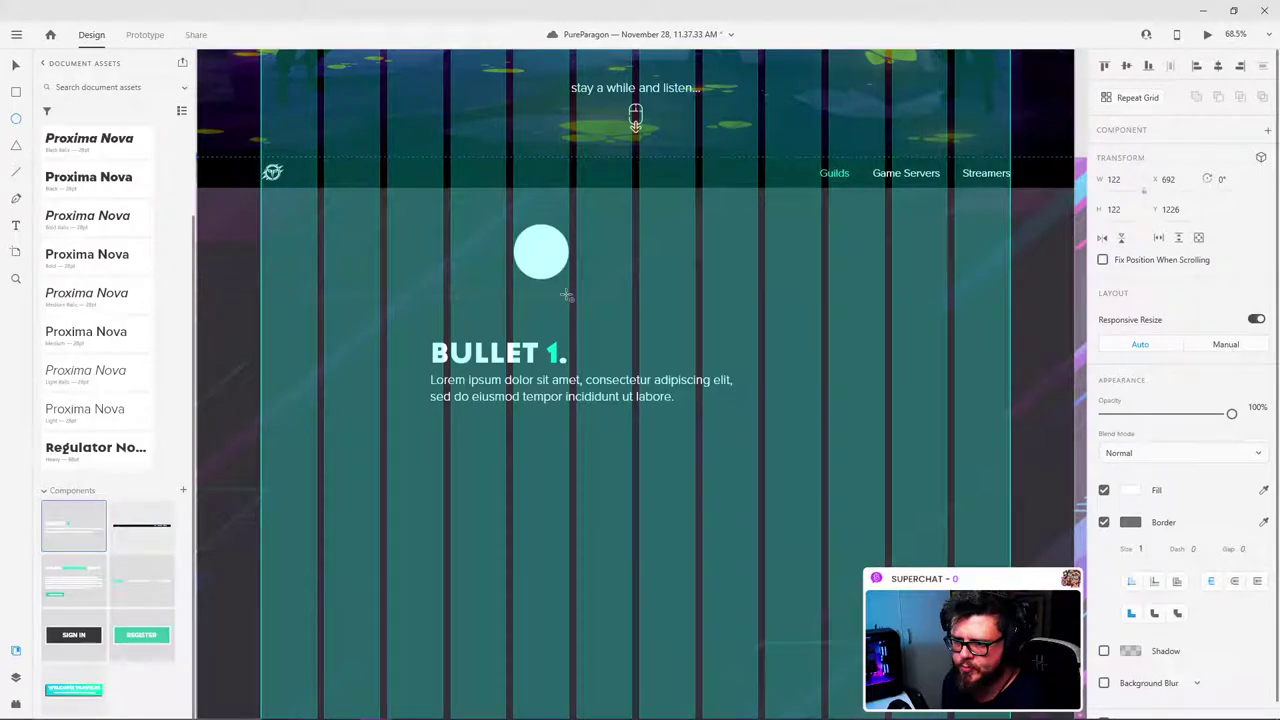
pyautogui.click(16, 66)
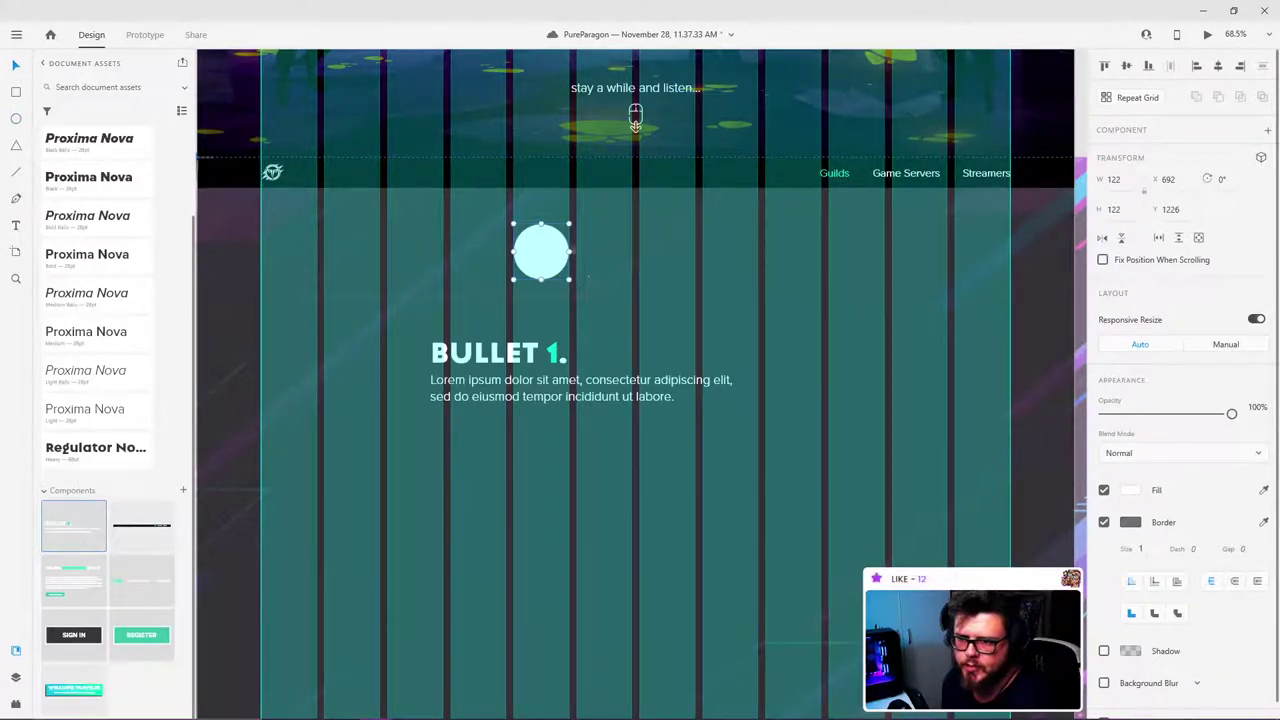
# Step: Move the circle into the second grid column and lower it to X 278, Y 1347
pyautogui.moveTo(556, 260); pyautogui.dragTo(366, 222)
pyautogui.hotkey('shift', 'Down')
pyautogui.hotkey('shift', 'Down')
pyautogui.hotkey('shift', 'Down')
pyautogui.hotkey('shift', 'Down')
pyautogui.hotkey('shift', 'Down')
pyautogui.hotkey('shift', 'Down')
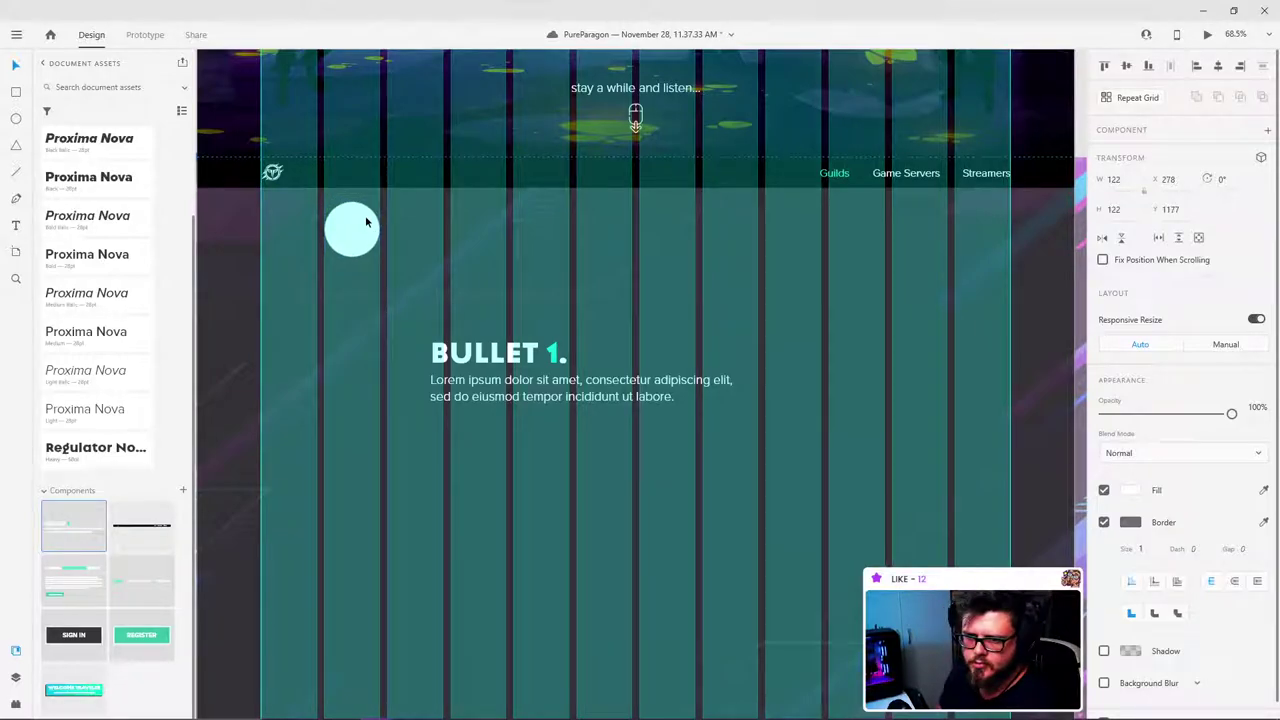
pyautogui.hotkey('shift', 'Down')
pyautogui.hotkey('shift', 'Down')
pyautogui.hotkey('shift', 'Down')
pyautogui.hotkey('shift', 'Down')
pyautogui.hotkey('shift', 'Down')
pyautogui.hotkey('shift', 'Down')
pyautogui.hotkey('shift', 'Down')
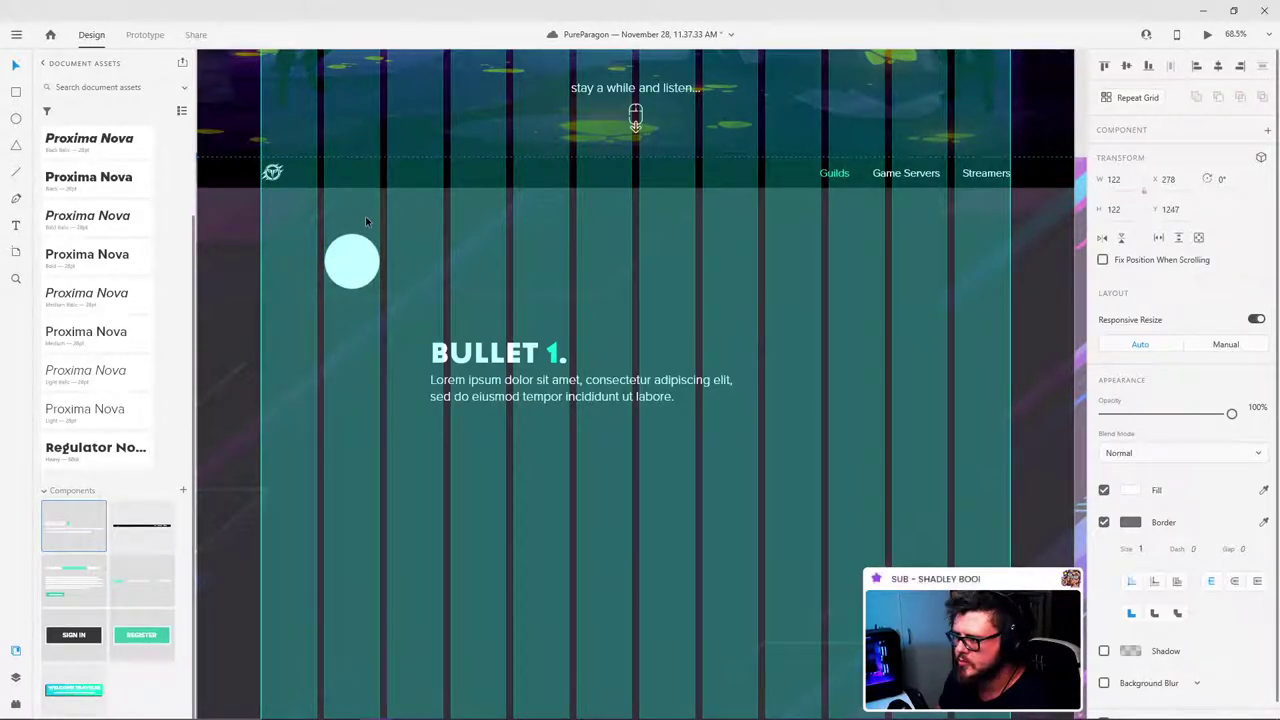
pyautogui.hotkey('shift', 'Down')
pyautogui.hotkey('shift', 'Down')
pyautogui.hotkey('shift', 'Down')
pyautogui.hotkey('shift', 'Down')
pyautogui.hotkey('shift', 'Down')
pyautogui.hotkey('shift', 'Down')
pyautogui.hotkey('shift', 'Down')
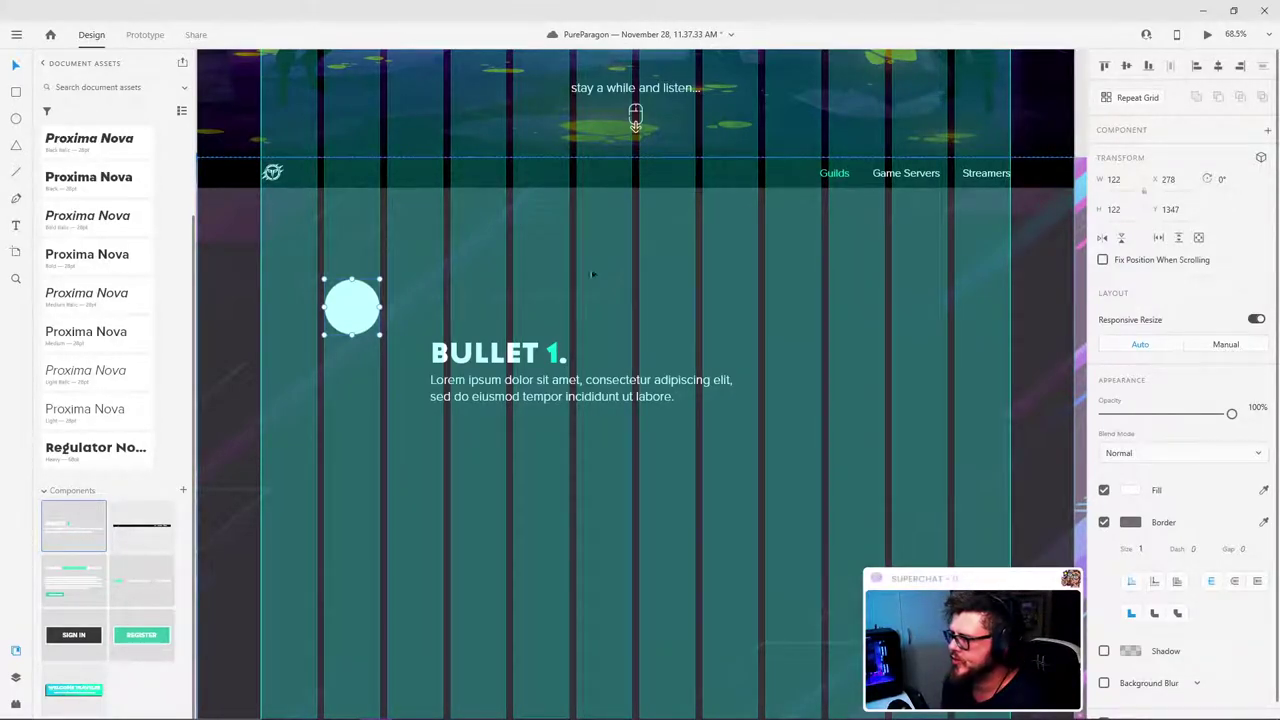
# Step: Move the bullet text component beside the circle, starting at the third grid column, at X 416, Y 1328
pyautogui.click(503, 357)
pyautogui.hotkey('ctrl', 'k')
pyautogui.moveTo(503, 357); pyautogui.dragTo(440, 297)
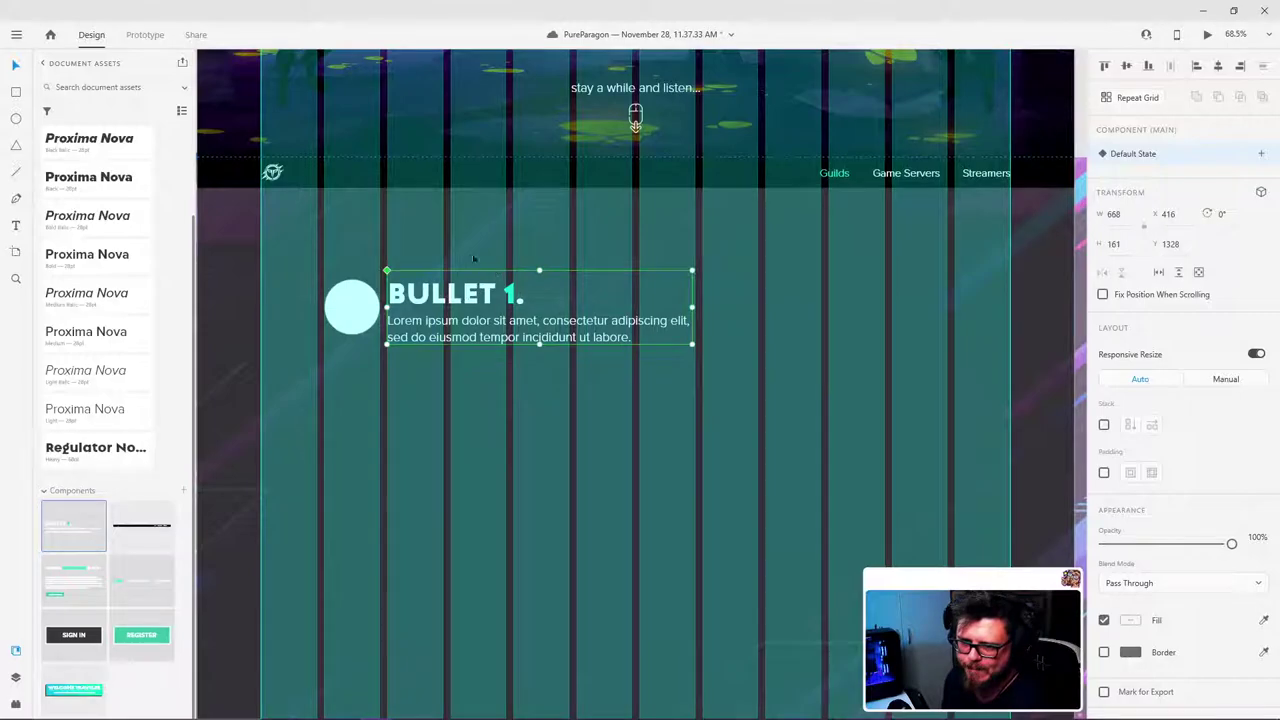
pyautogui.scroll(2, 449, 251)
pyautogui.scroll(-2, 449, 252)
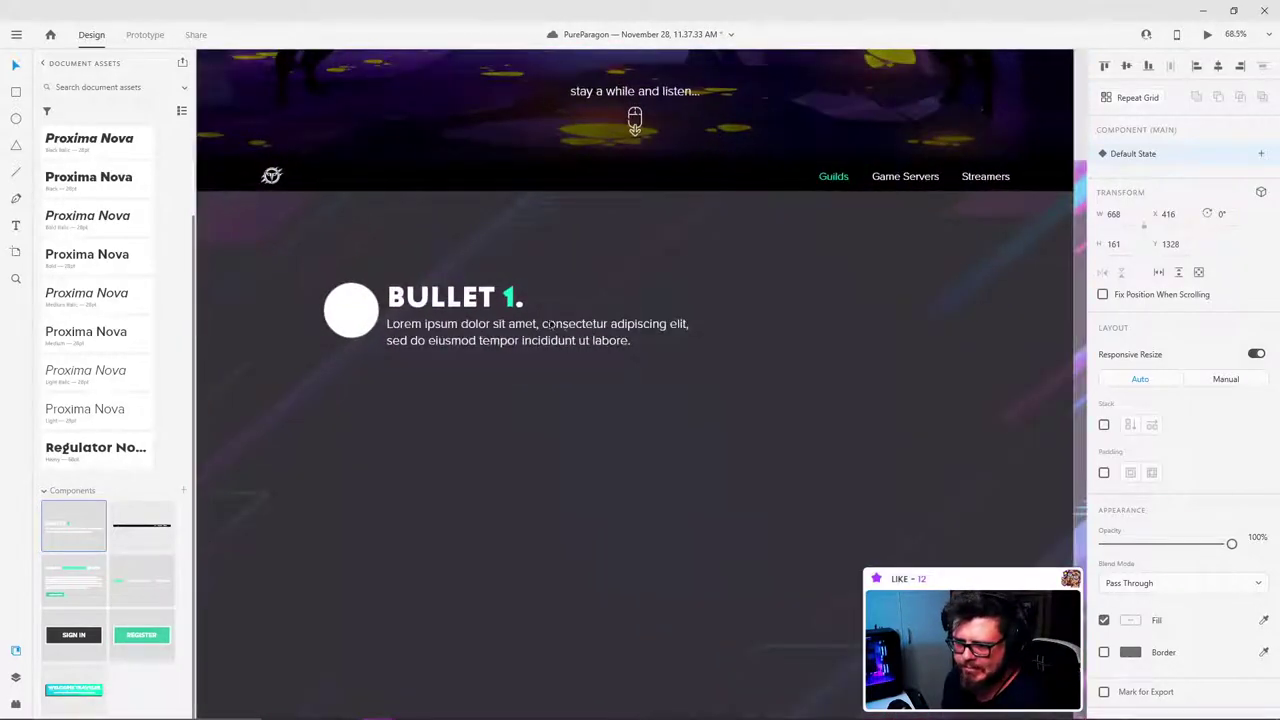
# Step: Break the paragraph's first line after "sit amet," and remove its last line so the text ends with "consectetur adipiscing elit."
pyautogui.doubleClick(541, 336)
pyautogui.doubleClick(545, 330)
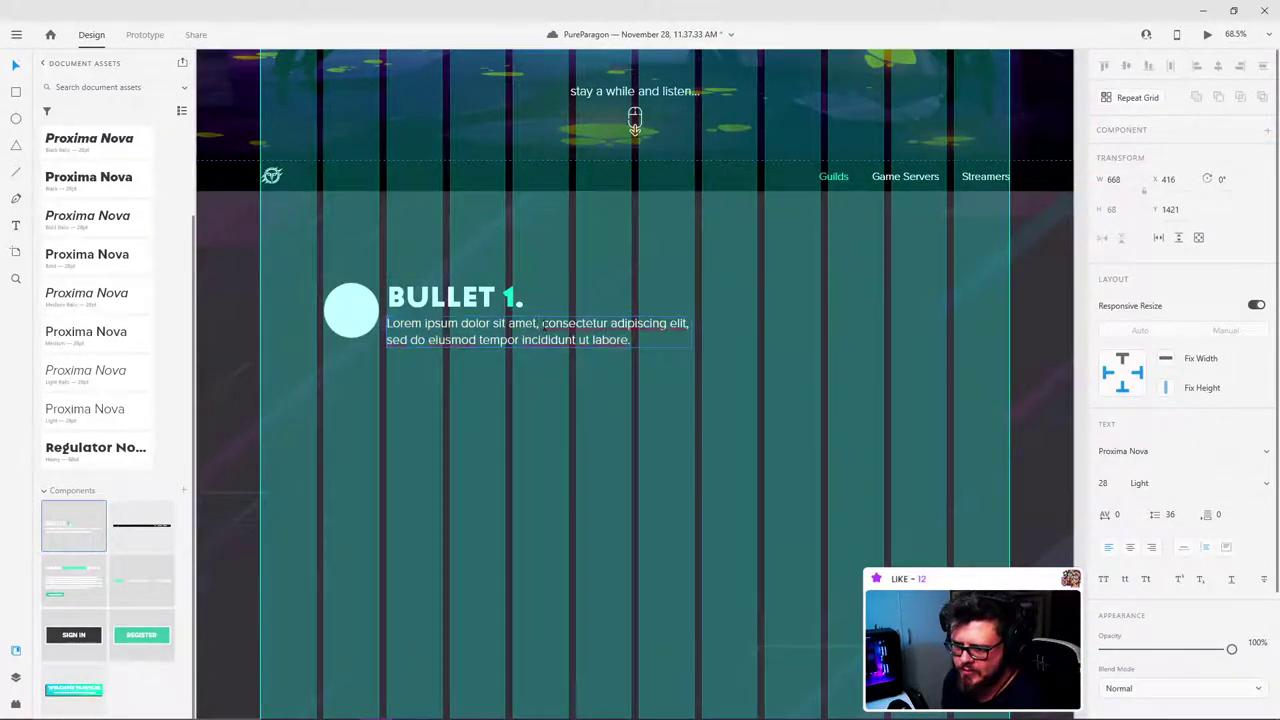
pyautogui.press('Return')
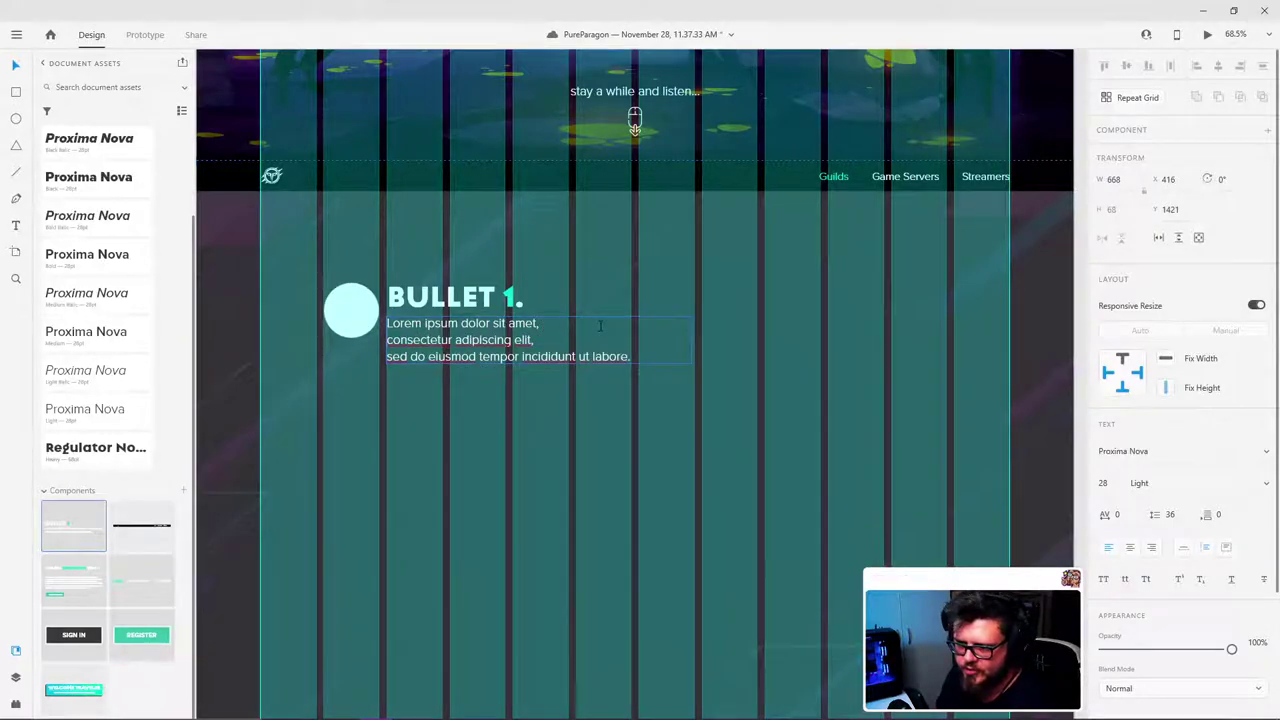
pyautogui.press('Down')
pyautogui.hotkey('shift', 'End')
pyautogui.press('BackSpace')
pyautogui.press('BackSpace')
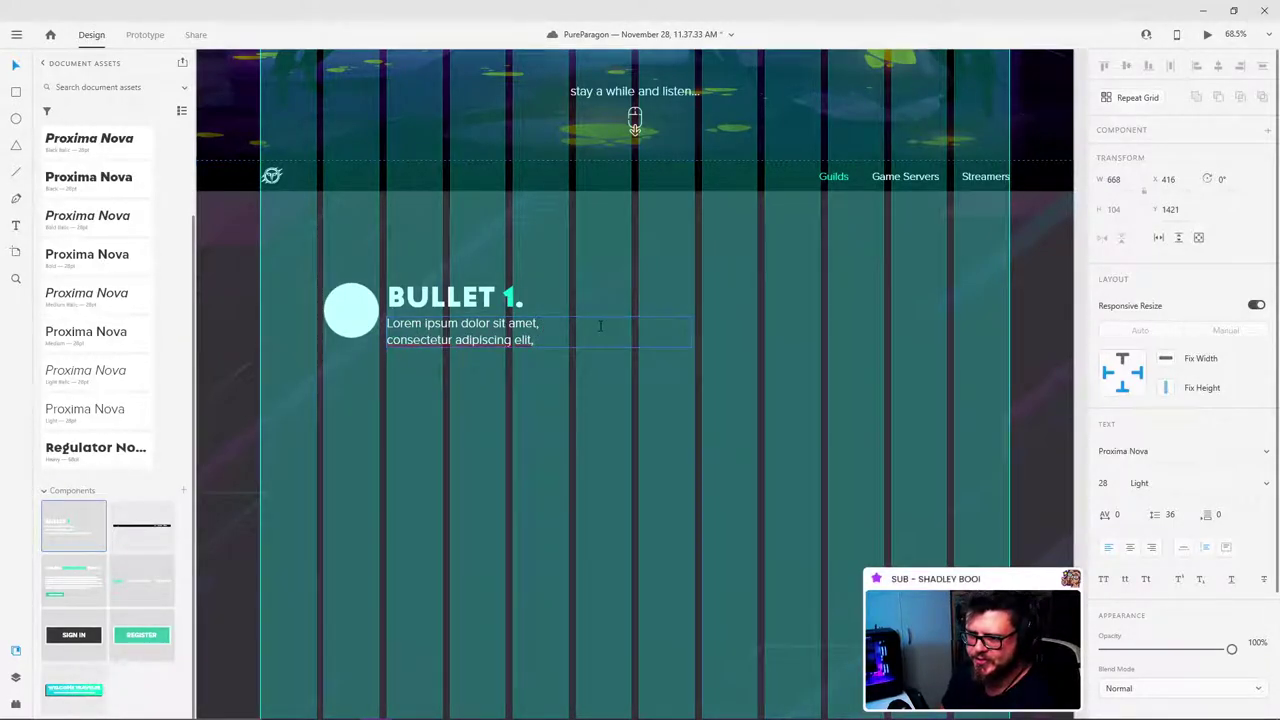
pyautogui.write('.')
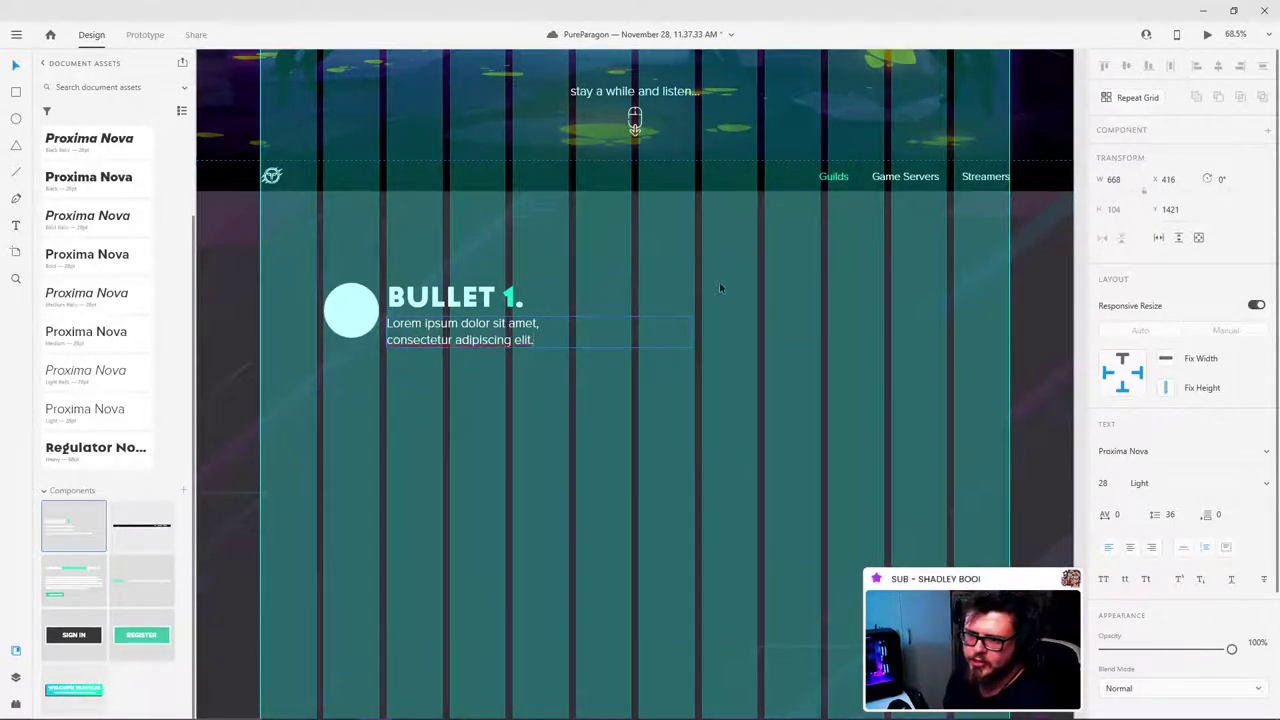
# Step: Narrow the paragraph's text box to about 345 wide to fit the shortened lines
pyautogui.press('Escape')
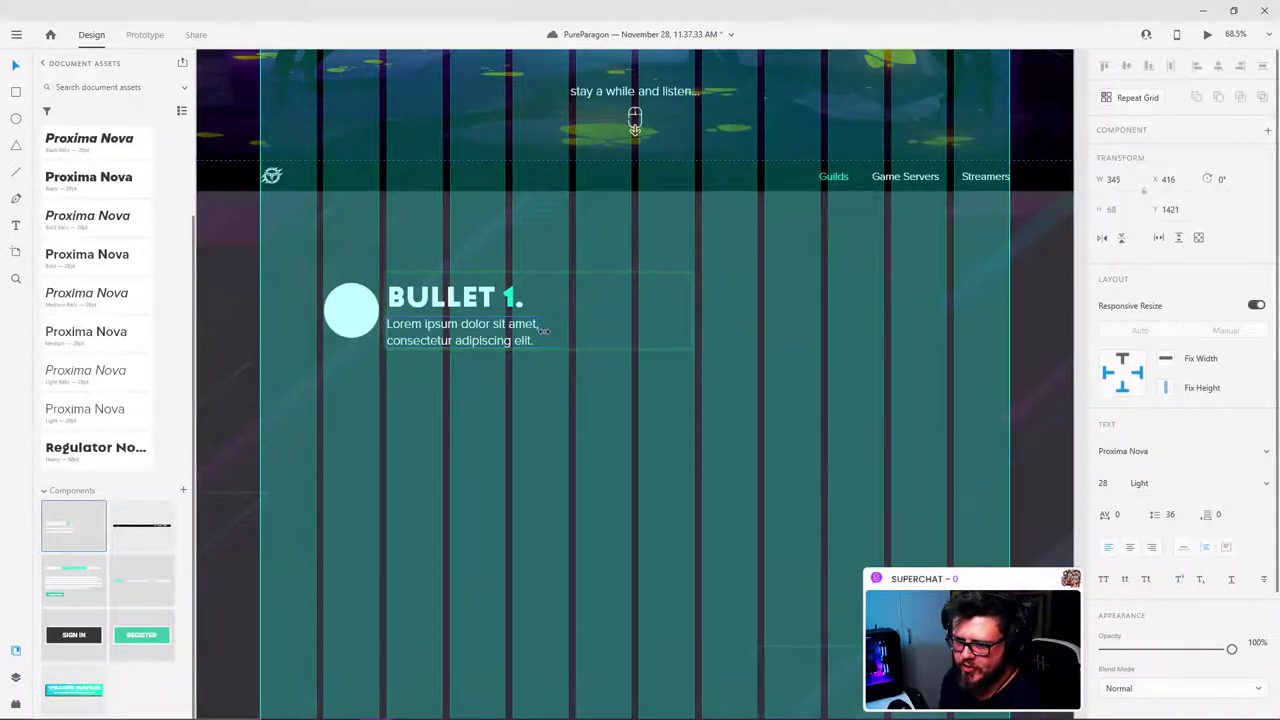
pyautogui.click(446, 410)
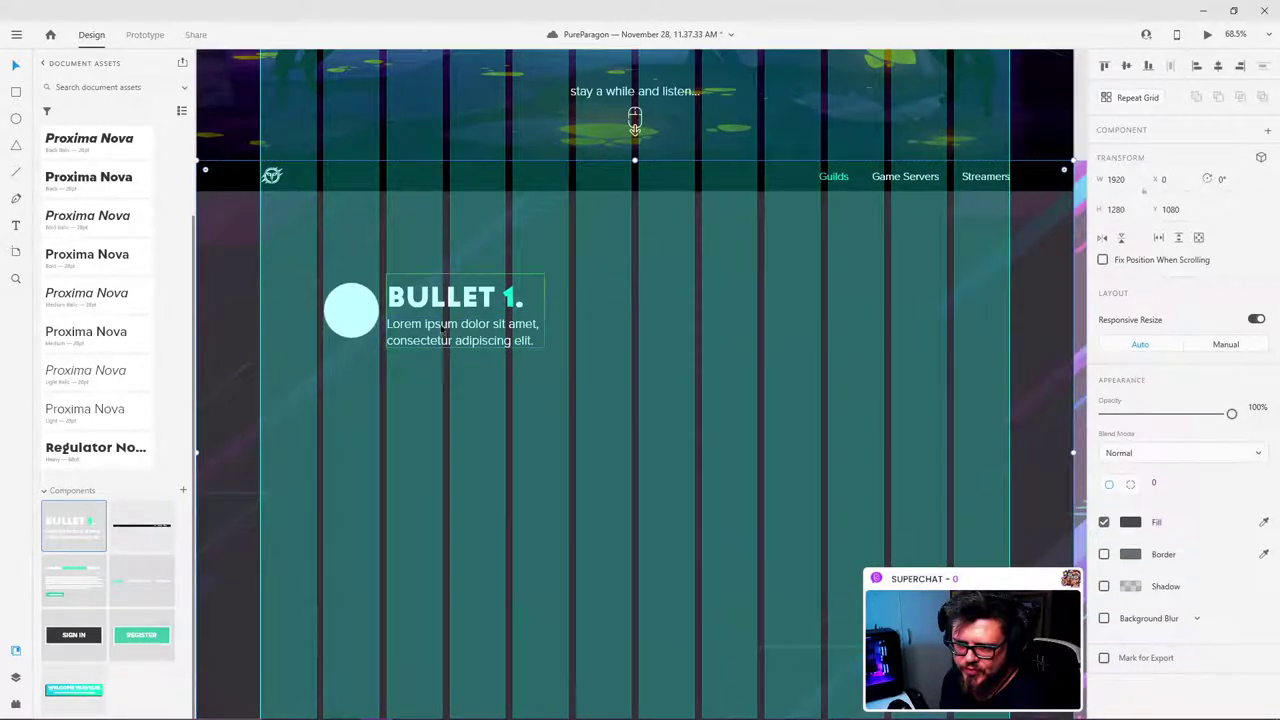
# Step: Shift the circle to Y 1348 so it is vertically centred on the bullet text component
pyautogui.click(351, 318)
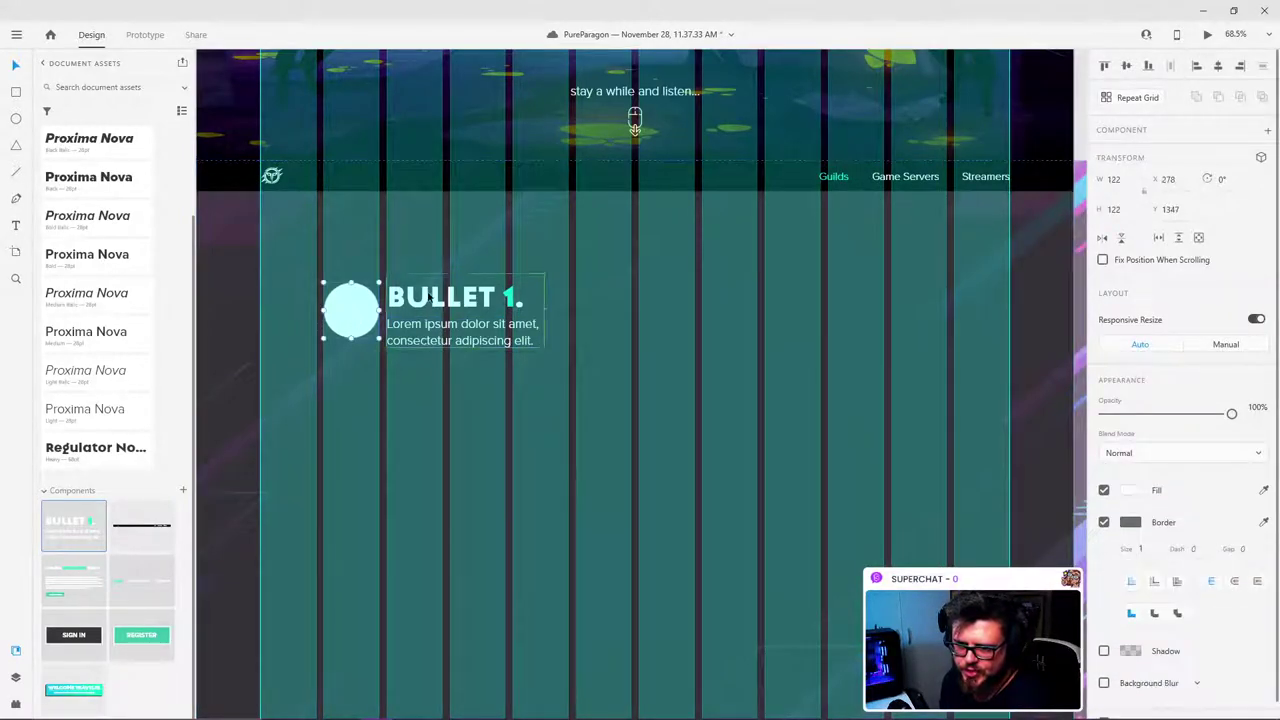
pyautogui.click(352, 307)
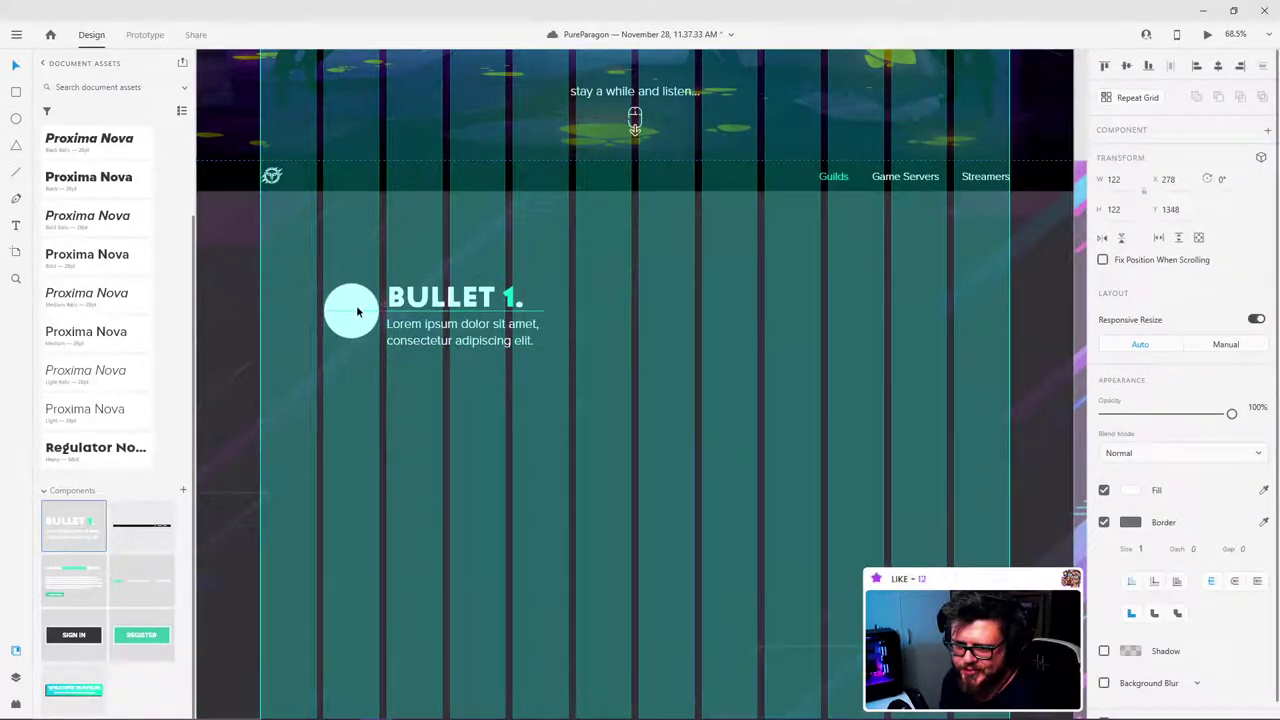
pyautogui.click(437, 262)
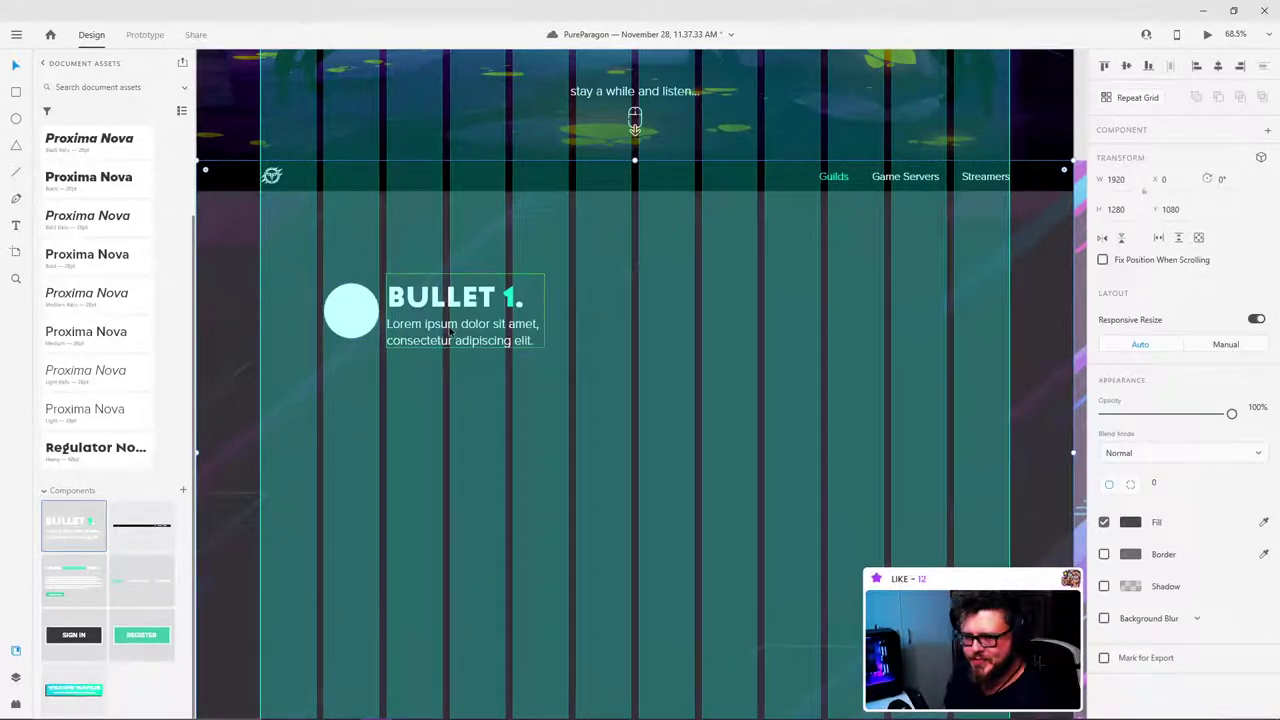
# Step: Cut the circle and paste it inside the bullet text component so circle, heading and paragraph form one component
pyautogui.click(420, 320)
pyautogui.keyDown('shift'); pyautogui.click(366, 323); pyautogui.keyUp('shift')
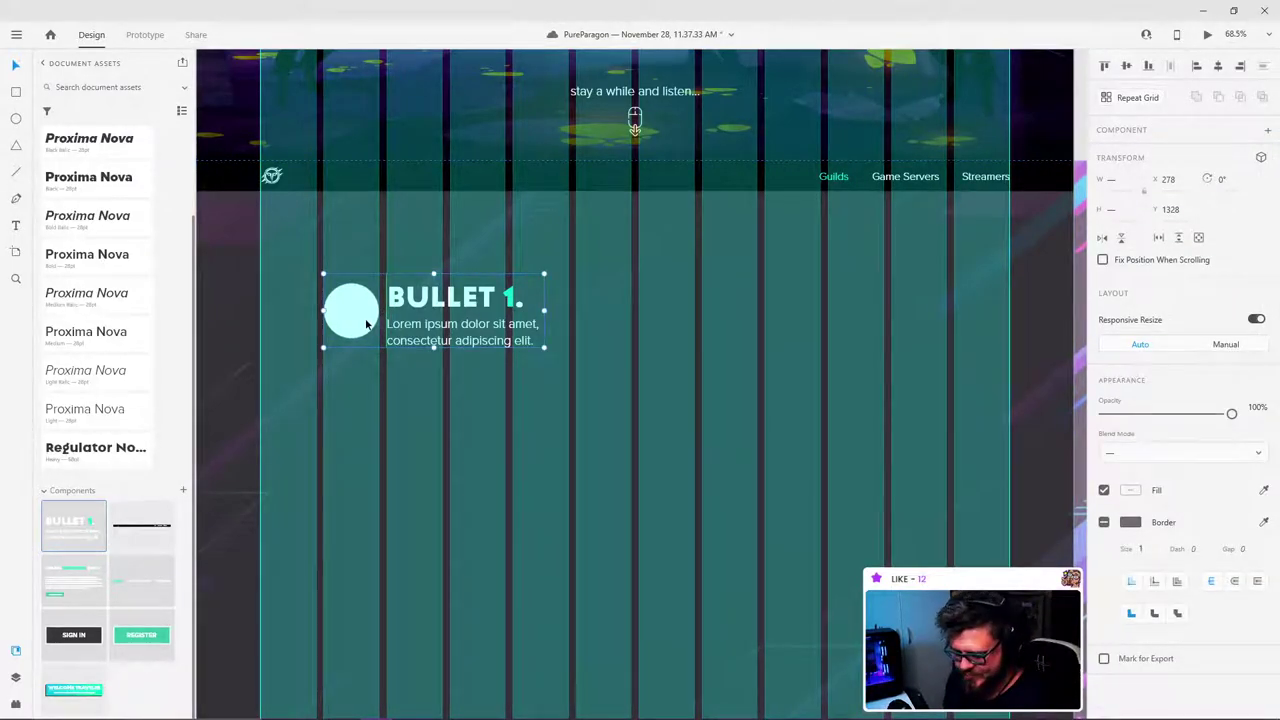
pyautogui.click(367, 313)
pyautogui.click(366, 313)
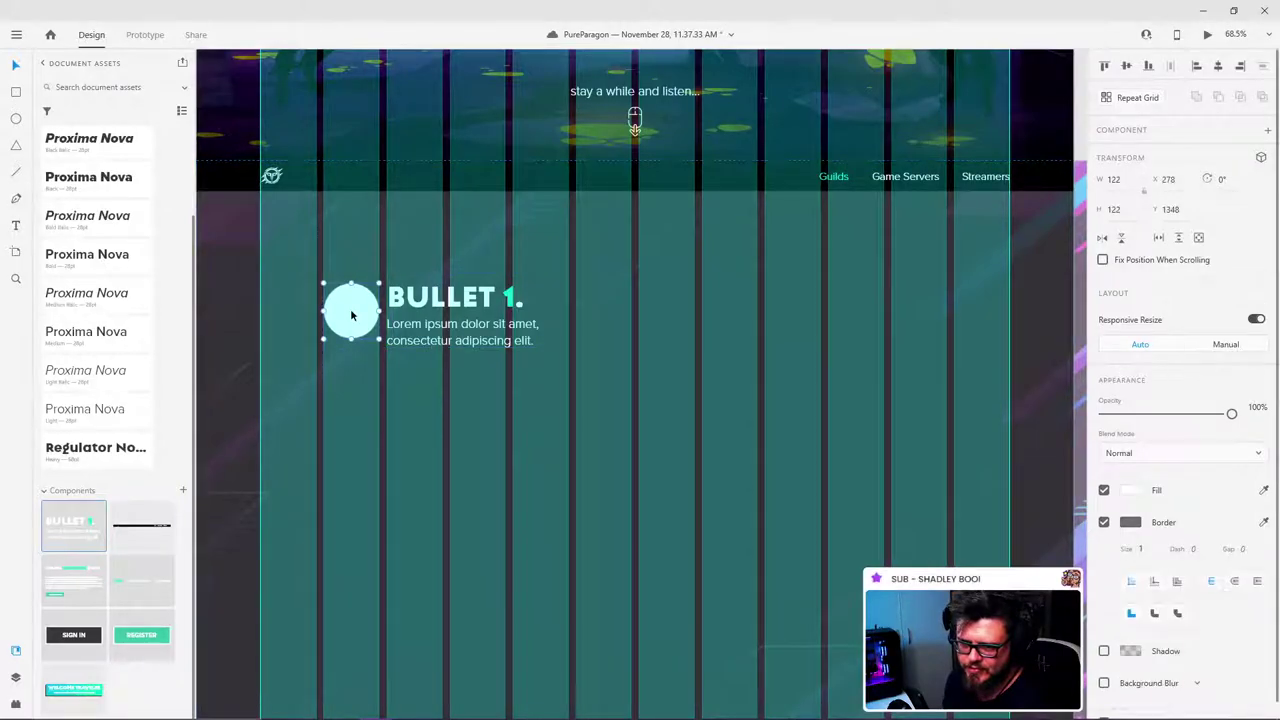
pyautogui.press('Delete')
pyautogui.doubleClick(450, 306)
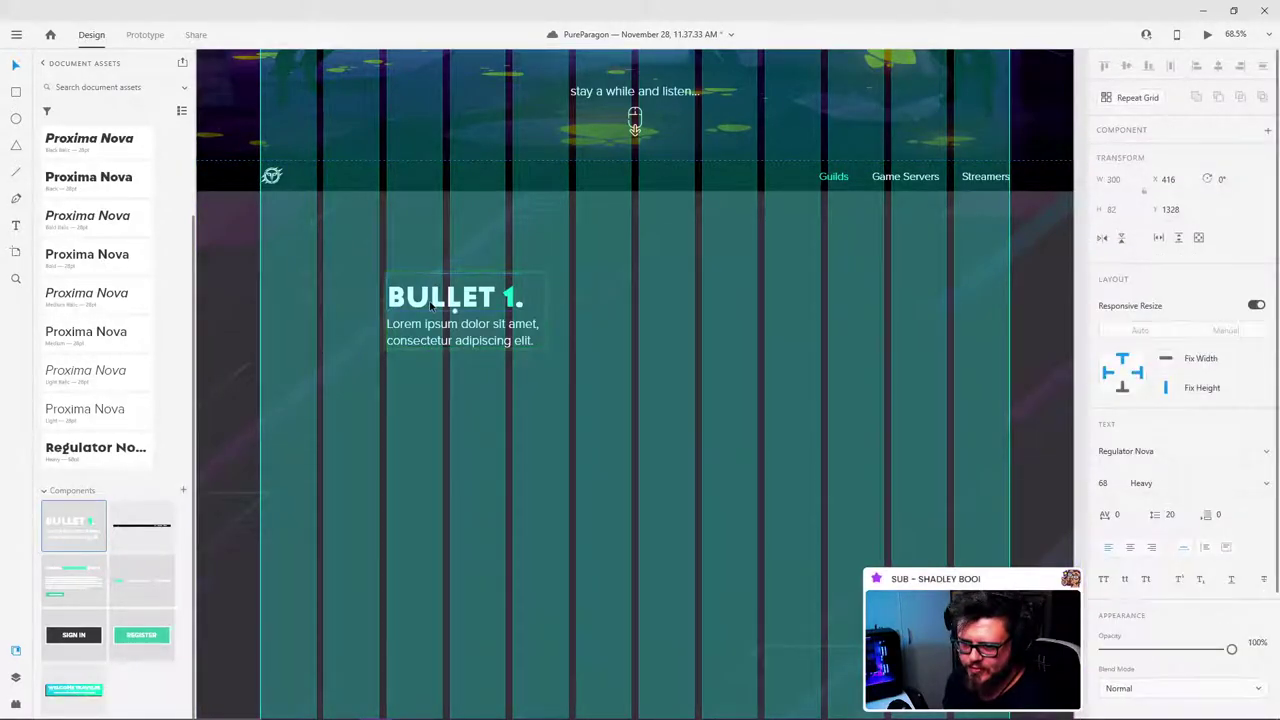
pyautogui.hotkey('ctrl', 'z')
pyautogui.click(429, 237)
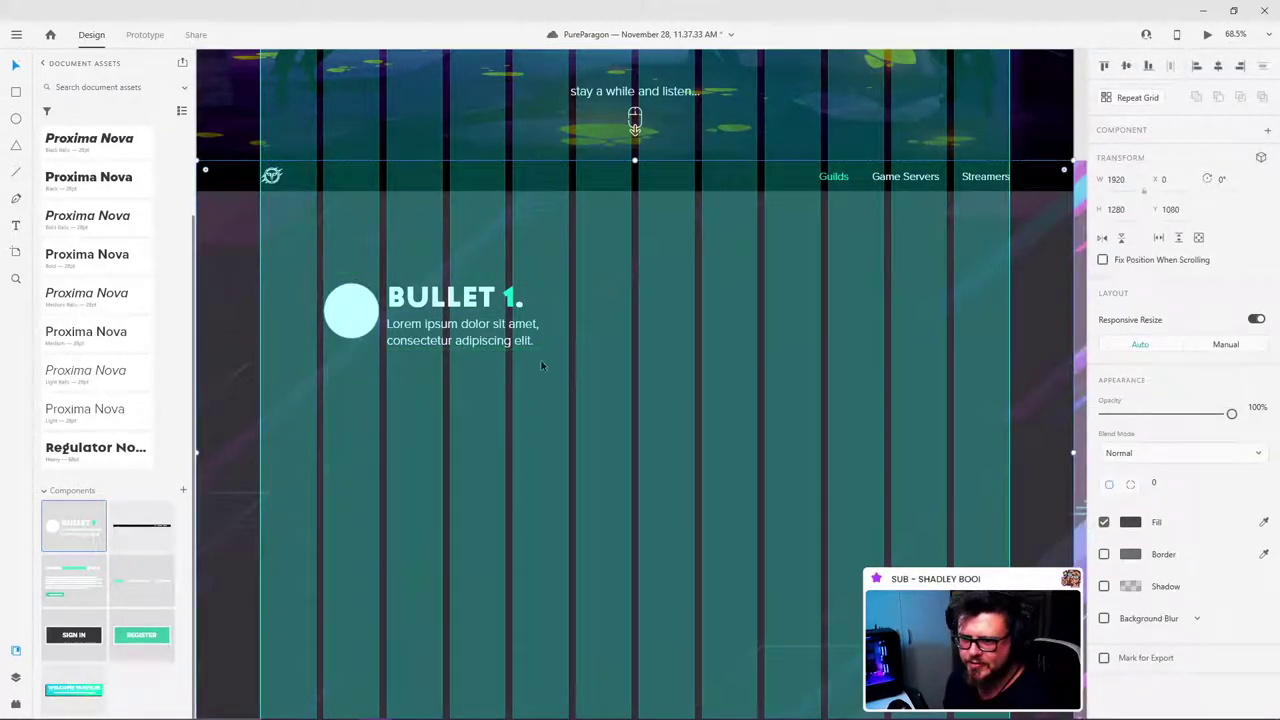
# Step: Duplicate the bullet component within the same row, placing the copy at X 968, Y 1328
pyautogui.scroll(-3, 487, 247)
pyautogui.scroll(2, 490, 244)
pyautogui.hotkey('ctrl', 'shift', "'")
pyautogui.moveTo(449, 320); pyautogui.dragTo(649, 320)
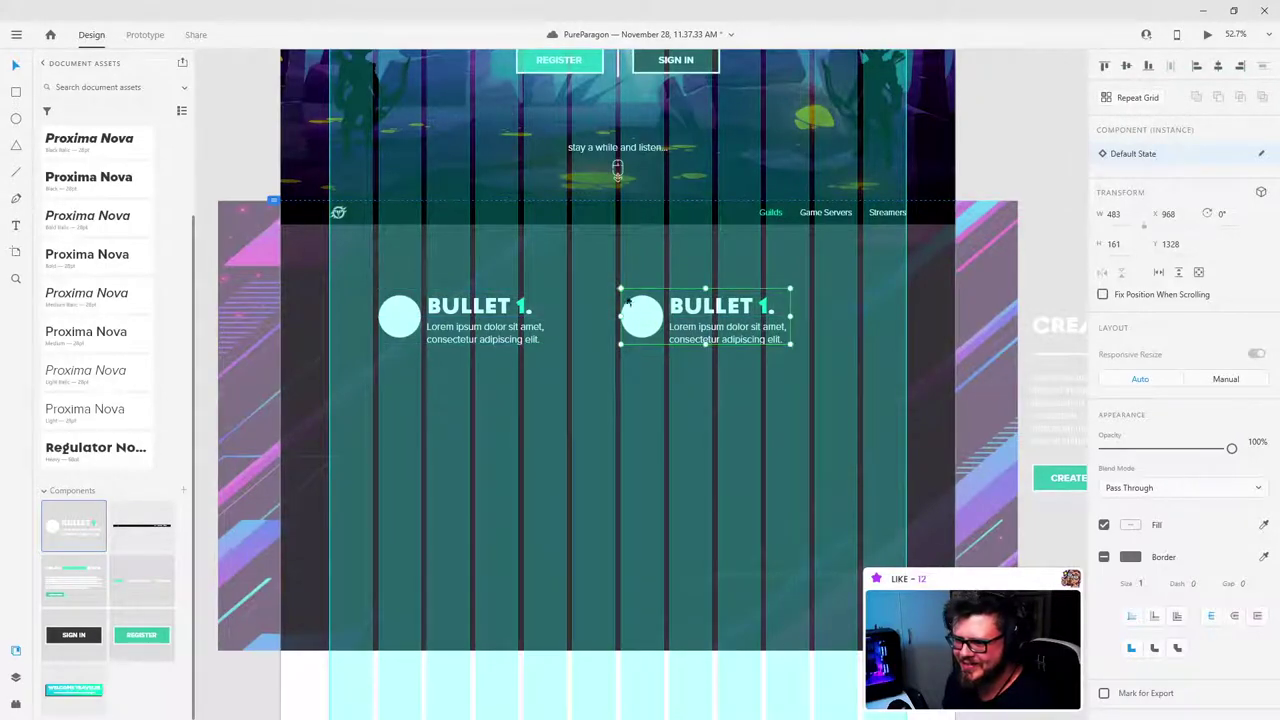
# Step: Shift the original bullet component one grid column closer to its copy, to X 416, Y 1328
pyautogui.scroll(1, 628, 302)
pyautogui.click(467, 390)
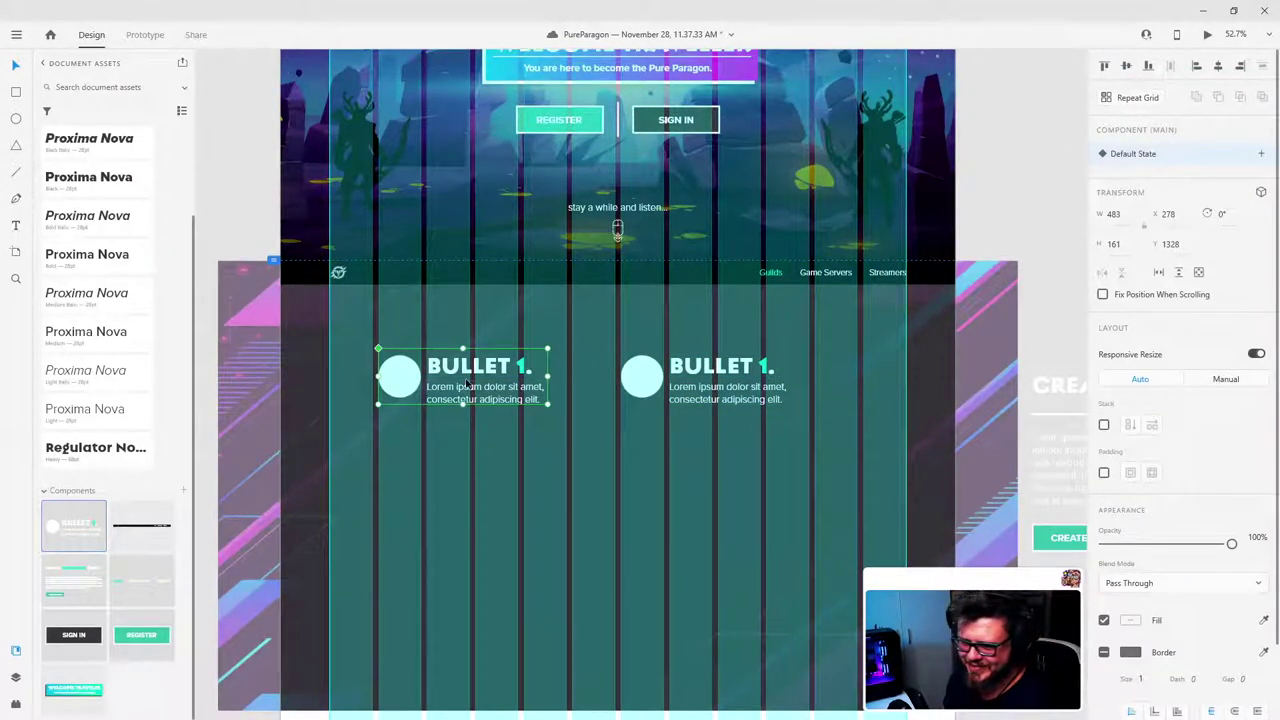
pyautogui.moveTo(466, 383); pyautogui.dragTo(517, 385)
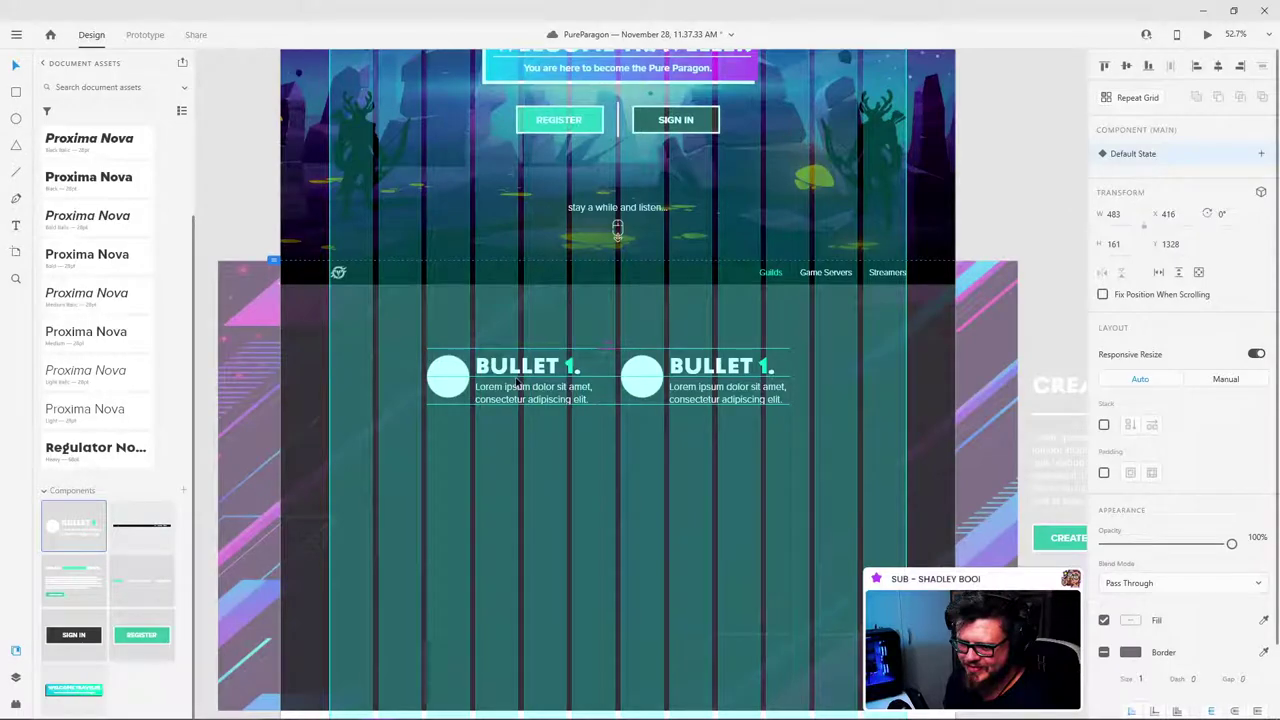
pyautogui.click(574, 303)
pyautogui.scroll(-3, 574, 303)
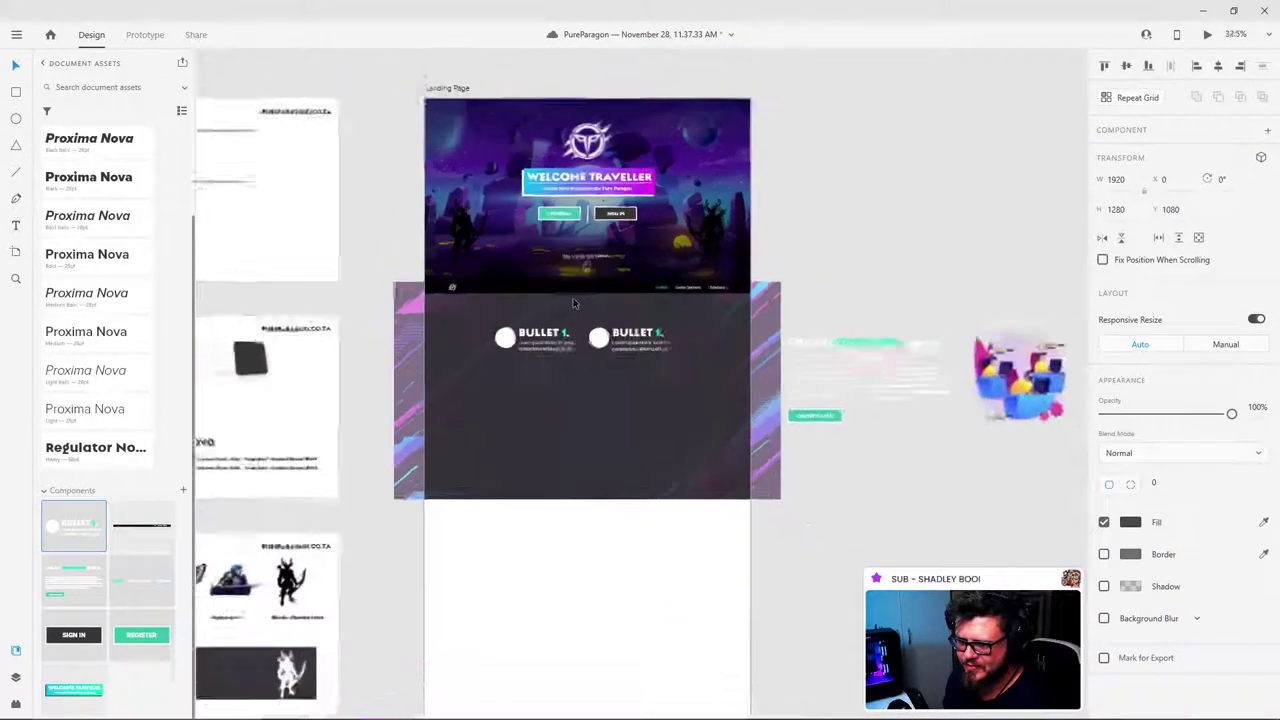
pyautogui.scroll(3, 574, 303)
pyautogui.click(929, 227)
pyautogui.scroll(-1, 976, 195)
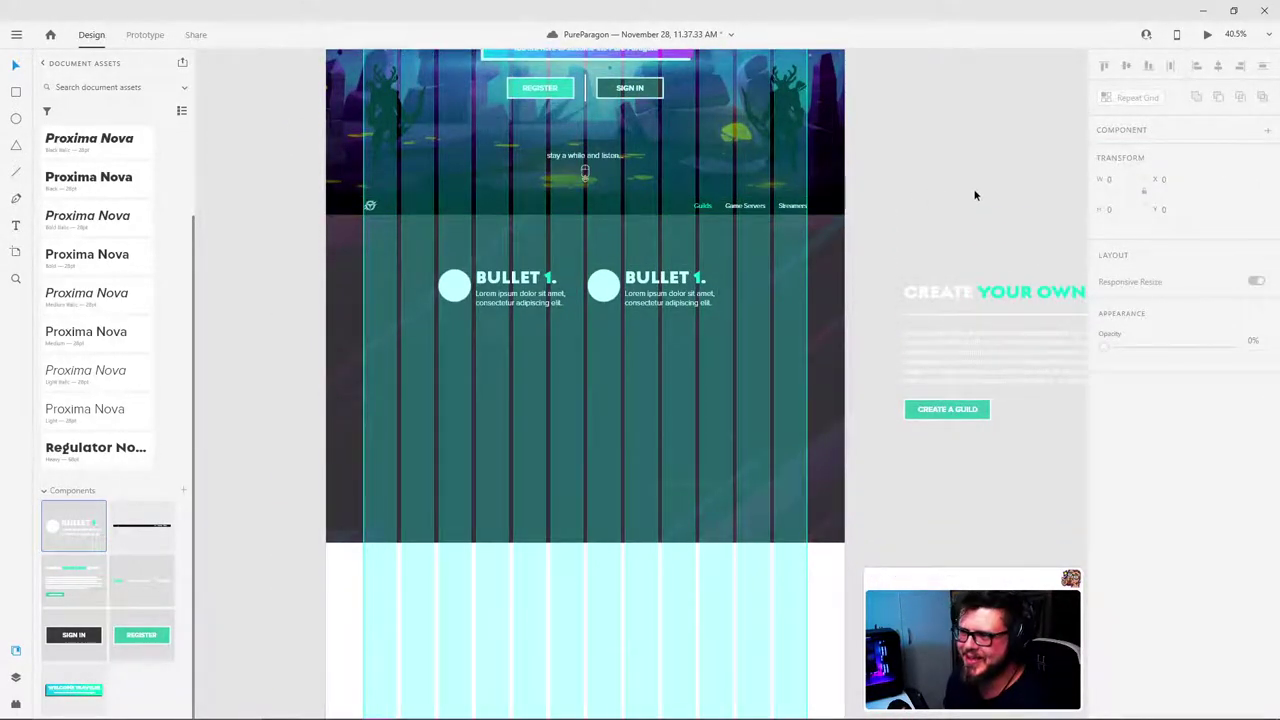
pyautogui.scroll(2, 483, 280)
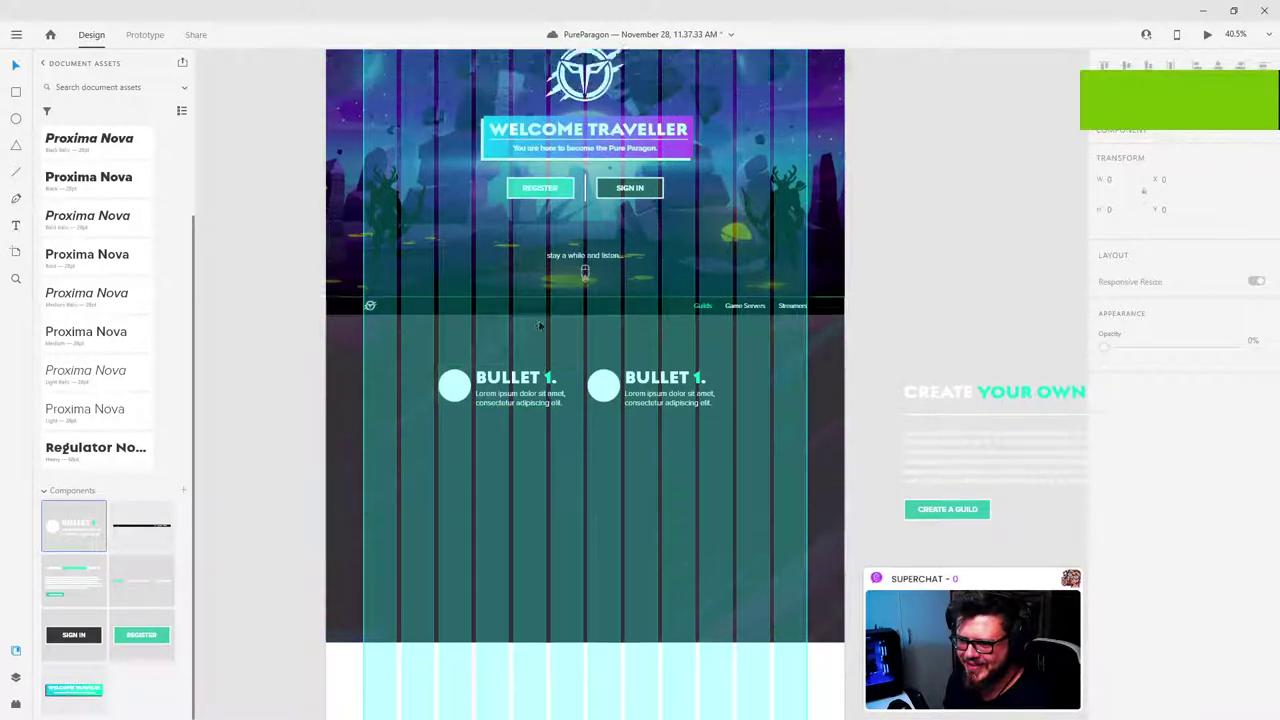
pyautogui.scroll(3, 547, 360)
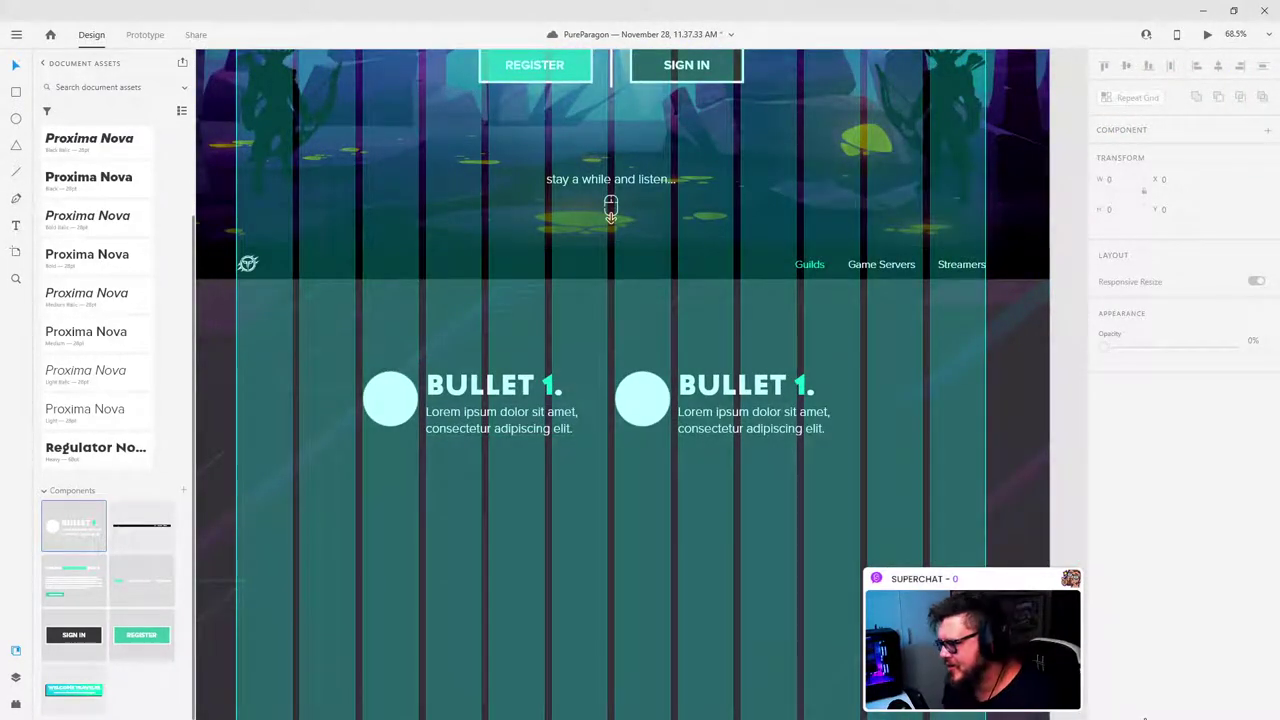
# Step: Switch to the GeForce Experience overlay, turn off Instant Replay and return to the design
pyautogui.press('super')
pyautogui.click(1097, 706)
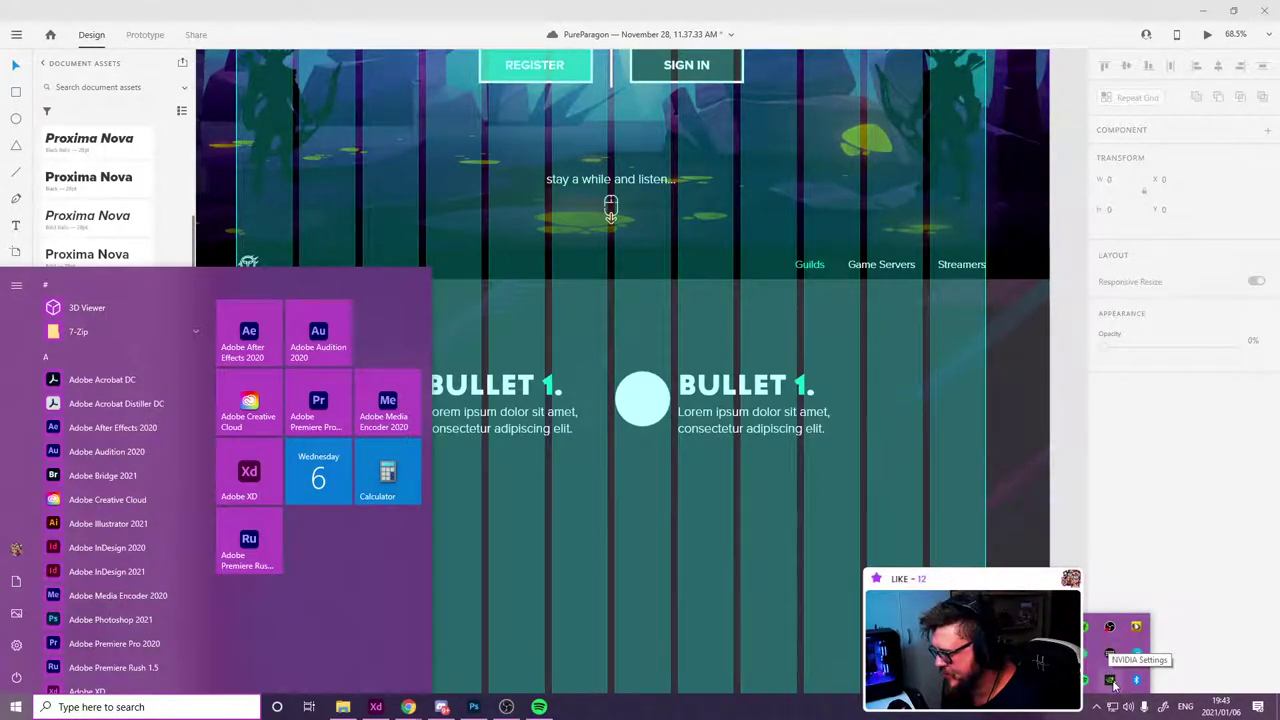
pyautogui.click(1071, 455)
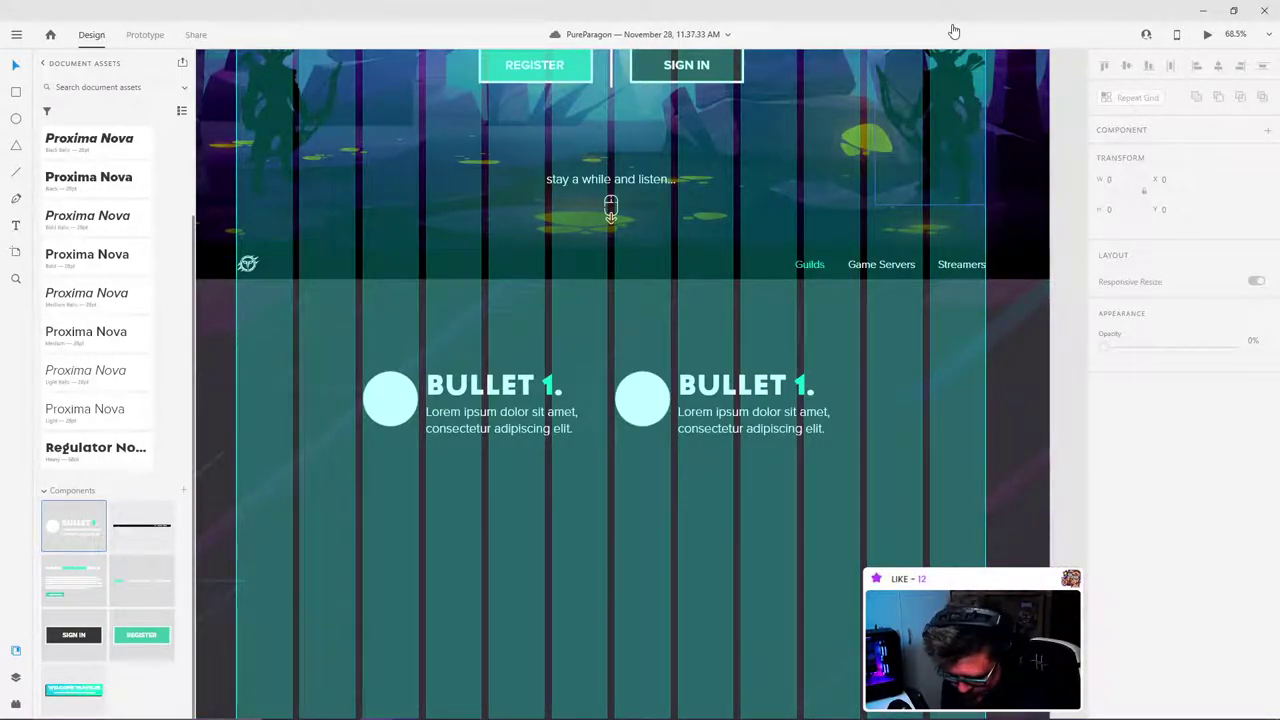
pyautogui.hotkey('alt', 'z')
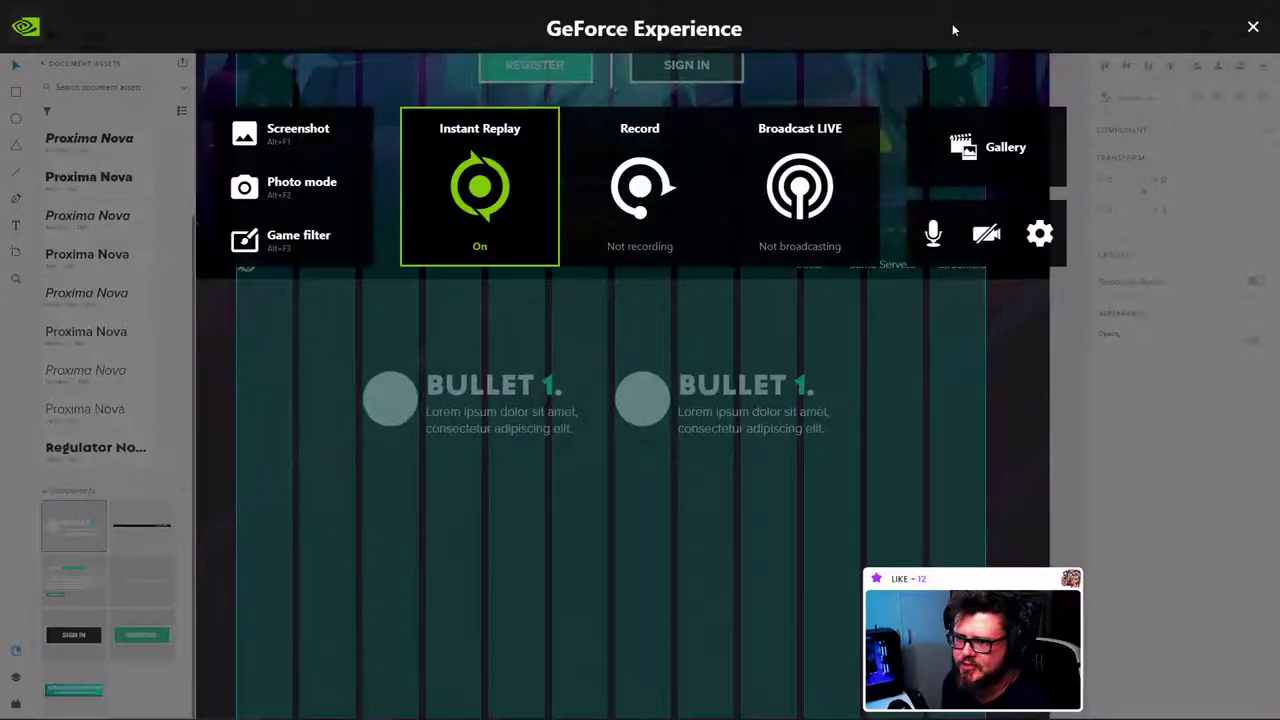
pyautogui.click(465, 262)
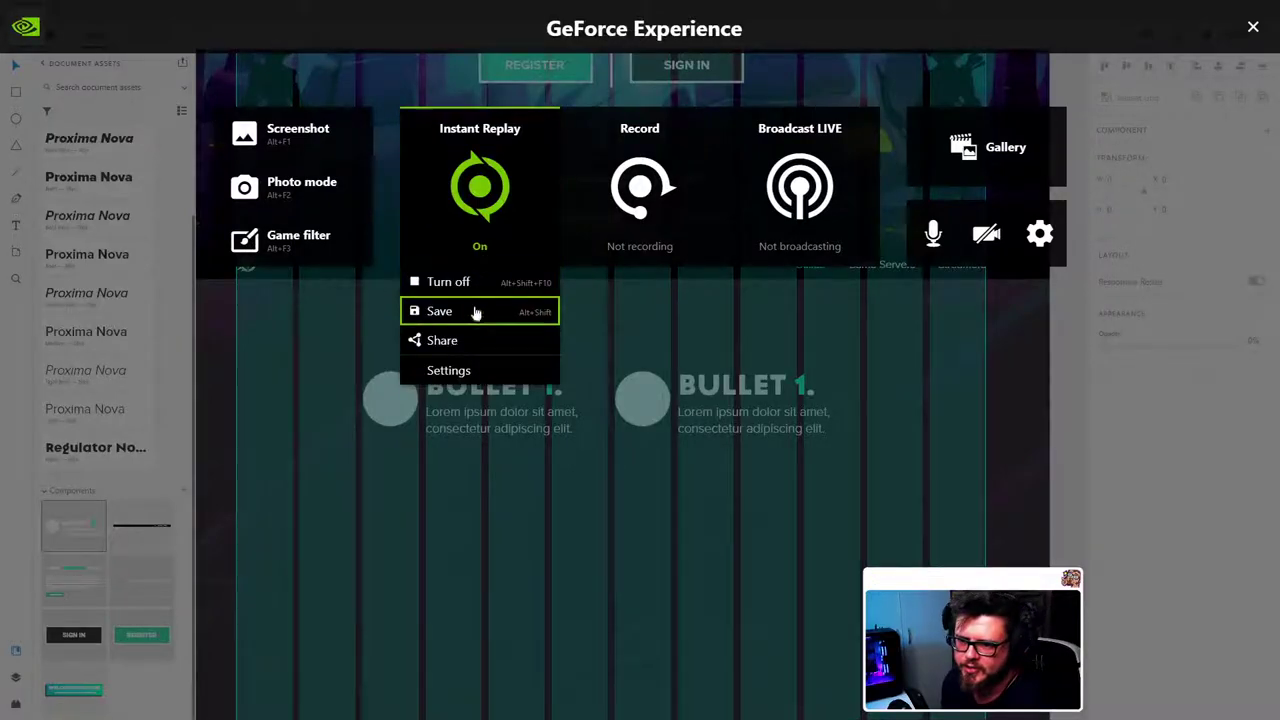
pyautogui.click(481, 284)
pyautogui.hotkey('alt', 'z')
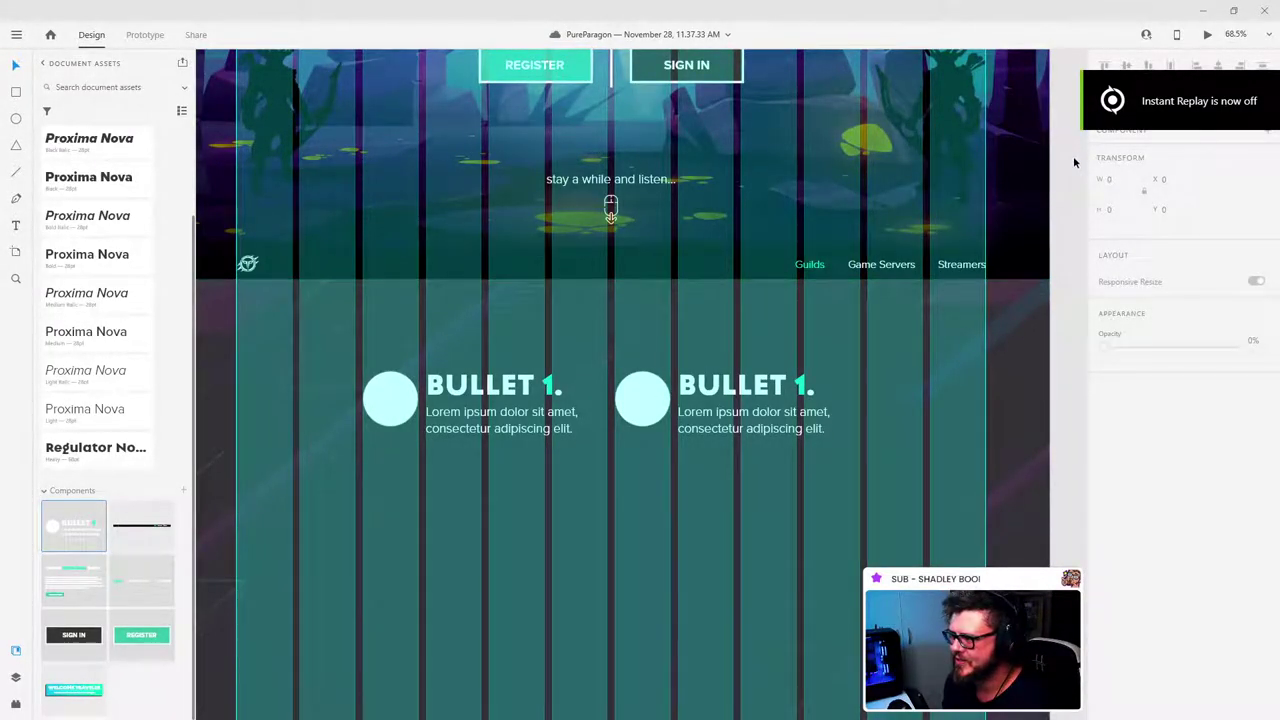
pyautogui.scroll(5, 535, 365)
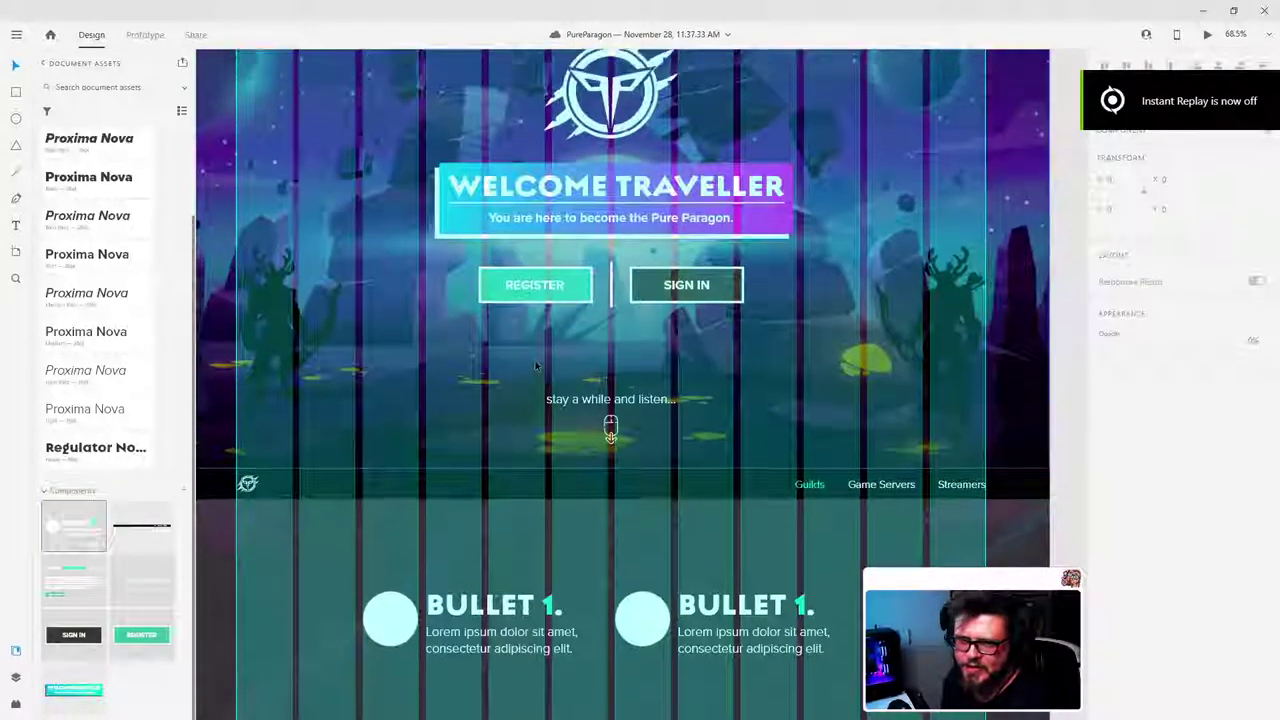
pyautogui.scroll(-2, 535, 365)
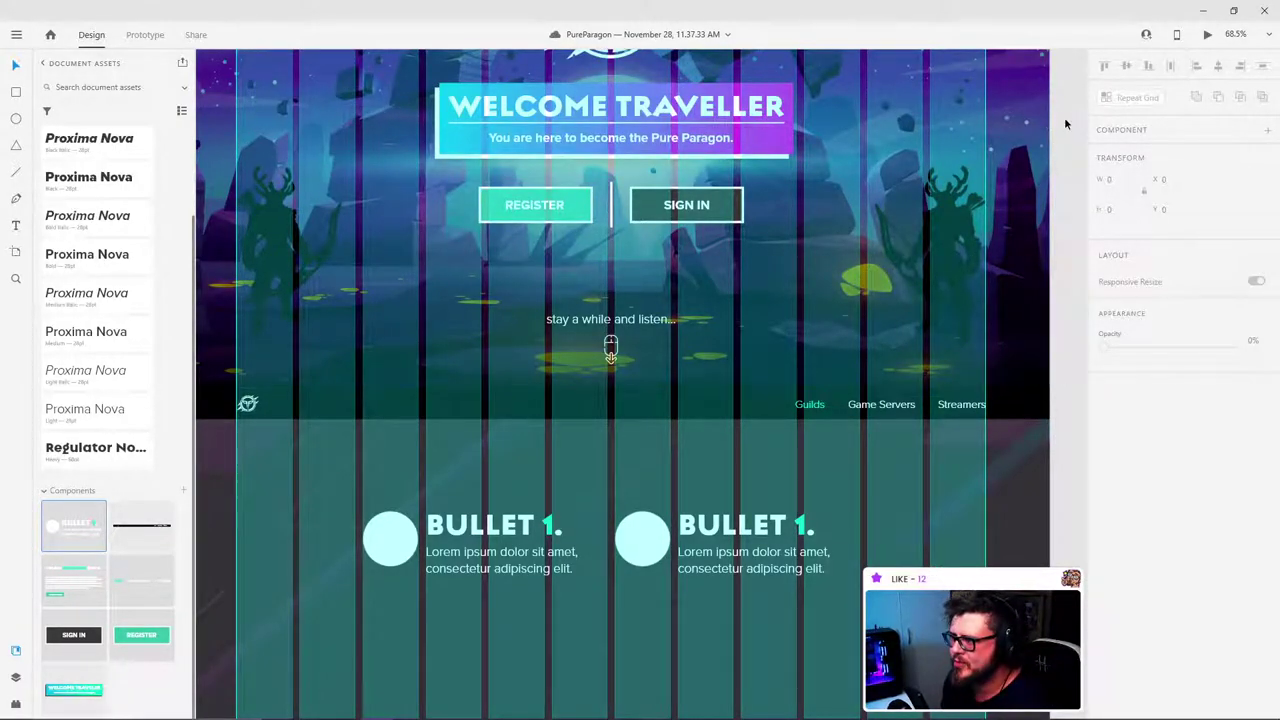
pyautogui.scroll(3, 455, 225)
pyautogui.scroll(2, 455, 225)
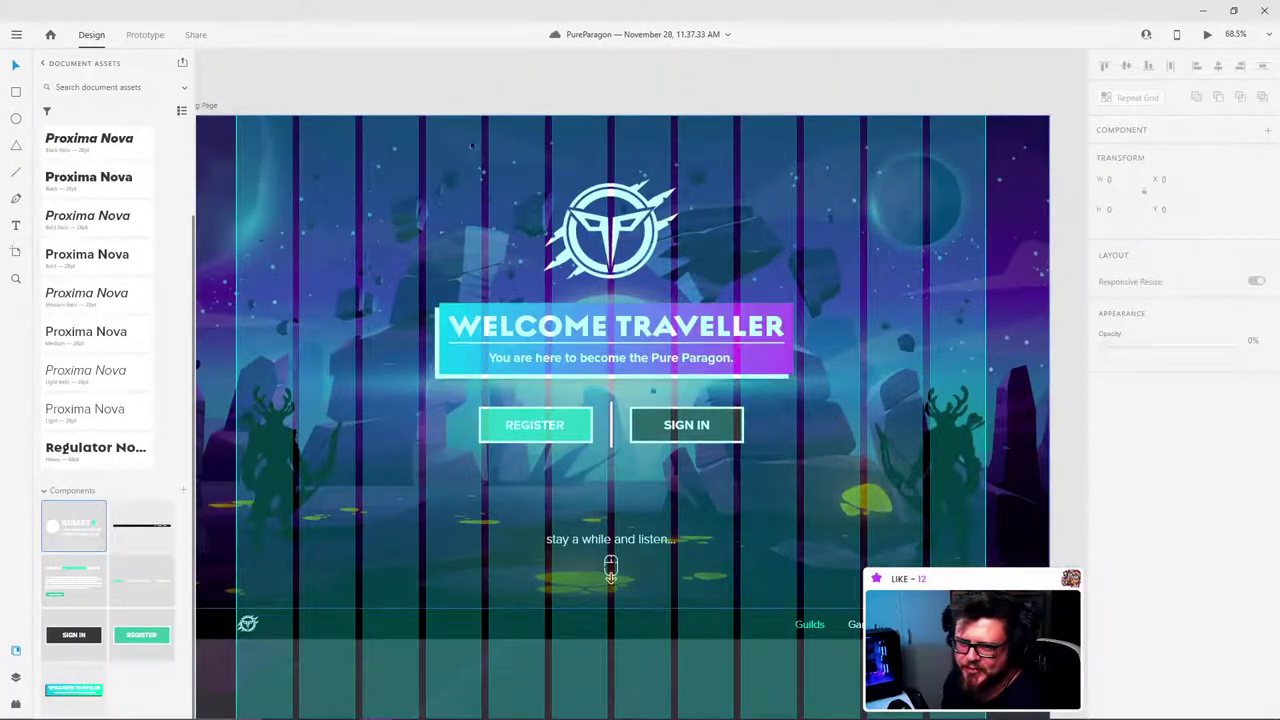
pyautogui.hscroll(-1, 490, 180)
pyautogui.scroll(-1, 528, 140)
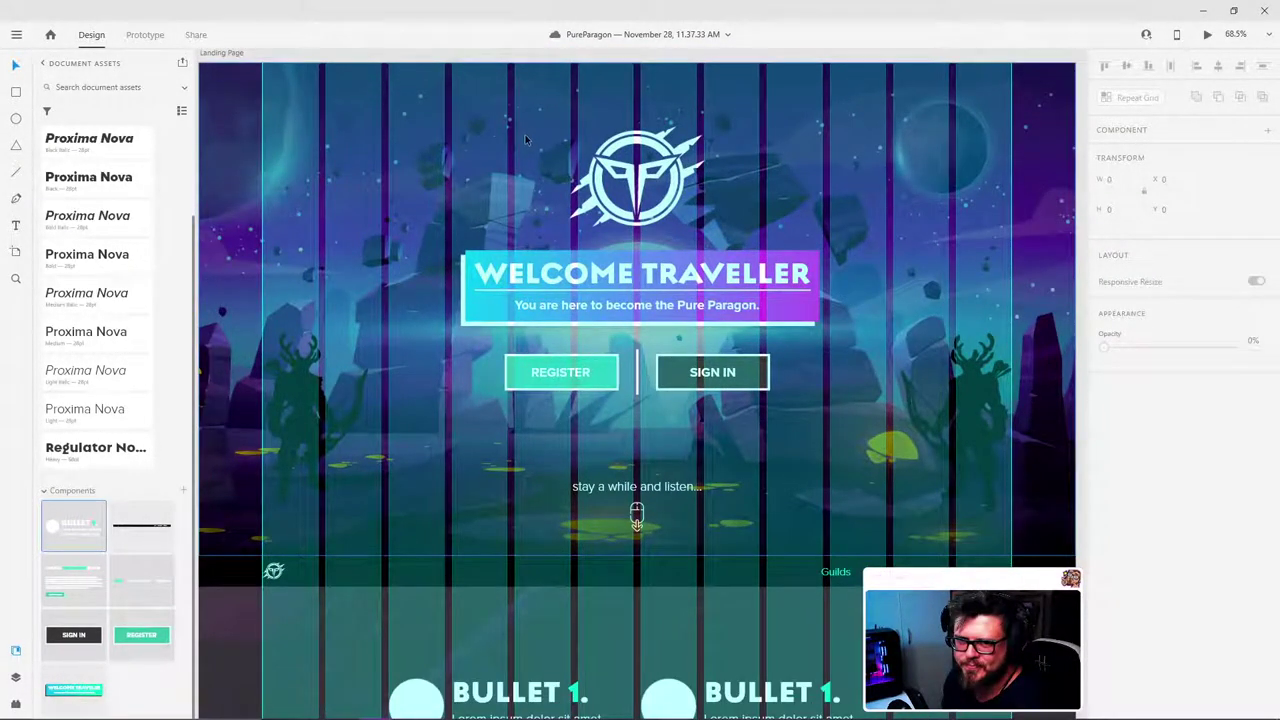
# Step: Duplicate both bullets as a second row directly below the first and space it down to Y 1539
pyautogui.scroll(-8, 525, 134)
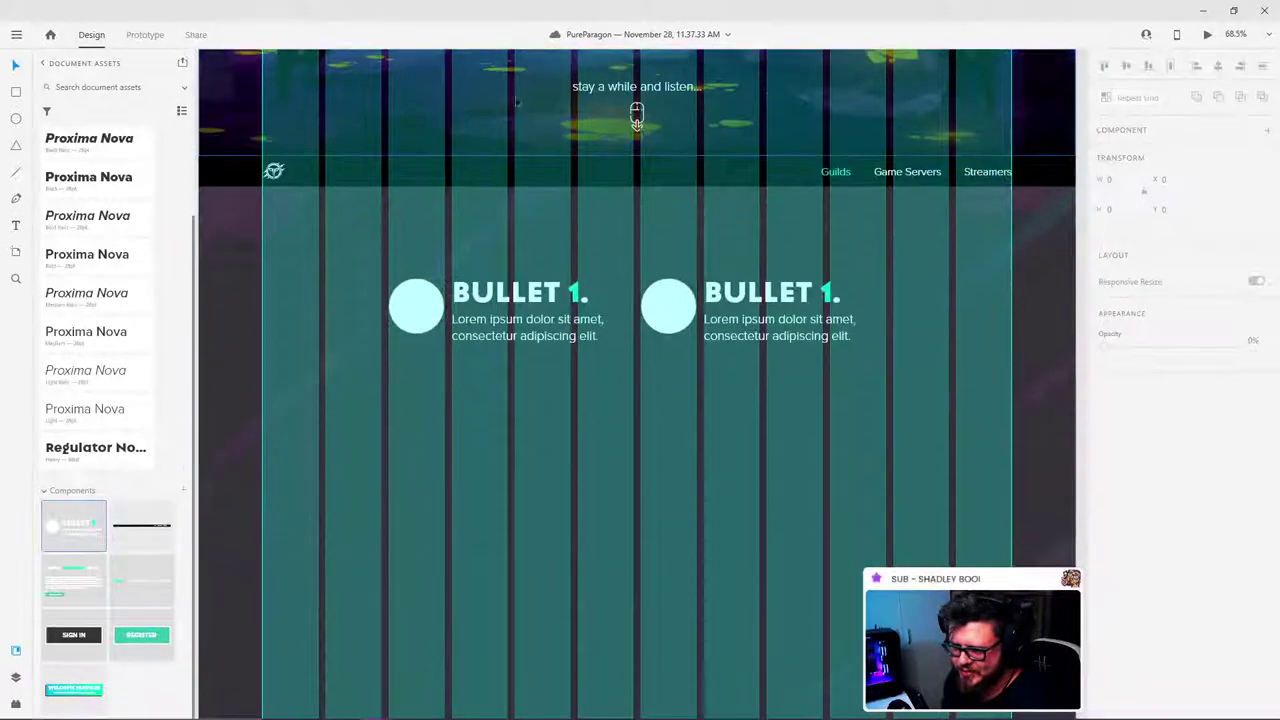
pyautogui.click(417, 325)
pyautogui.keyDown('shift'); pyautogui.click(648, 303); pyautogui.keyUp('shift')
pyautogui.moveTo(674, 302); pyautogui.dragTo(662, 375)
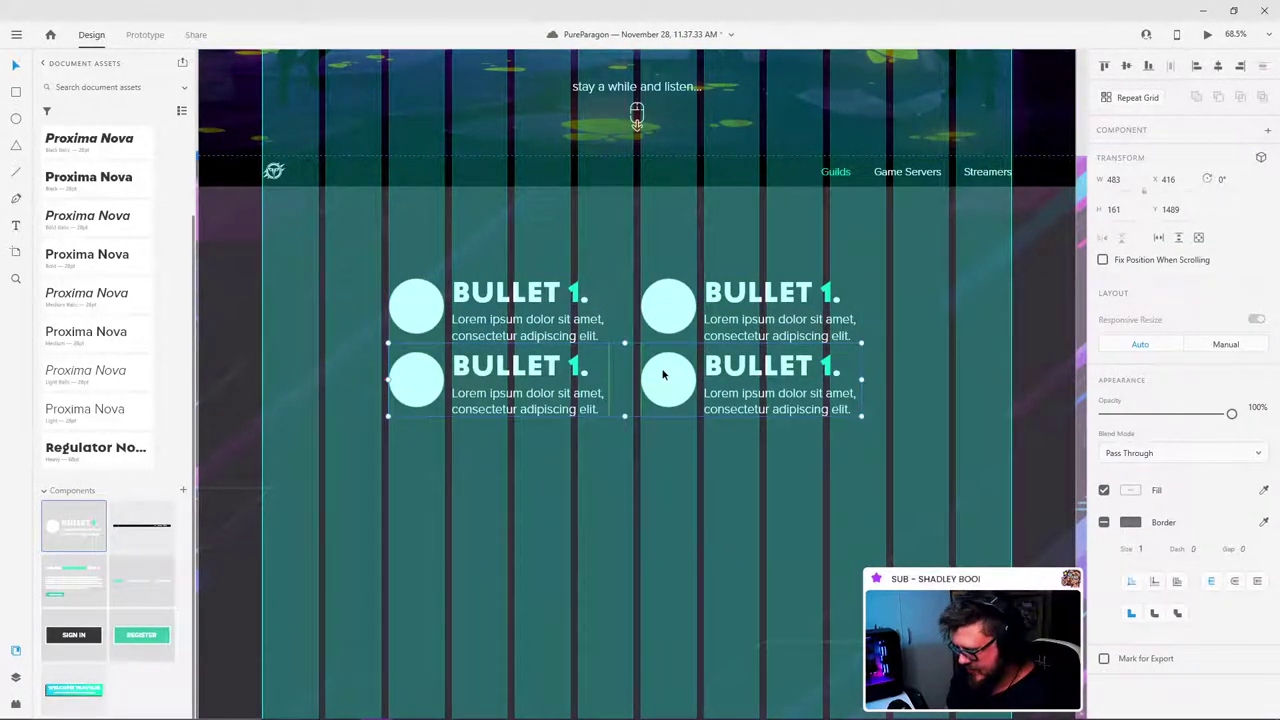
pyautogui.hotkey('shift', 'Down')
pyautogui.hotkey('shift', 'Down')
pyautogui.hotkey('shift', 'Down')
pyautogui.hotkey('shift', 'Down')
pyautogui.hotkey('shift', 'Down')
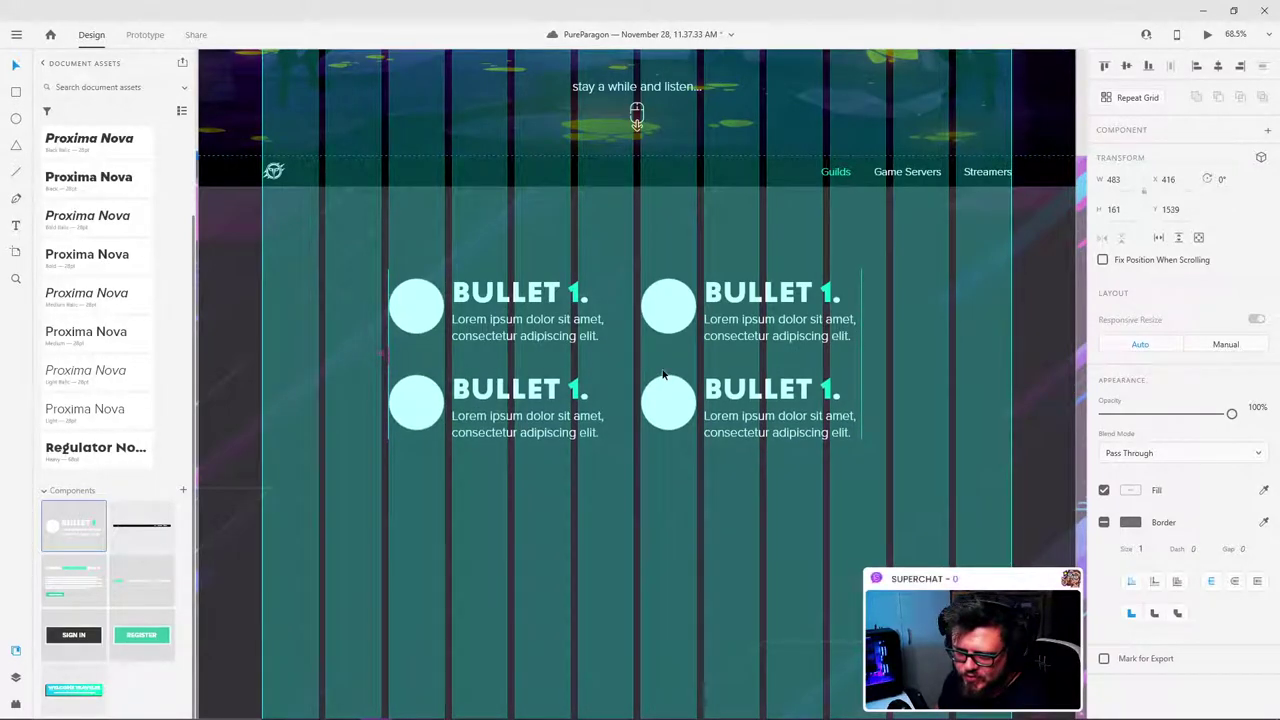
# Step: Duplicate the second row's first bullet to start a third row at X 416, Y 1750
pyautogui.click(550, 408)
pyautogui.click(526, 407)
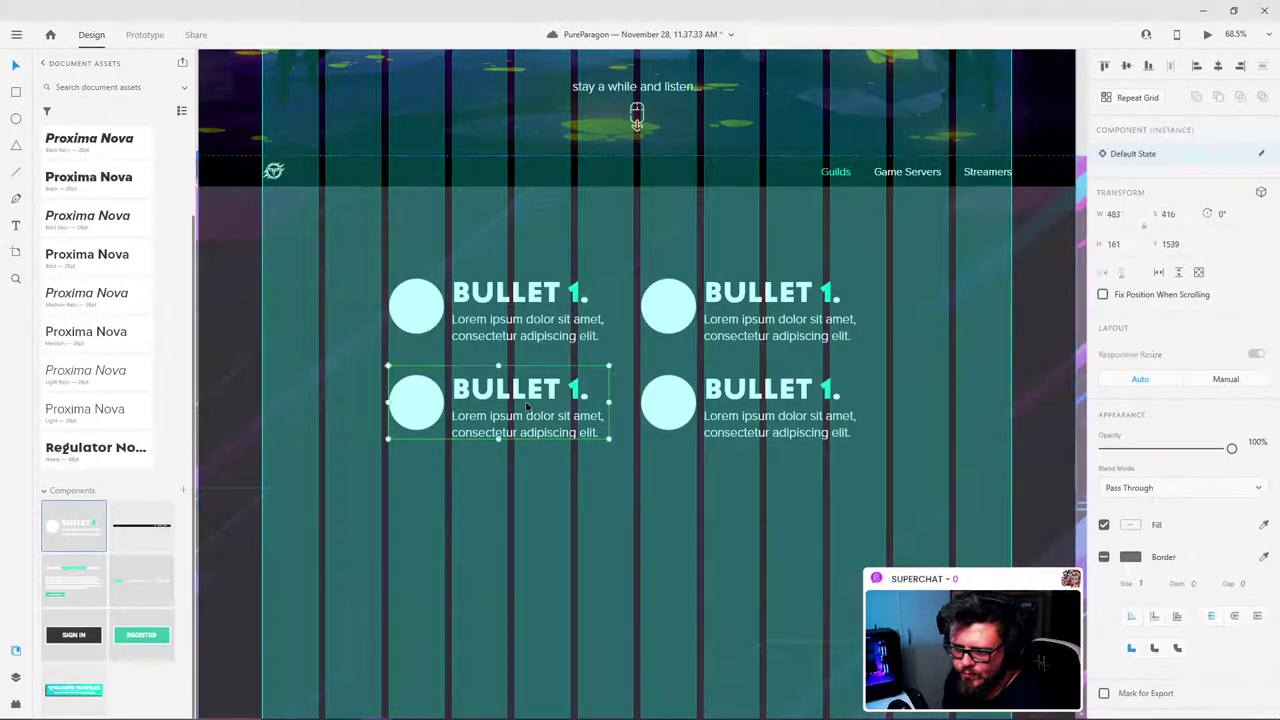
pyautogui.moveTo(525, 424); pyautogui.dragTo(547, 491)
pyautogui.hotkey('shift', 'Down')
pyautogui.hotkey('shift', 'Down')
pyautogui.hotkey('shift', 'Down')
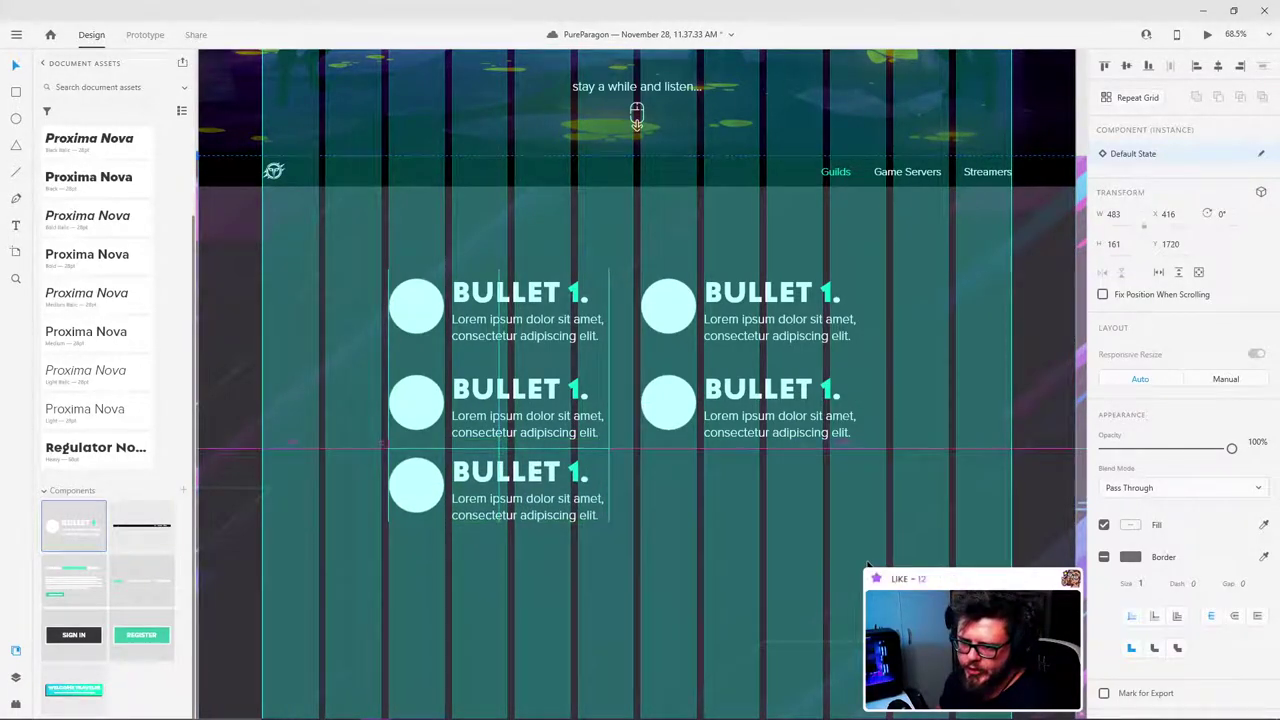
pyautogui.hotkey('shift', 'Down')
pyautogui.hotkey('shift', 'Down')
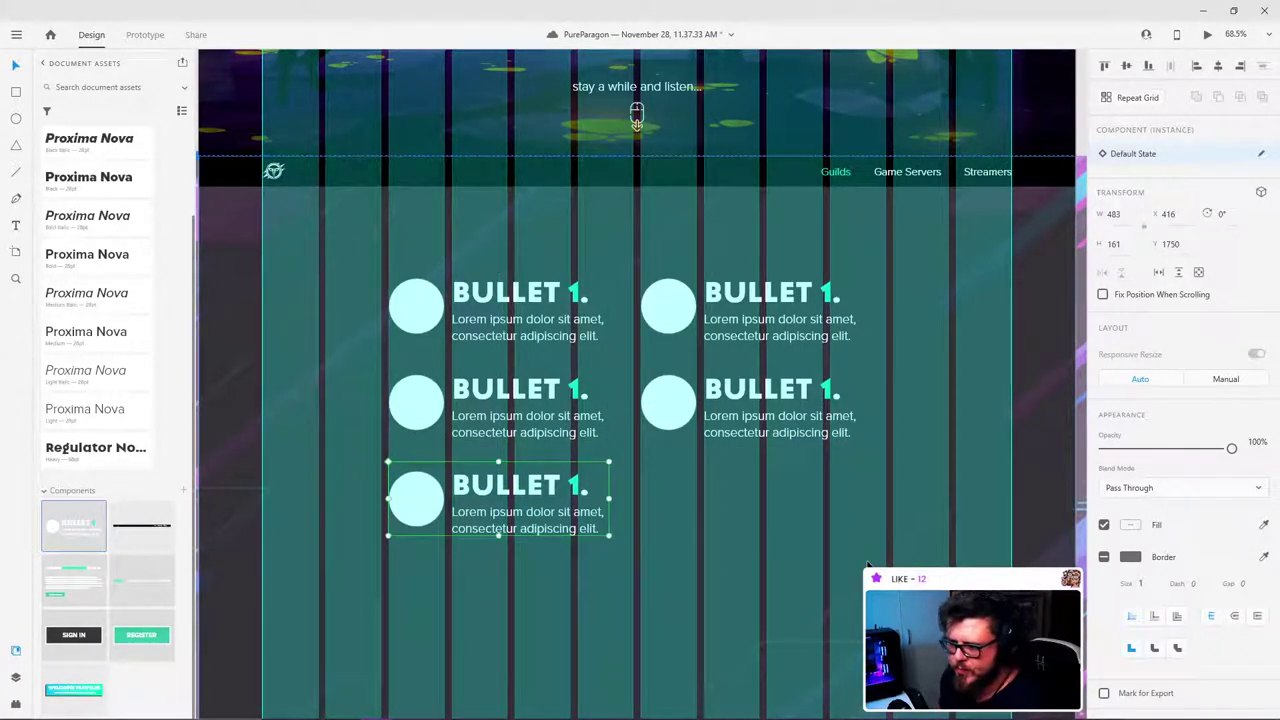
pyautogui.click(914, 501)
# Step: Review the bullet layout on the landing page with the column grid hidden and shown
pyautogui.scroll(-4, 798, 418)
pyautogui.scroll(2, 818, 297)
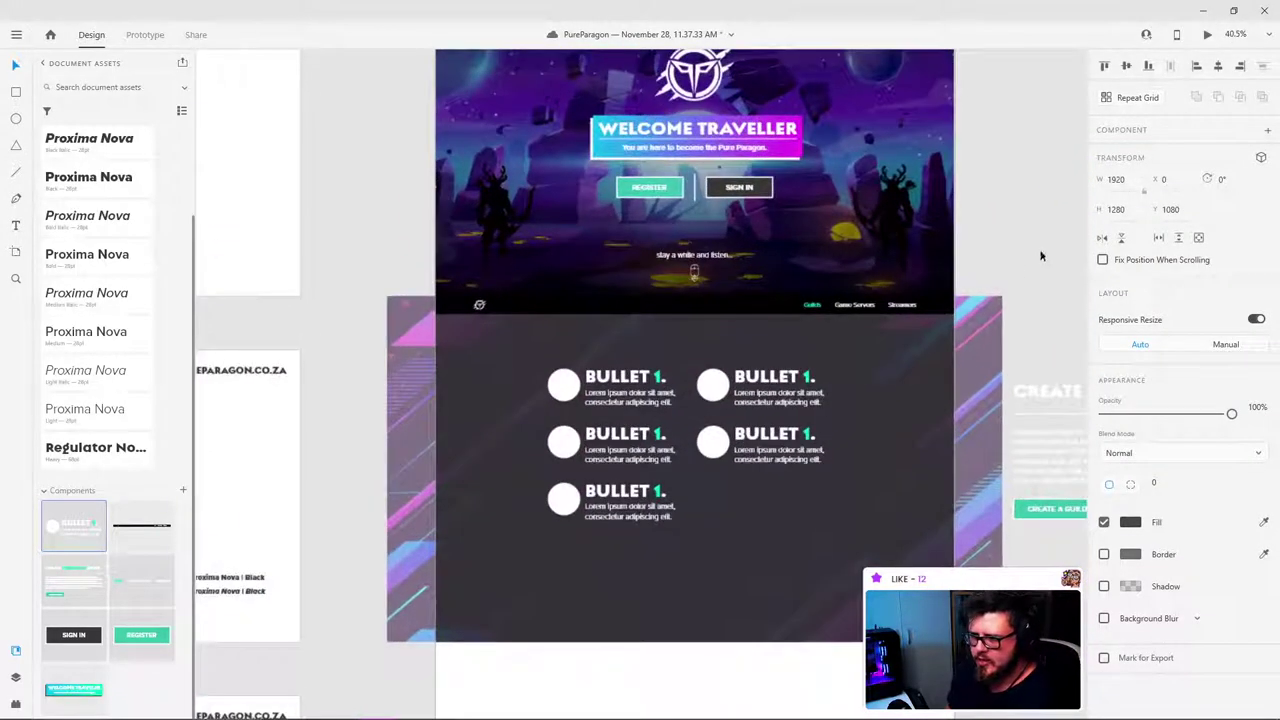
pyautogui.press("ctrl+shift+'")
pyautogui.click(1018, 229)
pyautogui.scroll(1, 870, 260)
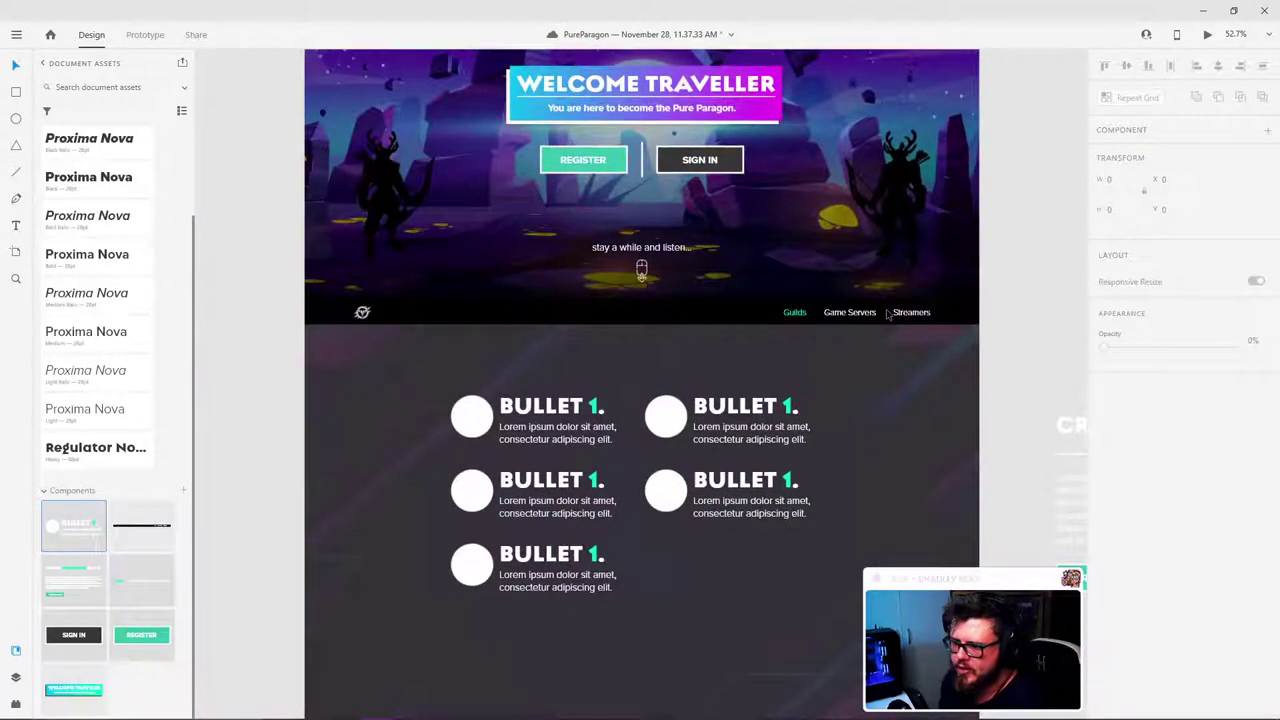
pyautogui.scroll(-1, 880, 260)
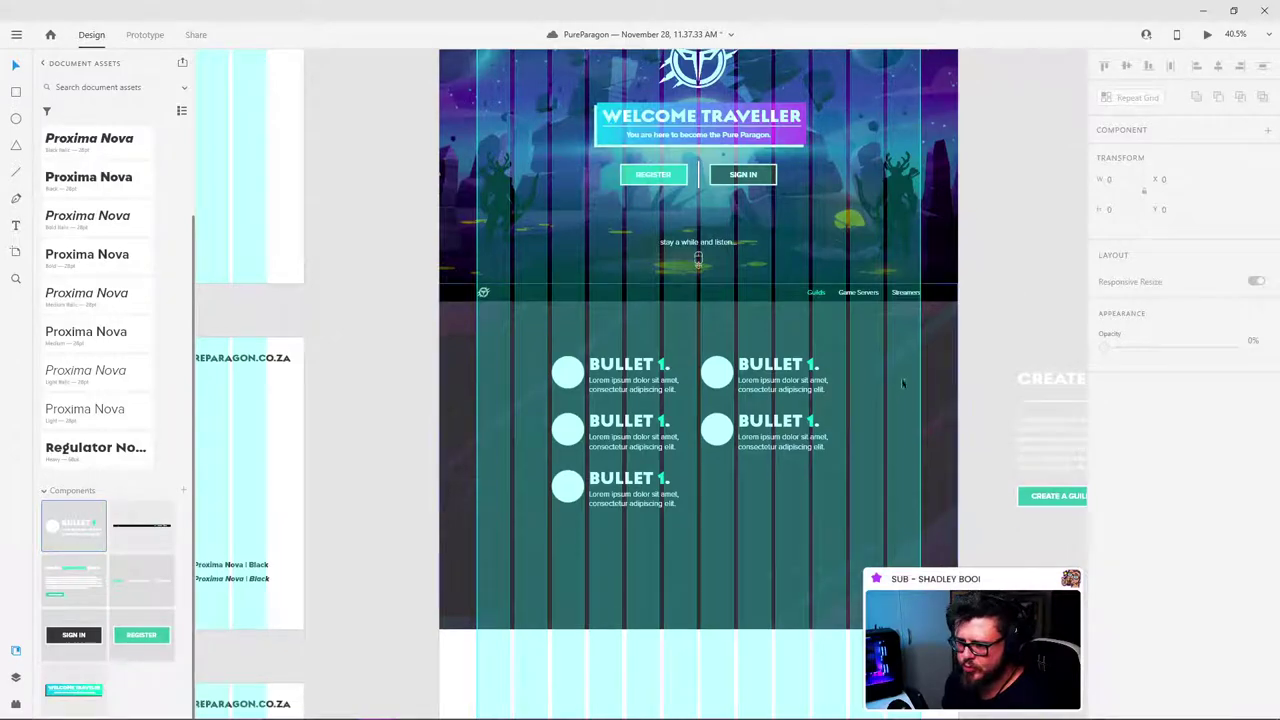
# Step: Complete the third row by duplicating the second row's second bullet at X 968, Y 1750
pyautogui.moveTo(838, 421); pyautogui.dragTo(786, 391)
pyautogui.scroll(1, 628, 450)
pyautogui.scroll(1, 628, 482)
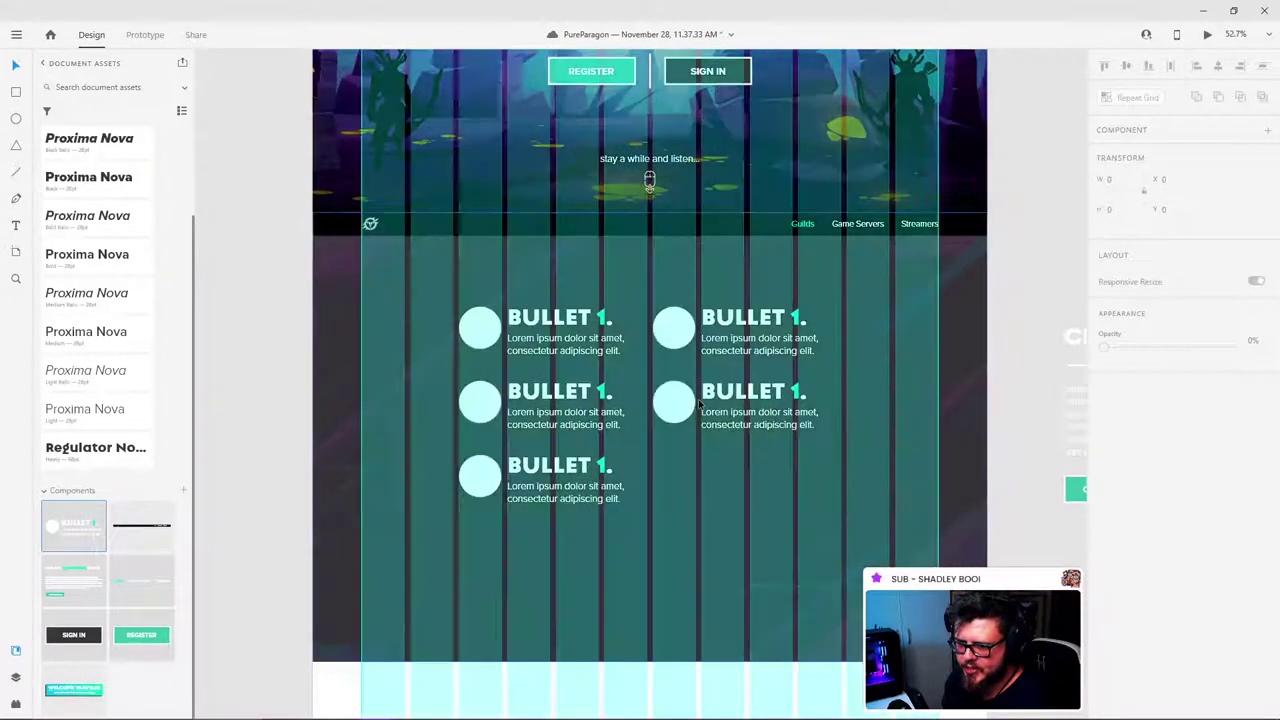
pyautogui.click(677, 405)
pyautogui.moveTo(680, 404); pyautogui.dragTo(681, 478)
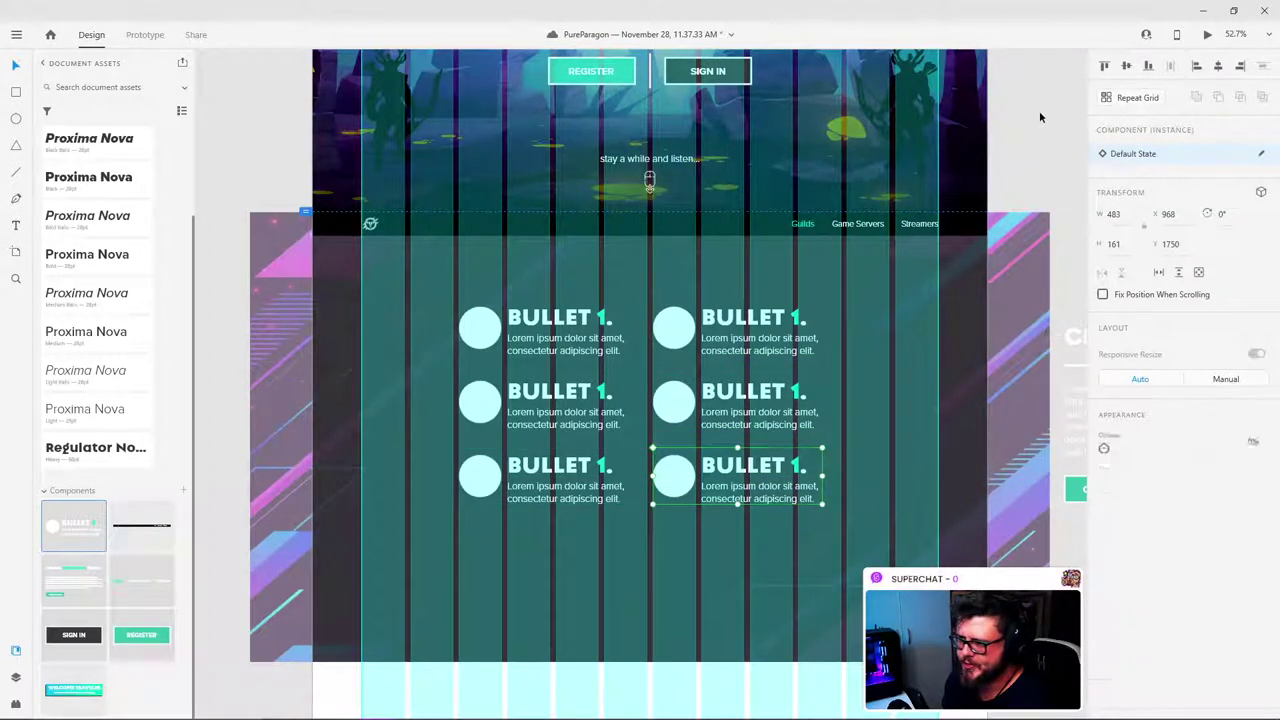
pyautogui.click(1039, 110)
# Step: Move all six bullets down together so the group starts at X 416, Y 1429
pyautogui.click(542, 484)
pyautogui.keyDown('shift'); pyautogui.click(720, 479); pyautogui.keyUp('shift')
pyautogui.keyDown('shift'); pyautogui.click(722, 408); pyautogui.keyUp('shift')
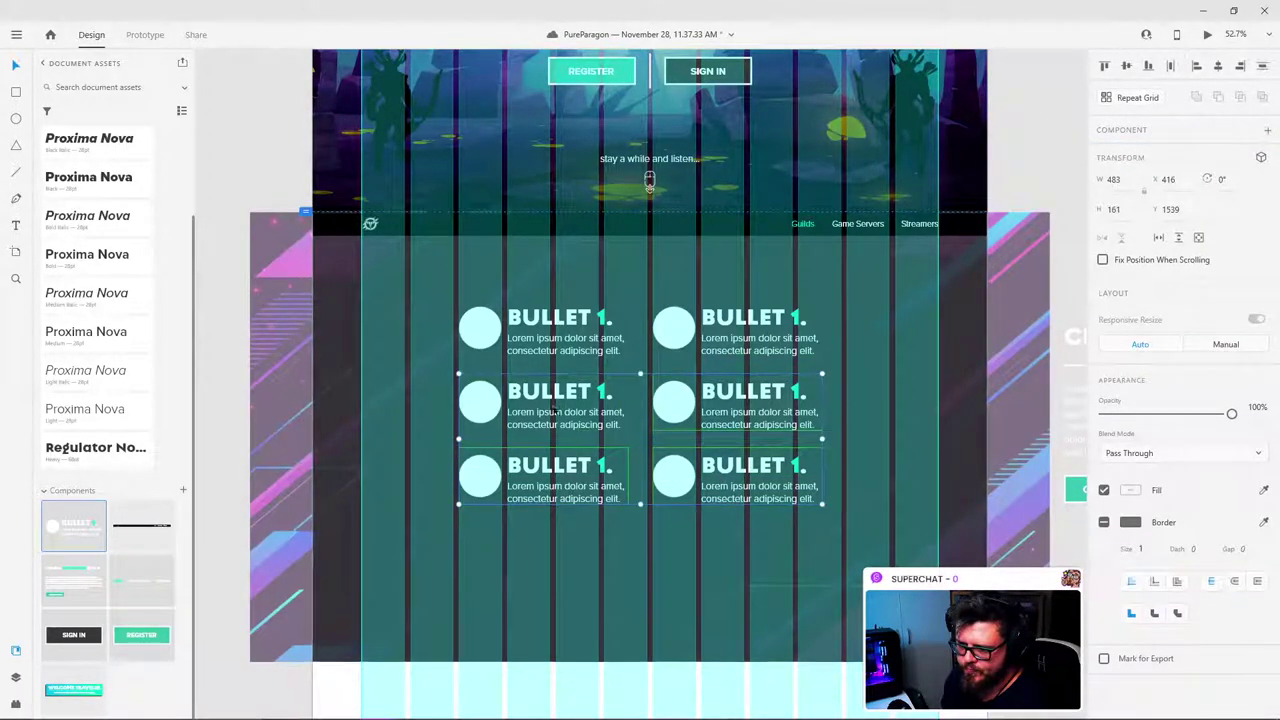
pyautogui.keyDown('shift'); pyautogui.click(554, 411); pyautogui.keyUp('shift')
pyautogui.keyDown('shift'); pyautogui.click(560, 334); pyautogui.keyUp('shift')
pyautogui.keyDown('shift'); pyautogui.click(681, 329); pyautogui.keyUp('shift')
pyautogui.moveTo(761, 325); pyautogui.dragTo(766, 362)
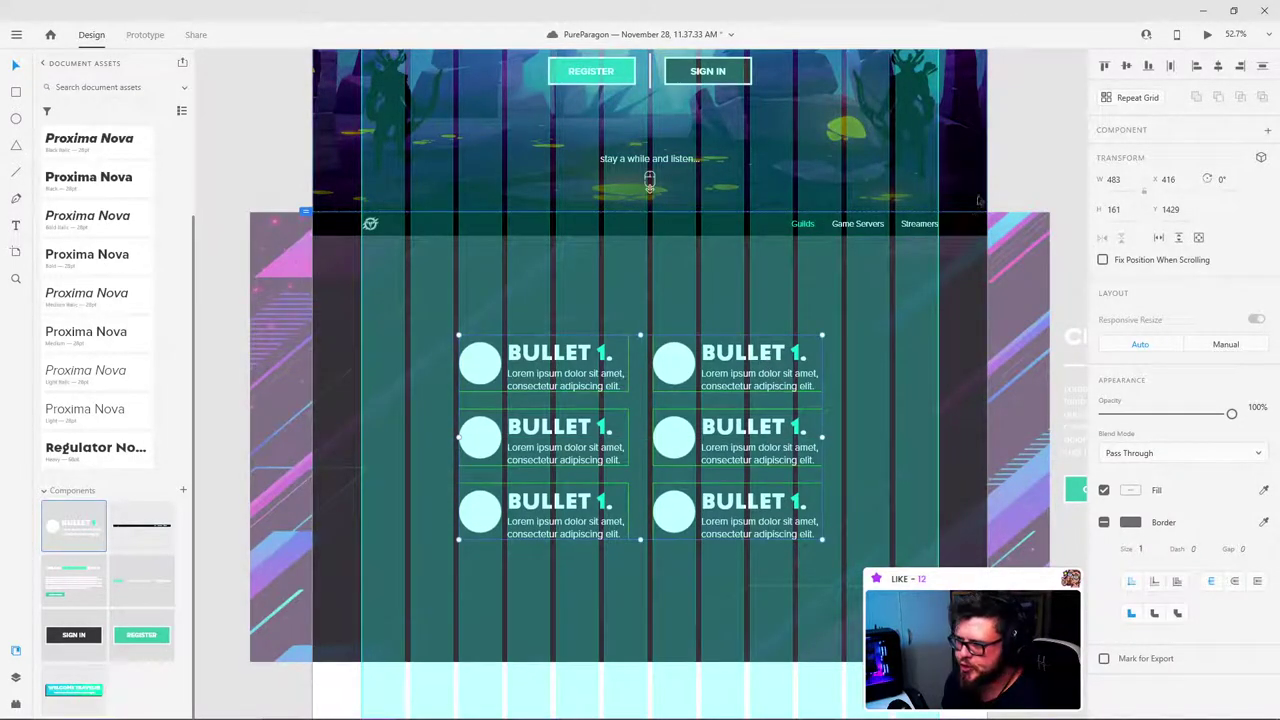
pyautogui.click(1003, 157)
pyautogui.scroll(-4, 560, 340)
pyautogui.scroll(3, 522, 330)
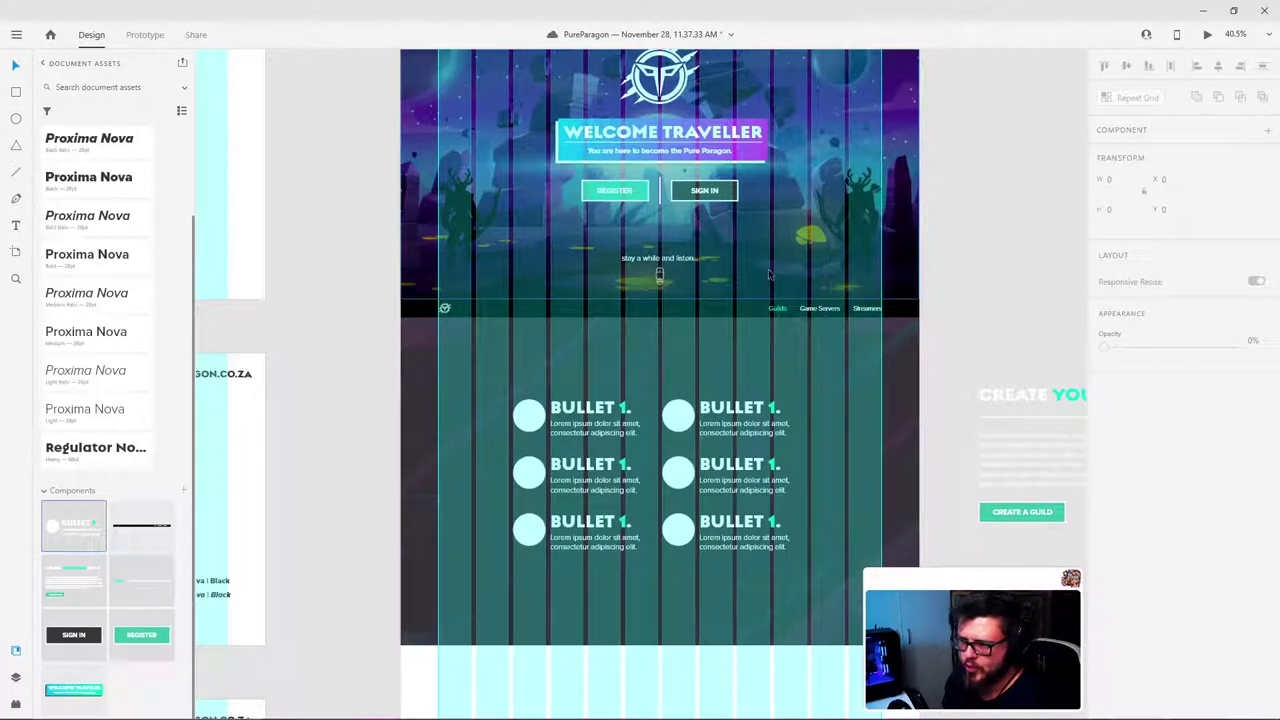
pyautogui.scroll(-3, 766, 286)
pyautogui.scroll(4, 640, 394)
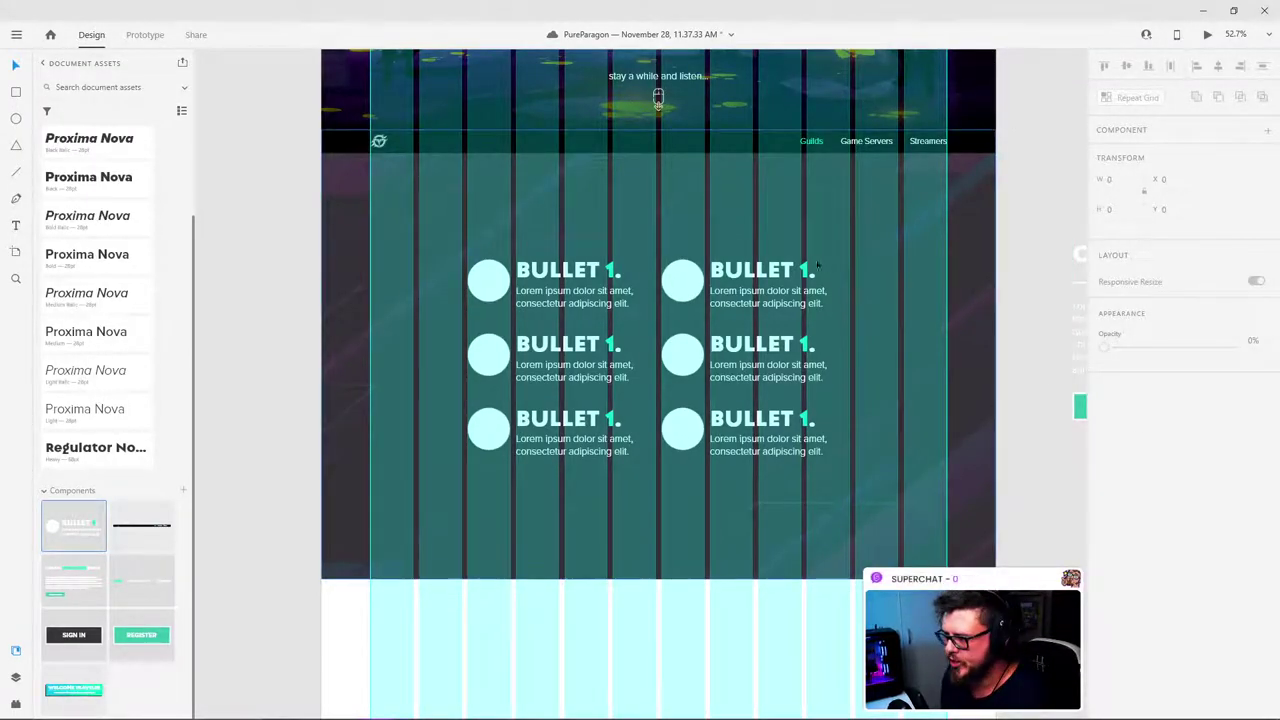
# Step: Hide the column layout grid on the Landing Page artboard
pyautogui.scroll(4, 1008, 121)
pyautogui.scroll(2, 337, 189)
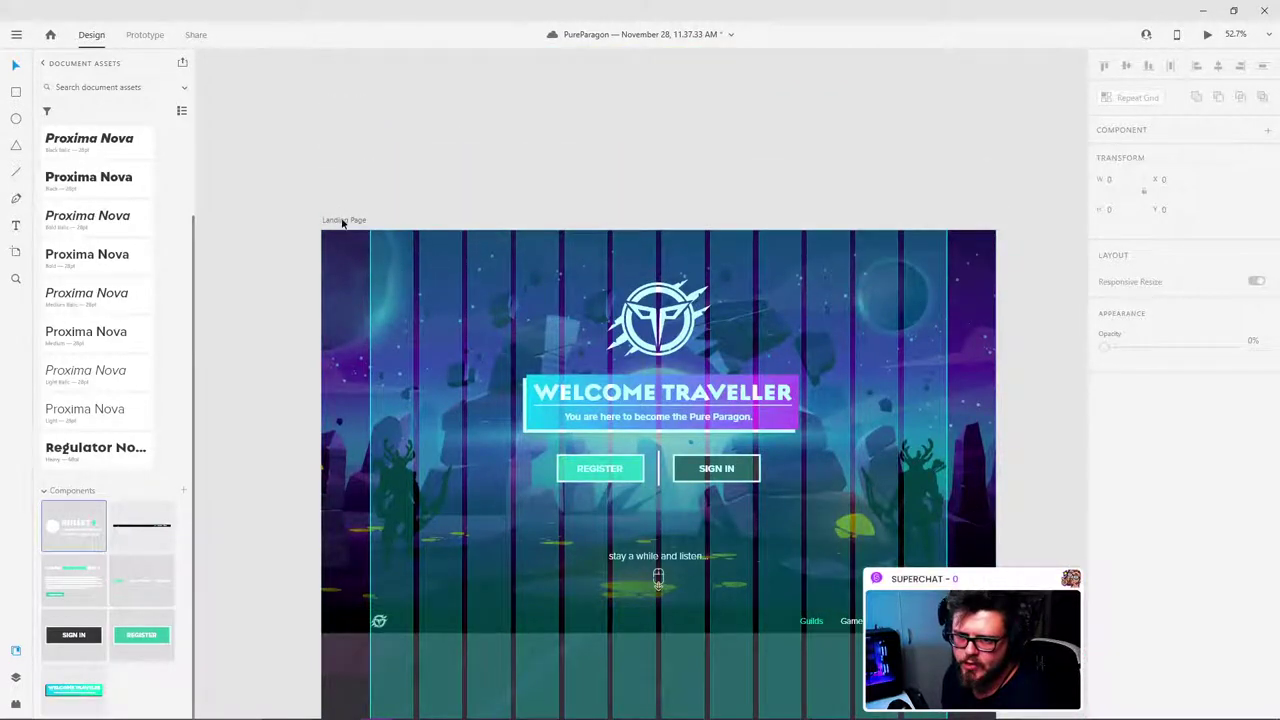
pyautogui.click(342, 222)
pyautogui.scroll(-4, 623, 189)
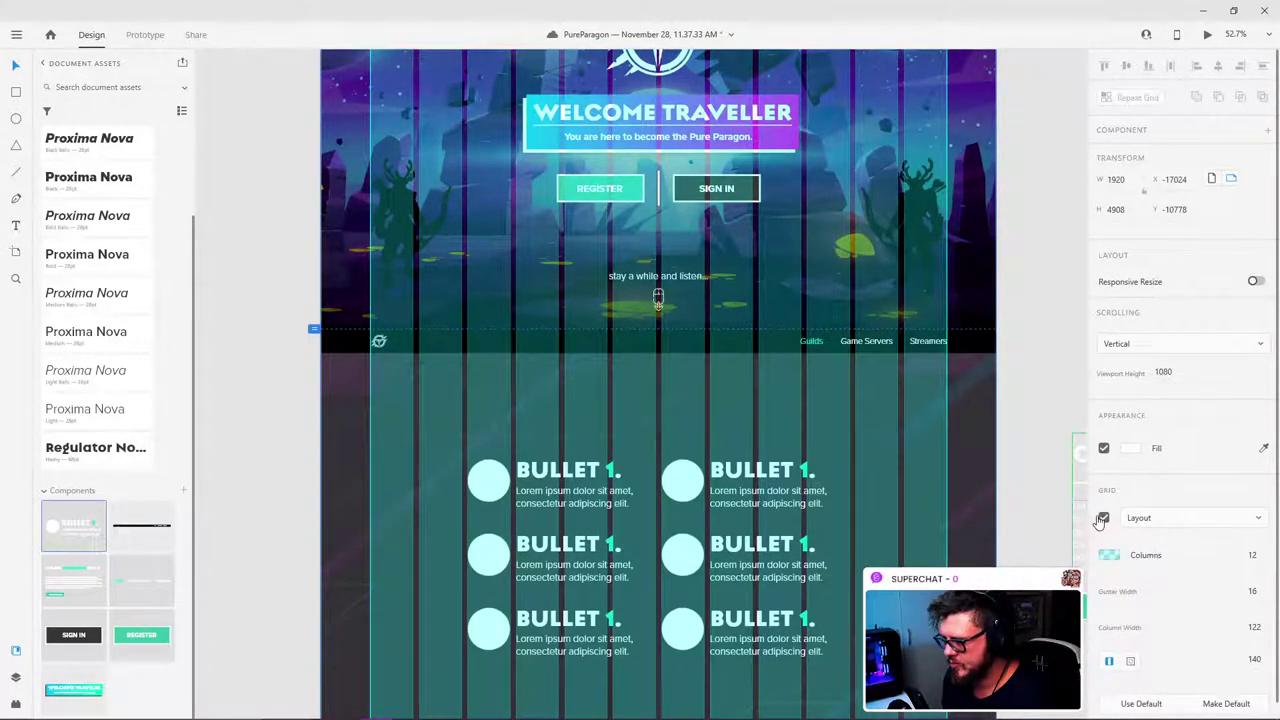
pyautogui.click(1103, 518)
pyautogui.click(1078, 452)
# Step: Give the circle in the first row's first bullet a white border and turn off its fill
pyautogui.scroll(-2, 723, 127)
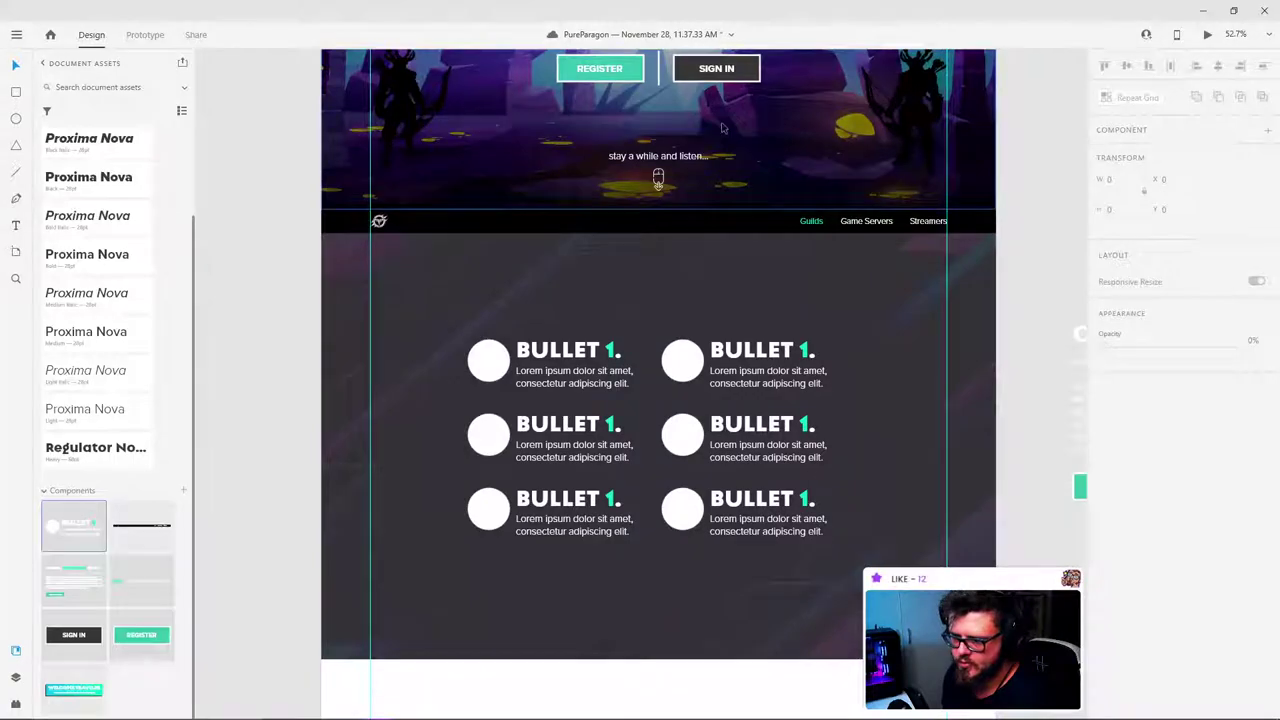
pyautogui.scroll(-2, 723, 127)
pyautogui.scroll(1, 694, 163)
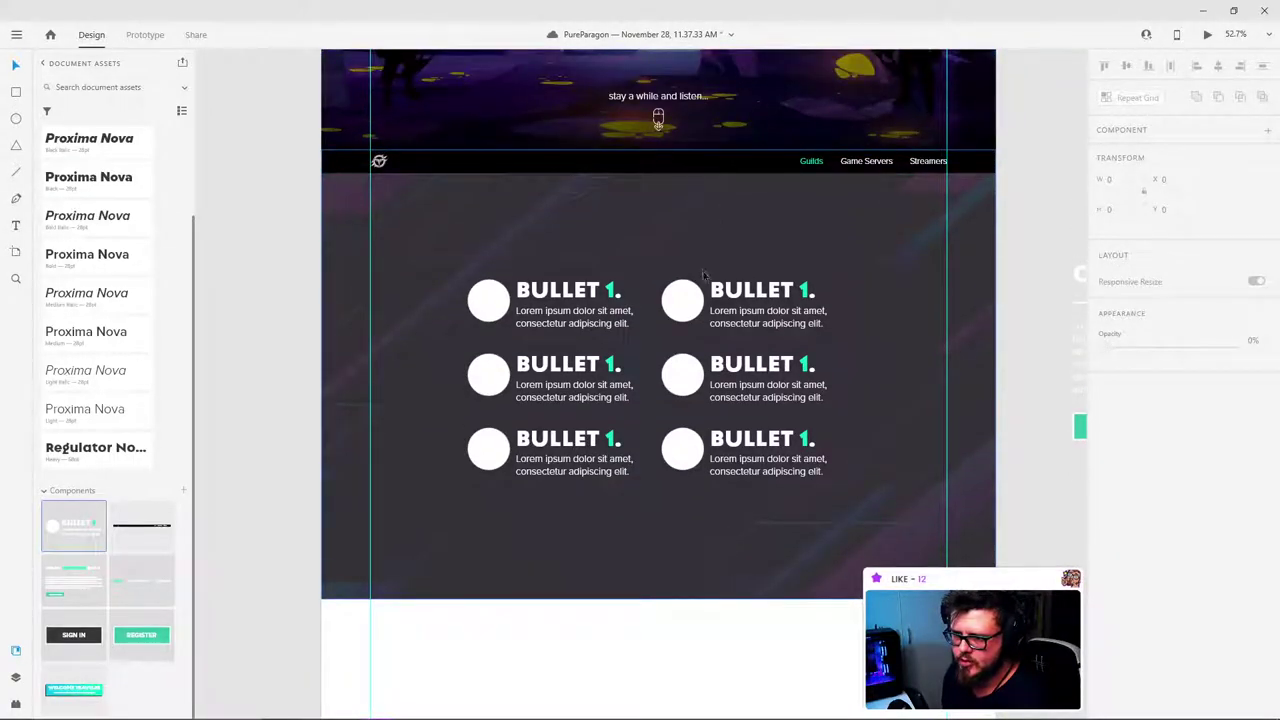
pyautogui.scroll(2, 704, 280)
pyautogui.scroll(-2, 706, 305)
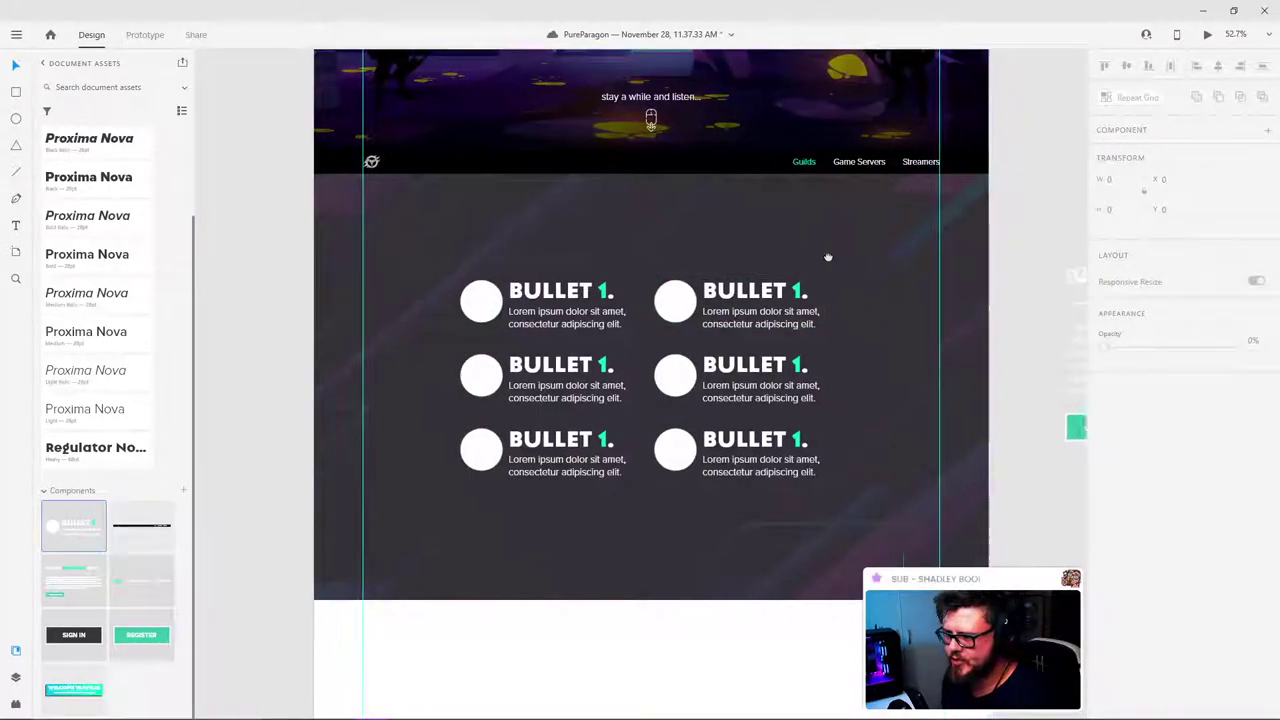
pyautogui.scroll(2, 720, 280)
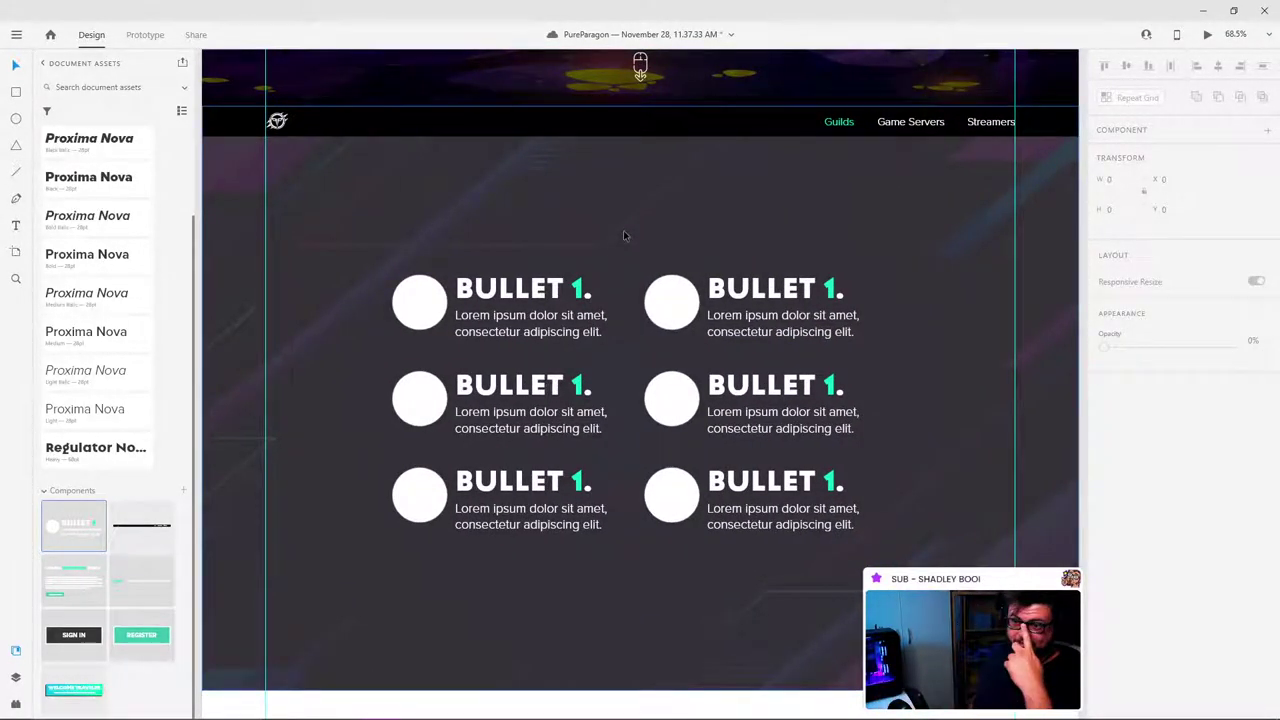
pyautogui.doubleClick(432, 311)
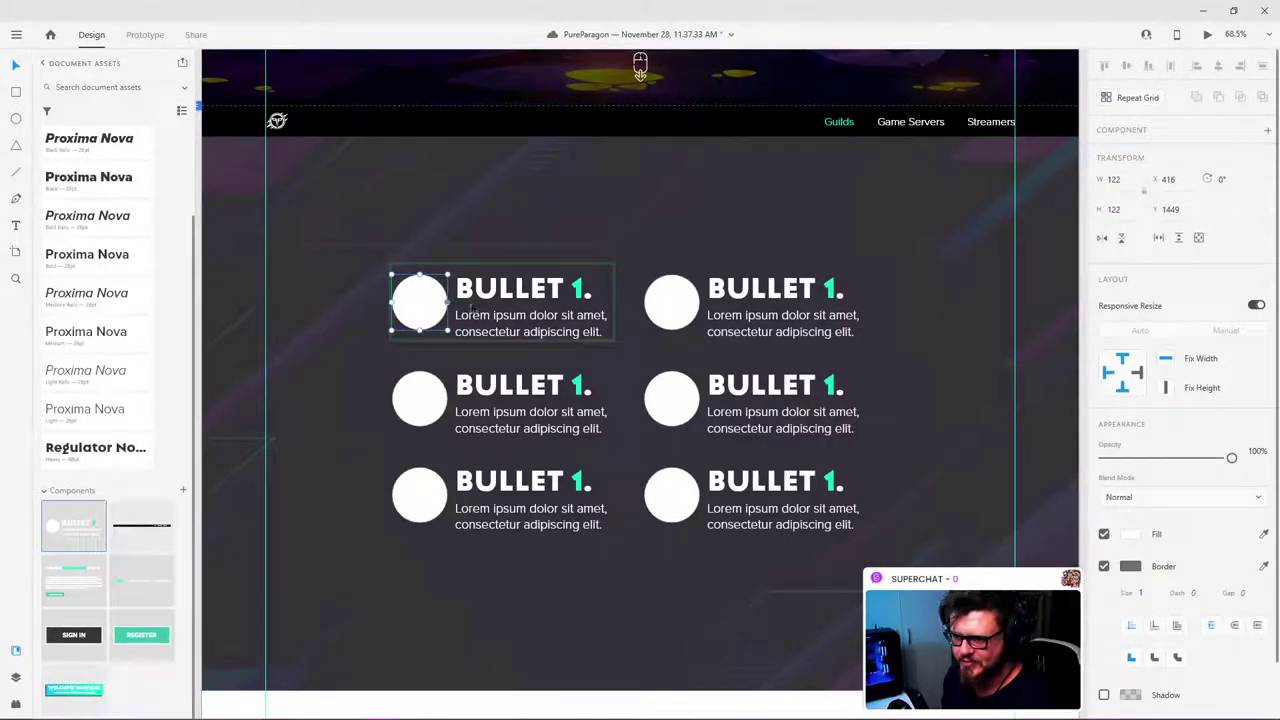
pyautogui.click(1128, 566)
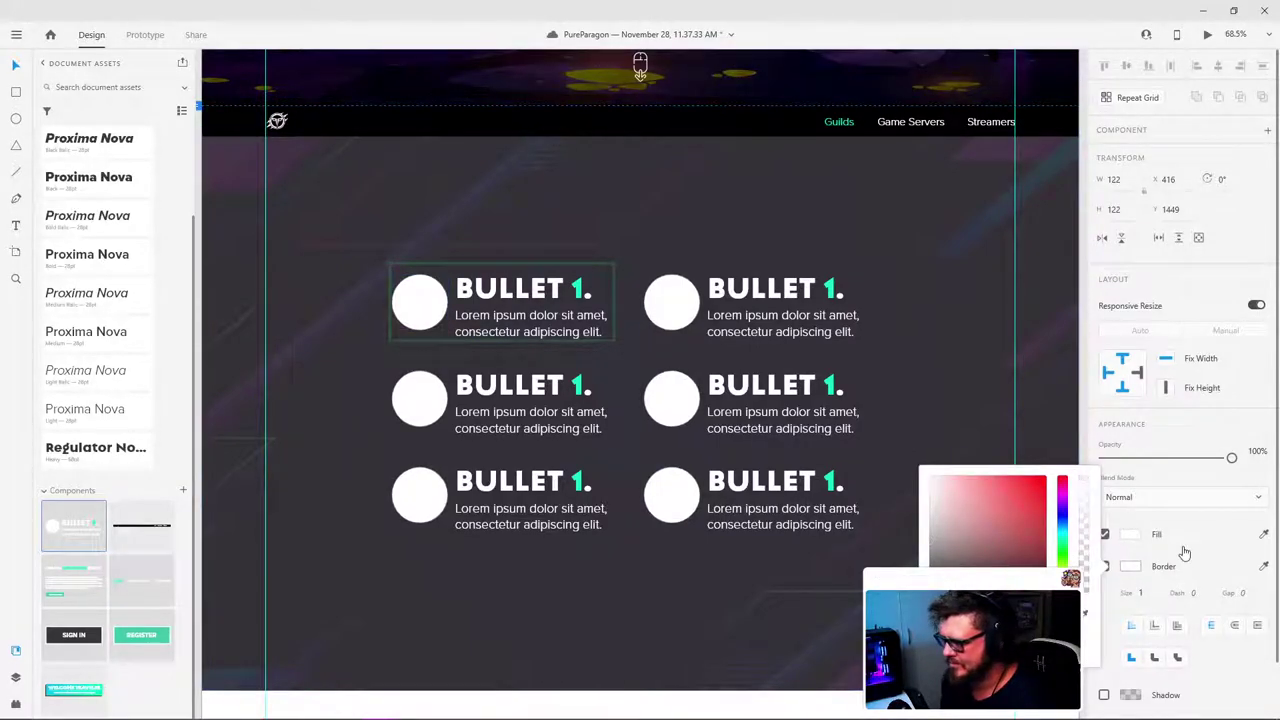
pyautogui.click(1183, 553)
pyautogui.click(1103, 535)
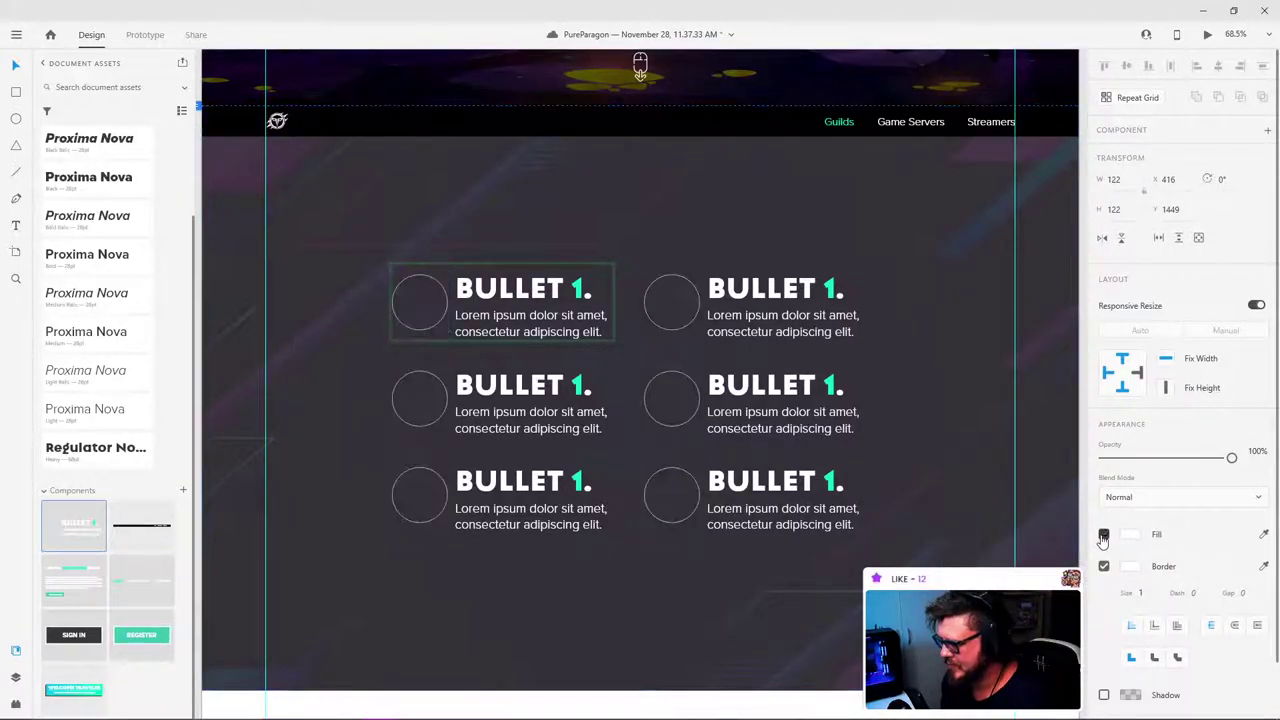
# Step: Set the first bullet circle's border size to 5
pyautogui.click(1143, 593)
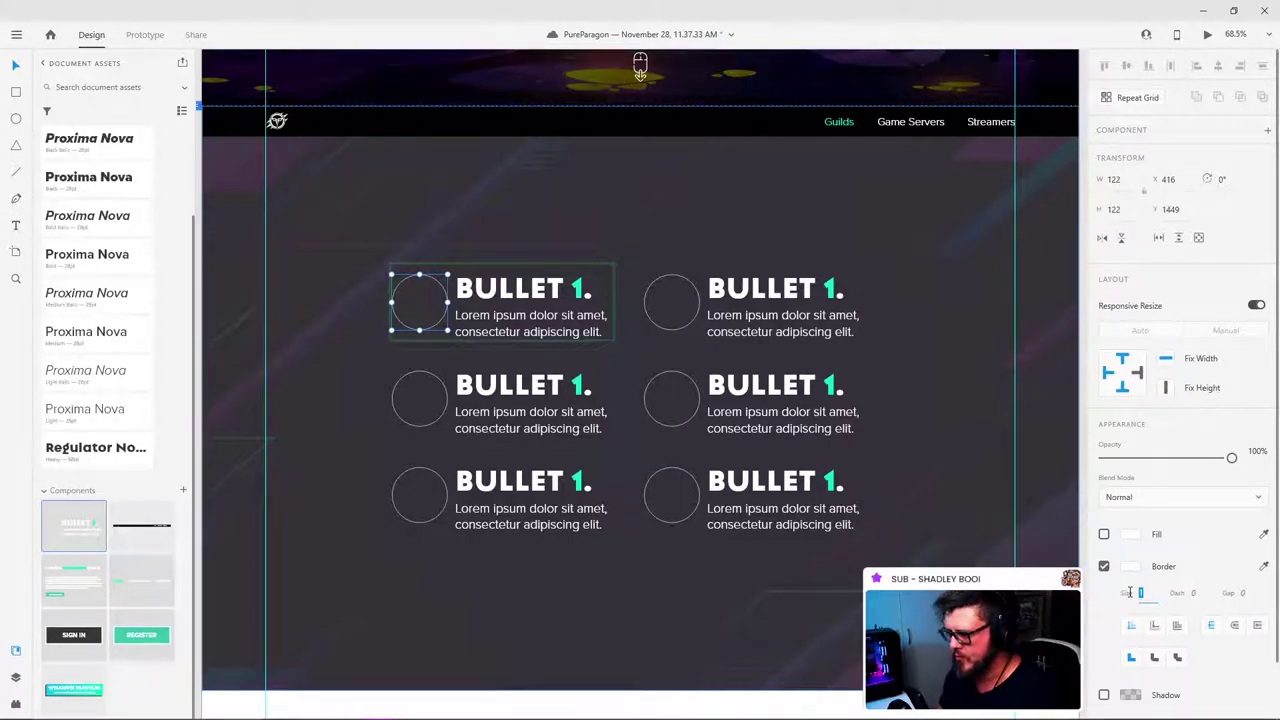
pyautogui.press('Return')
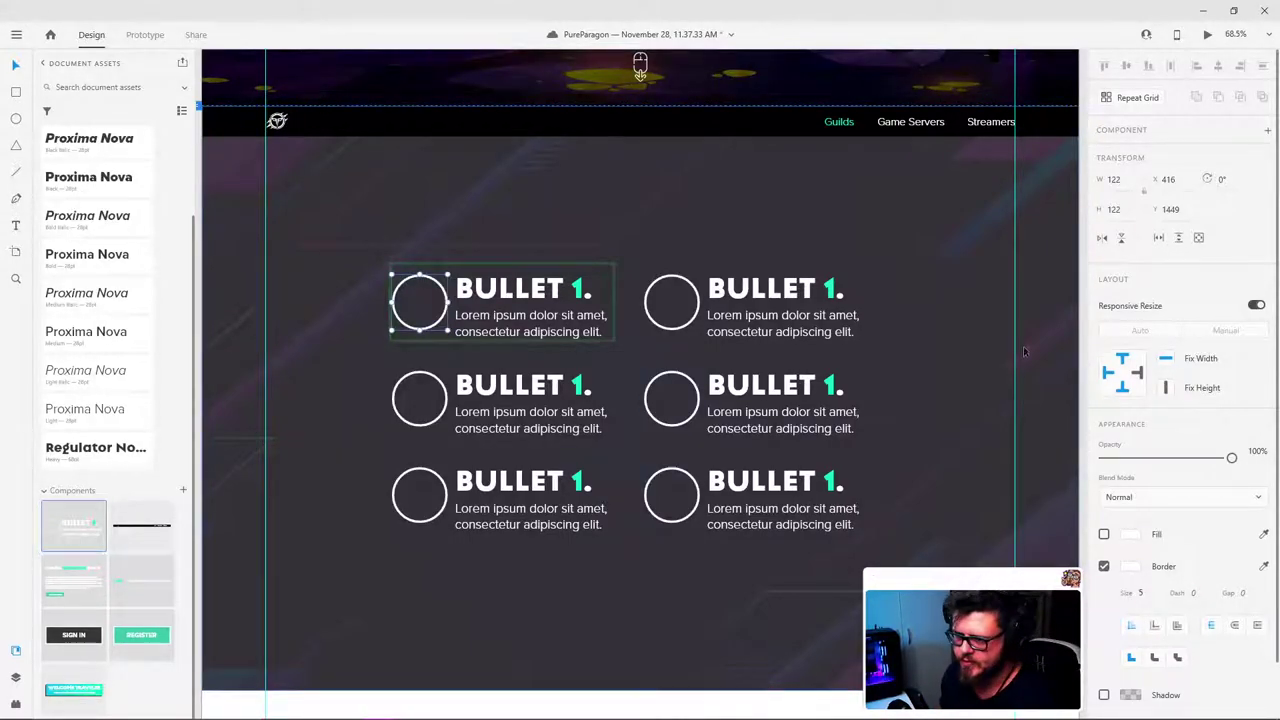
pyautogui.click(726, 208)
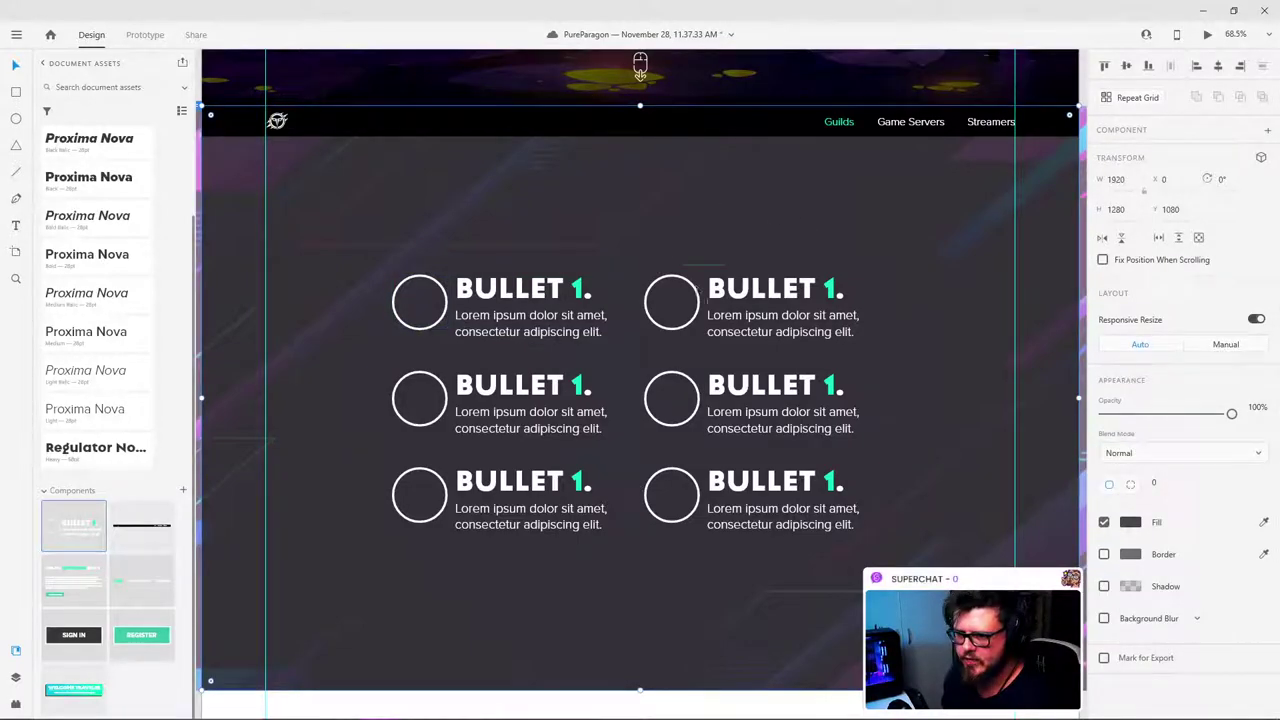
# Step: Insert the test text "fdf" into the first bullet's heading and remove it again
pyautogui.click(550, 290)
pyautogui.doubleClick(544, 287)
pyautogui.doubleClick(546, 287)
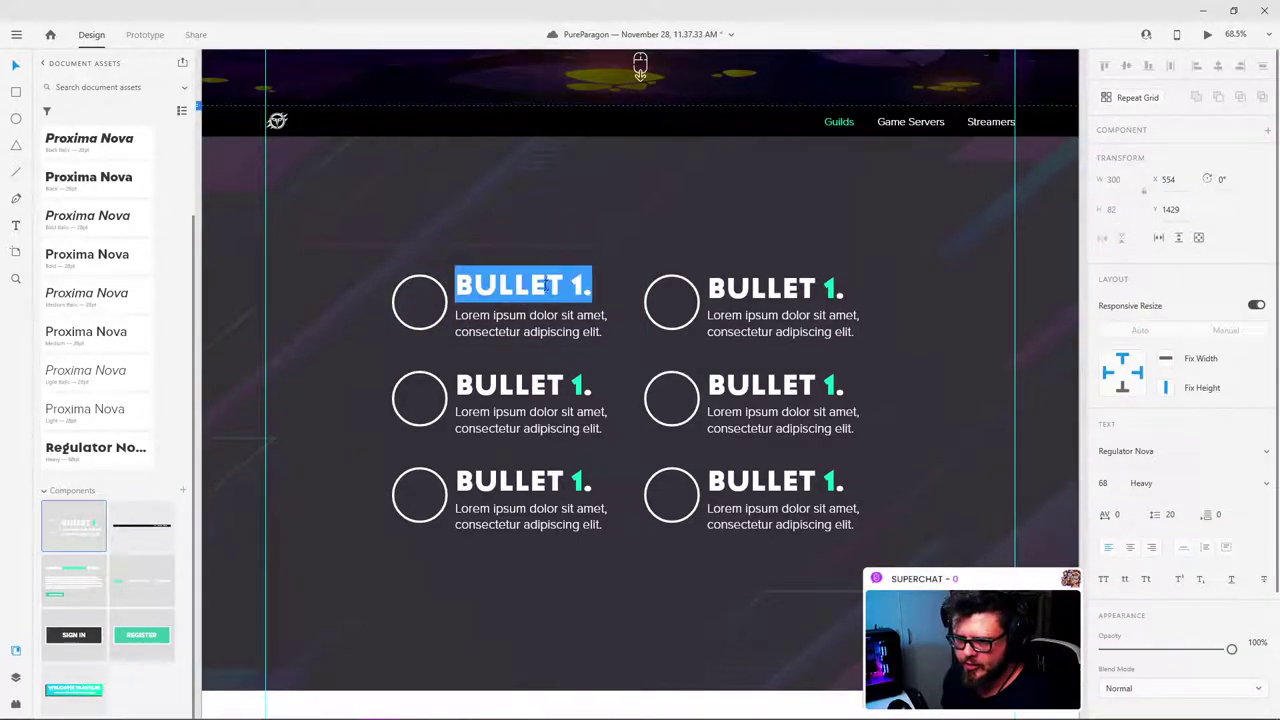
pyautogui.click(547, 287)
pyautogui.write('fdf')
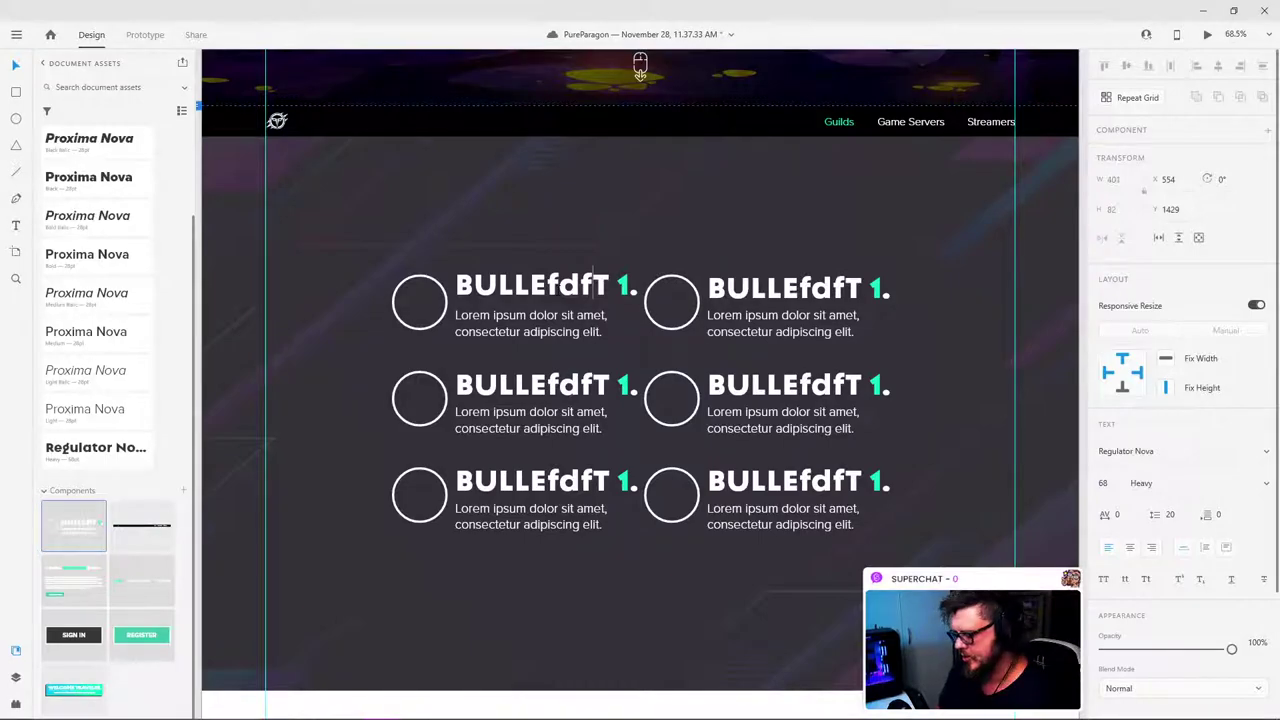
pyautogui.press('BackSpace')
pyautogui.press('BackSpace')
pyautogui.press('BackSpace')
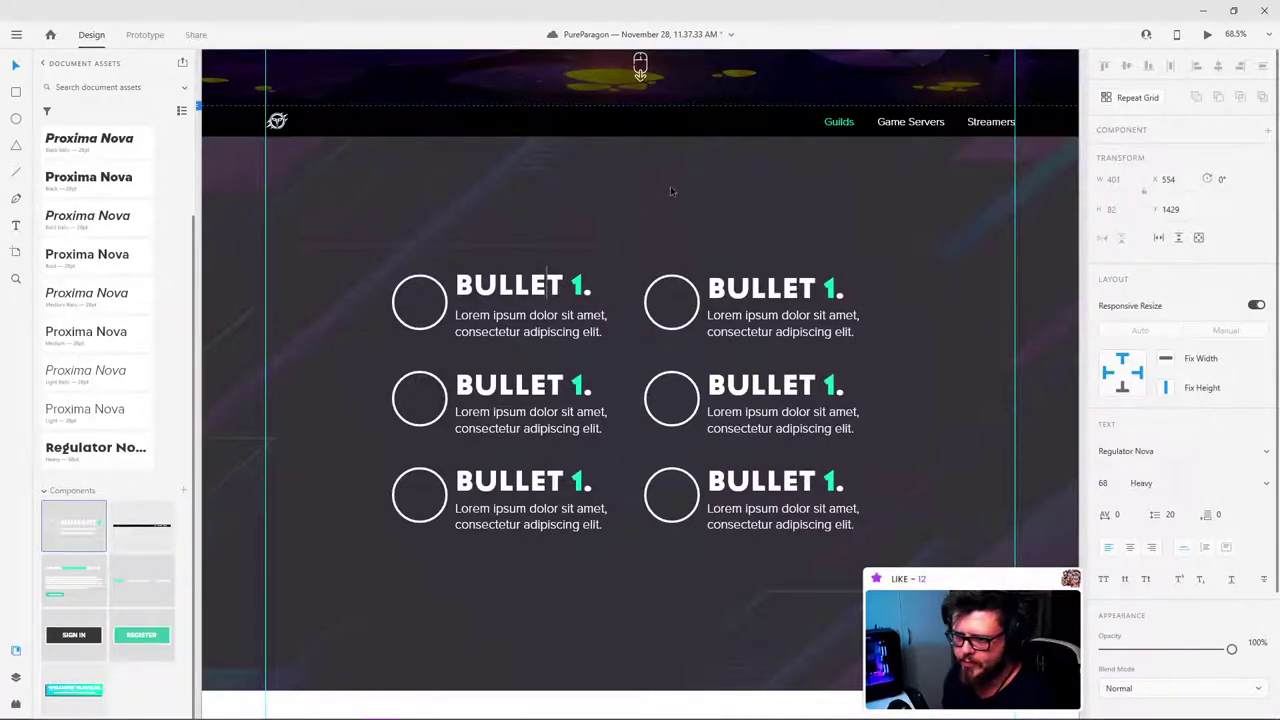
pyautogui.press('Escape')
pyautogui.click(650, 193)
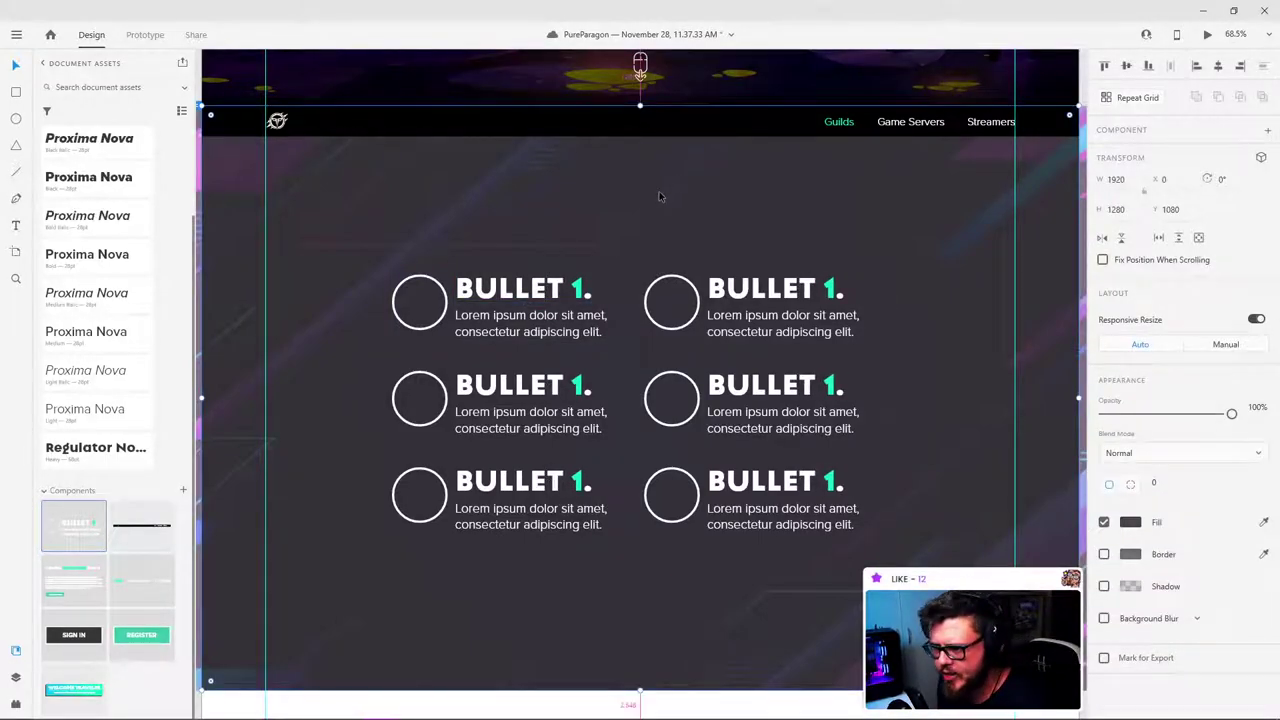
# Step: Examine the six outlined-circle bullets within the guild section at different zoom levels
pyautogui.scroll(-3, 659, 196)
pyautogui.click(998, 98)
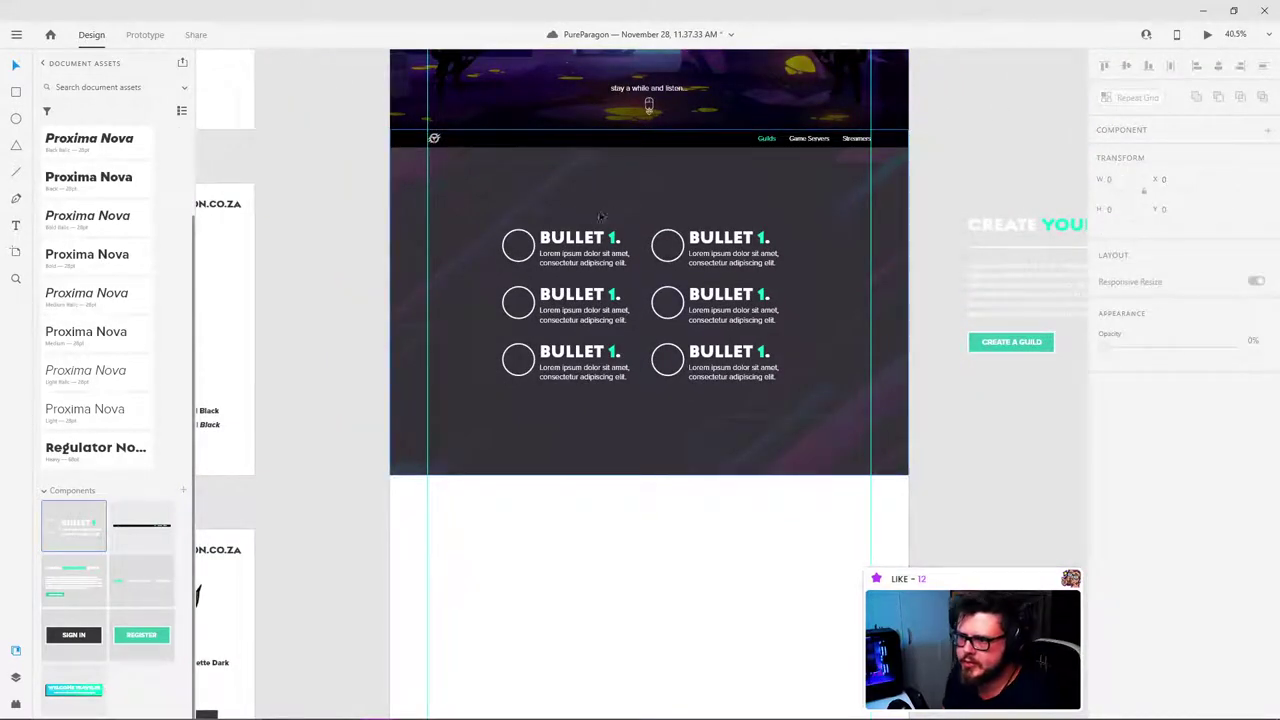
pyautogui.scroll(3, 600, 216)
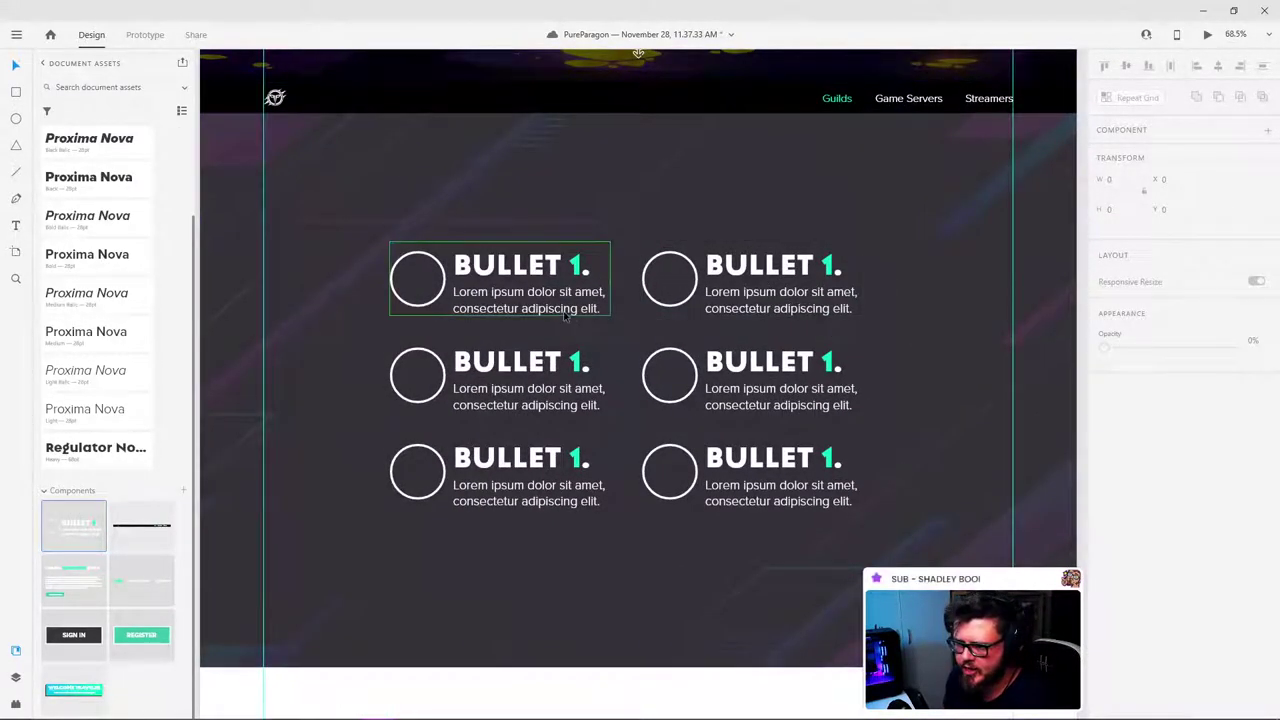
pyautogui.scroll(-2, 758, 212)
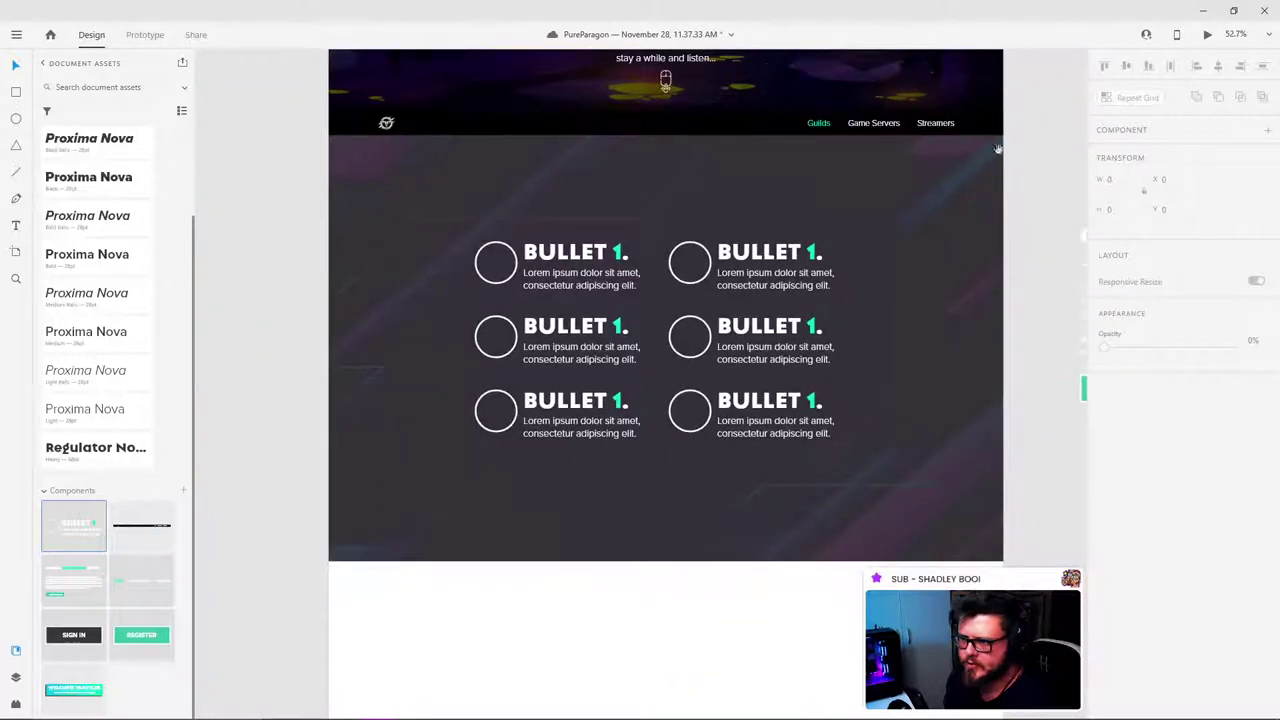
pyautogui.scroll(-1, 700, 310)
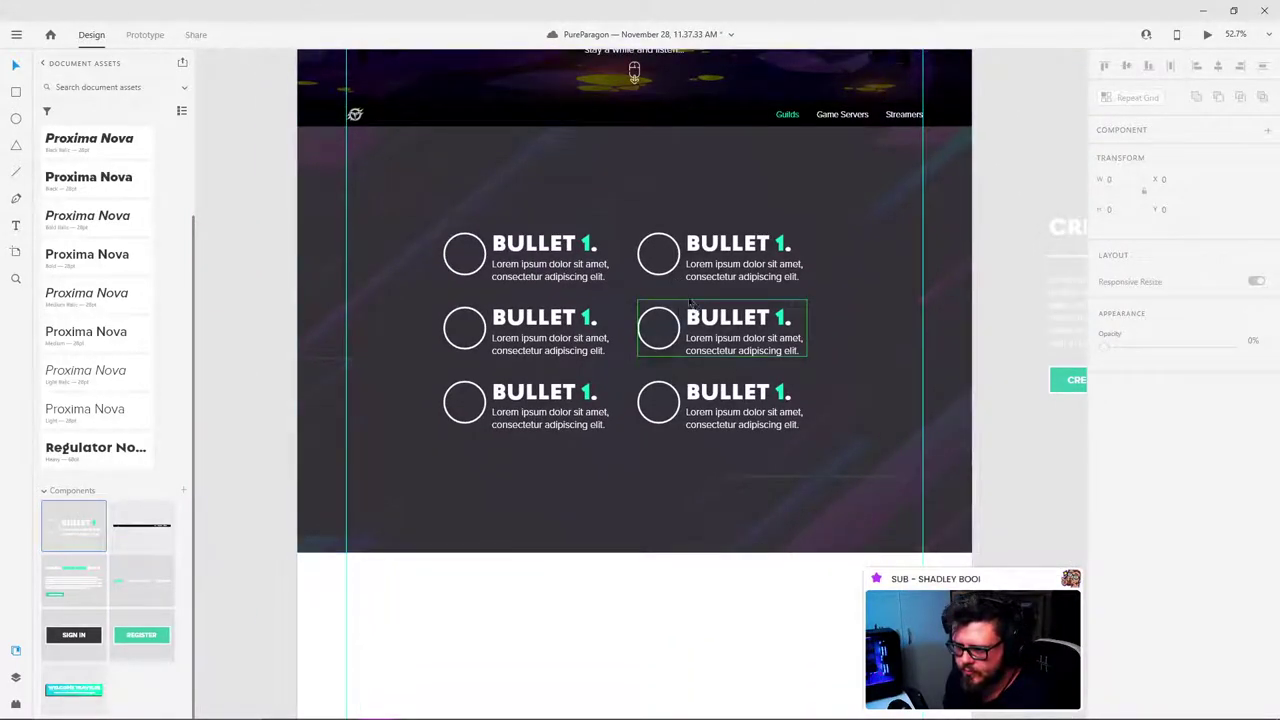
pyautogui.scroll(2, 741, 473)
pyautogui.scroll(3, 741, 473)
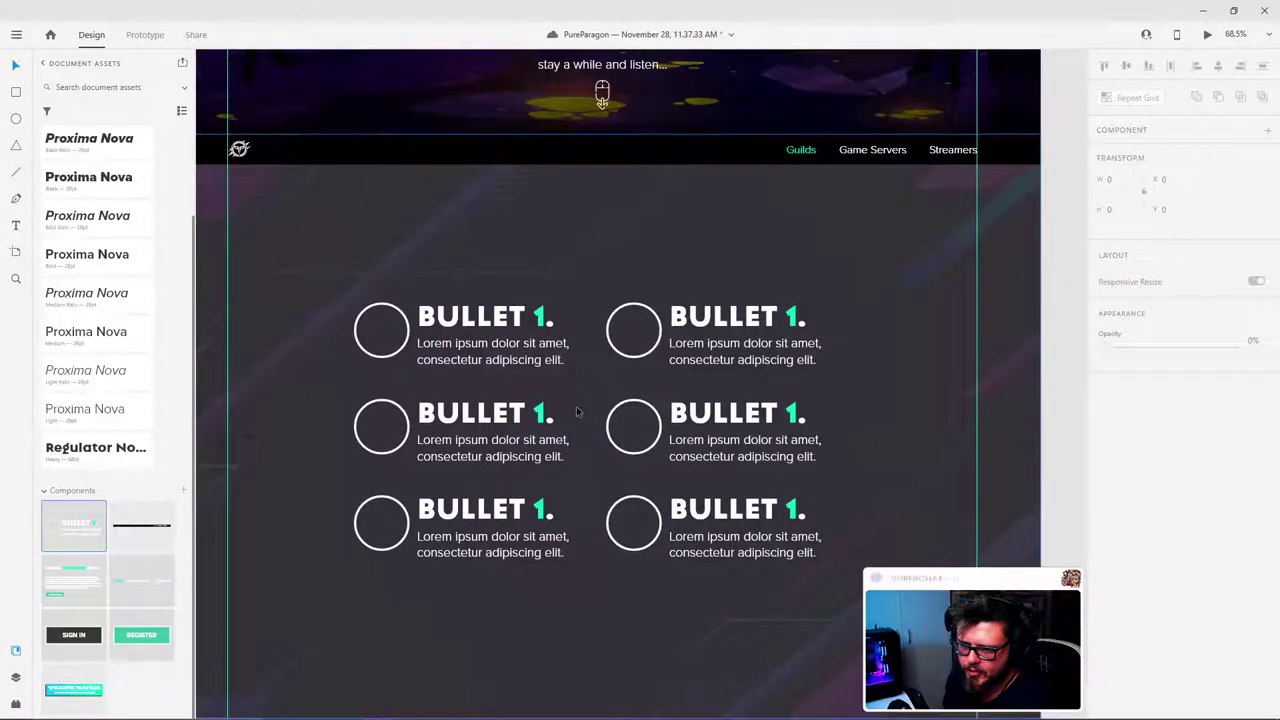
pyautogui.scroll(-1, 483, 347)
pyautogui.scroll(1, 490, 305)
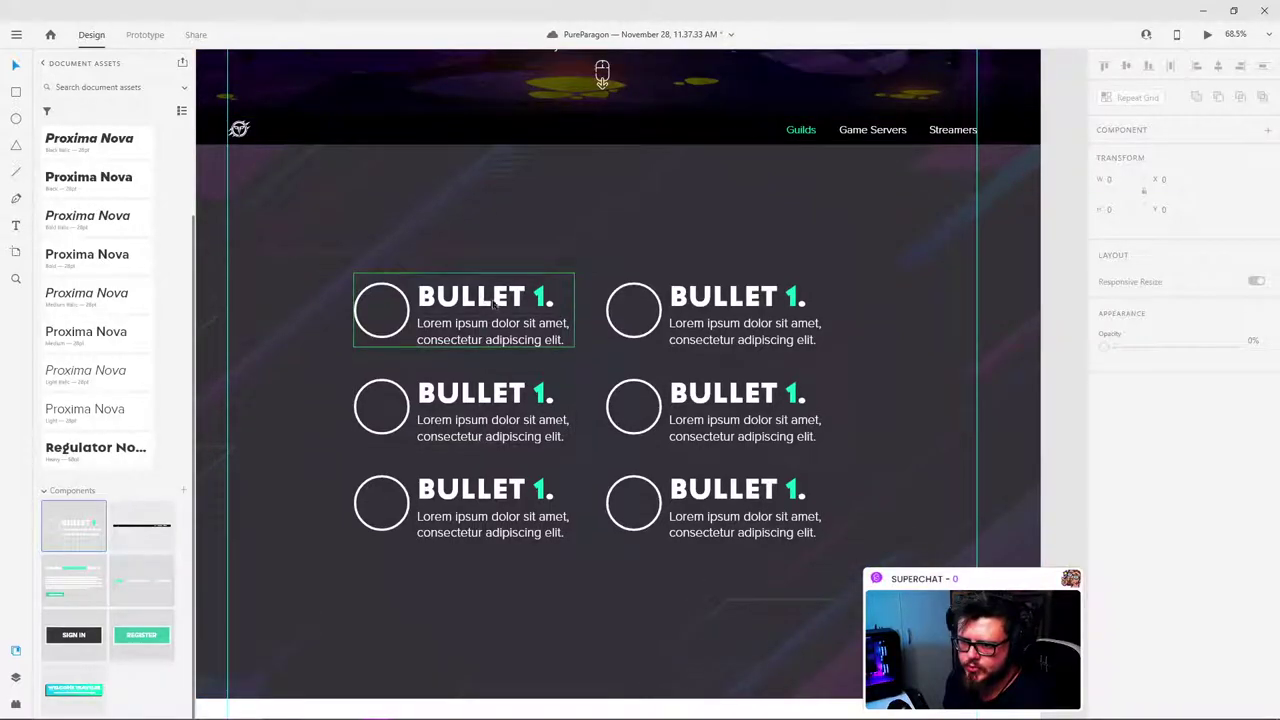
# Step: Cut the heading out of the first row's second bullet component and paste it in place as separate text
pyautogui.click(719, 307)
pyautogui.doubleClick(719, 300)
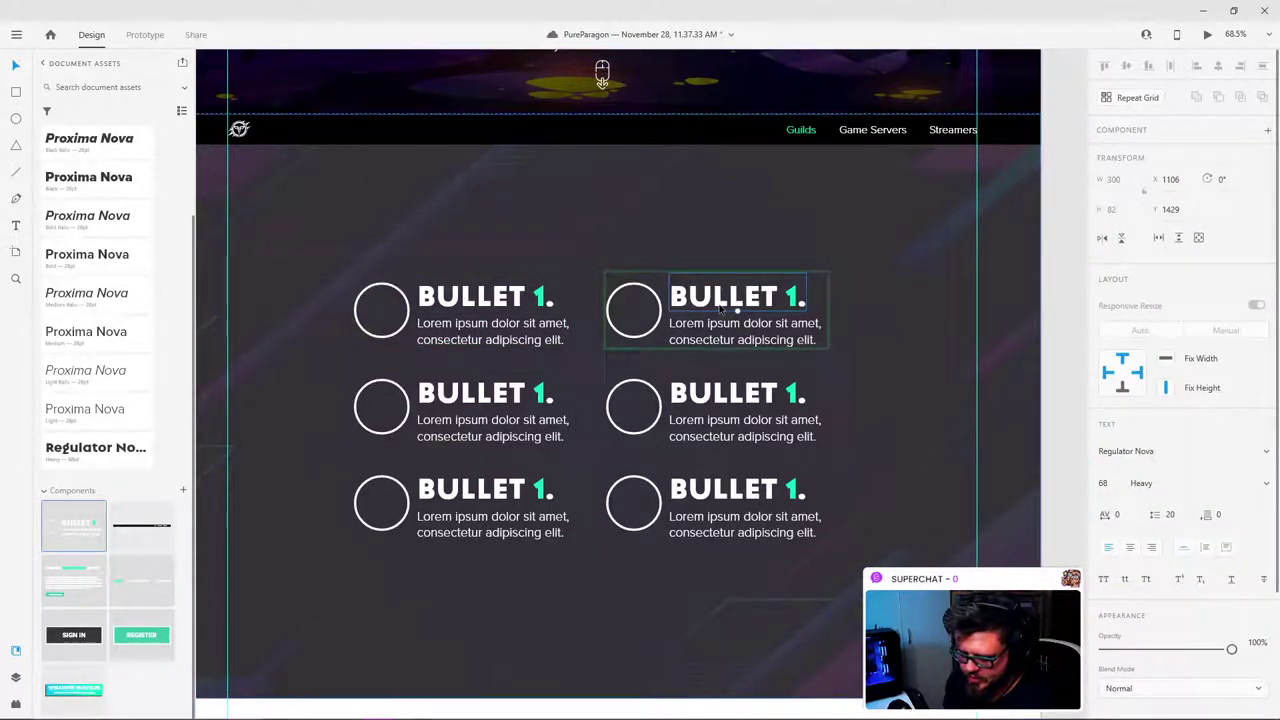
pyautogui.press('Delete')
pyautogui.click(724, 341)
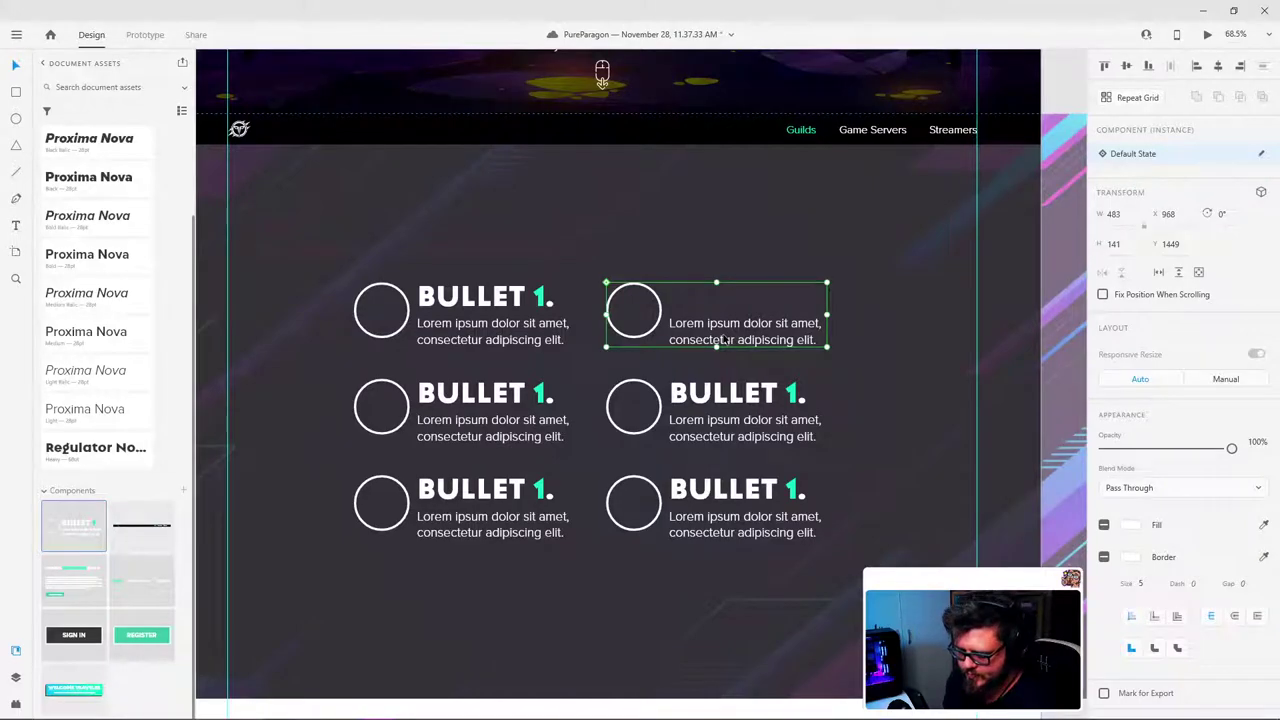
pyautogui.hotkey('ctrl', 'z')
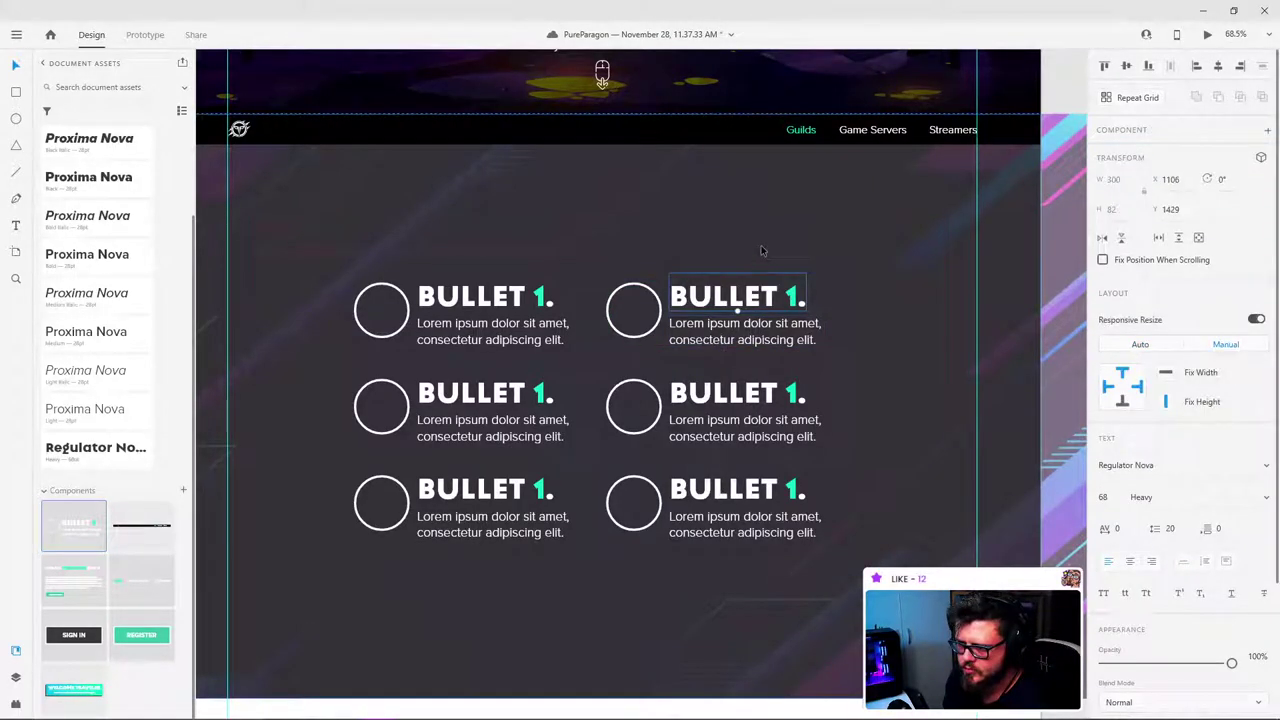
# Step: Cut the heading out of the second row's first bullet component and paste it in place as separate text
pyautogui.click(480, 392)
pyautogui.doubleClick(480, 390)
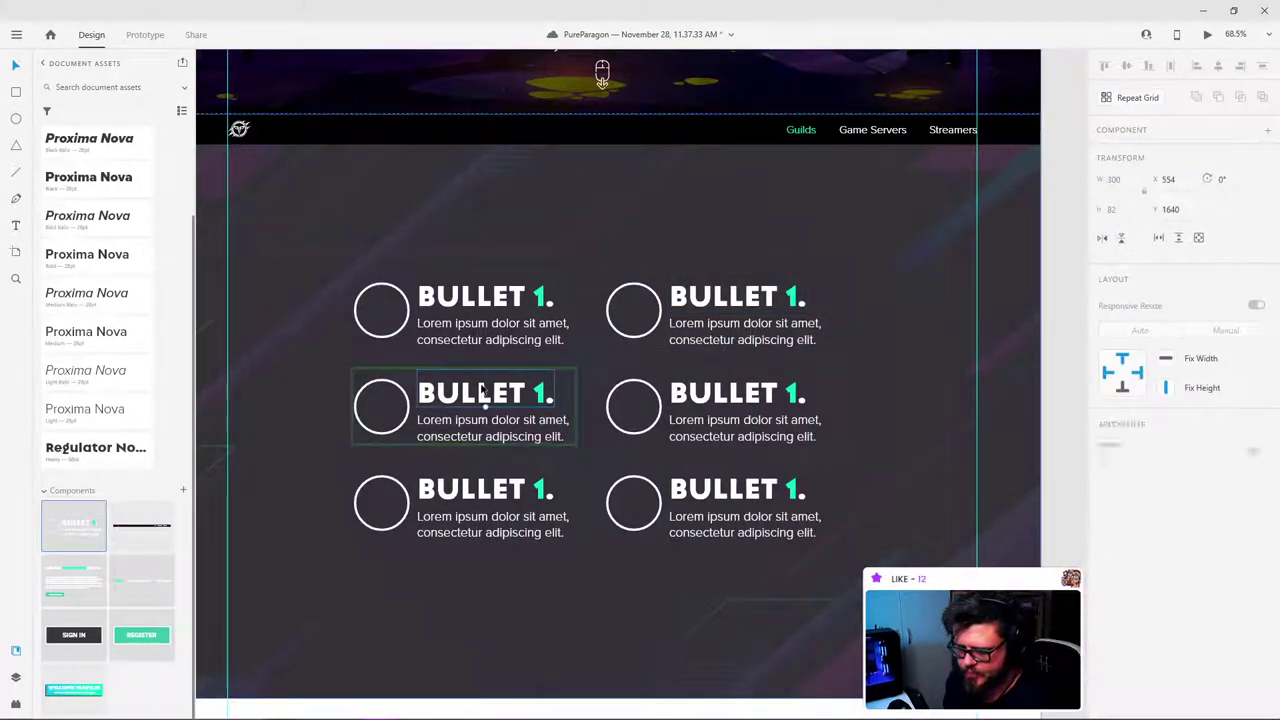
pyautogui.press('Delete')
pyautogui.click(463, 342)
pyautogui.click(475, 415)
pyautogui.hotkey('ctrl', 'z')
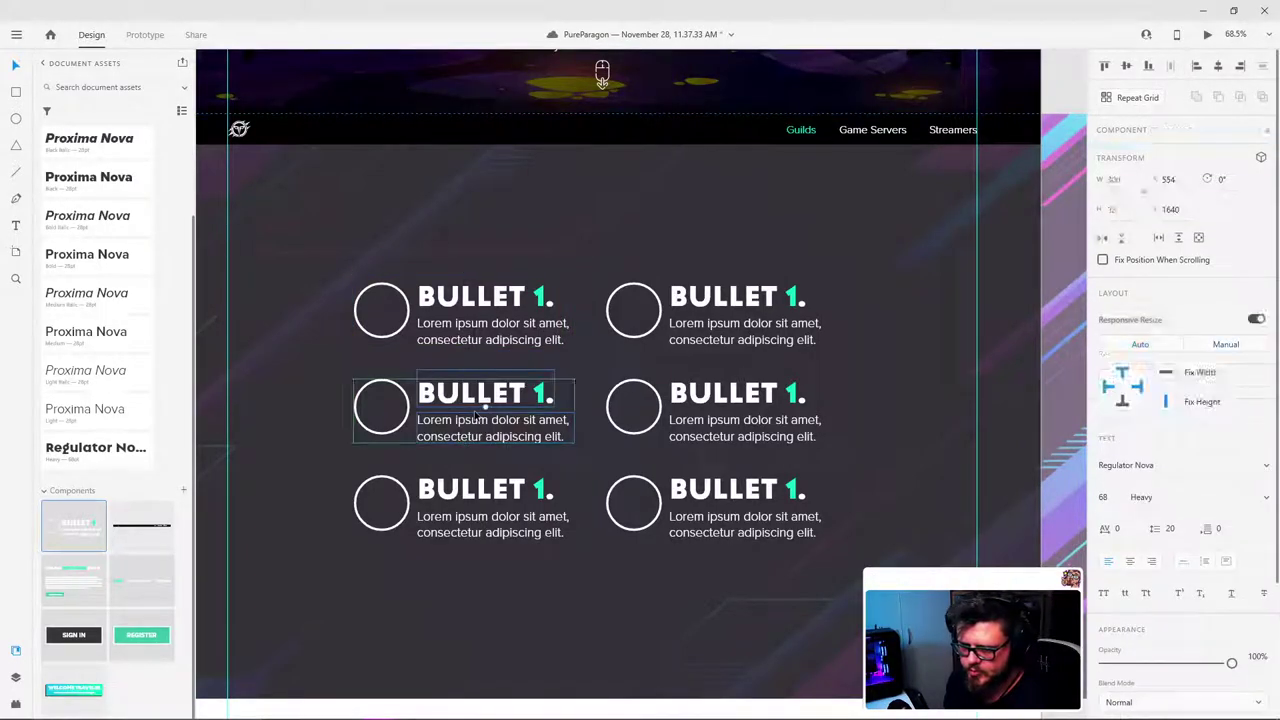
# Step: Cut the heading out of the second row's second bullet component and paste it in place as separate text
pyautogui.doubleClick(700, 400)
pyautogui.press('Delete')
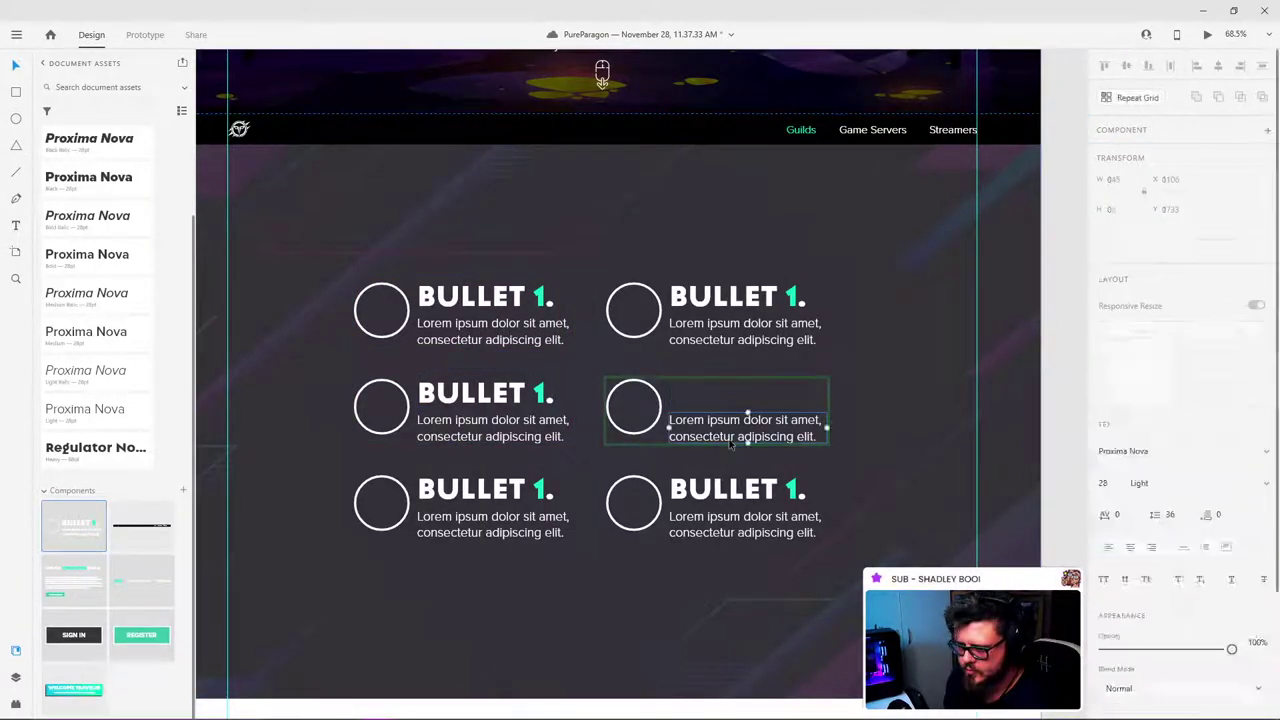
pyautogui.click(742, 452)
pyautogui.hotkey('ctrl', 'z')
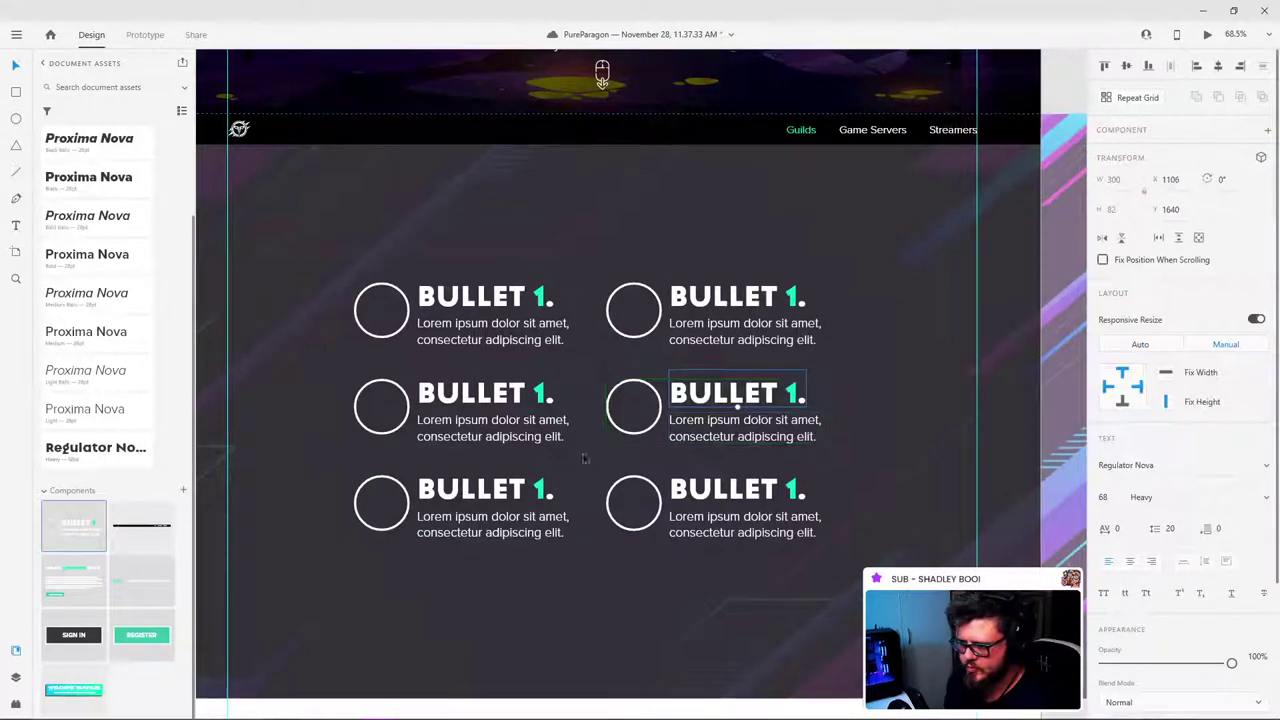
# Step: Cut the heading out of the third row's first bullet component and paste it in place as separate text
pyautogui.click(463, 533)
pyautogui.doubleClick(484, 492)
pyautogui.press('Delete')
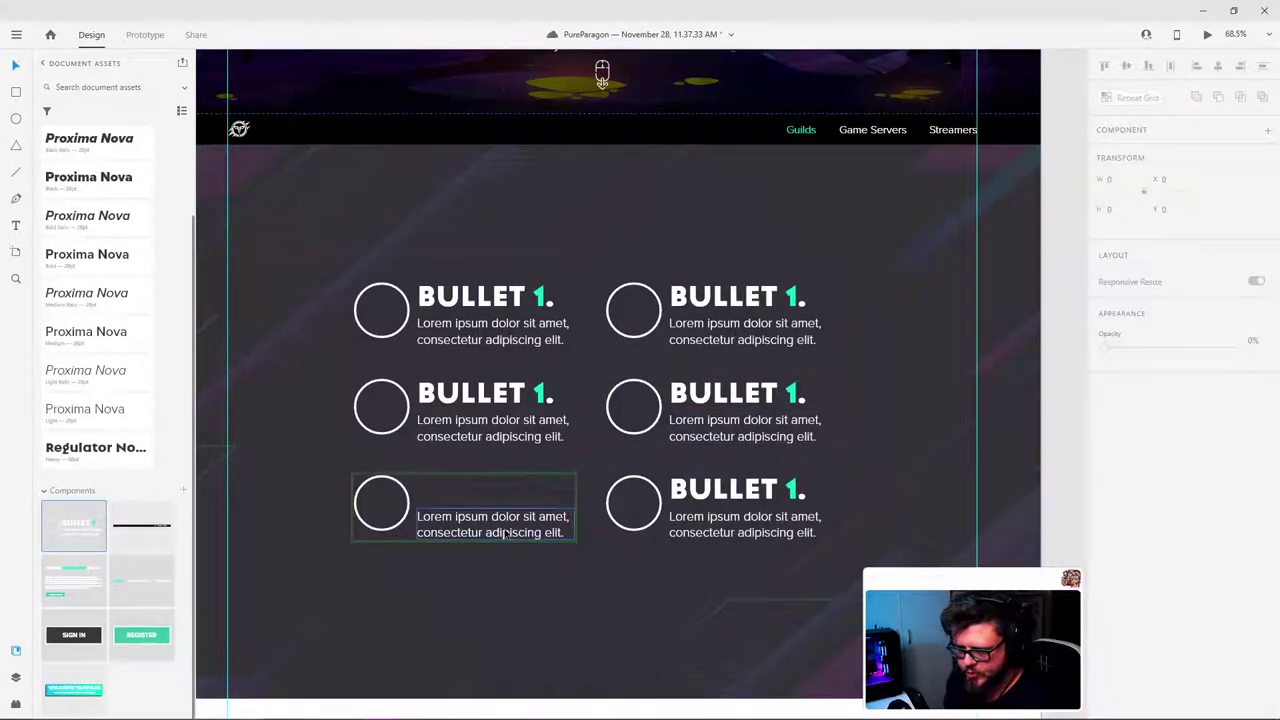
pyautogui.click(494, 536)
pyautogui.click(463, 535)
pyautogui.hotkey('ctrl', 'z')
# Step: Cut the heading out of the third row's second bullet component and paste it in place as separate text
pyautogui.click(728, 492)
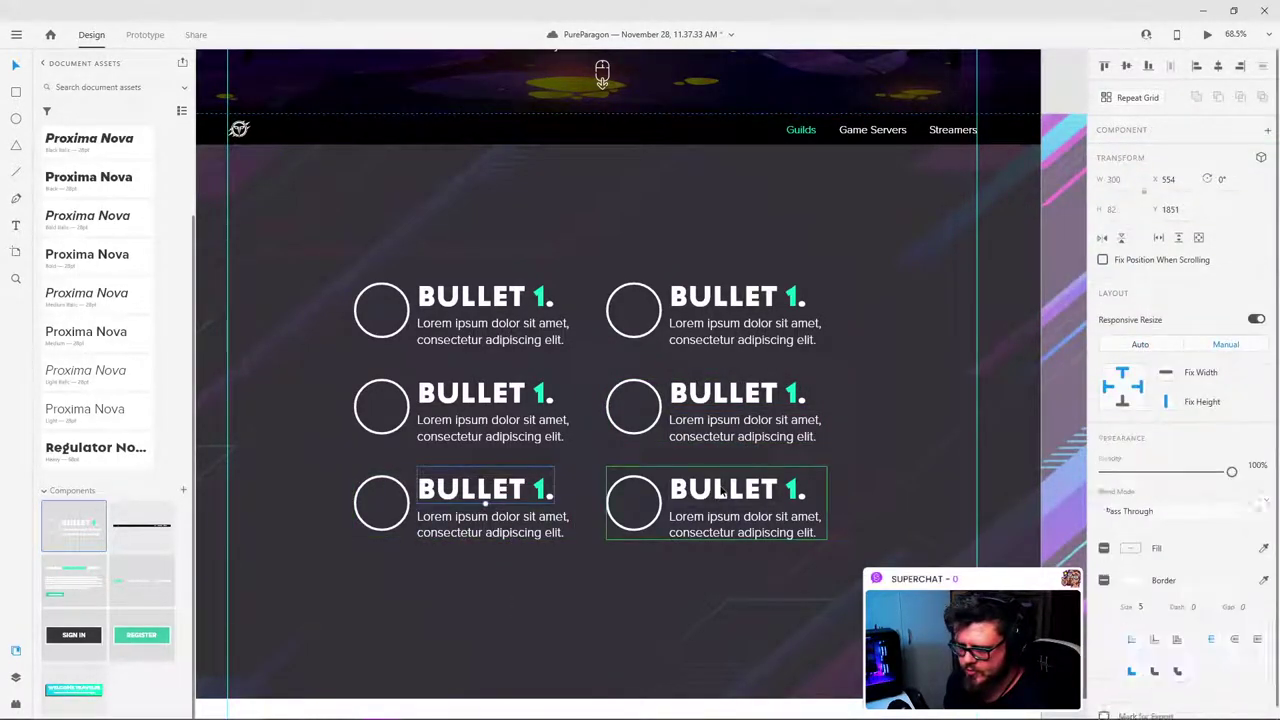
pyautogui.doubleClick(730, 492)
pyautogui.press('Delete')
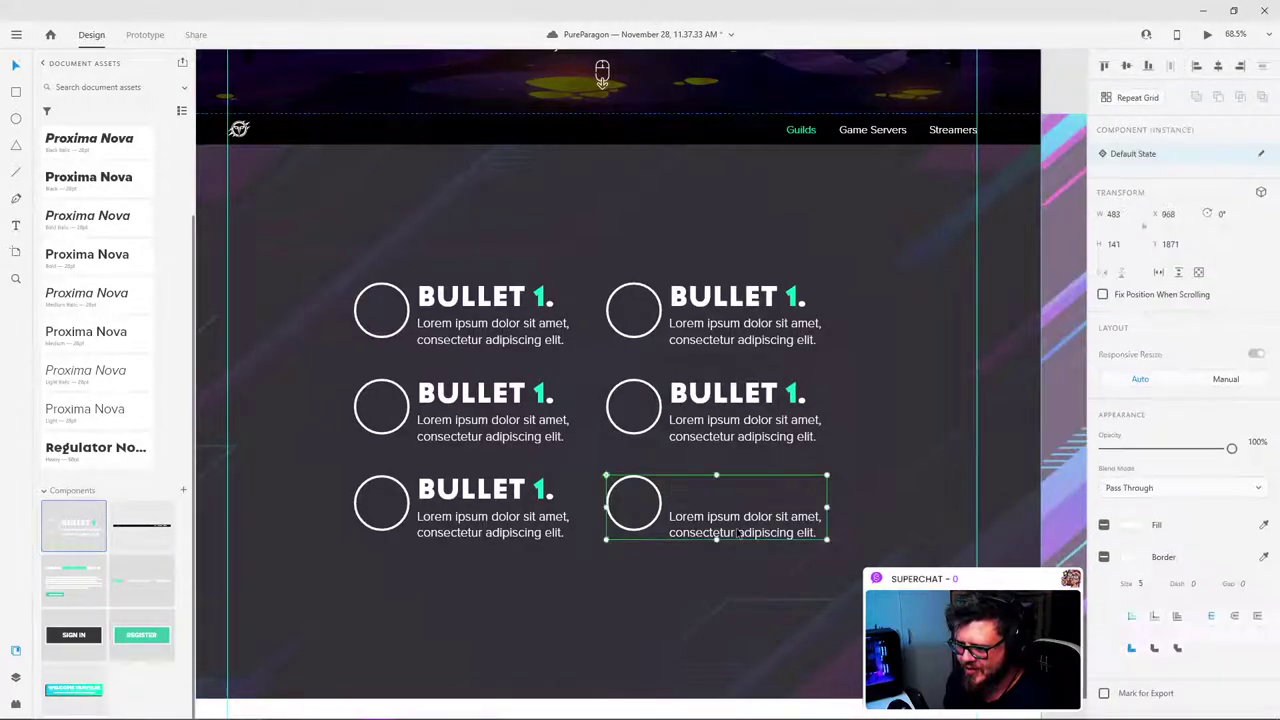
pyautogui.hotkey('ctrl', 'z')
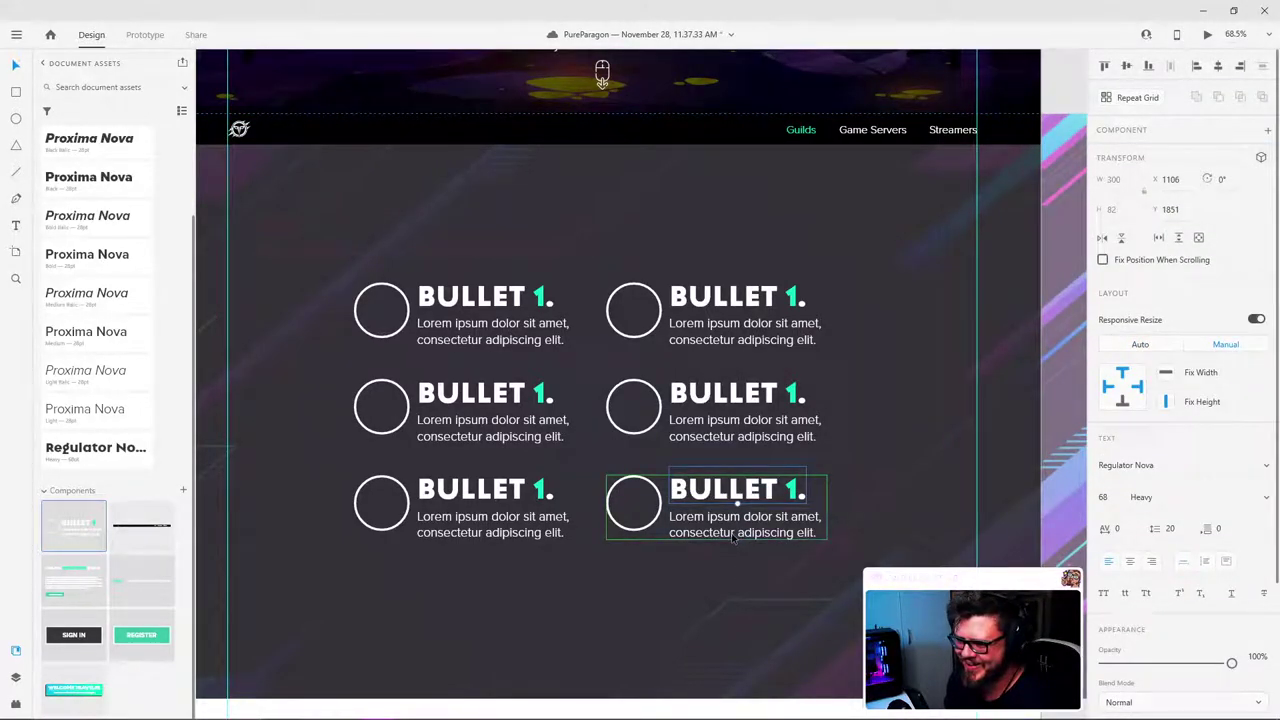
# Step: Check the separated headings of the first bullets in the third and second rows by selecting each one
pyautogui.press('Escape')
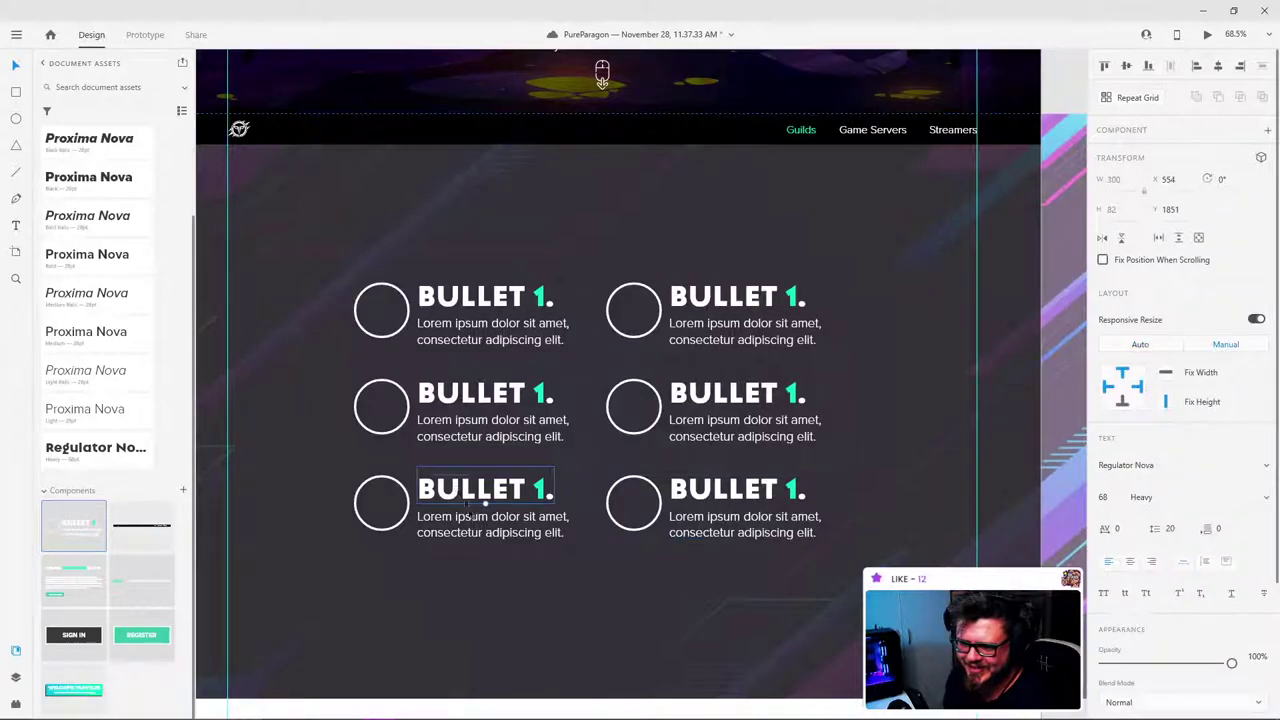
pyautogui.click(466, 526)
pyautogui.click(481, 428)
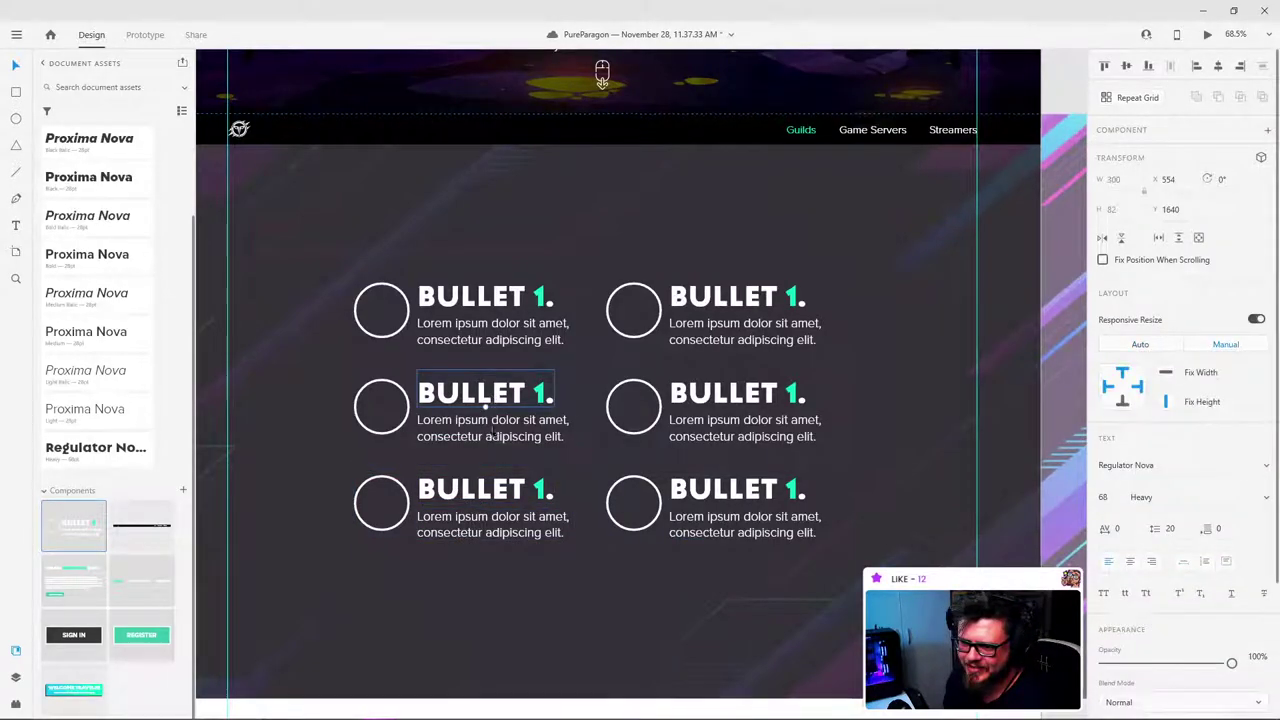
# Step: Group the separated heading with its bullet component for the second bullets in the second and first rows
pyautogui.click(735, 400)
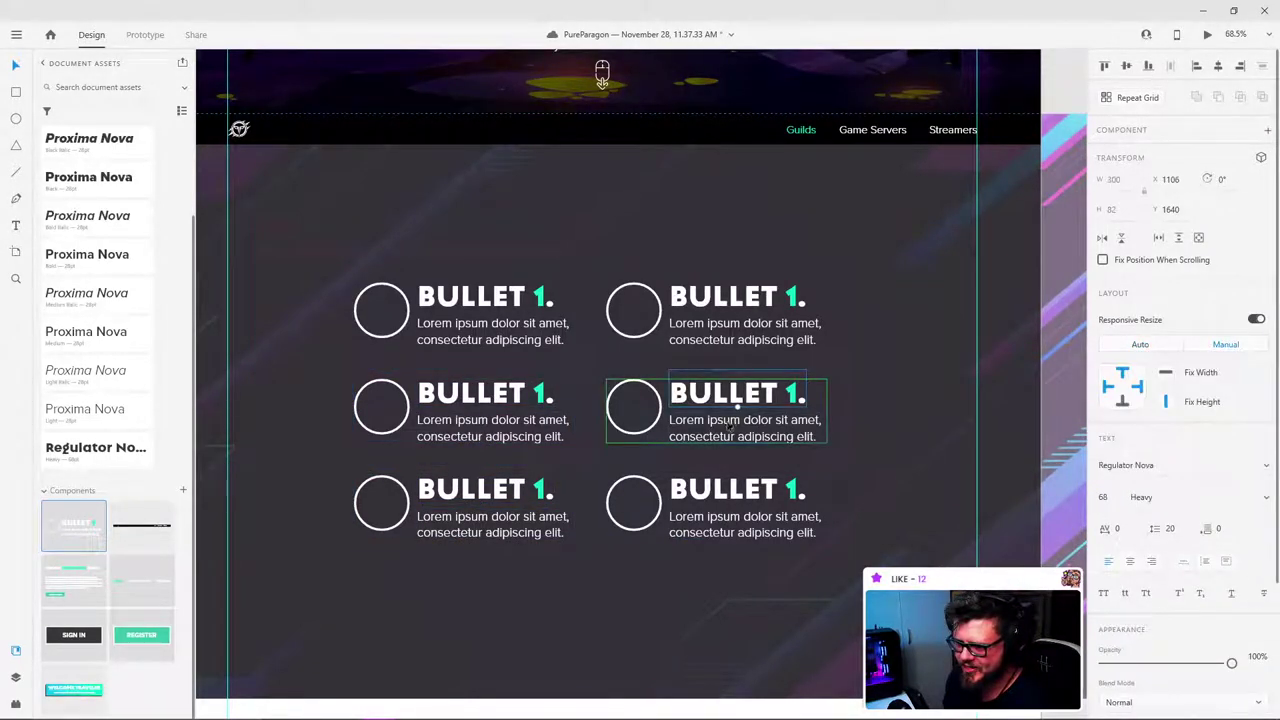
pyautogui.click(738, 308)
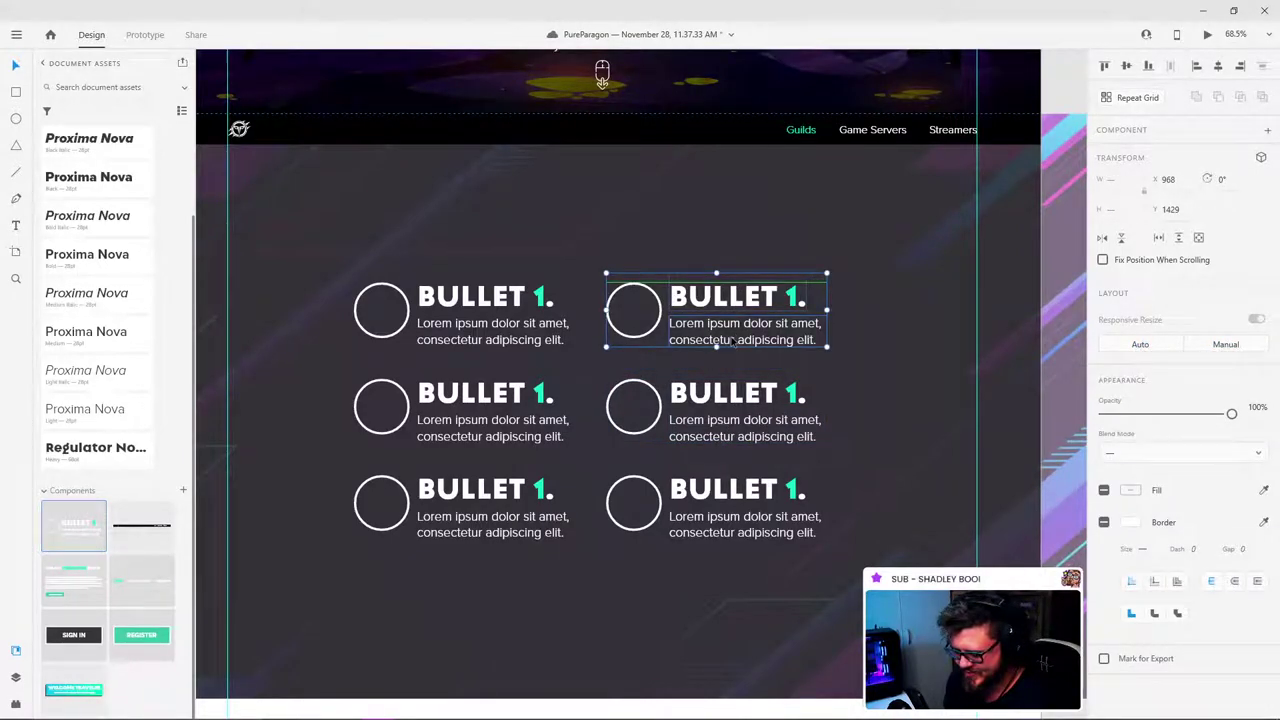
# Step: Cut the heading out of the first row's first bullet component and paste it in place as separate text
pyautogui.doubleClick(516, 298)
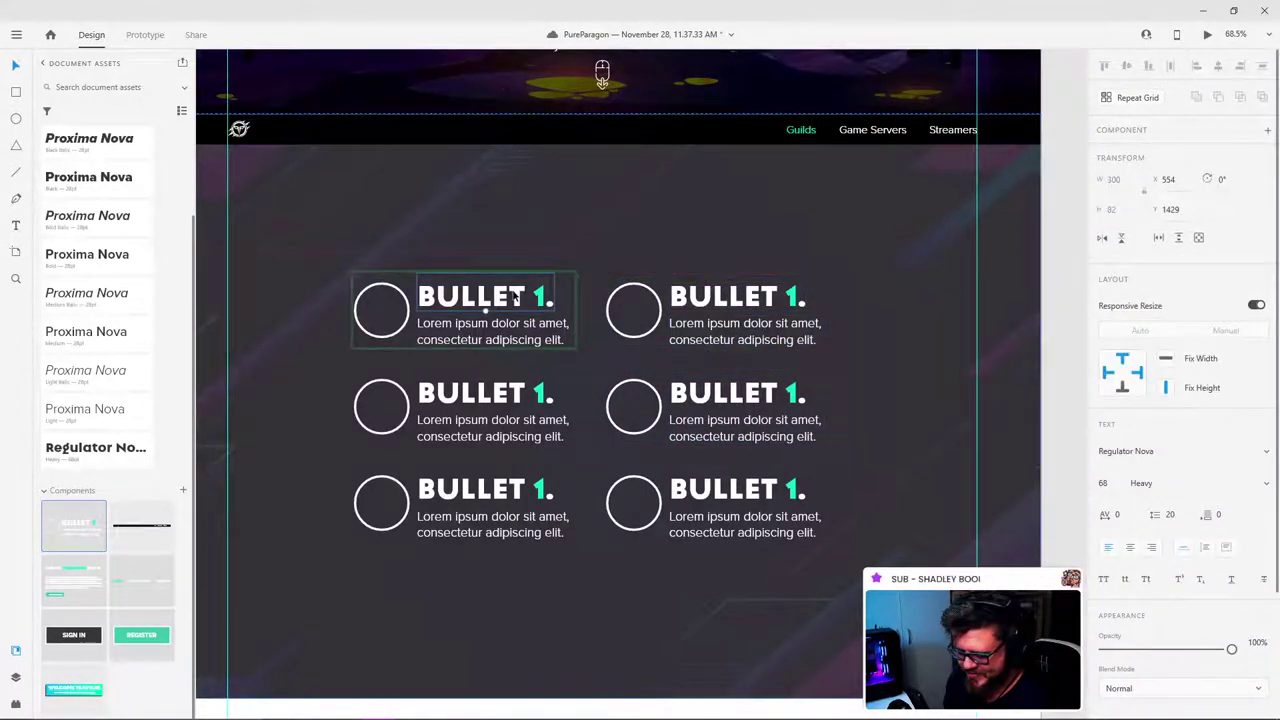
pyautogui.press('Delete')
pyautogui.click(489, 340)
pyautogui.hotkey('ctrl', 'z')
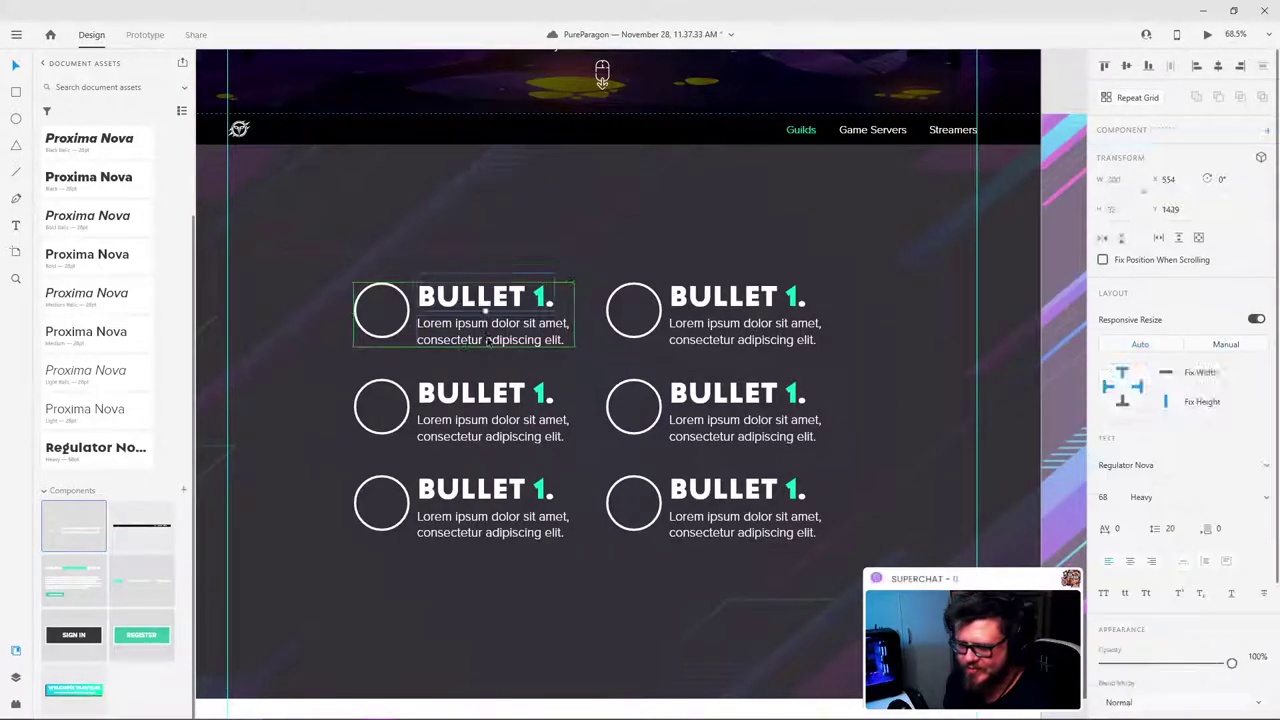
pyautogui.click(561, 246)
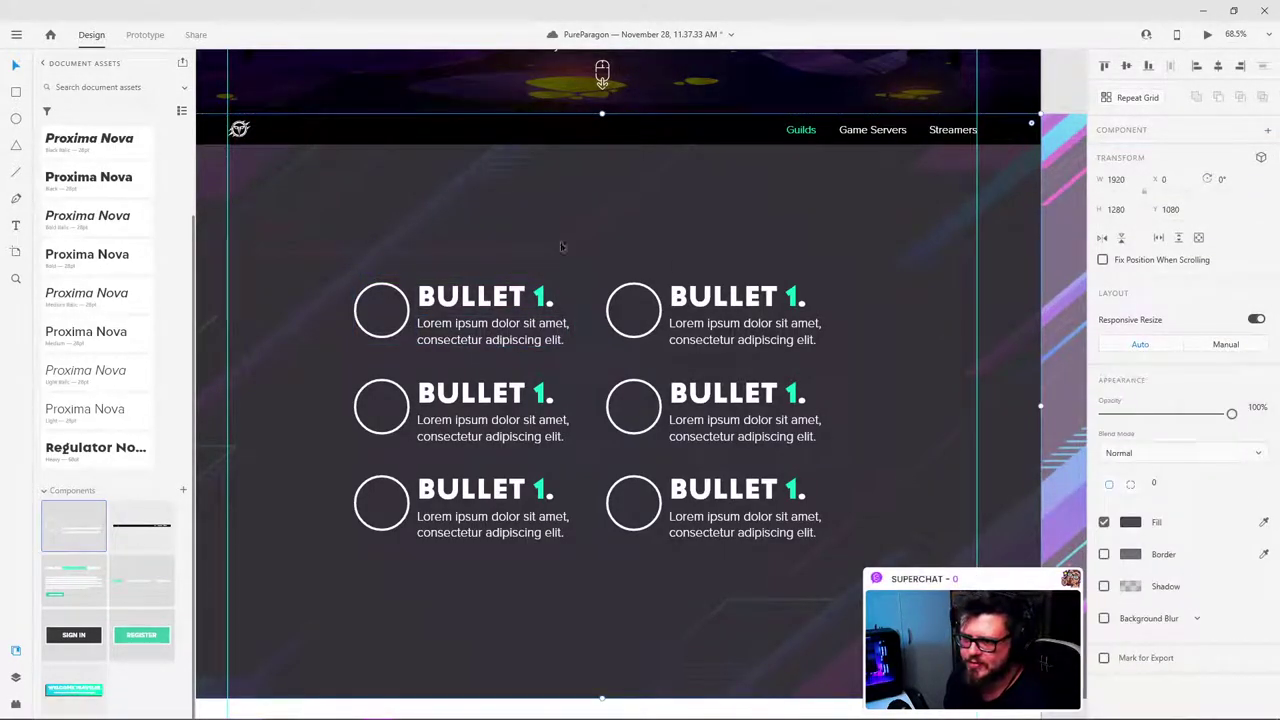
# Step: Change the number in the first row's second bullet heading to 2
pyautogui.doubleClick(741, 303)
pyautogui.doubleClick(784, 295)
pyautogui.click(786, 293)
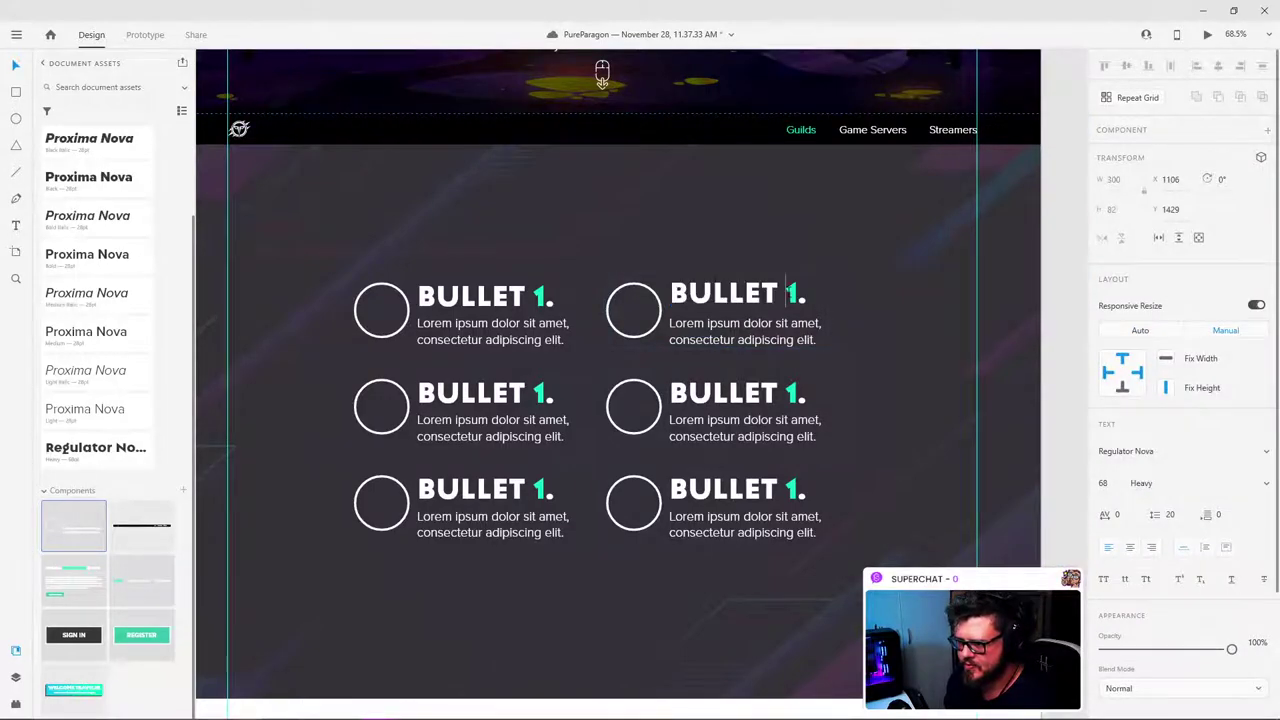
pyautogui.doubleClick(792, 293)
pyautogui.write('2')
pyautogui.press('Escape')
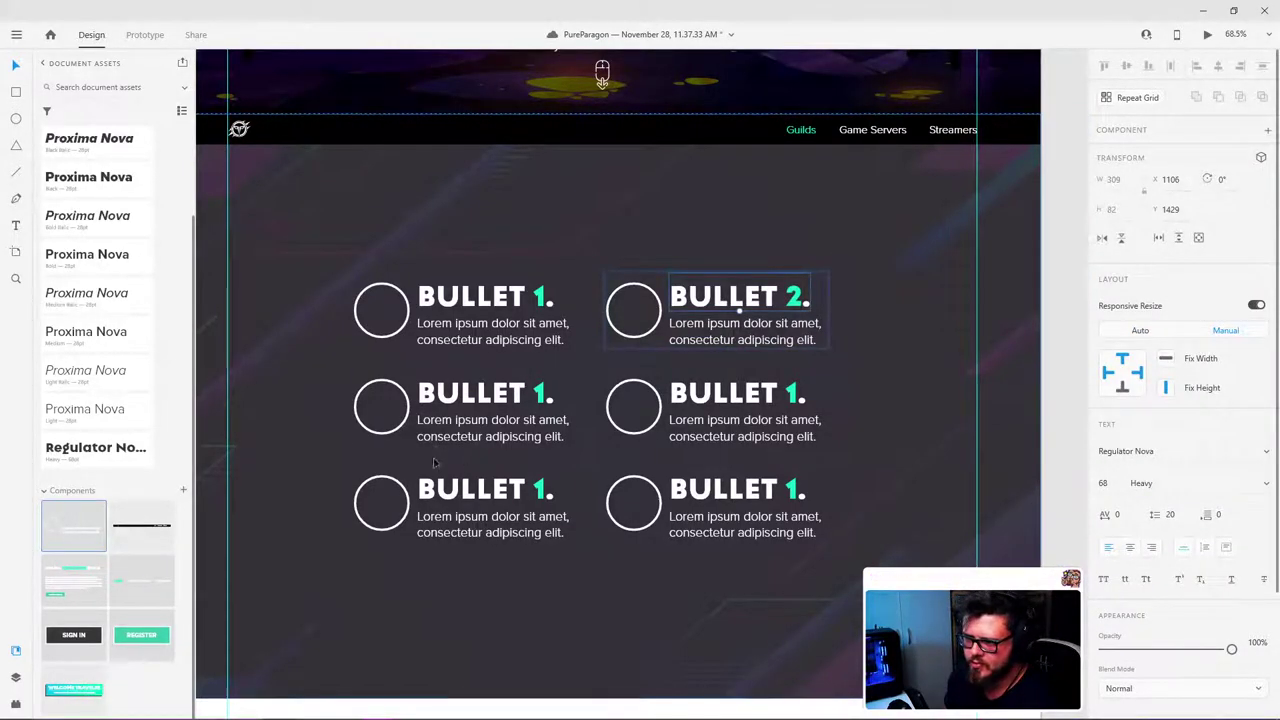
# Step: Change the number in the second row's first bullet heading to 3
pyautogui.click(537, 392)
pyautogui.doubleClick(537, 390)
pyautogui.doubleClick(537, 390)
pyautogui.click(537, 392)
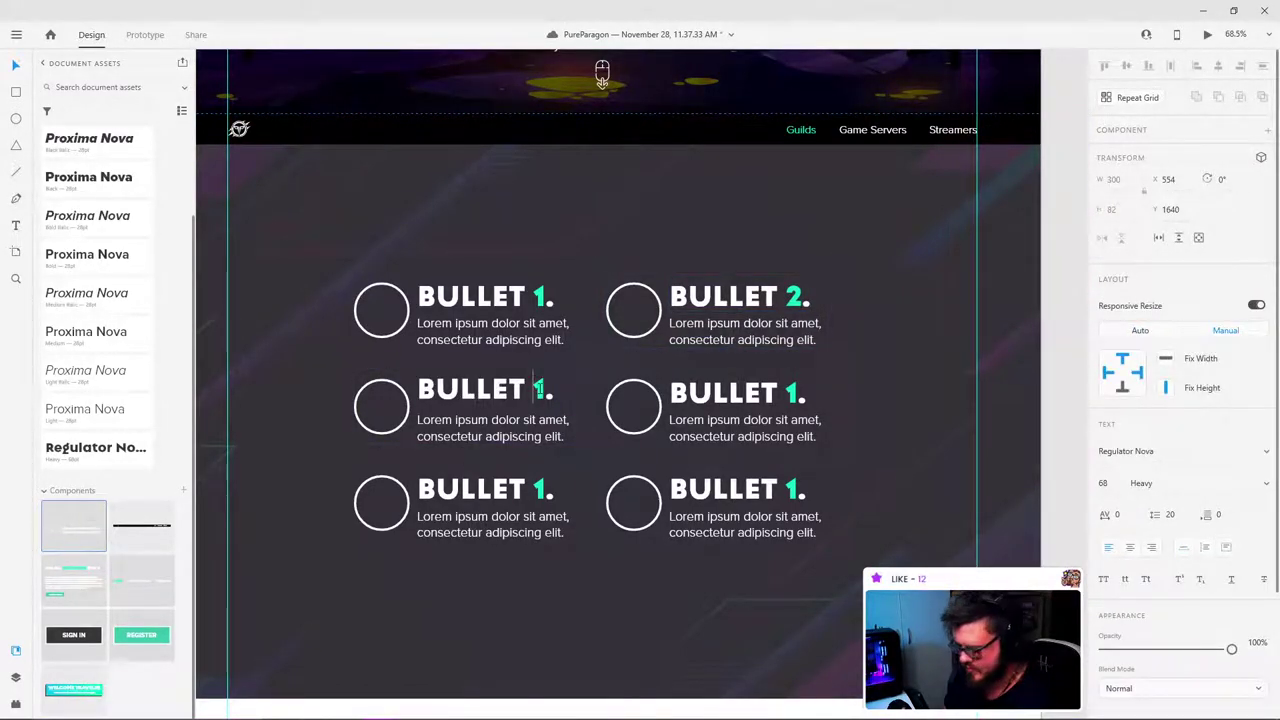
pyautogui.doubleClick(539, 390)
pyautogui.write('3')
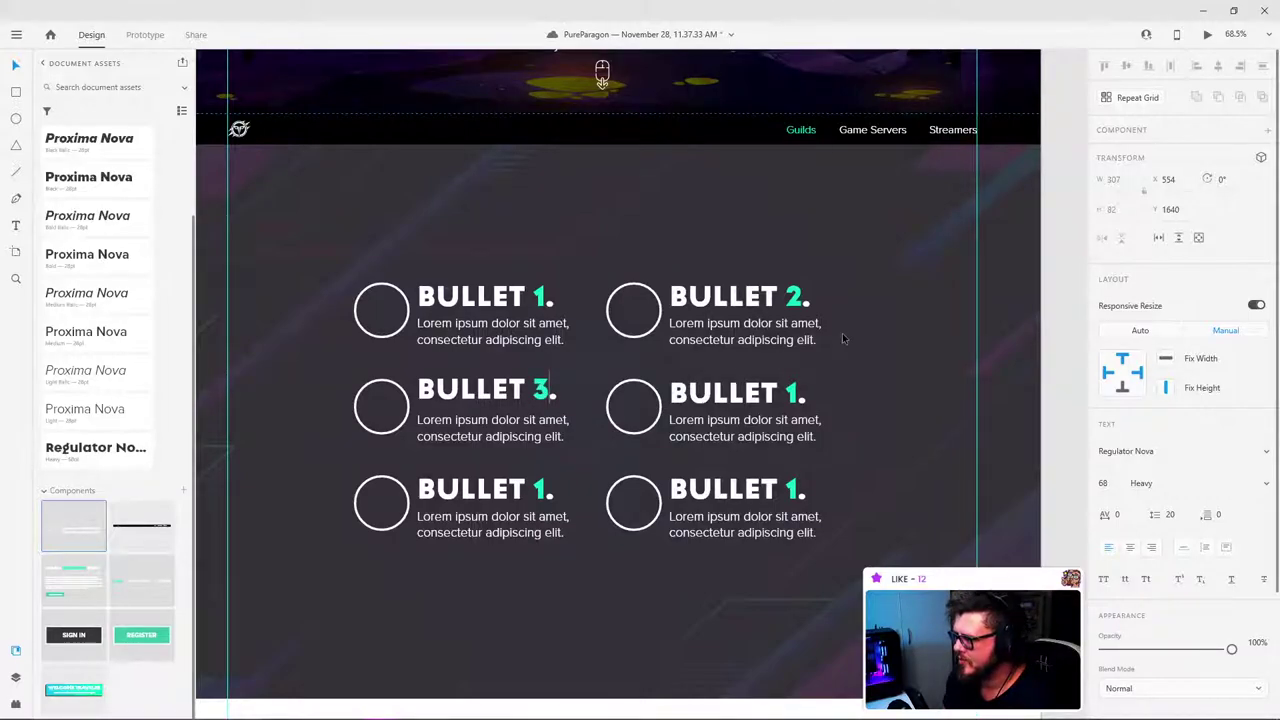
# Step: Change the number in the second row's second bullet heading to 4
pyautogui.click(785, 393)
pyautogui.doubleClick(785, 393)
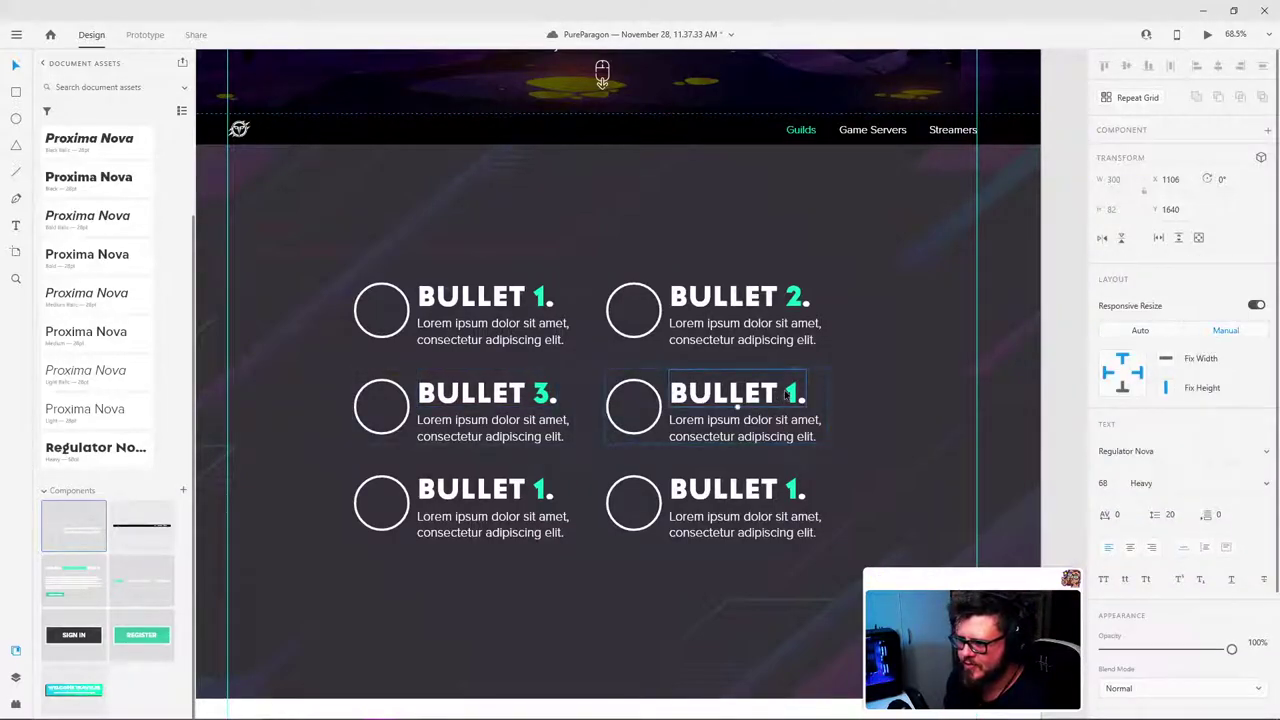
pyautogui.doubleClick(786, 393)
pyautogui.click(786, 393)
pyautogui.doubleClick(790, 392)
pyautogui.write('4')
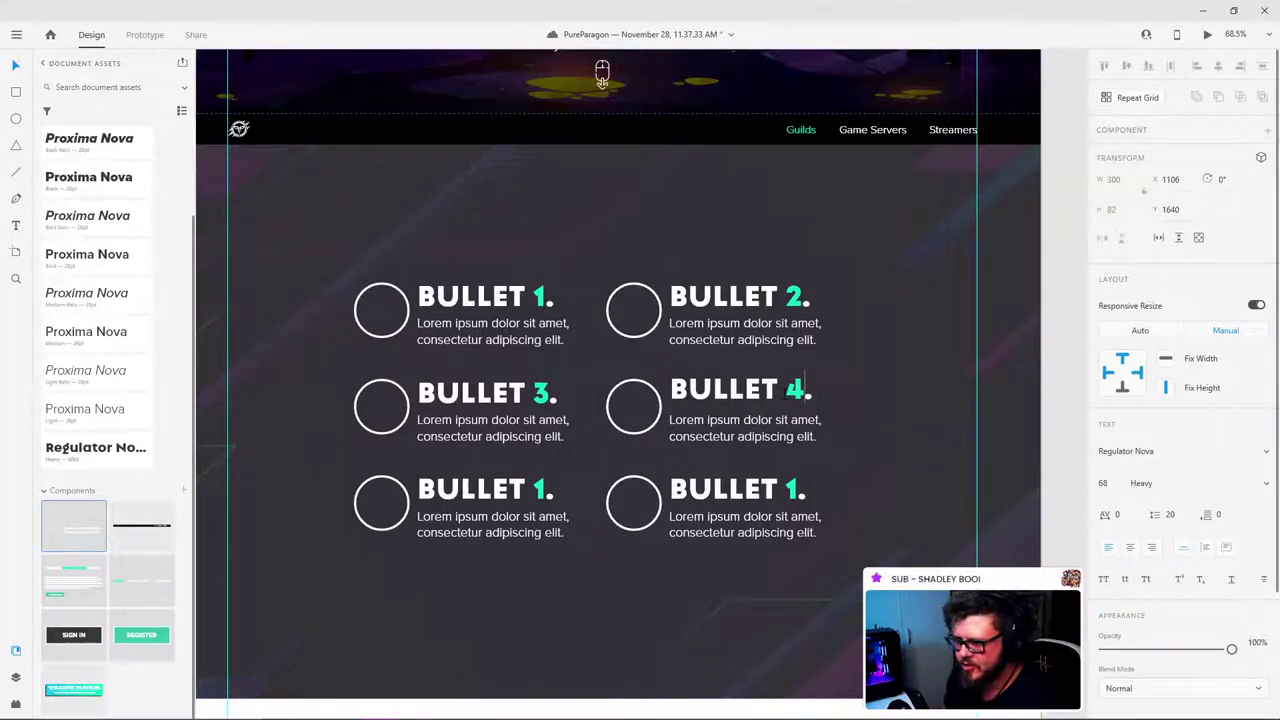
# Step: Change the number in the third row's first bullet heading to 5
pyautogui.click(535, 498)
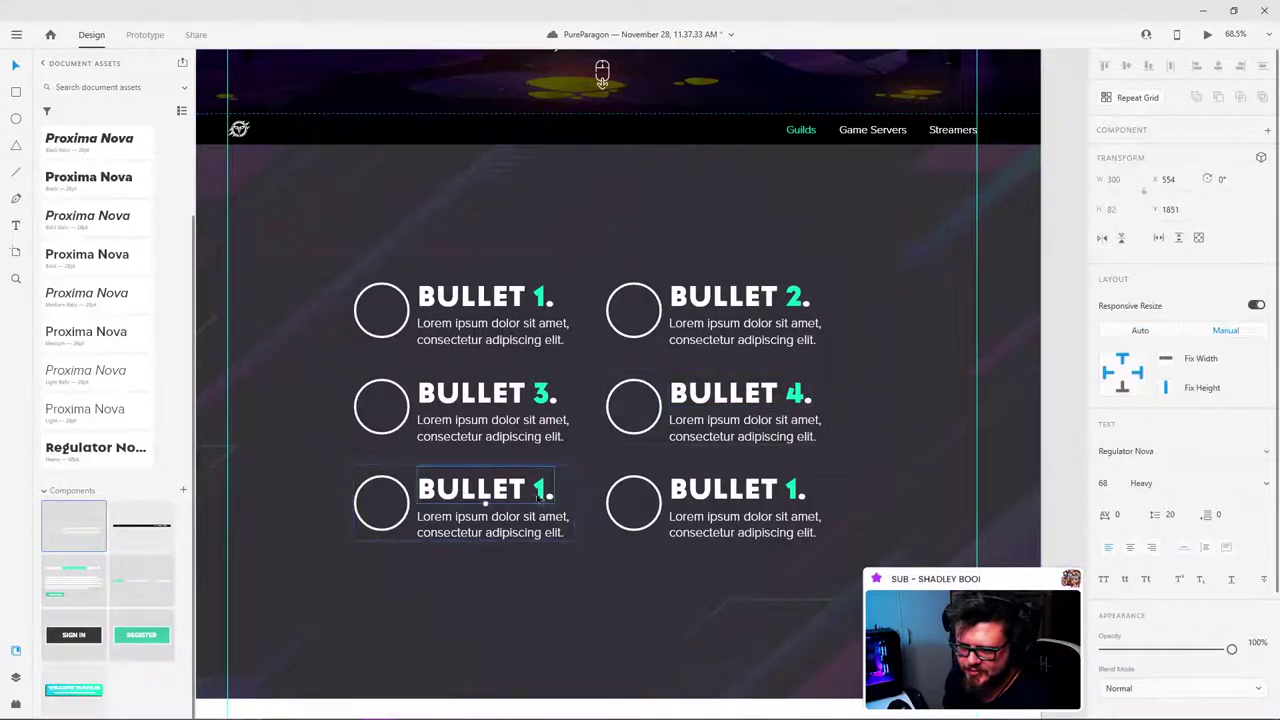
pyautogui.doubleClick(535, 498)
pyautogui.click(535, 498)
pyautogui.doubleClick(540, 488)
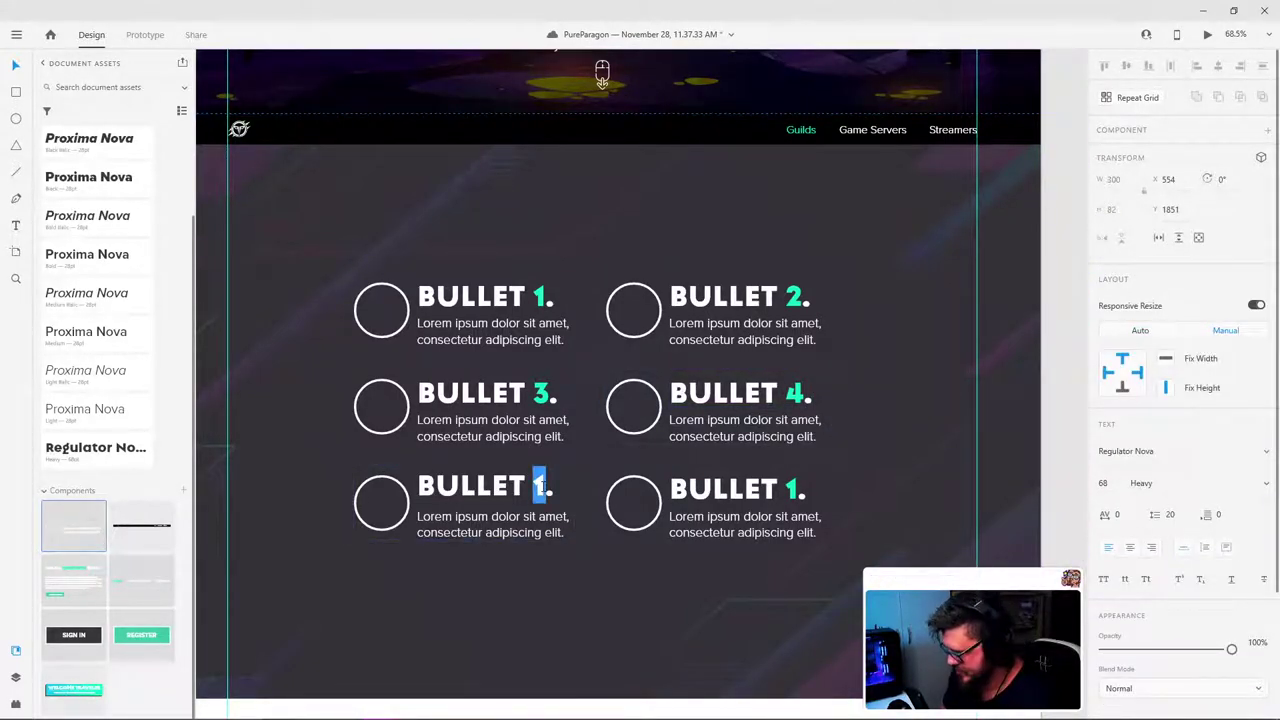
pyautogui.write('5')
# Step: Change the number in the third row's second bullet heading to 6 and deselect it
pyautogui.click(789, 489)
pyautogui.doubleClick(789, 489)
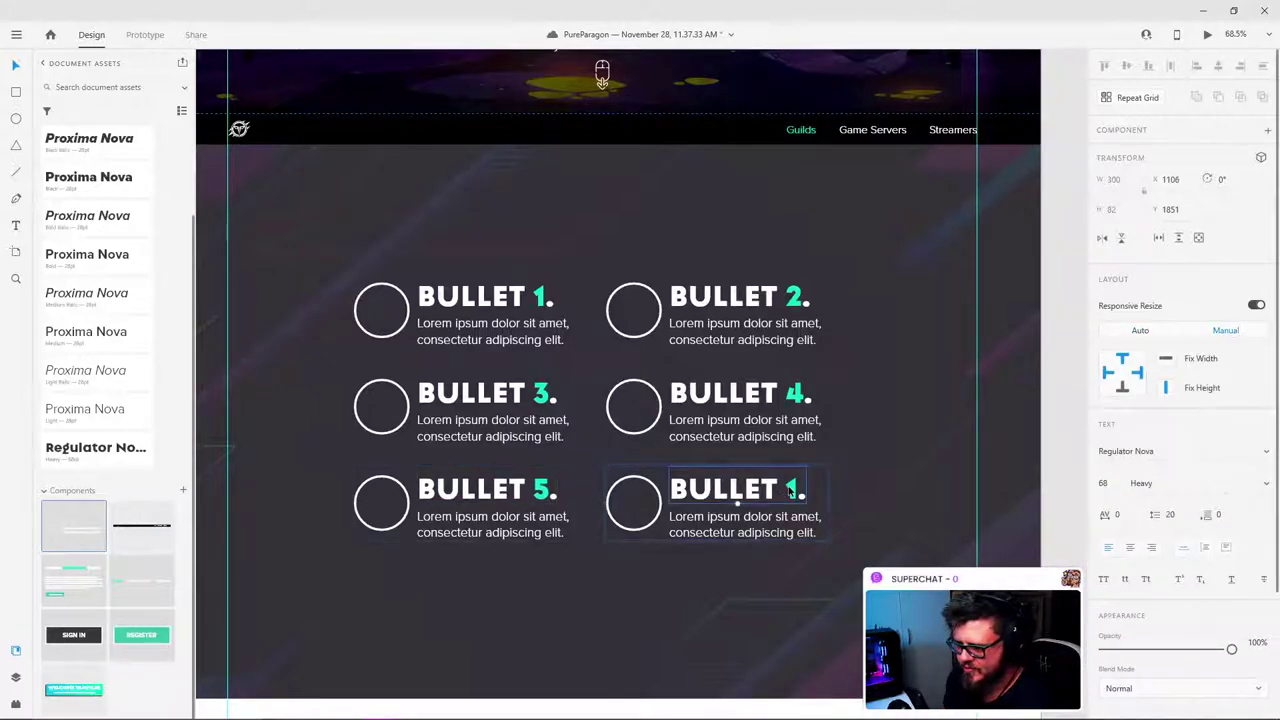
pyautogui.click(789, 489)
pyautogui.doubleClick(792, 487)
pyautogui.write('6')
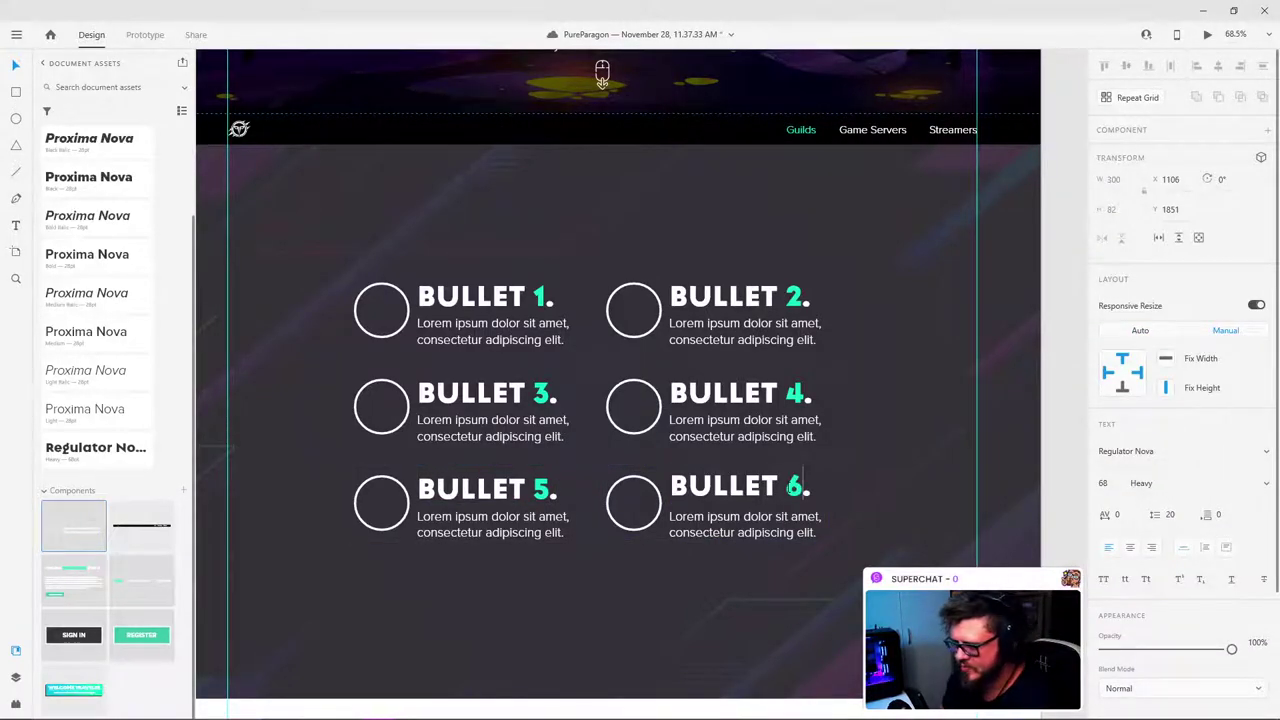
pyautogui.click(1054, 129)
pyautogui.scroll(-2, 818, 244)
pyautogui.scroll(2, 818, 244)
pyautogui.scroll(-1, 626, 258)
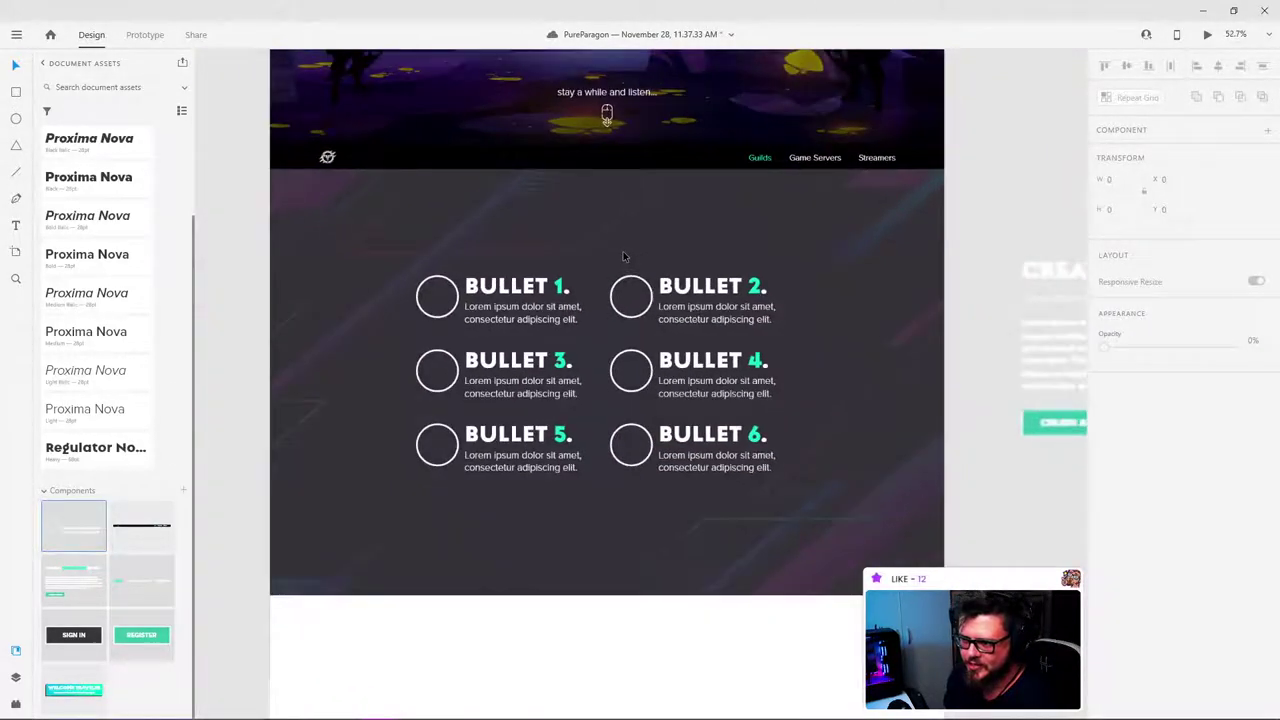
pyautogui.scroll(1, 646, 258)
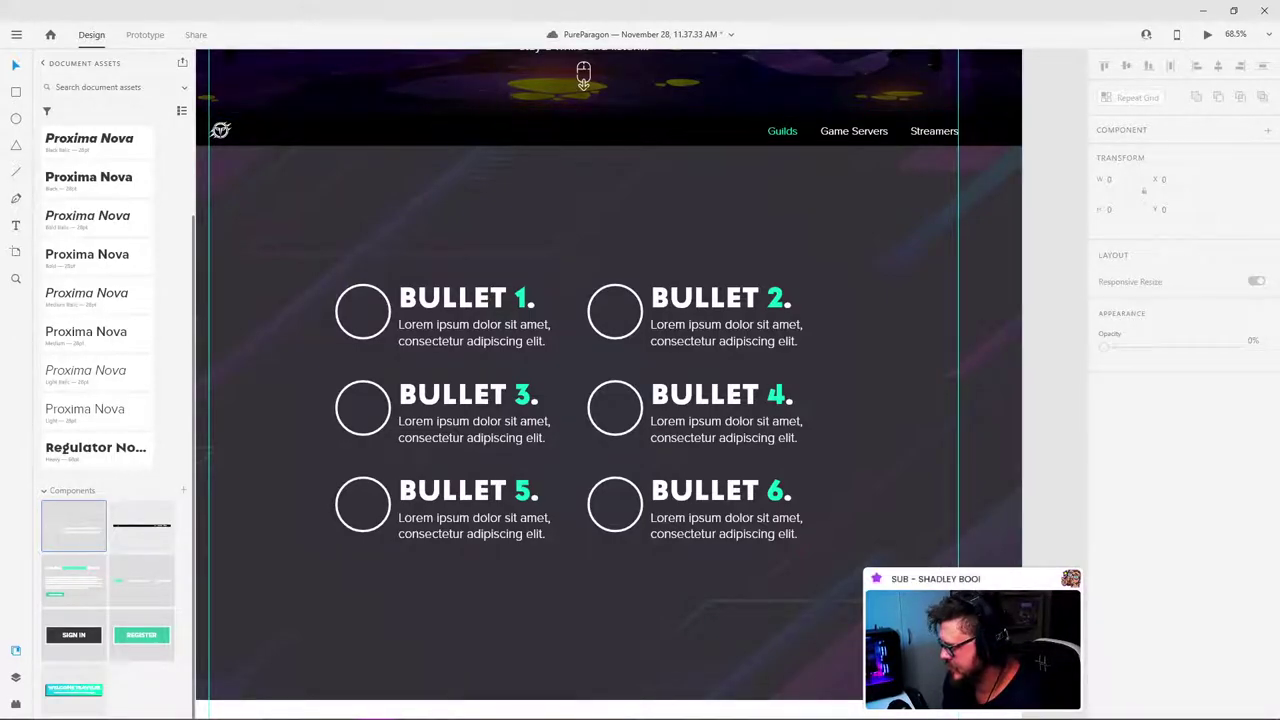
pyautogui.moveTo(1185, 712)
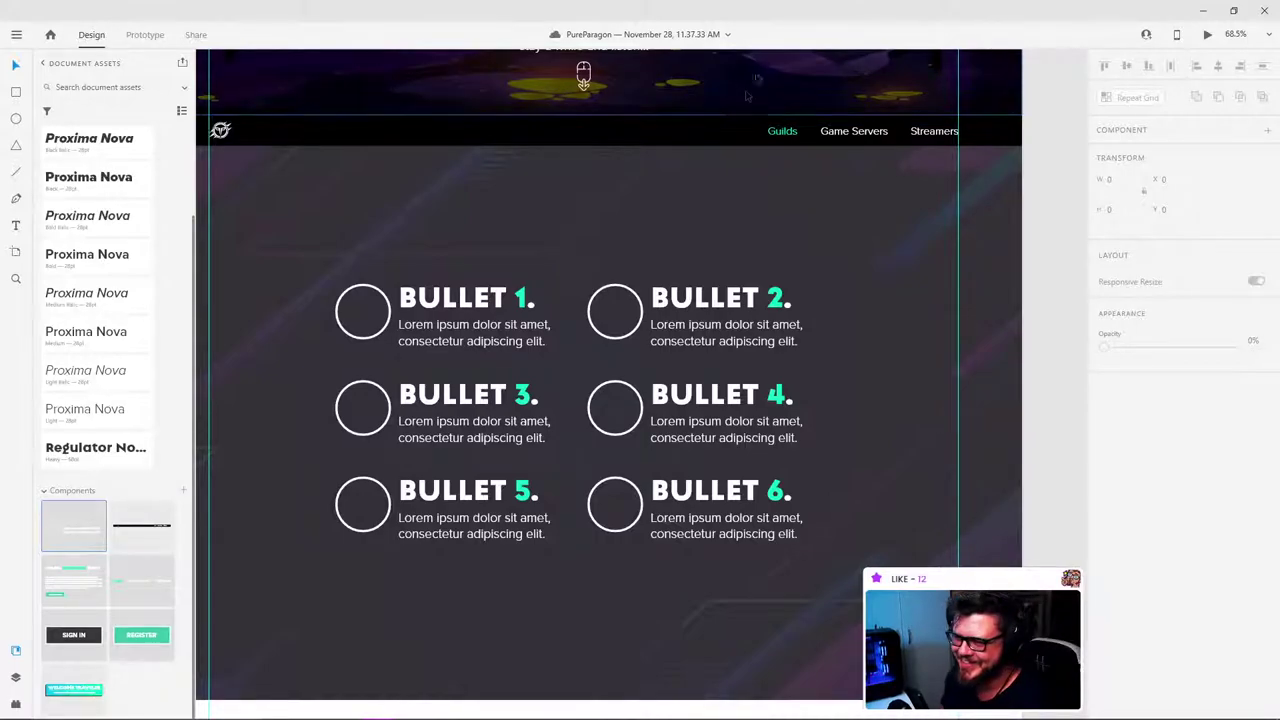
pyautogui.moveTo(683, 254); pyautogui.dragTo(723, 249)
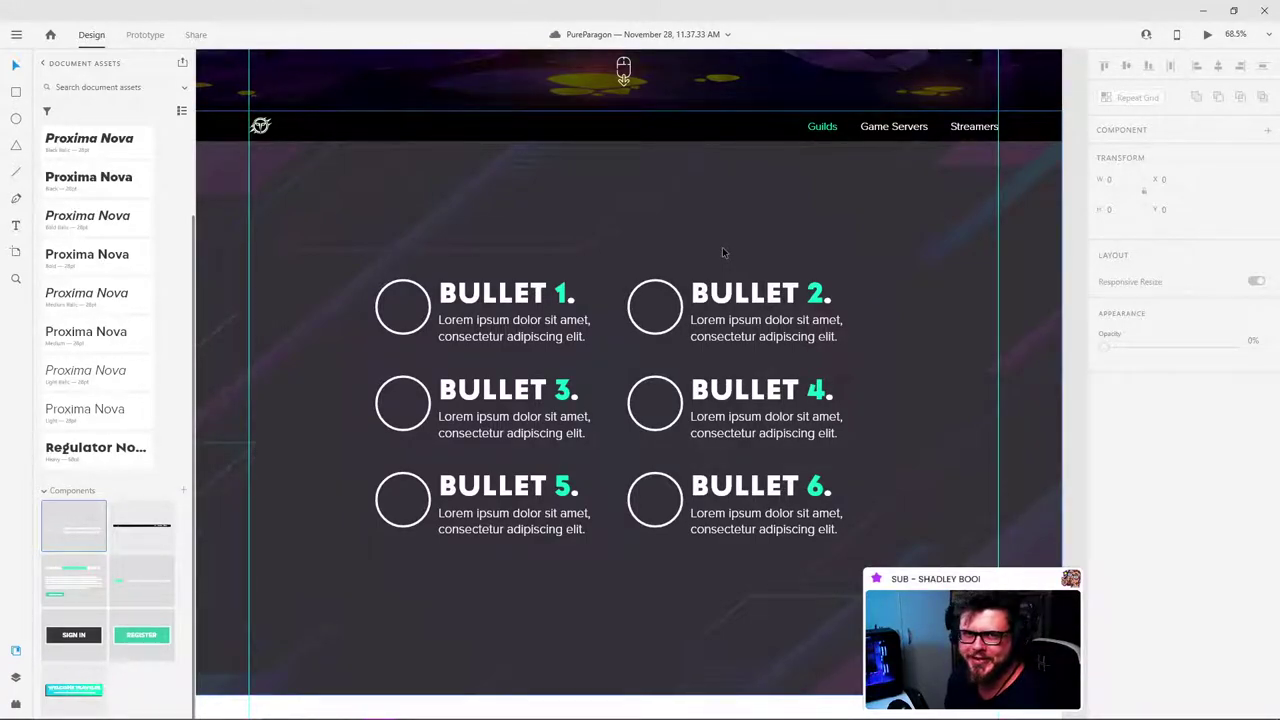
pyautogui.scroll(-2, 605, 331)
pyautogui.scroll(2, 605, 331)
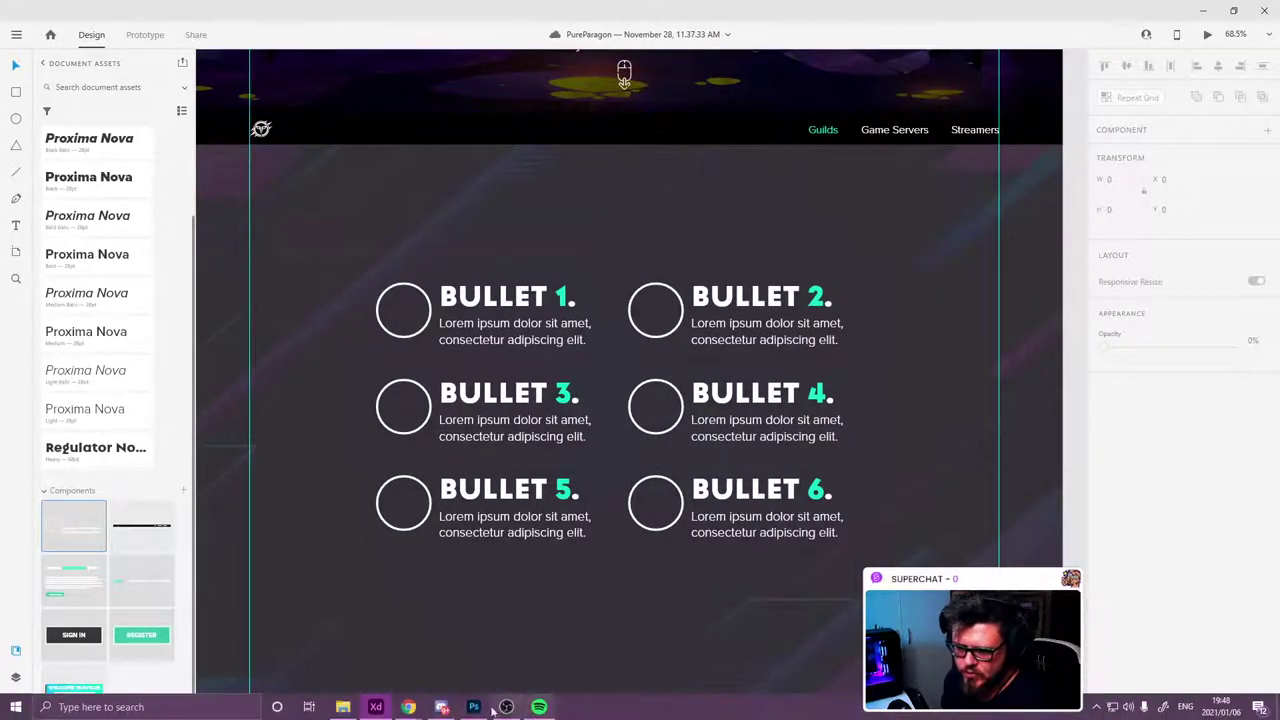
# Step: Switch to Chrome with the Noun Project home page and show it in full screen
pyautogui.moveTo(408, 706)
pyautogui.moveTo(453, 662)
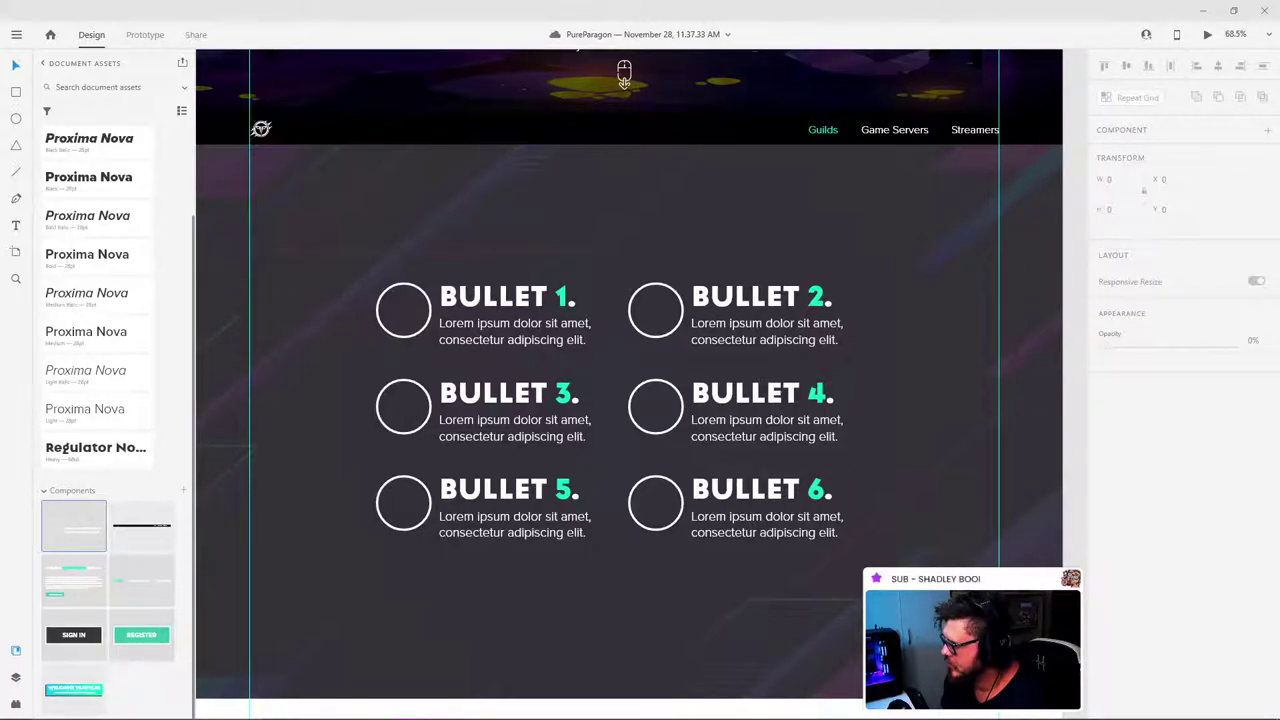
pyautogui.moveTo(1270, 258); pyautogui.dragTo(803, 3)
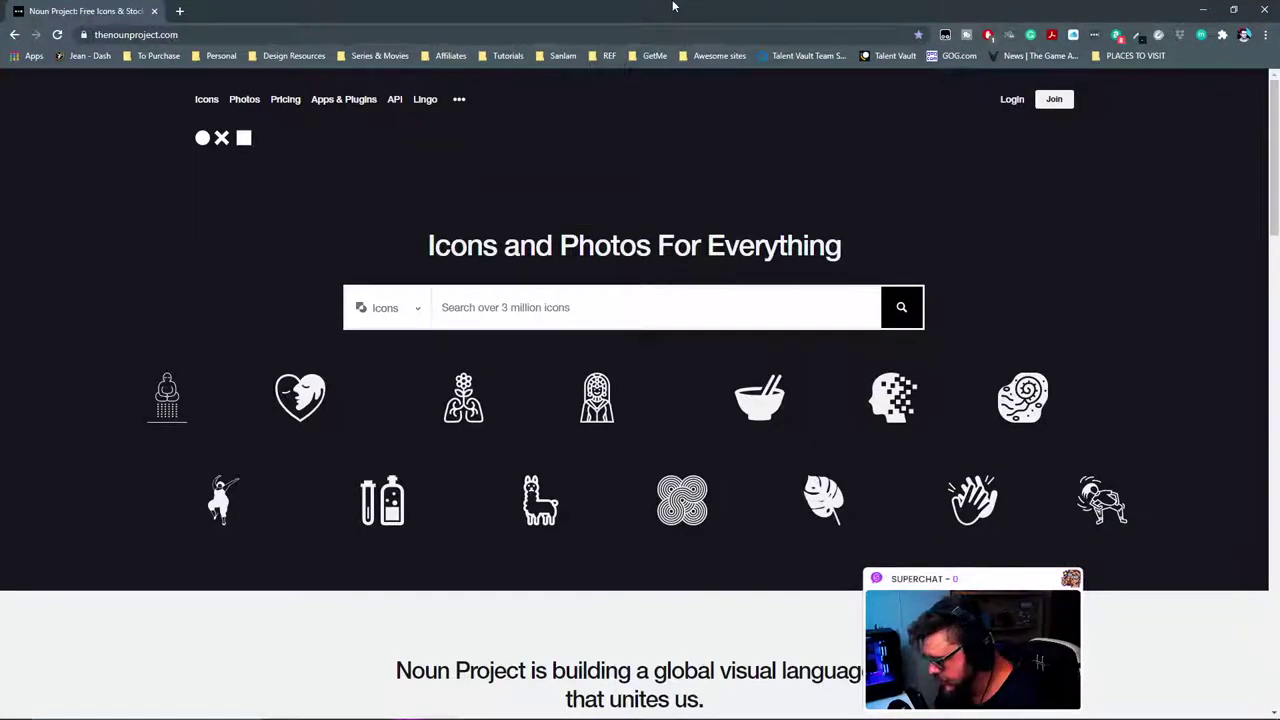
pyautogui.press('F11')
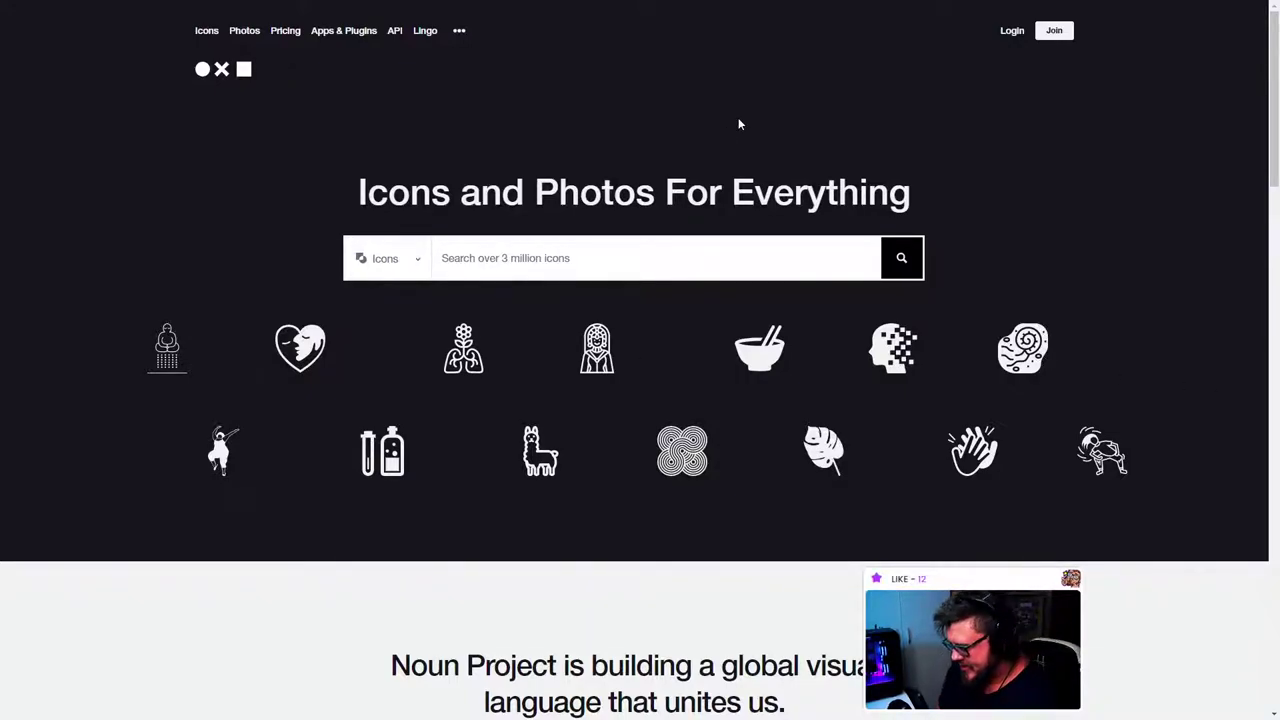
pyautogui.press('F11')
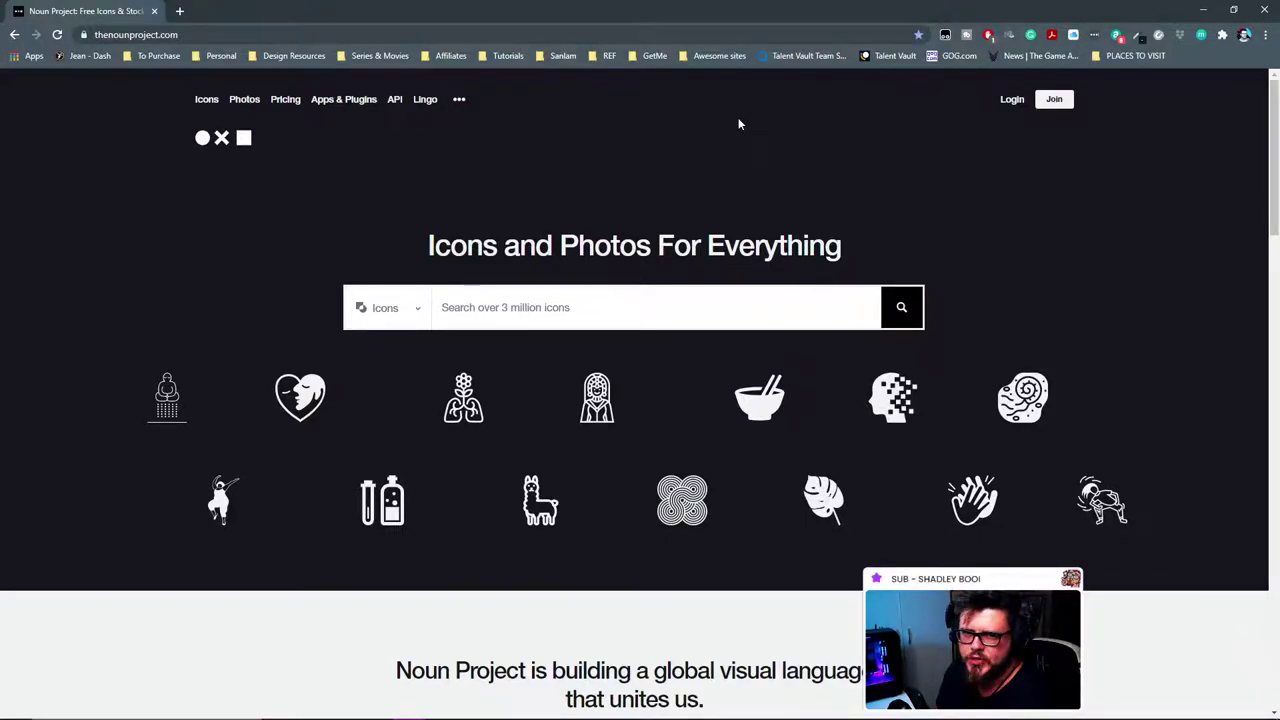
pyautogui.press('F11')
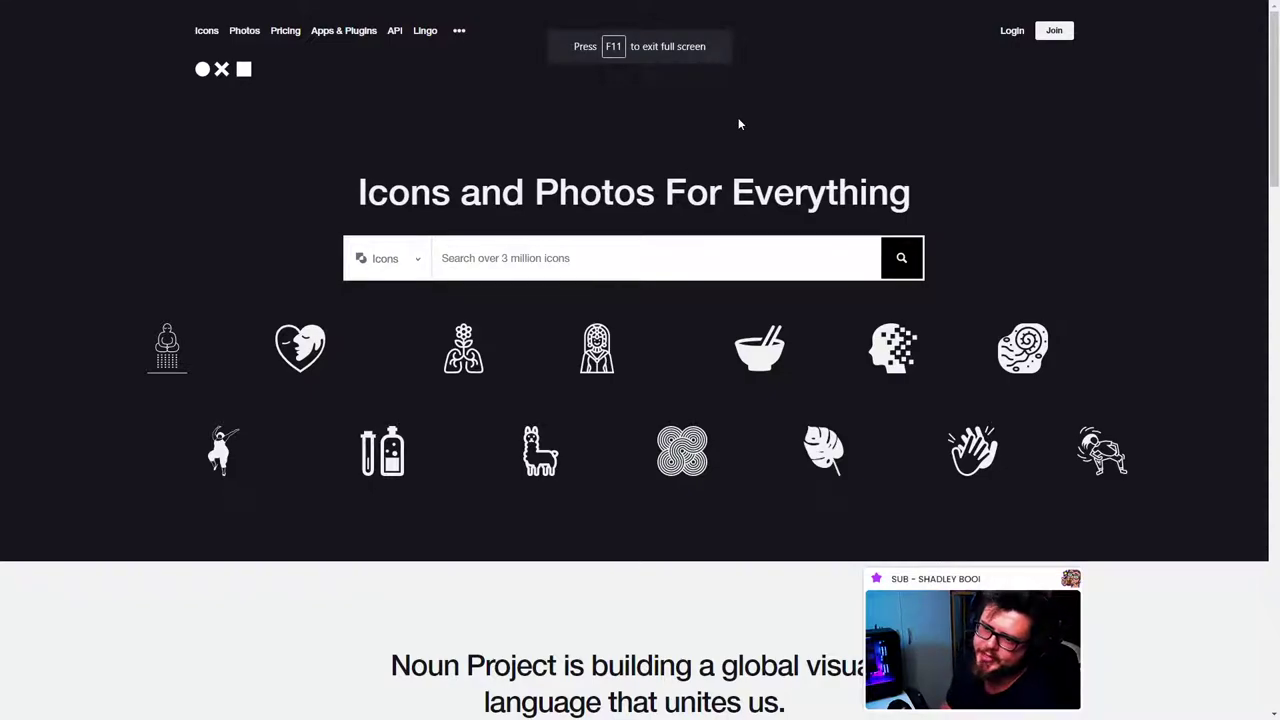
# Step: Search the Noun Project icons for "gaming"
pyautogui.click(623, 264)
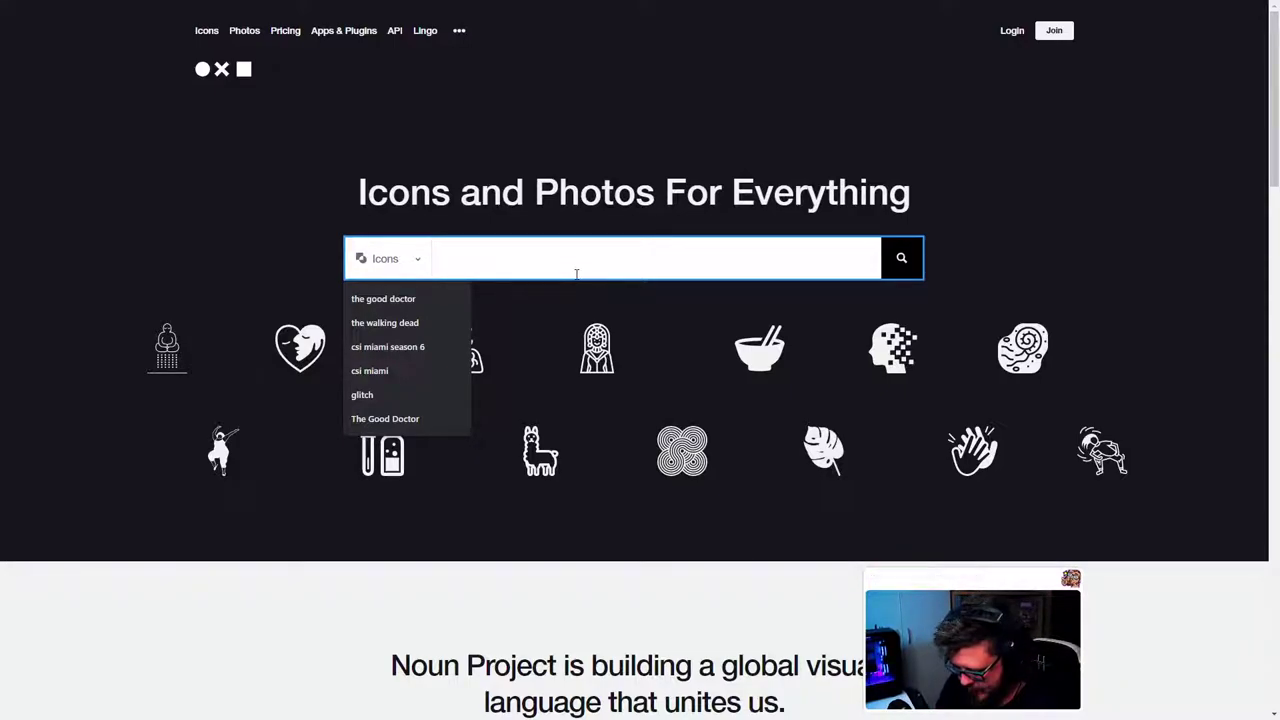
pyautogui.write('gaming')
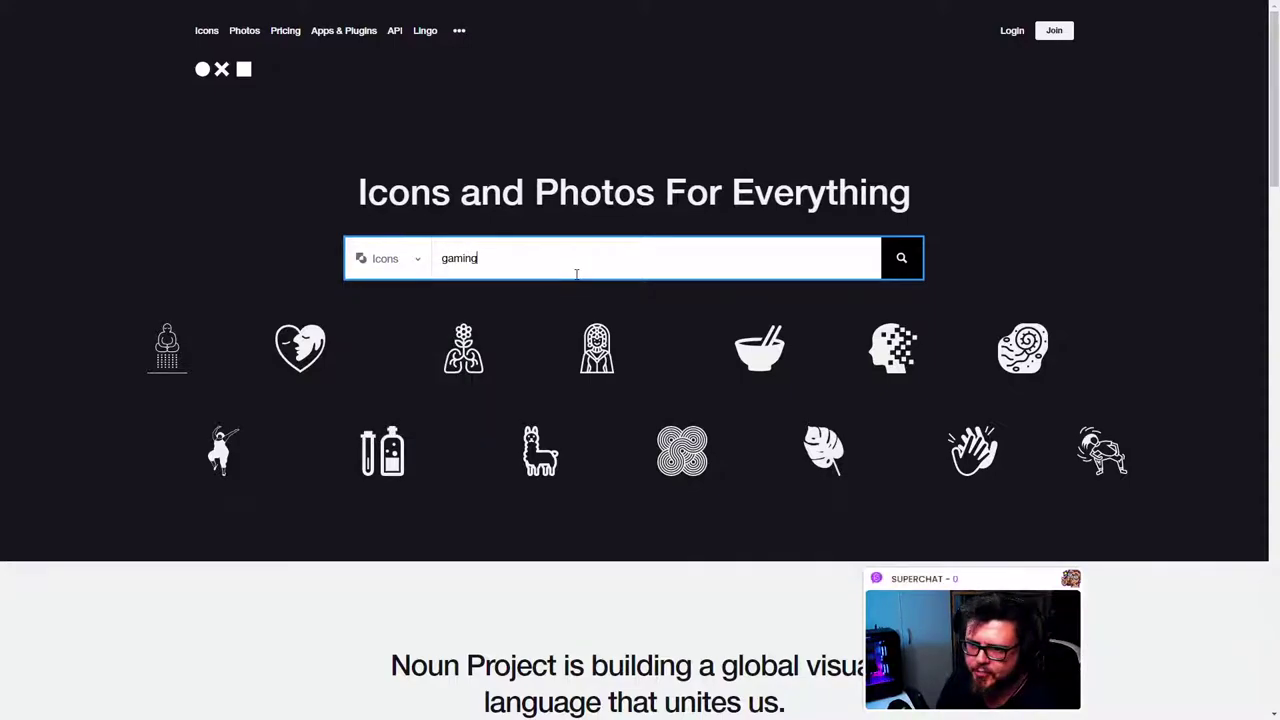
pyautogui.press('Return')
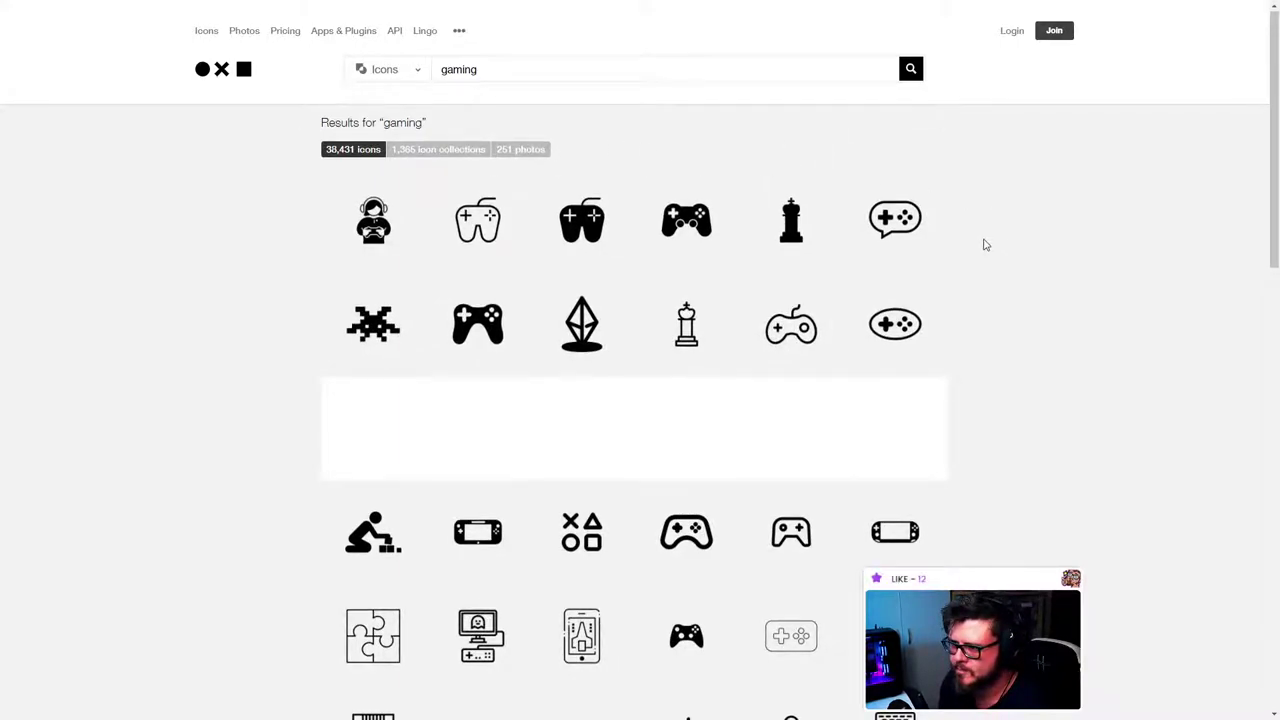
# Step: Browse the Noun Project results for "gaming" and compare the controller and console icons
pyautogui.scroll(-1, 985, 245)
pyautogui.scroll(1, 974, 229)
pyautogui.scroll(-1, 957, 209)
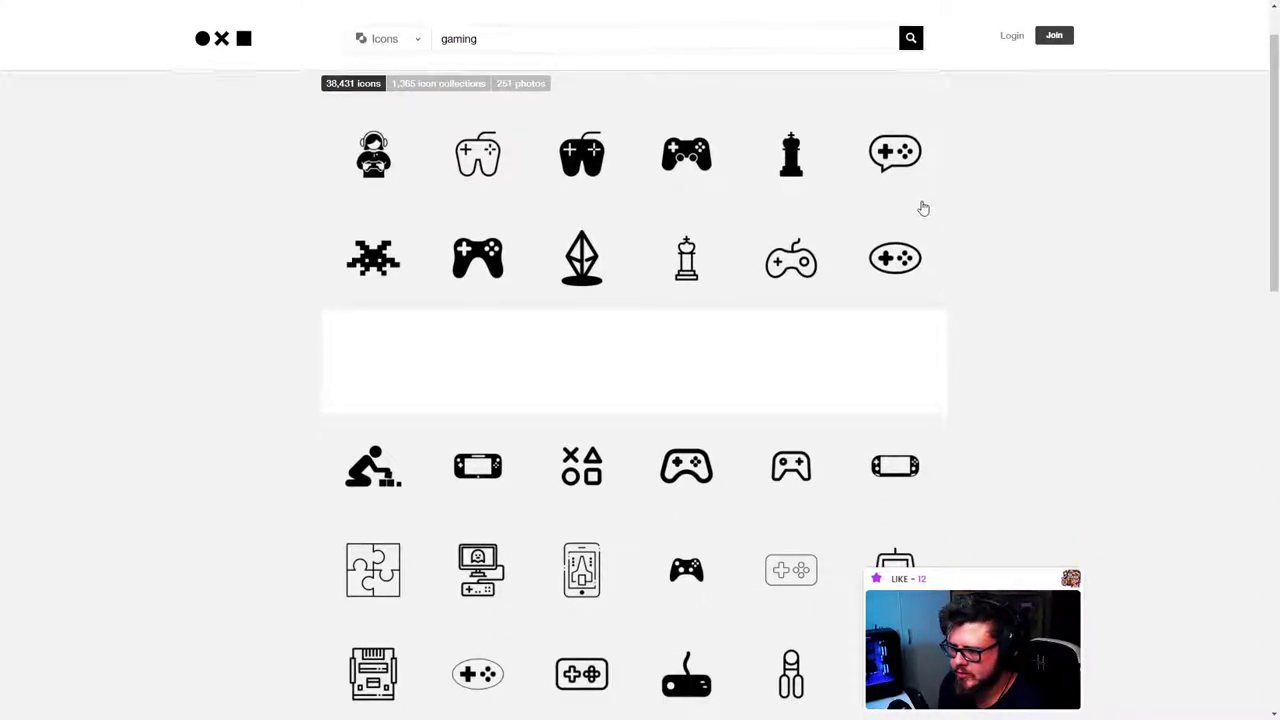
pyautogui.scroll(-2, 910, 205)
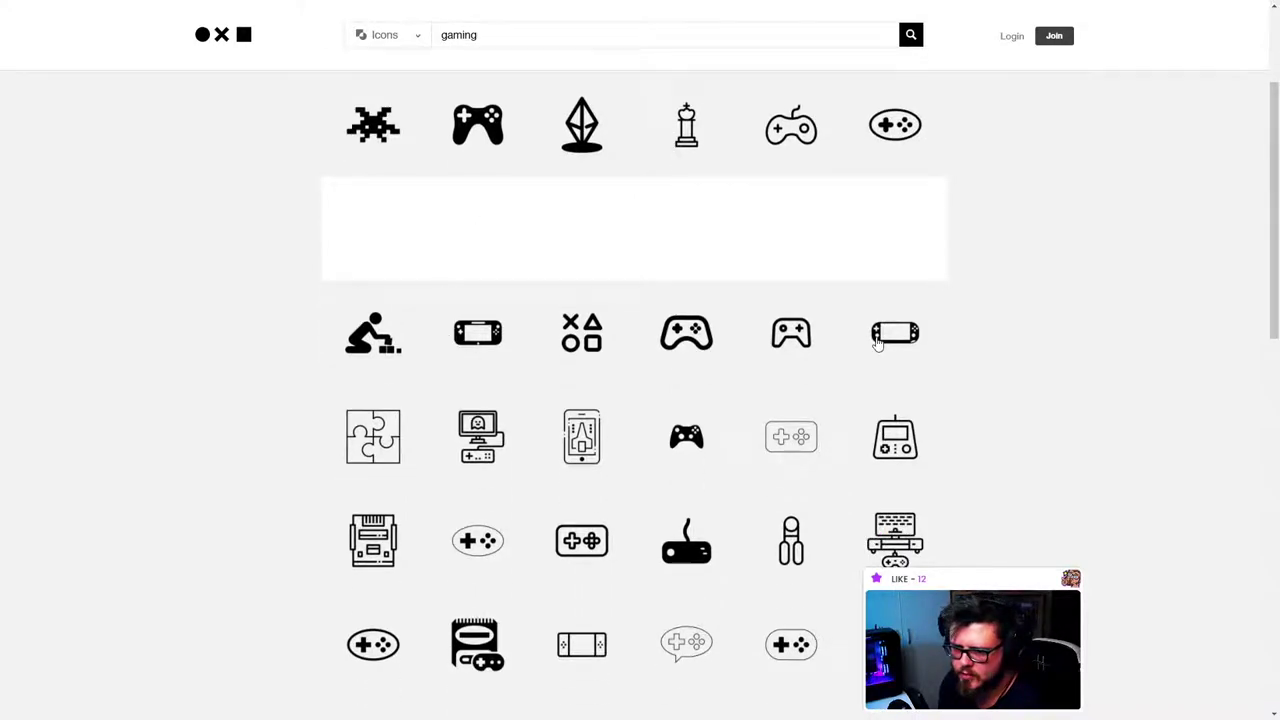
pyautogui.scroll(-3, 877, 343)
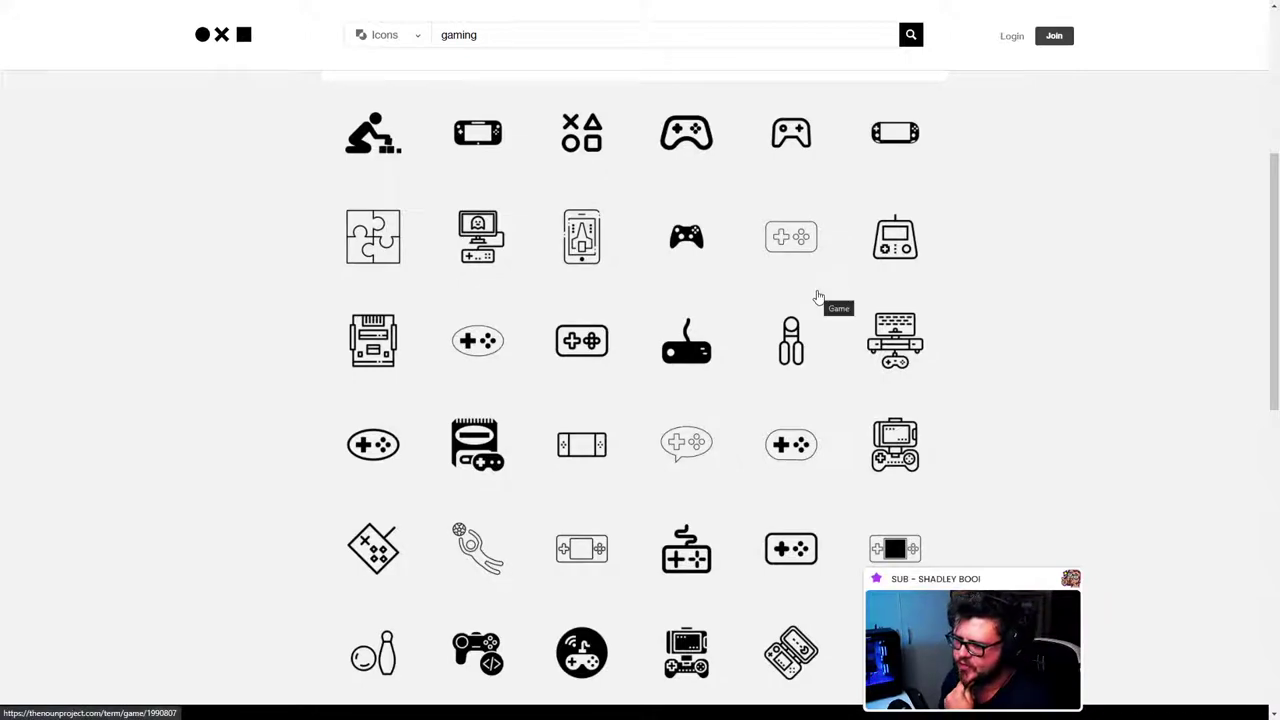
pyautogui.scroll(-1, 640, 340)
pyautogui.scroll(-1, 637, 343)
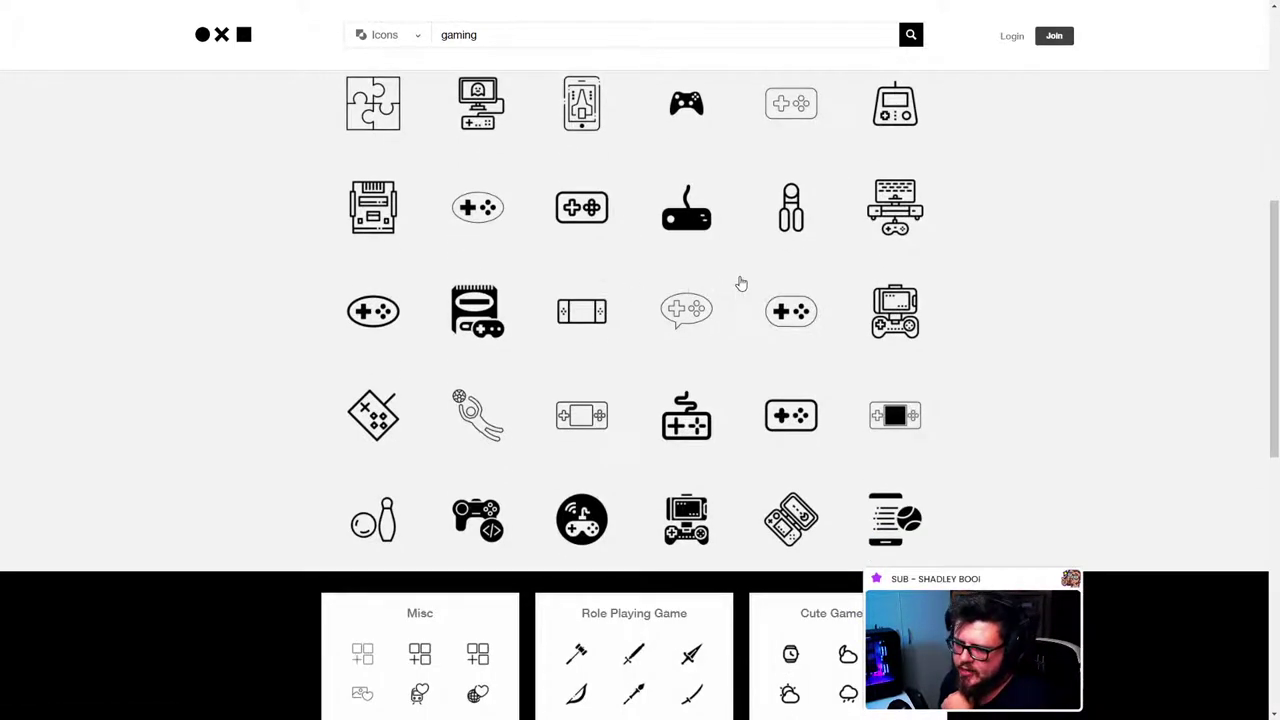
pyautogui.scroll(-6, 740, 285)
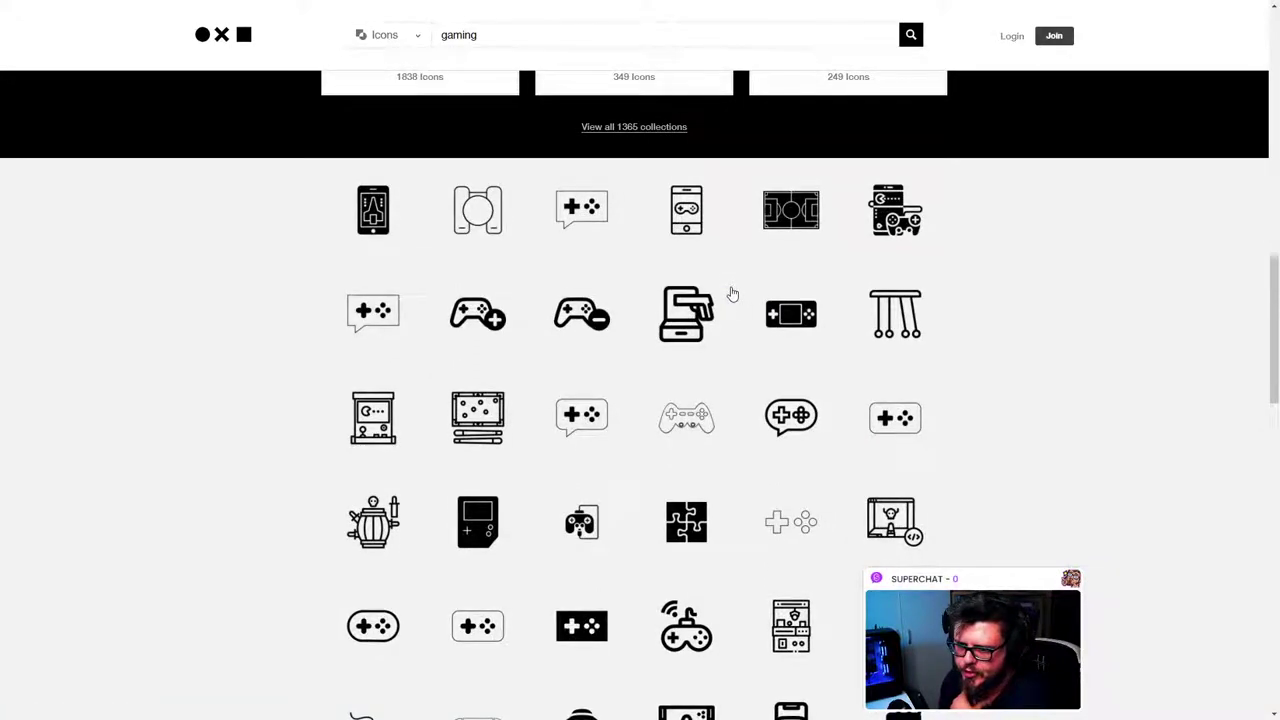
pyautogui.scroll(1, 732, 293)
pyautogui.scroll(-1, 732, 293)
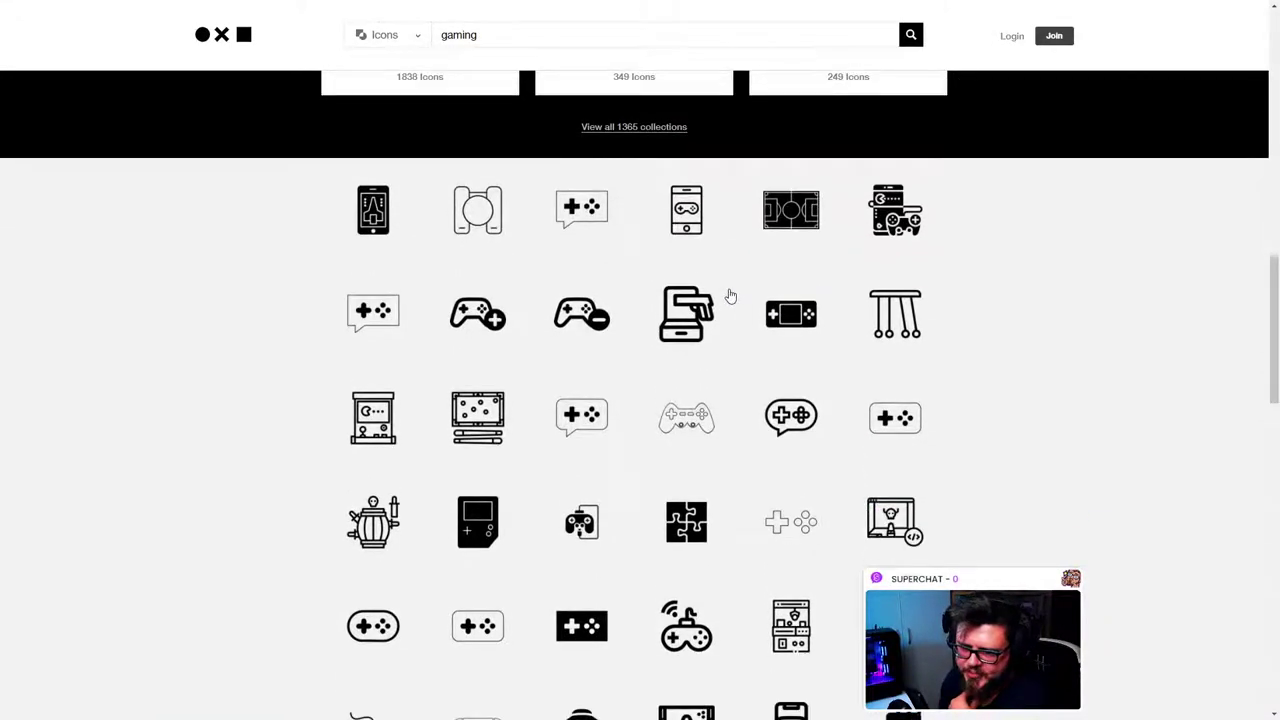
pyautogui.scroll(1, 731, 294)
pyautogui.scroll(-4, 731, 291)
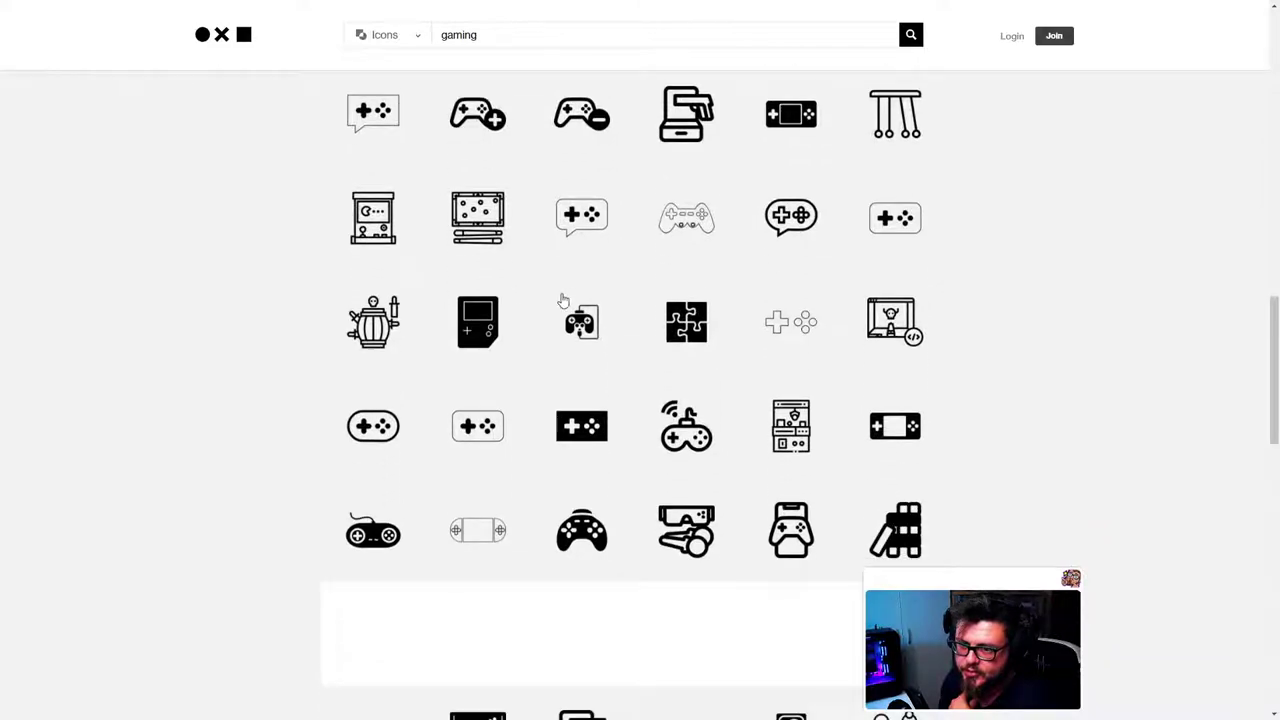
pyautogui.scroll(-3, 507, 413)
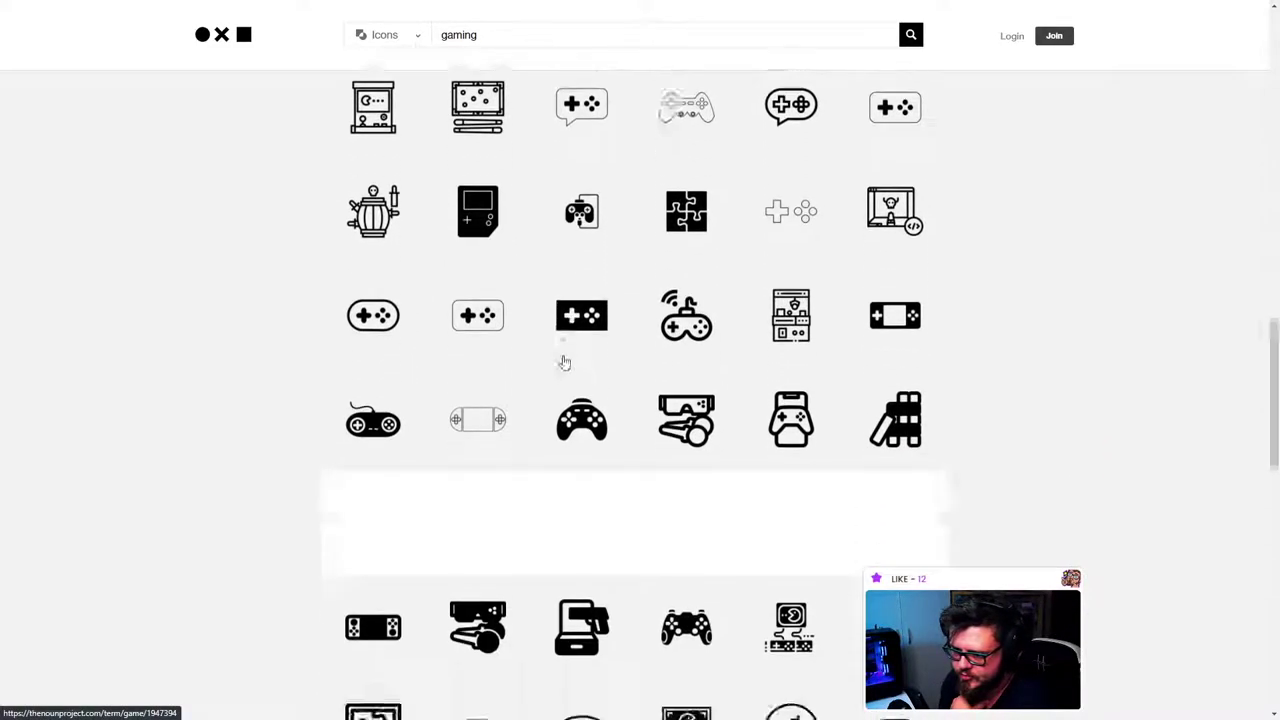
pyautogui.scroll(2, 500, 313)
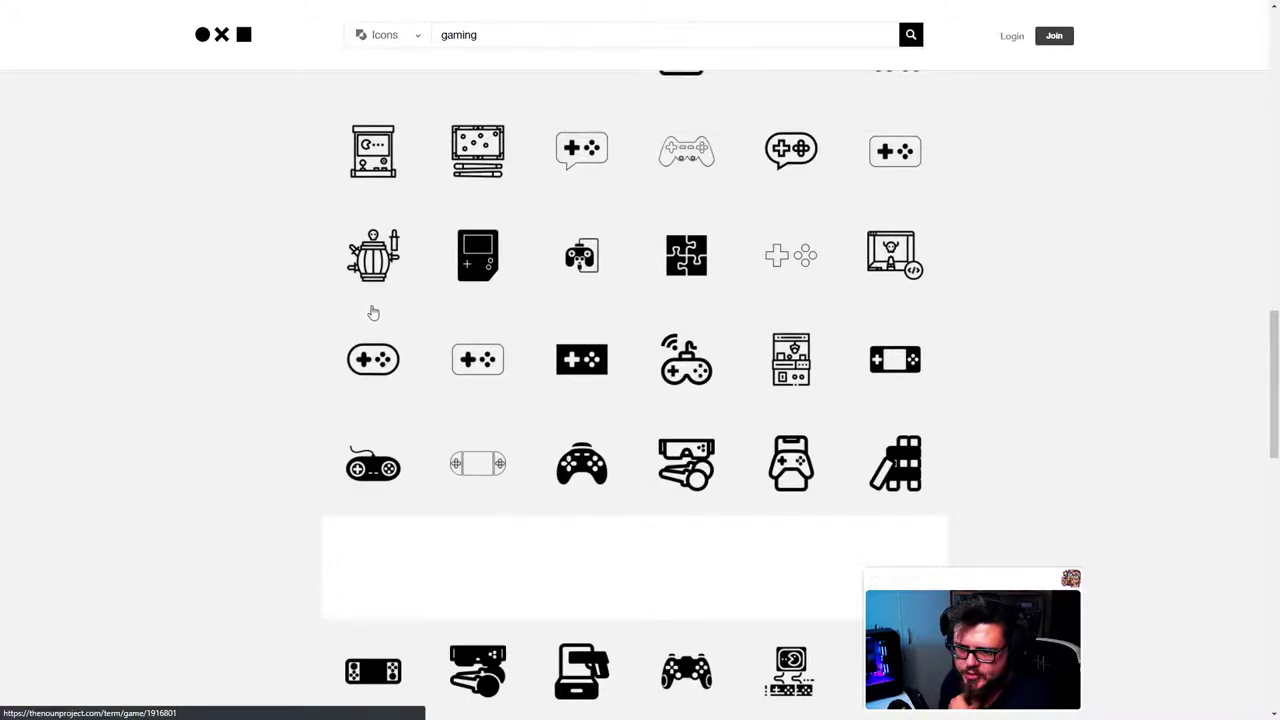
# Step: Try to get the rounded gamepad icon, close the account sign-up form and browse the remaining results
pyautogui.click(372, 313)
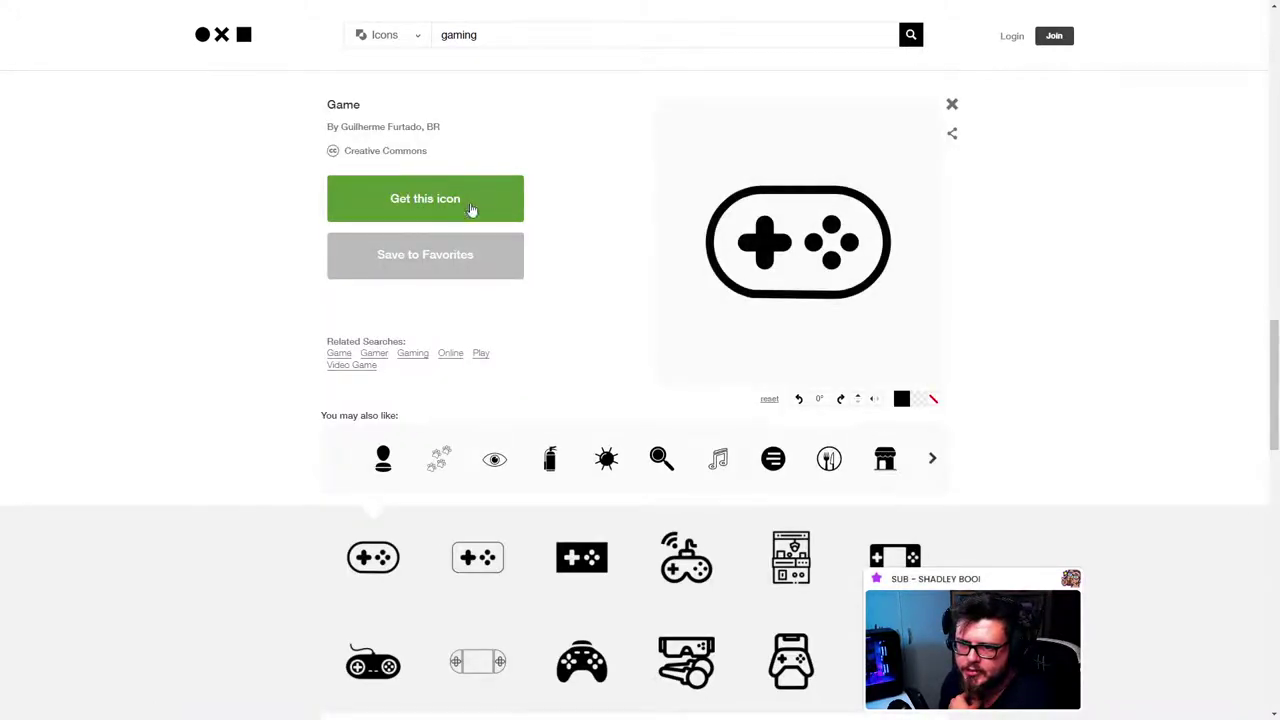
pyautogui.click(474, 208)
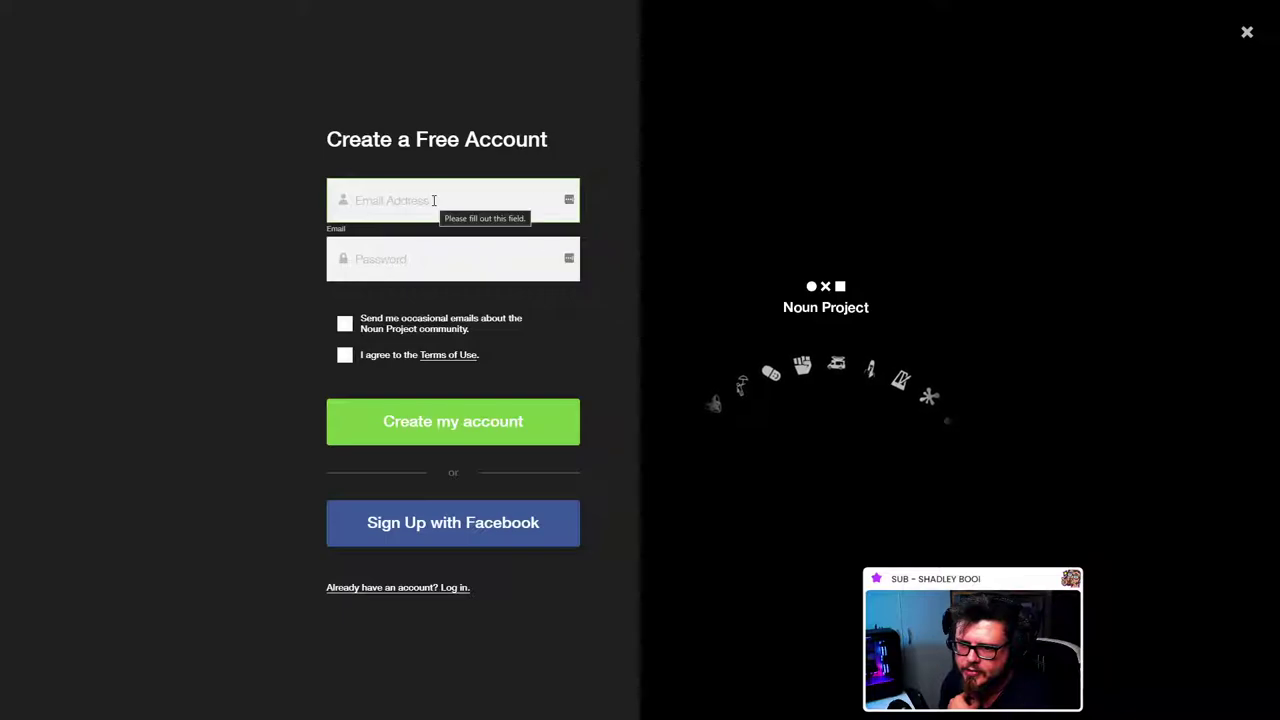
pyautogui.click(458, 441)
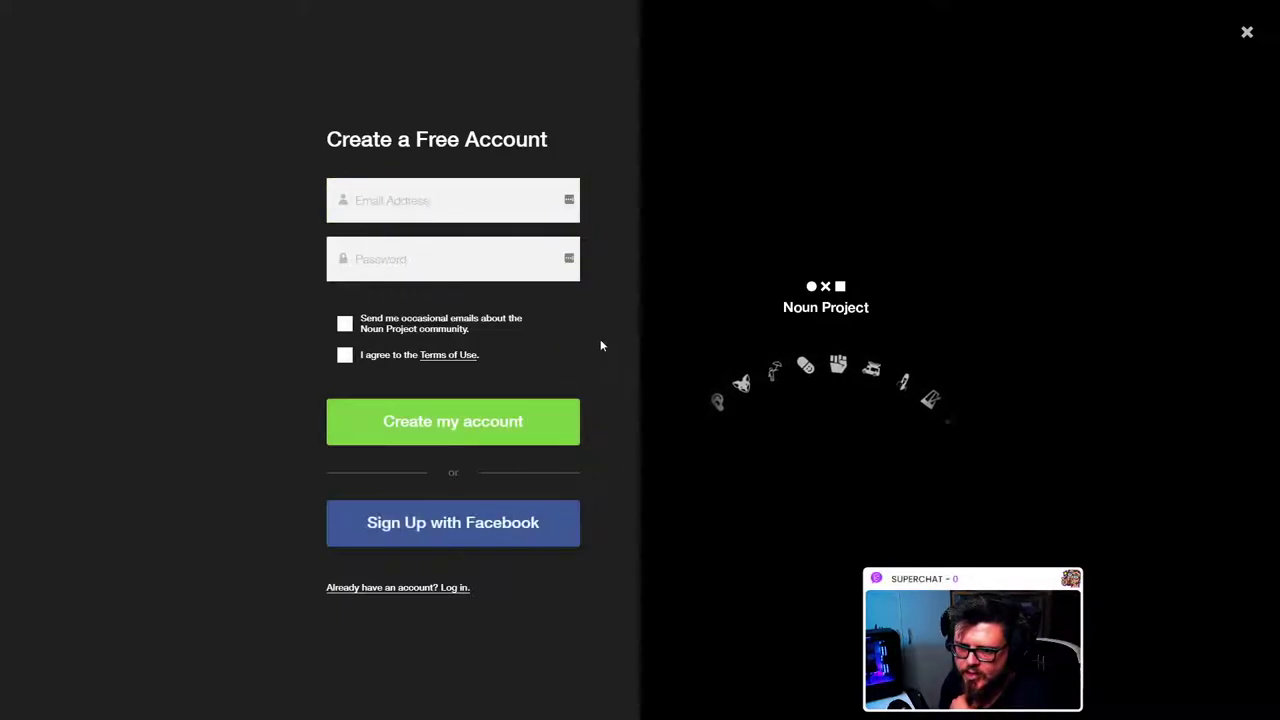
pyautogui.click(1248, 34)
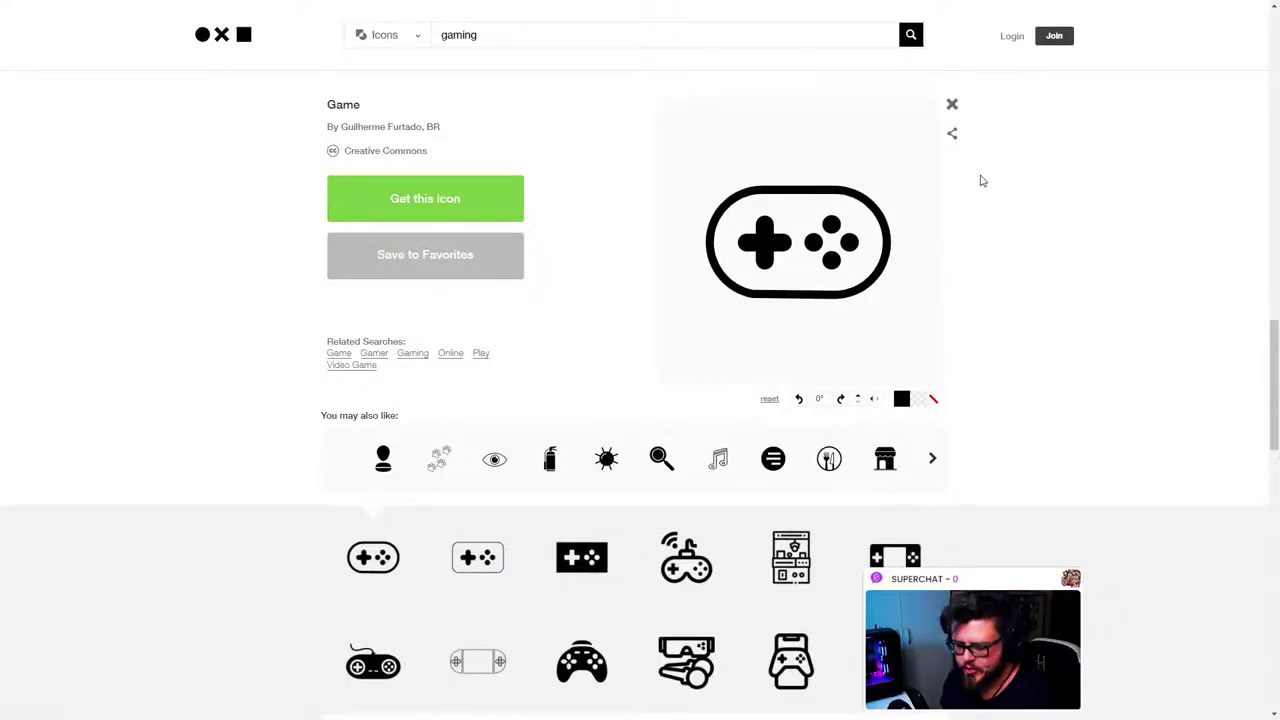
pyautogui.scroll(15, 735, 215)
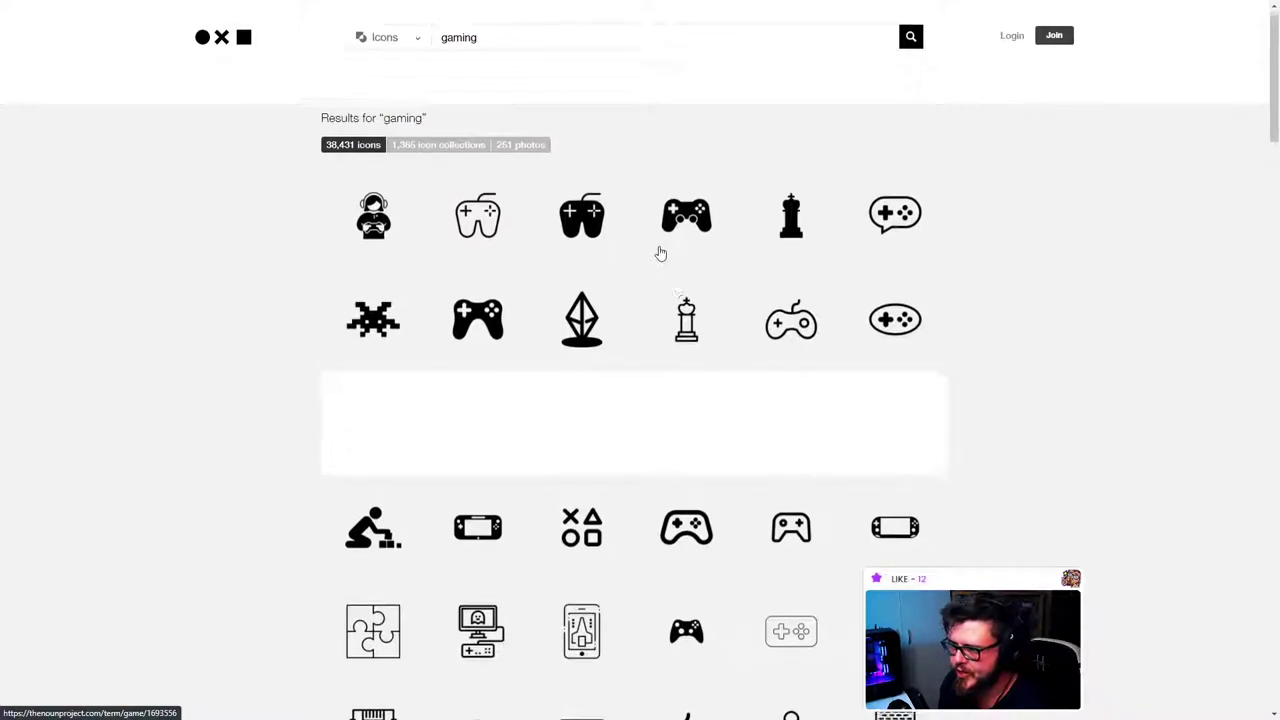
pyautogui.scroll(-10, 540, 183)
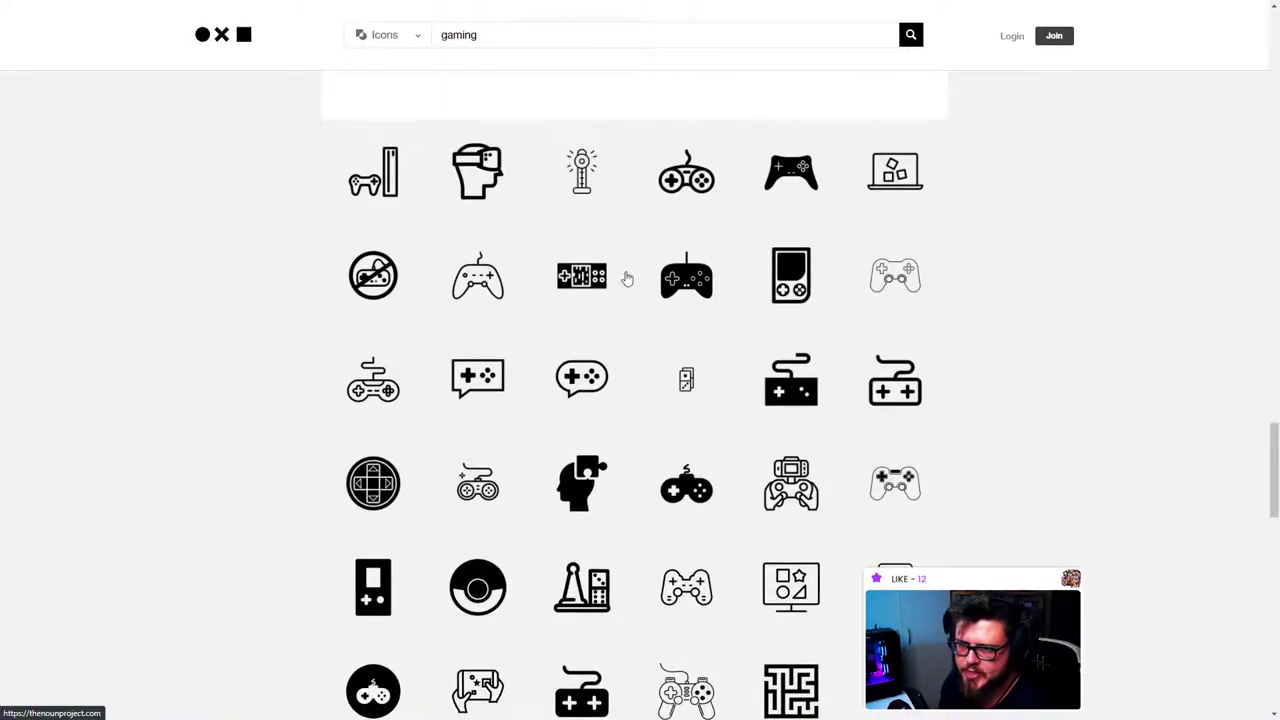
# Step: Leave the Noun Project for flaticon.com and show the site in full screen
pyautogui.press('F11')
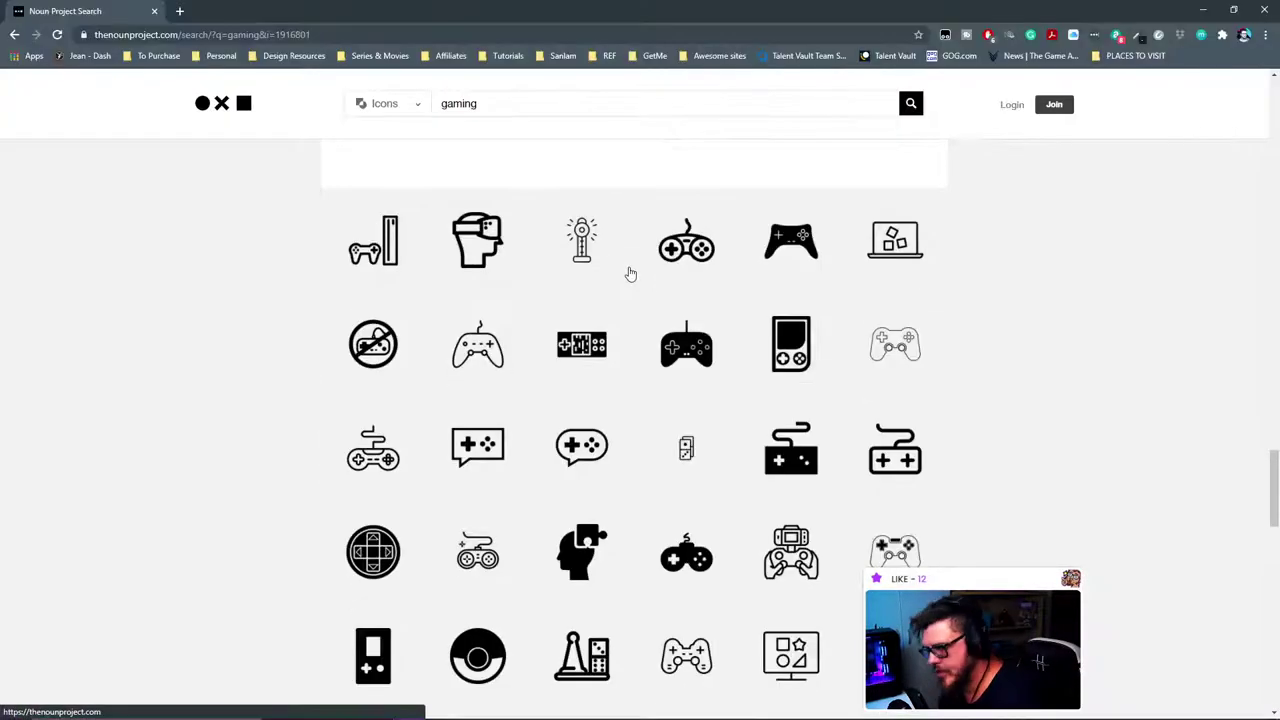
pyautogui.click(300, 35)
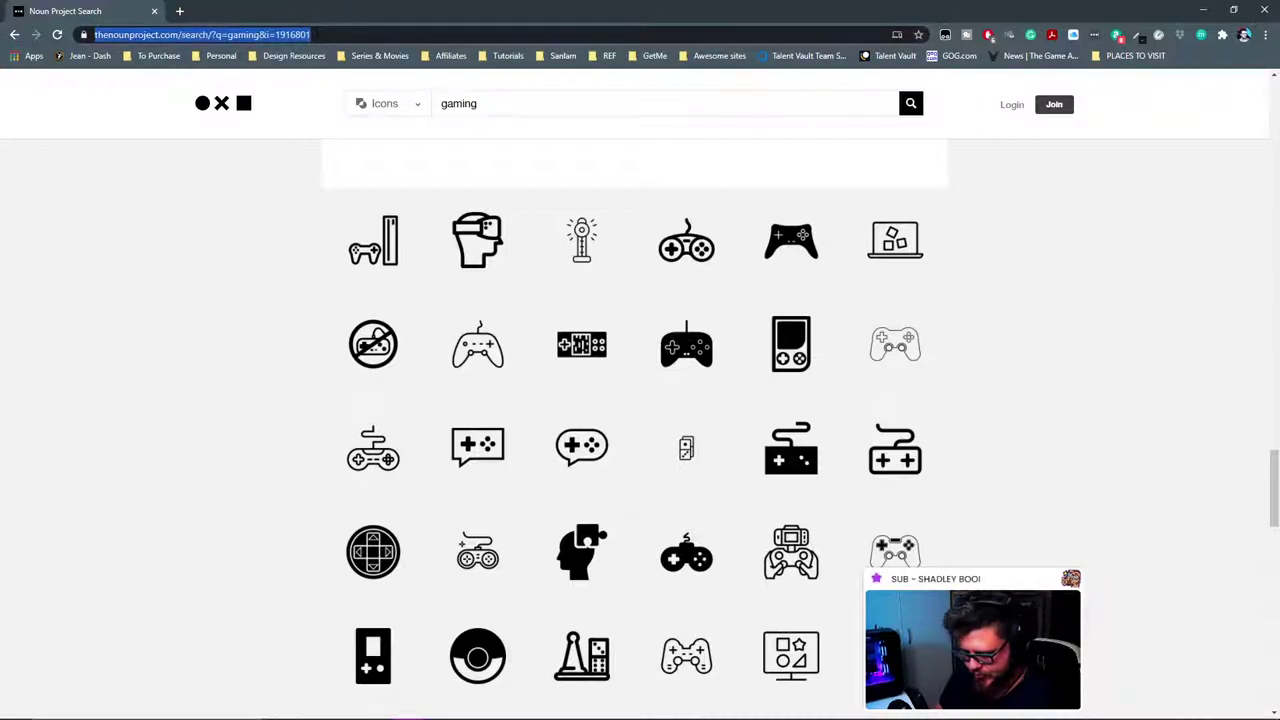
pyautogui.write('flaticon.com')
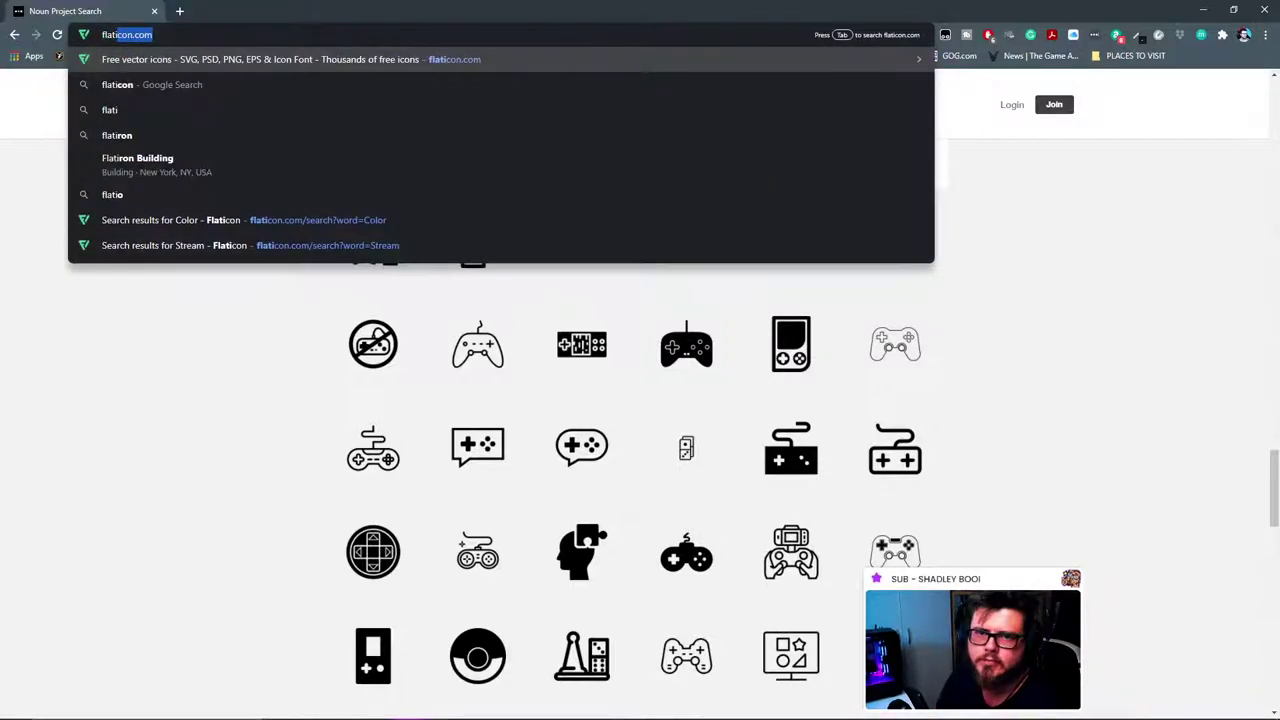
pyautogui.press('Return')
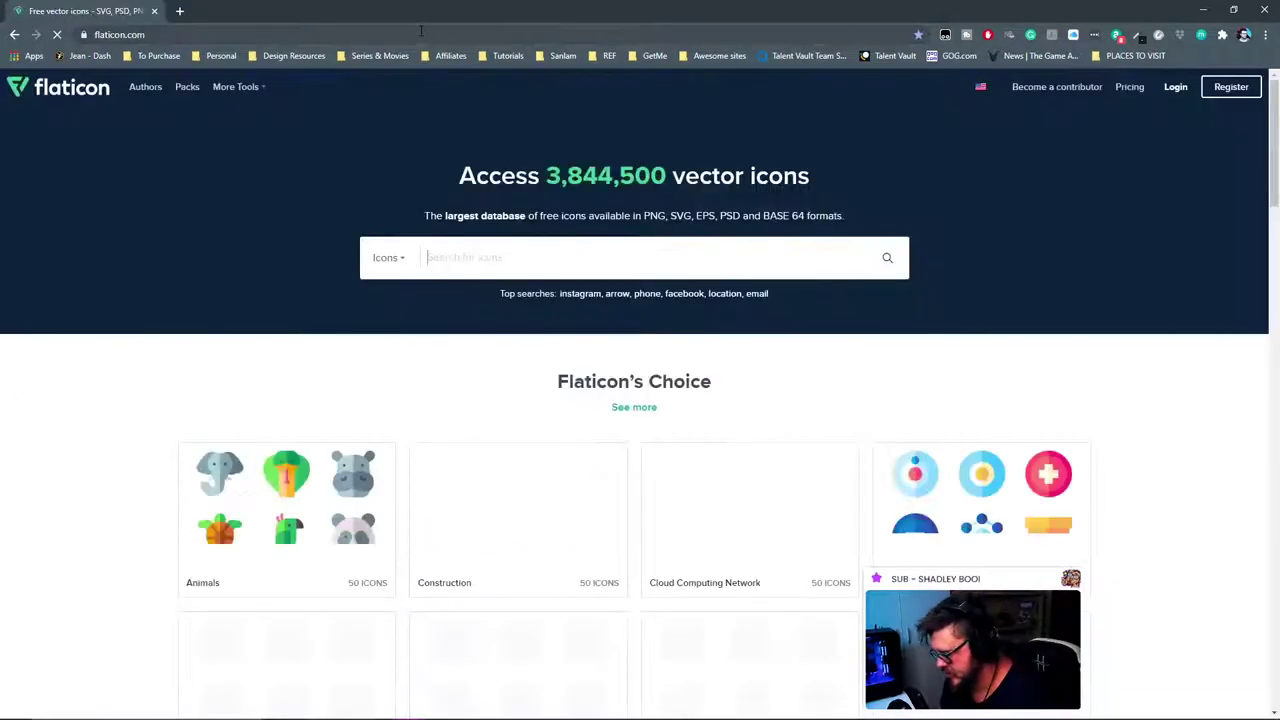
pyautogui.press('F11')
# Step: Sign in to Flaticon with the first suggested Google account and search the icons for "gaming"
pyautogui.click(598, 189)
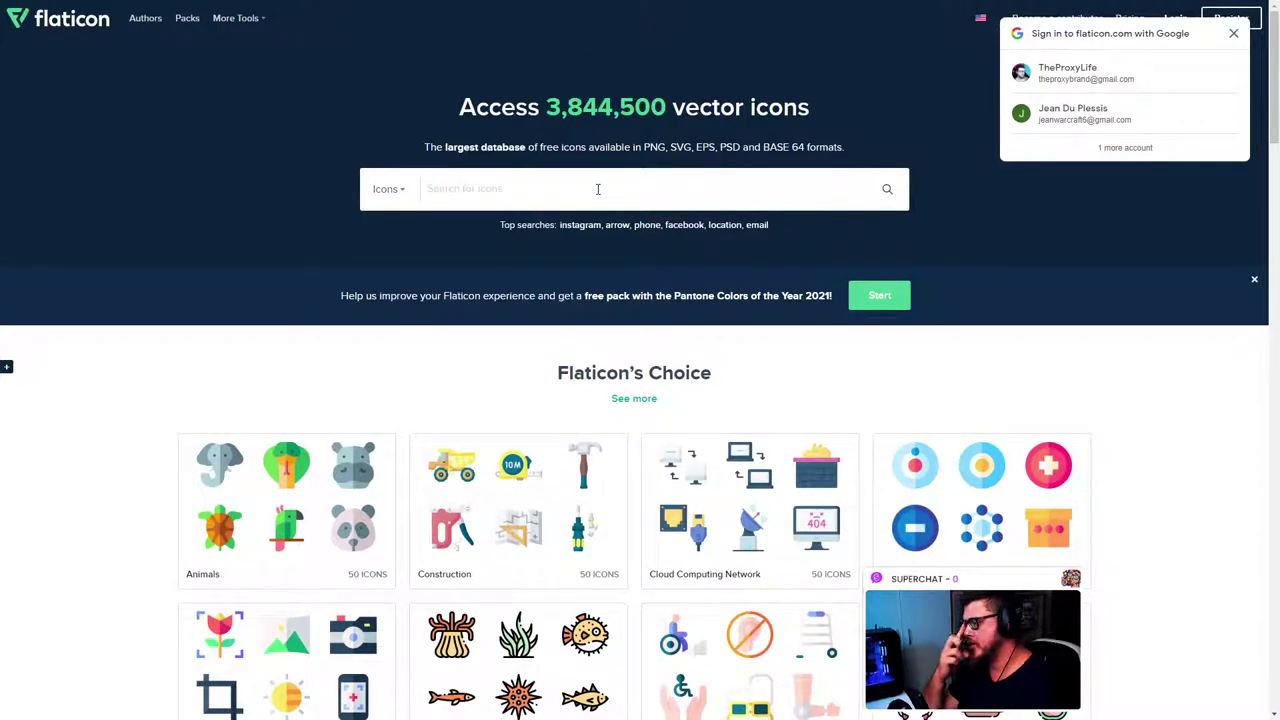
pyautogui.click(1085, 85)
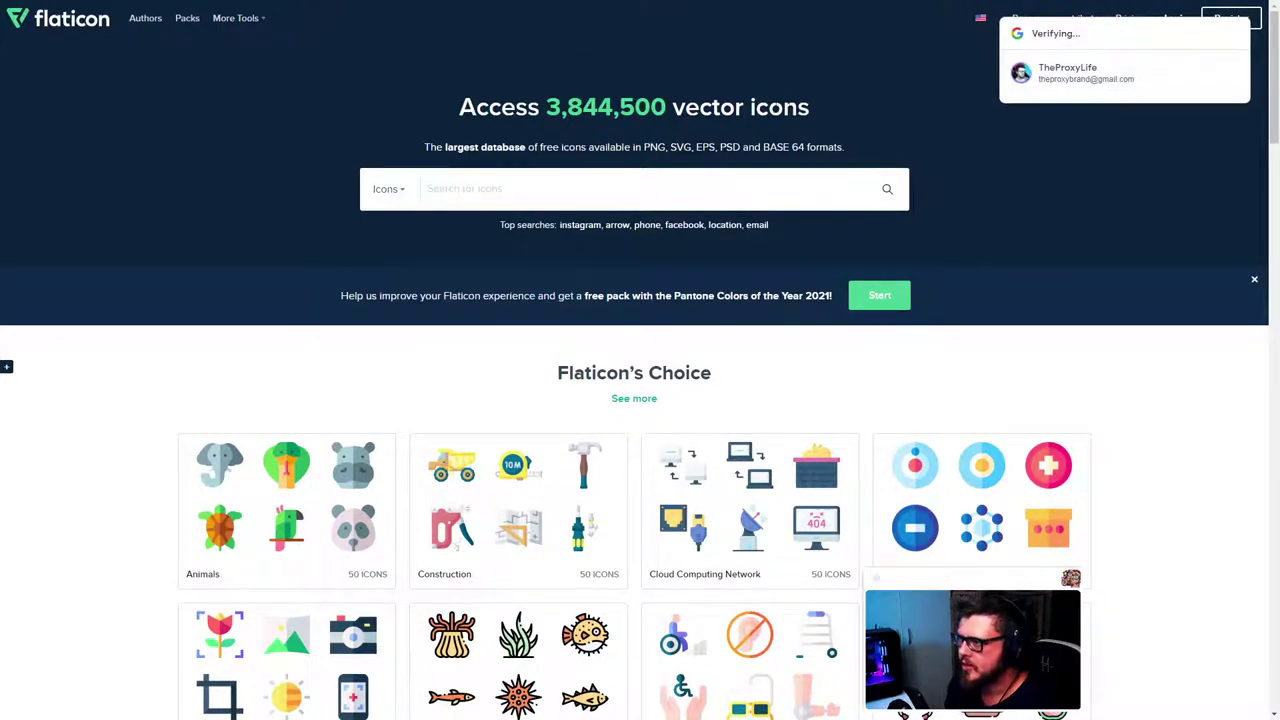
pyautogui.click(513, 184)
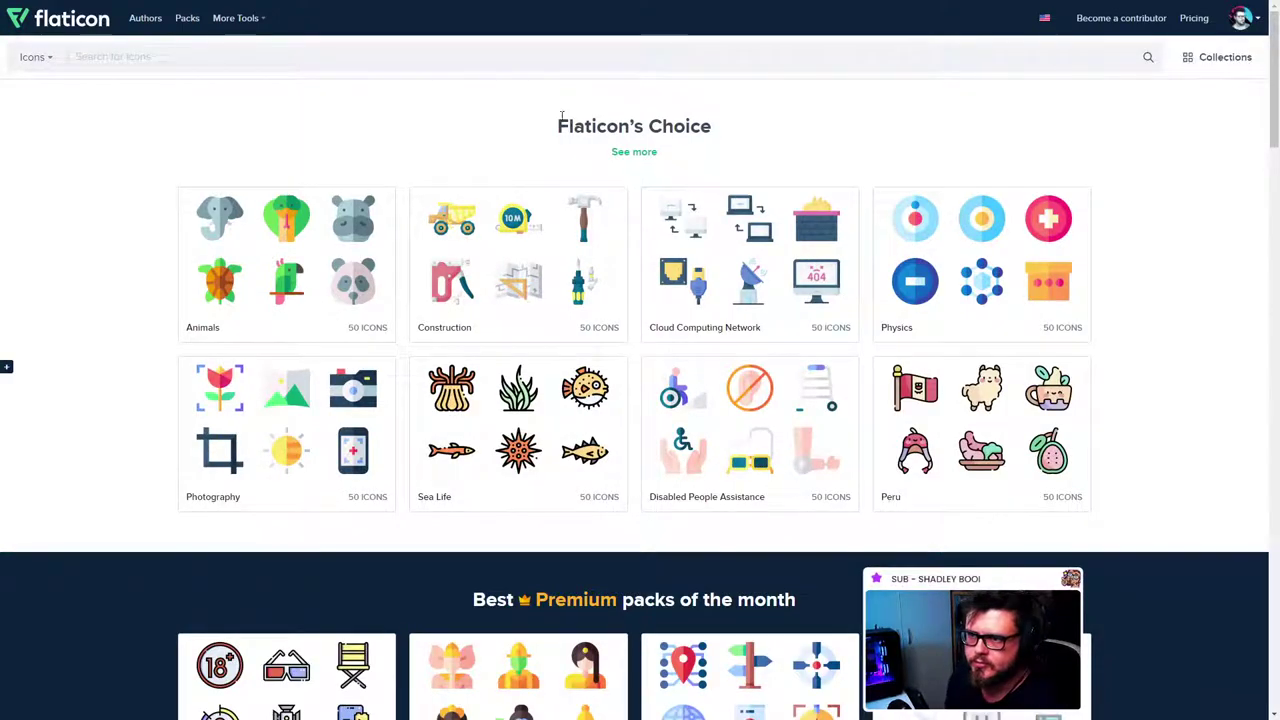
pyautogui.click(263, 58)
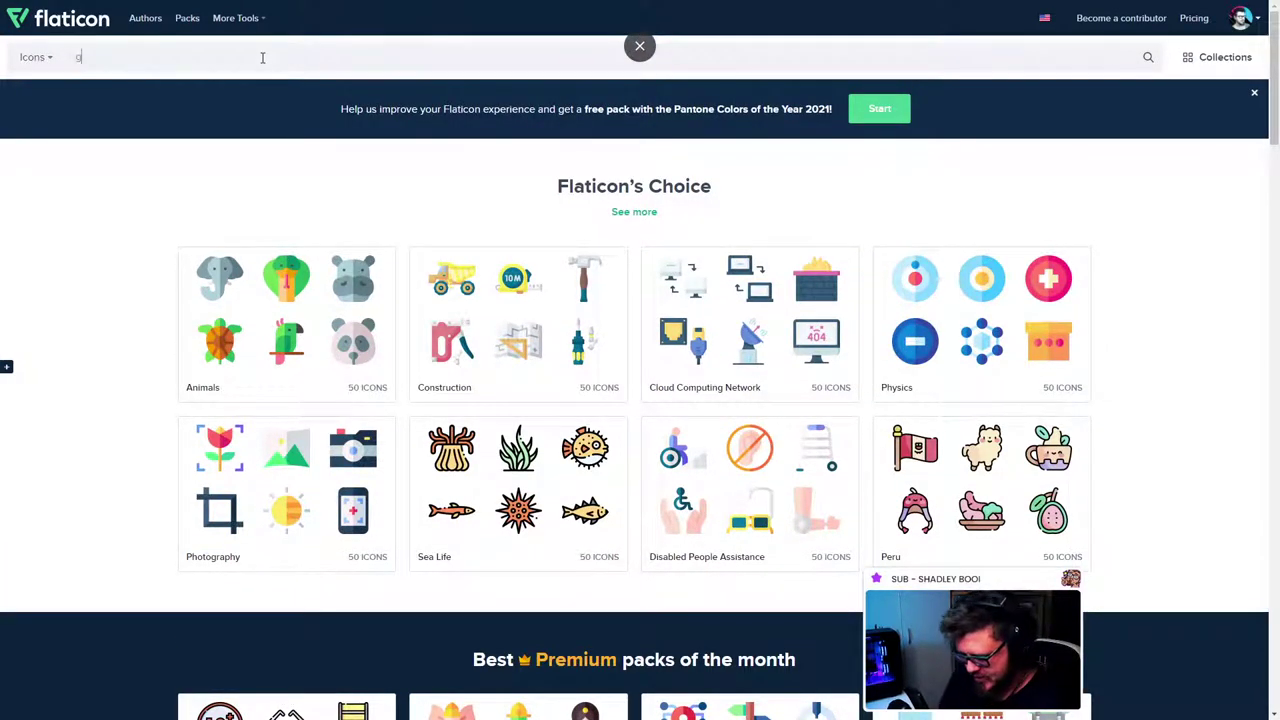
pyautogui.write('gaming')
pyautogui.press('Return')
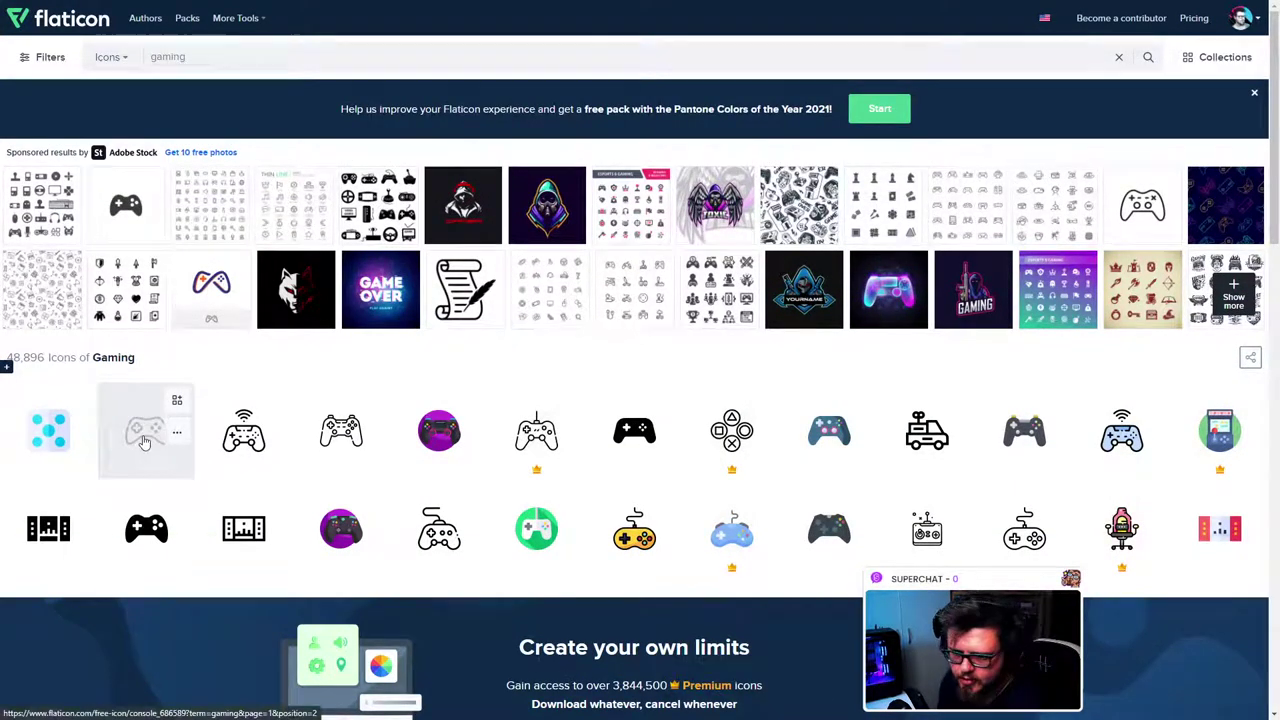
# Step: Download the outlined Console controller icon by Good Ware as a free SVG and dismiss the attribution reminder
pyautogui.click(144, 437)
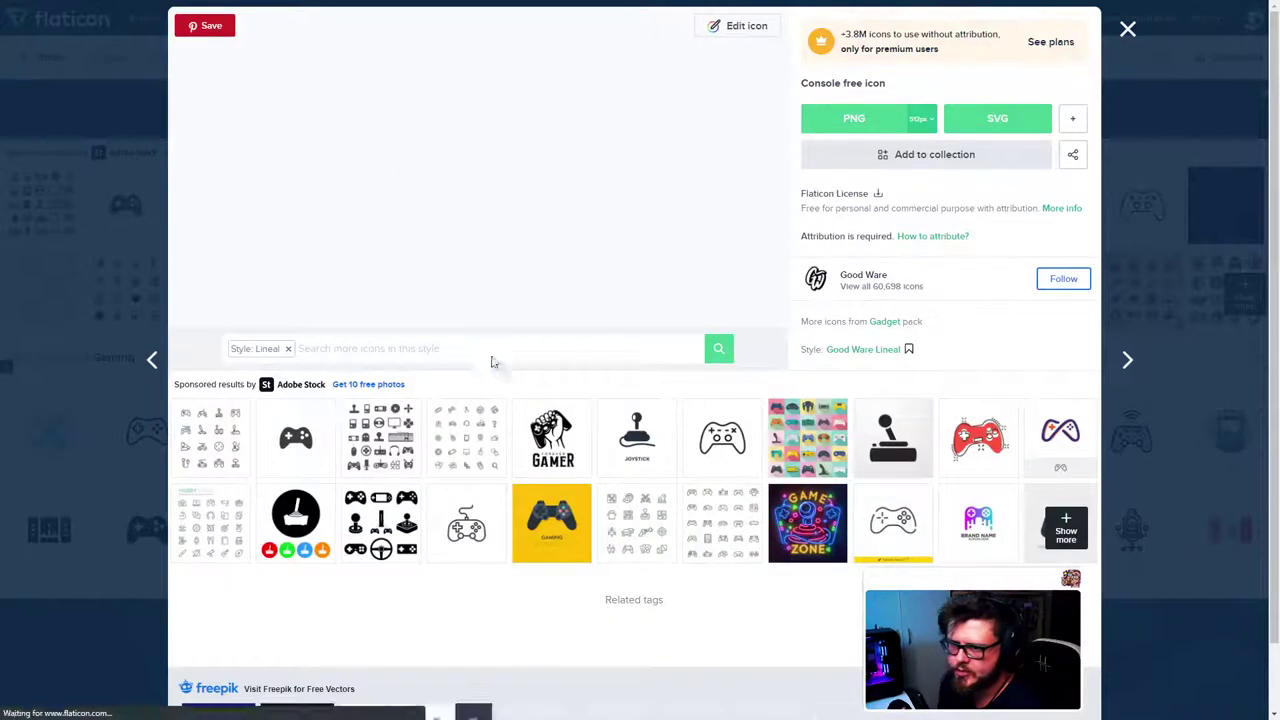
pyautogui.click(972, 121)
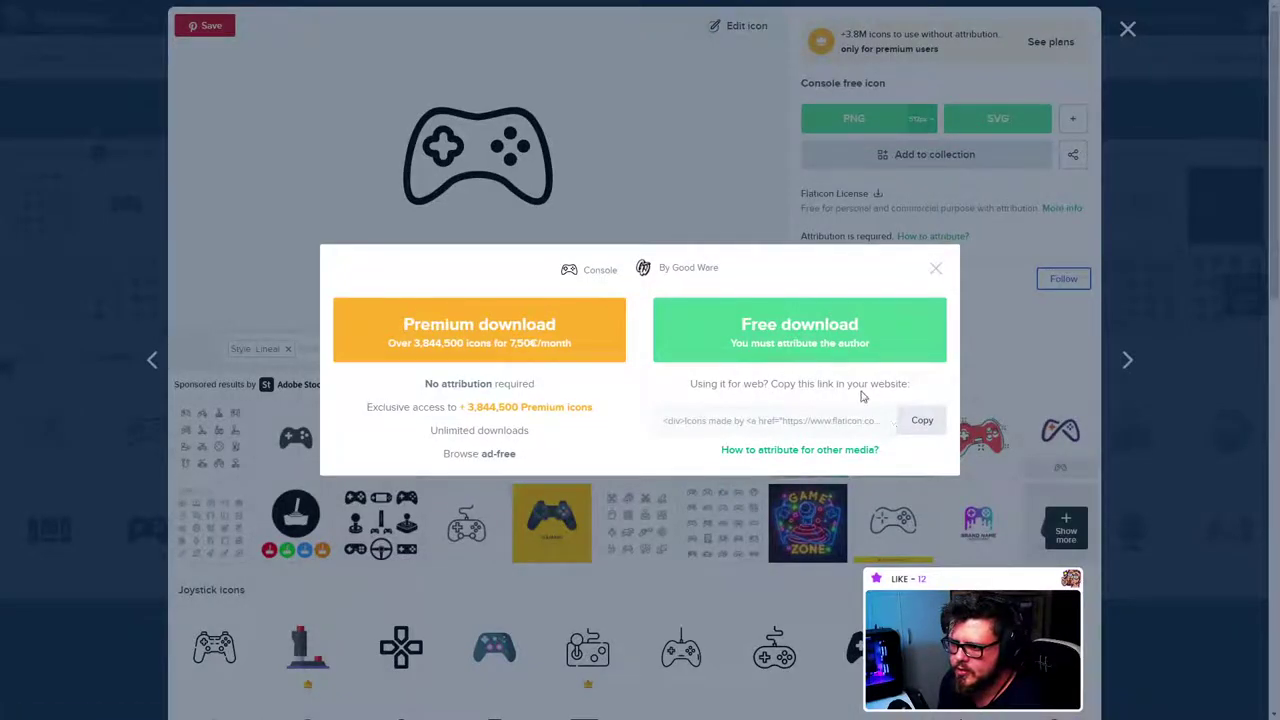
pyautogui.click(843, 356)
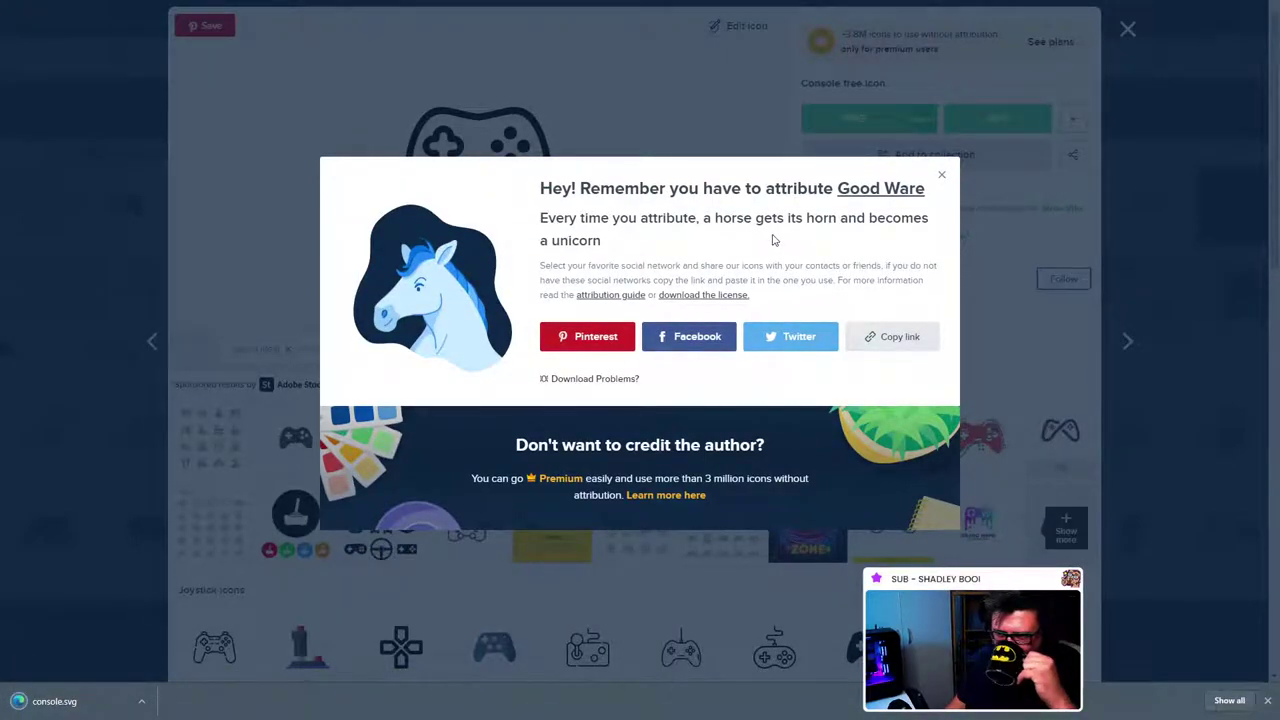
pyautogui.click(942, 178)
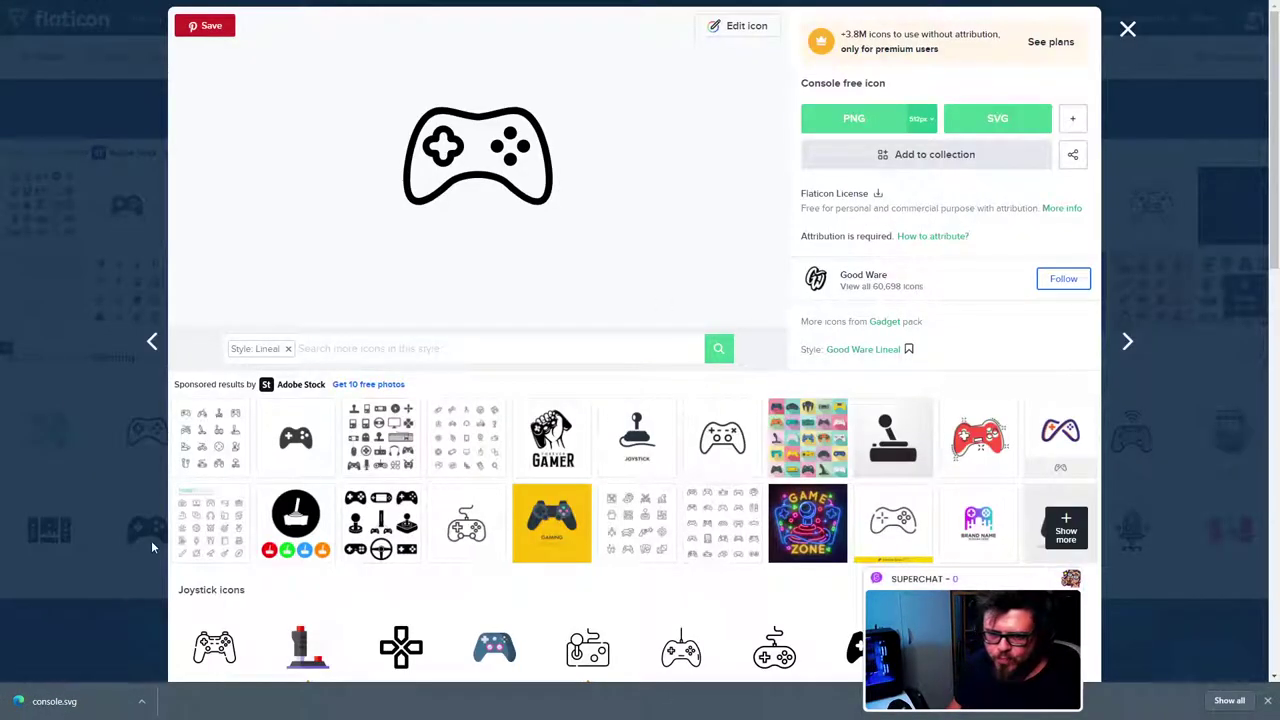
# Step: Exit full screen, show the downloaded console.svg in its folder and switch back to the PureParagon design in Adobe XD
pyautogui.press('F11')
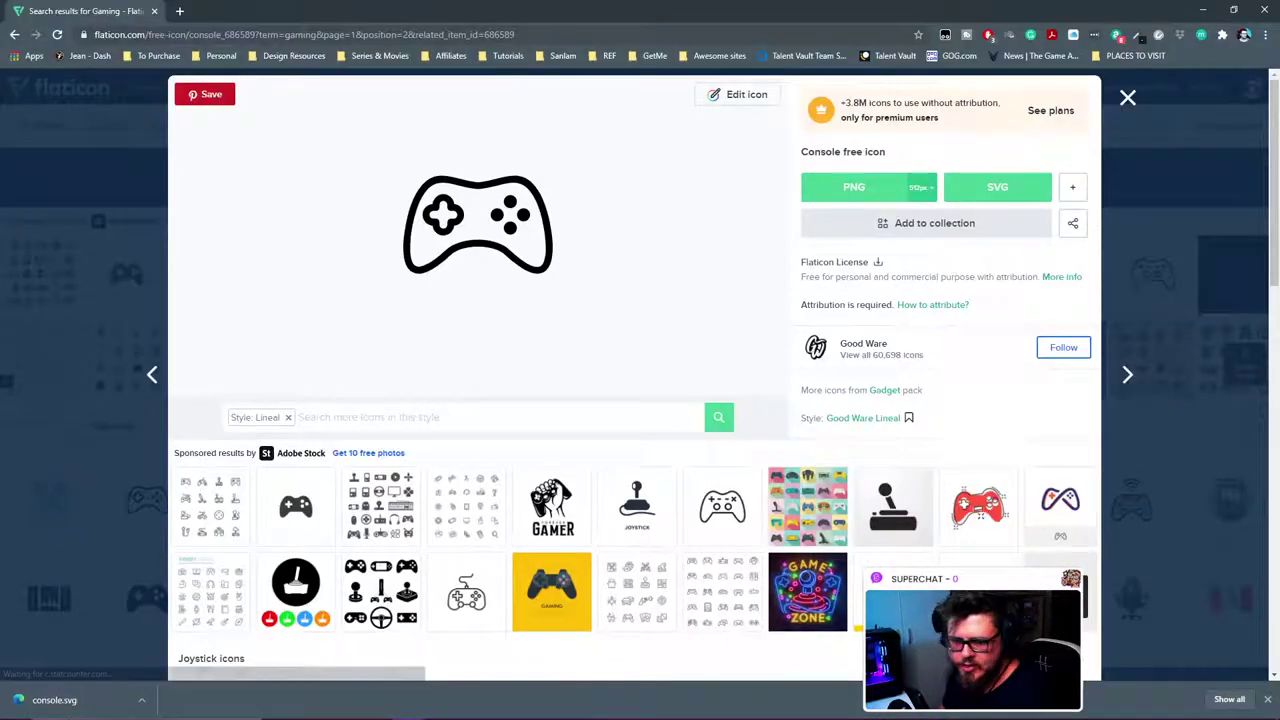
pyautogui.click(142, 702)
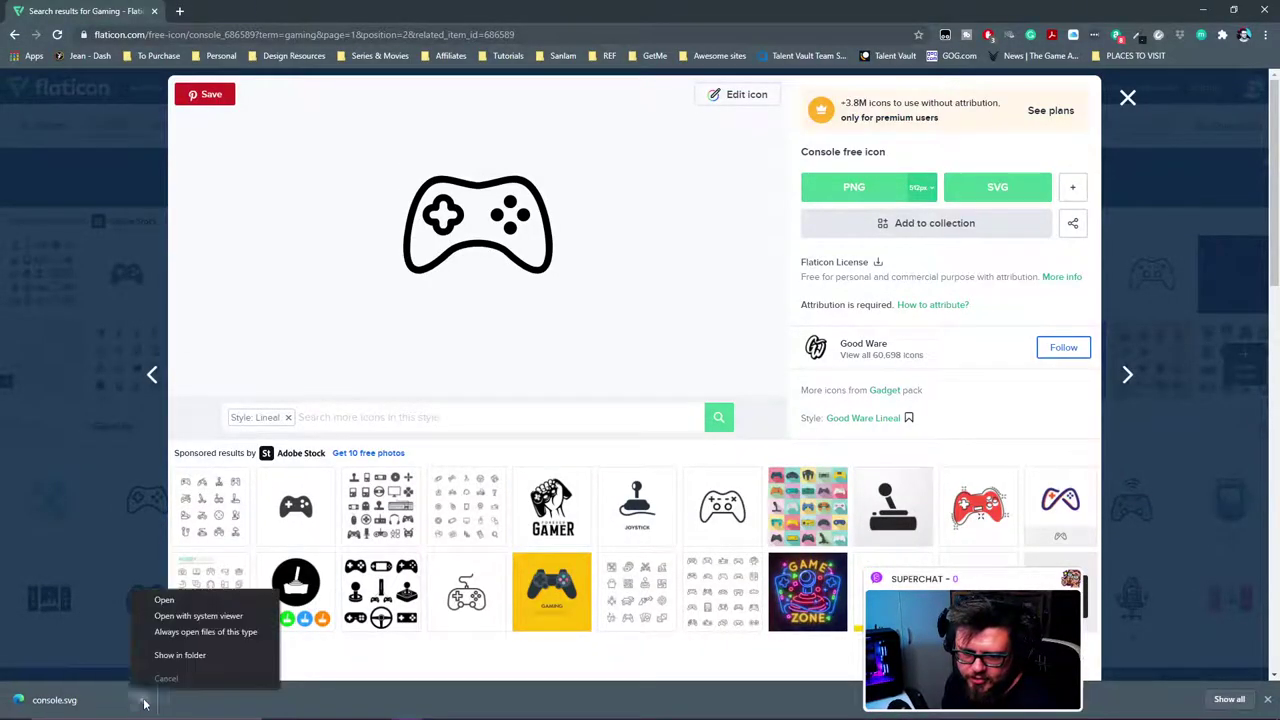
pyautogui.click(180, 655)
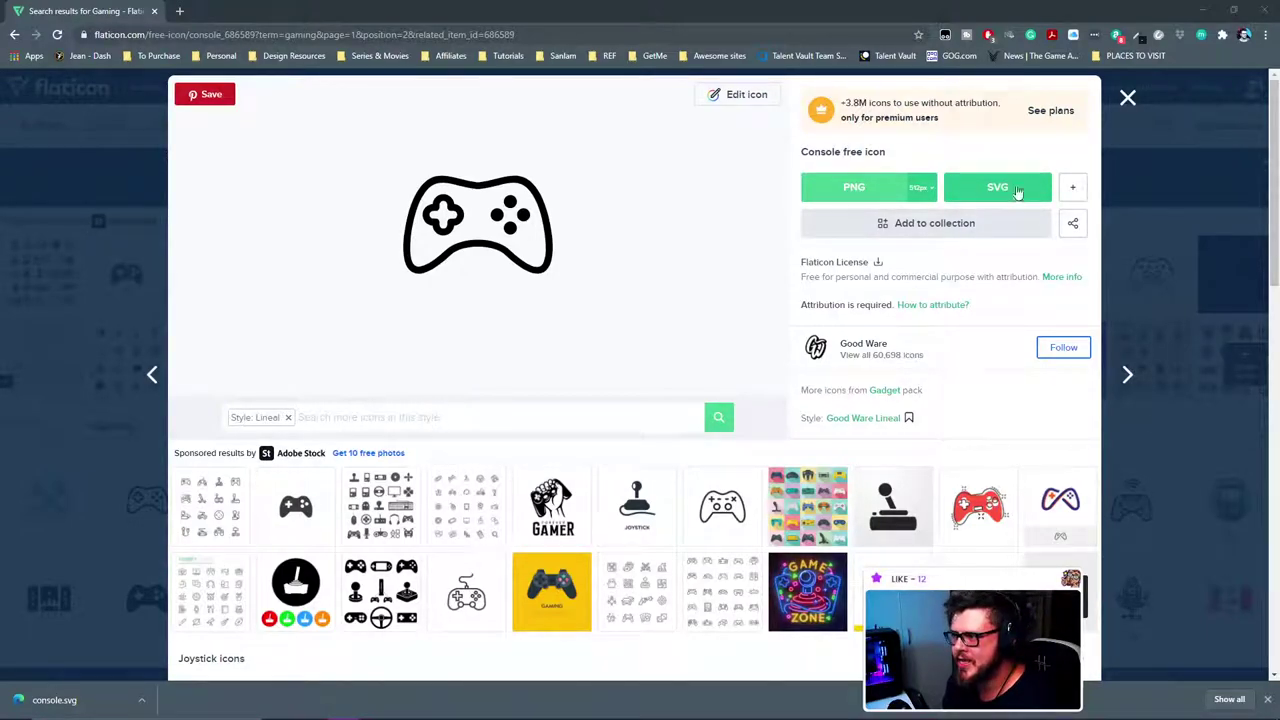
pyautogui.click(1204, 10)
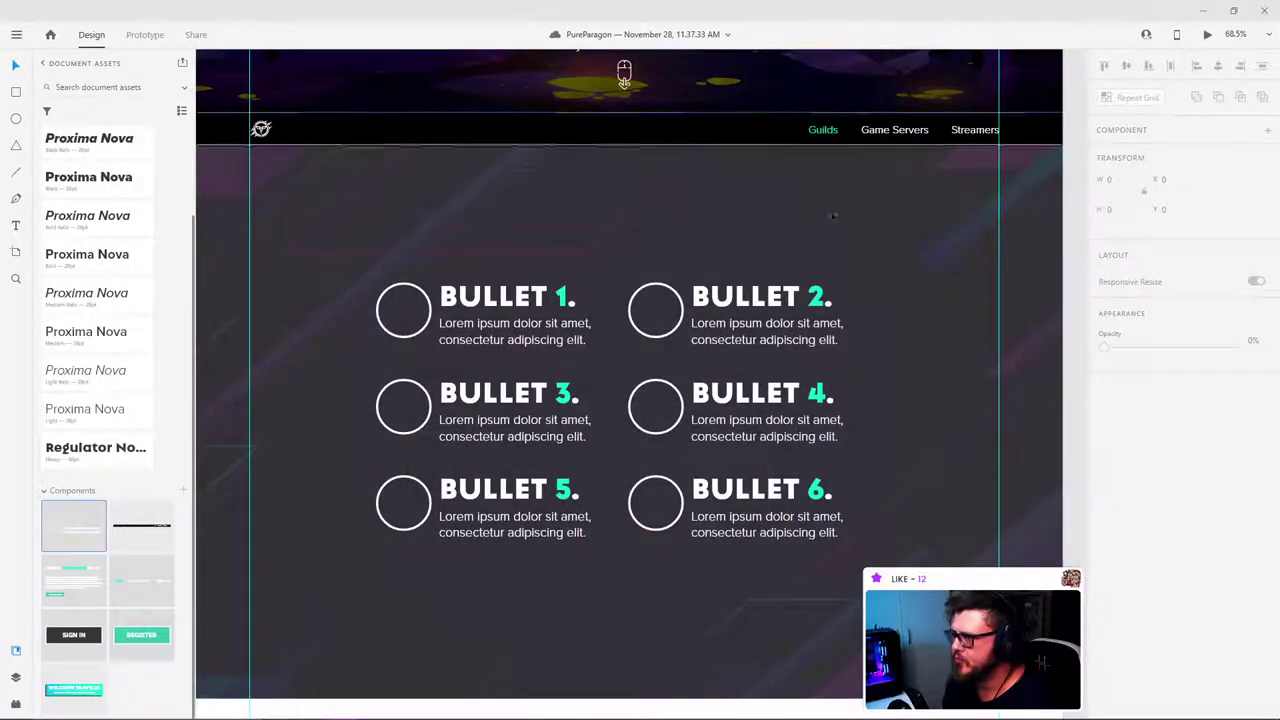
# Step: Paste the controller icon, about 321 by 211, and place it beside the landing page artboard, above the "Create" guild text block
pyautogui.keyDown('ctrl'); pyautogui.scroll(-2, 294, 203); pyautogui.keyUp('ctrl')
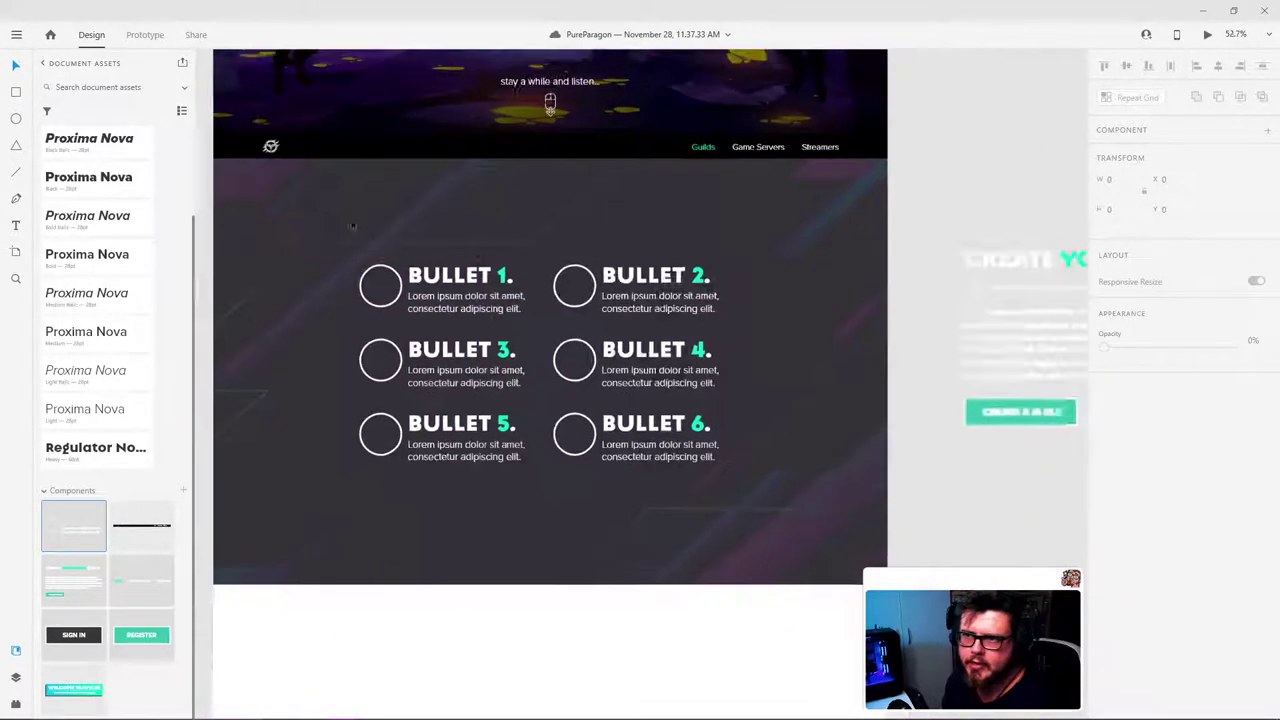
pyautogui.scroll(1, 1066, 246)
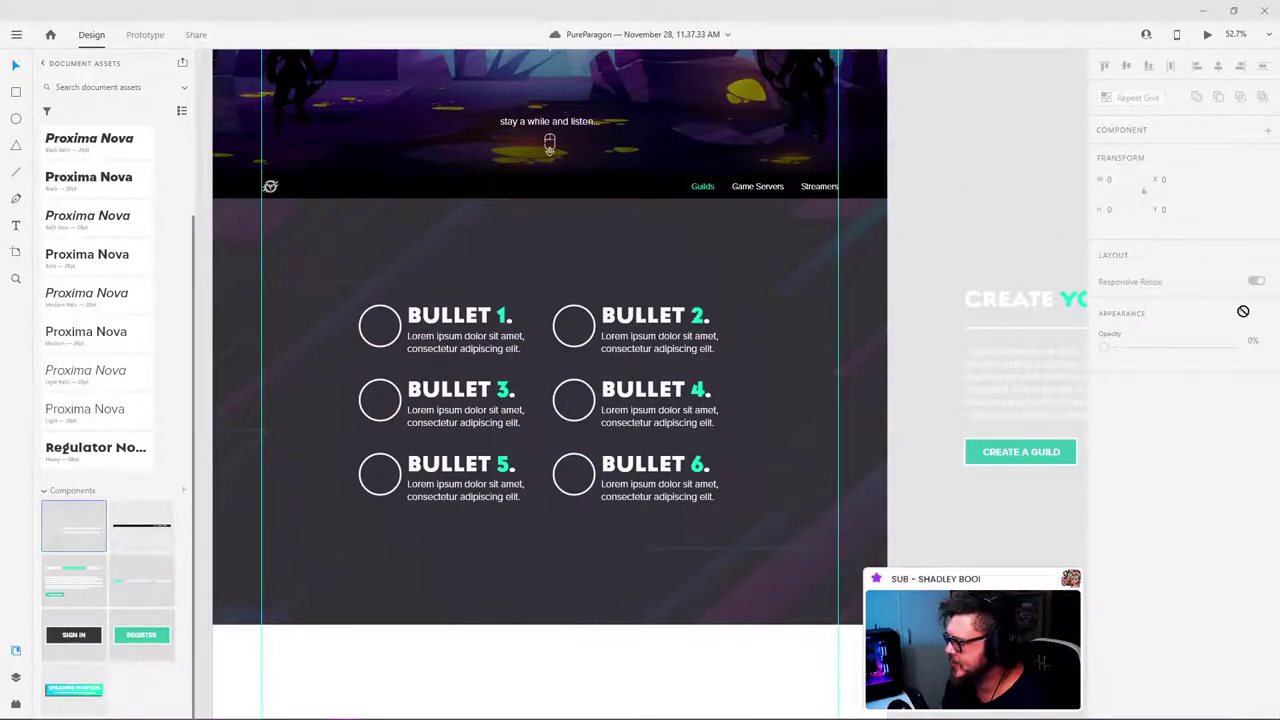
pyautogui.hotkey('ctrl', 'v')
pyautogui.moveTo(1019, 196); pyautogui.dragTo(982, 196)
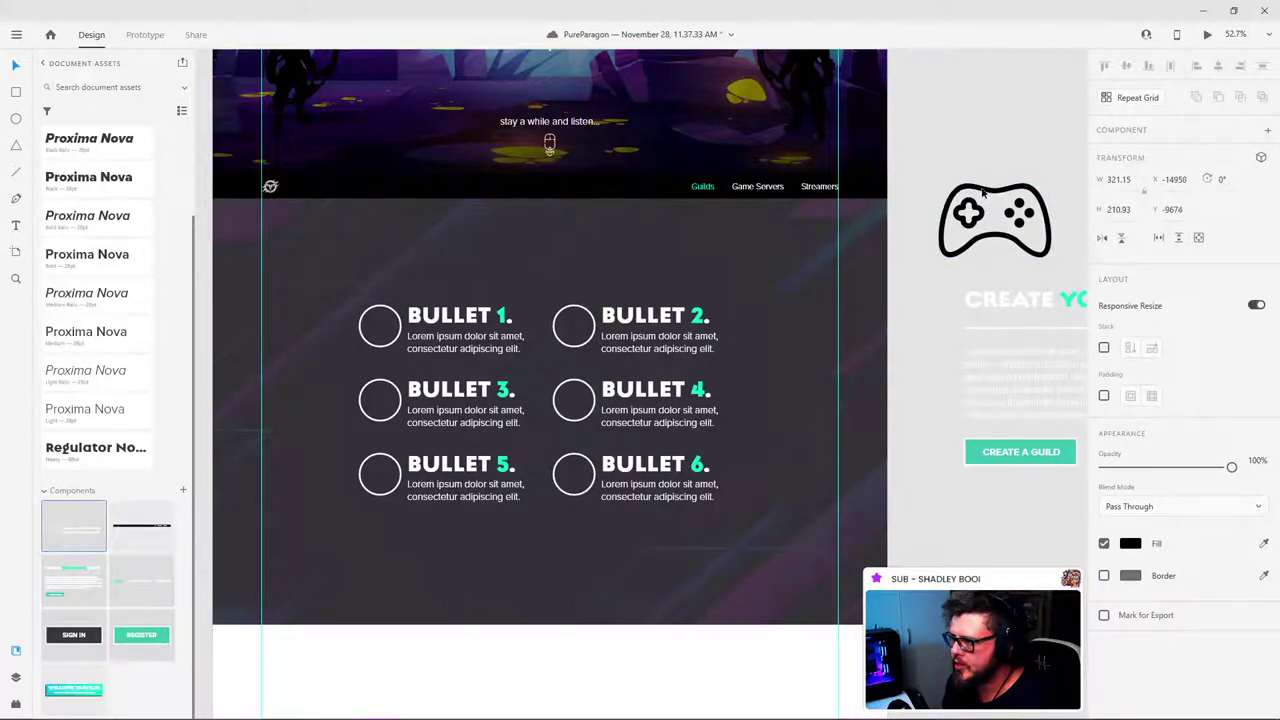
pyautogui.click(1130, 543)
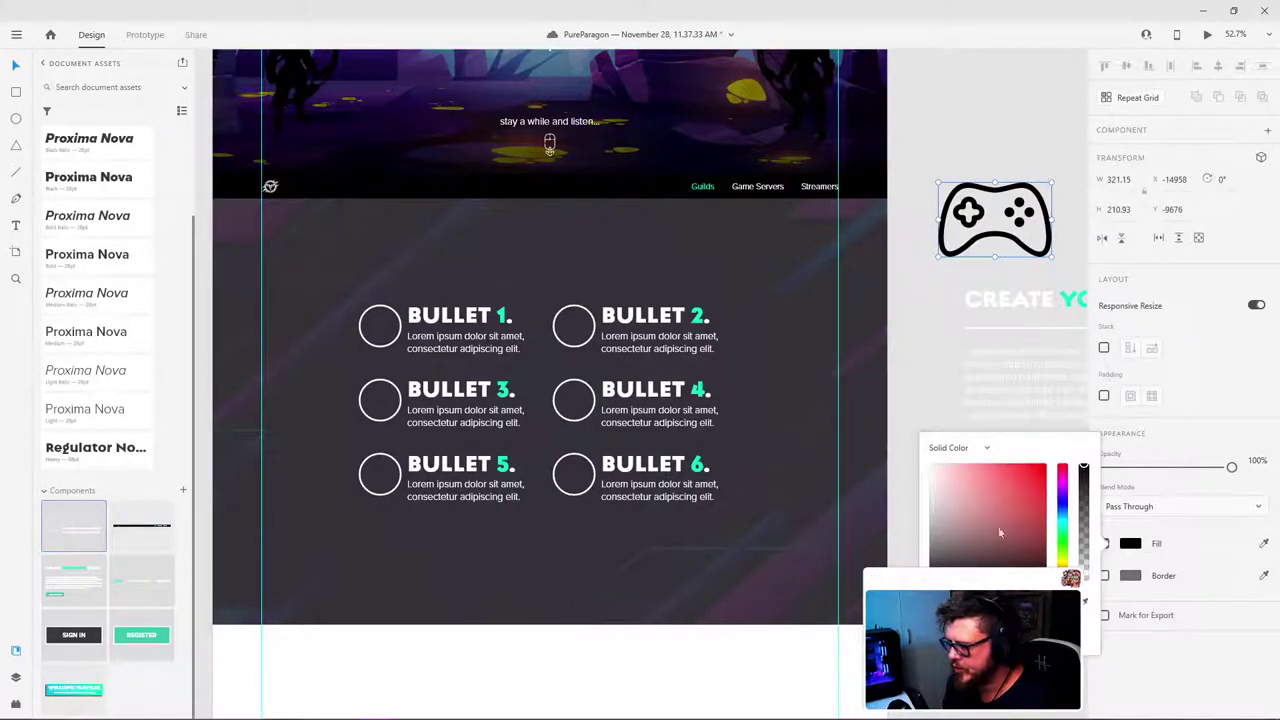
pyautogui.moveTo(1020, 475); pyautogui.dragTo(932, 566)
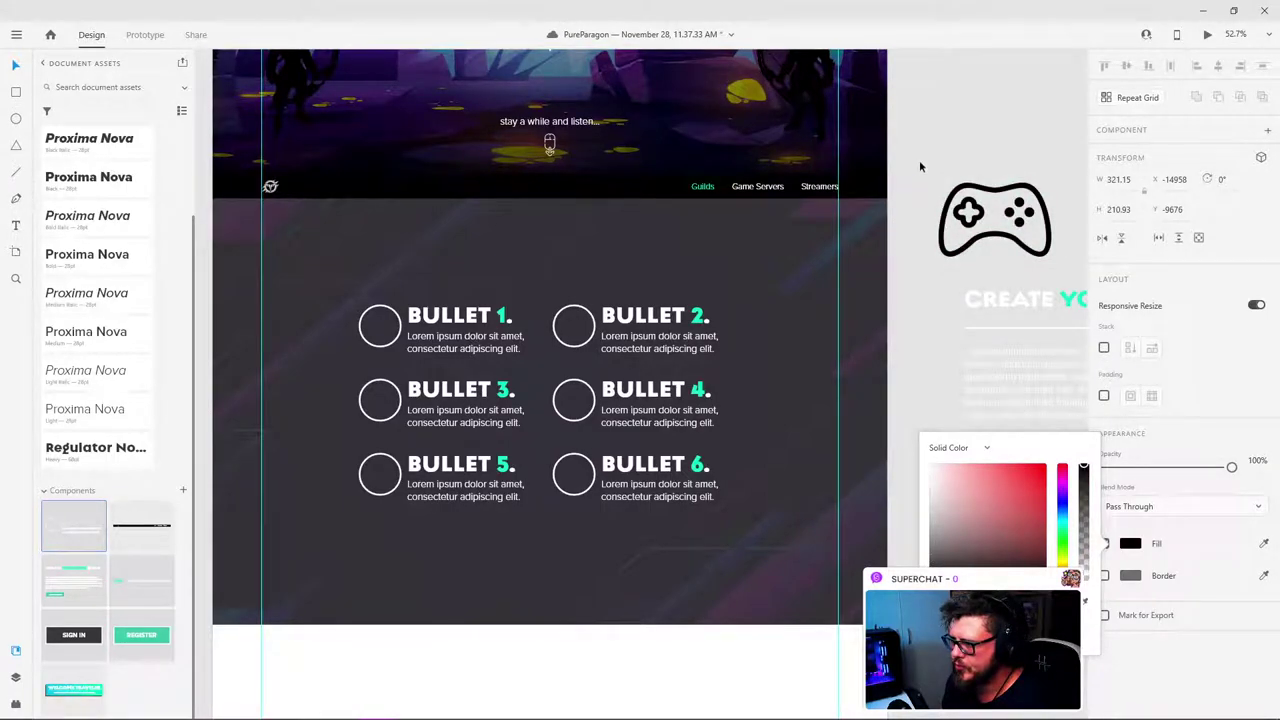
pyautogui.click(958, 133)
pyautogui.moveTo(1004, 194); pyautogui.dragTo(969, 528)
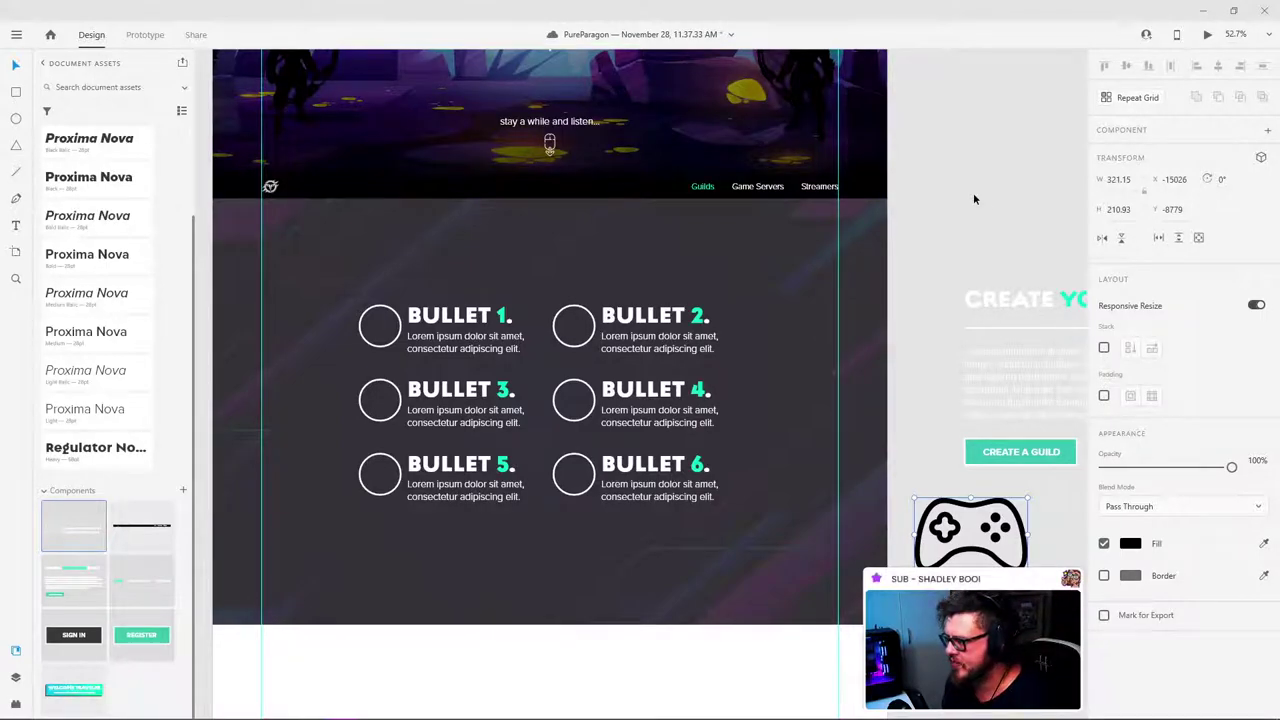
pyautogui.moveTo(988, 505); pyautogui.dragTo(987, 170)
pyautogui.moveTo(980, 264); pyautogui.dragTo(954, 313)
# Step: Recolour the controller icon's fill with the magenta swatch sampled from the Project Resources artboard
pyautogui.hscroll(-10, 756, 309)
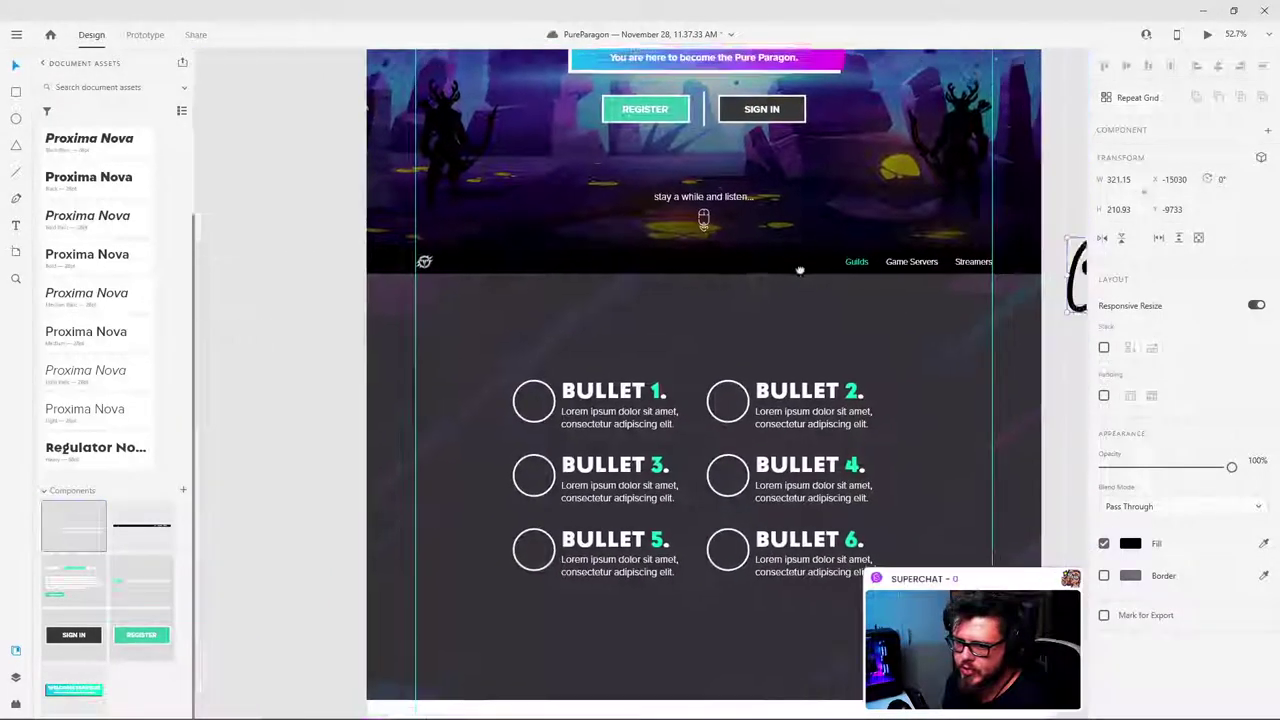
pyautogui.scroll(-3, 756, 309)
pyautogui.hscroll(-8, 894, 263)
pyautogui.scroll(2, 894, 263)
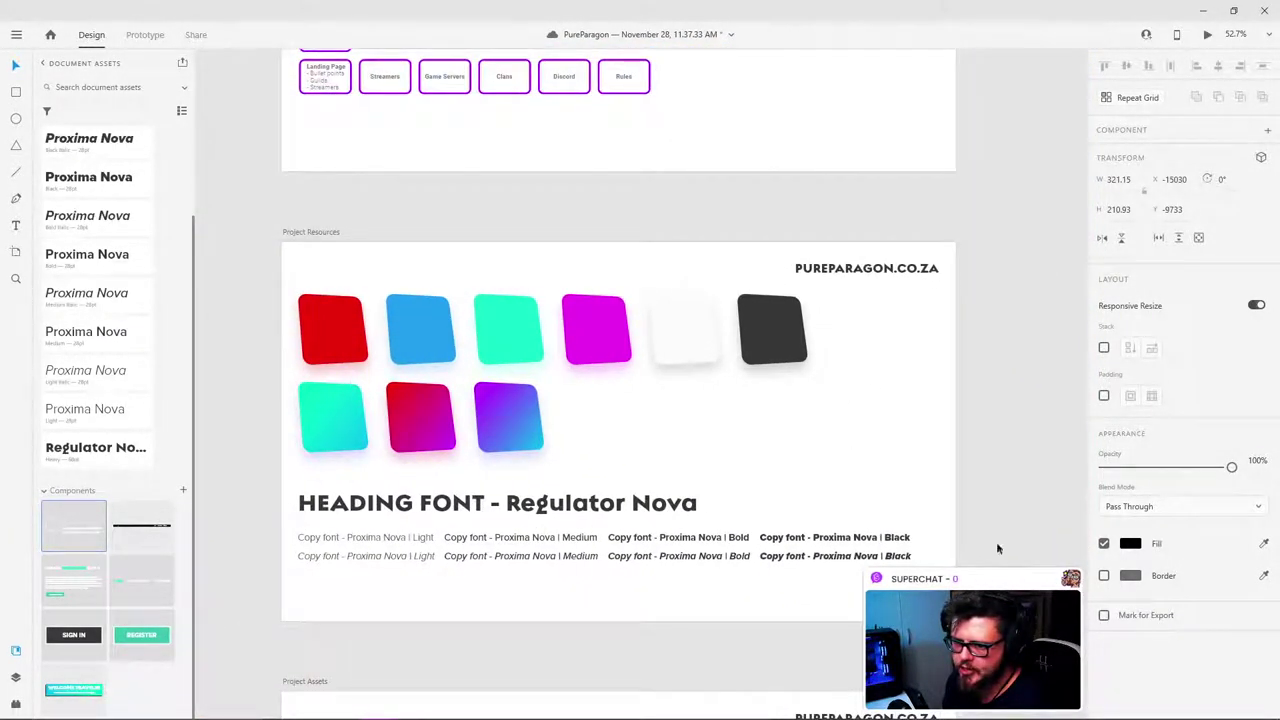
pyautogui.click(1264, 545)
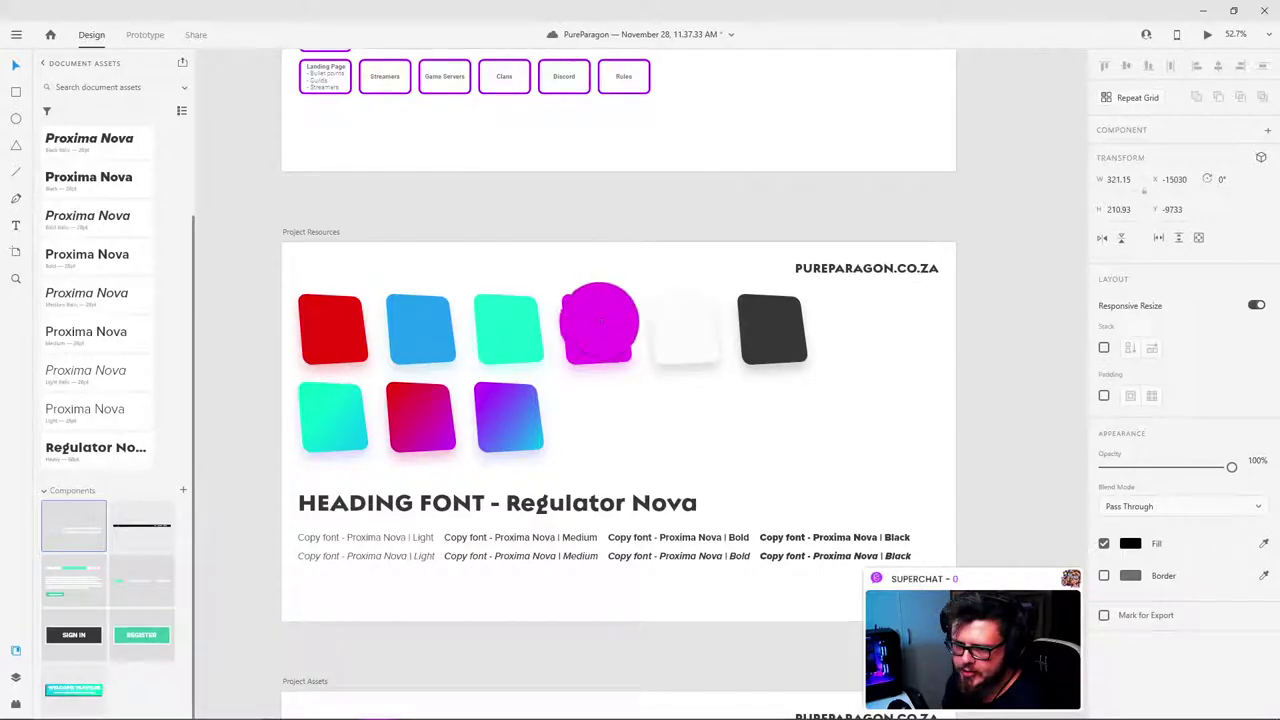
pyautogui.click(598, 325)
# Step: Scale the magenta controller icon down to about 102 by 67 and place it on the landing page beside the Bullet 1 circle
pyautogui.hscroll(1, 778, 258)
pyautogui.moveTo(778, 258); pyautogui.dragTo(96, 268)
pyautogui.moveTo(954, 263); pyautogui.dragTo(700, 280)
pyautogui.moveTo(910, 246); pyautogui.dragTo(331, 338)
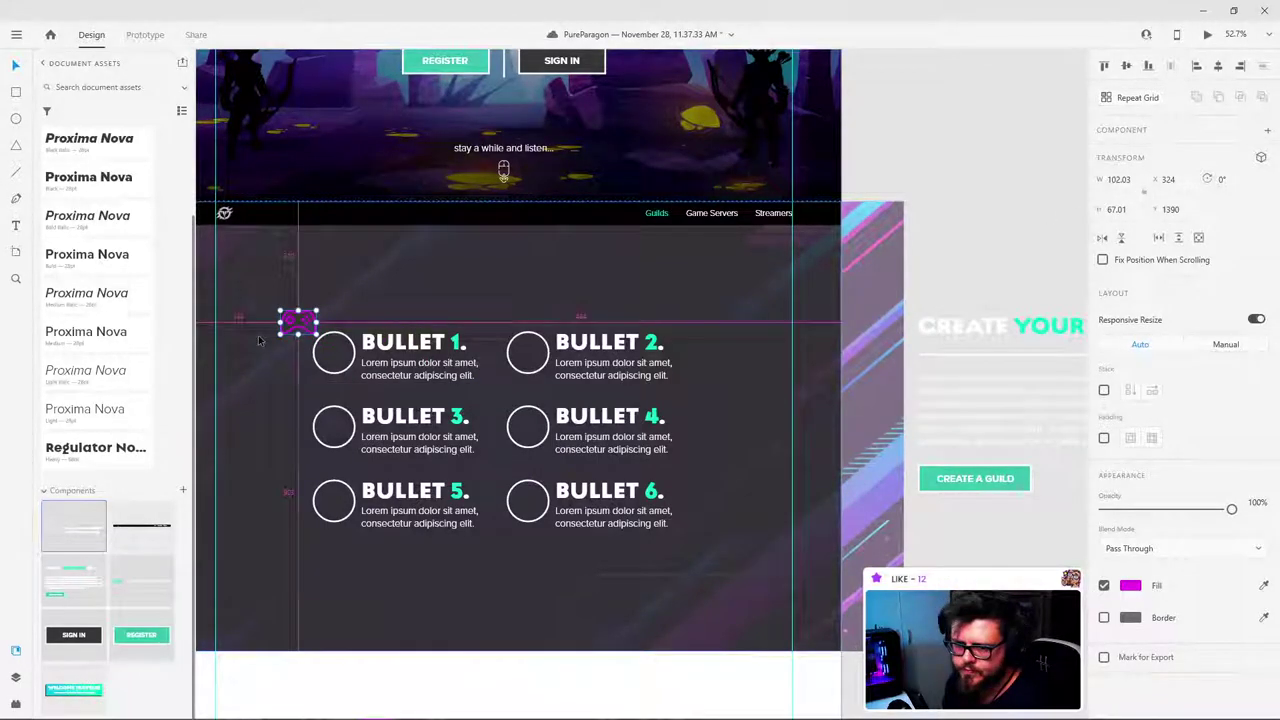
# Step: Set the controller icon's width to 100, move it inside the Bullet 1 circle and reduce its width to 80
pyautogui.scroll(3, 260, 334)
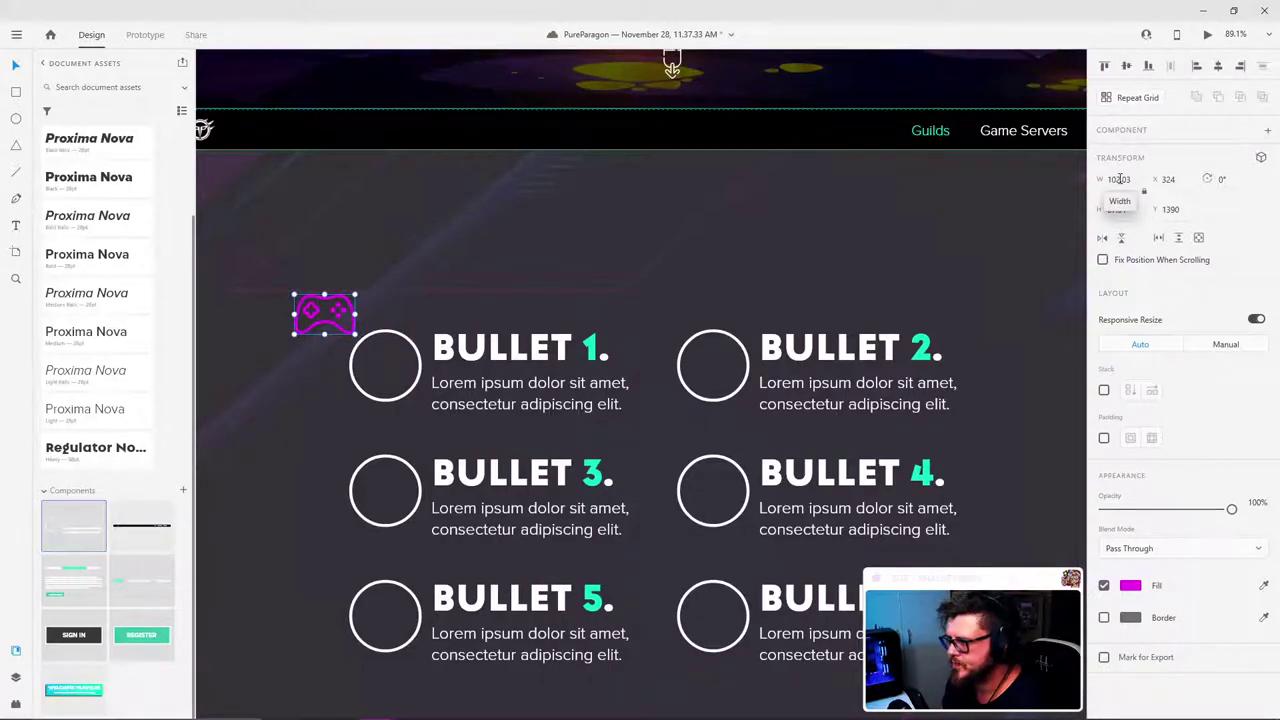
pyautogui.click(1119, 179)
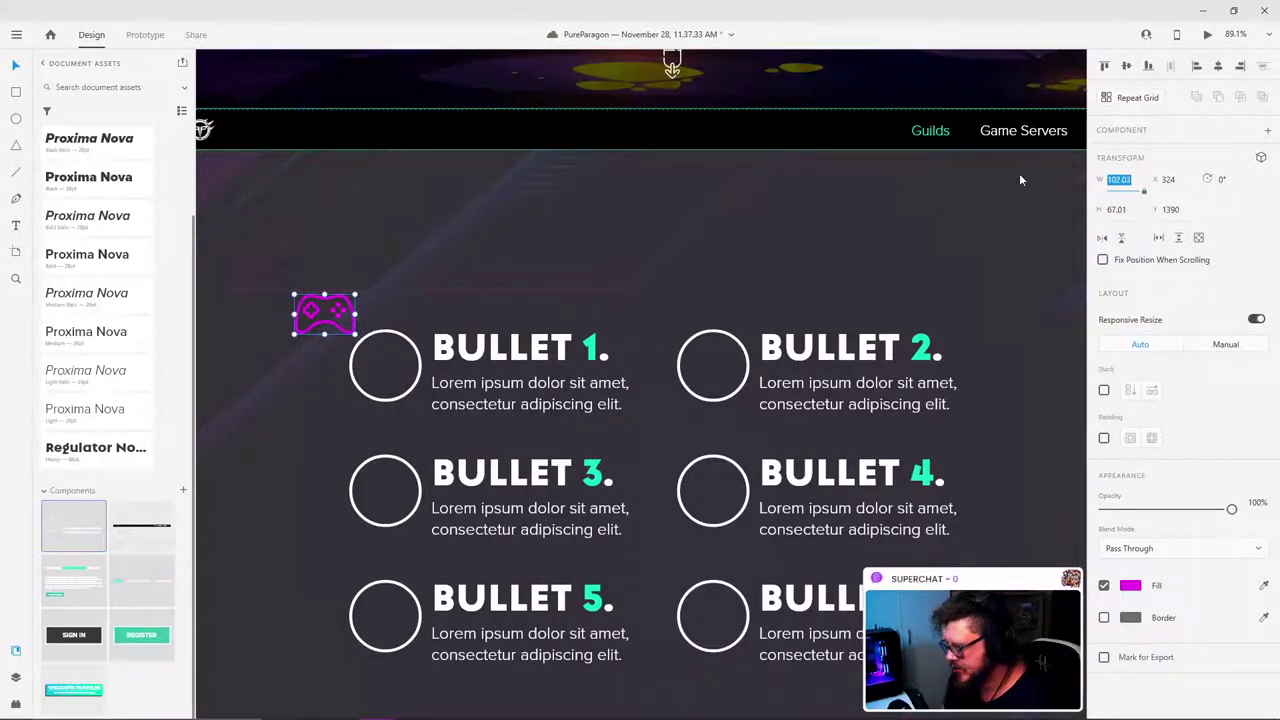
pyautogui.write('100')
pyautogui.press('Return')
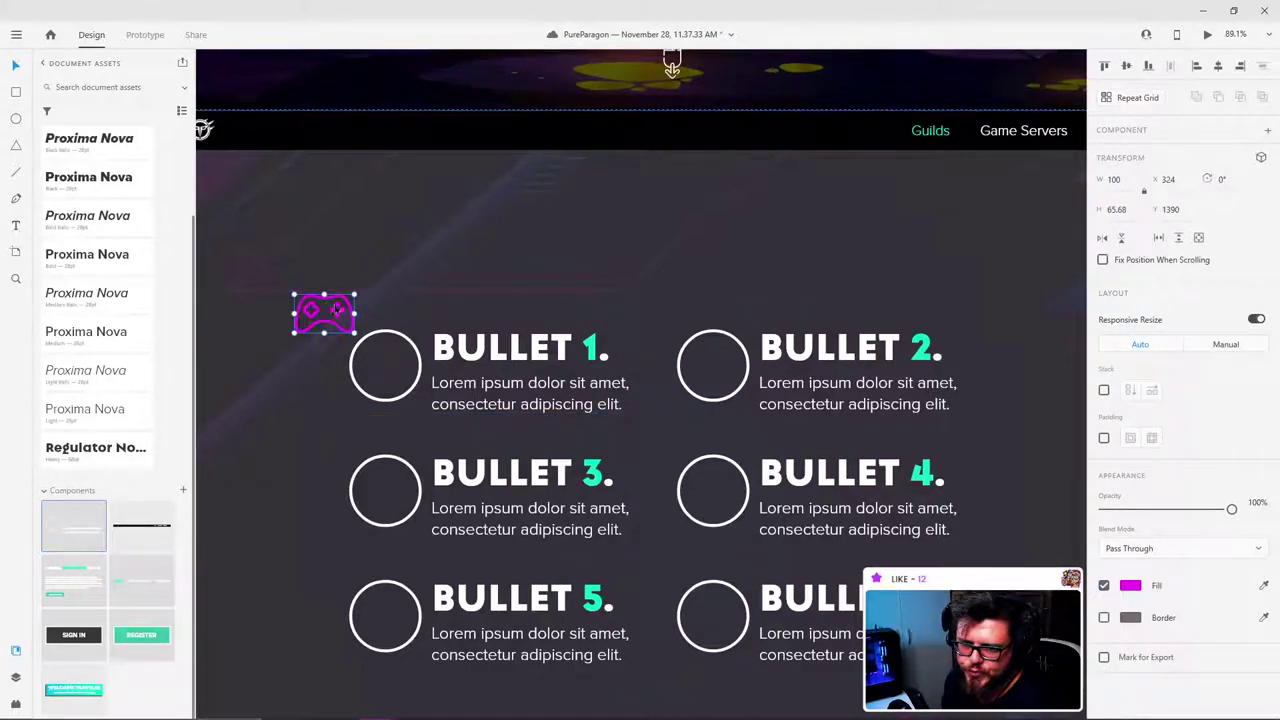
pyautogui.moveTo(345, 310); pyautogui.dragTo(398, 362)
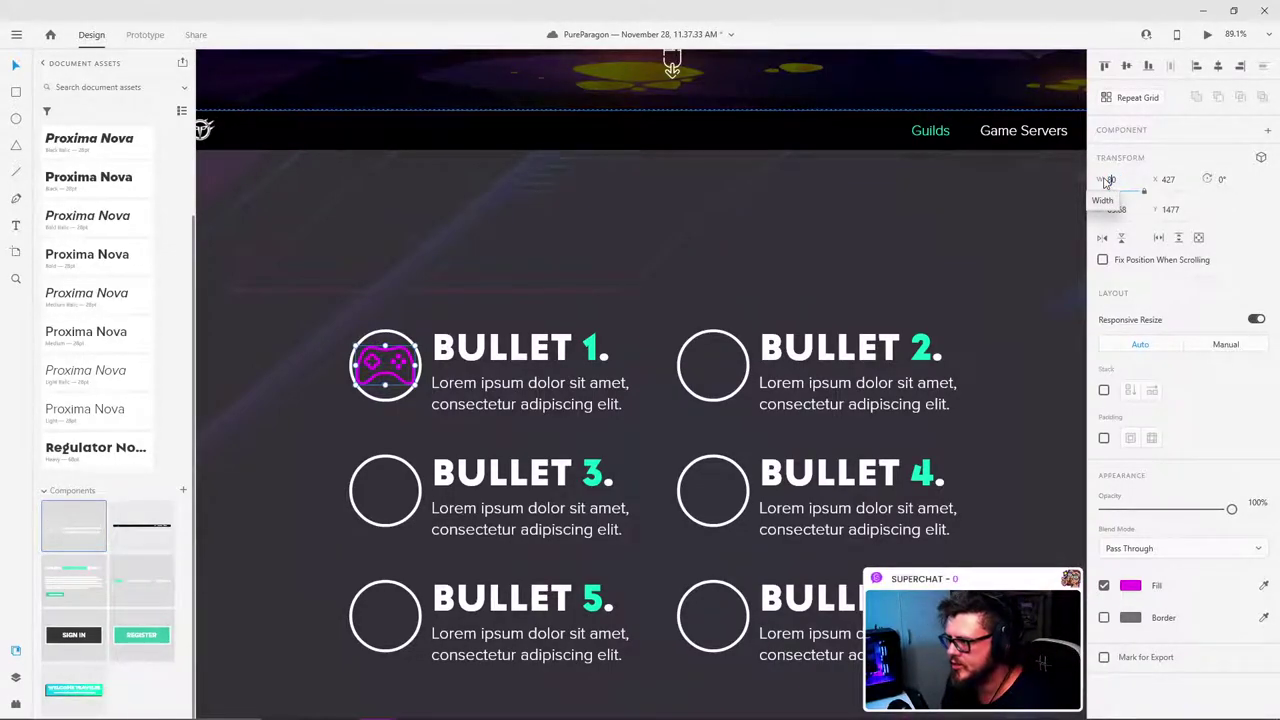
pyautogui.press('Return')
# Step: Turn the controller's right action button into an outline by removing its fill and adding a border in the icon's magenta
pyautogui.scroll(4, 359, 359)
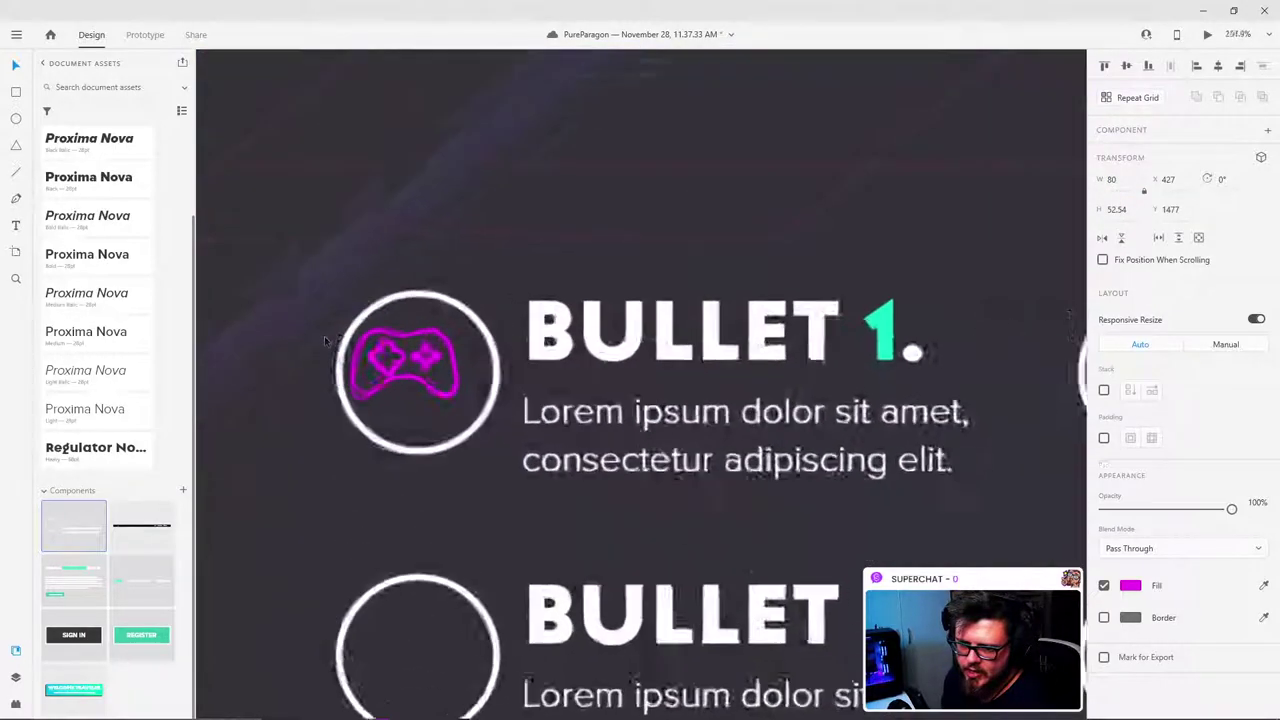
pyautogui.scroll(3, 324, 336)
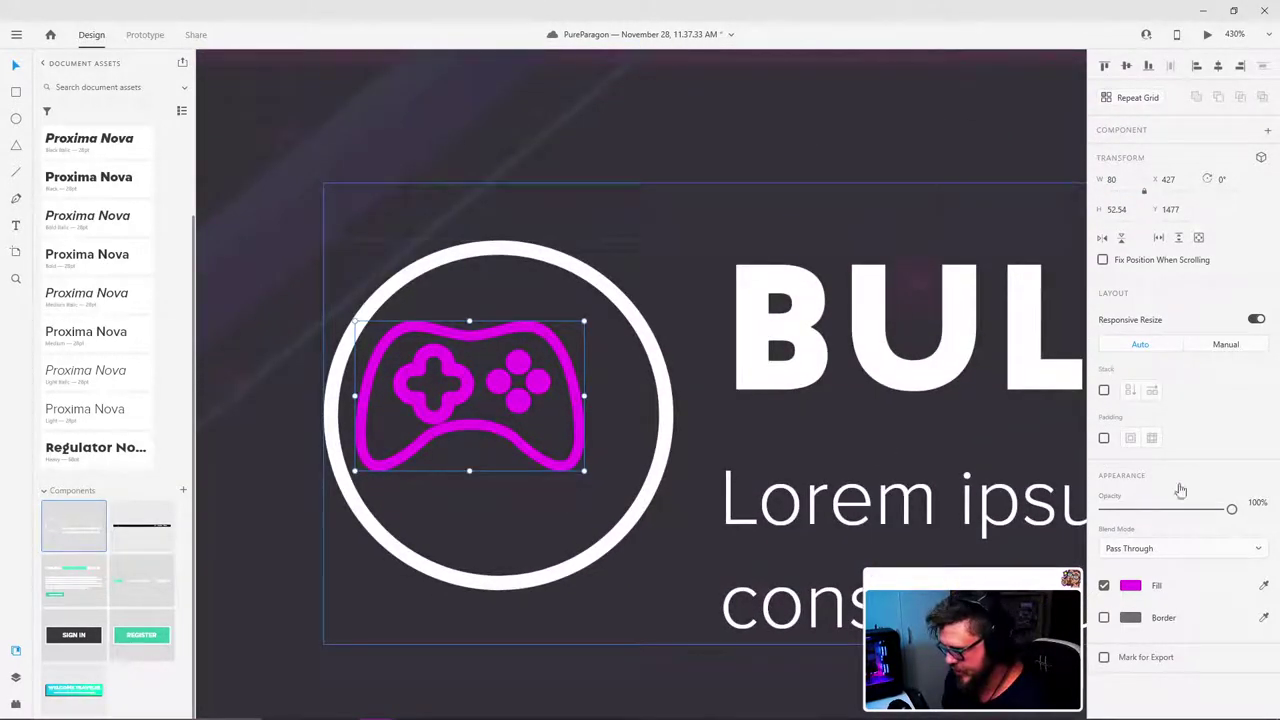
pyautogui.doubleClick(543, 388)
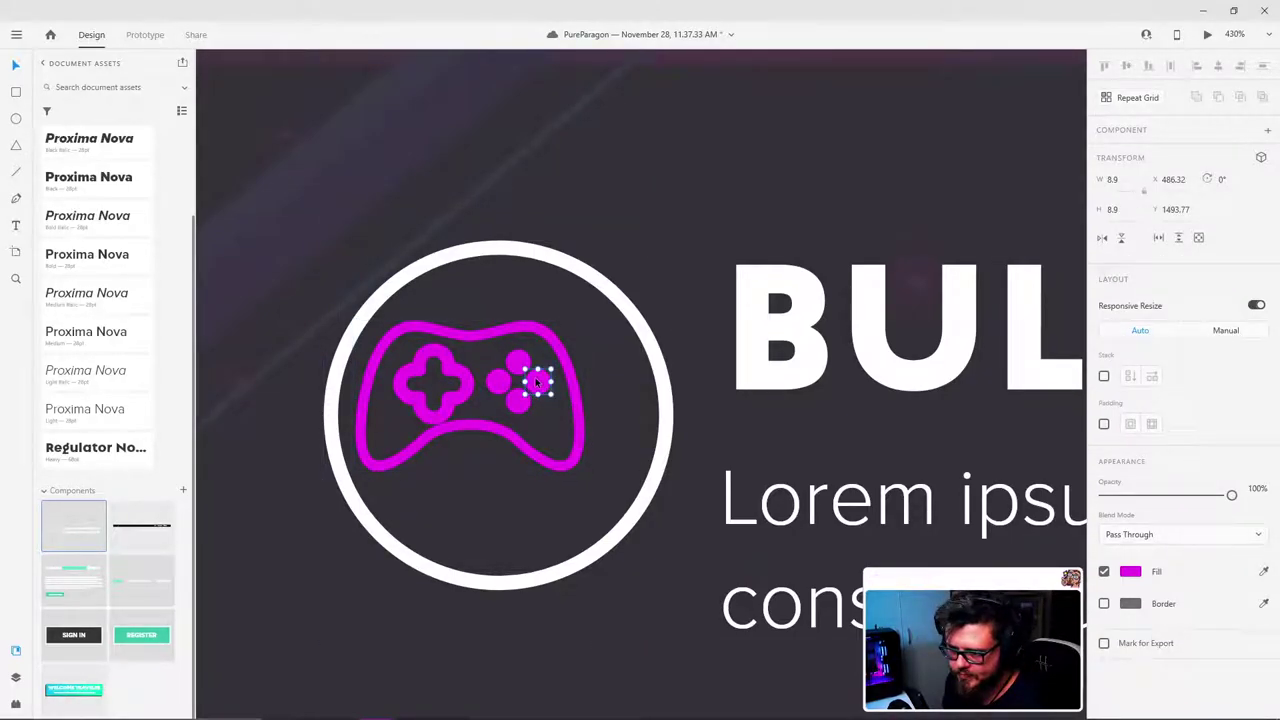
pyautogui.click(1104, 605)
pyautogui.click(1104, 572)
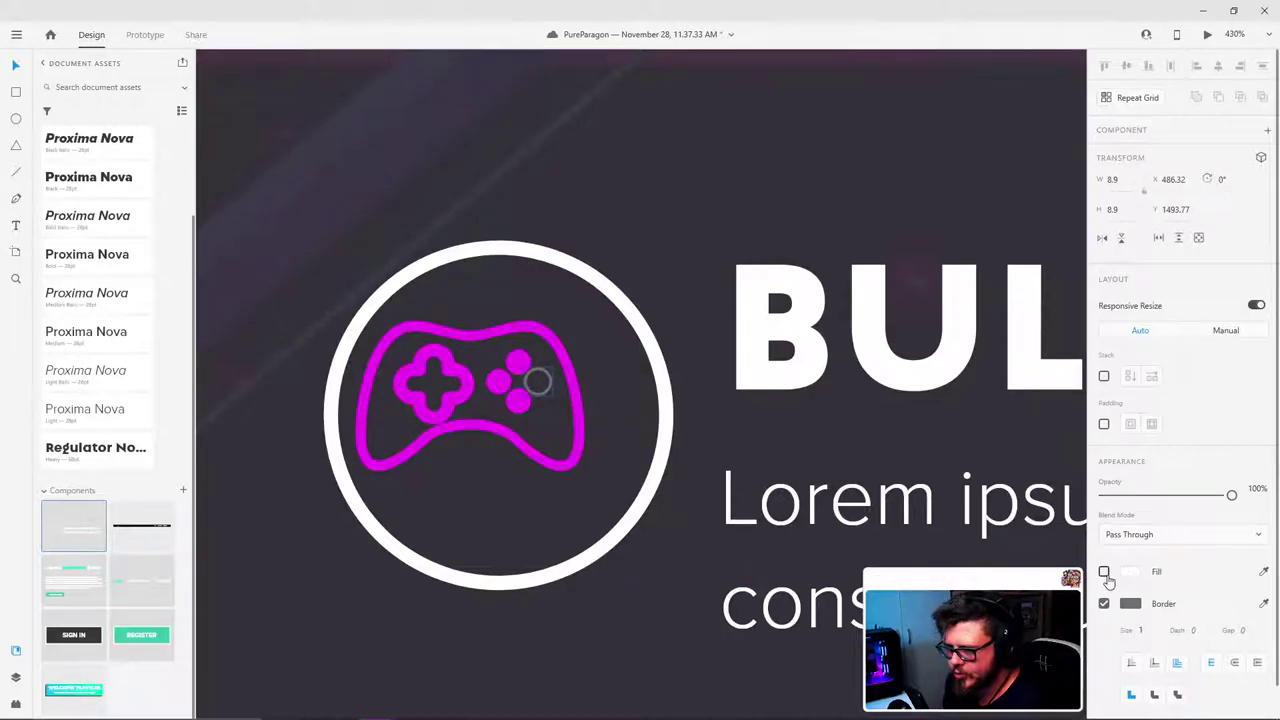
pyautogui.click(1263, 605)
pyautogui.click(465, 383)
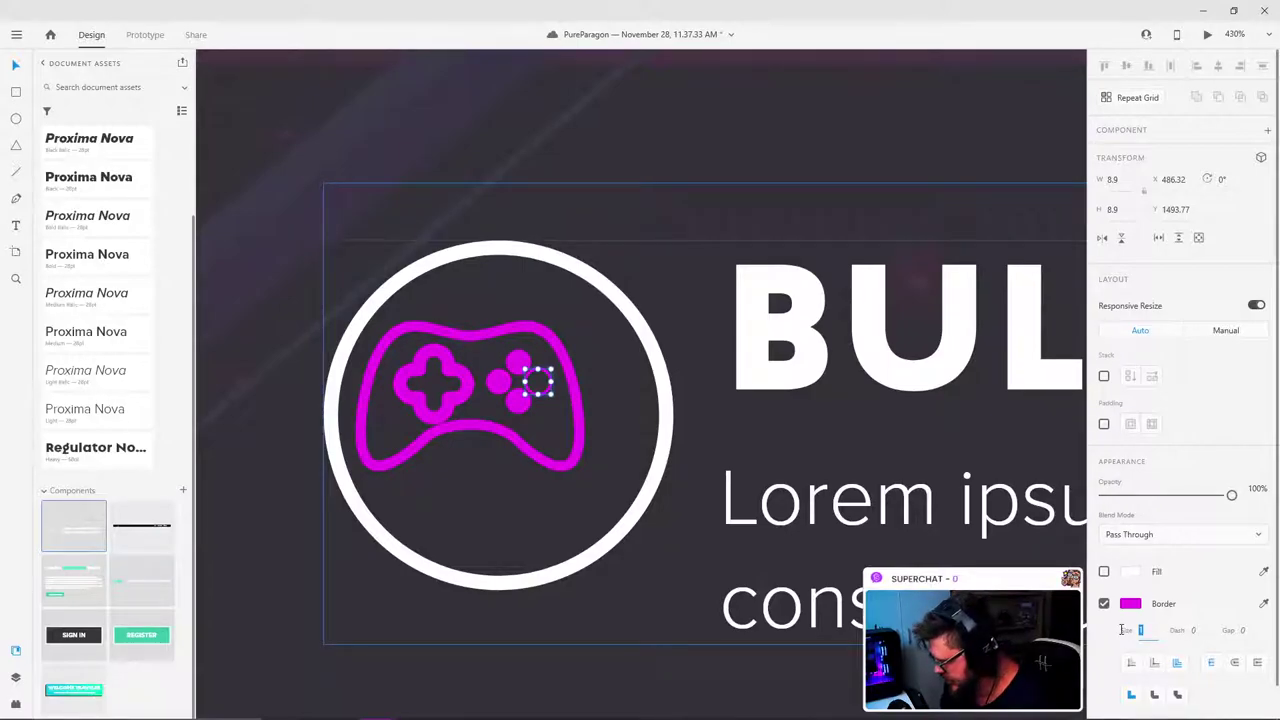
# Step: Set the right action button's border size to 3 and align the stroke to the inside of the shape
pyautogui.write('5')
pyautogui.press('Return')
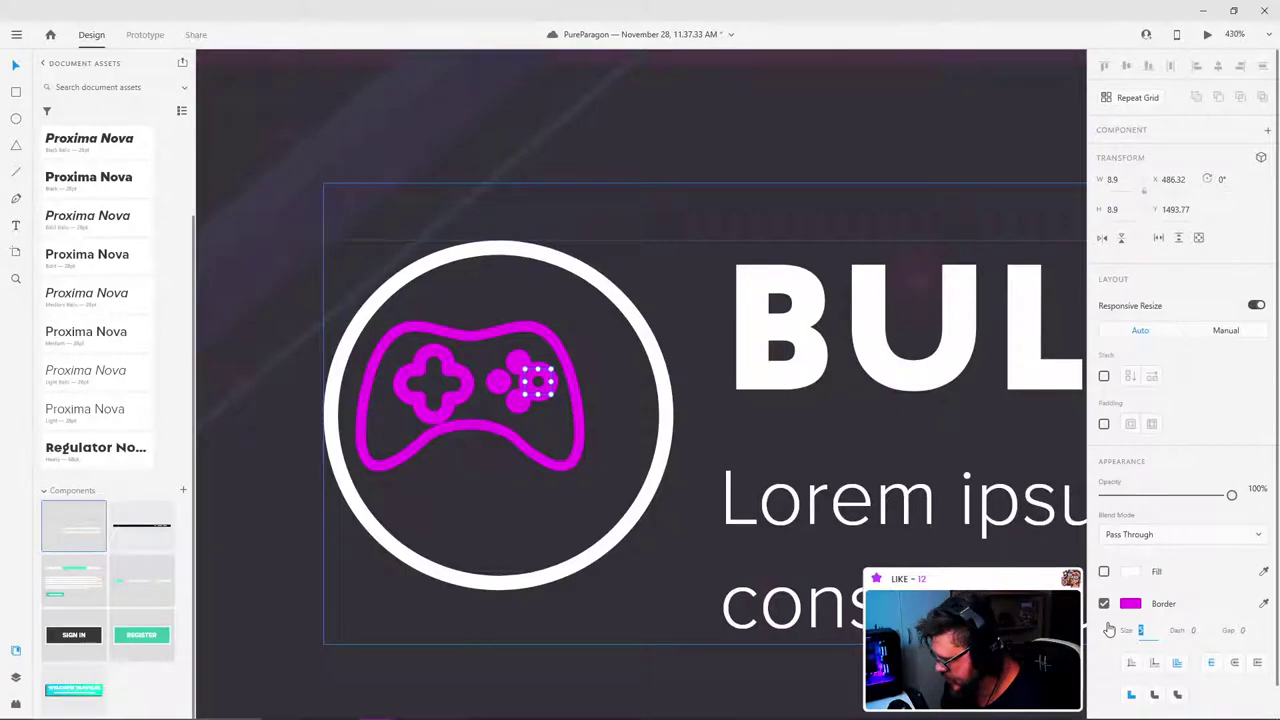
pyautogui.click(1108, 630)
pyautogui.write('3')
pyautogui.press('Return')
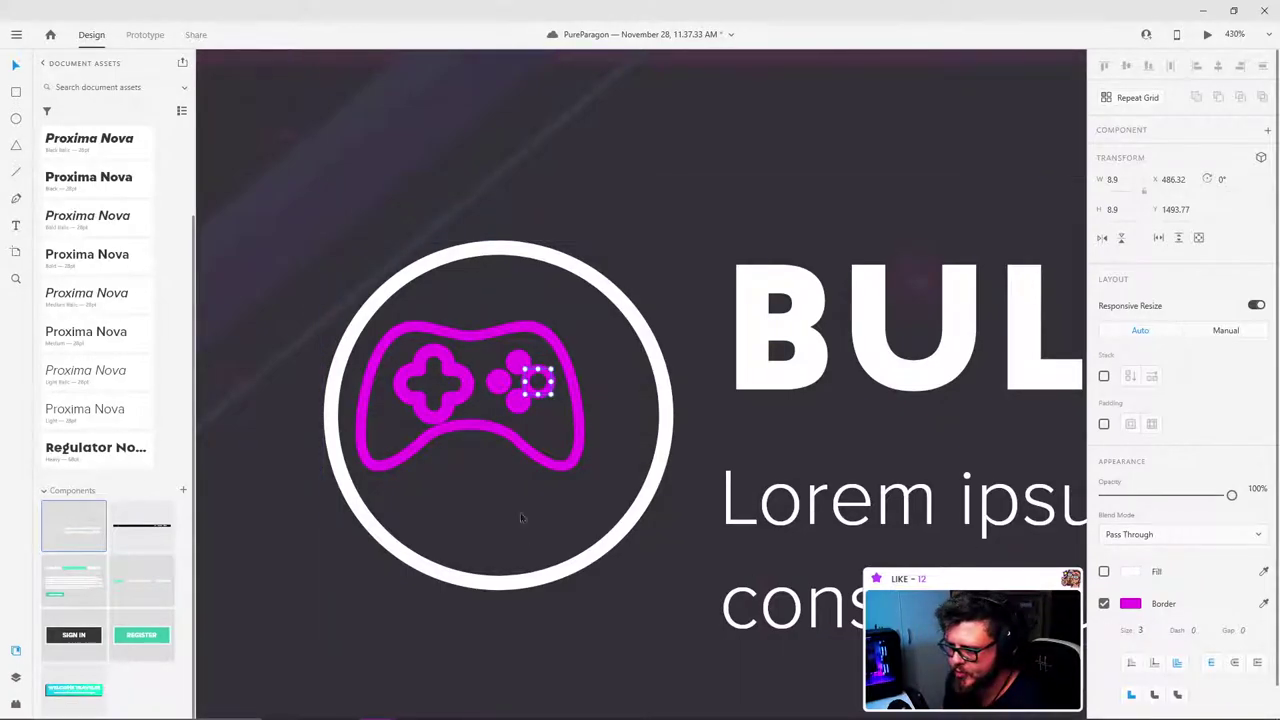
pyautogui.scroll(5, 553, 377)
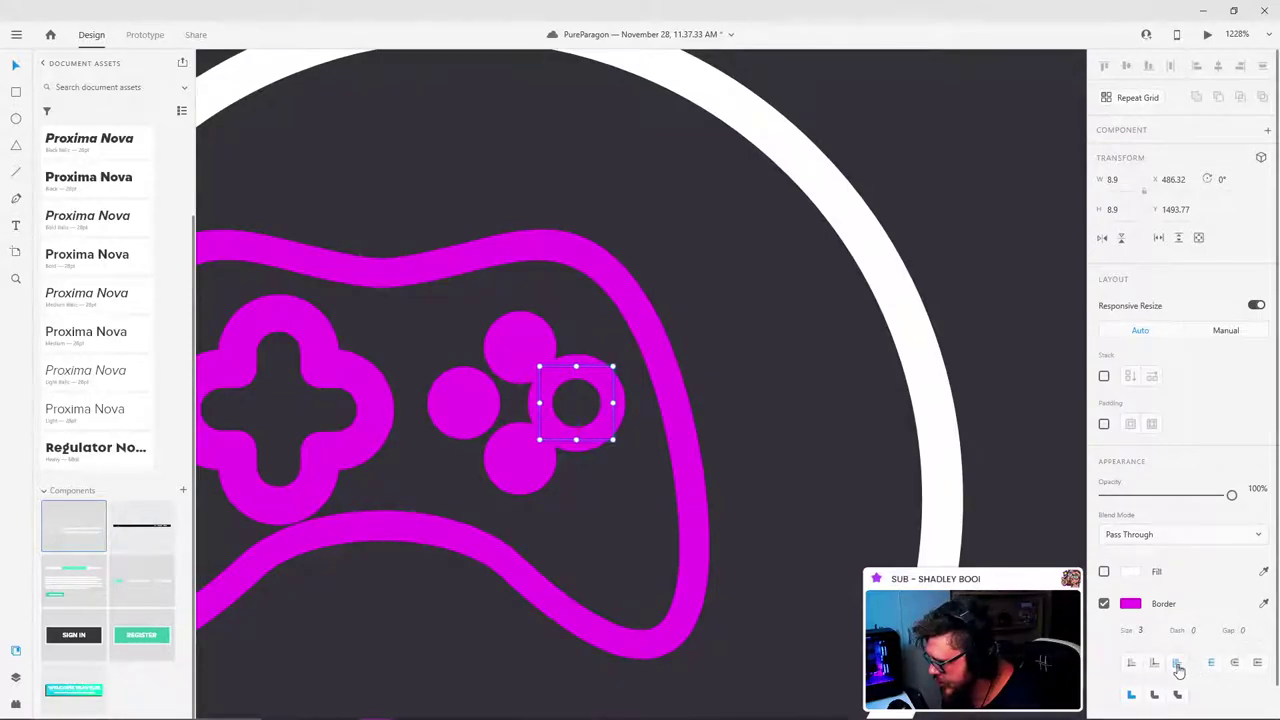
pyautogui.click(1132, 665)
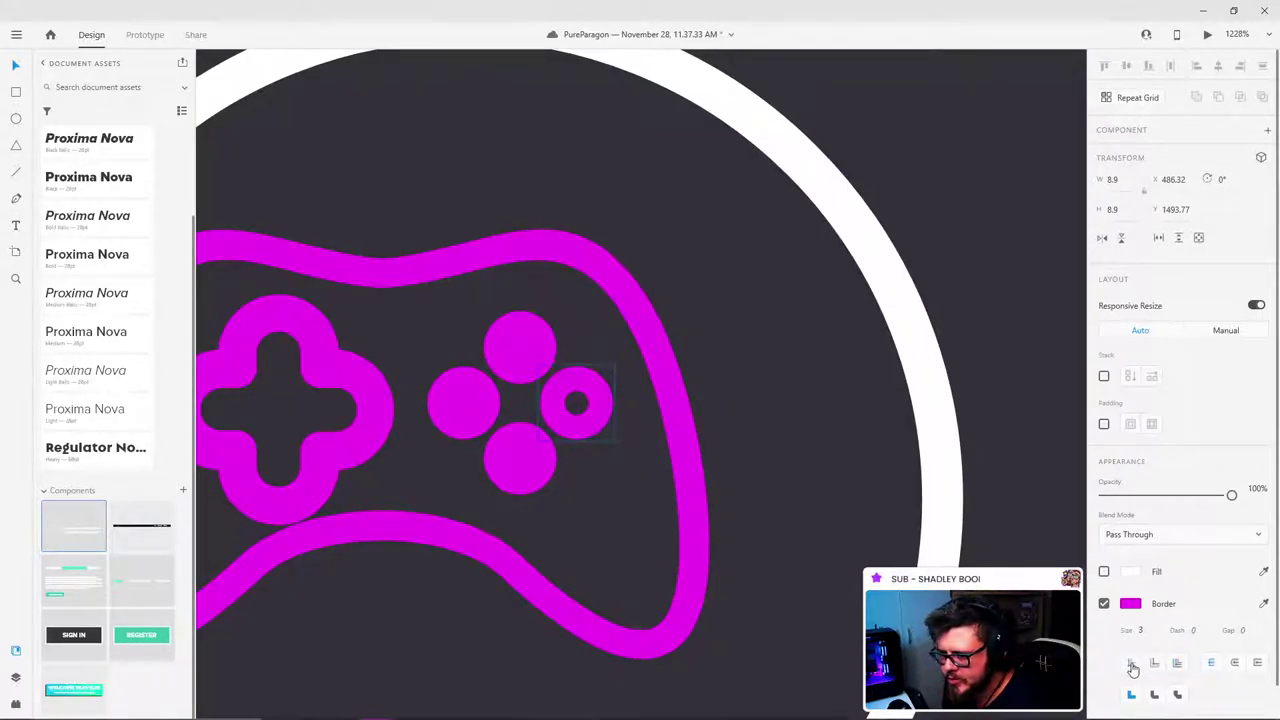
# Step: Replace the controller's solid upper action button with a copy of the outlined right button, placed at the same spot
pyautogui.click(519, 343)
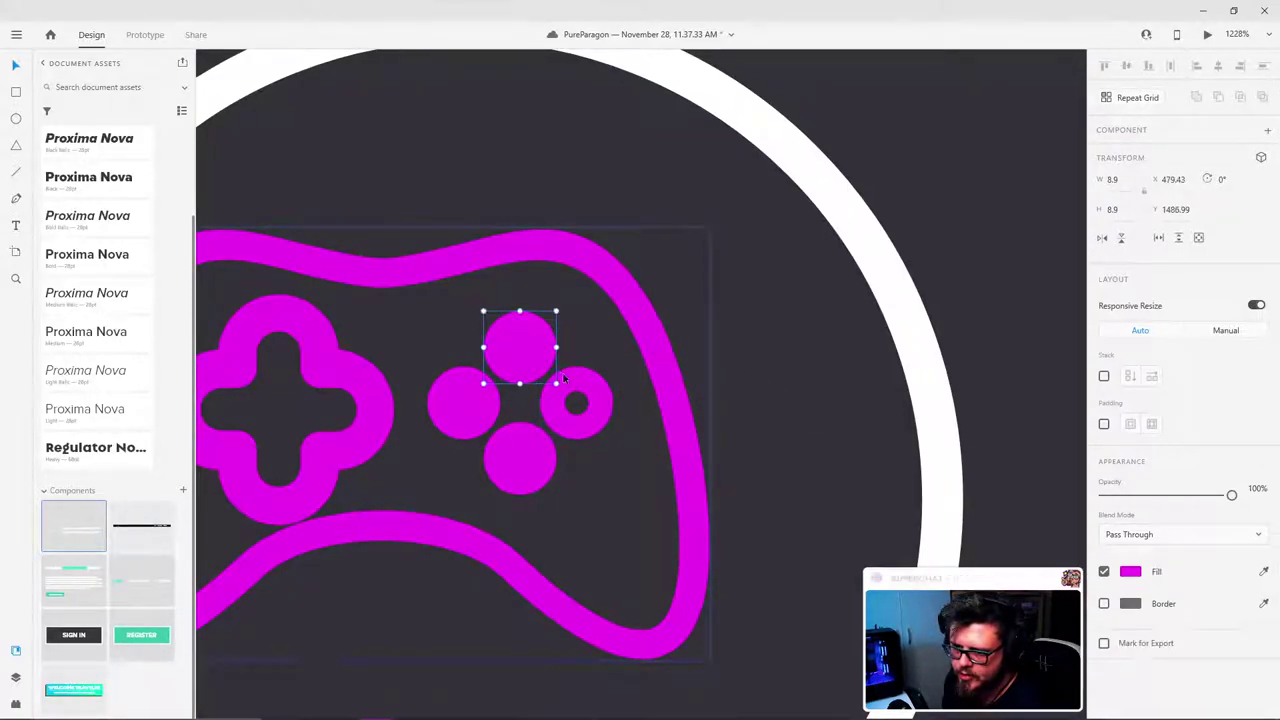
pyautogui.click(591, 391)
pyautogui.moveTo(583, 385); pyautogui.dragTo(531, 333)
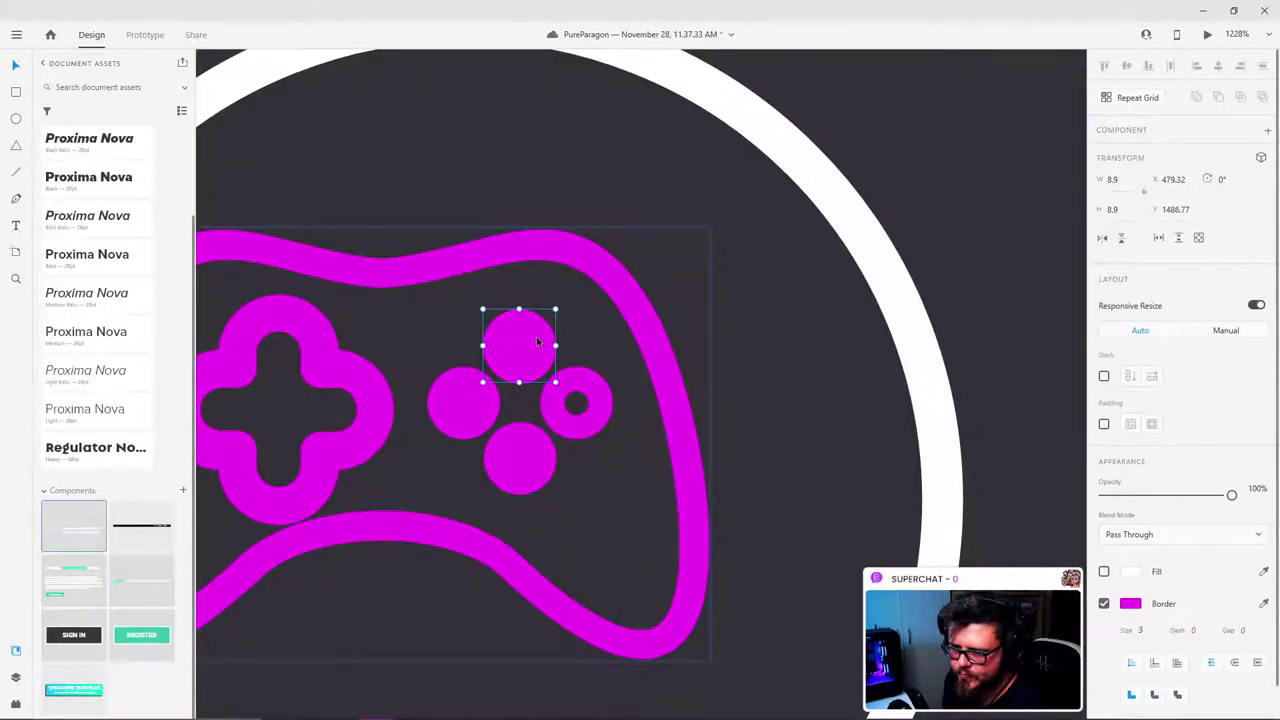
pyautogui.hotkey('shift', 'Left')
pyautogui.click(534, 338)
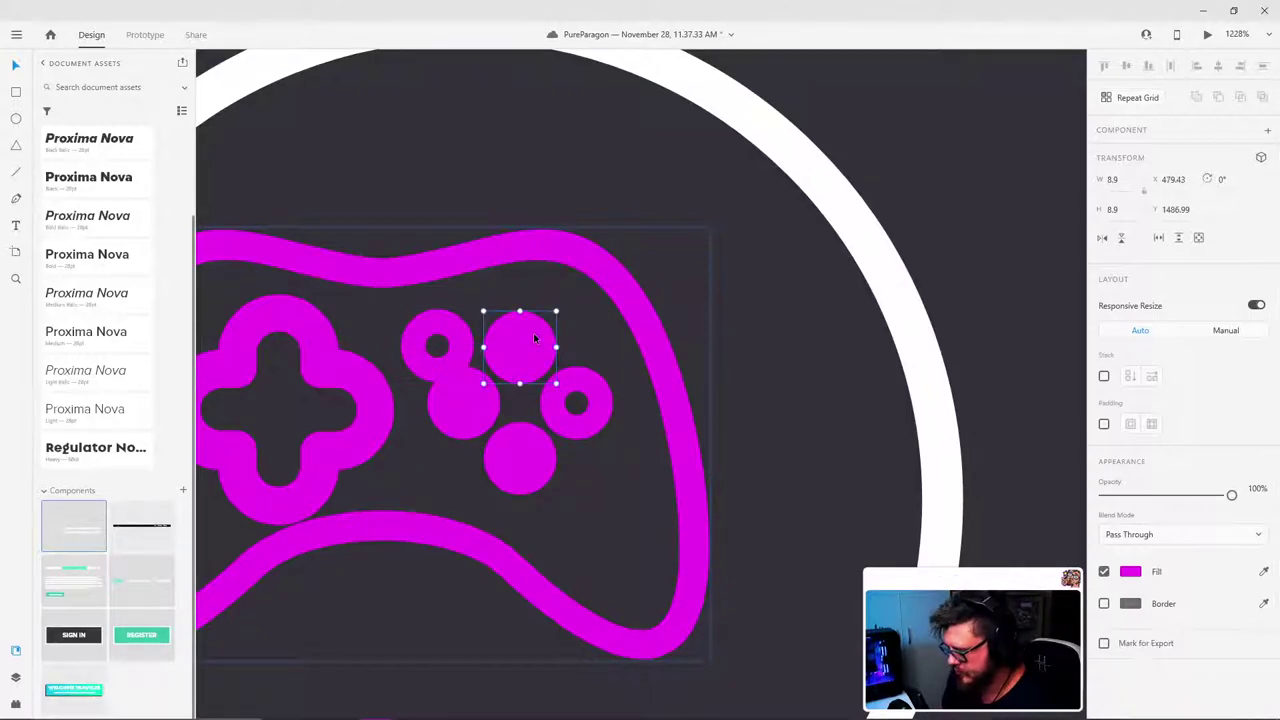
pyautogui.press('Delete')
pyautogui.click(463, 334)
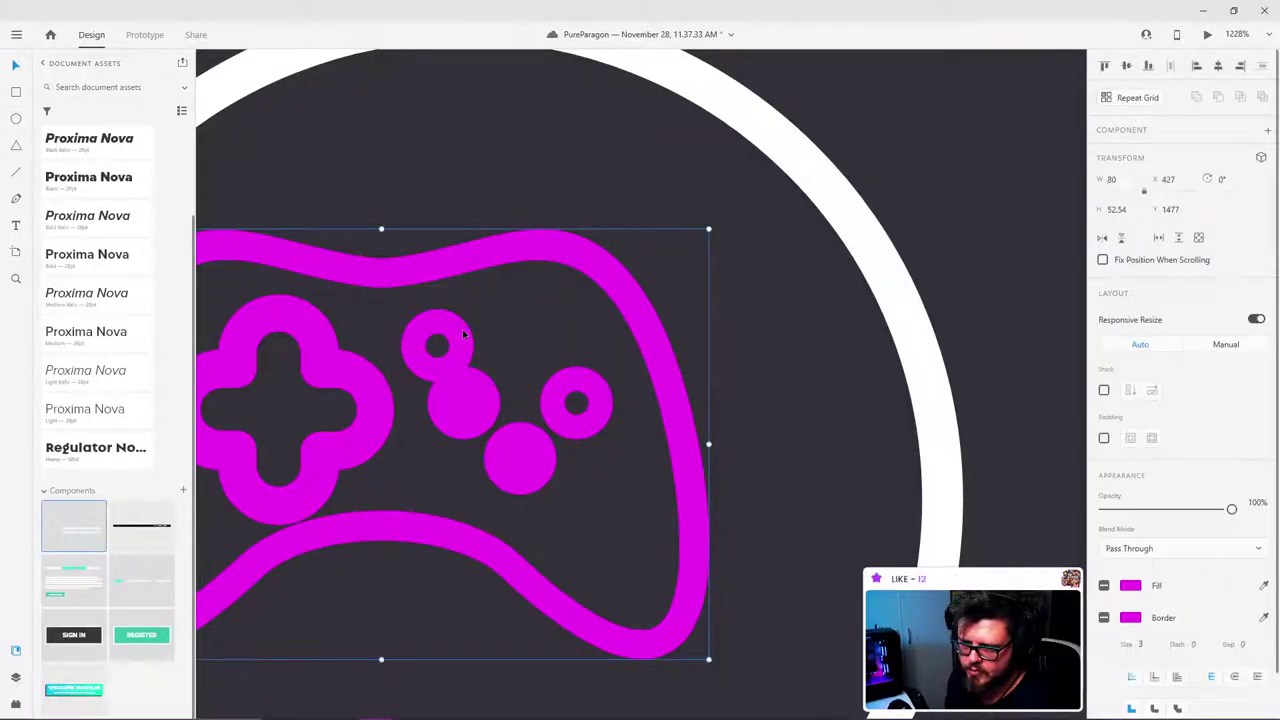
pyautogui.scroll(1, 463, 334)
pyautogui.doubleClick(456, 360)
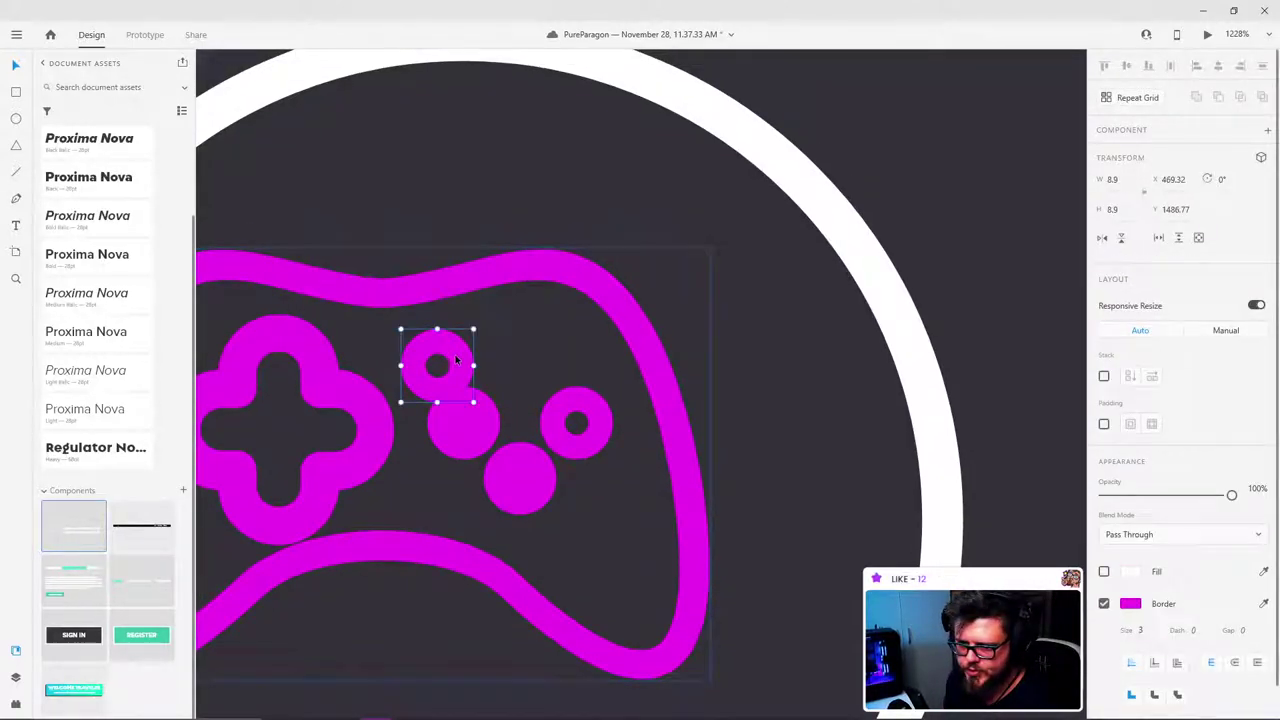
pyautogui.moveTo(455, 360); pyautogui.dragTo(537, 360)
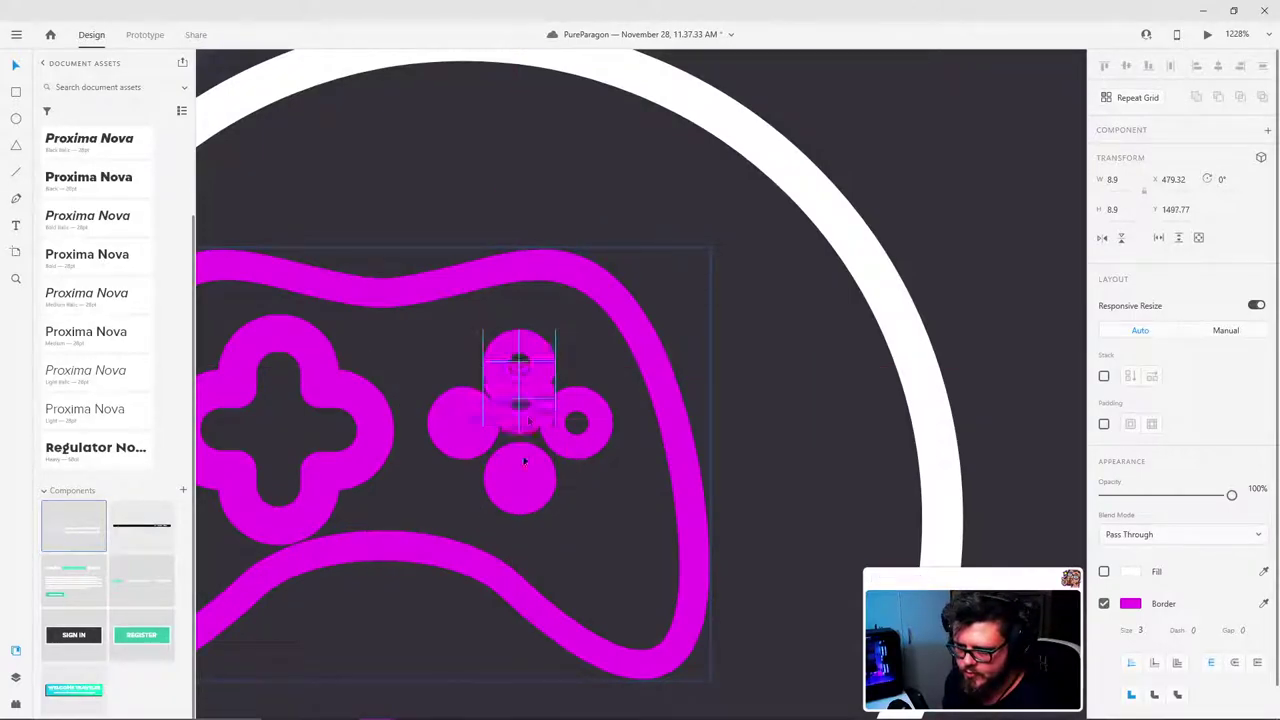
# Step: Replace the solid lower action button with a copy of the outlined upper button, aligned directly below it
pyautogui.hotkey('shift', 'Left')
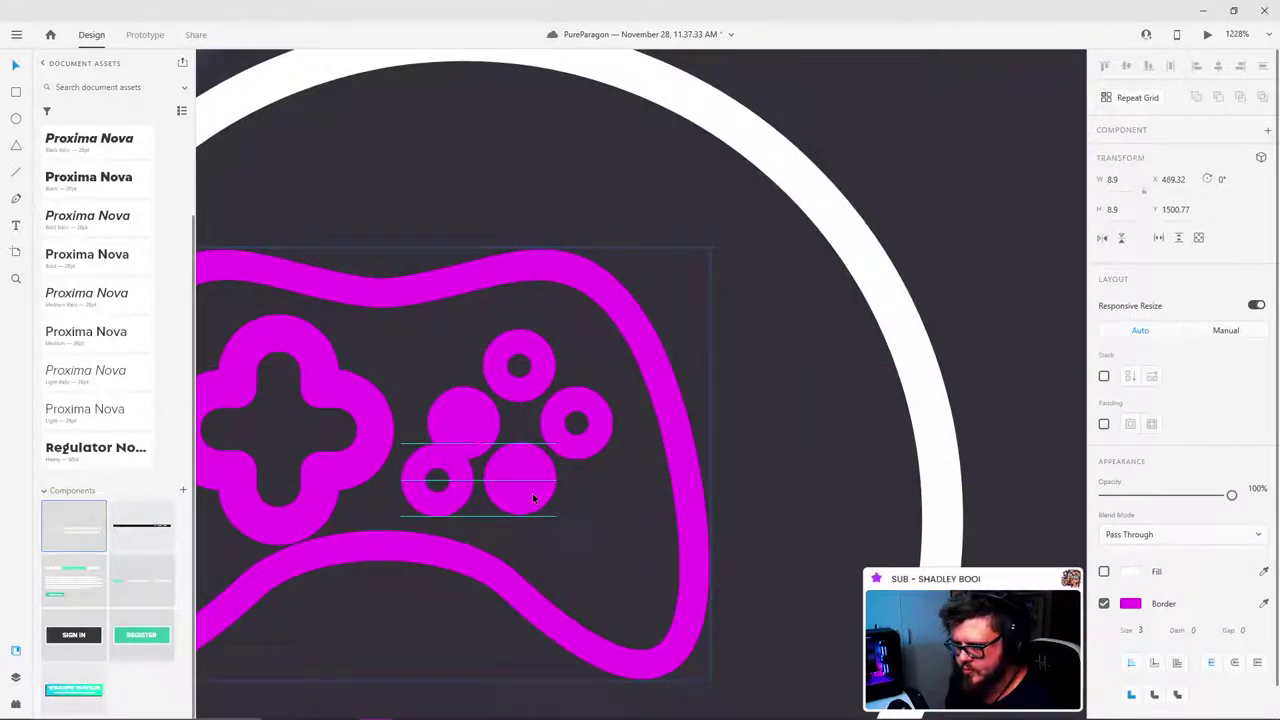
pyautogui.click(533, 498)
pyautogui.press('Delete')
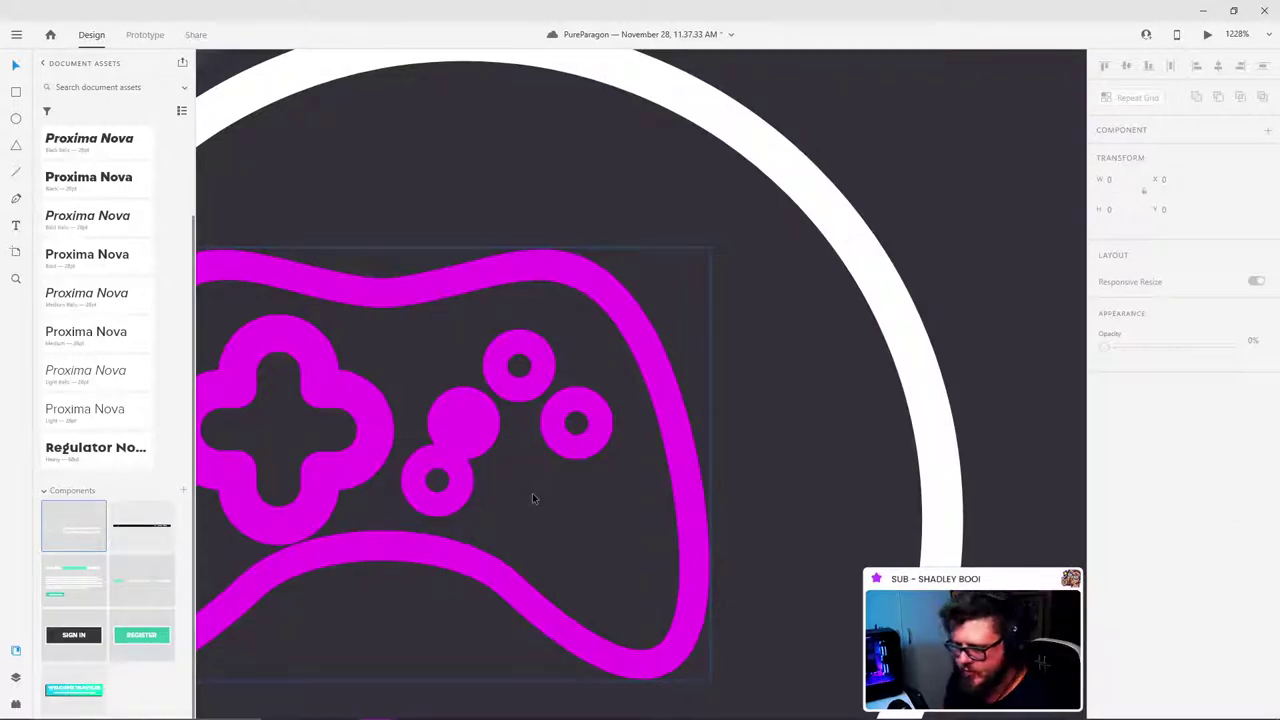
pyautogui.click(451, 481)
pyautogui.hotkey('shift', 'Right')
# Step: Replace the solid left action button with a copy of the outlined right button, keeping both at the same height
pyautogui.click(552, 433)
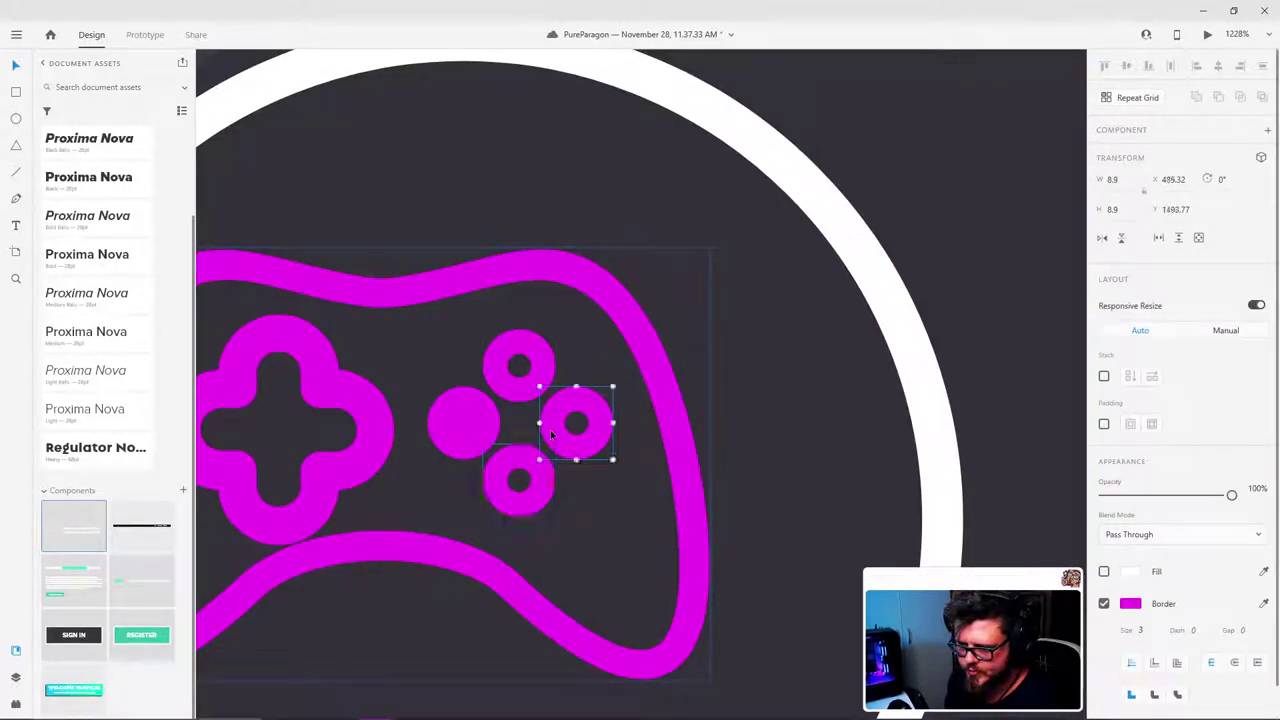
pyautogui.moveTo(556, 417); pyautogui.dragTo(441, 411)
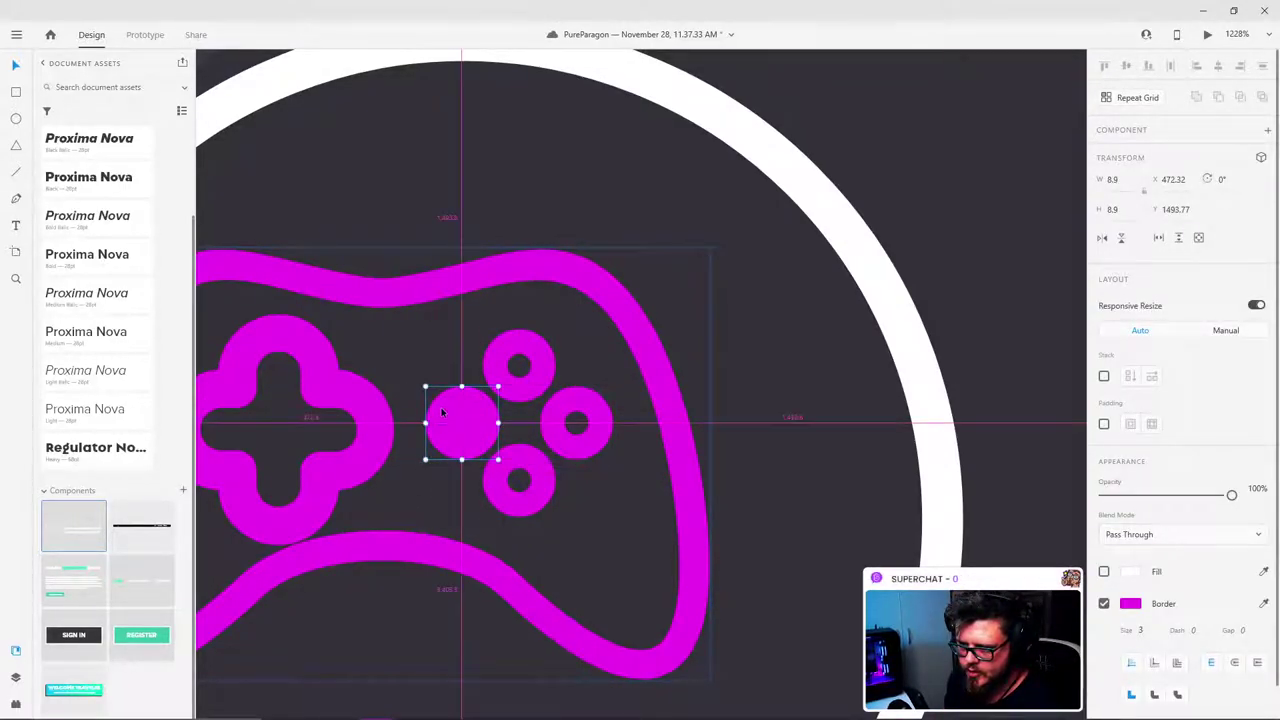
pyautogui.hotkey('ctrl', 'd')
pyautogui.hotkey('shift', 'Left')
pyautogui.click(480, 410)
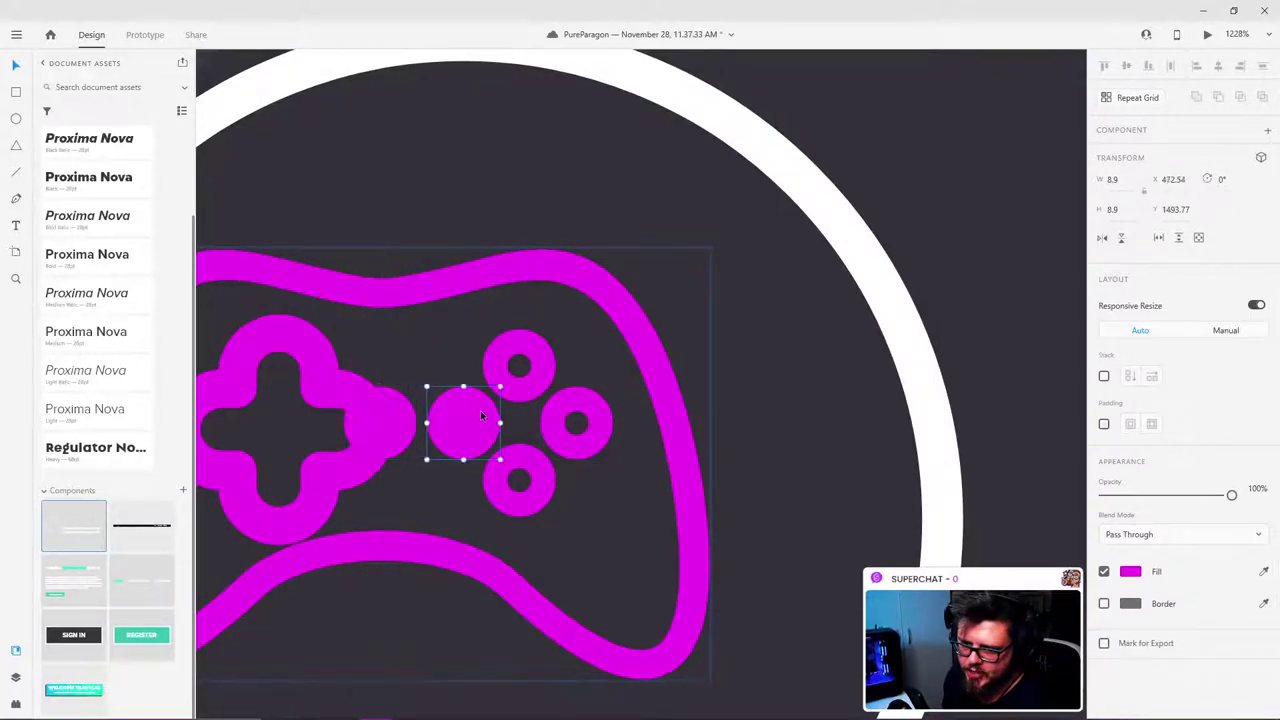
pyautogui.press('Delete')
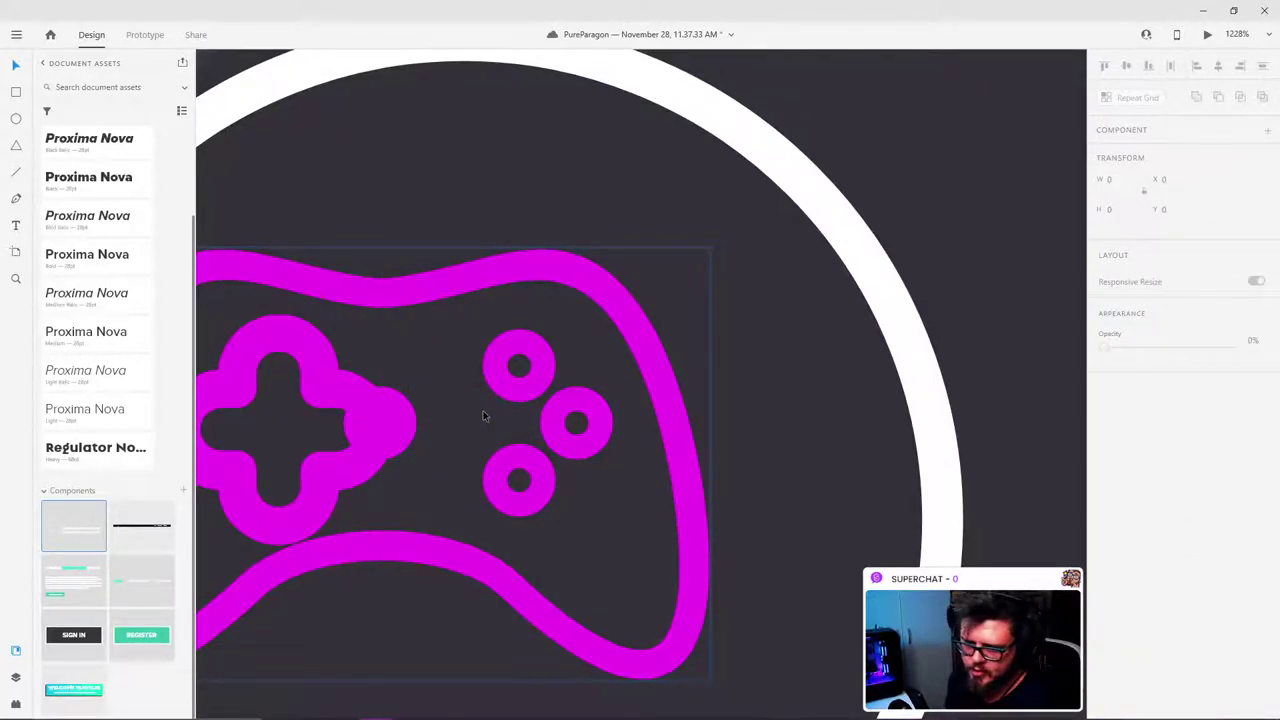
pyautogui.click(392, 428)
pyautogui.hotkey('shift', 'Right')
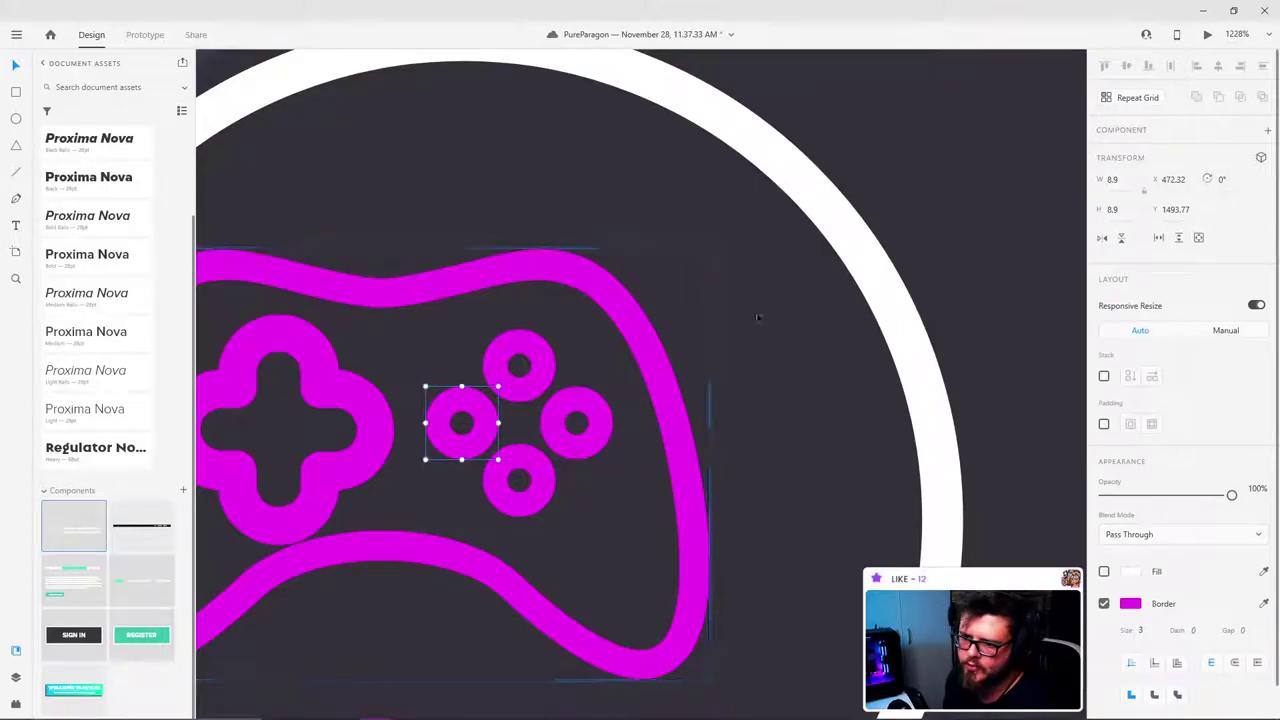
# Step: Centre the whole controller icon inside the Bullet 1 circle, at about X 436, Y 1483
pyautogui.click(774, 317)
pyautogui.scroll(-10, 585, 325)
pyautogui.scroll(8, 586, 325)
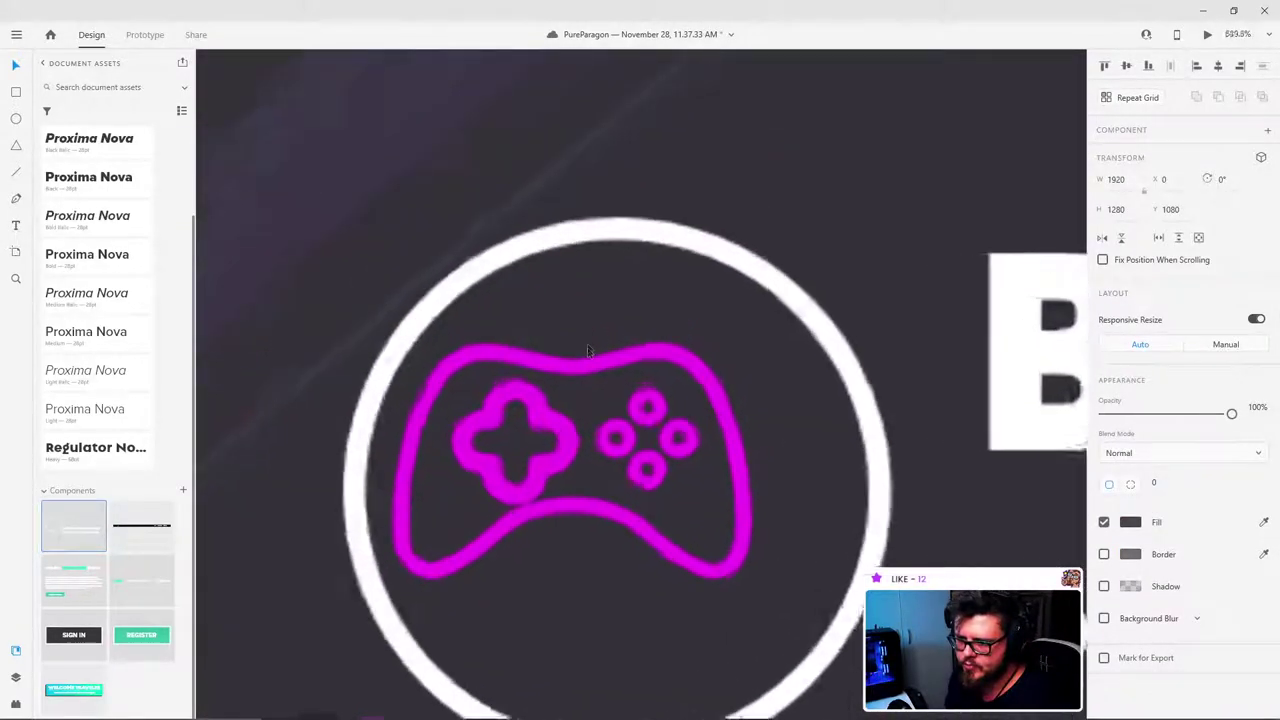
pyautogui.click(645, 417)
pyautogui.moveTo(645, 417)
pyautogui.mouseDown()
pyautogui.moveTo(628, 406)
pyautogui.moveTo(632, 416)
pyautogui.mouseUp()
pyautogui.scroll(-10, 632, 416)
pyautogui.scroll(5, 642, 378)
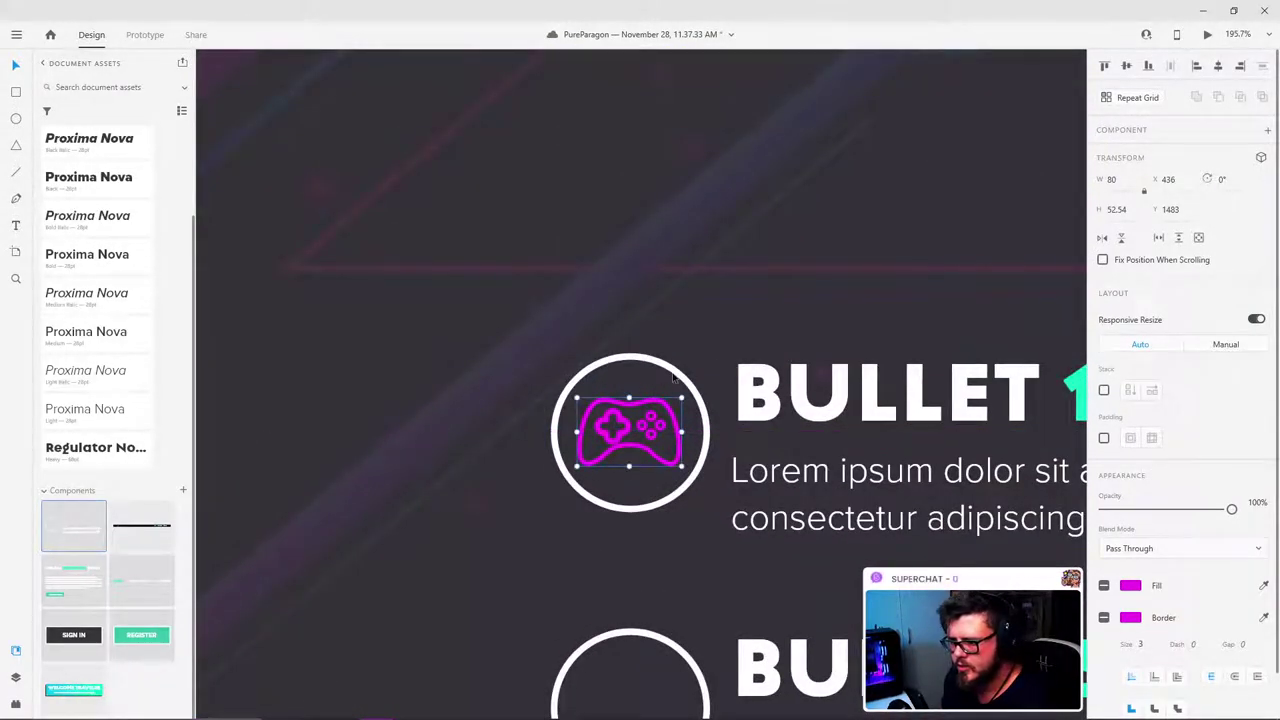
# Step: Recolour the Bullet 1 circle's border with the magenta sampled from the controller icon, leaving its fill off
pyautogui.press('Escape')
pyautogui.doubleClick(676, 376)
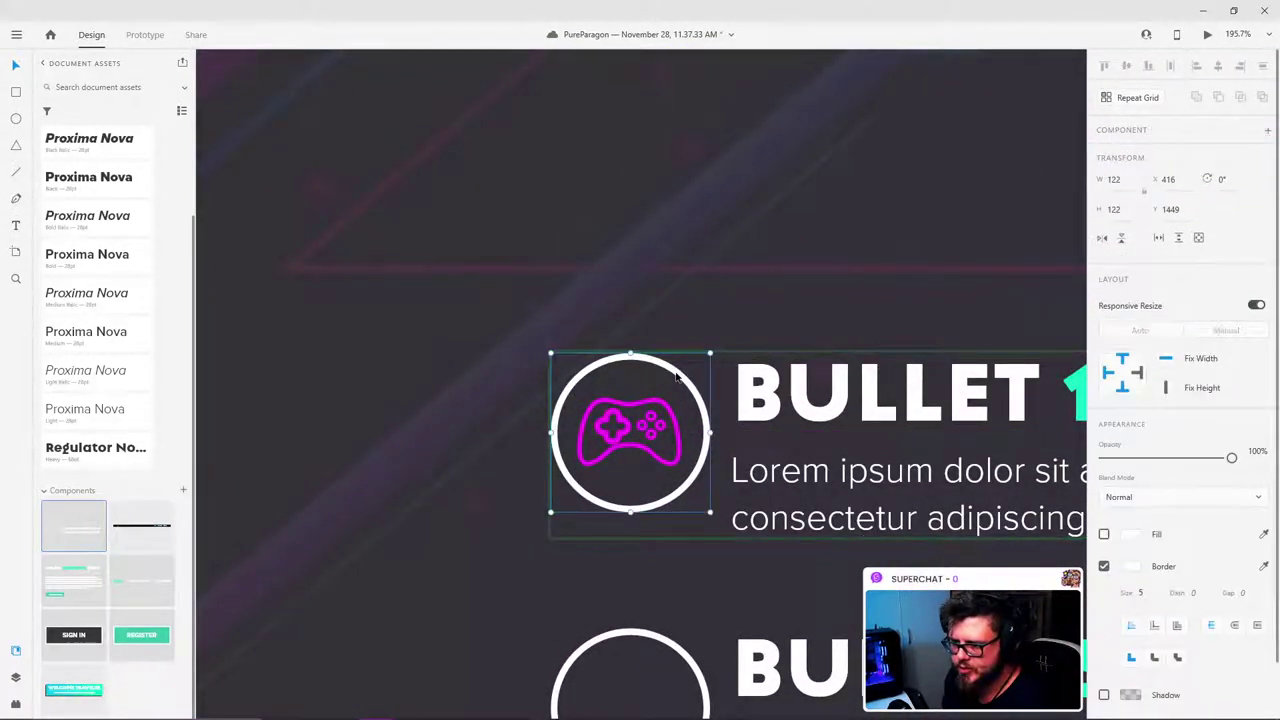
pyautogui.click(1262, 539)
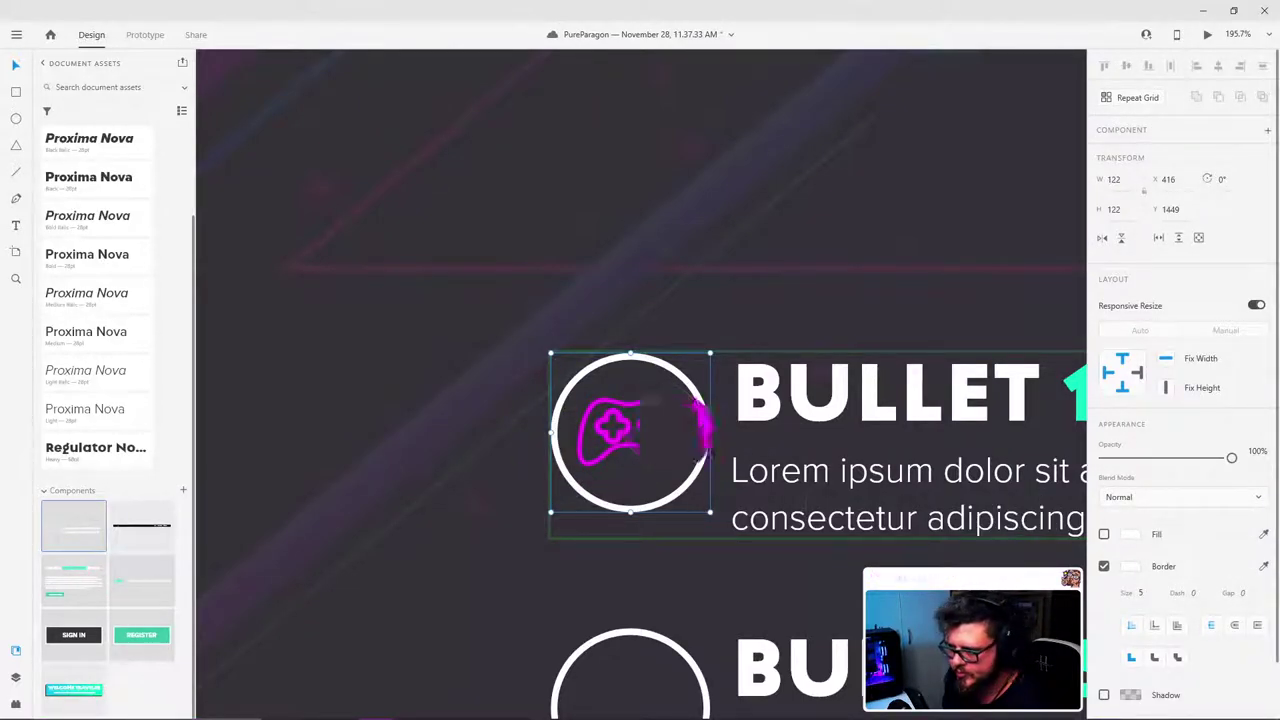
pyautogui.click(1104, 534)
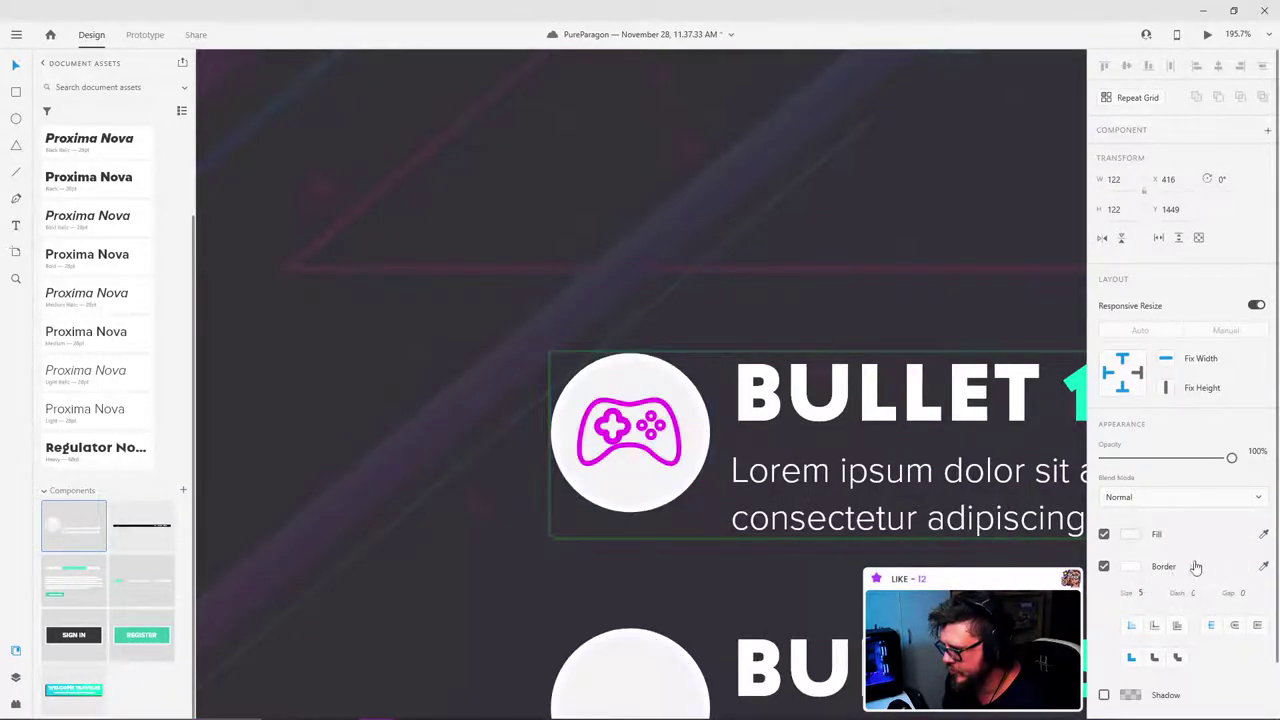
pyautogui.click(1104, 534)
pyautogui.click(1264, 566)
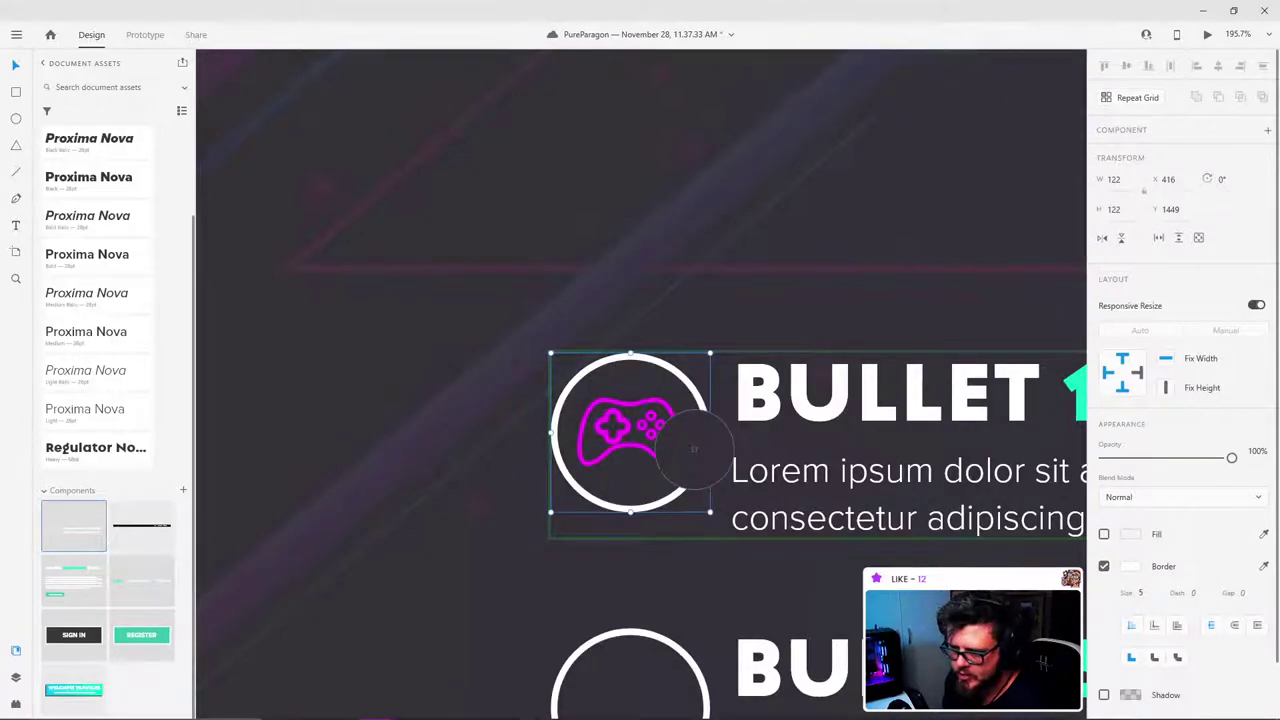
pyautogui.click(675, 425)
pyautogui.scroll(-7, 659, 386)
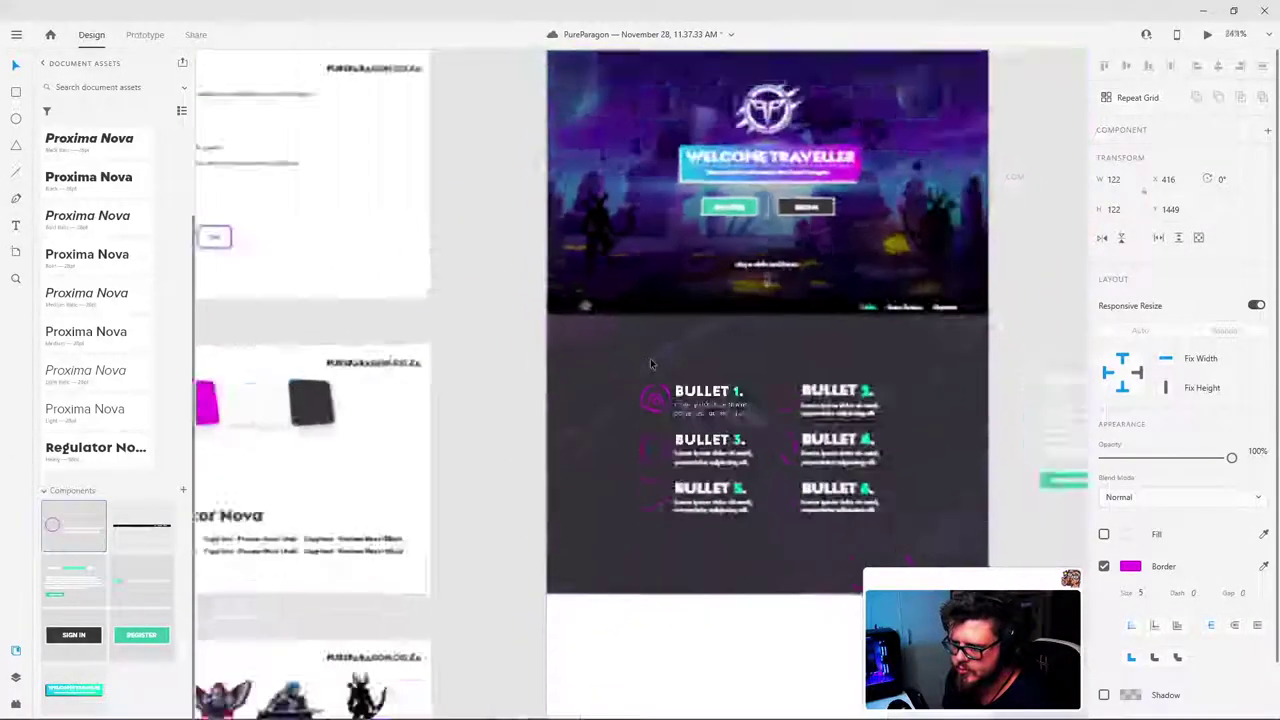
pyautogui.scroll(3, 659, 398)
pyautogui.click(944, 298)
pyautogui.scroll(-2, 944, 297)
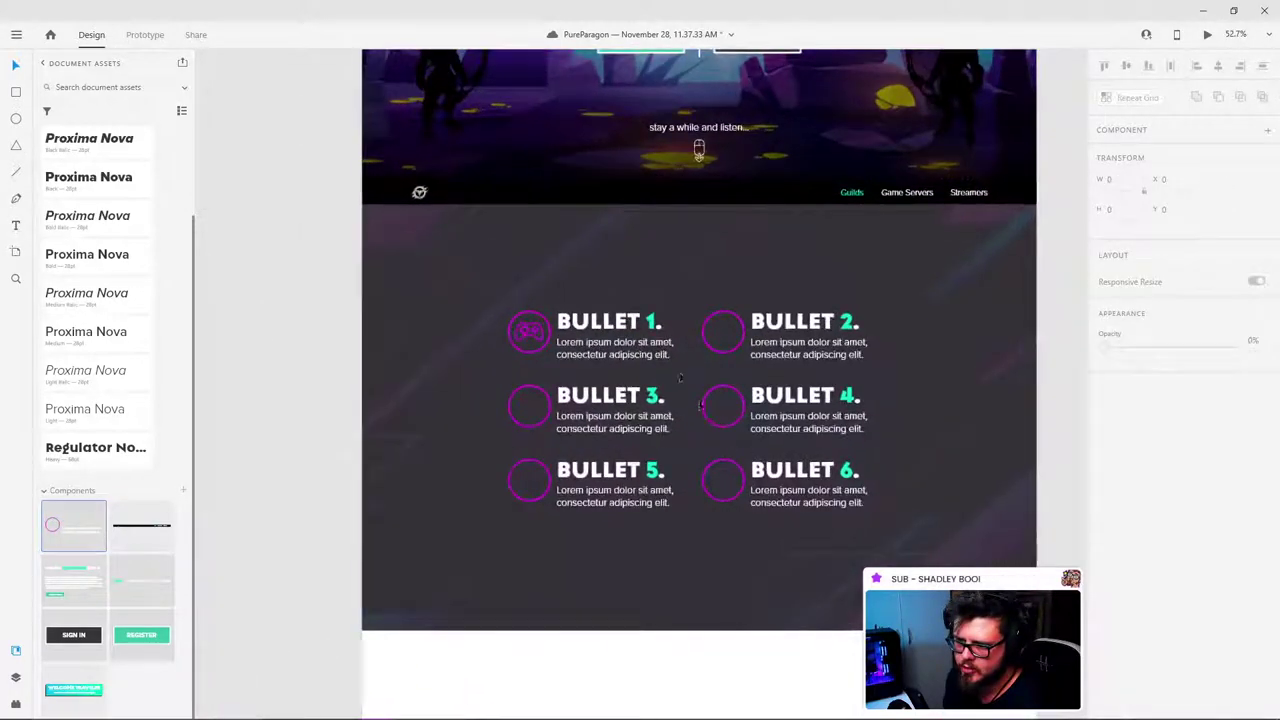
# Step: Fill the Bullet 1 controller icon with the turquoise sampled from the heading's number 1
pyautogui.scroll(1, 712, 381)
pyautogui.scroll(4, 712, 381)
pyautogui.moveTo(727, 350); pyautogui.dragTo(717, 312)
pyautogui.scroll(-2, 531, 363)
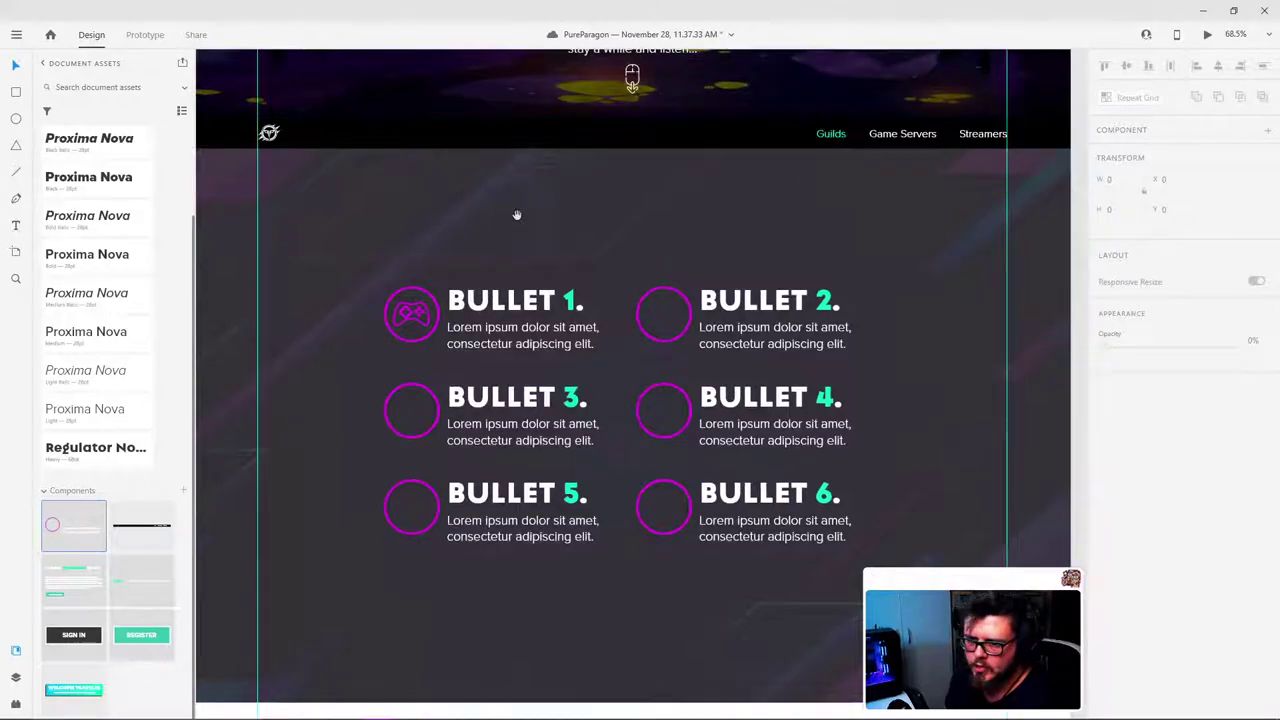
pyautogui.moveTo(517, 214); pyautogui.dragTo(566, 246)
pyautogui.scroll(2, 505, 292)
pyautogui.scroll(1, 505, 292)
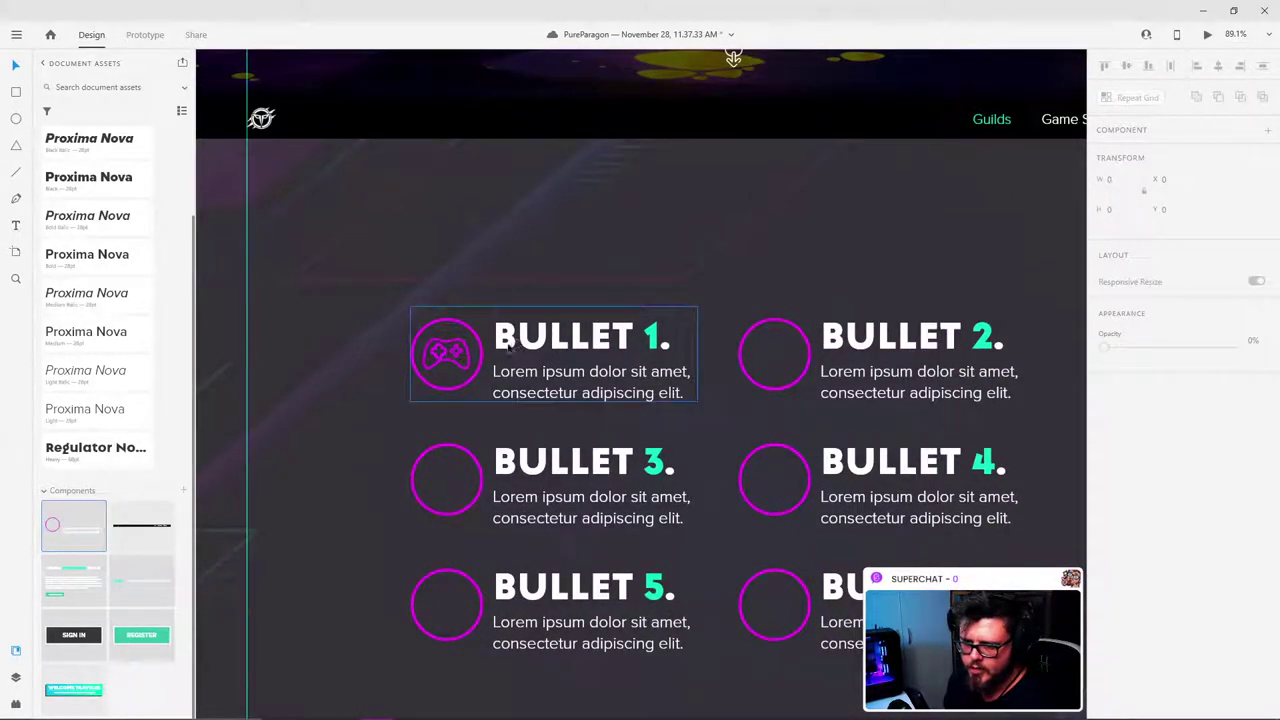
pyautogui.scroll(3, 481, 349)
pyautogui.doubleClick(469, 351)
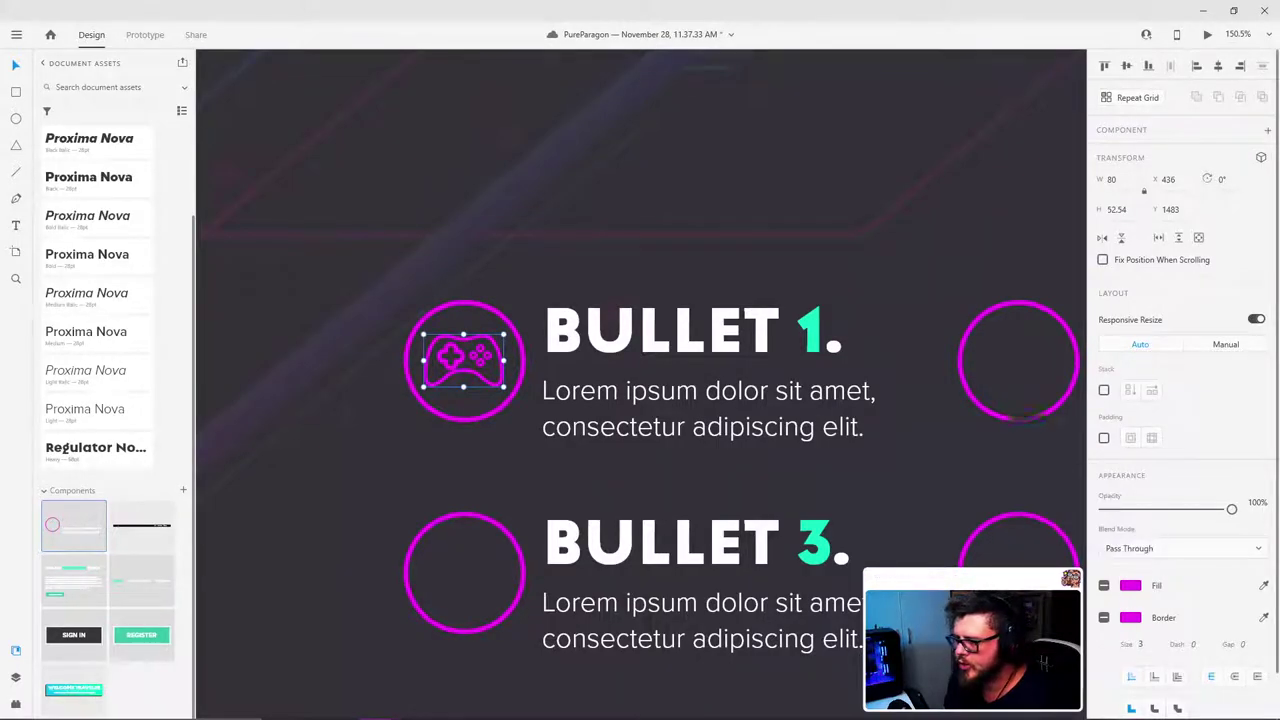
pyautogui.click(1263, 585)
pyautogui.click(815, 319)
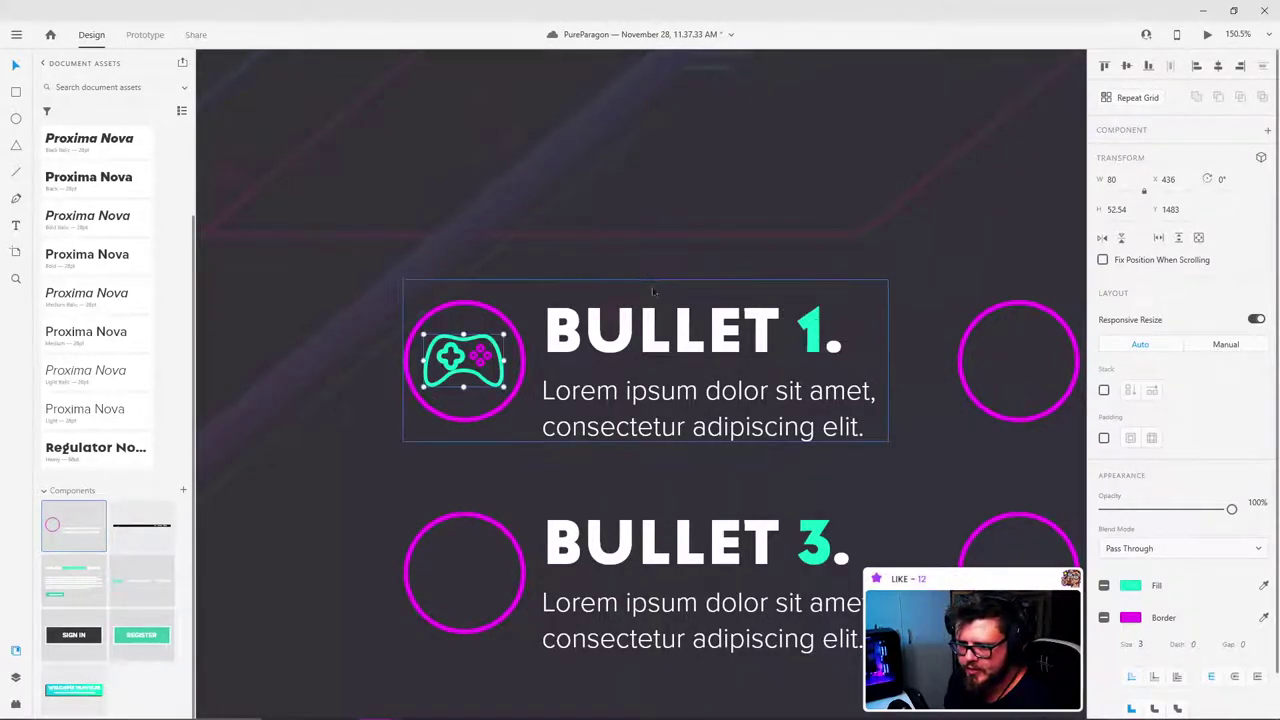
pyautogui.click(602, 219)
pyautogui.scroll(-6, 600, 229)
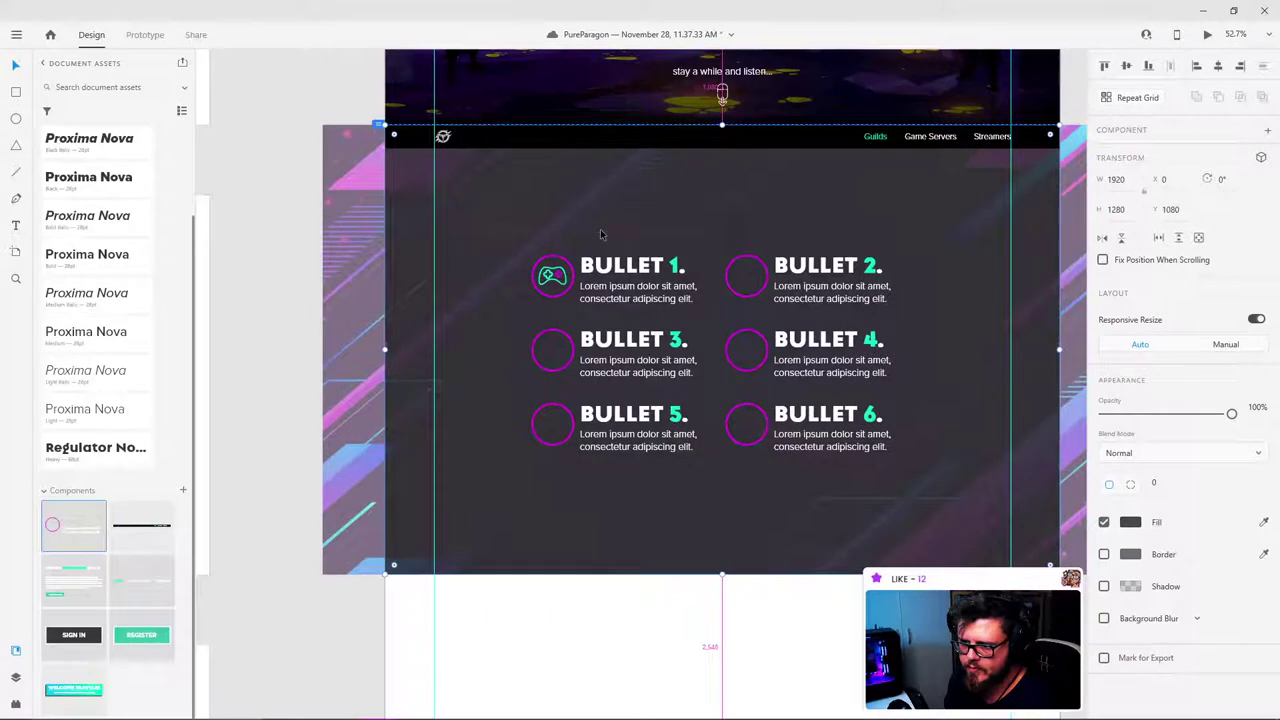
# Step: Try to delete the controller's four action buttons and undo the deletion
pyautogui.scroll(10, 560, 270)
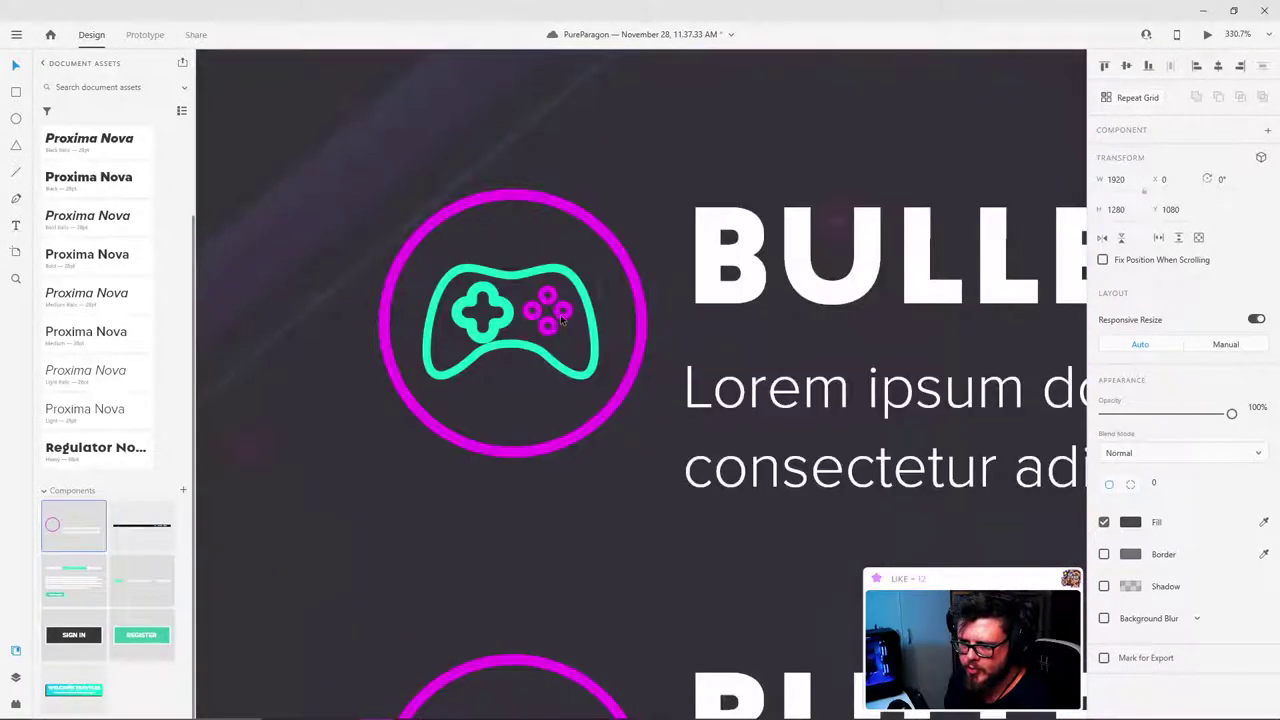
pyautogui.click(562, 318)
pyautogui.doubleClick(562, 318)
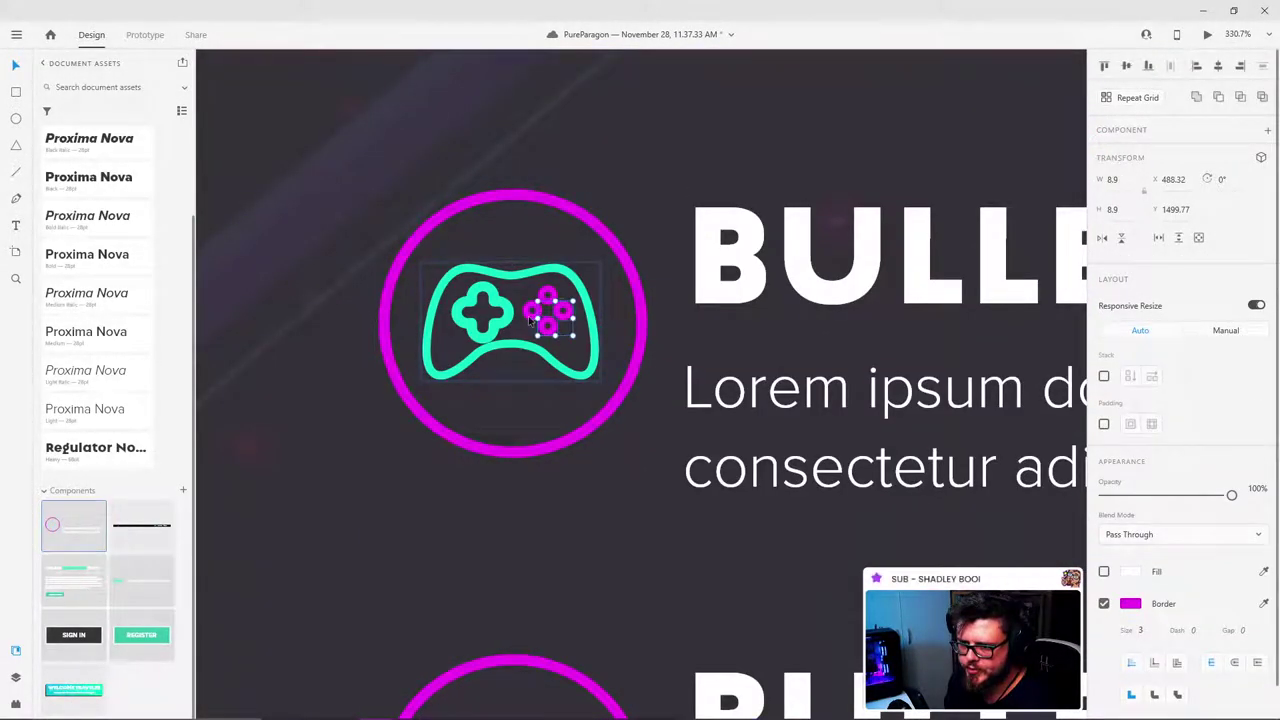
pyautogui.keyDown('shift'); pyautogui.click(530, 318); pyautogui.keyUp('shift')
pyautogui.keyDown('shift'); pyautogui.click(547, 296); pyautogui.keyUp('shift')
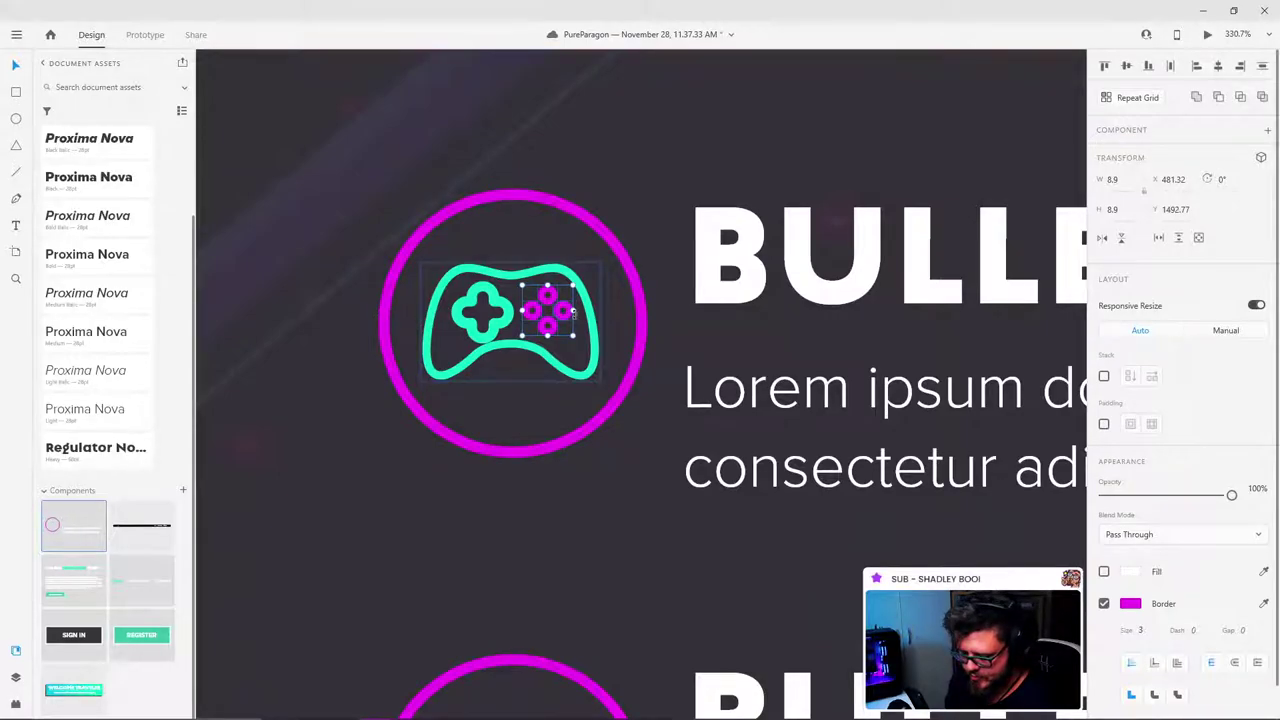
pyautogui.press('Delete')
pyautogui.click(578, 286)
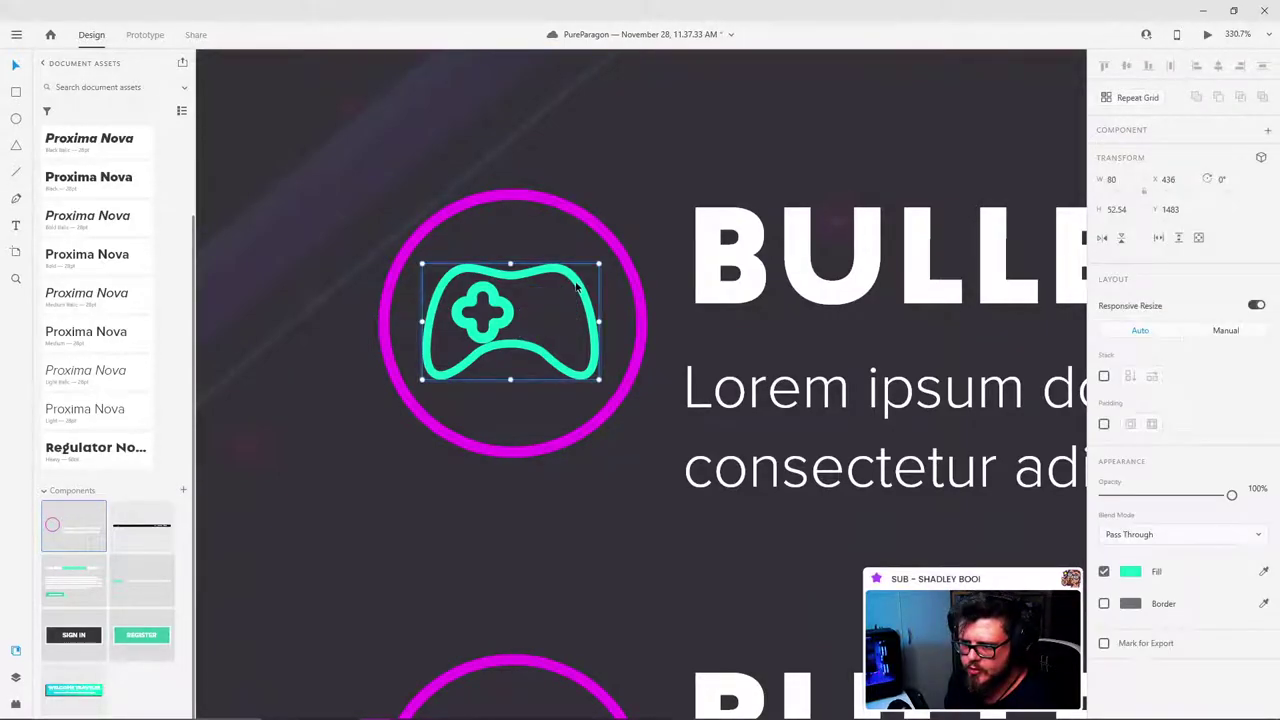
pyautogui.hotkey('ctrl', 'z')
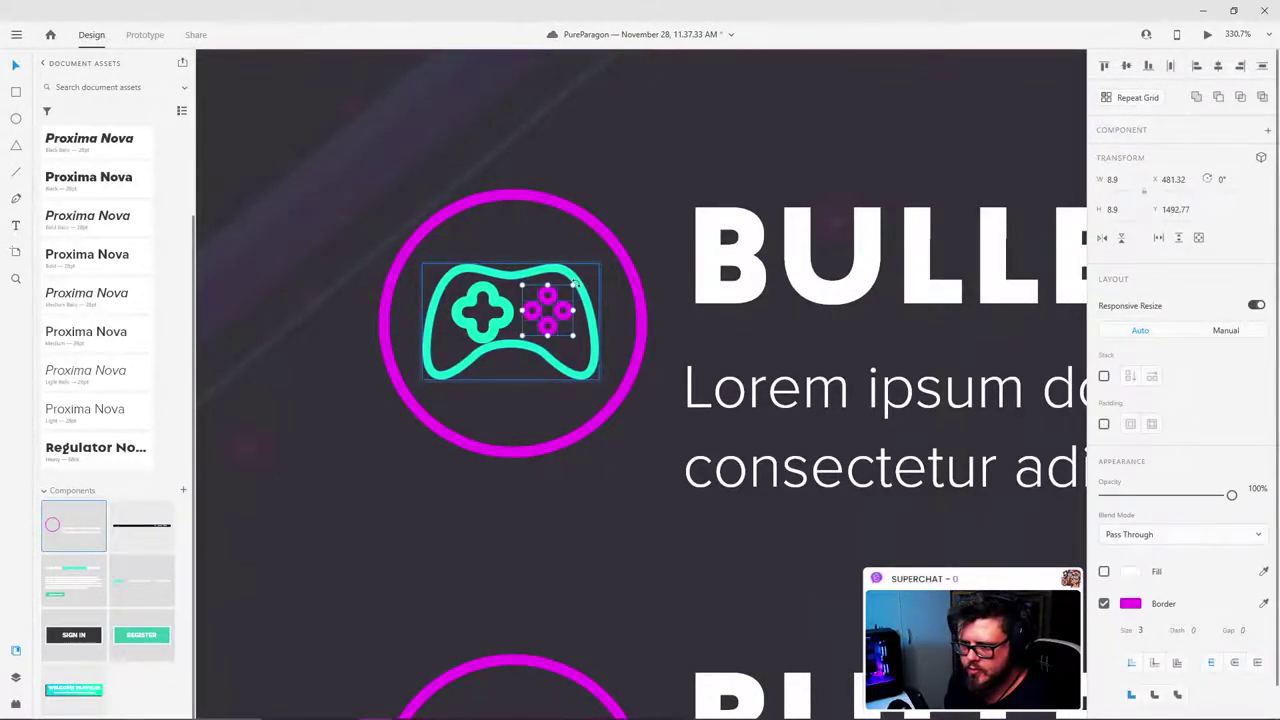
# Step: Recolour the borders of the controller's four action buttons with the turquoise sampled from the controller body, undoing the mistaken fill change
pyautogui.click(588, 313)
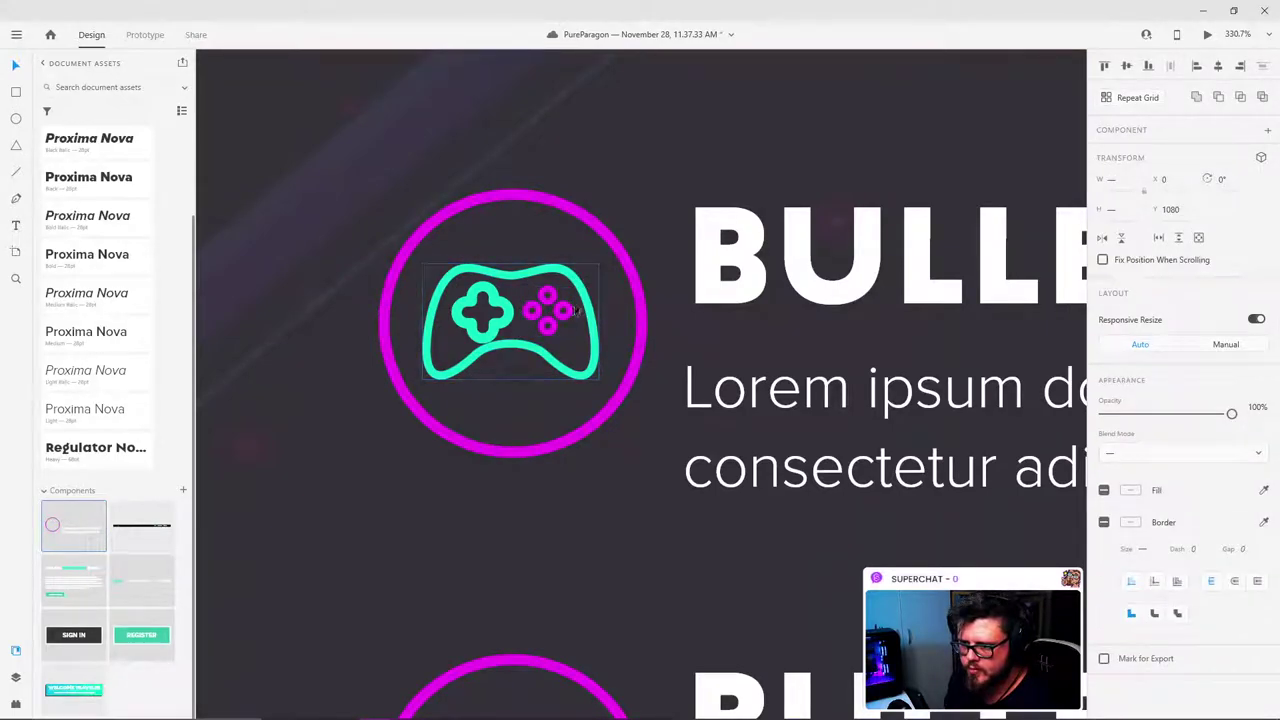
pyautogui.click(1264, 491)
pyautogui.click(586, 290)
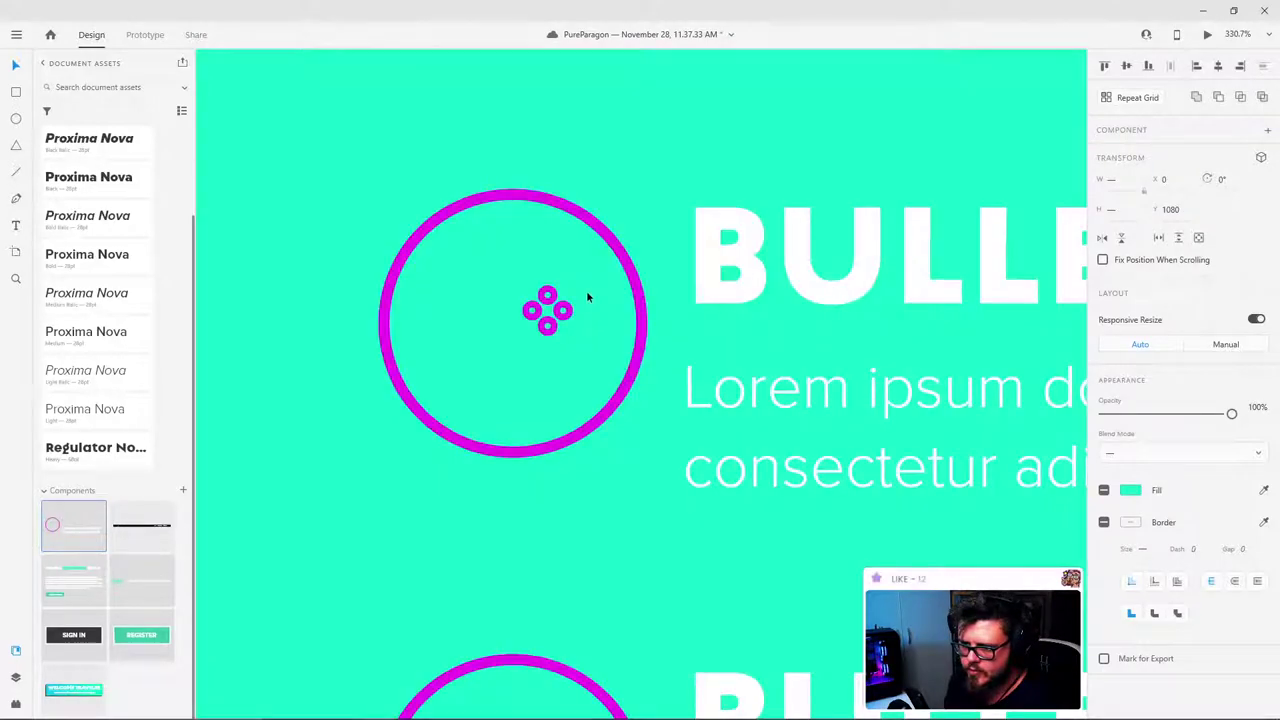
pyautogui.hotkey('ctrl', 'z')
pyautogui.click(1264, 524)
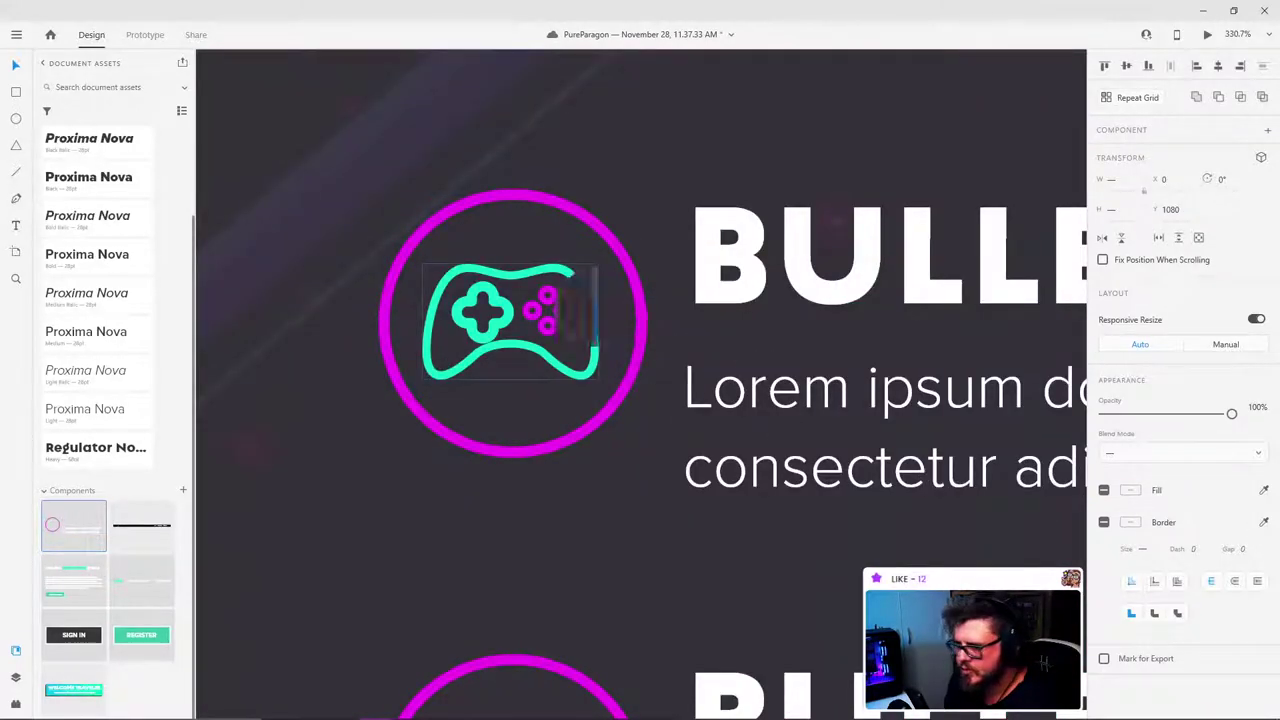
pyautogui.click(580, 288)
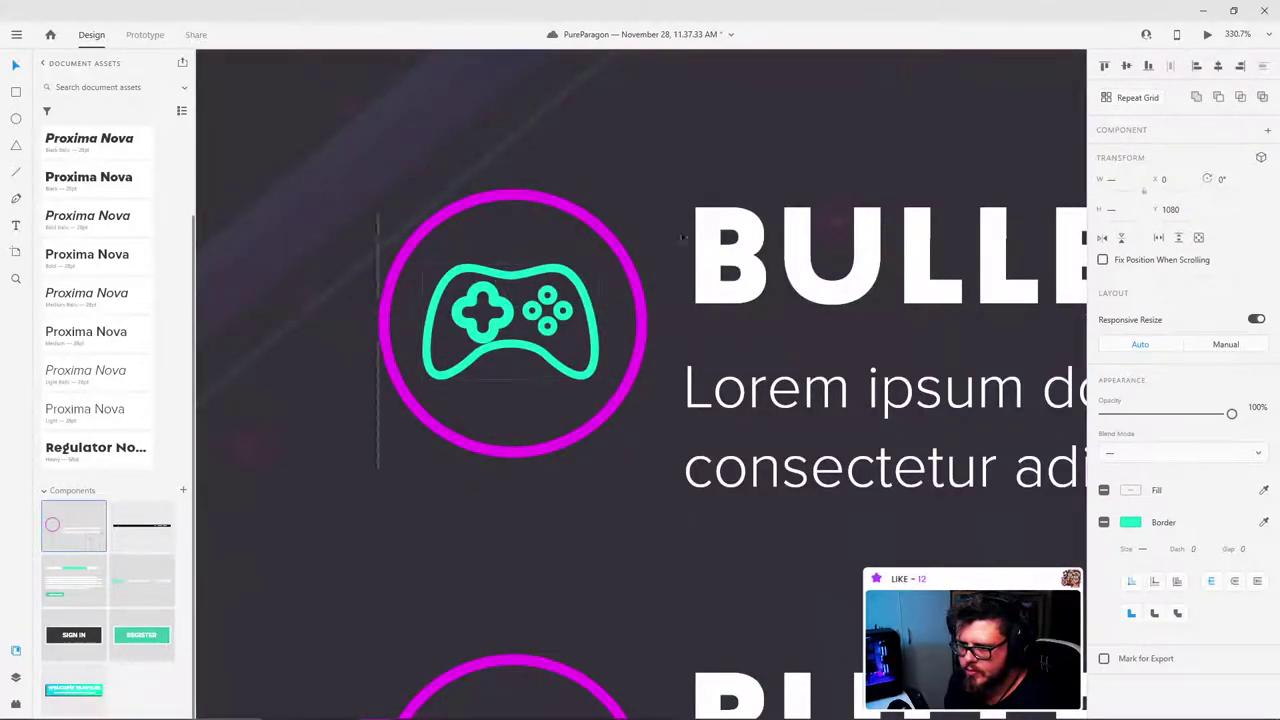
# Step: Recolour the Bullet 1 circle's border with the turquoise sampled from the controller icon
pyautogui.click(628, 260)
pyautogui.click(623, 276)
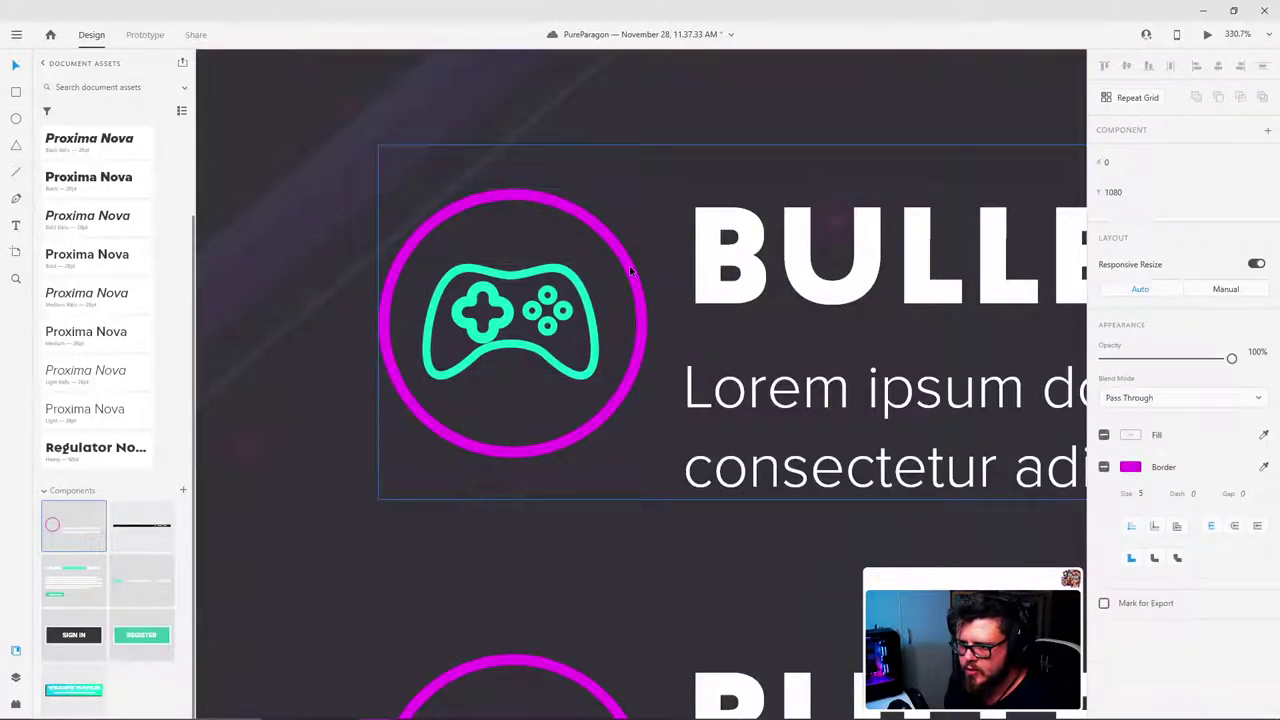
pyautogui.click(628, 258)
pyautogui.doubleClick(628, 258)
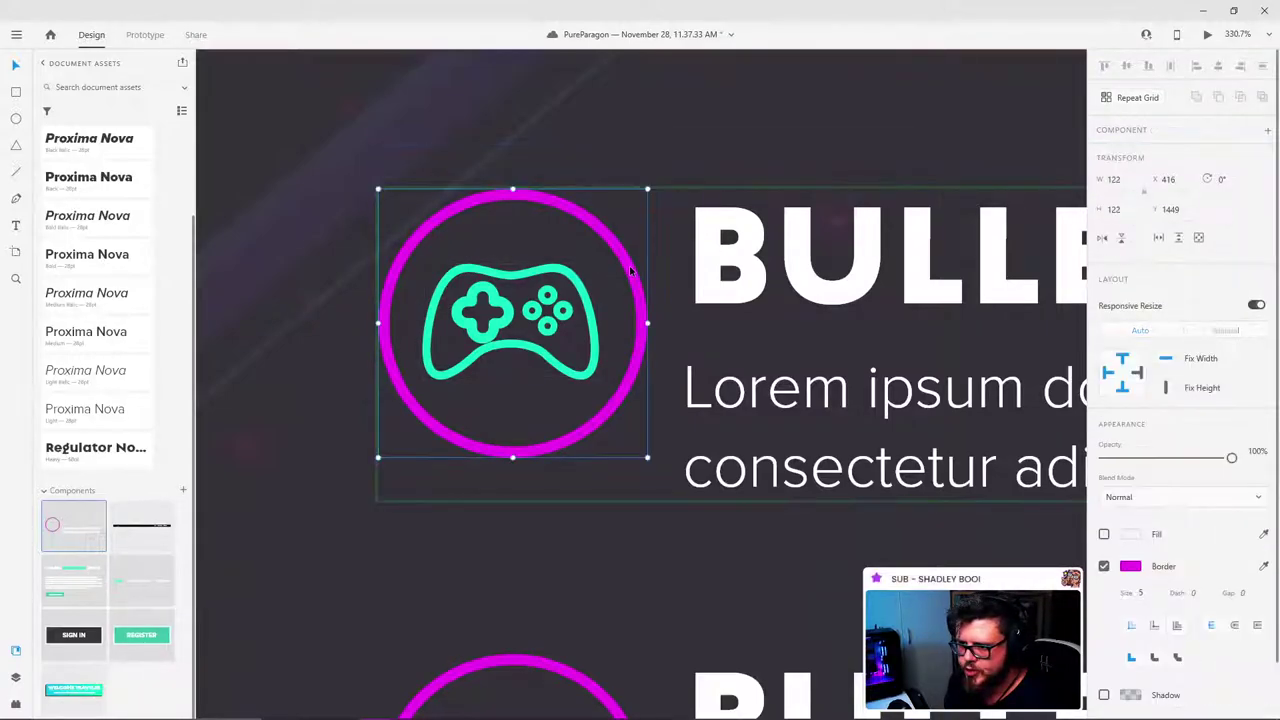
pyautogui.click(1263, 566)
pyautogui.click(593, 323)
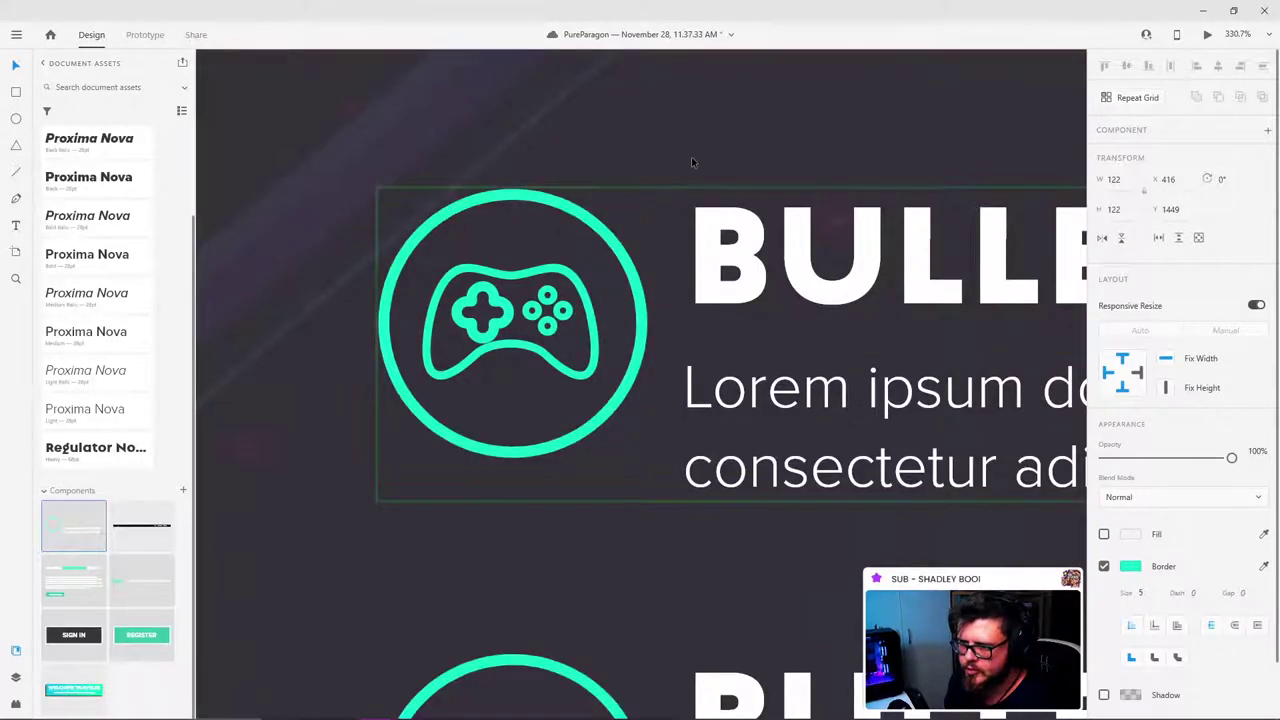
pyautogui.click(694, 164)
pyautogui.scroll(-5, 677, 270)
# Step: Review the turquoise circles and controller icon against the guild section, the navigation bar and the hero area above
pyautogui.click(366, 309)
pyautogui.moveTo(794, 248); pyautogui.dragTo(532, 331)
pyautogui.scroll(-4, 532, 331)
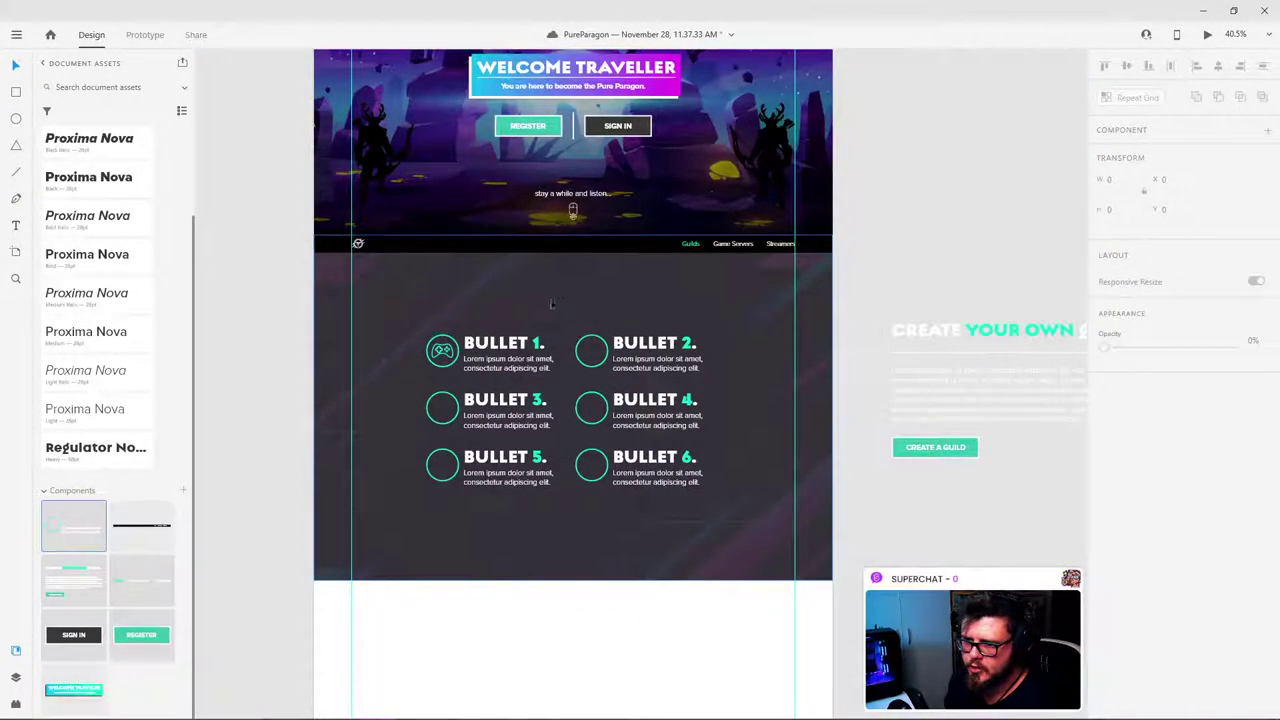
pyautogui.scroll(5, 617, 488)
pyautogui.scroll(-2, 617, 488)
pyautogui.scroll(-2, 619, 489)
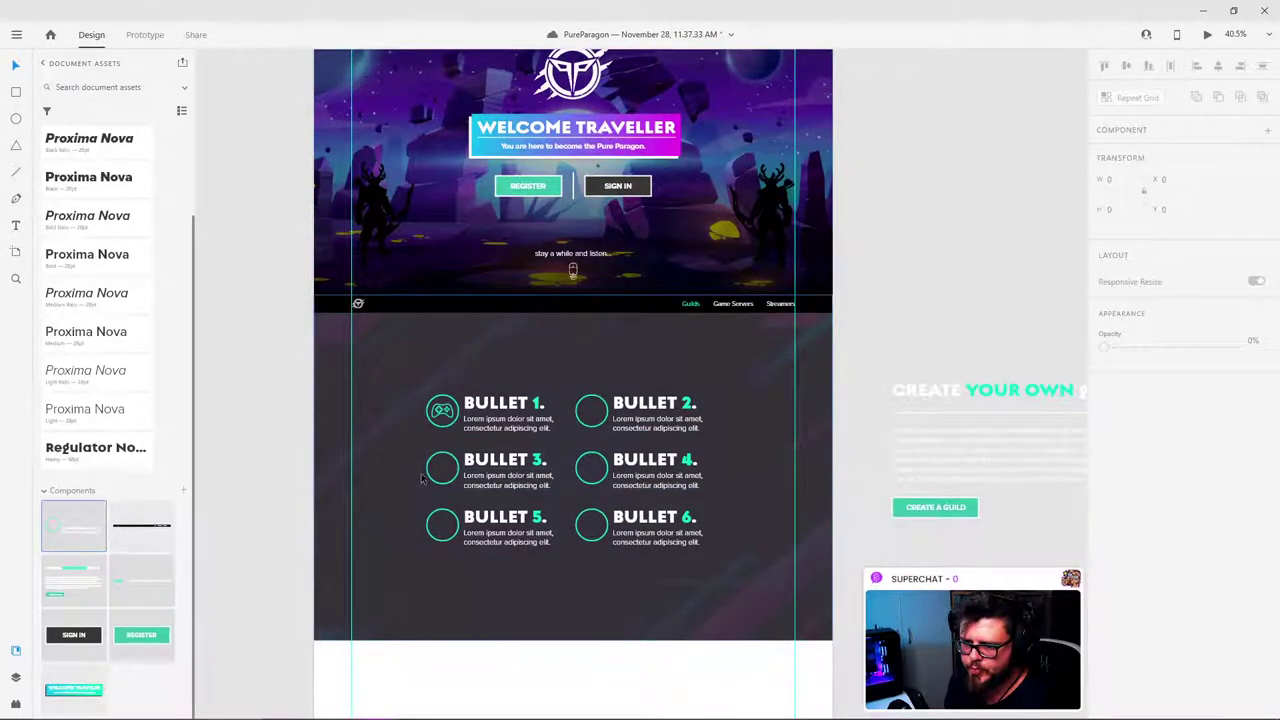
pyautogui.scroll(4, 421, 480)
pyautogui.moveTo(901, 475); pyautogui.dragTo(865, 416)
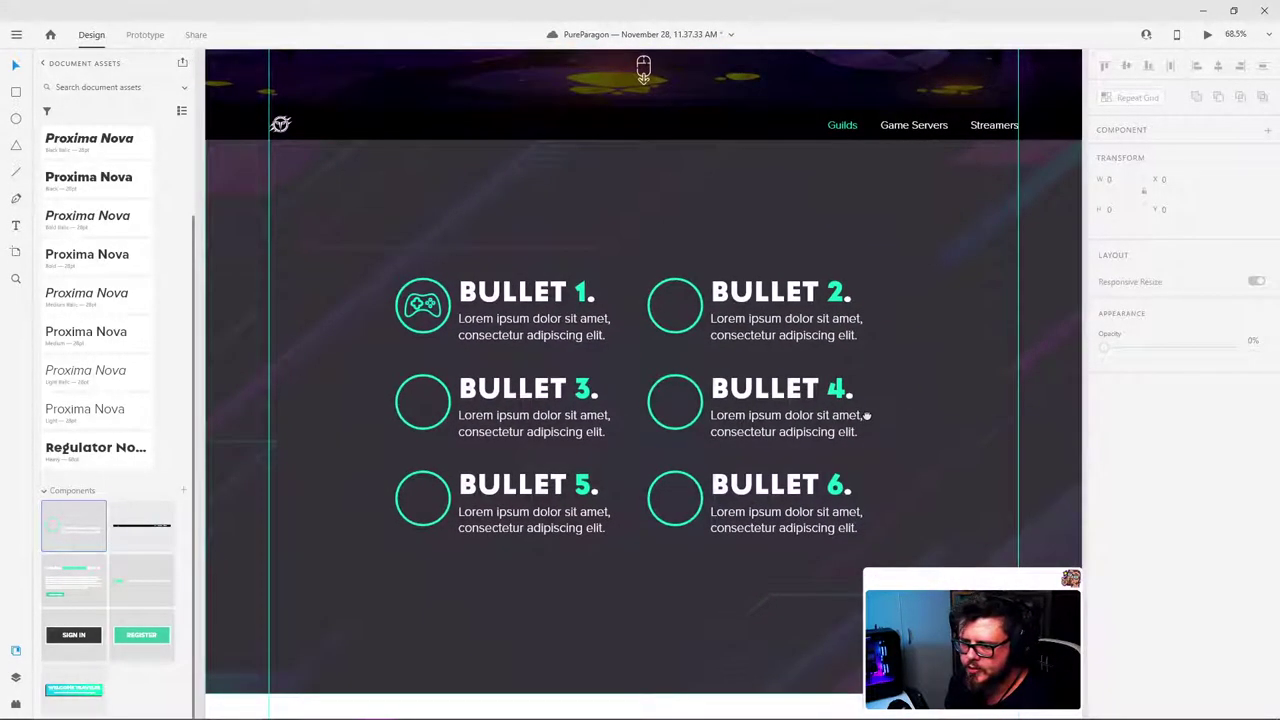
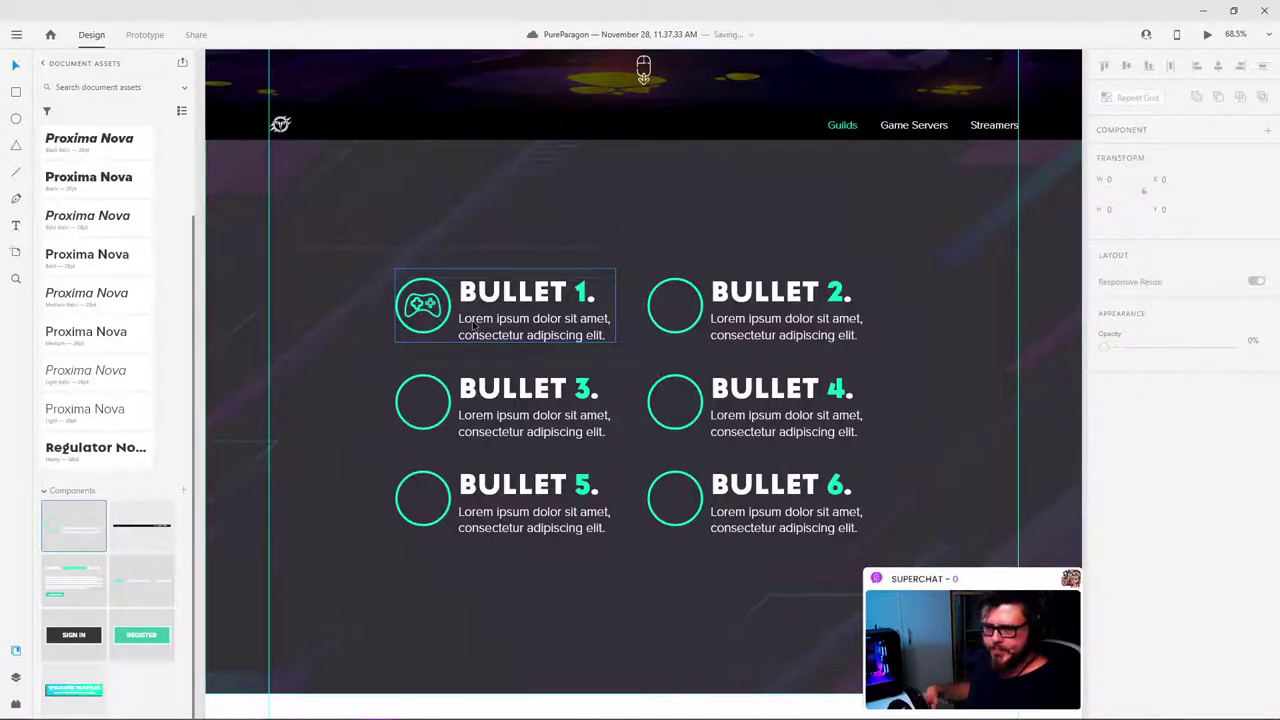
pyautogui.scroll(5, 670, 205)
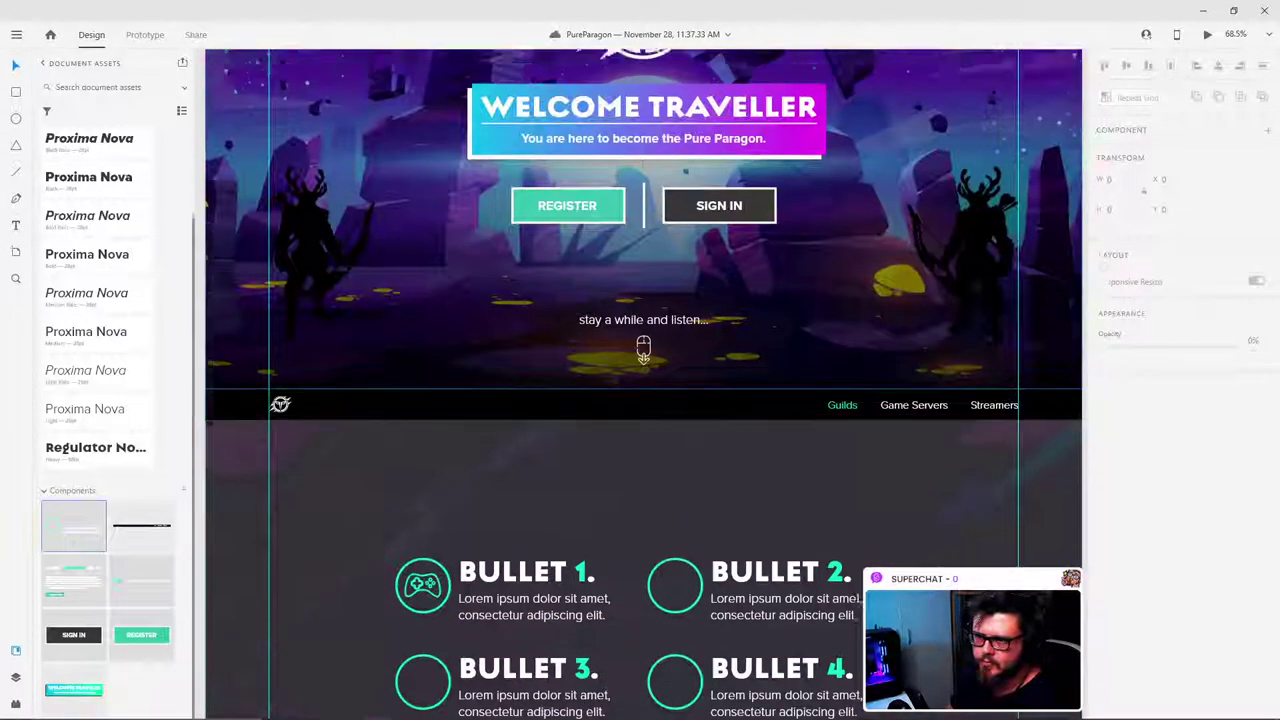
pyautogui.scroll(2, 560, 310)
pyautogui.scroll(-3, 553, 312)
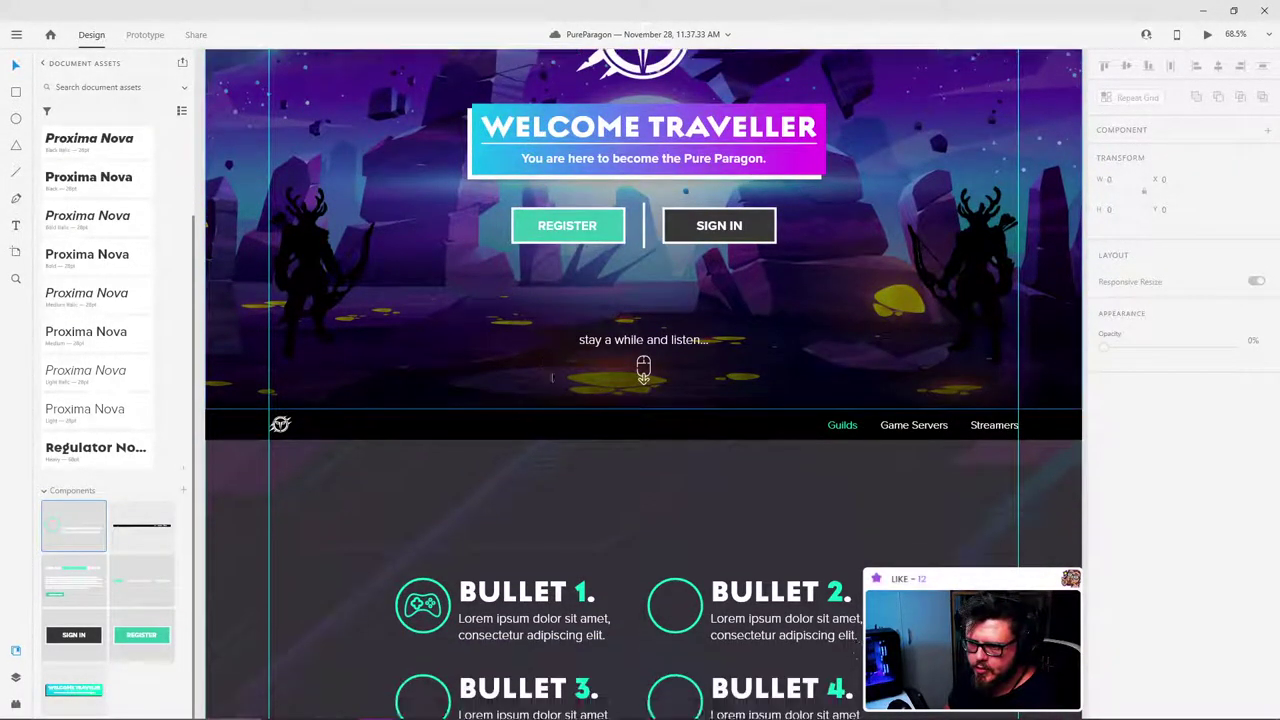
pyautogui.scroll(3, 586, 390)
pyautogui.scroll(-3, 615, 497)
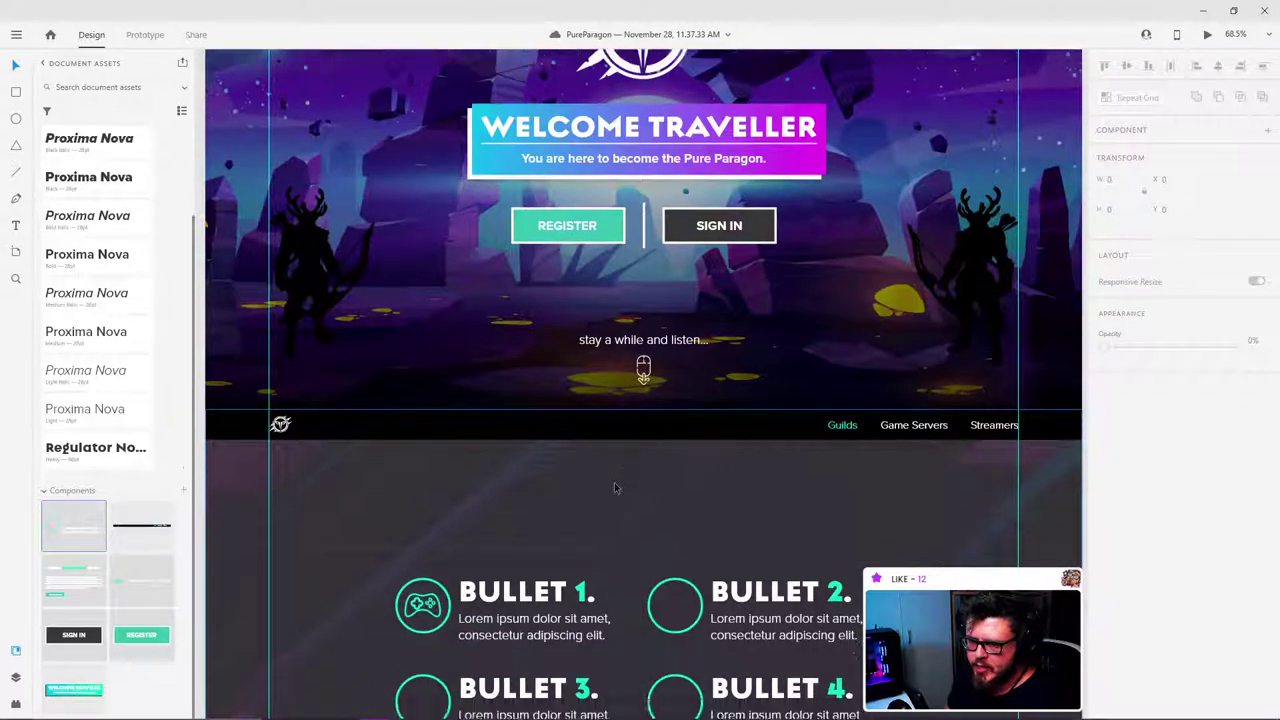
pyautogui.scroll(3, 605, 495)
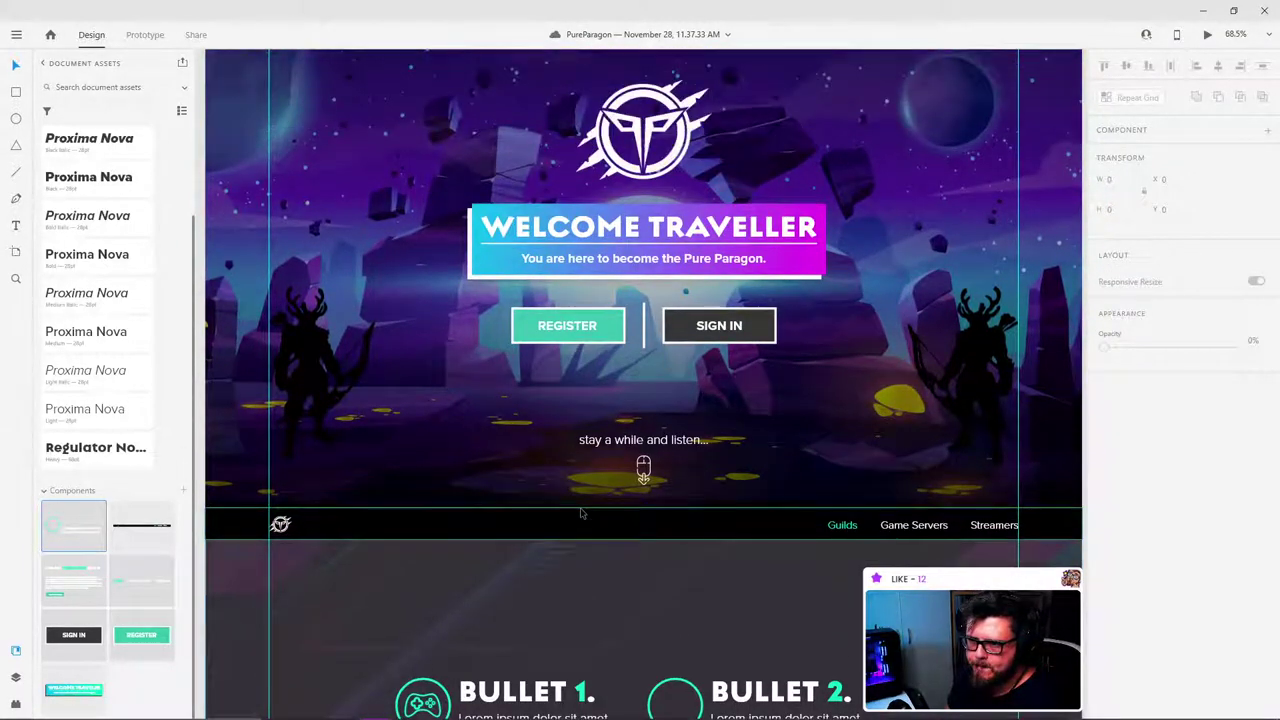
pyautogui.scroll(-4, 580, 505)
pyautogui.scroll(-1, 541, 473)
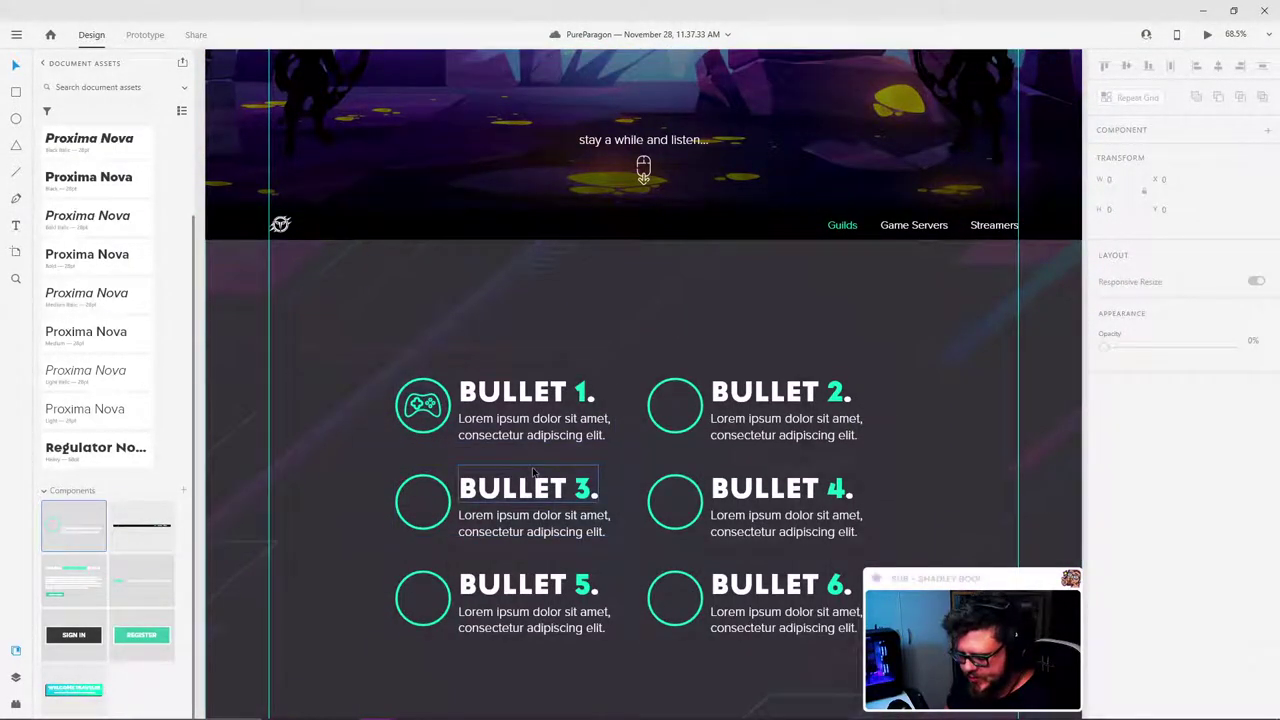
# Step: Undo the turquoise recolouring of the bullet circles and the controller icon back to magenta
pyautogui.click(533, 472)
pyautogui.hotkey('ctrl', 'z')
pyautogui.hotkey('ctrl', 'z')
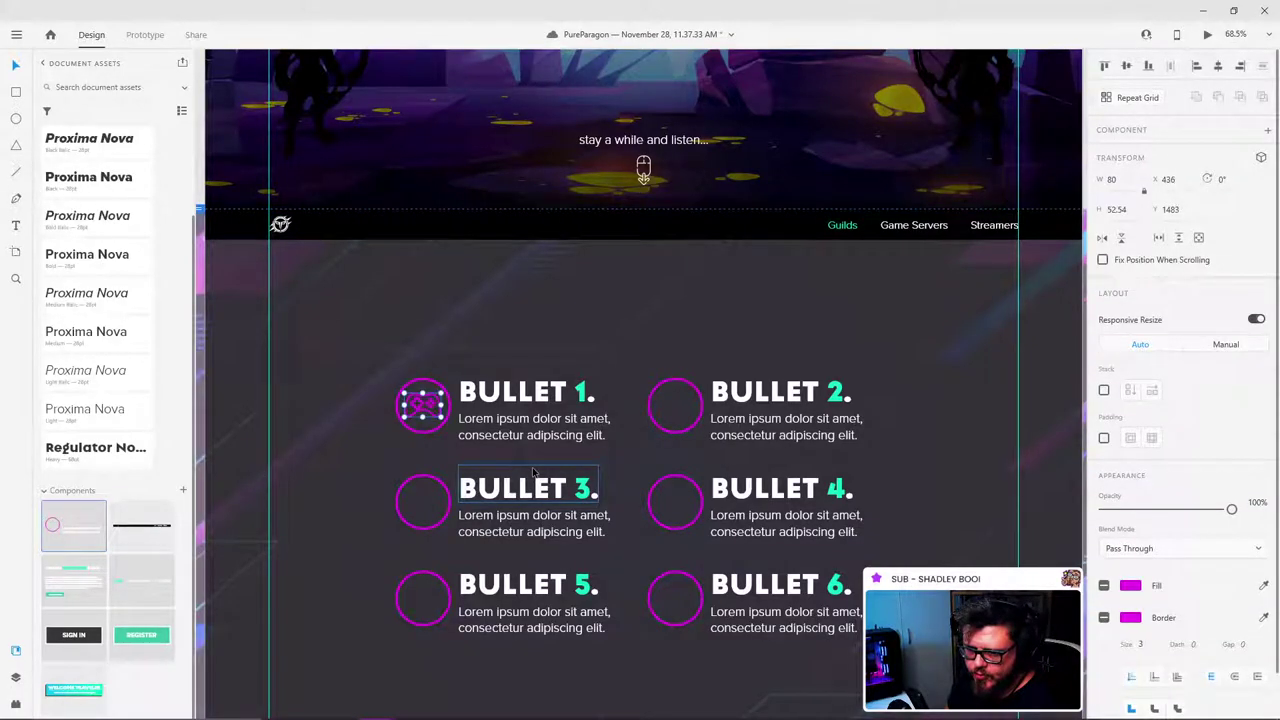
# Step: Recolour the number 1 in the Bullet 1 heading with the magenta sampled from the circle and controller artwork beside it
pyautogui.click(565, 398)
pyautogui.doubleClick(564, 398)
pyautogui.doubleClick(527, 400)
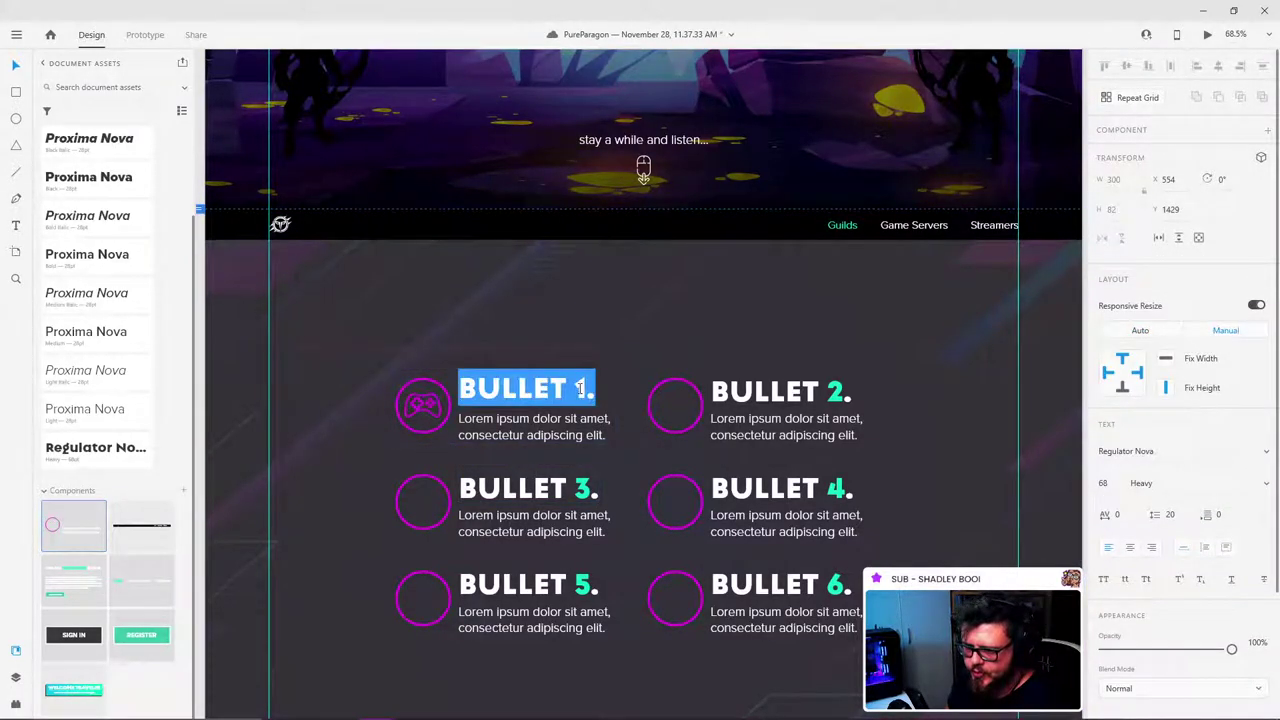
pyautogui.moveTo(588, 389); pyautogui.dragTo(574, 389)
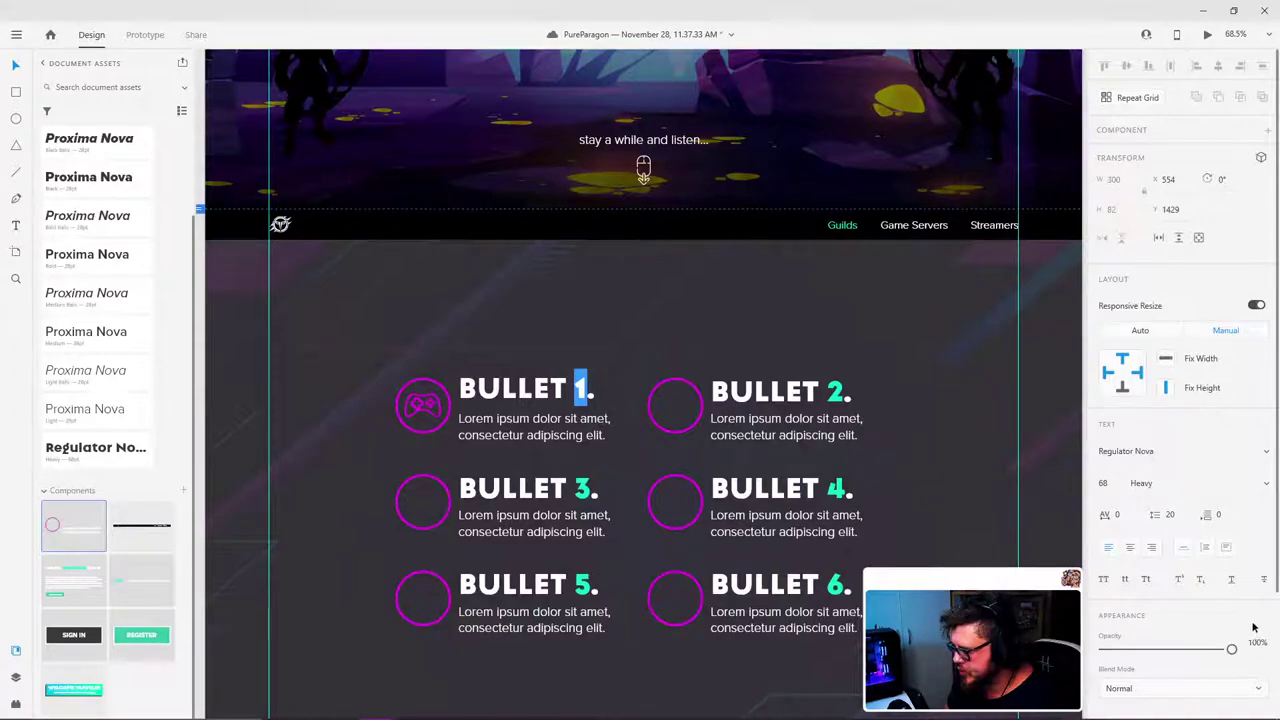
pyautogui.scroll(-3, 1253, 627)
pyautogui.press('Escape')
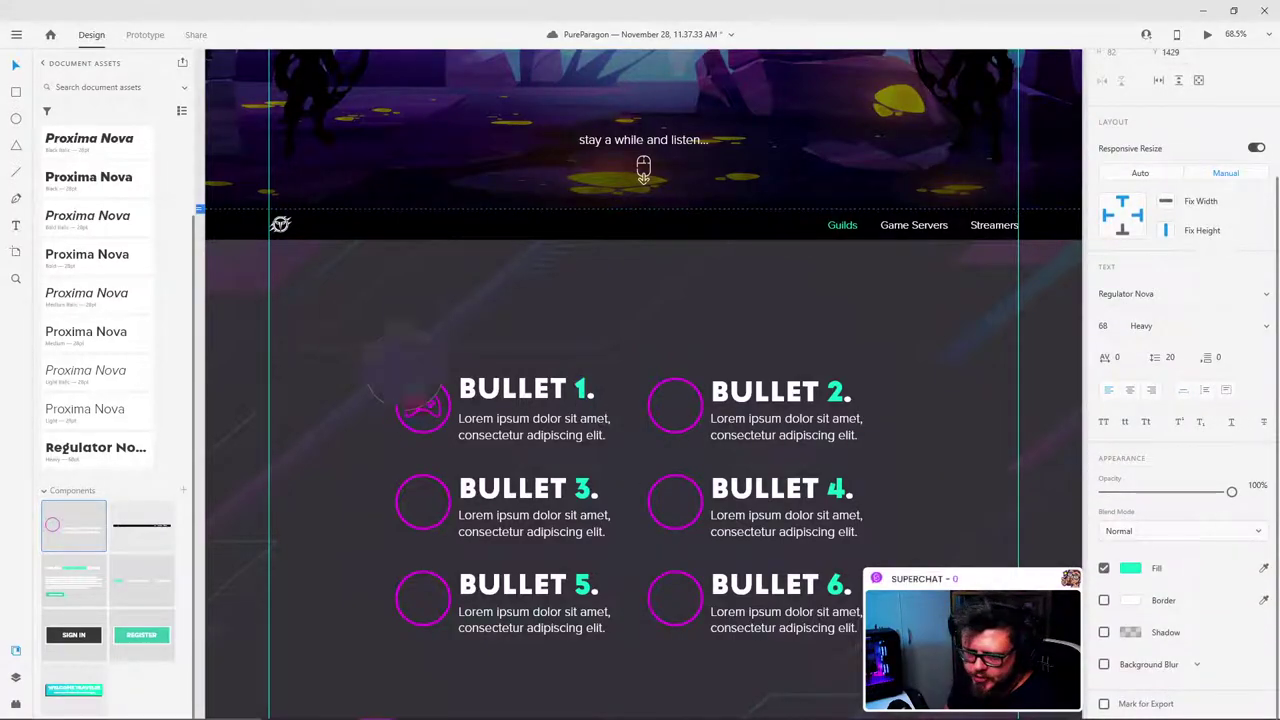
pyautogui.click(439, 399)
pyautogui.press('Escape')
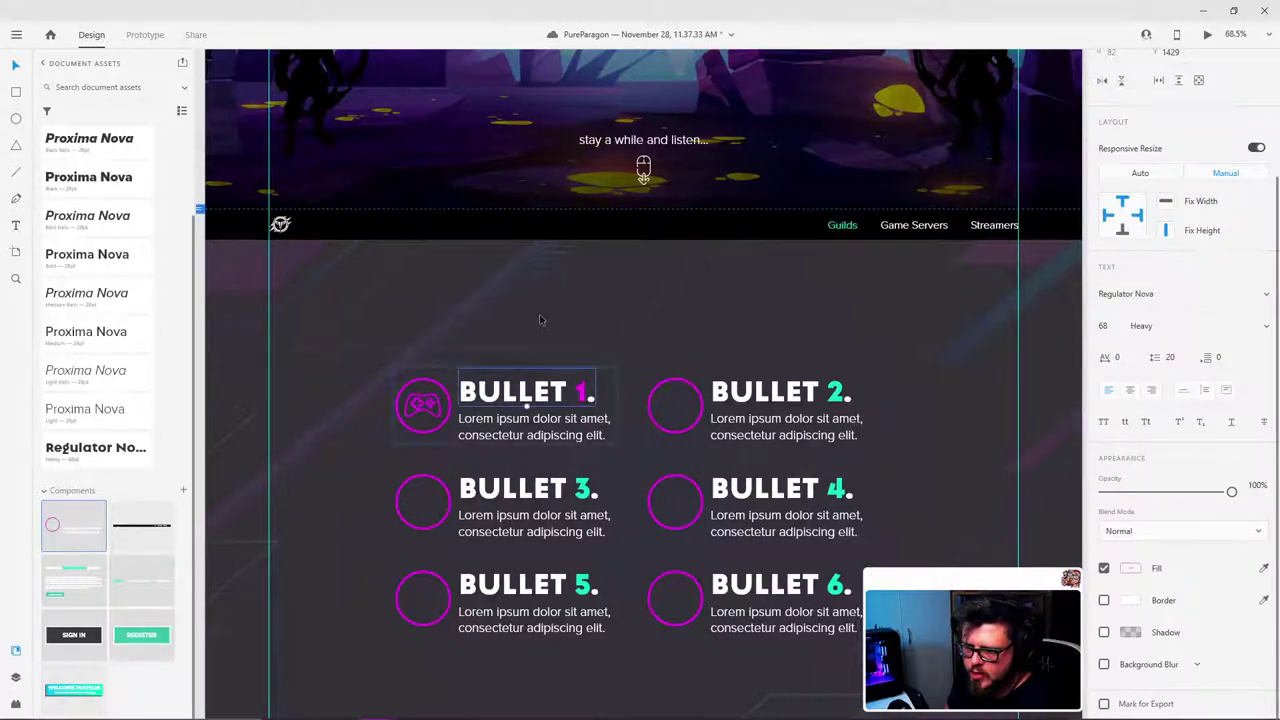
pyautogui.click(706, 295)
# Step: Review the magenta number and circles against the hero area, the navigation bar and the whole guild section
pyautogui.scroll(3, 706, 295)
pyautogui.scroll(-2, 792, 326)
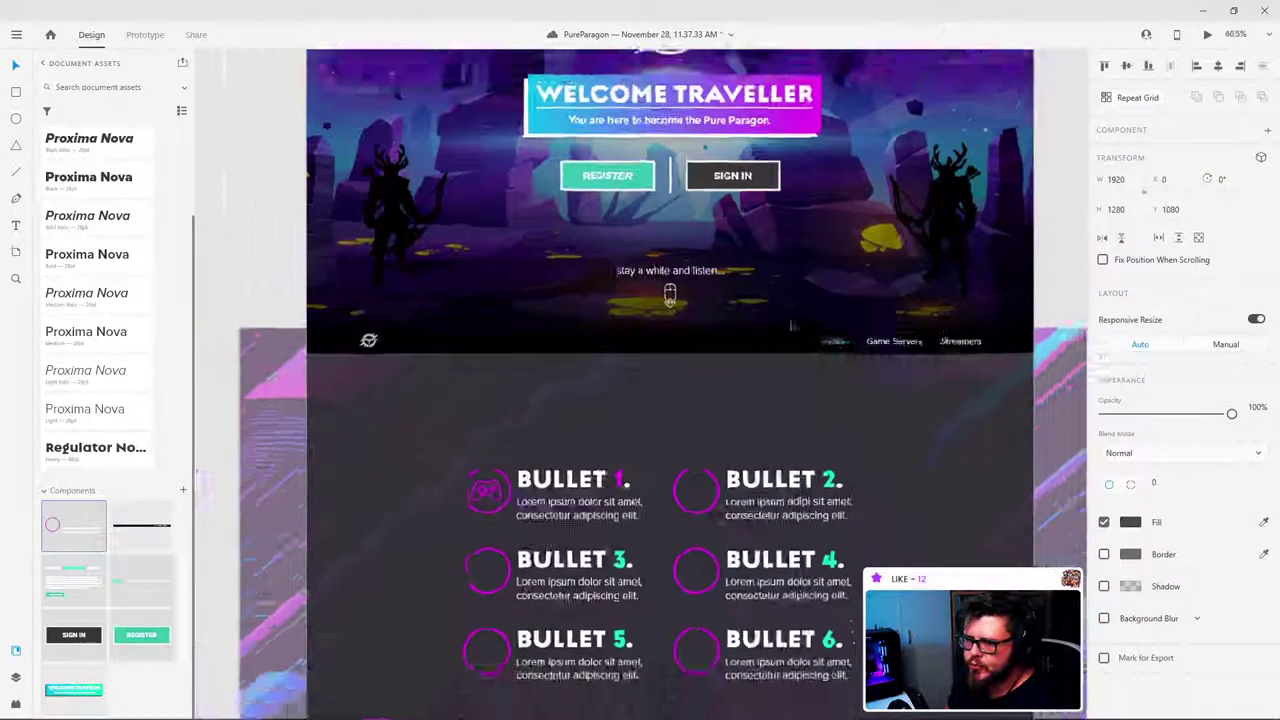
pyautogui.scroll(-2, 790, 325)
pyautogui.click(379, 161)
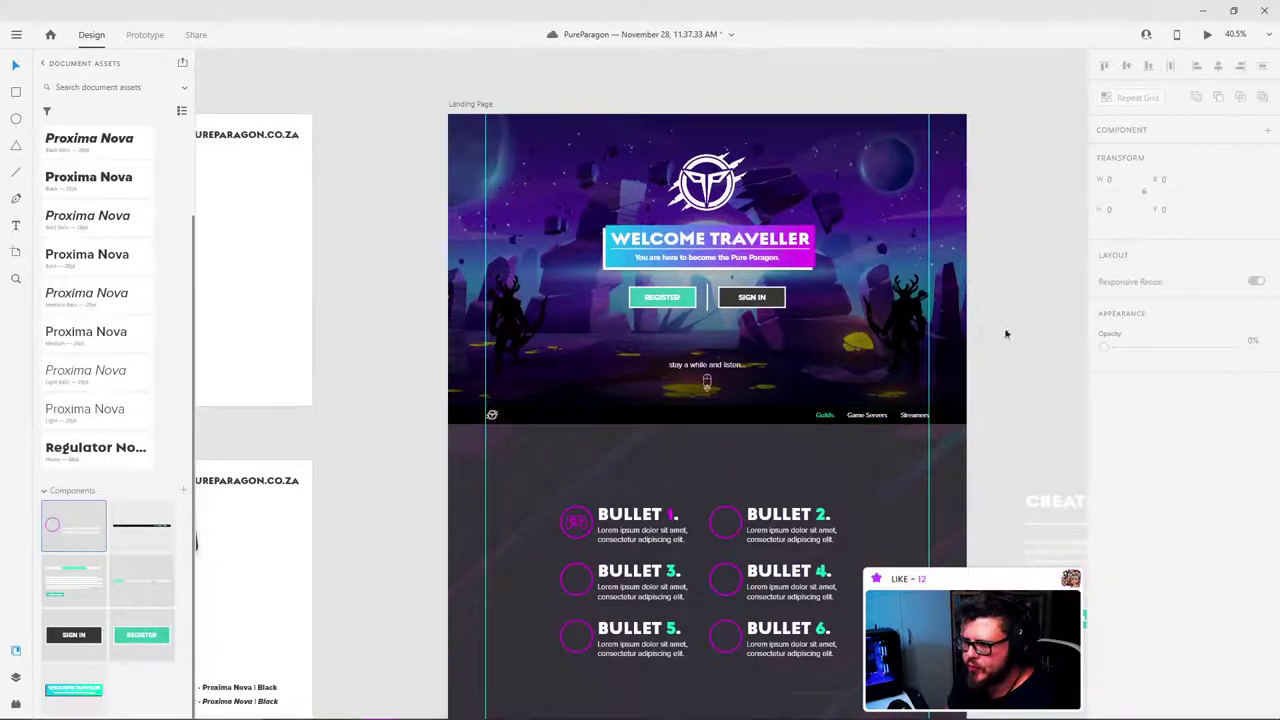
pyautogui.scroll(3, 916, 437)
pyautogui.scroll(-2, 533, 400)
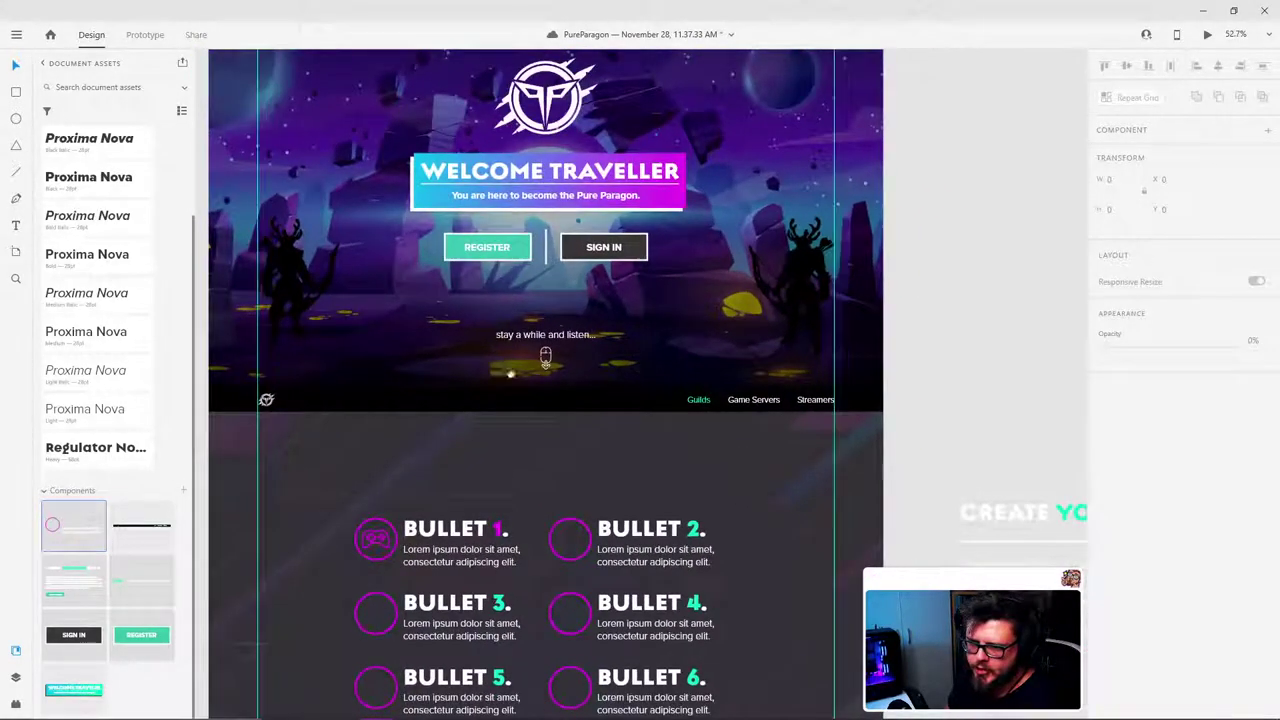
pyautogui.moveTo(501, 372); pyautogui.dragTo(542, 407)
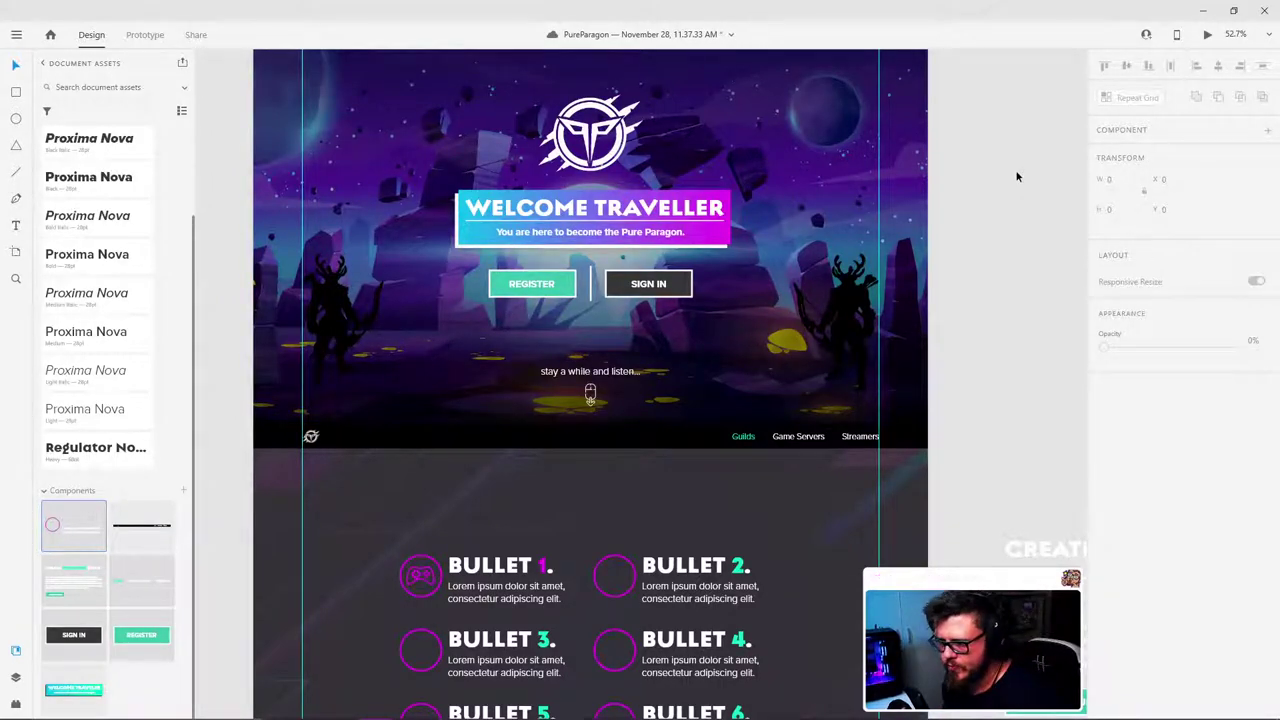
pyautogui.scroll(3, 742, 446)
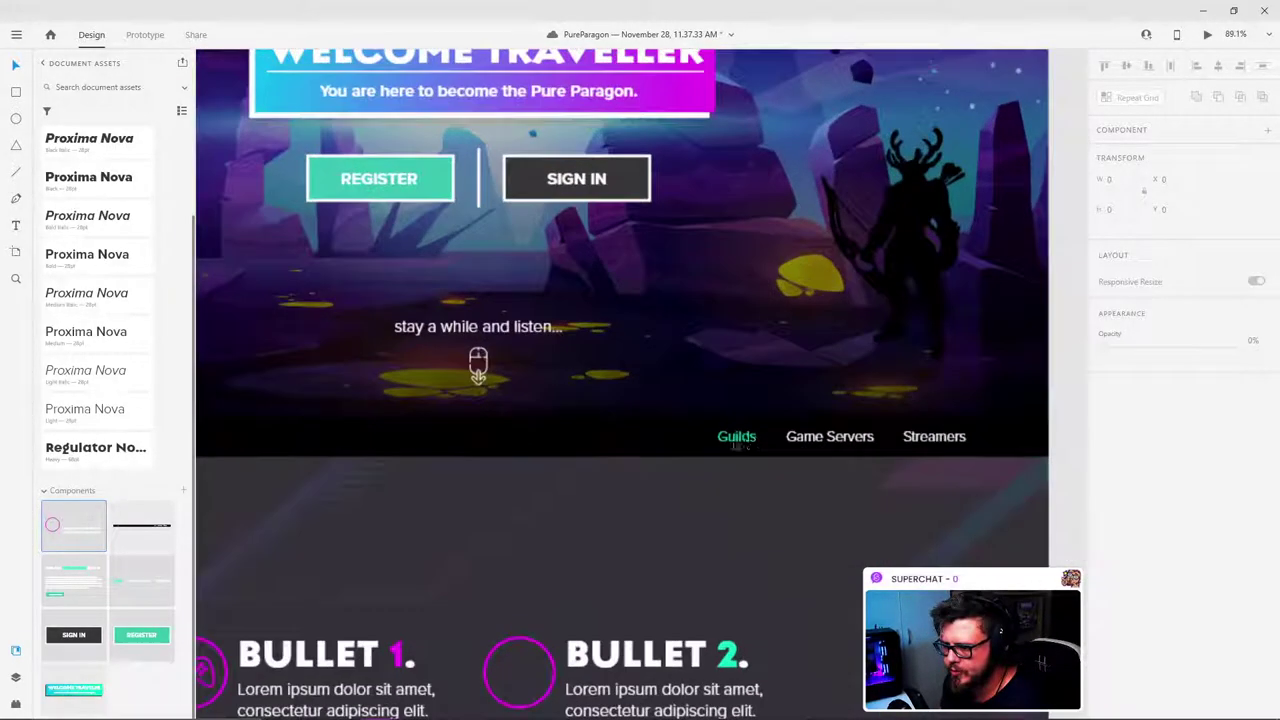
pyautogui.scroll(-3, 629, 464)
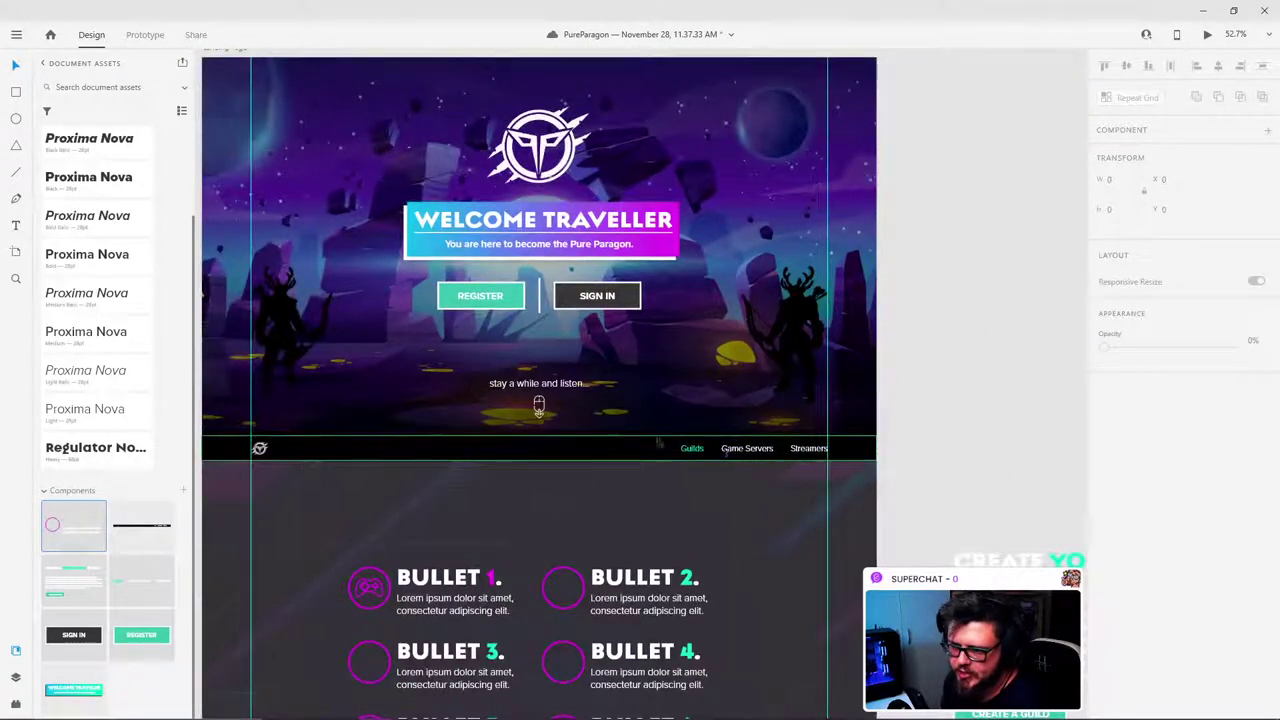
pyautogui.moveTo(671, 350); pyautogui.dragTo(730, 358)
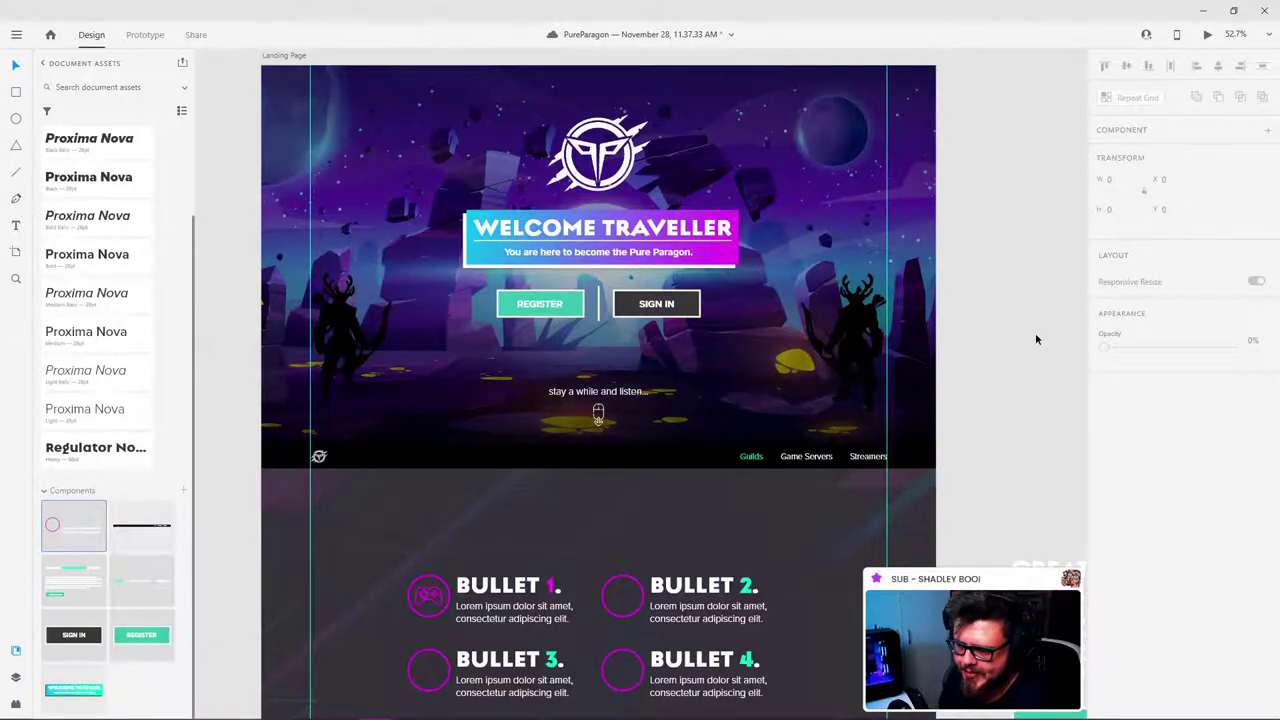
pyautogui.scroll(-5, 944, 290)
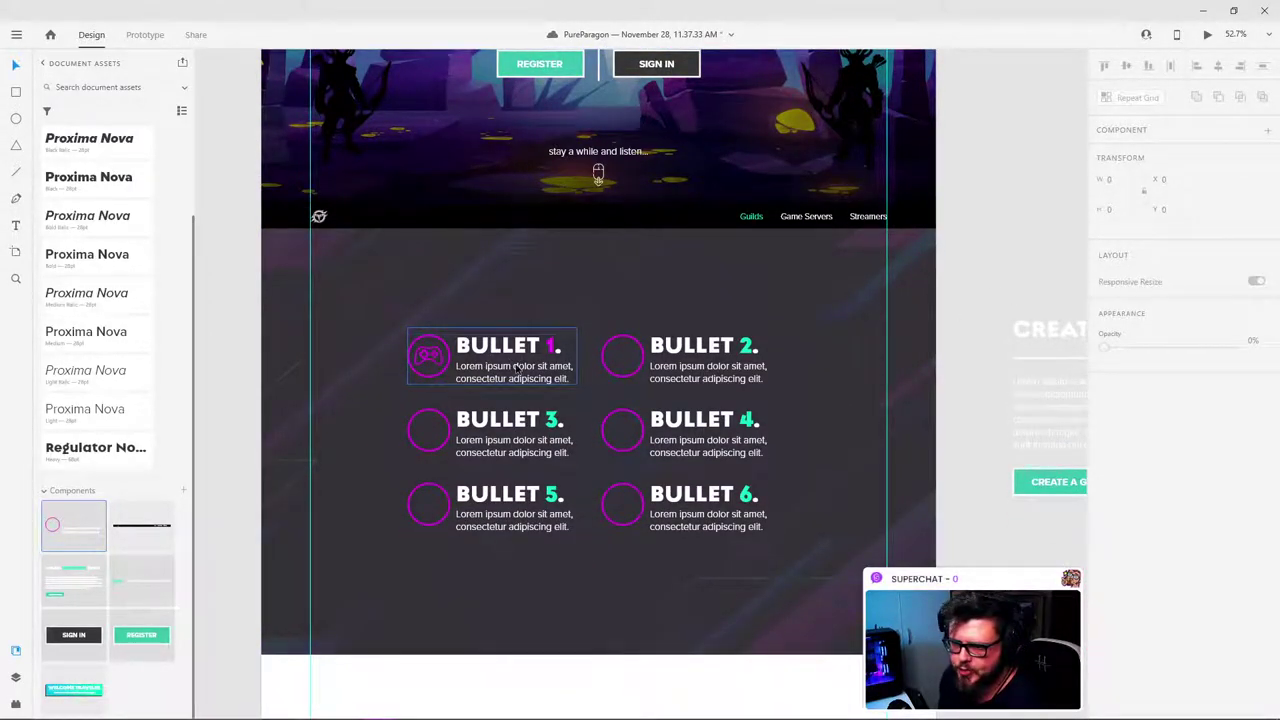
pyautogui.scroll(2, 559, 341)
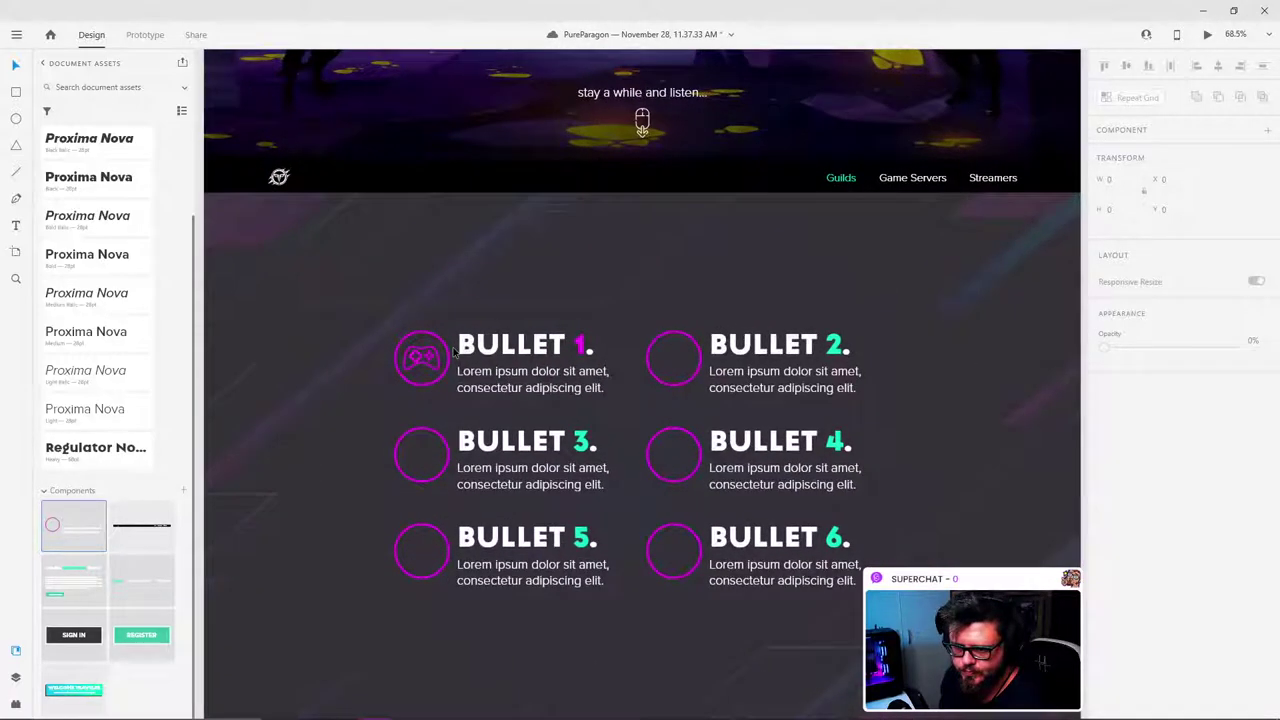
pyautogui.scroll(-2, 560, 340)
# Step: Darken the fill of the guild section's background overlay to near-black, keeping it slightly transparent so the pattern shows through
pyautogui.click(788, 297)
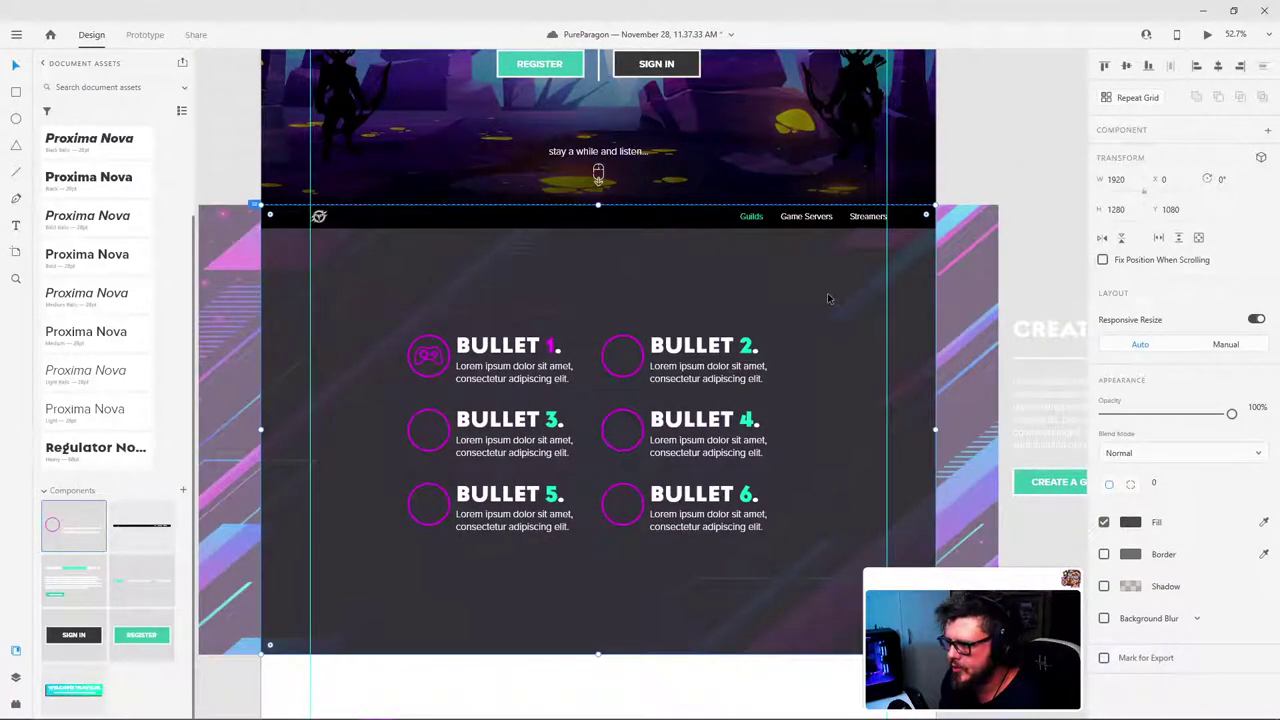
pyautogui.click(1130, 522)
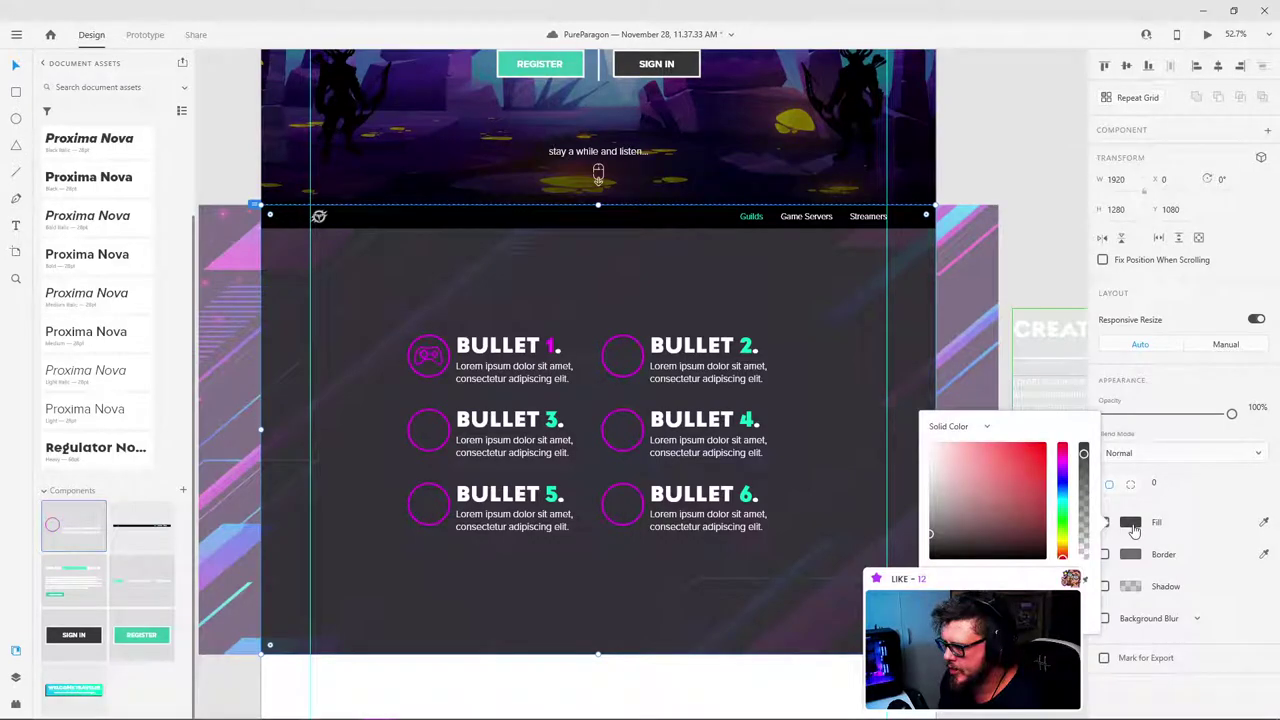
pyautogui.moveTo(1084, 455); pyautogui.dragTo(1084, 452)
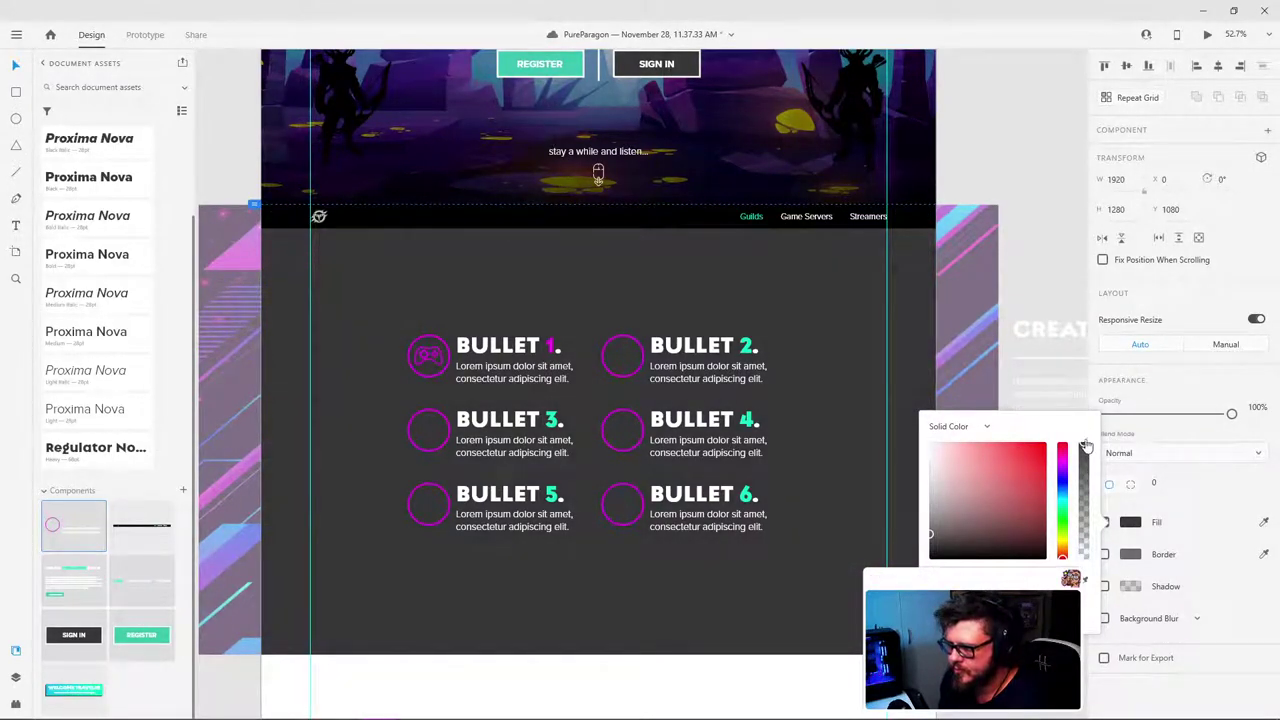
pyautogui.moveTo(953, 549); pyautogui.dragTo(933, 548)
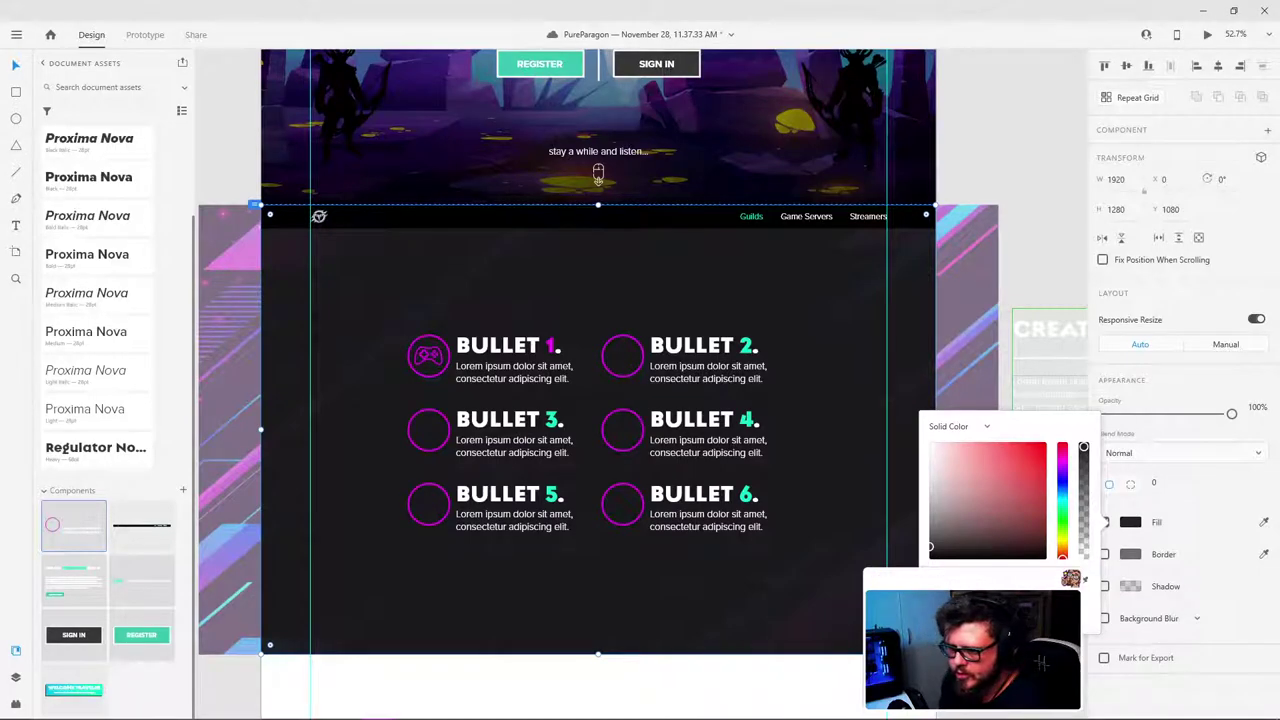
pyautogui.moveTo(1084, 447); pyautogui.dragTo(1084, 454)
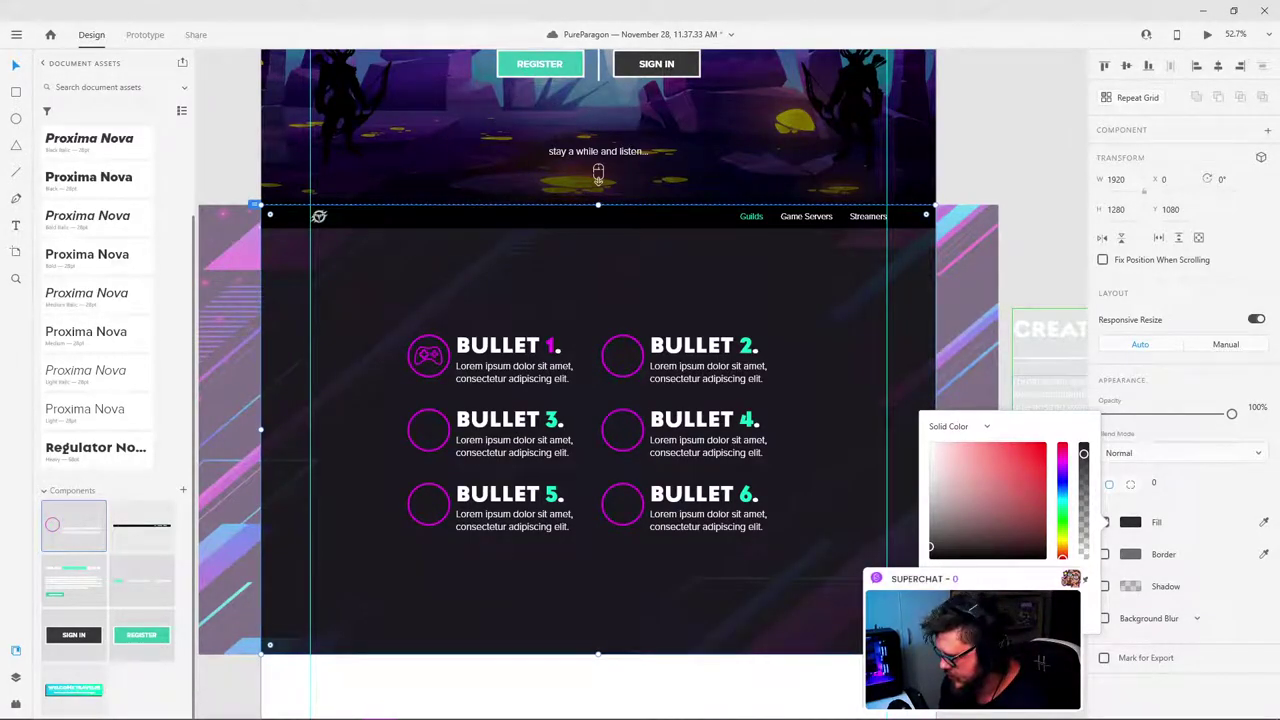
pyautogui.click(1046, 217)
# Step: Recolour the number 2 in the Bullet 2 heading with the magenta sampled from the Bullet 1 number
pyautogui.scroll(-3, 613, 316)
pyautogui.scroll(3, 519, 330)
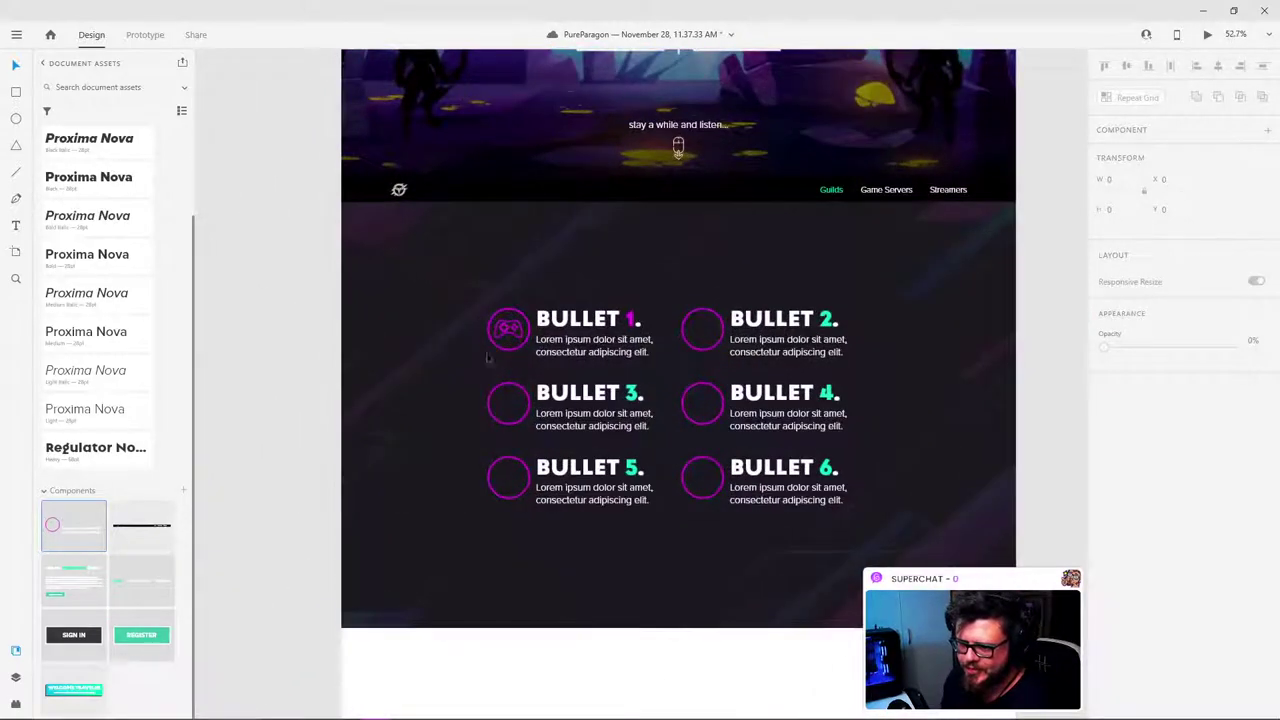
pyautogui.scroll(-2, 760, 310)
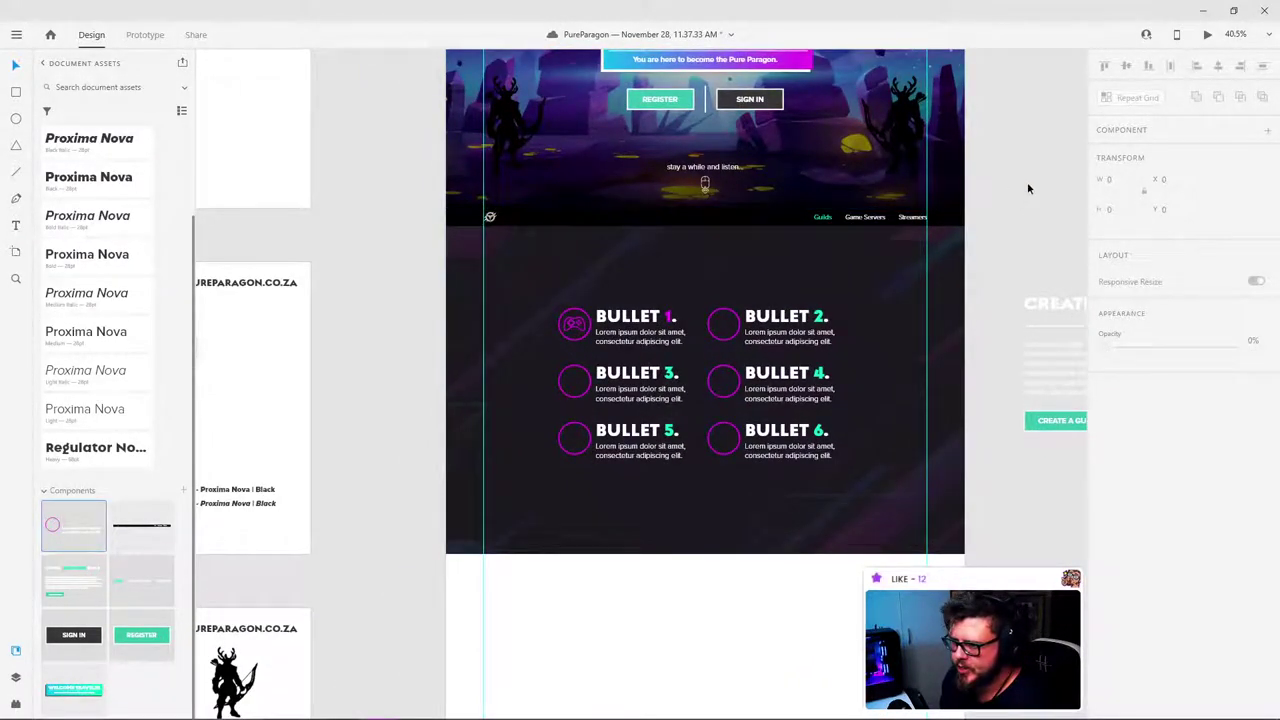
pyautogui.moveTo(1025, 184); pyautogui.dragTo(1001, 233)
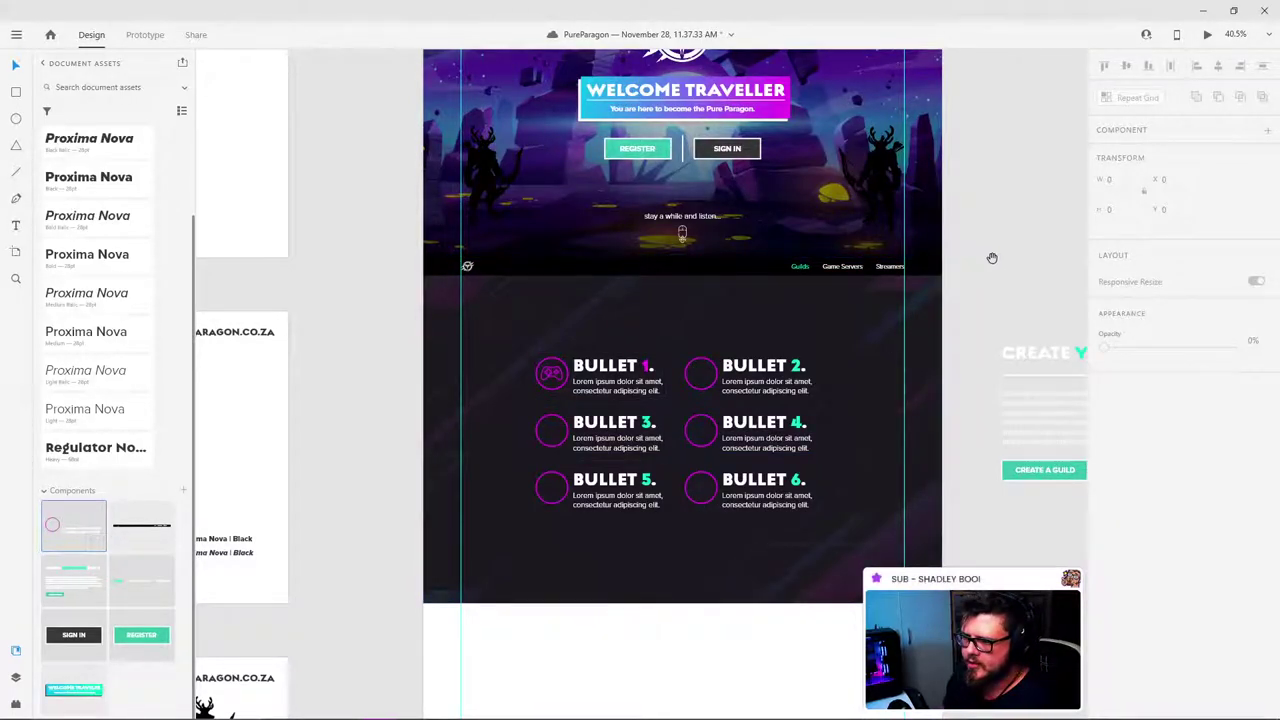
pyautogui.scroll(5, 800, 370)
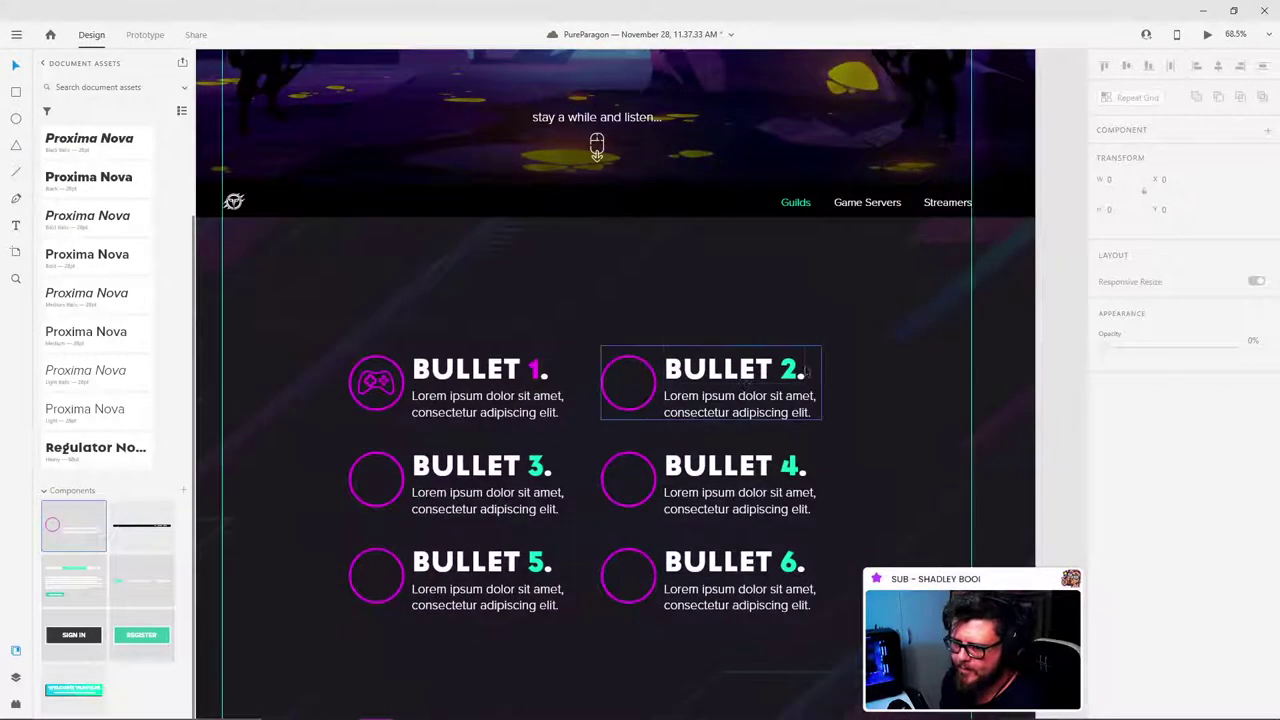
pyautogui.doubleClick(806, 372)
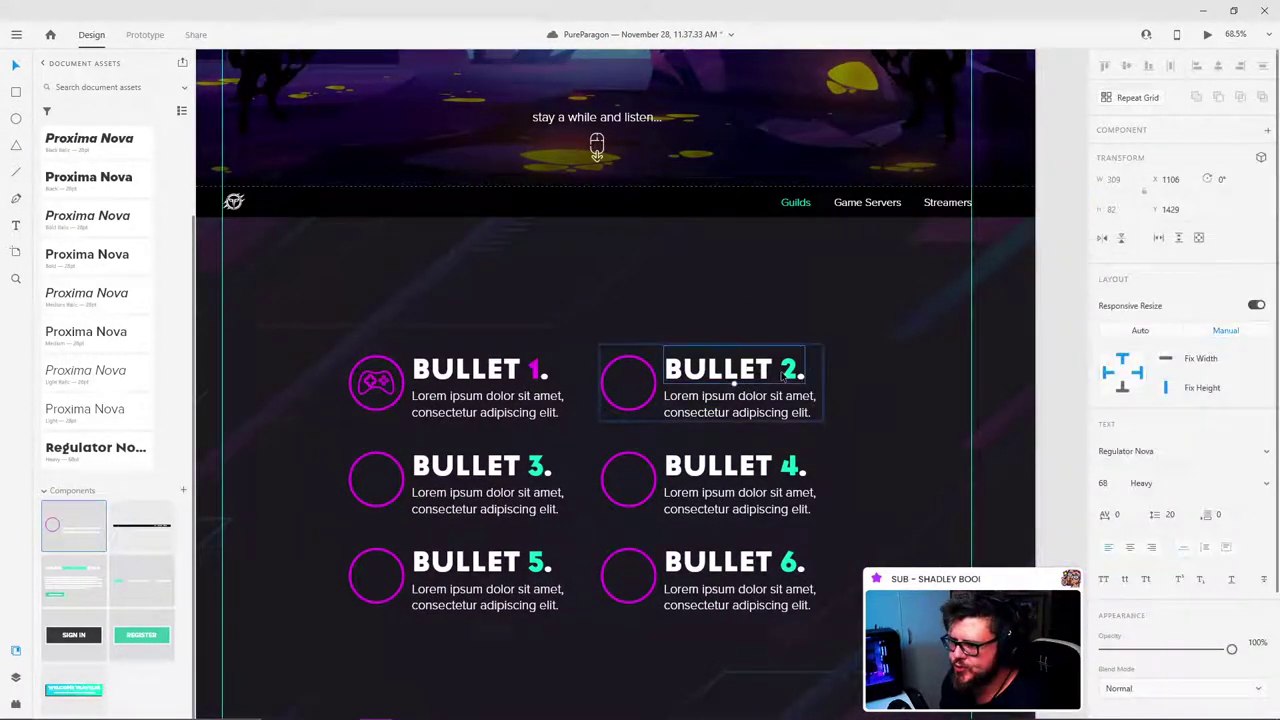
pyautogui.doubleClick(781, 367)
pyautogui.hotkey('shift', 'Right')
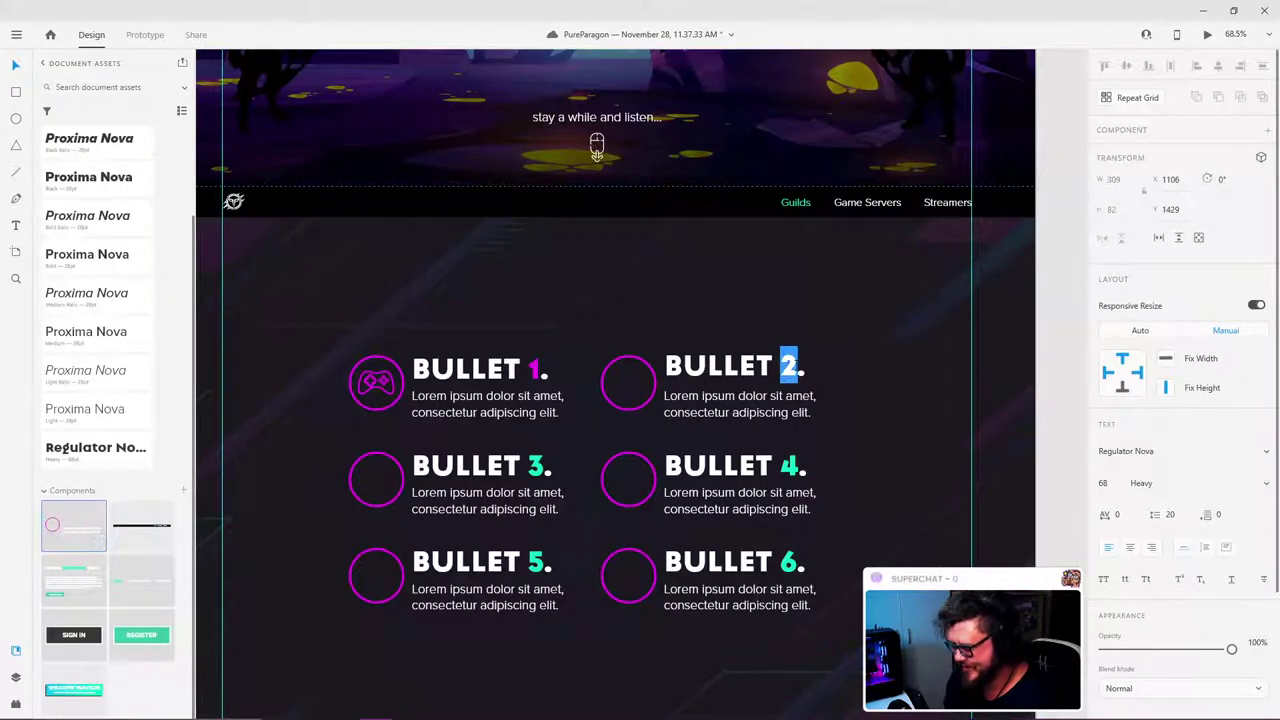
pyautogui.press('Right')
pyautogui.hotkey('shift', 'Left')
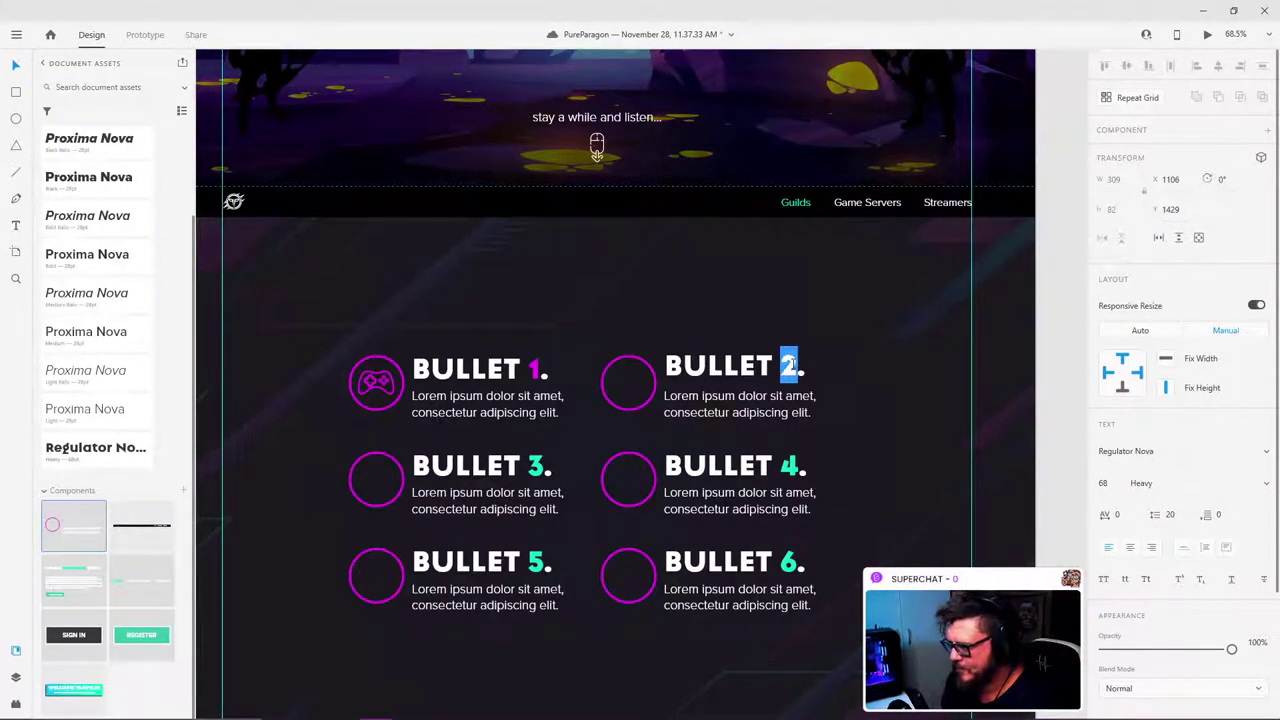
pyautogui.scroll(-3, 1189, 401)
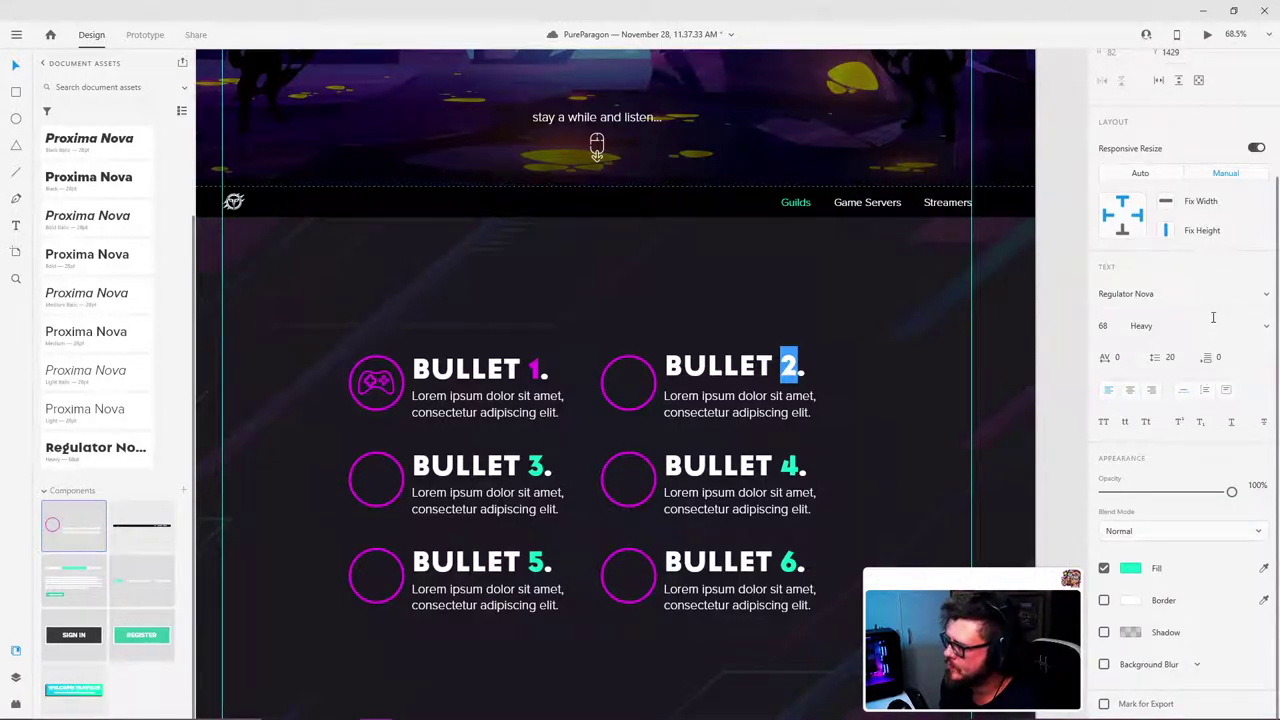
pyautogui.click(1264, 568)
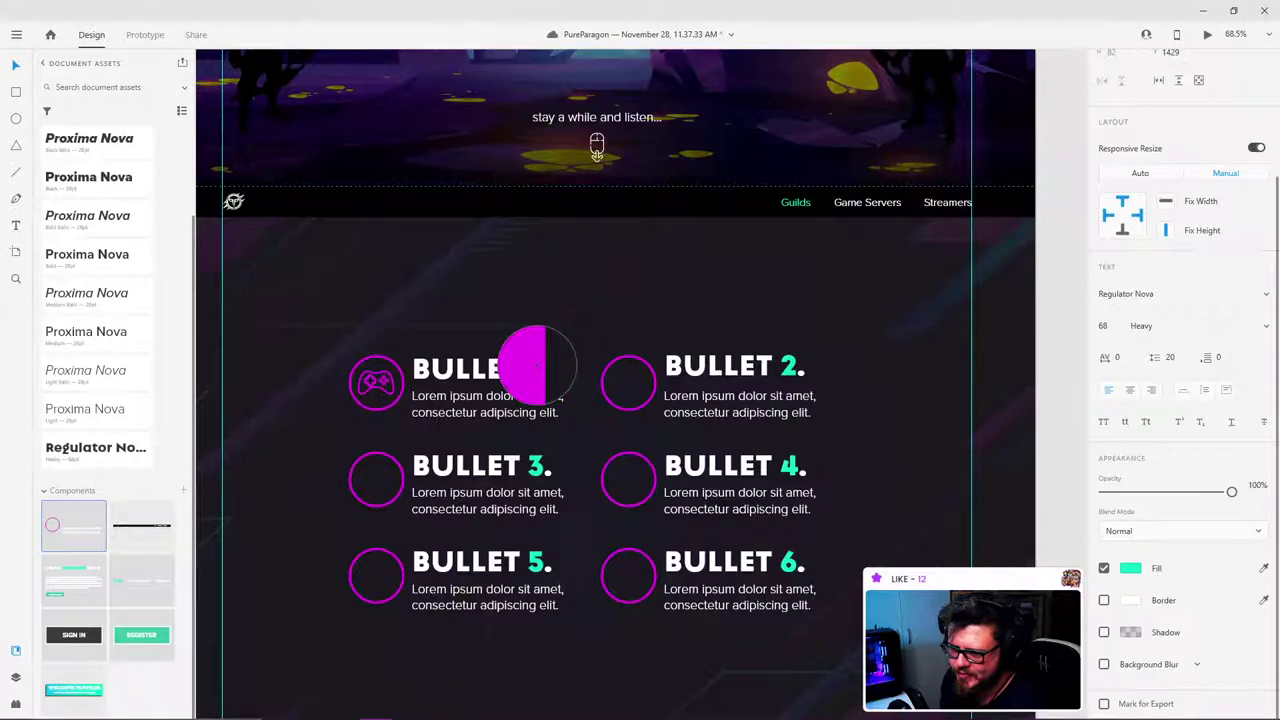
pyautogui.click(537, 367)
pyautogui.press('Escape')
pyautogui.click(1055, 207)
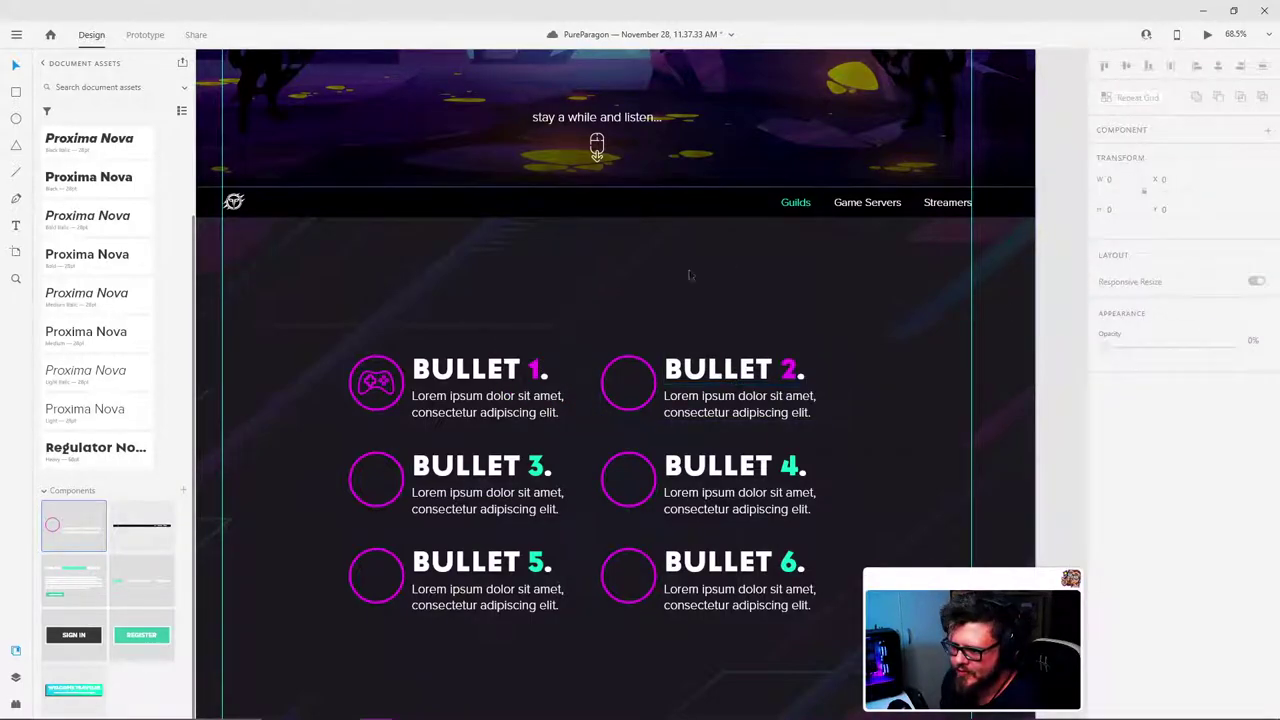
# Step: Recolour the number 3 in the Bullet 3 heading with the magenta sampled from the Bullet 1 number
pyautogui.scroll(-4, 674, 283)
pyautogui.scroll(3, 586, 360)
pyautogui.doubleClick(612, 361)
pyautogui.doubleClick(612, 361)
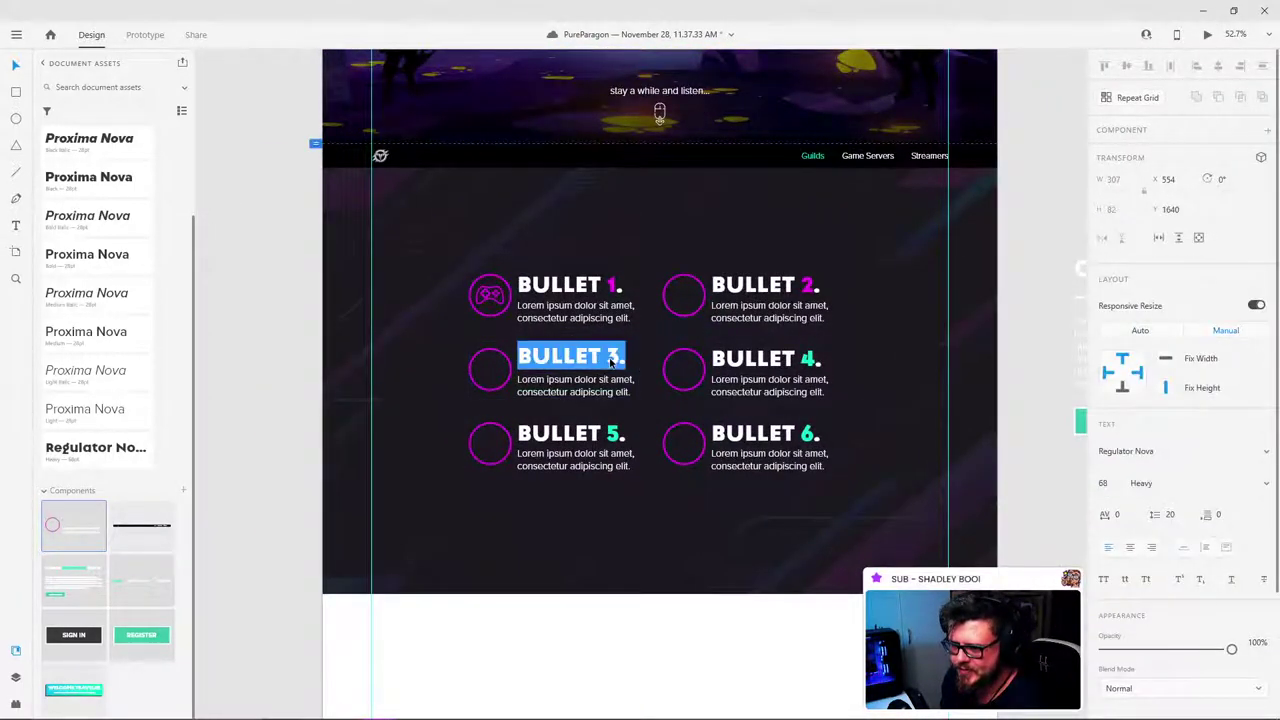
pyautogui.click(607, 354)
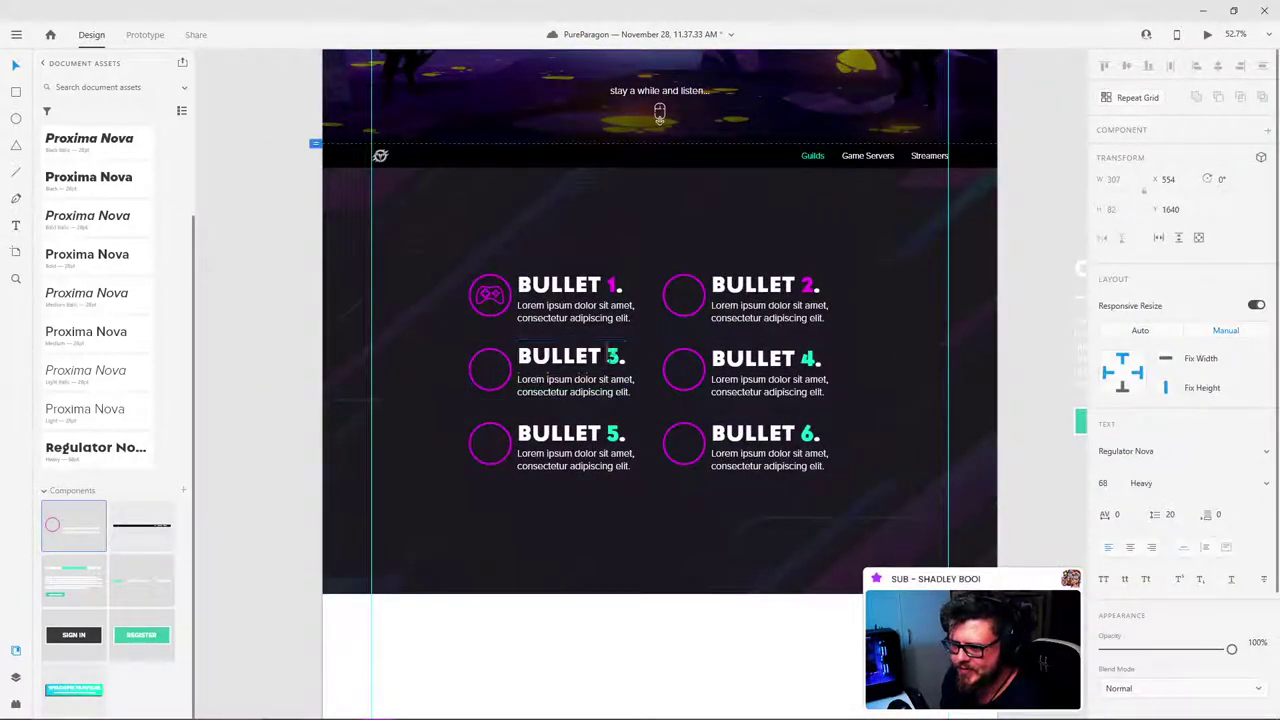
pyautogui.scroll(-3, 1251, 540)
pyautogui.click(1264, 570)
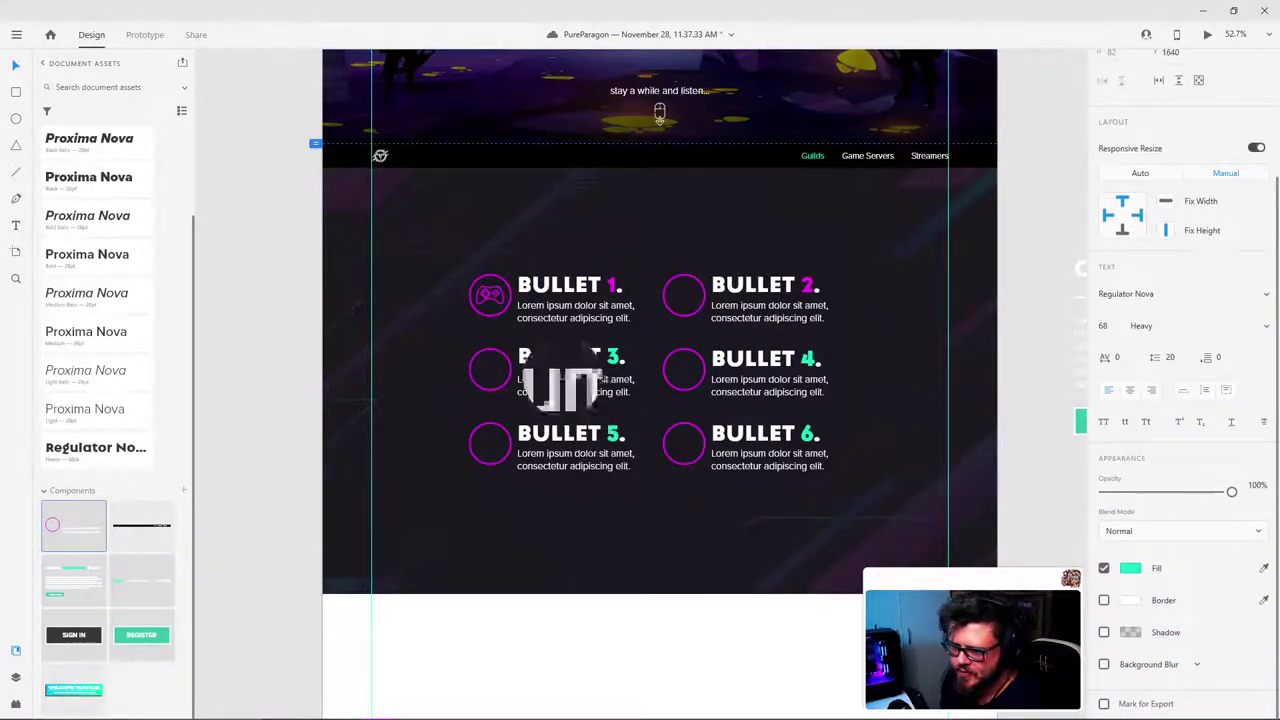
pyautogui.click(613, 285)
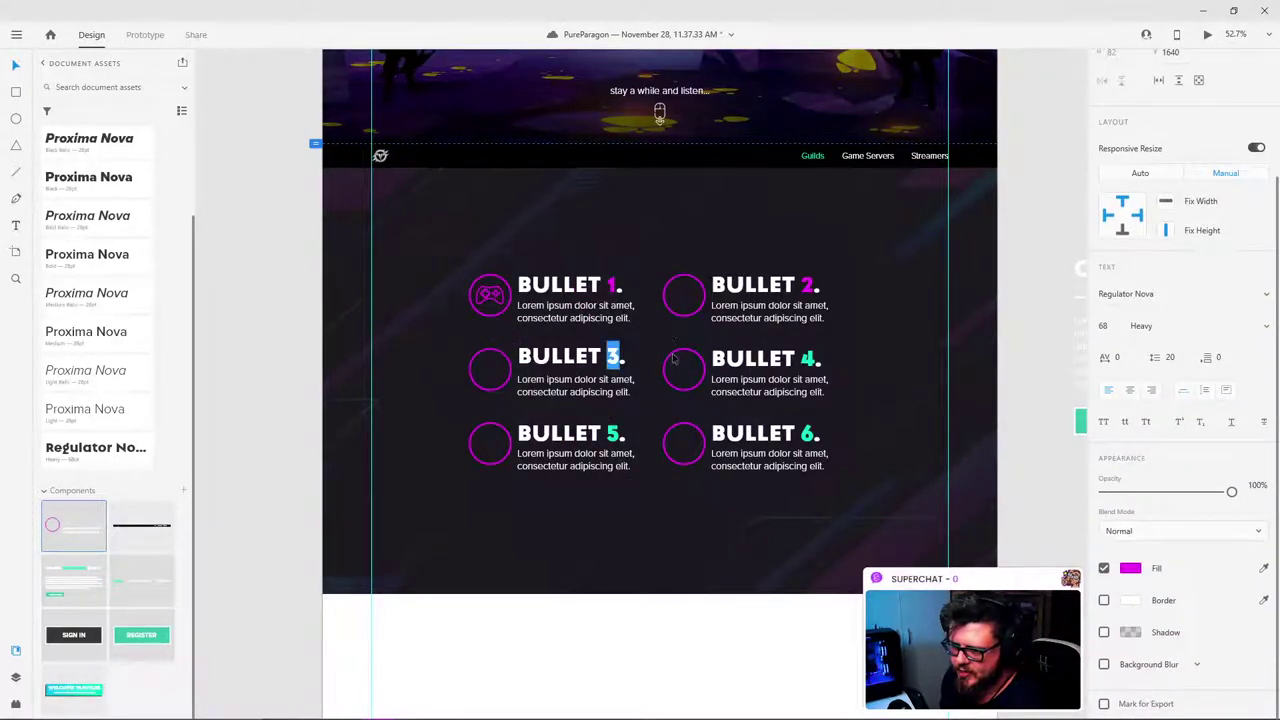
# Step: Recolour the number 4 in the Bullet 4 heading with the magenta sampled from the Bullet 2 number
pyautogui.click(805, 360)
pyautogui.doubleClick(806, 360)
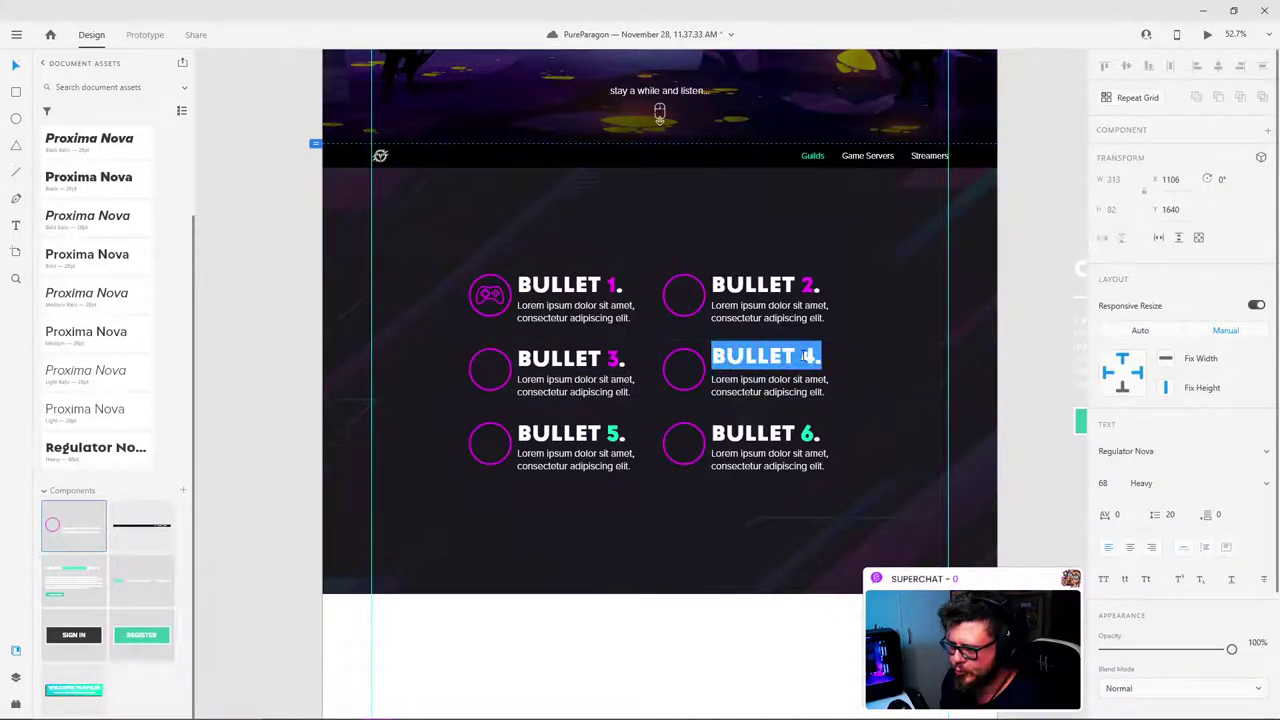
pyautogui.click(800, 356)
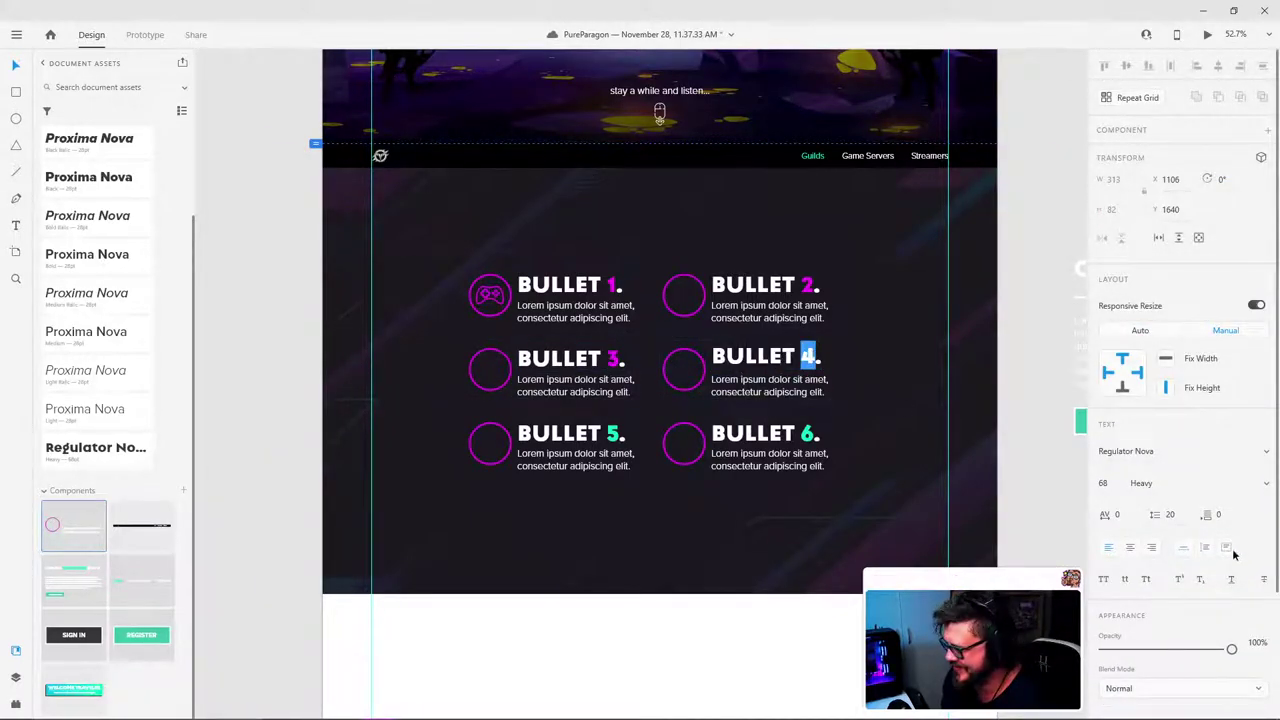
pyautogui.scroll(-3, 1233, 555)
pyautogui.click(1264, 568)
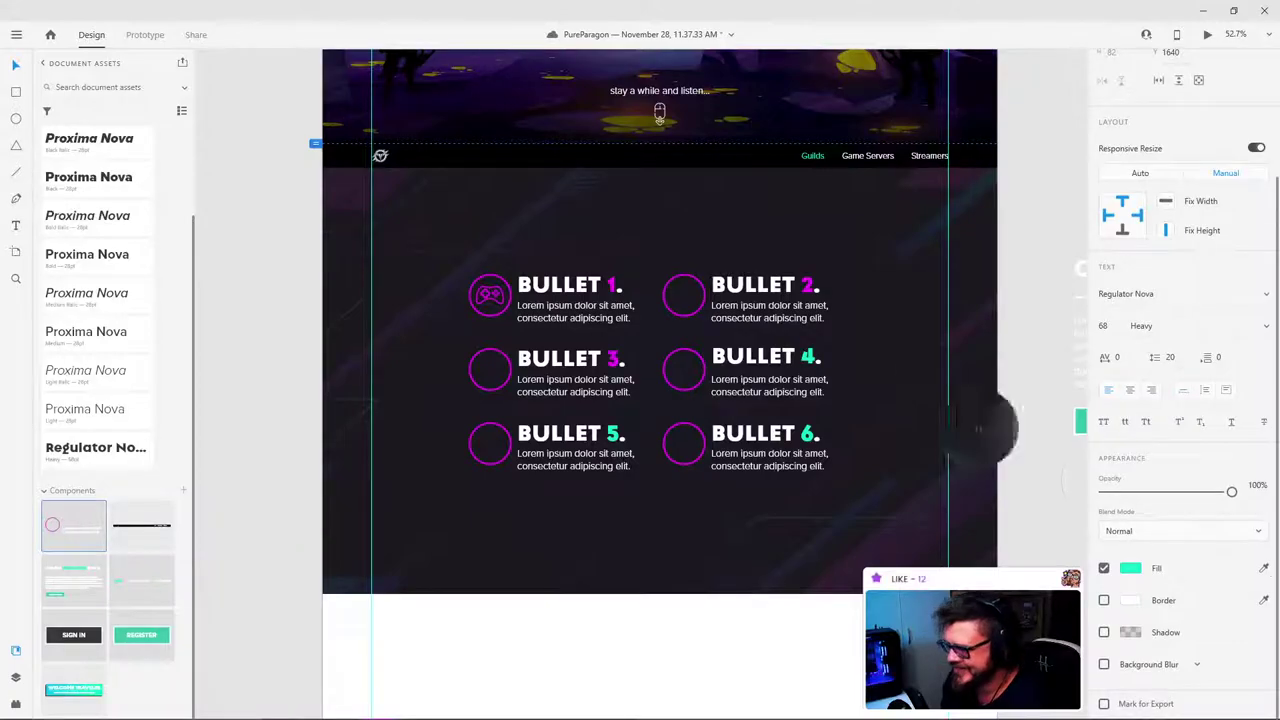
pyautogui.click(814, 290)
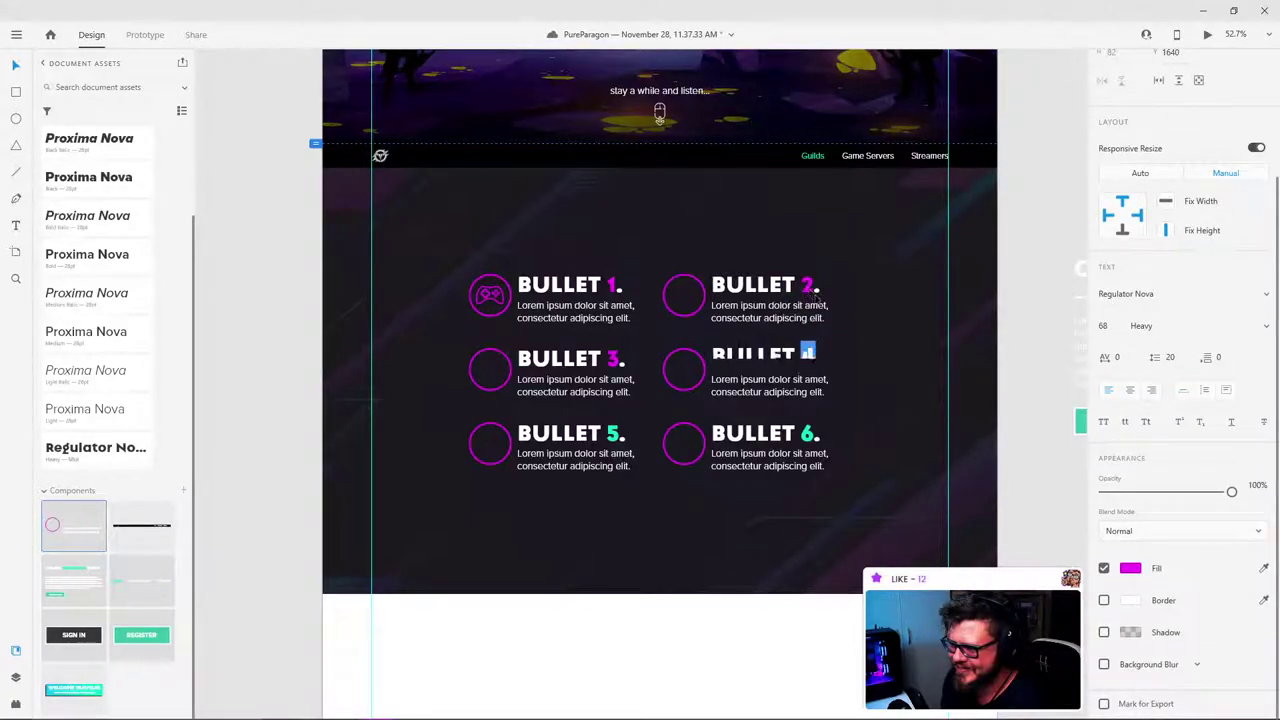
# Step: Try to recolour the Bullet 5 heading's number with the magenta sampled from the Bullet 3 number, and undo the change
pyautogui.click(545, 455)
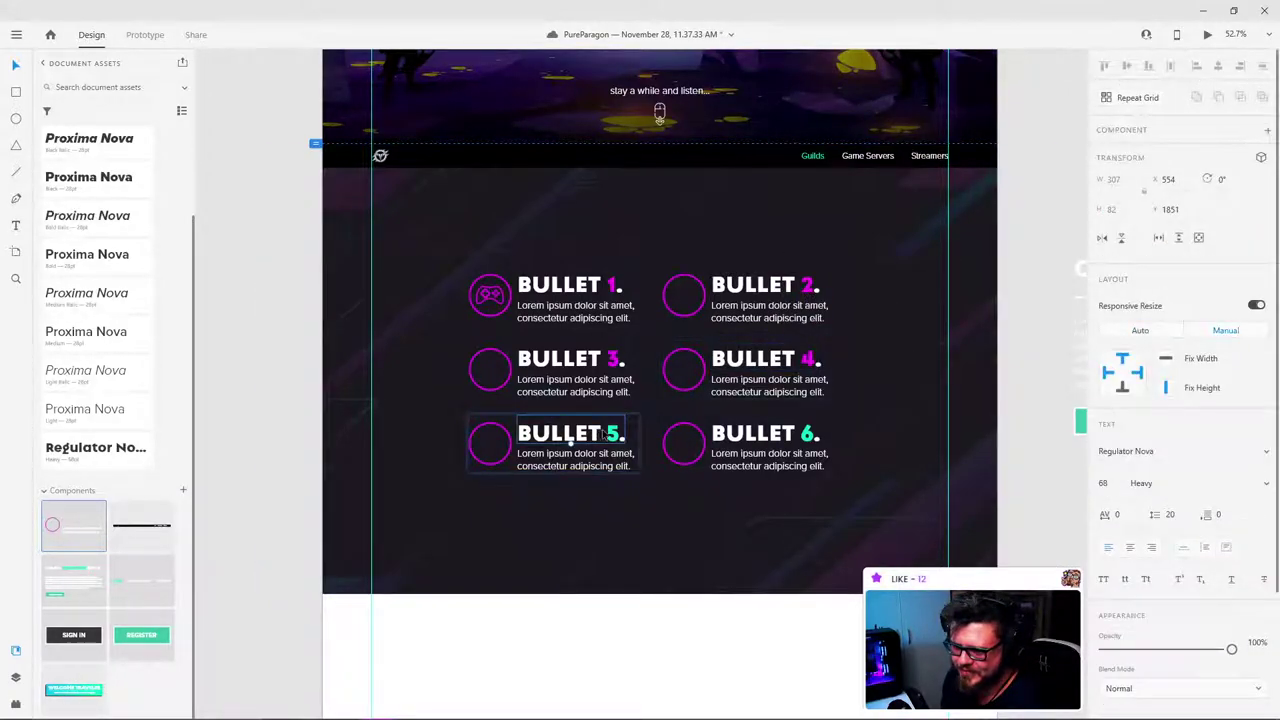
pyautogui.doubleClick(602, 433)
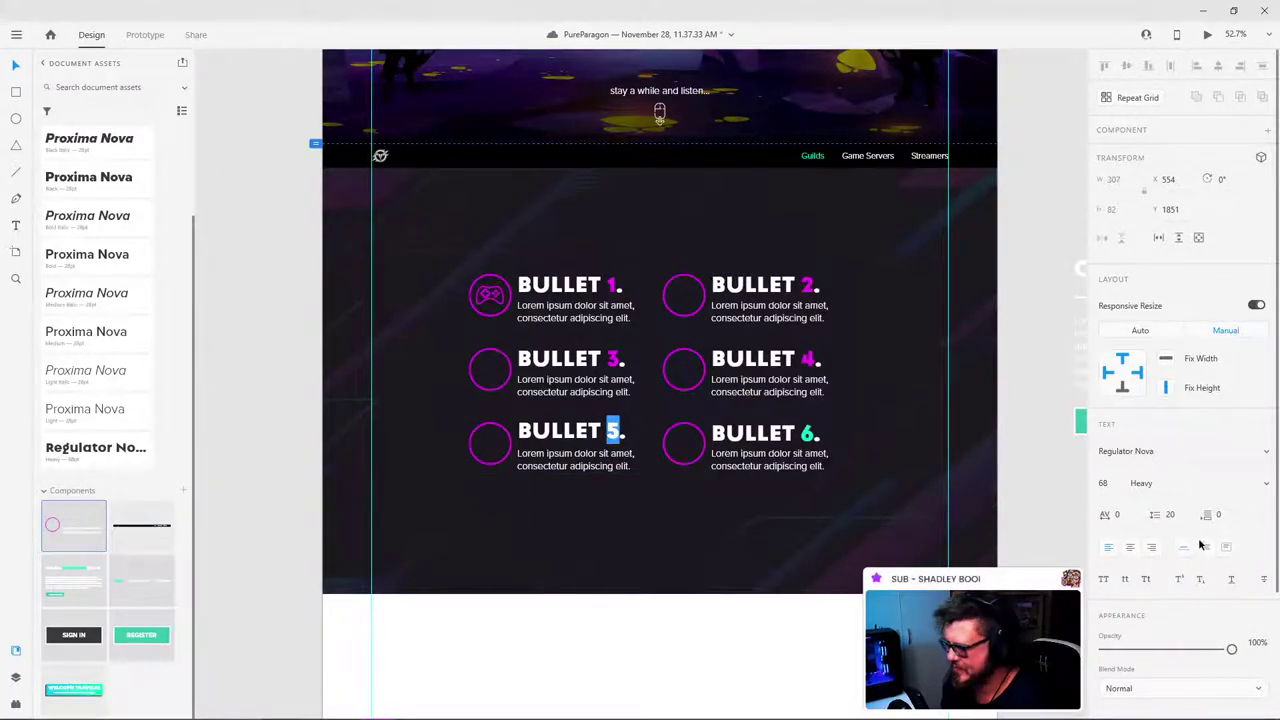
pyautogui.scroll(-3, 1250, 638)
pyautogui.click(1264, 567)
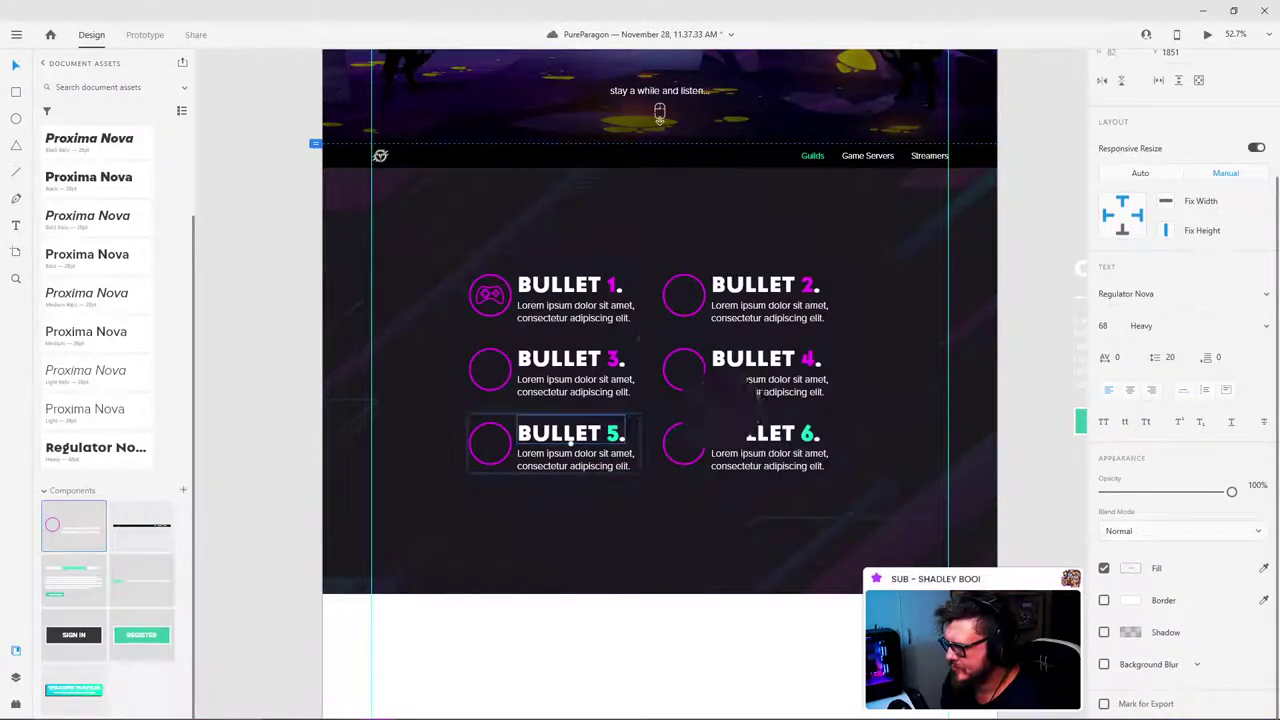
pyautogui.click(618, 359)
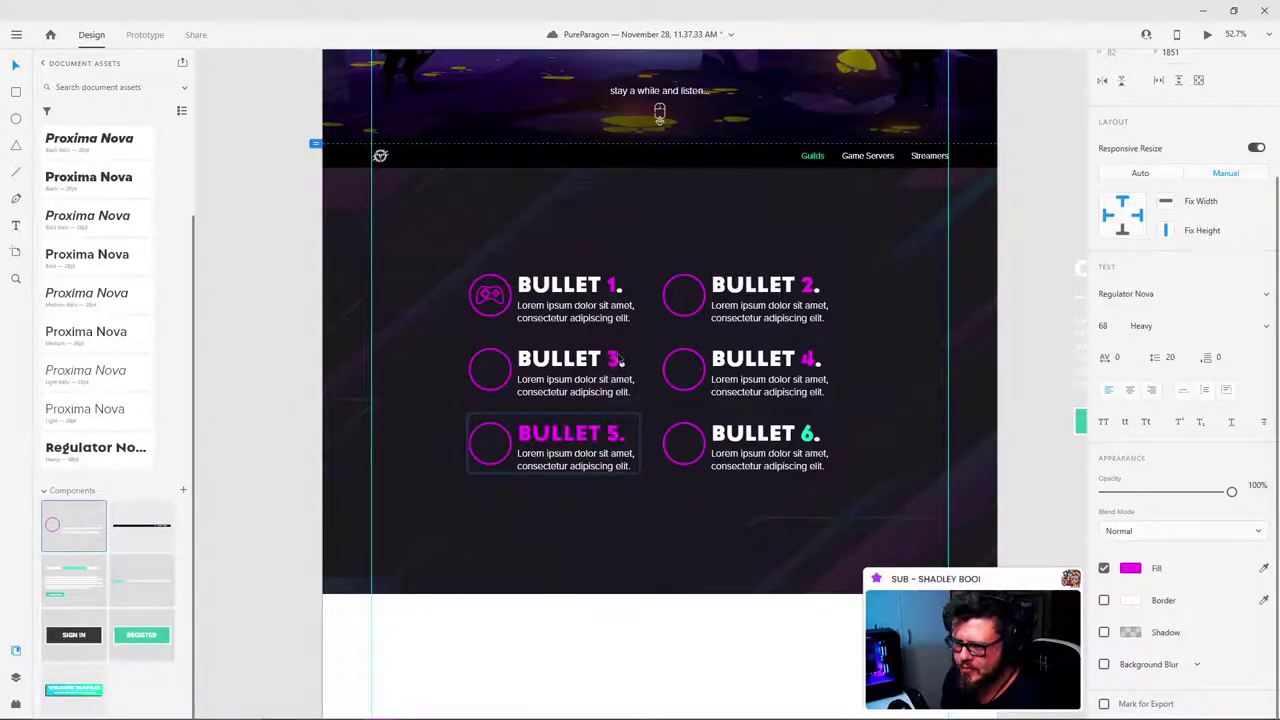
pyautogui.click(765, 437)
pyautogui.hotkey('ctrl', 'z')
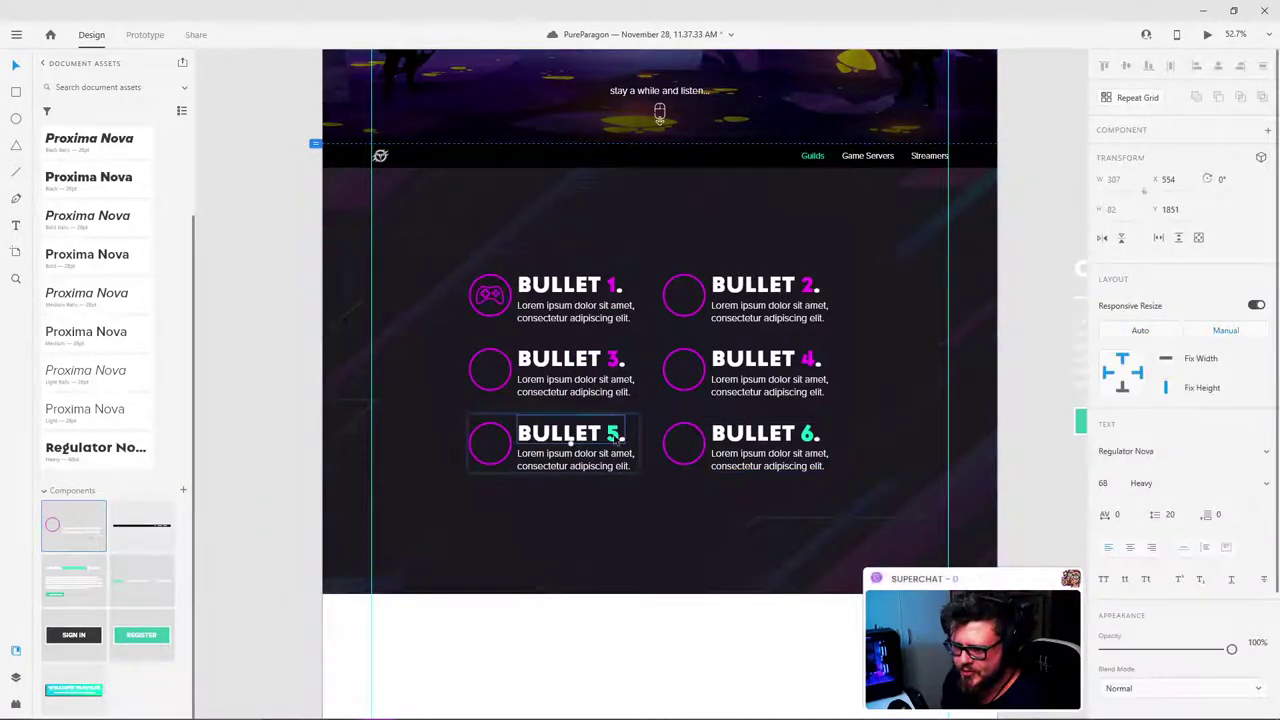
# Step: Recolour only the number 5 in the Bullet 5 heading with the magenta sampled from the Bullet 2 number
pyautogui.doubleClick(613, 437)
pyautogui.click(611, 433)
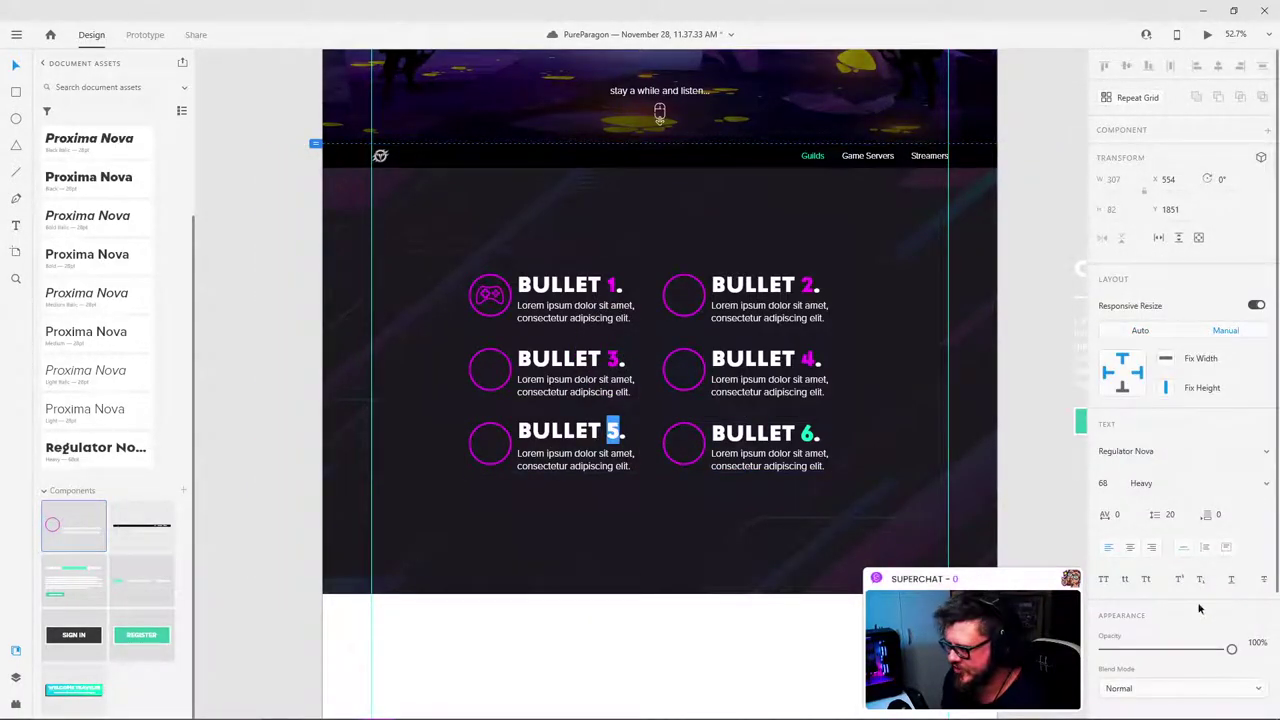
pyautogui.scroll(-3, 1200, 608)
pyautogui.click(1263, 568)
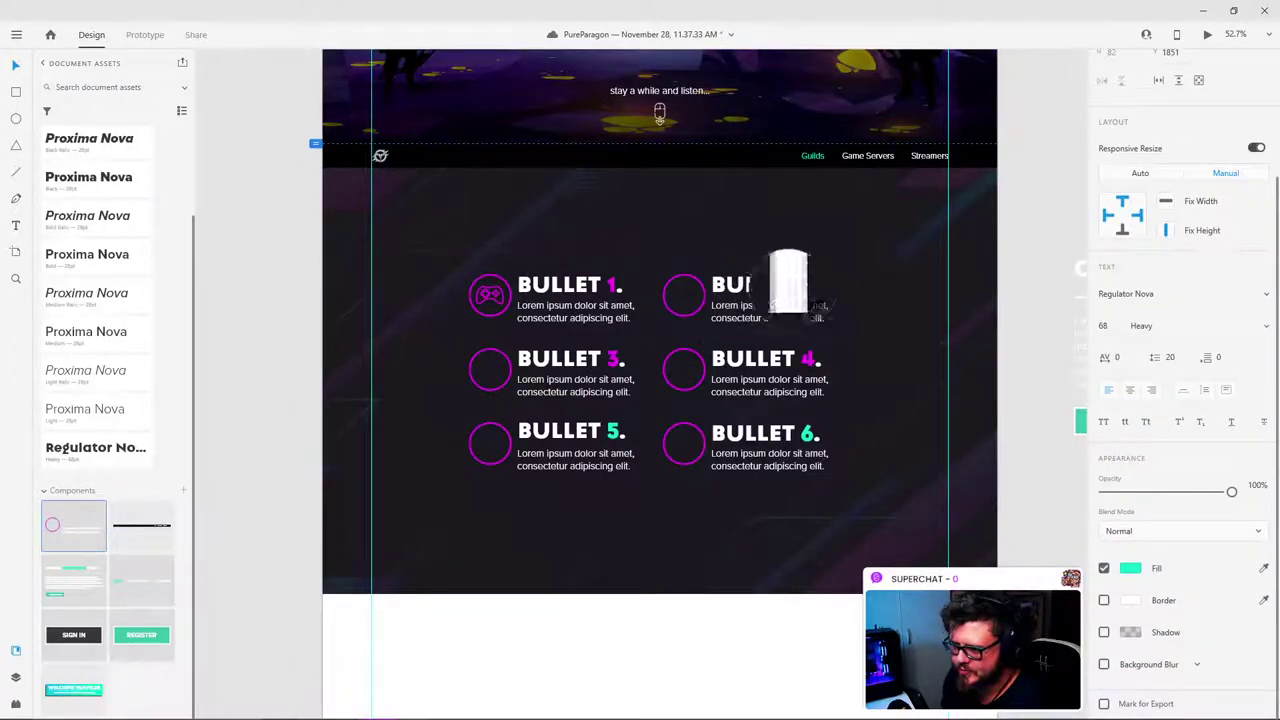
pyautogui.click(802, 285)
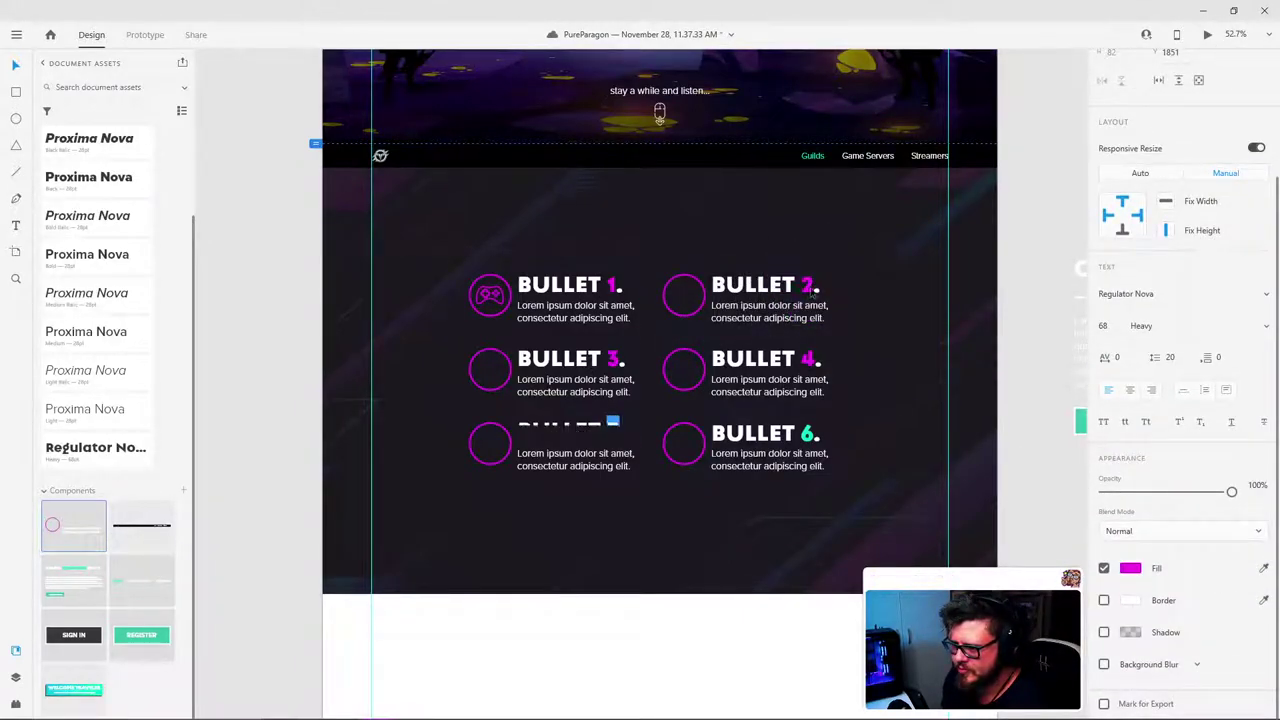
# Step: Recolour the number 6 in the Bullet 6 heading with the magenta sampled from the Bullet 2 number and deselect the heading
pyautogui.click(808, 425)
pyautogui.doubleClick(797, 432)
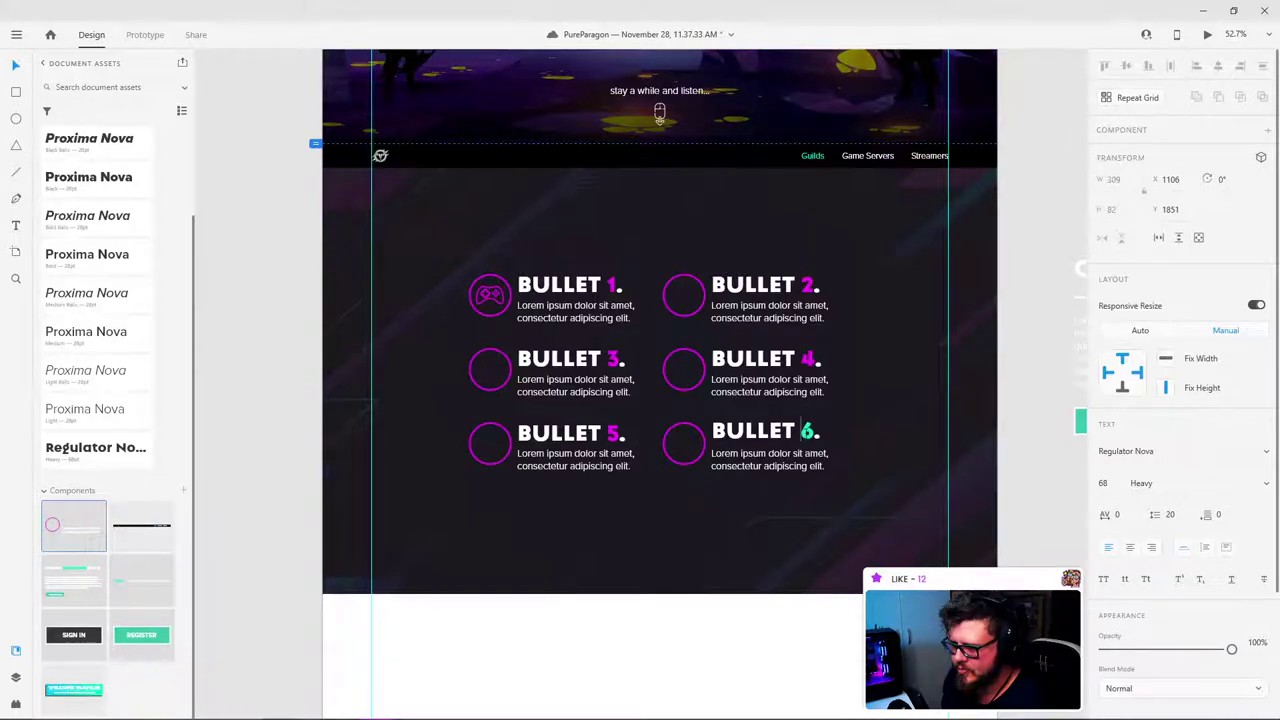
pyautogui.scroll(-3, 1256, 620)
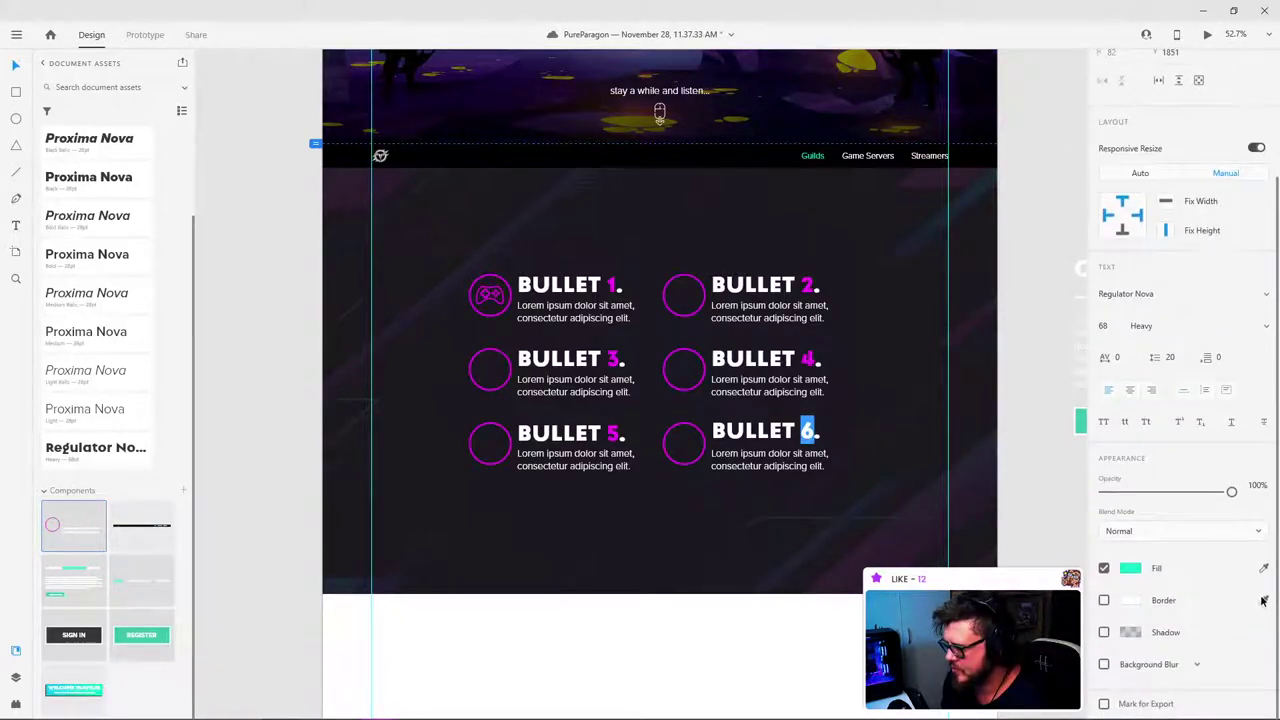
pyautogui.click(1263, 568)
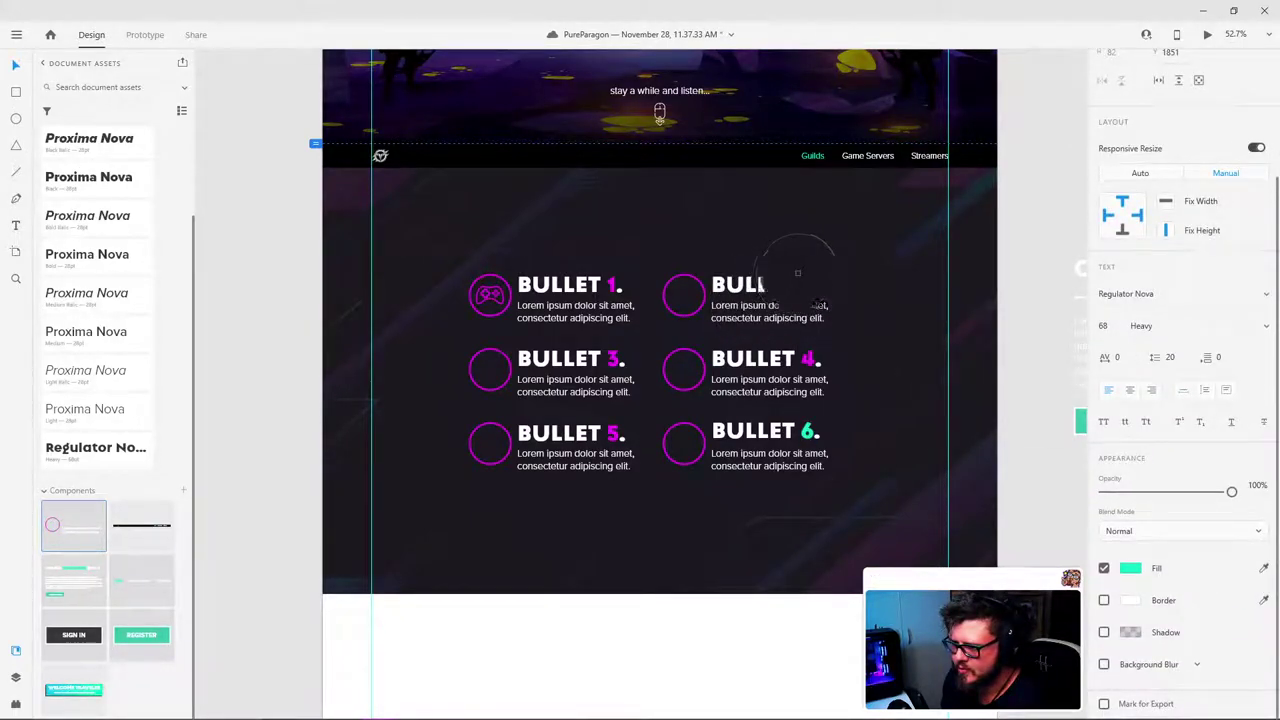
pyautogui.click(808, 287)
pyautogui.press('Escape')
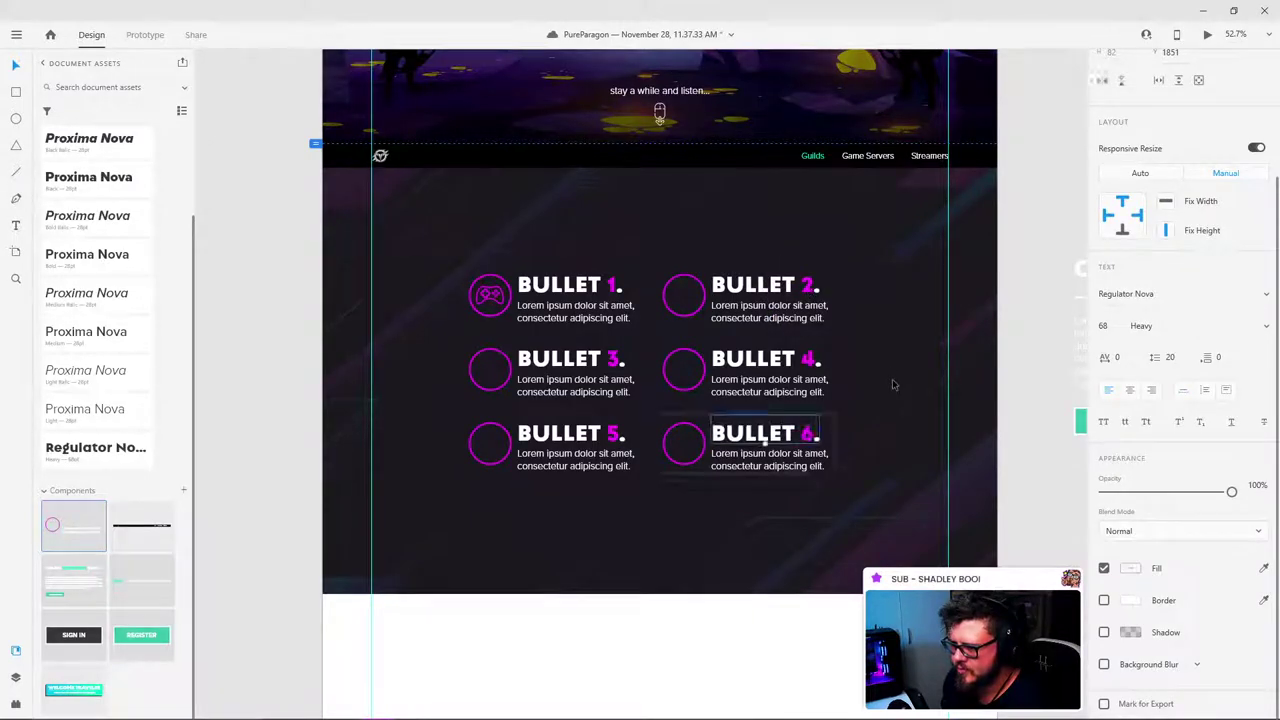
pyautogui.click(1030, 292)
pyautogui.scroll(-3, 1030, 292)
pyautogui.scroll(6, 537, 320)
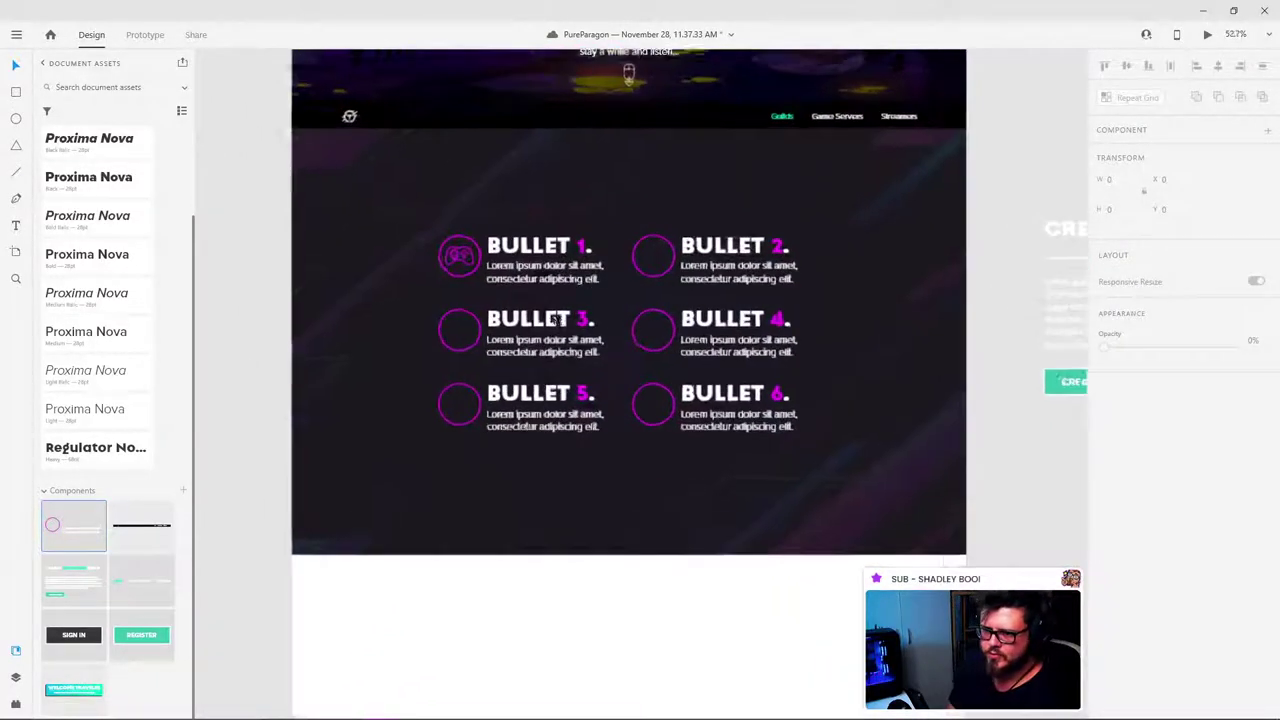
pyautogui.scroll(3, 540, 318)
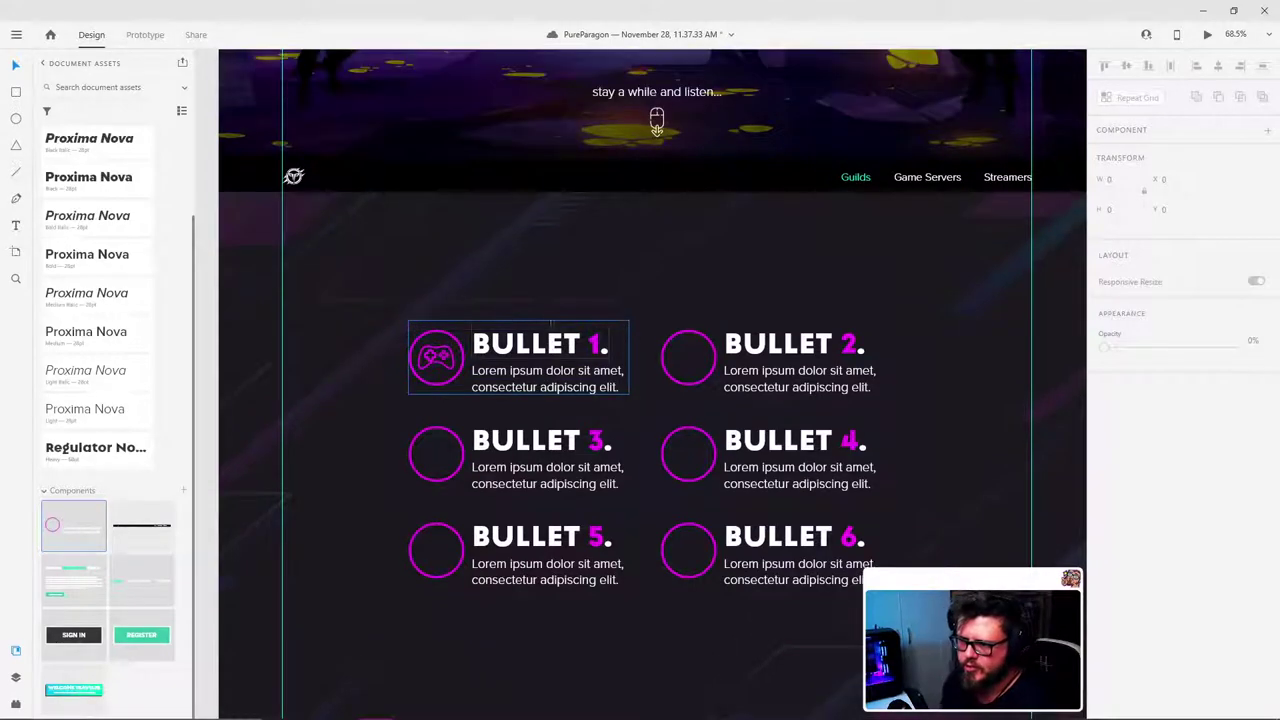
pyautogui.scroll(7, 660, 235)
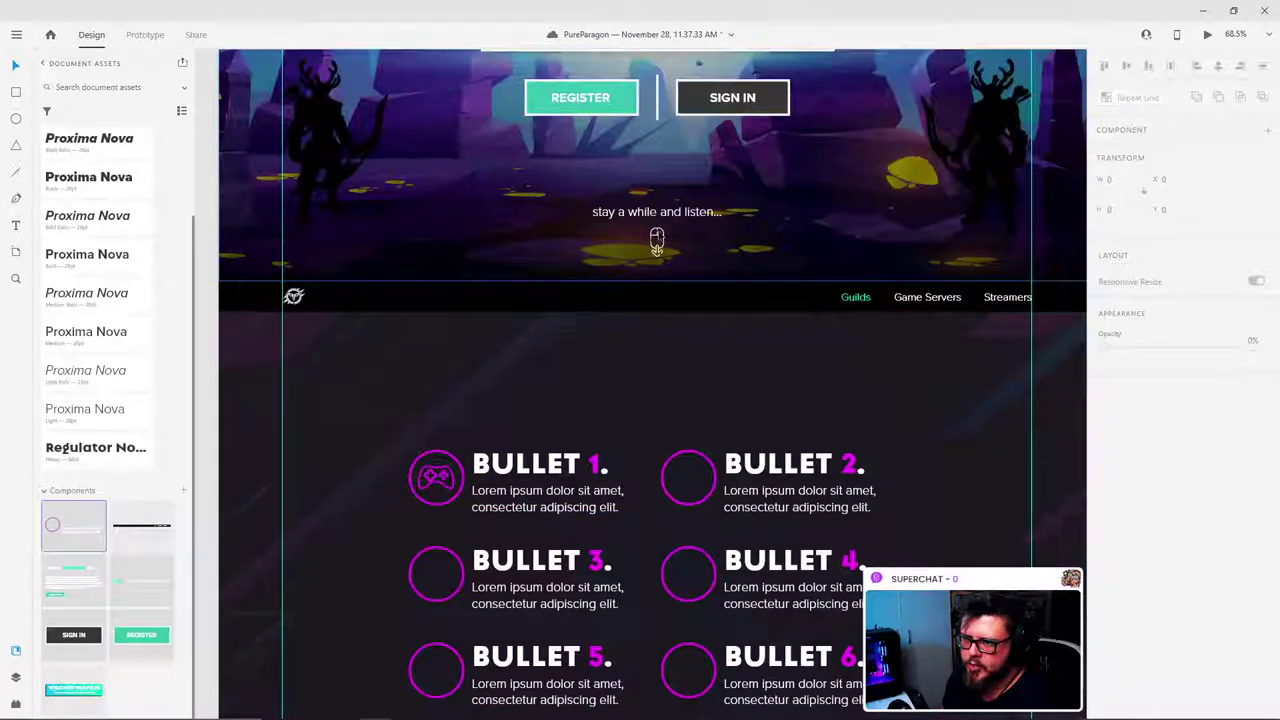
pyautogui.scroll(-7, 660, 238)
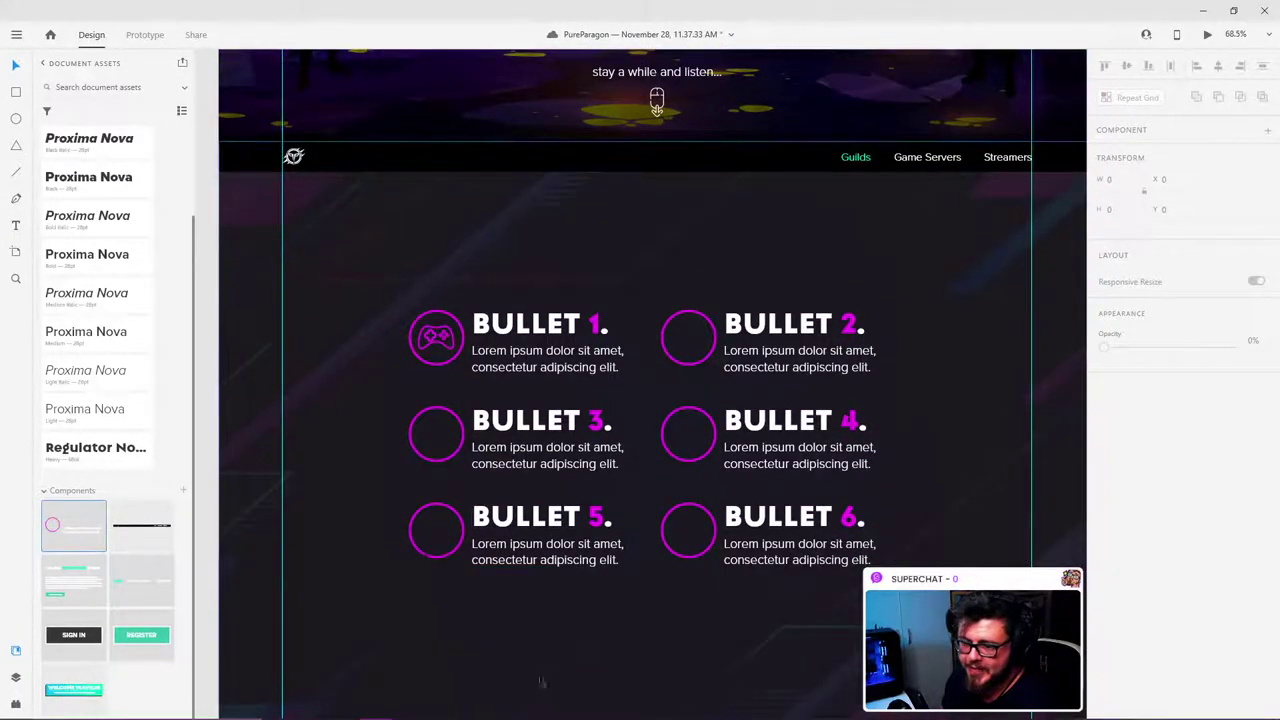
# Step: Switch to the Flaticon gaming results in Chrome, close the open icon preview, search the icons for "clan" and dismiss the pop-up window
pyautogui.moveTo(408, 707)
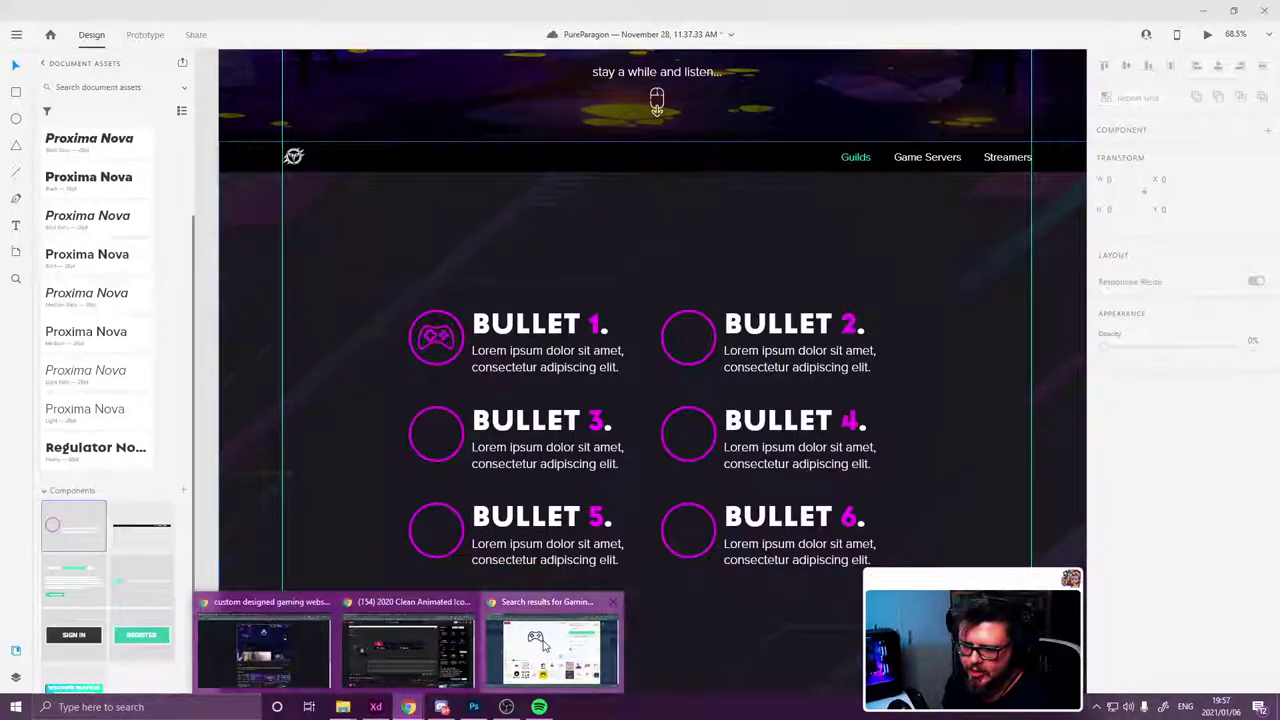
pyautogui.click(555, 645)
pyautogui.click(997, 187)
pyautogui.click(1127, 98)
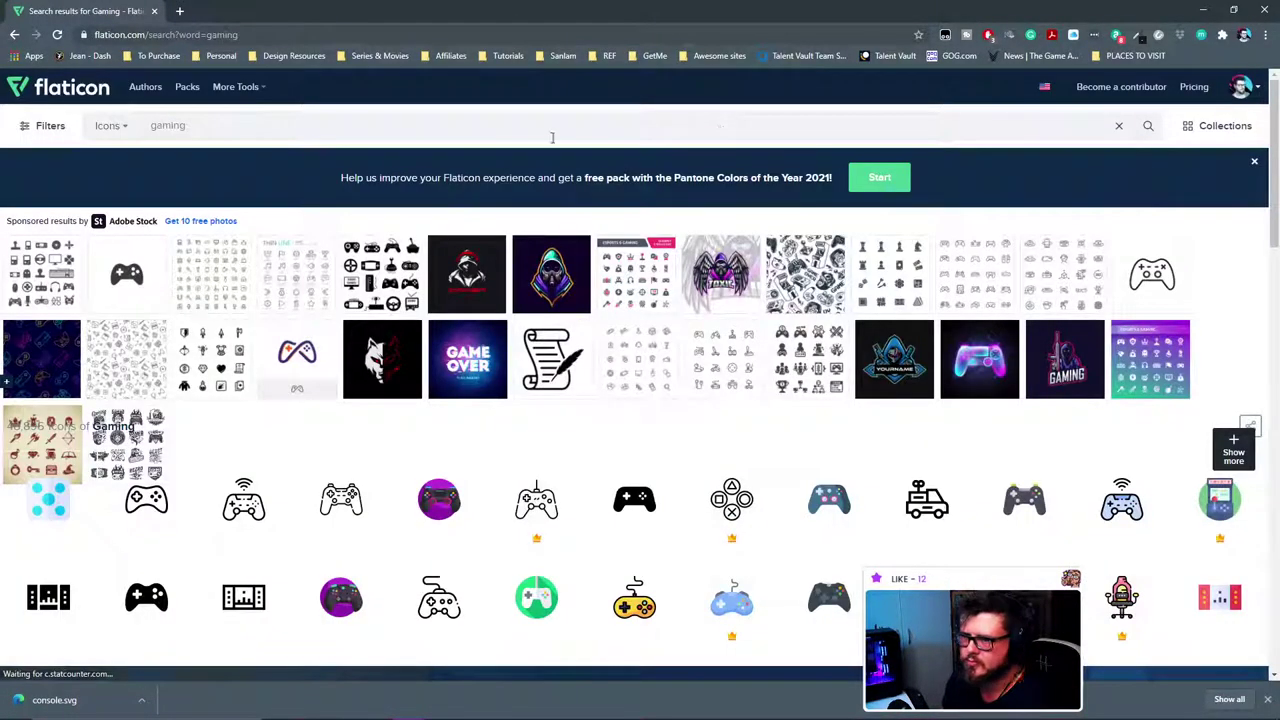
pyautogui.moveTo(287, 122); pyautogui.dragTo(141, 130)
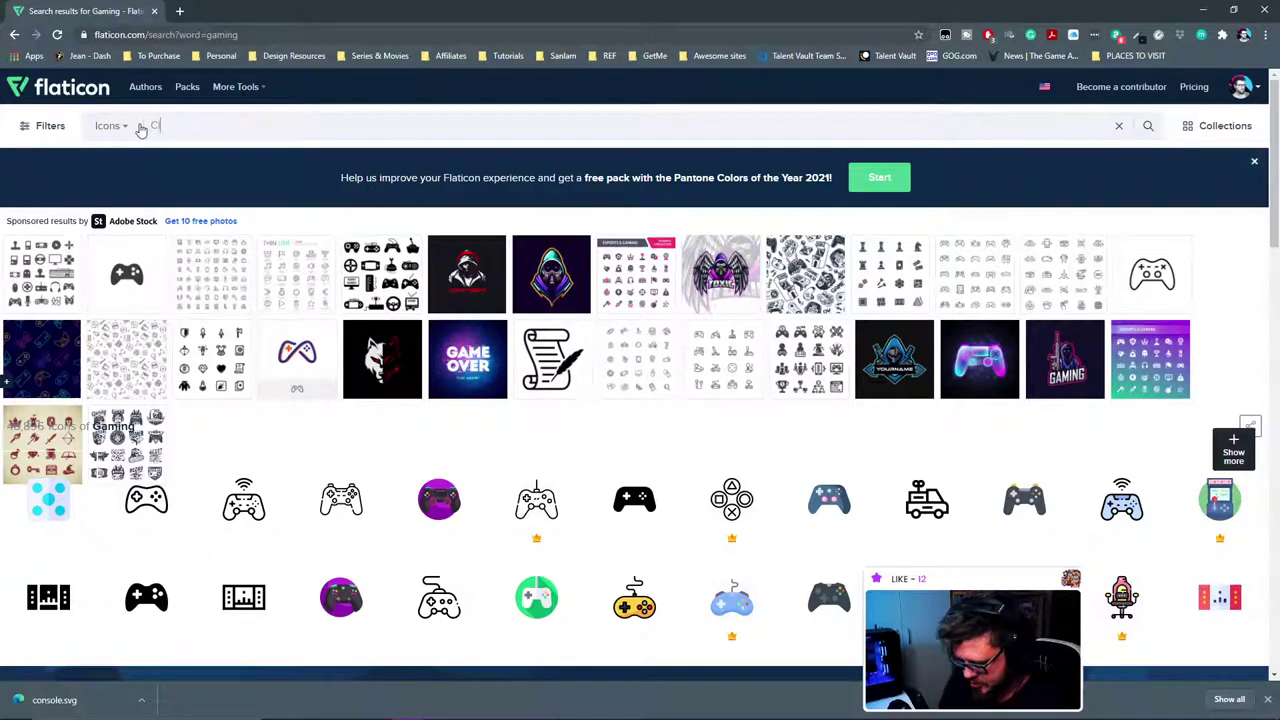
pyautogui.press('Return')
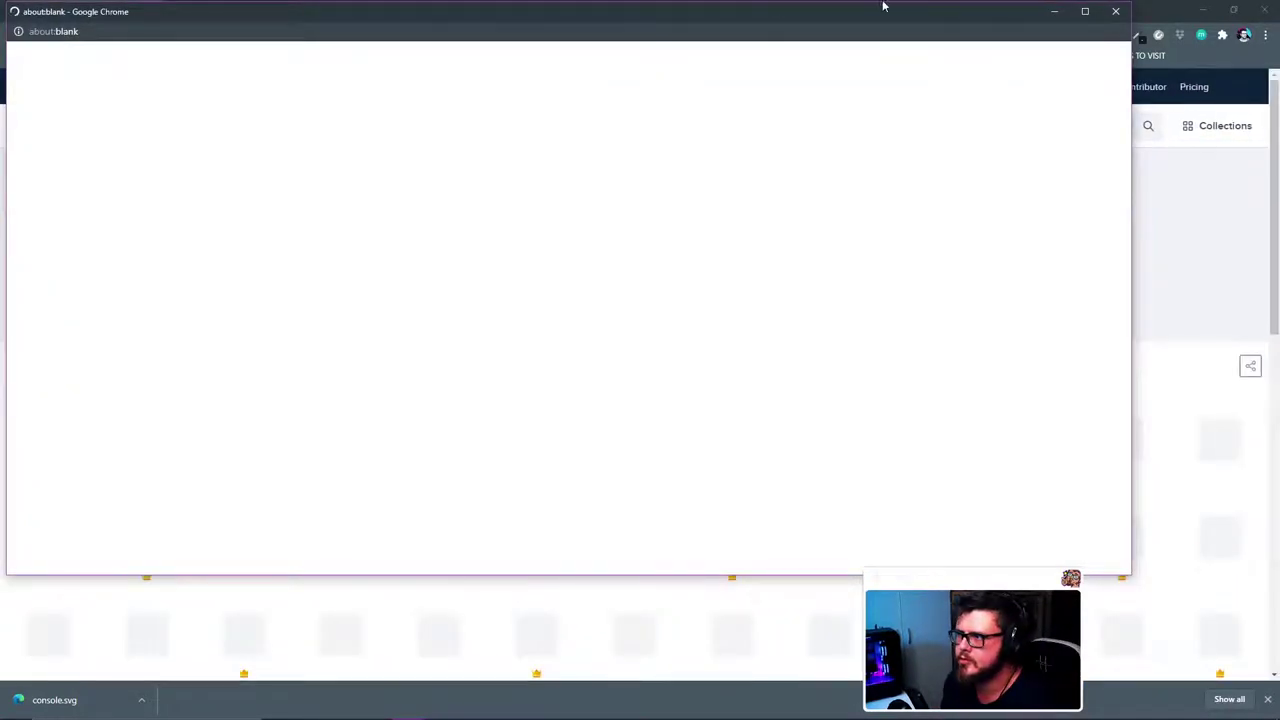
pyautogui.click(1118, 10)
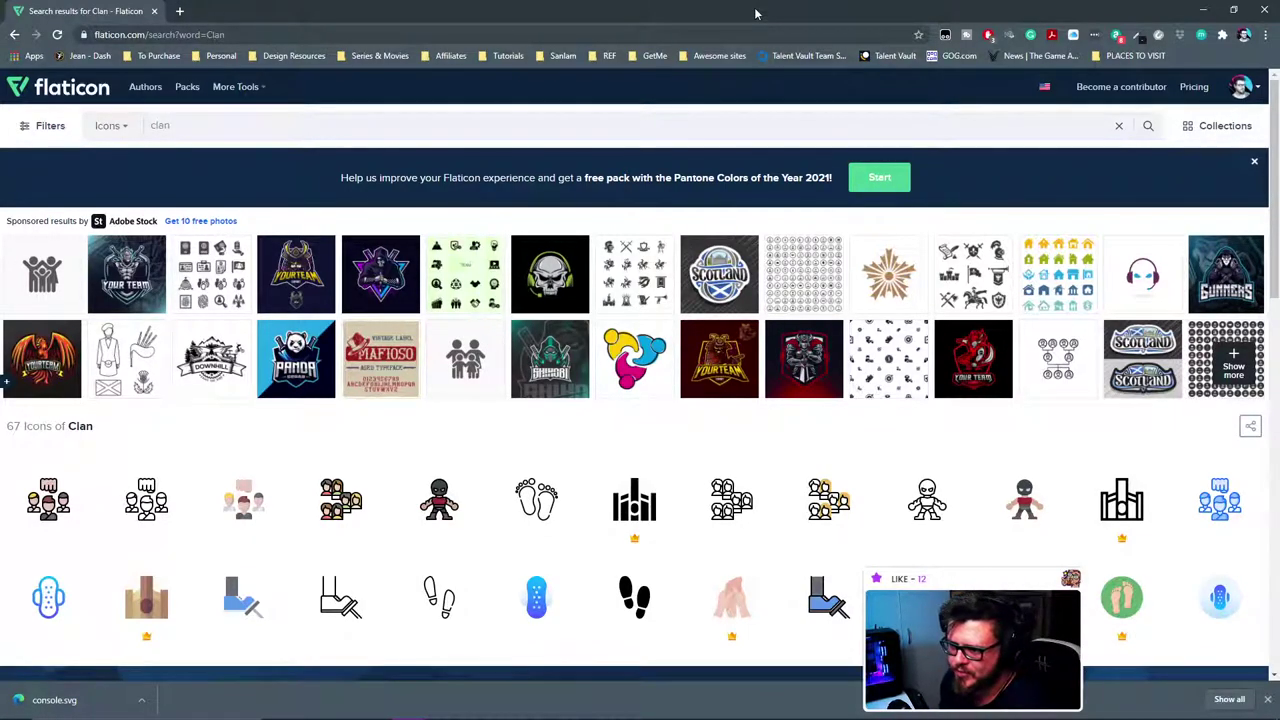
# Step: Look through the clan icon results for an outline icon that suits the guild section's bullets
pyautogui.scroll(-1, 771, 447)
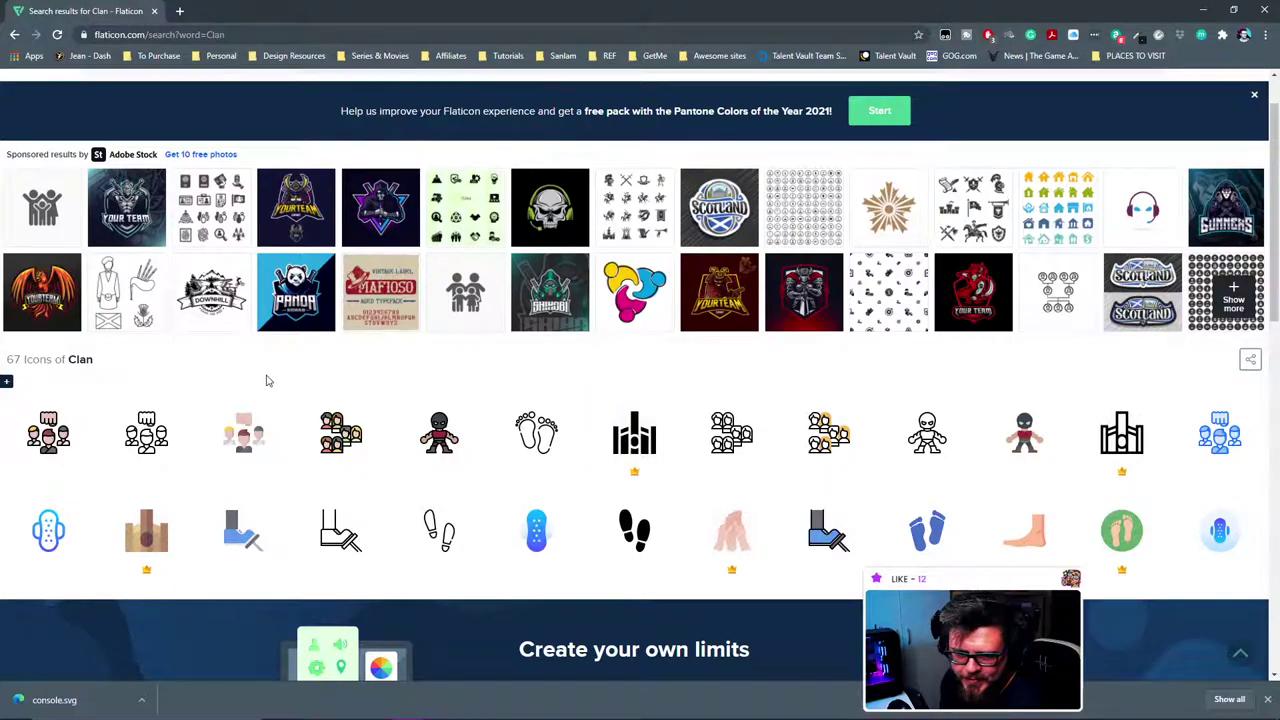
pyautogui.scroll(-1, 267, 380)
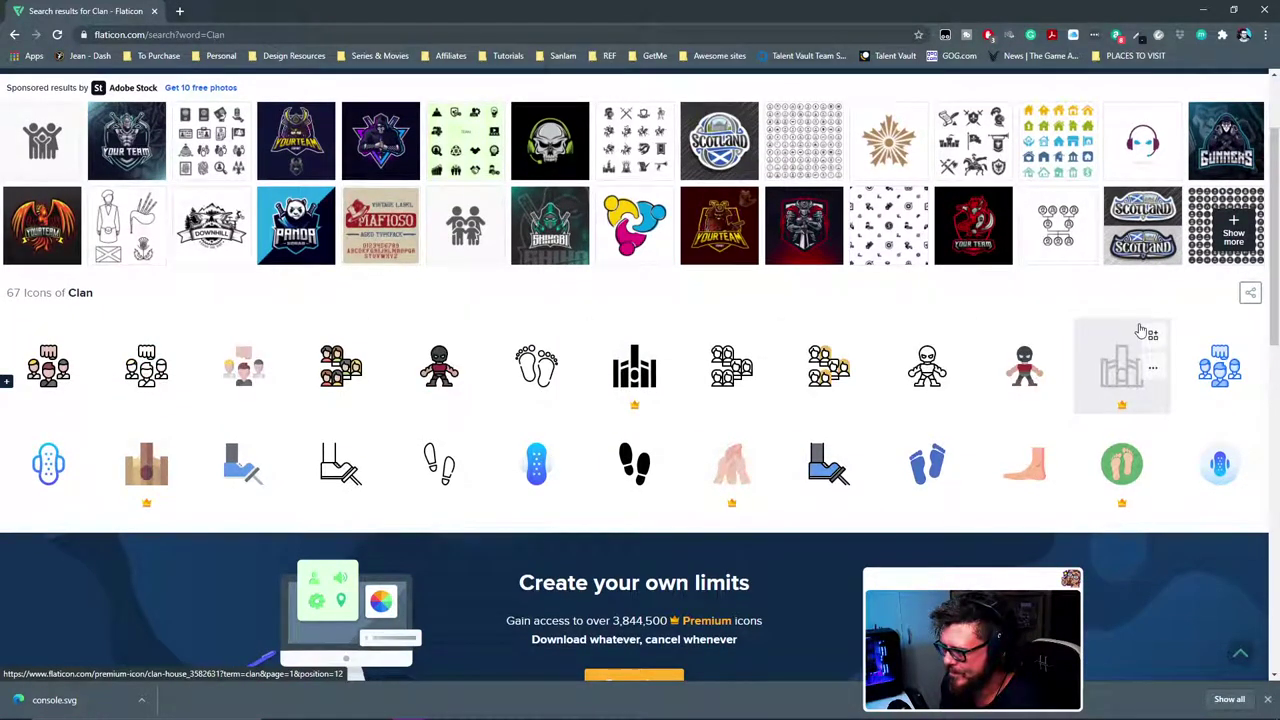
pyautogui.scroll(-4, 371, 357)
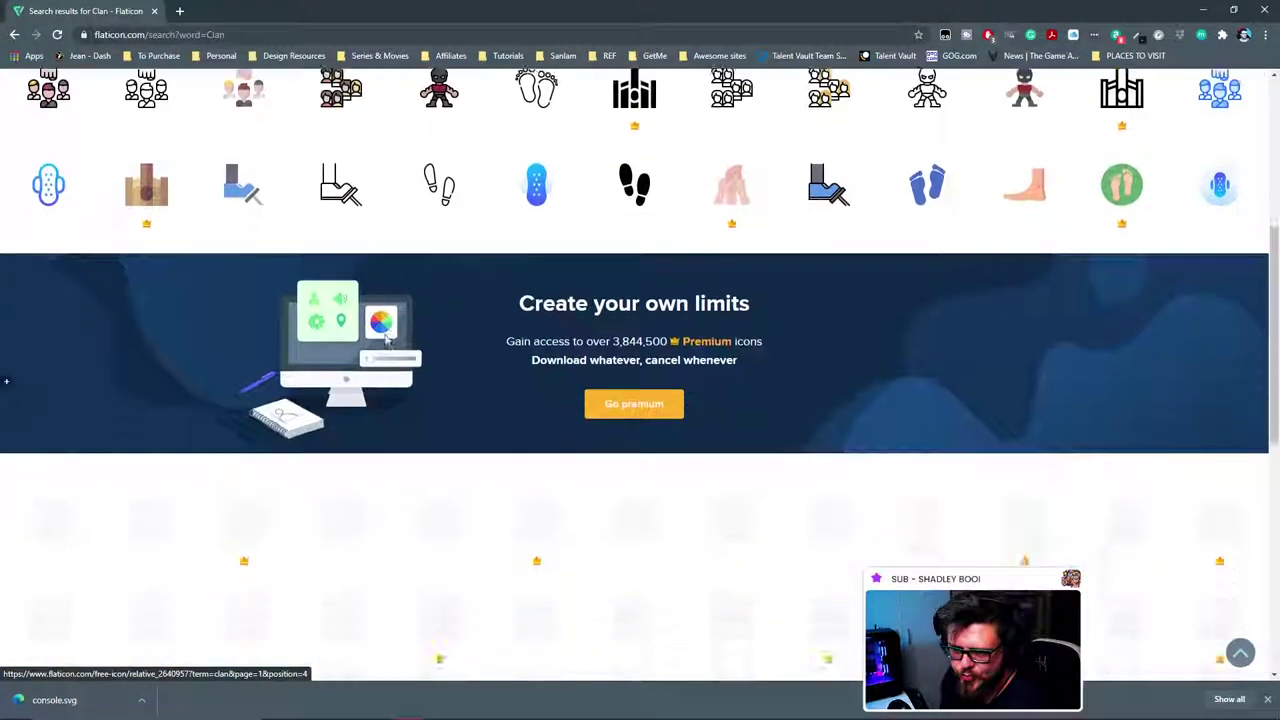
pyautogui.scroll(-6, 385, 340)
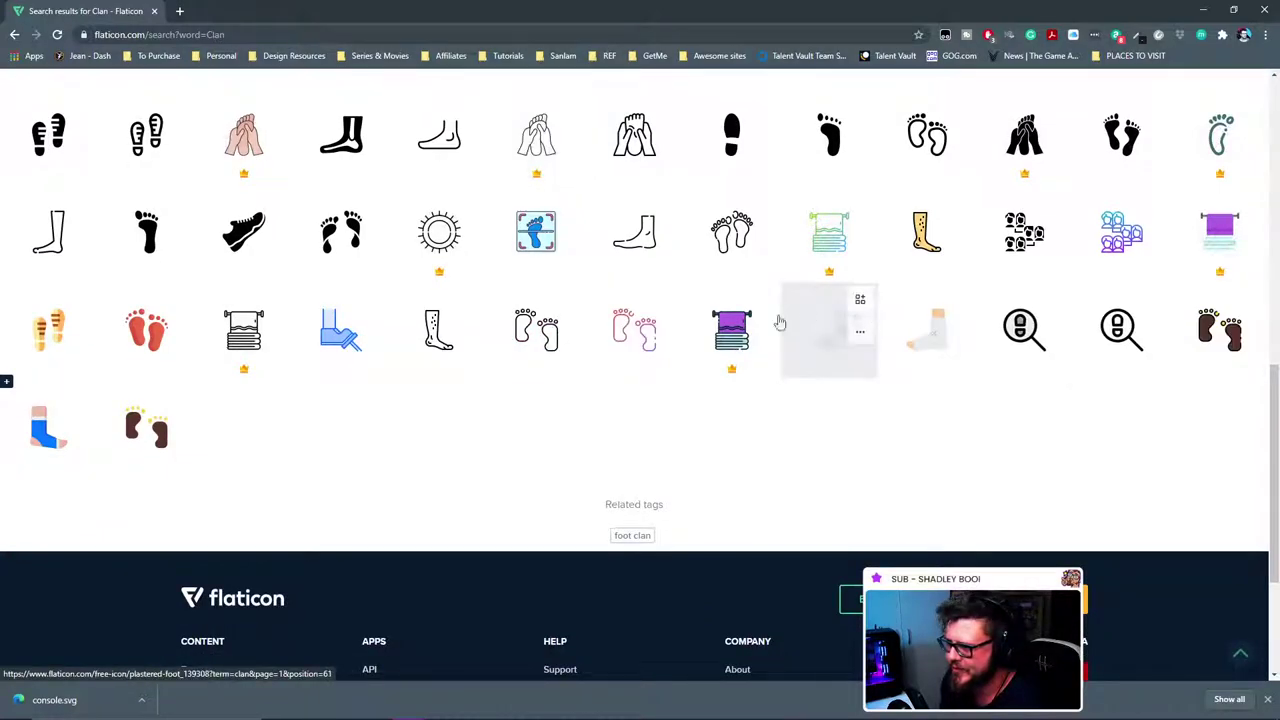
pyautogui.scroll(10, 703, 322)
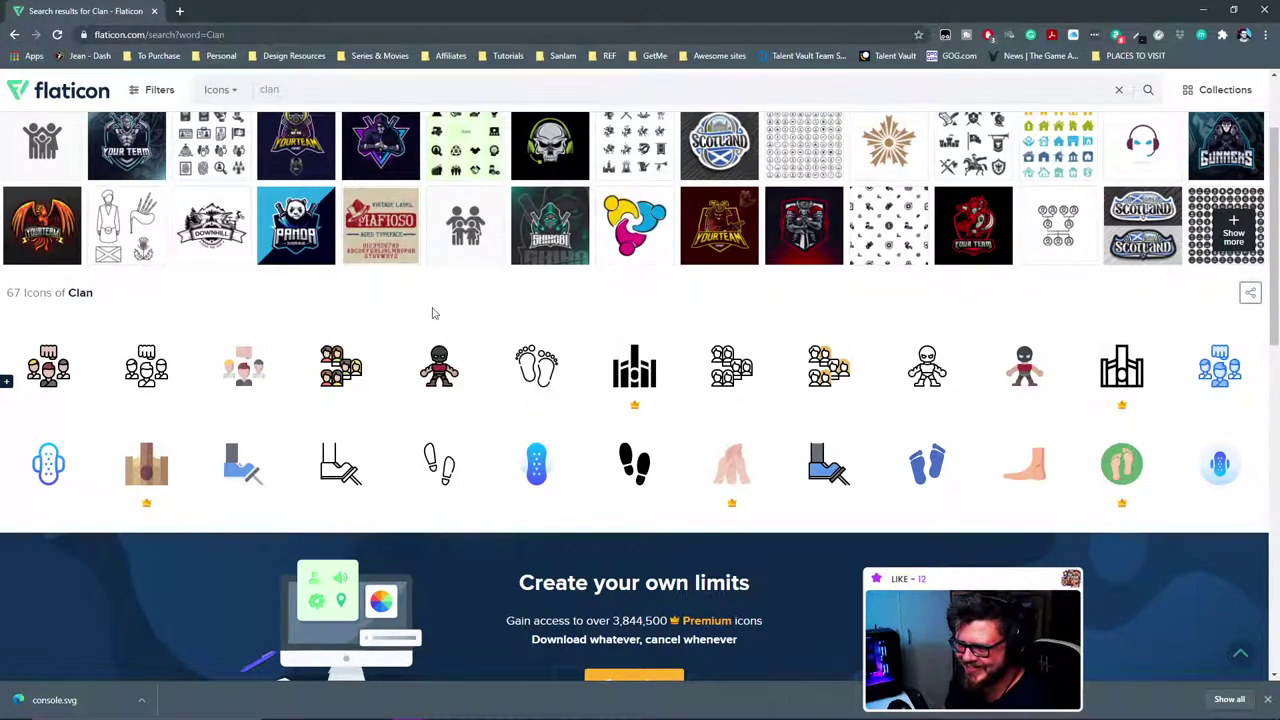
pyautogui.scroll(2, 376, 313)
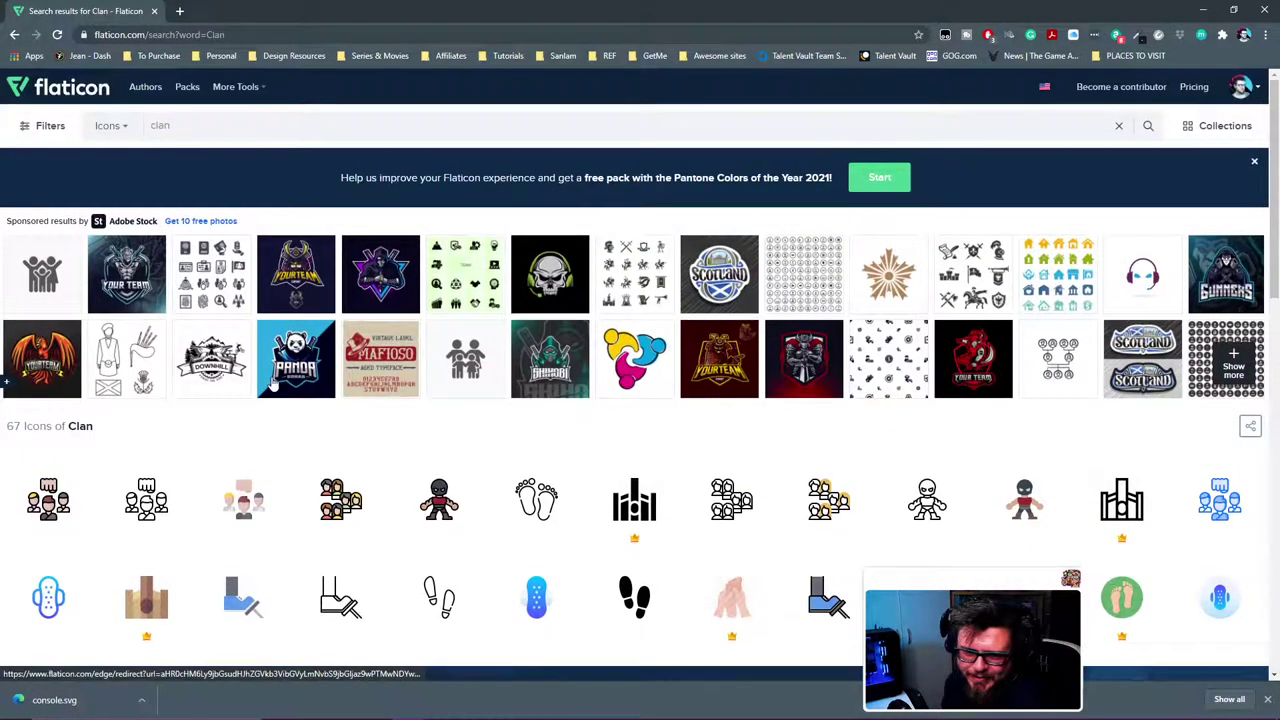
# Step: Search the Flaticon icons for "guild"
pyautogui.click(154, 125)
pyautogui.write('guild')
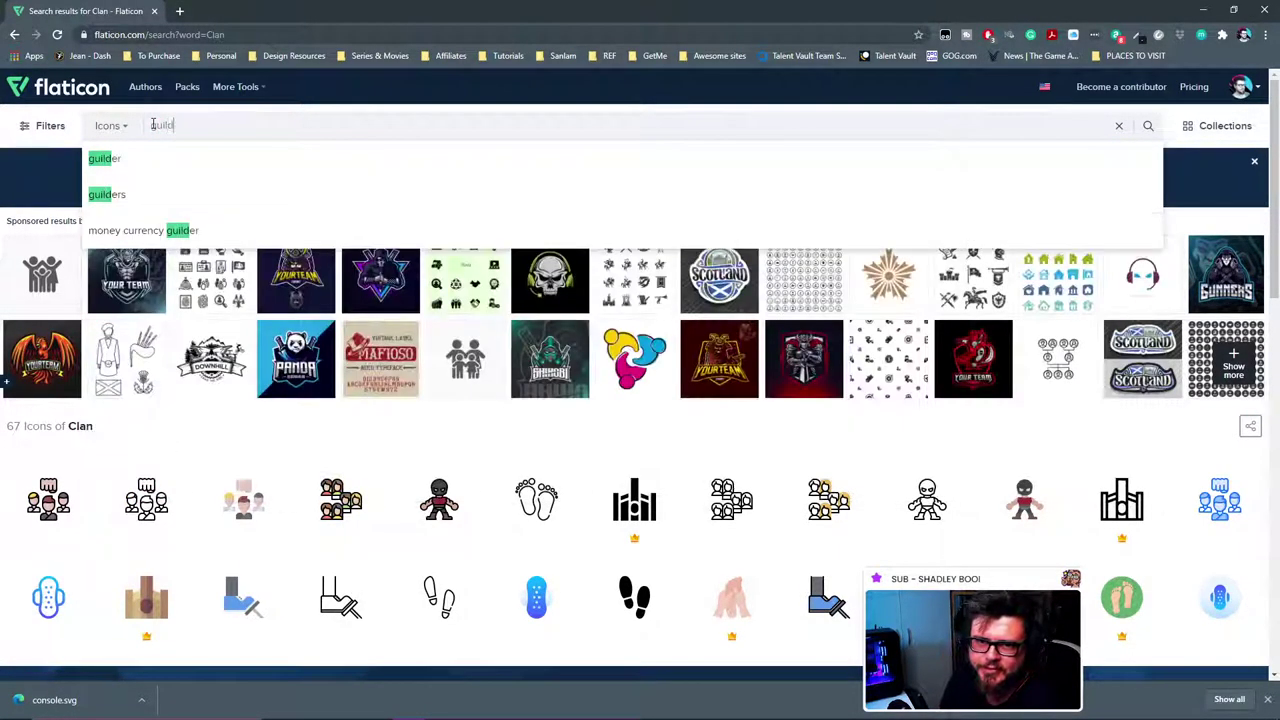
pyautogui.press('Return')
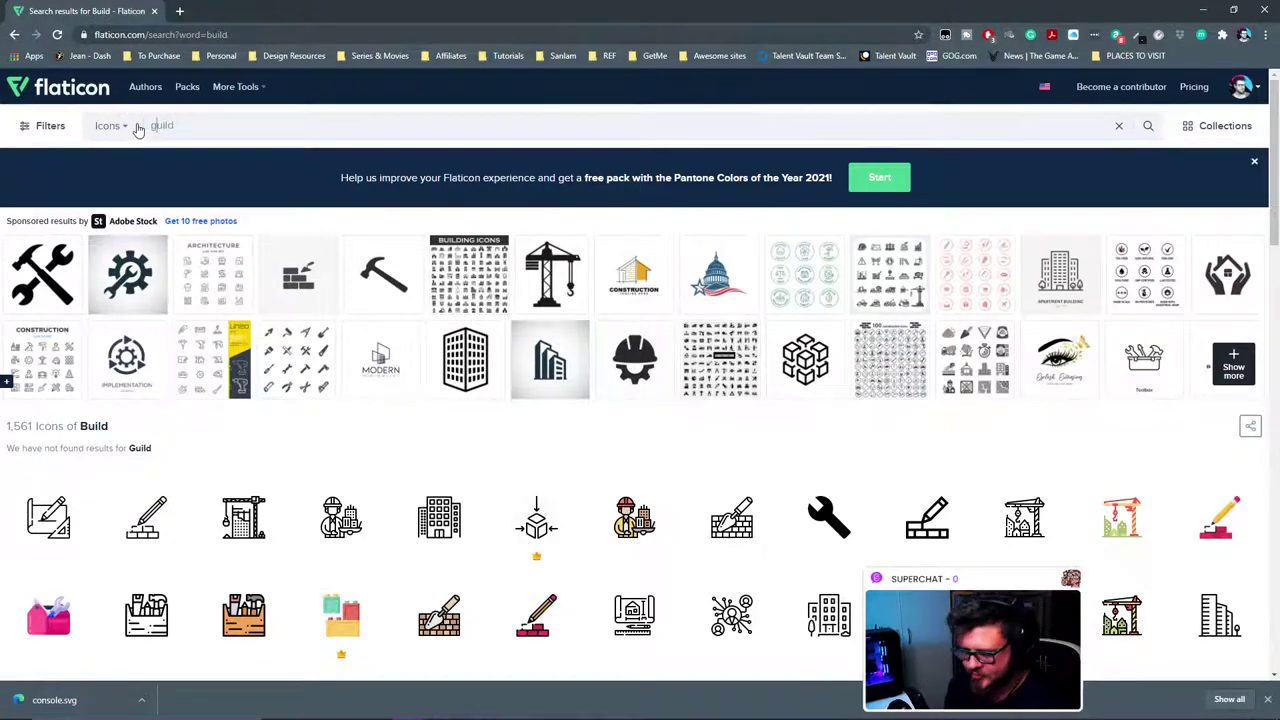
pyautogui.press('Return')
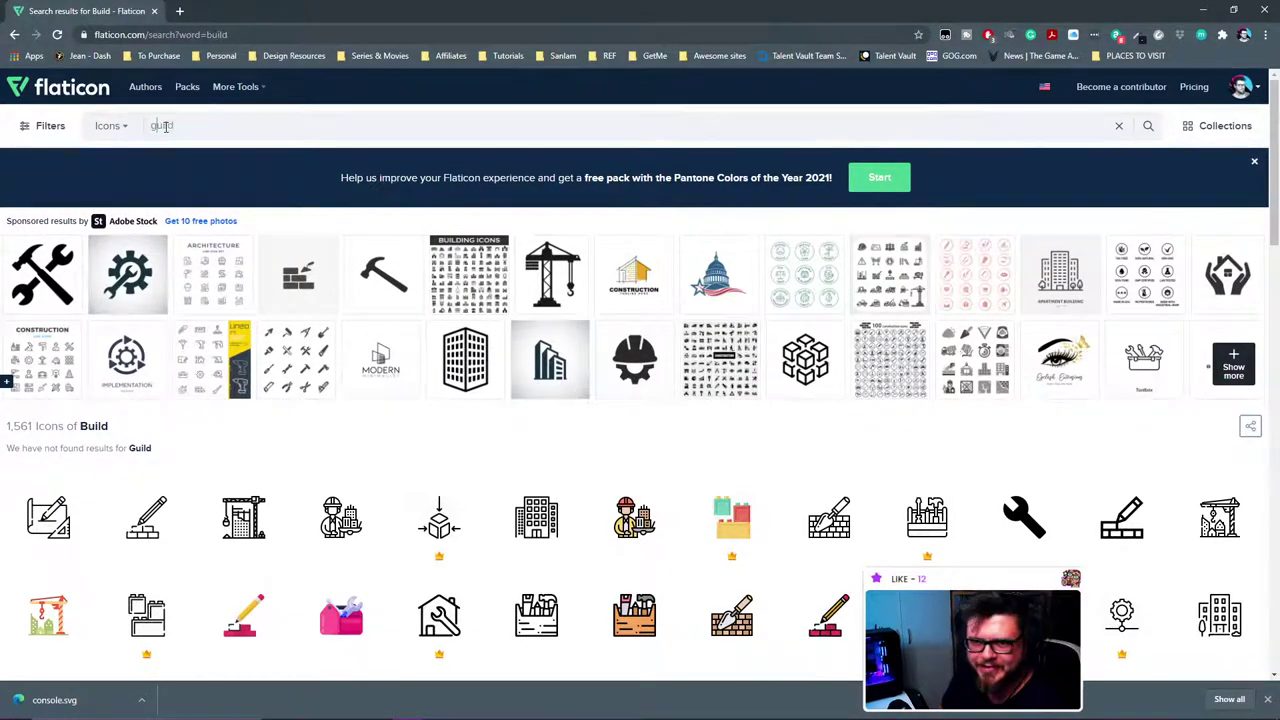
pyautogui.click(166, 126)
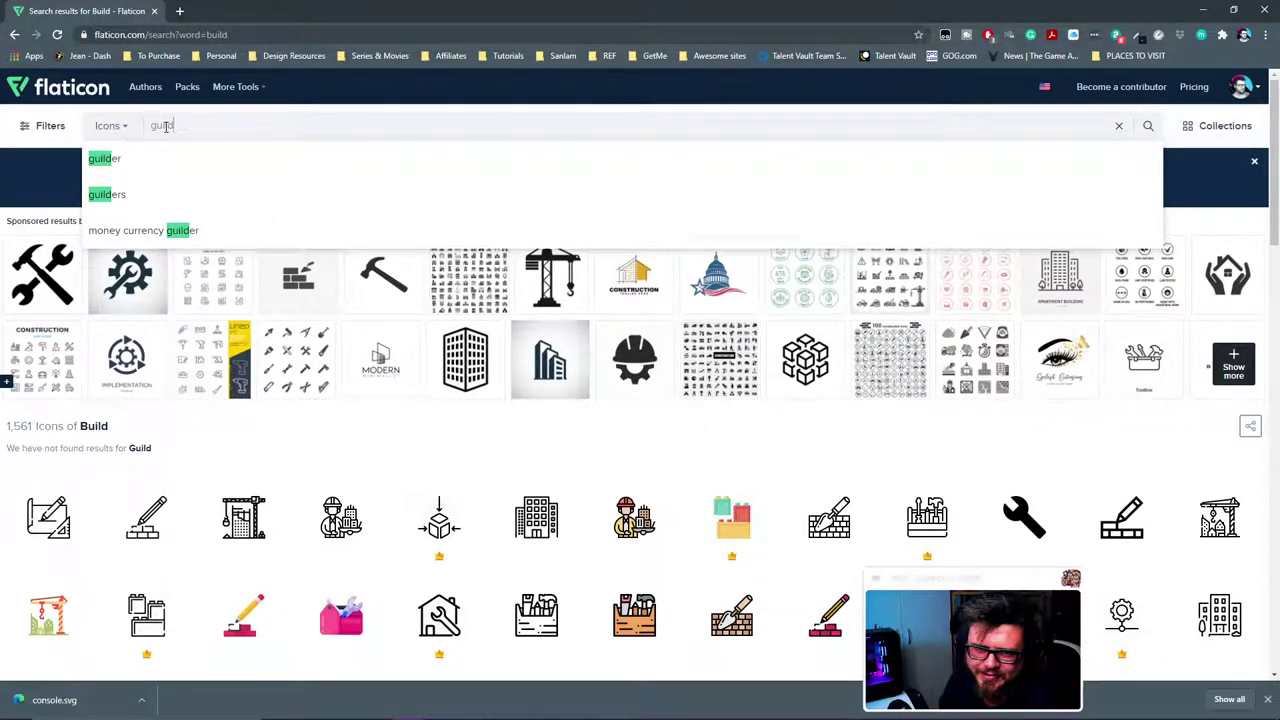
# Step: Search the Flaticon icons for the suggested term "guilders" and again for "guild", and clear the search term
pyautogui.press('Down')
pyautogui.press('Down')
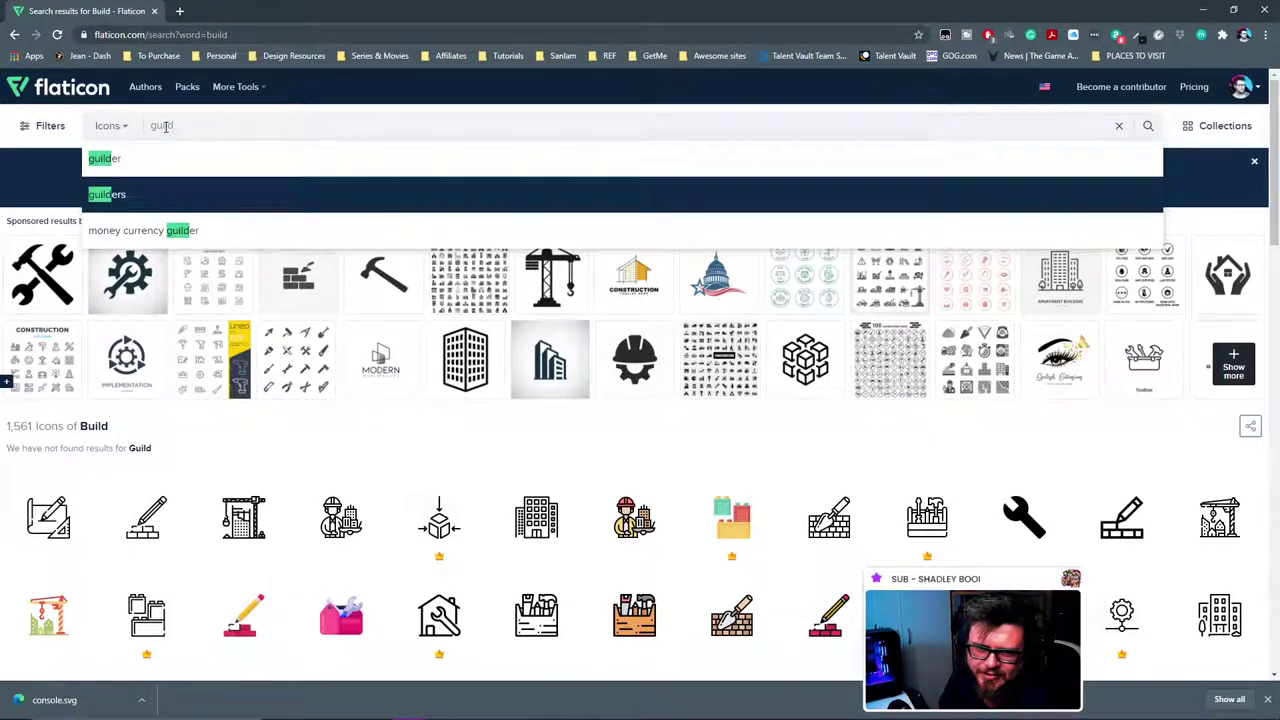
pyautogui.press('Return')
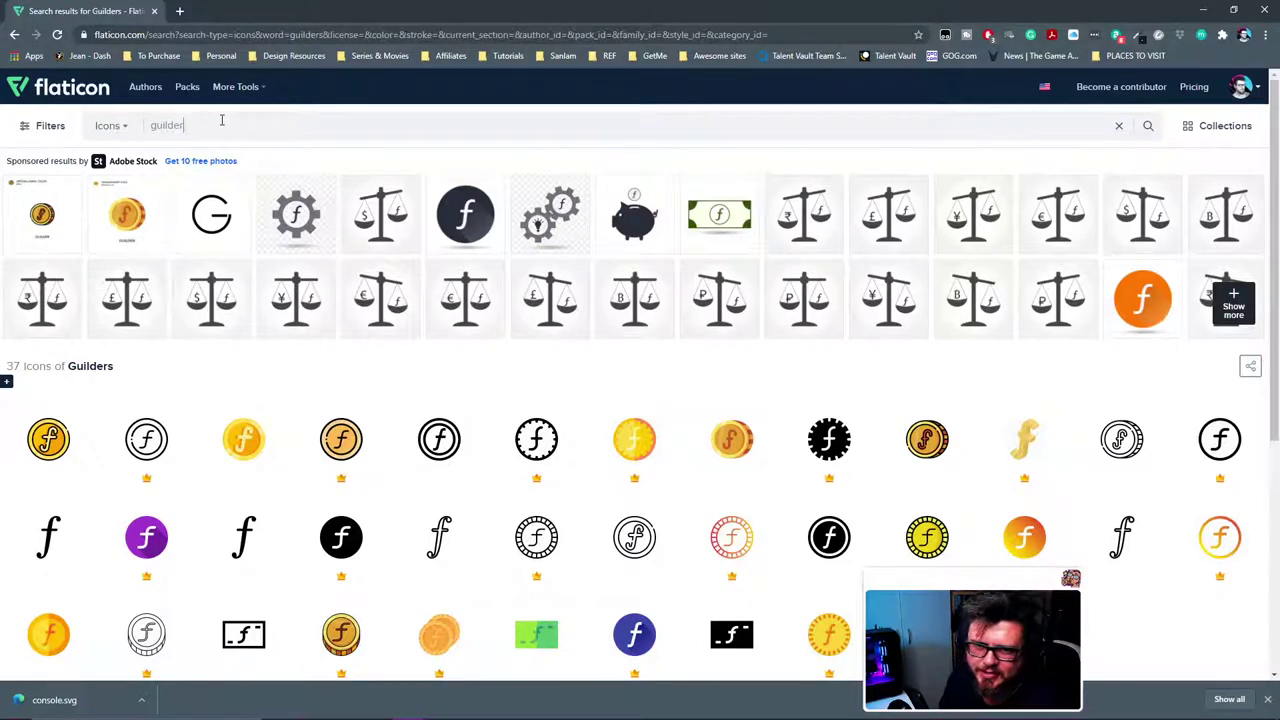
pyautogui.press('BackSpace')
pyautogui.press('BackSpace')
pyautogui.press('Return')
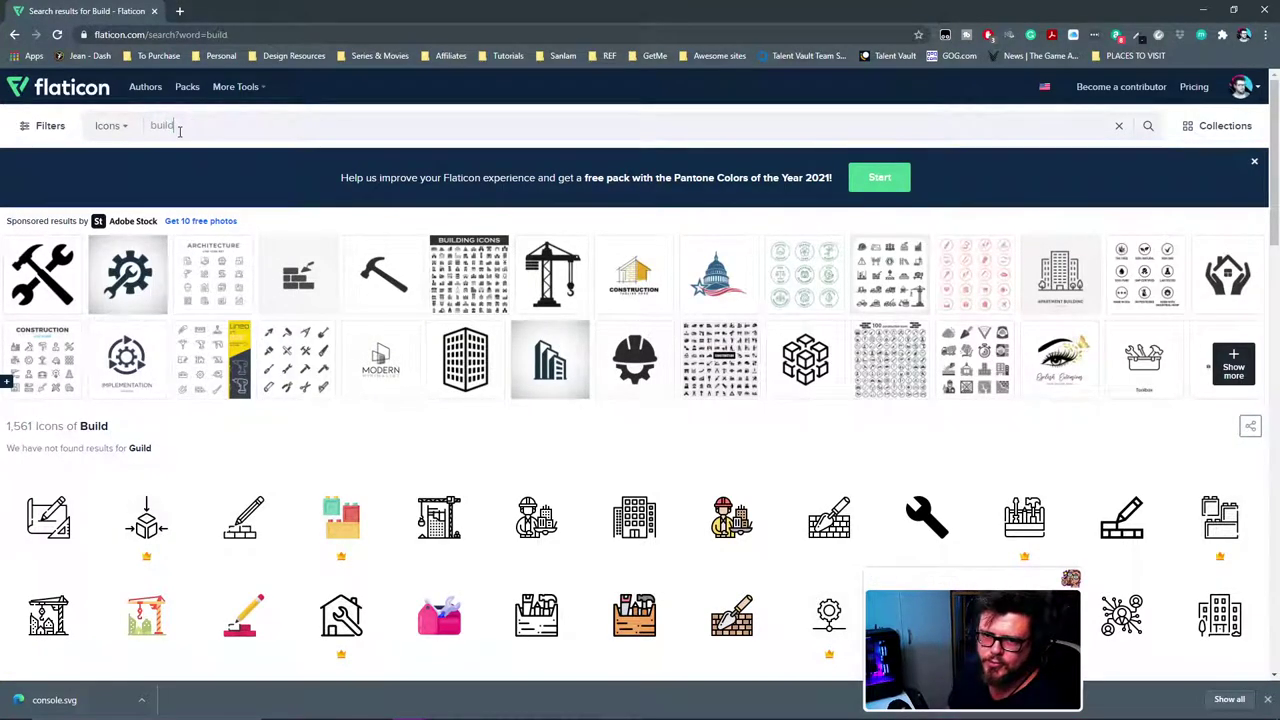
pyautogui.press('BackSpace')
pyautogui.press('BackSpace')
pyautogui.press('BackSpace')
pyautogui.press('BackSpace')
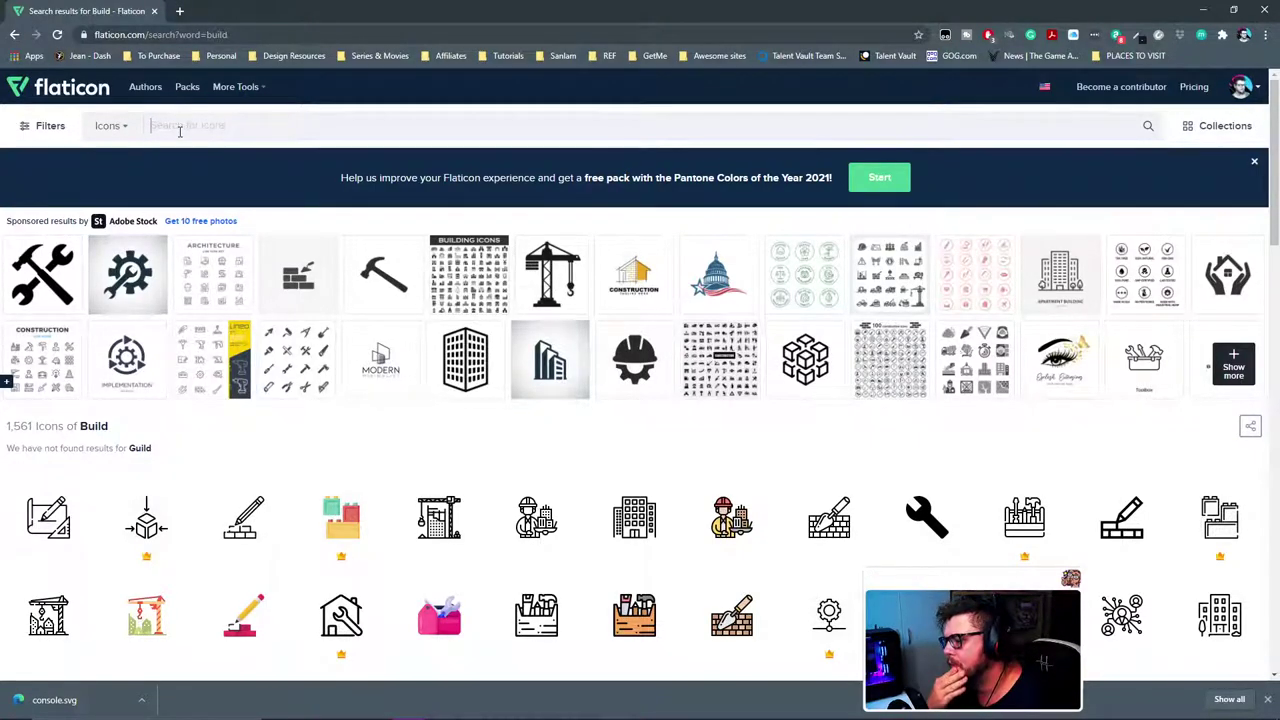
# Step: Download the connected-people network icon from the build results as a free SVG, and close the attribution notice and icon preview
pyautogui.scroll(-2, 1100, 500)
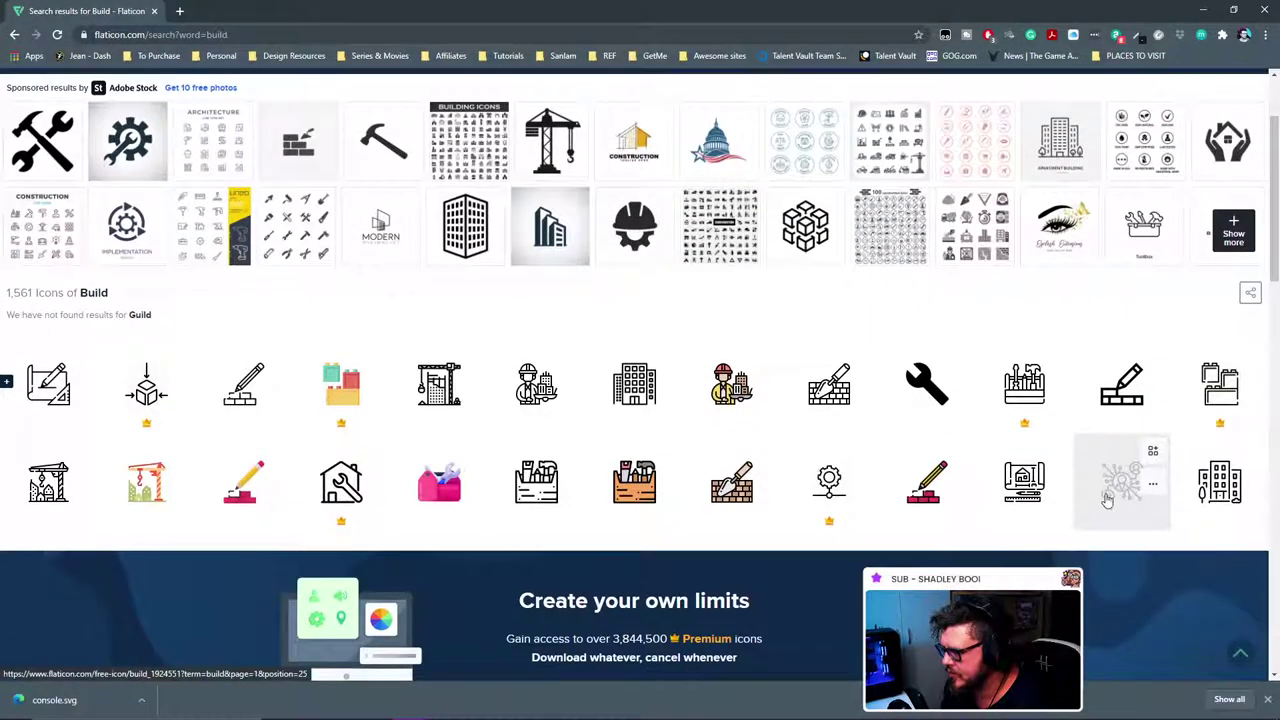
pyautogui.click(1121, 485)
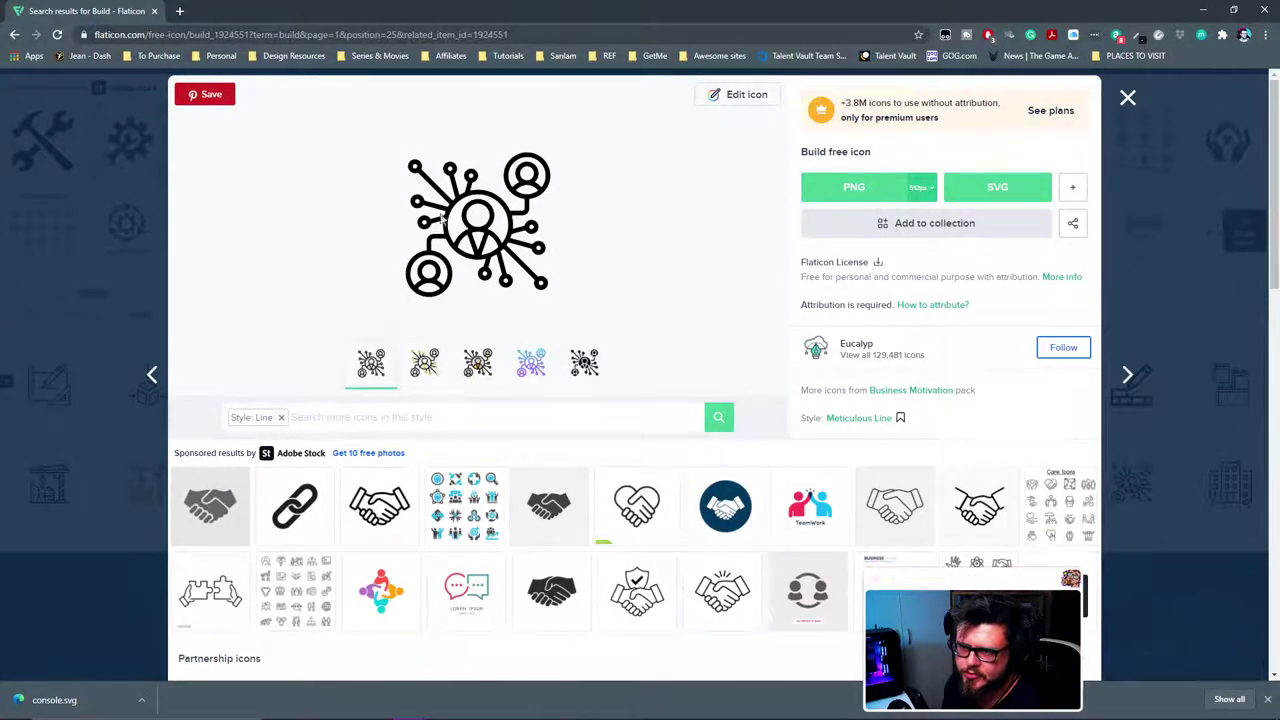
pyautogui.click(998, 187)
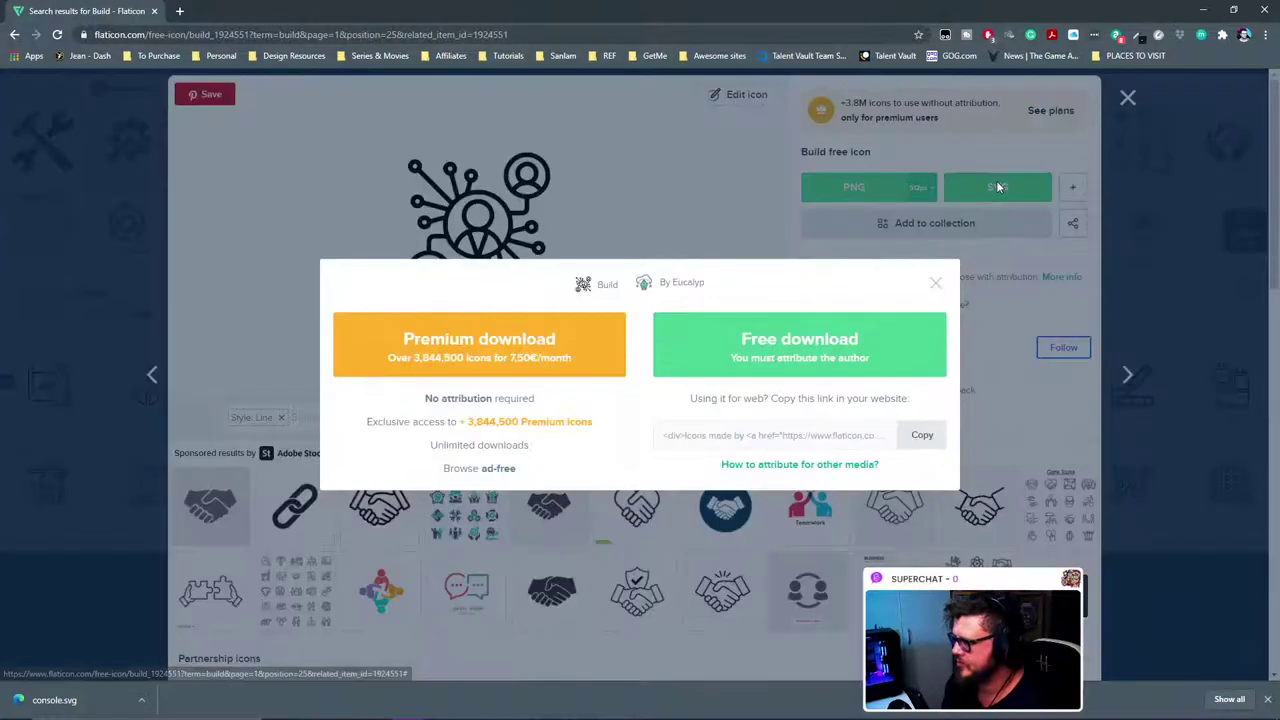
pyautogui.click(800, 358)
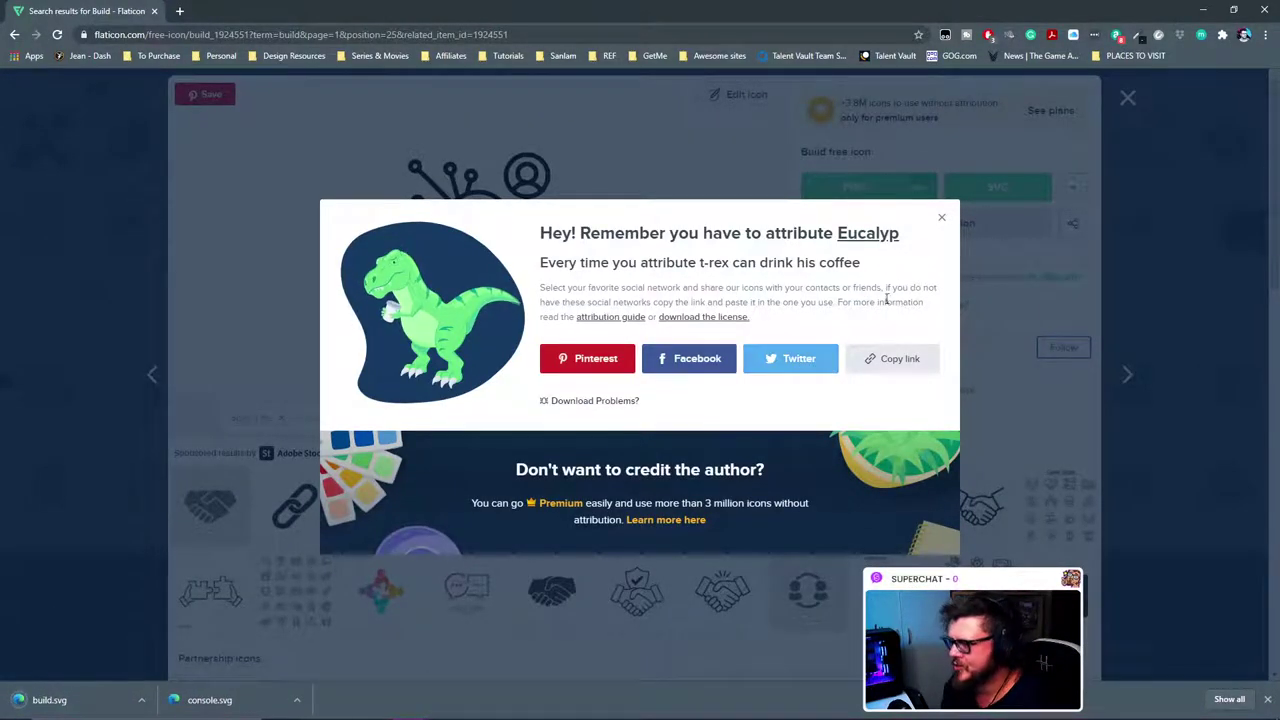
pyautogui.click(943, 221)
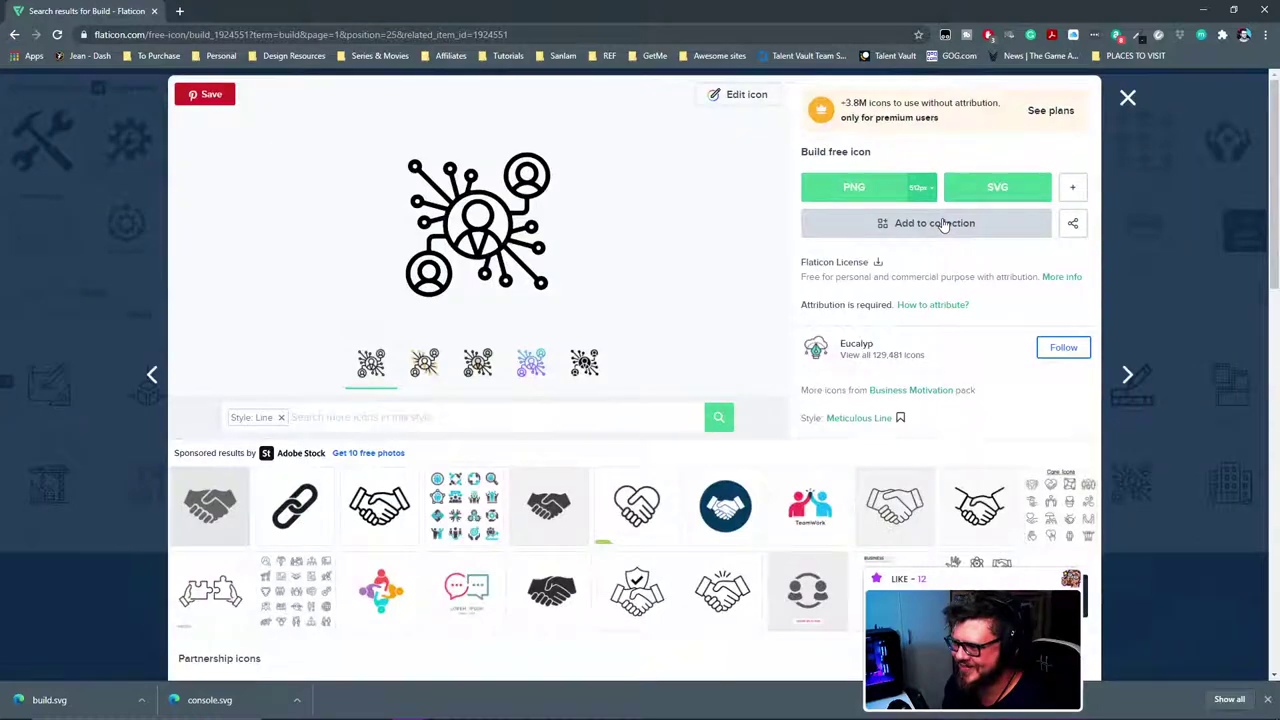
pyautogui.click(1127, 98)
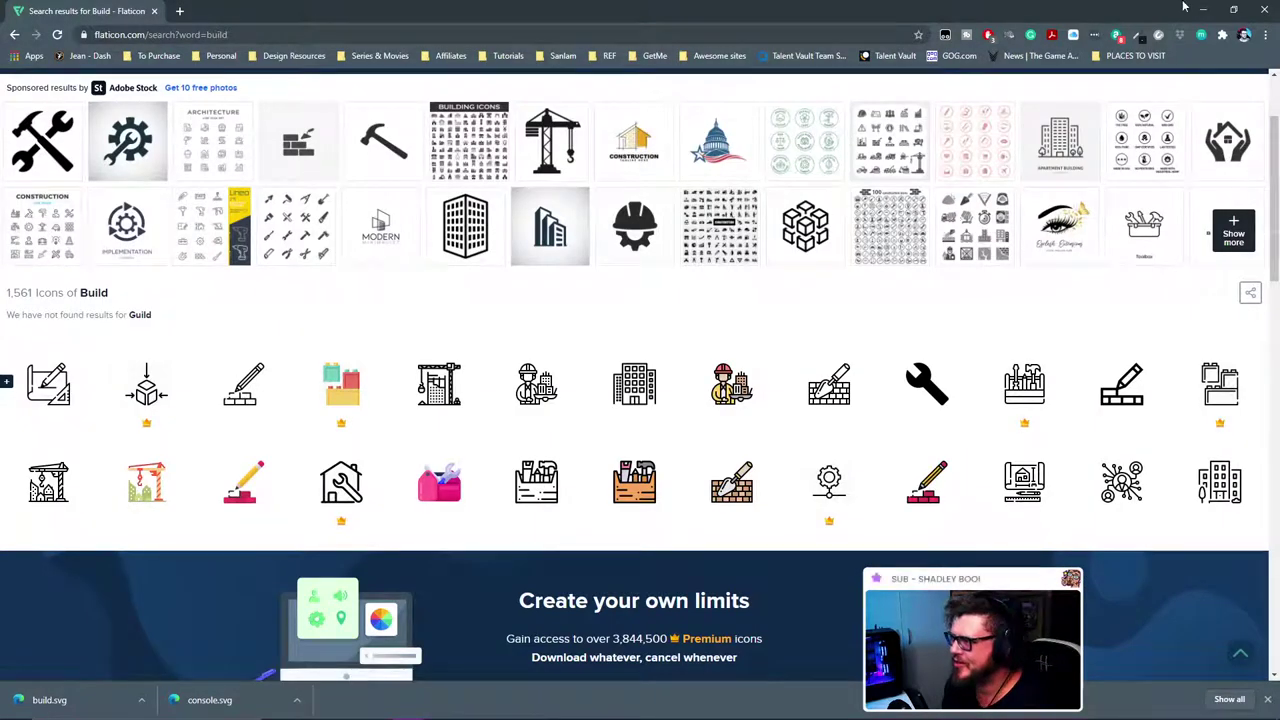
# Step: Switch to the PureParagon design in Adobe XD and place the downloaded build.svg icon on the guild section's artboard
pyautogui.click(1203, 9)
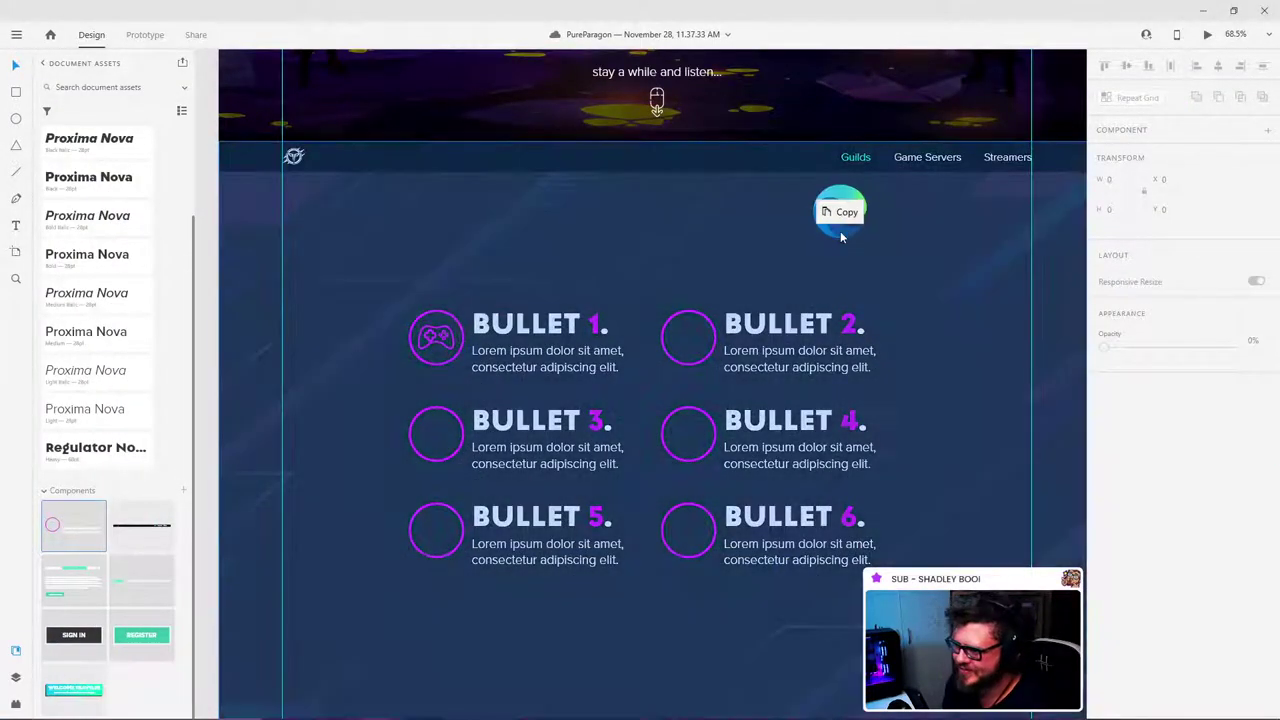
pyautogui.moveTo(840, 231); pyautogui.dragTo(842, 237)
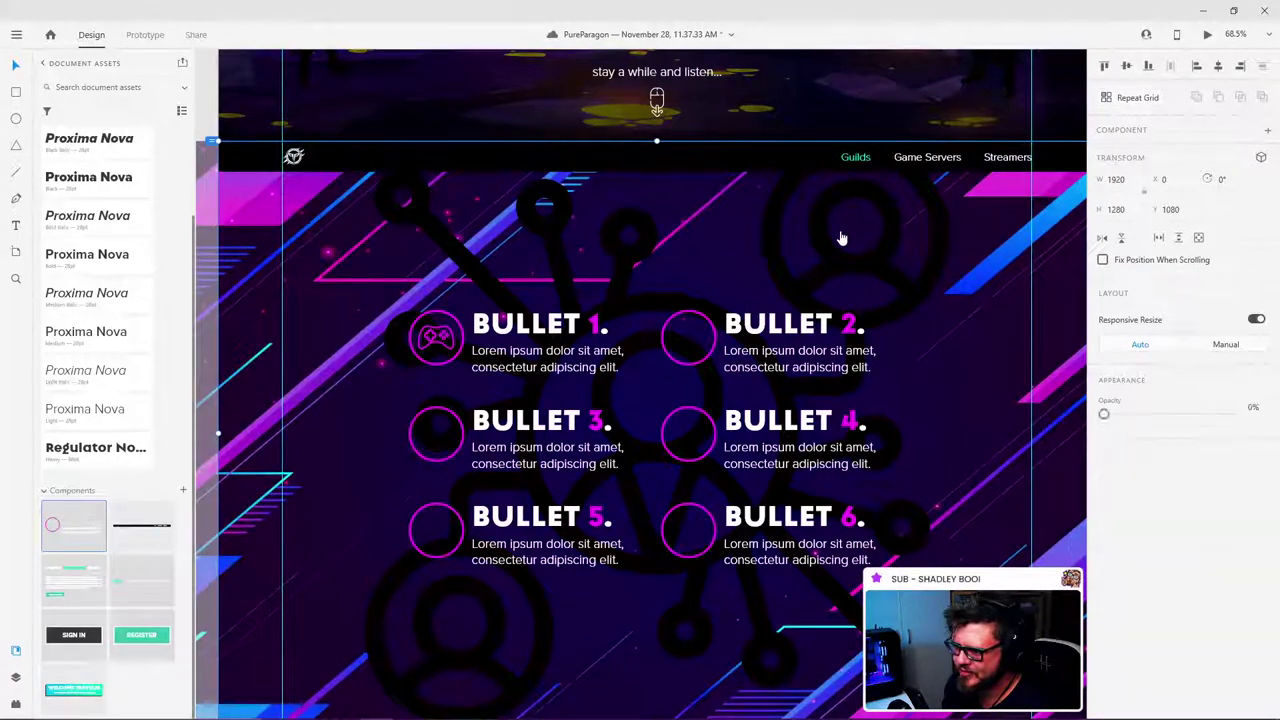
# Step: Undo the network icon's placement in the bullets background and place the icon file on the empty pasteboard beside the landing page
pyautogui.hotkey('ctrl', 'z')
pyautogui.scroll(-4, 793, 329)
pyautogui.moveTo(1017, 183); pyautogui.dragTo(860, 266)
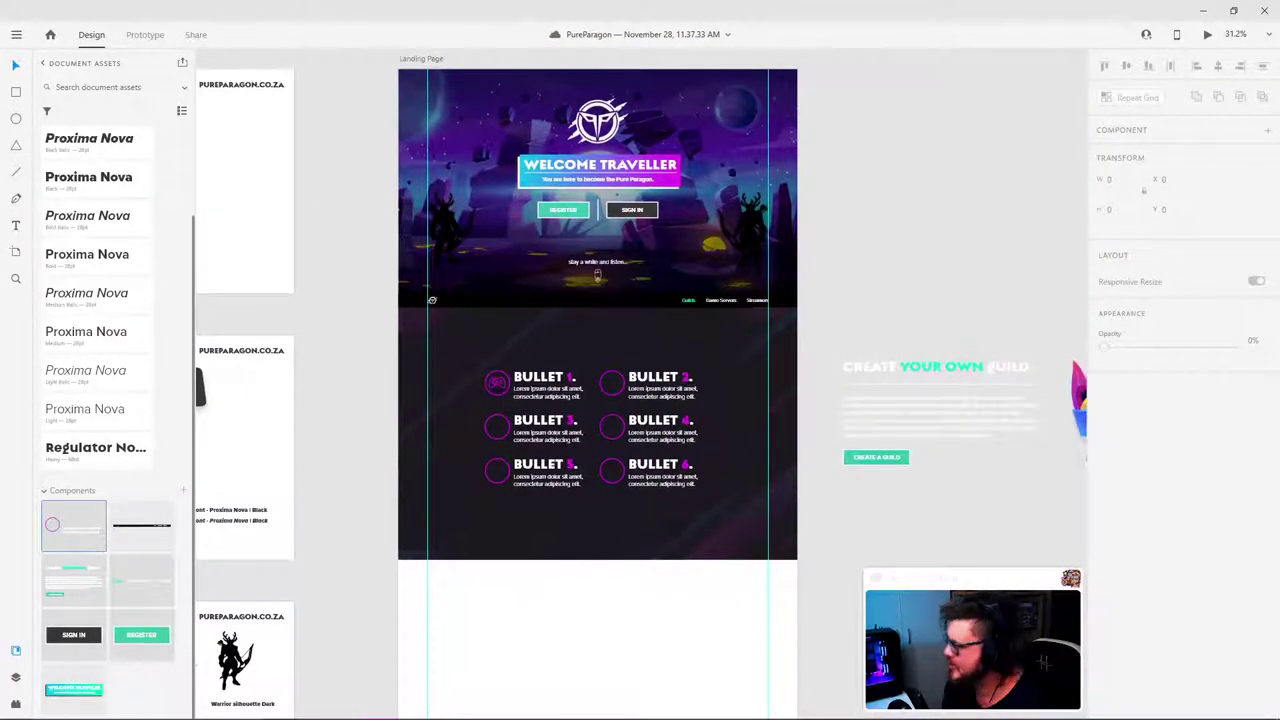
pyautogui.moveTo(1279, 180); pyautogui.dragTo(930, 205)
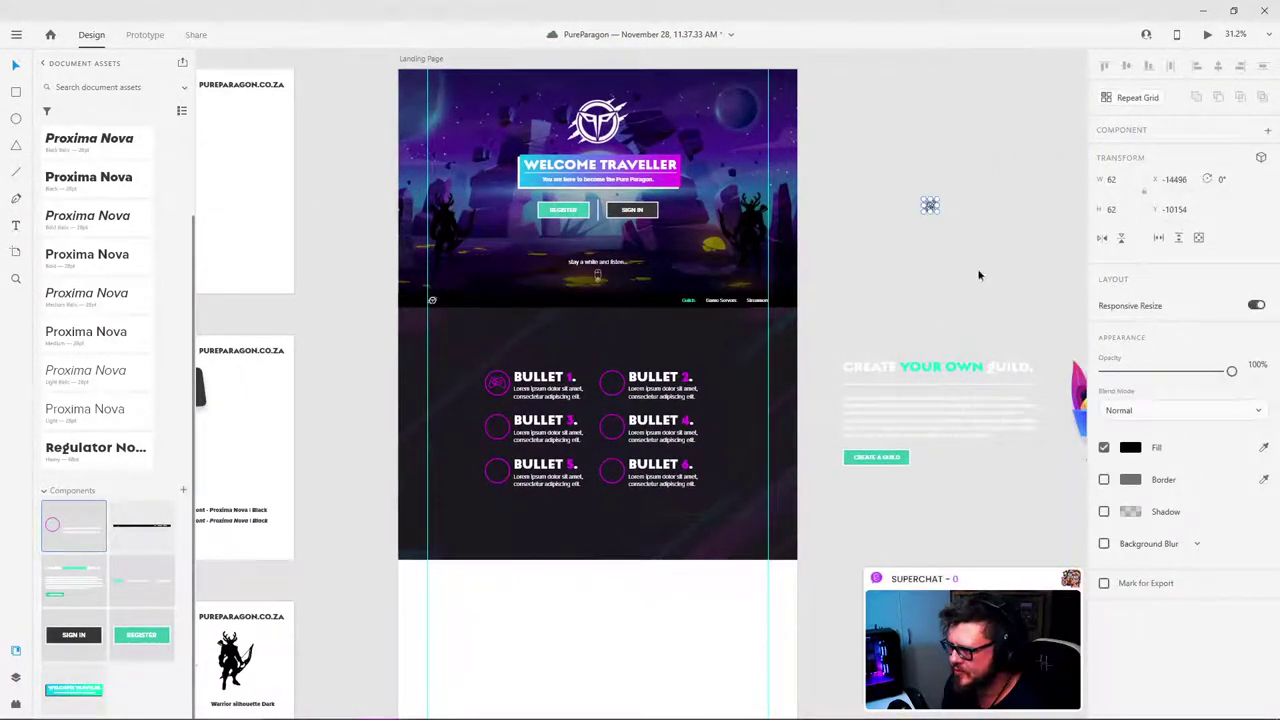
# Step: Cut the network icon from the pasteboard, paste it into the bullets section and move it into the Bullet 2 circle
pyautogui.scroll(3, 952, 190)
pyautogui.hotkey('ctrl', 'x')
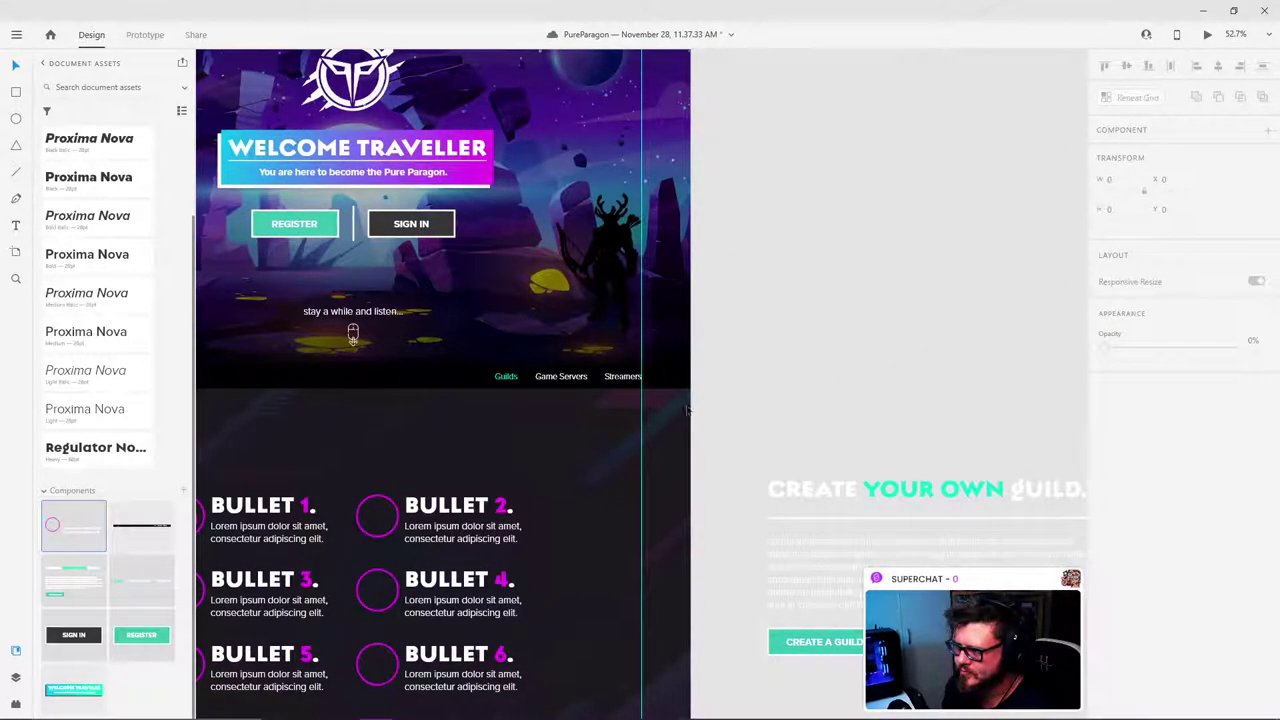
pyautogui.scroll(8, 688, 410)
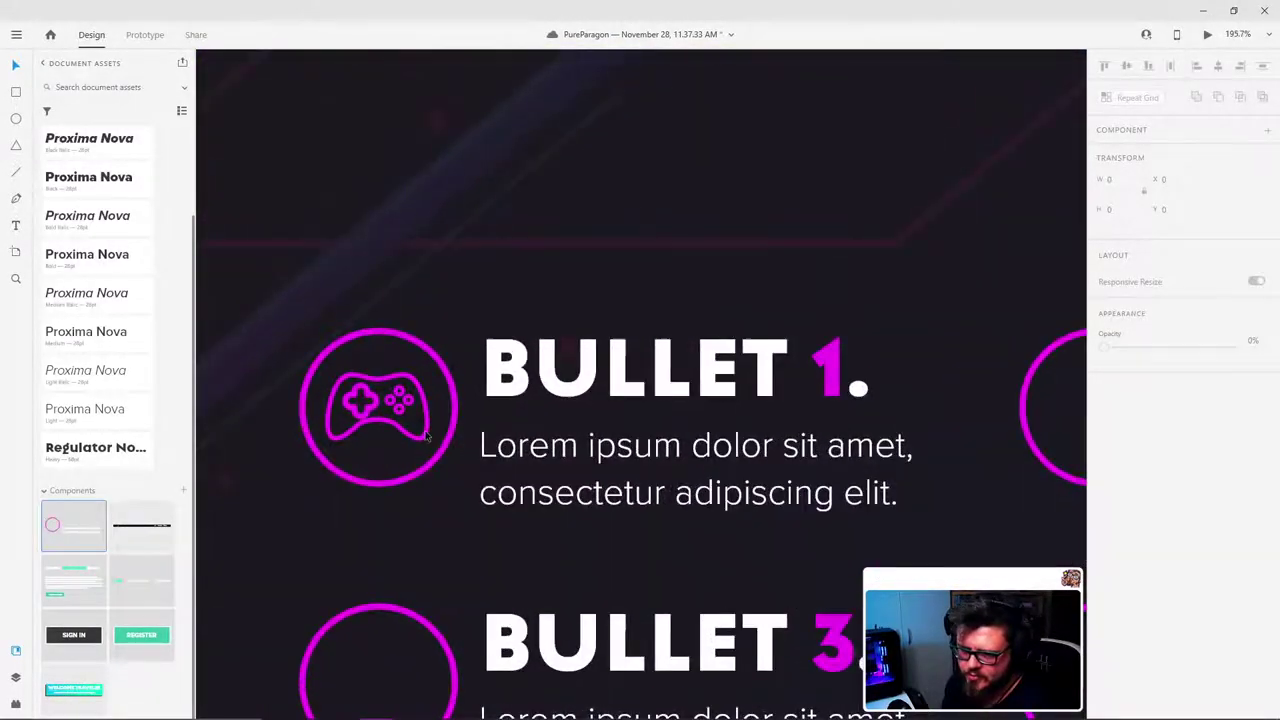
pyautogui.doubleClick(425, 437)
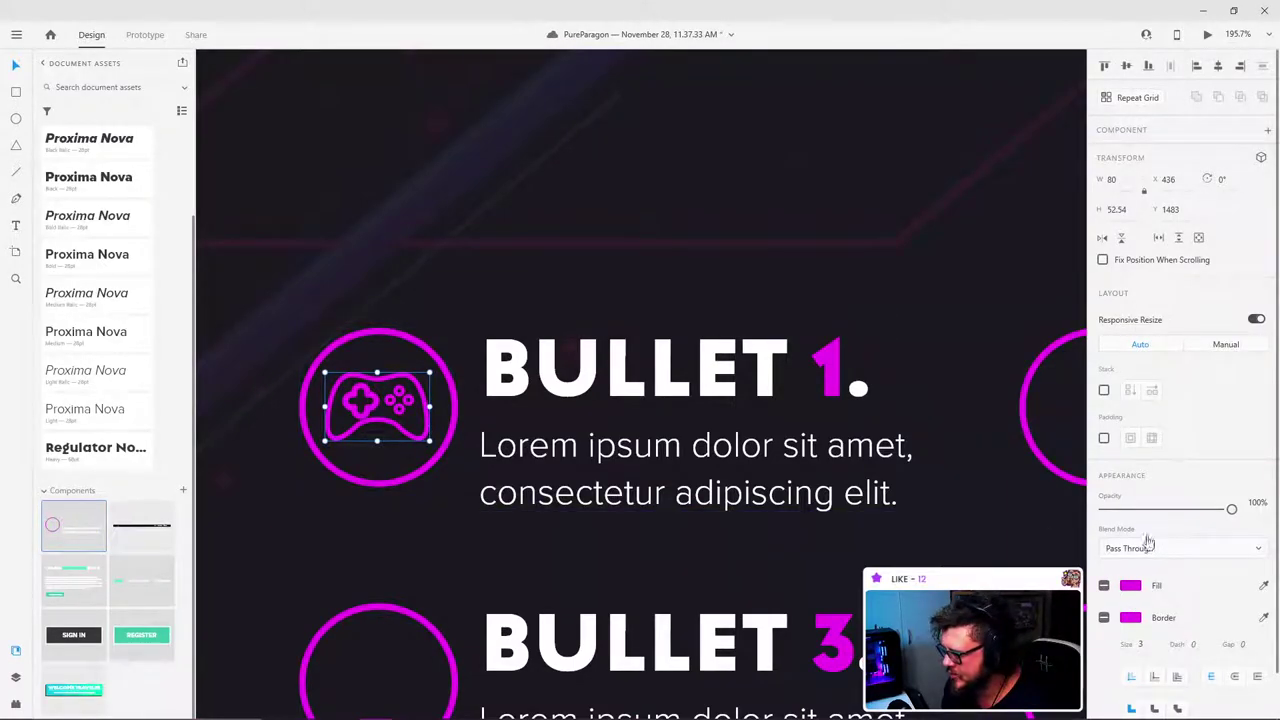
pyautogui.moveTo(874, 390); pyautogui.dragTo(701, 369)
pyautogui.click(773, 295)
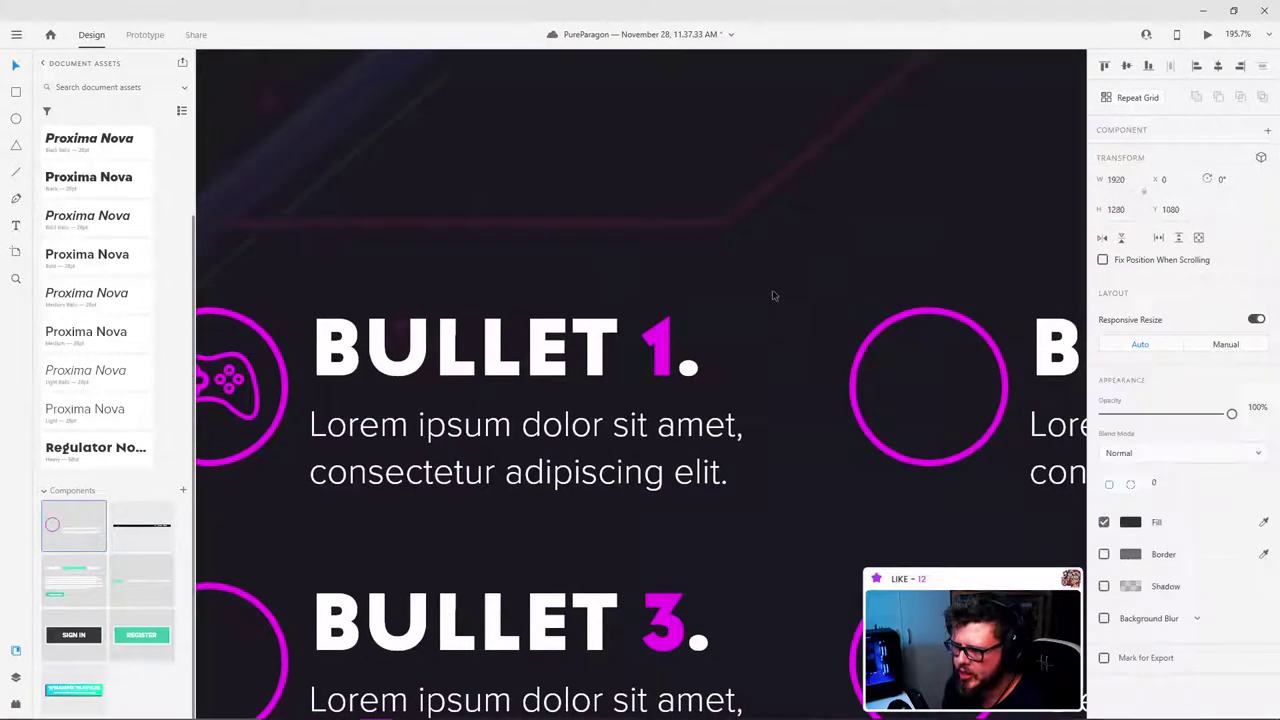
pyautogui.click(916, 316)
pyautogui.click(698, 302)
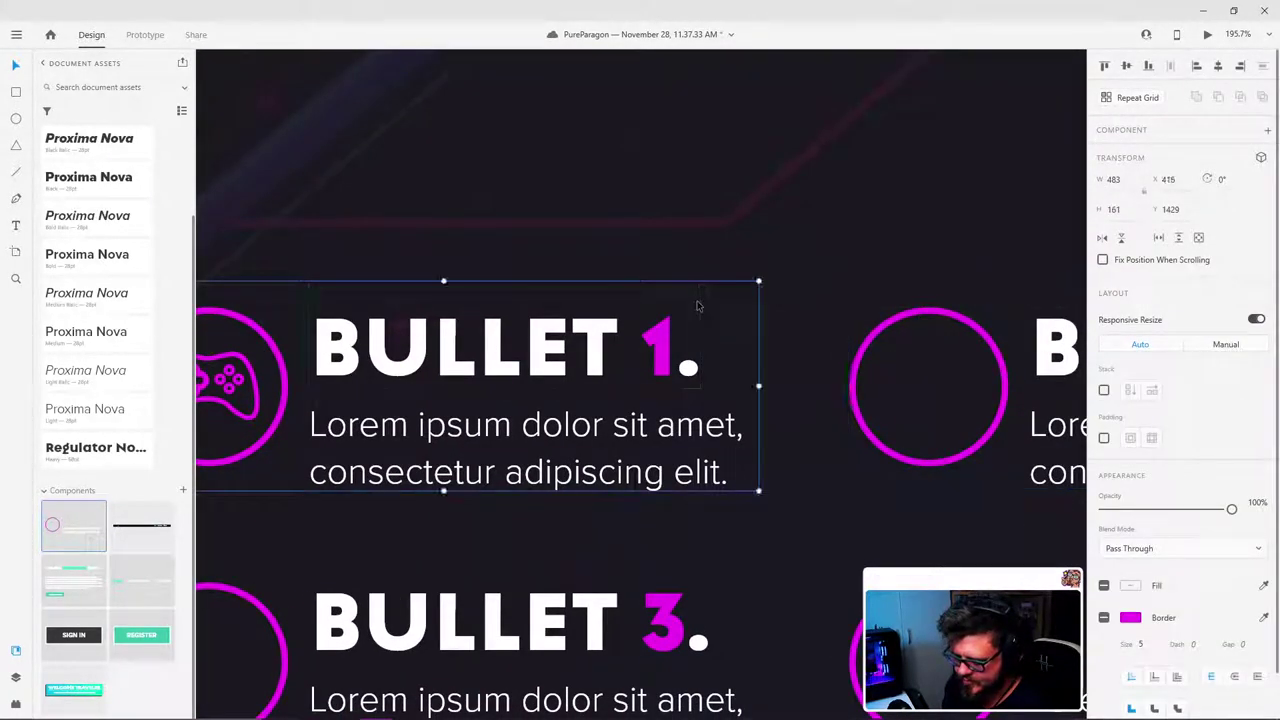
pyautogui.hotkey('ctrl', 'v')
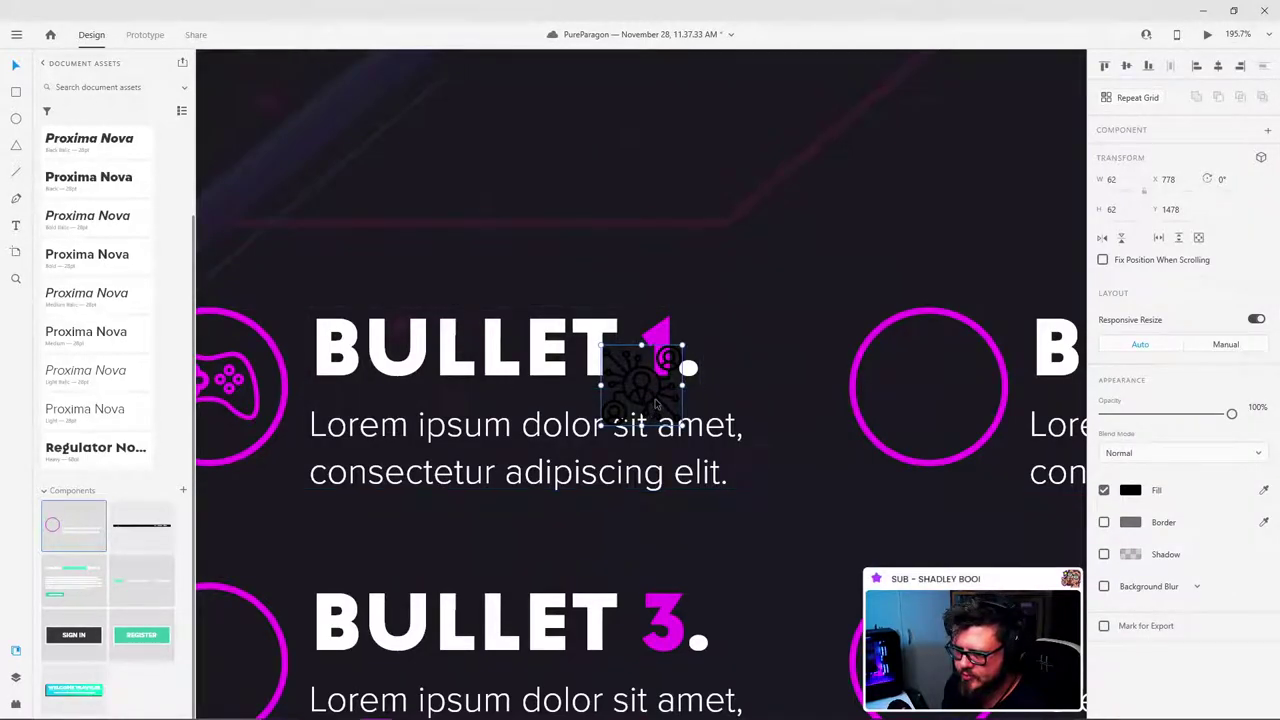
pyautogui.moveTo(658, 408); pyautogui.dragTo(956, 404)
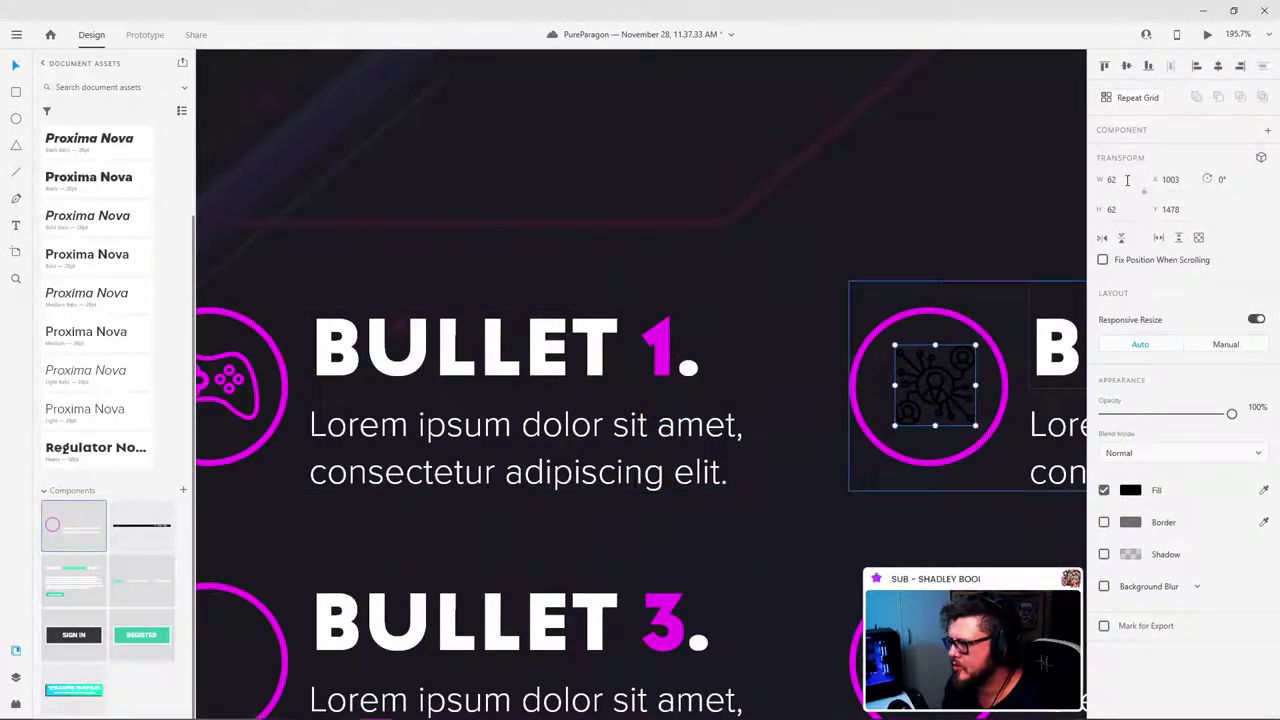
# Step: Try the network icon at widths of 80 and 60 inside the Bullet 2 circle
pyautogui.moveTo(1125, 179); pyautogui.dragTo(1067, 178)
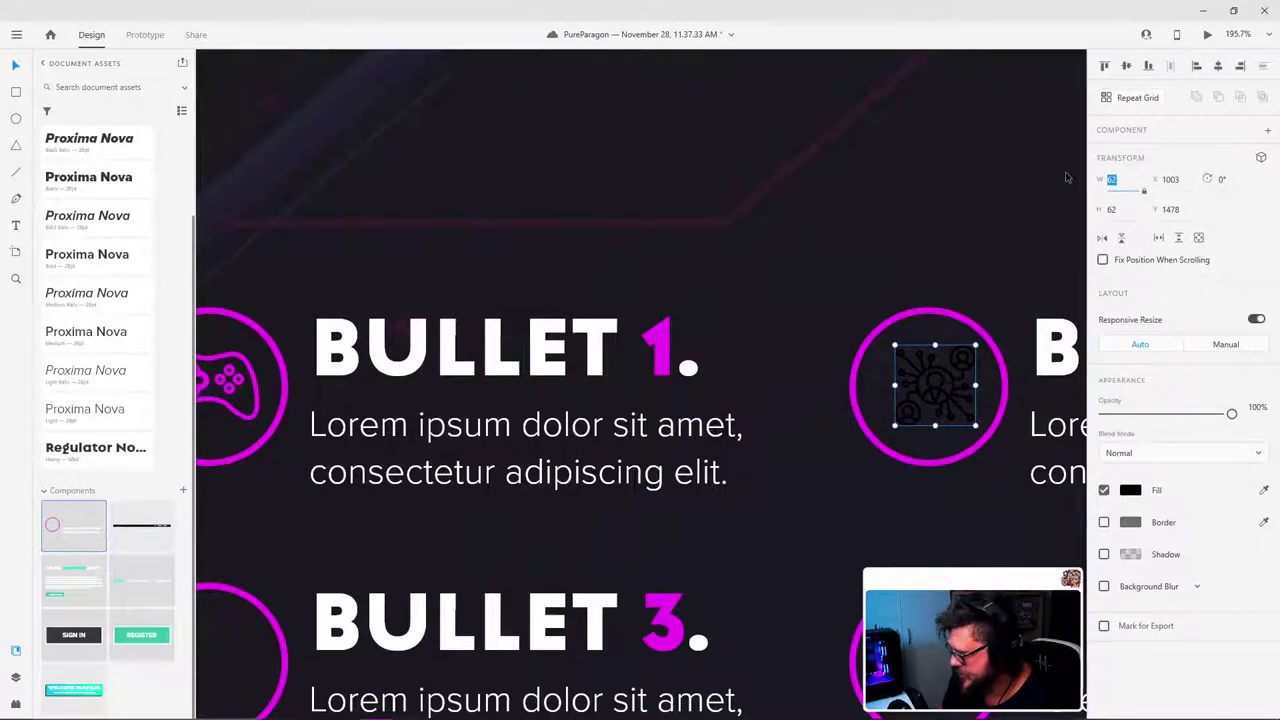
pyautogui.write('80')
pyautogui.press('Return')
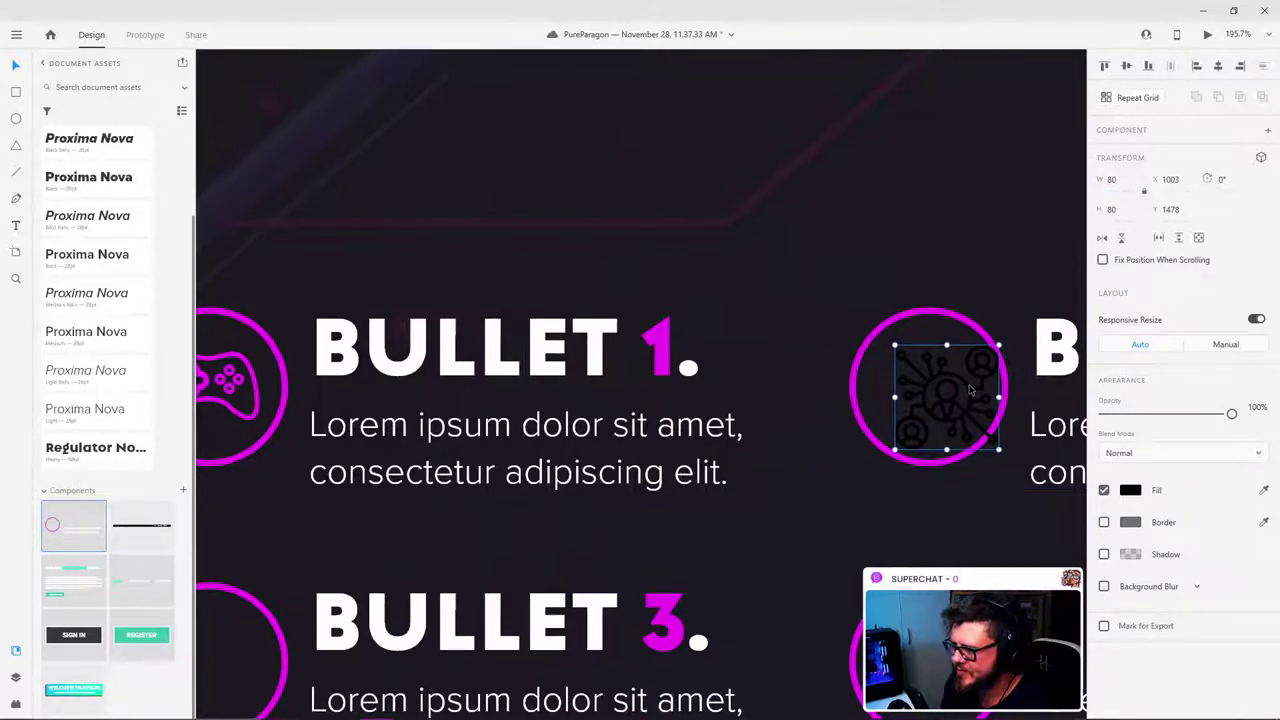
pyautogui.moveTo(969, 390); pyautogui.dragTo(948, 378)
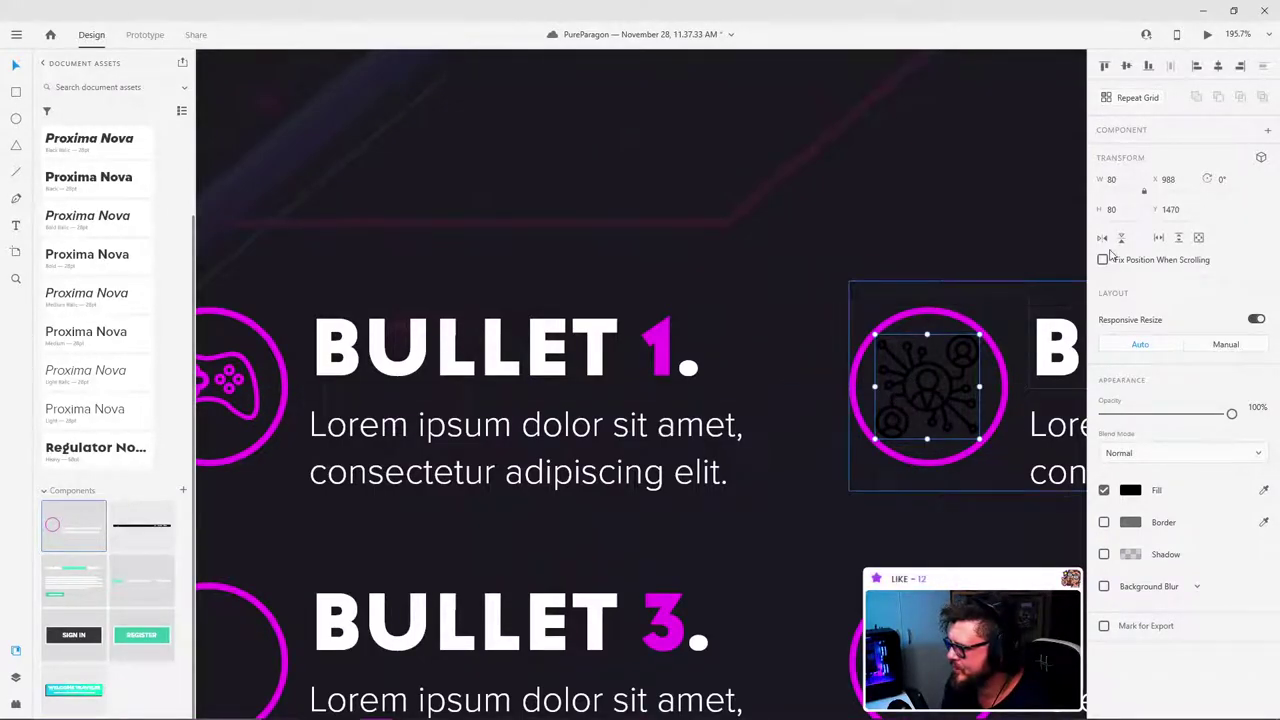
pyautogui.click(1112, 179)
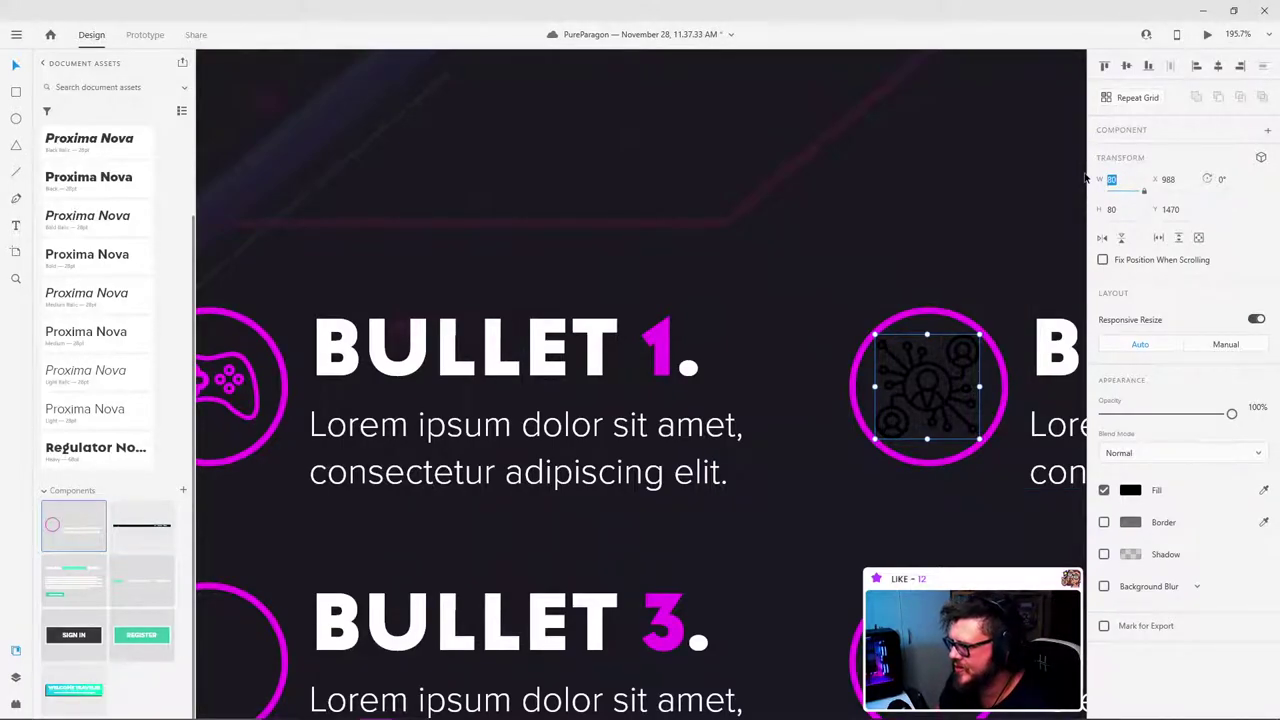
pyautogui.write('60')
pyautogui.press('Return')
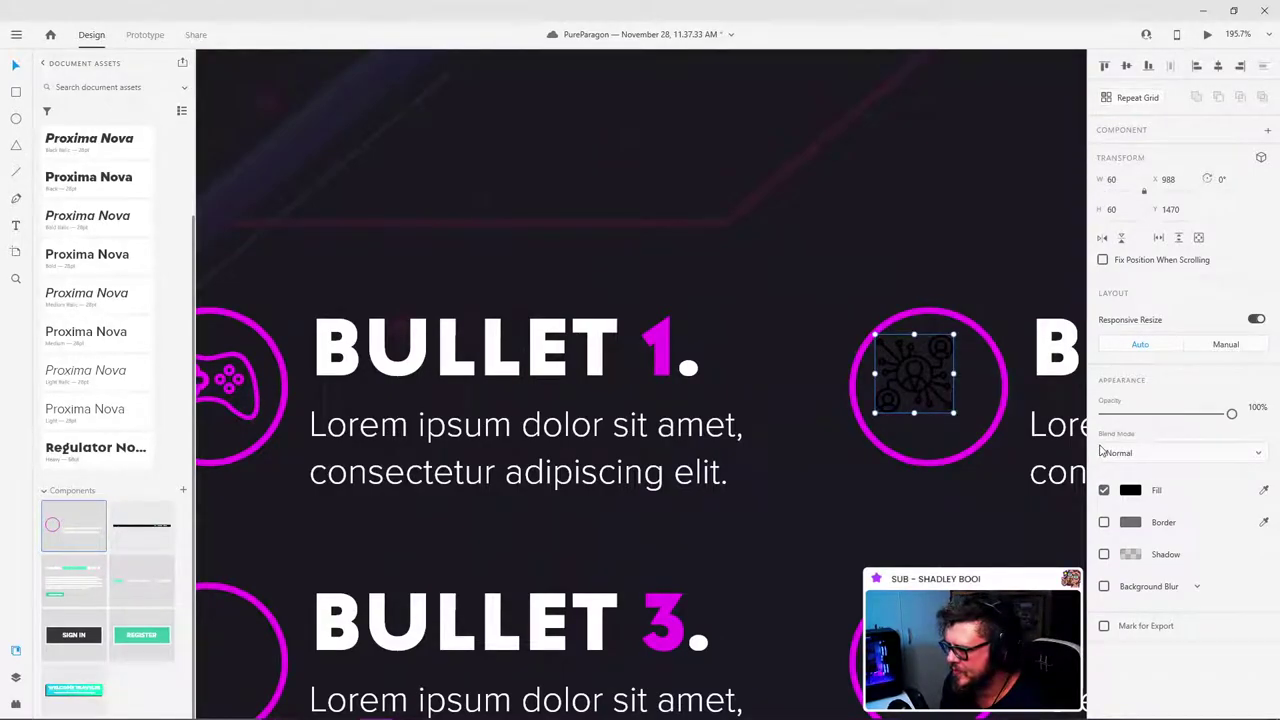
# Step: Set the network icon's width to 70 and fill it with the magenta sampled from the circle's outline
pyautogui.click(1103, 181)
pyautogui.write('70')
pyautogui.press('Return')
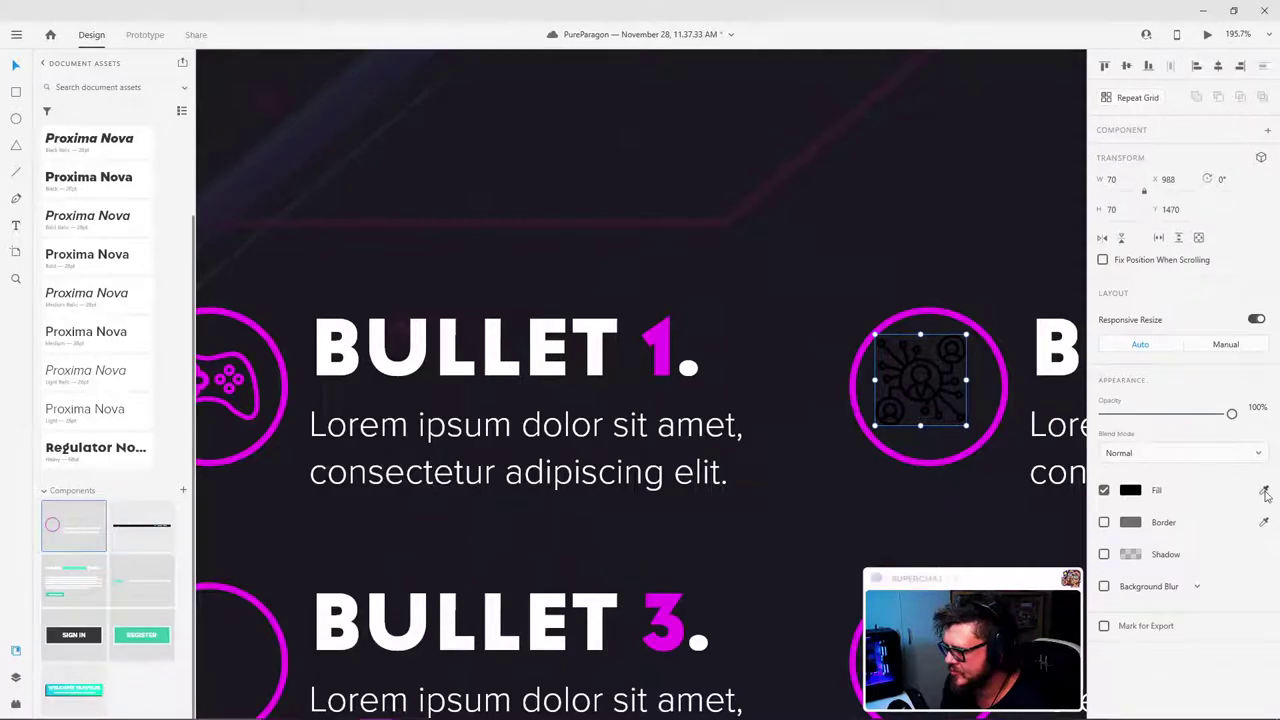
pyautogui.click(1264, 491)
pyautogui.click(1004, 374)
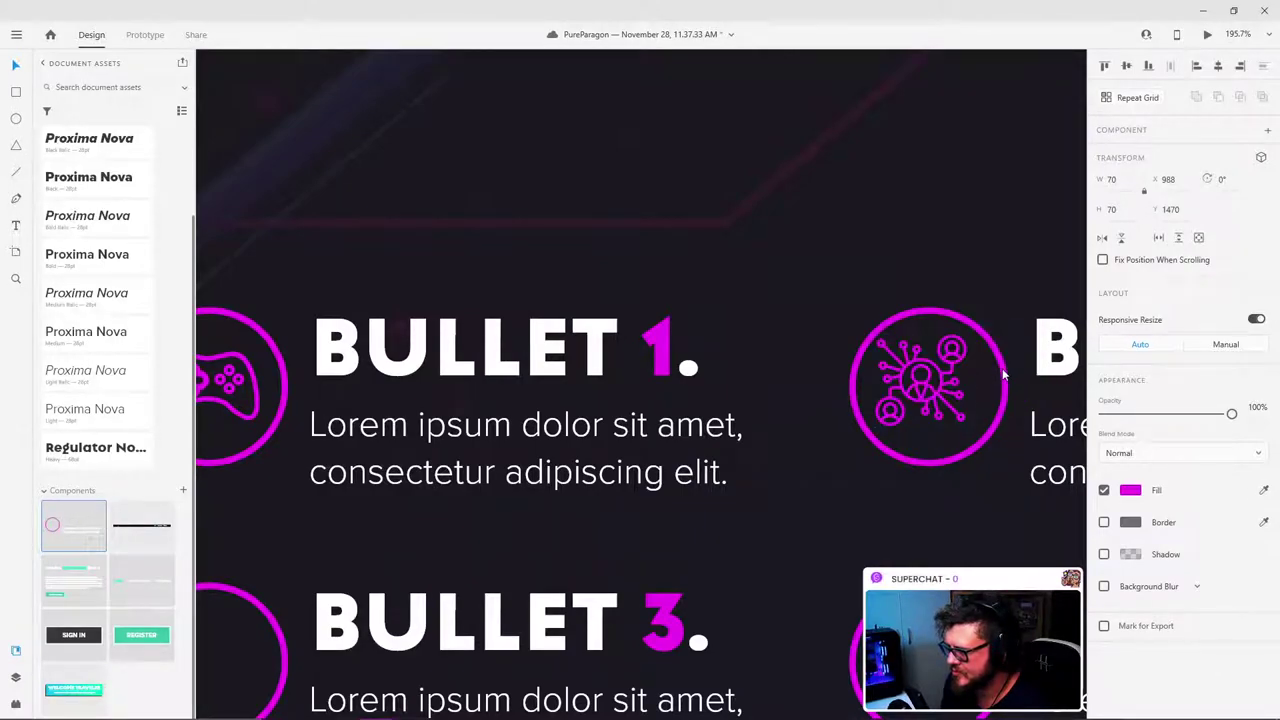
# Step: Put the network icon inside the Bullet 2 component and centre it in the circle
pyautogui.click(945, 384)
pyautogui.press('Delete')
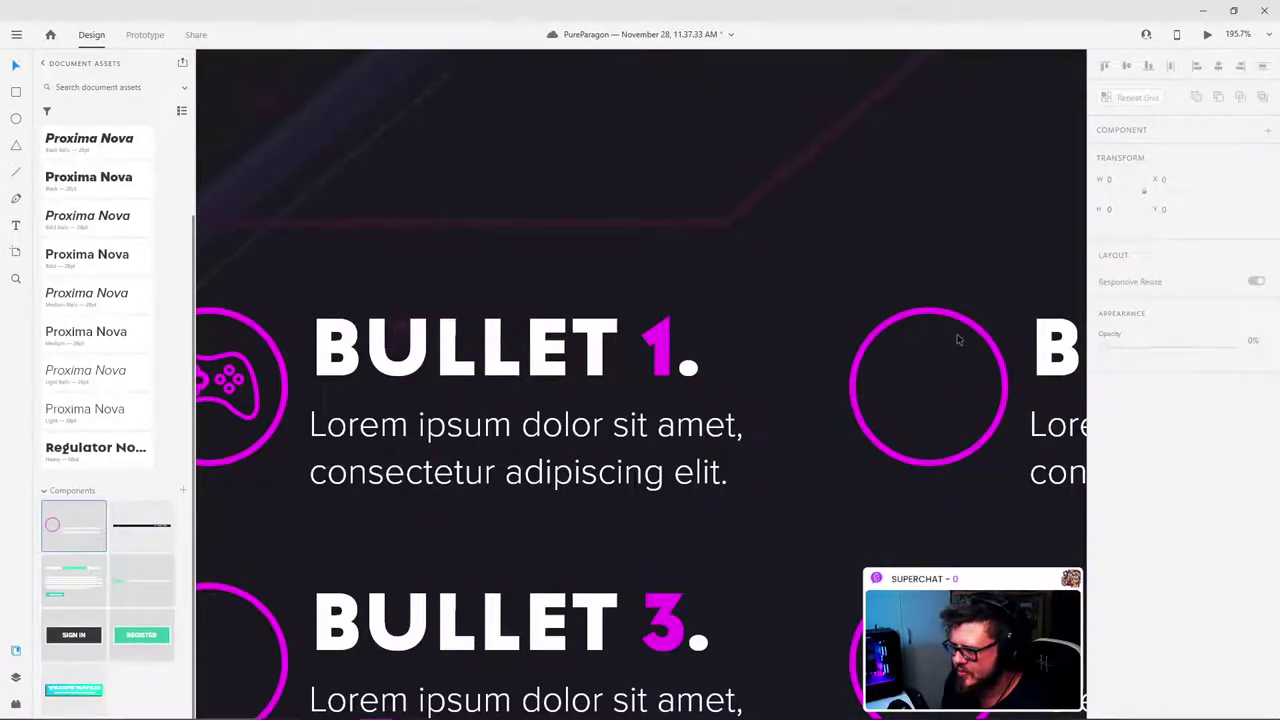
pyautogui.click(967, 323)
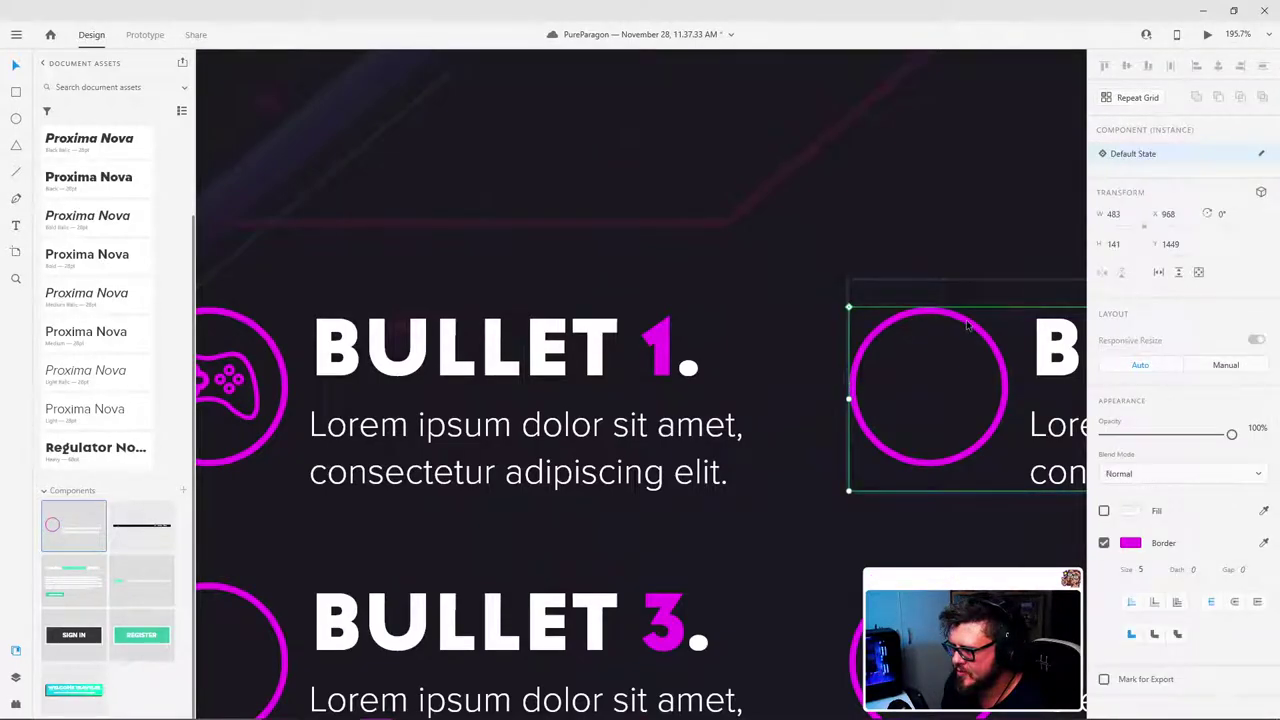
pyautogui.hotkey('ctrl', 'z')
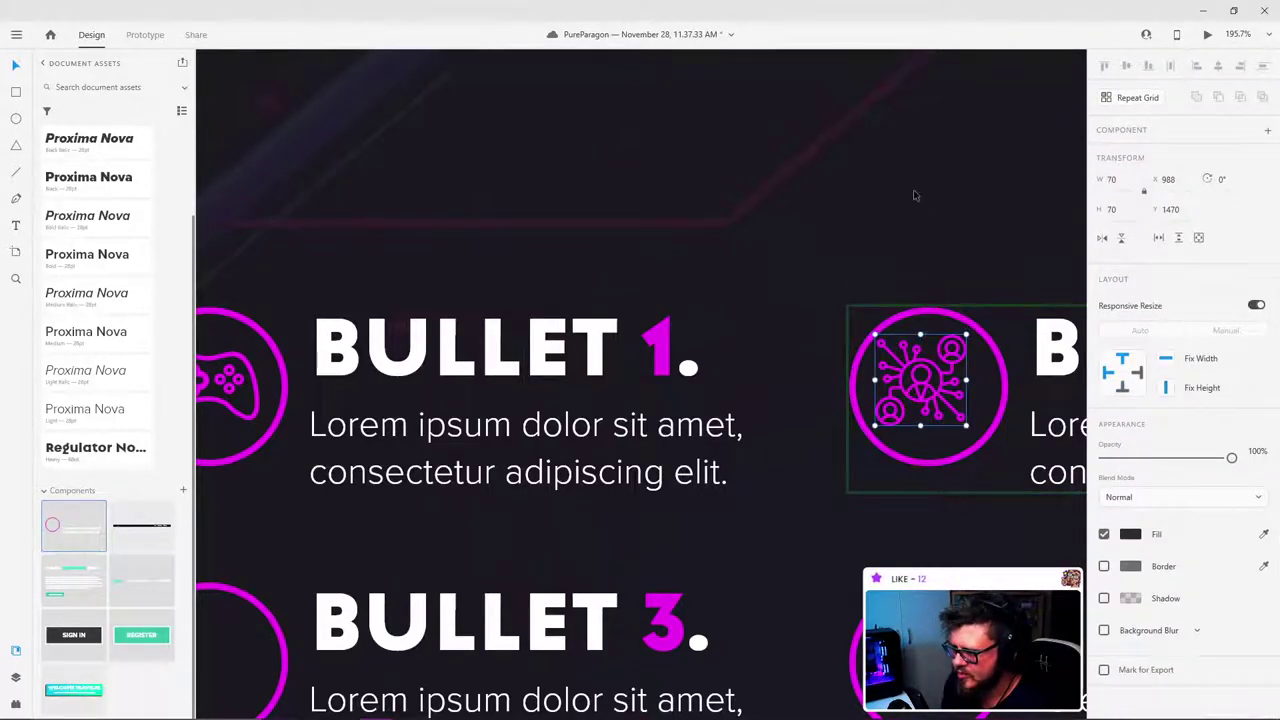
pyautogui.press('Escape')
pyautogui.doubleClick(945, 357)
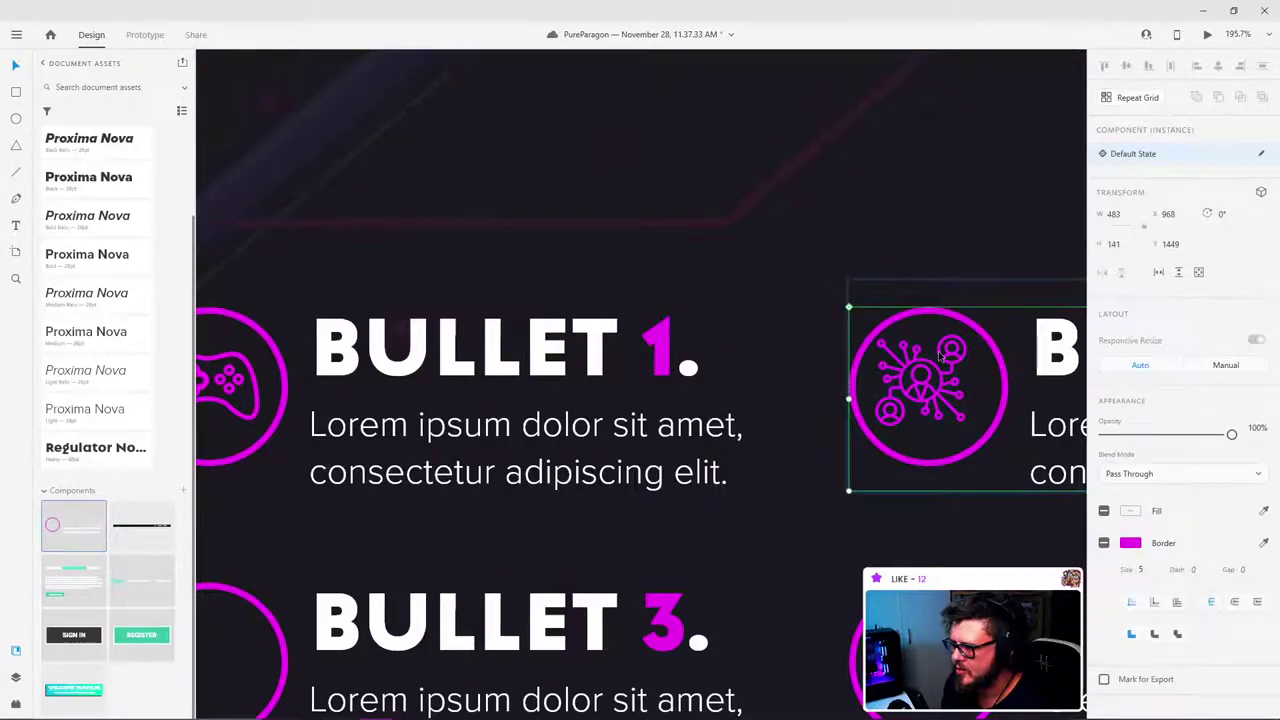
pyautogui.moveTo(943, 364); pyautogui.dragTo(949, 367)
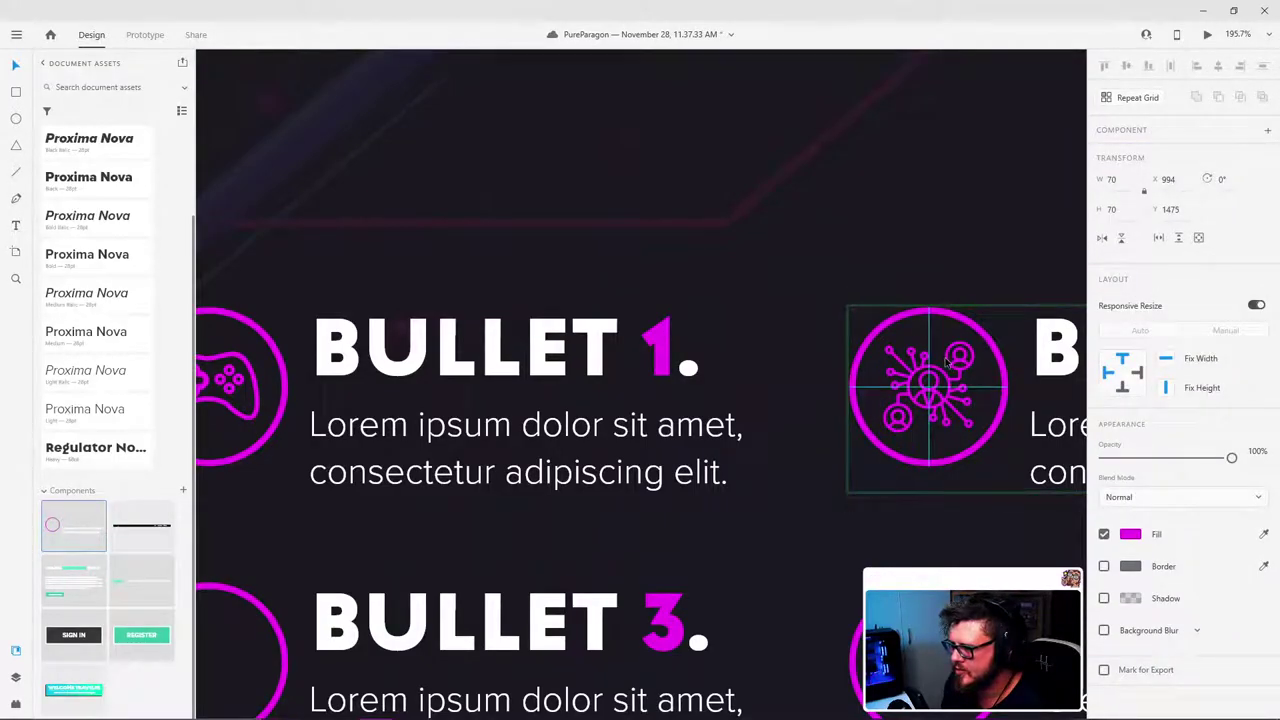
pyautogui.click(931, 233)
# Step: Replace the word BULLET in the first bullet heading with GAMING
pyautogui.scroll(-3, 785, 331)
pyautogui.scroll(4, 784, 331)
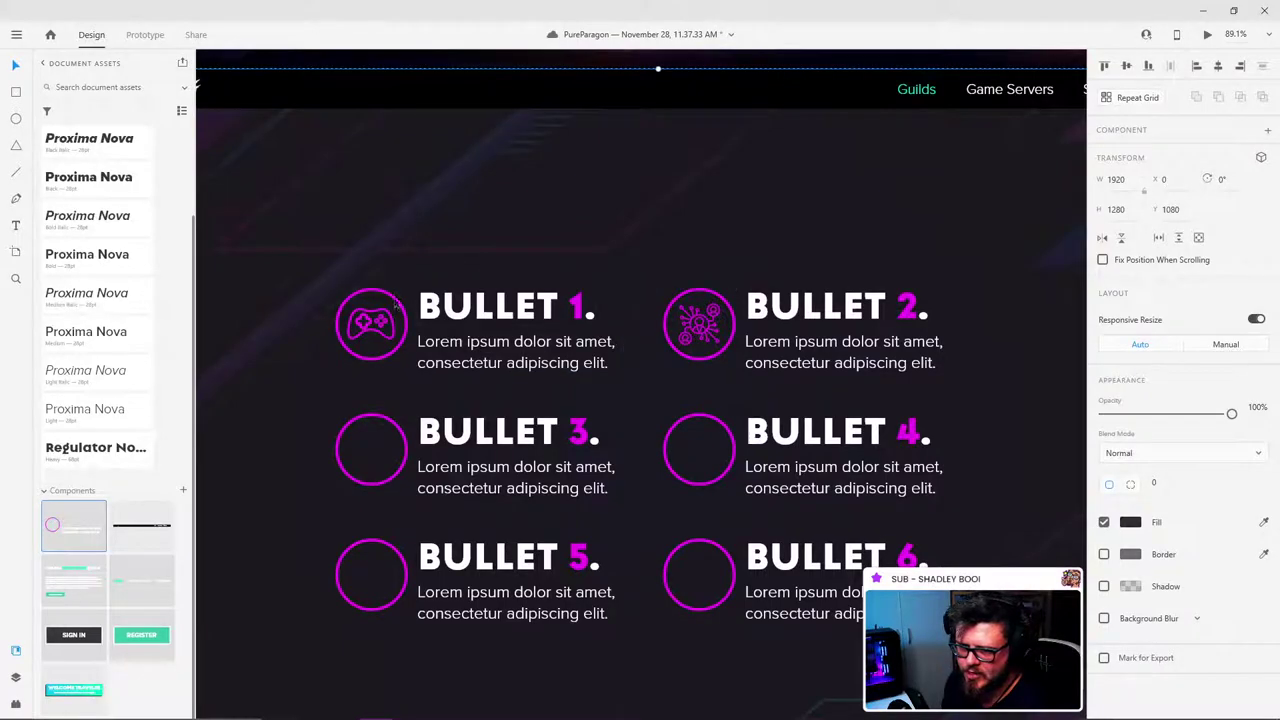
pyautogui.doubleClick(506, 306)
pyautogui.doubleClick(506, 306)
pyautogui.click(537, 300)
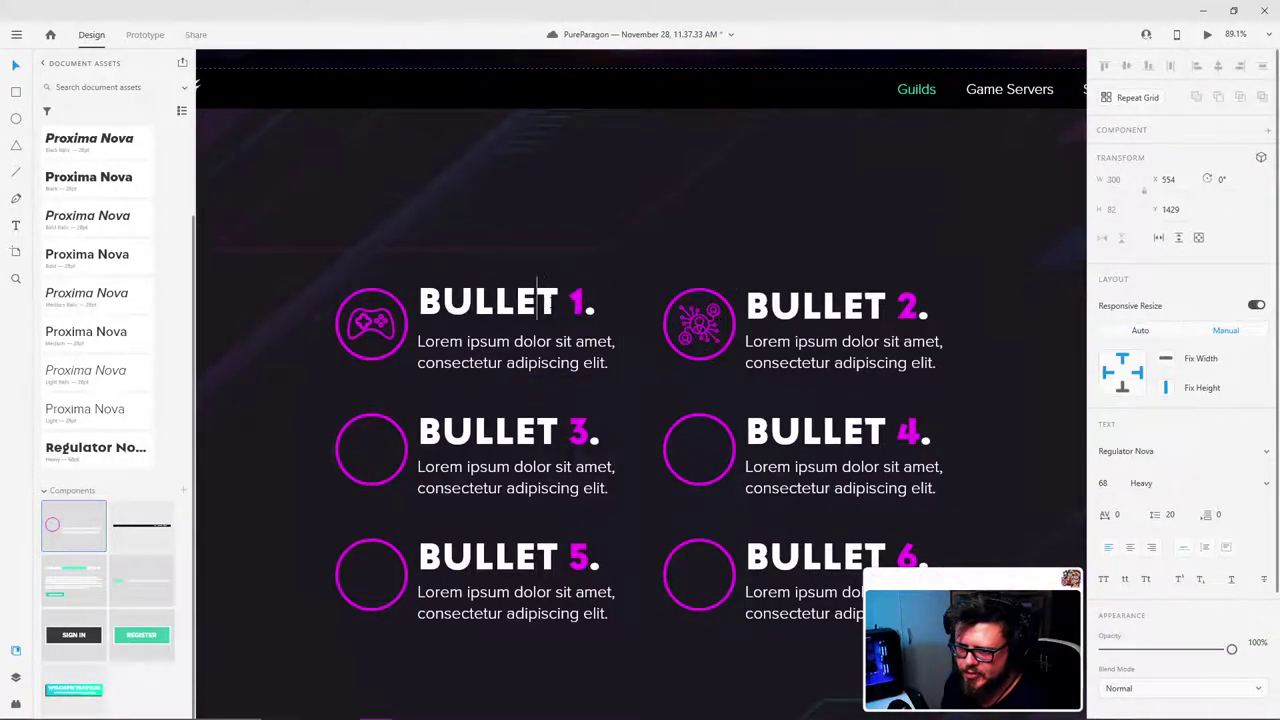
pyautogui.moveTo(557, 300); pyautogui.dragTo(423, 303)
pyautogui.write('GAMING')
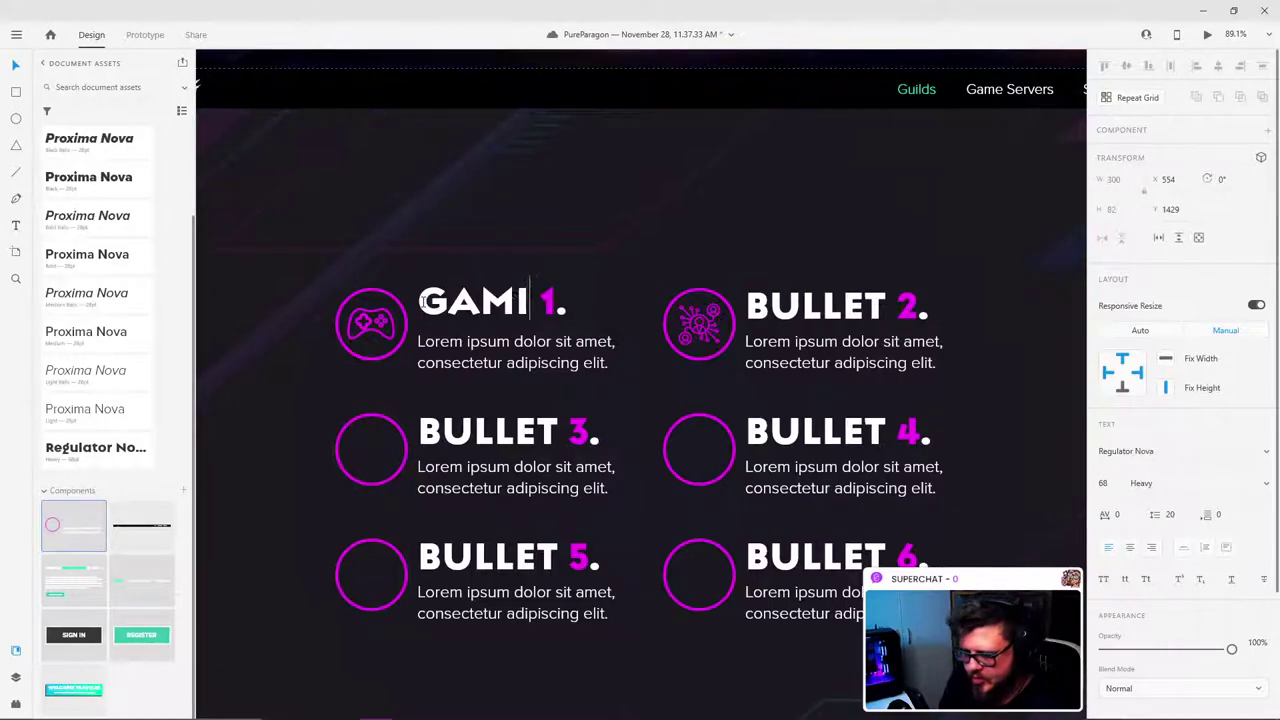
pyautogui.press('Escape')
# Step: Replace the word BULLET in the second bullet heading with GUILD
pyautogui.doubleClick(837, 305)
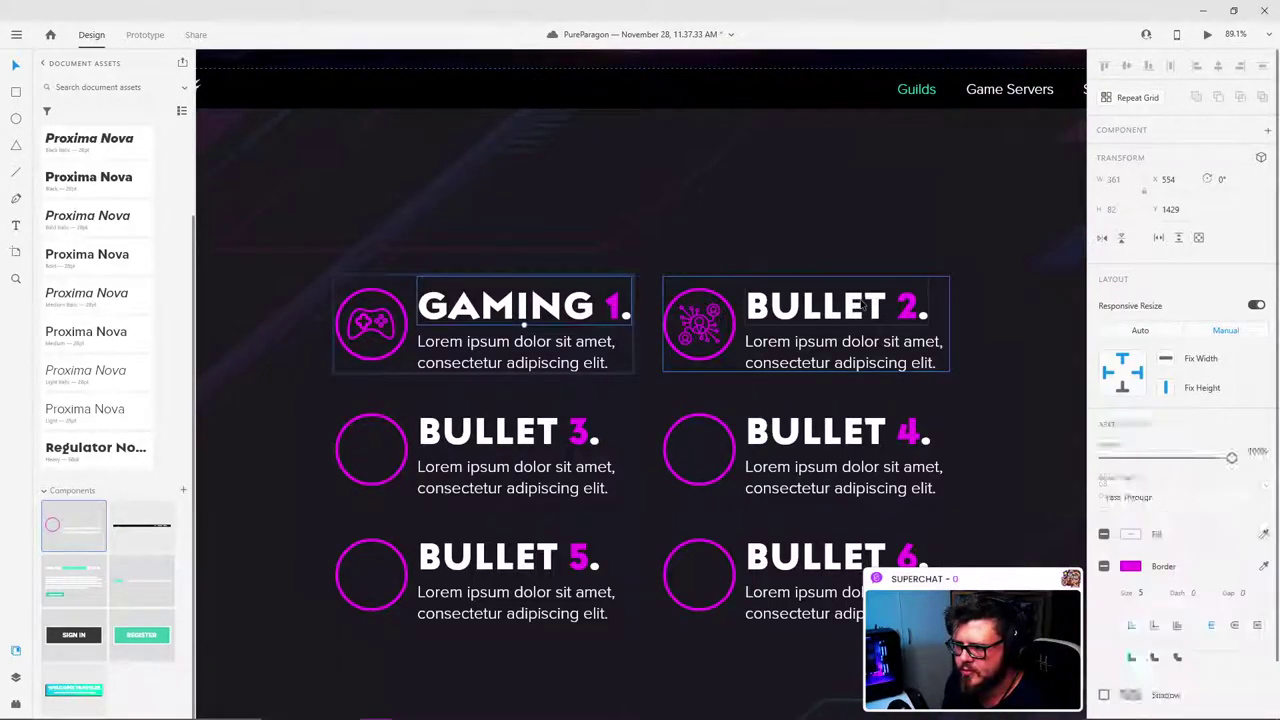
pyautogui.doubleClick(837, 305)
pyautogui.click(885, 302)
pyautogui.moveTo(886, 301); pyautogui.dragTo(756, 296)
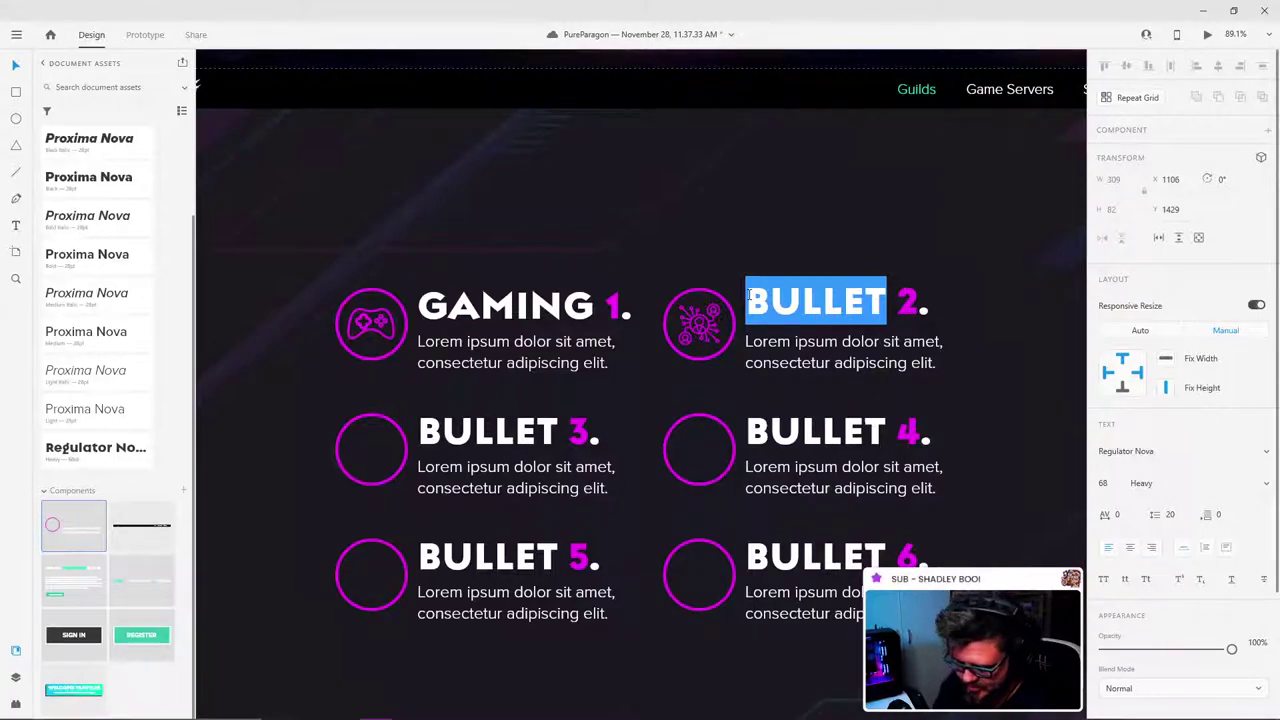
pyautogui.write('GUILD')
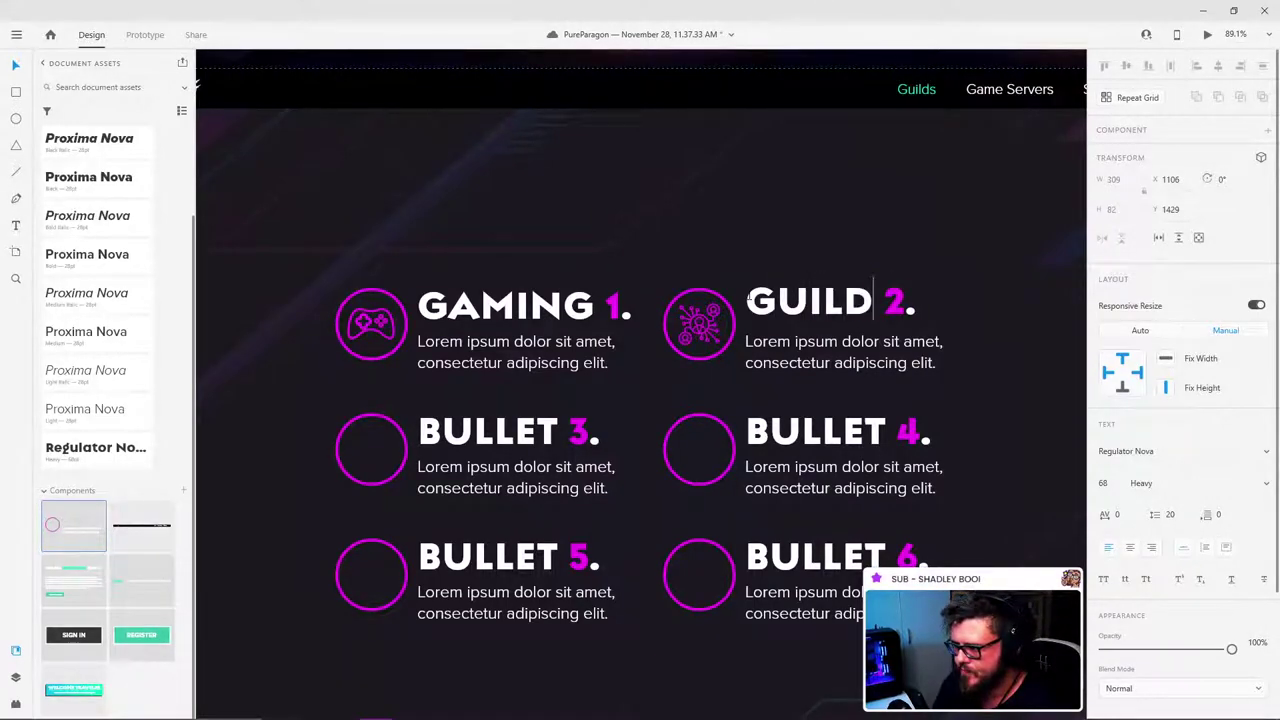
# Step: Change the word GUILD in the second bullet heading to CLANS
pyautogui.press('BackSpace')
pyautogui.press('BackSpace')
pyautogui.press('BackSpace')
pyautogui.press('BackSpace')
pyautogui.press('BackSpace')
pyautogui.write('C')
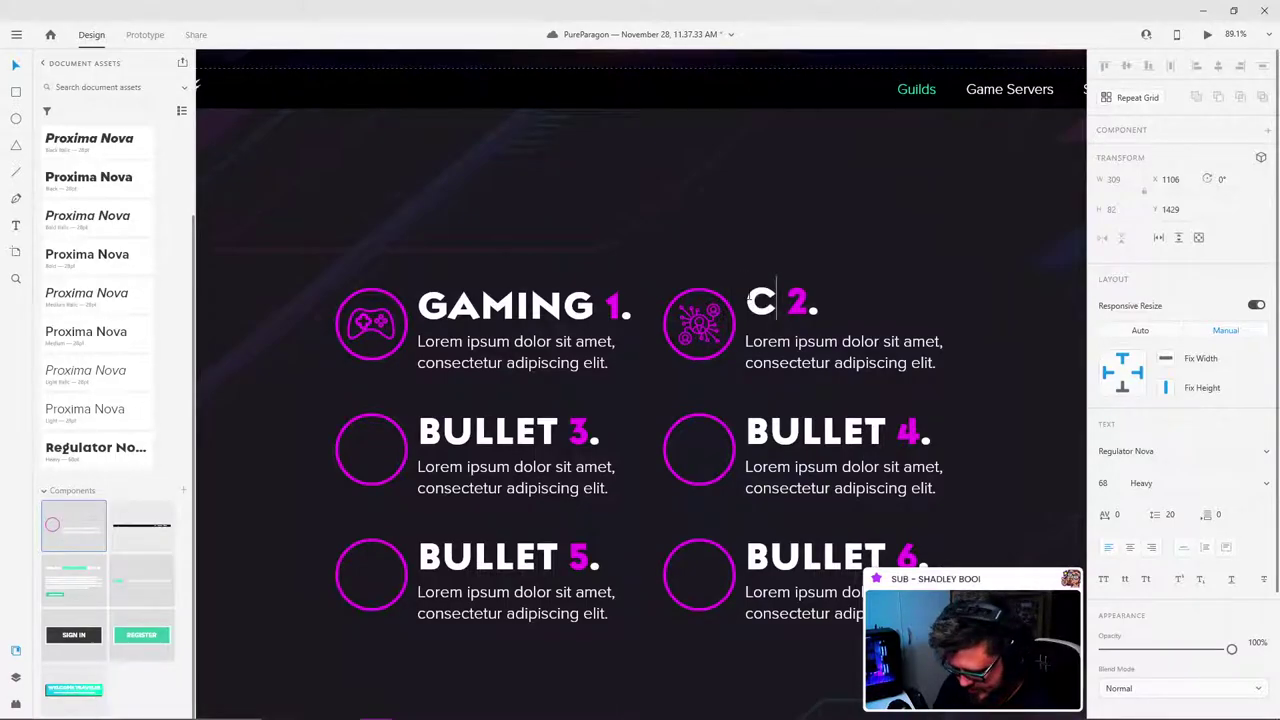
pyautogui.write('LANS')
pyautogui.click(709, 194)
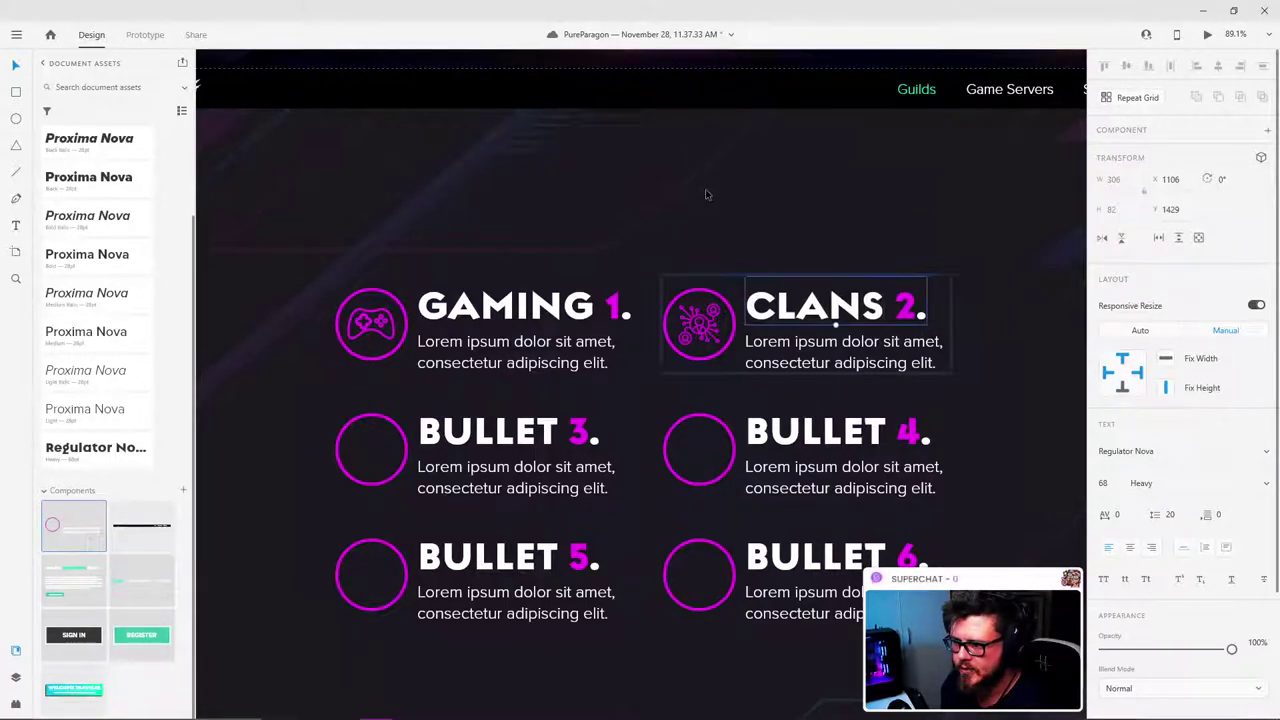
pyautogui.click(797, 163)
# Step: Replace the word BULLET in the third bullet heading with SERVERS
pyautogui.scroll(-2, 554, 323)
pyautogui.click(478, 356)
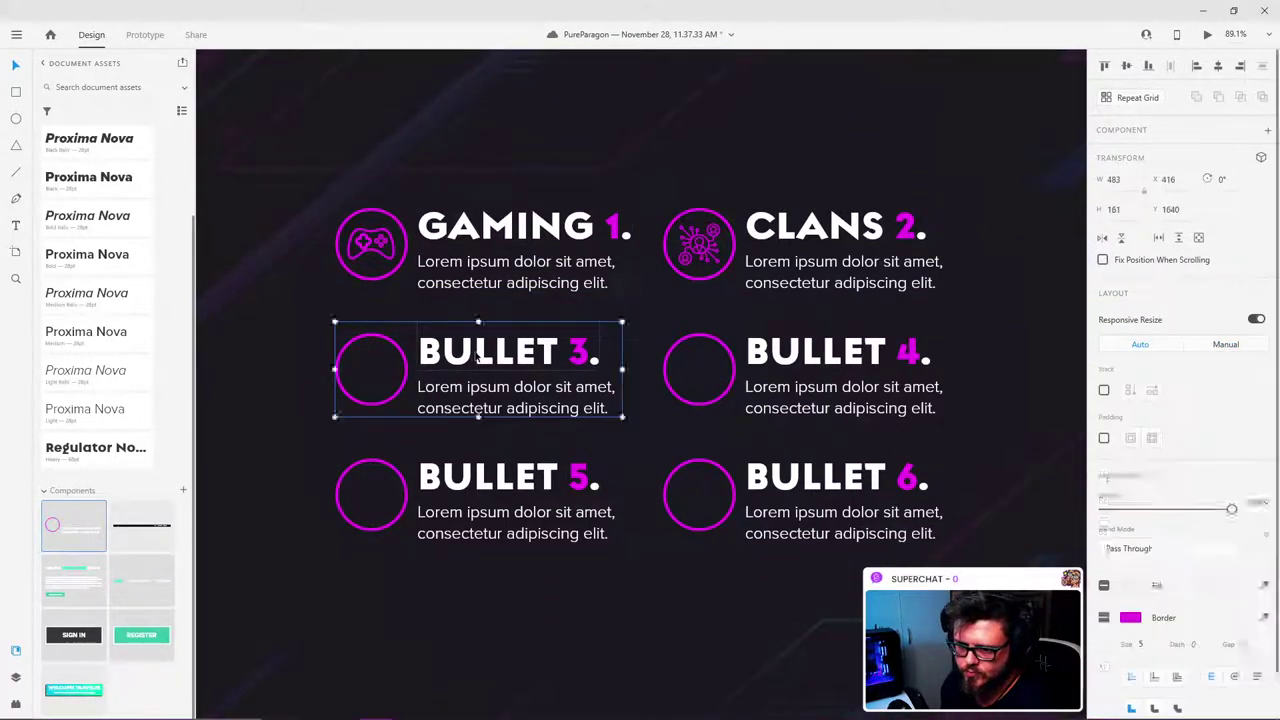
pyautogui.doubleClick(478, 356)
pyautogui.doubleClick(478, 356)
pyautogui.click(515, 346)
pyautogui.doubleClick(515, 346)
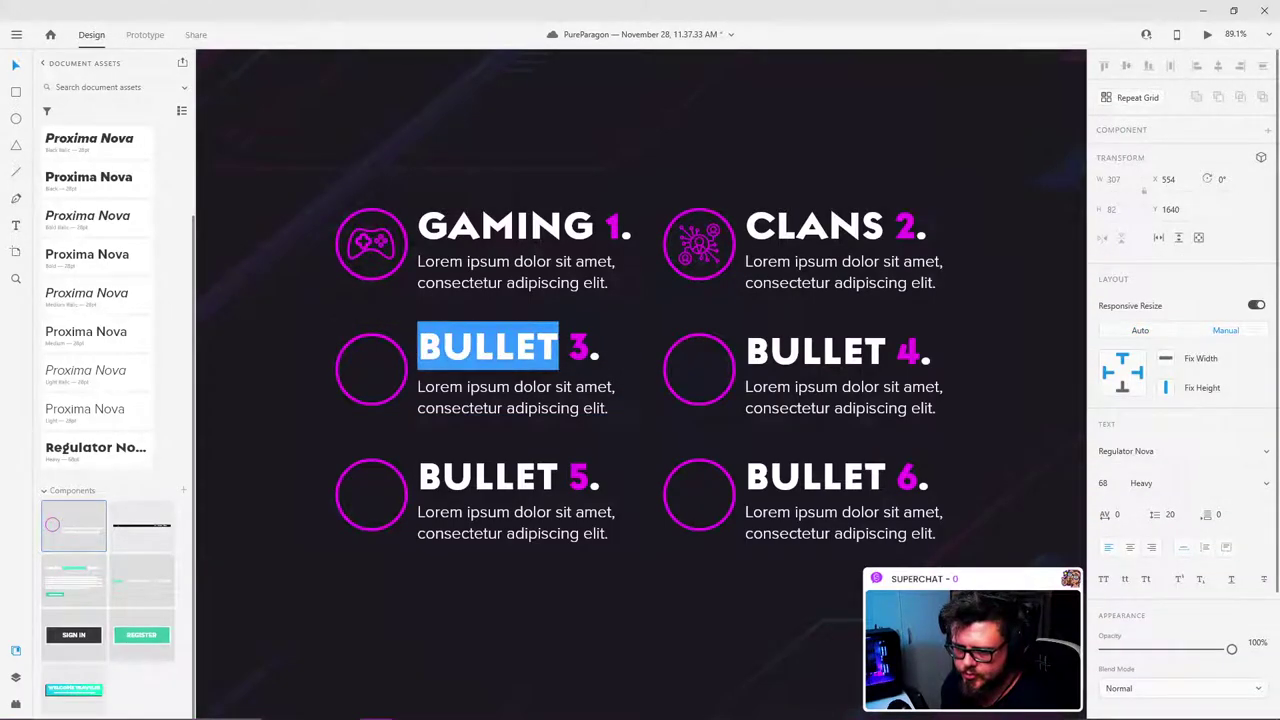
pyautogui.write('SERVERS')
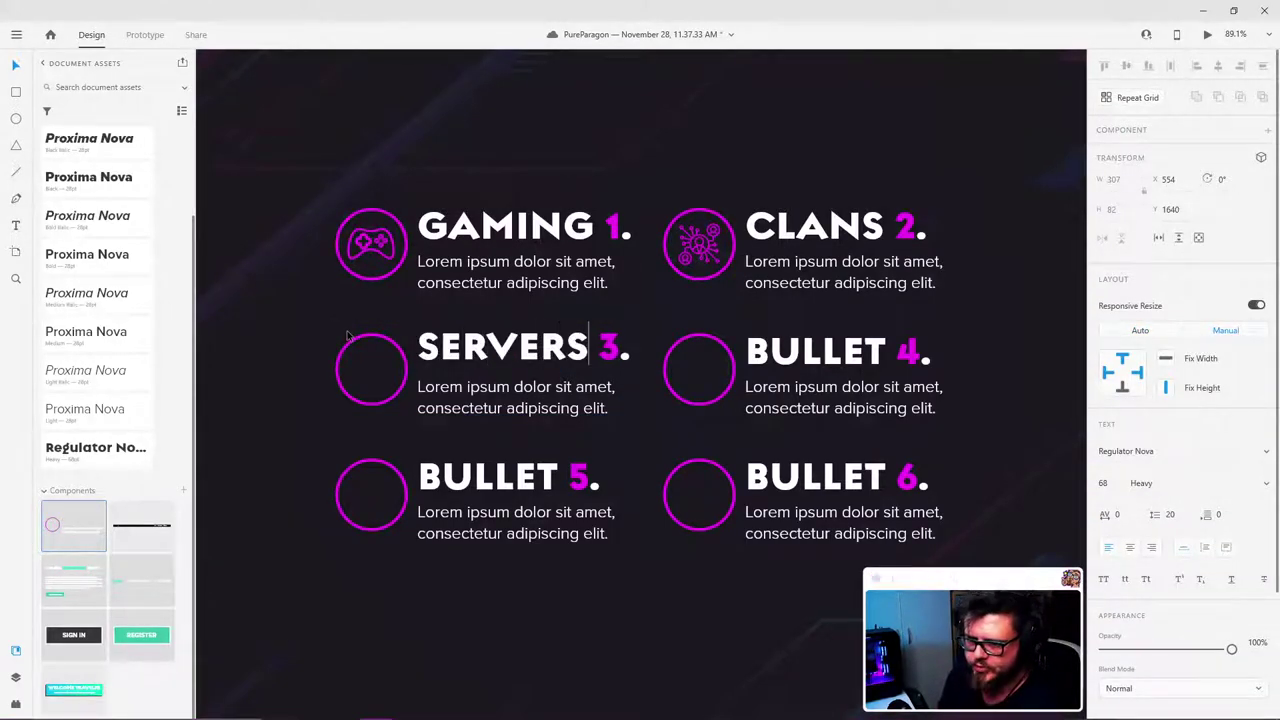
pyautogui.press('Escape')
pyautogui.click(582, 116)
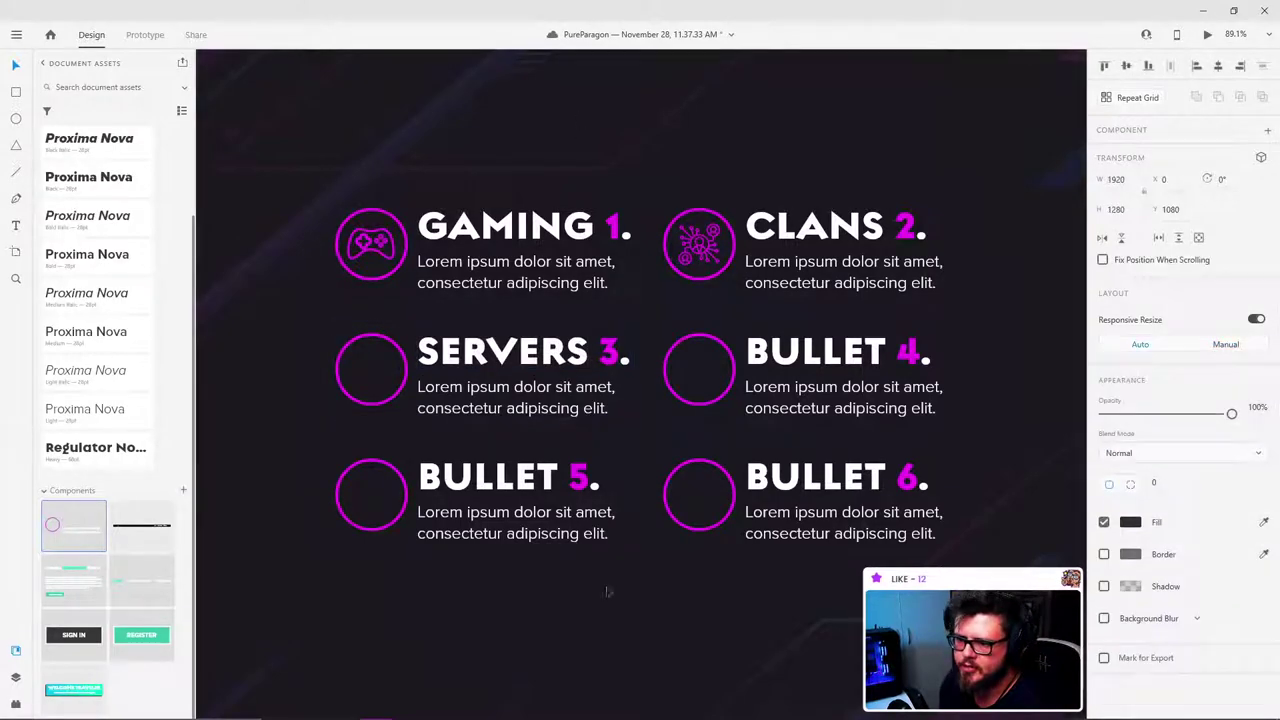
# Step: Switch to the Flaticon page in the browser and search for "server" icons
pyautogui.moveTo(540, 716)
pyautogui.moveTo(408, 707)
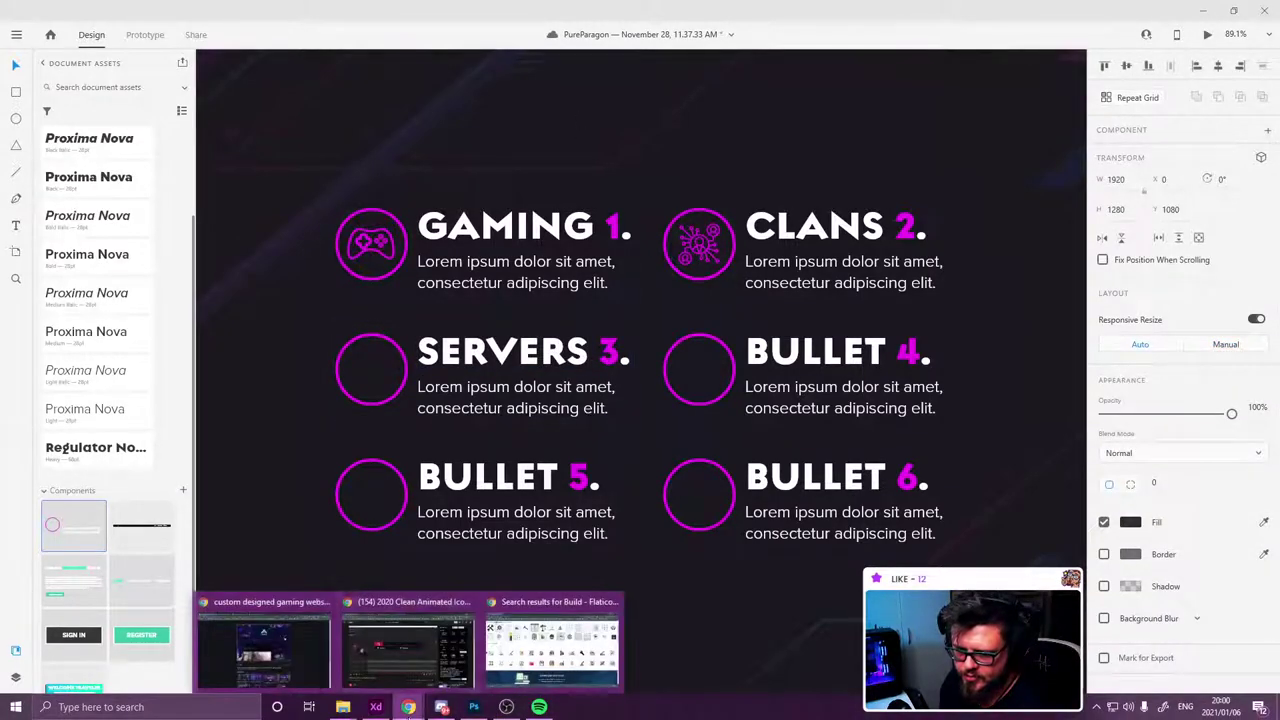
pyautogui.click(551, 642)
pyautogui.click(197, 132)
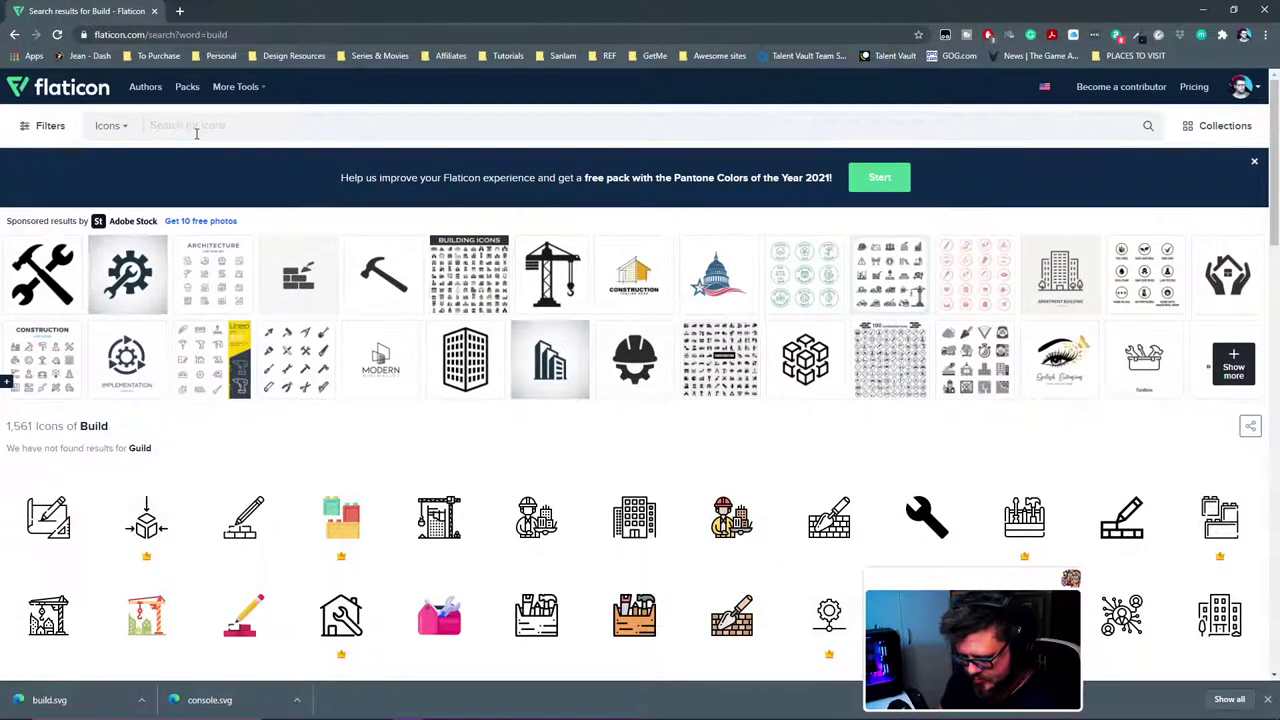
pyautogui.write('server')
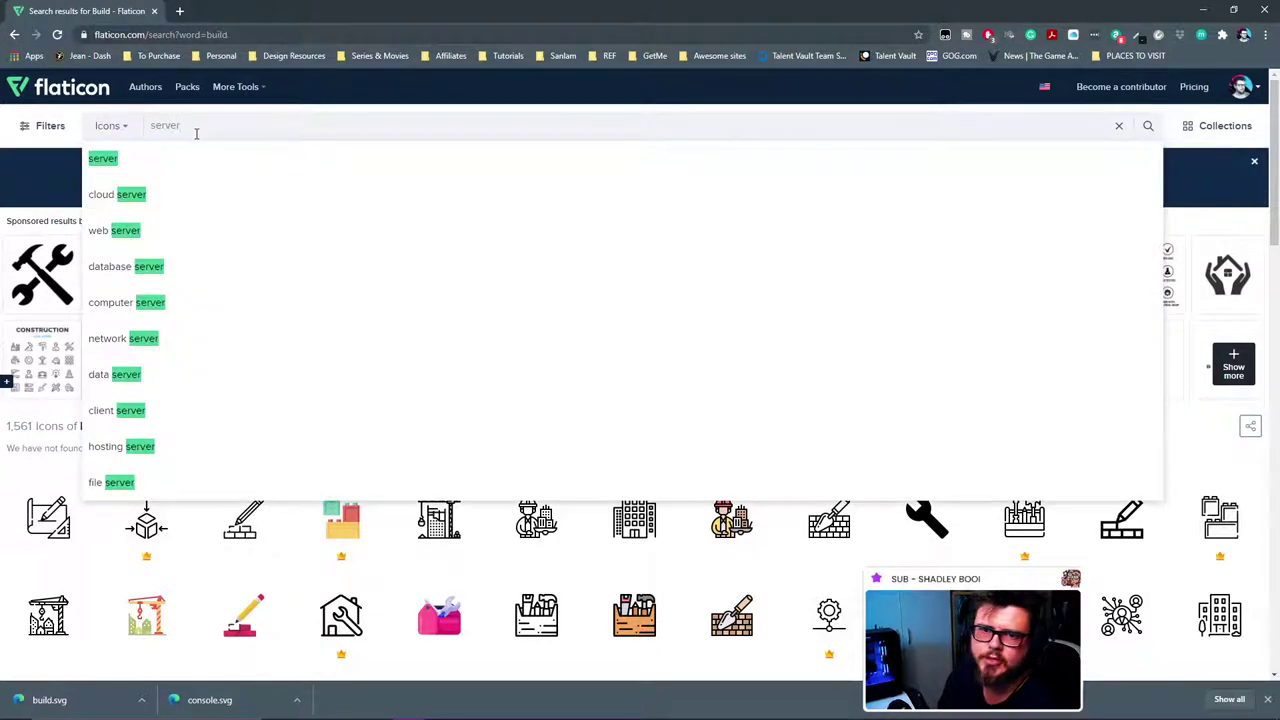
pyautogui.press('Return')
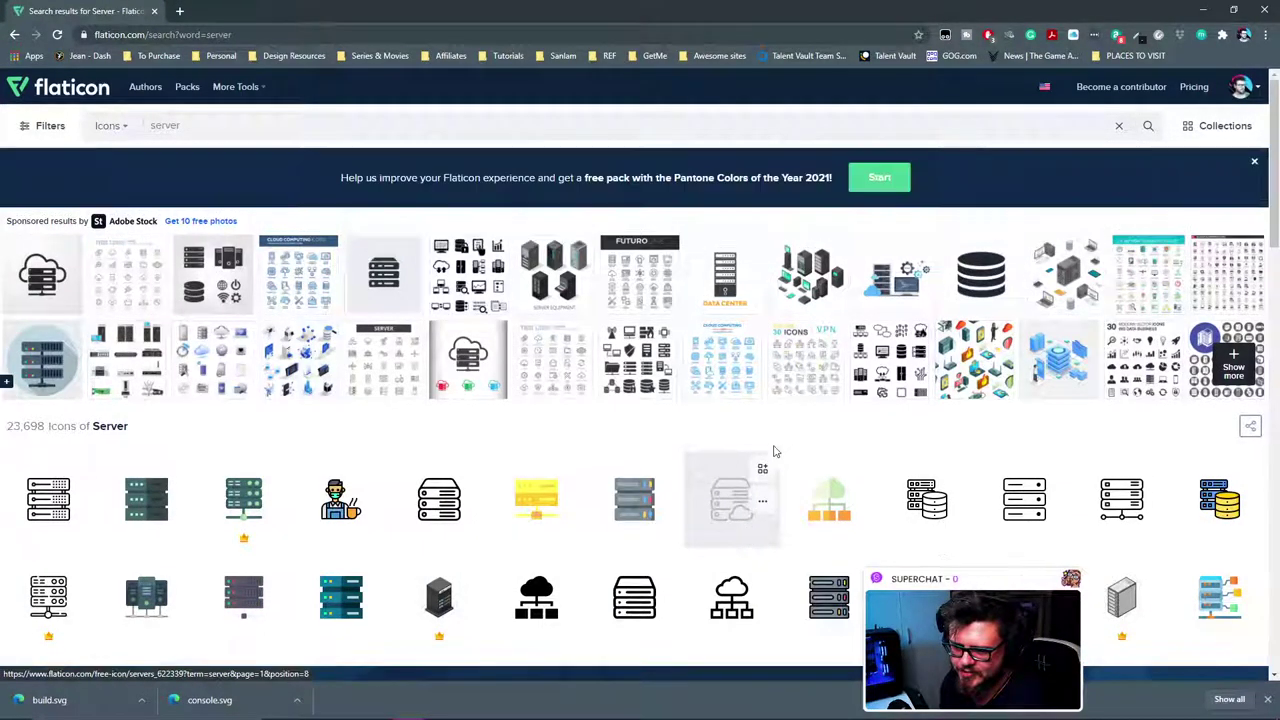
# Step: Download the outlined three-tier Servers icon by Pixel perfect as a free SVG and close its details
pyautogui.scroll(-1, 459, 418)
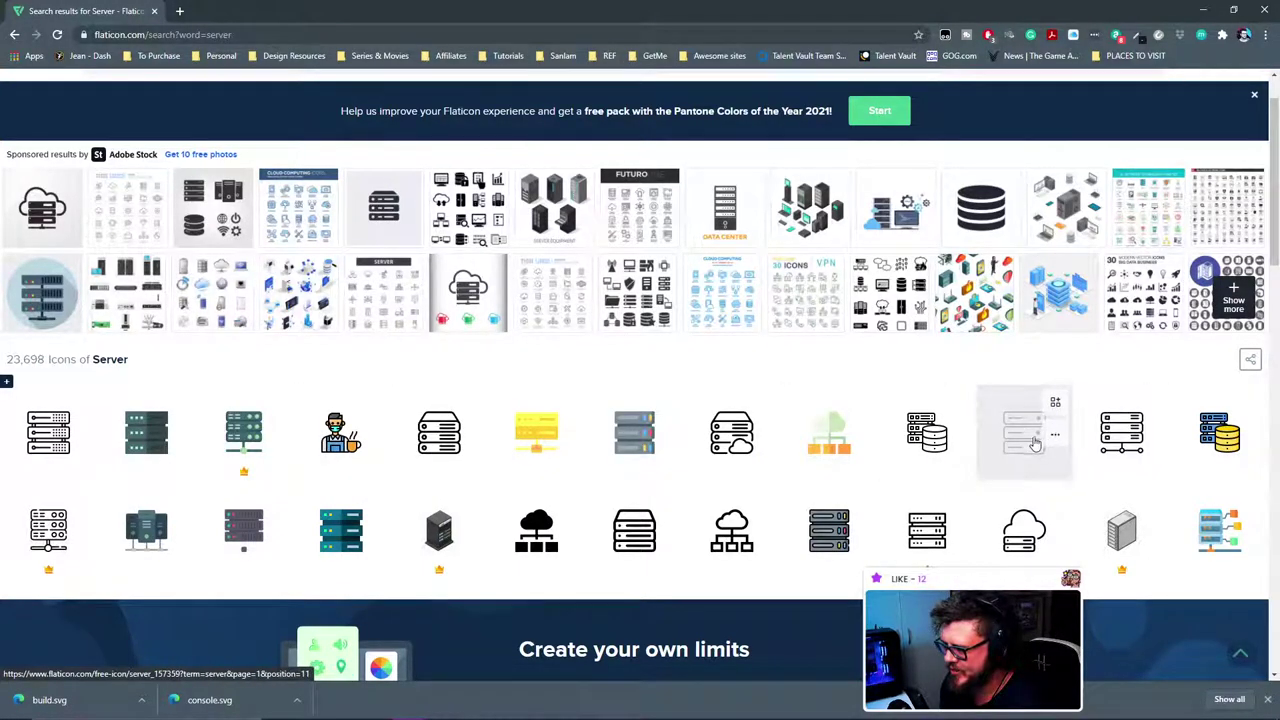
pyautogui.click(440, 442)
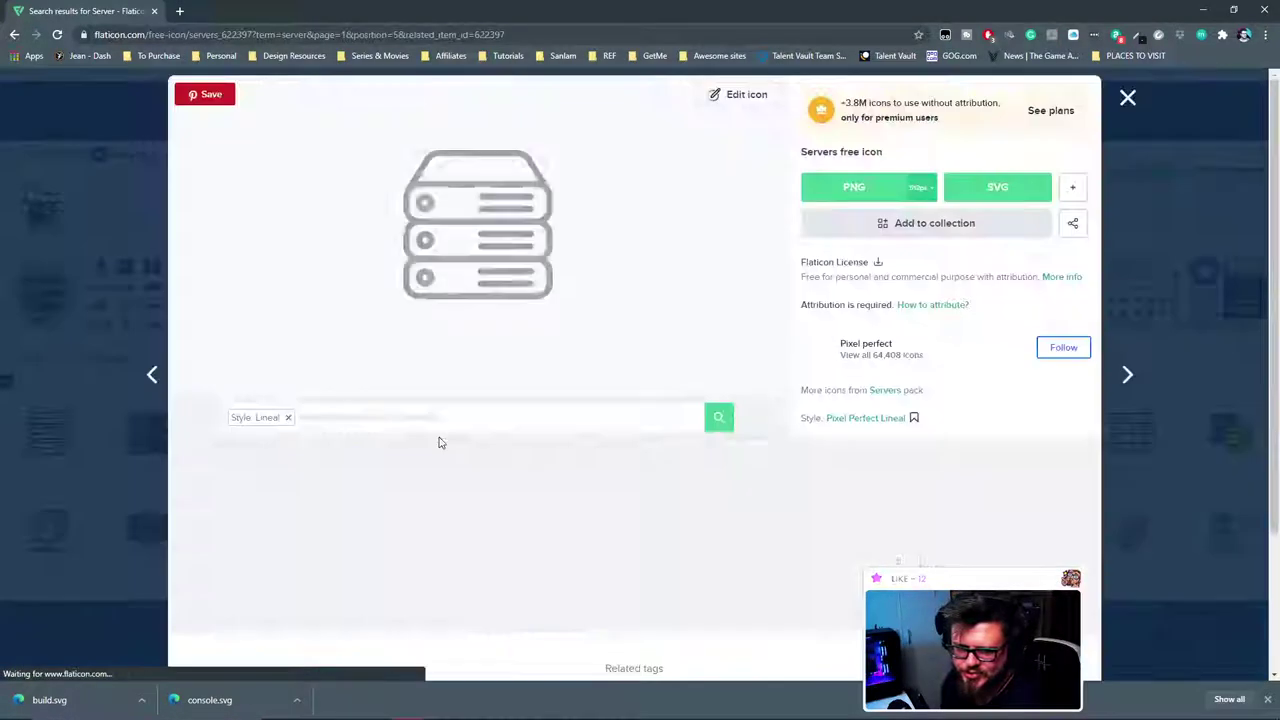
pyautogui.click(977, 187)
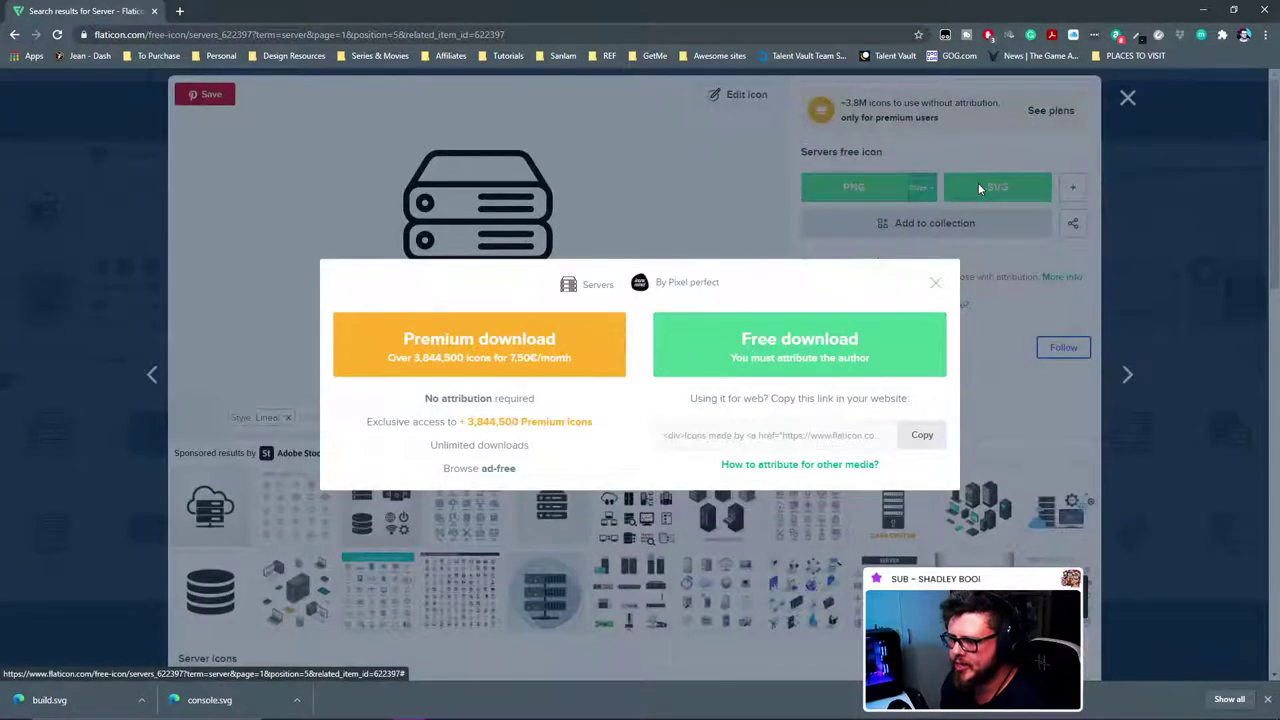
pyautogui.click(775, 356)
pyautogui.click(1085, 195)
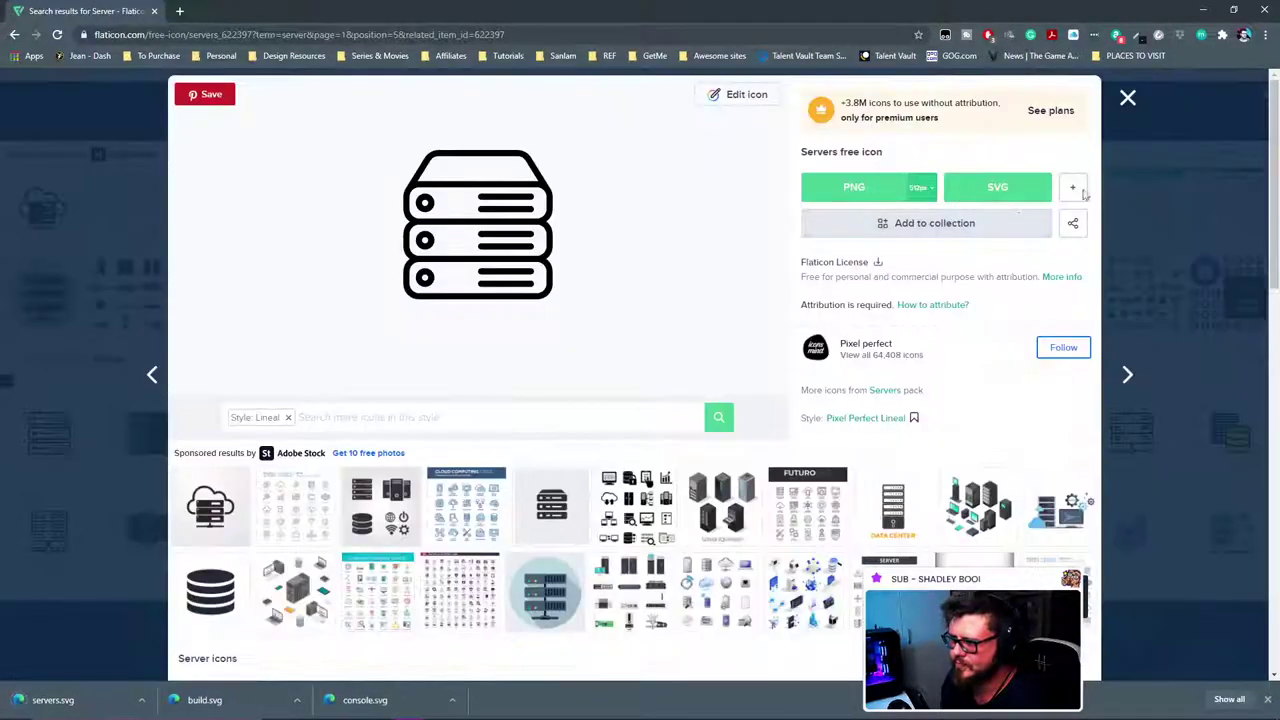
pyautogui.click(1126, 97)
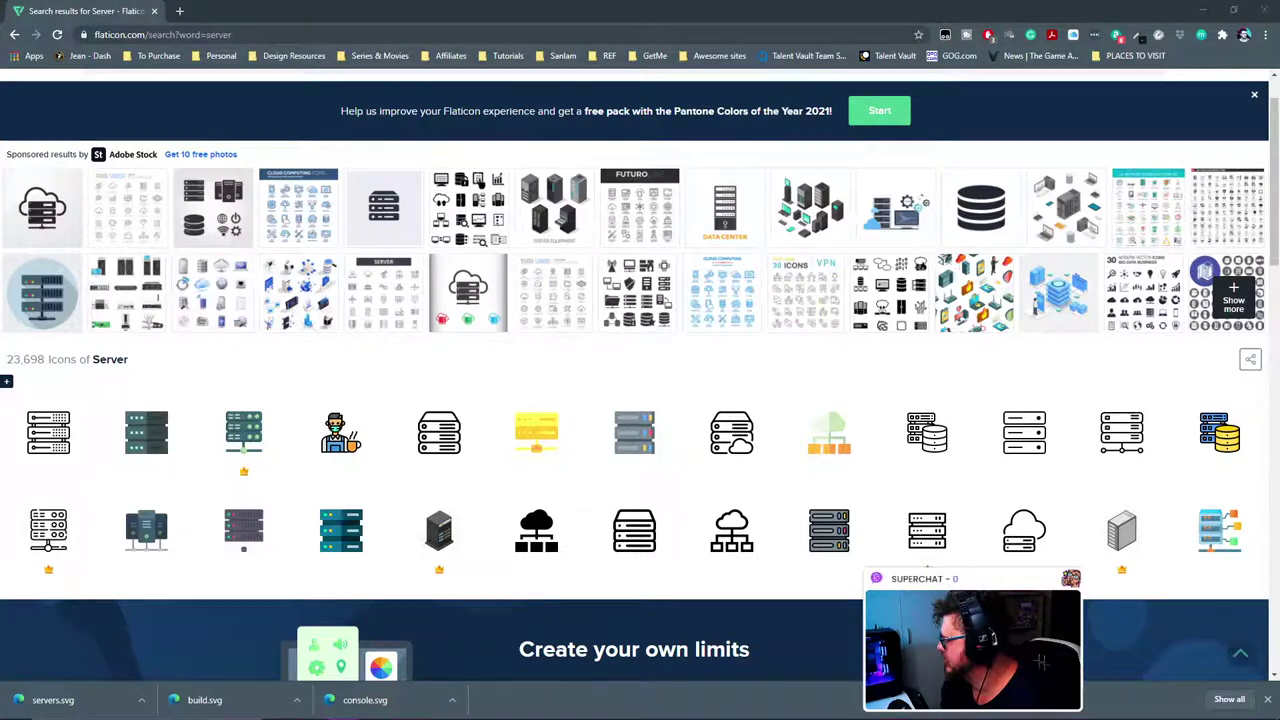
# Step: Return to the Adobe XD design and import servers.svg onto the canvas beside the landing page's hero section
pyautogui.click(1203, 10)
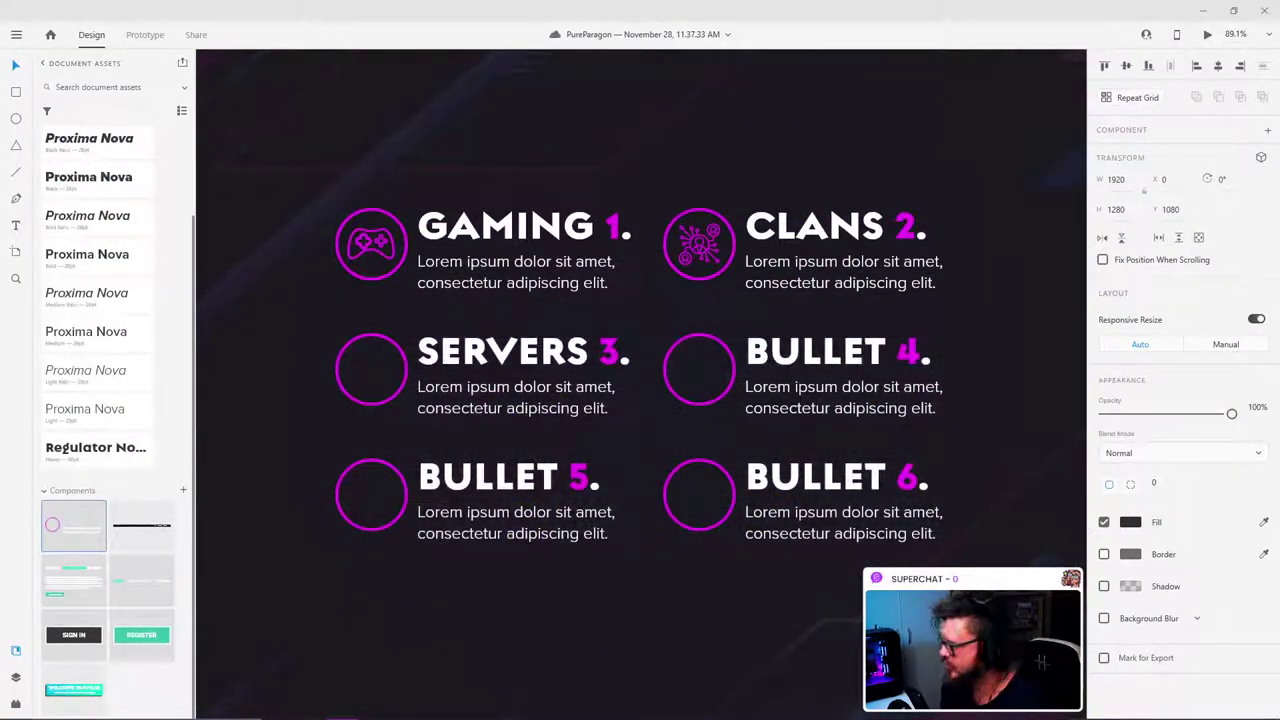
pyautogui.scroll(-5, 762, 663)
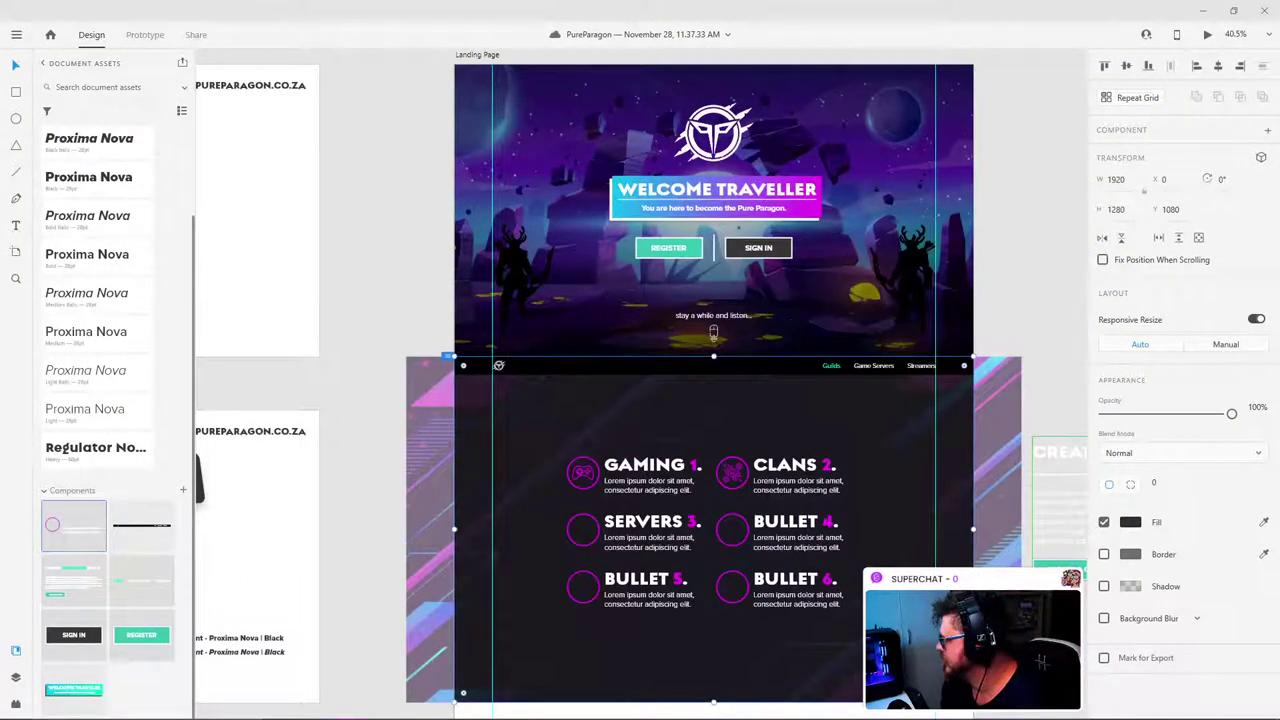
pyautogui.moveTo(1066, 379); pyautogui.dragTo(338, 253)
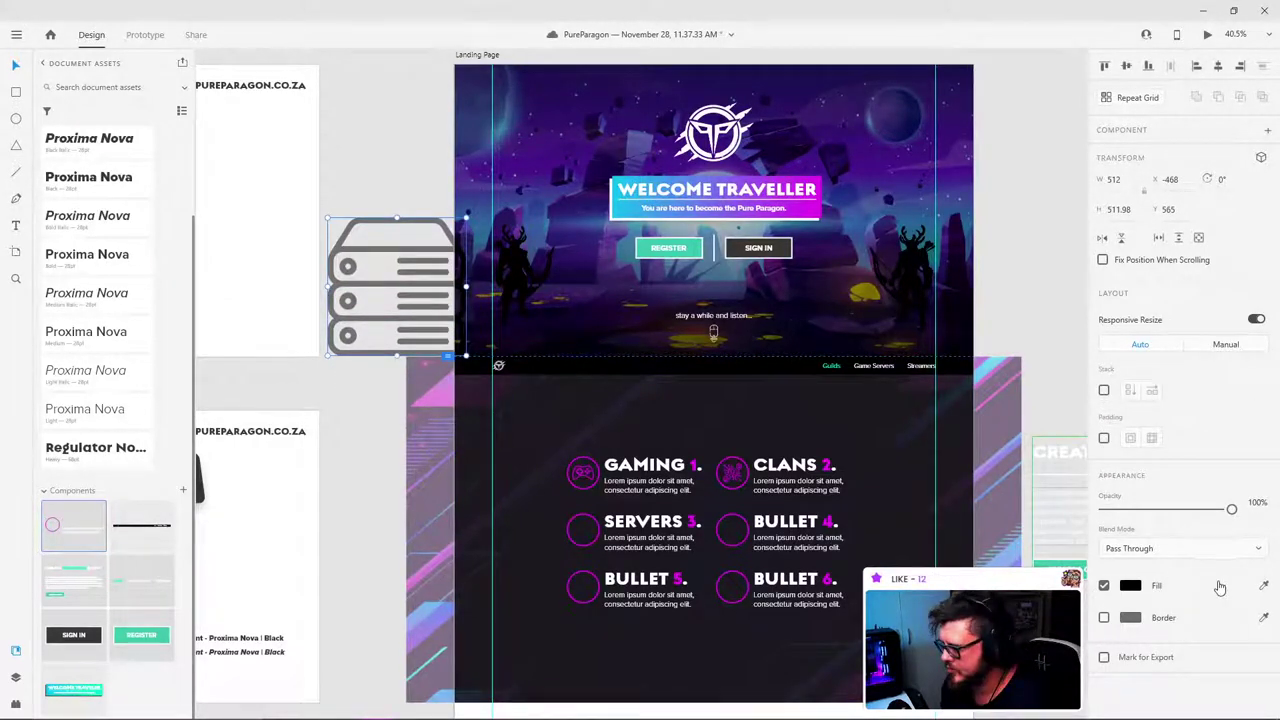
# Step: Fill the server icon with the magenta sampled from the Project Resources colour swatch
pyautogui.click(1128, 587)
pyautogui.click(1264, 586)
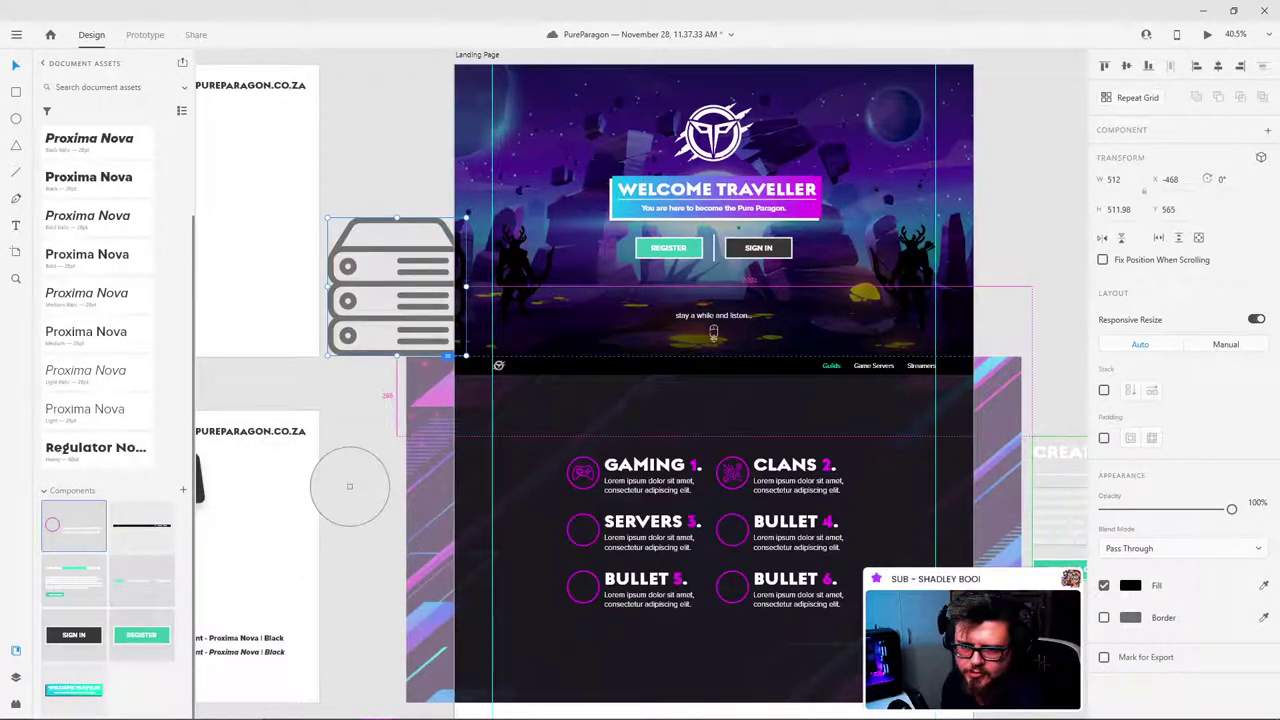
pyautogui.click(570, 465)
pyautogui.scroll(-4, 571, 466)
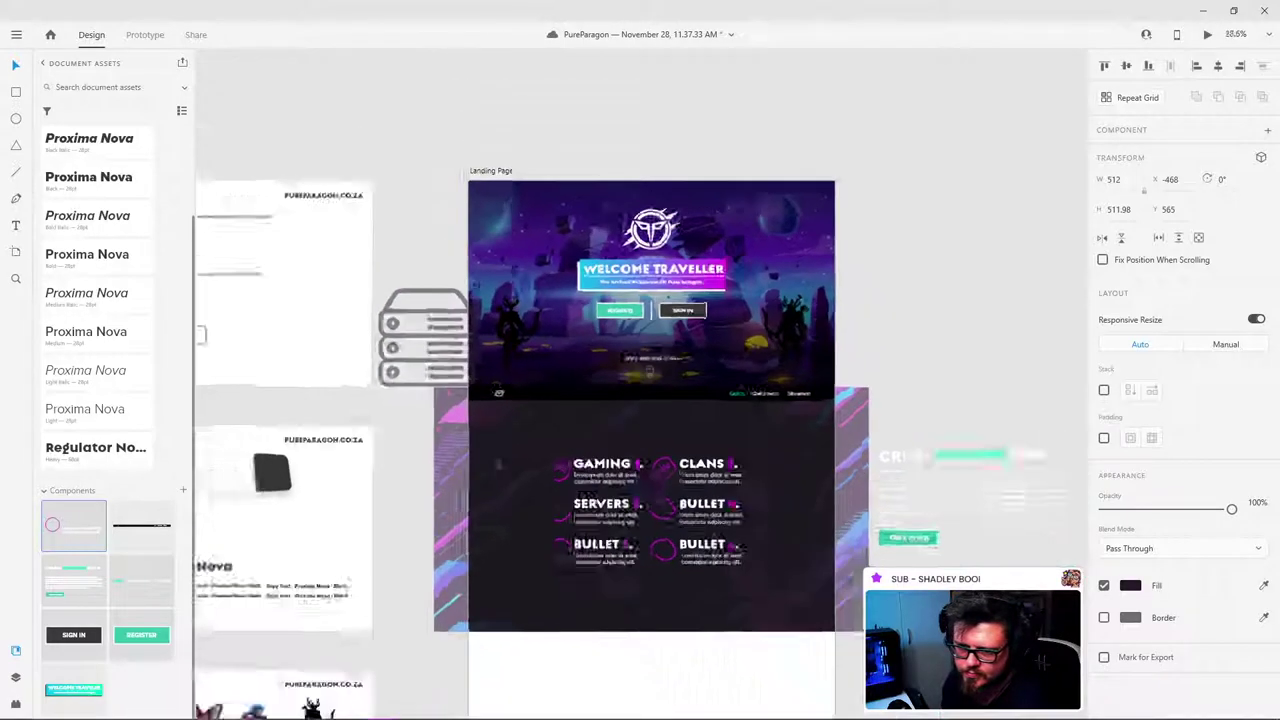
pyautogui.scroll(1, 275, 461)
pyautogui.click(1263, 585)
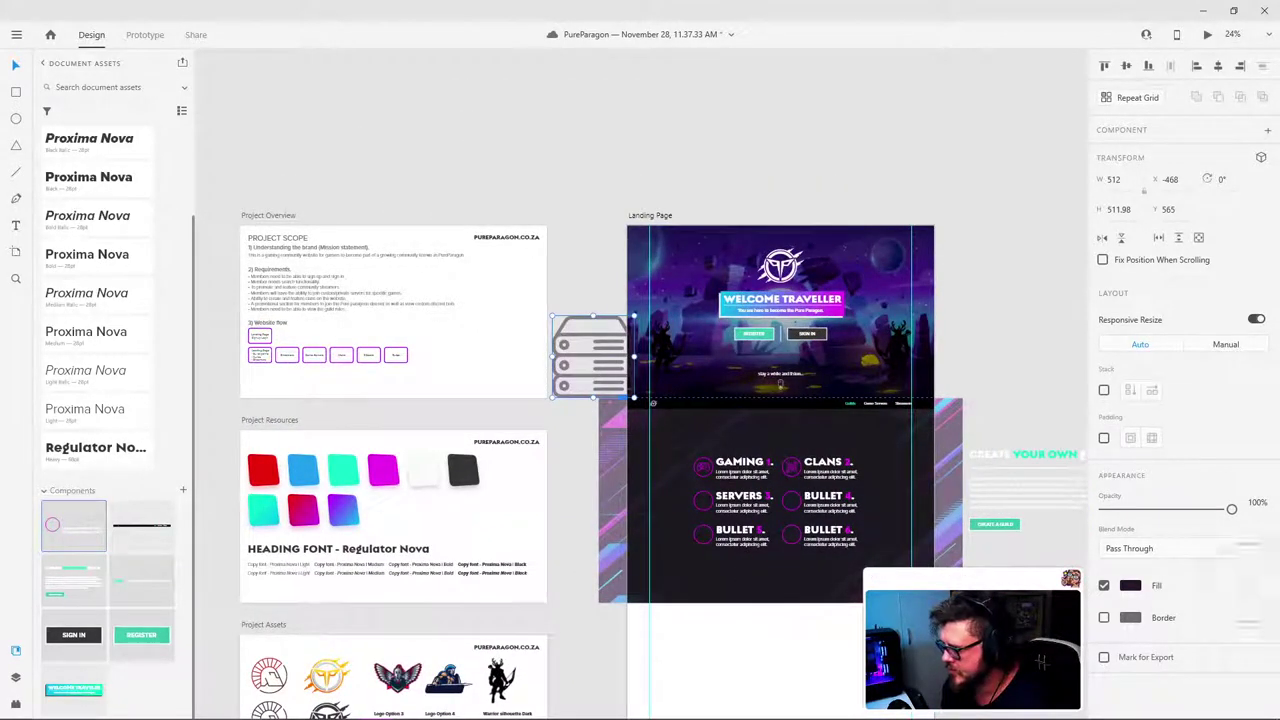
pyautogui.click(384, 476)
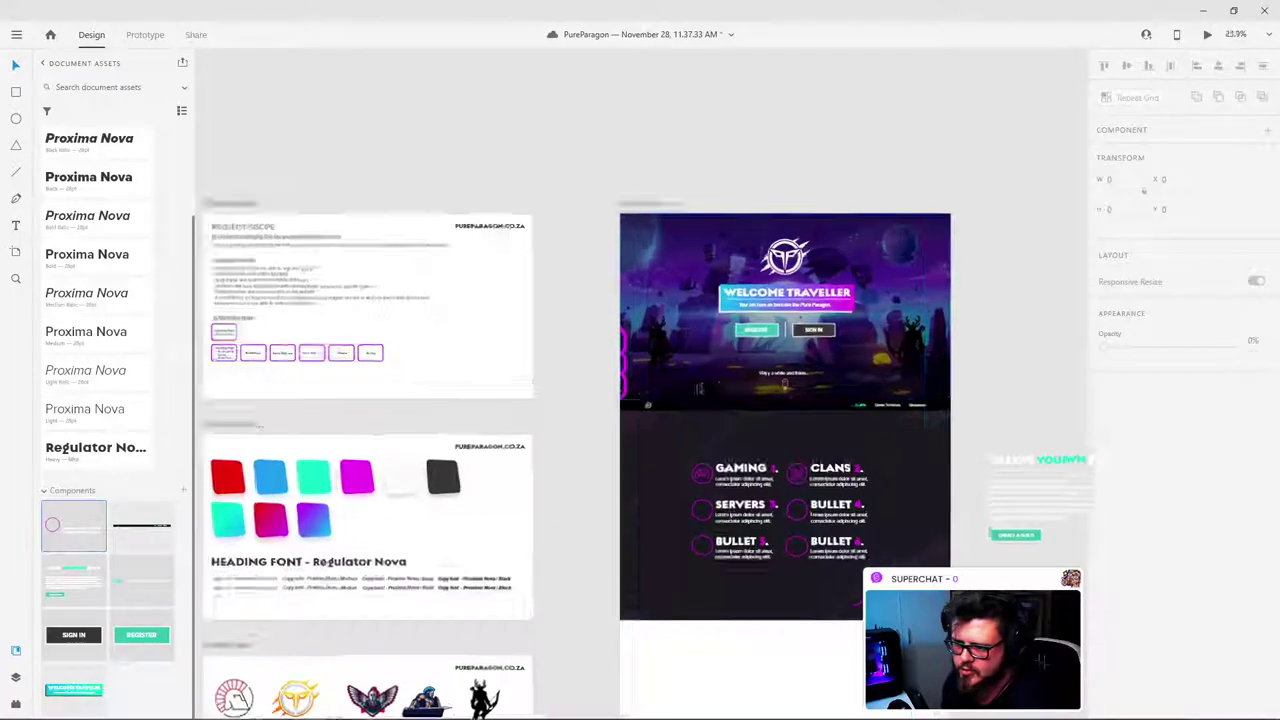
# Step: Move the magenta server icon onto the landing page, above the bullet headings
pyautogui.scroll(4, 700, 380)
pyautogui.click(630, 345)
pyautogui.moveTo(539, 297); pyautogui.dragTo(990, 448)
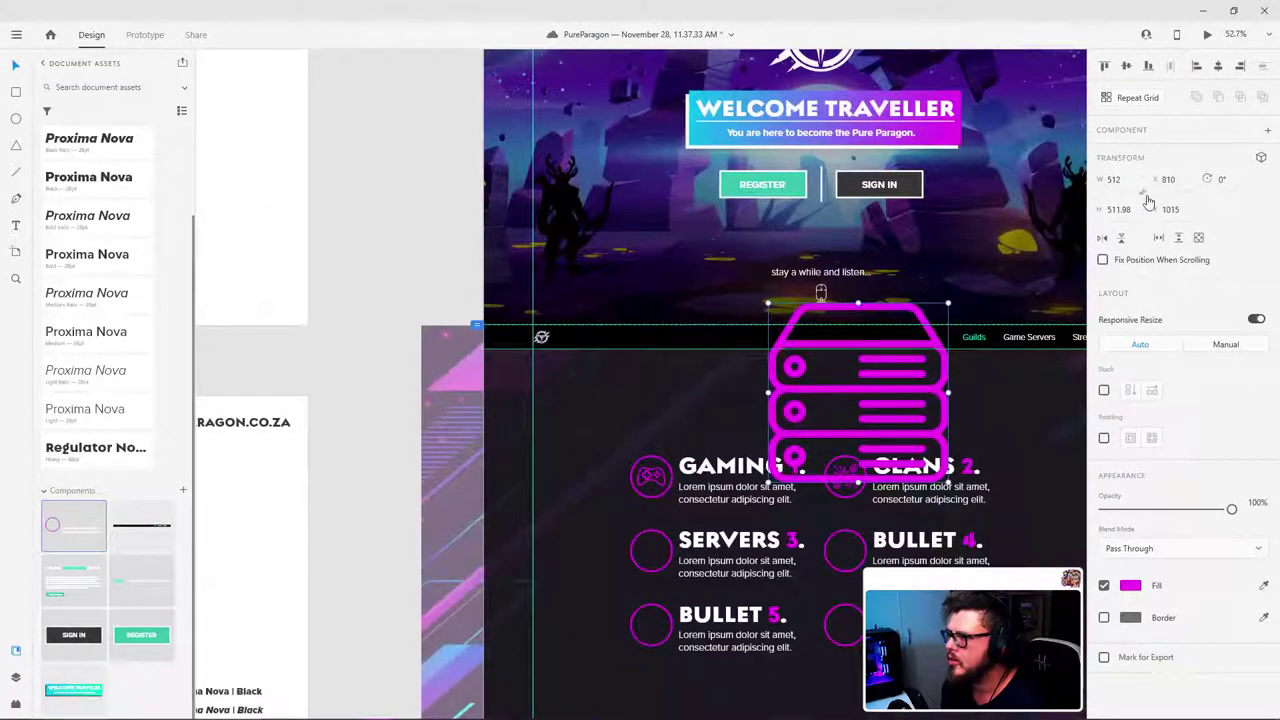
# Step: Scale the server icon down proportionally to about 80 px wide
pyautogui.click(1122, 180)
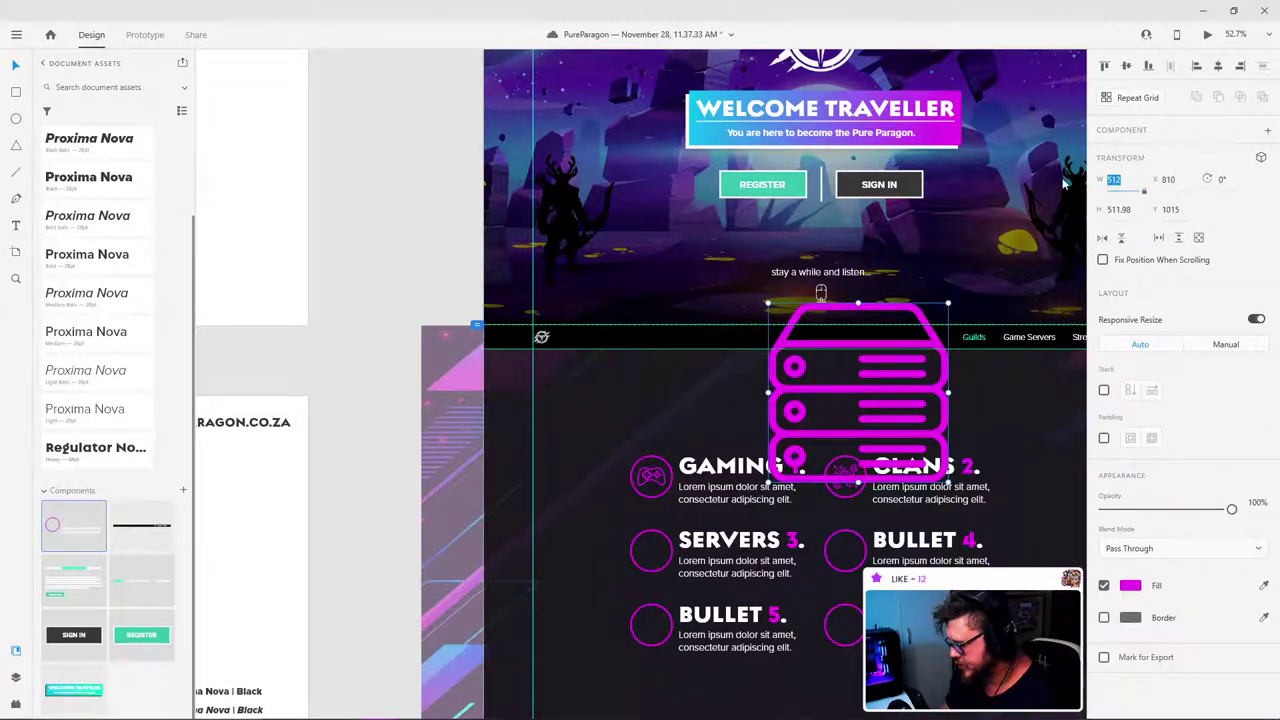
pyautogui.write('80')
pyautogui.press('Return')
pyautogui.hotkey('ctrl', 'z')
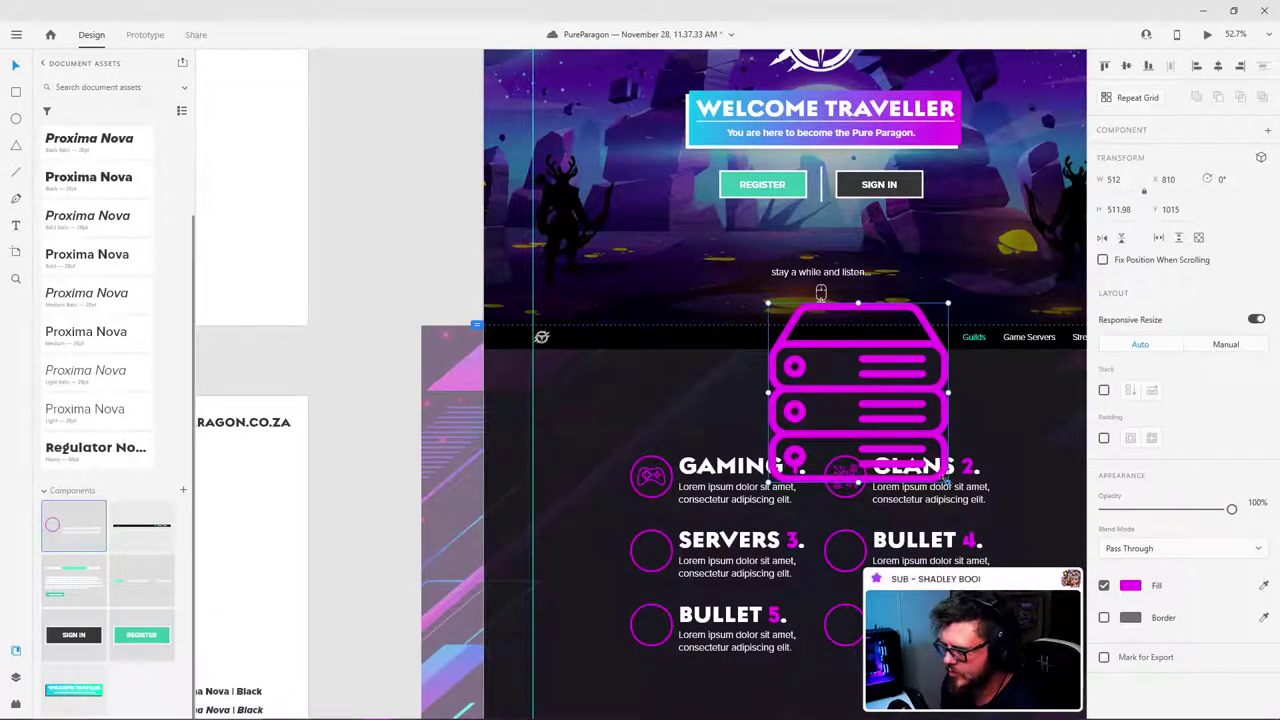
pyautogui.moveTo(947, 482); pyautogui.dragTo(797, 341)
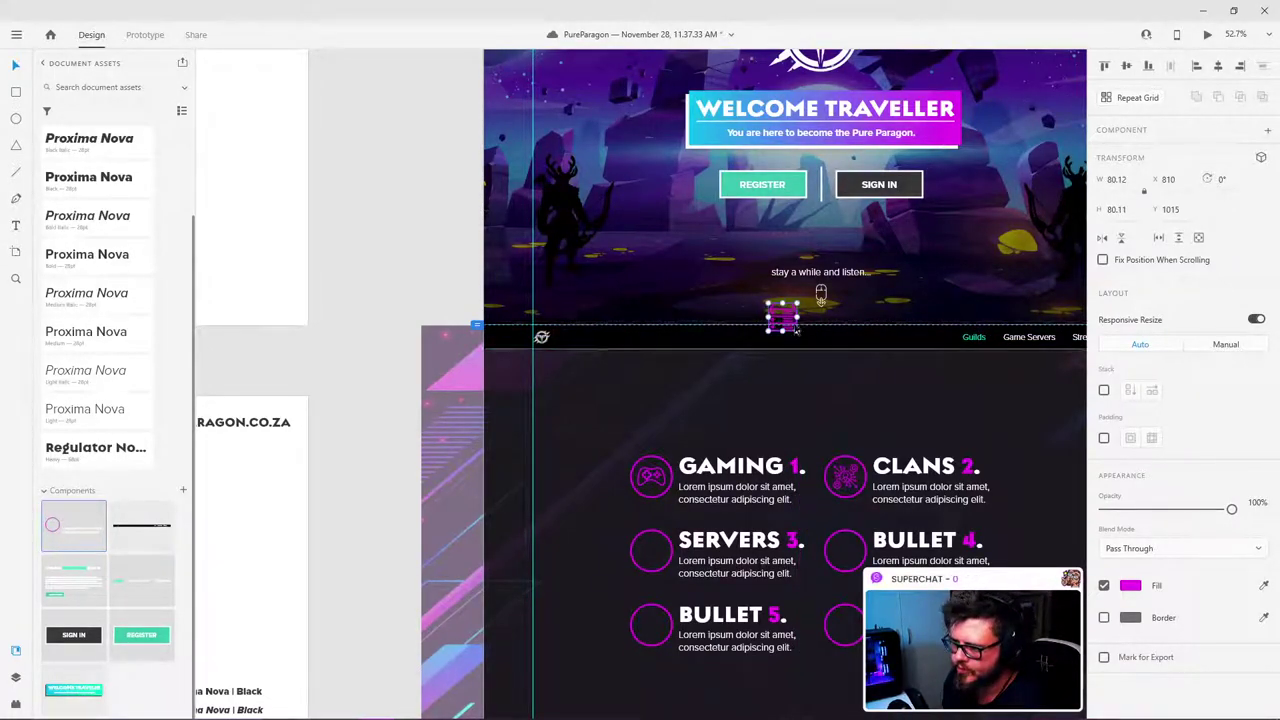
pyautogui.click(785, 336)
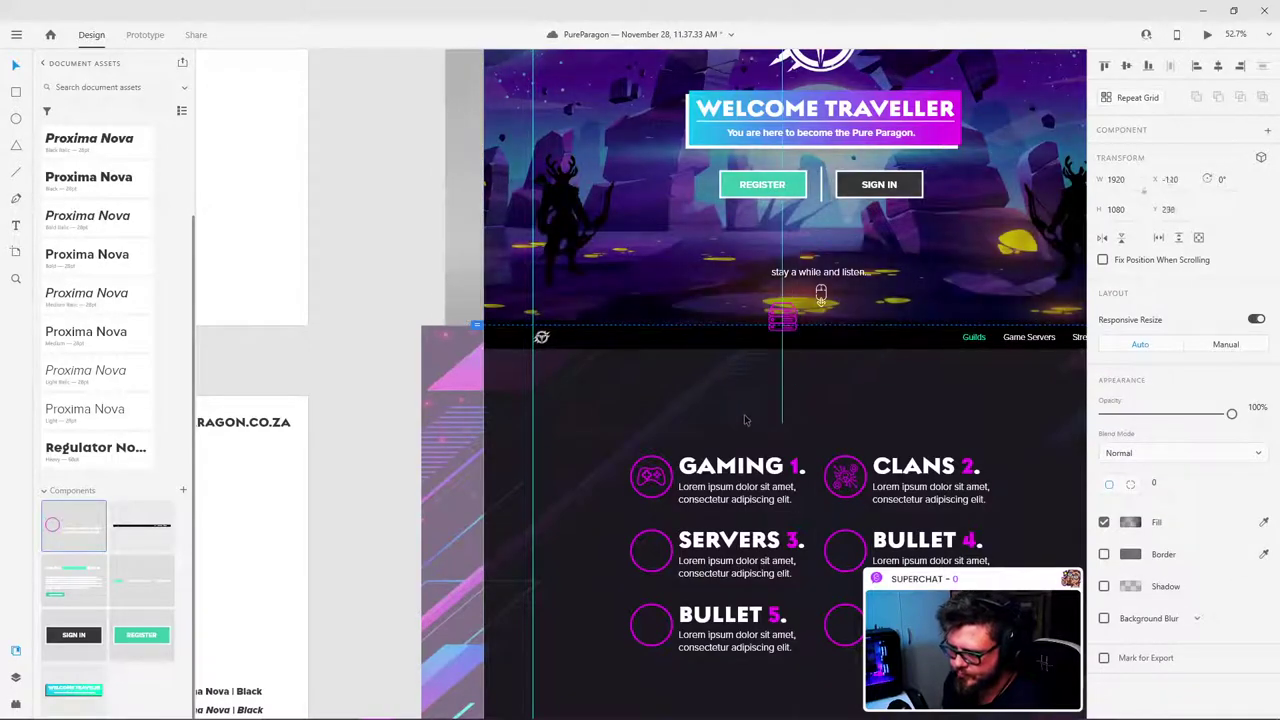
pyautogui.click(784, 325)
pyautogui.moveTo(786, 314); pyautogui.dragTo(748, 400)
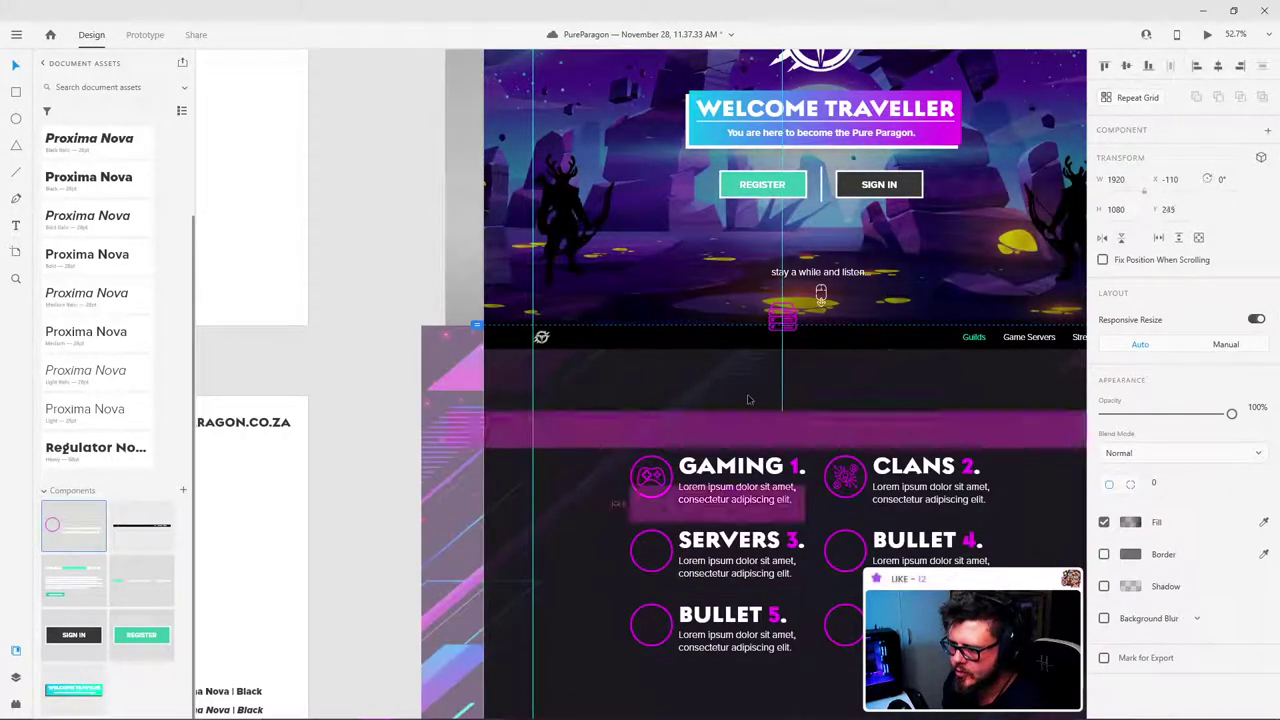
pyautogui.hotkey('ctrl', 'z')
# Step: Place the server icon inside the empty circle beside SERVERS and shrink it to about 70 px square
pyautogui.moveTo(785, 318); pyautogui.dragTo(657, 555)
pyautogui.scroll(5, 657, 555)
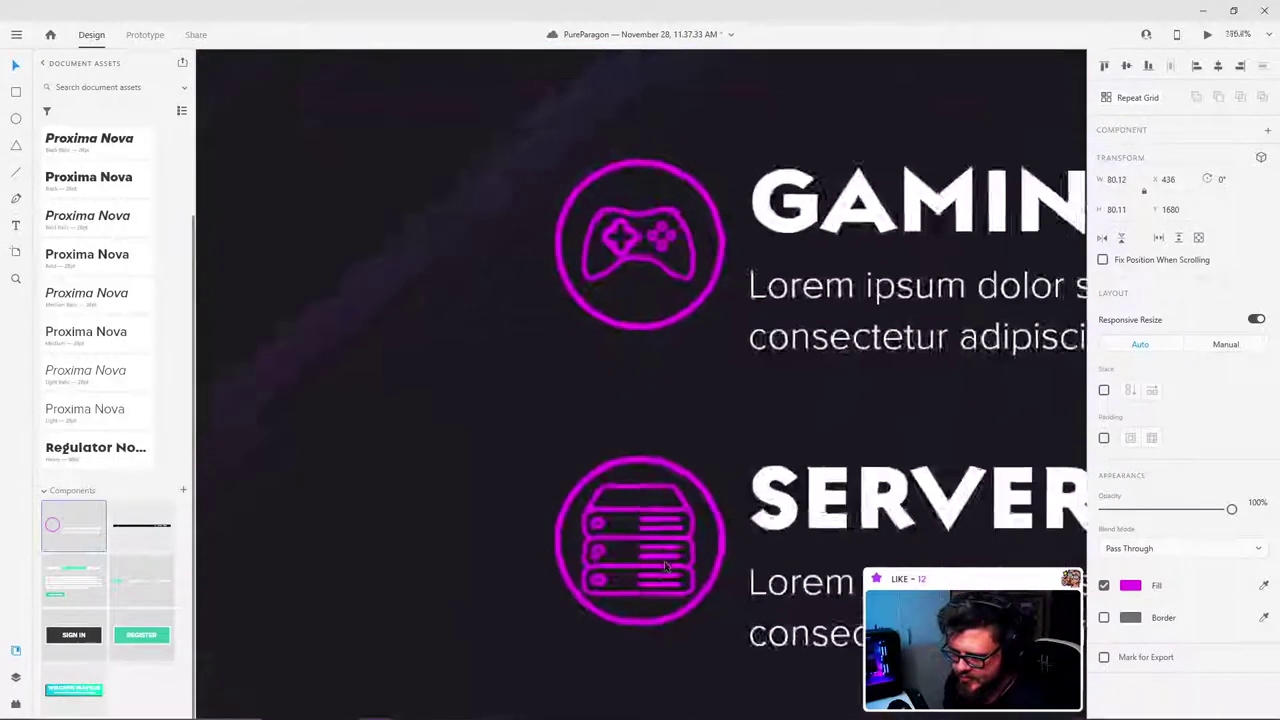
pyautogui.scroll(3, 665, 566)
pyautogui.moveTo(748, 654); pyautogui.dragTo(707, 616)
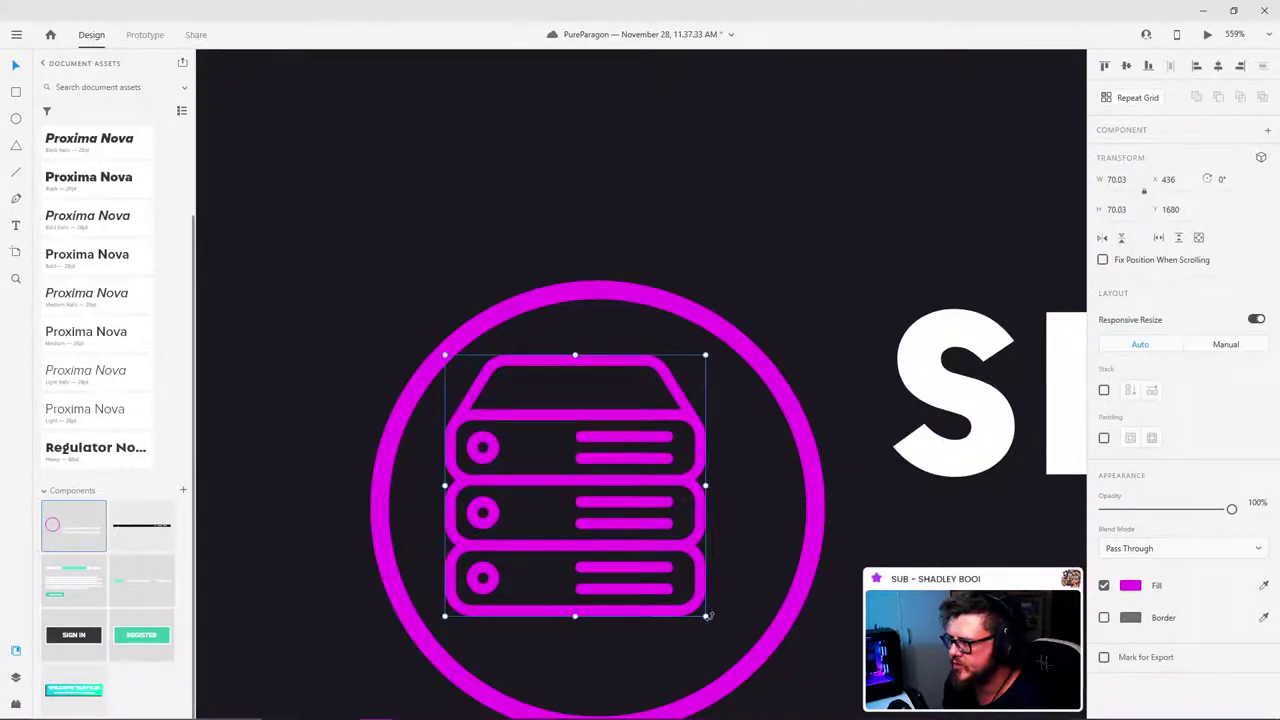
# Step: Cut the server icon and paste it inside the SERVERS bullet component
pyautogui.scroll(-4, 707, 616)
pyautogui.press('Delete')
pyautogui.click(727, 492)
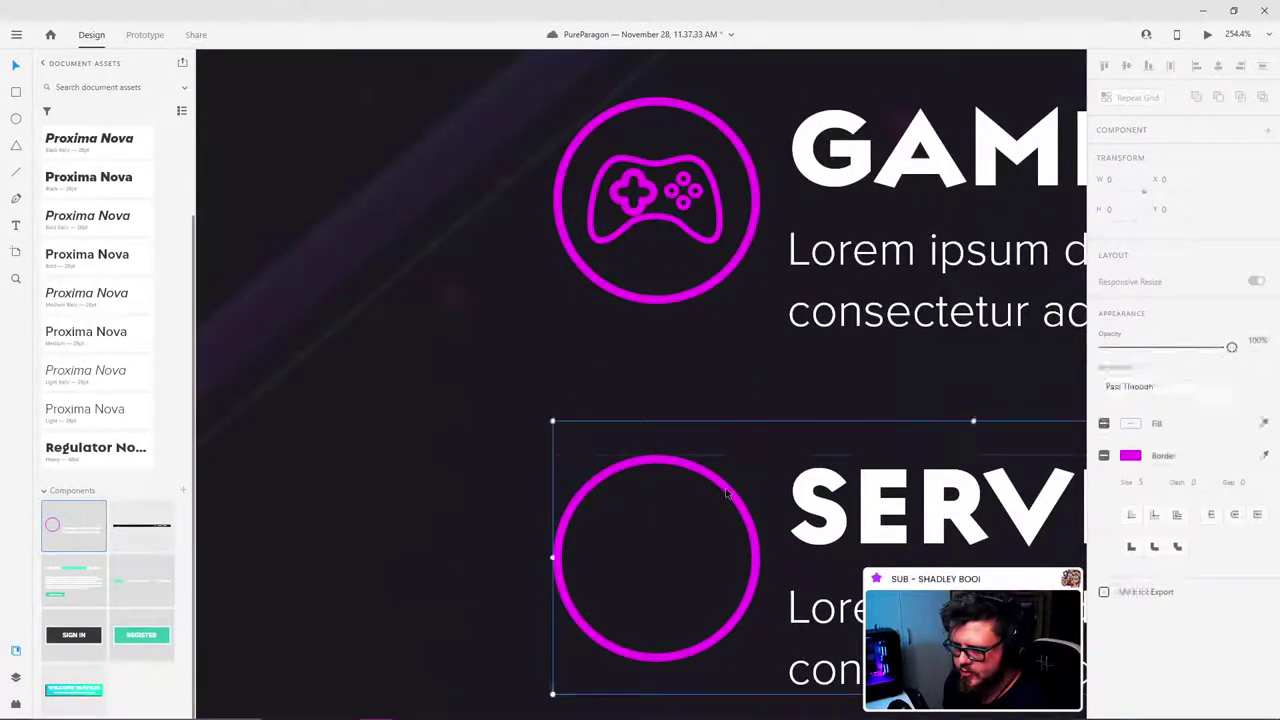
pyautogui.doubleClick(727, 492)
pyautogui.hotkey('ctrl', 'z')
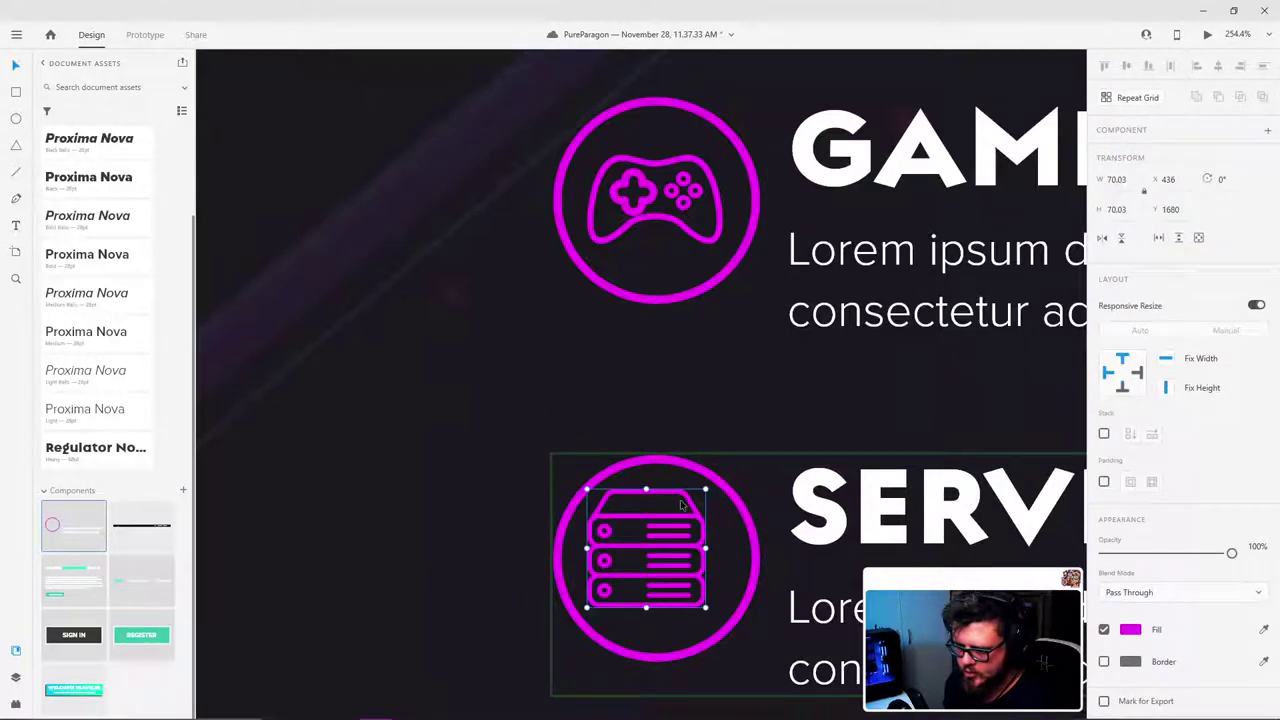
# Step: Center the server icon within the magenta circle of the SERVERS bullet
pyautogui.click(697, 523)
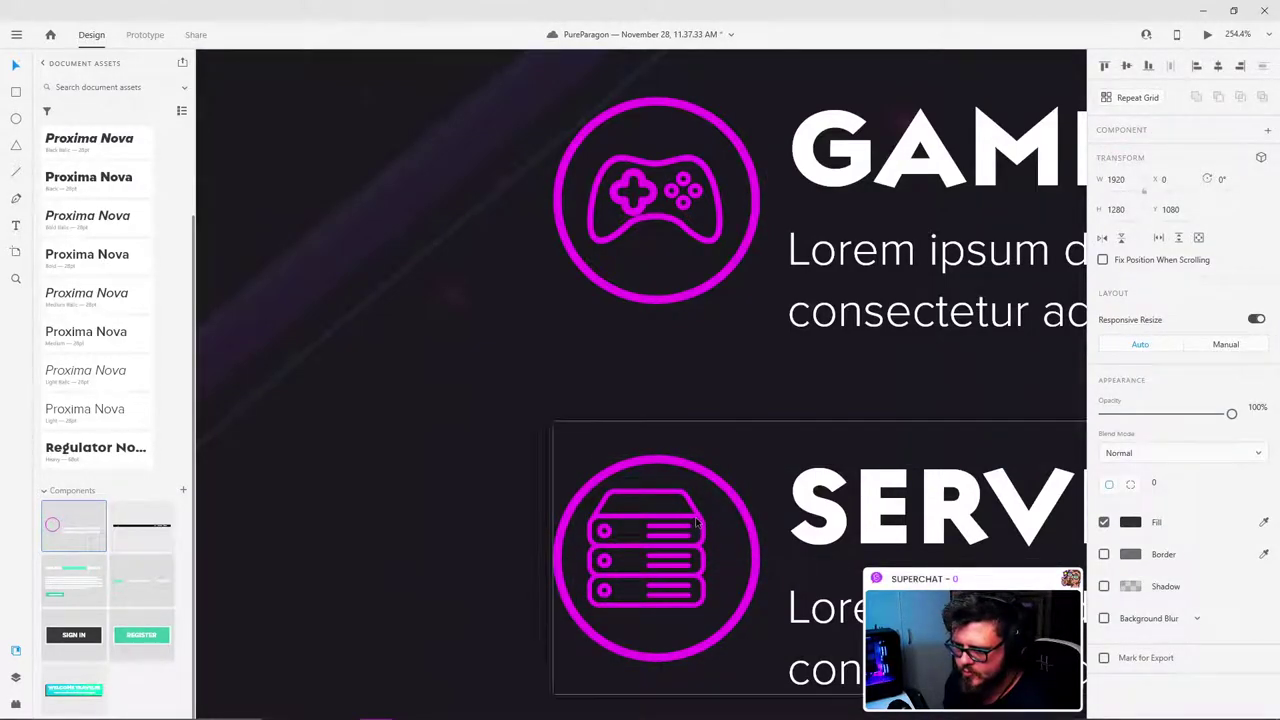
pyautogui.moveTo(696, 520); pyautogui.dragTo(709, 533)
pyautogui.hotkey('ctrl', 'z')
pyautogui.doubleClick(699, 522)
pyautogui.click(669, 343)
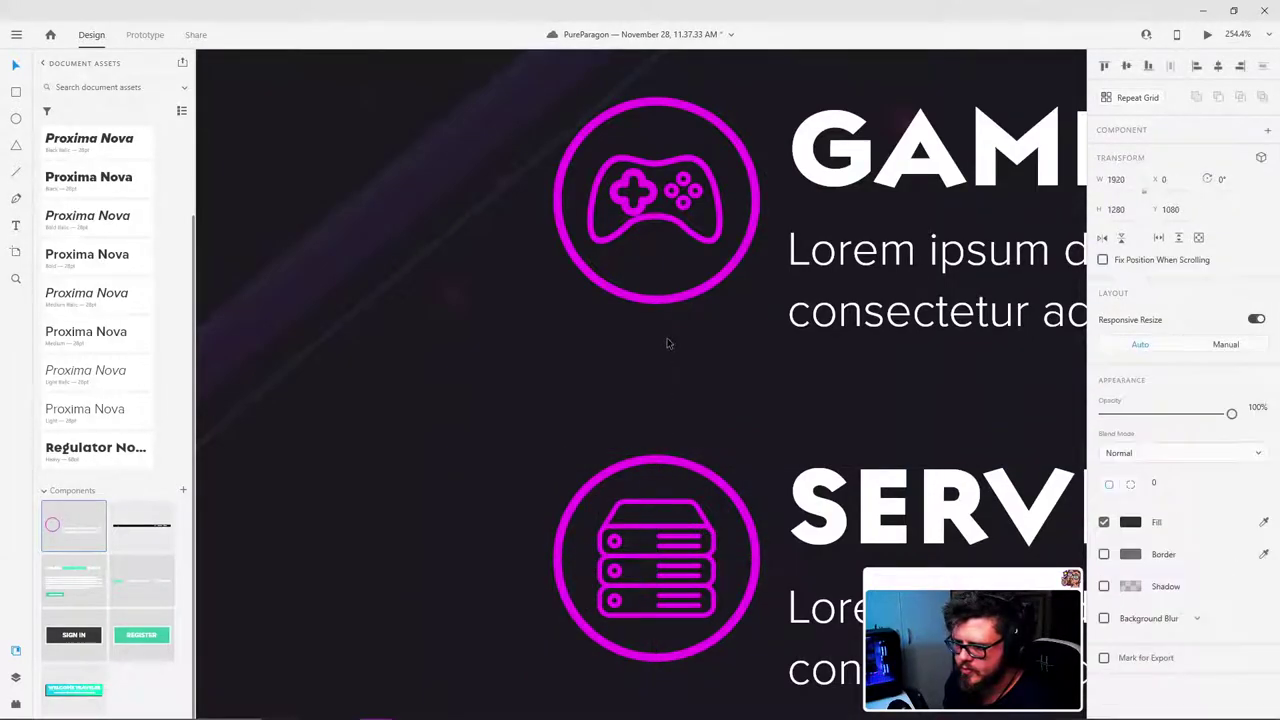
# Step: Replace the word BULLET in the fourth bullet heading with STREAMERS
pyautogui.scroll(-10, 668, 343)
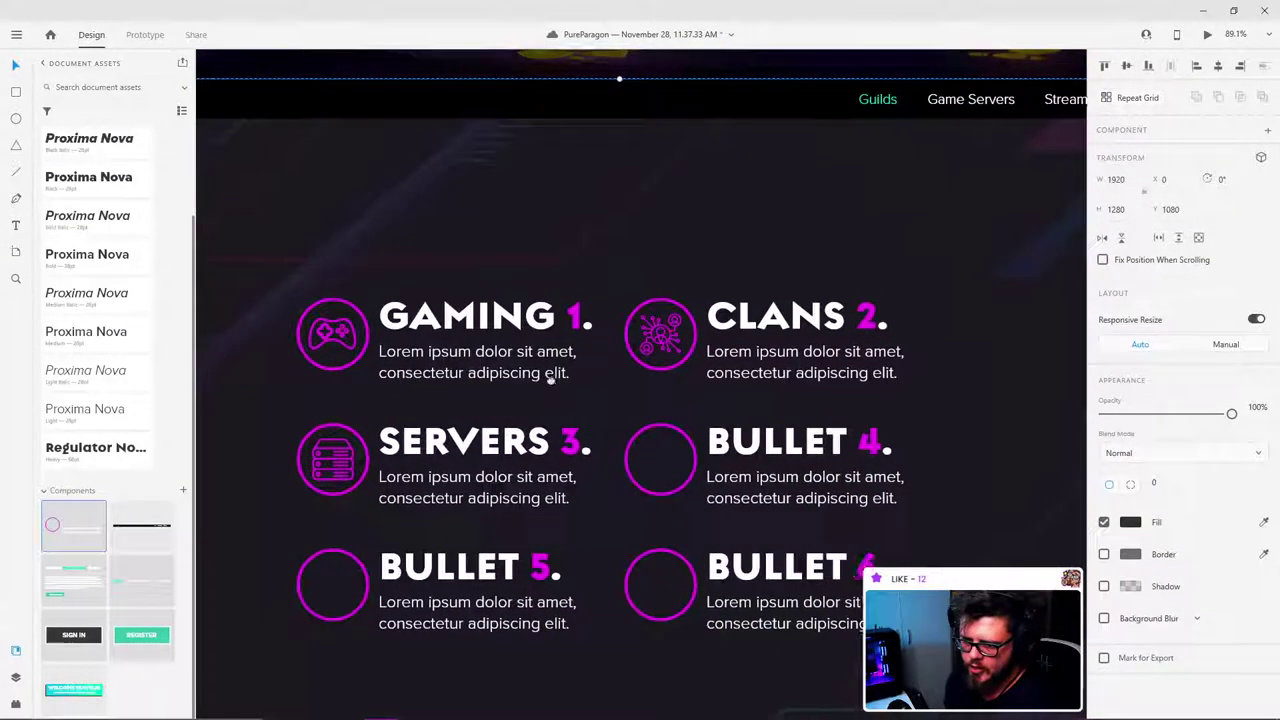
pyautogui.click(817, 433)
pyautogui.doubleClick(817, 433)
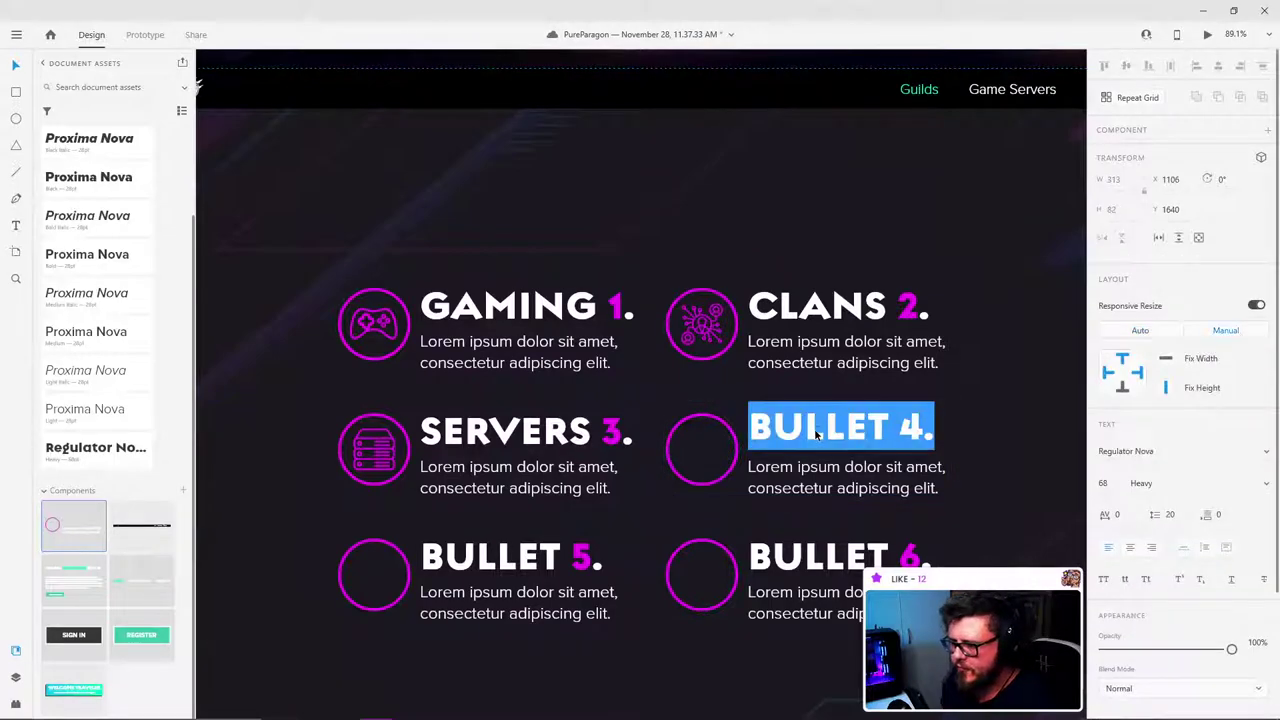
pyautogui.click(889, 430)
pyautogui.moveTo(889, 430); pyautogui.dragTo(750, 430)
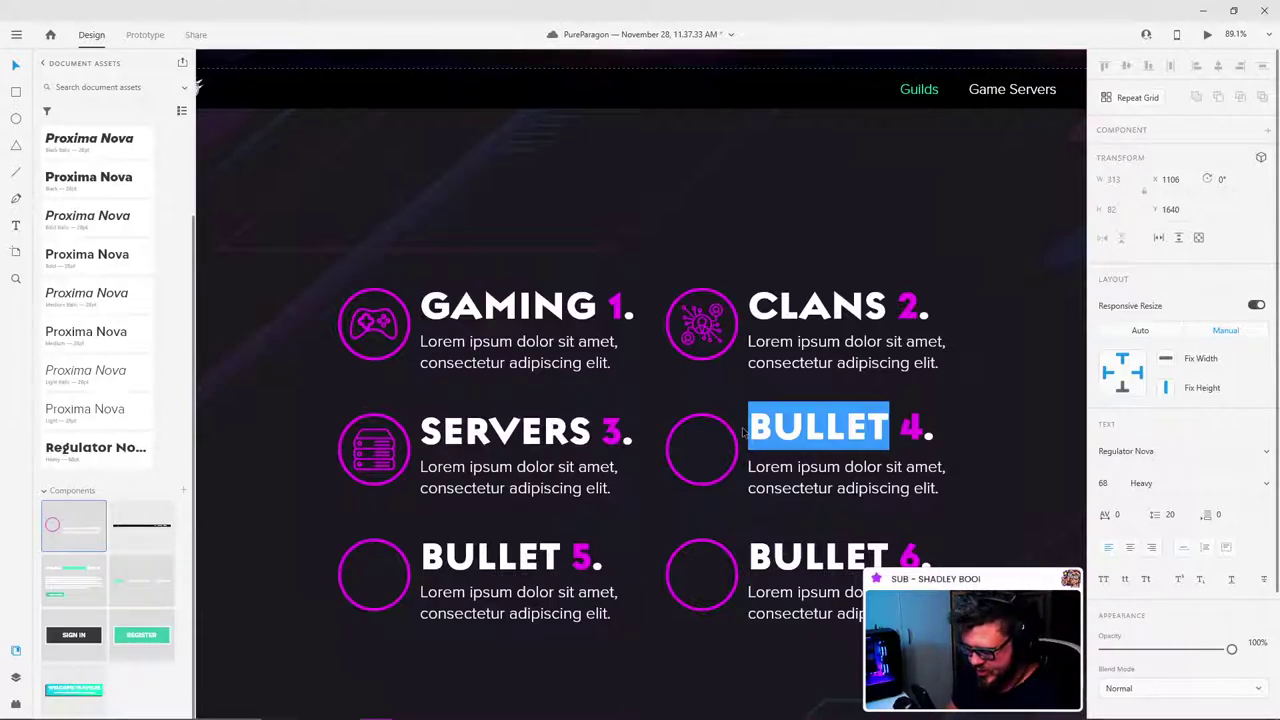
pyautogui.write('STREAM')
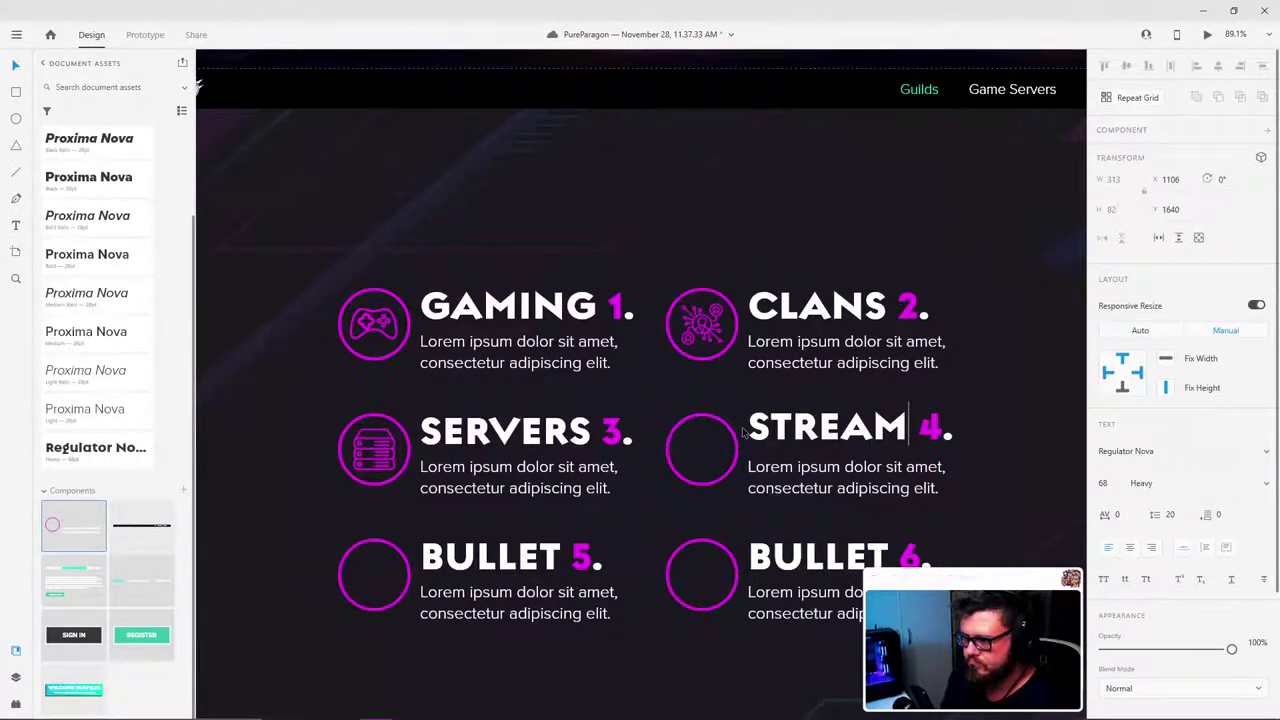
pyautogui.write('ERS')
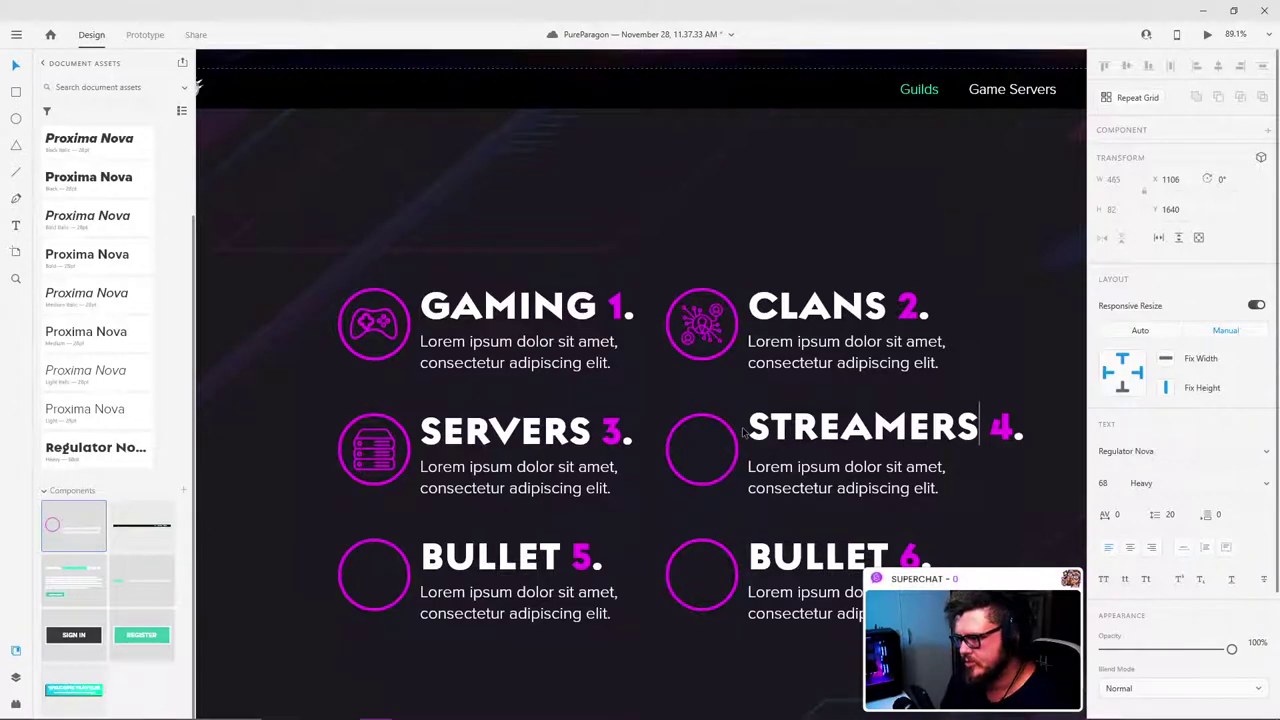
# Step: Shorten the word STREAMERS in the fourth bullet heading to STREAMS
pyautogui.press('BackSpace')
pyautogui.press('BackSpace')
pyautogui.press('BackSpace')
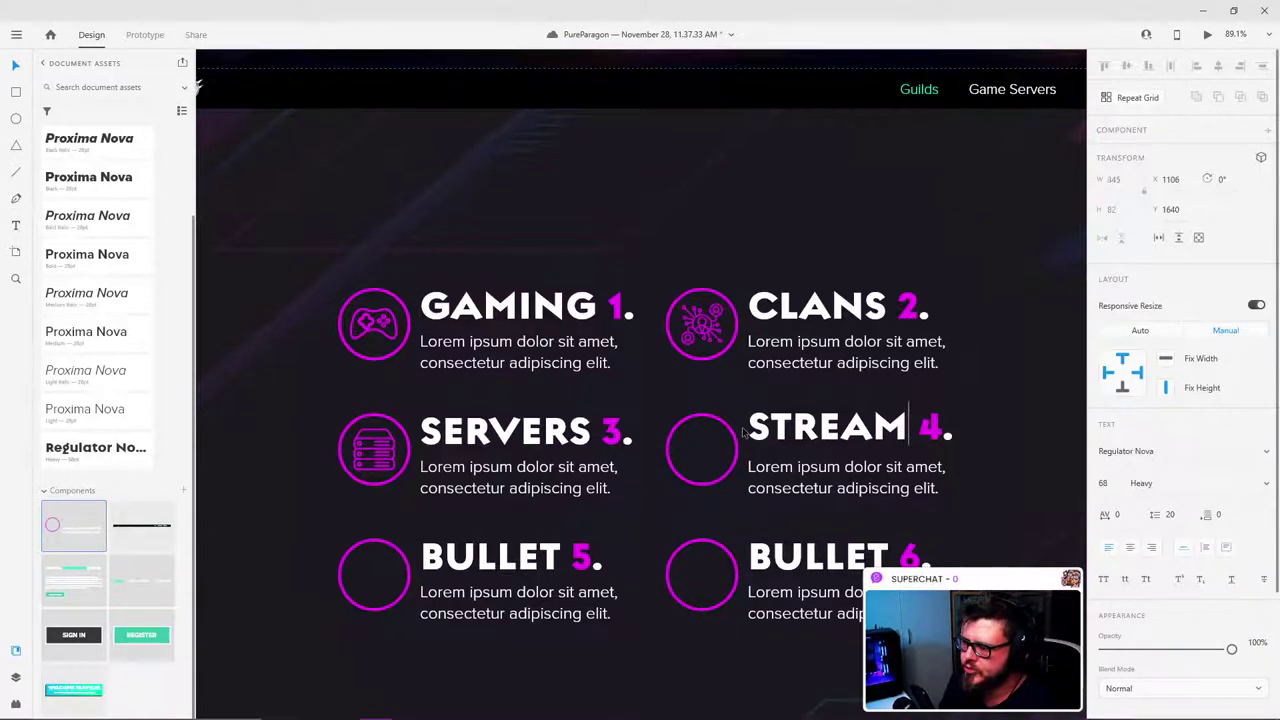
pyautogui.write('S')
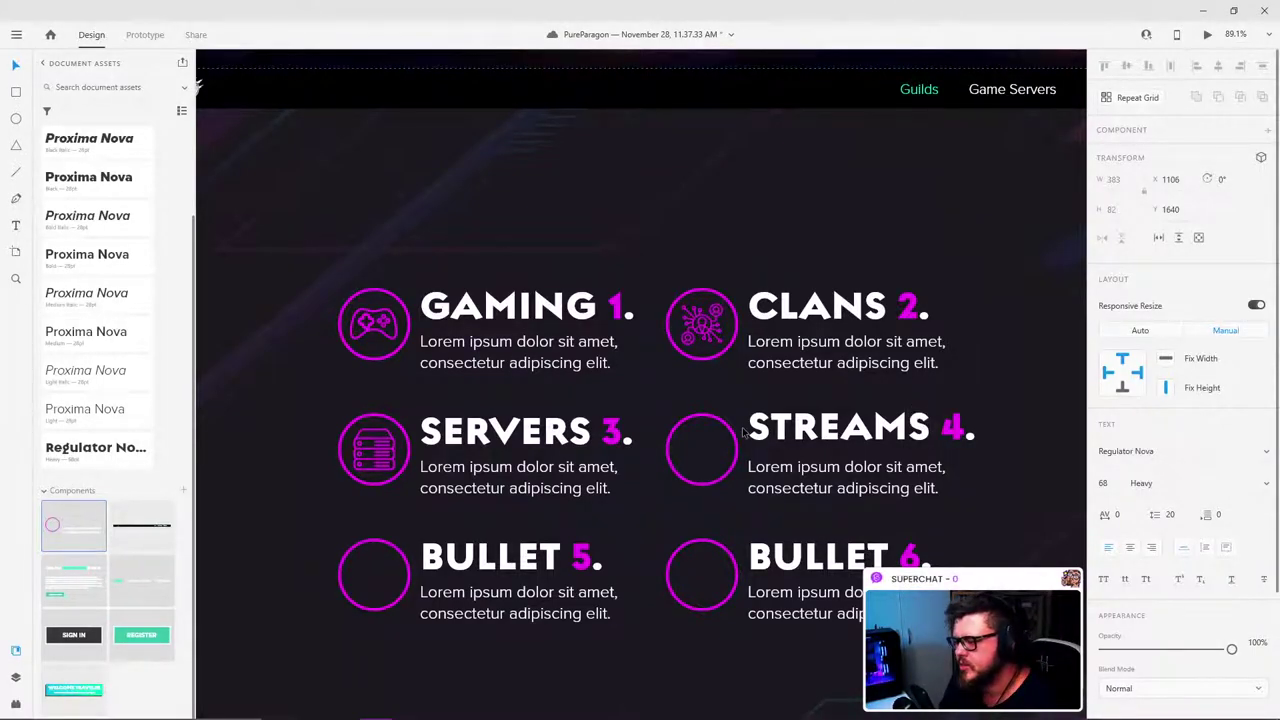
# Step: Shorten the word STREAMS in the fourth bullet heading to STREAM
pyautogui.press('BackSpace')
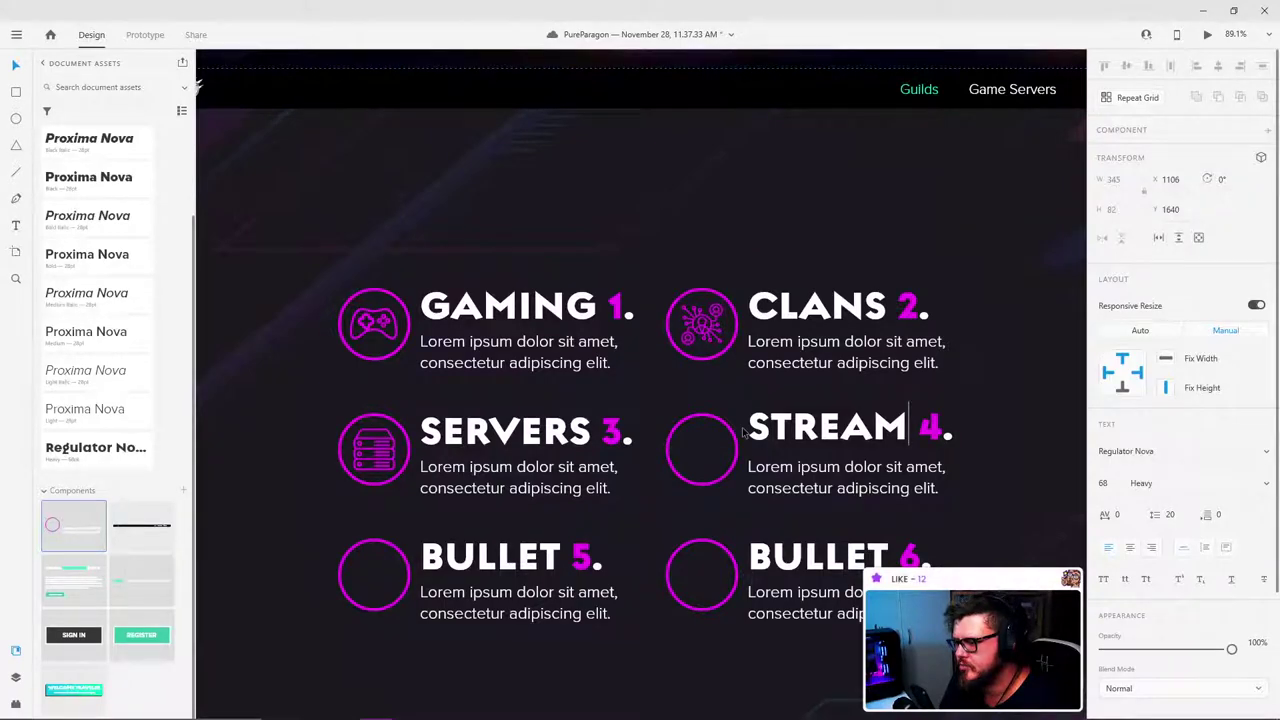
pyautogui.click(1020, 346)
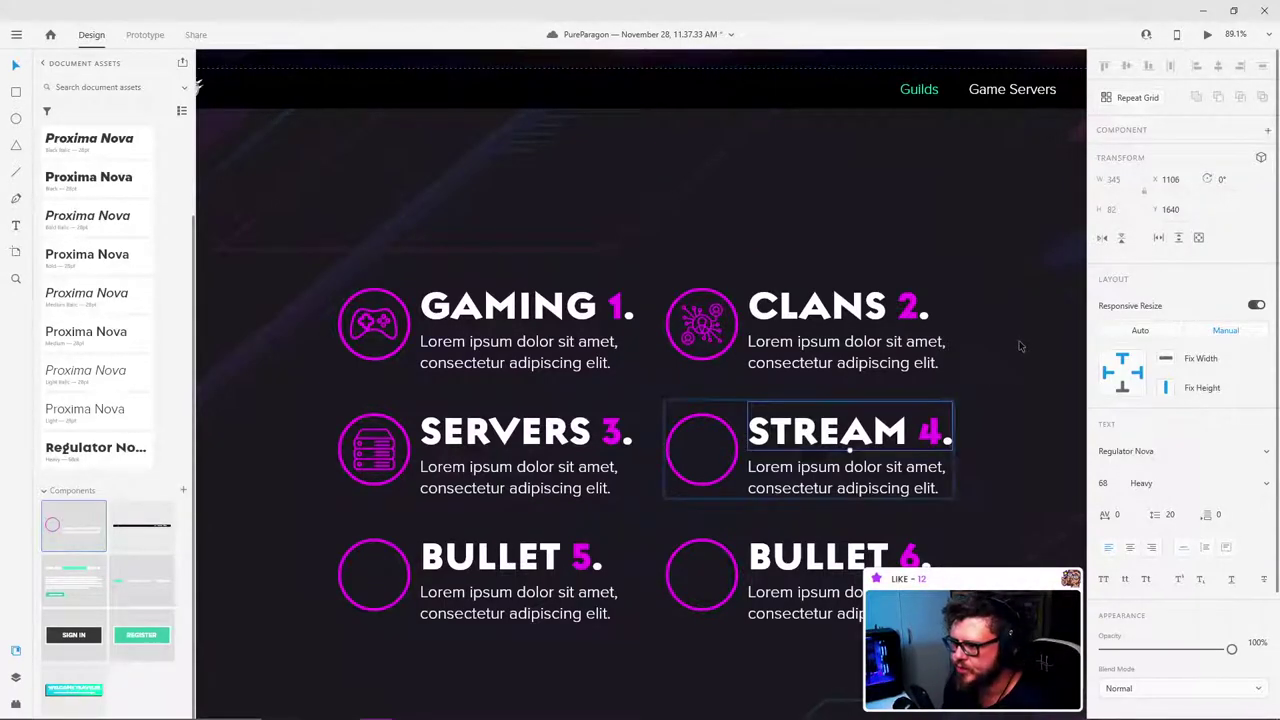
pyautogui.click(1083, 326)
pyautogui.scroll(-4, 778, 334)
pyautogui.scroll(2, 804, 363)
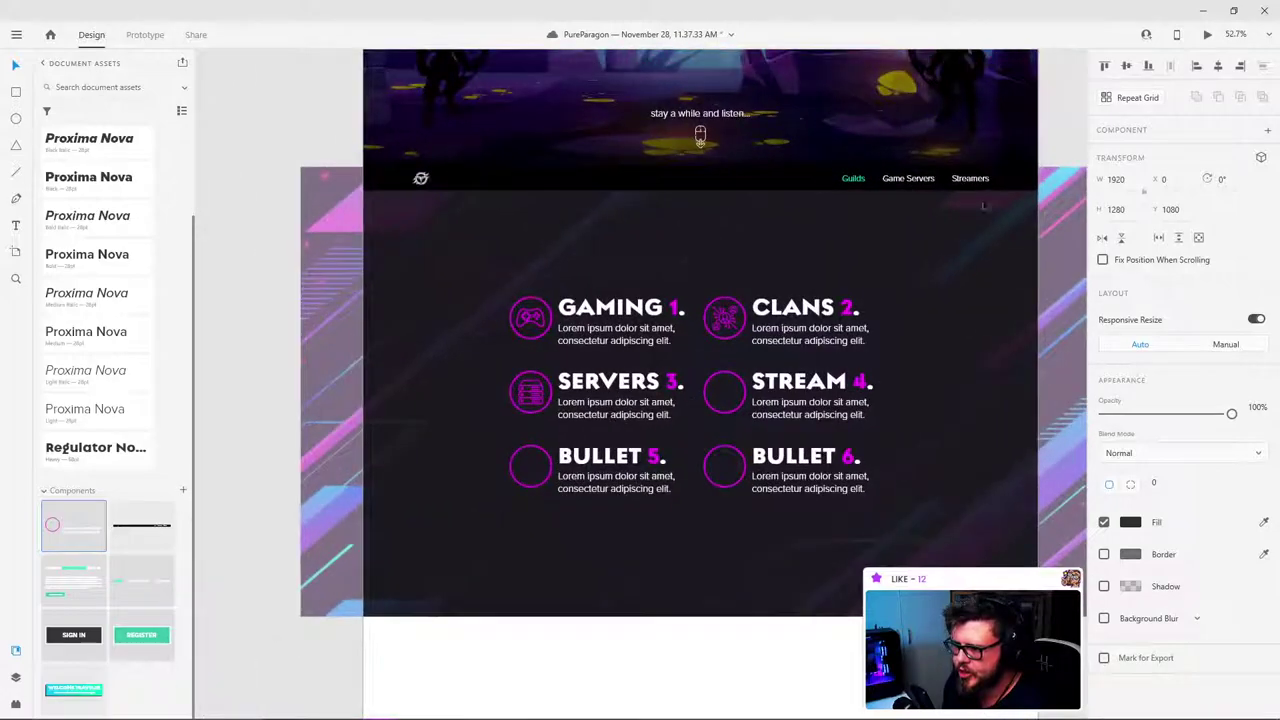
pyautogui.click(1063, 94)
pyautogui.hscroll(2, 879, 392)
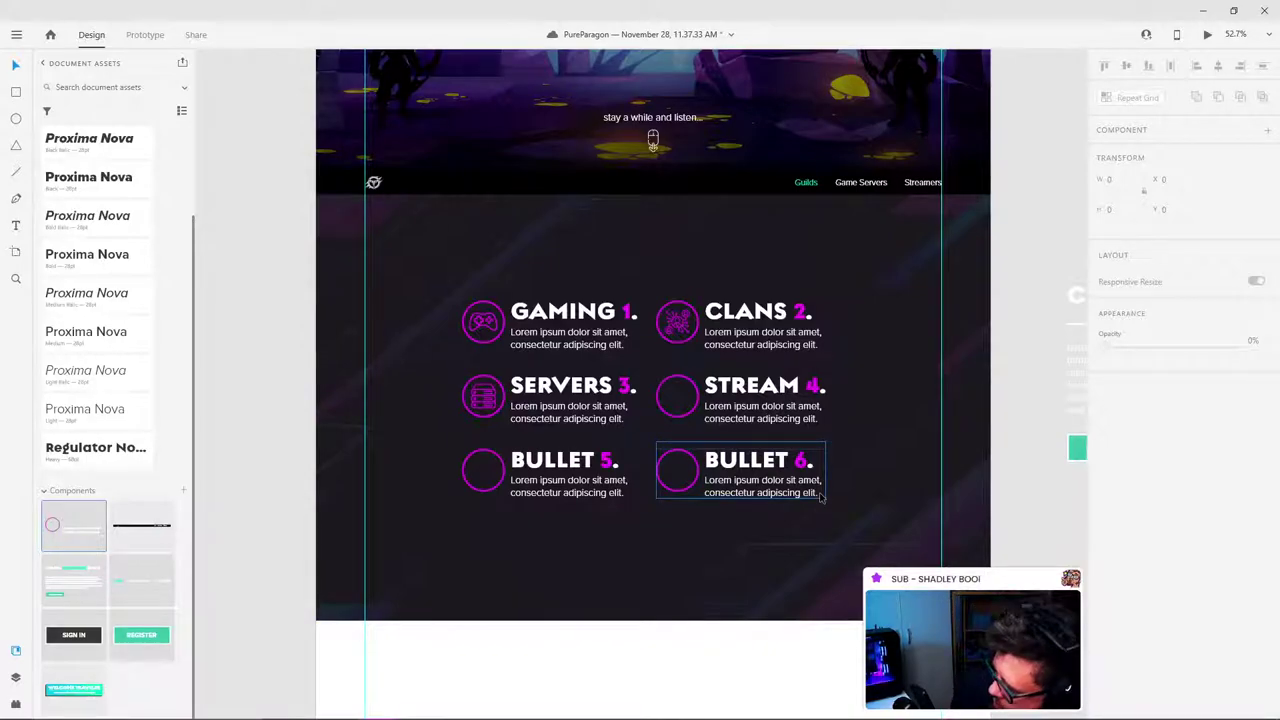
# Step: Replace the word CLANS in the second bullet heading with FACTION, keeping its number
pyautogui.doubleClick(765, 310)
pyautogui.doubleClick(765, 310)
pyautogui.click(765, 310)
pyautogui.moveTo(788, 310); pyautogui.dragTo(693, 320)
pyautogui.write('F')
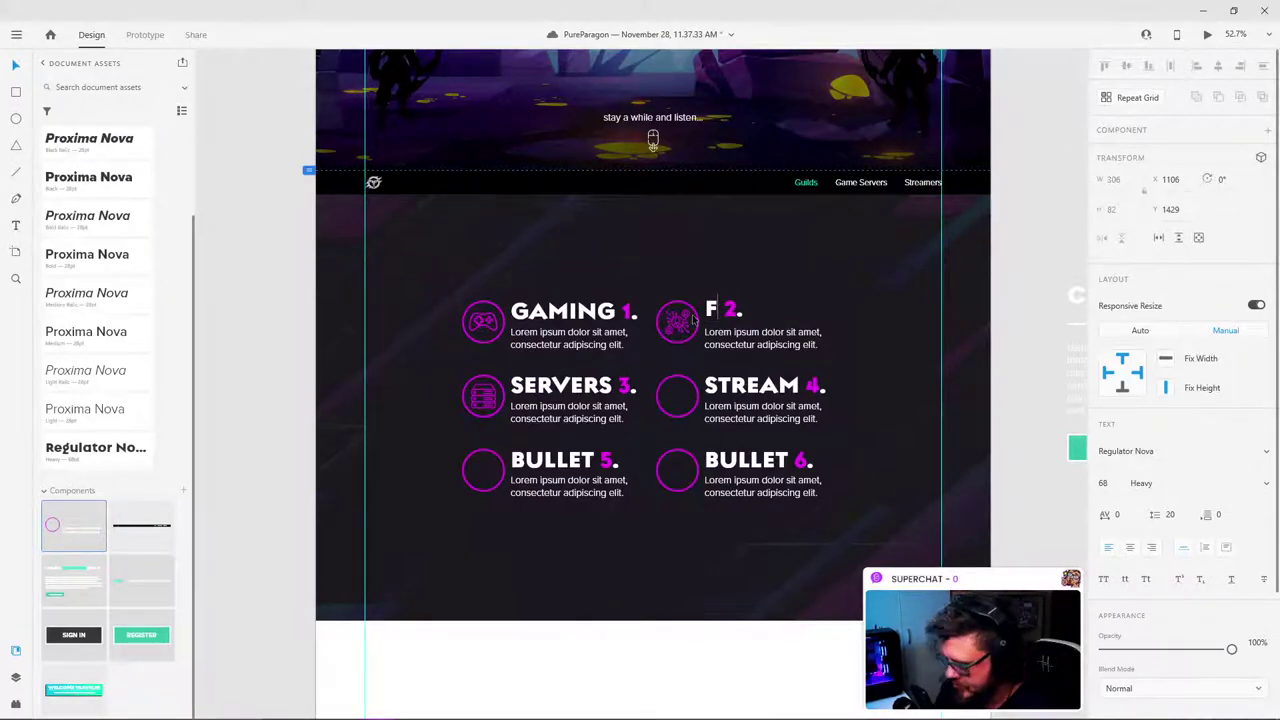
pyautogui.write('ACTIO')
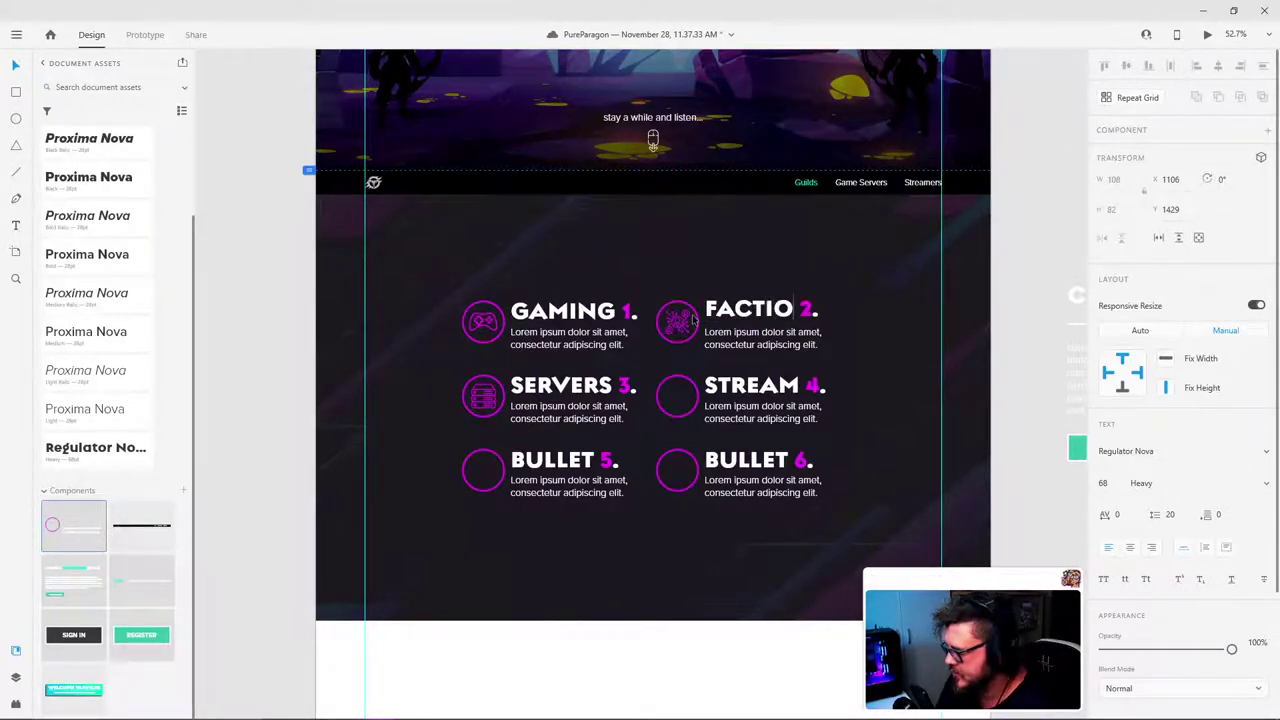
pyautogui.write('N')
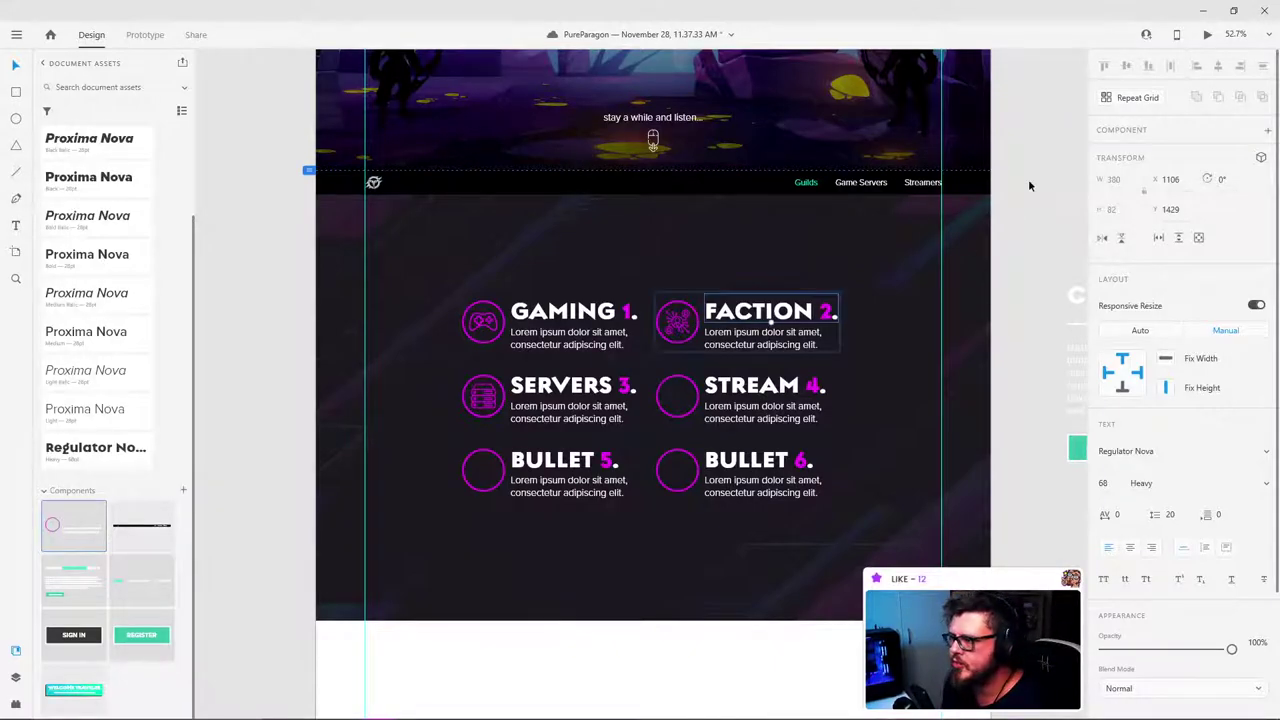
pyautogui.click(1028, 179)
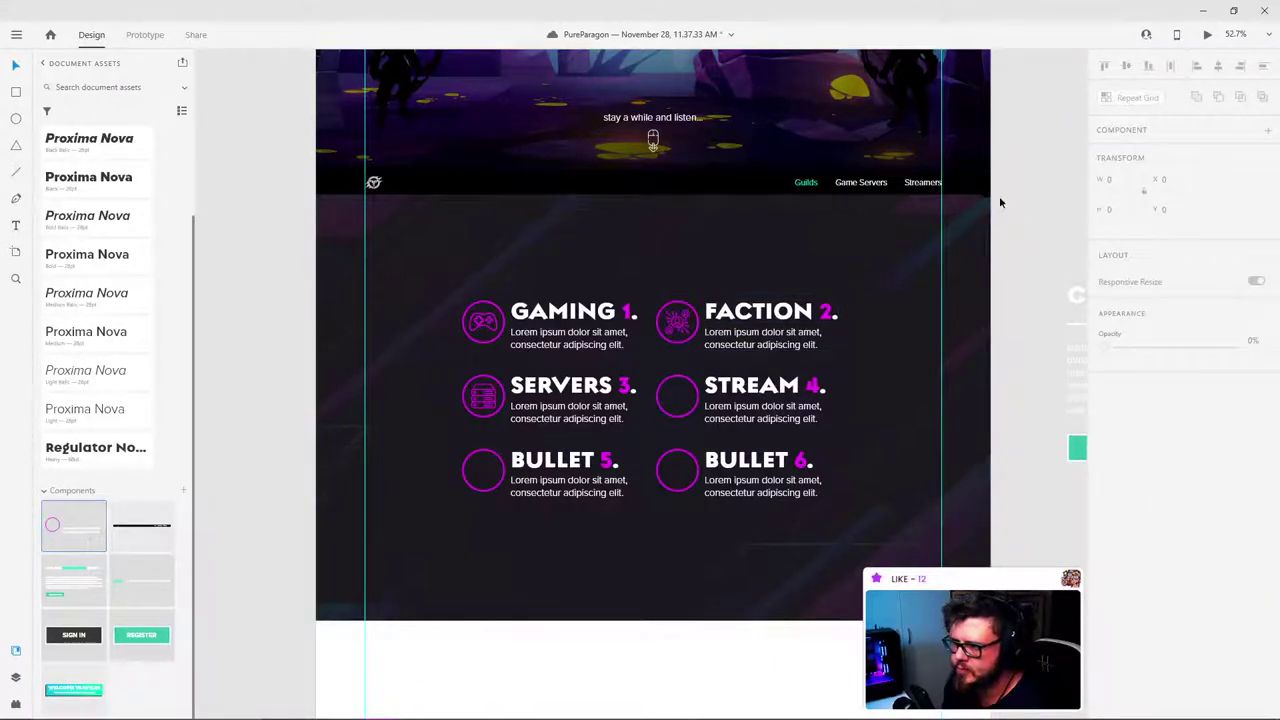
# Step: Rename the Guilds link in the navigation bar above the bullet section to Factions
pyautogui.scroll(-1, 720, 349)
pyautogui.scroll(1, 712, 398)
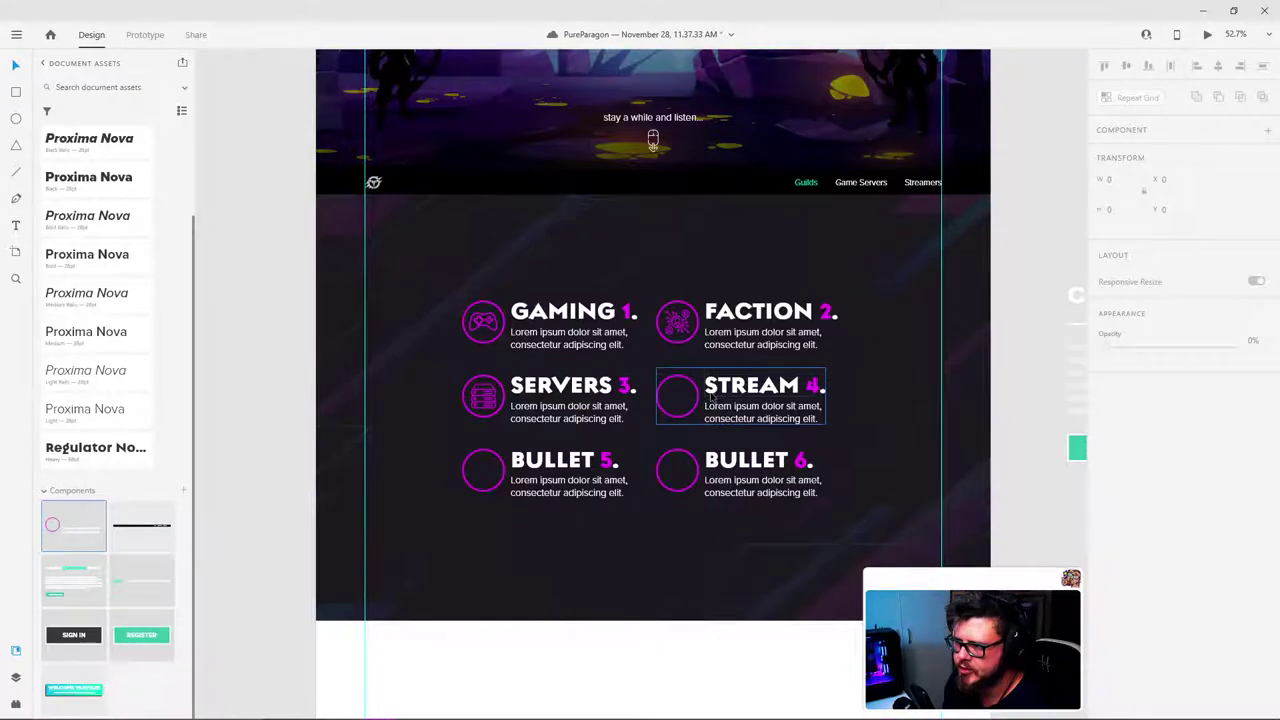
pyautogui.doubleClick(806, 184)
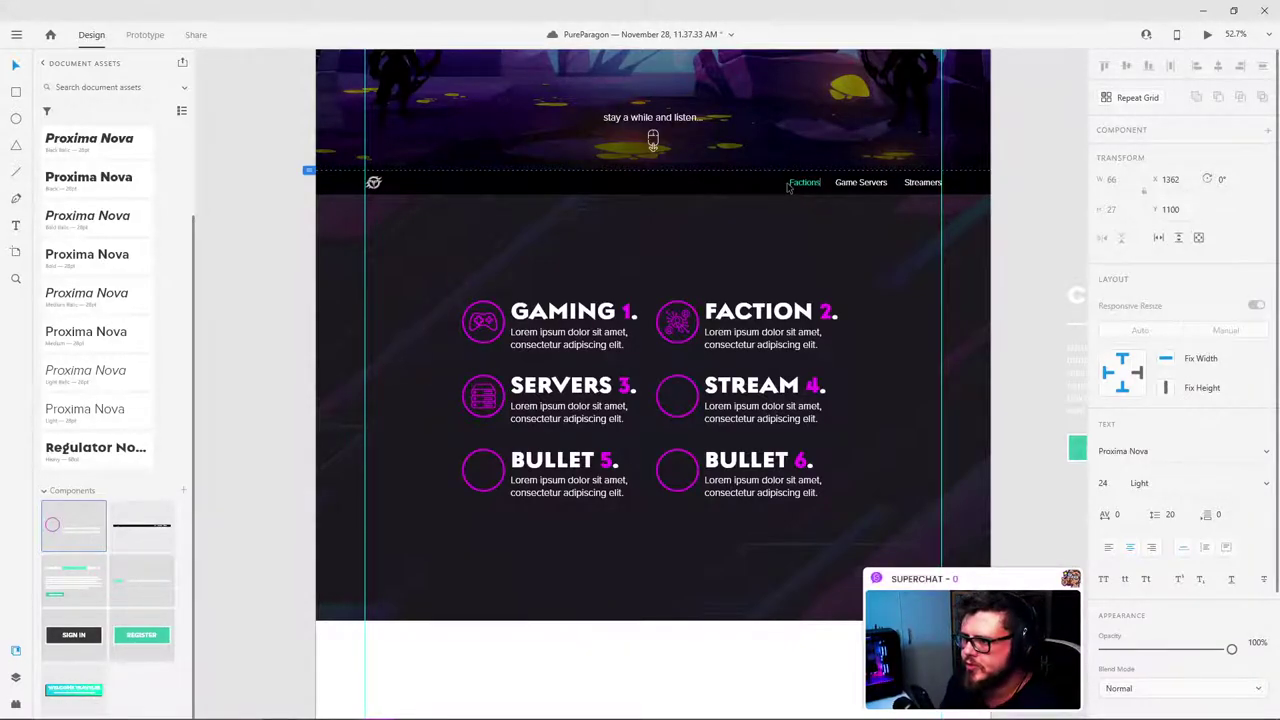
pyautogui.press('Escape')
pyautogui.press('Escape')
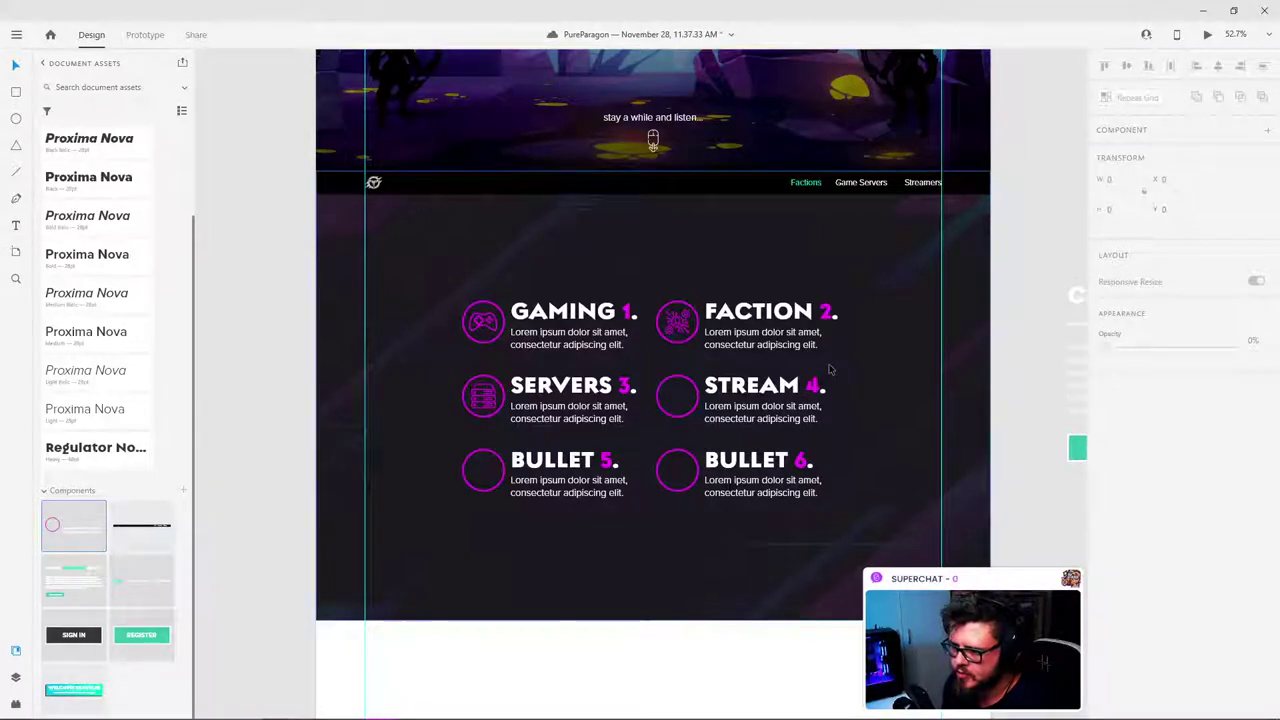
# Step: Switch to the Flaticon page in Chrome and search its icons for Stream
pyautogui.scroll(-2, 735, 347)
pyautogui.scroll(5, 735, 347)
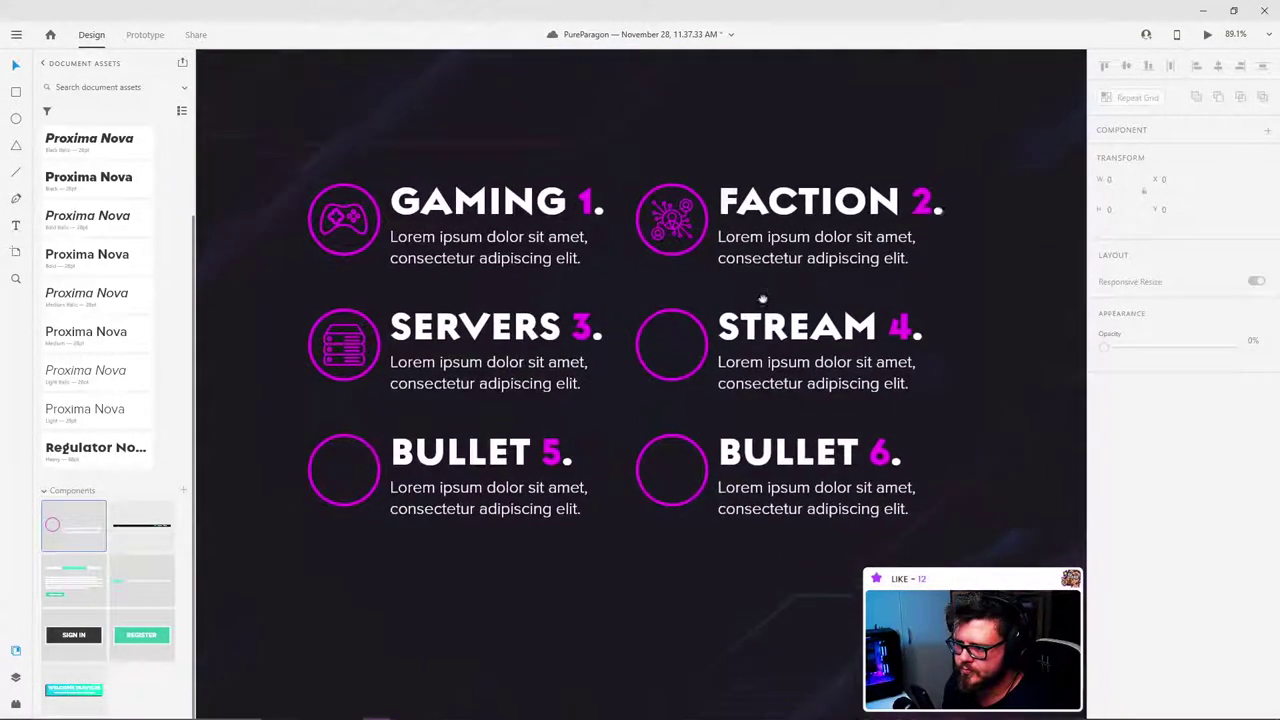
pyautogui.moveTo(509, 714)
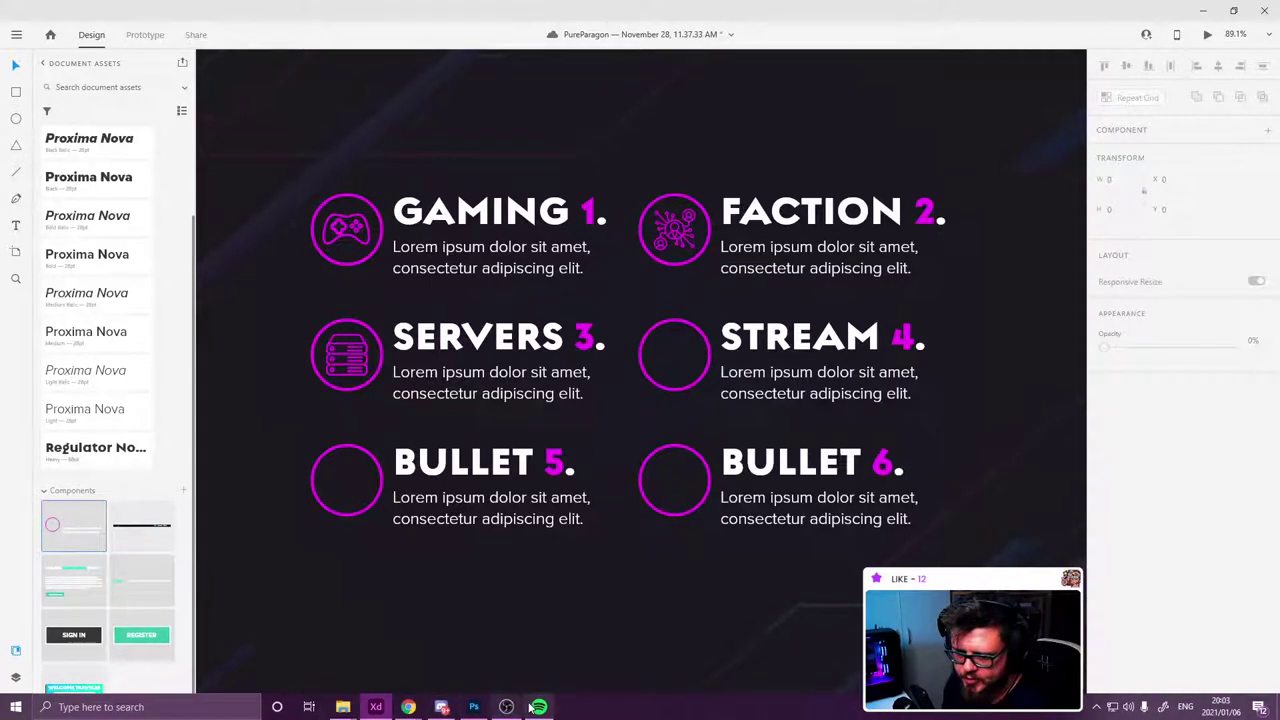
pyautogui.moveTo(408, 707)
pyautogui.click(503, 626)
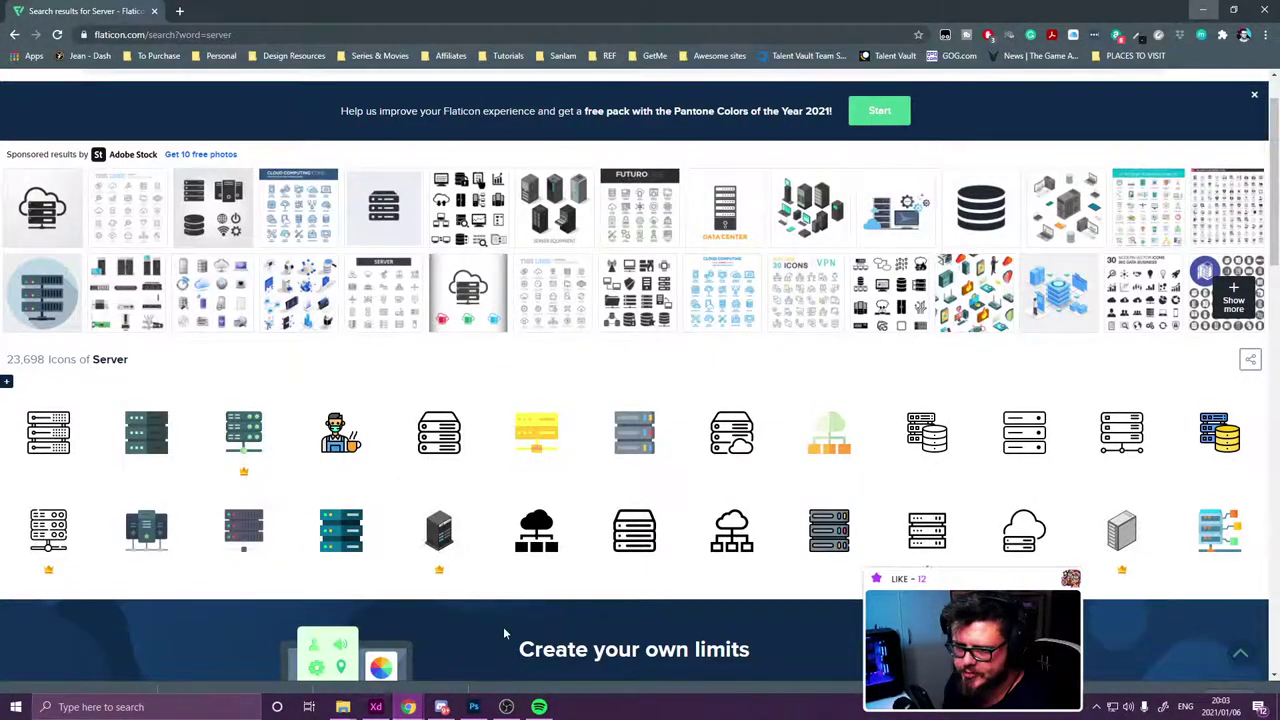
pyautogui.scroll(1, 270, 160)
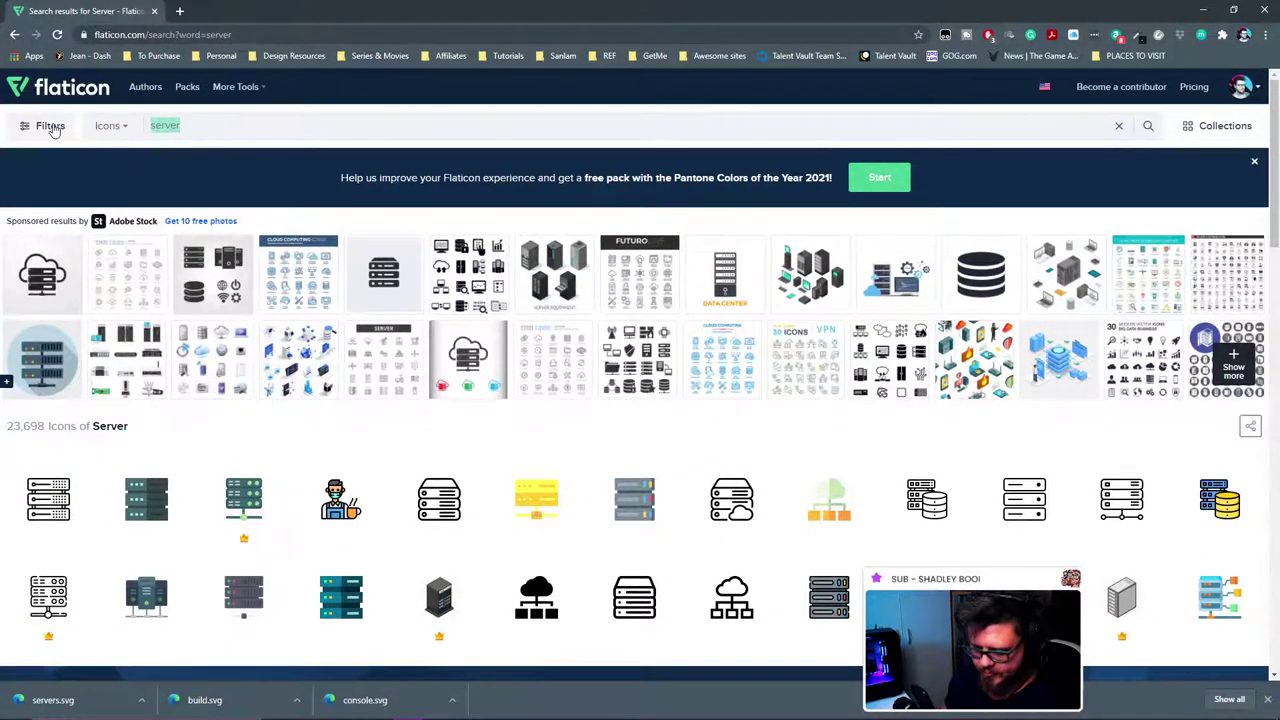
pyautogui.write('Stream')
pyautogui.press('Return')
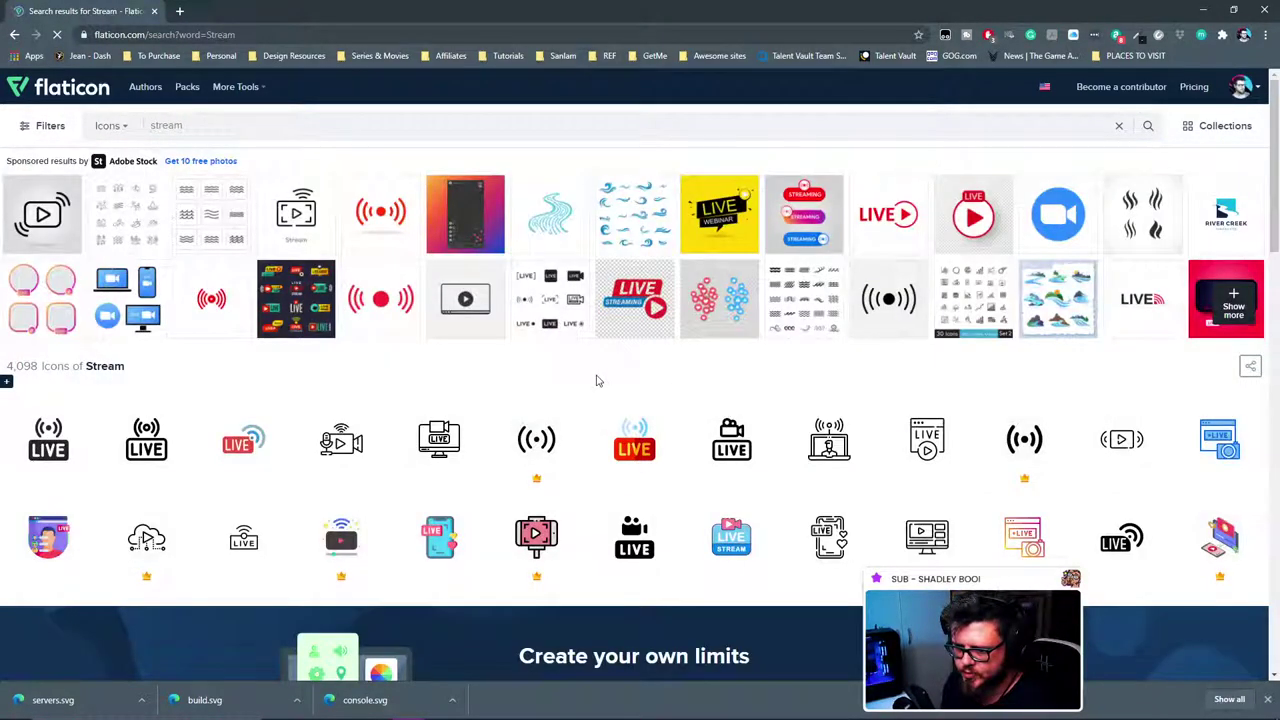
# Step: Download the outlined LIVE icon with the video camera as a free SVG, and return to the design in Adobe XD
pyautogui.scroll(-1, 650, 375)
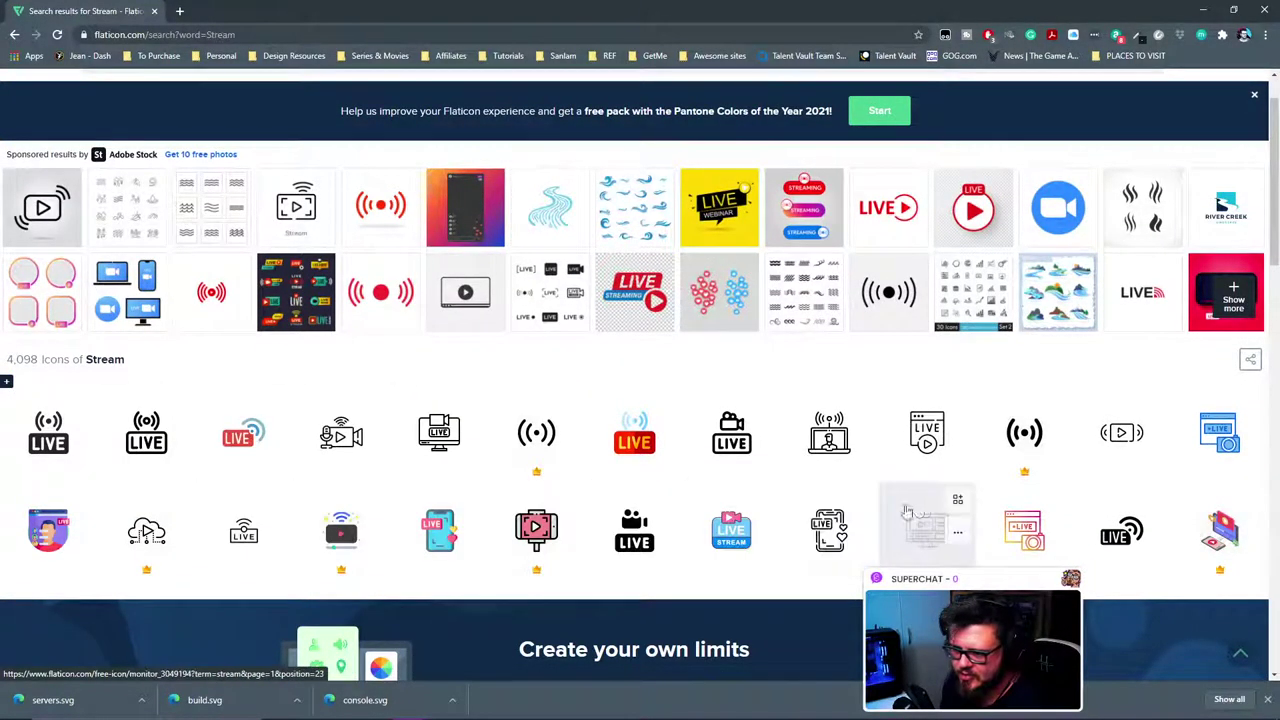
pyautogui.click(717, 420)
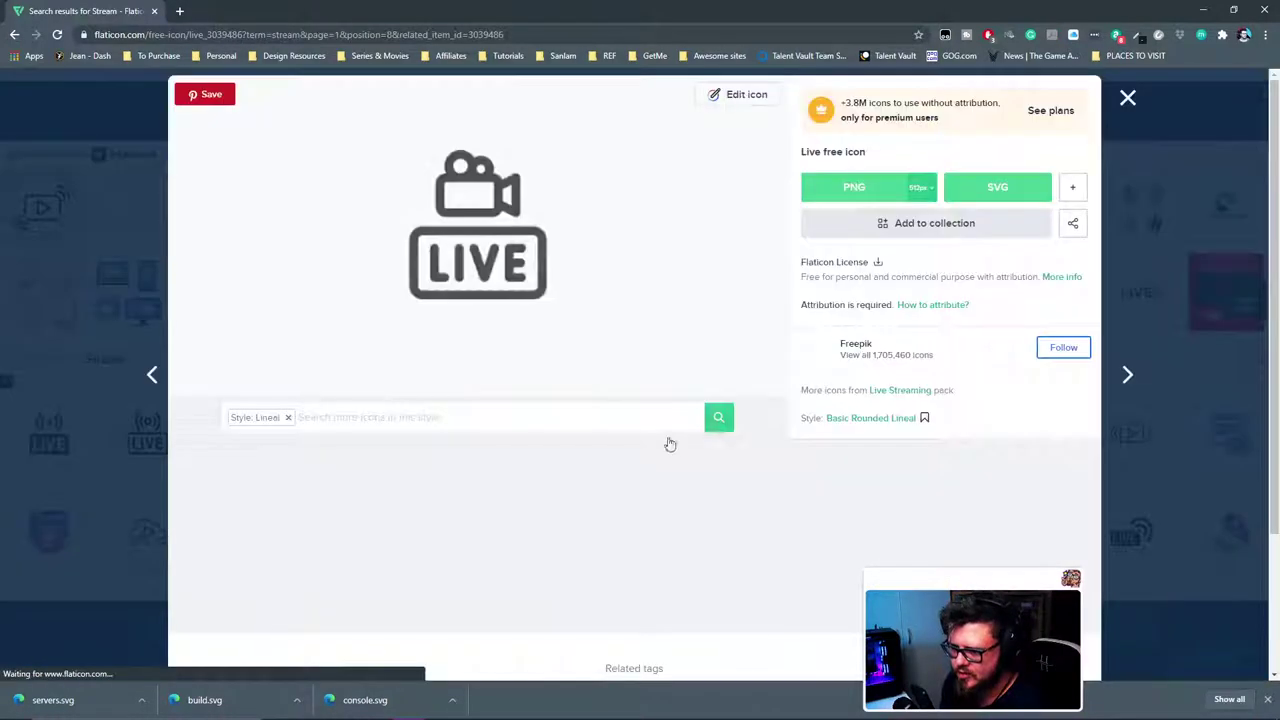
pyautogui.click(967, 190)
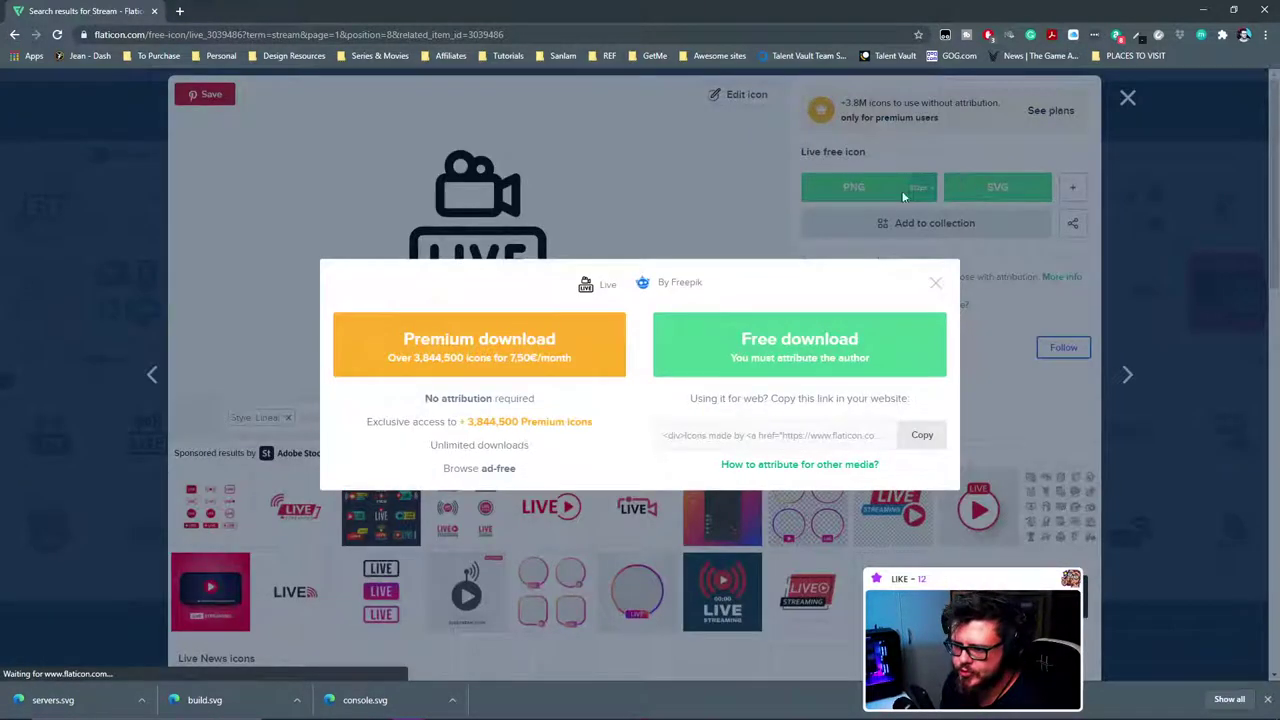
pyautogui.click(775, 362)
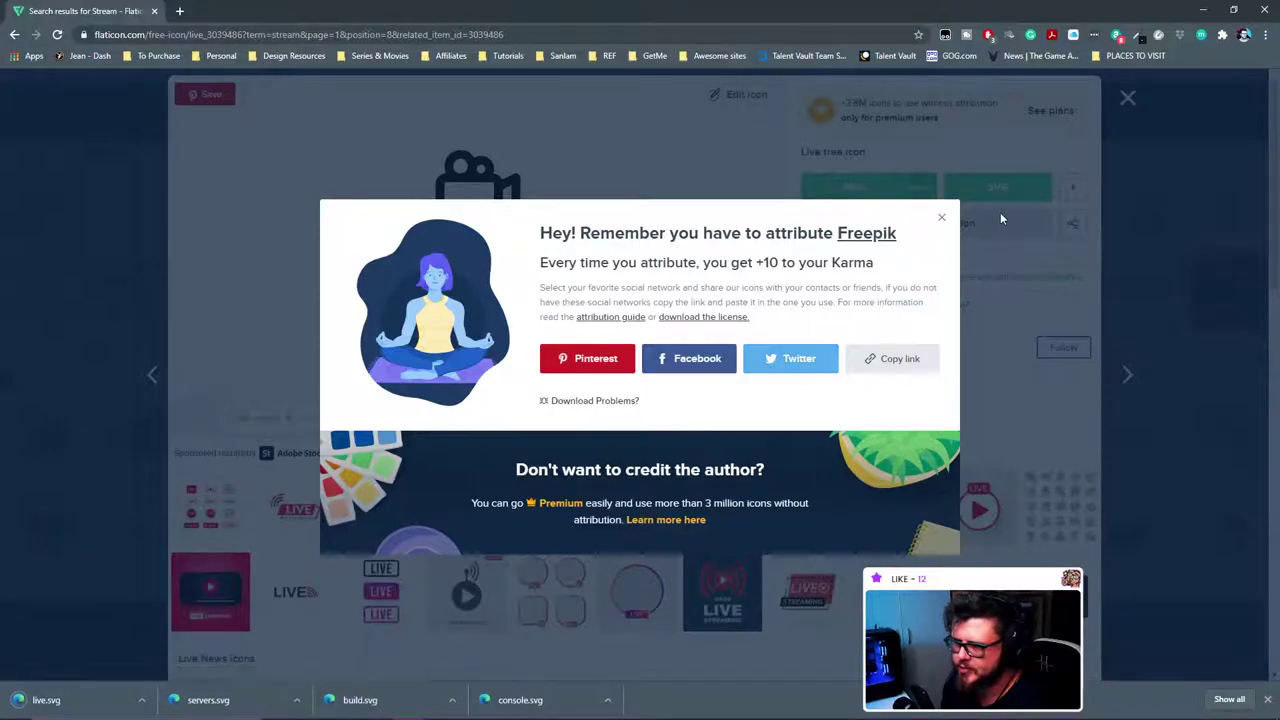
pyautogui.click(942, 218)
pyautogui.click(1127, 98)
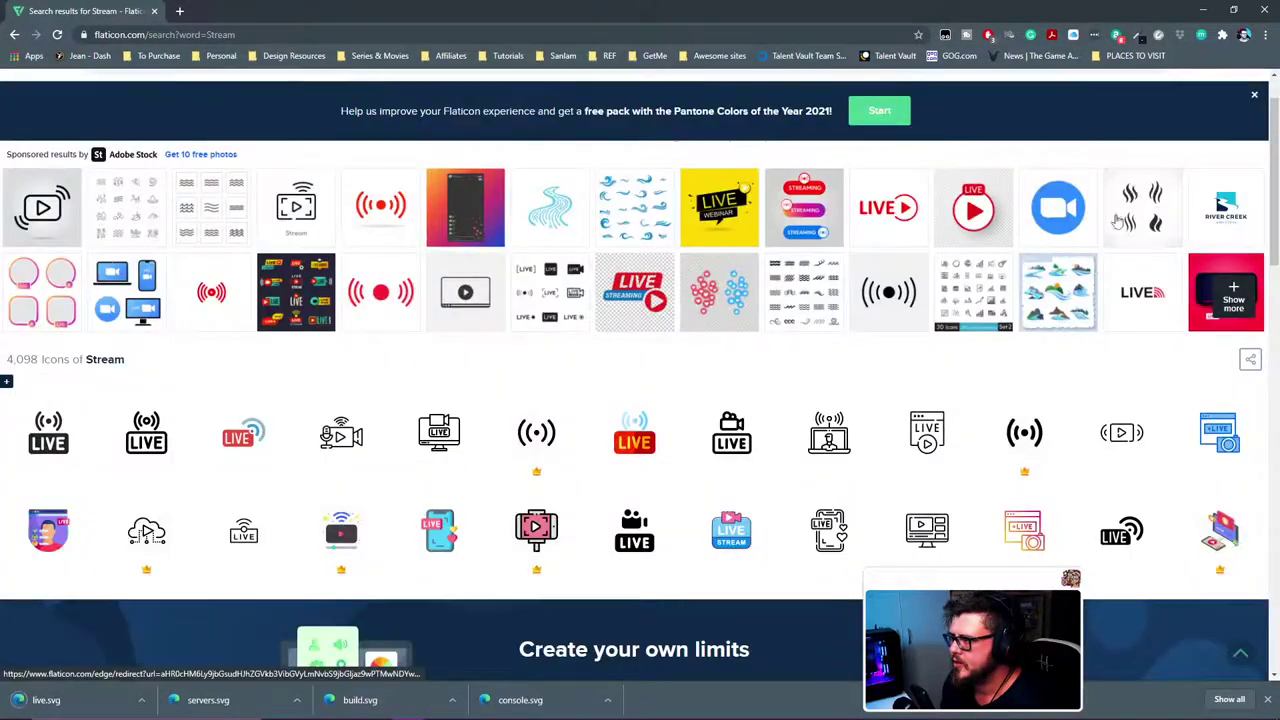
pyautogui.click(1199, 11)
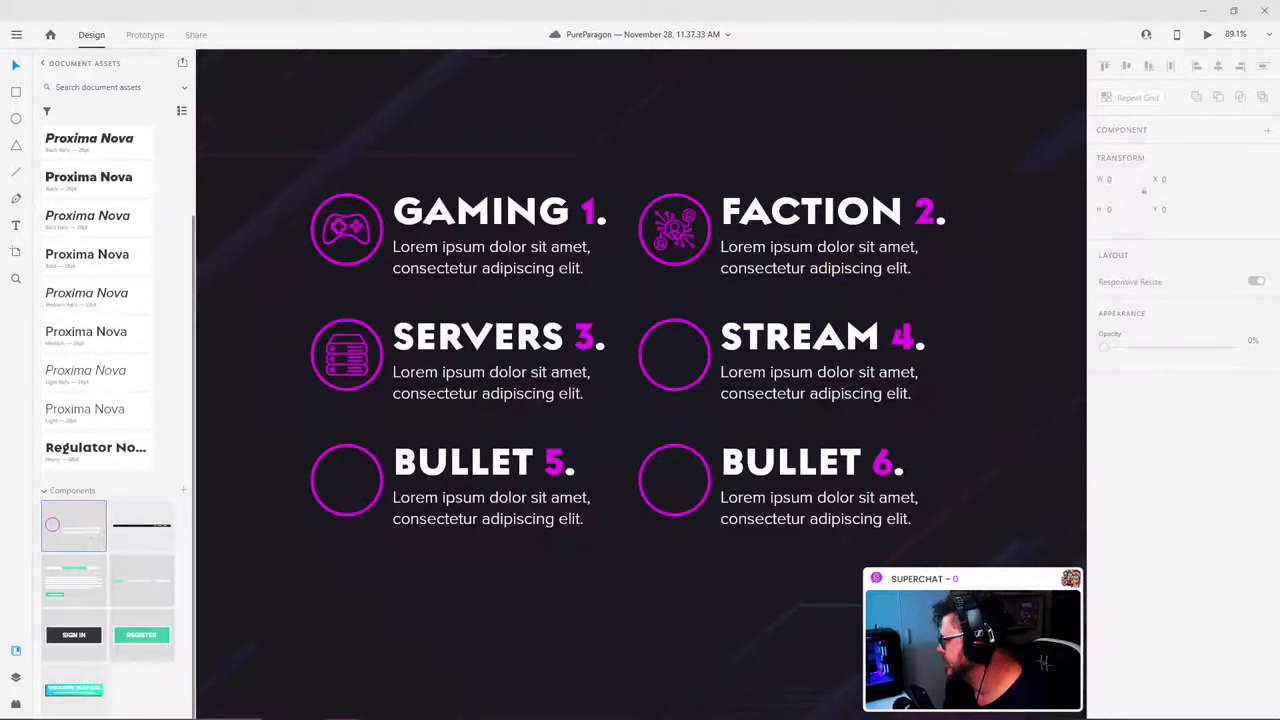
pyautogui.moveTo(1279, 379); pyautogui.dragTo(977, 378)
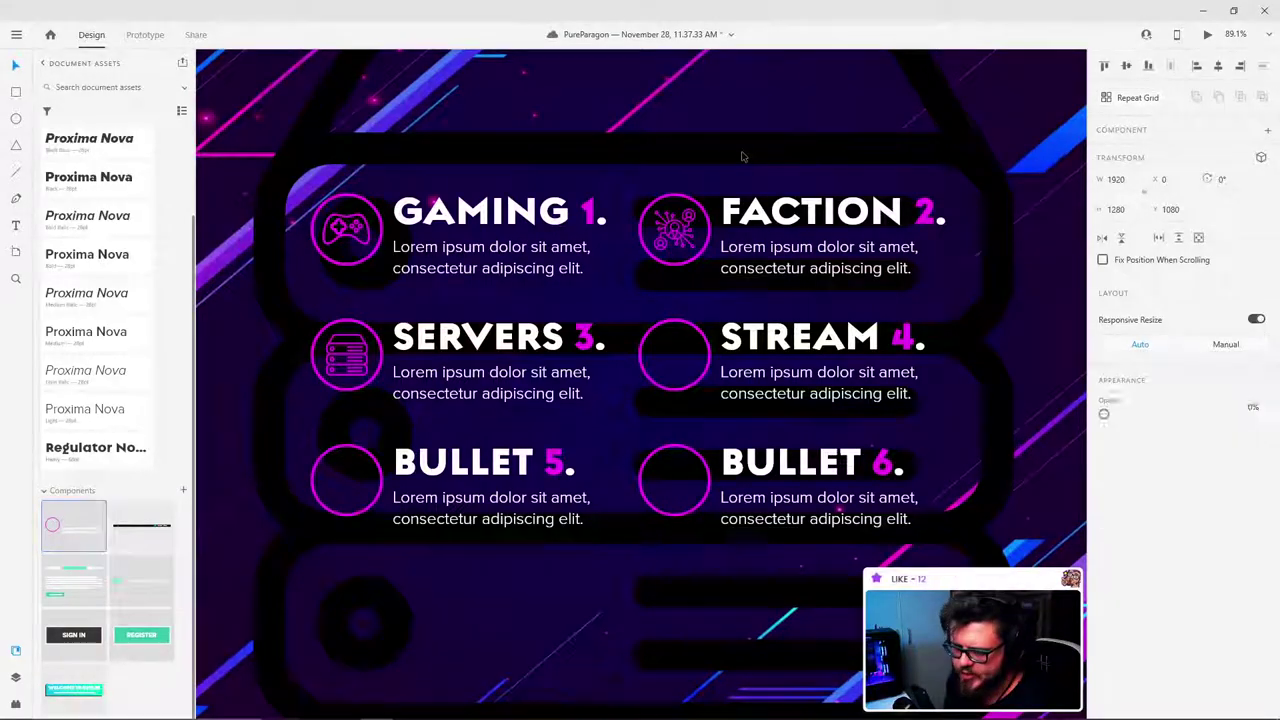
pyautogui.hotkey('ctrl', 'z')
pyautogui.scroll(-5, 728, 155)
pyautogui.scroll(3, 728, 155)
pyautogui.moveTo(954, 135); pyautogui.dragTo(678, 290)
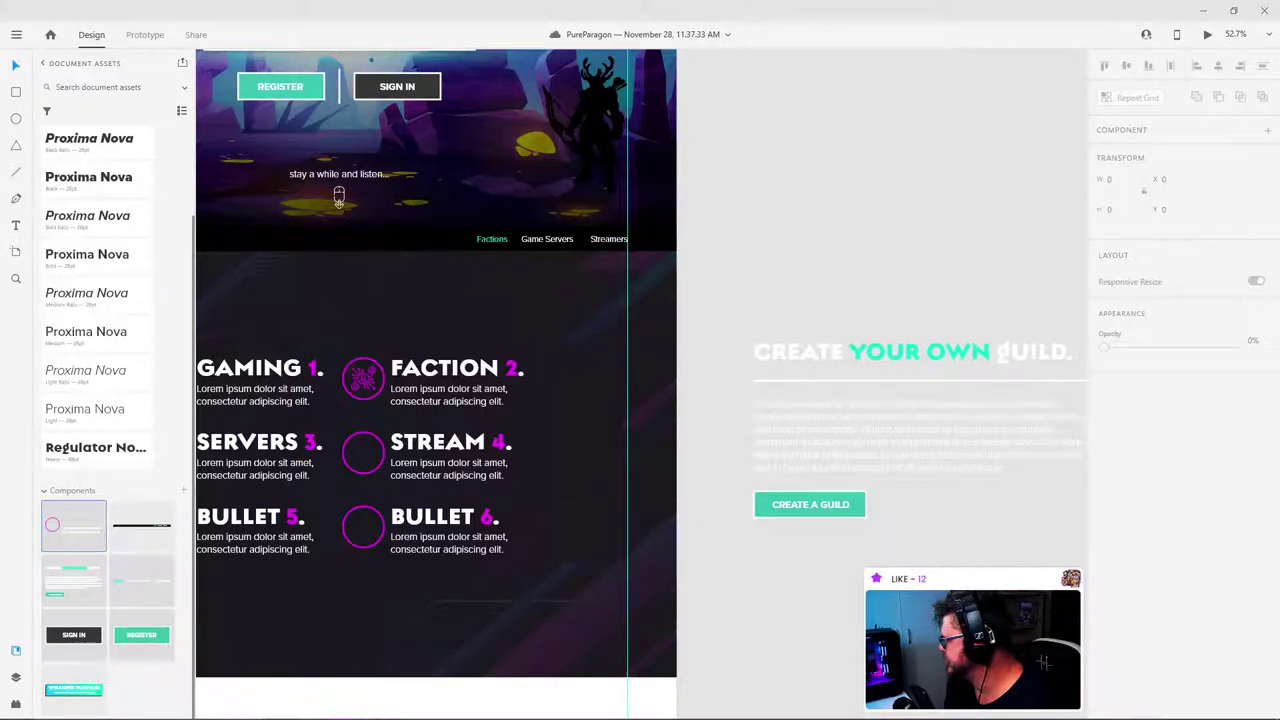
pyautogui.moveTo(999, 170); pyautogui.dragTo(918, 185)
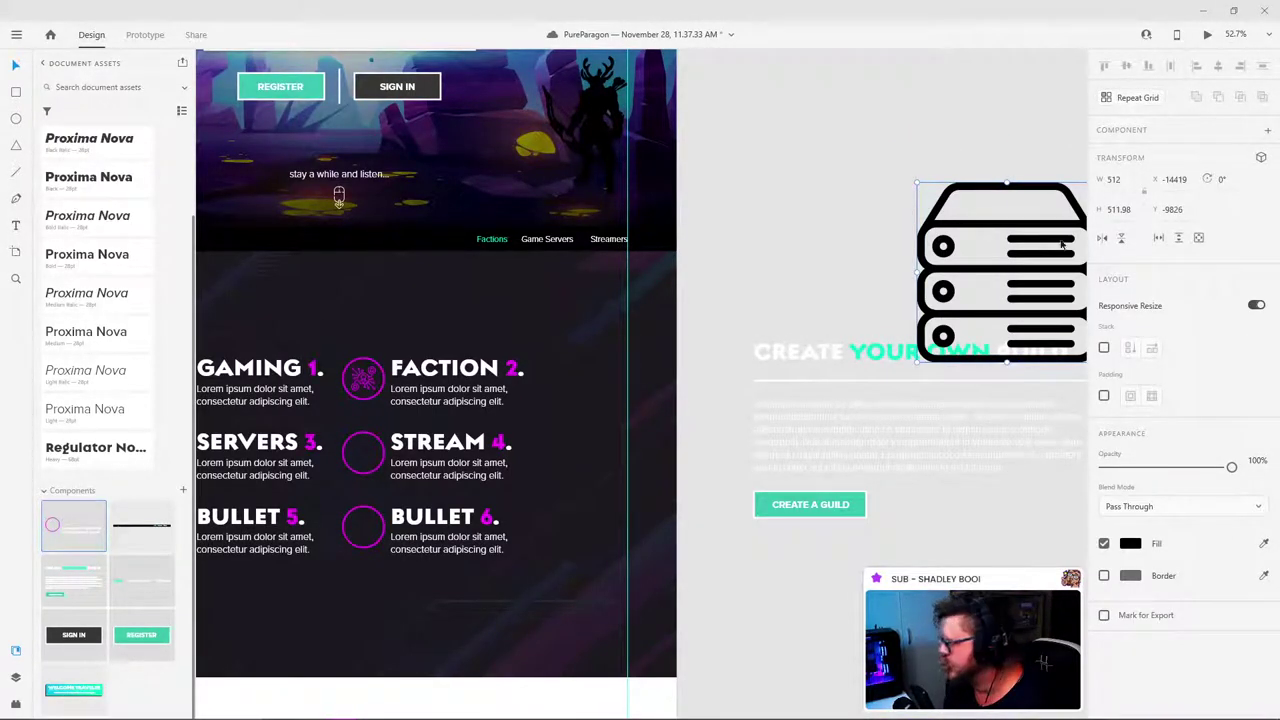
pyautogui.click(901, 153)
pyautogui.click(1010, 224)
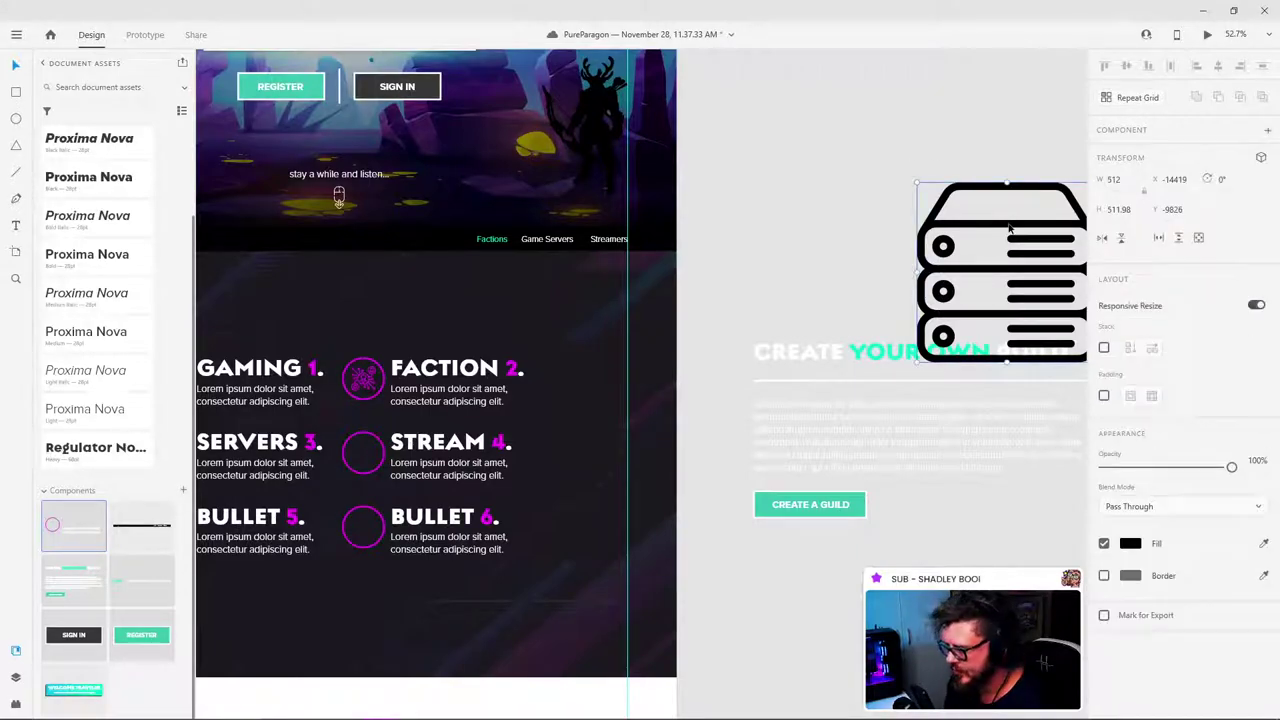
pyautogui.press('Delete')
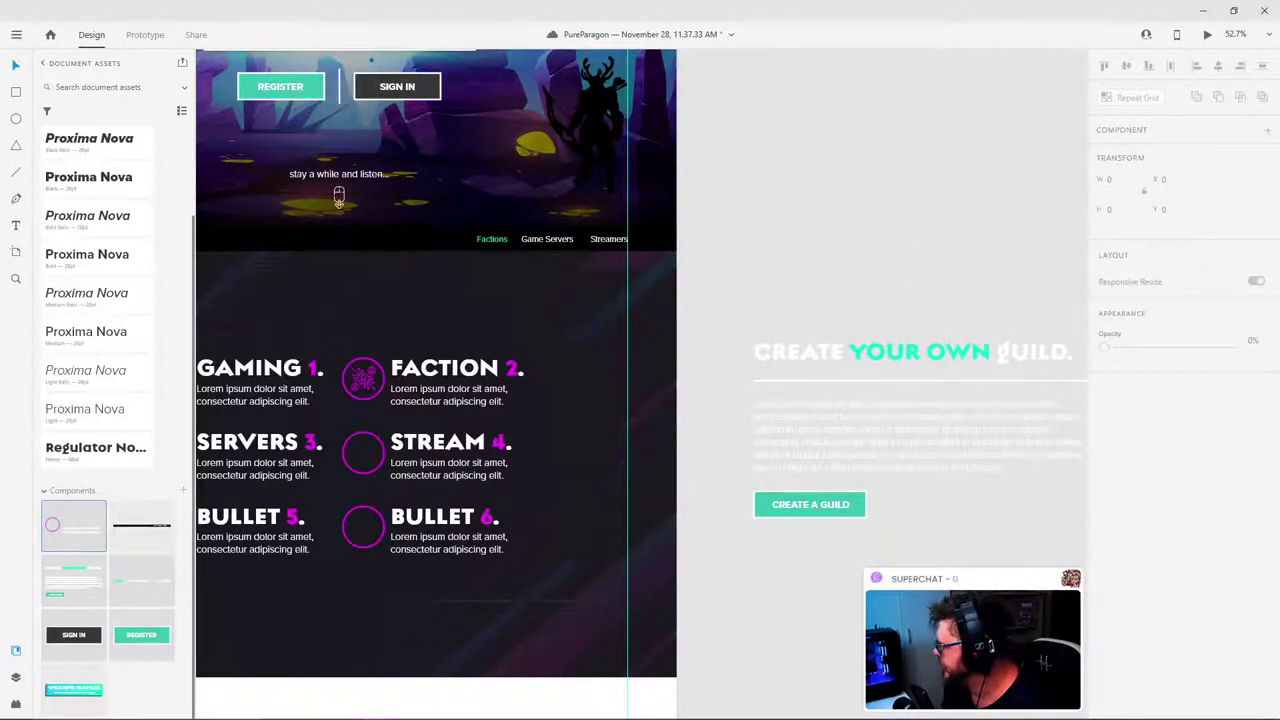
# Step: Place live.svg on the pasteboard beside the landing page and match its fill to the magenta of the FACTION heading's number
pyautogui.moveTo(1065, 163); pyautogui.dragTo(835, 163)
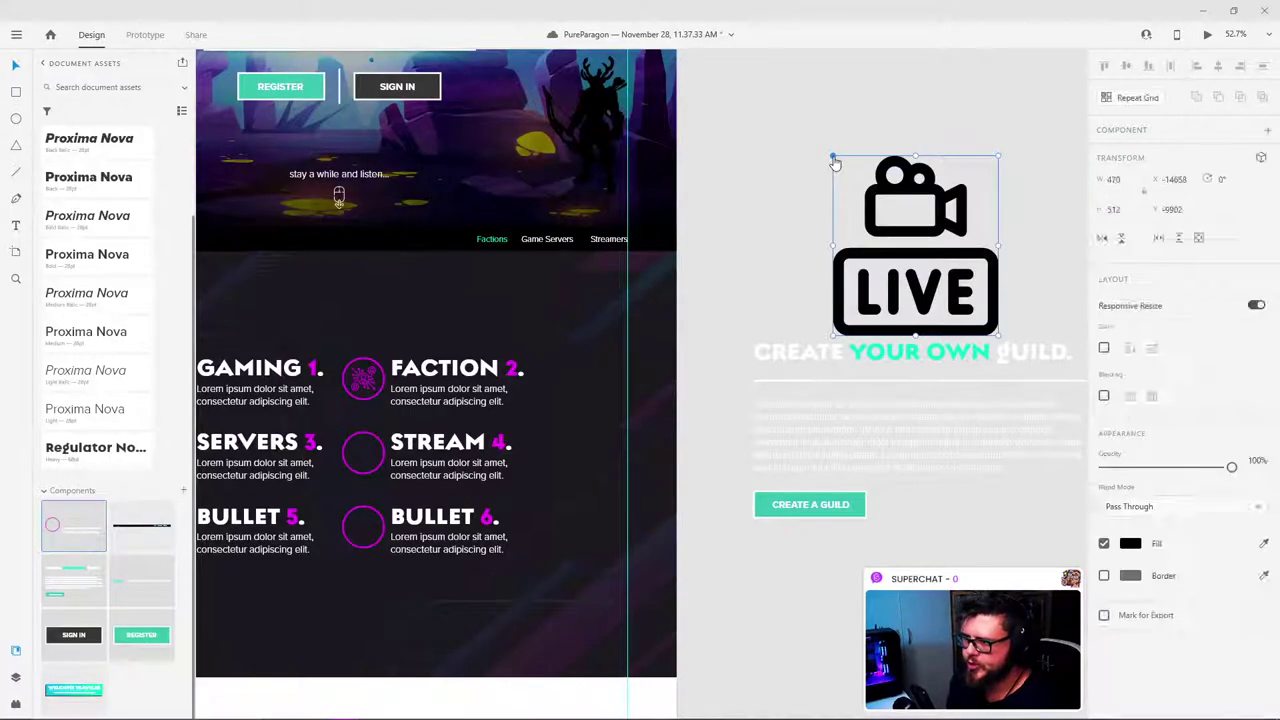
pyautogui.moveTo(912, 188); pyautogui.dragTo(803, 163)
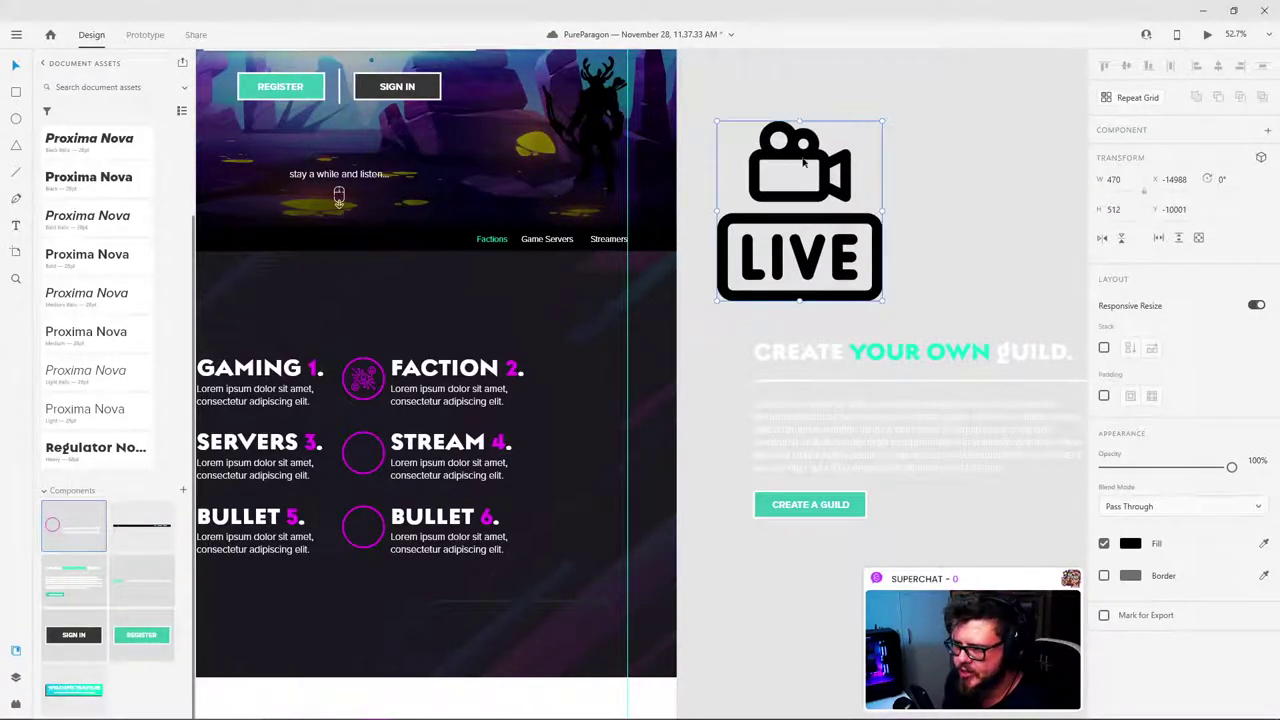
pyautogui.scroll(5, 890, 412)
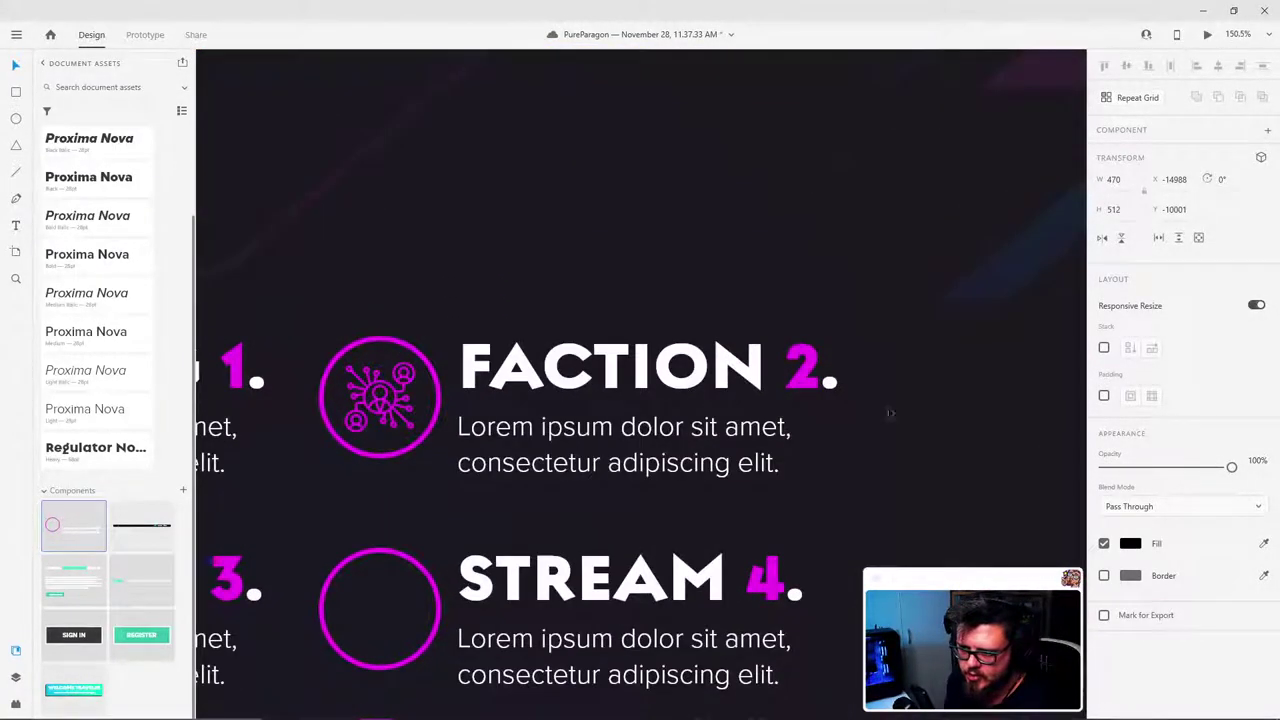
pyautogui.click(806, 360)
pyautogui.scroll(-5, 794, 272)
pyautogui.scroll(2, 841, 208)
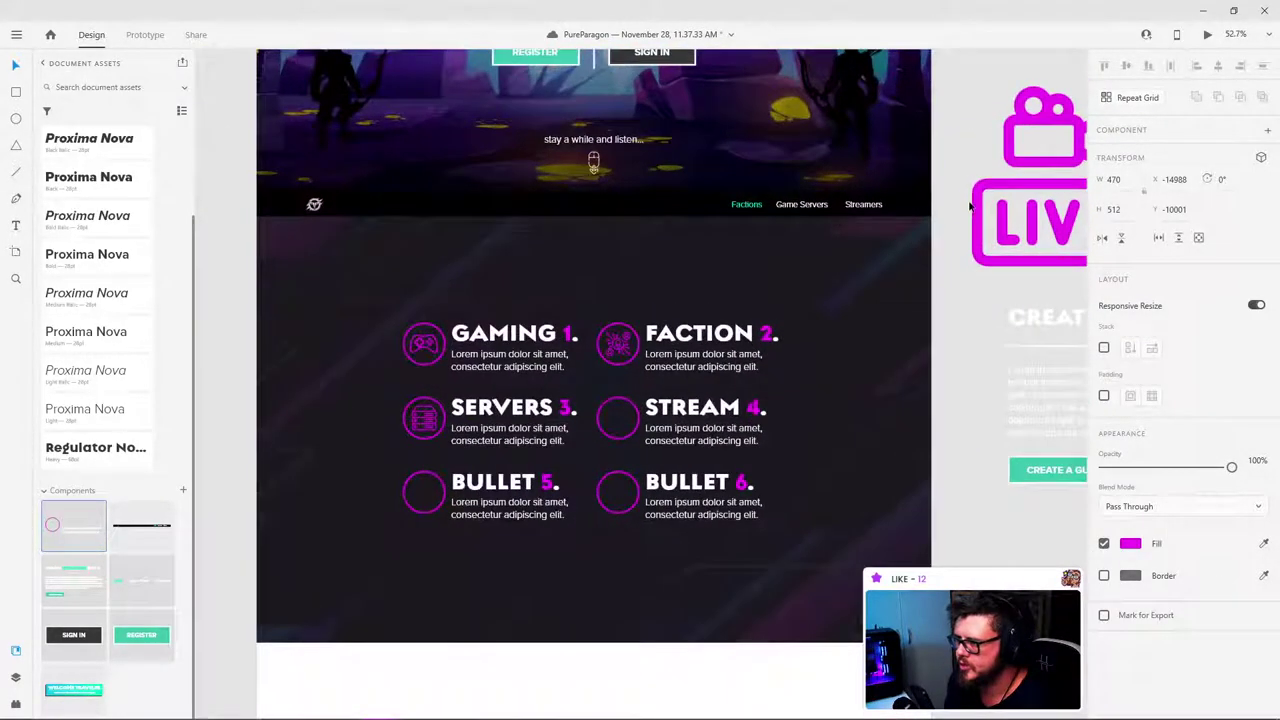
# Step: Move the magenta LIVE icon from the pasteboard onto the landing page's bullet section
pyautogui.scroll(-1, 968, 188)
pyautogui.moveTo(1004, 184); pyautogui.dragTo(710, 368)
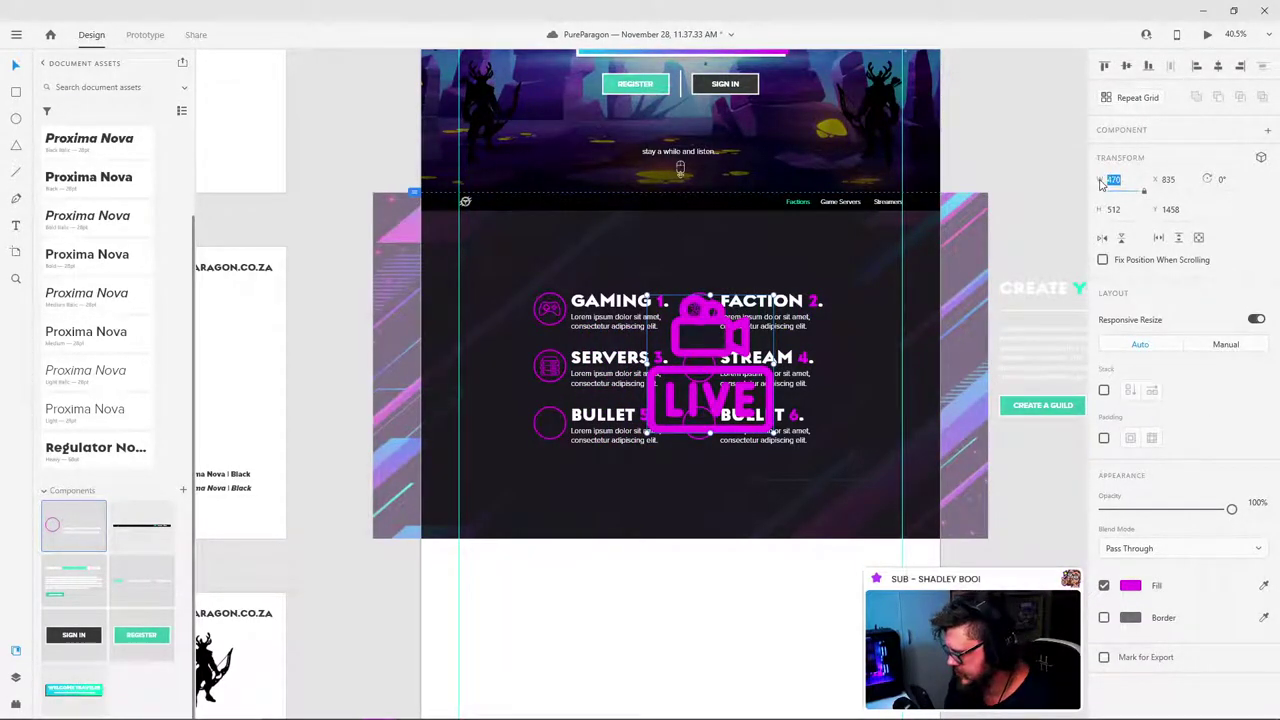
pyautogui.write('80')
pyautogui.press('Return')
pyautogui.hotkey('ctrl', 'z')
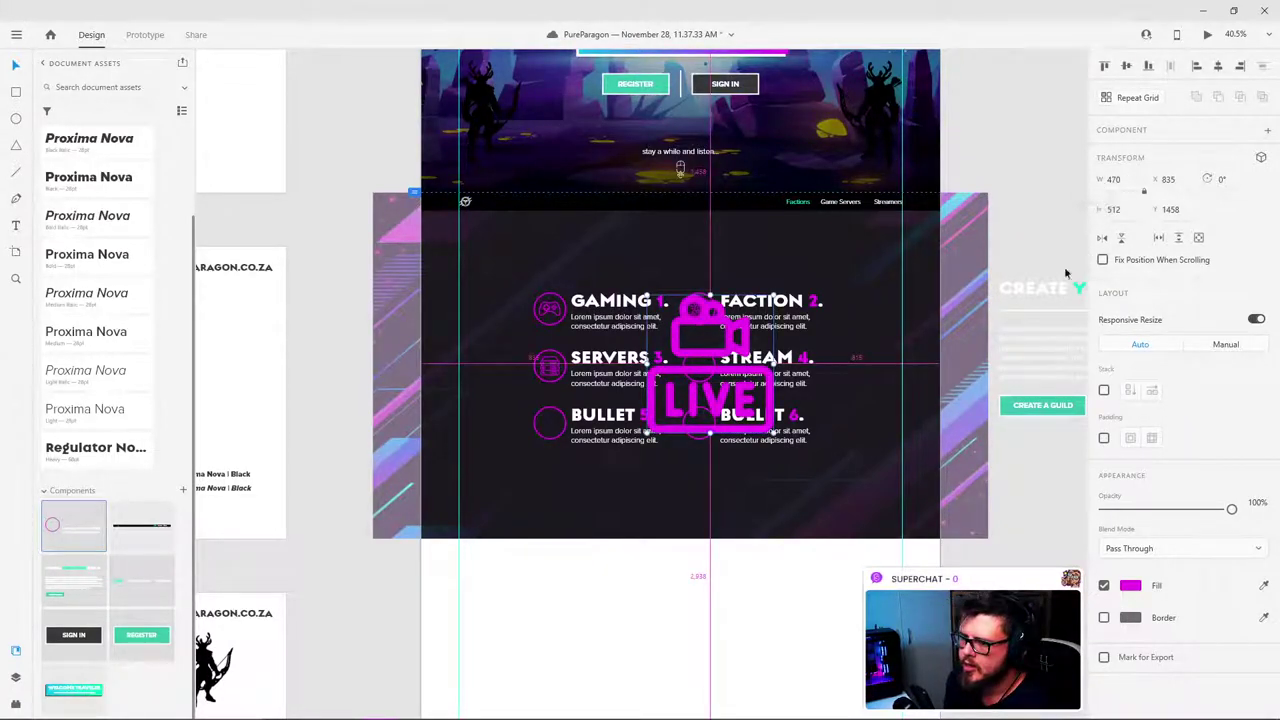
# Step: Shrink the LIVE icon proportionally to about 103 by 113 and place it over the empty circle of the STREAM bullet
pyautogui.scroll(3, 709, 453)
pyautogui.moveTo(718, 440); pyautogui.dragTo(610, 330)
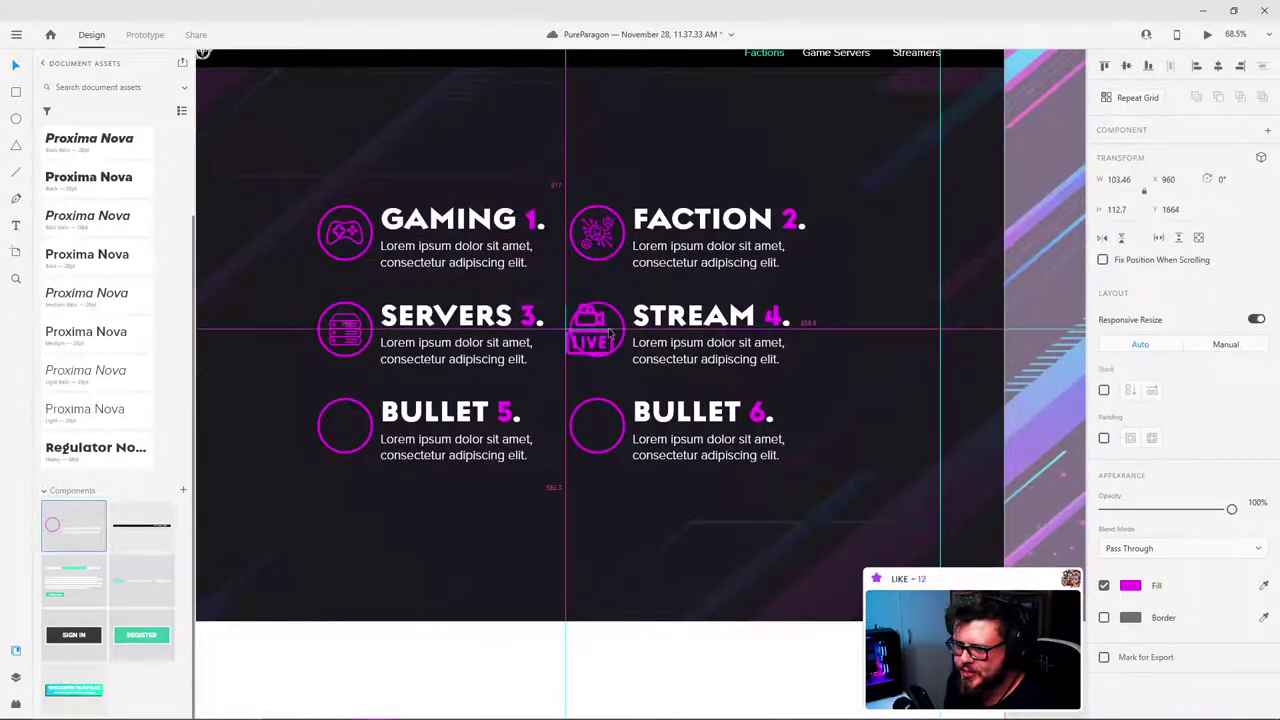
pyautogui.scroll(2, 608, 340)
pyautogui.scroll(3, 608, 343)
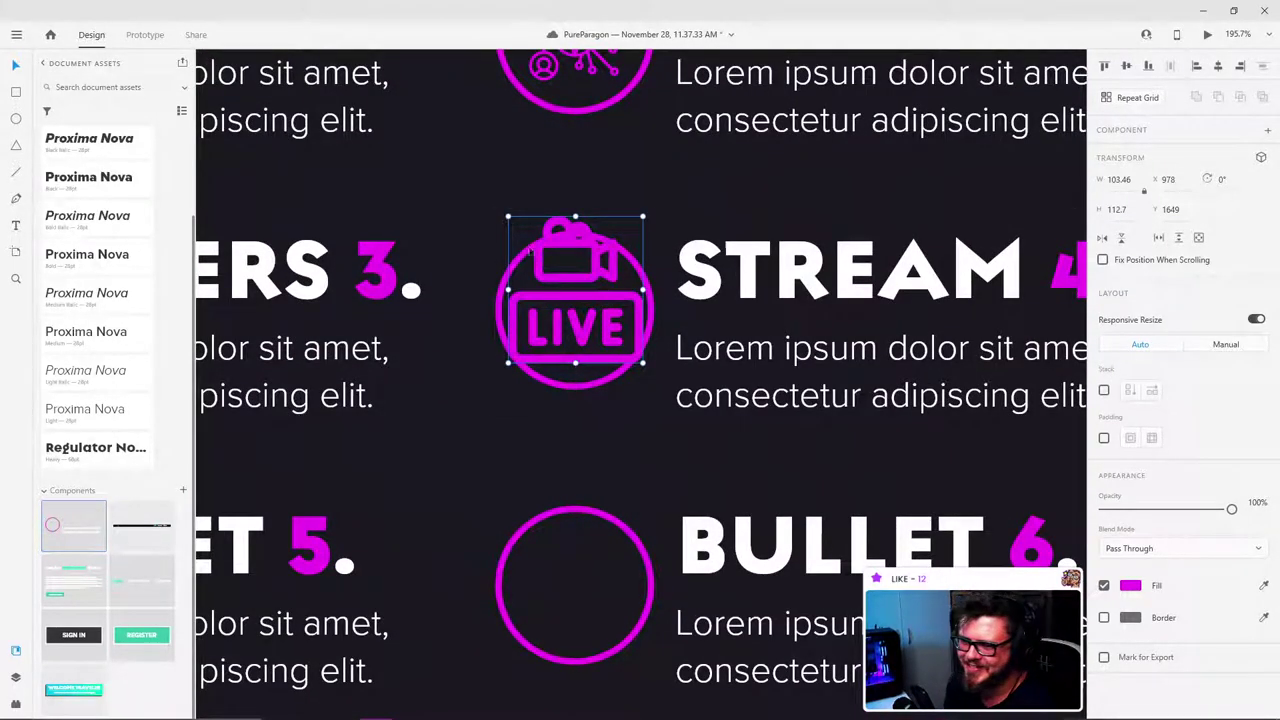
# Step: Shrink the LIVE icon proportionally to about 70 by 76 and shift it toward the centre of the STREAM bullet's circle
pyautogui.scroll(1, 535, 255)
pyautogui.moveTo(669, 384); pyautogui.dragTo(632, 337)
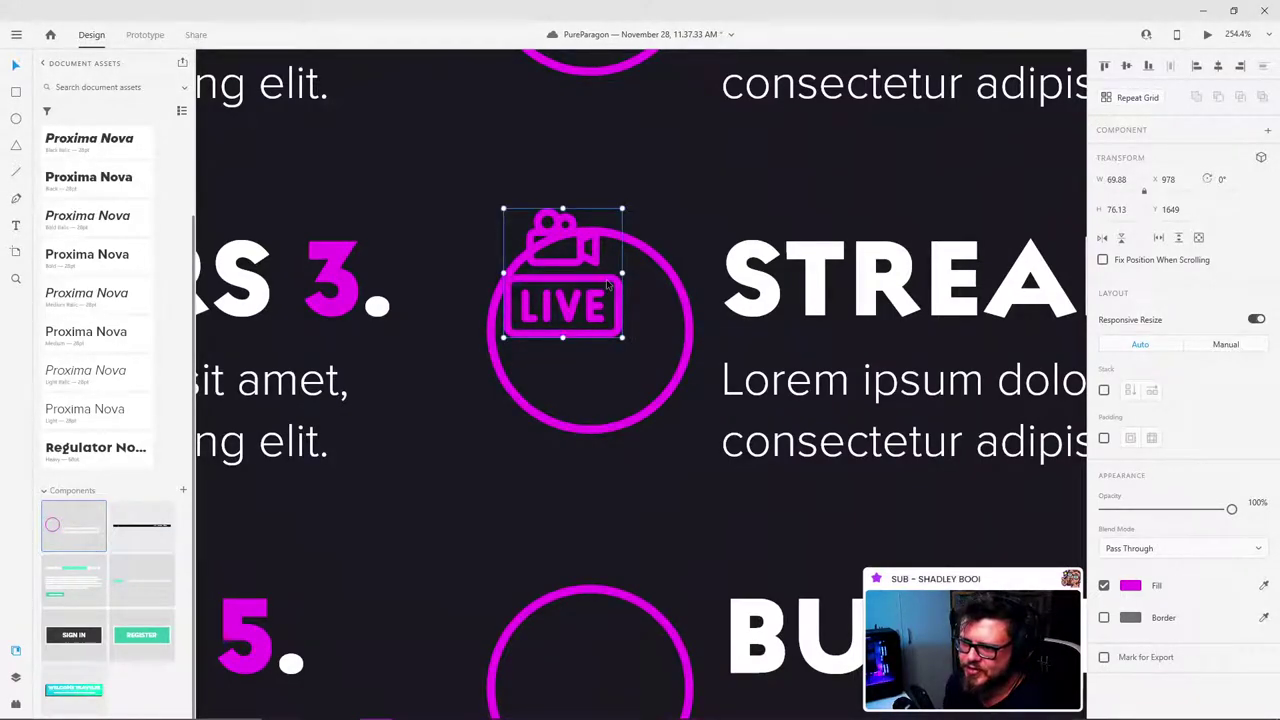
pyautogui.moveTo(608, 285); pyautogui.dragTo(632, 333)
# Step: Cut the LIVE icon, paste it inside the STREAM bullet component and position it in the circle at about X 994, Y 1683
pyautogui.press('Delete')
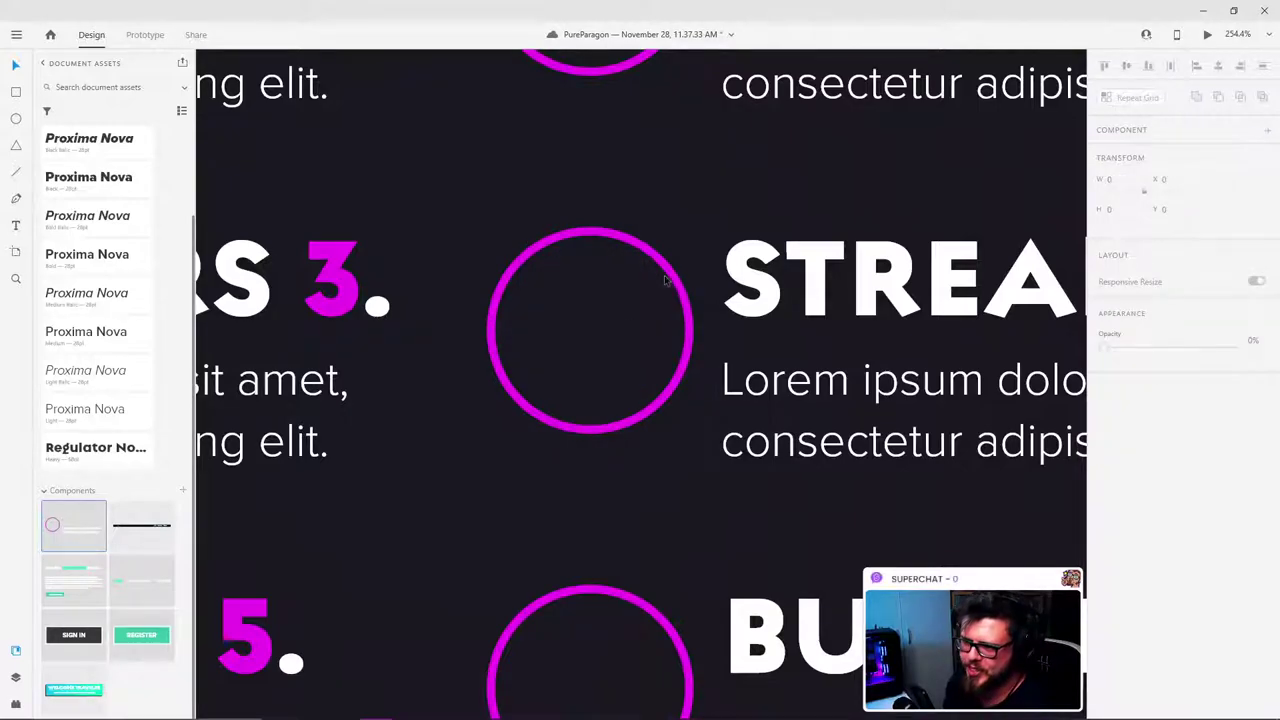
pyautogui.click(665, 280)
pyautogui.doubleClick(667, 277)
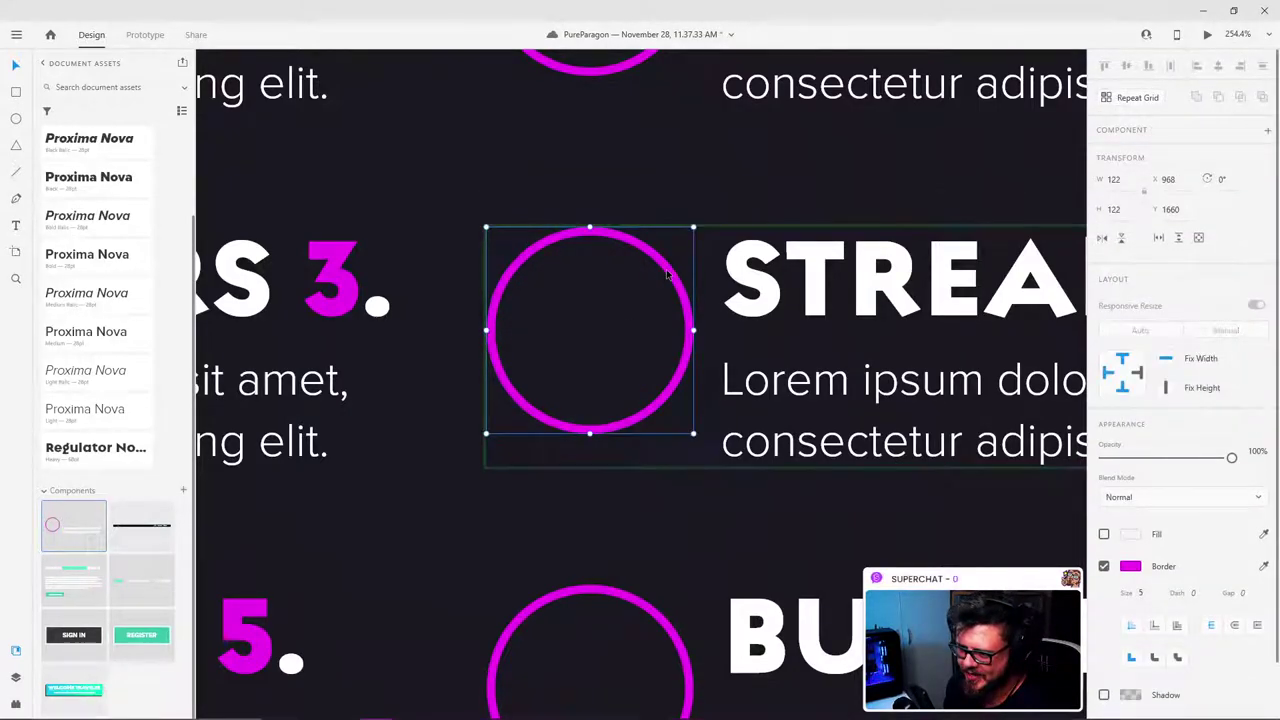
pyautogui.hotkey('ctrl', 'z')
pyautogui.moveTo(625, 325); pyautogui.dragTo(634, 340)
pyautogui.click(637, 119)
# Step: Try nudging the LIVE icon up and sideways inside the STREAM bullet's circle, then reverse the nudges
pyautogui.scroll(-5, 586, 254)
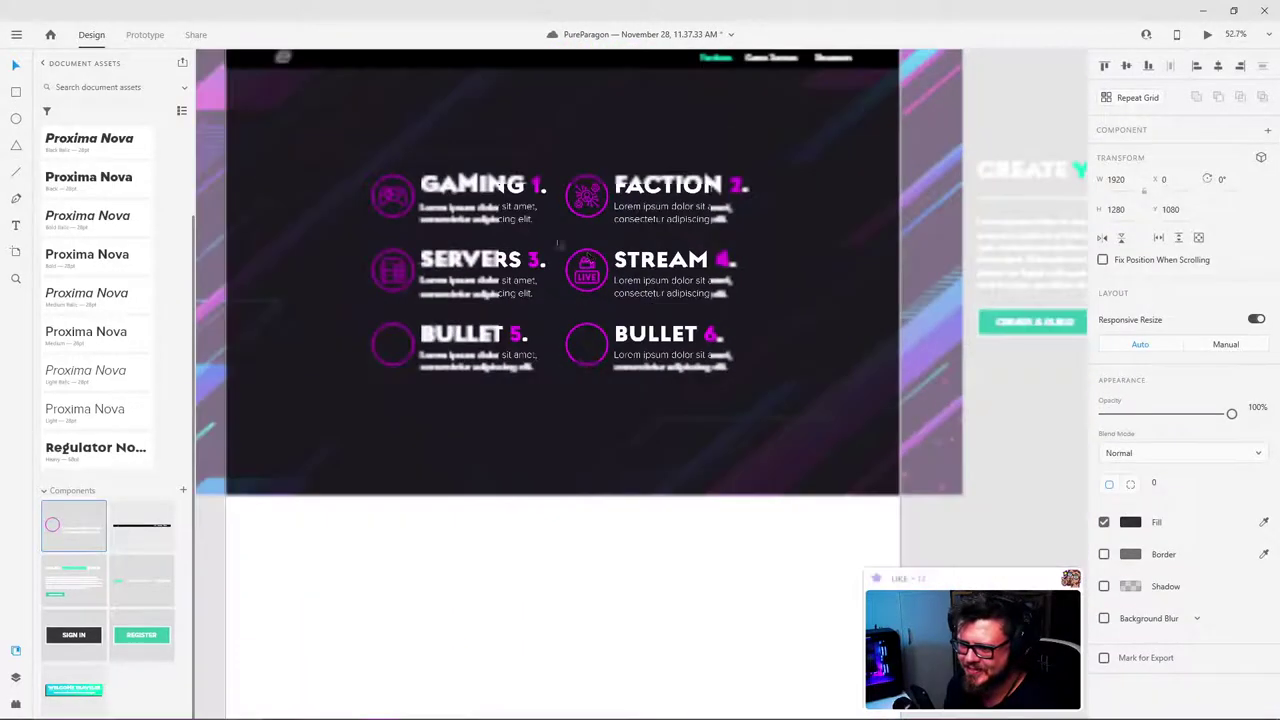
pyautogui.scroll(3, 466, 221)
pyautogui.scroll(1, 760, 250)
pyautogui.scroll(-5, 757, 250)
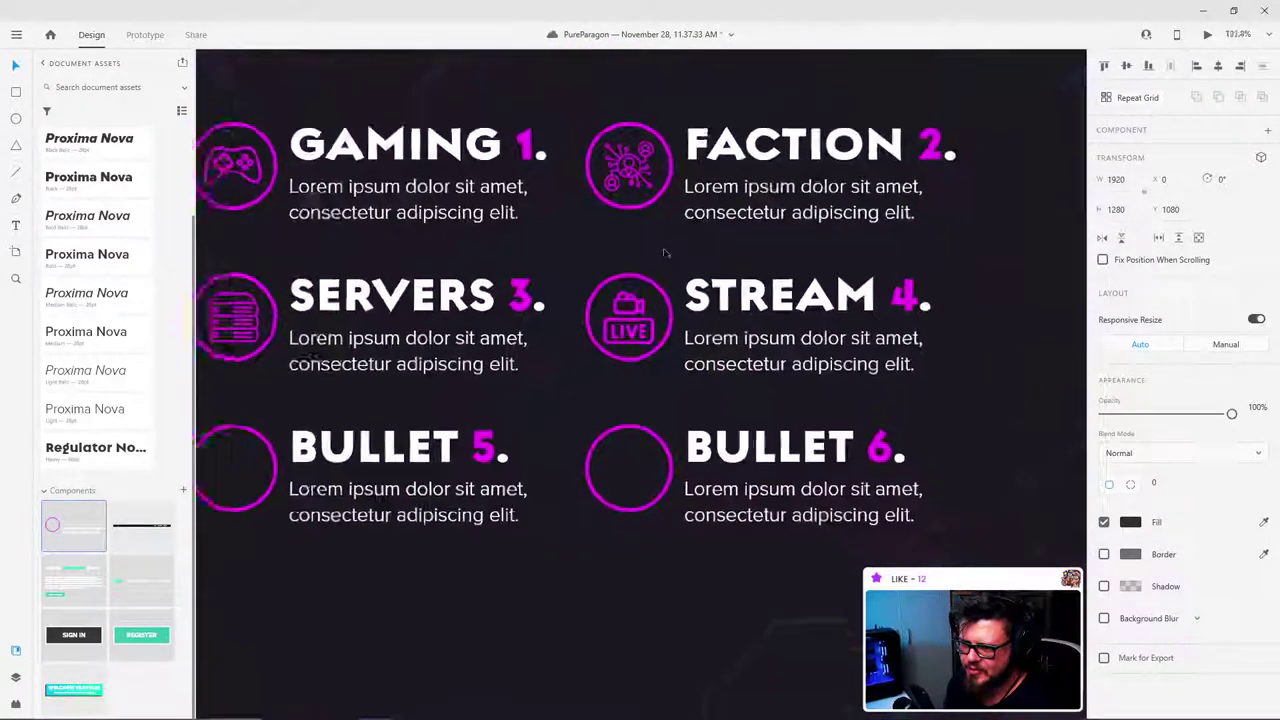
pyautogui.scroll(3, 719, 319)
pyautogui.scroll(5, 719, 319)
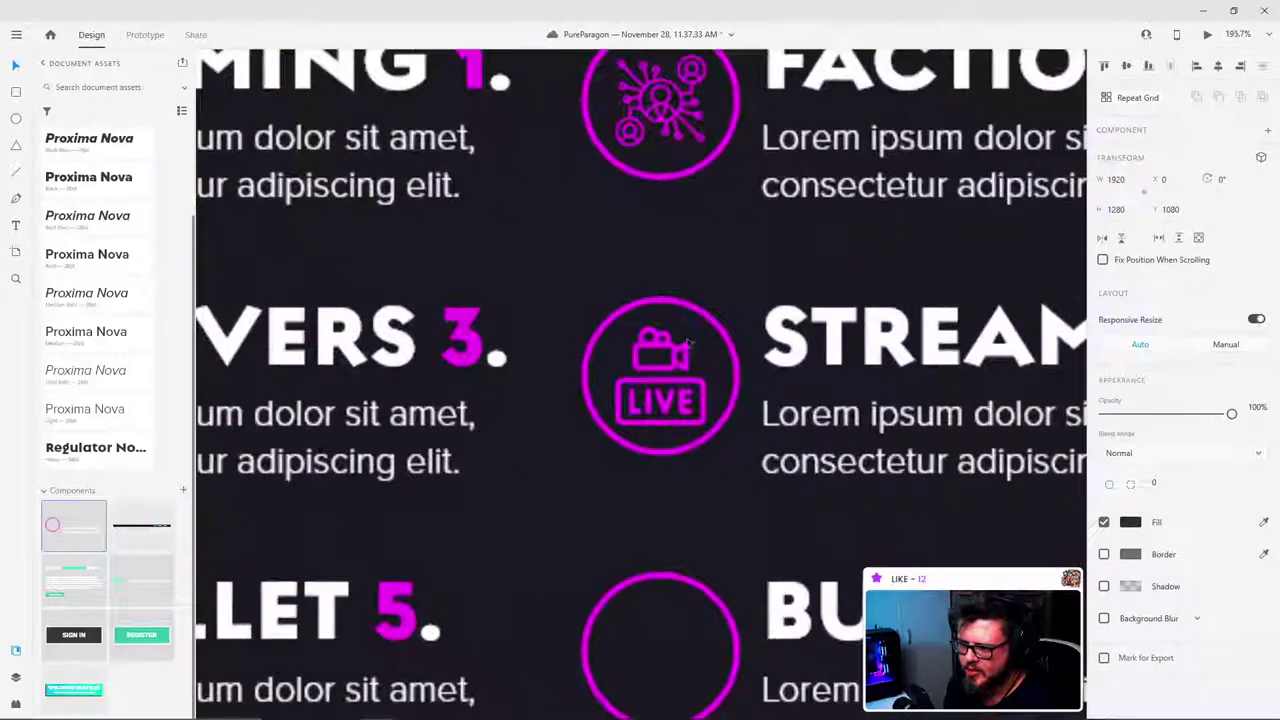
pyautogui.doubleClick(697, 329)
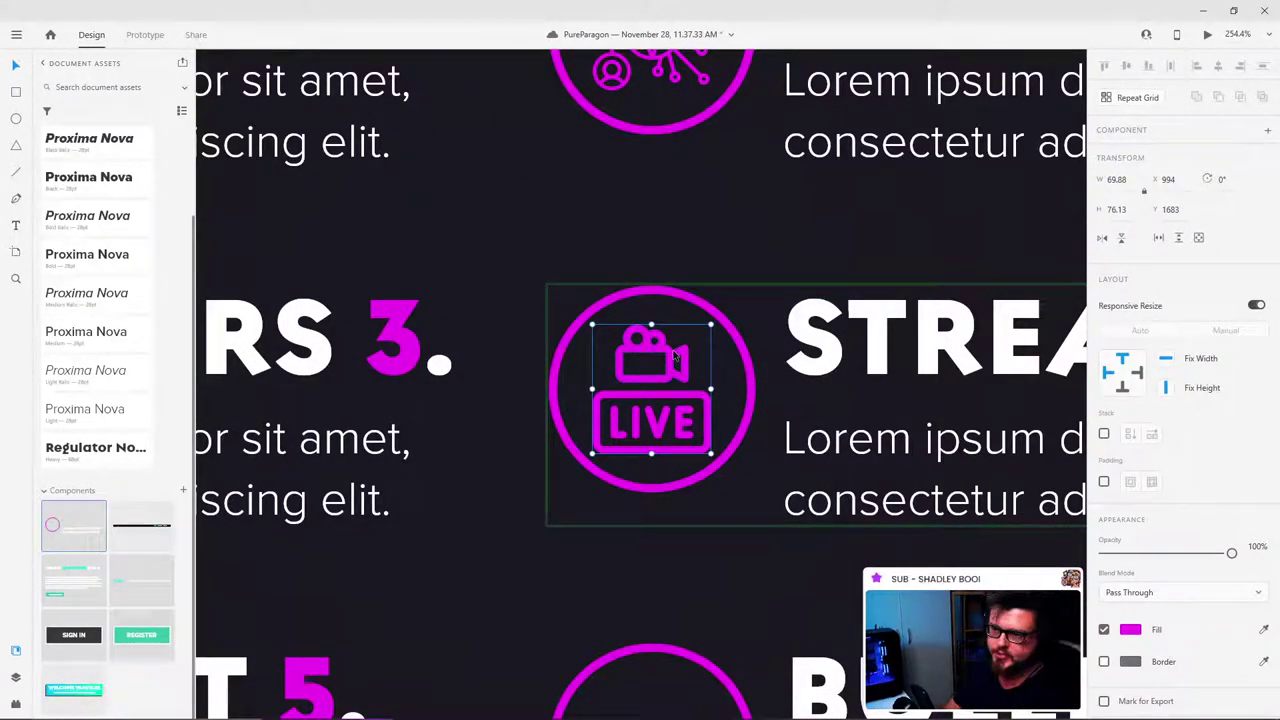
pyautogui.press('Up')
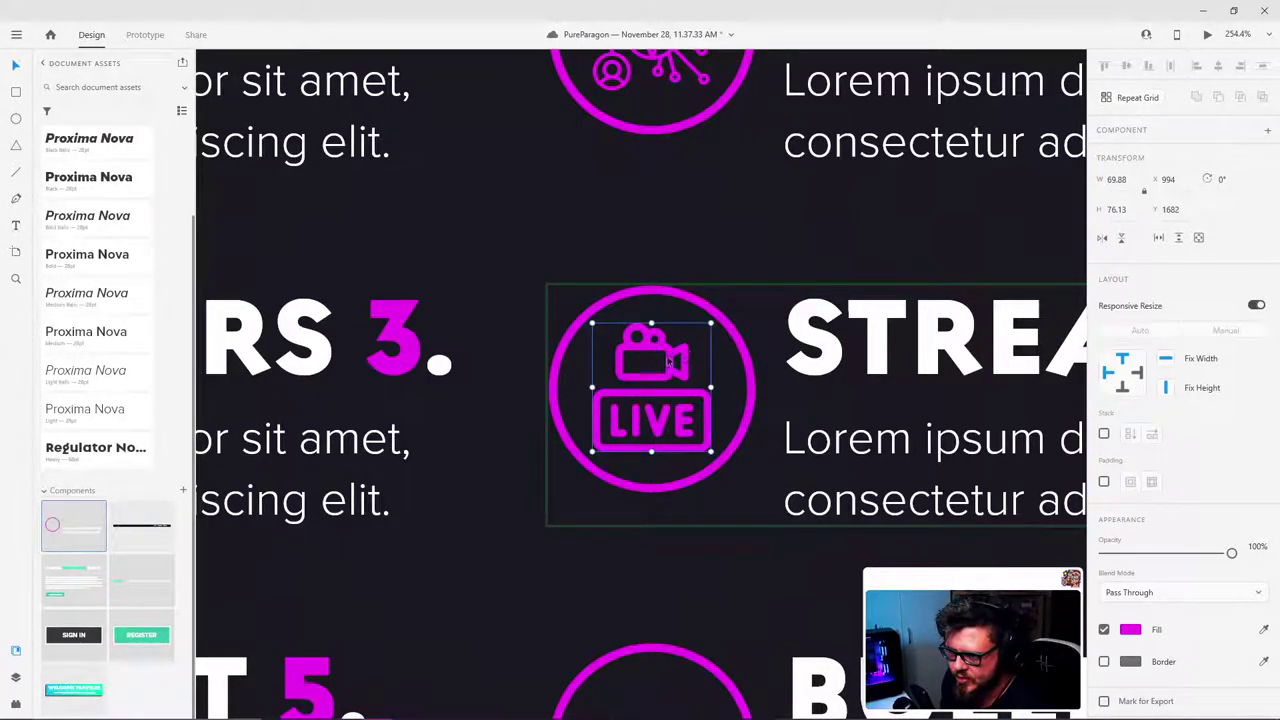
pyautogui.press('Down')
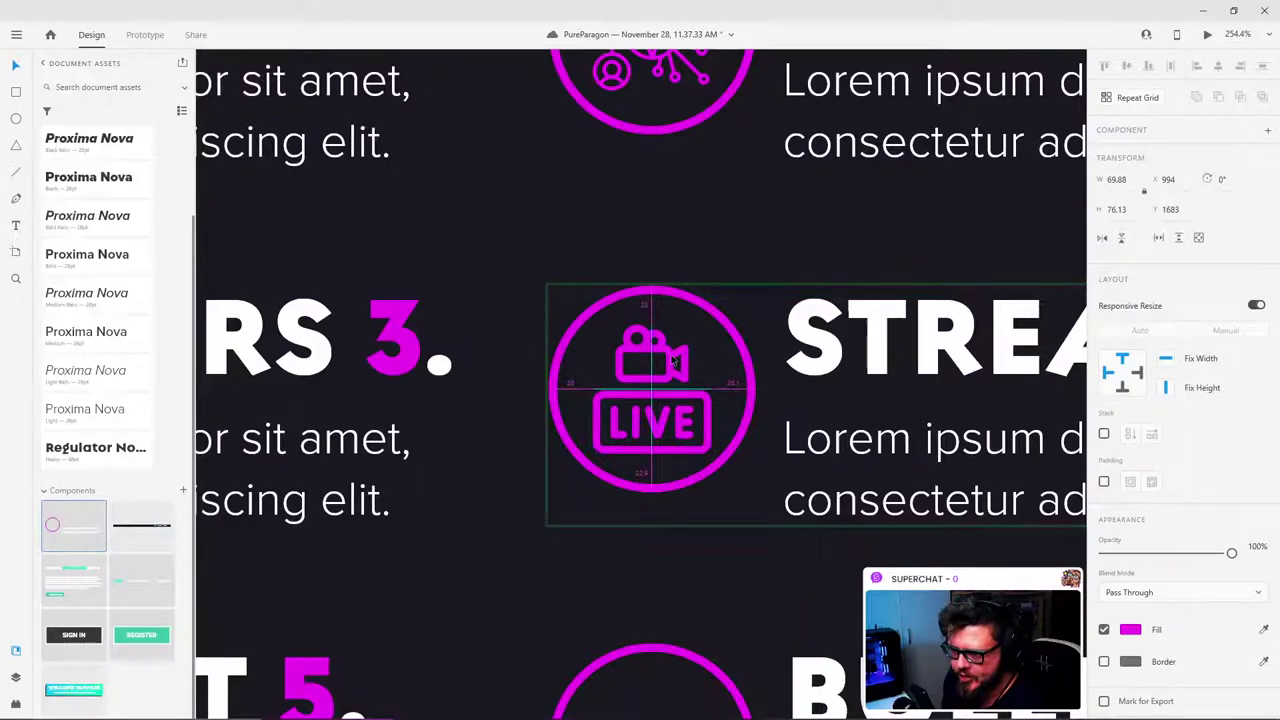
pyautogui.press('Right')
pyautogui.press('Right')
pyautogui.press('Left')
pyautogui.press('Left')
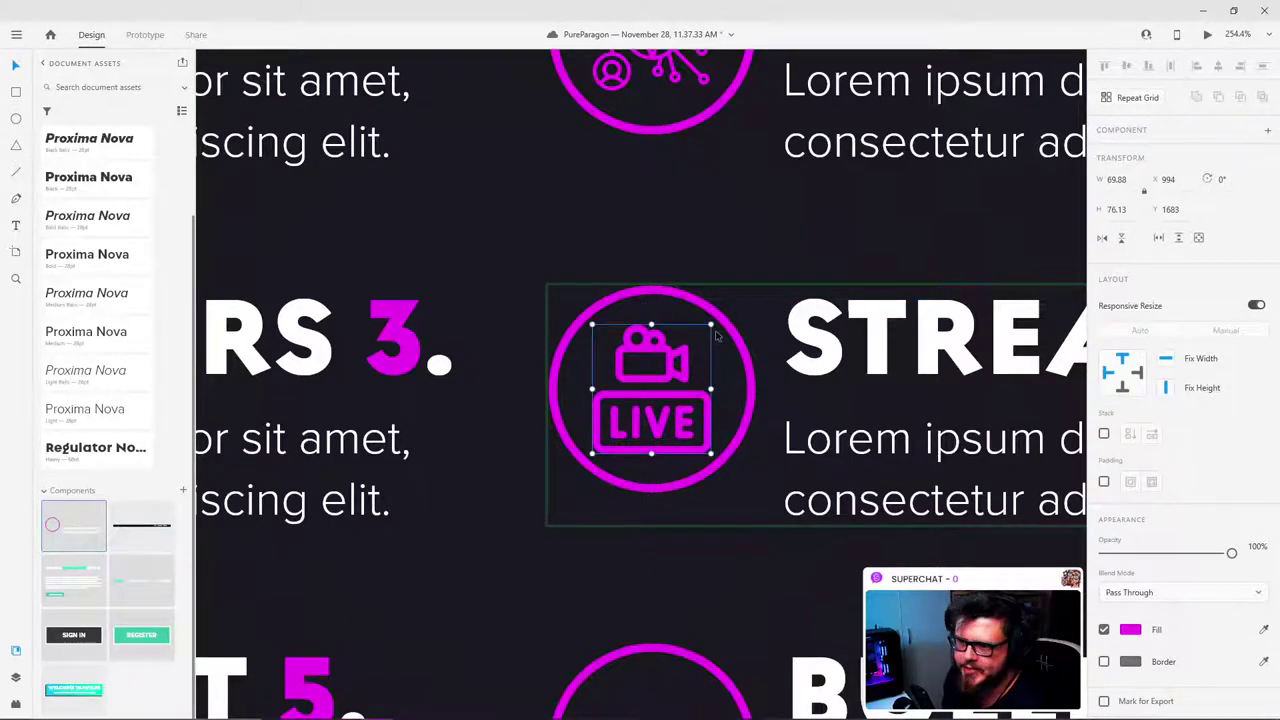
pyautogui.scroll(-8, 744, 238)
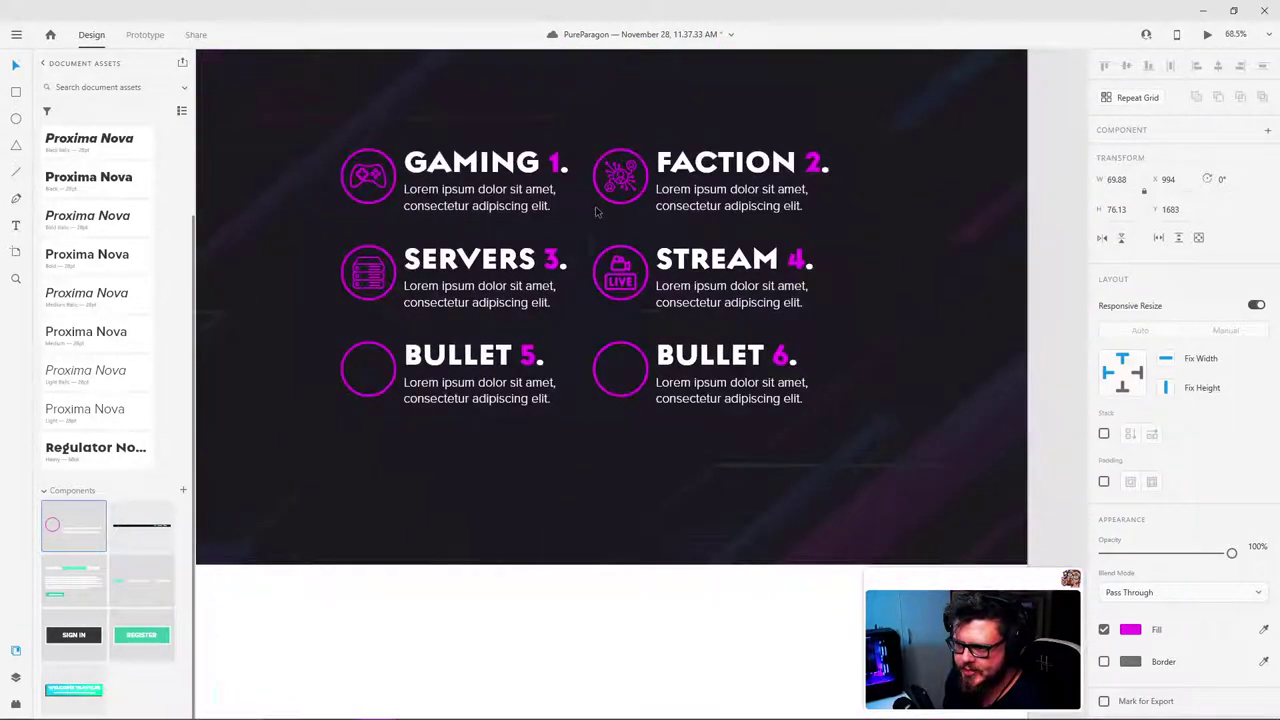
pyautogui.click(646, 290)
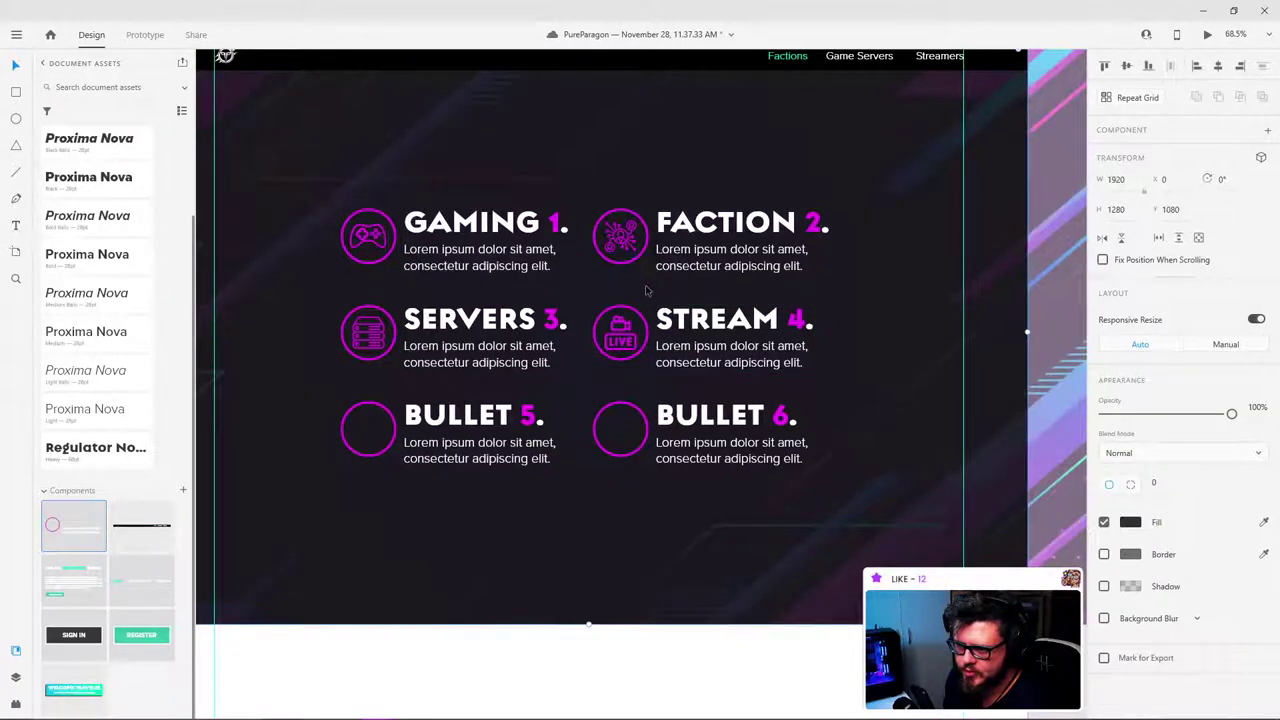
# Step: Raise the LIVE icon slightly within the STREAM bullet's circle
pyautogui.scroll(4, 624, 345)
pyautogui.scroll(3, 624, 345)
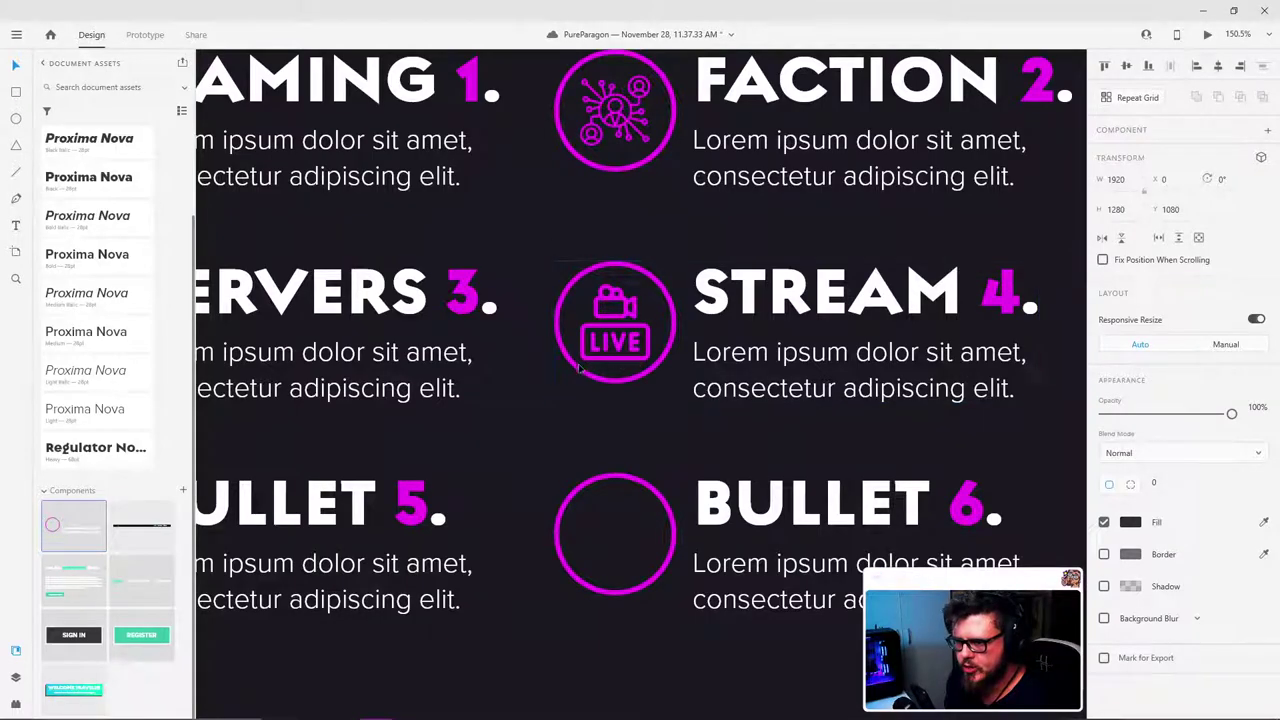
pyautogui.click(620, 333)
pyautogui.doubleClick(620, 333)
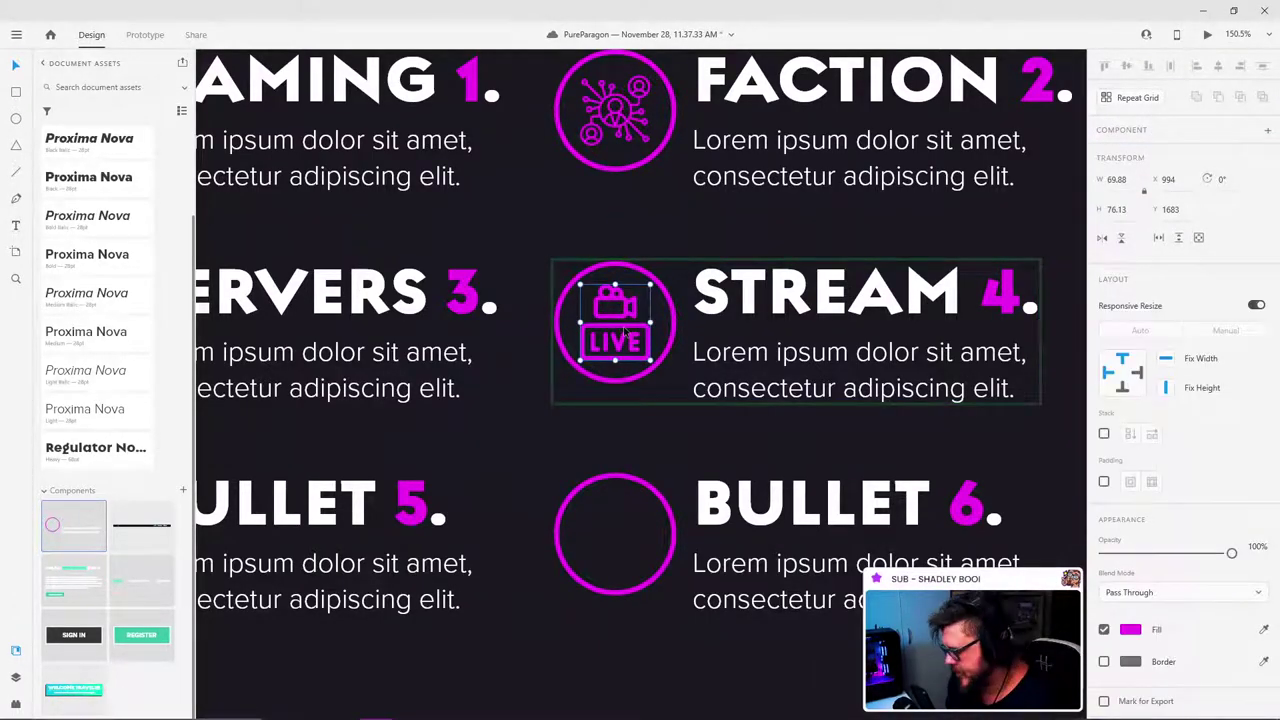
pyautogui.moveTo(624, 332); pyautogui.dragTo(624, 332)
pyautogui.click(644, 233)
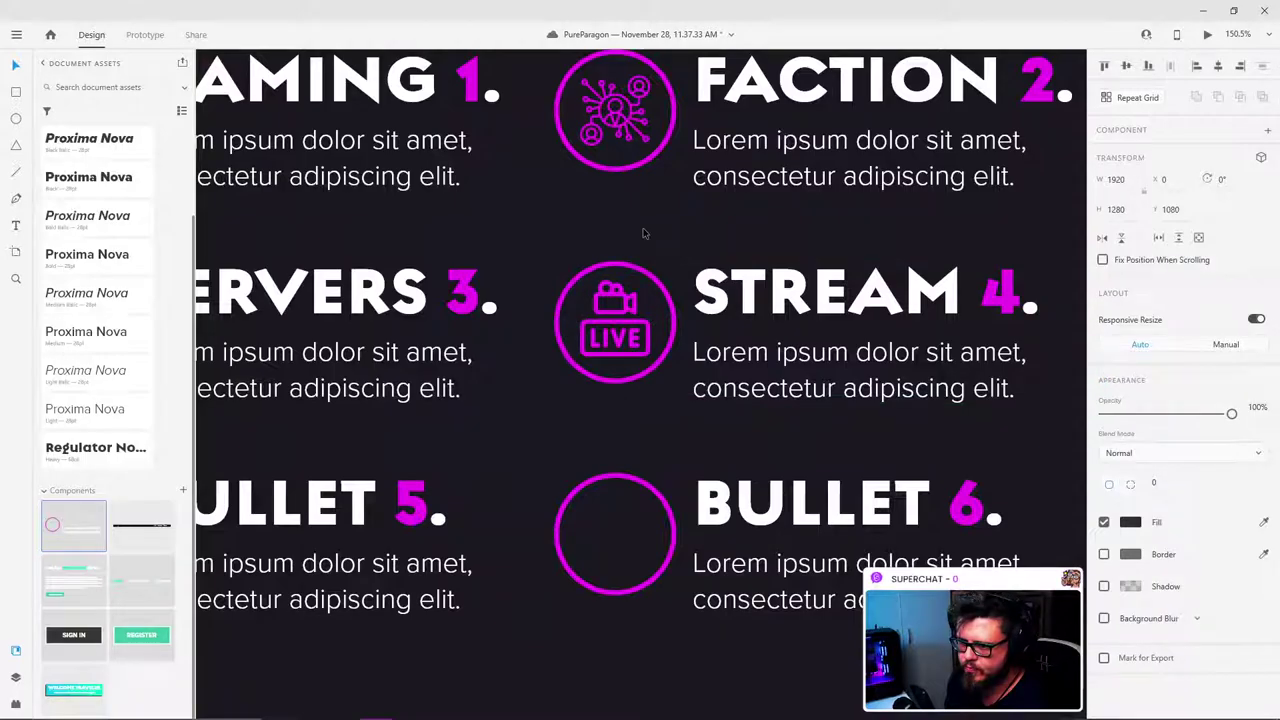
# Step: Fine-tune the LIVE icon's height inside the STREAM component, placing it at Y 1678
pyautogui.scroll(-5, 514, 234)
pyautogui.scroll(3, 314, 279)
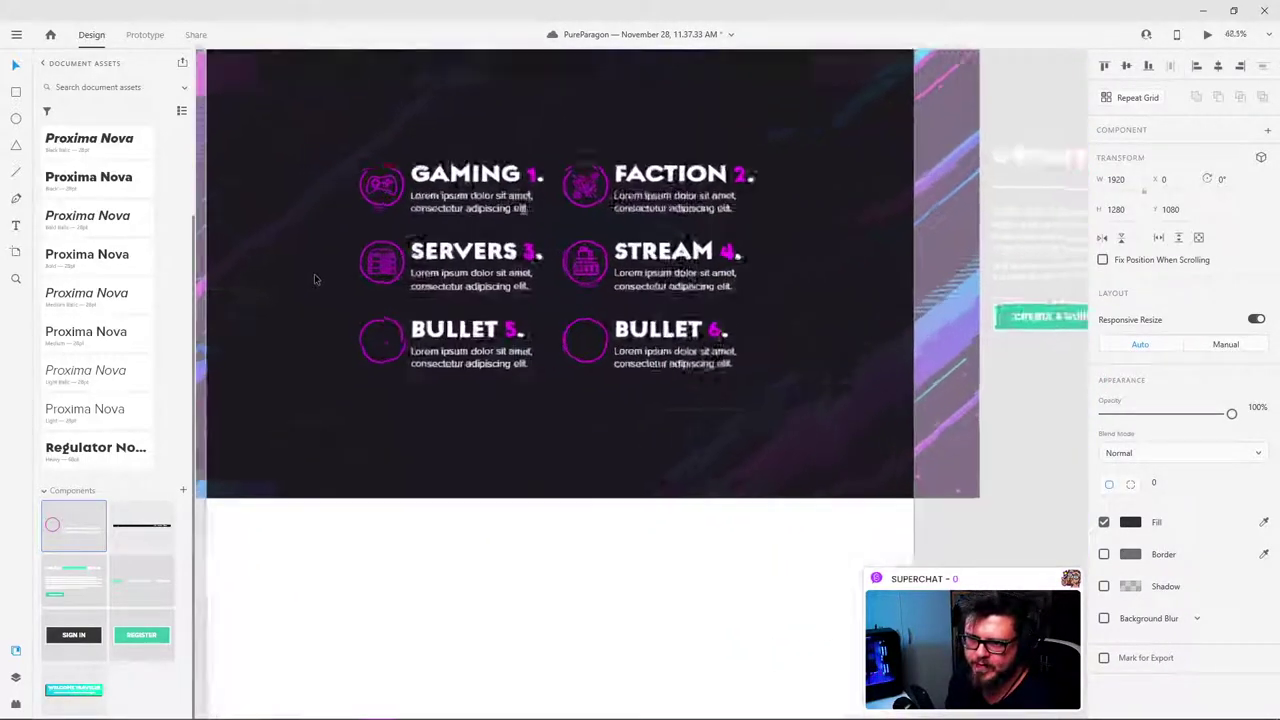
pyautogui.scroll(3, 614, 489)
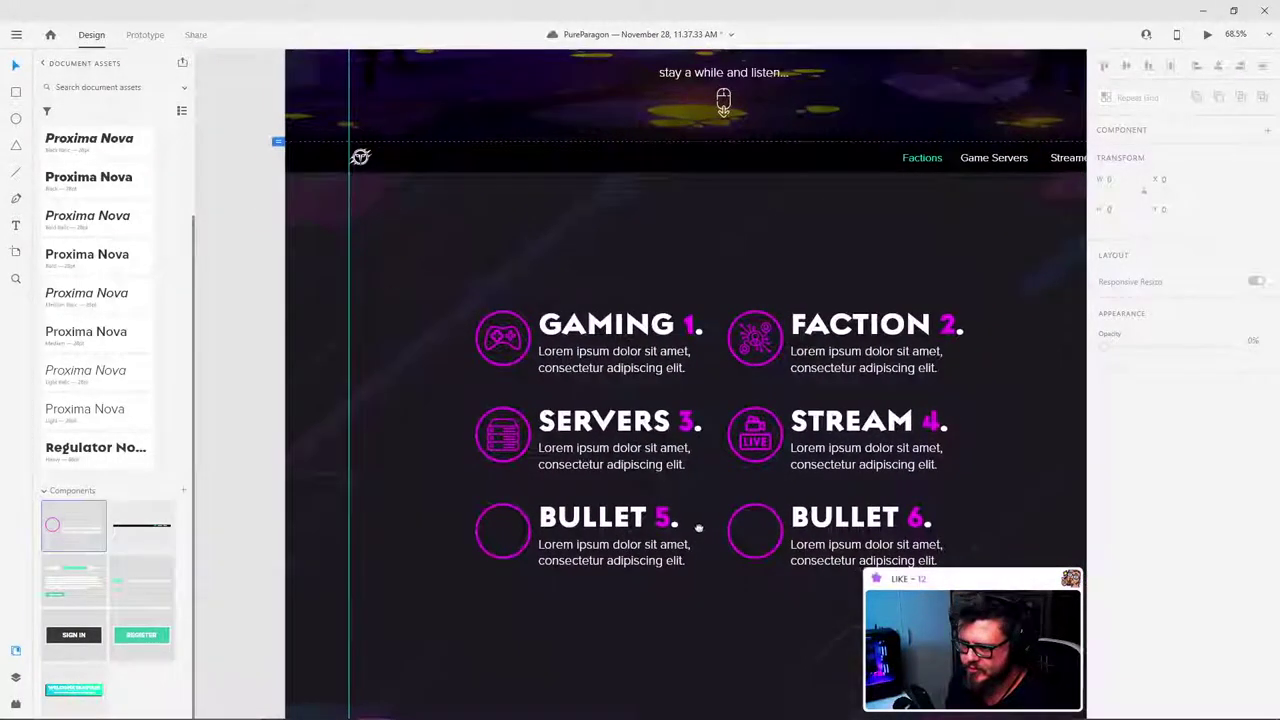
pyautogui.scroll(3, 780, 457)
pyautogui.doubleClick(741, 392)
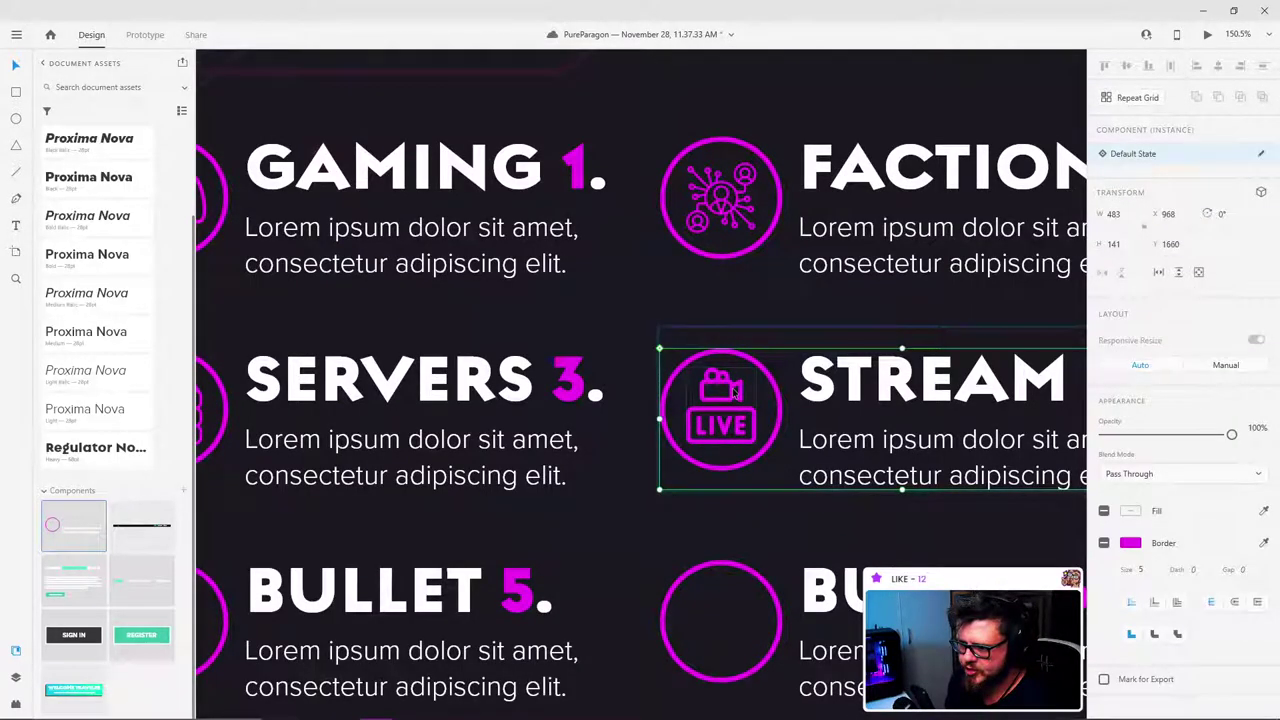
pyautogui.moveTo(745, 393); pyautogui.dragTo(745, 395)
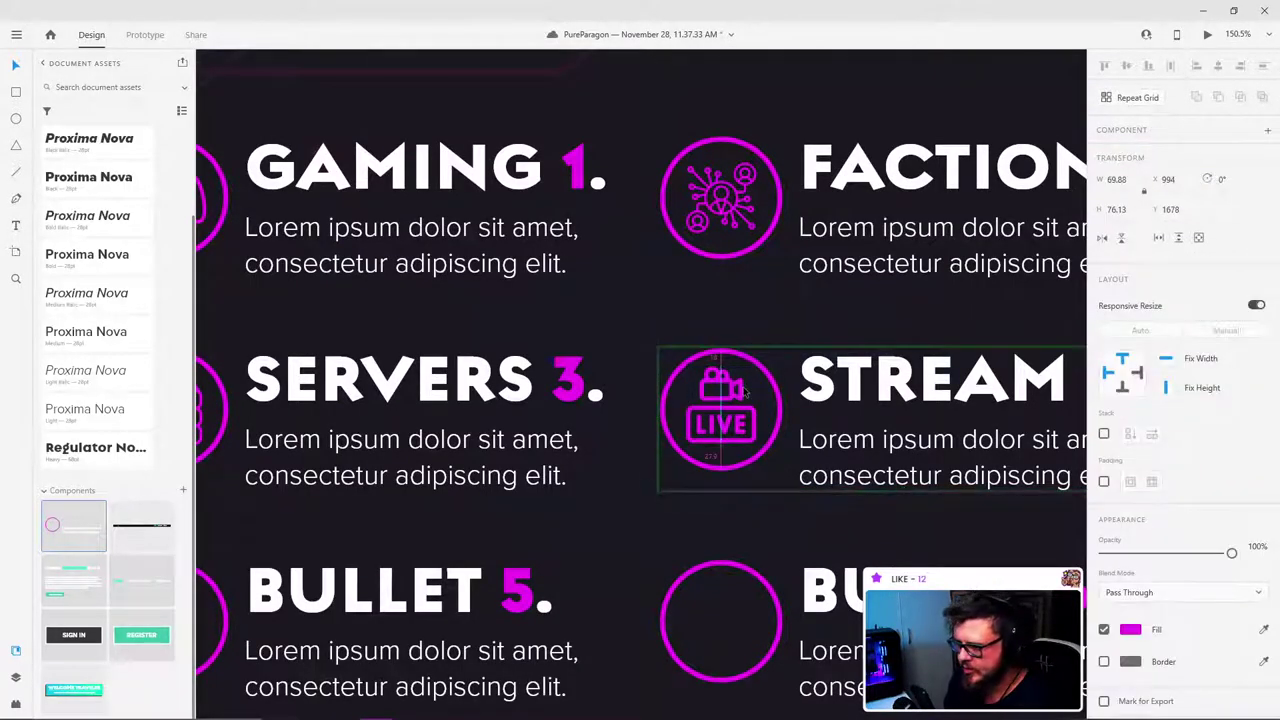
pyautogui.click(670, 312)
# Step: Nudge the server icon inside the SERVERS bullet's circle upward to Y 1684
pyautogui.scroll(-4, 652, 312)
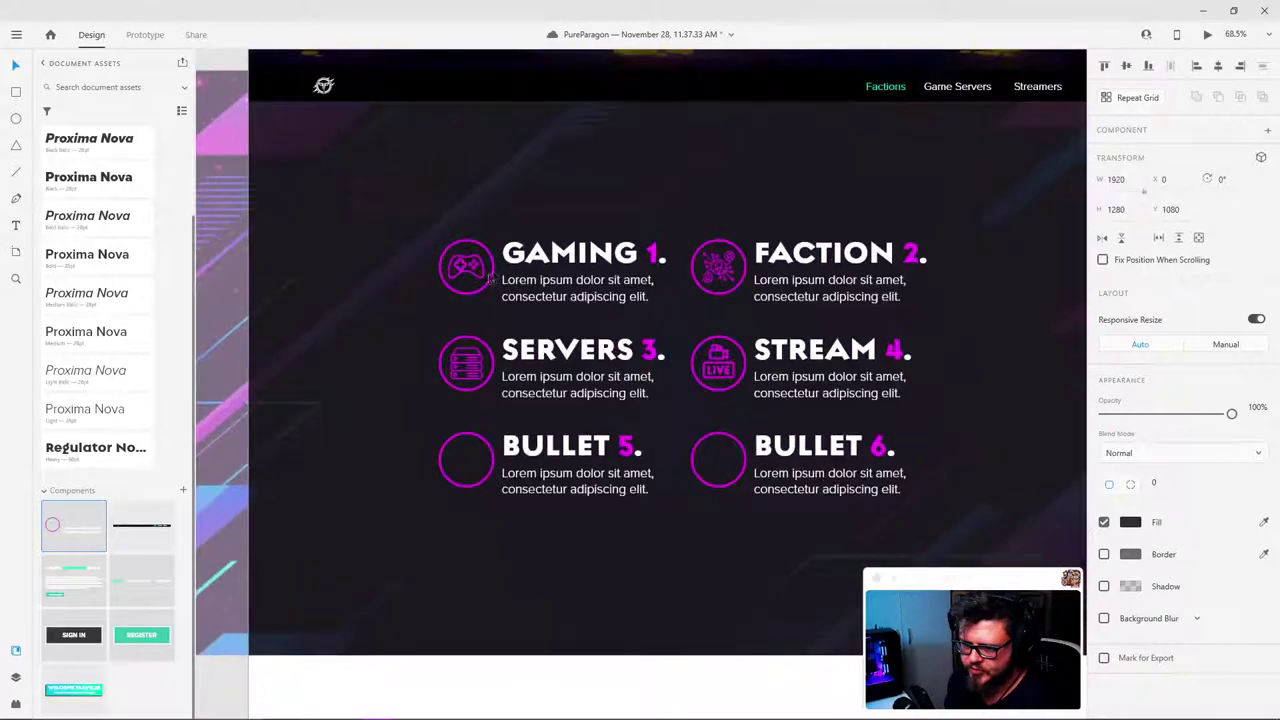
pyautogui.scroll(3, 482, 363)
pyautogui.click(482, 363)
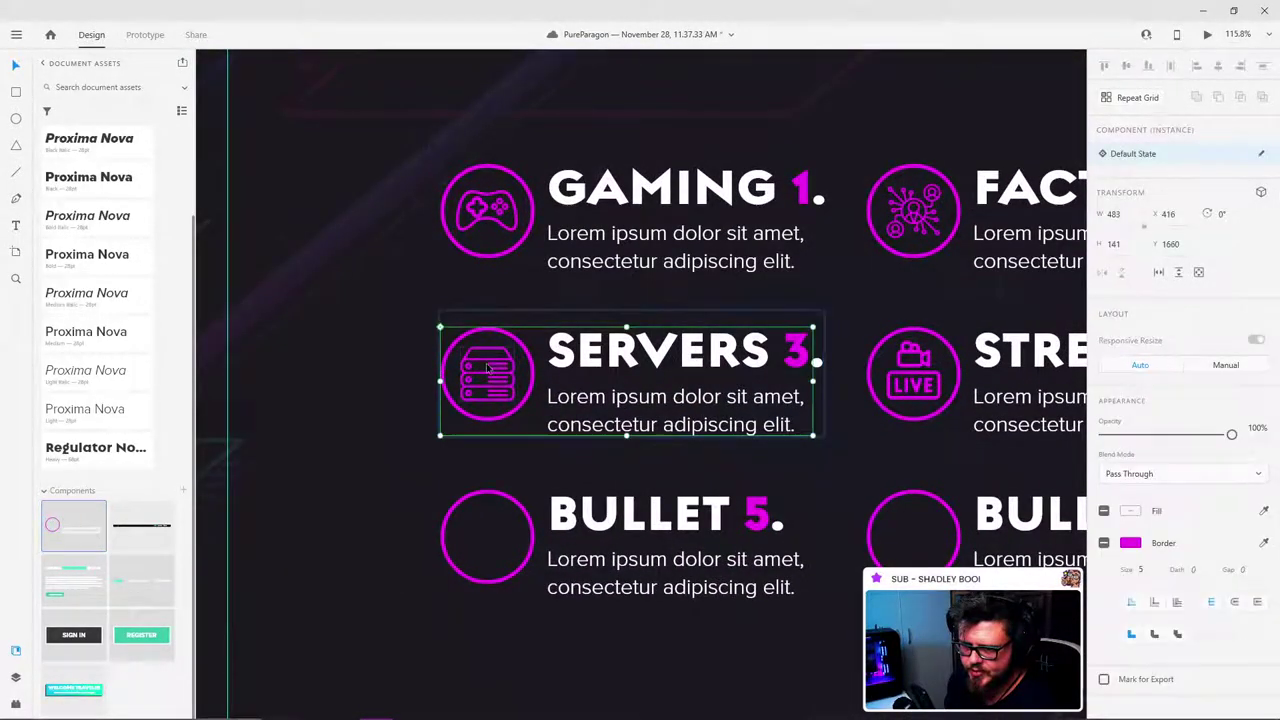
pyautogui.click(488, 365)
pyautogui.click(502, 366)
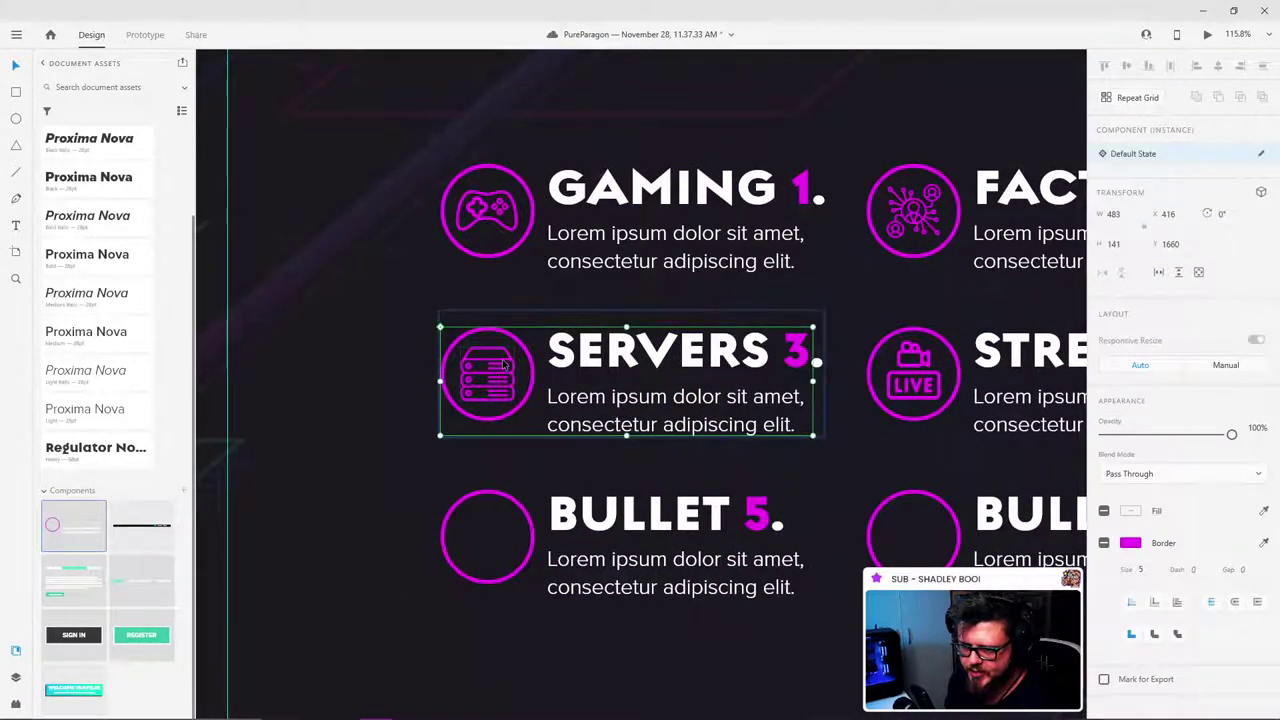
pyautogui.doubleClick(505, 366)
pyautogui.press('Up')
pyautogui.press('Up')
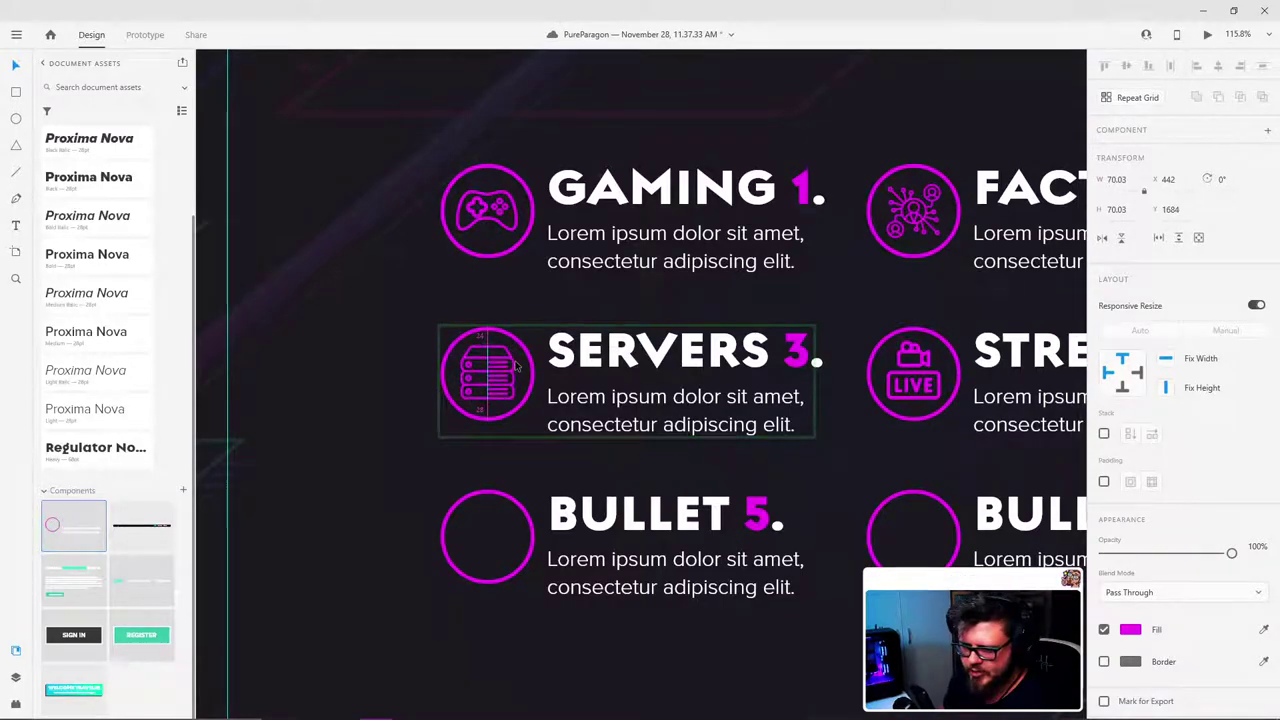
pyautogui.press('Up')
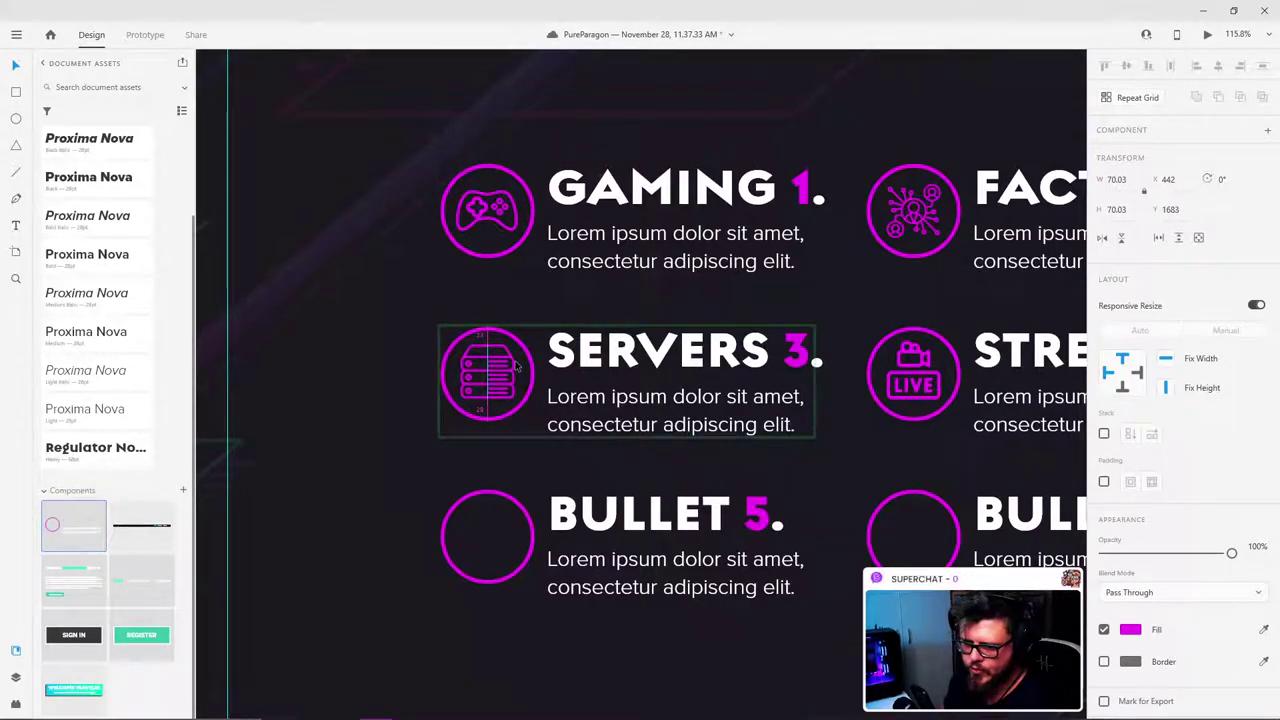
pyautogui.press('Down')
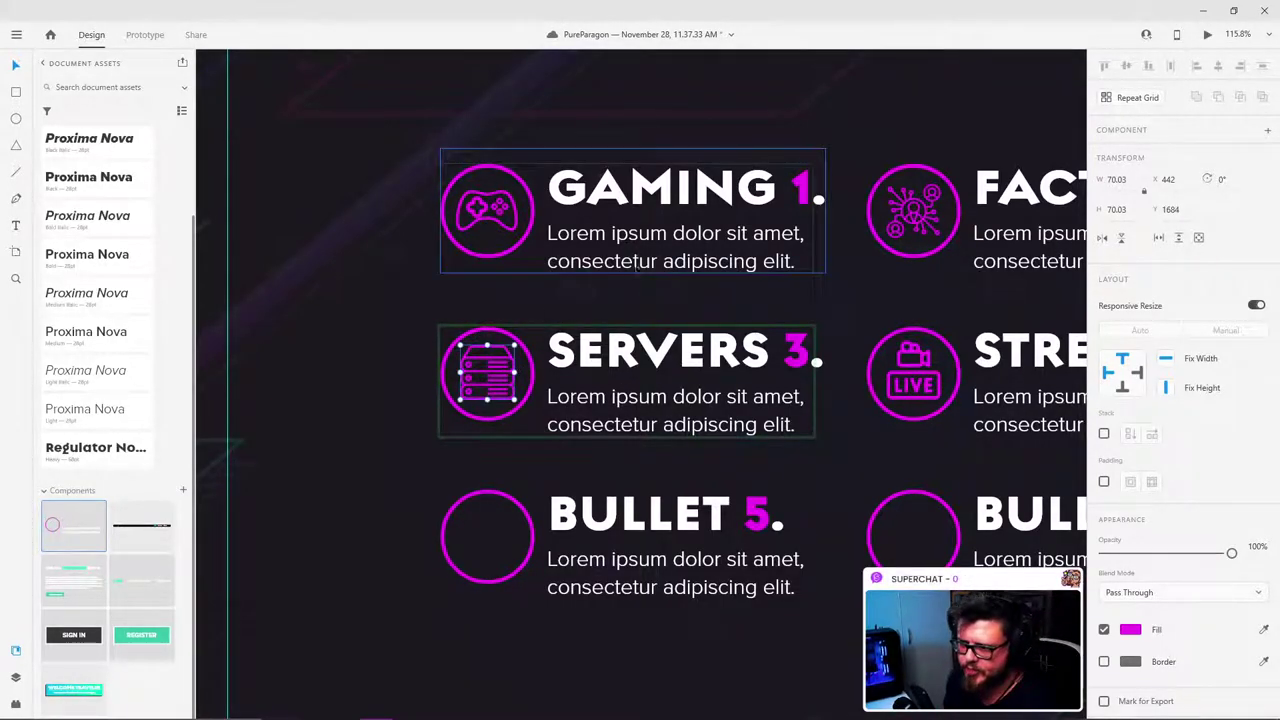
pyautogui.click(700, 310)
# Step: Examine the six-bullet section for icon balance and spacing in the context of the landing page
pyautogui.scroll(-4, 679, 305)
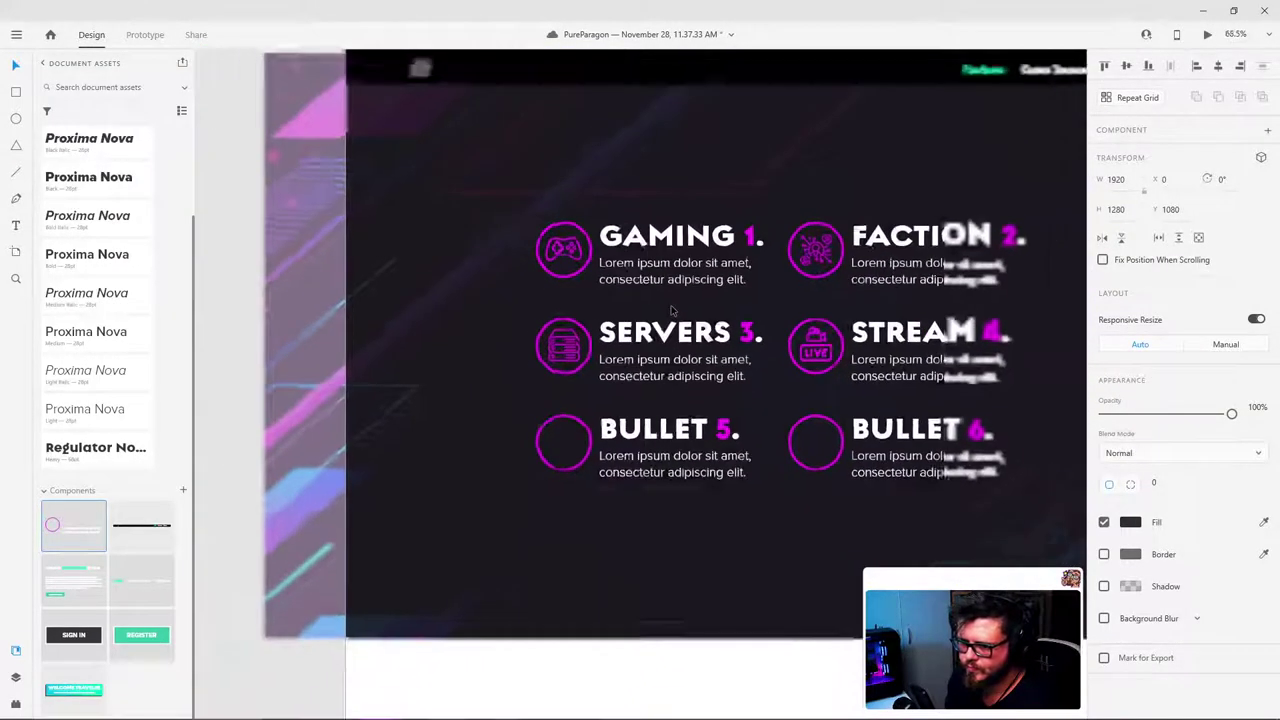
pyautogui.scroll(2, 832, 398)
pyautogui.moveTo(861, 561); pyautogui.dragTo(806, 546)
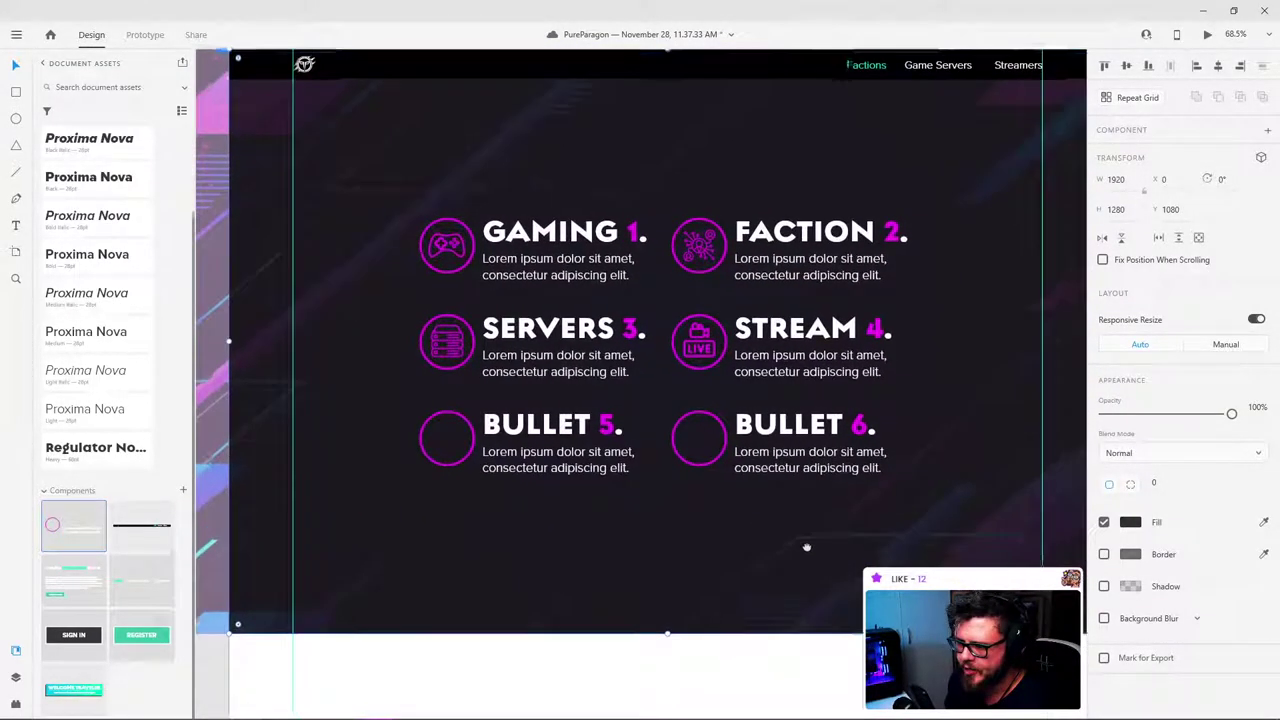
pyautogui.click(814, 677)
pyautogui.moveTo(817, 460); pyautogui.dragTo(813, 494)
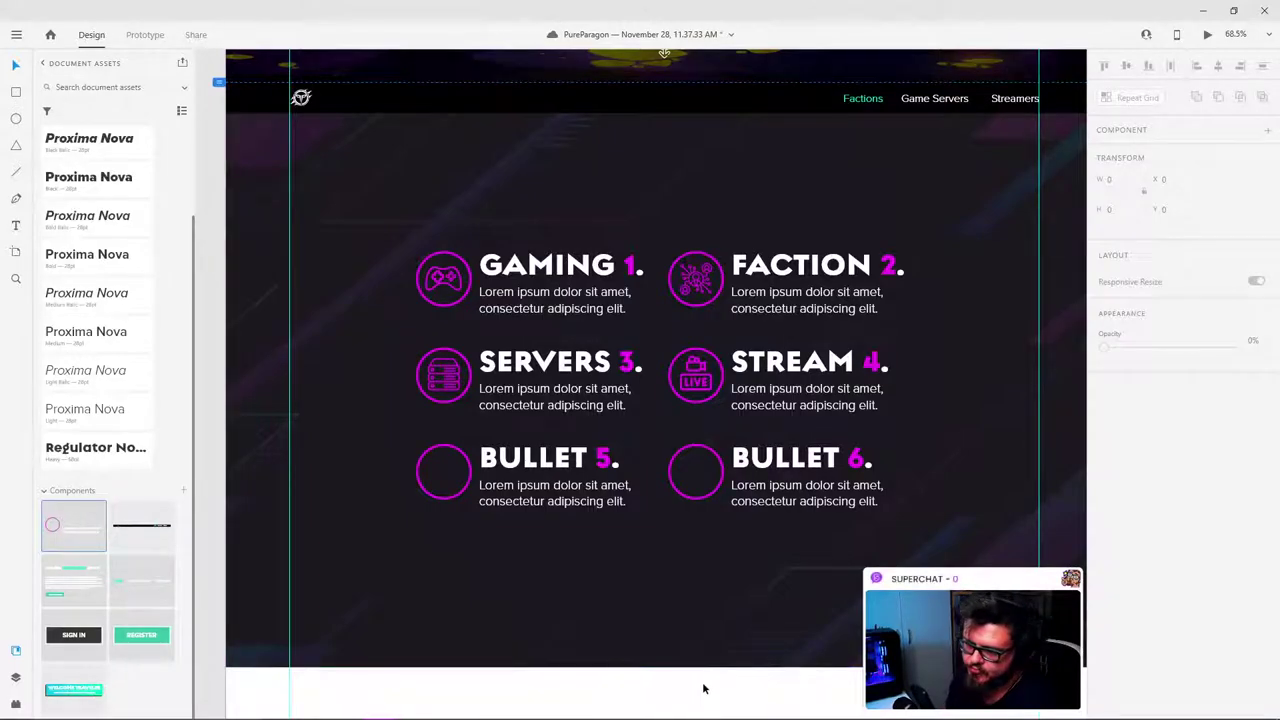
pyautogui.moveTo(926, 511); pyautogui.dragTo(930, 527)
pyautogui.scroll(-4, 930, 527)
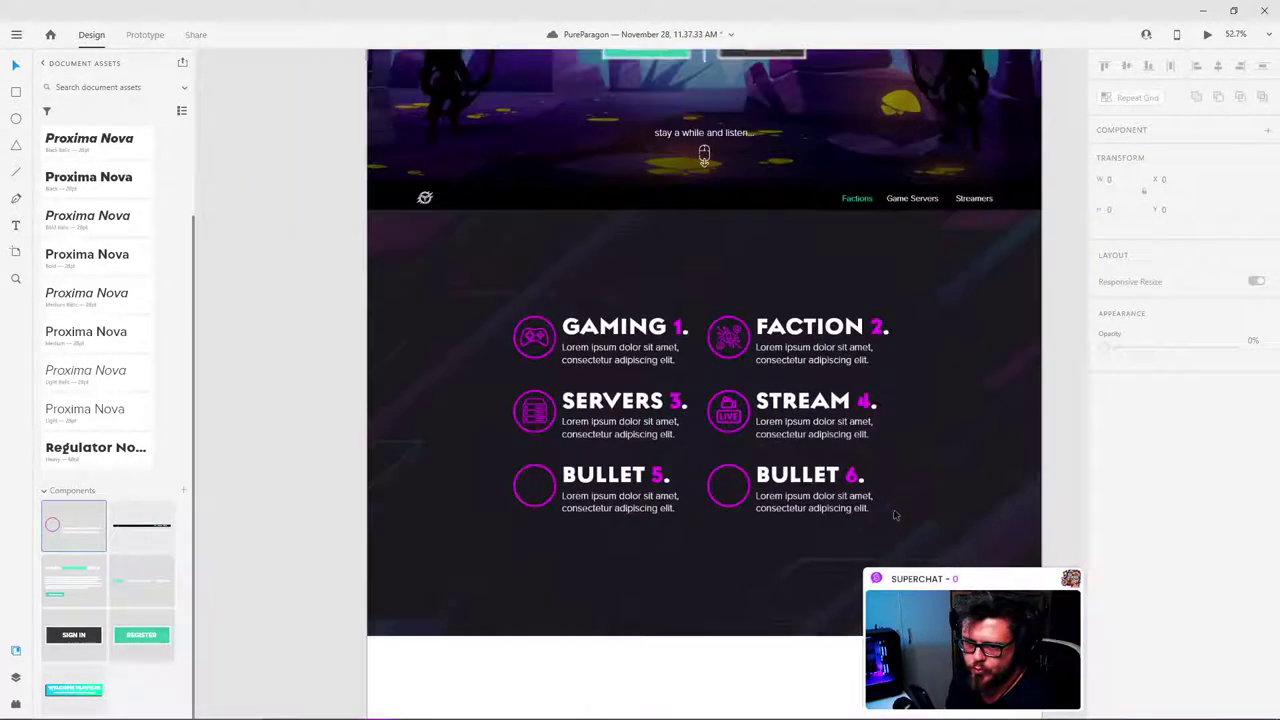
pyautogui.scroll(4, 727, 464)
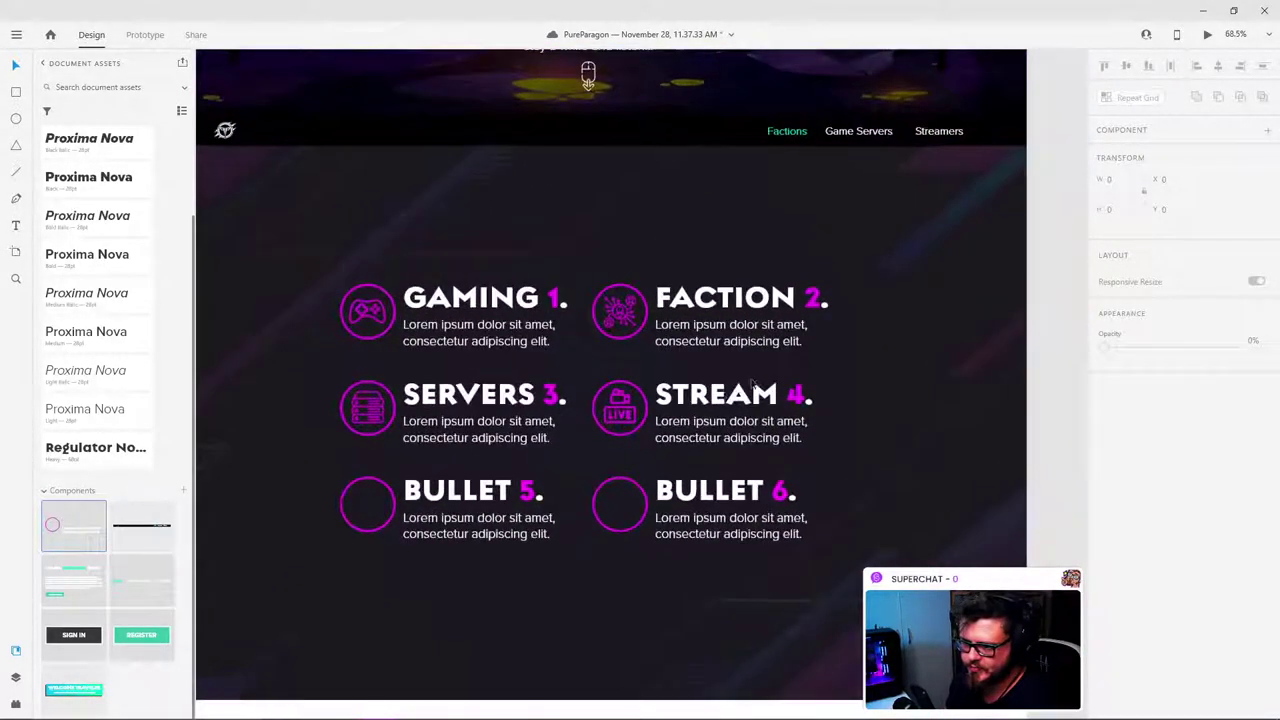
pyautogui.scroll(1, 727, 464)
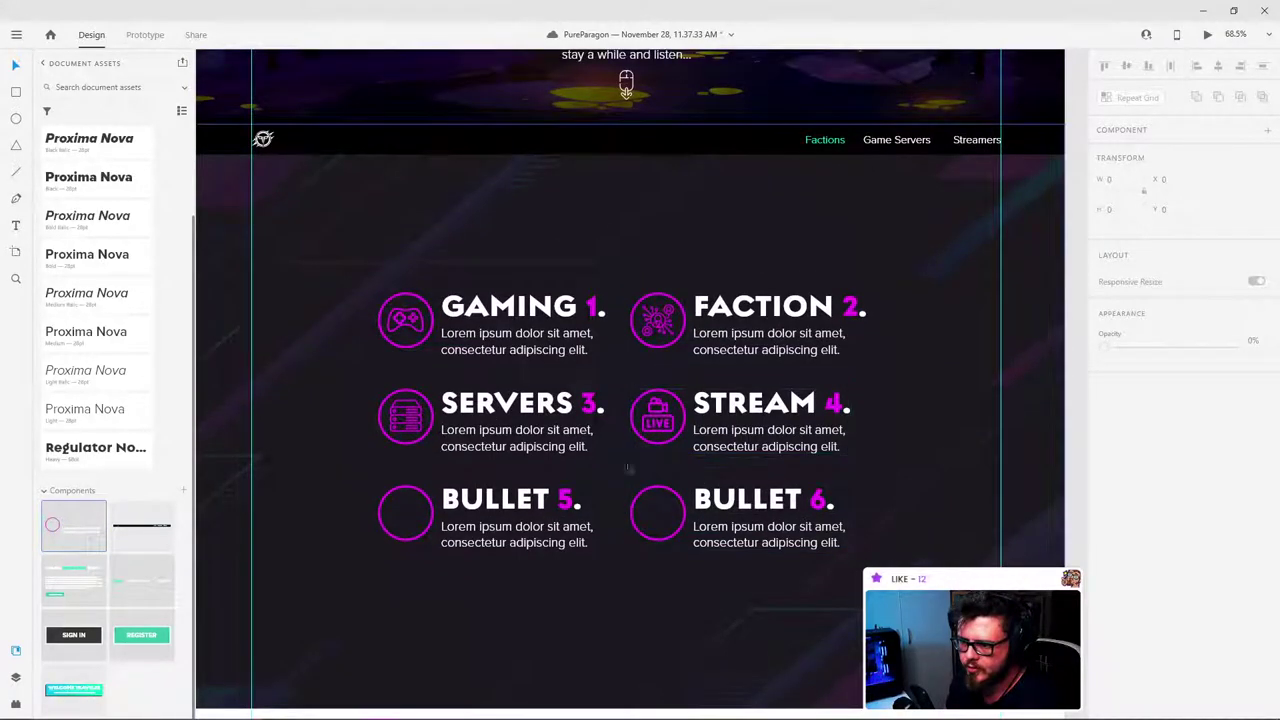
pyautogui.scroll(-4, 749, 566)
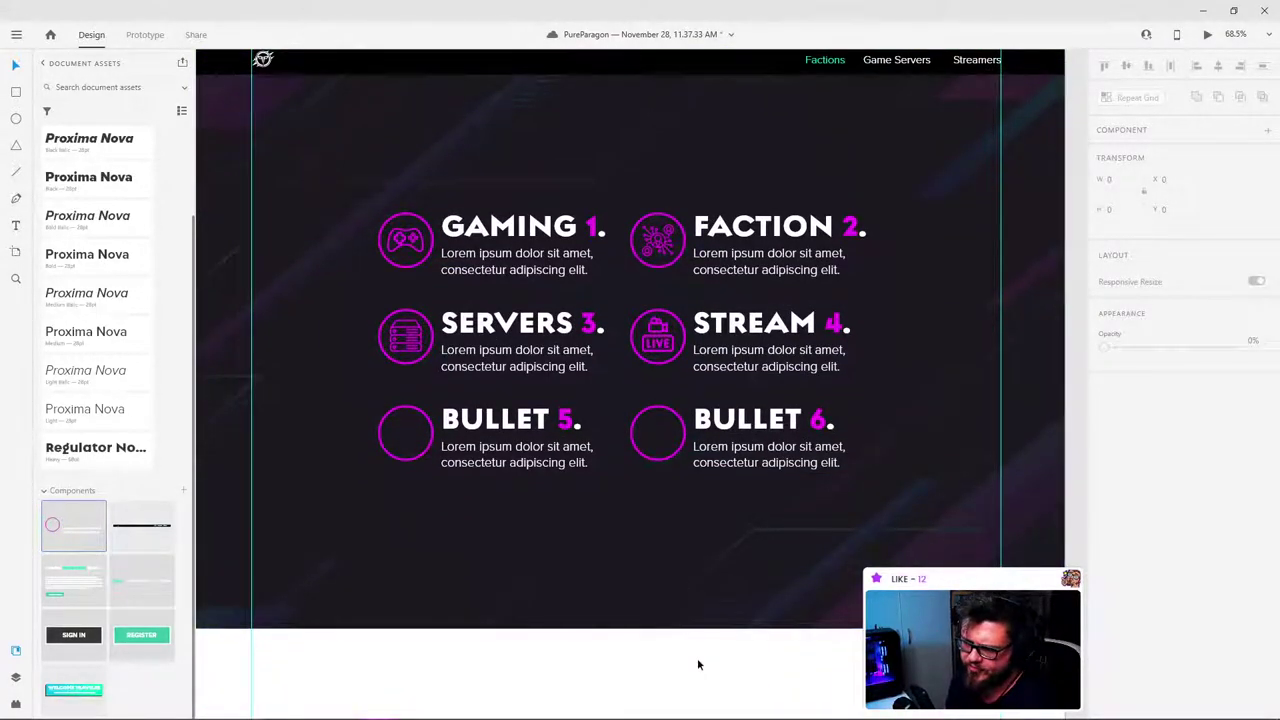
pyautogui.scroll(4, 697, 658)
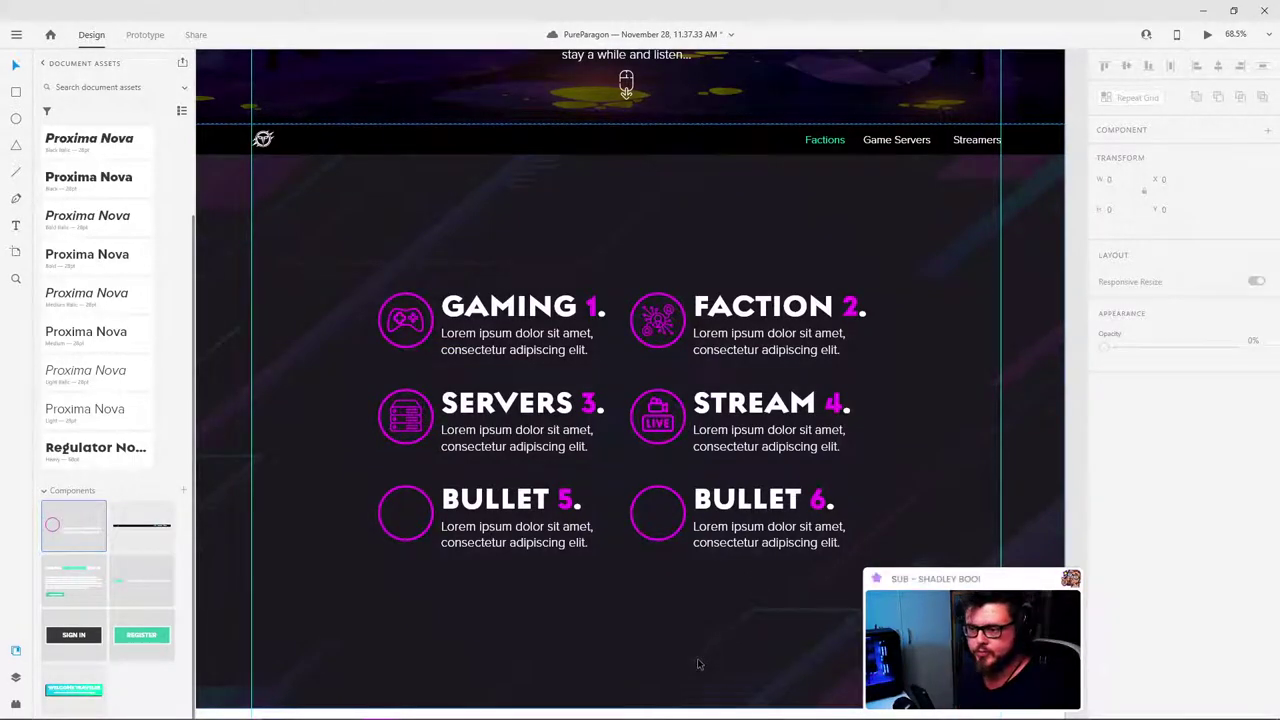
pyautogui.scroll(-2, 698, 640)
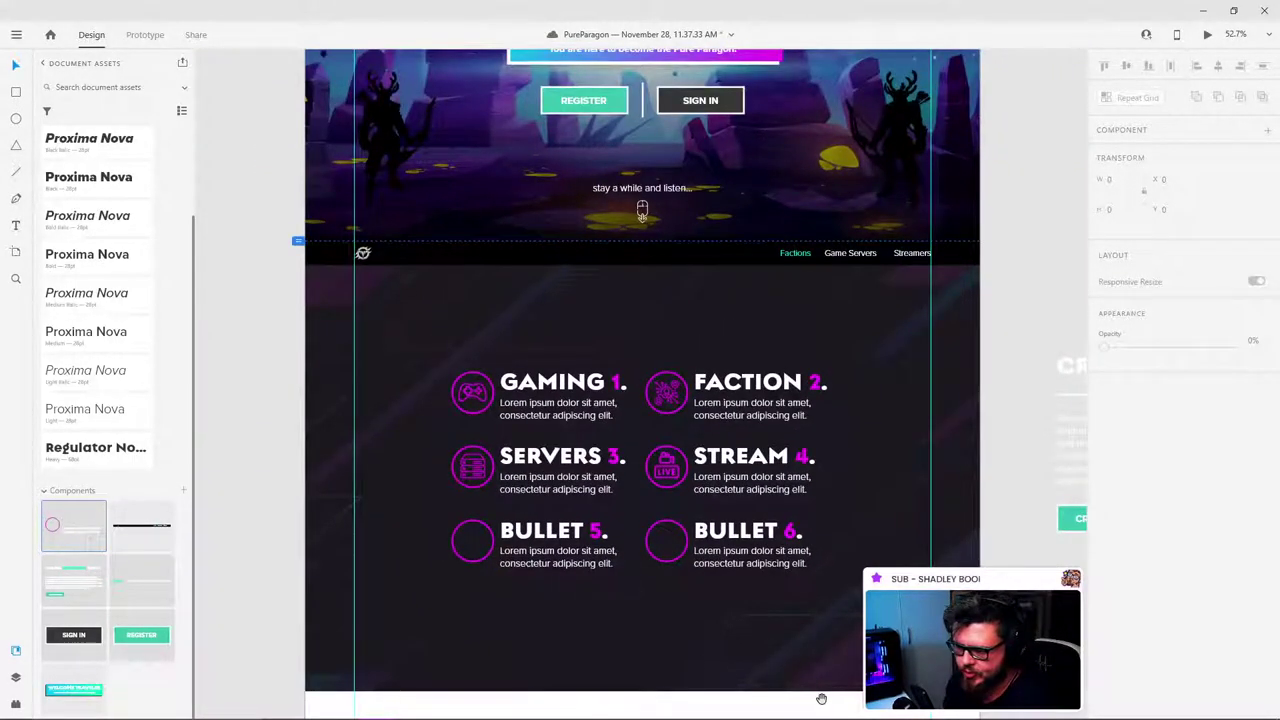
pyautogui.moveTo(823, 694); pyautogui.dragTo(786, 663)
pyautogui.scroll(-1, 954, 361)
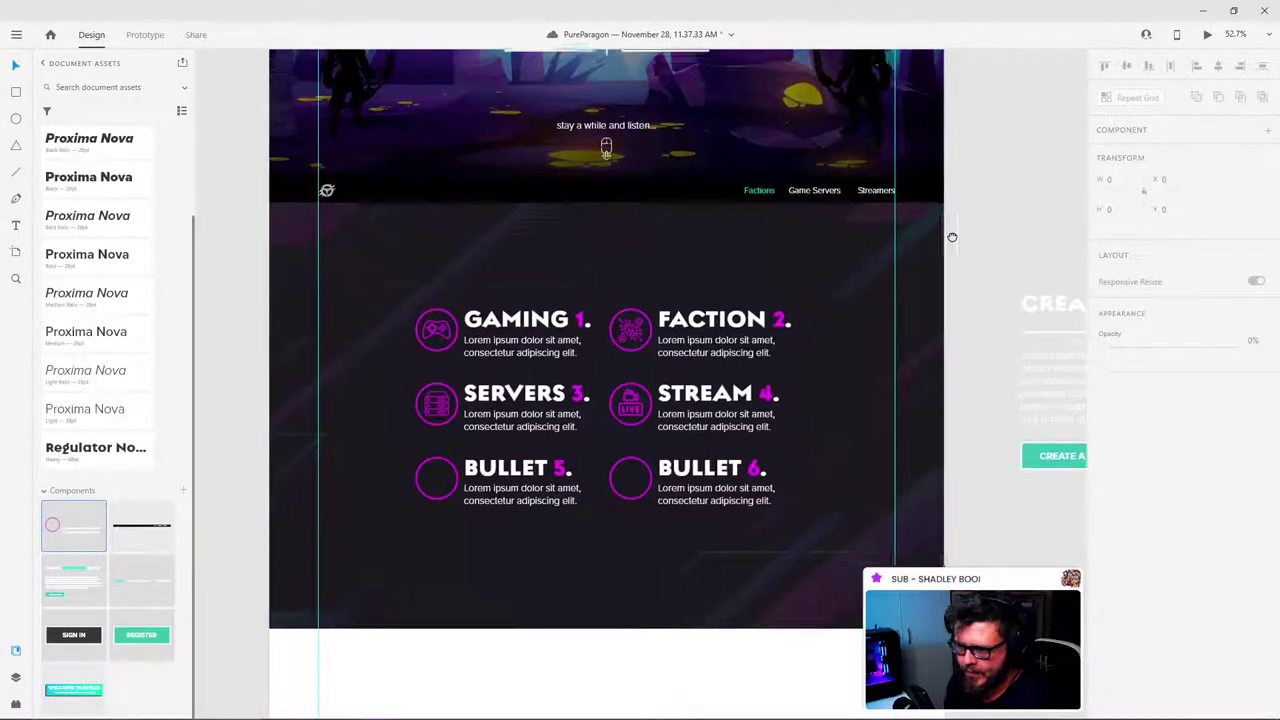
pyautogui.click(656, 357)
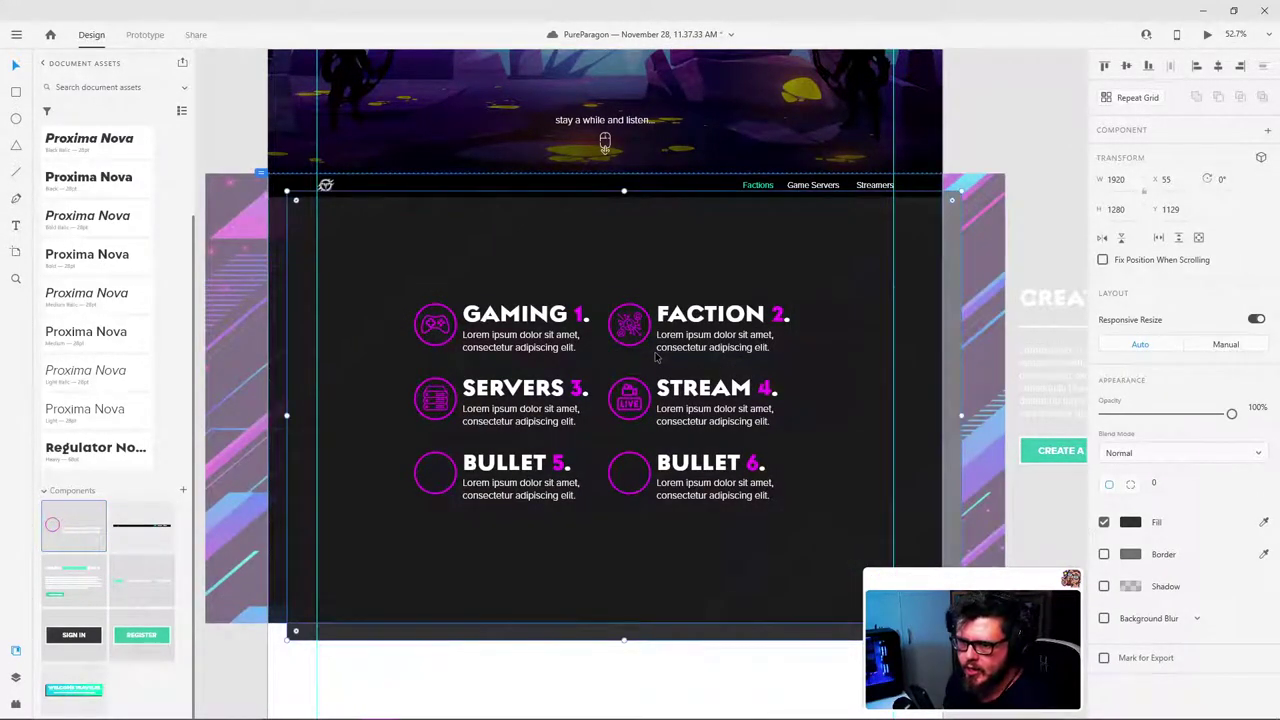
pyautogui.moveTo(656, 357); pyautogui.dragTo(637, 339)
pyautogui.click(966, 109)
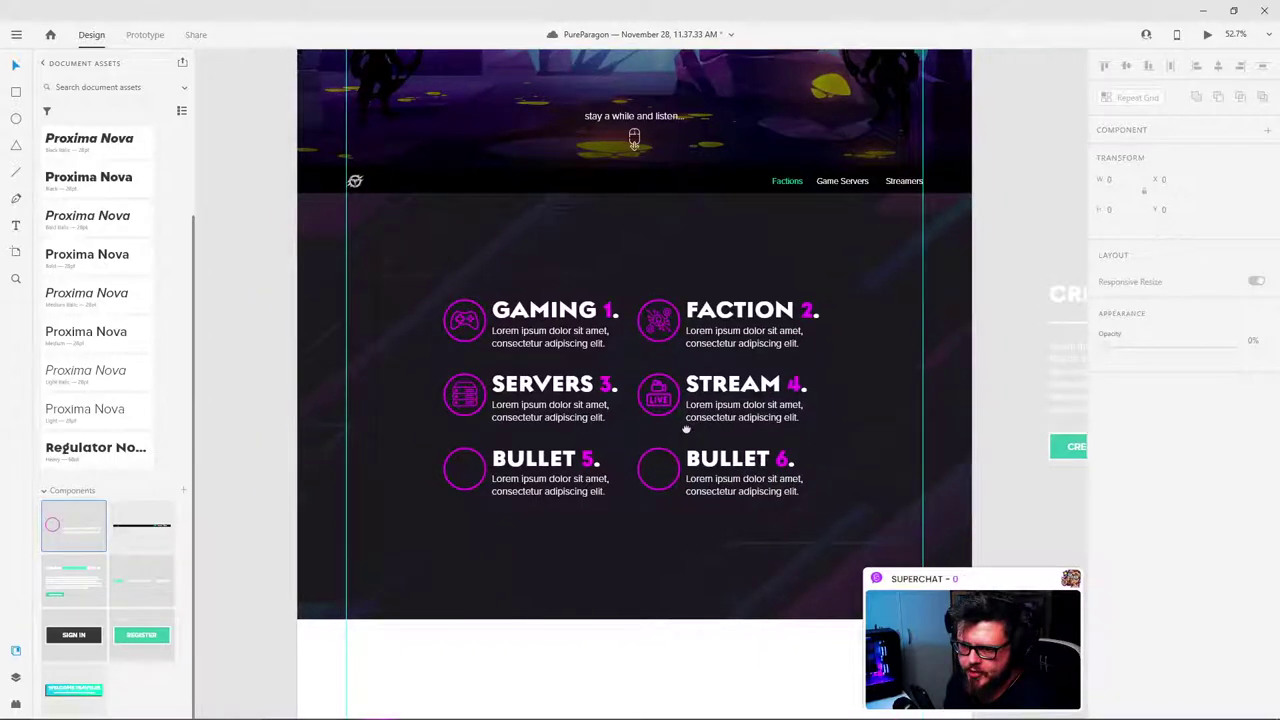
# Step: Check the project overview's website flow diagram for topics that suit the remaining bullets
pyautogui.scroll(2, 540, 495)
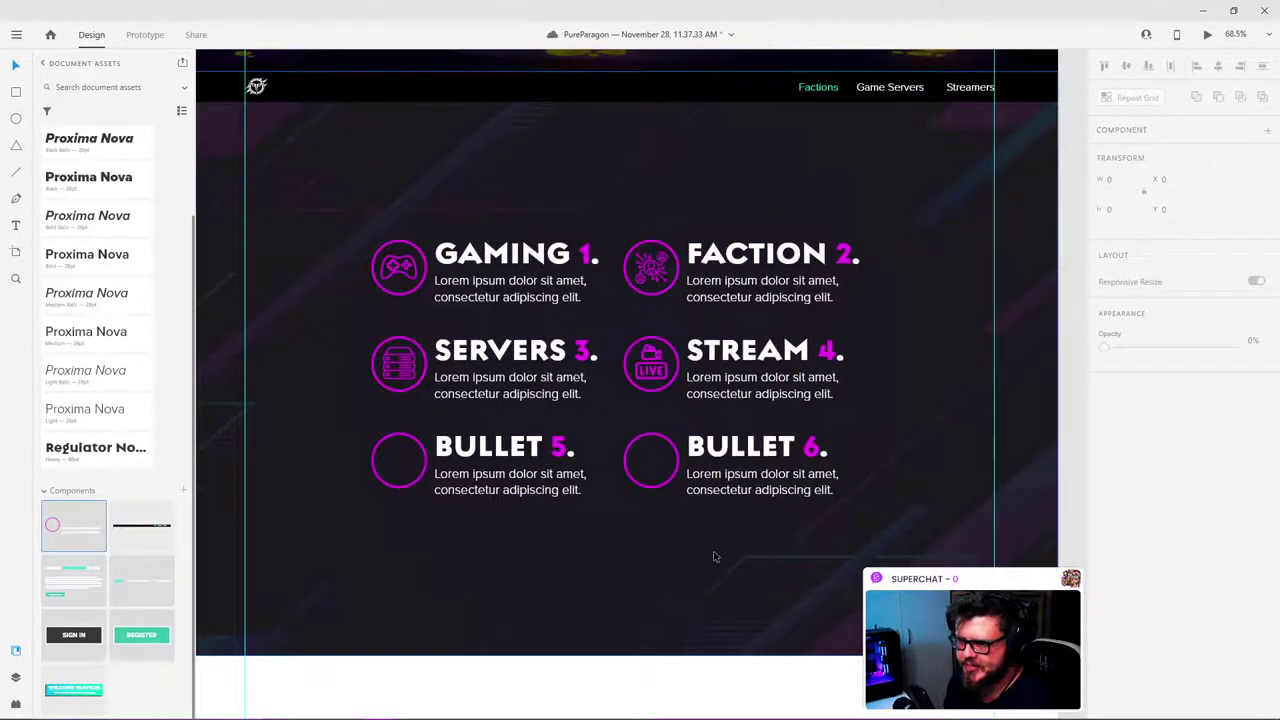
pyautogui.moveTo(471, 360); pyautogui.dragTo(1100, 569)
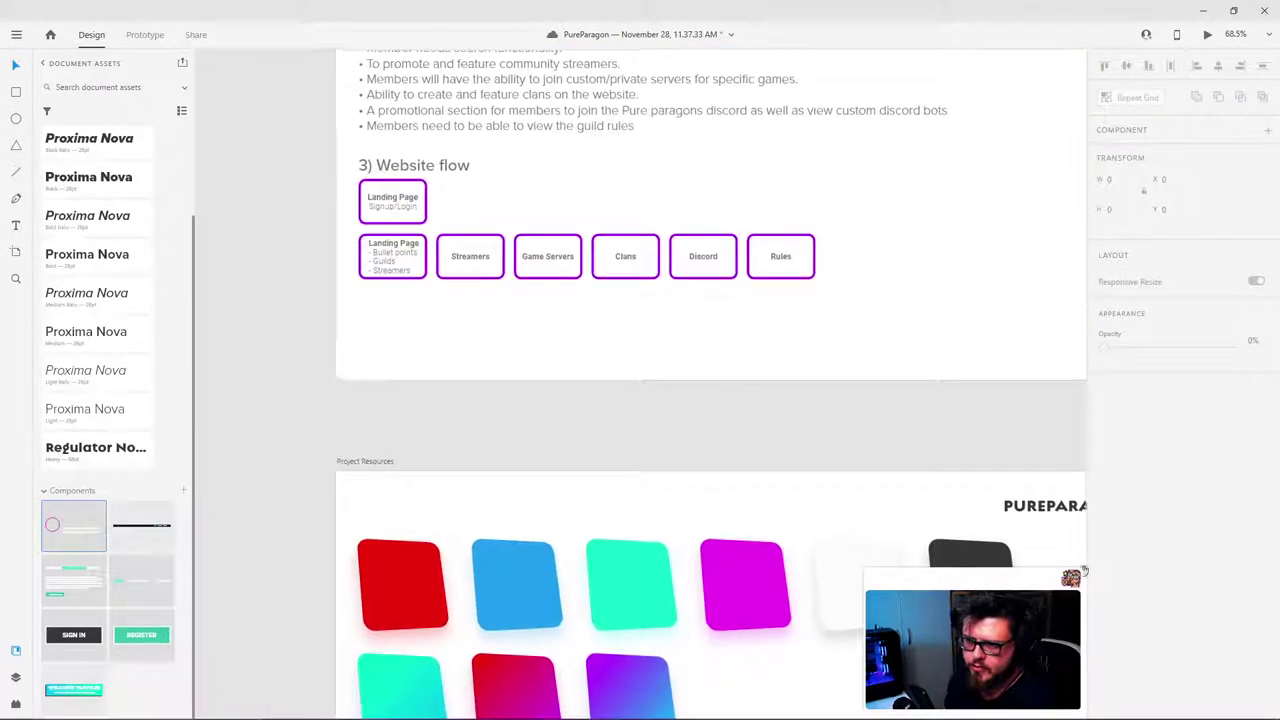
pyautogui.moveTo(706, 394); pyautogui.dragTo(734, 471)
pyautogui.scroll(2, 512, 357)
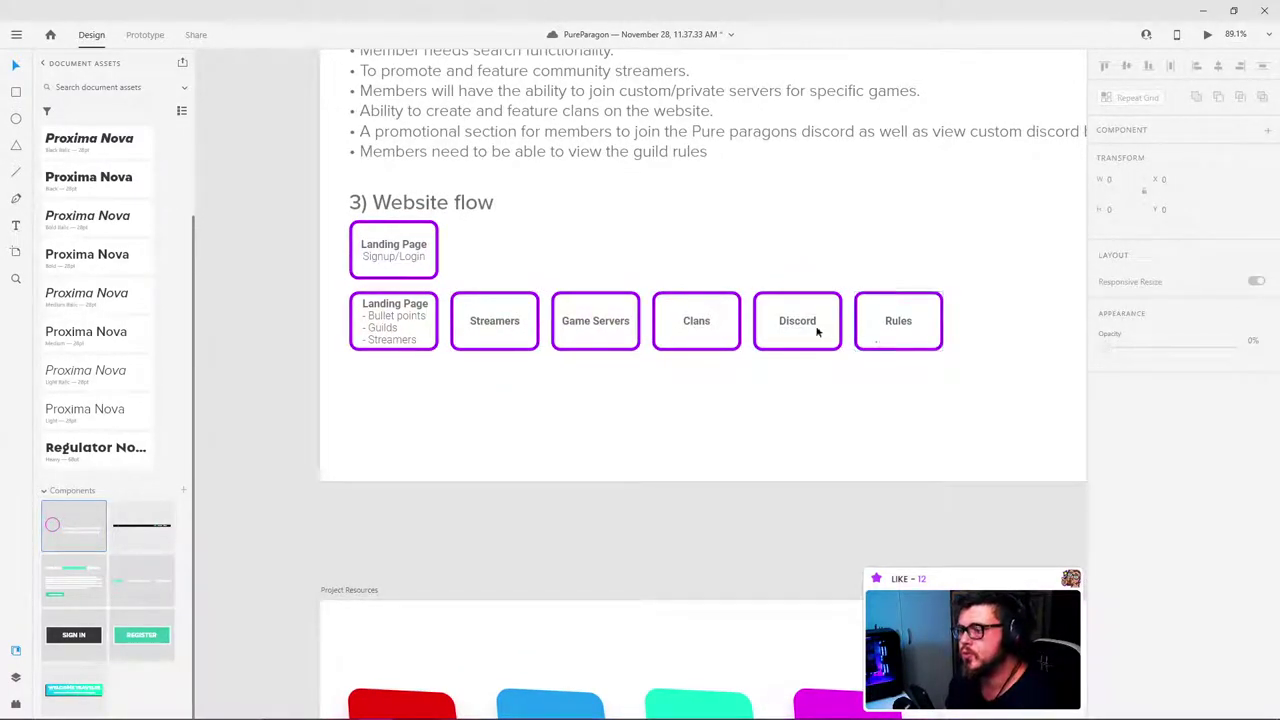
pyautogui.moveTo(891, 417); pyautogui.dragTo(238, 100)
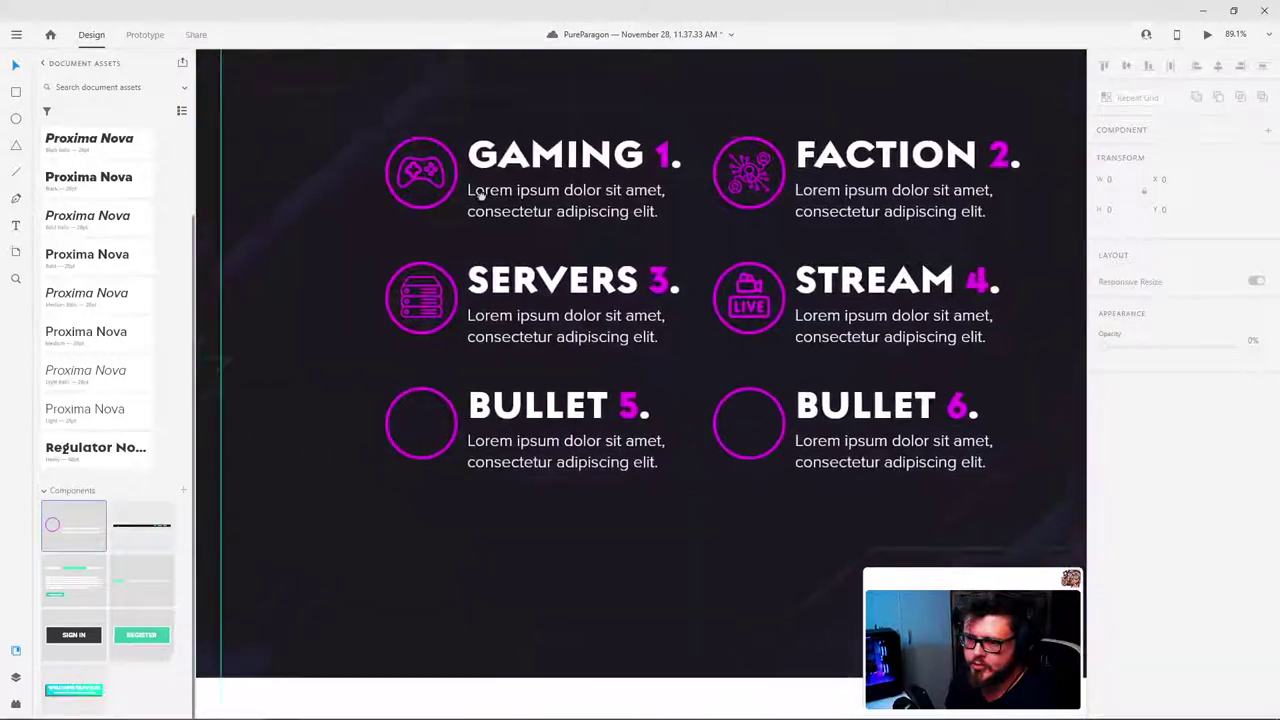
pyautogui.moveTo(475, 194); pyautogui.dragTo(414, 240)
pyautogui.scroll(1, 348, 435)
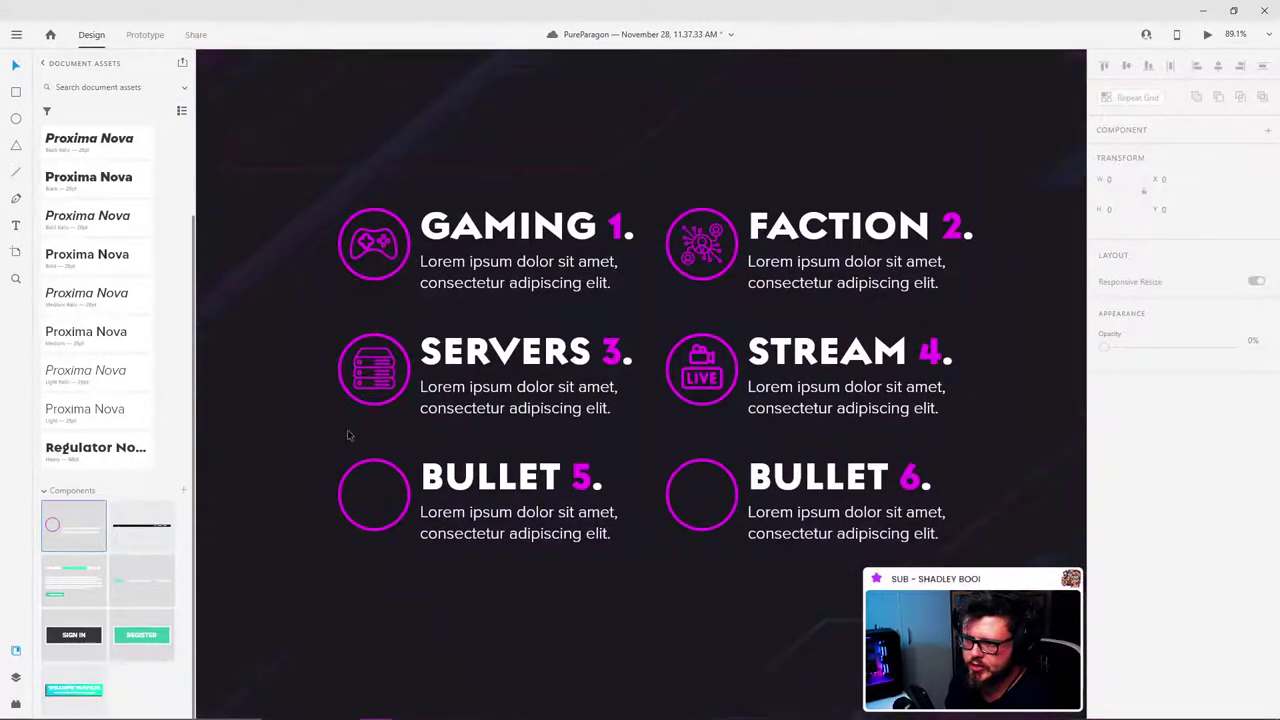
# Step: Rename the BULLET 5 heading to DISCORD, keeping its magenta number
pyautogui.scroll(2, 366, 472)
pyautogui.doubleClick(554, 500)
pyautogui.doubleClick(554, 500)
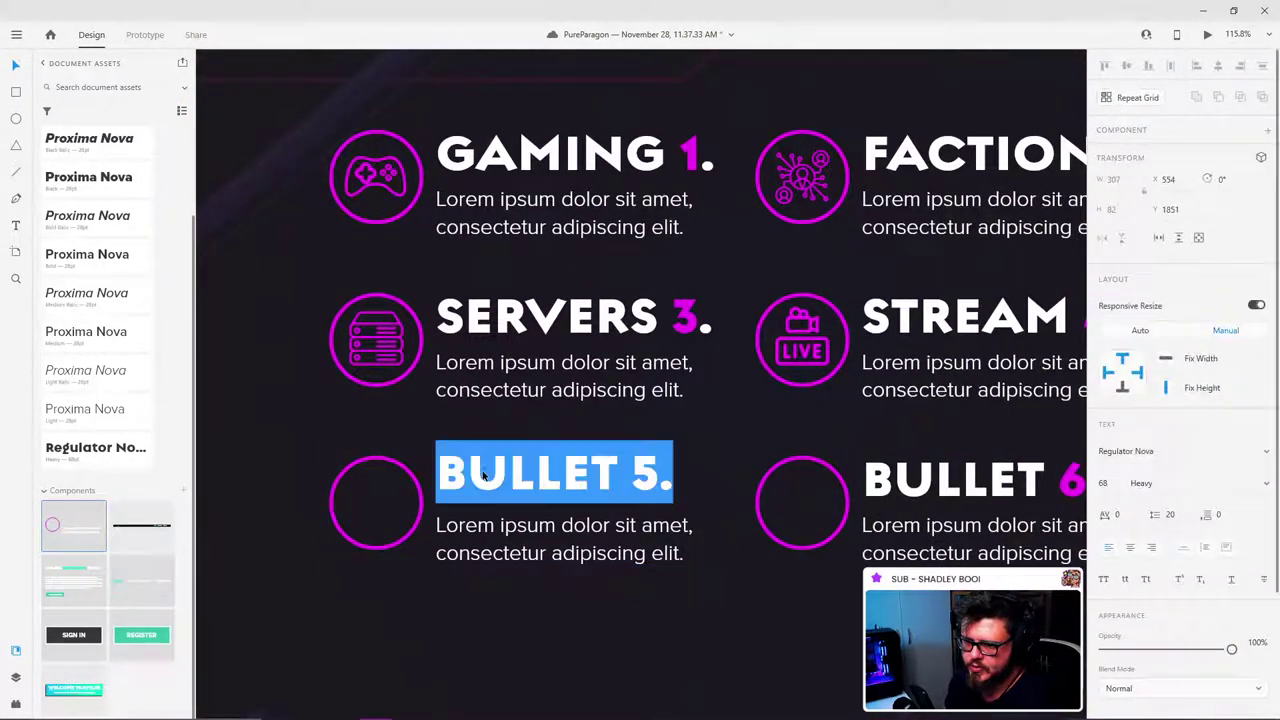
pyautogui.click(590, 470)
pyautogui.moveTo(619, 472); pyautogui.dragTo(440, 471)
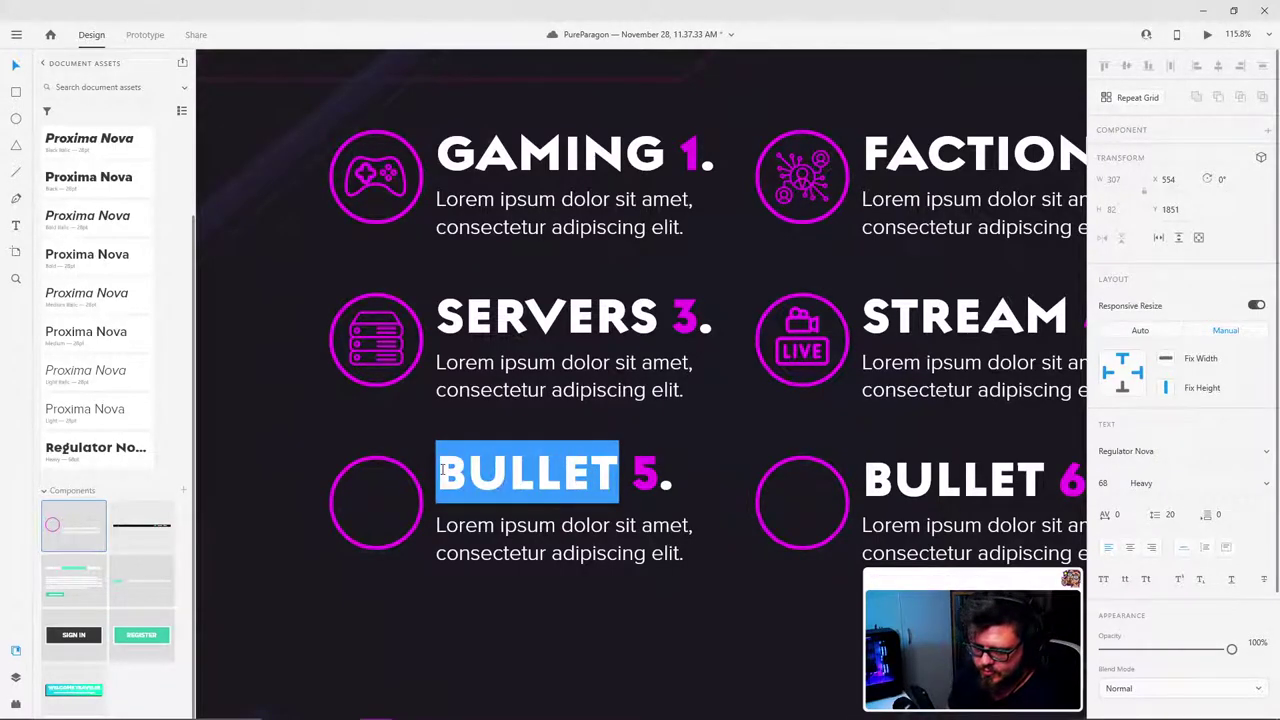
pyautogui.write('DISCORD')
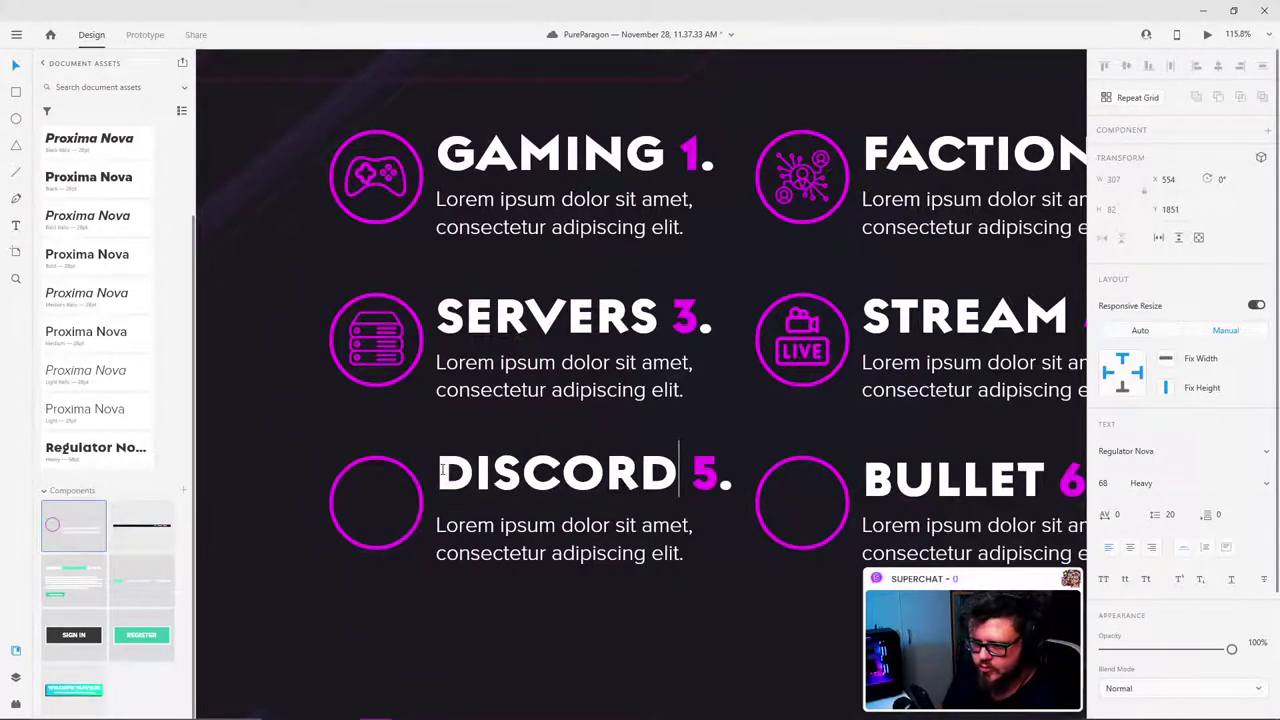
pyautogui.press('Escape')
pyautogui.click(851, 620)
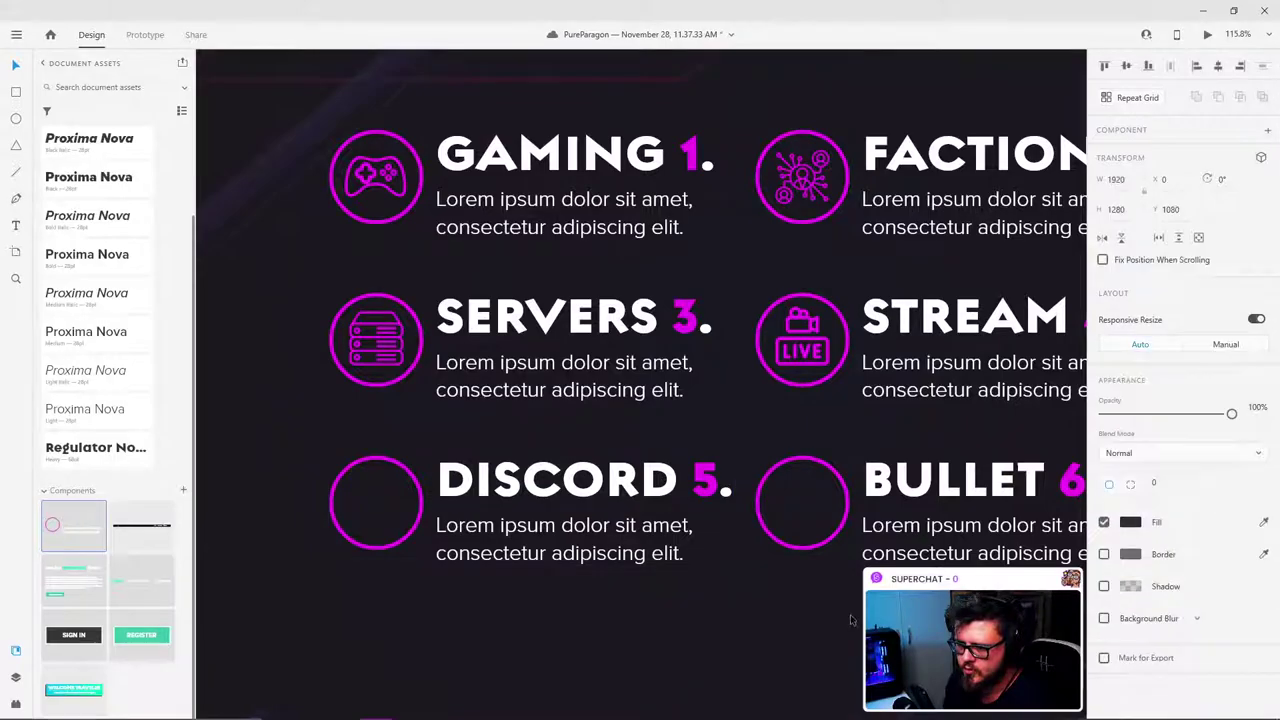
# Step: Show the column layout grid on the Landing Page artboard
pyautogui.scroll(-5, 764, 506)
pyautogui.scroll(4, 1081, 197)
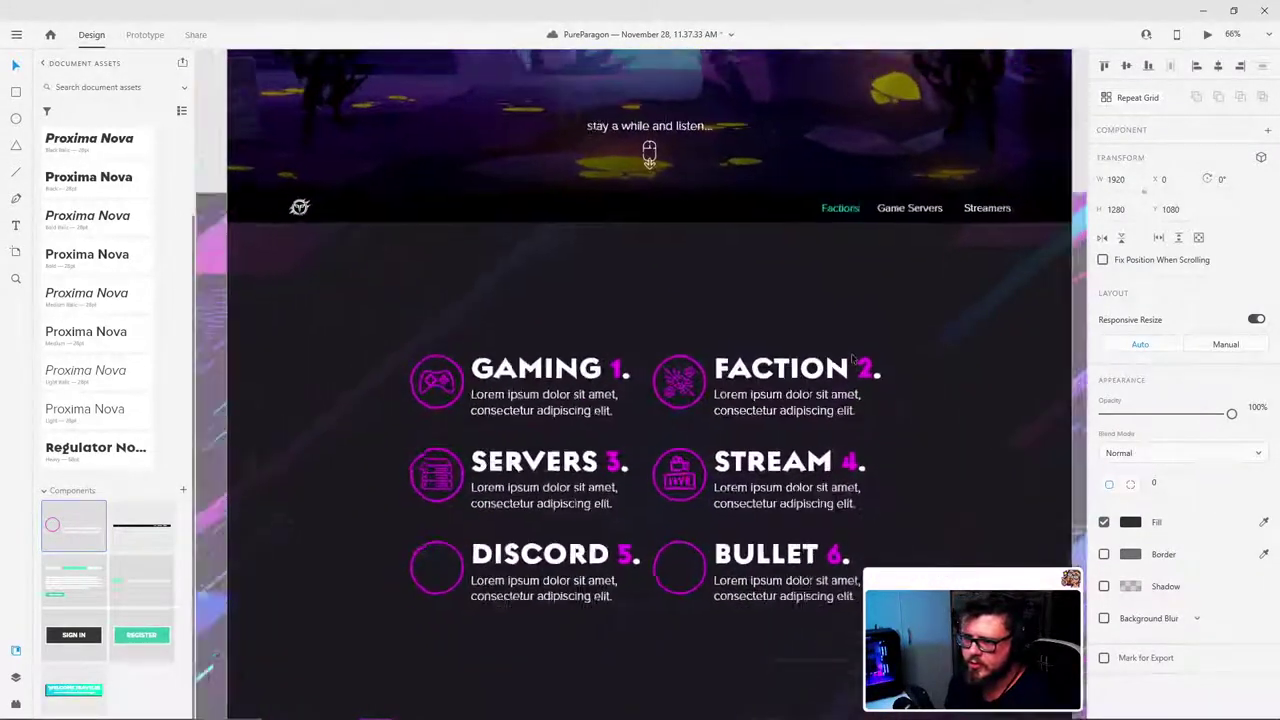
pyautogui.scroll(-2, 1081, 197)
pyautogui.click(1004, 134)
pyautogui.moveTo(1004, 136); pyautogui.dragTo(870, 350)
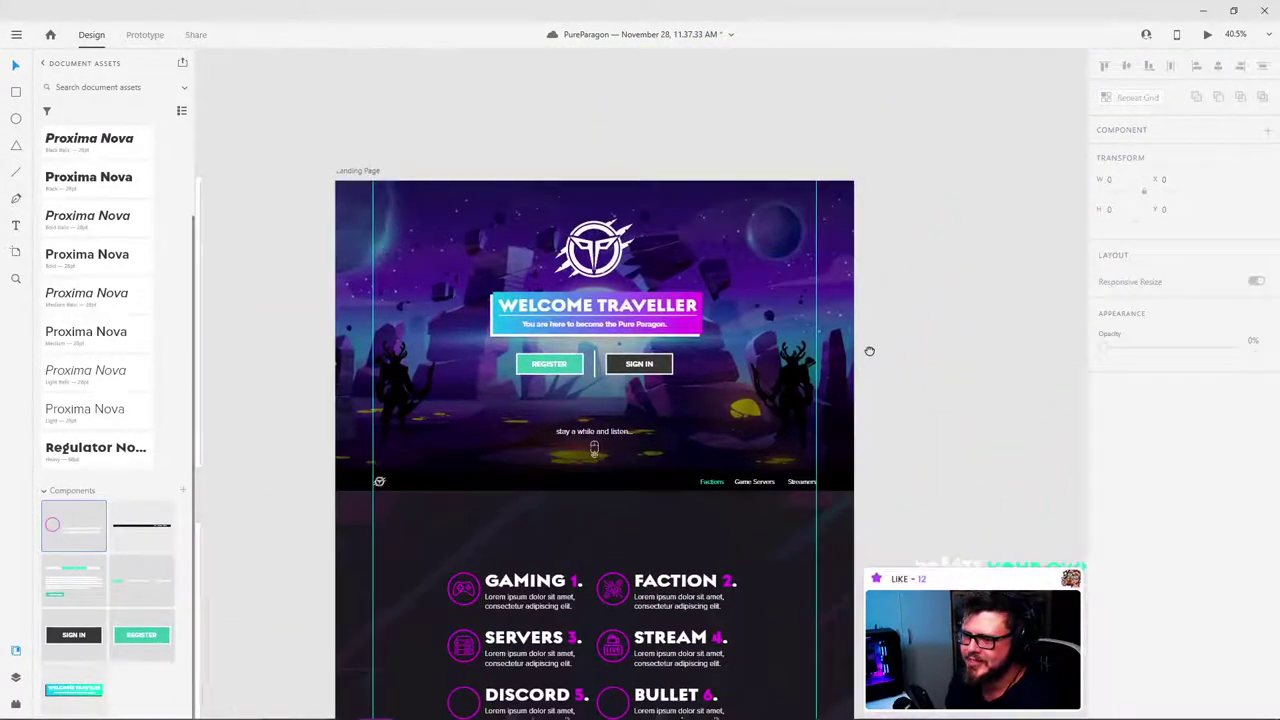
pyautogui.click(349, 167)
pyautogui.scroll(-3, 1219, 654)
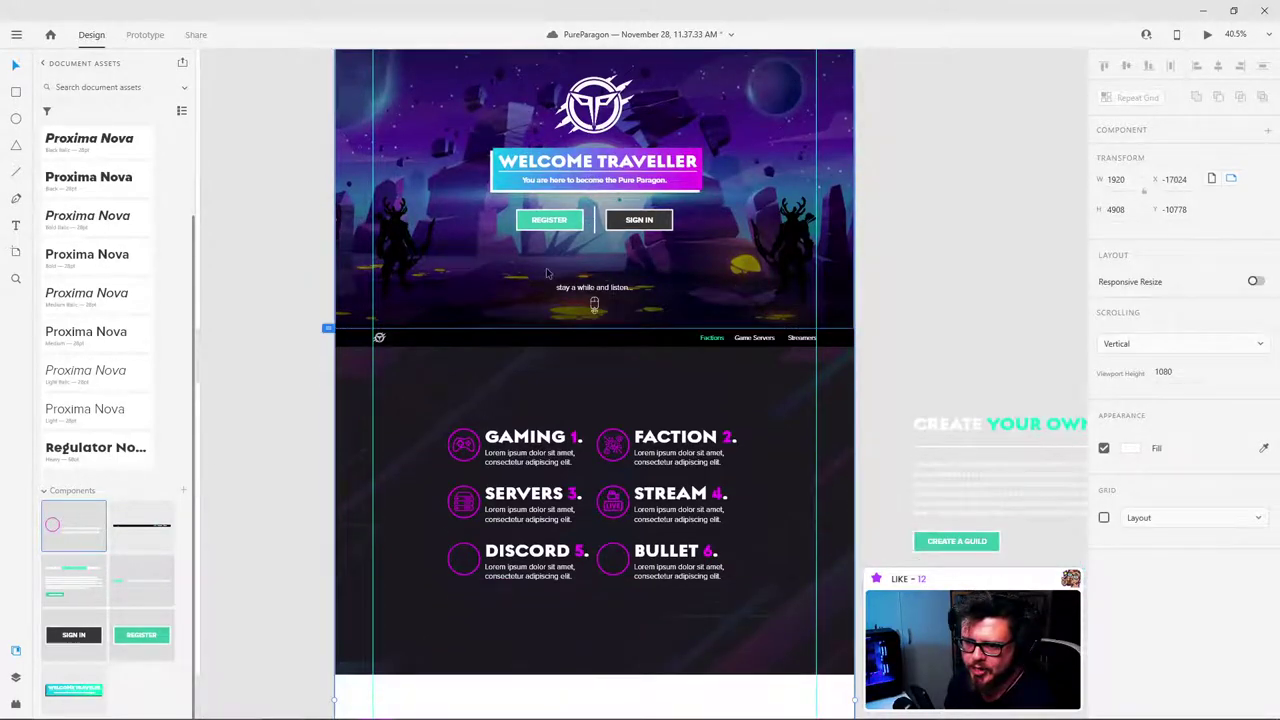
pyautogui.click(1104, 518)
pyautogui.click(874, 363)
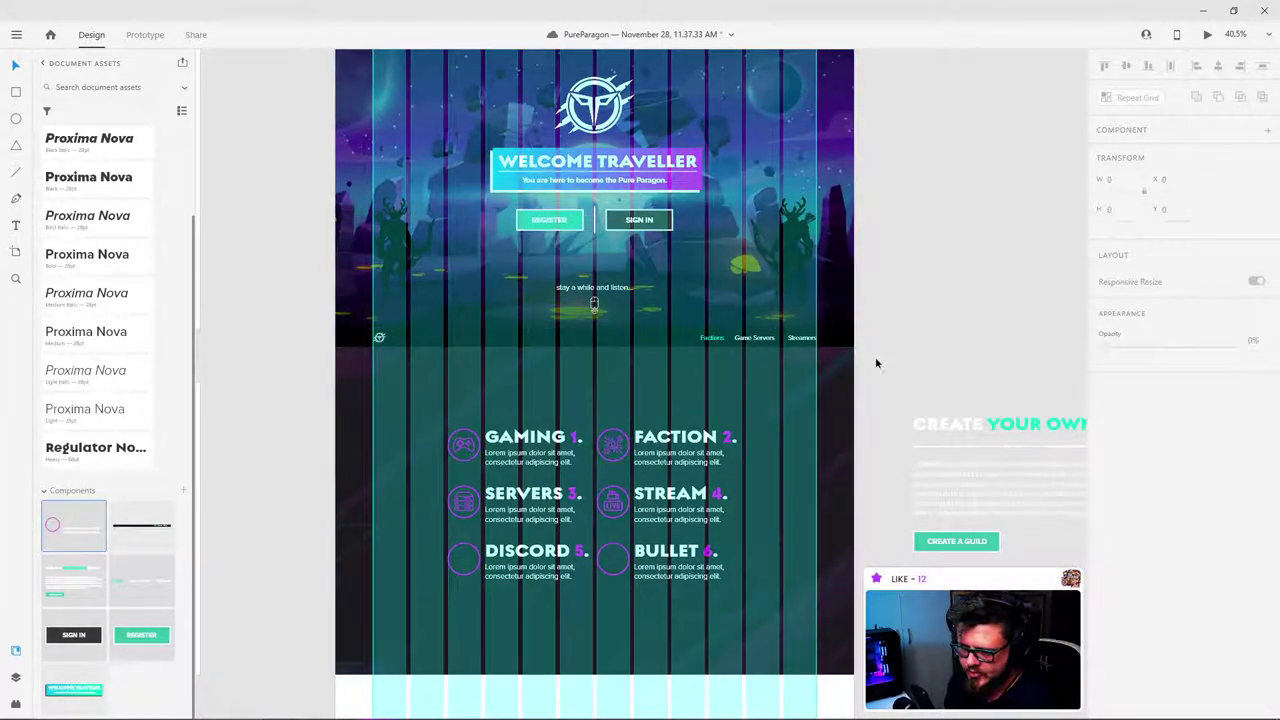
# Step: Try to shift the GAMING, SERVERS and DISCORD bullets together to the left at X 262
pyautogui.scroll(3, 527, 403)
pyautogui.click(527, 405)
pyautogui.keyDown('shift'); pyautogui.click(527, 500); pyautogui.keyUp('shift')
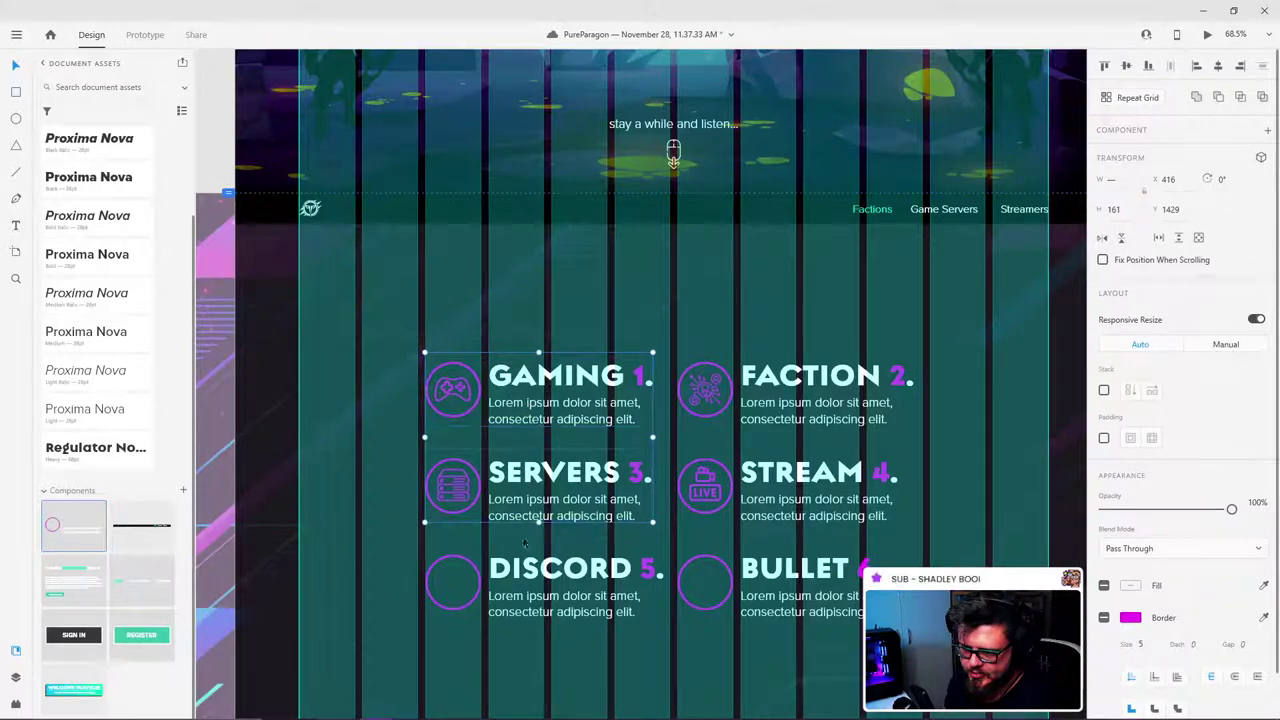
pyautogui.keyDown('shift'); pyautogui.click(530, 597); pyautogui.keyUp('shift')
pyautogui.moveTo(529, 496); pyautogui.dragTo(463, 491)
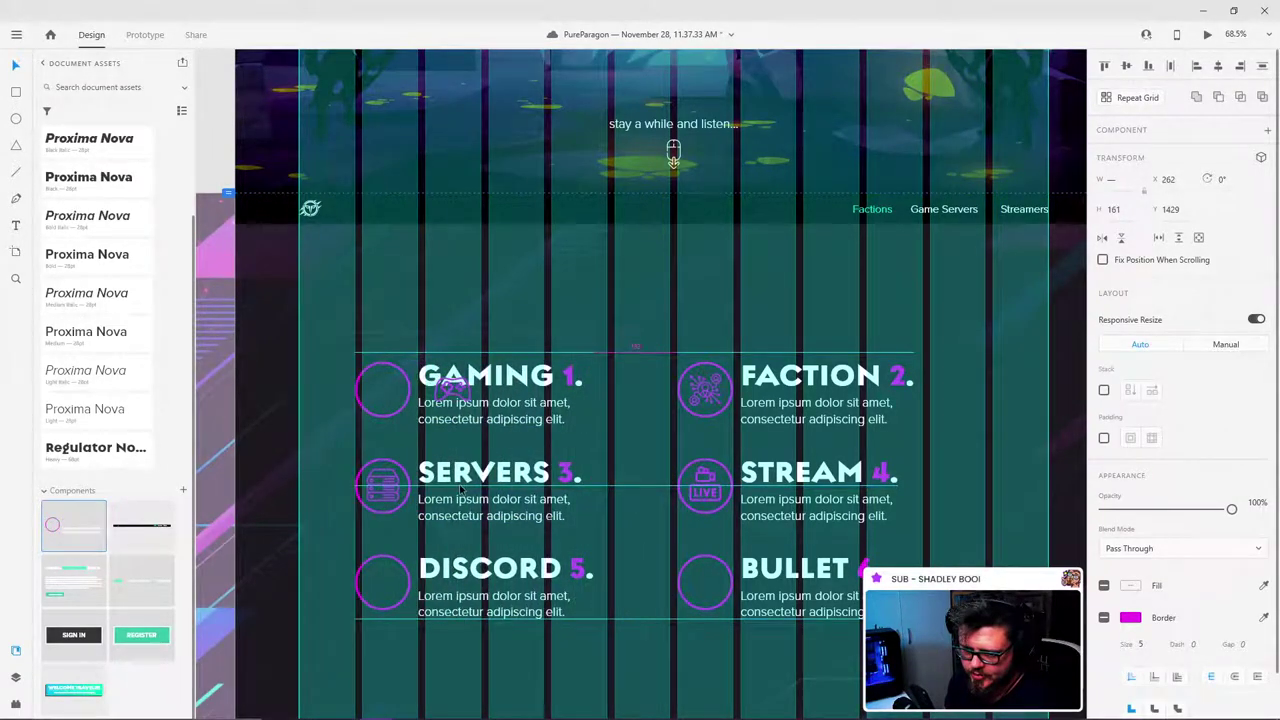
pyautogui.hotkey('ctrl', 'z')
# Step: Cut the gamepad icon out of the GAMING circle and try pasting it inside the bullet's main component
pyautogui.doubleClick(460, 391)
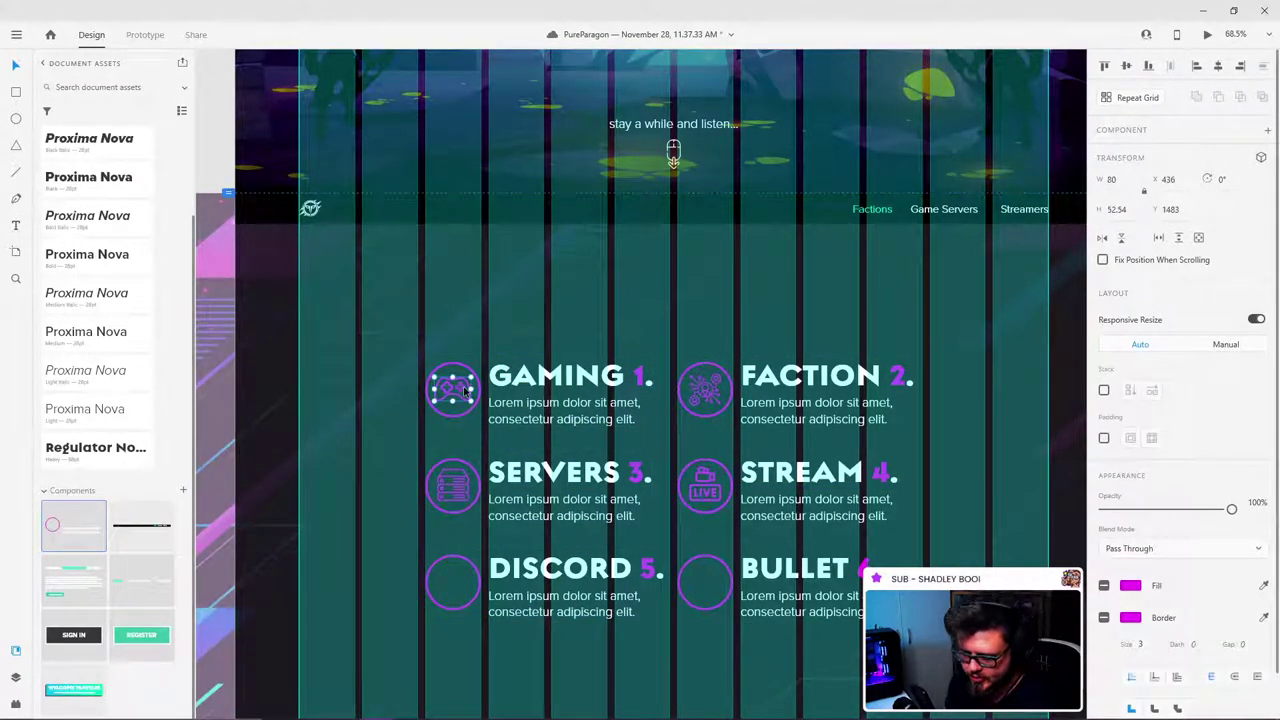
pyautogui.press('Delete')
pyautogui.click(470, 376)
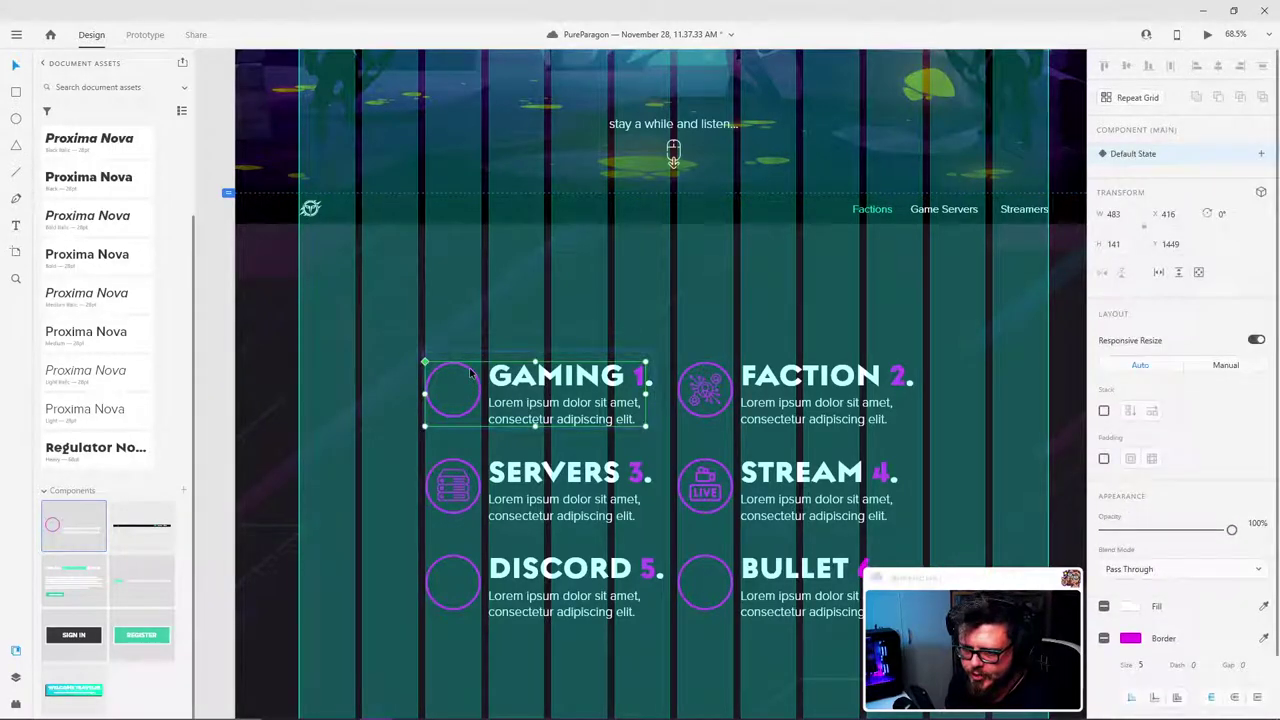
pyautogui.doubleClick(470, 376)
pyautogui.hotkey('ctrl', 'z')
pyautogui.click(474, 314)
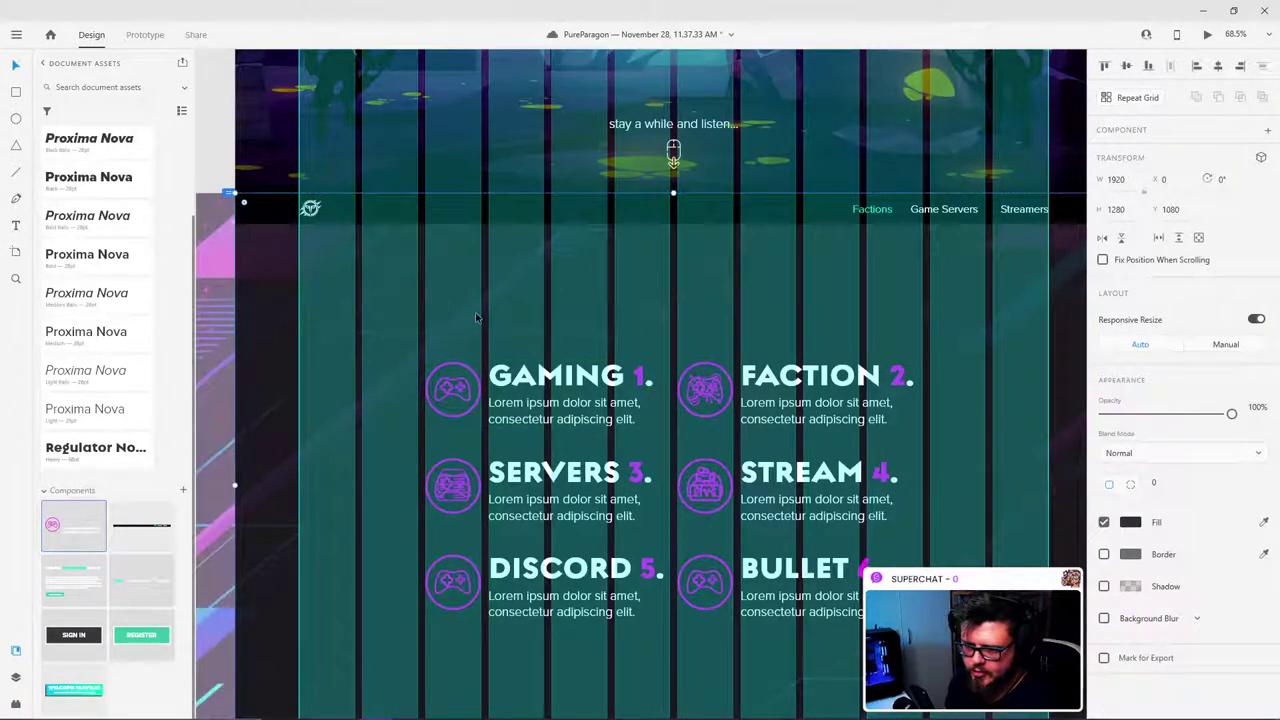
pyautogui.hotkey('ctrl', 'shift', 'z')
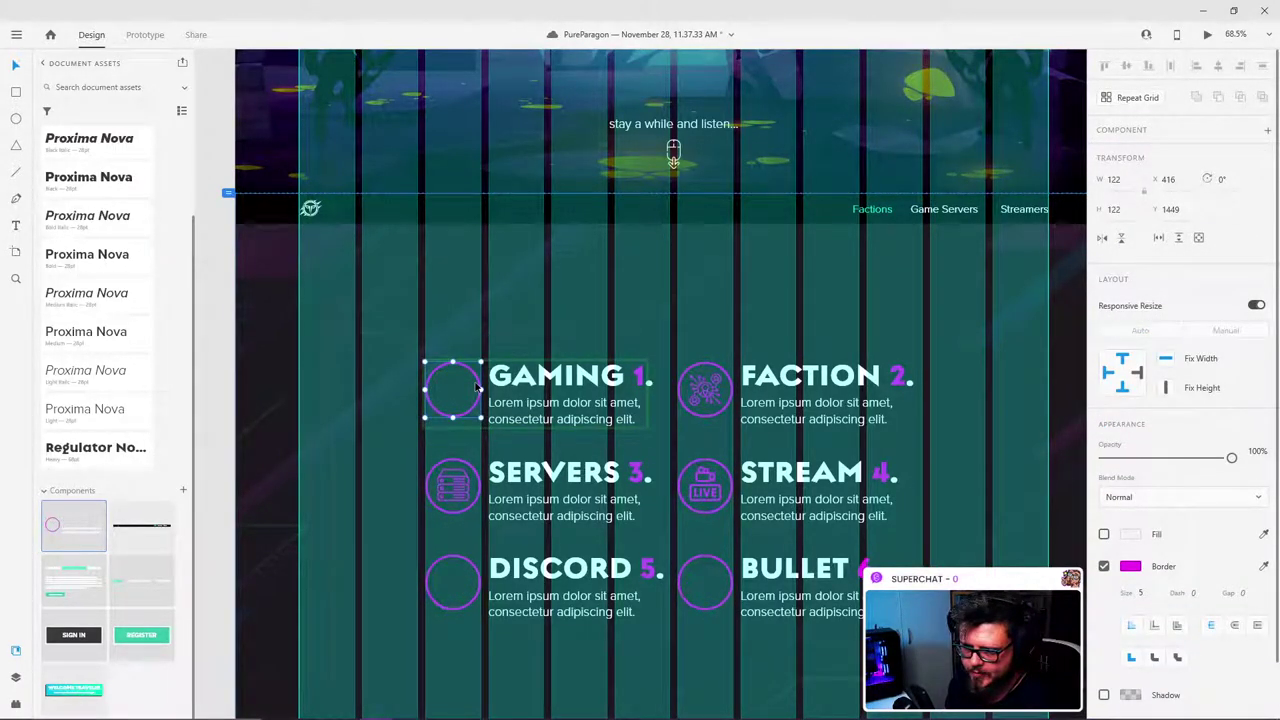
# Step: Paste the gamepad icon back into the GAMING circle outside the component, and group it with the GAMING bullet
pyautogui.click(487, 340)
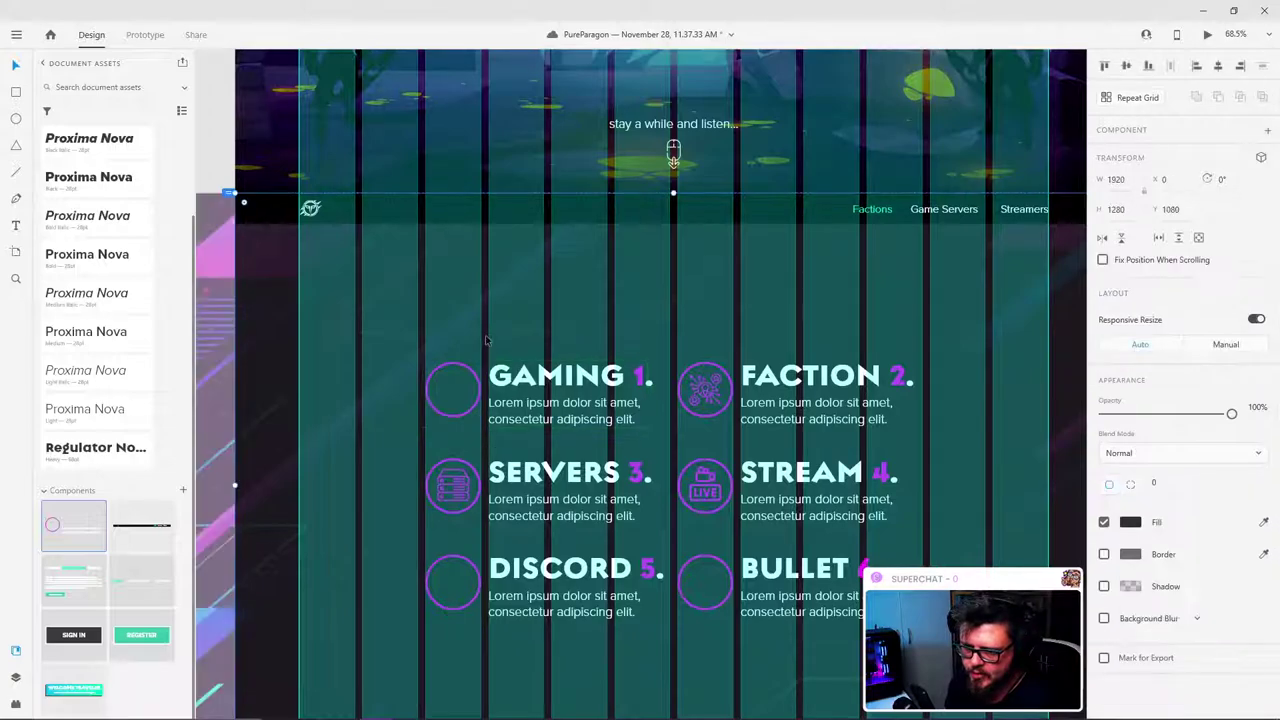
pyautogui.click(481, 398)
pyautogui.doubleClick(481, 398)
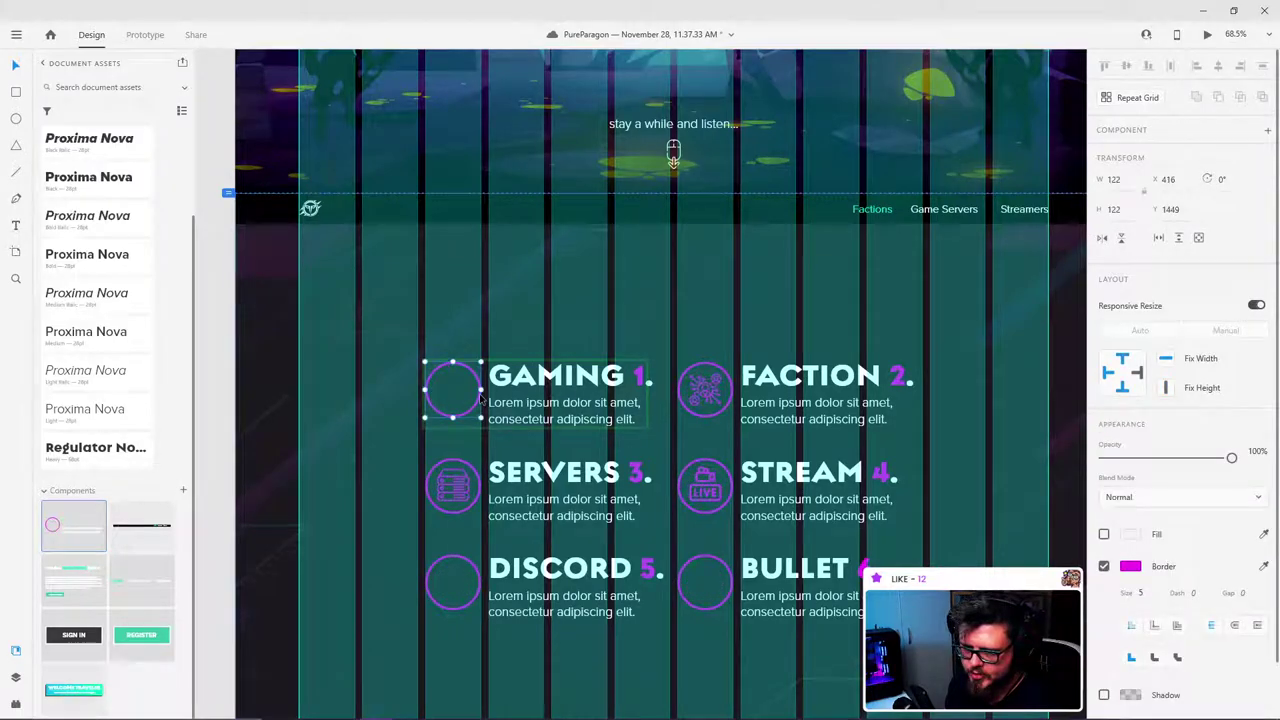
pyautogui.hotkey('ctrl', 'v')
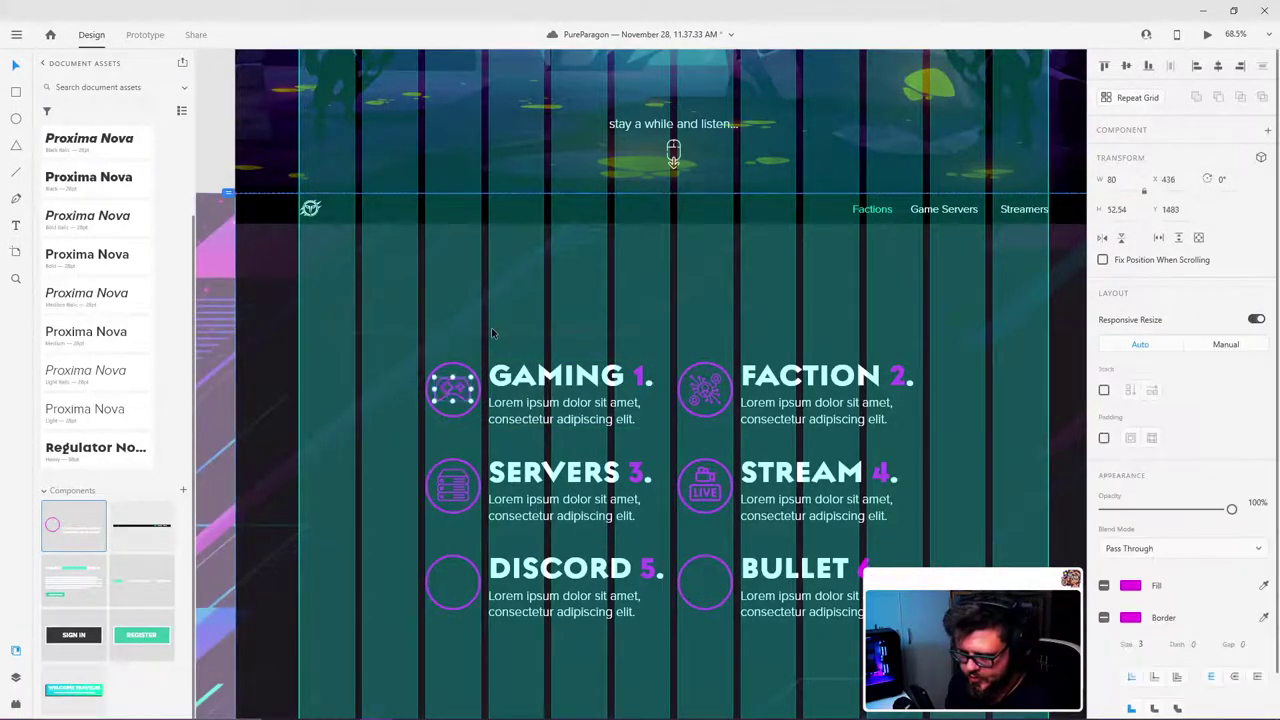
pyautogui.keyDown('shift'); pyautogui.click(485, 377); pyautogui.keyUp('shift')
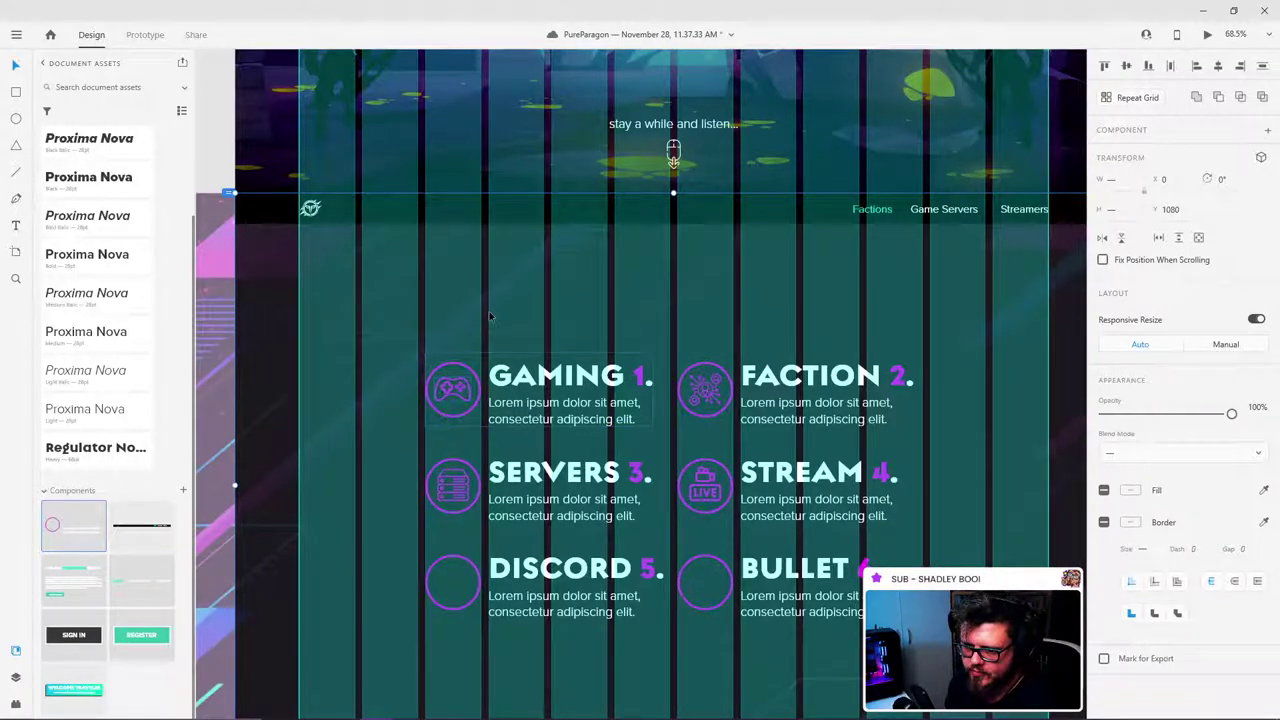
pyautogui.click(712, 393)
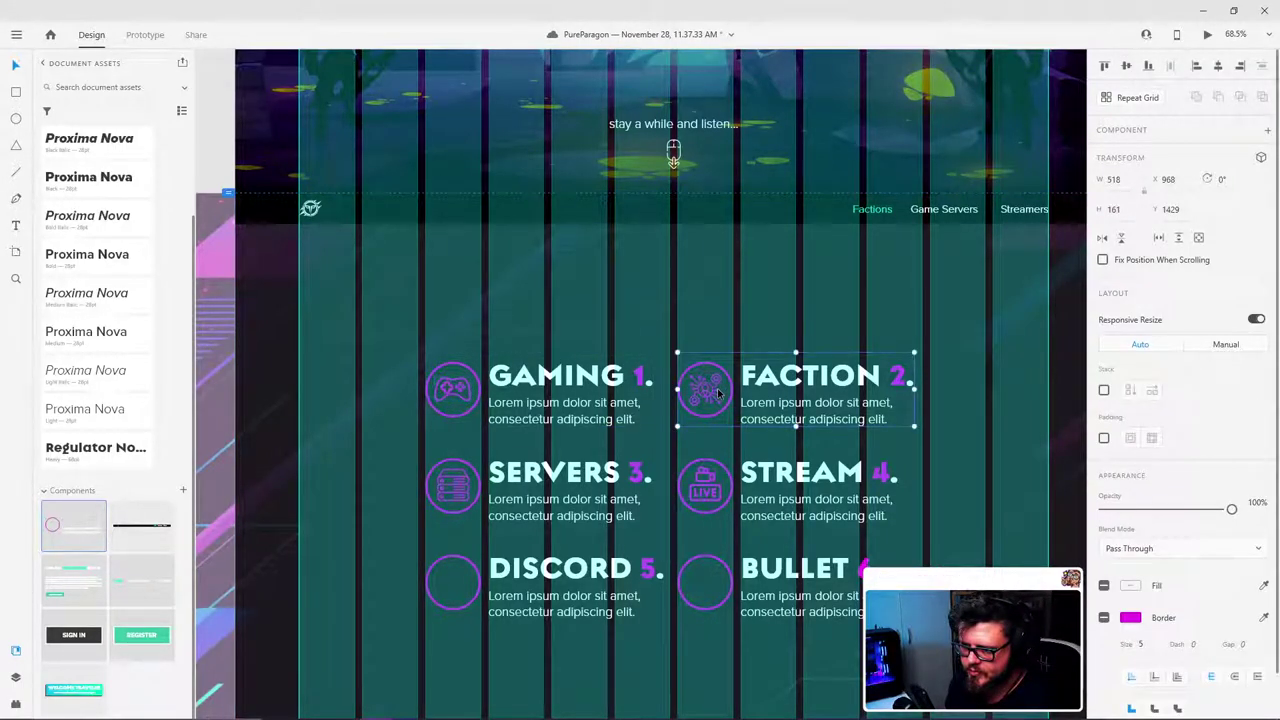
pyautogui.click(451, 385)
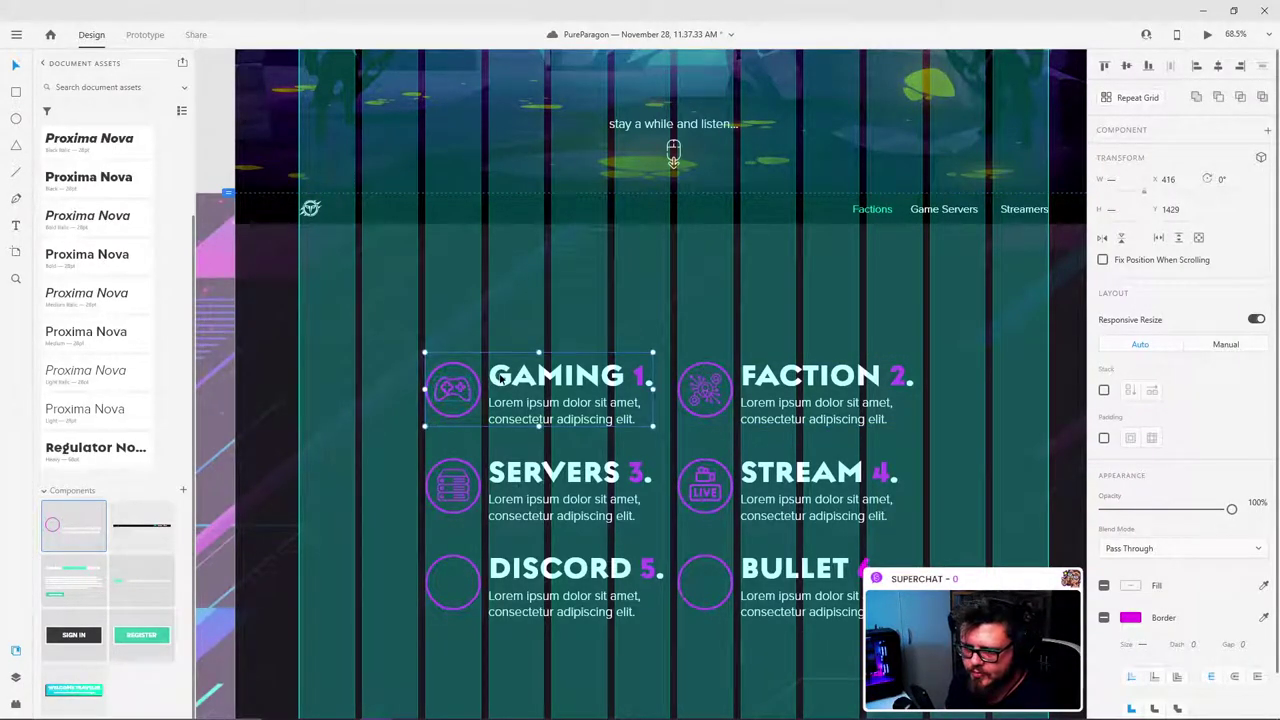
pyautogui.click(530, 390)
# Step: Move the GAMING, SERVERS and DISCORD bullets together one grid column to the left, at X 278
pyautogui.click(530, 386)
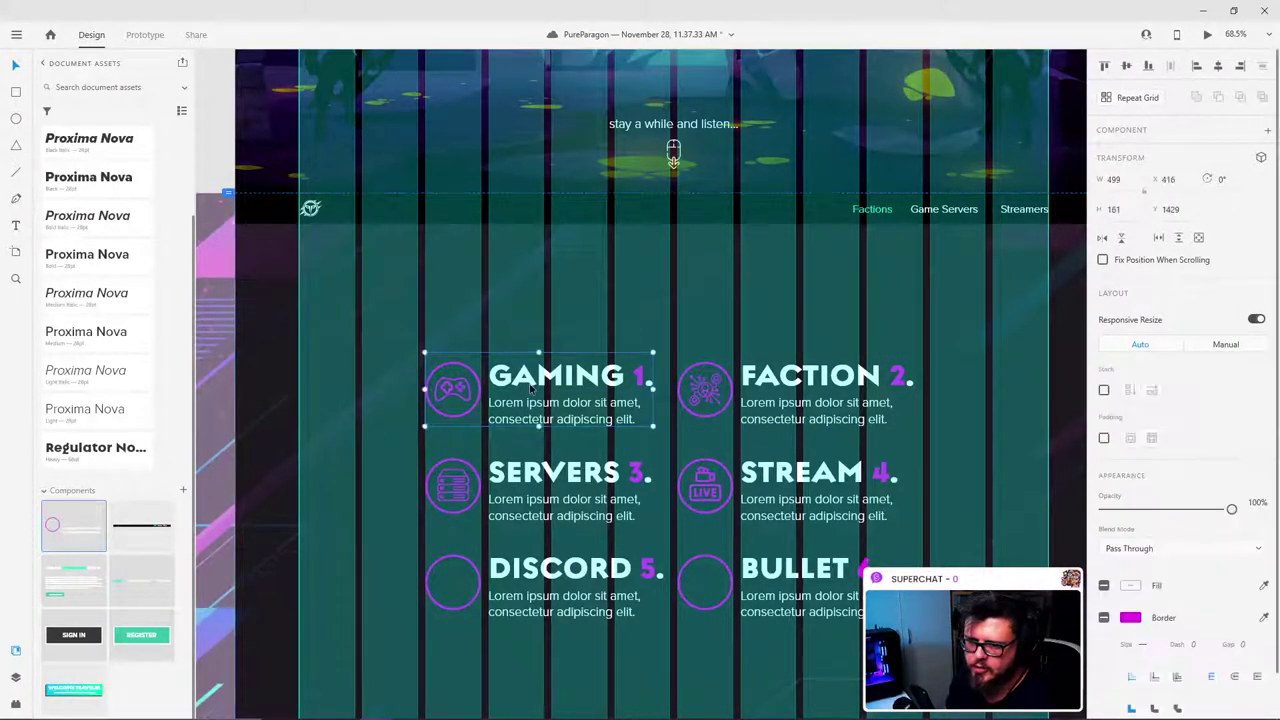
pyautogui.keyDown('shift'); pyautogui.click(510, 475); pyautogui.keyUp('shift')
pyautogui.keyDown('shift'); pyautogui.click(509, 586); pyautogui.keyUp('shift')
pyautogui.moveTo(530, 482); pyautogui.dragTo(465, 478)
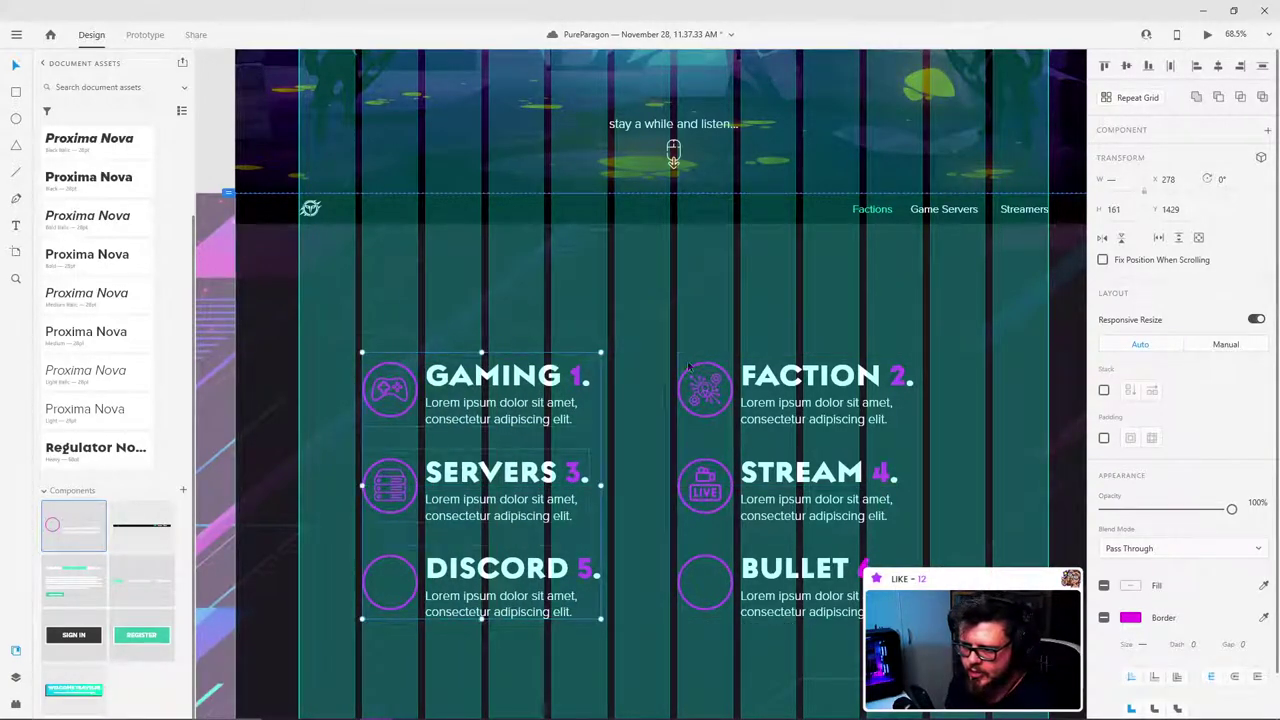
# Step: Move the FACTION, STREAM and BULLET 6 bullets together one grid column to the right, at X 1106
pyautogui.click(746, 380)
pyautogui.keyDown('shift'); pyautogui.click(792, 505); pyautogui.keyUp('shift')
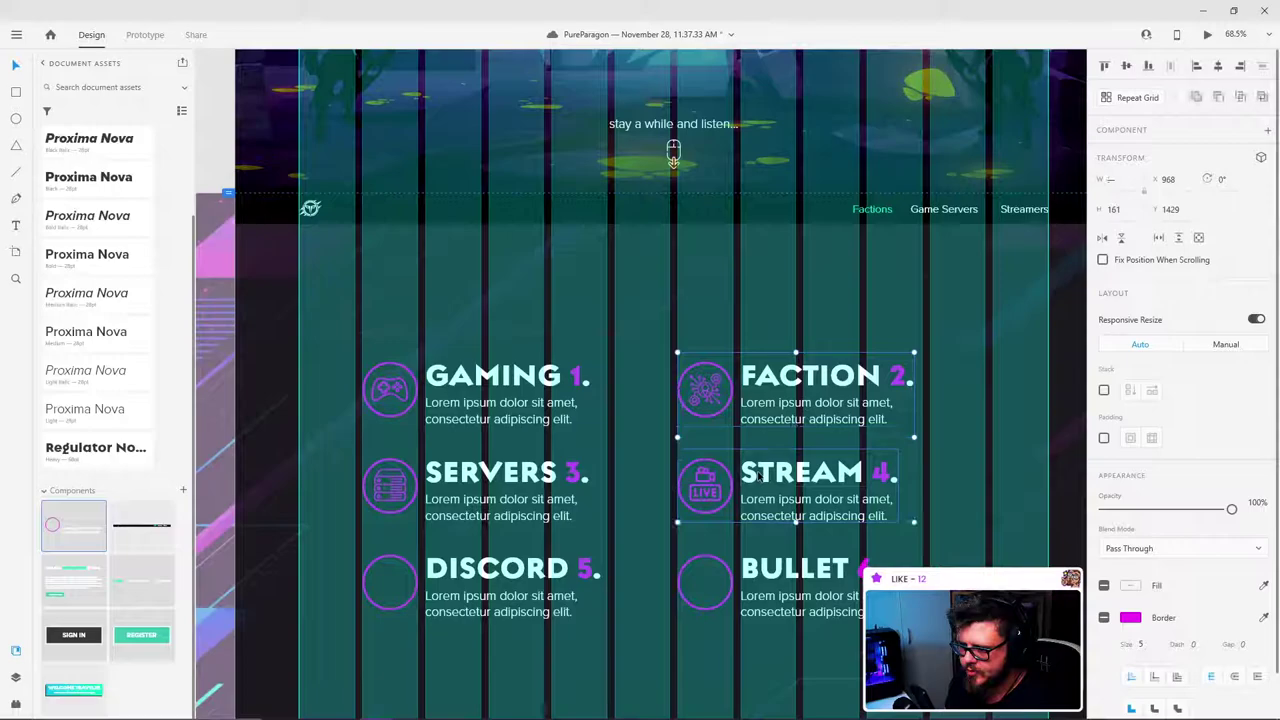
pyautogui.keyDown('shift'); pyautogui.click(764, 578); pyautogui.keyUp('shift')
pyautogui.moveTo(764, 578); pyautogui.dragTo(826, 576)
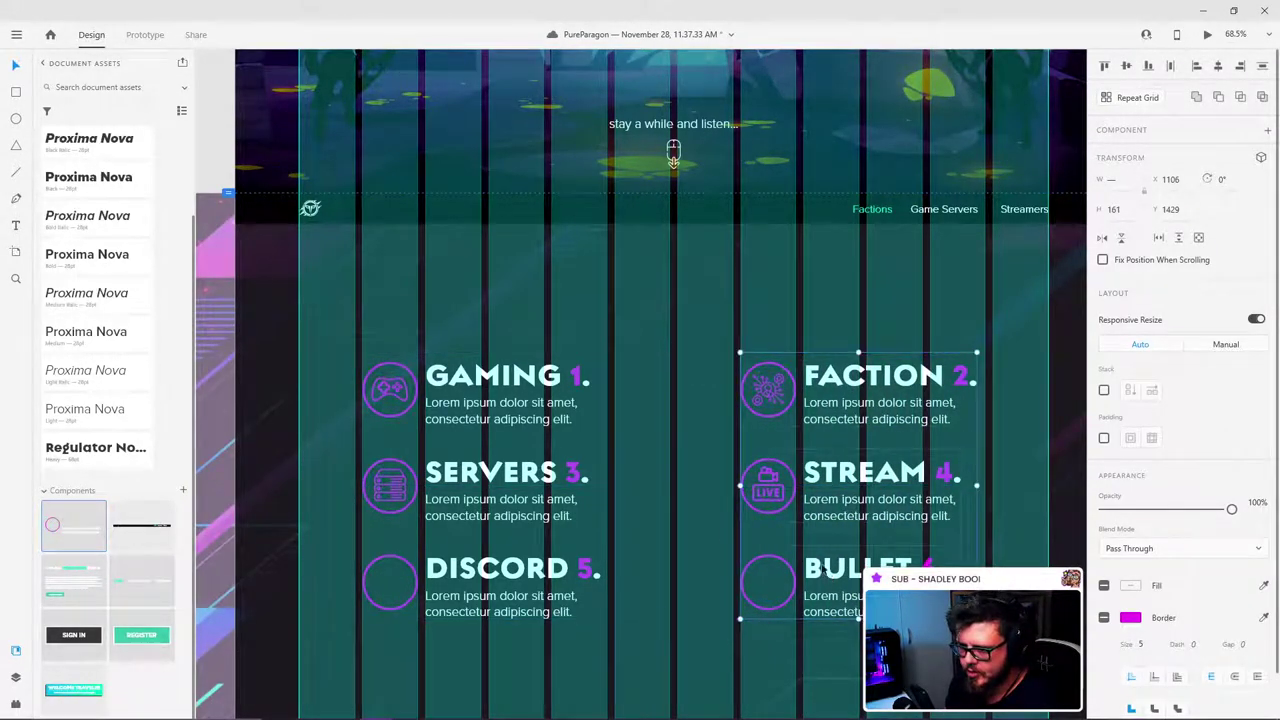
# Step: Hide the layout grid on the Landing Page and the neighbouring artboards
pyautogui.scroll(-5, 700, 450)
pyautogui.press("ctrl+shift+'")
pyautogui.click(929, 309)
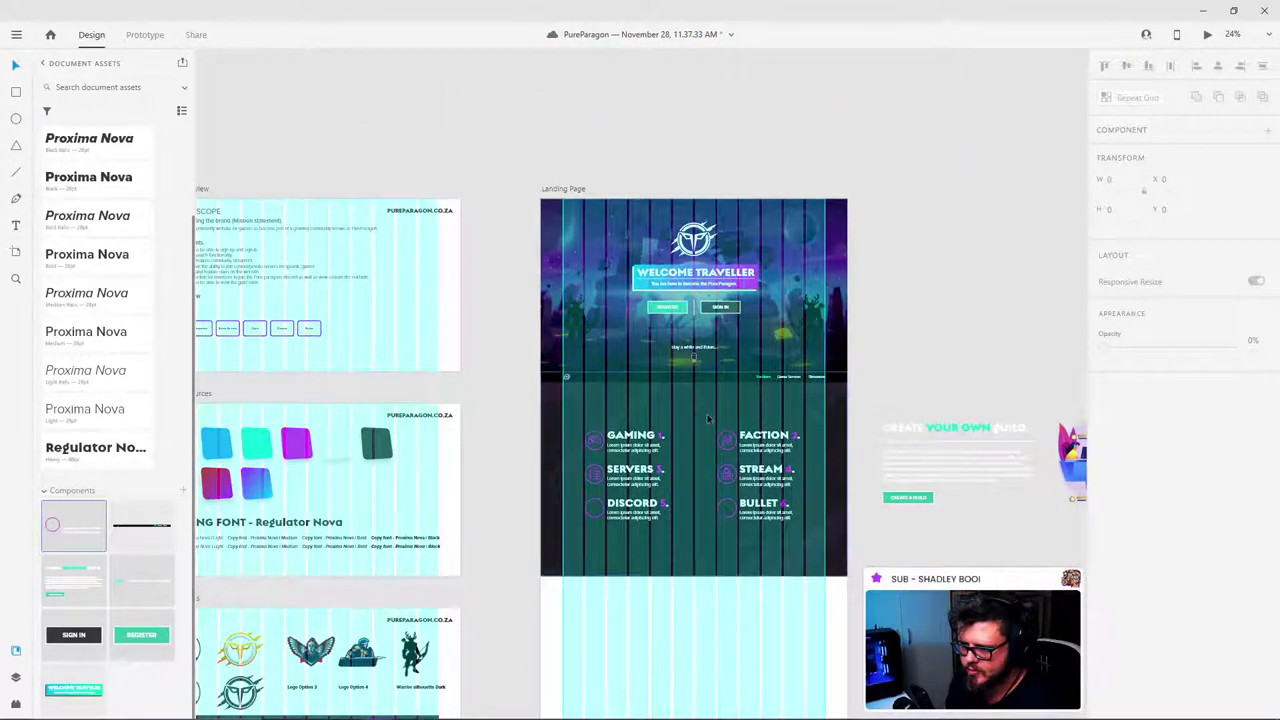
pyautogui.scroll(3, 707, 417)
pyautogui.scroll(-2, 460, 100)
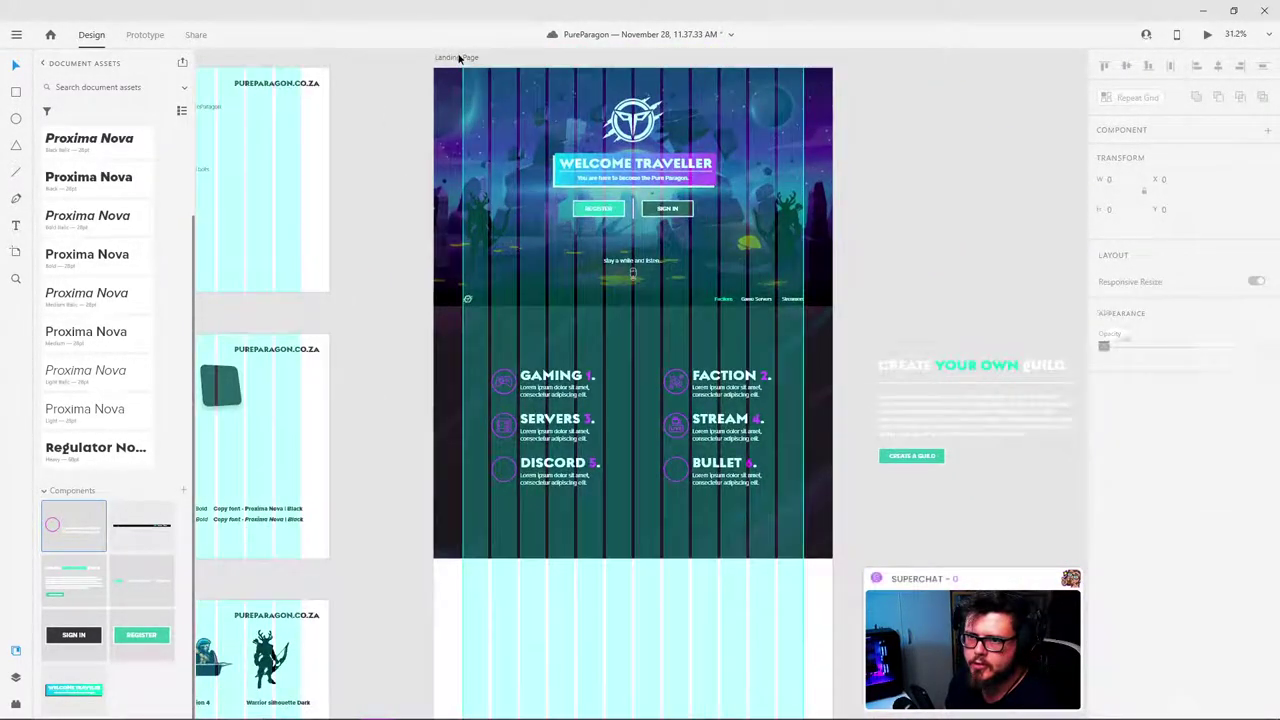
pyautogui.click(456, 57)
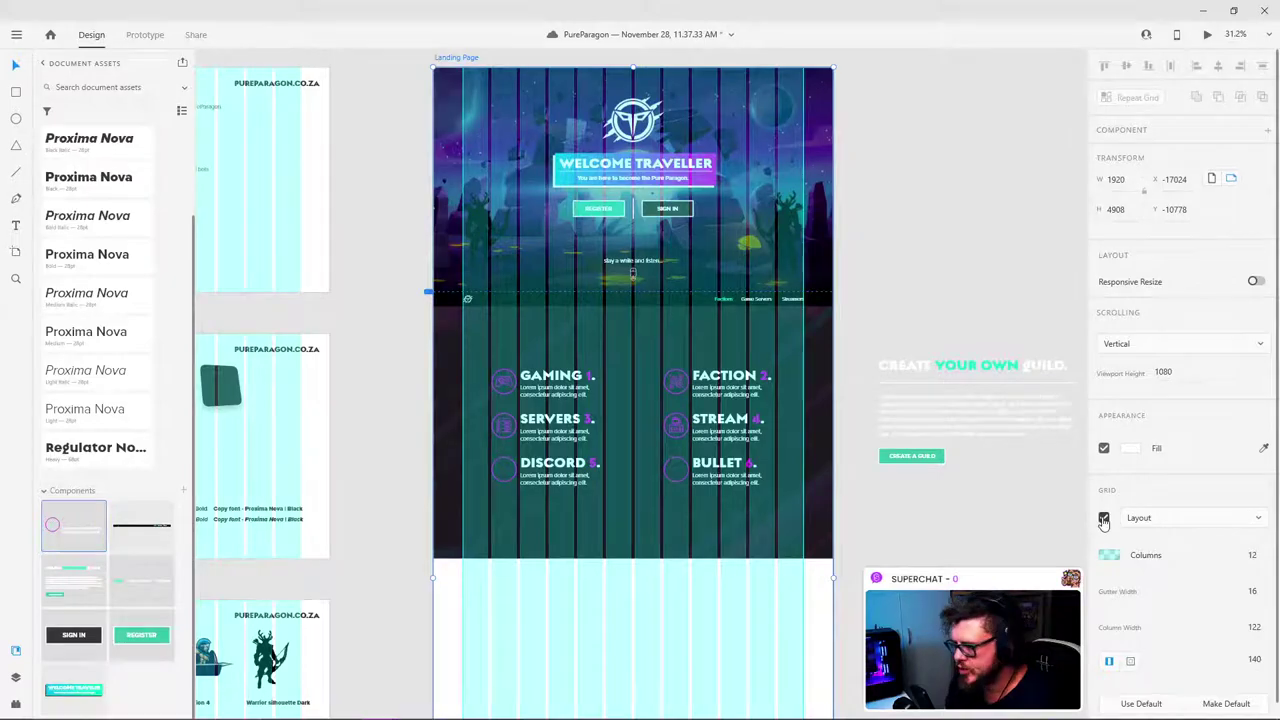
pyautogui.click(1104, 519)
pyautogui.scroll(2, 859, 343)
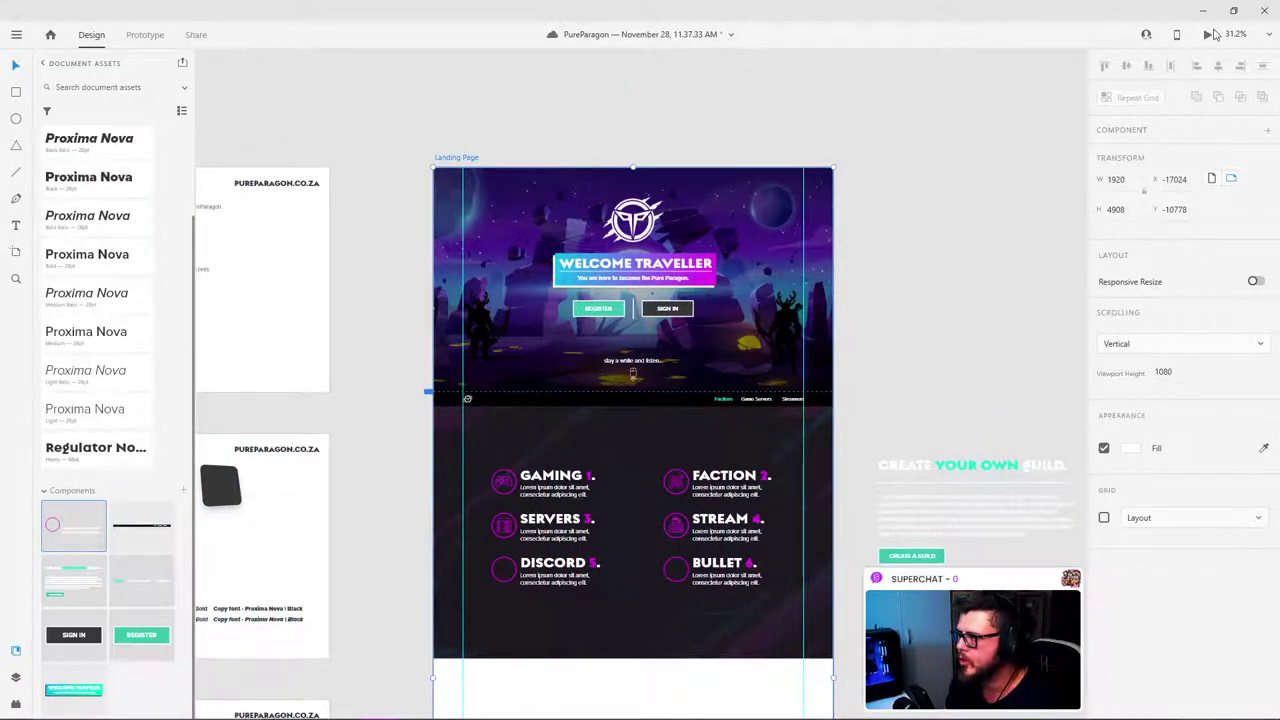
# Step: Preview the Landing Page prototype and examine the hero, navigation bar and six-bullet section, and close the preview
pyautogui.click(1210, 34)
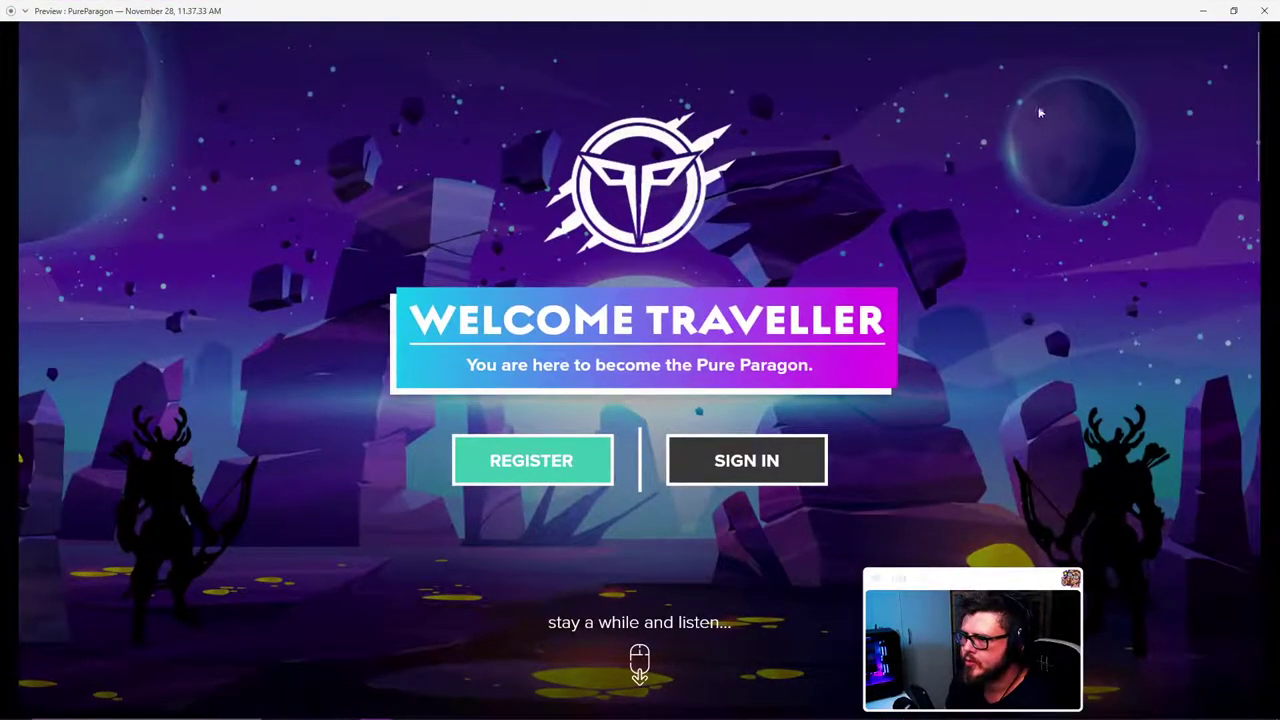
pyautogui.scroll(-6, 713, 270)
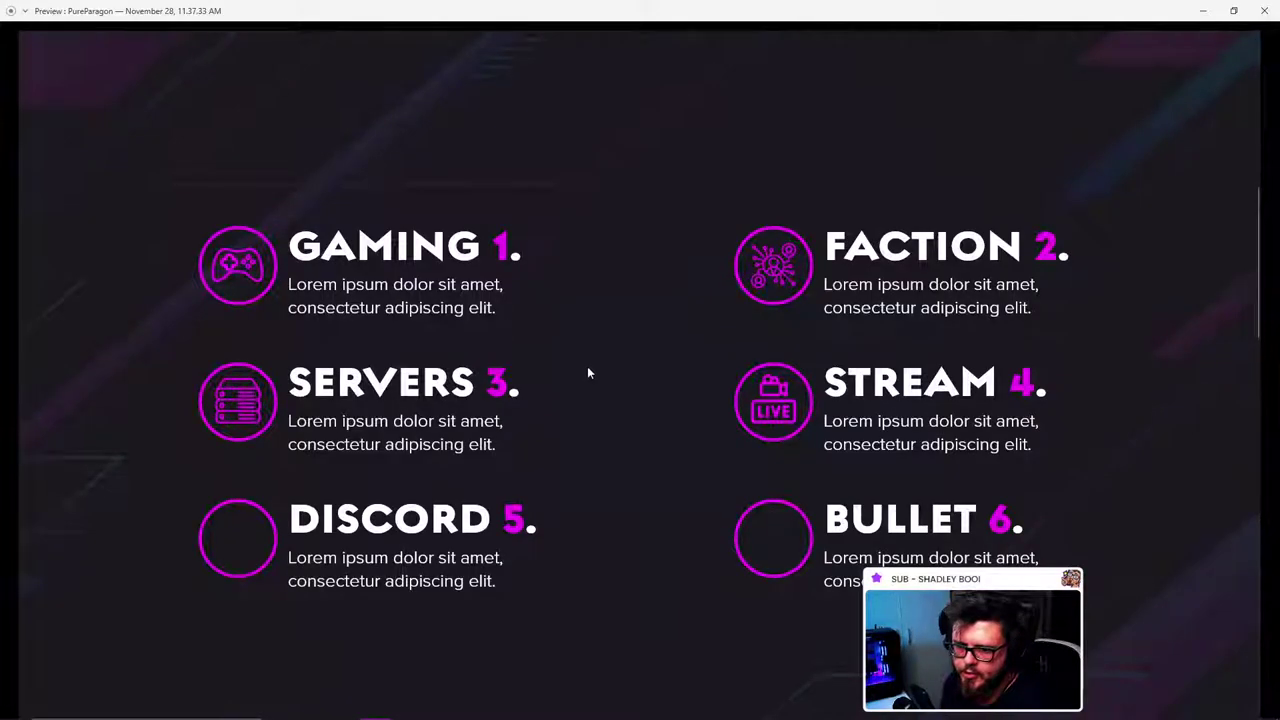
pyautogui.scroll(5, 589, 371)
pyautogui.scroll(3, 746, 342)
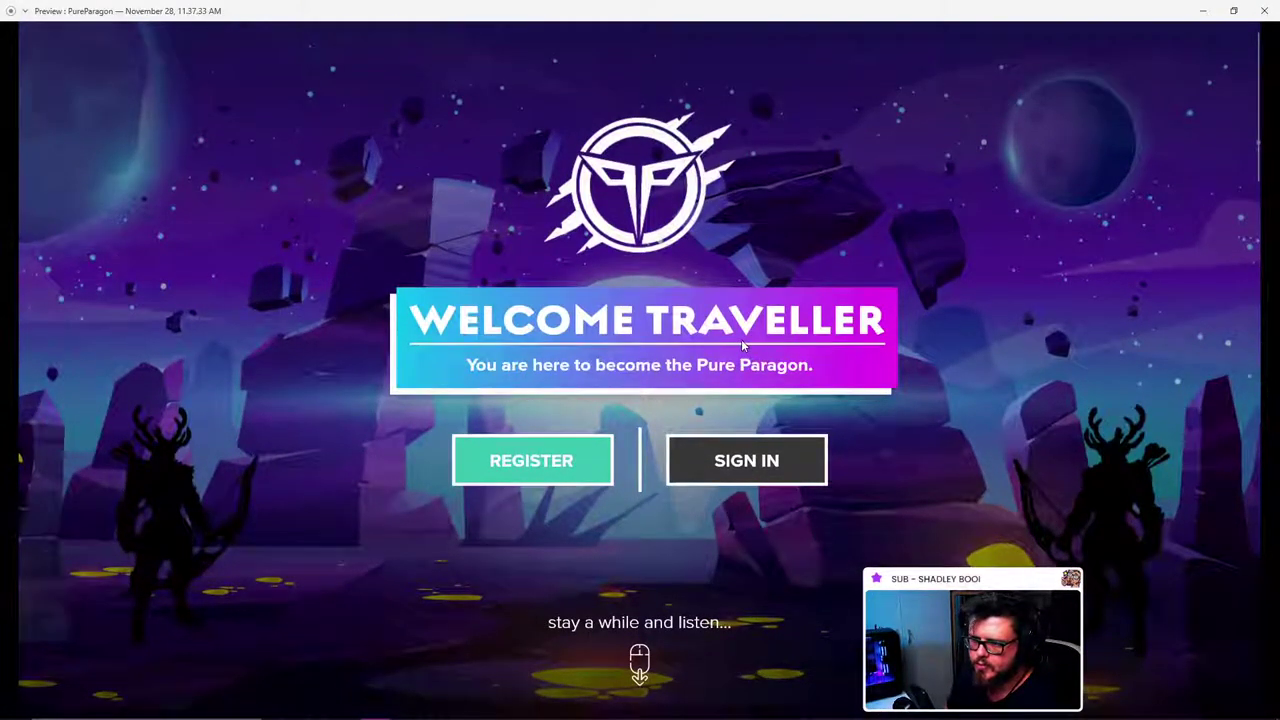
pyautogui.scroll(-6, 741, 343)
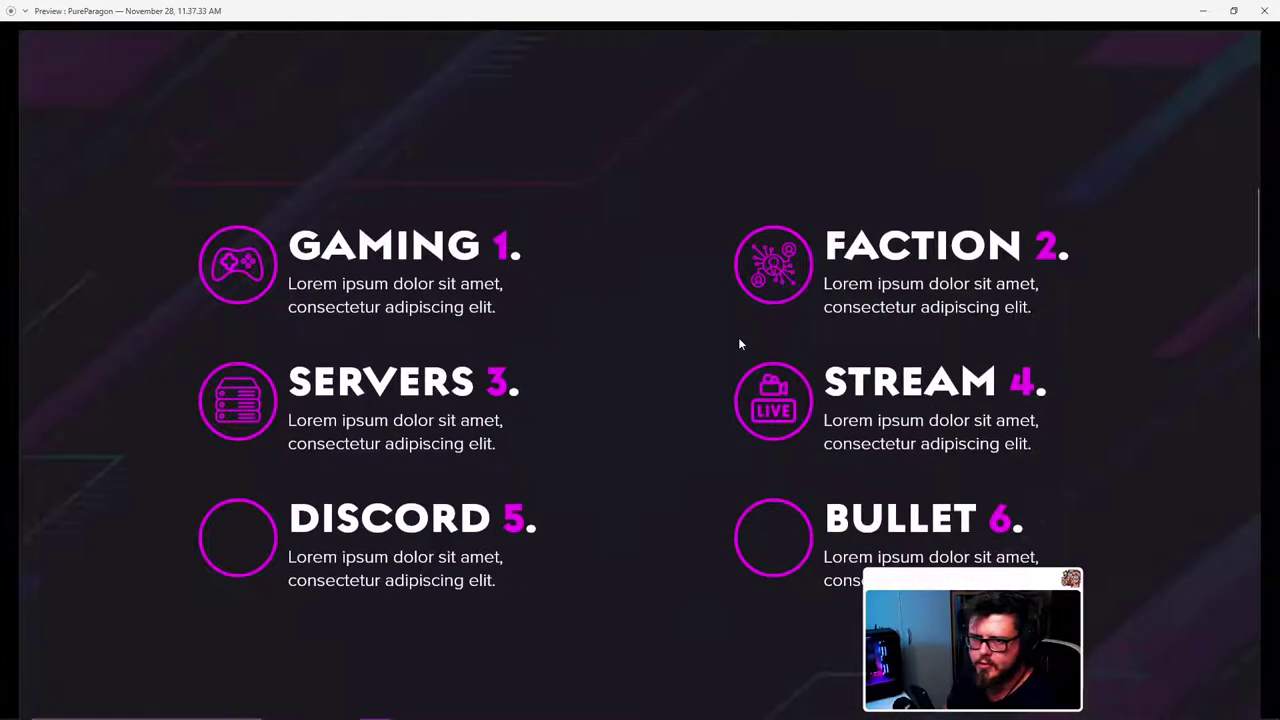
pyautogui.scroll(4, 740, 344)
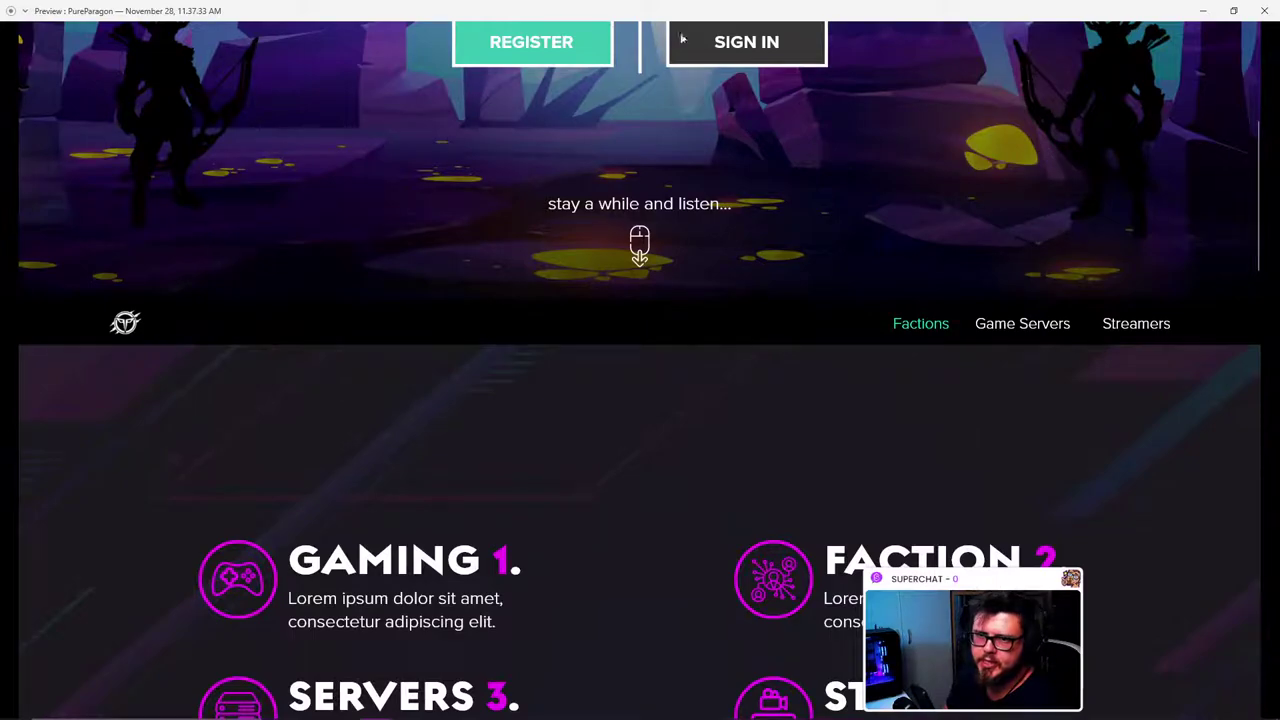
pyautogui.scroll(4, 1013, 118)
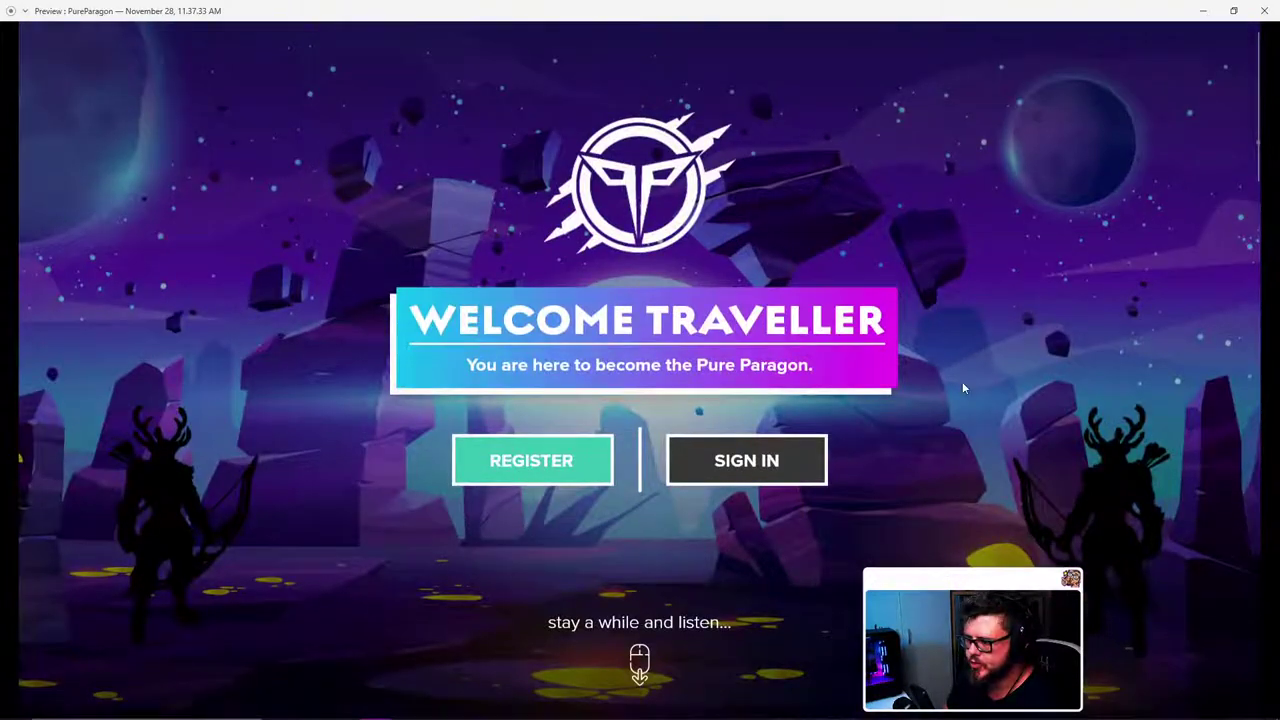
pyautogui.scroll(-5, 793, 452)
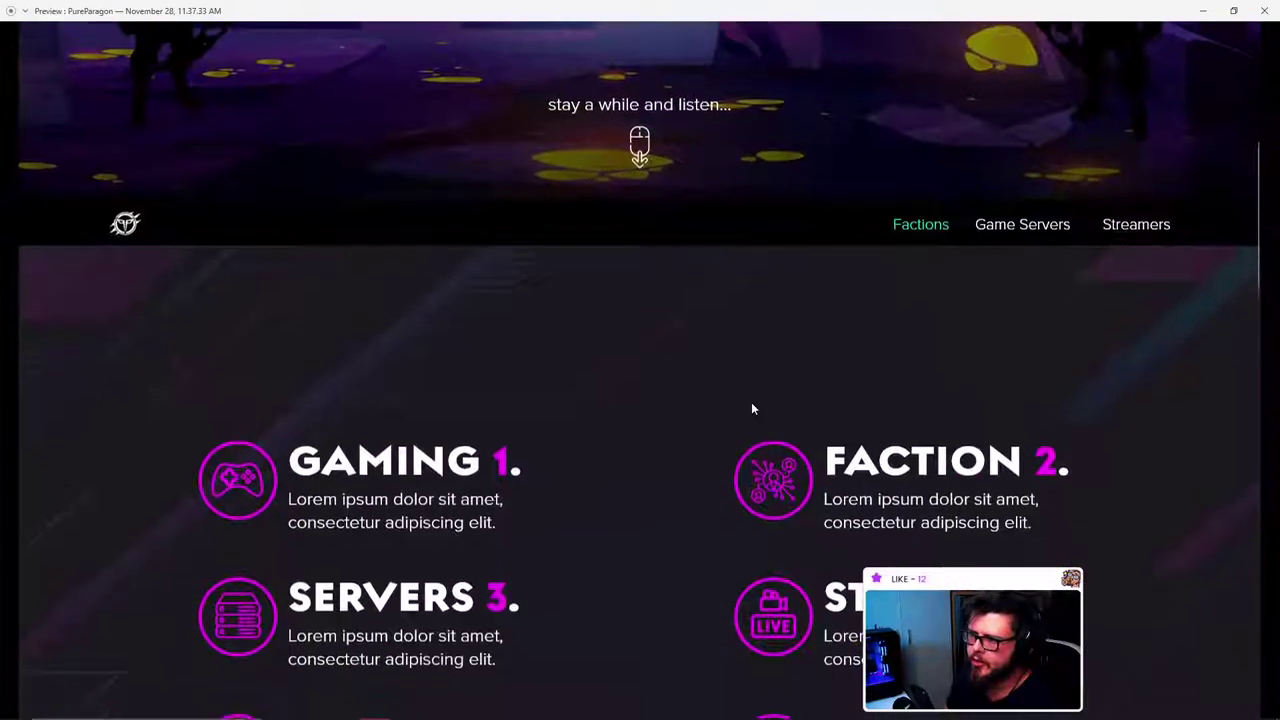
pyautogui.scroll(-1, 683, 374)
pyautogui.scroll(1, 683, 374)
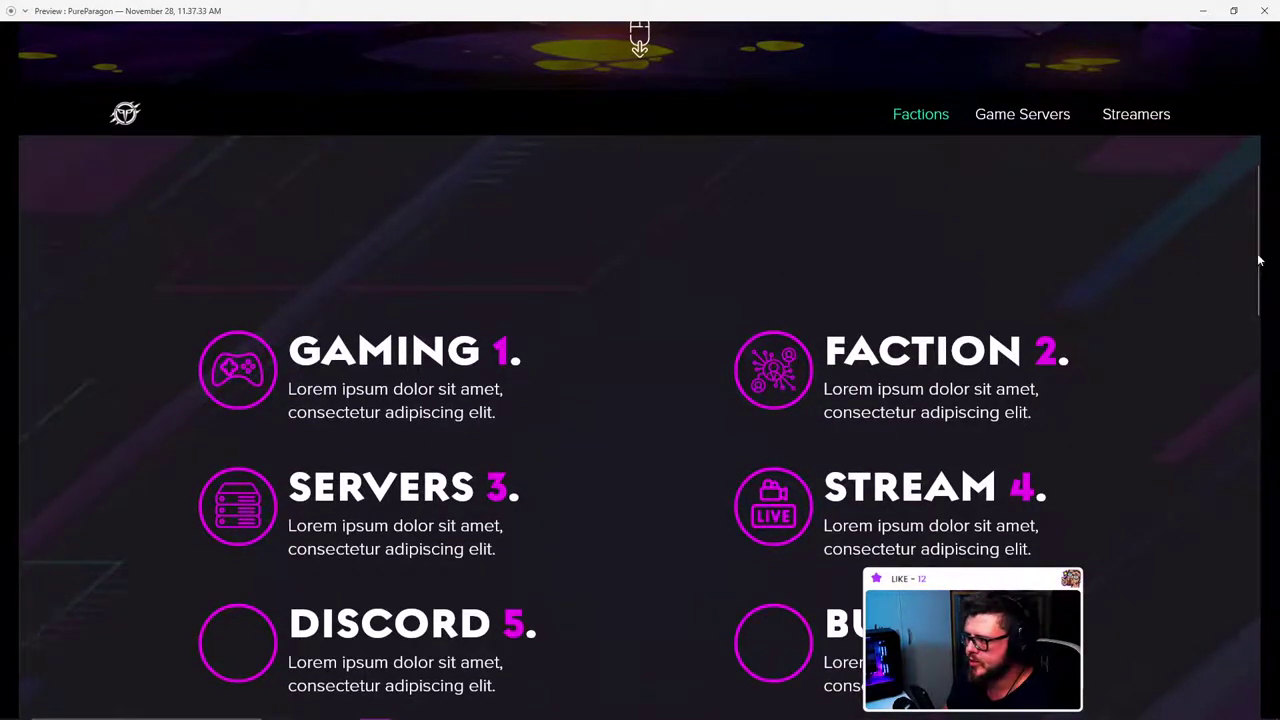
pyautogui.moveTo(1259, 260)
pyautogui.mouseDown()
pyautogui.moveTo(1266, 334)
pyautogui.moveTo(1260, 270)
pyautogui.mouseUp()
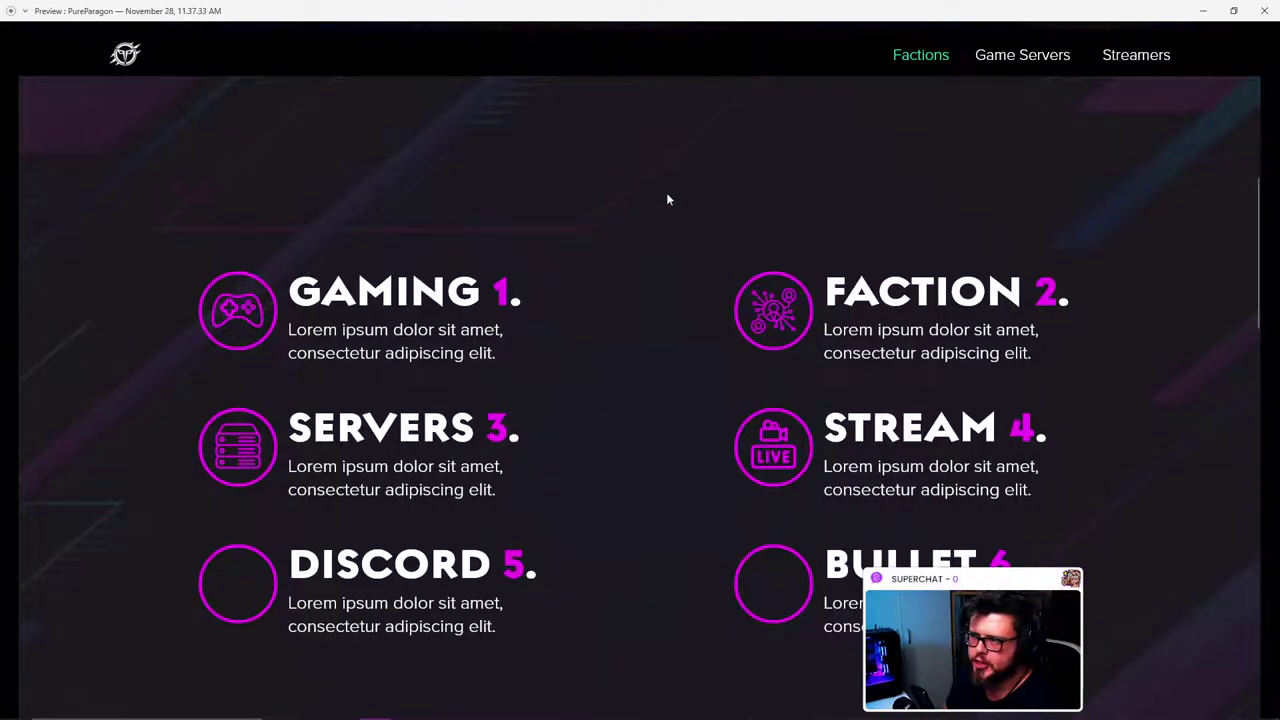
pyautogui.click(1264, 10)
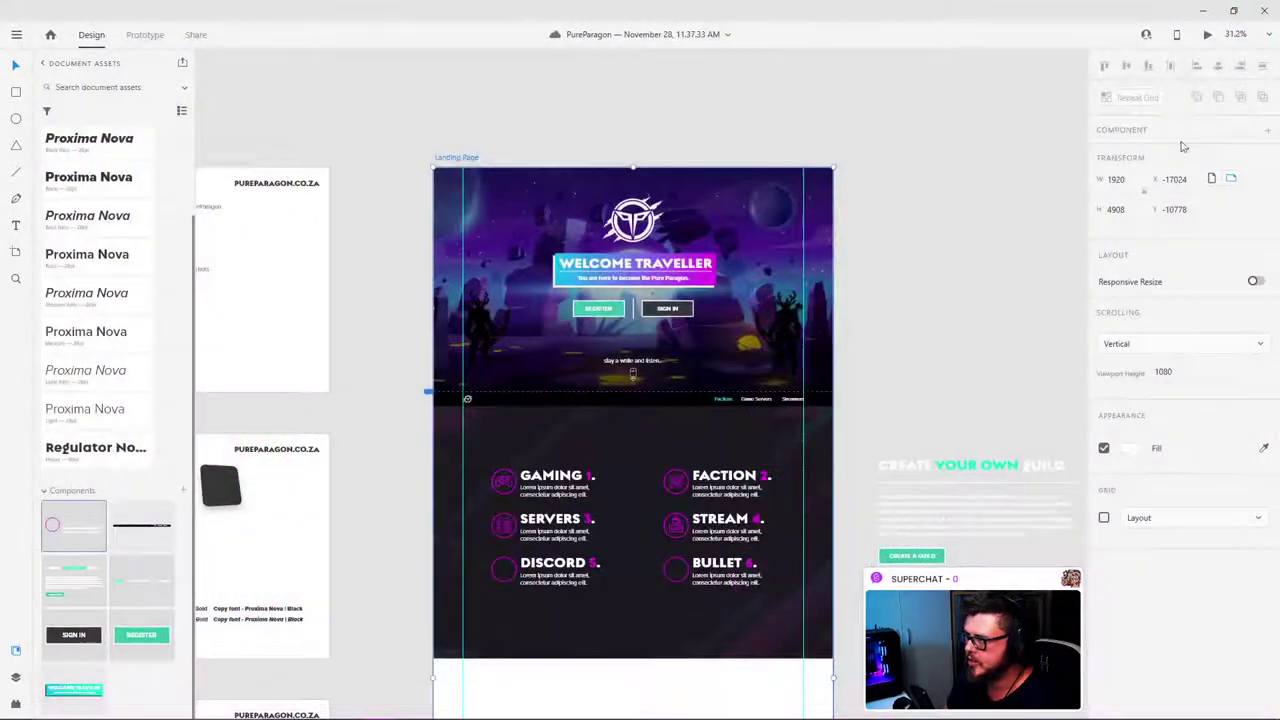
pyautogui.scroll(-2, 700, 481)
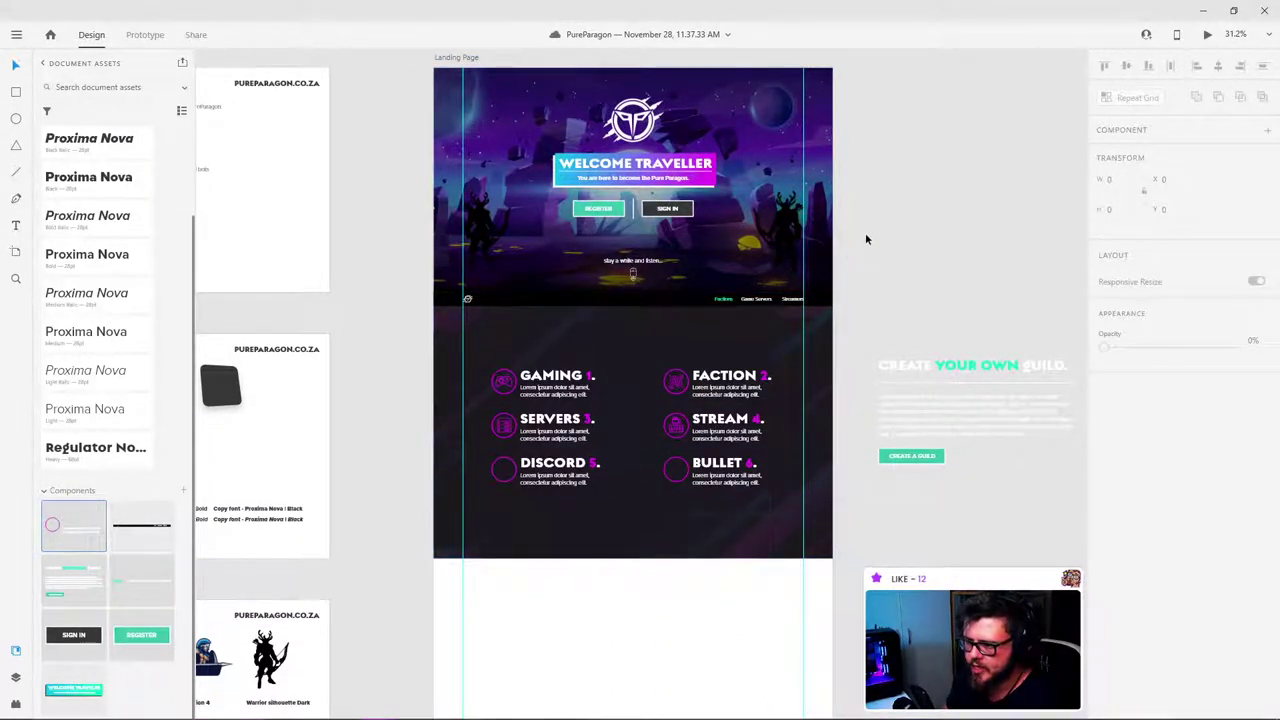
pyautogui.scroll(-1, 585, 390)
pyautogui.scroll(1, 585, 390)
pyautogui.keyDown('ctrl'); pyautogui.scroll(3, 573, 401); pyautogui.keyUp('ctrl')
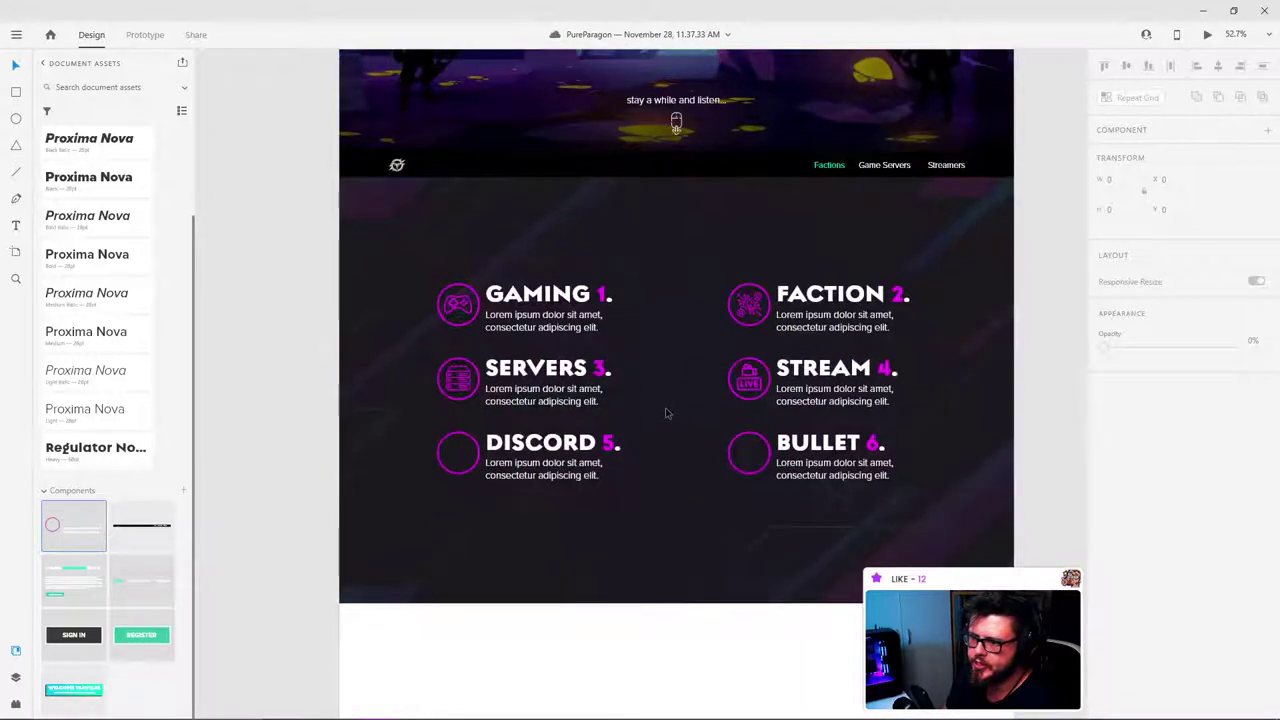
pyautogui.hscroll(1, 886, 391)
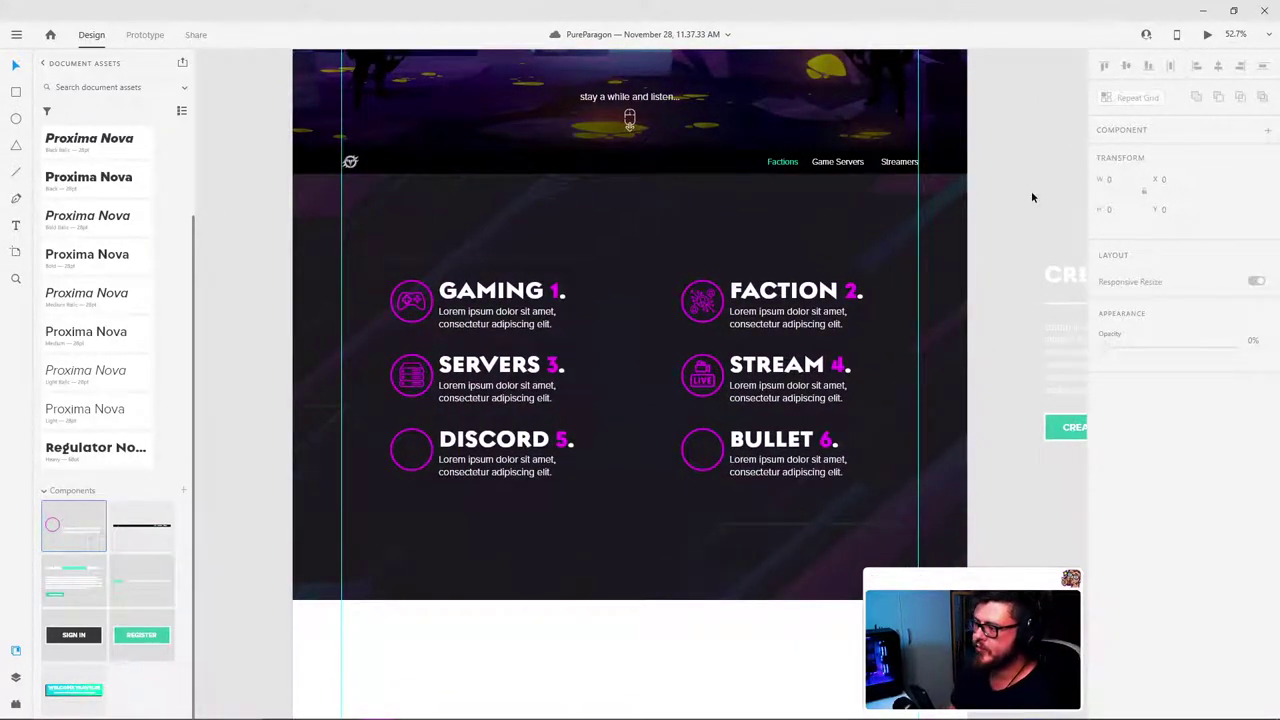
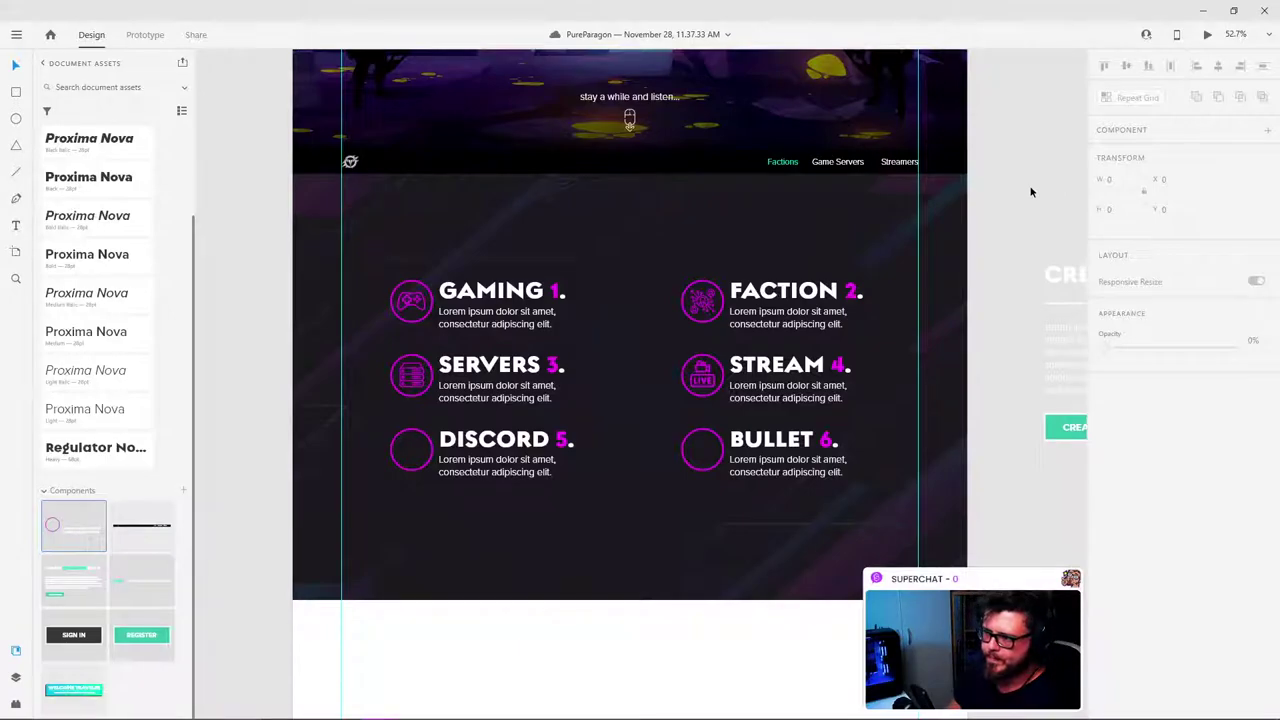
# Step: Switch to the Flaticon page in Chrome and search the icons for "discord"
pyautogui.moveTo(446, 714)
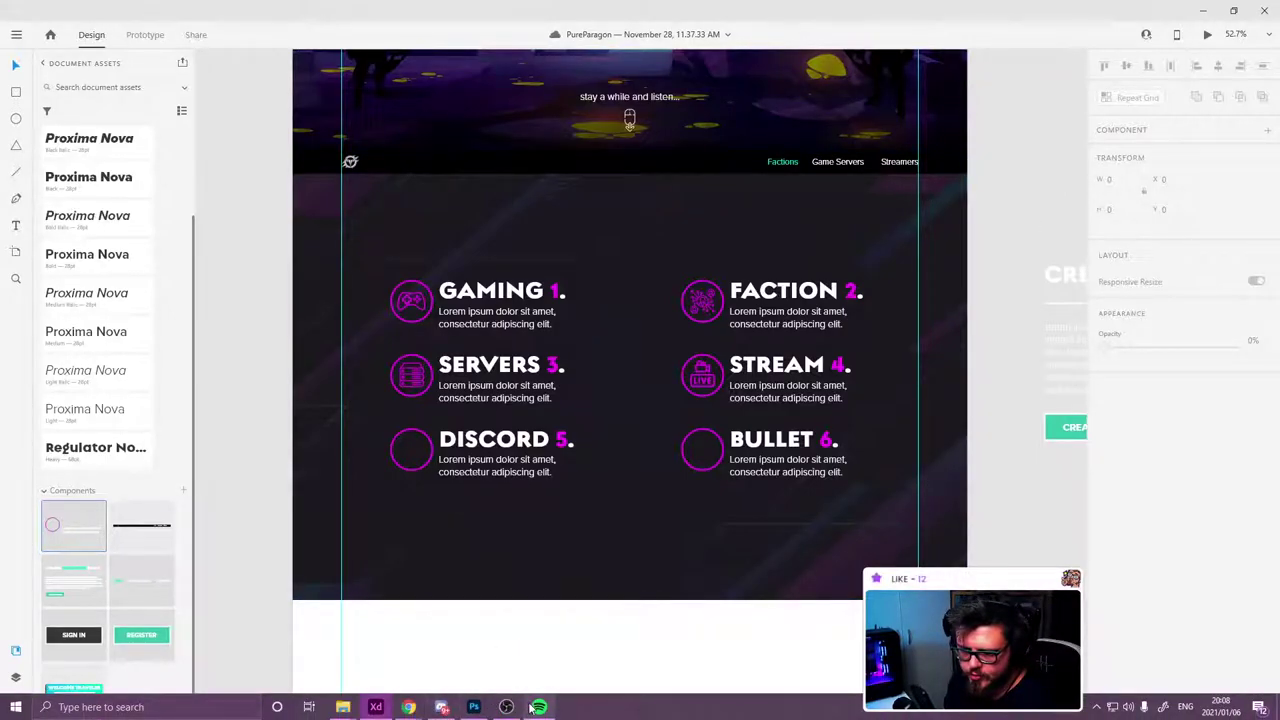
pyautogui.moveTo(409, 707)
pyautogui.click(557, 654)
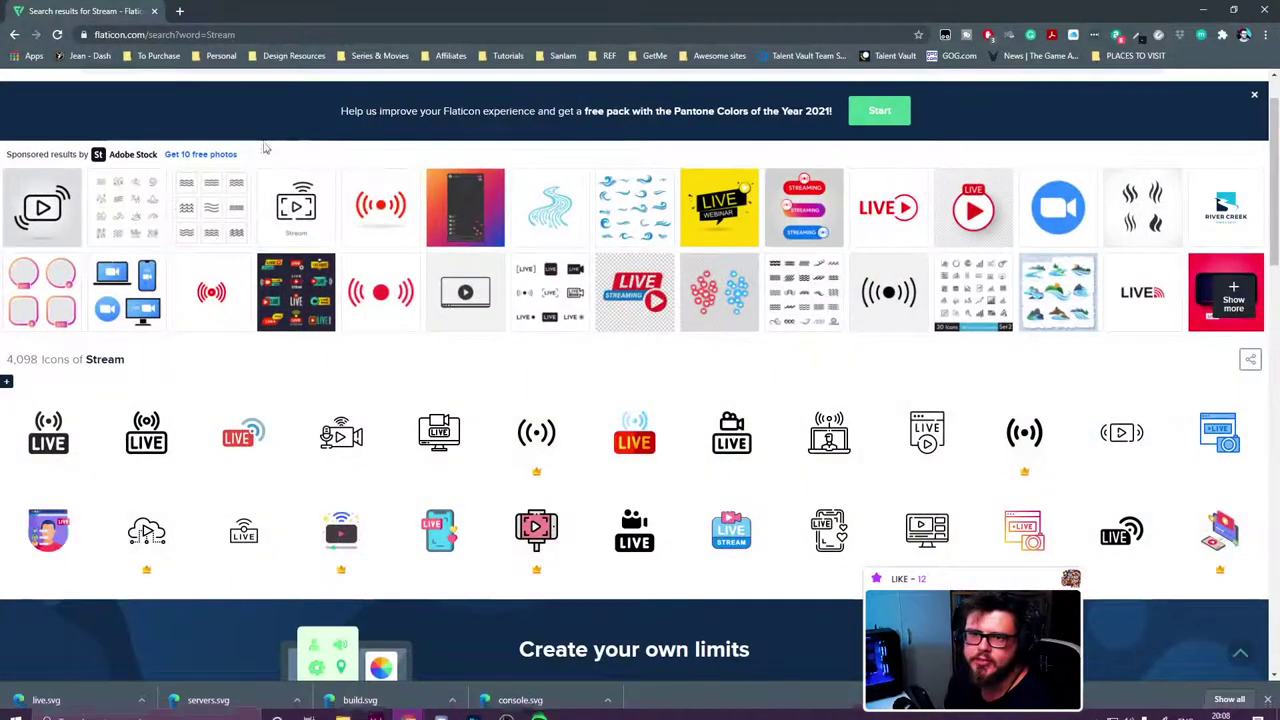
pyautogui.scroll(1, 192, 133)
pyautogui.moveTo(192, 133); pyautogui.dragTo(75, 125)
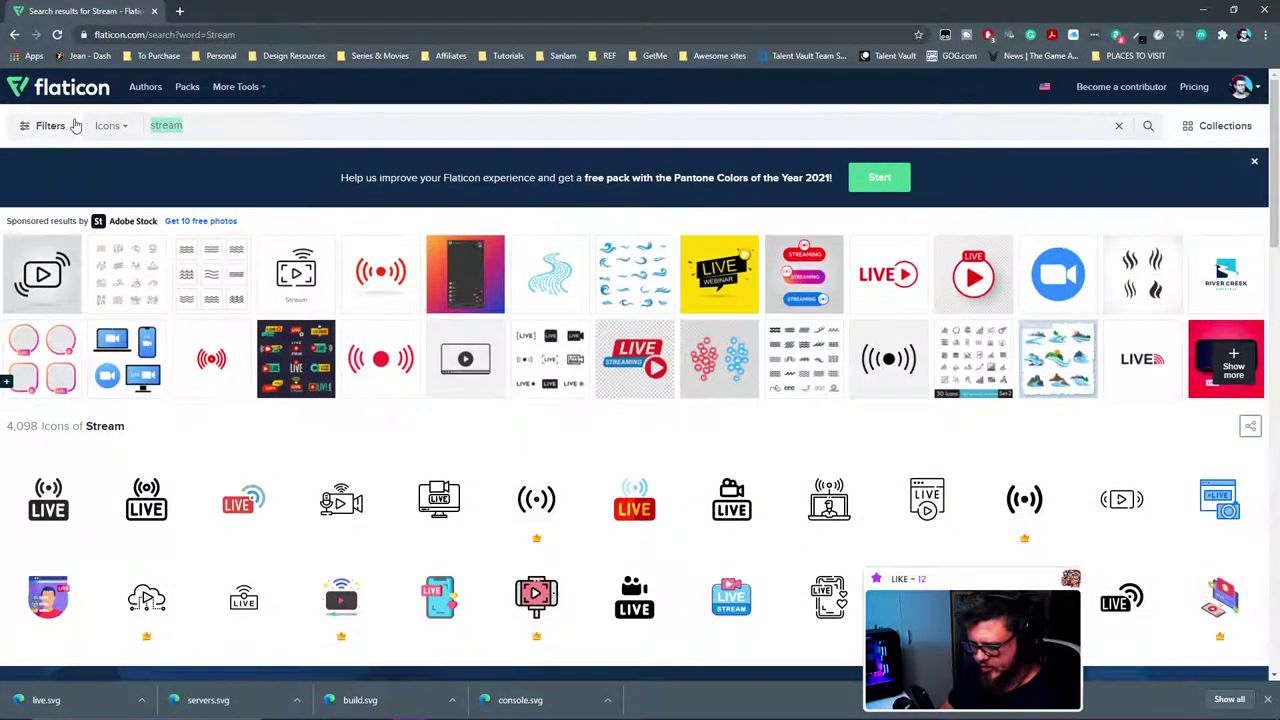
pyautogui.write('disc')
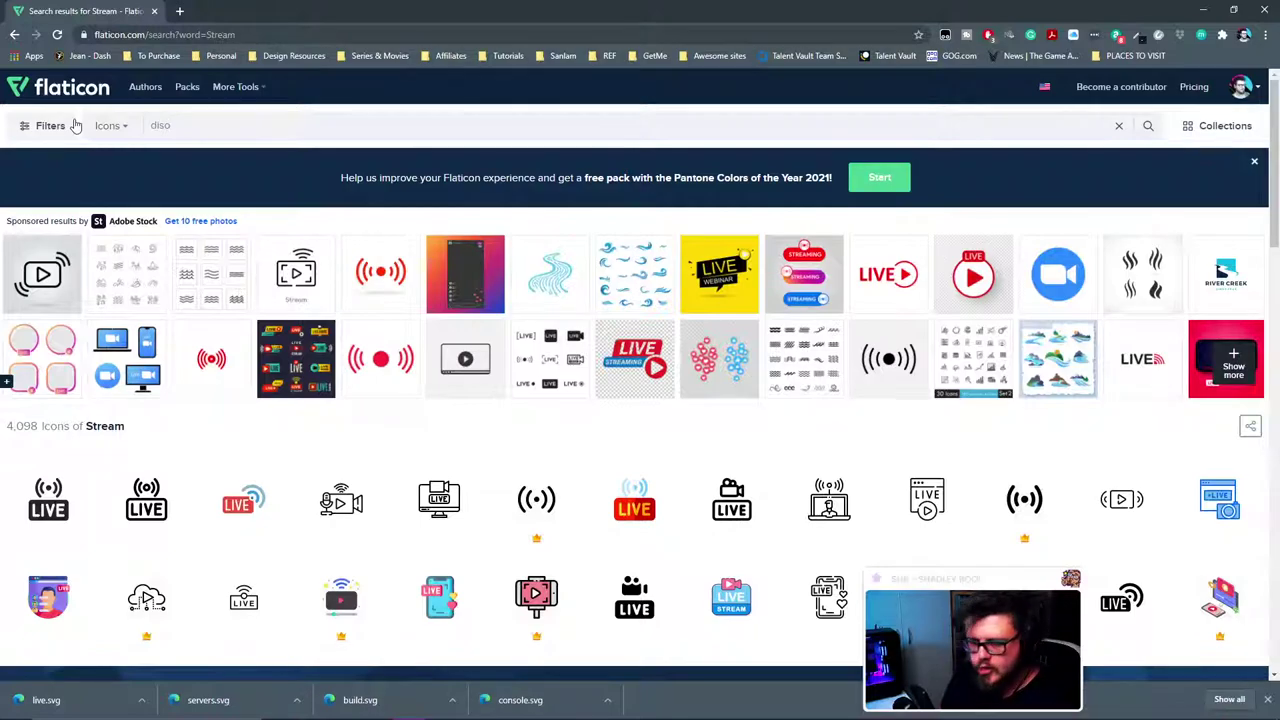
pyautogui.write('ord')
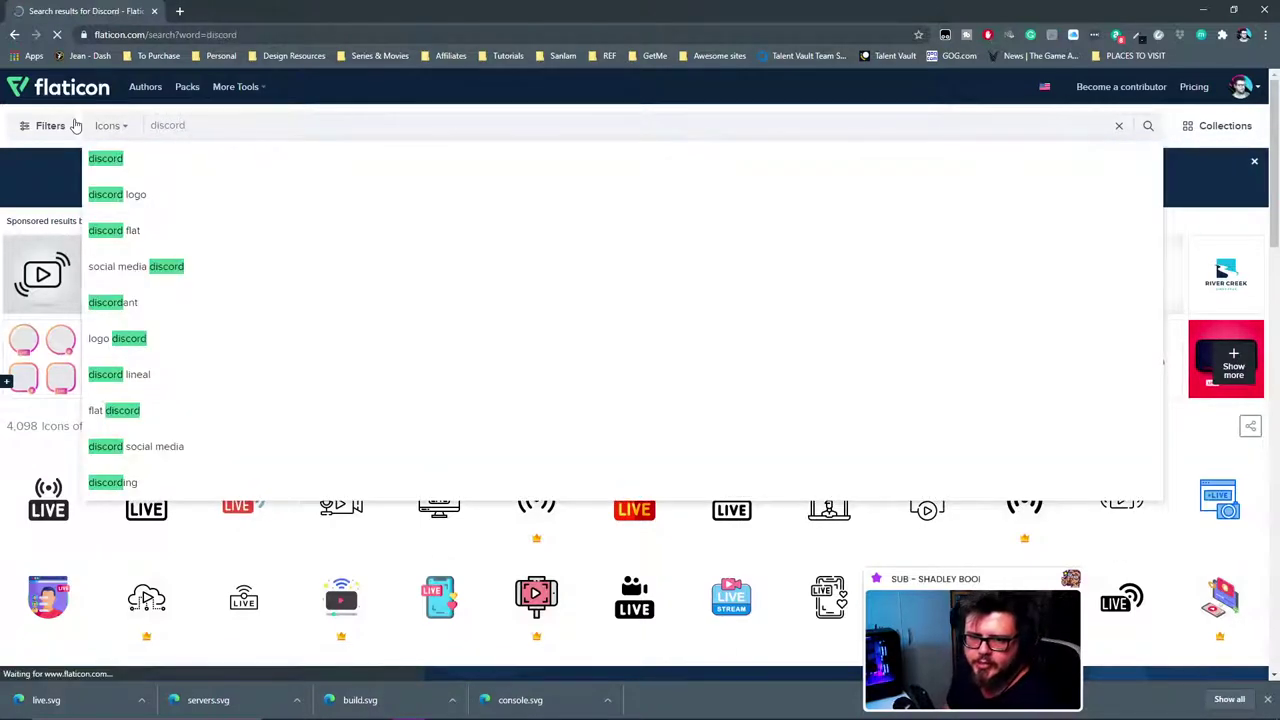
pyautogui.press('Return')
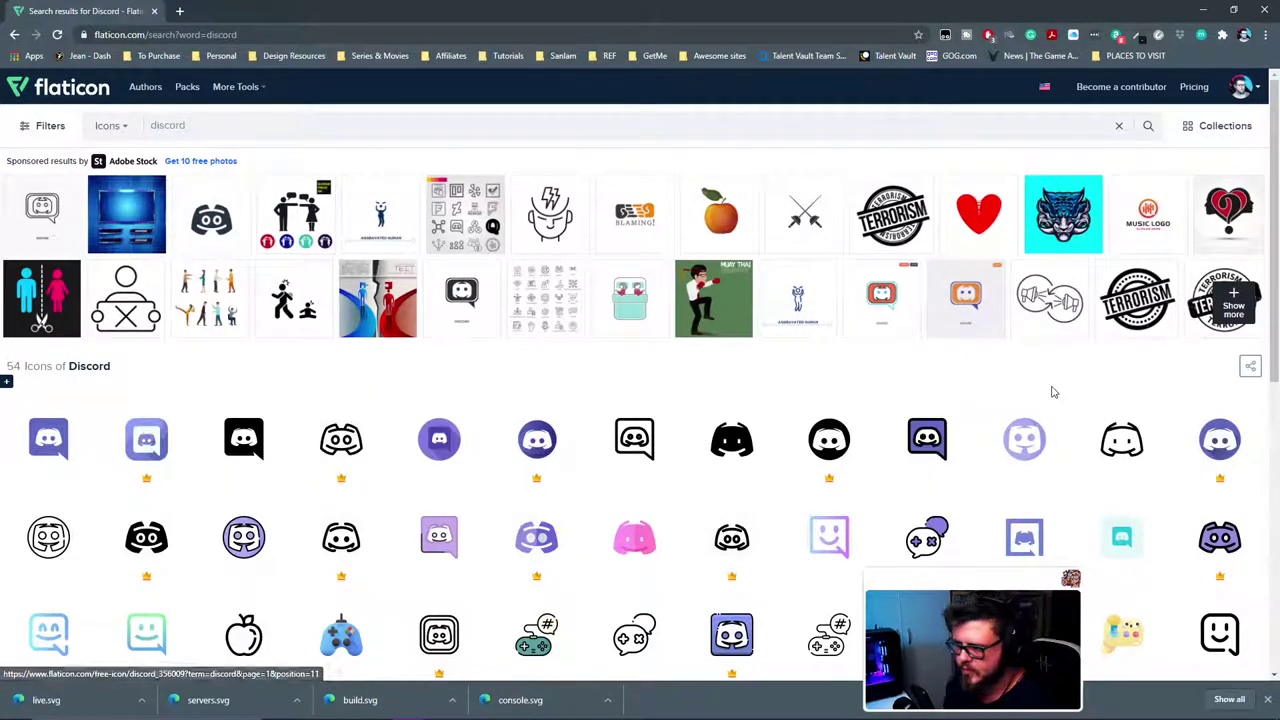
# Step: Download the flat purple Discord speech-bubble icon by Pixel perfect as a free SVG
pyautogui.scroll(-2, 282, 424)
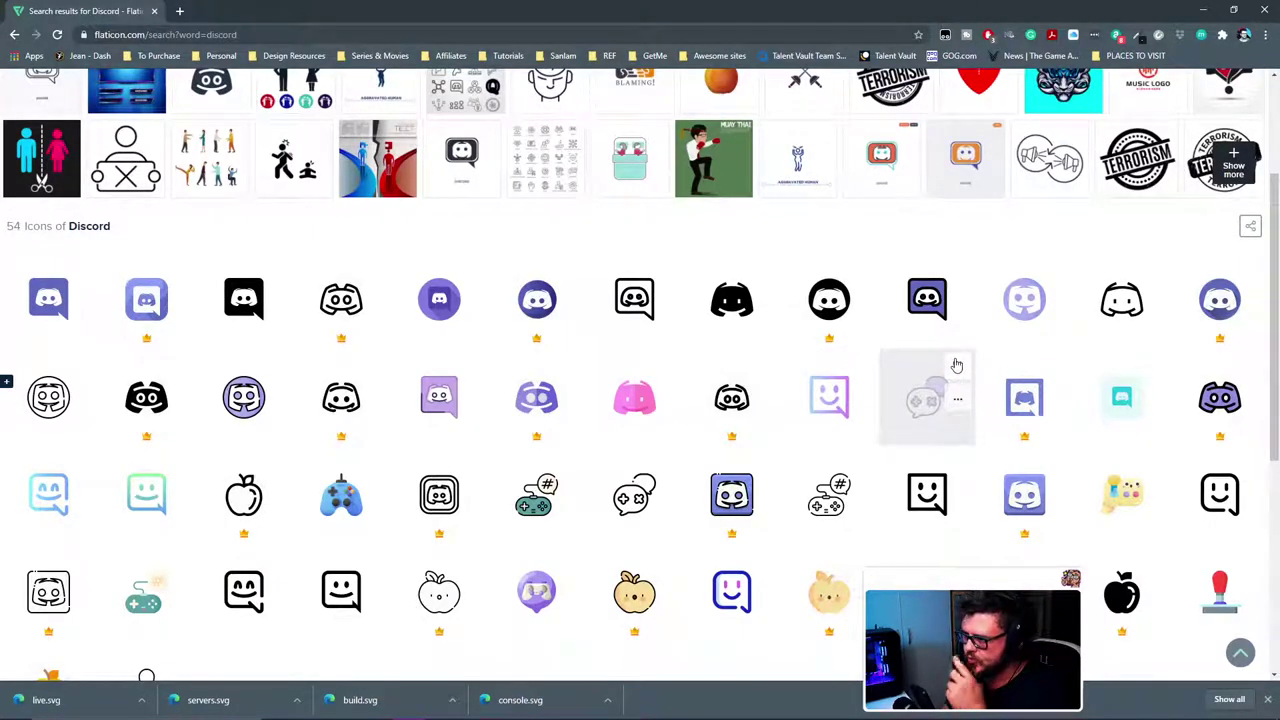
pyautogui.scroll(1, 956, 365)
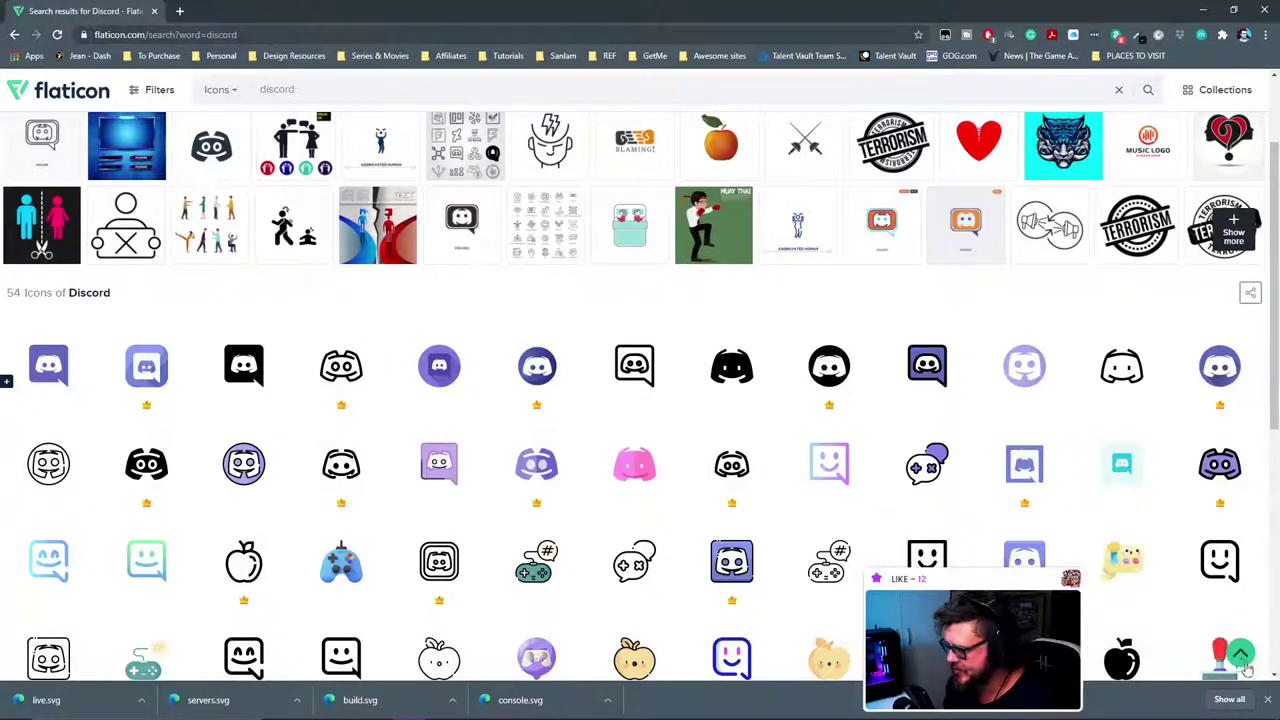
pyautogui.click(1270, 704)
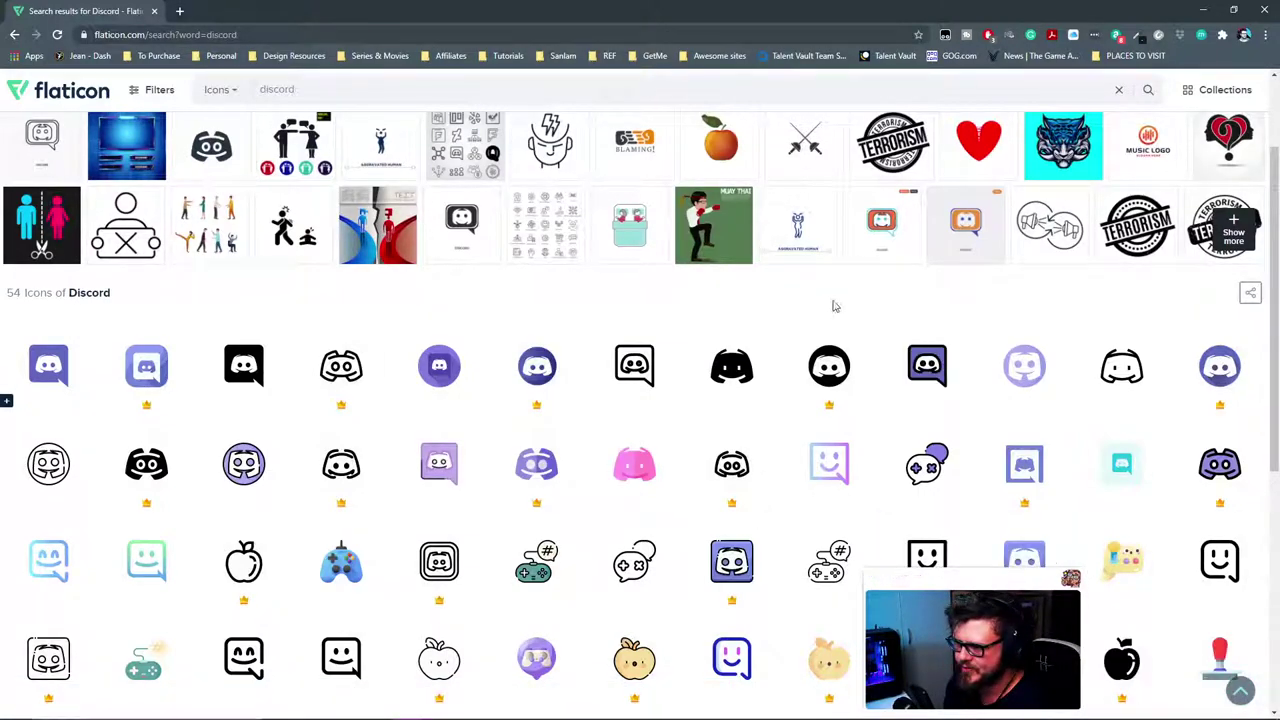
pyautogui.scroll(-1, 613, 315)
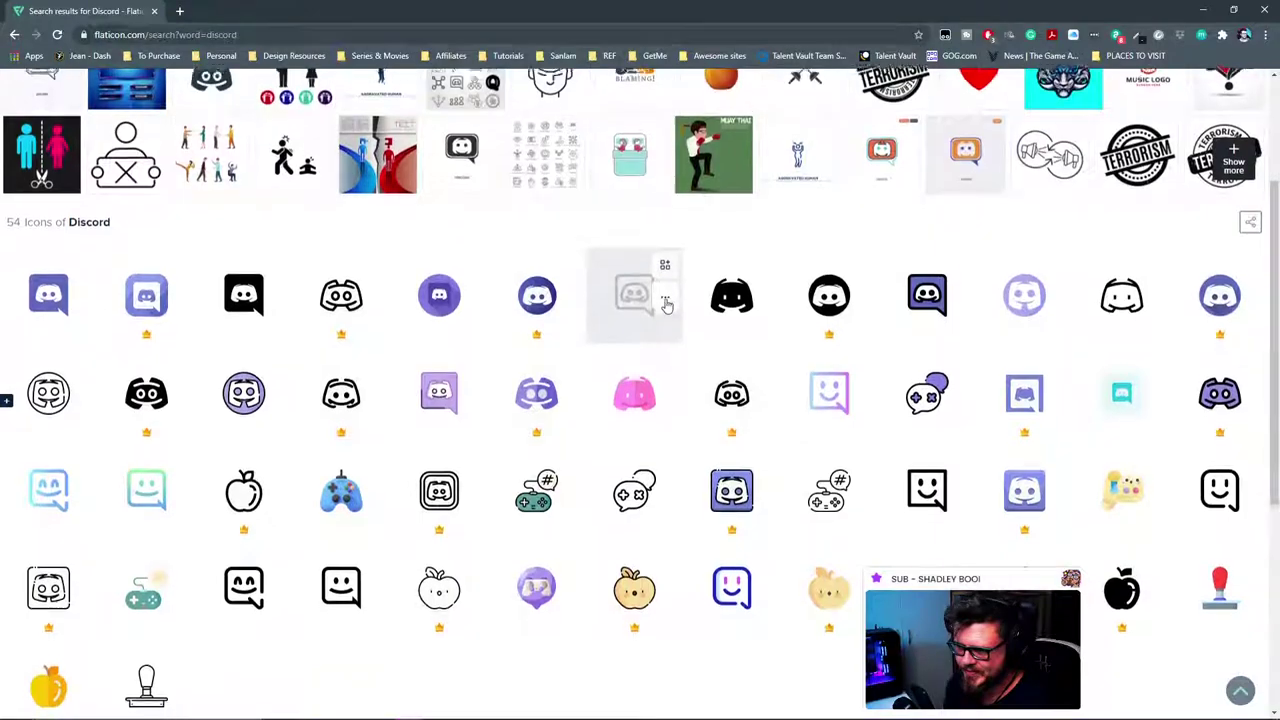
pyautogui.scroll(-1, 700, 300)
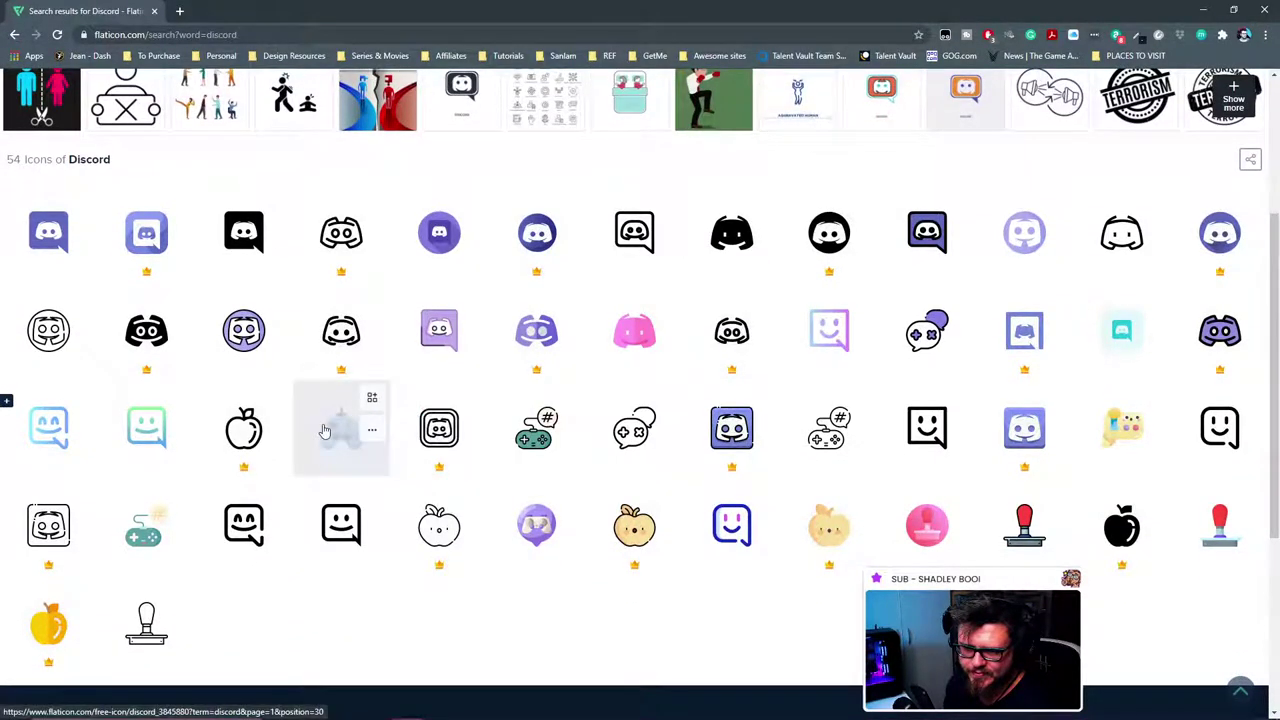
pyautogui.scroll(-3, 320, 394)
pyautogui.scroll(5, 318, 326)
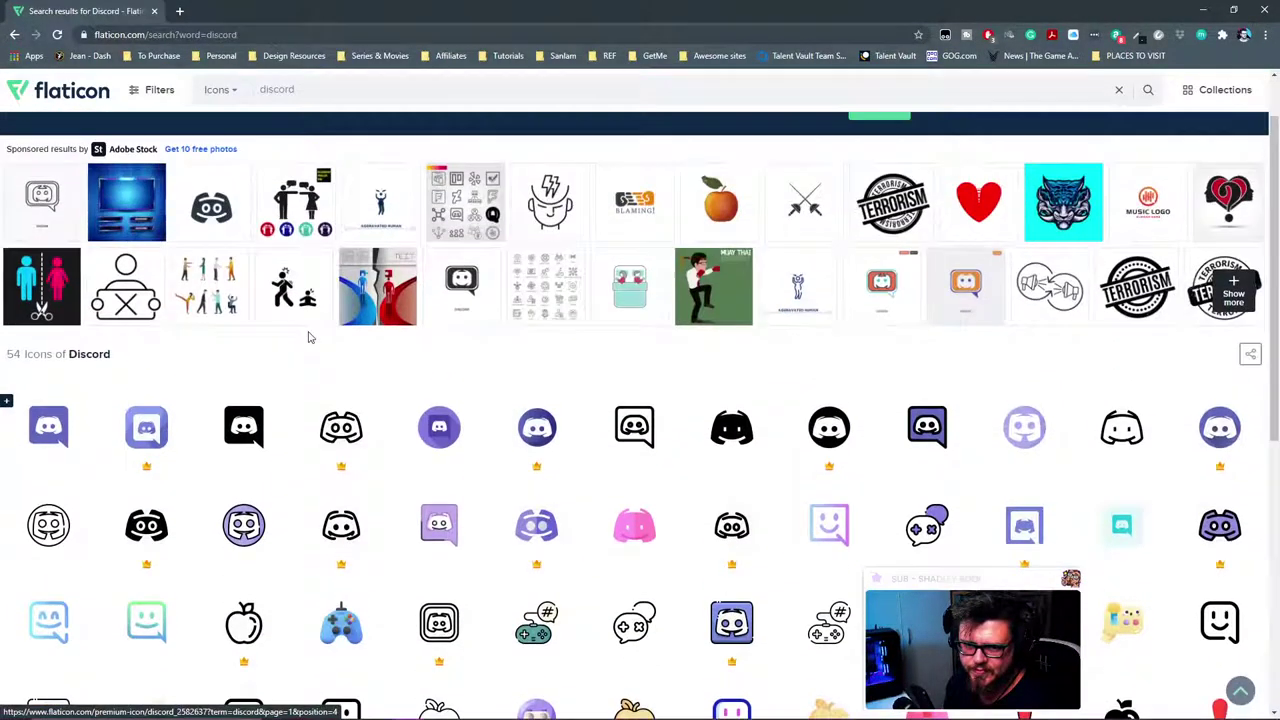
pyautogui.click(49, 434)
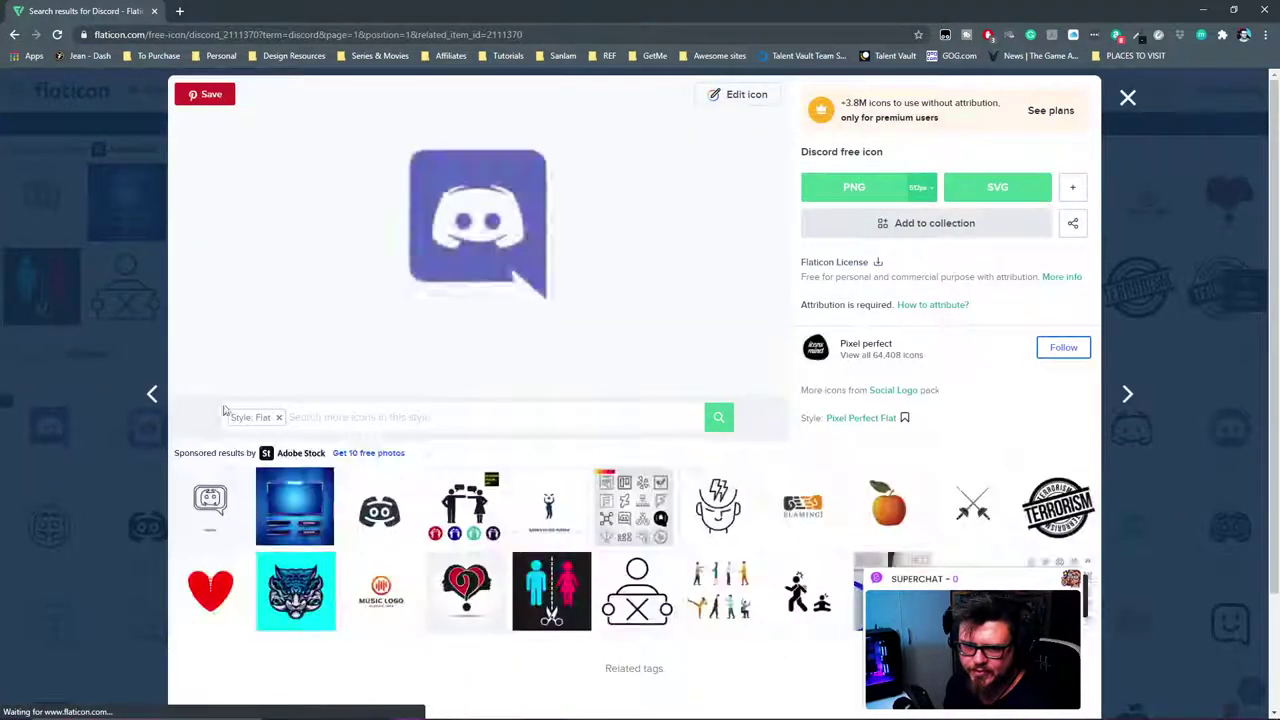
pyautogui.click(1010, 192)
pyautogui.click(815, 385)
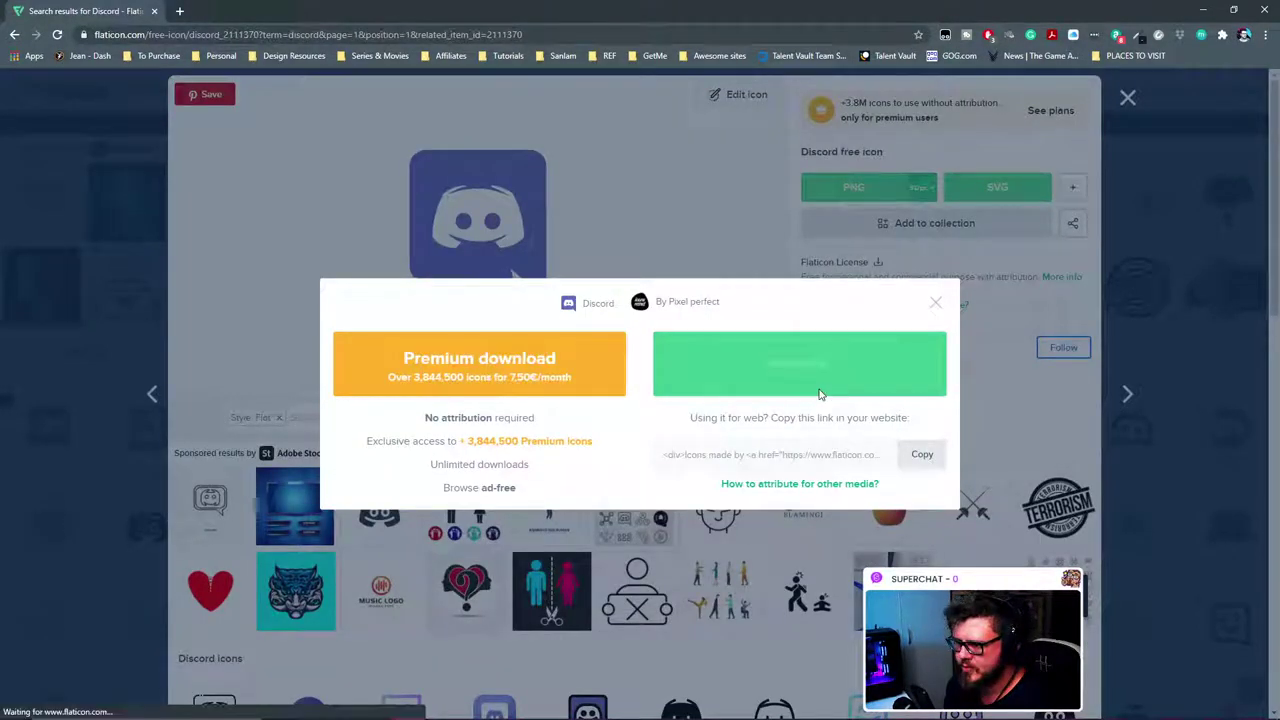
pyautogui.click(943, 221)
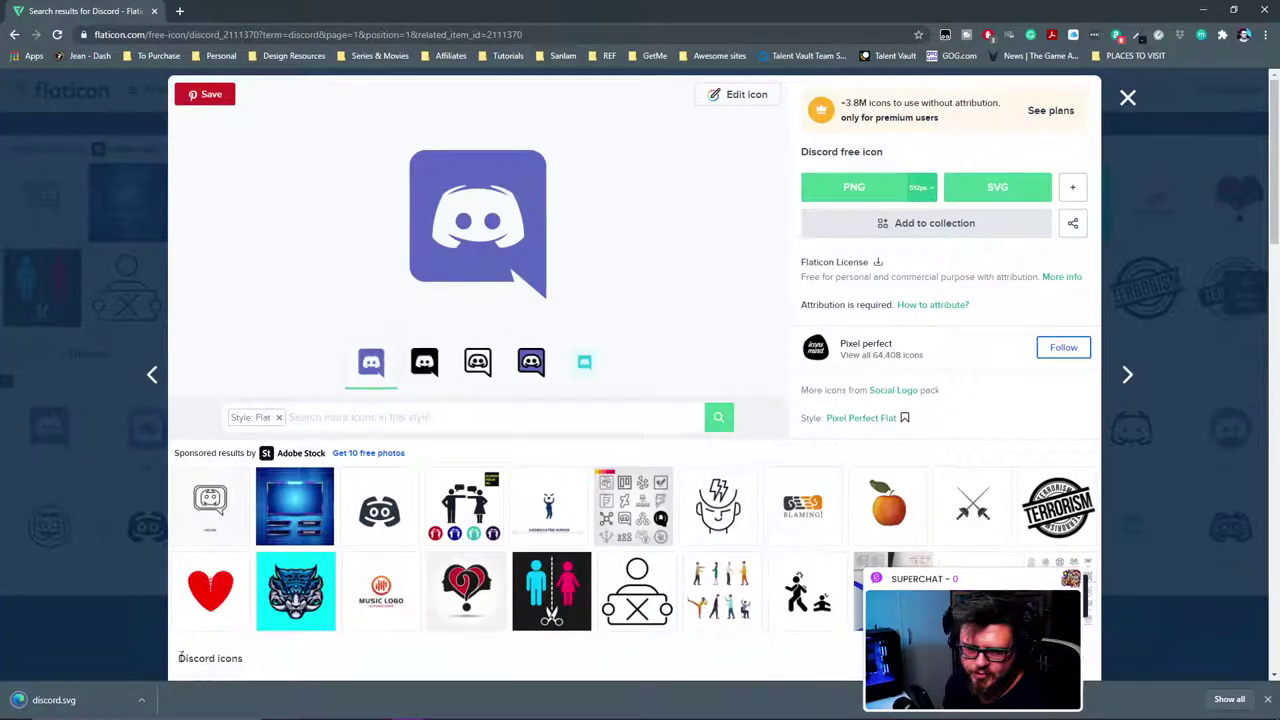
# Step: Show discord.svg in its download folder and place it on the Adobe XD pasteboard beside the Landing Page, below the guild block
pyautogui.click(140, 700)
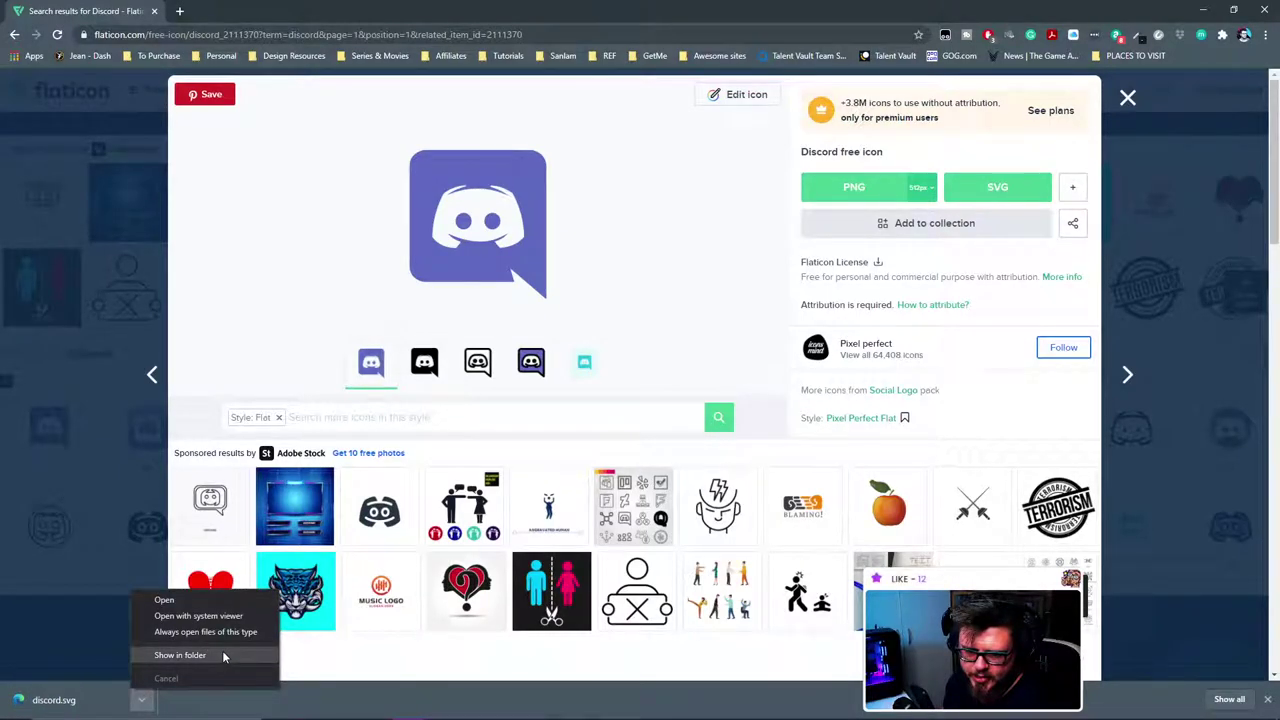
pyautogui.click(220, 652)
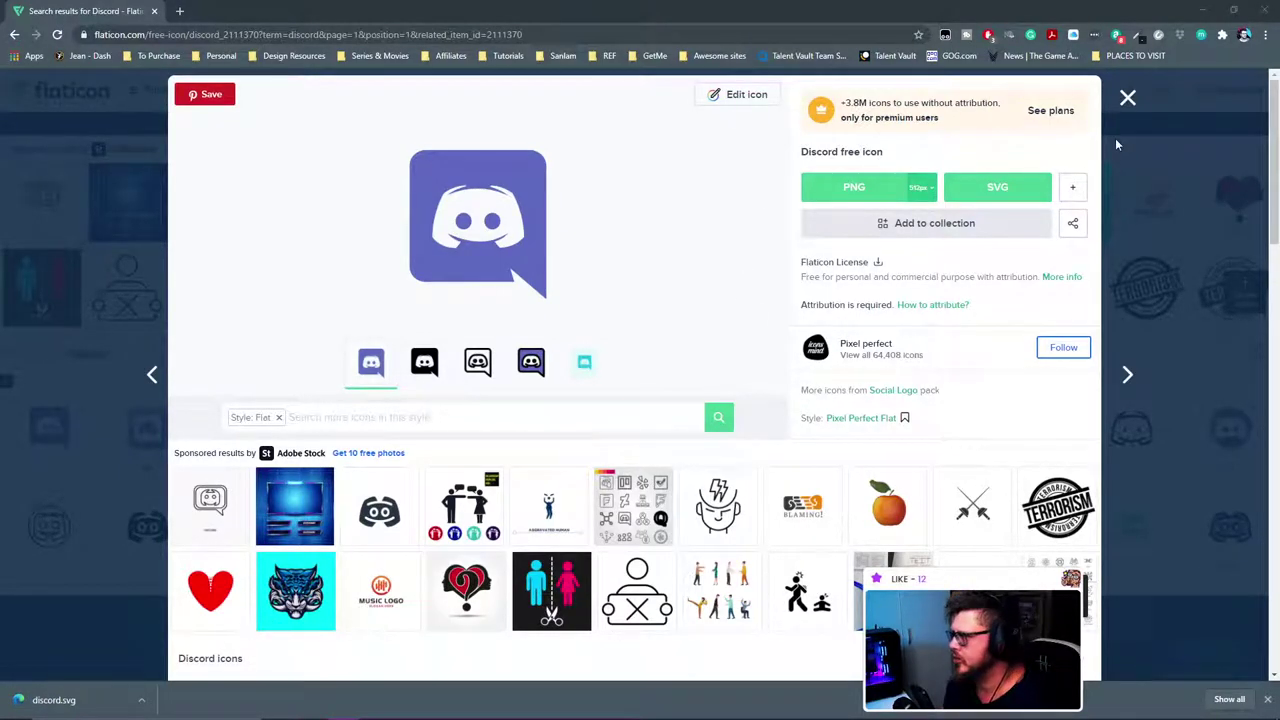
pyautogui.click(1199, 12)
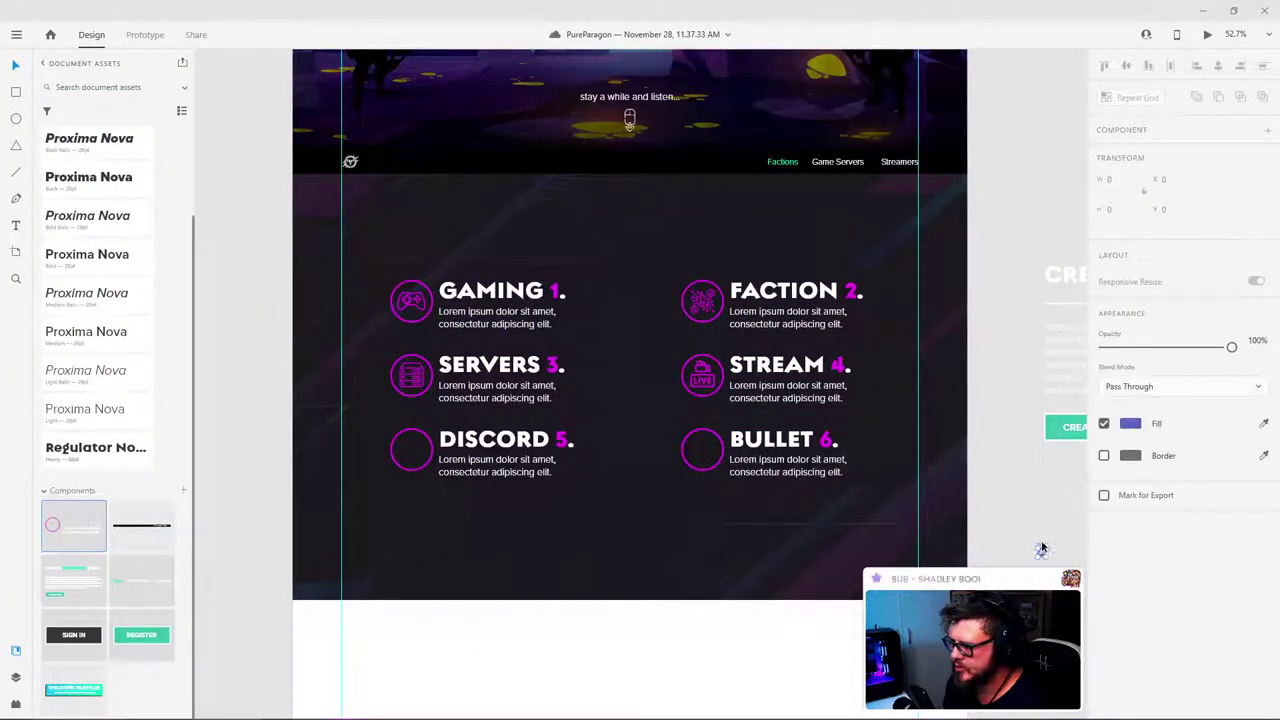
pyautogui.click(971, 477)
pyautogui.click(1043, 557)
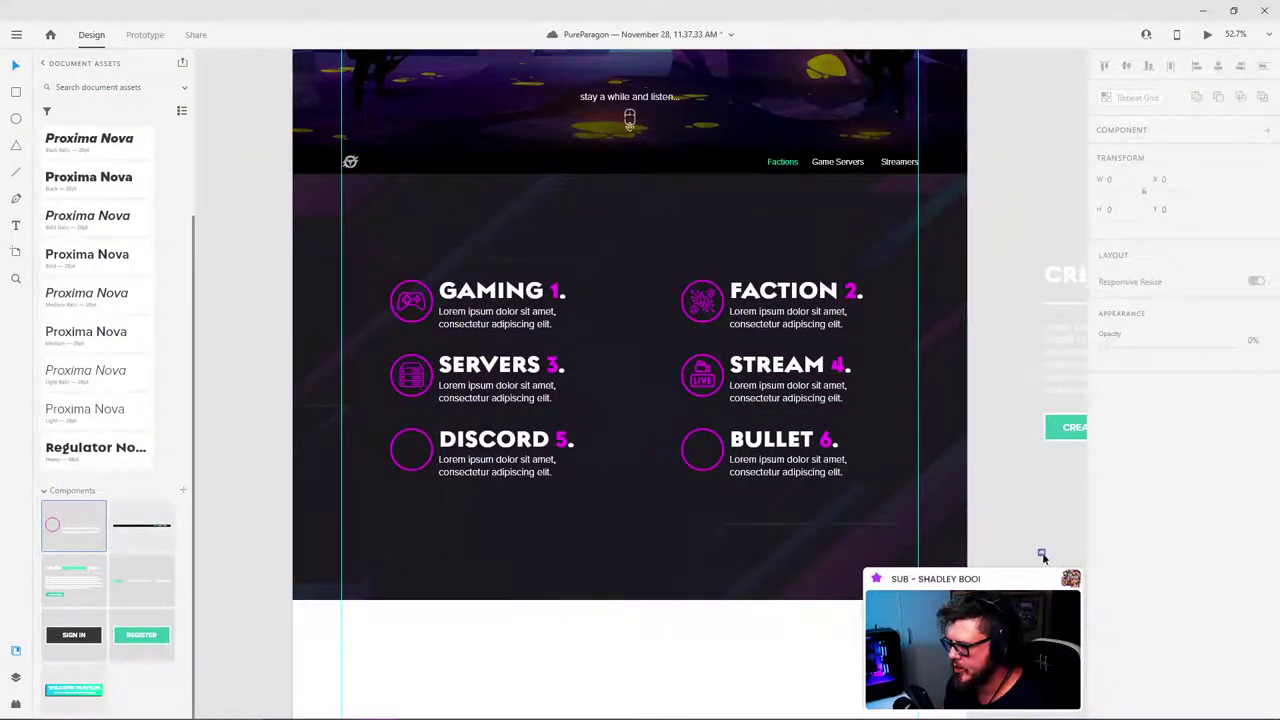
# Step: Recolour the Discord icon's fill with the magenta sampled from the number 6 in the BULLET 6 heading
pyautogui.click(1042, 554)
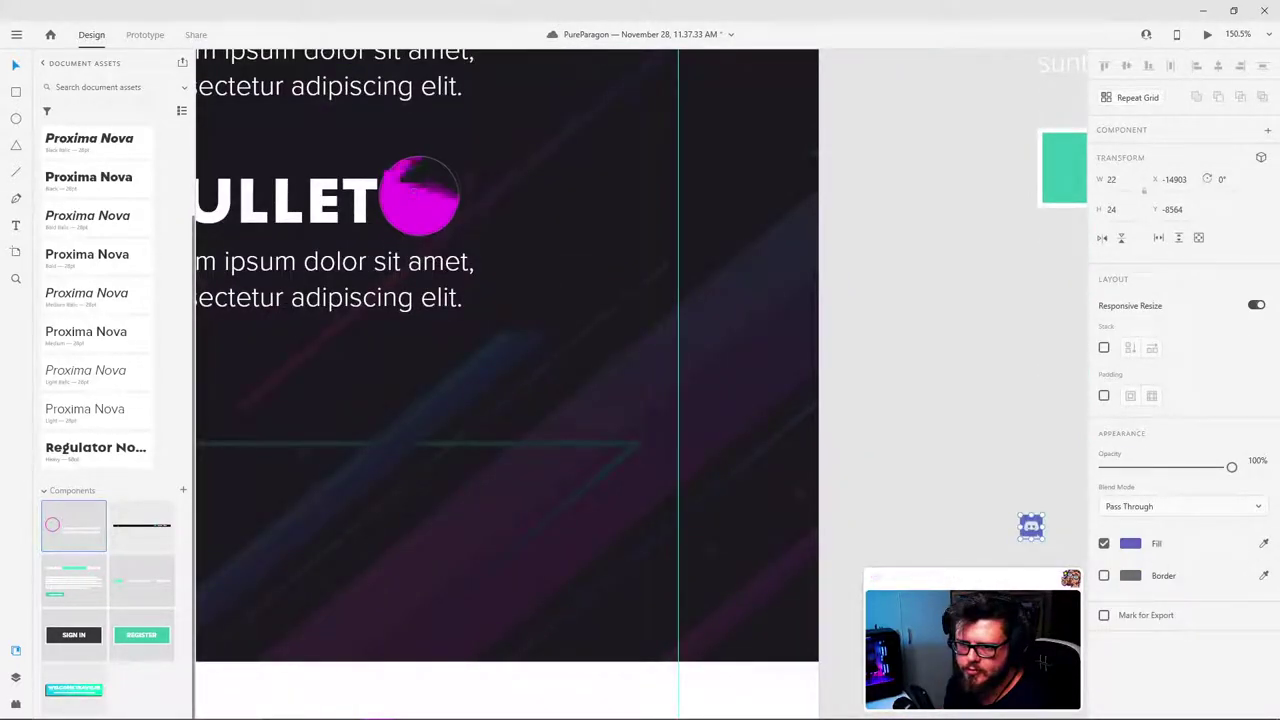
pyautogui.click(413, 200)
pyautogui.click(1035, 524)
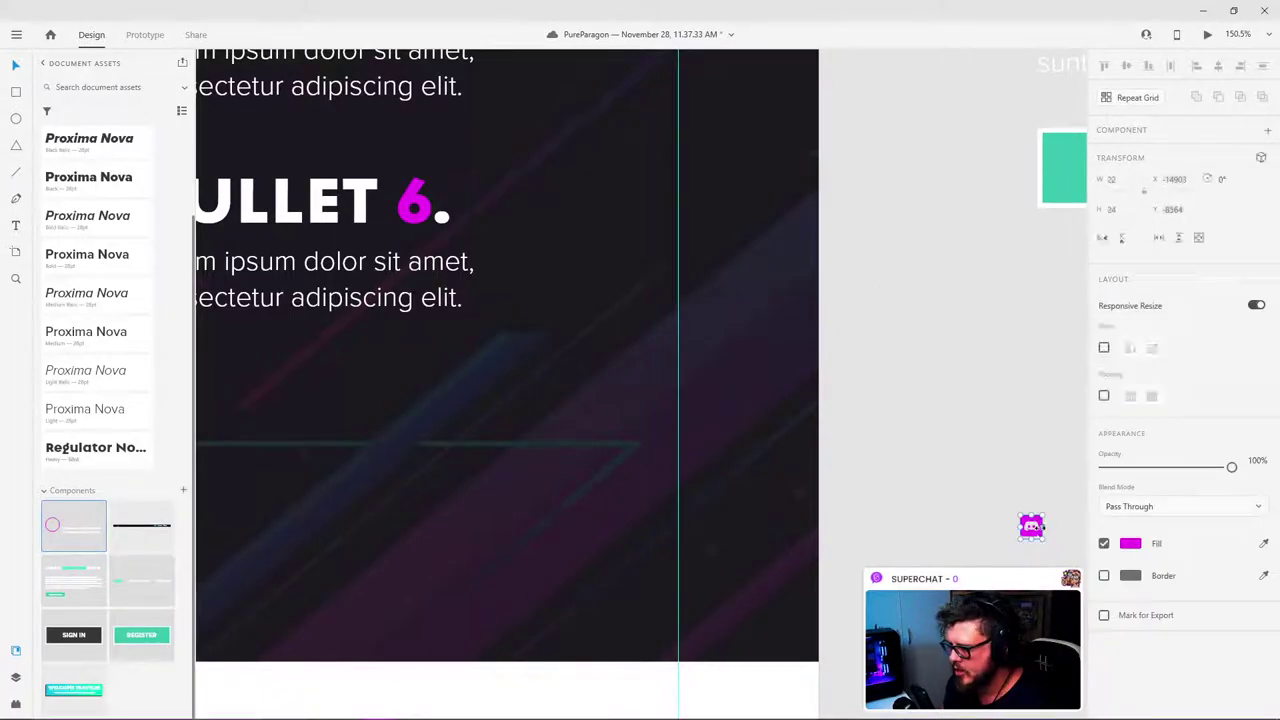
# Step: Move the magenta Discord icon from the pasteboard into the DISCORD 5 circle, centred and enlarged to about 59 × 65
pyautogui.moveTo(1038, 522); pyautogui.dragTo(959, 507)
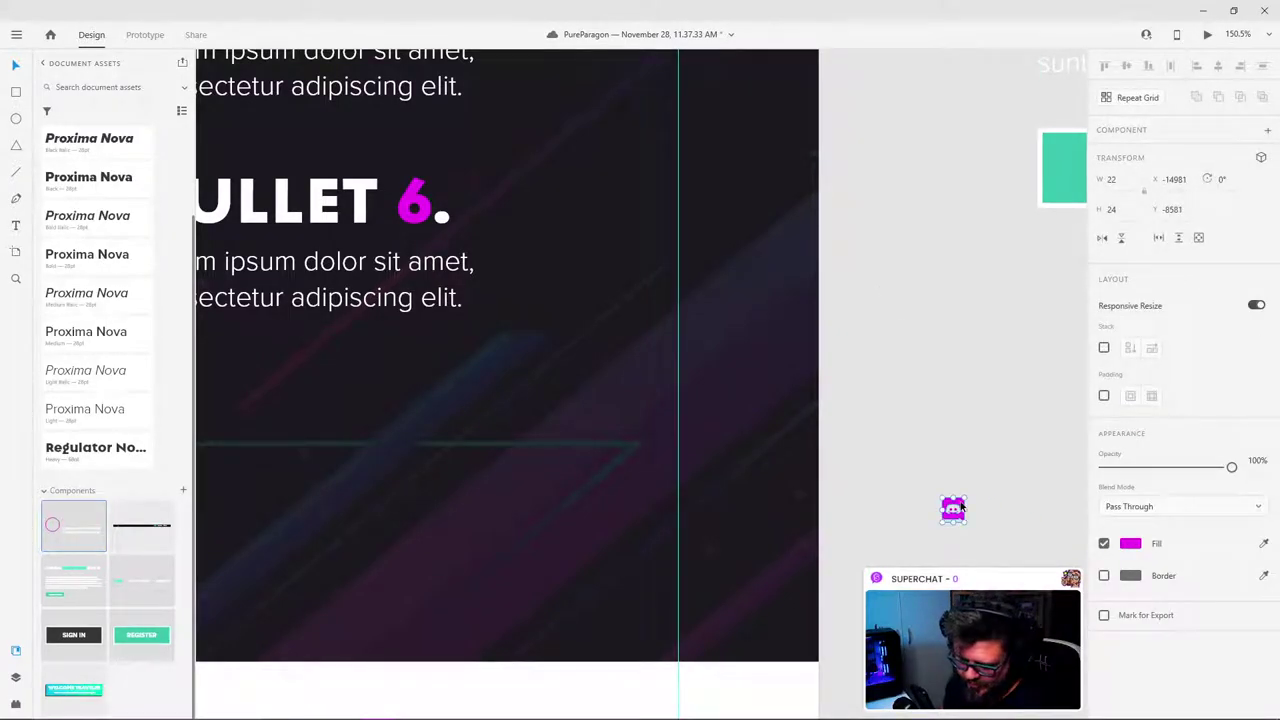
pyautogui.hotkey('ctrl', 'x')
pyautogui.scroll(-5, 905, 432)
pyautogui.scroll(4, 350, 340)
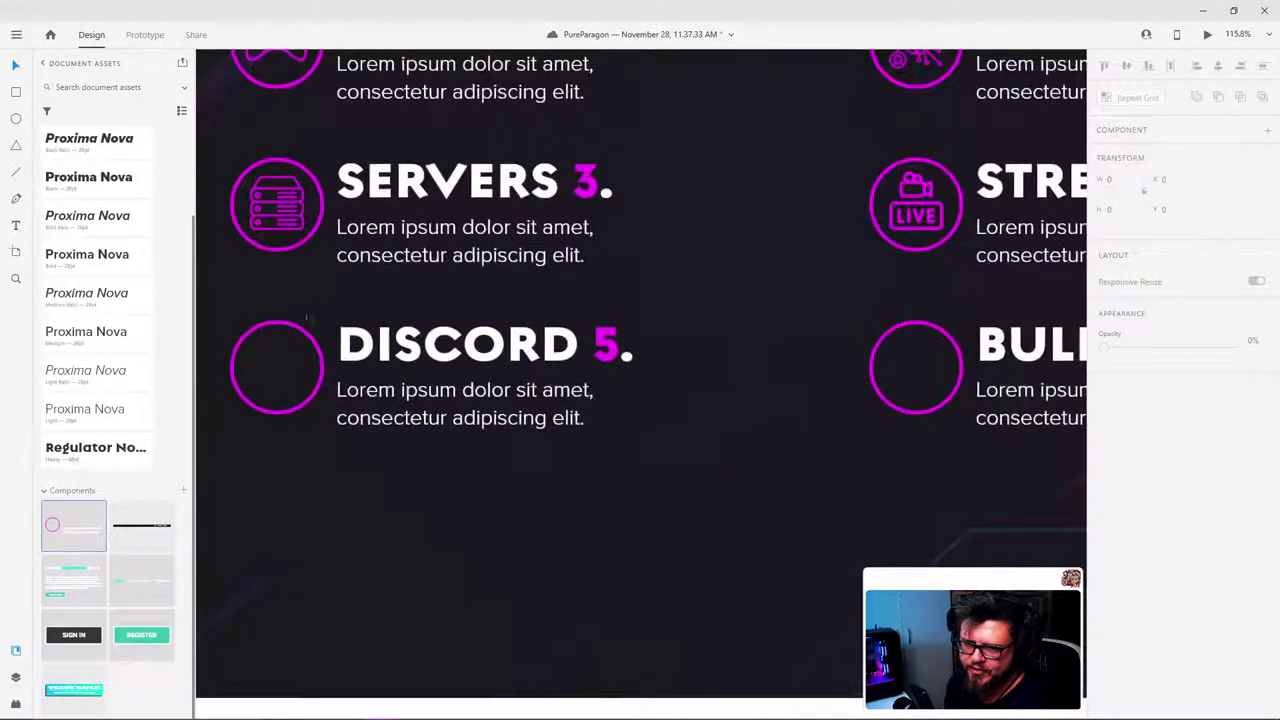
pyautogui.moveTo(308, 322); pyautogui.dragTo(529, 429)
pyautogui.scroll(3, 490, 432)
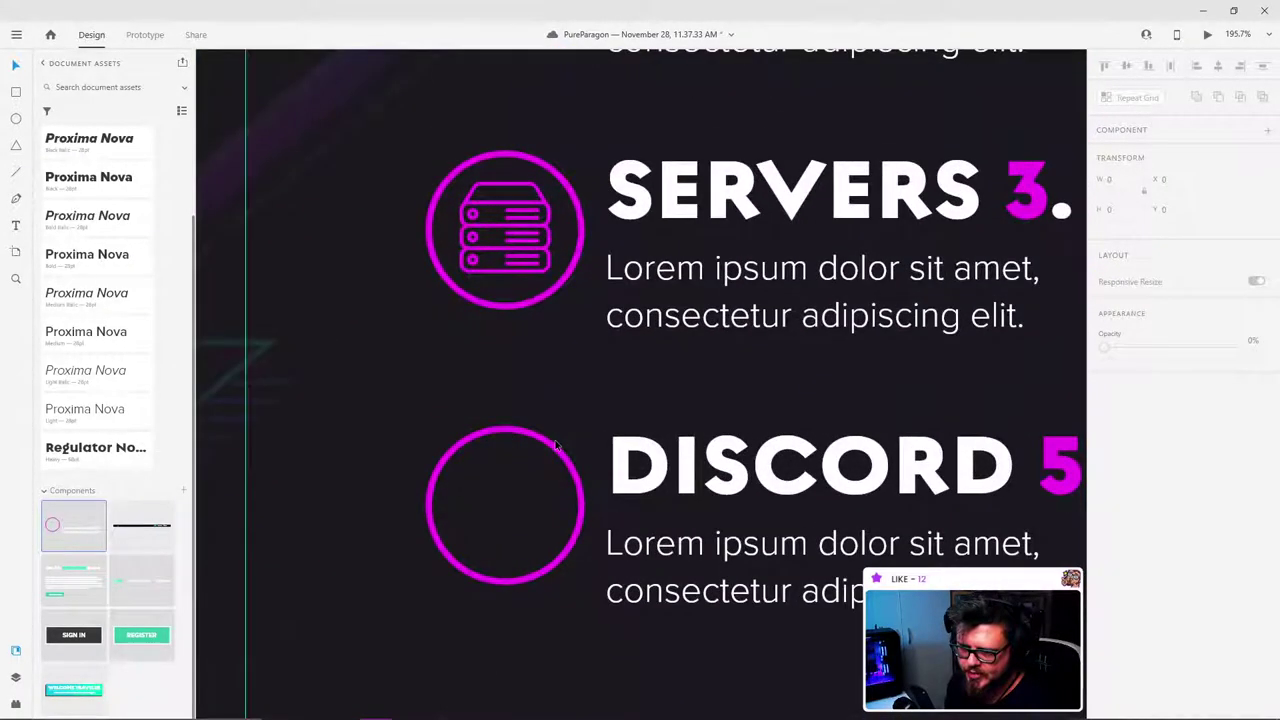
pyautogui.doubleClick(550, 448)
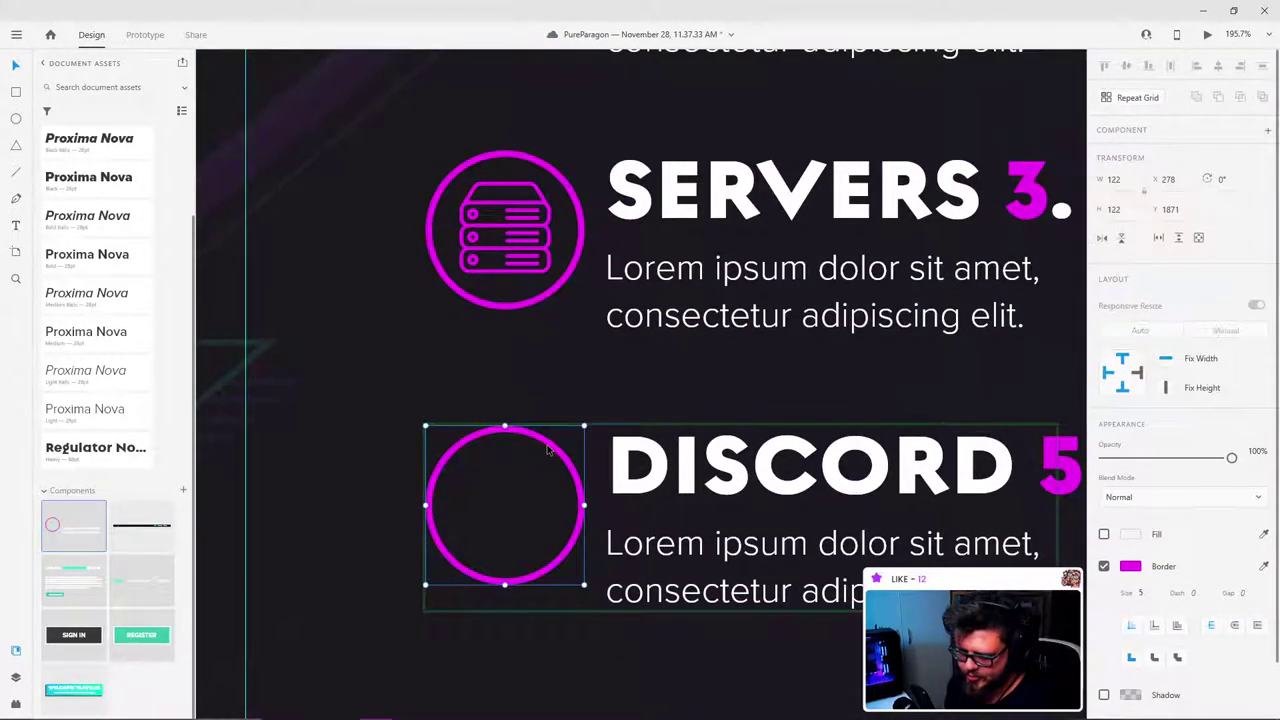
pyautogui.hotkey('ctrl', 'v')
pyautogui.moveTo(641, 380); pyautogui.dragTo(533, 527)
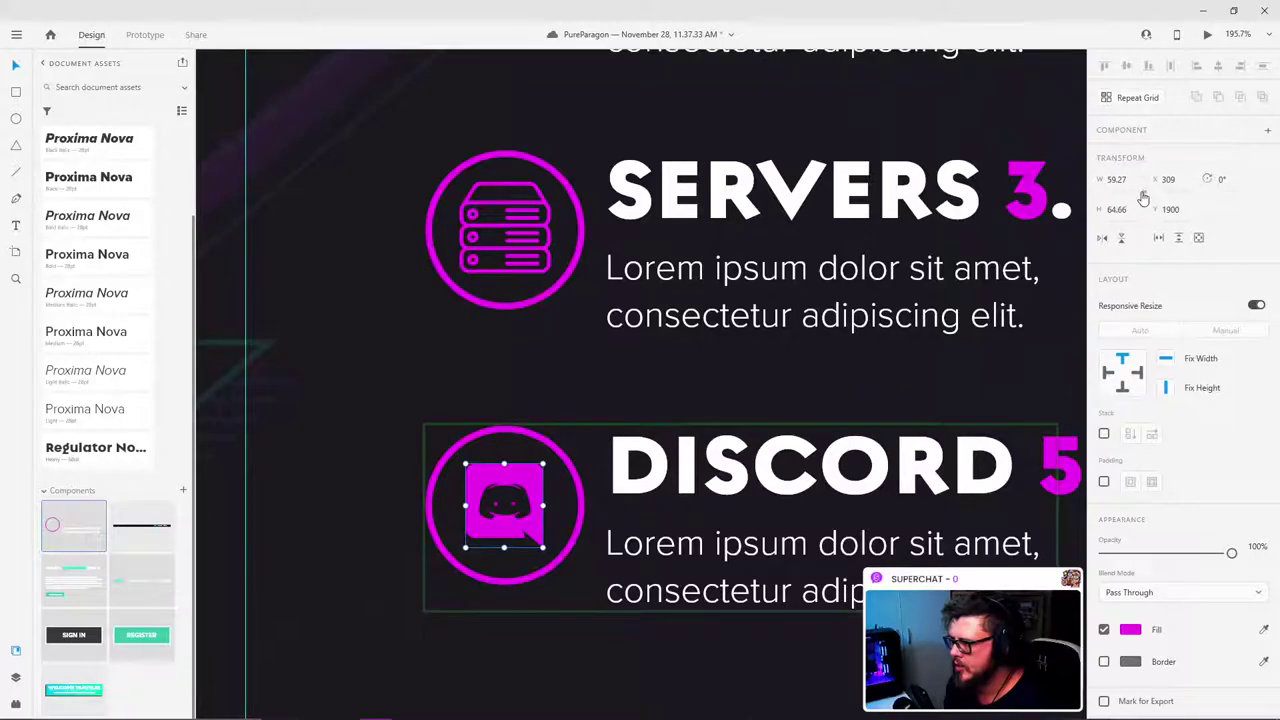
pyautogui.click(346, 369)
# Step: Review the bullet section's overall layout and check the Discord icon up close inside its circle
pyautogui.scroll(-6, 349, 362)
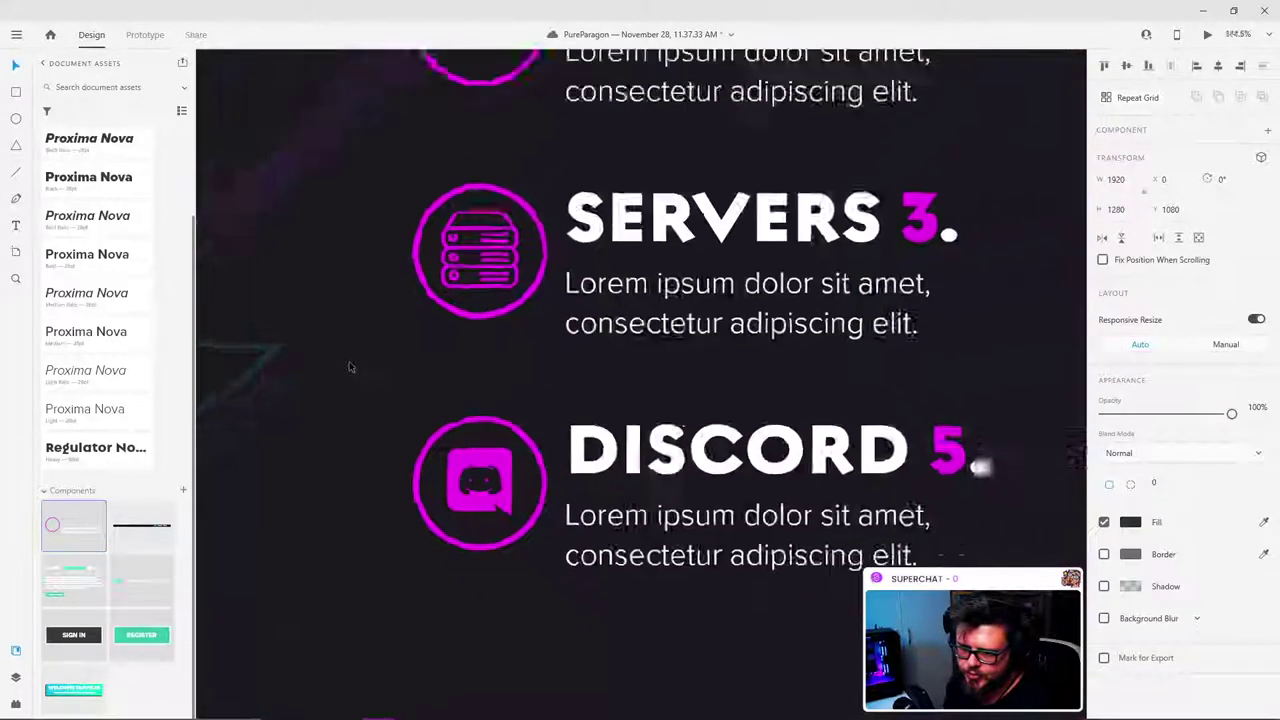
pyautogui.scroll(-1, 355, 355)
pyautogui.scroll(1, 326, 340)
pyautogui.click(669, 661)
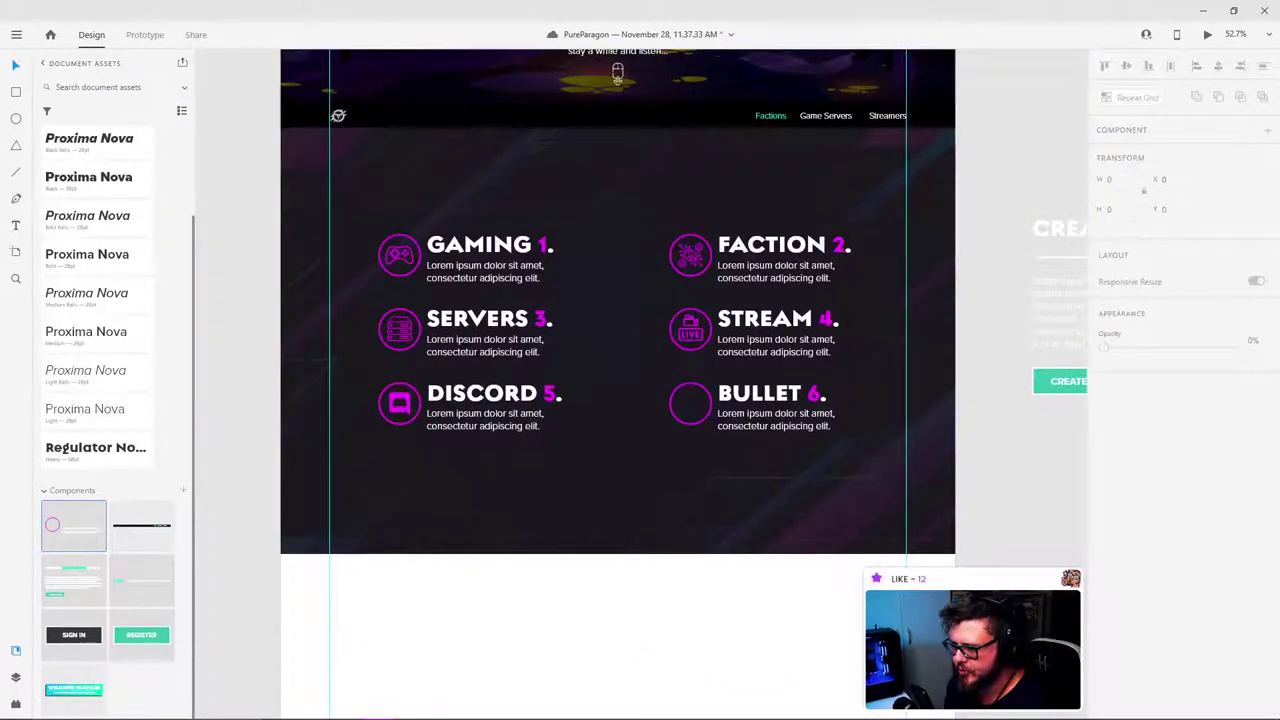
pyautogui.scroll(1, 669, 661)
pyautogui.scroll(2, 668, 661)
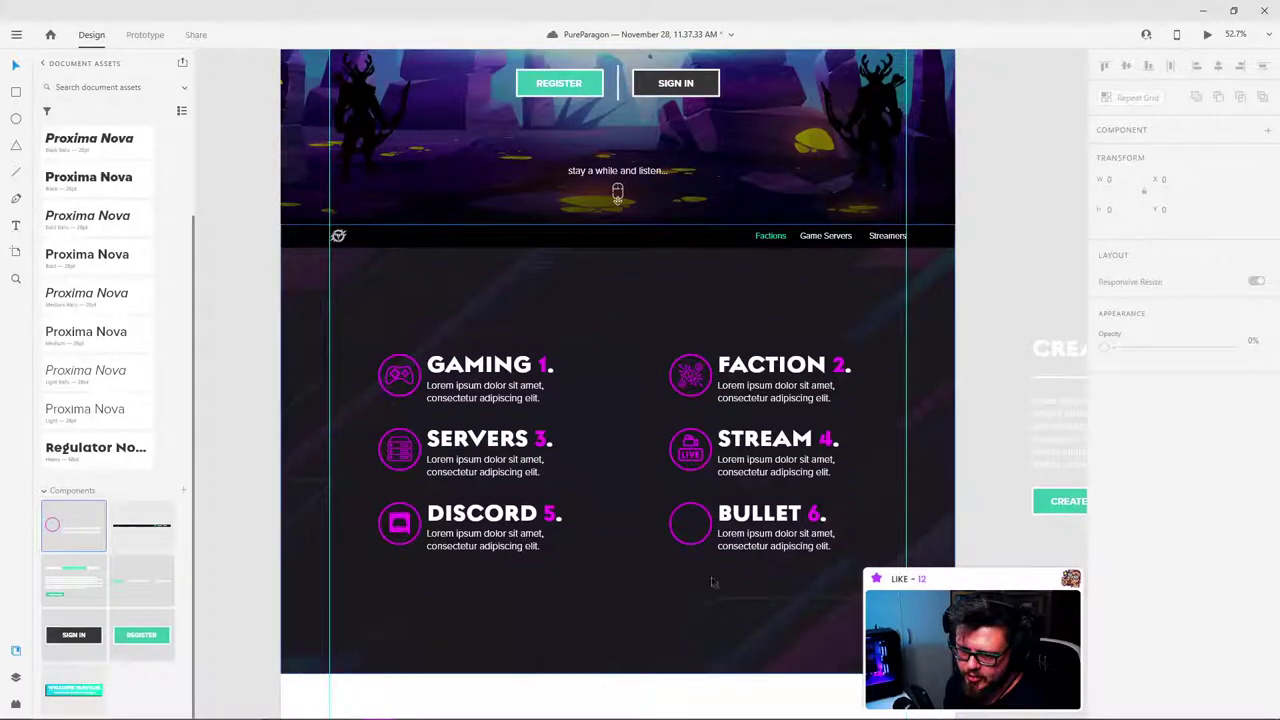
pyautogui.scroll(5, 399, 523)
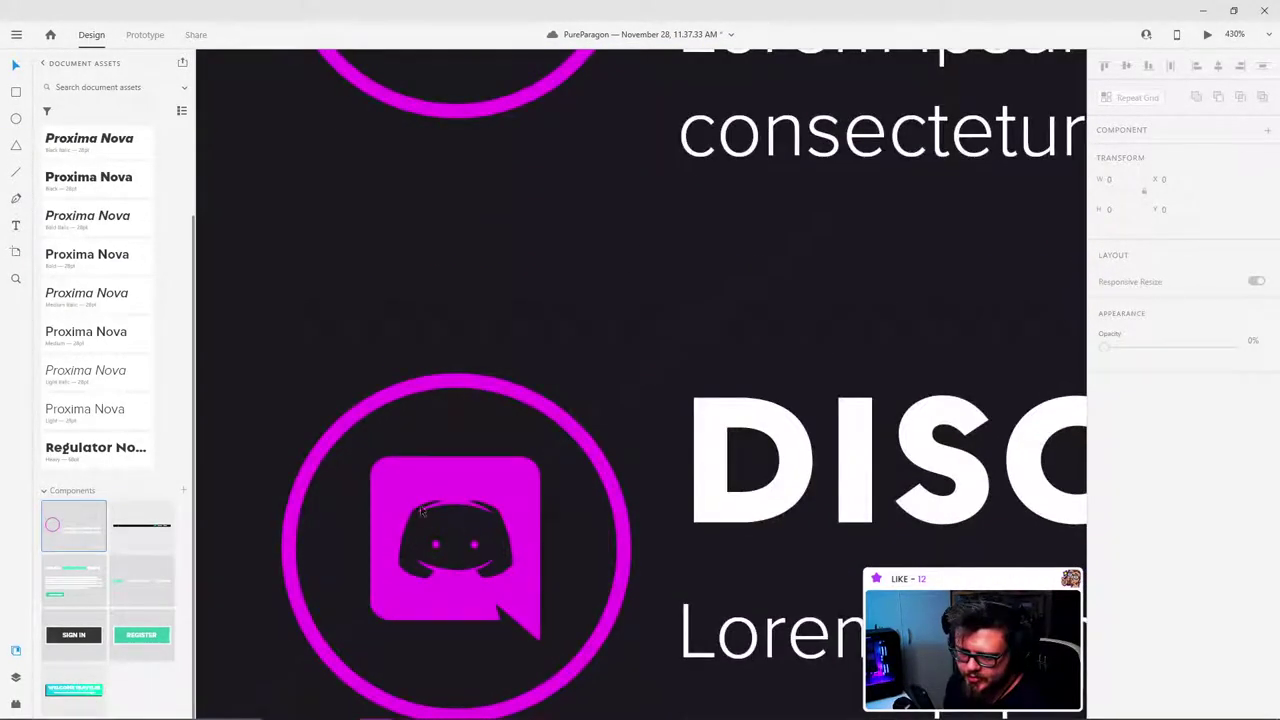
pyautogui.scroll(-3, 553, 483)
pyautogui.scroll(-3, 553, 483)
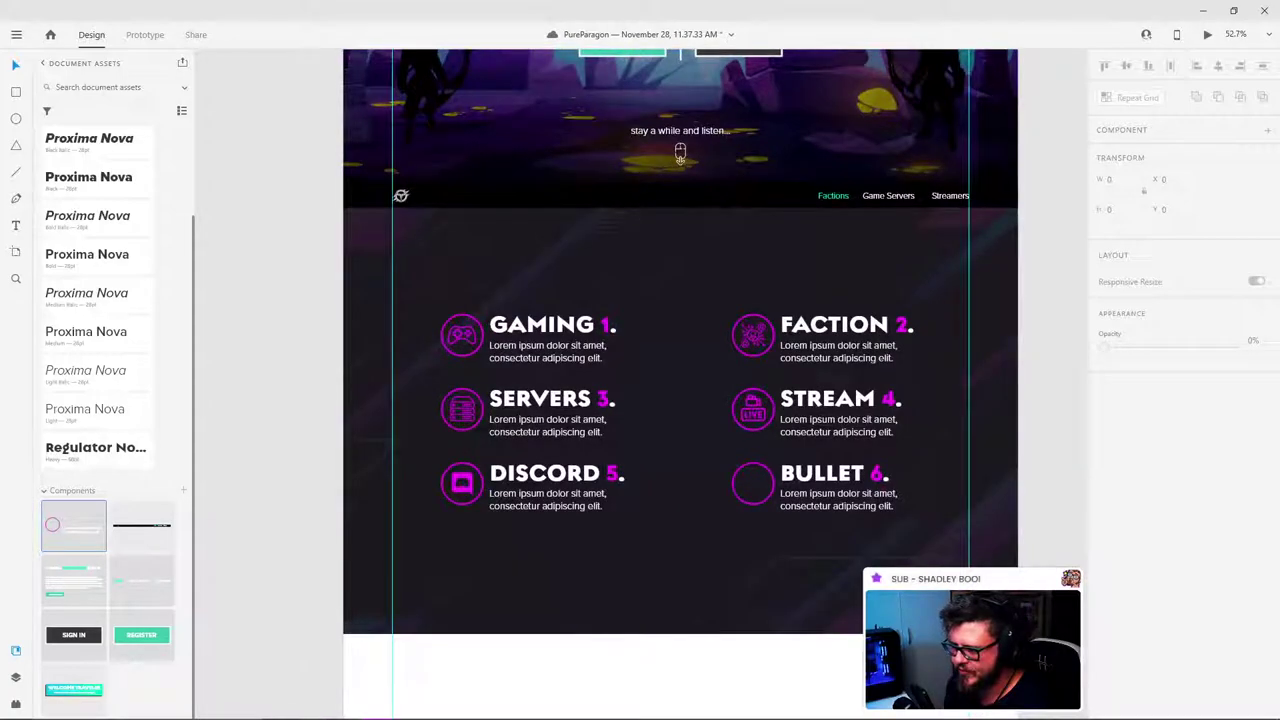
pyautogui.moveTo(1059, 564); pyautogui.dragTo(1036, 581)
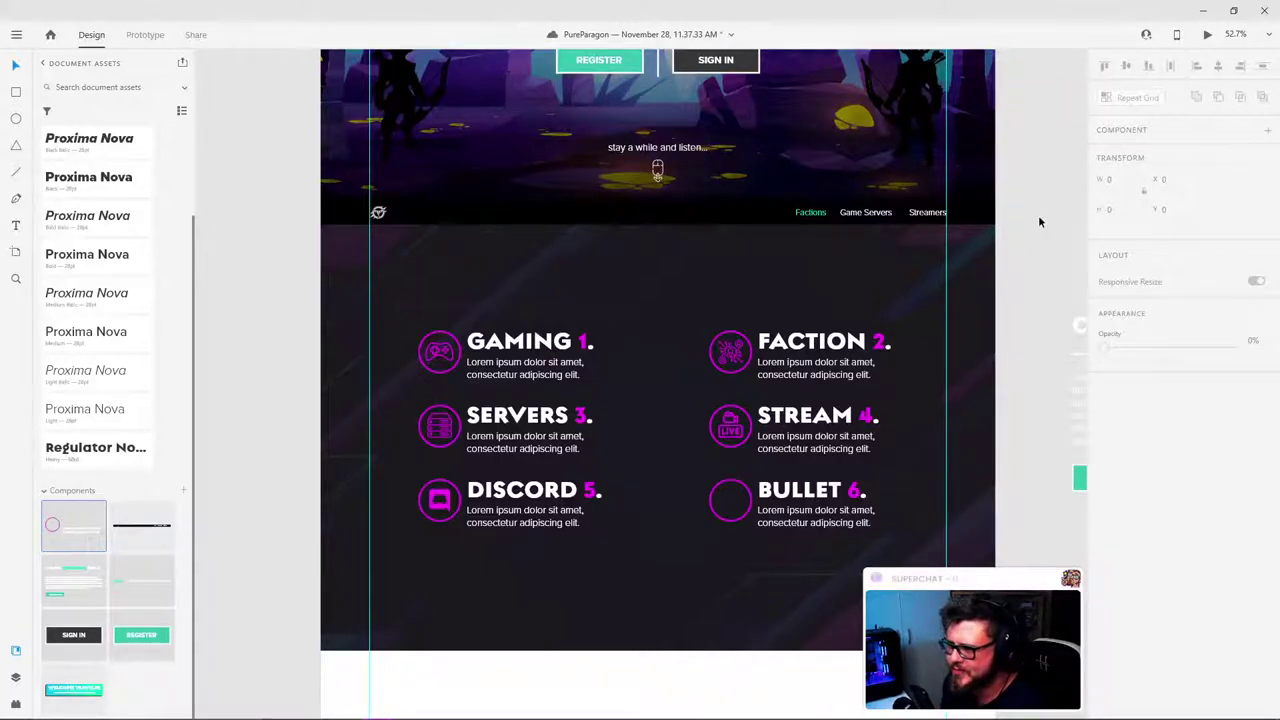
pyautogui.doubleClick(801, 497)
pyautogui.doubleClick(806, 495)
pyautogui.click(806, 490)
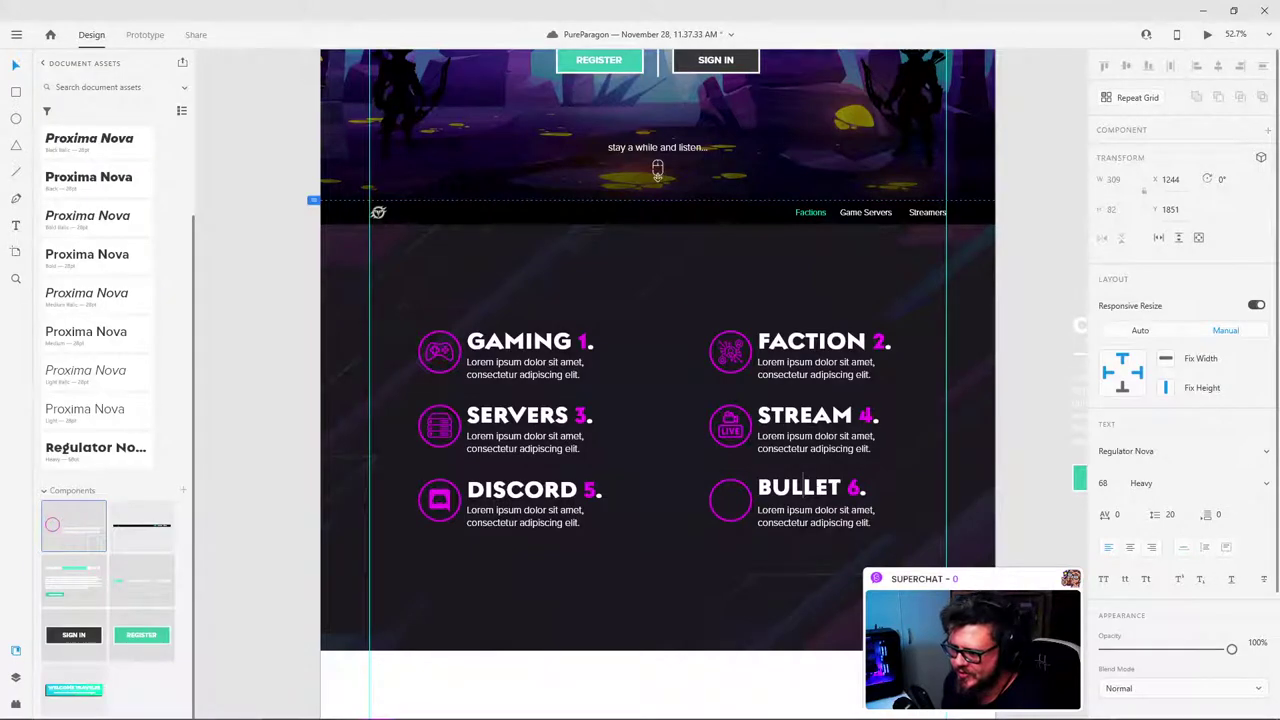
pyautogui.moveTo(841, 487); pyautogui.dragTo(812, 482)
pyautogui.doubleClick(772, 476)
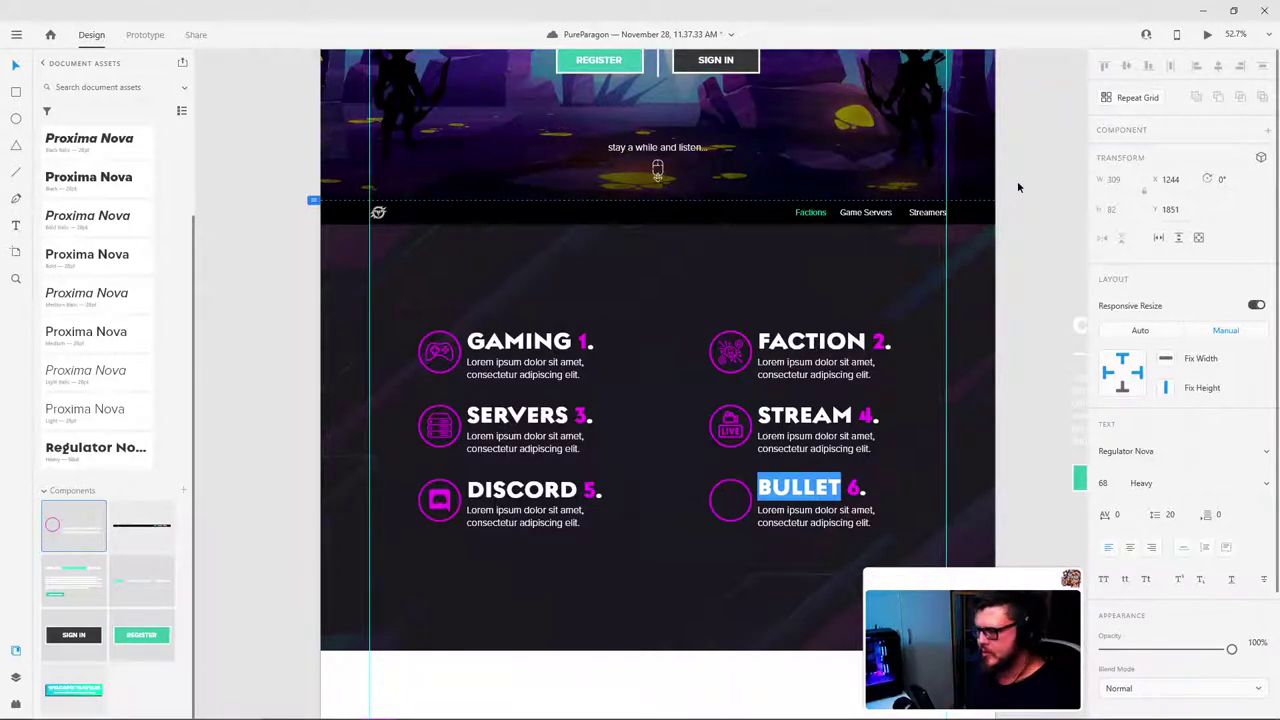
pyautogui.press('Escape')
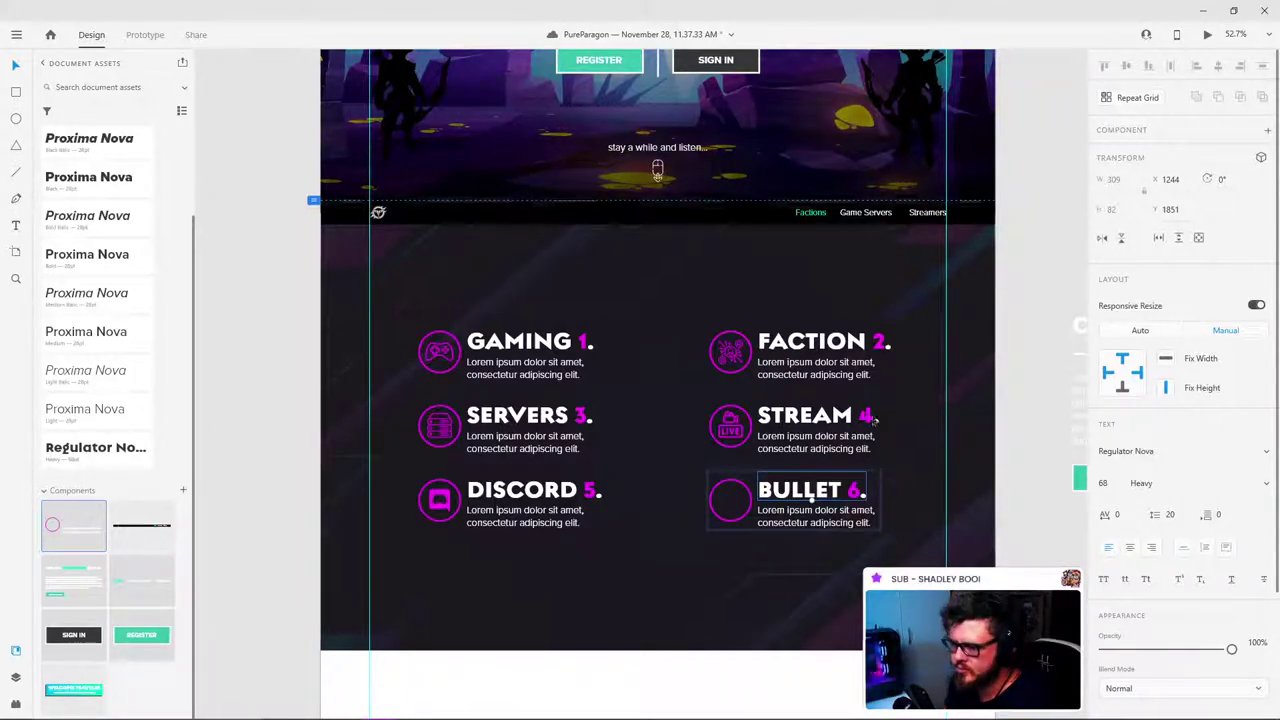
# Step: Delete the whole BULLET 6 block, including its empty circle and text
pyautogui.doubleClick(884, 496)
pyautogui.click(838, 498)
pyautogui.press('Delete')
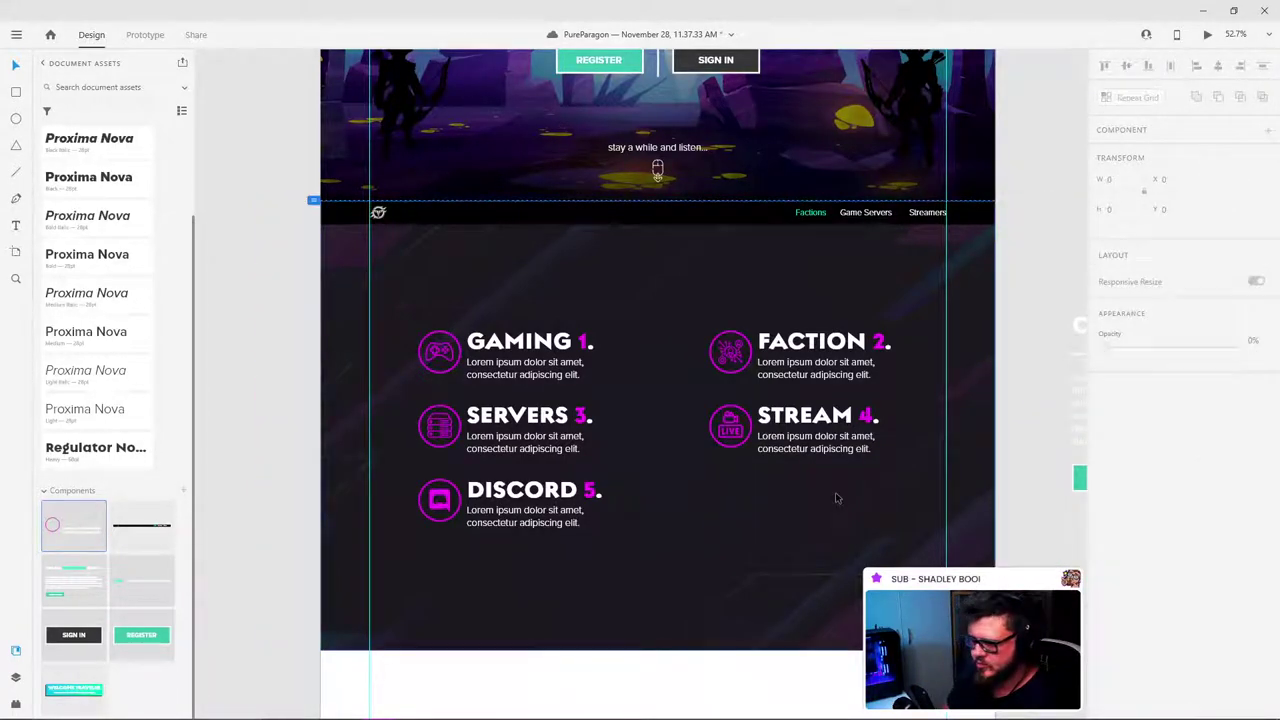
# Step: Copy the "CREATE YOUR OWN GUILD." heading from the pasteboard block into the bullet section, above GAMING 1 and aligned at X 278
pyautogui.scroll(-5, 895, 235)
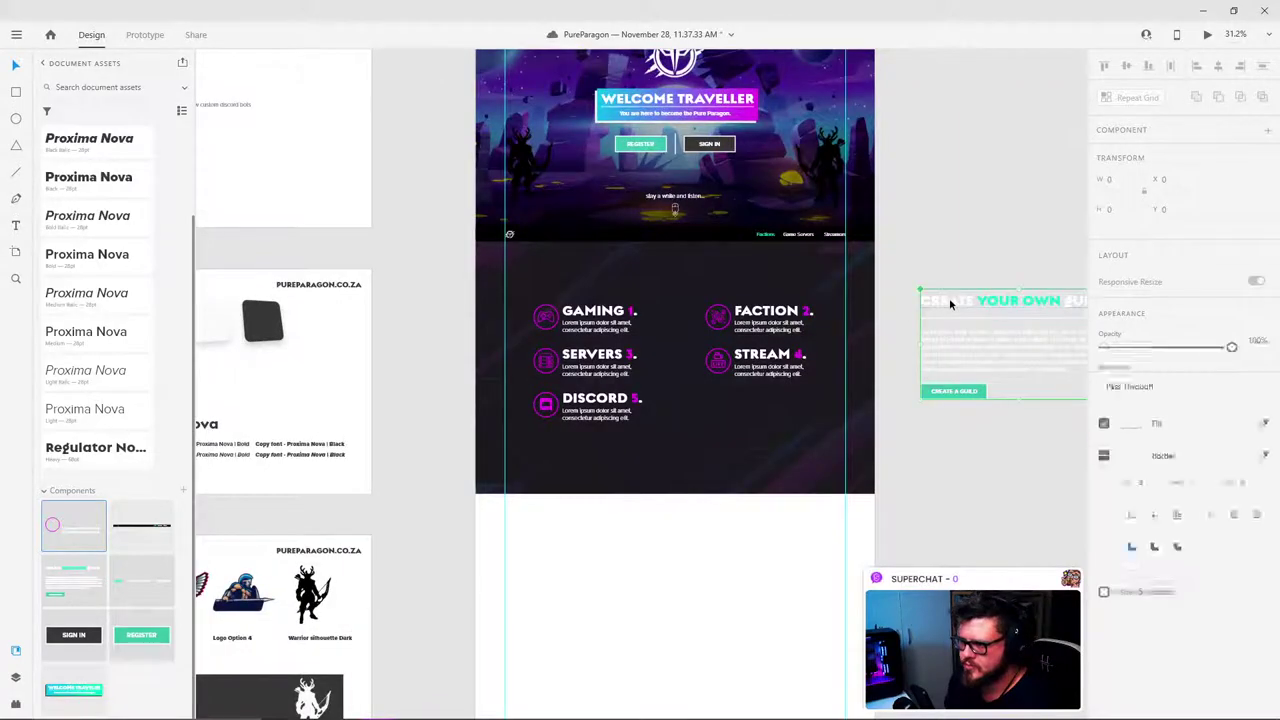
pyautogui.click(950, 304)
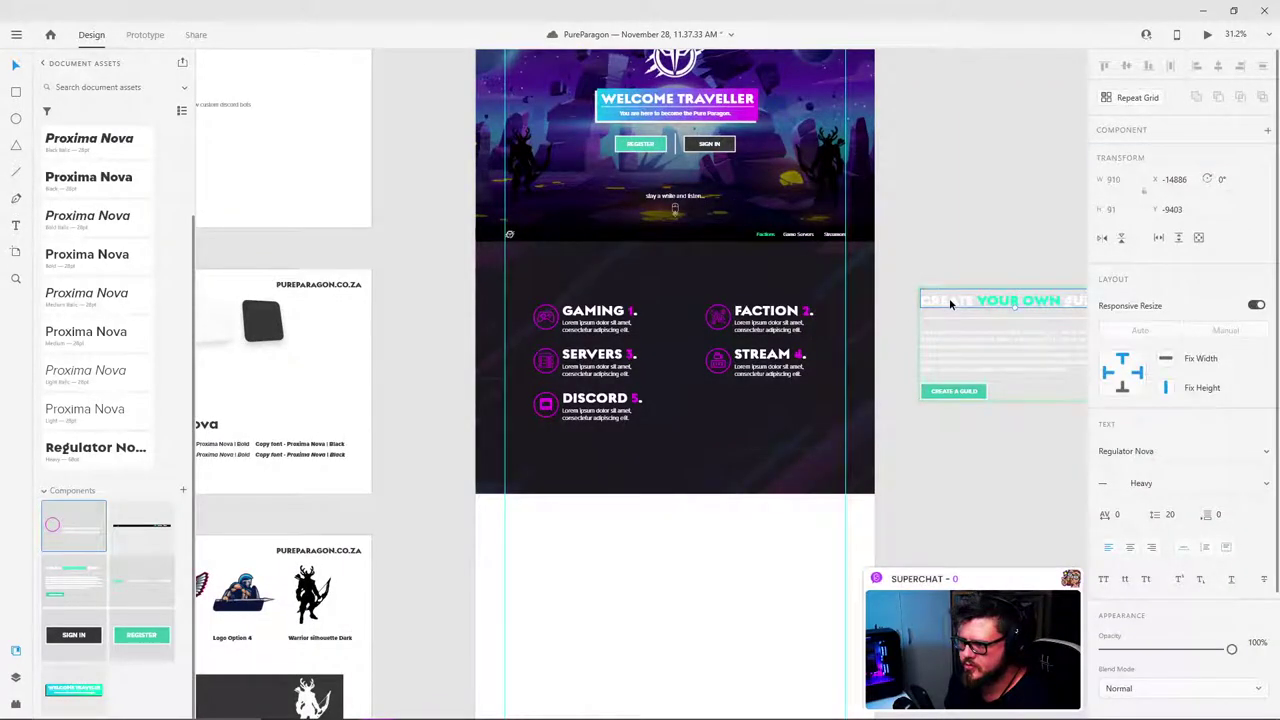
pyautogui.click(939, 189)
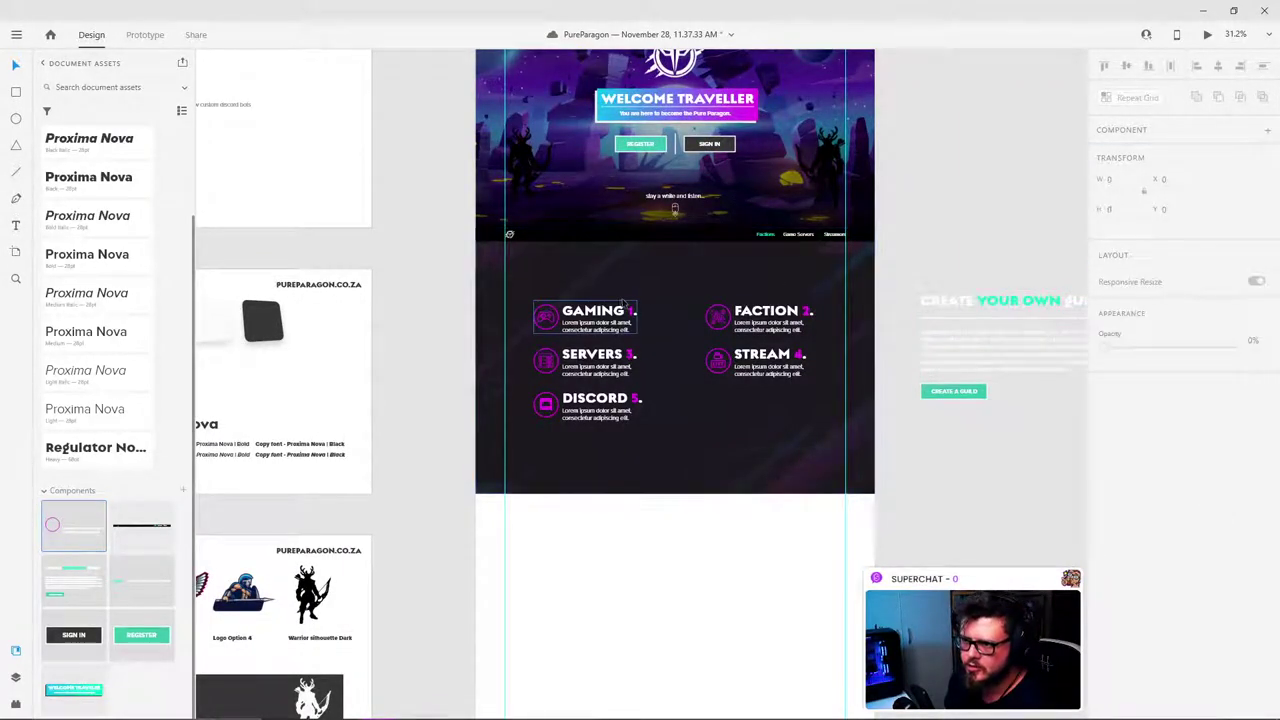
pyautogui.doubleClick(598, 318)
pyautogui.hotkey('ctrl', 'v')
pyautogui.moveTo(675, 392); pyautogui.dragTo(607, 298)
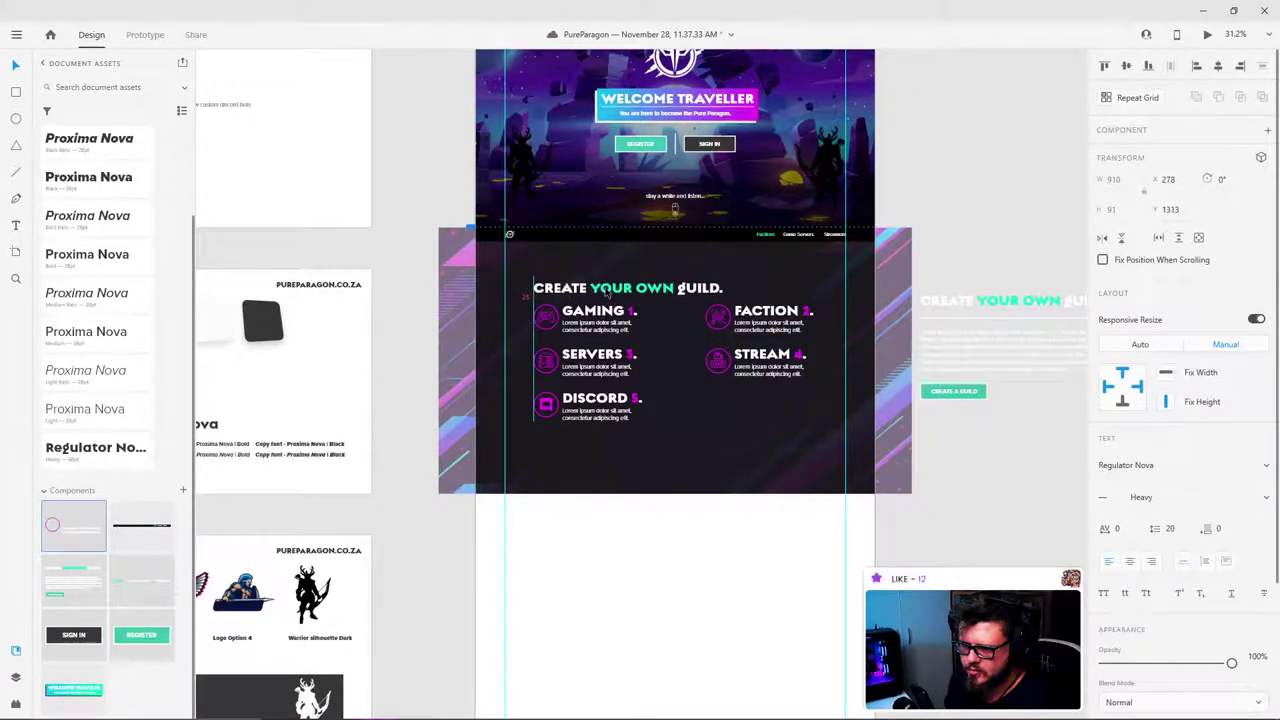
# Step: Move all five bullet blocks together down to Y 1532, leaving space below the section heading
pyautogui.scroll(5, 608, 298)
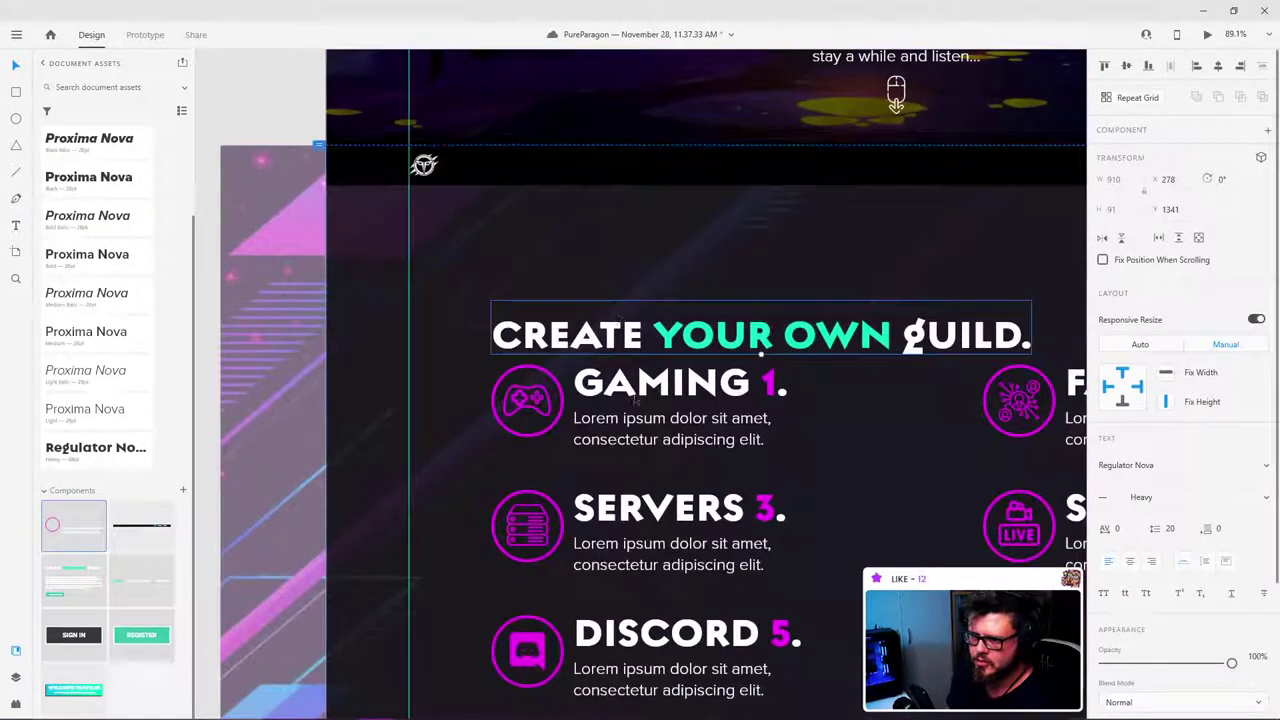
pyautogui.click(636, 400)
pyautogui.keyDown('shift'); pyautogui.click(644, 518); pyautogui.keyUp('shift')
pyautogui.keyDown('shift'); pyautogui.click(676, 630); pyautogui.keyUp('shift')
pyautogui.moveTo(842, 514); pyautogui.dragTo(598, 417)
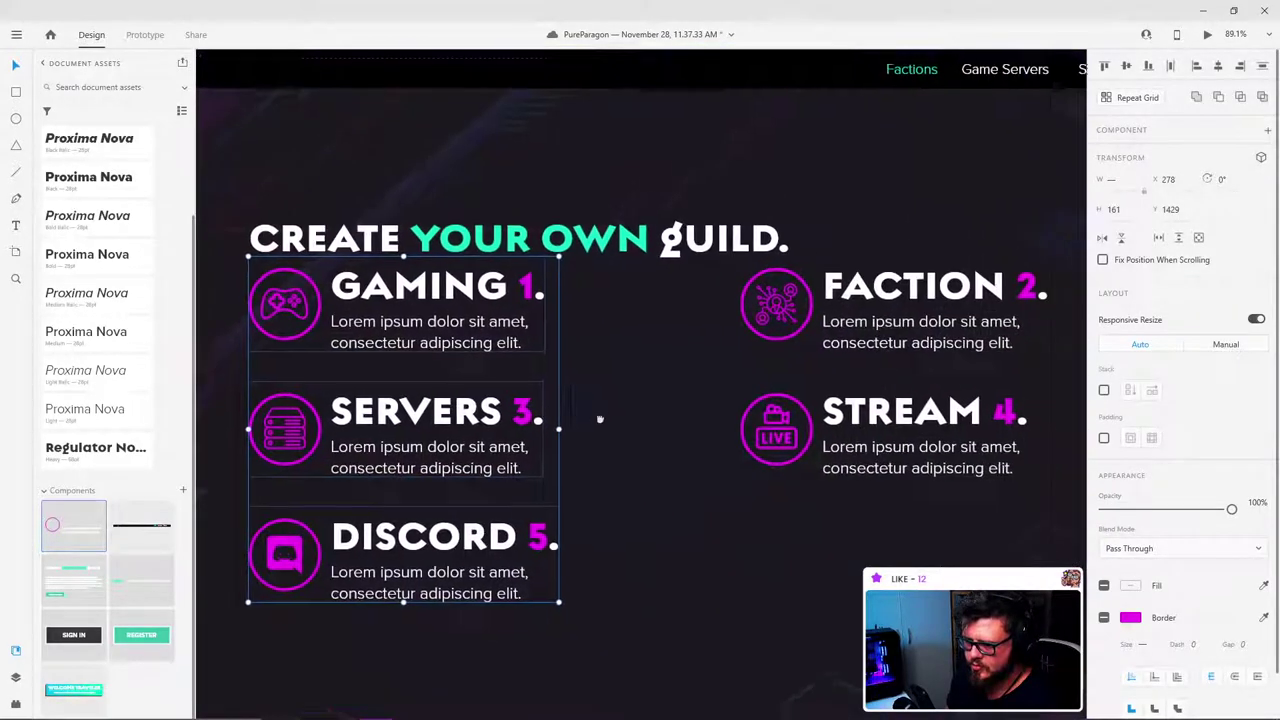
pyautogui.keyDown('shift'); pyautogui.click(600, 418); pyautogui.keyUp('shift')
pyautogui.keyDown('shift'); pyautogui.click(818, 404); pyautogui.keyUp('shift')
pyautogui.keyDown('shift'); pyautogui.click(843, 333); pyautogui.keyUp('shift')
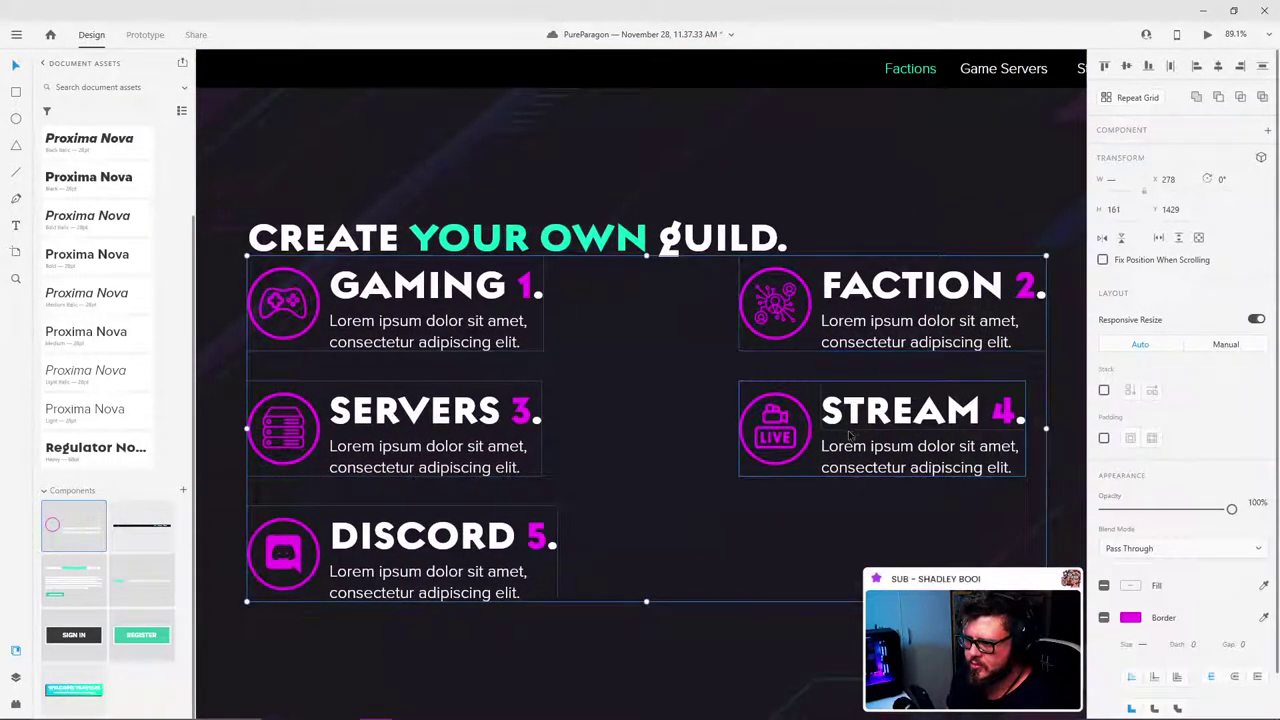
pyautogui.keyDown('shift'); pyautogui.click(849, 435); pyautogui.keyUp('shift')
pyautogui.moveTo(843, 319)
pyautogui.mouseDown()
pyautogui.moveTo(843, 337)
pyautogui.moveTo(843, 322)
pyautogui.mouseUp()
pyautogui.hotkey('shift', 'Down')
pyautogui.hotkey('shift', 'Down')
pyautogui.hotkey('shift', 'Down')
pyautogui.hotkey('shift', 'Down')
pyautogui.hotkey('shift', 'Down')
pyautogui.hotkey('shift', 'Down')
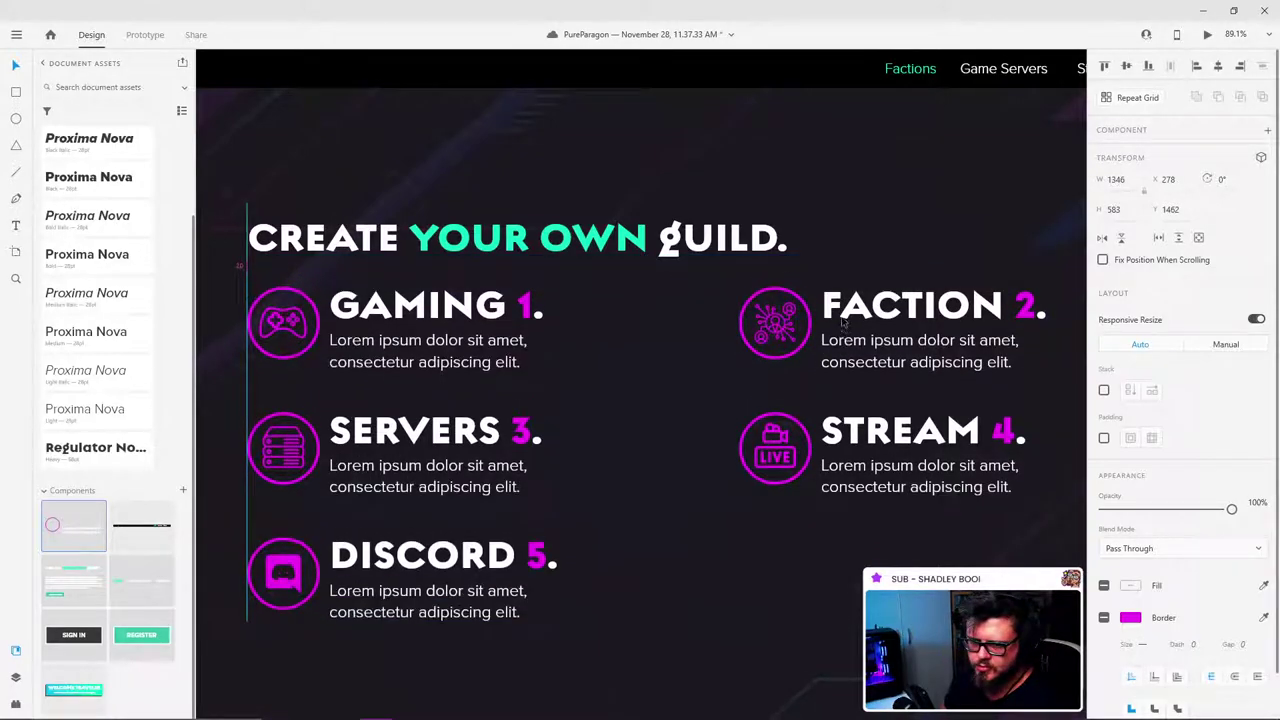
pyautogui.hotkey('shift', 'Down')
pyautogui.hotkey('shift', 'Down')
pyautogui.hotkey('shift', 'Down')
pyautogui.hotkey('shift', 'Down')
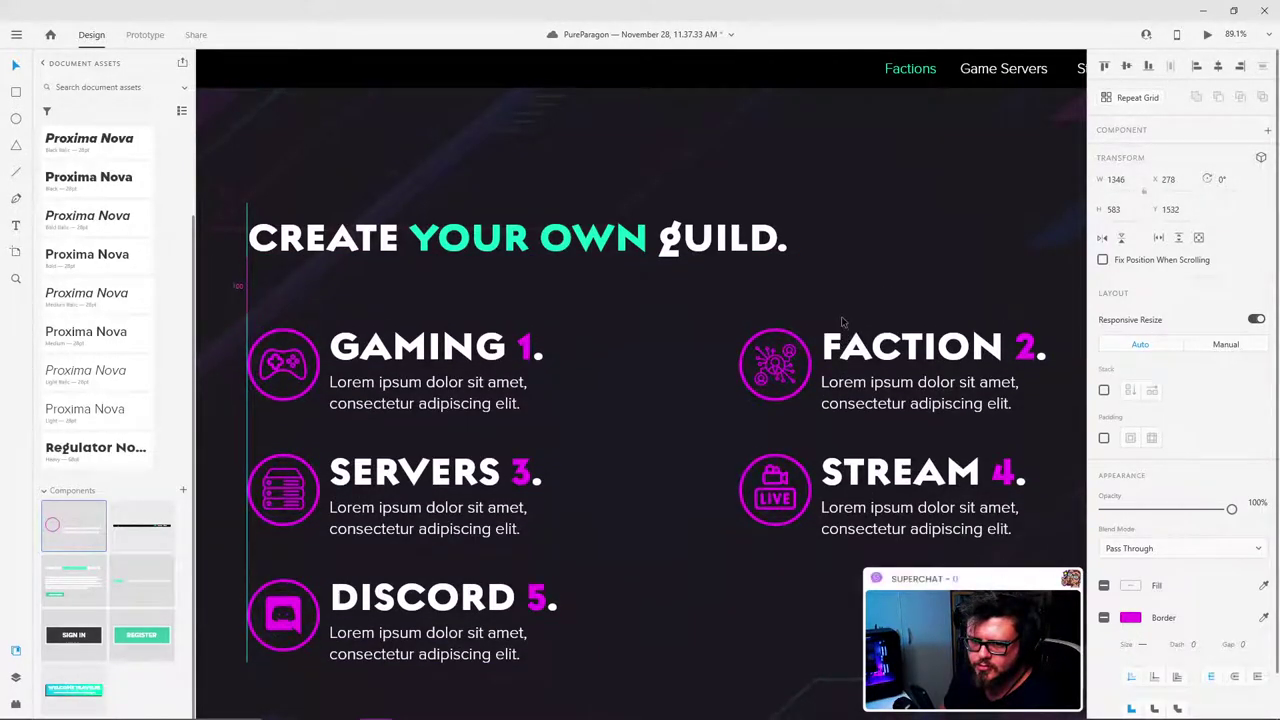
pyautogui.scroll(-5, 674, 320)
pyautogui.scroll(3, 680, 295)
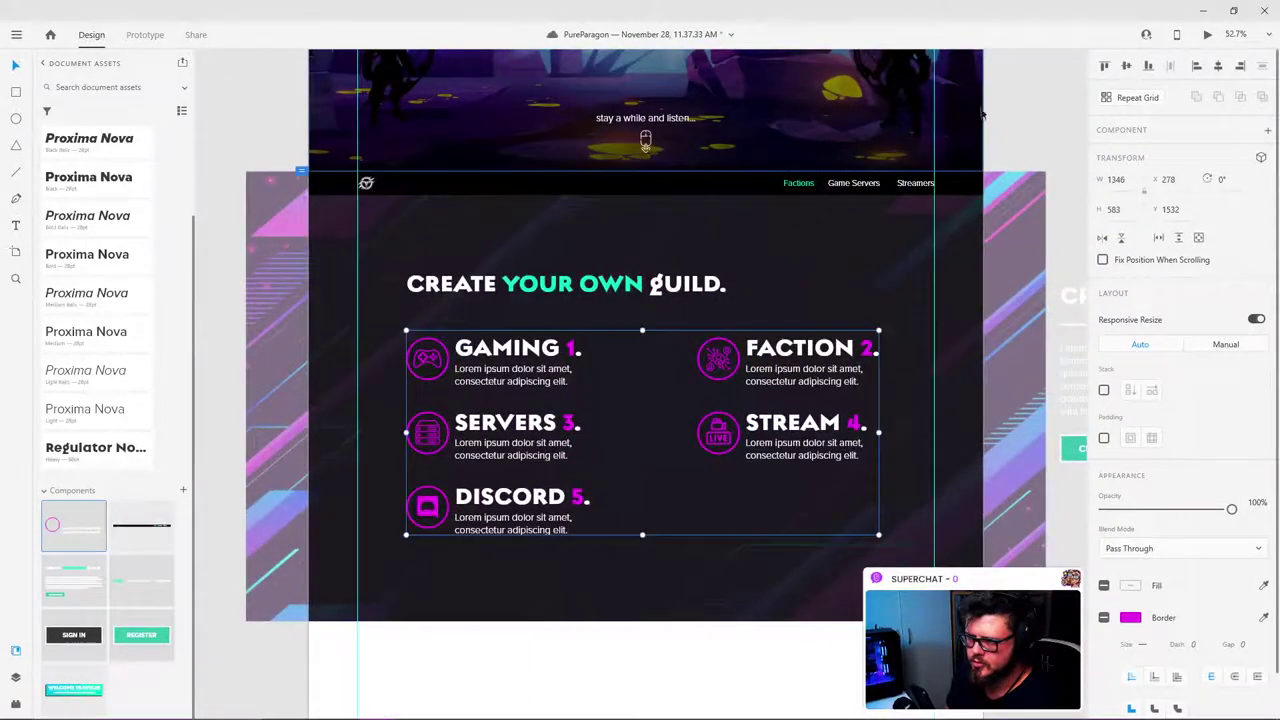
pyautogui.click(1029, 116)
# Step: Replace the word CREATE with "WHAT" in the section heading and remove the extra space after it
pyautogui.scroll(2, 487, 303)
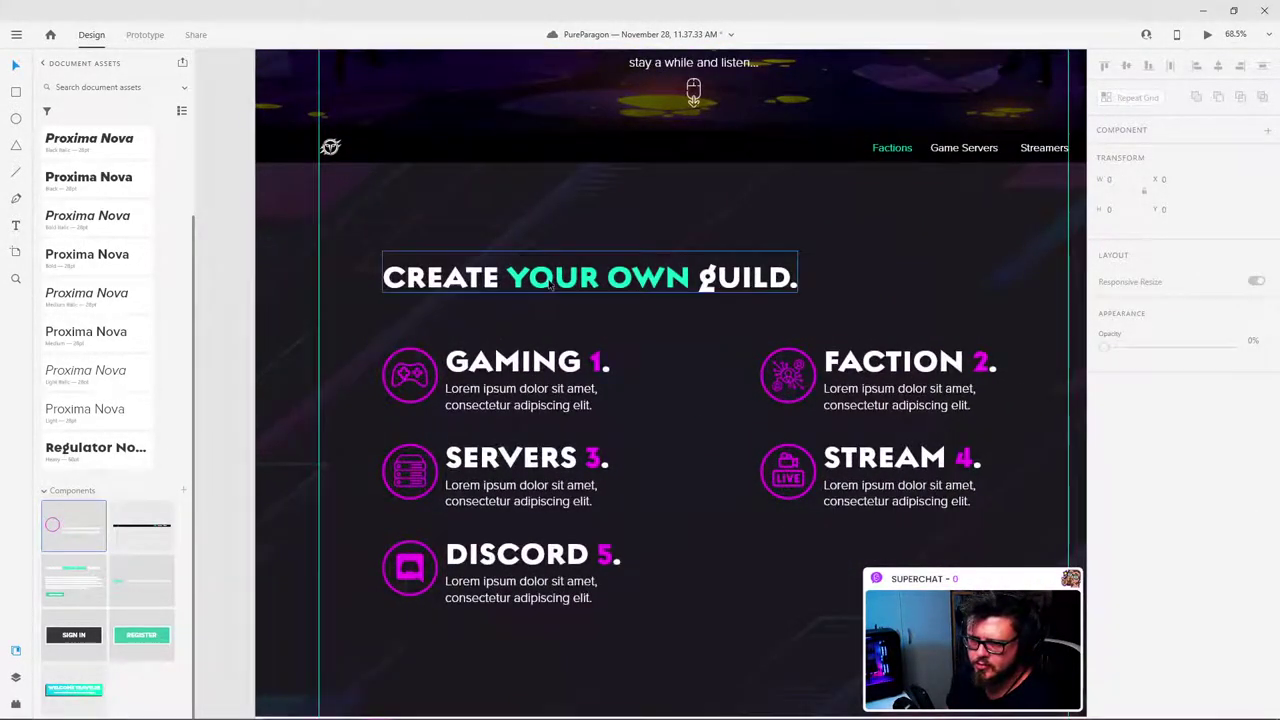
pyautogui.scroll(2, 544, 287)
pyautogui.scroll(3, 544, 287)
pyautogui.scroll(1, 541, 278)
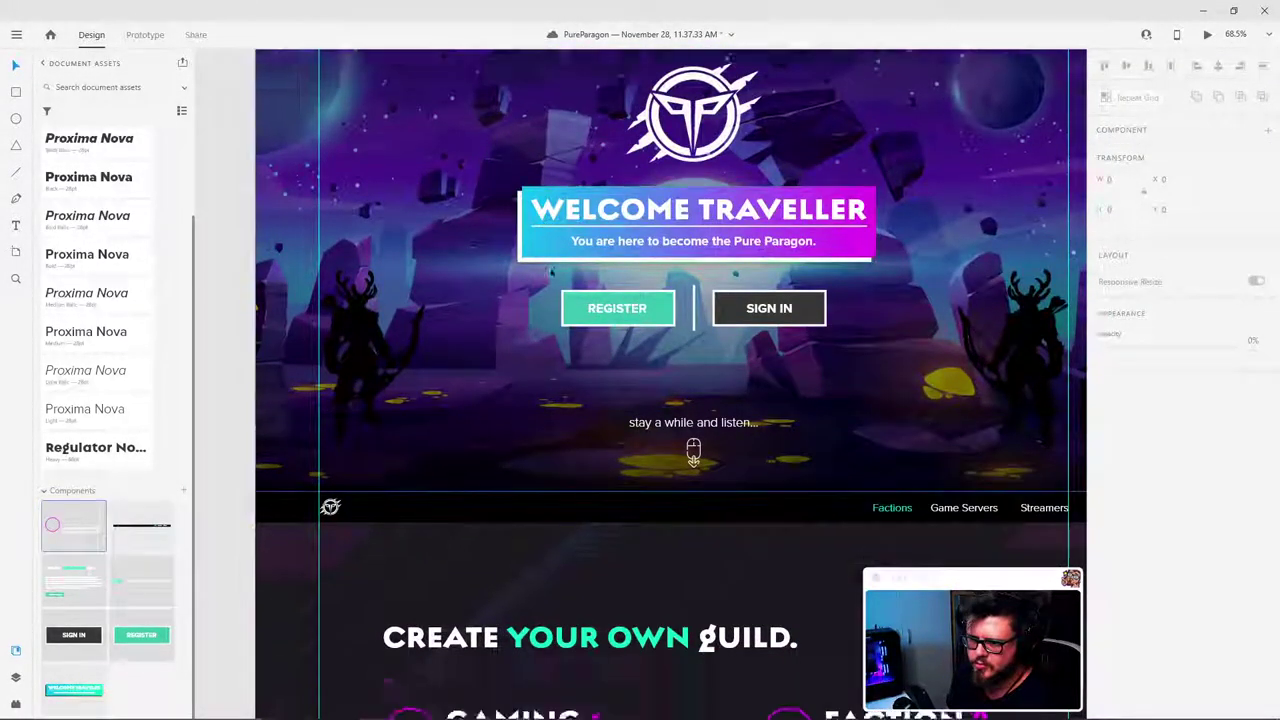
pyautogui.scroll(-4, 548, 268)
pyautogui.scroll(-2, 550, 261)
pyautogui.click(499, 294)
pyautogui.doubleClick(499, 294)
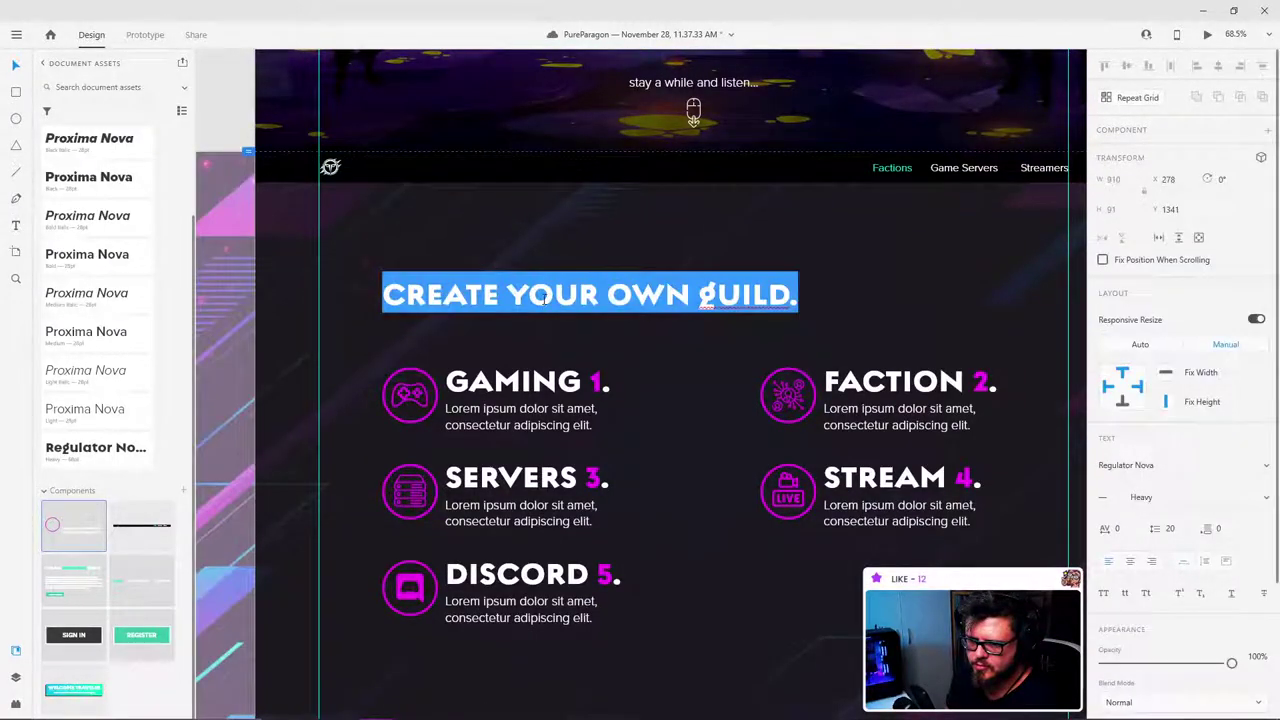
pyautogui.click(499, 294)
pyautogui.moveTo(499, 294); pyautogui.dragTo(383, 294)
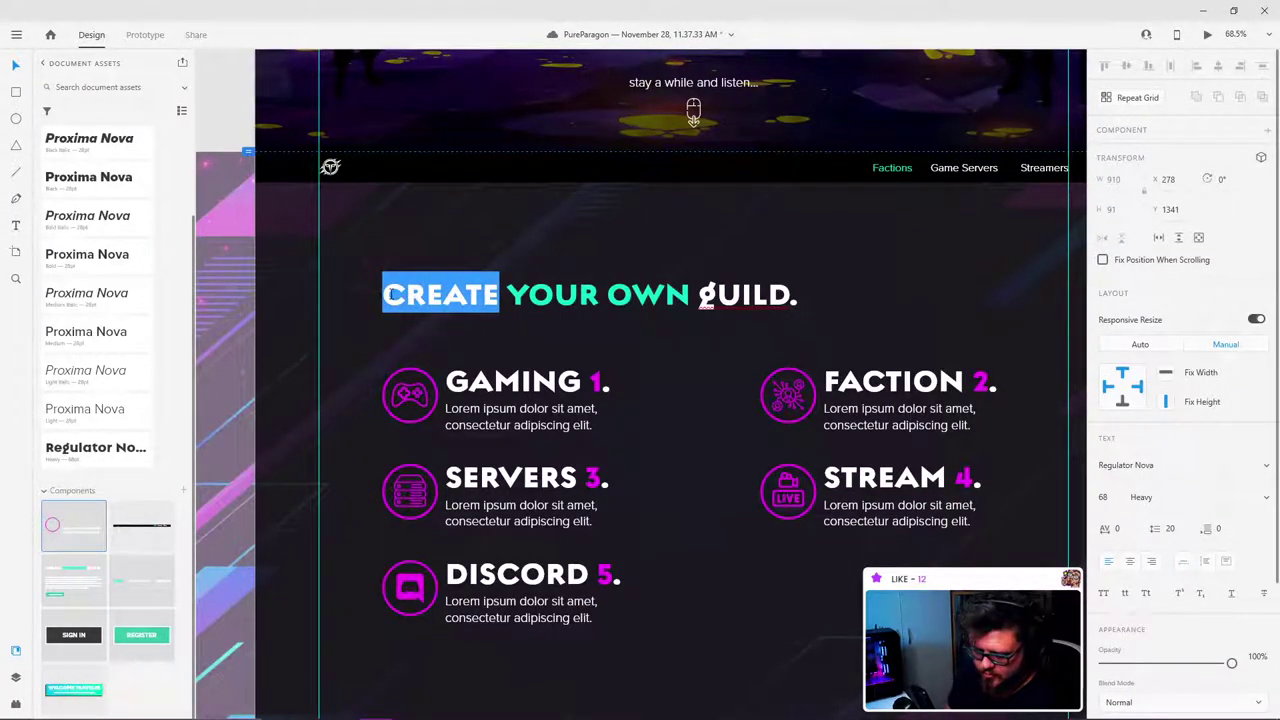
pyautogui.write('WHAT')
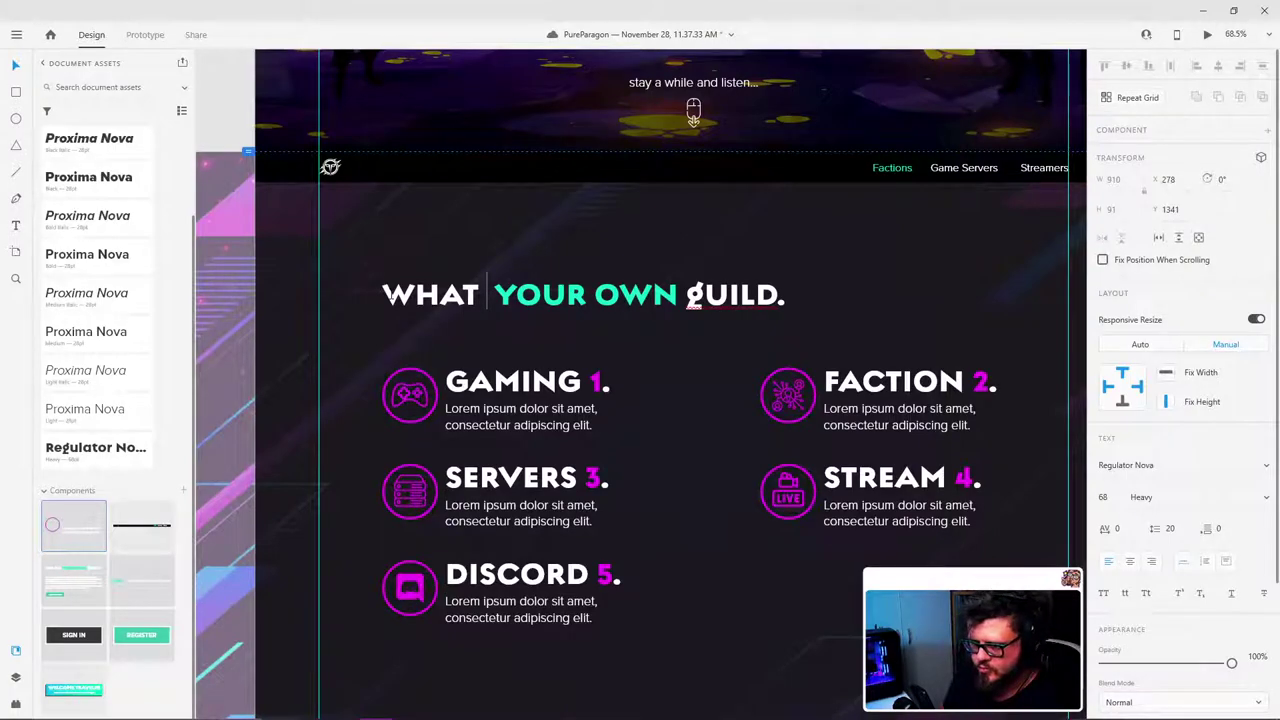
pyautogui.press('BackSpace')
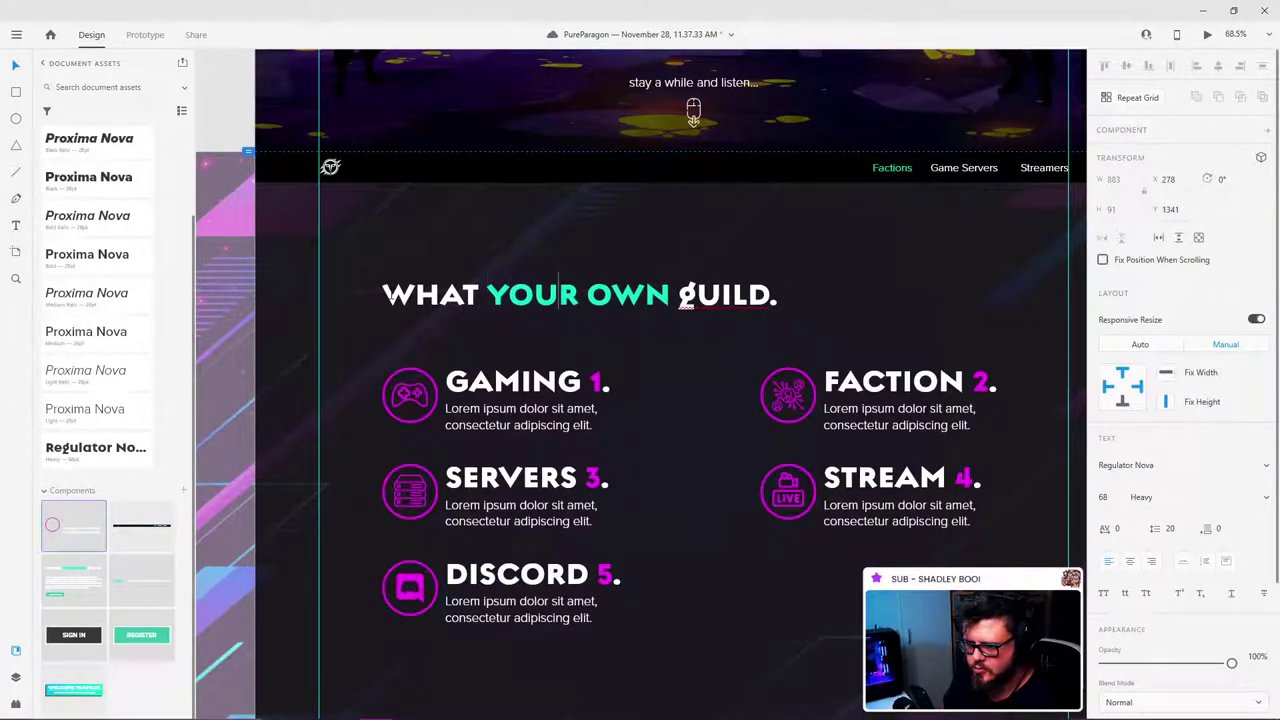
# Step: Replace the heading's teal words YOUR OWN with "YOU CAN EXPECT"
pyautogui.hotkey('shift', 'Right')
pyautogui.press('BackSpace')
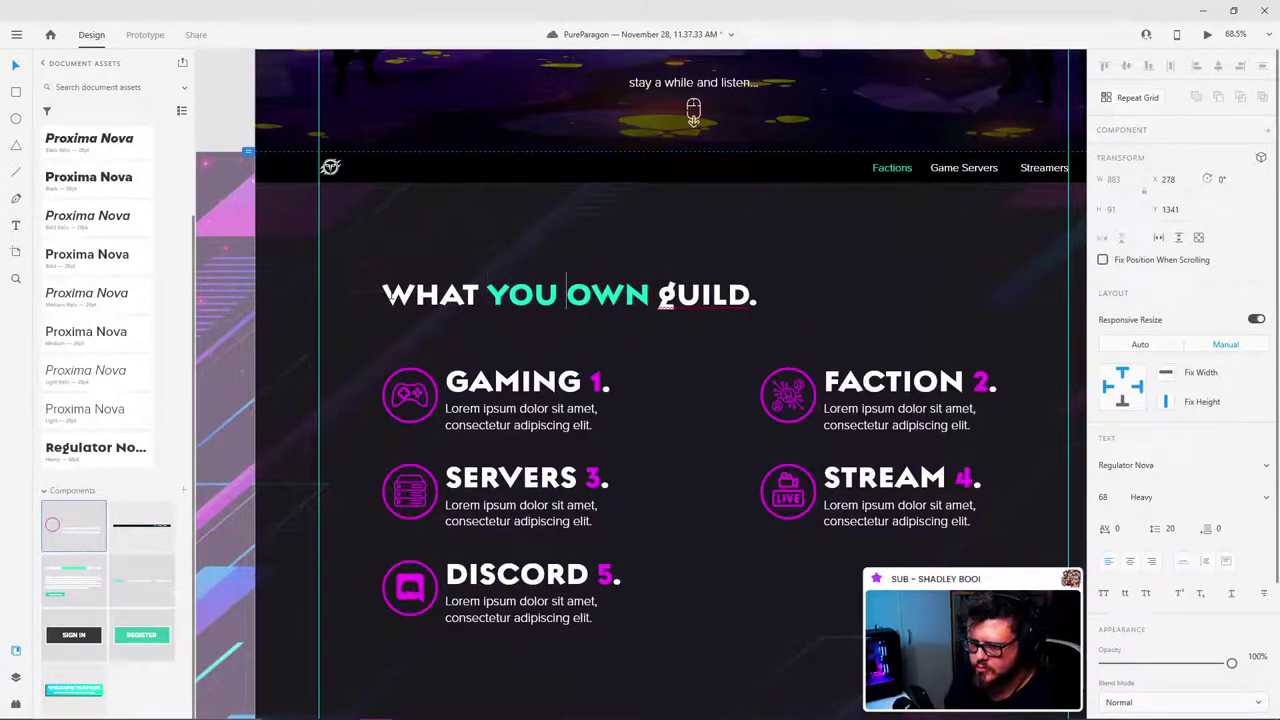
pyautogui.hotkey('shift', 'Right')
pyautogui.hotkey('shift', 'Right')
pyautogui.hotkey('shift', 'Right')
pyautogui.hotkey('shift', 'Right')
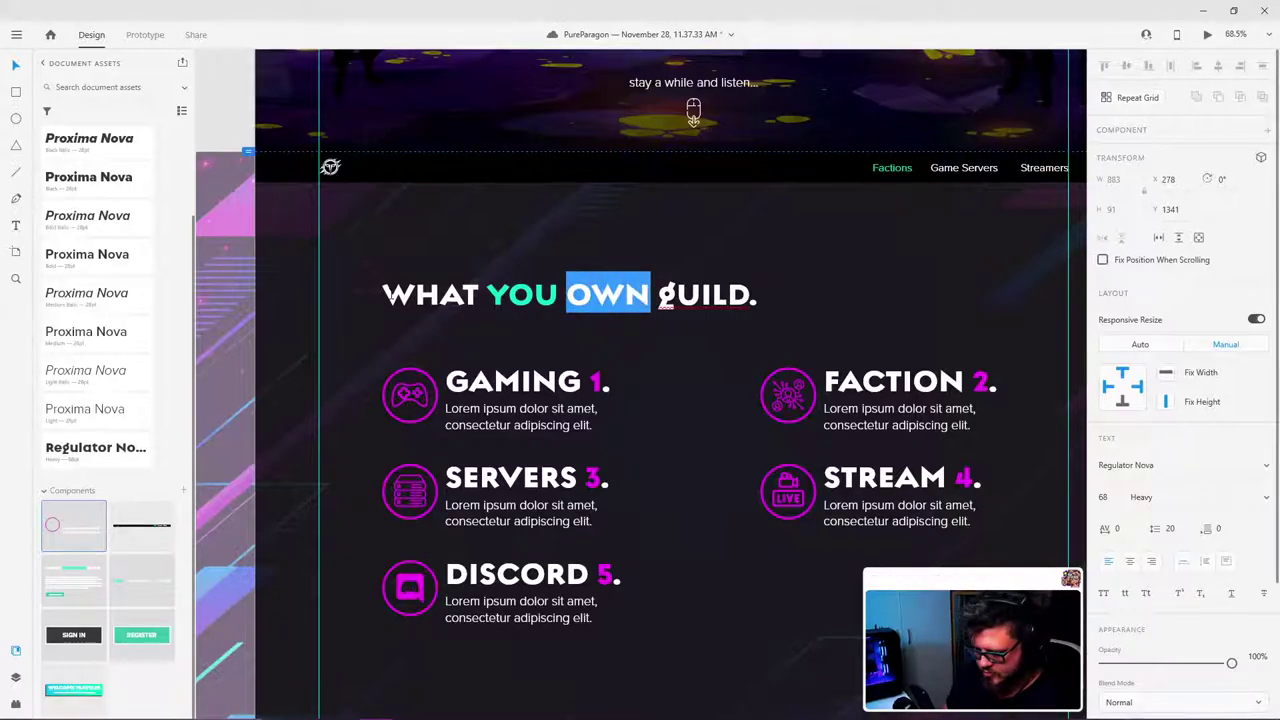
pyautogui.write('CAN ')
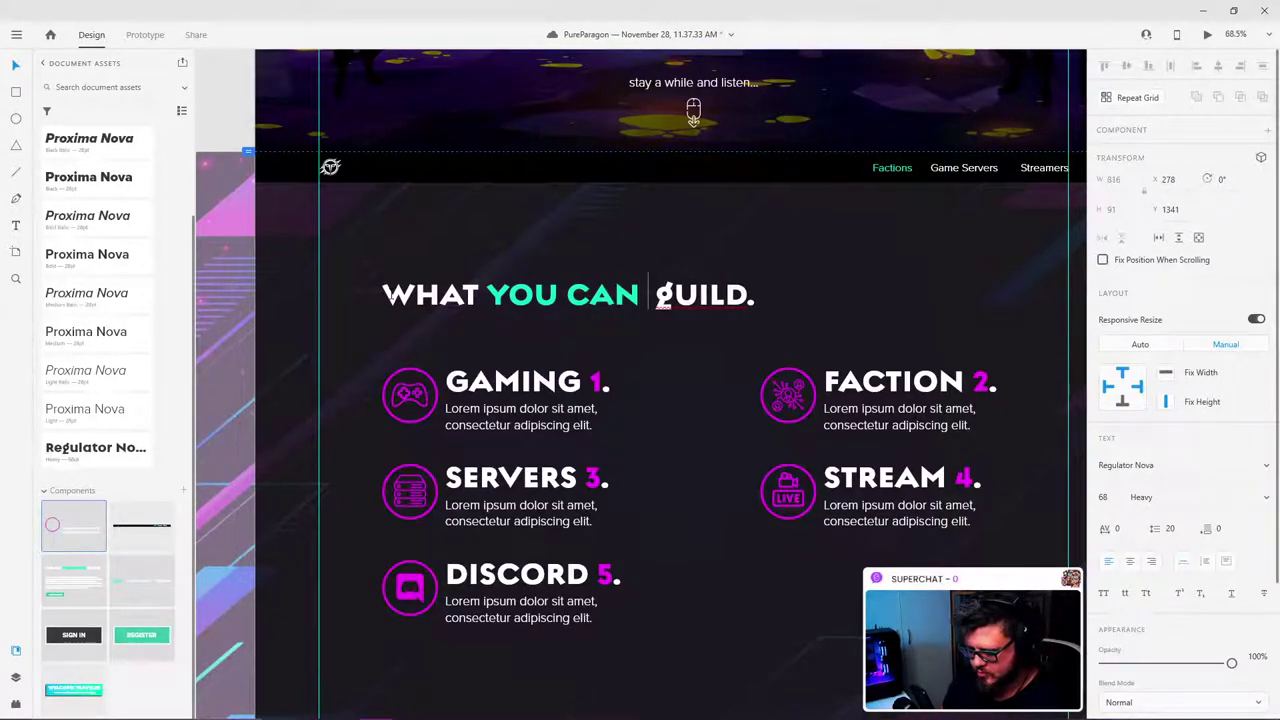
pyautogui.write('EXPECT')
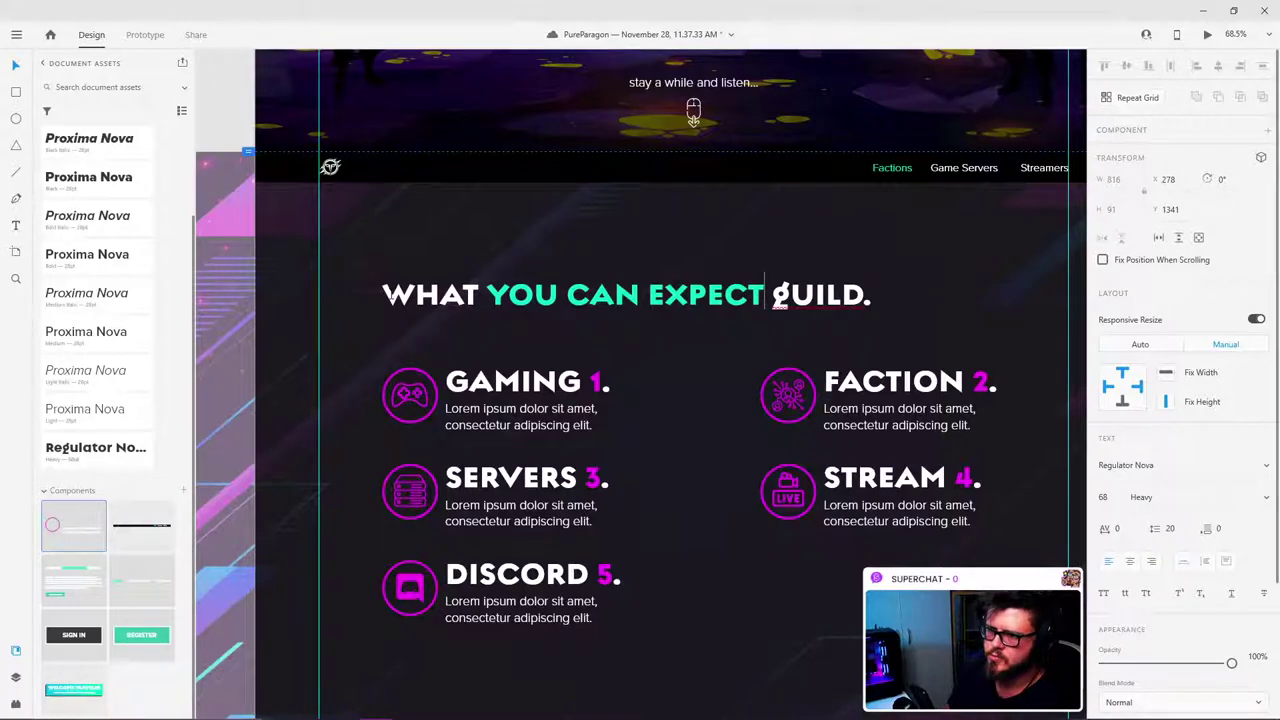
# Step: Append FROM US to the section heading's teal text and recolour the words YOU CAN white, sampled from the heading's white lettering
pyautogui.write(' FROM ')
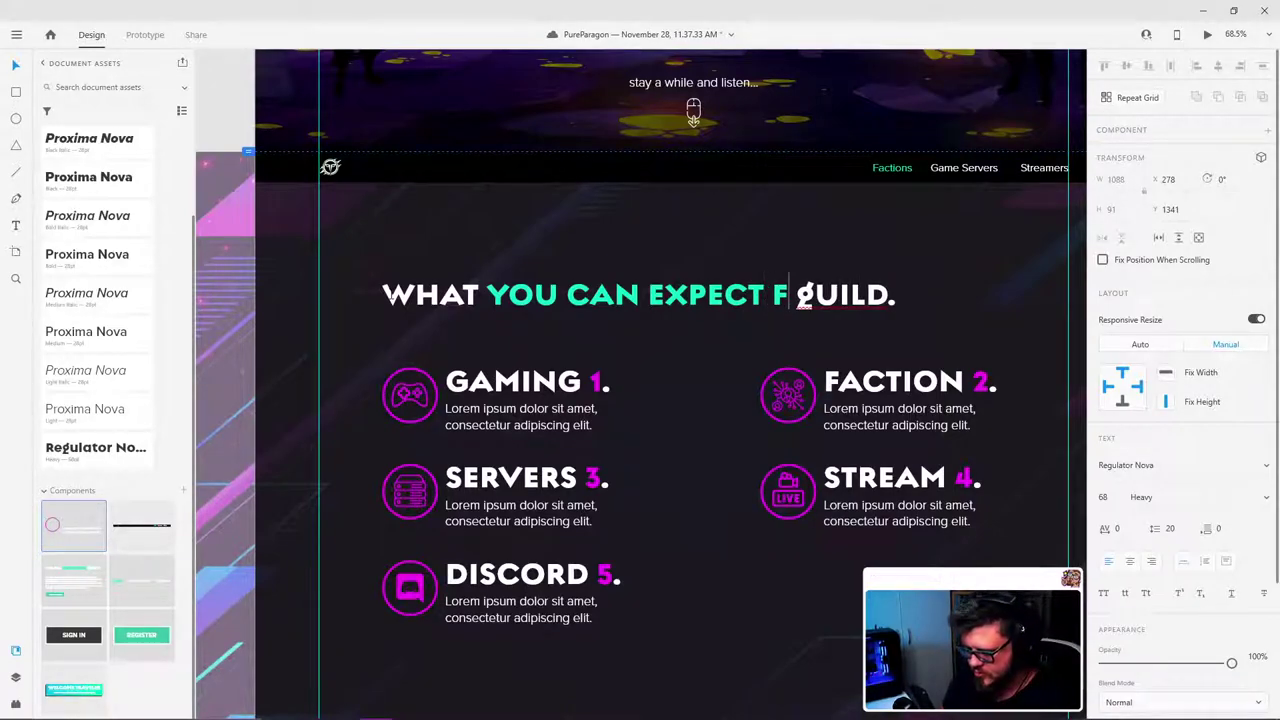
pyautogui.write('US')
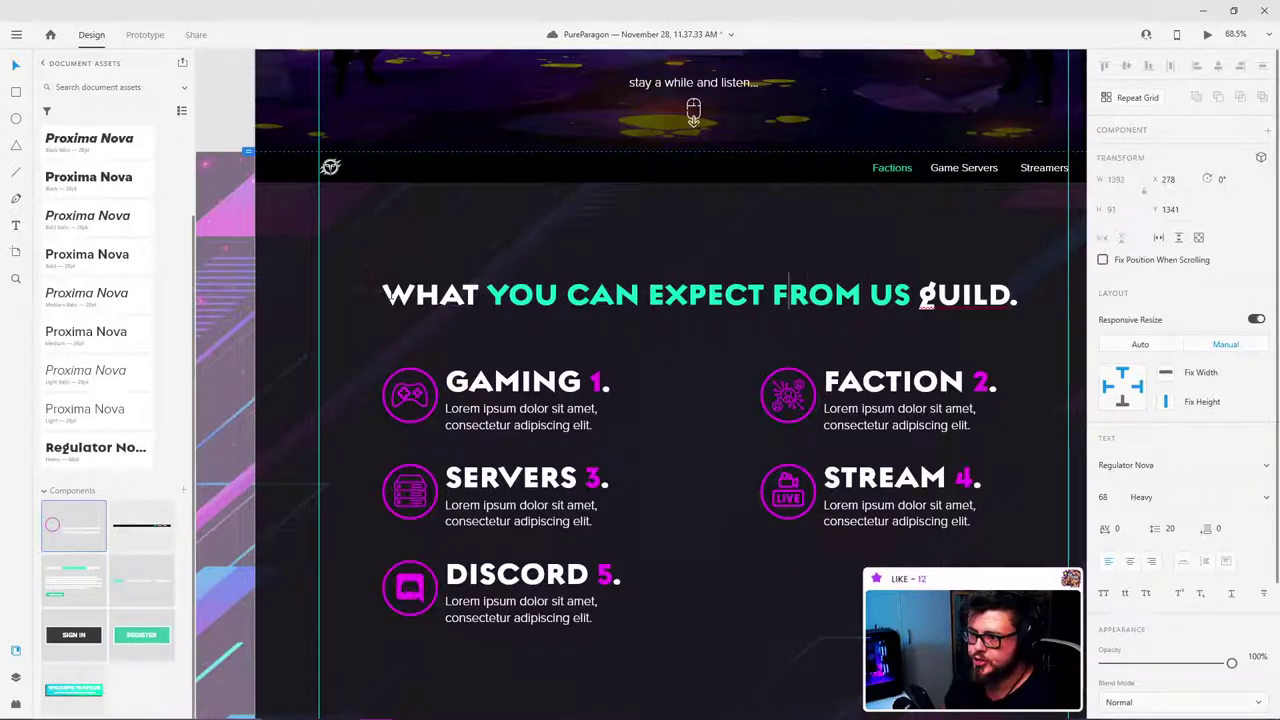
pyautogui.press('Left')
pyautogui.hotkey('shift', 'Left')
pyautogui.hotkey('shift', 'Left')
pyautogui.hotkey('shift', 'Left')
pyautogui.hotkey('shift', 'Left')
pyautogui.hotkey('shift', 'Left')
pyautogui.hotkey('shift', 'Left')
pyautogui.hotkey('shift', 'Left')
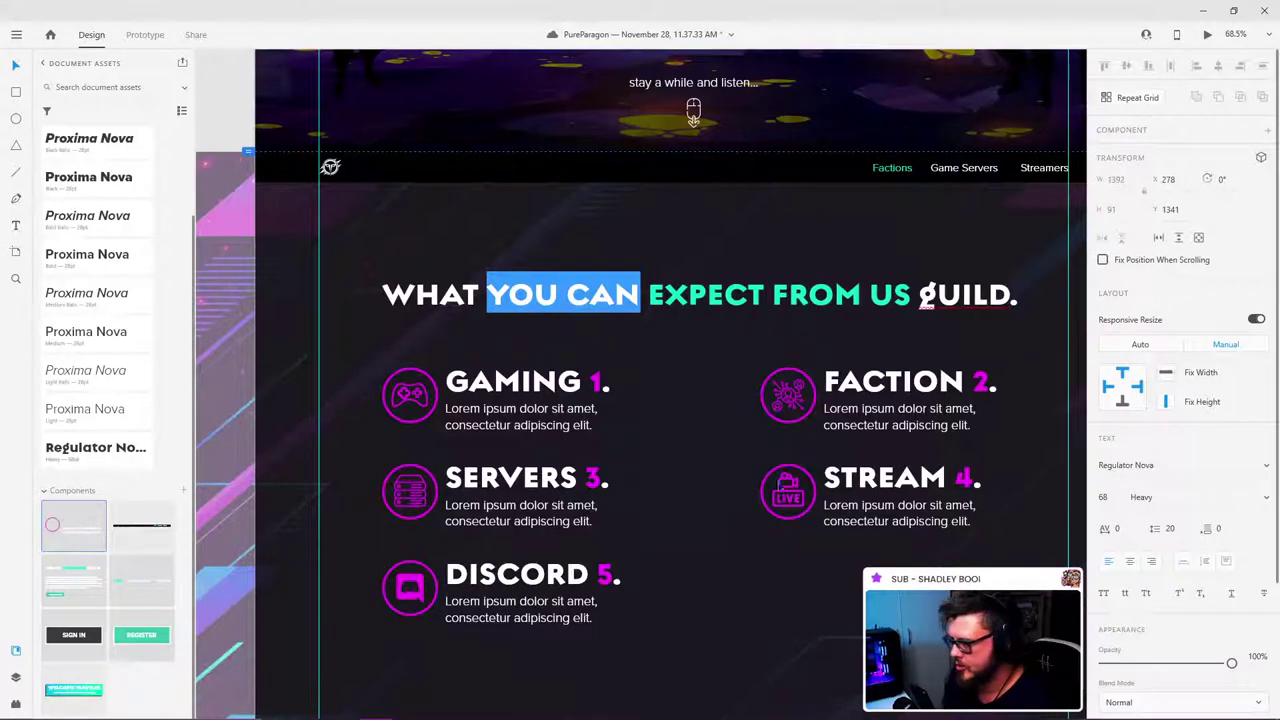
pyautogui.scroll(-3, 1185, 478)
pyautogui.click(1264, 568)
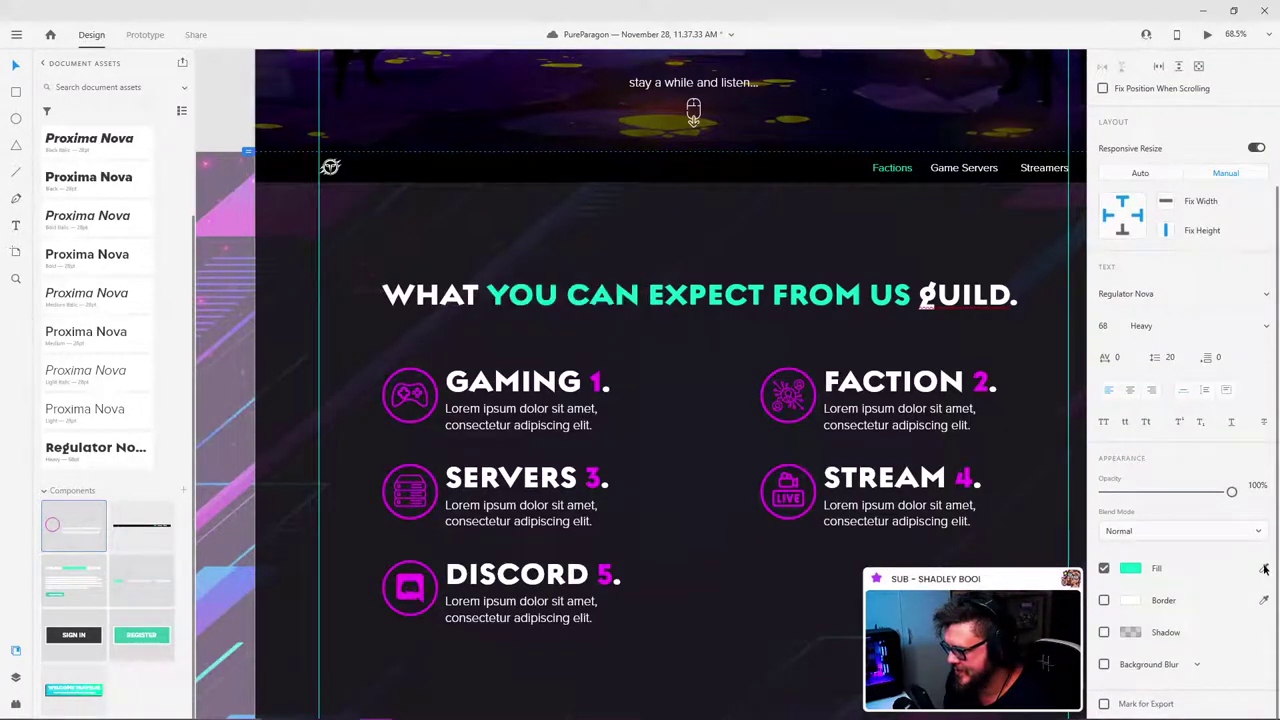
pyautogui.click(926, 280)
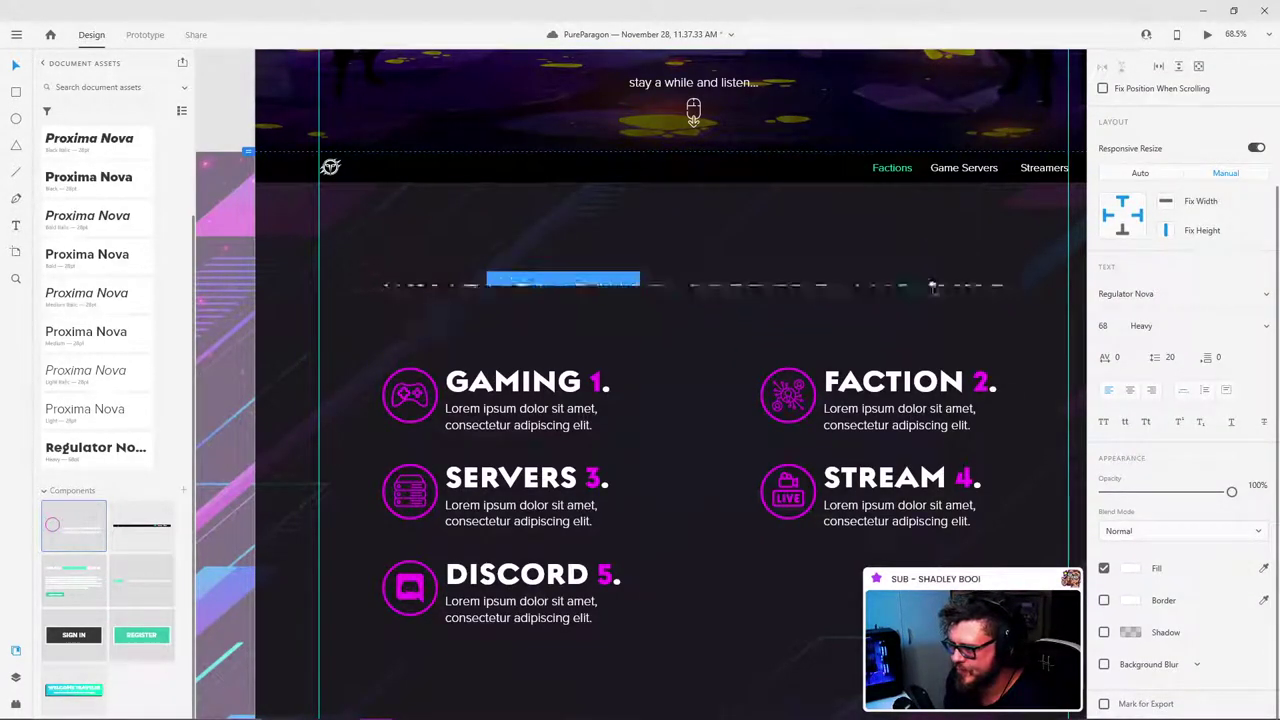
# Step: Delete the leftover word GUILD from the section heading, keeping the full stop directly after US
pyautogui.click(834, 294)
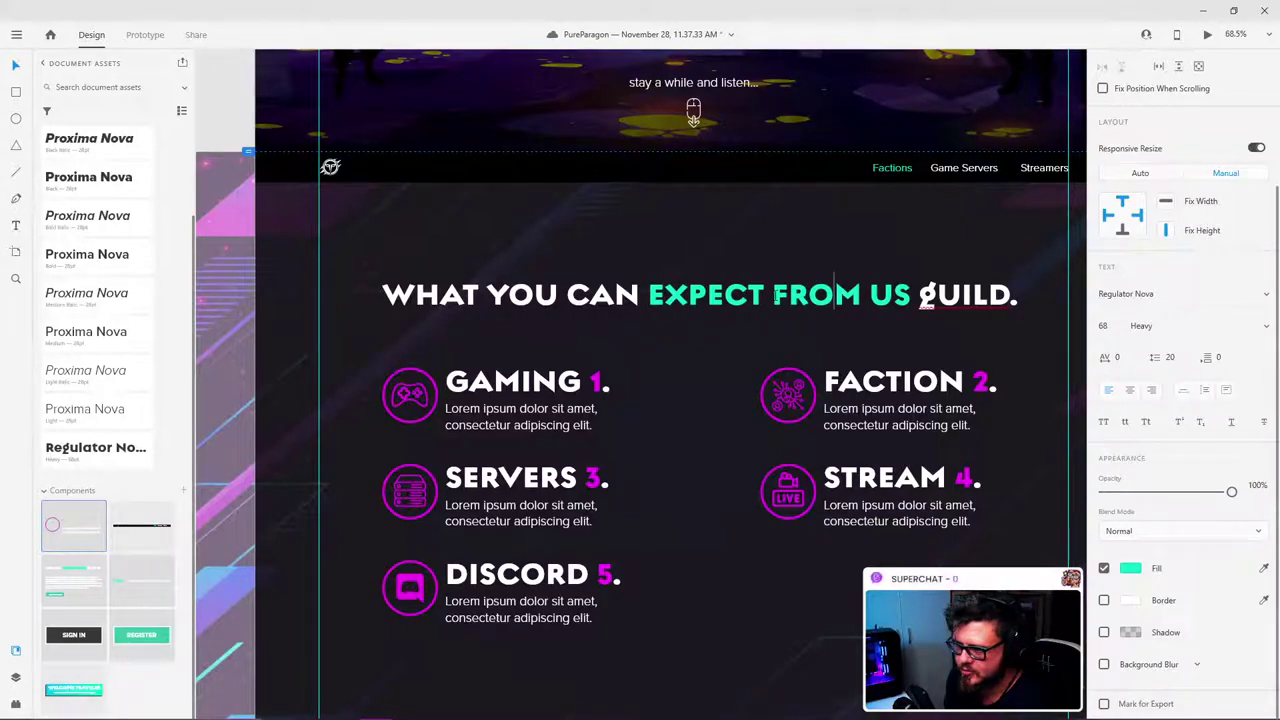
pyautogui.moveTo(926, 296)
pyautogui.mouseDown()
pyautogui.moveTo(1012, 296)
pyautogui.moveTo(928, 296)
pyautogui.mouseUp()
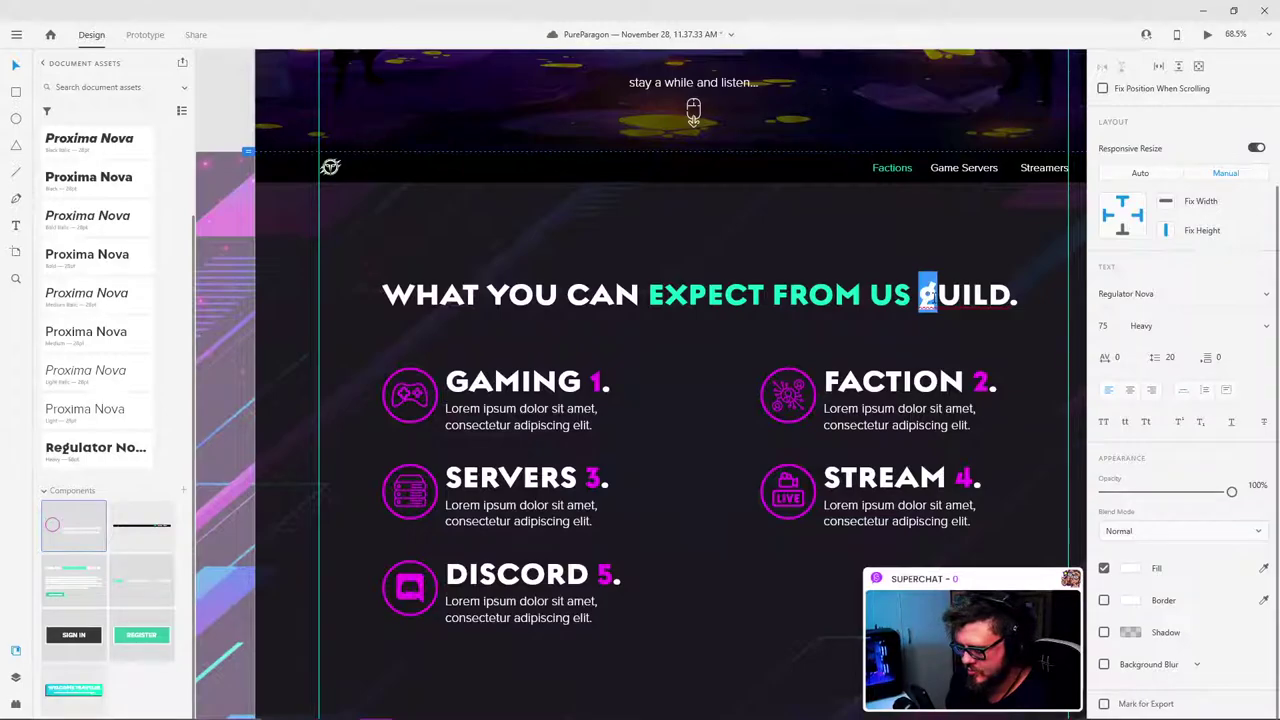
pyautogui.click(925, 296)
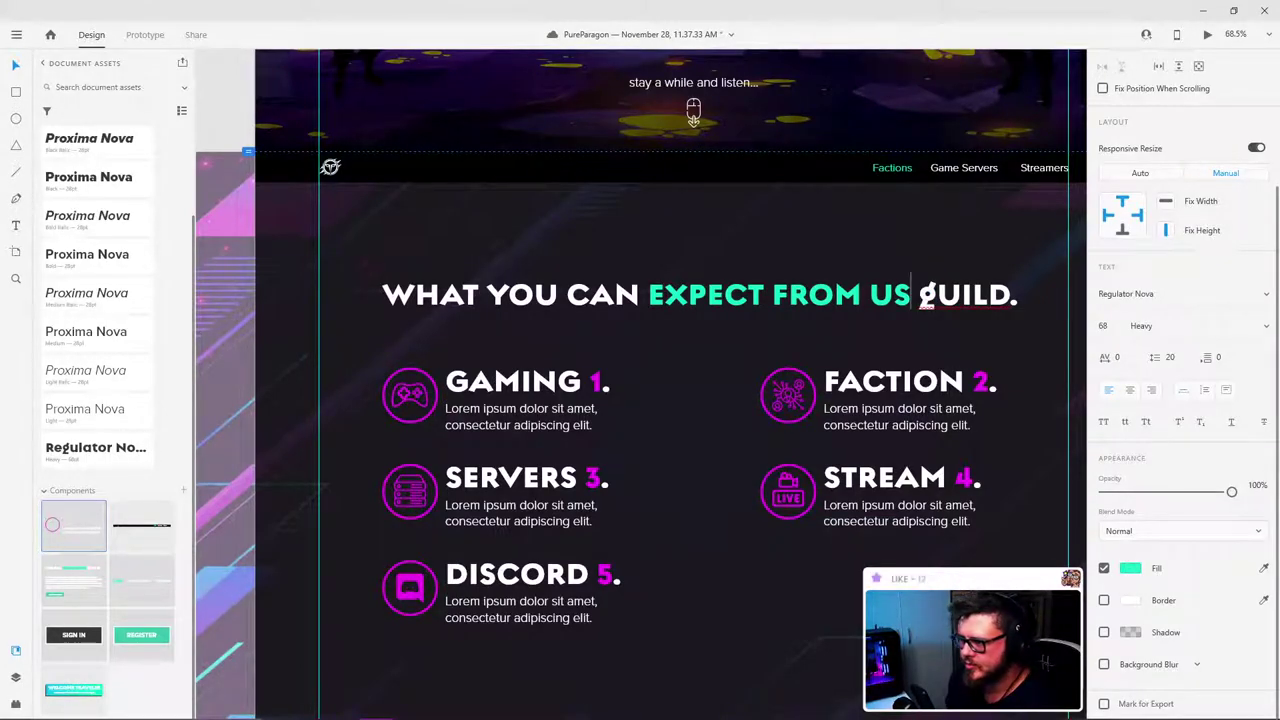
pyautogui.moveTo(925, 296); pyautogui.dragTo(1012, 296)
pyautogui.press('BackSpace')
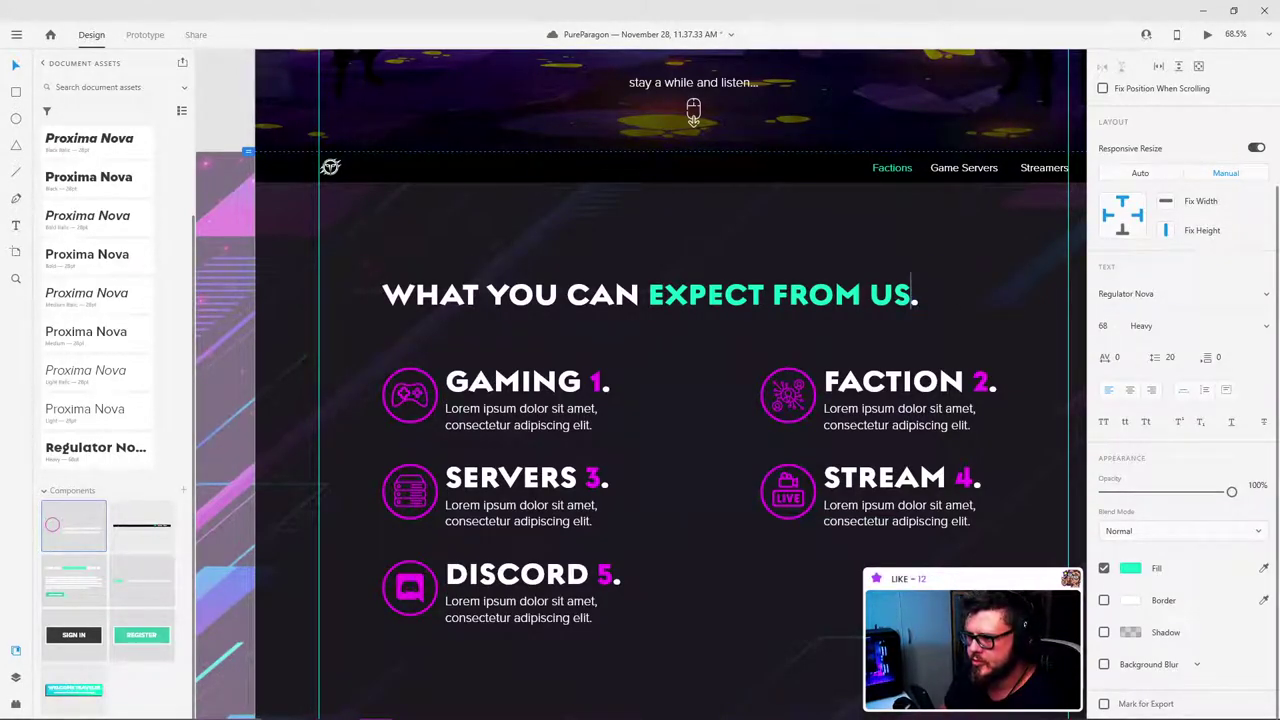
# Step: Recolour the words FROM US in the section heading white, leaving only EXPECT in teal
pyautogui.hotkey('shift', 'Left')
pyautogui.hotkey('shift', 'Left')
pyautogui.hotkey('shift', 'Left')
pyautogui.hotkey('shift', 'Left')
pyautogui.hotkey('shift', 'Left')
pyautogui.hotkey('shift', 'Left')
pyautogui.hotkey('shift', 'Left')
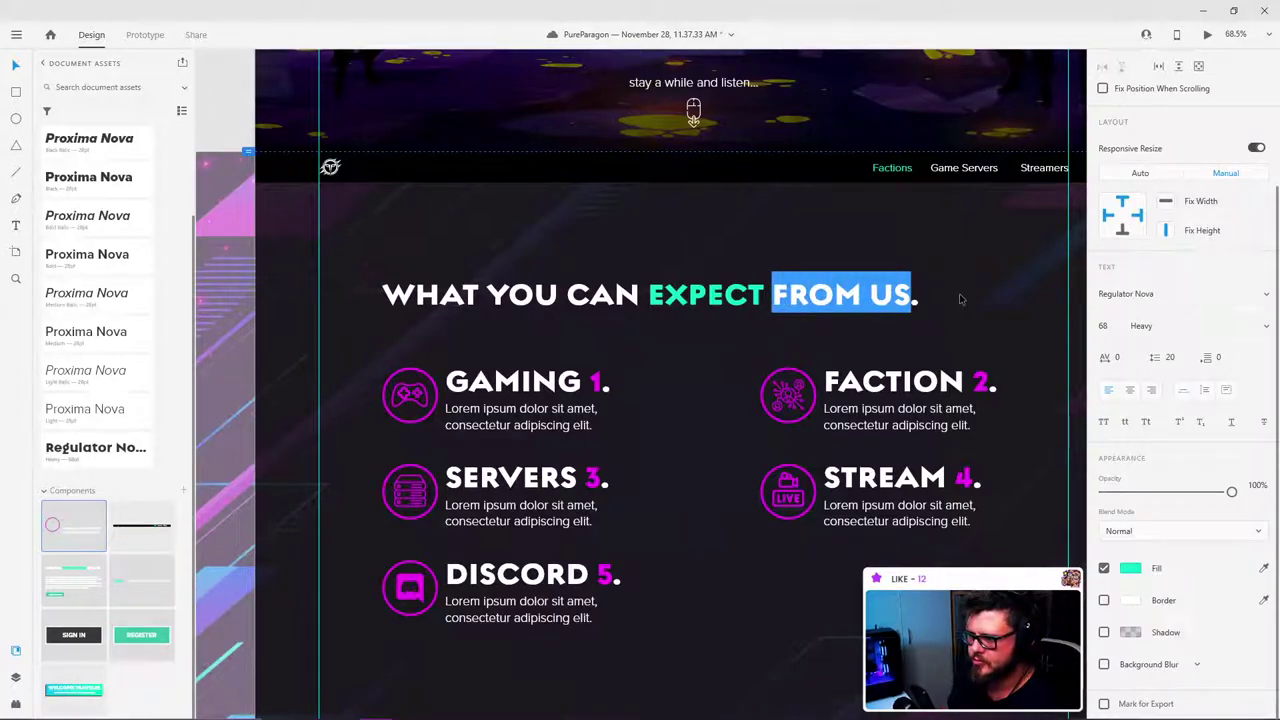
pyautogui.click(1263, 568)
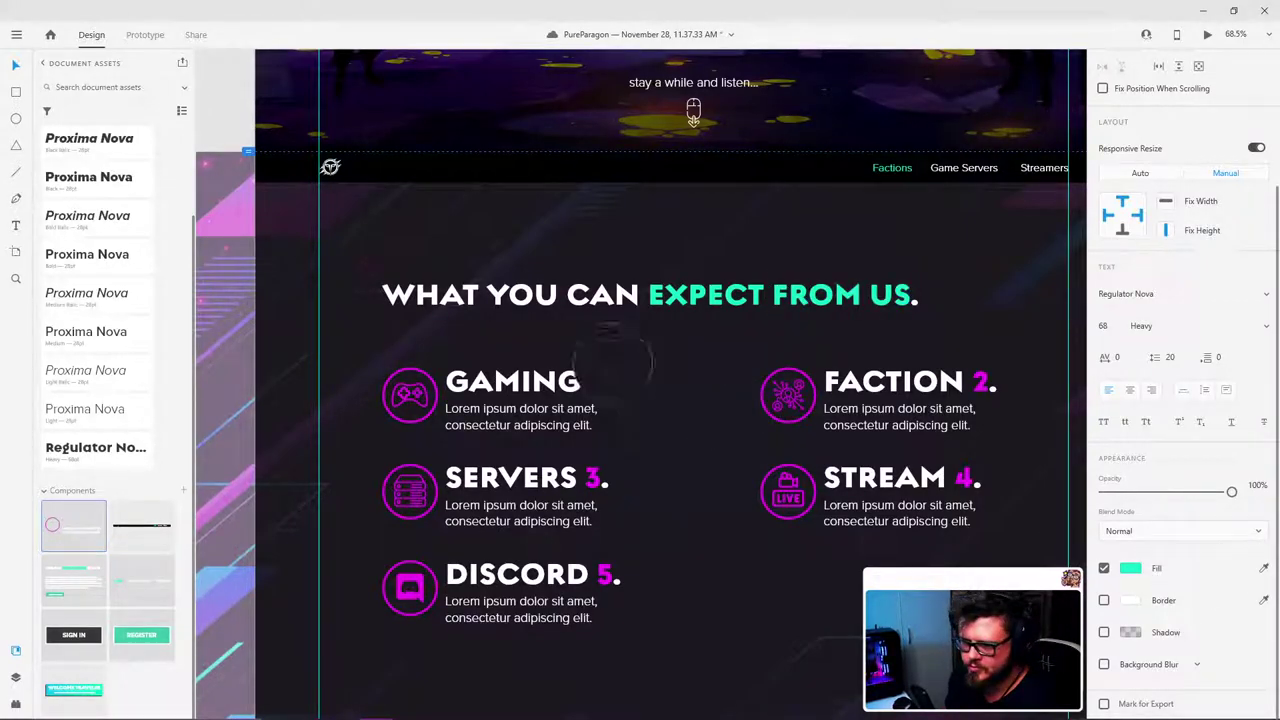
pyautogui.click(622, 291)
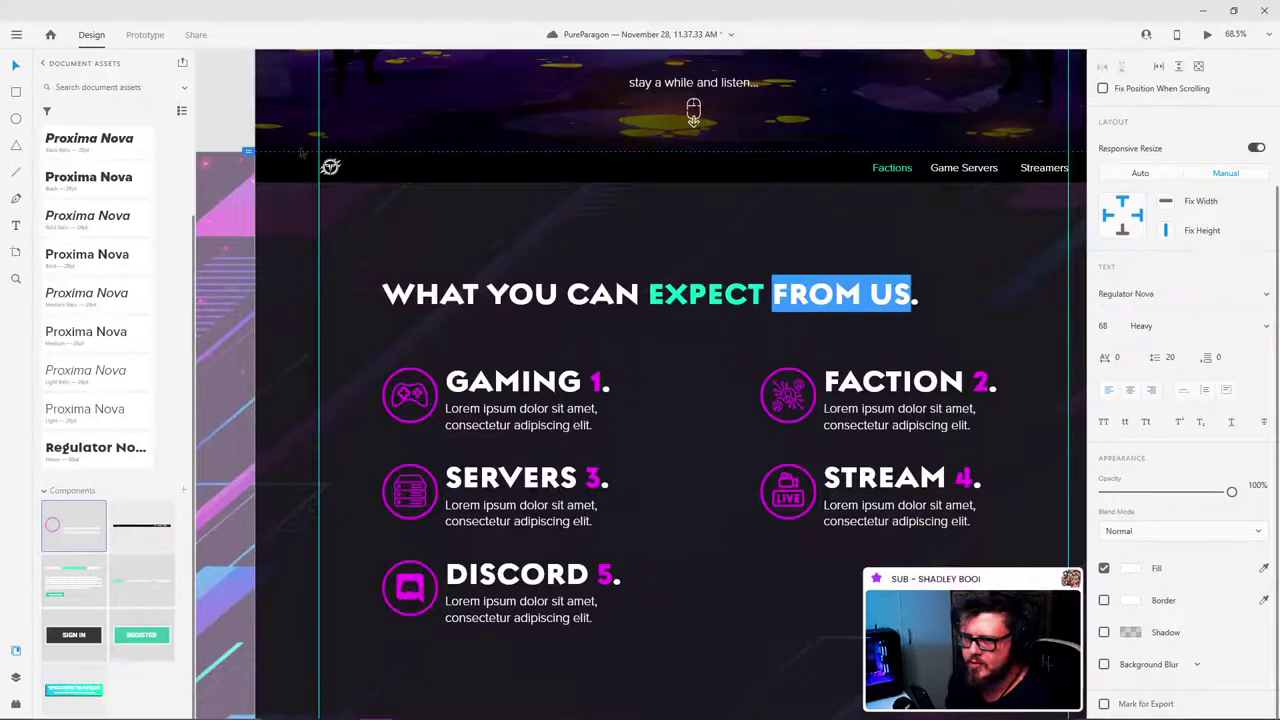
pyautogui.press('Escape')
# Step: Copy the white divider line from the pasteboard guild block and place it beneath the section heading at X 278, Y 1481
pyautogui.scroll(-4, 810, 310)
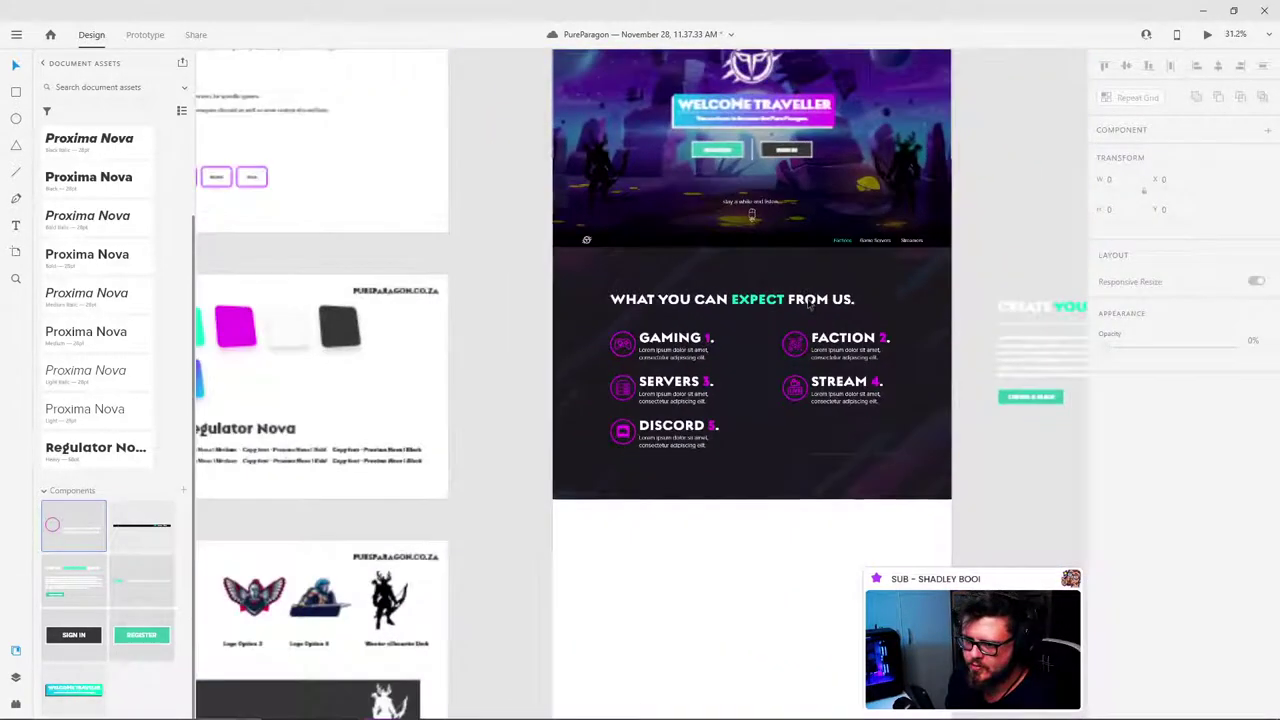
pyautogui.scroll(-3, 859, 287)
pyautogui.scroll(3, 951, 244)
pyautogui.click(965, 360)
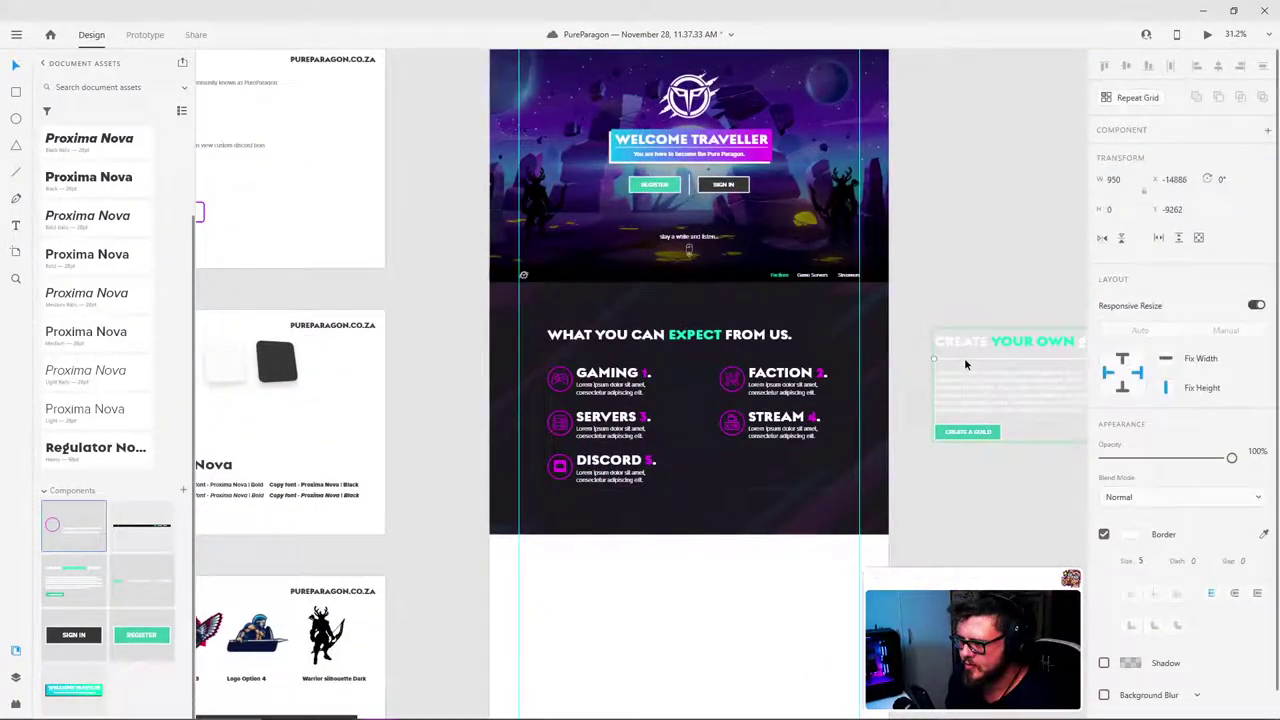
pyautogui.click(704, 343)
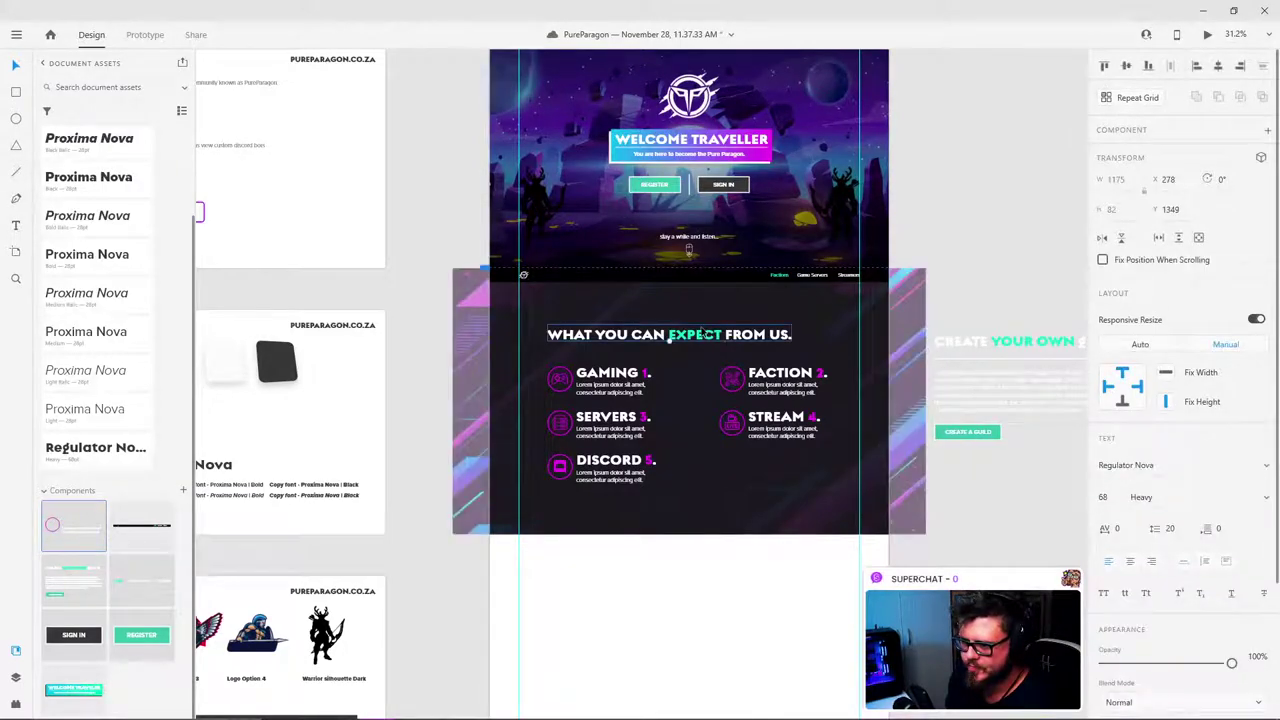
pyautogui.scroll(5, 704, 343)
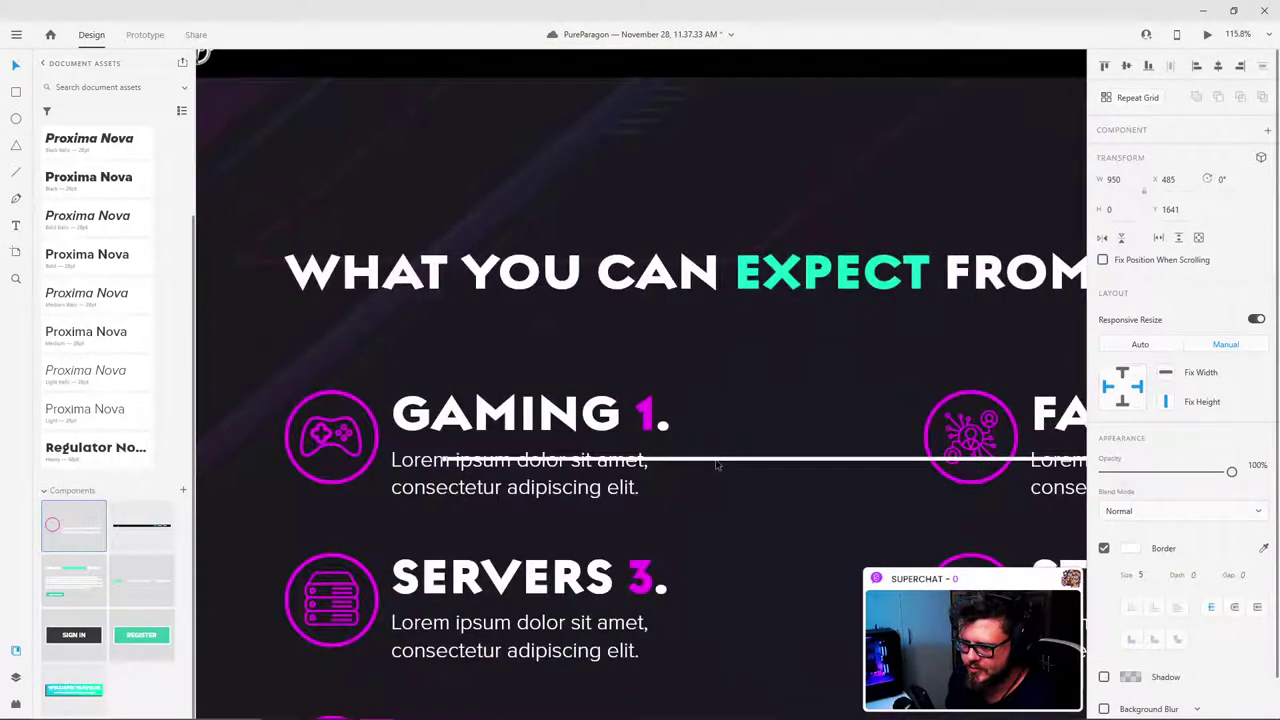
pyautogui.moveTo(716, 465); pyautogui.dragTo(576, 343)
pyautogui.scroll(-2, 611, 372)
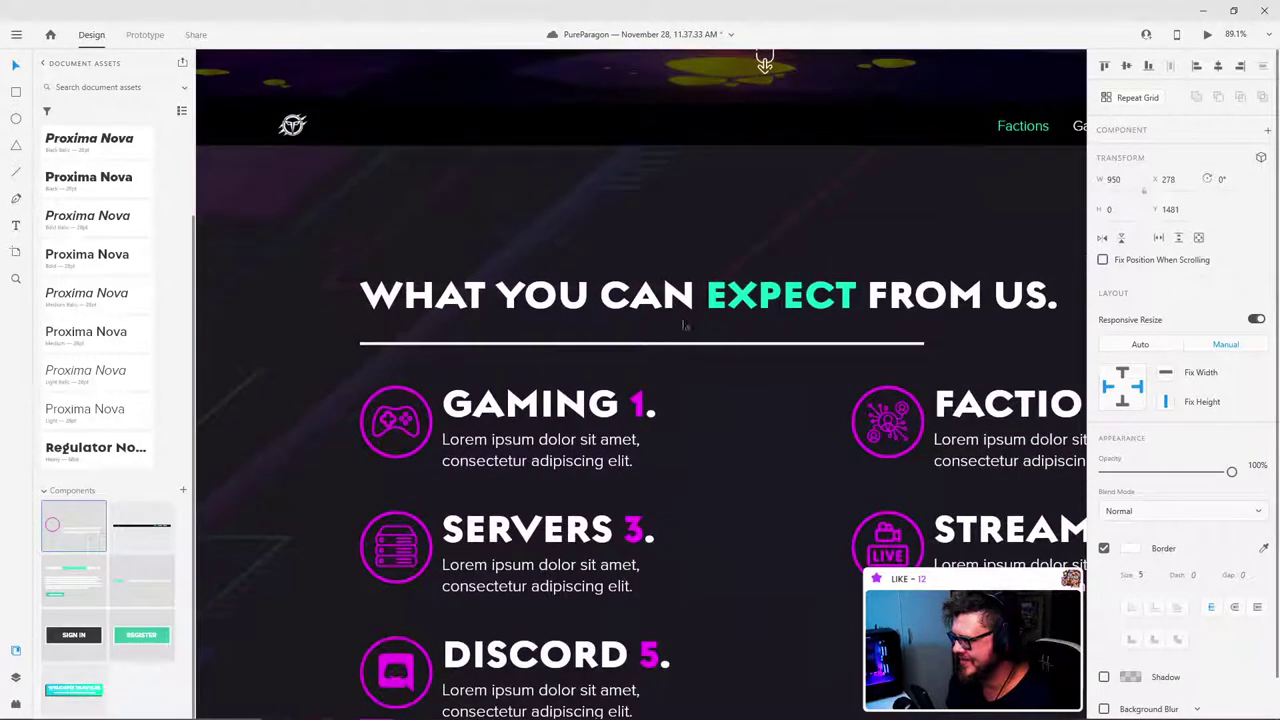
# Step: Lengthen the divider line under the heading to the right, to a width of about 1337
pyautogui.moveTo(786, 246); pyautogui.dragTo(590, 253)
pyautogui.scroll(5, 769, 283)
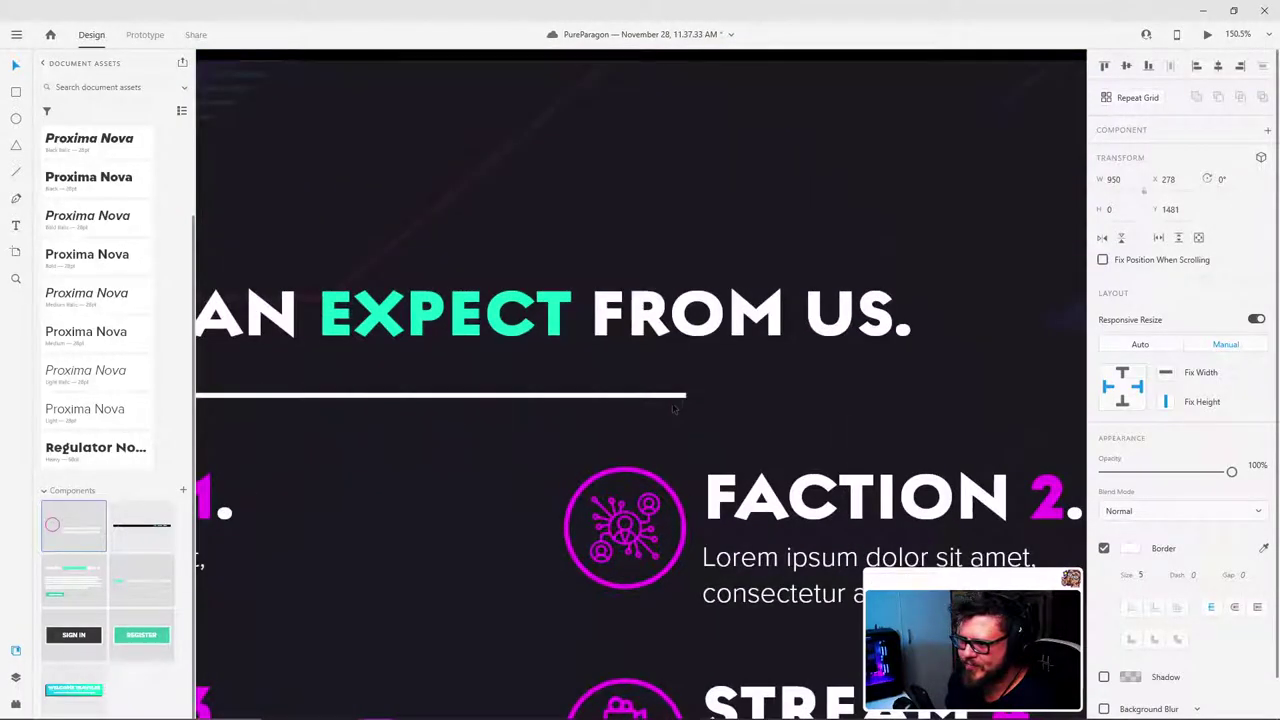
pyautogui.moveTo(686, 398); pyautogui.dragTo(795, 395)
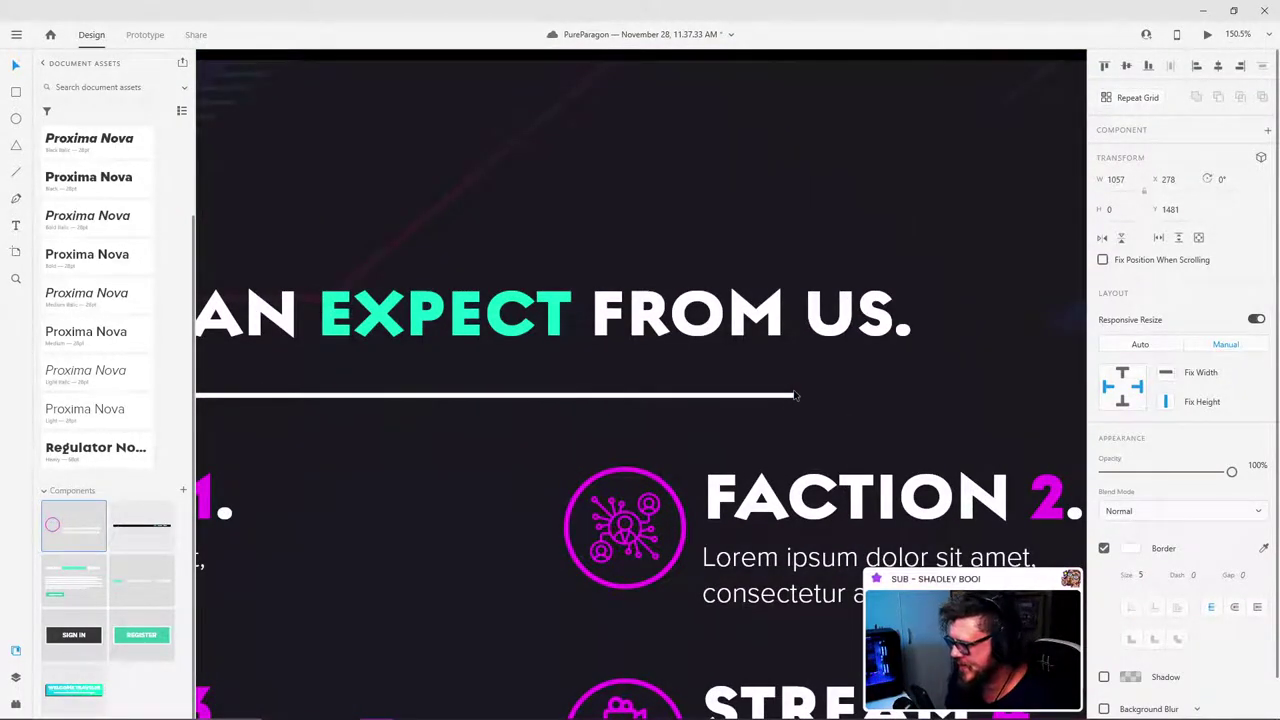
pyautogui.moveTo(913, 394); pyautogui.dragTo(1042, 399)
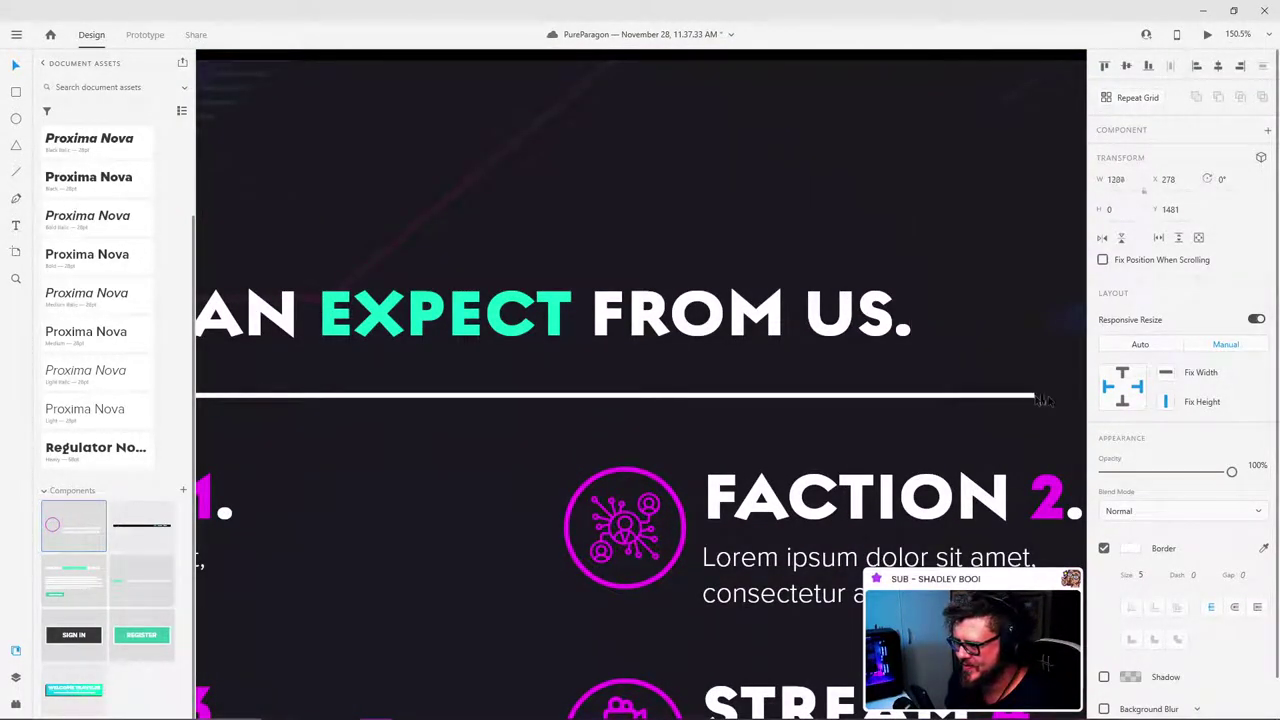
pyautogui.scroll(-12, 930, 358)
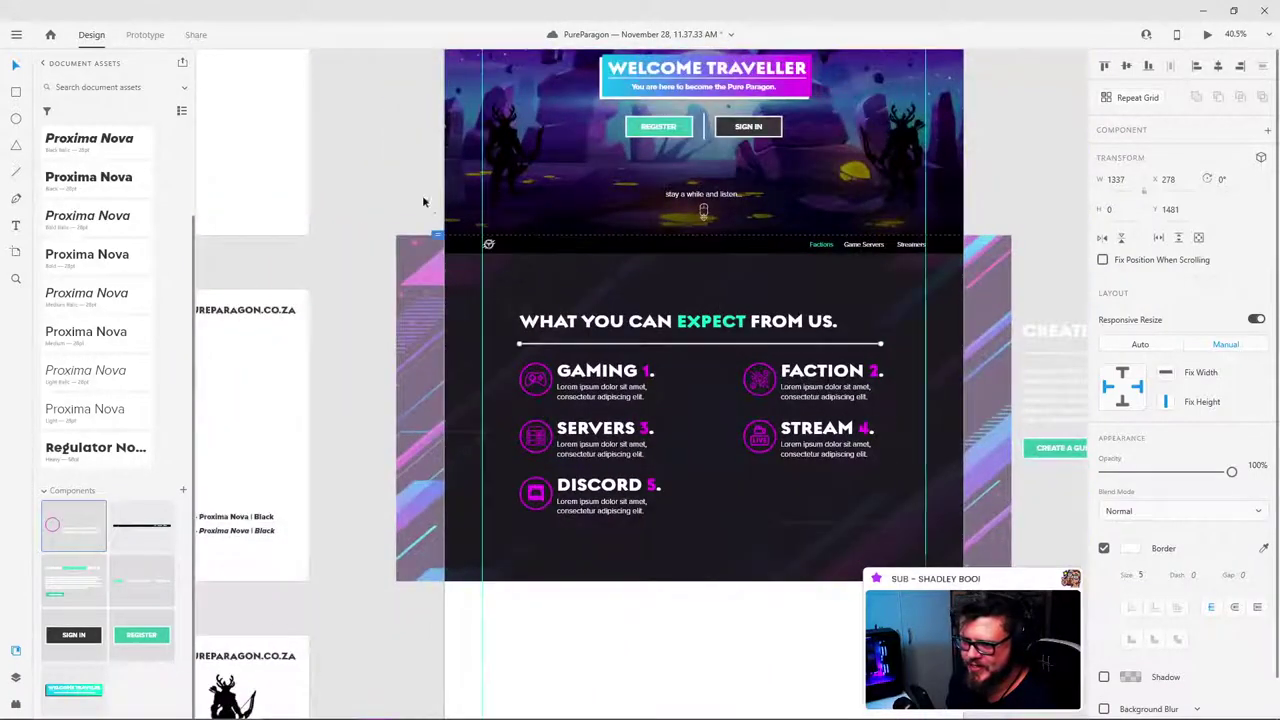
# Step: Show the 12-column layout grid on the Landing Page artboard
pyautogui.click(425, 198)
pyautogui.scroll(5, 424, 200)
pyautogui.click(591, 253)
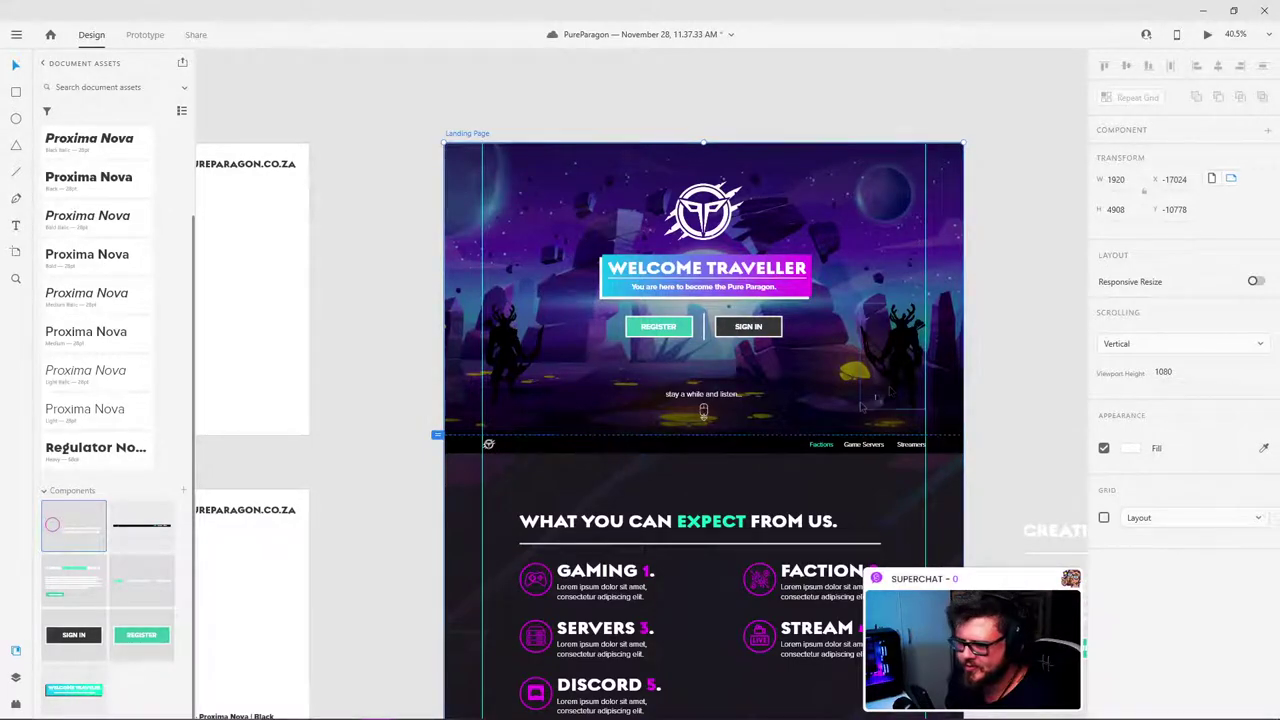
pyautogui.scroll(-3, 1014, 345)
pyautogui.scroll(3, 670, 213)
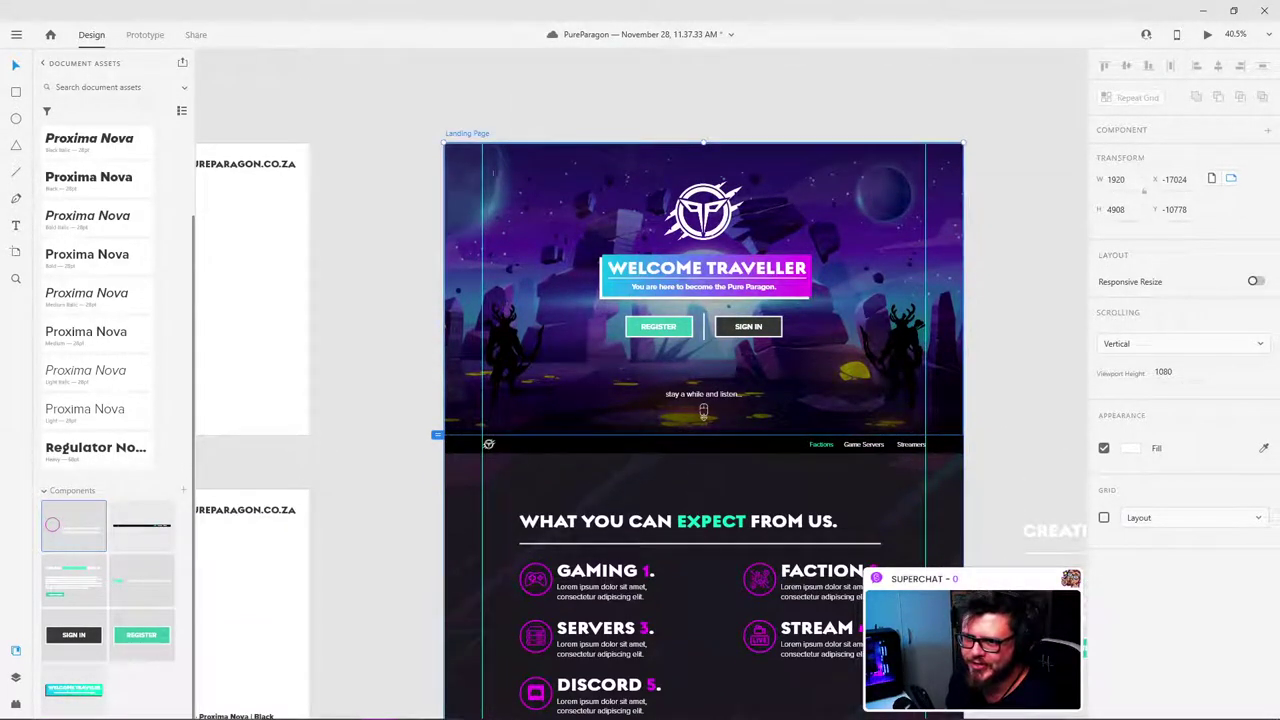
pyautogui.click(1103, 518)
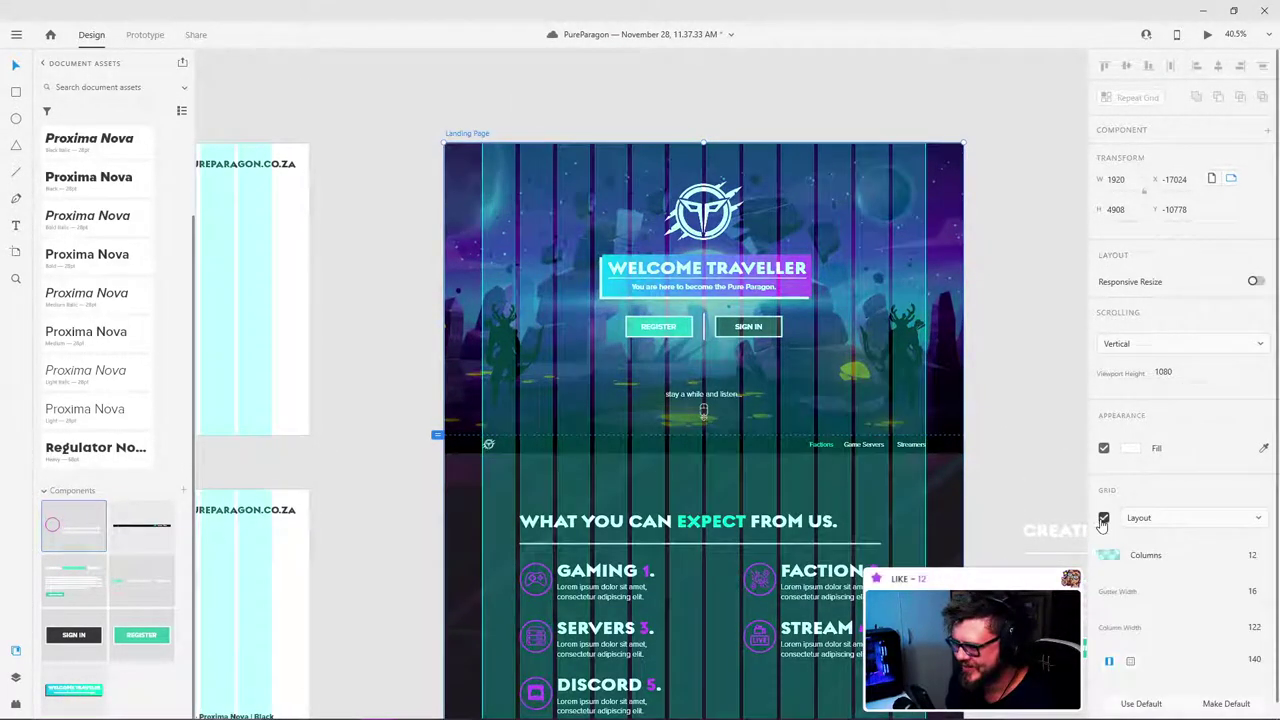
# Step: Extend the heading's divider line to the right edge of the eleventh grid column, 1364 wide
pyautogui.scroll(5, 744, 613)
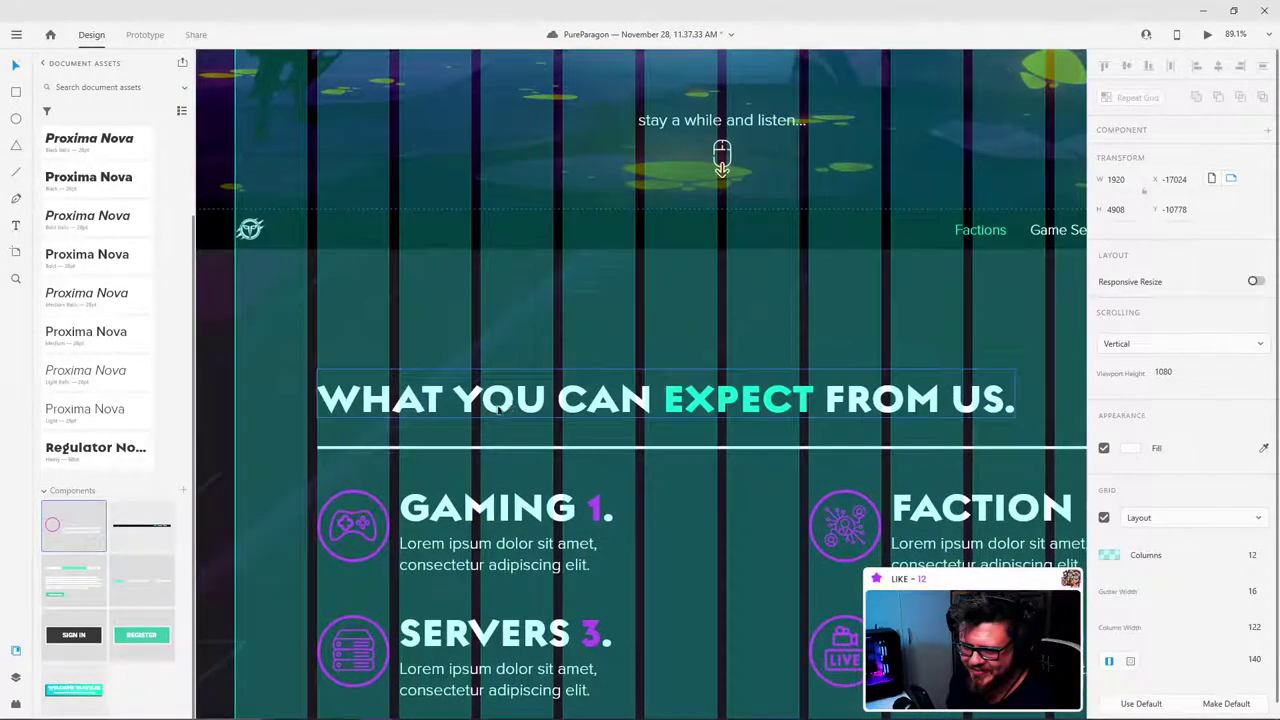
pyautogui.moveTo(791, 406); pyautogui.dragTo(420, 382)
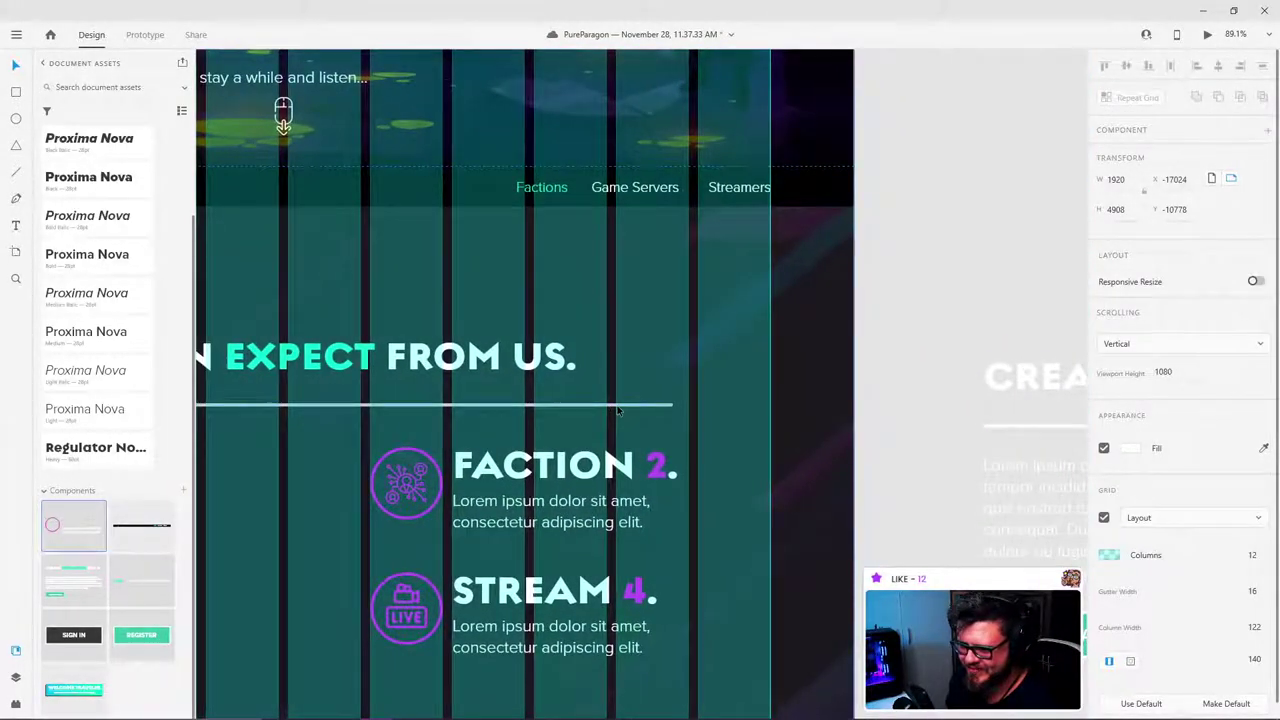
pyautogui.click(668, 406)
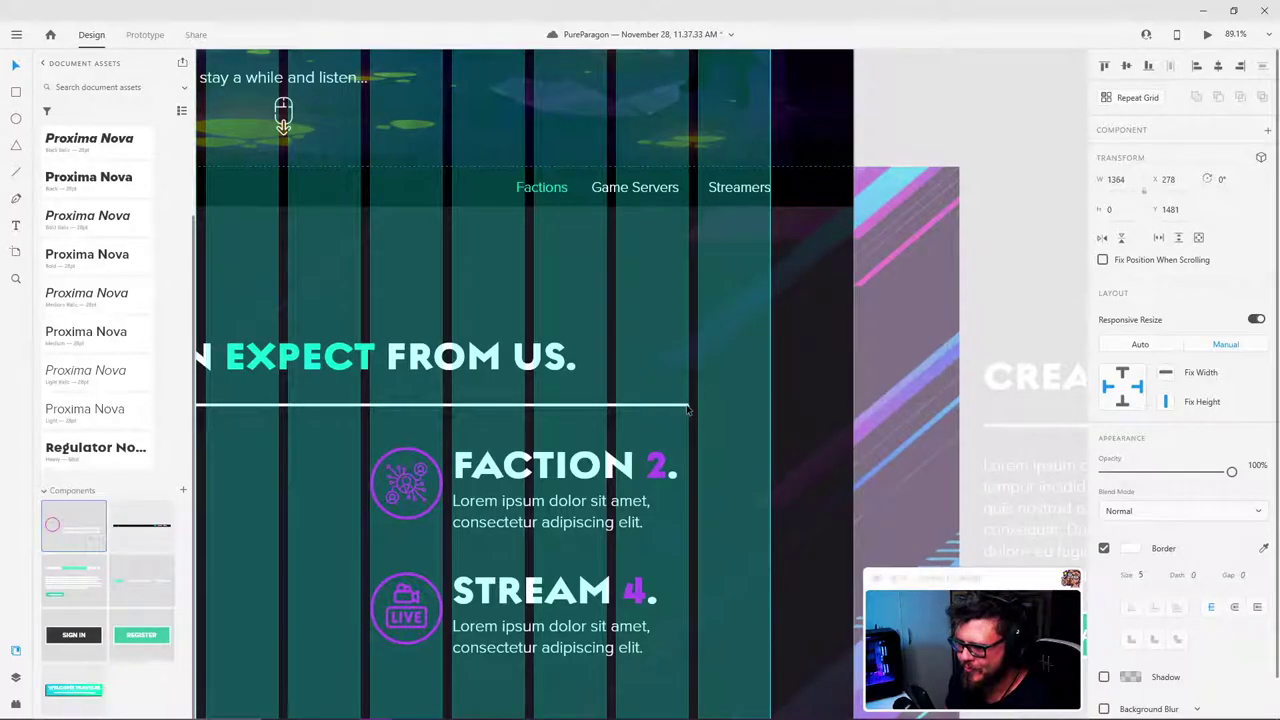
pyautogui.click(914, 129)
# Step: Check the bullet group against the column grid and hide the Landing Page artboard's layout grid
pyautogui.scroll(-8, 551, 406)
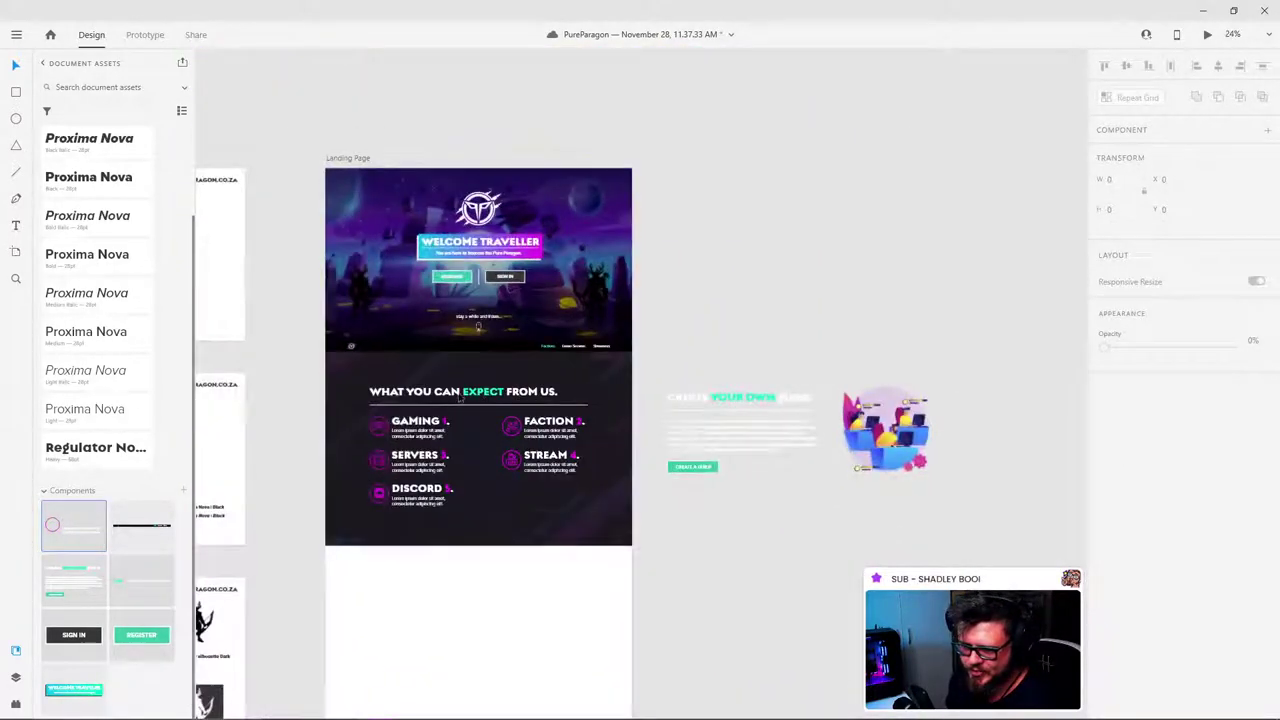
pyautogui.scroll(4, 460, 398)
pyautogui.click(518, 432)
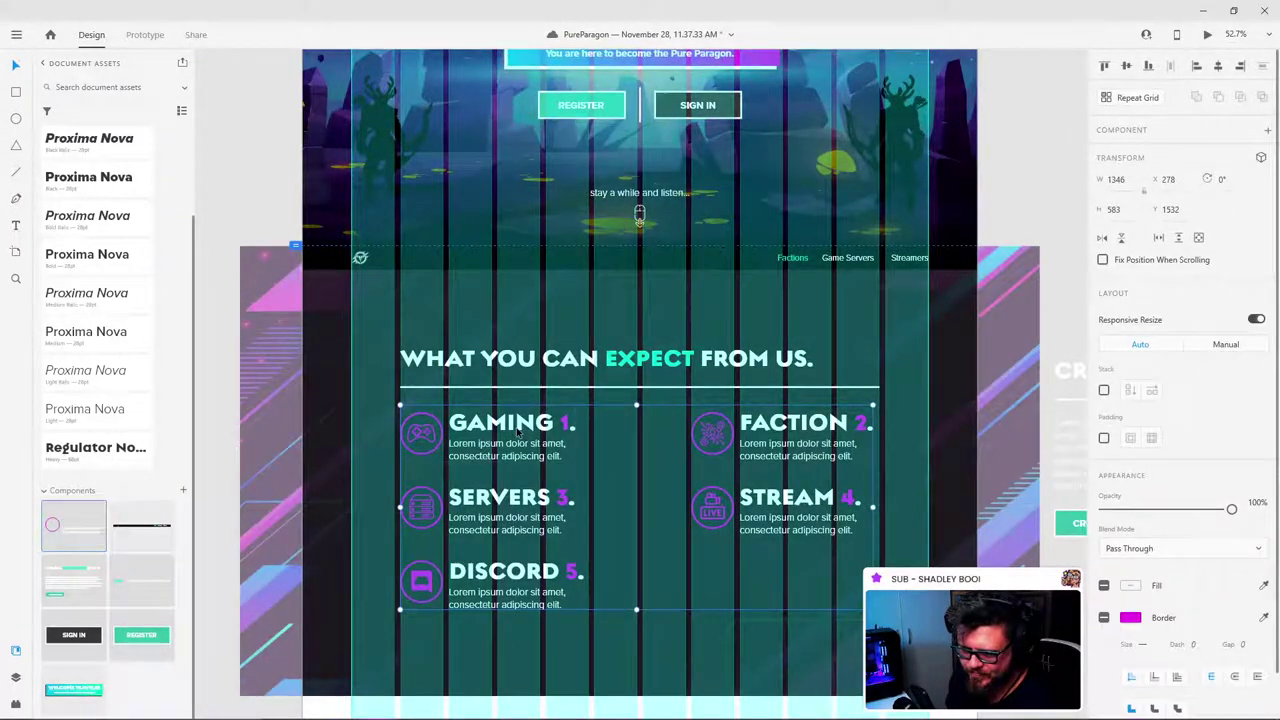
pyautogui.moveTo(518, 433); pyautogui.dragTo(520, 433)
pyautogui.click(1025, 163)
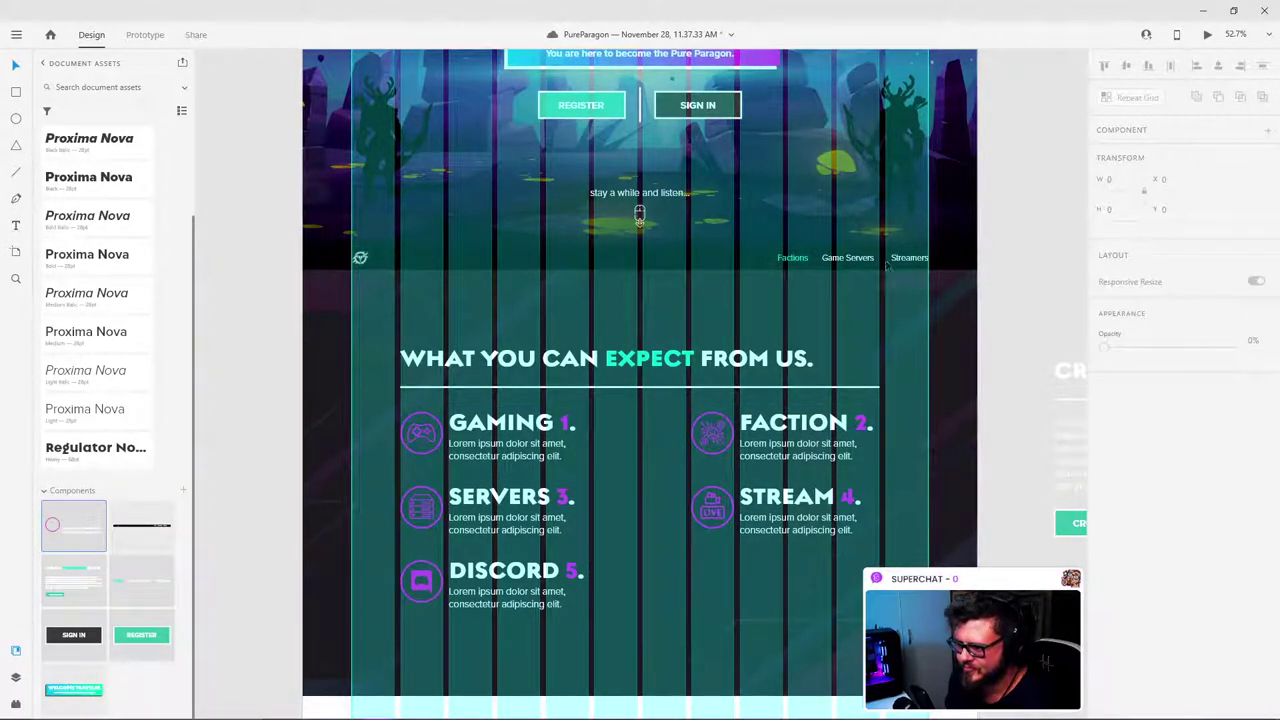
pyautogui.scroll(-4, 669, 497)
pyautogui.click(528, 201)
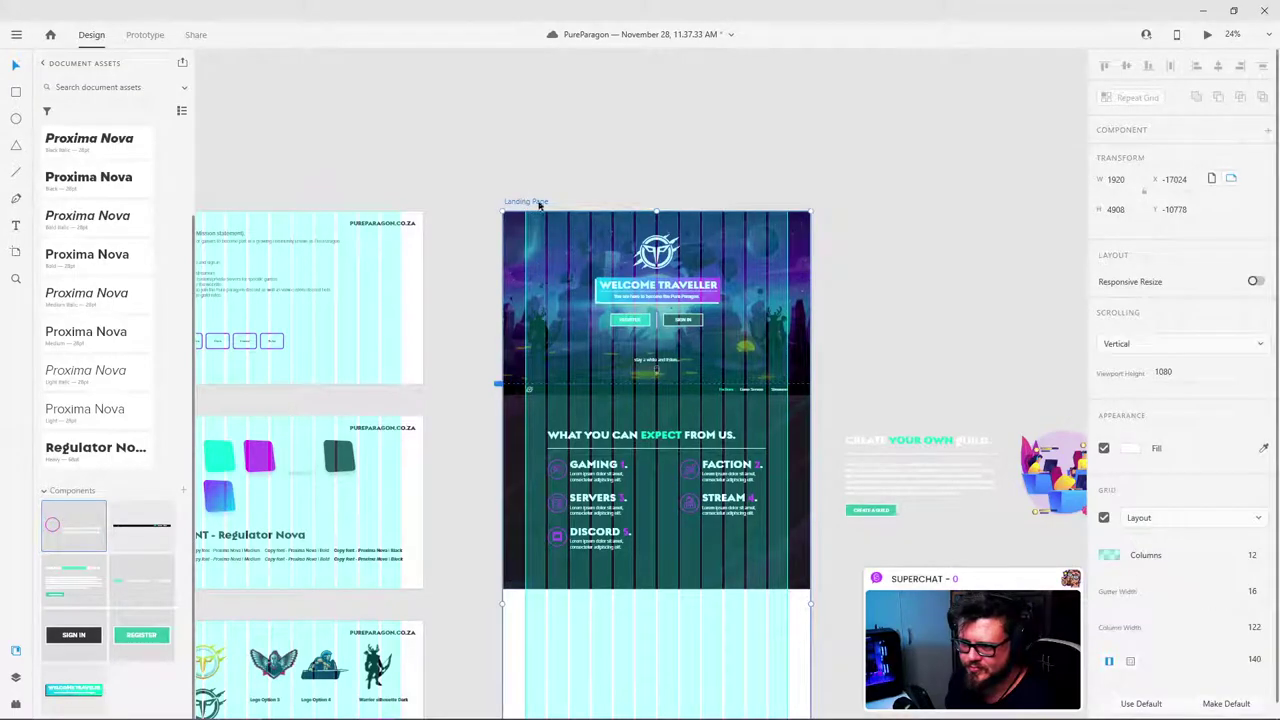
pyautogui.click(1104, 518)
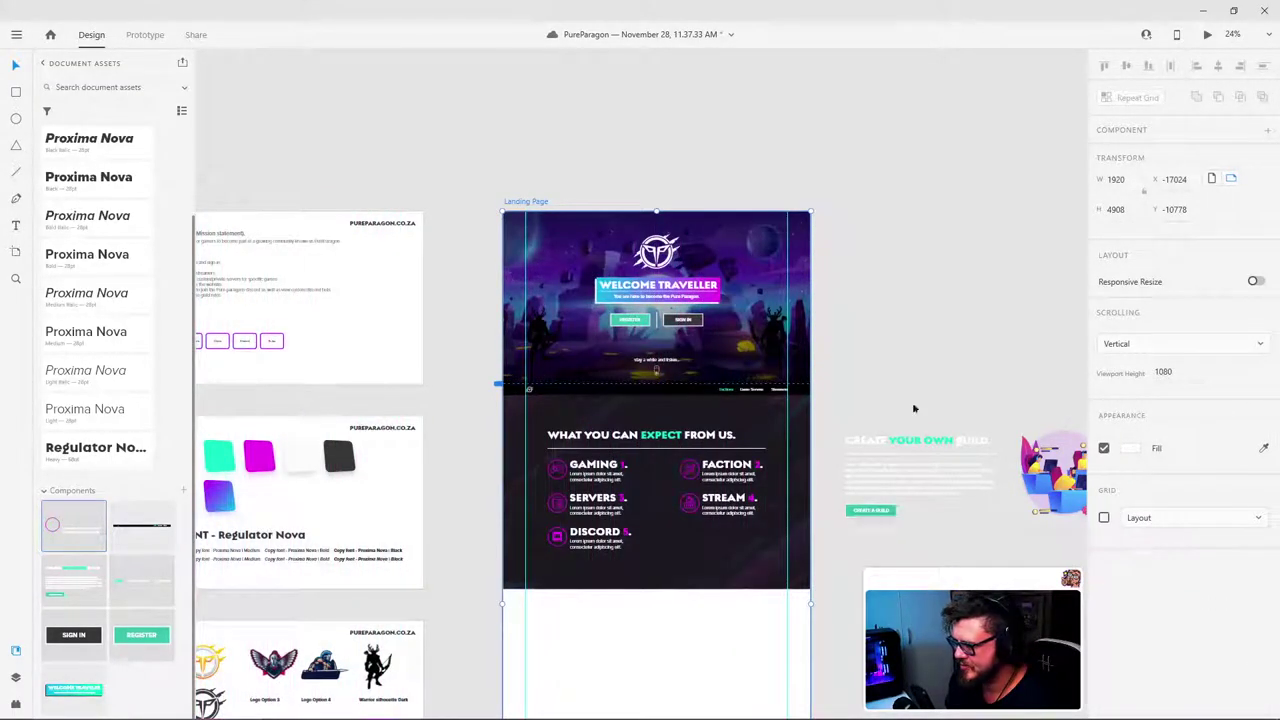
pyautogui.click(914, 409)
pyautogui.scroll(4, 669, 571)
pyautogui.scroll(2, 581, 556)
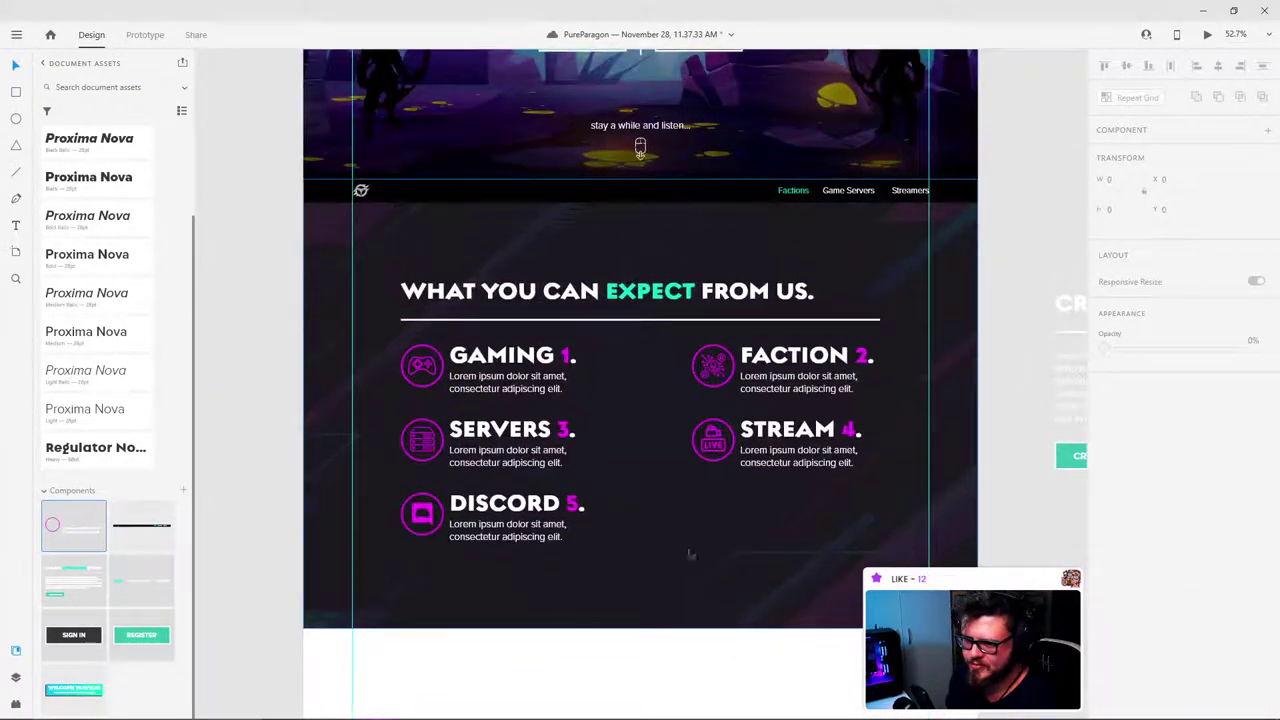
pyautogui.scroll(1, 664, 576)
pyautogui.scroll(-1, 669, 581)
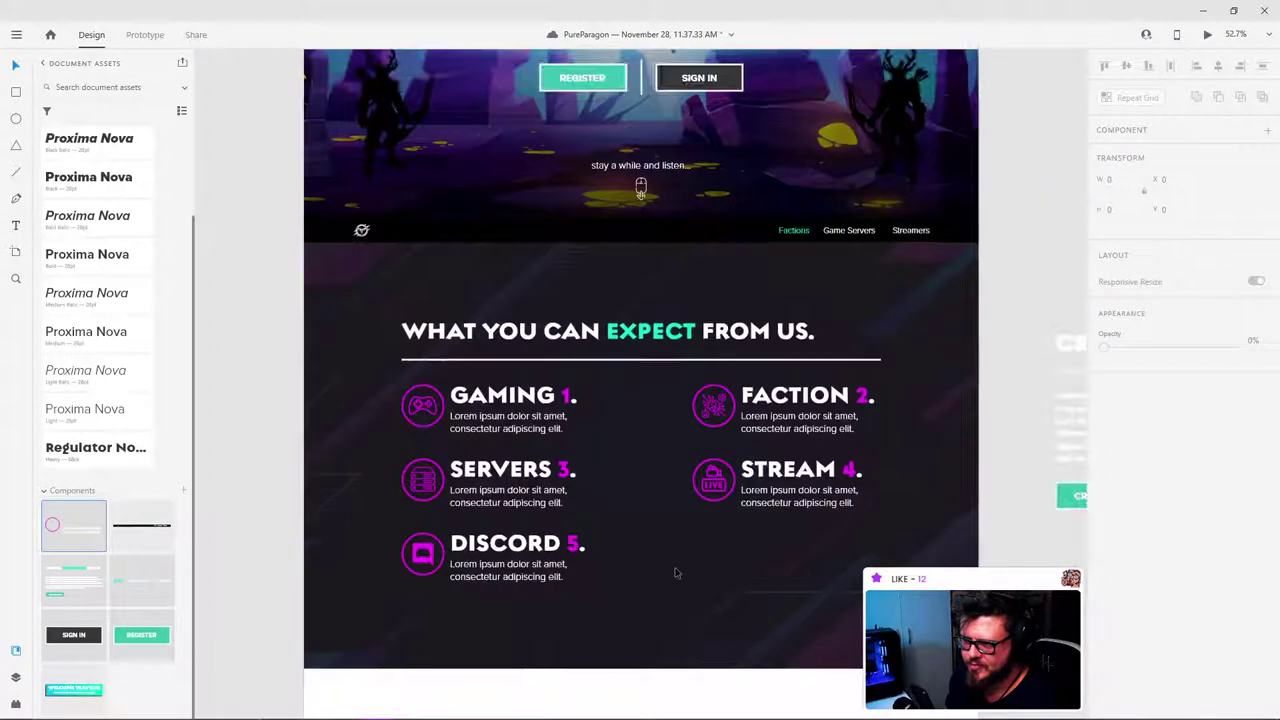
pyautogui.scroll(-1, 677, 569)
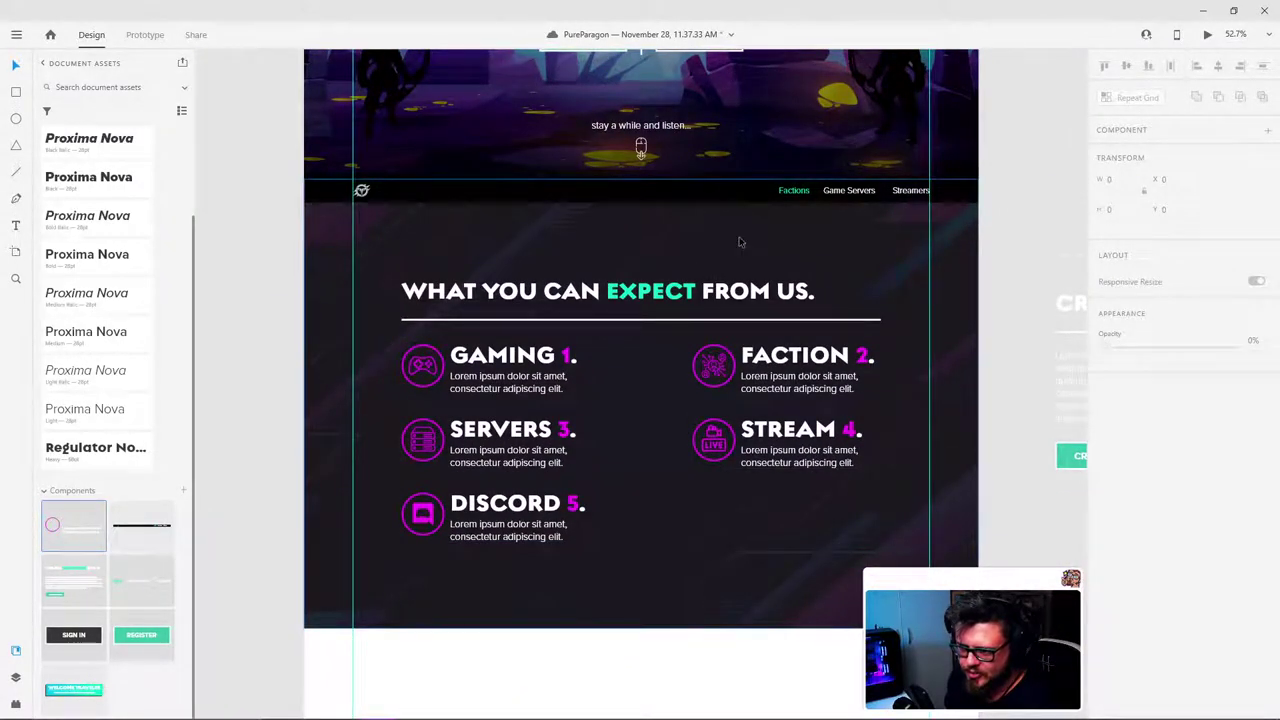
# Step: Try recolouring the word EXPECT in the section heading with blue sampled from the blue-purple gradient swatch in Project Resources
pyautogui.scroll(-1, 988, 160)
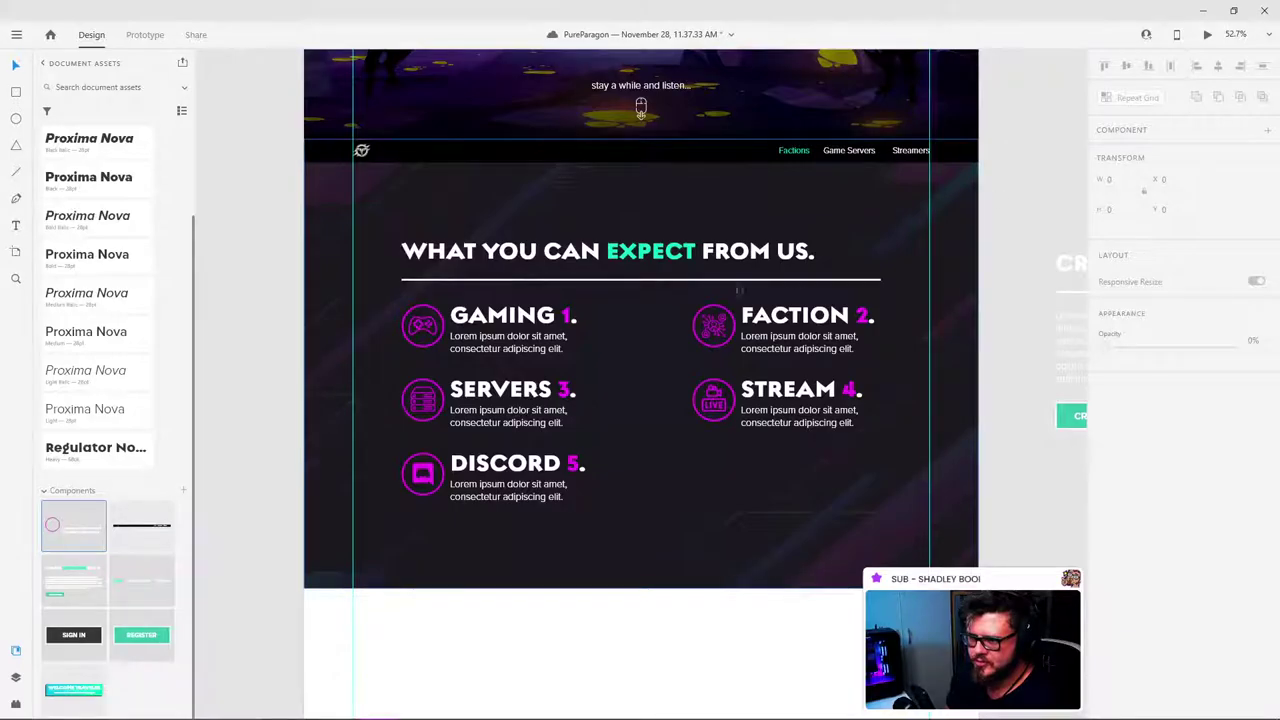
pyautogui.scroll(-5, 680, 372)
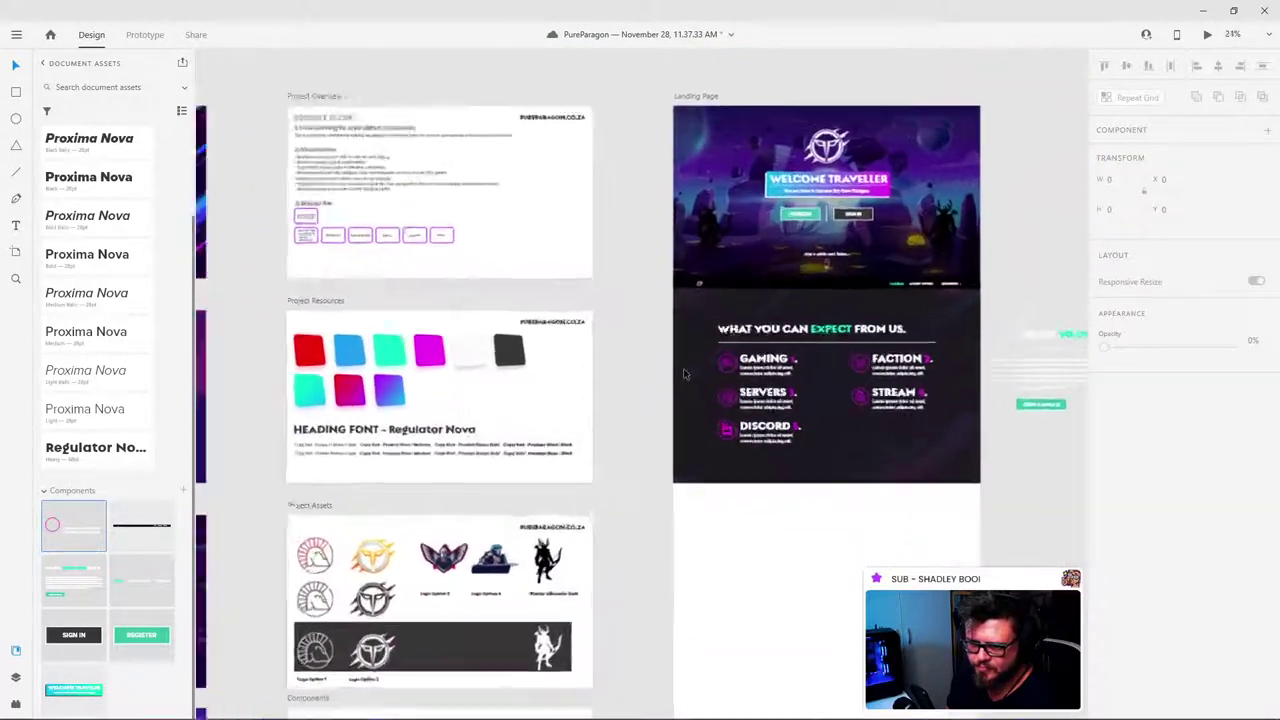
pyautogui.doubleClick(818, 334)
pyautogui.doubleClick(814, 334)
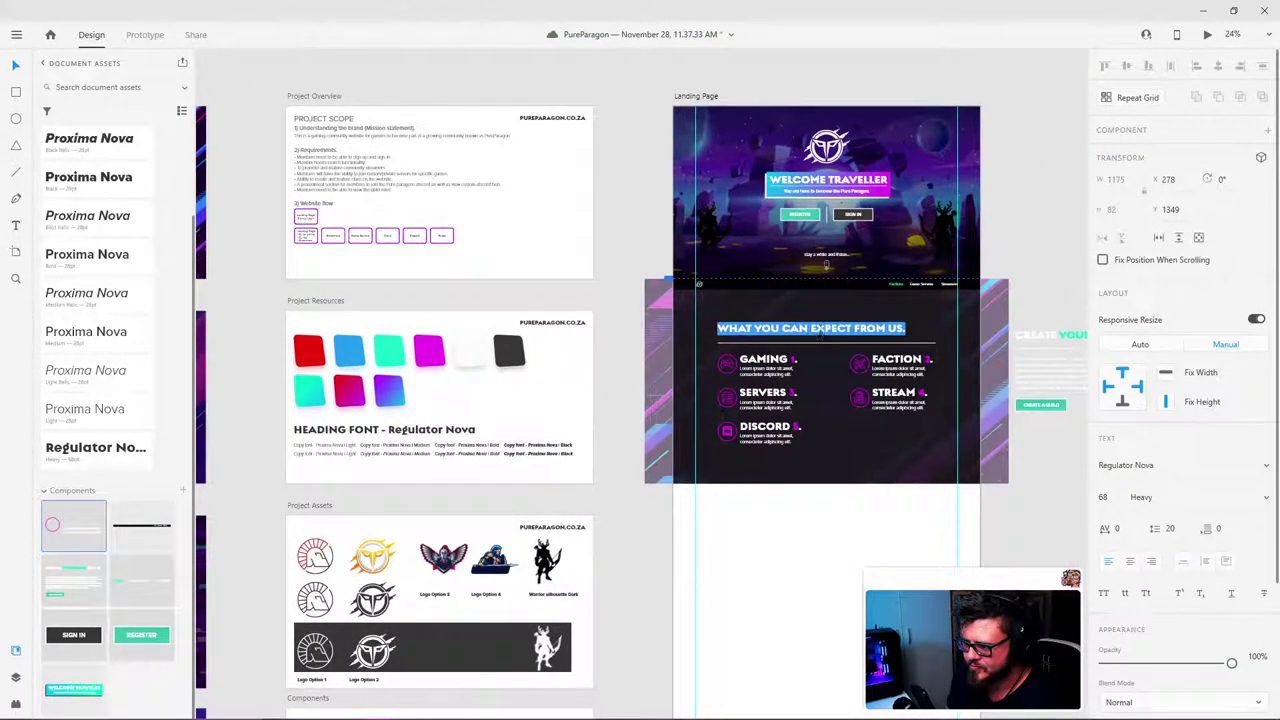
pyautogui.click(820, 331)
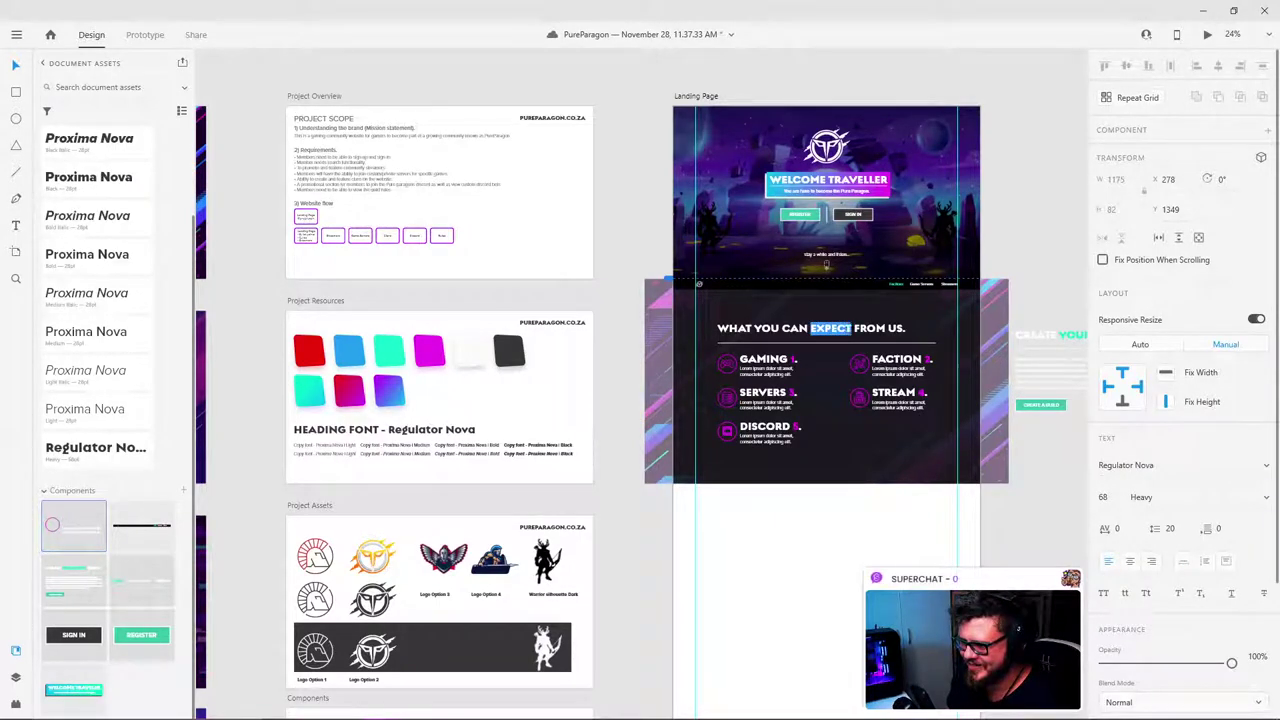
pyautogui.scroll(-3, 1231, 592)
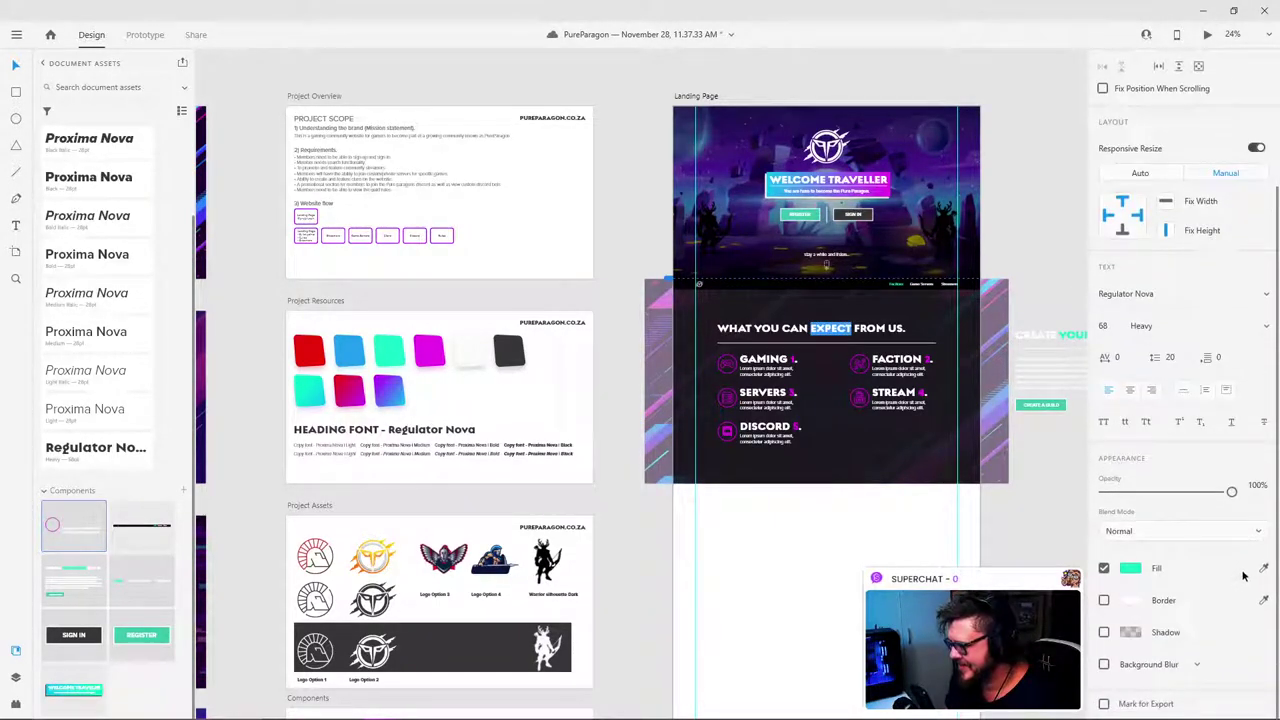
pyautogui.click(1263, 568)
pyautogui.click(393, 395)
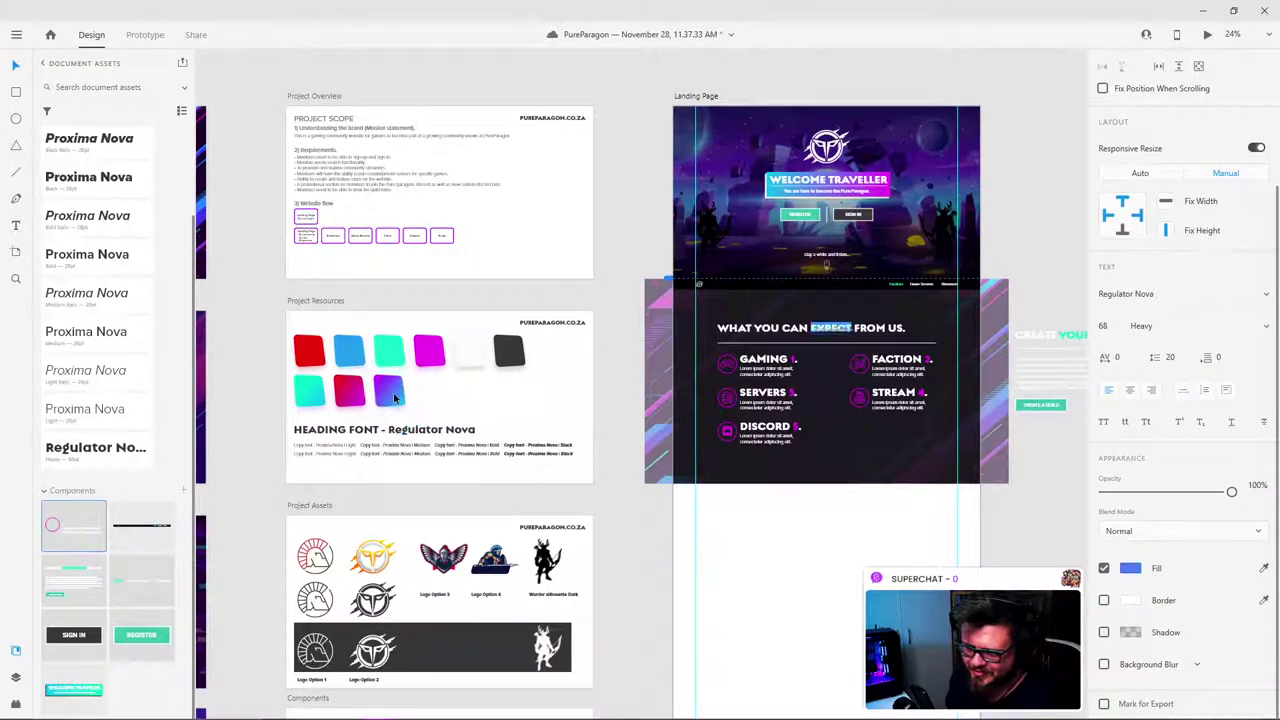
pyautogui.press('Escape')
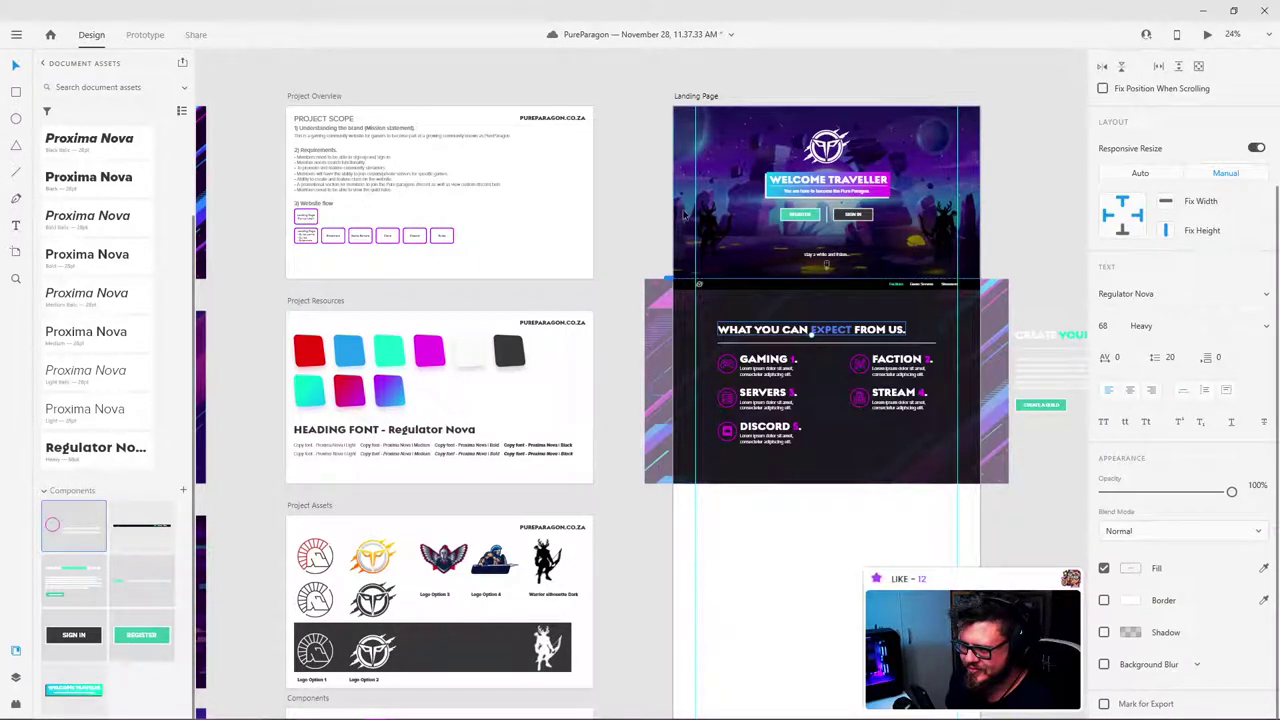
# Step: Try recolouring the heading word EXPECT with crimson sampled from the red-magenta gradient swatch in Project Resources
pyautogui.moveTo(810, 328); pyautogui.dragTo(855, 330)
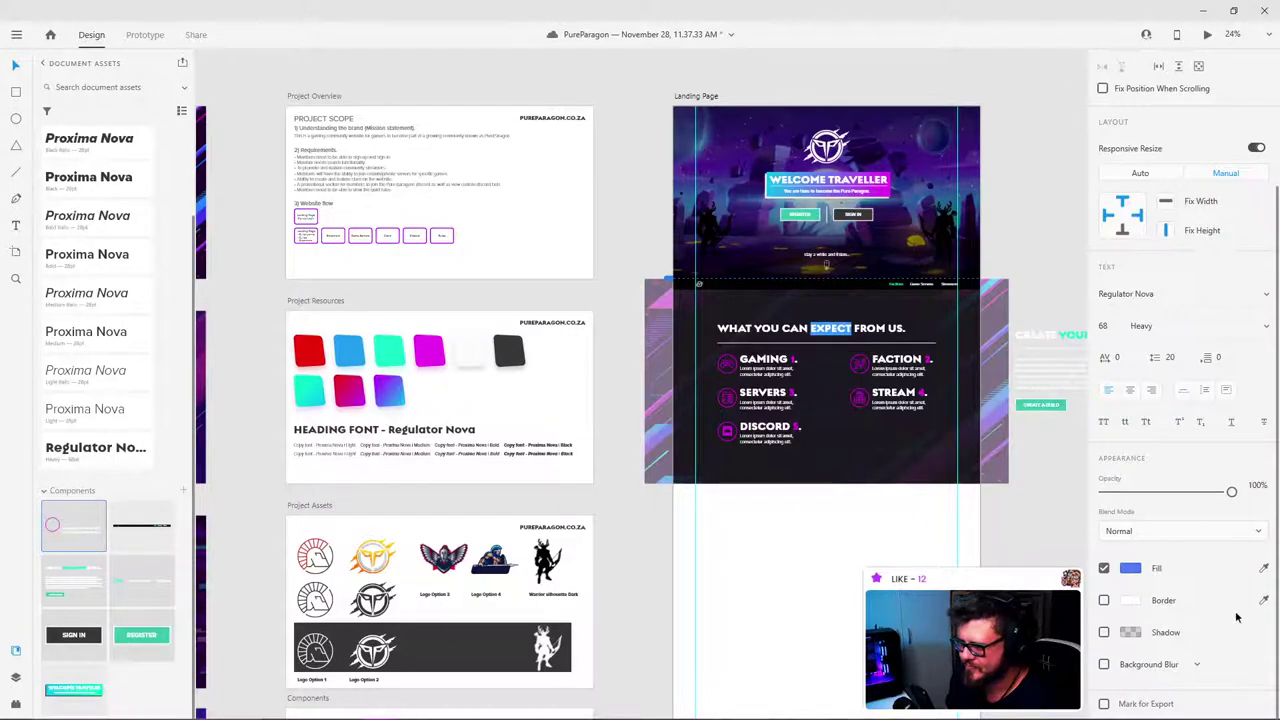
pyautogui.click(1264, 568)
pyautogui.click(343, 383)
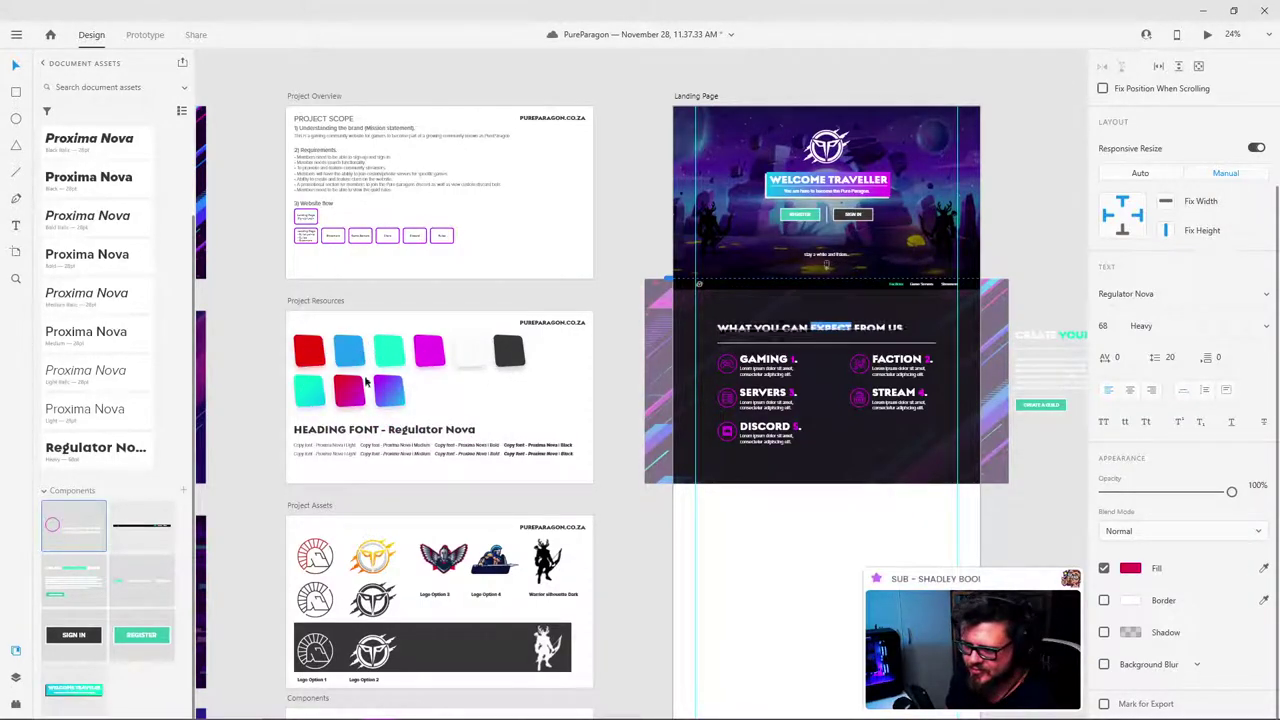
pyautogui.scroll(5, 855, 313)
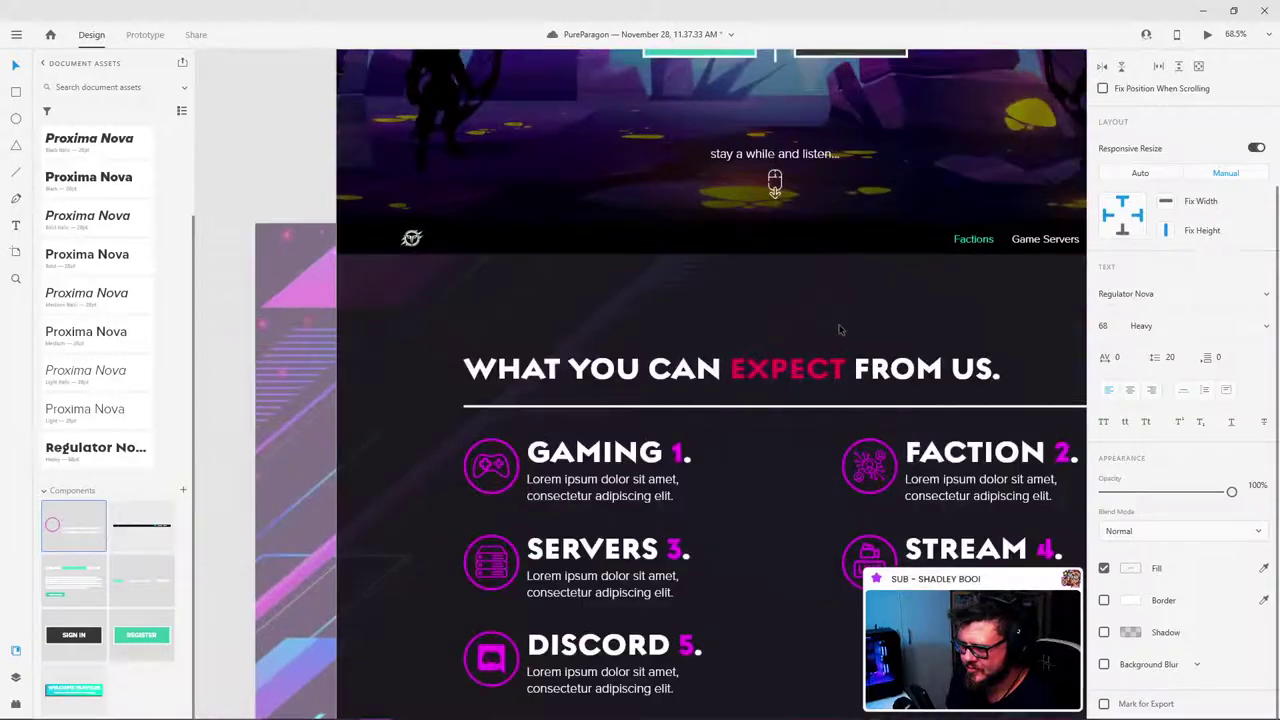
# Step: Try recolouring the heading word EXPECT with the colour of the red swatch in Project Resources
pyautogui.scroll(-5, 800, 364)
pyautogui.doubleClick(800, 364)
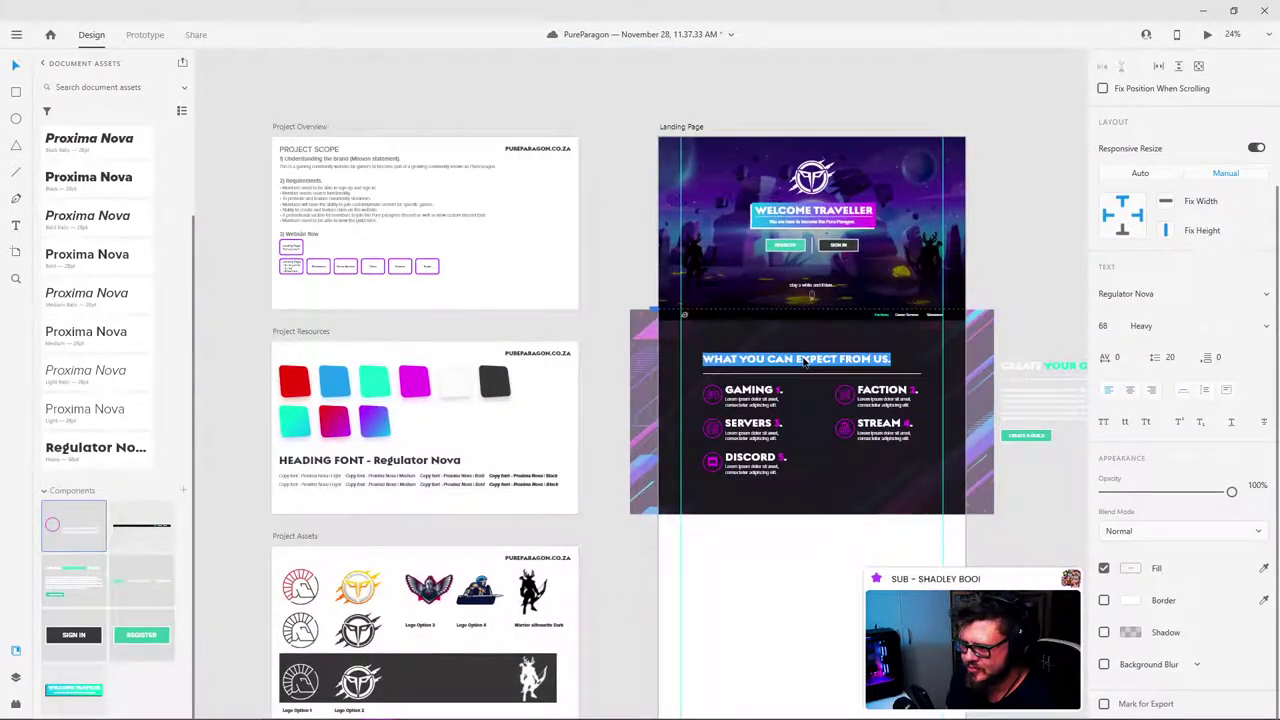
pyautogui.moveTo(796, 359); pyautogui.dragTo(831, 359)
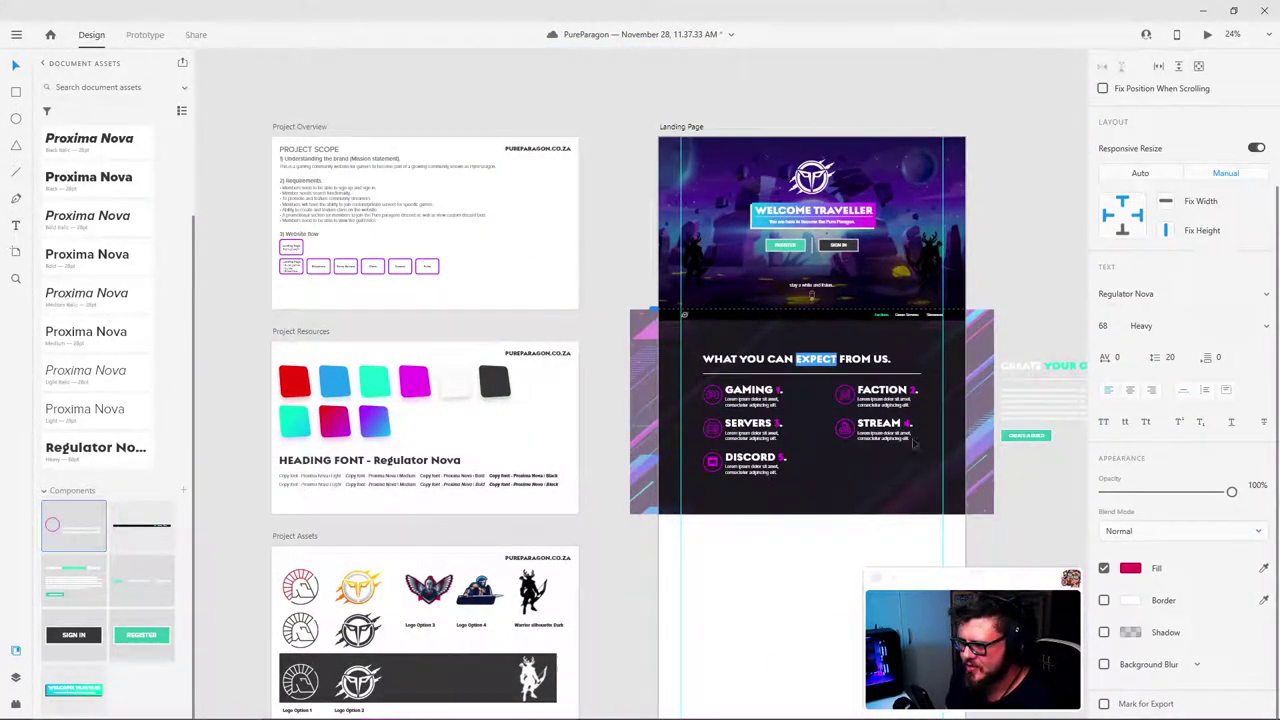
pyautogui.click(1263, 568)
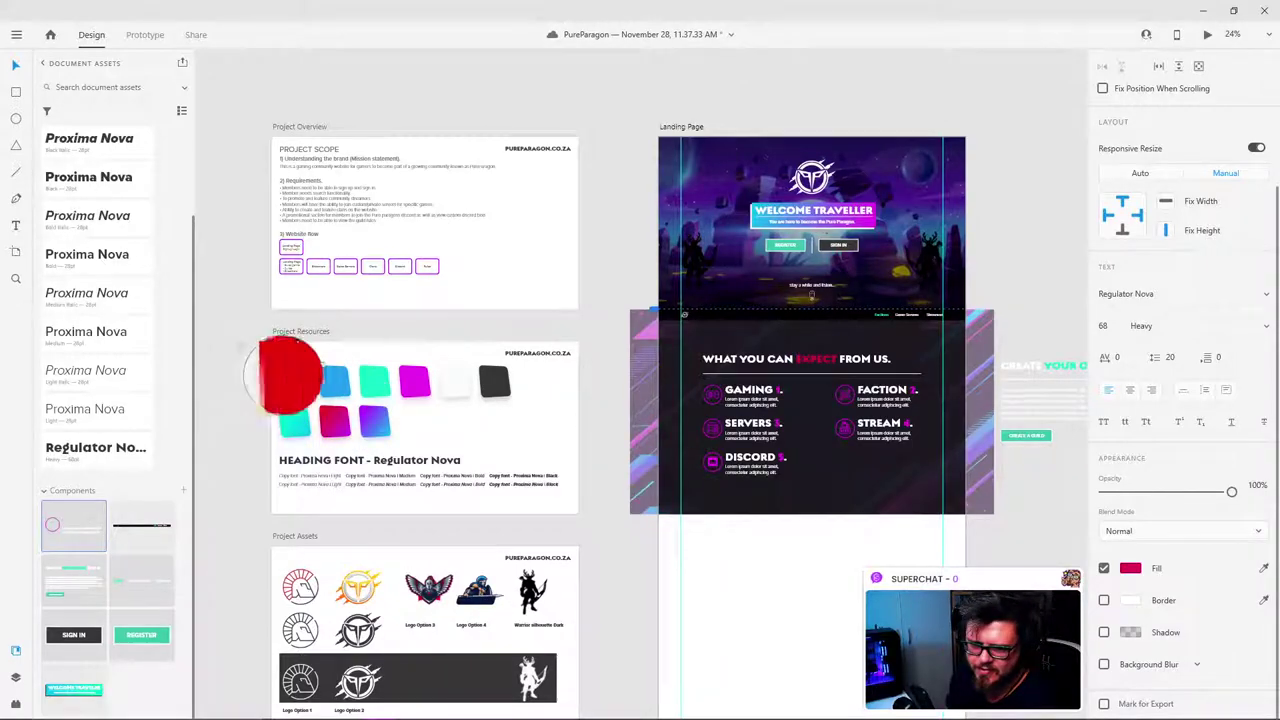
pyautogui.click(288, 370)
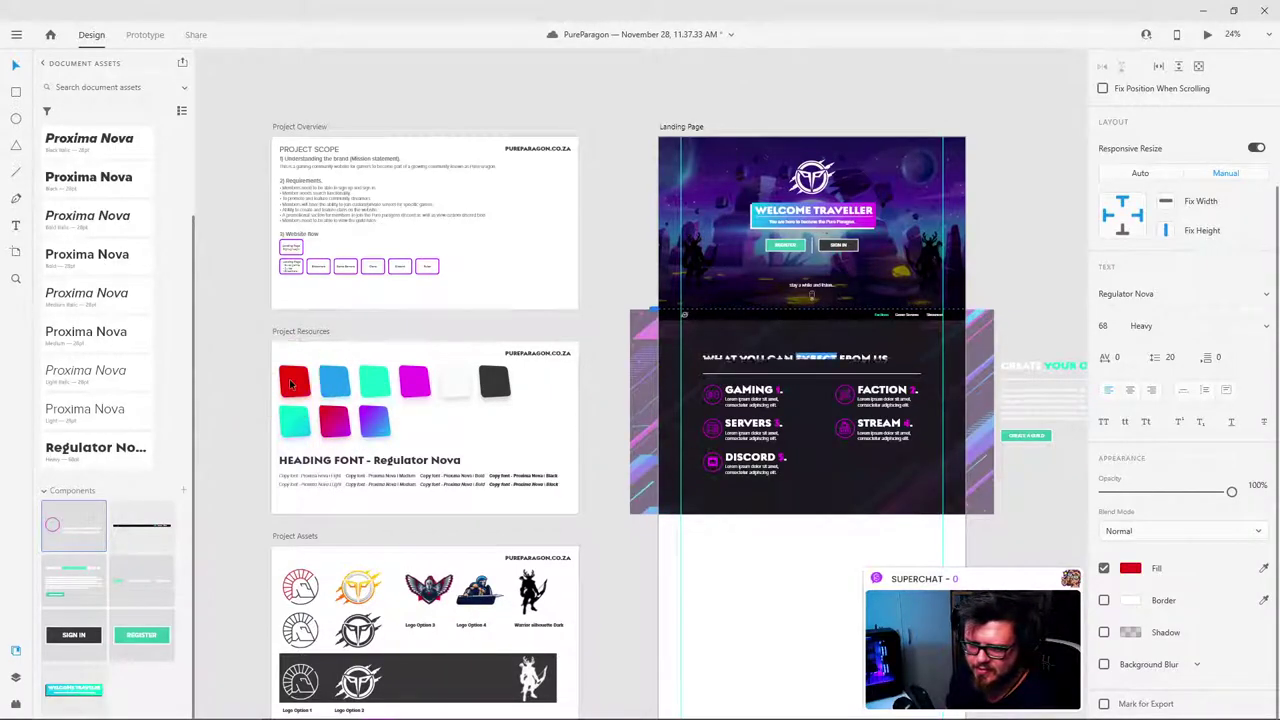
pyautogui.click(637, 237)
# Step: Try recolouring the heading word EXPECT with turquoise sampled from the first gradient swatch in Project Resources
pyautogui.click(824, 372)
pyautogui.doubleClick(824, 363)
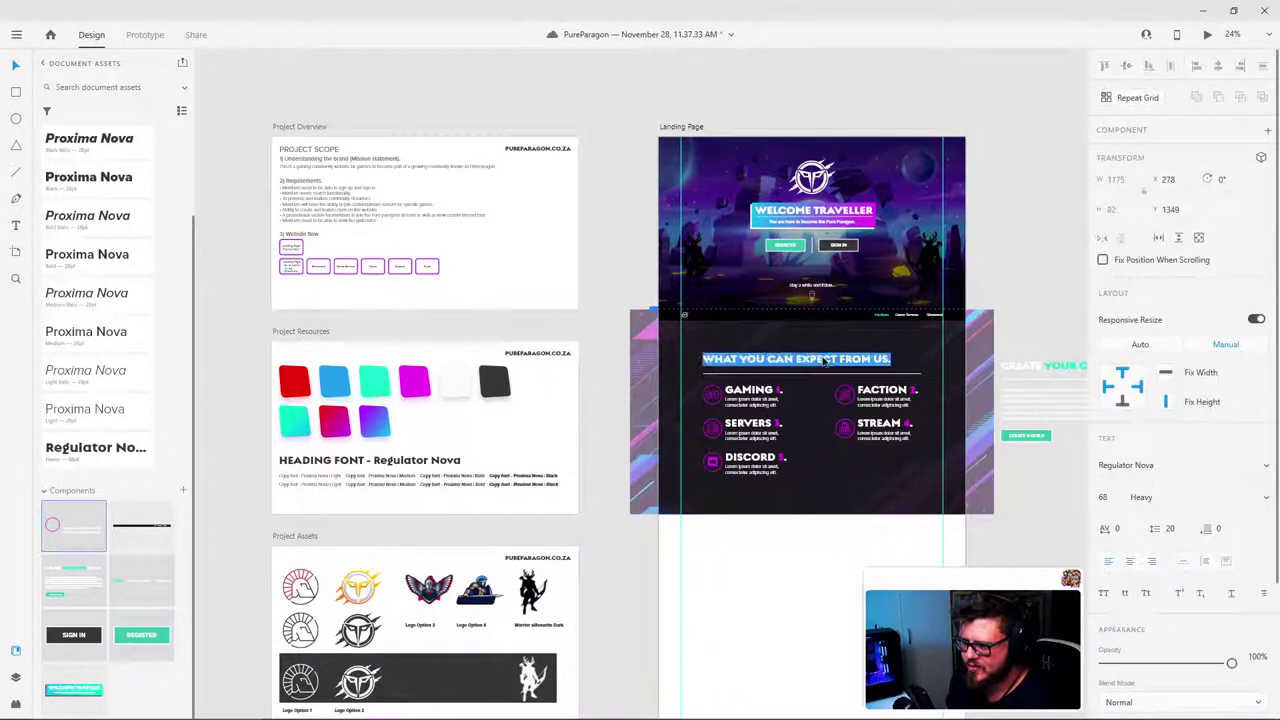
pyautogui.moveTo(797, 359); pyautogui.dragTo(837, 359)
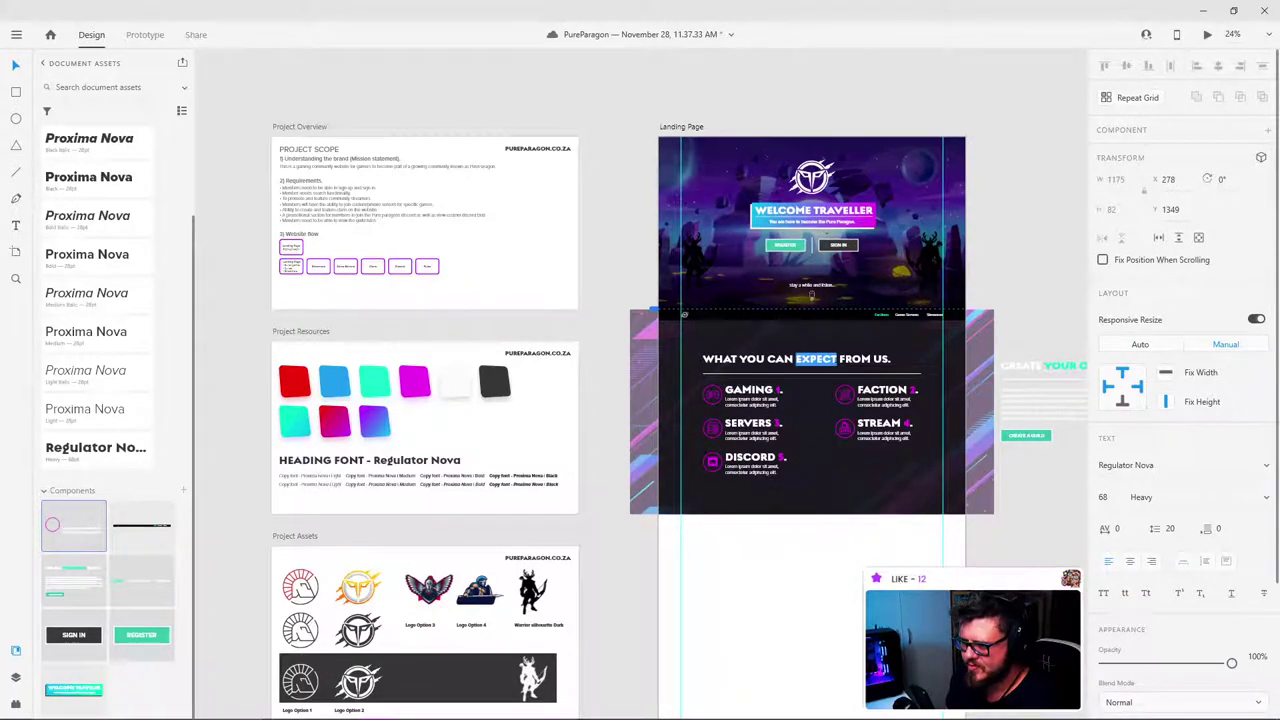
pyautogui.scroll(-3, 1259, 566)
pyautogui.click(1263, 567)
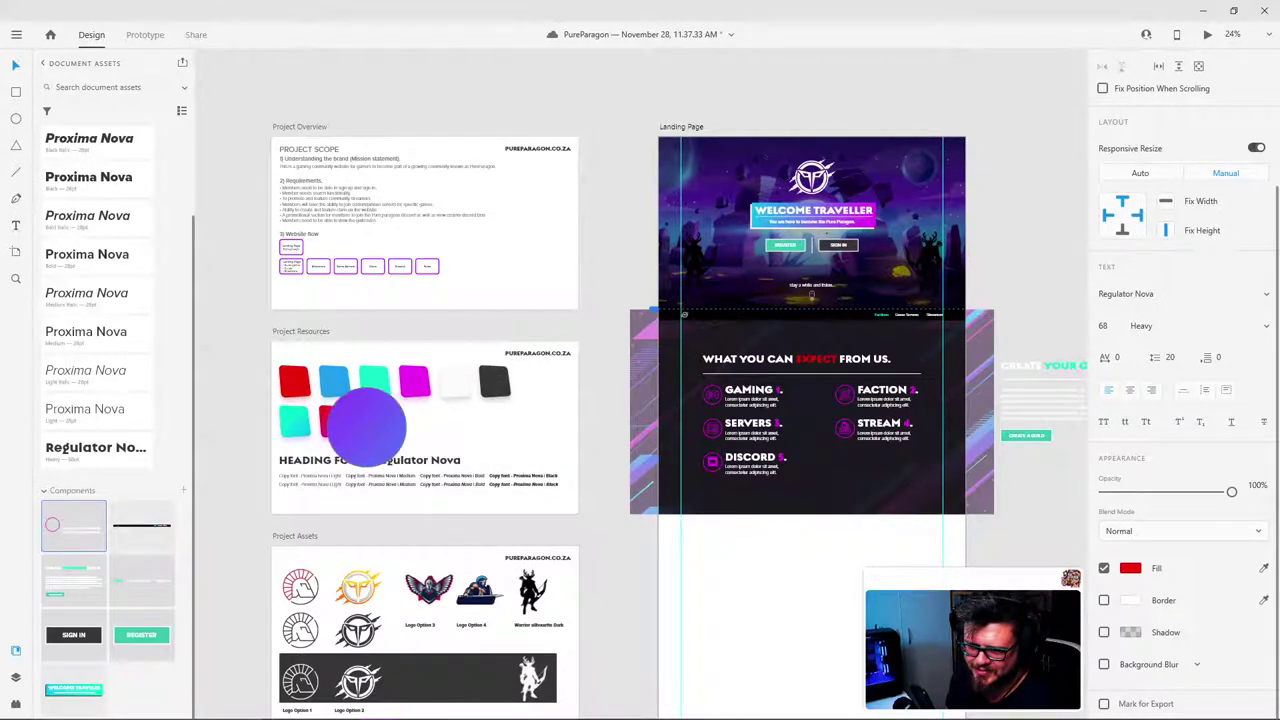
pyautogui.click(294, 422)
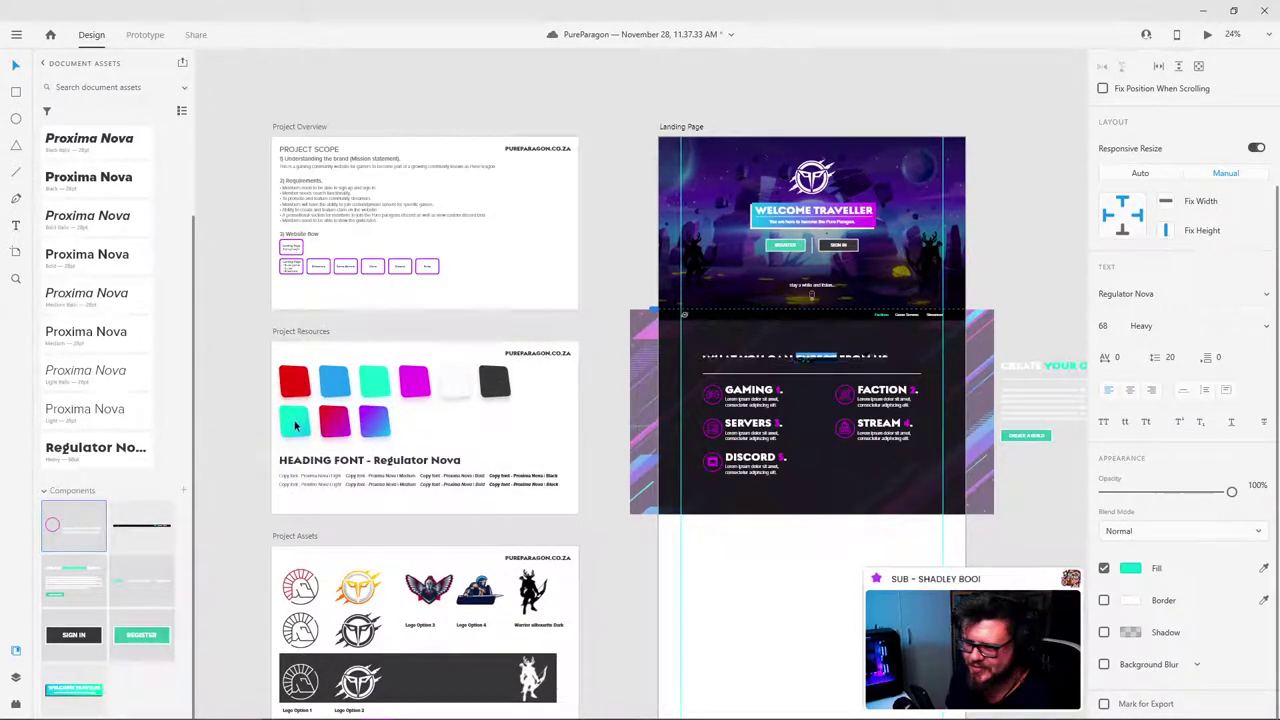
pyautogui.press('Escape')
pyautogui.click(1017, 229)
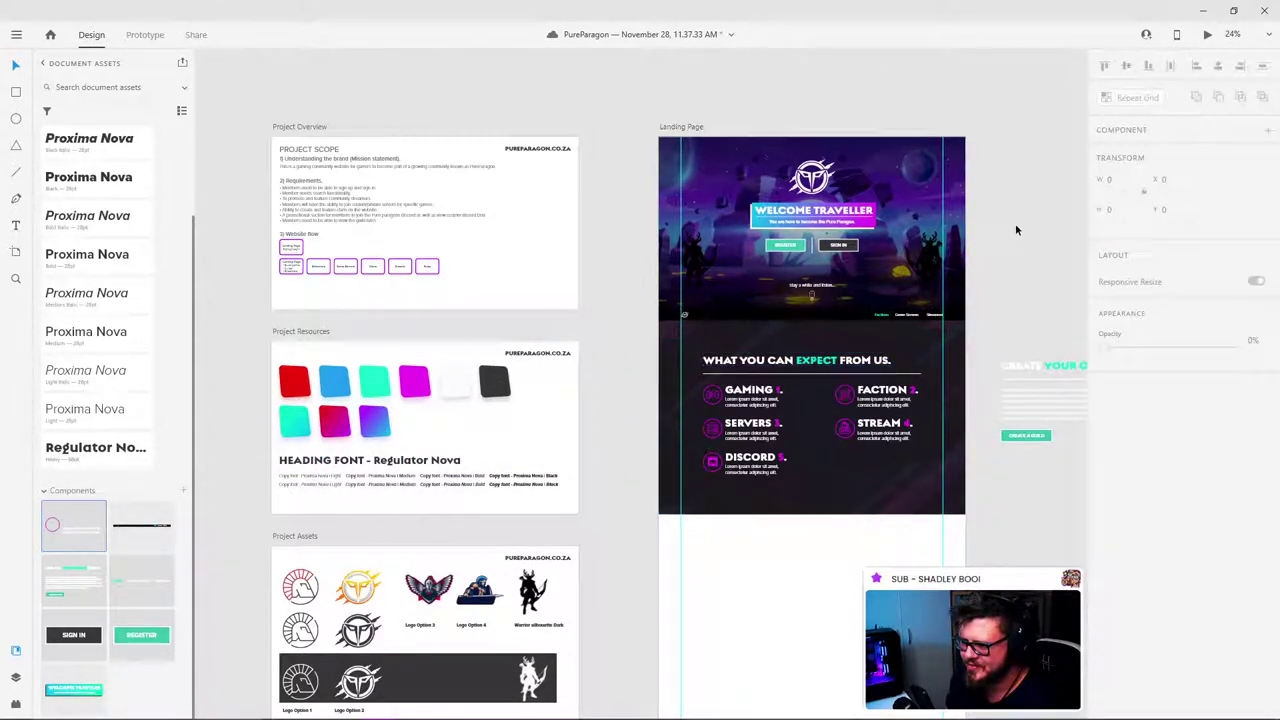
# Step: Recolour the word EXPECT in the section heading with the green sampled from the REGISTER button
pyautogui.scroll(6, 840, 357)
pyautogui.scroll(-4, 820, 368)
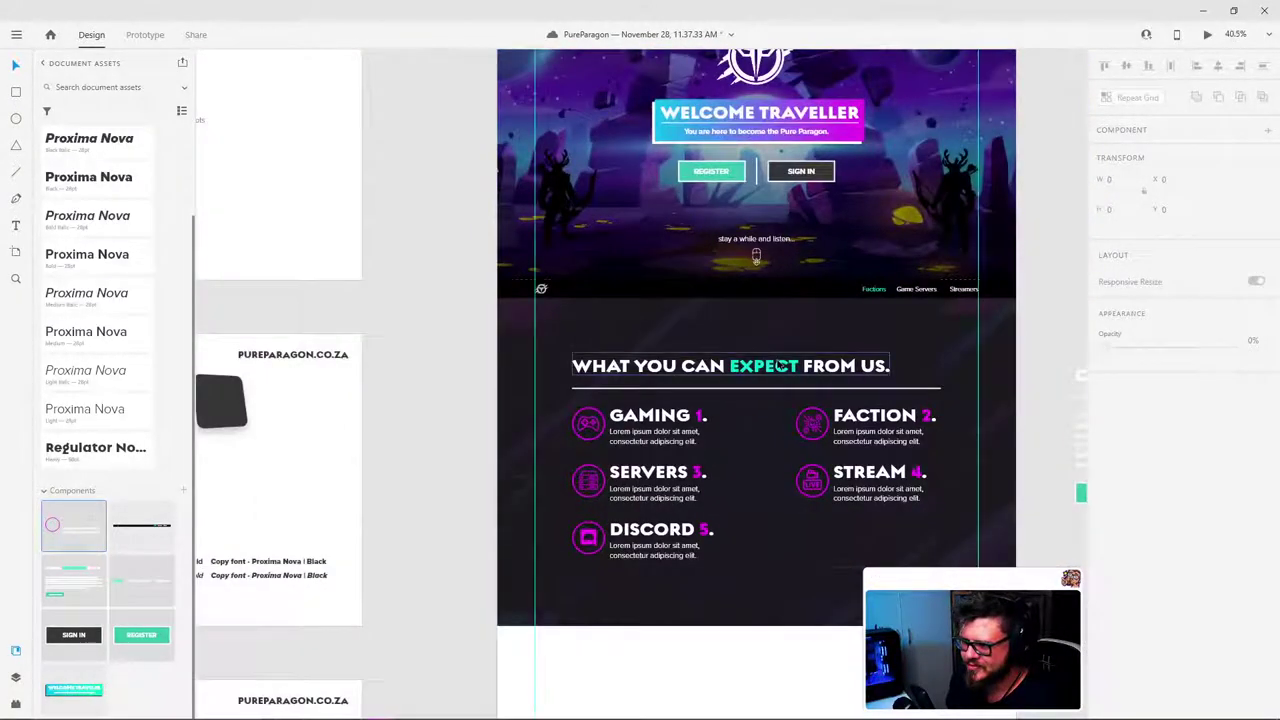
pyautogui.click(790, 366)
pyautogui.moveTo(729, 364); pyautogui.dragTo(799, 364)
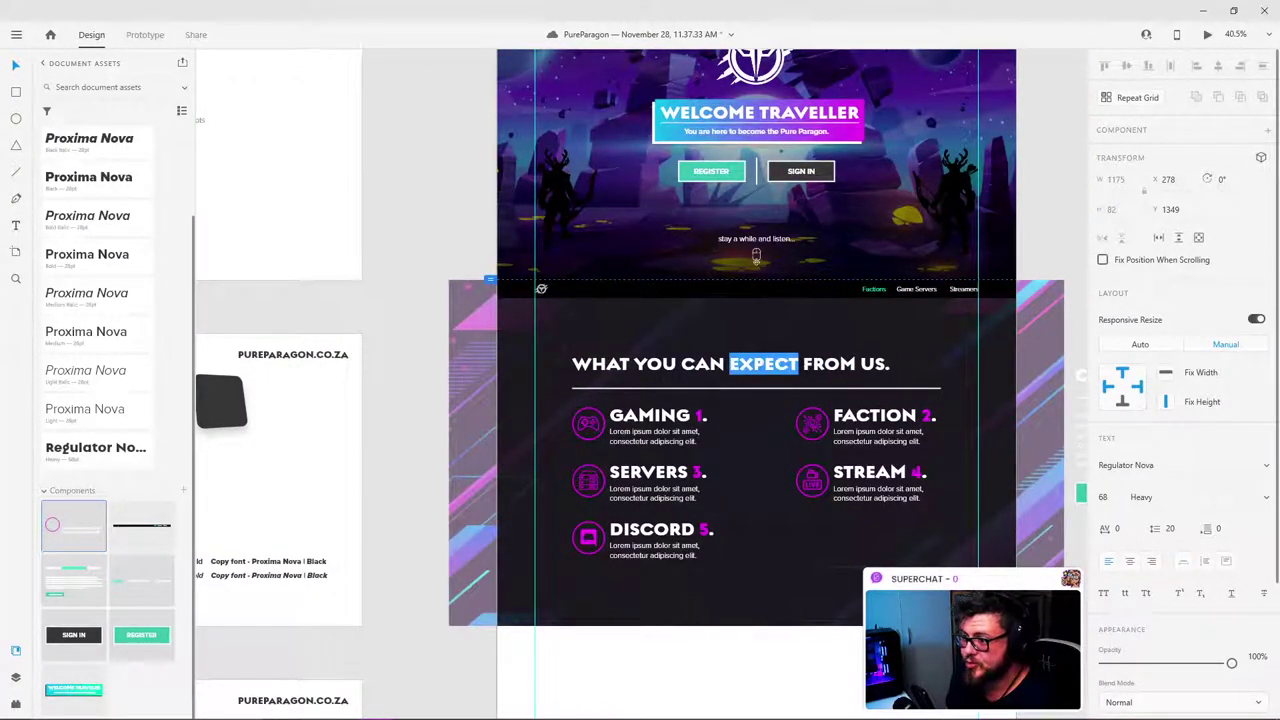
pyautogui.scroll(-3, 1205, 567)
pyautogui.click(1263, 569)
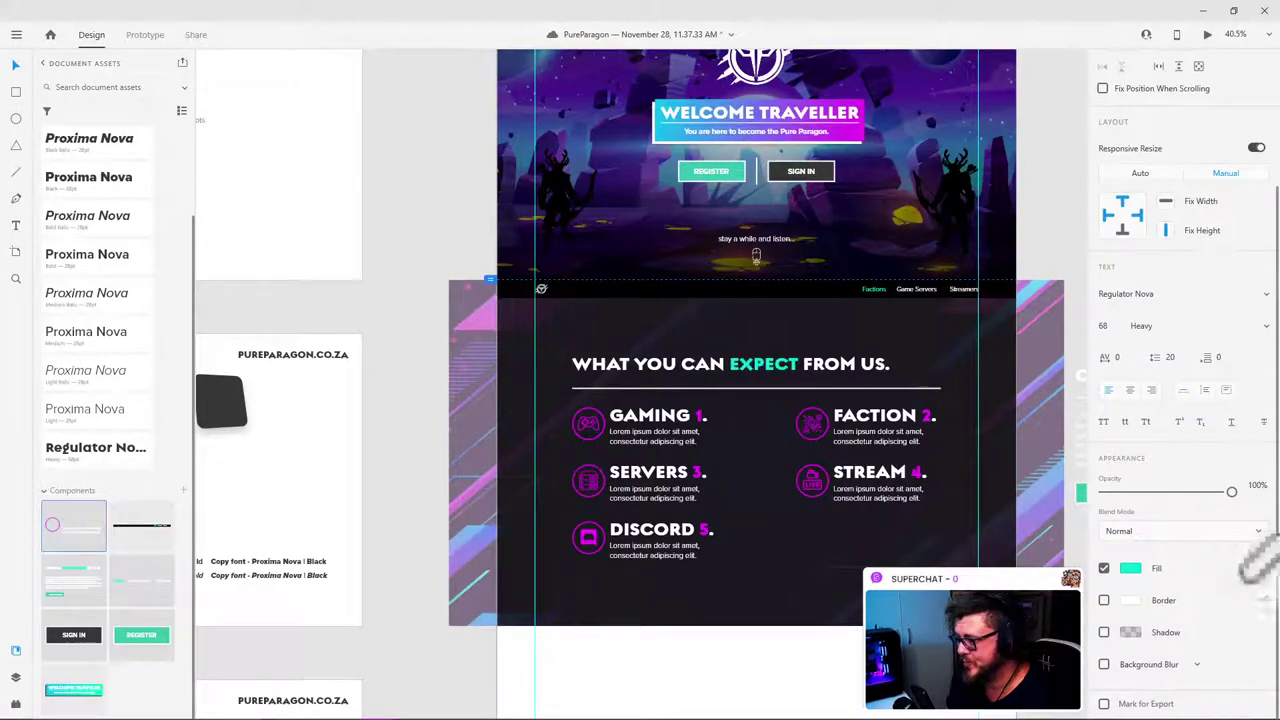
pyautogui.click(737, 174)
pyautogui.click(469, 180)
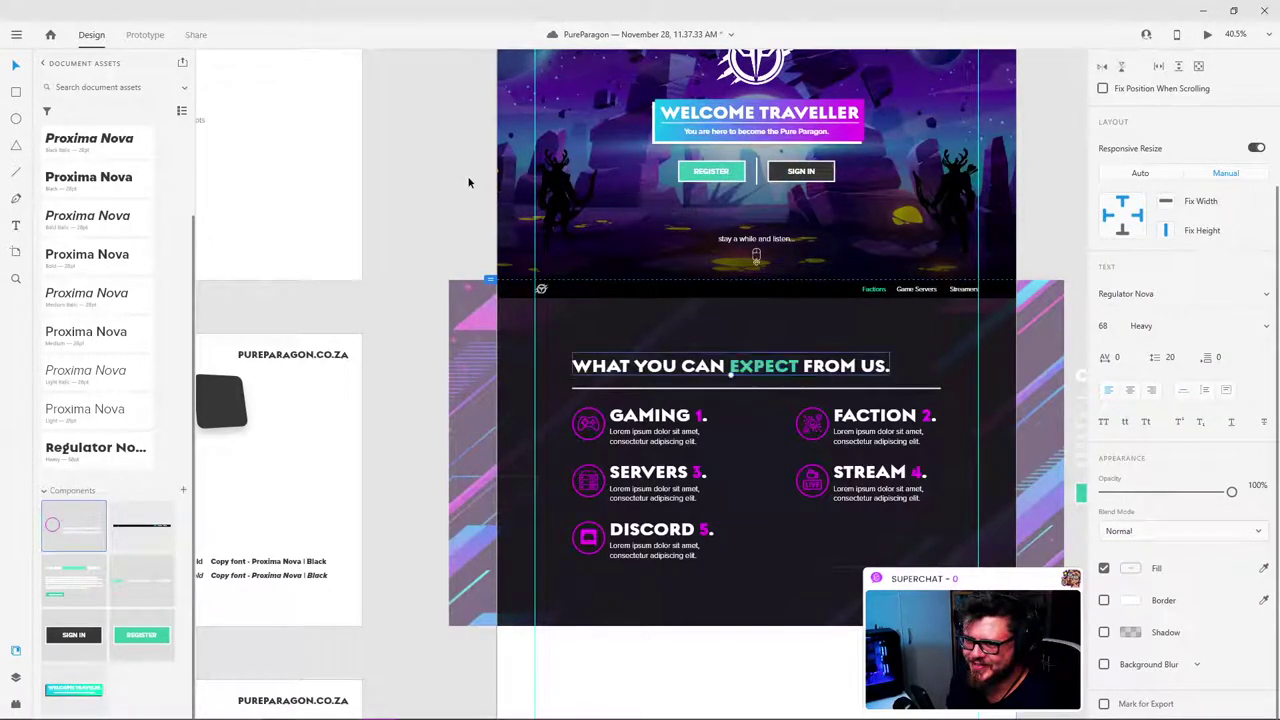
pyautogui.click(469, 180)
# Step: Examine the section heading, divider line and the five numbered bullets on the Landing Page
pyautogui.moveTo(1003, 445); pyautogui.dragTo(866, 362)
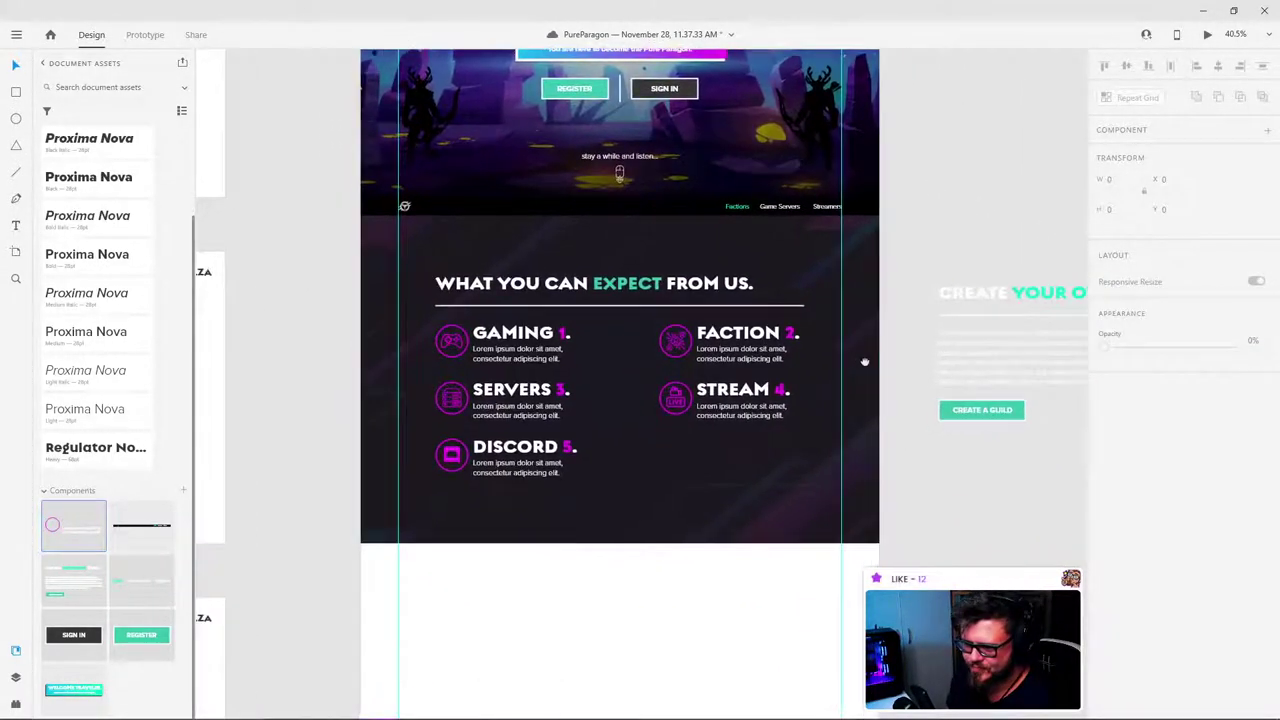
pyautogui.scroll(-1, 748, 314)
pyautogui.scroll(2, 519, 328)
pyautogui.scroll(2, 650, 360)
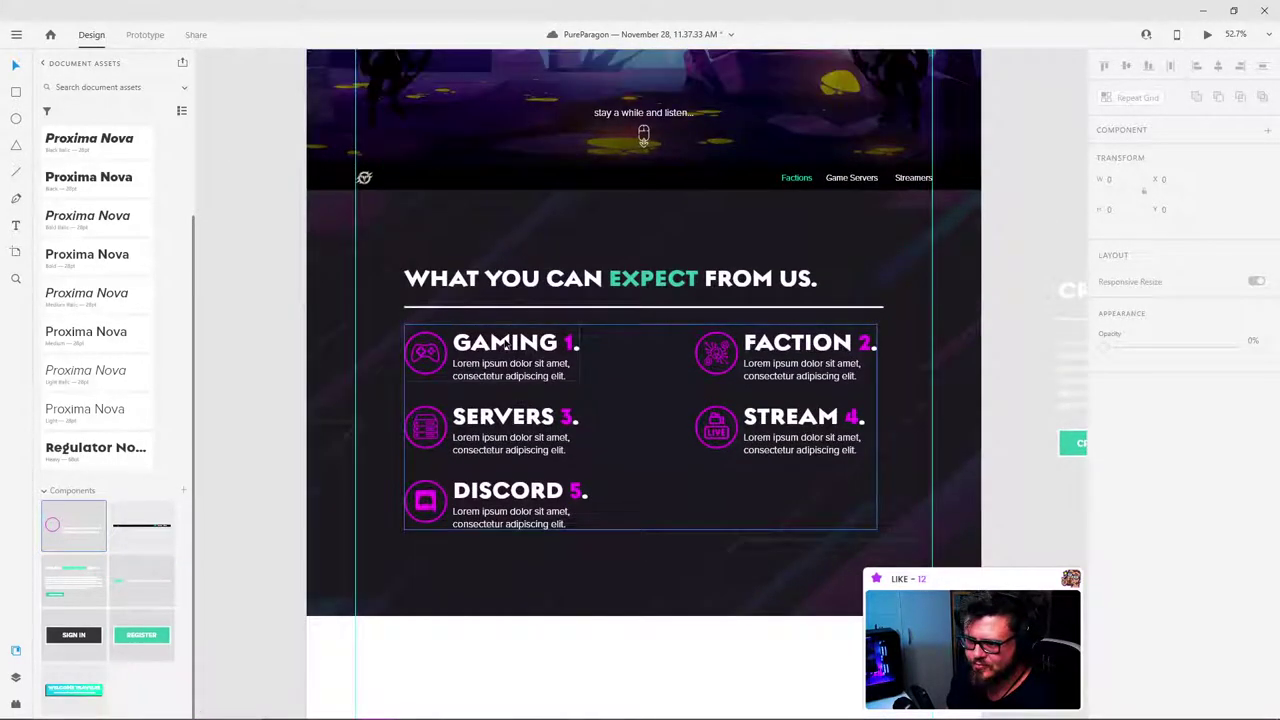
pyautogui.scroll(2, 779, 394)
pyautogui.scroll(-1, 775, 380)
pyautogui.hscroll(2, 775, 380)
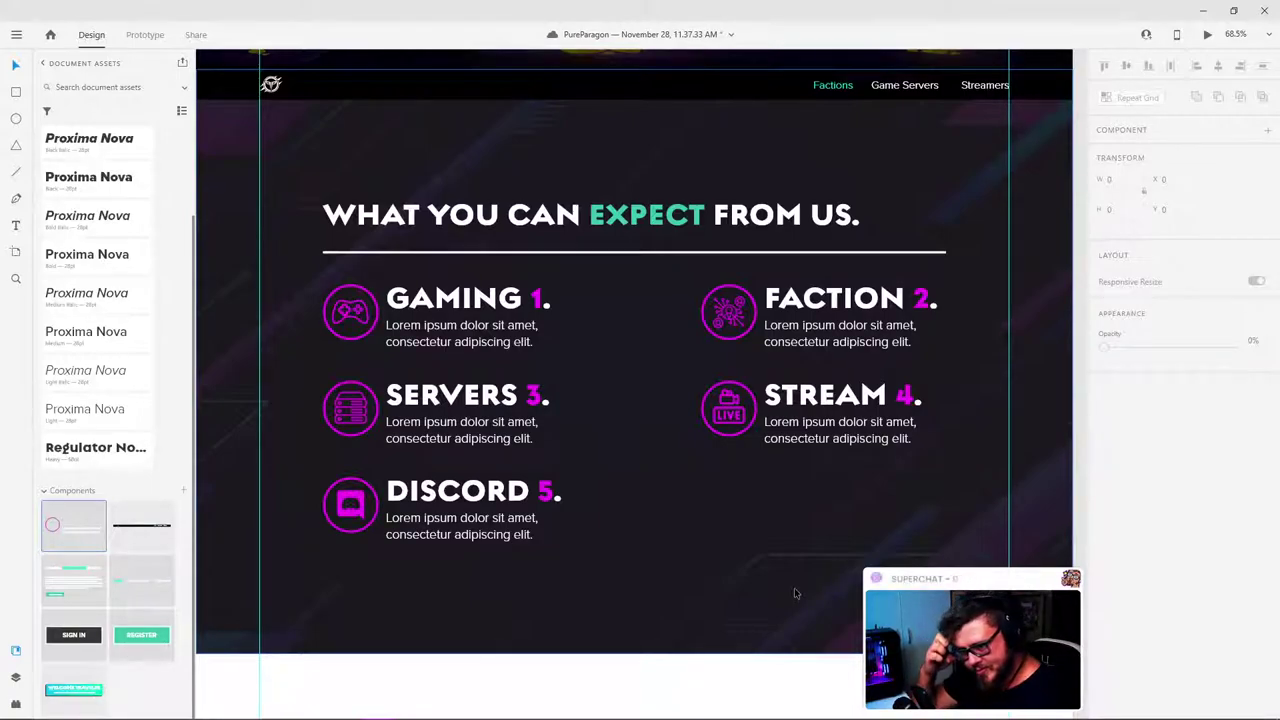
# Step: Delete the trailing "1." from the GAMING bullet's title
pyautogui.click(533, 310)
pyautogui.doubleClick(533, 308)
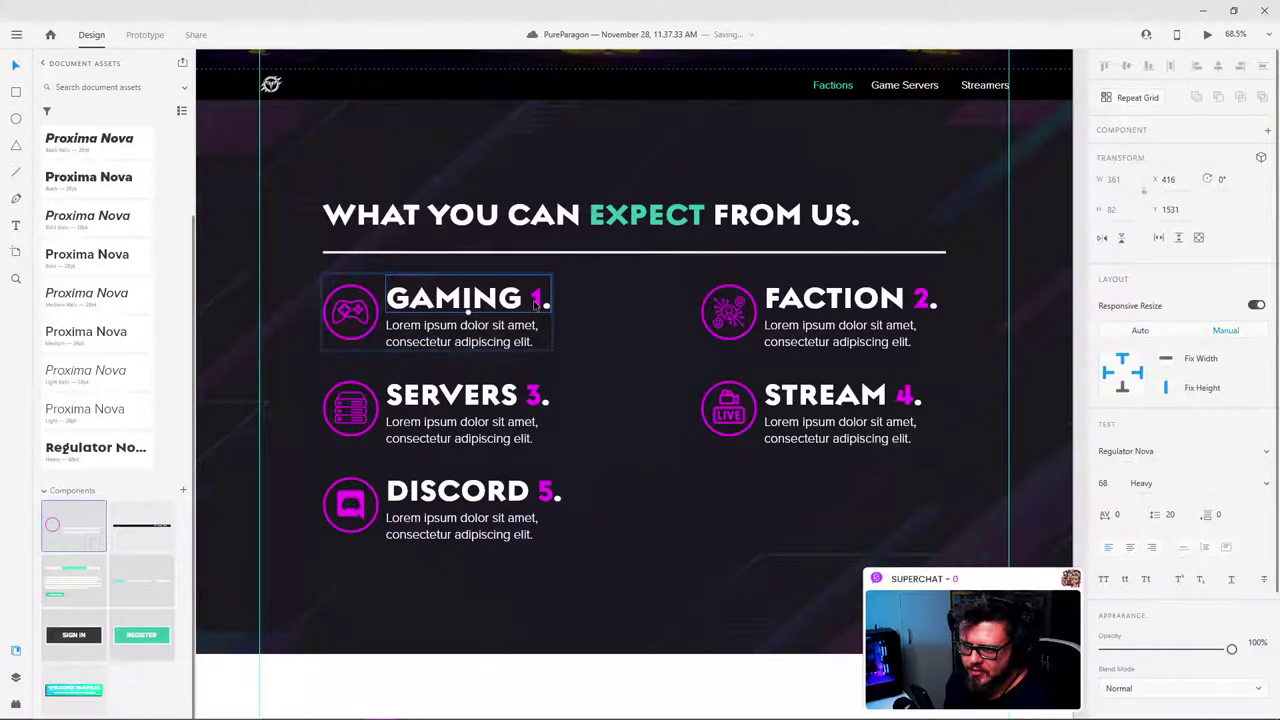
pyautogui.doubleClick(535, 306)
pyautogui.click(531, 304)
pyautogui.hotkey('shift', 'Left')
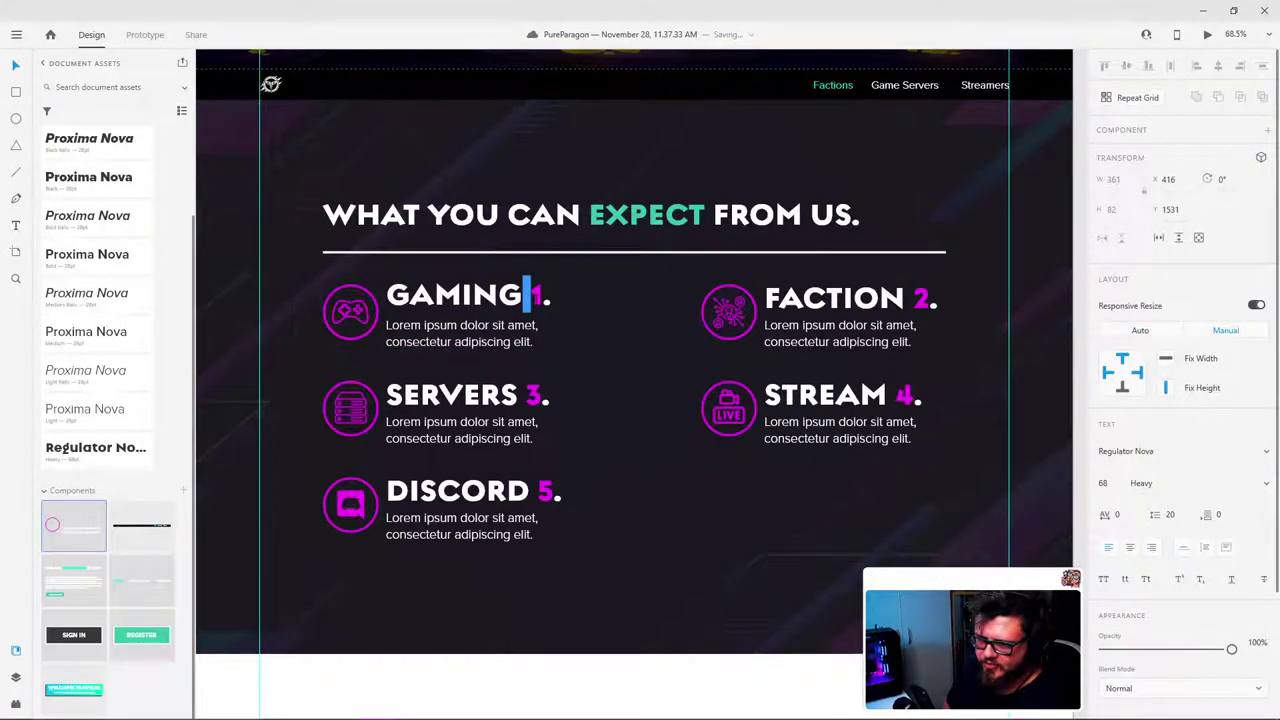
pyautogui.hotkey('shift', 'Right')
pyautogui.press('Right')
pyautogui.hotkey('shift', 'Right')
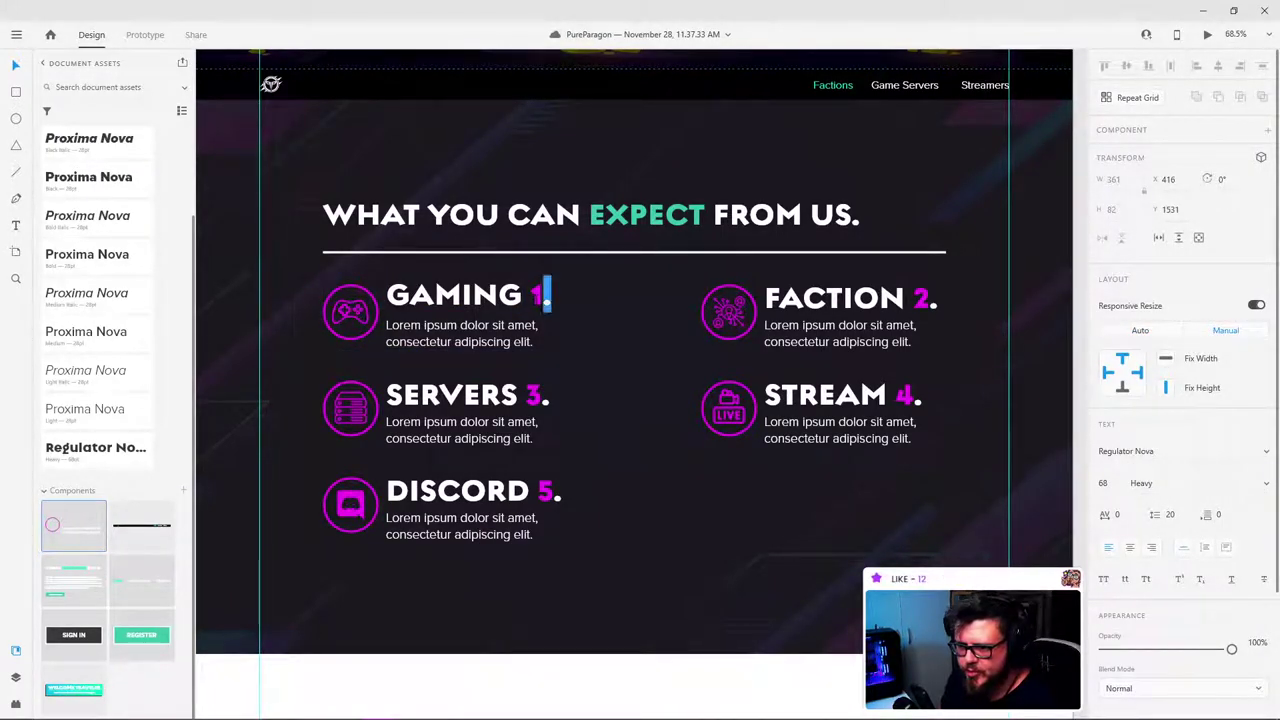
pyautogui.hotkey('shift', 'Left')
pyautogui.press('BackSpace')
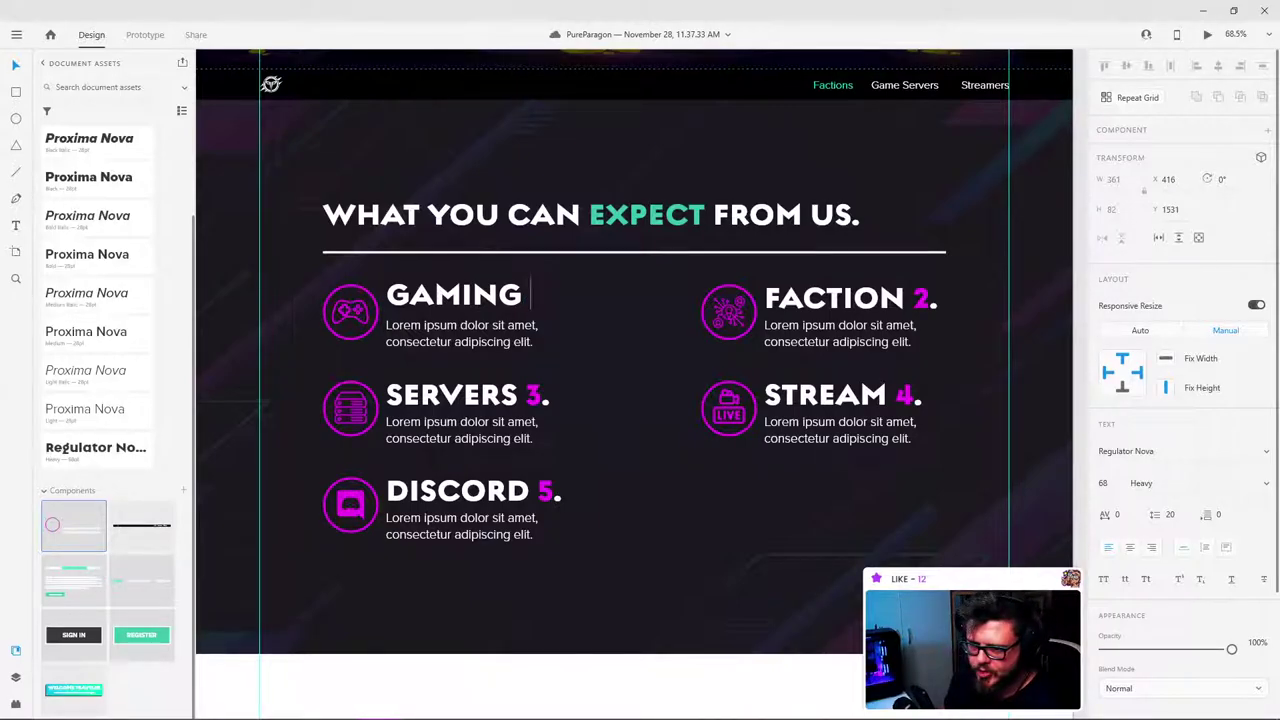
pyautogui.press('BackSpace')
# Step: Insert "1." and a space in front of the word GAMING in the first bullet's title
pyautogui.press('Left')
pyautogui.press('Left')
pyautogui.press('Left')
pyautogui.press('Left')
pyautogui.press('Left')
pyautogui.press('Left')
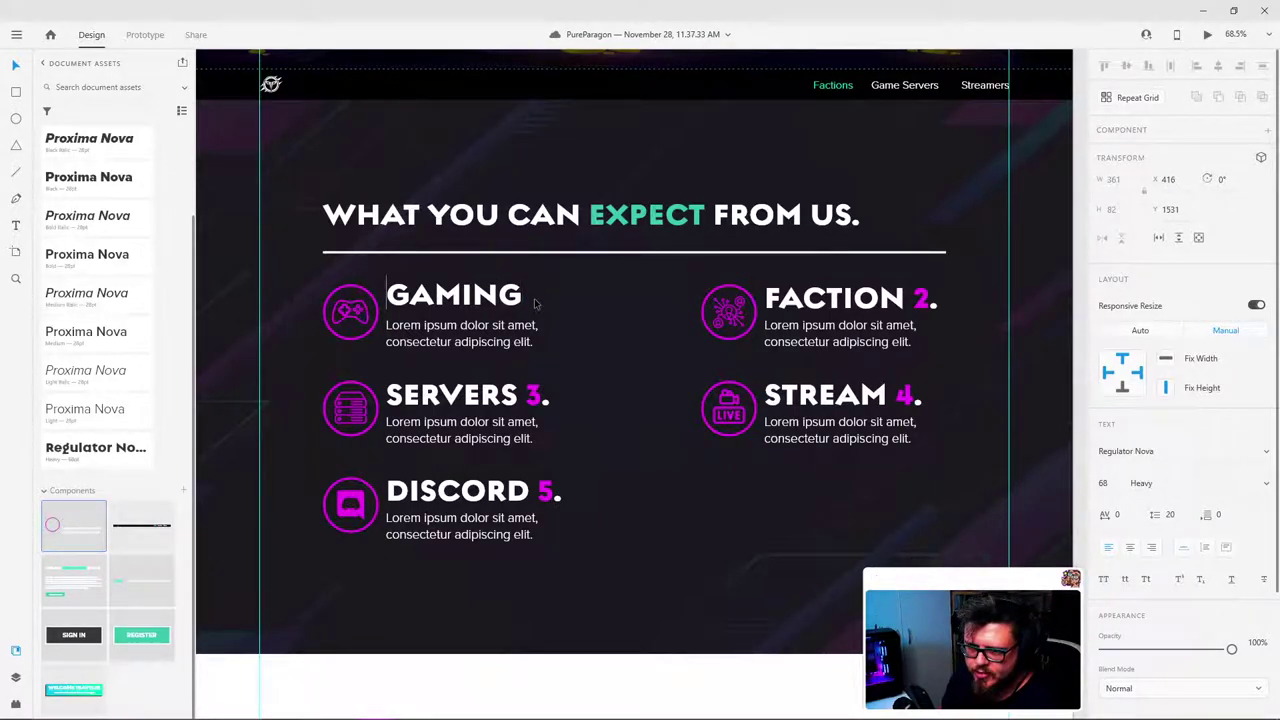
pyautogui.write('1.')
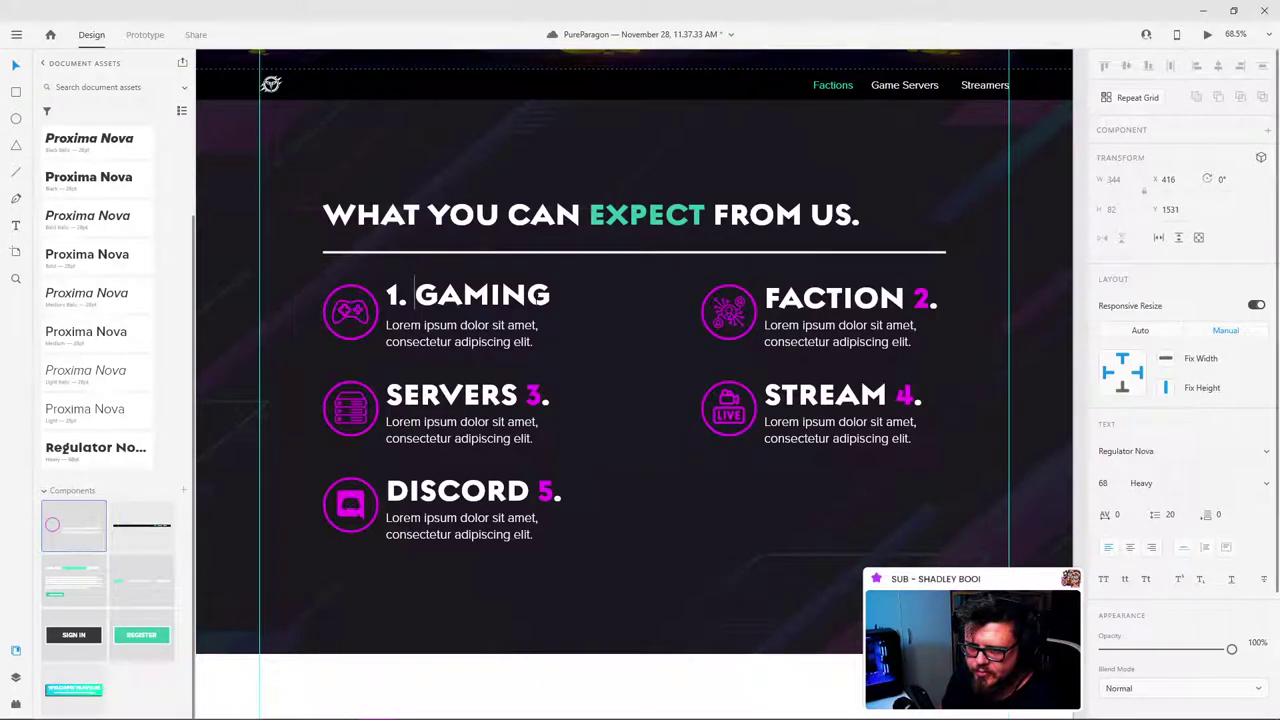
# Step: Remove the space between the number and the word so the first bullet's title reads "1.GAMING"
pyautogui.hotkey('shift', 'Left')
pyautogui.hotkey('shift', 'Left')
pyautogui.hotkey('shift', 'Left')
pyautogui.press('Right')
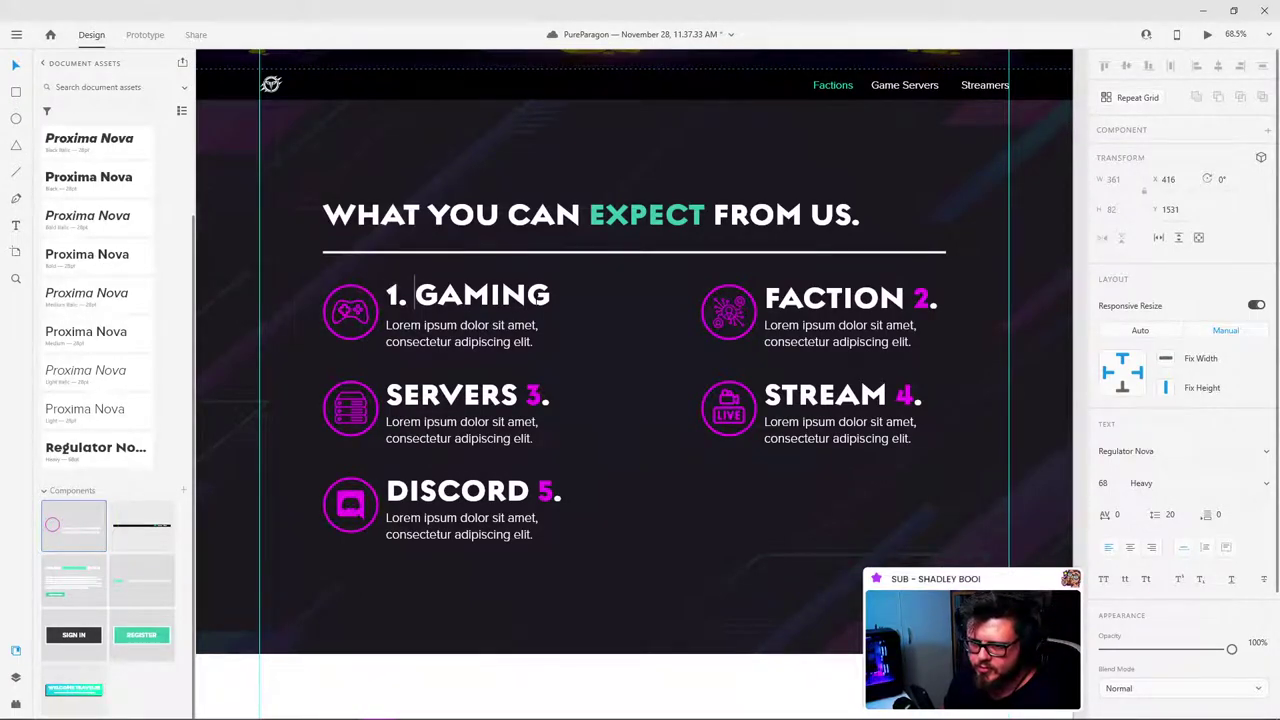
pyautogui.press('BackSpace')
pyautogui.click(538, 298)
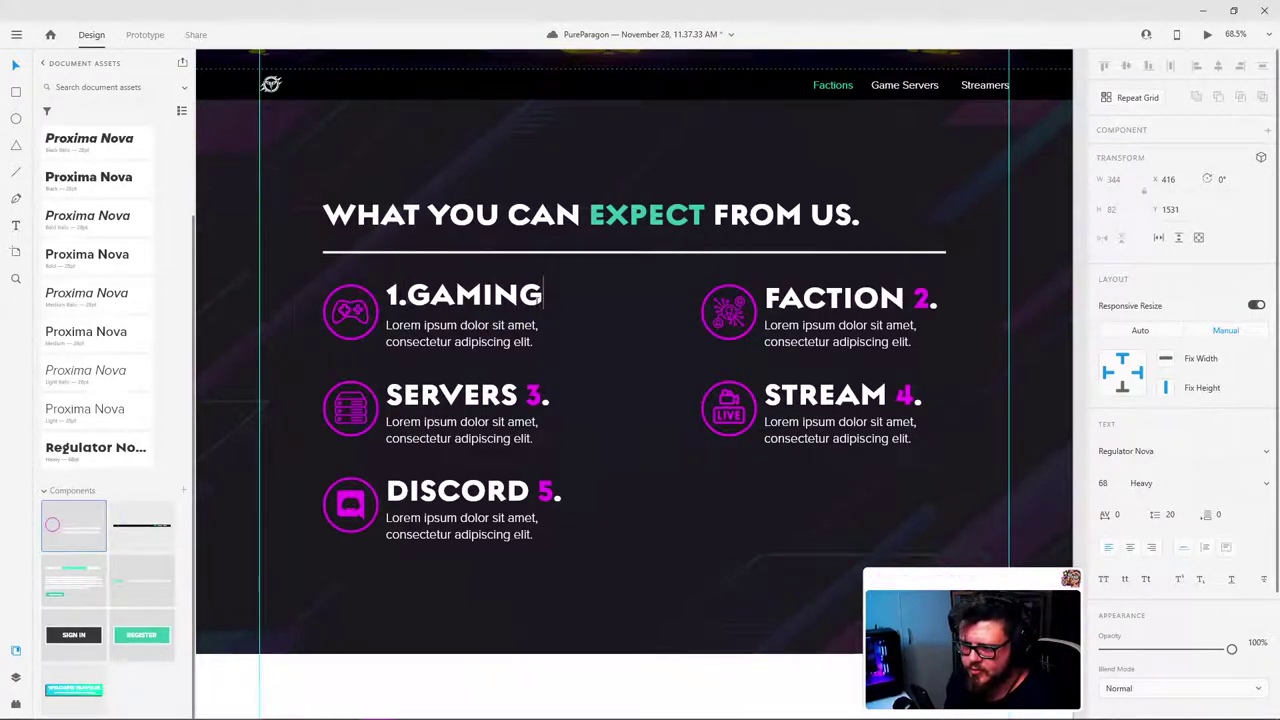
# Step: Delete the leading "1." from the first bullet's title so it reads only "GAMING"
pyautogui.press('Escape')
pyautogui.doubleClick(399, 298)
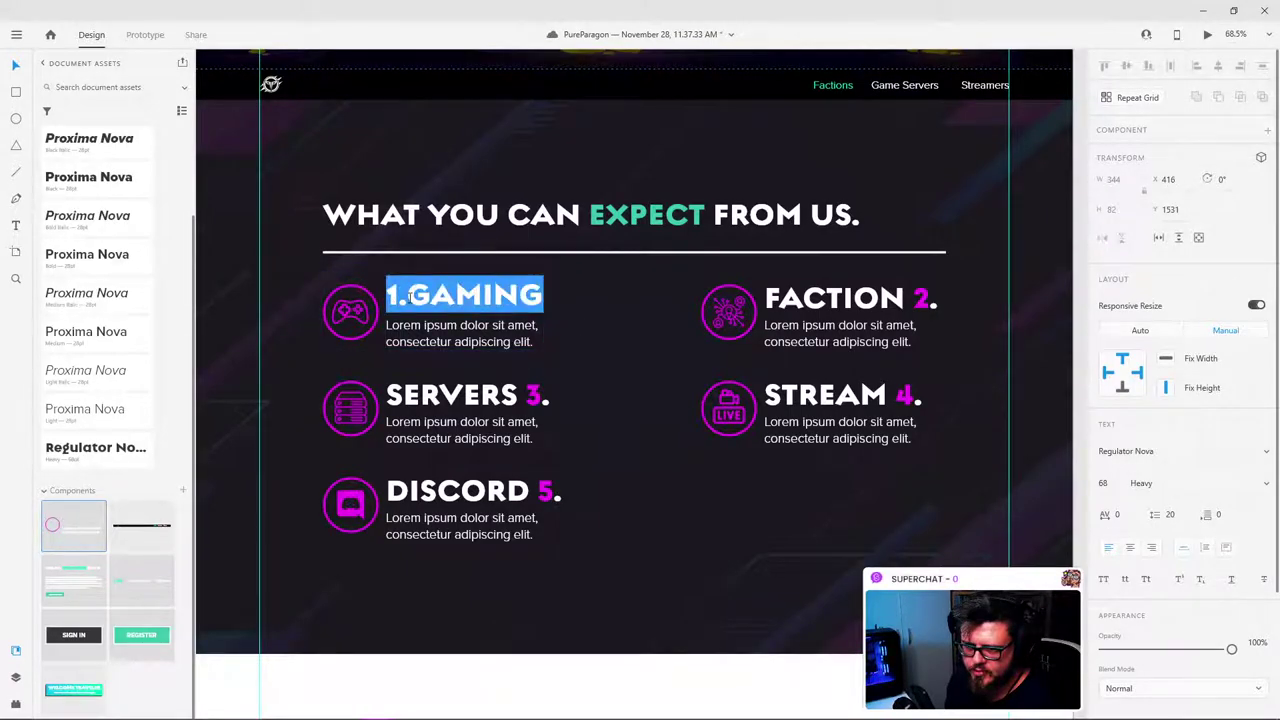
pyautogui.click(406, 296)
pyautogui.press('BackSpace')
pyautogui.press('BackSpace')
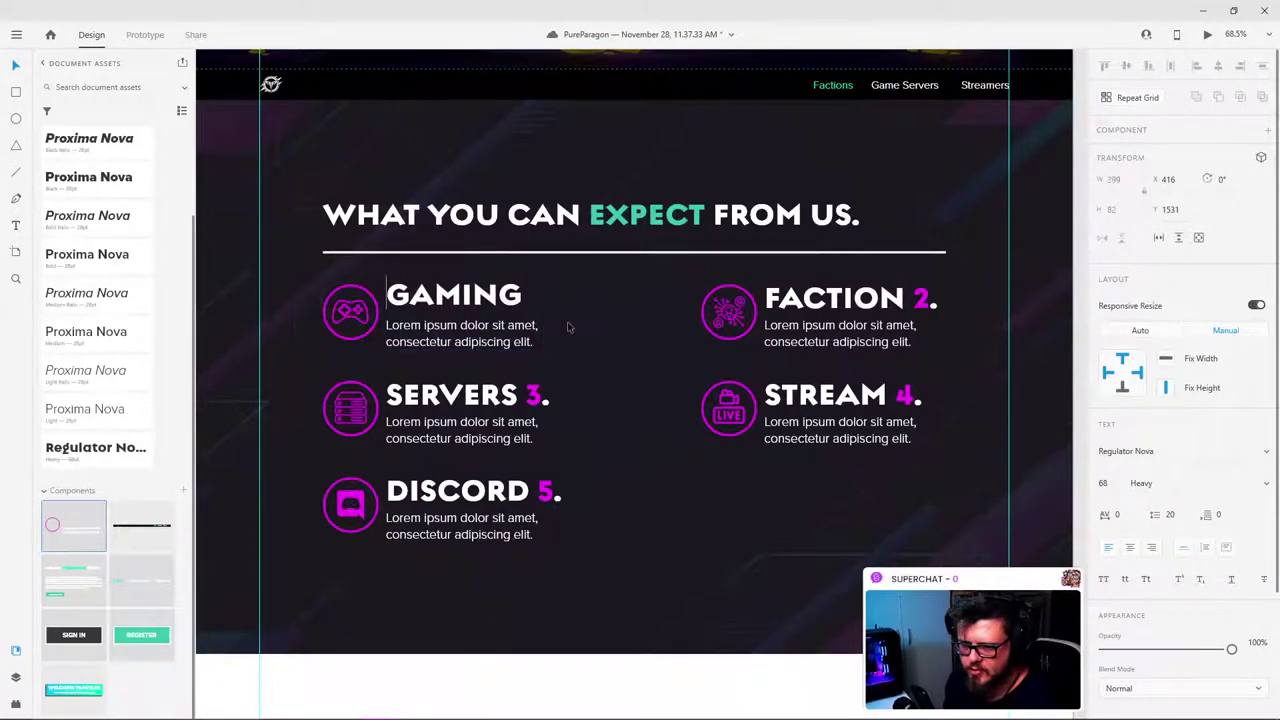
pyautogui.press('Escape')
pyautogui.press('Escape')
# Step: Delete the space and the number 2 from the second bullet's title so it reads "FACTION."
pyautogui.doubleClick(845, 301)
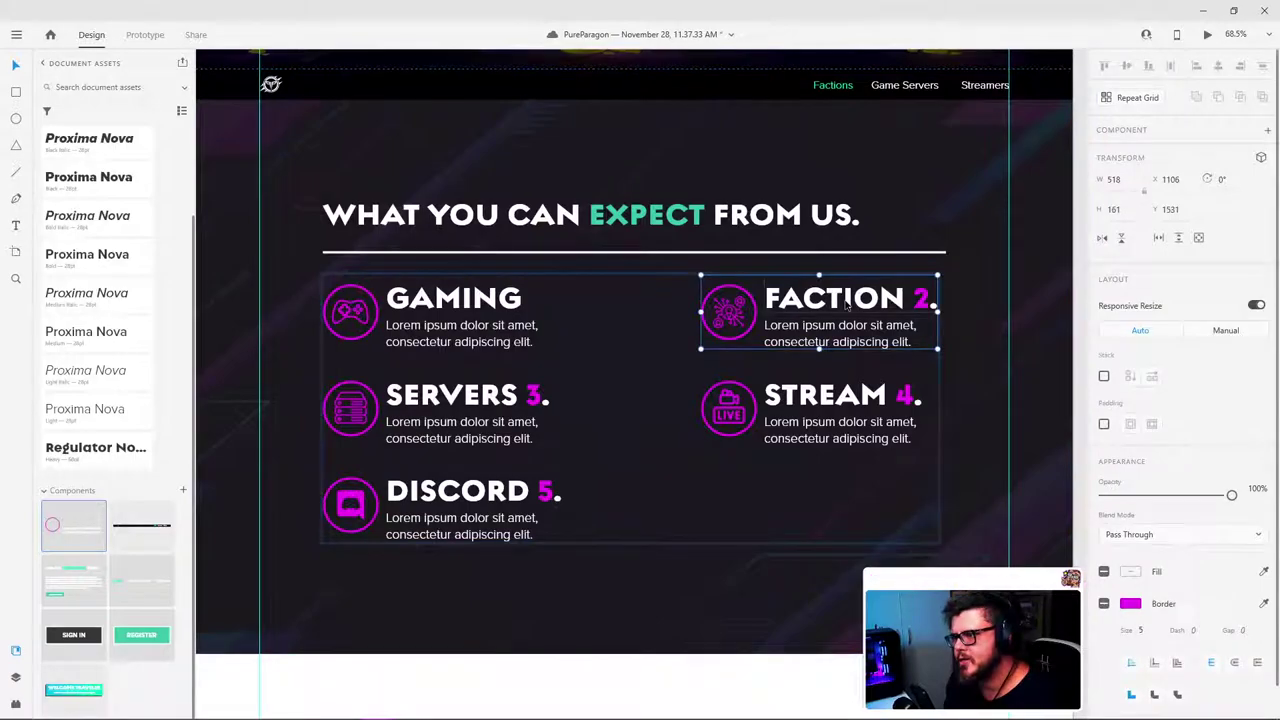
pyautogui.doubleClick(864, 301)
pyautogui.doubleClick(884, 301)
pyautogui.click(905, 297)
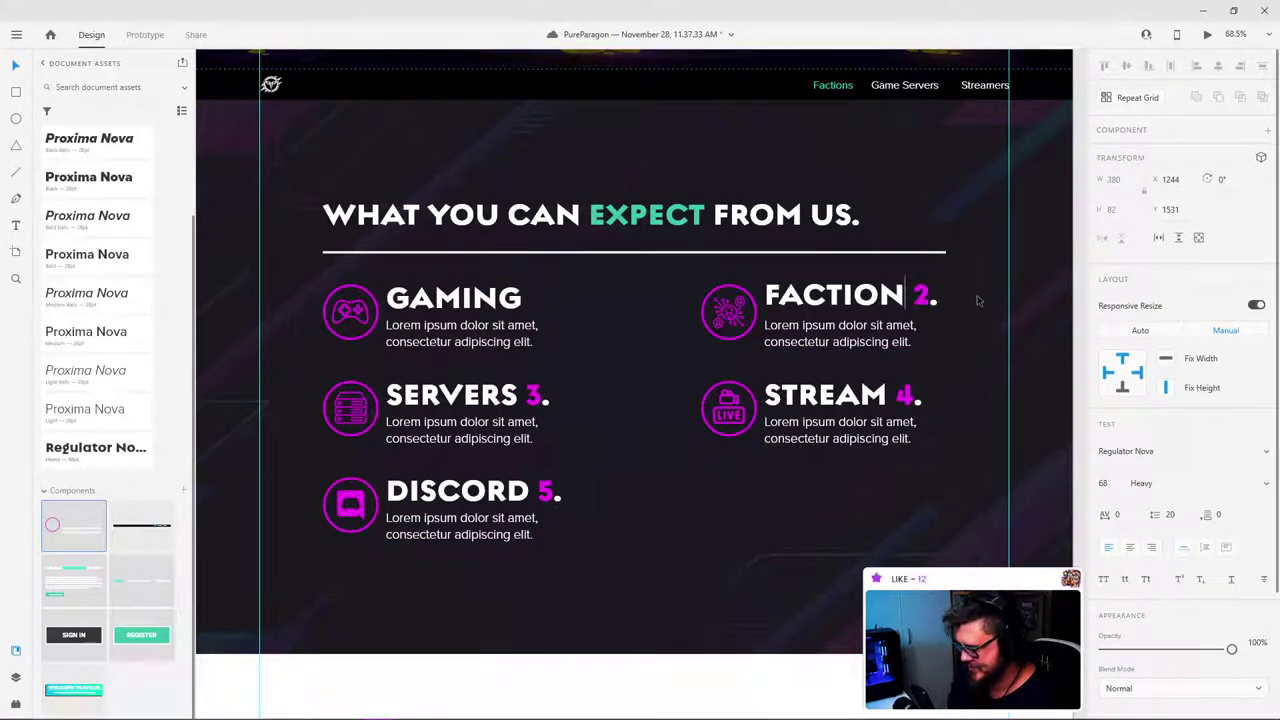
pyautogui.hotkey('shift', 'Right')
pyautogui.hotkey('shift', 'Right')
pyautogui.press('BackSpace')
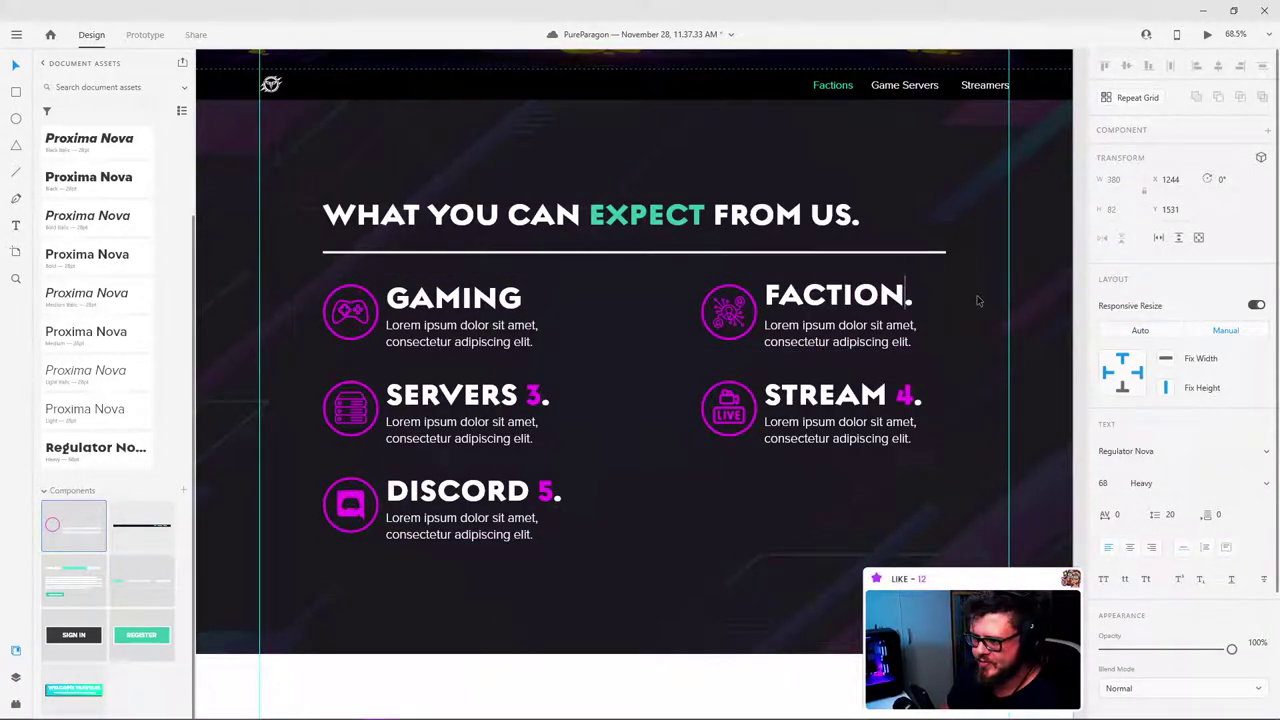
pyautogui.hotkey('shift', 'Right')
pyautogui.press('Escape')
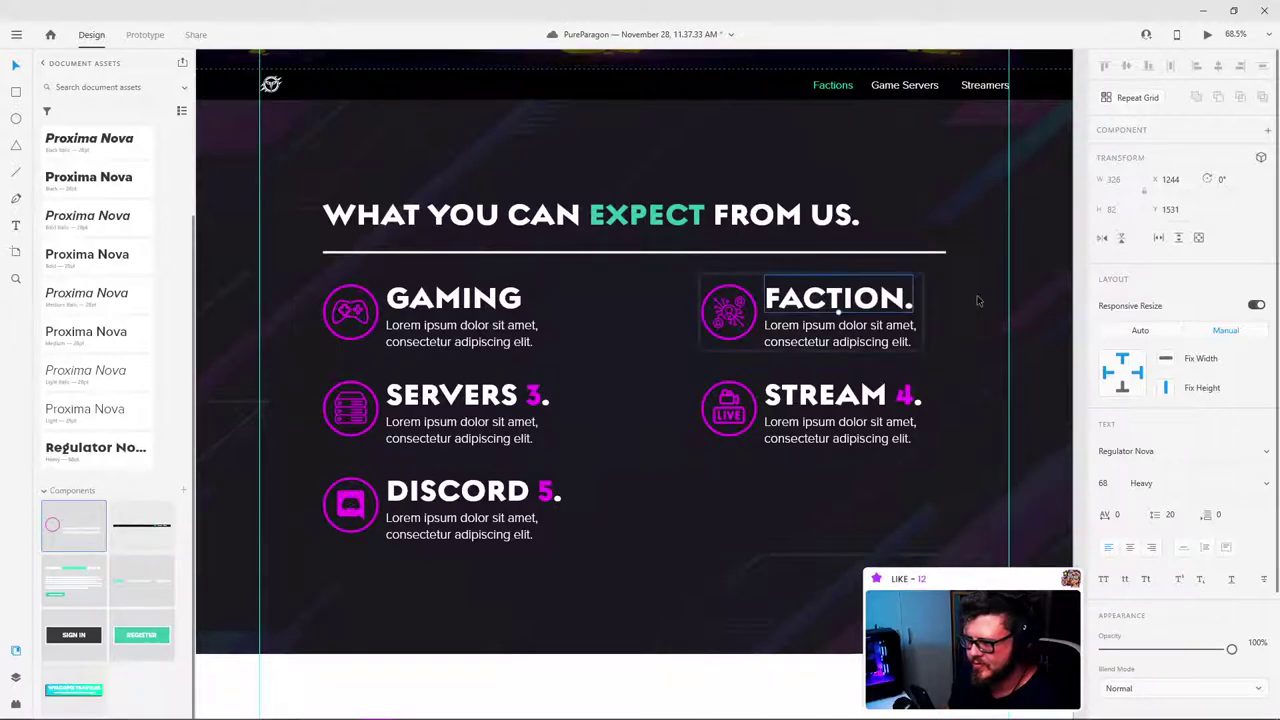
# Step: Add a period at the end of the first bullet's title so it reads "GAMING."
pyautogui.click(522, 305)
pyautogui.click(521, 302)
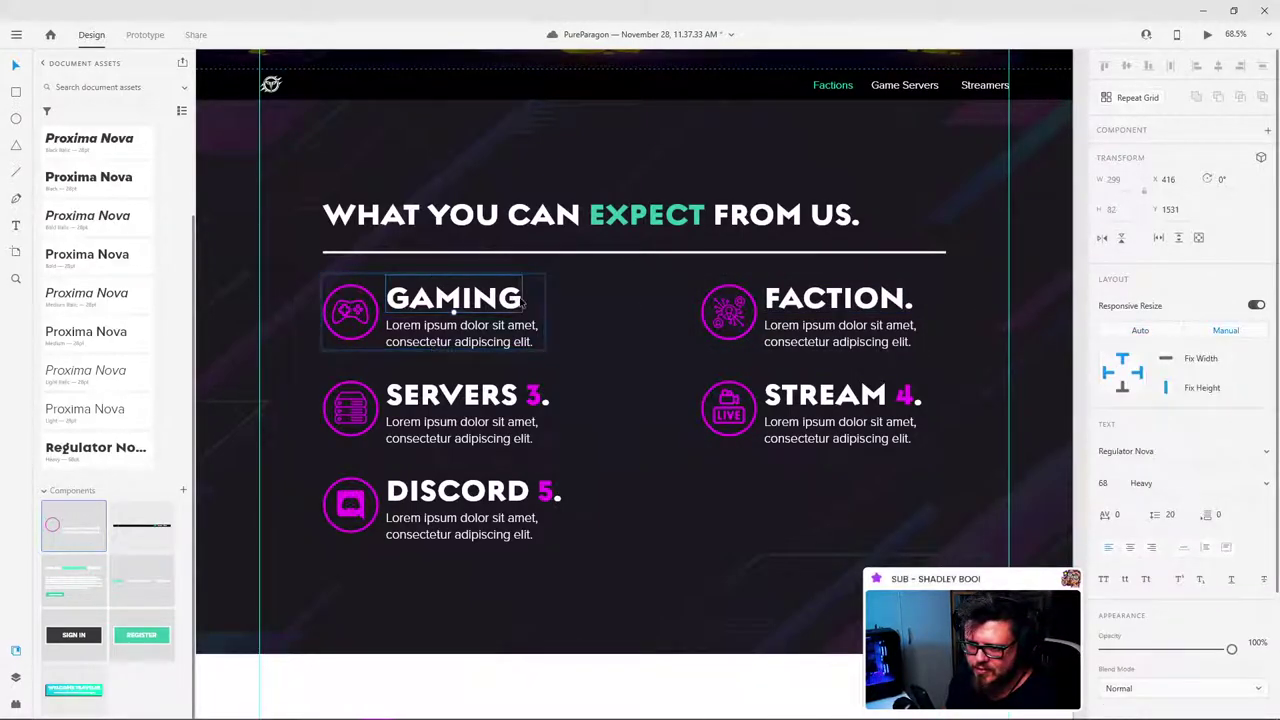
pyautogui.doubleClick(522, 302)
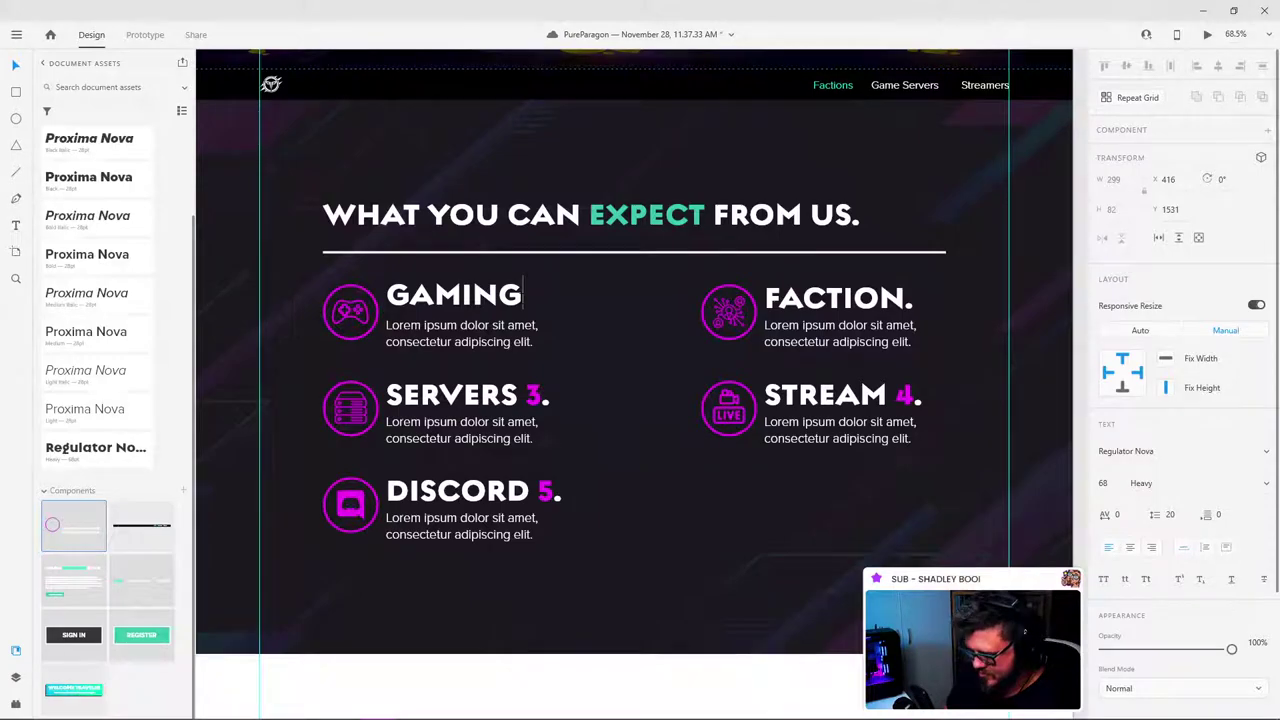
pyautogui.write('.')
# Step: Delete the space and the number 3 from the third bullet's title so it reads "SERVERS."
pyautogui.click(500, 405)
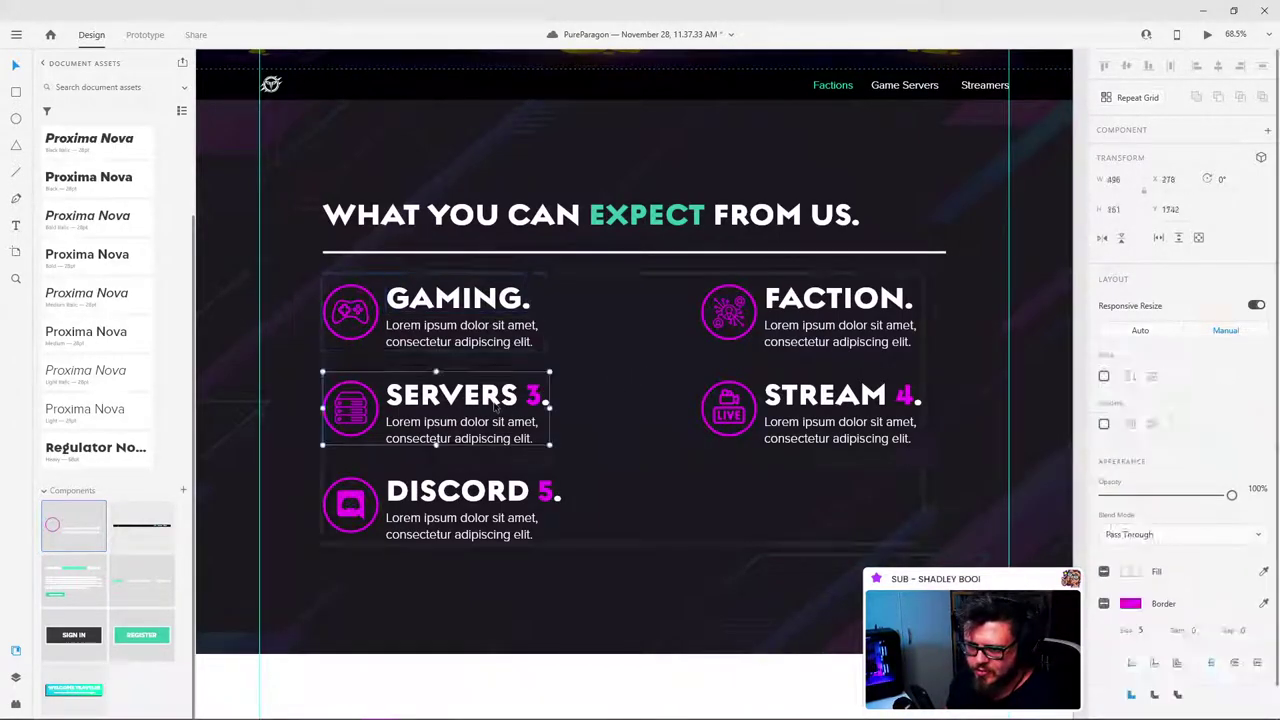
pyautogui.click(510, 400)
pyautogui.doubleClick(518, 396)
pyautogui.click(518, 396)
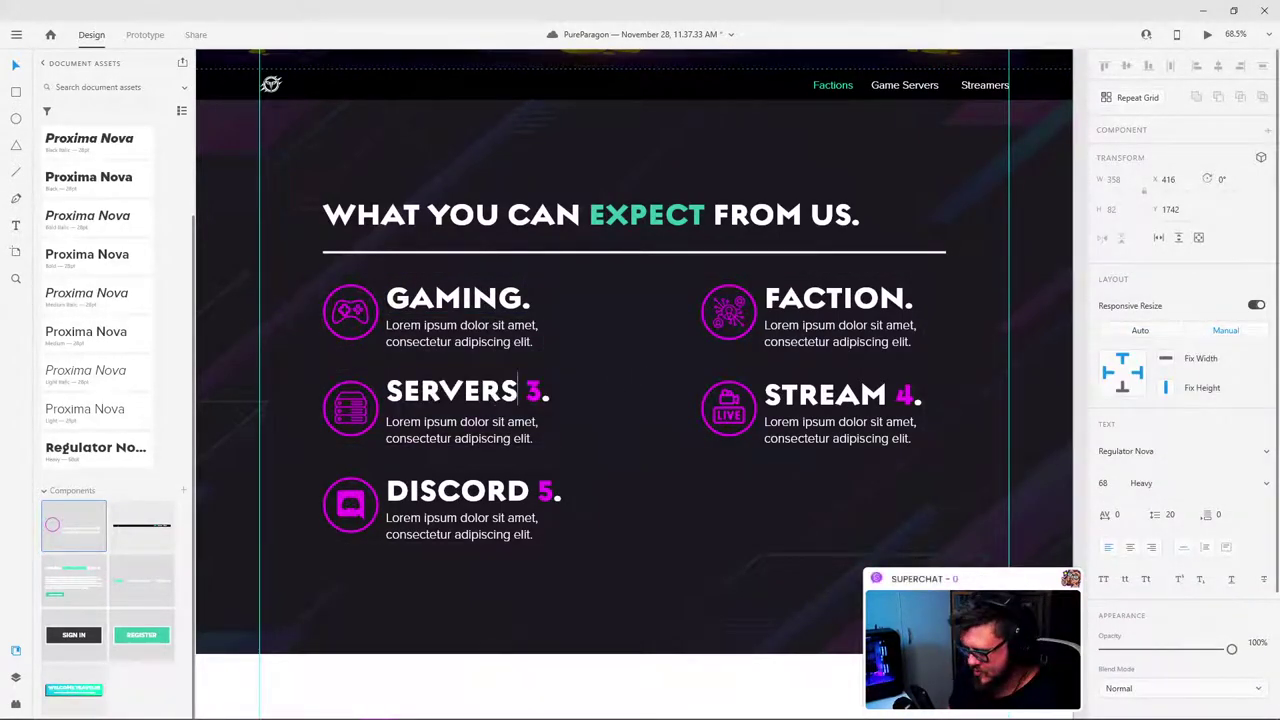
pyautogui.hotkey('shift', 'Right')
pyautogui.hotkey('shift', 'Right')
pyautogui.press('BackSpace')
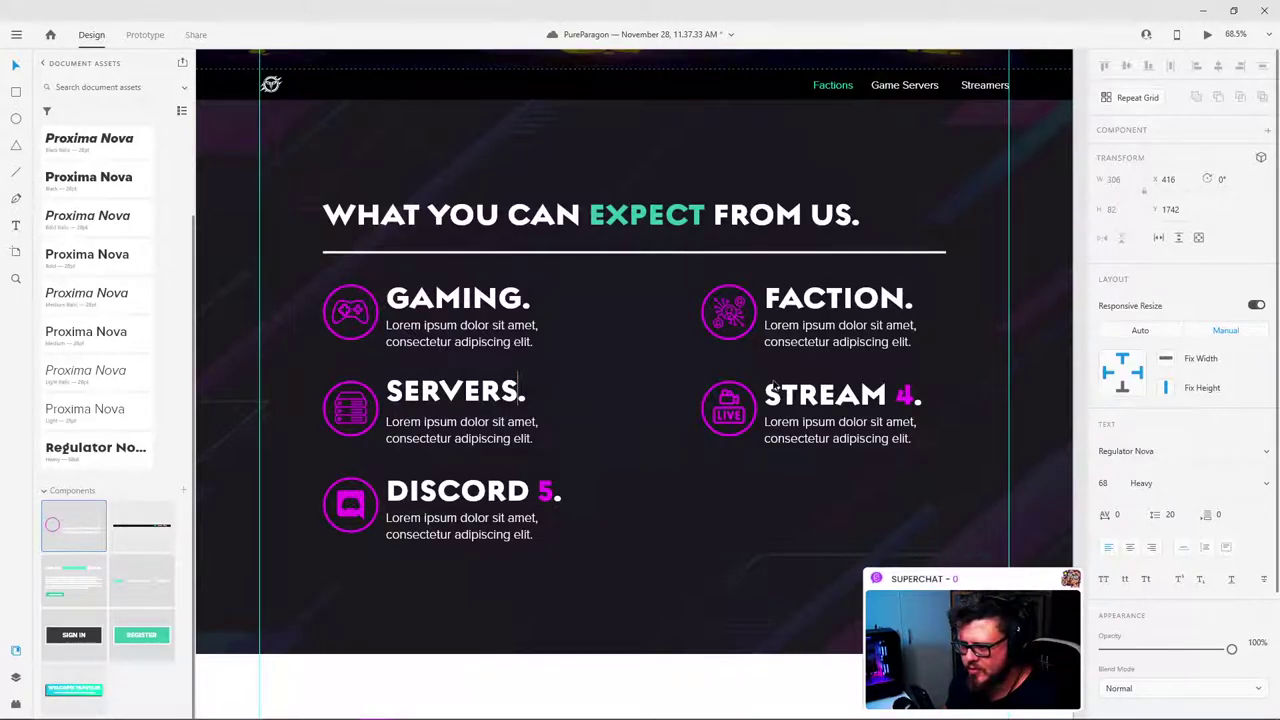
# Step: Delete the space and the number 4 from the fourth bullet's title so it reads "STREAM."
pyautogui.click(776, 390)
pyautogui.click(853, 395)
pyautogui.doubleClick(853, 395)
pyautogui.click(891, 391)
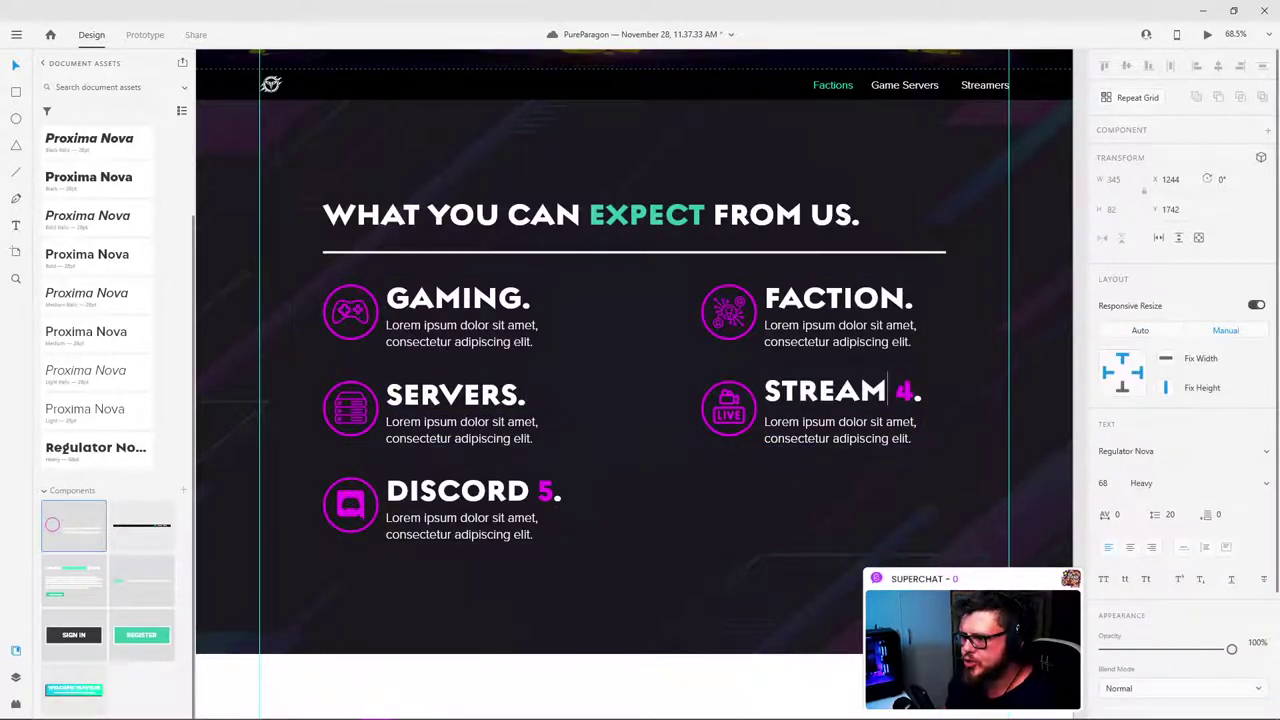
pyautogui.hotkey('shift', 'Right')
pyautogui.hotkey('shift', 'Right')
pyautogui.press('BackSpace')
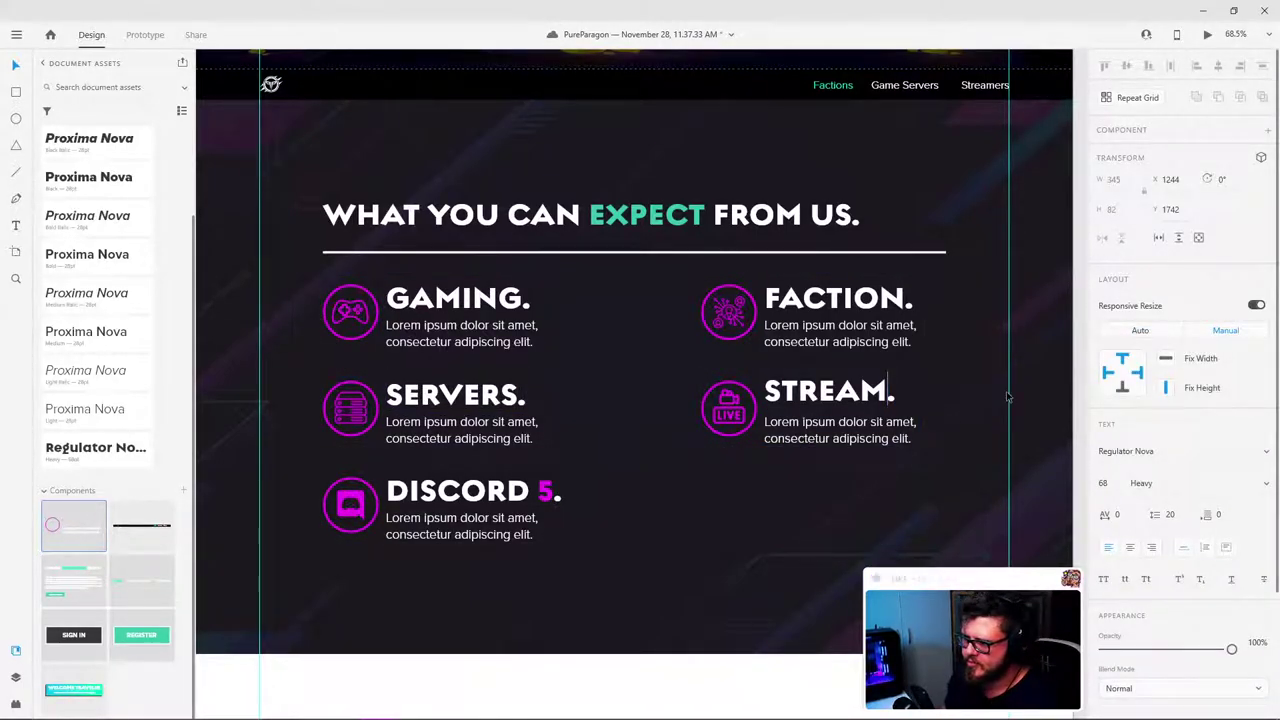
pyautogui.press('Escape')
# Step: Delete the space and the number 5 from the fifth bullet's title so it reads "DISCORD."
pyautogui.click(557, 498)
pyautogui.doubleClick(526, 502)
pyautogui.doubleClick(527, 504)
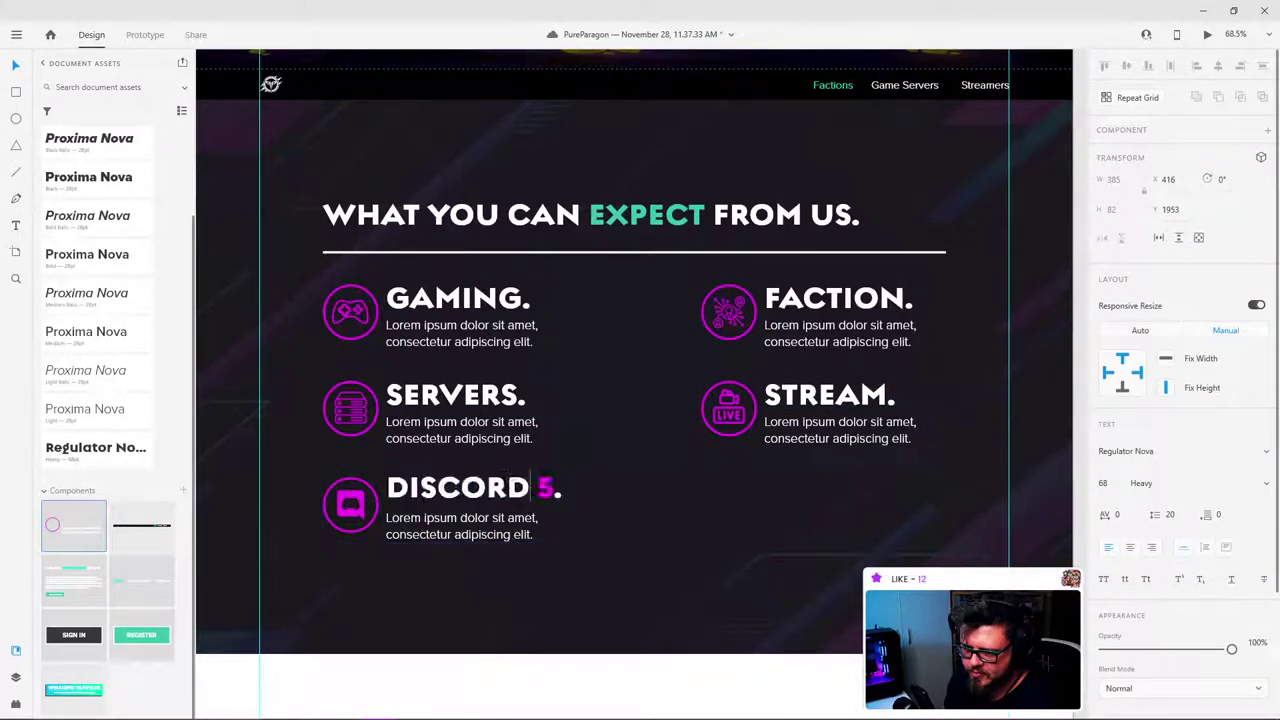
pyautogui.hotkey('shift', 'Right')
pyautogui.hotkey('shift', 'Right')
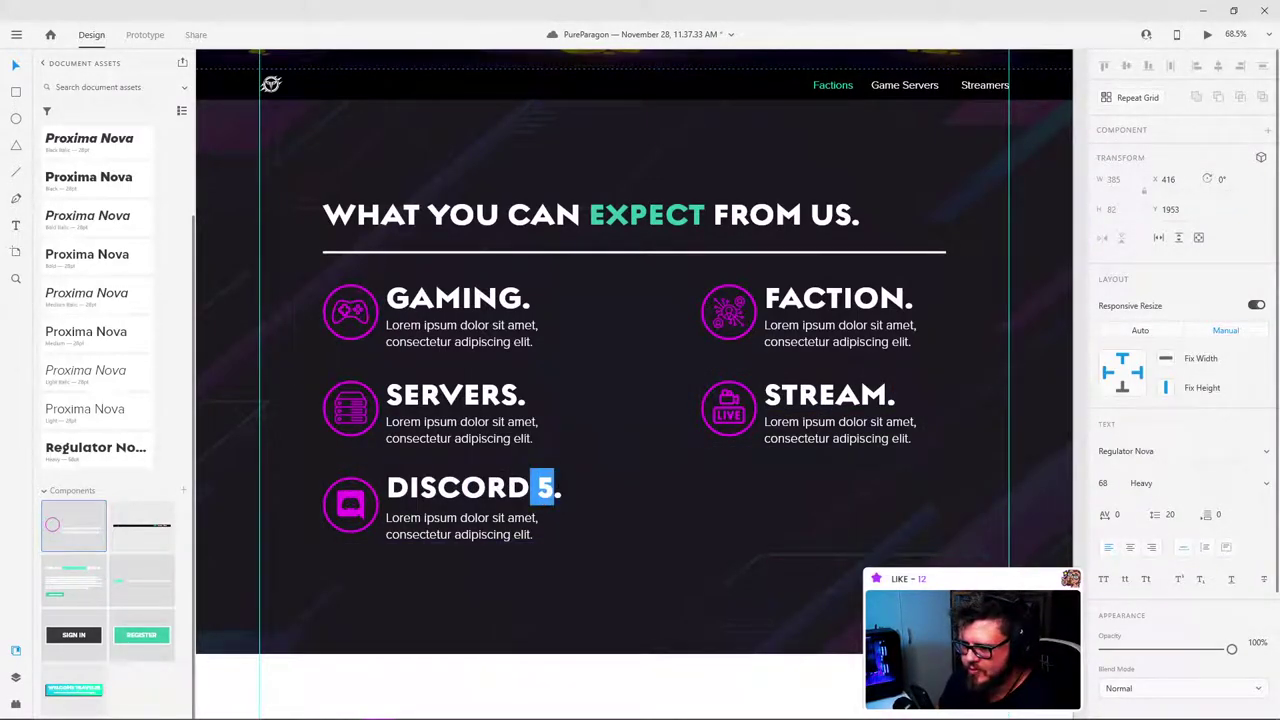
pyautogui.press('BackSpace')
pyautogui.press('Escape')
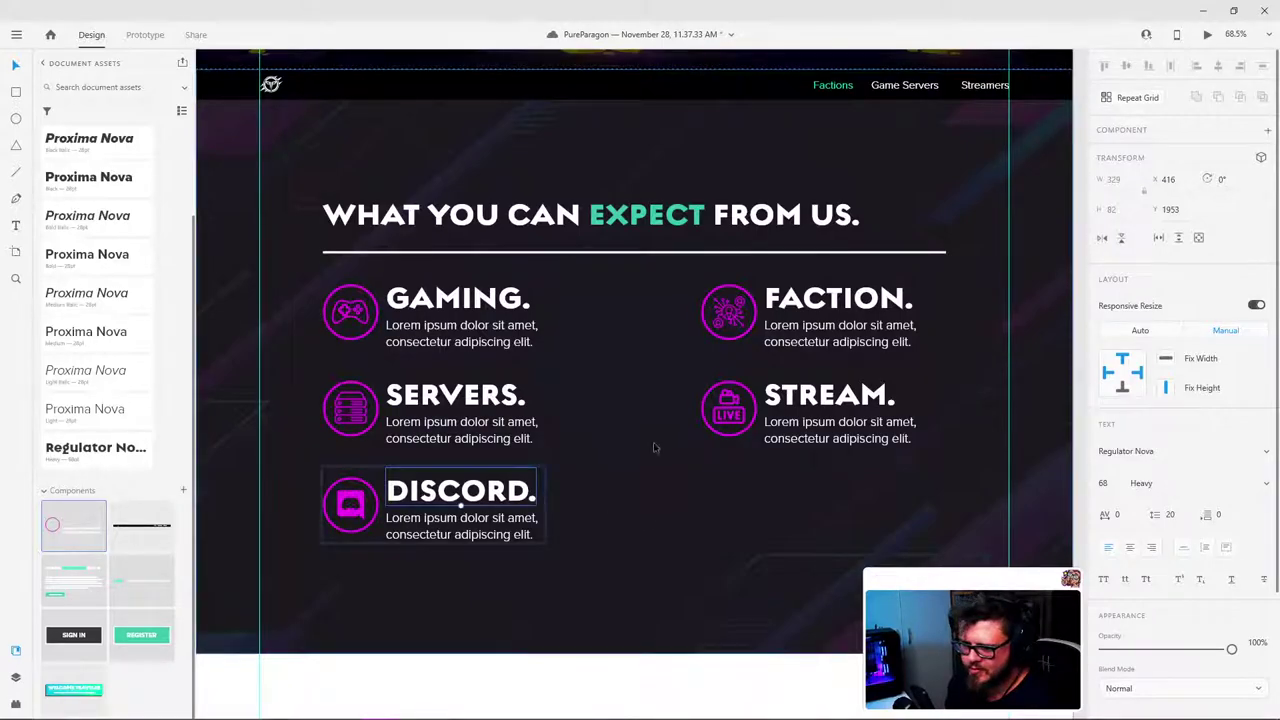
pyautogui.press('Escape')
# Step: Deselect the bullets and save the document
pyautogui.scroll(-3, 650, 446)
pyautogui.click(970, 144)
pyautogui.scroll(1, 671, 425)
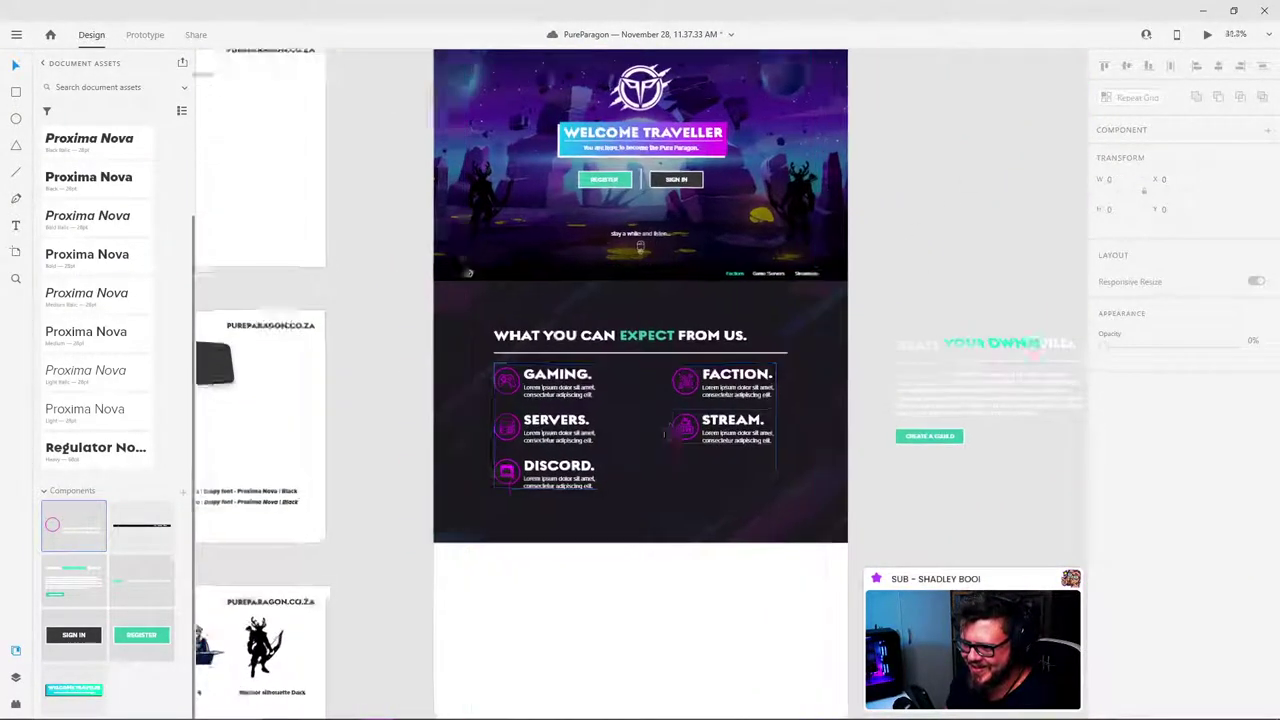
pyautogui.scroll(3, 671, 425)
pyautogui.scroll(-2, 671, 425)
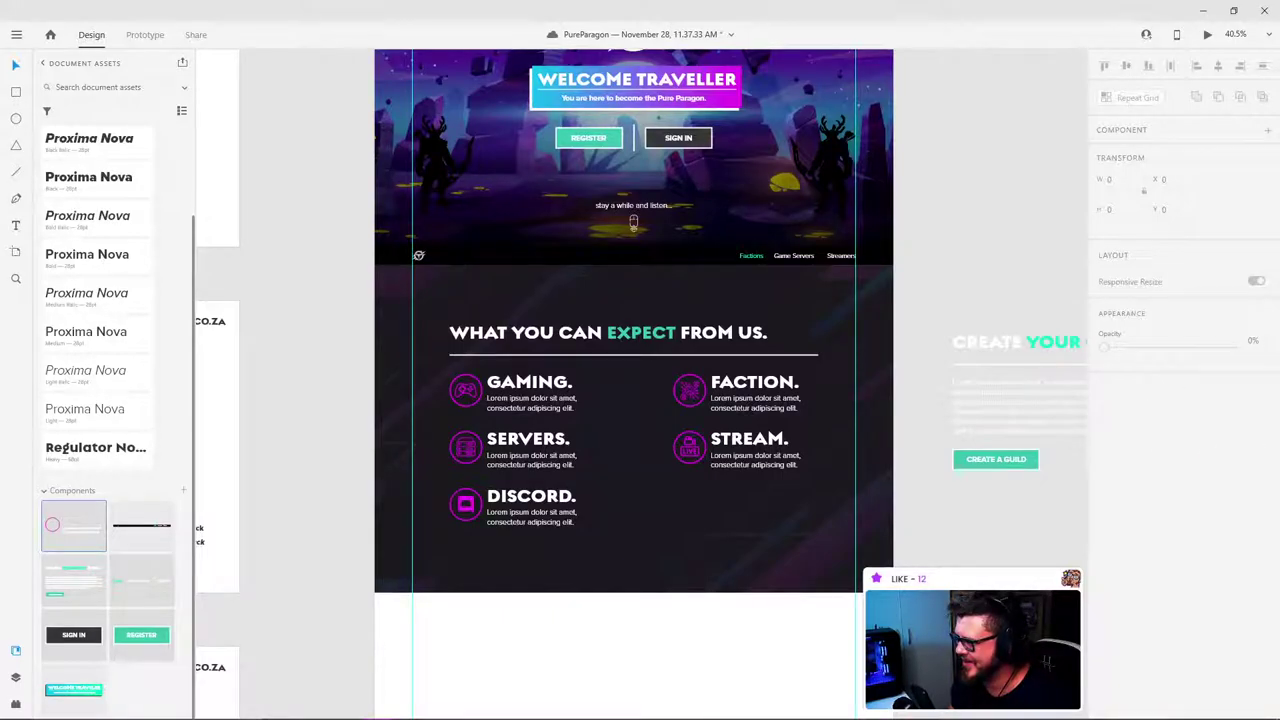
pyautogui.hotkey('ctrl', 's')
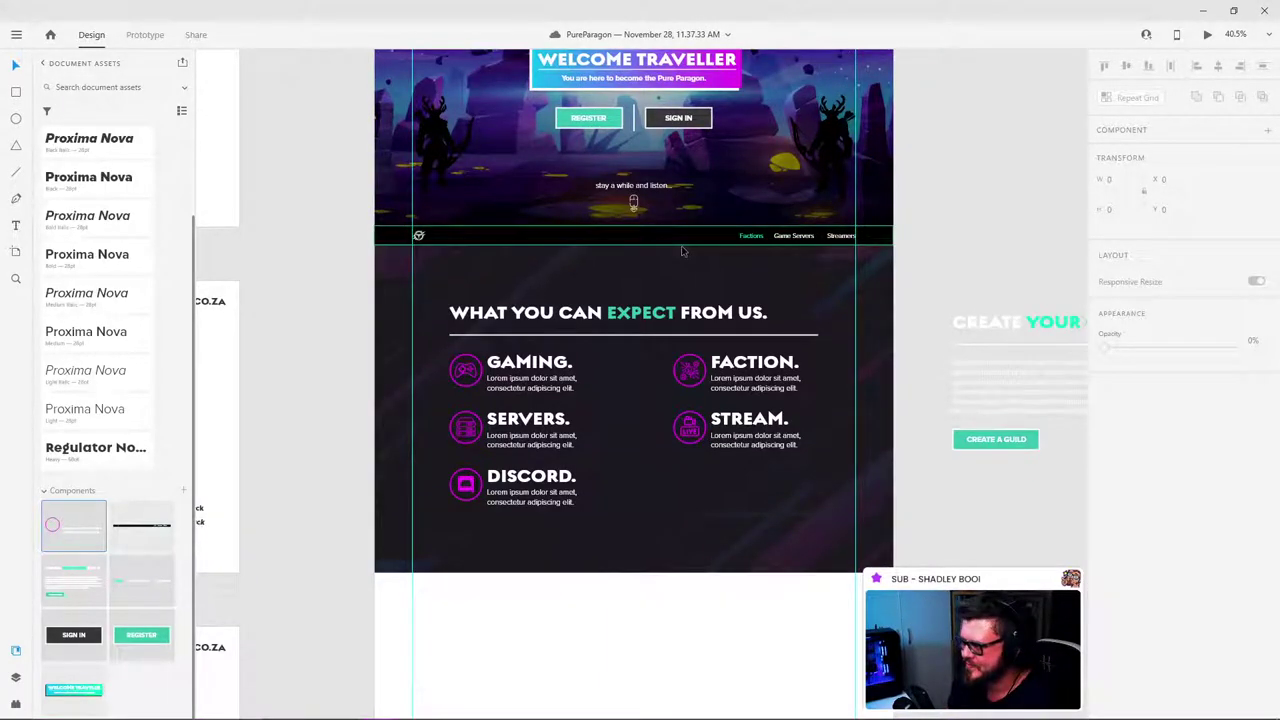
# Step: Examine the website flow boxes and the requirements on the project scope artboard
pyautogui.scroll(3, 618, 289)
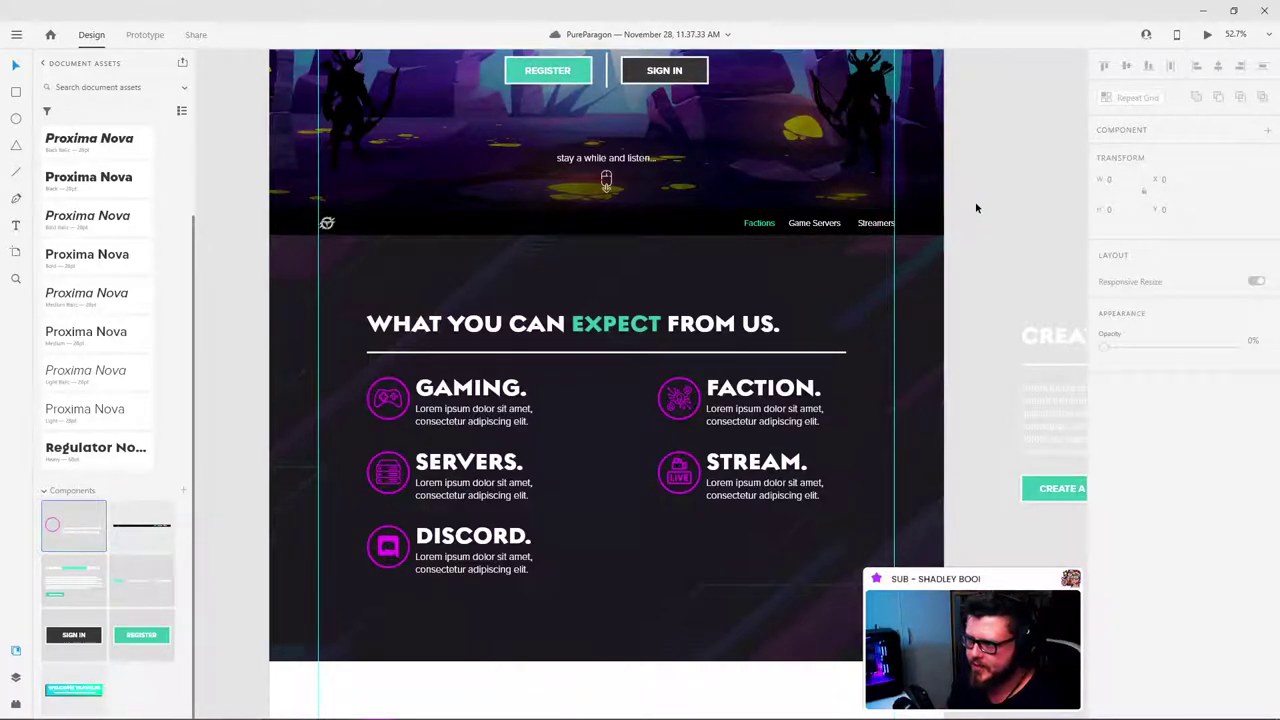
pyautogui.scroll(-1, 620, 216)
pyautogui.scroll(-1, 620, 216)
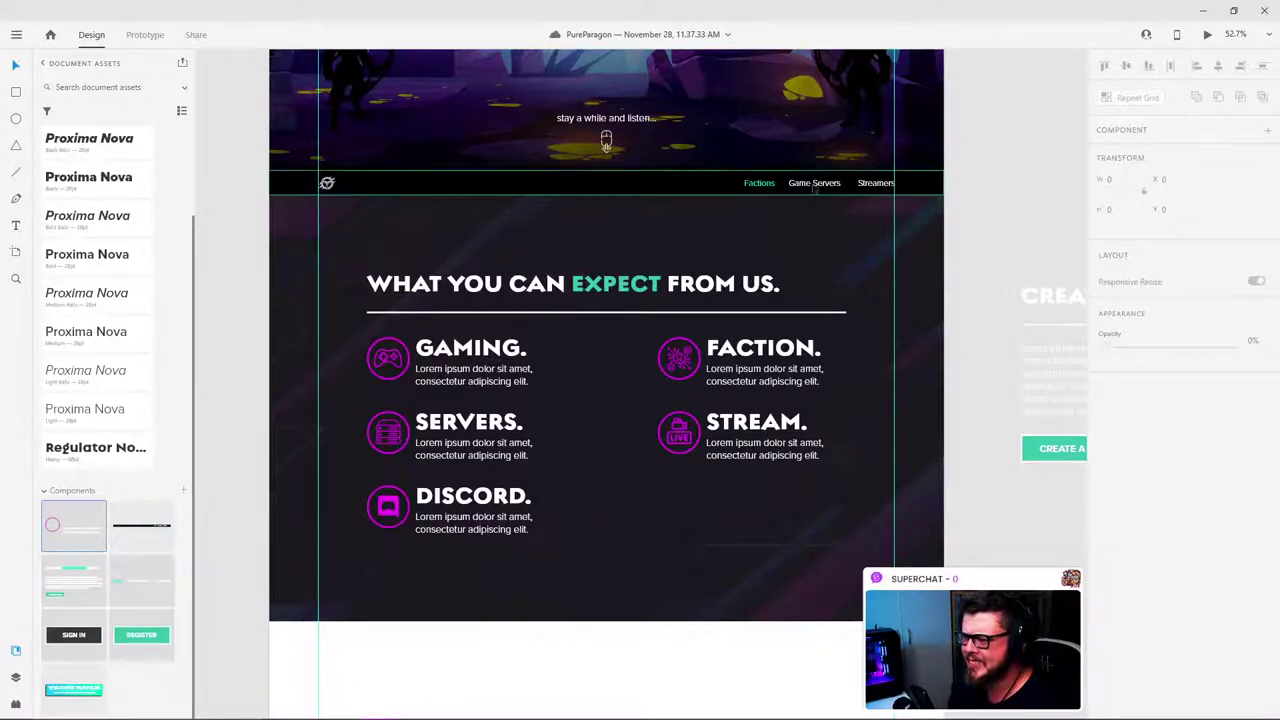
pyautogui.moveTo(523, 191); pyautogui.dragTo(965, 274)
pyautogui.moveTo(570, 296); pyautogui.dragTo(846, 267)
pyautogui.moveTo(443, 240)
pyautogui.mouseDown()
pyautogui.moveTo(680, 234)
pyautogui.moveTo(633, 279)
pyautogui.mouseUp()
pyautogui.scroll(5, 314, 220)
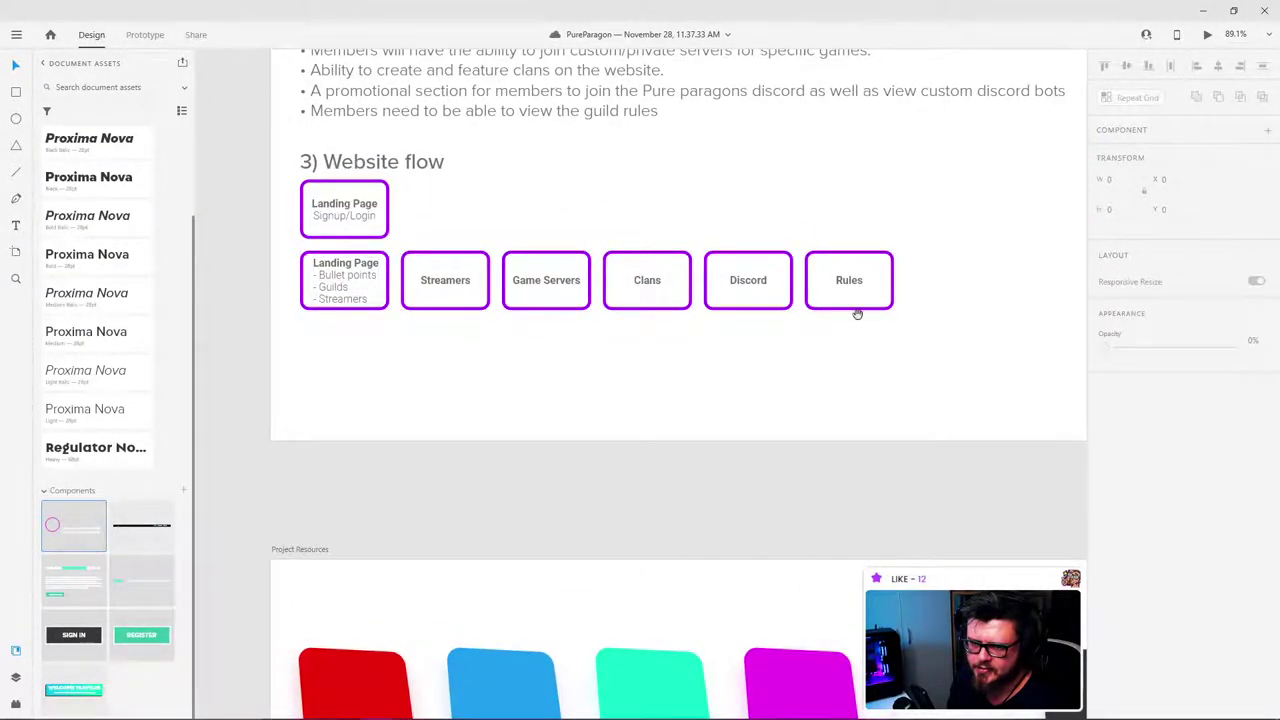
pyautogui.hscroll(5, 563, 263)
pyautogui.scroll(-4, 548, 267)
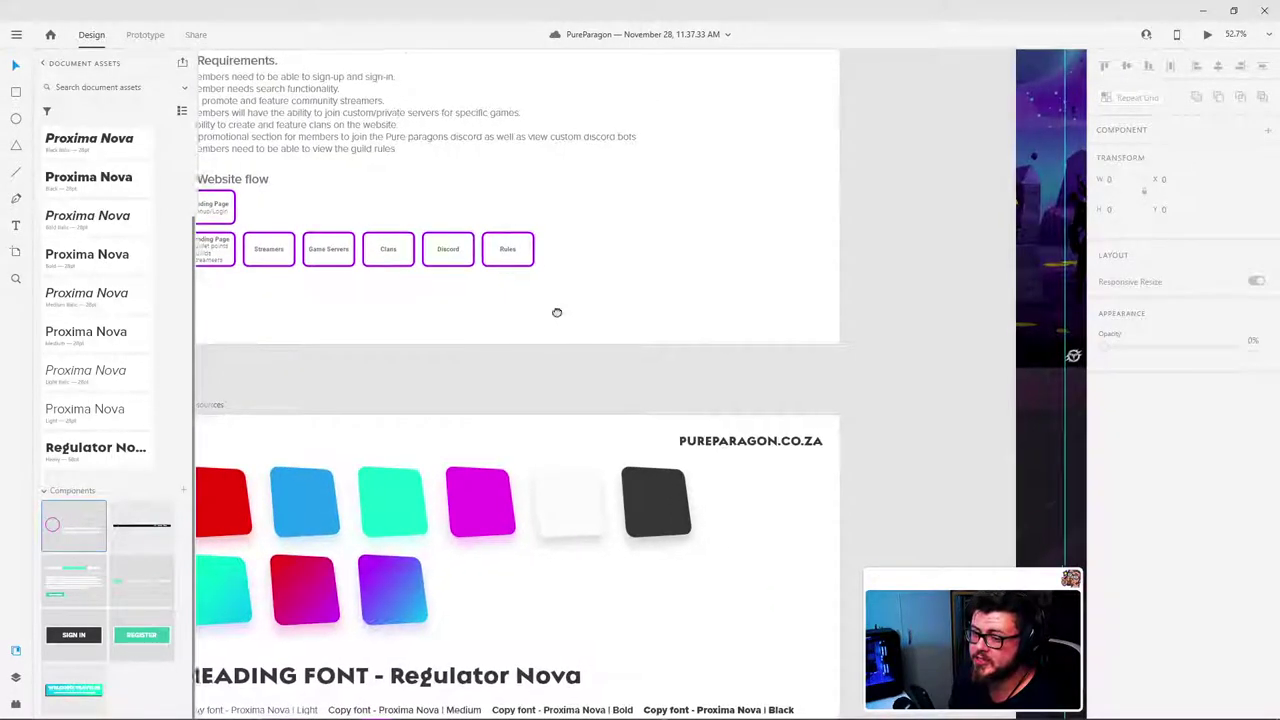
pyautogui.moveTo(556, 310); pyautogui.dragTo(670, 336)
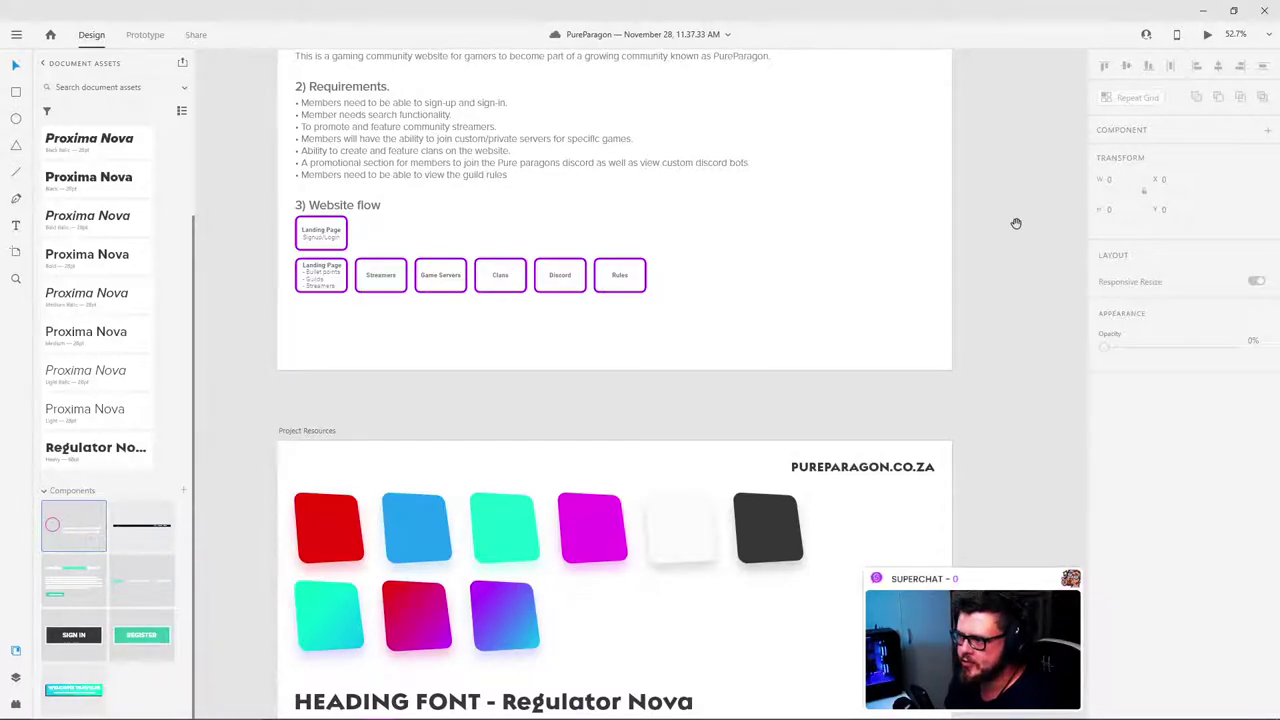
# Step: Examine the landing page's navigation bar links and the bullet section beneath it against the planned website flow
pyautogui.moveTo(1017, 223); pyautogui.dragTo(476, 209)
pyautogui.moveTo(694, 263); pyautogui.dragTo(429, 151)
pyautogui.moveTo(1054, 189); pyautogui.dragTo(995, 177)
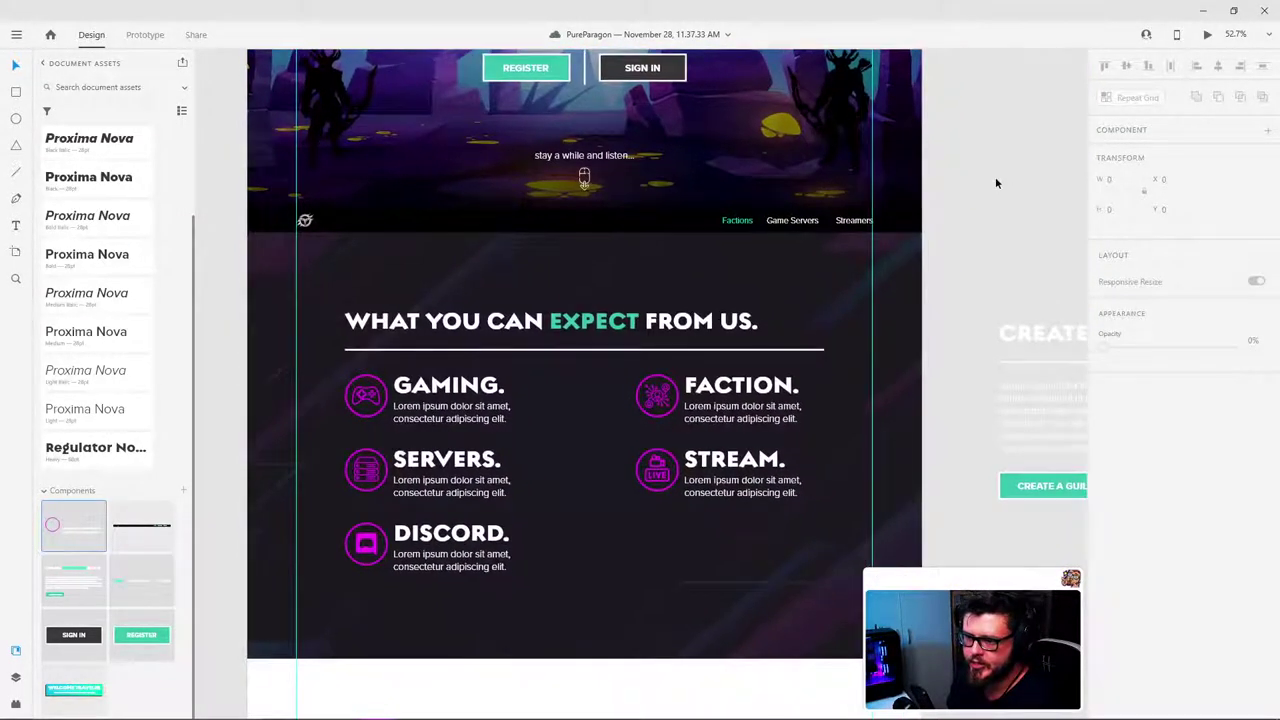
pyautogui.scroll(-3, 974, 185)
pyautogui.moveTo(951, 232); pyautogui.dragTo(988, 248)
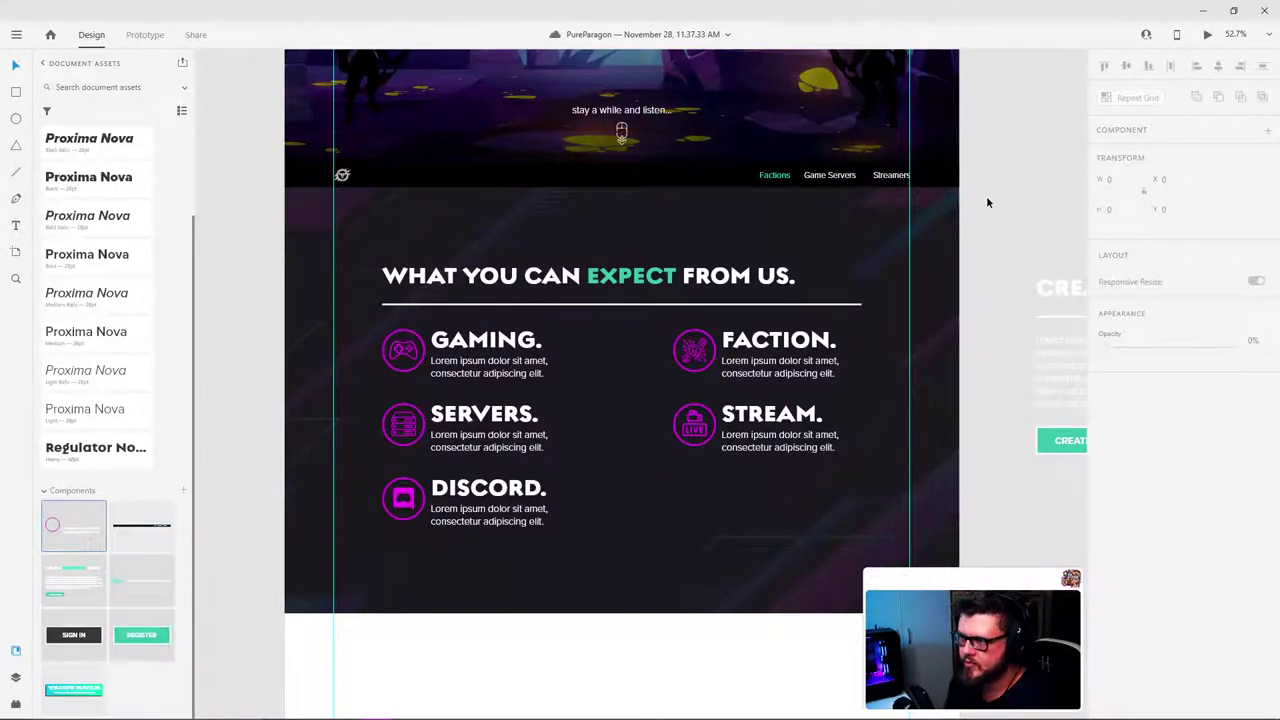
pyautogui.moveTo(918, 225); pyautogui.dragTo(931, 217)
pyautogui.scroll(4, 1013, 181)
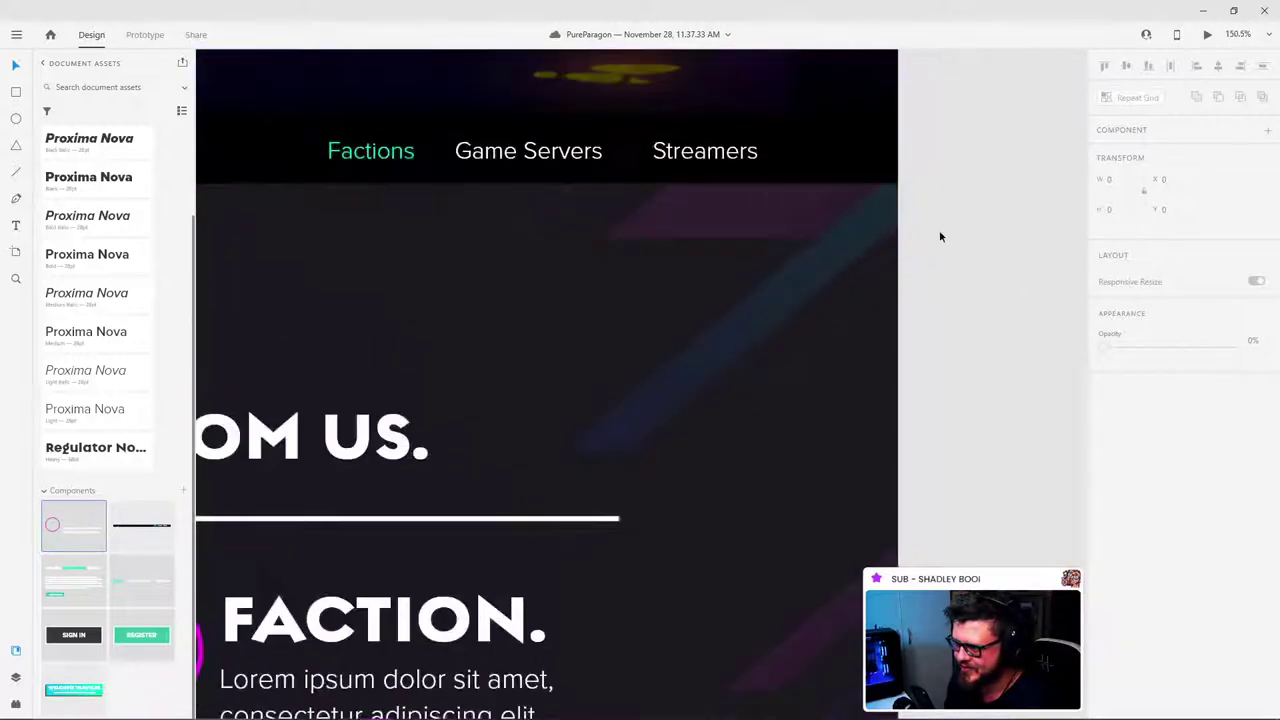
pyautogui.scroll(-5, 939, 230)
pyautogui.scroll(1, 976, 181)
pyautogui.moveTo(977, 316); pyautogui.dragTo(1029, 280)
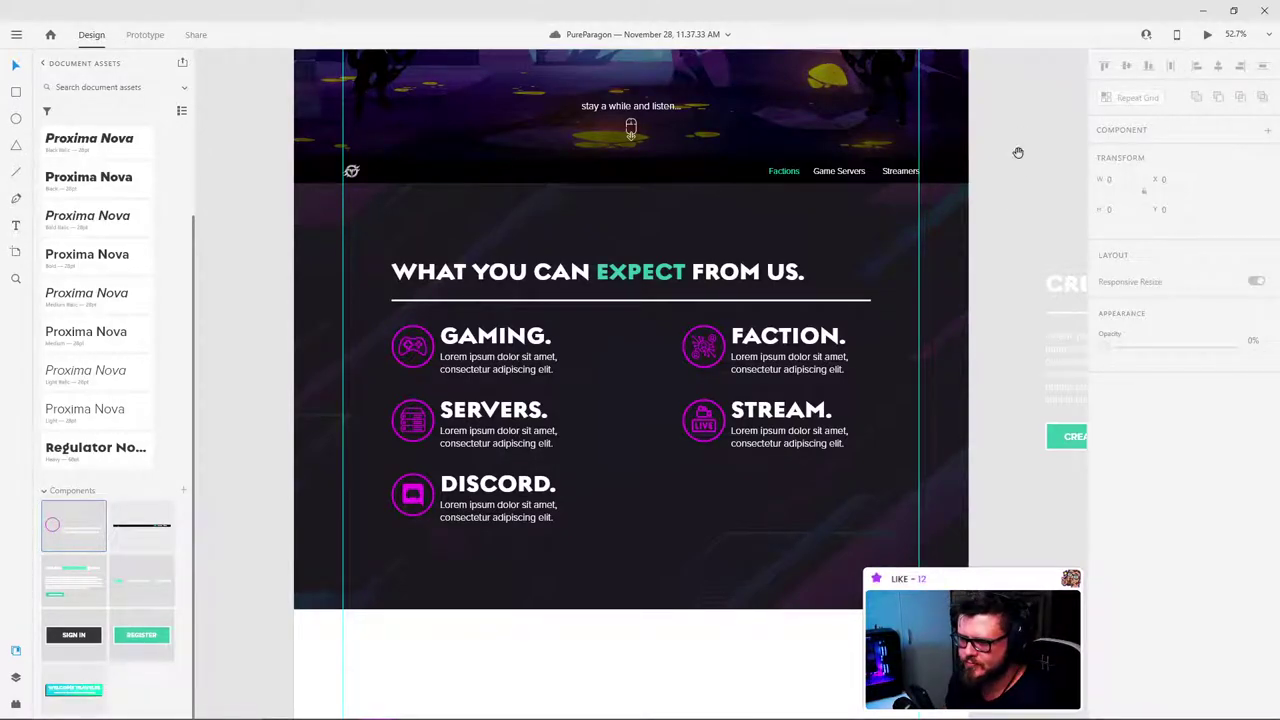
pyautogui.moveTo(1018, 152); pyautogui.dragTo(986, 186)
pyautogui.moveTo(884, 239); pyautogui.dragTo(915, 227)
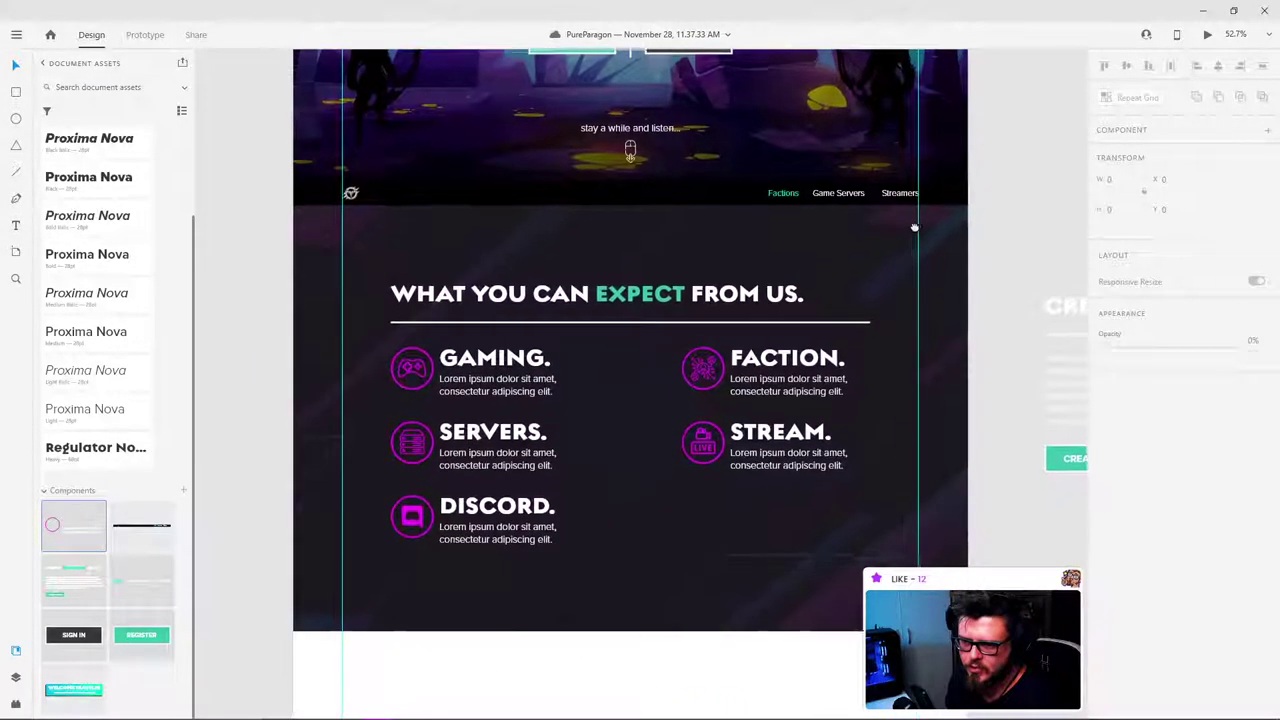
pyautogui.scroll(-1, 830, 195)
pyautogui.scroll(1, 826, 184)
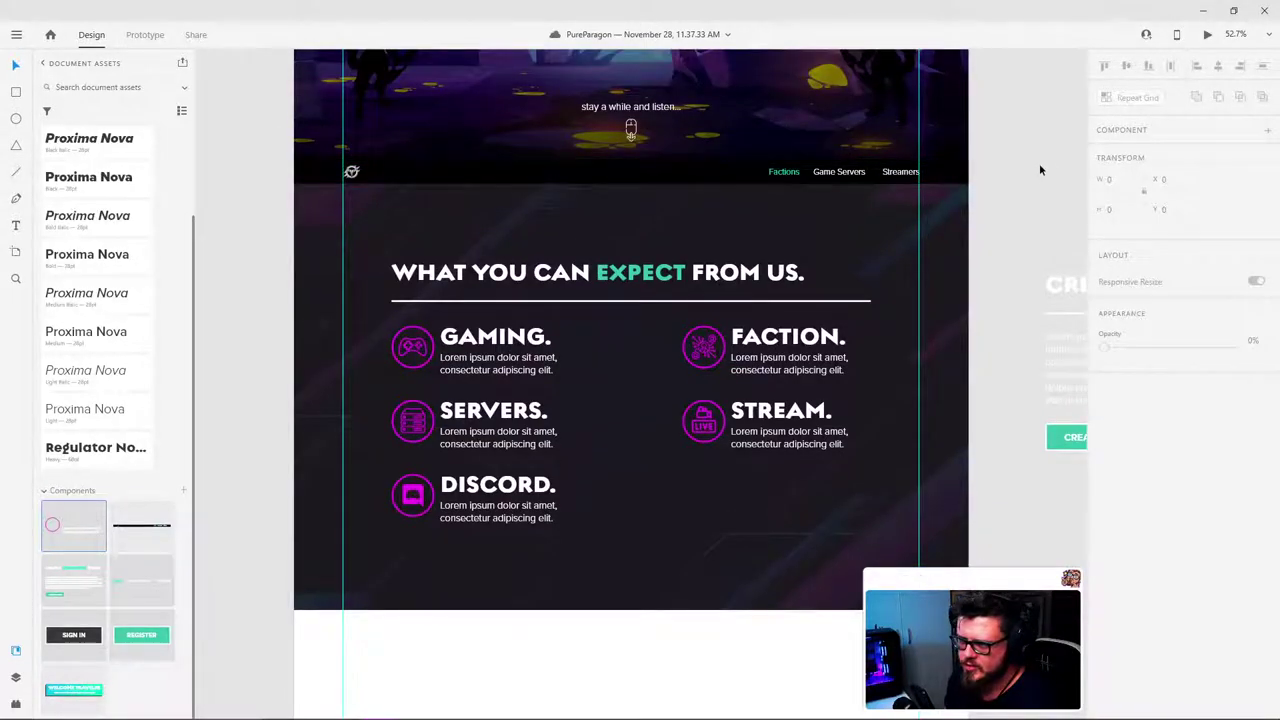
# Step: Place a copy of the pink-purple background with the gamepad shapes on the Landing Page, directly below the dark bullet section
pyautogui.scroll(-3, 460, 230)
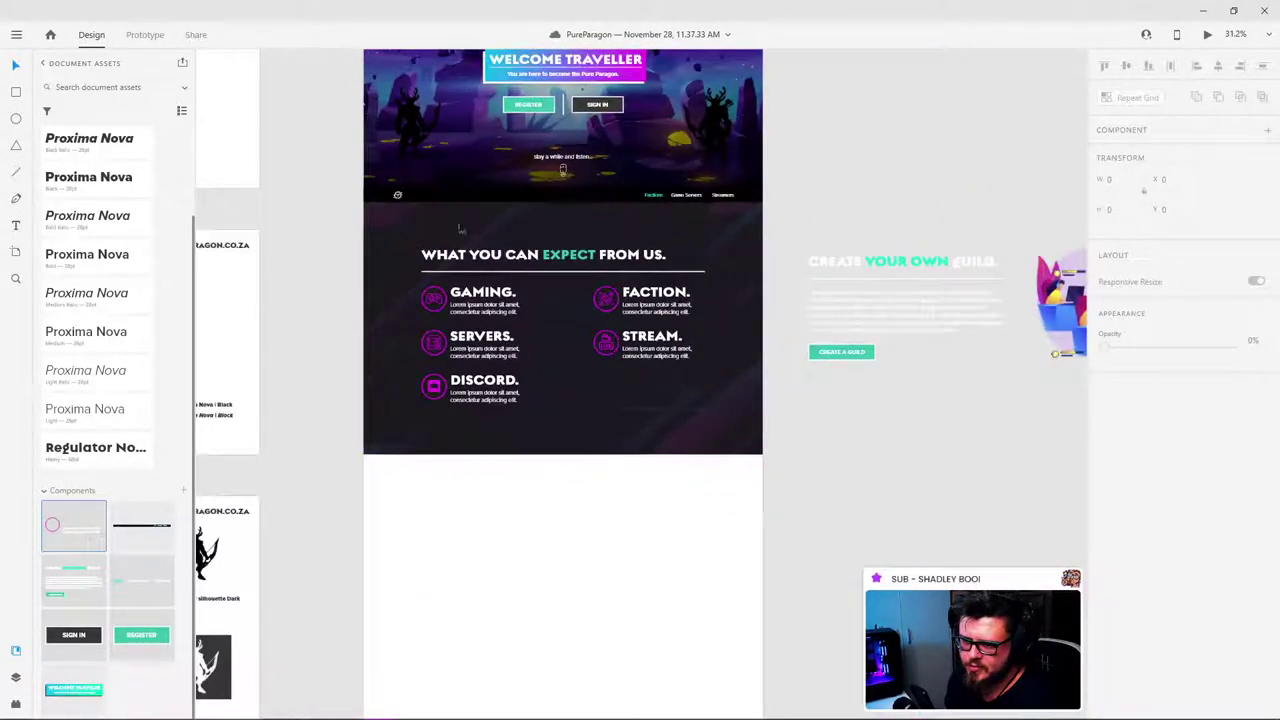
pyautogui.moveTo(621, 385); pyautogui.dragTo(716, 537)
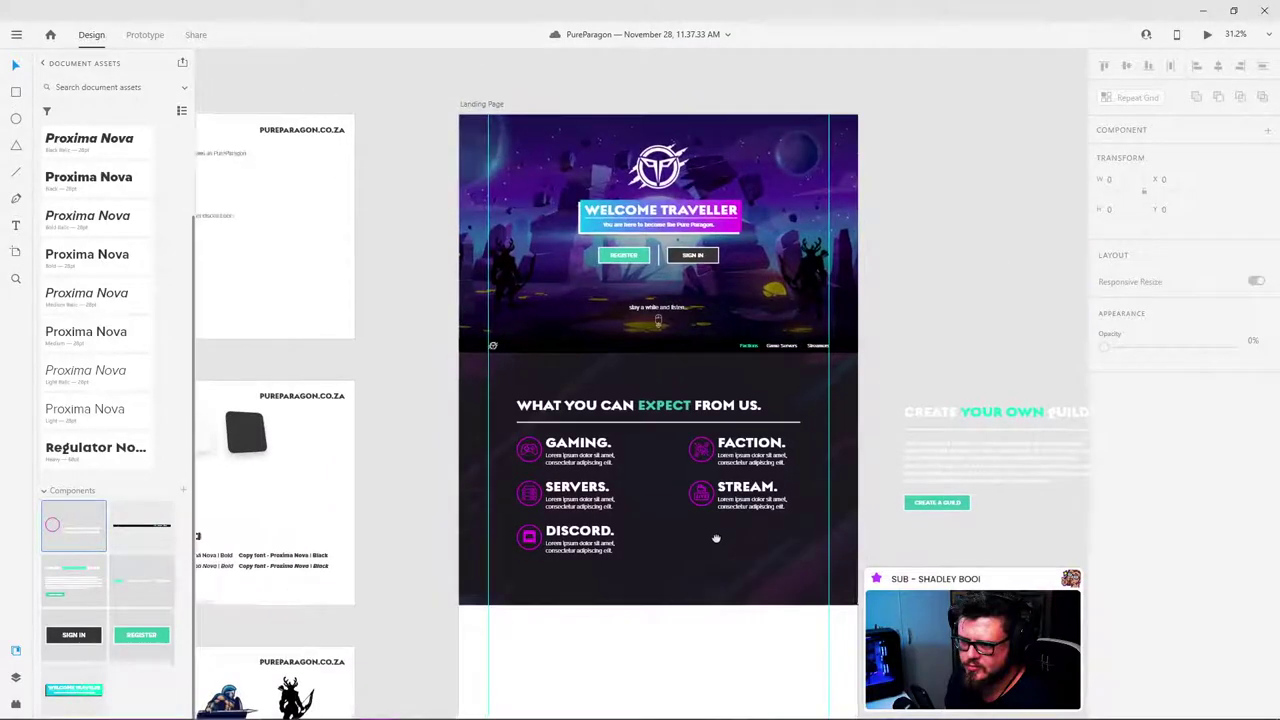
pyautogui.moveTo(652, 348); pyautogui.dragTo(1075, 239)
pyautogui.moveTo(588, 314); pyautogui.dragTo(917, 87)
pyautogui.moveTo(672, 243); pyautogui.dragTo(803, 146)
pyautogui.moveTo(724, 239); pyautogui.dragTo(699, 389)
pyautogui.scroll(-3, 706, 315)
pyautogui.moveTo(795, 252); pyautogui.dragTo(661, 329)
pyautogui.click(418, 302)
pyautogui.moveTo(418, 303); pyautogui.dragTo(878, 402)
pyautogui.hotkey('ctrl', 'z')
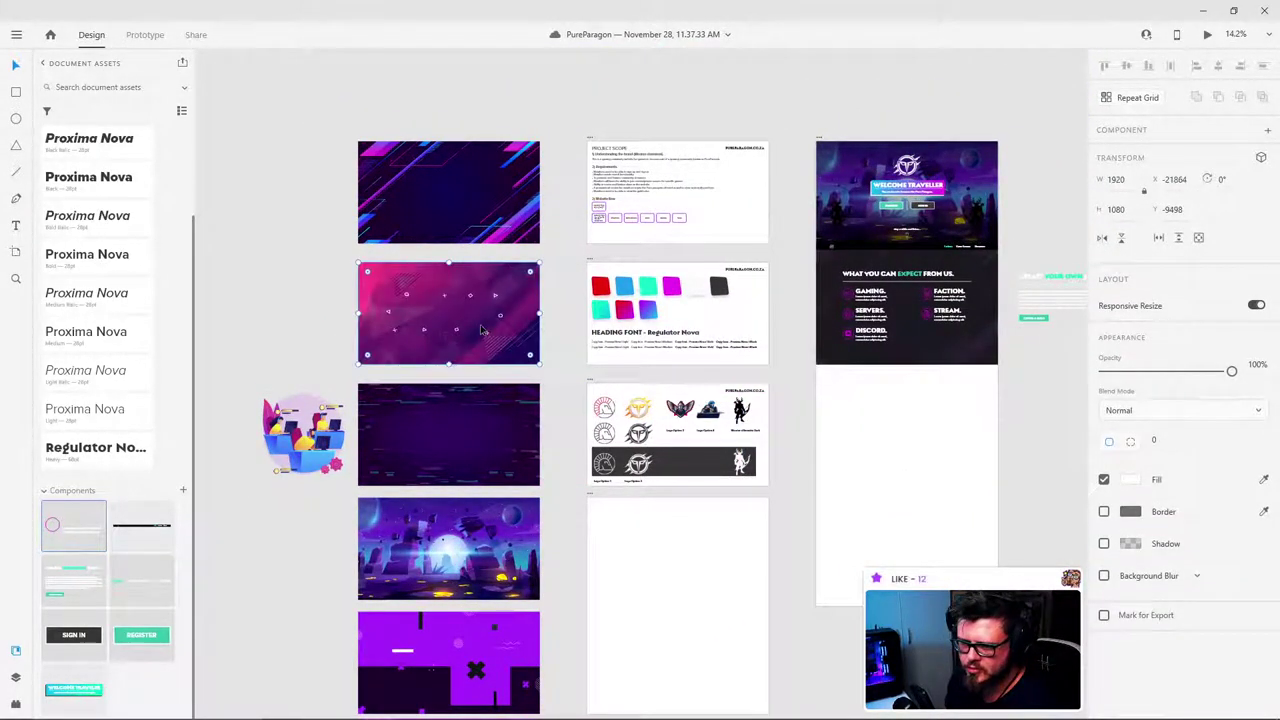
pyautogui.moveTo(481, 330); pyautogui.dragTo(938, 427)
pyautogui.click(1012, 418)
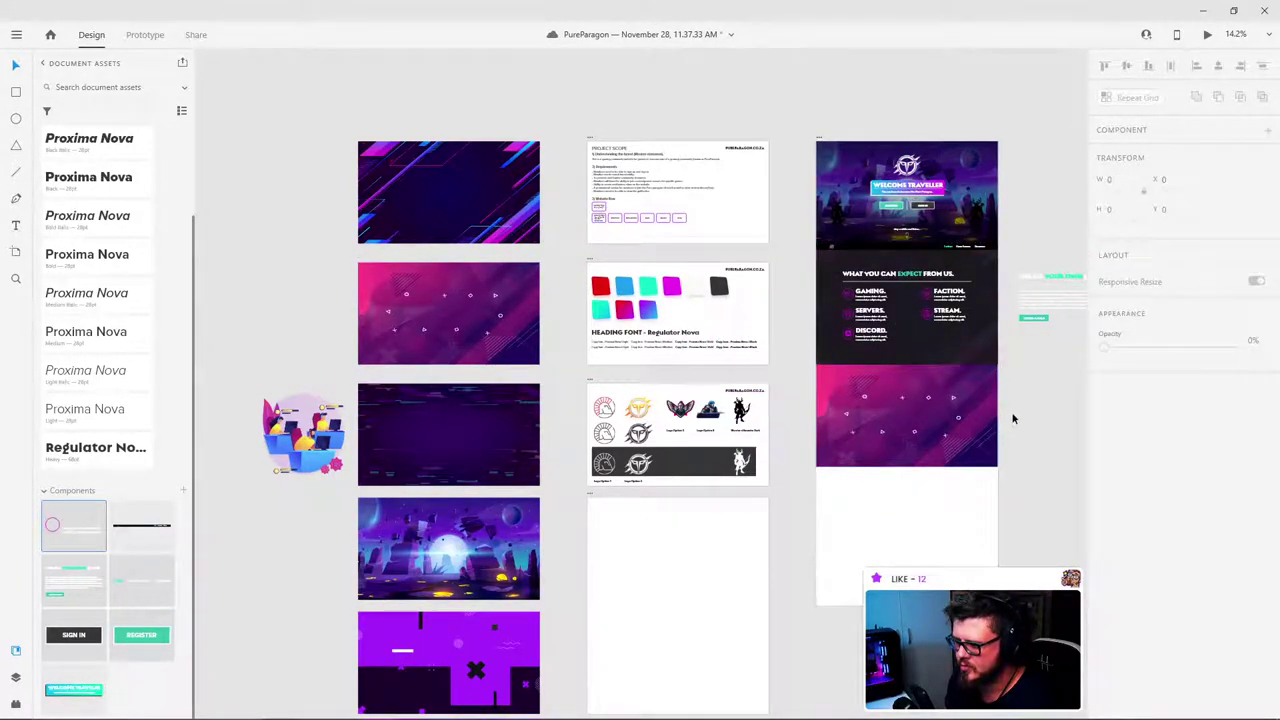
# Step: Examine the pink-purple background placed under the bullet section and glance at the open browser windows
pyautogui.scroll(6, 1001, 400)
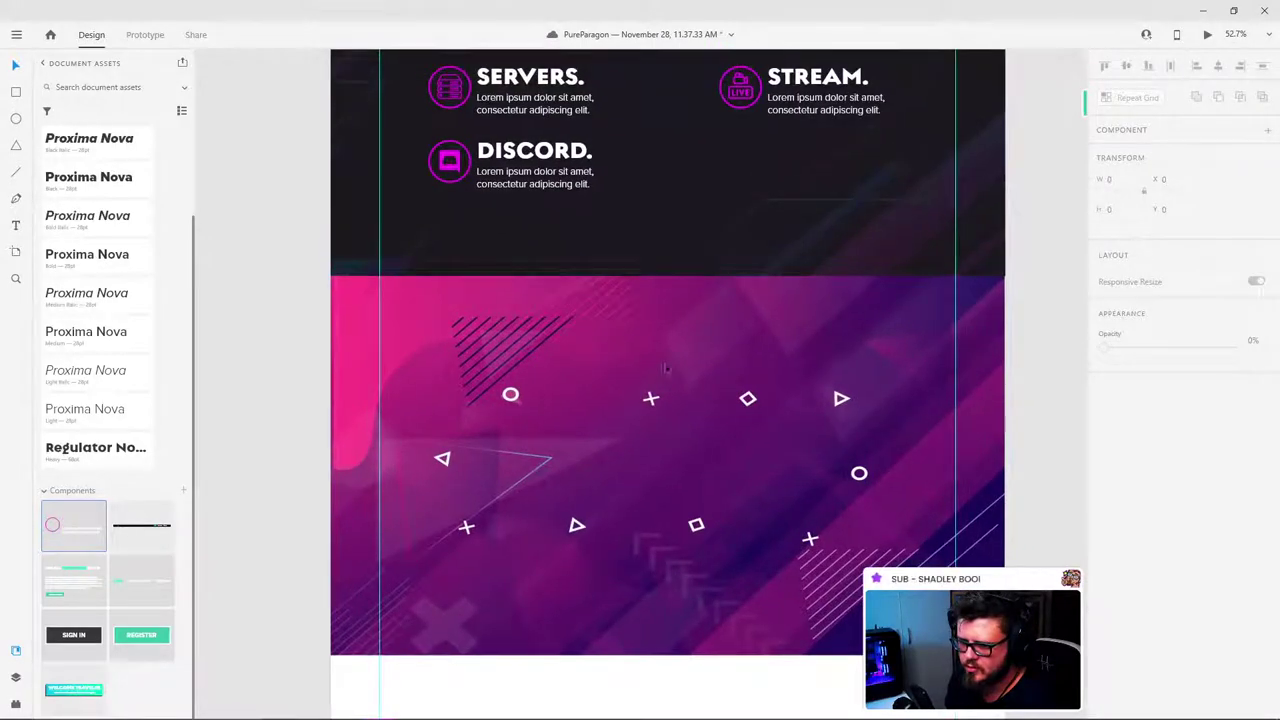
pyautogui.moveTo(566, 241); pyautogui.dragTo(537, 211)
pyautogui.moveTo(389, 711)
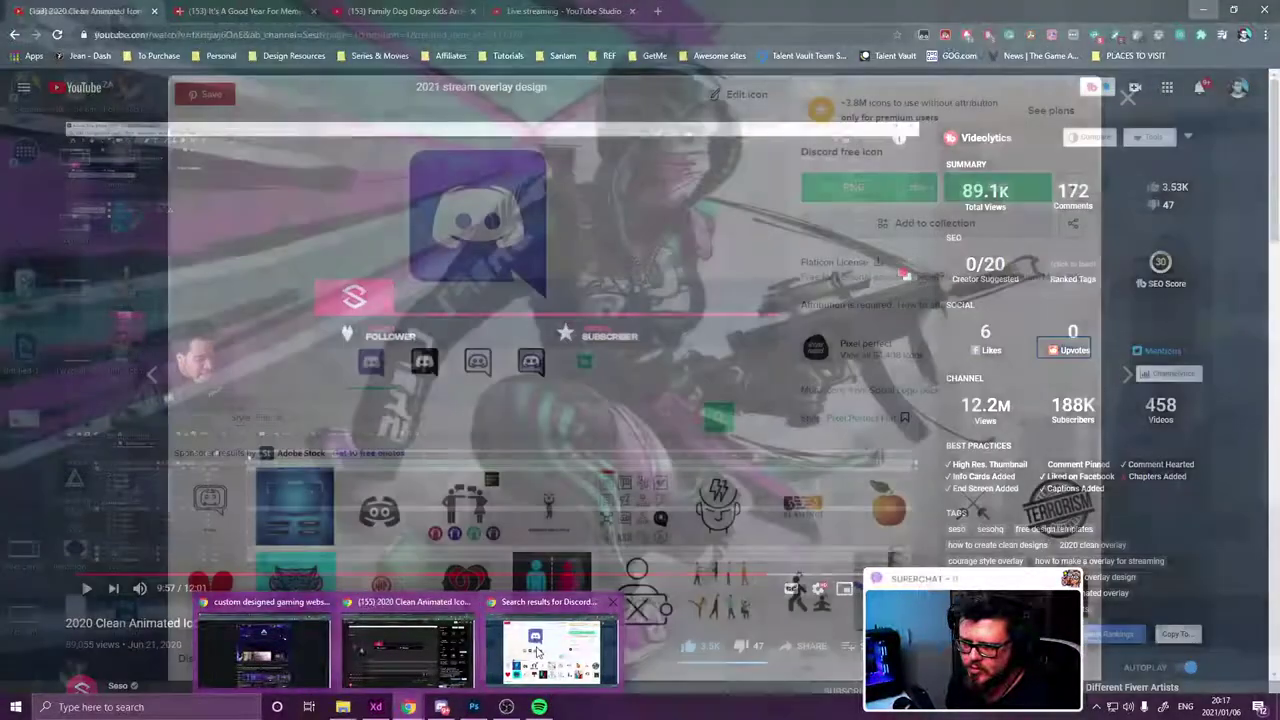
pyautogui.moveTo(535, 652)
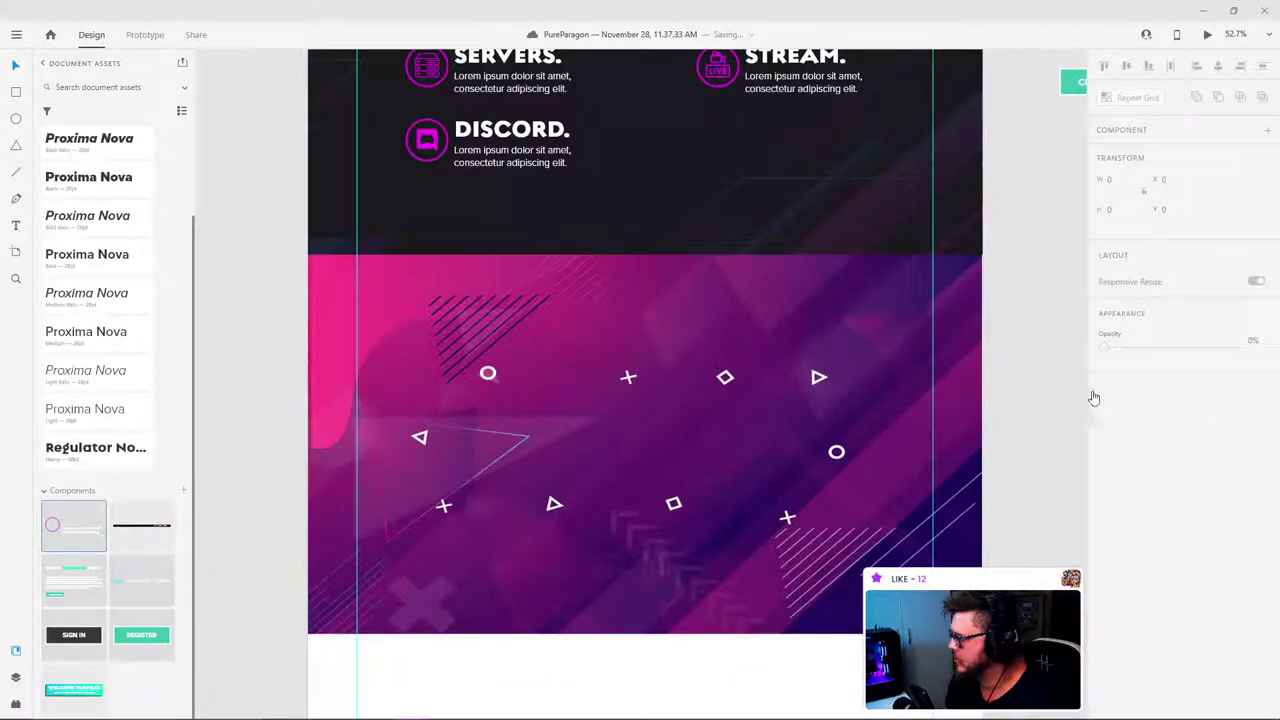
pyautogui.scroll(2, 688, 403)
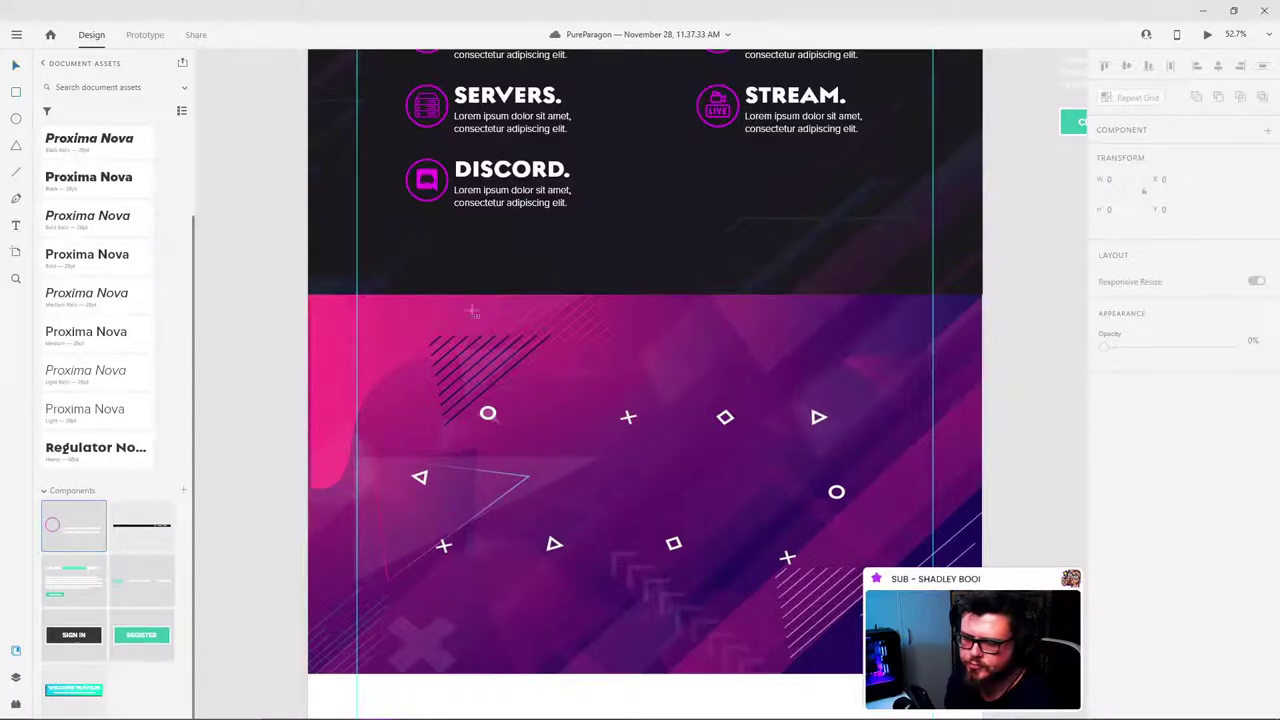
# Step: Draw a borderless white rectangle about 332 by 250 in the pink-purple section and align its left edge with the left margin guide
pyautogui.moveTo(502, 401); pyautogui.dragTo(619, 488)
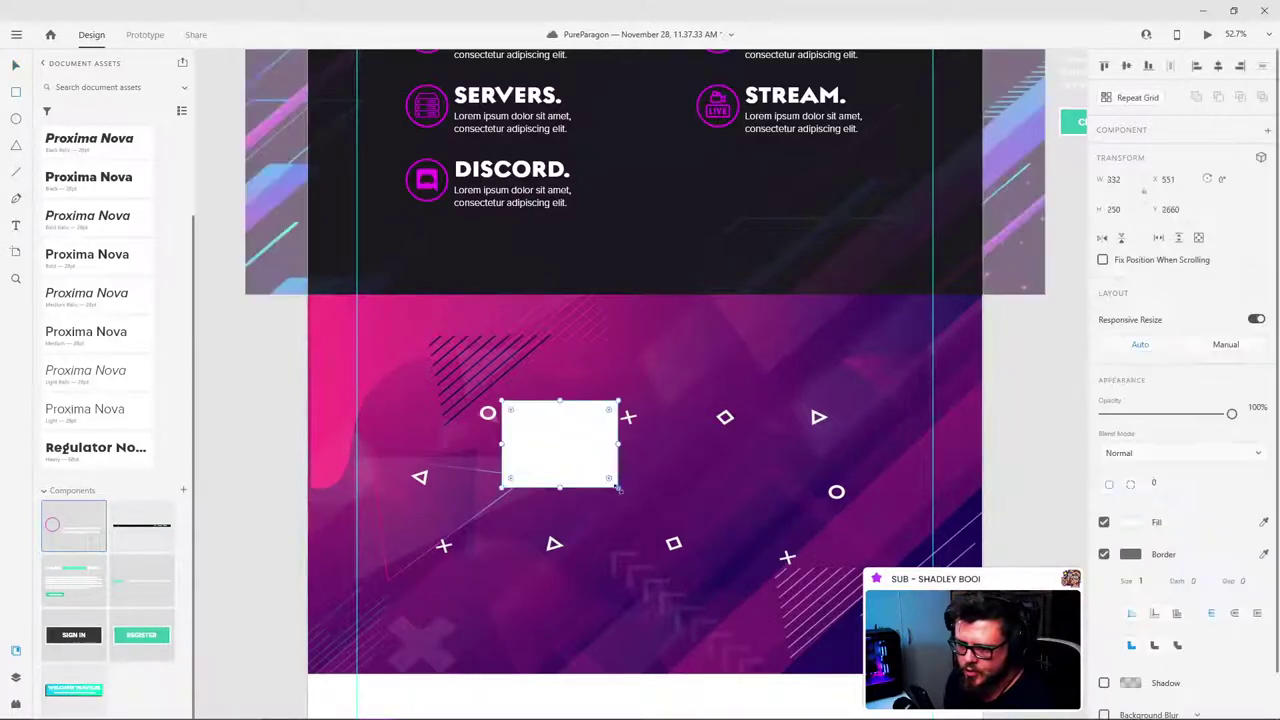
pyautogui.click(1103, 555)
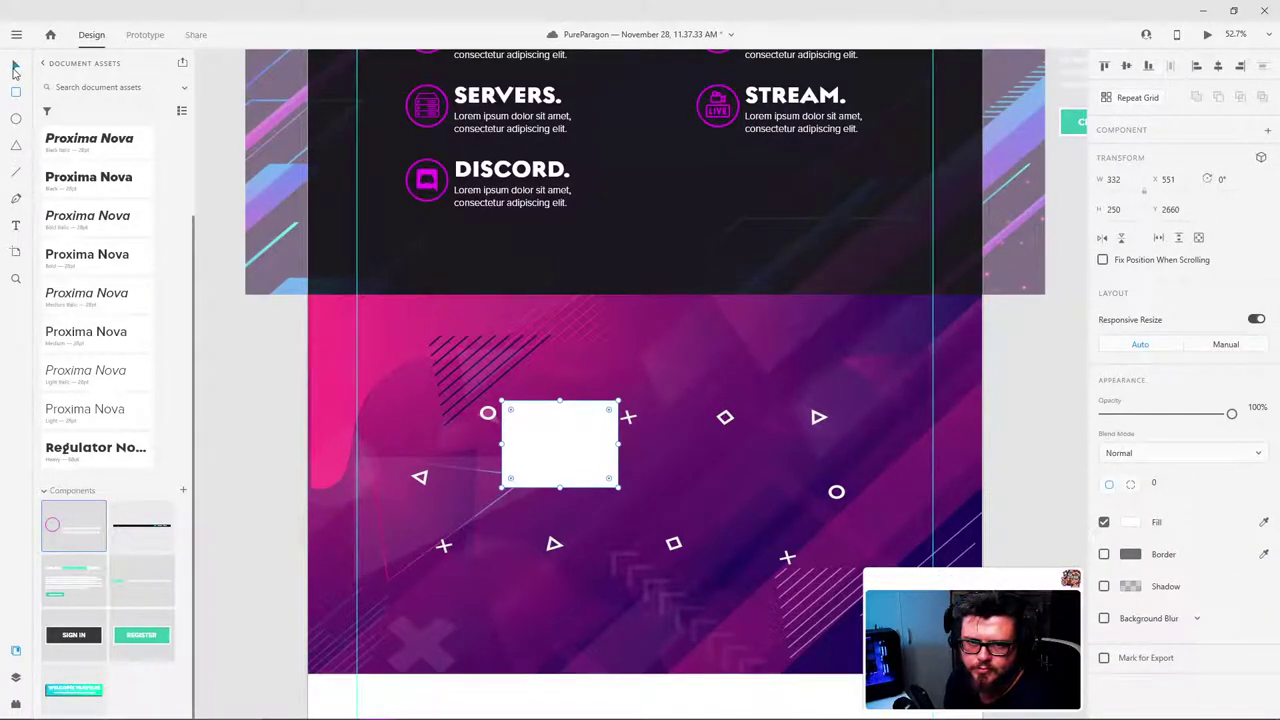
pyautogui.click(14, 68)
pyautogui.moveTo(590, 443); pyautogui.dragTo(447, 460)
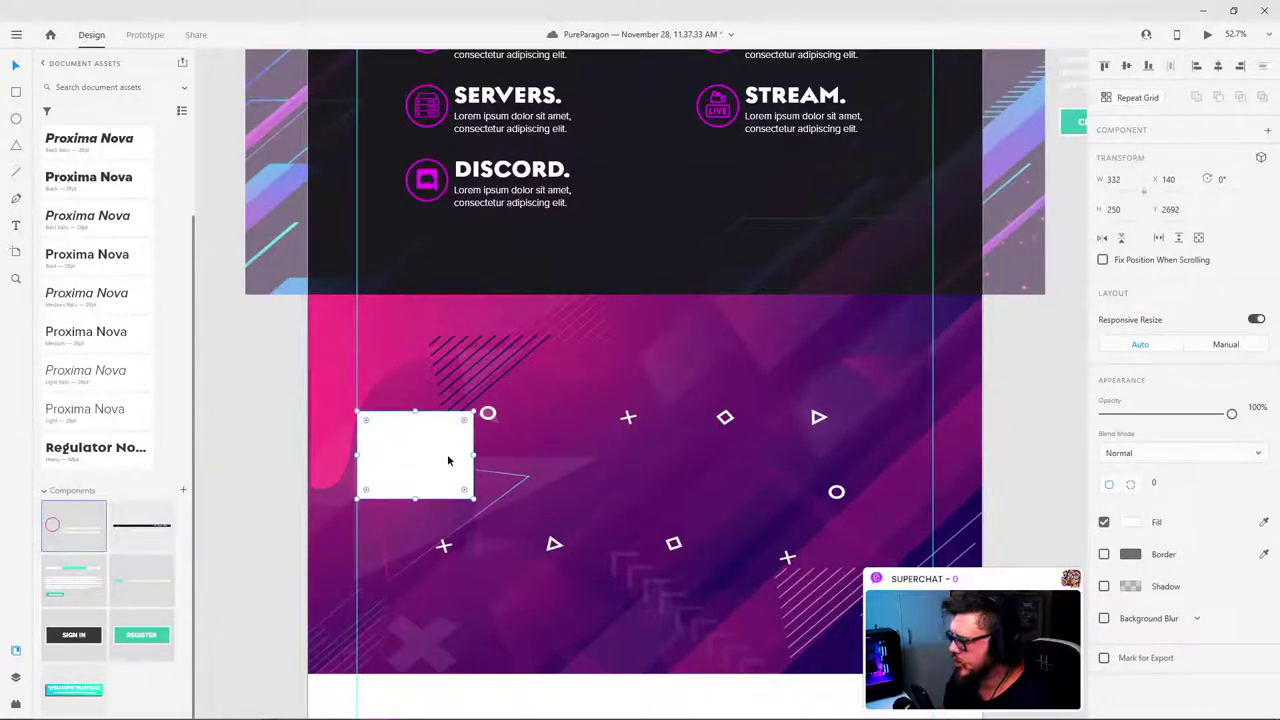
# Step: Turn on the layout column grid for the Landing Page artboard
pyautogui.scroll(5, 590, 407)
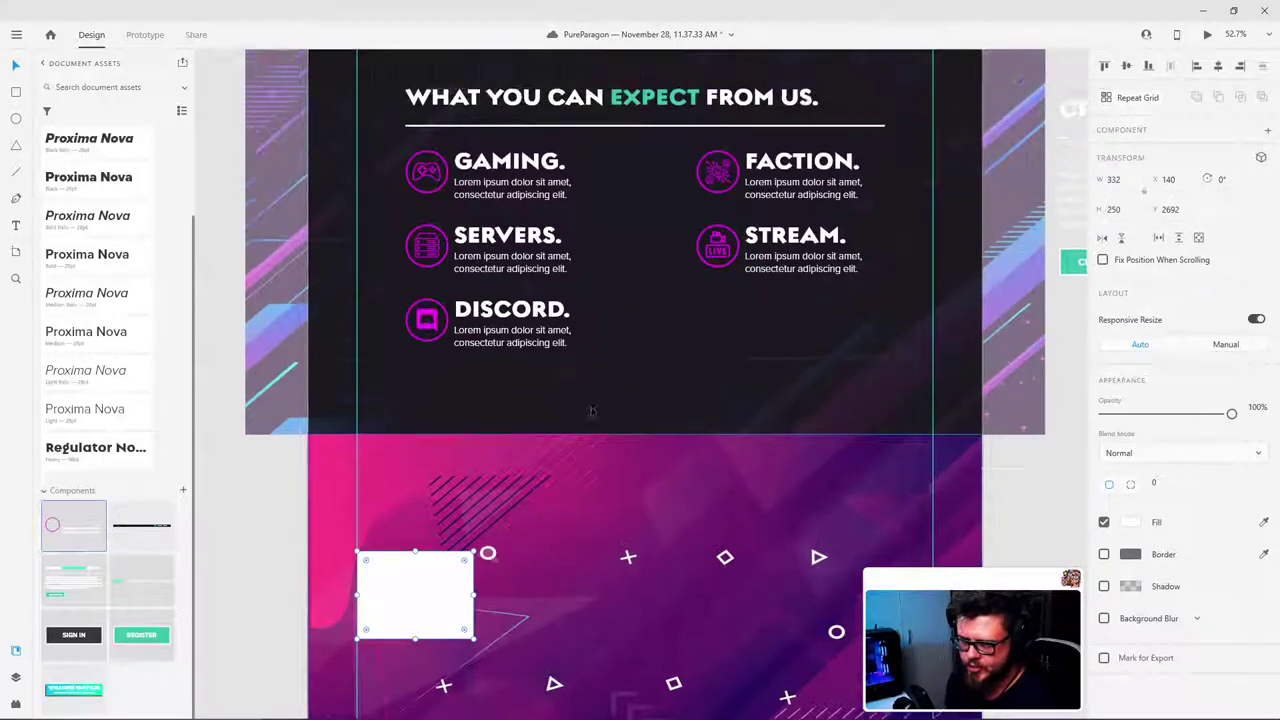
pyautogui.scroll(2, 590, 407)
pyautogui.scroll(-3, 582, 373)
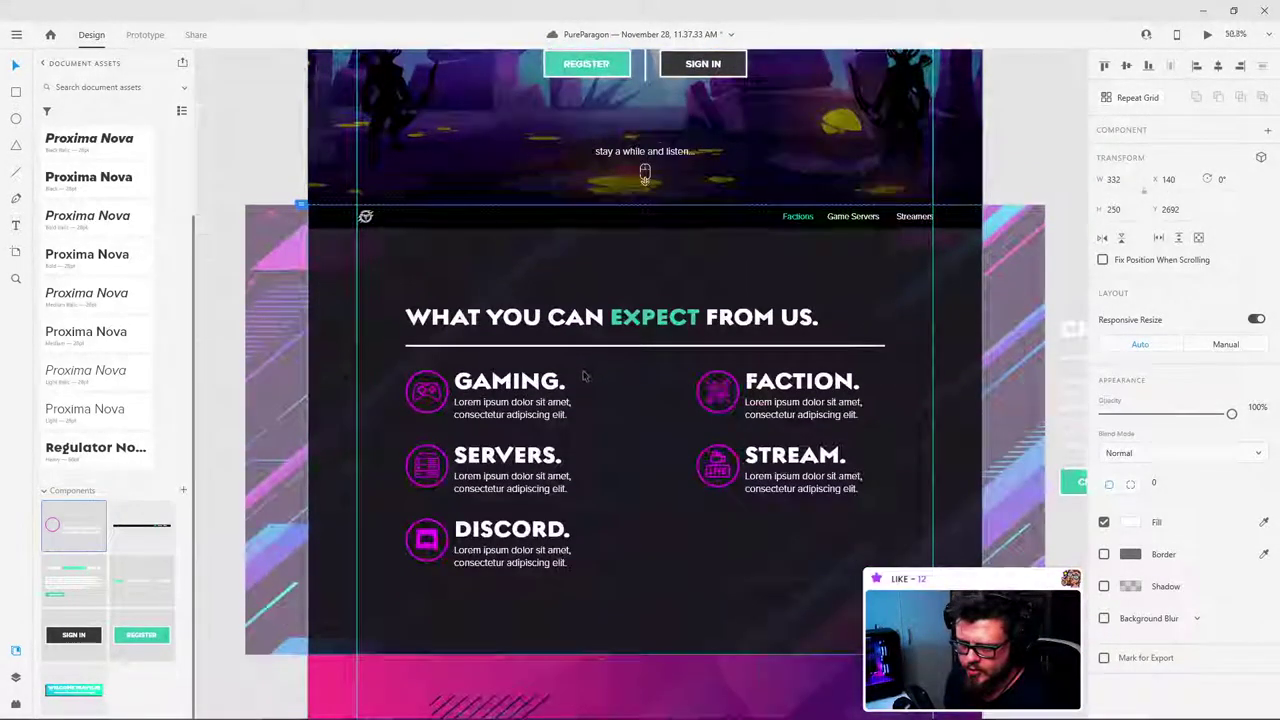
pyautogui.scroll(-5, 540, 490)
pyautogui.scroll(5, 537, 493)
pyautogui.scroll(-2, 560, 470)
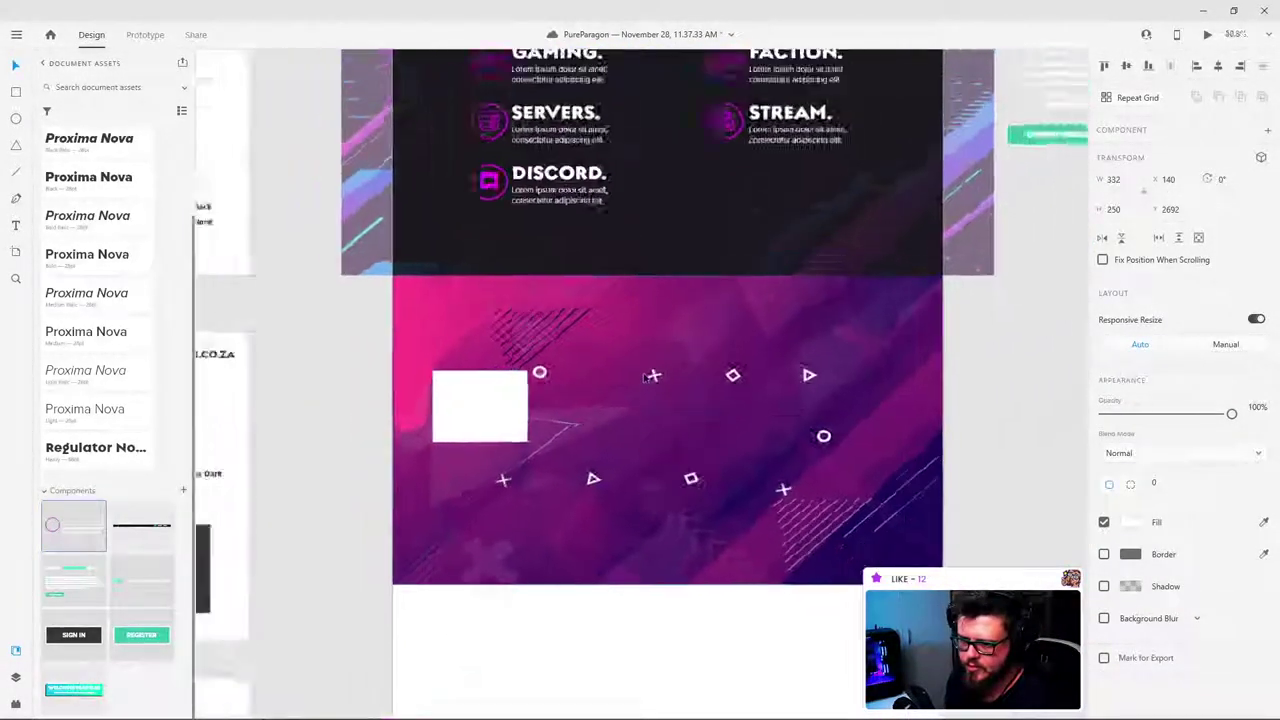
pyautogui.scroll(2, 605, 271)
pyautogui.click(527, 171)
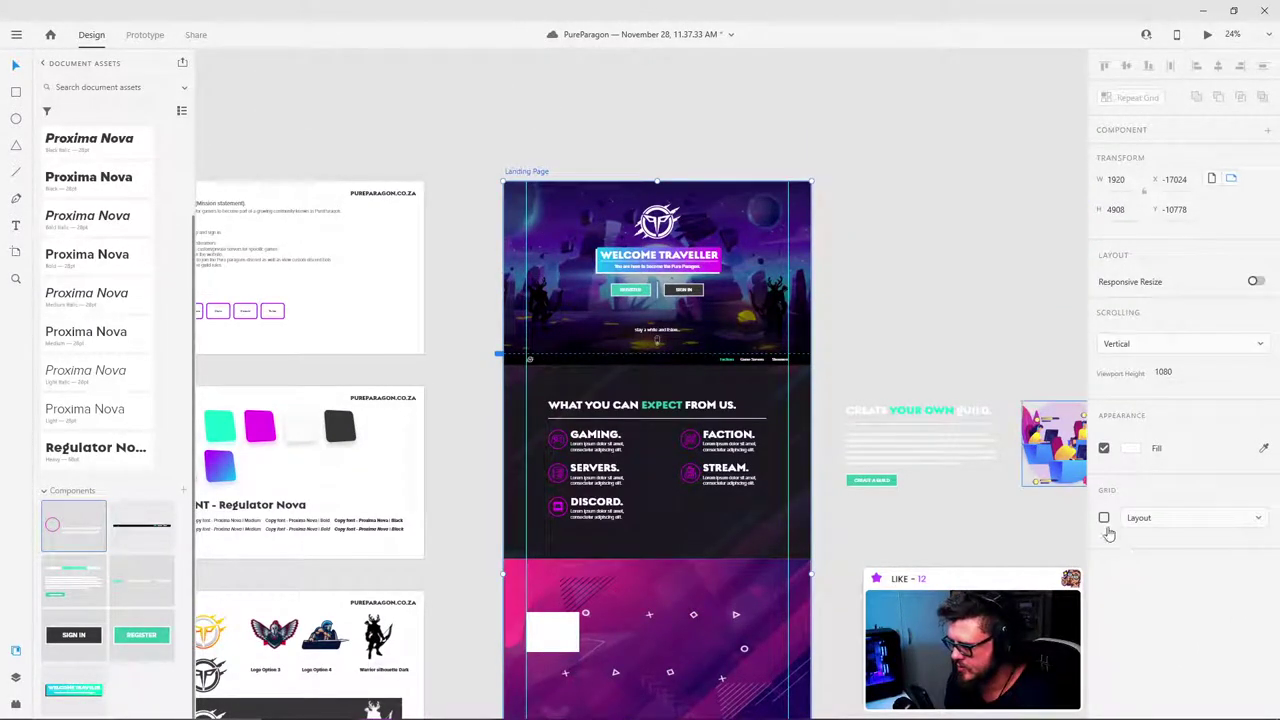
pyautogui.click(1104, 518)
pyautogui.scroll(-3, 629, 566)
pyautogui.scroll(2, 629, 566)
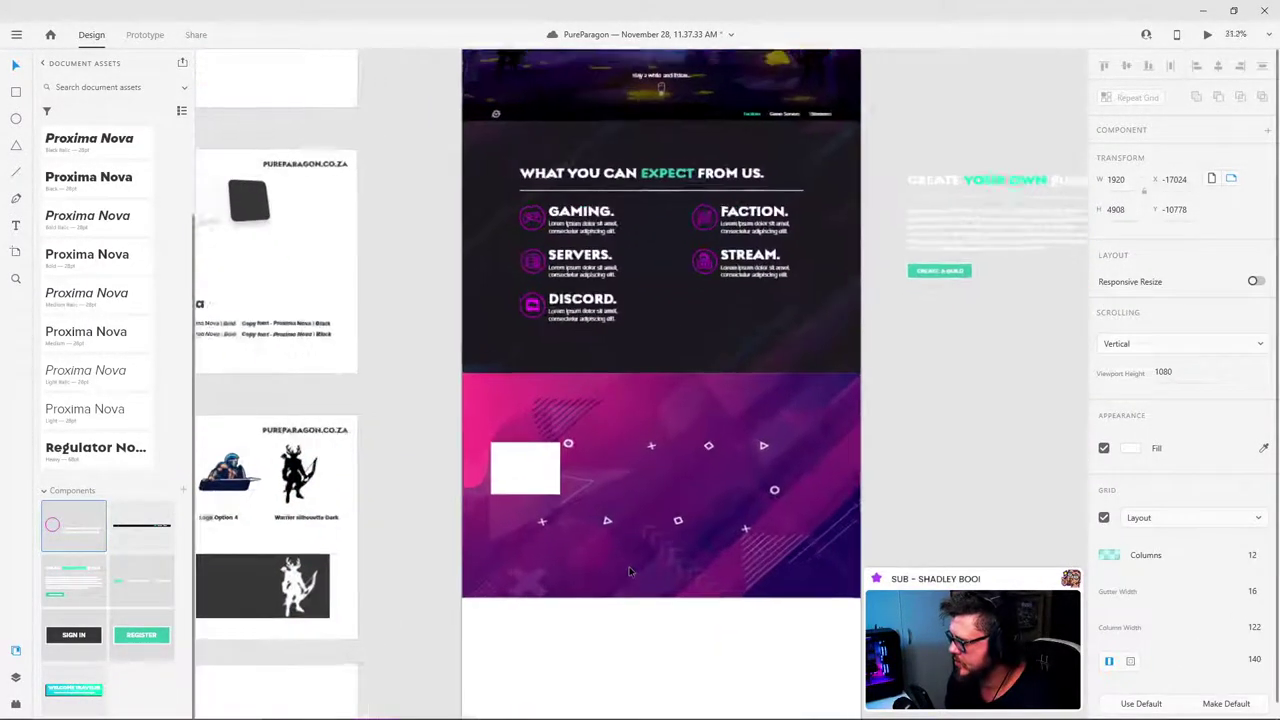
# Step: Reduce the white rectangle's height to about 202 and place it at X 140, Y 2555, flush with the first grid column
pyautogui.moveTo(505, 530); pyautogui.dragTo(551, 493)
pyautogui.click(557, 460)
pyautogui.press('Delete')
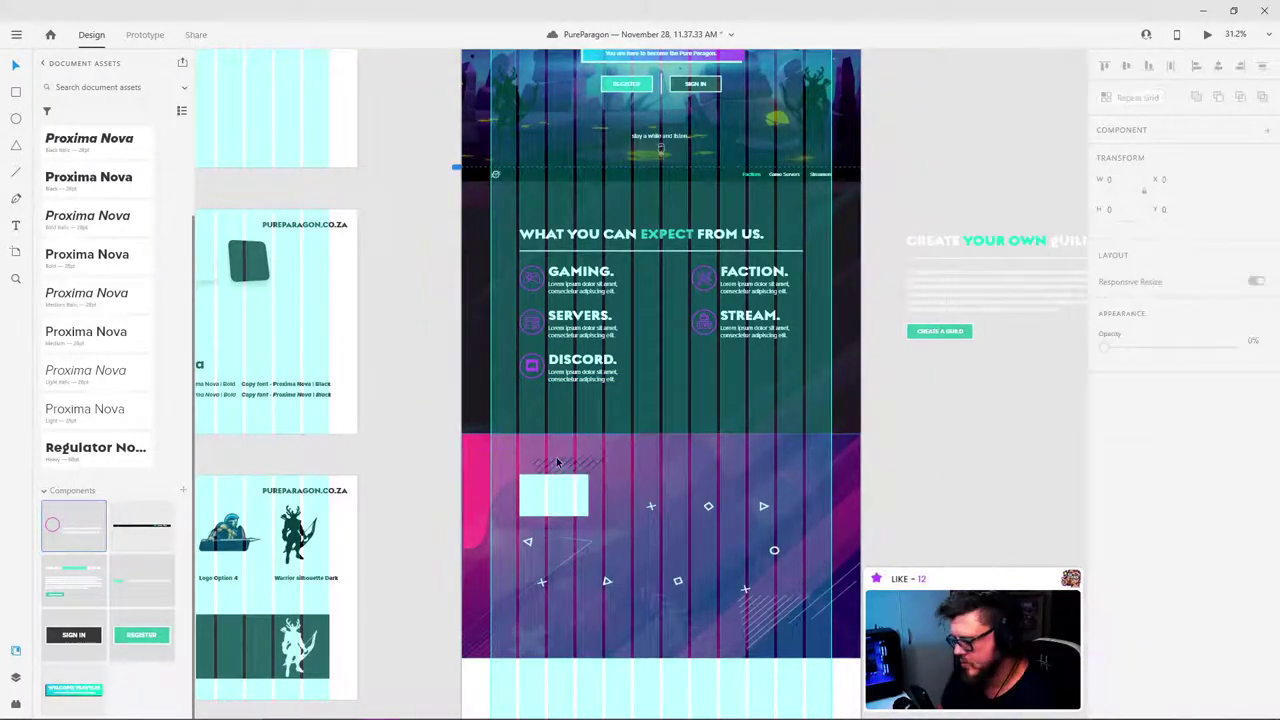
pyautogui.scroll(5, 549, 494)
pyautogui.click(549, 494)
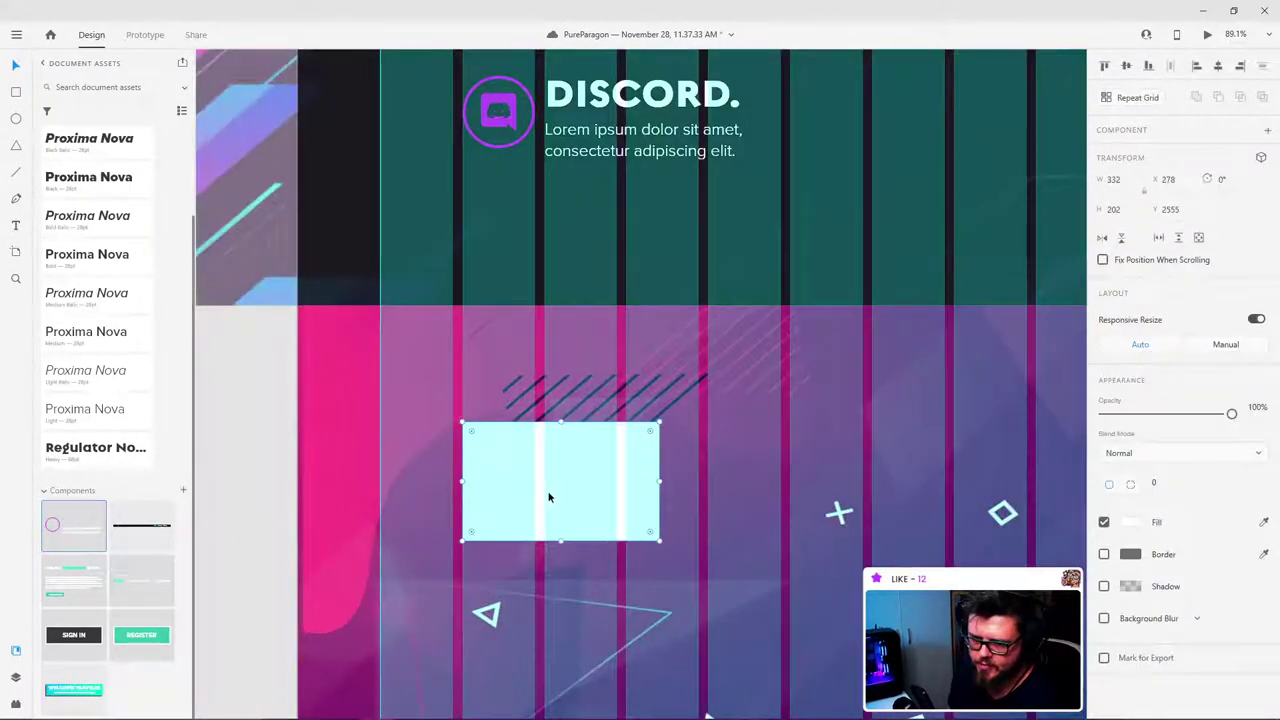
pyautogui.moveTo(549, 494); pyautogui.dragTo(466, 494)
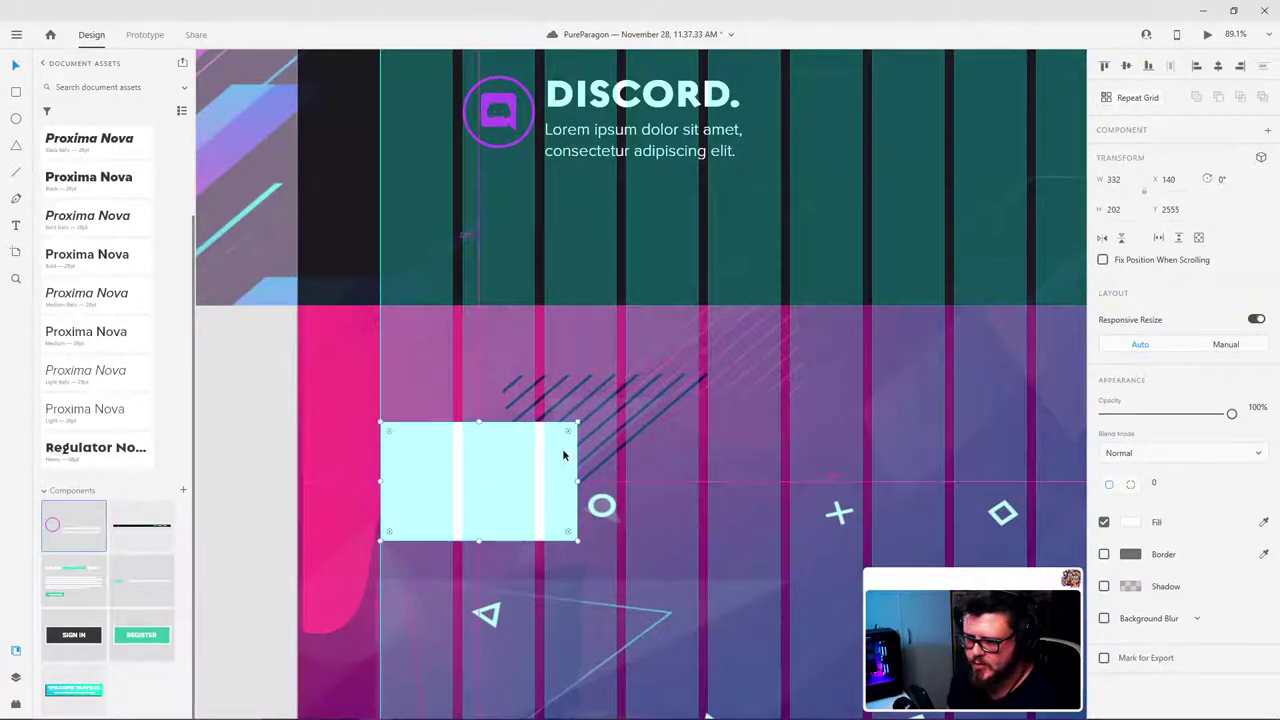
# Step: Widen the white rectangle to 1088 so that it spans the first eight grid columns
pyautogui.scroll(-7, 570, 430)
pyautogui.scroll(4, 584, 430)
pyautogui.hotkey('ctrl', 'shift', "'")
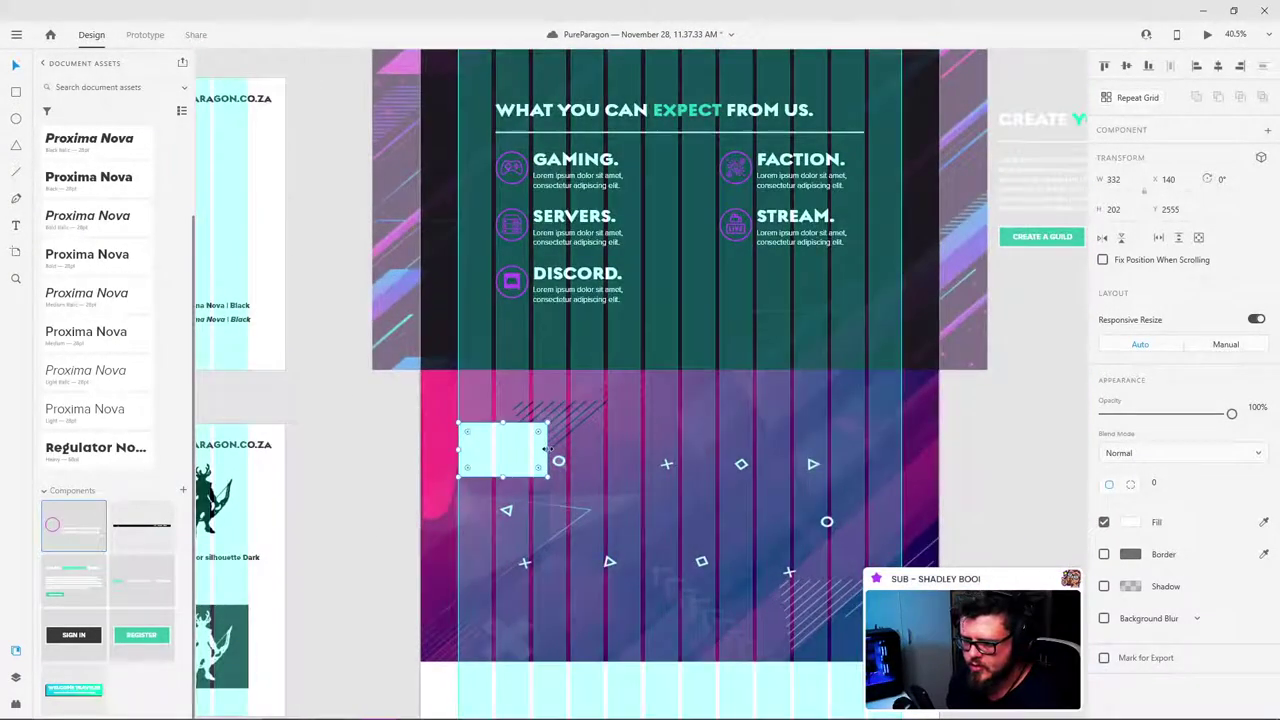
pyautogui.moveTo(549, 450); pyautogui.dragTo(713, 447)
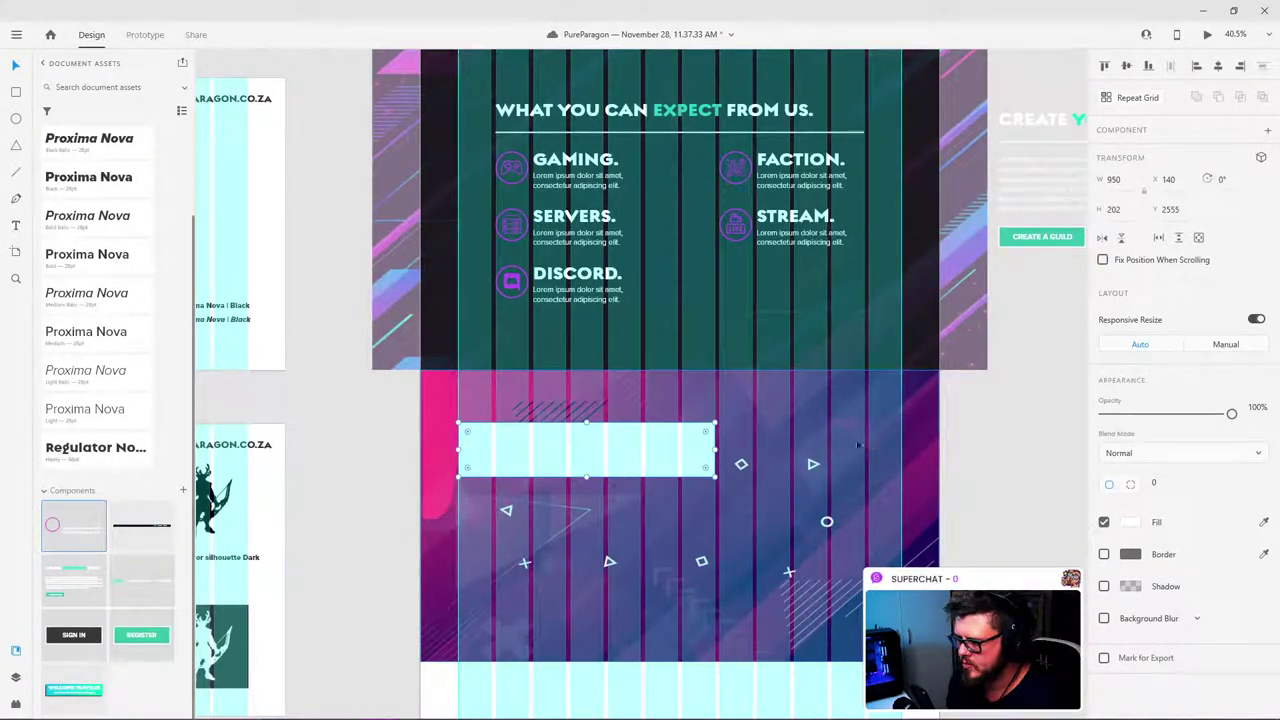
pyautogui.moveTo(715, 448); pyautogui.dragTo(753, 449)
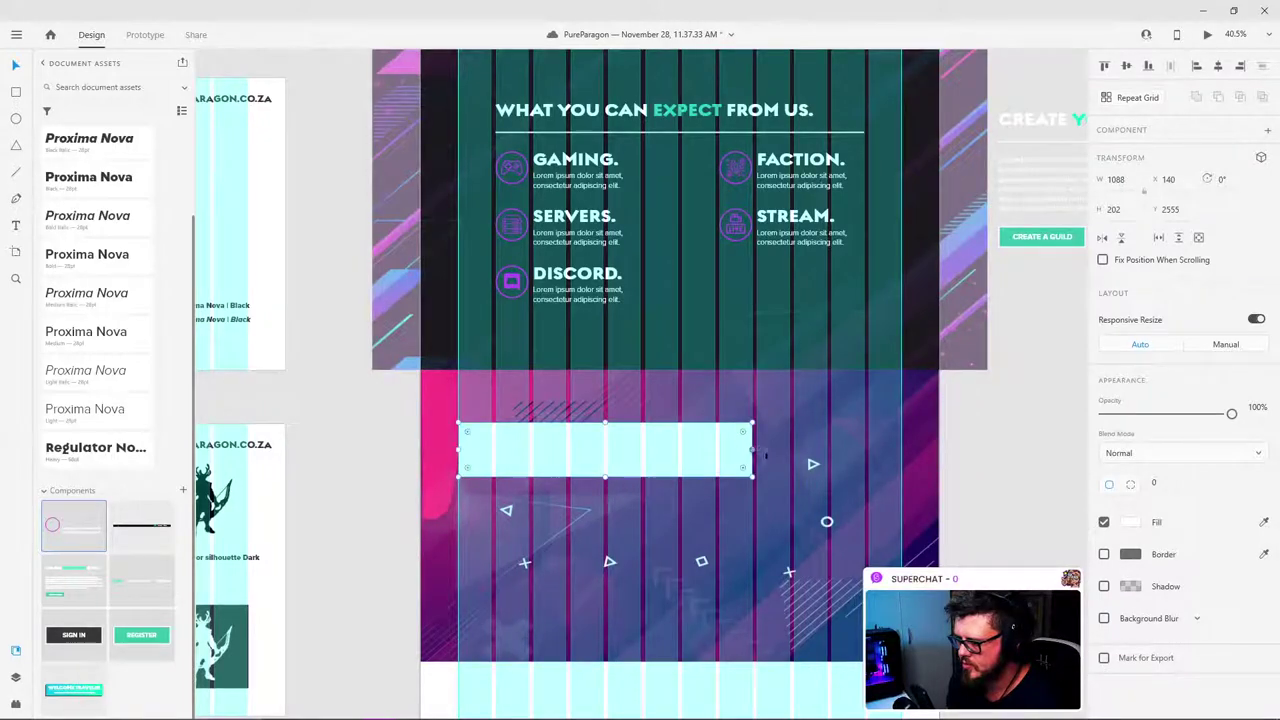
# Step: Examine the website flow on the Project Overview artboard for the content planned for the landing page
pyautogui.scroll(-5, 608, 460)
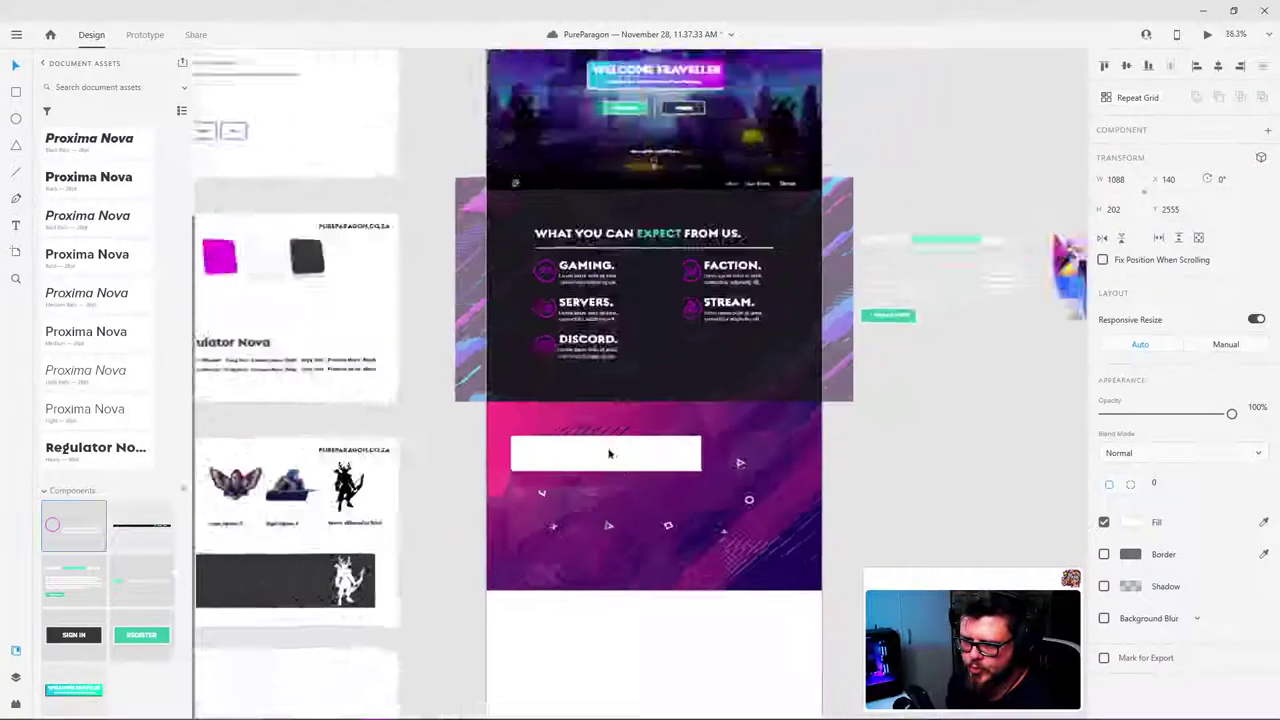
pyautogui.scroll(1, 459, 404)
pyautogui.click(606, 126)
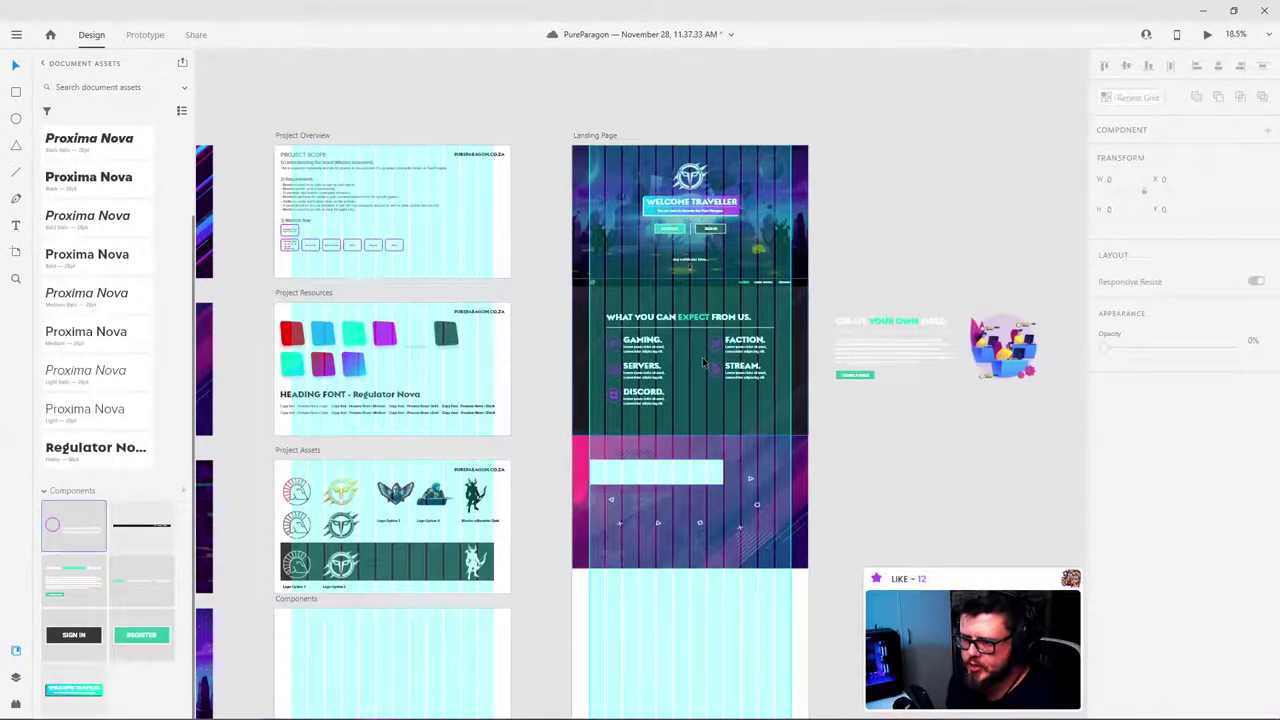
pyautogui.scroll(3, 704, 362)
pyautogui.scroll(1, 702, 363)
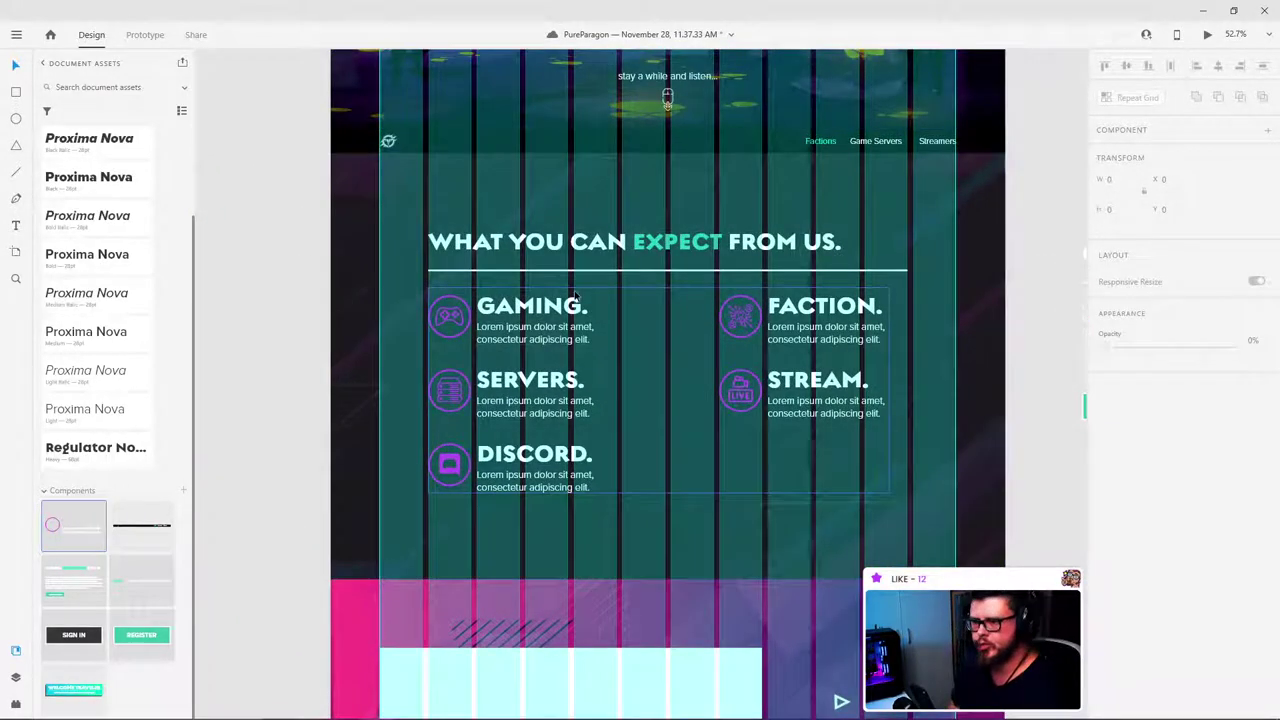
pyautogui.scroll(-4, 585, 359)
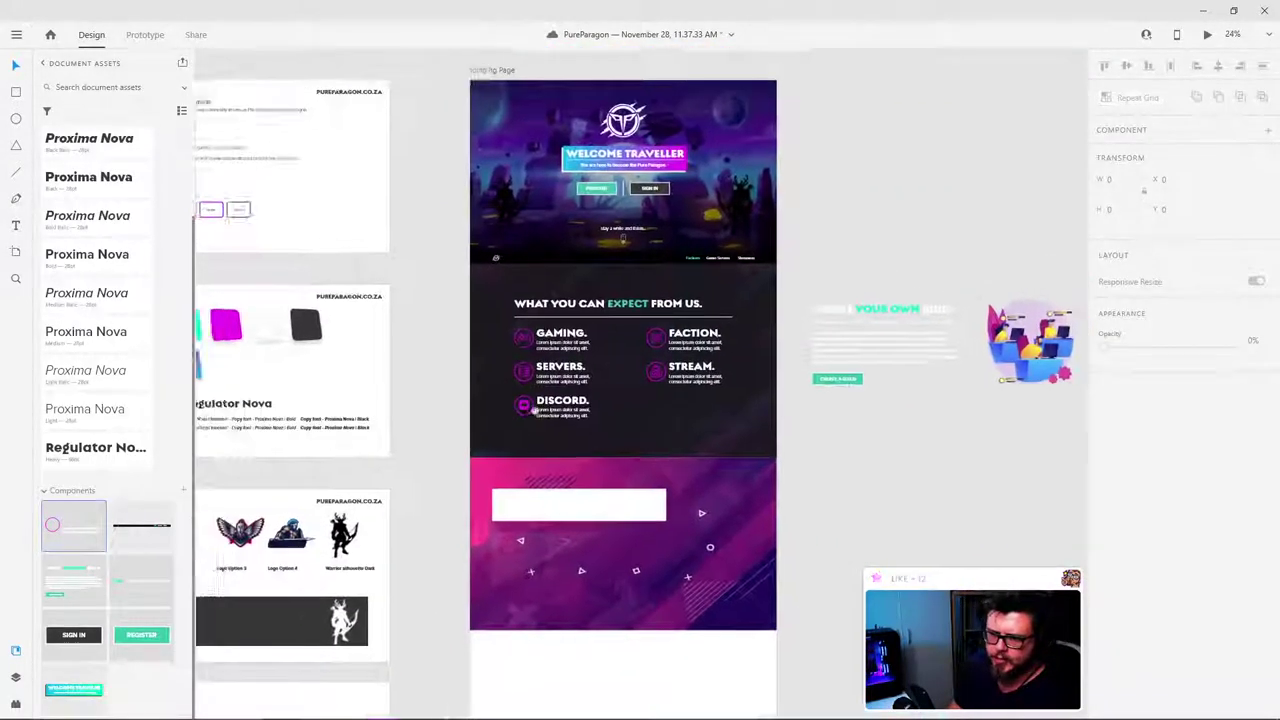
pyautogui.moveTo(520, 386); pyautogui.dragTo(941, 384)
pyautogui.scroll(5, 475, 359)
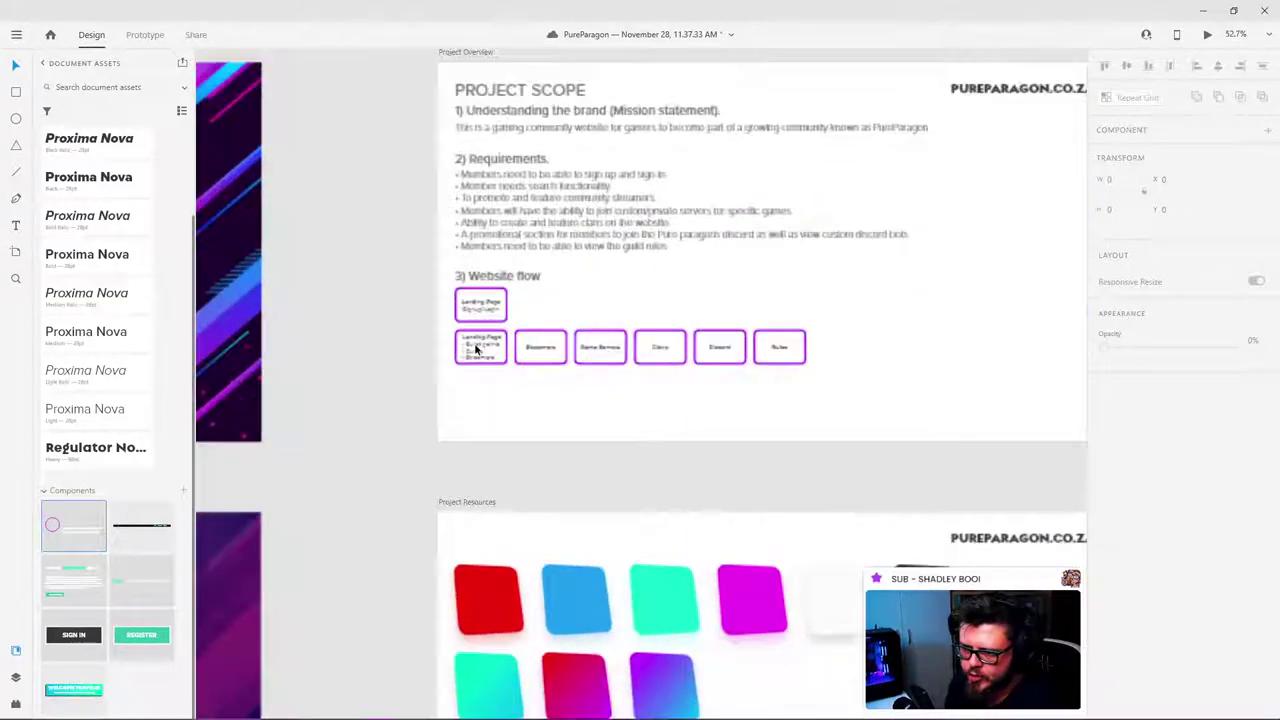
pyautogui.scroll(2, 465, 356)
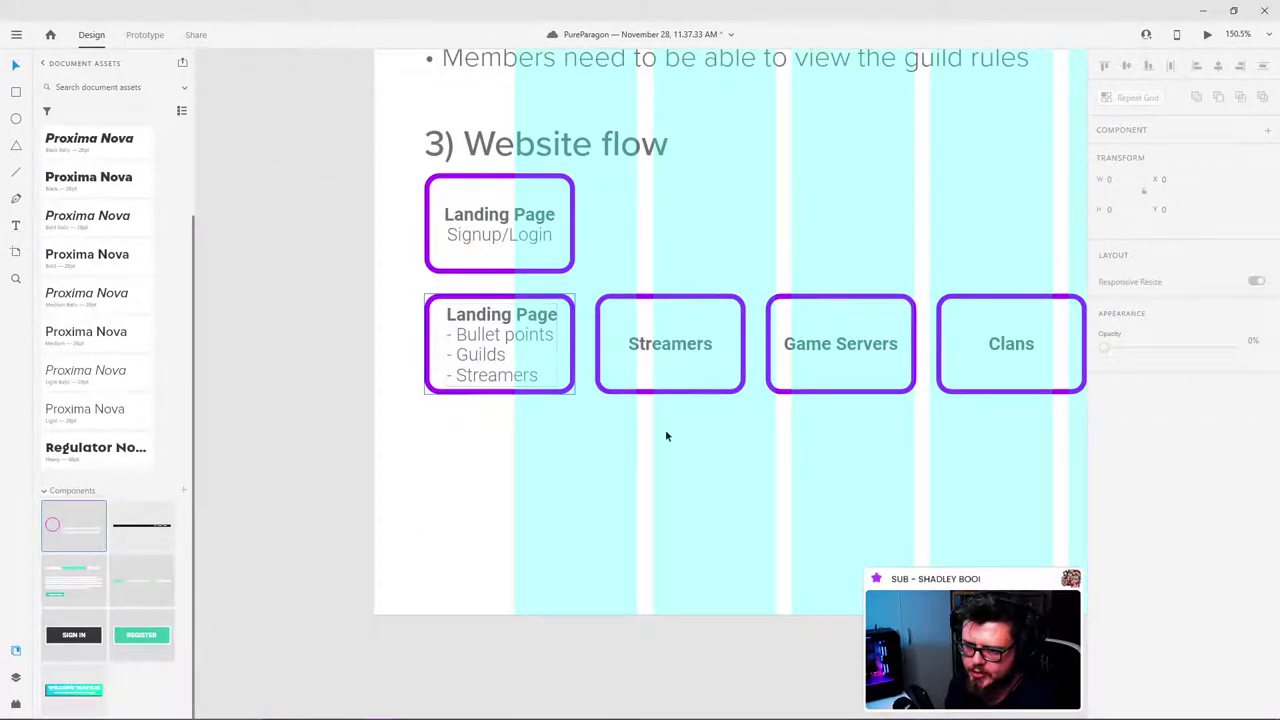
pyautogui.scroll(-5, 668, 448)
# Step: Examine the Create Your Own Guild text block and its illustration beside the Landing Page artboard
pyautogui.moveTo(1060, 550); pyautogui.dragTo(409, 428)
pyautogui.moveTo(920, 456); pyautogui.dragTo(300, 240)
pyautogui.moveTo(1060, 385); pyautogui.dragTo(629, 380)
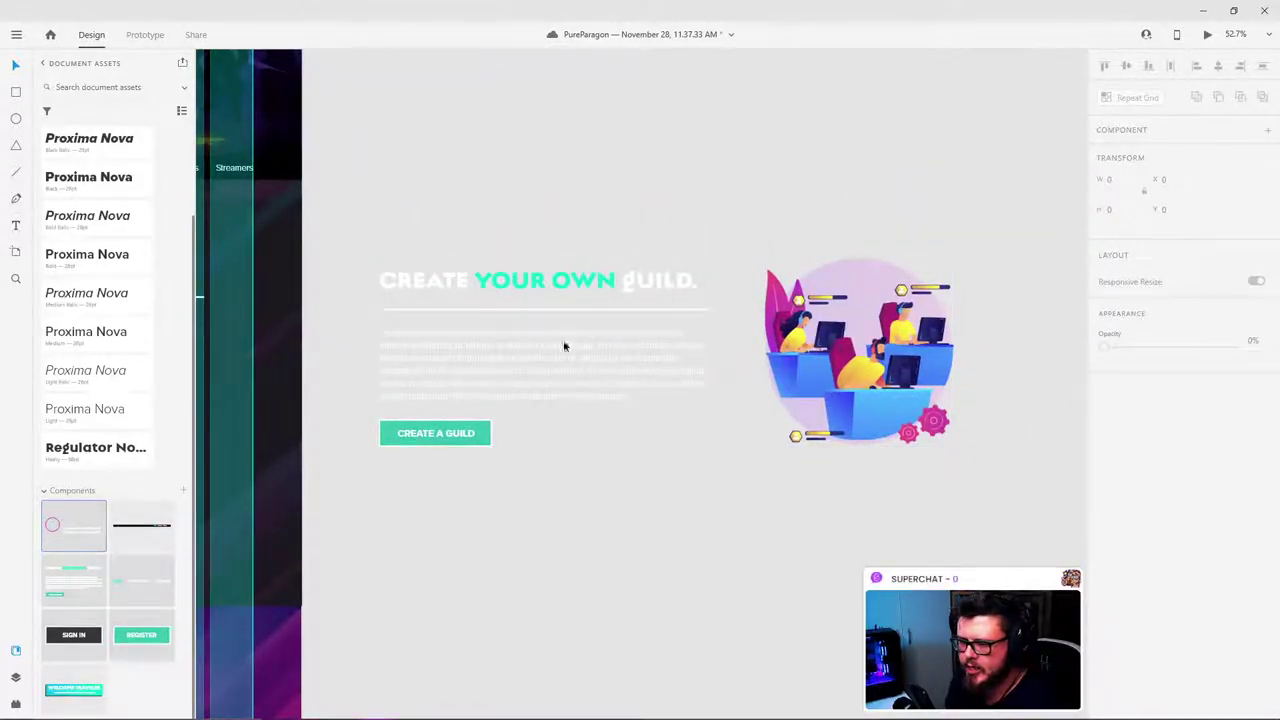
pyautogui.scroll(-3, 560, 191)
pyautogui.moveTo(560, 191); pyautogui.dragTo(800, 391)
pyautogui.moveTo(688, 286); pyautogui.dragTo(871, 395)
pyautogui.scroll(1, 580, 406)
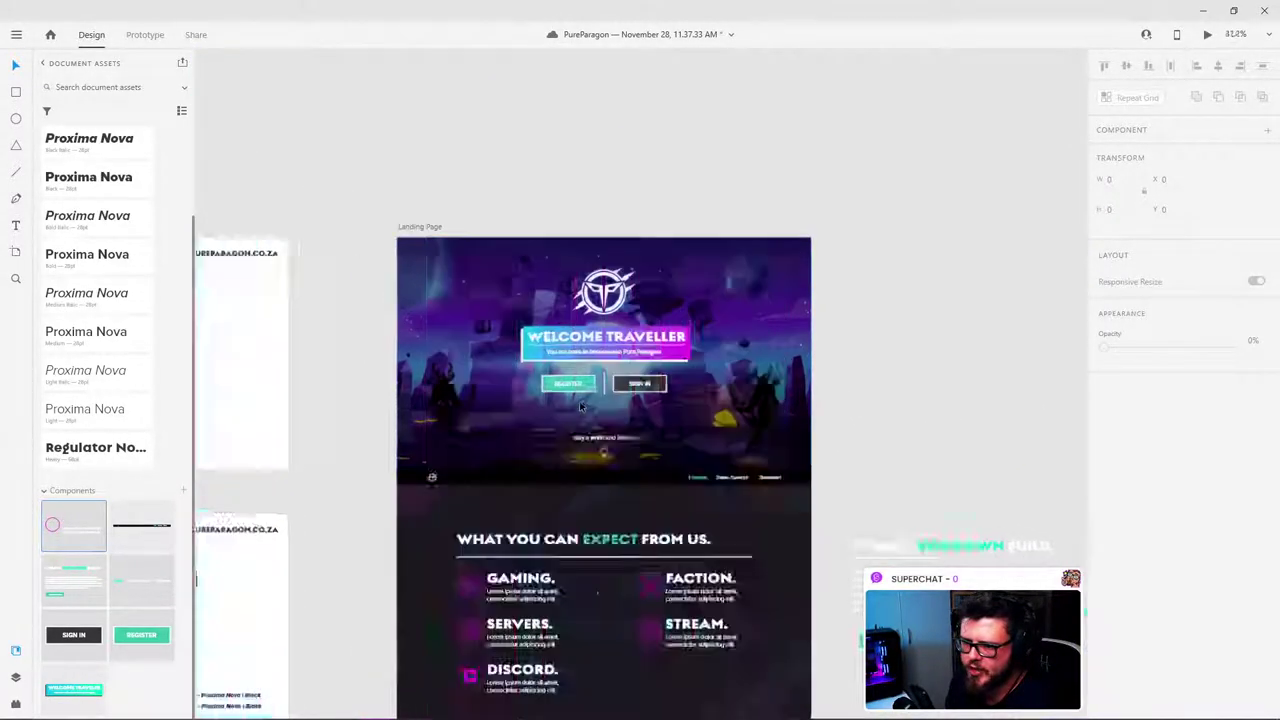
pyautogui.scroll(2, 580, 406)
pyautogui.press("ctrl+shift+'")
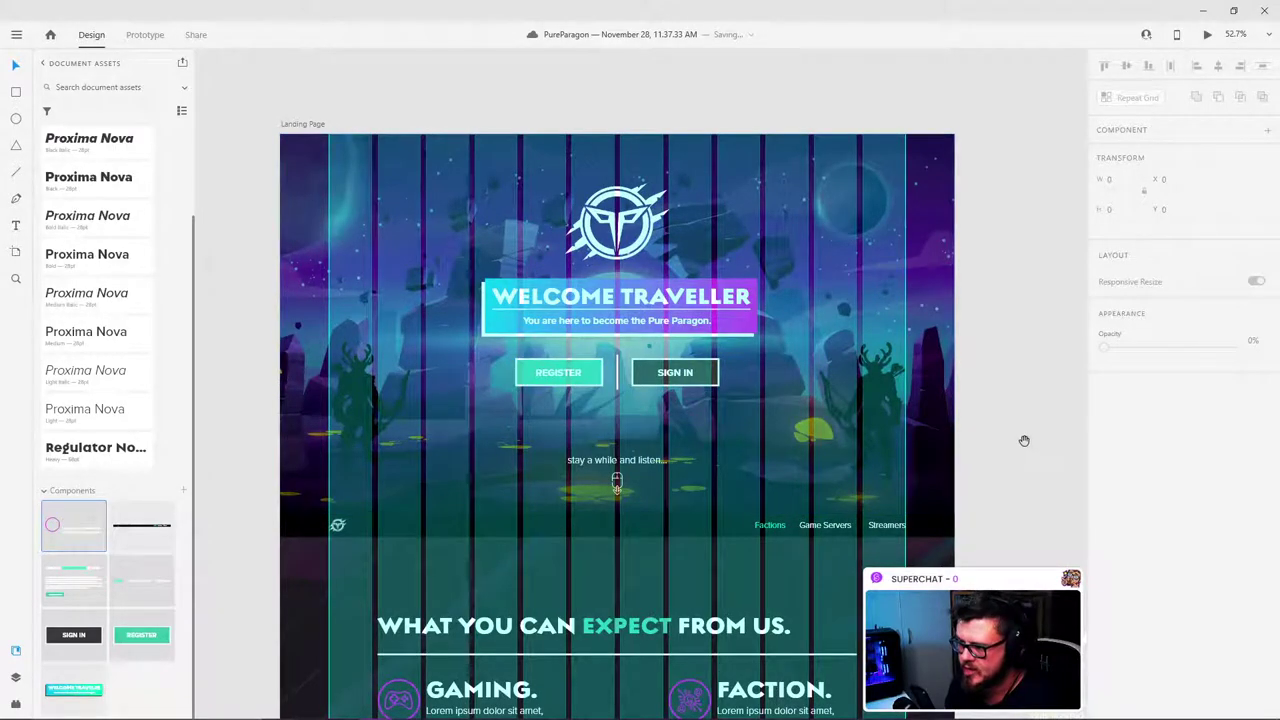
pyautogui.moveTo(1024, 441); pyautogui.dragTo(549, 128)
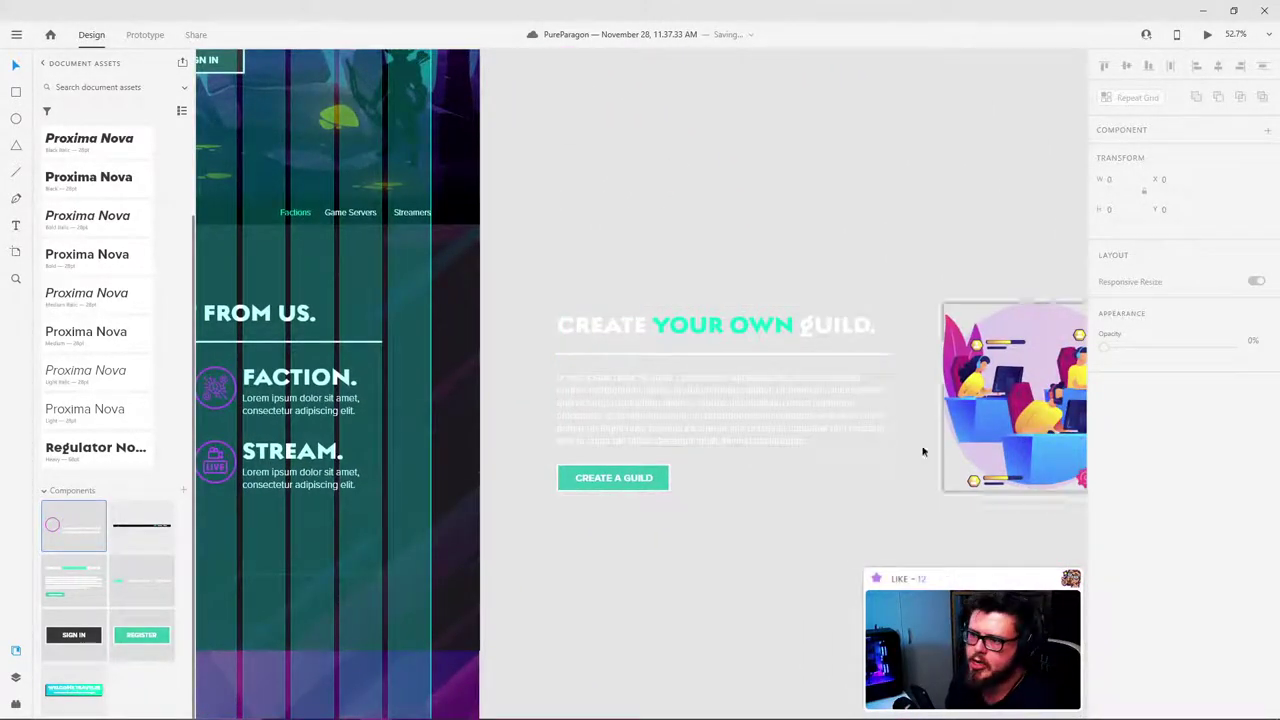
pyautogui.hscroll(2, 717, 214)
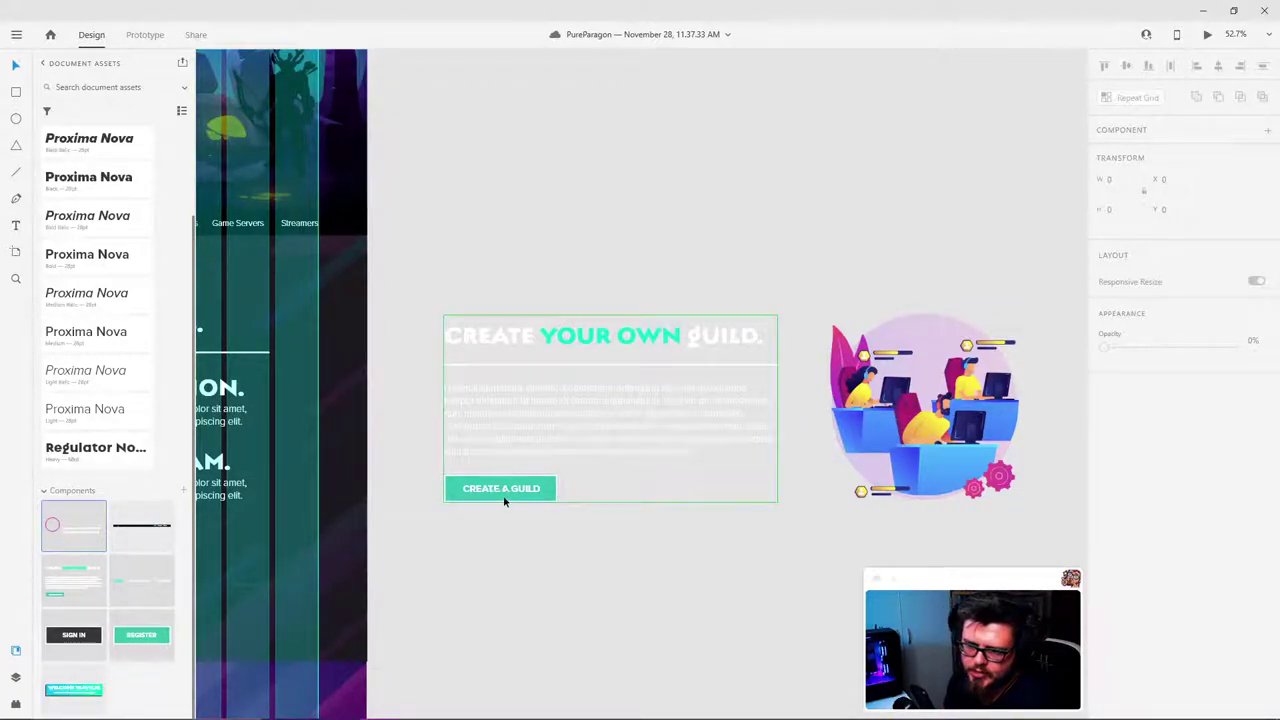
pyautogui.hscroll(-1, 586, 240)
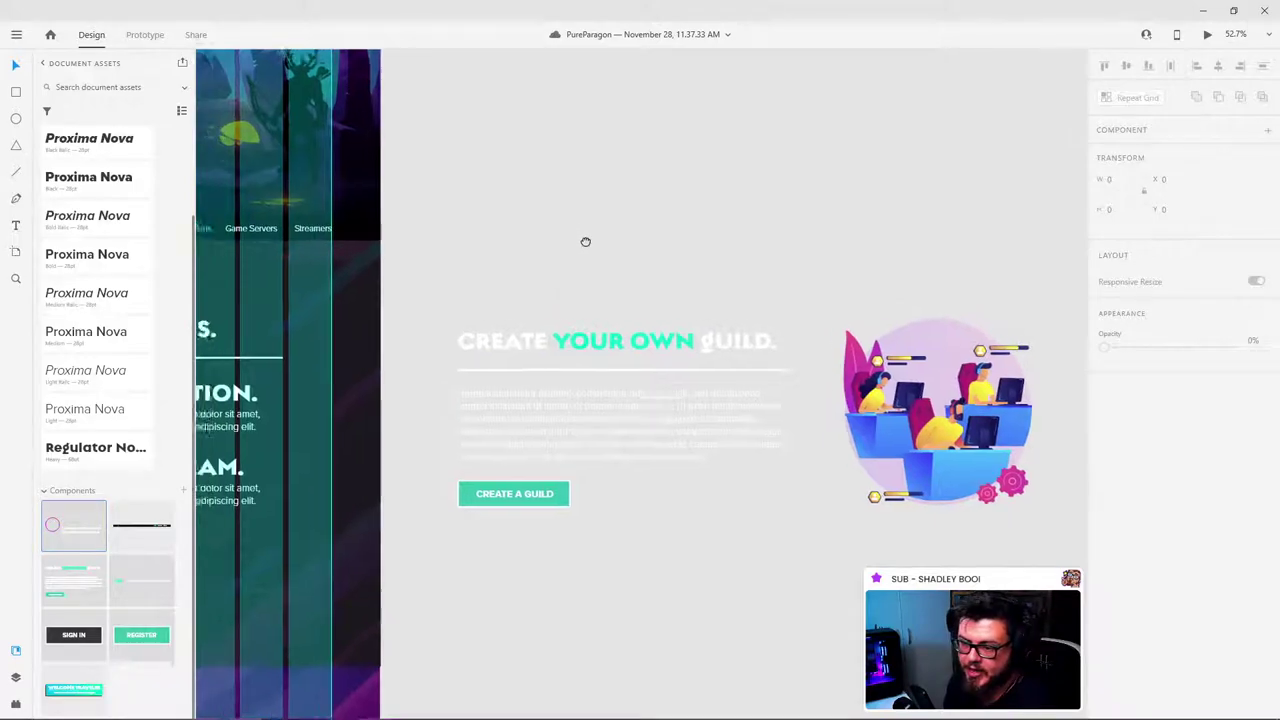
pyautogui.scroll(1, 593, 259)
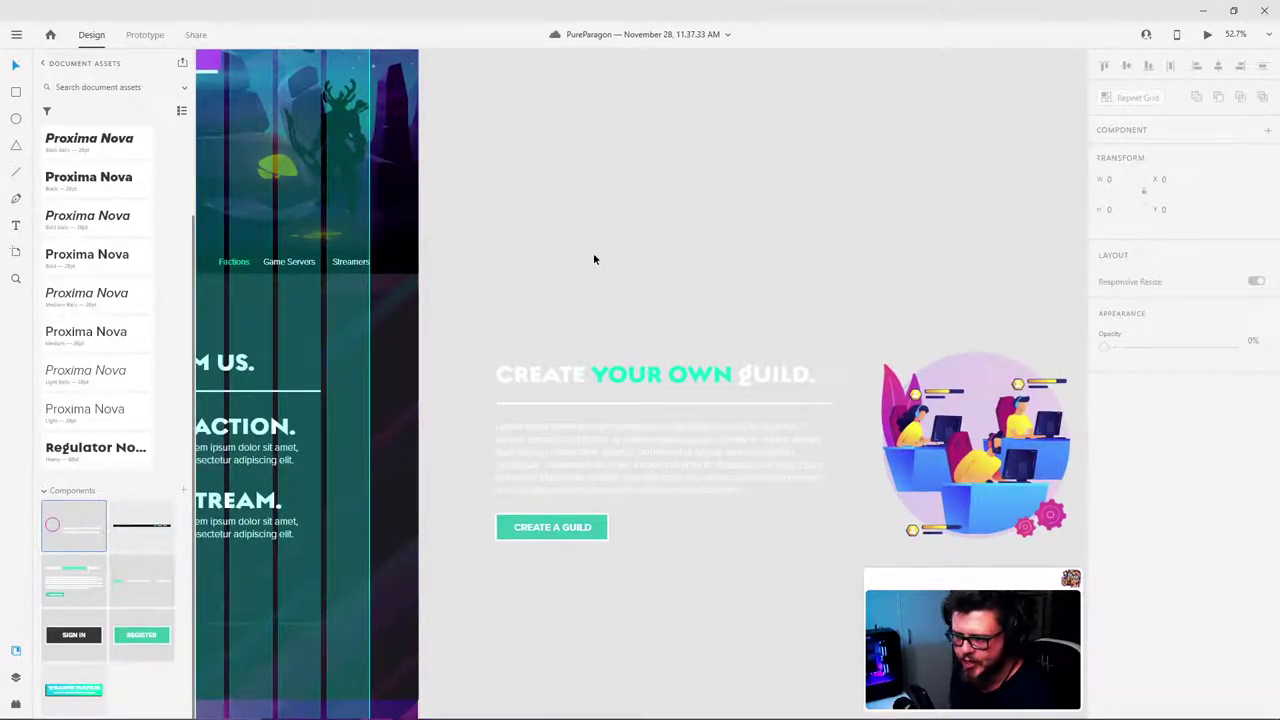
# Step: Review the landing page from the welcome header down to the pink-purple section against the column grid
pyautogui.scroll(-4, 711, 271)
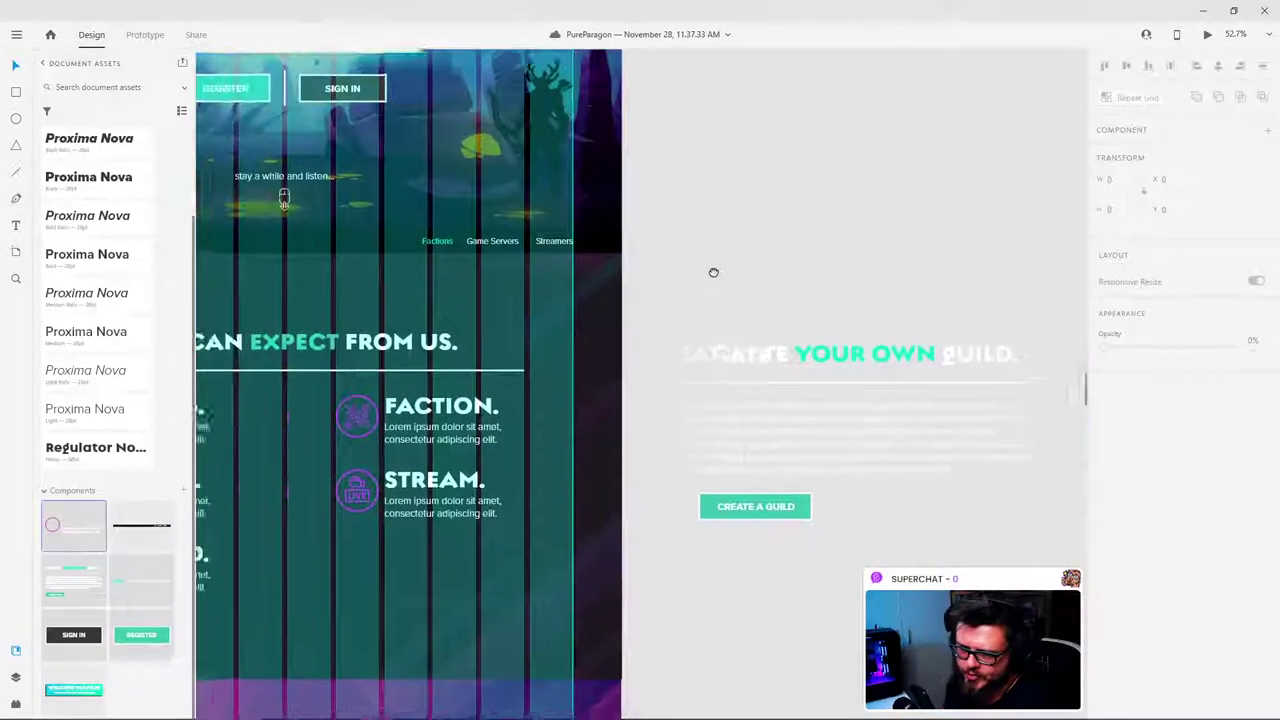
pyautogui.scroll(-2, 700, 380)
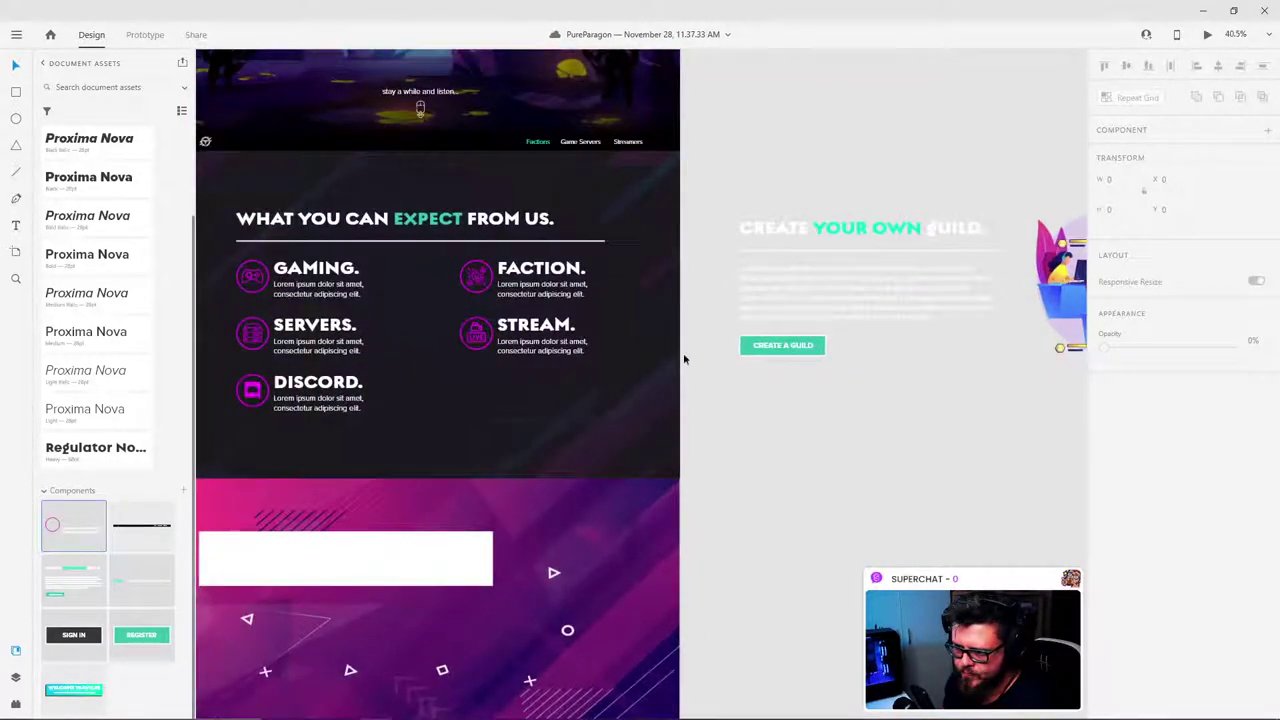
pyautogui.scroll(2, 683, 357)
pyautogui.scroll(2, 774, 389)
pyautogui.moveTo(739, 306); pyautogui.dragTo(903, 405)
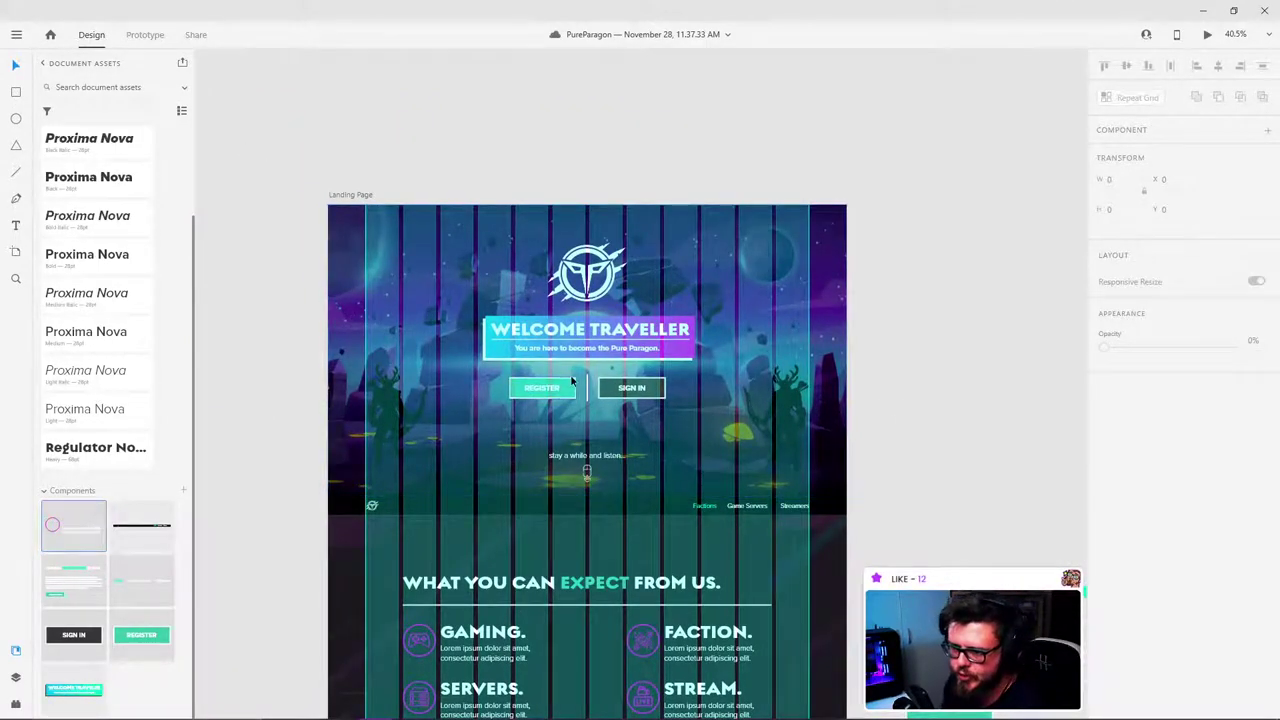
pyautogui.scroll(-5, 665, 458)
pyautogui.scroll(-3, 666, 458)
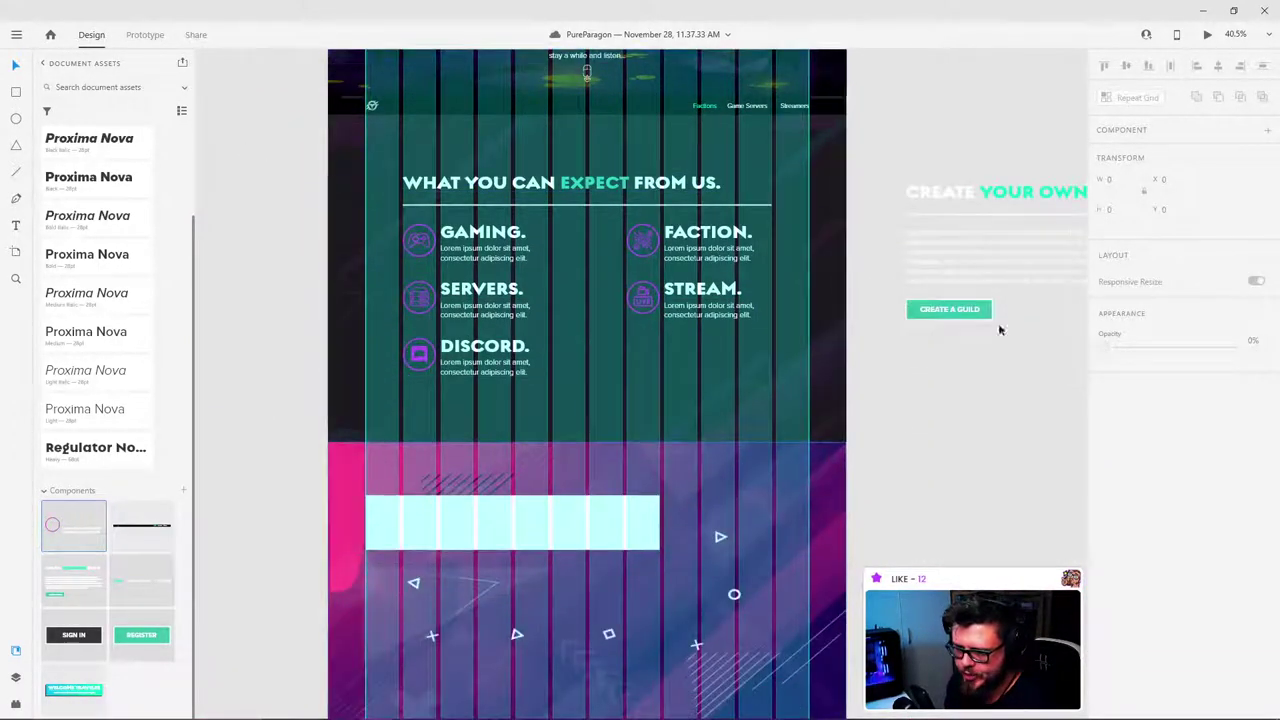
pyautogui.scroll(2, 535, 404)
pyautogui.scroll(-2, 535, 404)
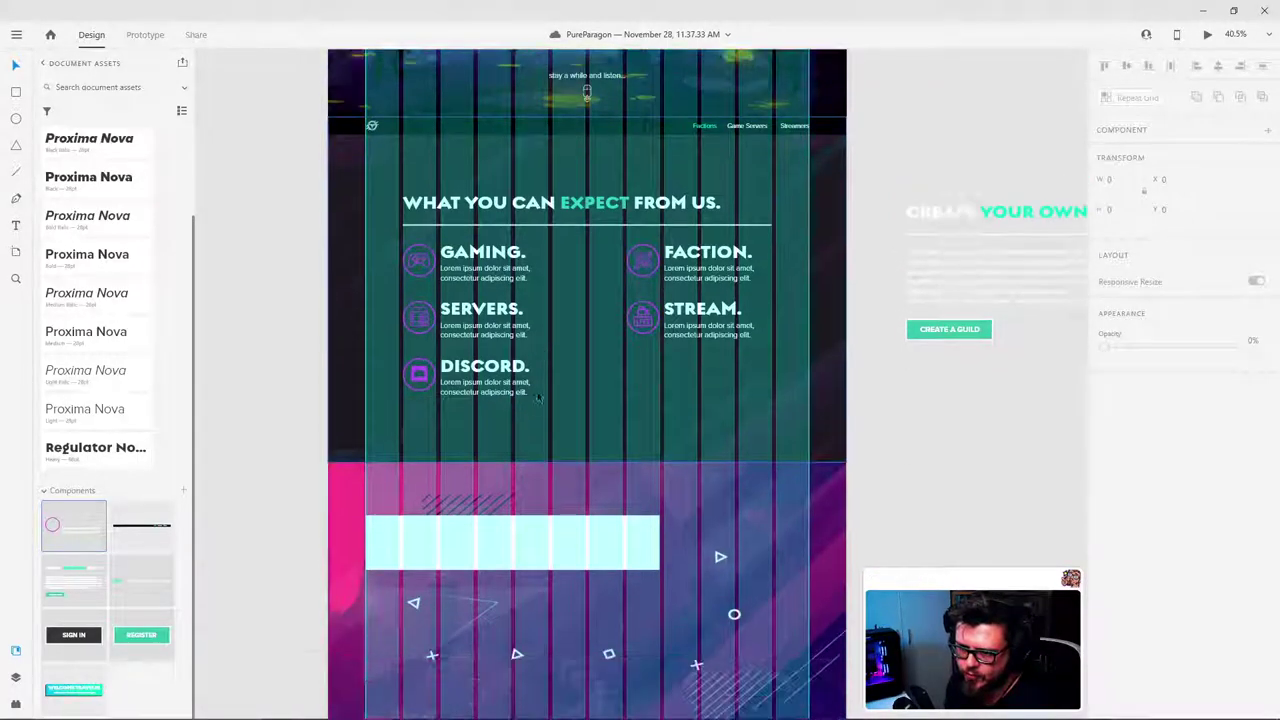
pyautogui.scroll(-9, 520, 447)
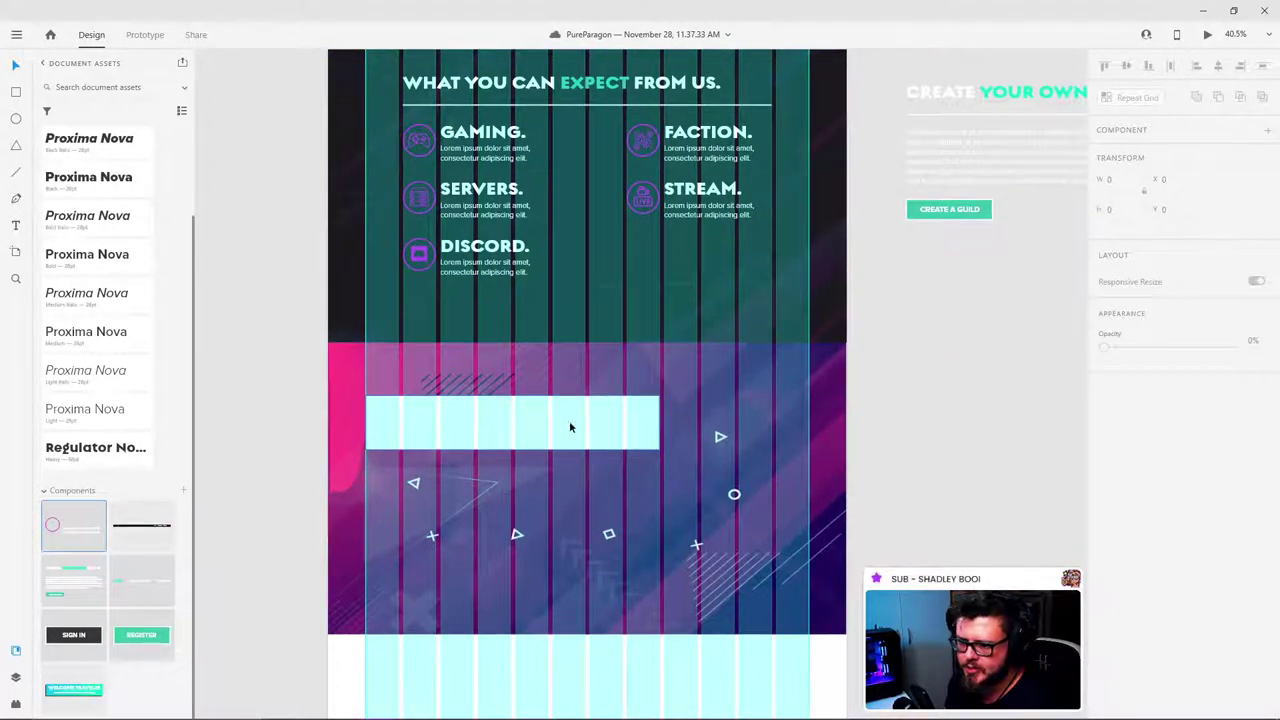
pyautogui.scroll(9, 560, 409)
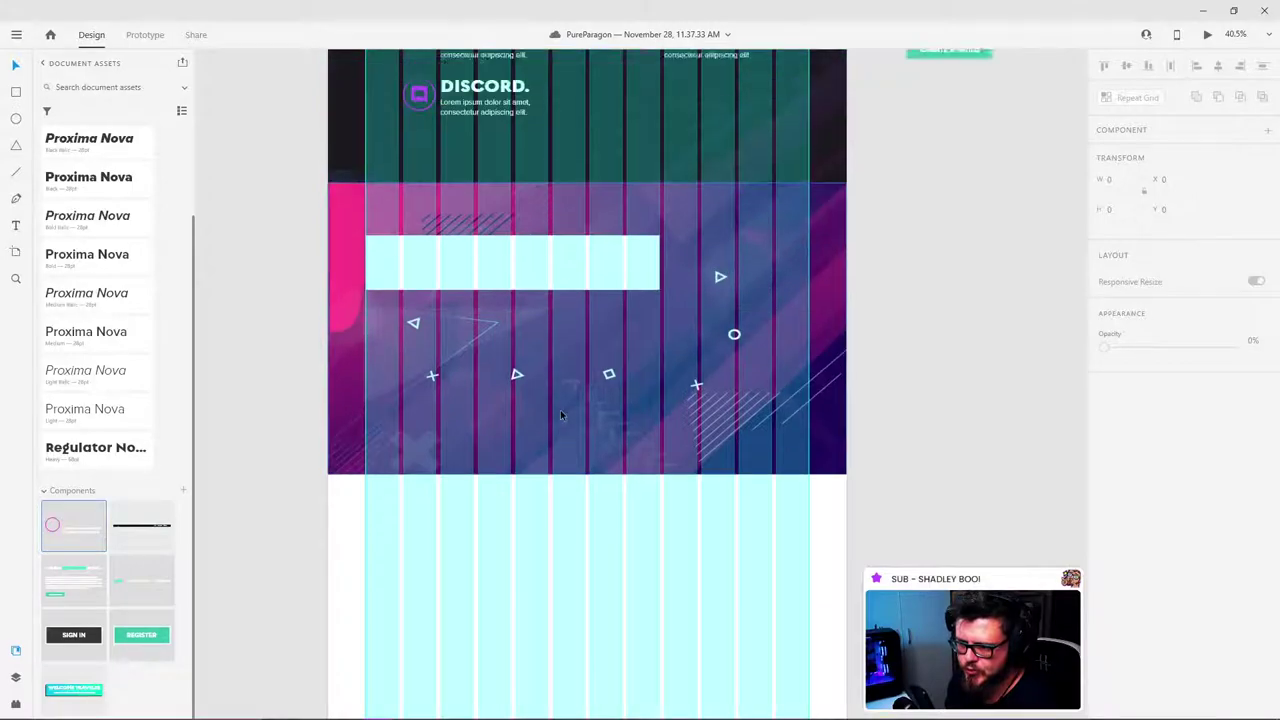
# Step: Stretch the white rectangle in the pink-purple section downward to a height of 624
pyautogui.click(554, 523)
pyautogui.scroll(-2, 555, 523)
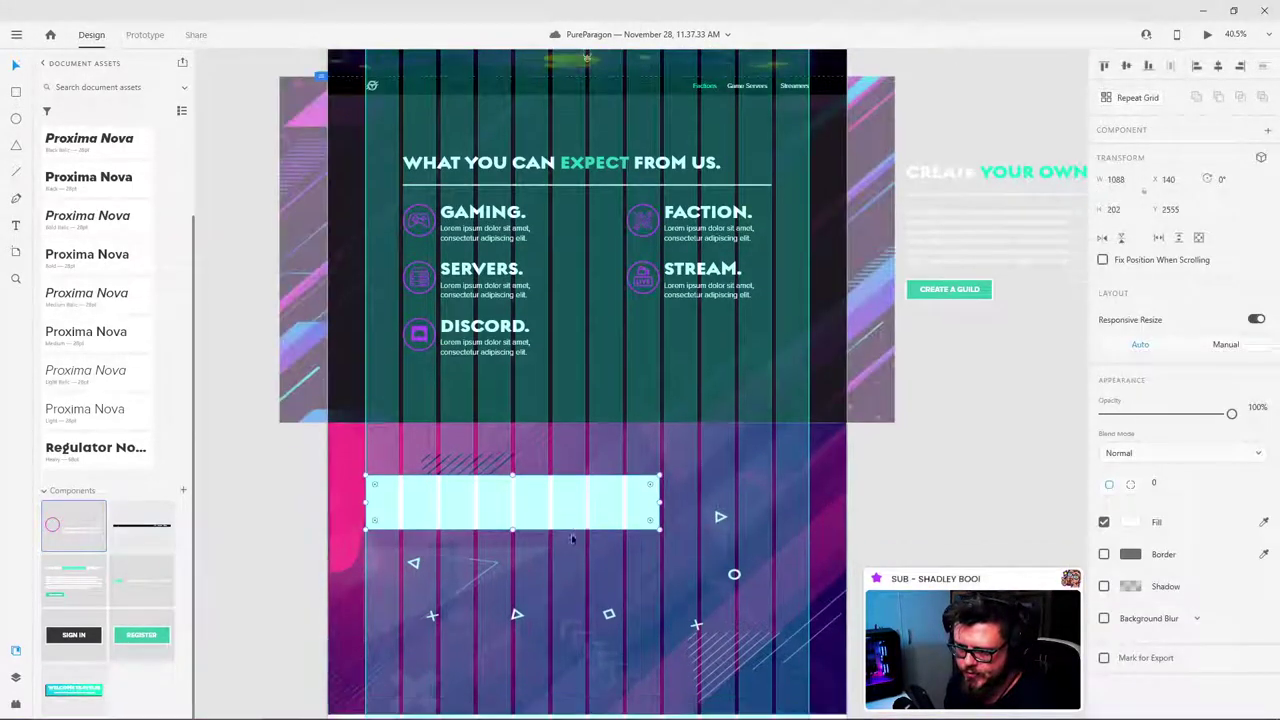
pyautogui.scroll(4, 556, 451)
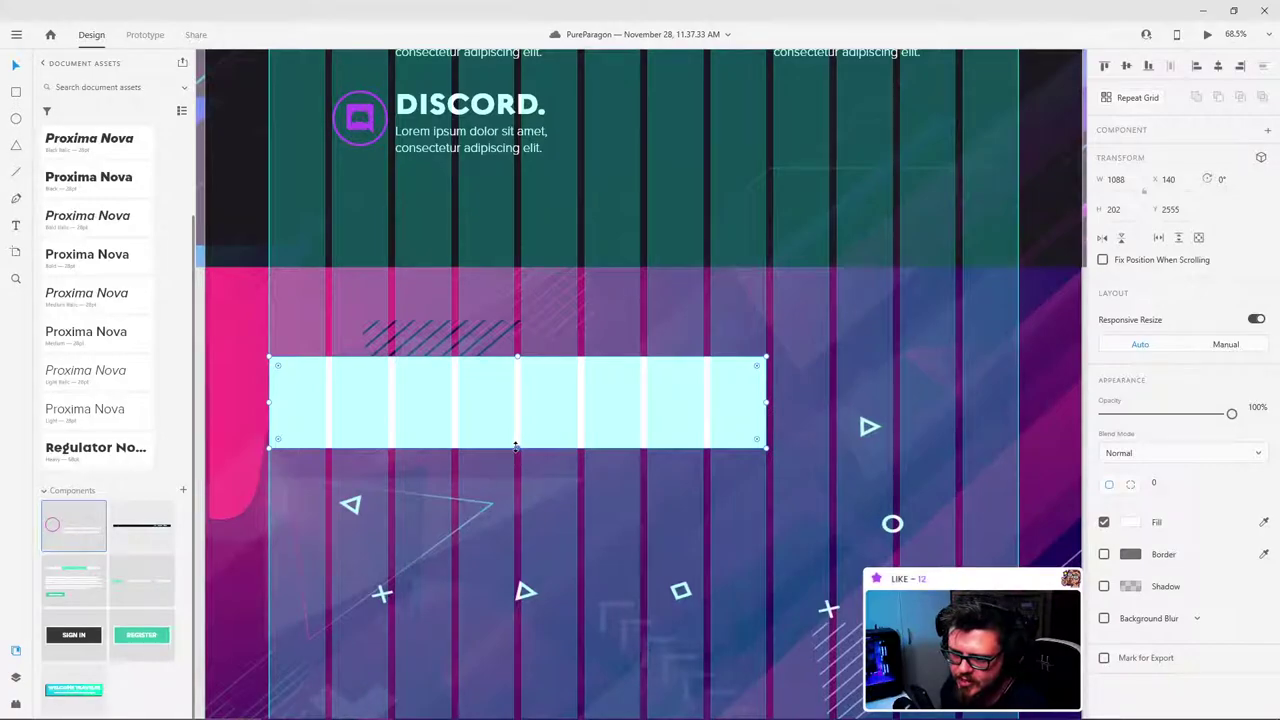
pyautogui.moveTo(516, 446); pyautogui.dragTo(518, 691)
pyautogui.scroll(-2, 646, 357)
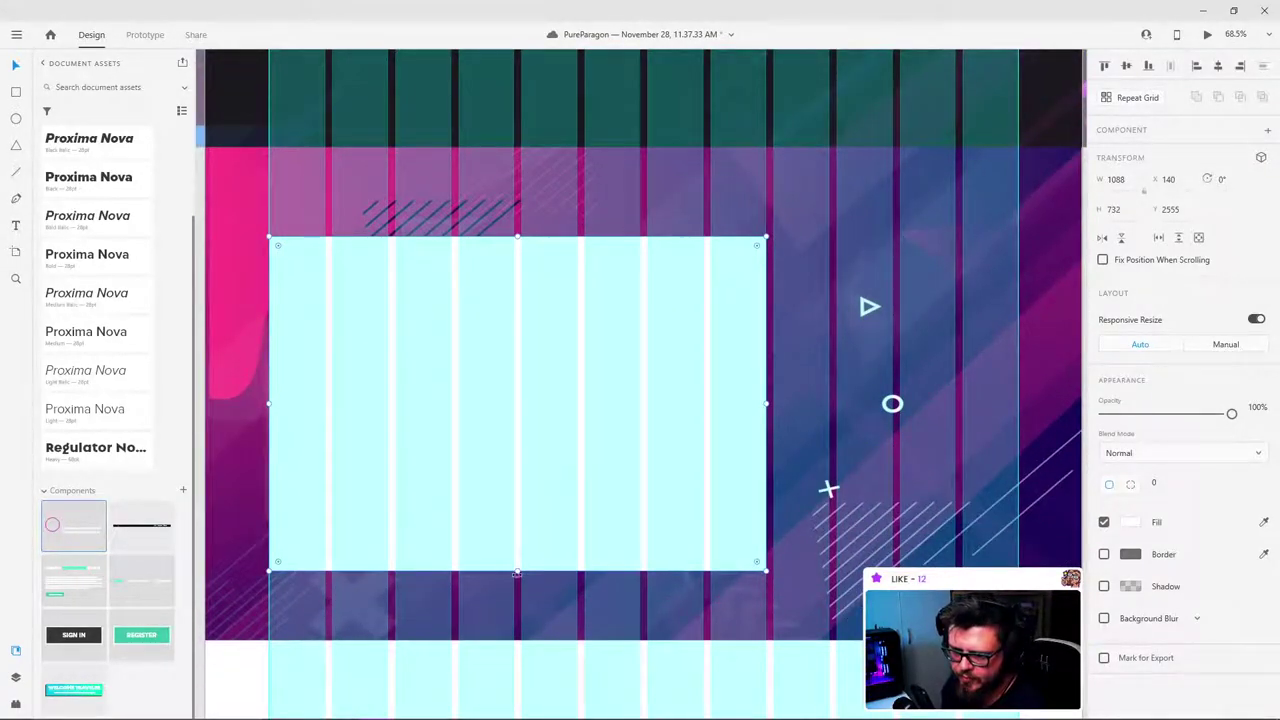
pyautogui.moveTo(517, 573); pyautogui.dragTo(520, 519)
# Step: Extend the white rectangle to a height of 690, using a temporary 195-high copy as a bottom-margin spacer, and delete the spacer
pyautogui.moveTo(548, 357); pyautogui.dragTo(749, 290)
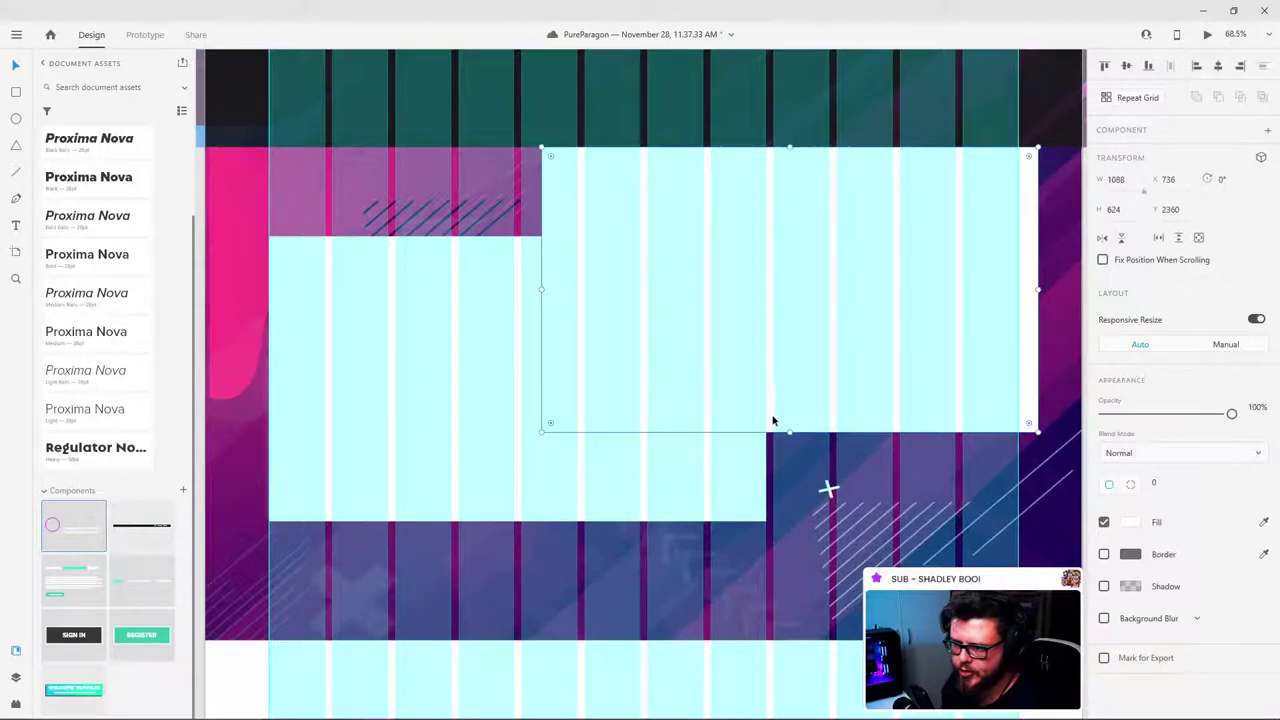
pyautogui.moveTo(771, 429); pyautogui.dragTo(677, 618)
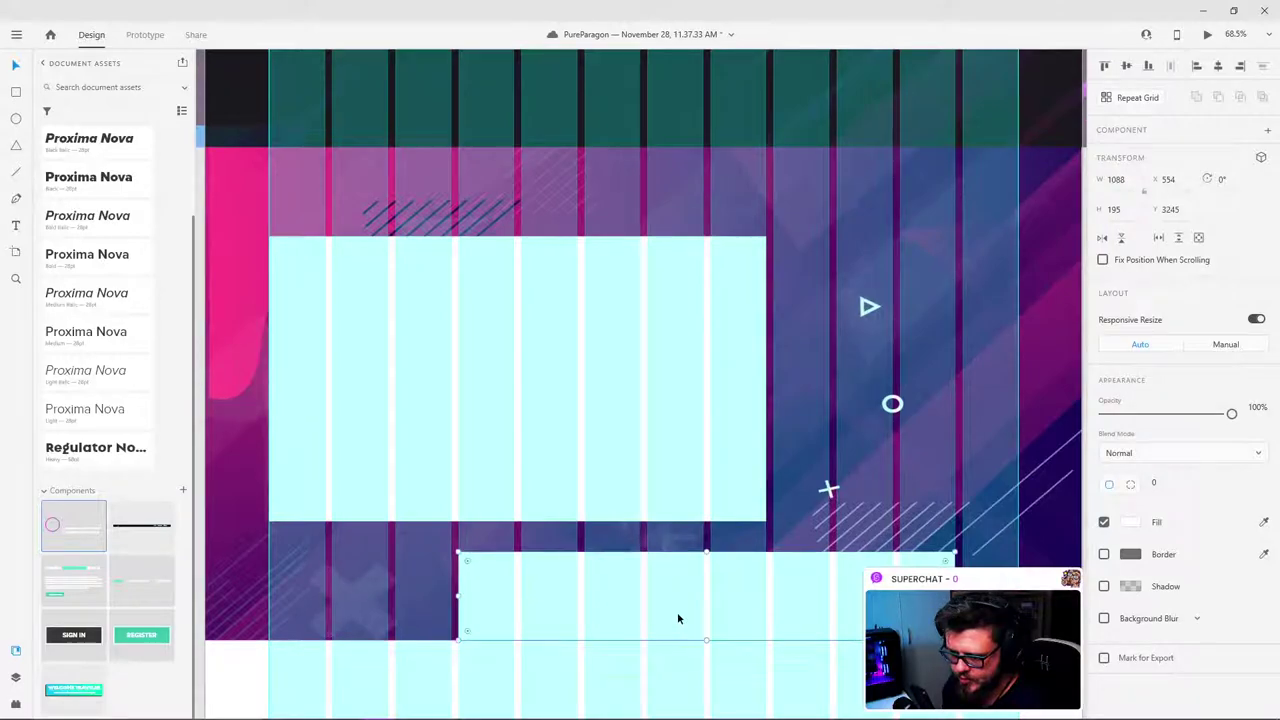
pyautogui.click(646, 514)
pyautogui.moveTo(517, 521); pyautogui.dragTo(517, 552)
pyautogui.click(589, 592)
pyautogui.press('Delete')
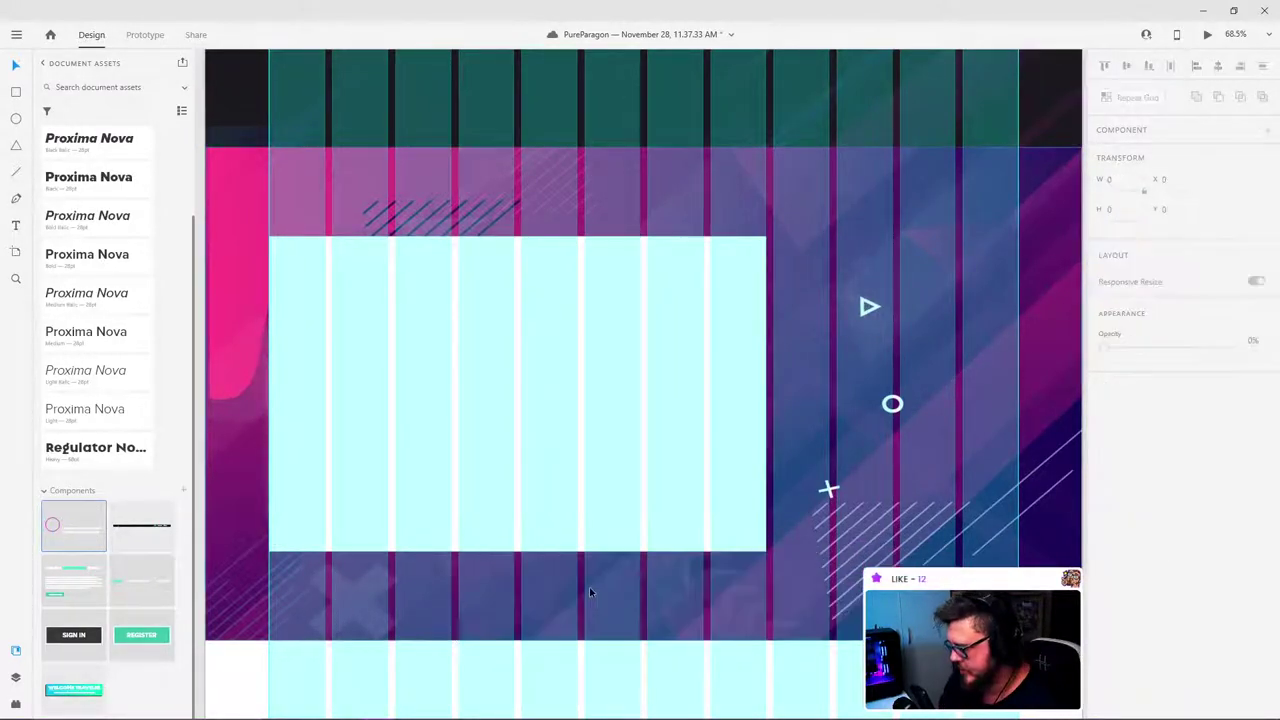
# Step: Duplicate the white rectangle to X 1228, narrow the copy to 276, and add a second narrow copy beside it at X 1504
pyautogui.click(472, 412)
pyautogui.moveTo(472, 412); pyautogui.dragTo(978, 416)
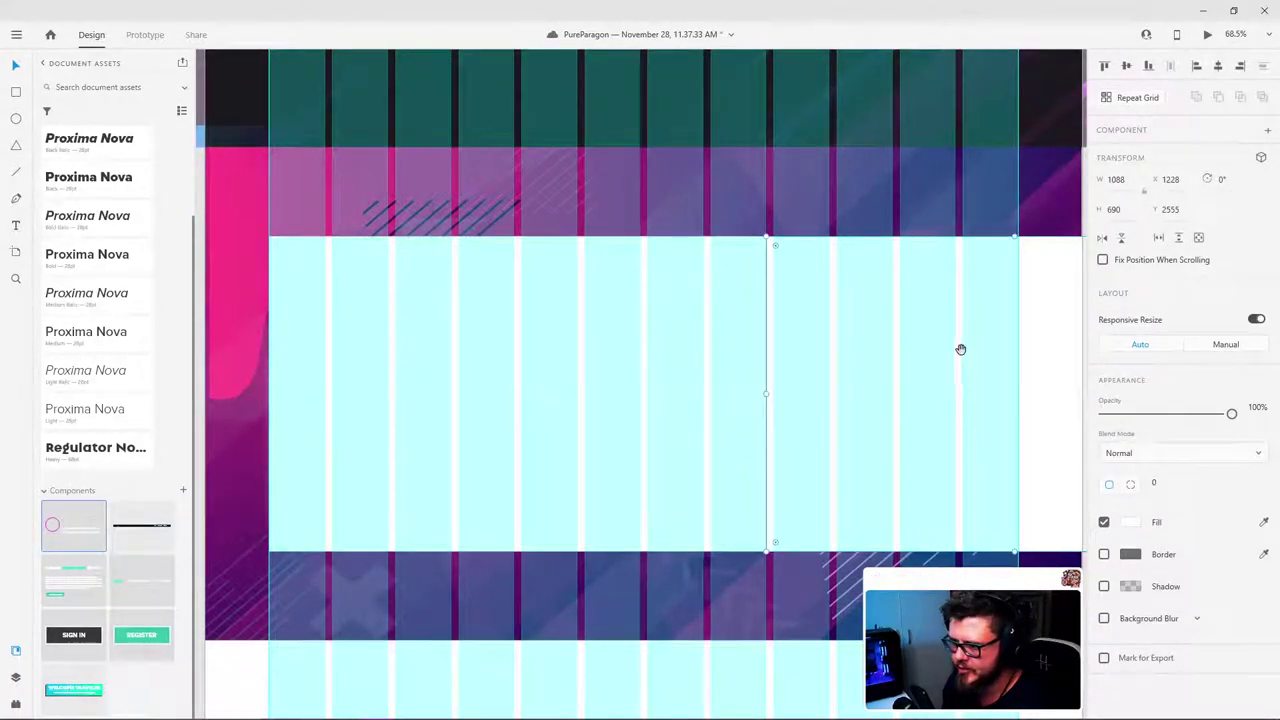
pyautogui.moveTo(960, 349); pyautogui.dragTo(703, 366)
pyautogui.moveTo(995, 413); pyautogui.dragTo(626, 410)
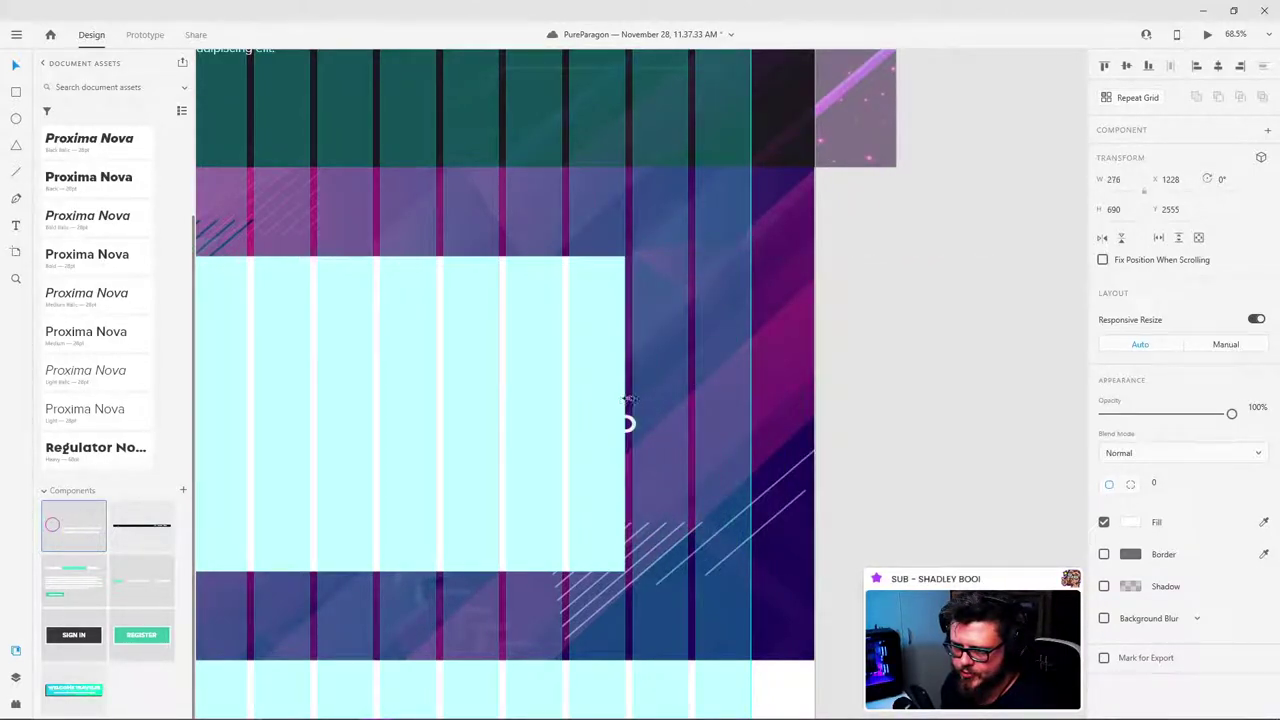
pyautogui.moveTo(540, 520); pyautogui.dragTo(580, 480)
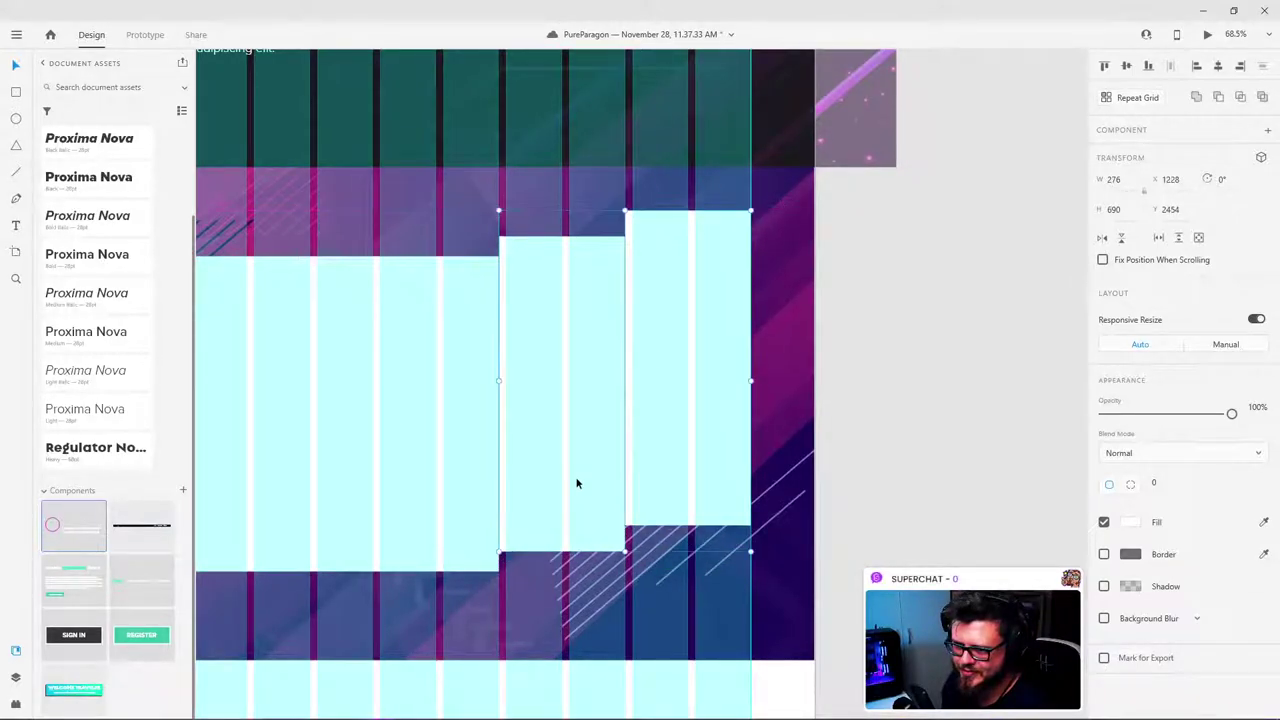
# Step: Fill the narrow rectangle next to the large box with mid gray and align both narrow rectangles at Y 2555
pyautogui.click(551, 450)
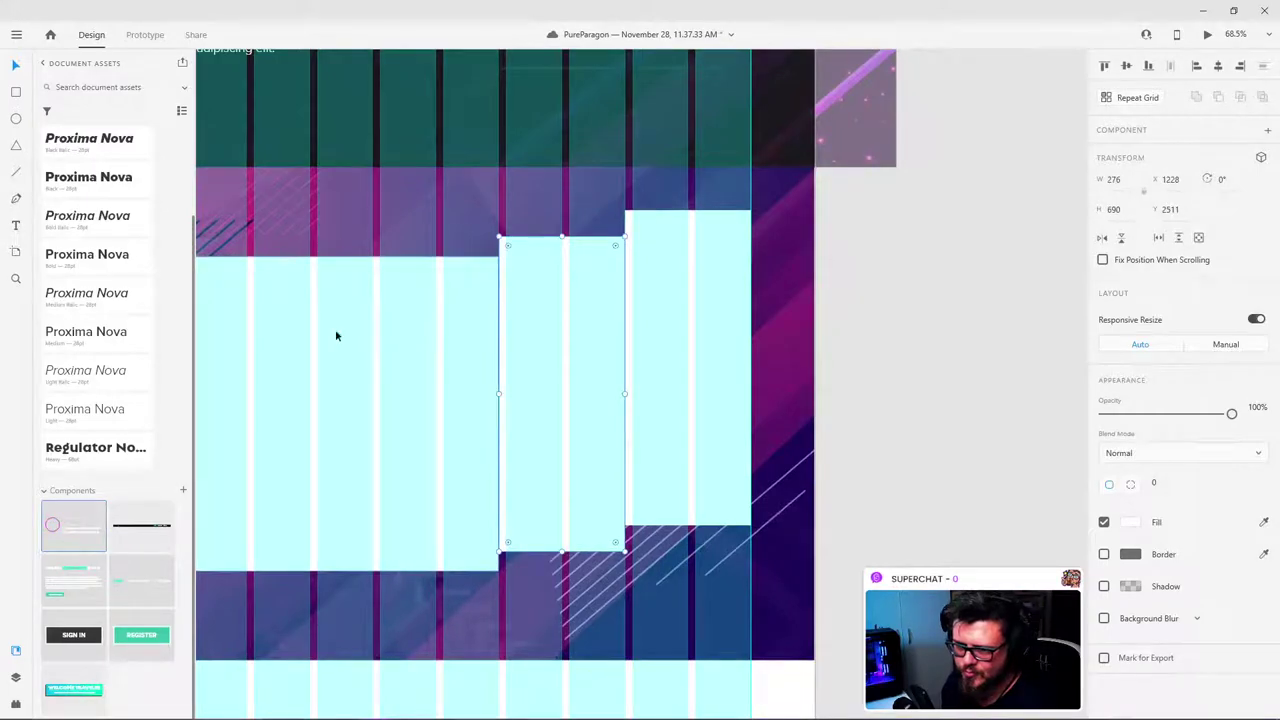
pyautogui.click(1130, 521)
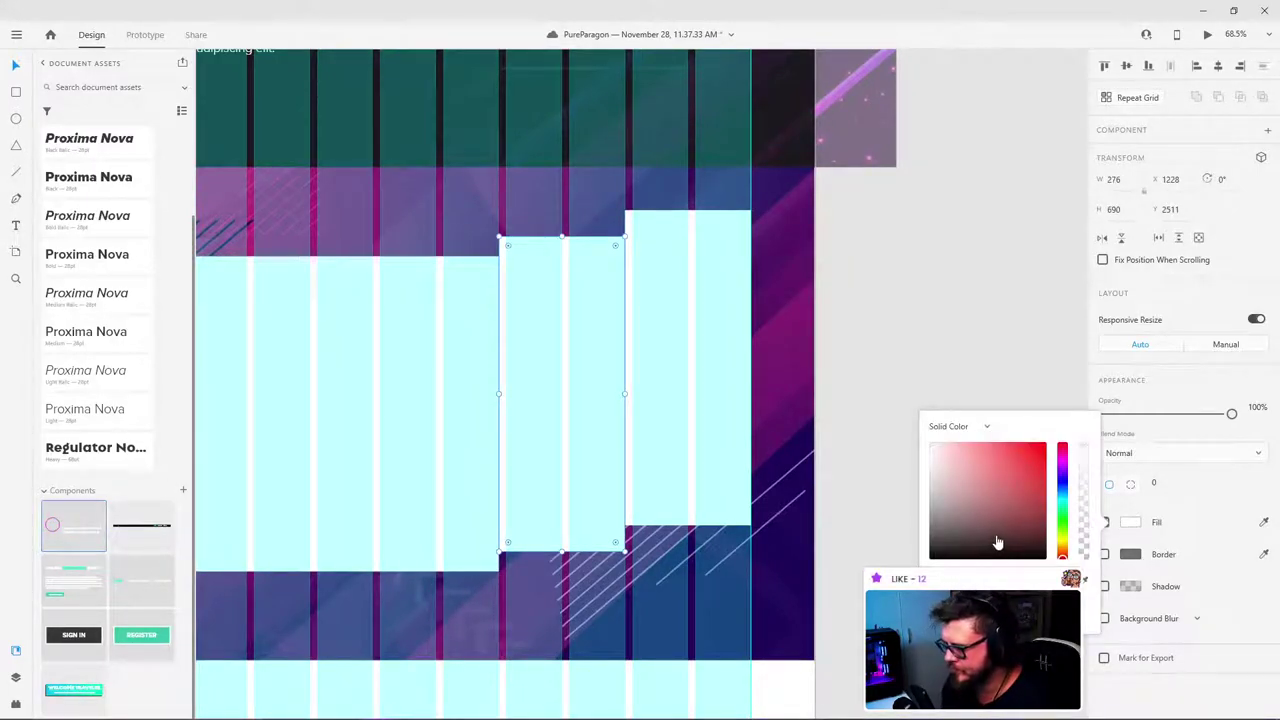
pyautogui.moveTo(997, 537); pyautogui.dragTo(920, 500)
pyautogui.click(910, 493)
pyautogui.moveTo(556, 336); pyautogui.dragTo(564, 356)
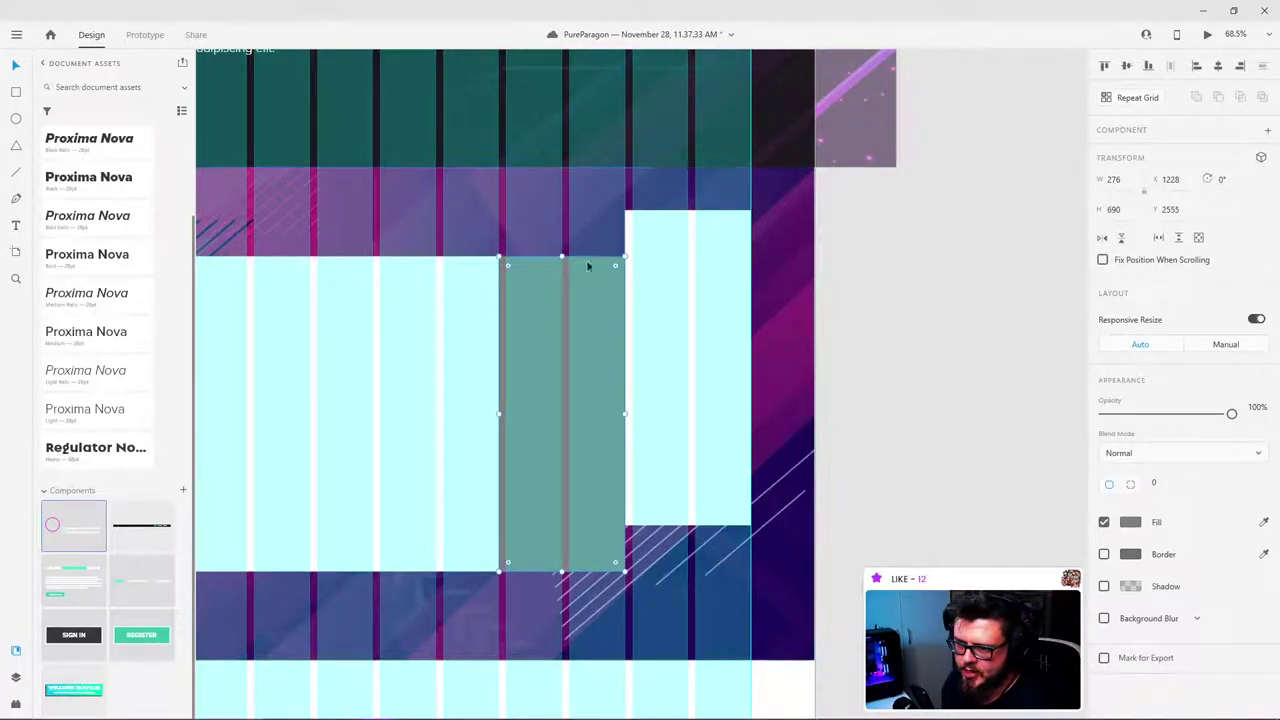
pyautogui.click(684, 281)
pyautogui.moveTo(690, 305); pyautogui.dragTo(689, 349)
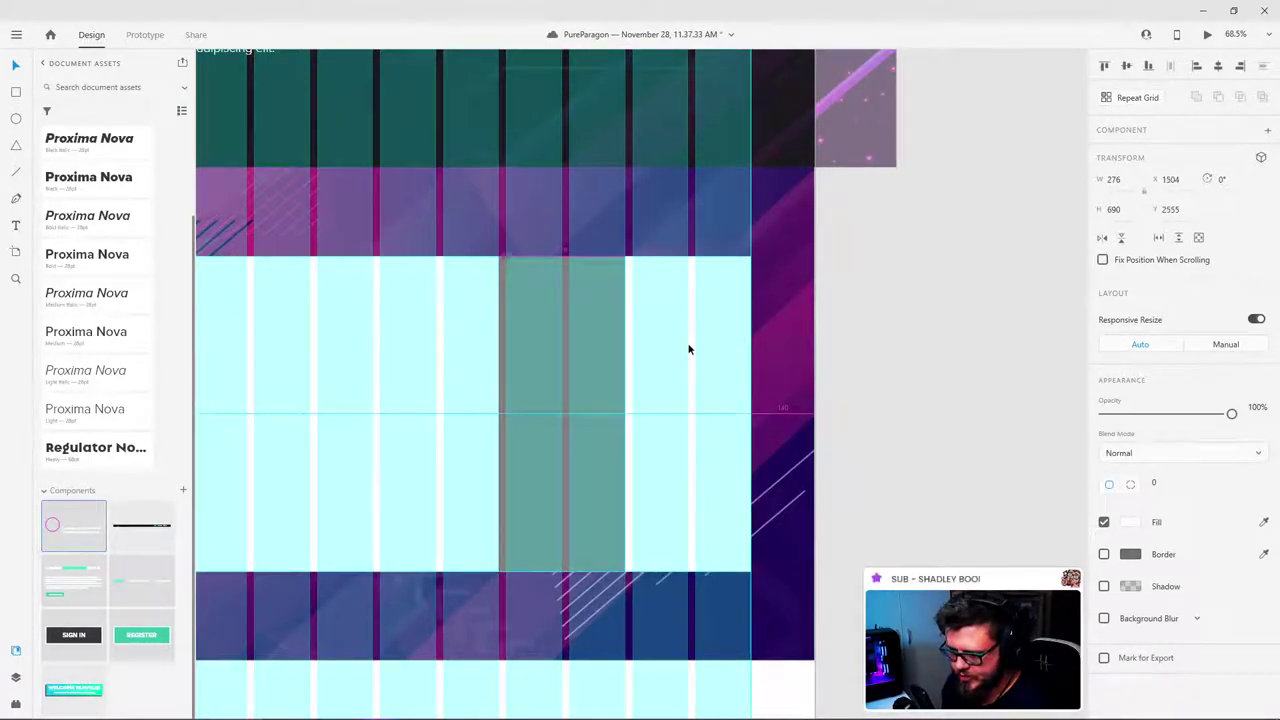
# Step: Halve the gray rectangle's height to 345, stack a copy above it at Y 2555, and fill the copy with a lighter gray
pyautogui.click(564, 323)
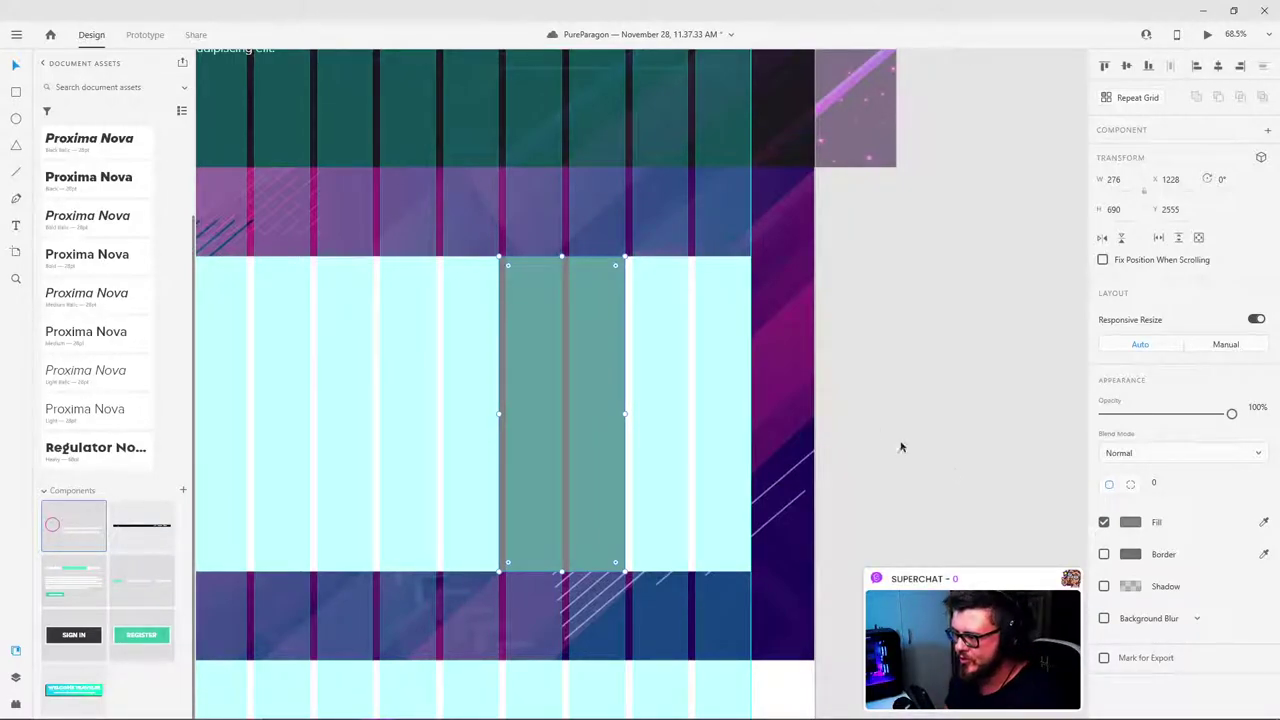
pyautogui.click(904, 350)
pyautogui.click(610, 351)
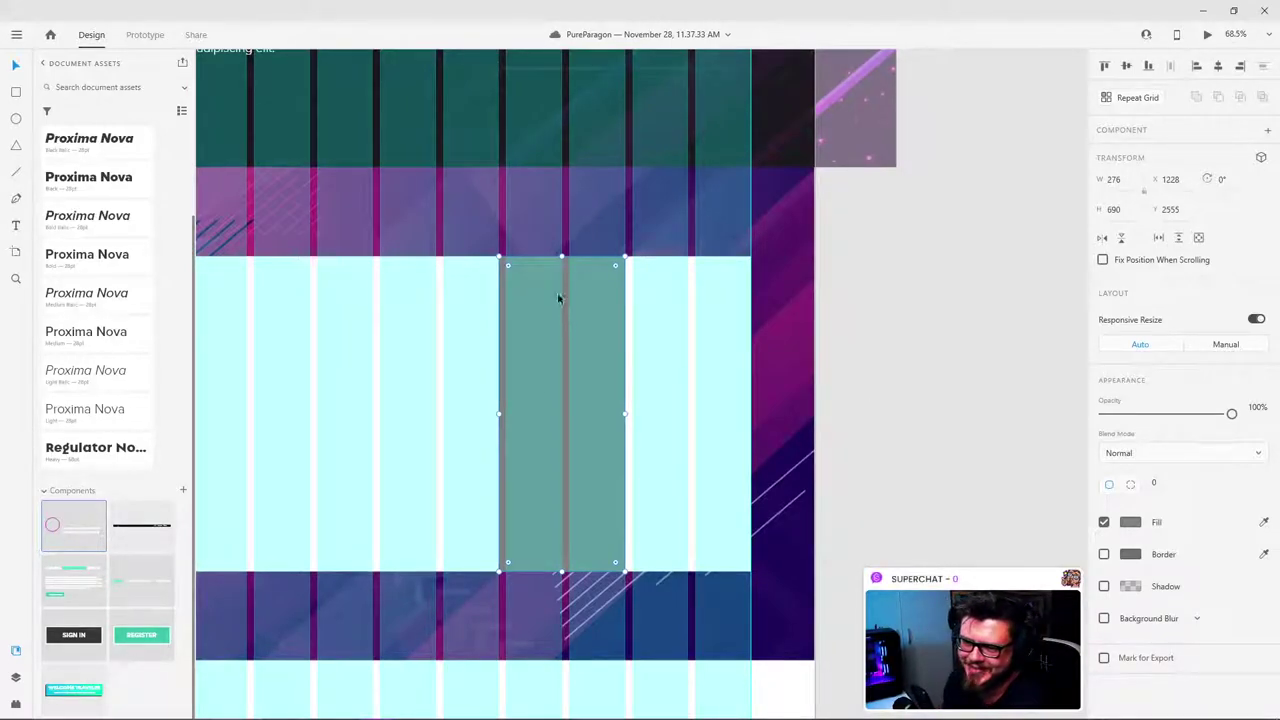
pyautogui.moveTo(562, 256); pyautogui.dragTo(568, 414)
pyautogui.moveTo(580, 463); pyautogui.dragTo(567, 347)
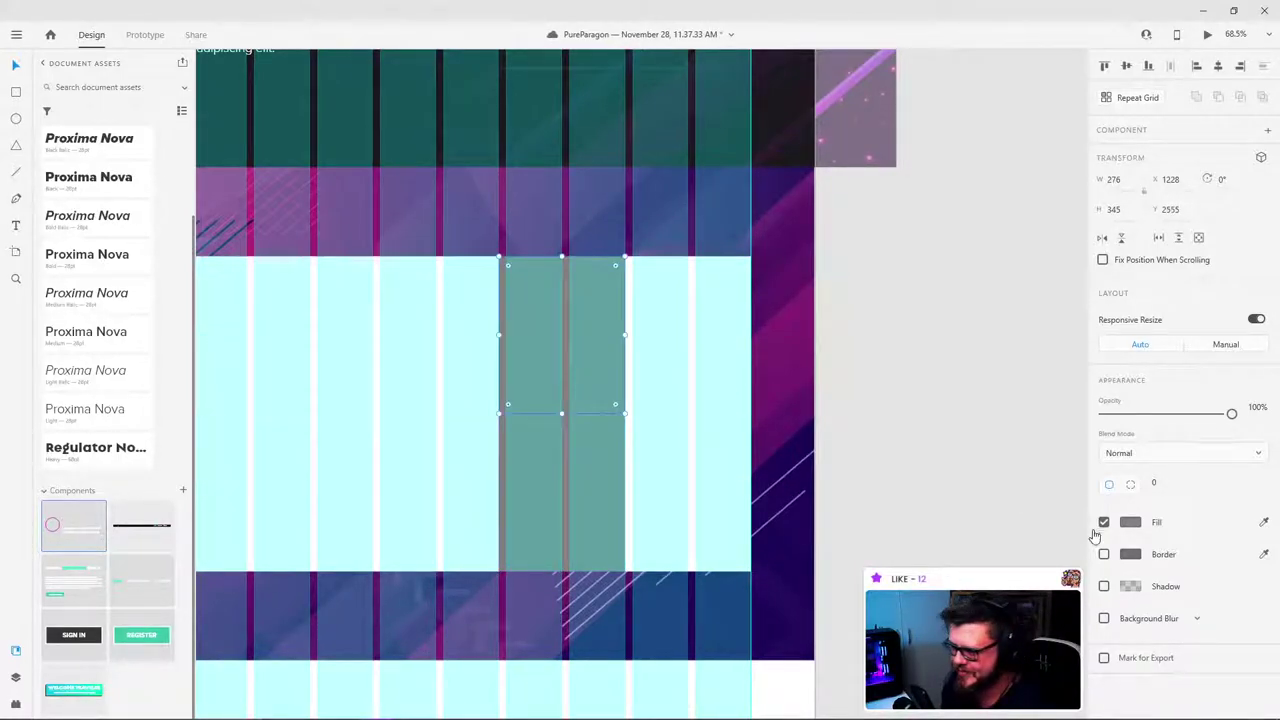
pyautogui.click(1130, 522)
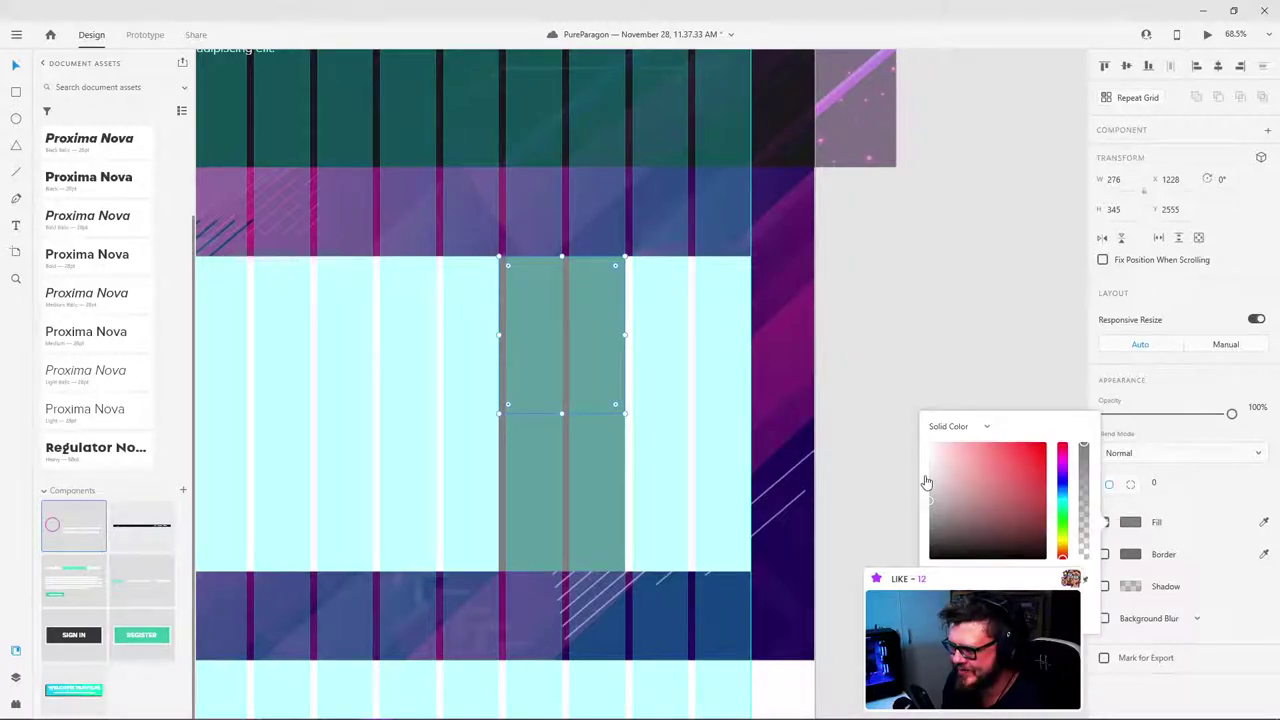
pyautogui.click(938, 485)
pyautogui.click(869, 349)
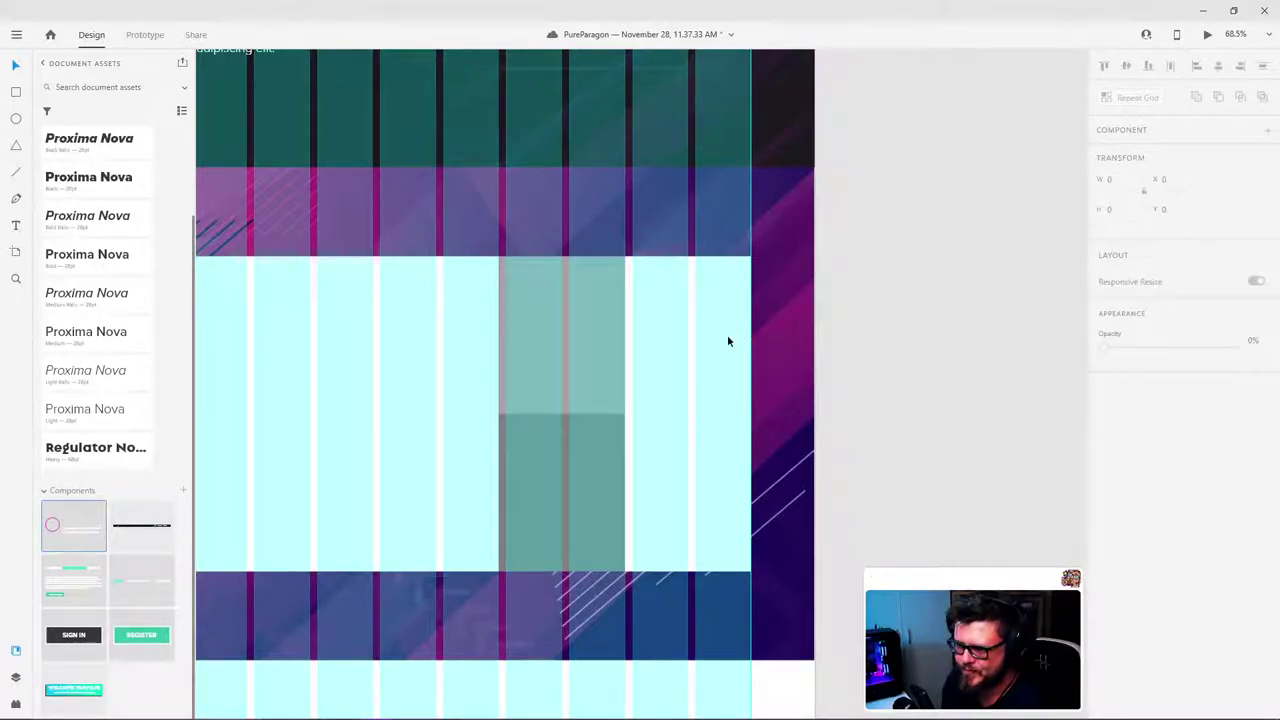
# Step: Replace the narrow white rectangle with a copy of the two stacked gray tiles at X 1504
pyautogui.click(680, 345)
pyautogui.press('Delete')
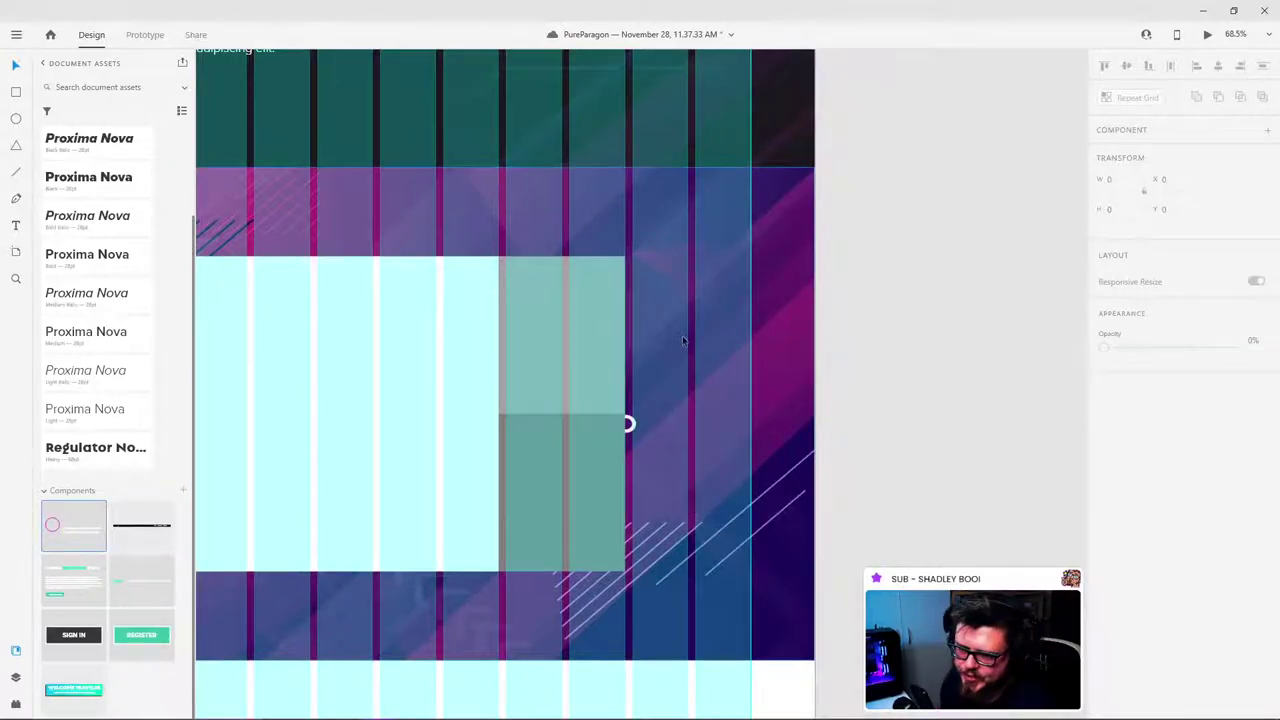
pyautogui.click(628, 362)
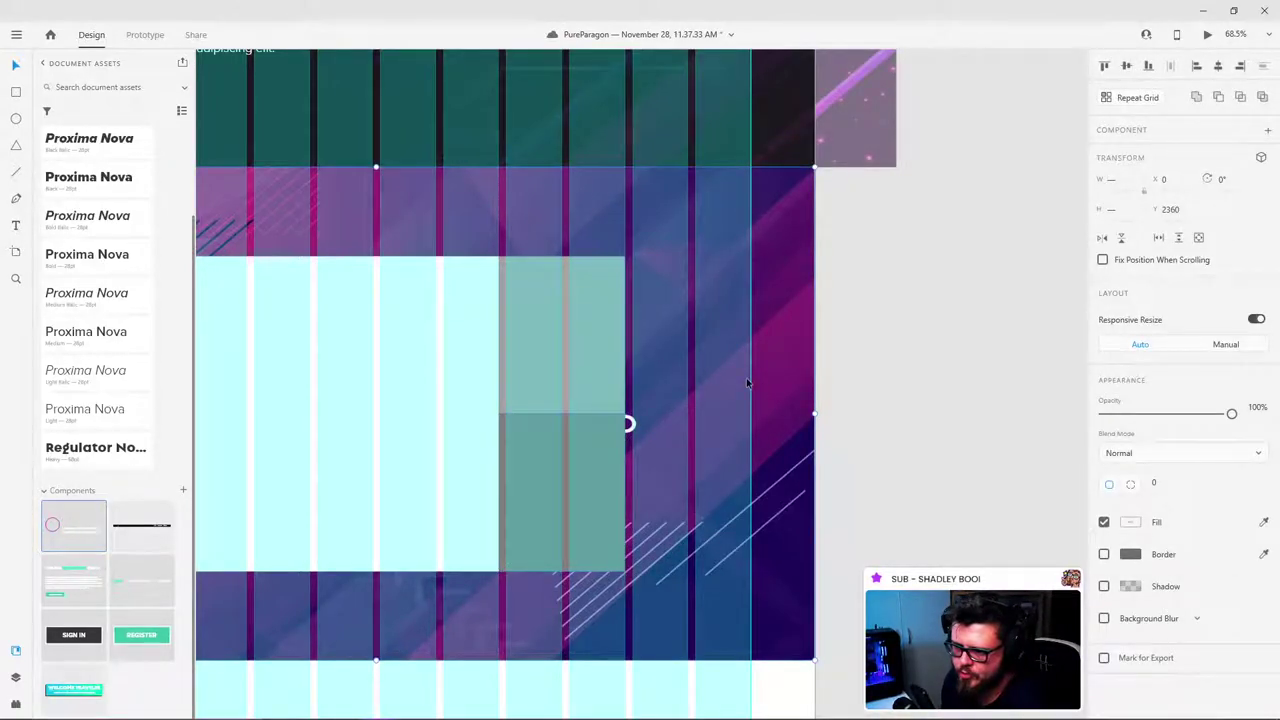
pyautogui.click(558, 366)
pyautogui.moveTo(558, 366); pyautogui.dragTo(677, 354)
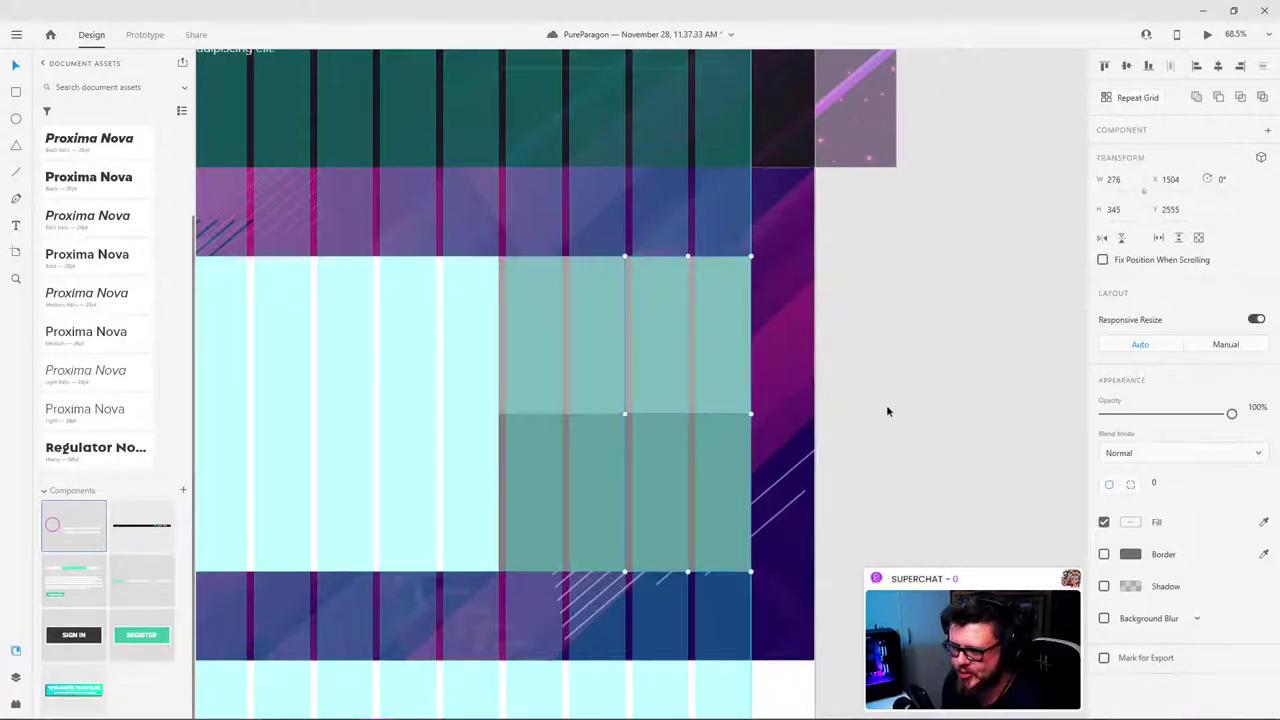
# Step: Fill the upper-right tile with a darker gray than its neighbours
pyautogui.click(880, 400)
pyautogui.click(676, 357)
pyautogui.click(1130, 522)
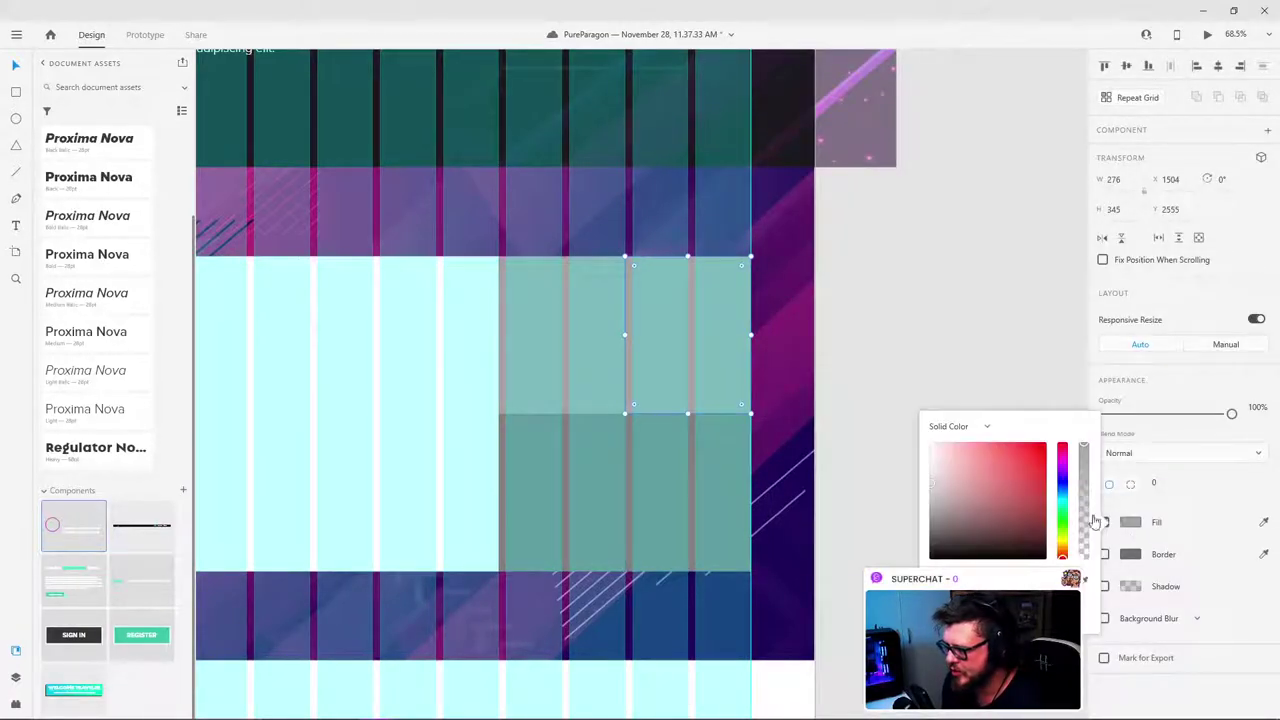
pyautogui.moveTo(945, 510); pyautogui.dragTo(942, 520)
pyautogui.click(889, 411)
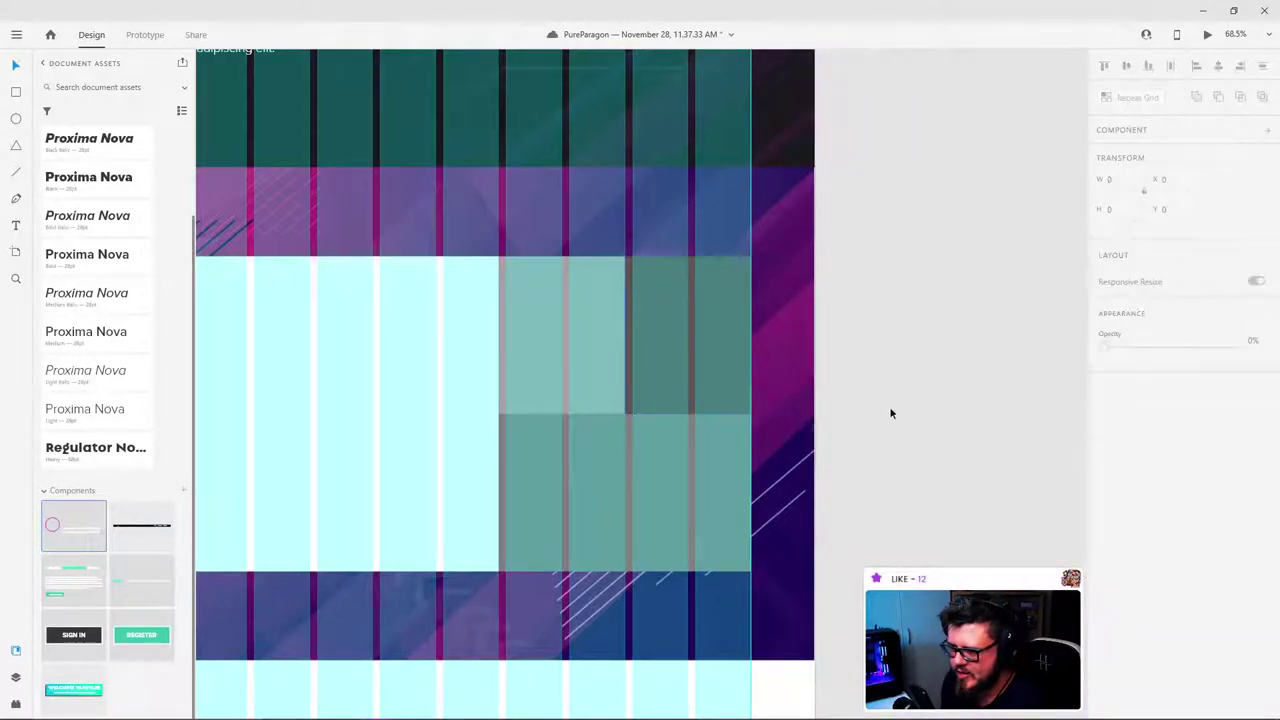
# Step: Fill the lower-right tile with a very light gray and save the document
pyautogui.click(731, 443)
pyautogui.click(1130, 522)
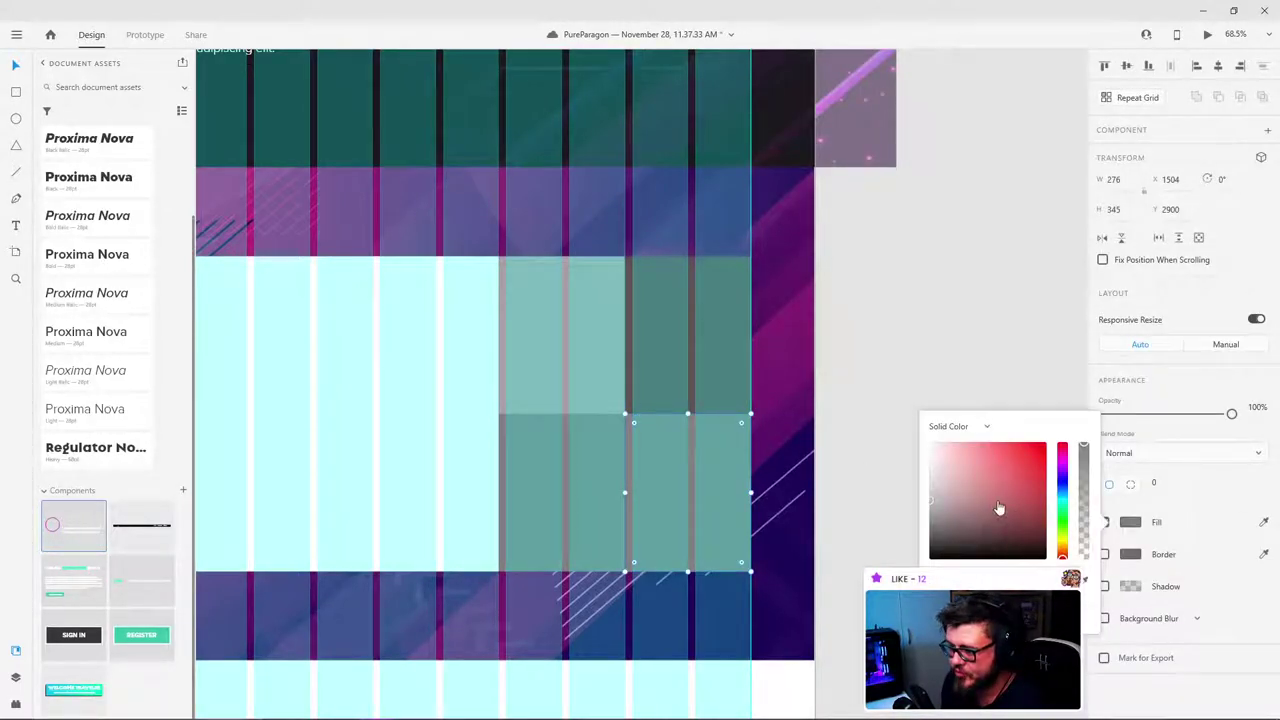
pyautogui.click(936, 471)
pyautogui.moveTo(936, 471); pyautogui.dragTo(928, 466)
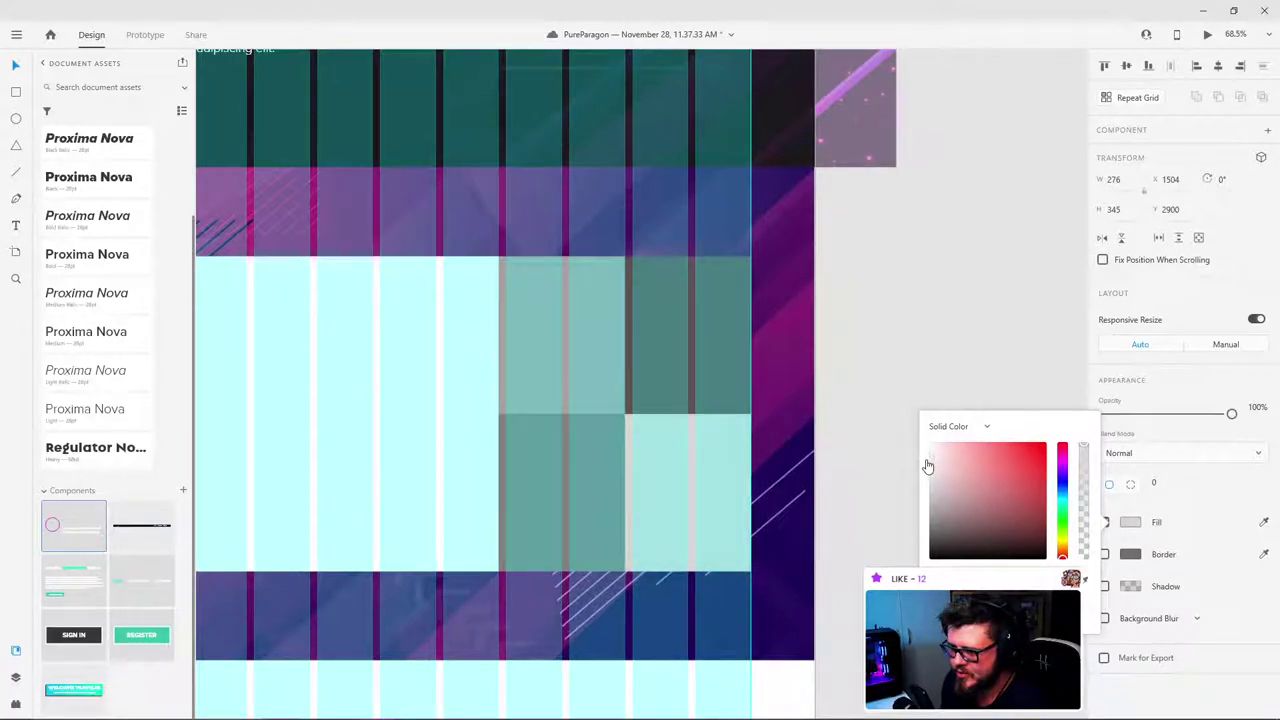
pyautogui.click(883, 370)
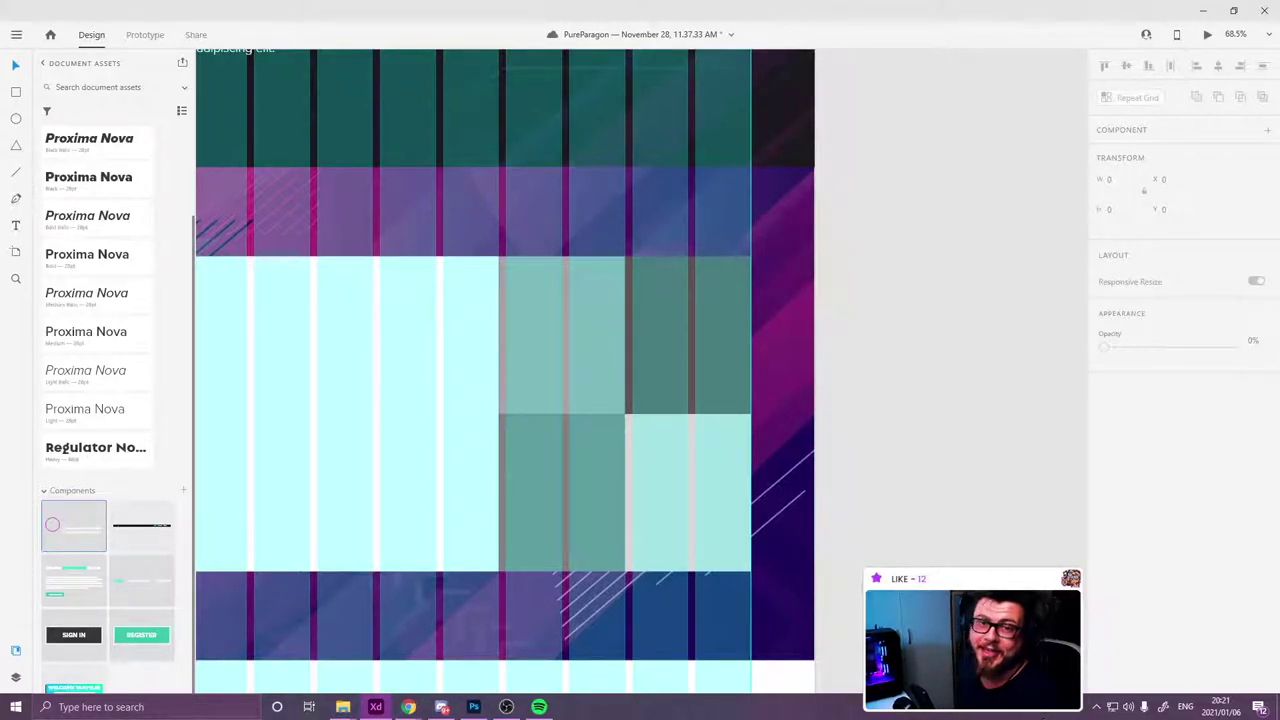
pyautogui.hotkey('ctrl', 's')
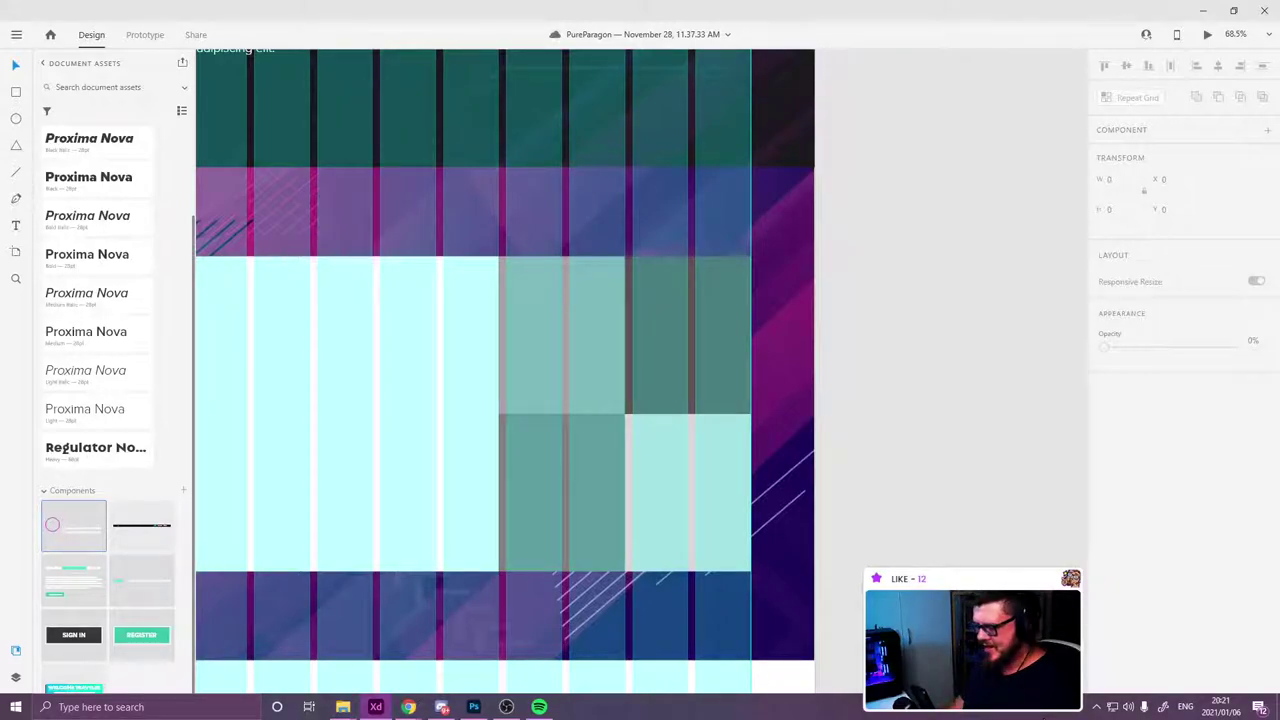
# Step: Narrow the large white rectangle to 966 so that it spans seven grid columns
pyautogui.moveTo(678, 391); pyautogui.dragTo(926, 410)
pyautogui.click(726, 421)
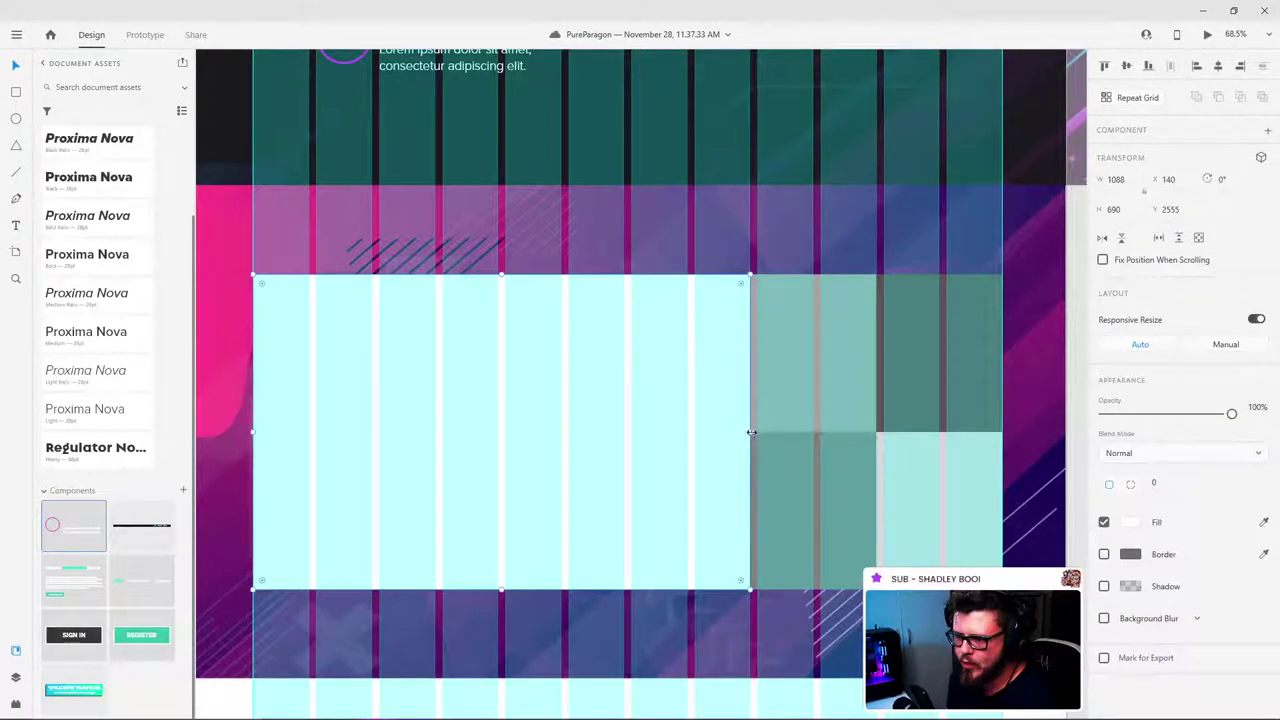
pyautogui.moveTo(750, 431); pyautogui.dragTo(691, 429)
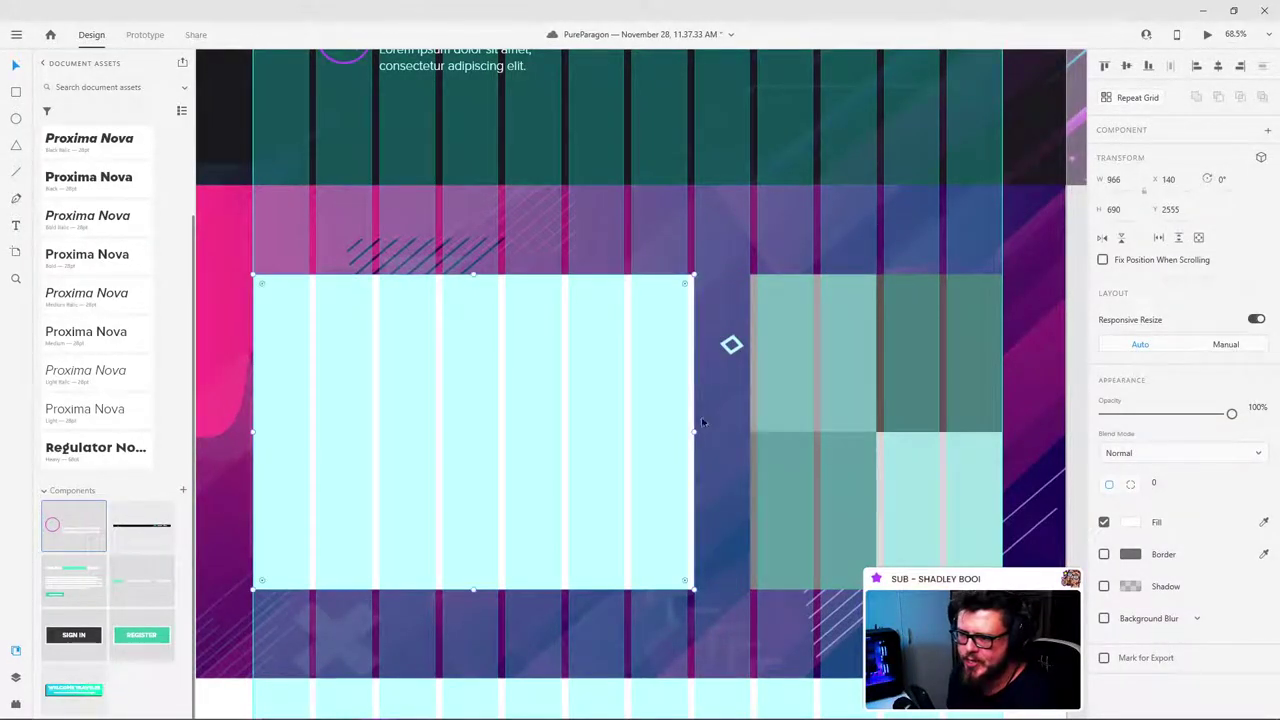
# Step: Try to stretch the block of four gray tiles toward the white rectangle
pyautogui.click(769, 381)
pyautogui.keyDown('shift'); pyautogui.click(914, 503); pyautogui.keyUp('shift')
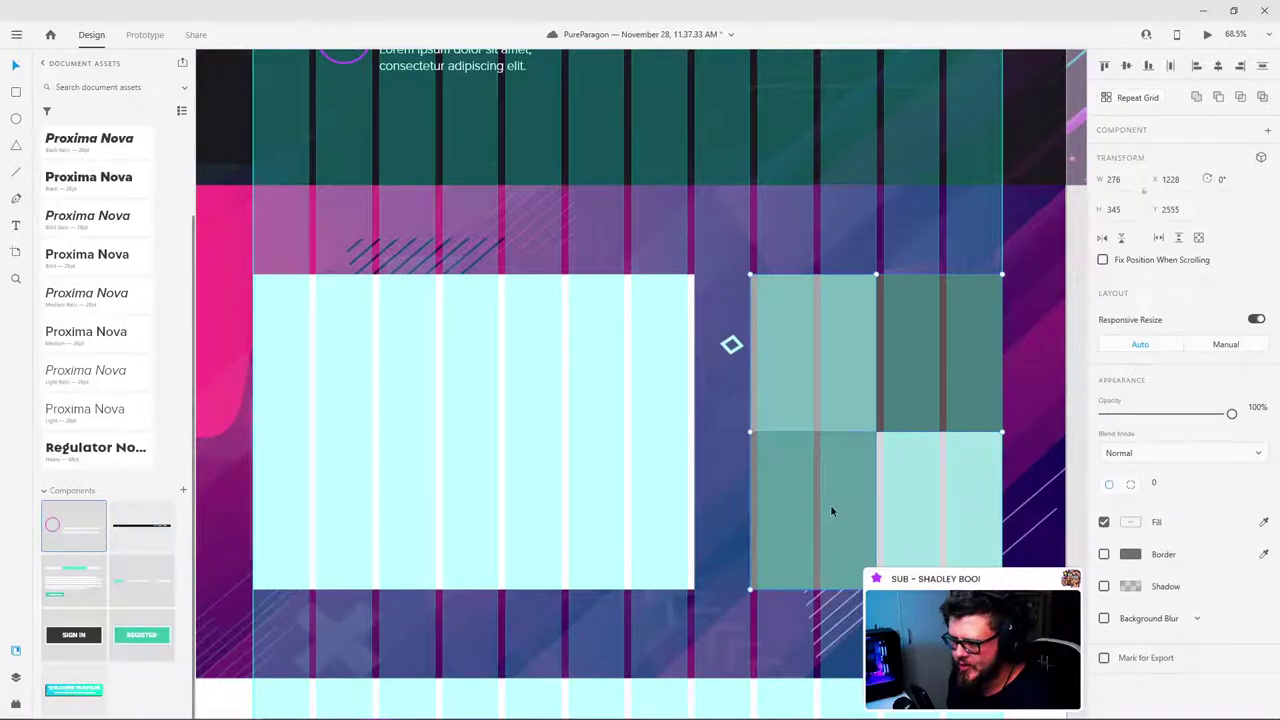
pyautogui.moveTo(750, 432); pyautogui.dragTo(631, 427)
pyautogui.hotkey('ctrl', 'z')
# Step: Narrow the white rectangle to six grid columns and move the two left gray tiles against its edge at X 968
pyautogui.click(720, 296)
pyautogui.click(652, 401)
pyautogui.click(761, 310)
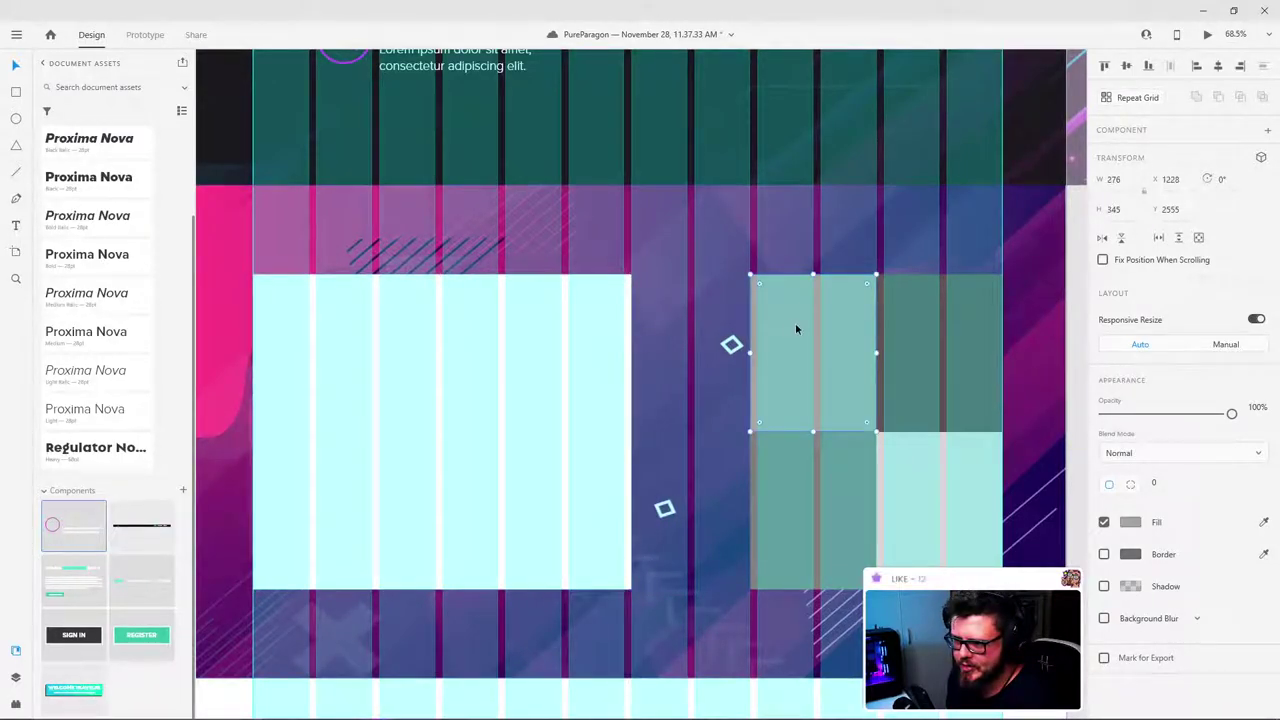
pyautogui.moveTo(795, 322); pyautogui.dragTo(677, 329)
pyautogui.click(814, 509)
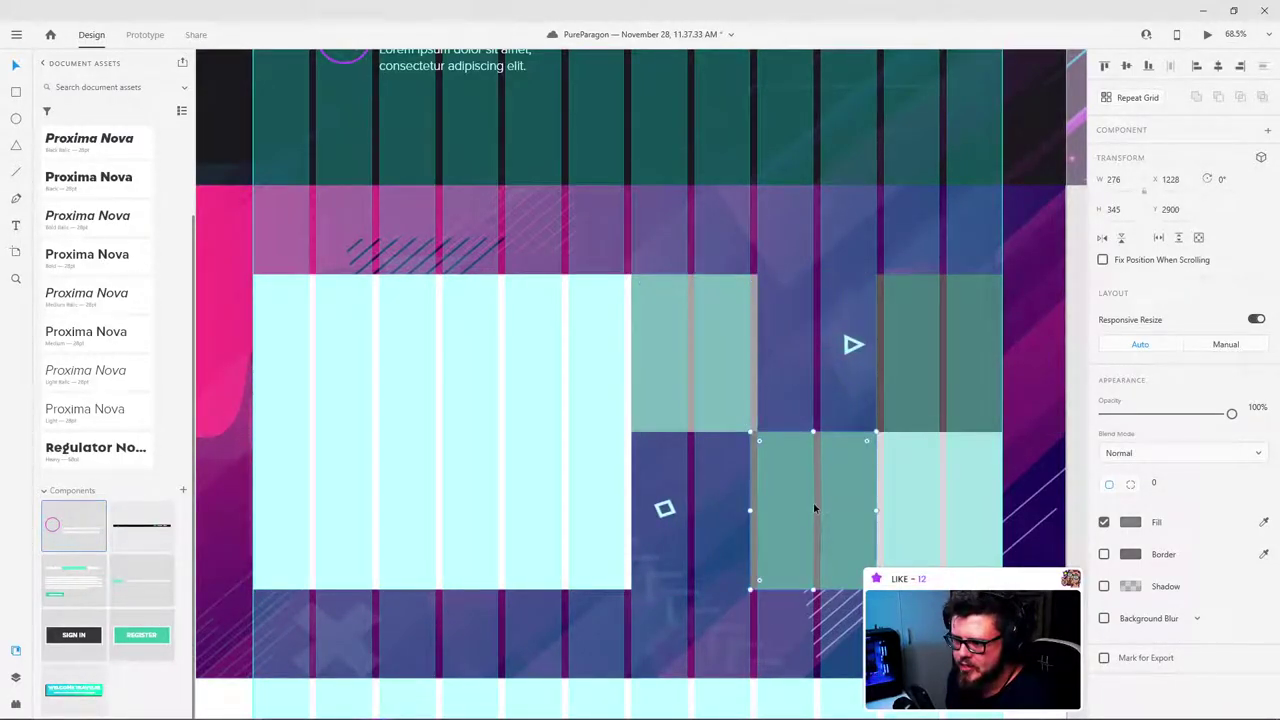
pyautogui.moveTo(814, 509); pyautogui.dragTo(698, 503)
# Step: Widen the four tiles to fill the remaining six grid columns, the right pair to 414, and hide the column grid
pyautogui.keyDown('shift'); pyautogui.click(720, 391); pyautogui.keyUp('shift')
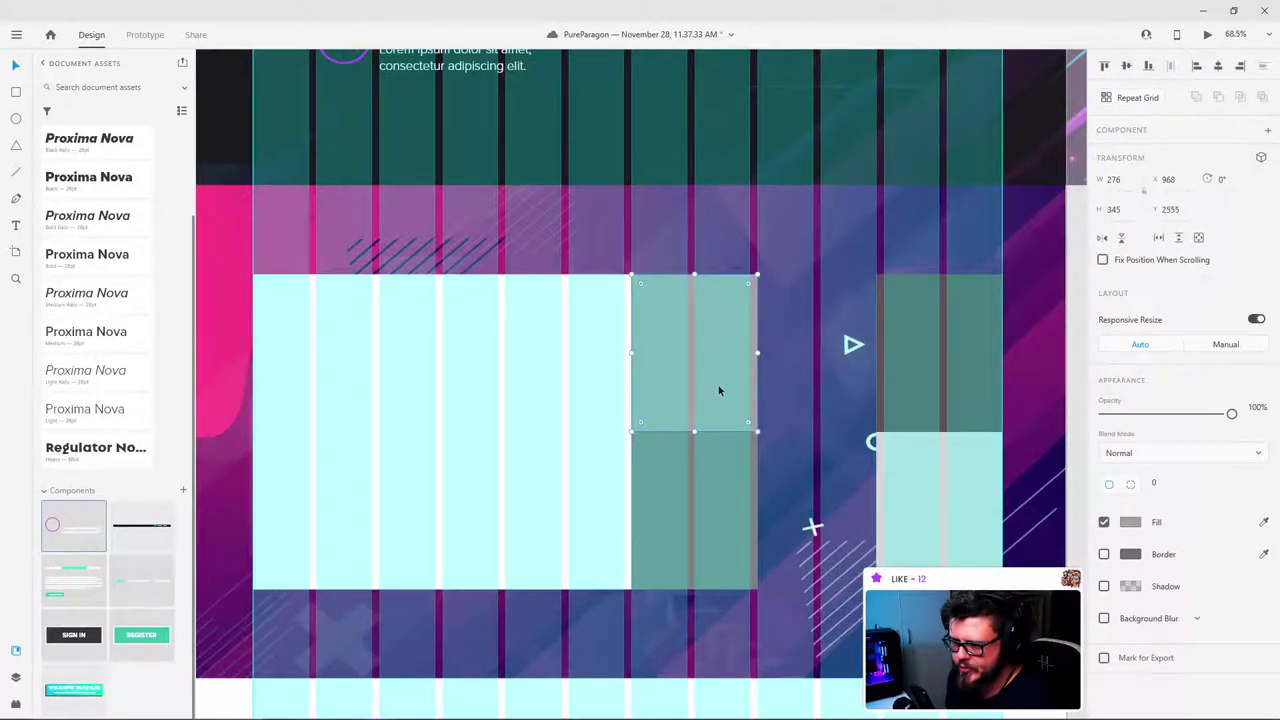
pyautogui.moveTo(757, 431); pyautogui.dragTo(814, 428)
pyautogui.click(908, 379)
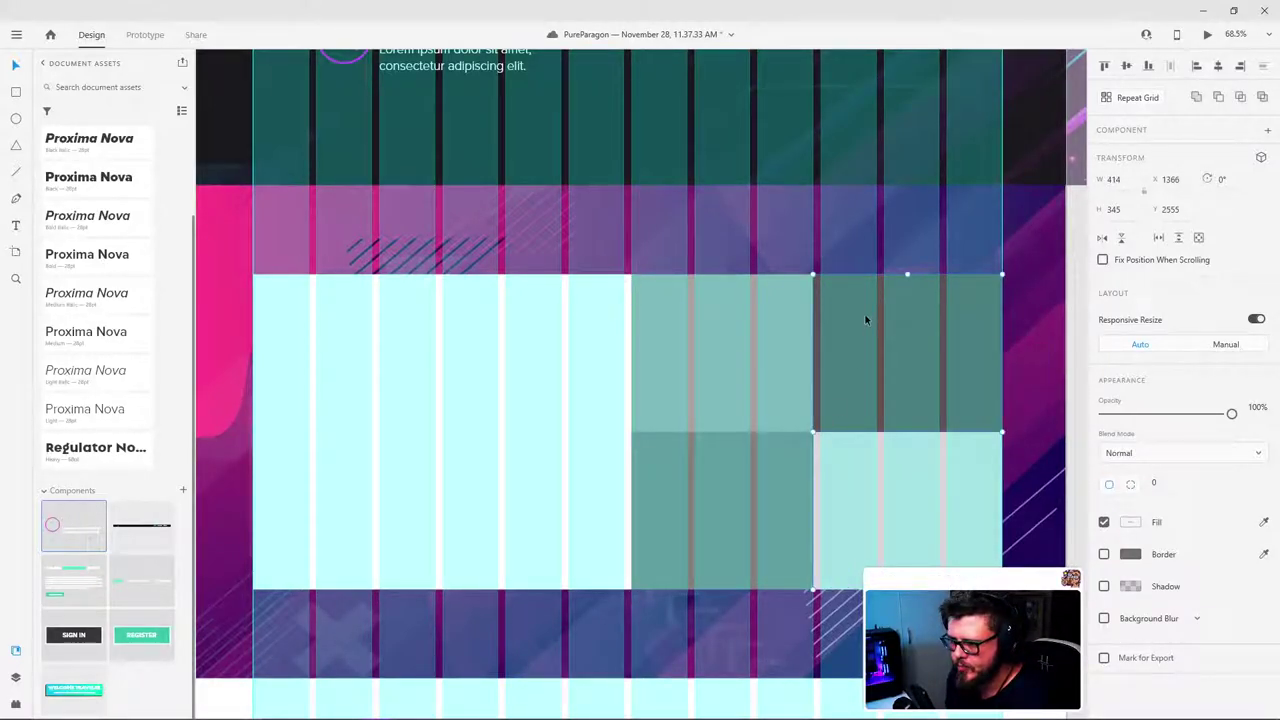
pyautogui.scroll(-5, 664, 378)
pyautogui.click(891, 348)
pyautogui.scroll(3, 668, 381)
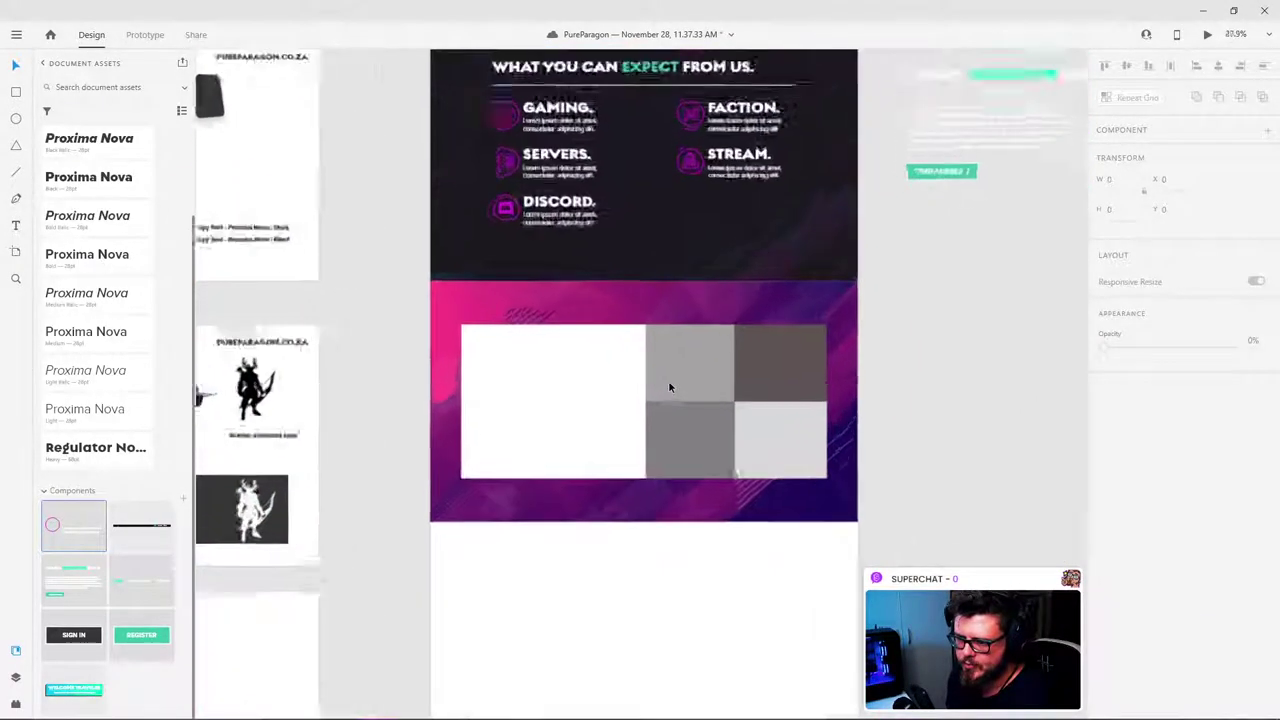
# Step: Turn off the column layout grid on the Landing Page artboard and save the document
pyautogui.scroll(8, 761, 453)
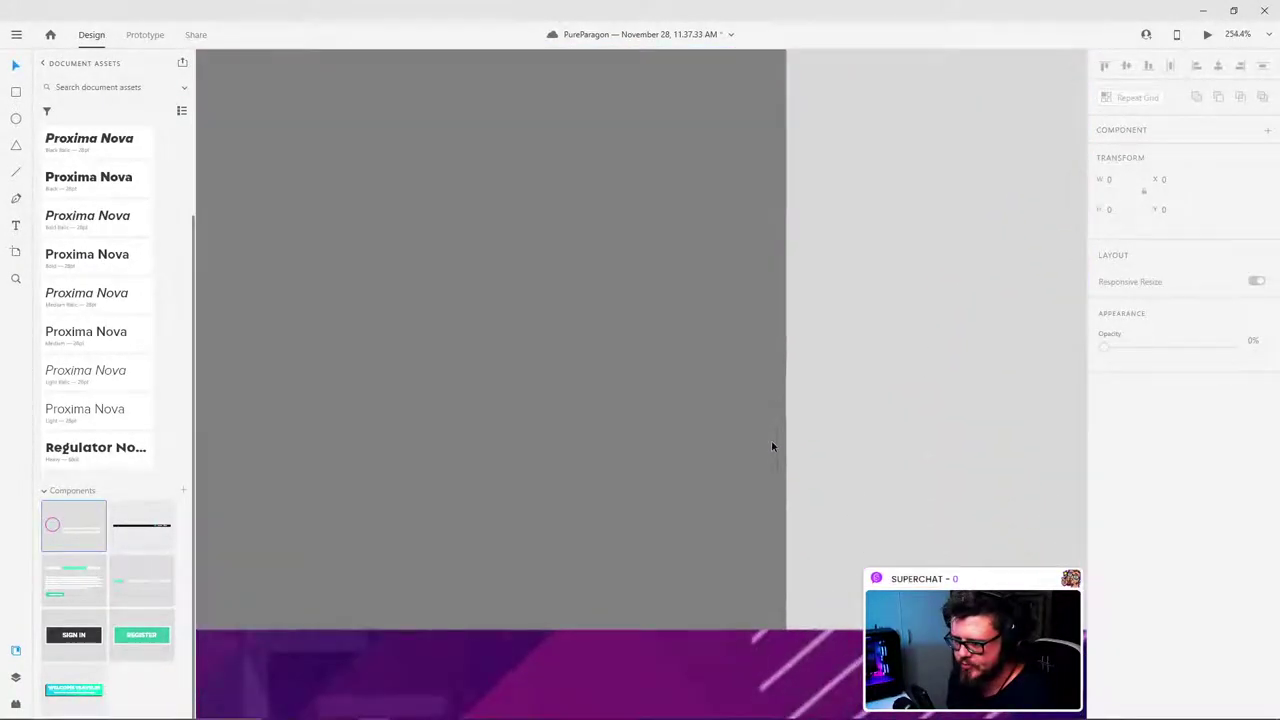
pyautogui.scroll(-10, 771, 446)
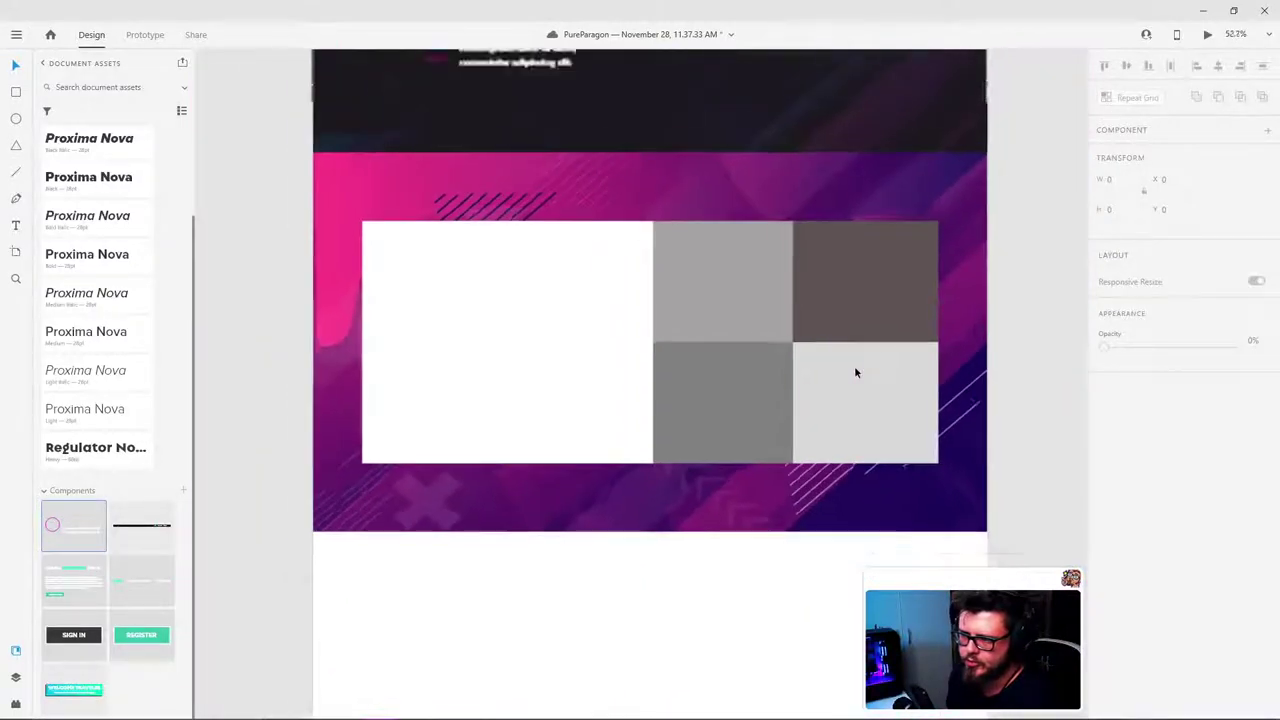
pyautogui.scroll(2, 1018, 291)
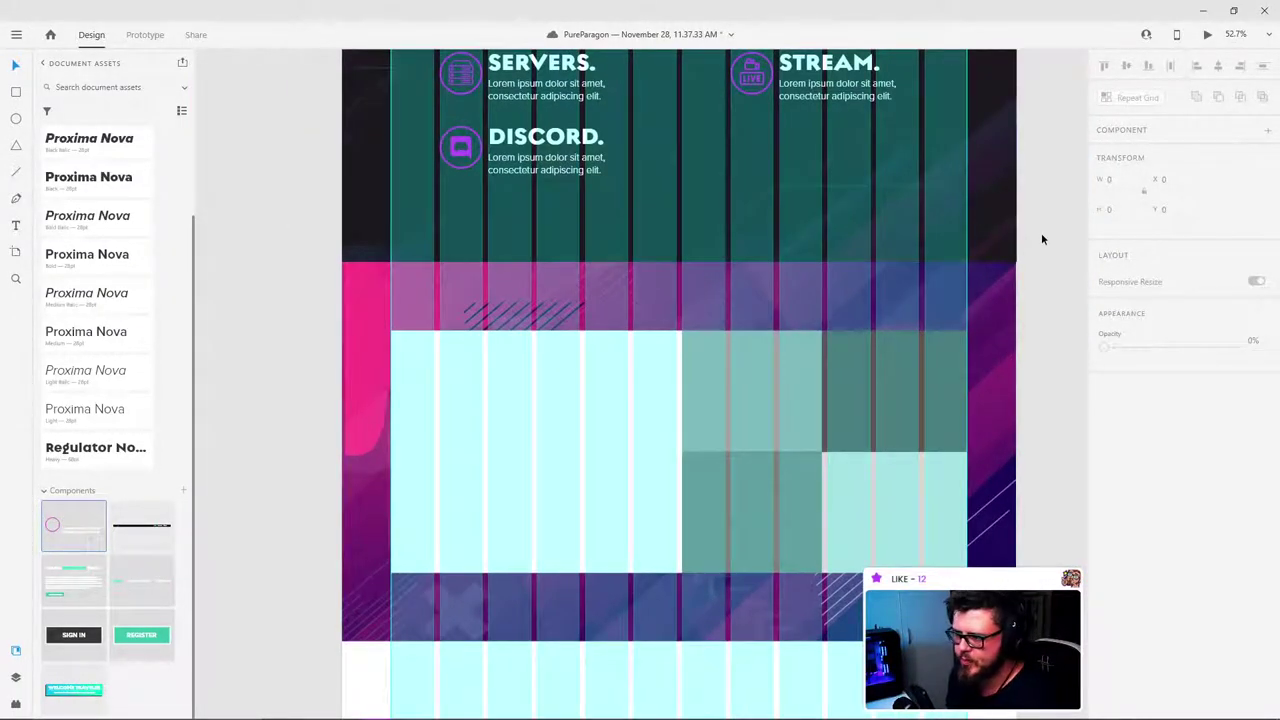
pyautogui.scroll(6, 497, 247)
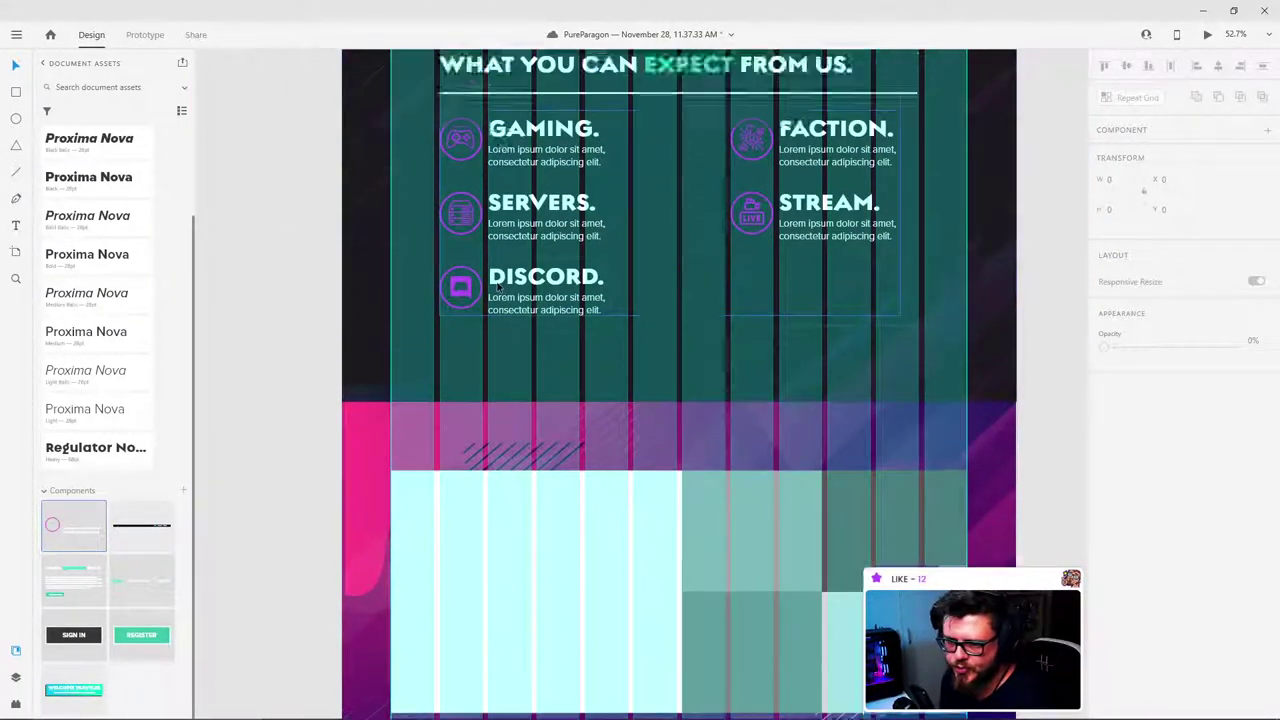
pyautogui.scroll(7, 497, 247)
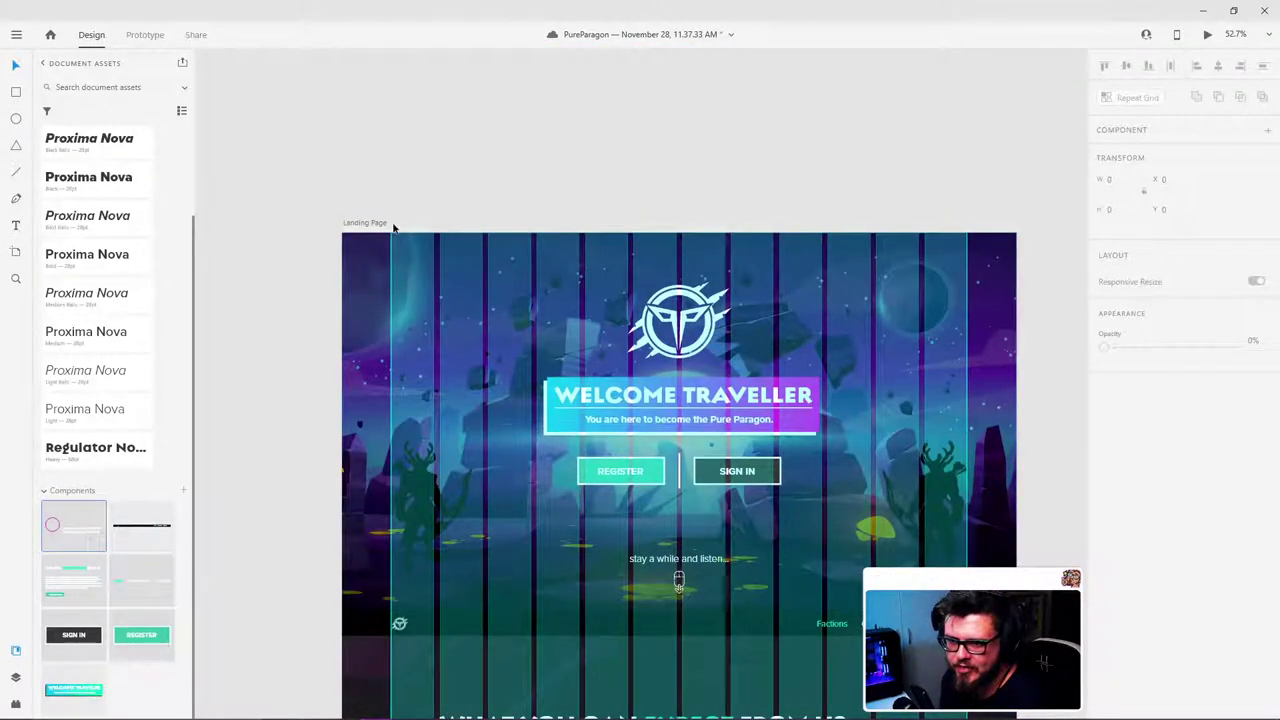
pyautogui.click(375, 223)
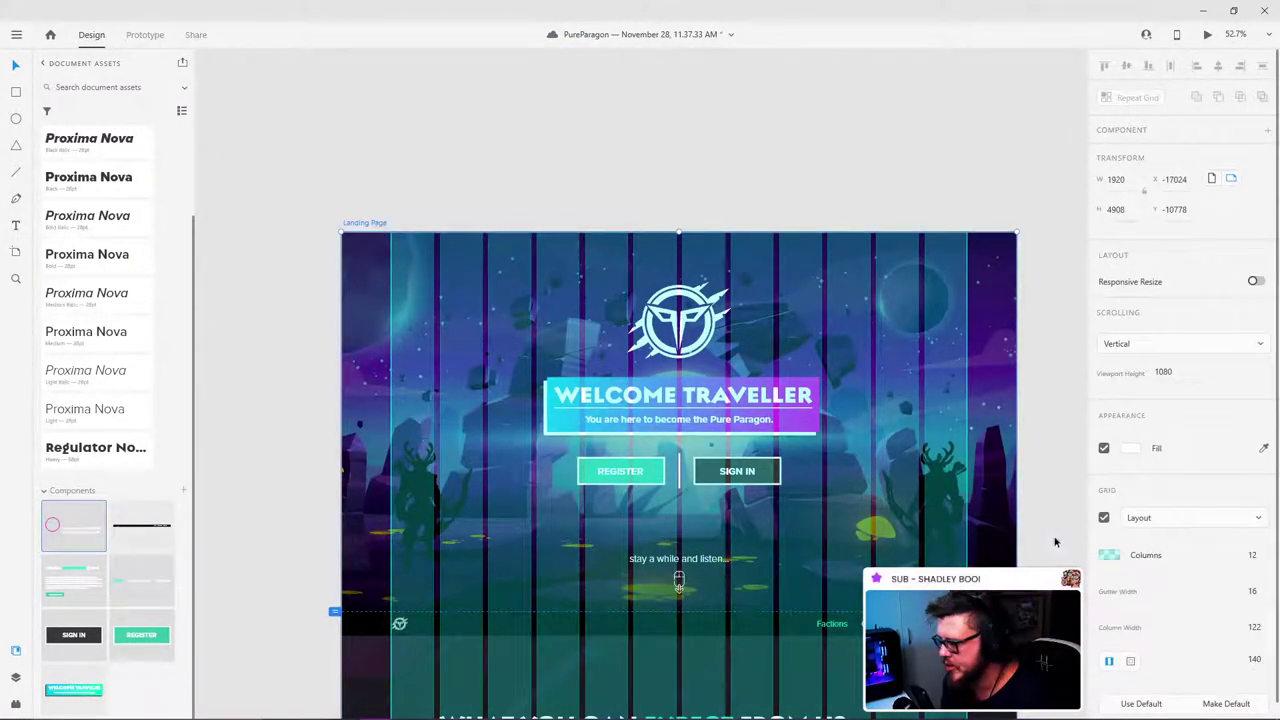
pyautogui.click(1103, 517)
pyautogui.click(1038, 413)
pyautogui.scroll(-2, 739, 153)
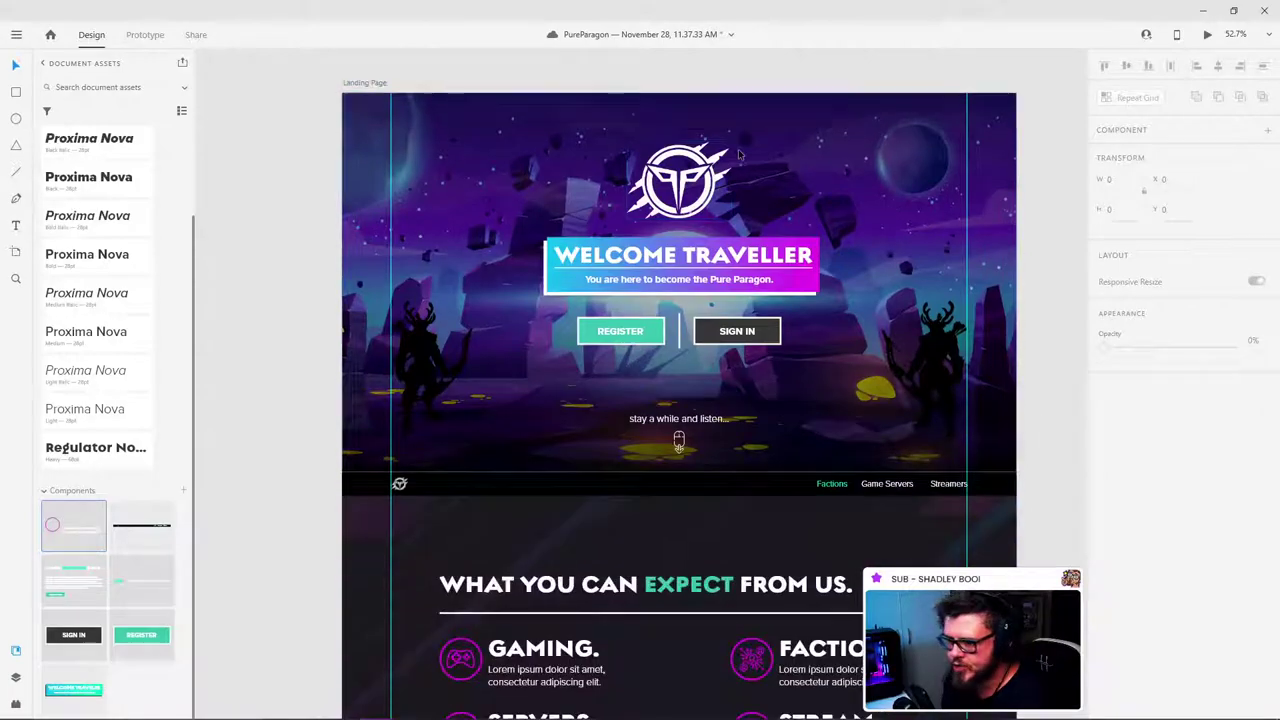
pyautogui.scroll(-10, 739, 153)
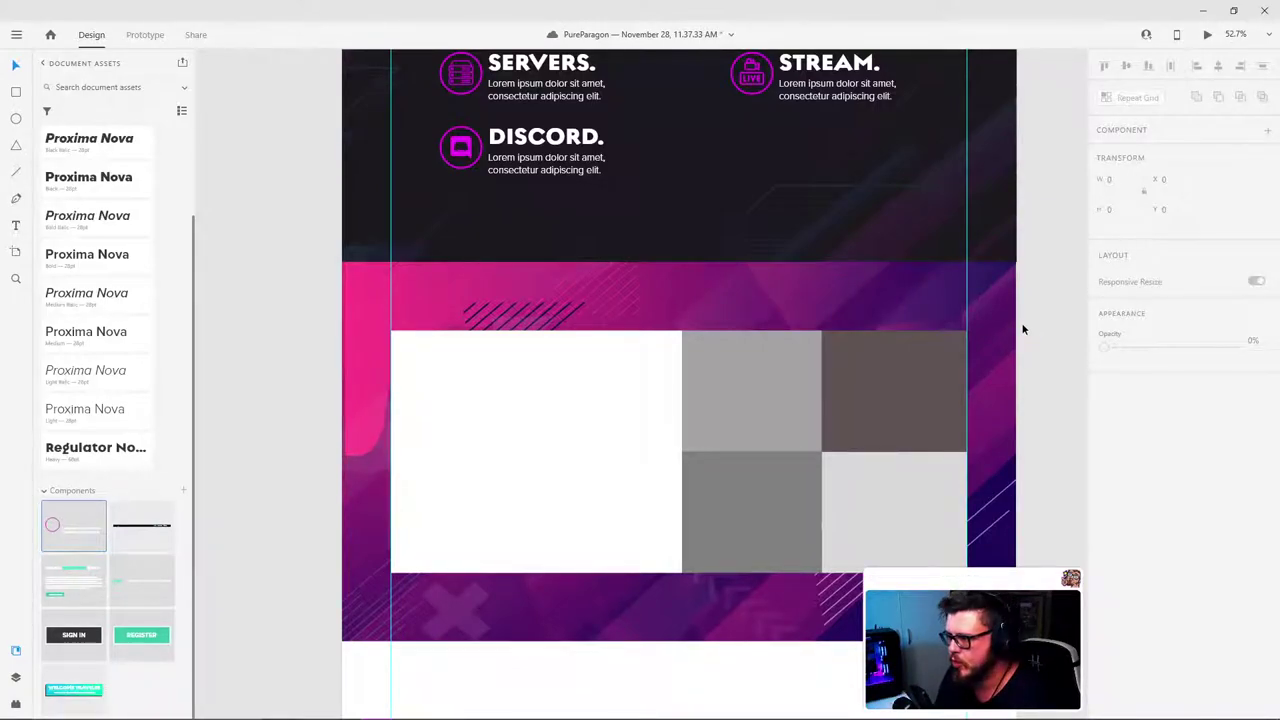
pyautogui.hotkey('ctrl', 's')
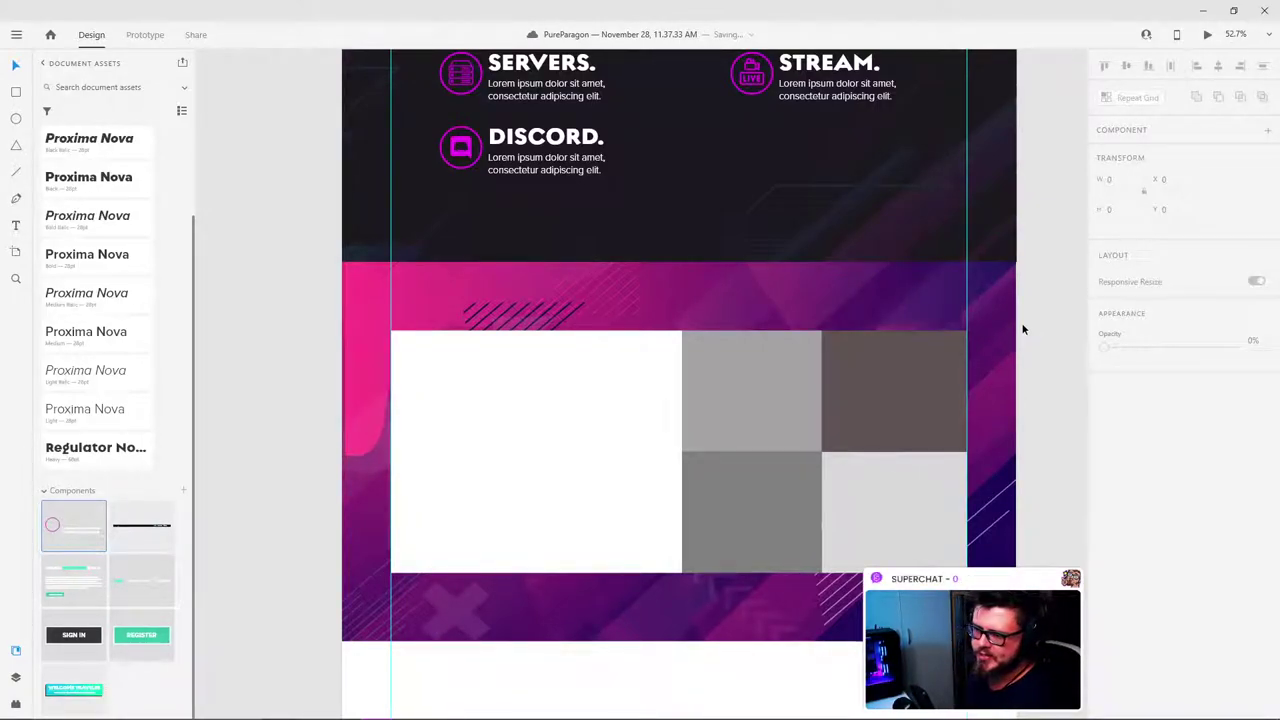
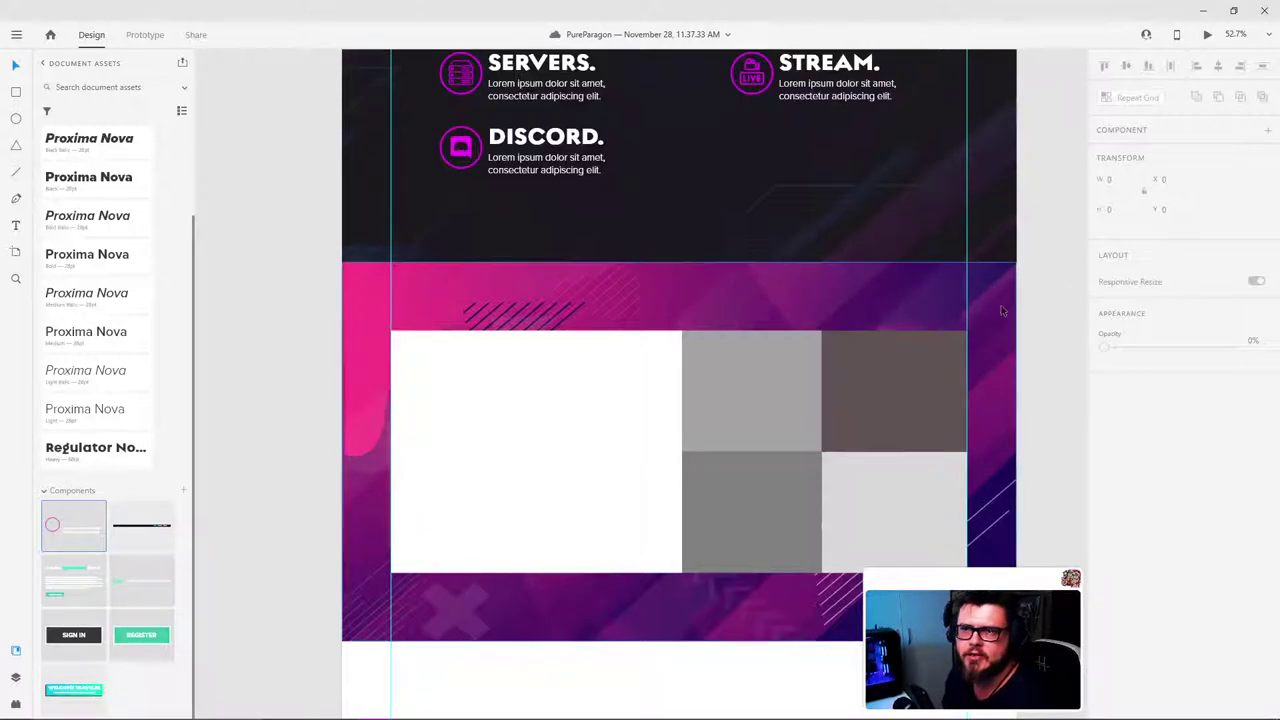
pyautogui.moveTo(1042, 384); pyautogui.dragTo(1024, 339)
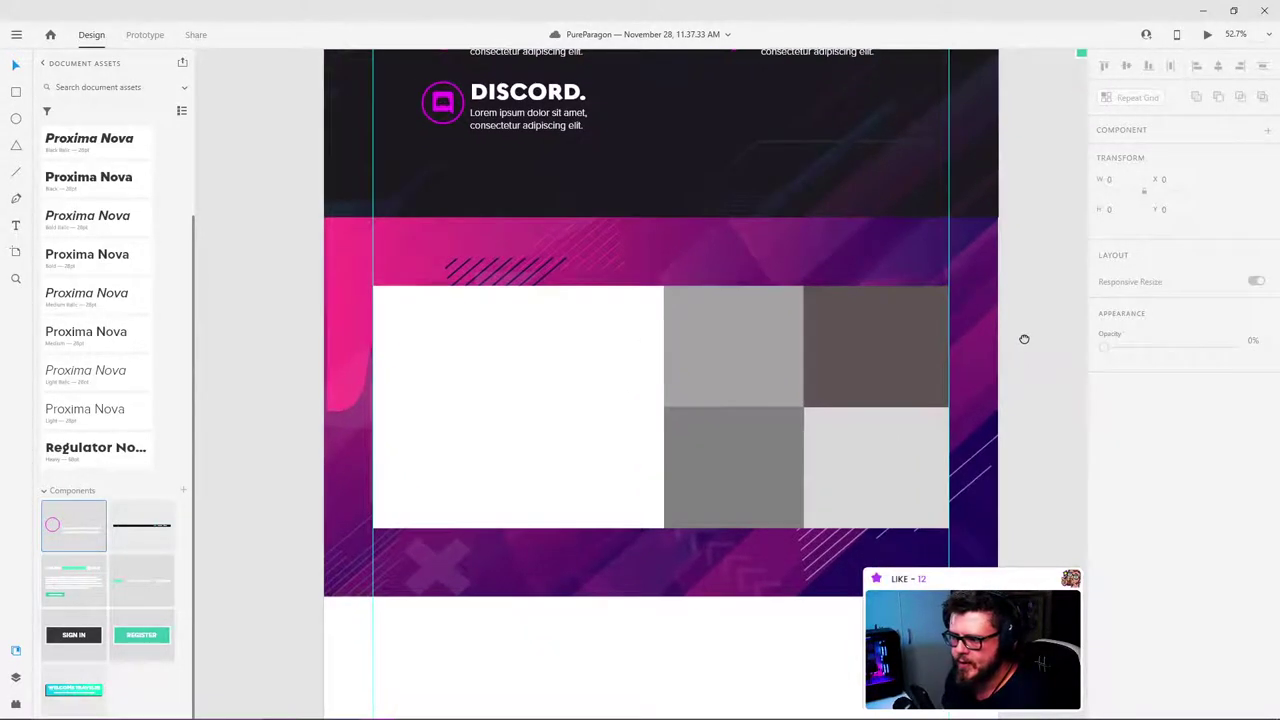
pyautogui.scroll(3, 541, 375)
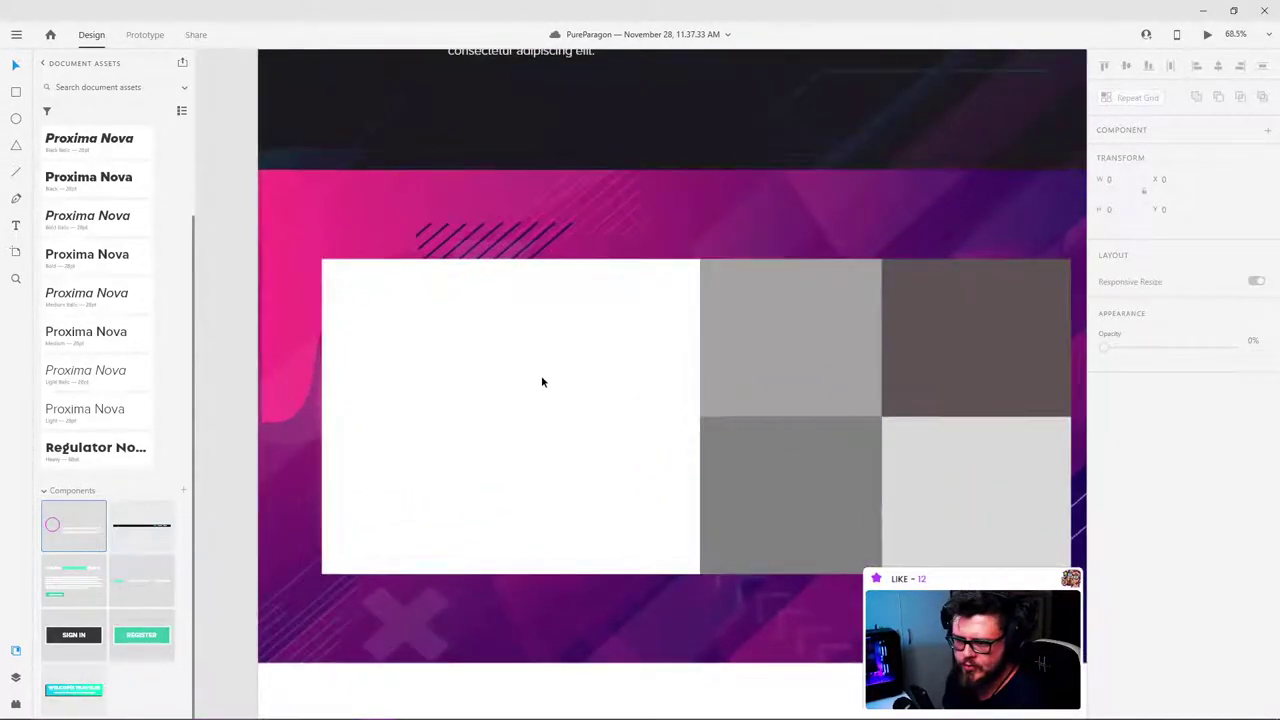
pyautogui.moveTo(736, 365); pyautogui.dragTo(693, 355)
pyautogui.scroll(1, 667, 373)
pyautogui.scroll(1, 666, 372)
pyautogui.scroll(-2, 665, 371)
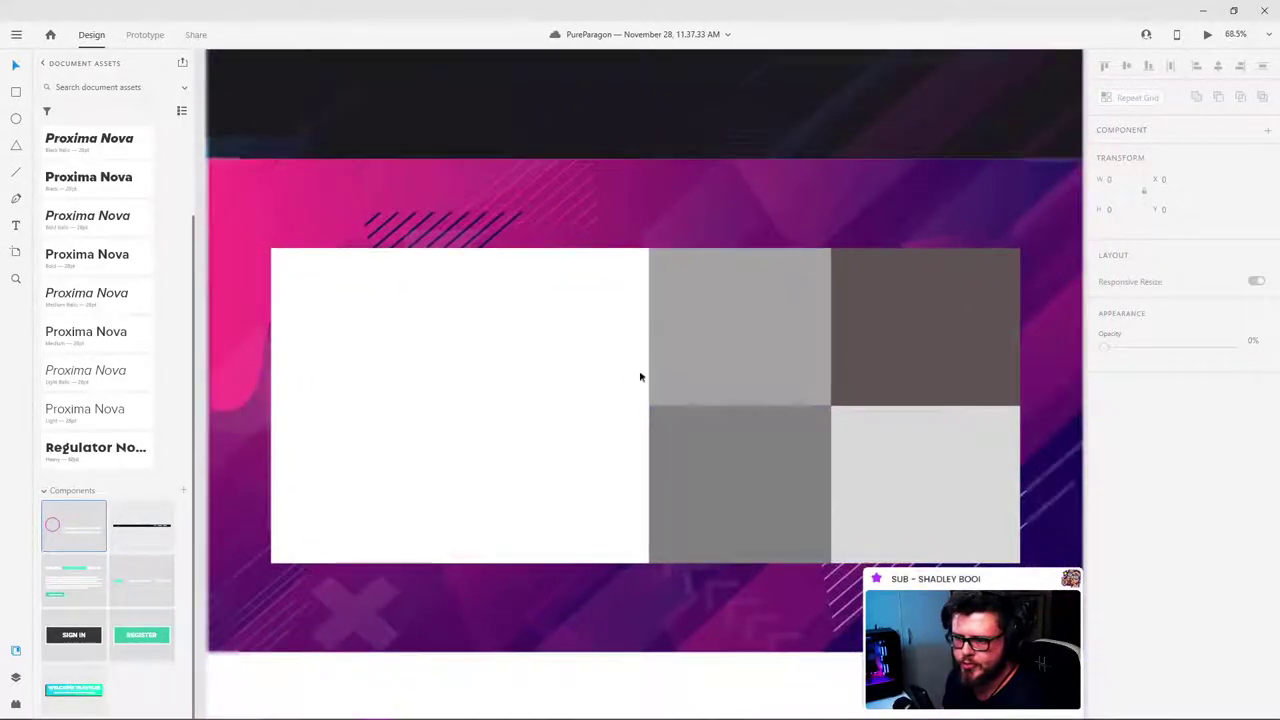
pyautogui.click(563, 326)
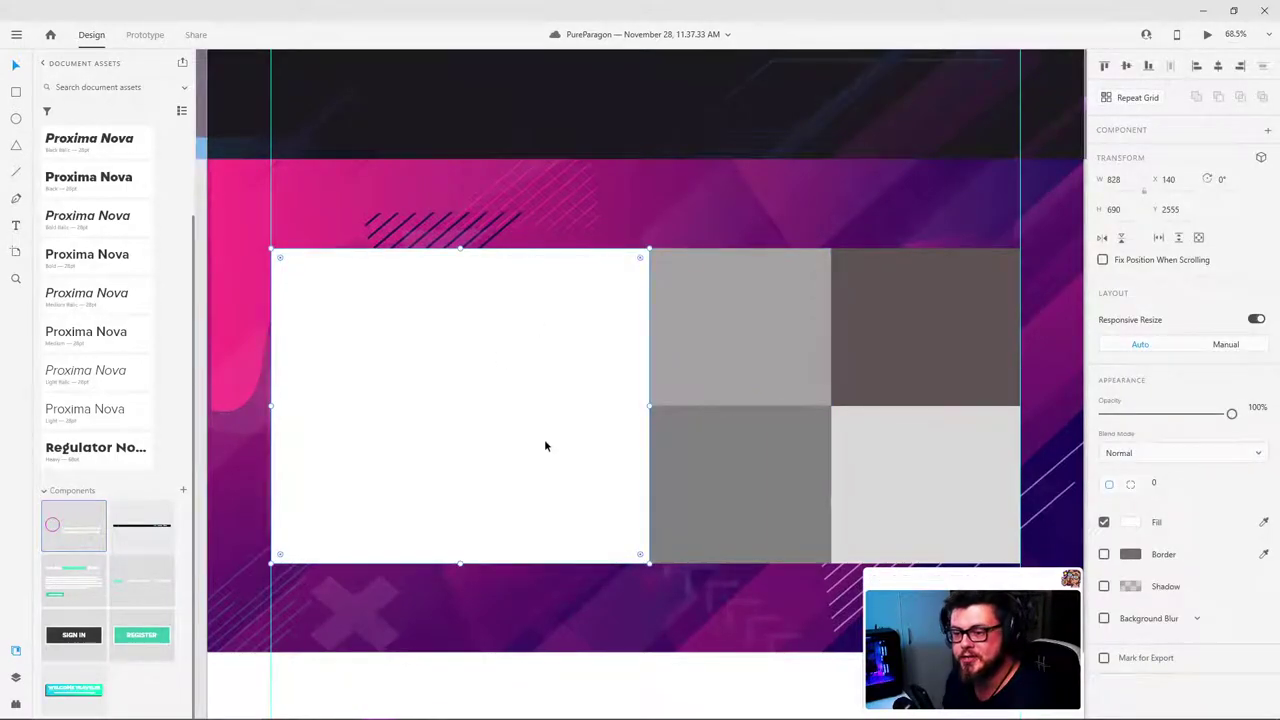
pyautogui.scroll(-3, 502, 383)
pyautogui.scroll(-1, 492, 371)
pyautogui.scroll(1, 417, 360)
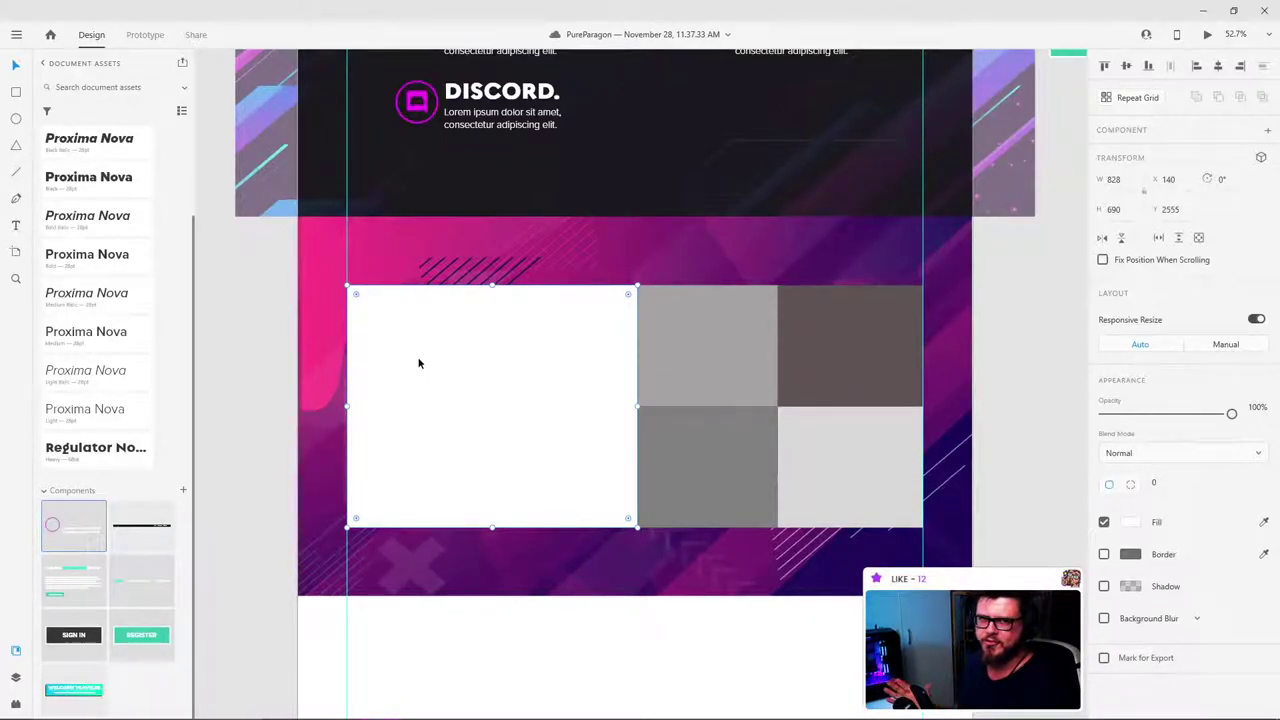
pyautogui.click(253, 304)
pyautogui.click(677, 314)
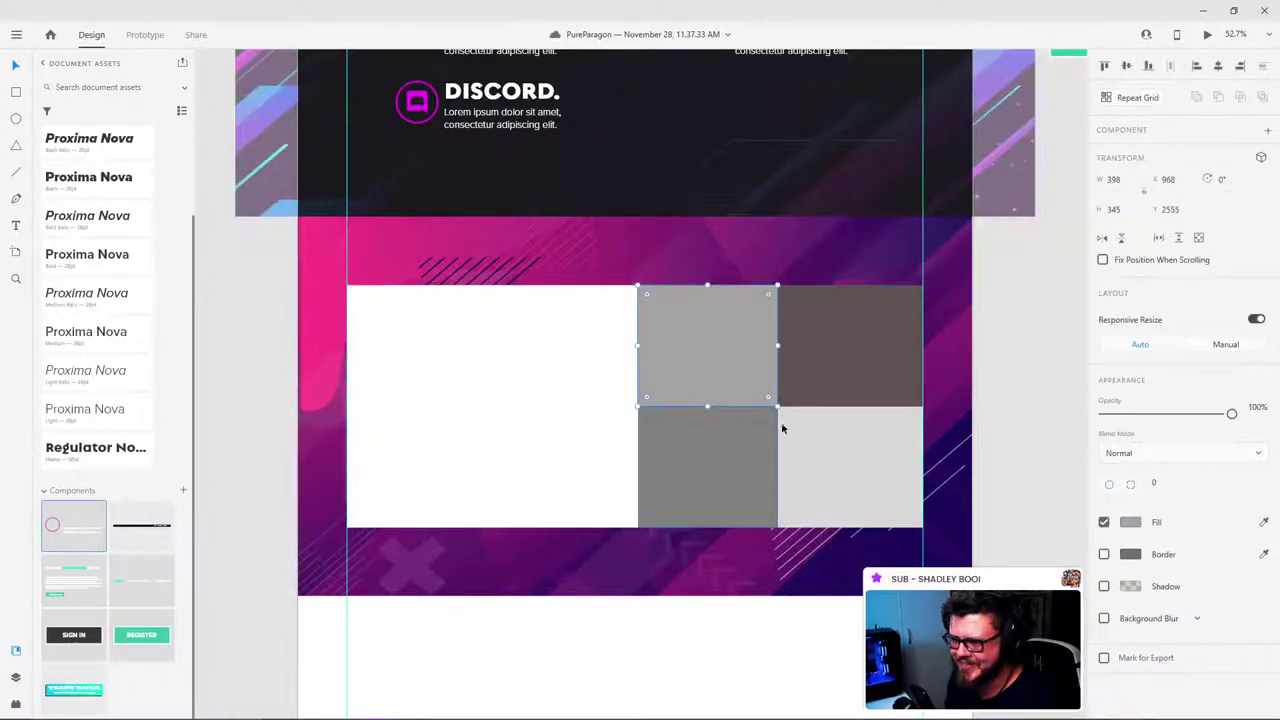
pyautogui.click(988, 330)
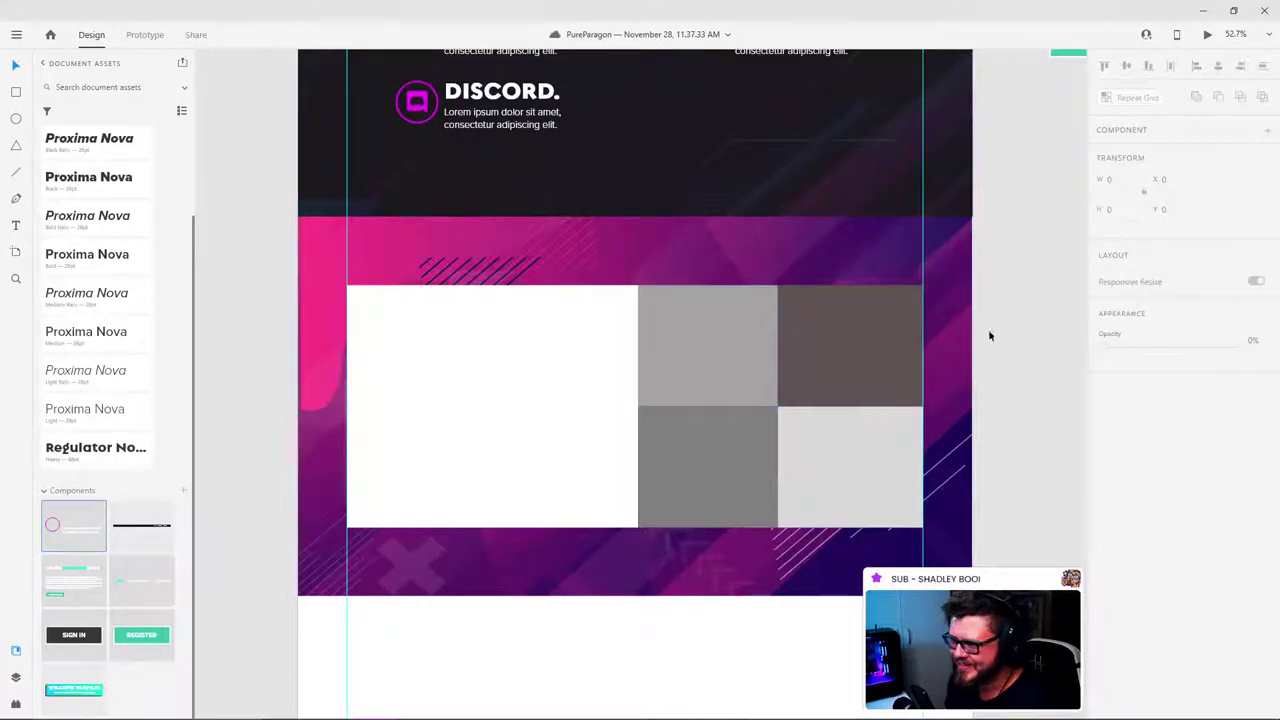
pyautogui.scroll(2, 530, 442)
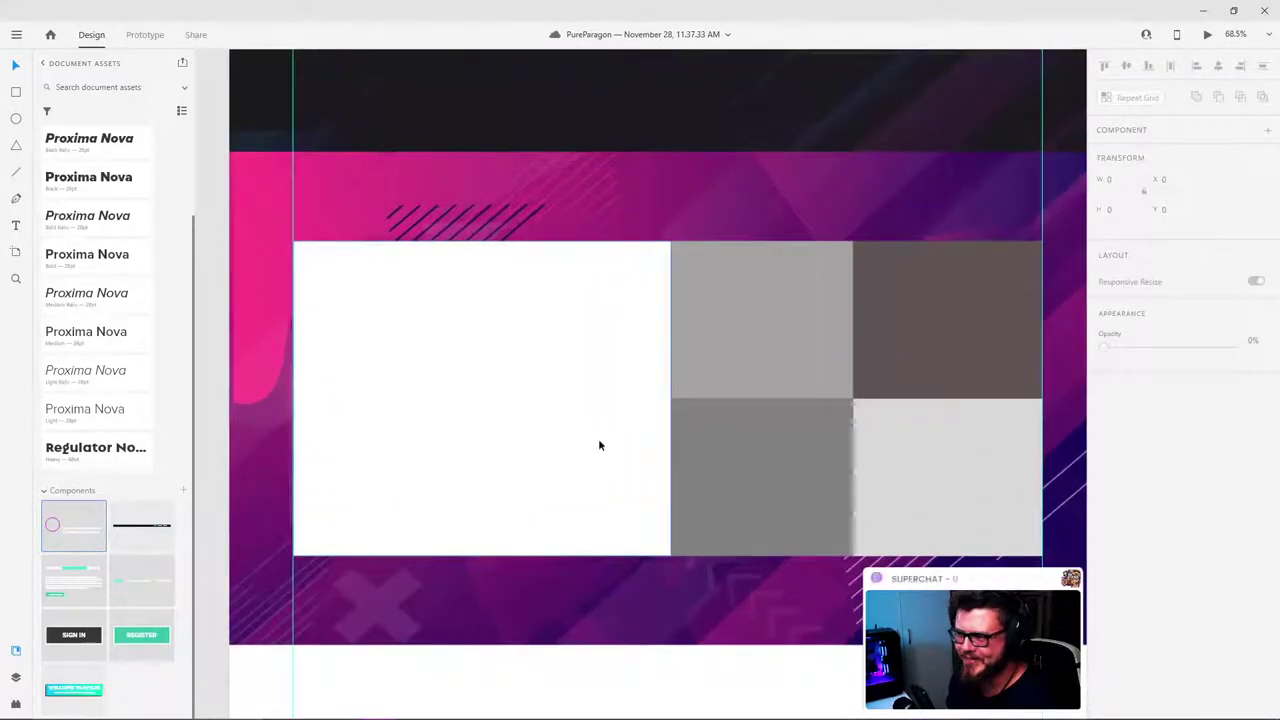
pyautogui.scroll(-1, 600, 440)
pyautogui.moveTo(680, 399); pyautogui.dragTo(670, 402)
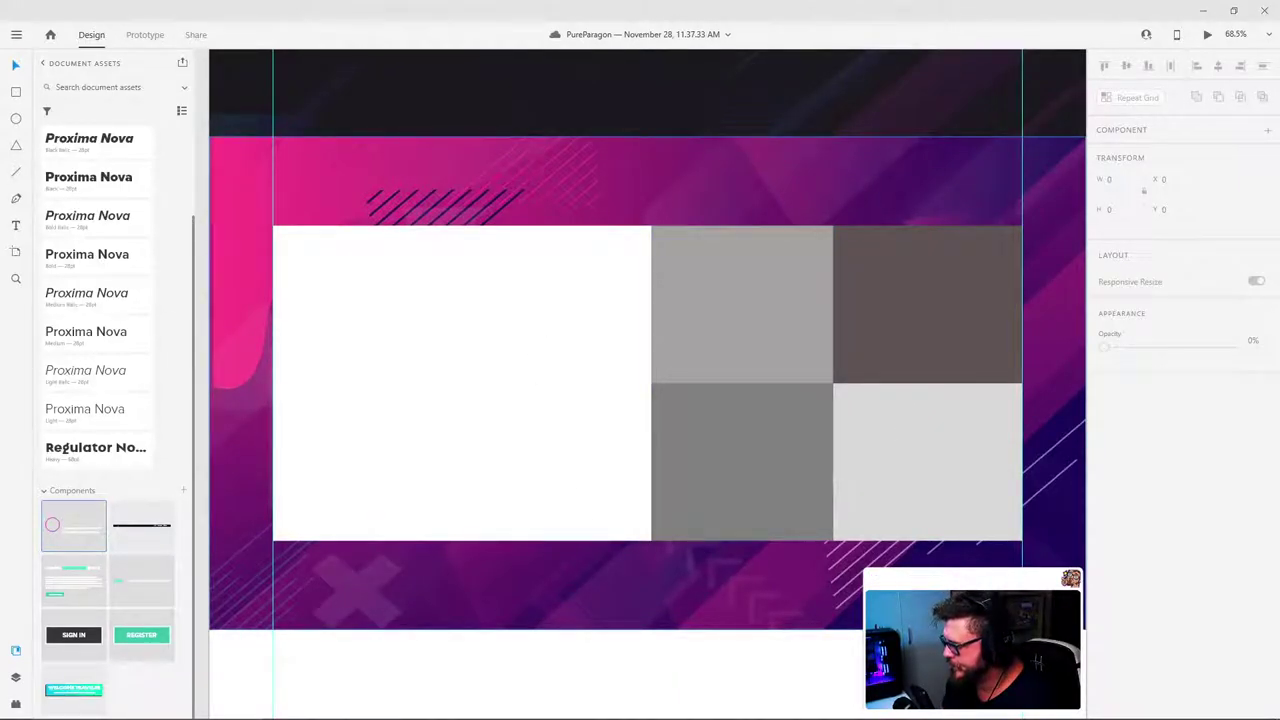
pyautogui.press('super+d')
pyautogui.press('super+d')
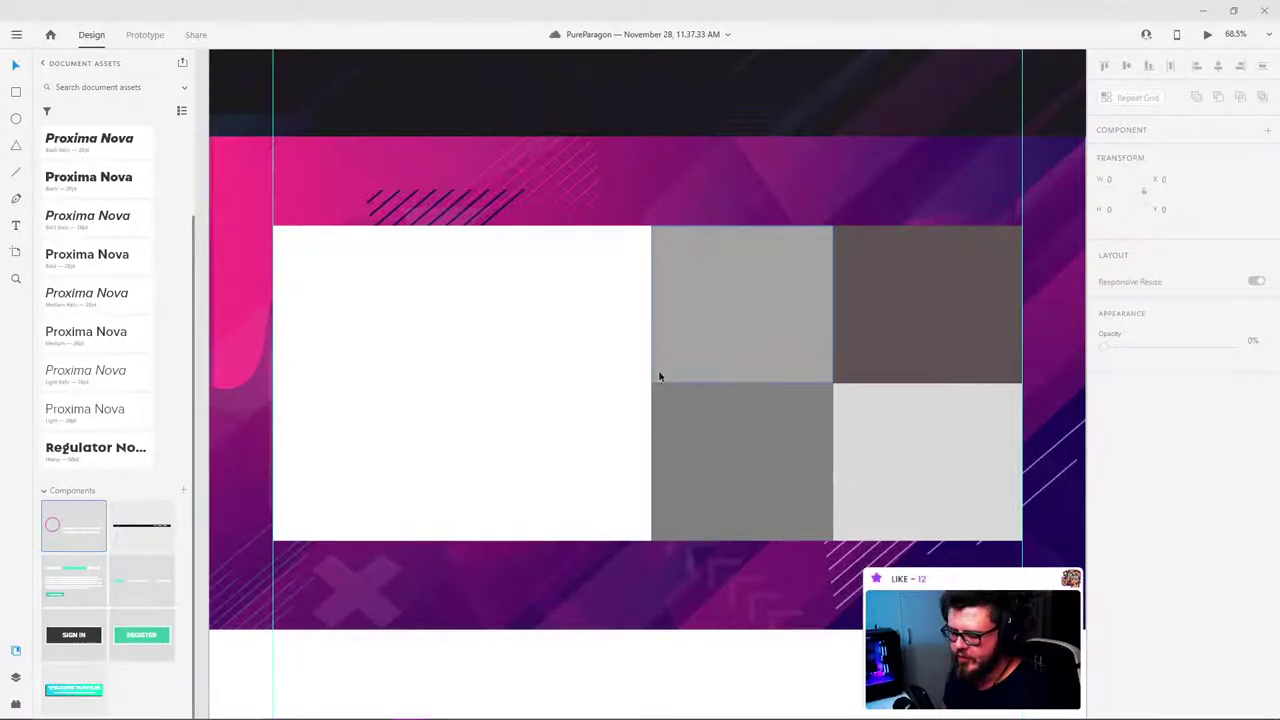
pyautogui.scroll(-3, 849, 397)
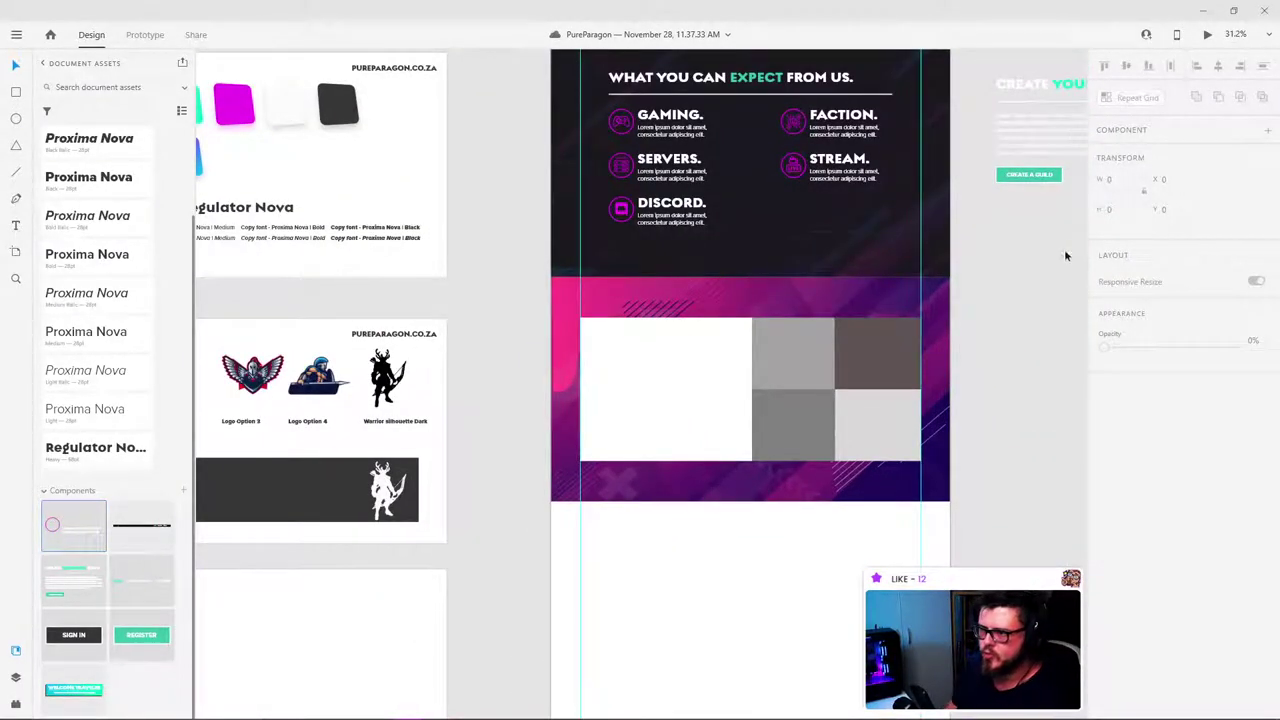
pyautogui.click(944, 361)
pyautogui.click(1017, 342)
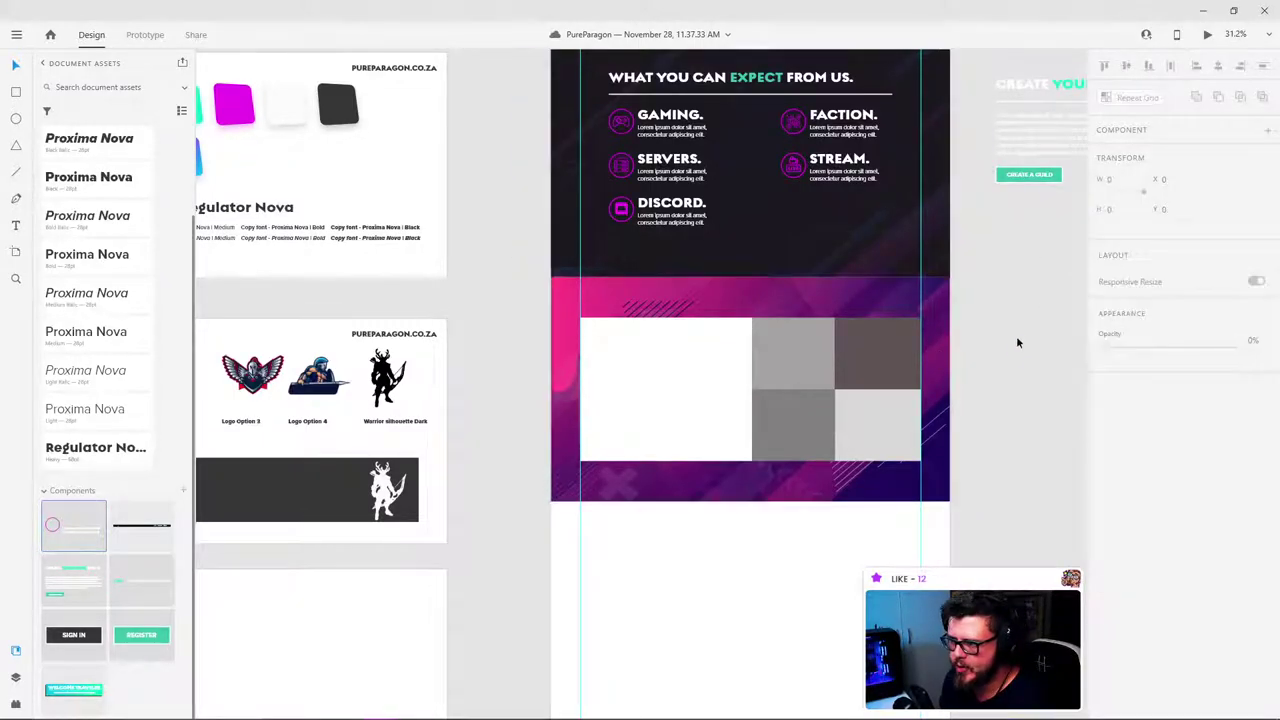
pyautogui.scroll(3, 733, 376)
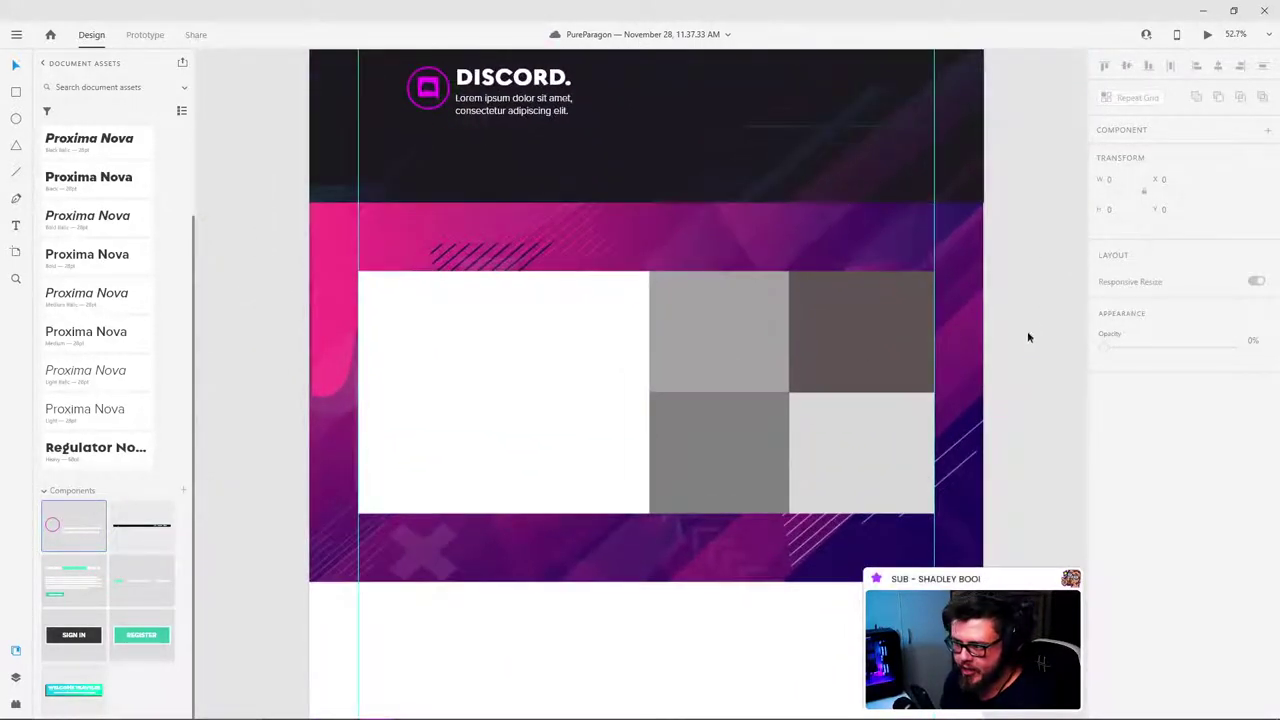
pyautogui.moveTo(1027, 330); pyautogui.dragTo(1010, 333)
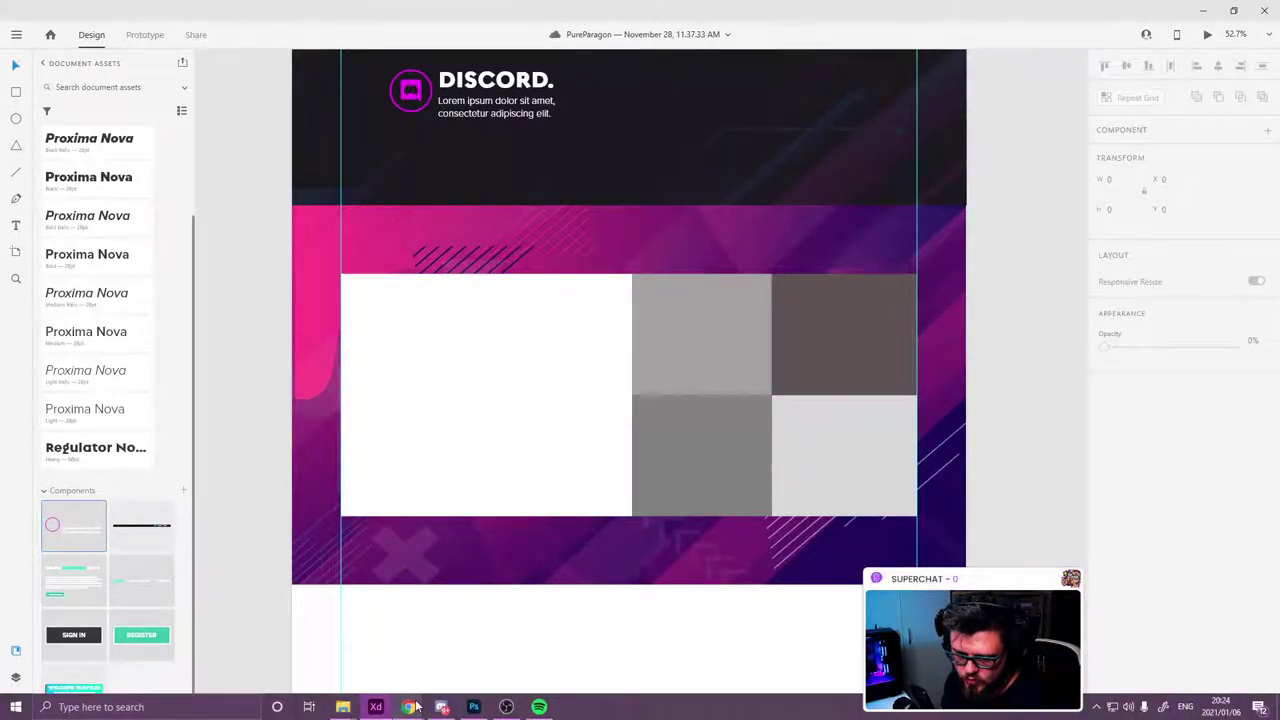
# Step: Switch to the Chrome window with the Flaticon Discord icon page and open unsplash.com in its place
pyautogui.moveTo(408, 707)
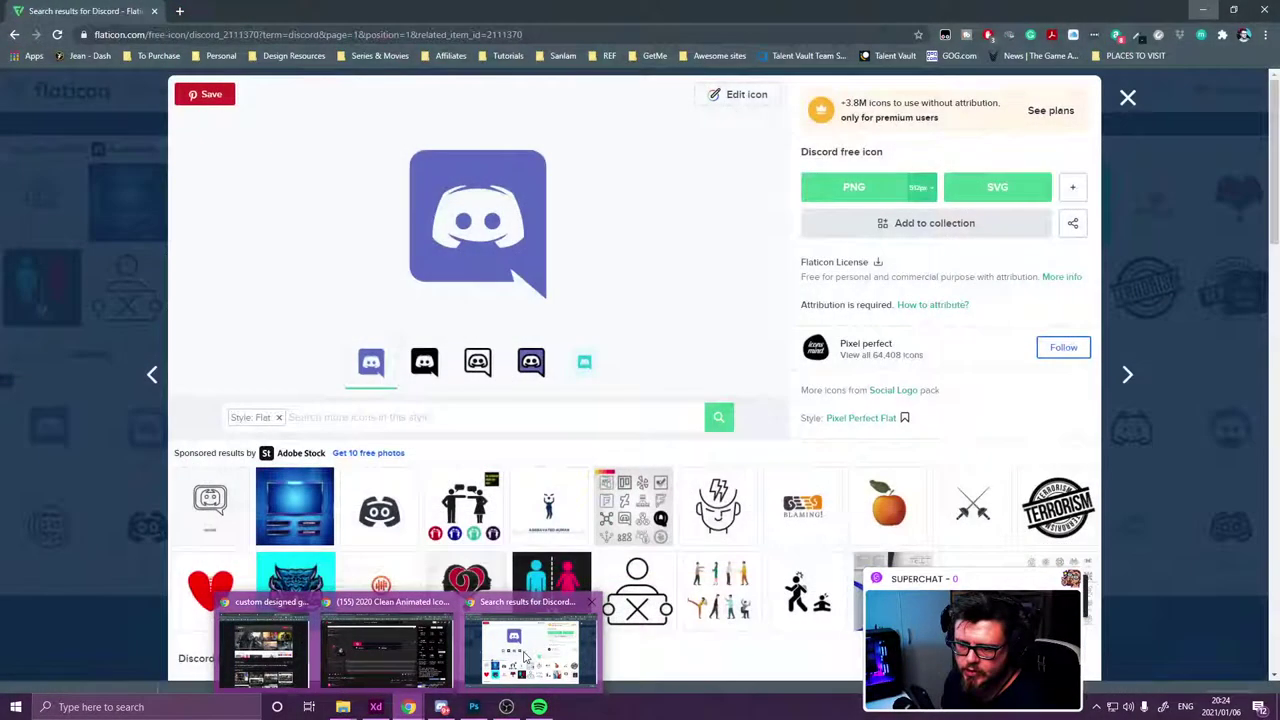
pyautogui.click(530, 652)
pyautogui.click(180, 38)
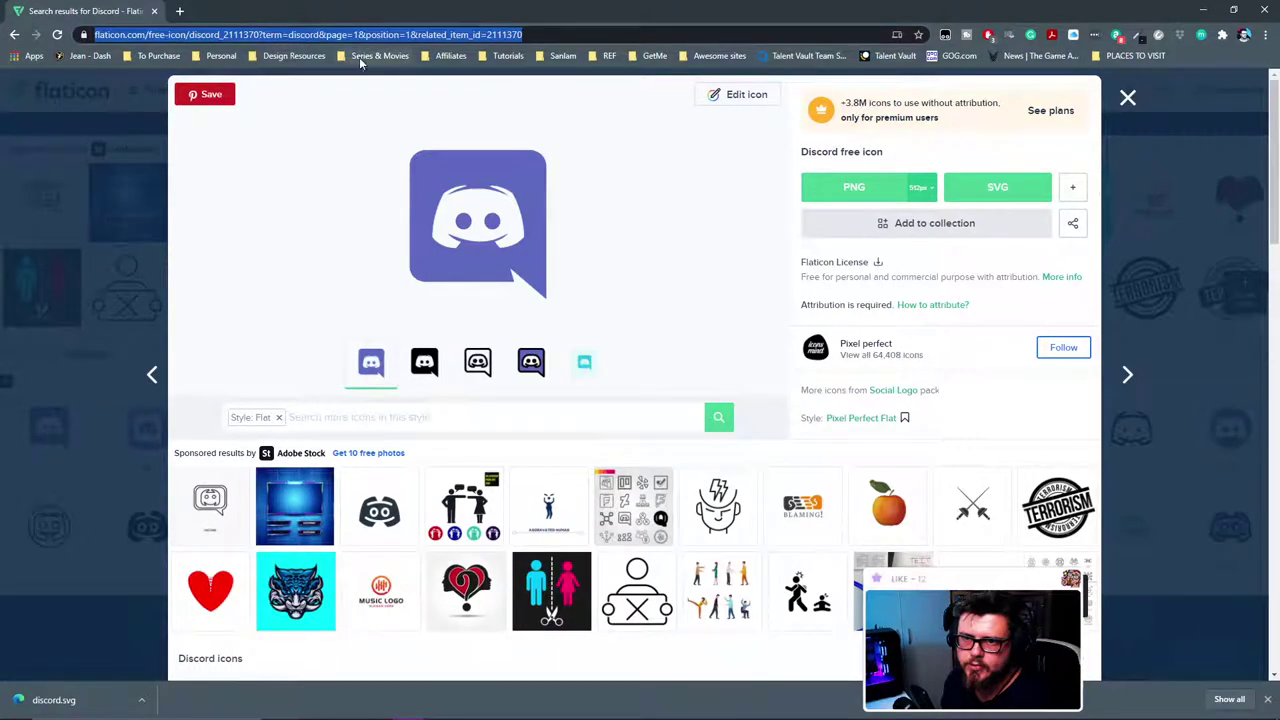
pyautogui.write('unsplash.com')
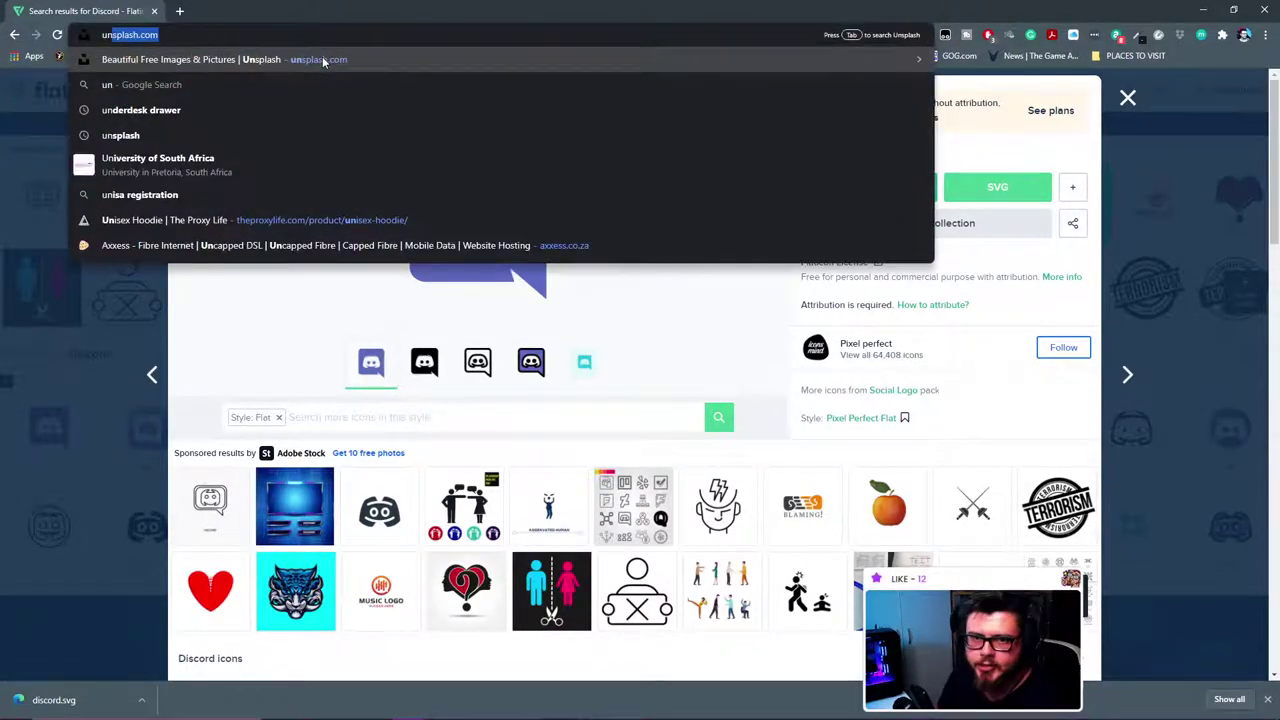
pyautogui.press('Return')
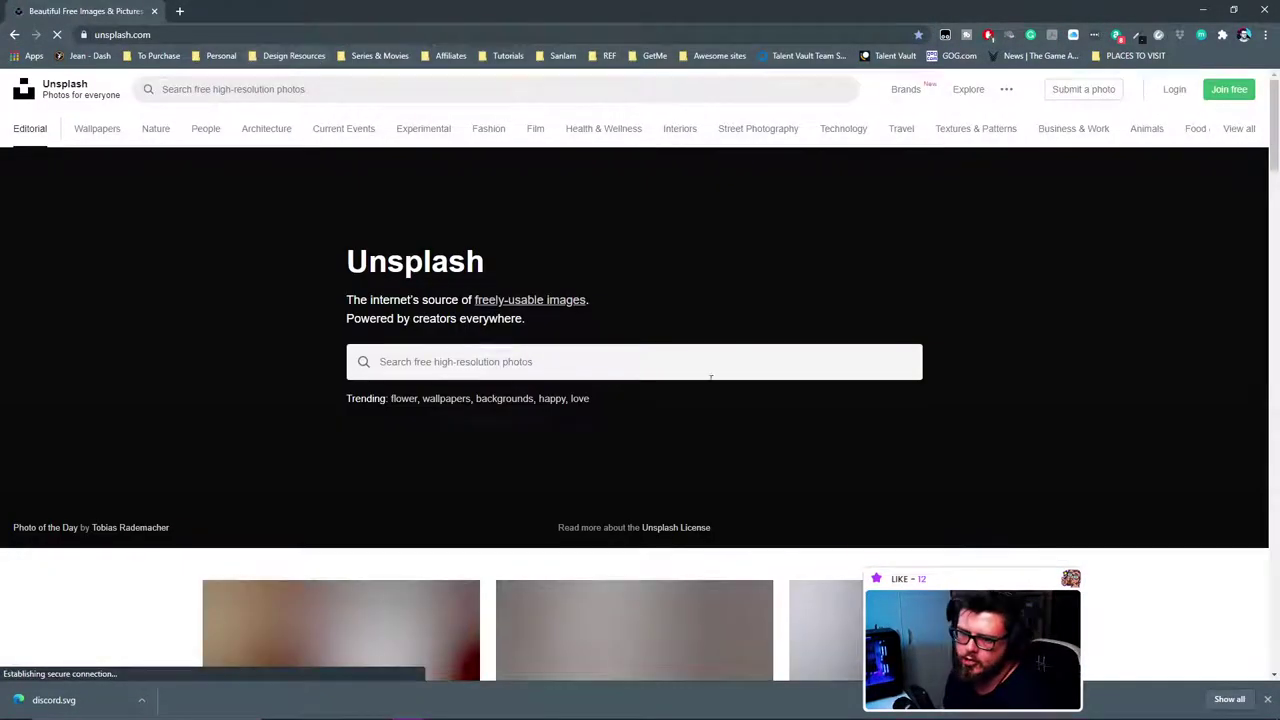
pyautogui.scroll(-3, 700, 355)
pyautogui.scroll(1, 620, 360)
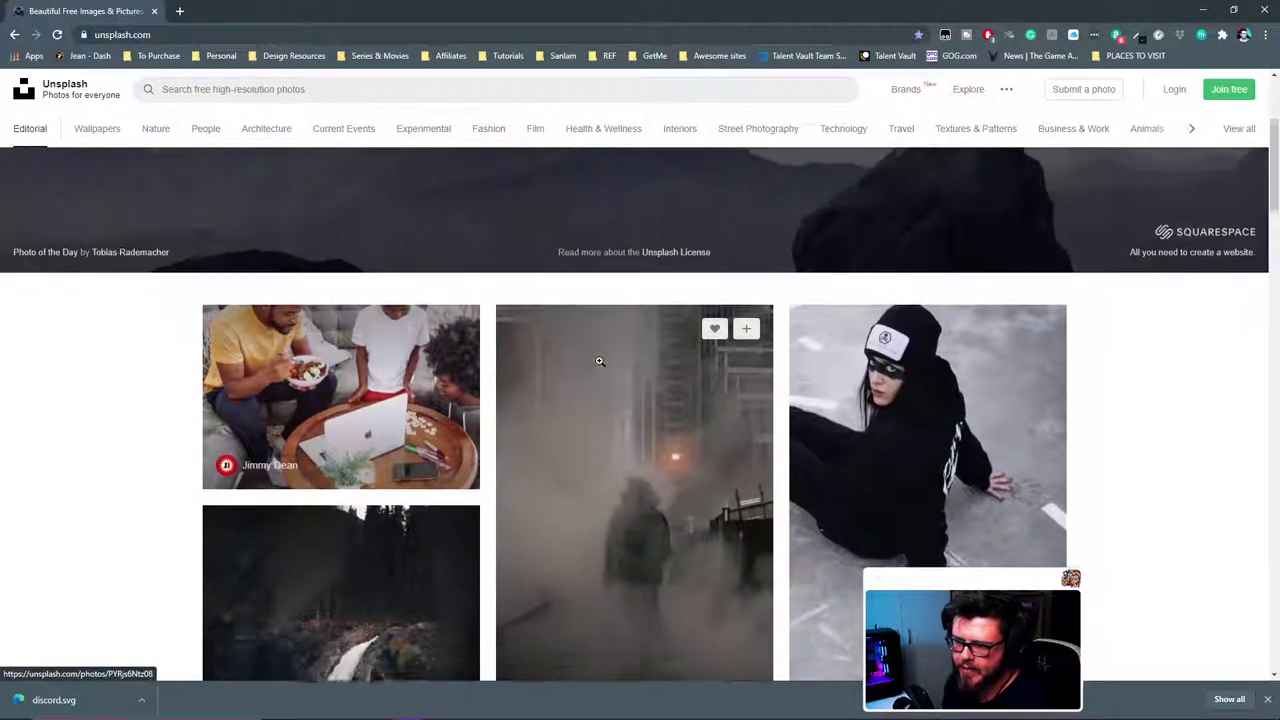
pyautogui.scroll(2, 510, 343)
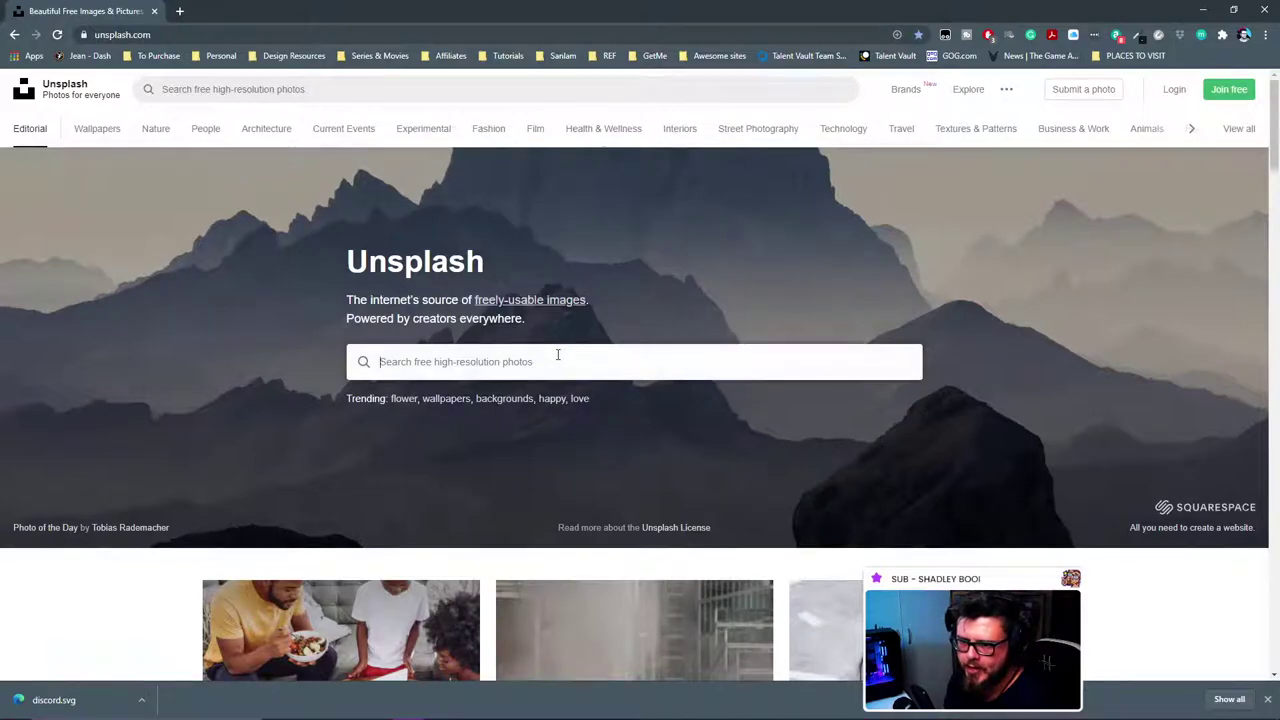
# Step: Search Unsplash for "Gaming" photos
pyautogui.click(558, 354)
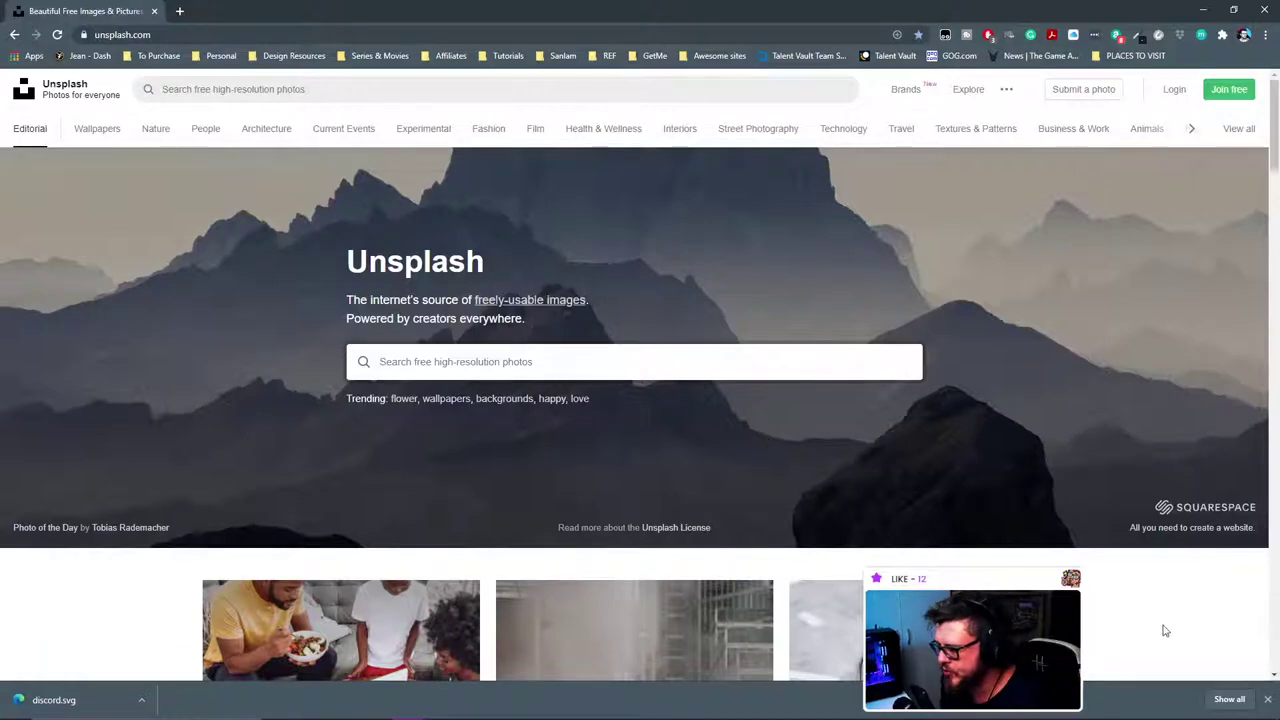
pyautogui.click(1268, 700)
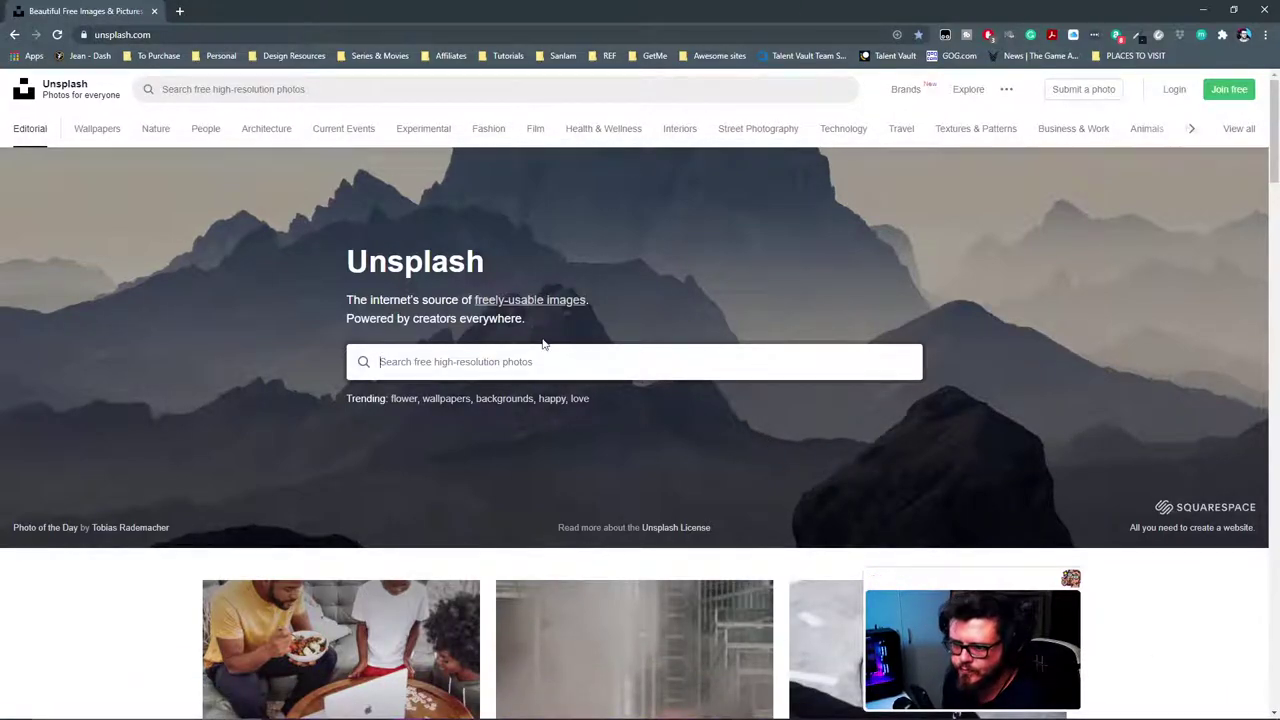
pyautogui.click(612, 362)
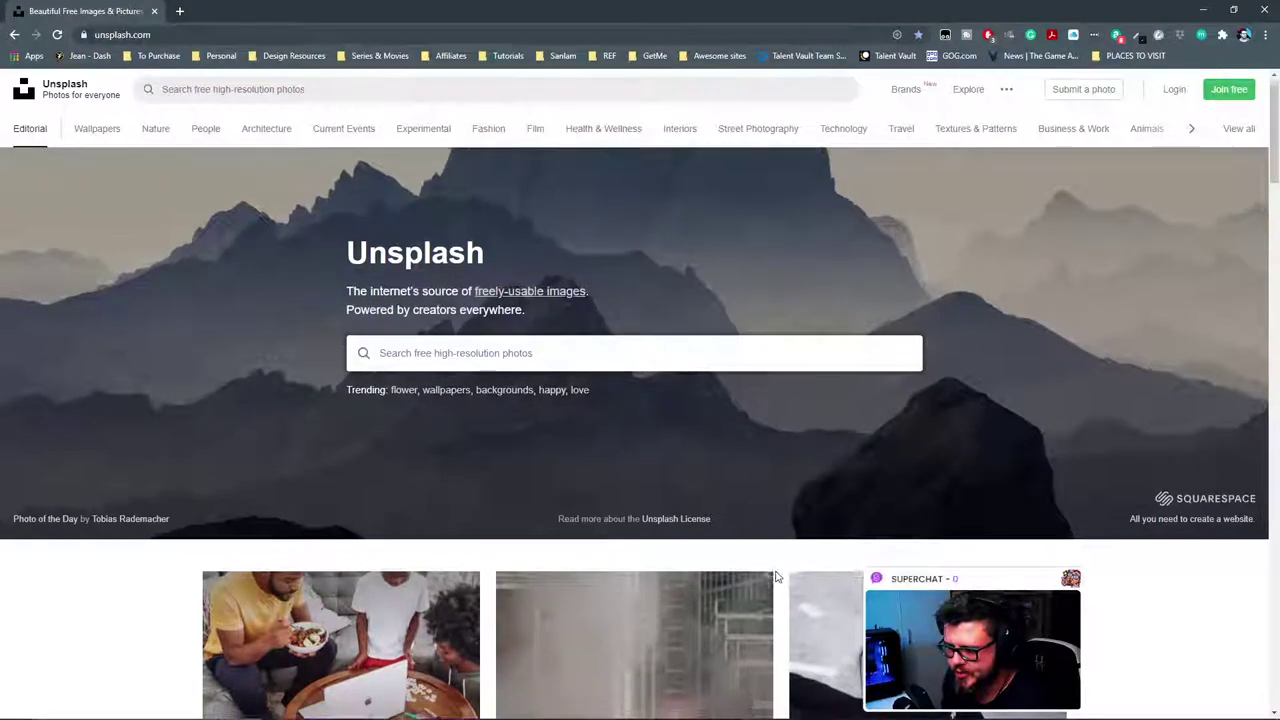
pyautogui.scroll(-2, 618, 362)
pyautogui.scroll(2, 552, 310)
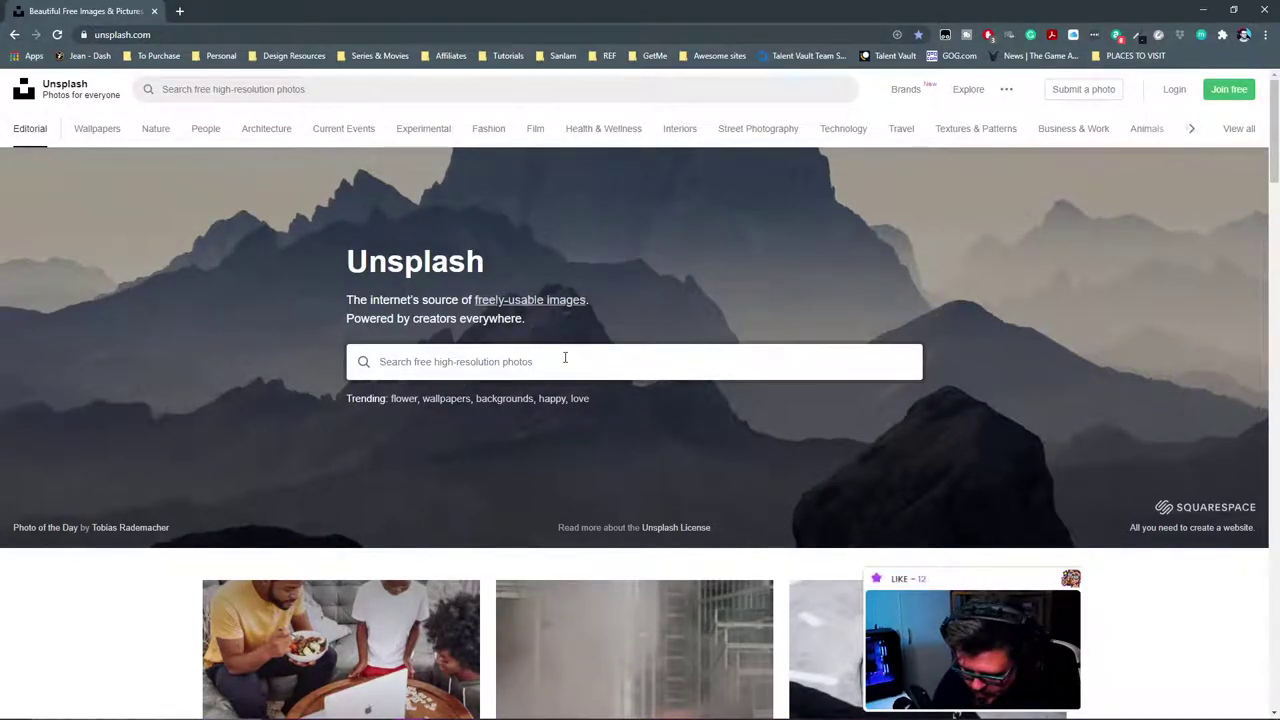
pyautogui.write('Gaming')
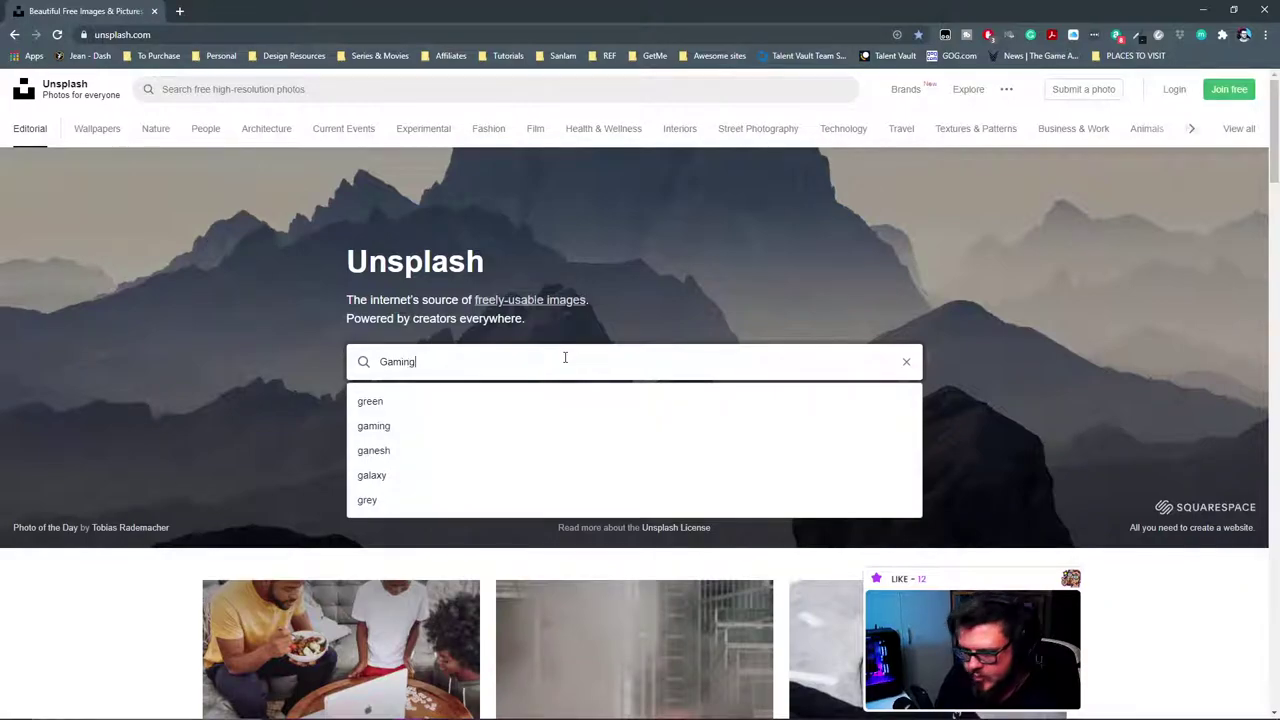
pyautogui.press('Return')
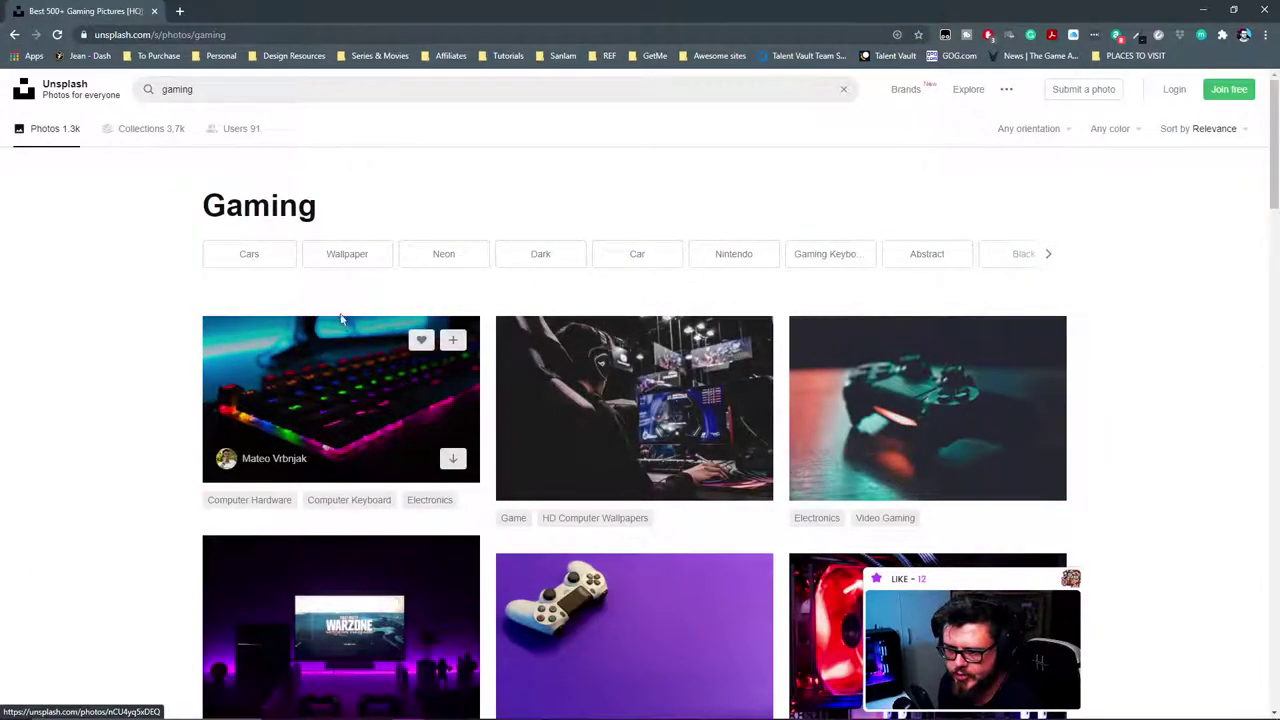
# Step: Download the RGB keyboard photo from the results and show the downloaded file in its folder
pyautogui.click(319, 385)
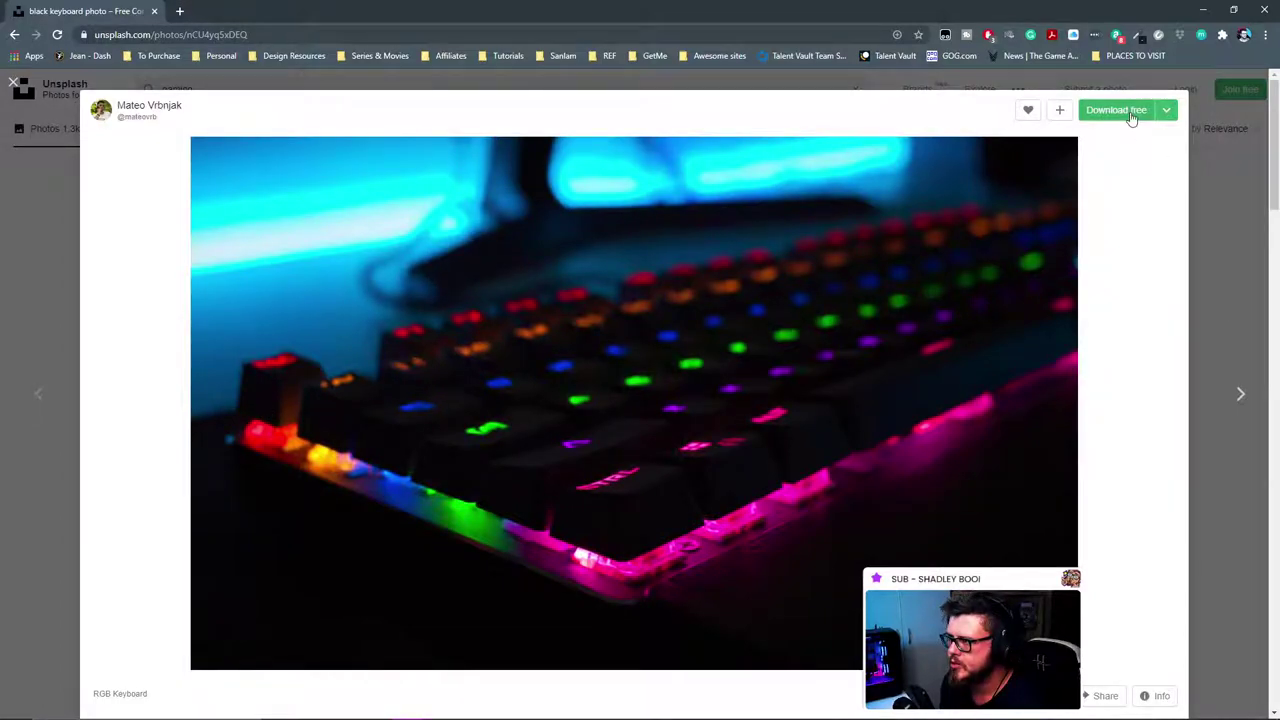
pyautogui.click(1131, 112)
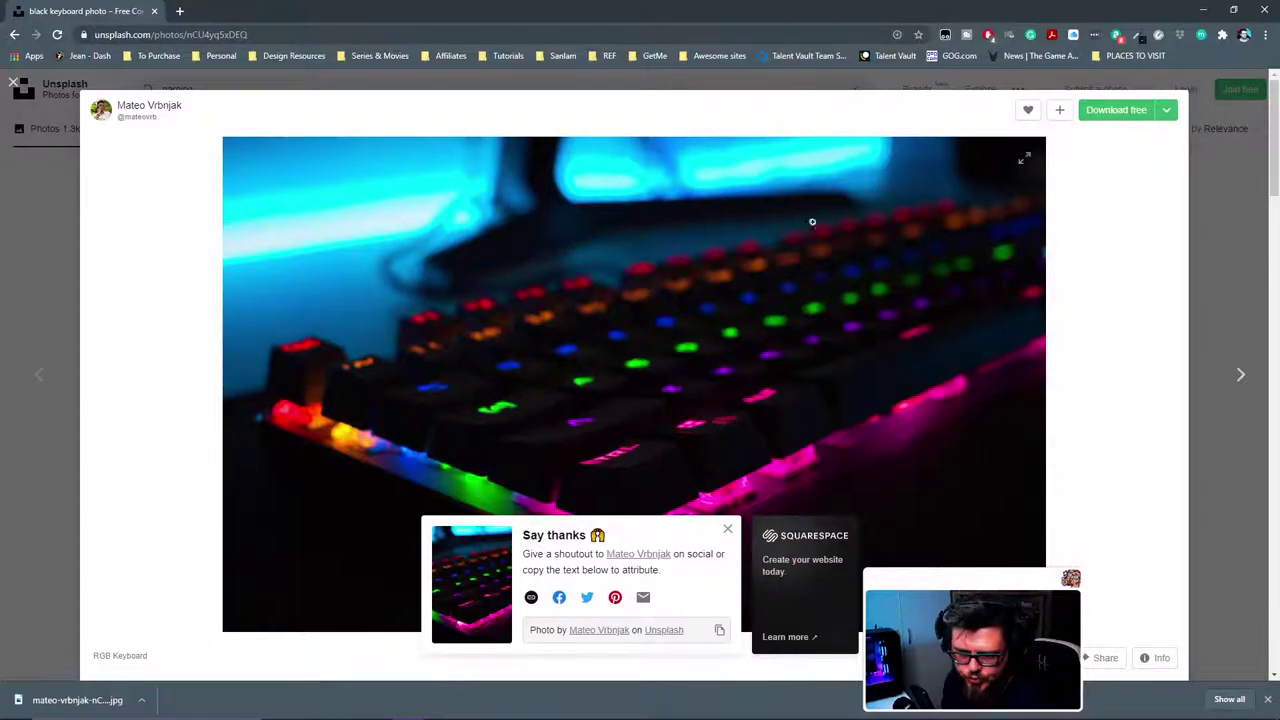
pyautogui.click(141, 700)
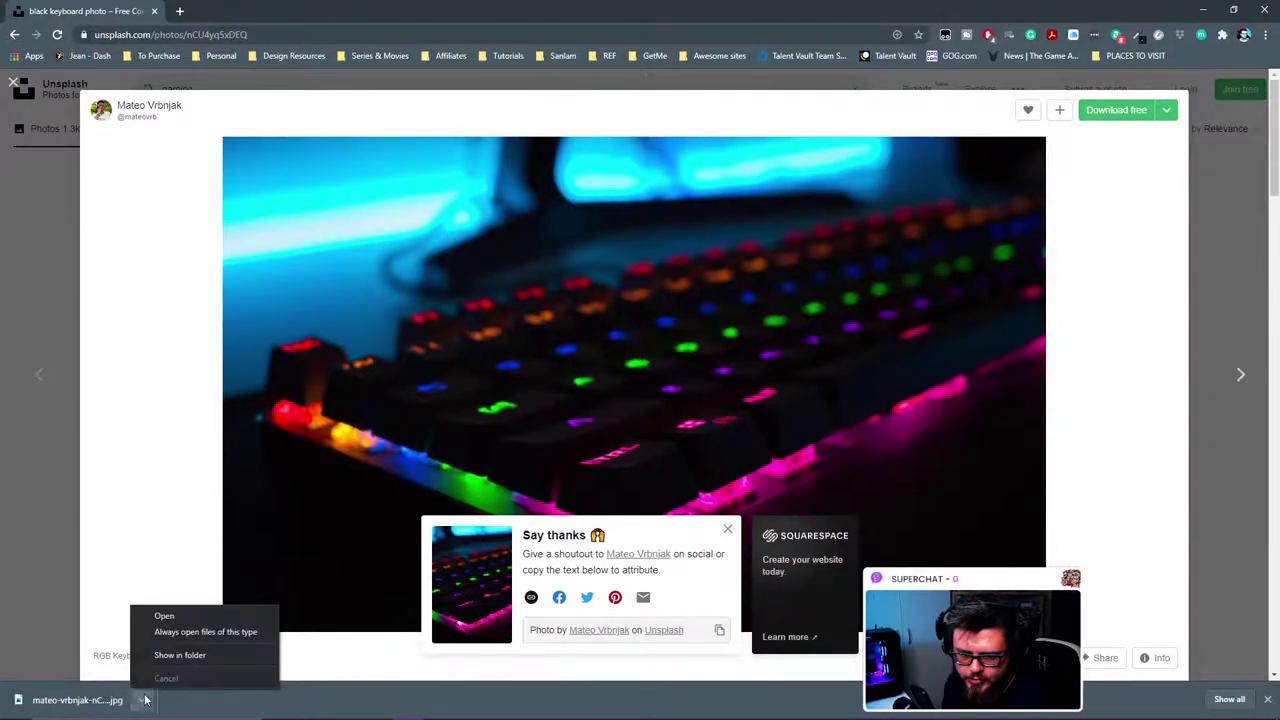
pyautogui.click(165, 655)
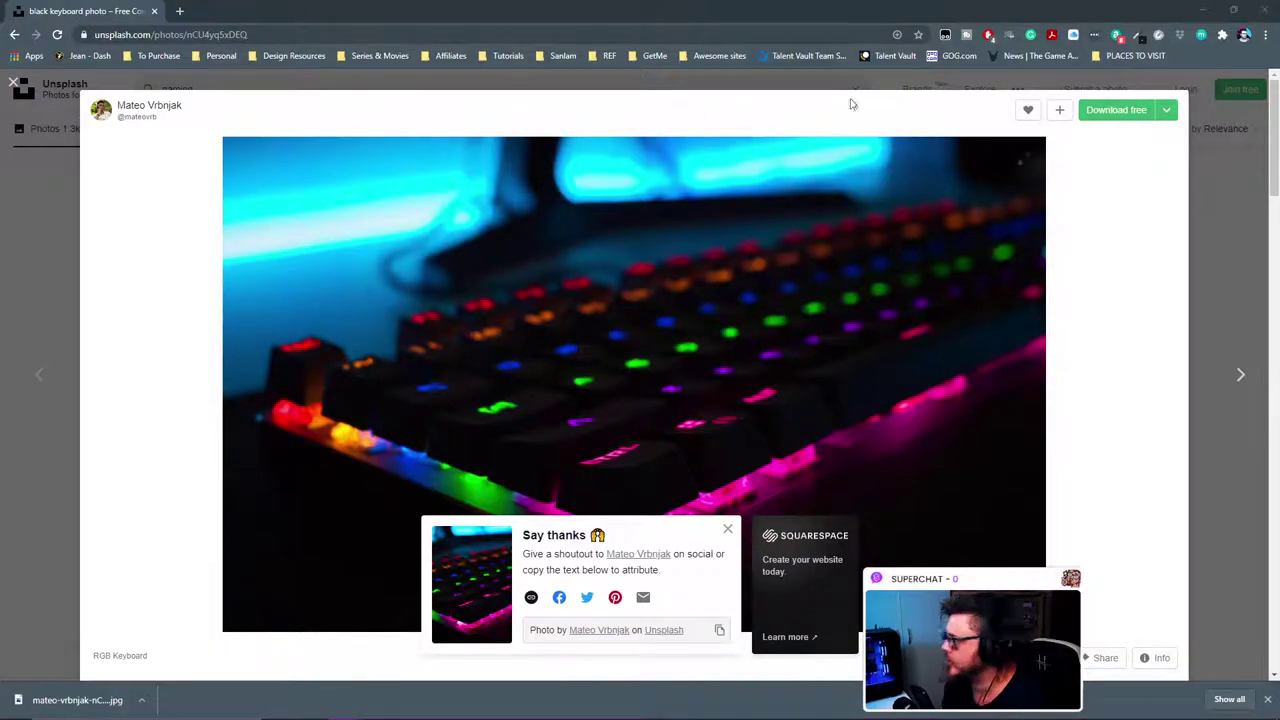
# Step: Switch to Adobe XD, import the downloaded keyboard photo onto the canvas and move it over the section's white content box
pyautogui.click(1203, 10)
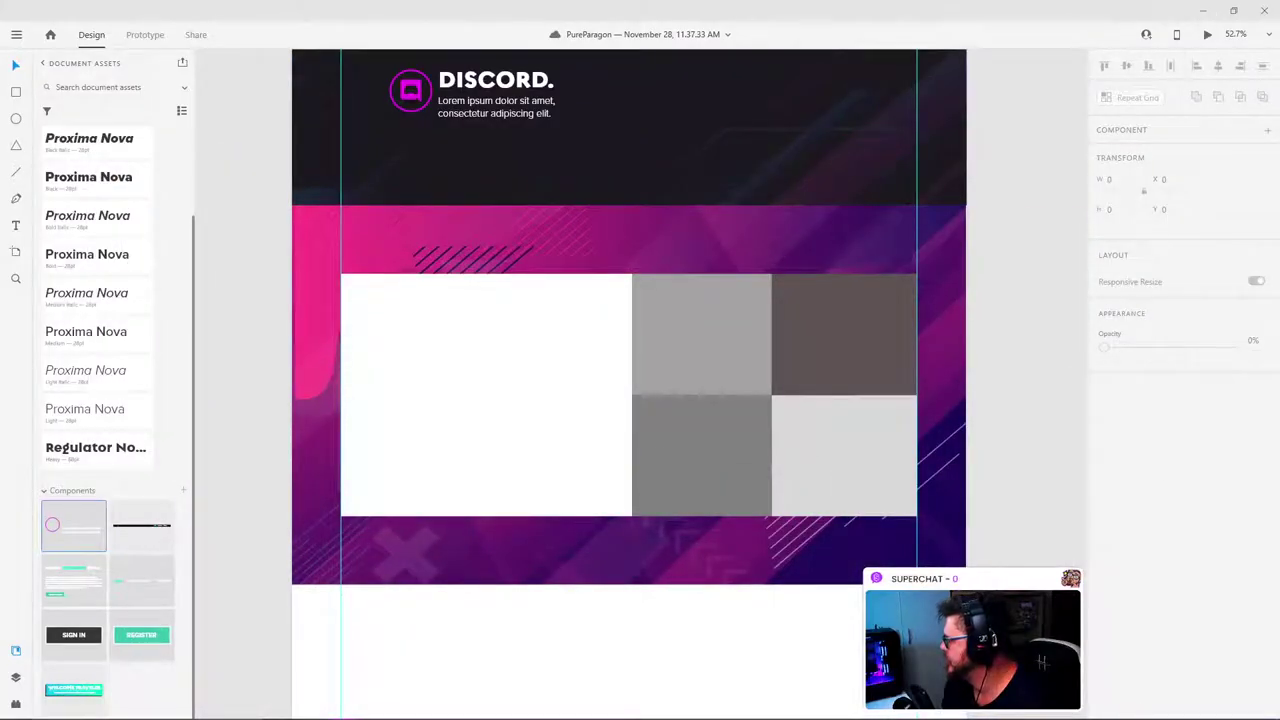
pyautogui.moveTo(1279, 340); pyautogui.dragTo(1020, 256)
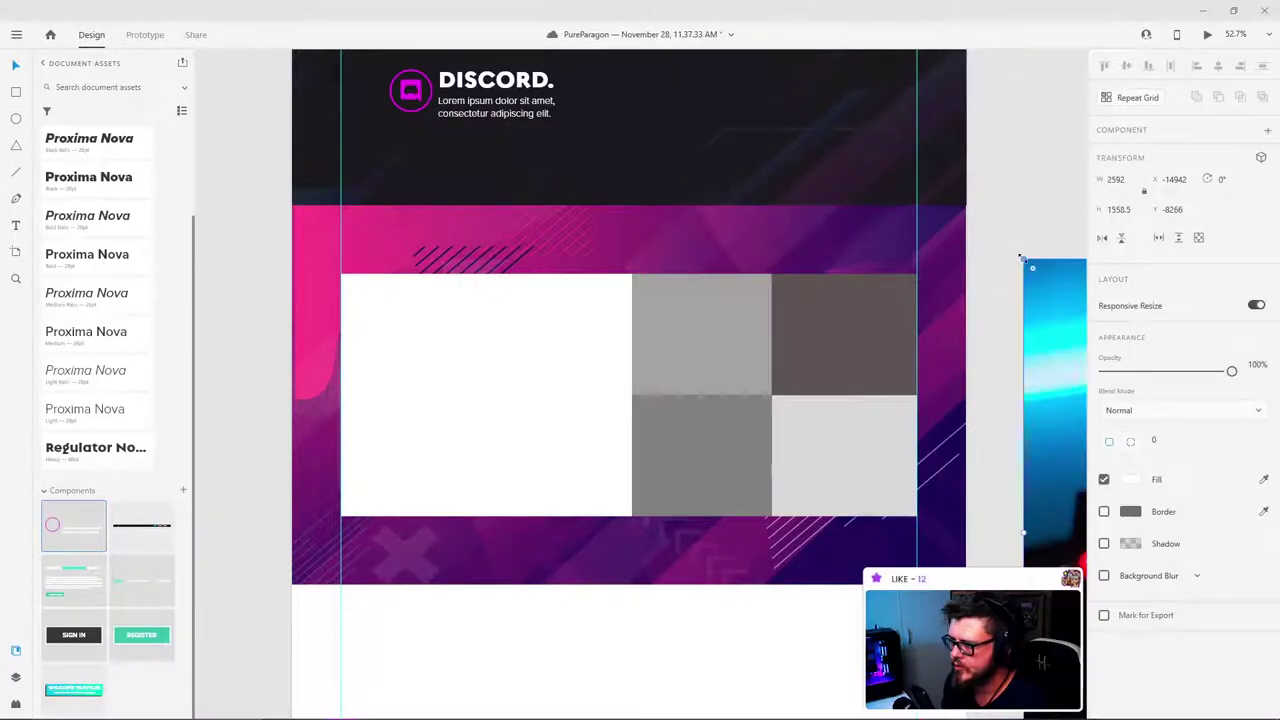
pyautogui.scroll(-3, 1017, 270)
pyautogui.moveTo(991, 306); pyautogui.dragTo(745, 420)
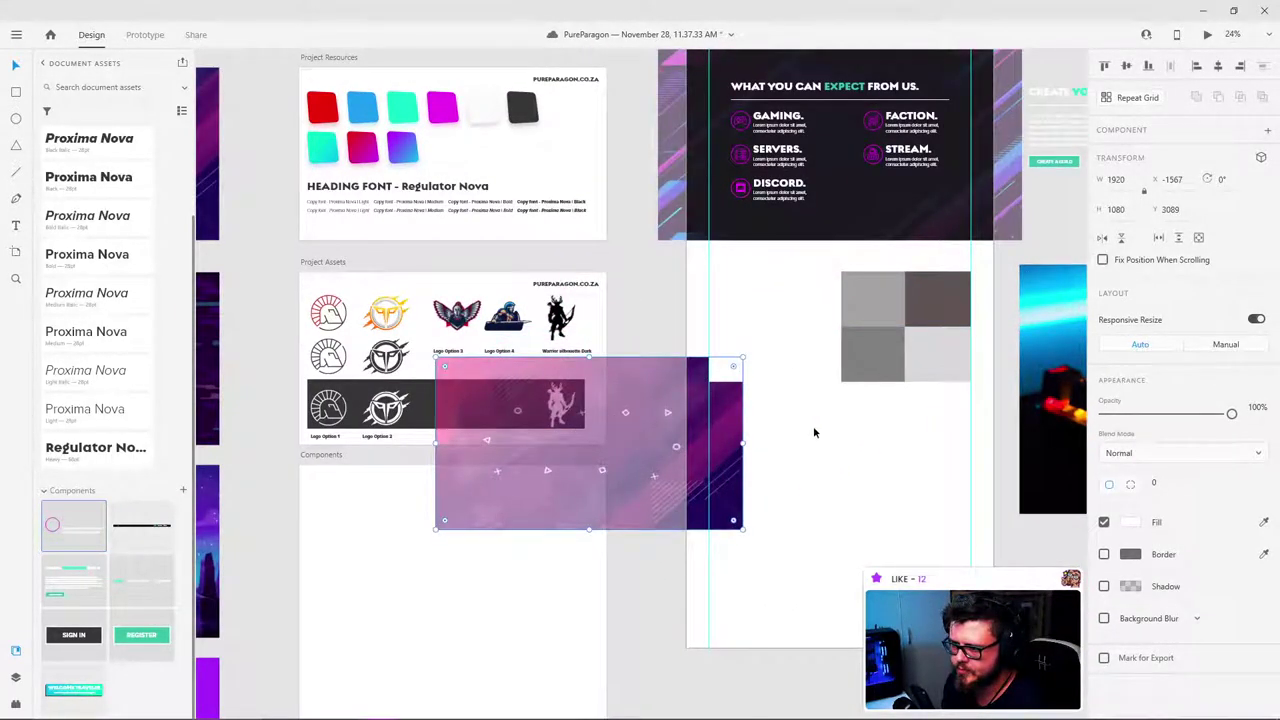
pyautogui.hotkey('ctrl', 'z')
pyautogui.moveTo(1068, 180); pyautogui.dragTo(850, 312)
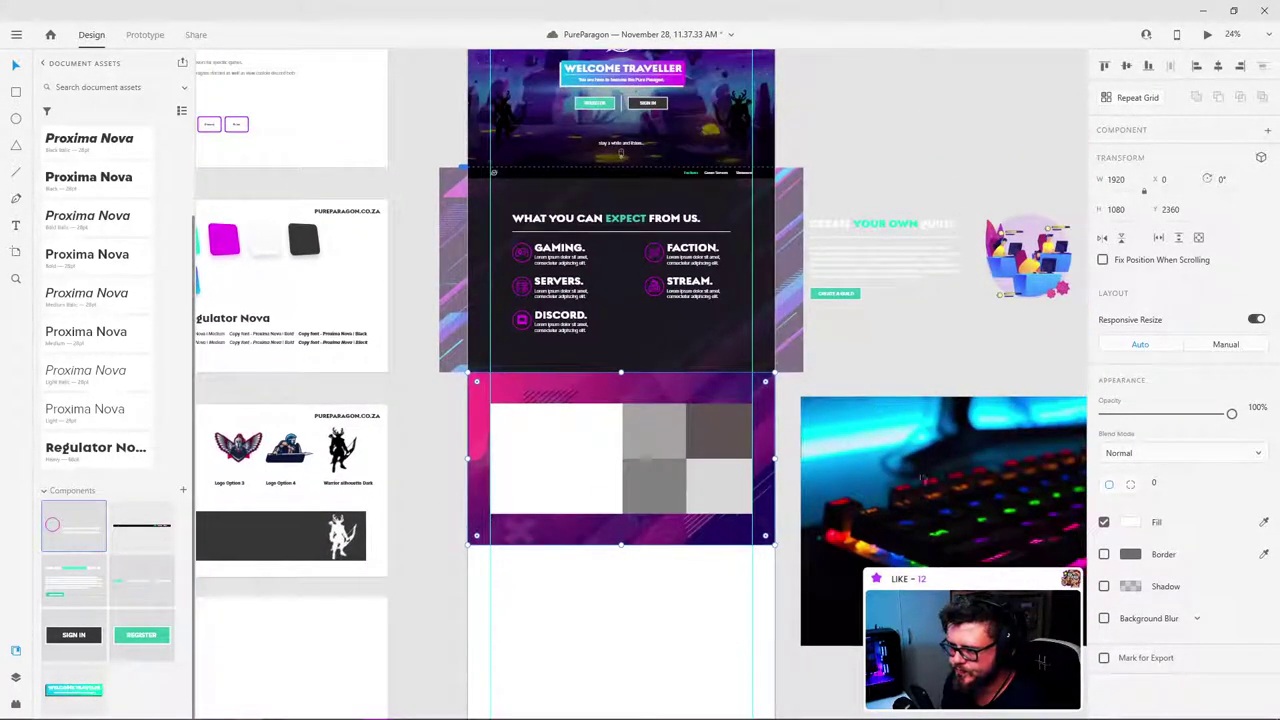
pyautogui.moveTo(925, 474); pyautogui.dragTo(639, 461)
pyautogui.click(657, 474)
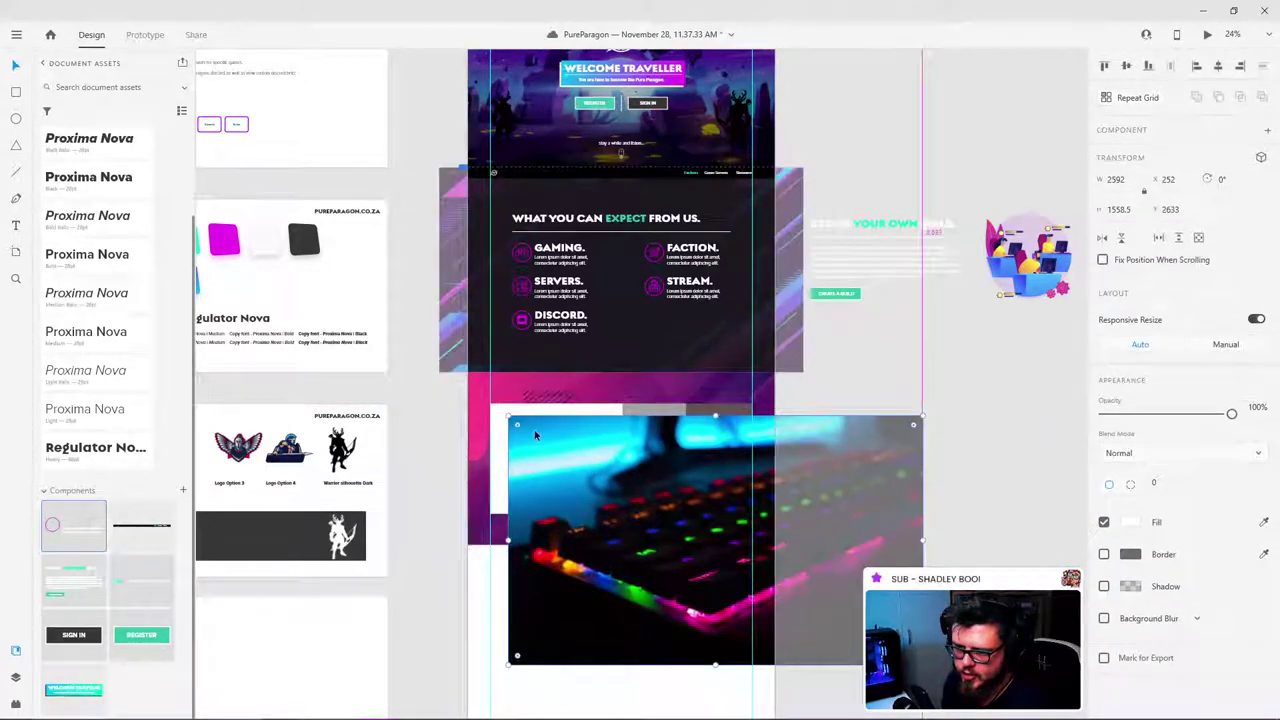
# Step: Try to mask the keyboard photo with the white content box, and undo the mask
pyautogui.scroll(3, 530, 420)
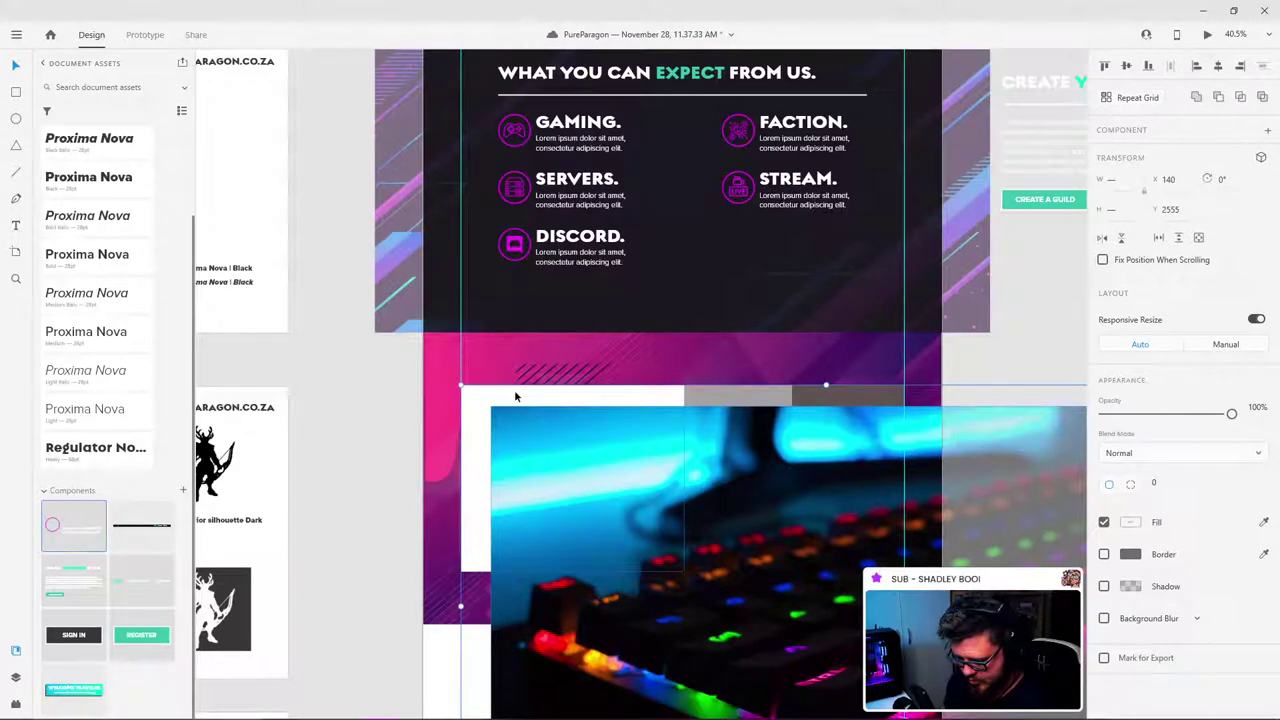
pyautogui.hotkey('ctrl', 'shift', 'm')
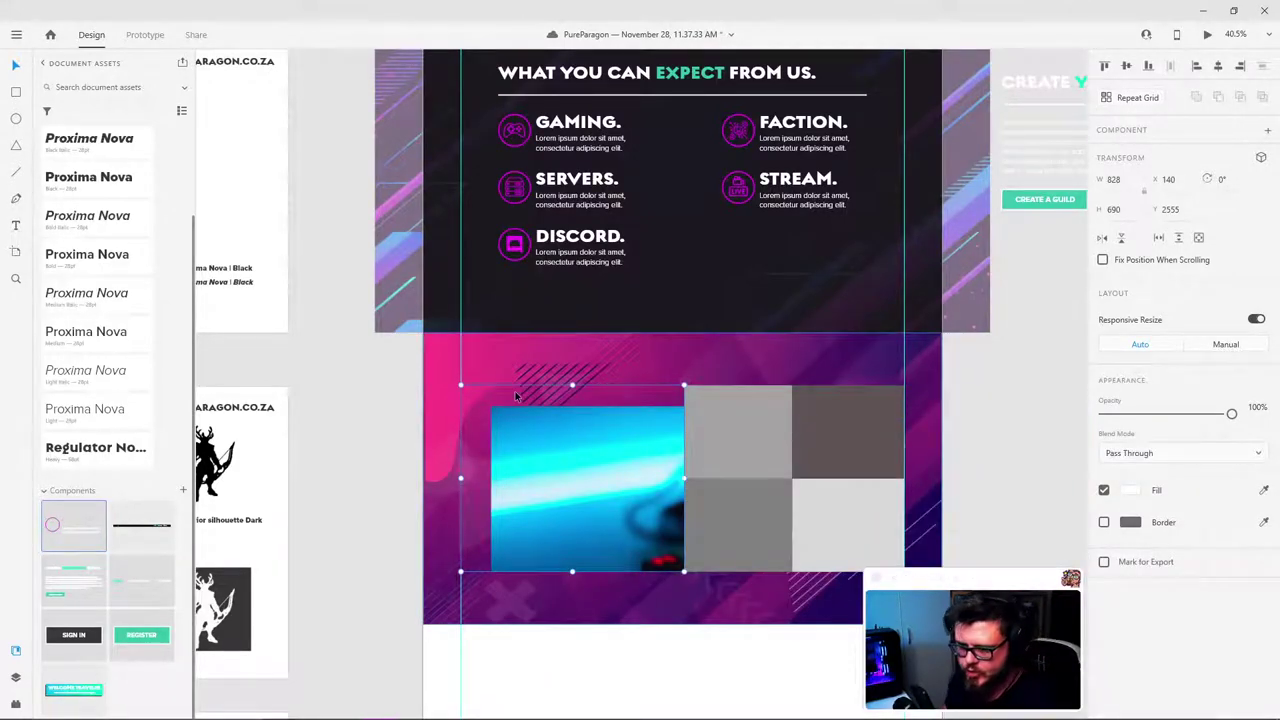
pyautogui.moveTo(605, 456); pyautogui.dragTo(632, 433)
pyautogui.hotkey('ctrl', 'z')
pyautogui.doubleClick(597, 442)
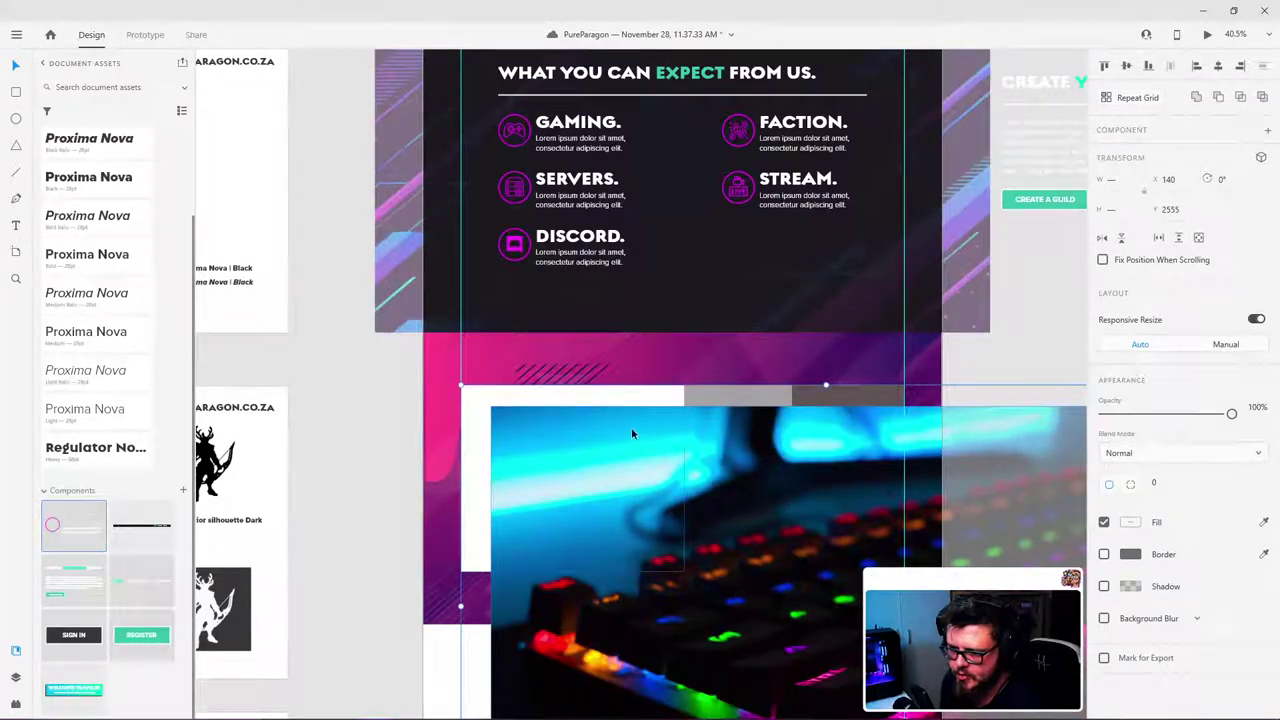
# Step: Place the keyboard photo at X 202, Y 2555, level with the white box's upper edge, and mask it with the box
pyautogui.scroll(-3, 632, 433)
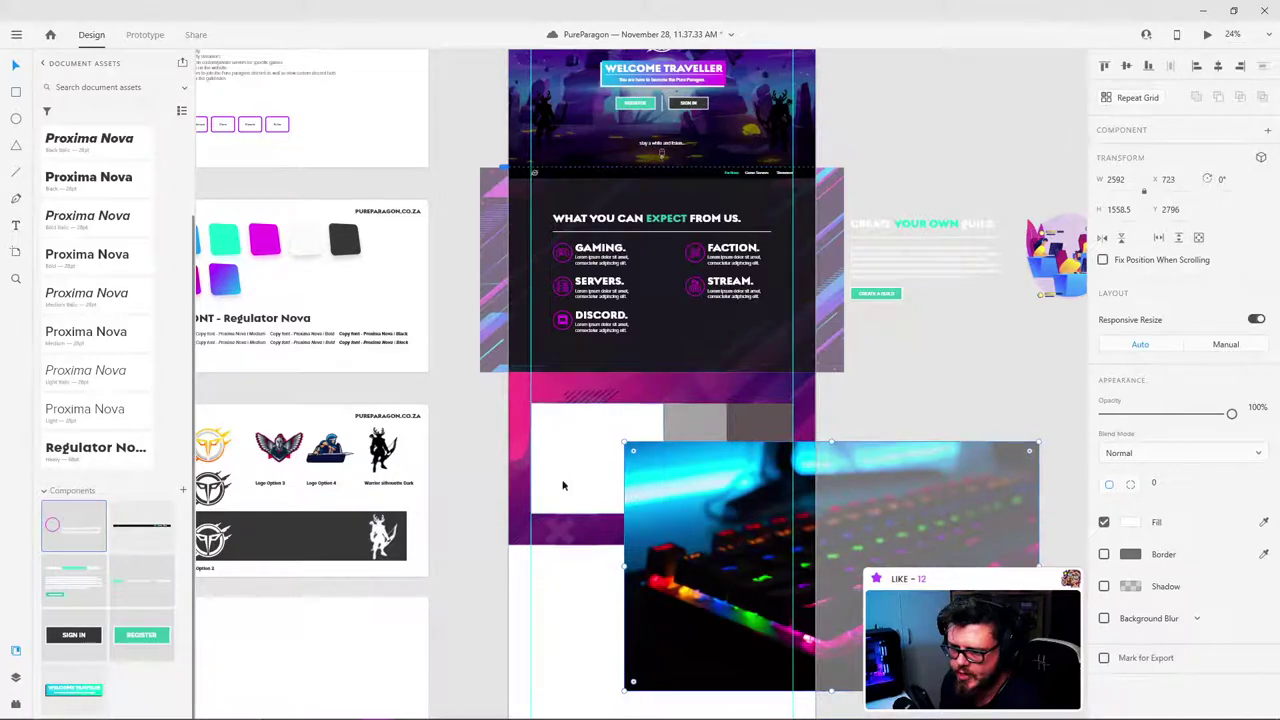
pyautogui.moveTo(755, 498); pyautogui.dragTo(673, 460)
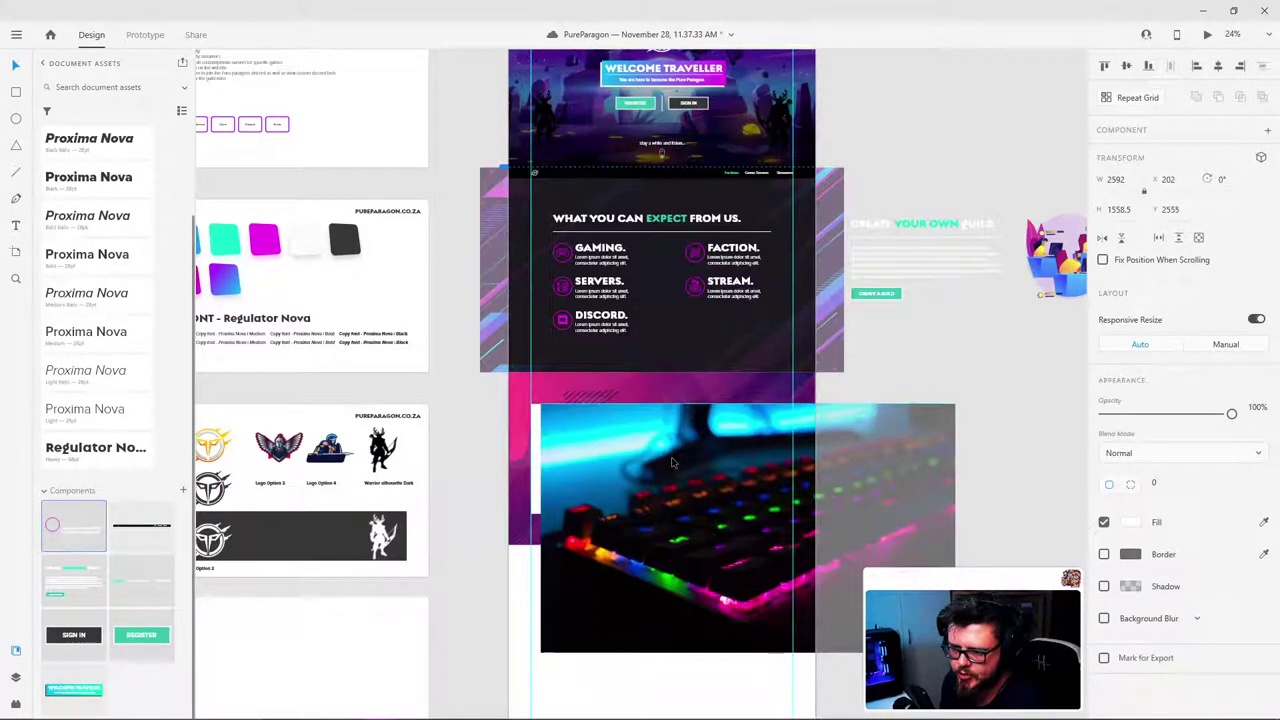
pyautogui.scroll(2, 590, 439)
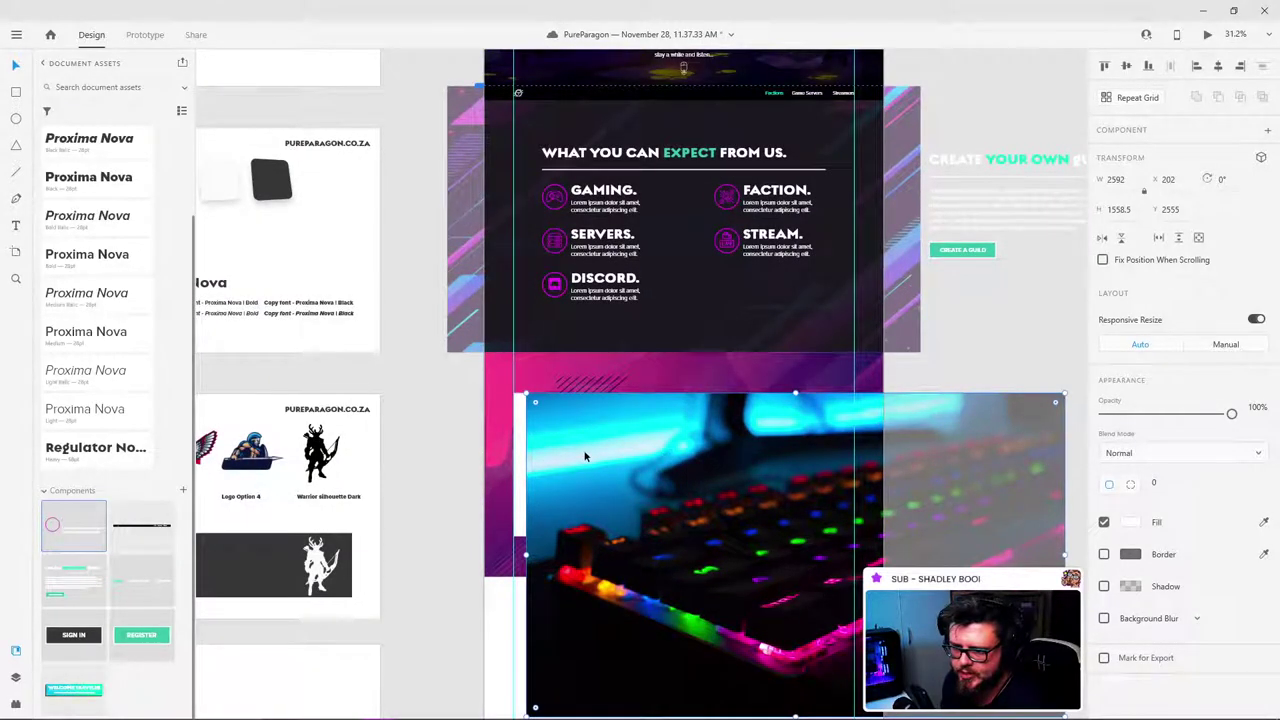
pyautogui.click(521, 457)
pyautogui.keyDown('shift'); pyautogui.click(757, 445); pyautogui.keyUp('shift')
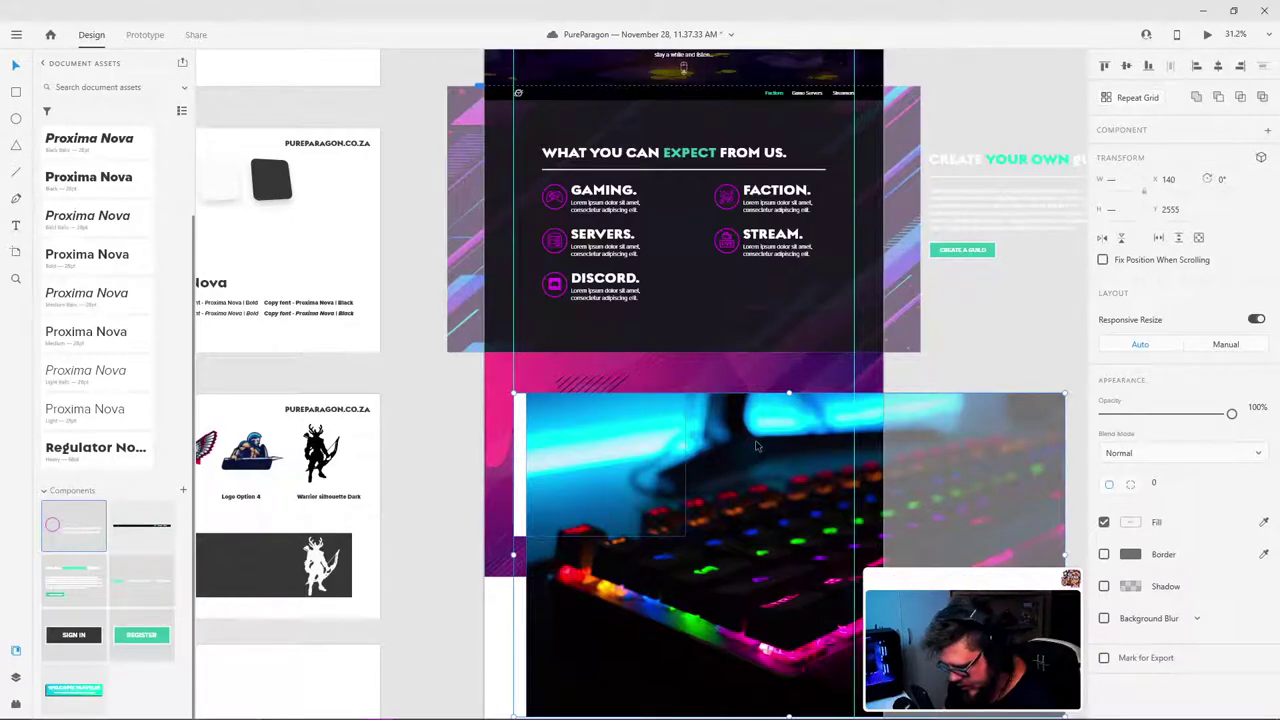
pyautogui.press('Escape')
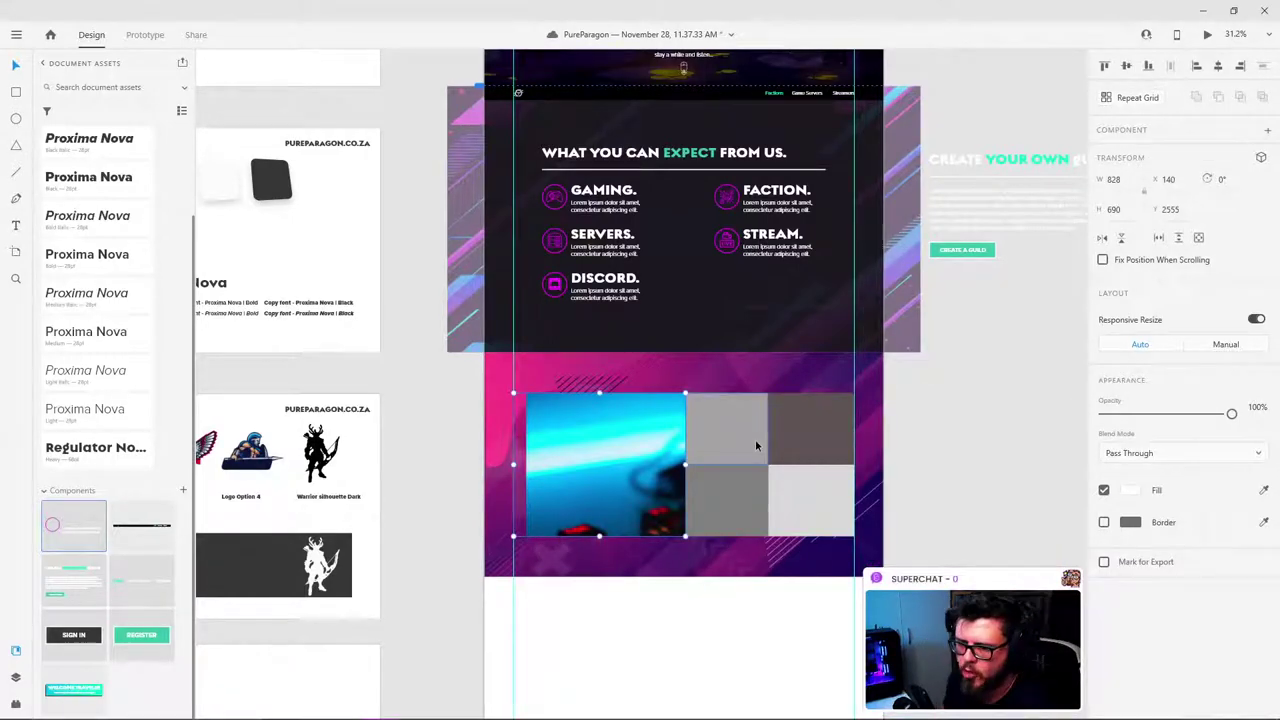
# Step: Inside the mask, align the keyboard photo with the frame's corner at X 140, Y 2555 and scale it to 1183 by 711.5
pyautogui.doubleClick(595, 452)
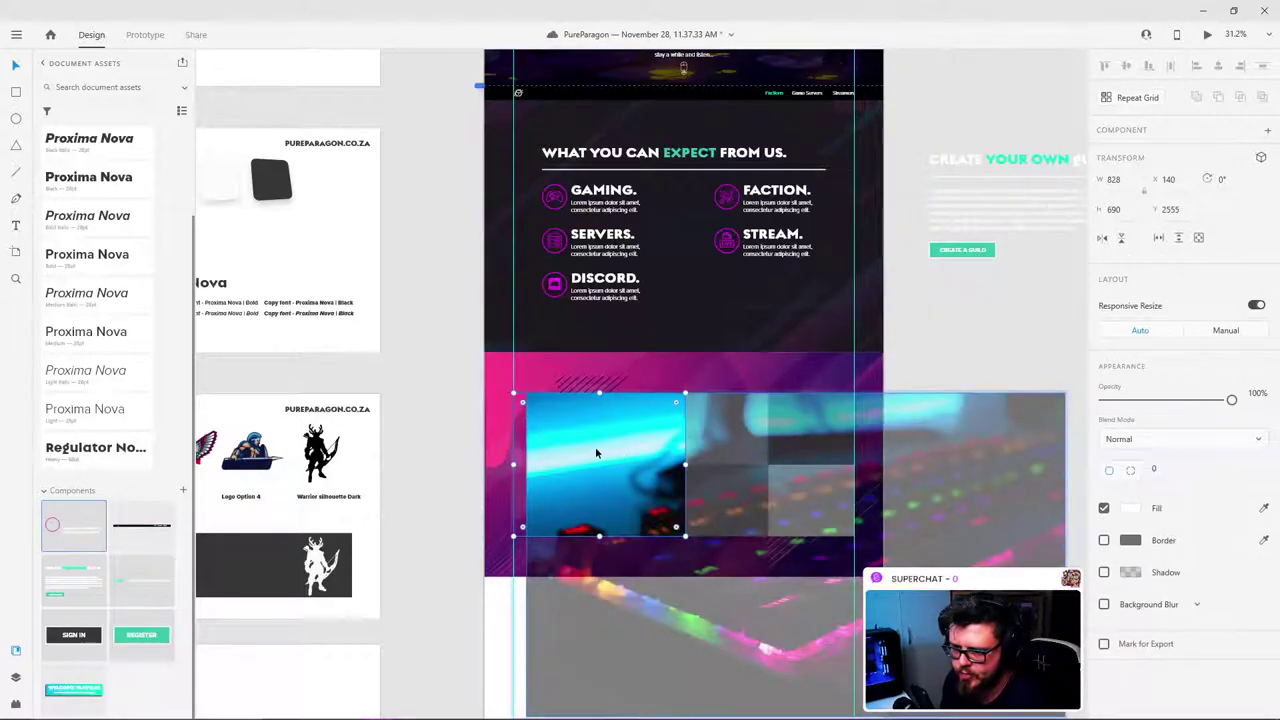
pyautogui.scroll(-3, 598, 457)
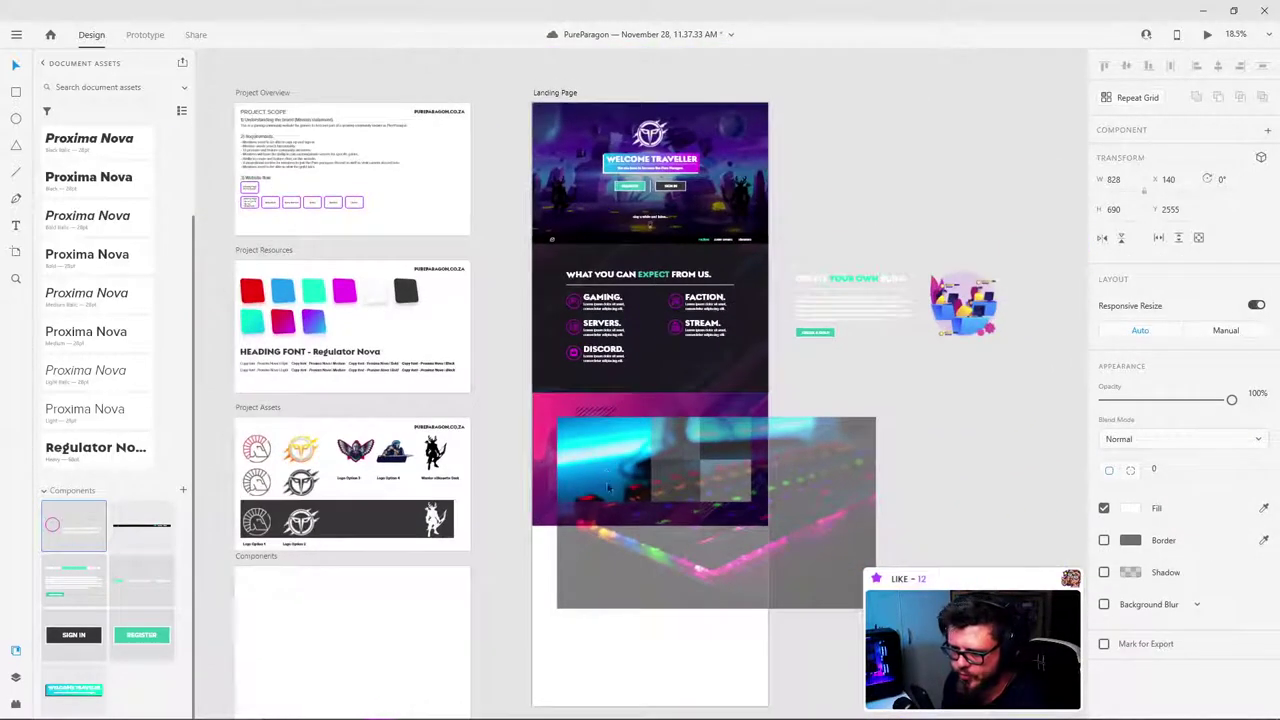
pyautogui.scroll(3, 606, 474)
pyautogui.moveTo(613, 479); pyautogui.dragTo(512, 393)
pyautogui.scroll(3, 568, 449)
pyautogui.moveTo(600, 434); pyautogui.dragTo(705, 502)
pyautogui.scroll(-3, 625, 472)
pyautogui.moveTo(968, 640); pyautogui.dragTo(745, 533)
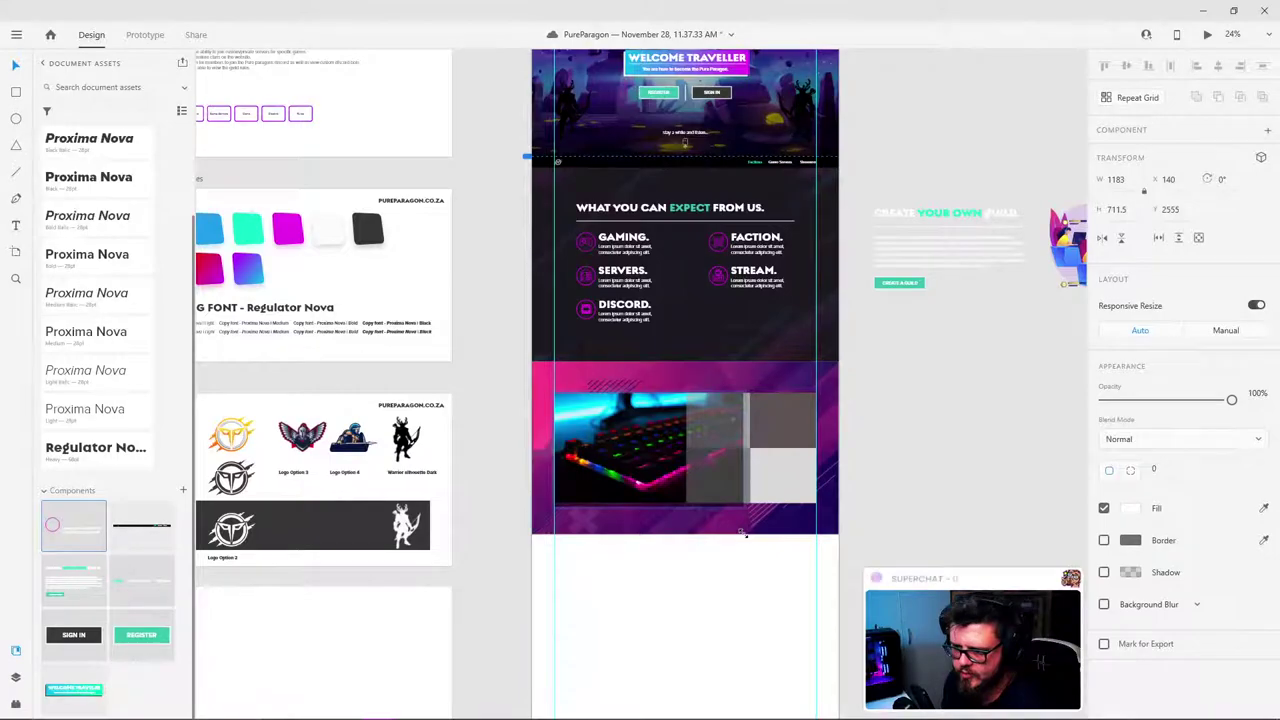
# Step: Shift the keyboard photo inside its mask to X 120 and deselect it
pyautogui.scroll(5, 640, 463)
pyautogui.moveTo(718, 459)
pyautogui.mouseDown()
pyautogui.moveTo(690, 459)
pyautogui.moveTo(710, 459)
pyautogui.mouseUp()
pyautogui.click(702, 195)
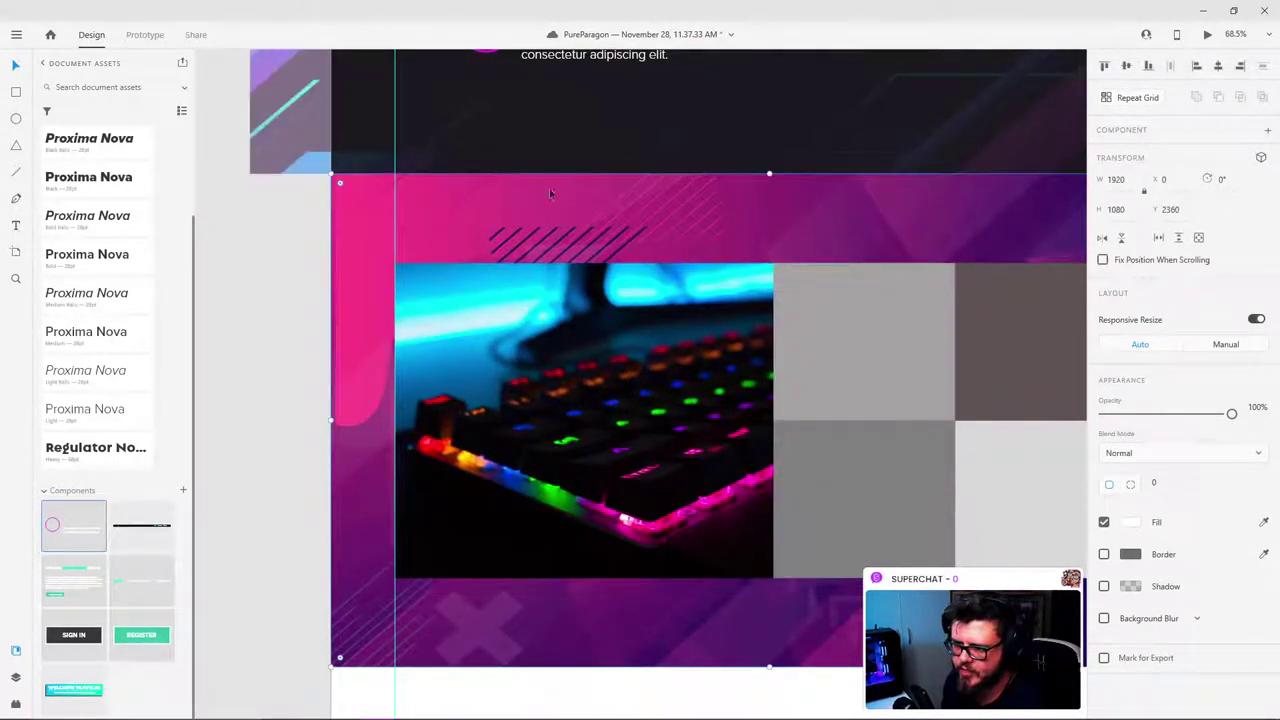
pyautogui.click(254, 249)
pyautogui.scroll(-3, 372, 306)
pyautogui.scroll(2, 425, 303)
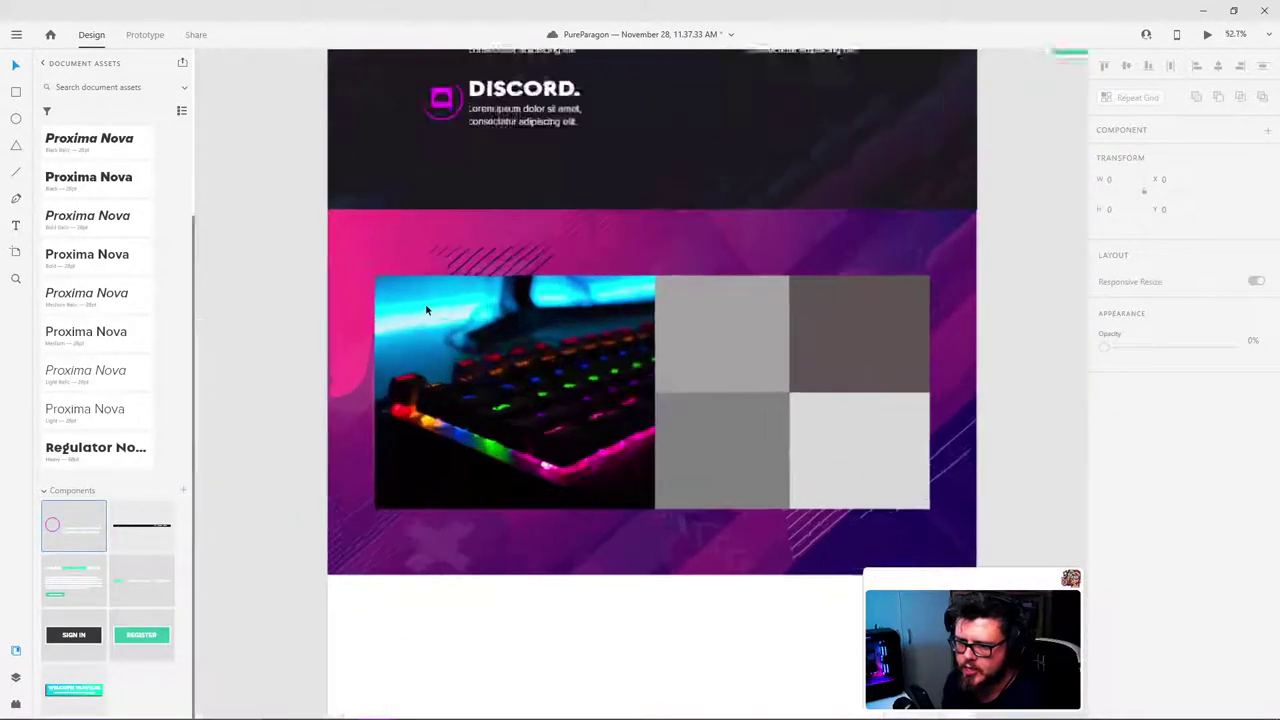
pyautogui.scroll(1, 860, 368)
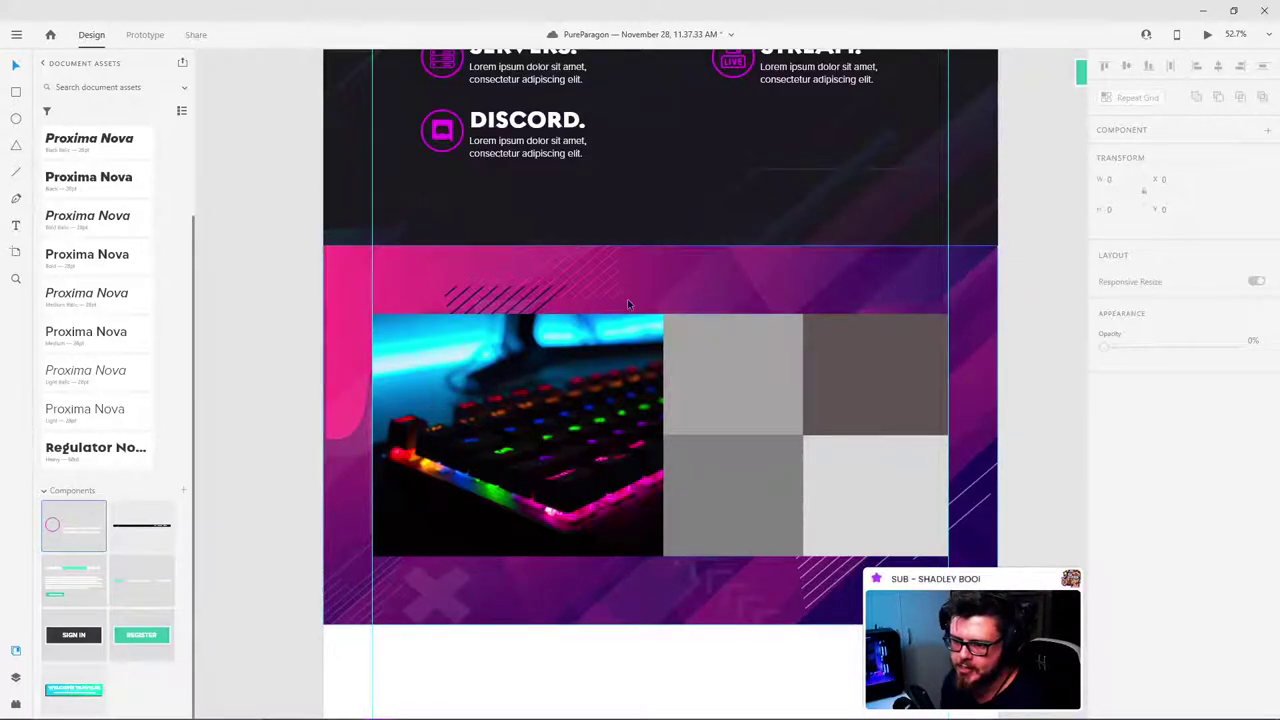
# Step: Scale the keyboard photo inside its mask to 1178 by 708.5
pyautogui.click(534, 443)
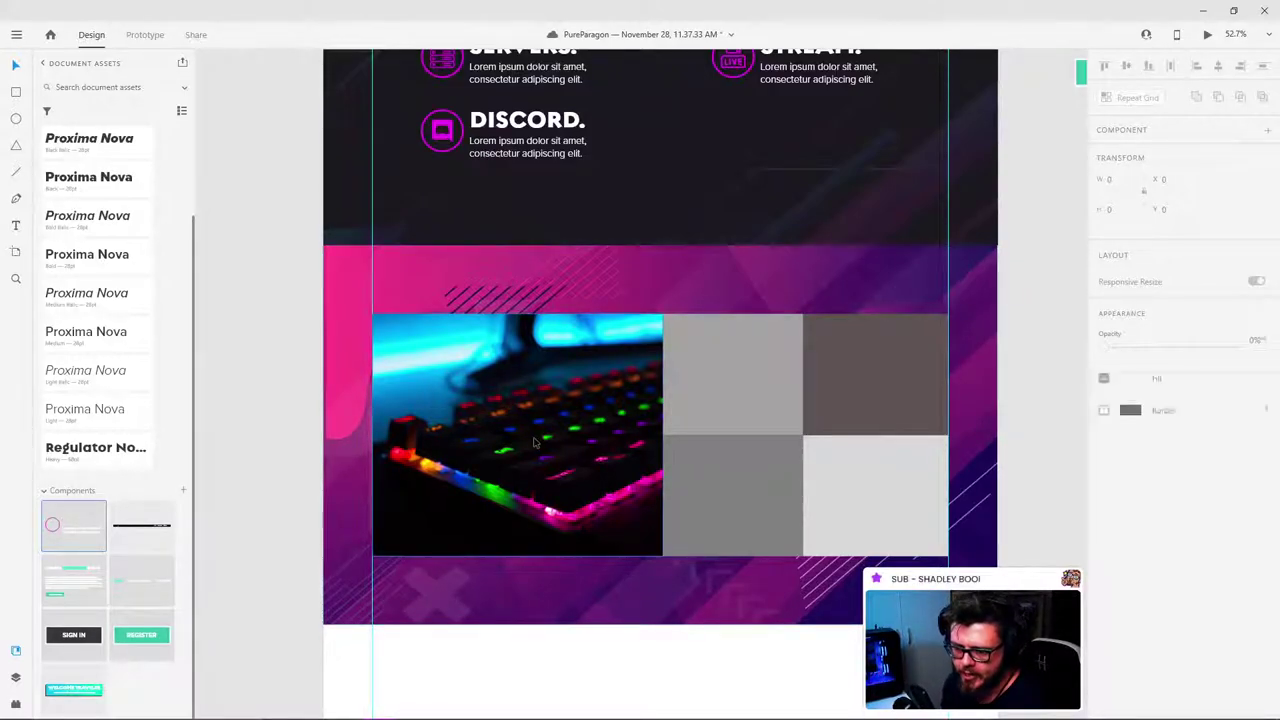
pyautogui.click(585, 471)
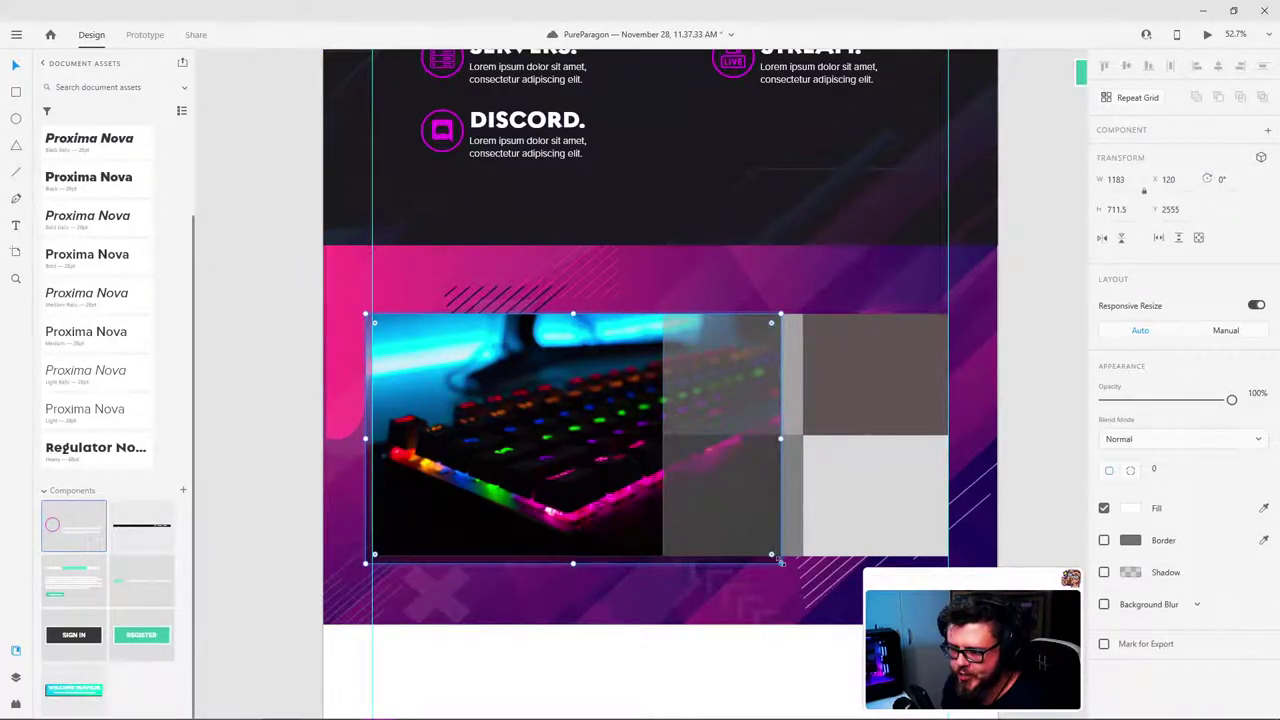
pyautogui.moveTo(781, 563); pyautogui.dragTo(780, 563)
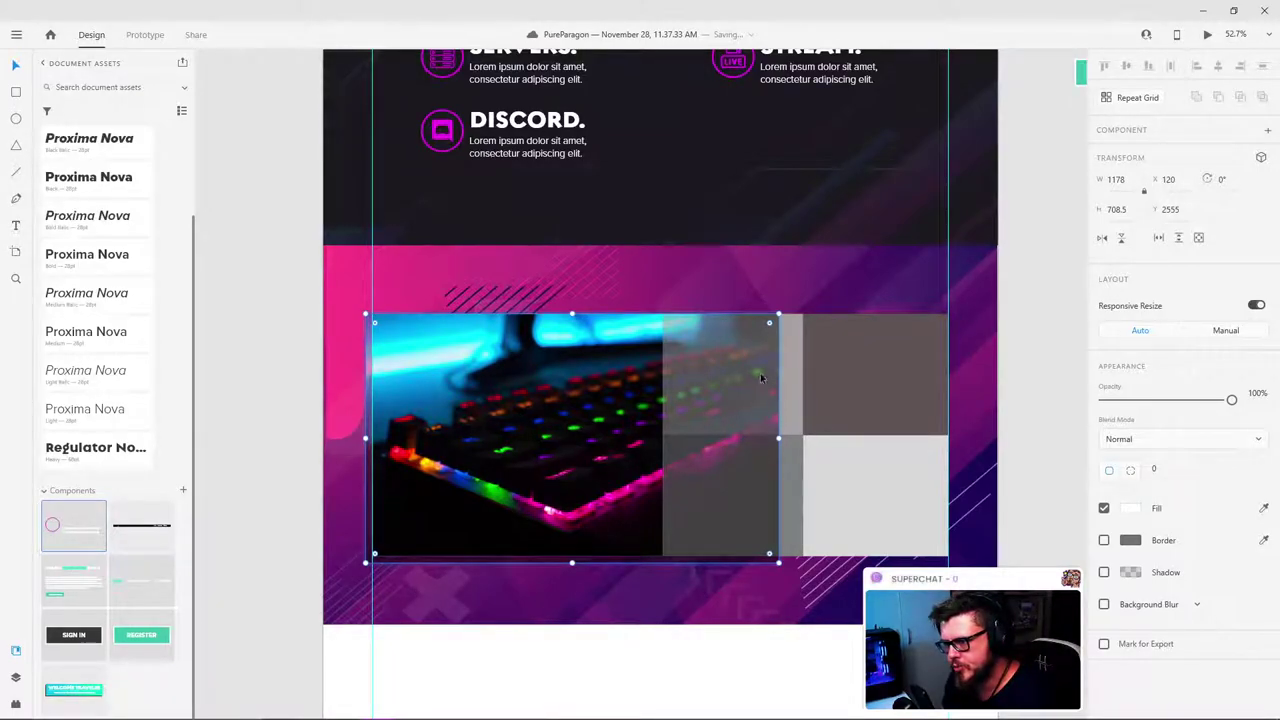
# Step: Try shifting the keyboard photo further left inside its mask, undo the shift and deselect everything
pyautogui.moveTo(613, 430); pyautogui.dragTo(491, 424)
pyautogui.click(549, 253)
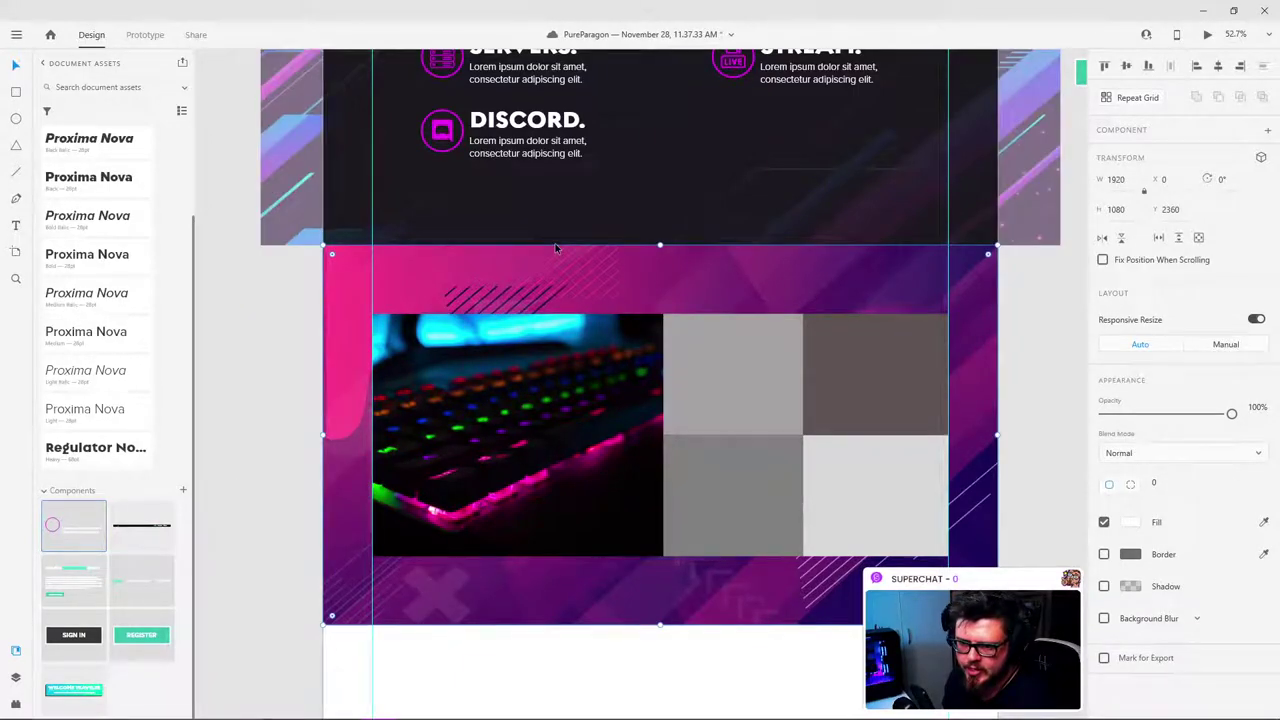
pyautogui.hotkey('ctrl', 'z')
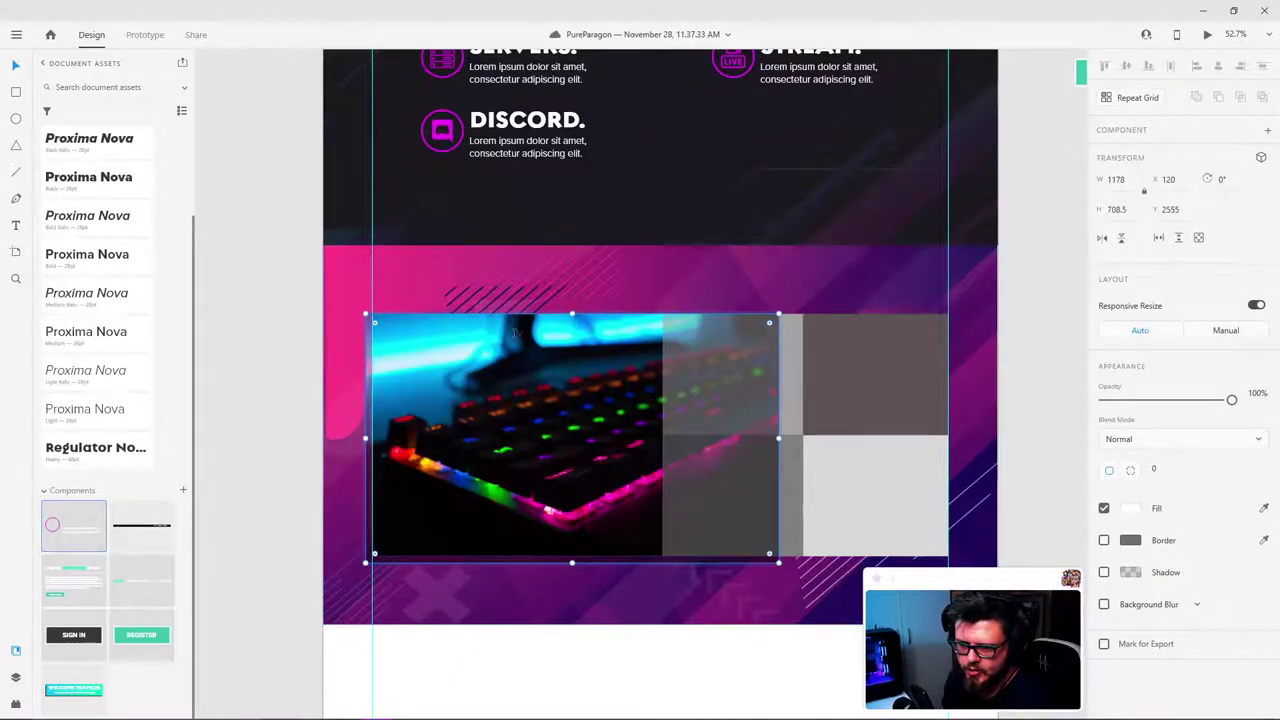
pyautogui.click(338, 272)
pyautogui.click(275, 356)
pyautogui.scroll(-2, 524, 282)
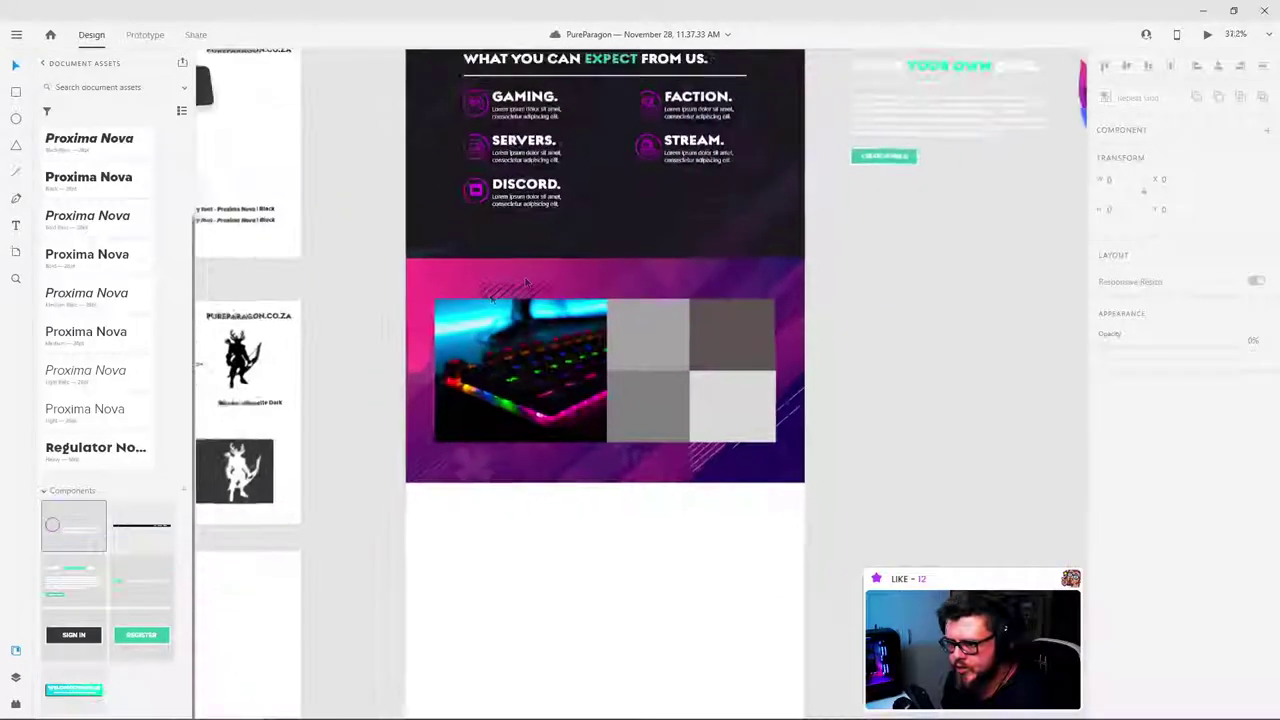
# Step: Align the pink section's background image with the landing page's edges at X 0 and check both sides
pyautogui.scroll(2, 448, 340)
pyautogui.moveTo(871, 286); pyautogui.dragTo(800, 311)
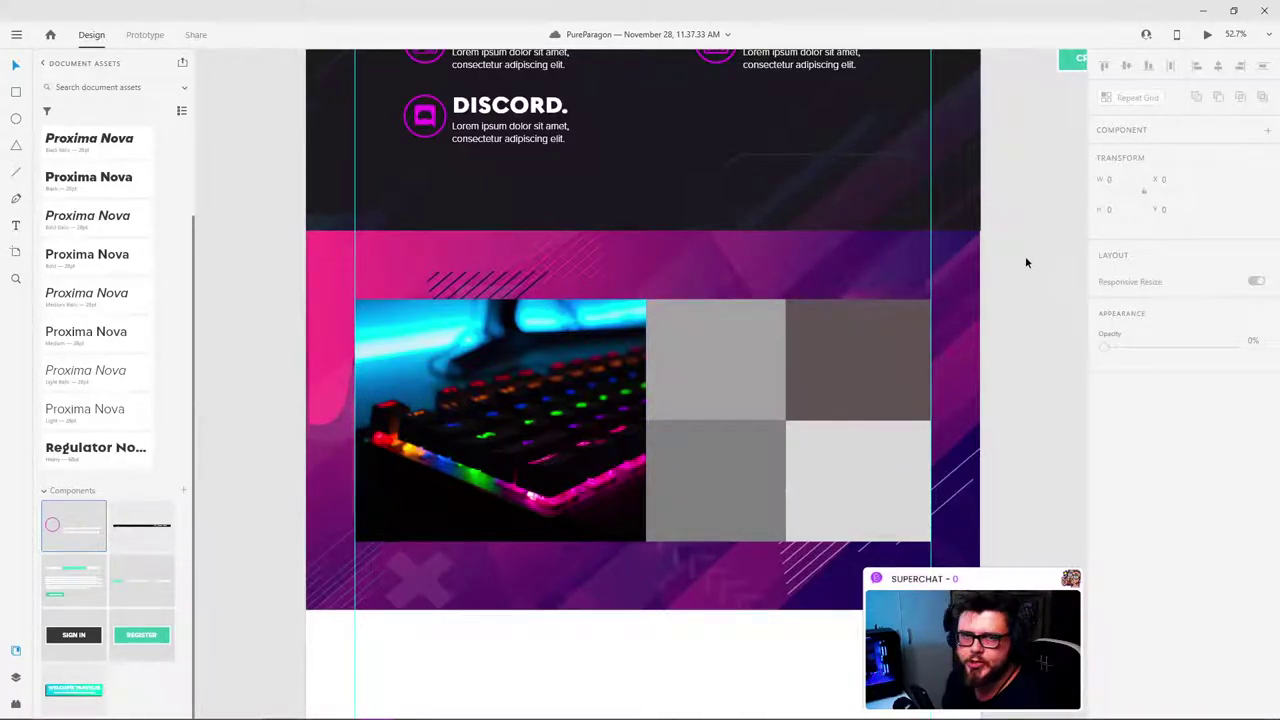
pyautogui.scroll(8, 1000, 252)
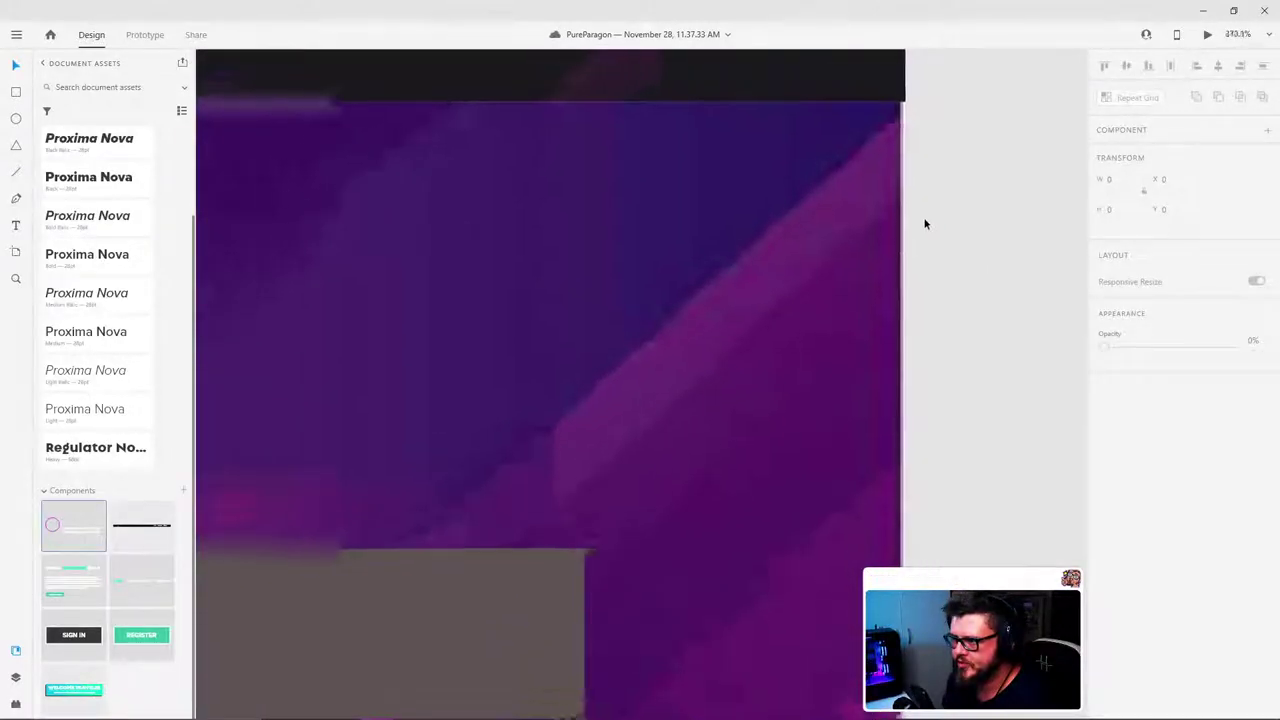
pyautogui.click(800, 211)
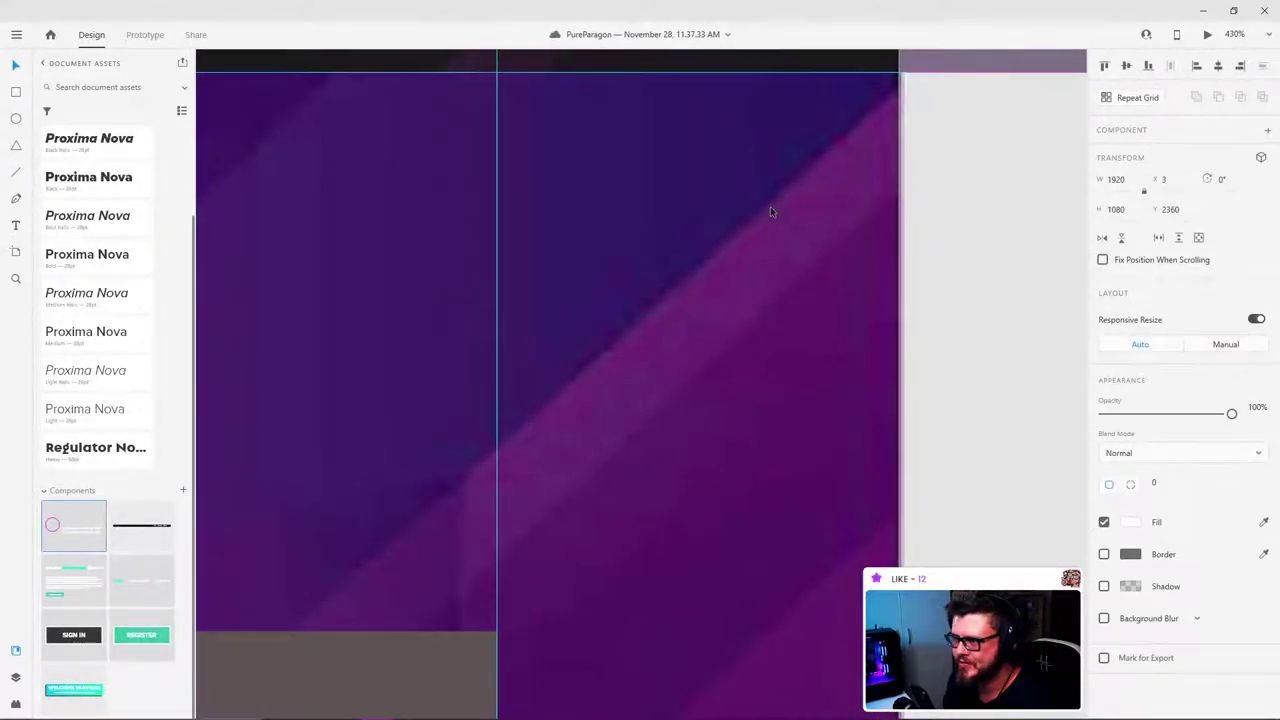
pyautogui.click(929, 237)
pyautogui.scroll(-6, 894, 229)
pyautogui.scroll(-3, 892, 229)
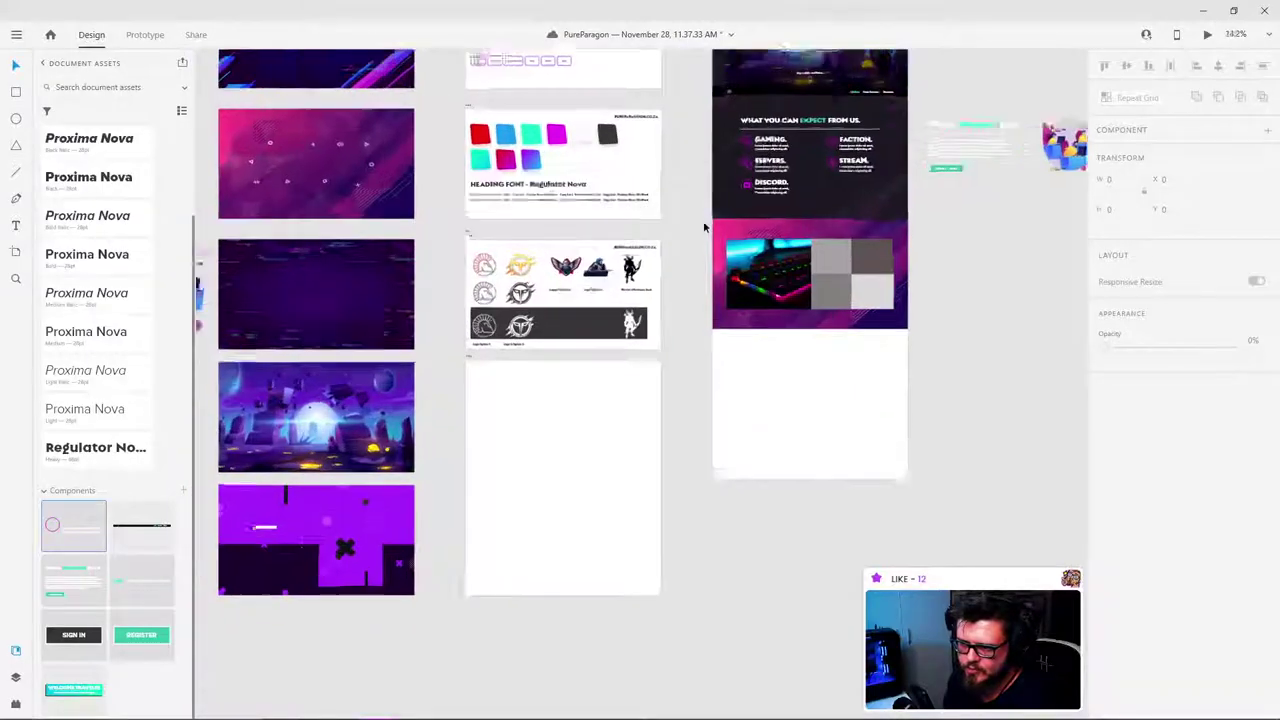
pyautogui.scroll(10, 703, 220)
pyautogui.click(570, 212)
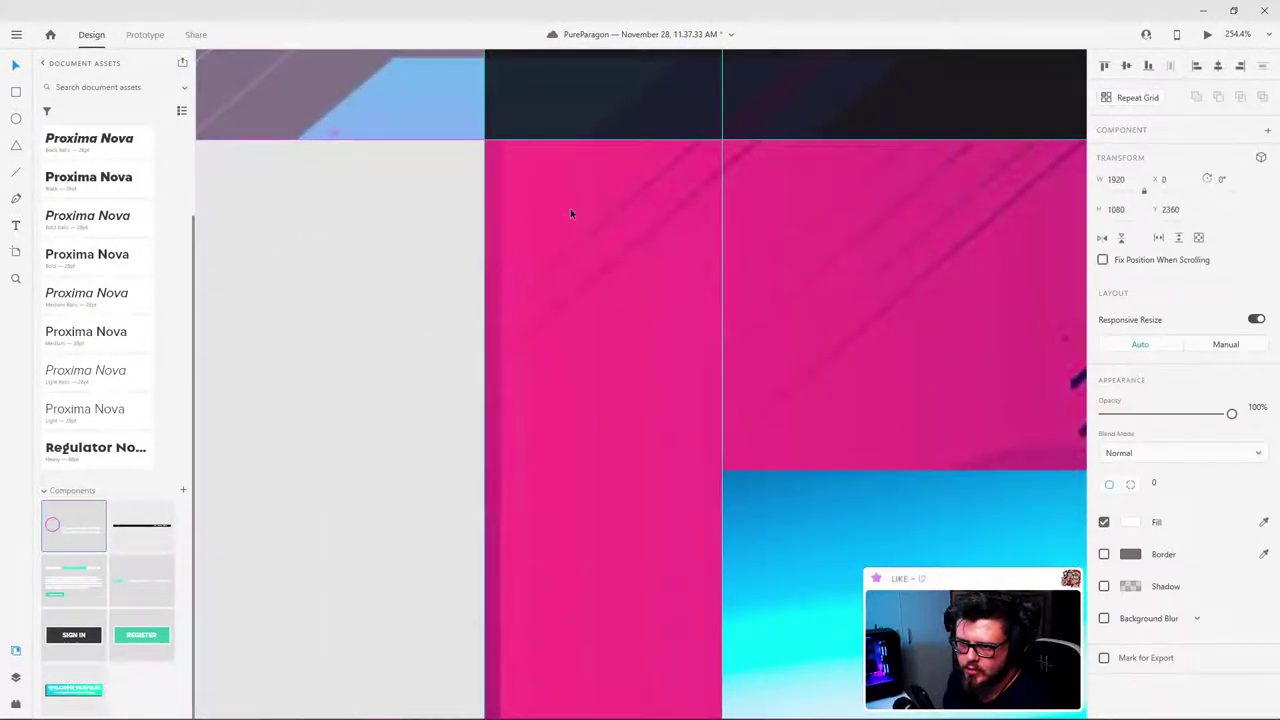
pyautogui.click(423, 271)
pyautogui.scroll(-8, 486, 272)
pyautogui.scroll(3, 486, 272)
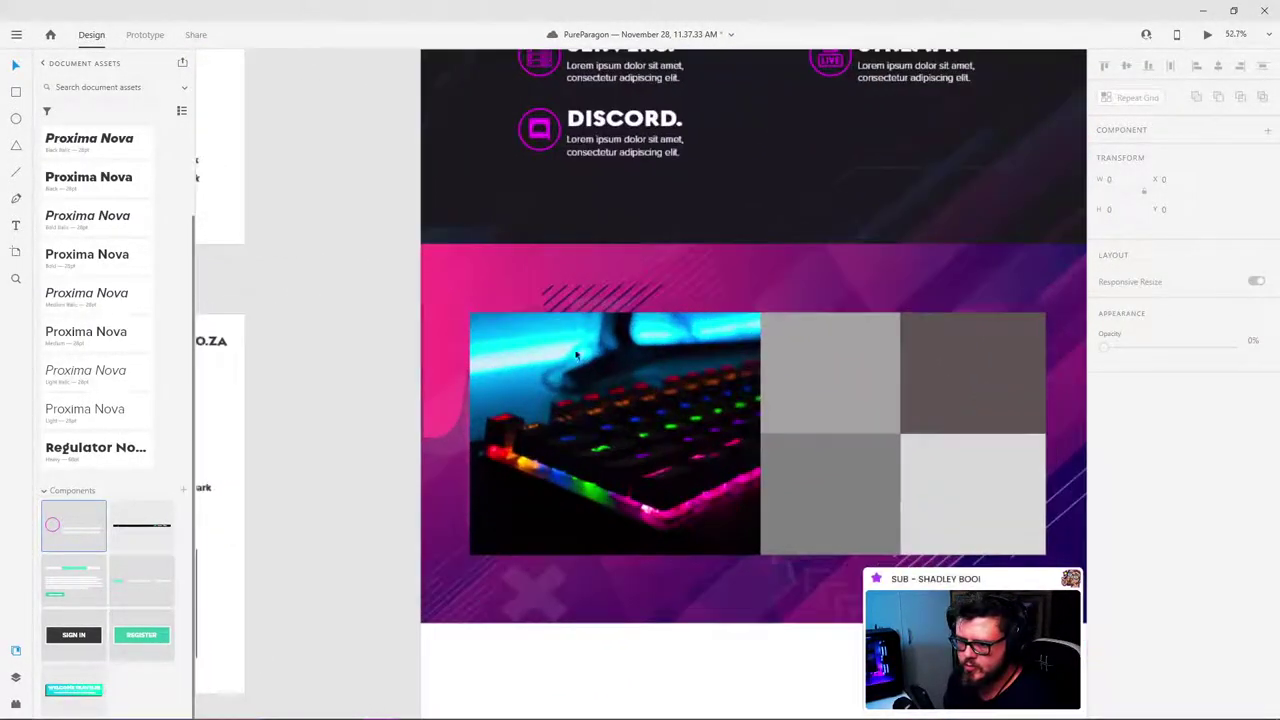
pyautogui.moveTo(940, 277); pyautogui.dragTo(852, 270)
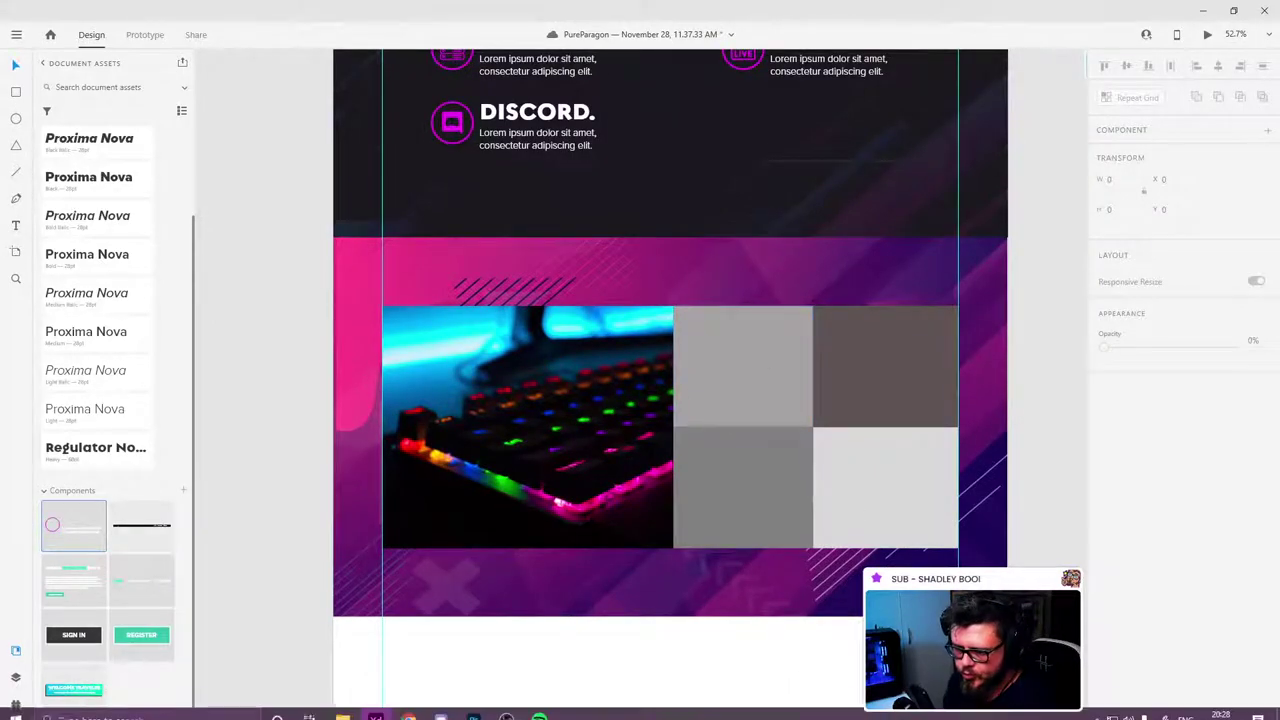
# Step: Switch to Unsplash in Chrome, return to the gaming results and download the photo of the headset-wearing gamer in a gaming chair
pyautogui.moveTo(418, 706)
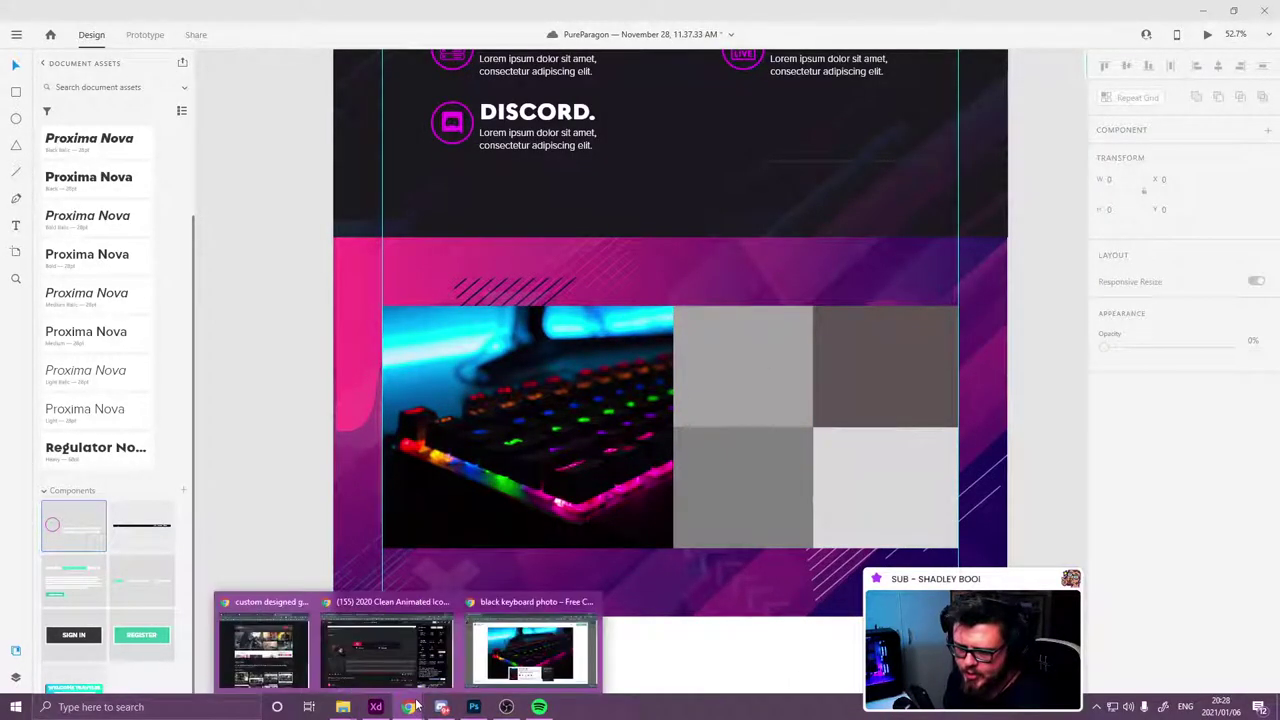
pyautogui.click(592, 641)
pyautogui.click(1207, 474)
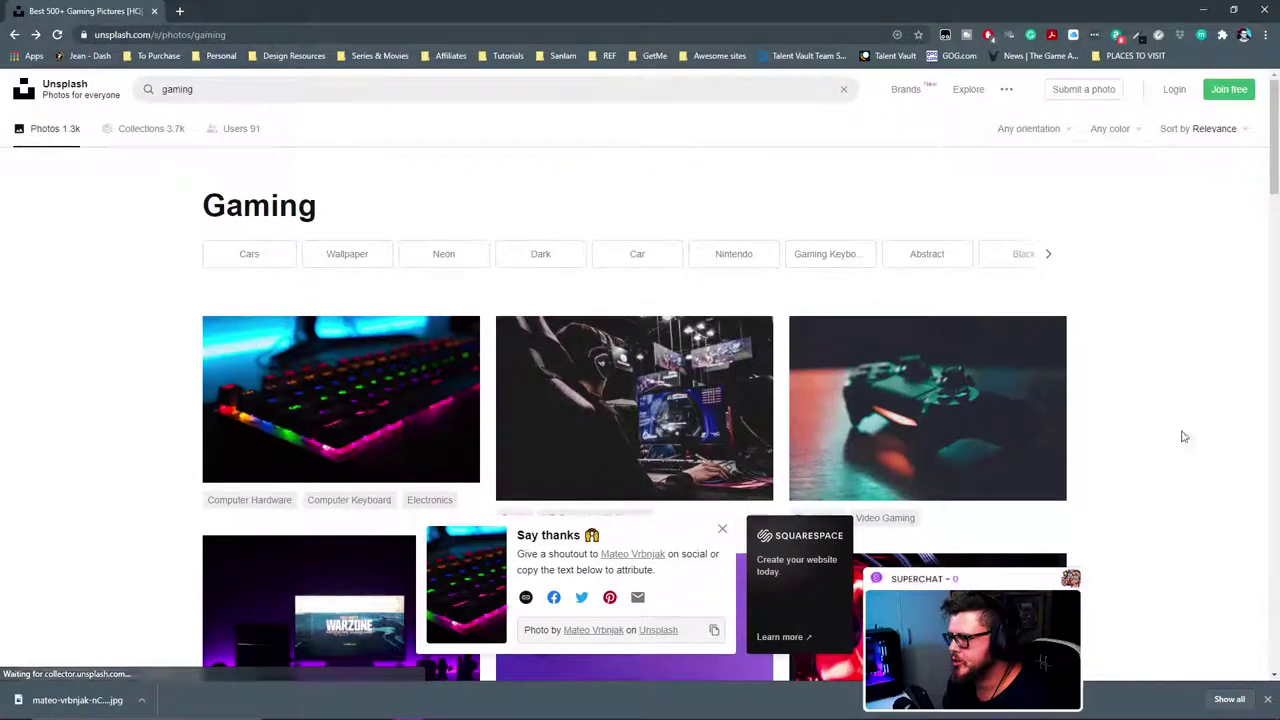
pyautogui.scroll(-2, 1180, 434)
pyautogui.scroll(1, 630, 305)
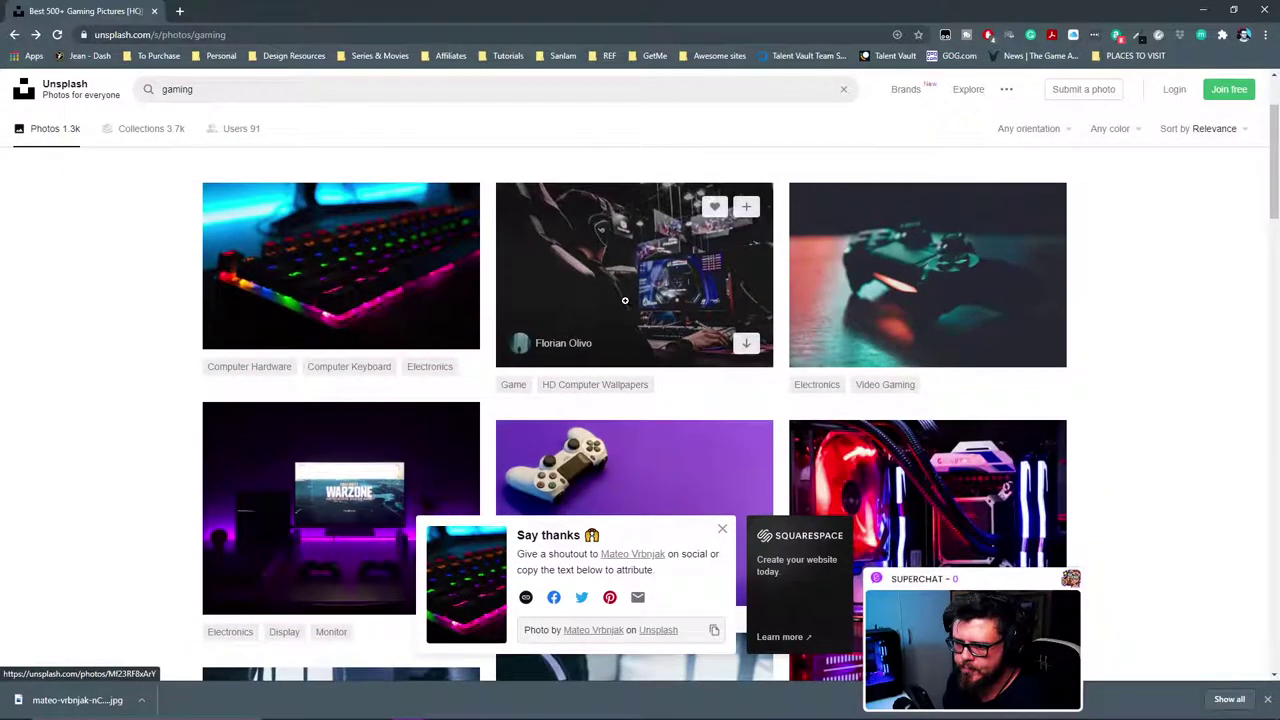
pyautogui.click(641, 285)
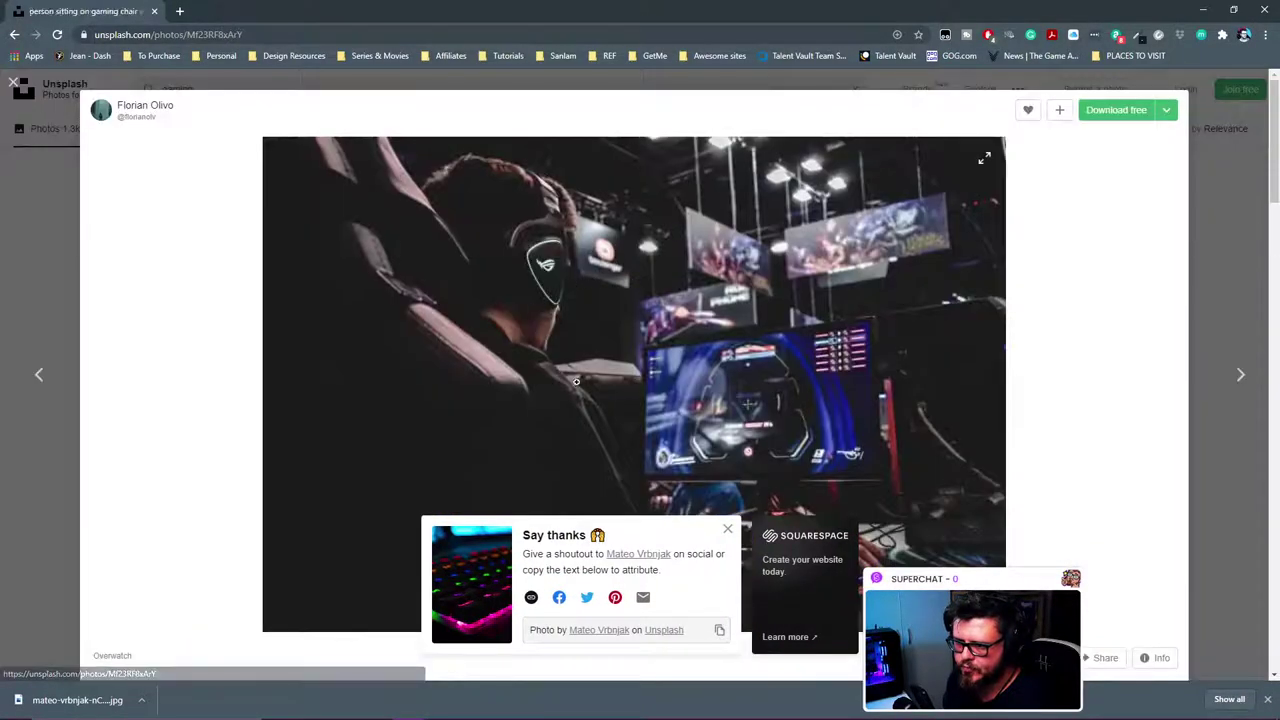
pyautogui.click(1097, 117)
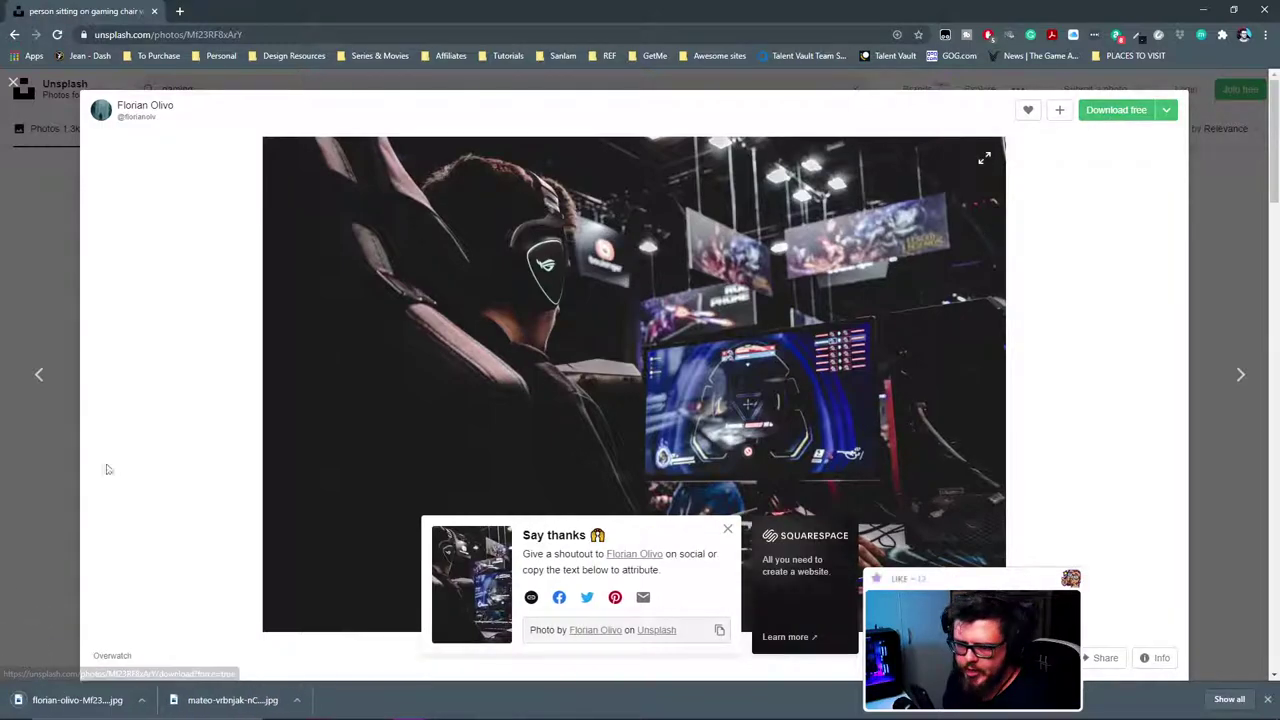
# Step: Show the downloaded gamer photo in its folder and import it onto the Adobe XD canvas beside the landing page
pyautogui.click(143, 700)
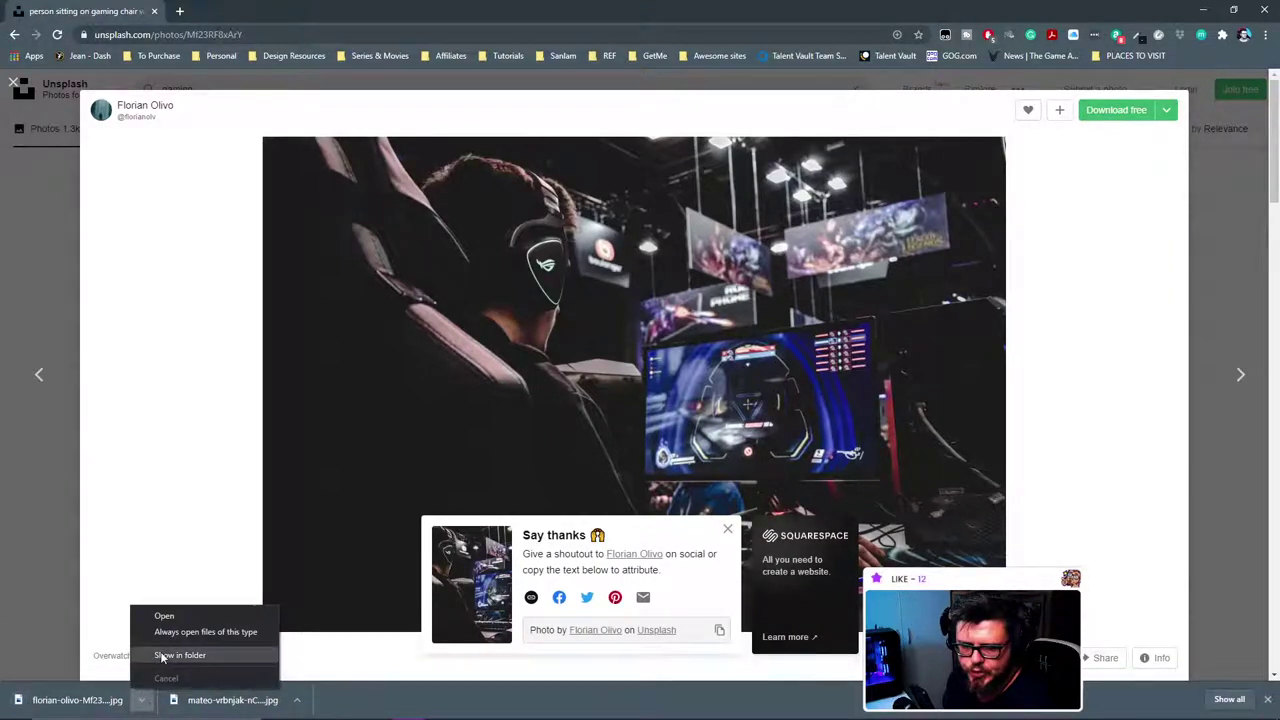
pyautogui.click(160, 656)
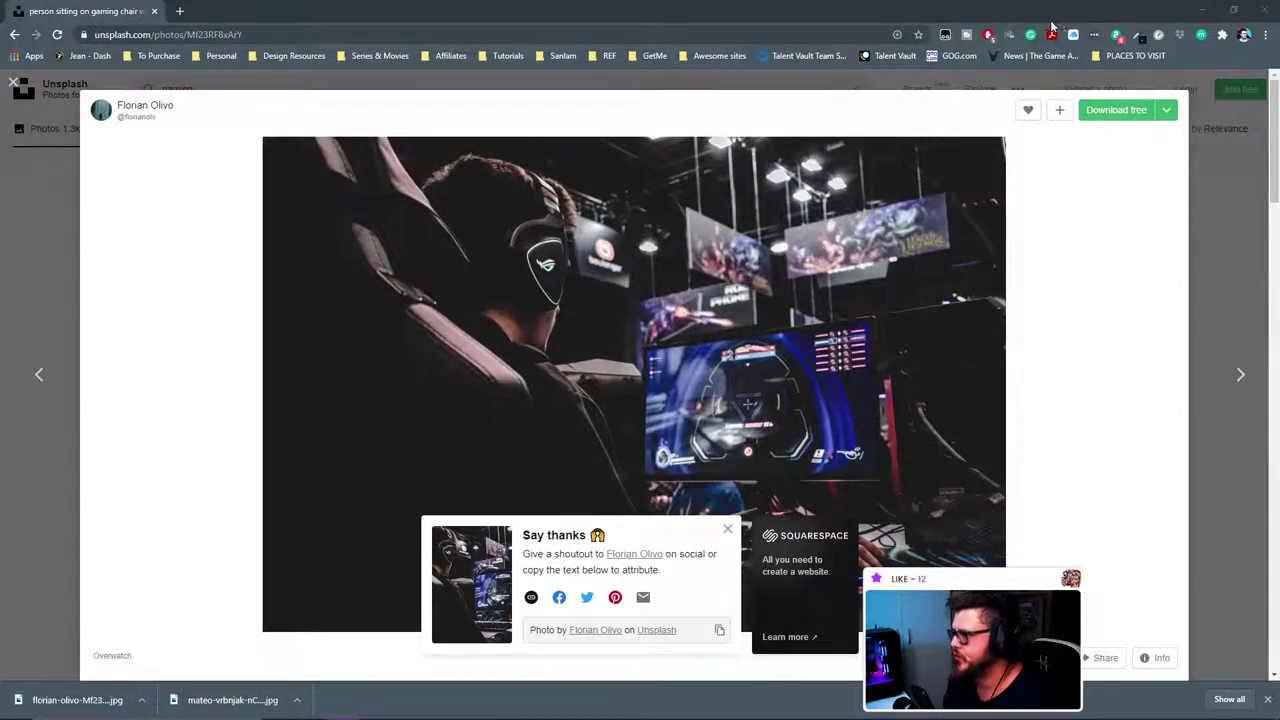
pyautogui.click(1204, 14)
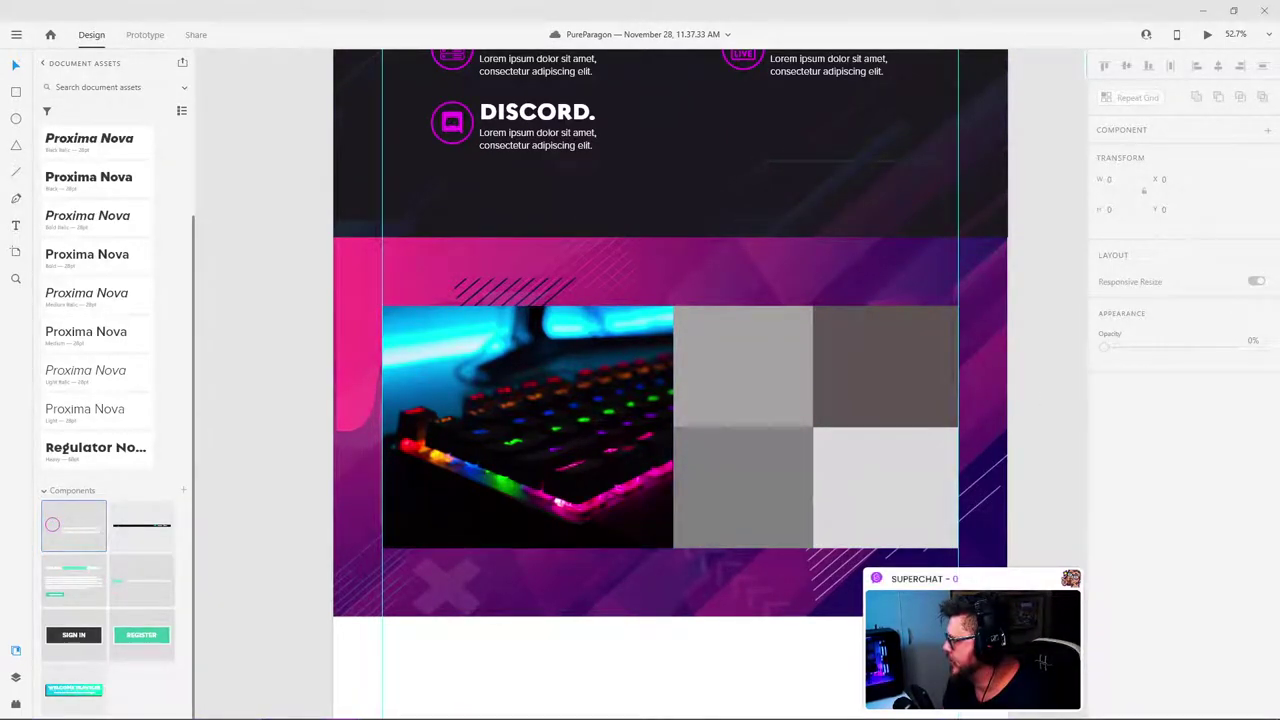
pyautogui.moveTo(1279, 488); pyautogui.dragTo(1046, 303)
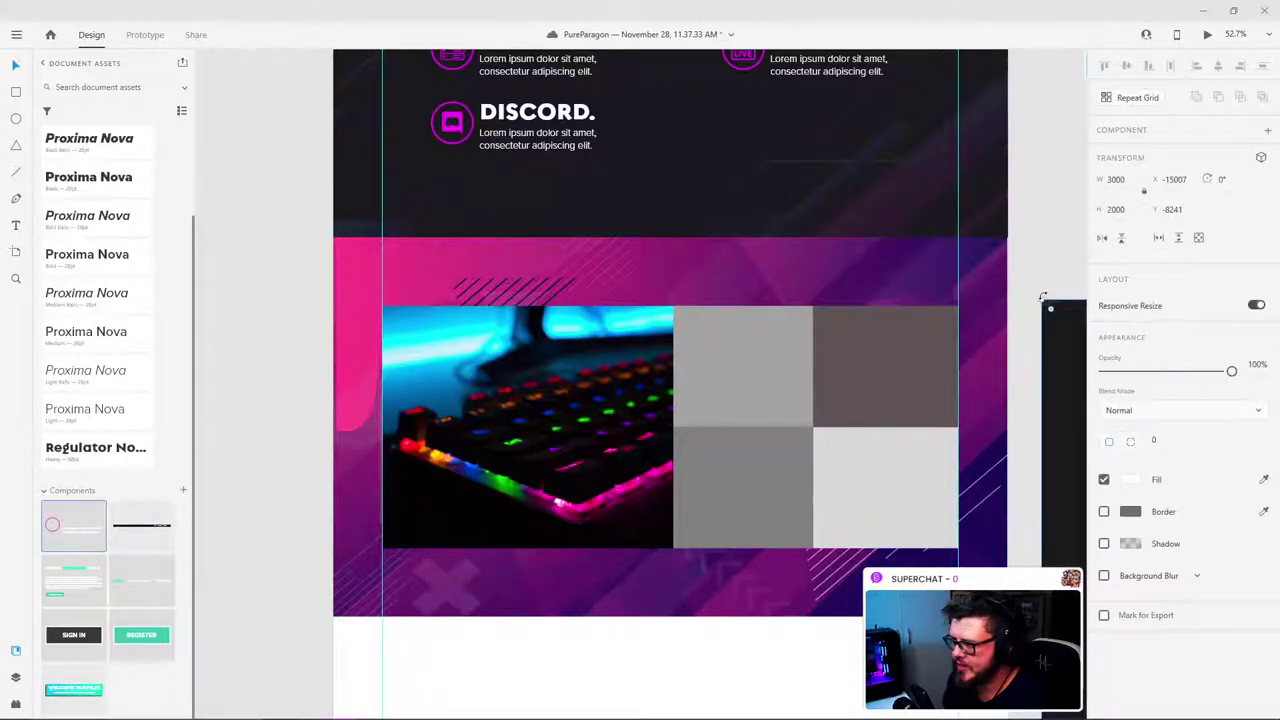
# Step: Cut the imported gamer photo and paste it onto the landing page artboard
pyautogui.keyDown('ctrl'); pyautogui.scroll(-4, 966, 400); pyautogui.keyUp('ctrl')
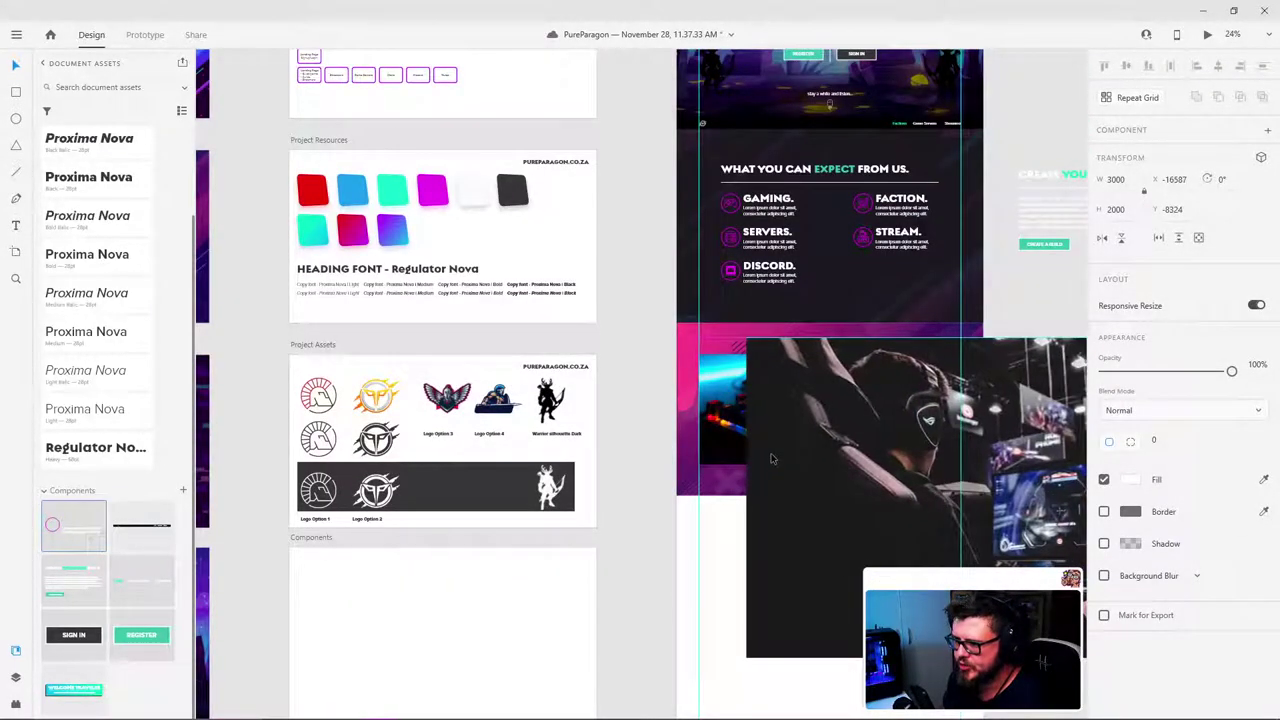
pyautogui.click(931, 492)
pyautogui.press('Delete')
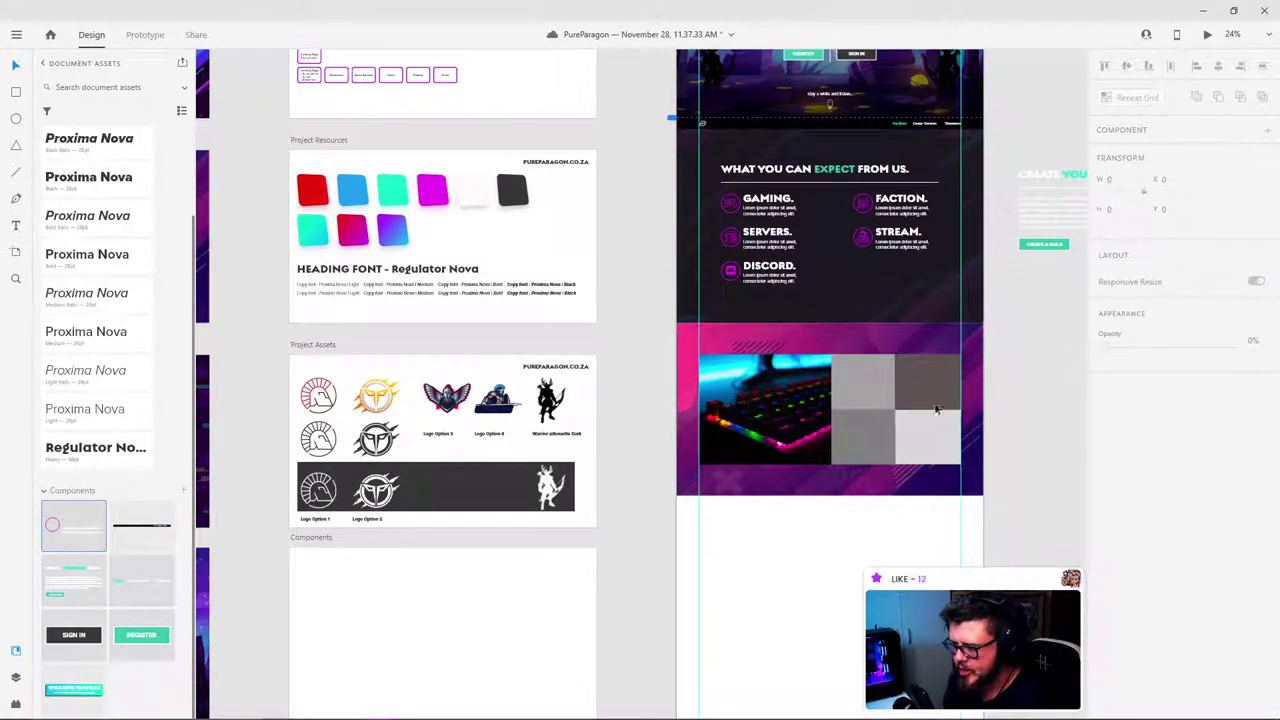
pyautogui.scroll(4, 932, 380)
pyautogui.click(810, 405)
pyautogui.click(929, 380)
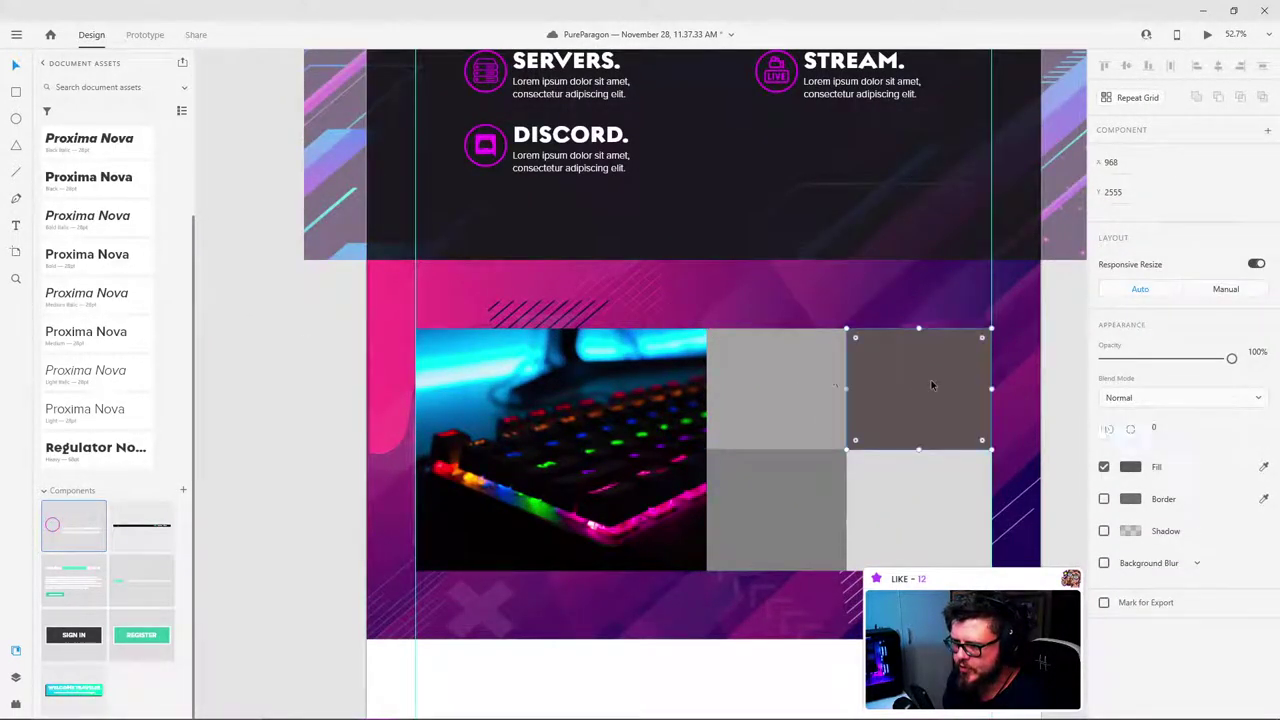
pyautogui.click(813, 378)
pyautogui.hotkey('ctrl', 'v')
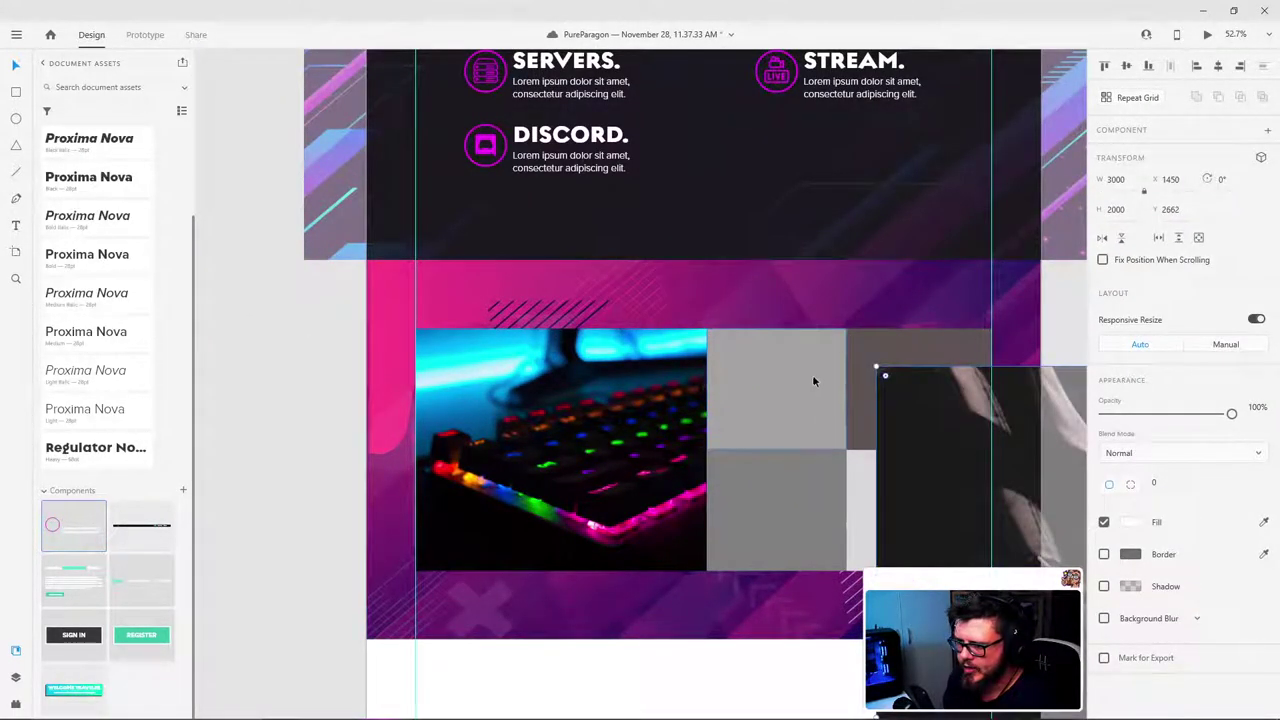
# Step: Move the gamer photo over the upper grey tile next to the keyboard image and mask it with that tile
pyautogui.moveTo(901, 408); pyautogui.dragTo(786, 398)
pyautogui.click(775, 350)
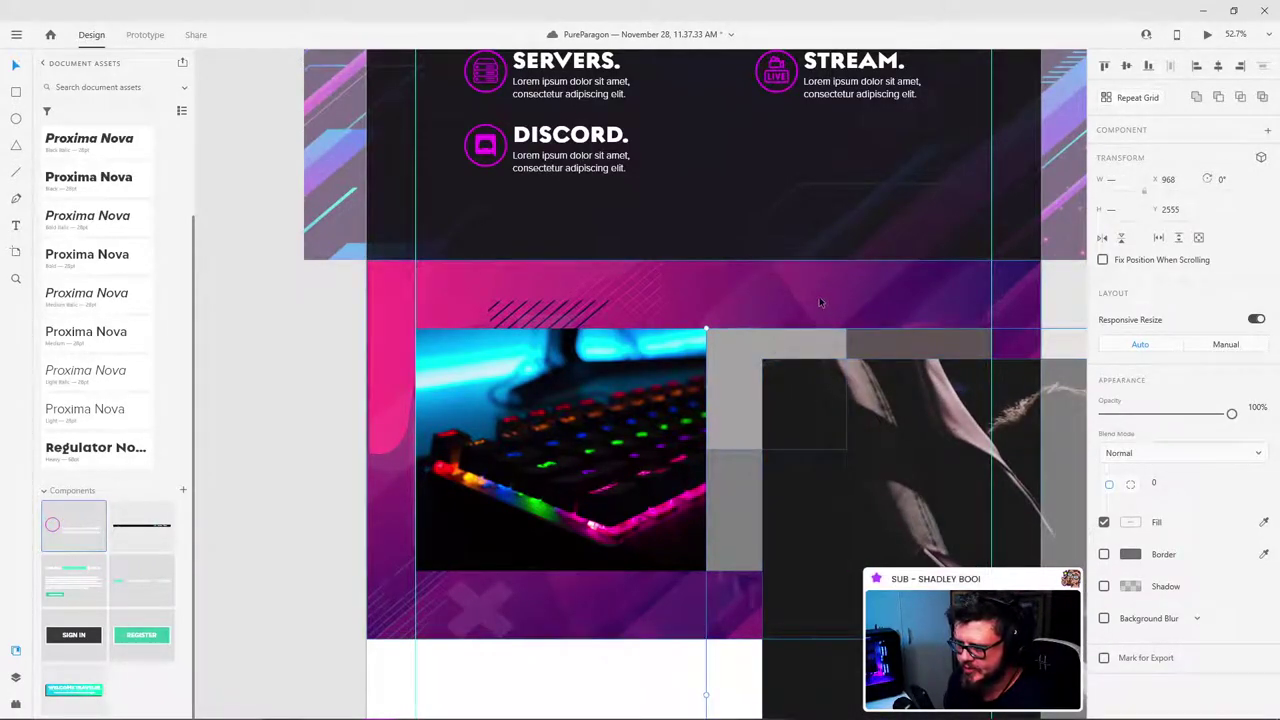
pyautogui.hotkey('ctrl', 'shift', 'm')
# Step: Inside the mask, align the gamer photo with the tile's corner at X 968, Y 2555 and scale it to 566 by 377
pyautogui.doubleClick(819, 397)
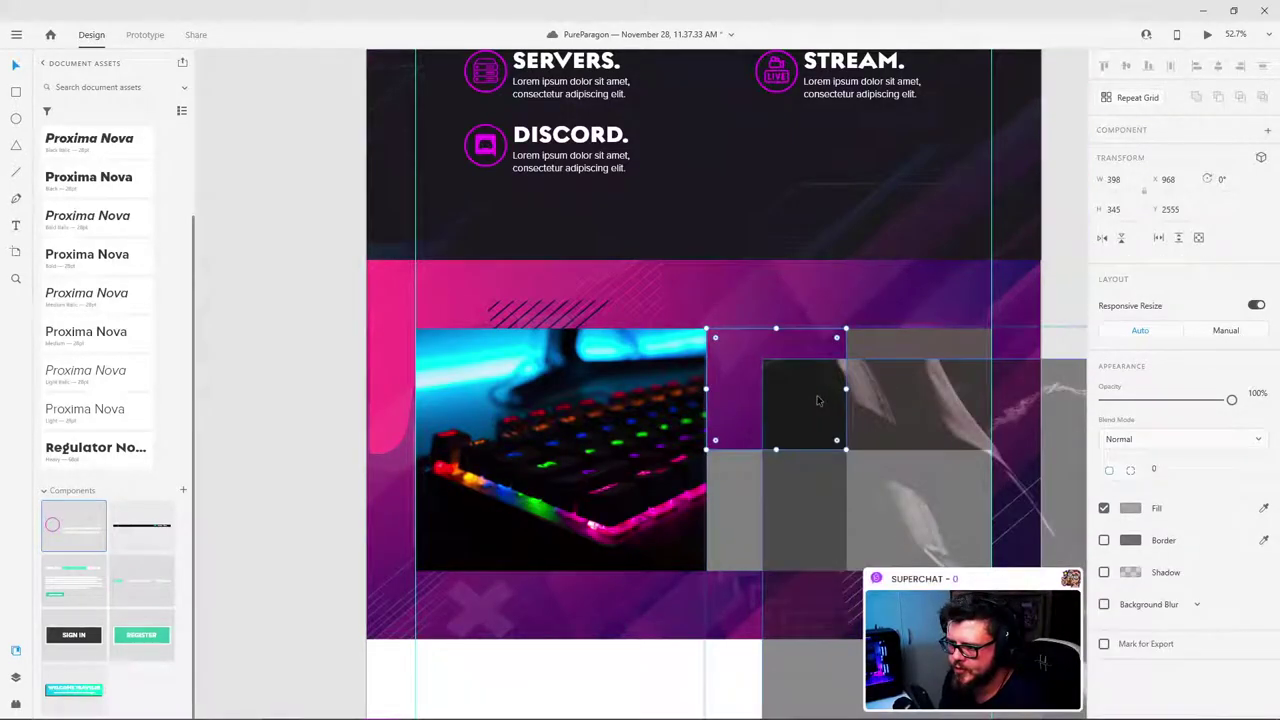
pyautogui.moveTo(817, 402); pyautogui.dragTo(761, 372)
pyautogui.scroll(-5, 760, 284)
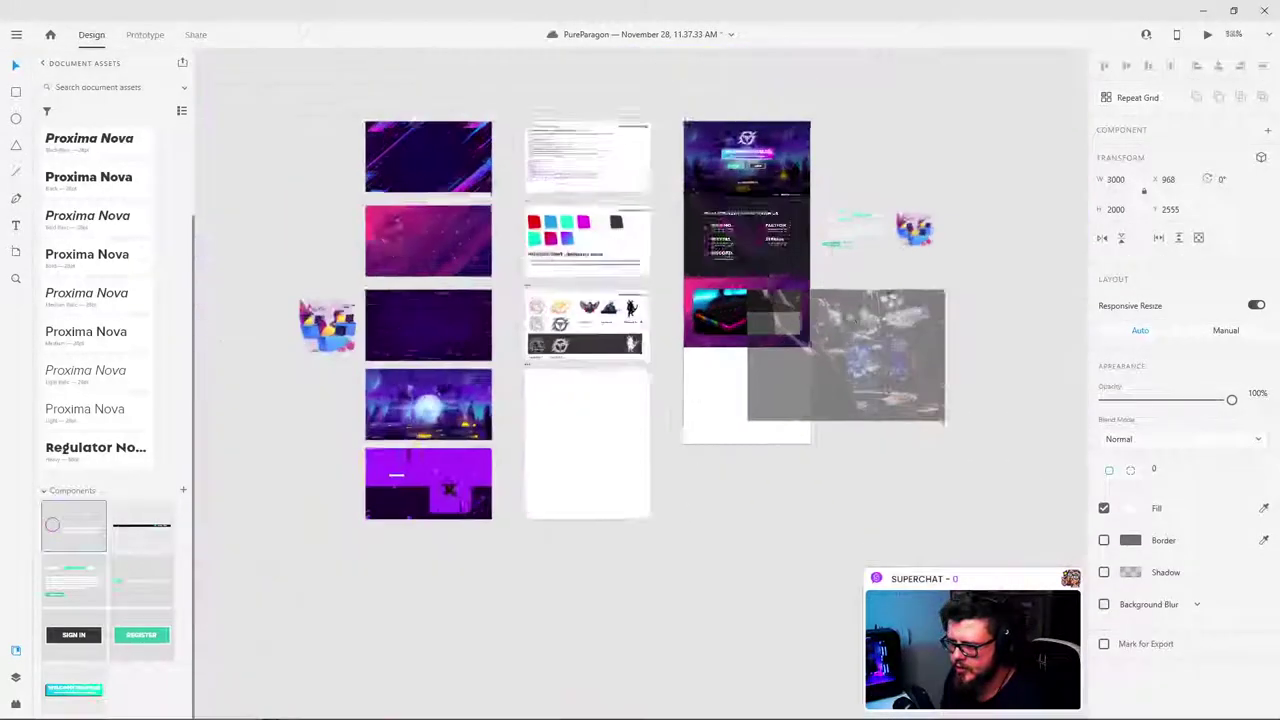
pyautogui.scroll(2, 1014, 336)
pyautogui.moveTo(915, 458); pyautogui.dragTo(687, 314)
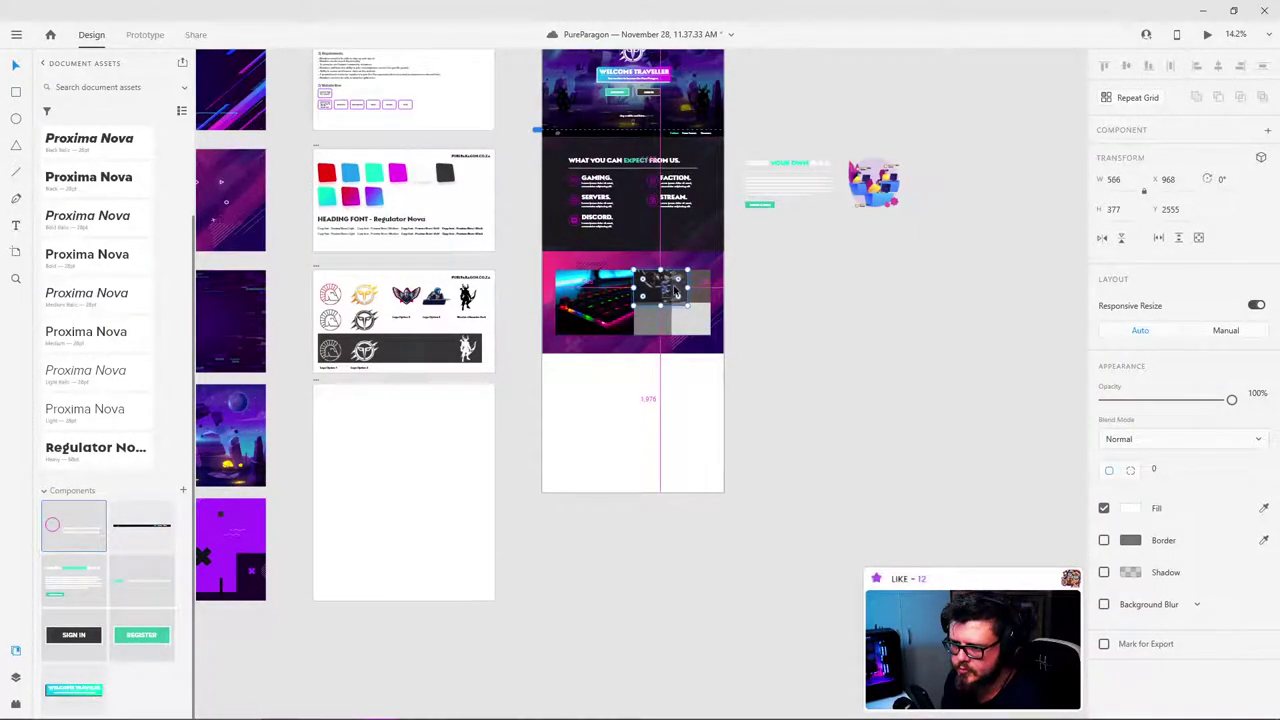
# Step: Shift the gamer photo left inside its mask so the monitor and the hand on the mouse fit the tile, and deselect it
pyautogui.scroll(10, 687, 314)
pyautogui.scroll(-2, 667, 313)
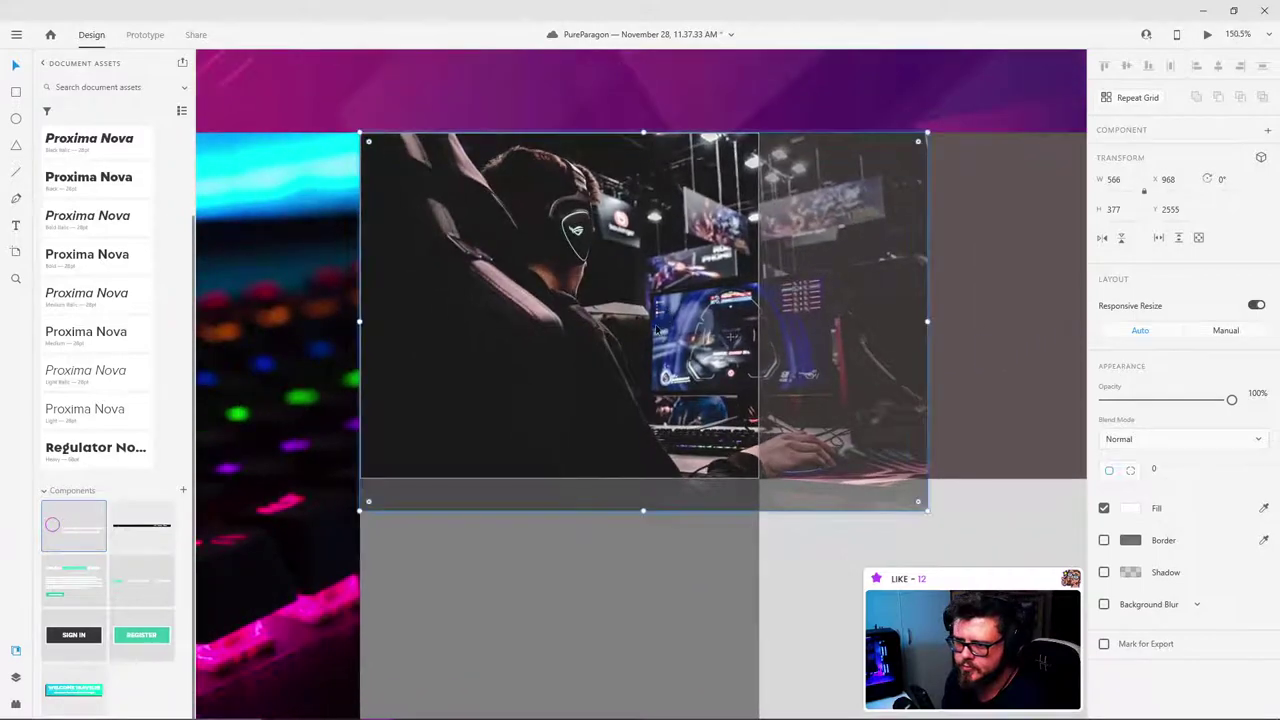
pyautogui.moveTo(667, 313); pyautogui.dragTo(556, 323)
pyautogui.click(798, 536)
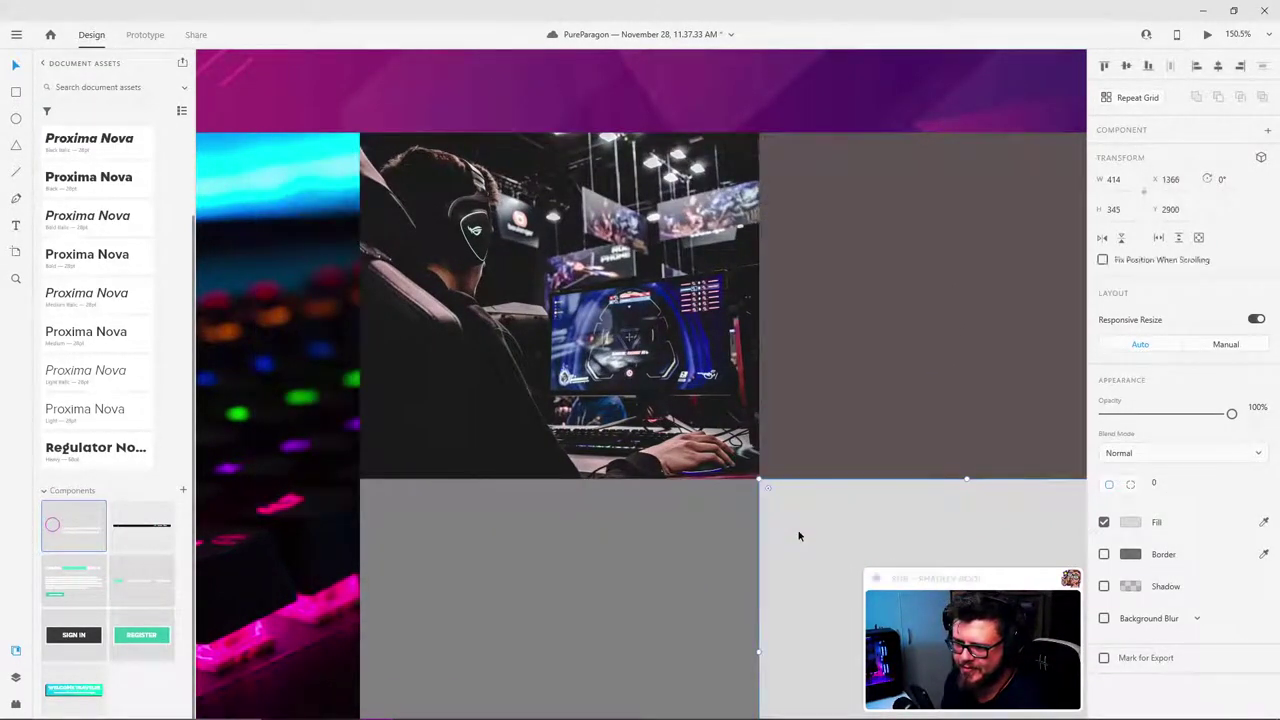
pyautogui.scroll(-8, 746, 449)
pyautogui.click(998, 374)
pyautogui.scroll(2, 618, 408)
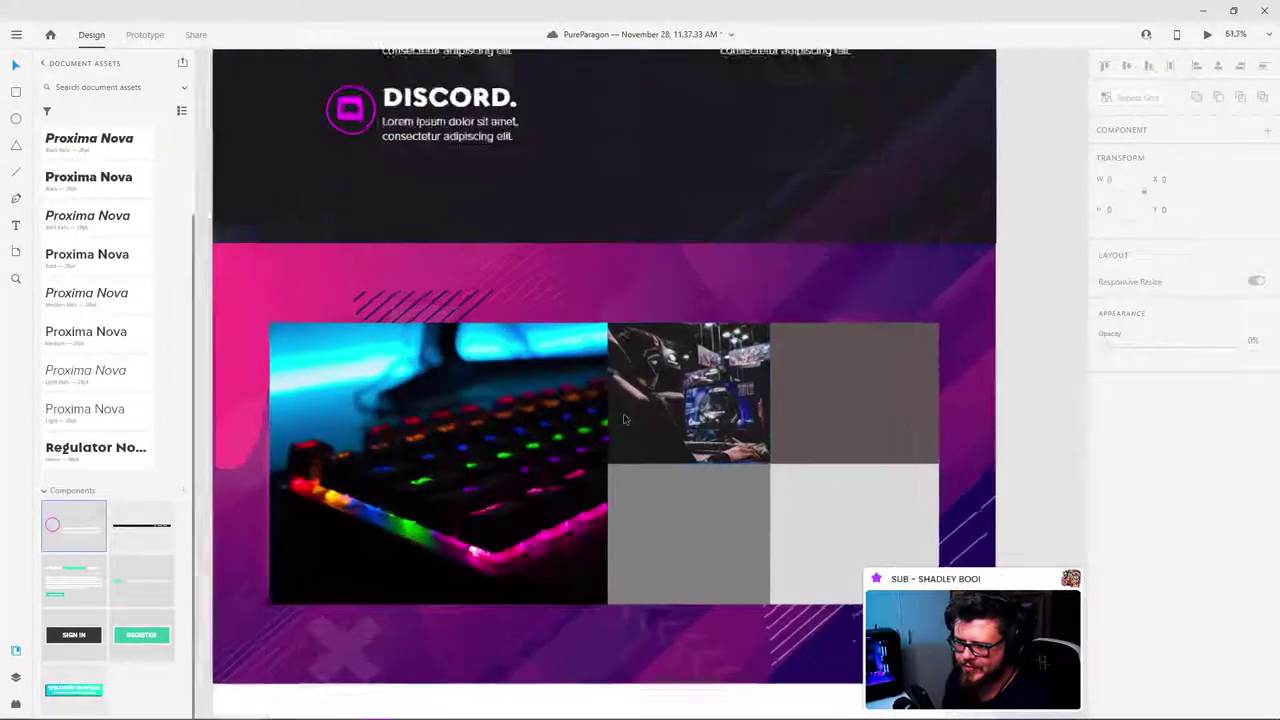
pyautogui.scroll(2, 833, 448)
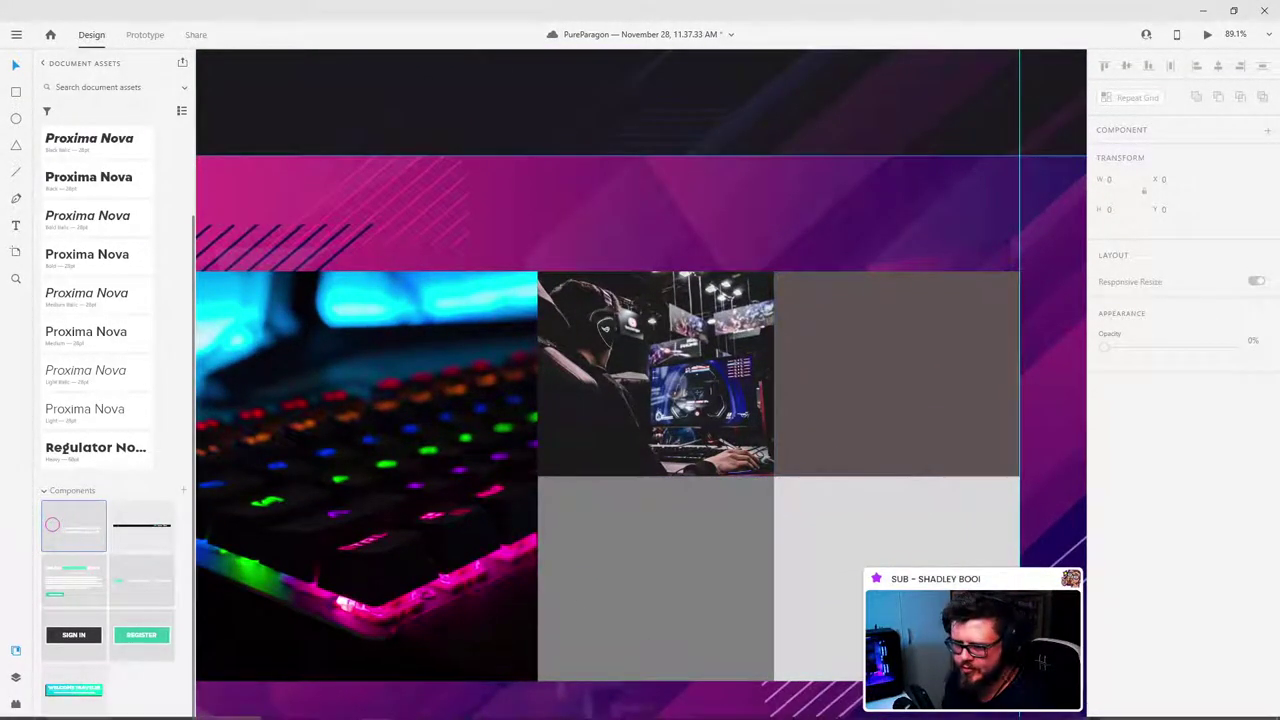
# Step: Switch back to the Unsplash gaming results in Chrome, closing the open photo and the attribution message
pyautogui.click(408, 706)
pyautogui.click(548, 641)
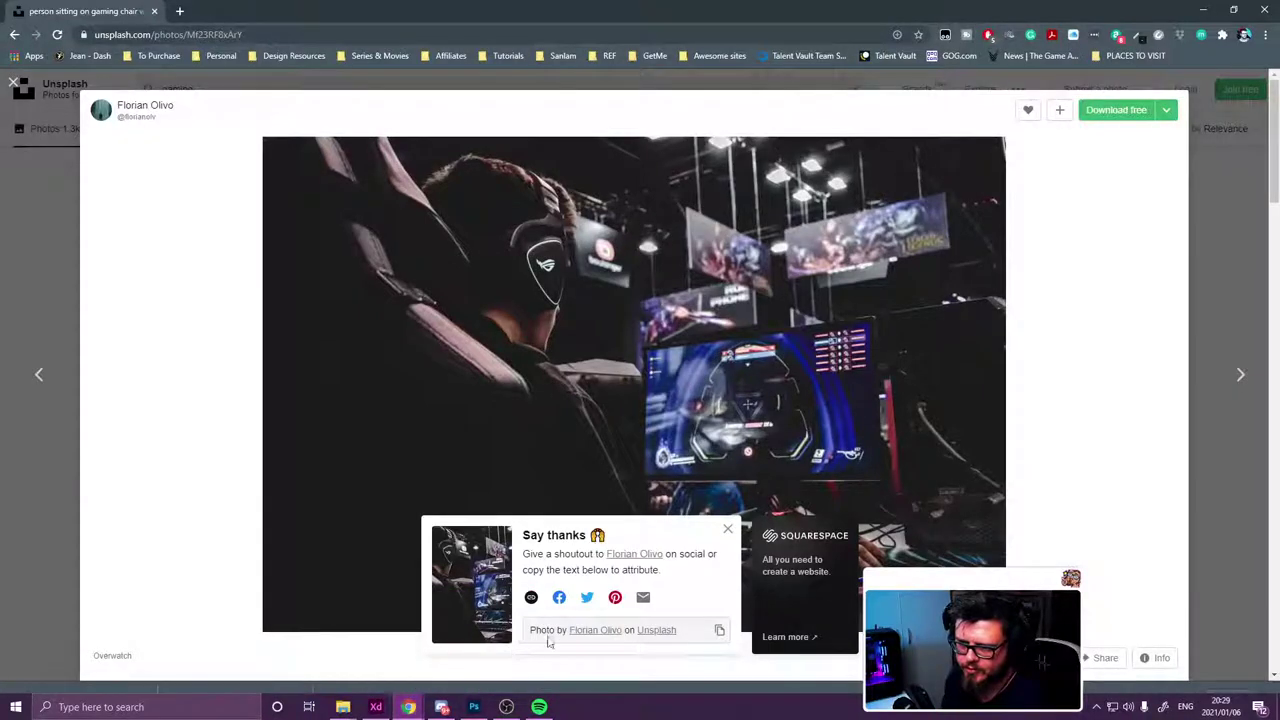
pyautogui.click(1224, 192)
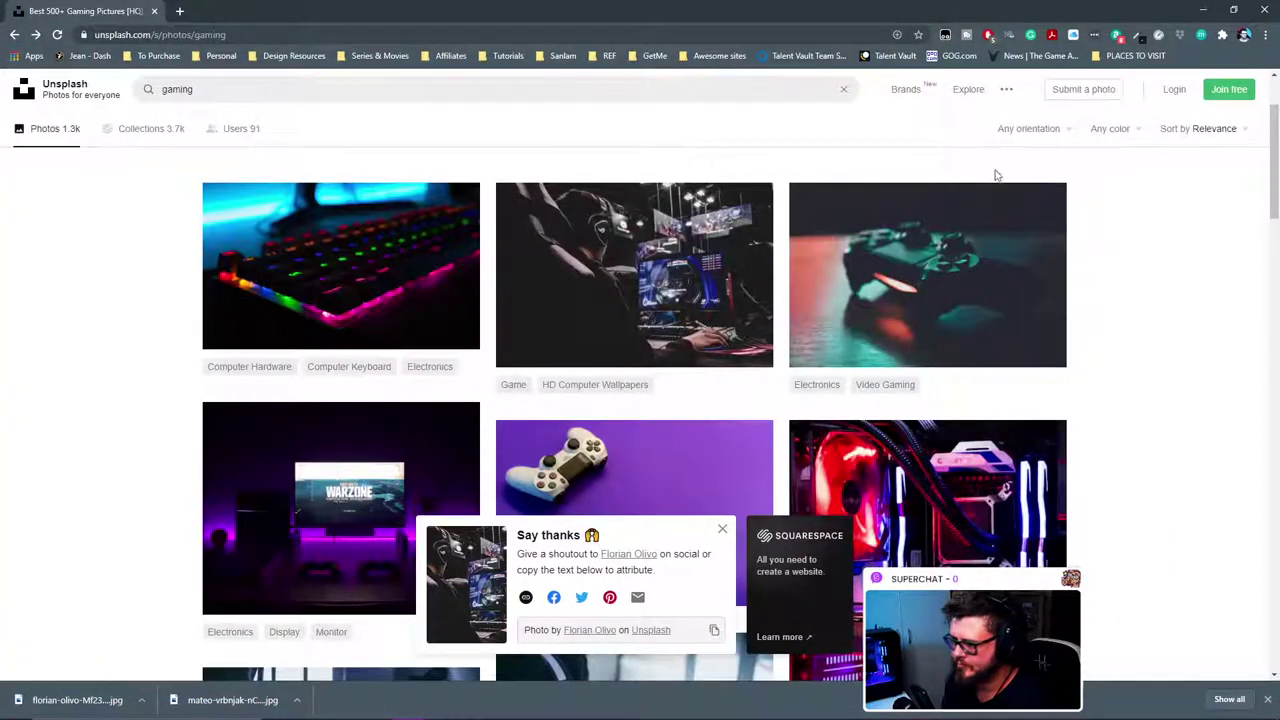
pyautogui.scroll(-1, 636, 327)
pyautogui.scroll(-3, 636, 327)
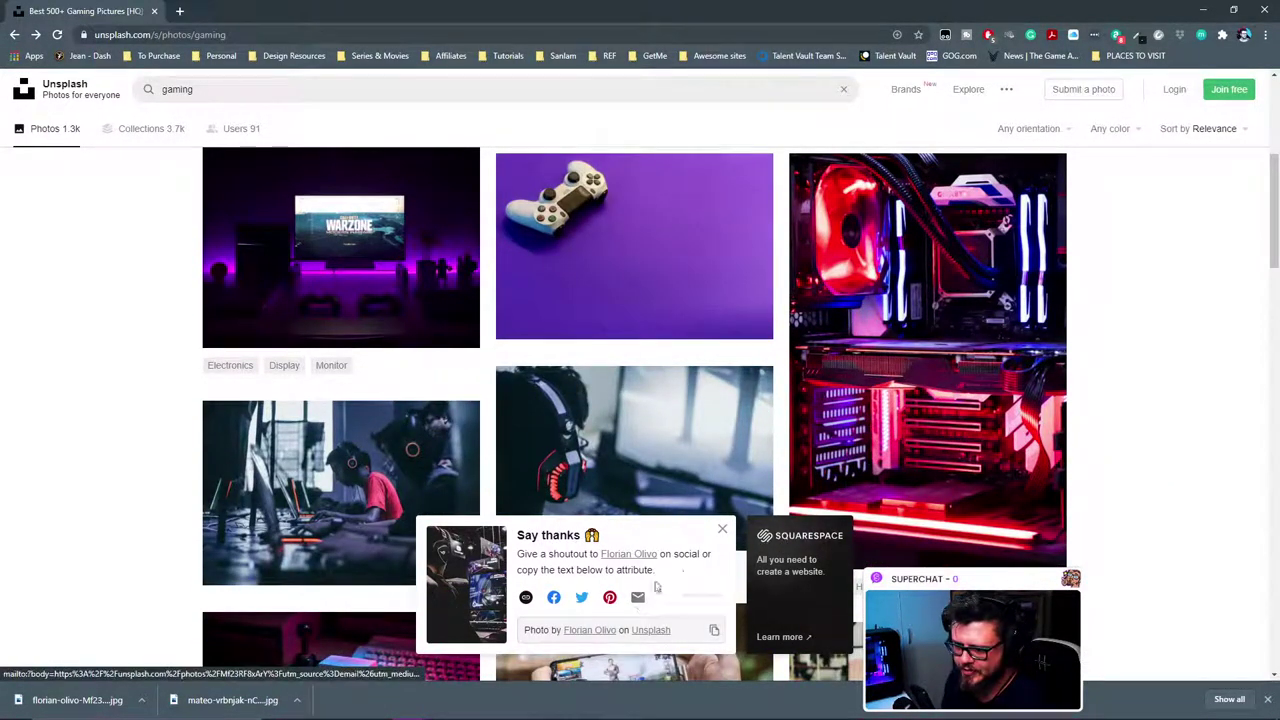
pyautogui.click(722, 531)
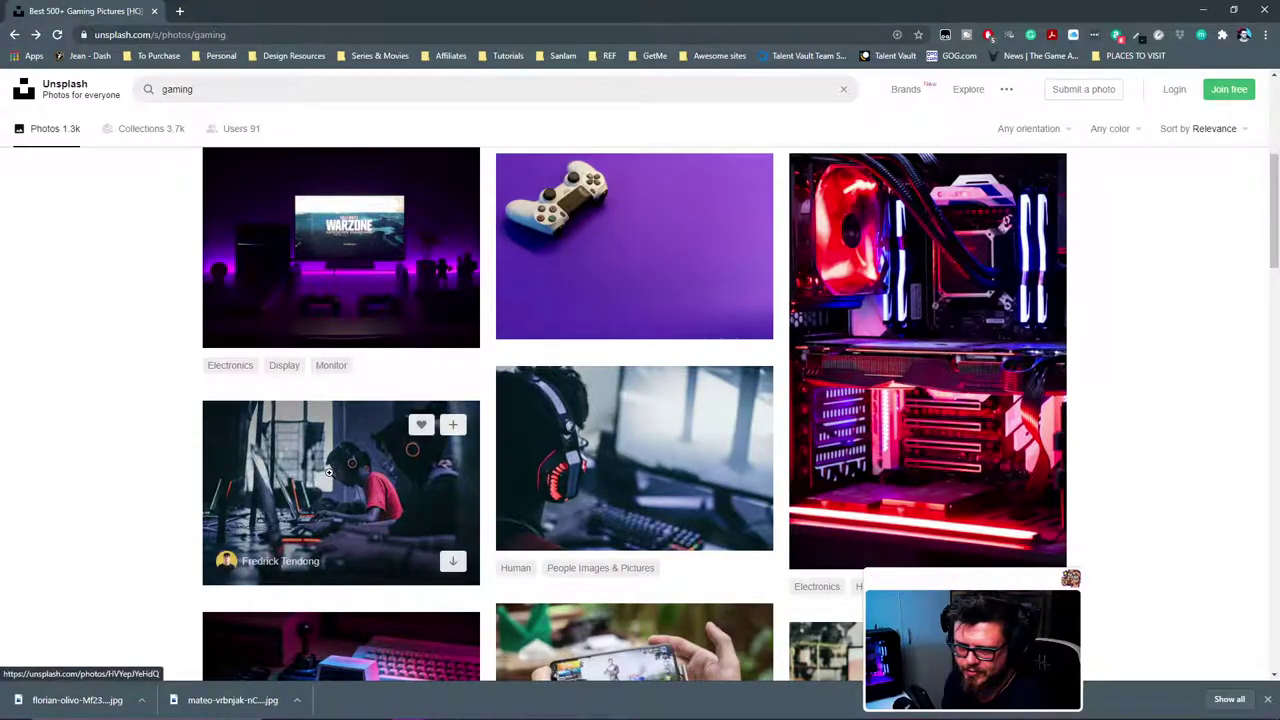
# Step: Open the Unsplash photo of gamers playing on laptops in a new tab, download it, show it in its folder, and return to XD
pyautogui.rightClick(329, 476)
pyautogui.click(391, 195)
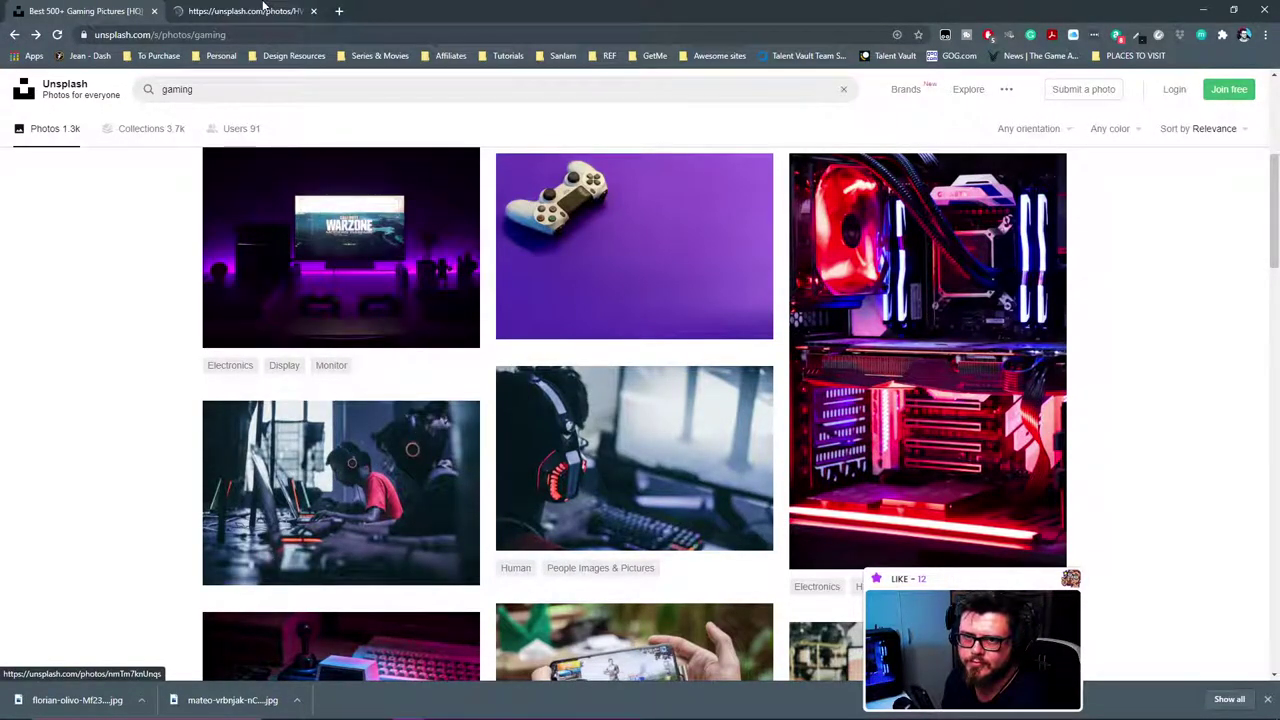
pyautogui.hotkey('ctrl', 'Tab')
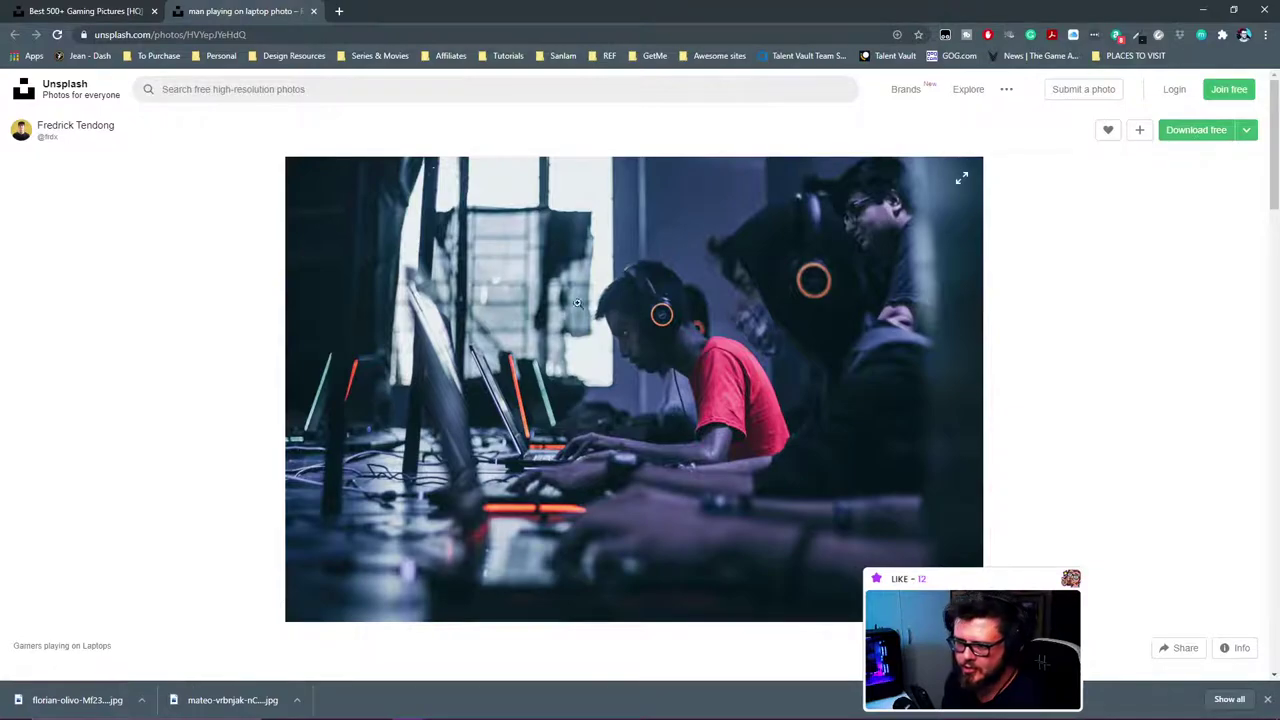
pyautogui.click(141, 700)
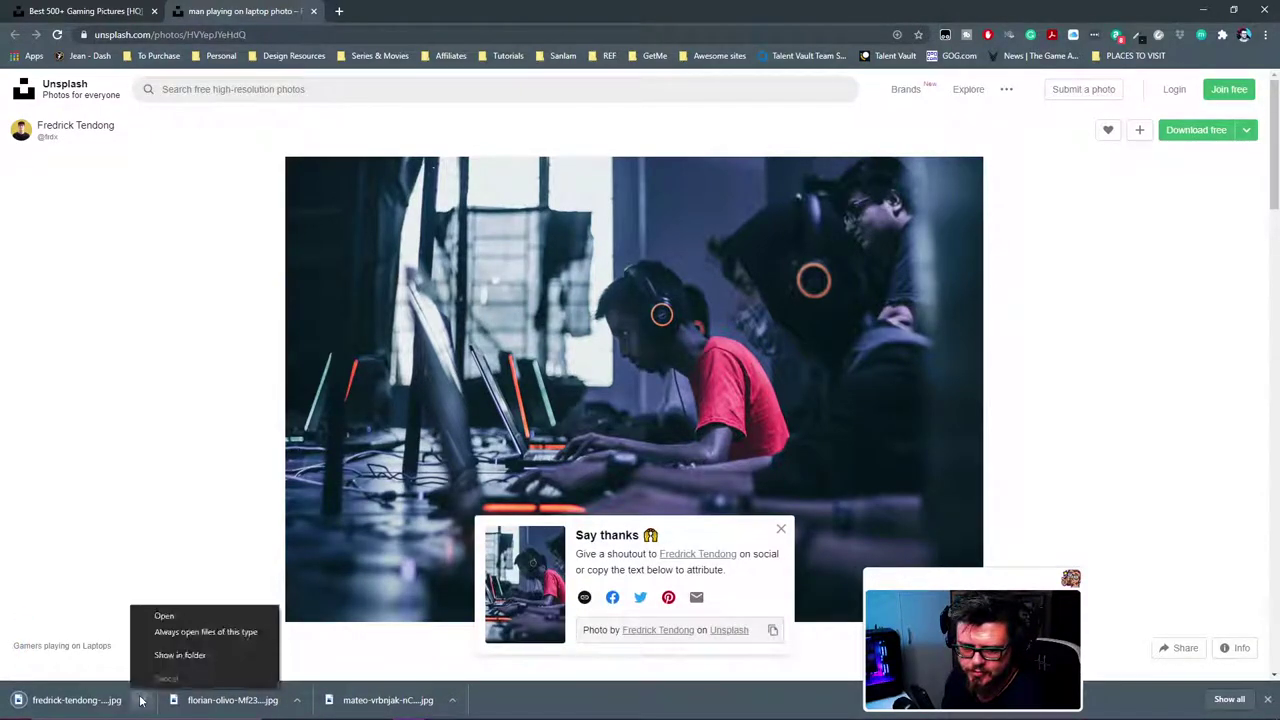
pyautogui.click(157, 660)
pyautogui.click(1200, 10)
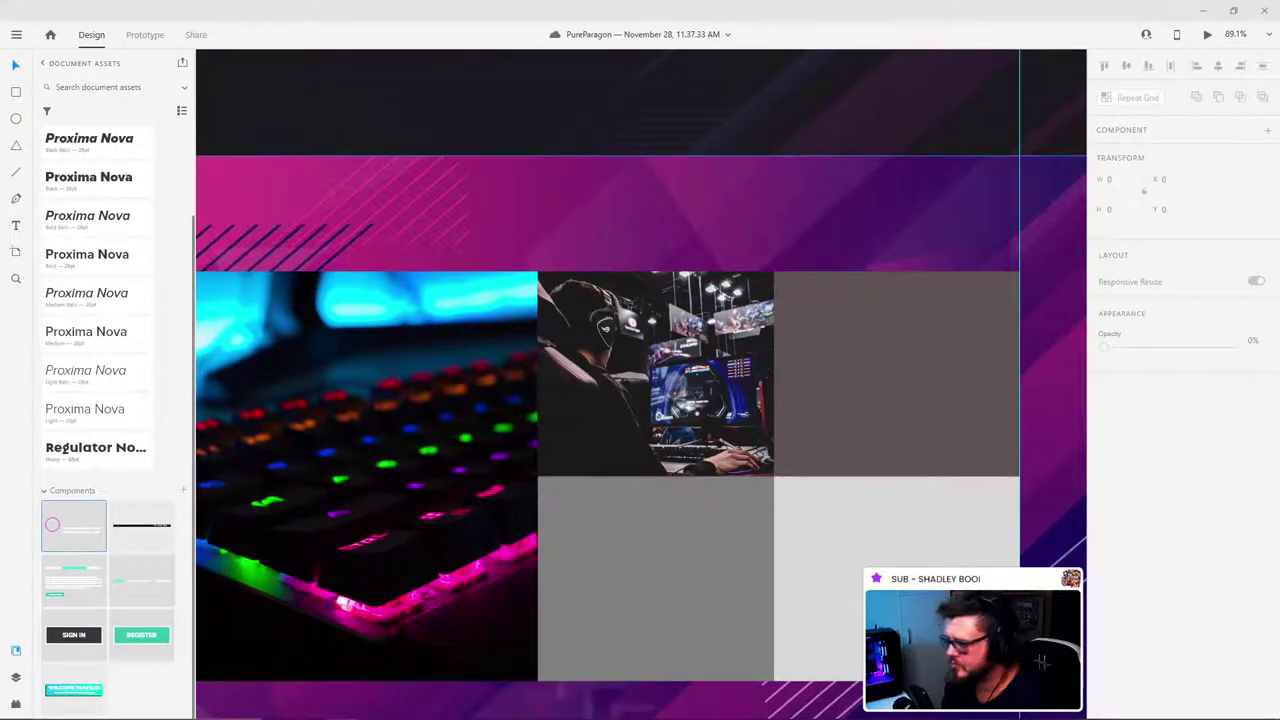
# Step: Bring the laptop gamers photo into the design, move it over the upper outer tile beside the gamer photo, and mask it with that tile
pyautogui.moveTo(869, 356); pyautogui.dragTo(826, 334)
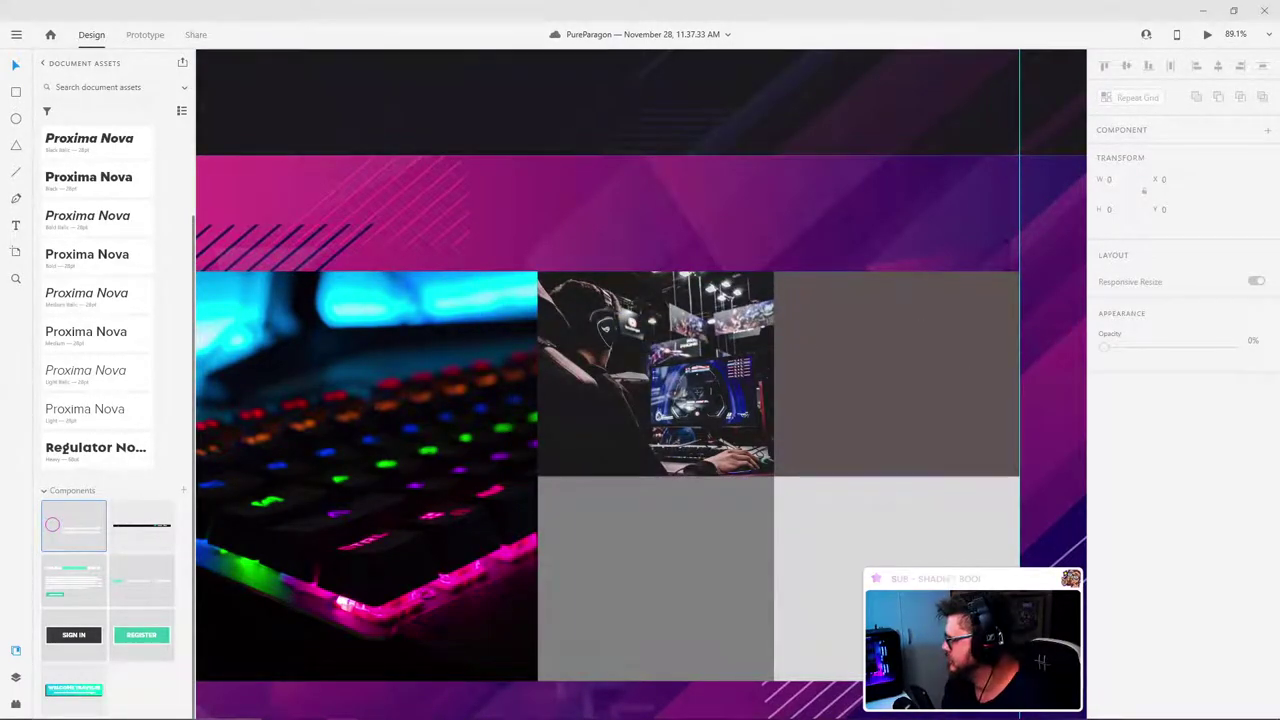
pyautogui.scroll(-5, 971, 343)
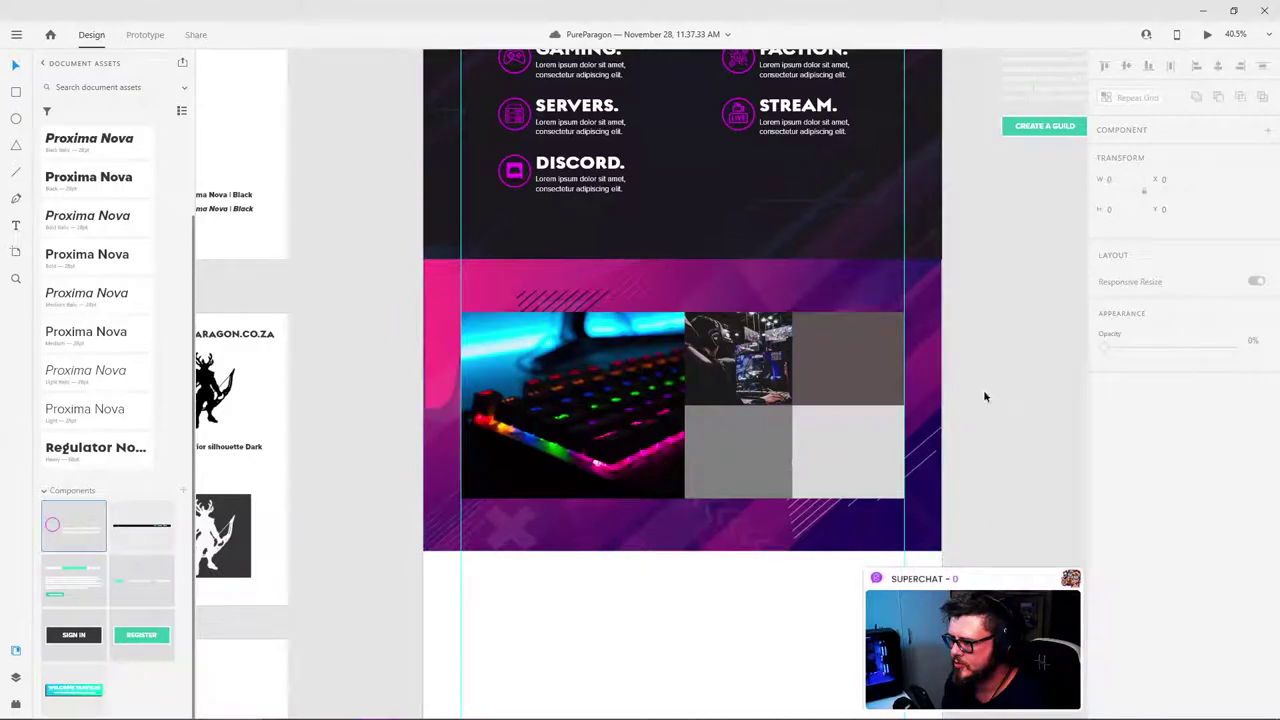
pyautogui.hscroll(2, 977, 405)
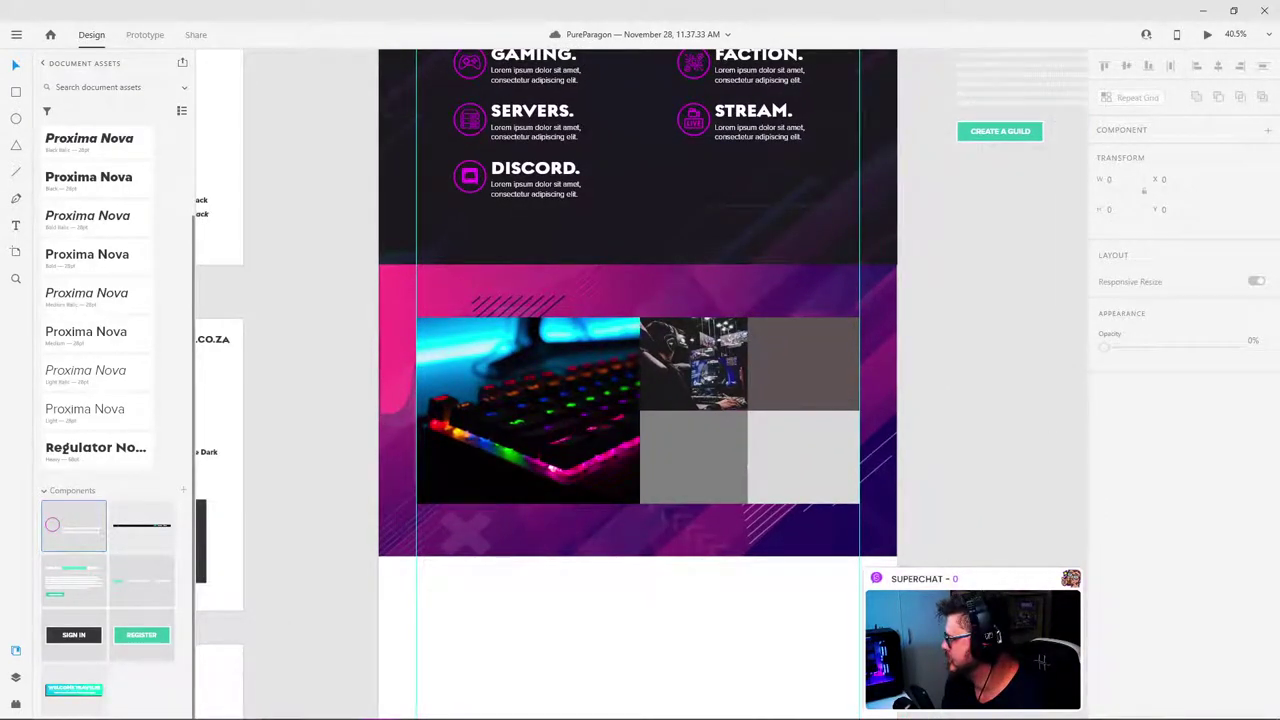
pyautogui.moveTo(1261, 355); pyautogui.dragTo(969, 296)
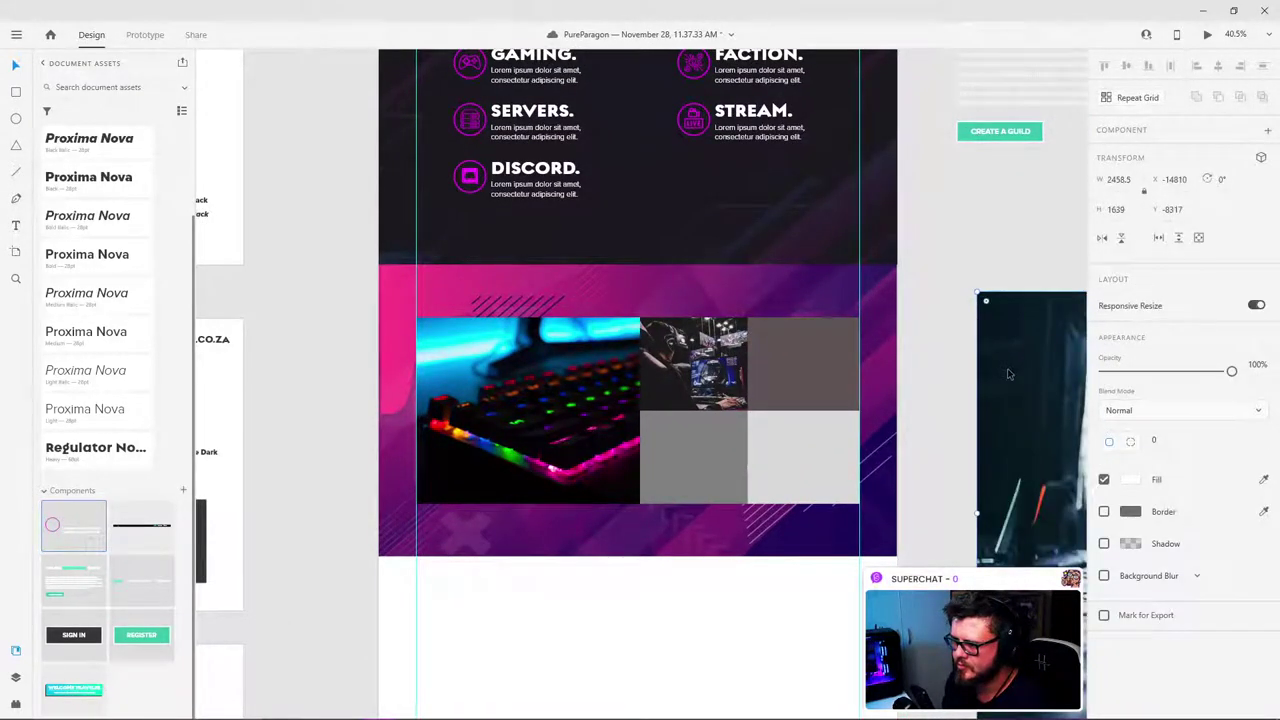
pyautogui.moveTo(1006, 370); pyautogui.dragTo(787, 423)
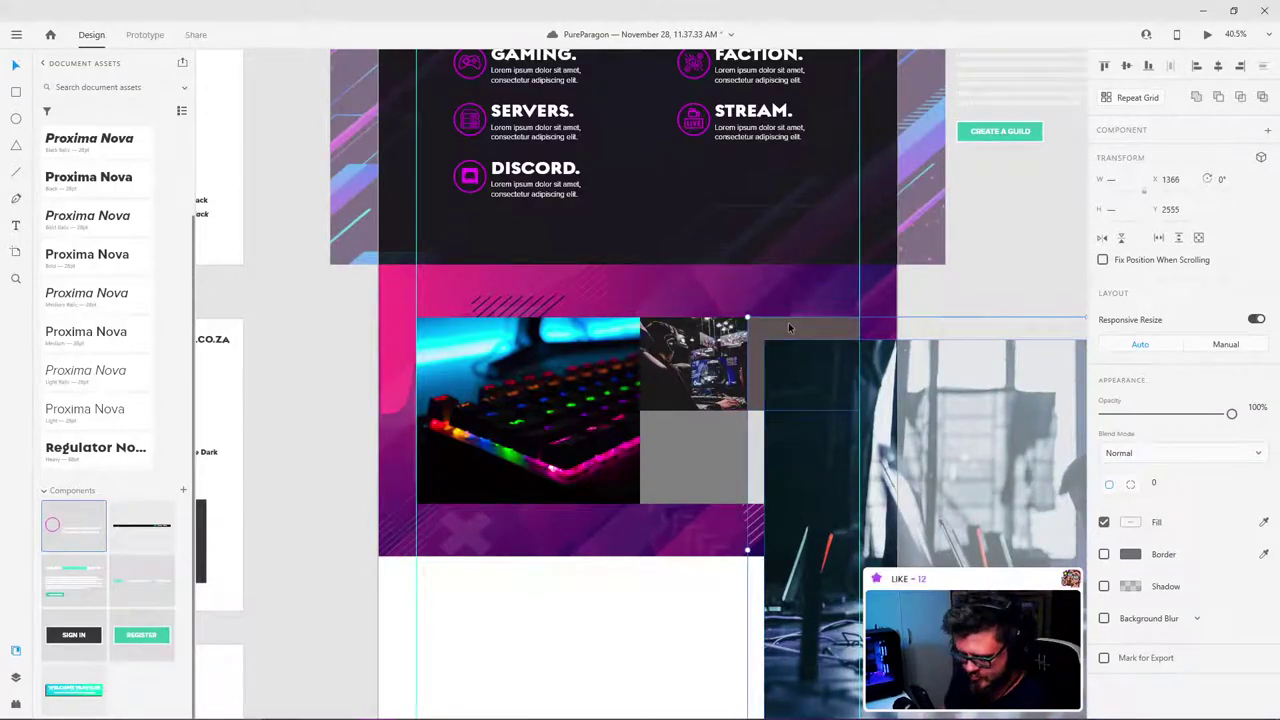
pyautogui.moveTo(788, 327); pyautogui.dragTo(788, 327)
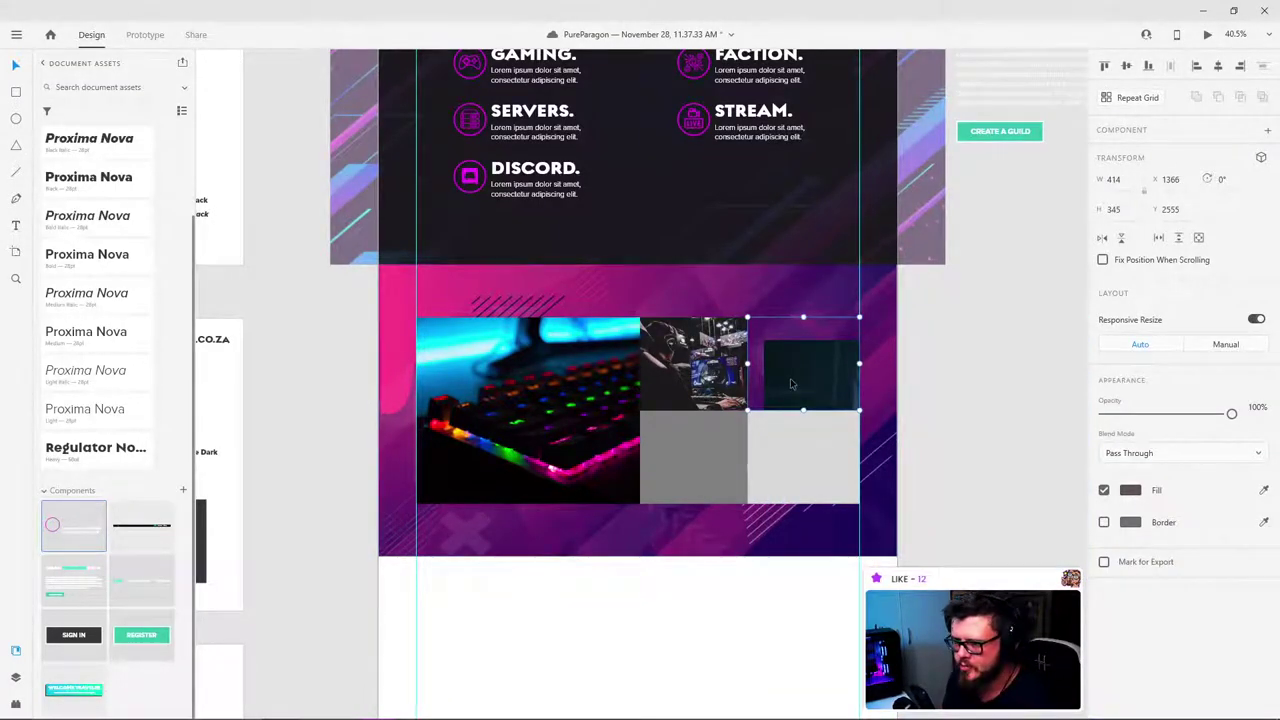
# Step: Inside the mask, position the laptop gamers photo at X 1286, Y 2511 and scale it down to 583.5 by 389
pyautogui.doubleClick(788, 378)
pyautogui.moveTo(815, 377); pyautogui.dragTo(779, 349)
pyautogui.scroll(-5, 780, 350)
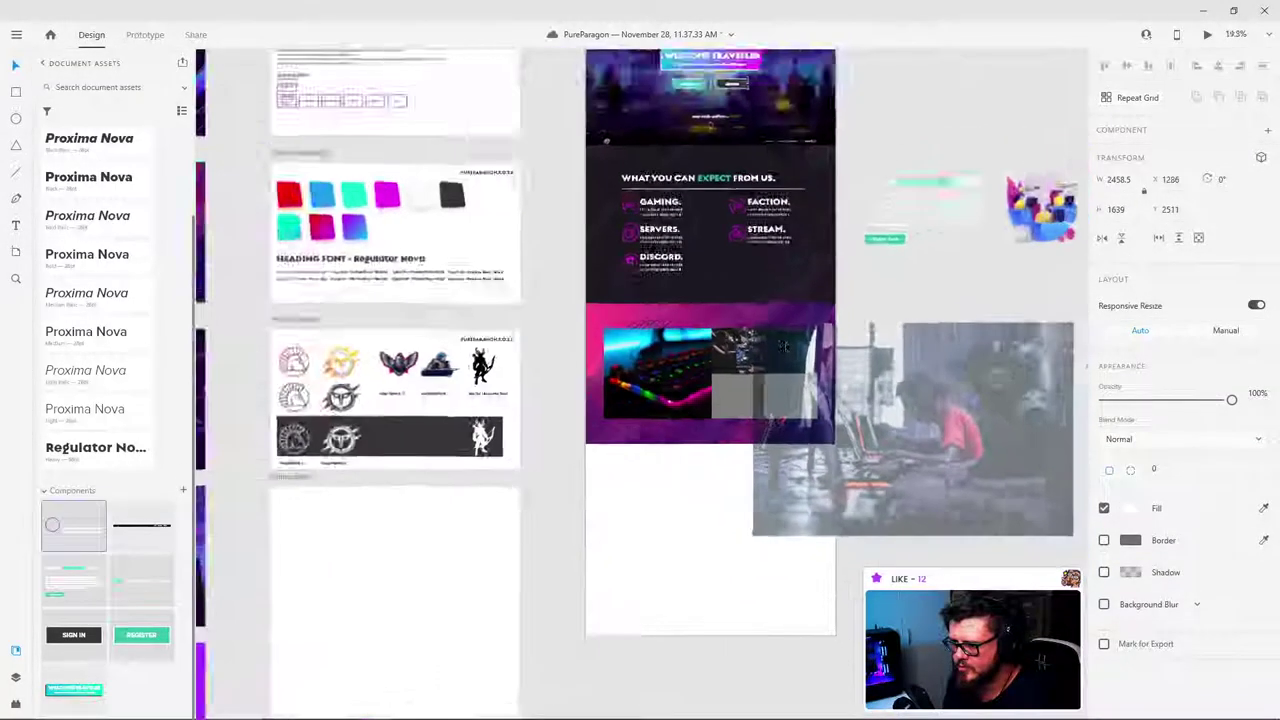
pyautogui.moveTo(988, 479); pyautogui.dragTo(823, 376)
pyautogui.scroll(10, 823, 376)
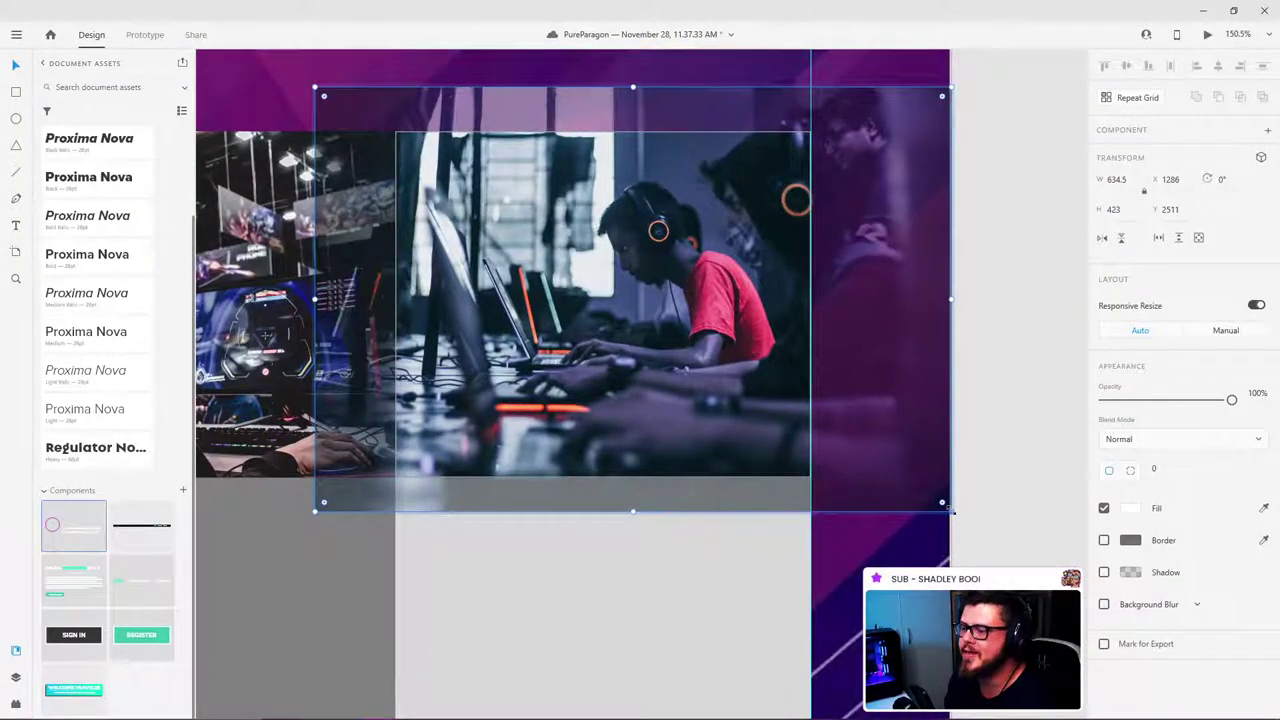
pyautogui.moveTo(950, 511); pyautogui.dragTo(900, 477)
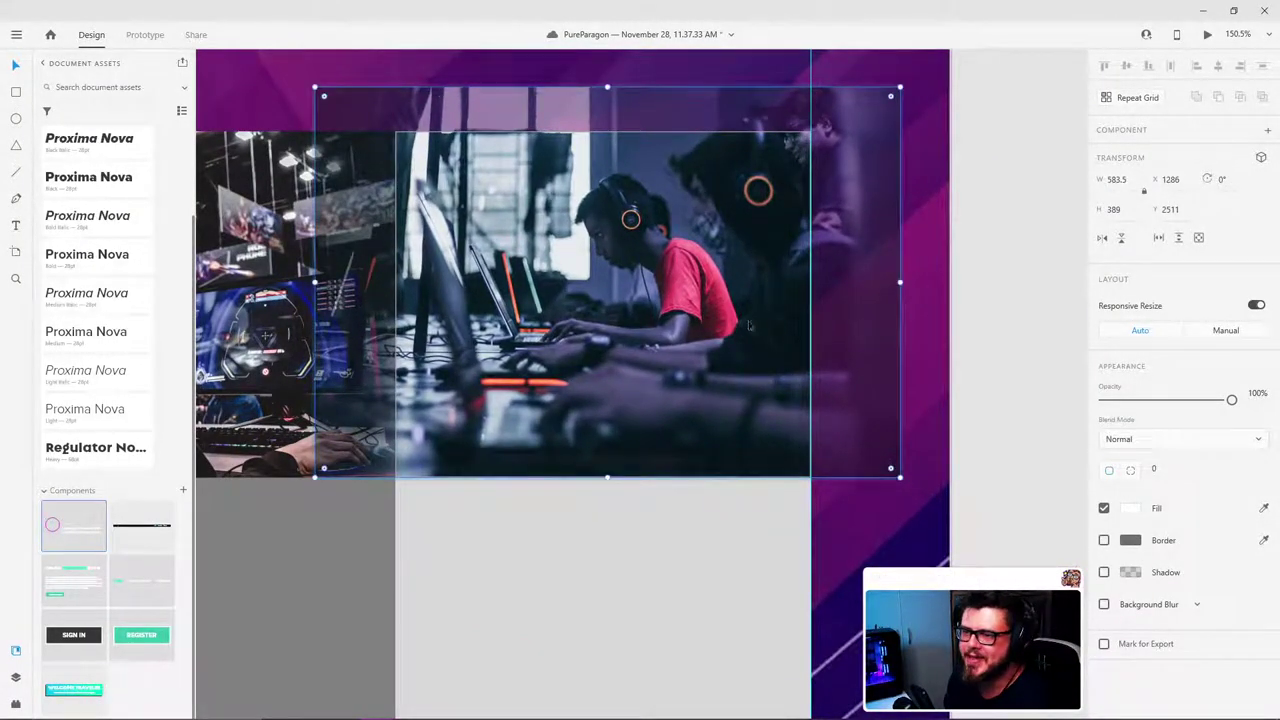
# Step: Shrink the laptop gamers photo slightly from its upper corner, shift it left within the mask, and deselect it
pyautogui.moveTo(315, 88); pyautogui.dragTo(352, 138)
pyautogui.moveTo(651, 270); pyautogui.dragTo(613, 270)
pyautogui.scroll(-5, 613, 270)
pyautogui.click(894, 283)
pyautogui.click(801, 296)
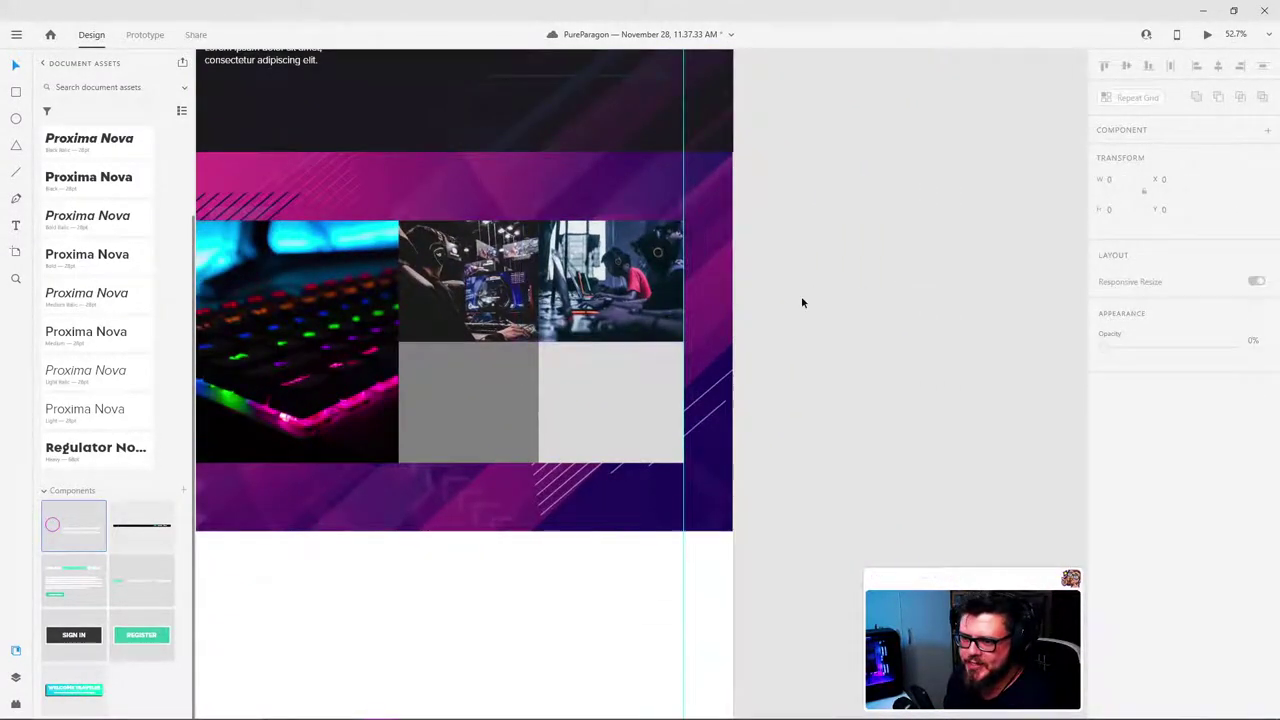
# Step: Switch to Chrome, close the laptop gamers photo, and browse the Unsplash gaming results for another tile image
pyautogui.scroll(3, 634, 443)
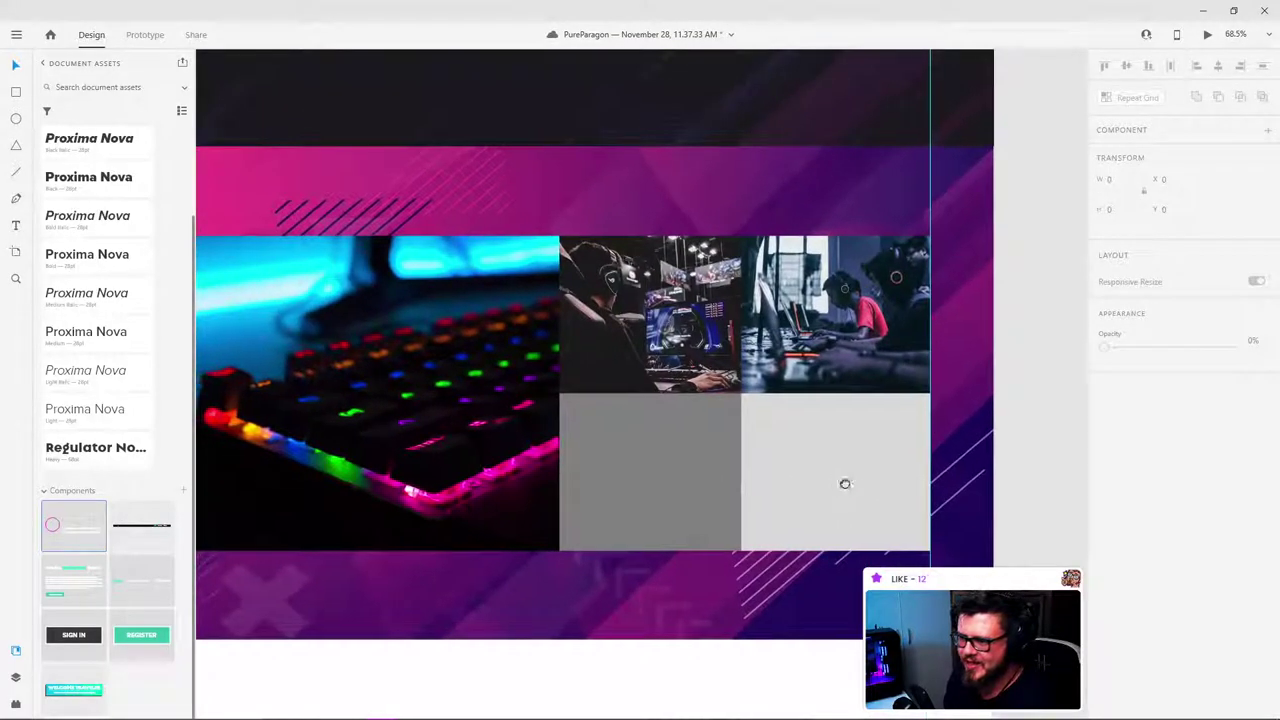
pyautogui.hscroll(-2, 884, 249)
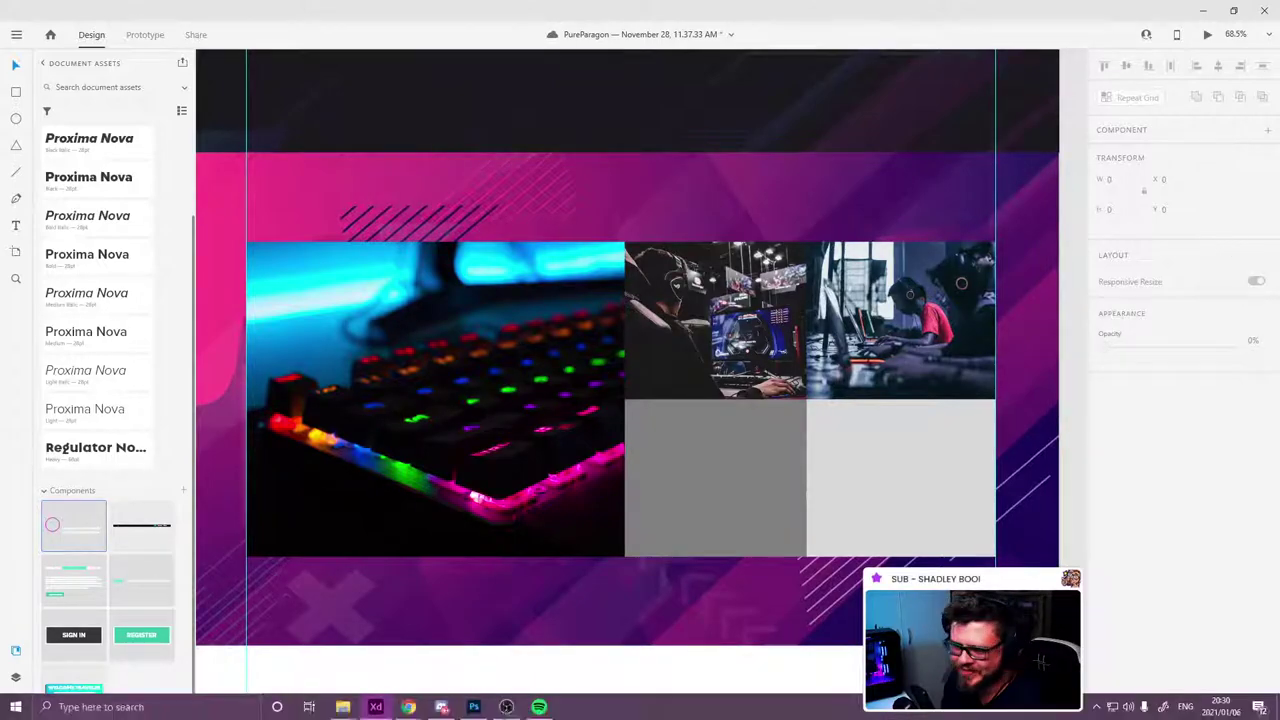
pyautogui.moveTo(413, 709)
pyautogui.click(545, 645)
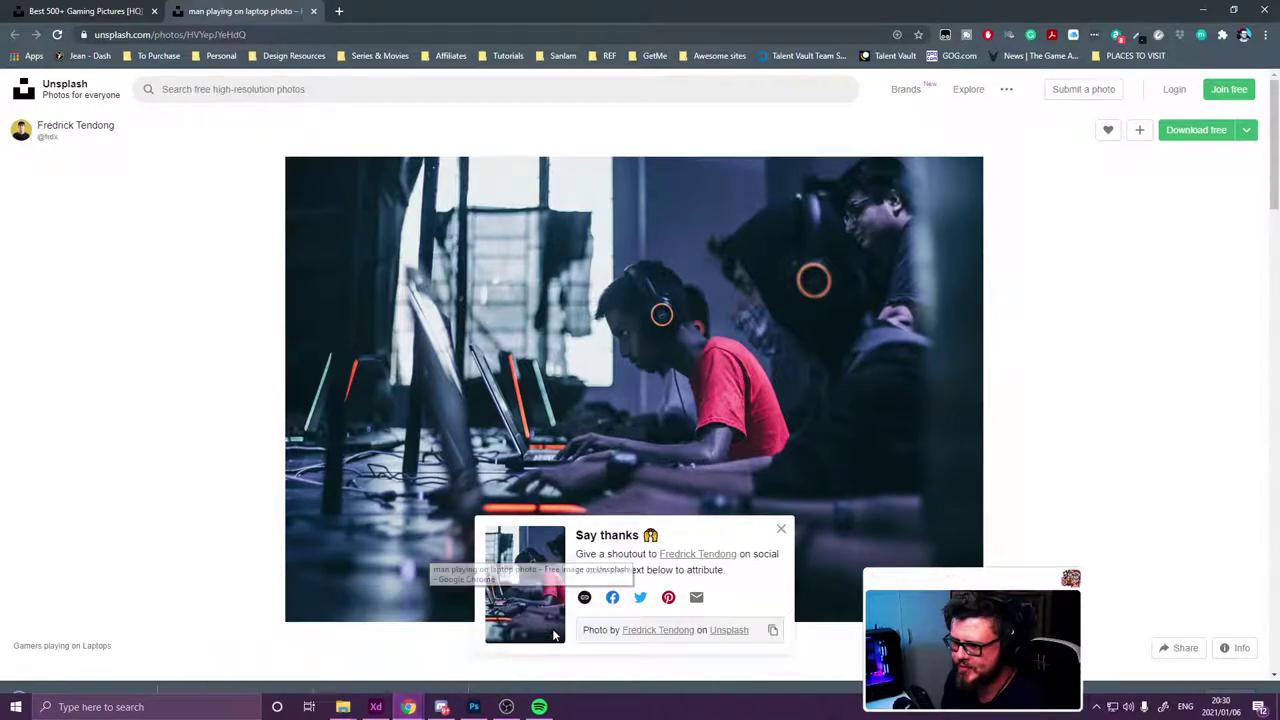
pyautogui.click(313, 11)
pyautogui.scroll(-3, 622, 219)
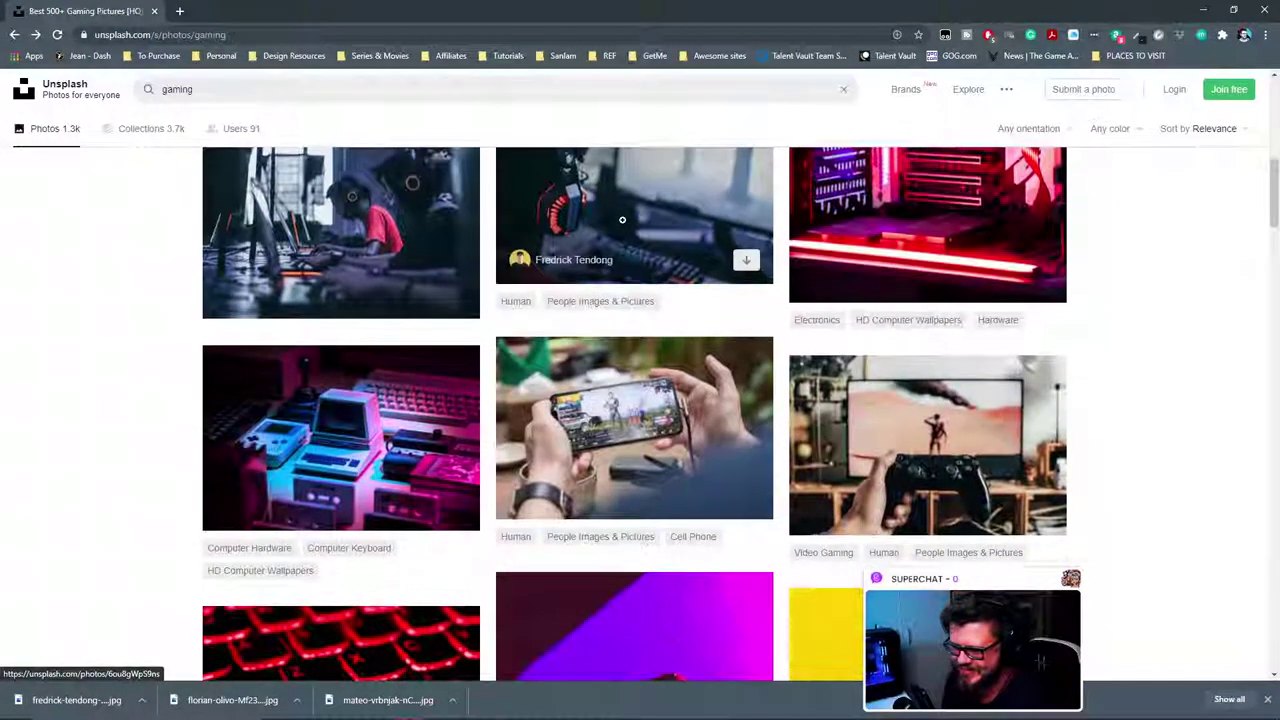
pyautogui.scroll(-6, 622, 219)
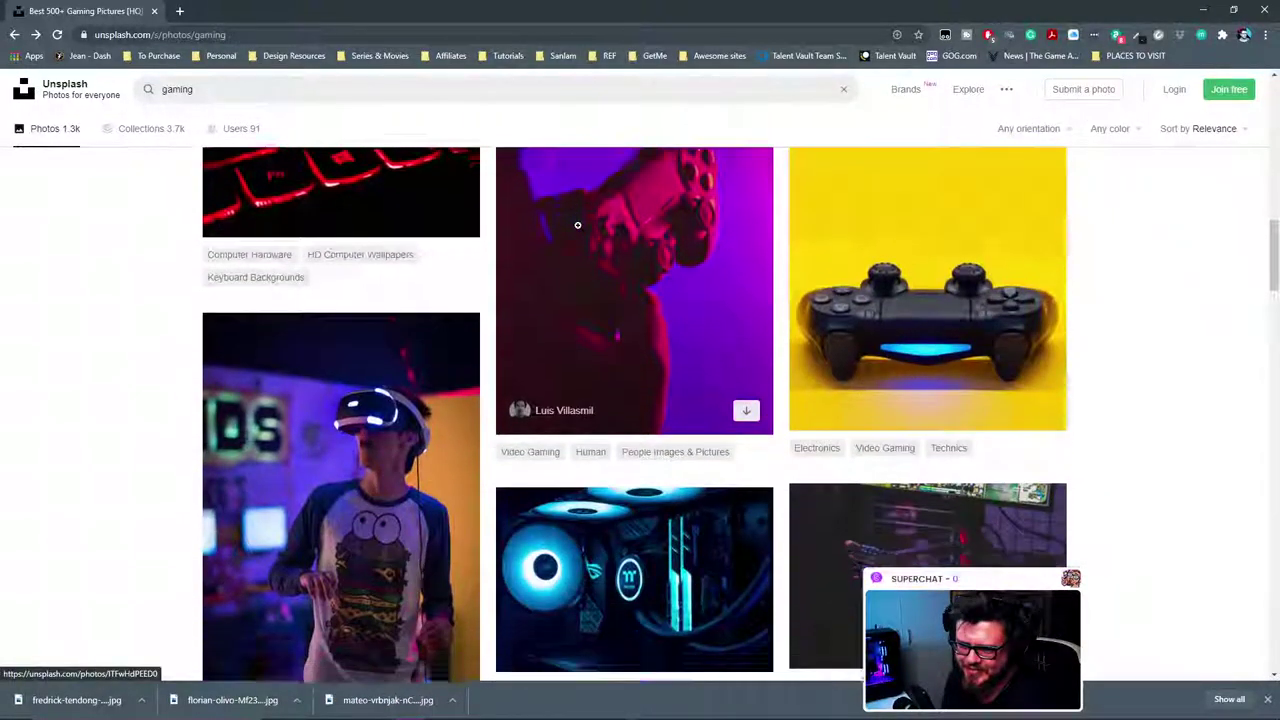
pyautogui.scroll(-4, 577, 225)
pyautogui.scroll(2, 468, 261)
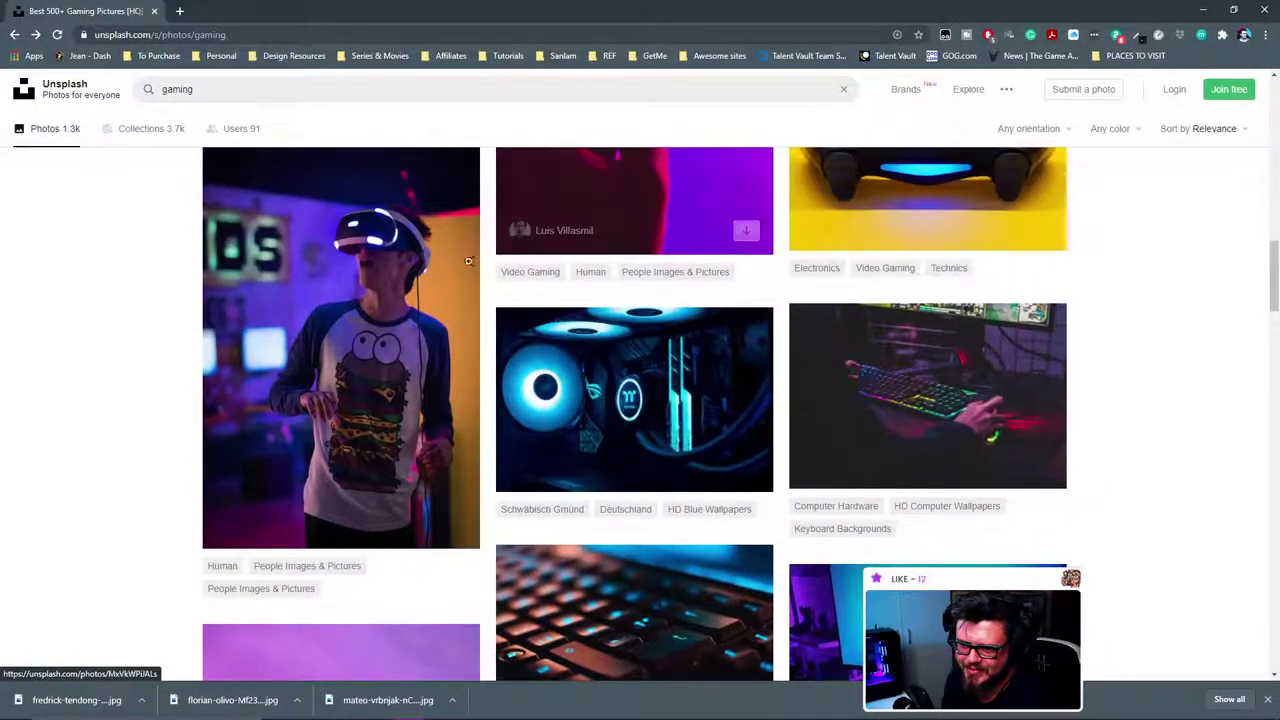
# Step: Open the Unsplash photo of the man wearing a VR headset, download it, show it in its folder, and return to XD
pyautogui.moveTo(741, 14); pyautogui.dragTo(1279, 200)
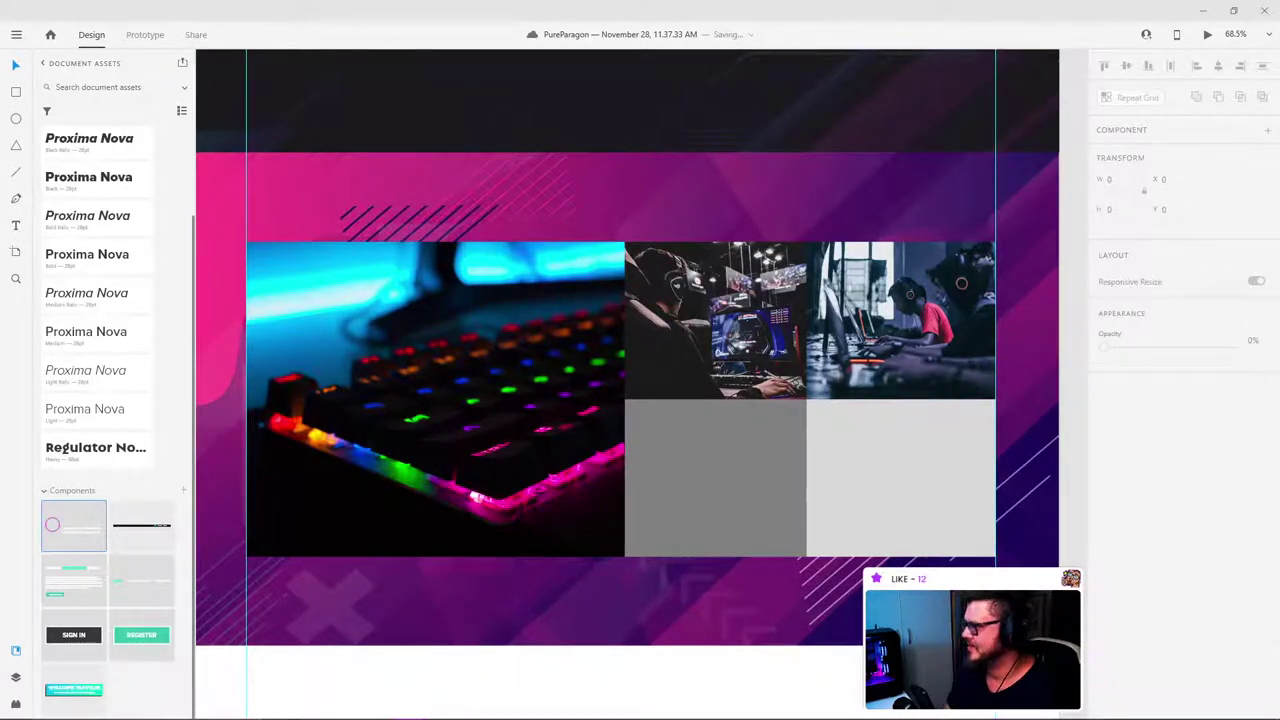
pyautogui.moveTo(1279, 200); pyautogui.dragTo(591, 3)
pyautogui.click(363, 334)
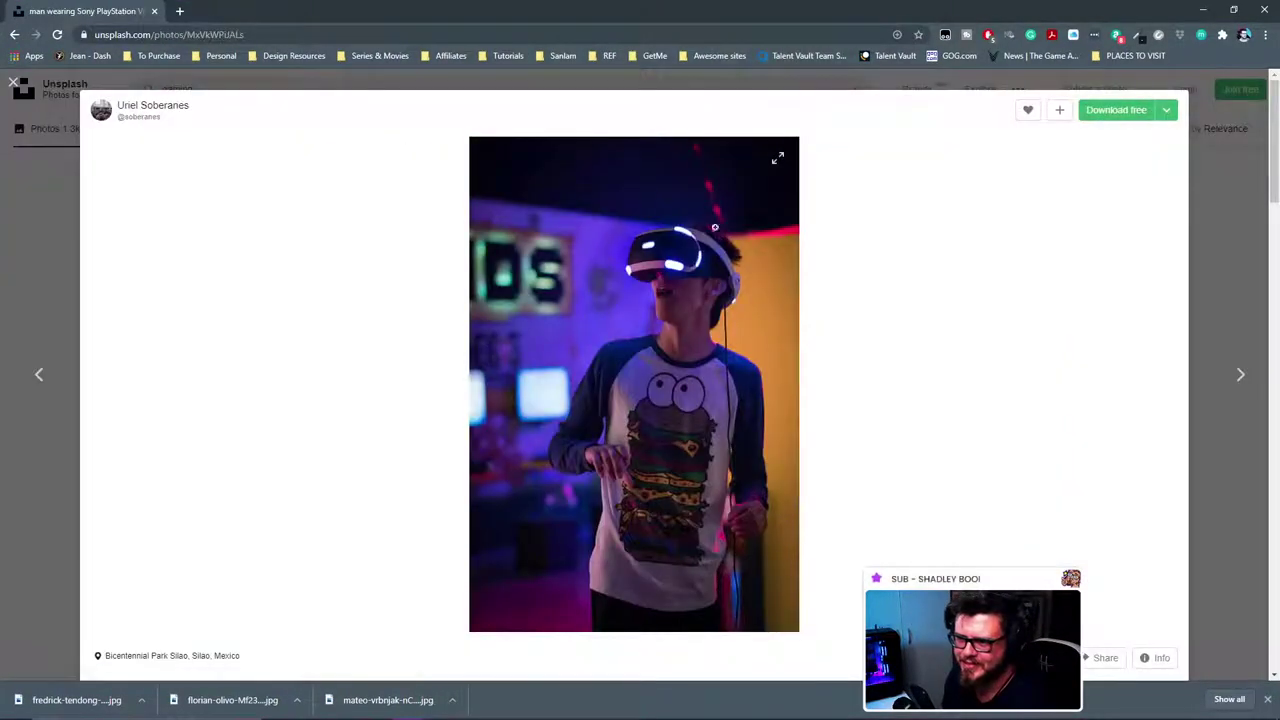
pyautogui.click(1112, 111)
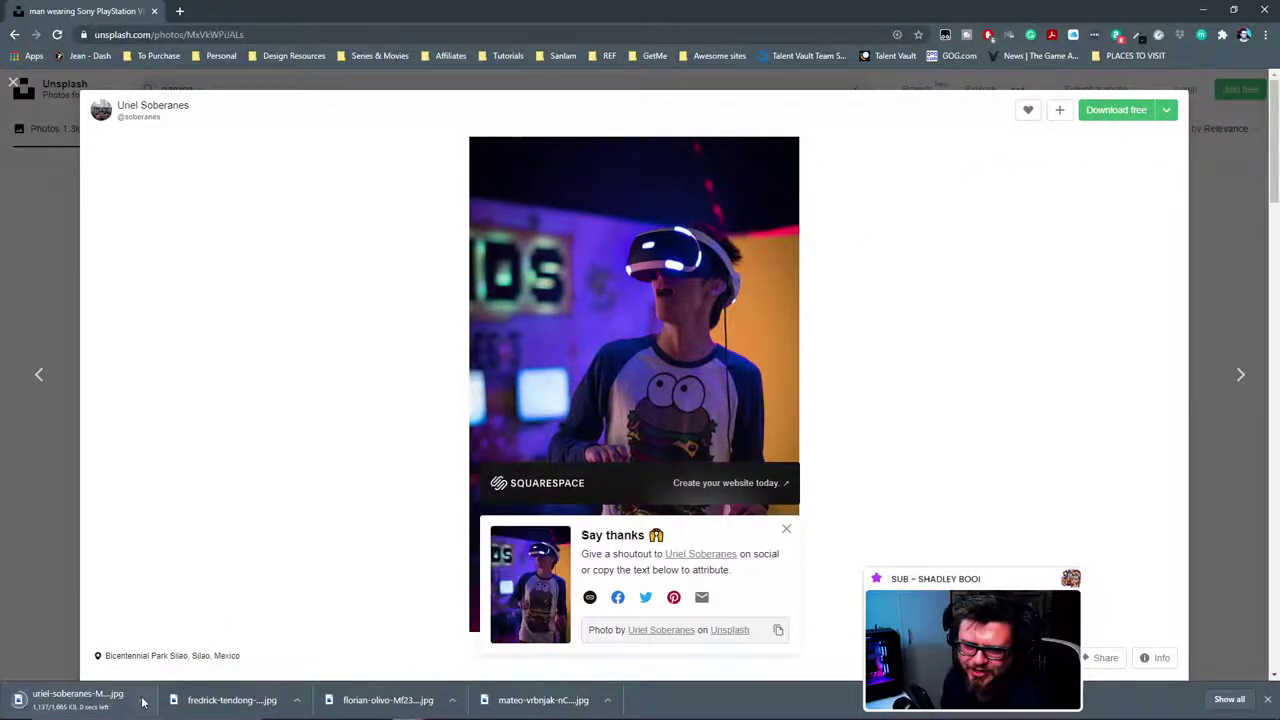
pyautogui.click(145, 702)
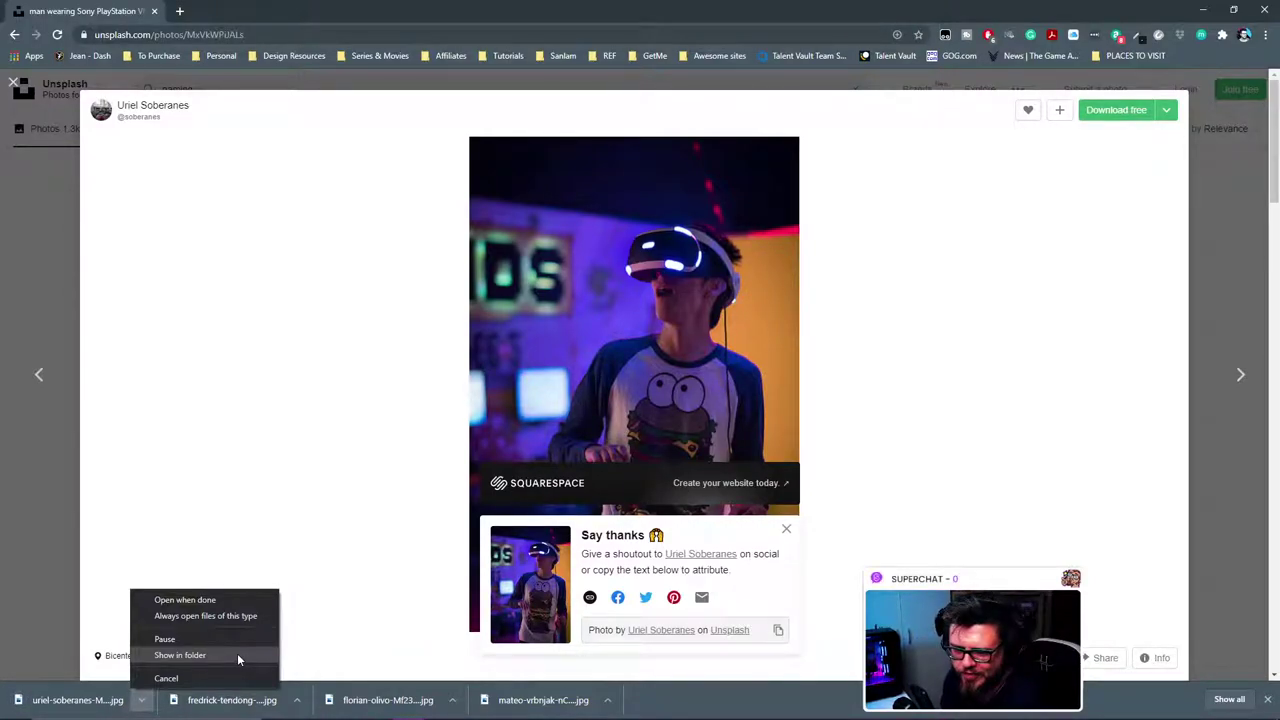
pyautogui.click(237, 653)
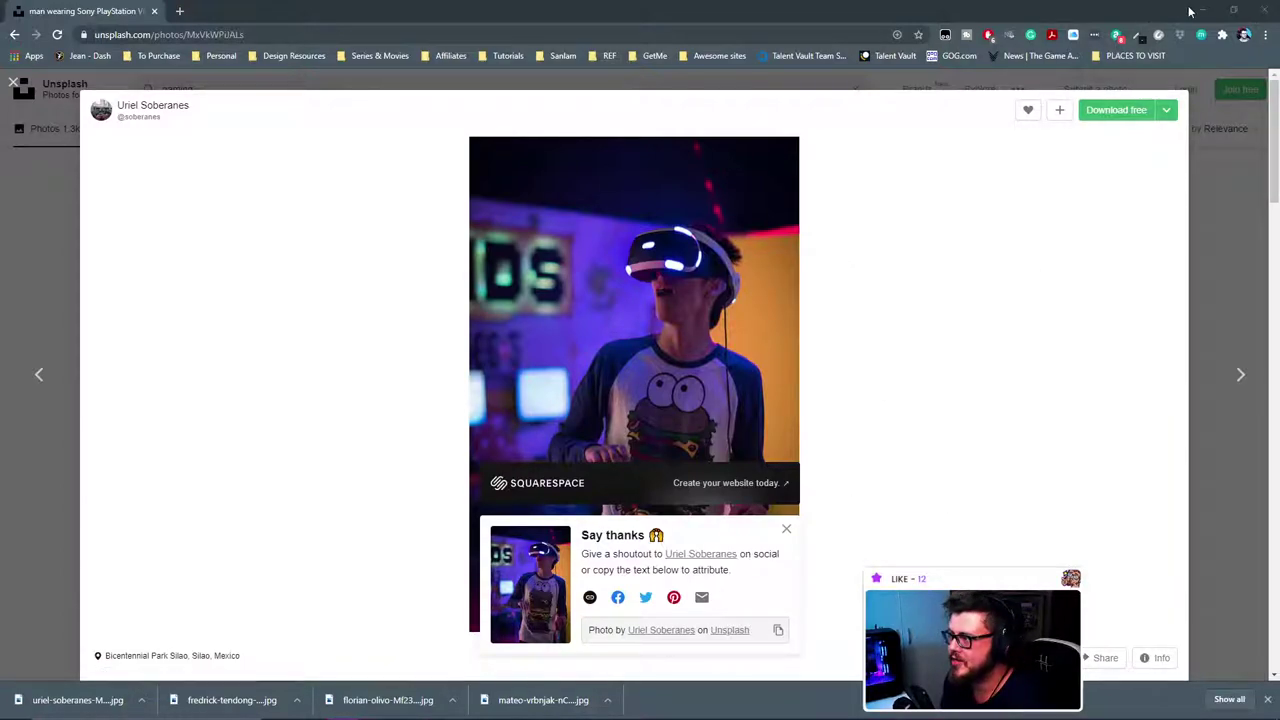
pyautogui.click(1200, 11)
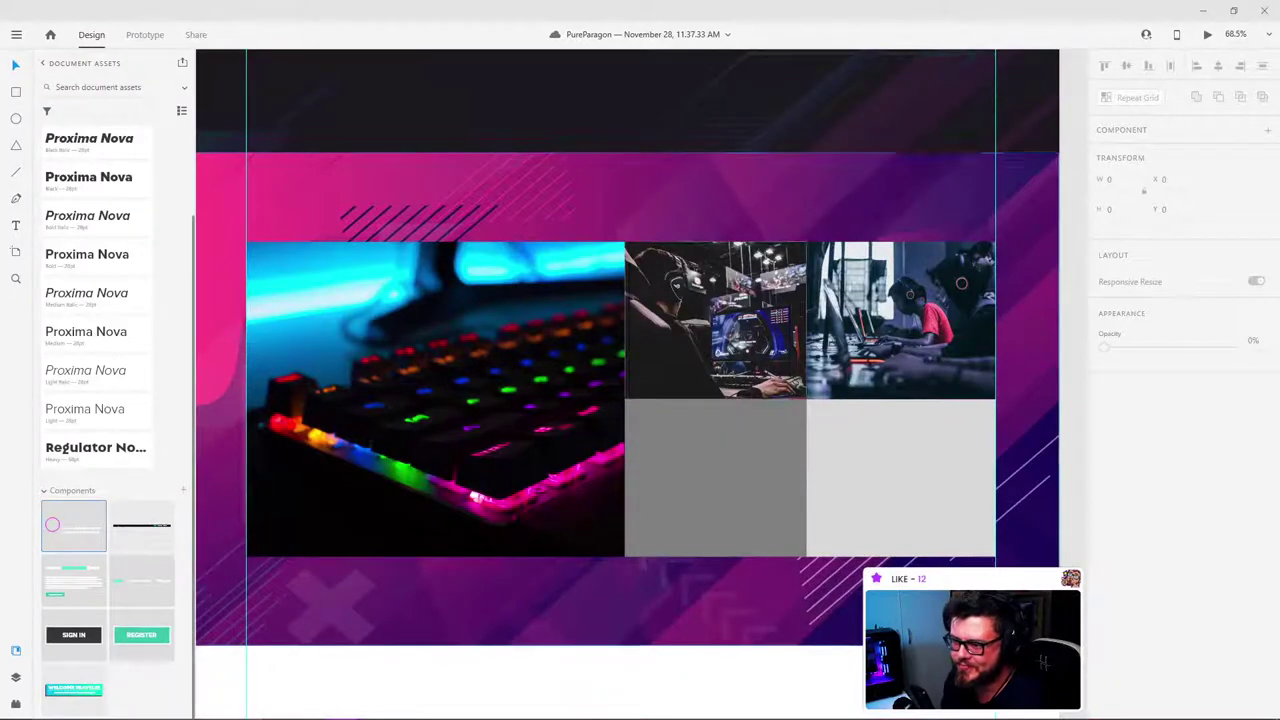
# Step: Bring the VR headset photo into the design, move it over the lower dark grey tile beside the keyboard, and mask it with that tile
pyautogui.moveTo(1279, 408); pyautogui.dragTo(1074, 364)
pyautogui.scroll(-3, 1083, 430)
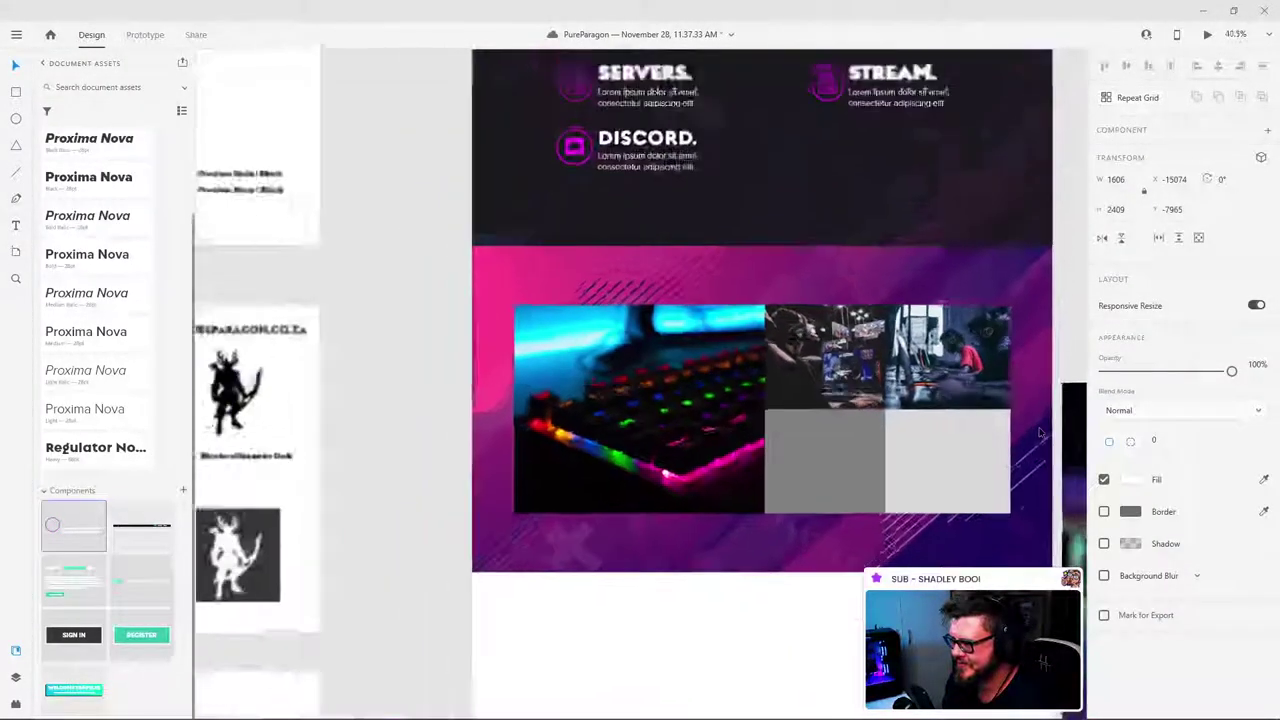
pyautogui.click(947, 437)
pyautogui.moveTo(947, 437); pyautogui.dragTo(766, 391)
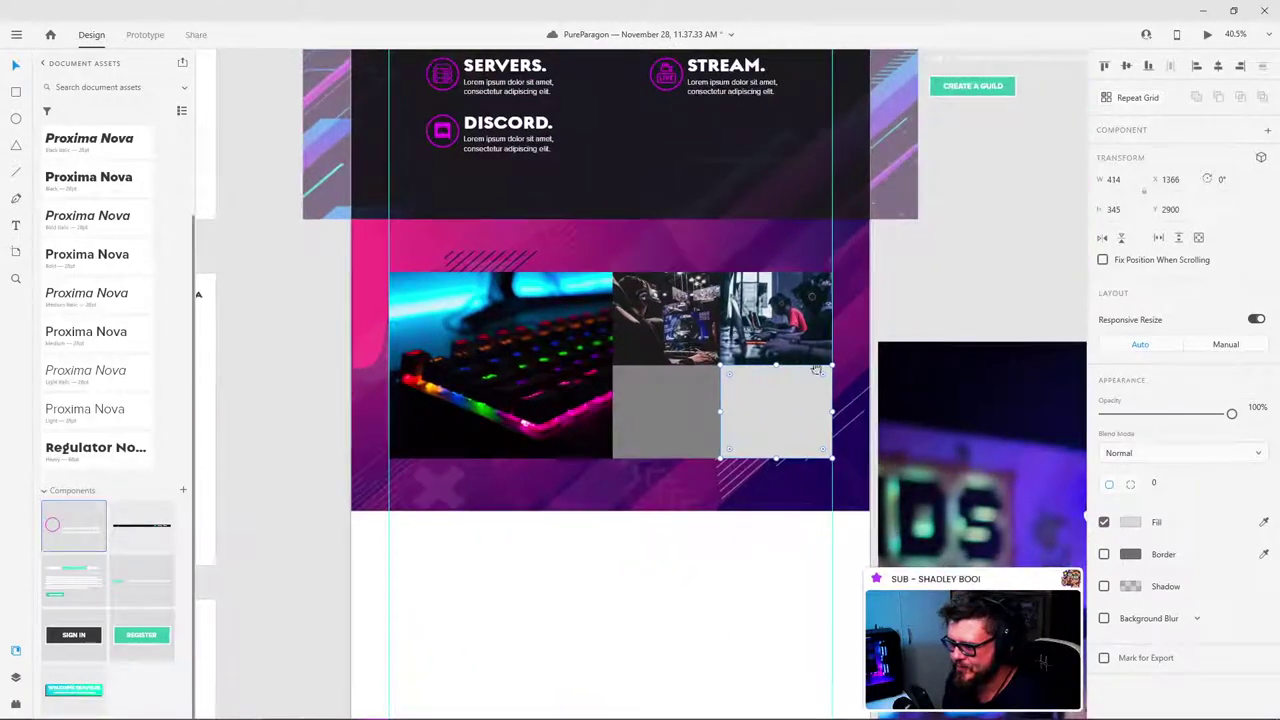
pyautogui.click(962, 499)
pyautogui.moveTo(990, 437); pyautogui.dragTo(681, 373)
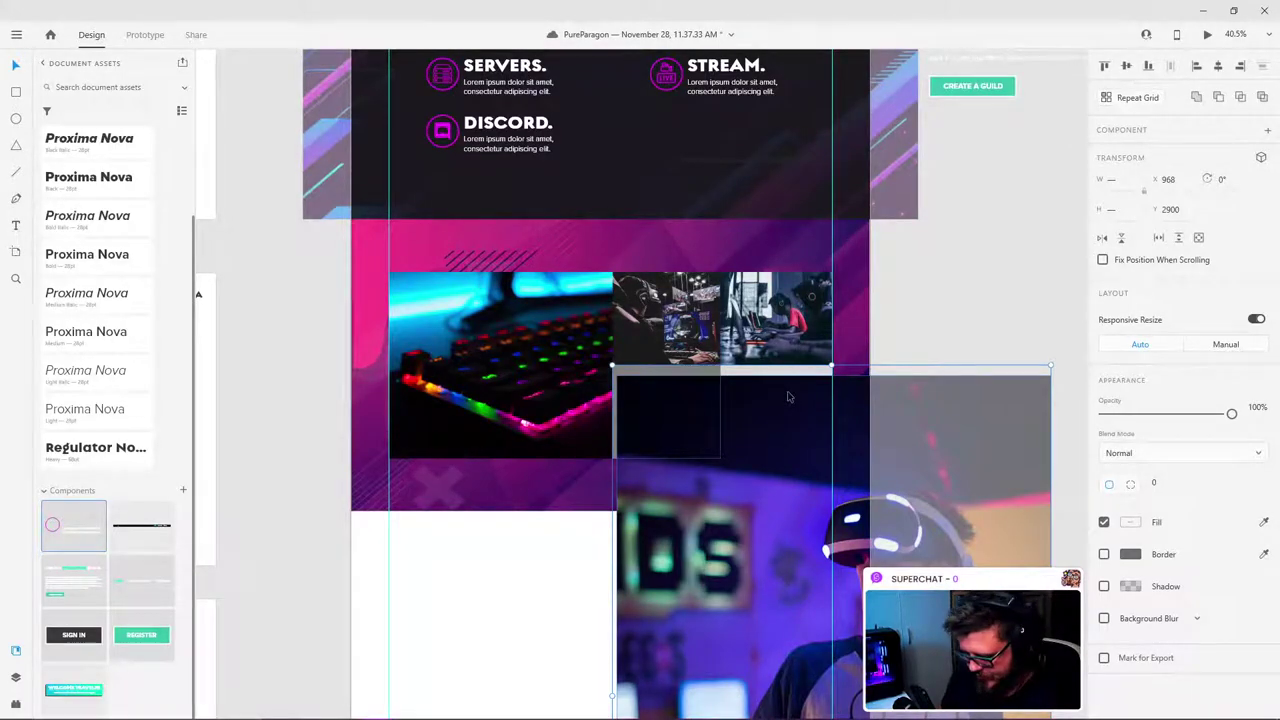
pyautogui.hotkey('ctrl', 'shift', 'm')
# Step: Inside the mask, scale the VR headset photo to 398 by 597, position it at X 968, Y 2814, and deselect it
pyautogui.doubleClick(680, 427)
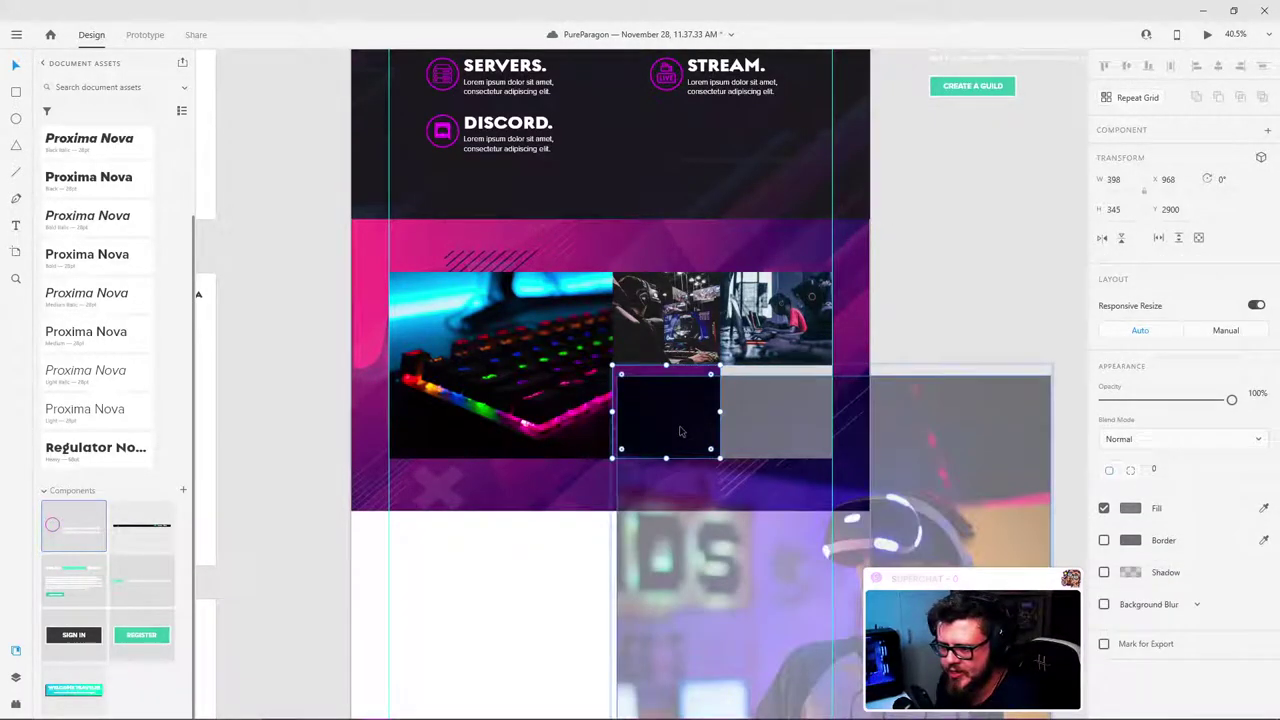
pyautogui.moveTo(695, 417)
pyautogui.mouseDown()
pyautogui.moveTo(682, 400)
pyautogui.moveTo(691, 405)
pyautogui.mouseUp()
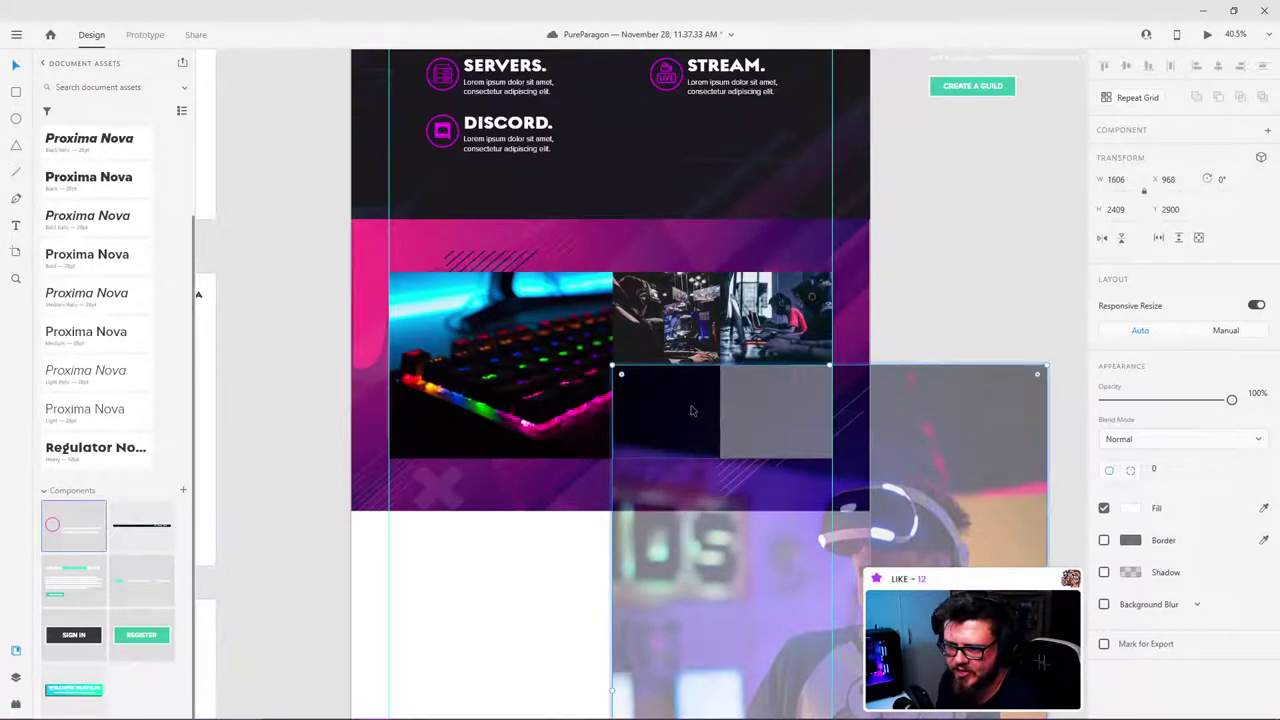
pyautogui.scroll(-3, 690, 410)
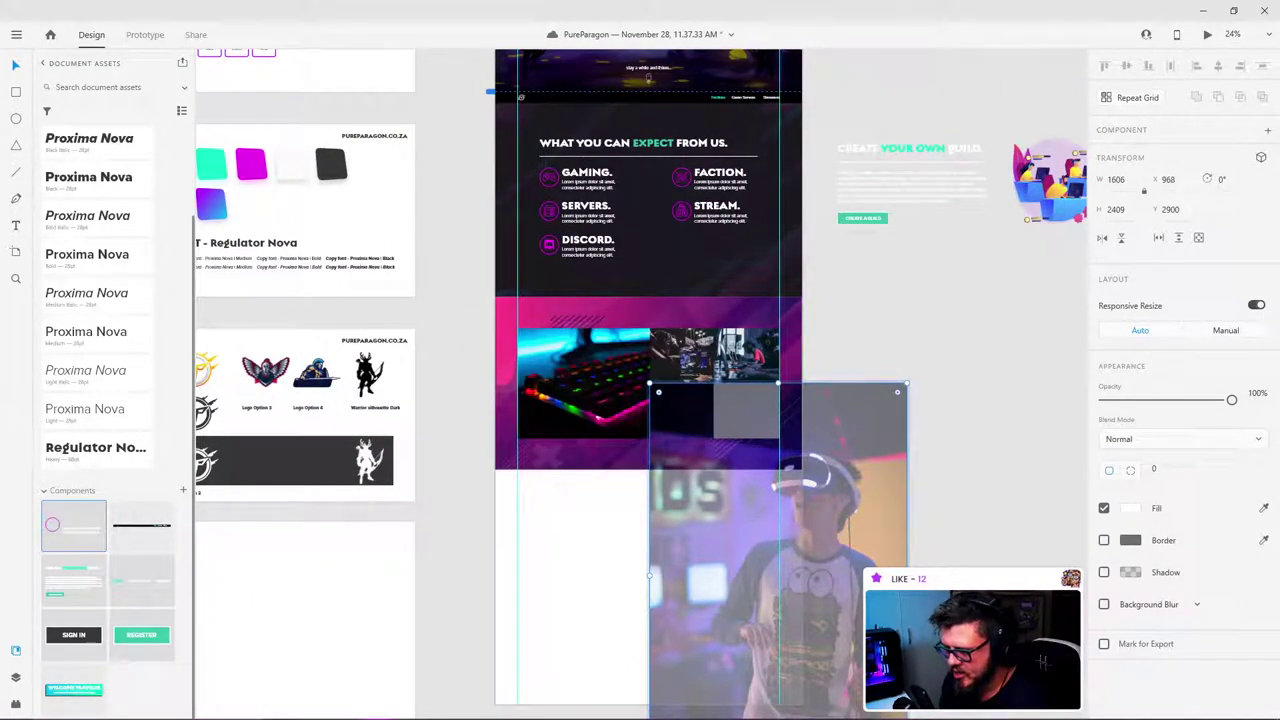
pyautogui.moveTo(907, 576); pyautogui.dragTo(674, 450)
pyautogui.scroll(5, 674, 450)
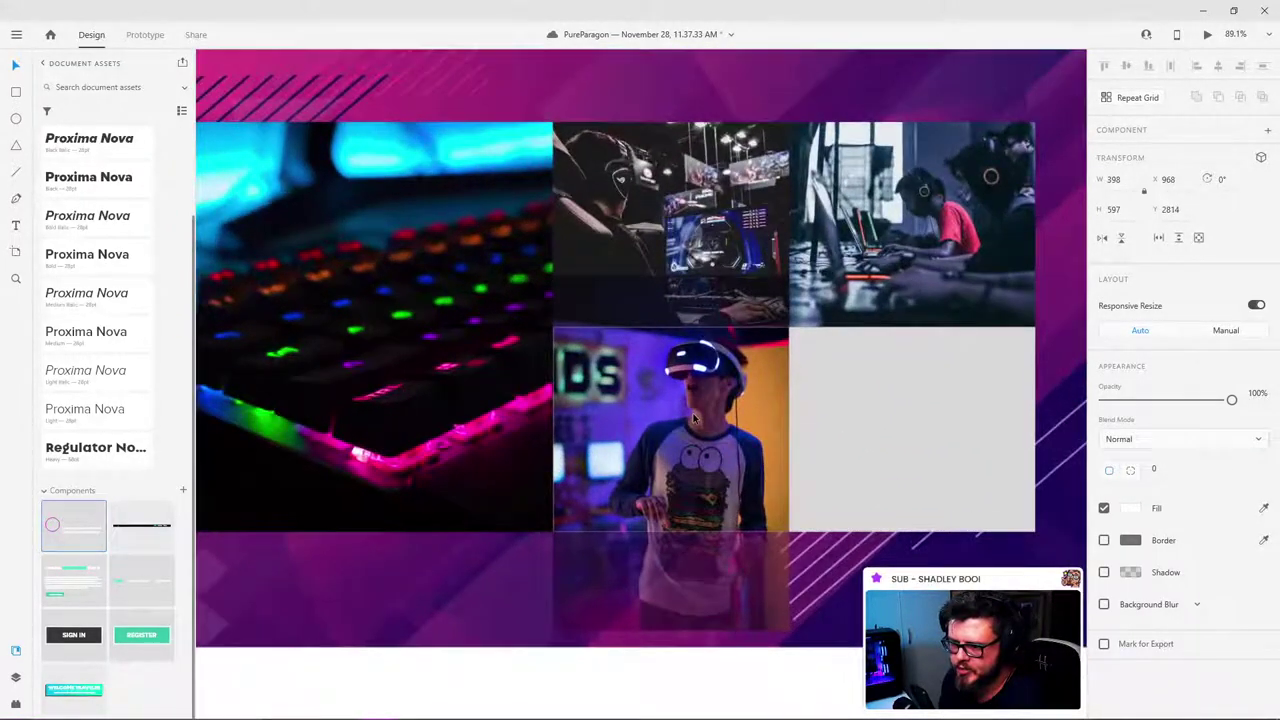
pyautogui.scroll(-2, 809, 506)
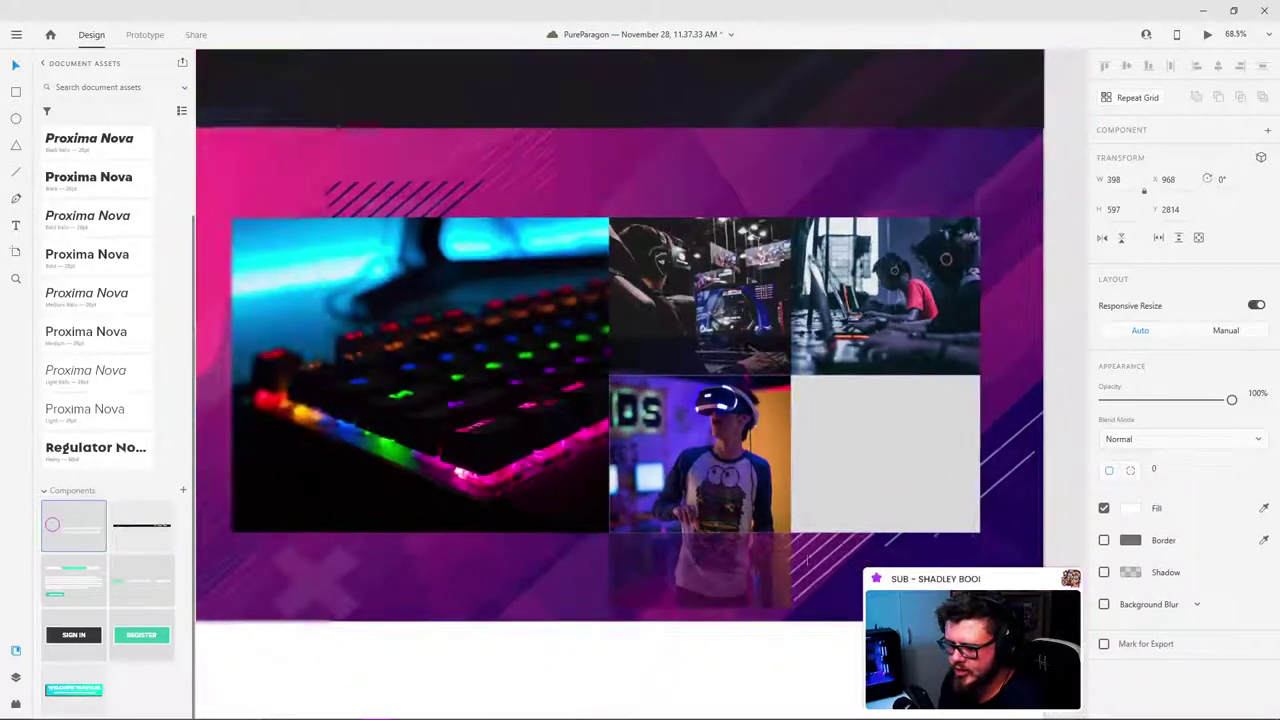
pyautogui.click(1065, 358)
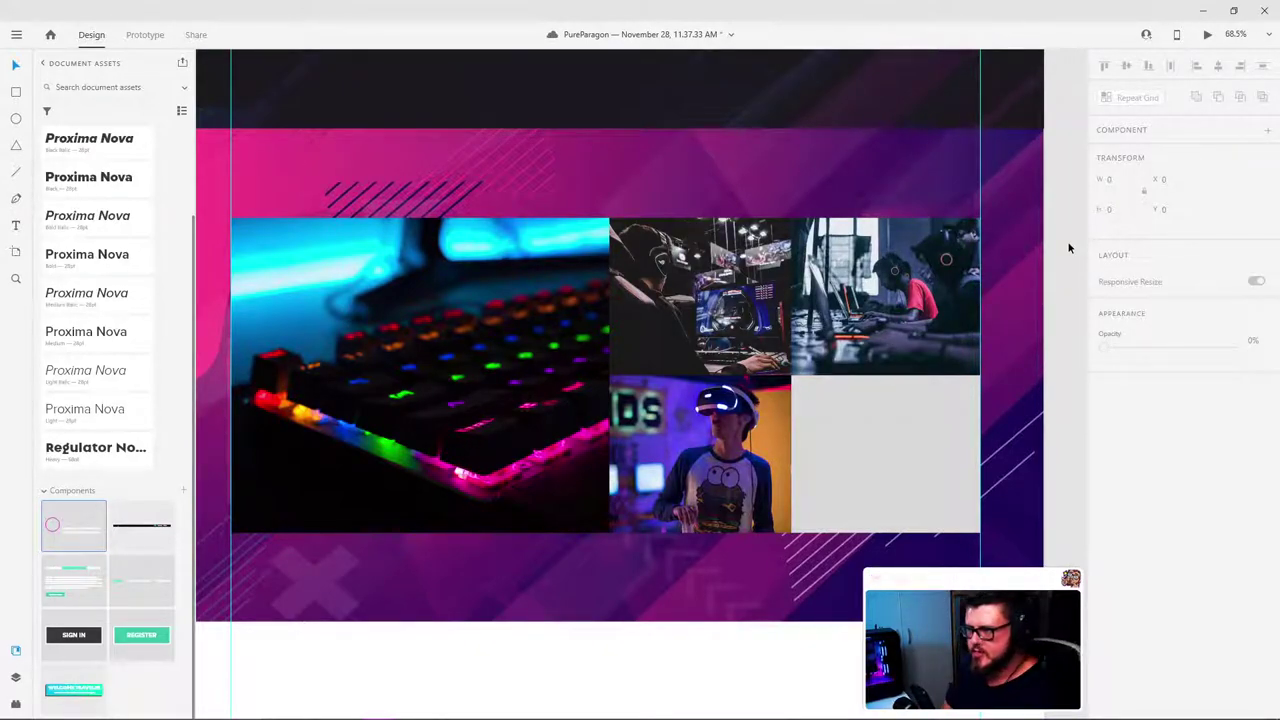
pyautogui.click(877, 432)
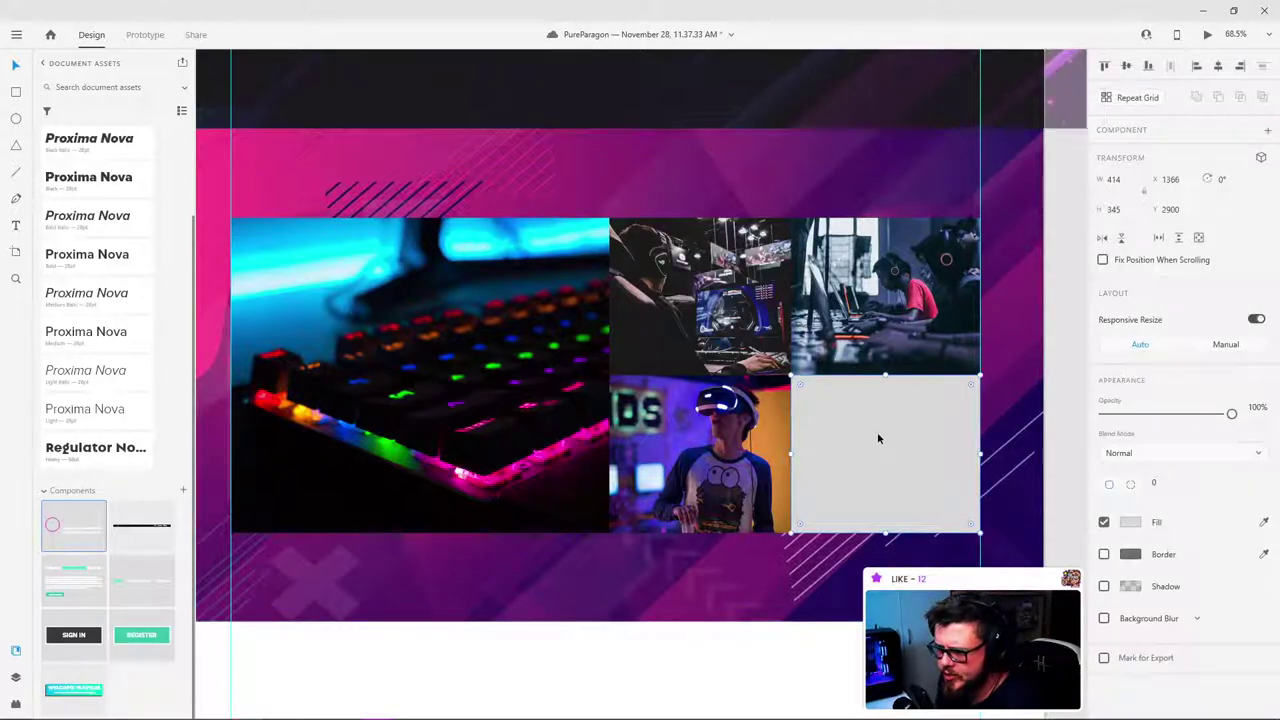
pyautogui.moveTo(1037, 283); pyautogui.dragTo(995, 308)
pyautogui.click(1042, 236)
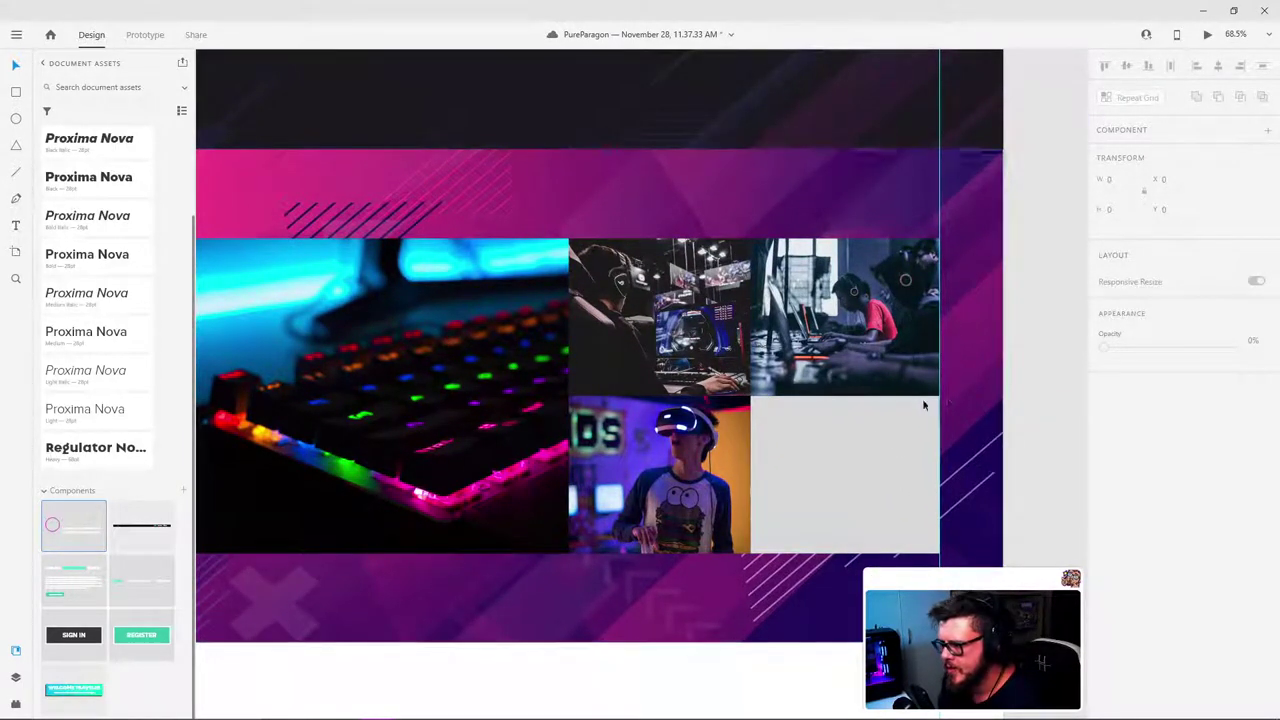
pyautogui.moveTo(820, 471); pyautogui.dragTo(837, 504)
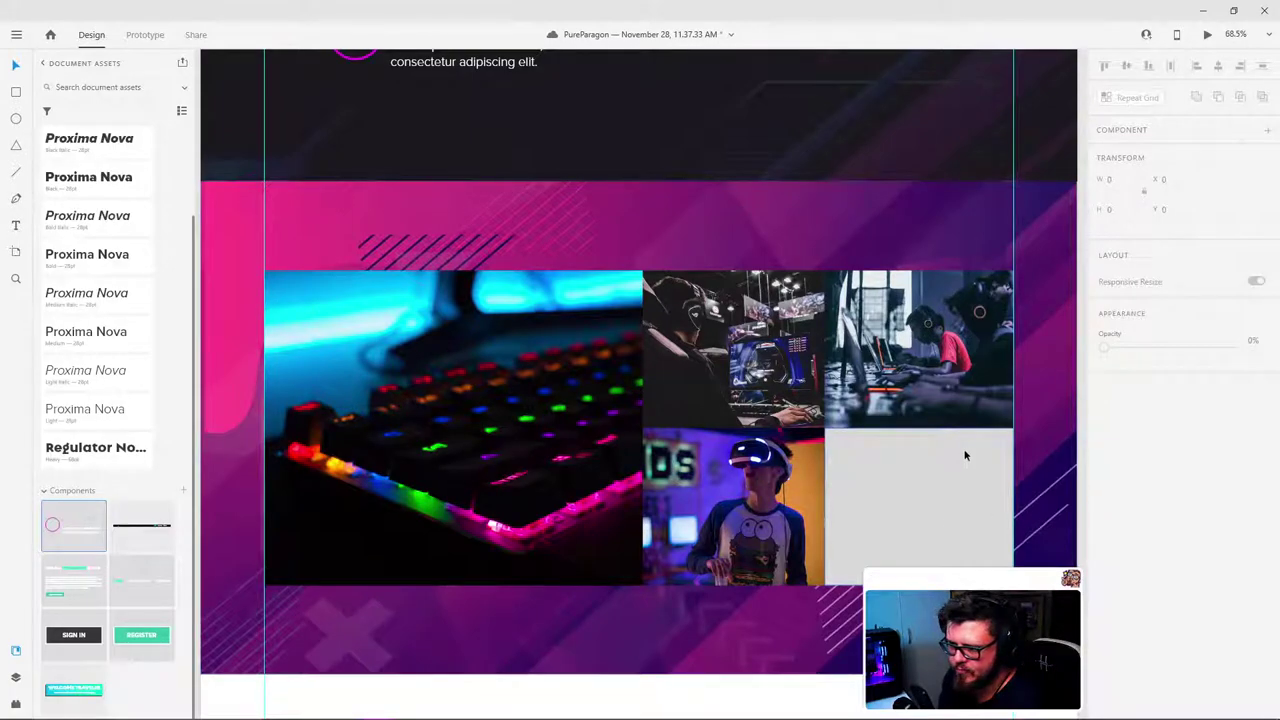
pyautogui.scroll(-4, 965, 456)
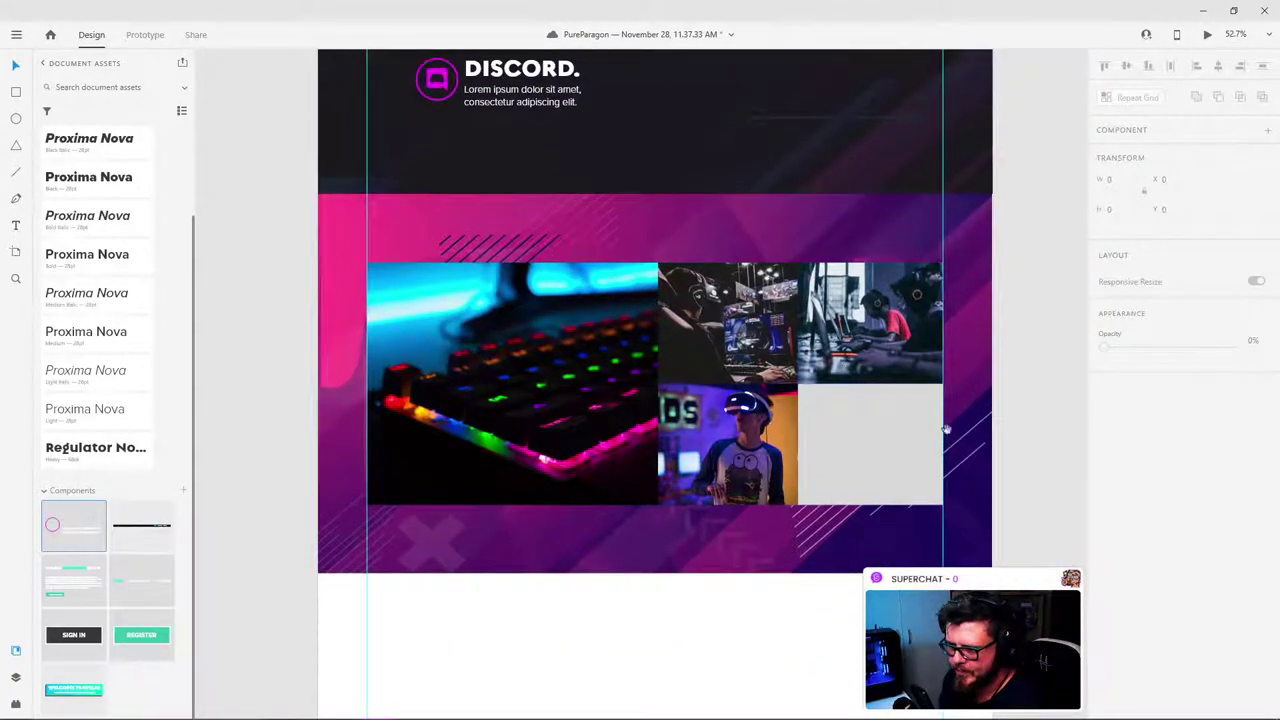
pyautogui.moveTo(945, 430); pyautogui.dragTo(886, 428)
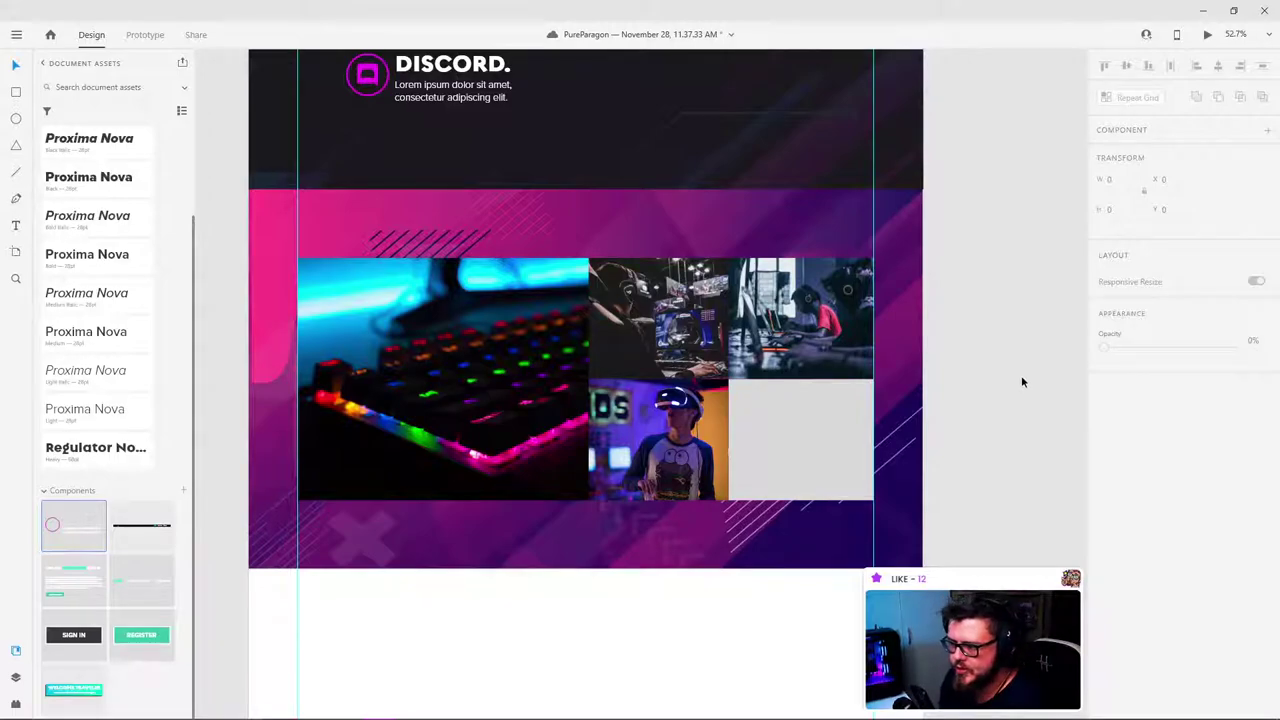
pyautogui.moveTo(970, 224)
pyautogui.mouseDown()
pyautogui.moveTo(1006, 289)
pyautogui.moveTo(1031, 223)
pyautogui.moveTo(964, 231)
pyautogui.mouseUp()
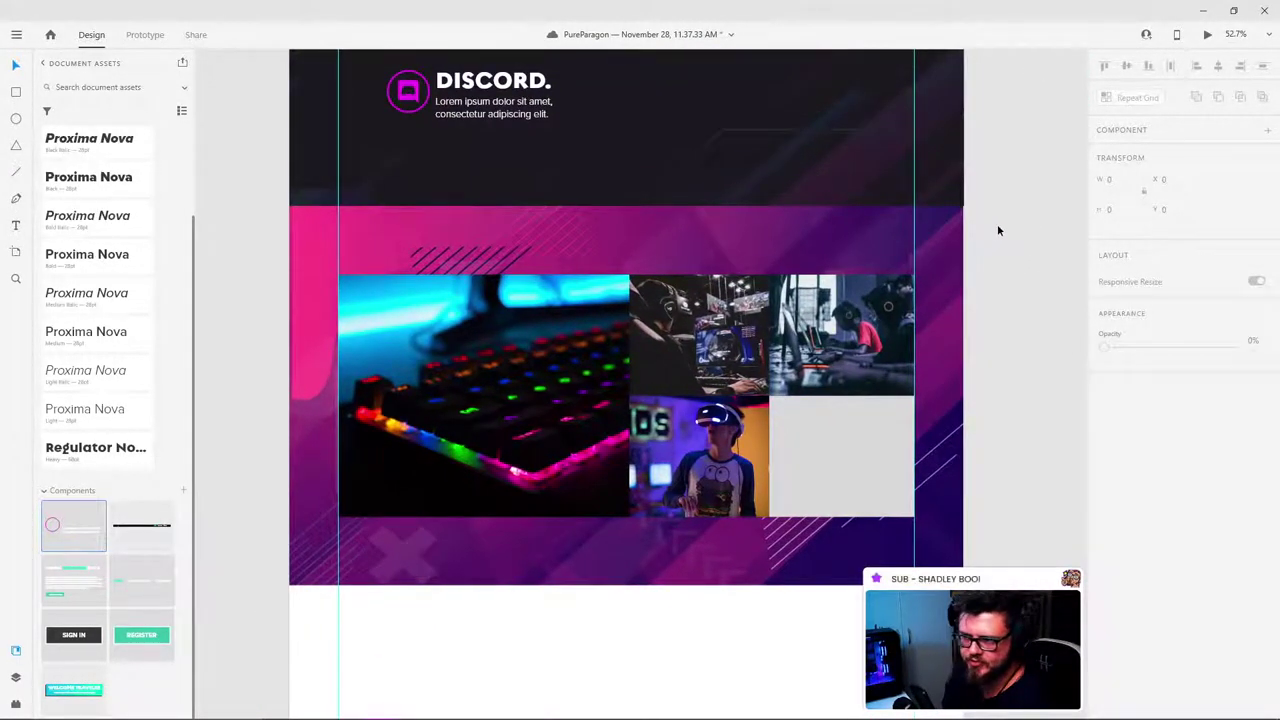
pyautogui.click(955, 270)
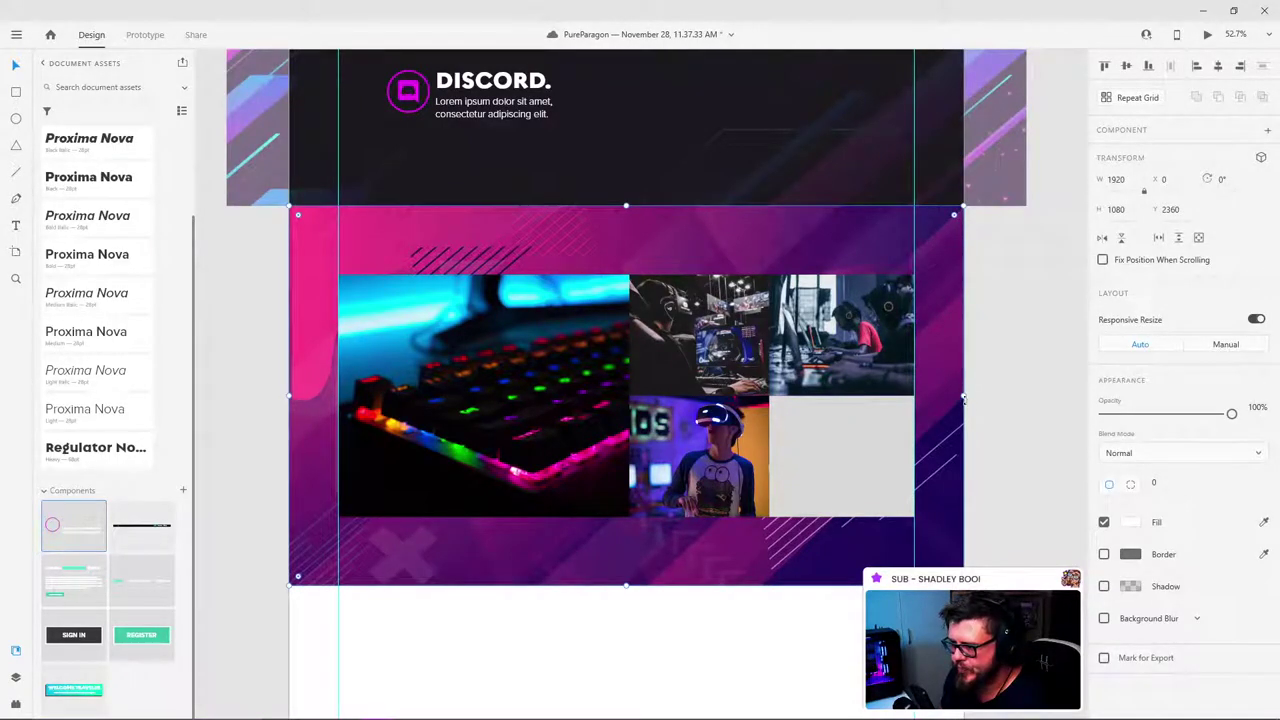
pyautogui.moveTo(965, 397)
pyautogui.mouseDown()
pyautogui.moveTo(980, 395)
pyautogui.moveTo(968, 395)
pyautogui.mouseUp()
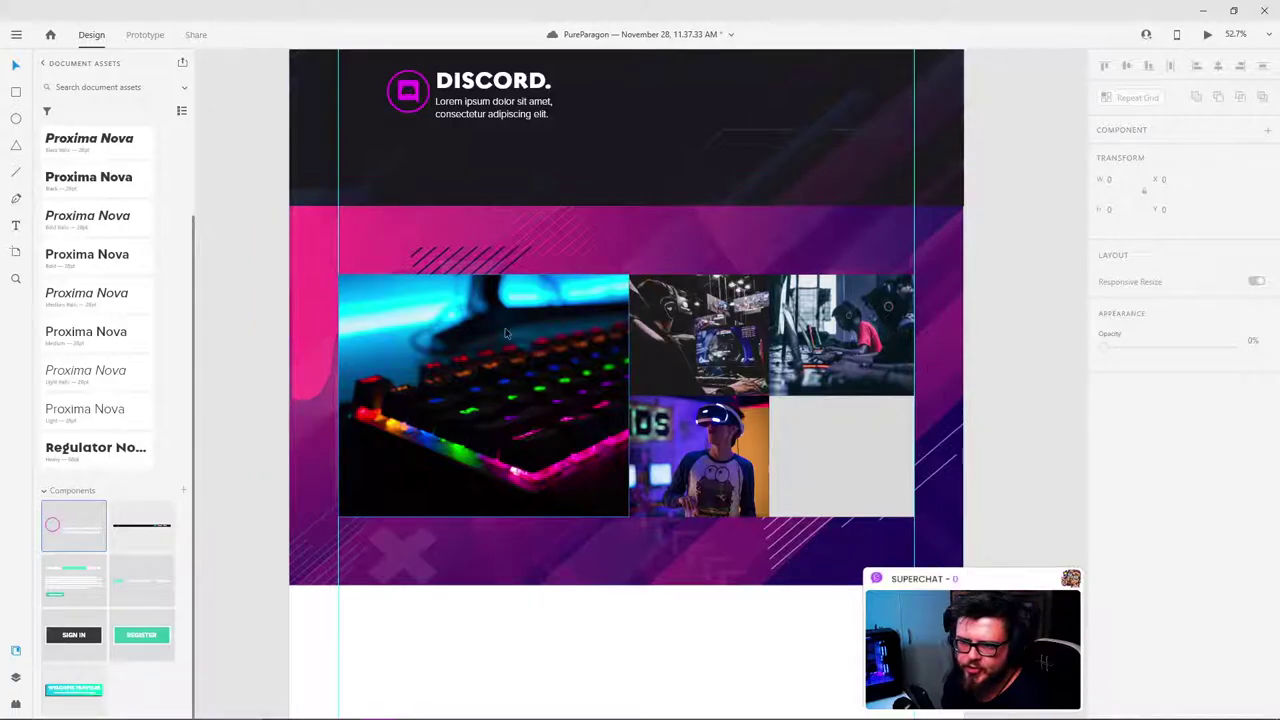
pyautogui.scroll(5, 1032, 423)
pyautogui.scroll(-3, 1030, 423)
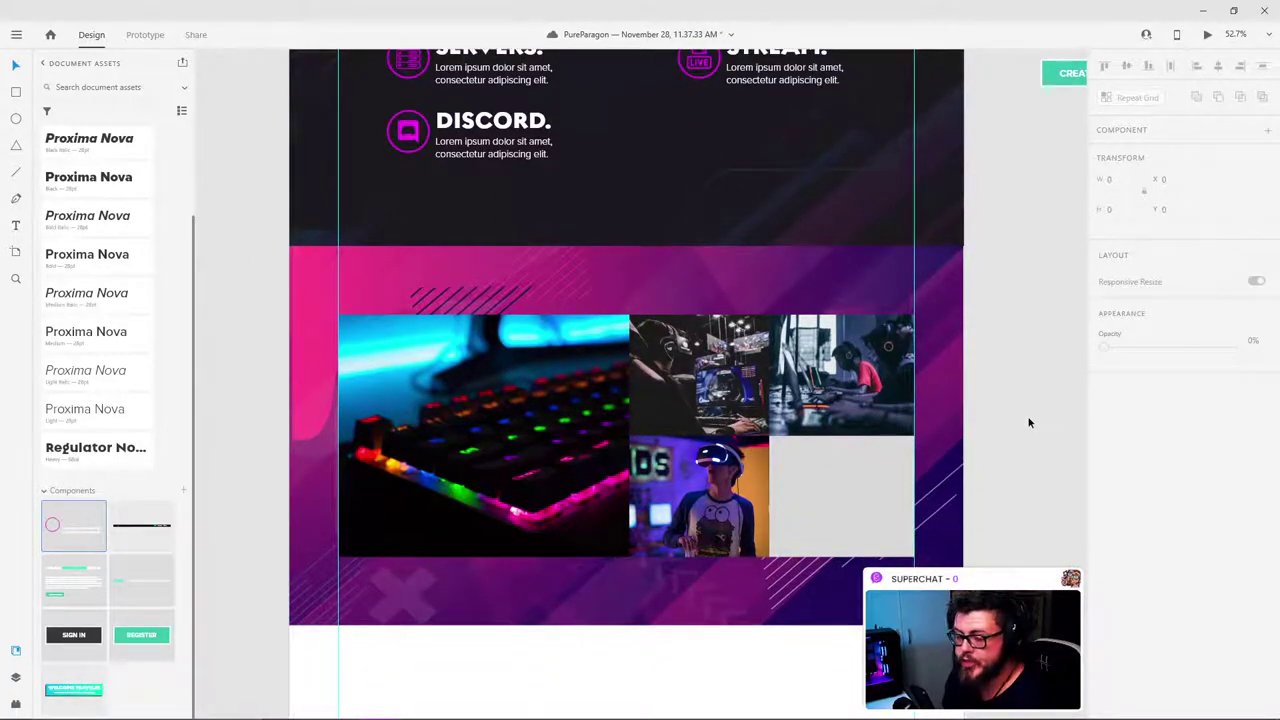
pyautogui.click(836, 488)
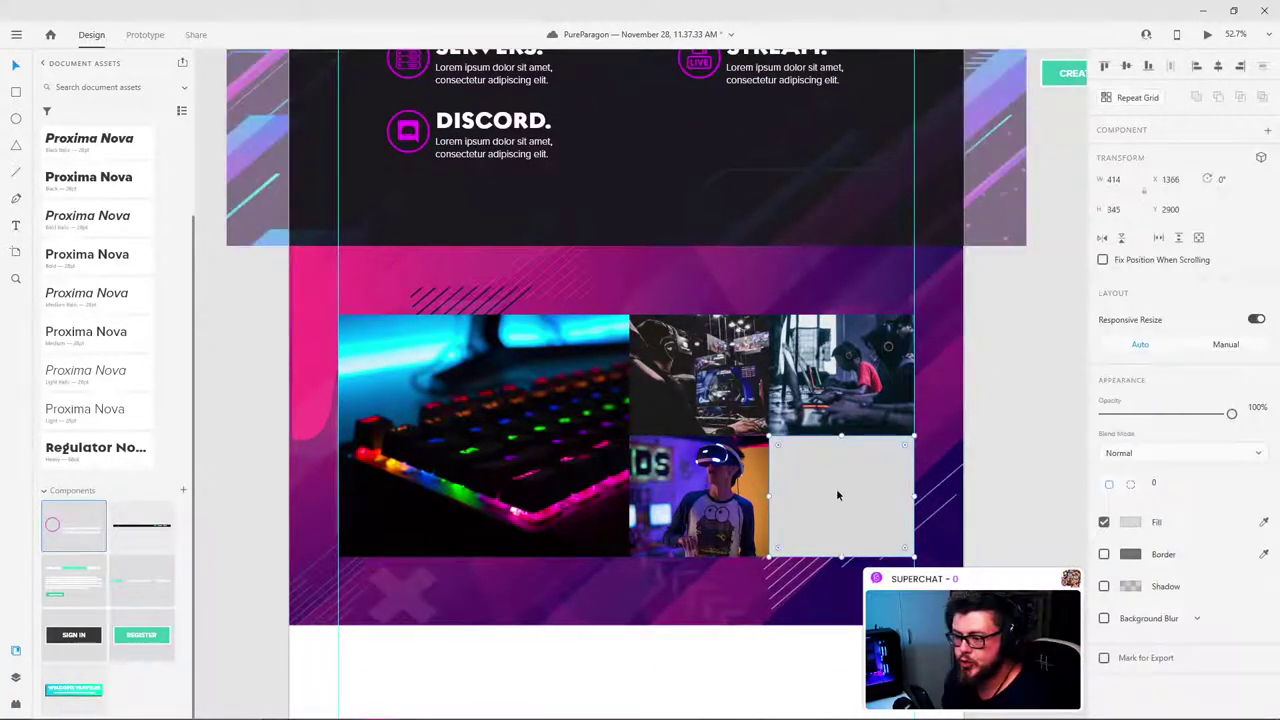
pyautogui.click(1012, 453)
pyautogui.click(862, 469)
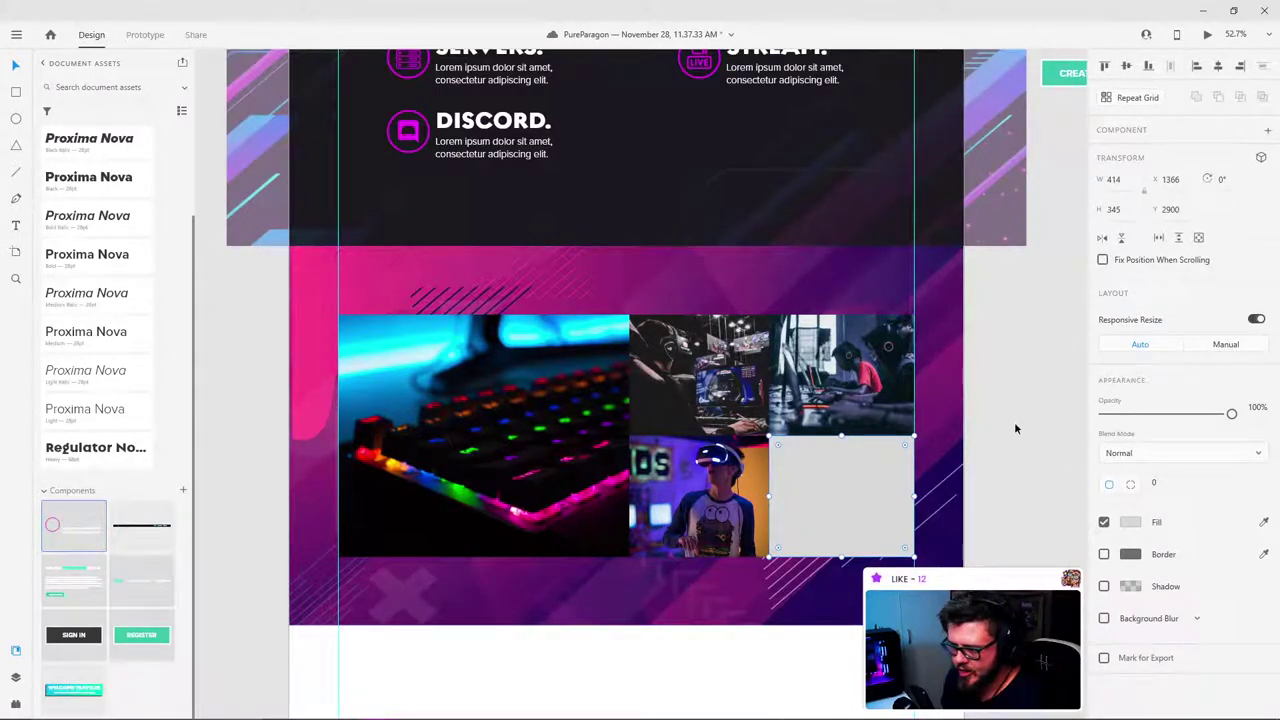
pyautogui.click(1015, 428)
pyautogui.click(866, 491)
pyautogui.click(1051, 457)
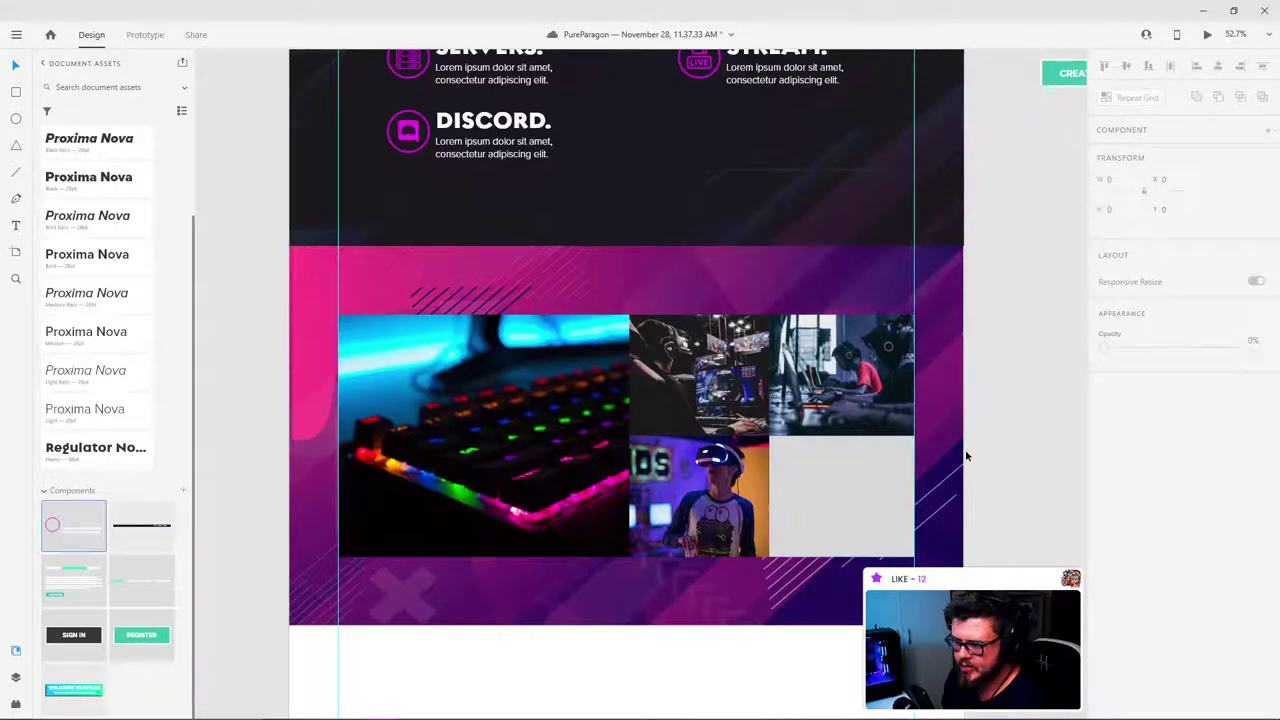
pyautogui.scroll(-2, 969, 504)
pyautogui.scroll(1, 776, 447)
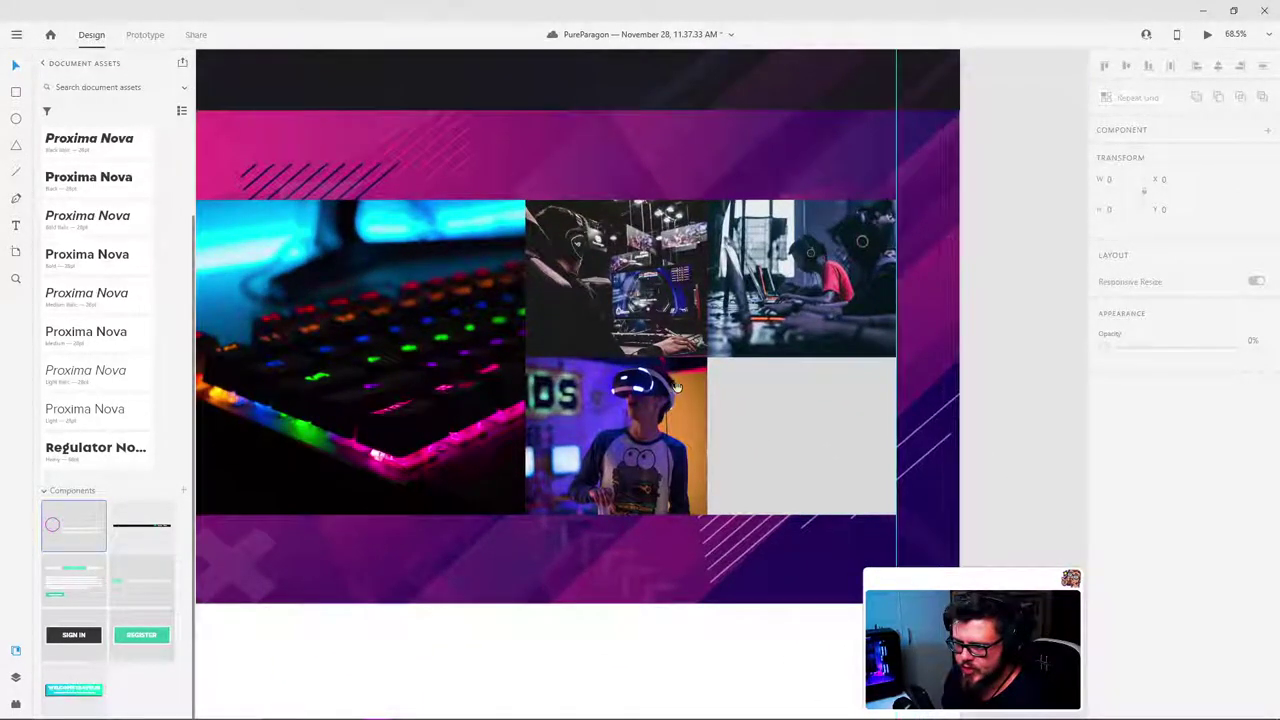
pyautogui.scroll(1, 785, 451)
pyautogui.moveTo(785, 451); pyautogui.dragTo(814, 461)
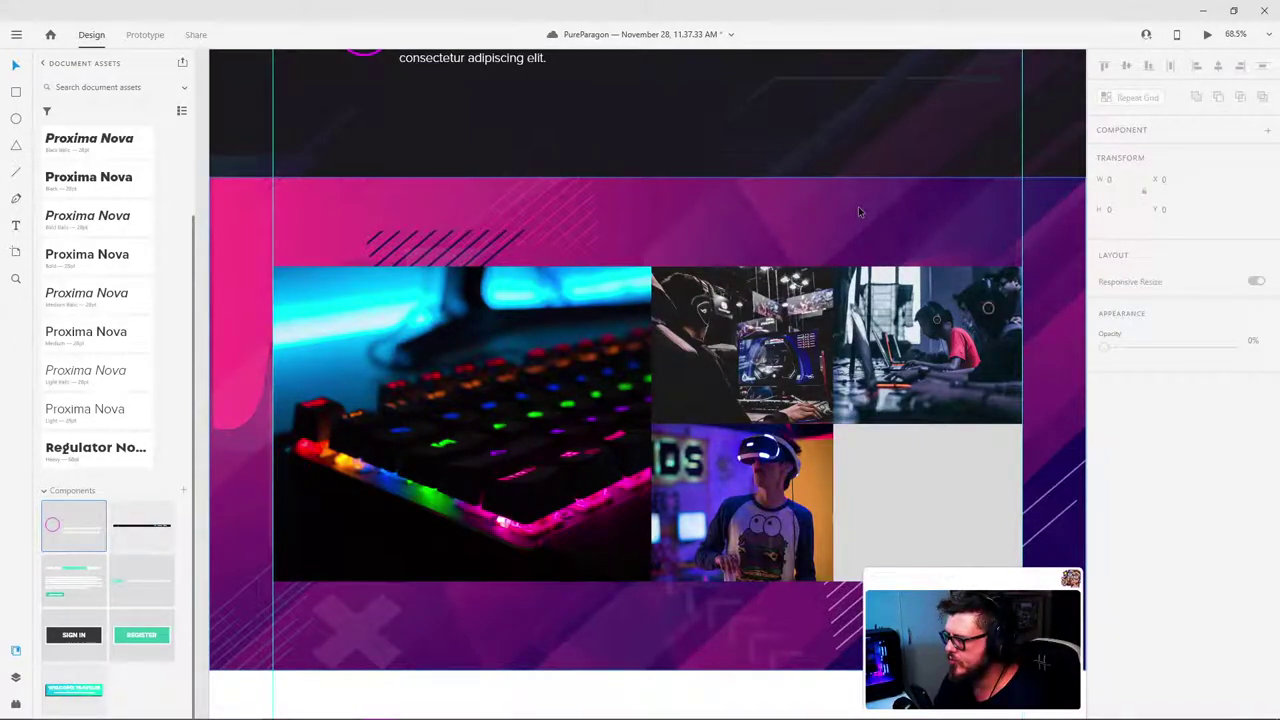
# Step: Save the PureParagon design document
pyautogui.hotkey('ctrl', 's')
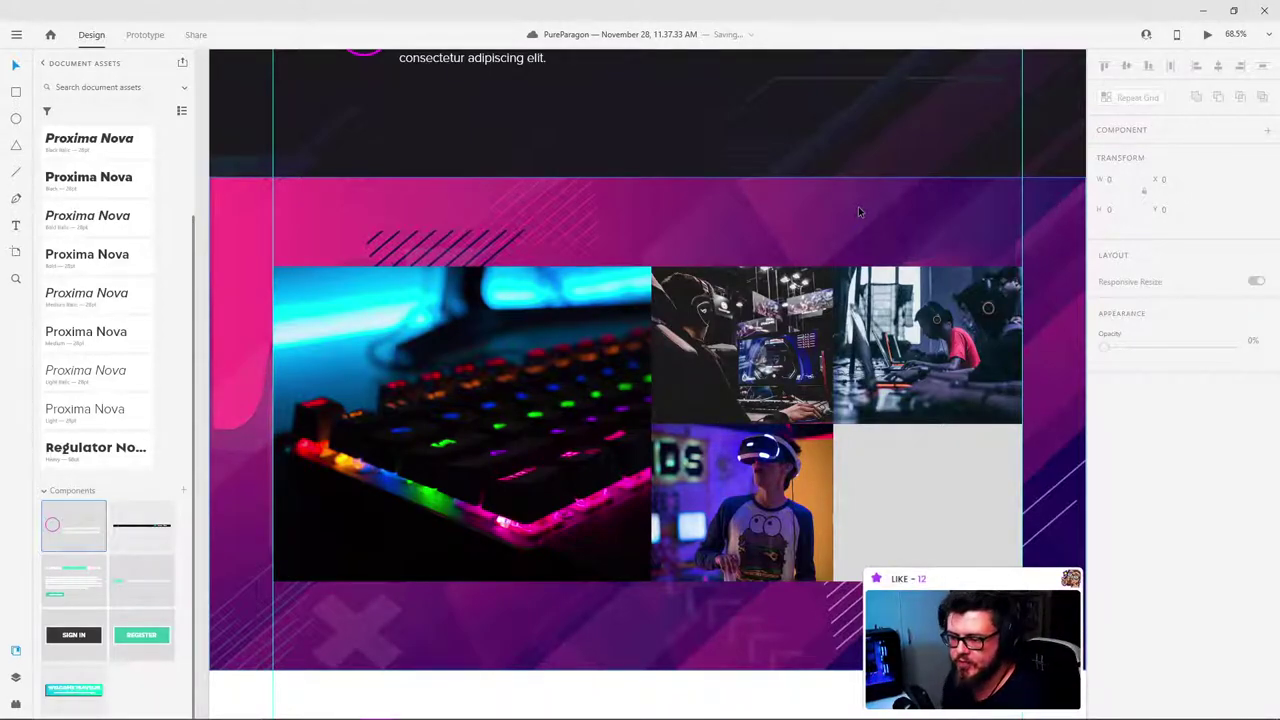
pyautogui.click(941, 510)
pyautogui.moveTo(937, 393); pyautogui.dragTo(772, 371)
pyautogui.click(870, 346)
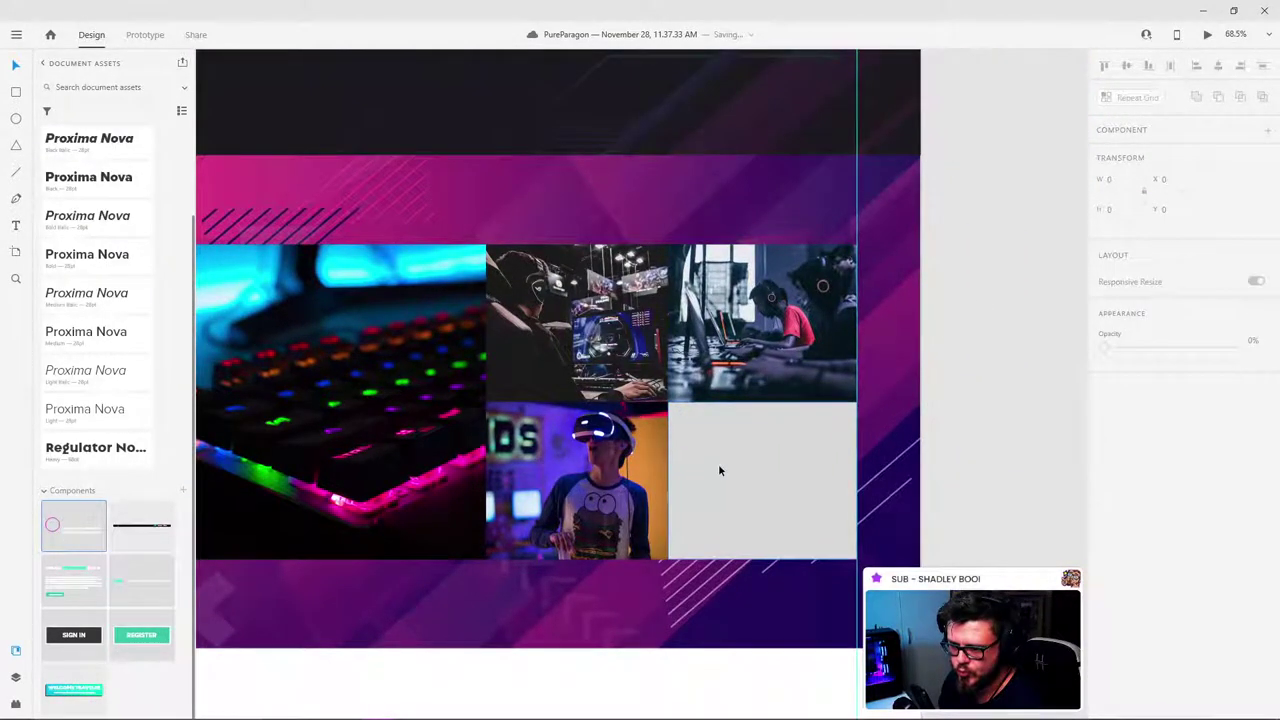
pyautogui.scroll(-3, 664, 367)
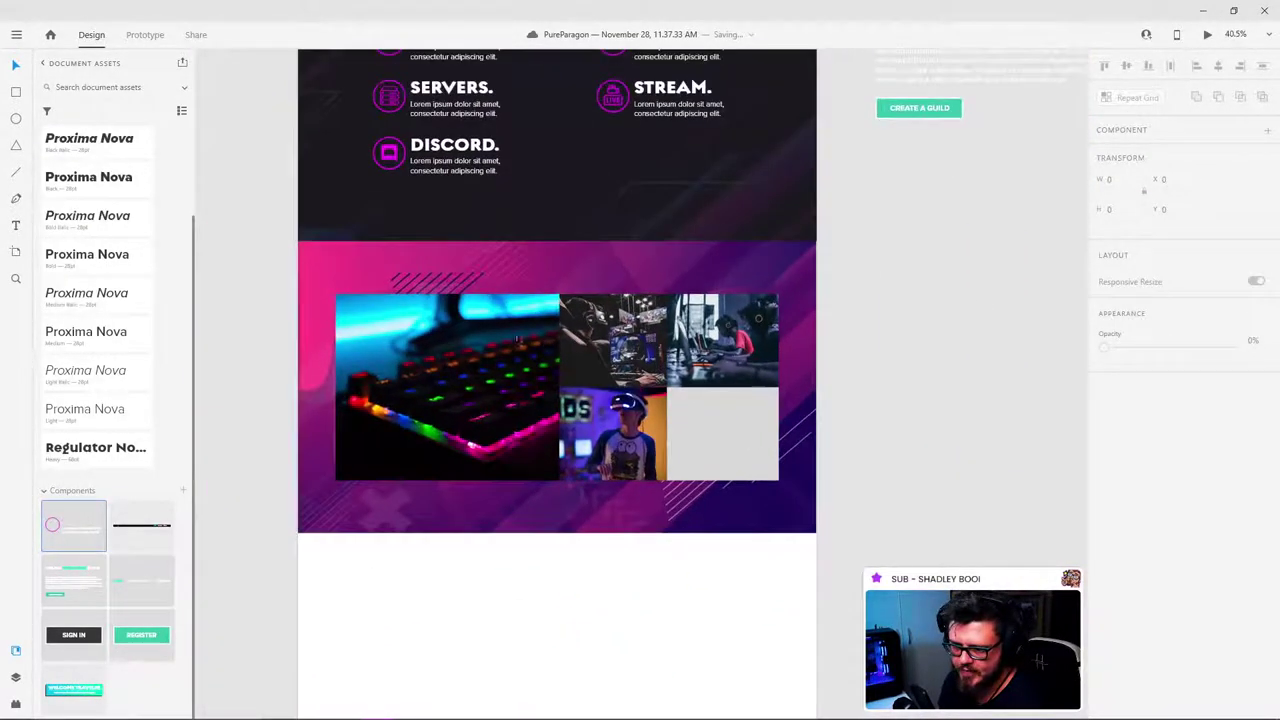
pyautogui.moveTo(681, 260); pyautogui.dragTo(702, 341)
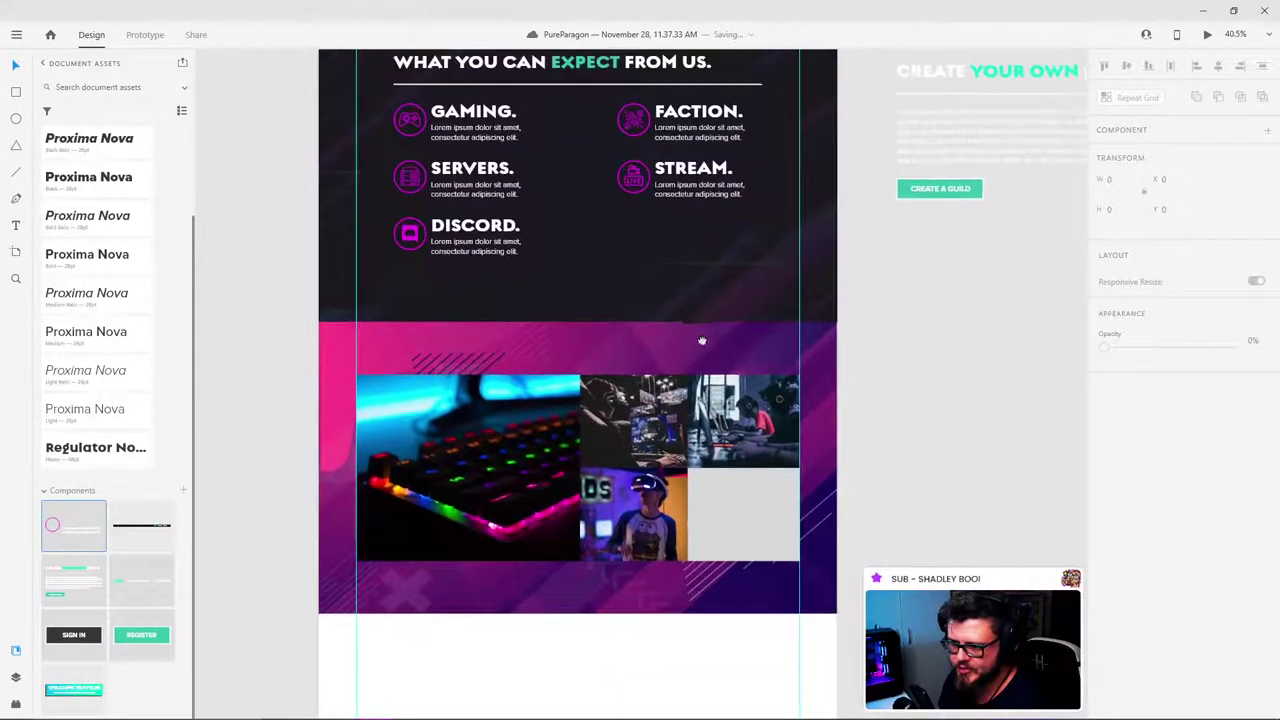
pyautogui.scroll(-1, 928, 420)
# Step: Switch to Chrome, close the VR headset photo, and browse the Unsplash gaming results for an image for the last empty tile
pyautogui.moveTo(427, 710)
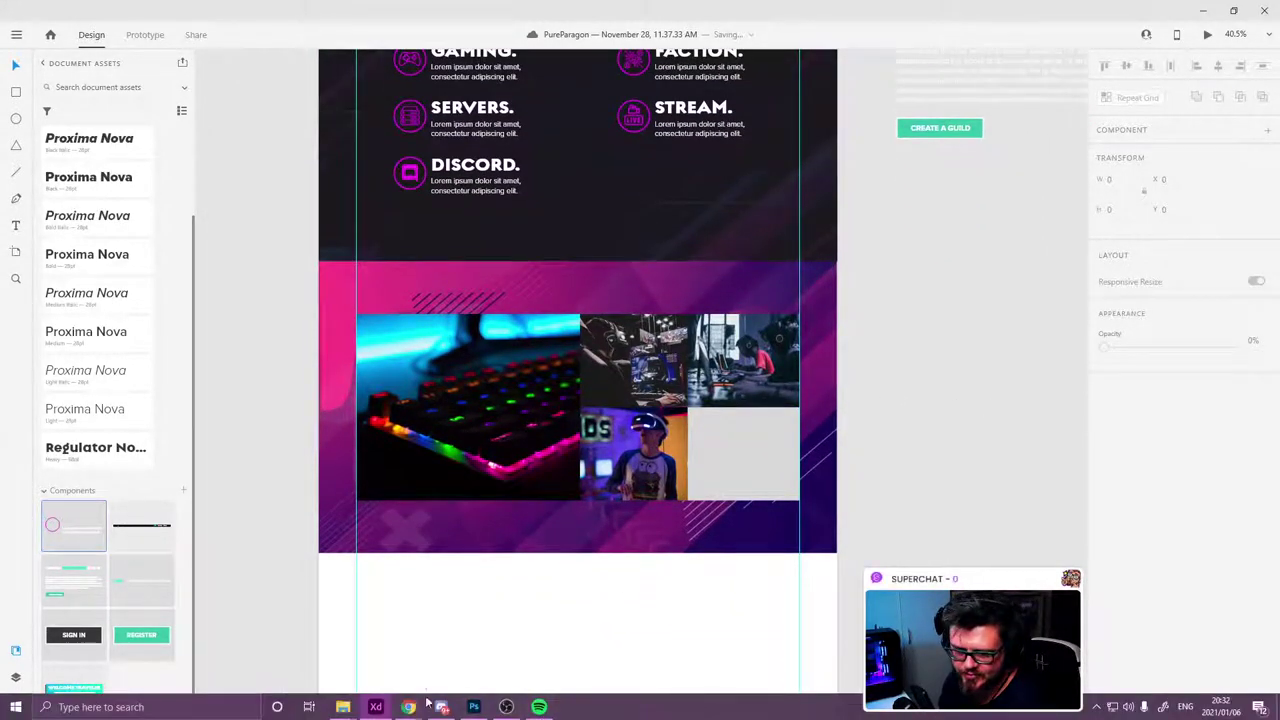
pyautogui.click(523, 660)
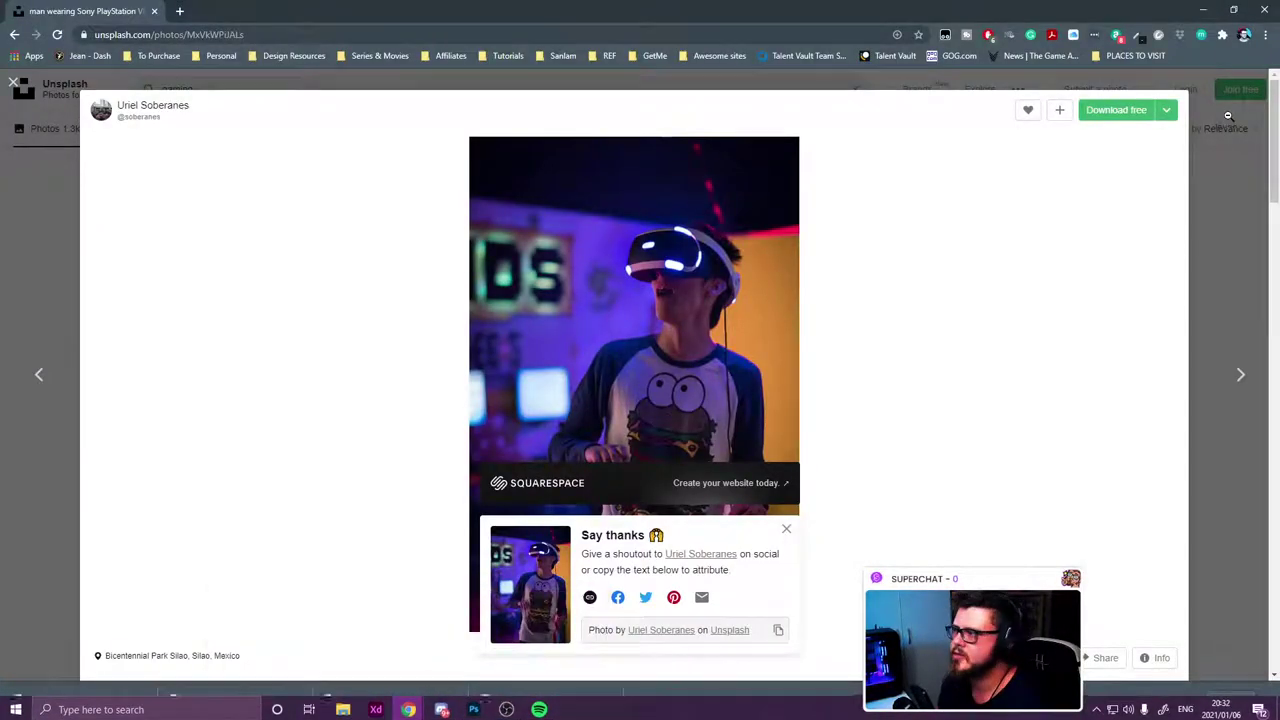
pyautogui.click(1220, 249)
pyautogui.scroll(-4, 670, 265)
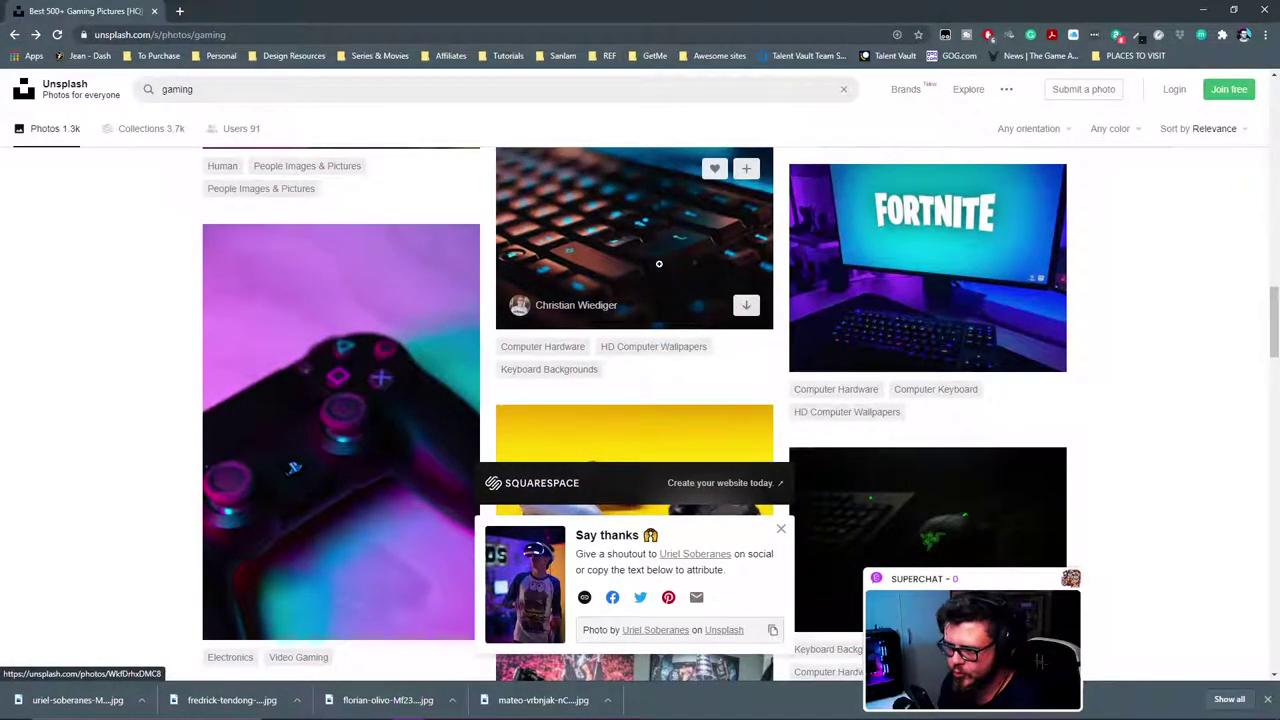
pyautogui.scroll(-1, 682, 291)
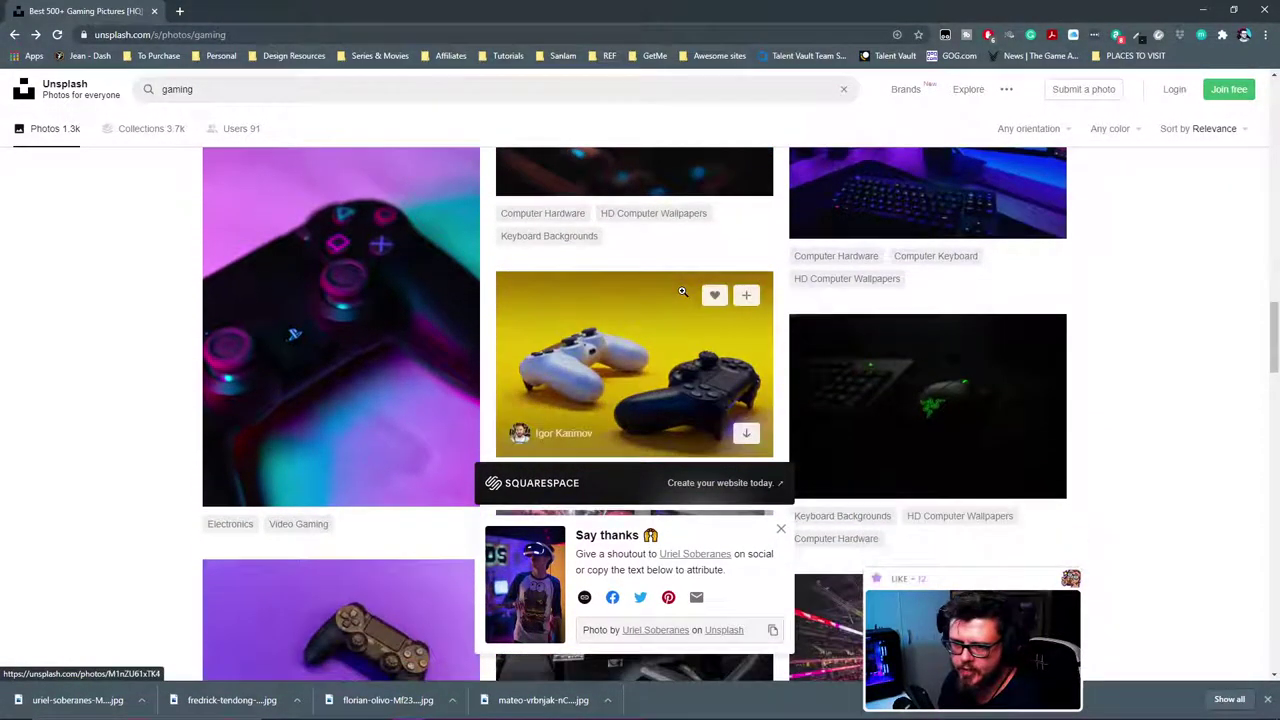
pyautogui.scroll(-2, 682, 291)
pyautogui.scroll(-1, 659, 293)
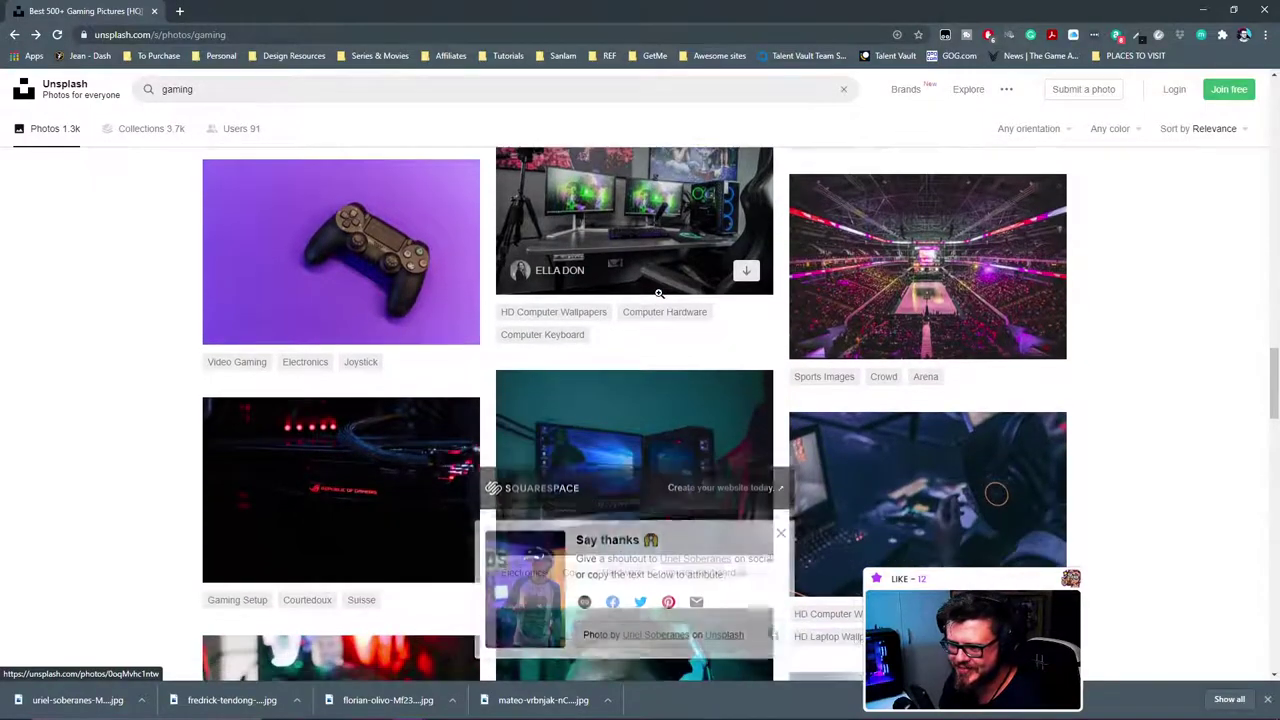
pyautogui.scroll(-1, 659, 293)
pyautogui.scroll(-1, 586, 272)
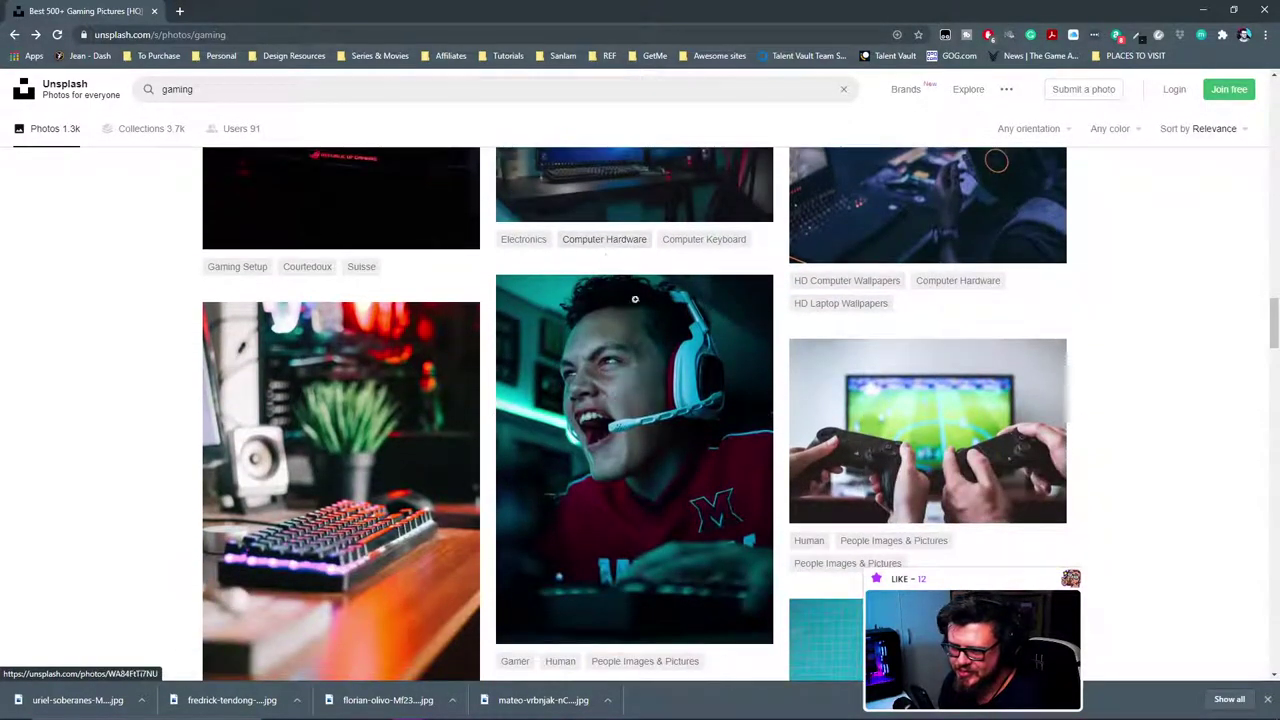
pyautogui.scroll(1, 655, 337)
pyautogui.scroll(1, 655, 337)
pyautogui.scroll(-1, 655, 337)
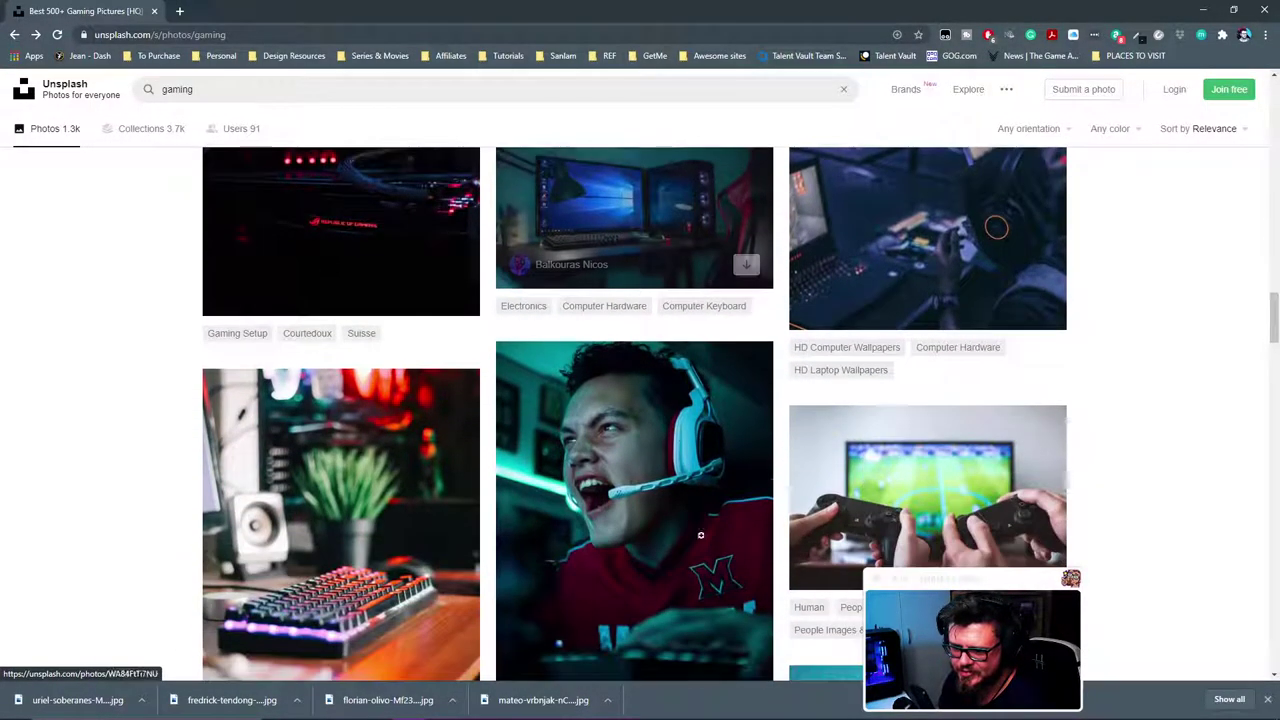
# Step: Open the photo of the shouting gamer with a headset and red jersey, download it, show it in its folder, and return to XD
pyautogui.click(600, 466)
pyautogui.click(1113, 112)
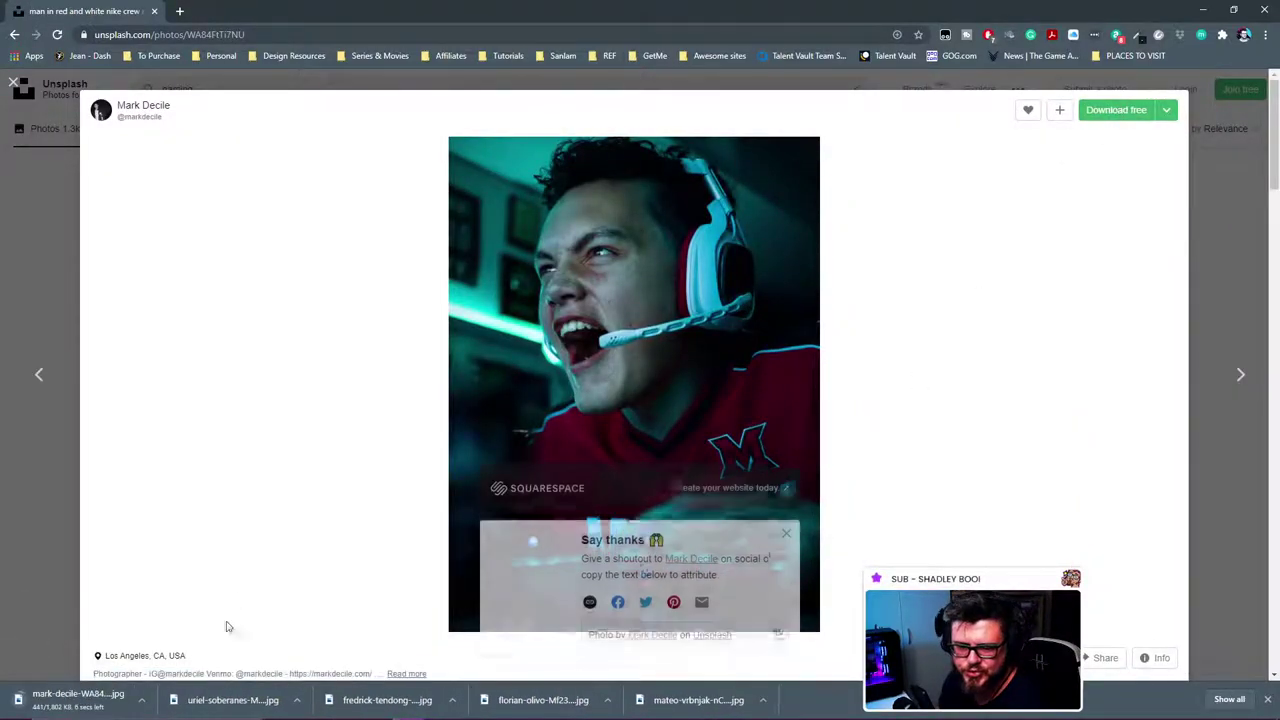
pyautogui.click(141, 700)
pyautogui.click(192, 662)
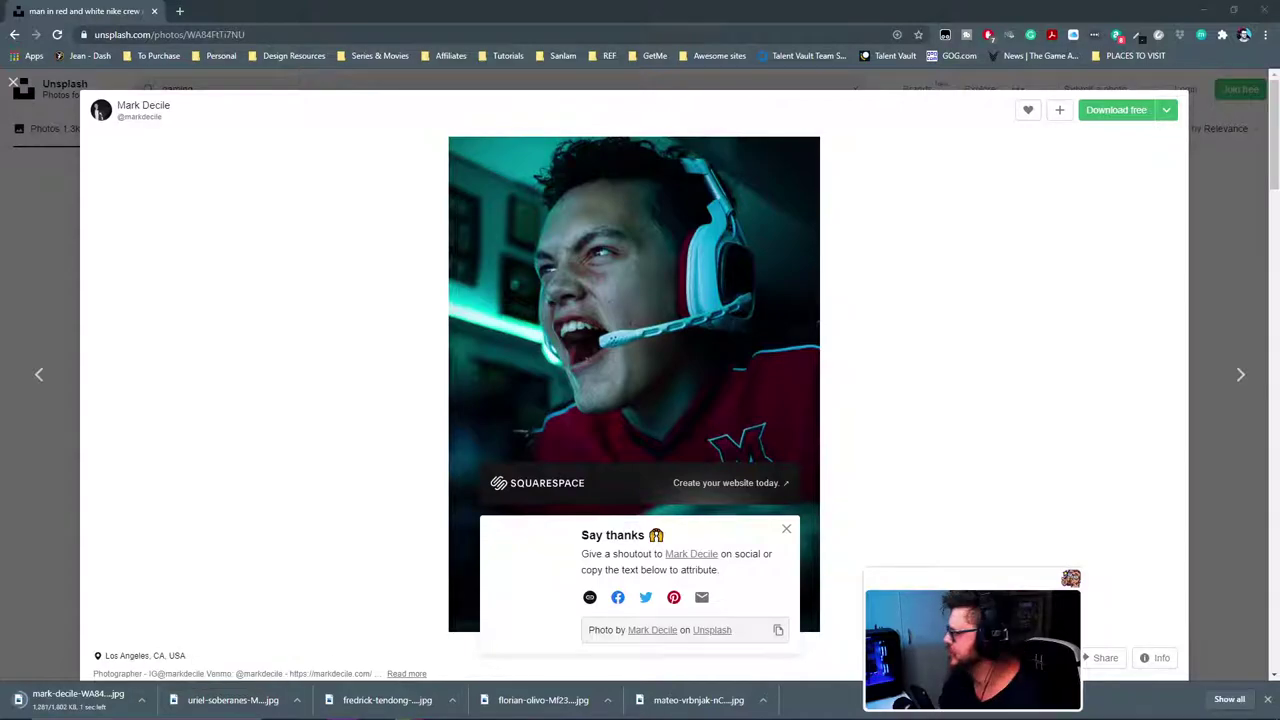
pyautogui.click(1208, 14)
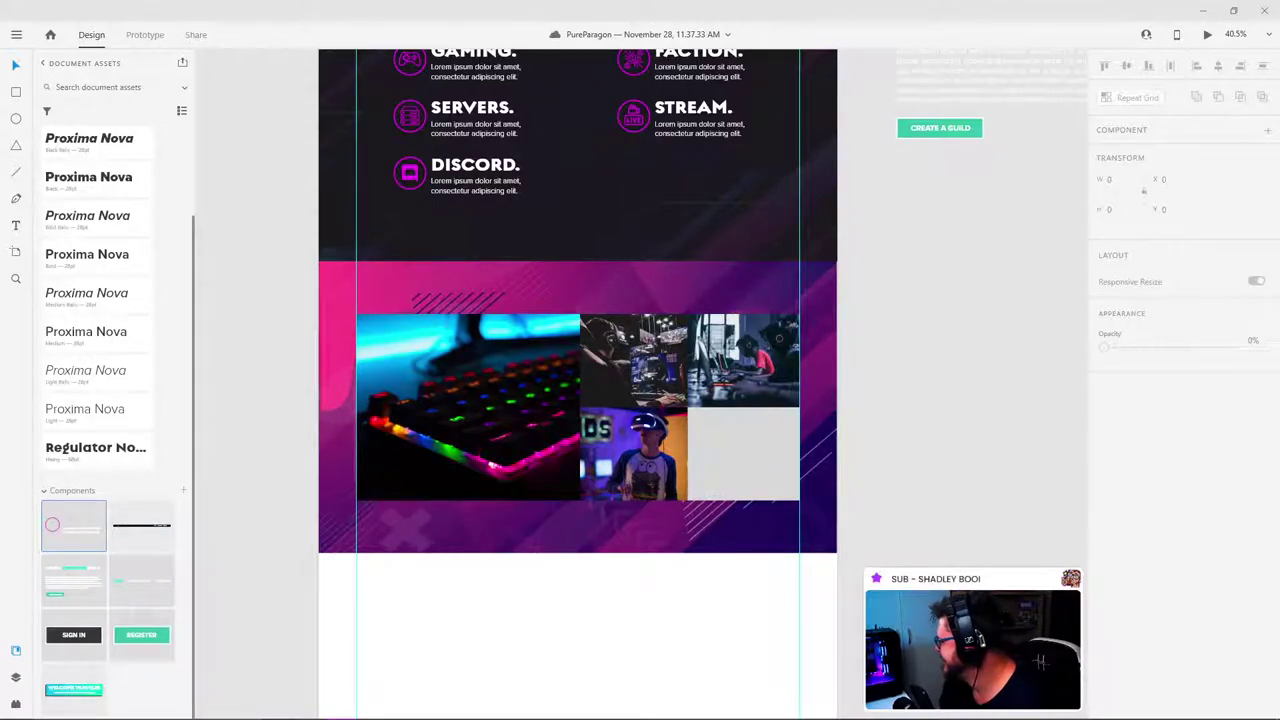
# Step: Bring the shouting gamer photo into the design, move it over the light grey tile, and mask it with that tile
pyautogui.moveTo(1264, 392); pyautogui.dragTo(886, 298)
pyautogui.moveTo(998, 405); pyautogui.dragTo(834, 529)
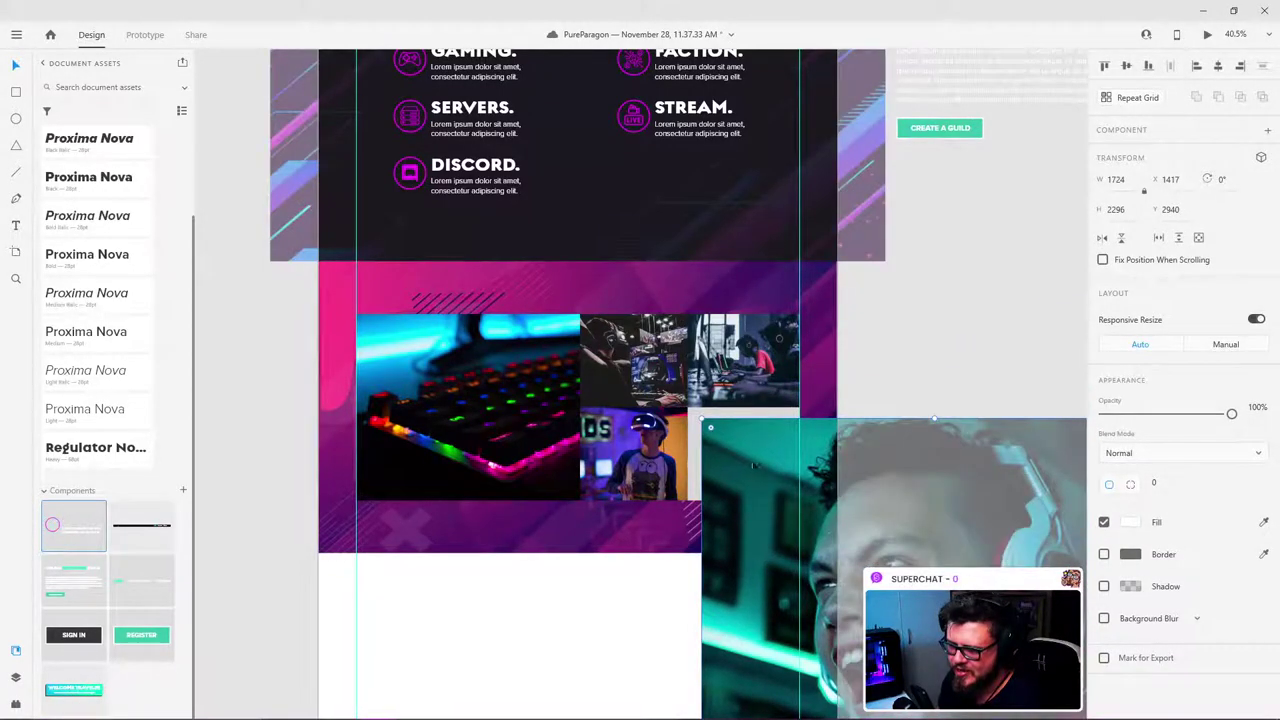
pyautogui.keyDown('shift'); pyautogui.click(691, 410); pyautogui.keyUp('shift')
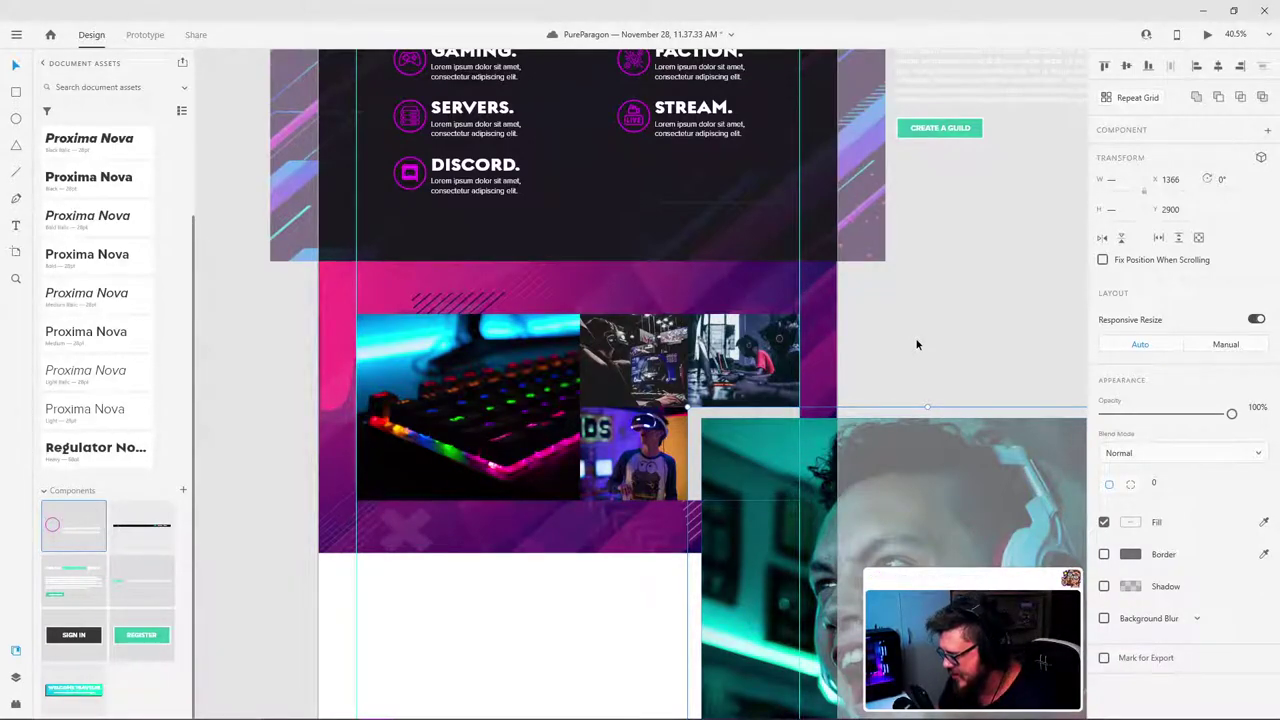
pyautogui.hotkey('ctrl', 's')
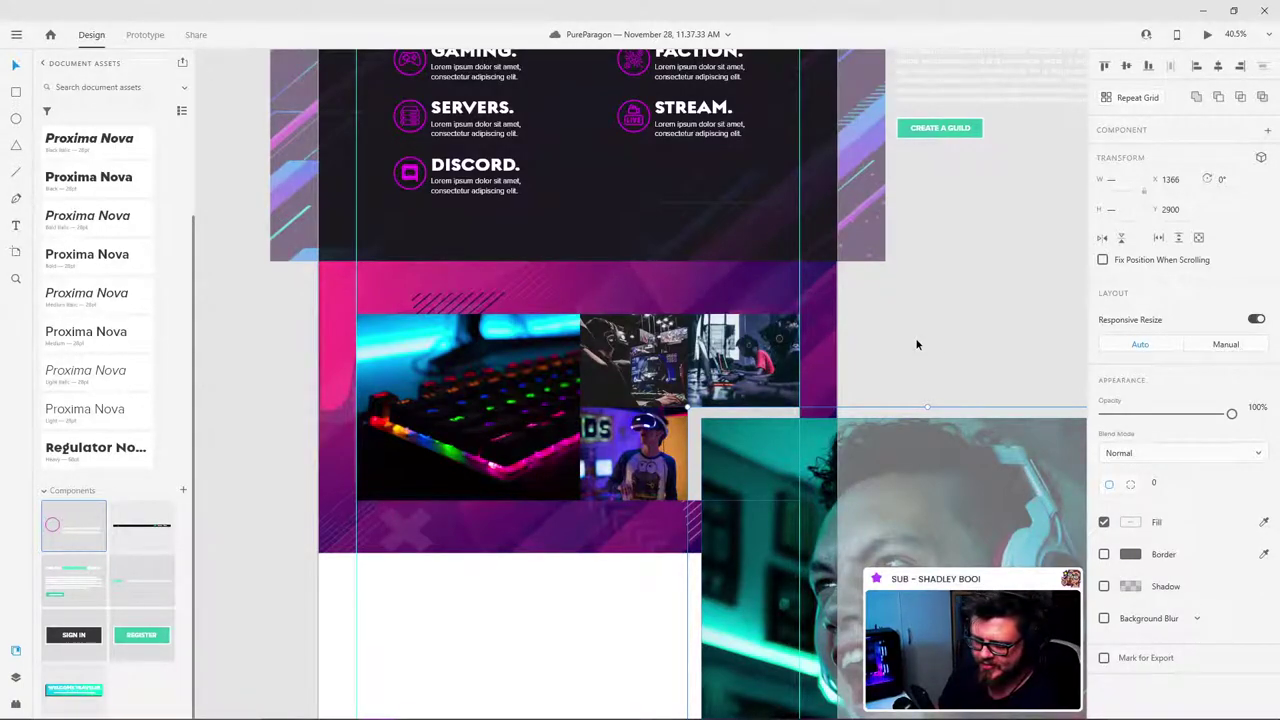
pyautogui.press('Escape')
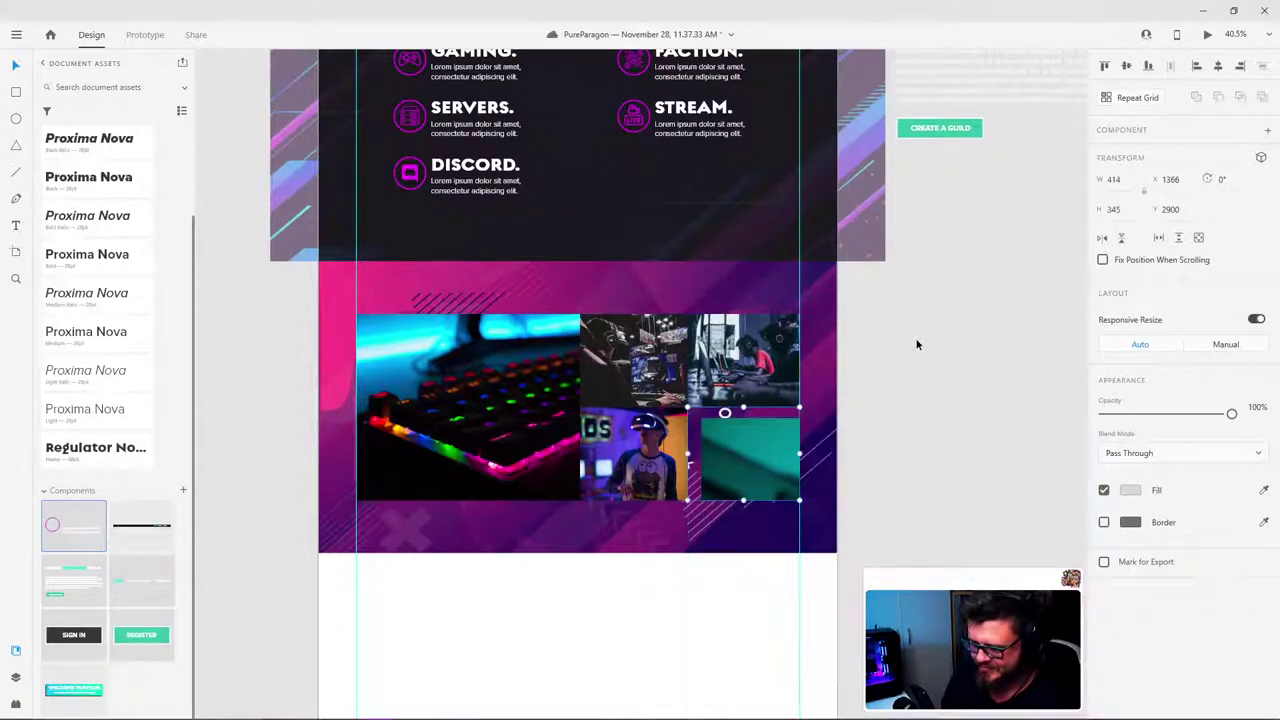
# Step: Inside the mask, align the shouting gamer photo to the tile's upper-left corner at X 1366, Y 2900 and scale it to 414 by 551
pyautogui.doubleClick(753, 431)
pyautogui.click(736, 450)
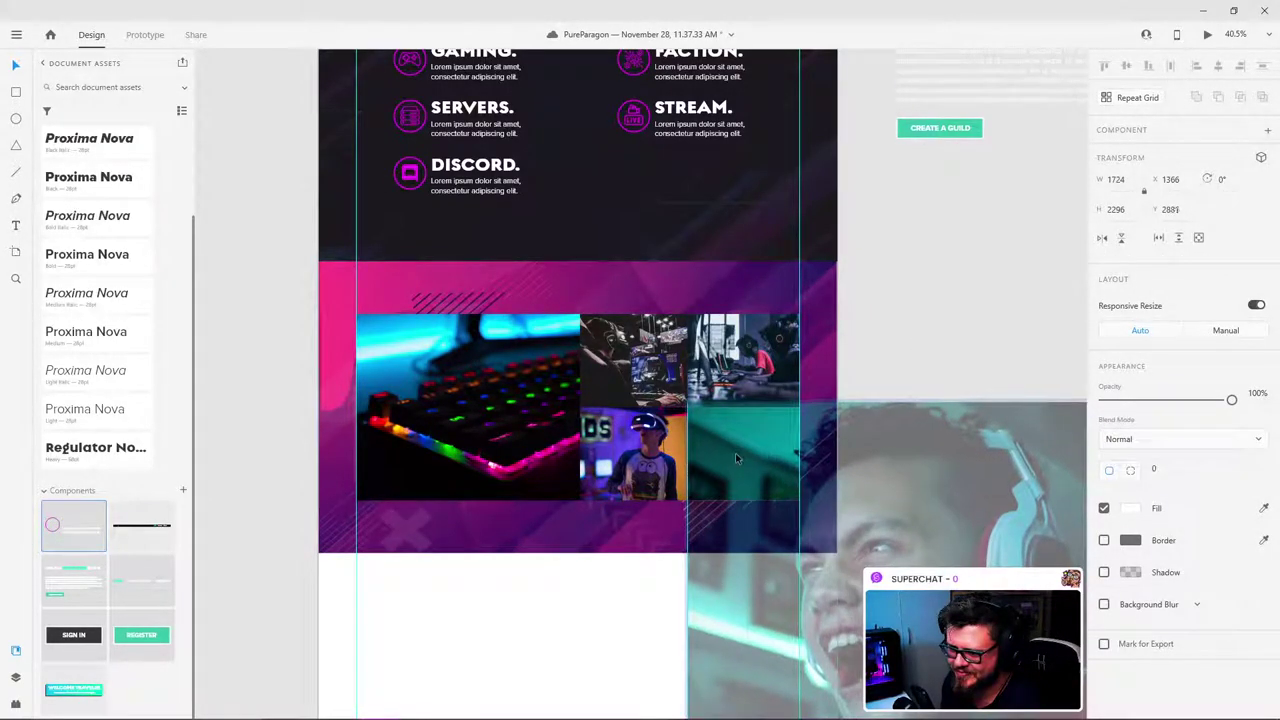
pyautogui.scroll(-5, 736, 460)
pyautogui.scroll(3, 876, 505)
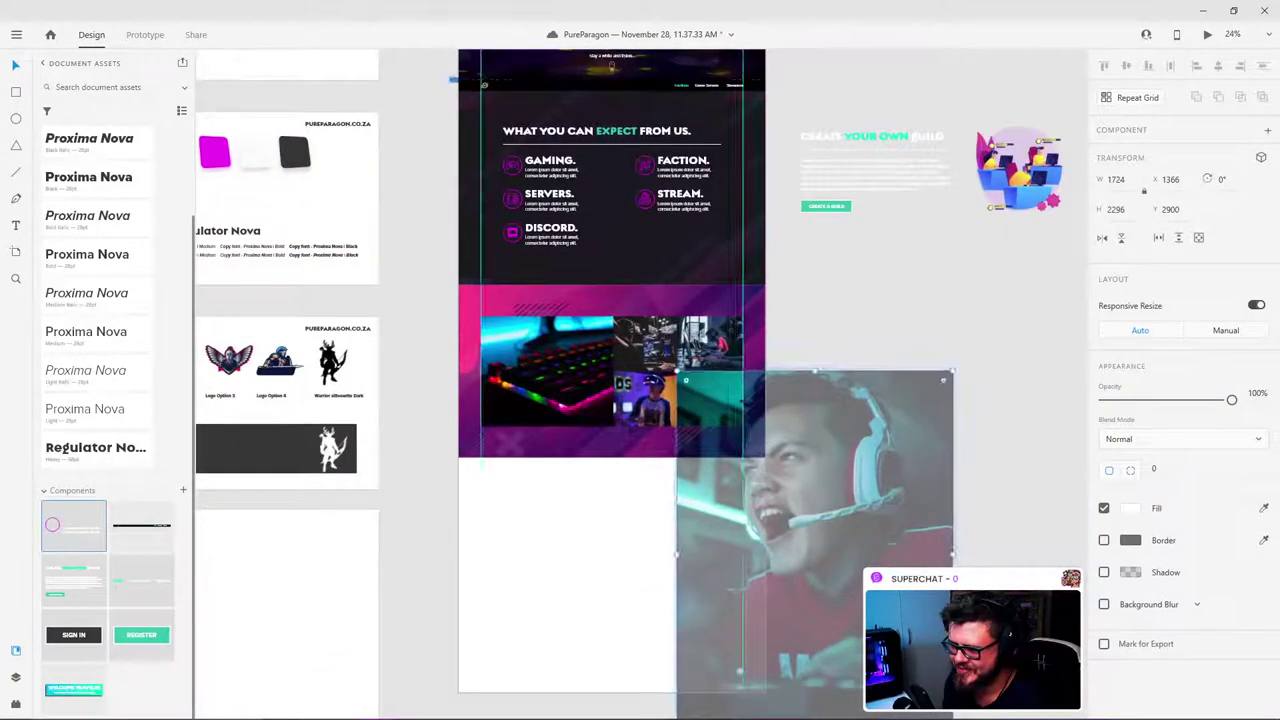
pyautogui.scroll(-1, 876, 505)
pyautogui.moveTo(948, 612); pyautogui.dragTo(751, 338)
pyautogui.scroll(10, 738, 283)
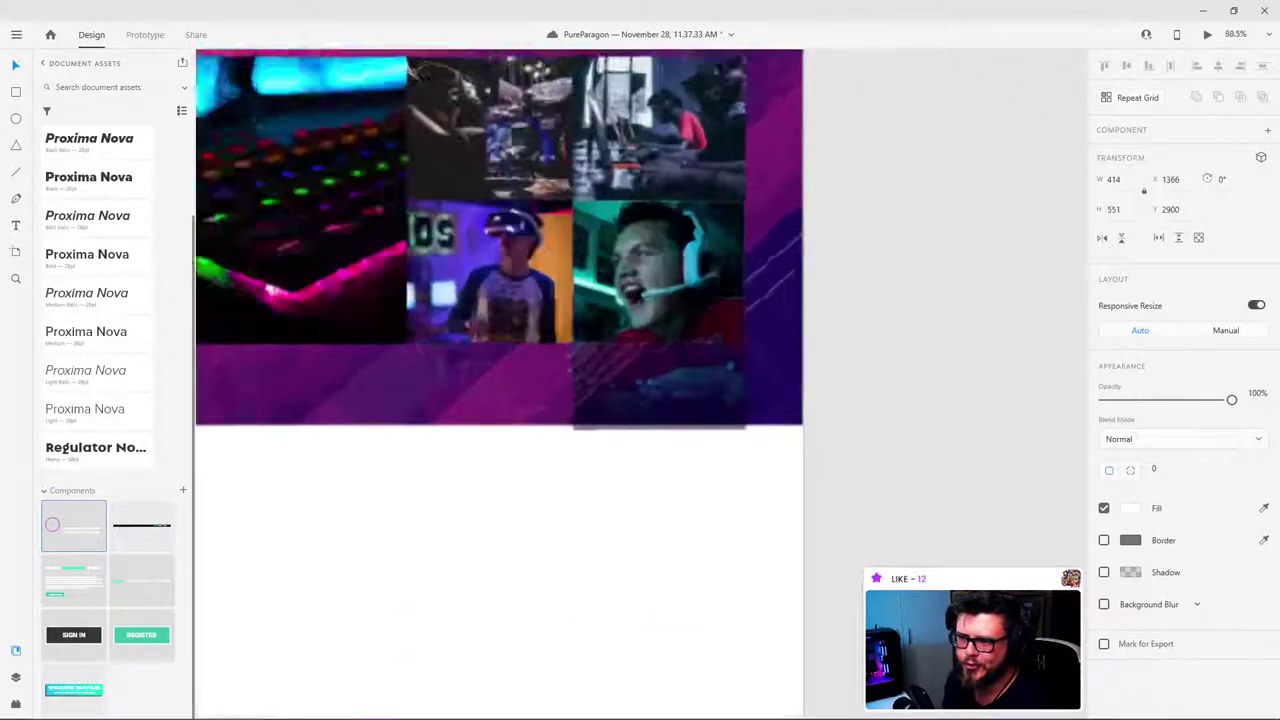
# Step: Shift the shouting gamer photo up slightly inside its mask, to X 1366, Y 2895
pyautogui.moveTo(545, 262)
pyautogui.mouseDown()
pyautogui.moveTo(547, 247)
pyautogui.moveTo(552, 259)
pyautogui.mouseUp()
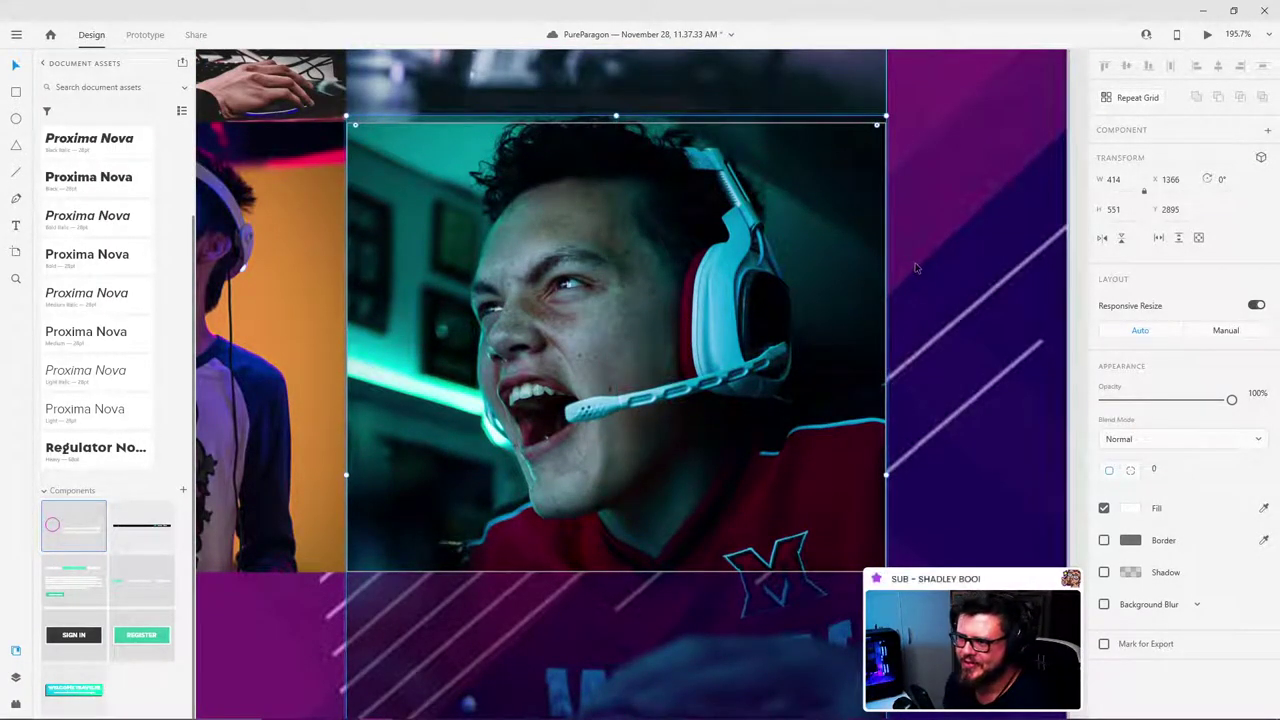
pyautogui.scroll(-5, 918, 268)
pyautogui.click(1011, 220)
# Step: Examine the photo grid, its individual tiles, and how the section fits below the feature list and within the whole page
pyautogui.scroll(3, 1000, 220)
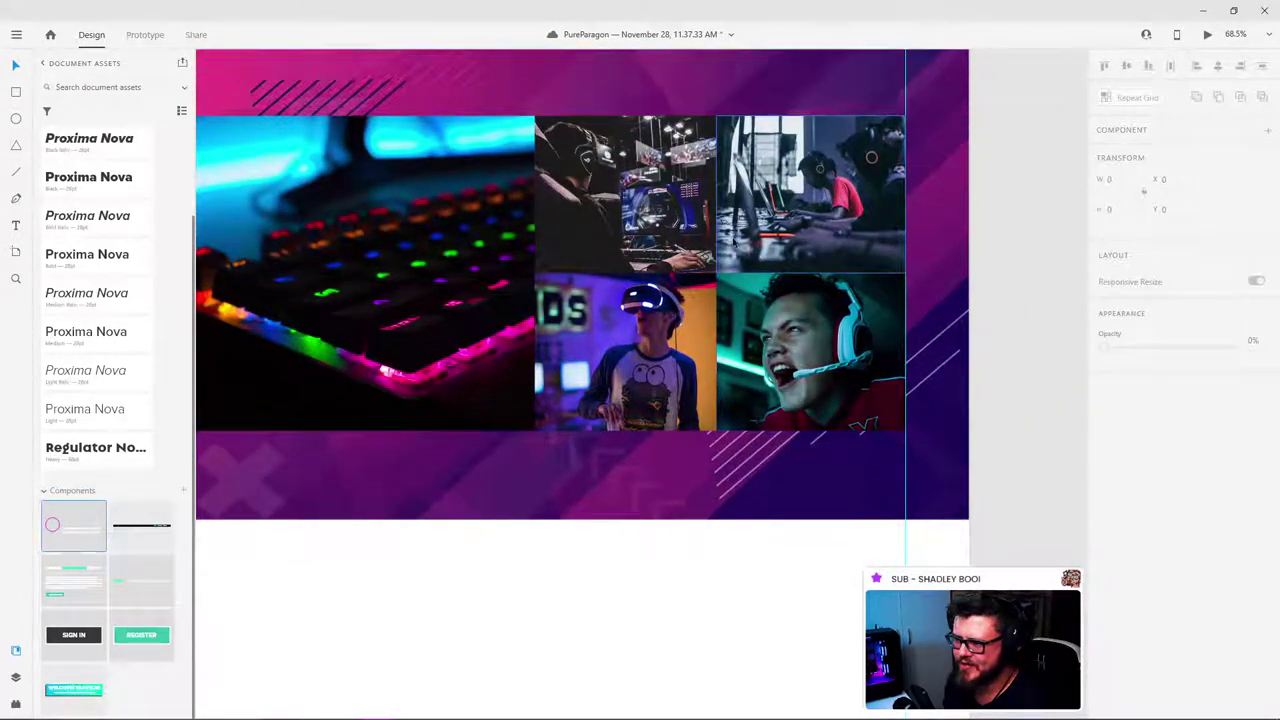
pyautogui.moveTo(730, 188); pyautogui.dragTo(810, 272)
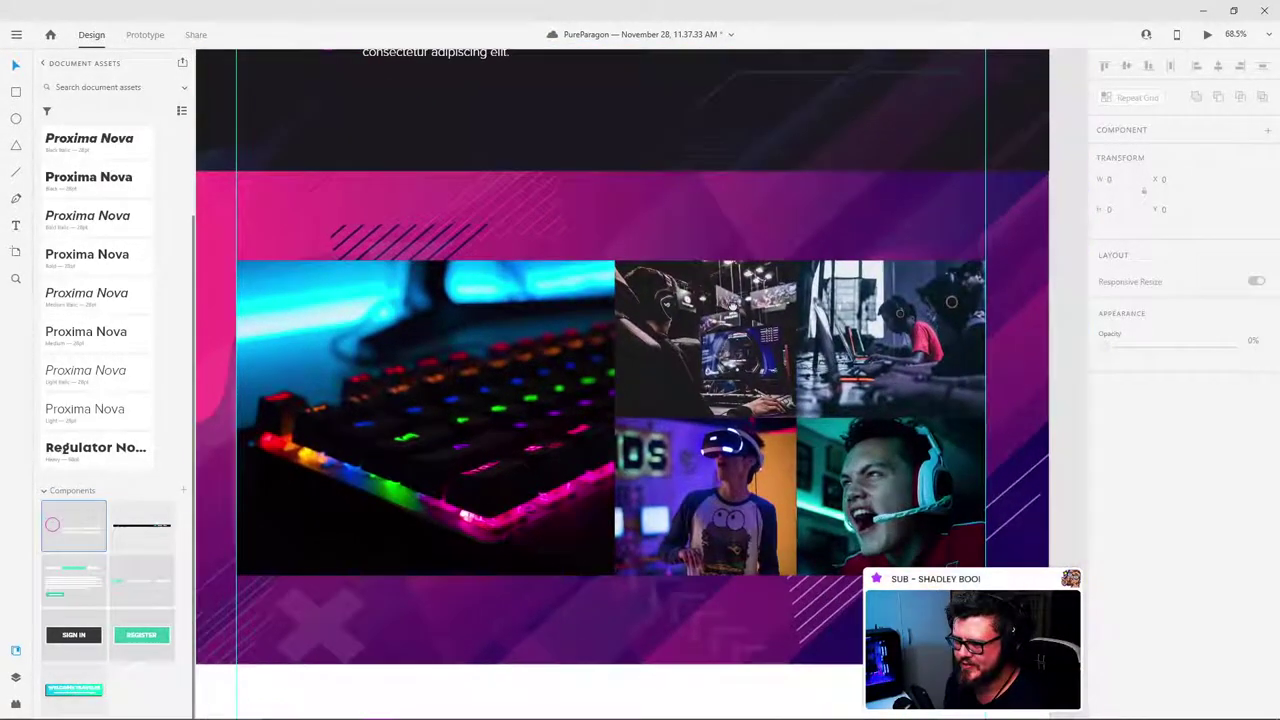
pyautogui.scroll(-1, 838, 264)
pyautogui.moveTo(1036, 177); pyautogui.dragTo(1023, 186)
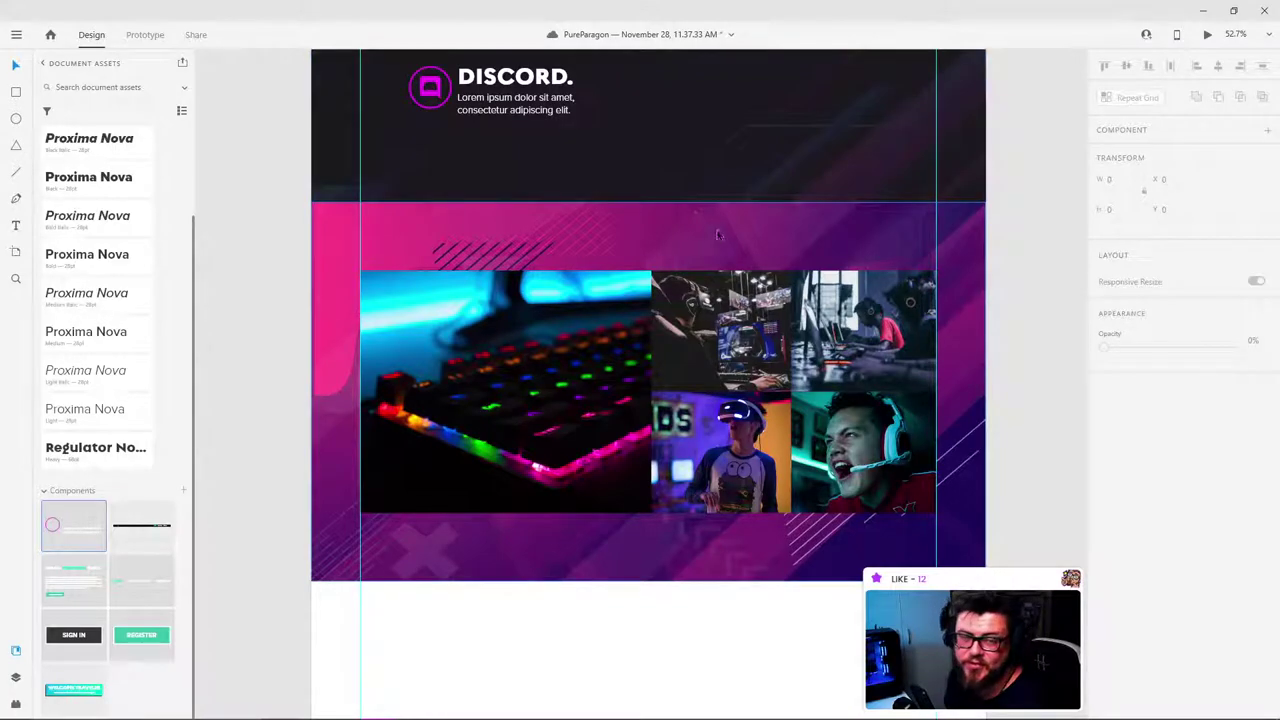
pyautogui.scroll(3, 1047, 227)
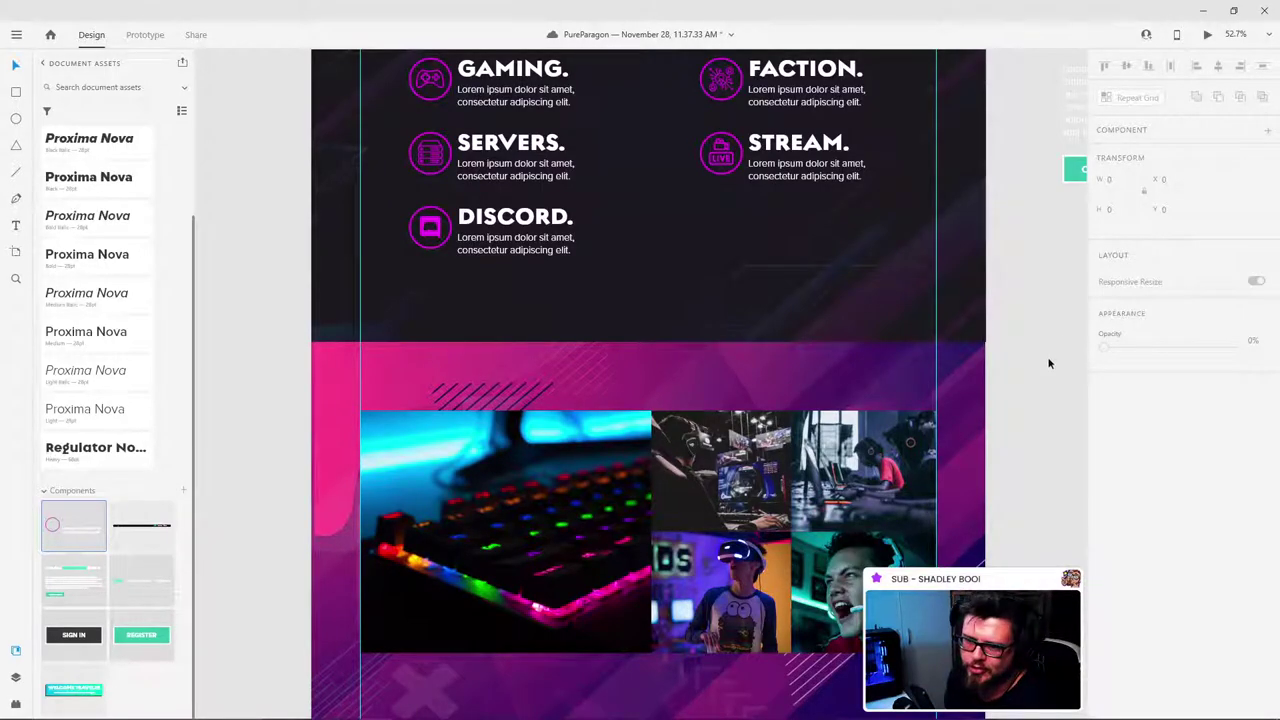
pyautogui.scroll(-3, 1042, 373)
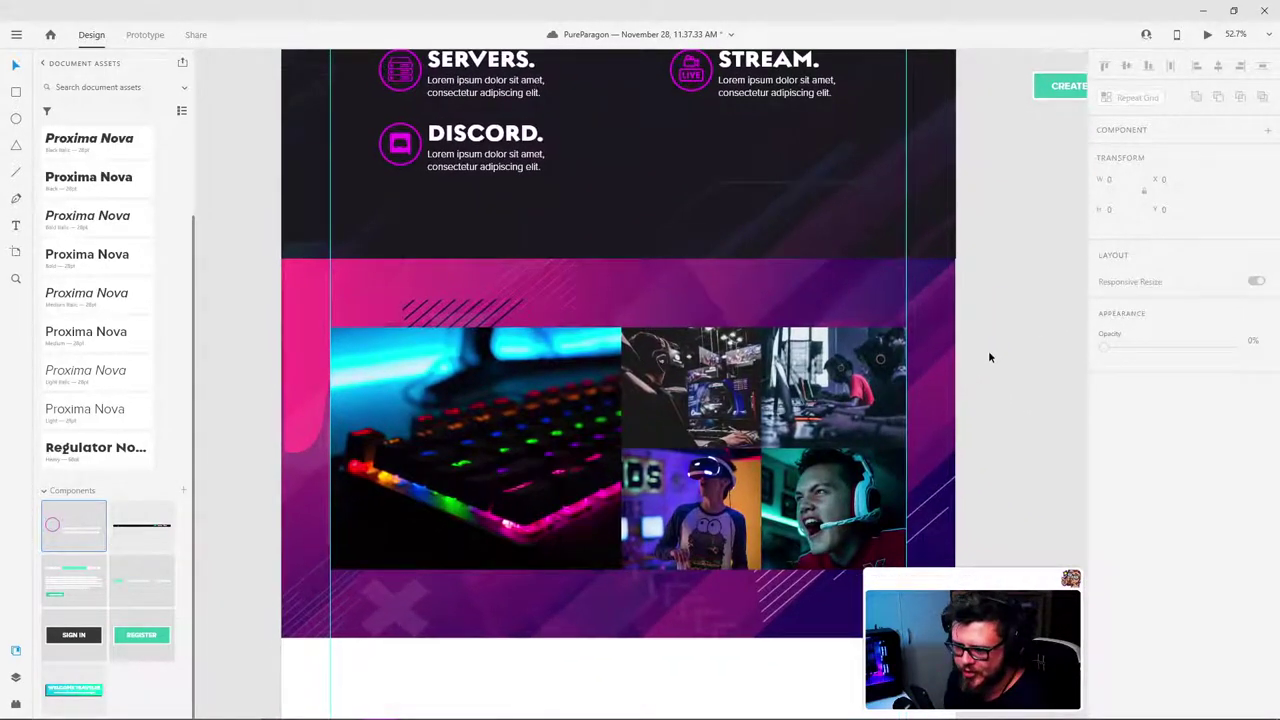
pyautogui.scroll(1, 538, 336)
pyautogui.click(548, 390)
pyautogui.click(680, 410)
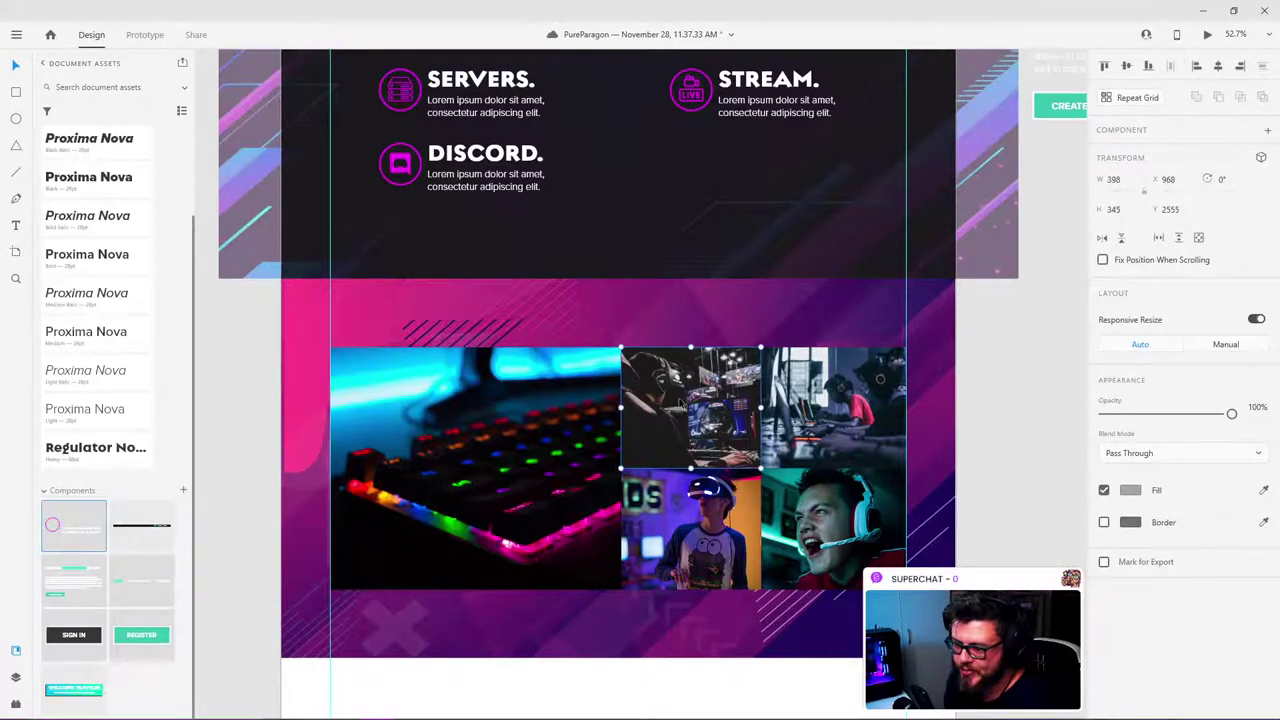
pyautogui.click(696, 501)
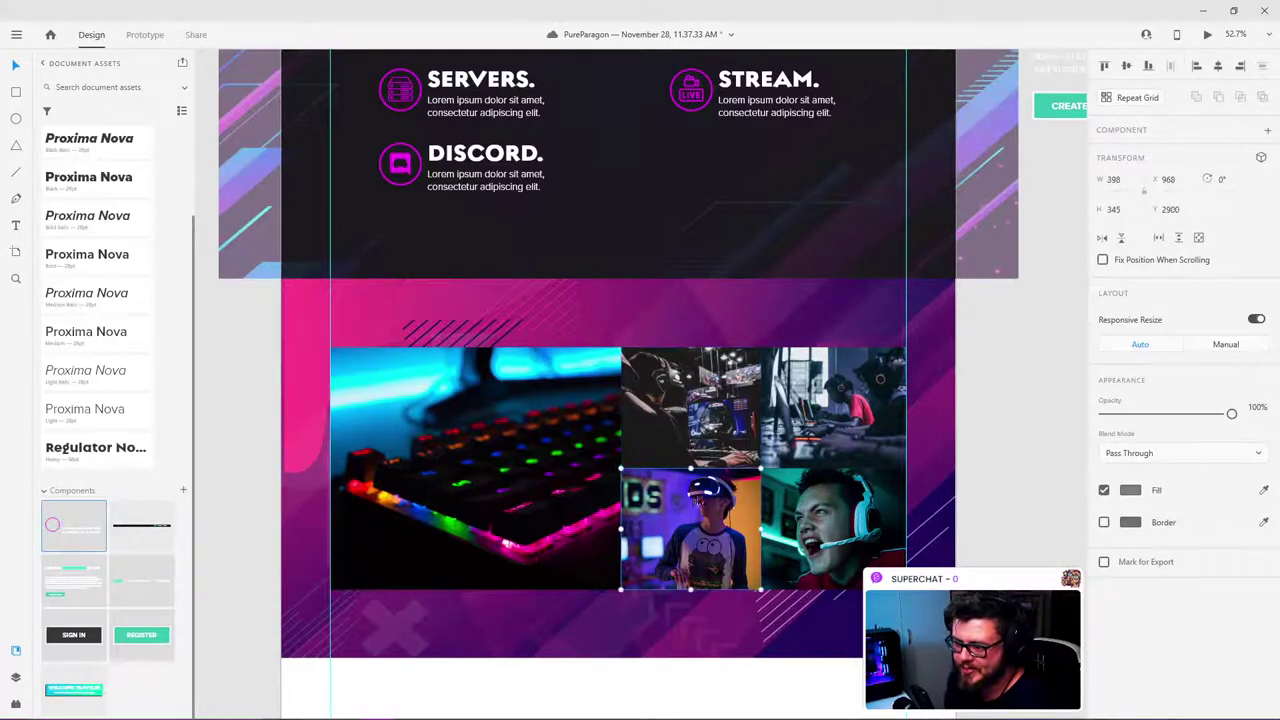
pyautogui.click(986, 328)
pyautogui.scroll(-1, 791, 283)
pyautogui.scroll(-3, 576, 245)
pyautogui.scroll(3, 361, 162)
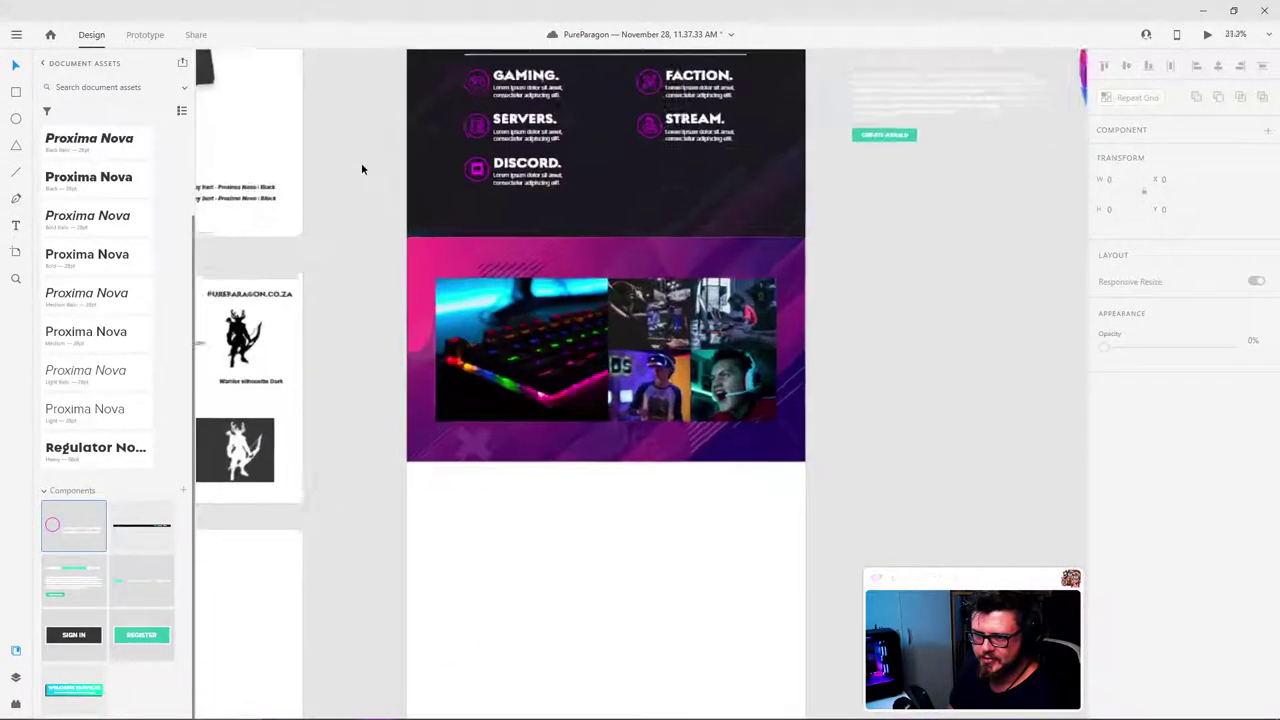
pyautogui.scroll(2, 810, 330)
# Step: Try a white #FFFFFF border with size 10 around the large keyboard photo tile
pyautogui.click(815, 345)
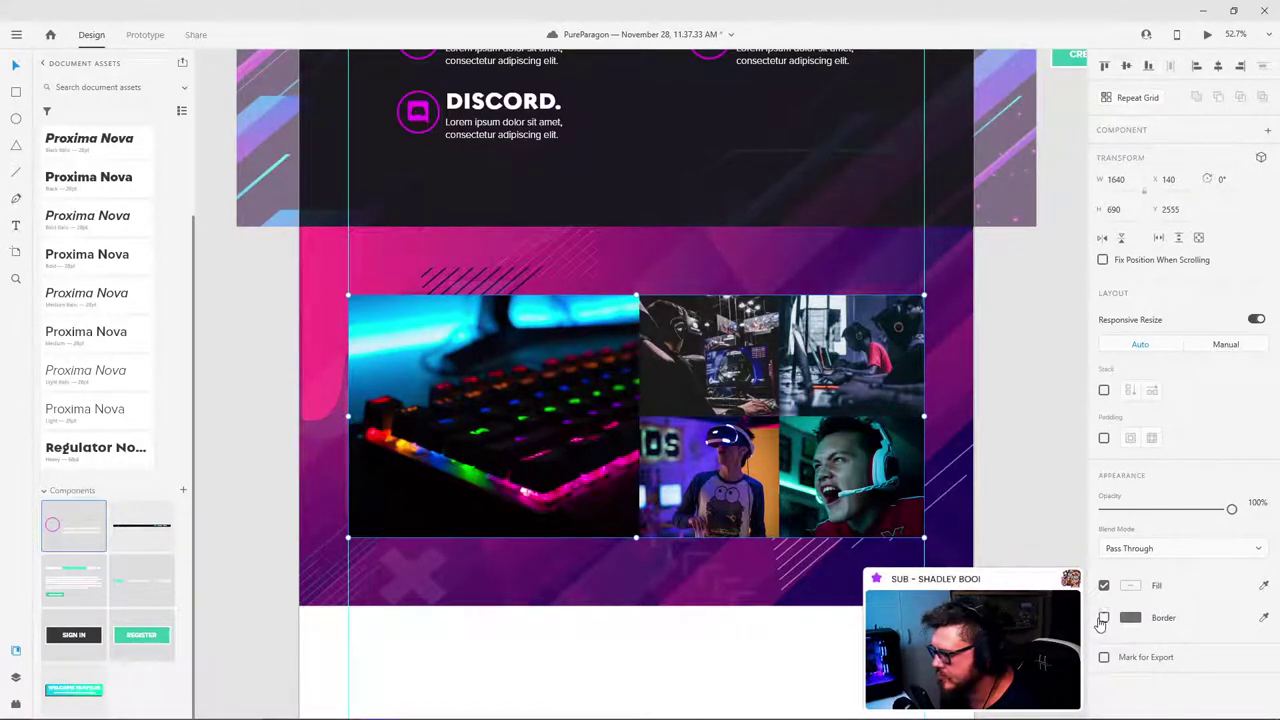
pyautogui.click(980, 443)
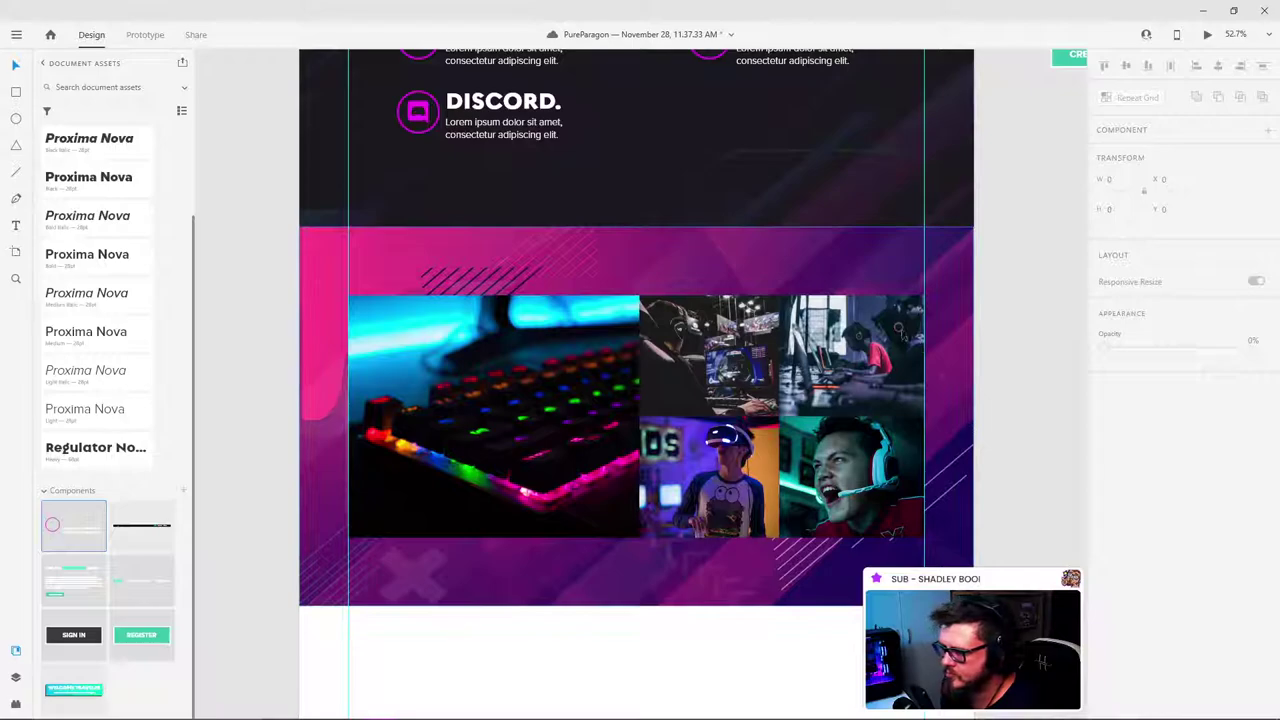
pyautogui.click(548, 374)
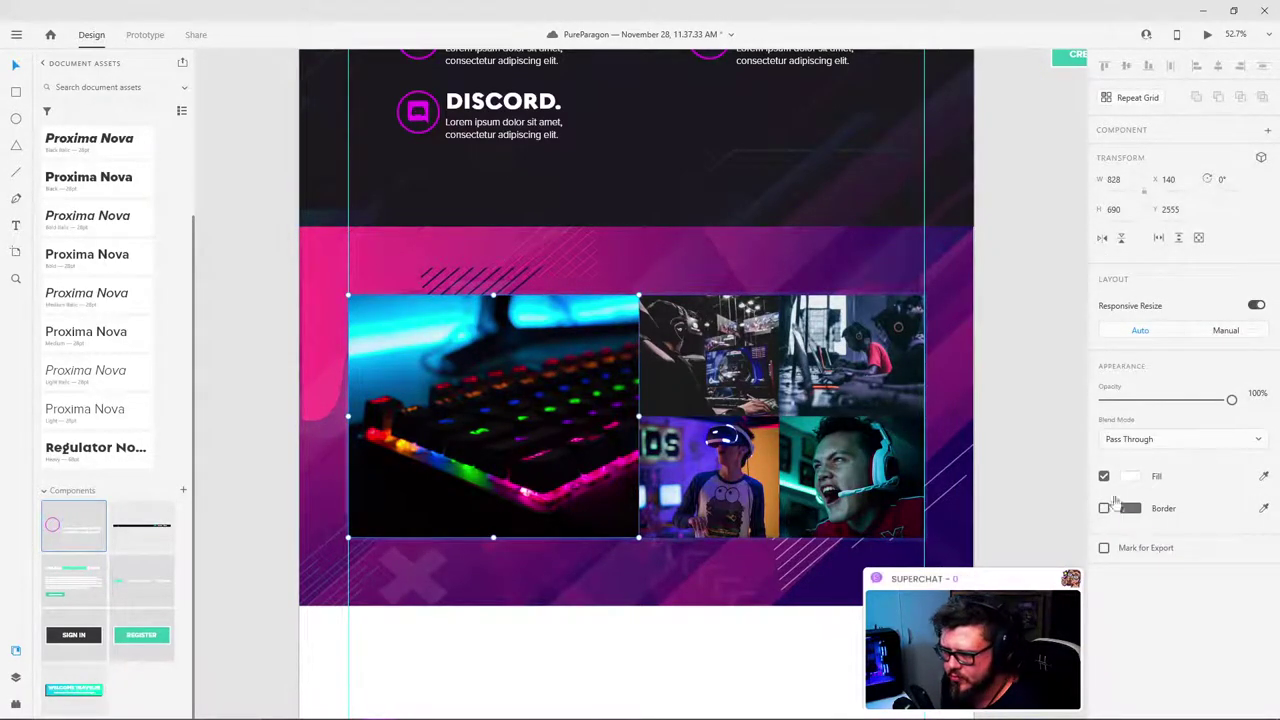
pyautogui.click(1104, 509)
pyautogui.click(1130, 508)
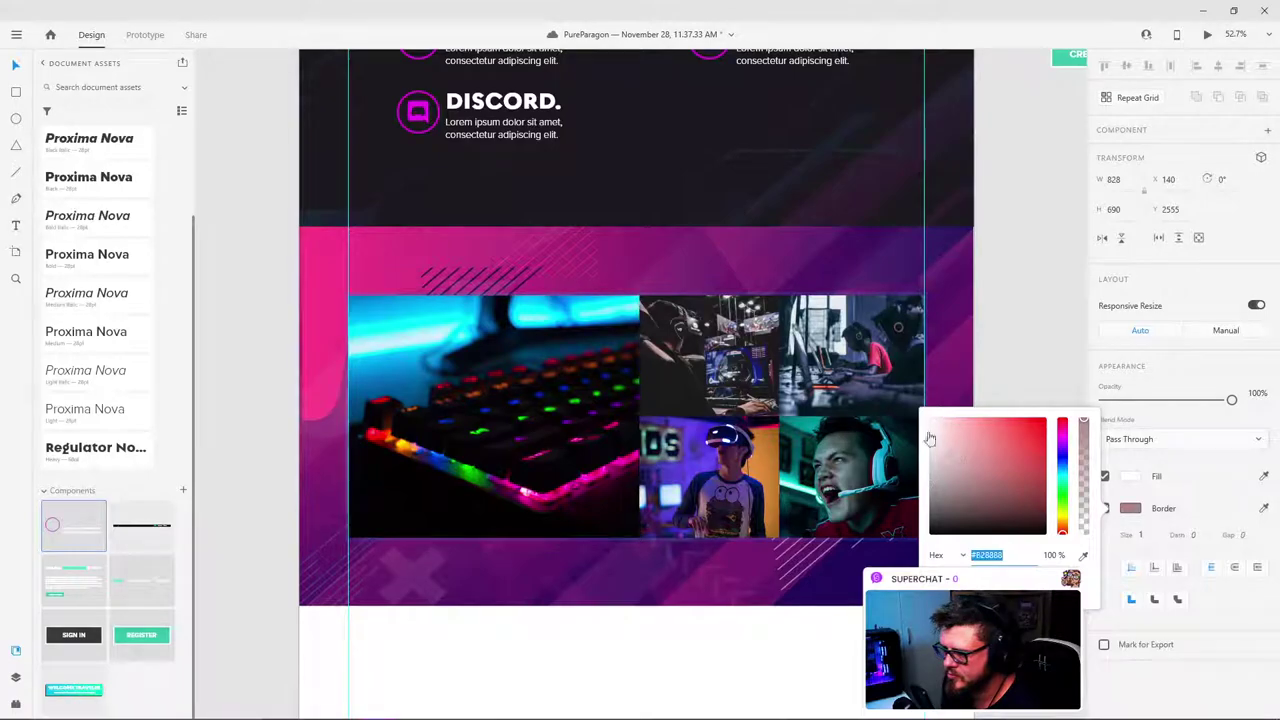
pyautogui.moveTo(960, 443); pyautogui.dragTo(931, 414)
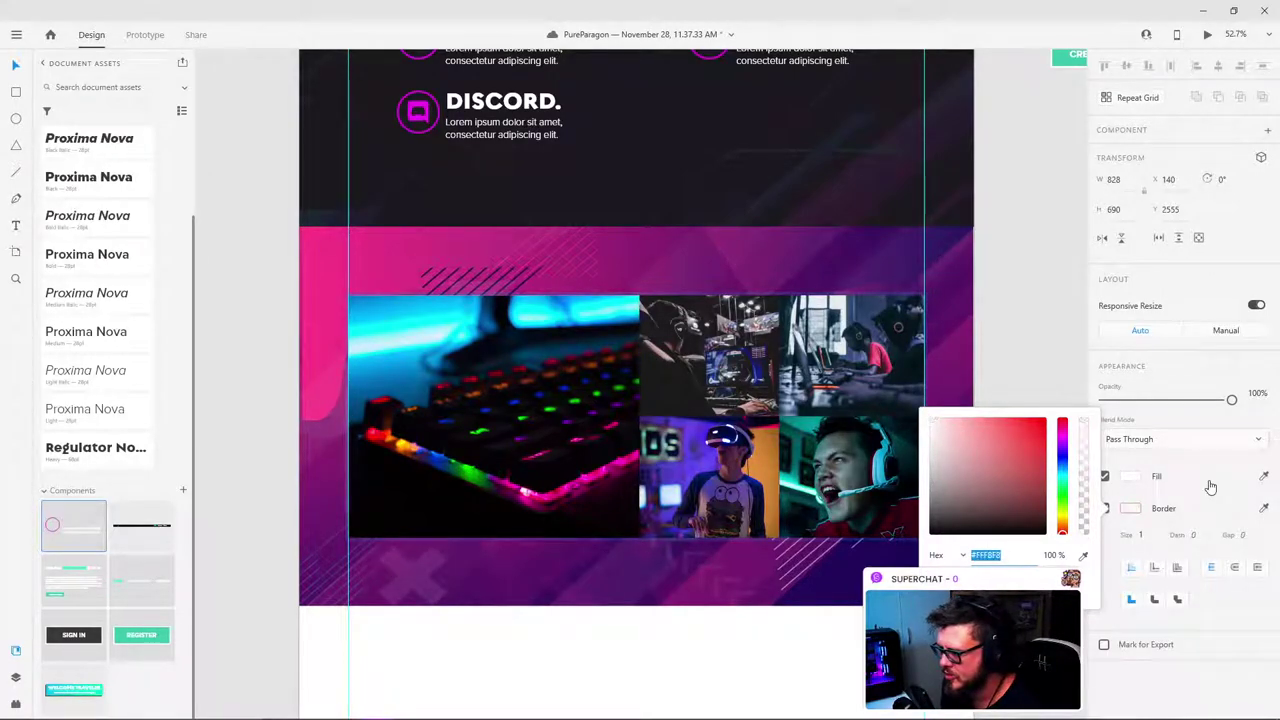
pyautogui.moveTo(1012, 470); pyautogui.dragTo(906, 397)
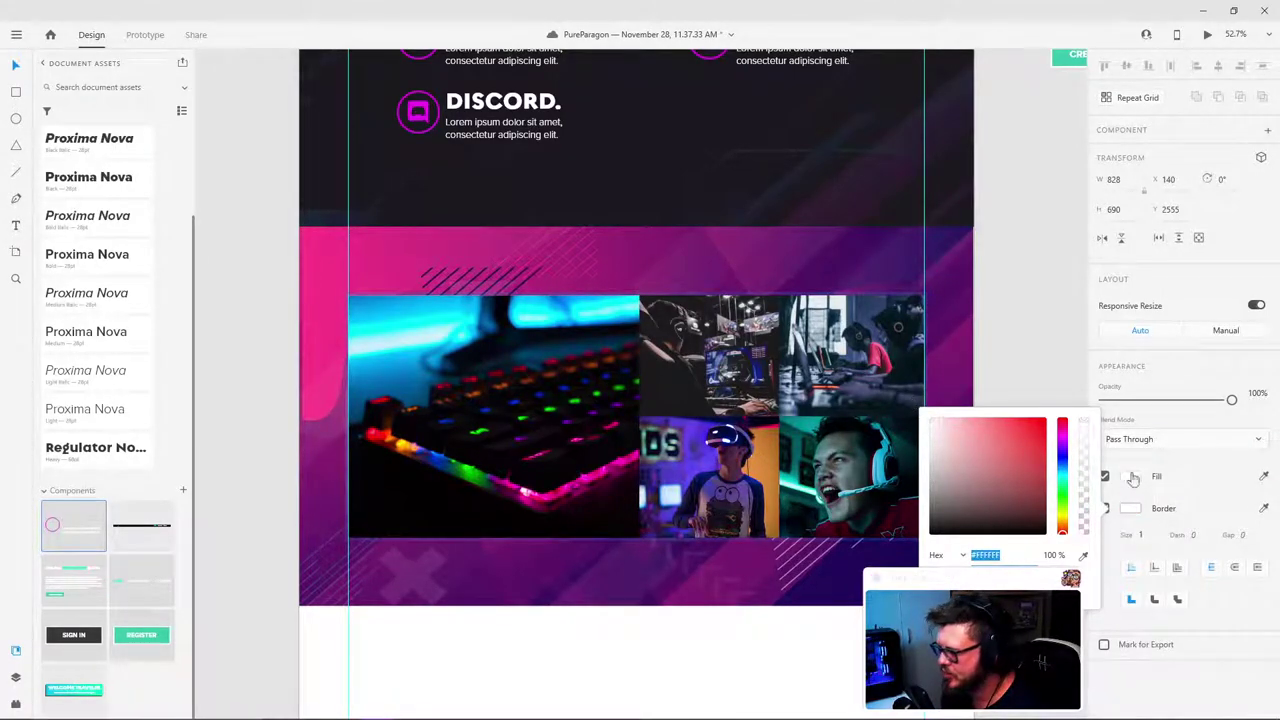
pyautogui.click(1153, 536)
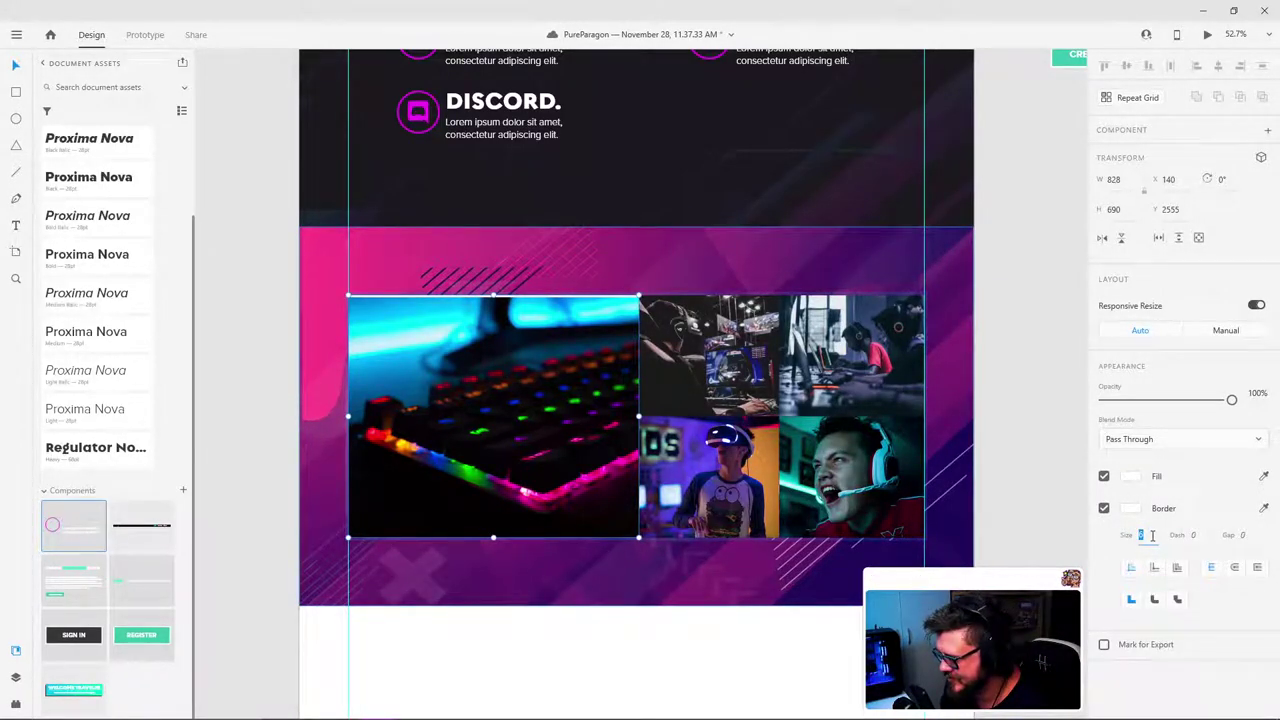
pyautogui.write('10')
pyautogui.press('Return')
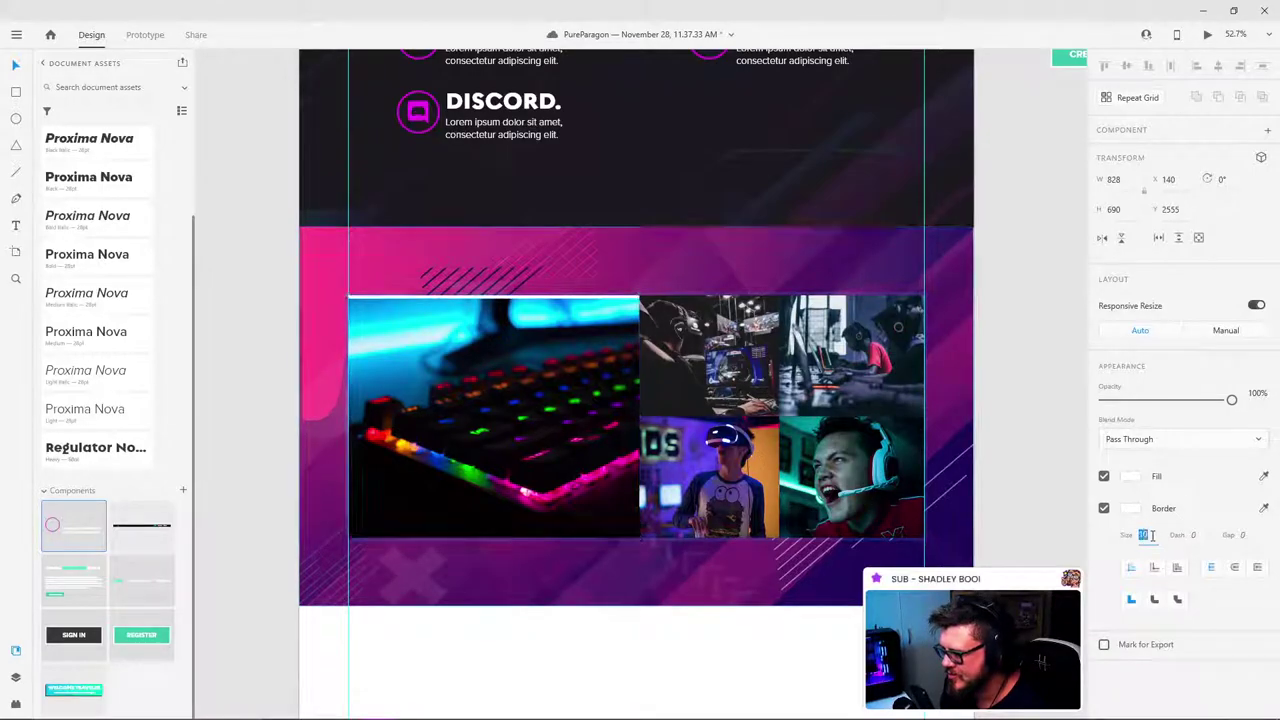
# Step: Try moving the keyboard photo tile within its group to X 41, Y 2659 and setting its border size to 10
pyautogui.click(566, 345)
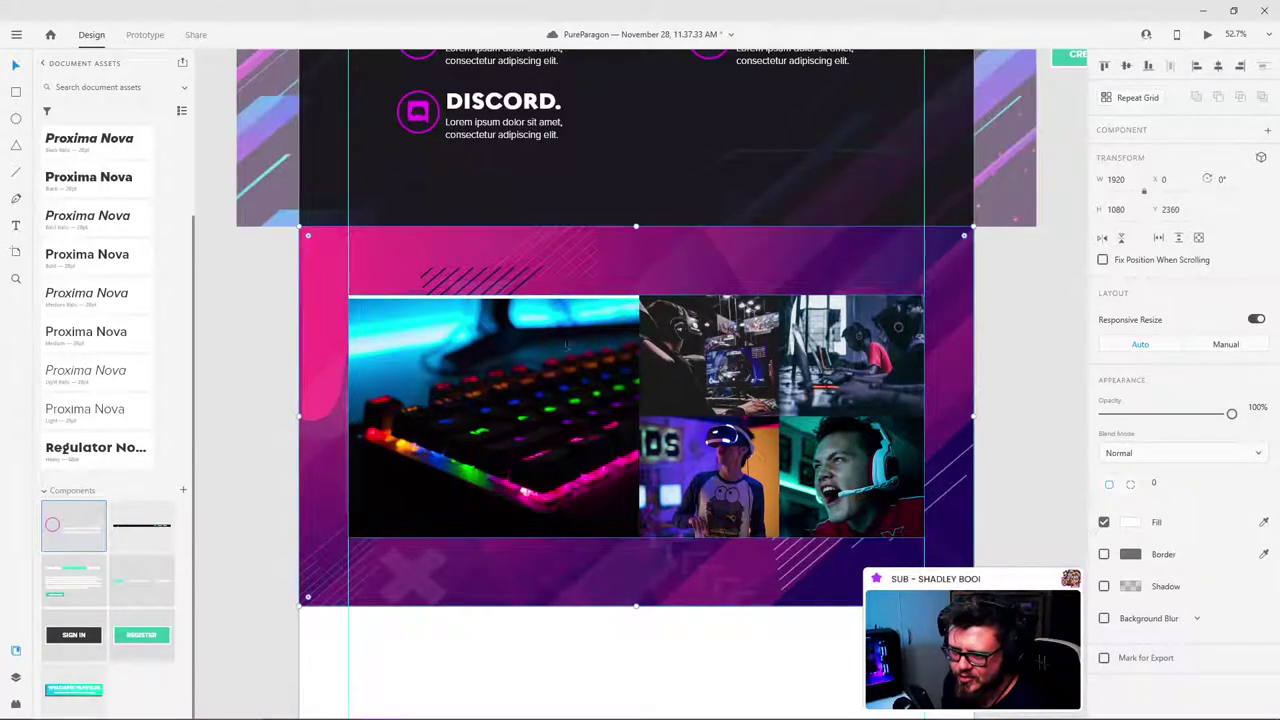
pyautogui.doubleClick(556, 408)
pyautogui.click(563, 206)
pyautogui.click(546, 374)
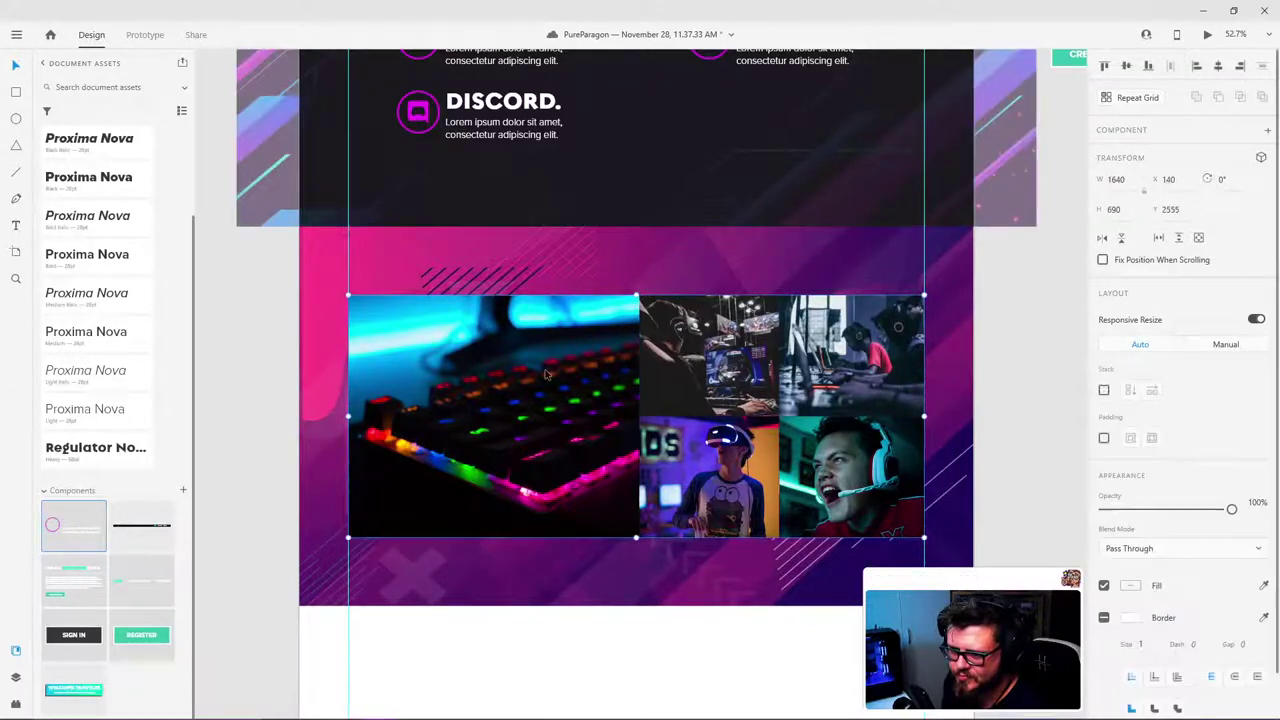
pyautogui.doubleClick(545, 374)
pyautogui.moveTo(550, 370); pyautogui.dragTo(515, 406)
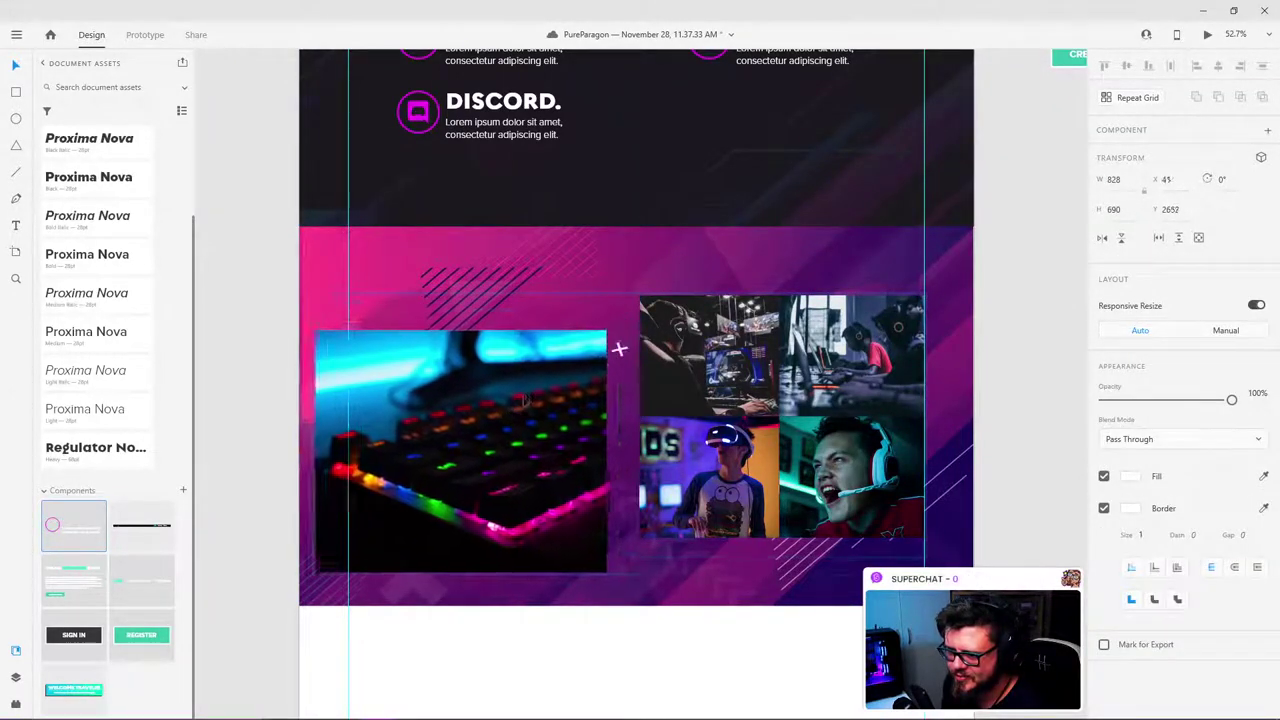
pyautogui.click(1134, 535)
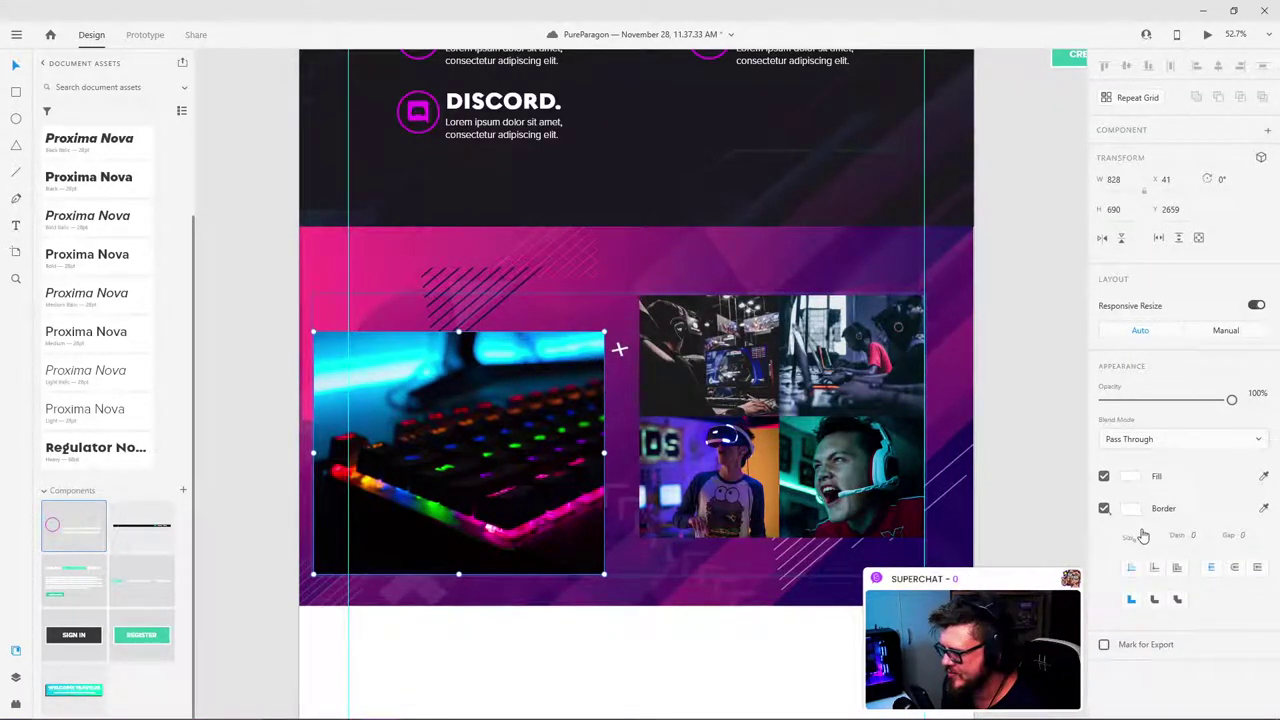
pyautogui.write('10')
pyautogui.press('Return')
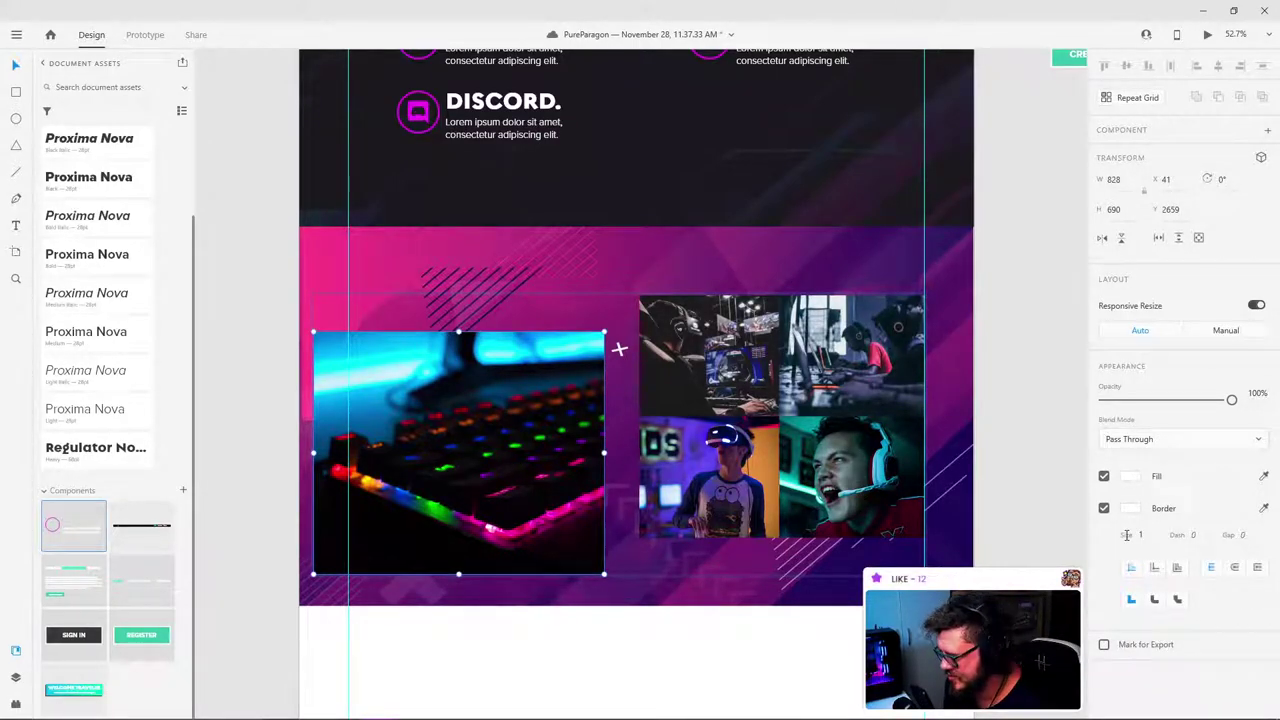
# Step: Undo the keyboard photo tile's move and border changes, and deselect it
pyautogui.press('Escape')
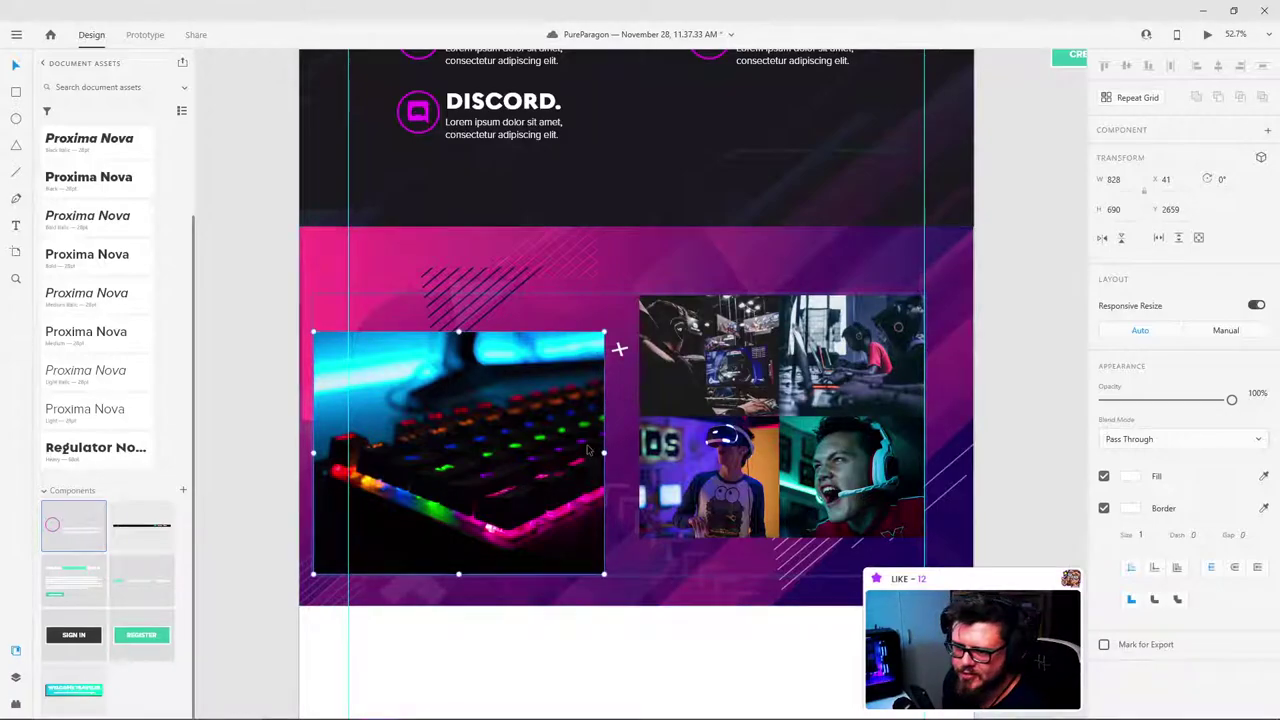
pyautogui.hotkey('ctrl', 'z')
pyautogui.click(1062, 312)
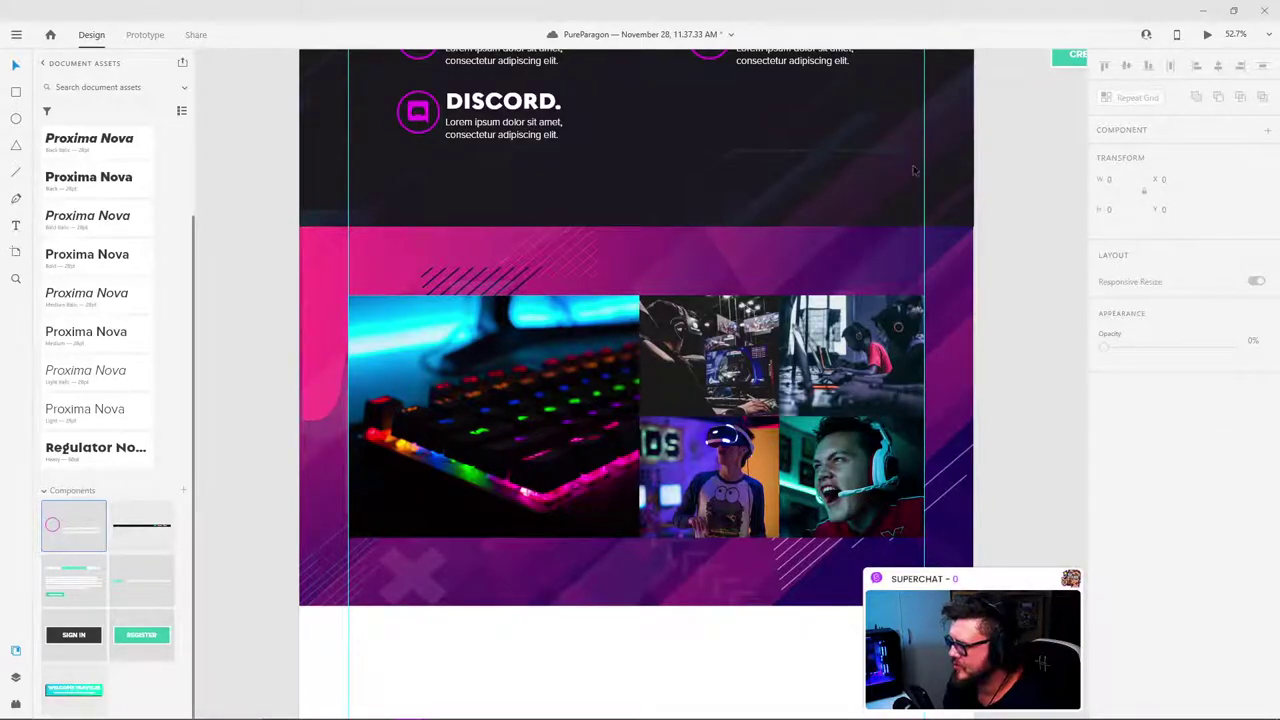
# Step: Save the PureParagon document with the photo grid section
pyautogui.scroll(-2, 991, 276)
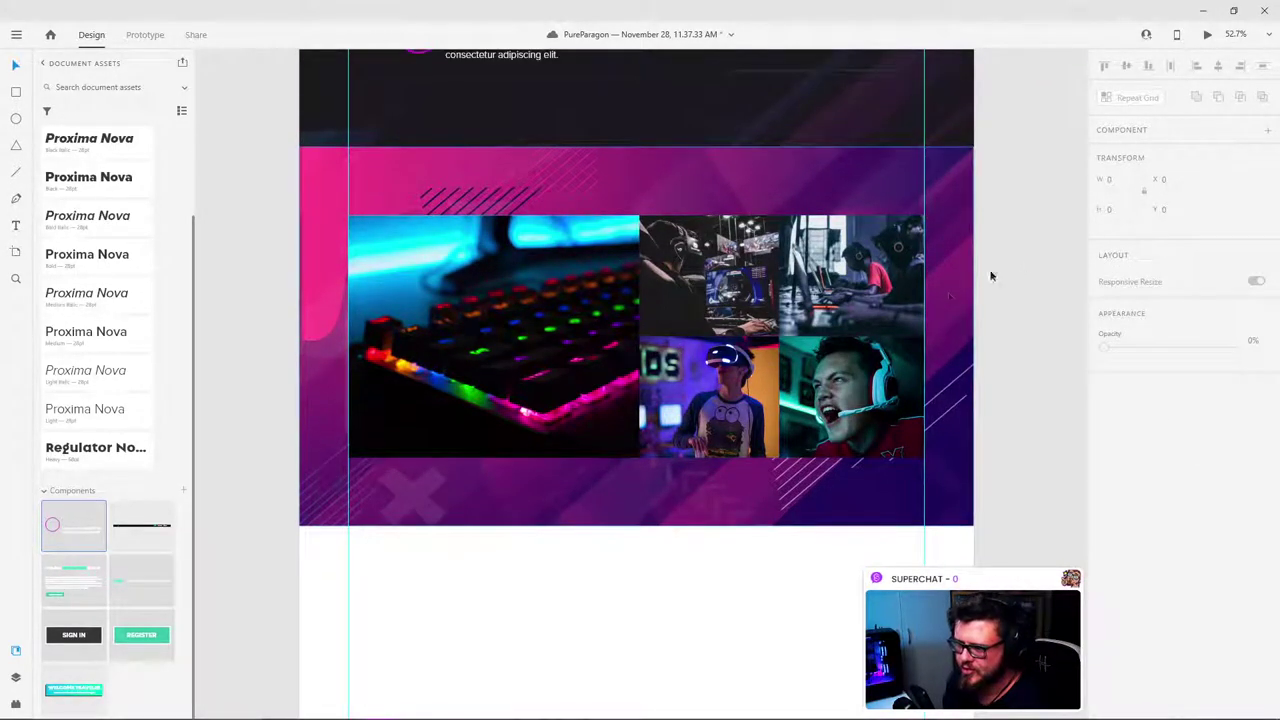
pyautogui.scroll(3, 729, 262)
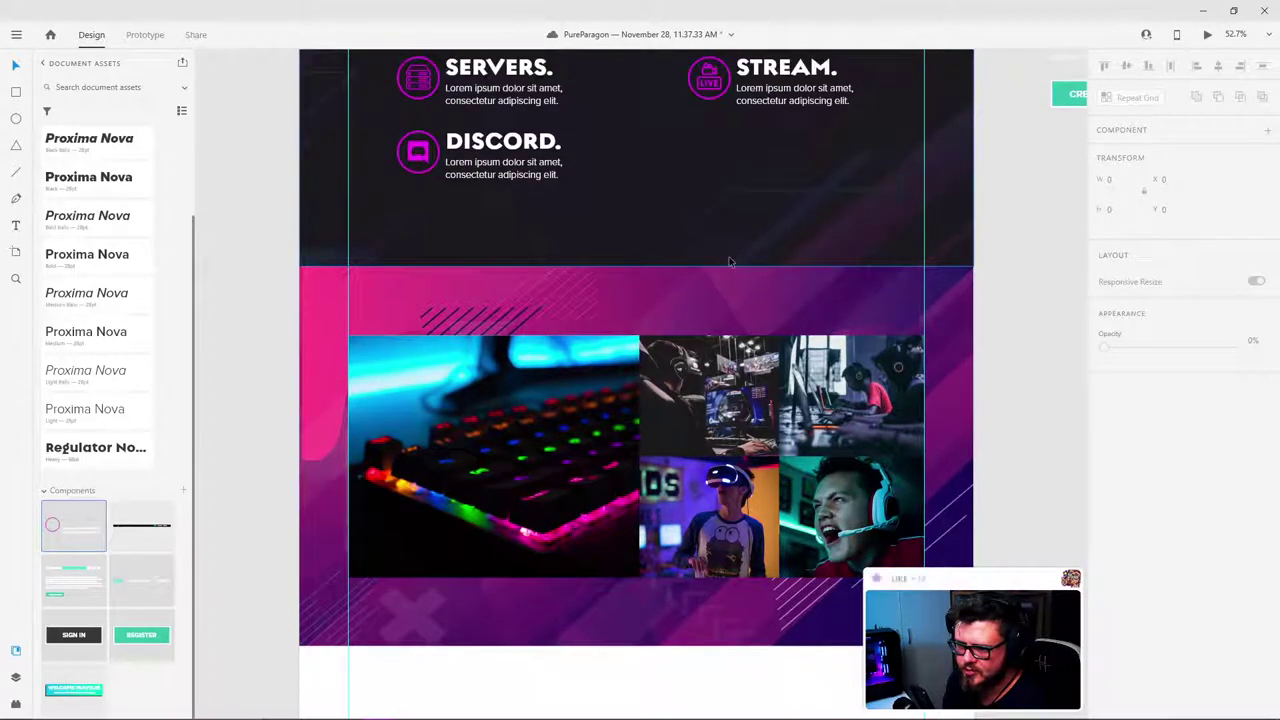
pyautogui.scroll(1, 802, 311)
pyautogui.scroll(1, 638, 327)
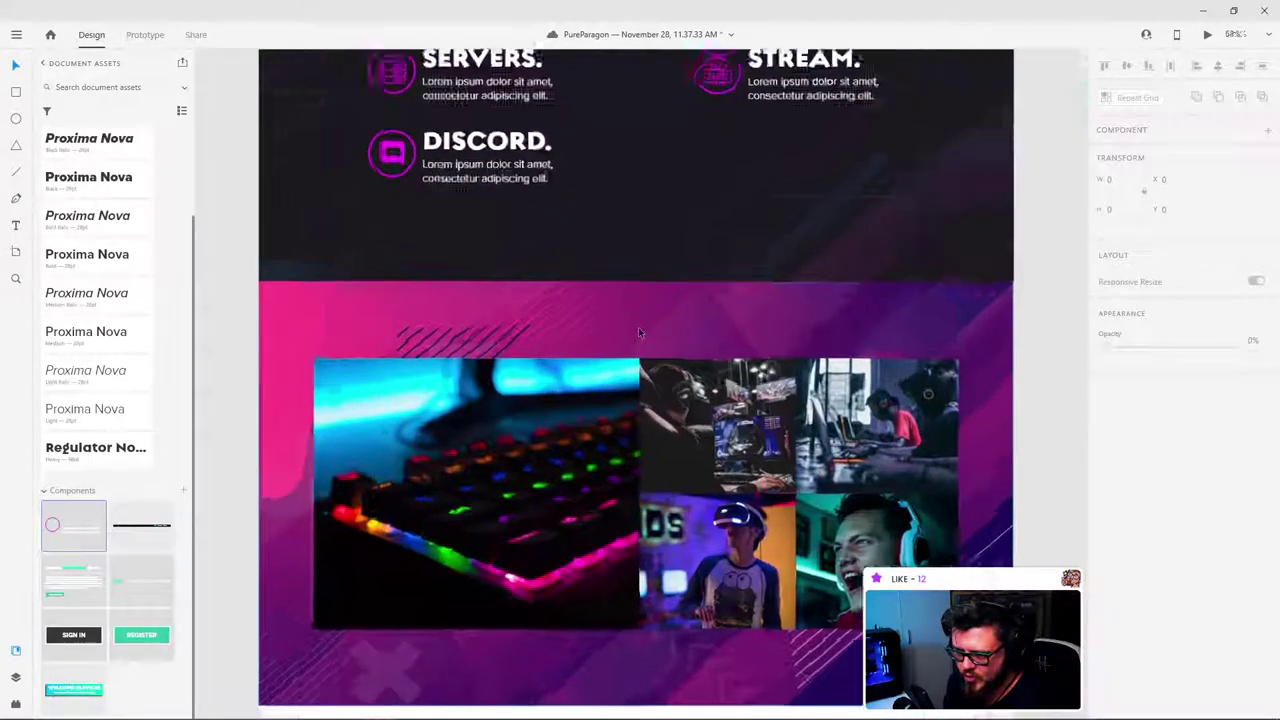
pyautogui.scroll(2, 638, 327)
pyautogui.scroll(-1, 638, 327)
pyautogui.scroll(-1, 638, 327)
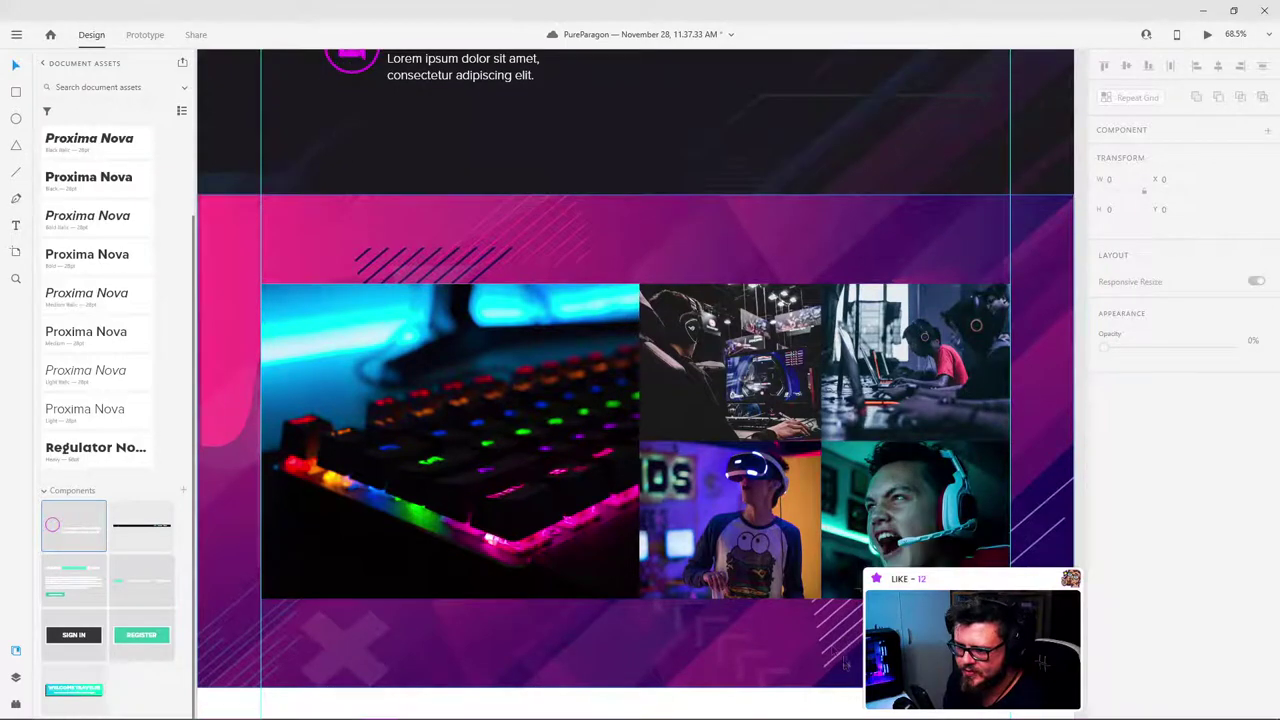
pyautogui.scroll(-1, 845, 664)
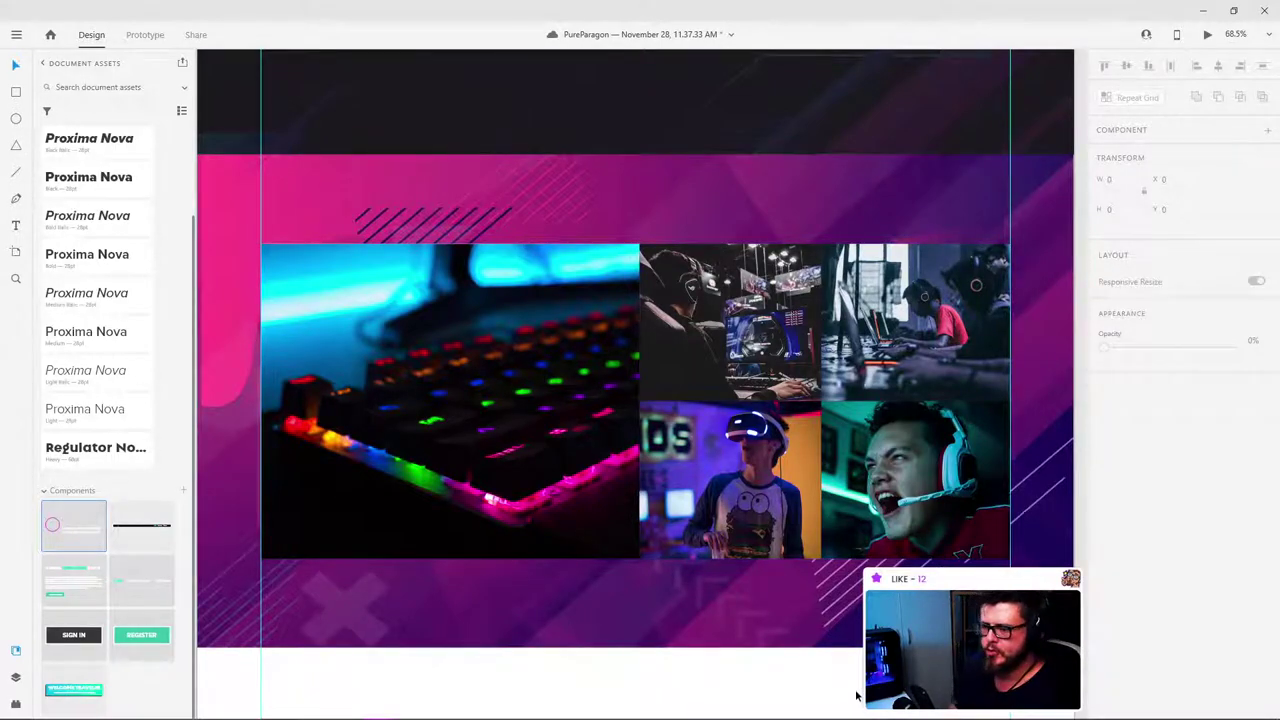
pyautogui.hotkey('ctrl', 's')
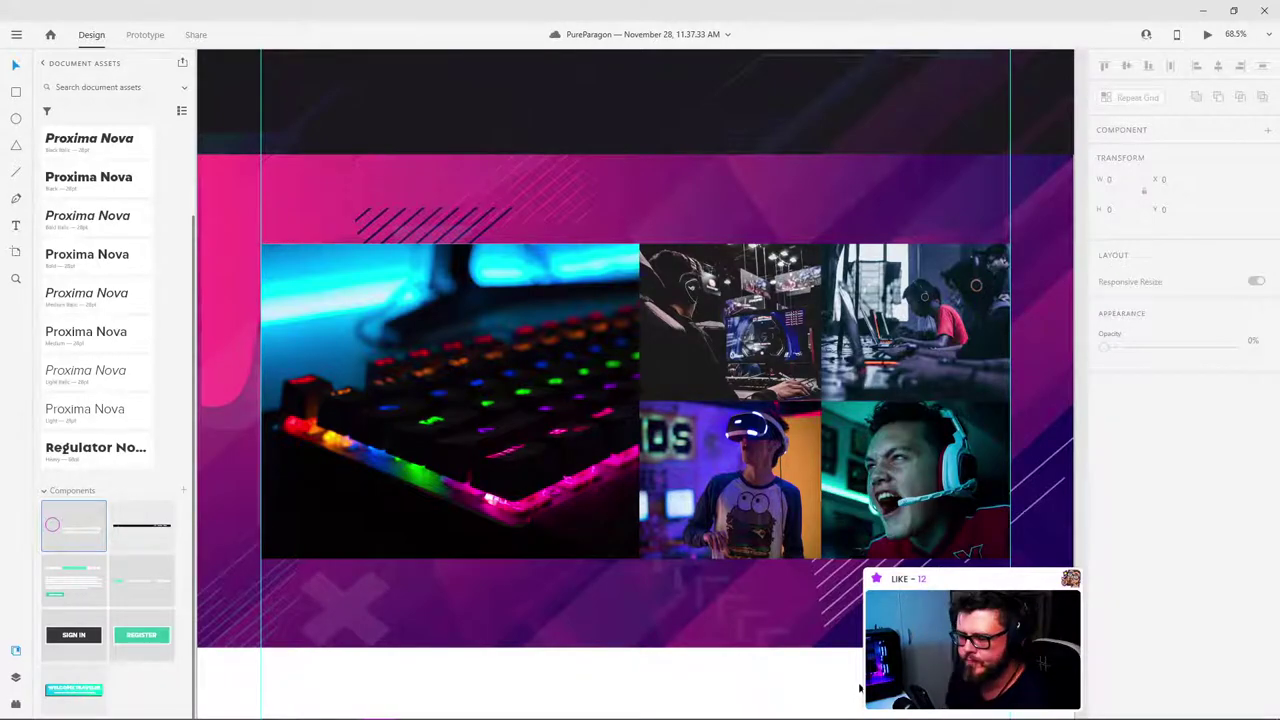
# Step: Copy the "CREATE YOUR OWN GUILD." heading from the pasteboard beside the landing page artboard
pyautogui.scroll(-3, 712, 394)
pyautogui.scroll(1, 709, 240)
pyautogui.scroll(3, 781, 242)
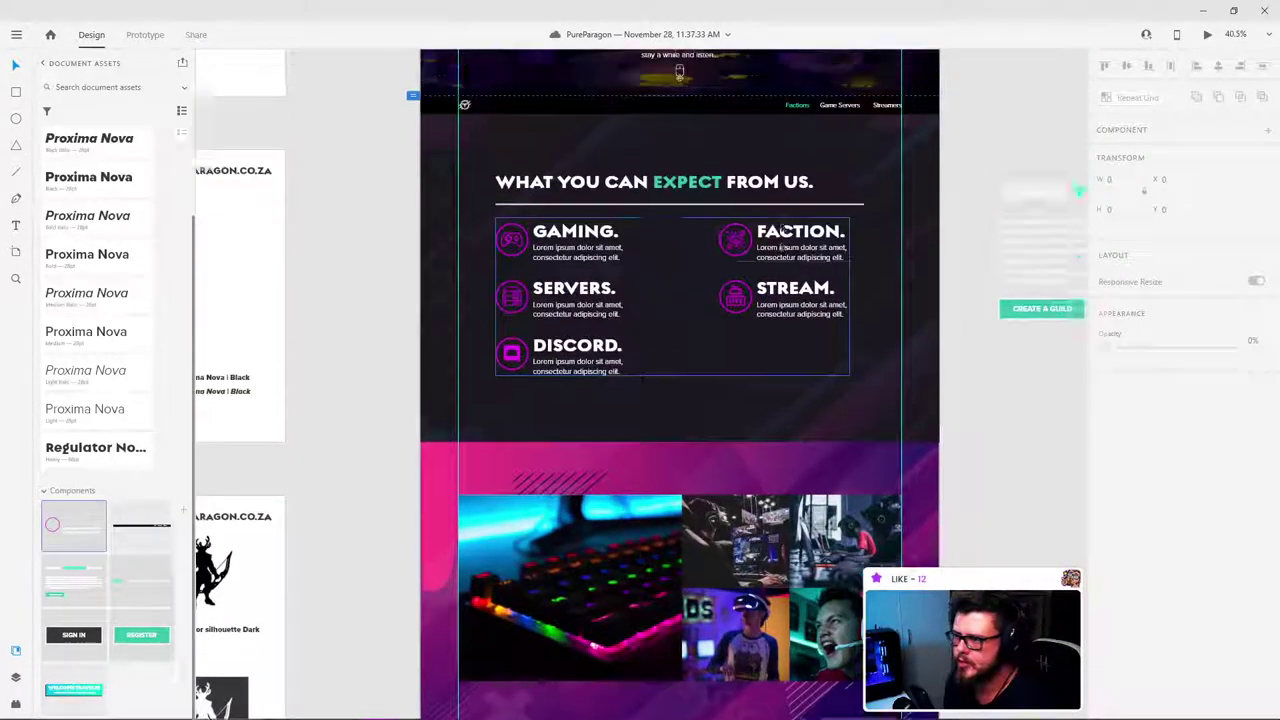
pyautogui.moveTo(986, 197); pyautogui.dragTo(905, 36)
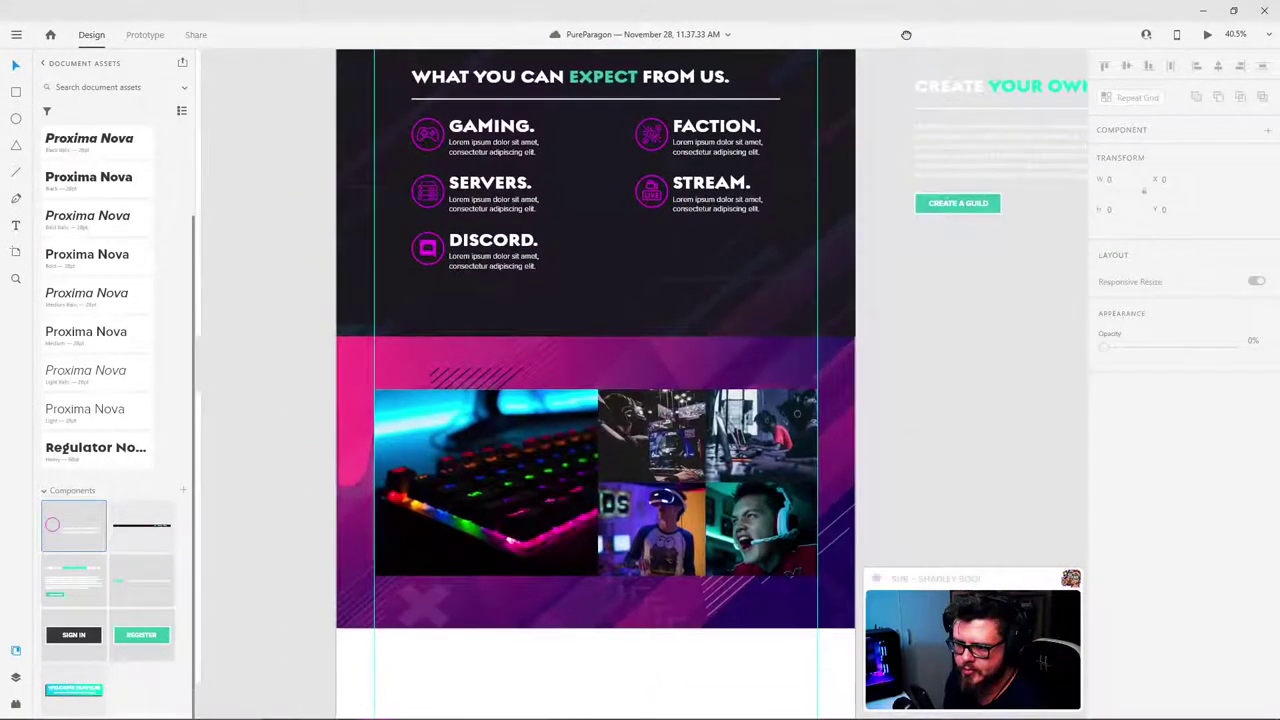
pyautogui.moveTo(928, 286); pyautogui.dragTo(960, 260)
pyautogui.scroll(2, 946, 129)
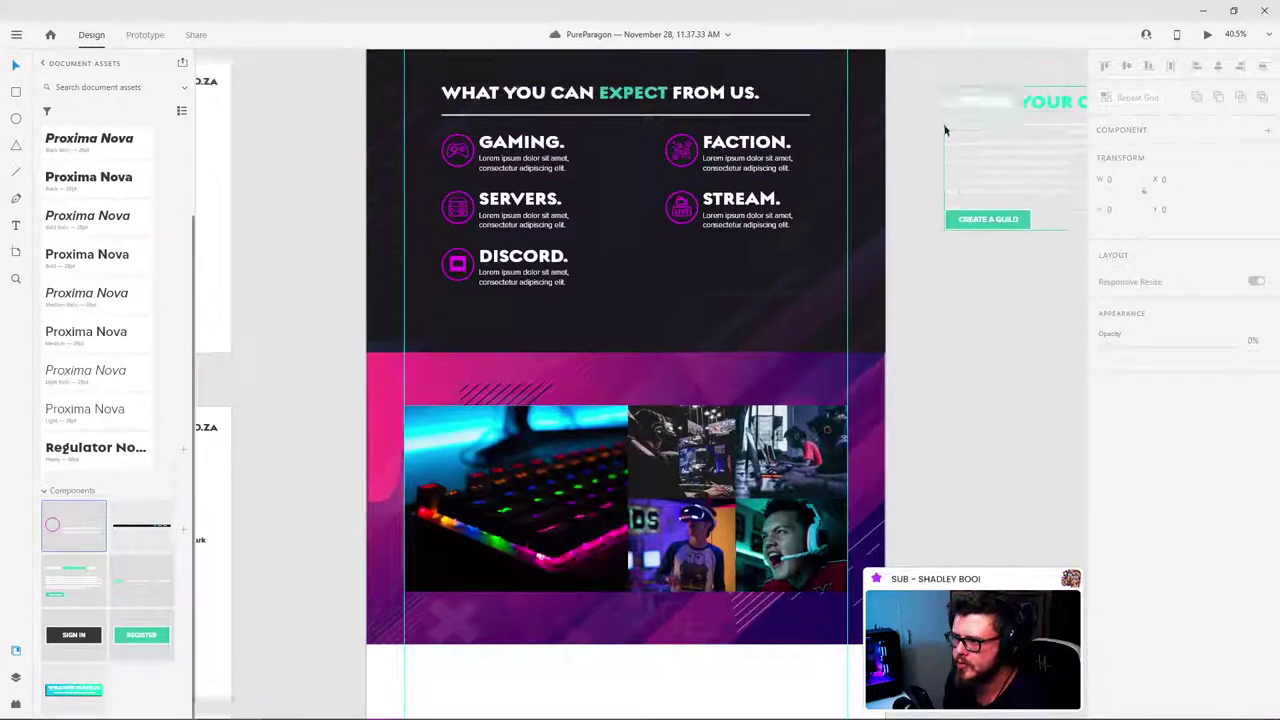
pyautogui.click(974, 139)
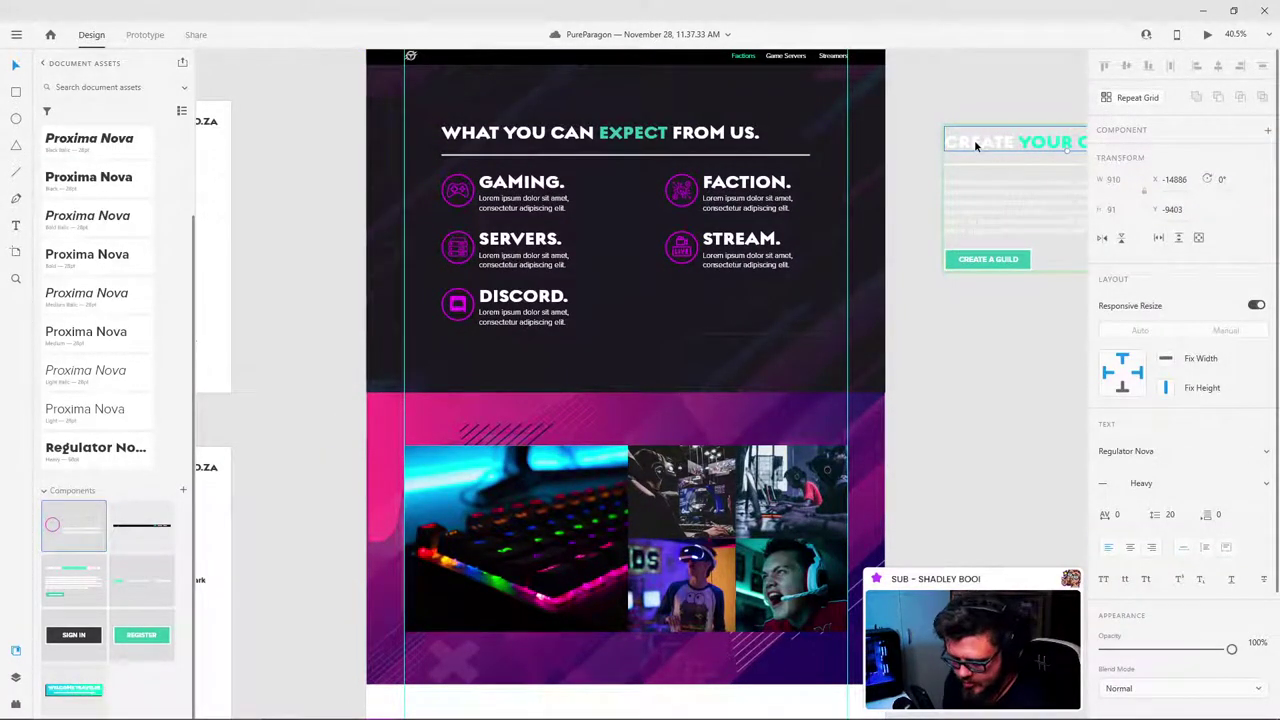
pyautogui.click(935, 520)
pyautogui.scroll(5, 495, 505)
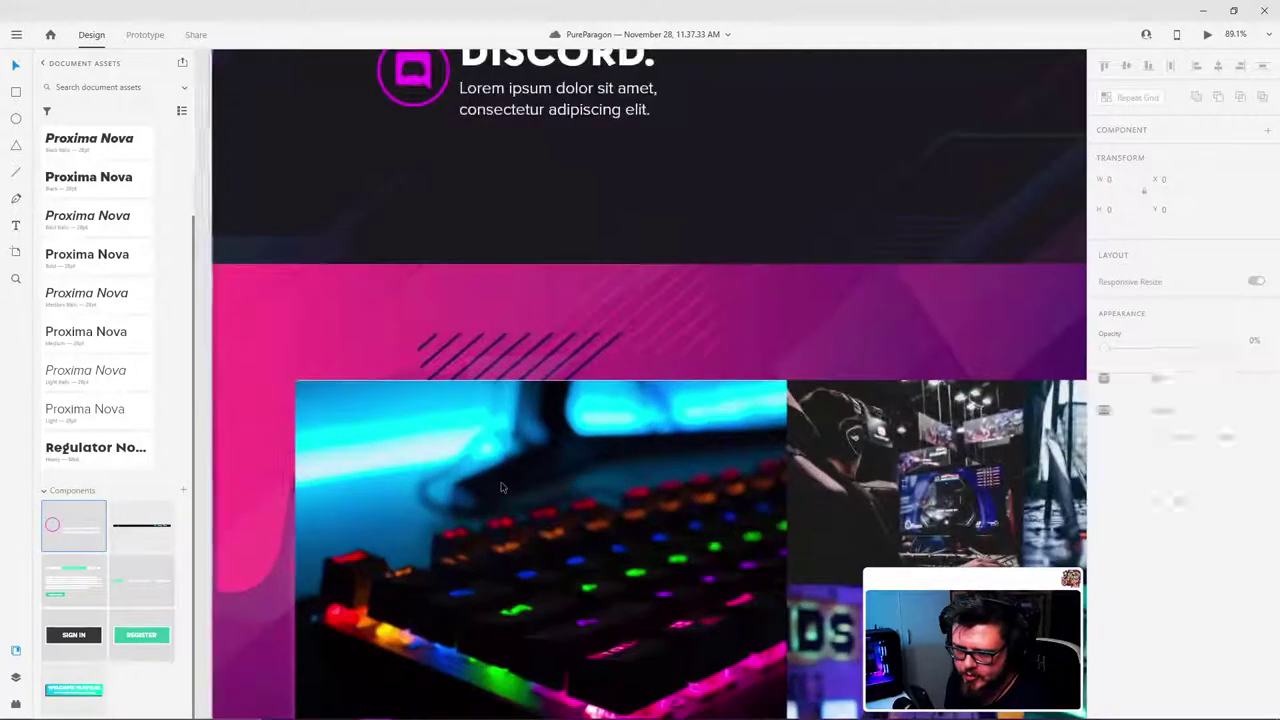
# Step: Paste the copied heading onto the large keyboard photo tile and place it at X 190, Y 2555
pyautogui.click(495, 505)
pyautogui.scroll(-2, 585, 345)
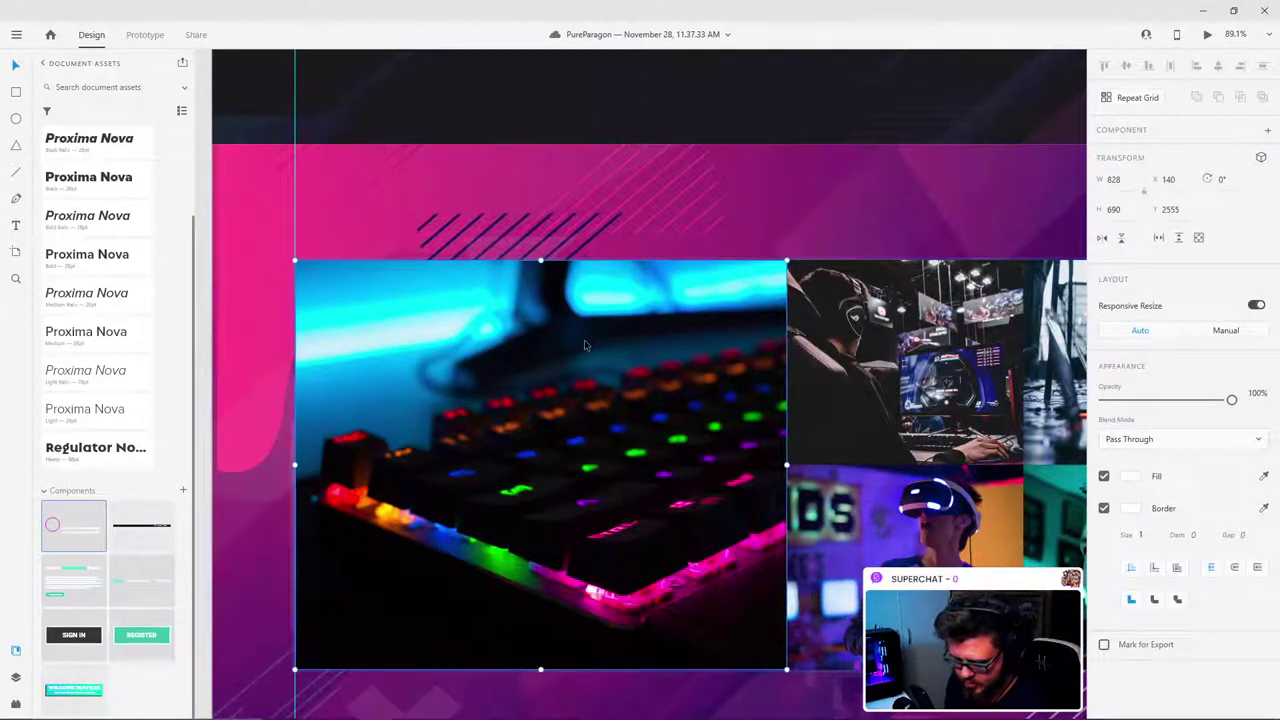
pyautogui.hotkey('ctrl', 'v')
pyautogui.moveTo(547, 370); pyautogui.dragTo(474, 290)
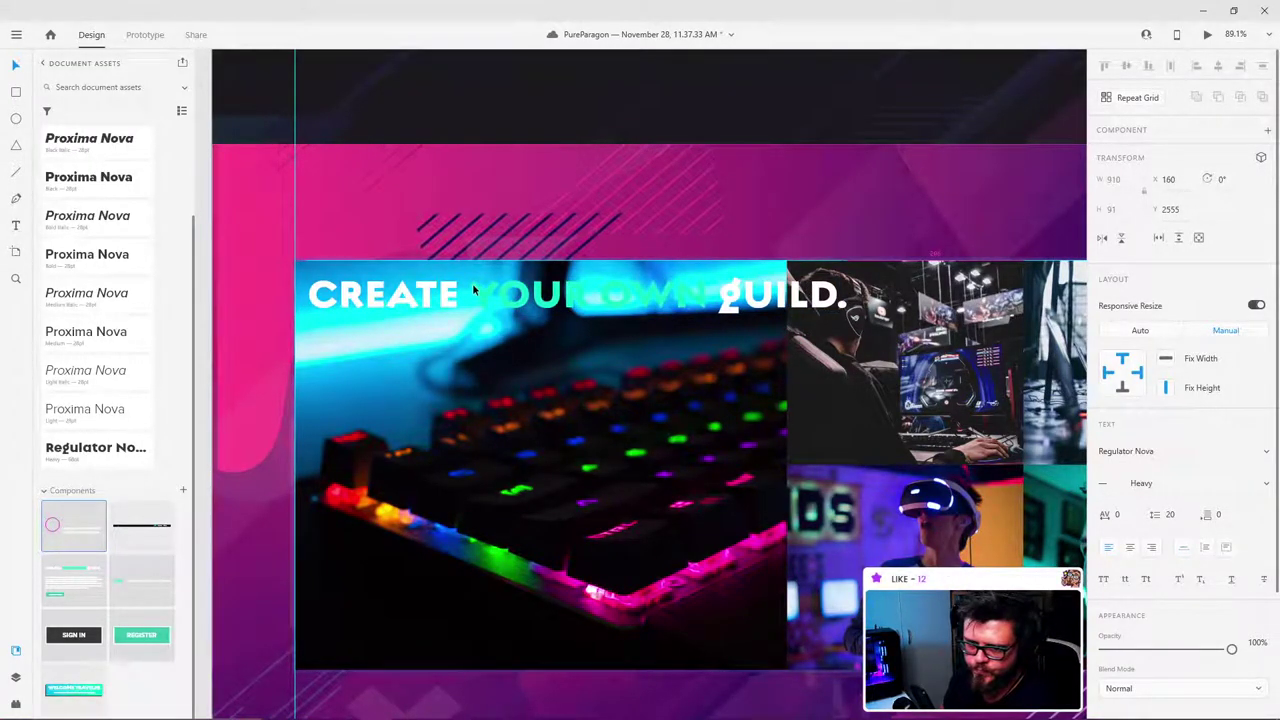
pyautogui.hotkey('shift', 'Right')
pyautogui.hotkey('shift', 'Right')
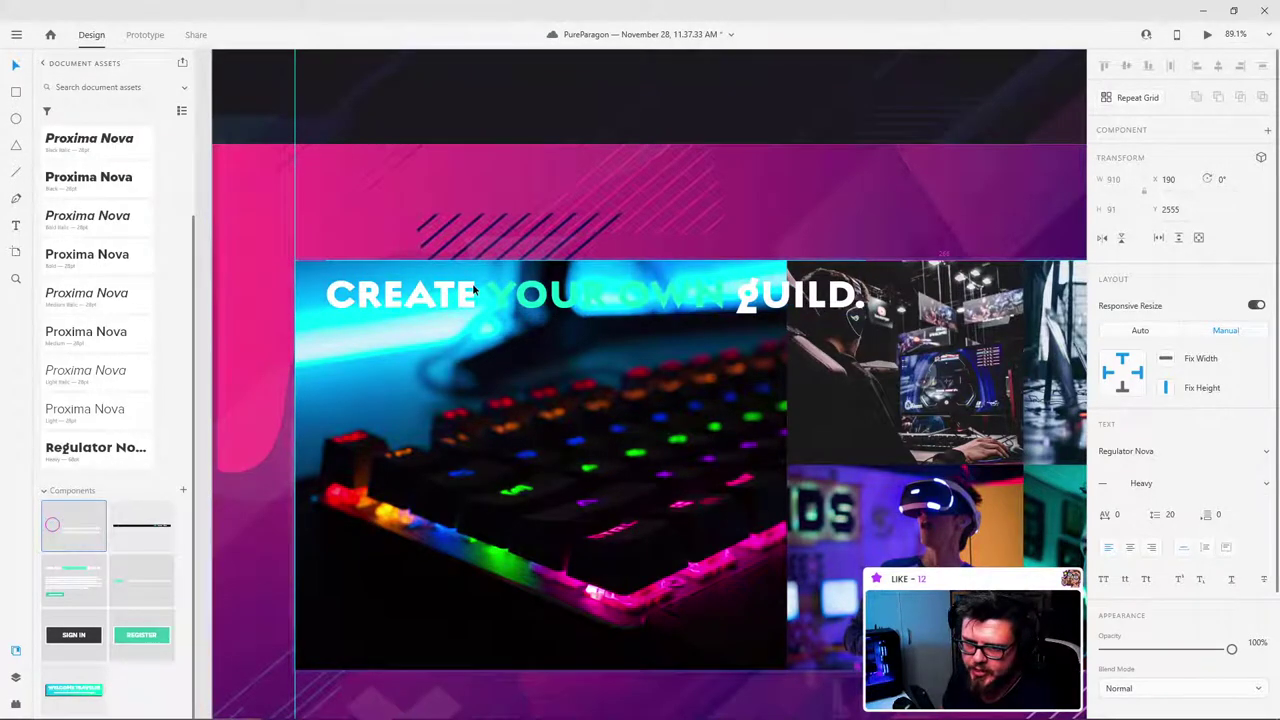
# Step: Shorten the pasted heading on the keyboard photo tile to "CREATE."
pyautogui.click(472, 283)
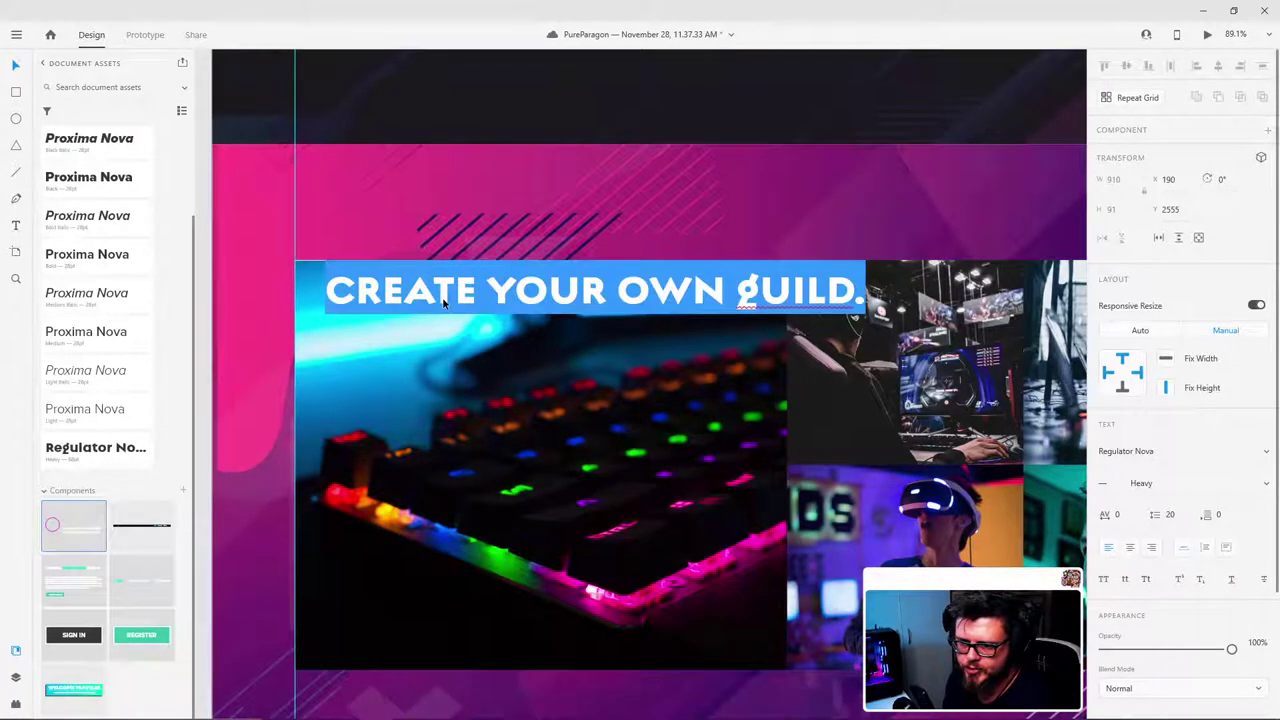
pyautogui.doubleClick(485, 287)
pyautogui.moveTo(486, 287); pyautogui.dragTo(880, 292)
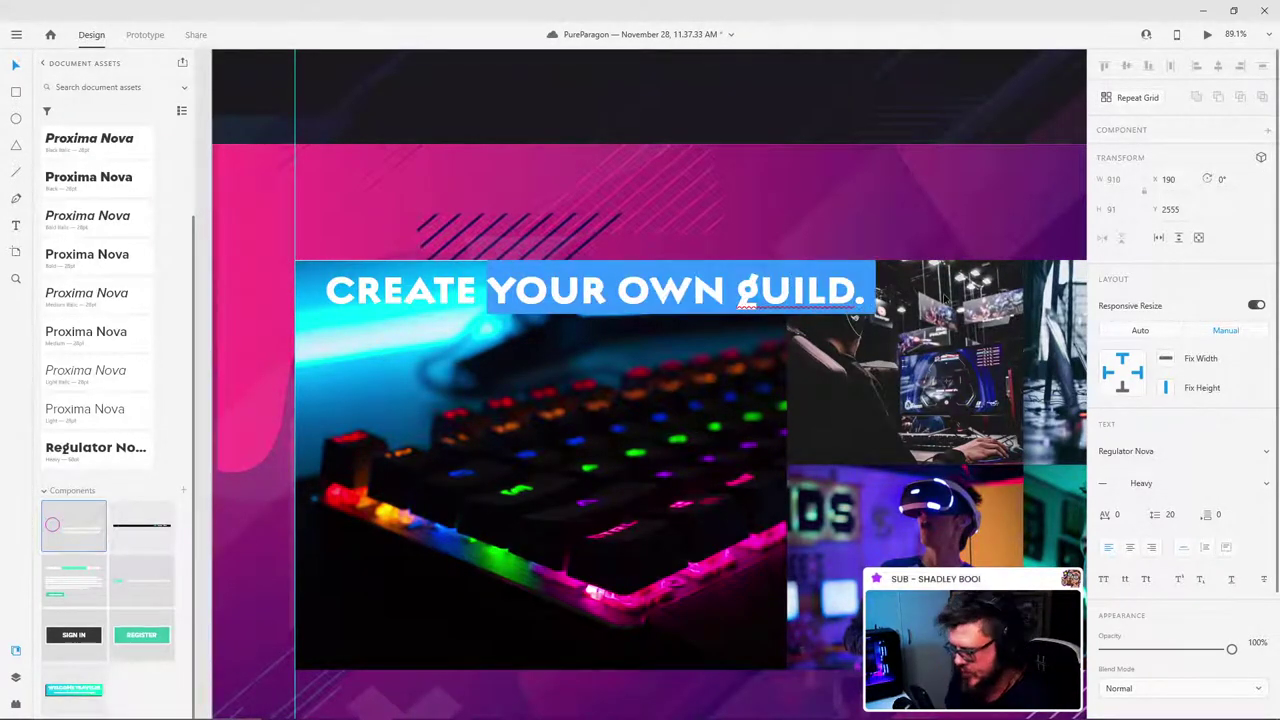
pyautogui.press('BackSpace')
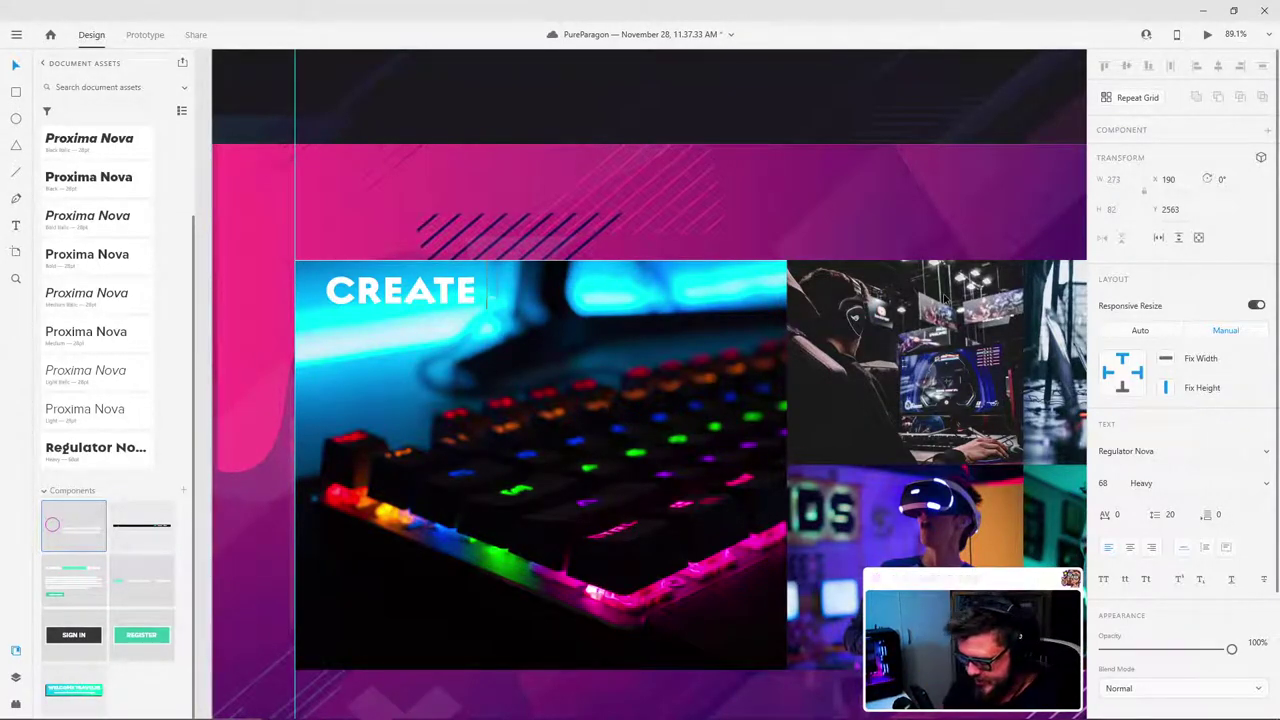
pyautogui.write('.')
pyautogui.press('Left')
pyautogui.press('BackSpace')
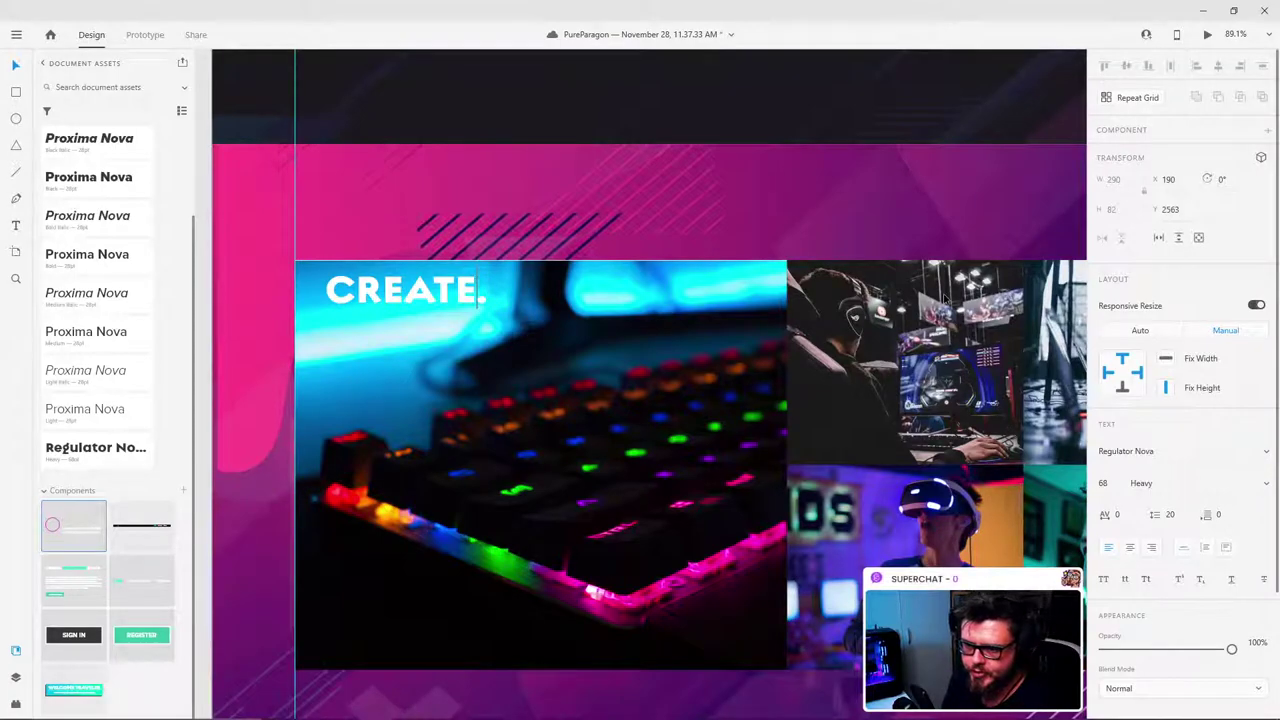
# Step: Save the document and change the heading's wording to "FACTION NAME."
pyautogui.hotkey('shift', 'Left')
pyautogui.hotkey('shift', 'Left')
pyautogui.hotkey('shift', 'Left')
pyautogui.hotkey('shift', 'Left')
pyautogui.hotkey('shift', 'Left')
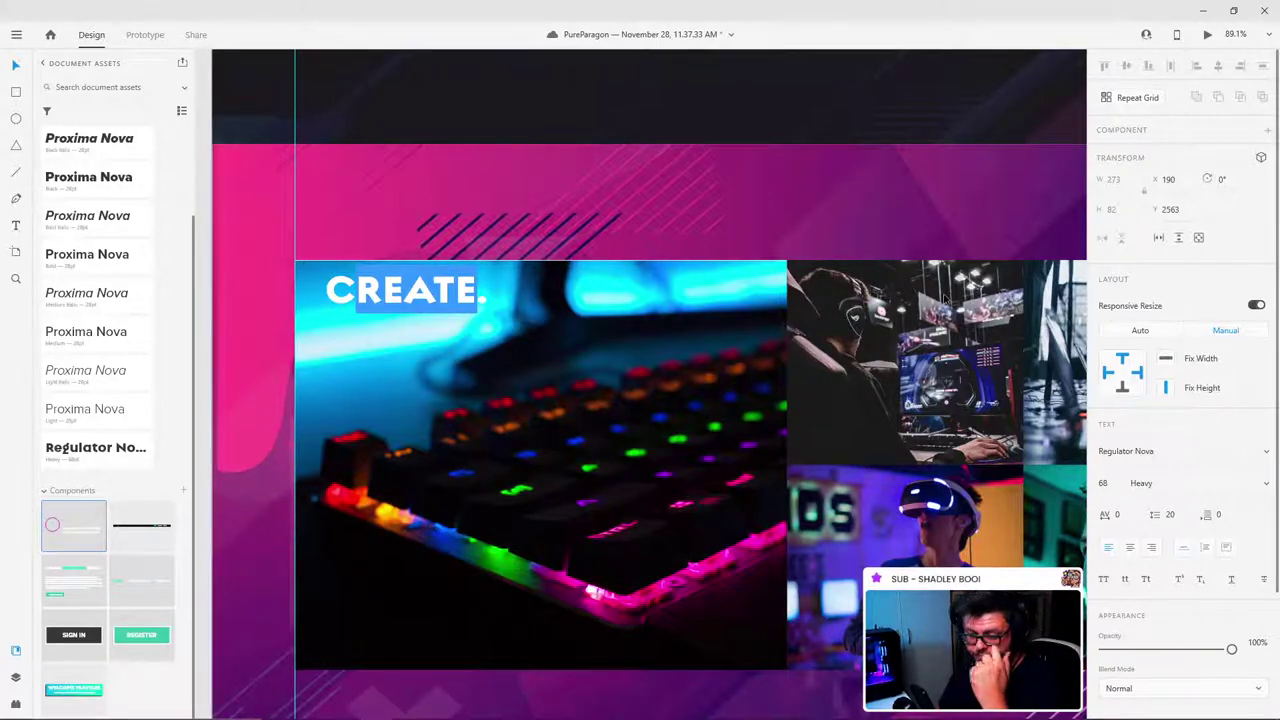
pyautogui.hotkey('ctrl', 's')
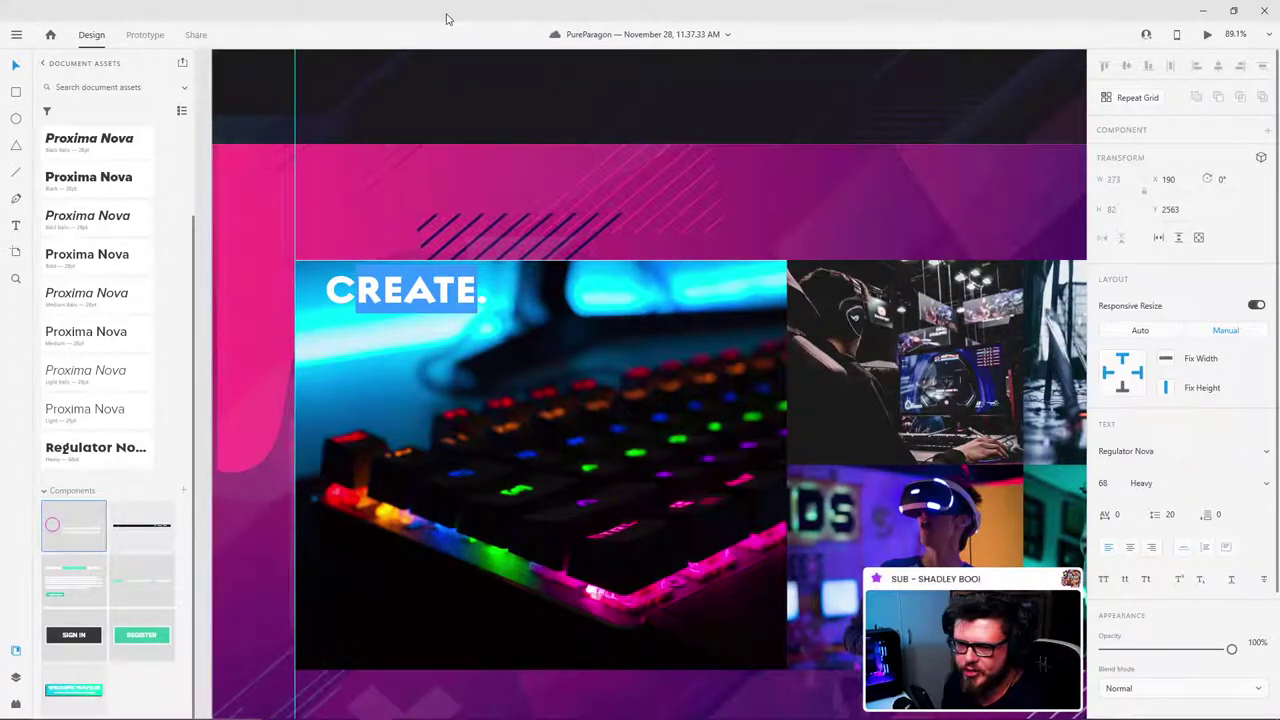
pyautogui.moveTo(481, 296); pyautogui.dragTo(366, 295)
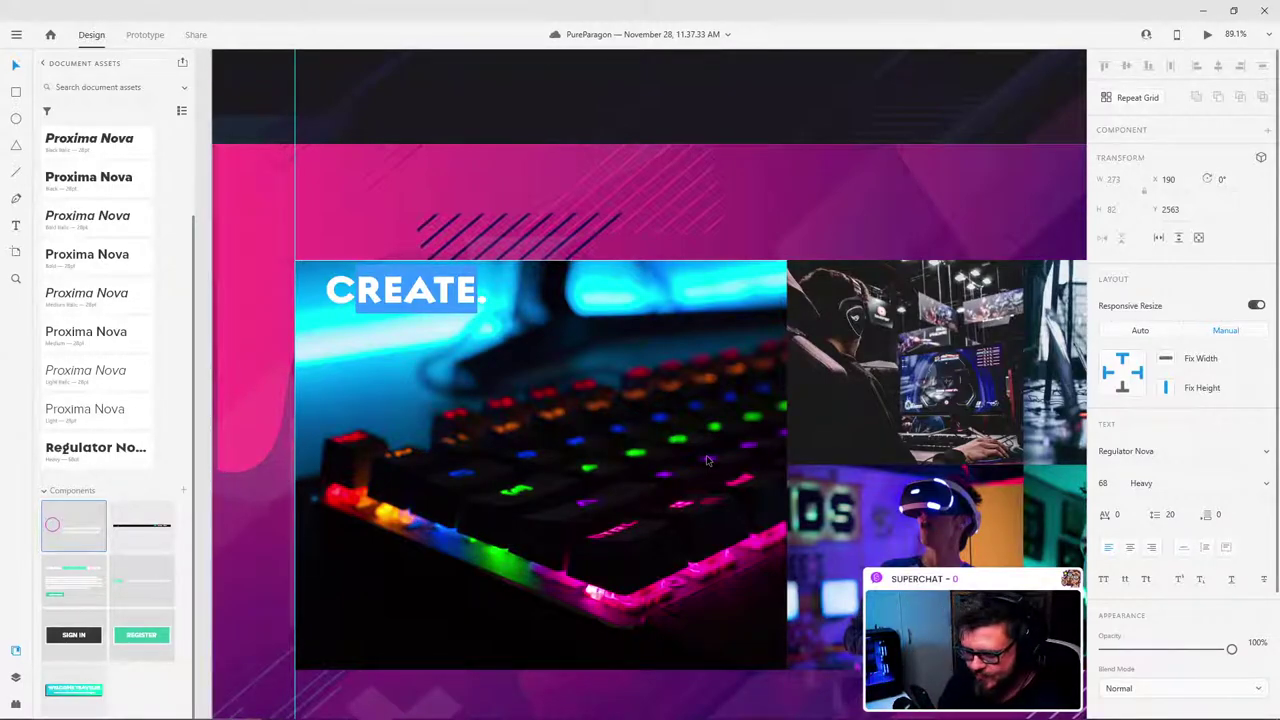
pyautogui.press('BackSpace')
pyautogui.press('BackSpace')
pyautogui.write('FACT')
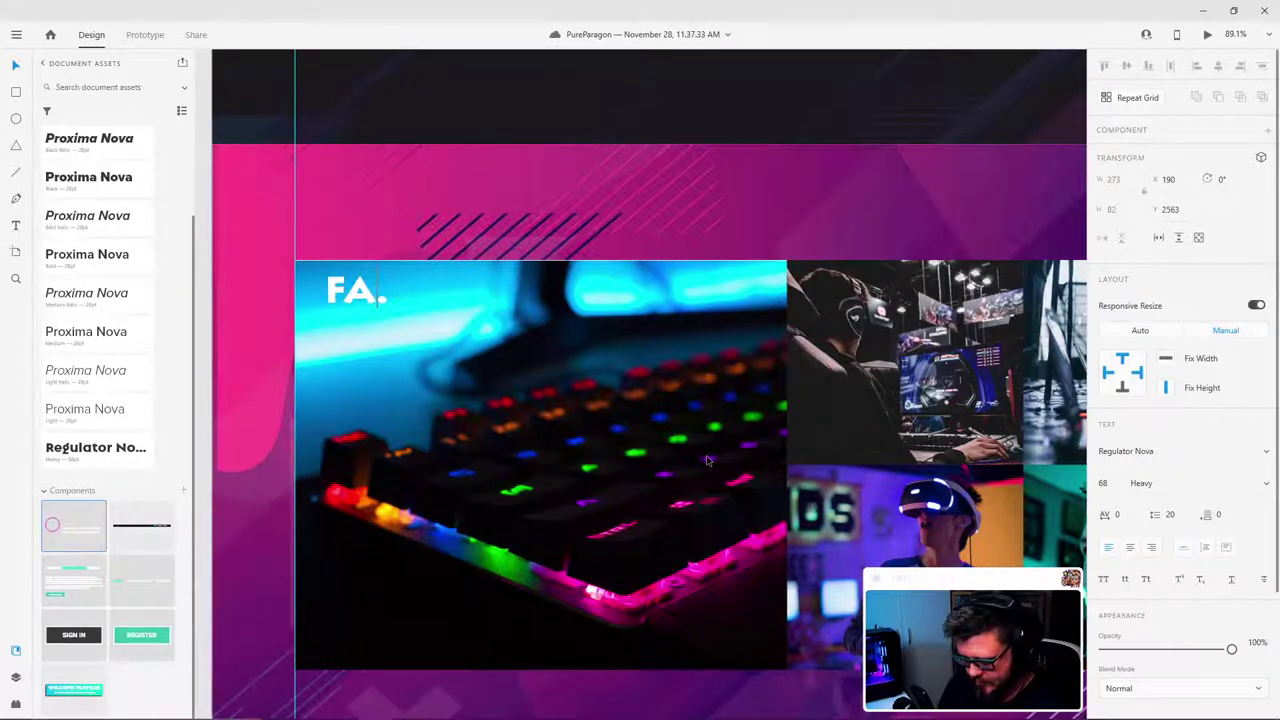
pyautogui.write('ION NAME')
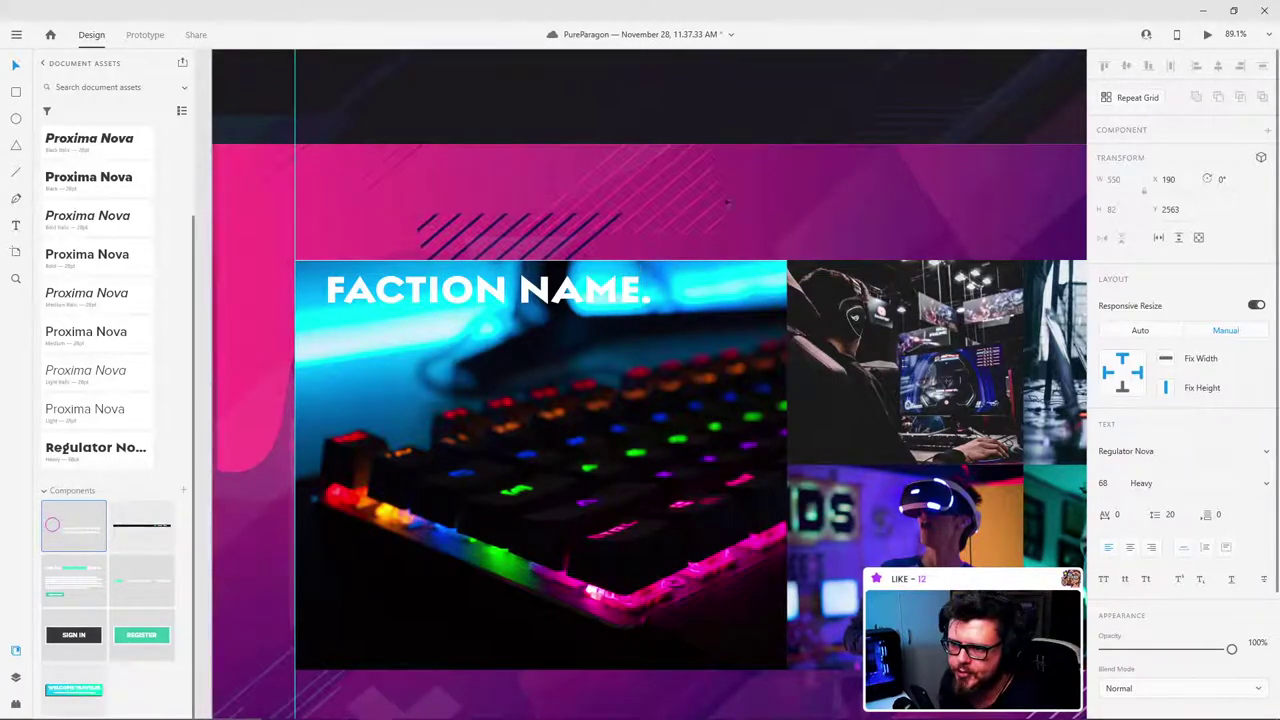
# Step: Move the "FACTION NAME." heading down within the keyboard photo tile to X 190, Y 2605
pyautogui.press('Escape')
pyautogui.moveTo(583, 303); pyautogui.dragTo(555, 292)
pyautogui.hotkey('shift', 'Down')
pyautogui.hotkey('shift', 'Down')
pyautogui.hotkey('shift', 'Down')
pyautogui.hotkey('shift', 'Down')
pyautogui.hotkey('shift', 'Down')
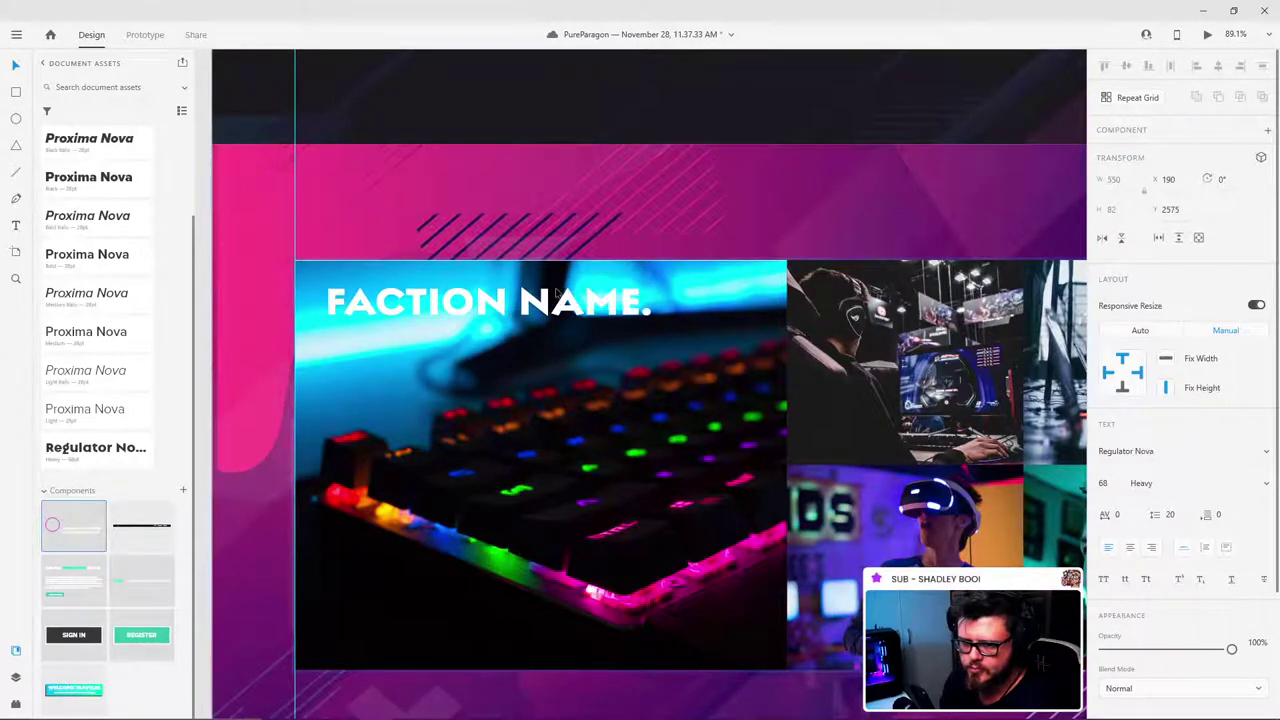
# Step: Try the magenta and dark grey swatches from the Project Resources artboard as the "FACTION NAME." heading's fill
pyautogui.scroll(-5, 553, 283)
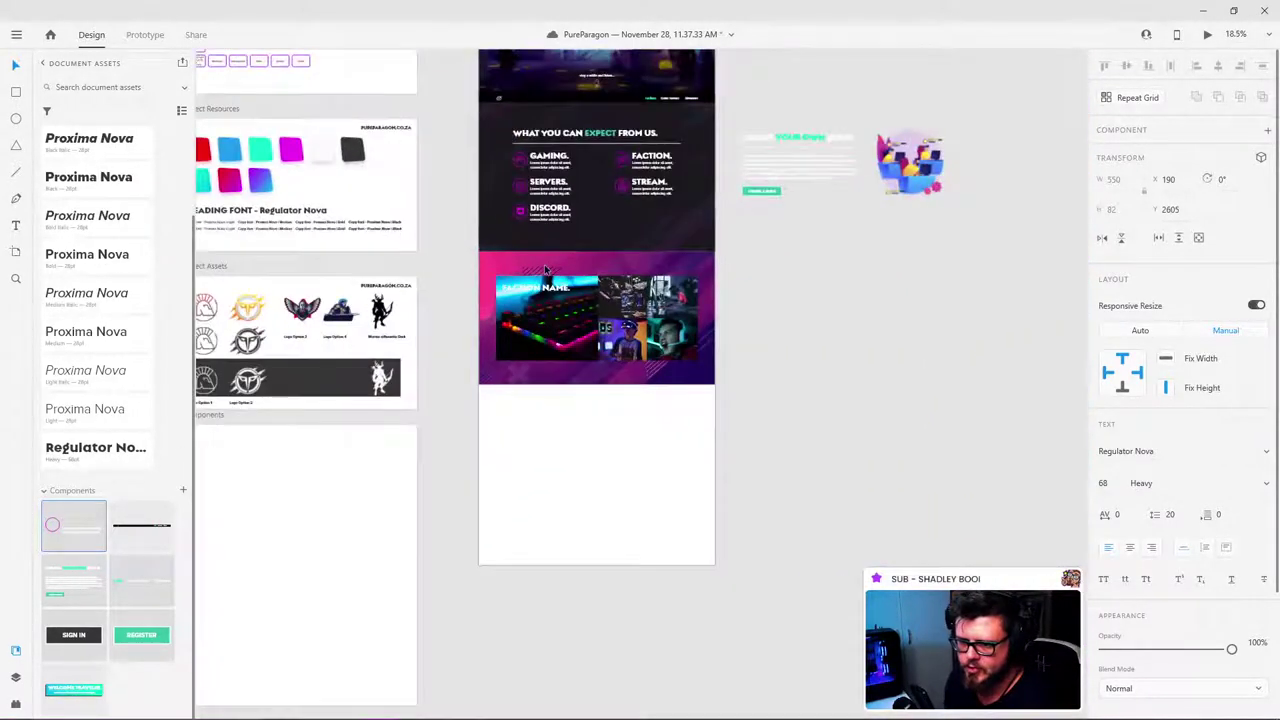
pyautogui.scroll(3, 529, 280)
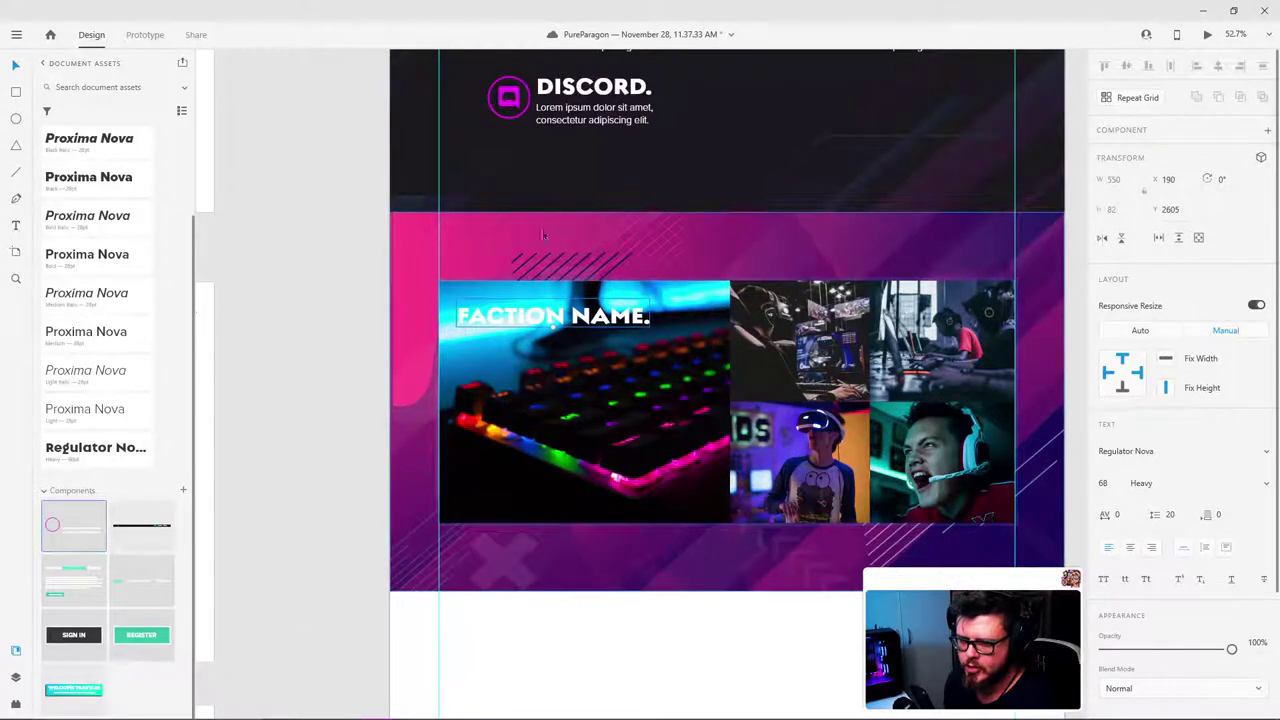
pyautogui.moveTo(440, 224); pyautogui.dragTo(879, 328)
pyautogui.scroll(-4, 732, 291)
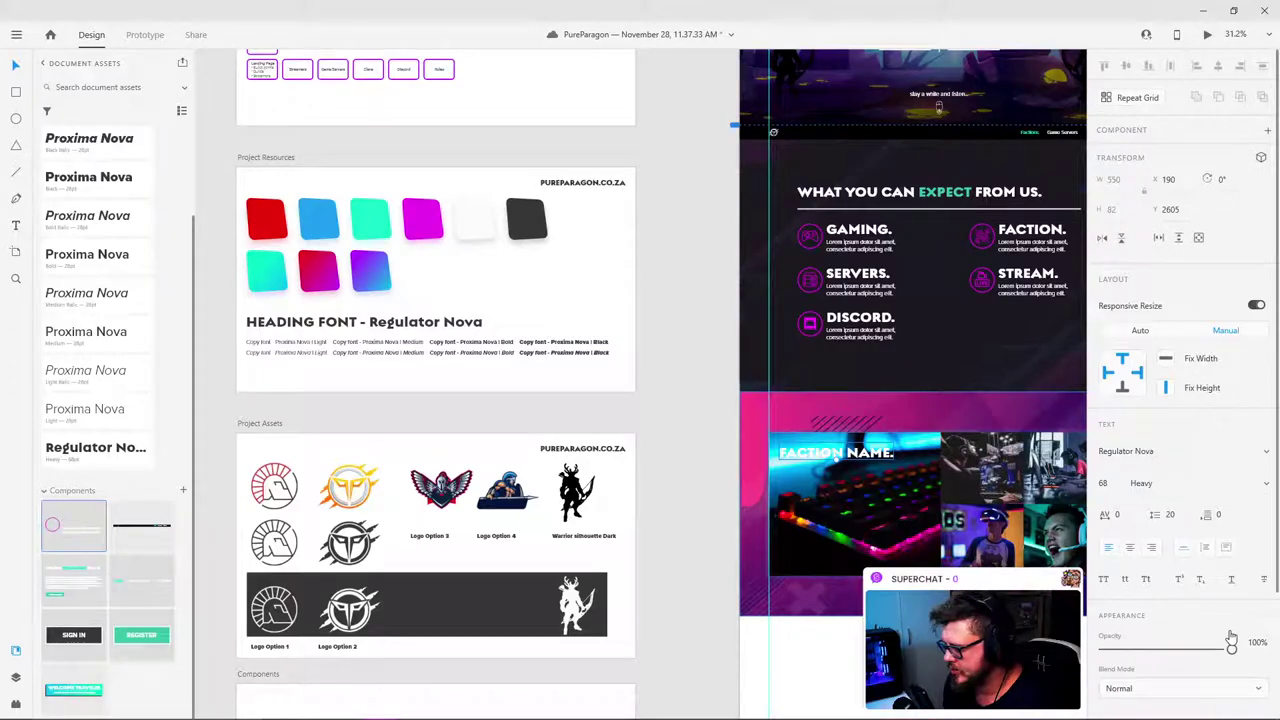
pyautogui.scroll(-3, 1190, 600)
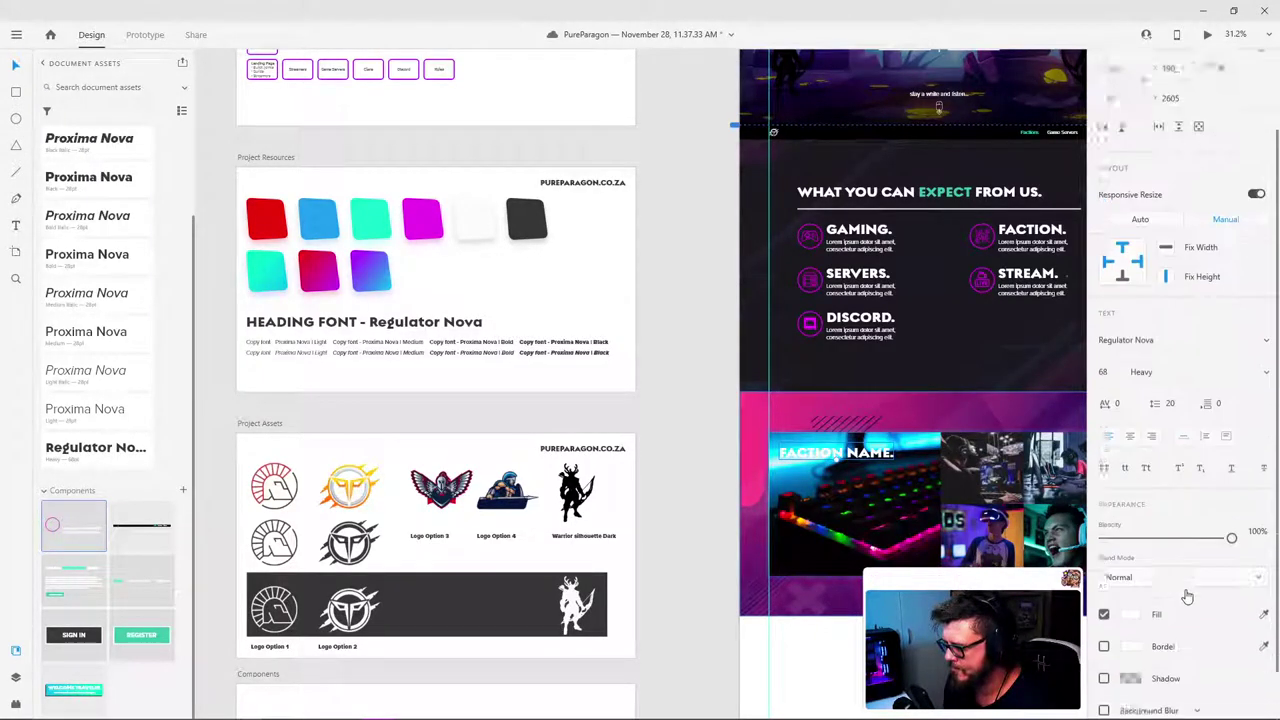
pyautogui.click(1264, 569)
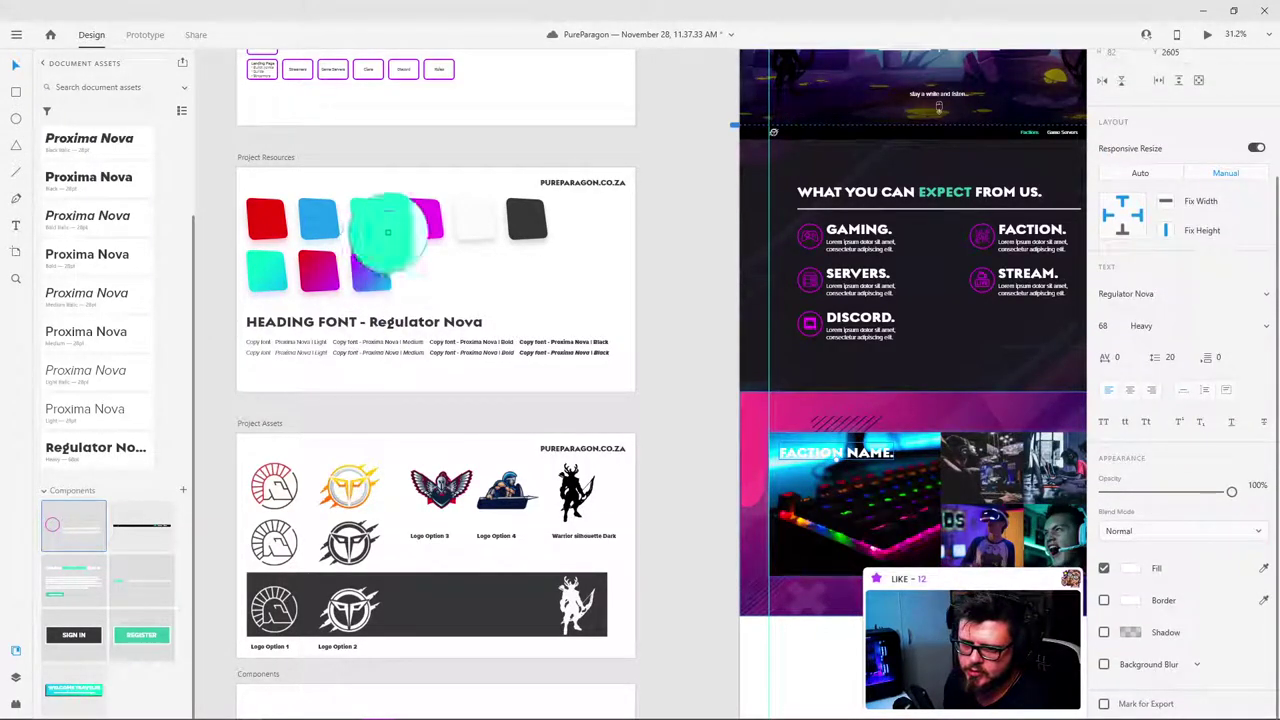
pyautogui.click(427, 224)
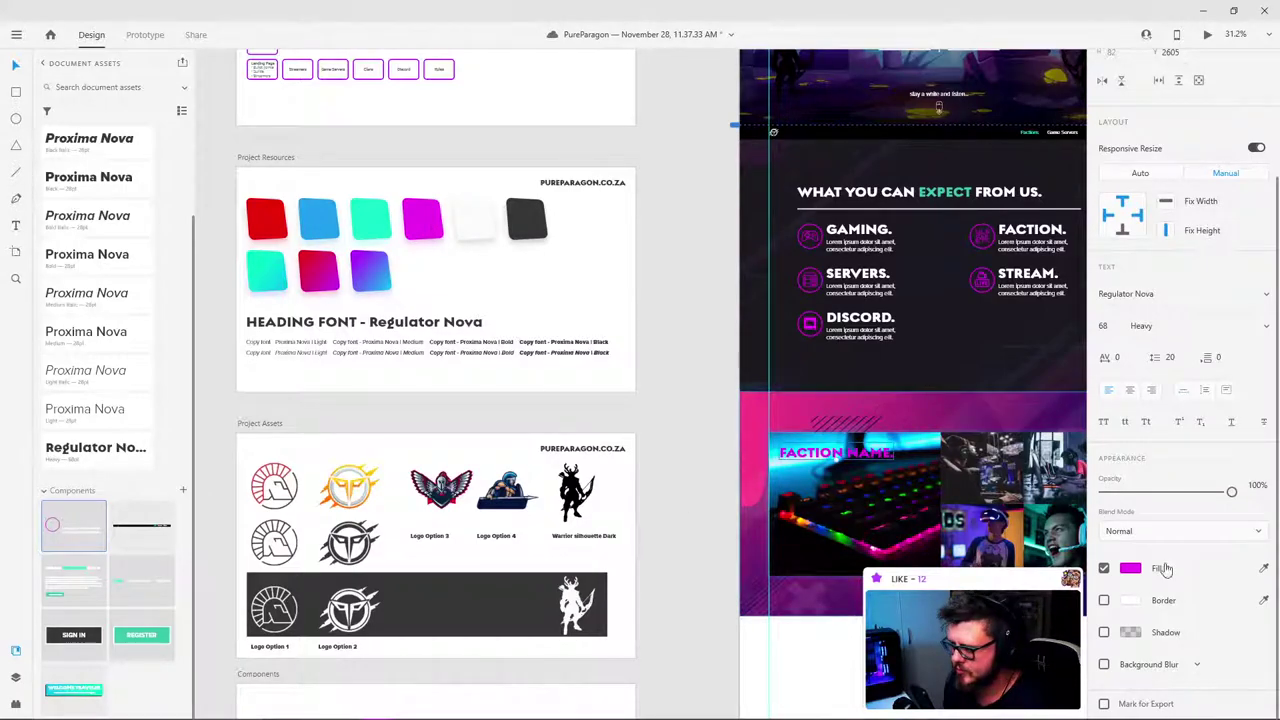
pyautogui.click(1263, 568)
pyautogui.click(527, 220)
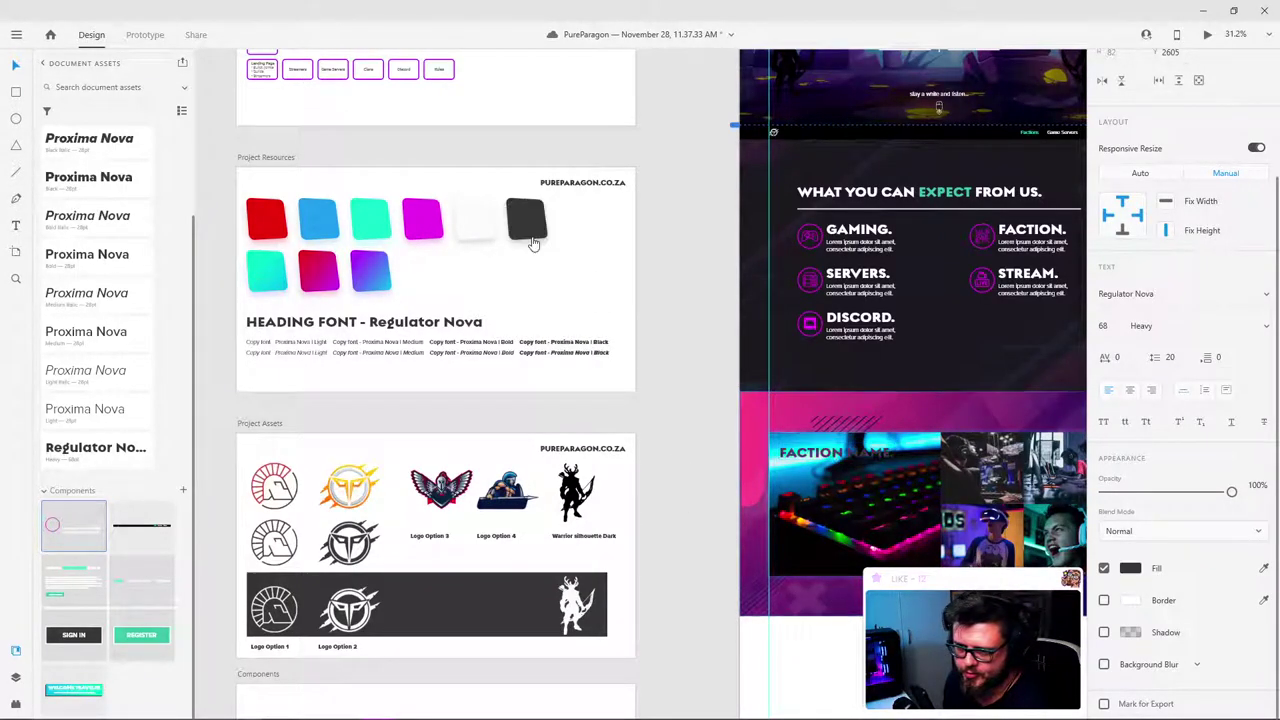
# Step: Try the turquoise, red and again the dark grey resource swatches as the heading's fill
pyautogui.click(1264, 569)
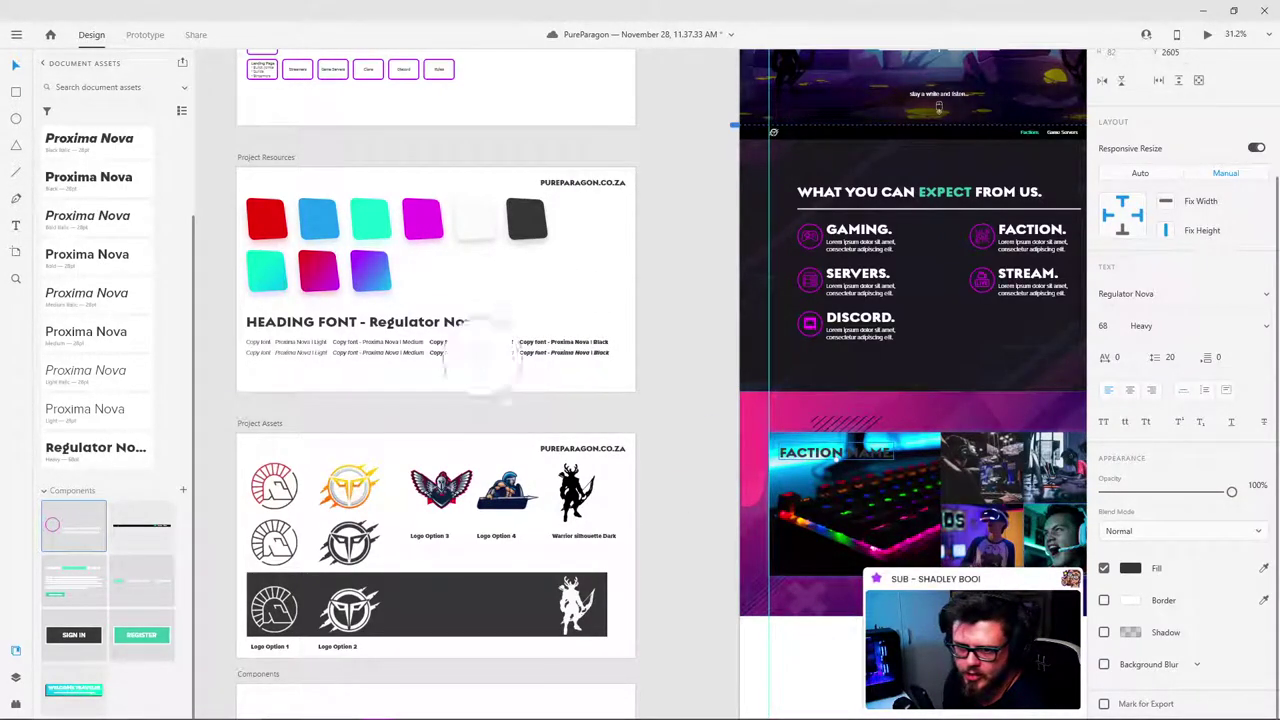
pyautogui.click(372, 220)
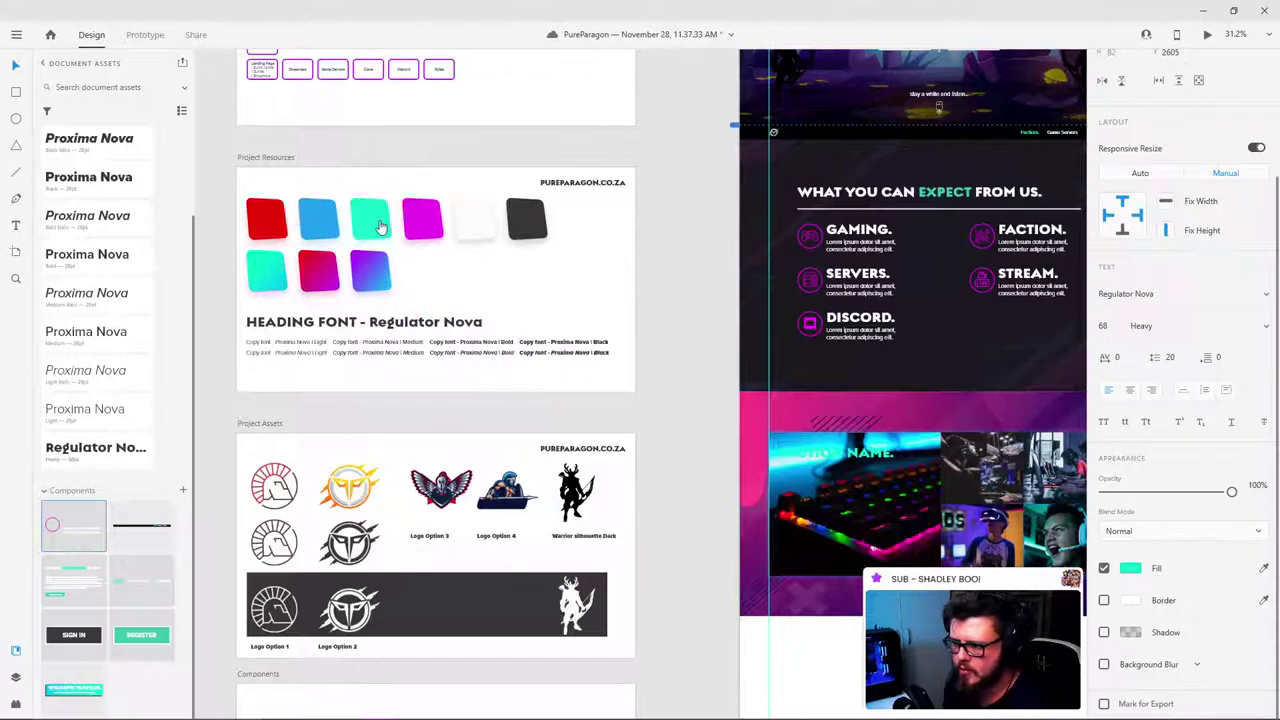
pyautogui.click(1264, 569)
pyautogui.click(268, 220)
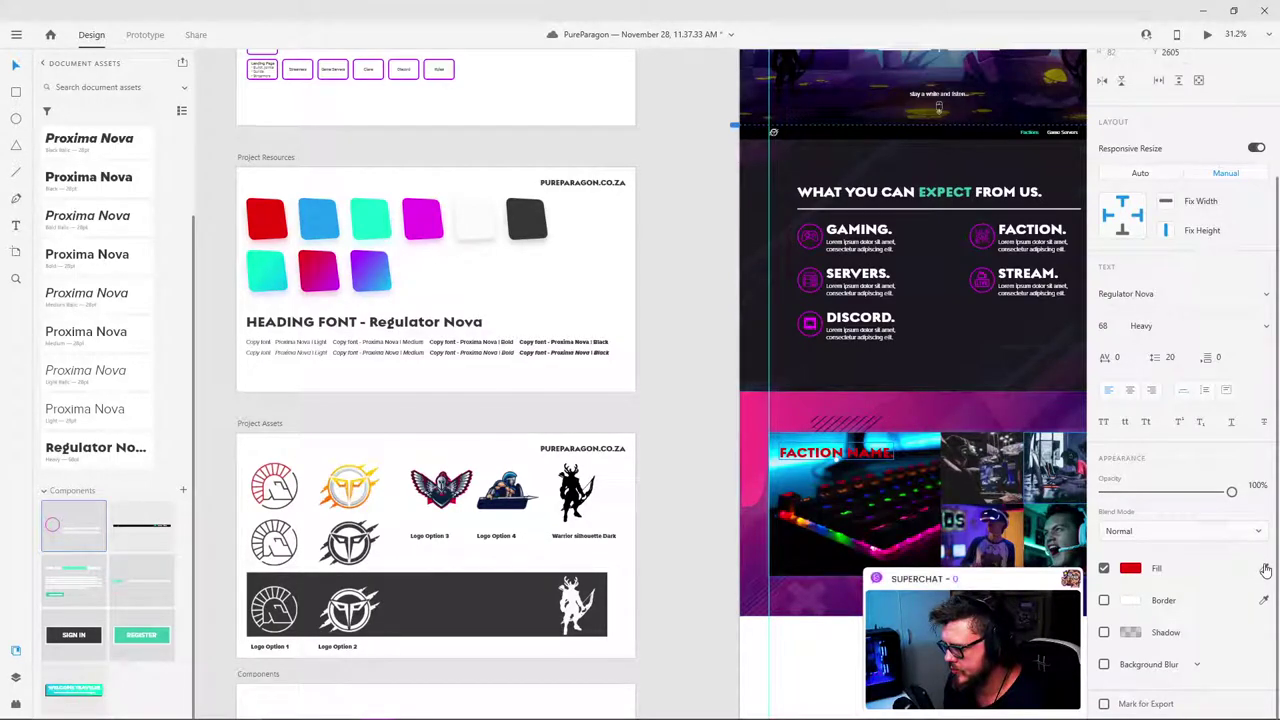
pyautogui.click(1264, 569)
pyautogui.click(526, 219)
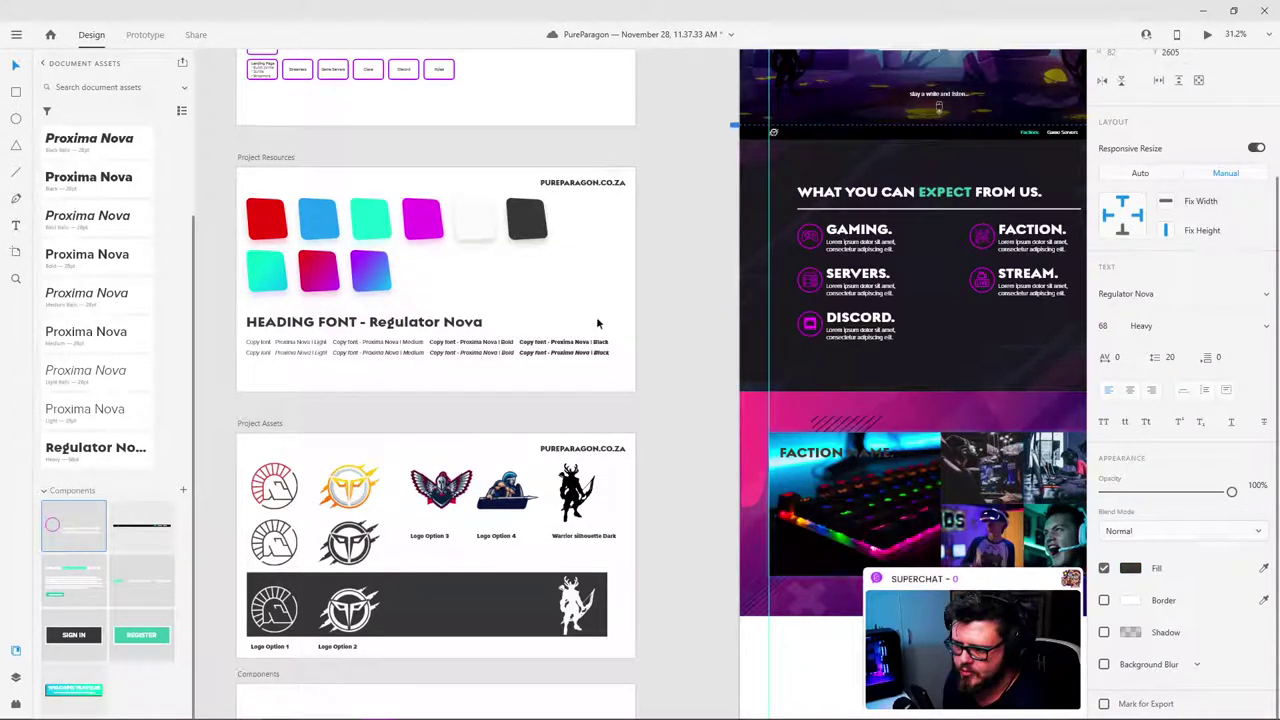
# Step: Fill the "FACTION NAME." heading with the white swatch sampled from the Project Resources artboard and deselect it
pyautogui.click(1264, 569)
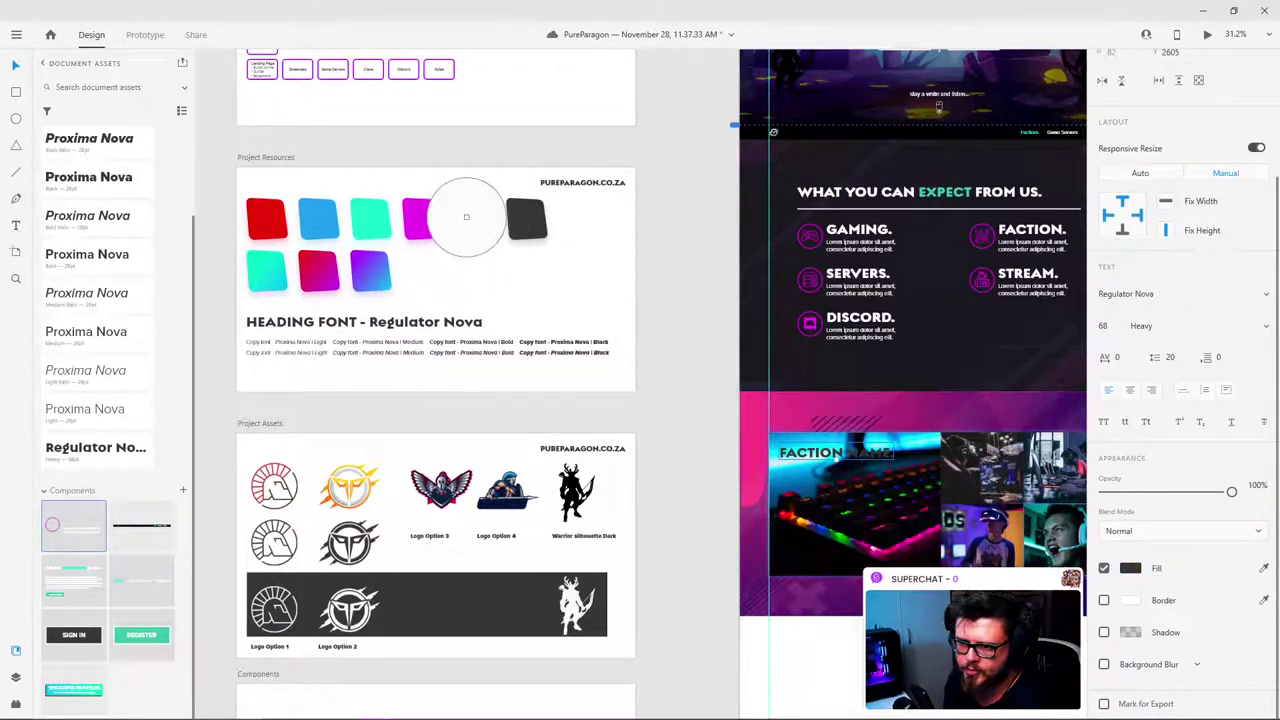
pyautogui.click(470, 220)
pyautogui.click(793, 431)
# Step: Draw a rectangle about 500 by 87 just below the "FACTION NAME." heading, at about X 197, Y 2715
pyautogui.scroll(5, 942, 464)
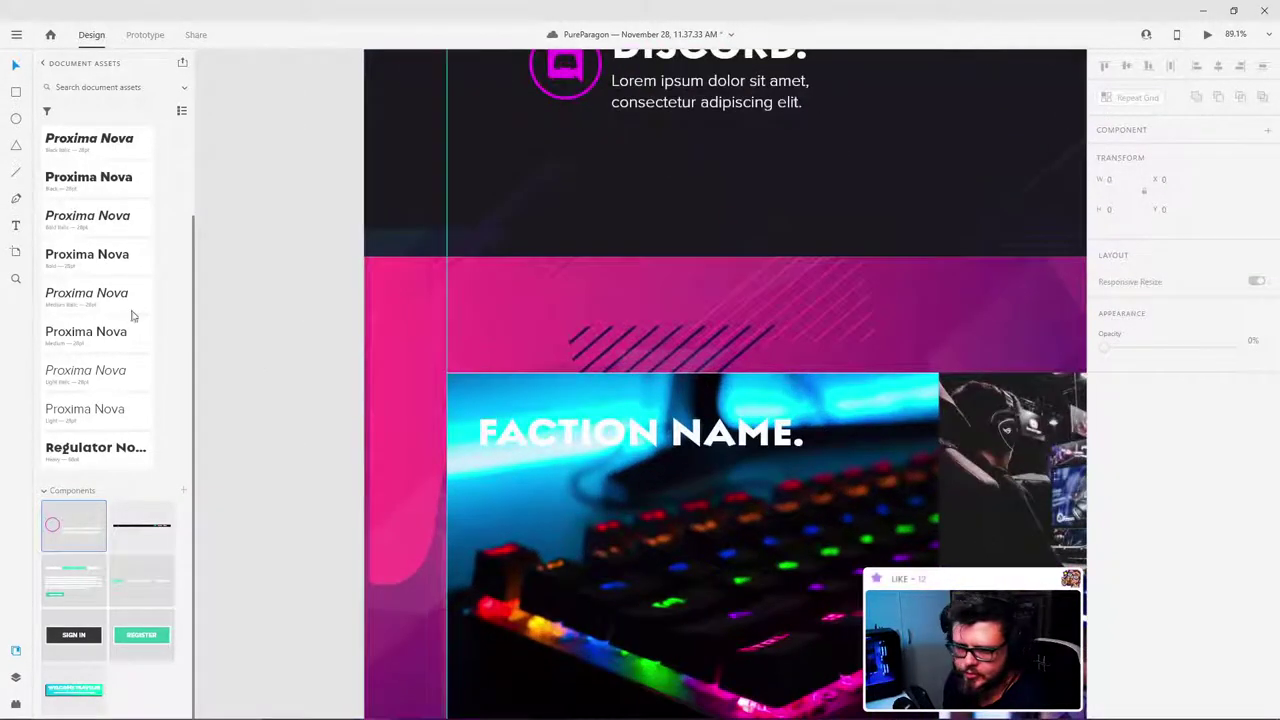
pyautogui.click(16, 92)
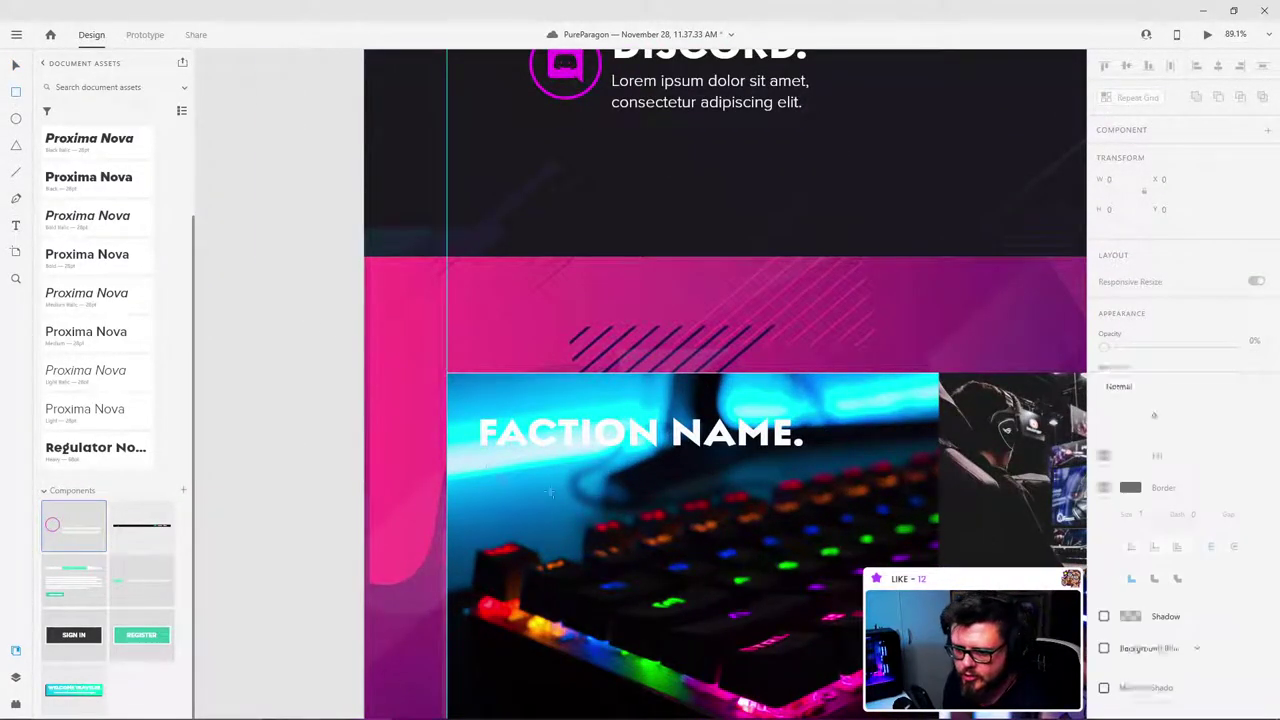
pyautogui.moveTo(481, 470); pyautogui.dragTo(777, 517)
# Step: Remove the new rectangle's border and fill it with black
pyautogui.click(1103, 554)
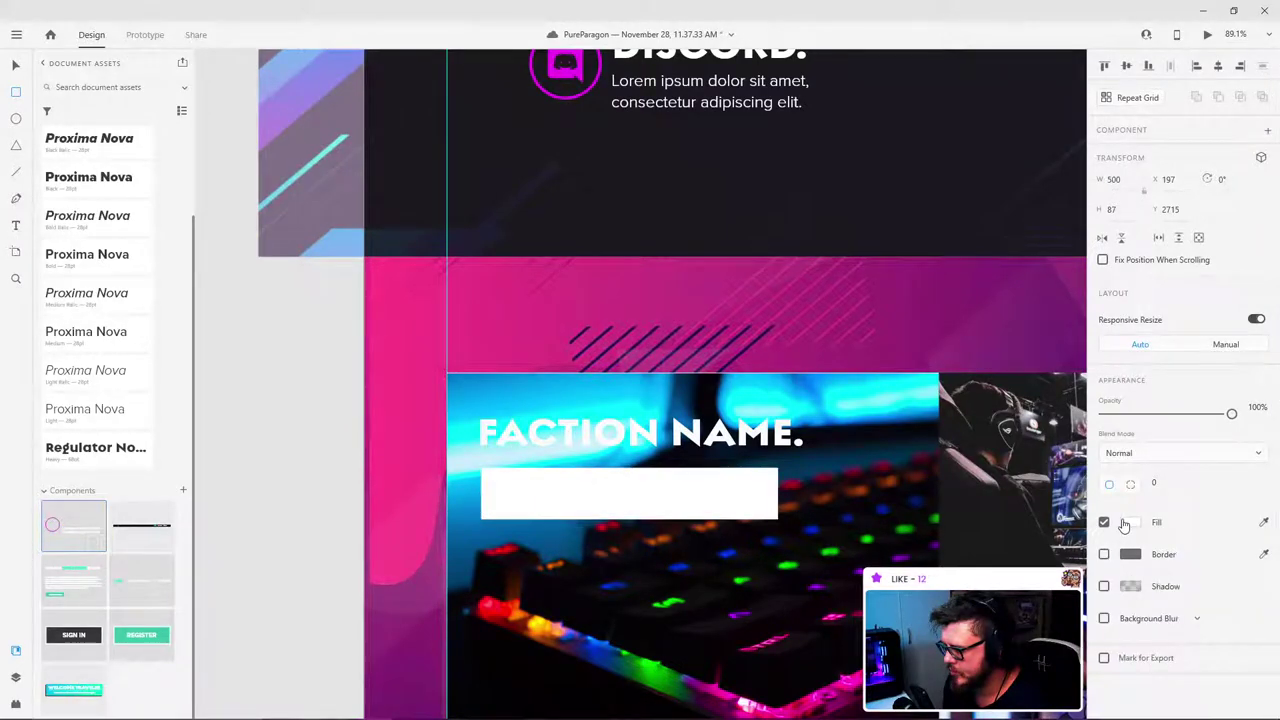
pyautogui.click(1130, 522)
pyautogui.moveTo(1000, 514); pyautogui.dragTo(930, 556)
pyautogui.click(1214, 542)
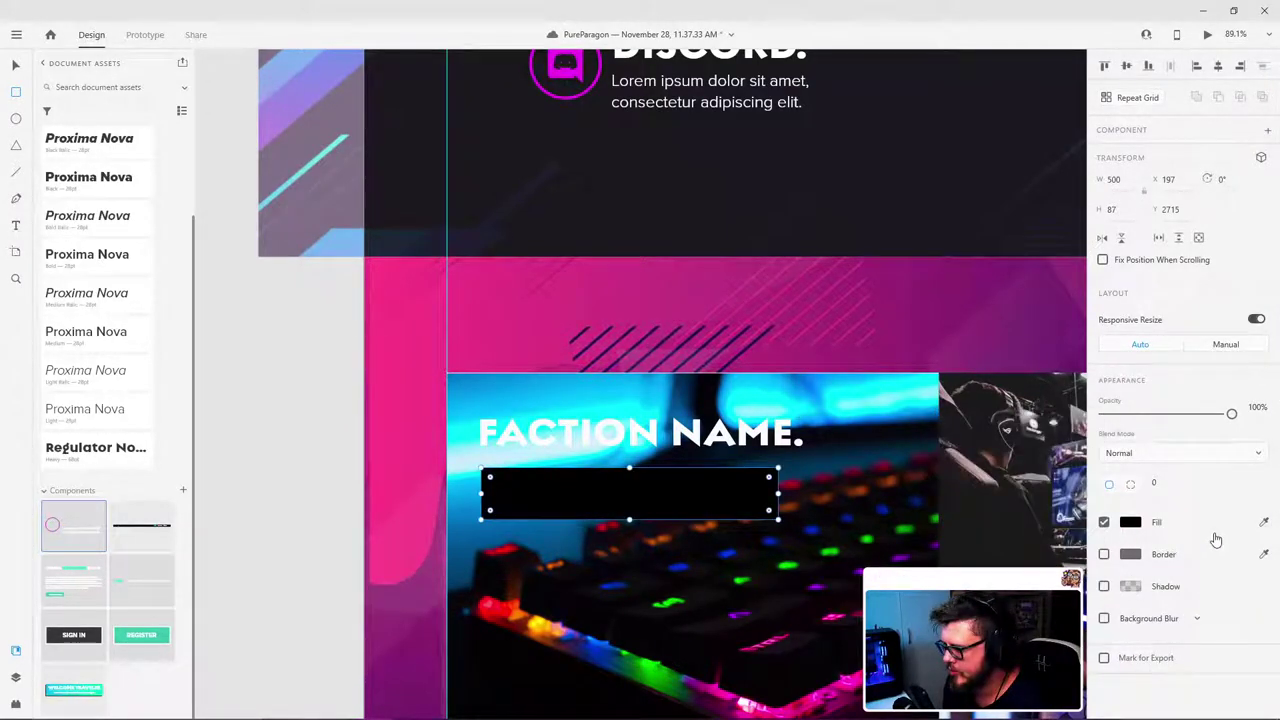
pyautogui.moveTo(690, 512); pyautogui.dragTo(677, 505)
pyautogui.hotkey('ctrl', 'z')
pyautogui.press('v')
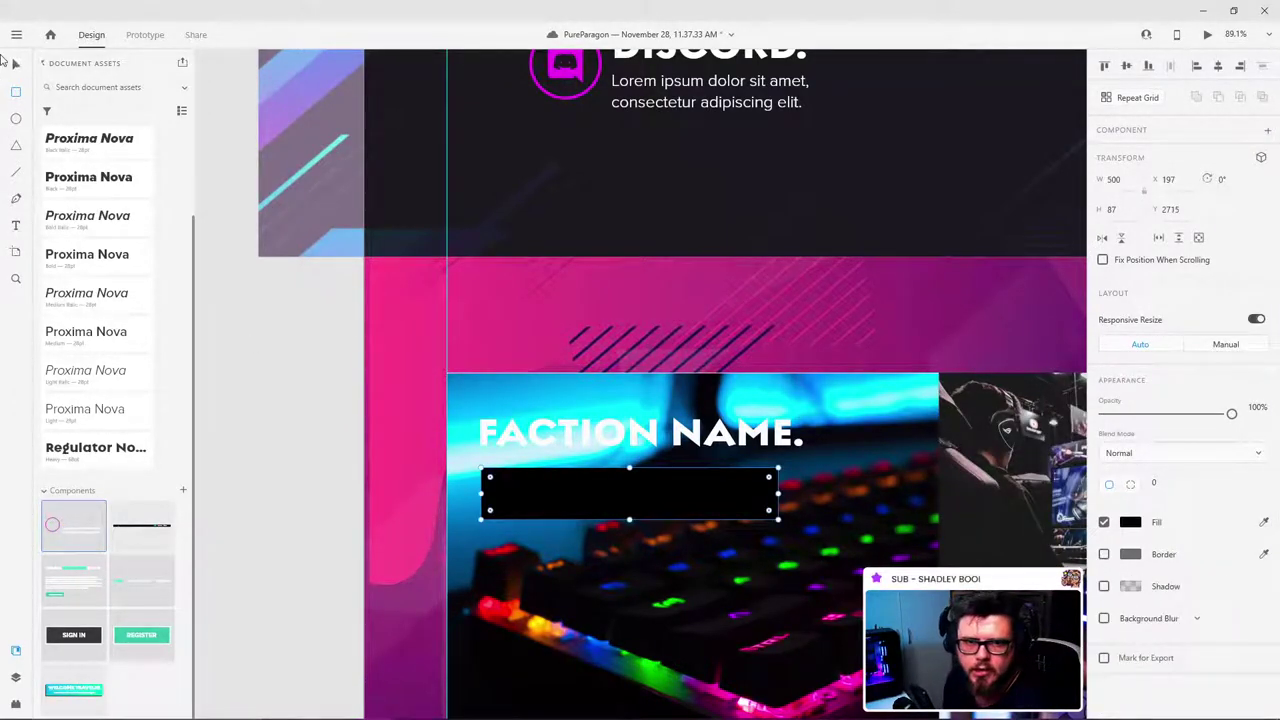
# Step: Move the black rectangle onto the "FACTION NAME." heading and re-paste it inside the tile group, stacked behind the heading text
pyautogui.moveTo(545, 475); pyautogui.dragTo(546, 439)
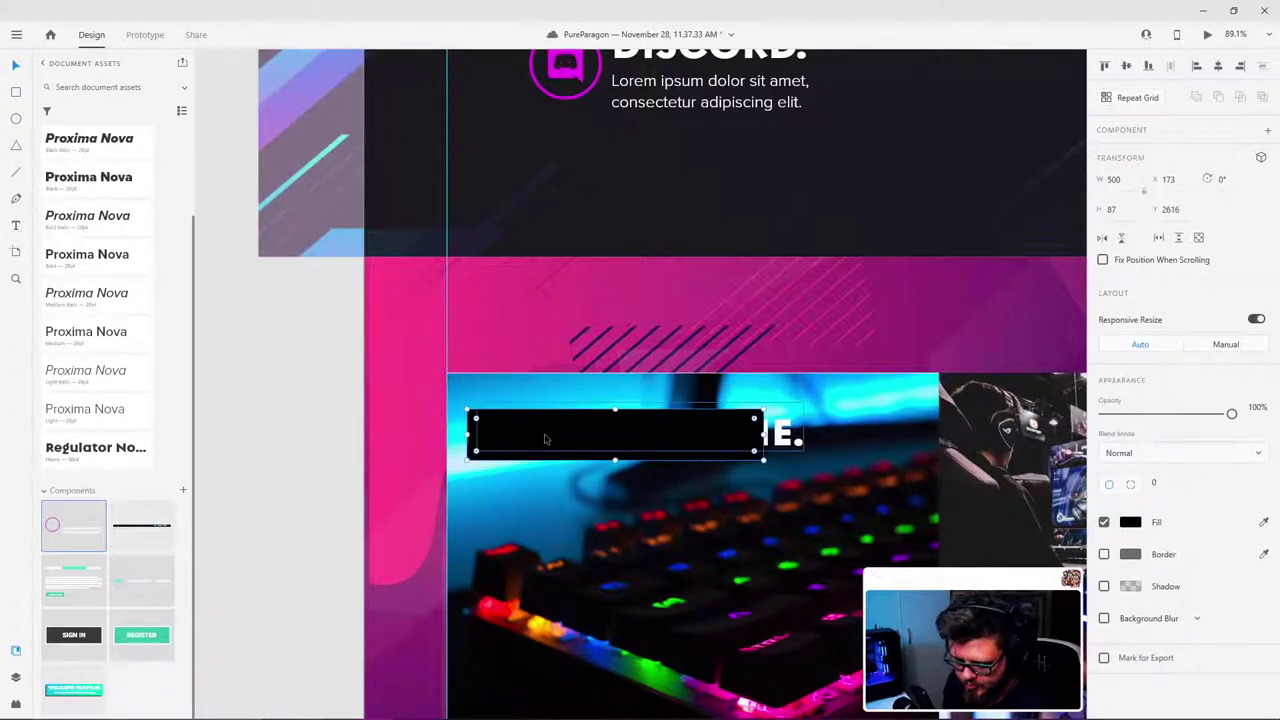
pyautogui.hotkey('ctrl', 'x')
pyautogui.click(583, 443)
pyautogui.doubleClick(587, 434)
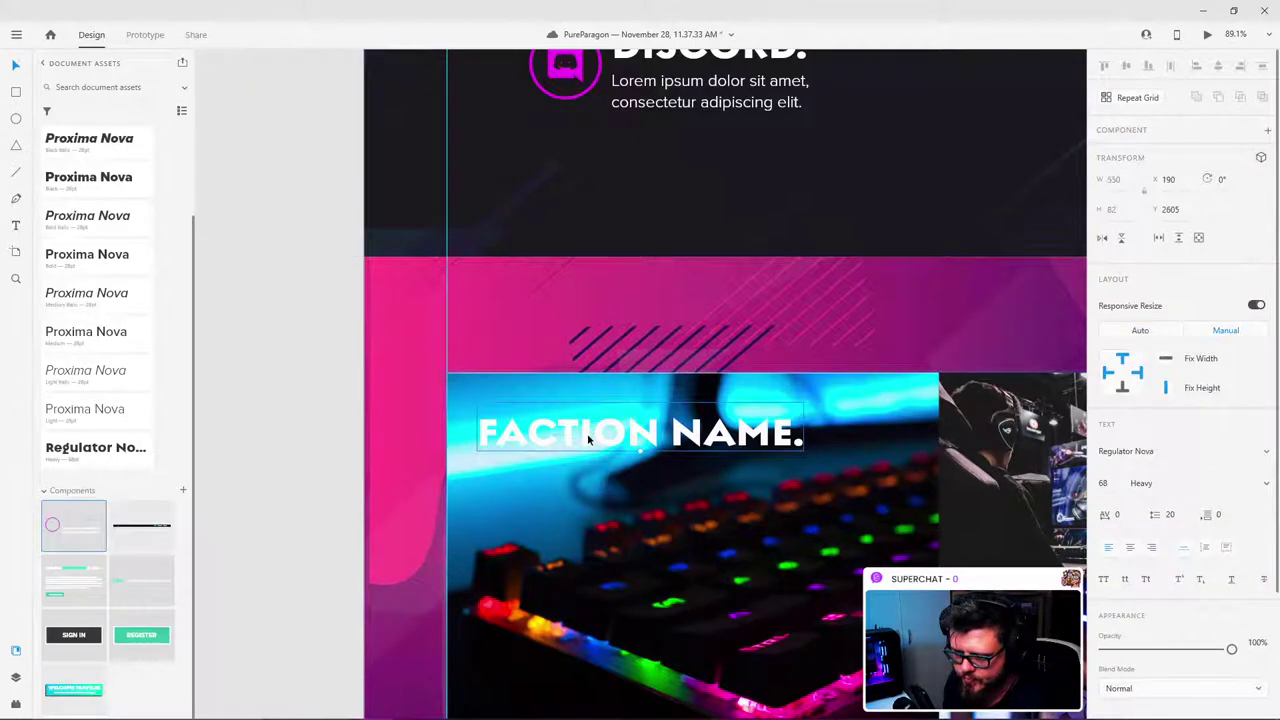
pyautogui.hotkey('ctrl', 'v')
pyautogui.hotkey('ctrl', '[')
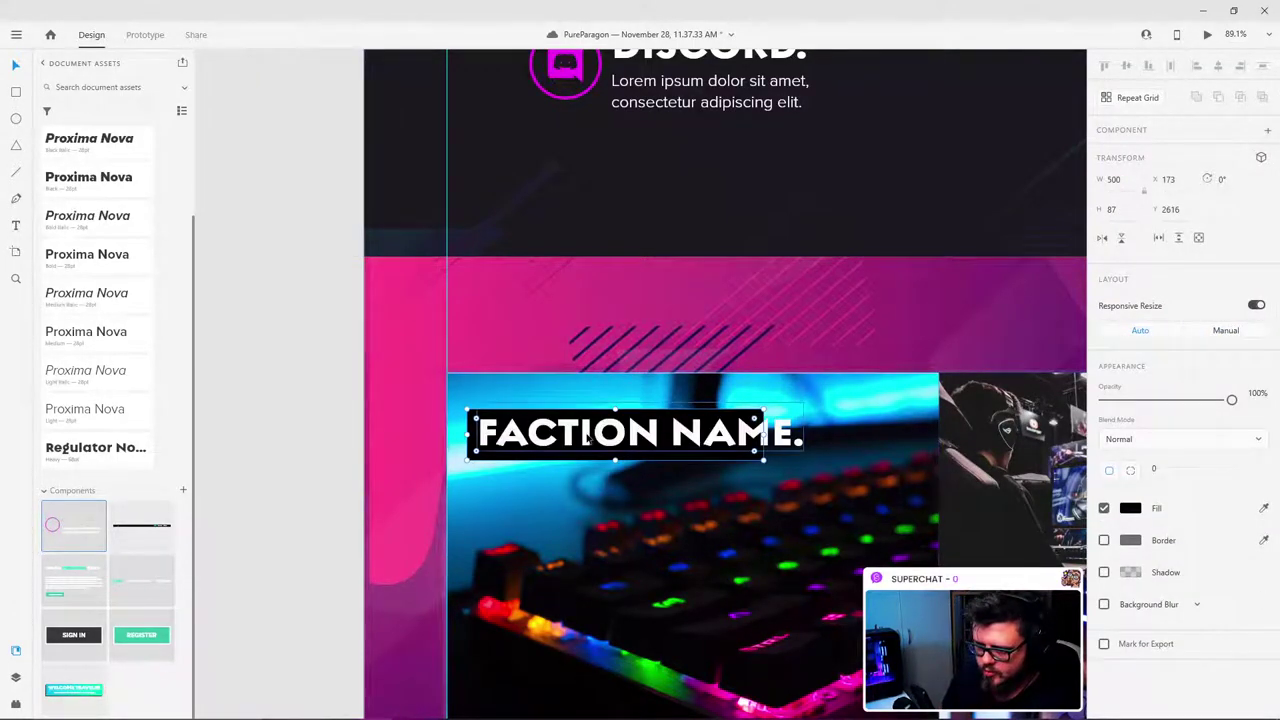
# Step: Fit the black rectangle around the heading at X 140, Y 2605, size 619 by 105, and set its fill opacity to 70%
pyautogui.moveTo(601, 459); pyautogui.dragTo(545, 466)
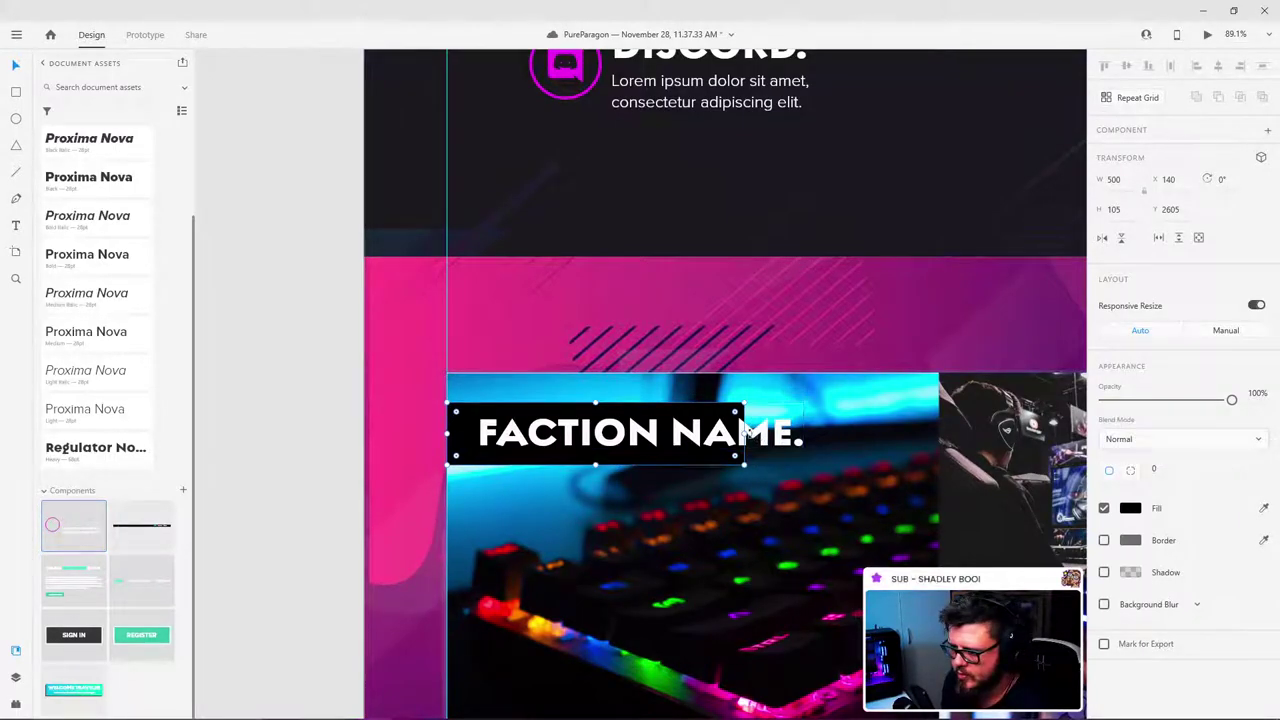
pyautogui.moveTo(744, 433); pyautogui.dragTo(816, 435)
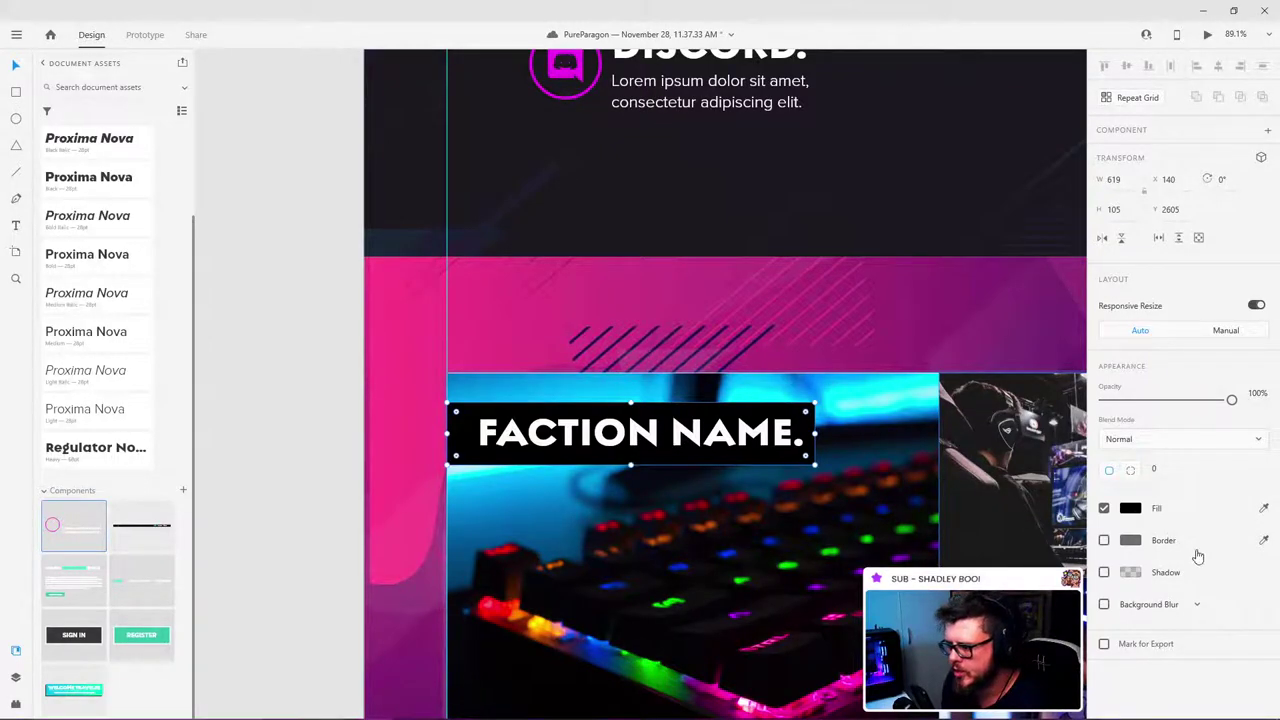
pyautogui.click(1131, 510)
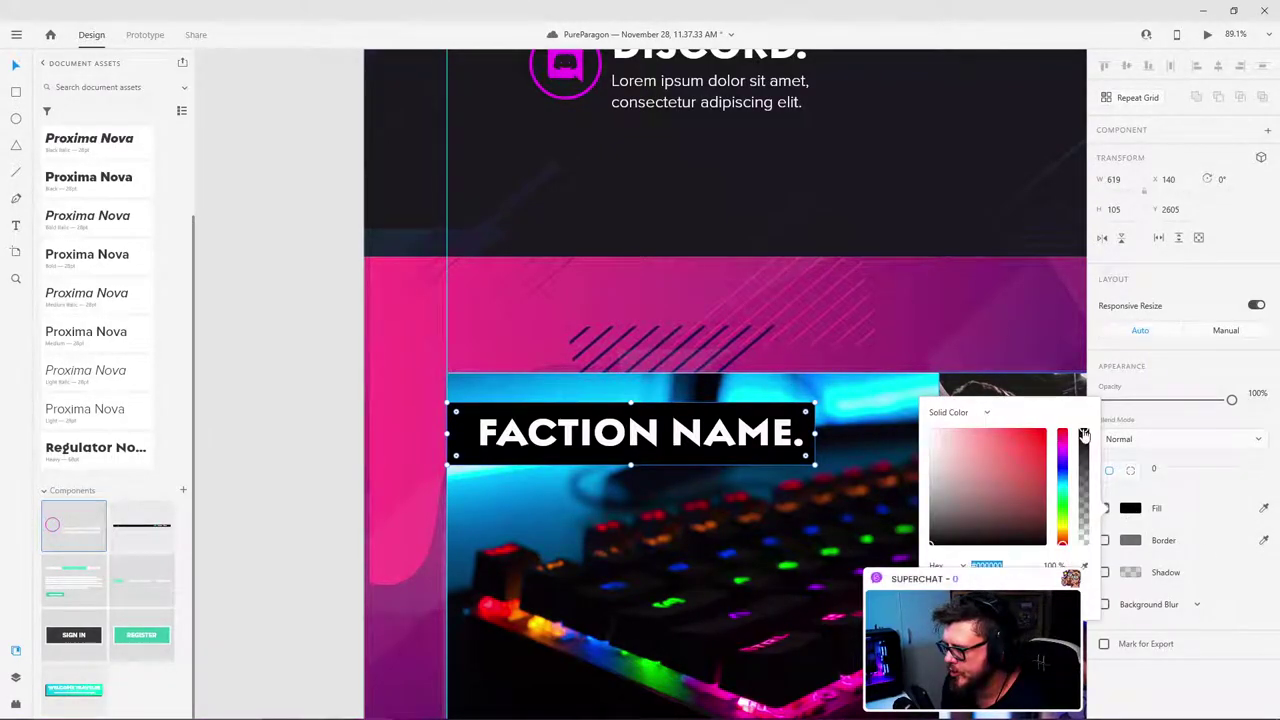
pyautogui.moveTo(1084, 434); pyautogui.dragTo(1082, 468)
pyautogui.click(285, 300)
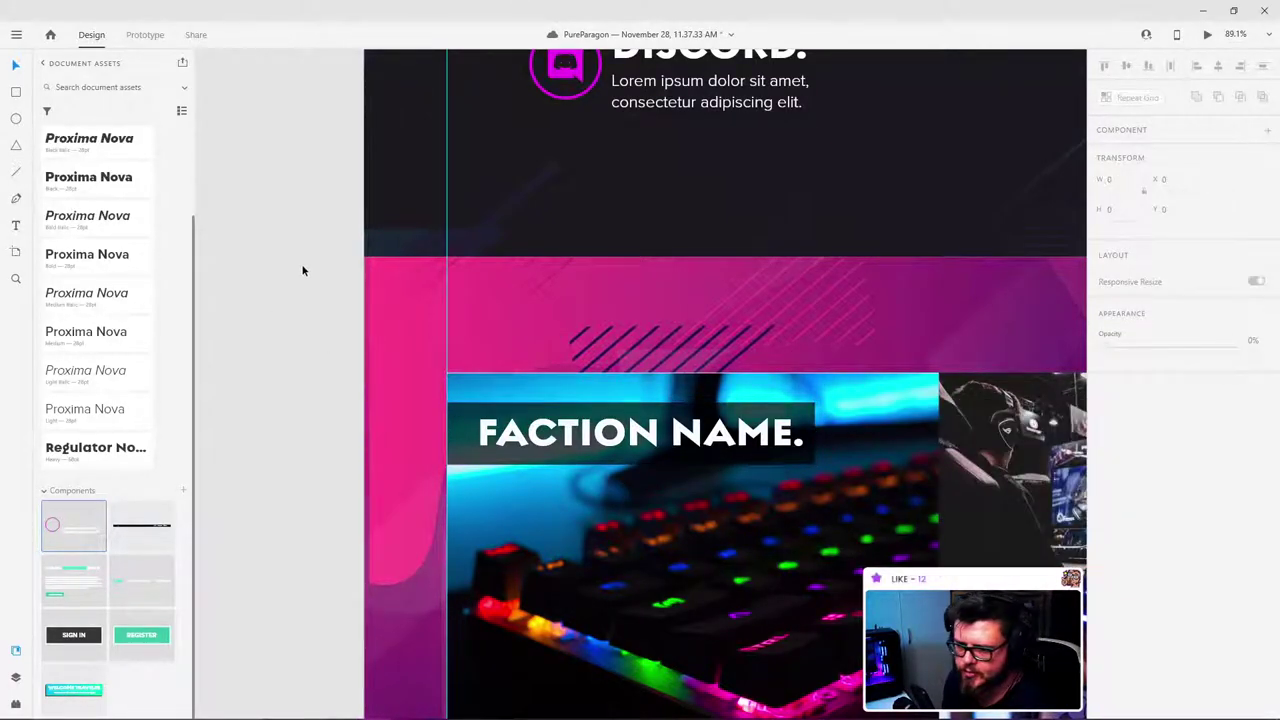
# Step: Examine how the heading and its overlay on the large tile look alongside the rest of the landing page
pyautogui.scroll(-5, 300, 262)
pyautogui.scroll(5, 300, 266)
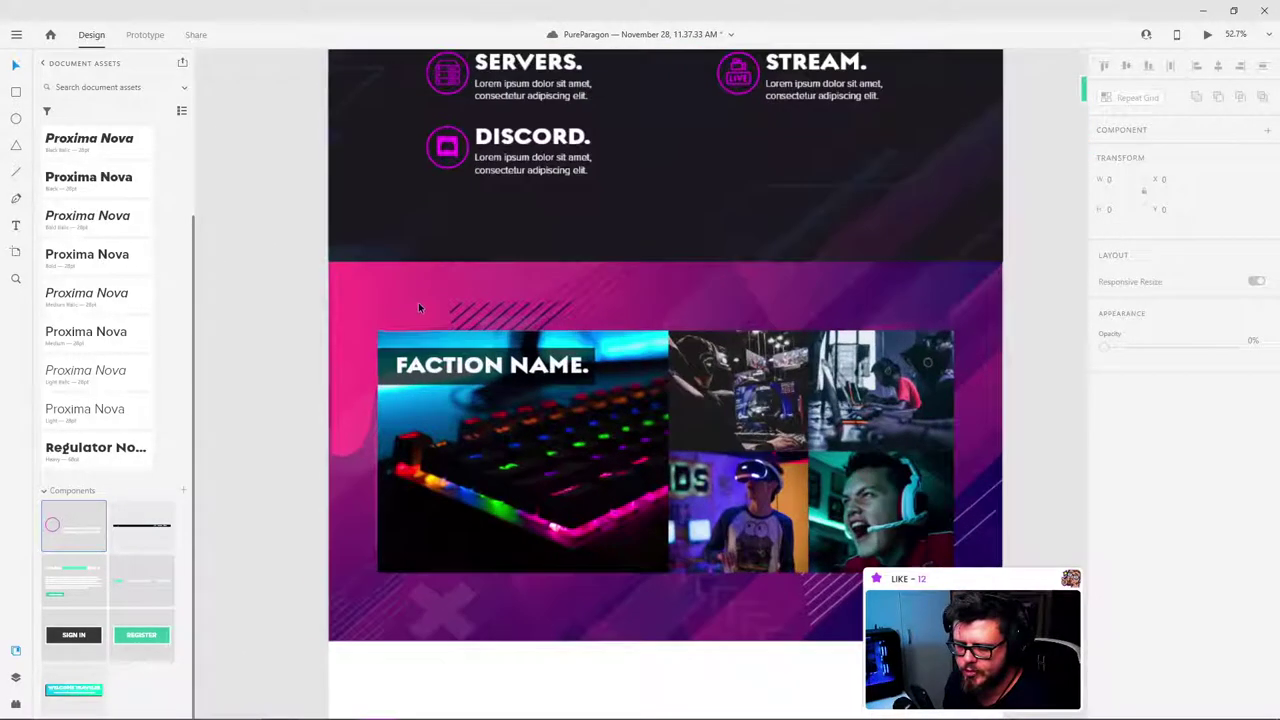
pyautogui.scroll(-2, 378, 352)
pyautogui.scroll(5, 703, 256)
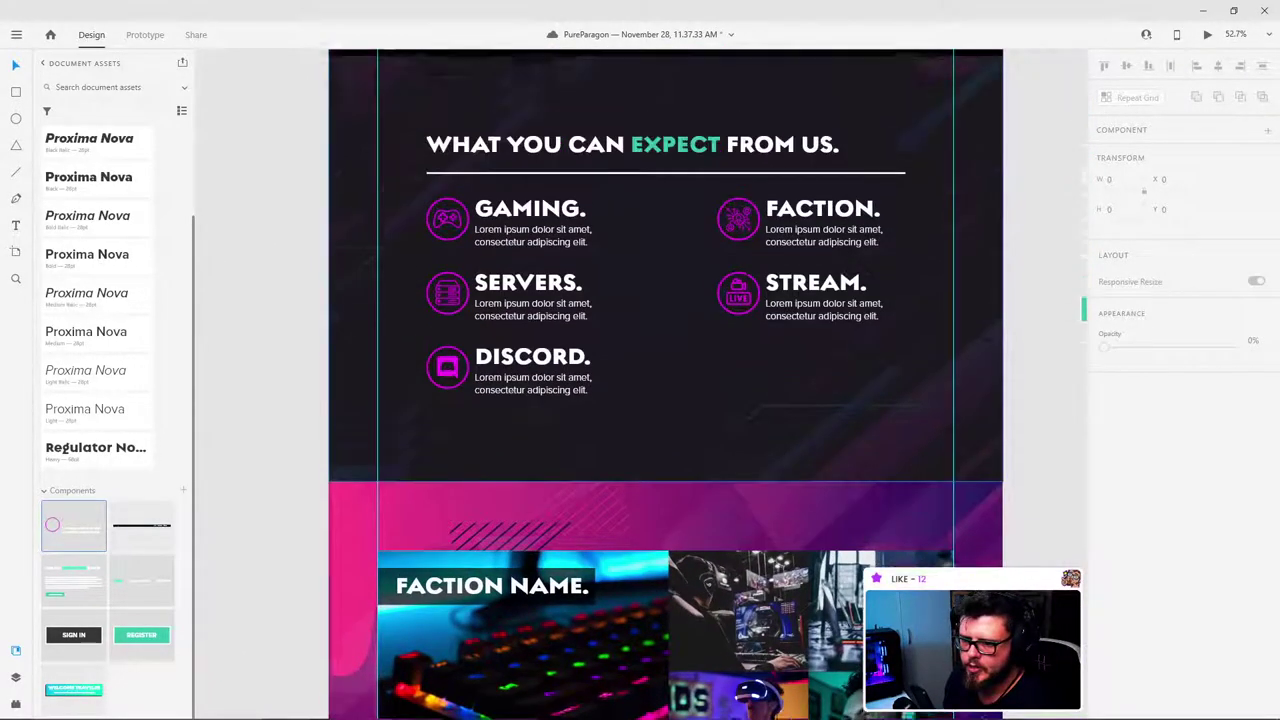
pyautogui.scroll(-3, 704, 256)
pyautogui.scroll(1, 706, 262)
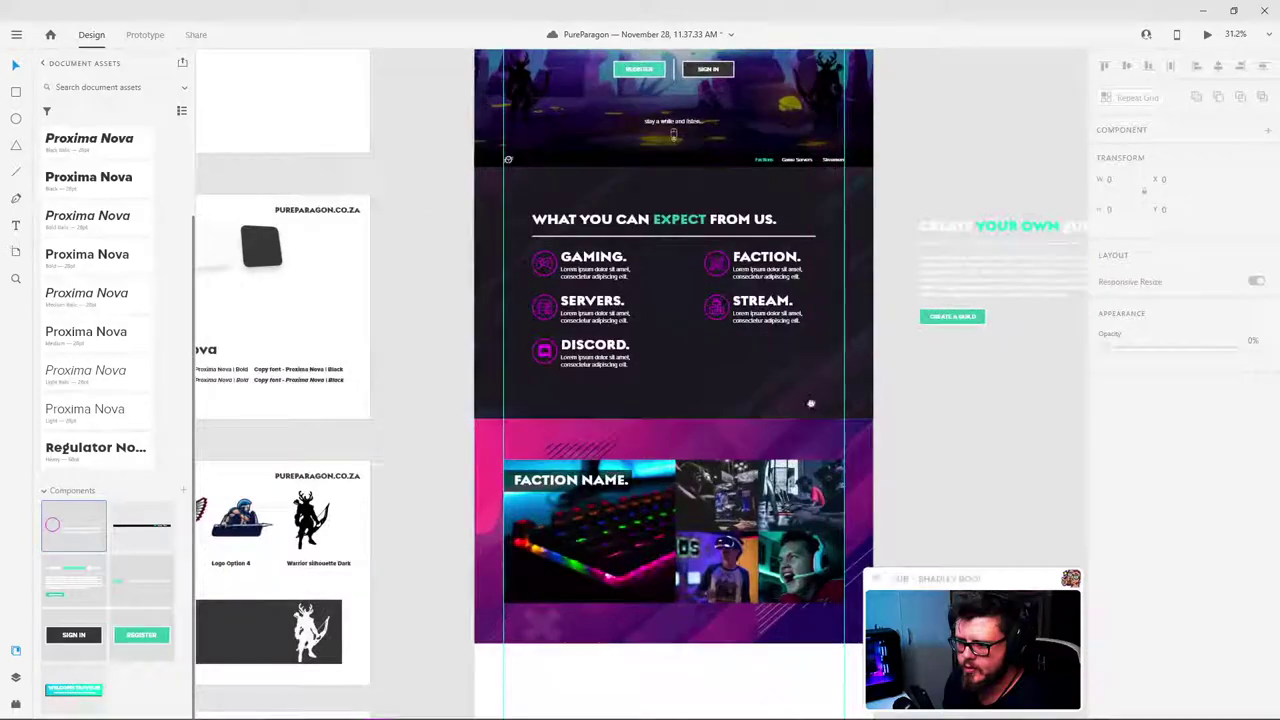
pyautogui.moveTo(809, 405); pyautogui.dragTo(728, 372)
pyautogui.scroll(3, 496, 487)
pyautogui.scroll(-2, 476, 455)
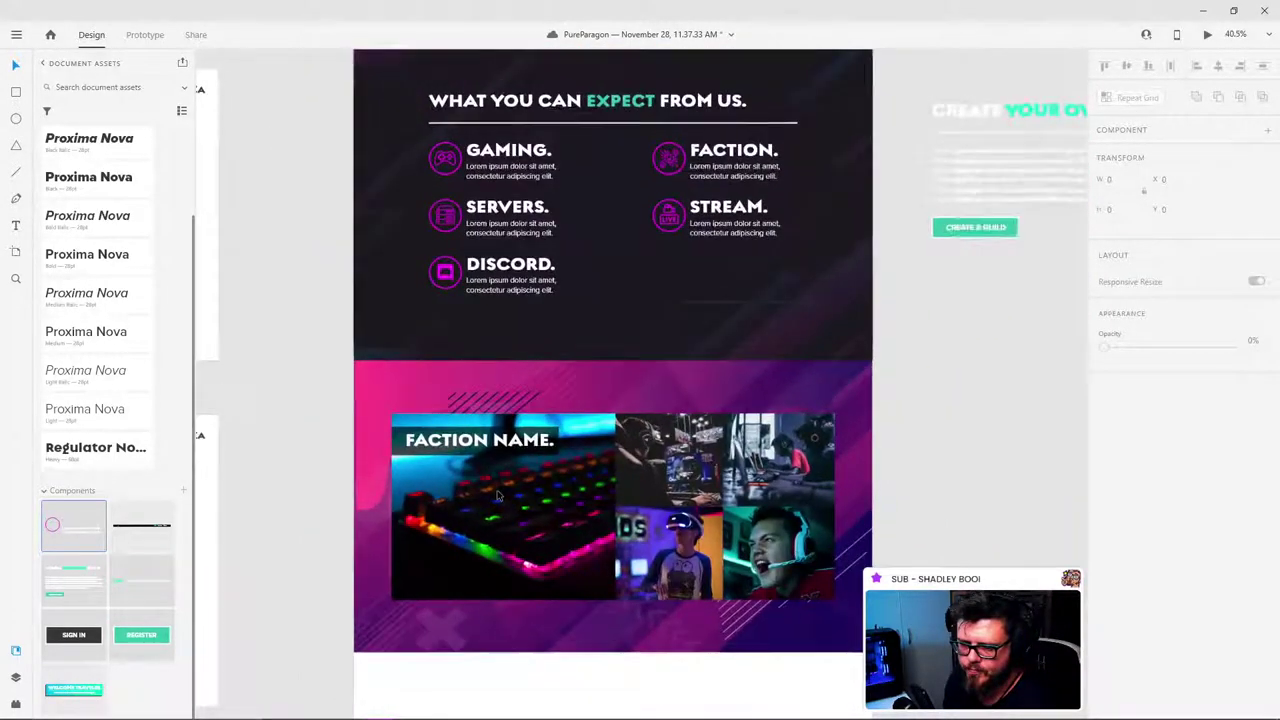
# Step: Copy the lorem ipsum paragraph from the "CREATE YOUR OWN" block into the tile group, placing it below the heading at X 140, Y 2710
pyautogui.click(995, 186)
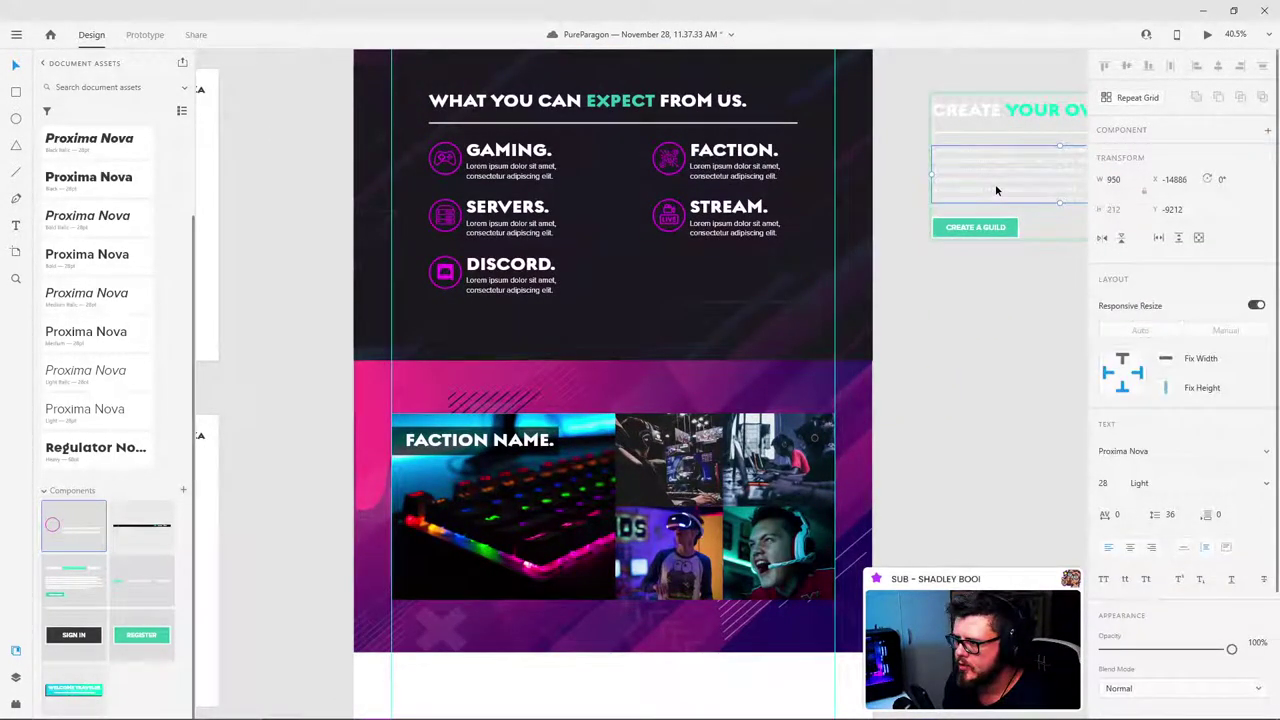
pyautogui.click(490, 442)
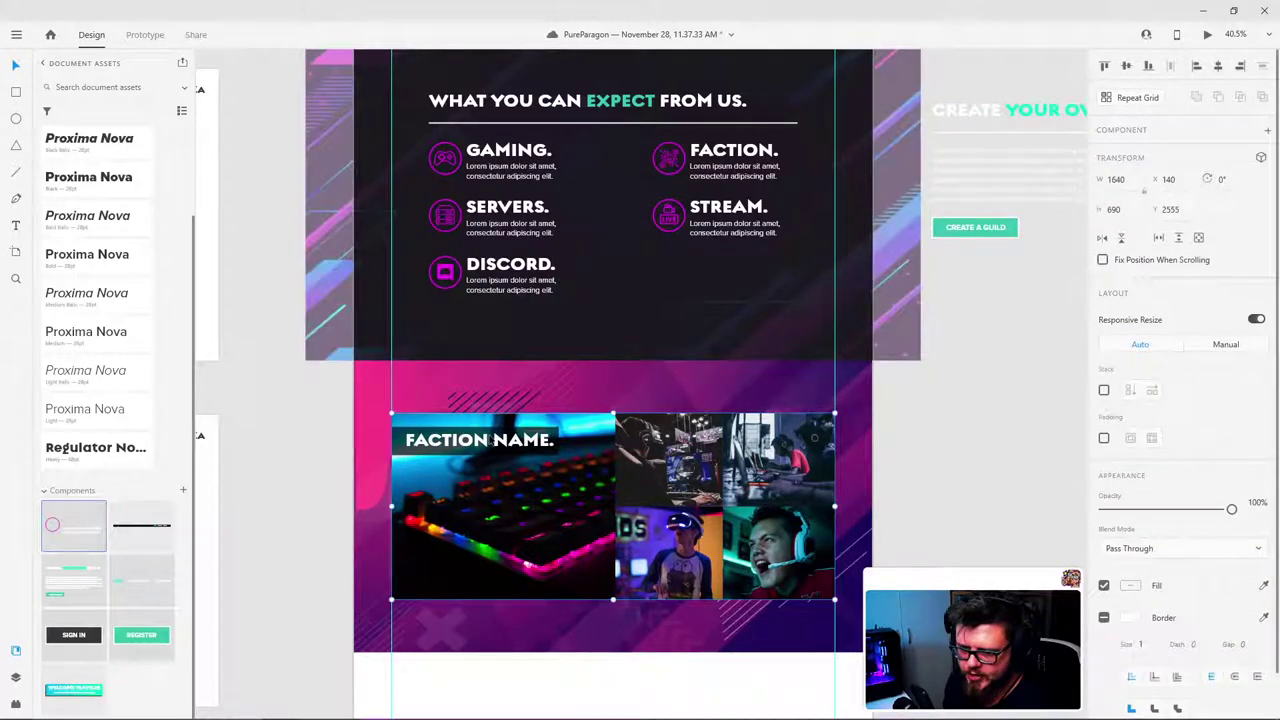
pyautogui.doubleClick(490, 442)
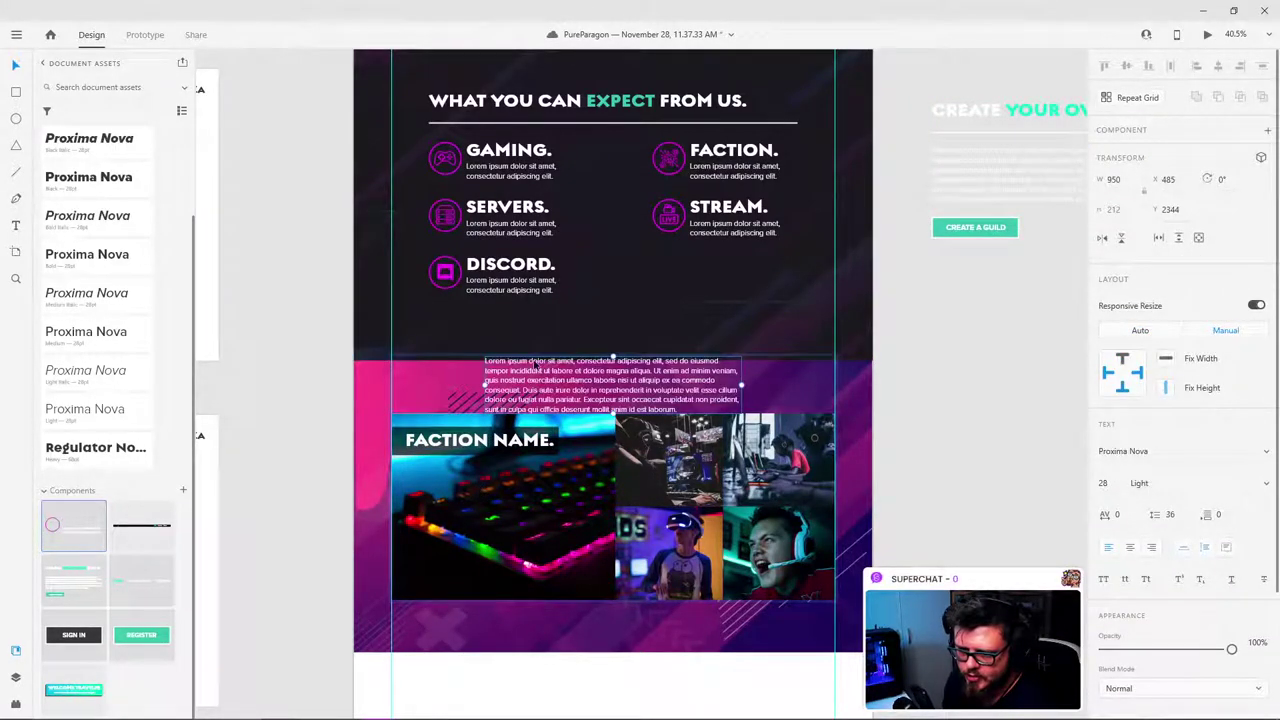
pyautogui.moveTo(539, 362); pyautogui.dragTo(450, 463)
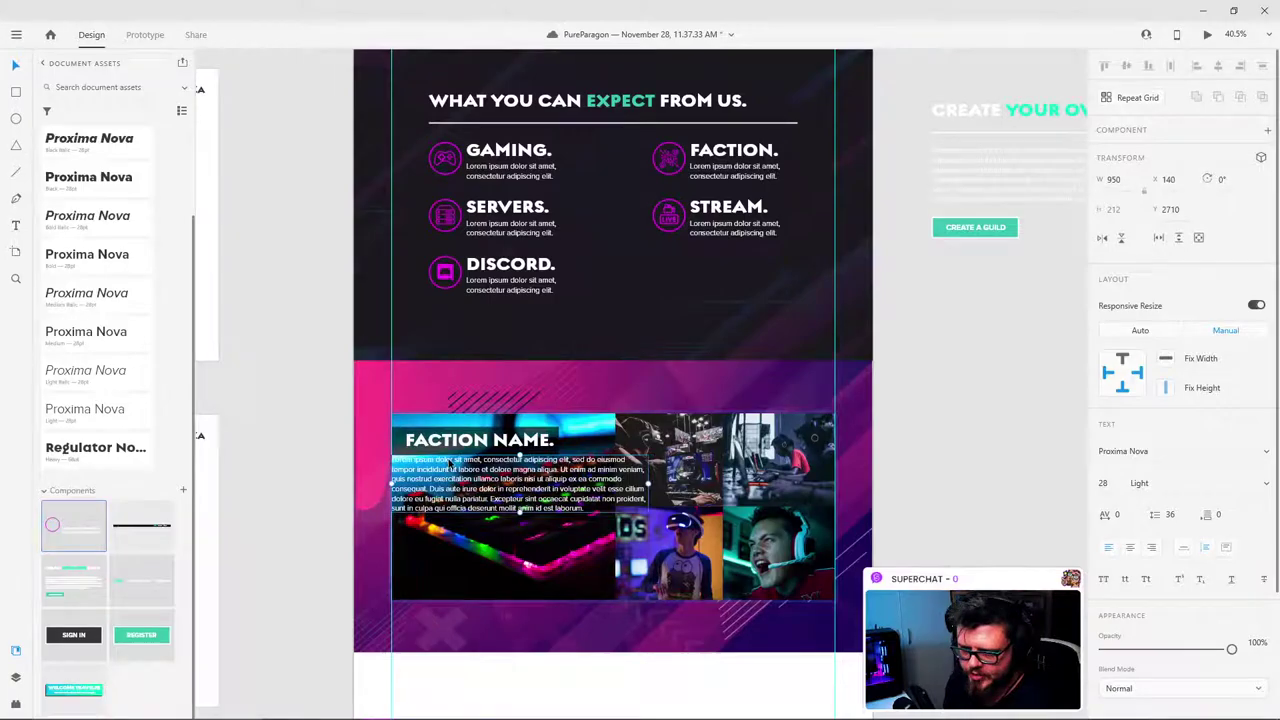
pyautogui.press('alt')
pyautogui.press('alt')
pyautogui.scroll(5, 495, 503)
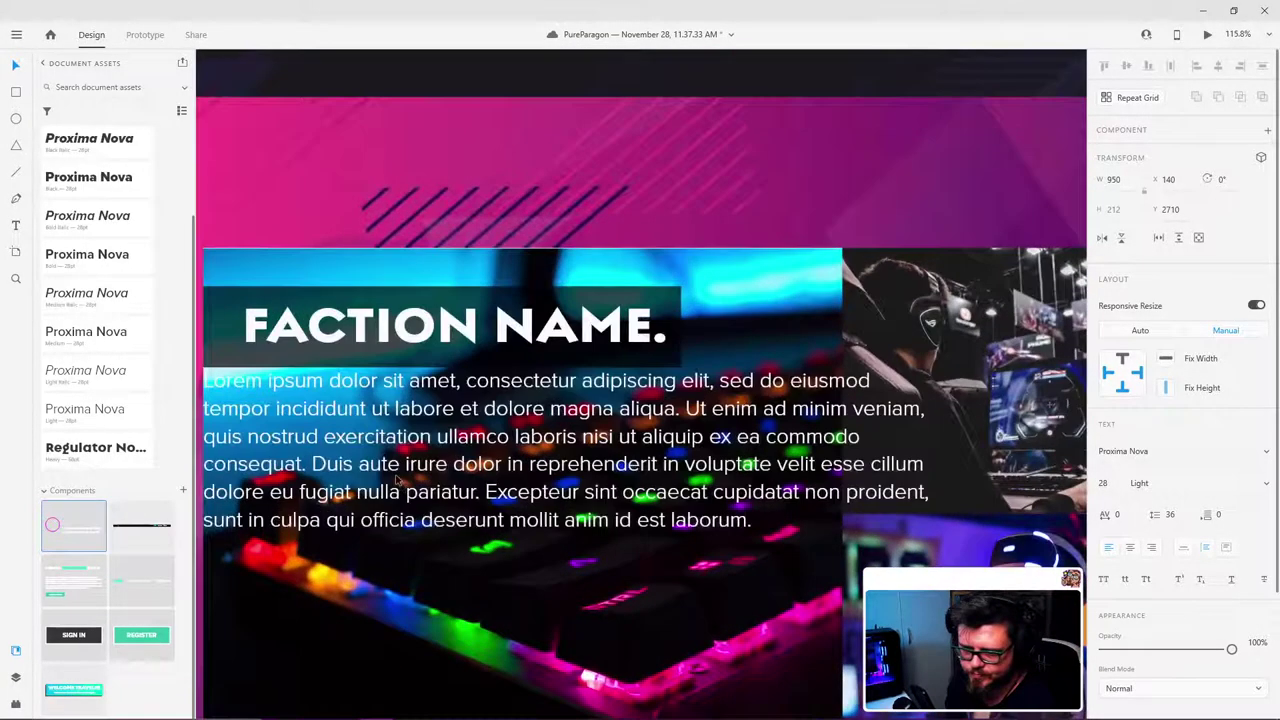
# Step: Nudge the paragraph 50 px right and 50 px down to X 190, Y 2760
pyautogui.hotkey('shift', 'Right')
pyautogui.hotkey('shift', 'Right')
pyautogui.hotkey('shift', 'Right')
pyautogui.hotkey('shift', 'Right')
pyautogui.hotkey('shift', 'Right')
pyautogui.hotkey('shift', 'Down')
pyautogui.hotkey('shift', 'Down')
pyautogui.hotkey('shift', 'Down')
pyautogui.hotkey('shift', 'Down')
pyautogui.hotkey('shift', 'Down')
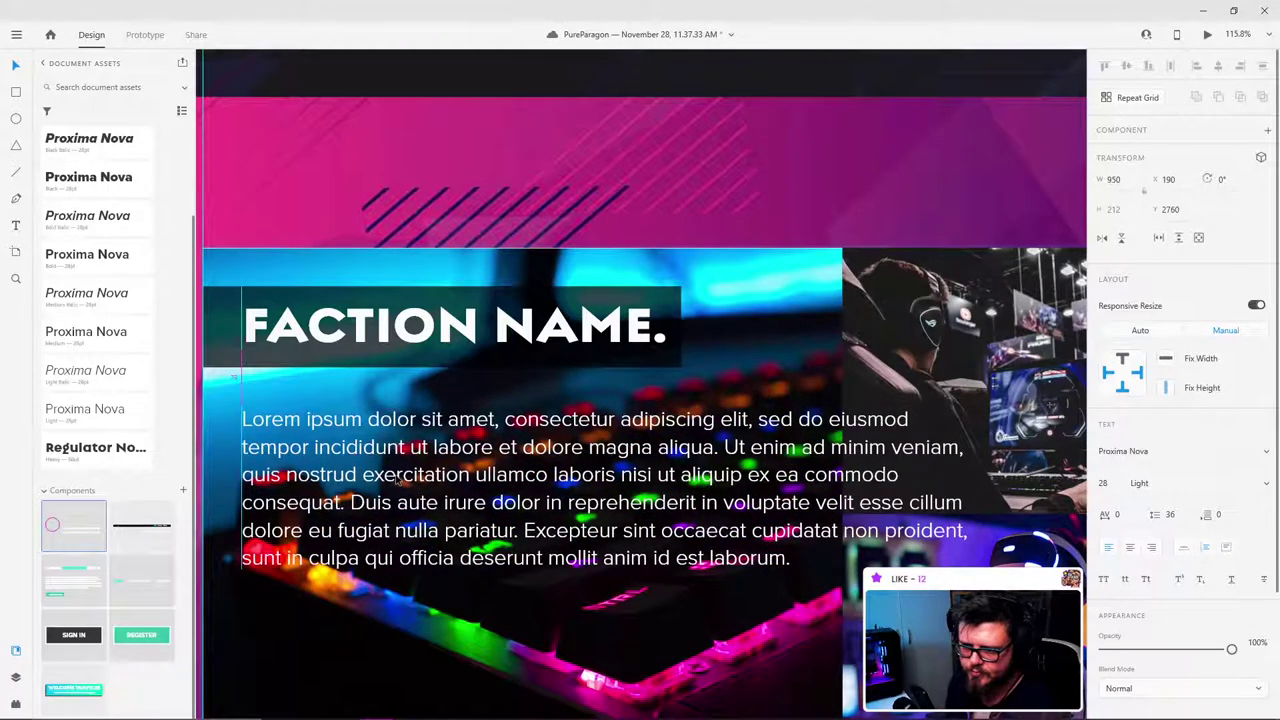
# Step: Narrow the paragraph's text box to 569, shorten it to 152 high, and deselect it
pyautogui.moveTo(972, 489); pyautogui.dragTo(682, 468)
pyautogui.scroll(-5, 526, 458)
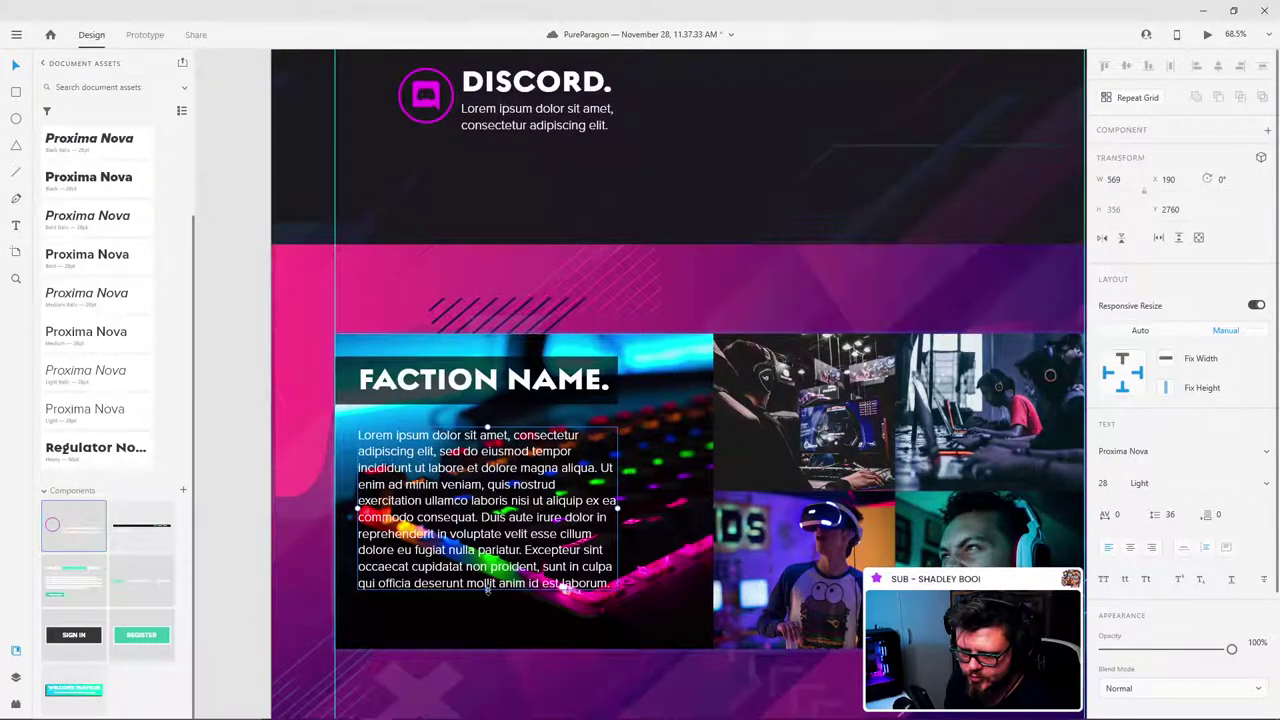
pyautogui.moveTo(487, 590); pyautogui.dragTo(490, 496)
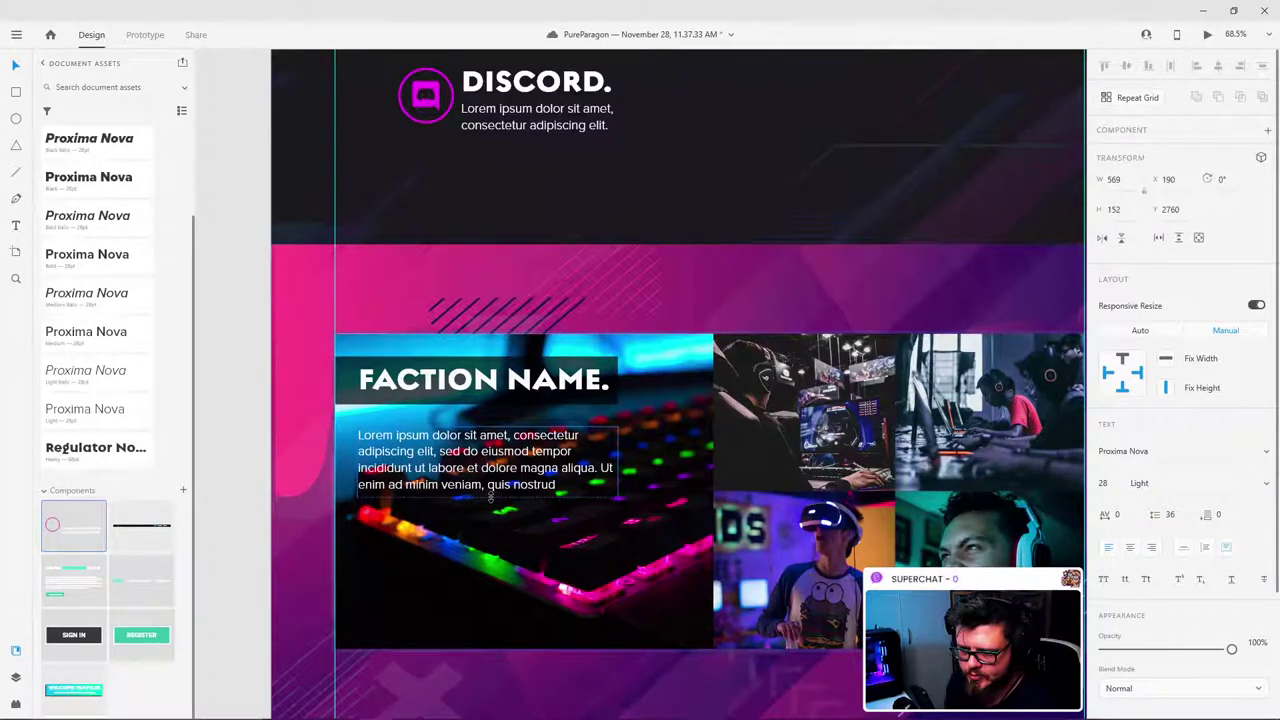
pyautogui.click(290, 435)
pyautogui.scroll(-6, 327, 437)
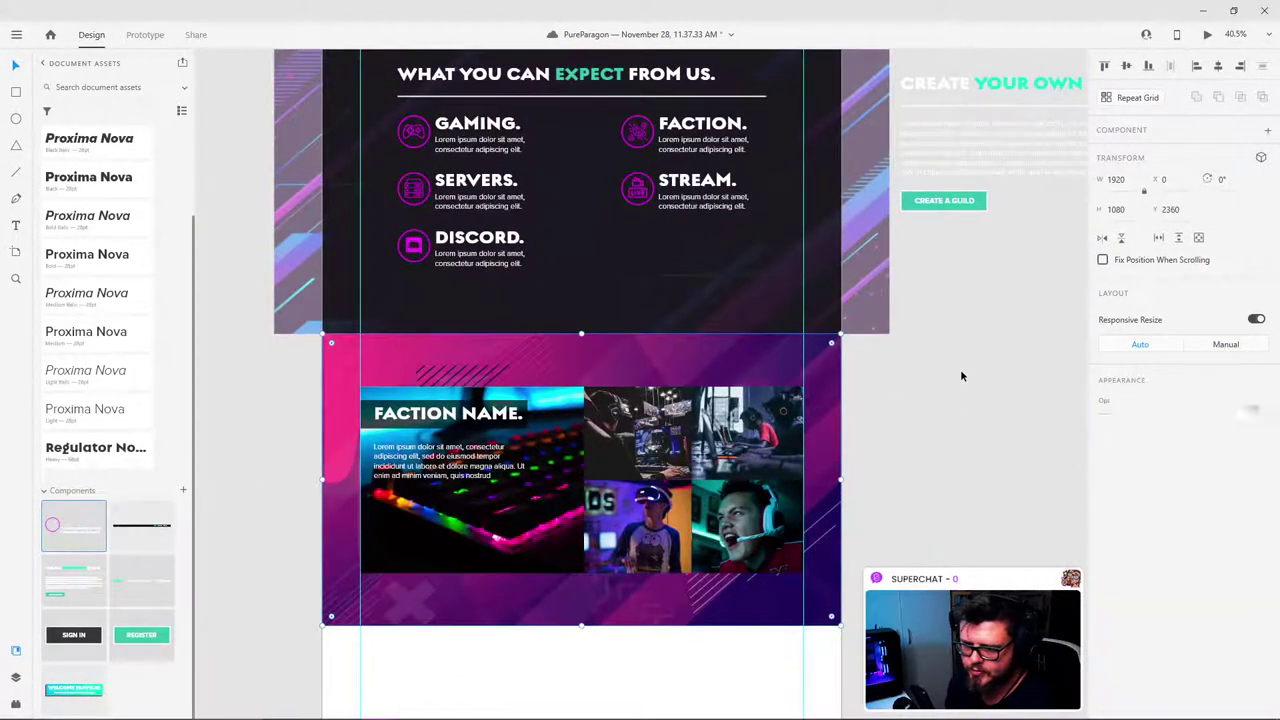
pyautogui.click(960, 372)
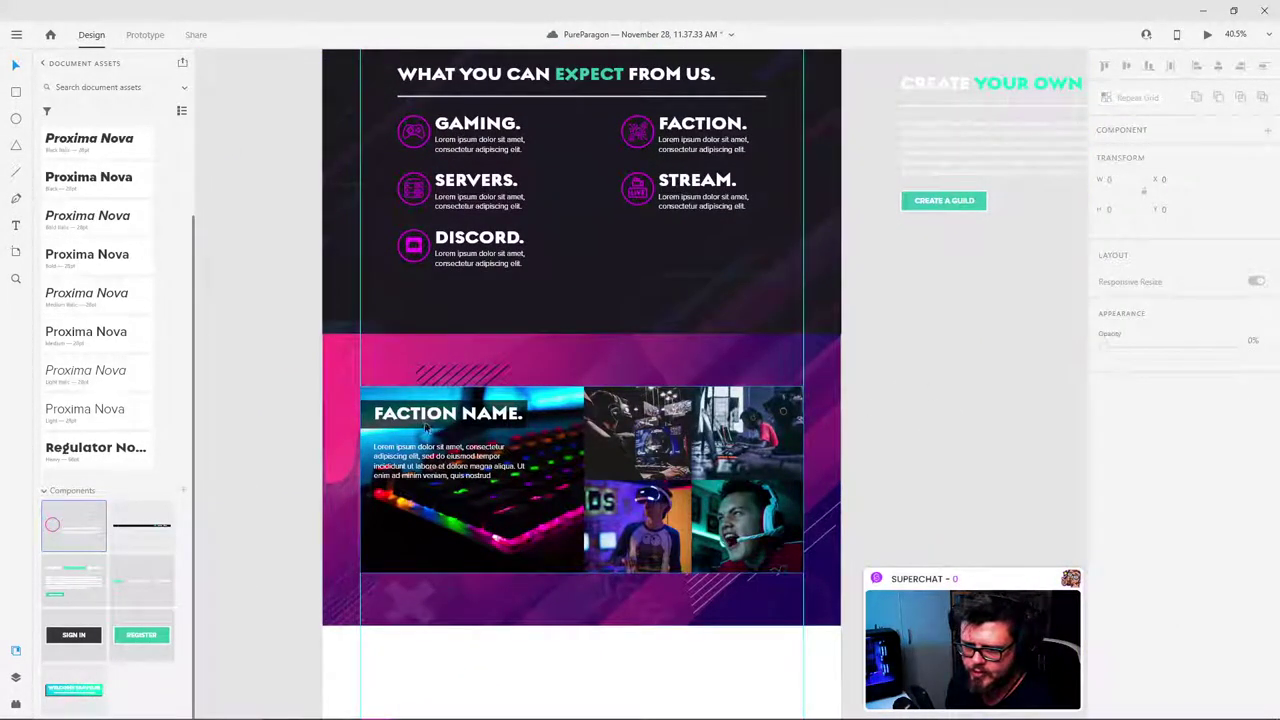
# Step: Extend the dark overlay behind the heading downward to the large tile's bottom edge, making it 640 high
pyautogui.scroll(6, 429, 385)
pyautogui.doubleClick(430, 385)
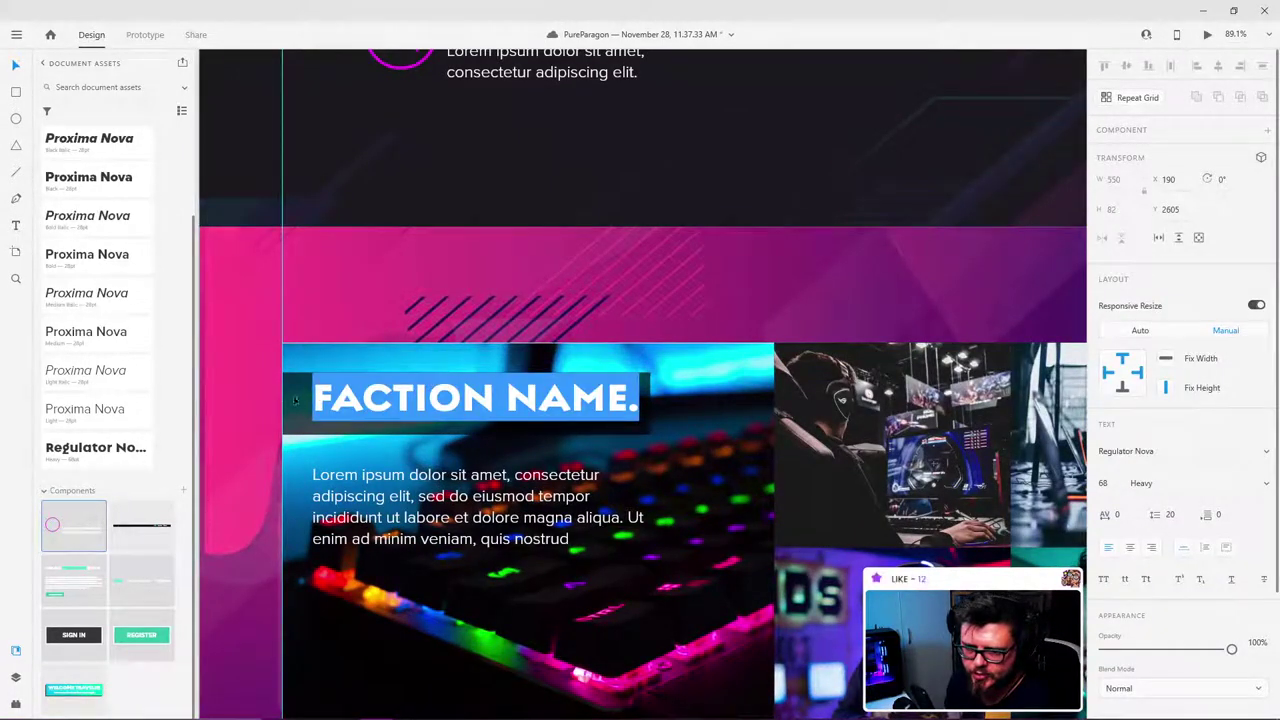
pyautogui.click(325, 434)
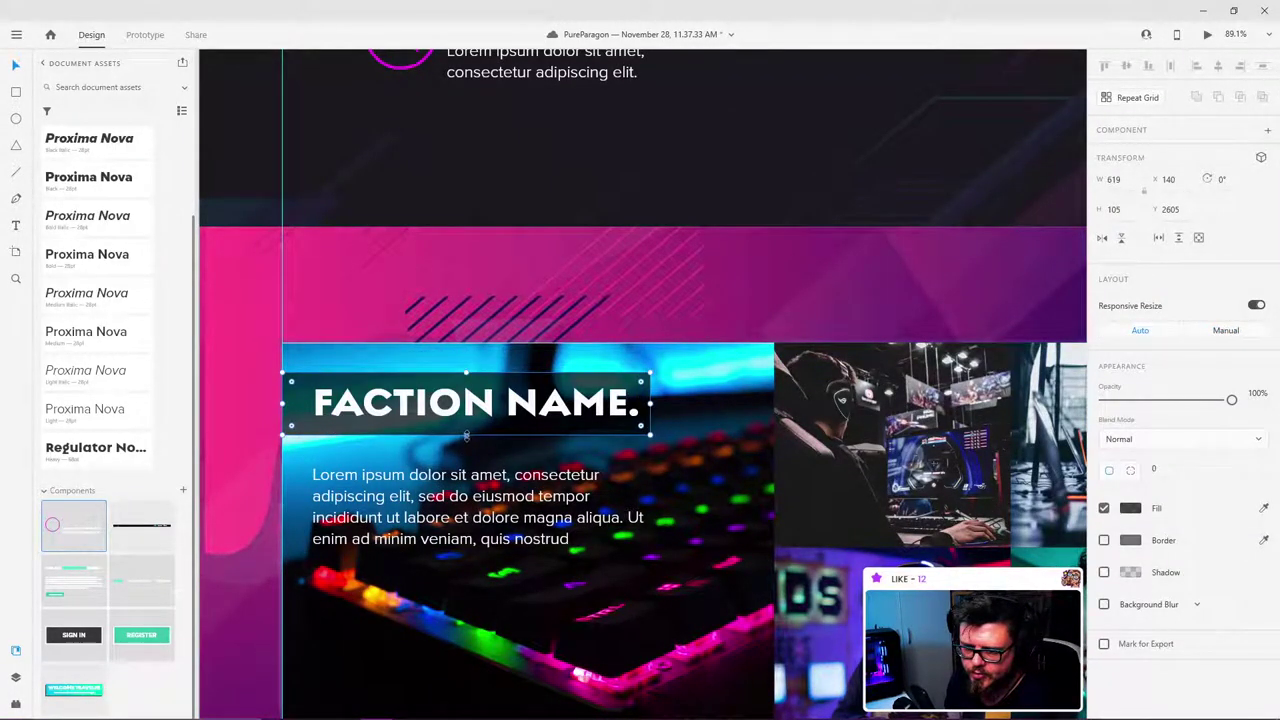
pyautogui.moveTo(466, 436); pyautogui.dragTo(480, 637)
pyautogui.scroll(-3, 494, 500)
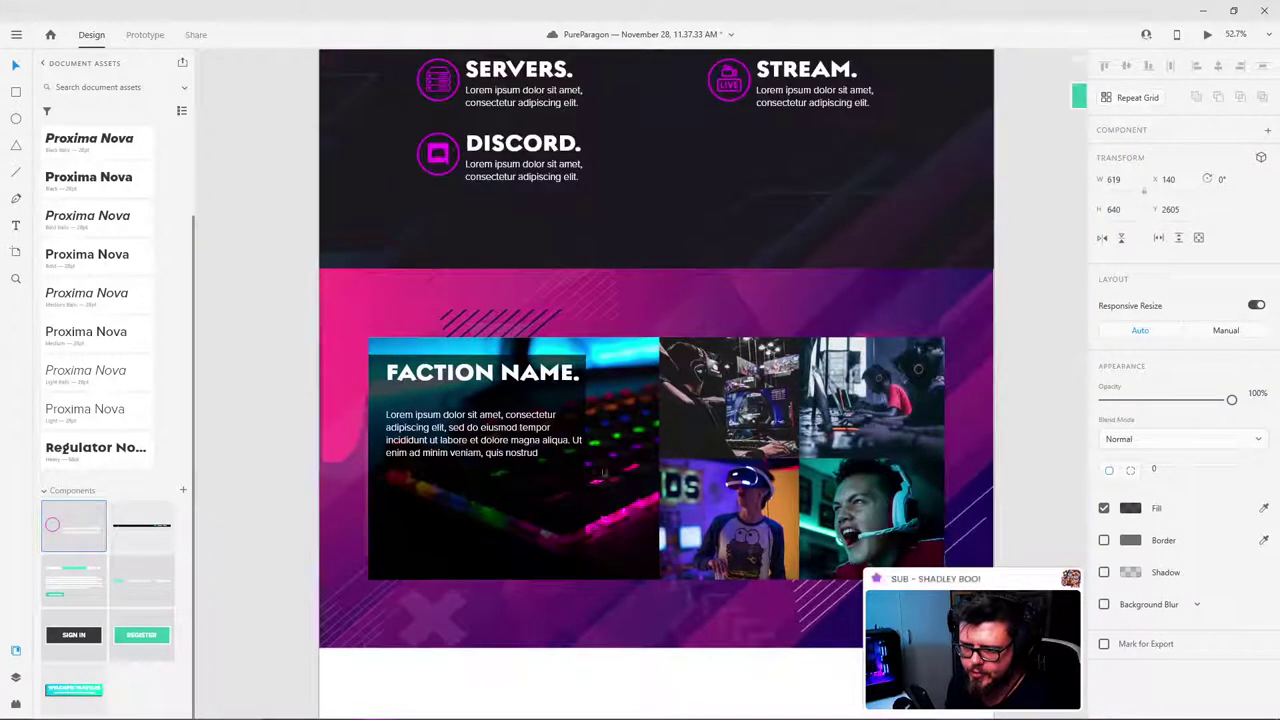
# Step: Reduce the dark overlay's fill opacity to 50% and deselect it
pyautogui.click(1130, 510)
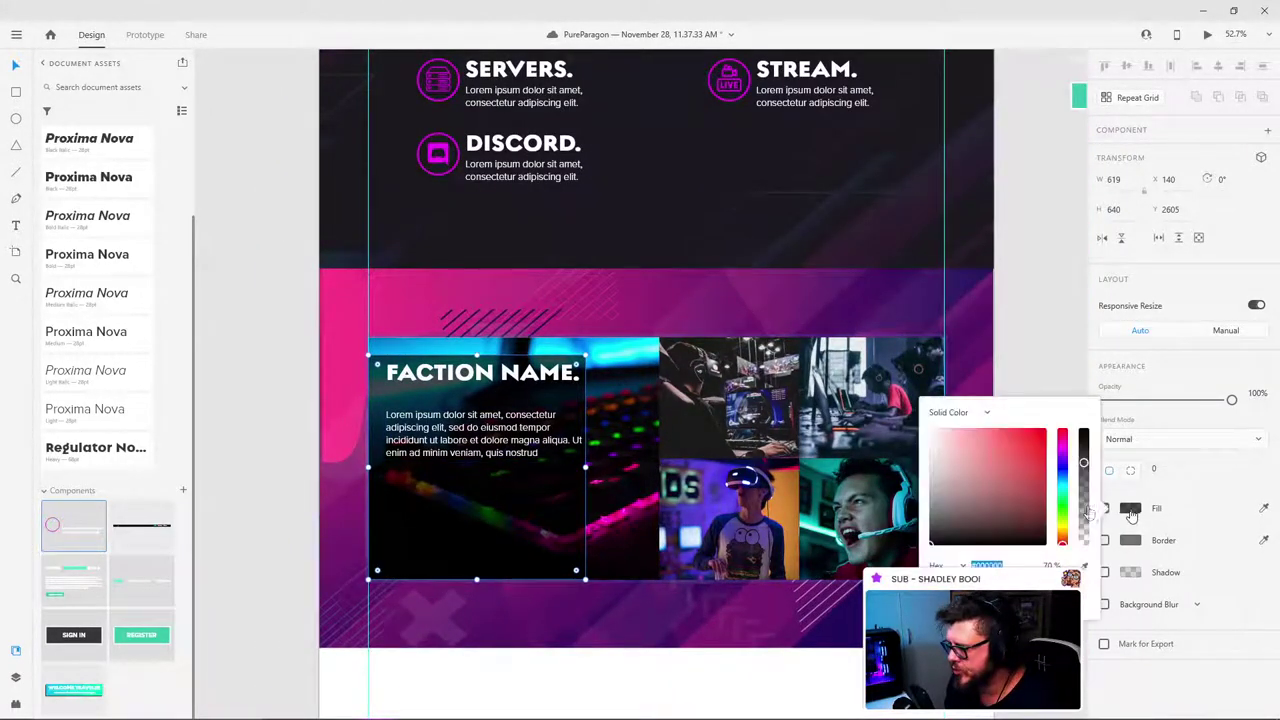
pyautogui.moveTo(1083, 464); pyautogui.dragTo(1082, 478)
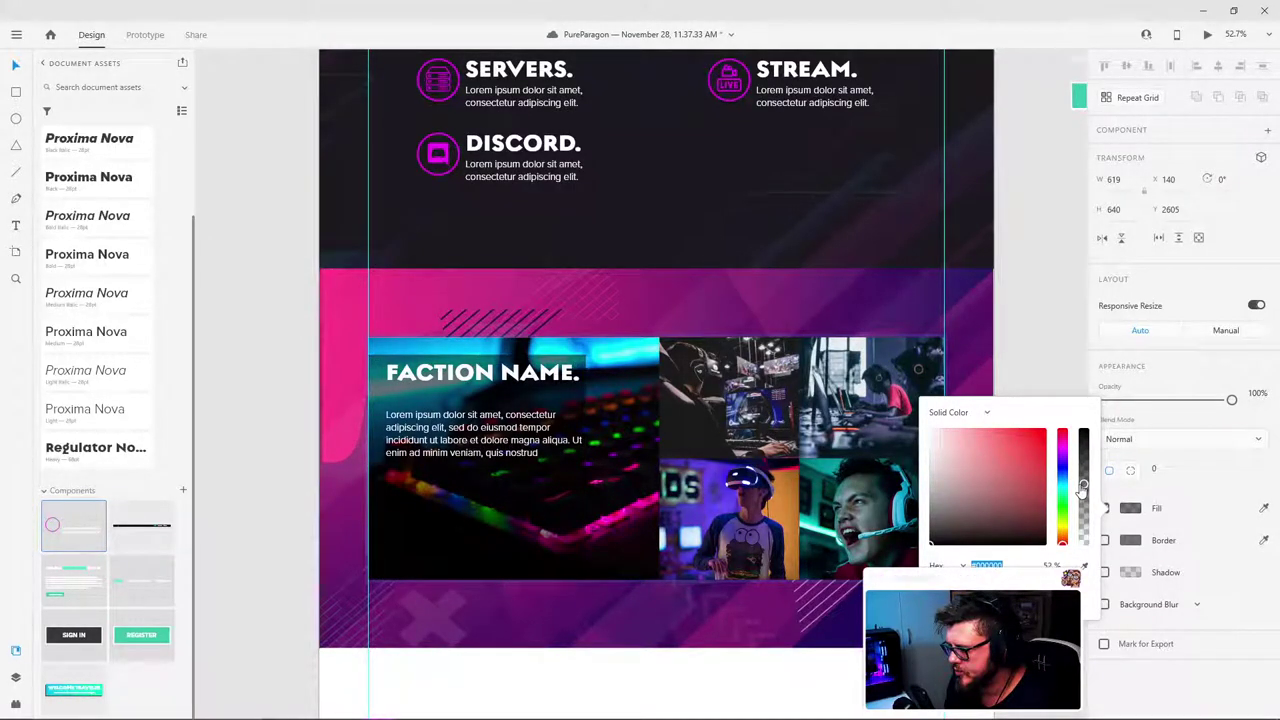
pyautogui.moveTo(1082, 488); pyautogui.dragTo(1082, 494)
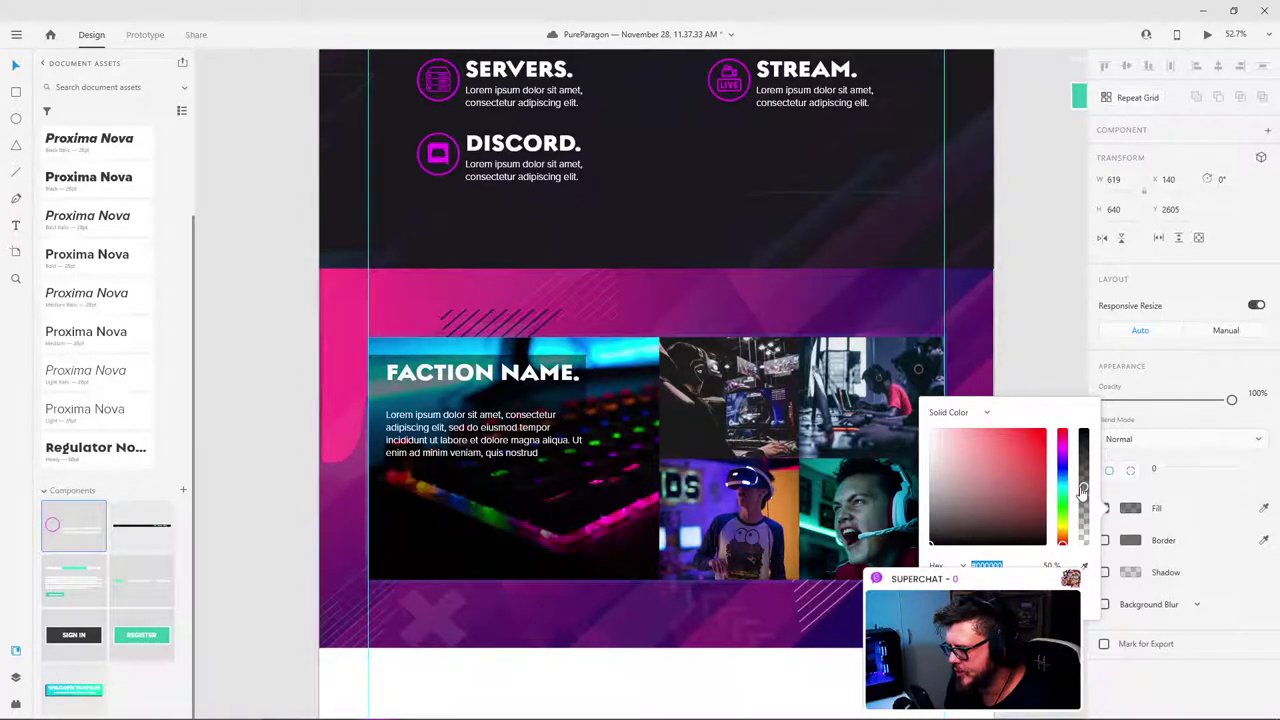
pyautogui.click(1031, 355)
pyautogui.scroll(-3, 444, 384)
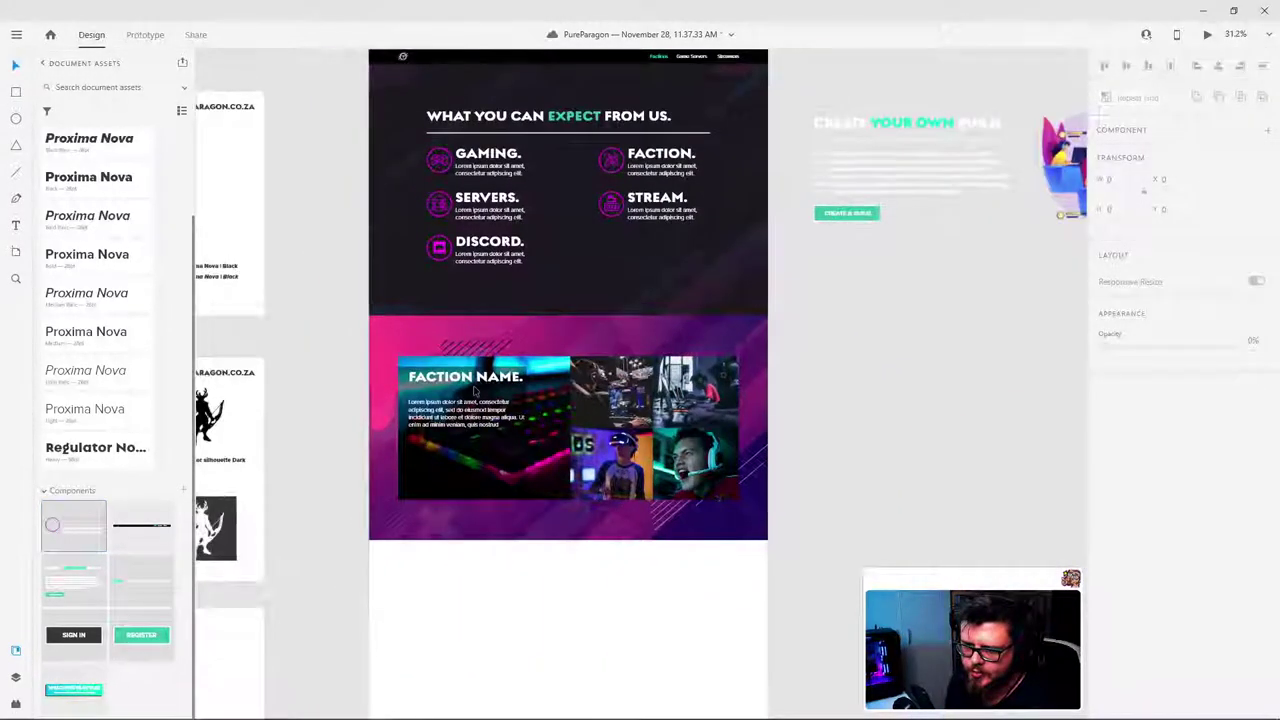
# Step: Shift the dark overlay 50 px right to X 190
pyautogui.scroll(4, 474, 390)
pyautogui.click(563, 386)
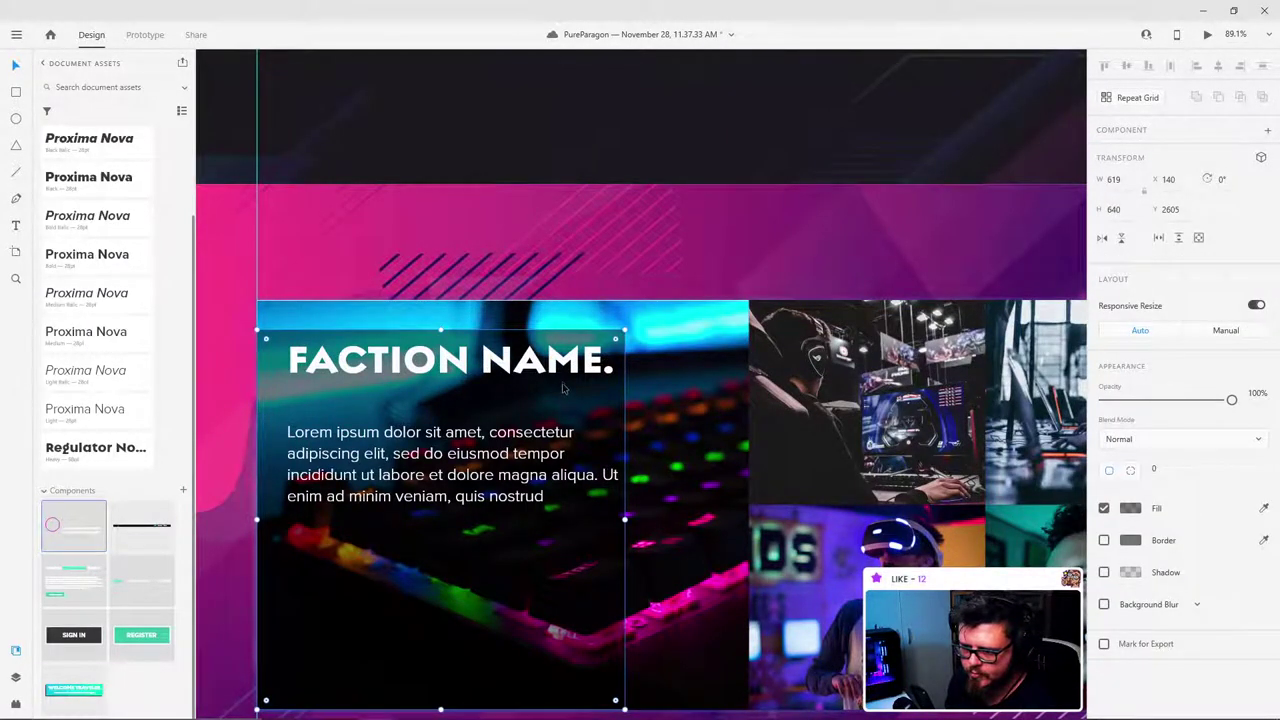
pyautogui.hotkey('shift', 'Right')
pyautogui.hotkey('shift', 'Right')
pyautogui.hotkey('shift', 'Right')
pyautogui.hotkey('shift', 'Right')
pyautogui.hotkey('shift', 'Right')
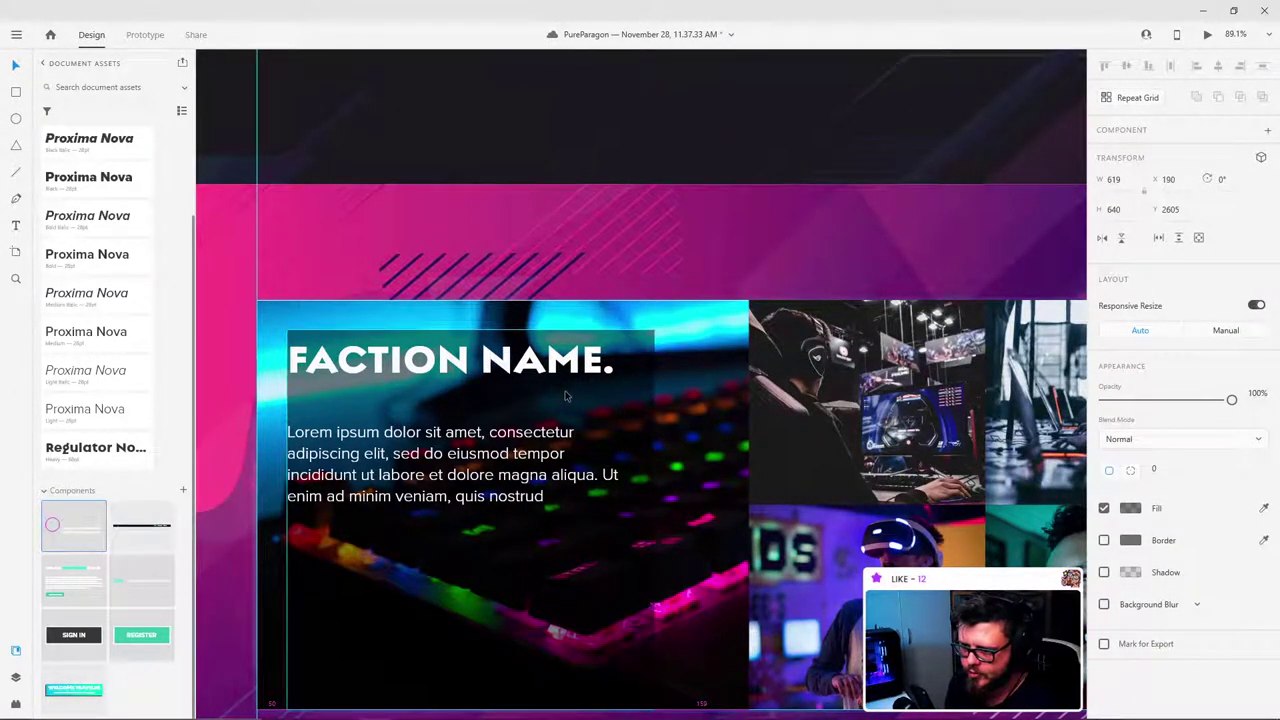
# Step: Stretch the overlay's left edge back to the tile's edge at X 140, making it 669 wide, and deselect it
pyautogui.moveTo(287, 519); pyautogui.dragTo(258, 520)
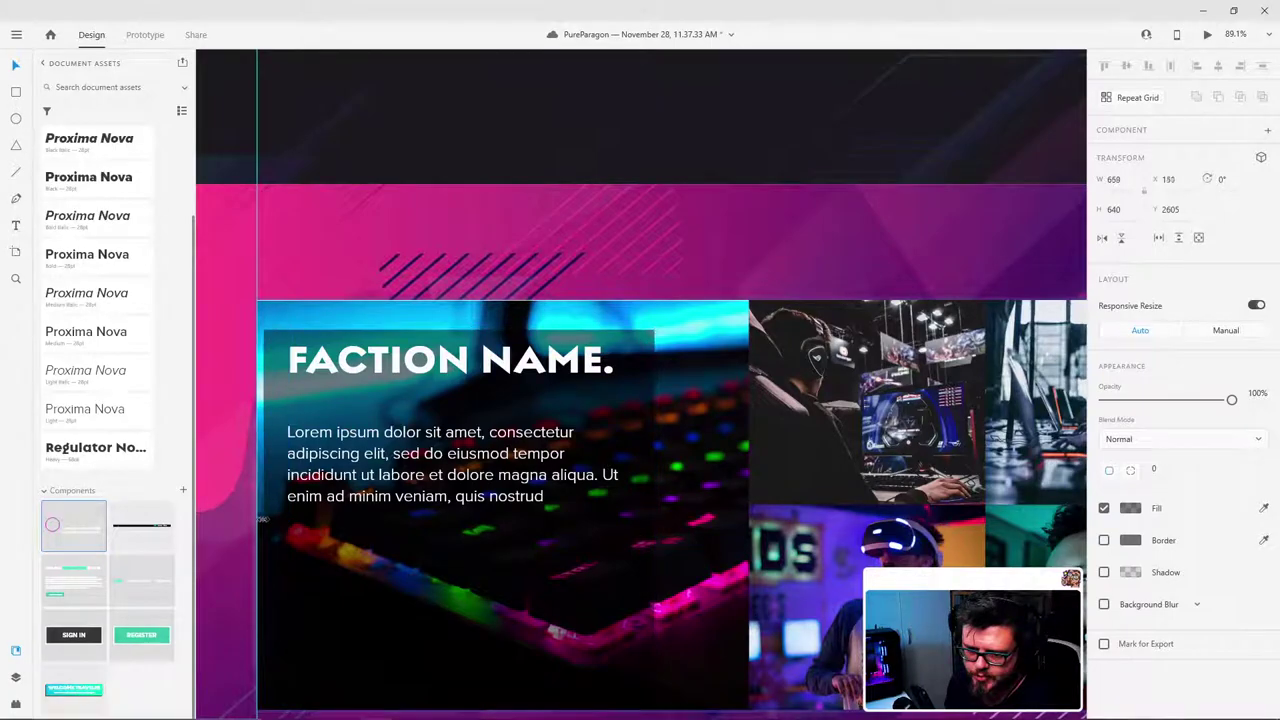
pyautogui.scroll(-3, 354, 449)
pyautogui.scroll(3, 433, 465)
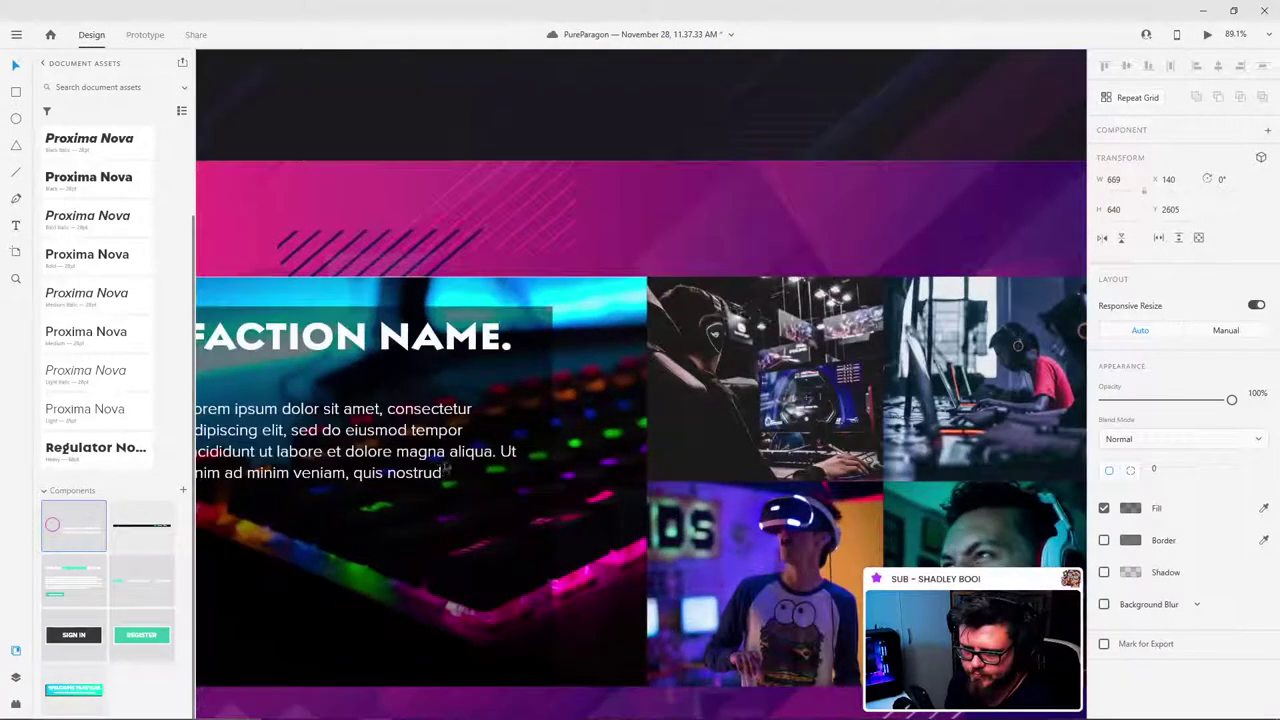
pyautogui.scroll(-3, 426, 417)
pyautogui.click(966, 354)
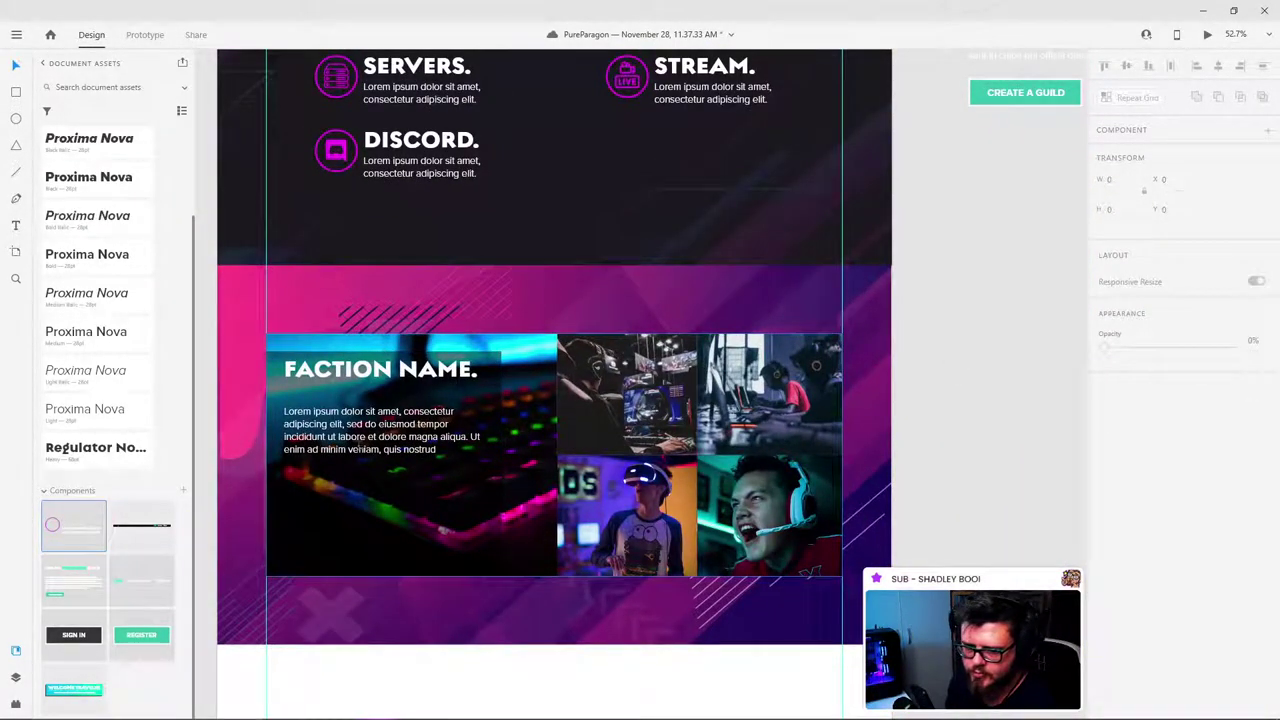
# Step: Reposition the paragraph to Y 2737, enlarge its text box to 569 by 475, and remove the stray space before "occaecat"
pyautogui.click(345, 455)
pyautogui.moveTo(354, 452); pyautogui.dragTo(383, 565)
pyautogui.doubleClick(447, 479)
pyautogui.click(447, 479)
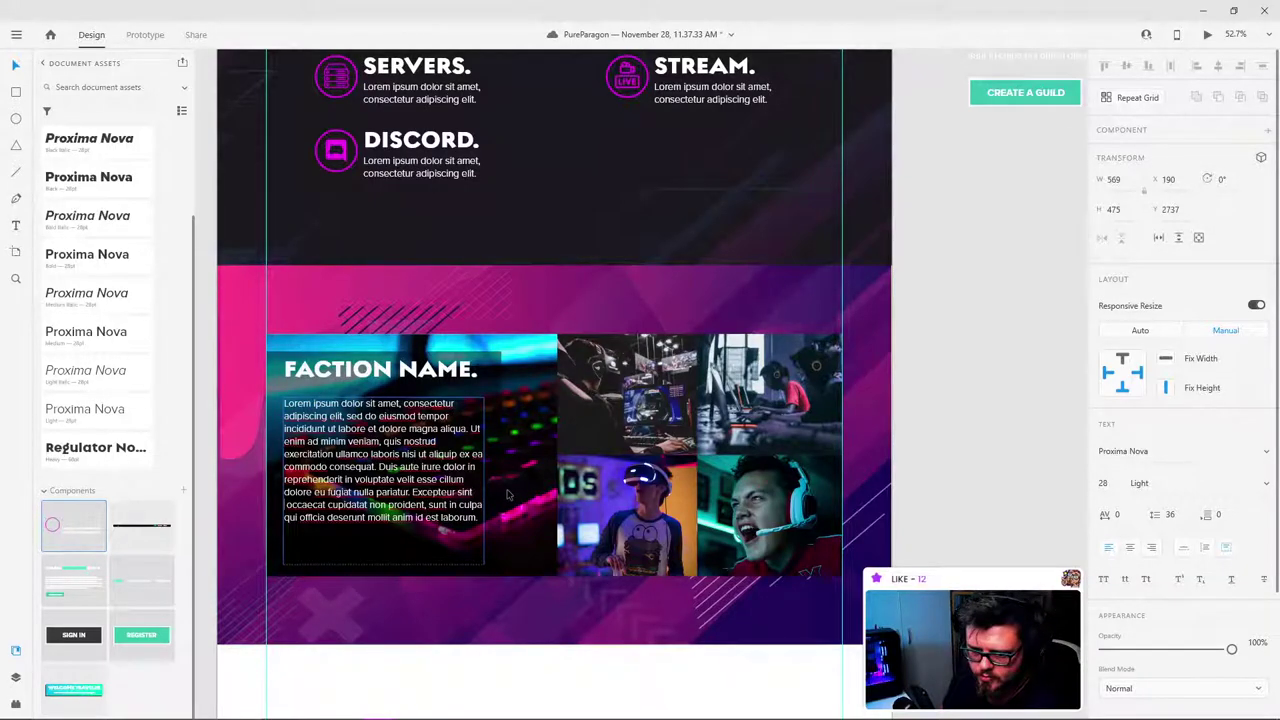
pyautogui.press('Delete')
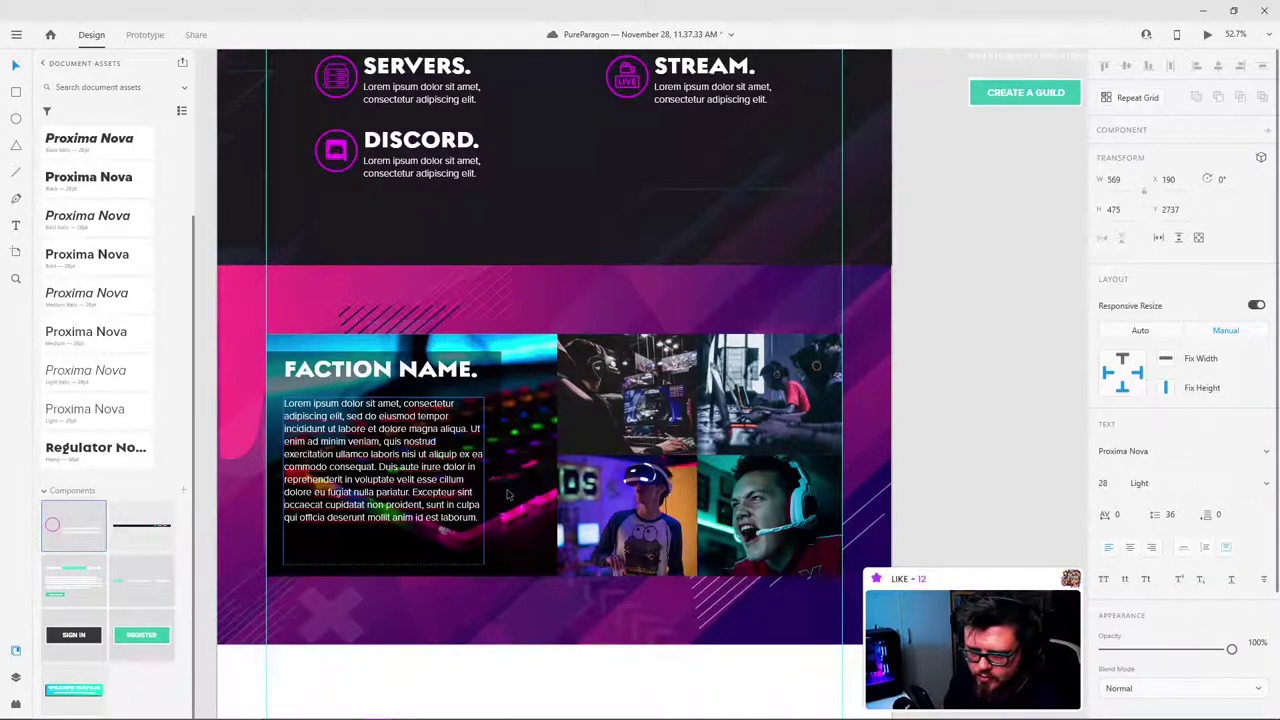
# Step: Break the faction paragraph before "occaecat" and replace all text preceding "exercitation" with a capital "L"
pyautogui.press('Return')
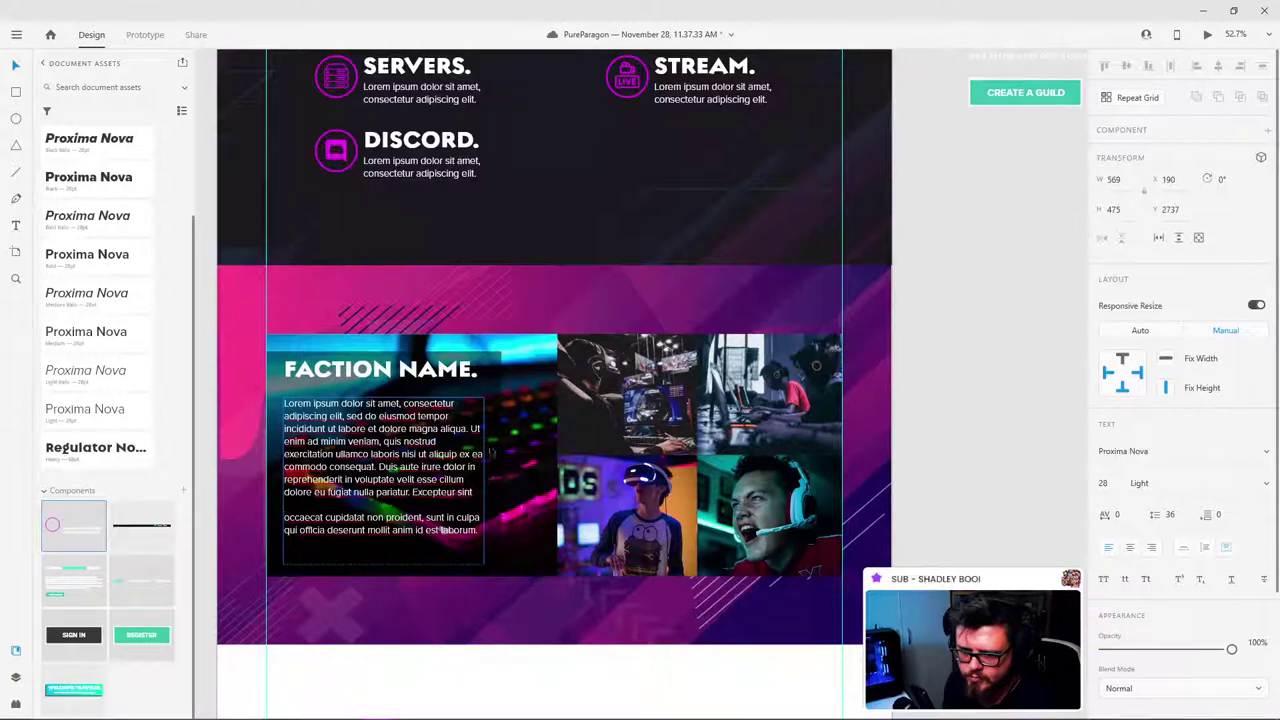
pyautogui.moveTo(438, 441); pyautogui.dragTo(285, 403)
pyautogui.press('BackSpace')
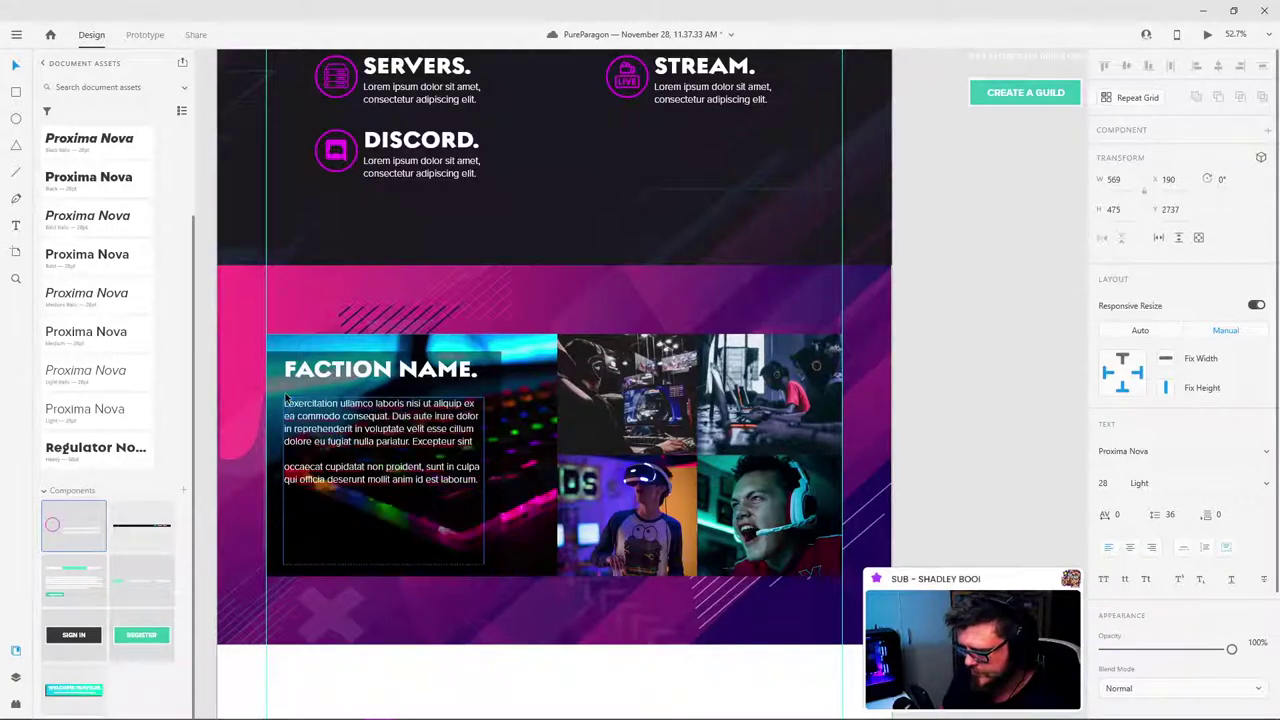
pyautogui.write('L')
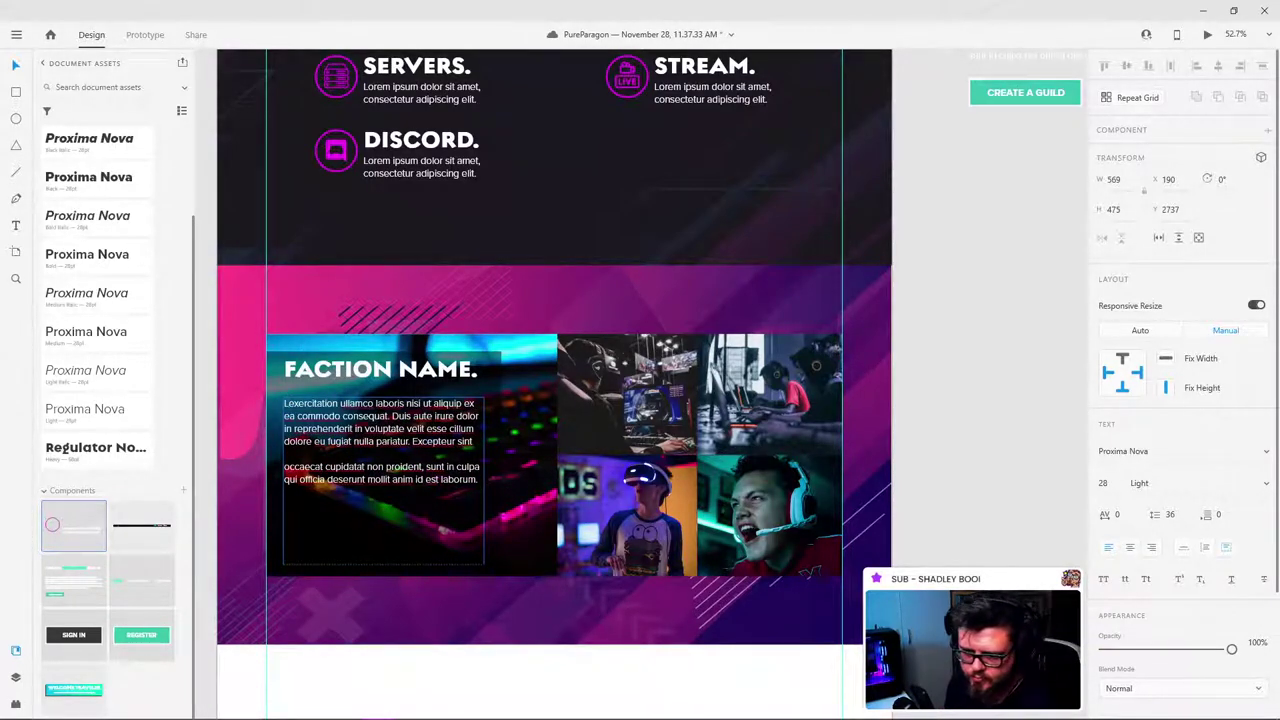
# Step: Shorten the faction paragraph's text box from its lower edge to fit the trimmed text, and deselect it
pyautogui.moveTo(384, 566); pyautogui.dragTo(384, 492)
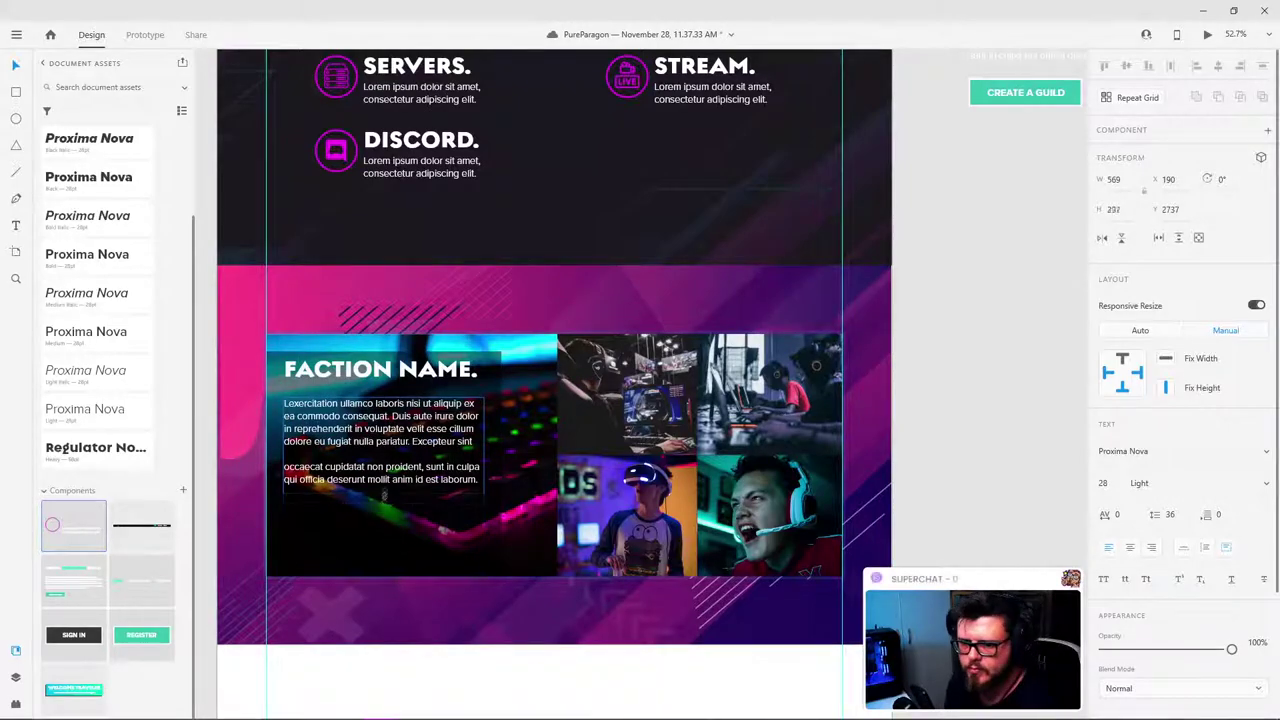
pyautogui.click(997, 414)
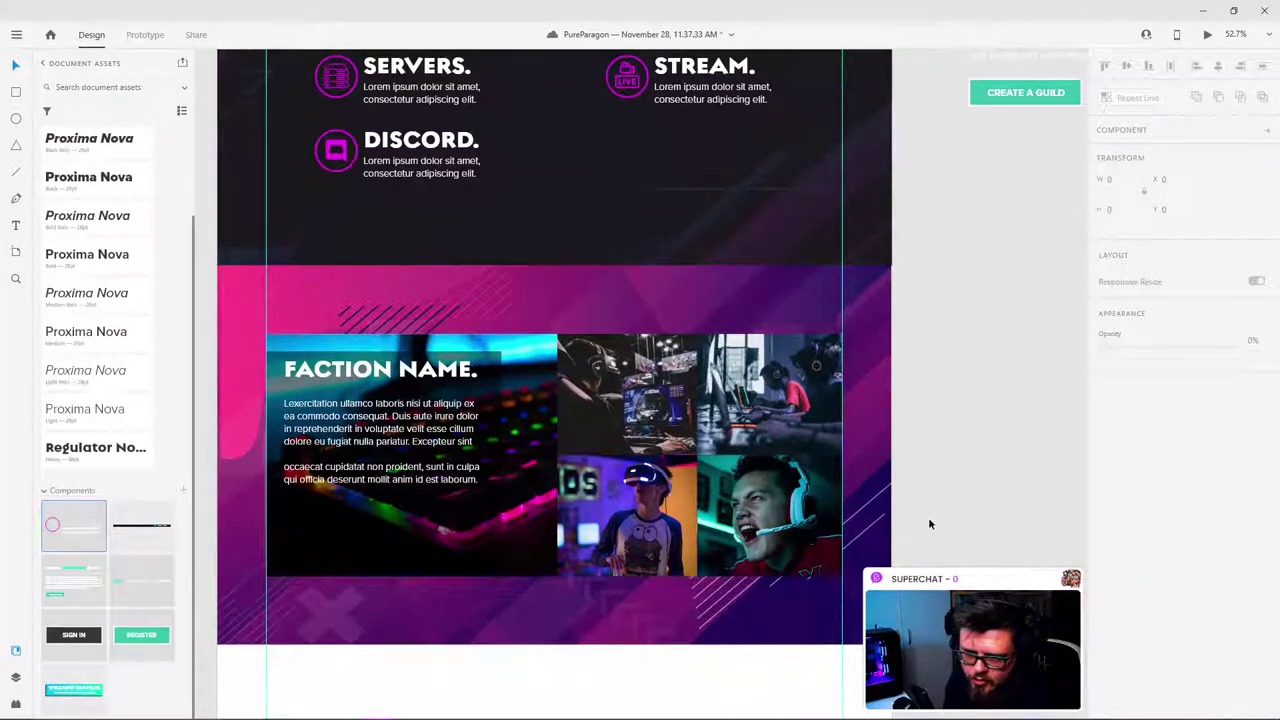
pyautogui.scroll(2, 920, 526)
pyautogui.scroll(-3, 911, 529)
pyautogui.scroll(3, 860, 600)
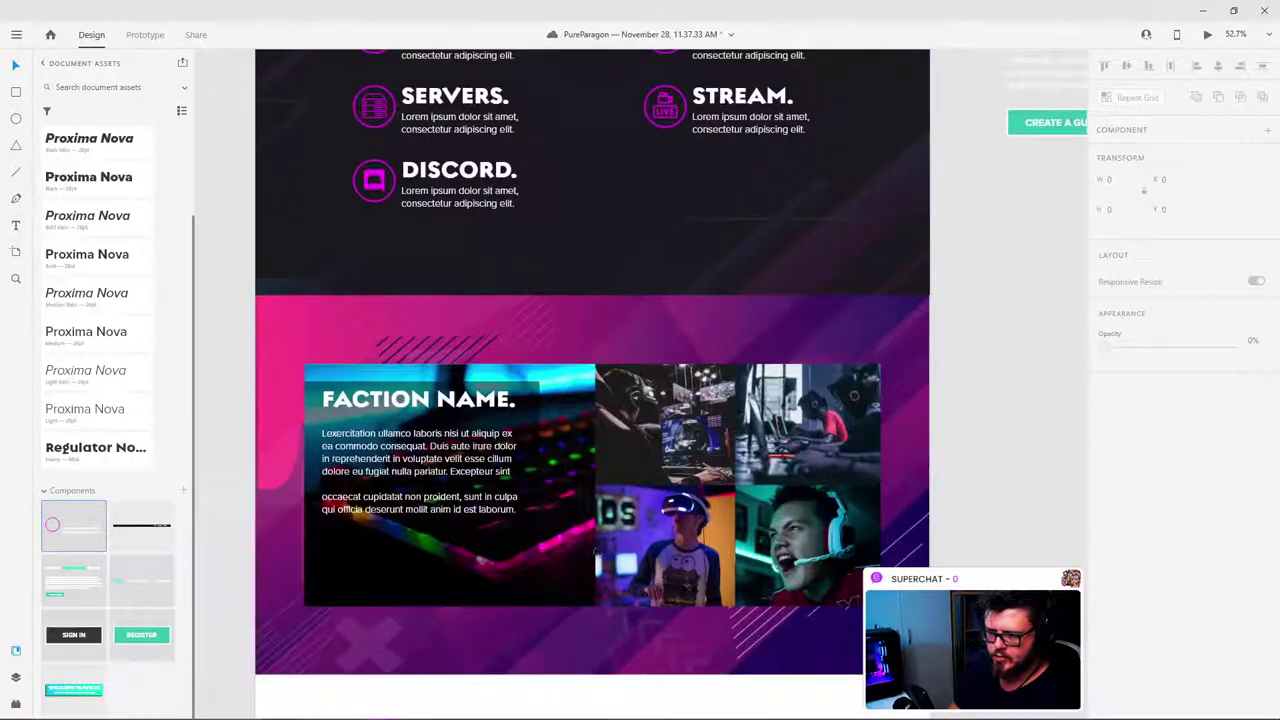
pyautogui.scroll(-1, 595, 555)
pyautogui.scroll(2, 583, 368)
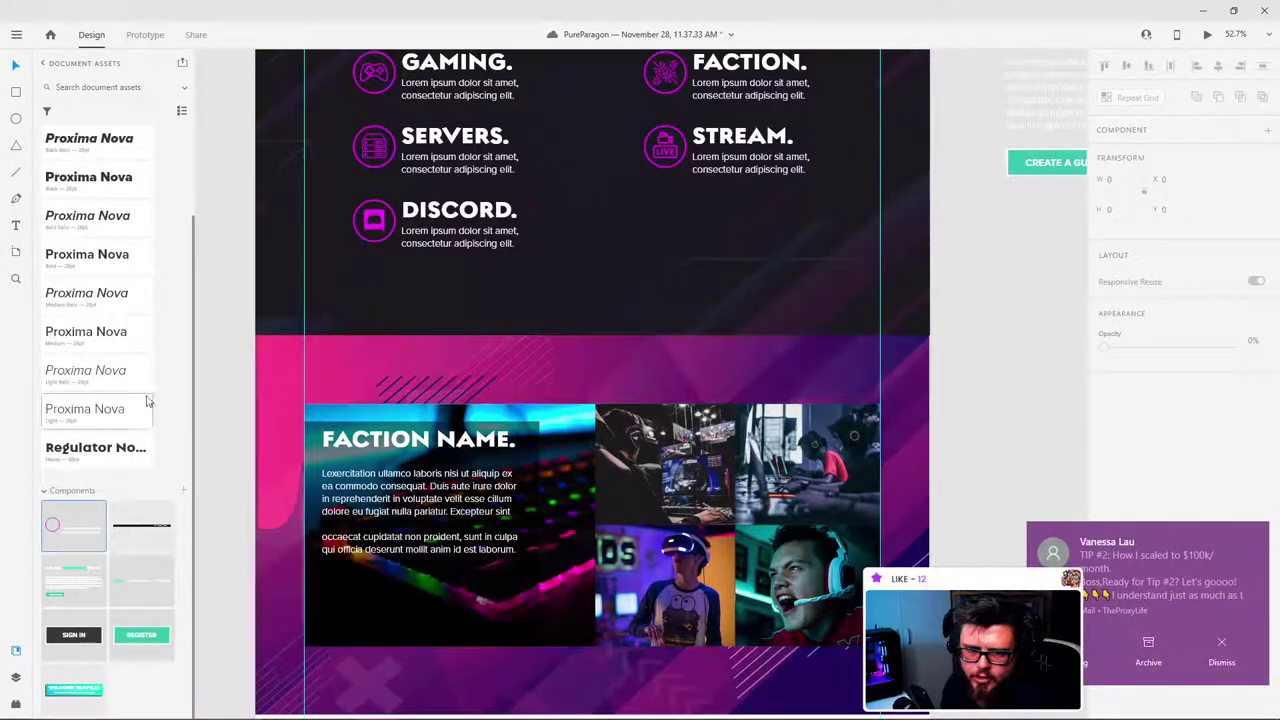
pyautogui.click(108, 450)
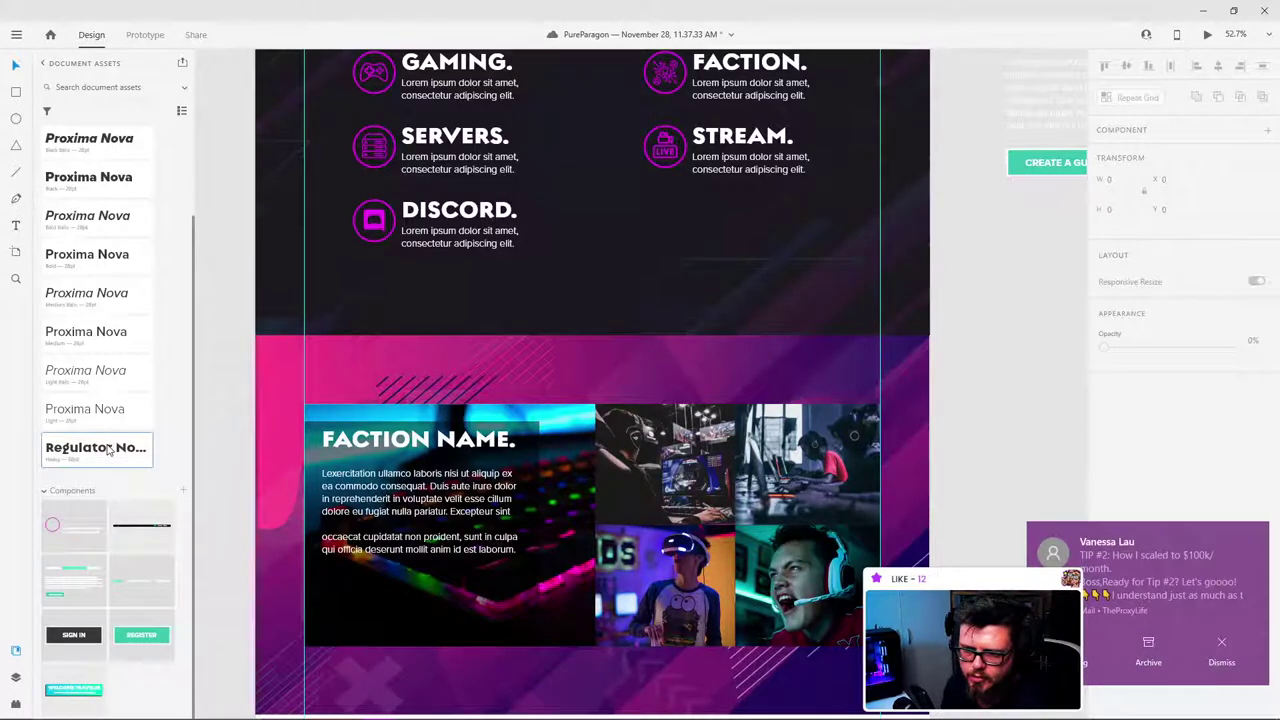
pyautogui.moveTo(108, 450); pyautogui.dragTo(1003, 349)
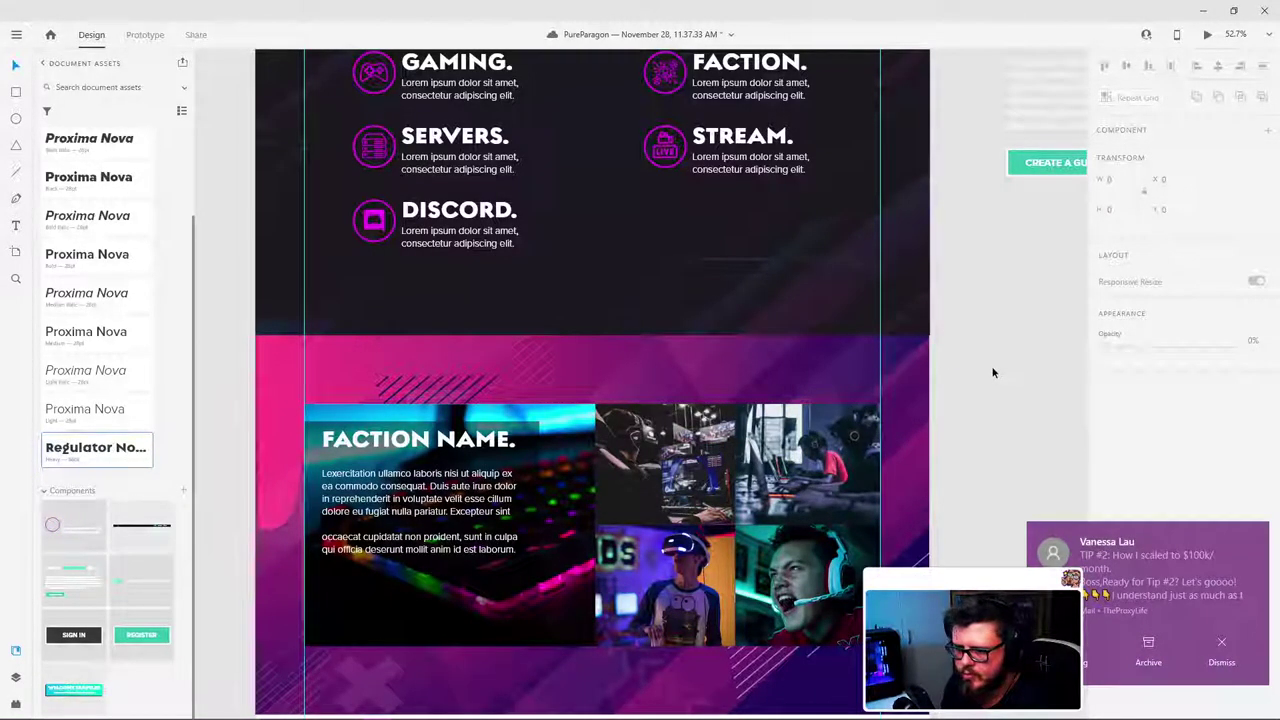
pyautogui.scroll(-1, 990, 375)
pyautogui.scroll(1, 989, 378)
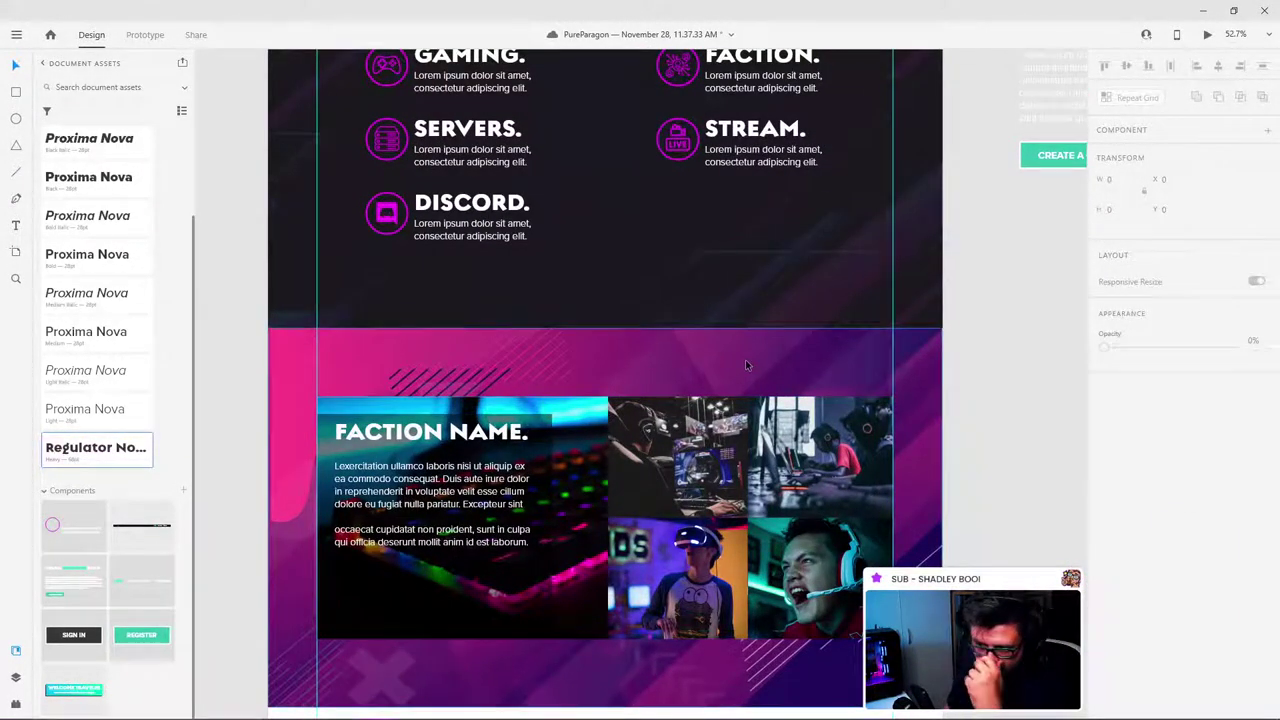
# Step: Move the "FACTION NAME." heading and its paragraph down together by 50 px, placing the heading at Y 2655
pyautogui.click(462, 438)
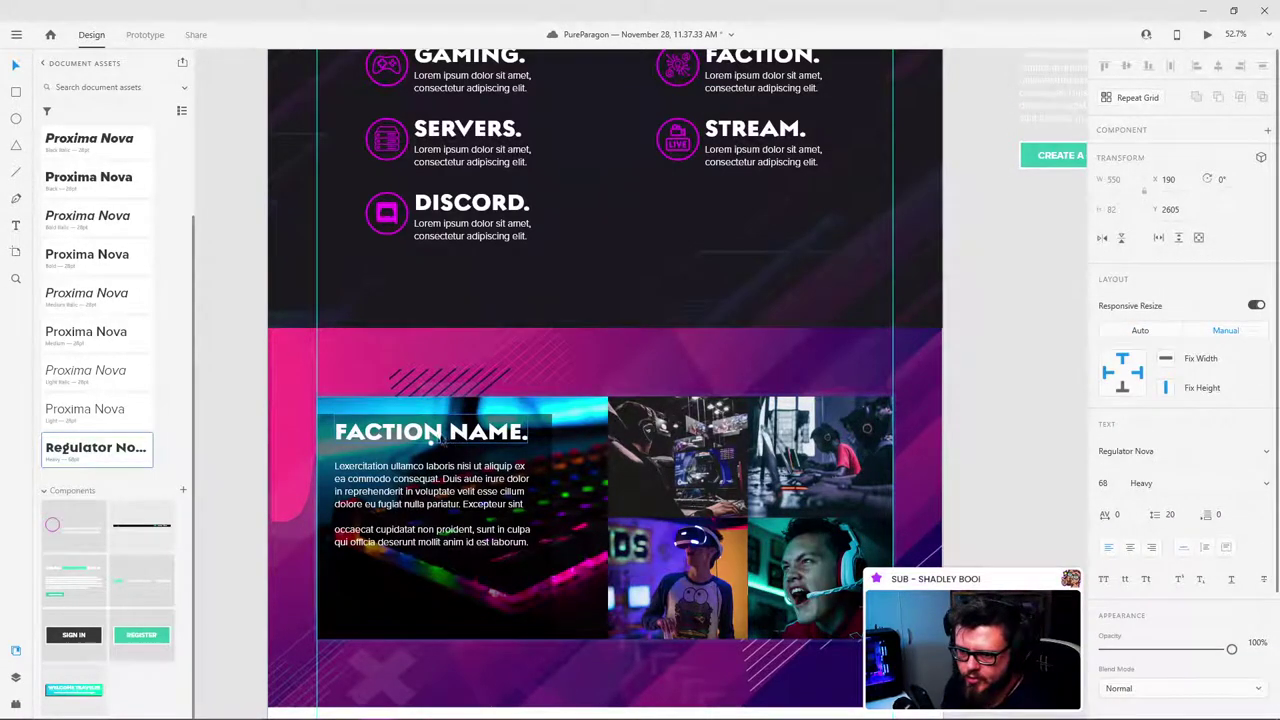
pyautogui.keyDown('shift'); pyautogui.click(418, 492); pyautogui.keyUp('shift')
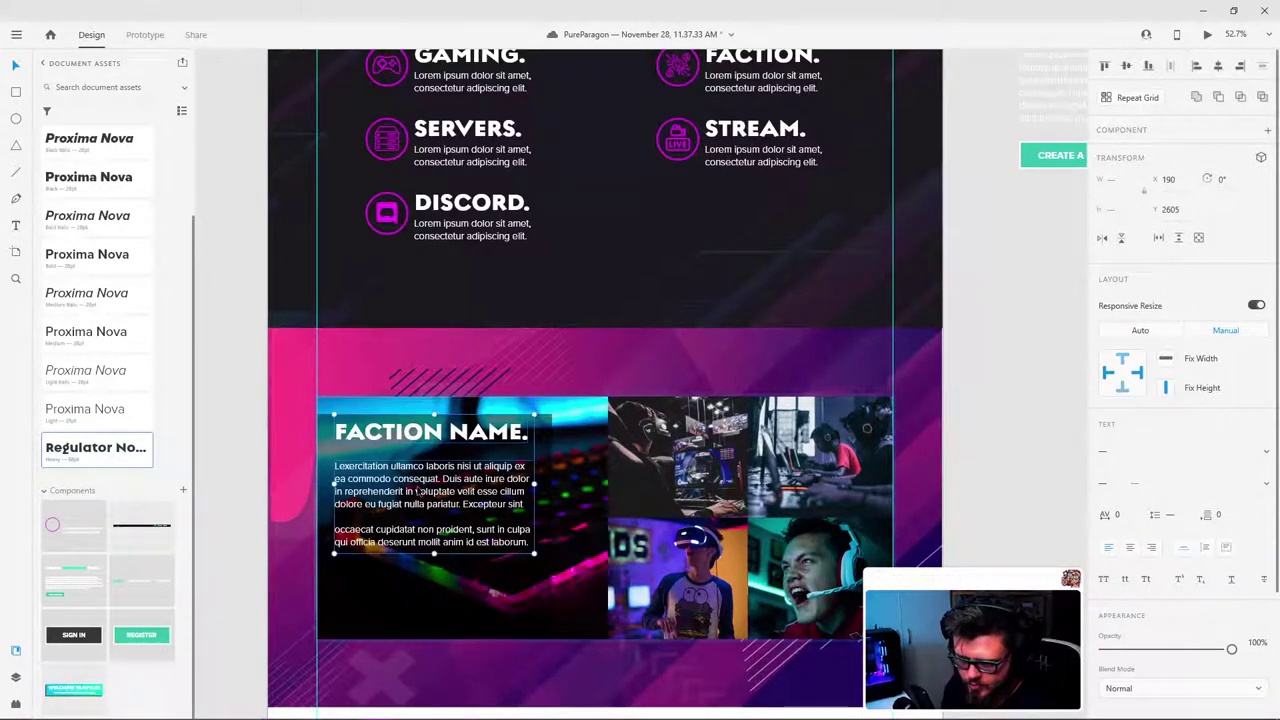
pyautogui.moveTo(418, 492); pyautogui.dragTo(420, 509)
pyautogui.click(1049, 468)
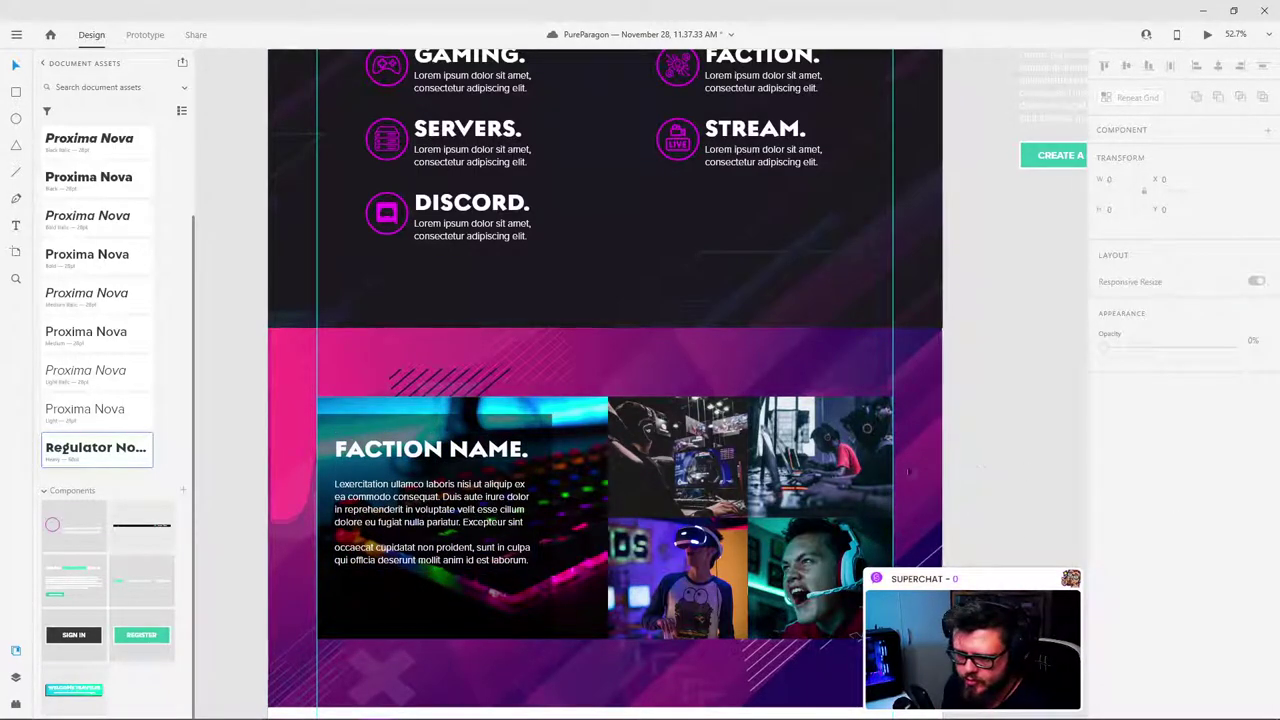
pyautogui.click(455, 450)
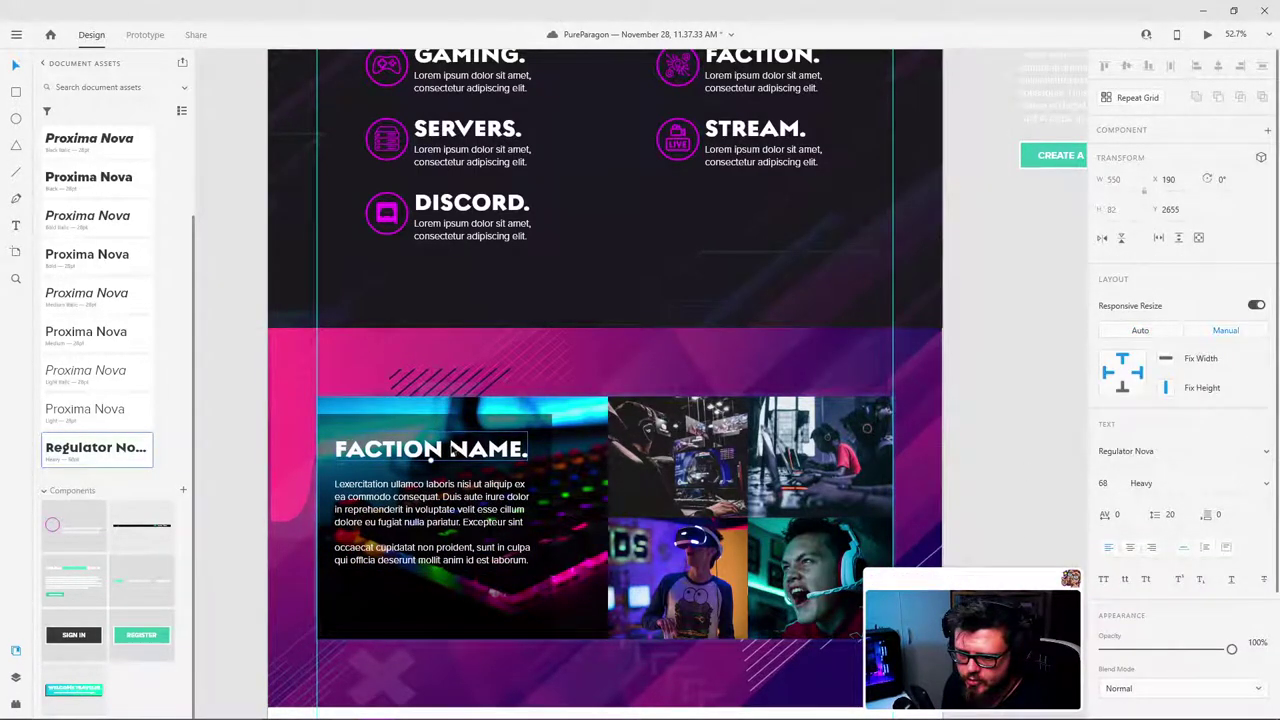
# Step: Duplicate the FACTION NAME. heading onto the photo grid and apply the Proxima Nova Black 28 pt character style to the copy
pyautogui.moveTo(433, 458); pyautogui.dragTo(735, 458)
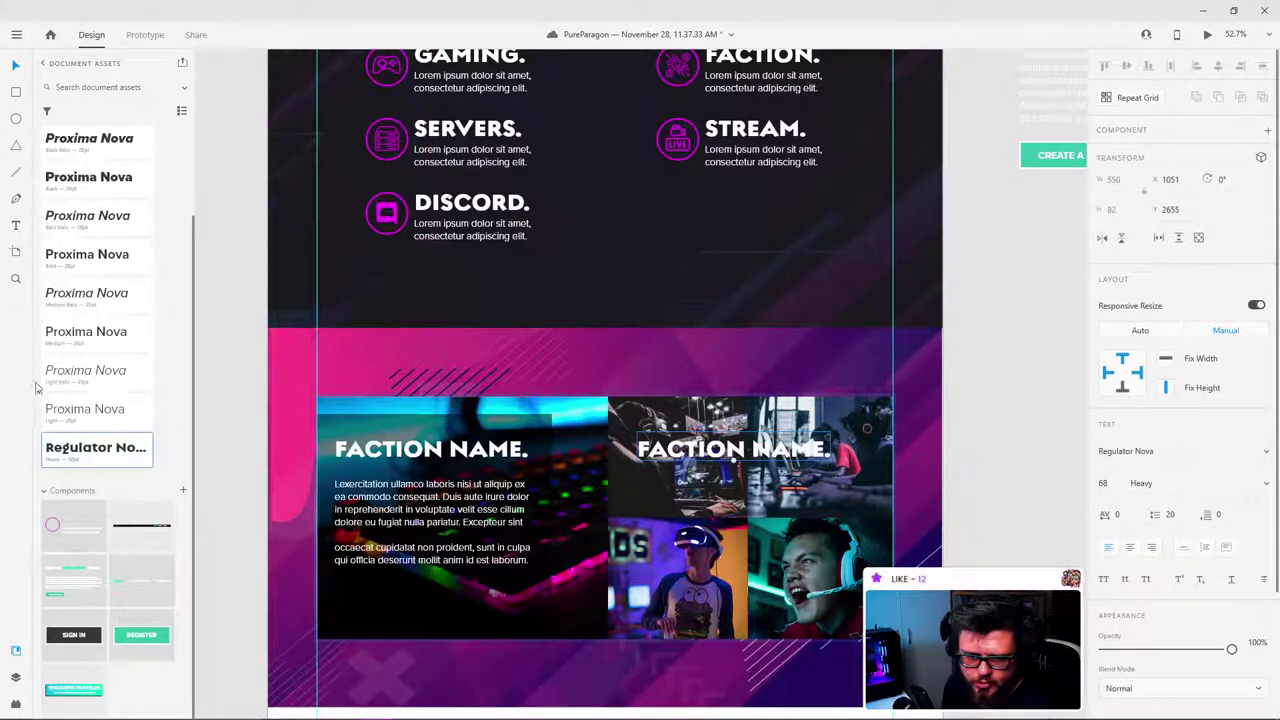
pyautogui.click(92, 410)
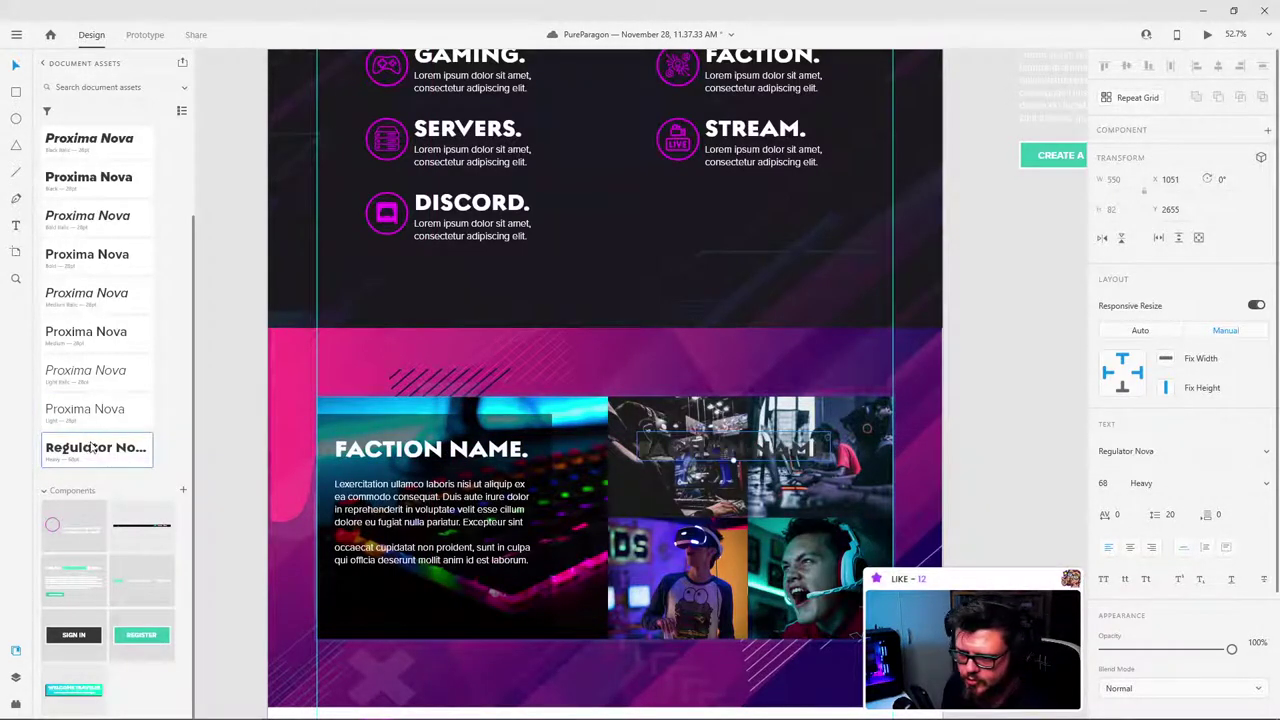
pyautogui.click(93, 385)
pyautogui.click(98, 190)
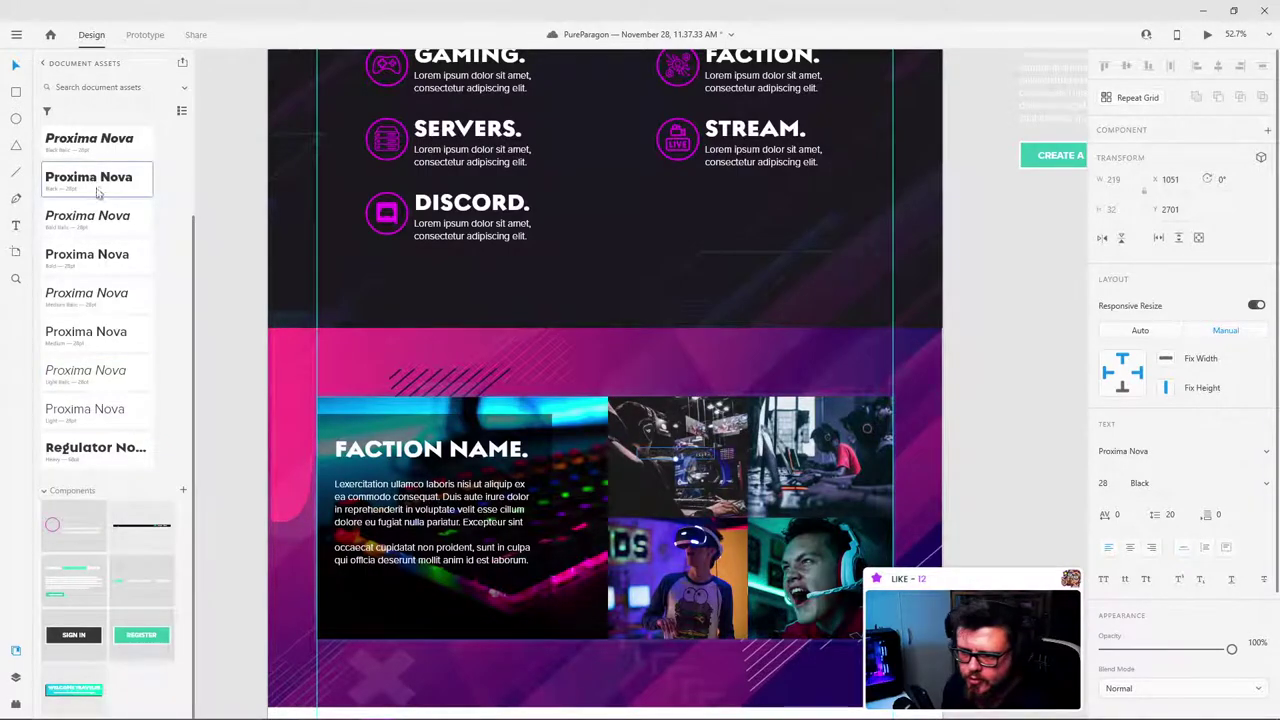
# Step: Change the fill of the small FACTION NAME. label on the photo grid to white
pyautogui.scroll(-3, 1189, 678)
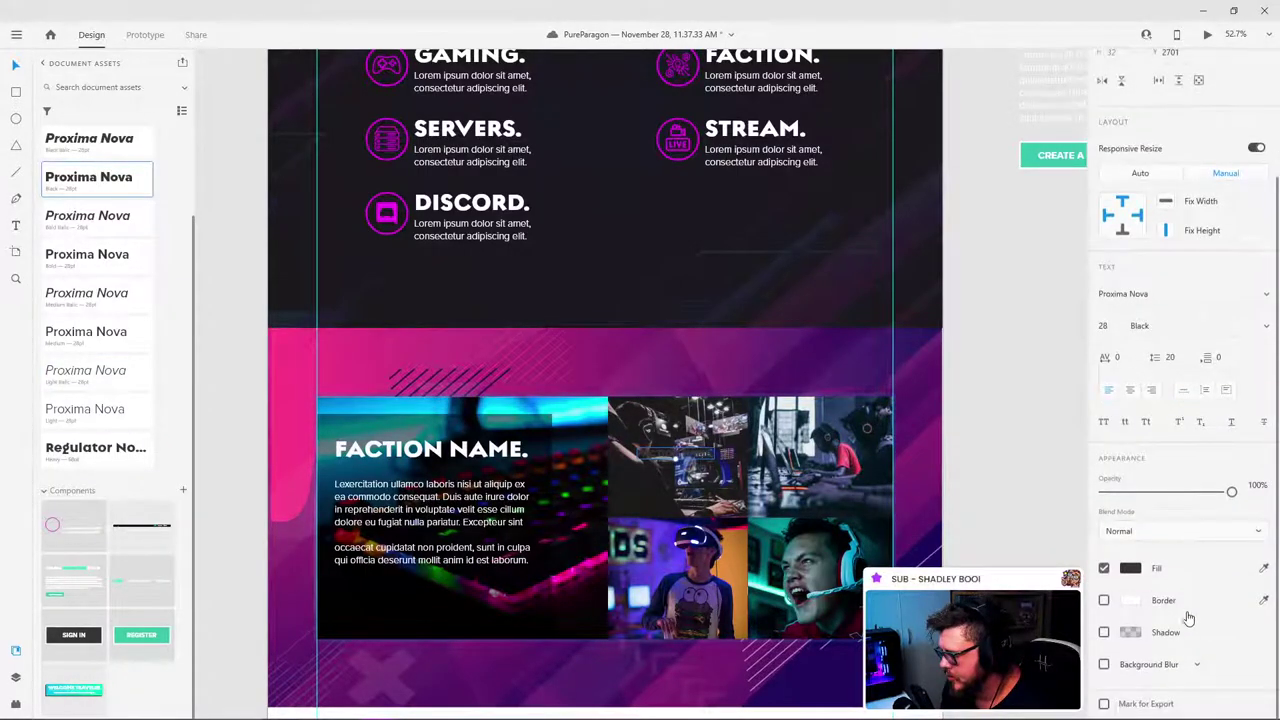
pyautogui.click(1129, 568)
pyautogui.moveTo(1008, 556); pyautogui.dragTo(905, 440)
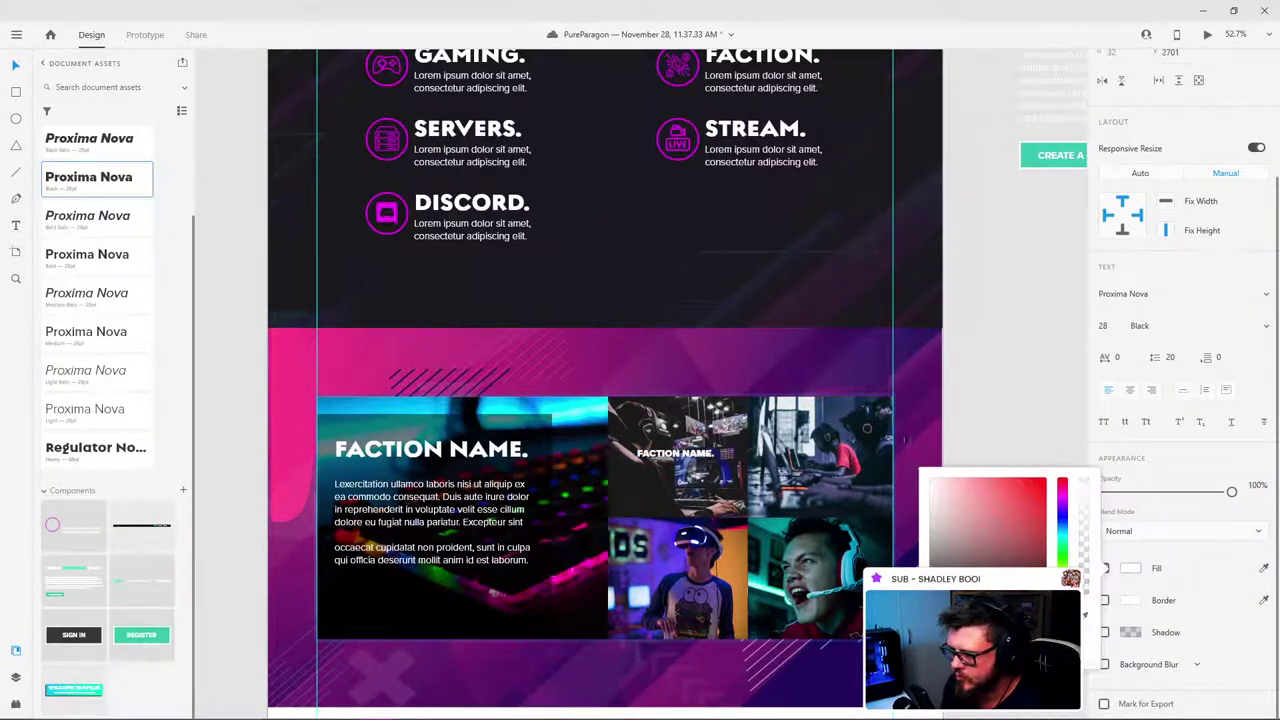
pyautogui.click(987, 310)
# Step: Centre-align the small FACTION NAME. label within the first photo and copy it onto the other three photos
pyautogui.scroll(1, 989, 305)
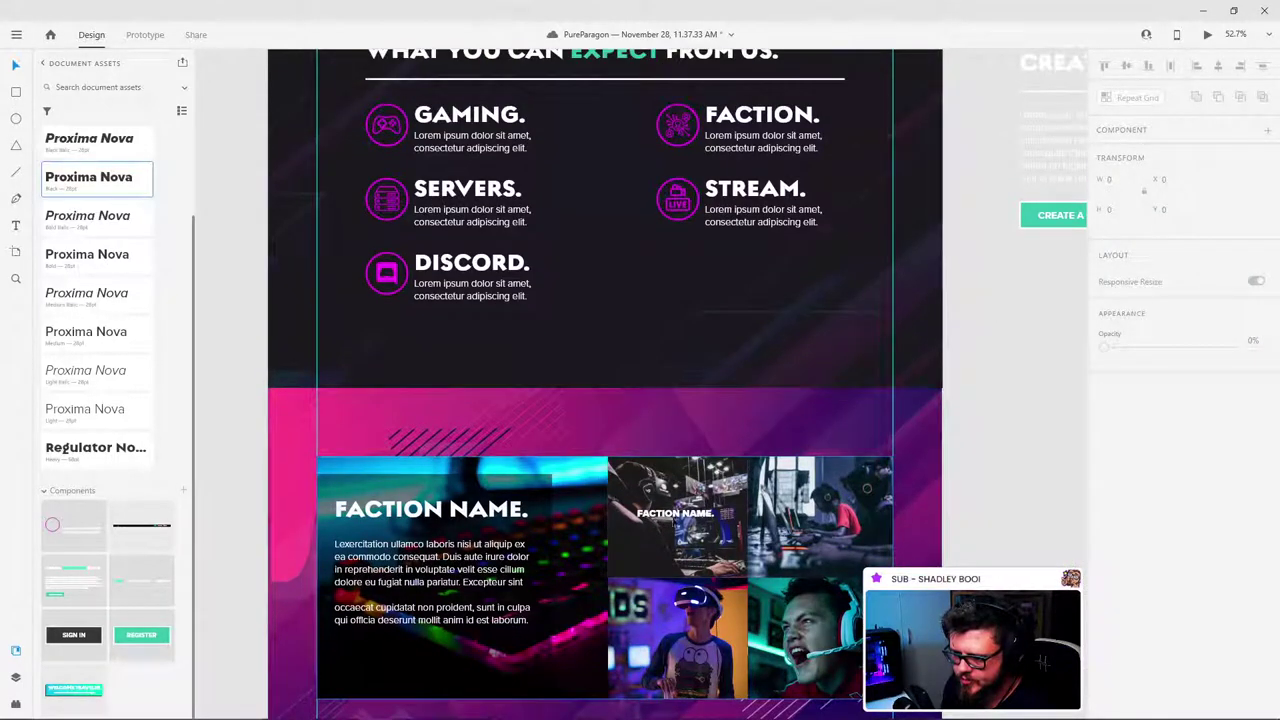
pyautogui.moveTo(686, 518)
pyautogui.mouseDown()
pyautogui.moveTo(686, 504)
pyautogui.moveTo(679, 519)
pyautogui.mouseUp()
pyautogui.hotkey('ctrl', 'z')
pyautogui.doubleClick(686, 518)
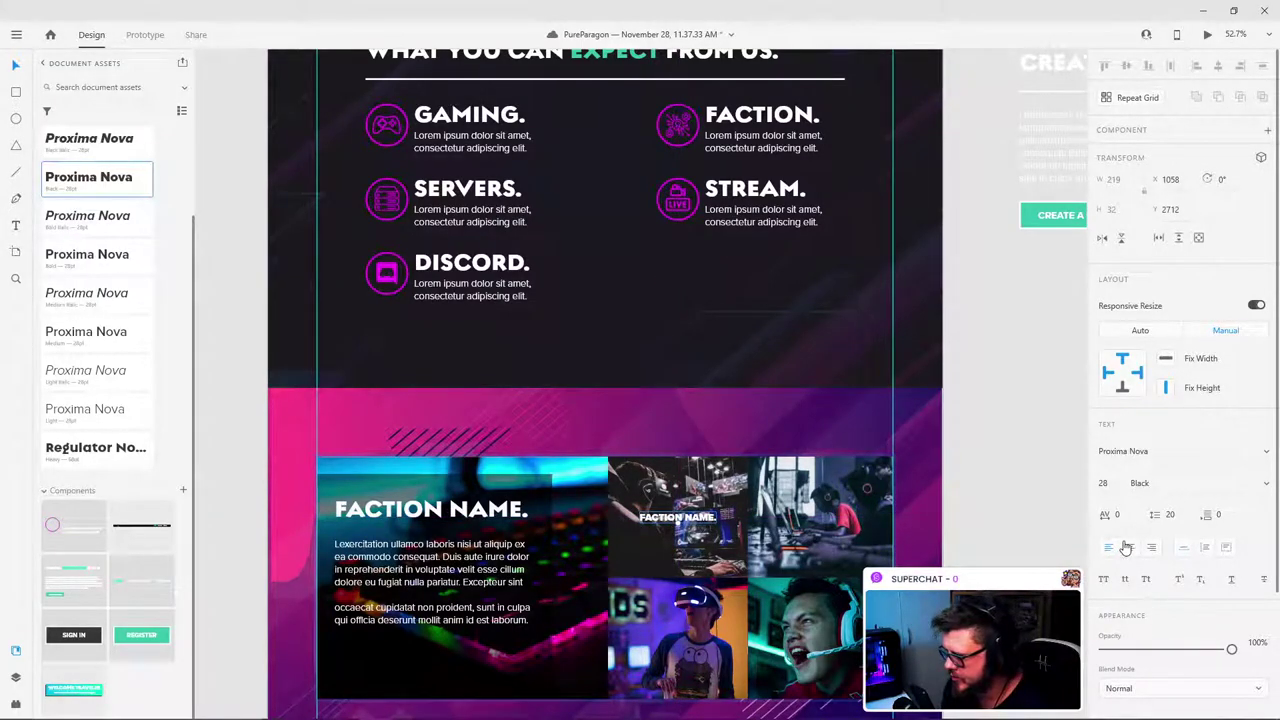
pyautogui.moveTo(688, 530); pyautogui.dragTo(826, 696)
pyautogui.keyDown('shift'); pyautogui.click(704, 519); pyautogui.keyUp('shift')
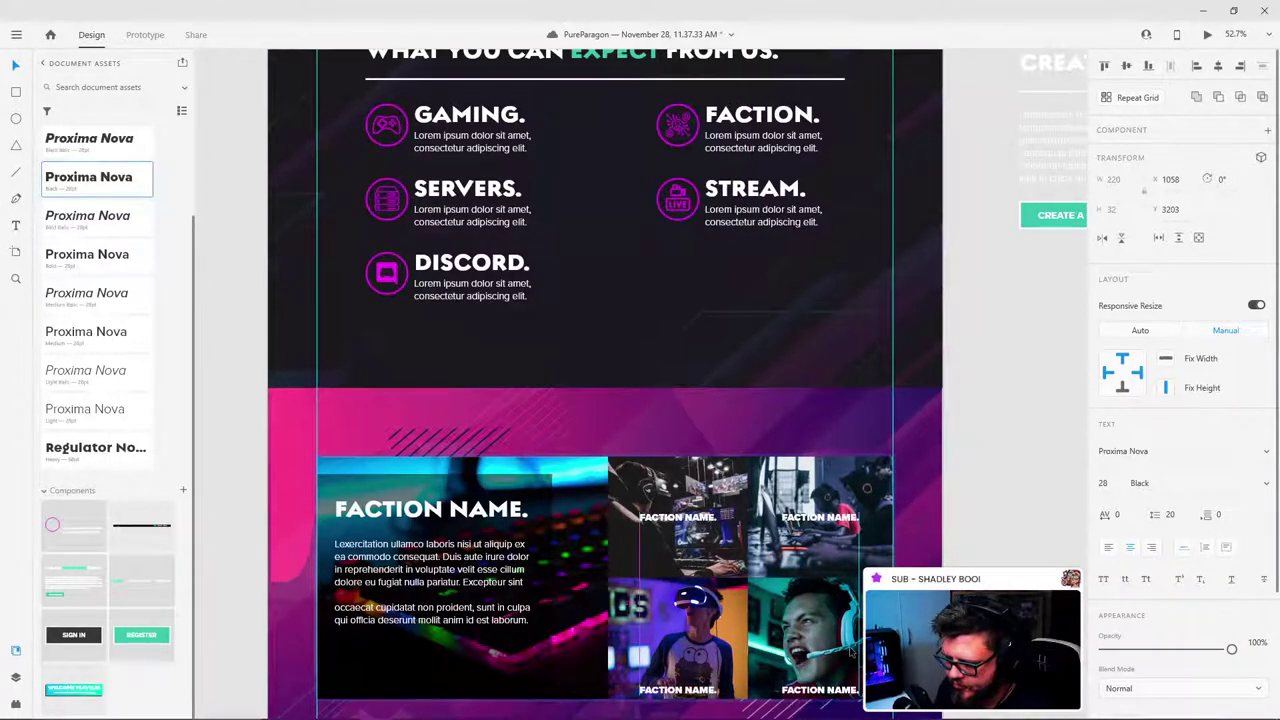
# Step: Nudge the labels of the two lower photos up, away from the photos' bottom edge
pyautogui.hotkey('shift', 'Up')
pyautogui.hotkey('shift', 'Up')
pyautogui.hotkey('shift', 'Up')
pyautogui.hotkey('shift', 'Up')
pyautogui.hotkey('shift', 'Down')
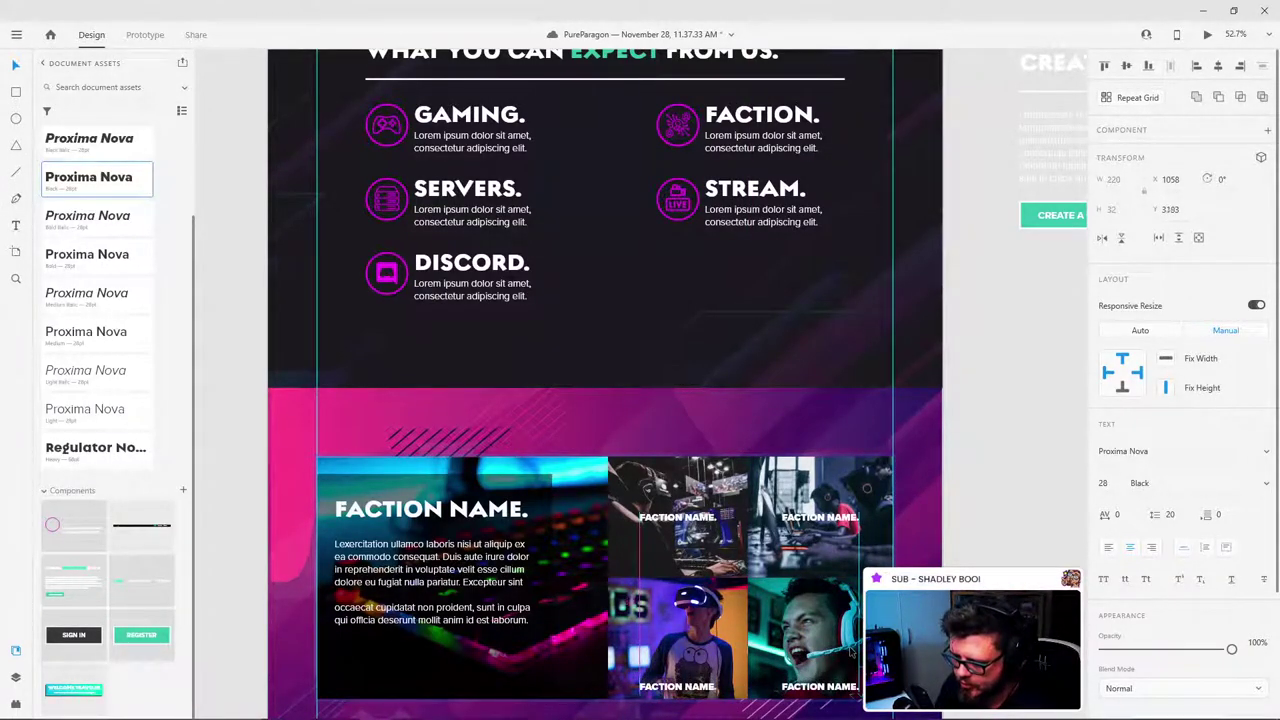
pyautogui.hotkey('shift', 'Up')
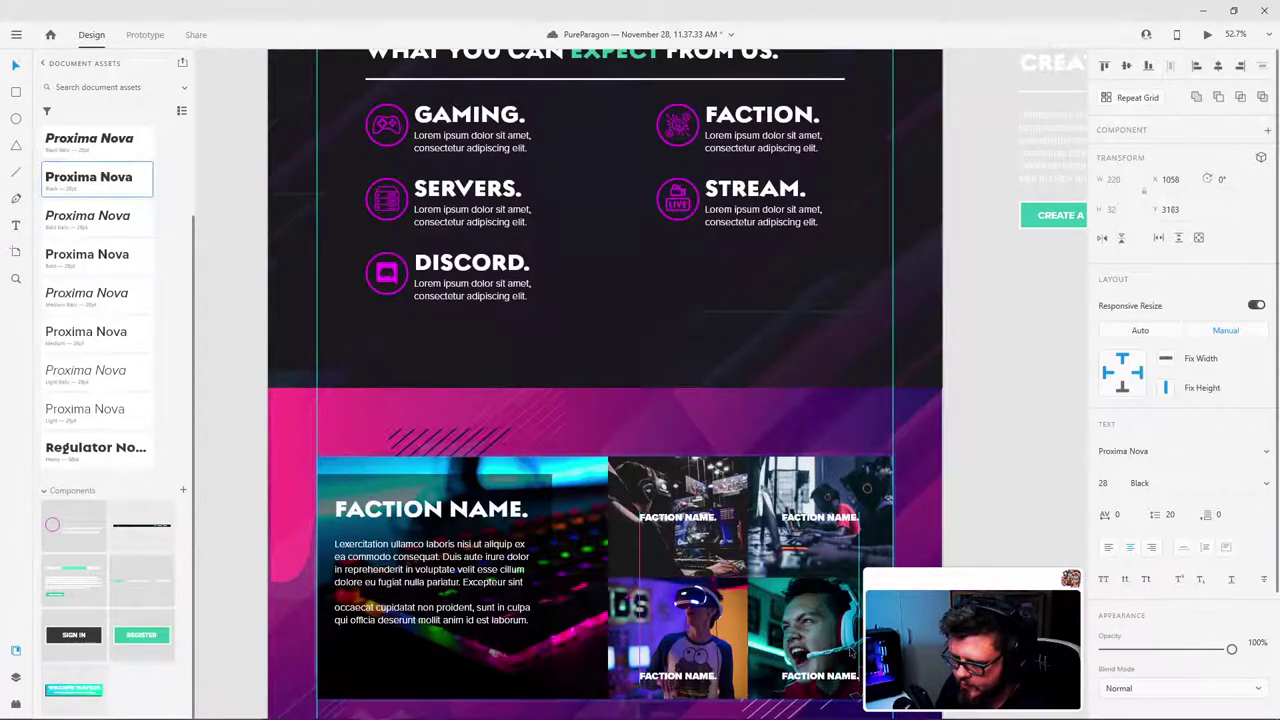
# Step: Move the labels of the two upper photos together down to just above the photos' bottom edge, matching the lower pair's spacing
pyautogui.click(820, 517)
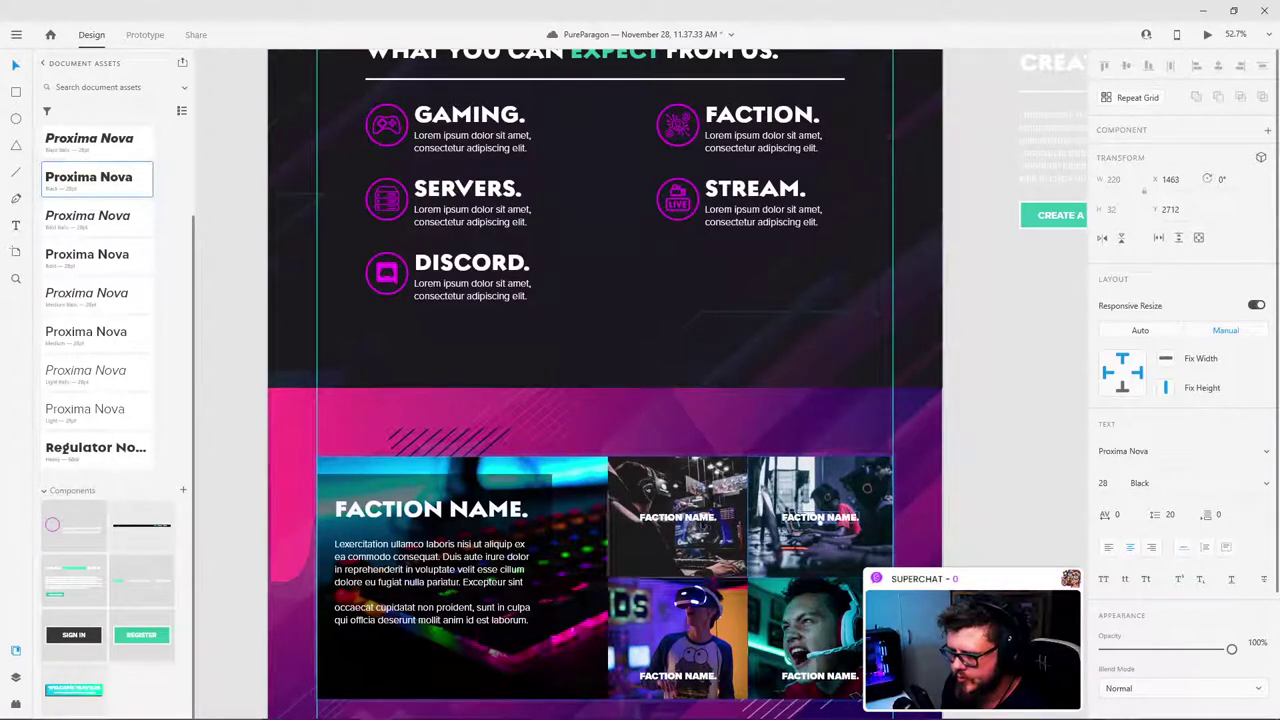
pyautogui.keyDown('shift'); pyautogui.click(692, 517); pyautogui.keyUp('shift')
pyautogui.hotkey('shift', 'Down')
pyautogui.hotkey('shift', 'Down')
pyautogui.hotkey('shift', 'Down')
pyautogui.hotkey('shift', 'Down')
pyautogui.hotkey('shift', 'Down')
pyautogui.hotkey('shift', 'Down')
pyautogui.hotkey('shift', 'Down')
pyautogui.hotkey('shift', 'Down')
pyautogui.hotkey('shift', 'Down')
pyautogui.hotkey('shift', 'Down')
pyautogui.hotkey('shift', 'Down')
pyautogui.hotkey('shift', 'Down')
pyautogui.hotkey('shift', 'Down')
pyautogui.hotkey('shift', 'Down')
pyautogui.hotkey('shift', 'Down')
pyautogui.hotkey('shift', 'Down')
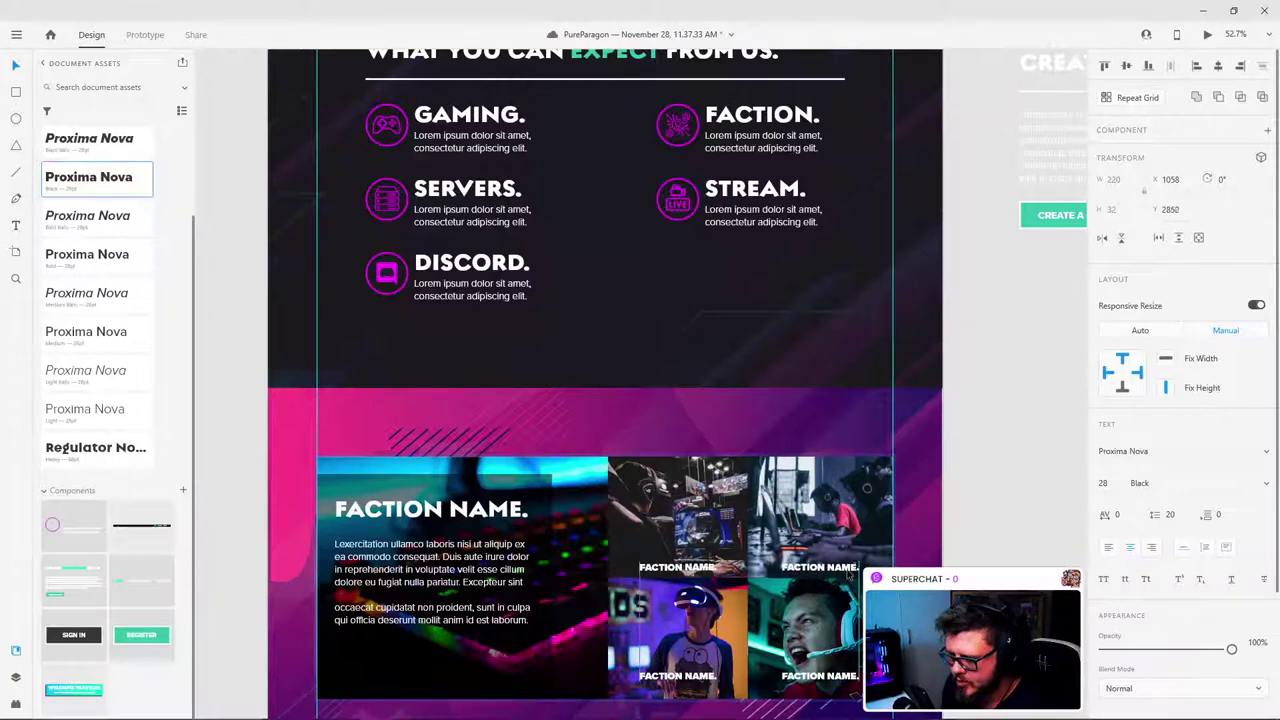
pyautogui.hotkey('shift', 'Up')
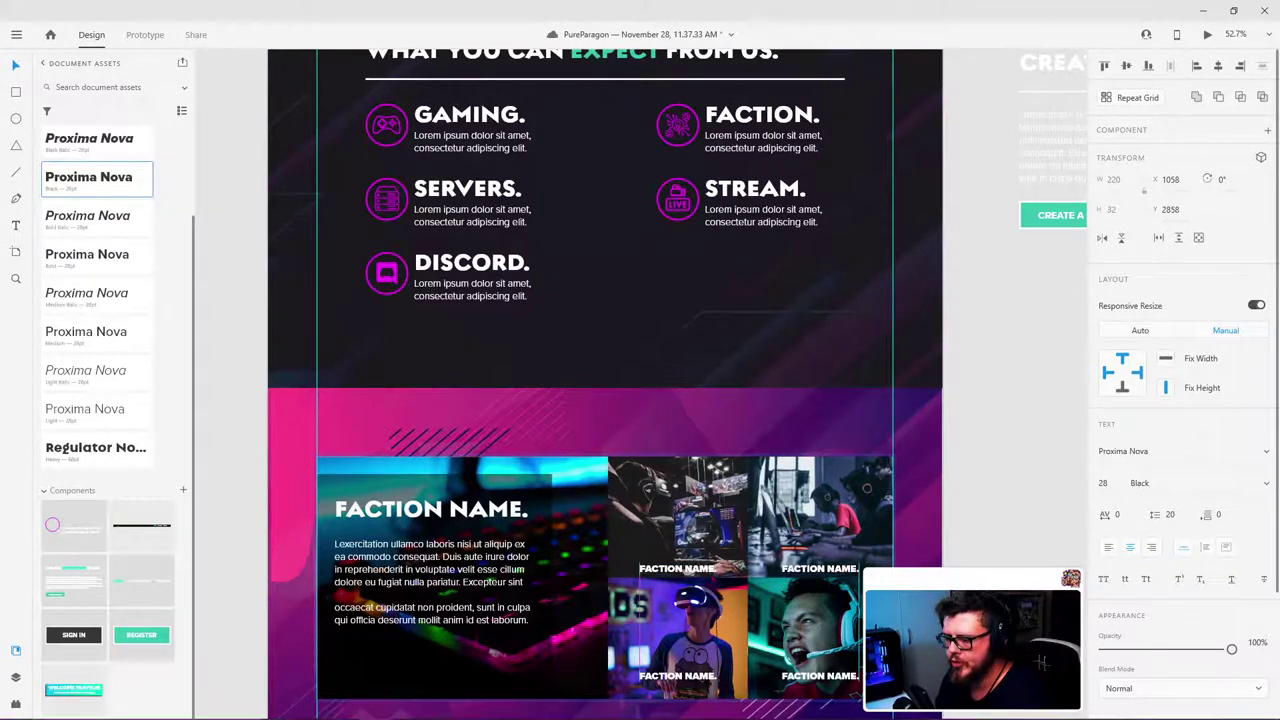
pyautogui.hotkey('shift', 'Down')
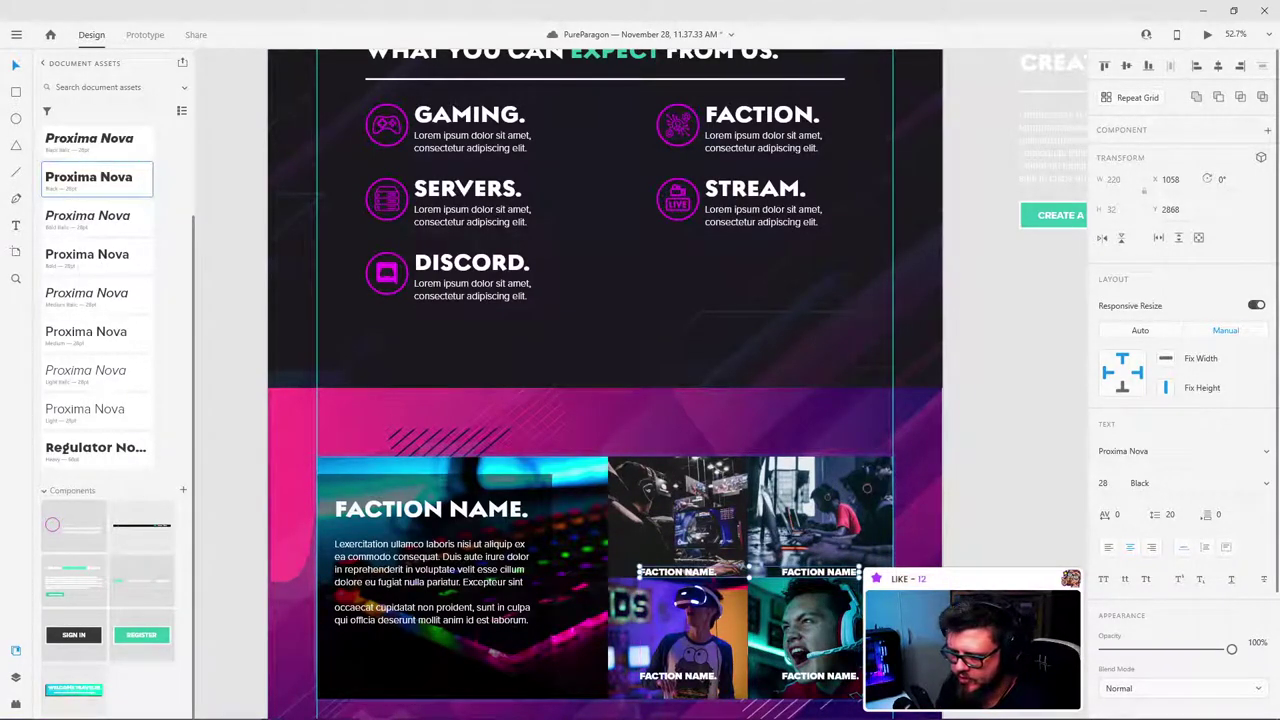
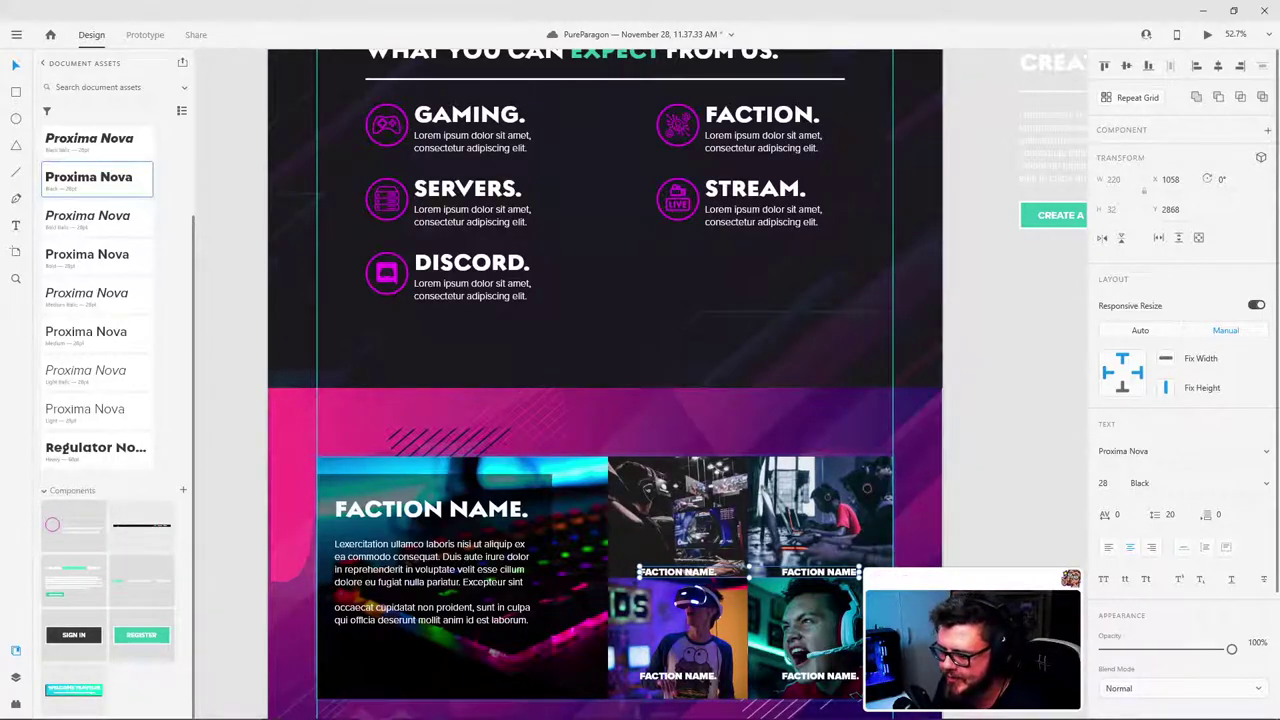
pyautogui.hotkey('shift', 'Up')
pyautogui.hotkey('shift', 'Up')
pyautogui.hotkey('shift', 'Up')
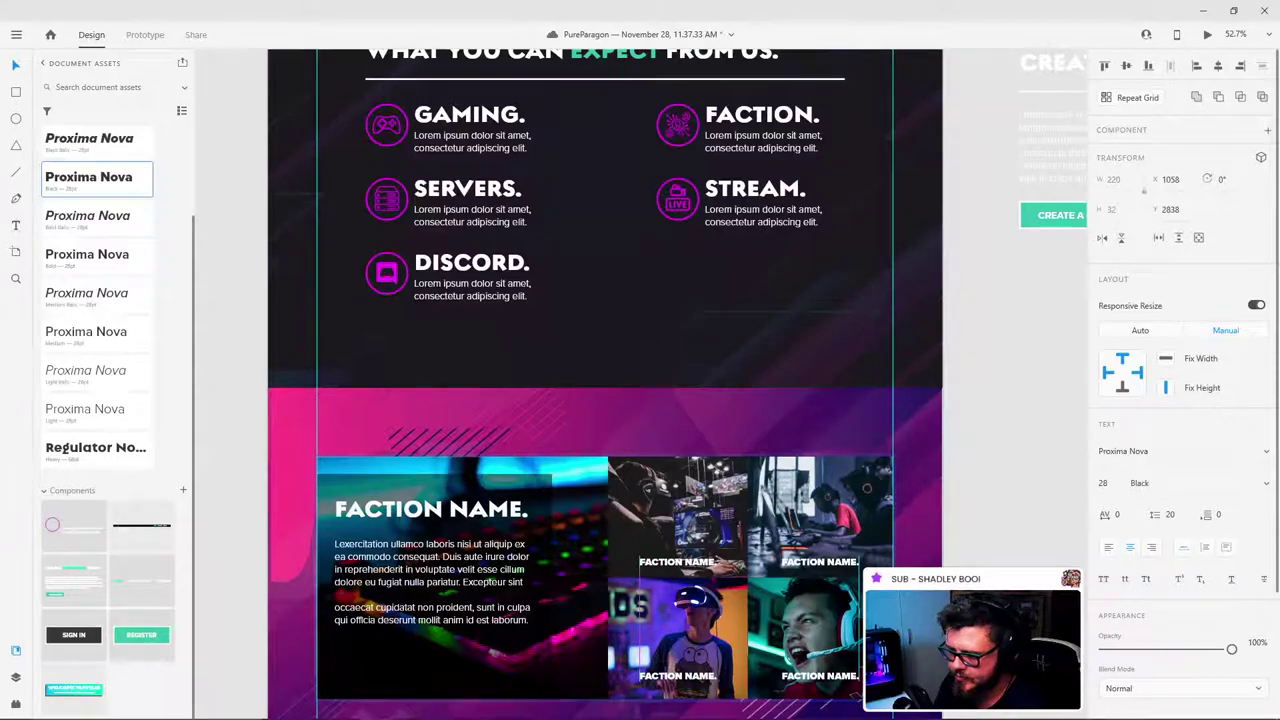
pyautogui.hotkey('shift', 'Up')
pyautogui.press('Escape')
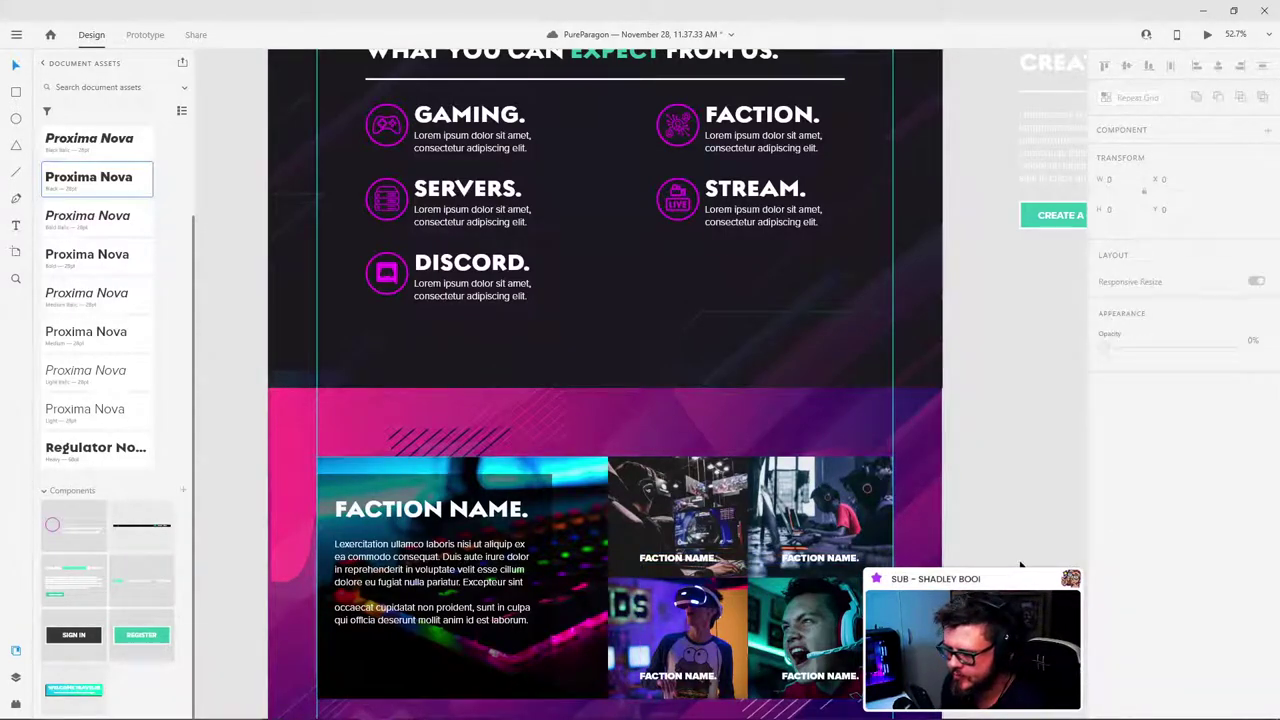
# Step: Duplicate the dark overlay behind the faction text onto the photo grid and size it to 812 by 690 to cover all four photos
pyautogui.click(514, 490)
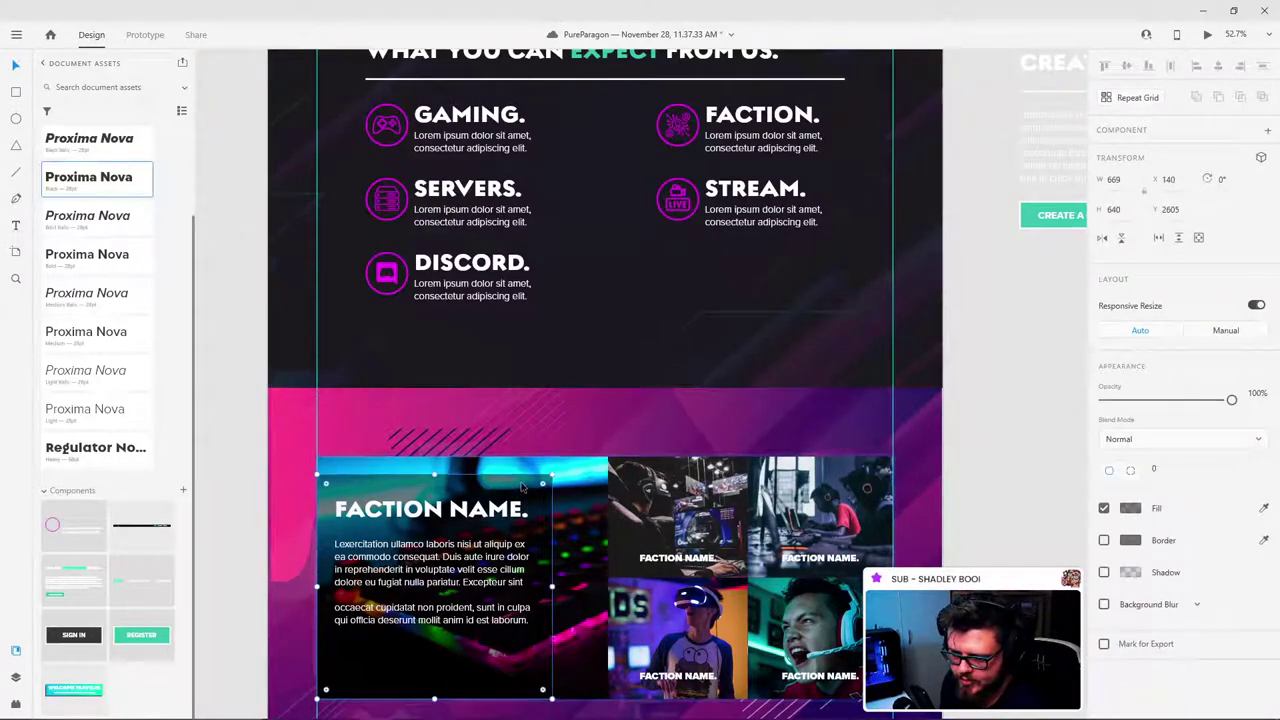
pyautogui.moveTo(500, 490); pyautogui.dragTo(725, 458)
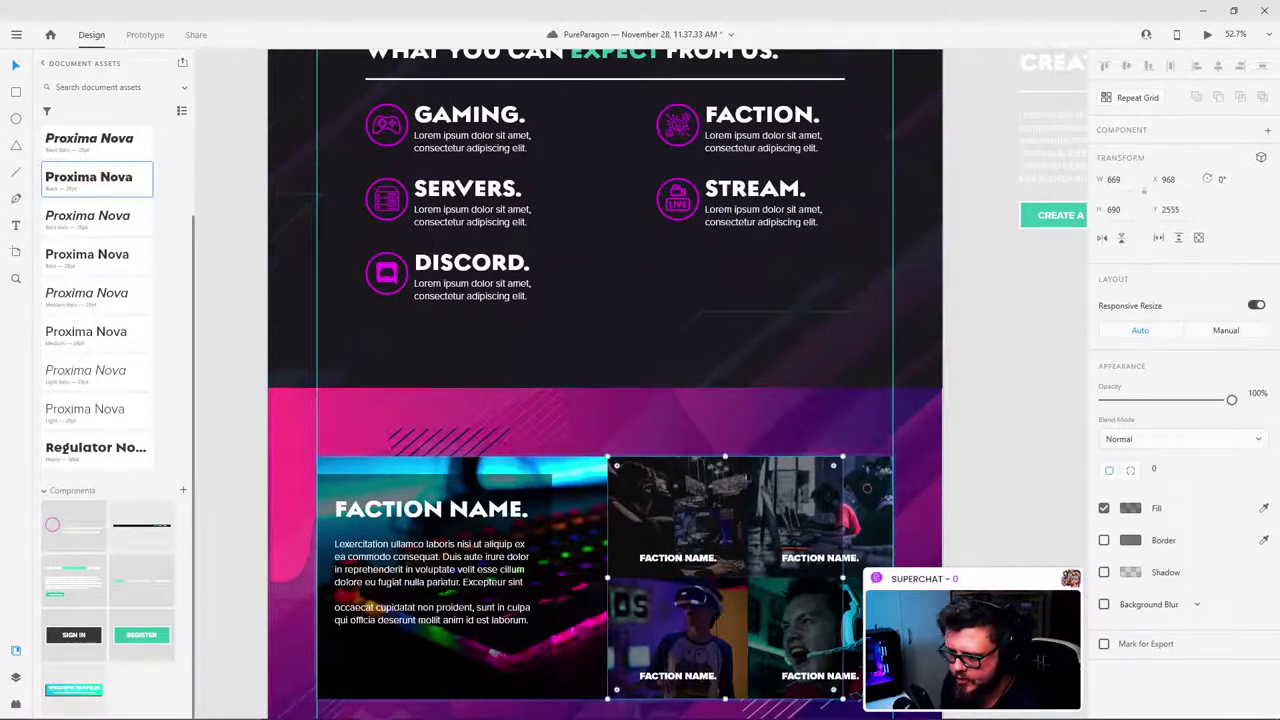
pyautogui.moveTo(846, 578); pyautogui.dragTo(893, 578)
# Step: Lower the fill opacity of the photo grid's dark overlay to 34%
pyautogui.click(1130, 508)
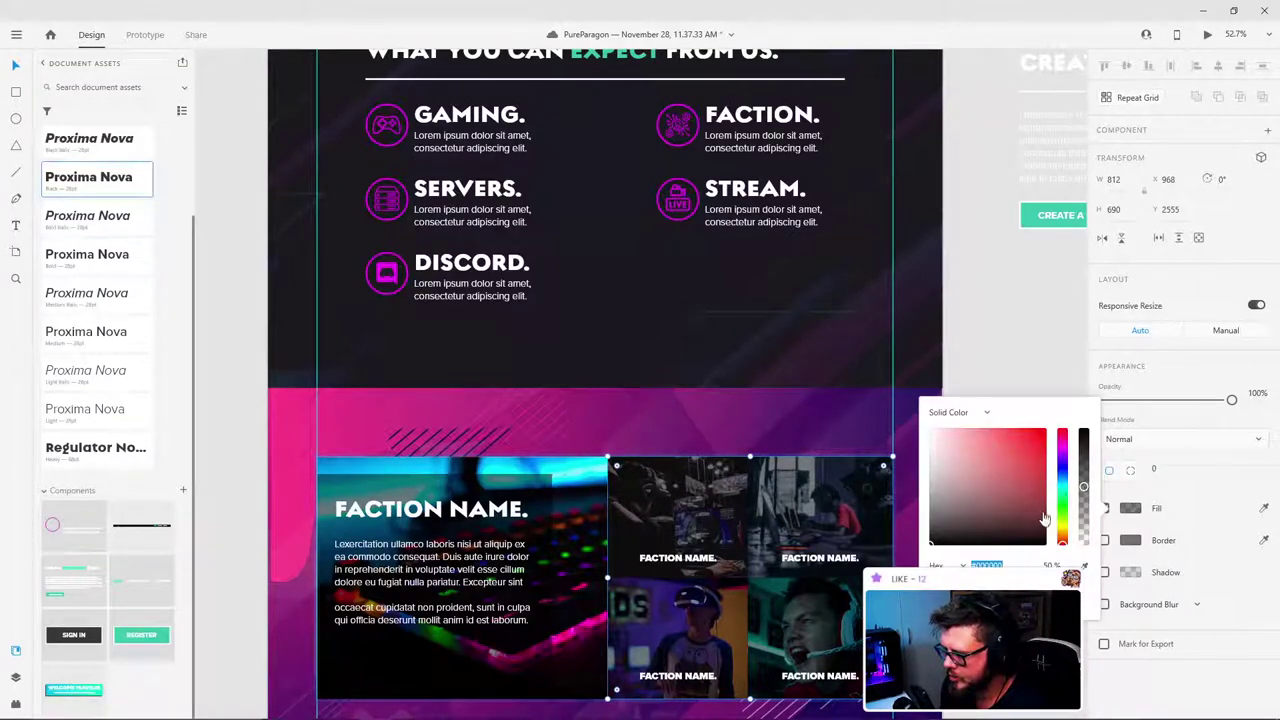
pyautogui.moveTo(1083, 510); pyautogui.dragTo(1085, 508)
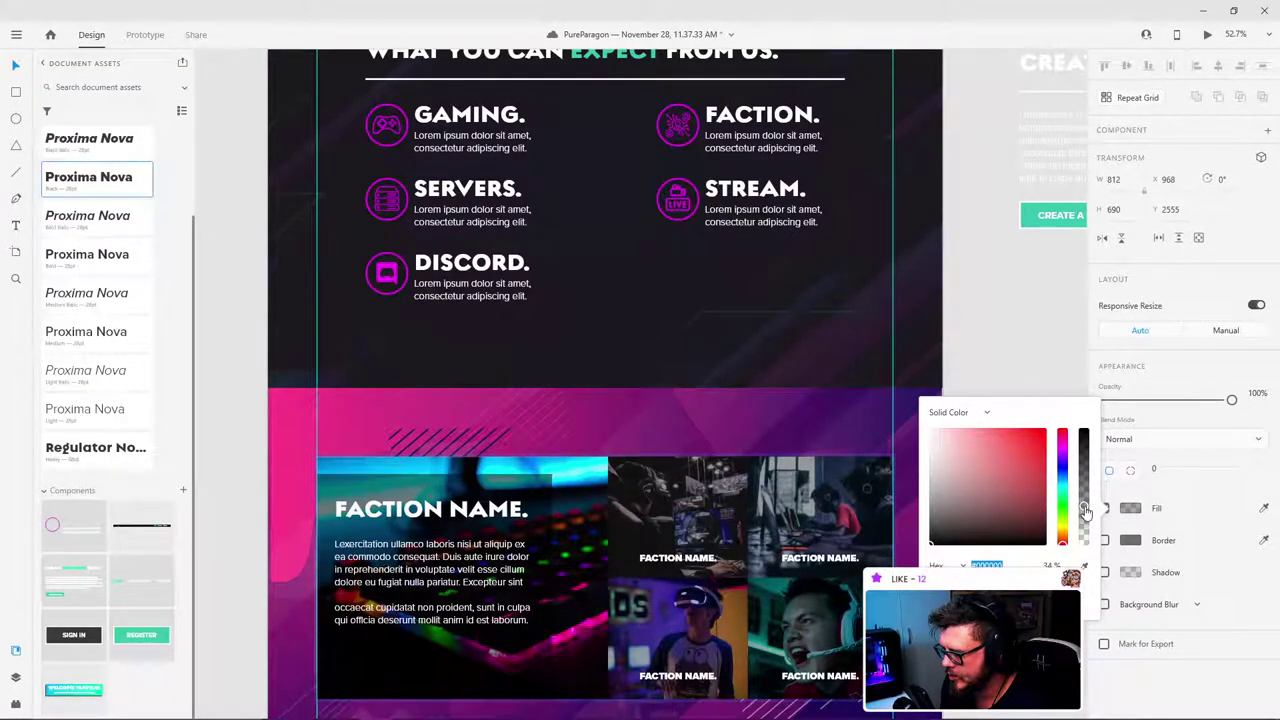
pyautogui.click(988, 391)
# Step: Check the faction section in the layout and open the Landing Page artboard in the desktop preview
pyautogui.scroll(-2, 600, 400)
pyautogui.scroll(-3, 376, 421)
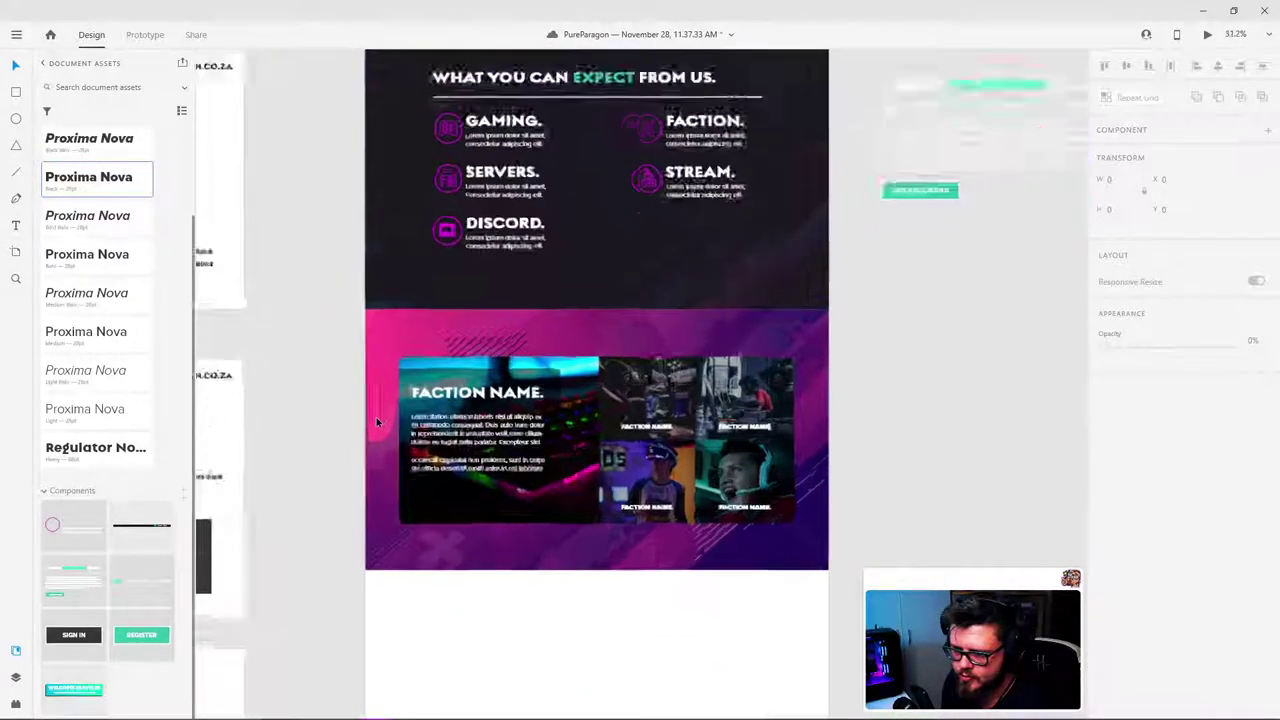
pyautogui.scroll(3, 376, 418)
pyautogui.scroll(-2, 908, 430)
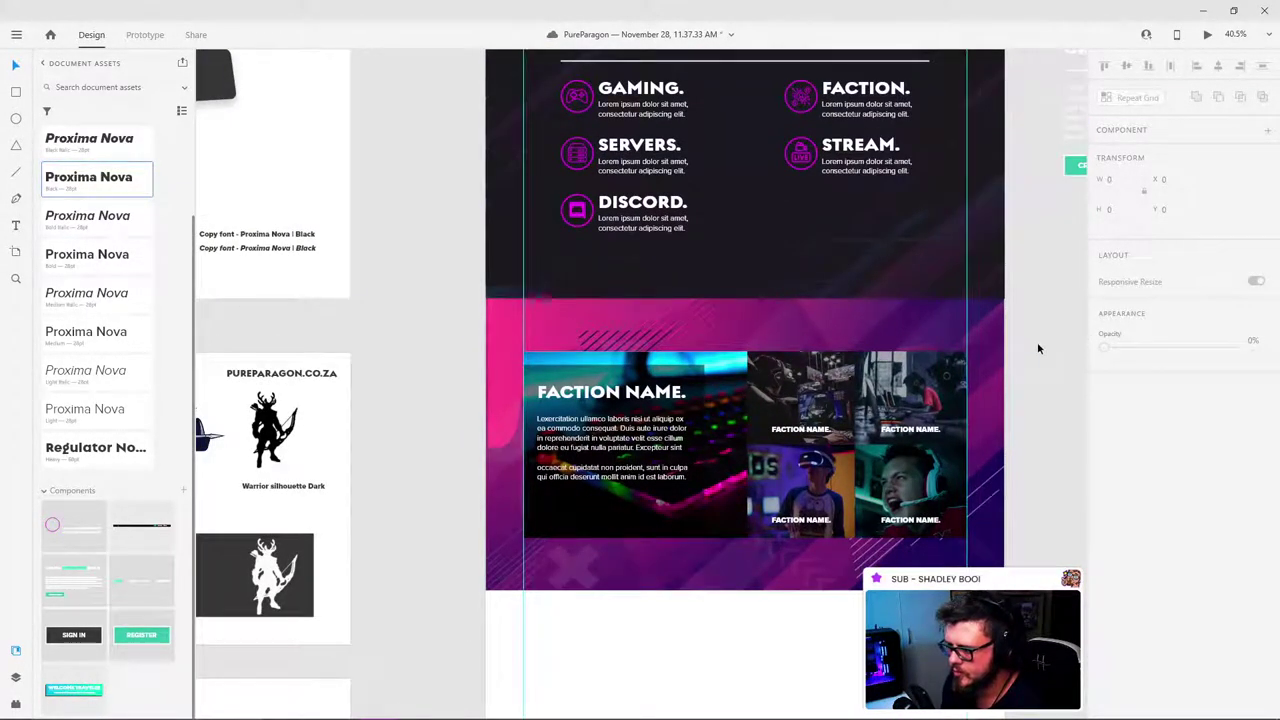
pyautogui.scroll(1, 1047, 394)
pyautogui.scroll(1, 1028, 201)
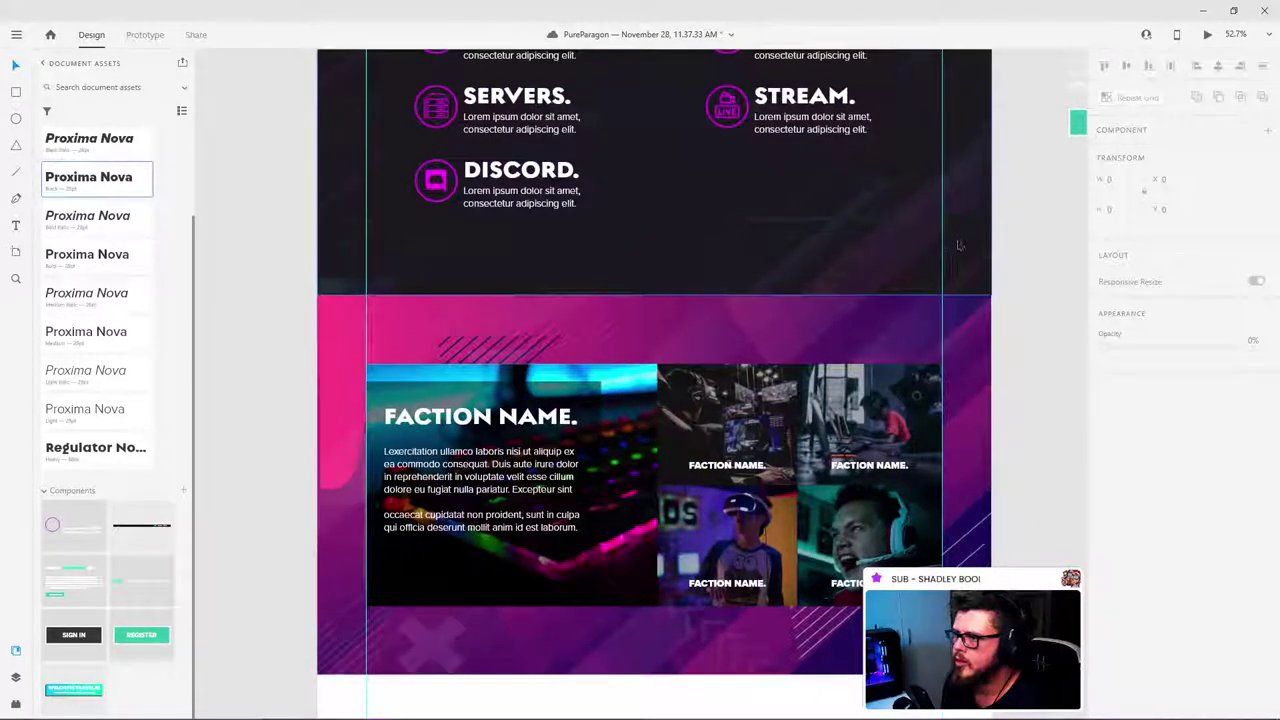
pyautogui.scroll(10, 958, 245)
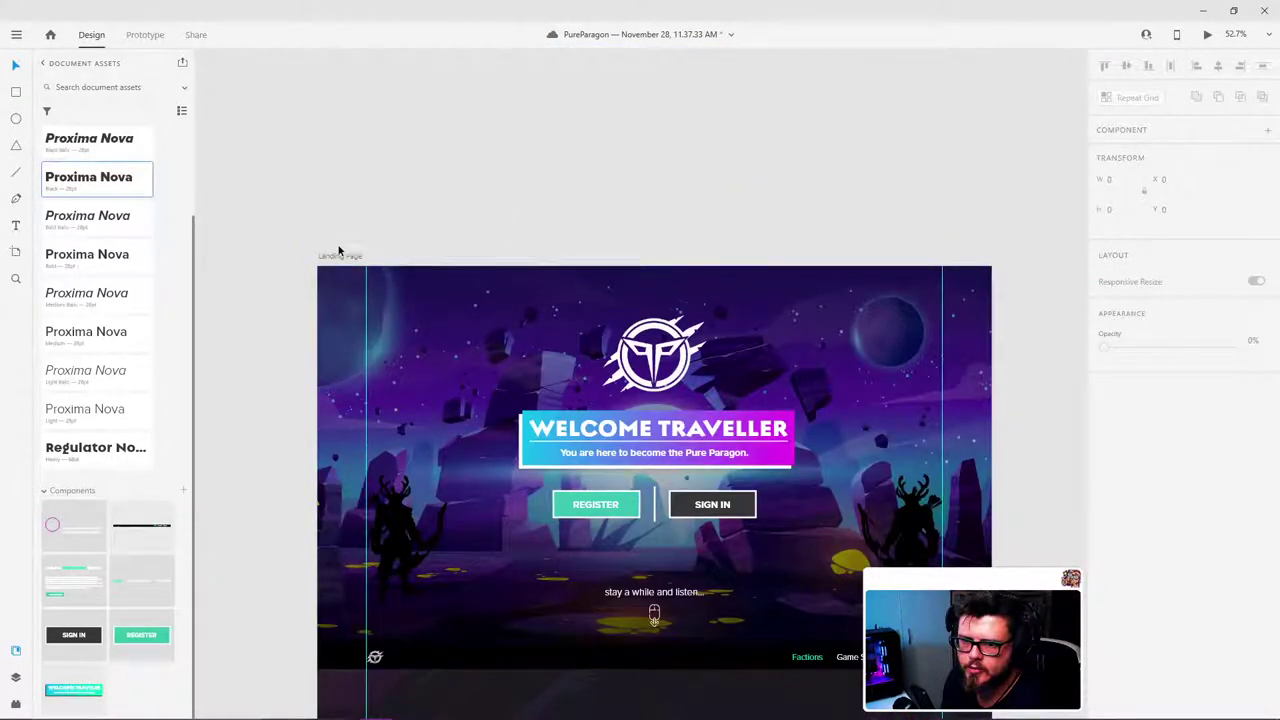
pyautogui.click(339, 254)
pyautogui.click(1206, 36)
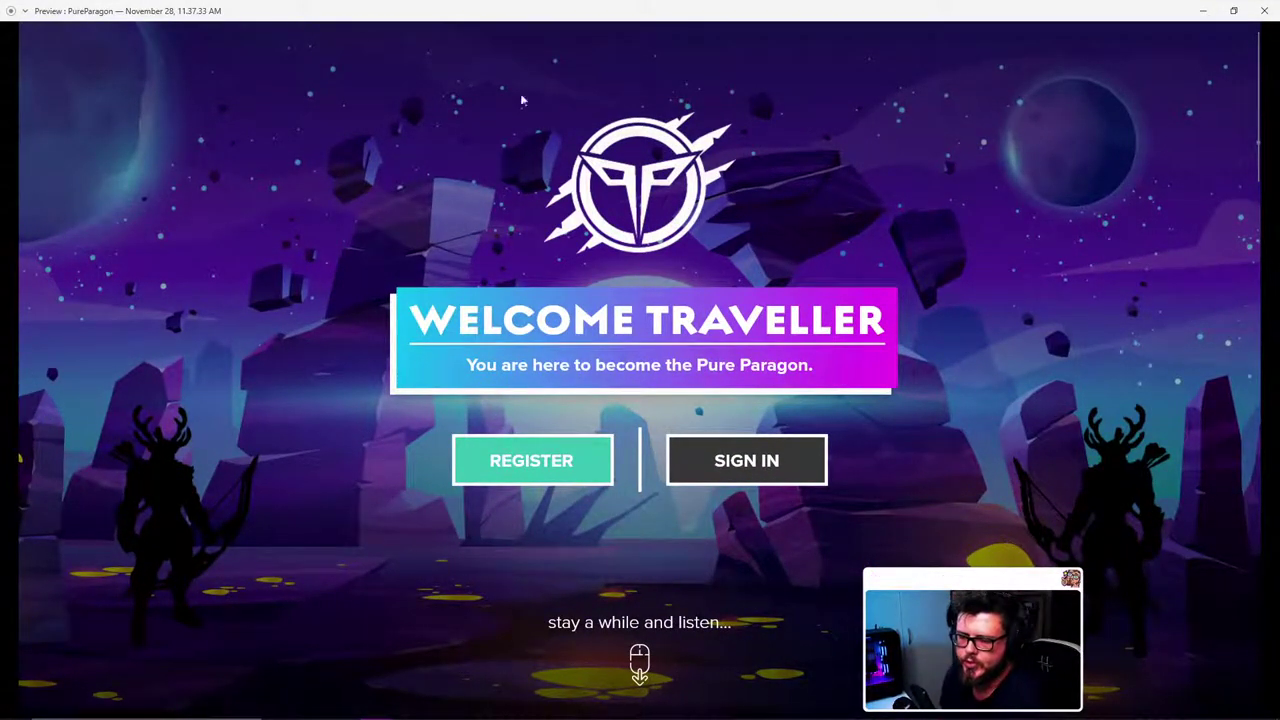
# Step: Review the landing page preview from the hero through the expectations list to the faction section, and close the preview
pyautogui.scroll(-7, 950, 272)
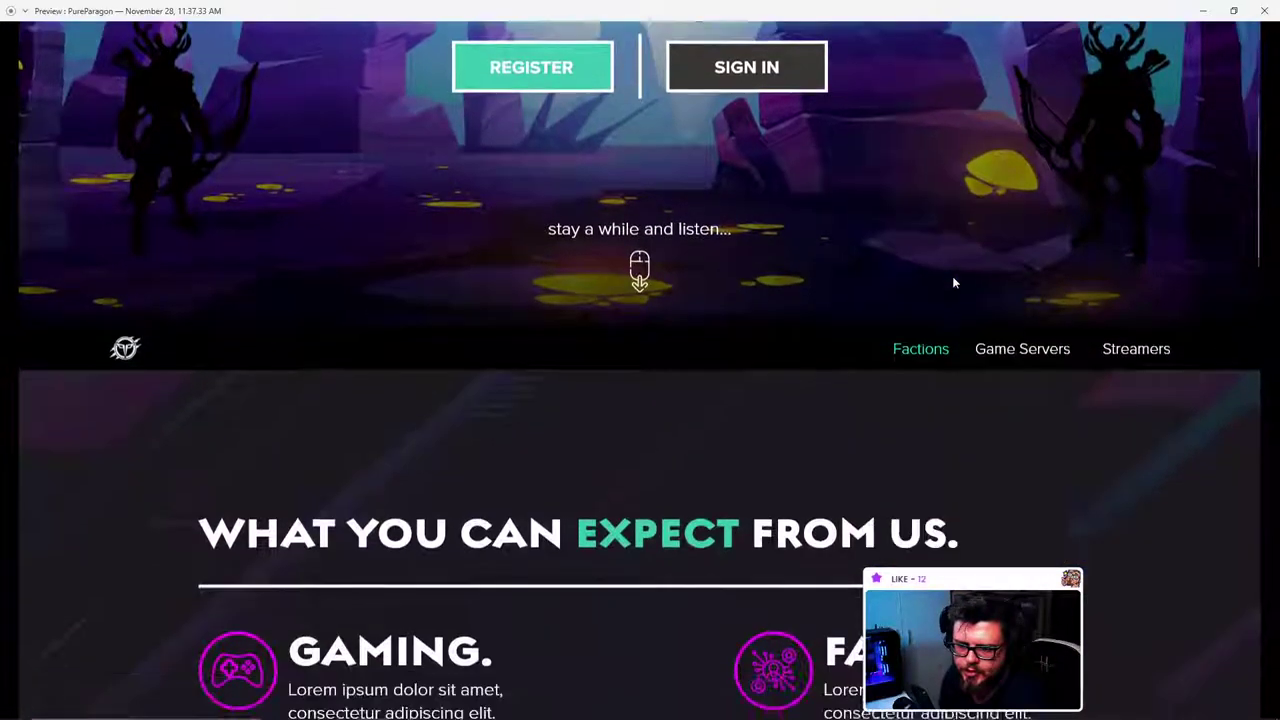
pyautogui.scroll(-1, 1008, 277)
pyautogui.scroll(1, 1008, 277)
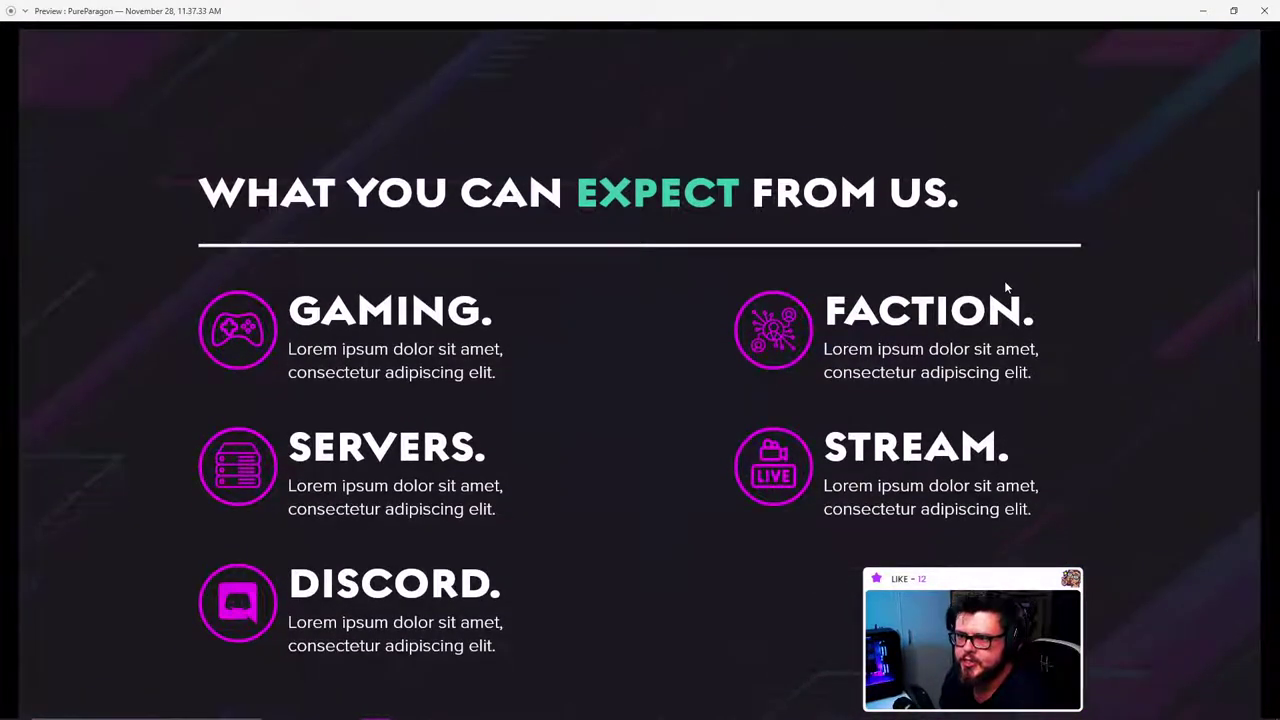
pyautogui.scroll(-1, 1006, 283)
pyautogui.scroll(1, 1006, 283)
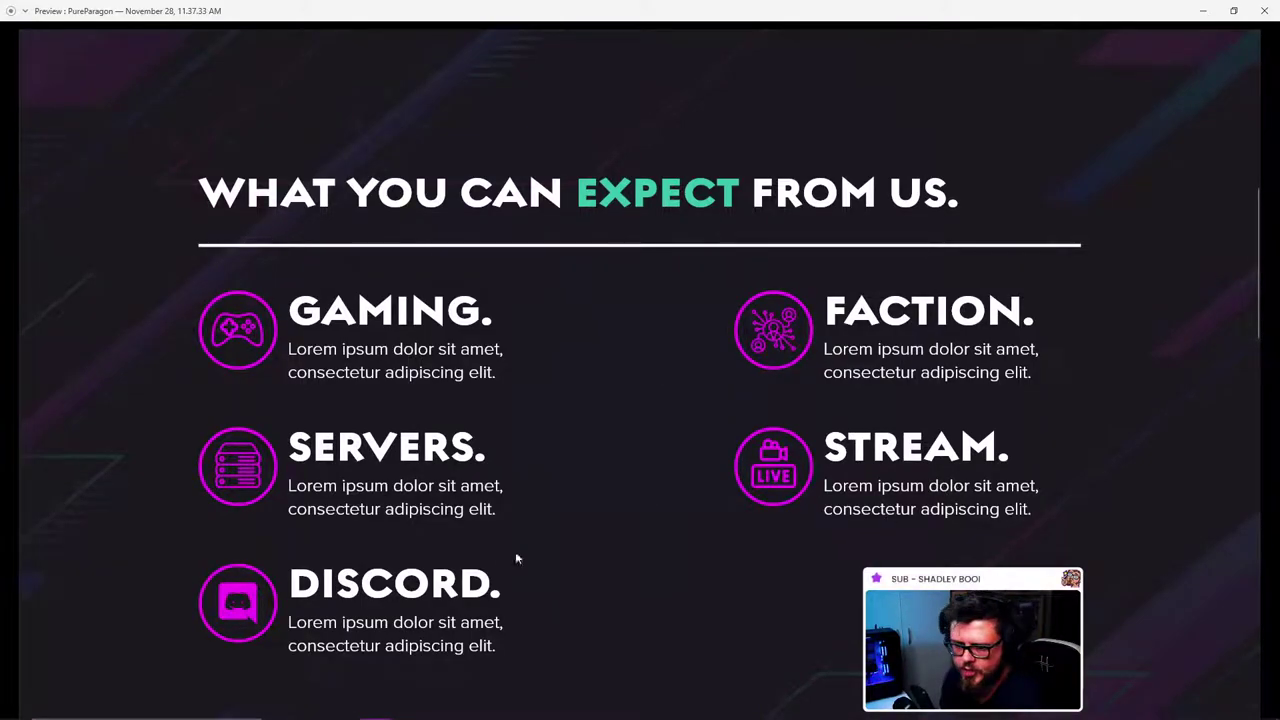
pyautogui.scroll(-8, 1064, 367)
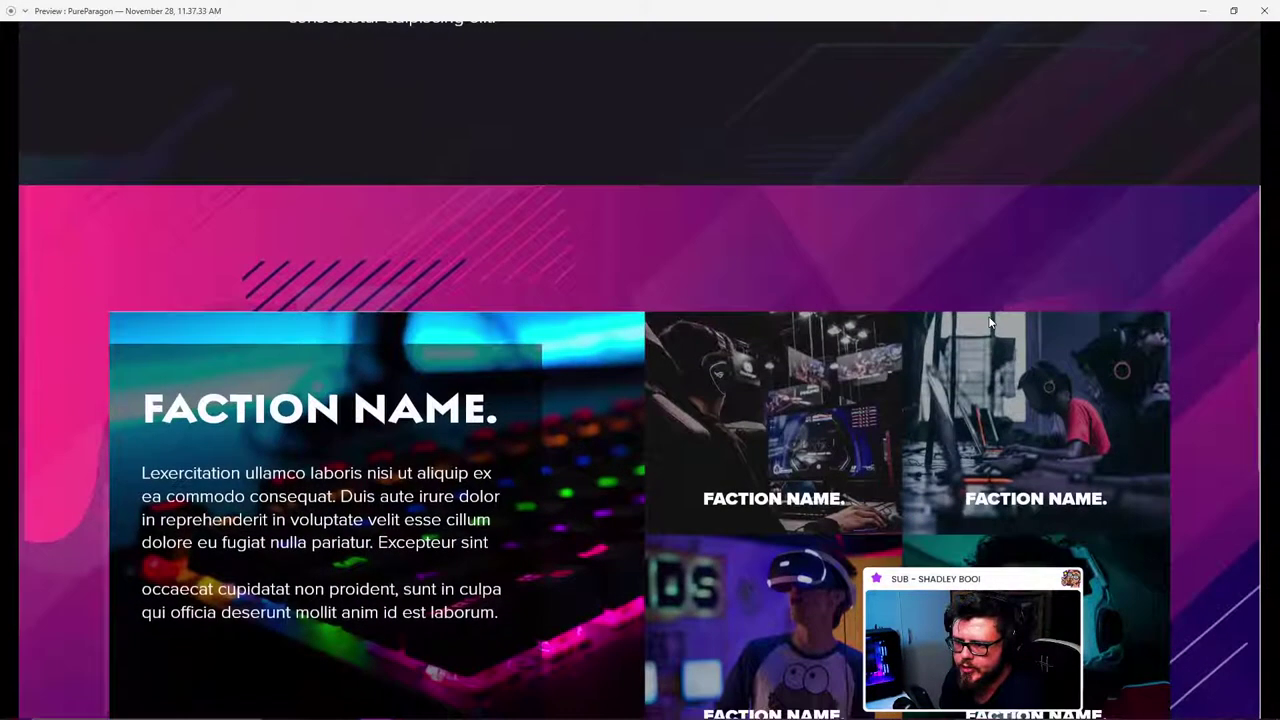
pyautogui.scroll(1, 988, 323)
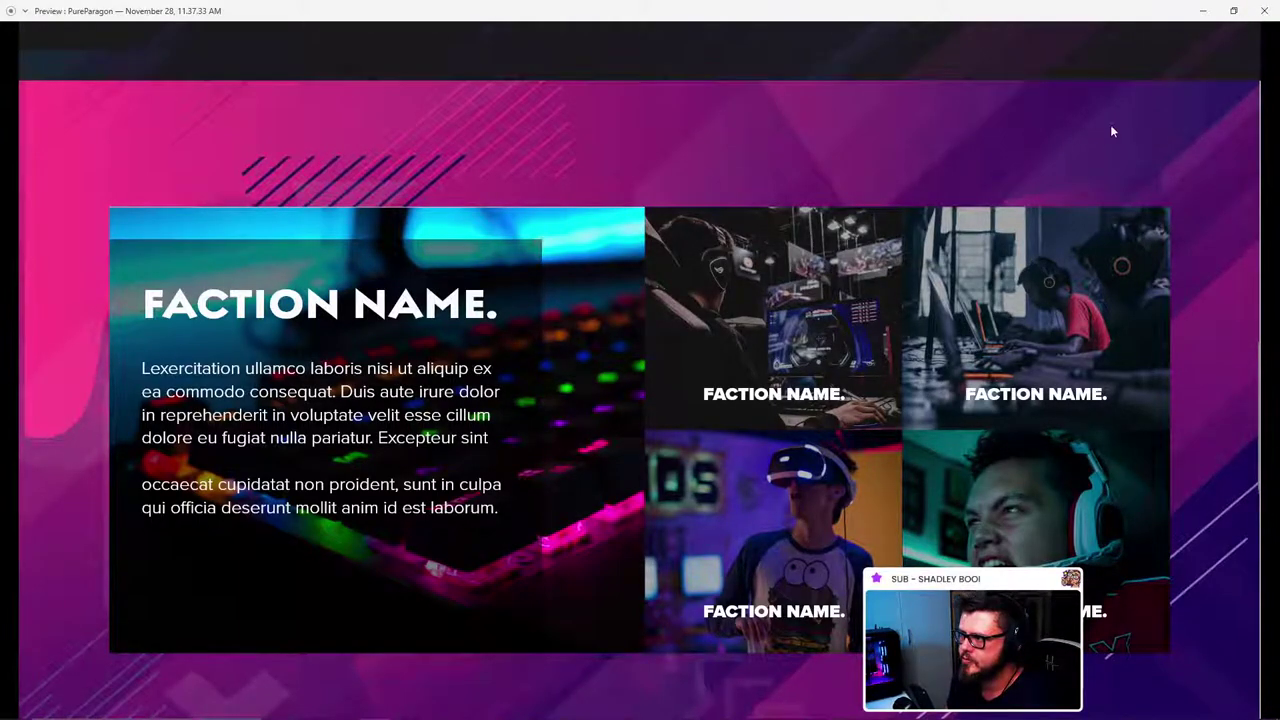
pyautogui.scroll(1, 1110, 126)
pyautogui.scroll(-2, 1100, 134)
pyautogui.click(1265, 10)
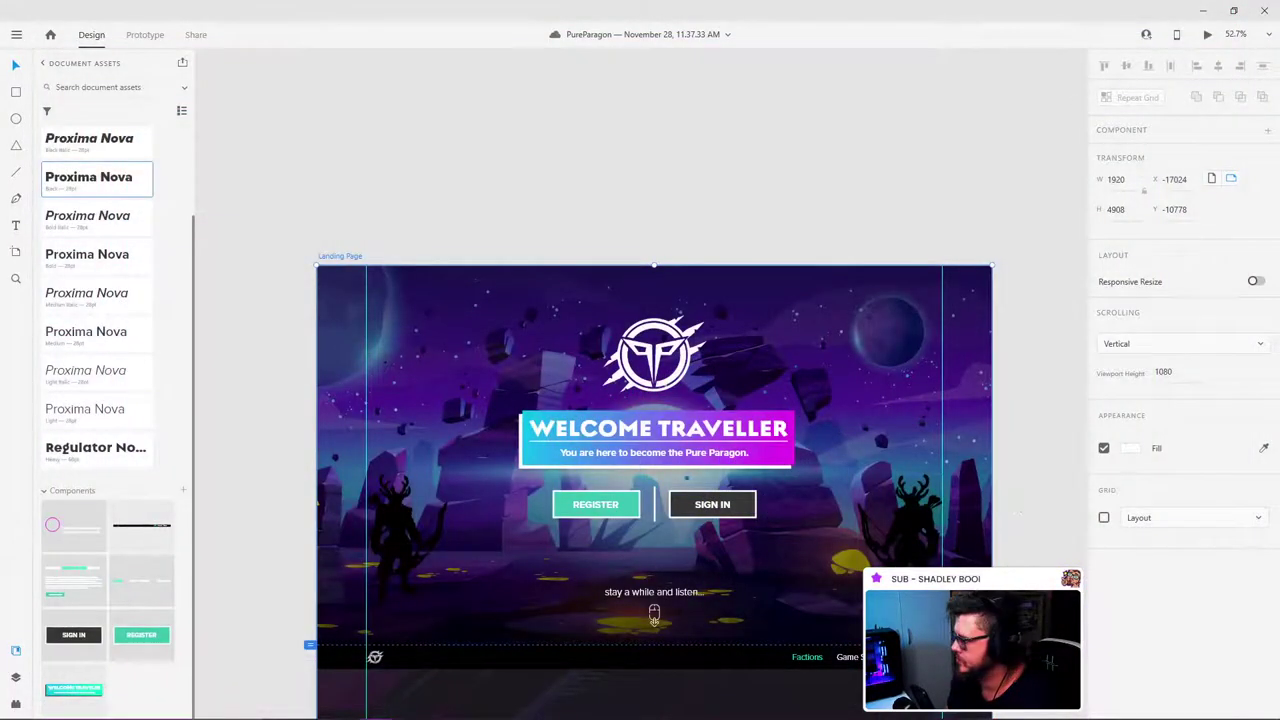
pyautogui.scroll(-10, 800, 397)
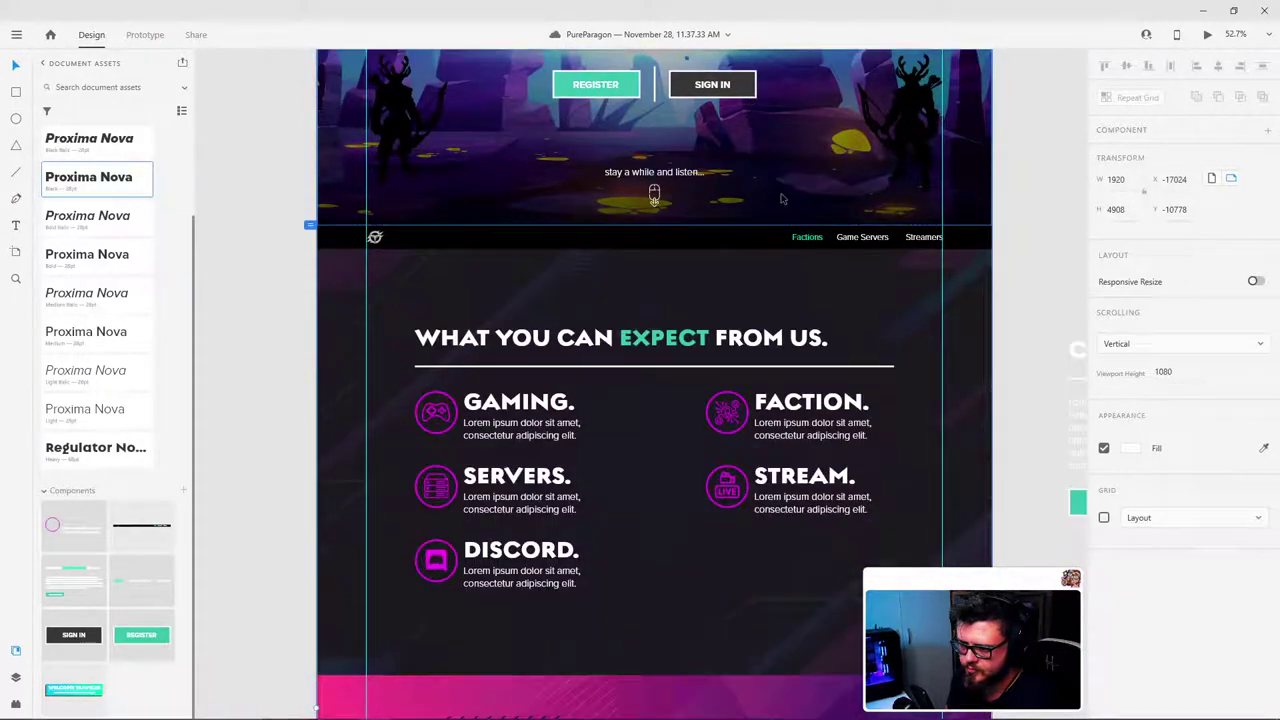
pyautogui.scroll(-2, 800, 157)
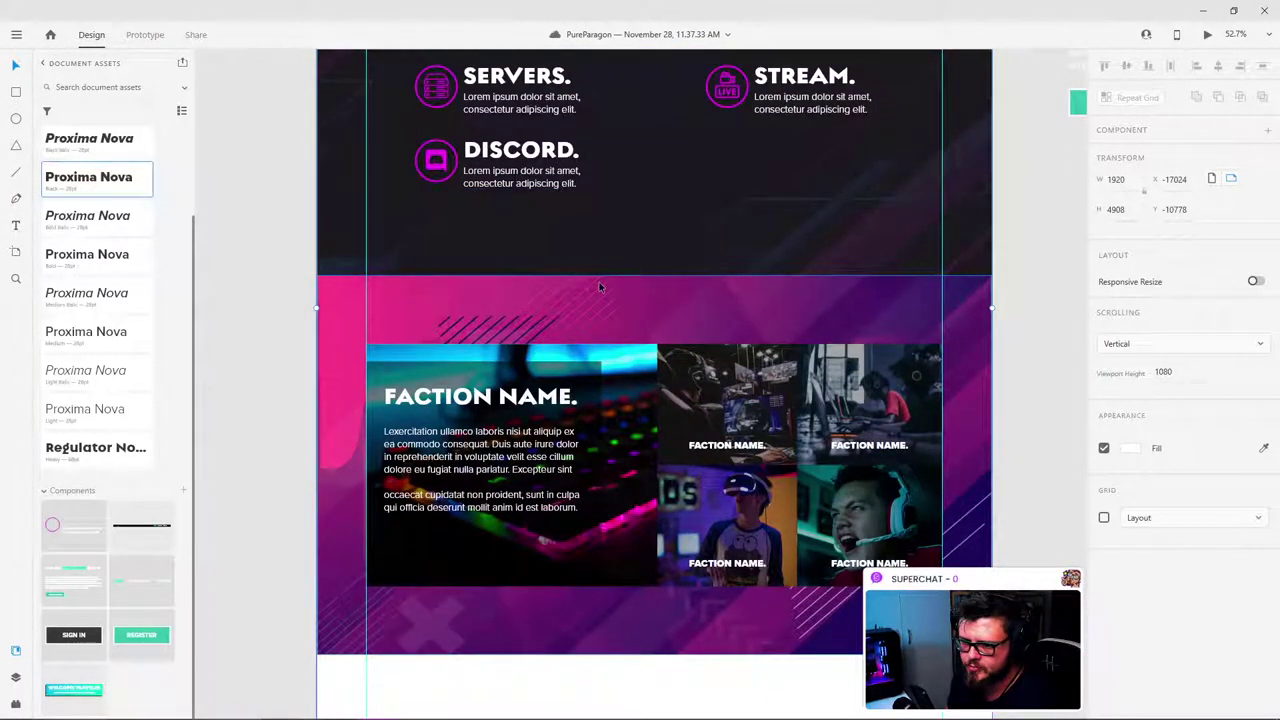
pyautogui.scroll(2, 627, 396)
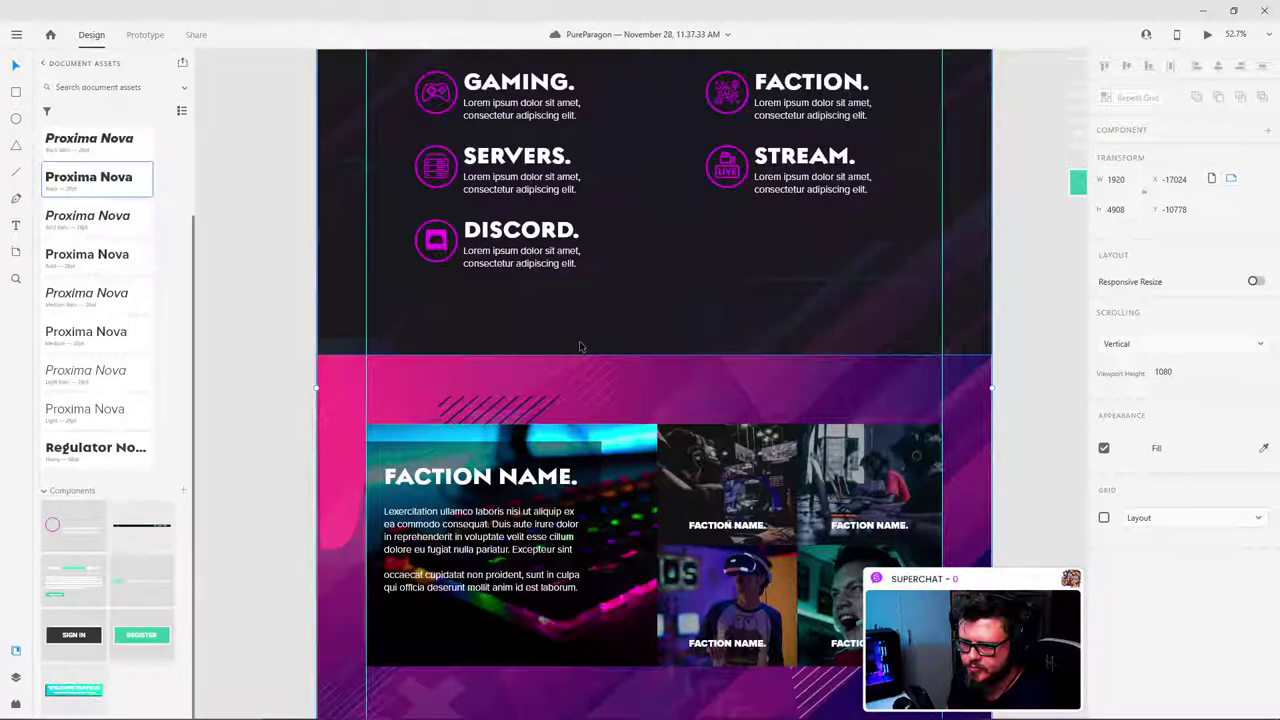
# Step: Select the faction text, its background and overlays, and the photo grid, and group them into a single object
pyautogui.scroll(-2, 609, 484)
pyautogui.click(608, 485)
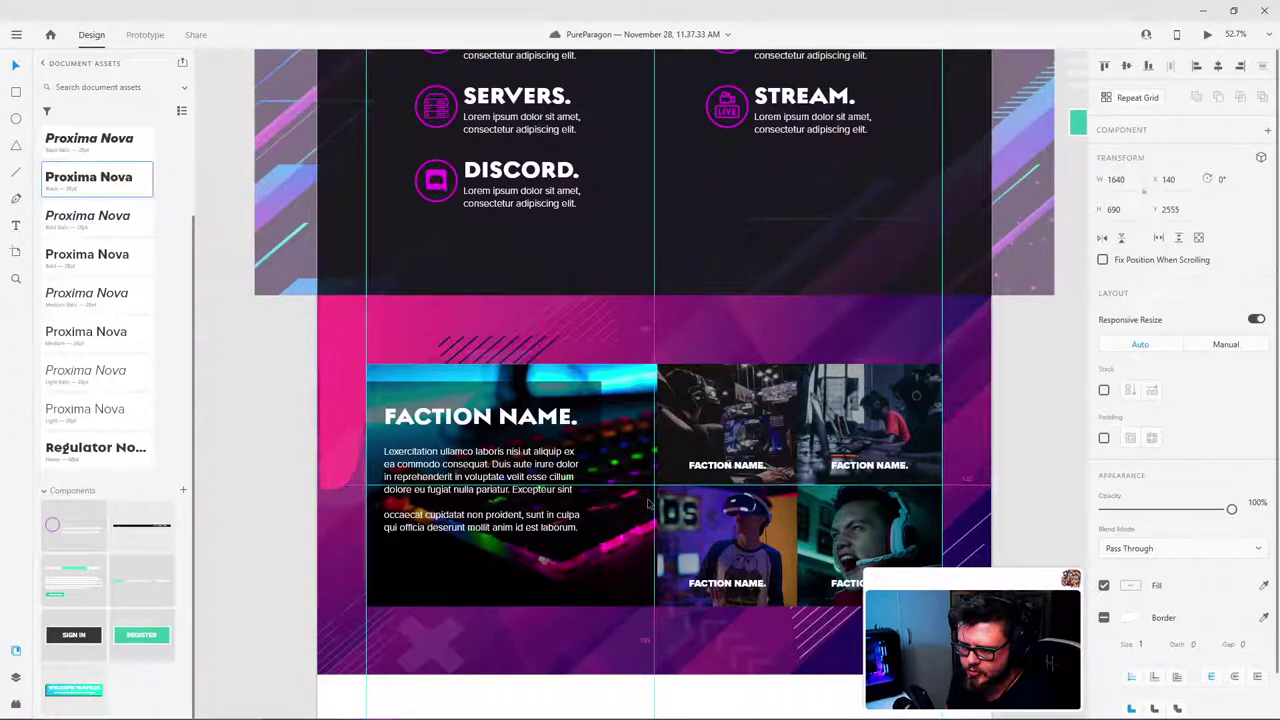
pyautogui.doubleClick(662, 428)
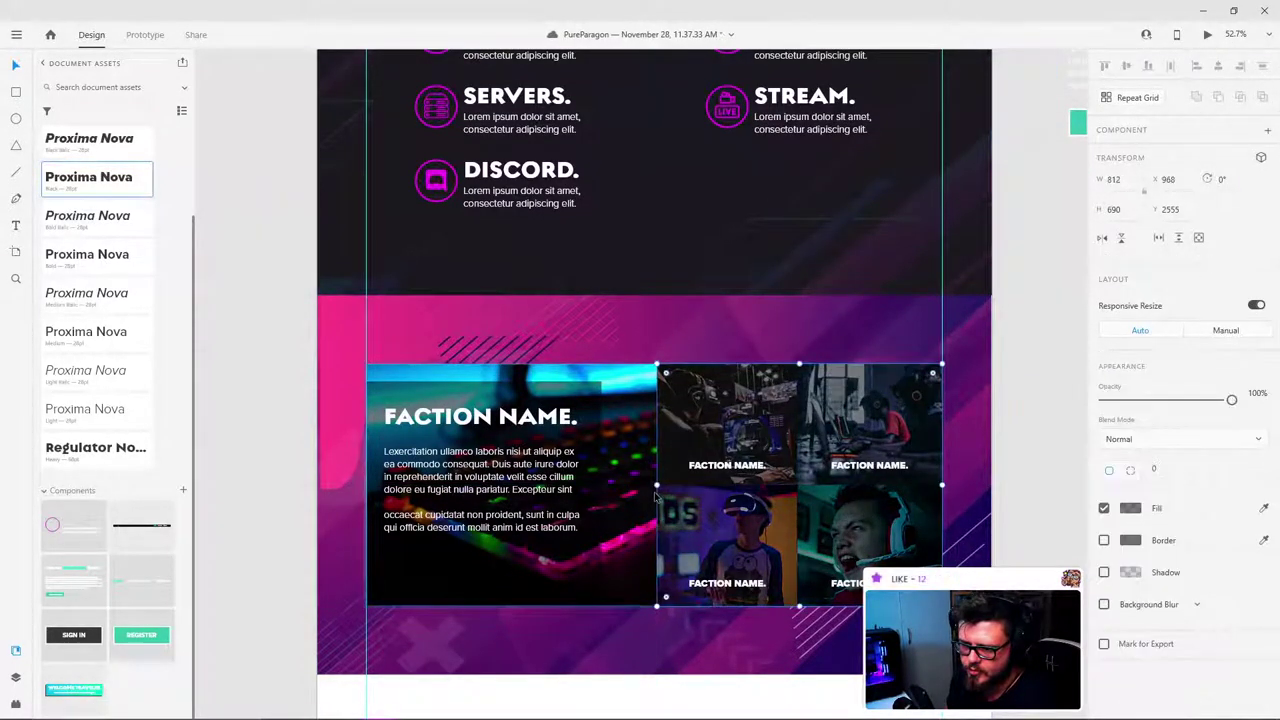
pyautogui.click(604, 414)
pyautogui.click(210, 361)
pyautogui.keyDown('ctrl'); pyautogui.click(506, 405); pyautogui.keyUp('ctrl')
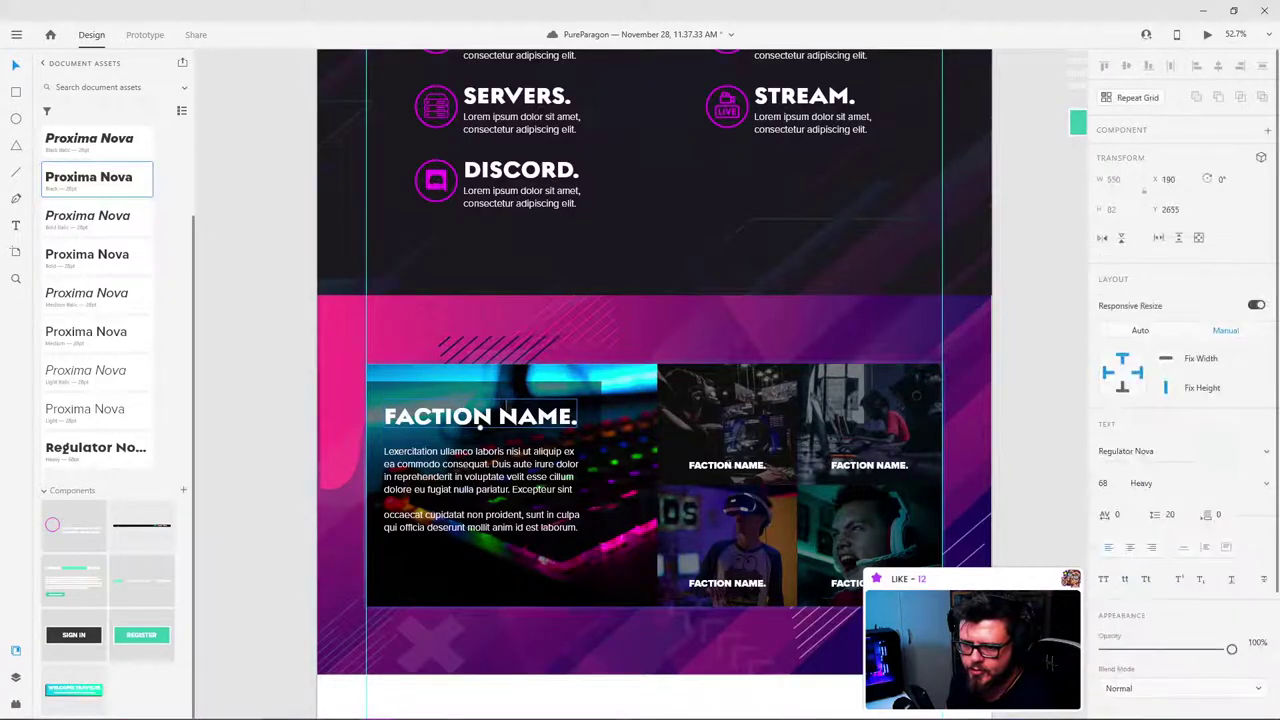
pyautogui.click(603, 430)
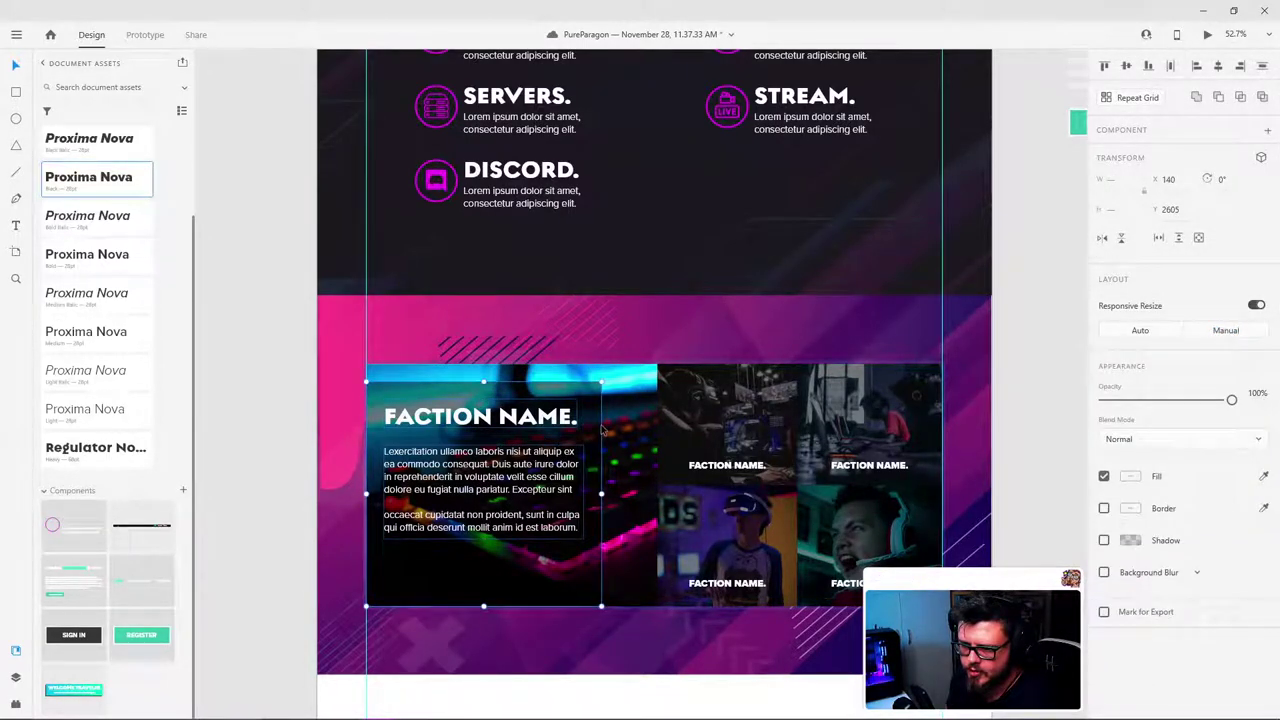
pyautogui.click(746, 418)
pyautogui.keyDown('shift'); pyautogui.click(733, 467); pyautogui.keyUp('shift')
pyautogui.keyDown('shift'); pyautogui.click(851, 467); pyautogui.keyUp('shift')
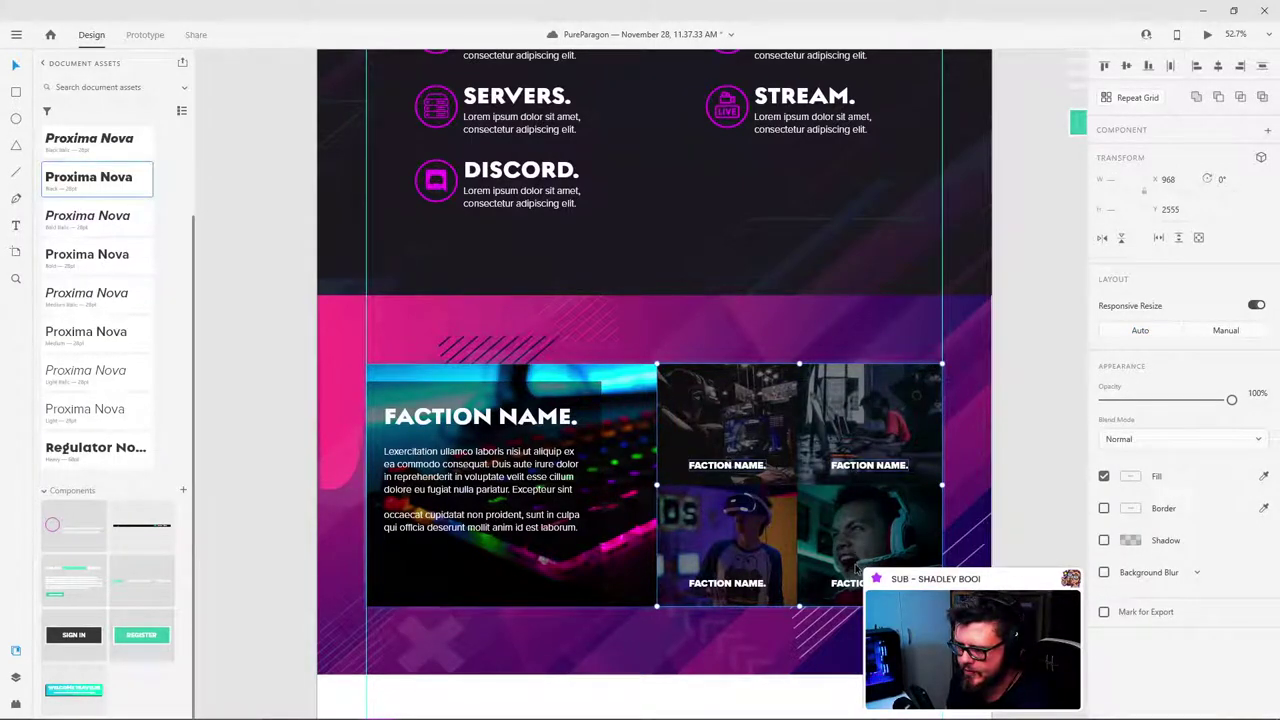
pyautogui.keyDown('shift'); pyautogui.click(738, 587); pyautogui.keyUp('shift')
pyautogui.keyDown('shift'); pyautogui.click(553, 522); pyautogui.keyUp('shift')
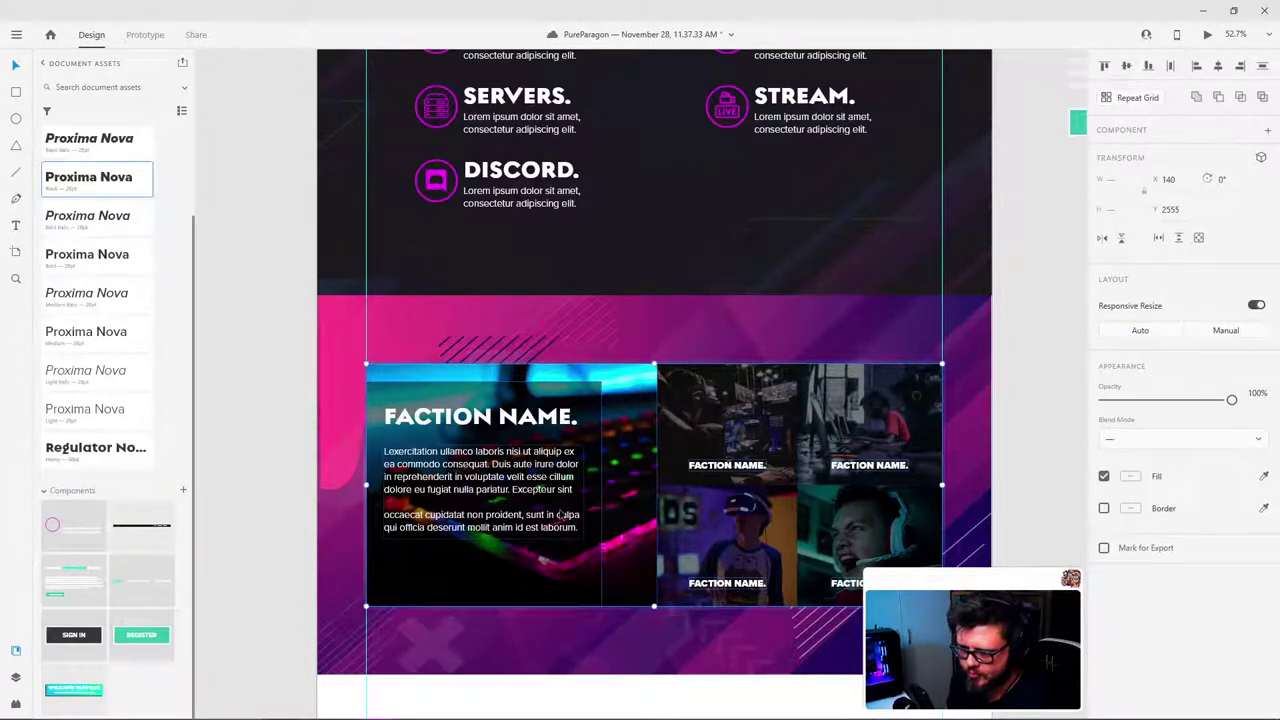
pyautogui.hotkey('ctrl', 'g')
pyautogui.click(338, 428)
pyautogui.moveTo(420, 440); pyautogui.dragTo(496, 534)
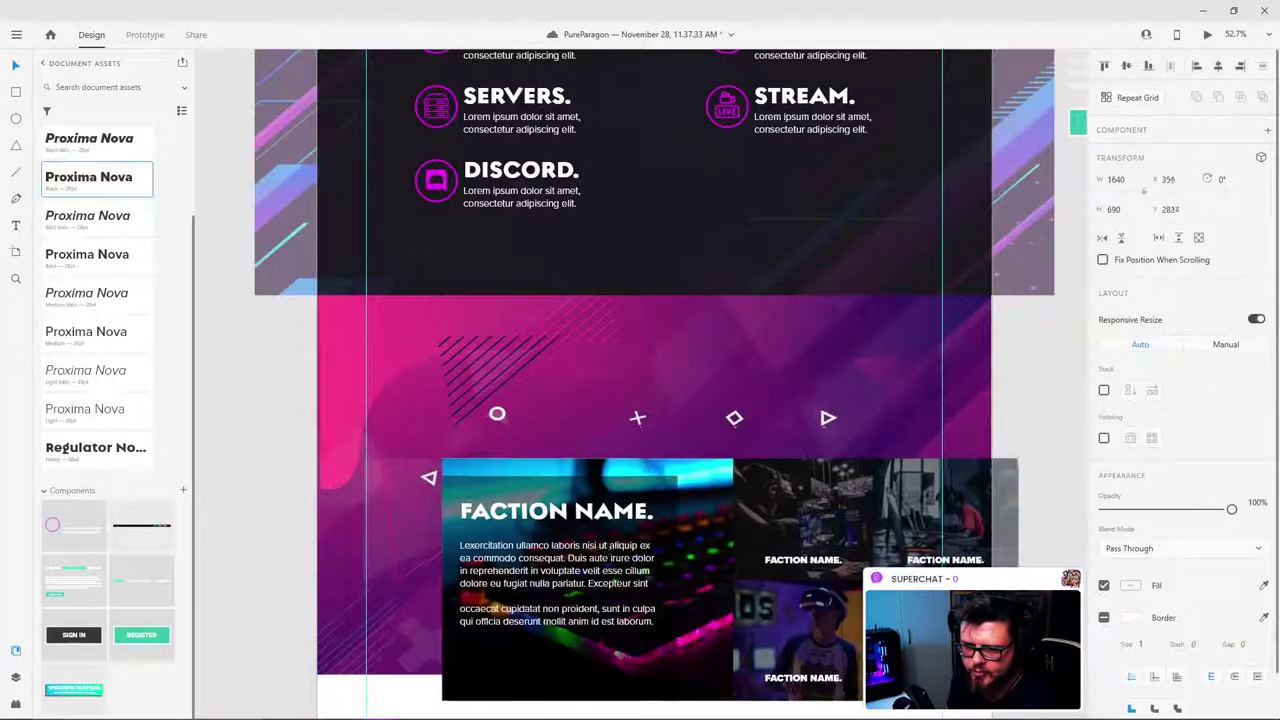
pyautogui.hotkey('ctrl', 'z')
pyautogui.moveTo(681, 451); pyautogui.dragTo(683, 490)
pyautogui.hotkey('ctrl', 'z')
# Step: Duplicate the "WHAT YOU CAN EXPECT FROM US." heading with its divider line below the Discord item, at Y 2199
pyautogui.scroll(1, 567, 262)
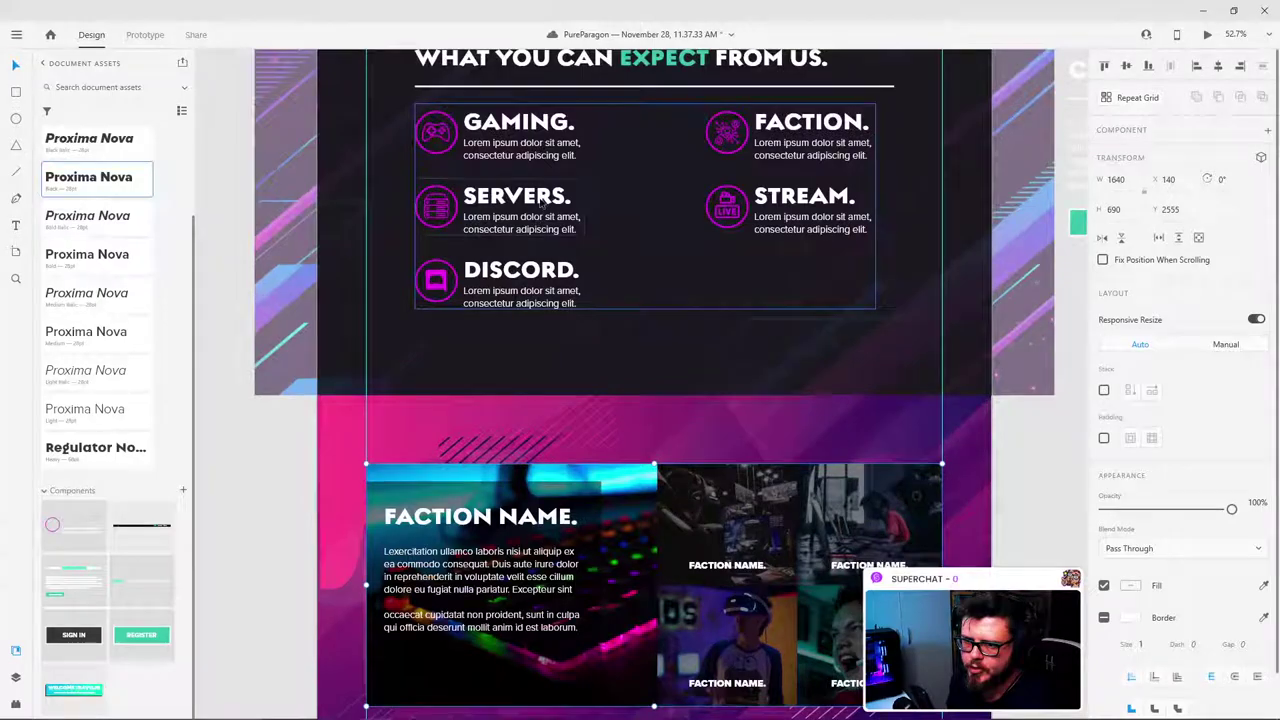
pyautogui.scroll(2, 541, 201)
pyautogui.click(570, 155)
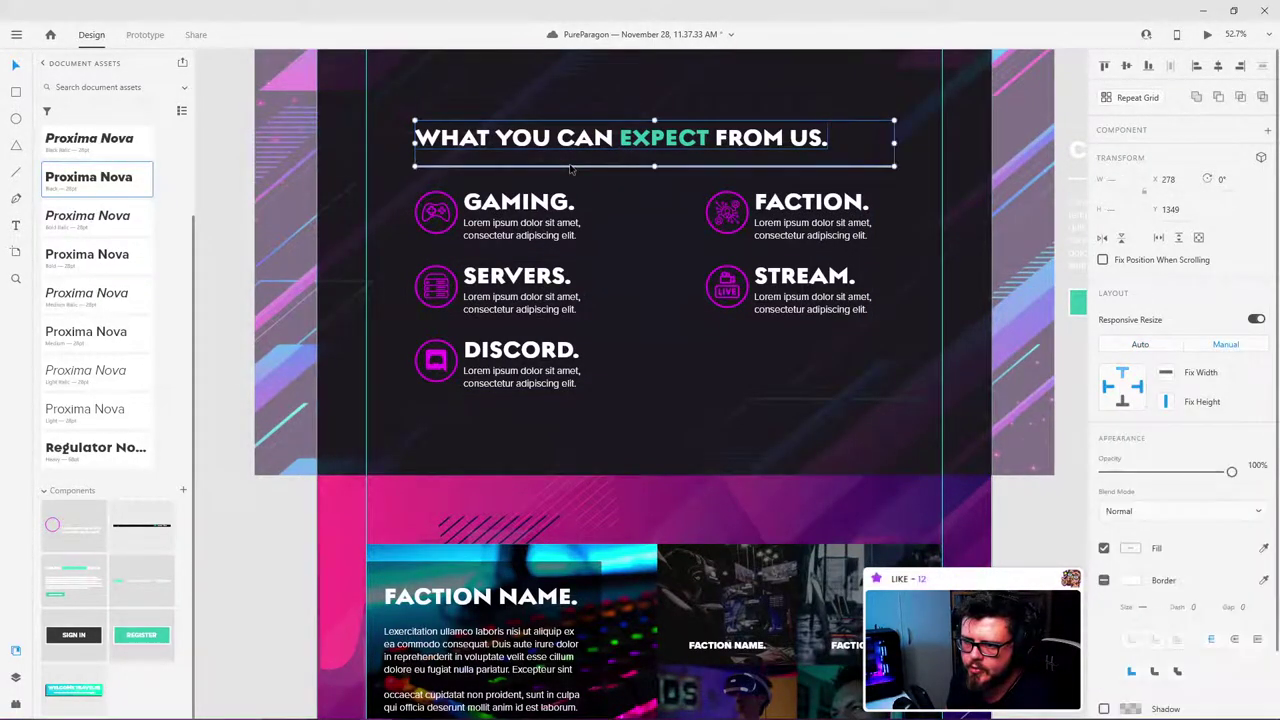
pyautogui.moveTo(577, 143); pyautogui.dragTo(567, 437)
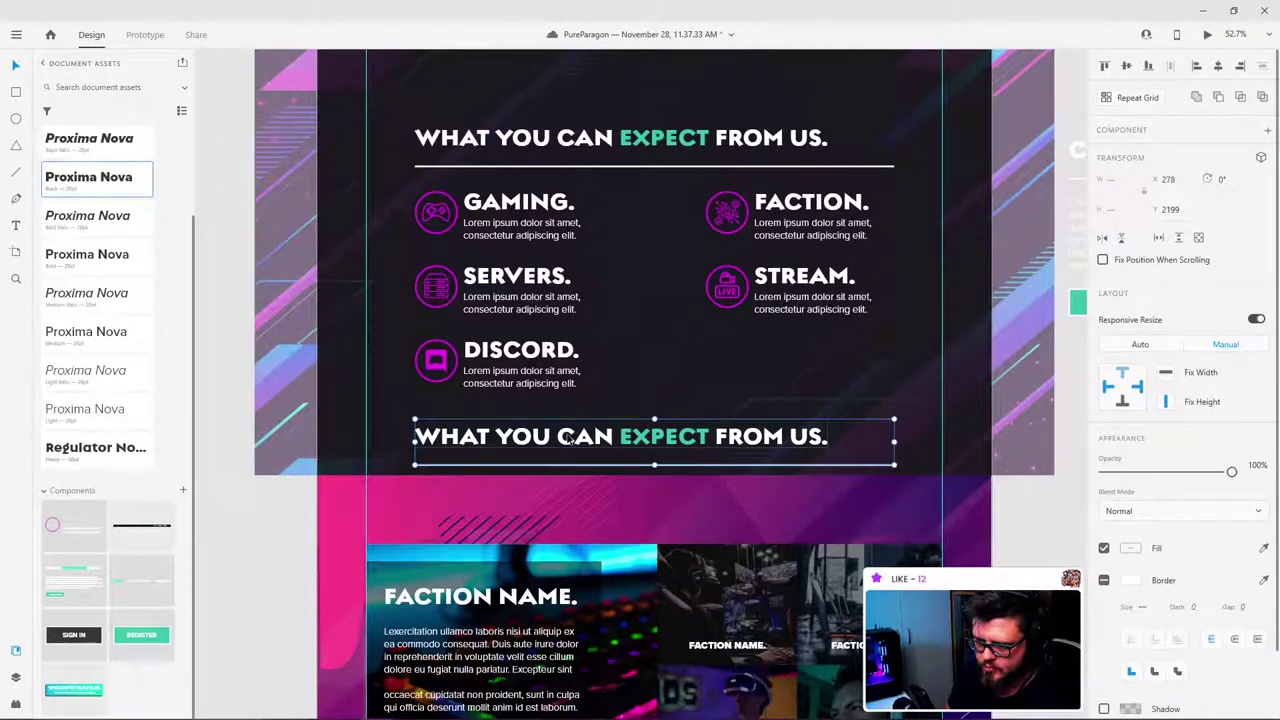
# Step: Move the copied heading and divider down to Y 2410, just above the faction group
pyautogui.hotkey('shift', 'Down')
pyautogui.hotkey('shift', 'Down')
pyautogui.hotkey('shift', 'Down')
pyautogui.hotkey('shift', 'Down')
pyautogui.hotkey('shift', 'Down')
pyautogui.hotkey('shift', 'Down')
pyautogui.hotkey('shift', 'Down')
pyautogui.hotkey('shift', 'Down')
pyautogui.hotkey('shift', 'Down')
pyautogui.hotkey('shift', 'Down')
pyautogui.hotkey('shift', 'Down')
pyautogui.hotkey('shift', 'Down')
pyautogui.hotkey('shift', 'Down')
pyautogui.hotkey('shift', 'Down')
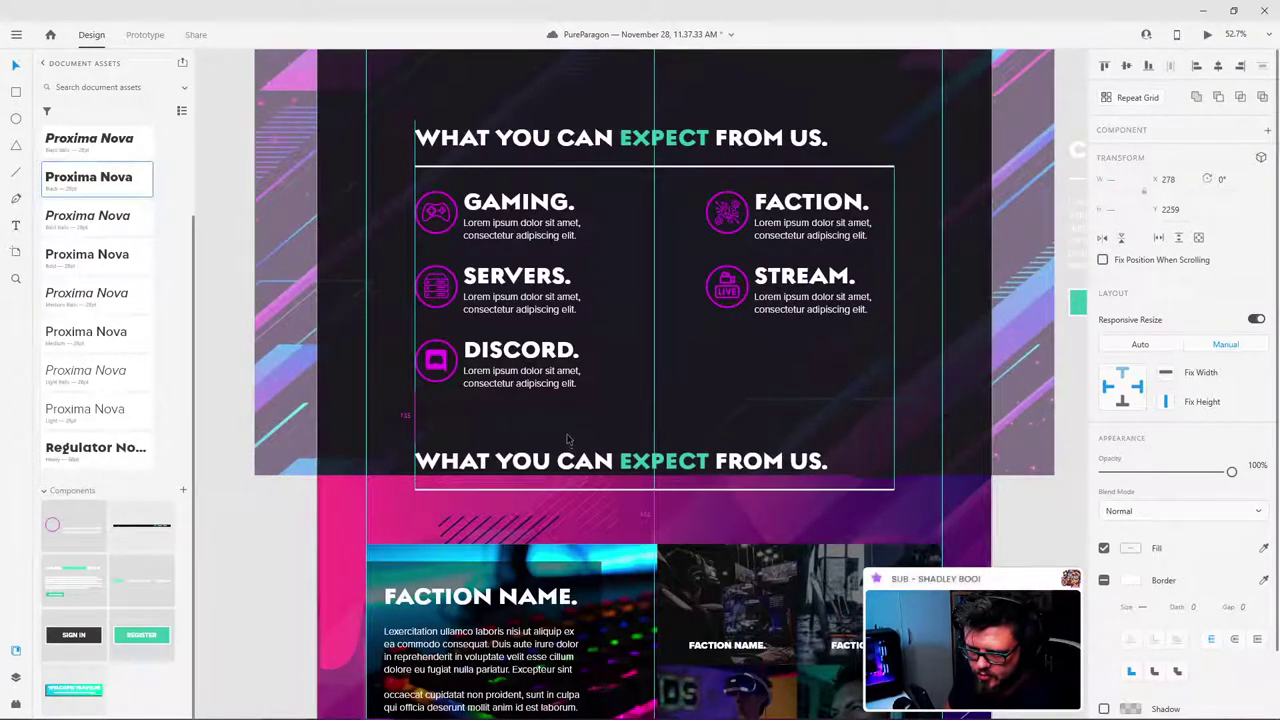
pyautogui.press('Down')
pyautogui.press('Down')
pyautogui.press('Down')
pyautogui.press('Down')
pyautogui.press('Down')
pyautogui.press('Down')
pyautogui.press('Down')
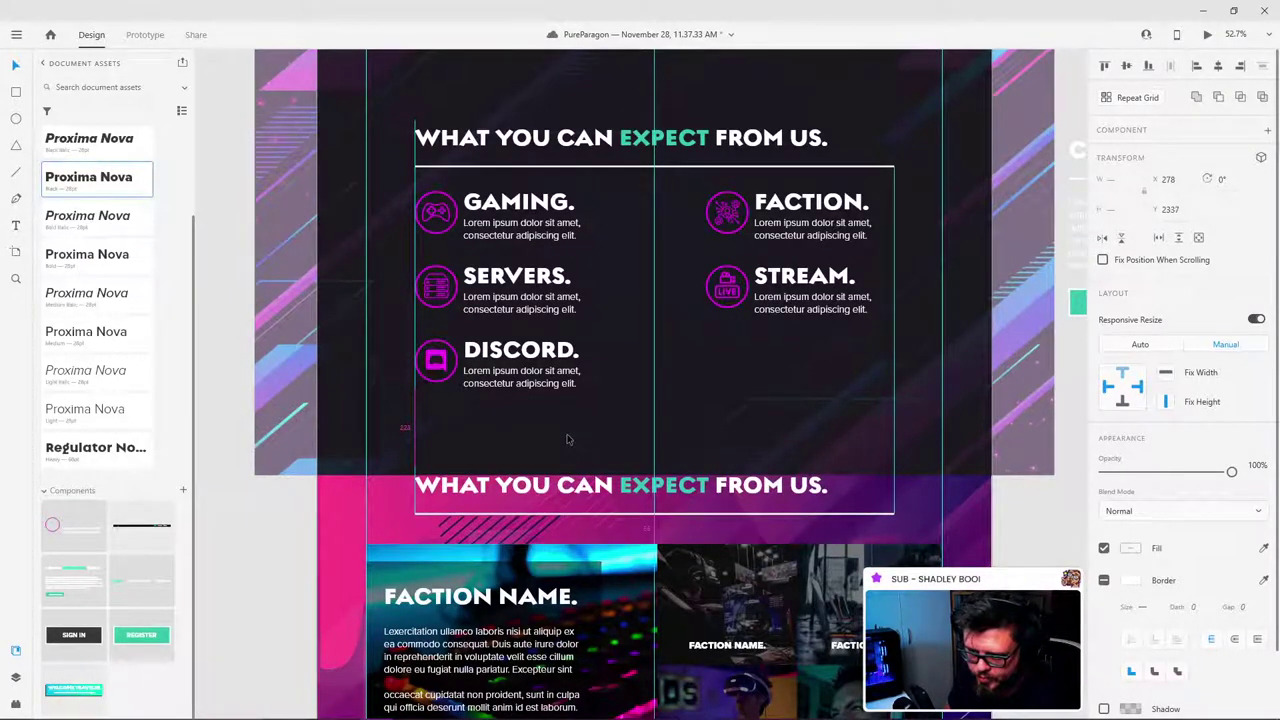
pyautogui.moveTo(615, 496); pyautogui.dragTo(615, 505)
pyautogui.hotkey('shift', 'Down')
pyautogui.hotkey('shift', 'Down')
pyautogui.hotkey('shift', 'Down')
pyautogui.hotkey('shift', 'Down')
pyautogui.hotkey('shift', 'Down')
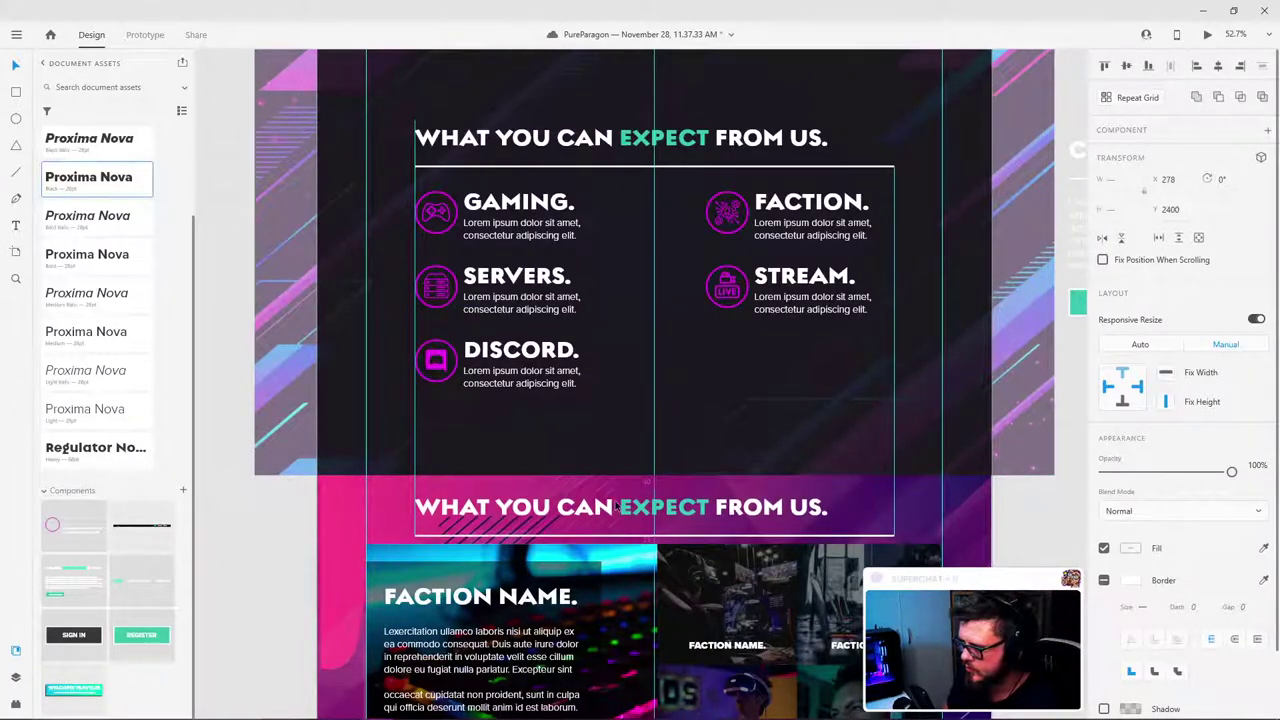
# Step: Delete the divider line beneath the copied heading
pyautogui.scroll(-2, 619, 489)
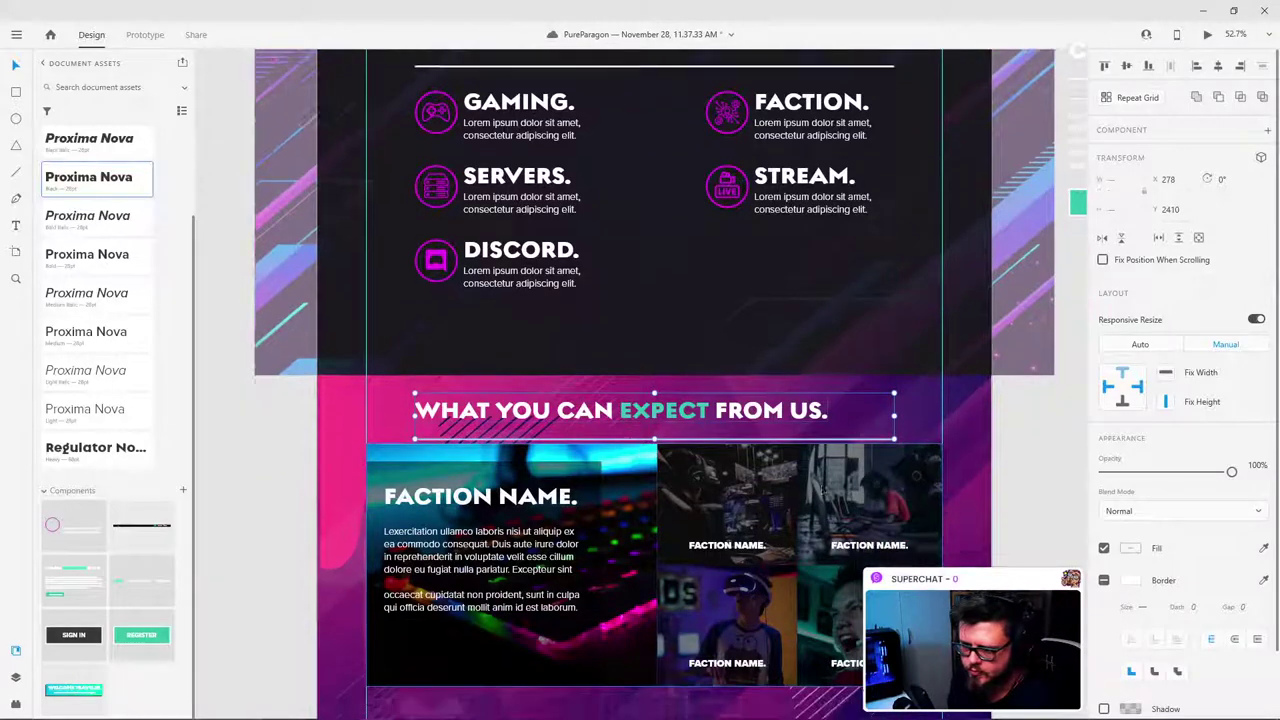
pyautogui.click(1020, 428)
pyautogui.click(848, 442)
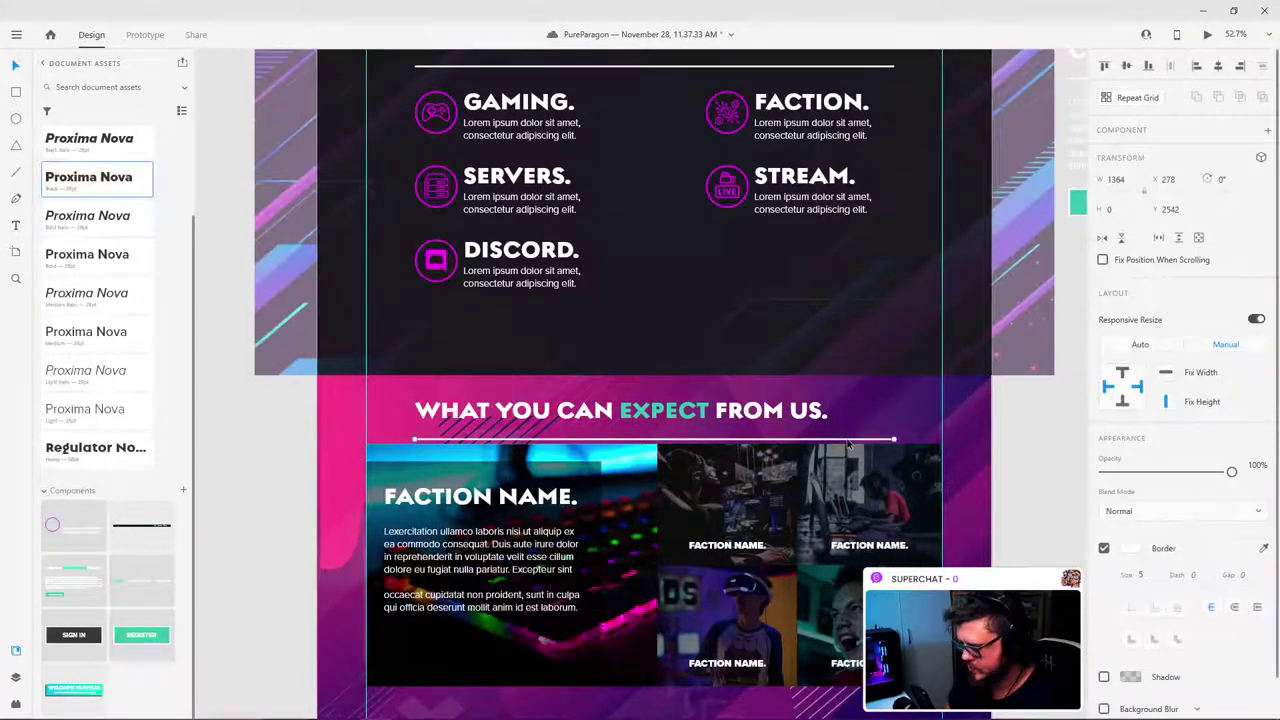
pyautogui.press('Delete')
# Step: Move the faction group up closer beneath the copied heading, to Y 2542
pyautogui.click(697, 536)
pyautogui.moveTo(706, 537); pyautogui.dragTo(709, 512)
pyautogui.hotkey('shift', 'Down')
pyautogui.hotkey('shift', 'Down')
pyautogui.hotkey('shift', 'Down')
pyautogui.hotkey('shift', 'Down')
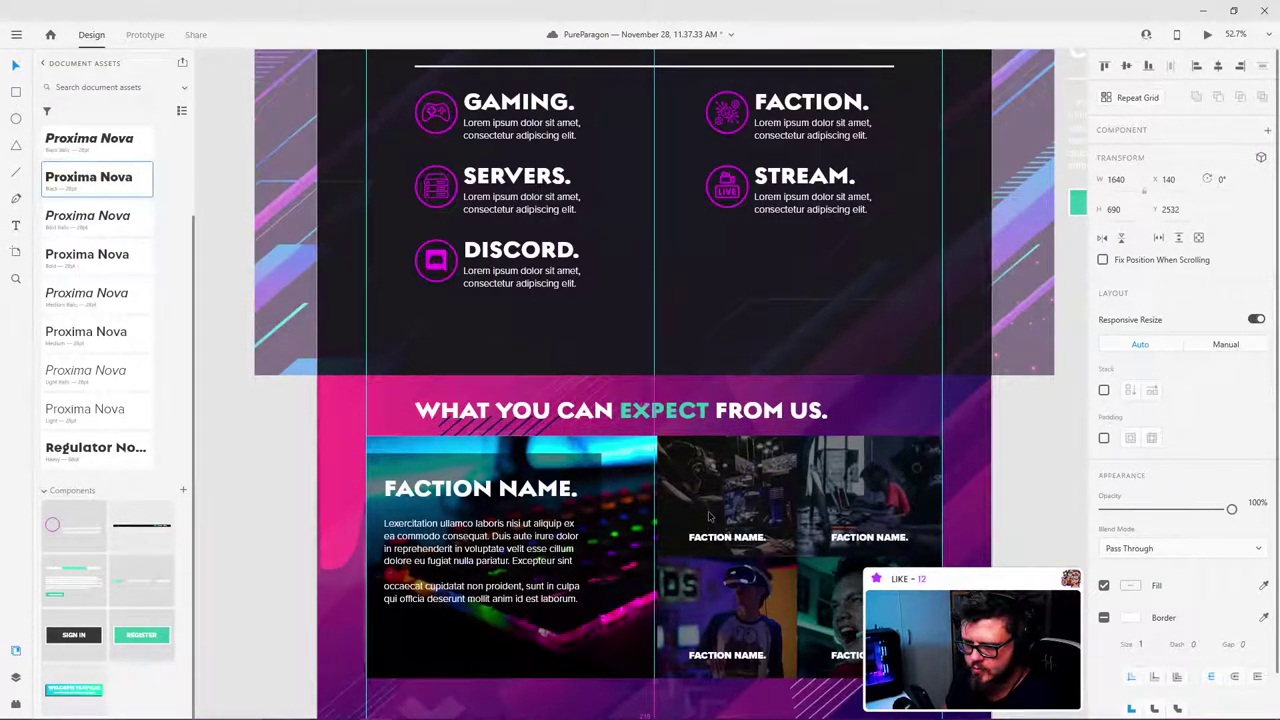
pyautogui.press('Down')
pyautogui.press('Down')
pyautogui.press('Down')
pyautogui.press('Down')
pyautogui.press('Down')
pyautogui.press('Down')
# Step: Nudge the copied heading up slightly and change its opening words "WHAT YOU CAN" to "MEET SOME OF OUR"
pyautogui.click(532, 418)
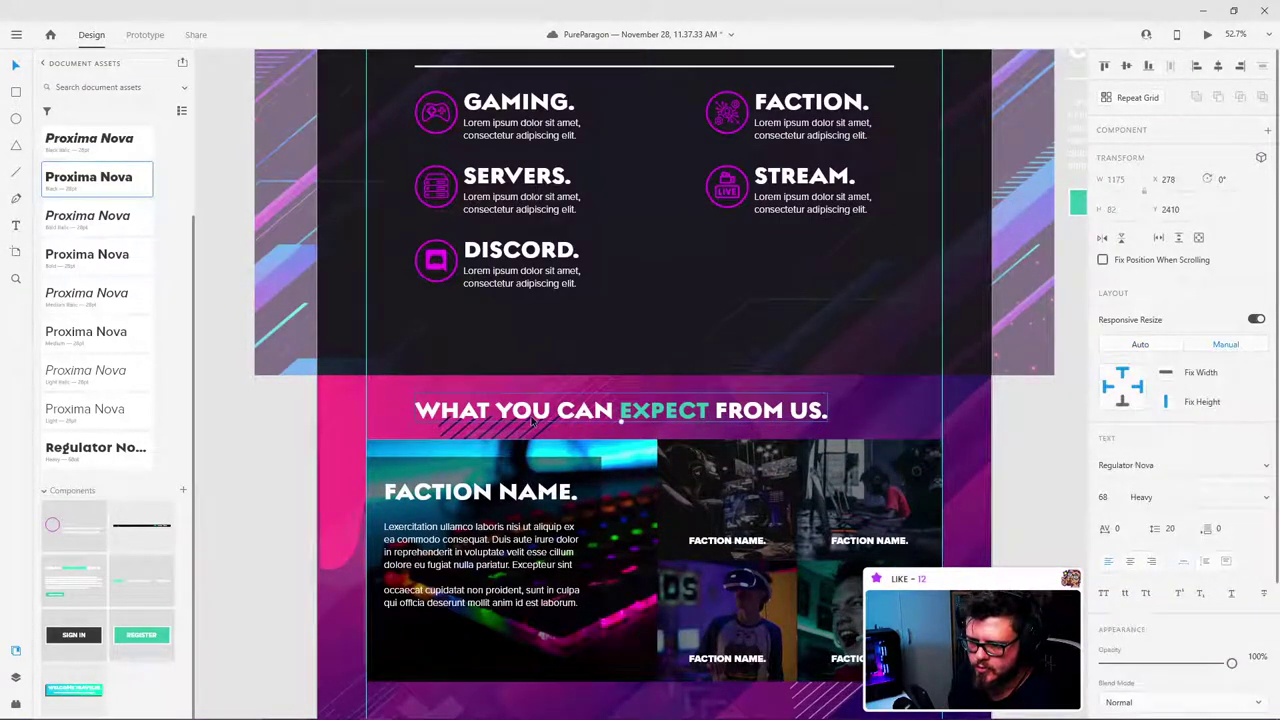
pyautogui.hotkey('shift', 'Up')
pyautogui.moveTo(614, 408); pyautogui.dragTo(418, 400)
pyautogui.write('MEET SO')
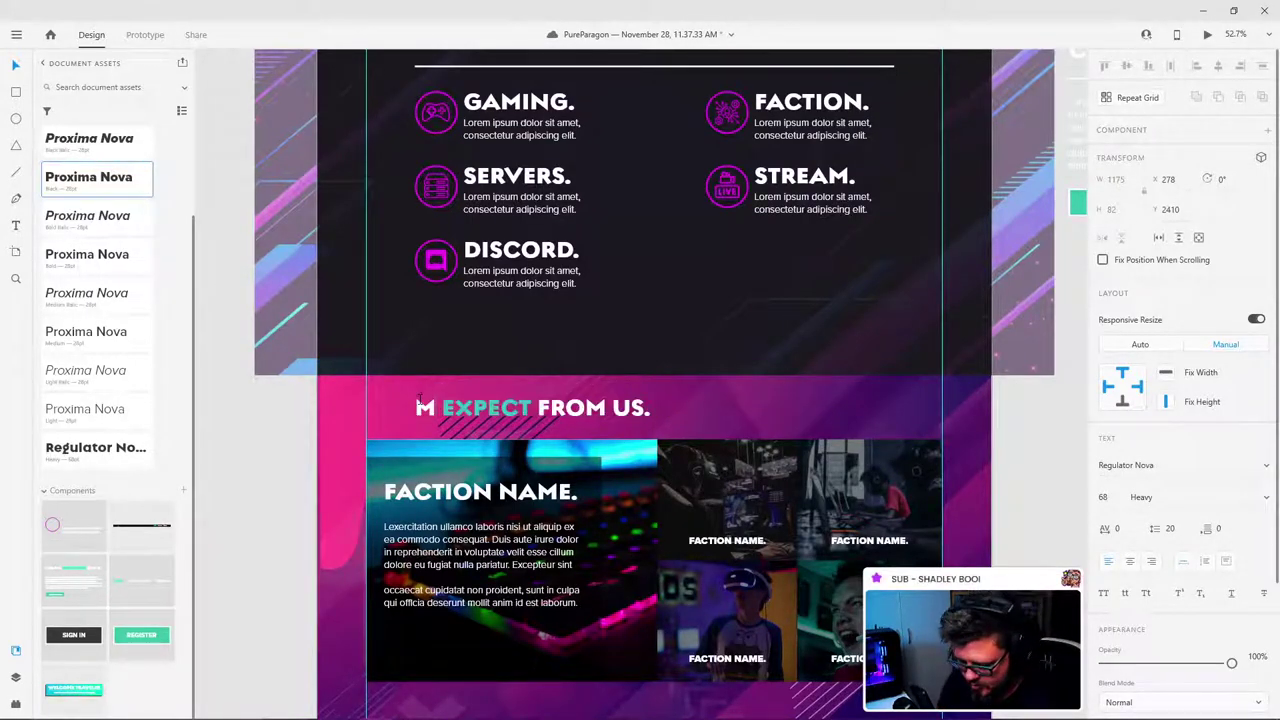
pyautogui.write('ME OF OU')
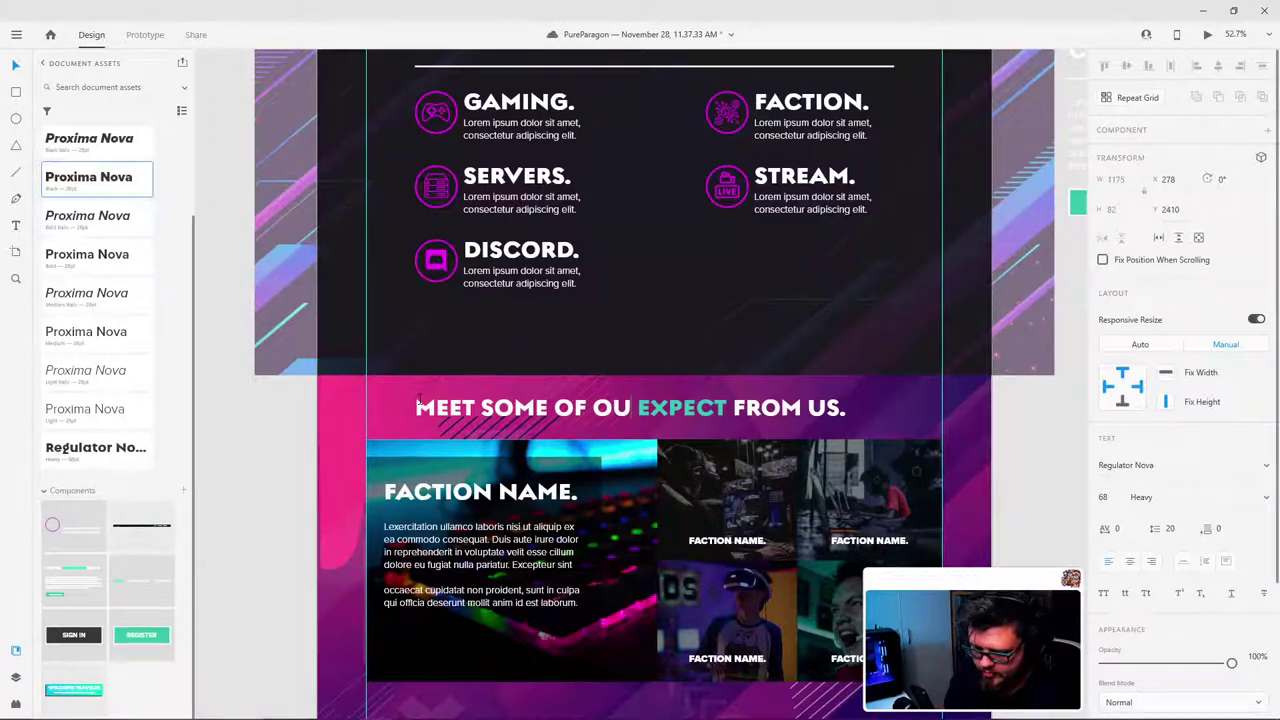
pyautogui.write('R')
# Step: Replace "EXPECT FROM US" in the copied heading with "FACTIONS" in the teal accent colour, keeping the full stop
pyautogui.hotkey('shift', 'Right')
pyautogui.hotkey('shift', 'Right')
pyautogui.hotkey('shift', 'Right')
pyautogui.hotkey('shift', 'Right')
pyautogui.hotkey('shift', 'Right')
pyautogui.hotkey('shift', 'Right')
pyautogui.hotkey('shift', 'Right')
pyautogui.hotkey('shift', 'Right')
pyautogui.hotkey('shift', 'Right')
pyautogui.hotkey('shift', 'Right')
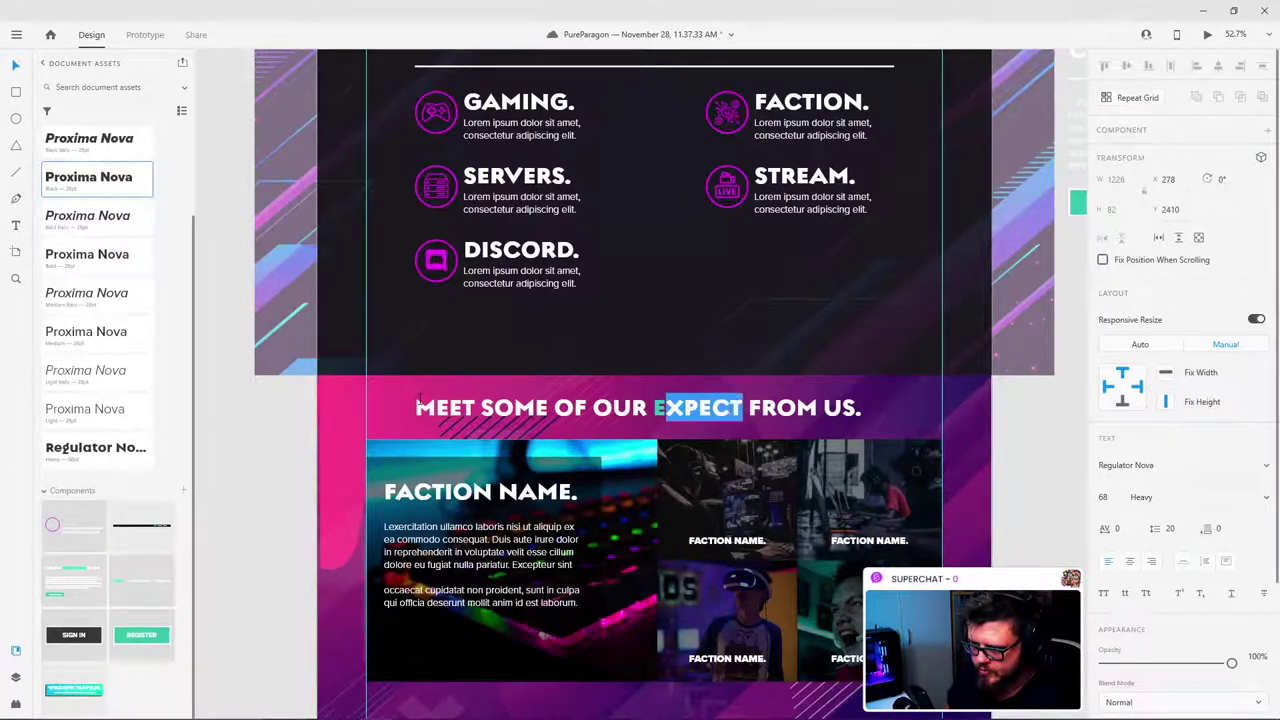
pyautogui.hotkey('shift', 'Right')
pyautogui.hotkey('shift', 'Right')
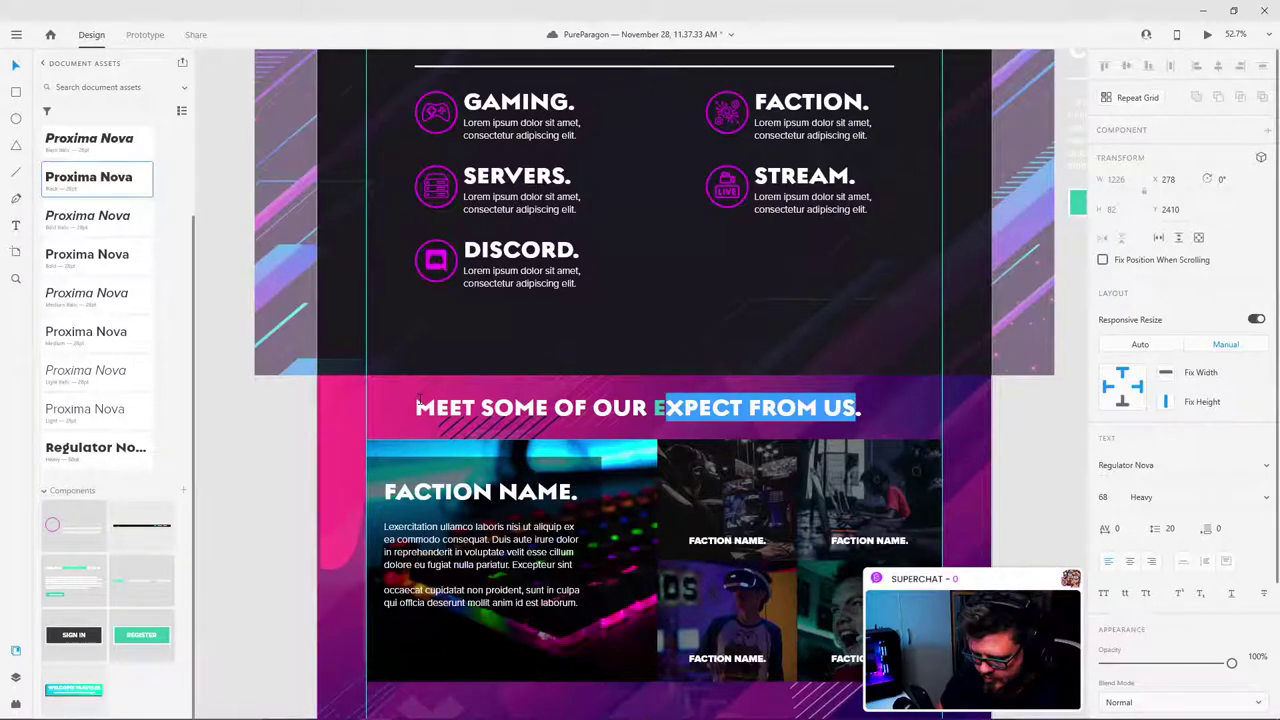
pyautogui.write('FACTIONS')
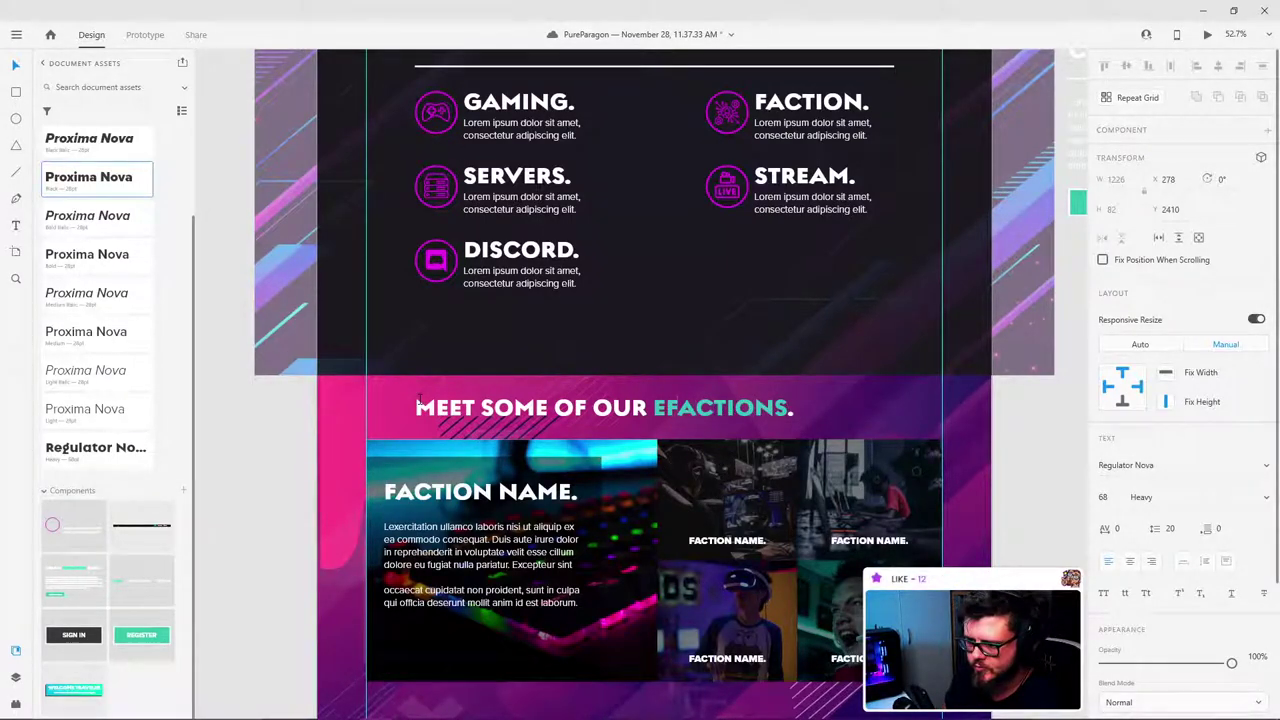
pyautogui.press('BackSpace')
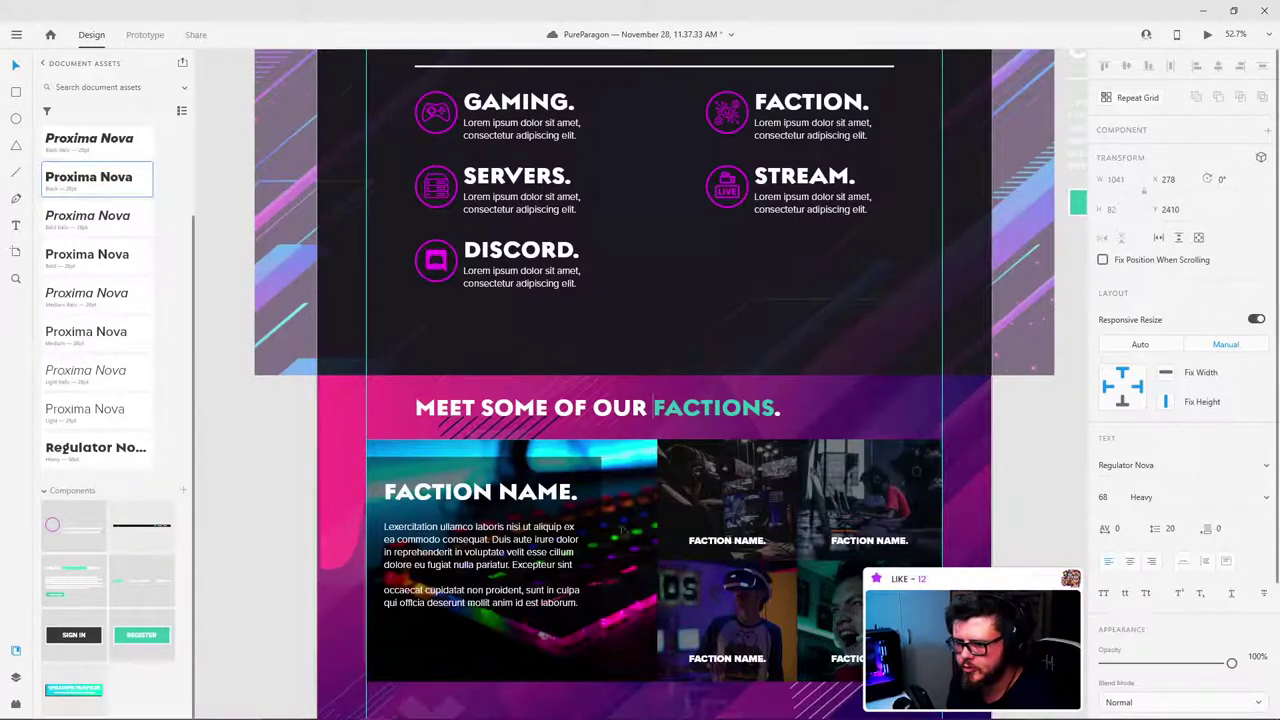
pyautogui.click(1037, 434)
# Step: Try changing the border size of the faction group and return it to 1
pyautogui.scroll(-2, 702, 272)
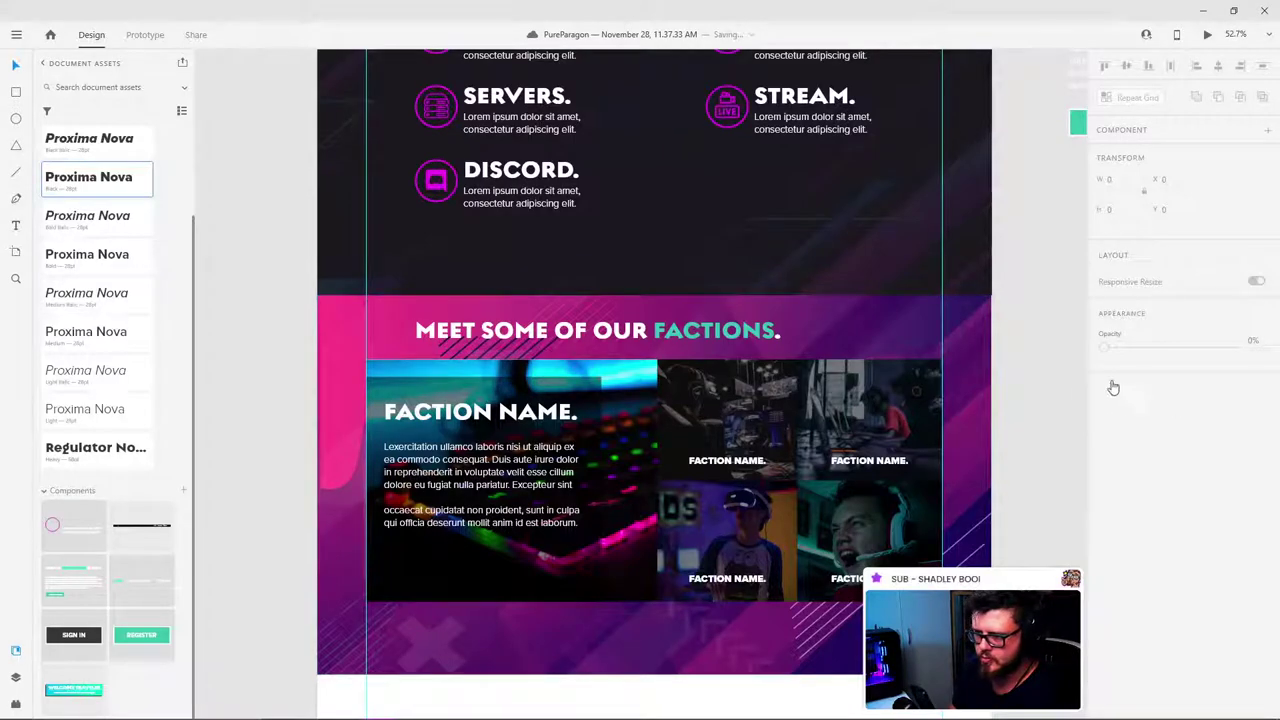
pyautogui.scroll(1, 1043, 370)
pyautogui.click(690, 424)
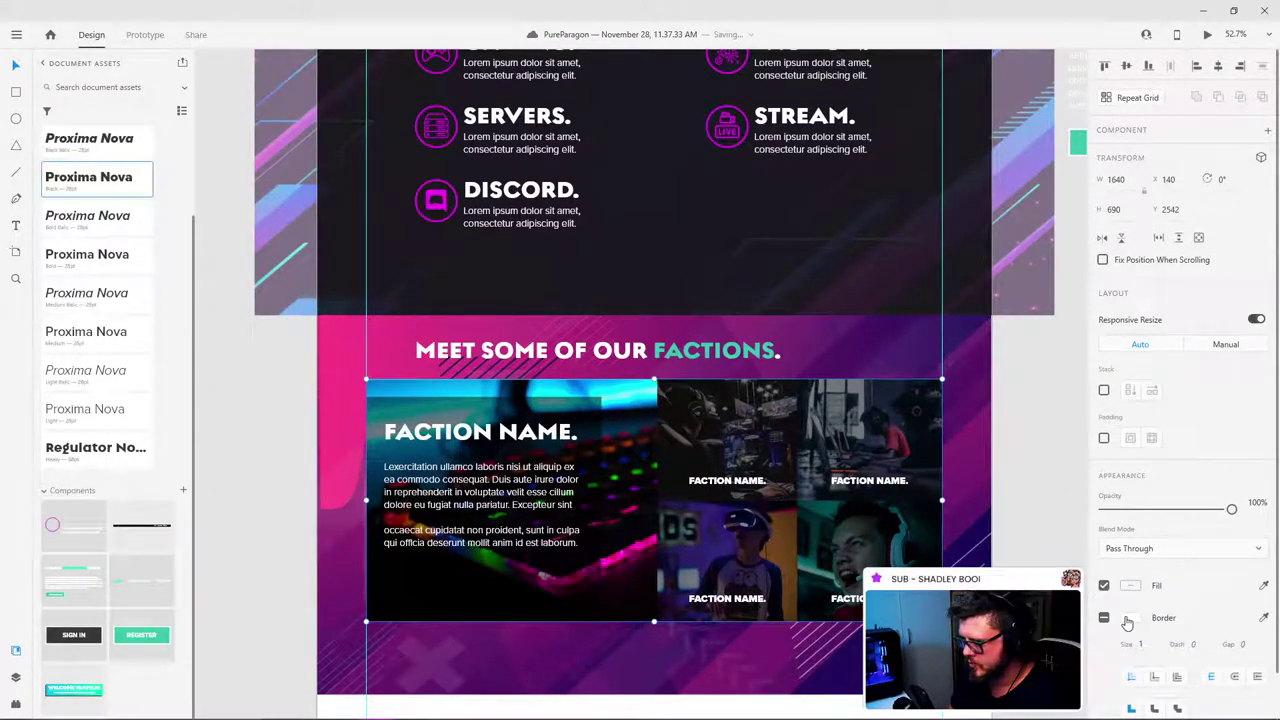
pyautogui.click(1144, 643)
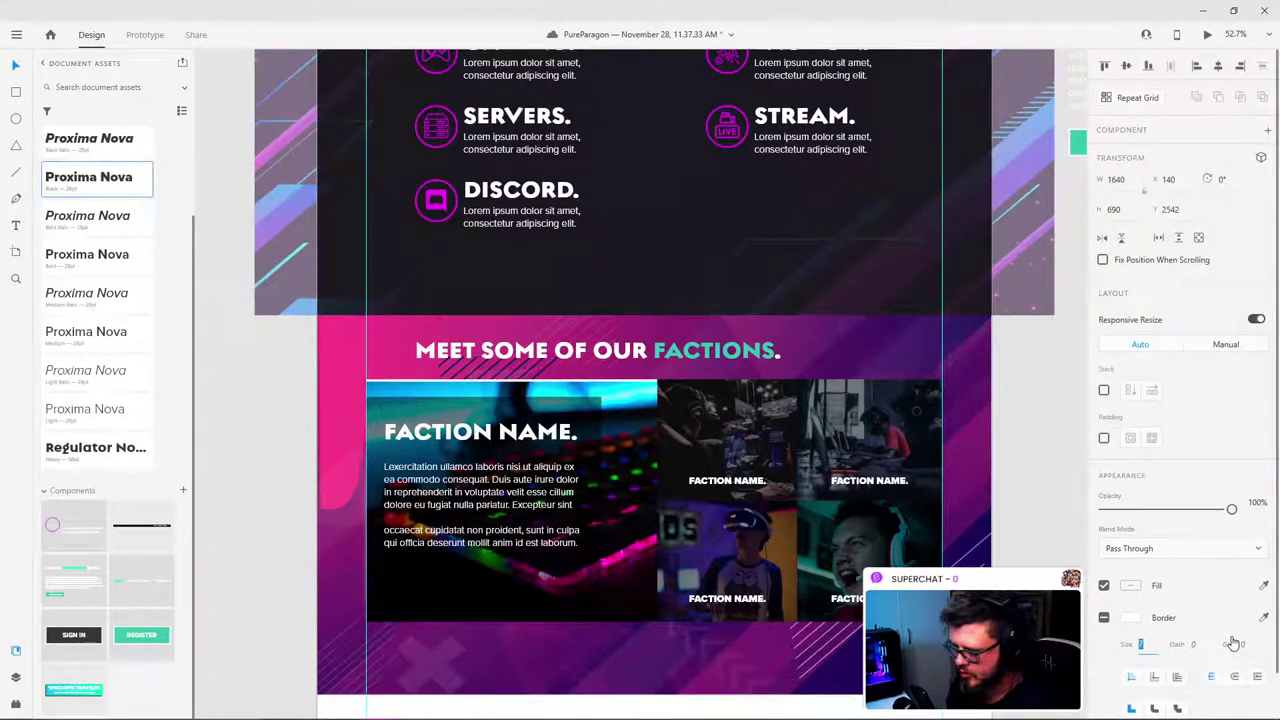
pyautogui.write('1')
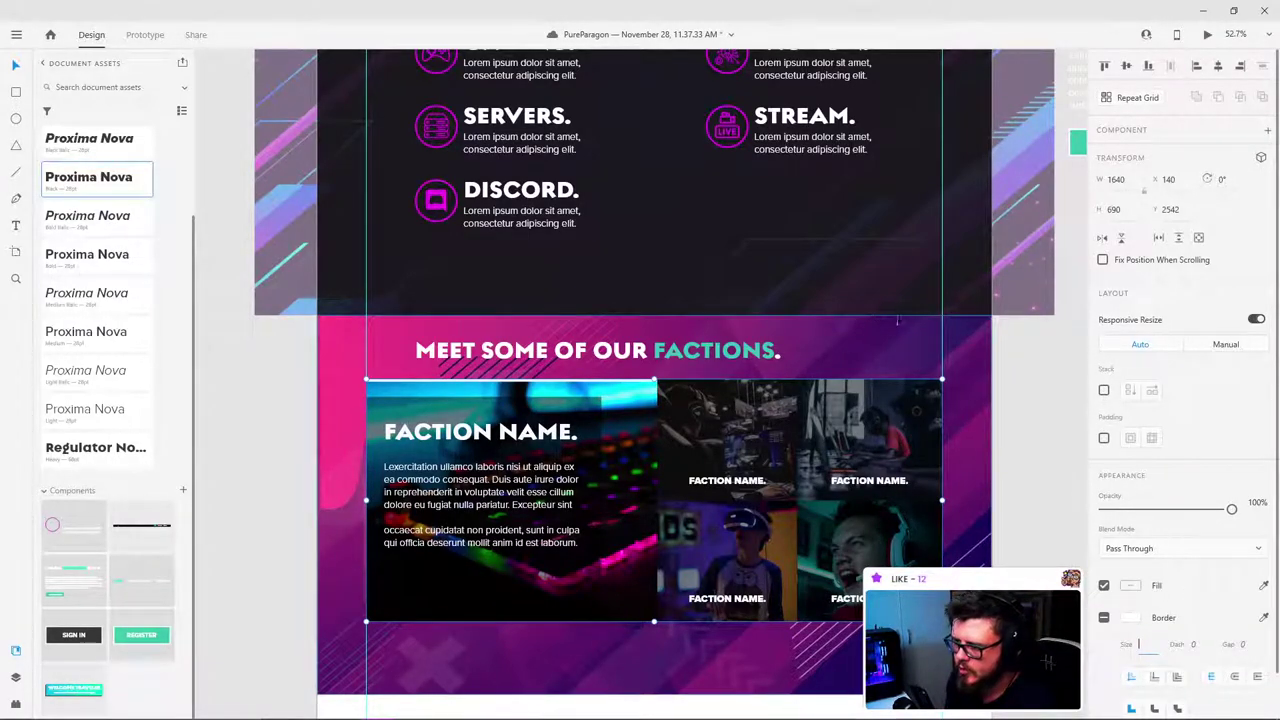
pyautogui.click(1029, 389)
# Step: Draw a white 1640 by 690 rectangle exactly over the faction group at X 140, Y 2542
pyautogui.click(590, 400)
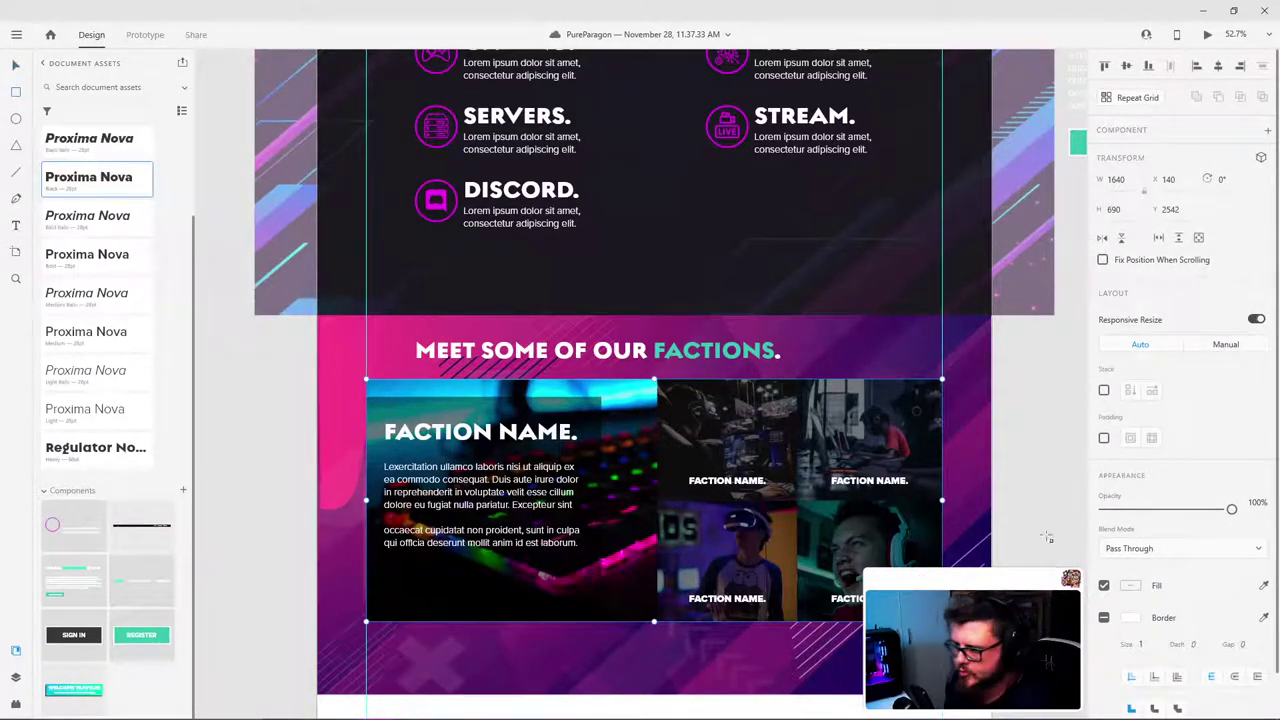
pyautogui.moveTo(978, 368)
pyautogui.mouseDown()
pyautogui.moveTo(1068, 452)
pyautogui.moveTo(418, 431)
pyautogui.moveTo(857, 614)
pyautogui.moveTo(940, 620)
pyautogui.mouseUp()
pyautogui.click(14, 68)
# Step: Send the white rectangle behind the faction group and offset it to X 130, Y 2552, like the welcome banner's white edge
pyautogui.scroll(-1, 673, 343)
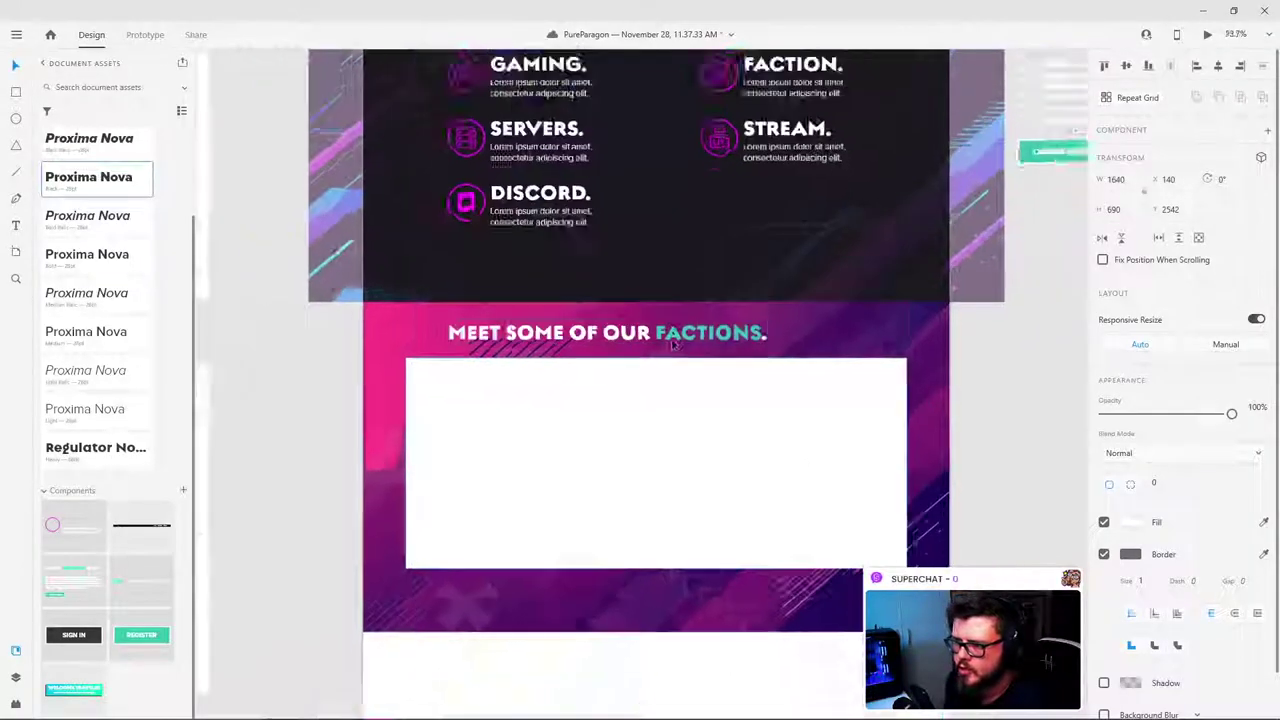
pyautogui.scroll(-3, 673, 343)
pyautogui.scroll(5, 660, 240)
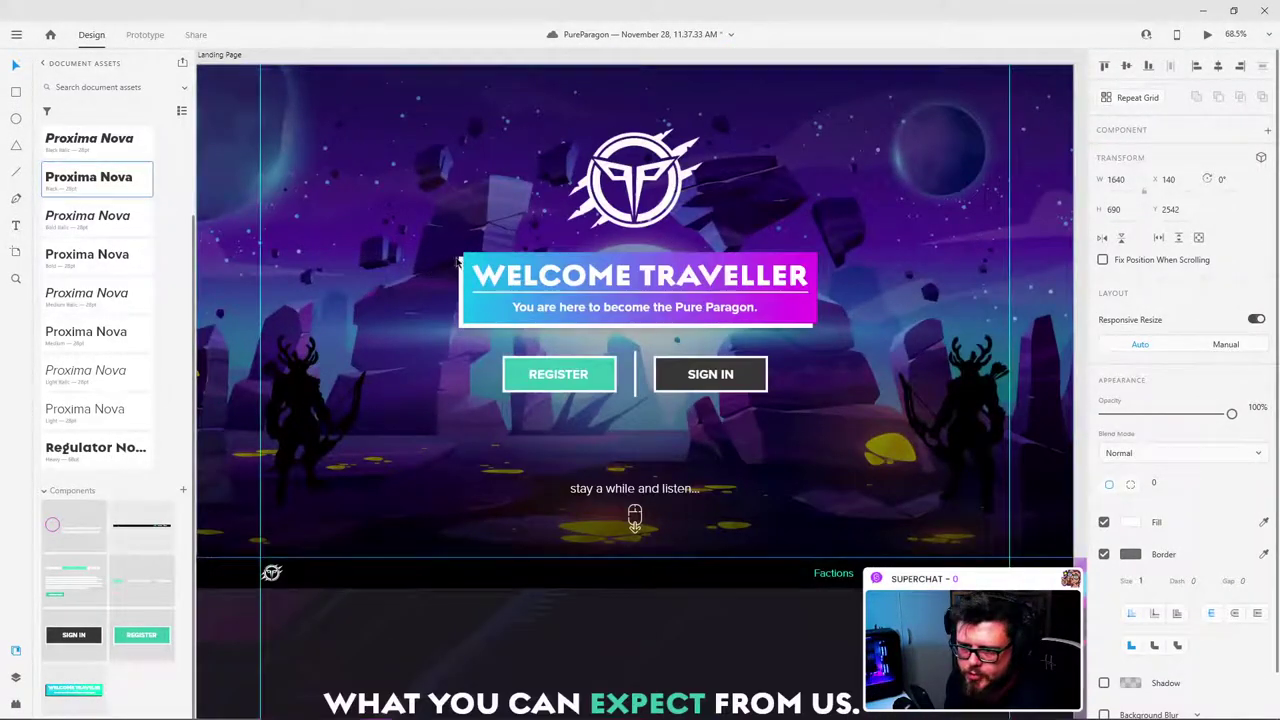
pyautogui.scroll(-5, 457, 262)
pyautogui.scroll(4, 727, 423)
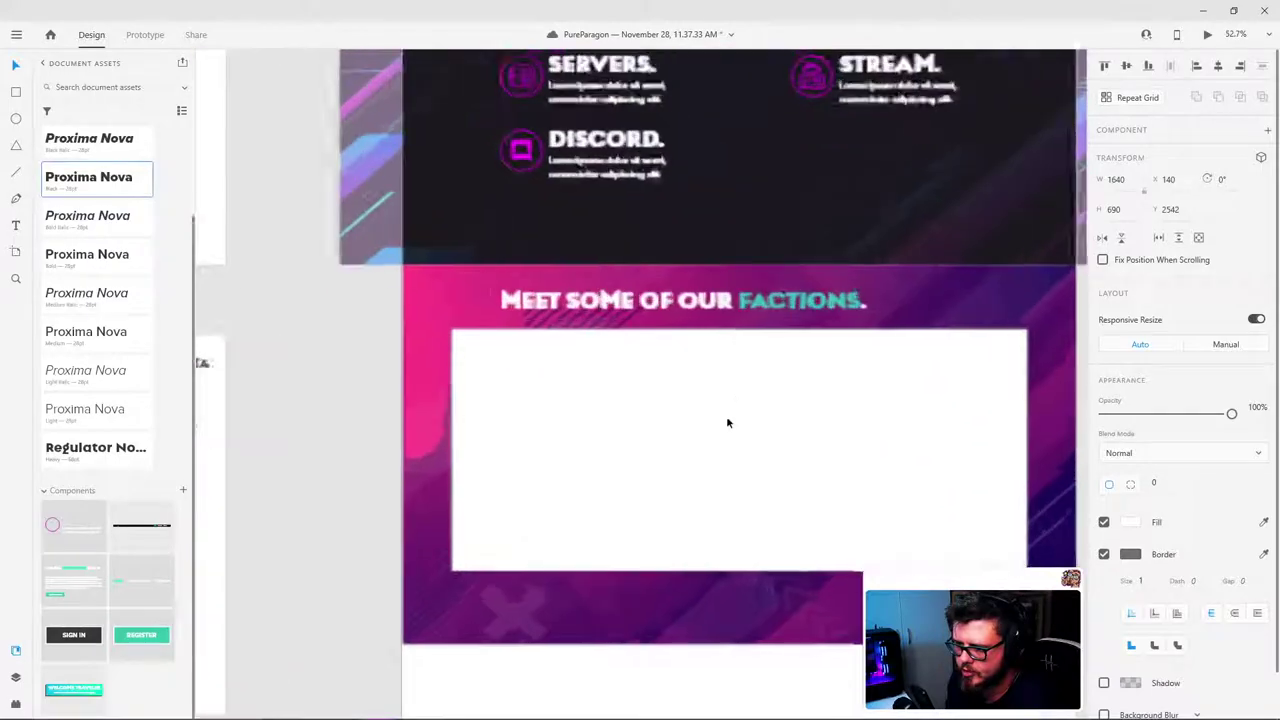
pyautogui.hotkey('shift', 'Down')
pyautogui.hotkey('shift', 'Left')
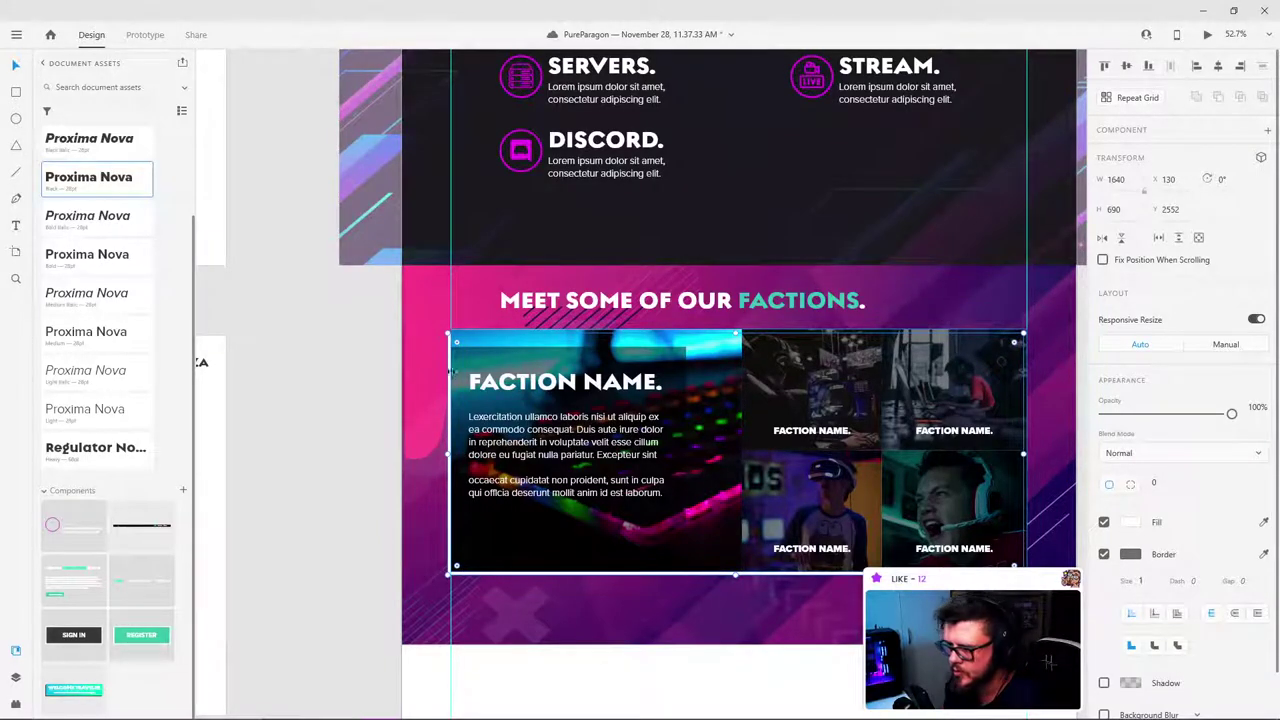
pyautogui.click(339, 346)
# Step: Preview the Landing Page artboard from its top and examine the page down to the faction section
pyautogui.moveTo(752, 334); pyautogui.dragTo(660, 327)
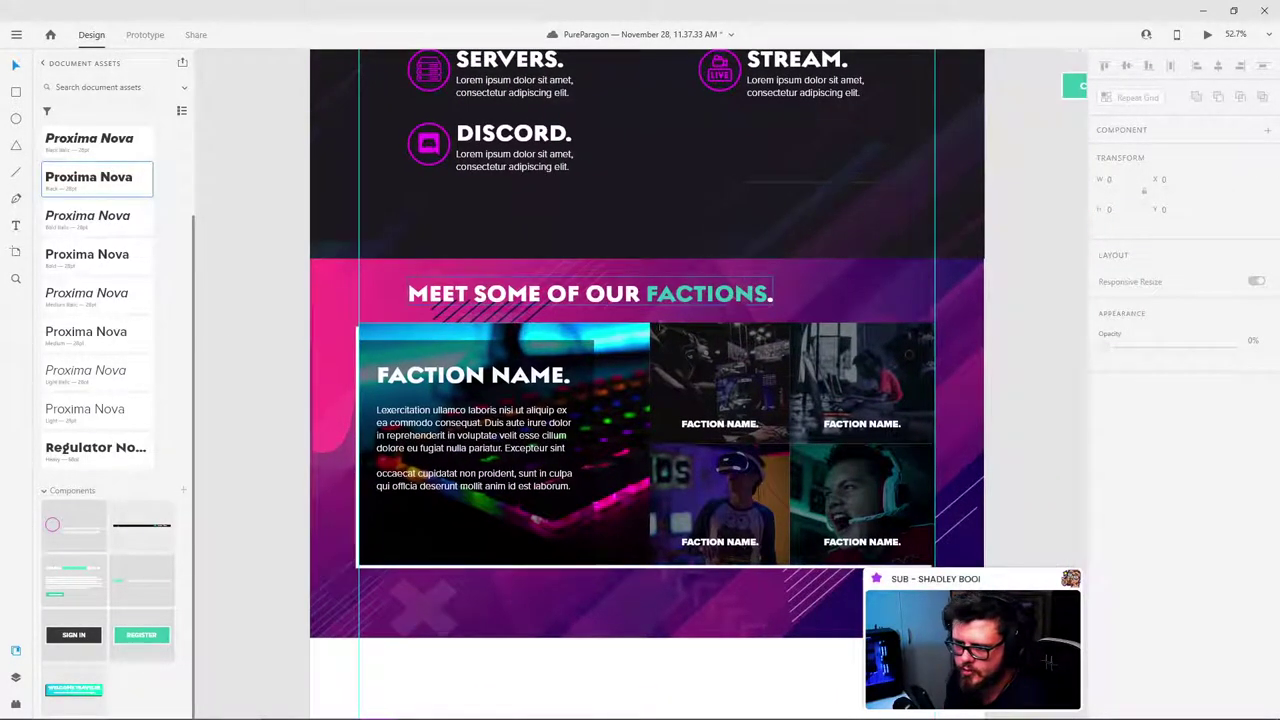
pyautogui.scroll(1, 620, 374)
pyautogui.scroll(-2, 620, 374)
pyautogui.scroll(5, 620, 374)
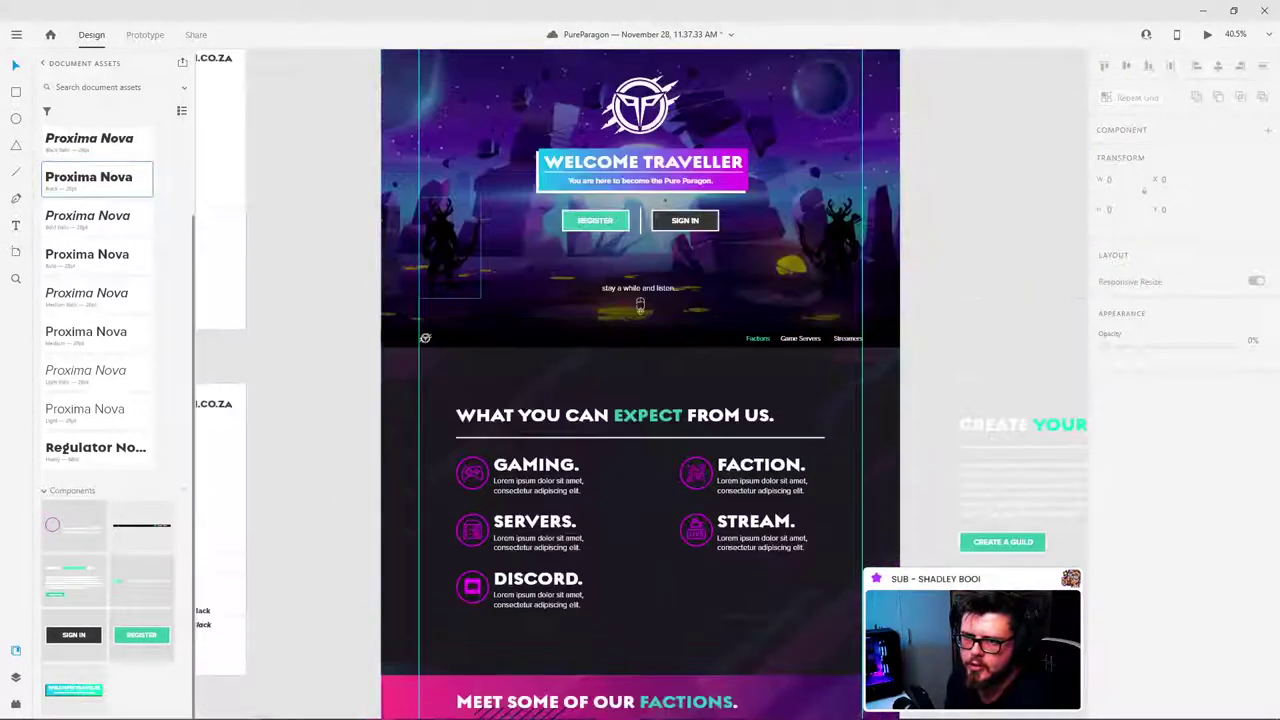
pyautogui.scroll(3, 414, 132)
pyautogui.click(413, 169)
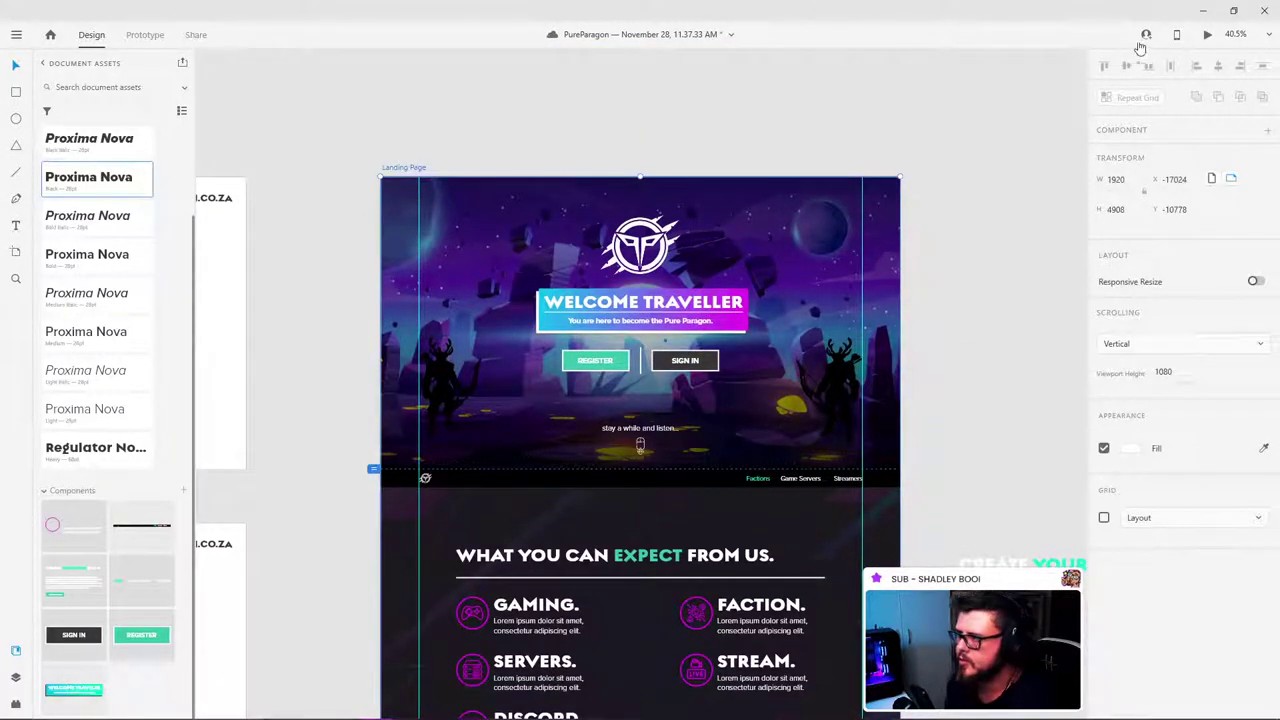
pyautogui.hotkey('ctrl', 'Return')
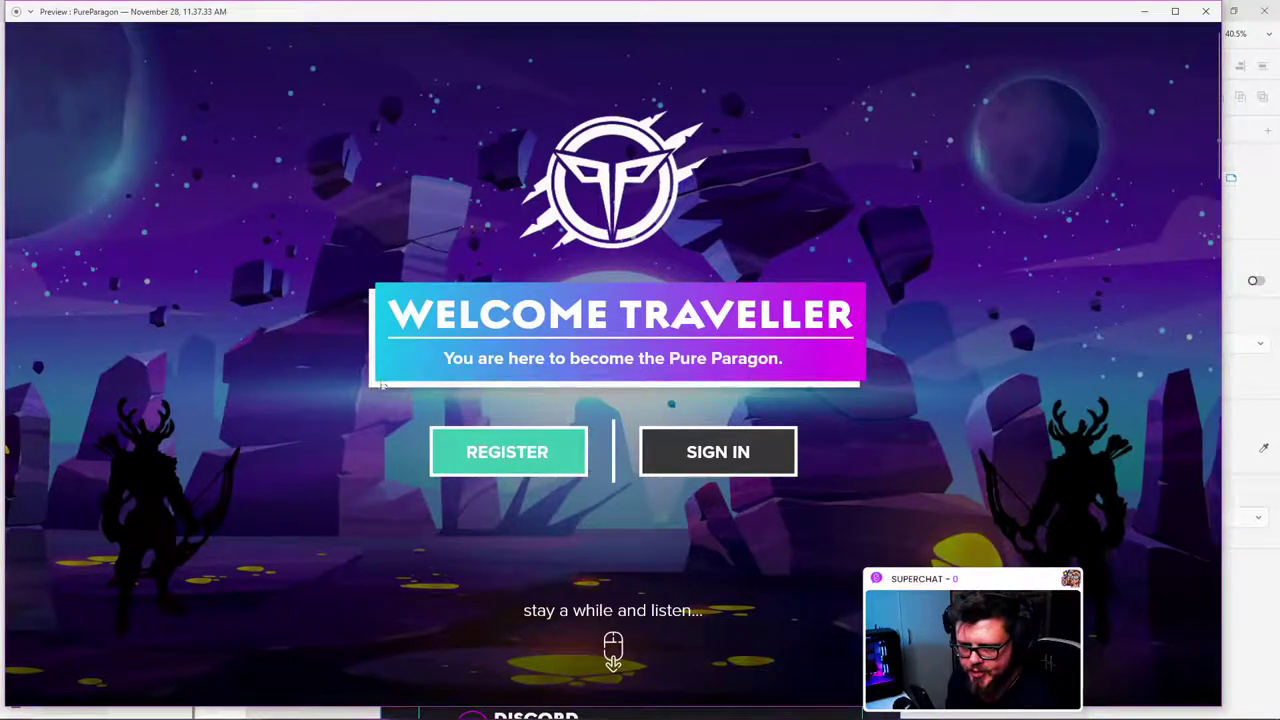
pyautogui.scroll(-10, 828, 412)
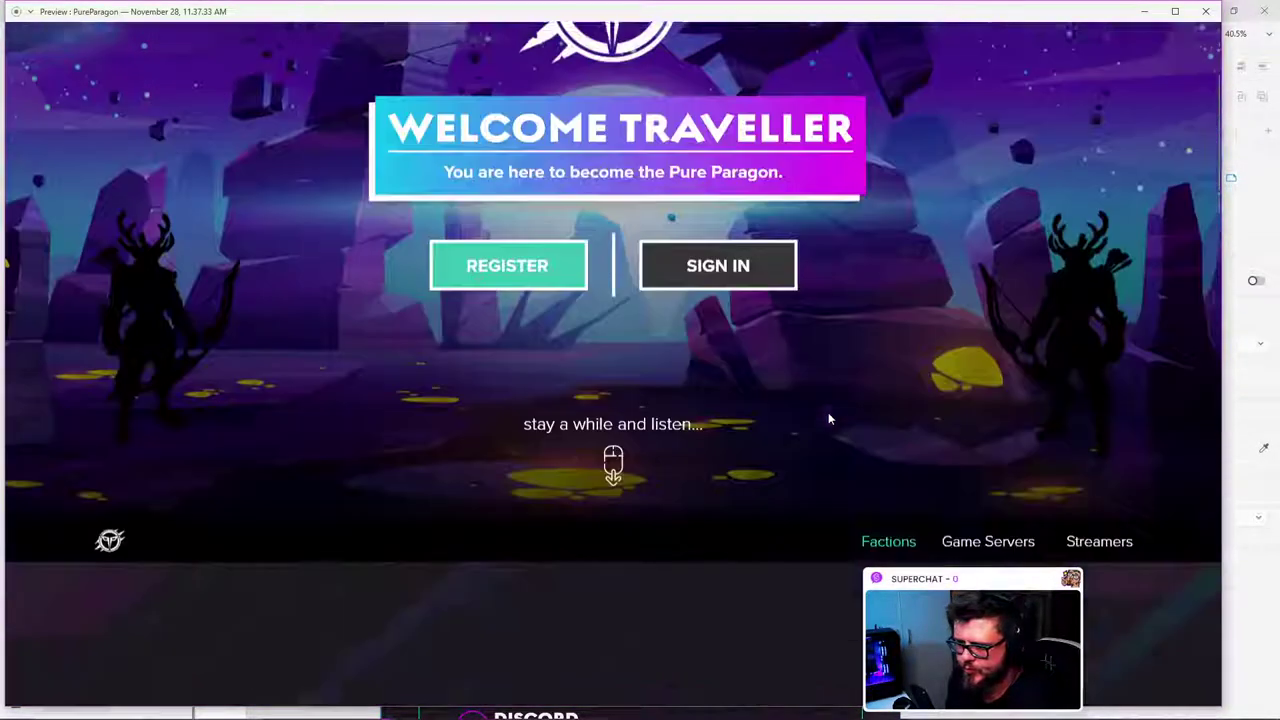
pyautogui.scroll(-3, 819, 373)
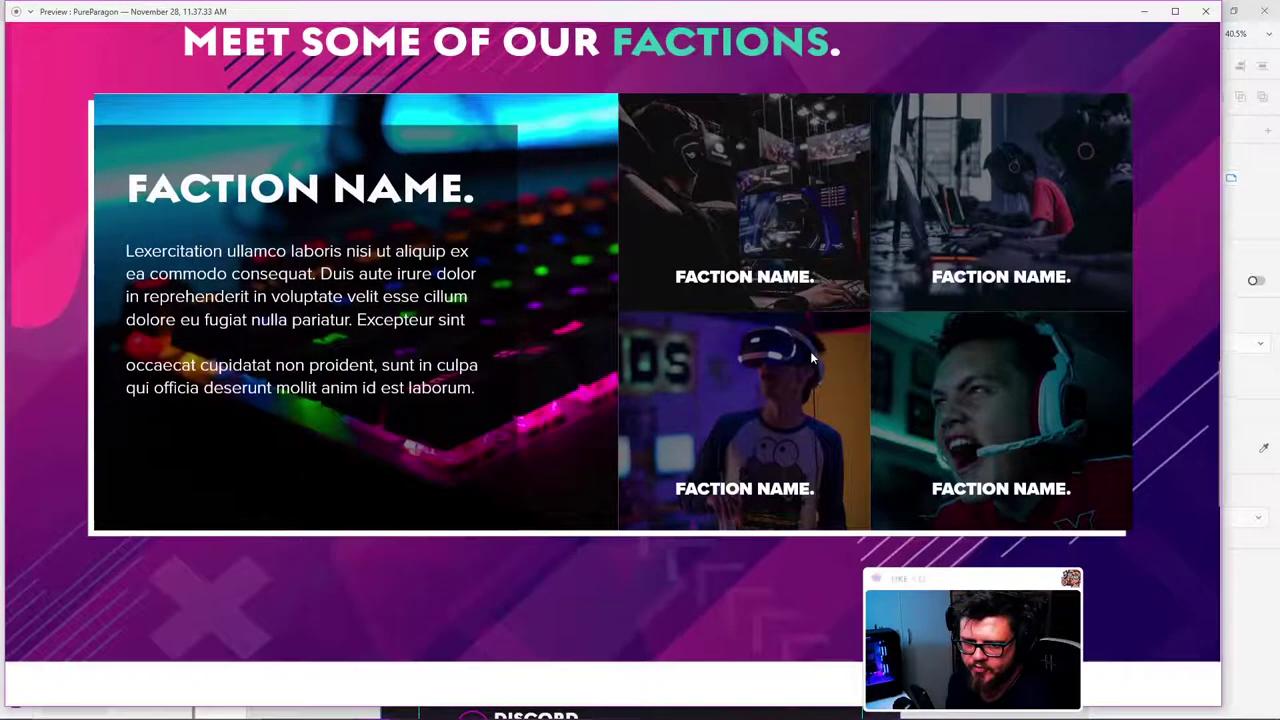
pyautogui.scroll(1, 810, 351)
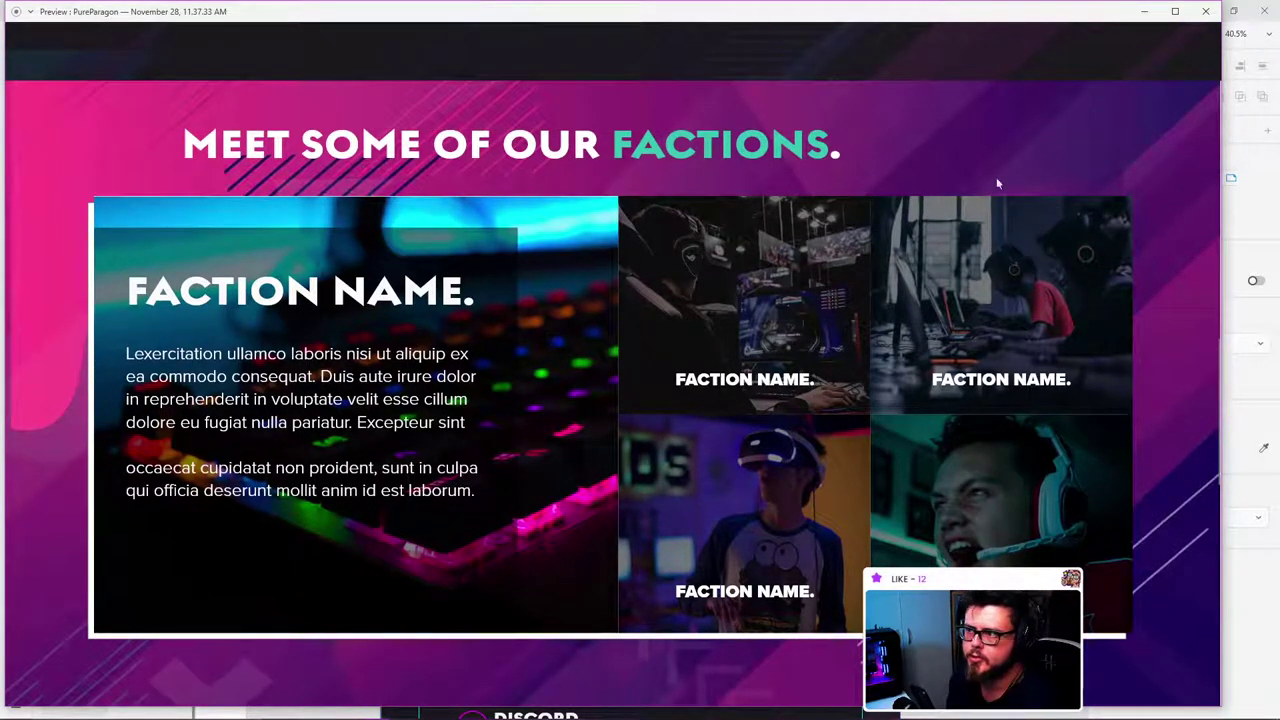
# Step: Examine the faction section and welcome banner in a maximized preview, and close the preview
pyautogui.doubleClick(1074, 10)
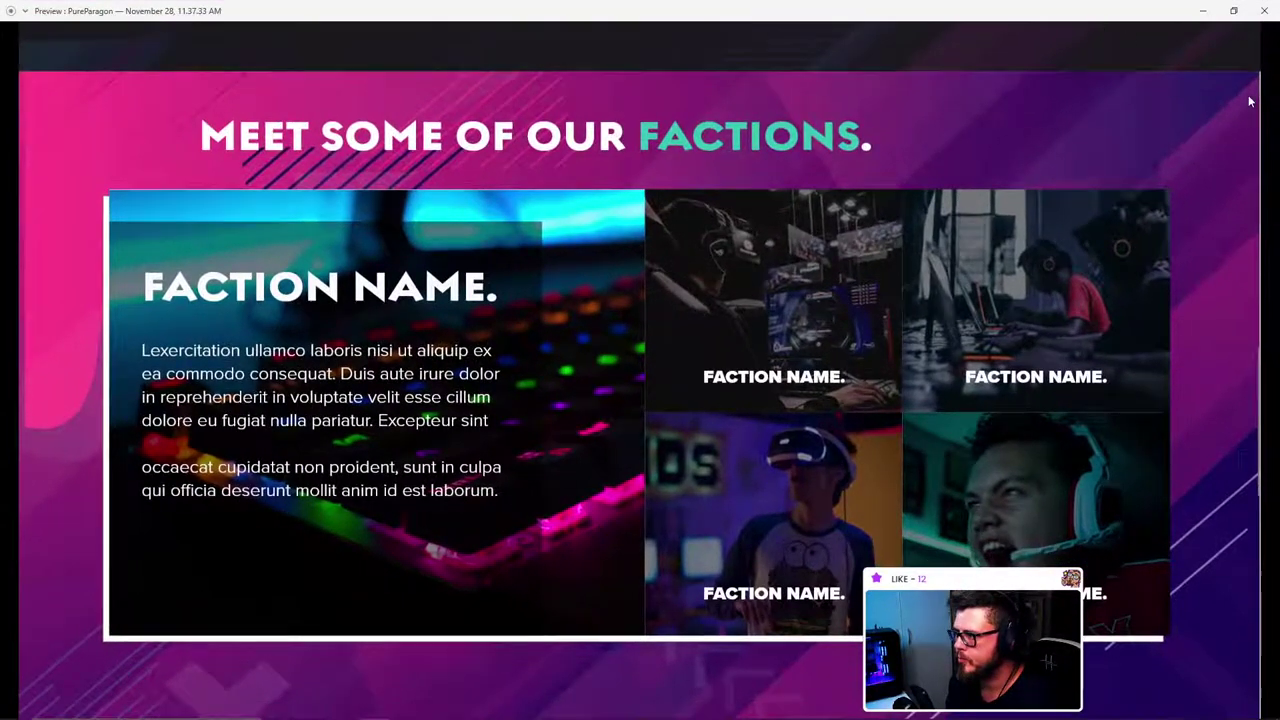
pyautogui.click(1258, 105)
pyautogui.click(1258, 105)
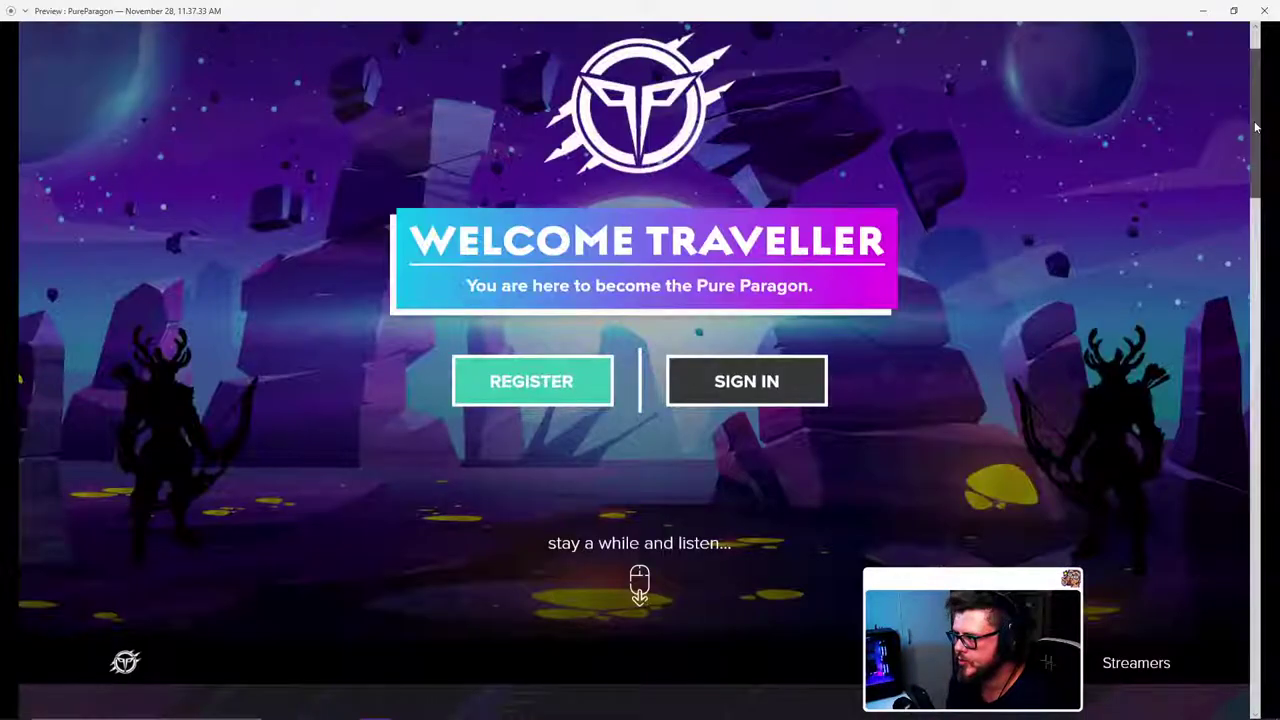
pyautogui.moveTo(1254, 128); pyautogui.dragTo(1265, 435)
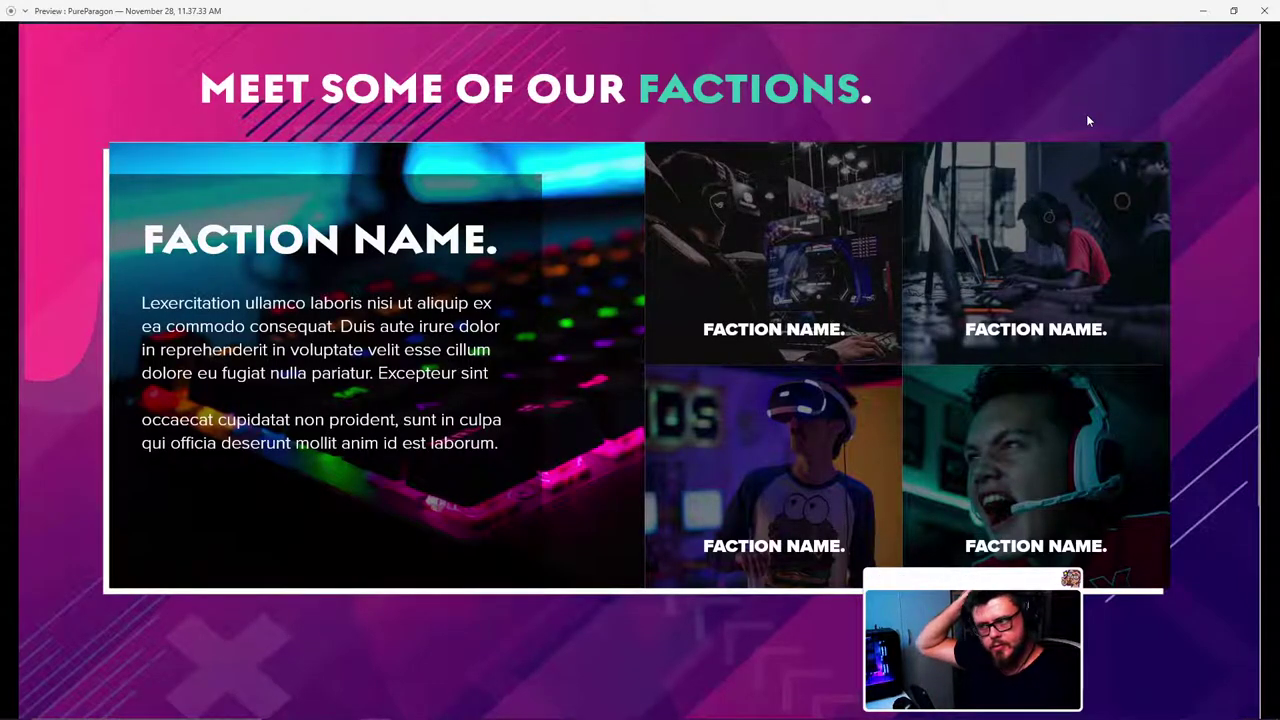
pyautogui.scroll(1, 958, 250)
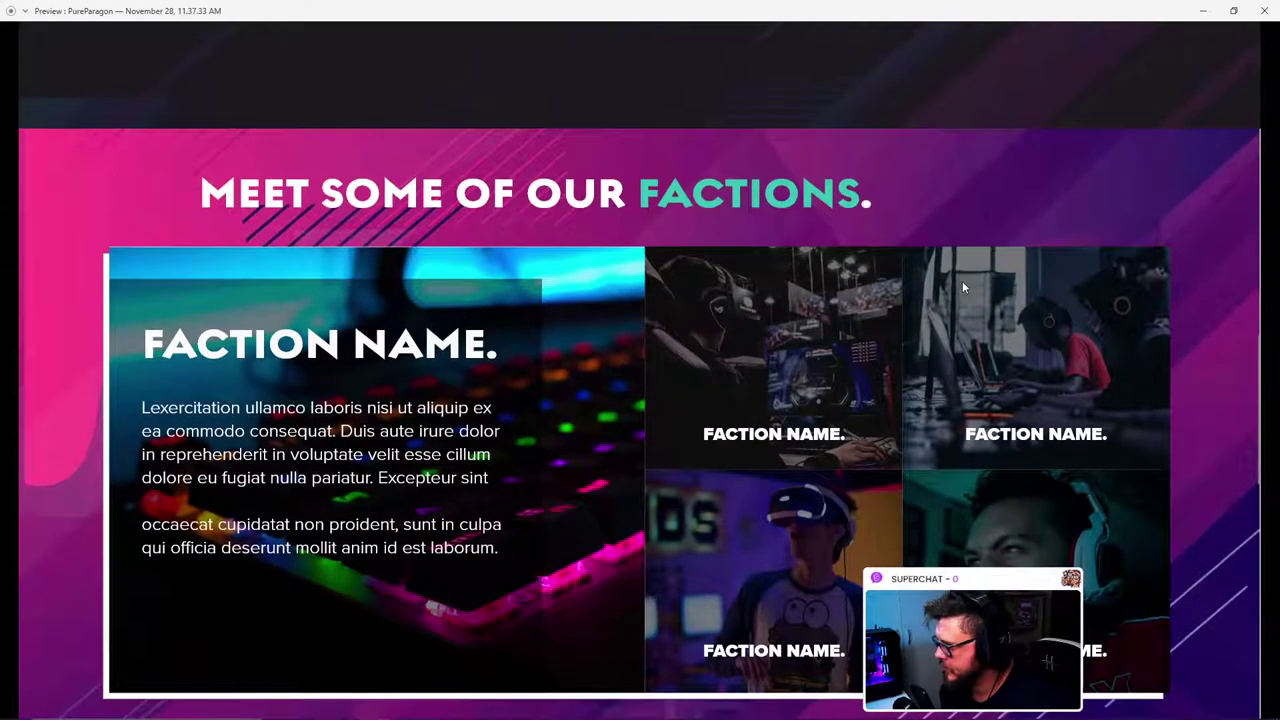
pyautogui.scroll(-1, 962, 283)
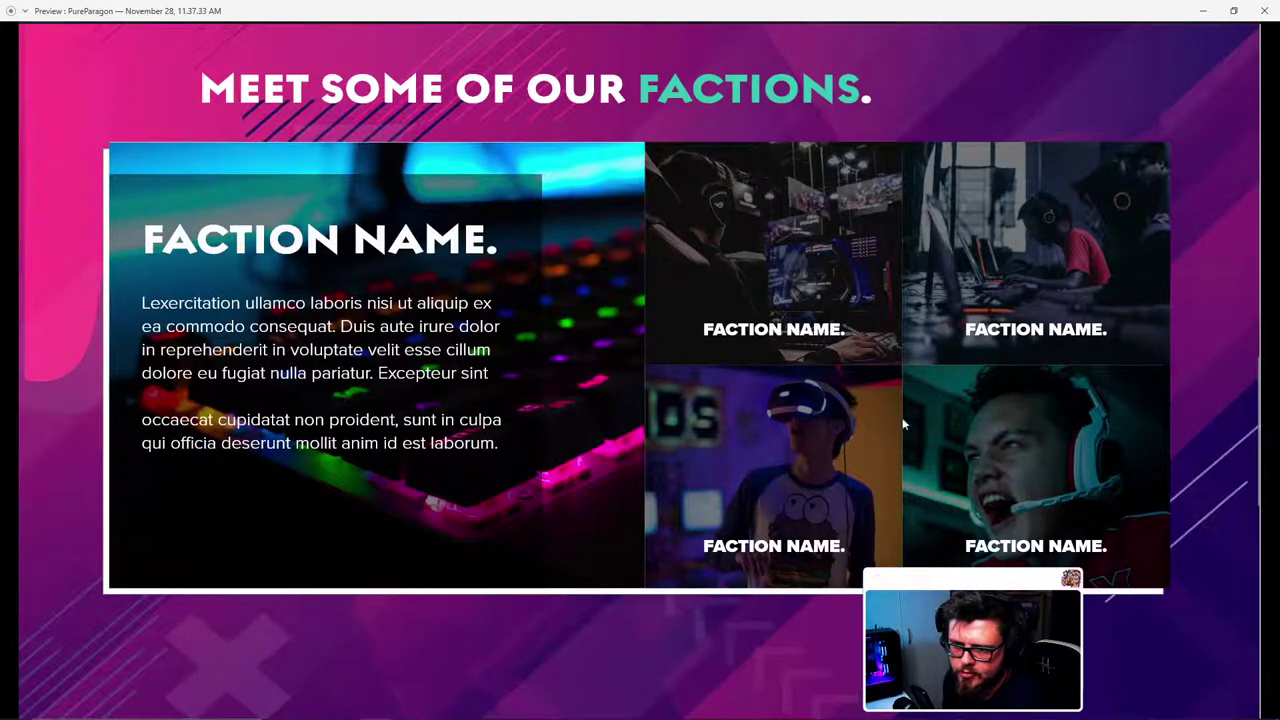
pyautogui.scroll(10, 662, 355)
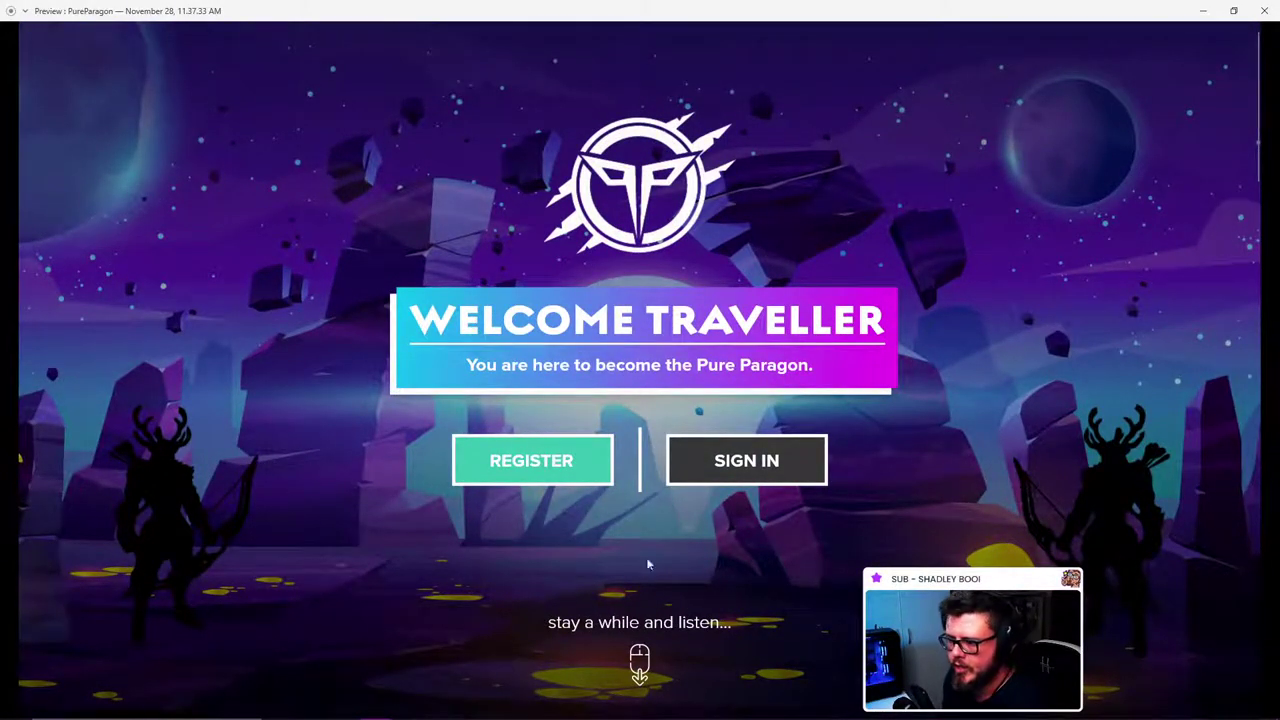
pyautogui.scroll(-10, 648, 565)
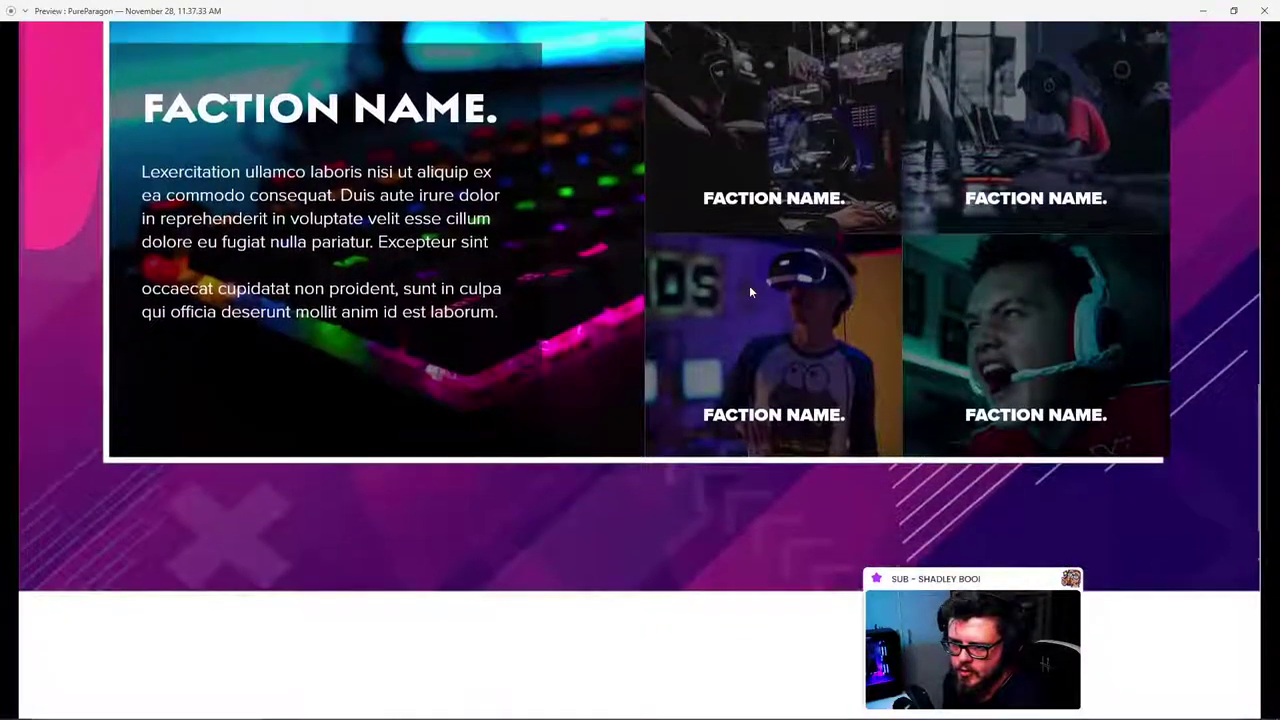
pyautogui.scroll(2, 749, 290)
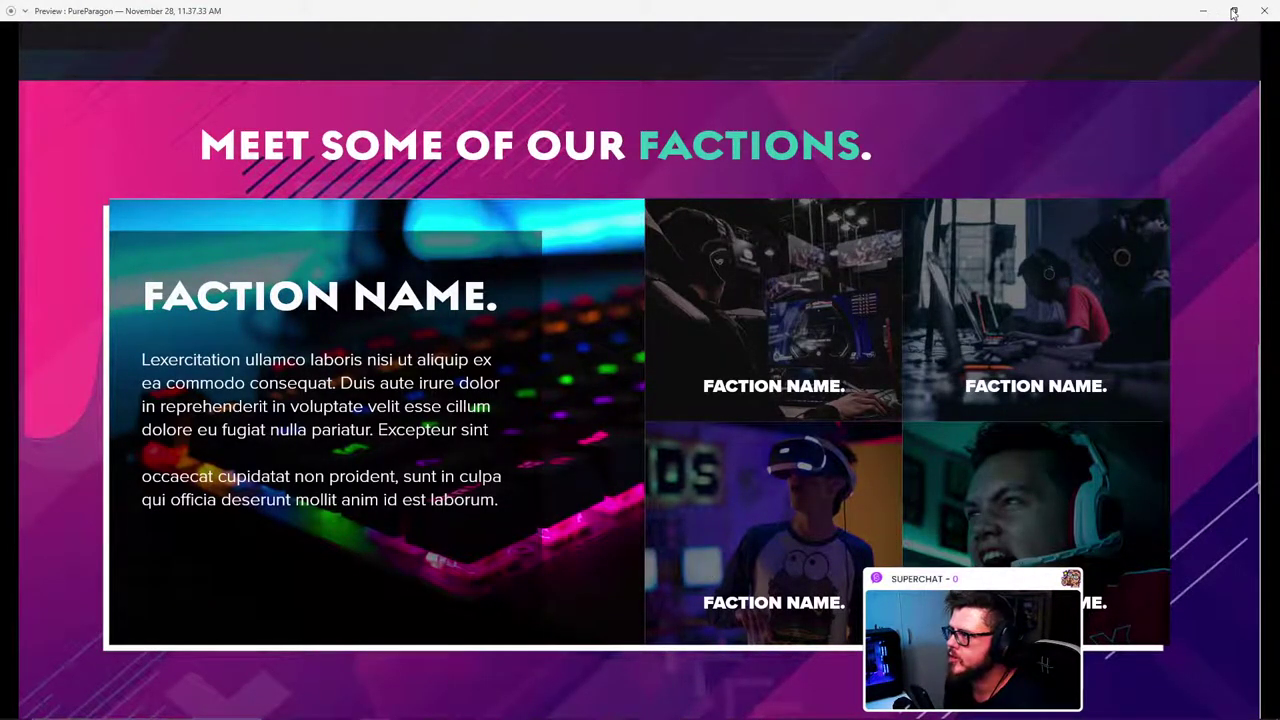
pyautogui.click(1264, 11)
# Step: Extend the dark overlay behind the large faction's text up to the photo's top edge, with height 689 at Y 2543
pyautogui.scroll(-6, 724, 276)
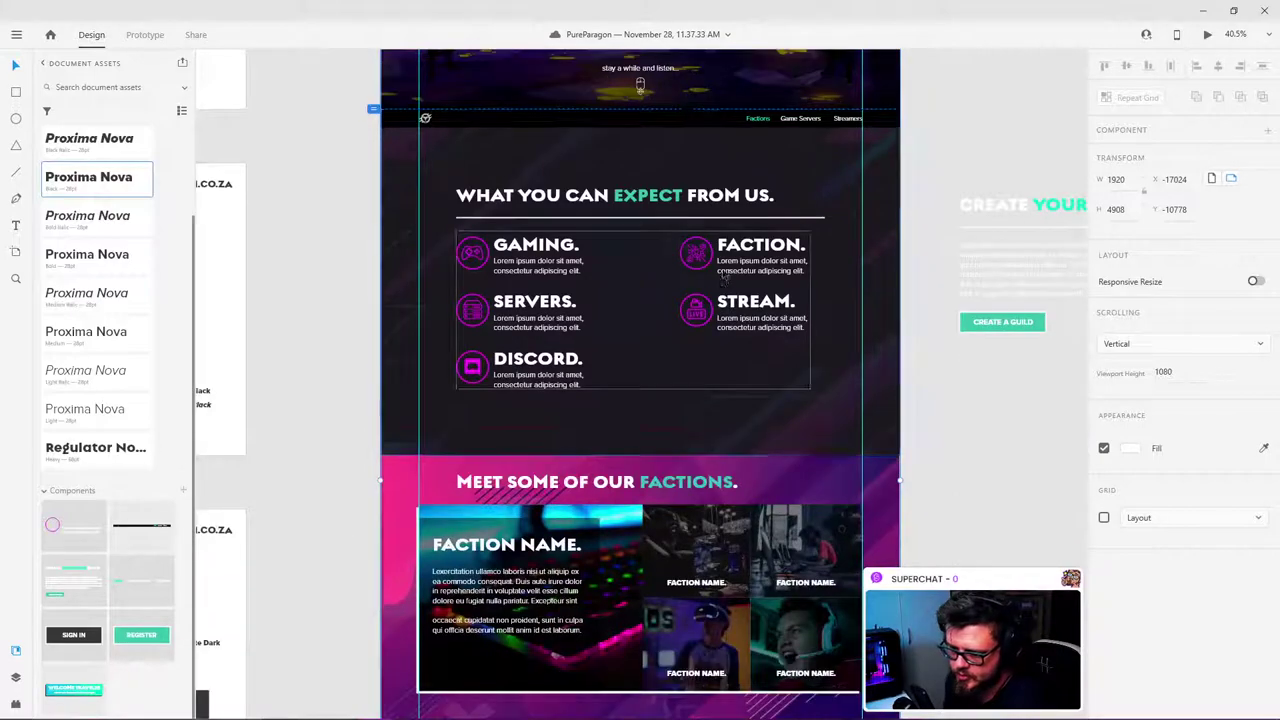
pyautogui.scroll(-5, 722, 277)
pyautogui.keyDown('ctrl'); pyautogui.scroll(3, 588, 258); pyautogui.keyUp('ctrl')
pyautogui.click(588, 258)
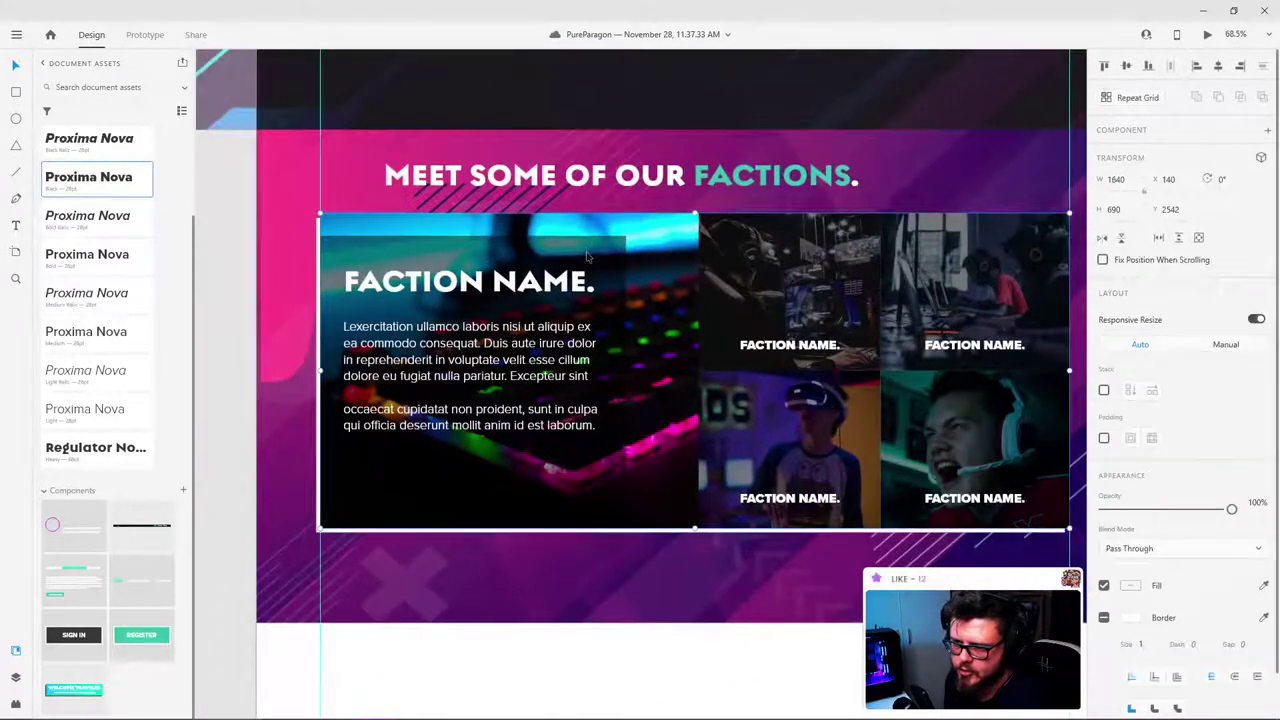
pyautogui.doubleClick(577, 256)
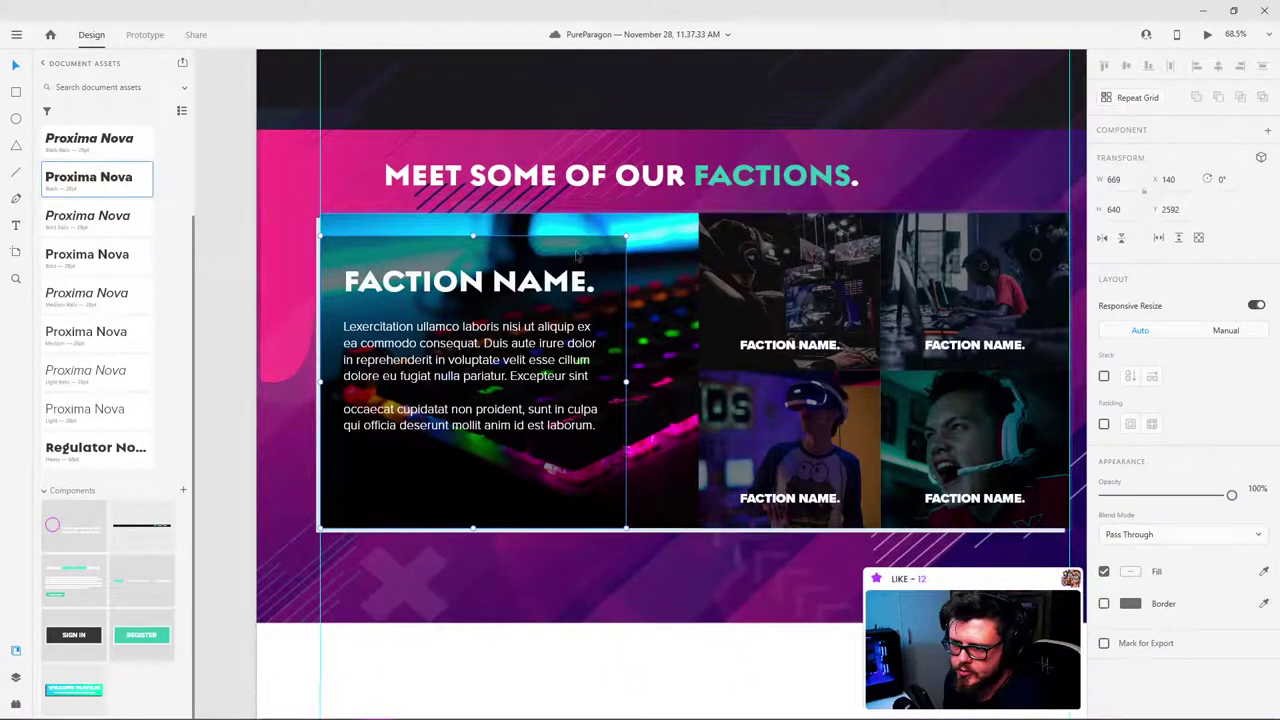
pyautogui.moveTo(472, 236); pyautogui.dragTo(474, 211)
pyautogui.hotkey('ctrl', 'z')
pyautogui.doubleClick(503, 249)
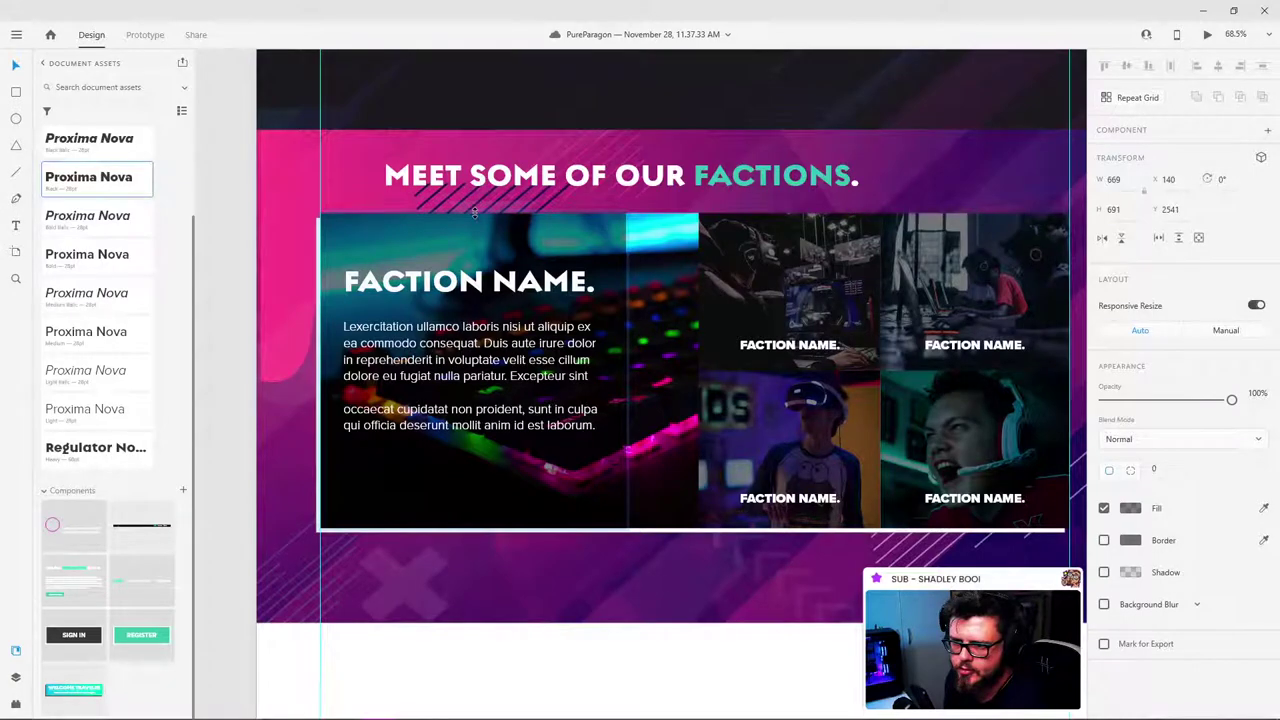
pyautogui.scroll(6, 474, 212)
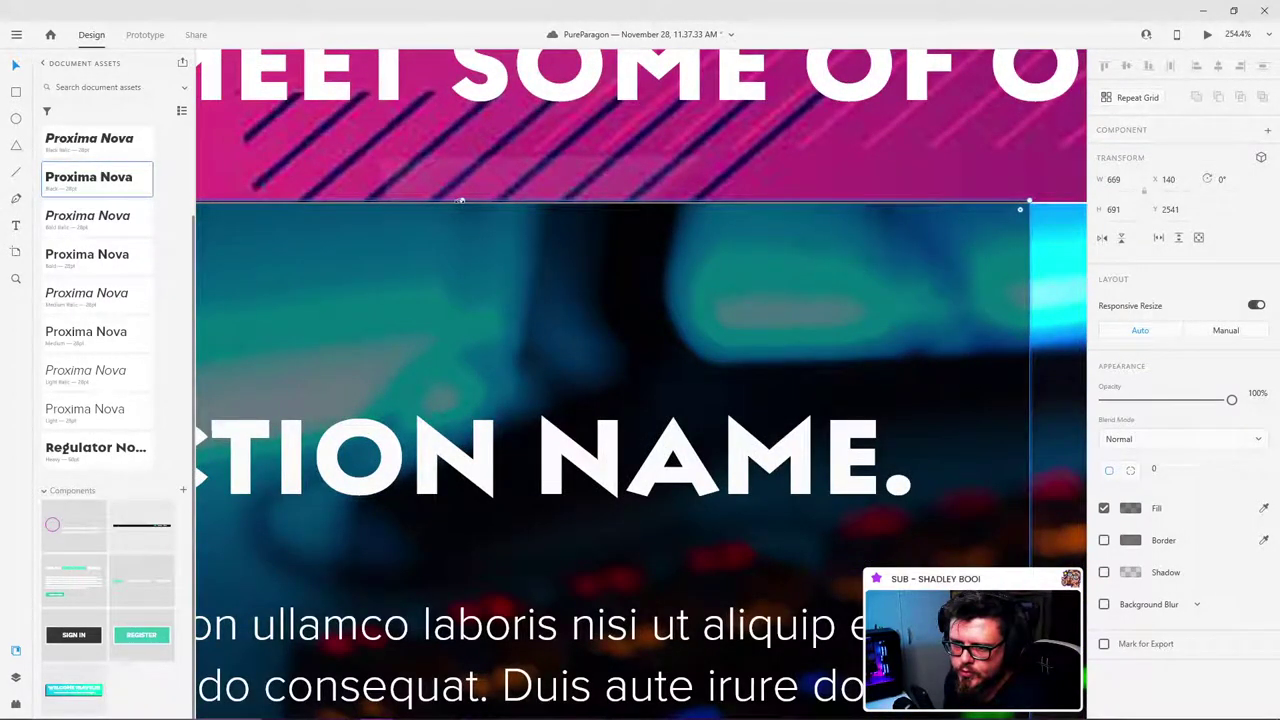
pyautogui.moveTo(461, 202); pyautogui.dragTo(460, 203)
pyautogui.scroll(-4, 609, 106)
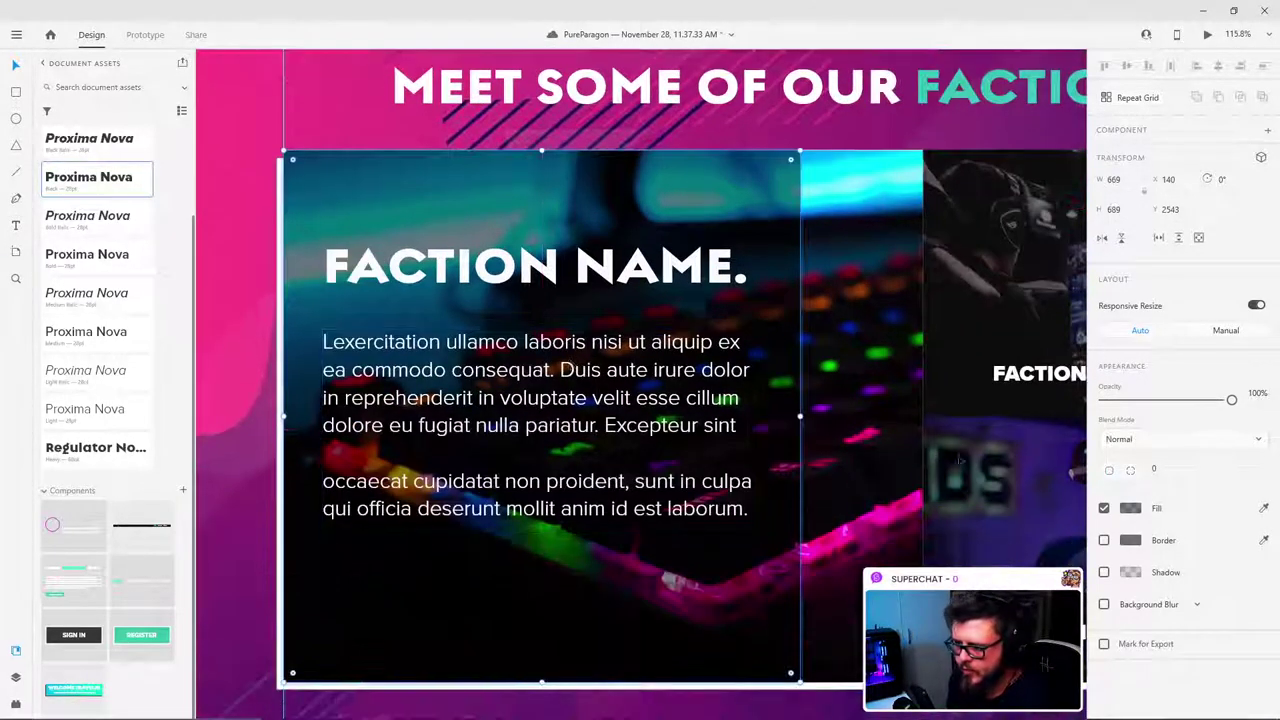
# Step: Make the text overlay's fill fully opaque and convert it to a linear gradient with black at both stops
pyautogui.click(1130, 510)
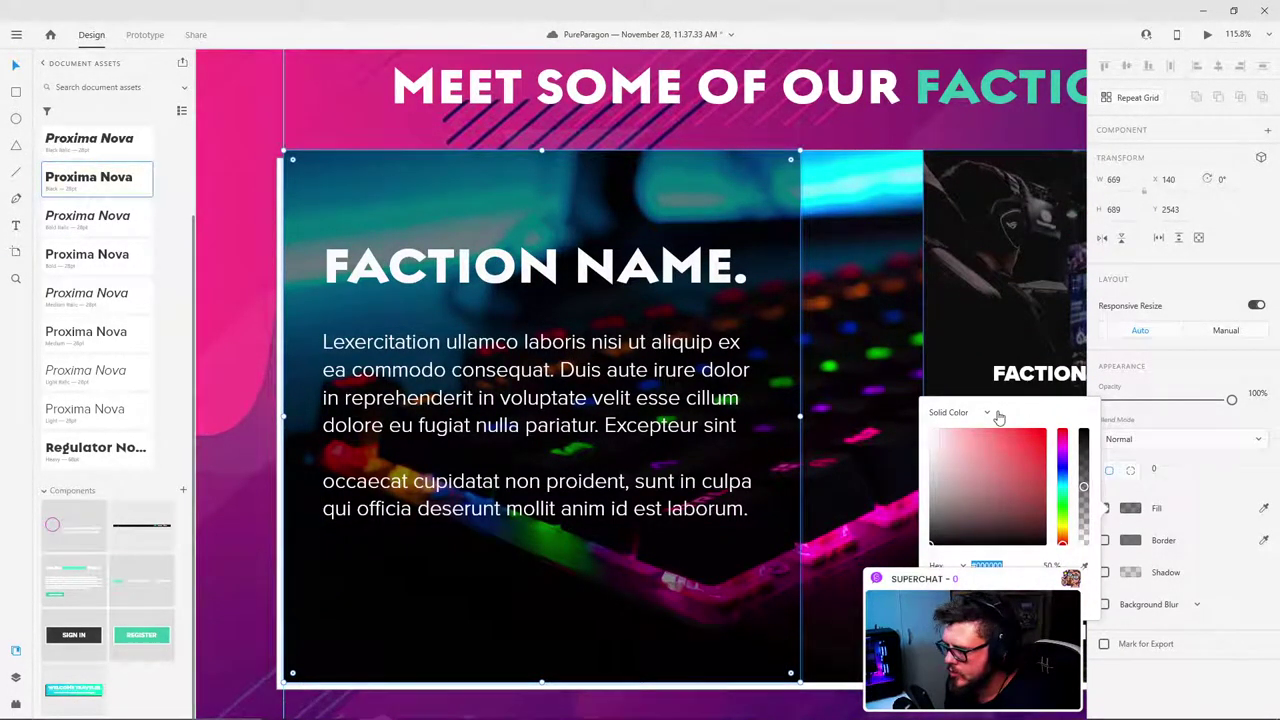
pyautogui.moveTo(1080, 482); pyautogui.dragTo(1082, 428)
pyautogui.click(957, 412)
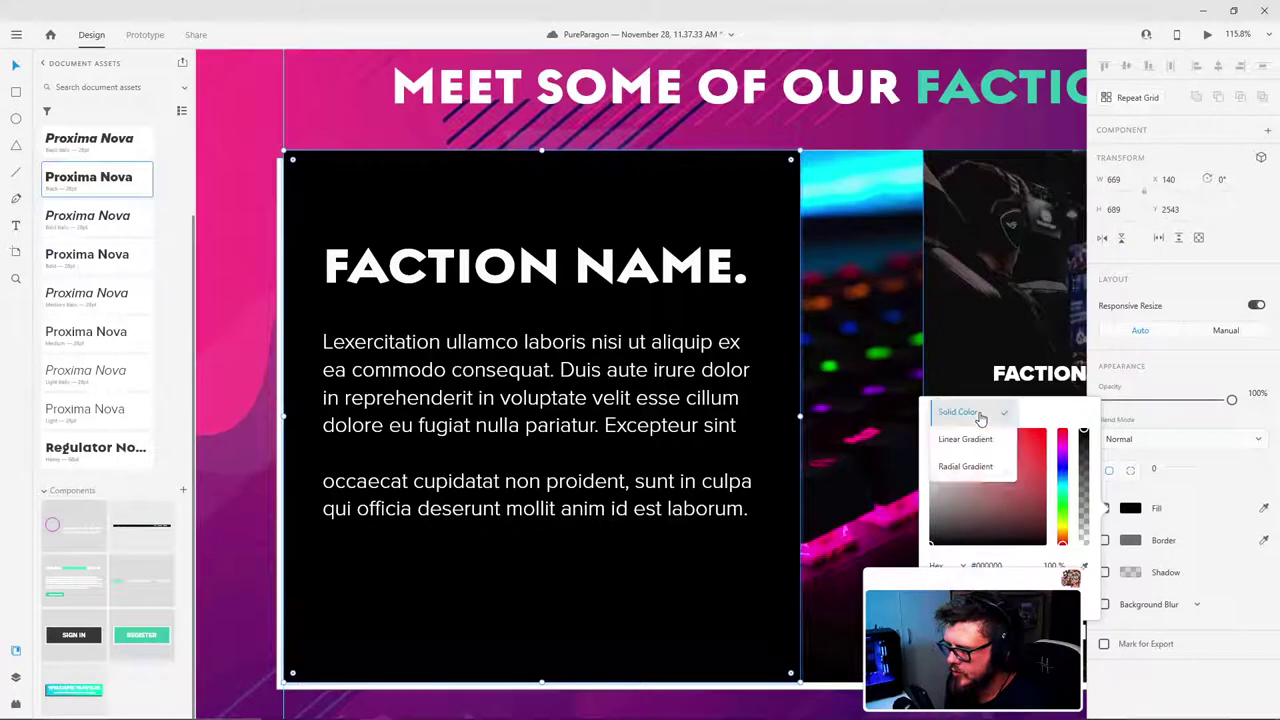
pyautogui.click(968, 440)
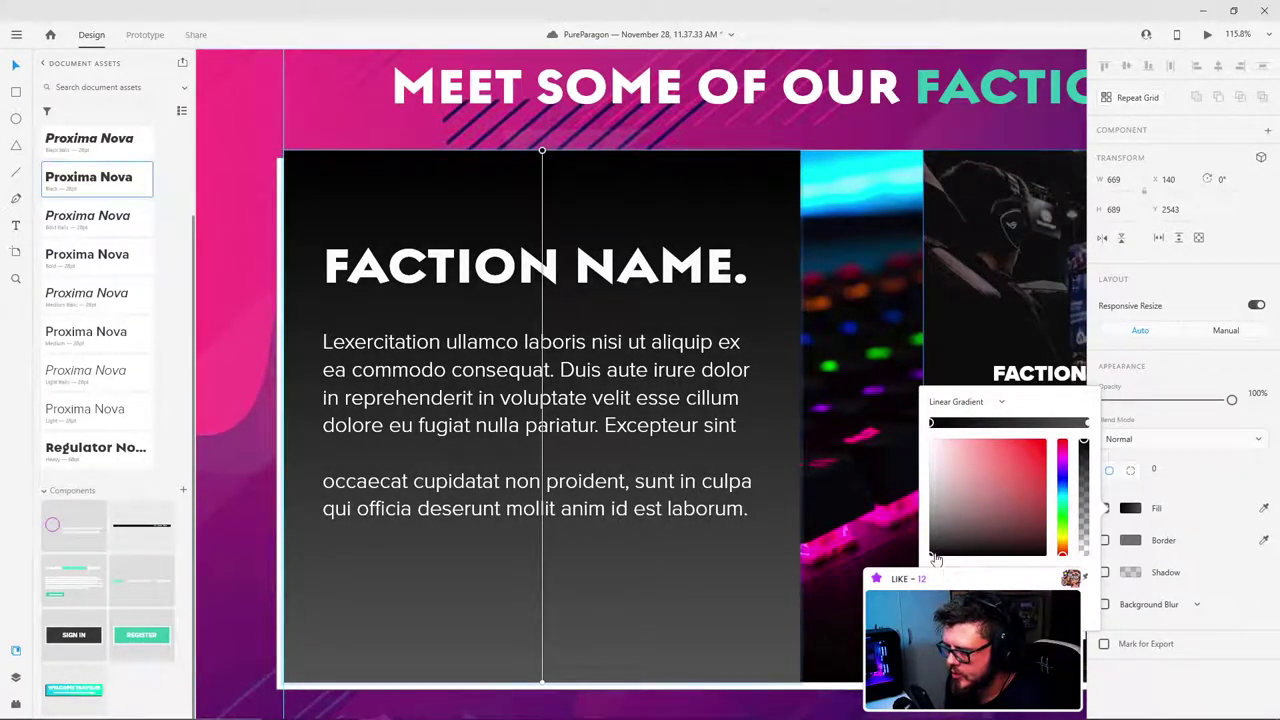
pyautogui.moveTo(932, 557); pyautogui.dragTo(930, 562)
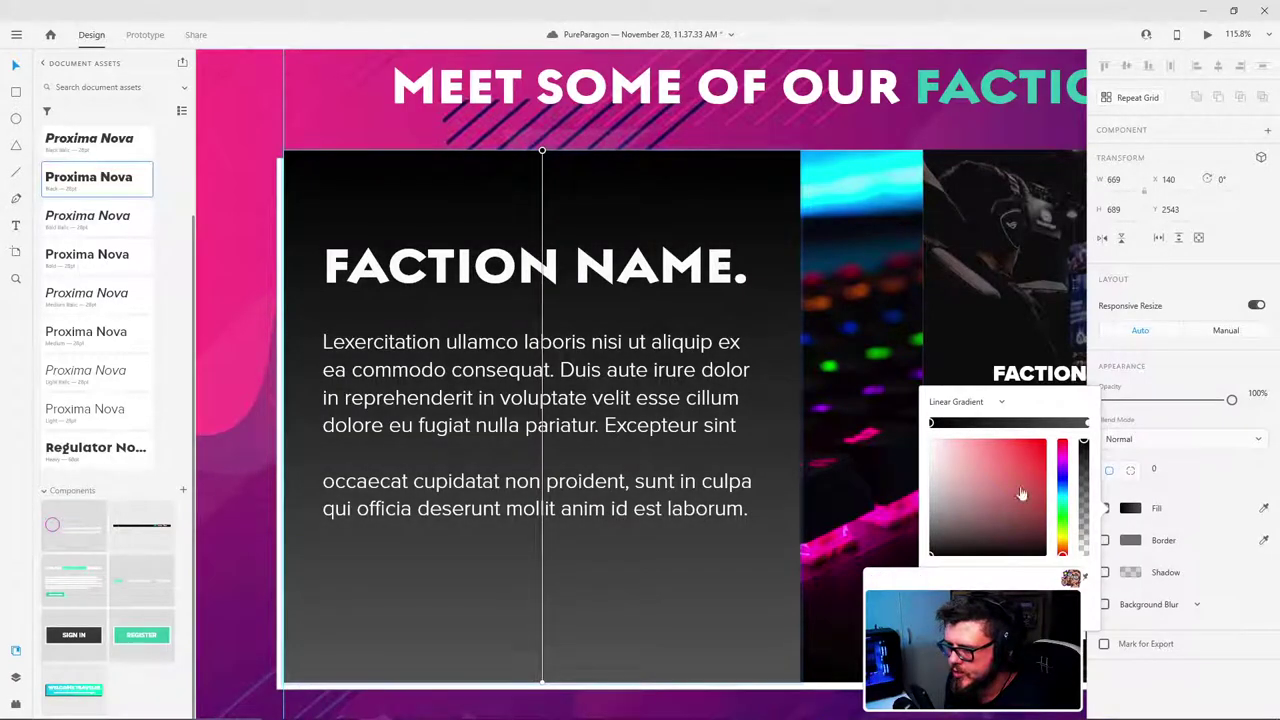
pyautogui.click(1085, 424)
pyautogui.moveTo(978, 522); pyautogui.dragTo(927, 558)
# Step: Adjust the gradient stops' opacity so the overlay is mostly opaque at the top and nearly transparent at the bottom
pyautogui.moveTo(1084, 445); pyautogui.dragTo(1084, 538)
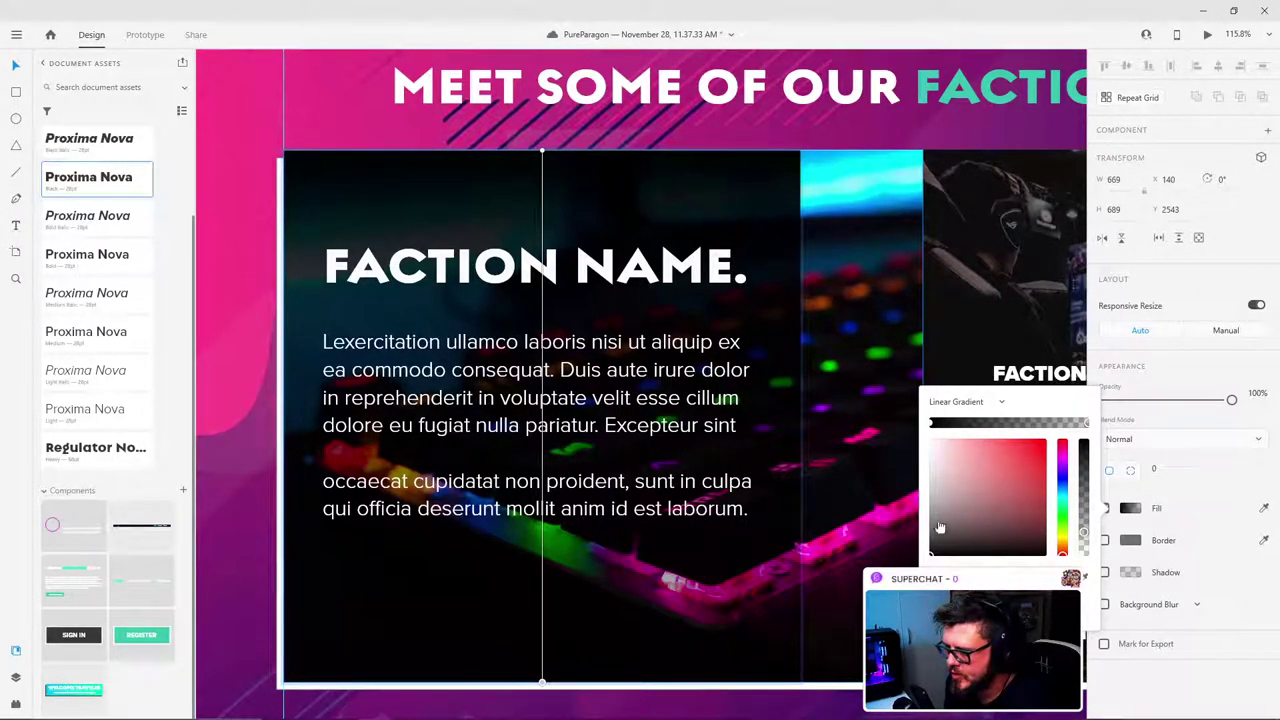
pyautogui.moveTo(1084, 448); pyautogui.dragTo(1084, 466)
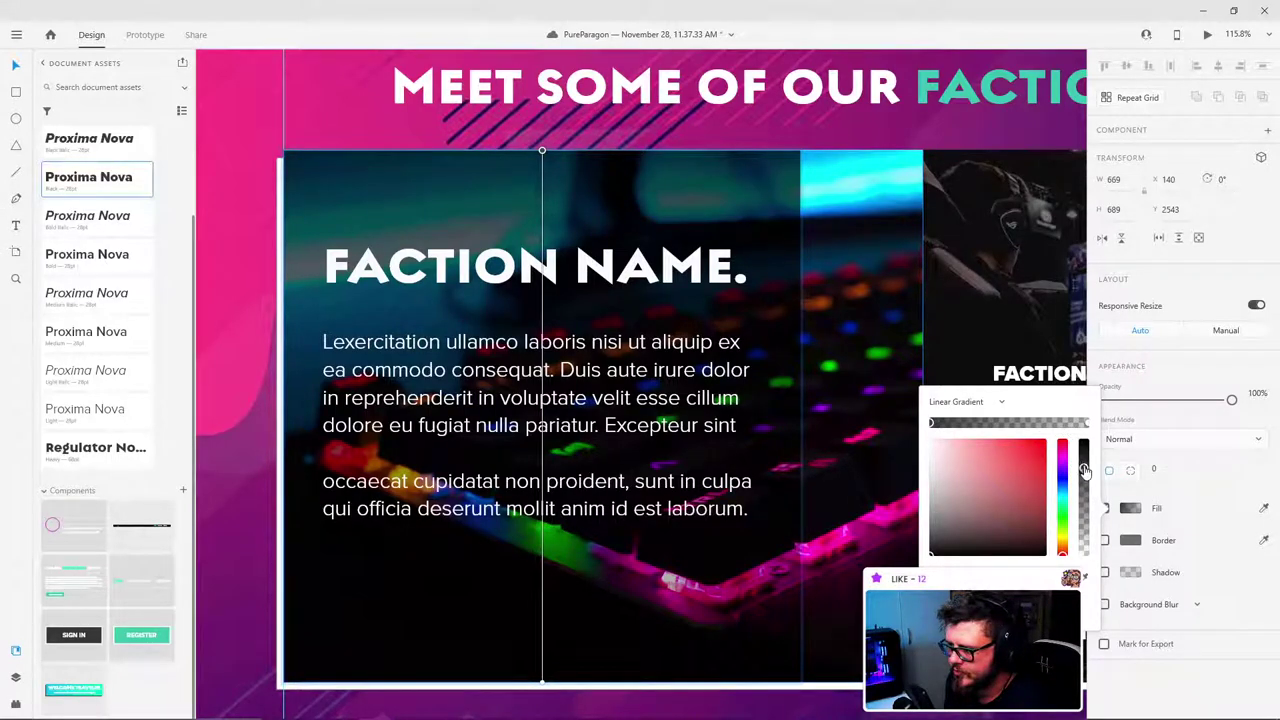
pyautogui.moveTo(1085, 470); pyautogui.dragTo(1086, 462)
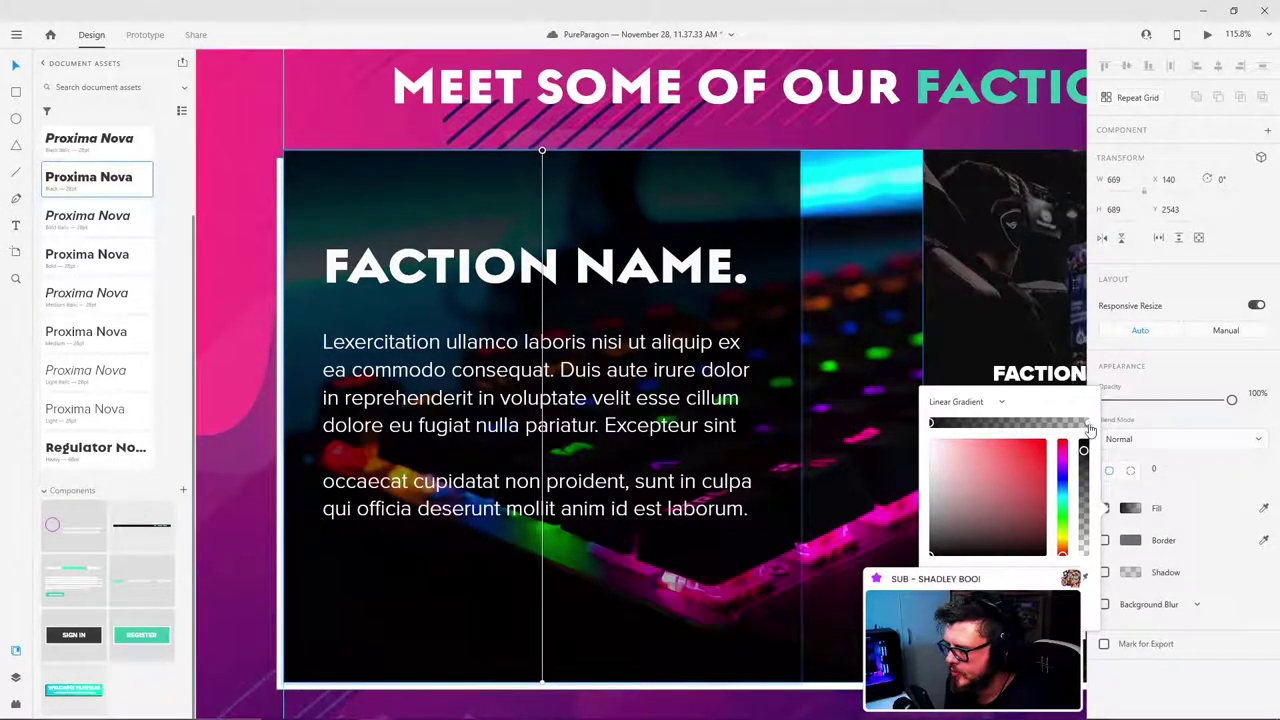
pyautogui.click(1087, 423)
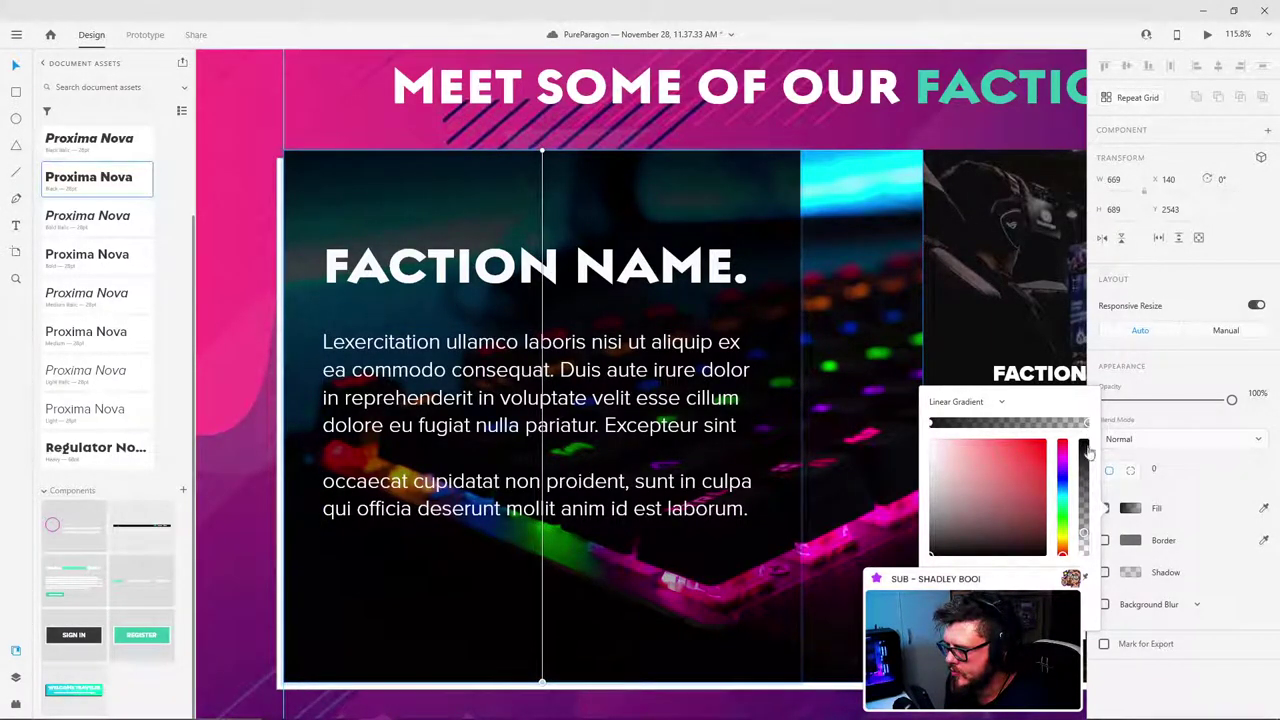
pyautogui.moveTo(1084, 532); pyautogui.dragTo(1086, 545)
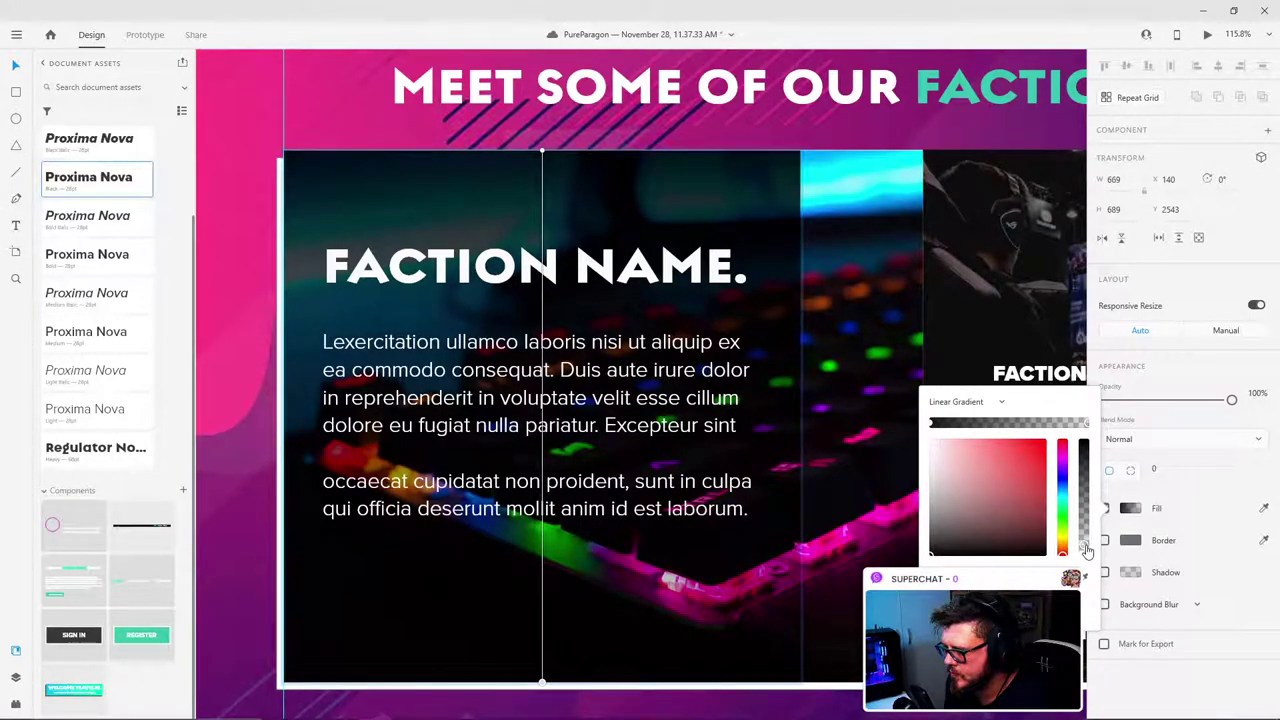
pyautogui.click(231, 356)
pyautogui.scroll(-2, 231, 356)
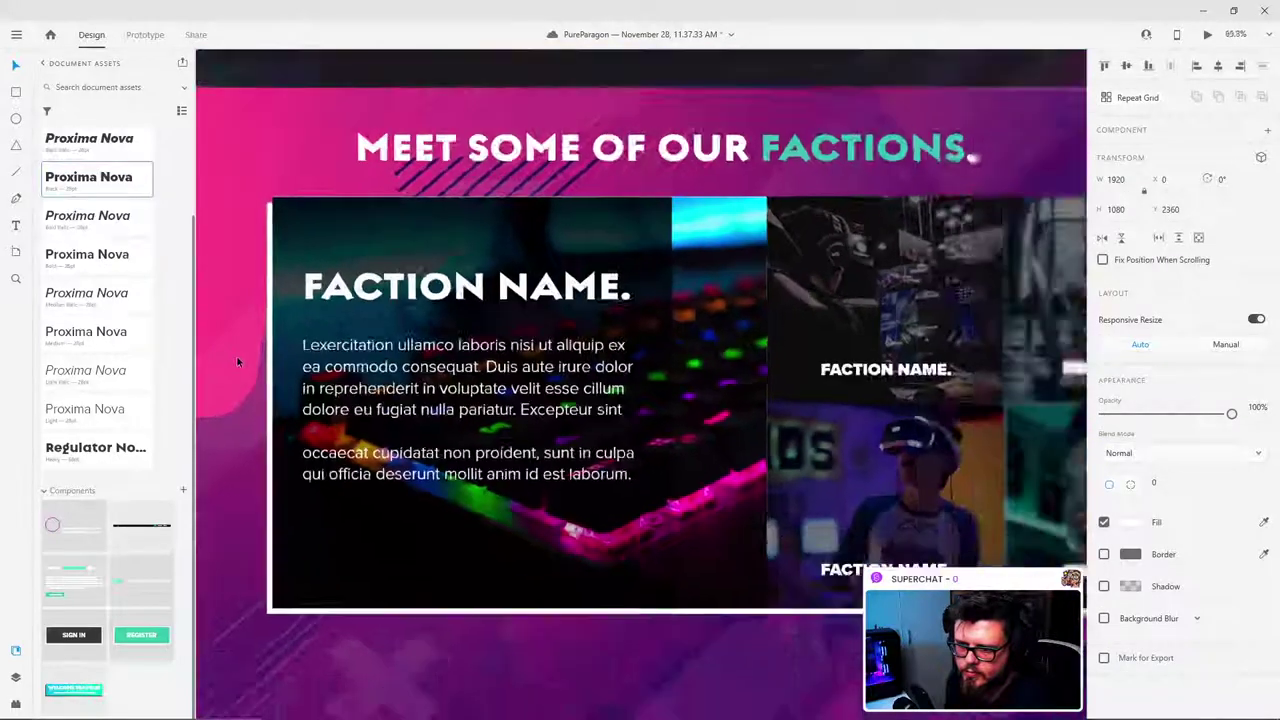
pyautogui.scroll(-4, 237, 360)
pyautogui.scroll(3, 239, 352)
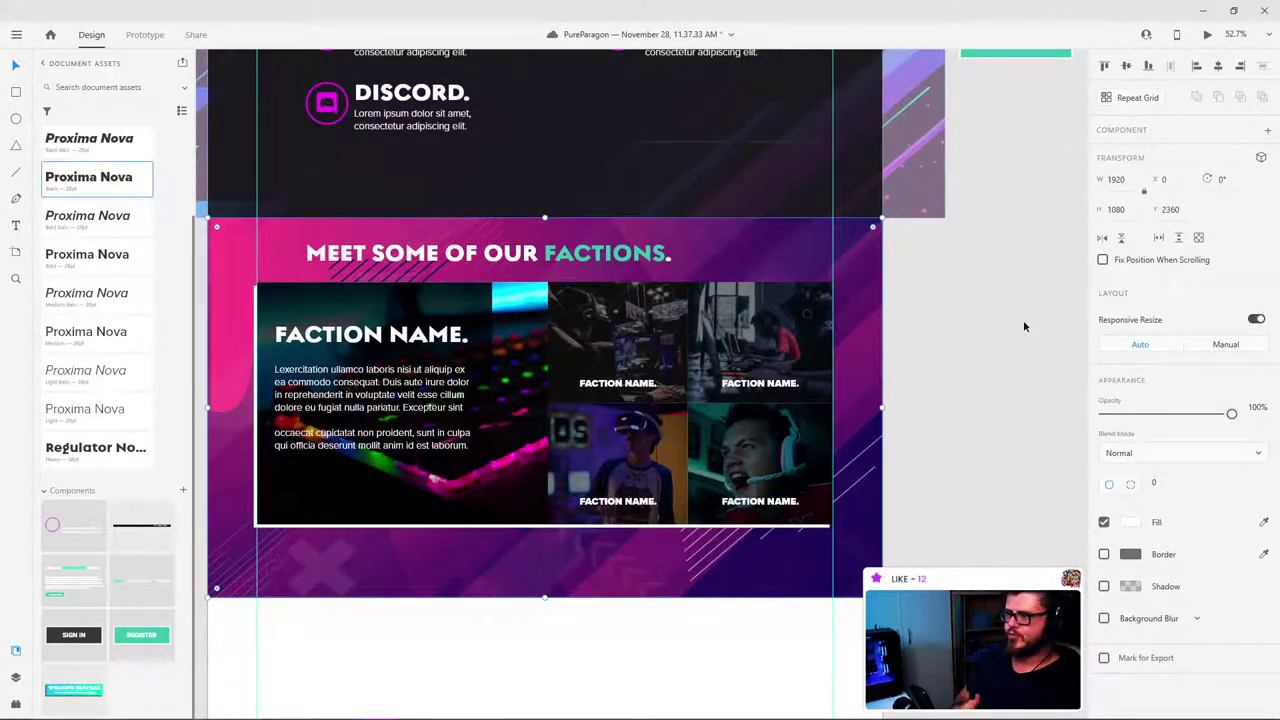
# Step: Shrink the dark overlay spanning the four small faction photos to 398 by 323 at Y 2564, fitted to the first photo's lower and side edges
pyautogui.click(631, 334)
pyautogui.doubleClick(605, 341)
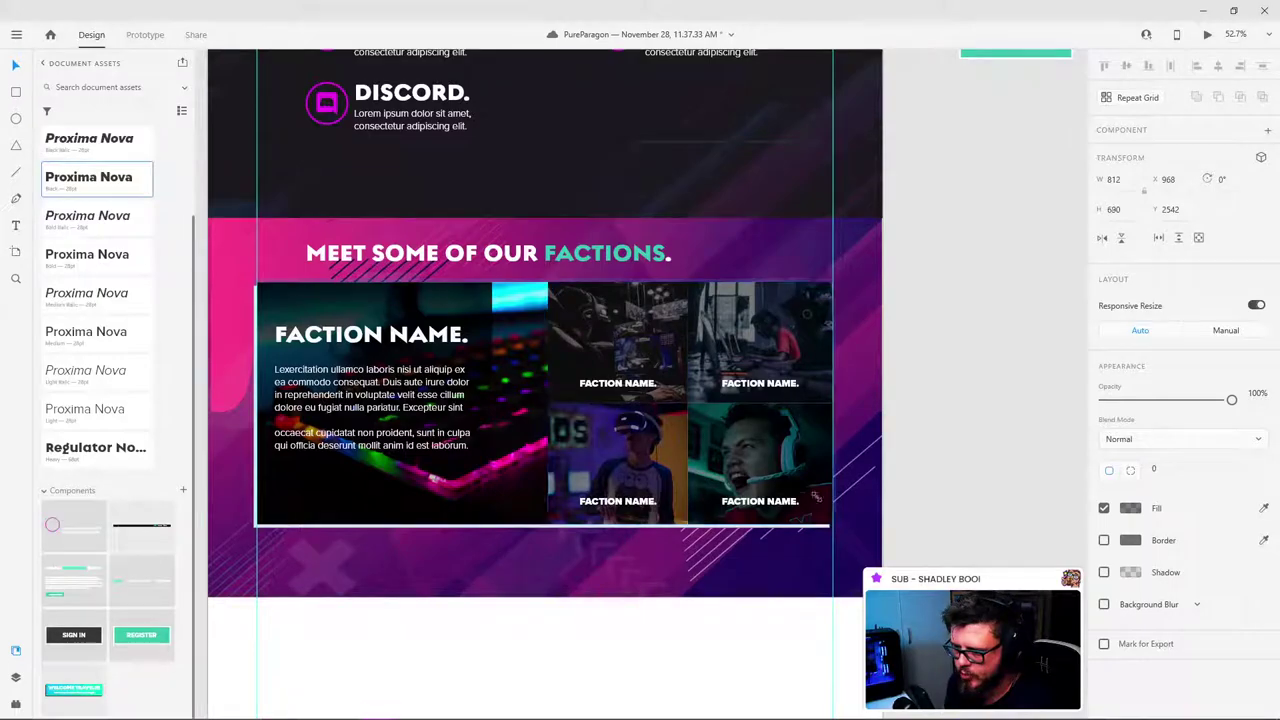
pyautogui.doubleClick(686, 395)
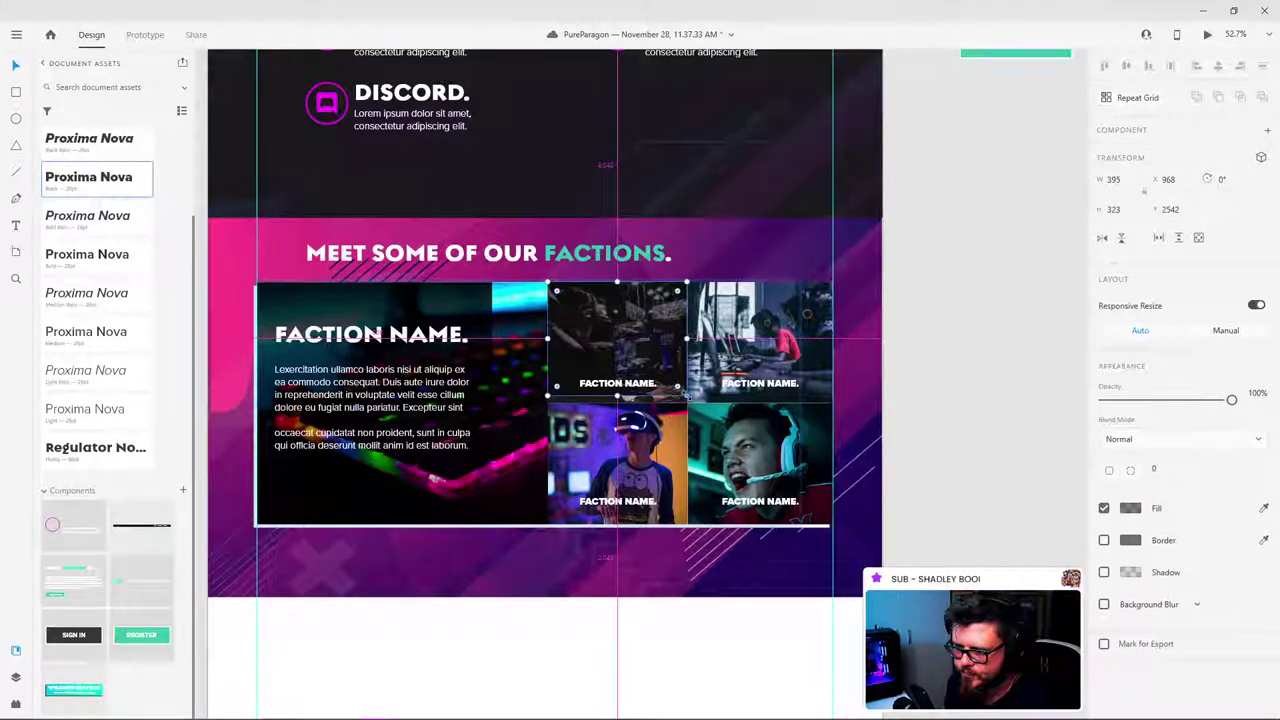
pyautogui.scroll(5, 687, 394)
pyautogui.moveTo(676, 374); pyautogui.dragTo(676, 408)
pyautogui.scroll(10, 674, 408)
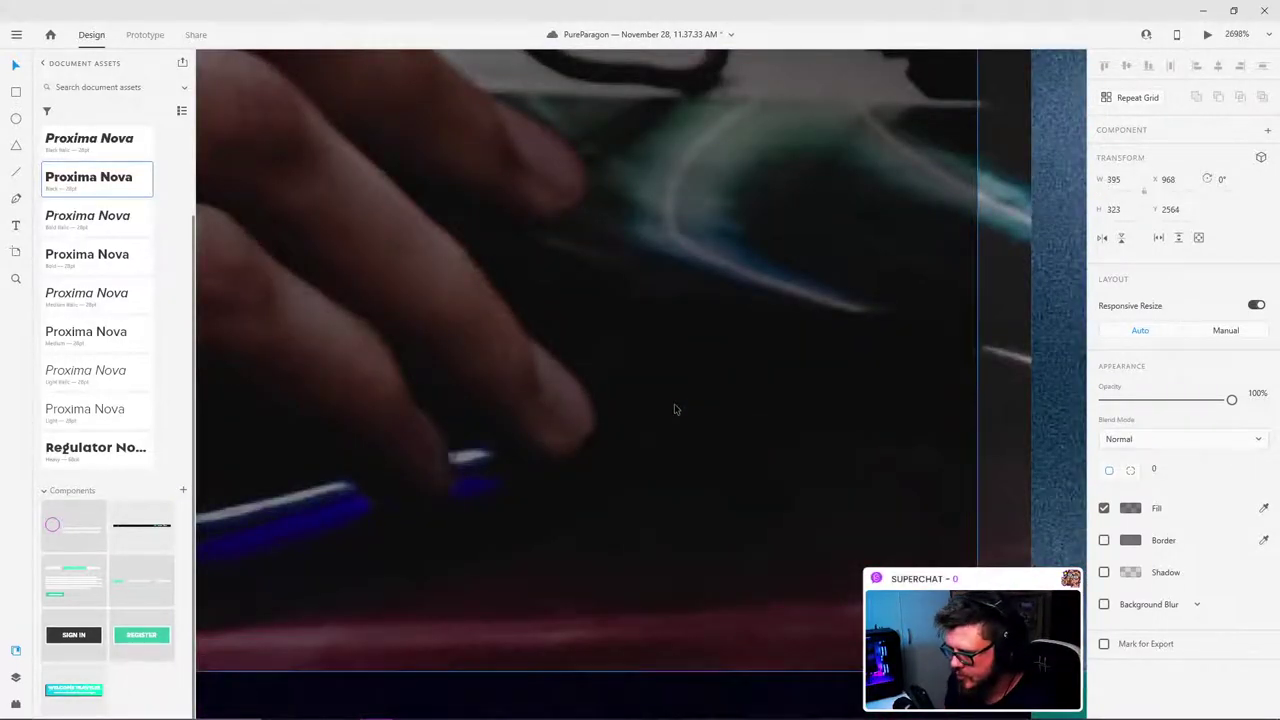
pyautogui.moveTo(977, 448); pyautogui.dragTo(1031, 448)
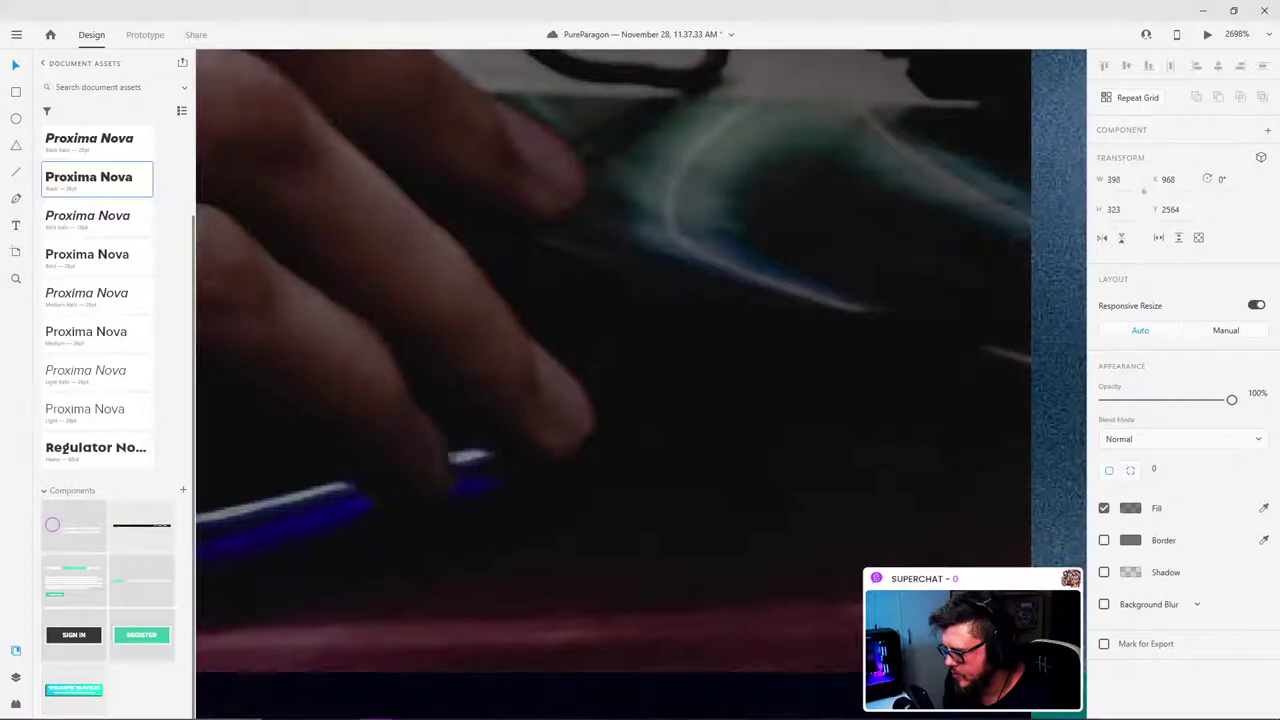
# Step: Reduce the first photo's overlay to a strip behind its faction name, 105 high at Y 2782
pyautogui.scroll(-8, 978, 448)
pyautogui.scroll(-4, 614, 280)
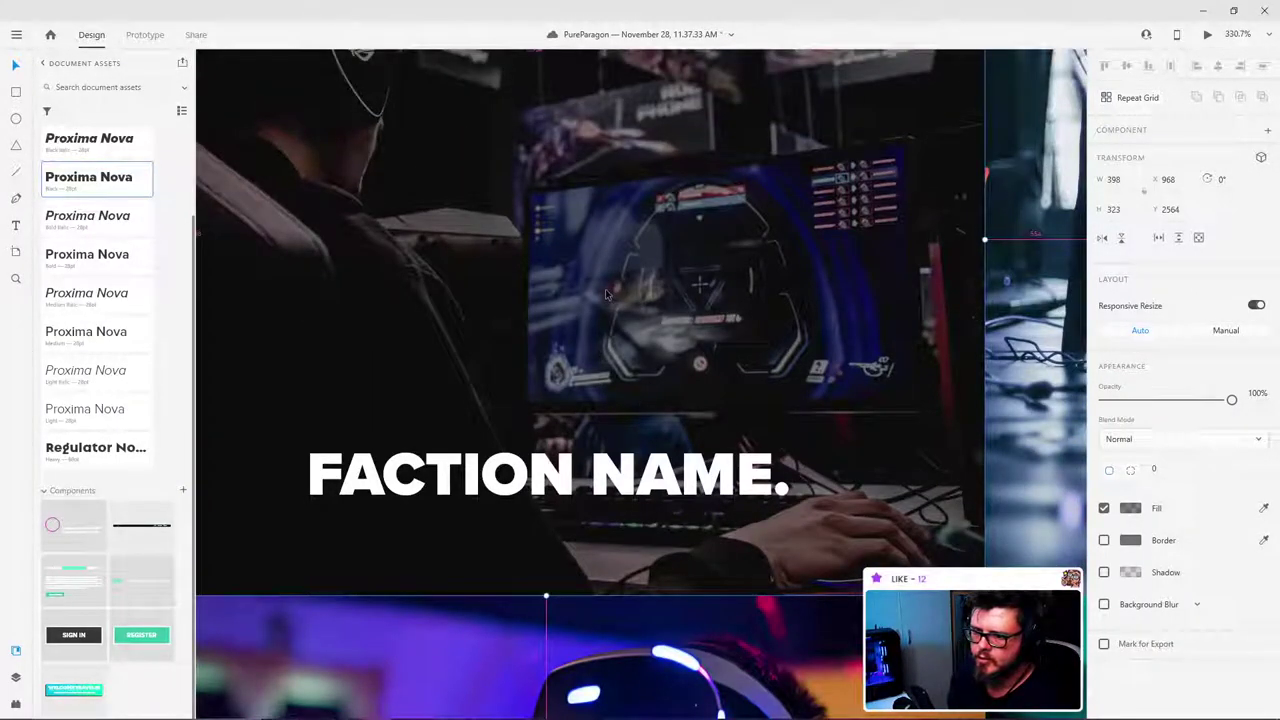
pyautogui.moveTo(570, 148); pyautogui.dragTo(562, 434)
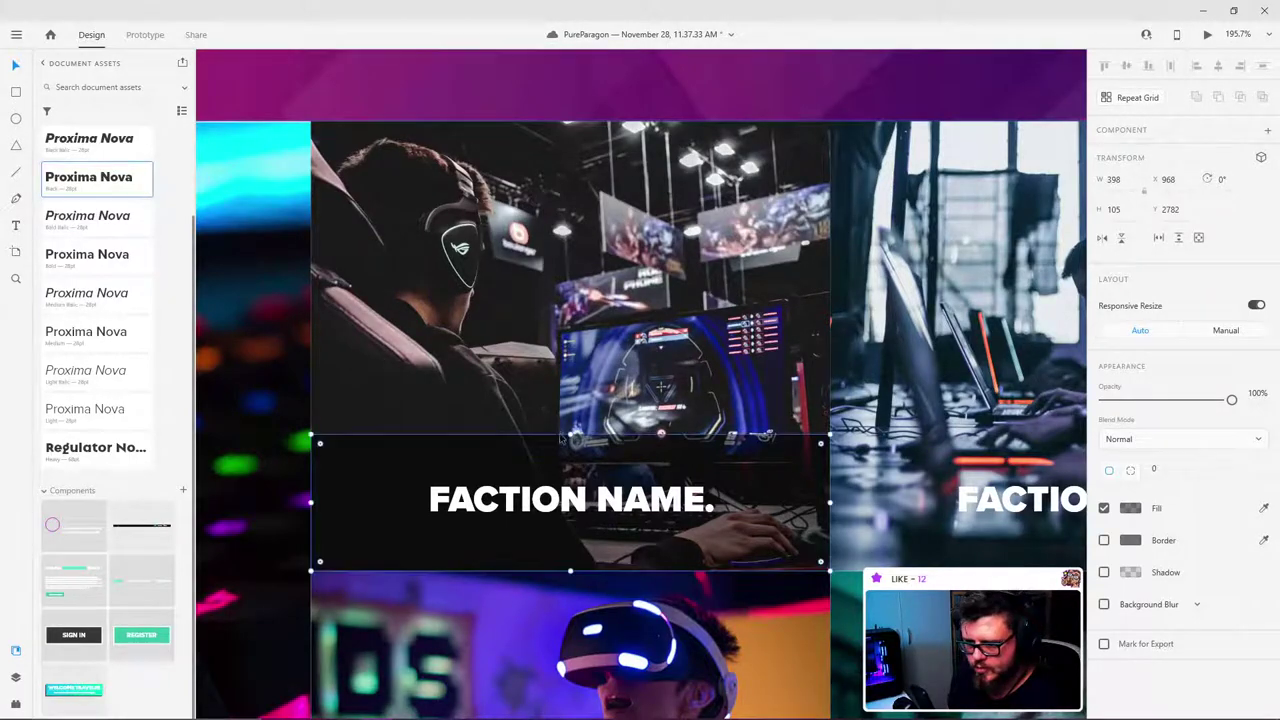
pyautogui.scroll(-4, 560, 435)
pyautogui.scroll(3, 664, 468)
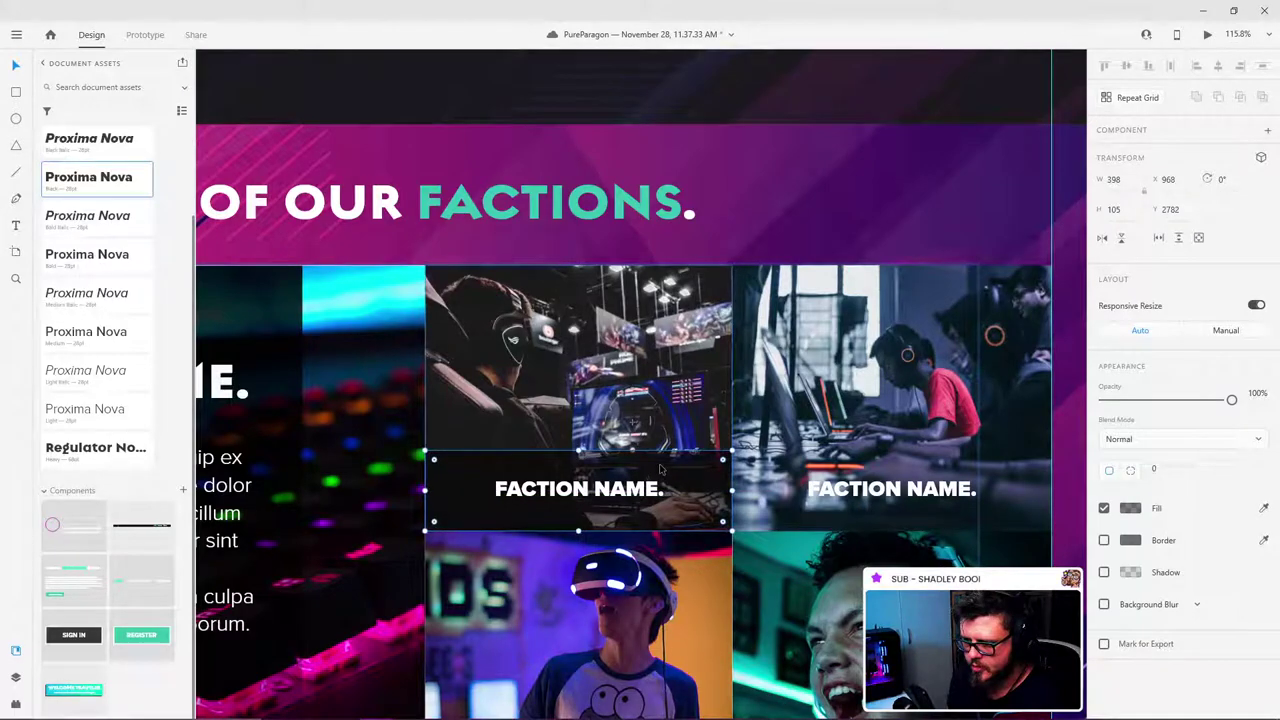
# Step: Set the first photo's caption strip fill opacity to 70%
pyautogui.click(1130, 508)
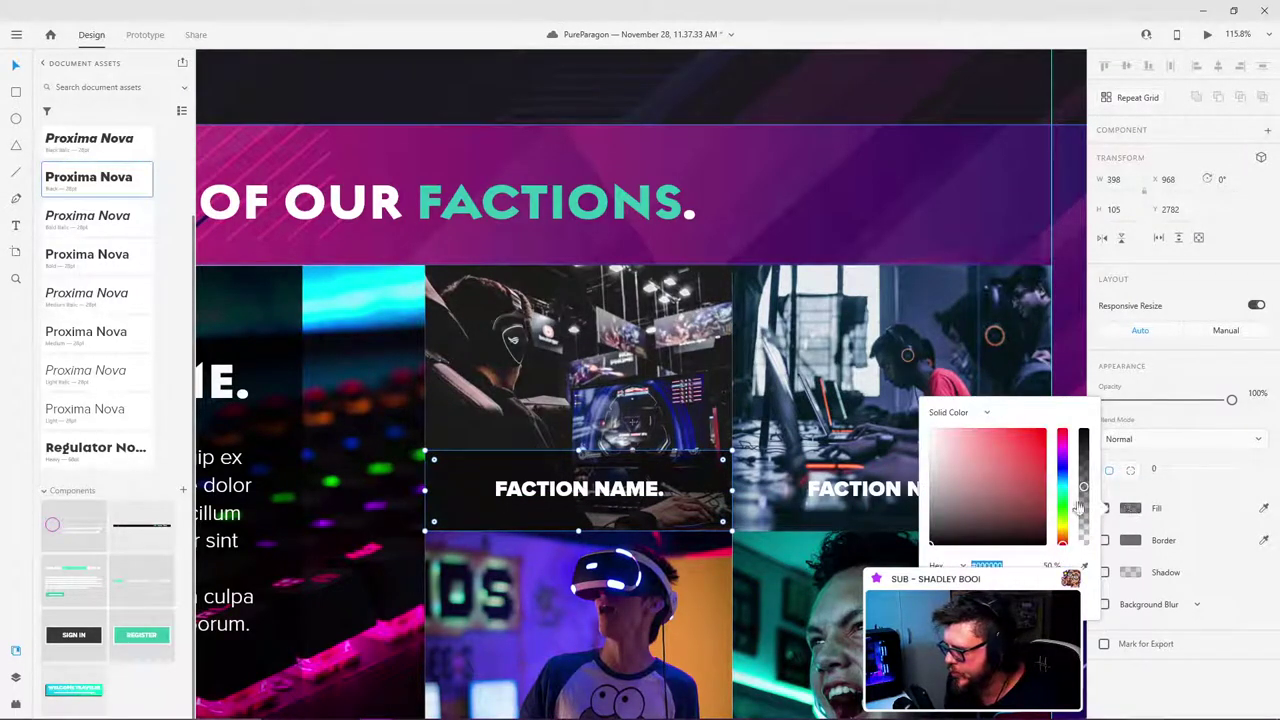
pyautogui.moveTo(1093, 488); pyautogui.dragTo(1085, 466)
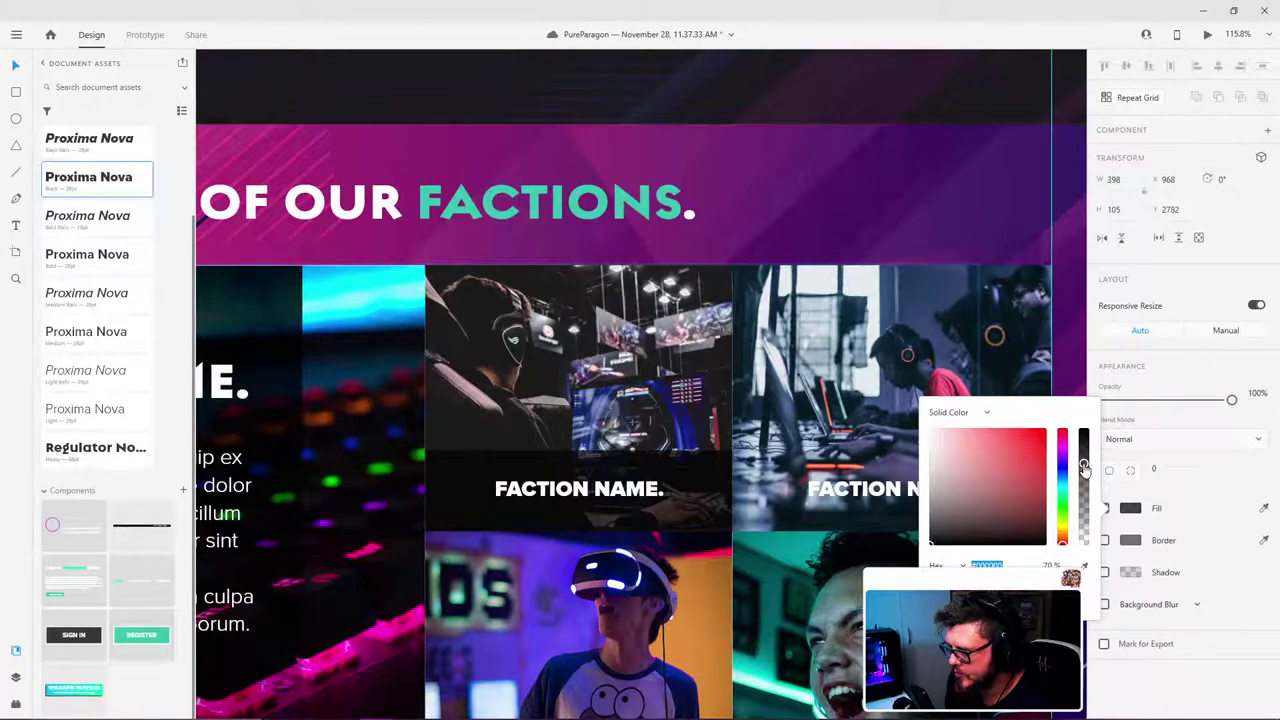
pyautogui.click(788, 235)
# Step: Duplicate the caption strip onto the neighbouring upper photo at X 1366 and widen it to 414
pyautogui.click(680, 474)
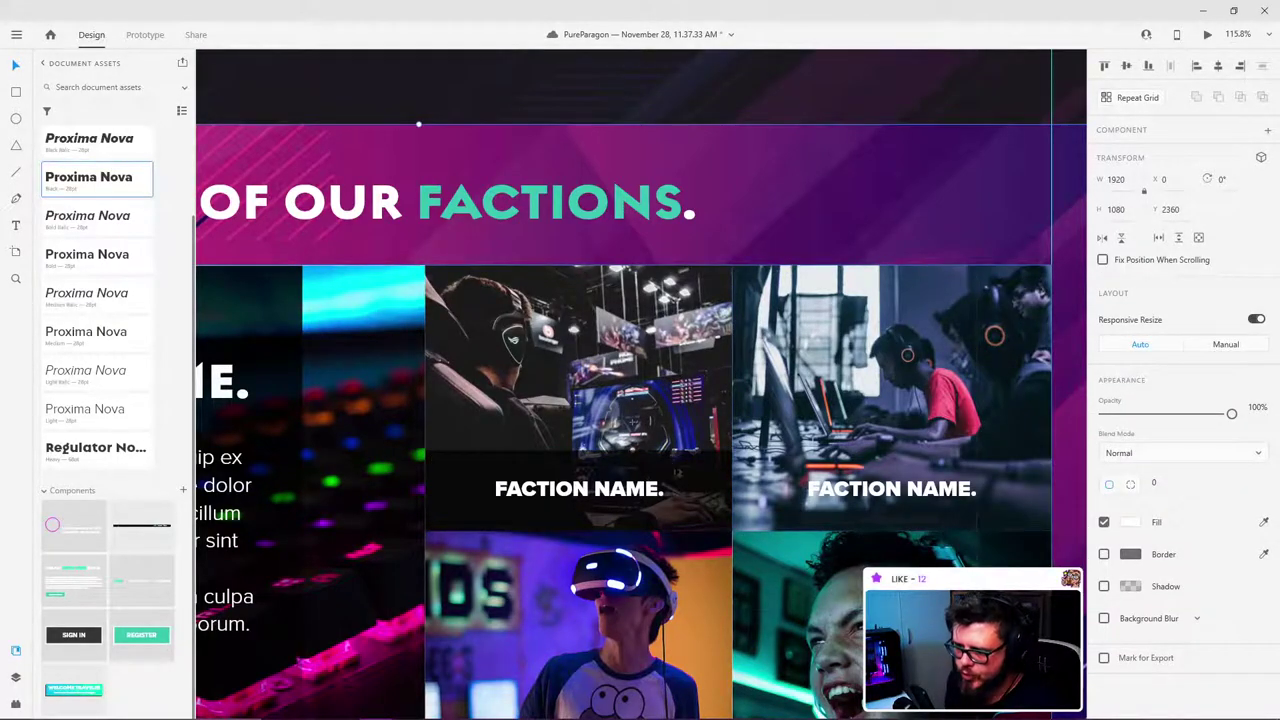
pyautogui.doubleClick(674, 472)
pyautogui.moveTo(675, 474); pyautogui.dragTo(1051, 492)
# Step: Duplicate both caption strips behind the faction names of the two lower photos, at Y 3127
pyautogui.keyDown('shift'); pyautogui.click(697, 487); pyautogui.keyUp('shift')
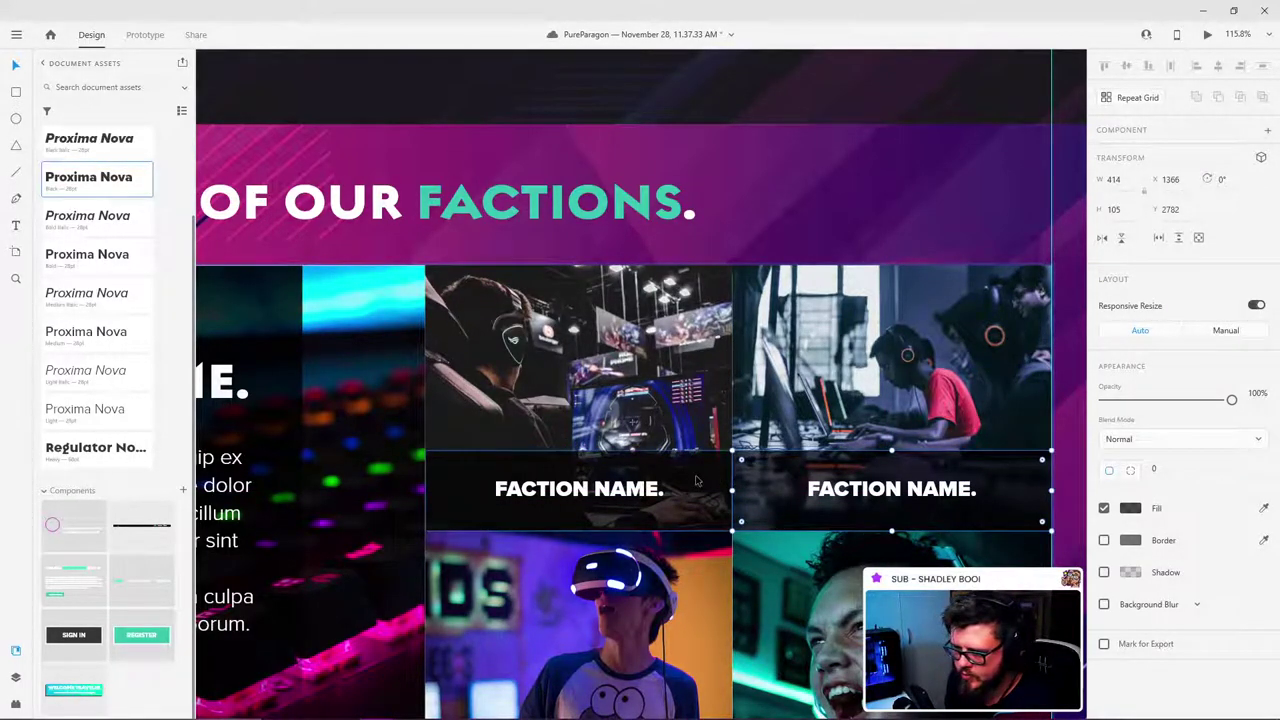
pyautogui.moveTo(795, 473); pyautogui.dragTo(783, 505)
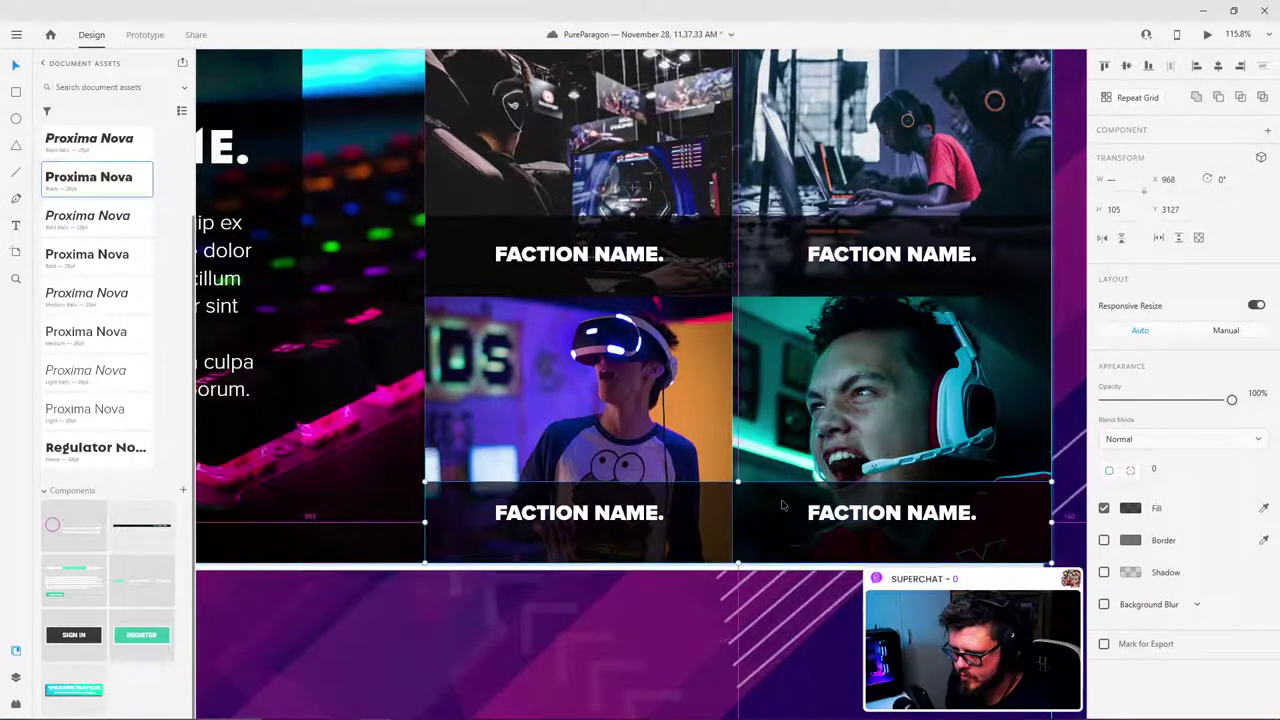
pyautogui.click(640, 589)
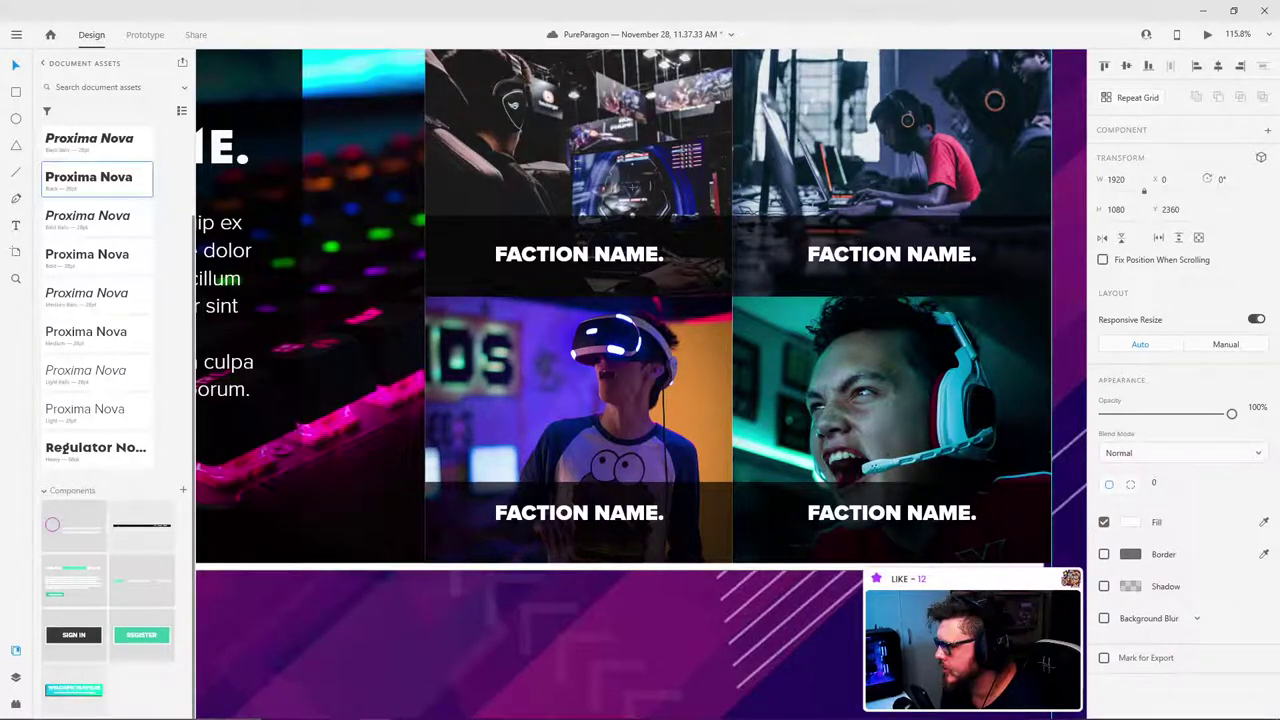
# Step: Copy the full-width dark gradient overlay from the welcome banner
pyautogui.scroll(-5, 735, 355)
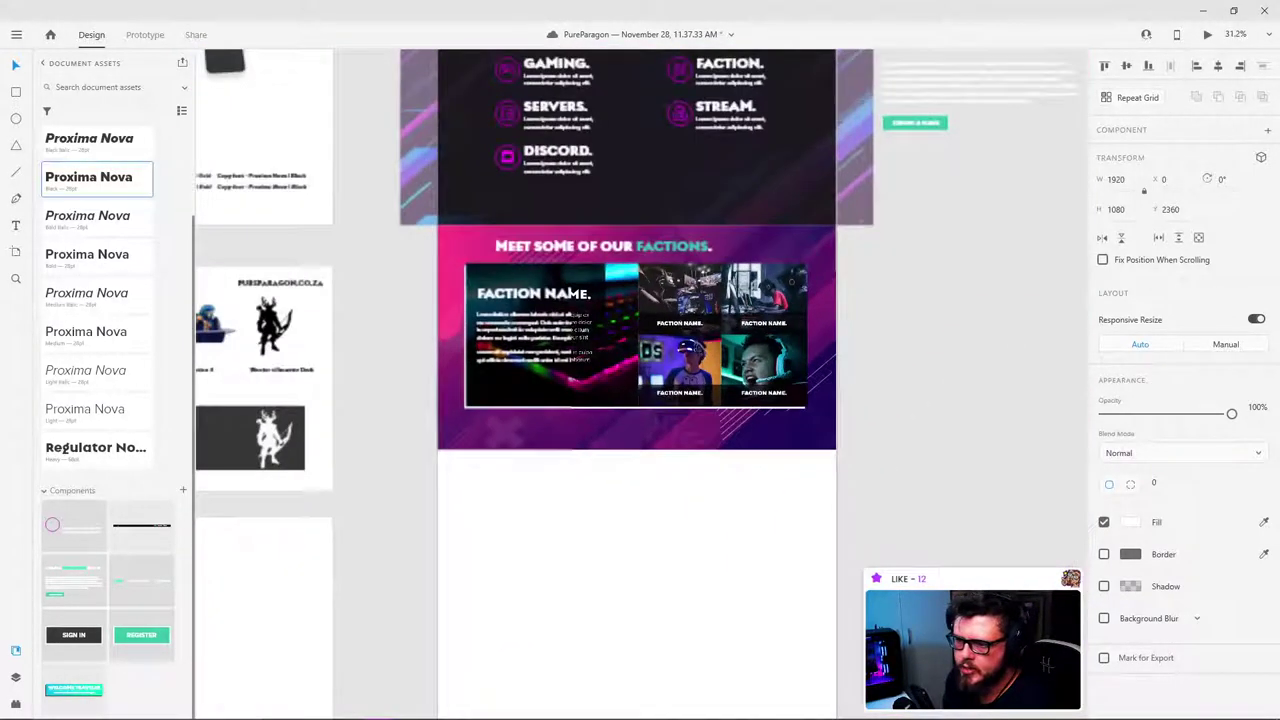
pyautogui.scroll(2, 587, 301)
pyautogui.click(587, 301)
pyautogui.doubleClick(604, 272)
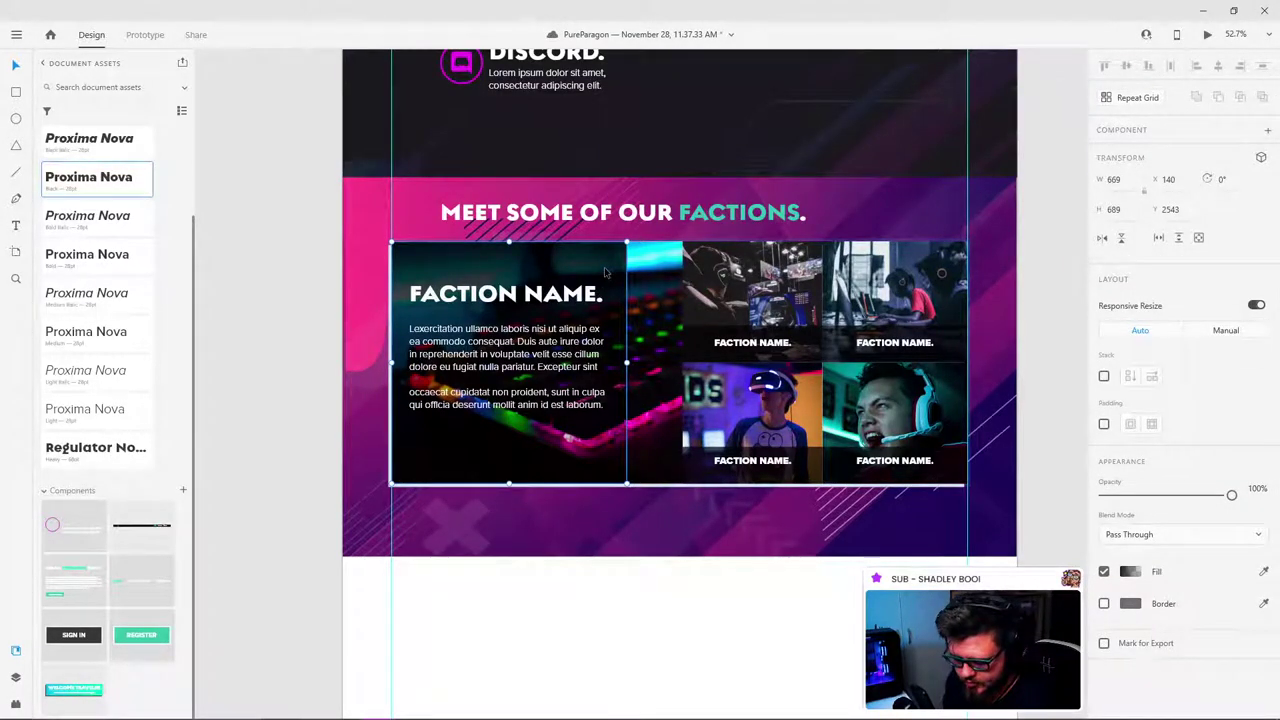
pyautogui.scroll(2, 379, 236)
pyautogui.scroll(10, 379, 236)
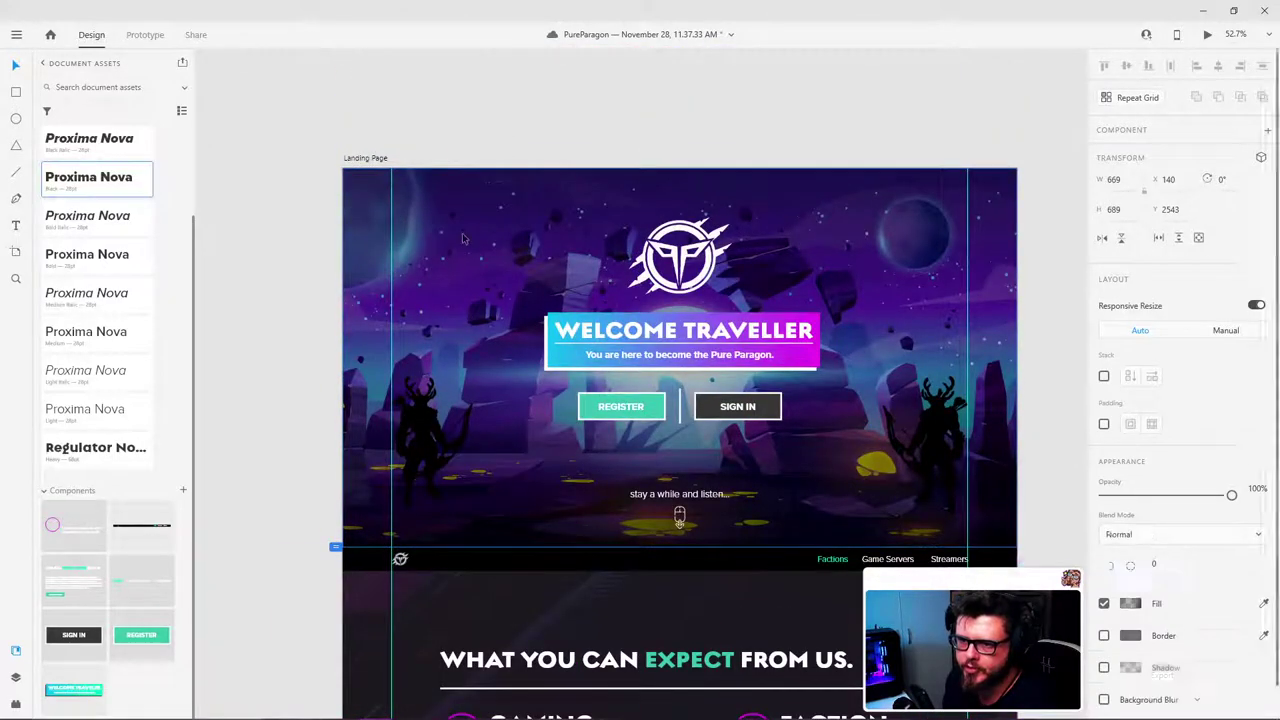
pyautogui.click(462, 238)
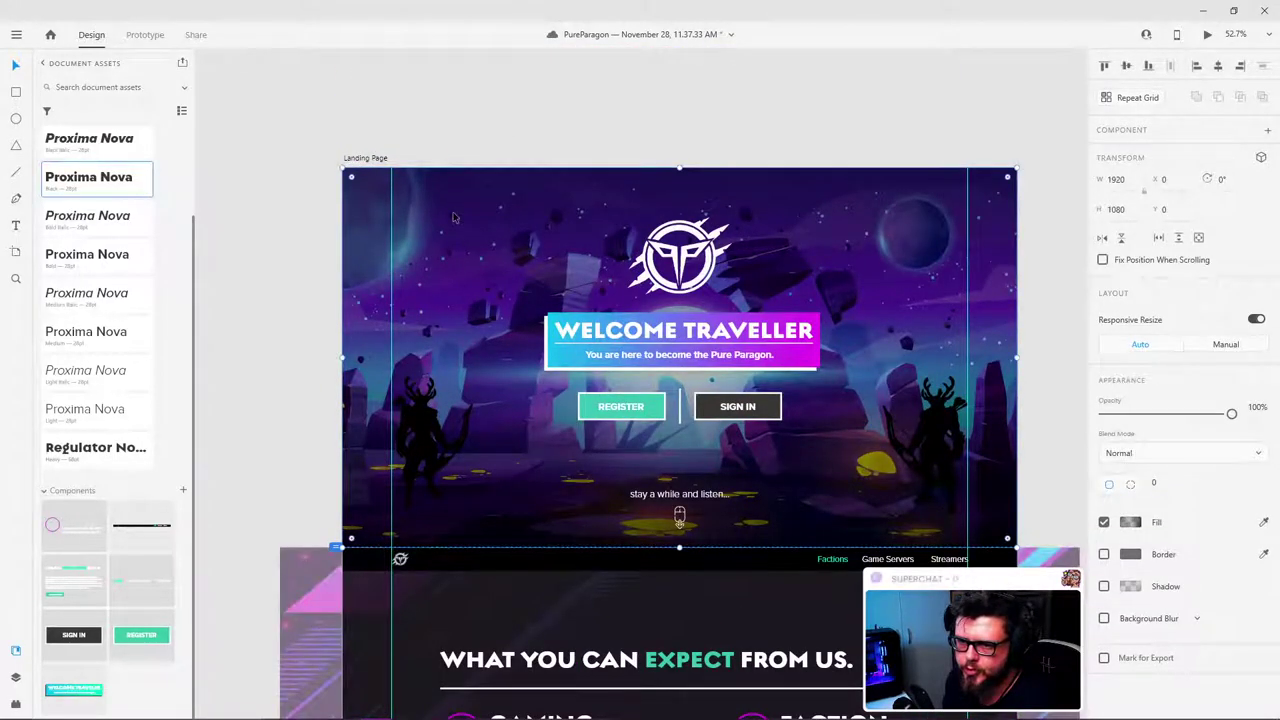
pyautogui.doubleClick(434, 204)
pyautogui.moveTo(434, 204); pyautogui.dragTo(455, 223)
pyautogui.click(477, 249)
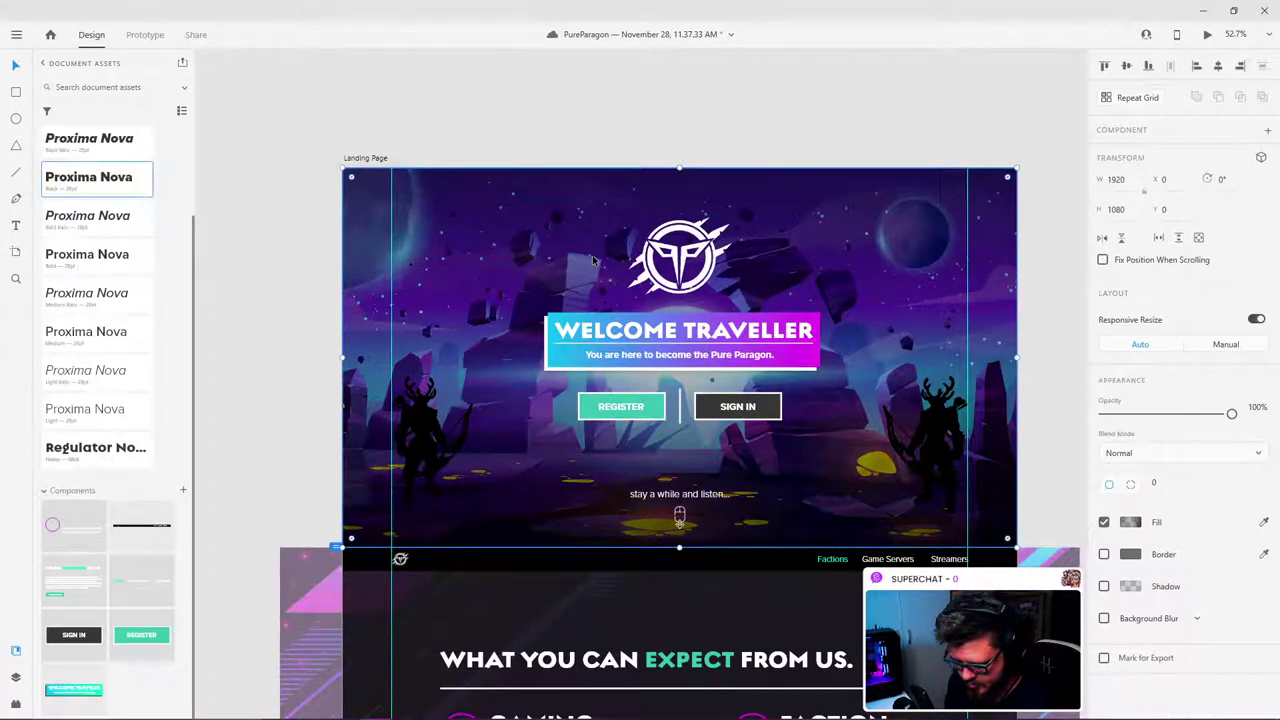
# Step: Paste the gradient overlay over the faction section and align it with the section's edges at X 0, Y 2360
pyautogui.scroll(-1, 459, 217)
pyautogui.scroll(-15, 378, 350)
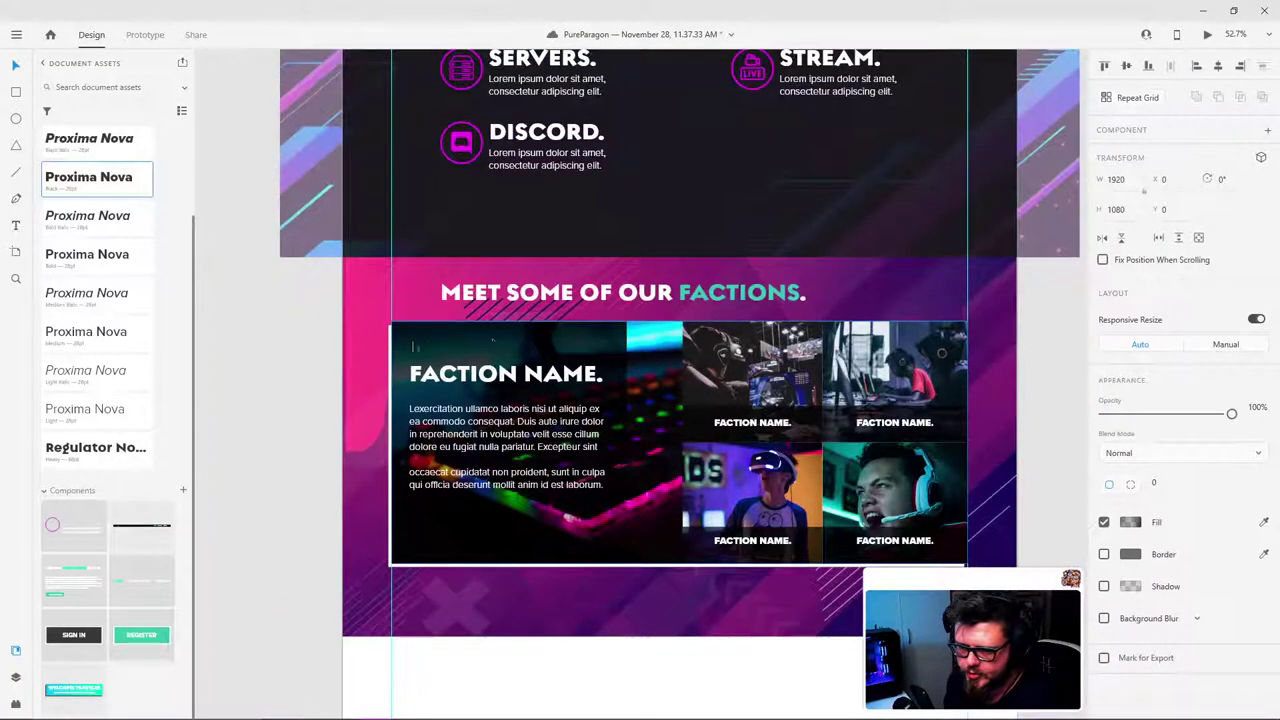
pyautogui.doubleClick(377, 346)
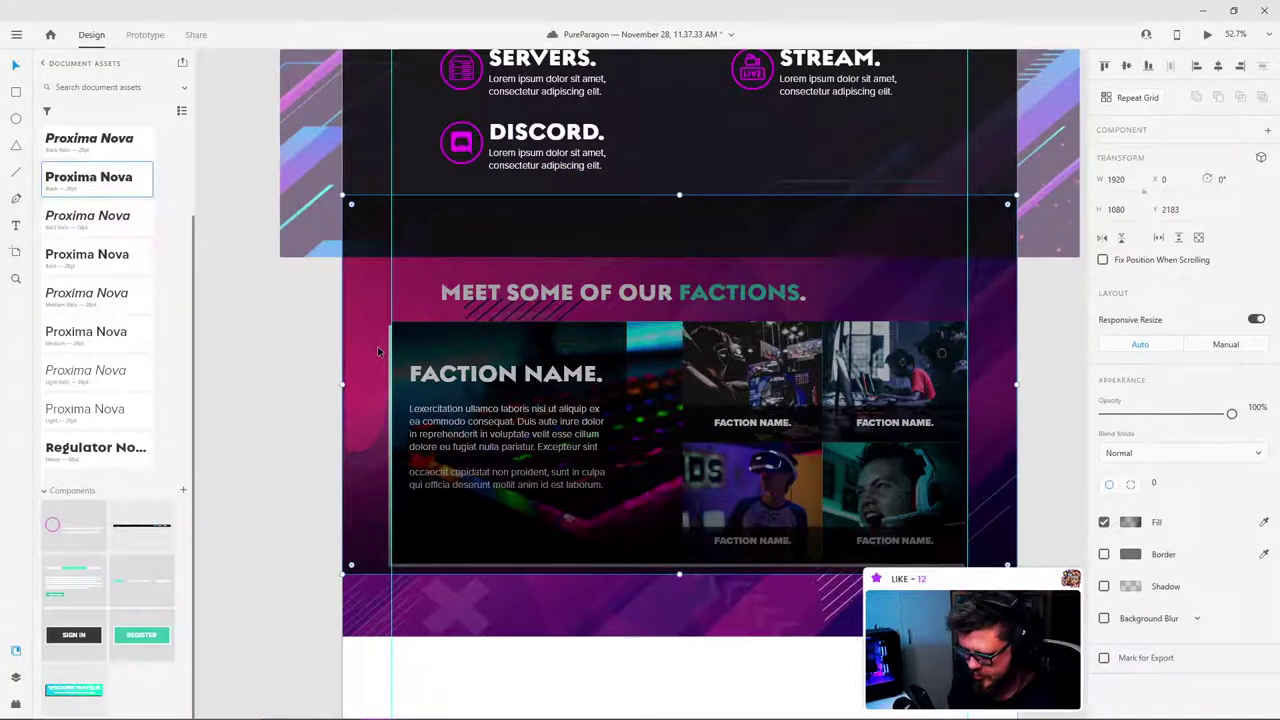
pyautogui.moveTo(357, 330); pyautogui.dragTo(364, 390)
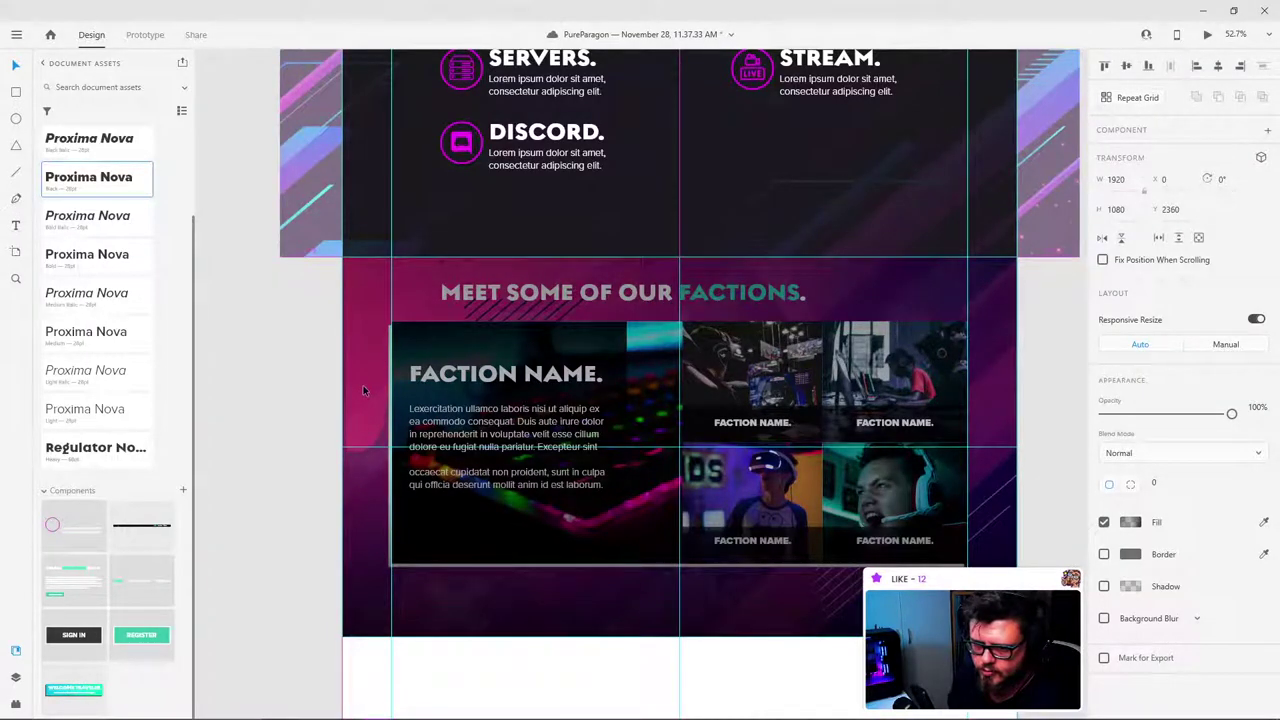
# Step: Send the pasted gradient overlay to the back, behind the faction heading, text and photos
pyautogui.rightClick(363, 390)
pyautogui.moveTo(489, 385)
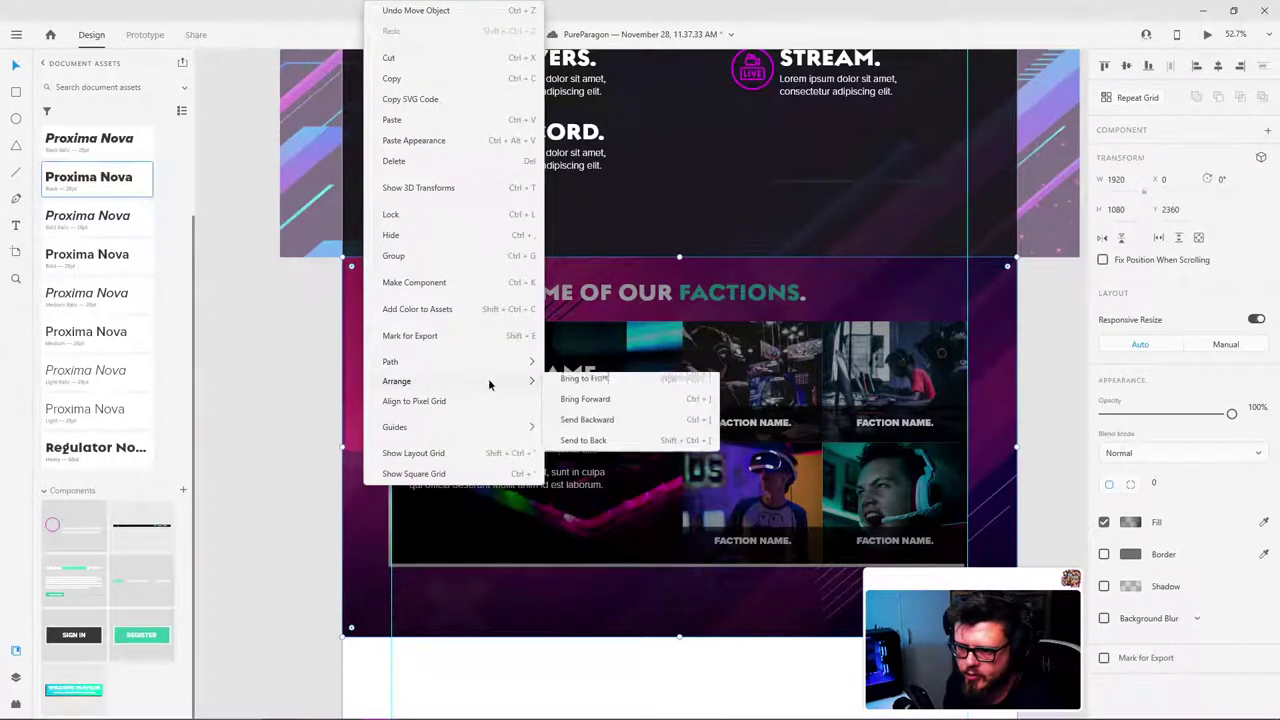
pyautogui.click(615, 445)
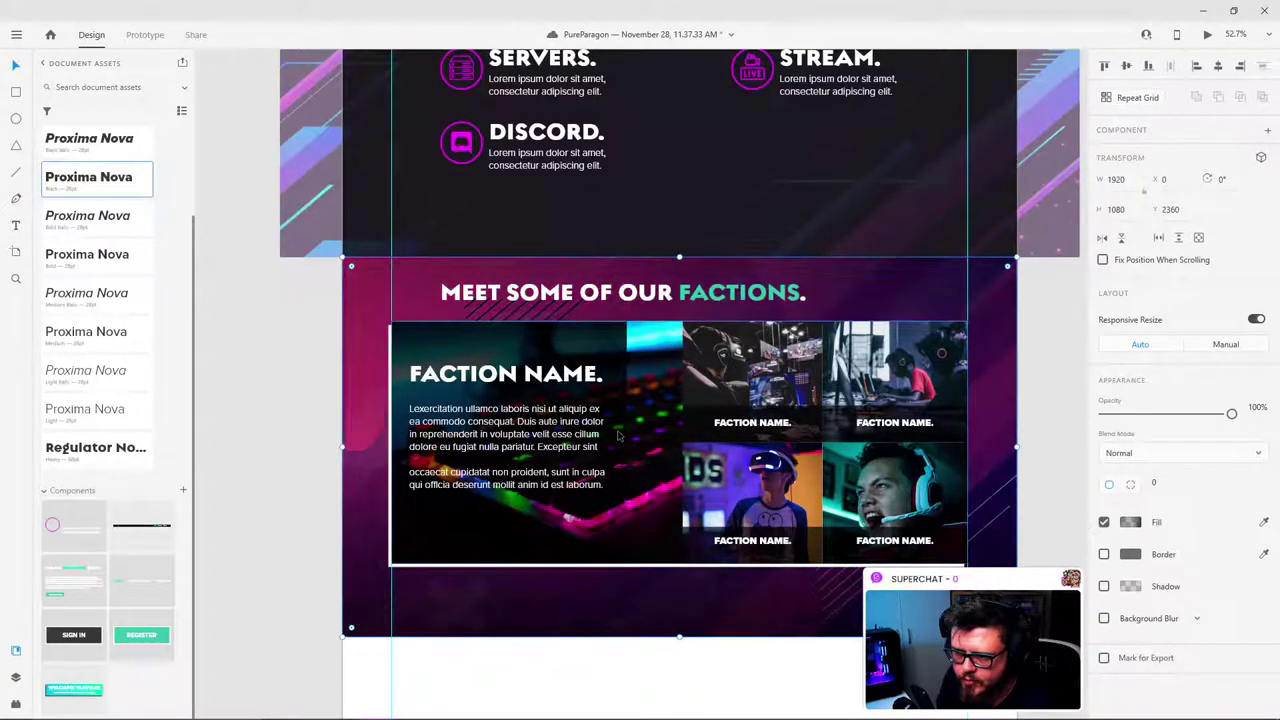
pyautogui.click(270, 321)
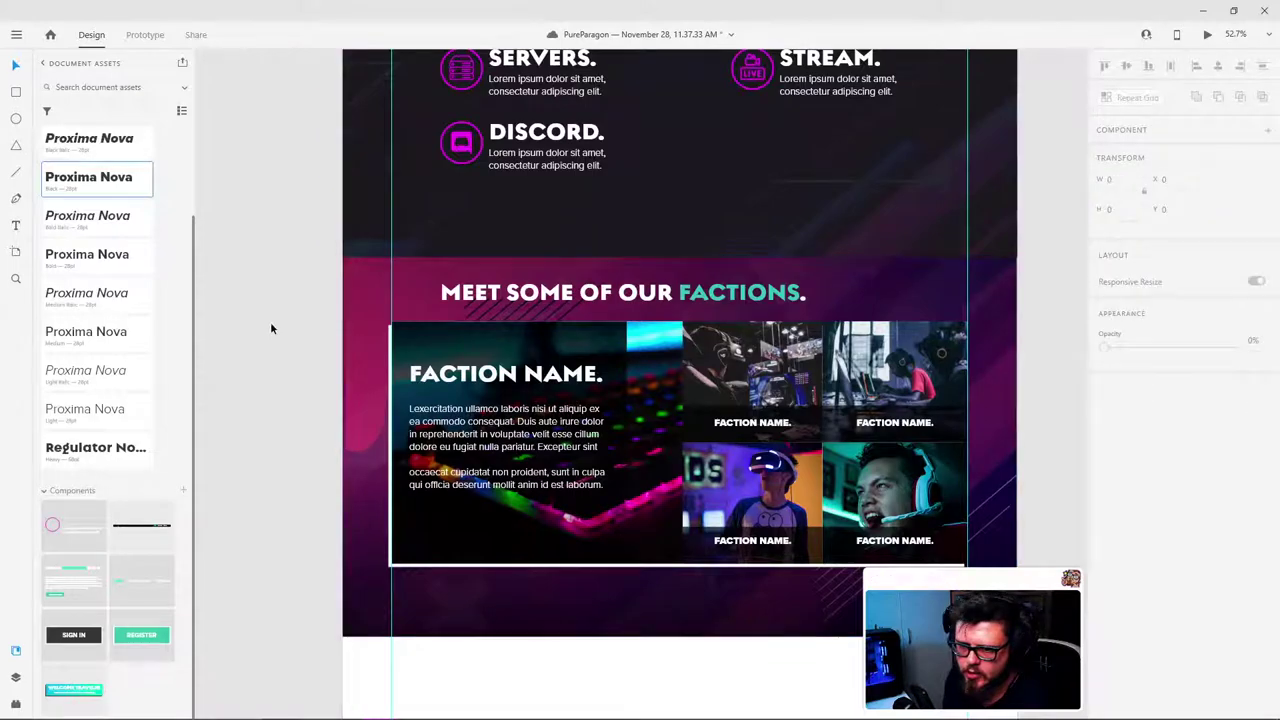
# Step: Change the faction background overlay's lower gradient stop to white and reduce that stop's opacity
pyautogui.scroll(-2, 300, 283)
pyautogui.scroll(-1, 300, 283)
pyautogui.scroll(3, 300, 283)
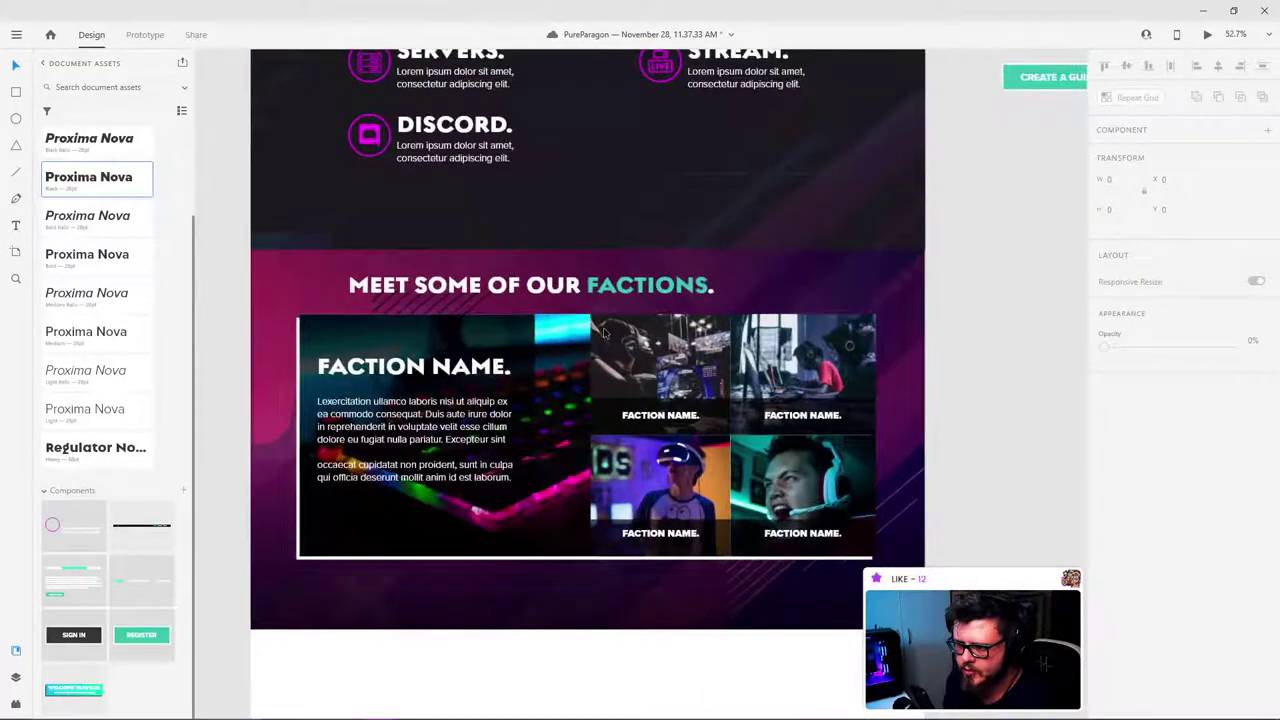
pyautogui.click(283, 268)
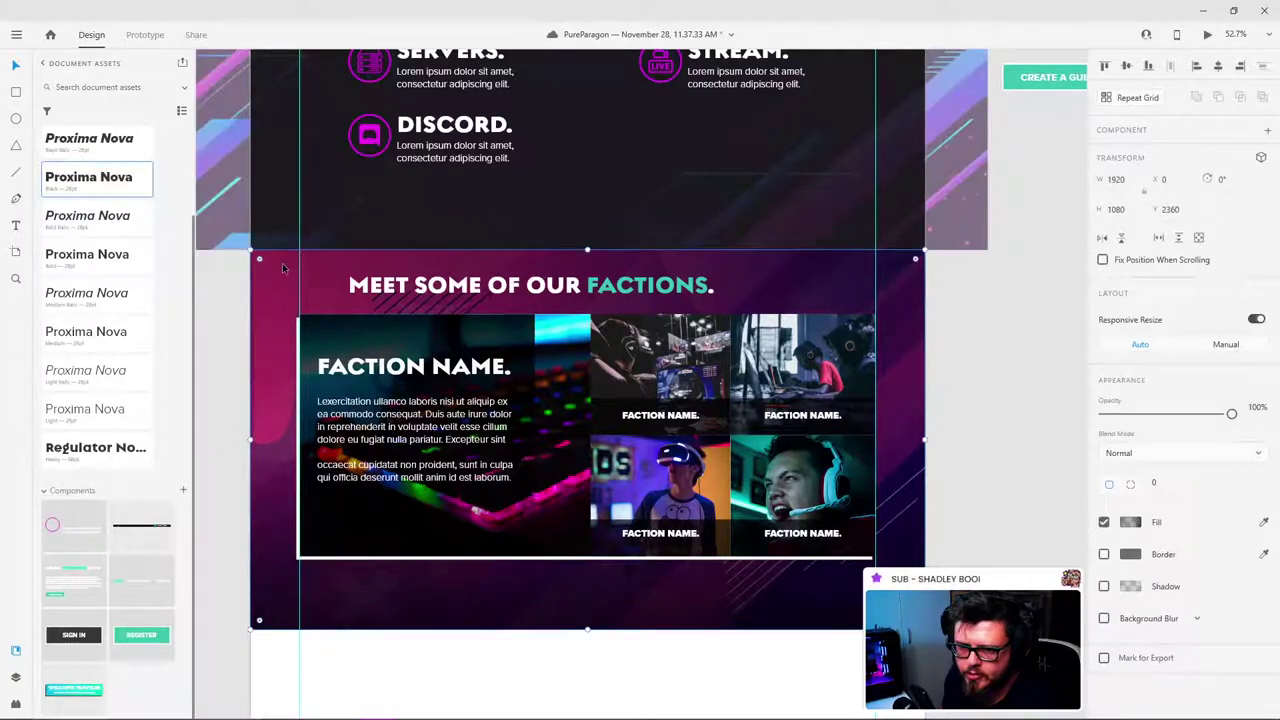
pyautogui.click(1131, 523)
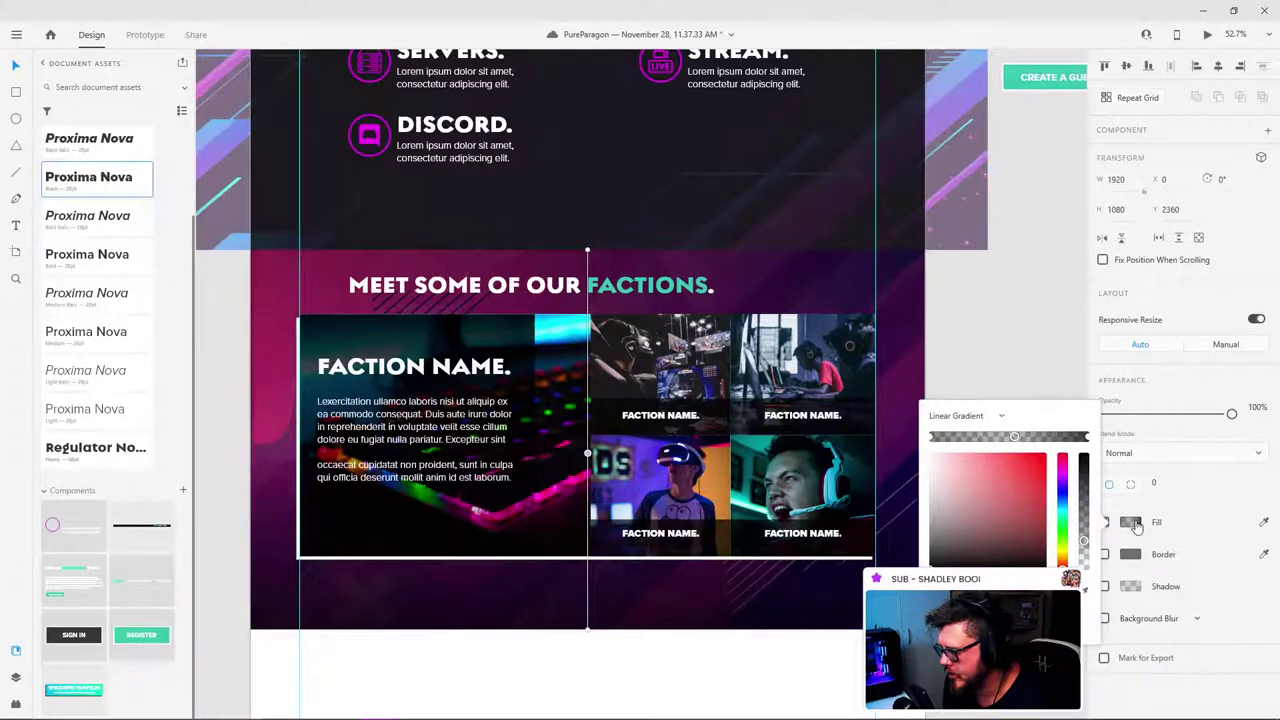
pyautogui.click(1088, 441)
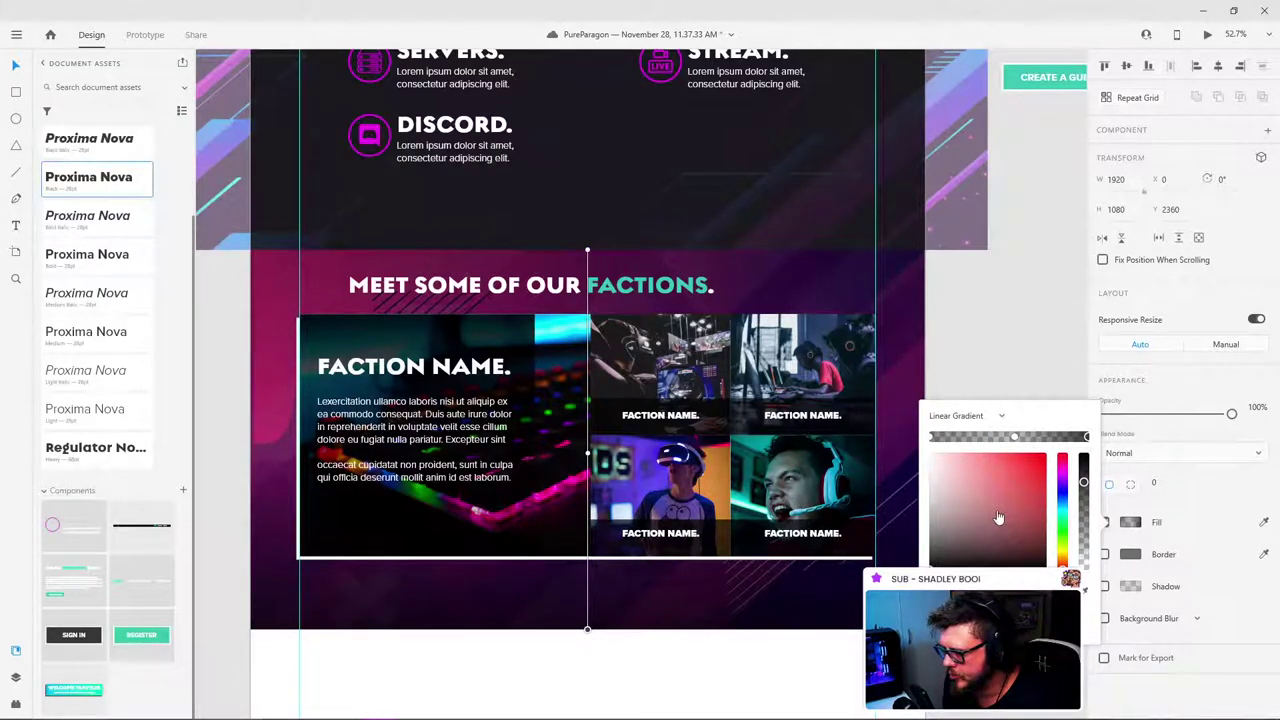
pyautogui.moveTo(966, 521); pyautogui.dragTo(928, 449)
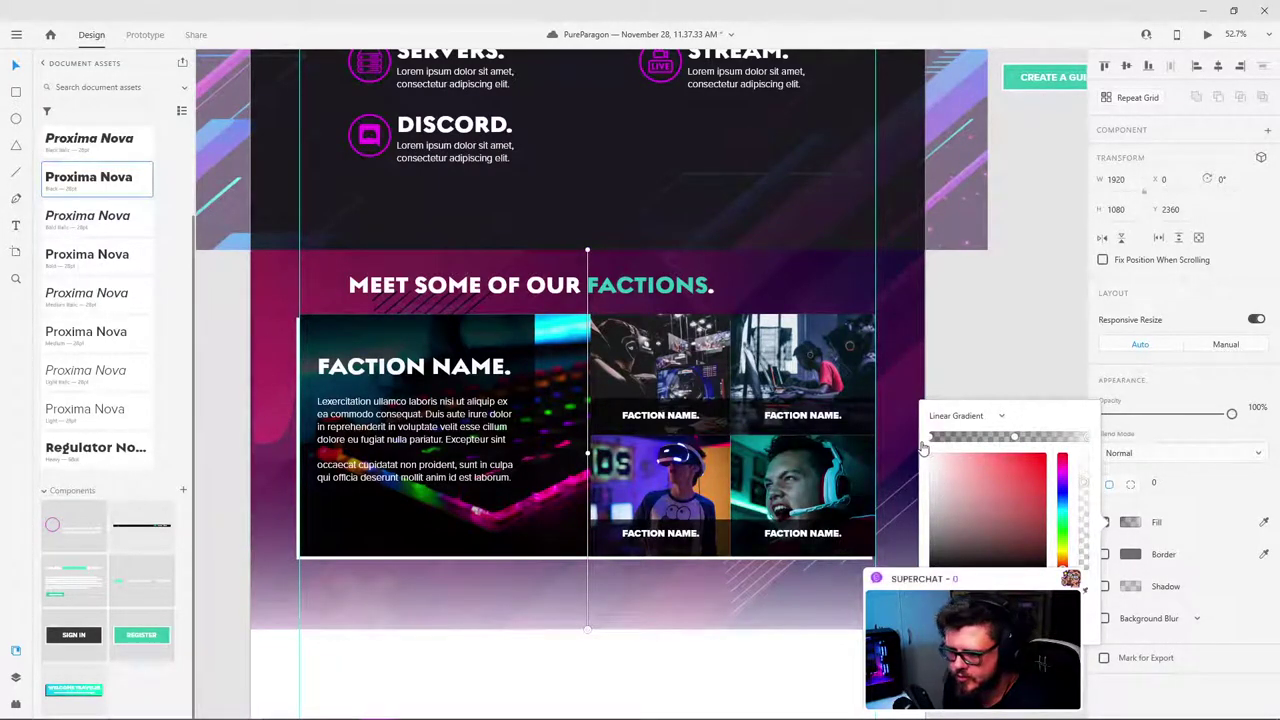
pyautogui.moveTo(1086, 490); pyautogui.dragTo(1087, 541)
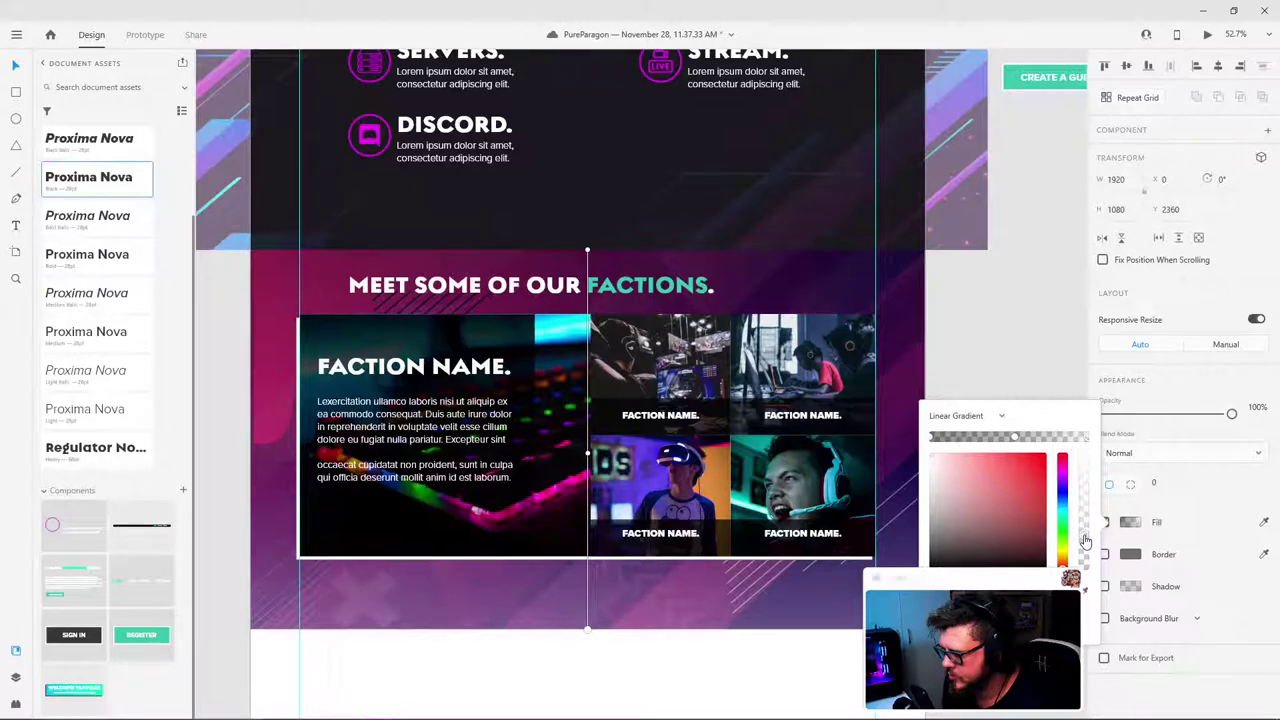
# Step: Change the faction background overlay's upper gradient stop to white and lower its opacity to a faint tint
pyautogui.click(929, 437)
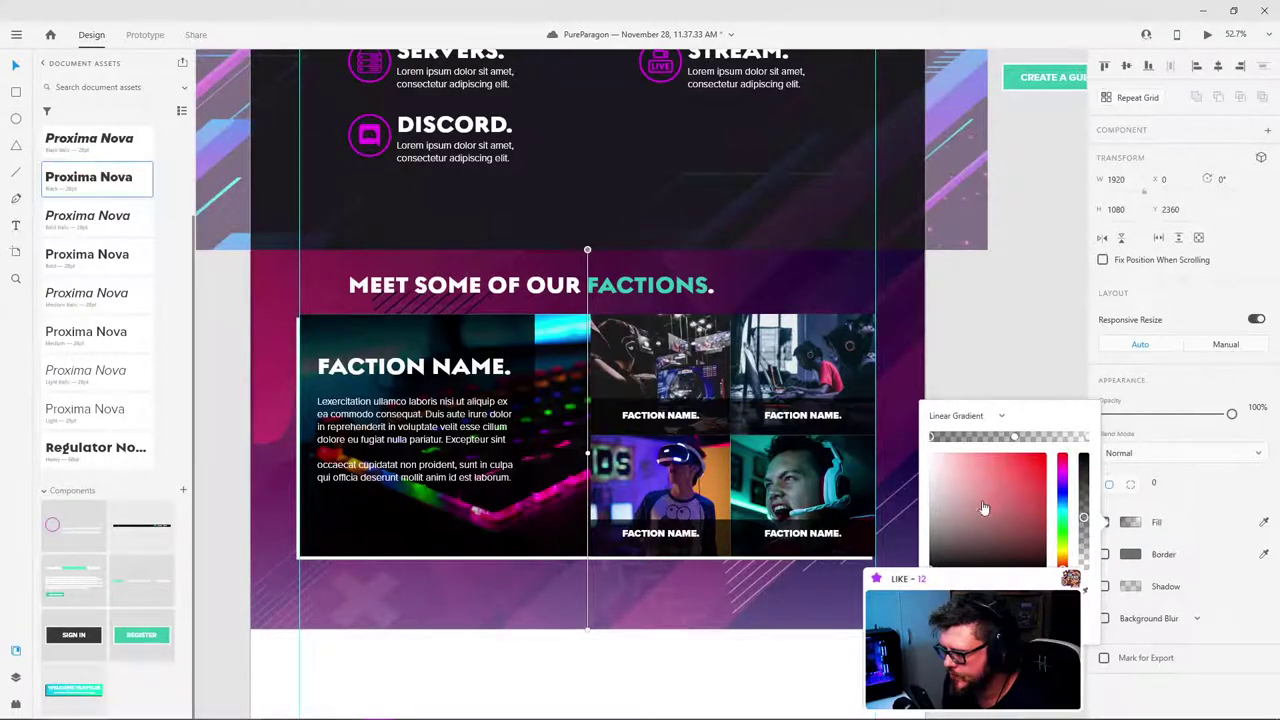
pyautogui.moveTo(937, 563); pyautogui.dragTo(911, 433)
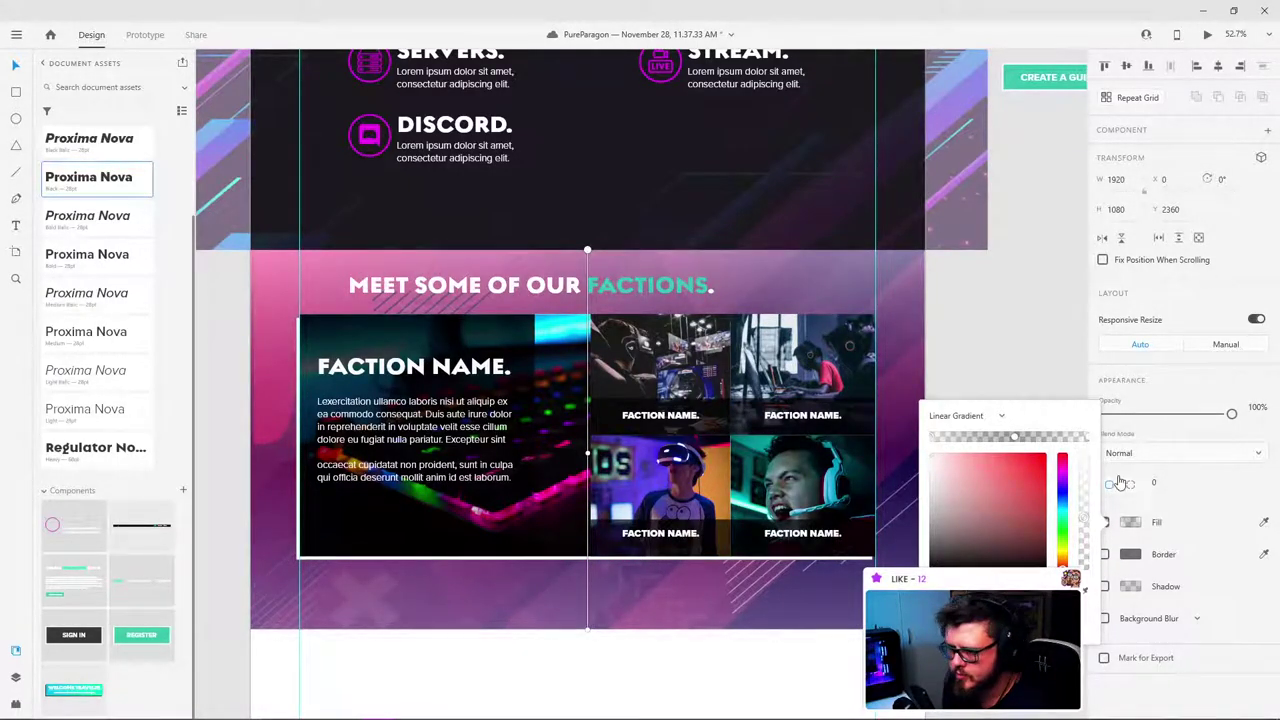
pyautogui.moveTo(1085, 510); pyautogui.dragTo(1090, 560)
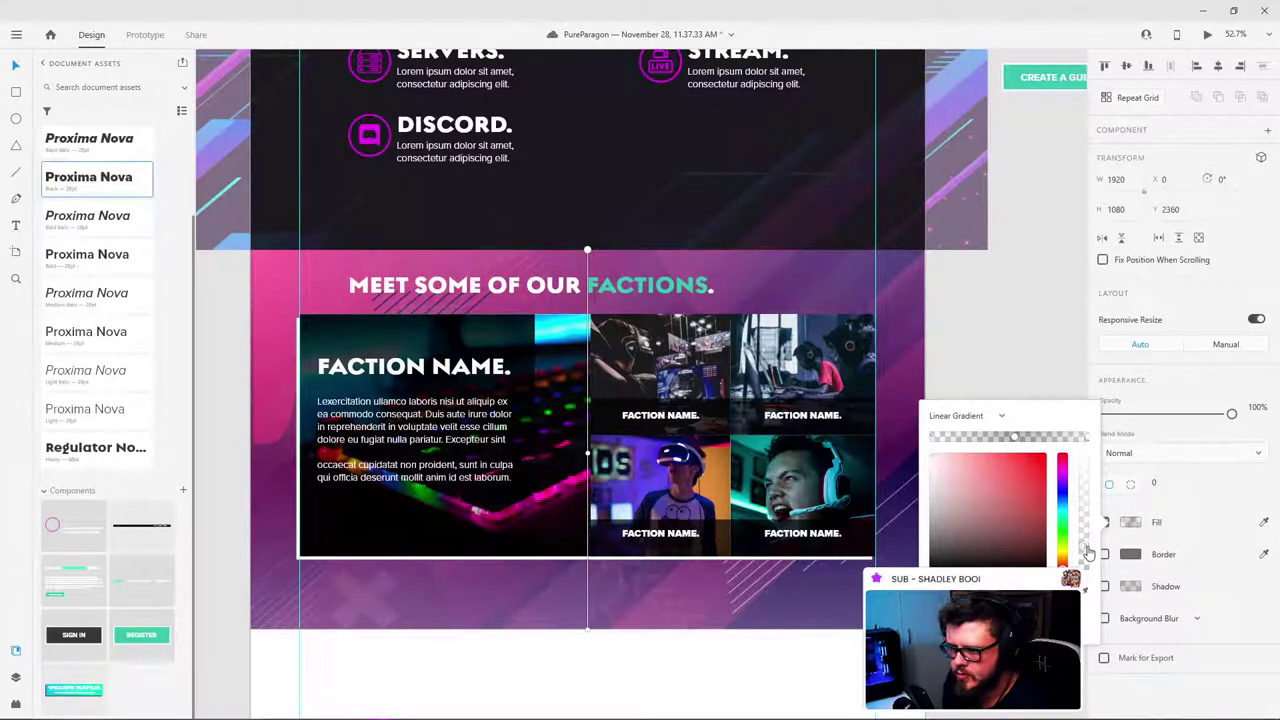
pyautogui.click(1009, 335)
pyautogui.scroll(-1, 440, 230)
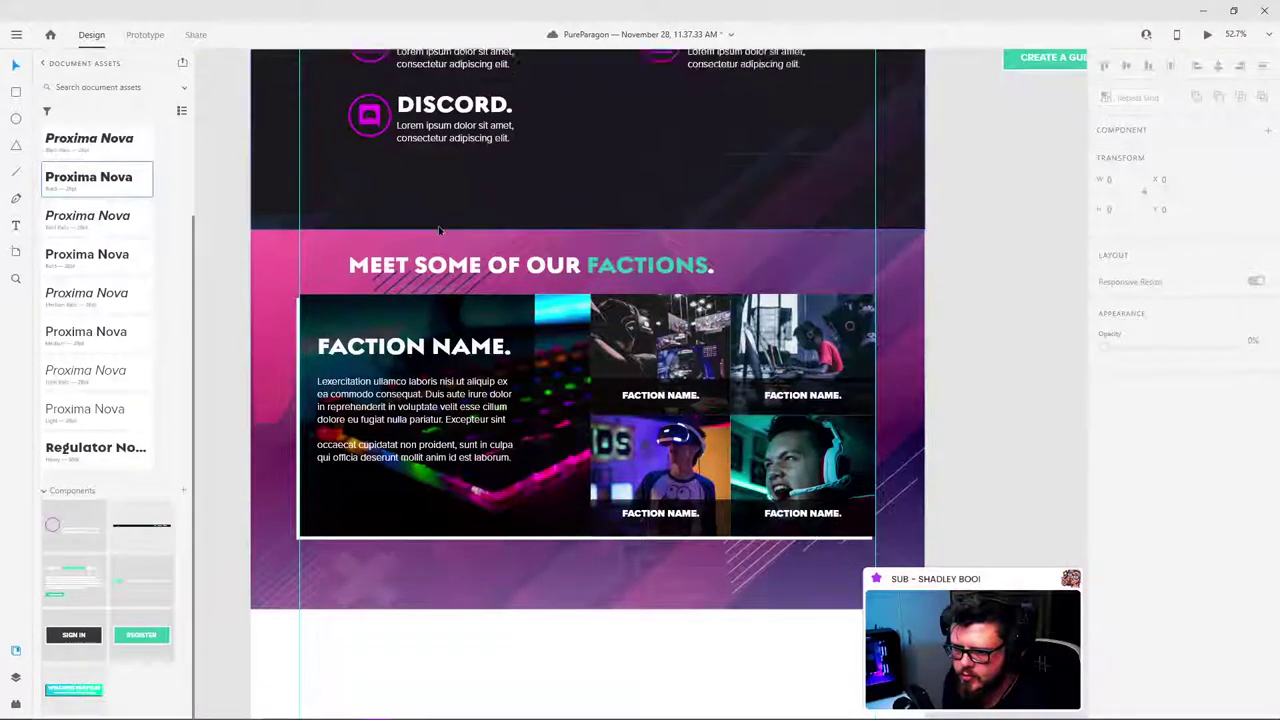
pyautogui.scroll(2, 243, 340)
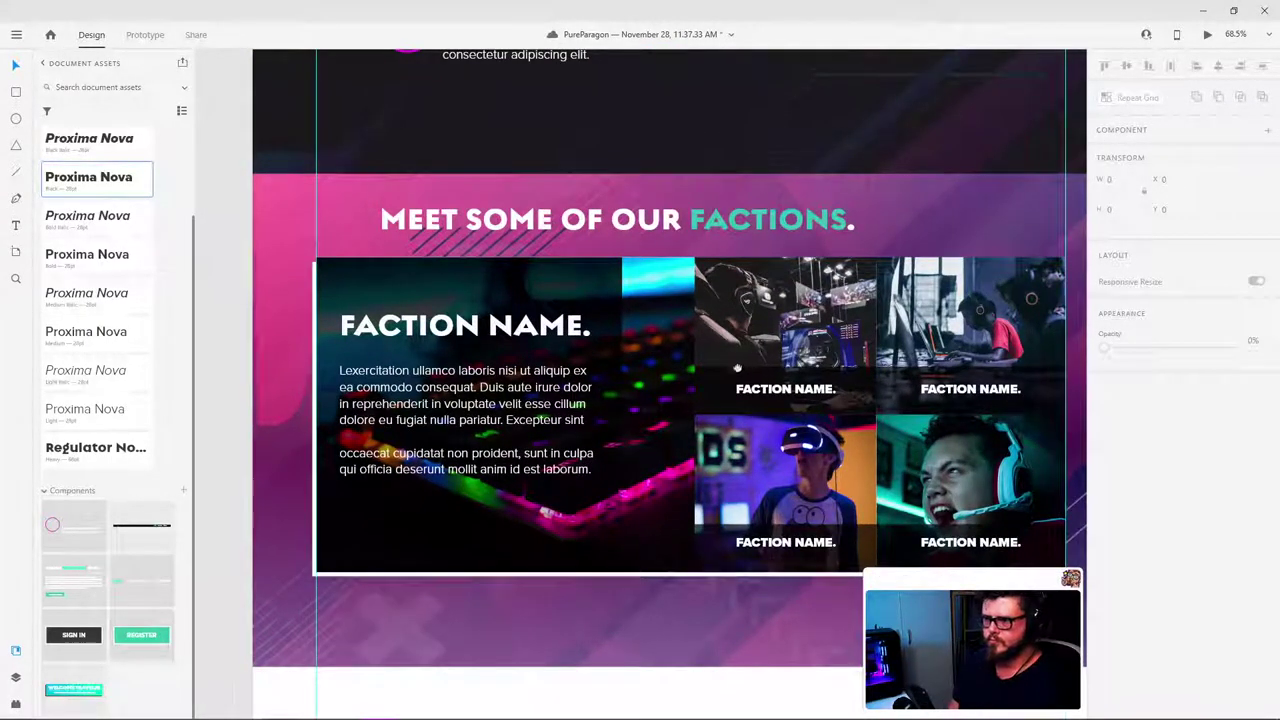
# Step: Save the document and move the faction section's gradient overlay off the artboard, beside the landing page
pyautogui.hscroll(1, 724, 368)
pyautogui.scroll(-2, 724, 368)
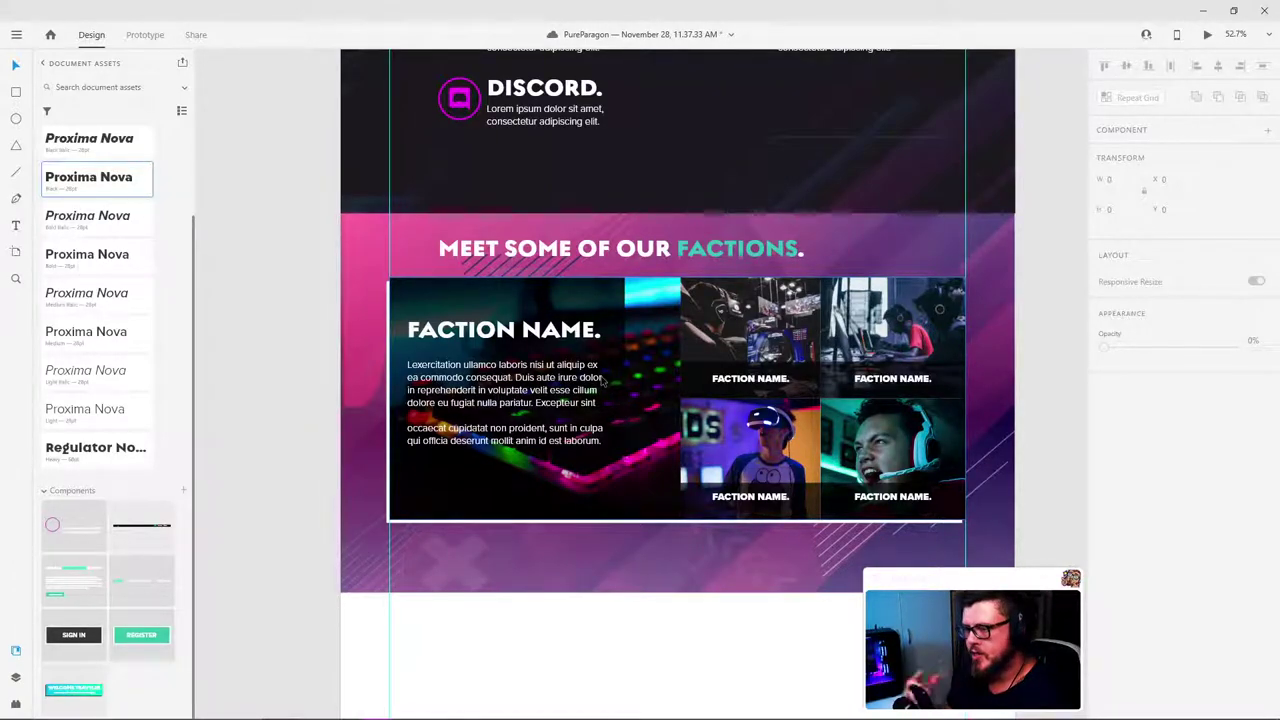
pyautogui.hotkey('ctrl', 's')
pyautogui.click(888, 248)
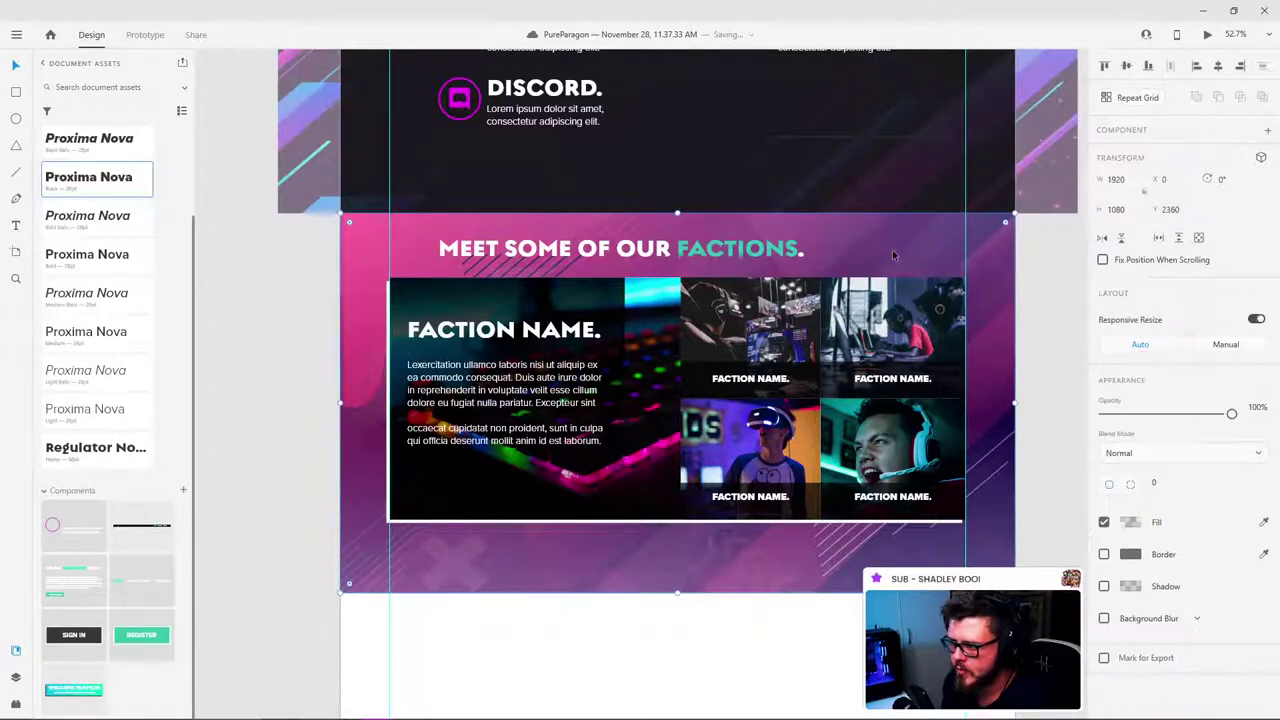
pyautogui.scroll(-4, 675, 470)
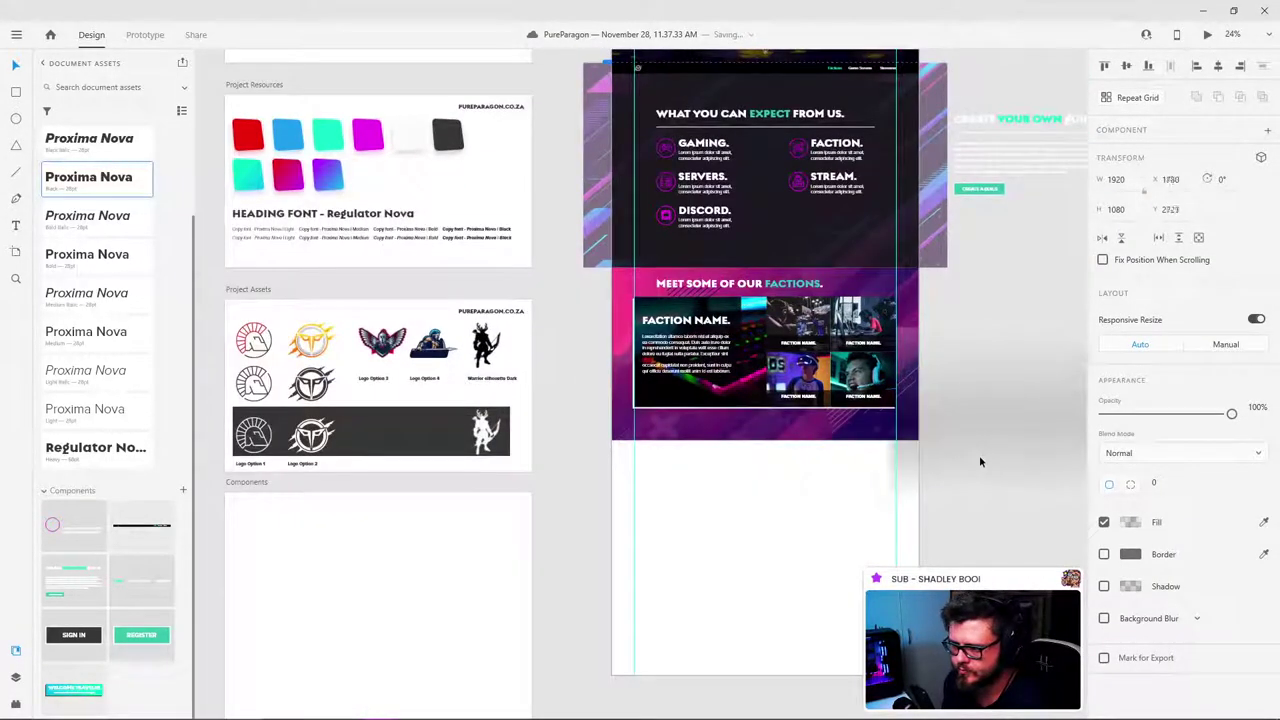
# Step: Lower the pink faction background image's opacity to 75%
pyautogui.scroll(4, 884, 360)
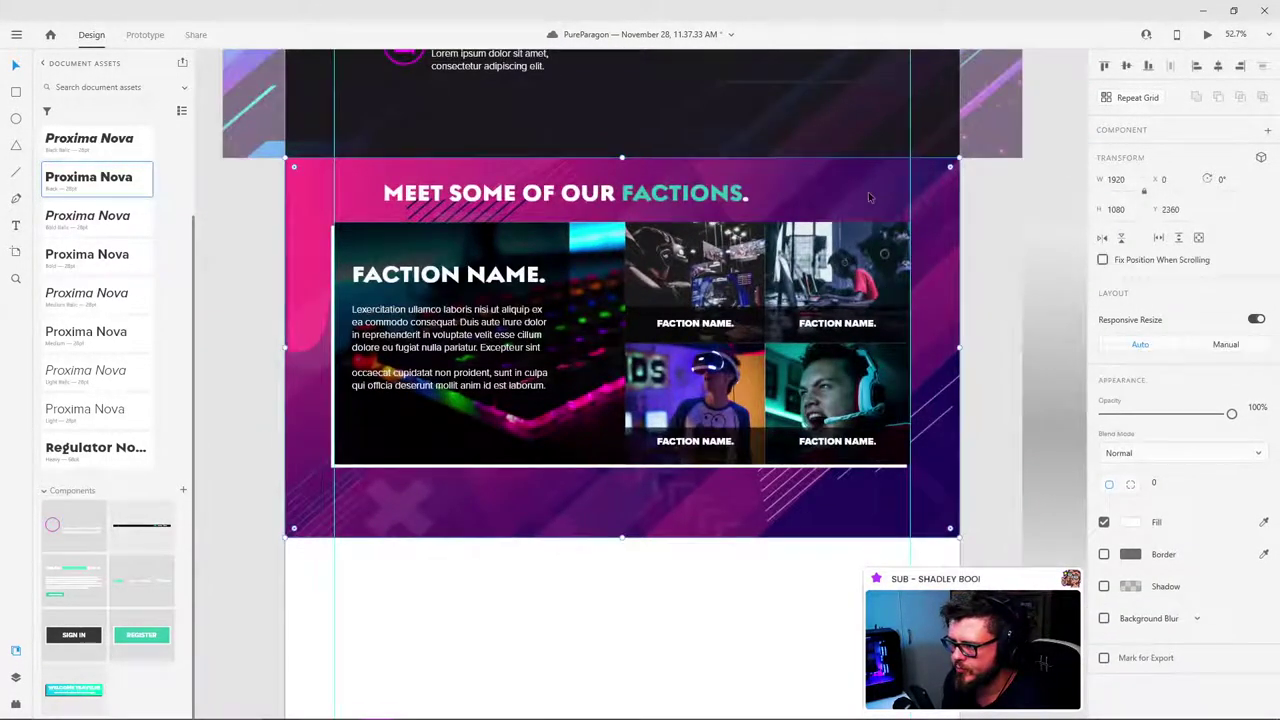
pyautogui.moveTo(1231, 418); pyautogui.dragTo(1197, 413)
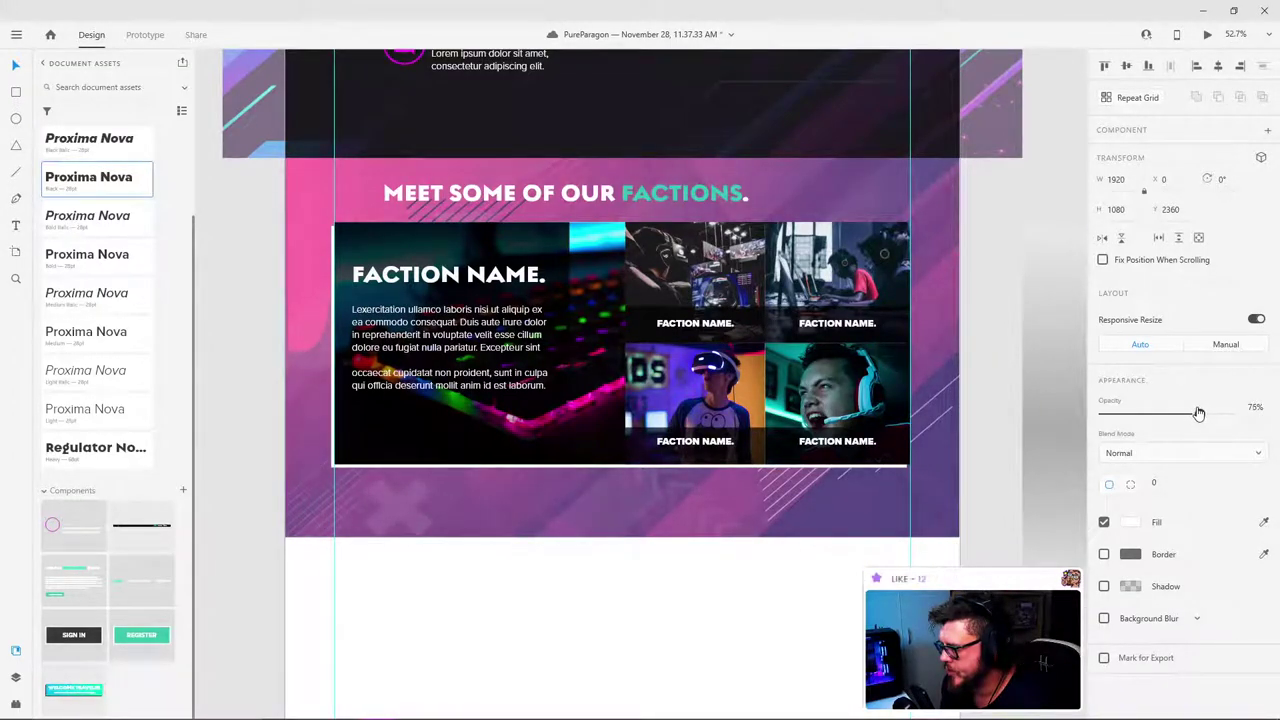
pyautogui.click(994, 256)
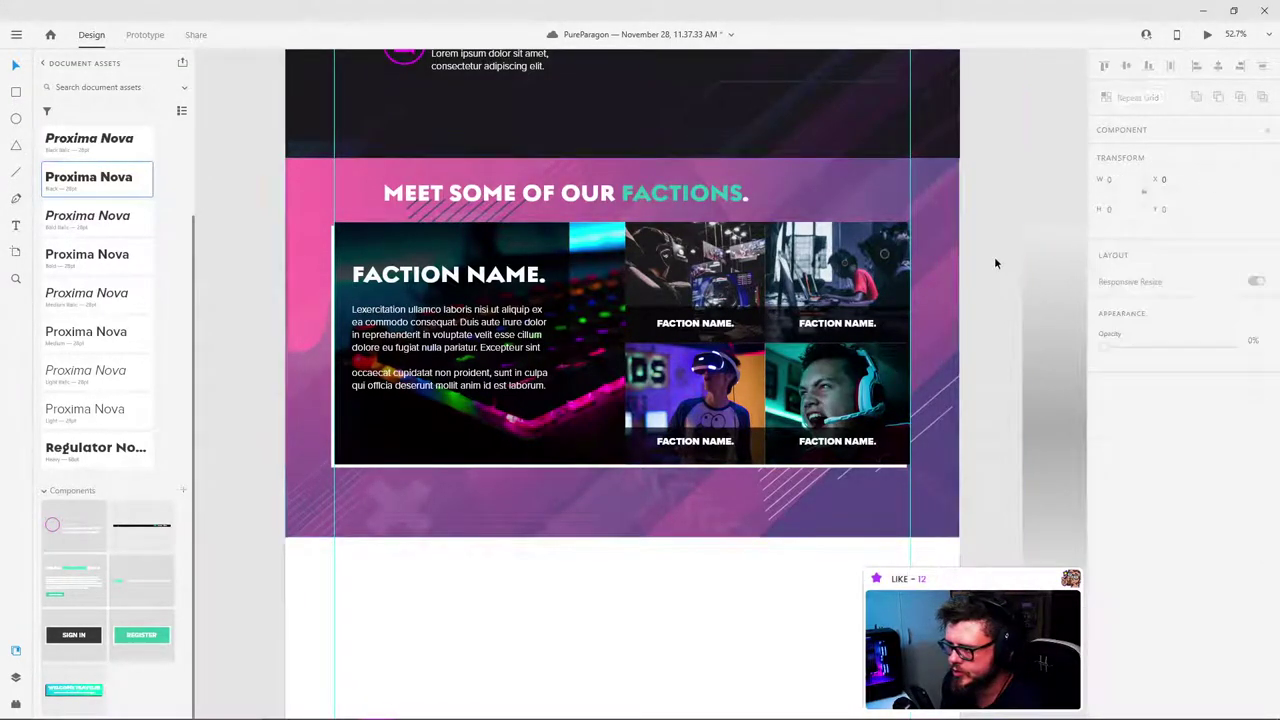
# Step: Try a black fill on the words "MEET SOME OF OUR" in the faction heading, leaving out "FACTIONS"
pyautogui.scroll(3, 540, 400)
pyautogui.scroll(-4, 583, 424)
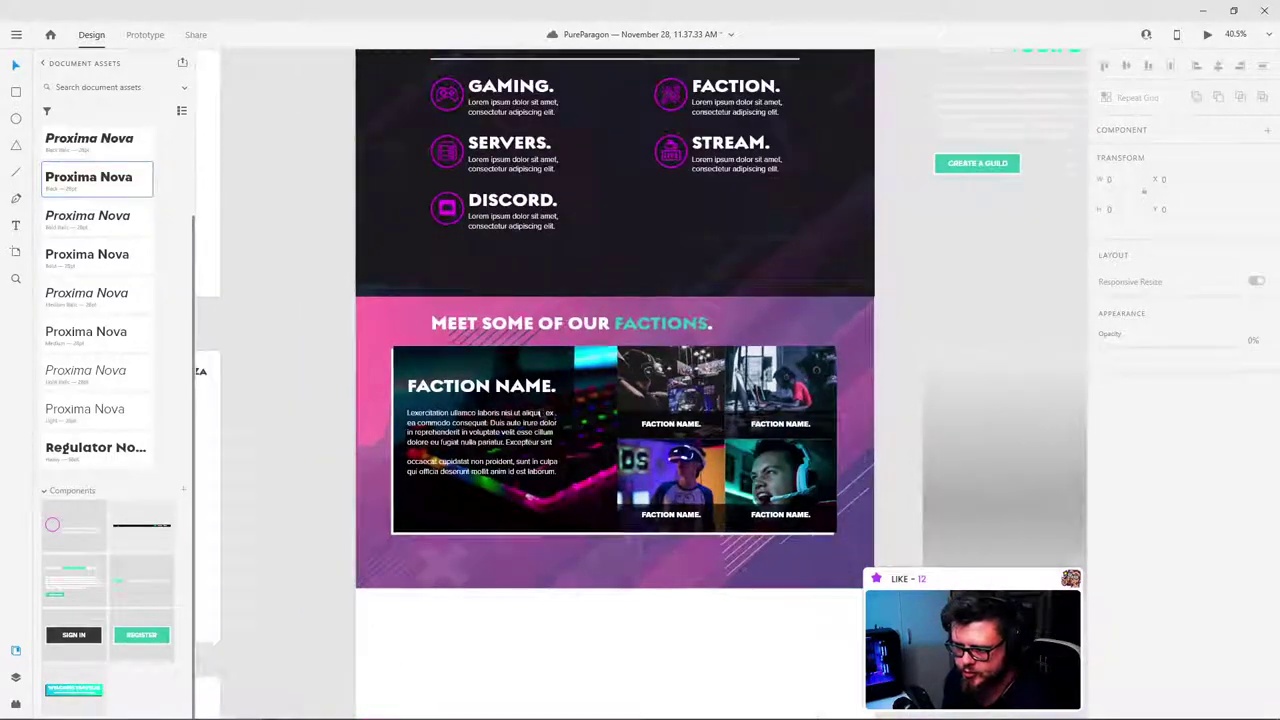
pyautogui.scroll(4, 497, 394)
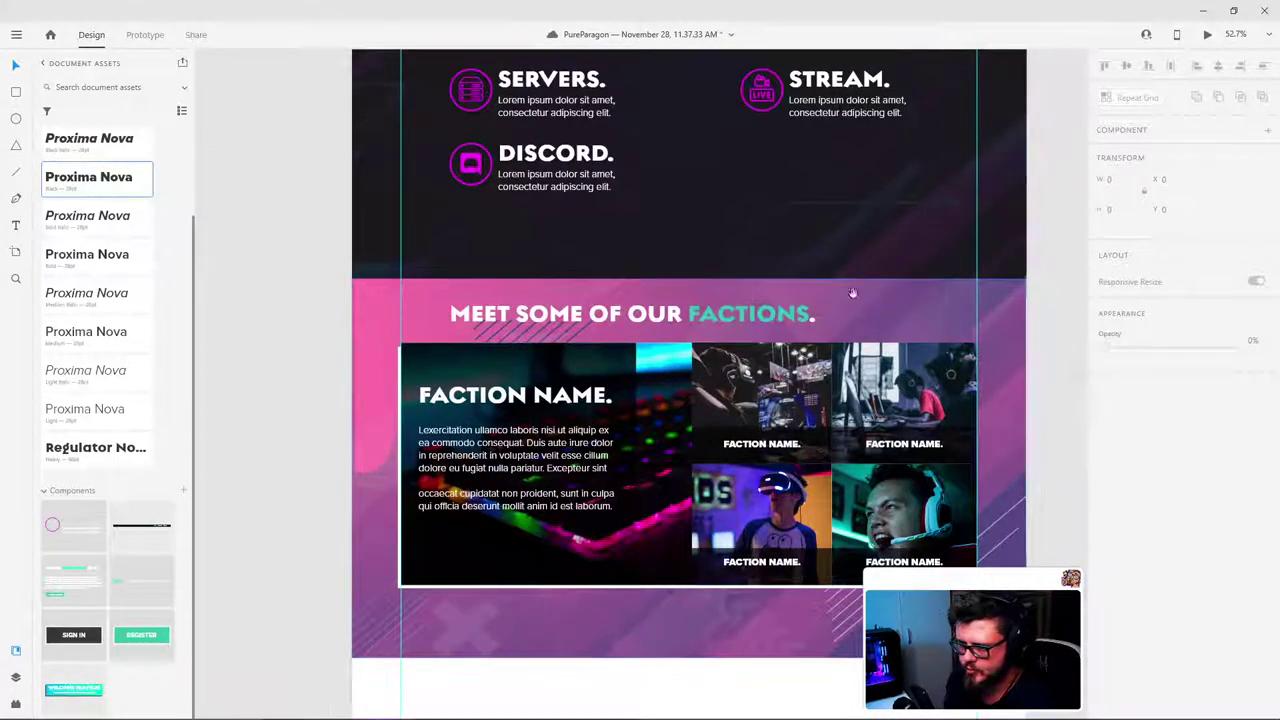
pyautogui.moveTo(734, 314); pyautogui.dragTo(671, 285)
pyautogui.doubleClick(596, 291)
pyautogui.doubleClick(599, 286)
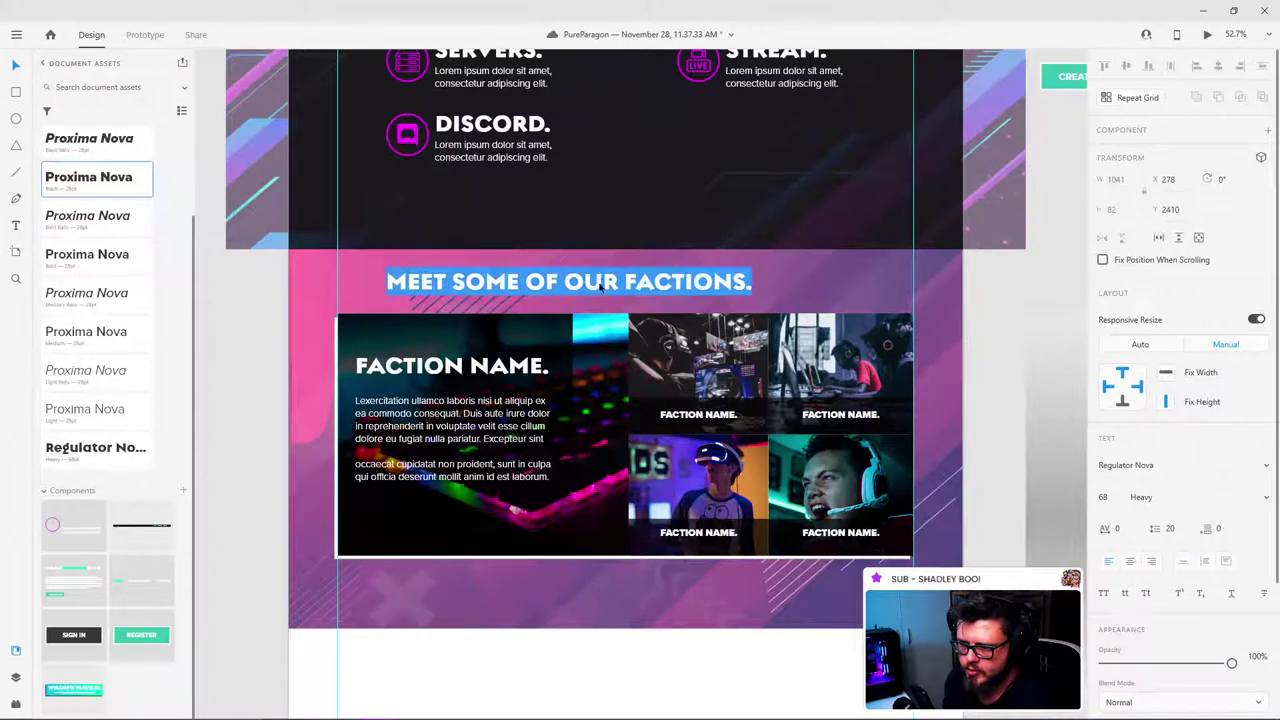
pyautogui.click(634, 287)
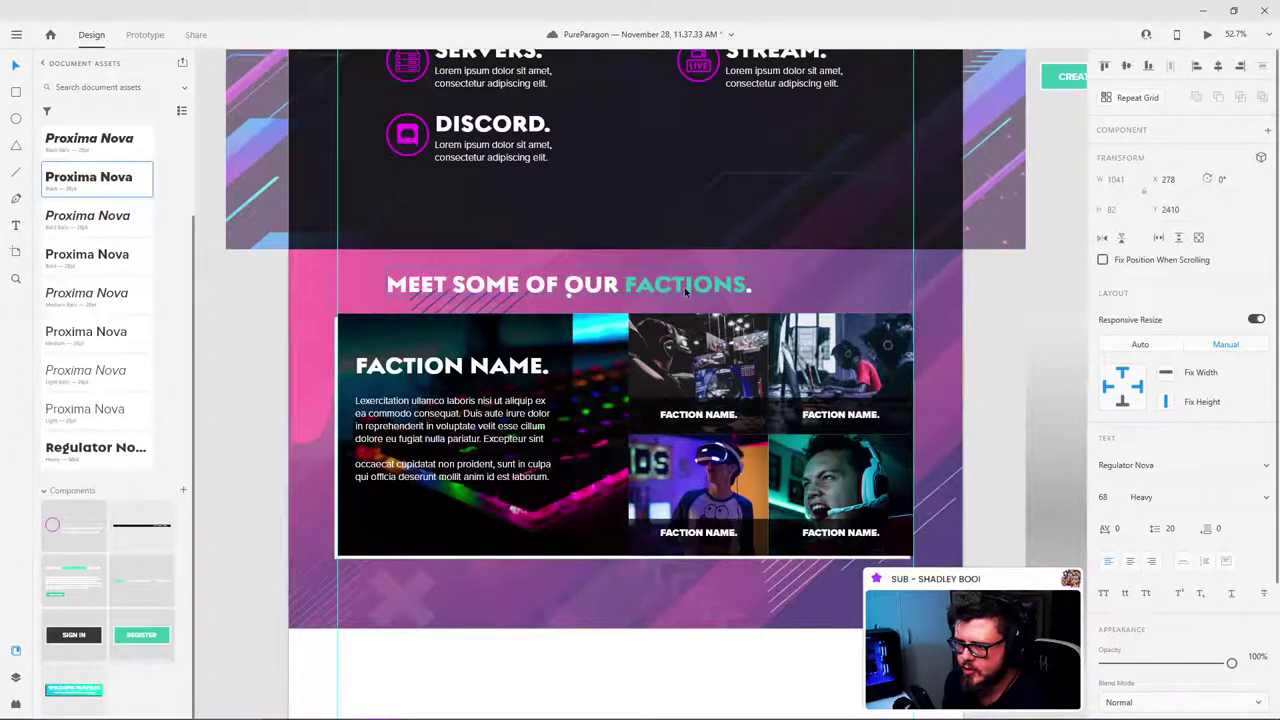
pyautogui.tripleClick(605, 282)
pyautogui.click(607, 283)
pyautogui.moveTo(619, 284); pyautogui.dragTo(387, 284)
pyautogui.scroll(-3, 1162, 650)
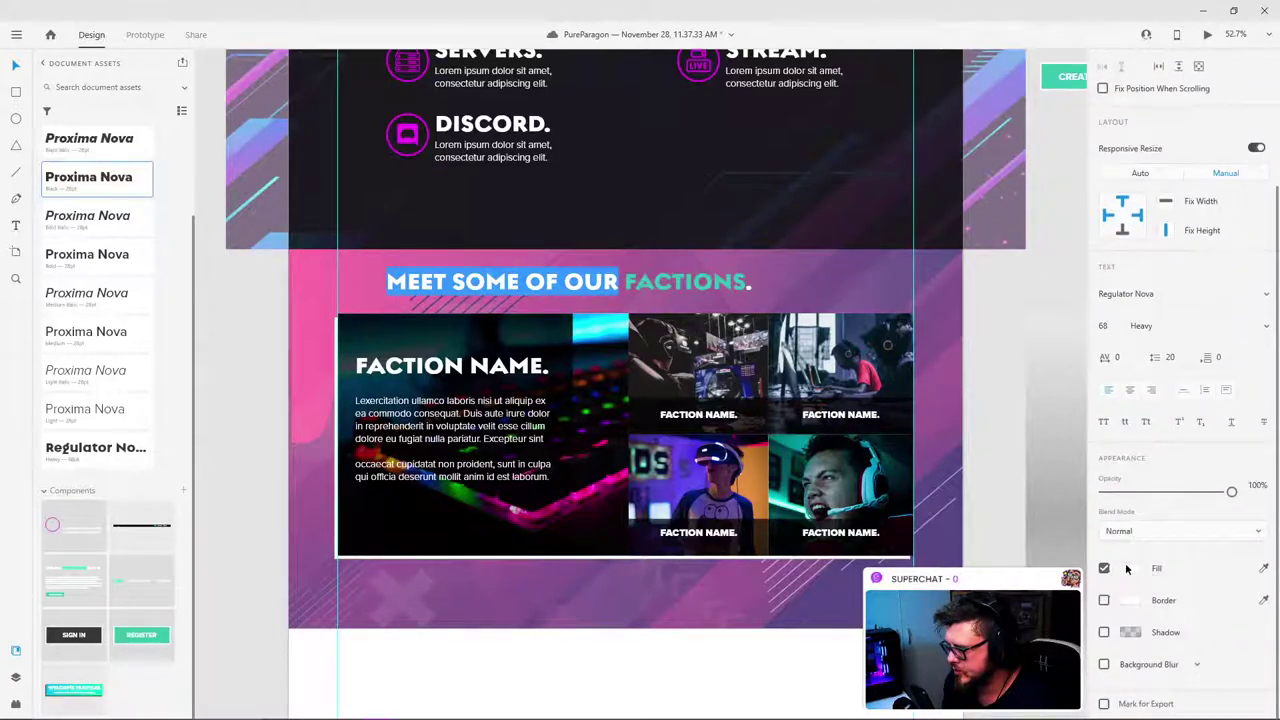
pyautogui.click(1129, 568)
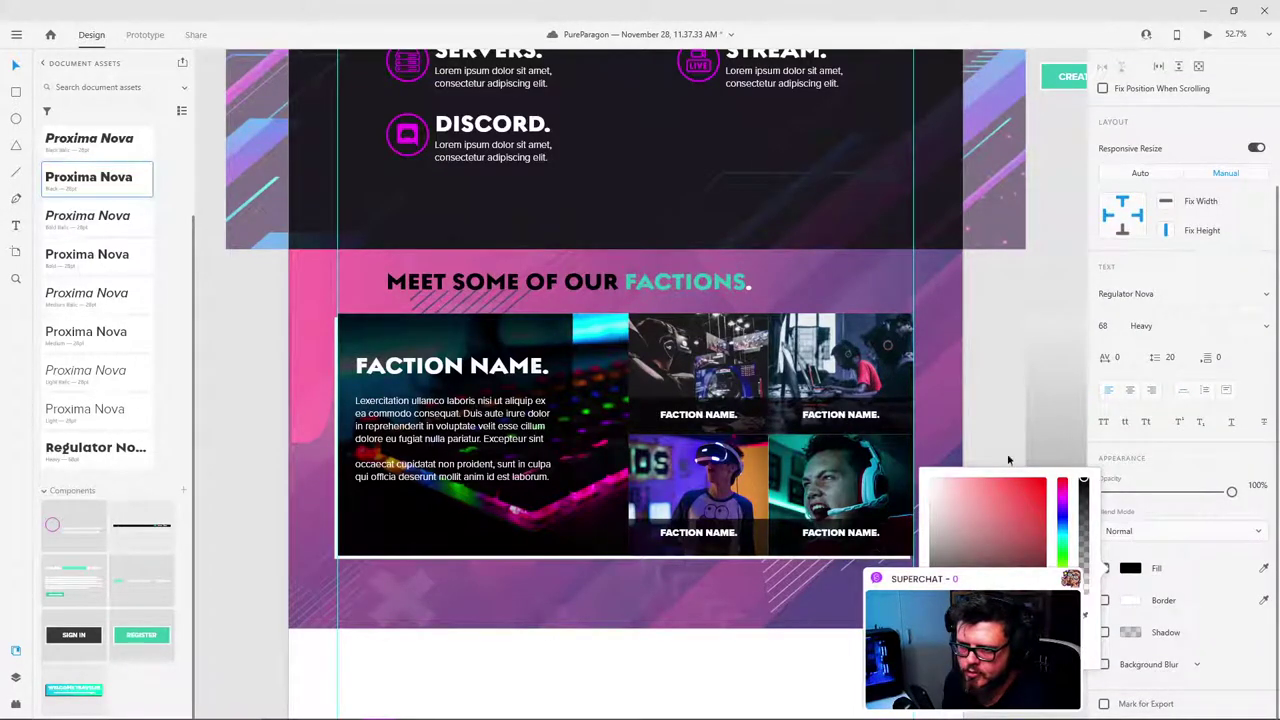
pyautogui.click(1034, 316)
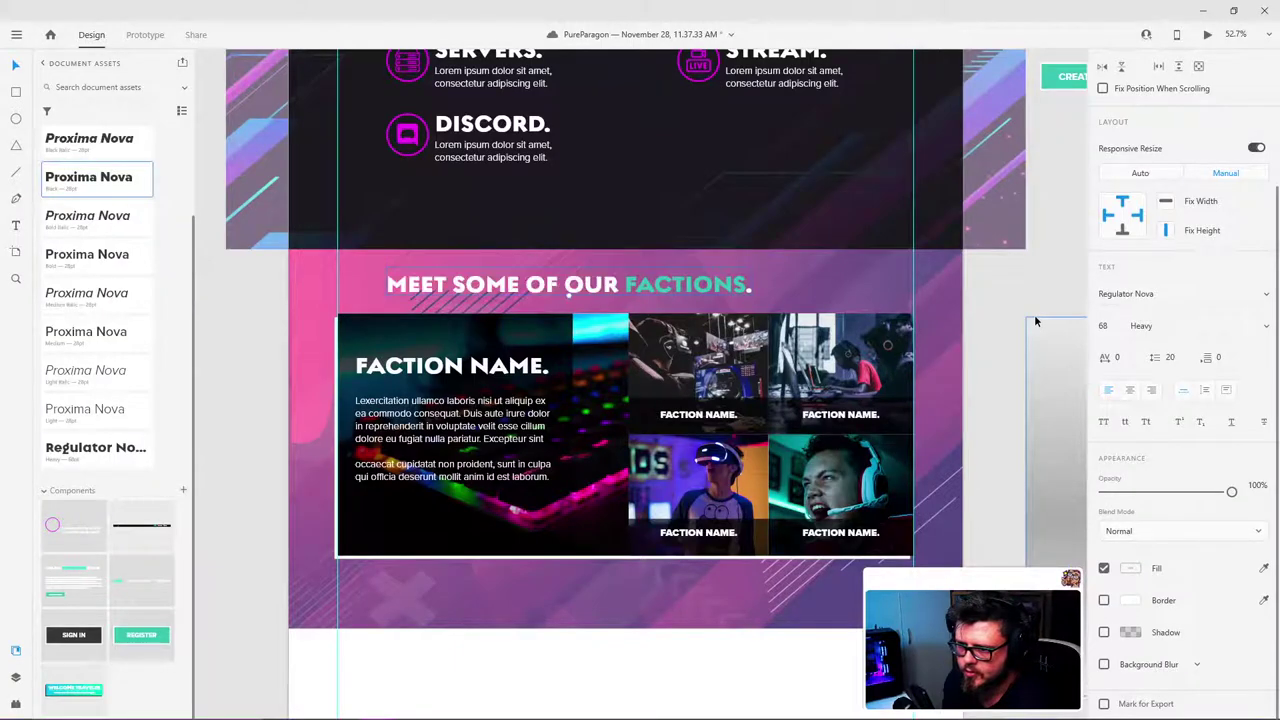
pyautogui.click(1044, 330)
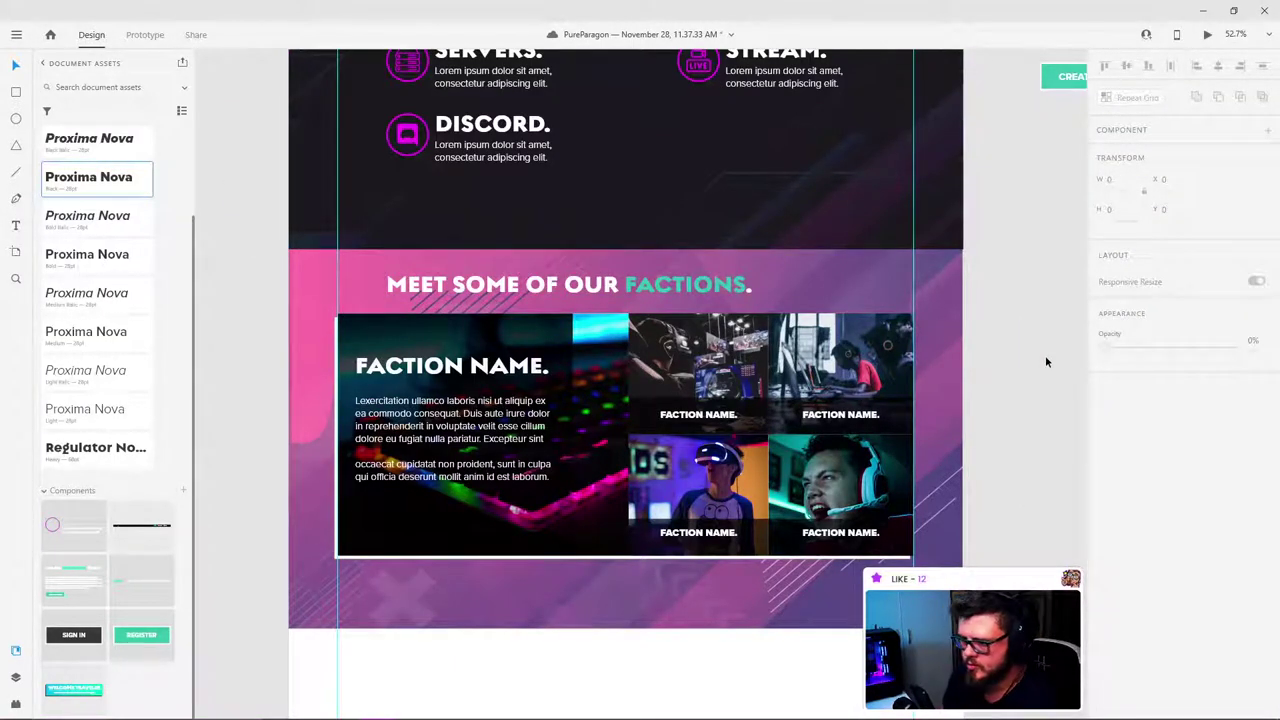
# Step: Preview the Landing Page artboard in a maximized window, examine its sections down to the factions area, and close the preview
pyautogui.scroll(-3, 708, 284)
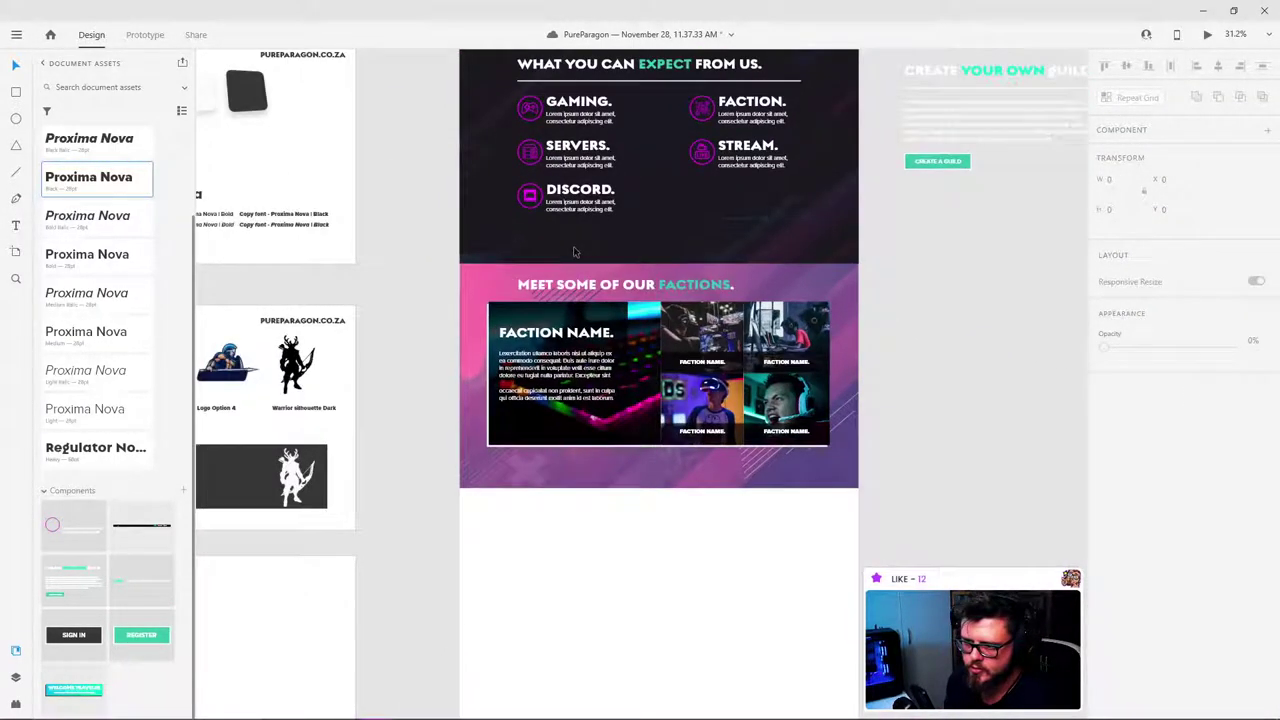
pyautogui.scroll(-3, 574, 251)
pyautogui.scroll(3, 588, 219)
pyautogui.scroll(5, 620, 250)
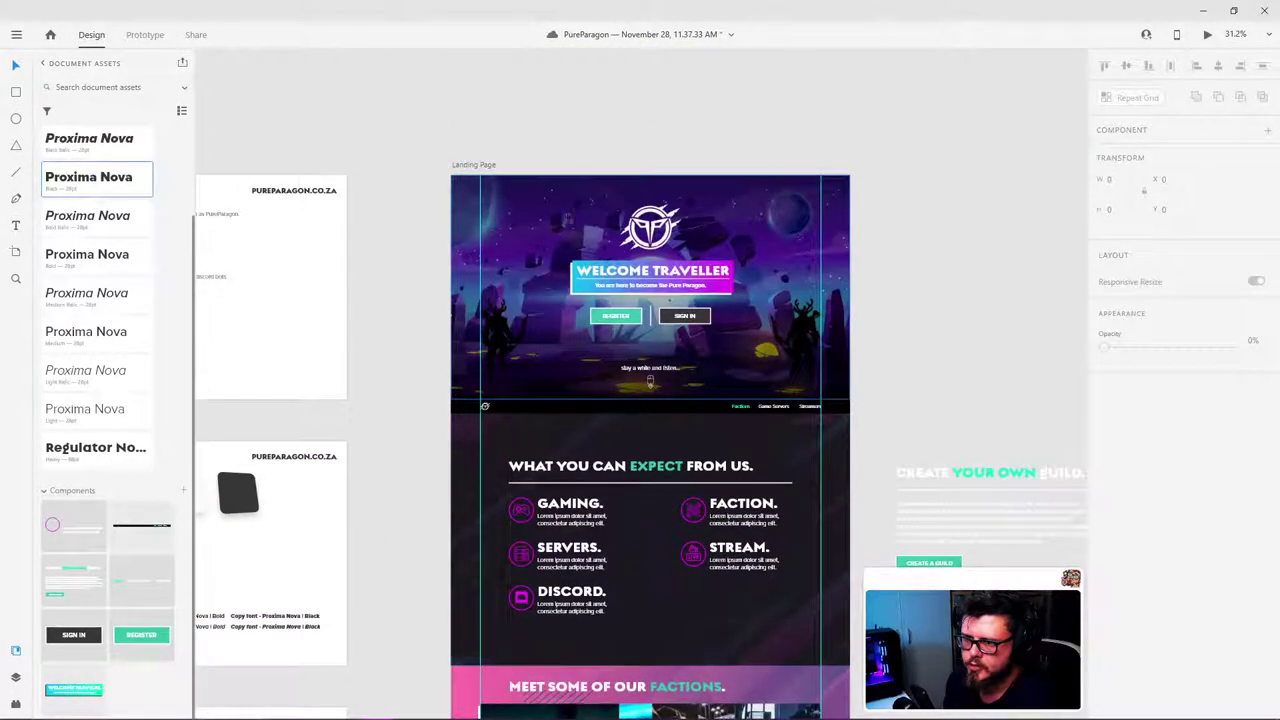
pyautogui.click(472, 164)
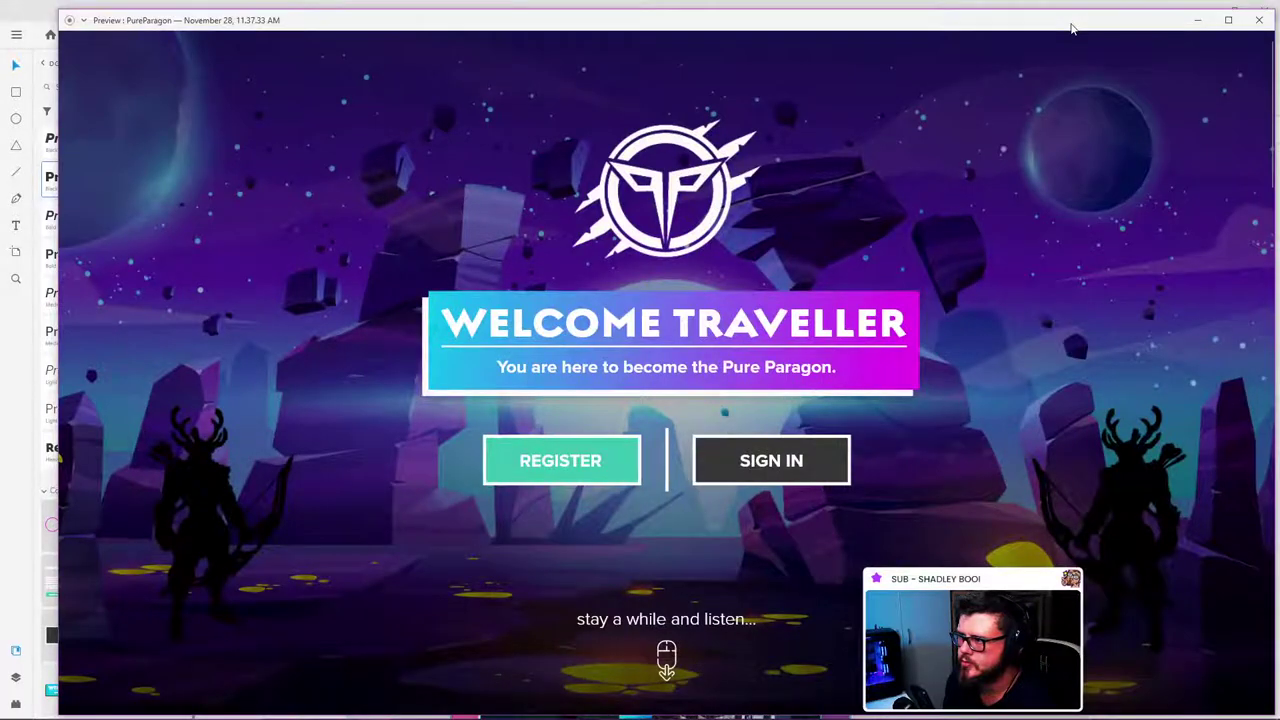
pyautogui.doubleClick(1071, 28)
pyautogui.scroll(-6, 870, 230)
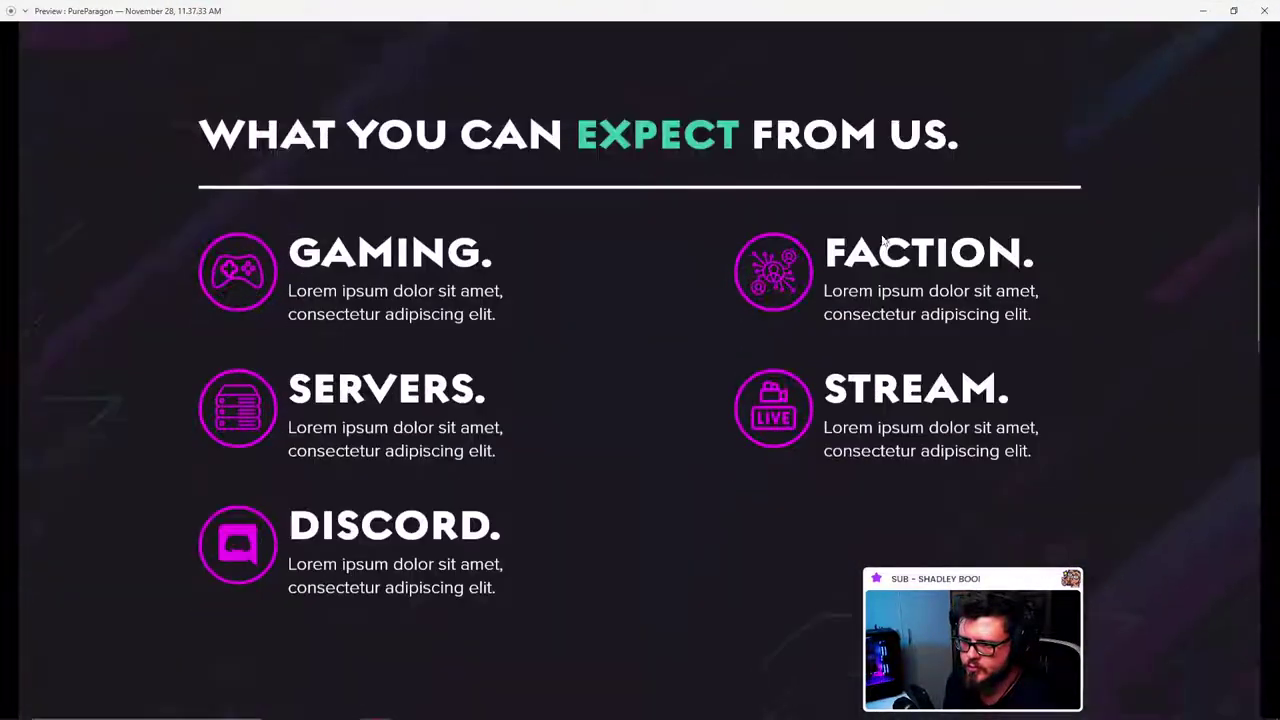
pyautogui.scroll(-6, 883, 240)
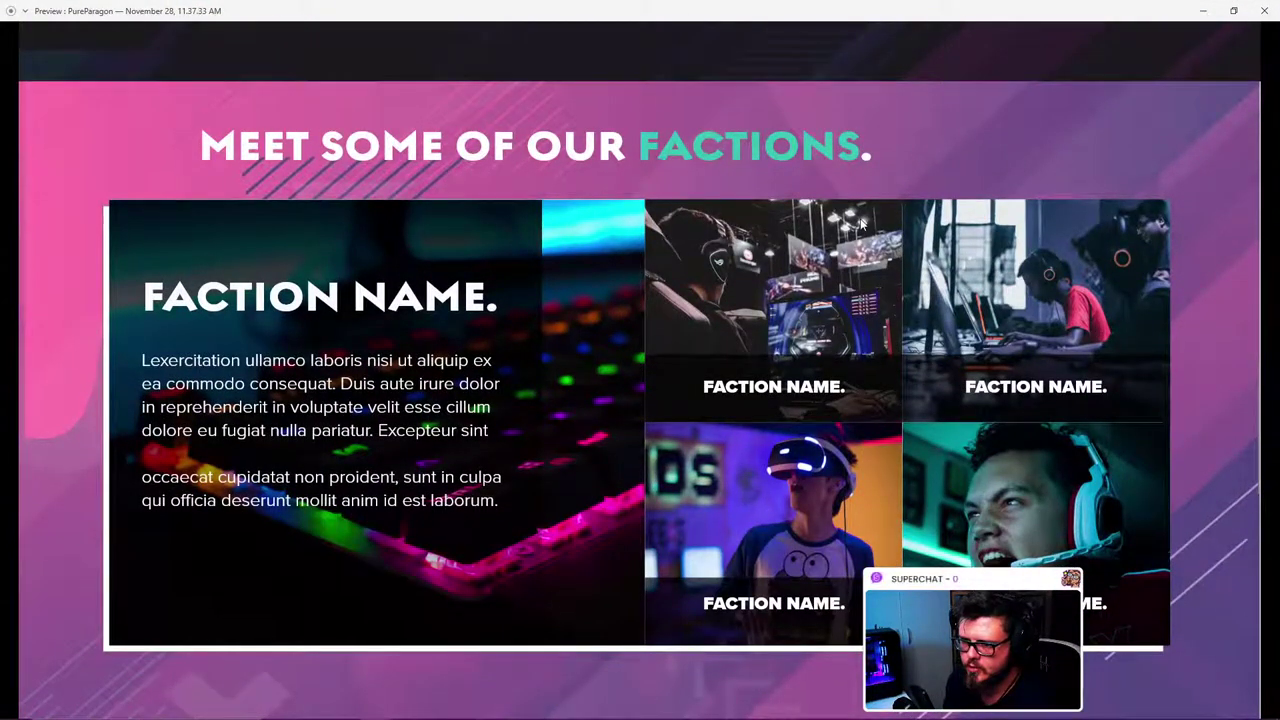
pyautogui.scroll(-1, 945, 181)
pyautogui.scroll(1, 942, 183)
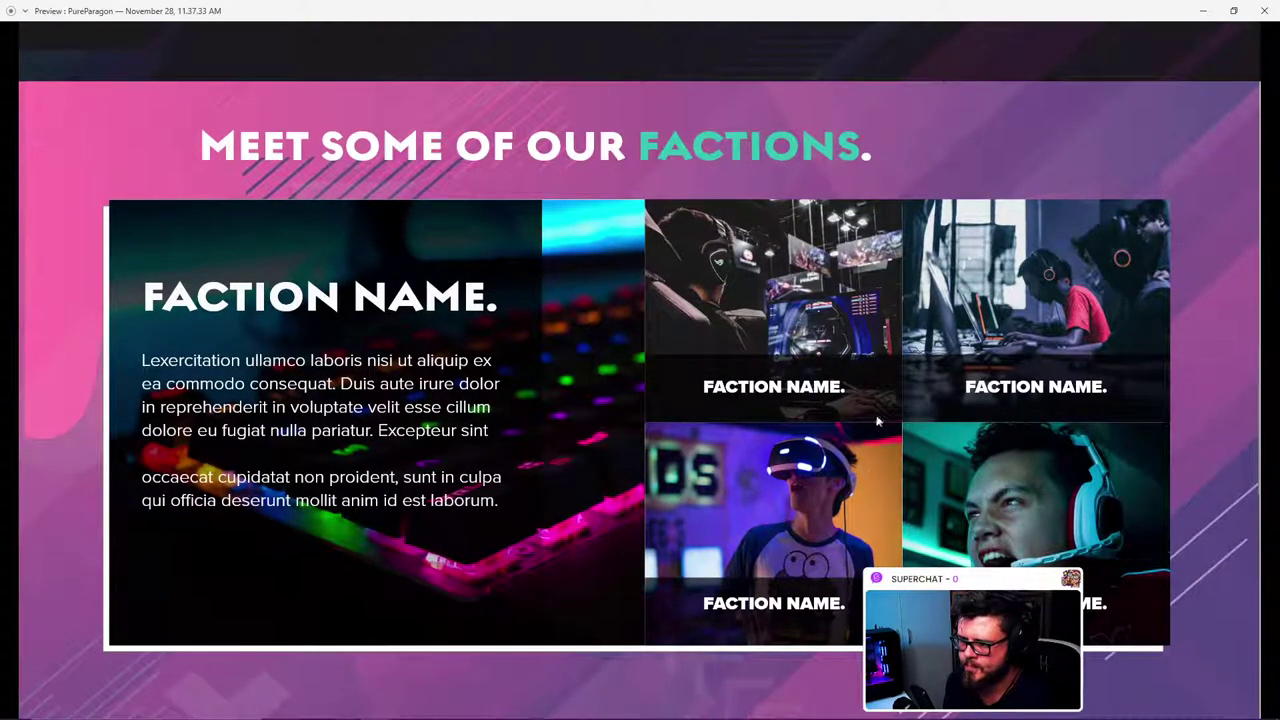
pyautogui.click(1257, 12)
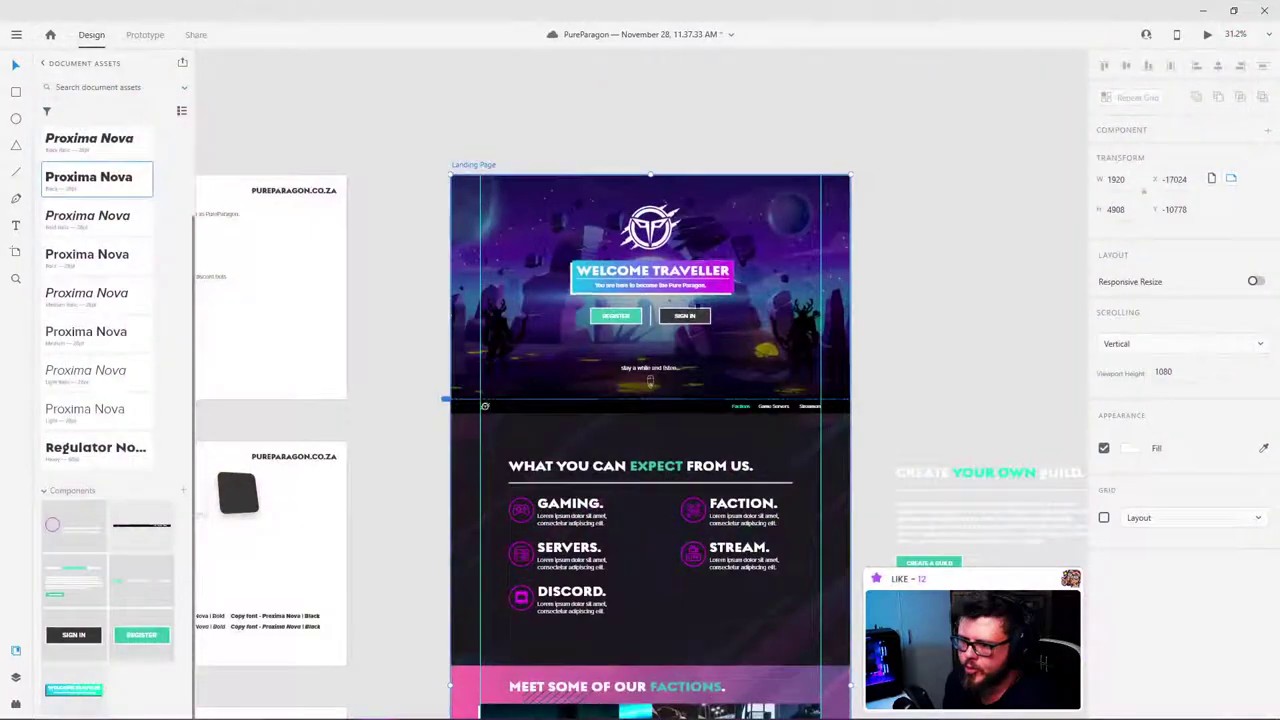
# Step: Restore the pink faction background image to 100% opacity and move it off the artboard, beside the landing page
pyautogui.scroll(-5, 474, 320)
pyautogui.click(470, 318)
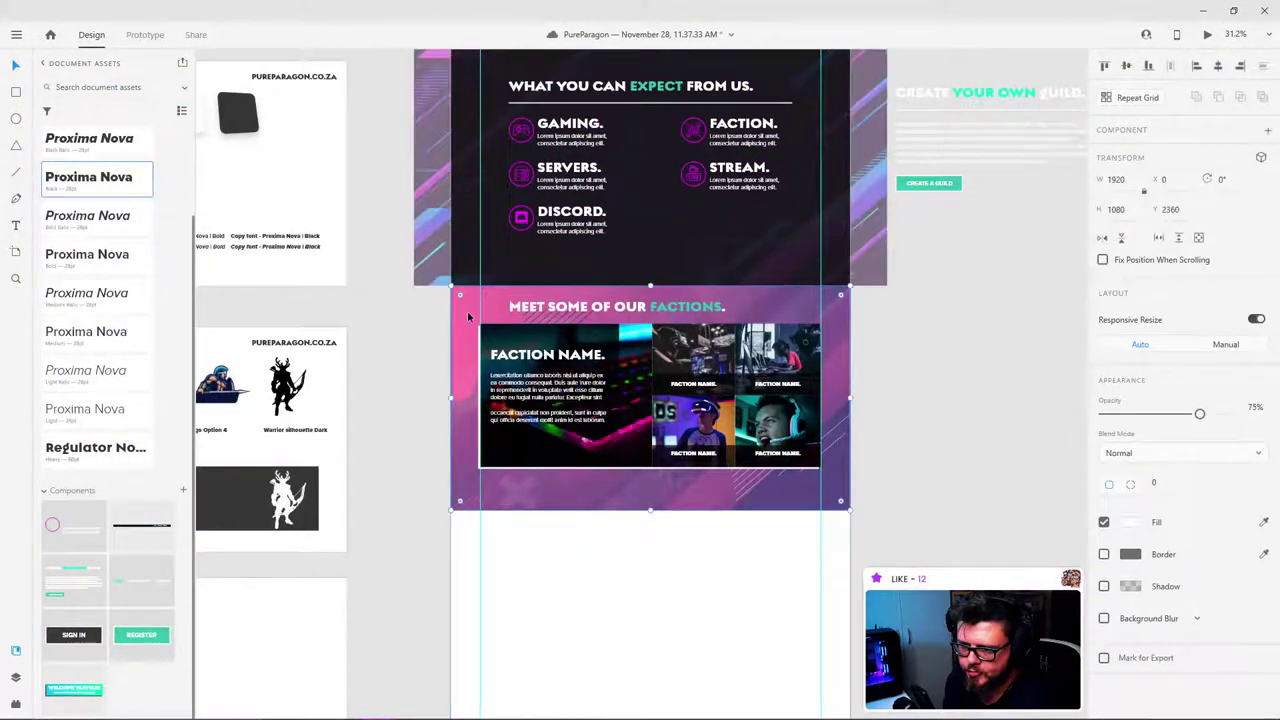
pyautogui.moveTo(1208, 422); pyautogui.dragTo(1236, 418)
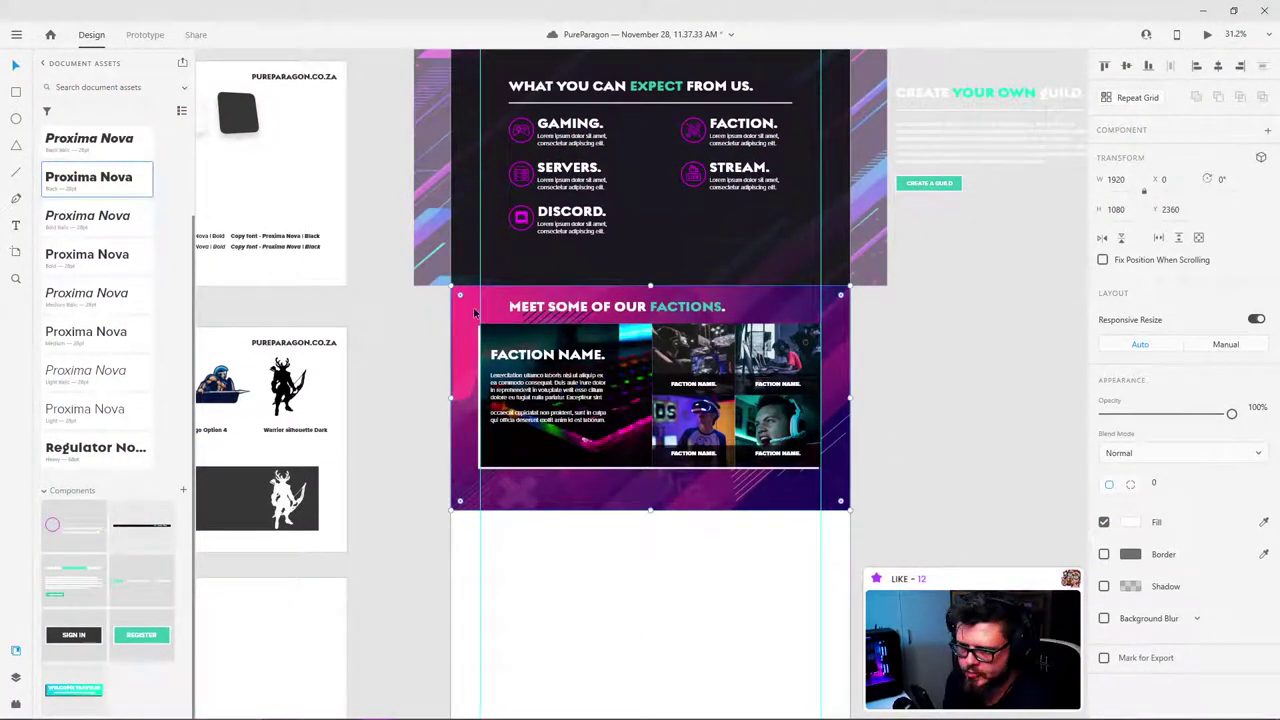
pyautogui.moveTo(474, 312); pyautogui.dragTo(949, 334)
# Step: Bring the dark purple glitch background image into the faction section at X 0, Y 2360, behind the heading, text and photos
pyautogui.moveTo(365, 378); pyautogui.dragTo(1164, 343)
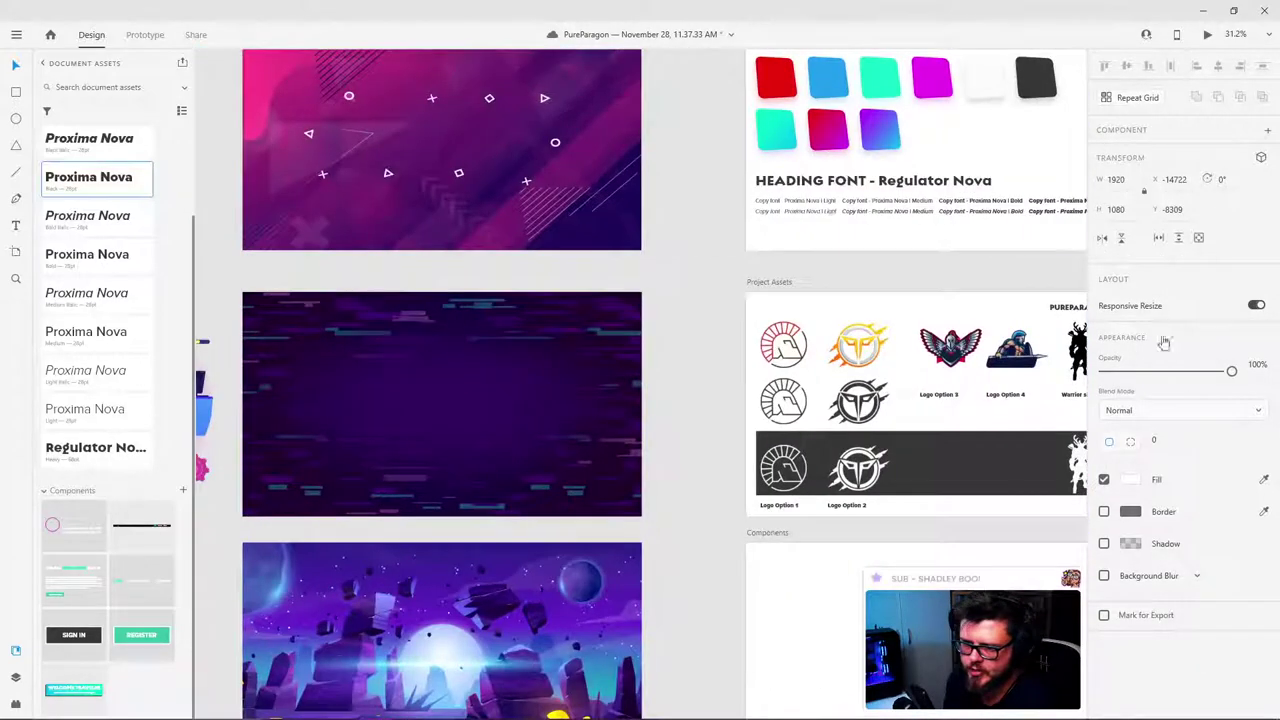
pyautogui.moveTo(394, 398); pyautogui.dragTo(1244, 412)
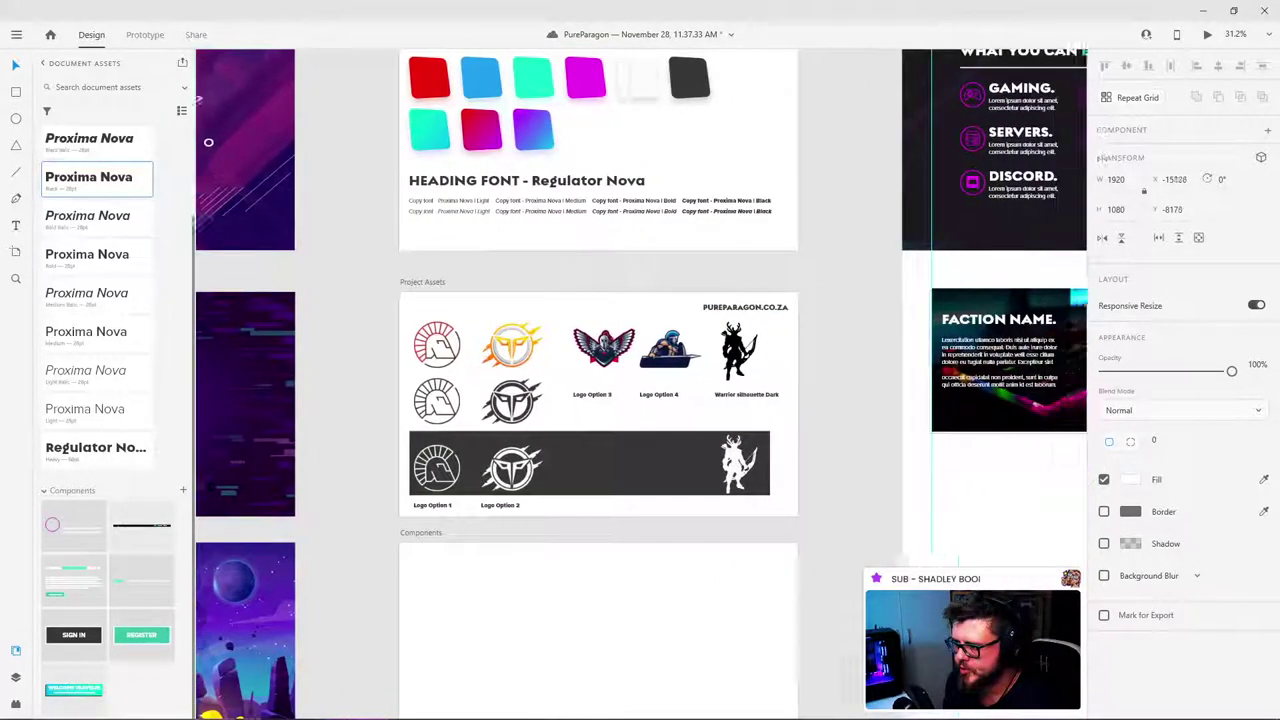
pyautogui.moveTo(1099, 157); pyautogui.dragTo(621, 361)
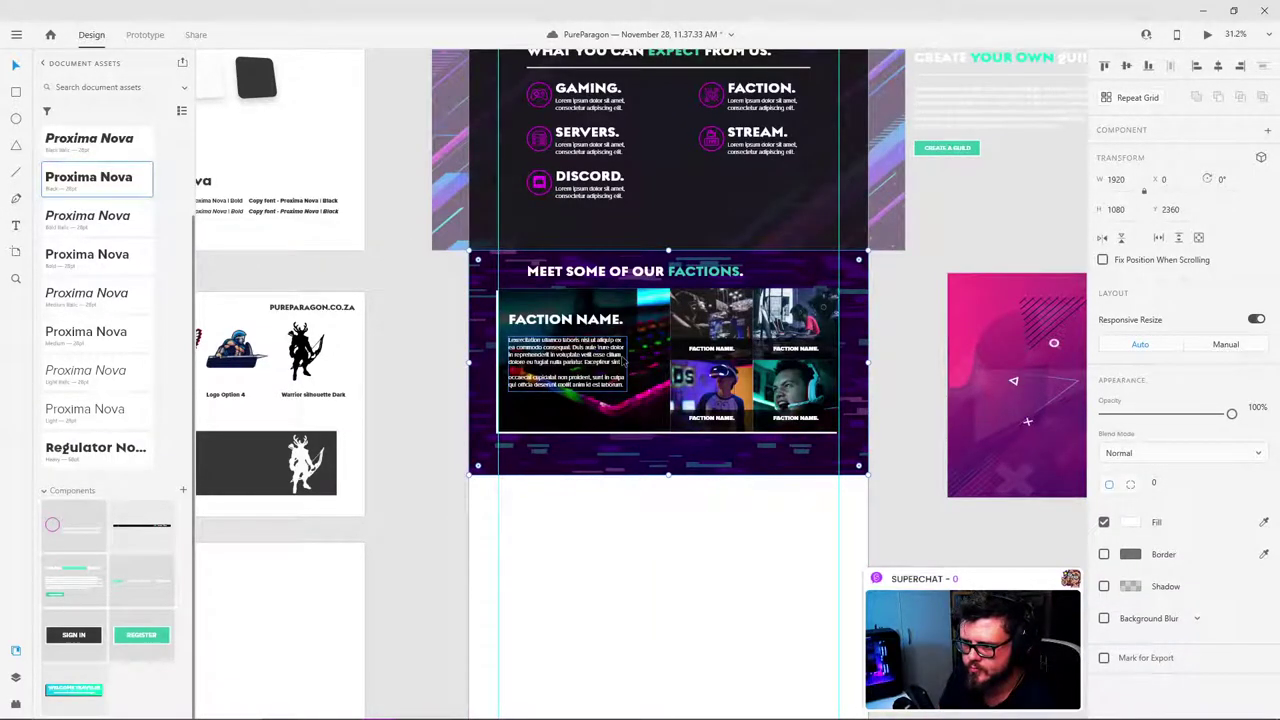
pyautogui.click(997, 228)
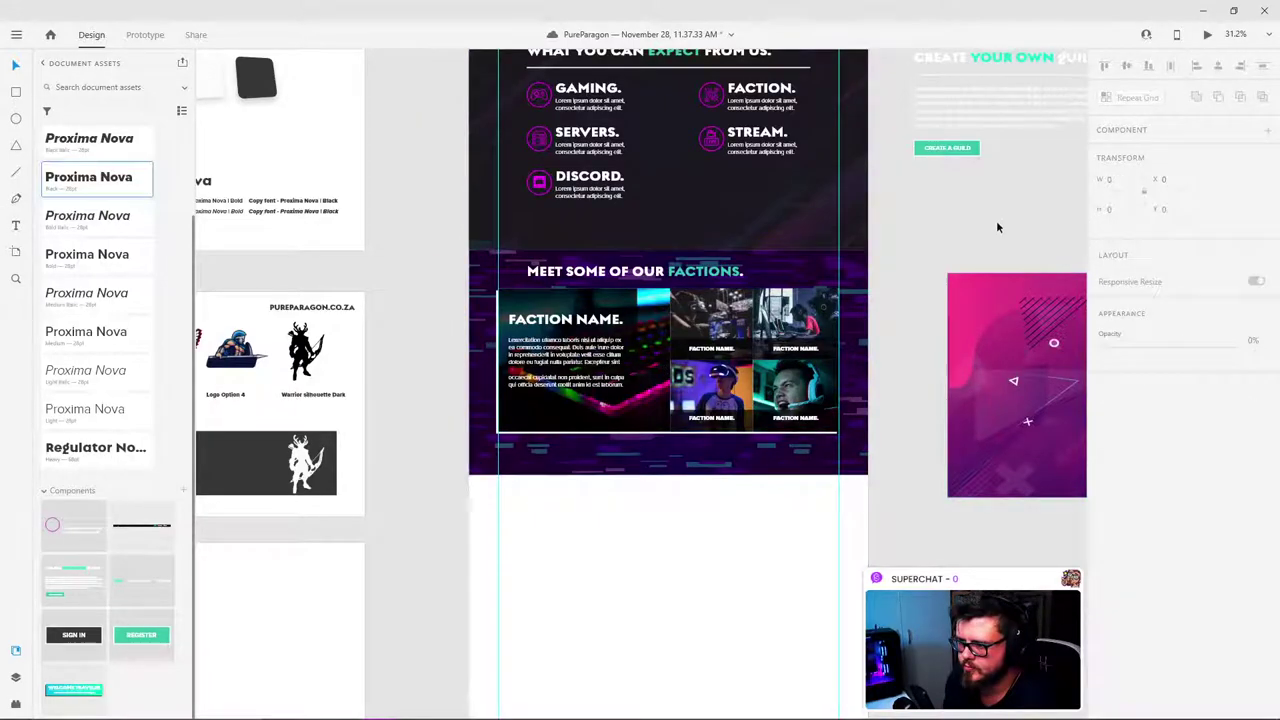
pyautogui.scroll(1, 583, 271)
pyautogui.scroll(2, 636, 390)
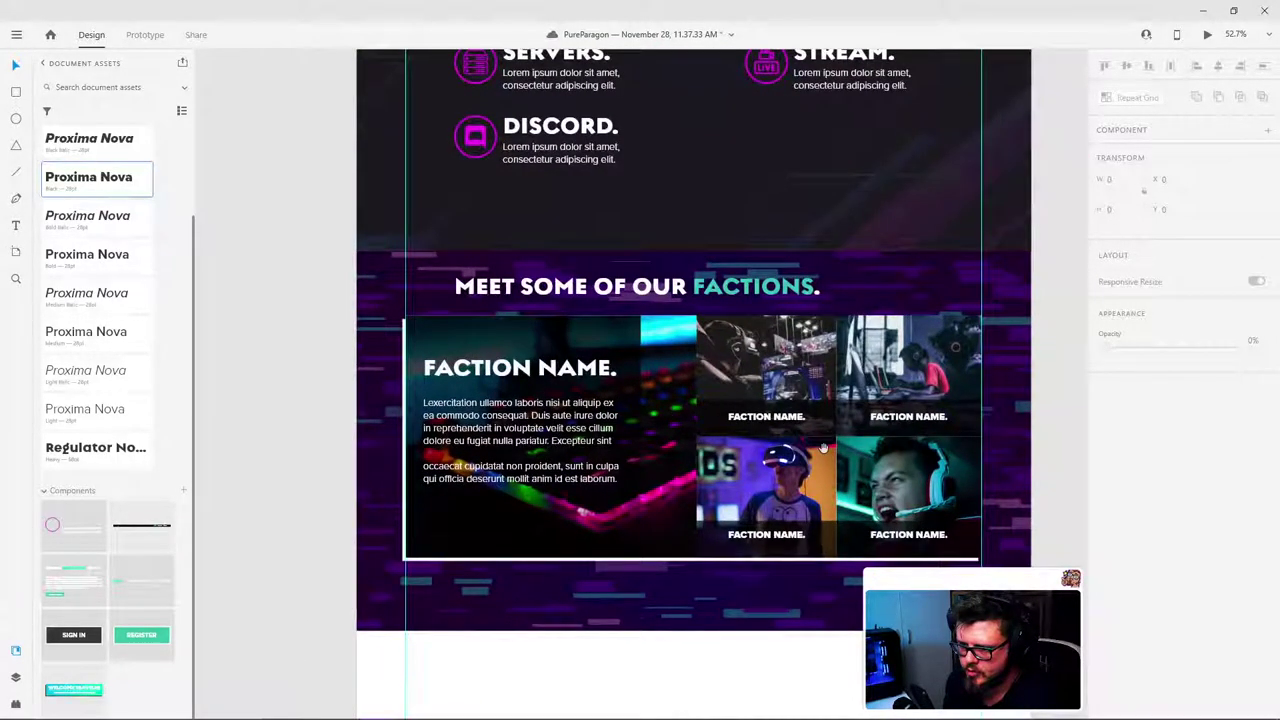
pyautogui.moveTo(823, 453); pyautogui.dragTo(795, 436)
pyautogui.scroll(-2, 668, 470)
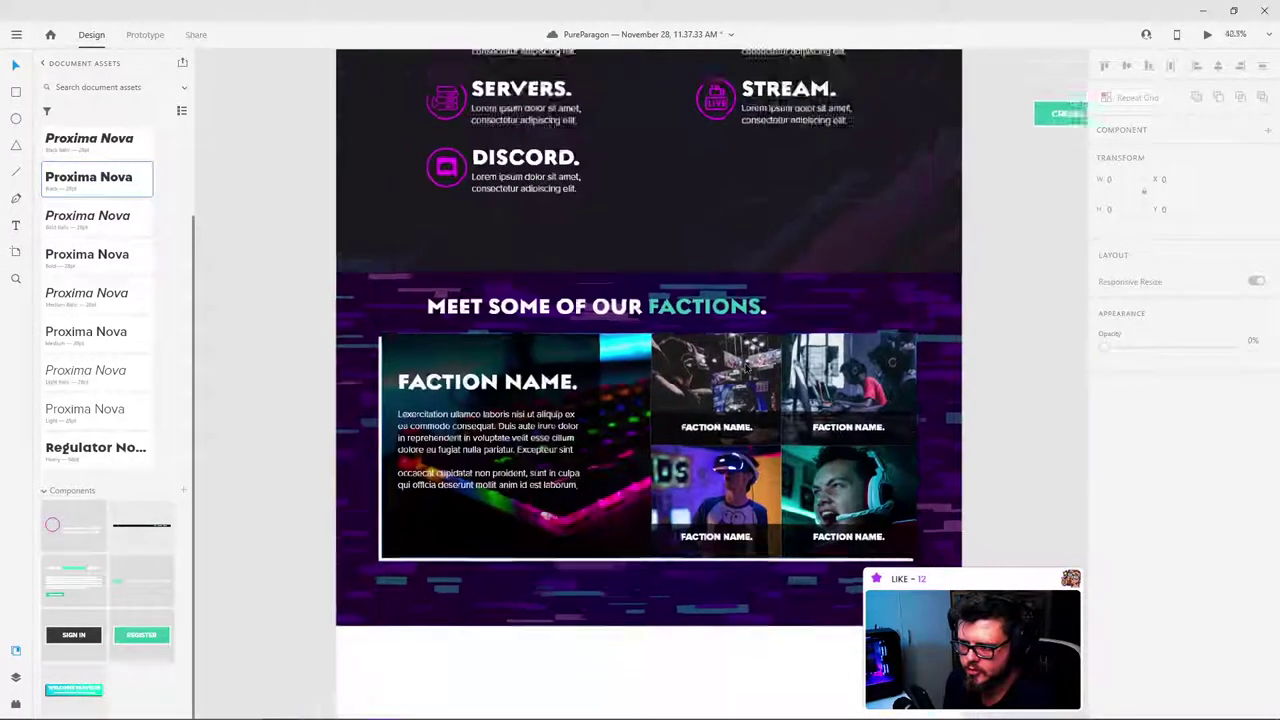
pyautogui.scroll(2, 701, 348)
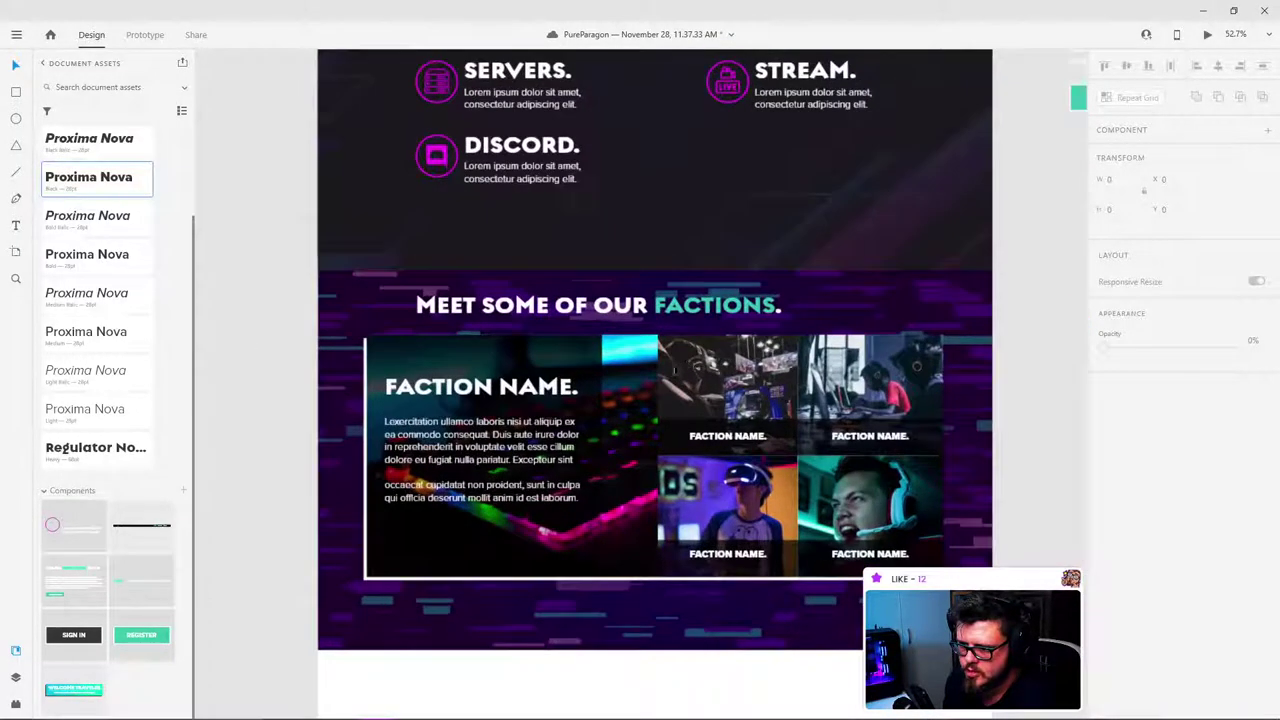
# Step: Switch to Chrome, browse Unsplash's gaming photos and open the one of a headphone-wearing gamer playing a shooter at a desk
pyautogui.click(628, 387)
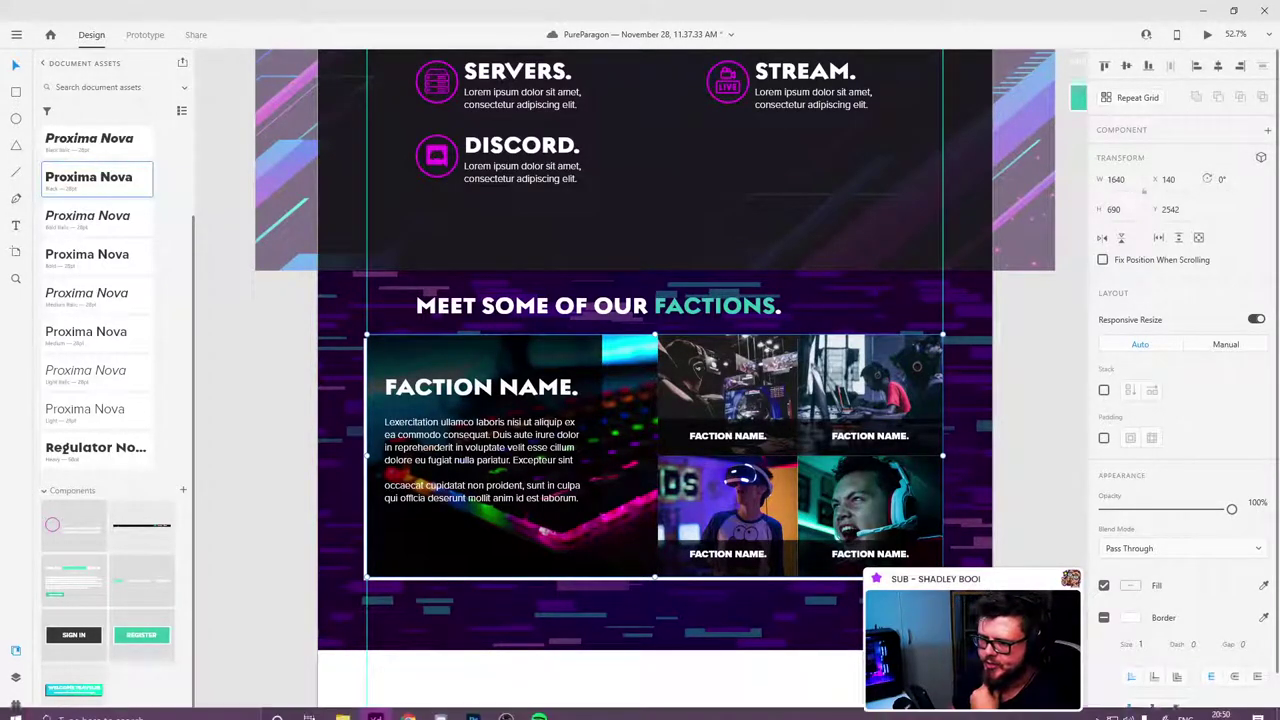
pyautogui.moveTo(425, 712)
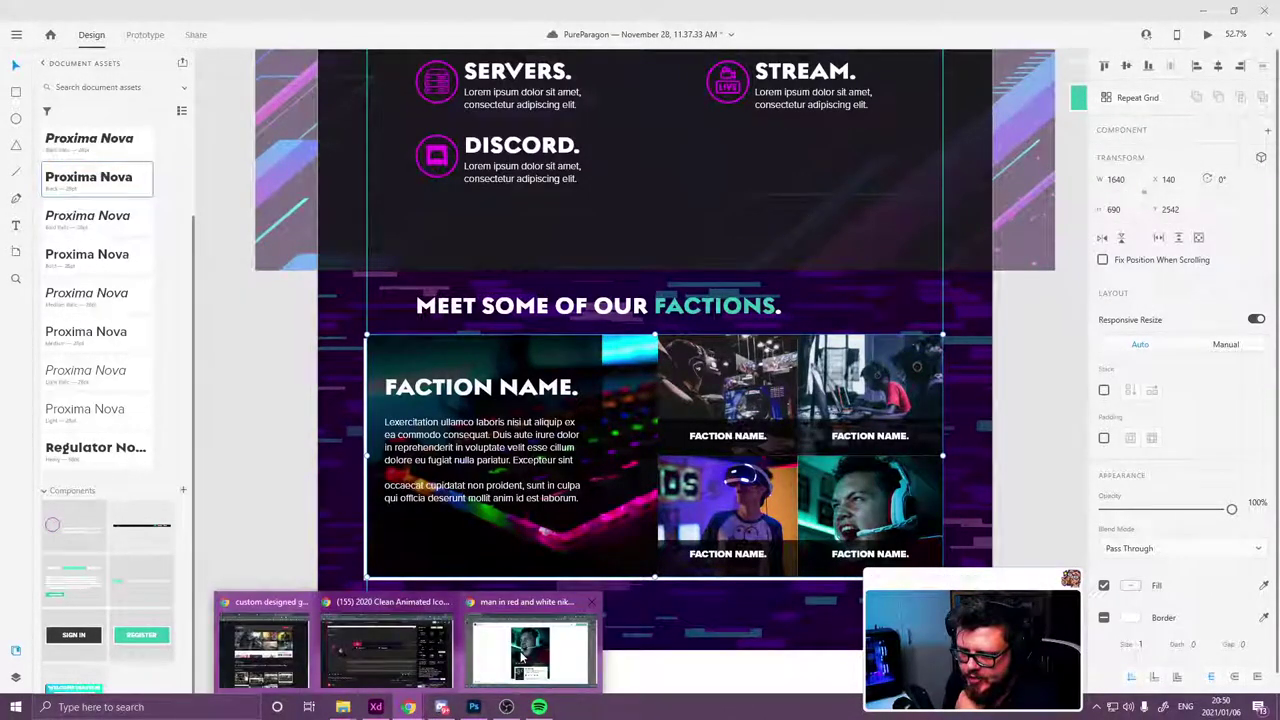
pyautogui.click(530, 650)
pyautogui.click(1207, 126)
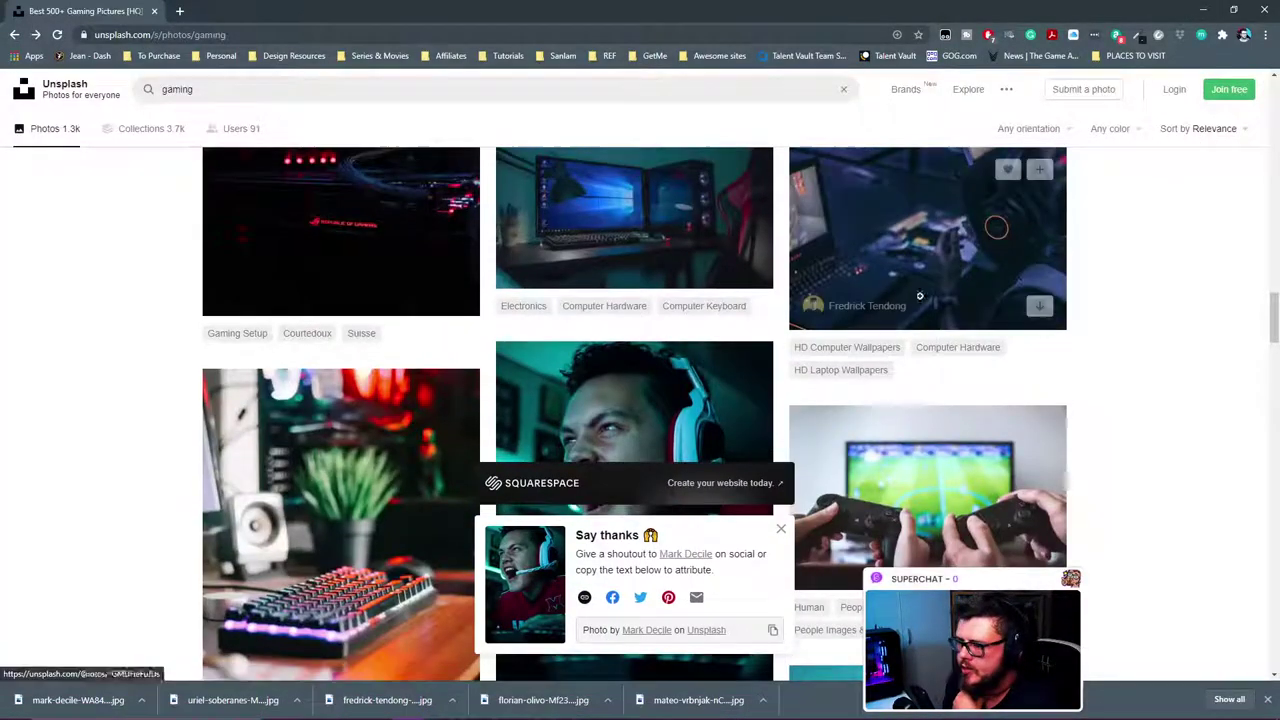
pyautogui.scroll(-5, 681, 295)
pyautogui.scroll(-10, 681, 295)
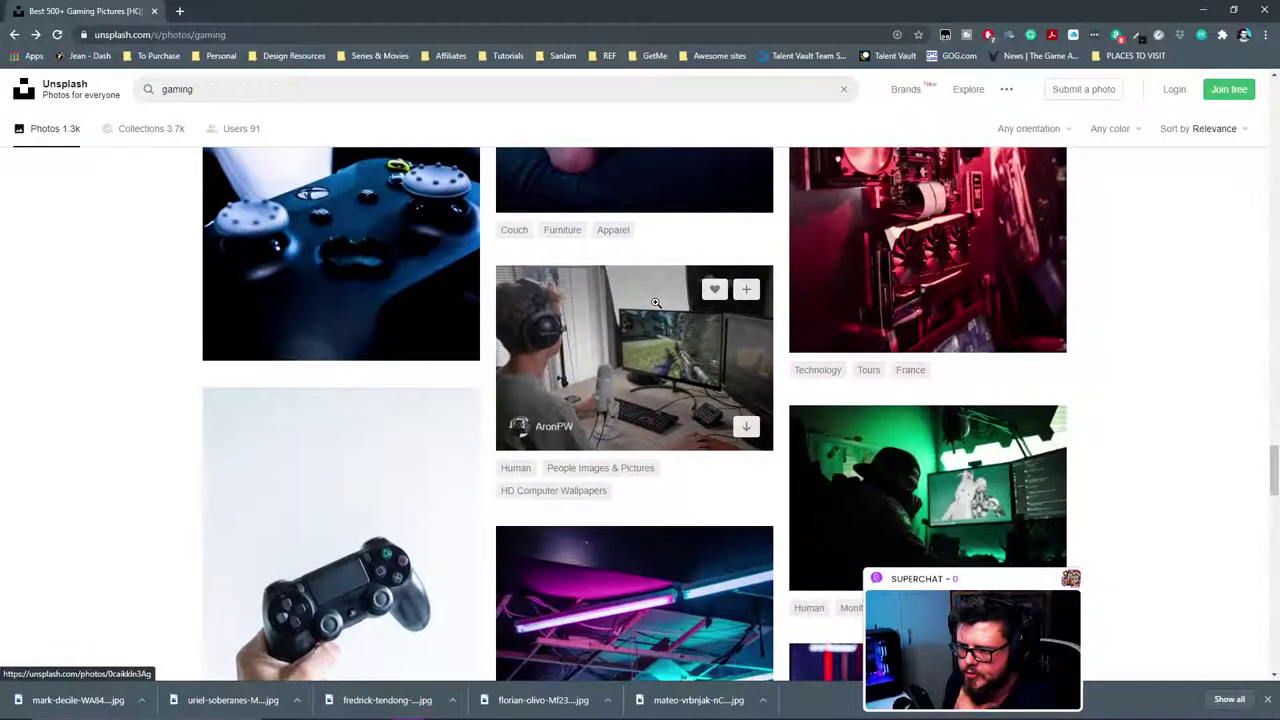
pyautogui.click(655, 305)
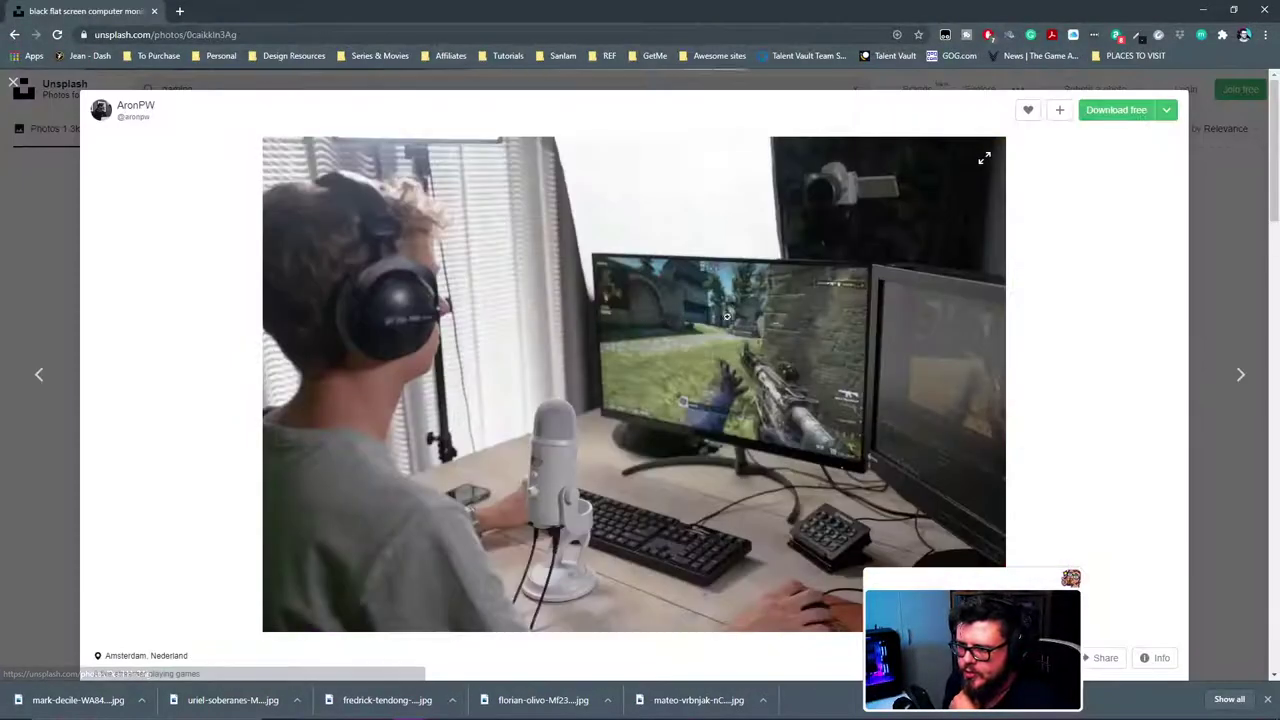
# Step: Download the headphone-wearing gamer photo, show it in its folder, and bring it into the XD landing page's faction section
pyautogui.click(1122, 112)
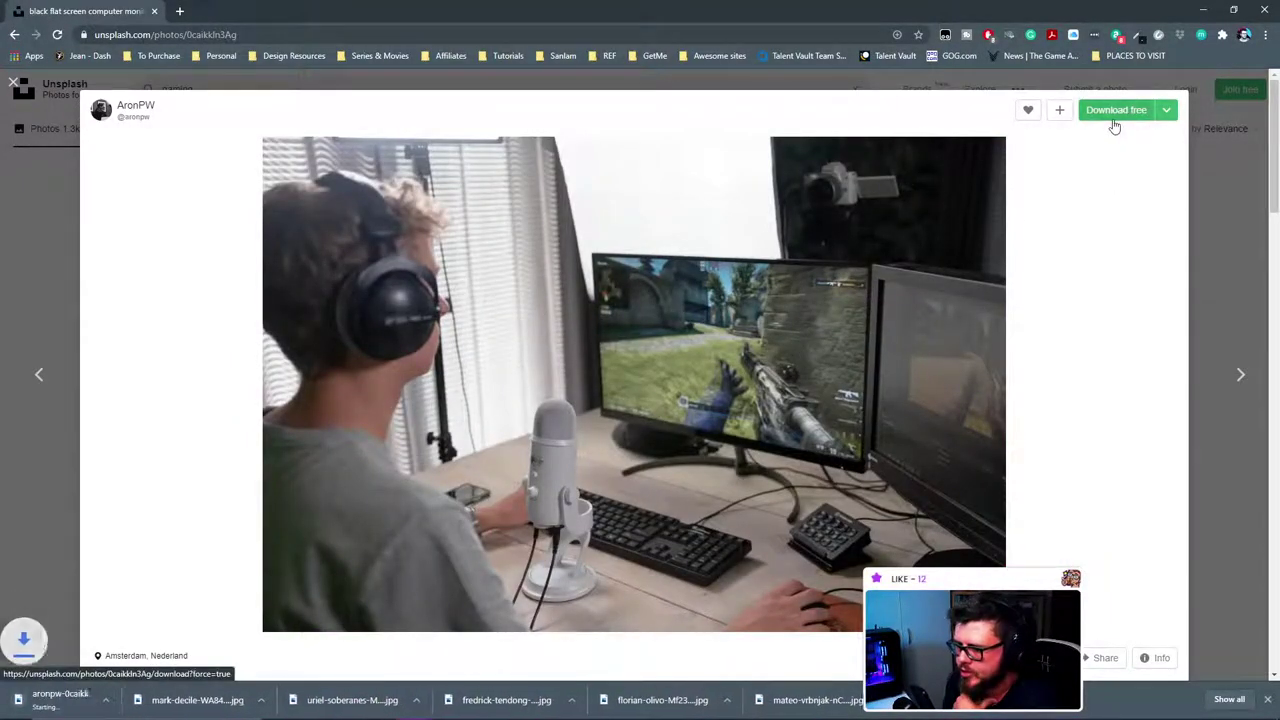
pyautogui.click(142, 700)
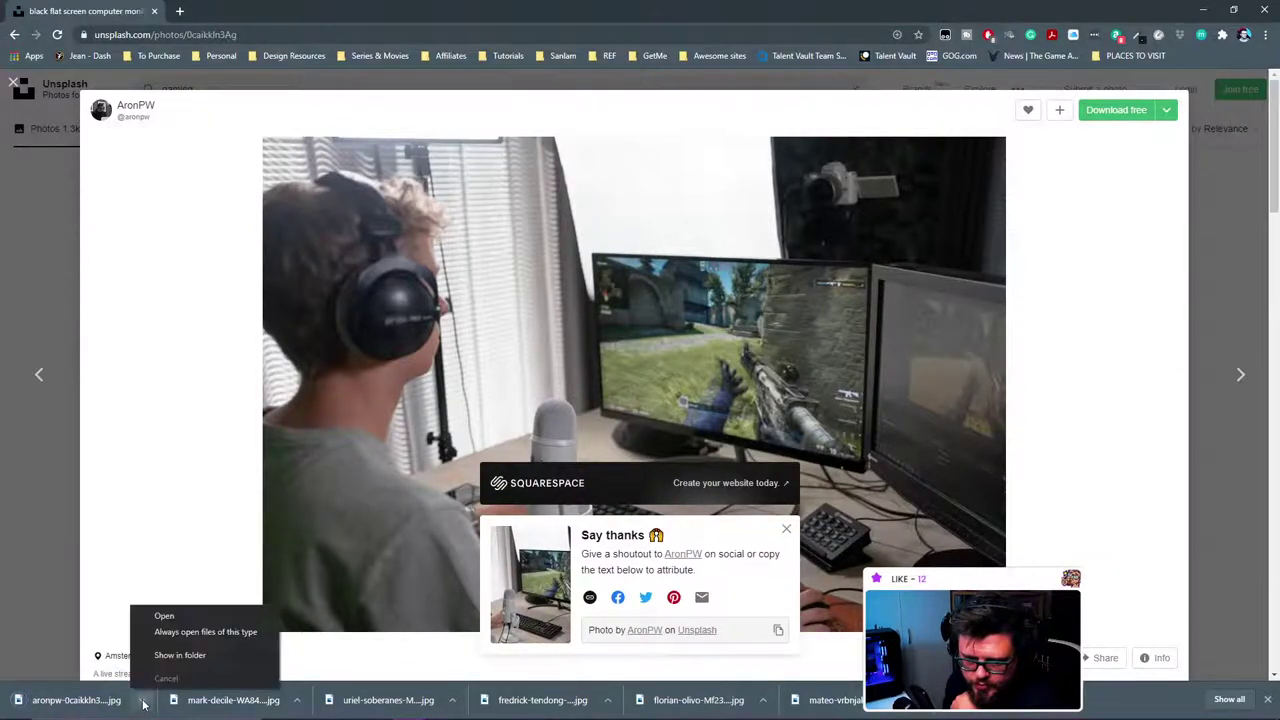
pyautogui.click(180, 655)
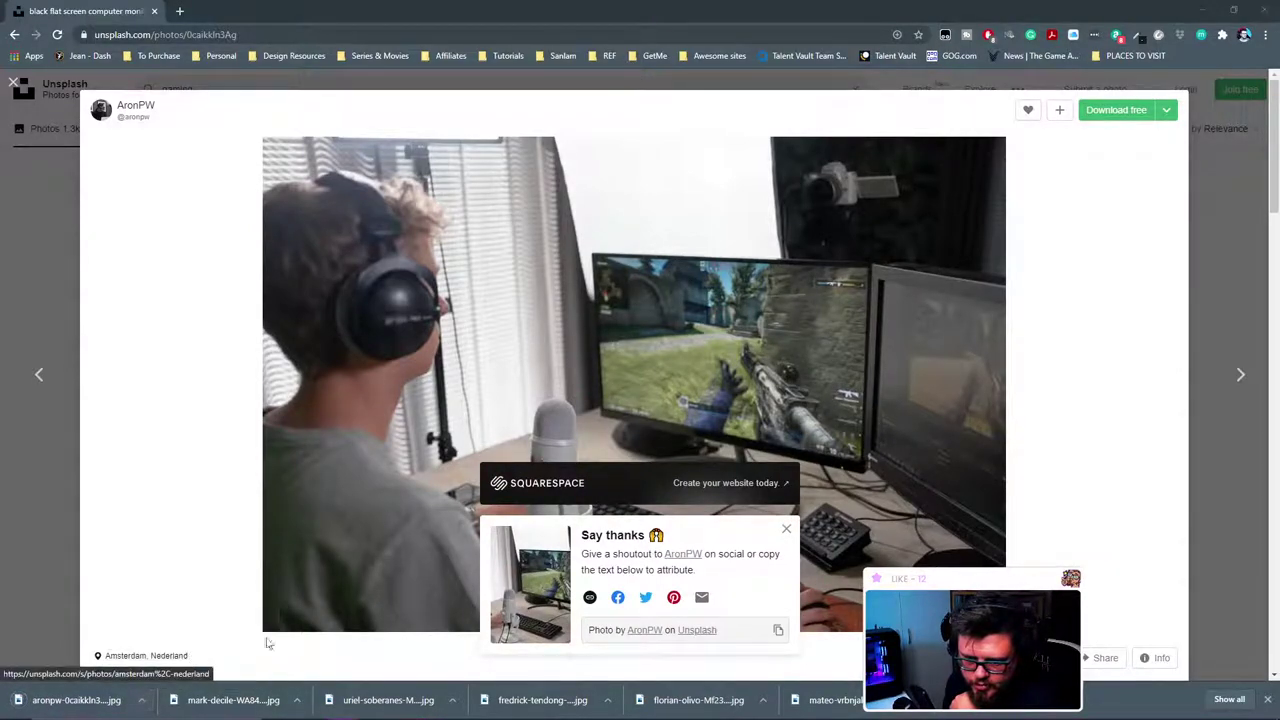
pyautogui.click(1202, 9)
pyautogui.moveTo(1279, 428); pyautogui.dragTo(551, 396)
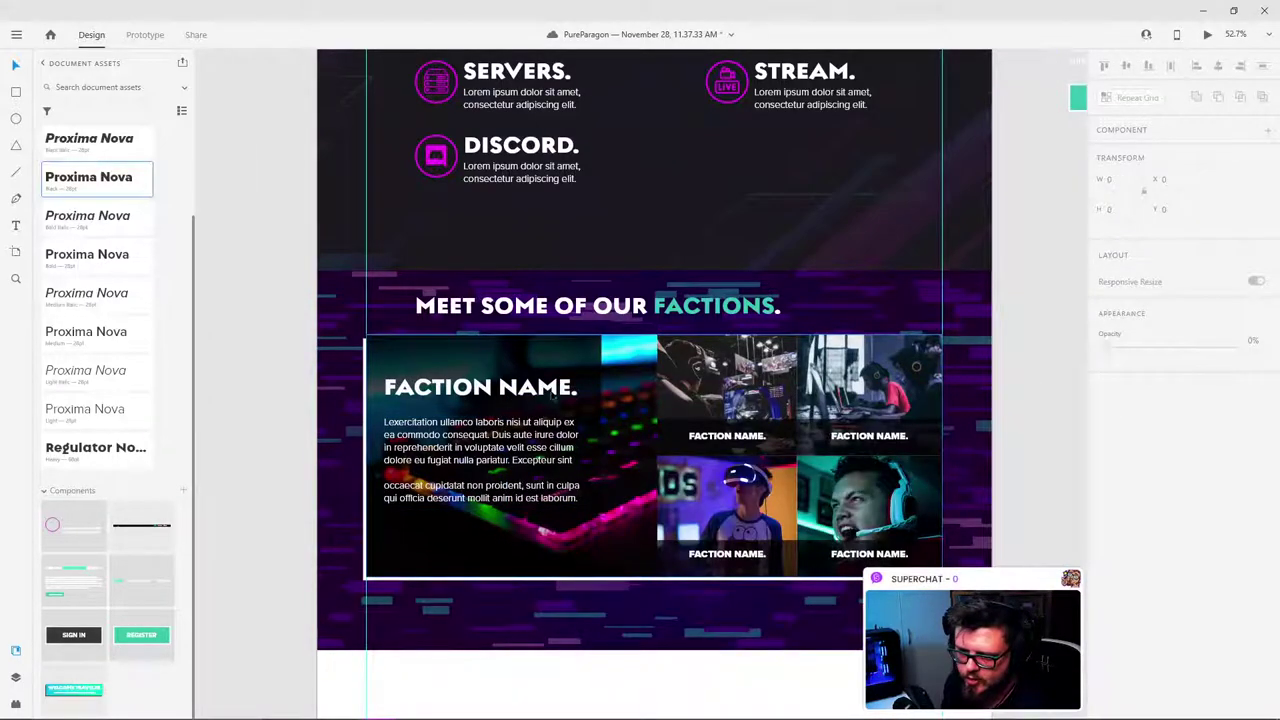
pyautogui.click(622, 351)
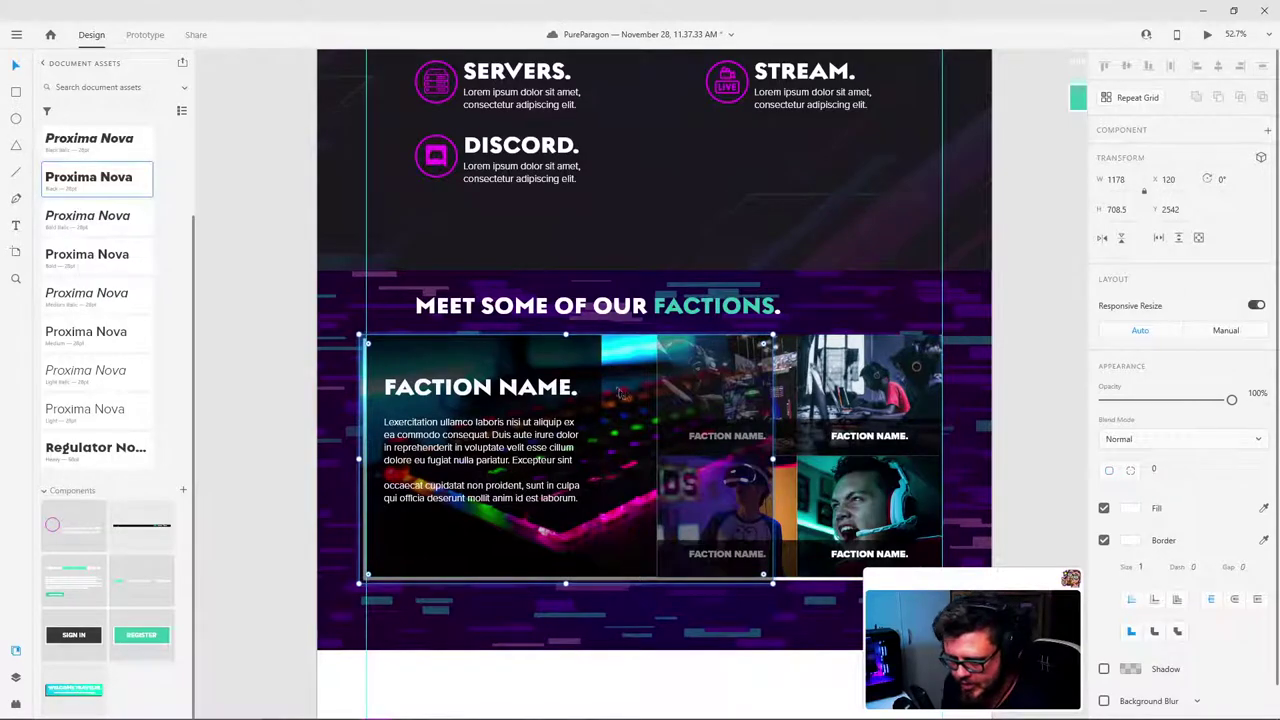
pyautogui.hotkey('ctrl', 'v')
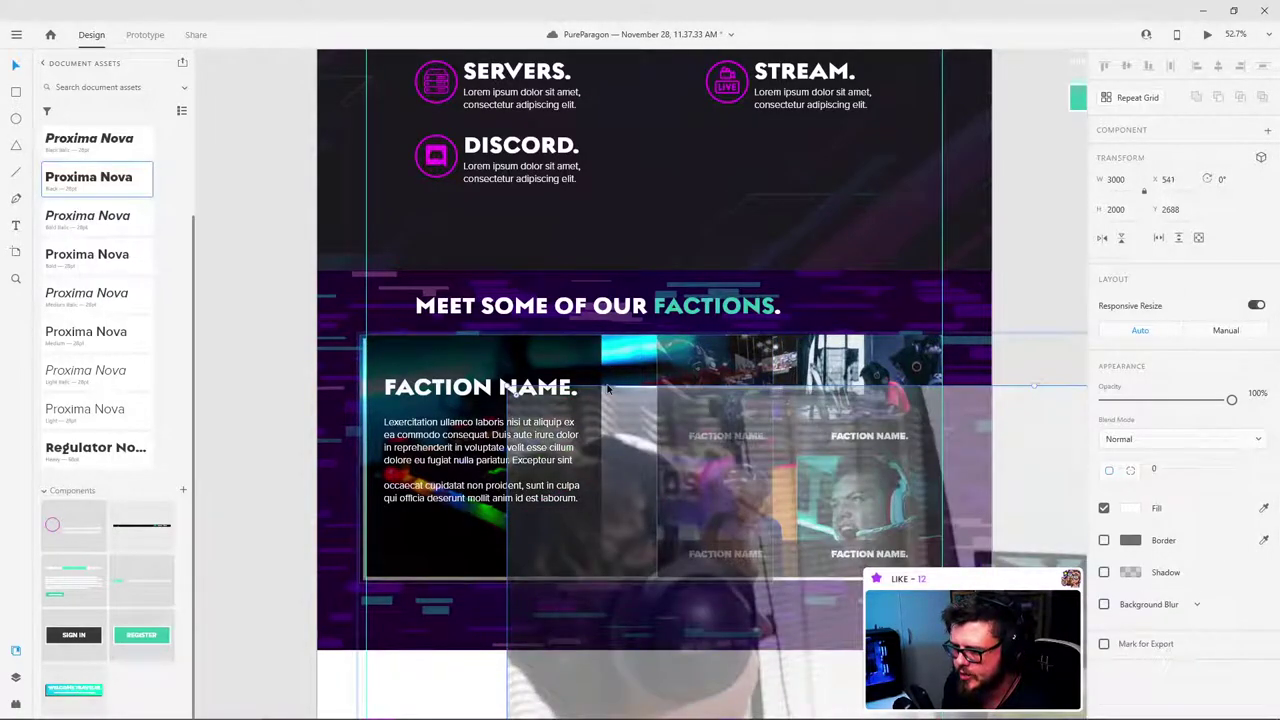
# Step: Scale the gamer photo down to 820 by 546 and position it over the large faction card at X 140
pyautogui.moveTo(641, 437); pyautogui.dragTo(507, 387)
pyautogui.scroll(-2, 507, 387)
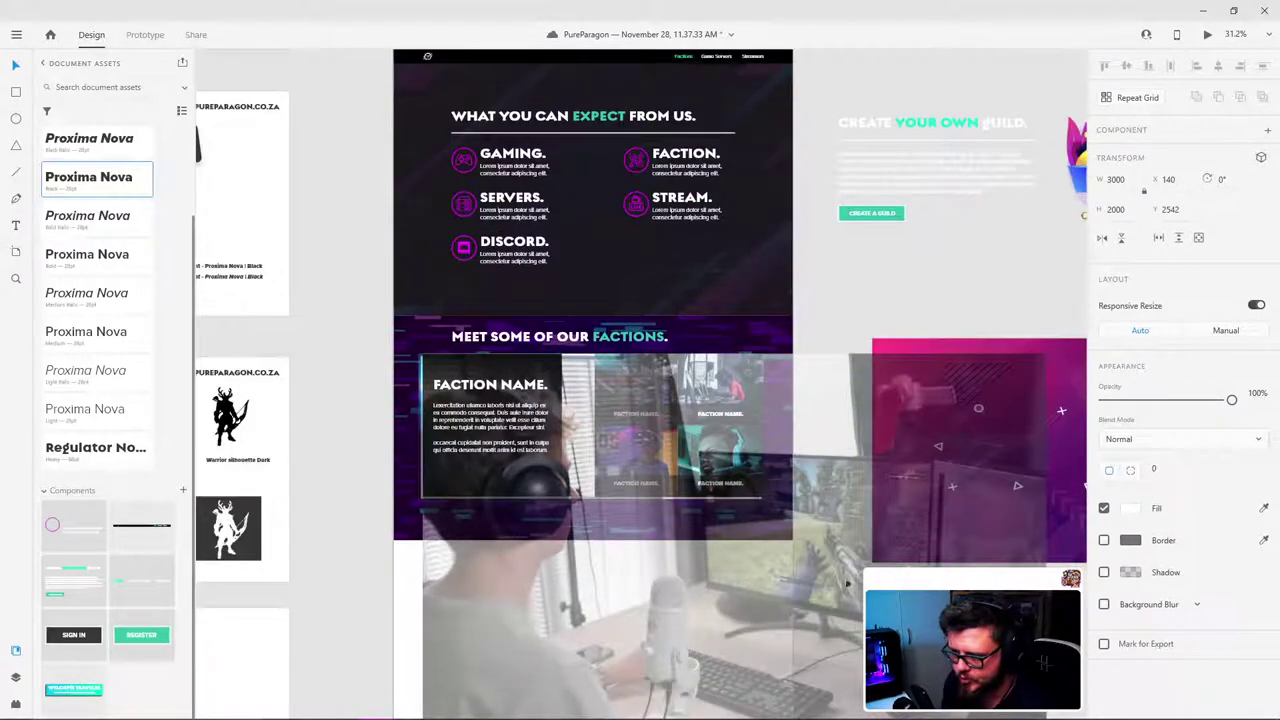
pyautogui.scroll(-2, 830, 543)
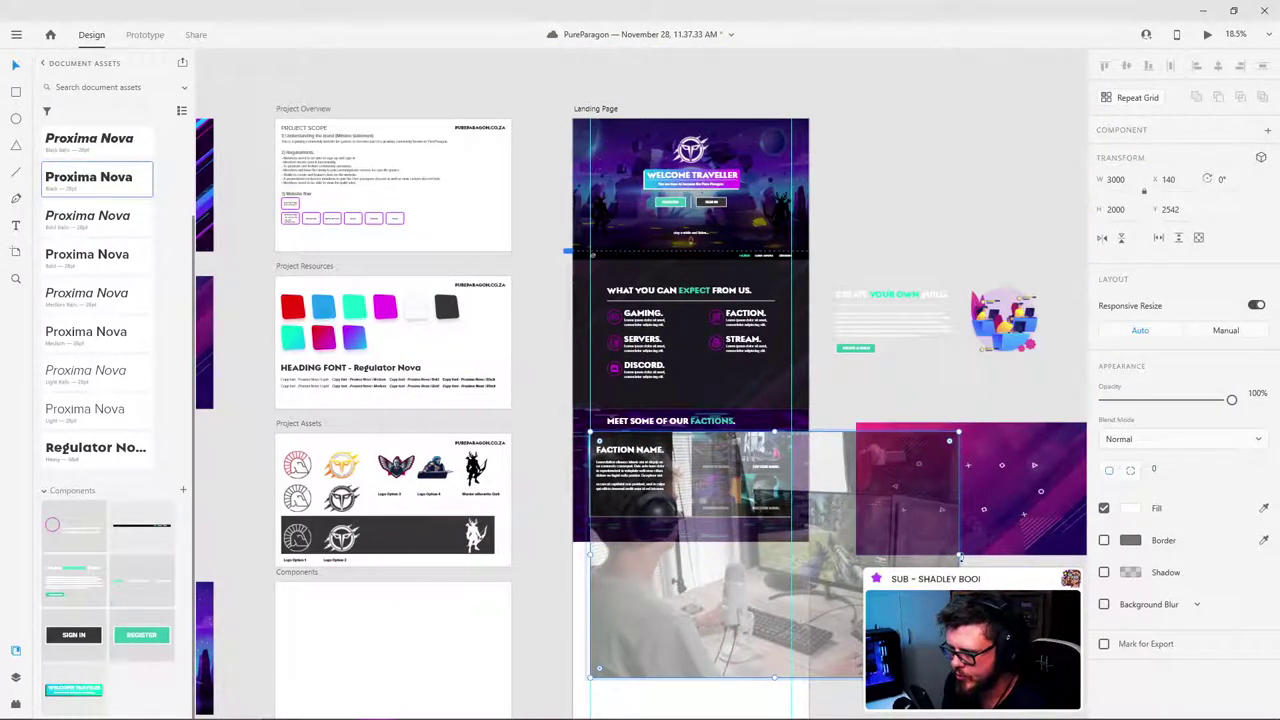
pyautogui.moveTo(958, 553); pyautogui.dragTo(695, 527)
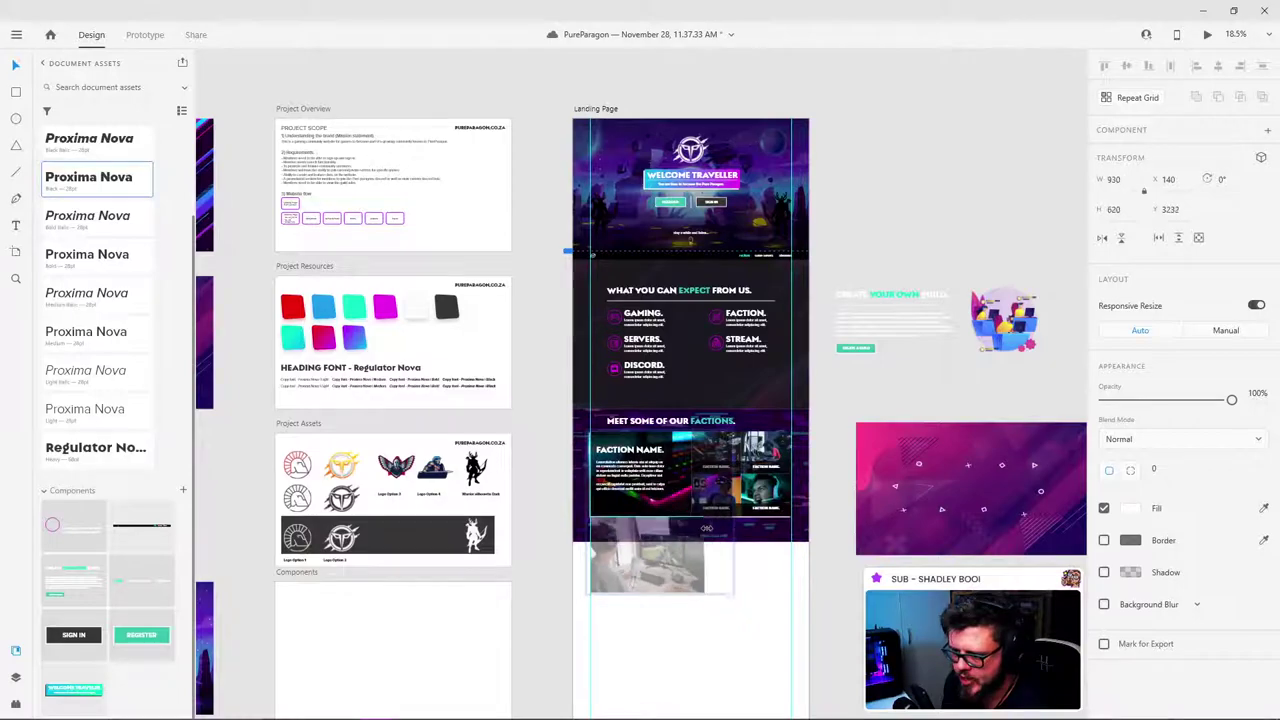
pyautogui.scroll(5, 694, 500)
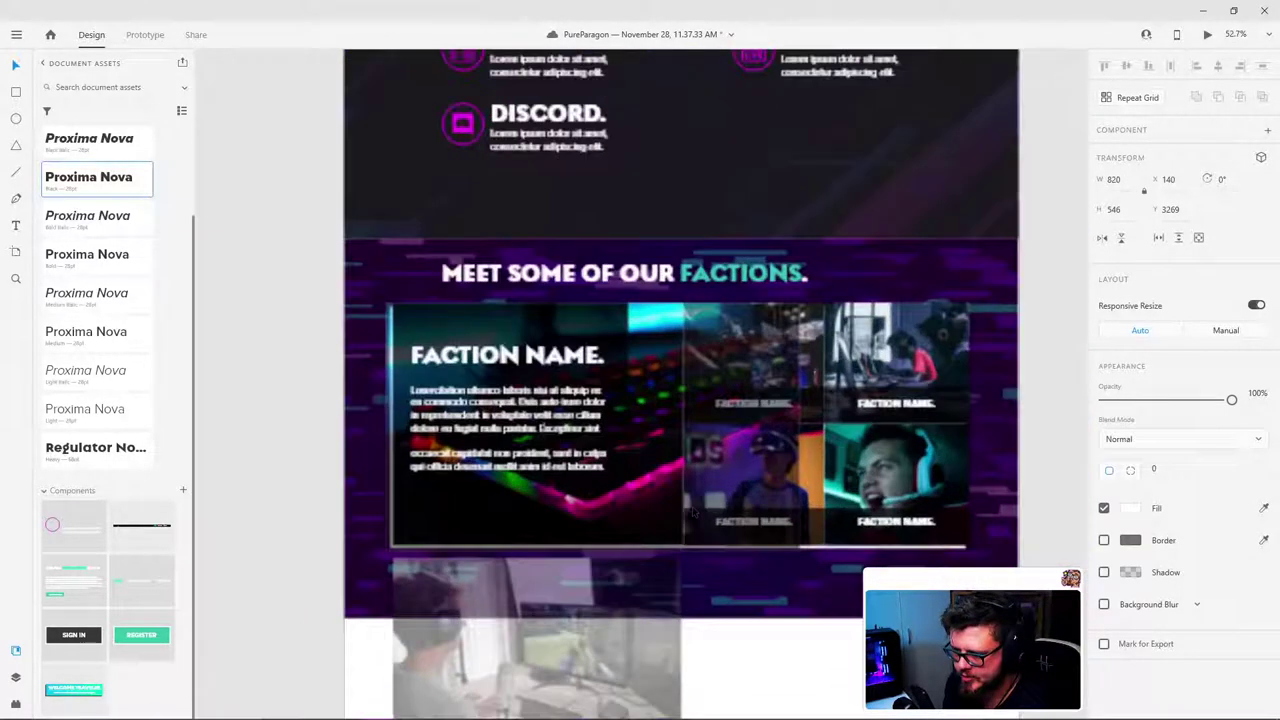
pyautogui.moveTo(617, 628); pyautogui.dragTo(606, 398)
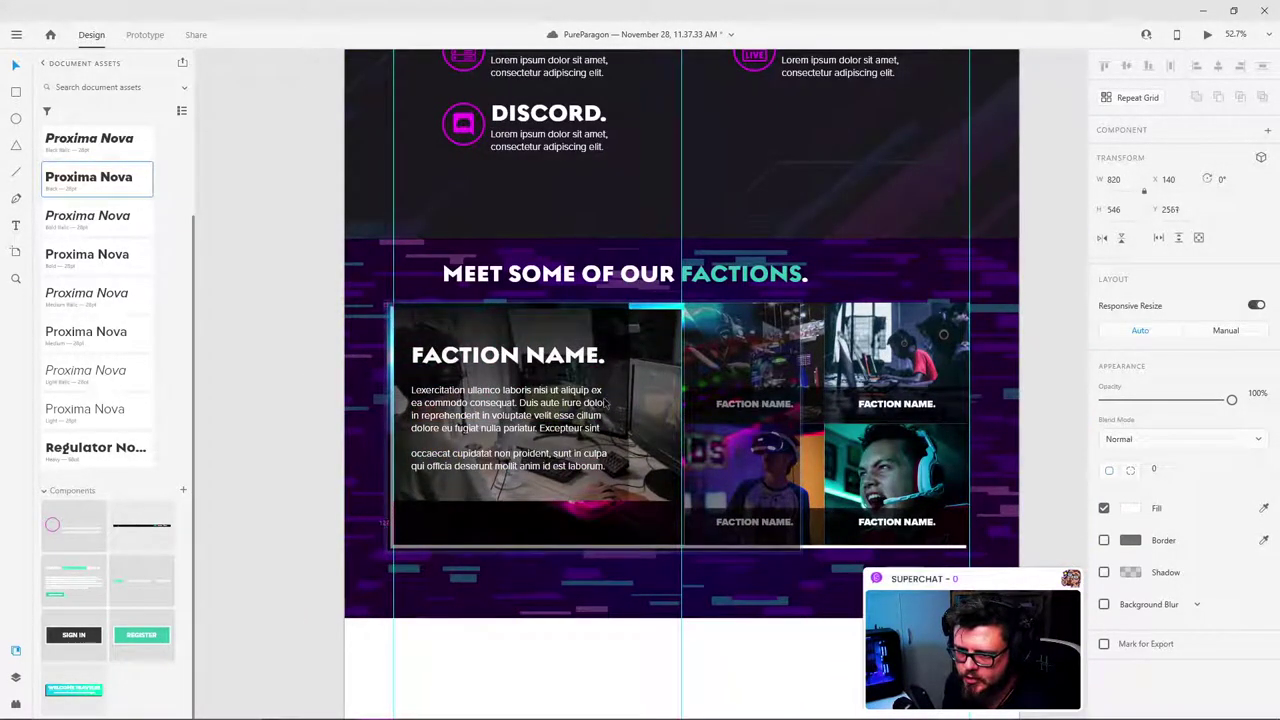
# Step: Fit the gamer photo into the large faction card as its masked background and shift it slightly right within the frame
pyautogui.doubleClick(606, 398)
pyautogui.moveTo(535, 493); pyautogui.dragTo(569, 514)
pyautogui.press('Escape')
pyautogui.hotkey('ctrl', 'z')
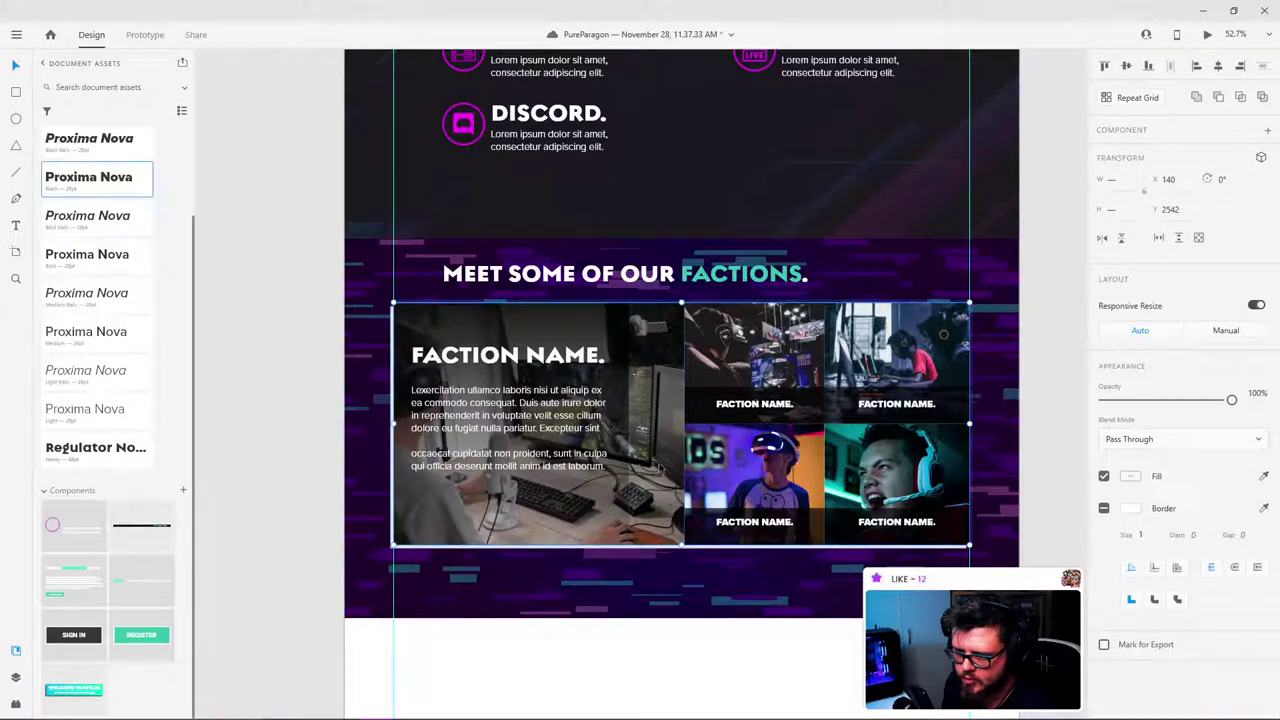
pyautogui.doubleClick(661, 468)
pyautogui.doubleClick(651, 458)
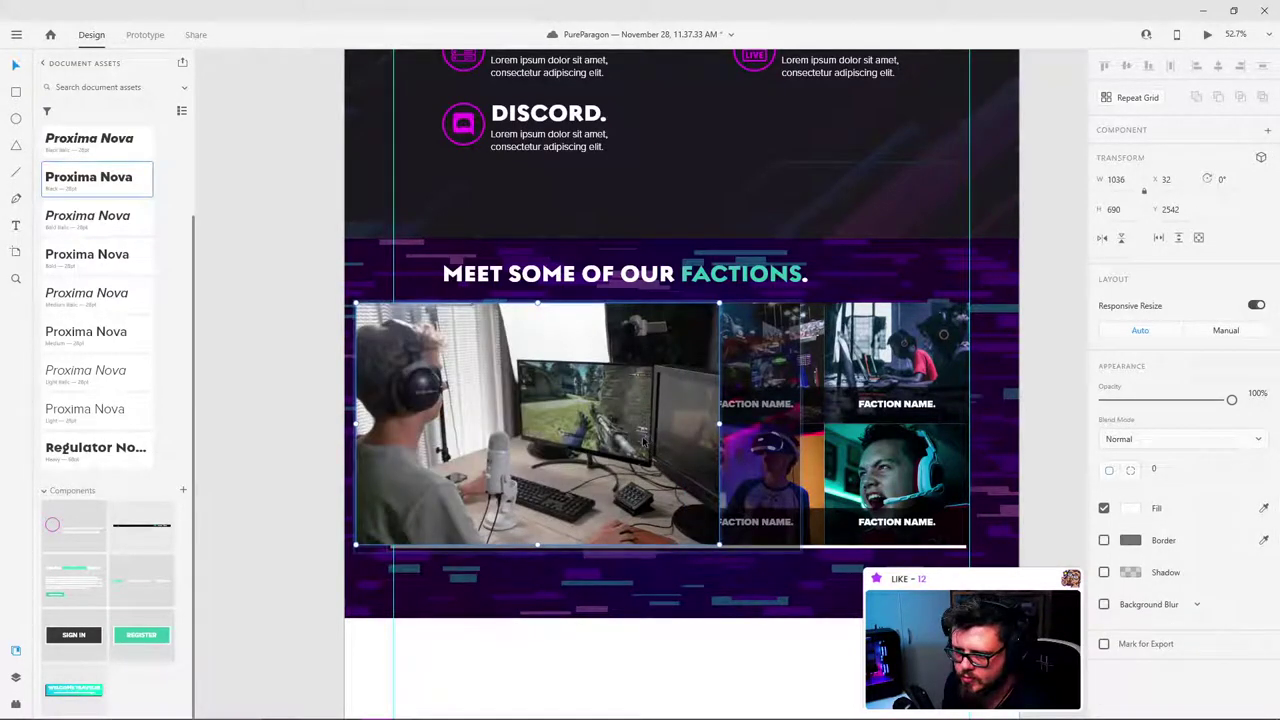
pyautogui.moveTo(643, 441); pyautogui.dragTo(669, 446)
pyautogui.click(746, 130)
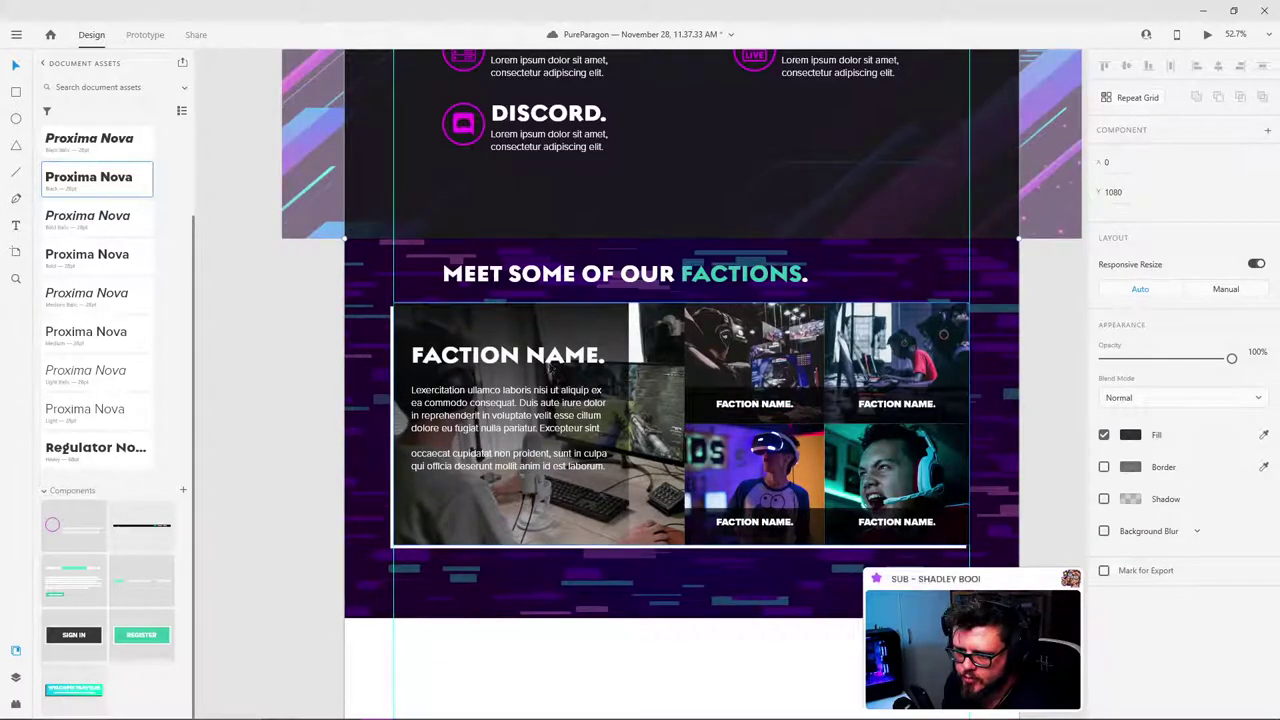
# Step: Try the large faction card with the dark gradient overlay's fill turned off
pyautogui.click(598, 319)
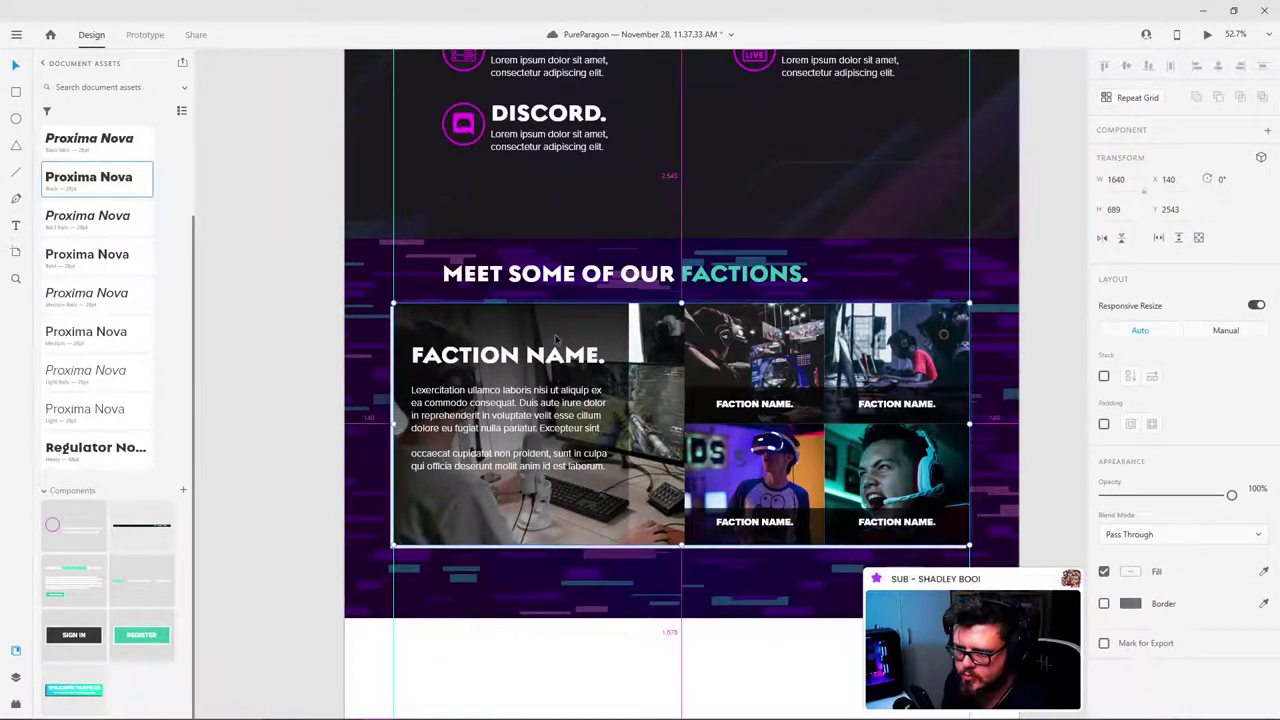
pyautogui.scroll(4, 600, 320)
pyautogui.doubleClick(609, 322)
pyautogui.scroll(-3, 643, 334)
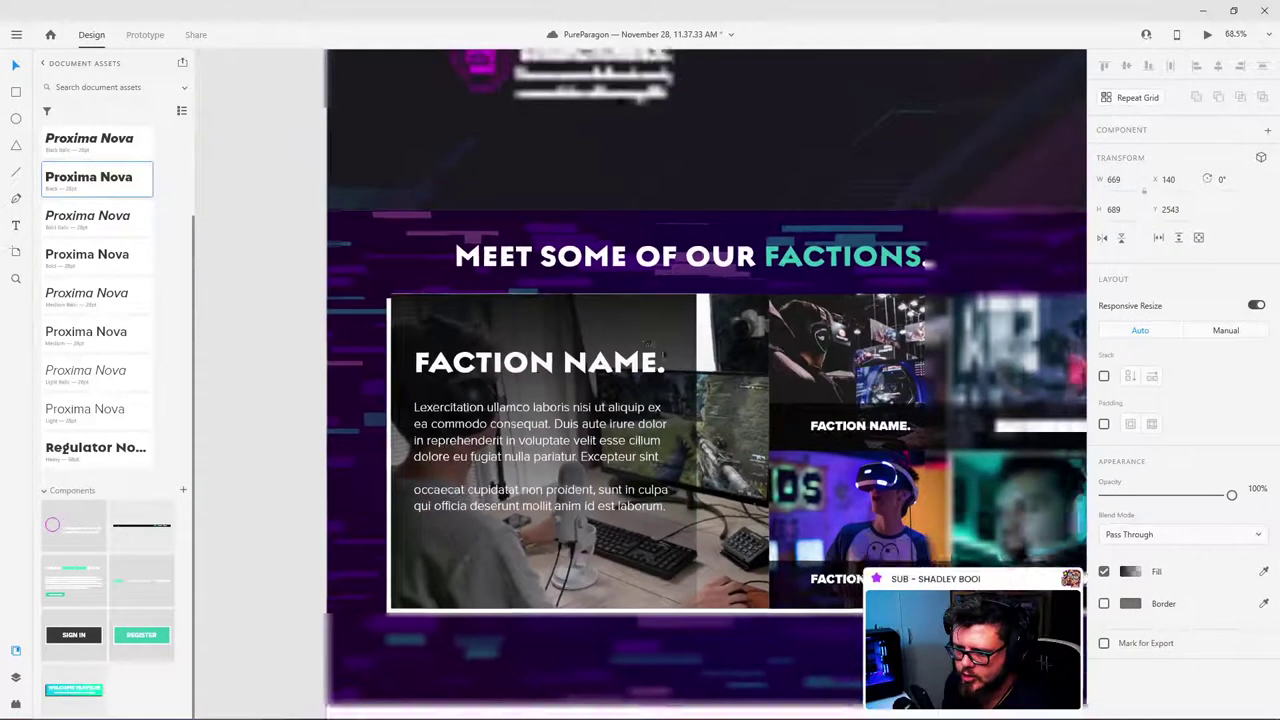
pyautogui.click(1103, 571)
pyautogui.click(1103, 571)
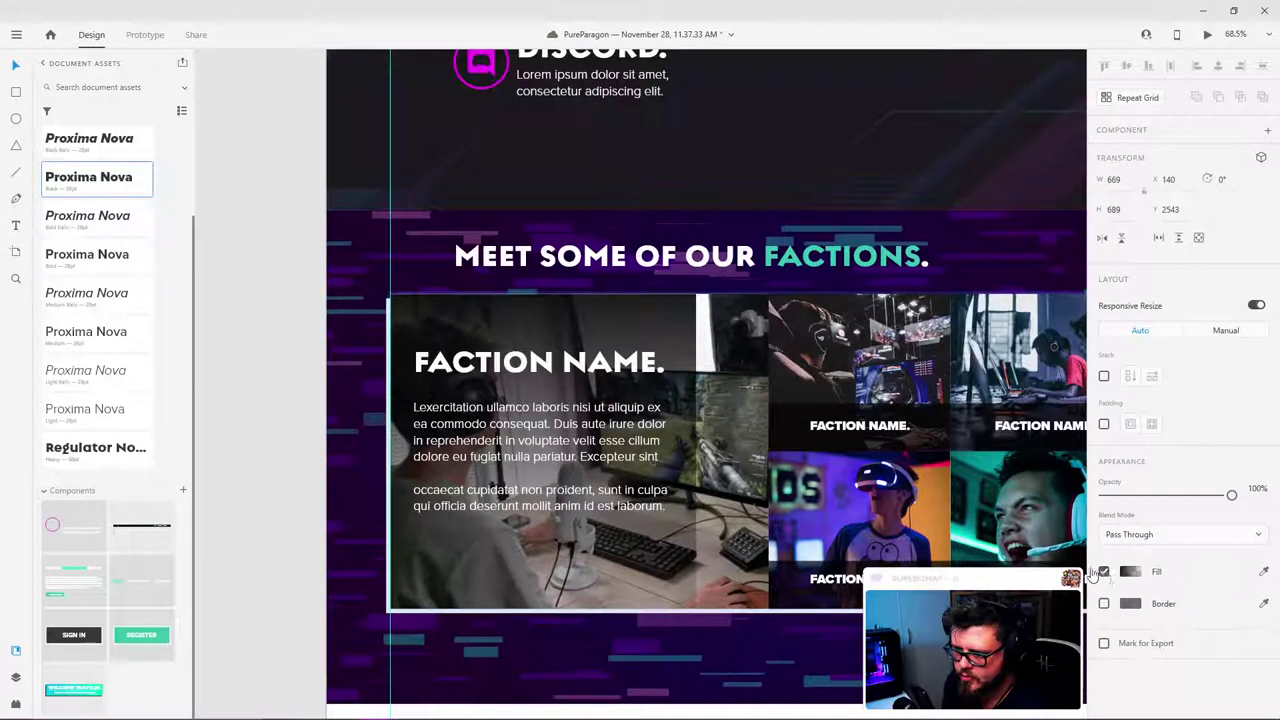
pyautogui.click(487, 313)
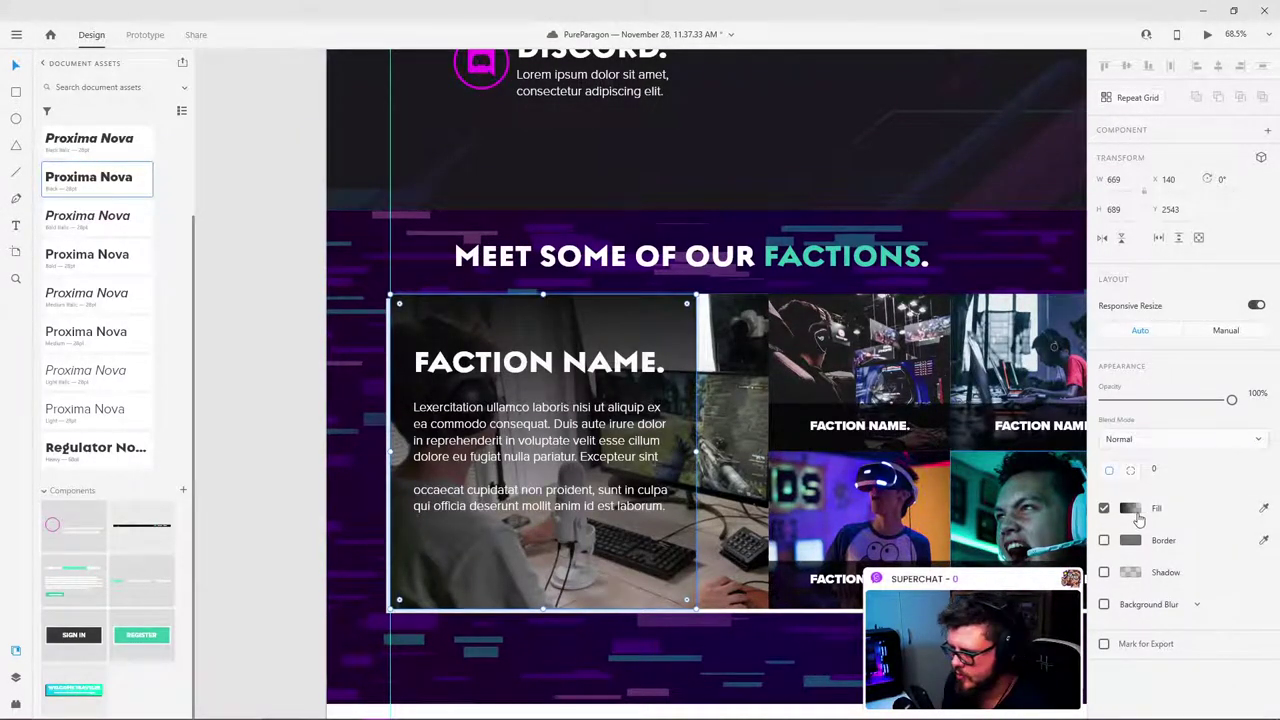
pyautogui.click(1104, 509)
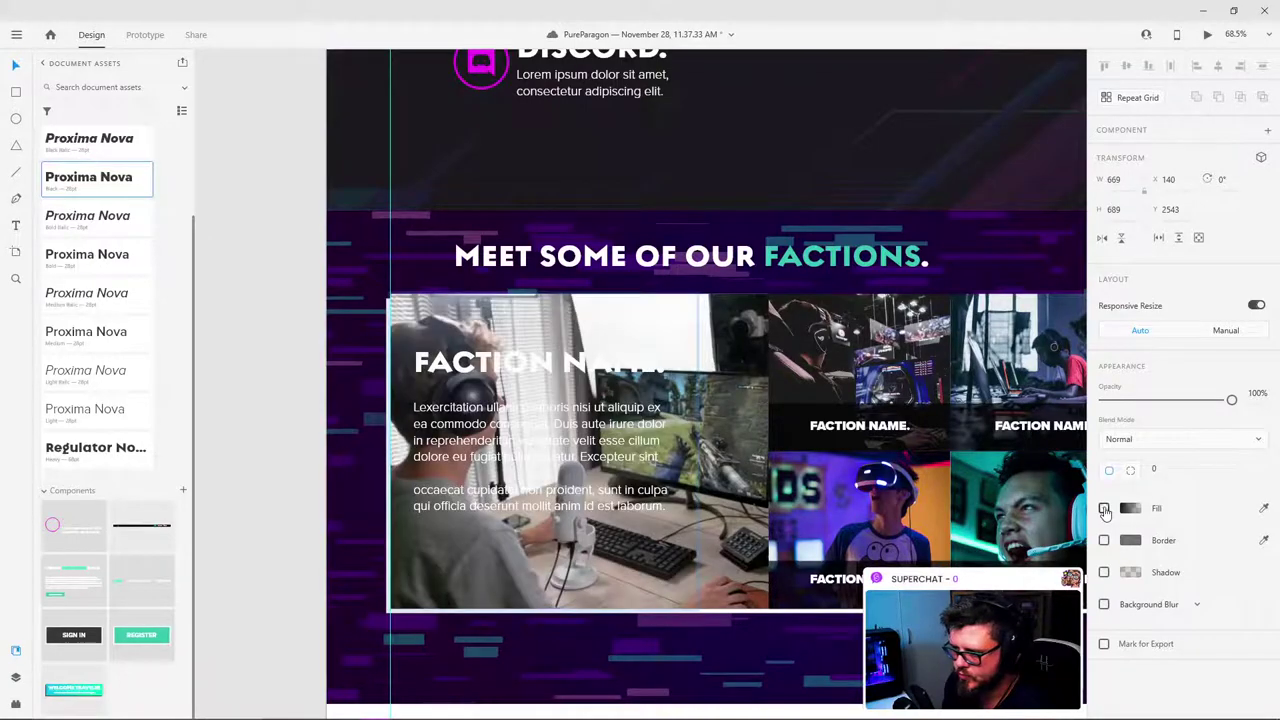
# Step: Open the large card's FACTION NAME heading colour for editing, cancel it, and undo hiding the gradient overlay's fill
pyautogui.doubleClick(573, 368)
pyautogui.scroll(-3, 1159, 562)
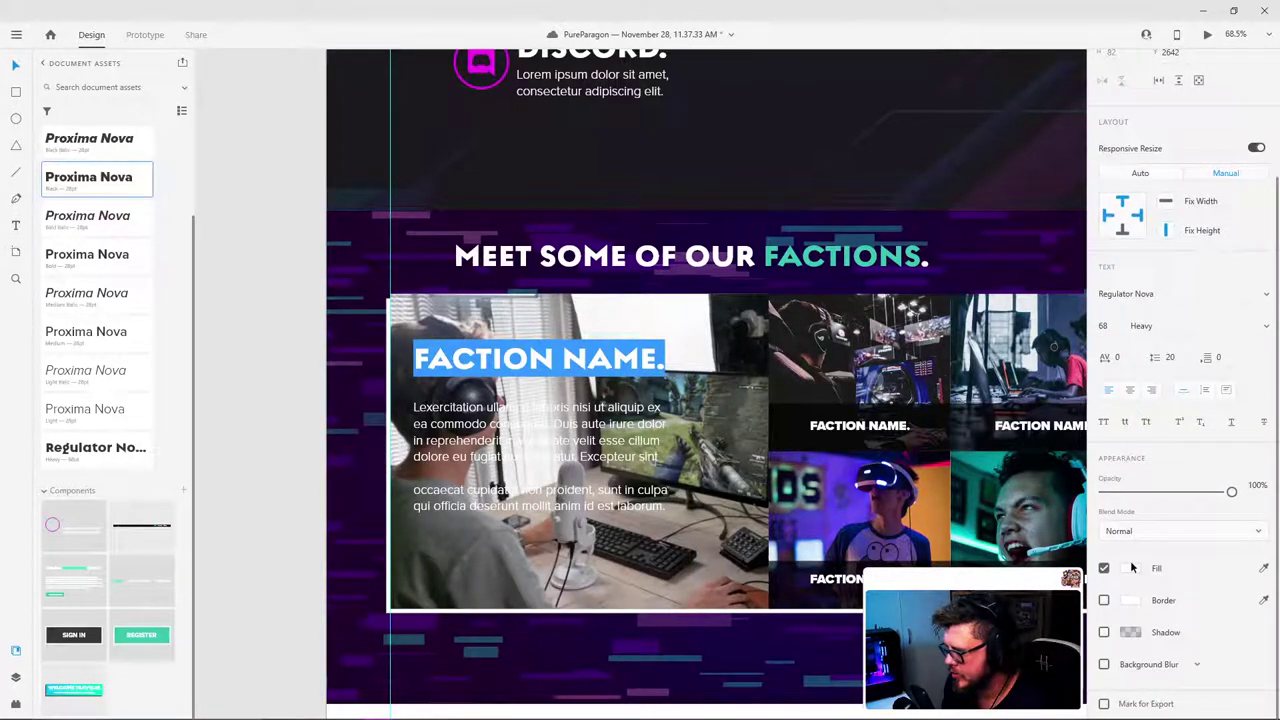
pyautogui.click(1129, 569)
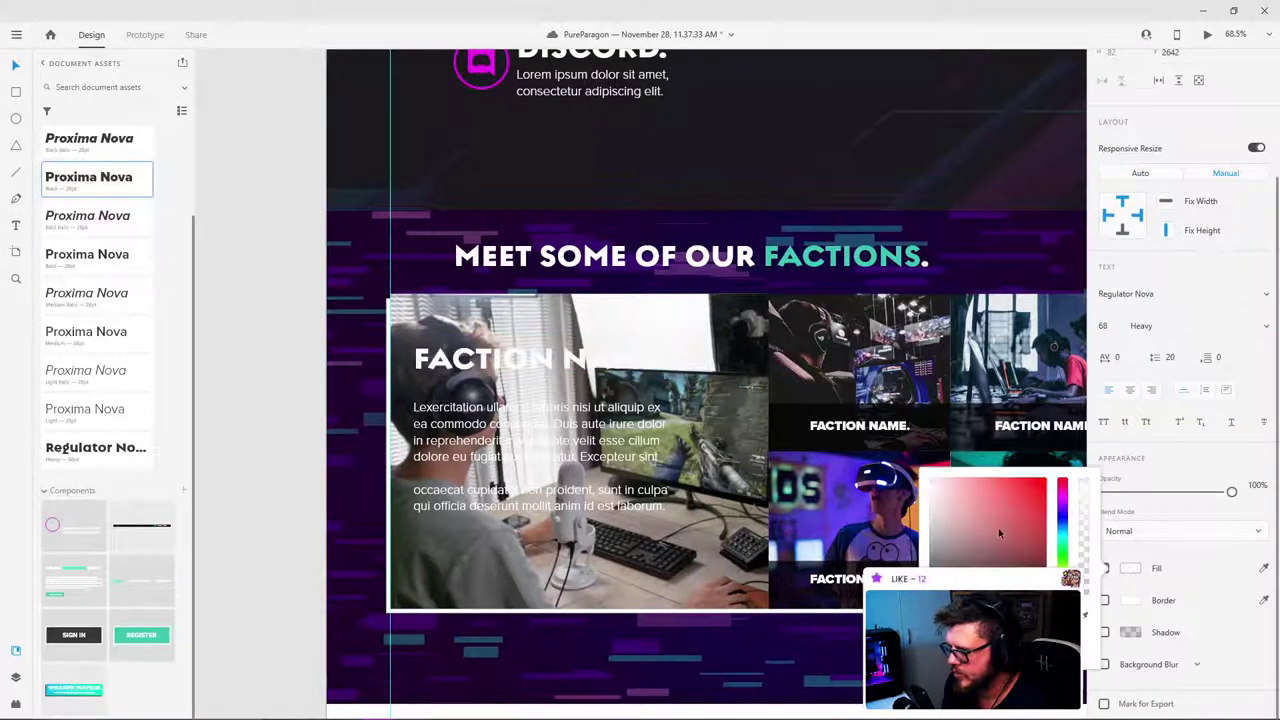
pyautogui.click(518, 427)
pyautogui.hotkey('ctrl', 'z')
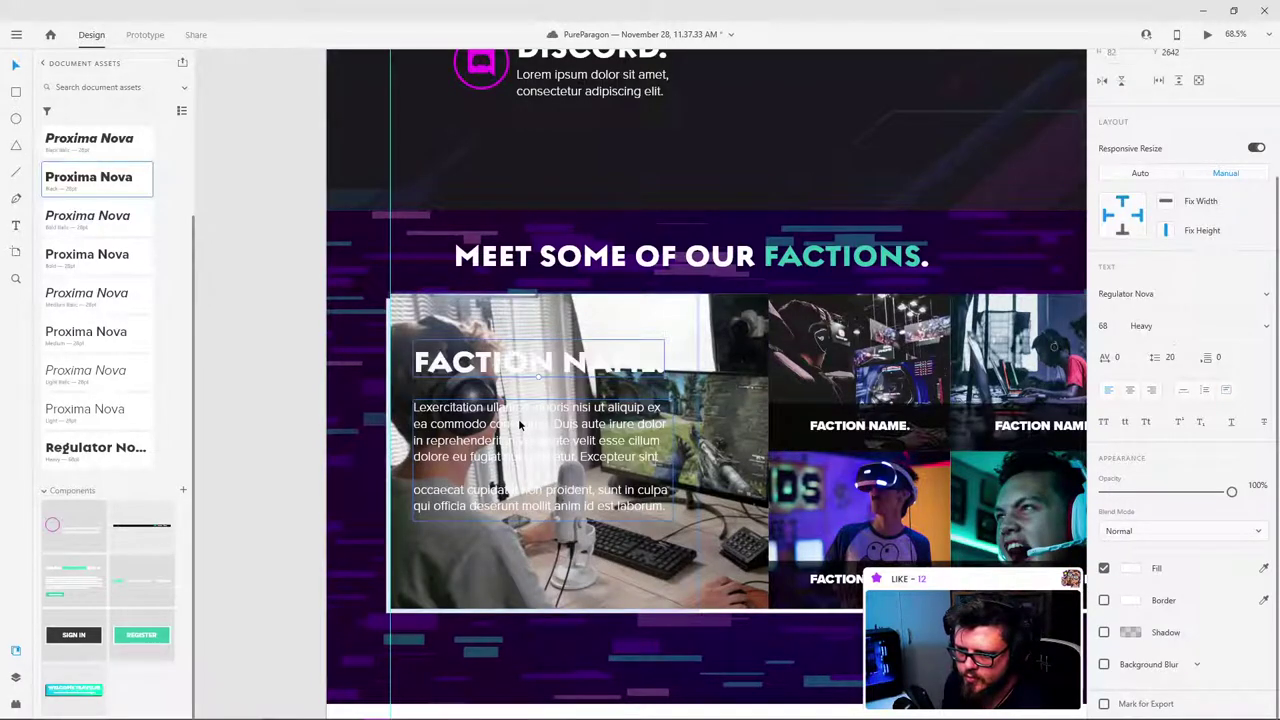
pyautogui.hotkey('ctrl', 'z')
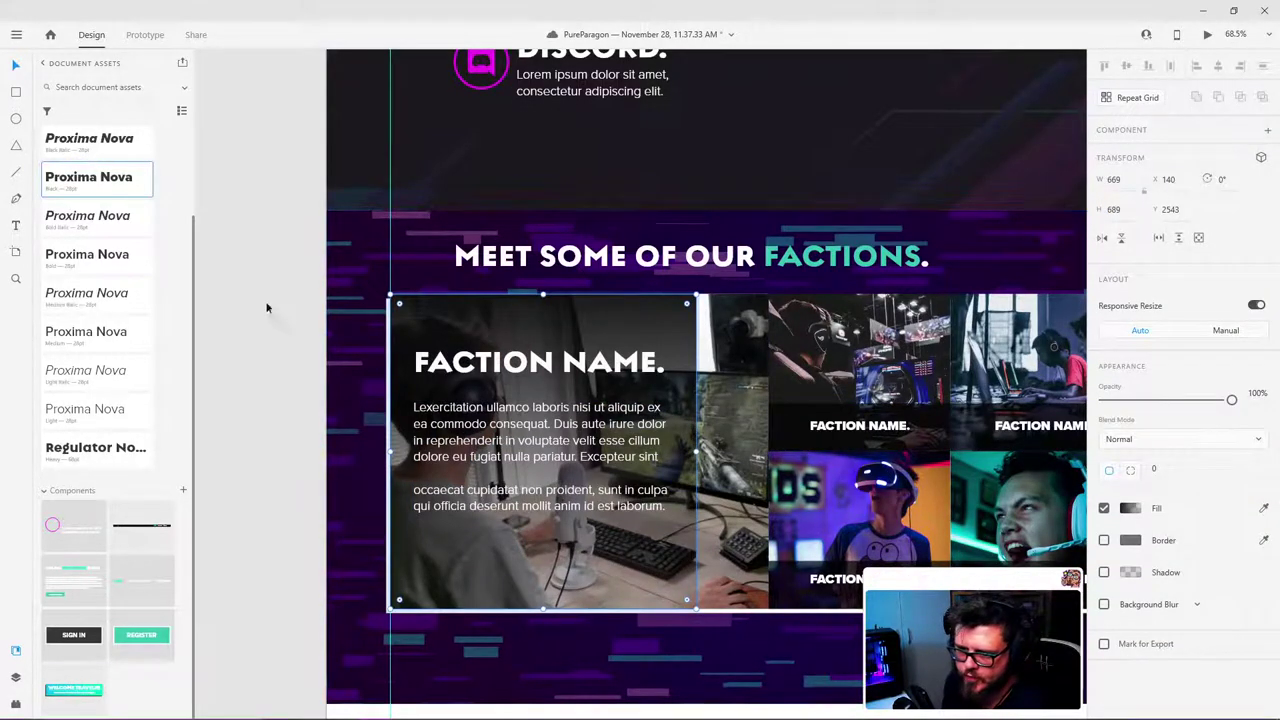
# Step: Lower the opacity of the black starting stop in the large faction card's linear gradient overlay
pyautogui.click(1130, 508)
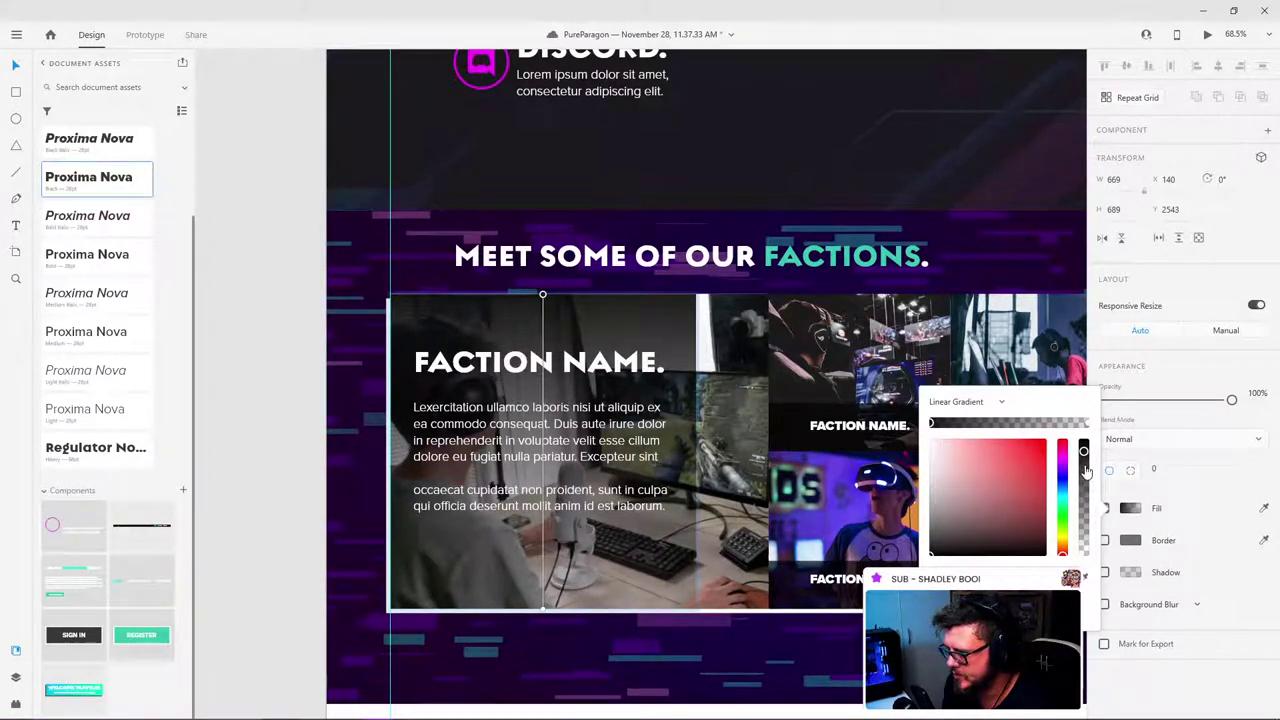
pyautogui.moveTo(1085, 466); pyautogui.dragTo(1082, 491)
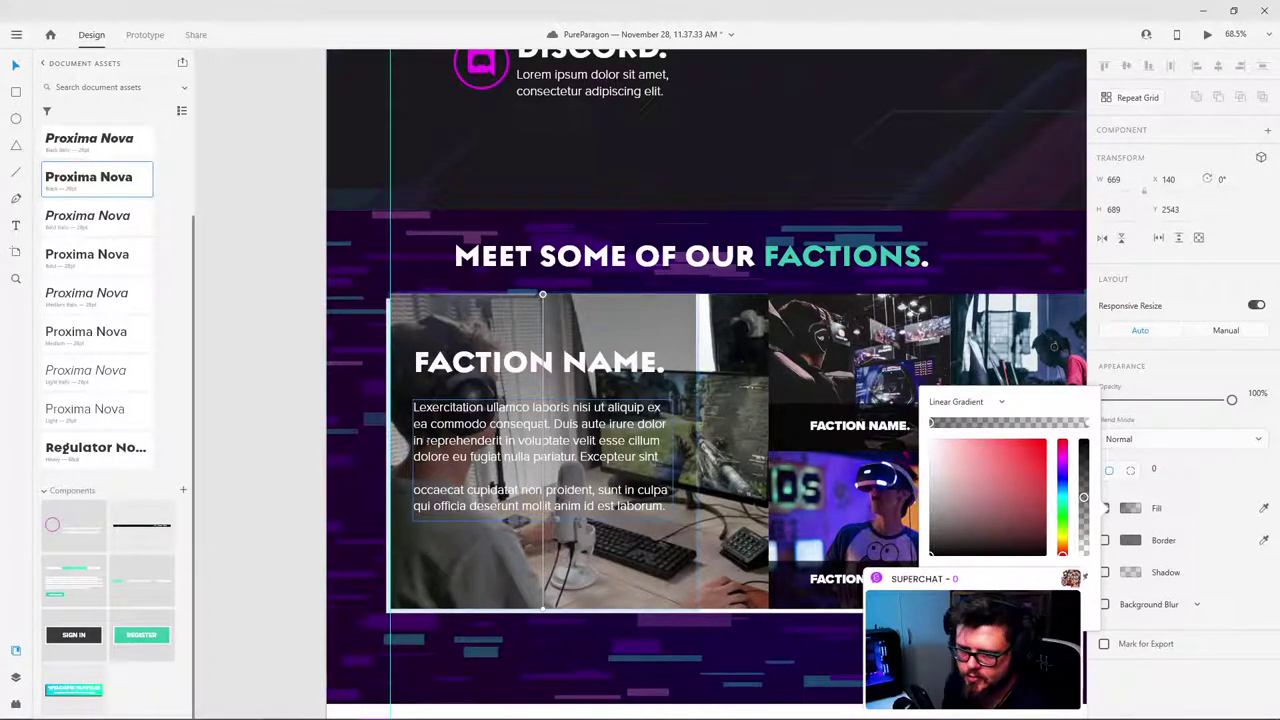
pyautogui.click(314, 400)
# Step: Raise the opacity of the end stop in the large card's gradient overlay and check the faction section's look
pyautogui.click(541, 424)
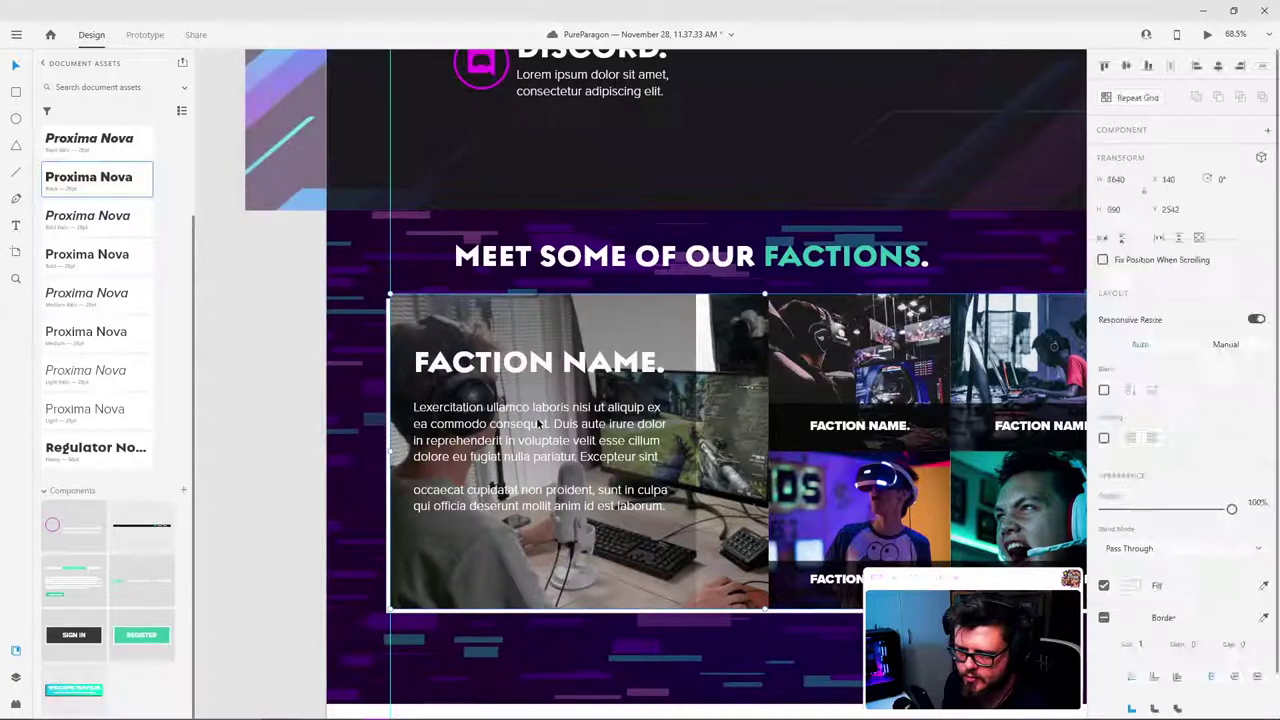
pyautogui.doubleClick(621, 569)
pyautogui.click(622, 569)
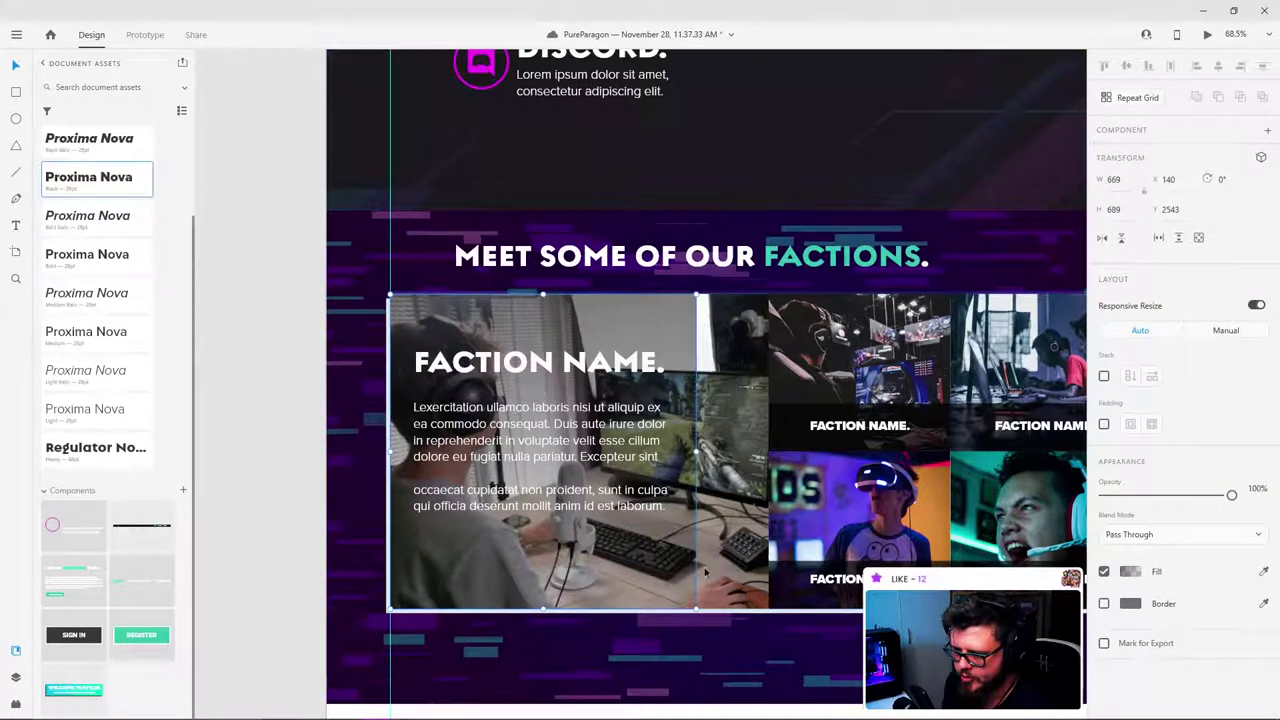
pyautogui.click(1130, 573)
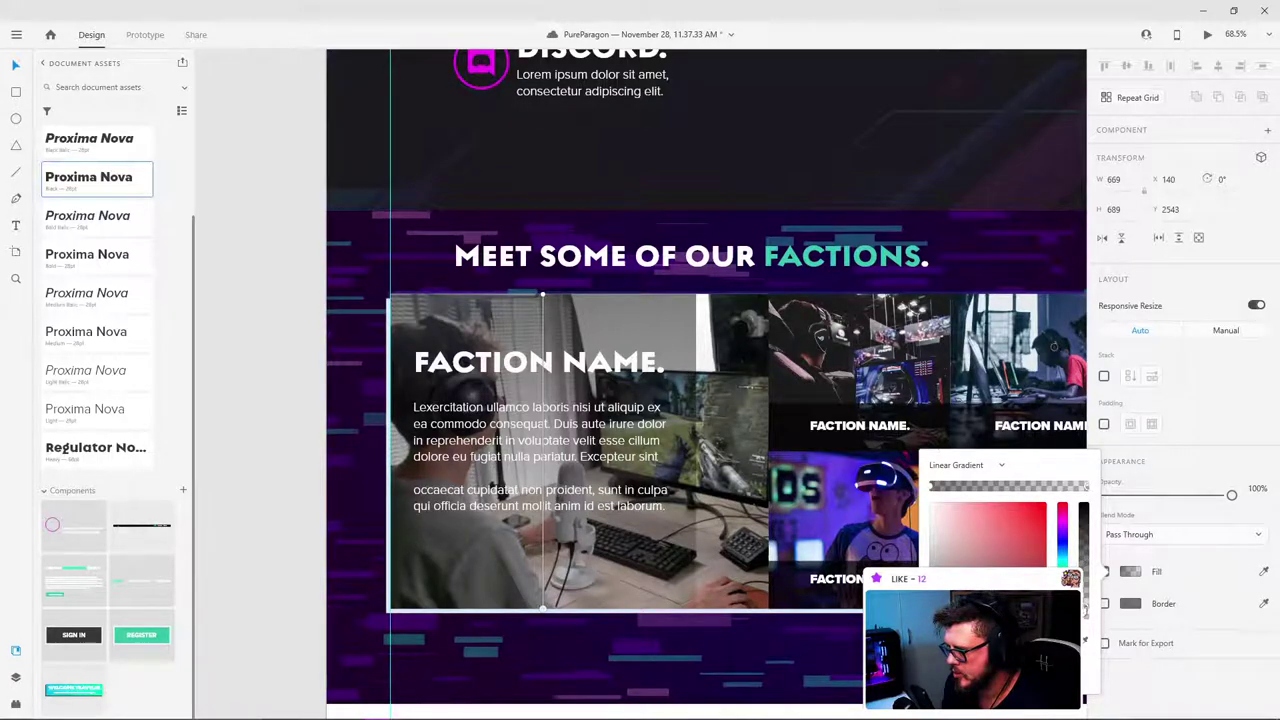
pyautogui.moveTo(1085, 610); pyautogui.dragTo(1085, 592)
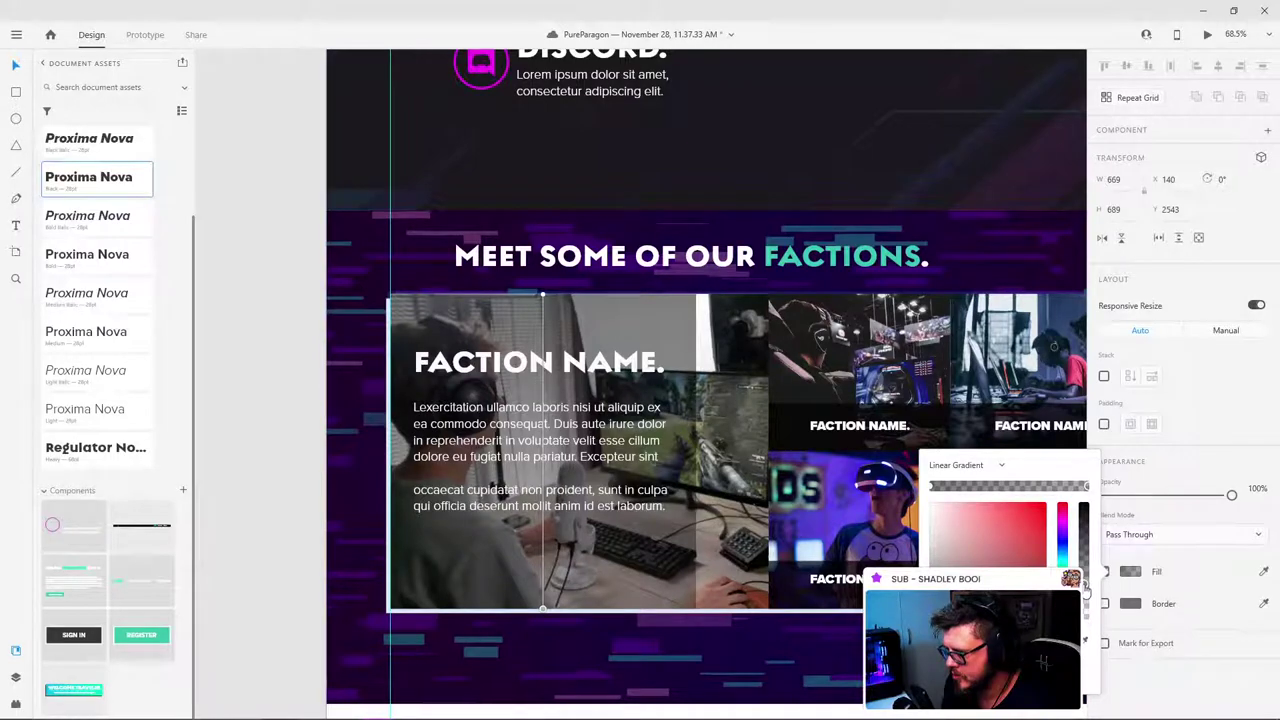
pyautogui.click(1215, 518)
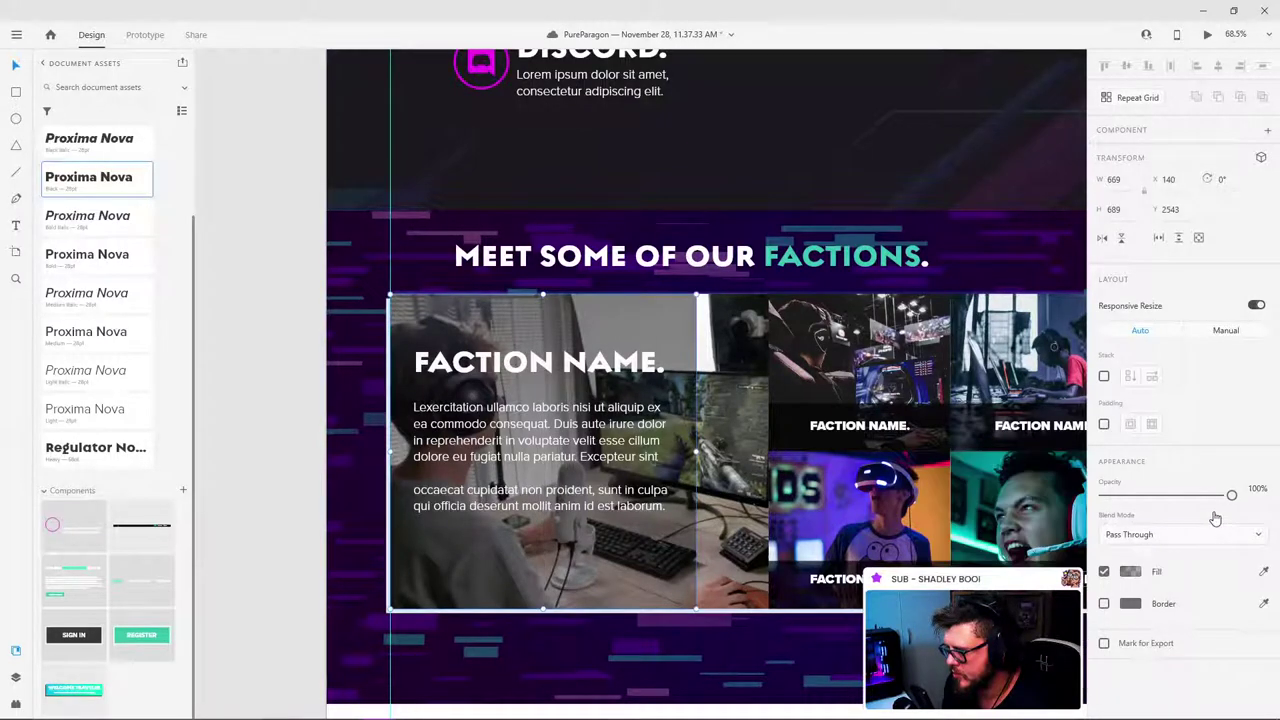
pyautogui.click(272, 380)
pyautogui.scroll(-3, 273, 378)
pyautogui.scroll(1, 288, 368)
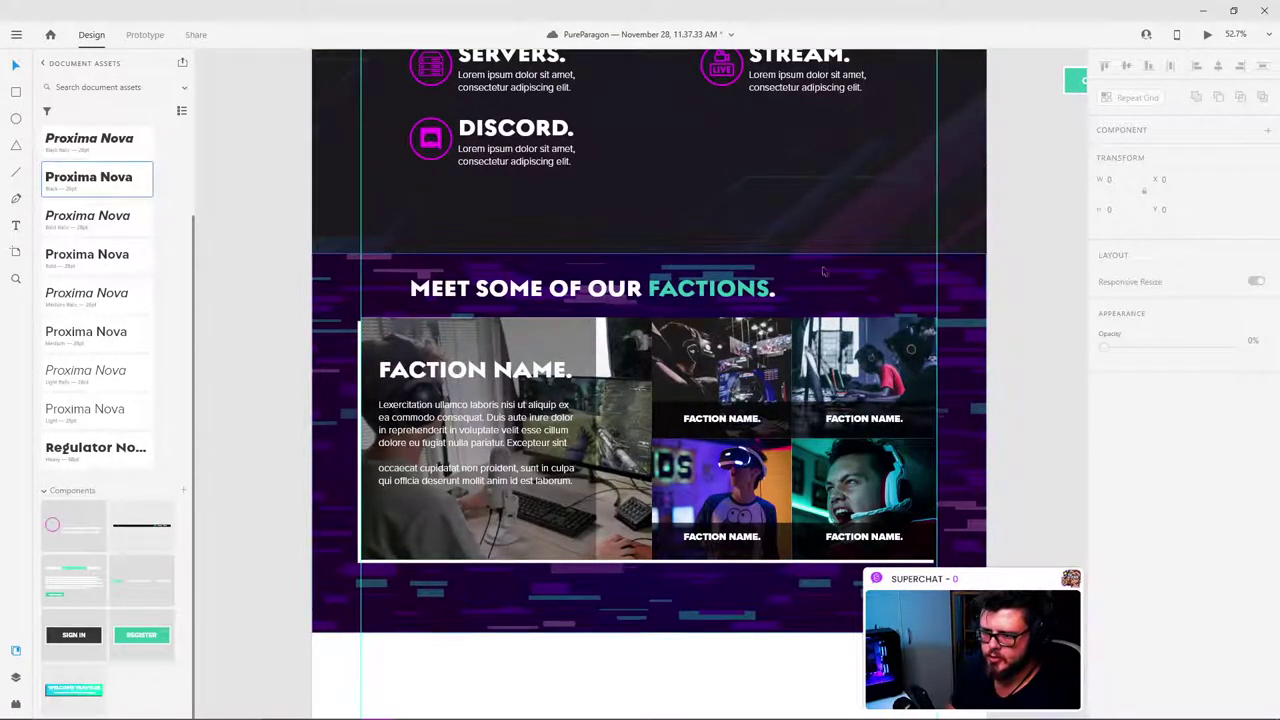
pyautogui.scroll(-2, 532, 305)
pyautogui.scroll(2, 532, 305)
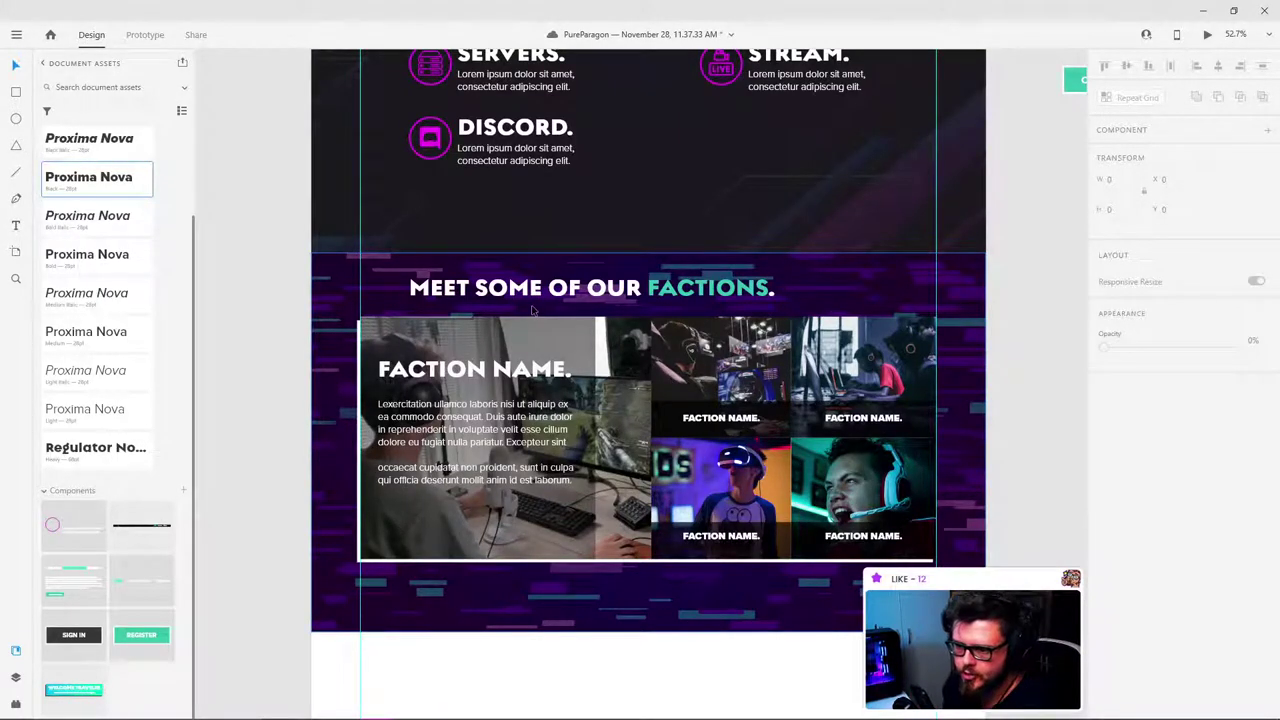
# Step: Switch to the Unsplash page in Chrome, look through the streamer photo's related photos for gaming images, and return to the gaming results
pyautogui.moveTo(409, 707)
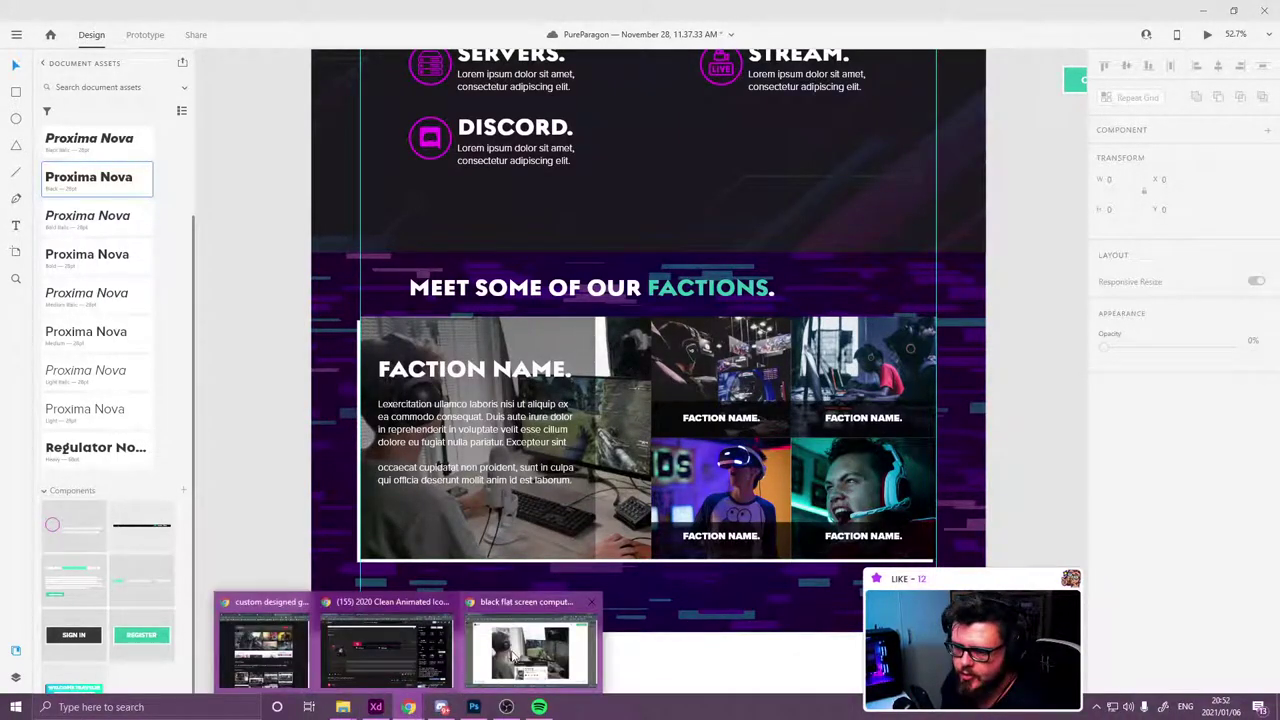
pyautogui.click(513, 657)
pyautogui.scroll(-4, 838, 383)
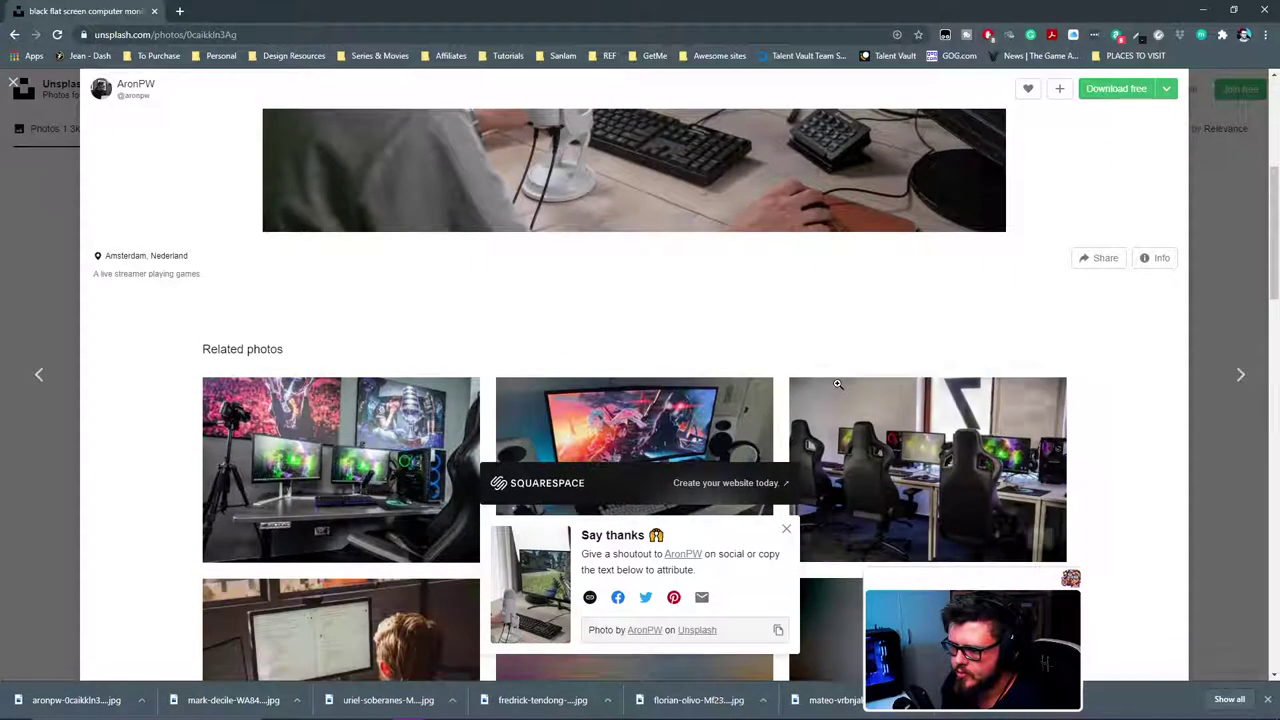
pyautogui.scroll(-6, 838, 383)
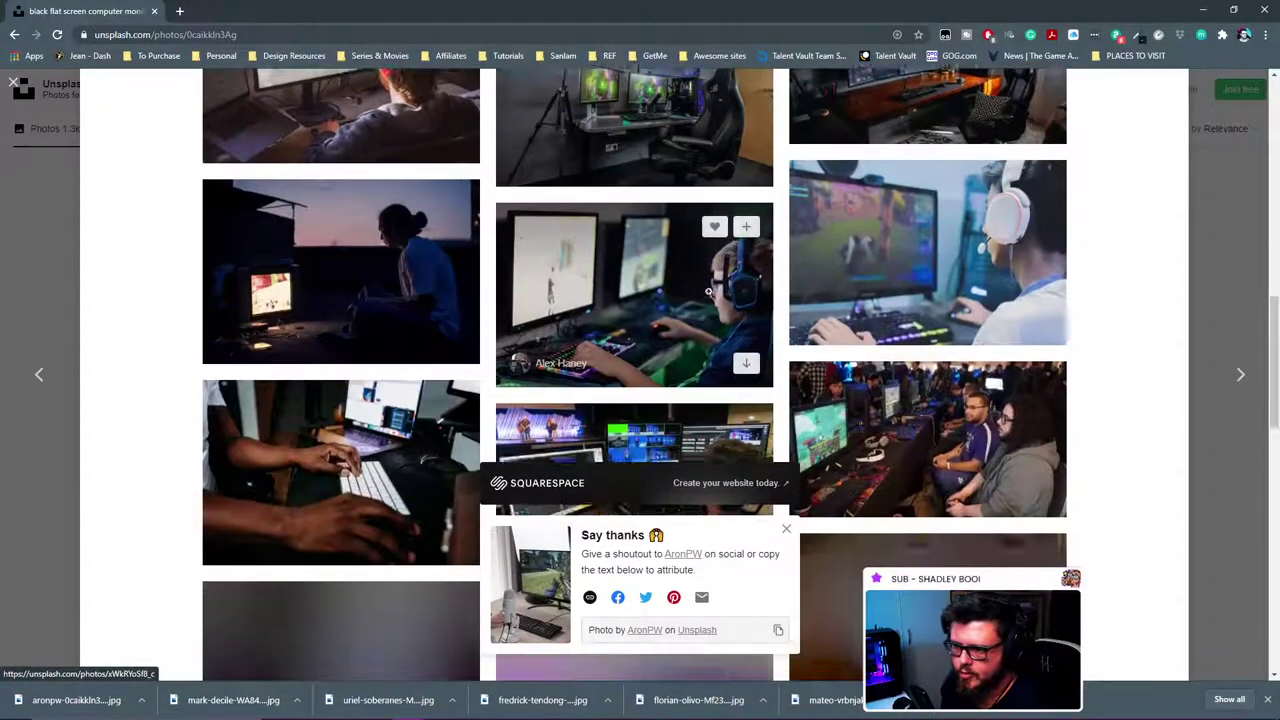
pyautogui.scroll(-7, 708, 290)
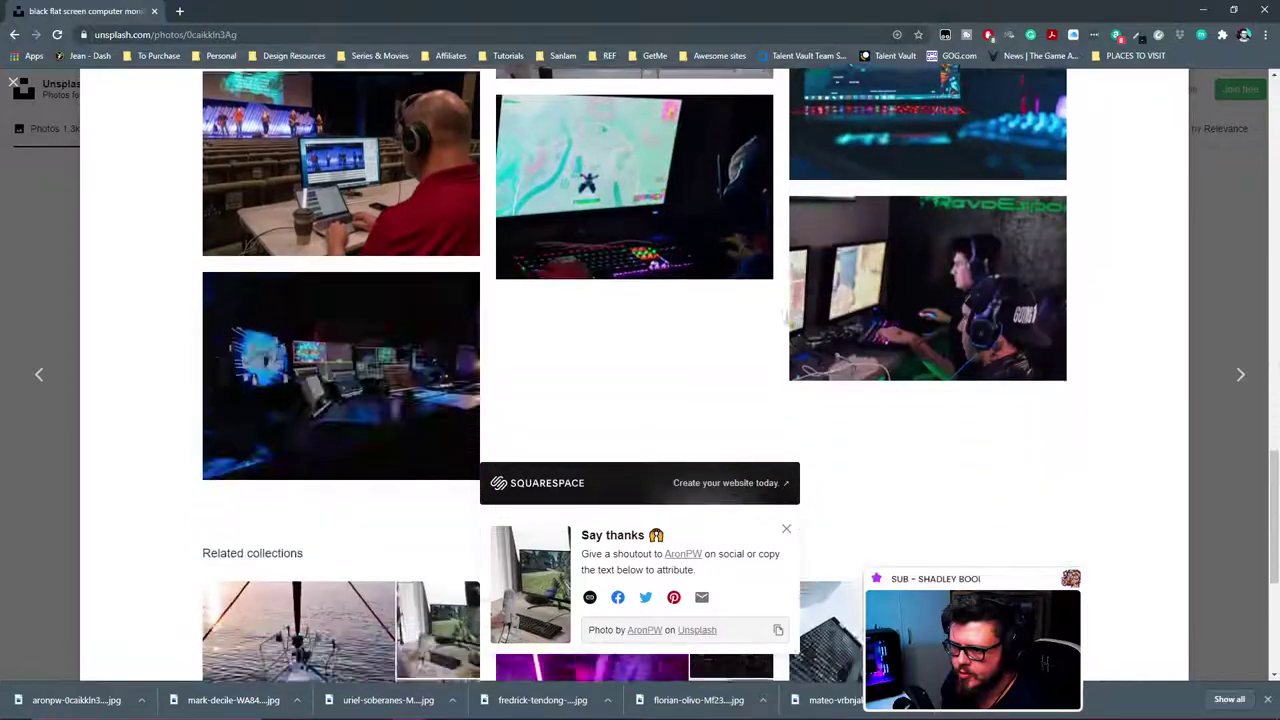
pyautogui.scroll(-2, 785, 316)
pyautogui.scroll(2, 851, 323)
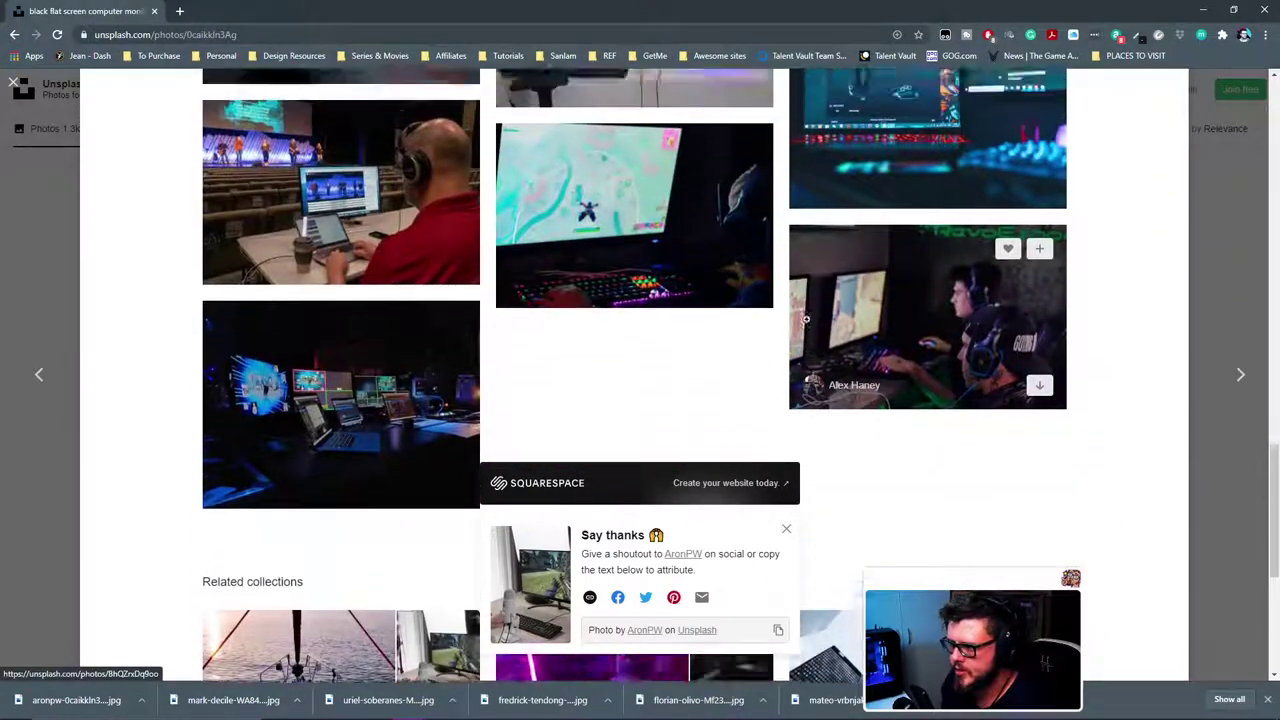
pyautogui.scroll(10, 805, 318)
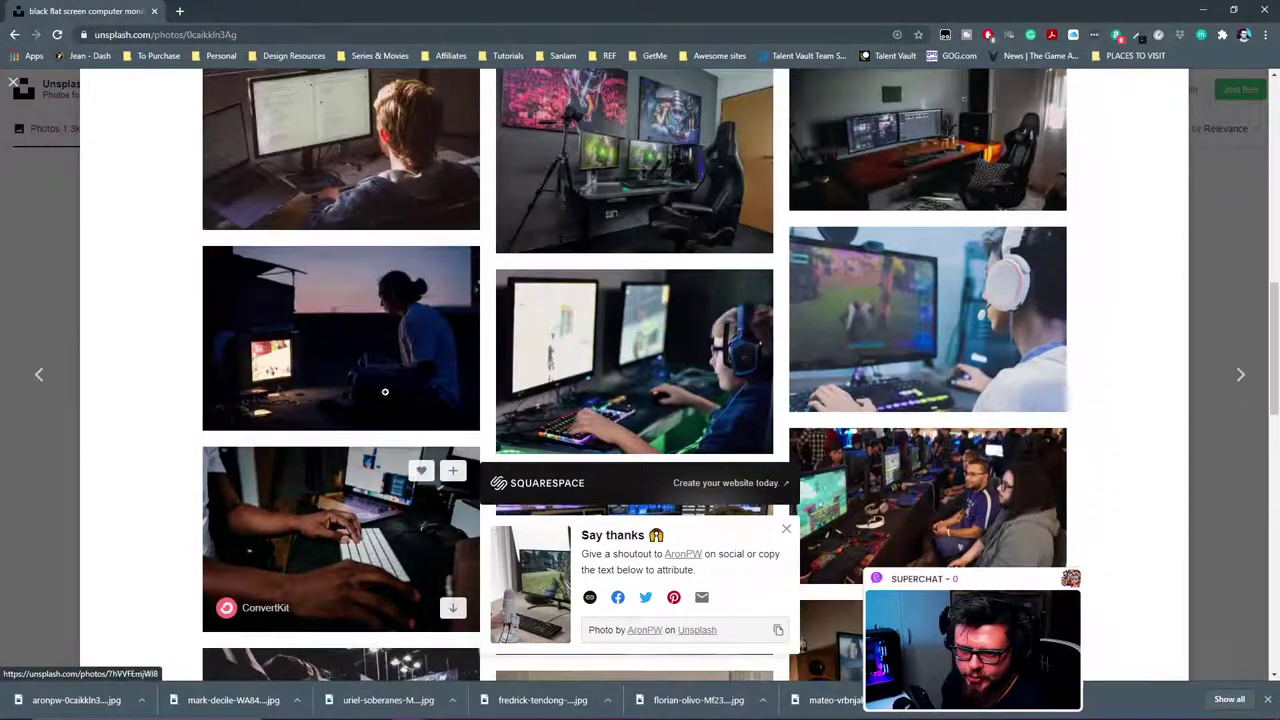
pyautogui.scroll(8, 385, 391)
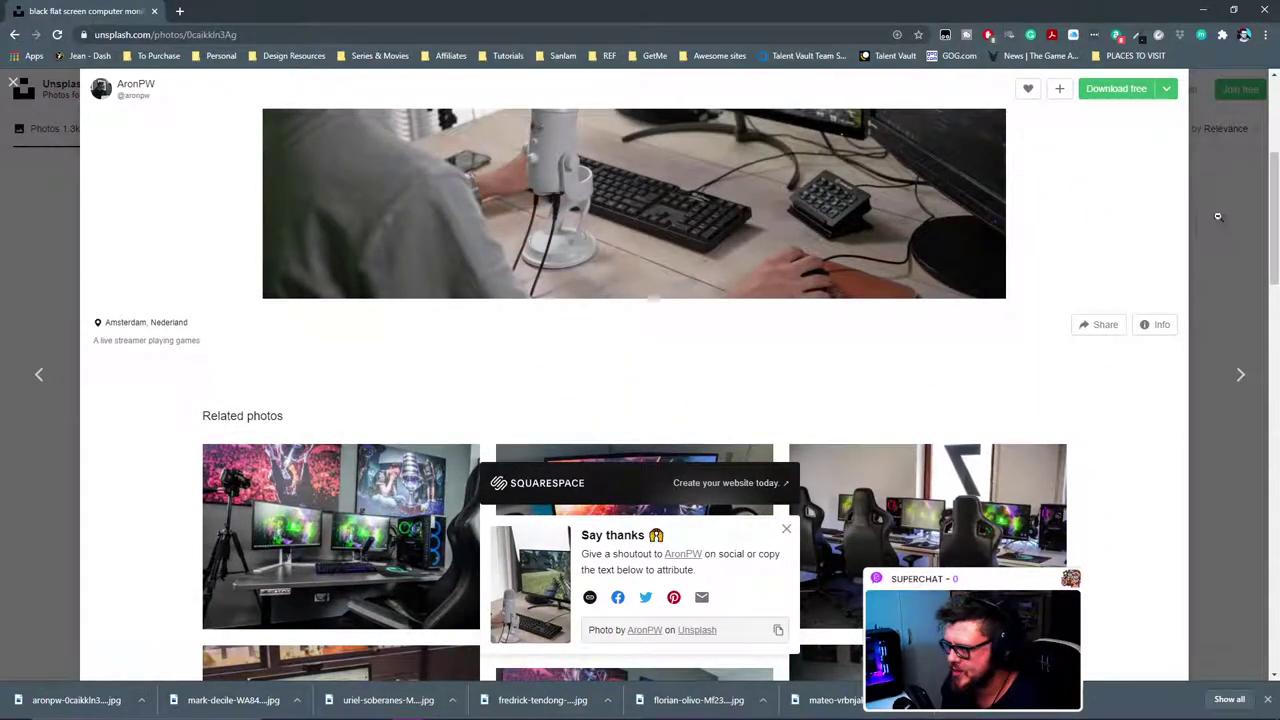
pyautogui.click(1217, 216)
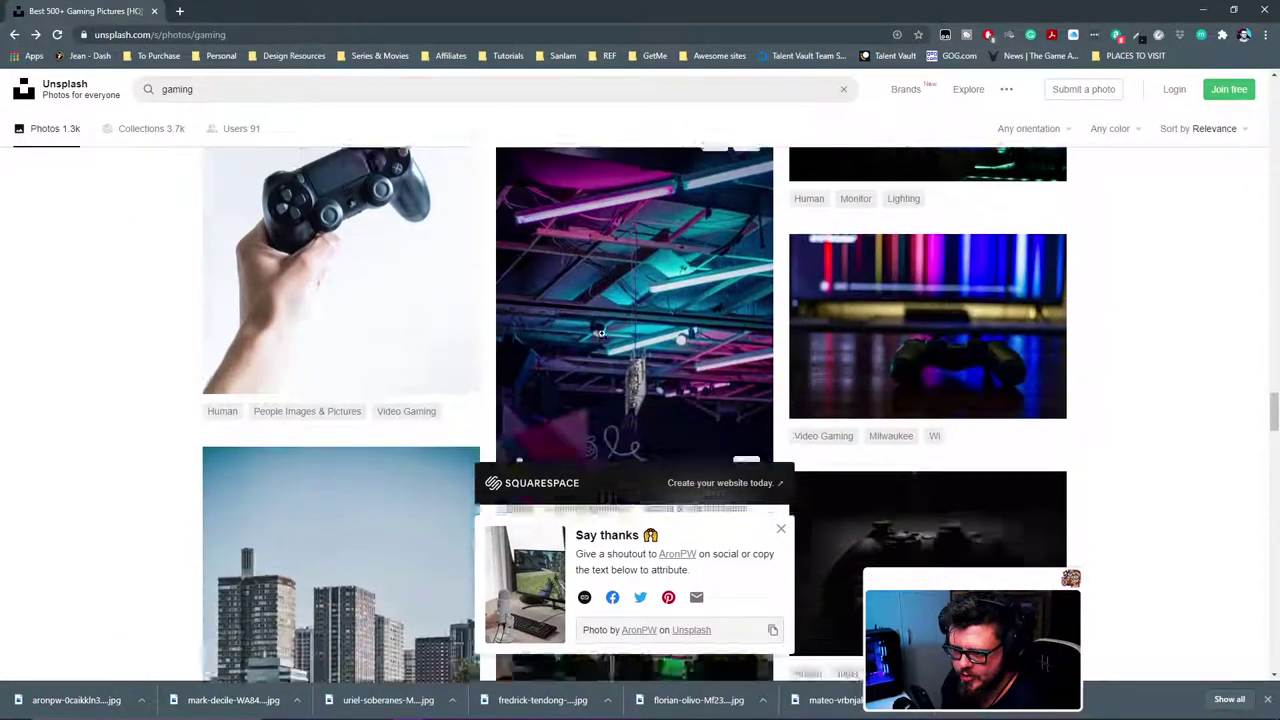
# Step: Browse the Unsplash gaming search results for a photo suited to a small faction card
pyautogui.scroll(-2, 437, 306)
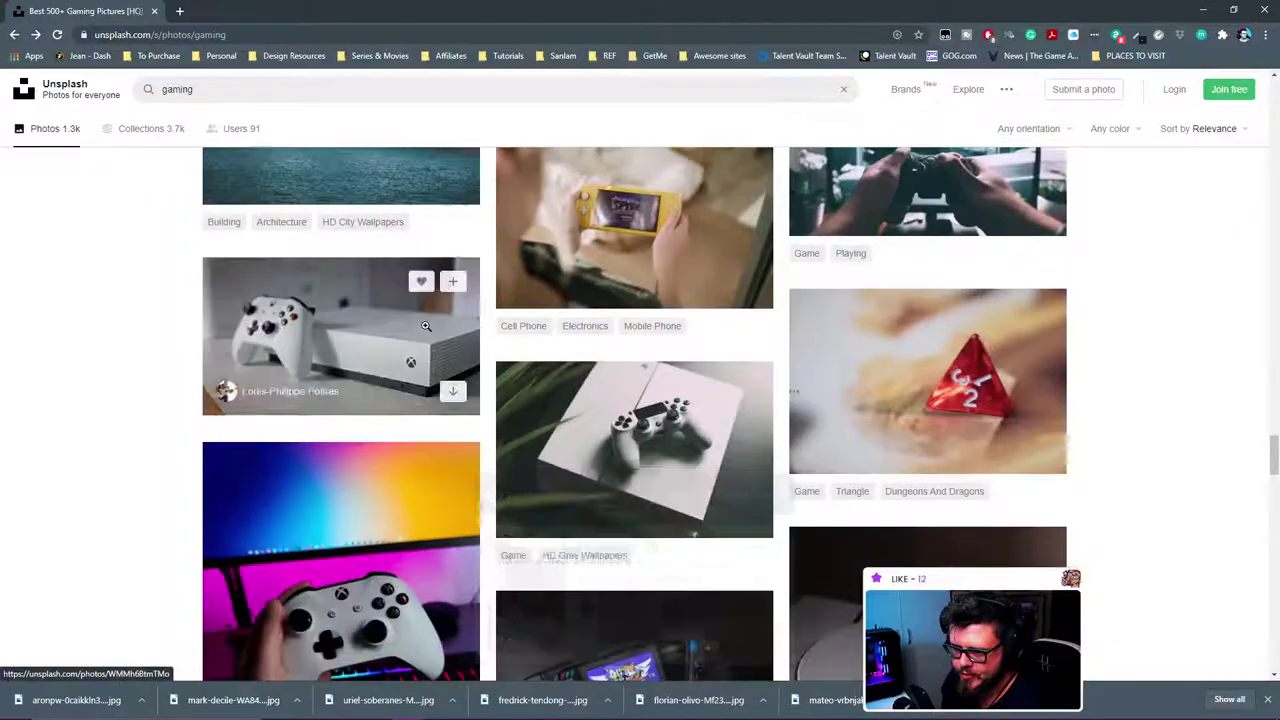
pyautogui.scroll(-3, 676, 354)
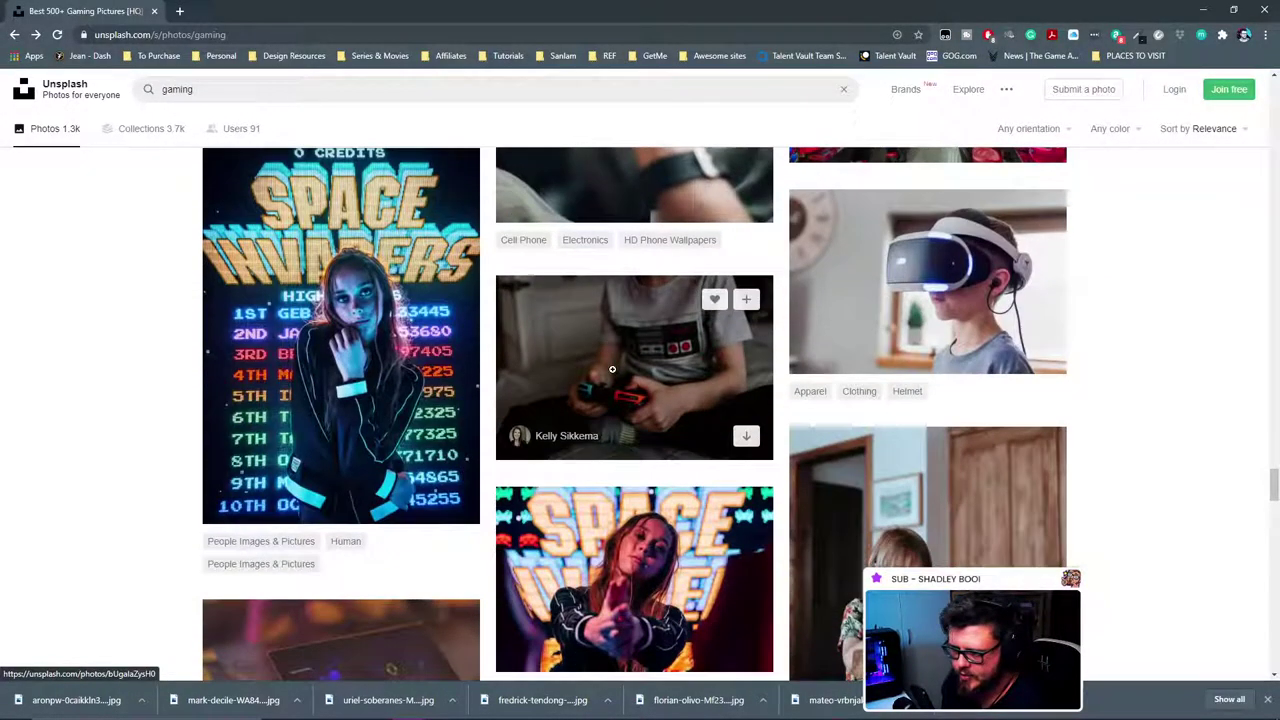
pyautogui.scroll(-1, 616, 390)
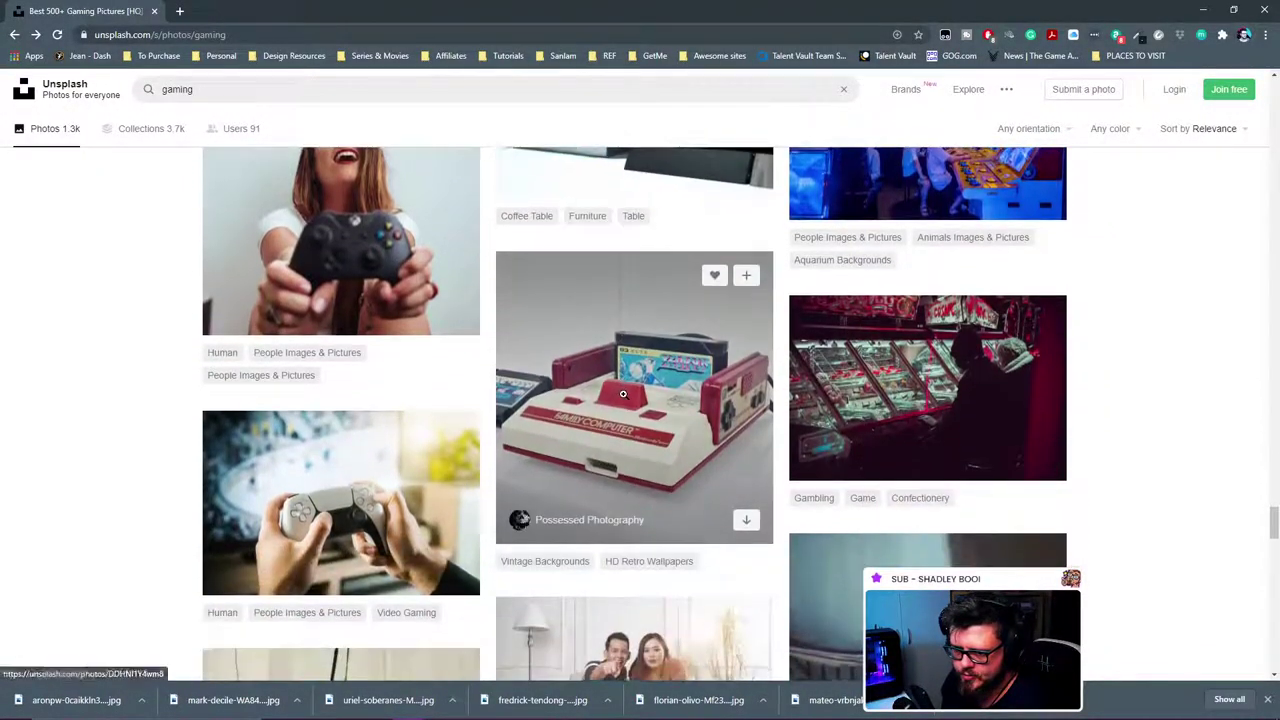
pyautogui.scroll(-2, 621, 397)
pyautogui.scroll(-2, 621, 397)
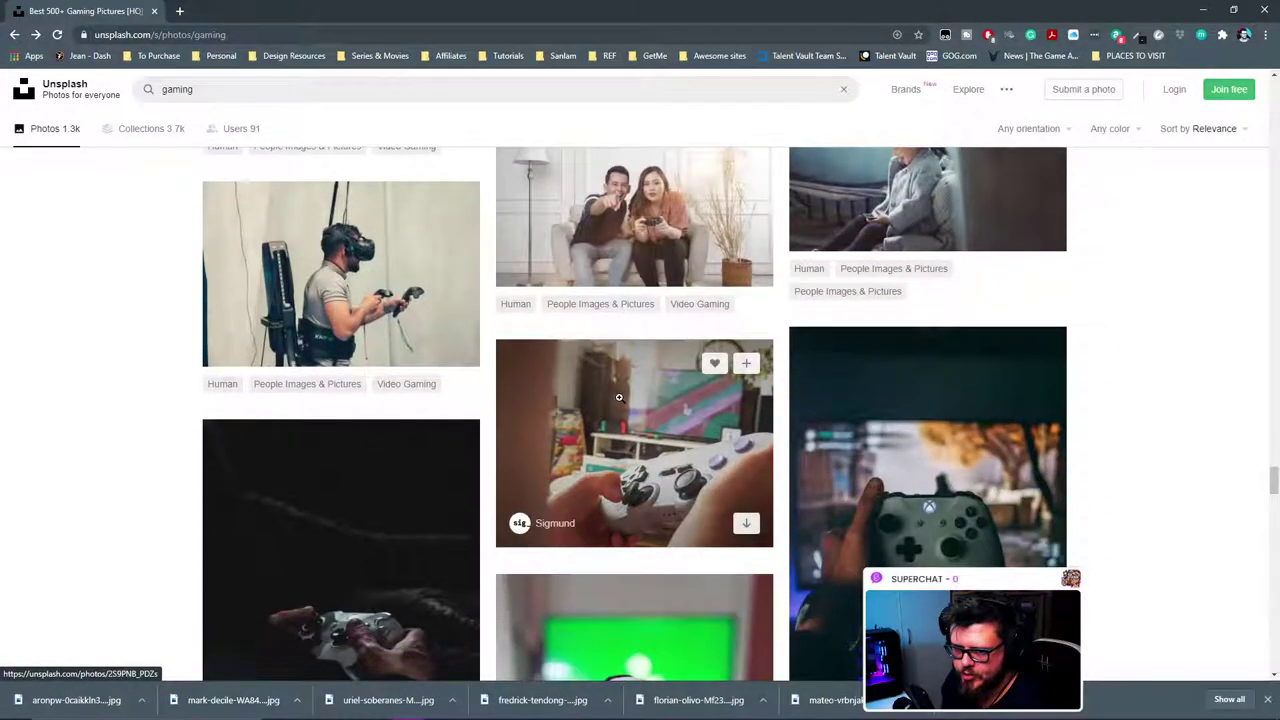
pyautogui.scroll(1, 618, 397)
pyautogui.scroll(-5, 632, 385)
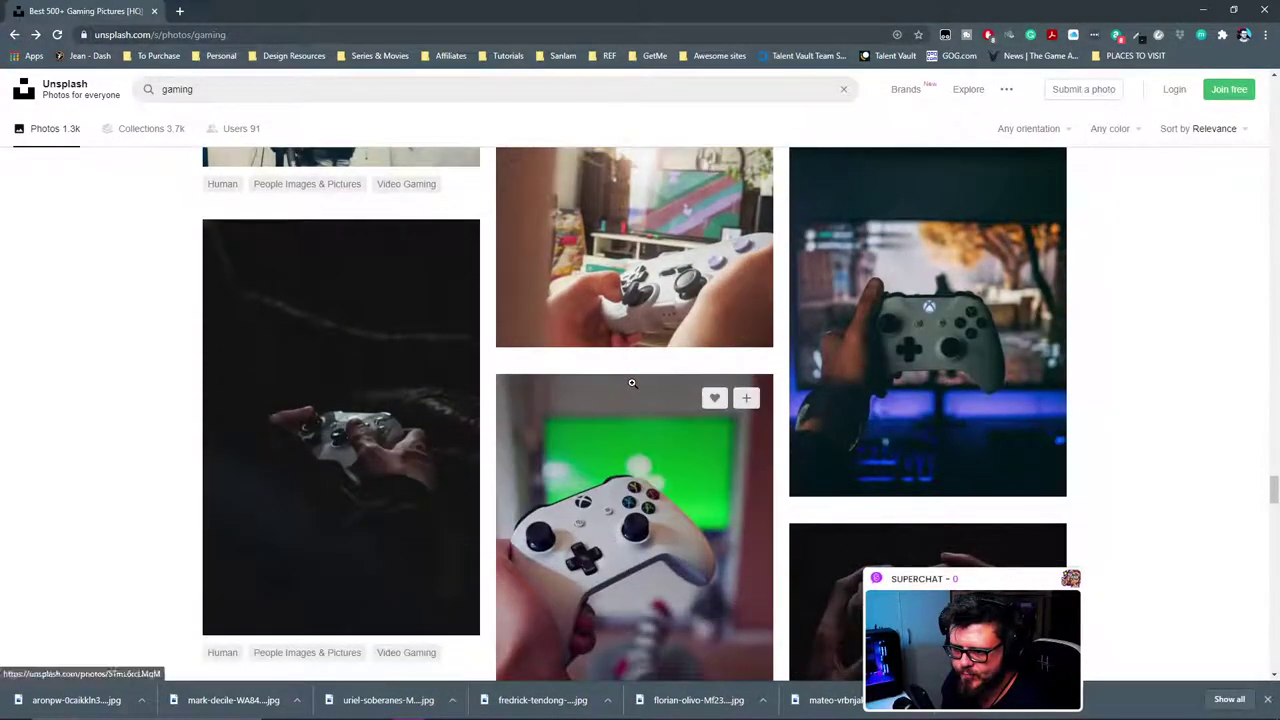
pyautogui.scroll(-6, 632, 383)
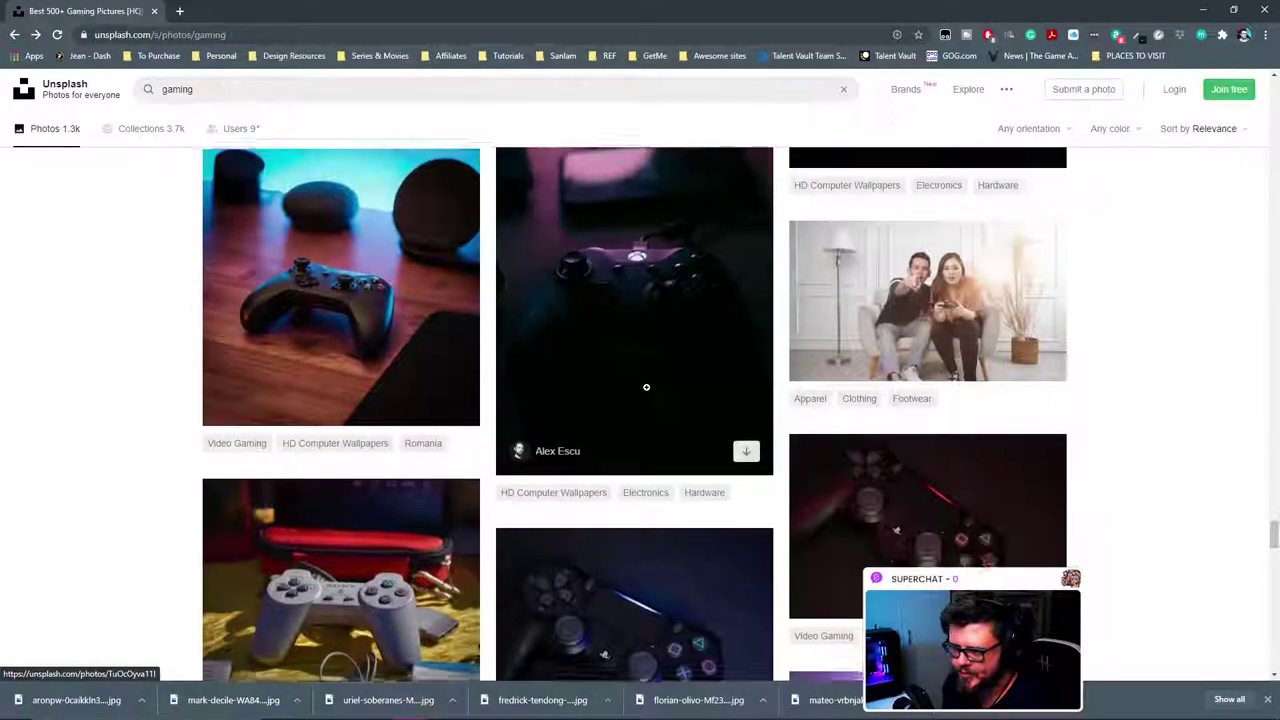
pyautogui.scroll(-3, 644, 390)
pyautogui.scroll(-5, 644, 390)
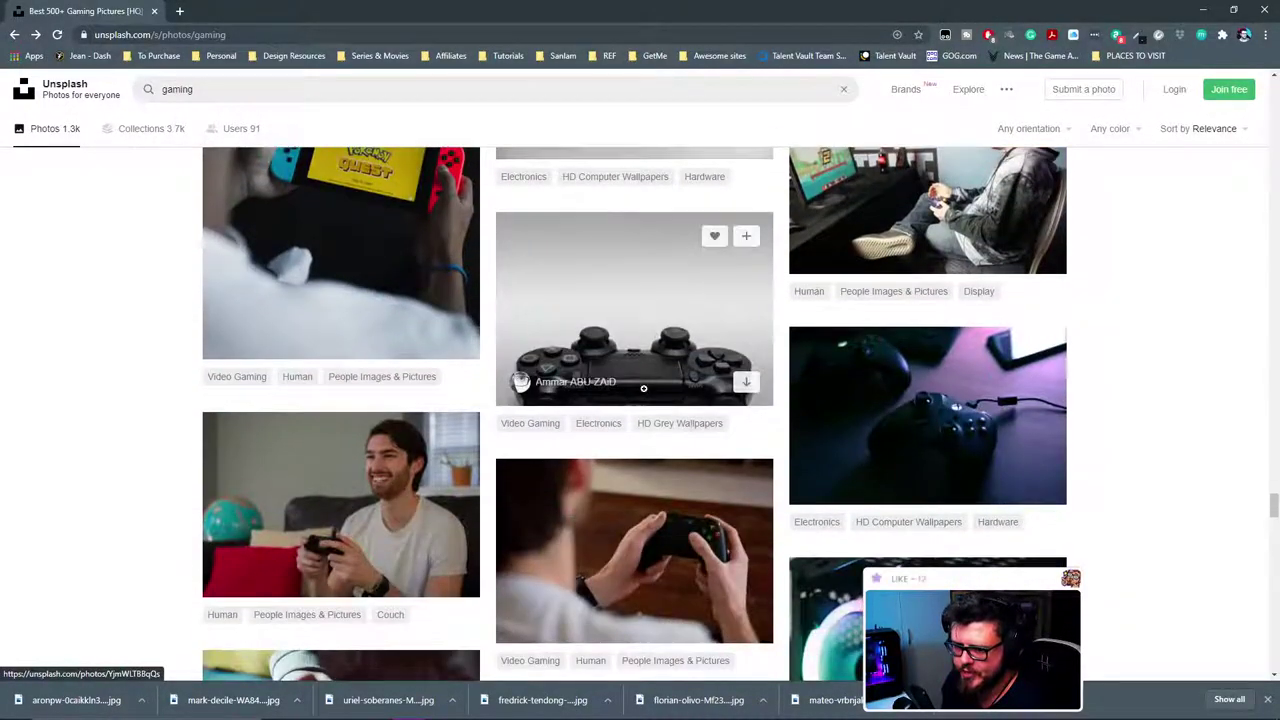
pyautogui.scroll(-10, 643, 388)
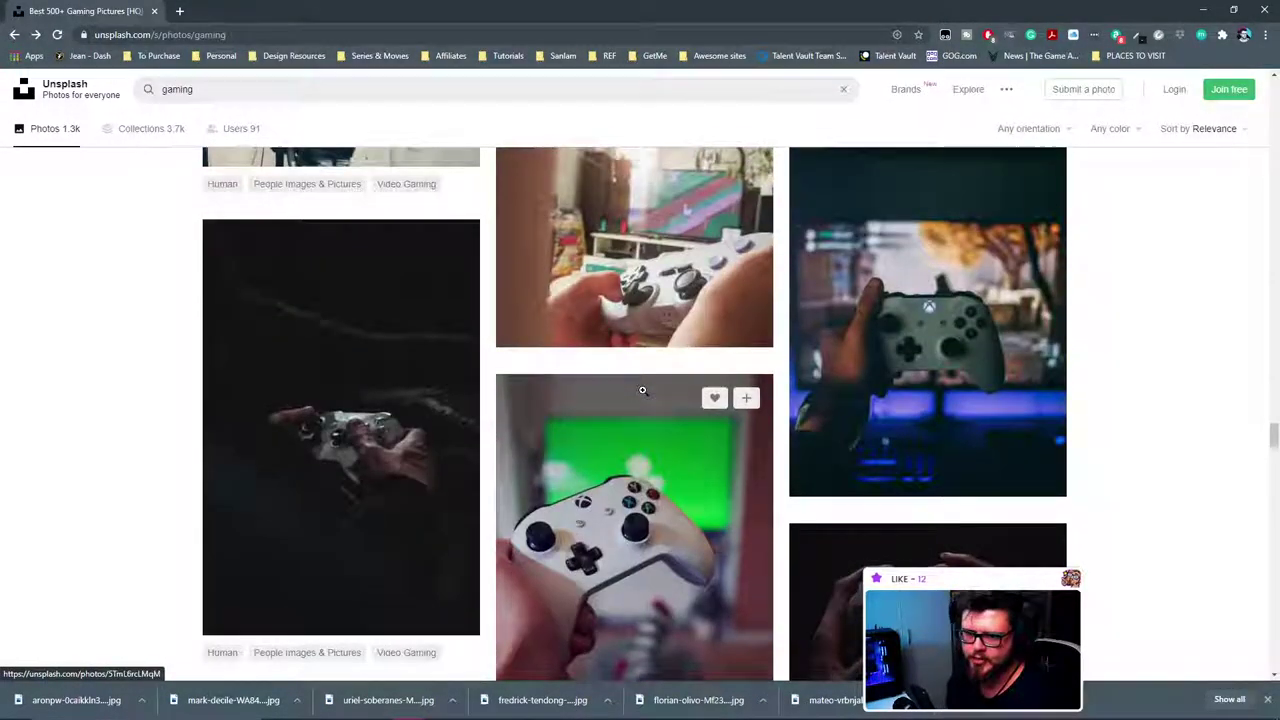
pyautogui.scroll(-5, 642, 390)
pyautogui.scroll(6, 636, 396)
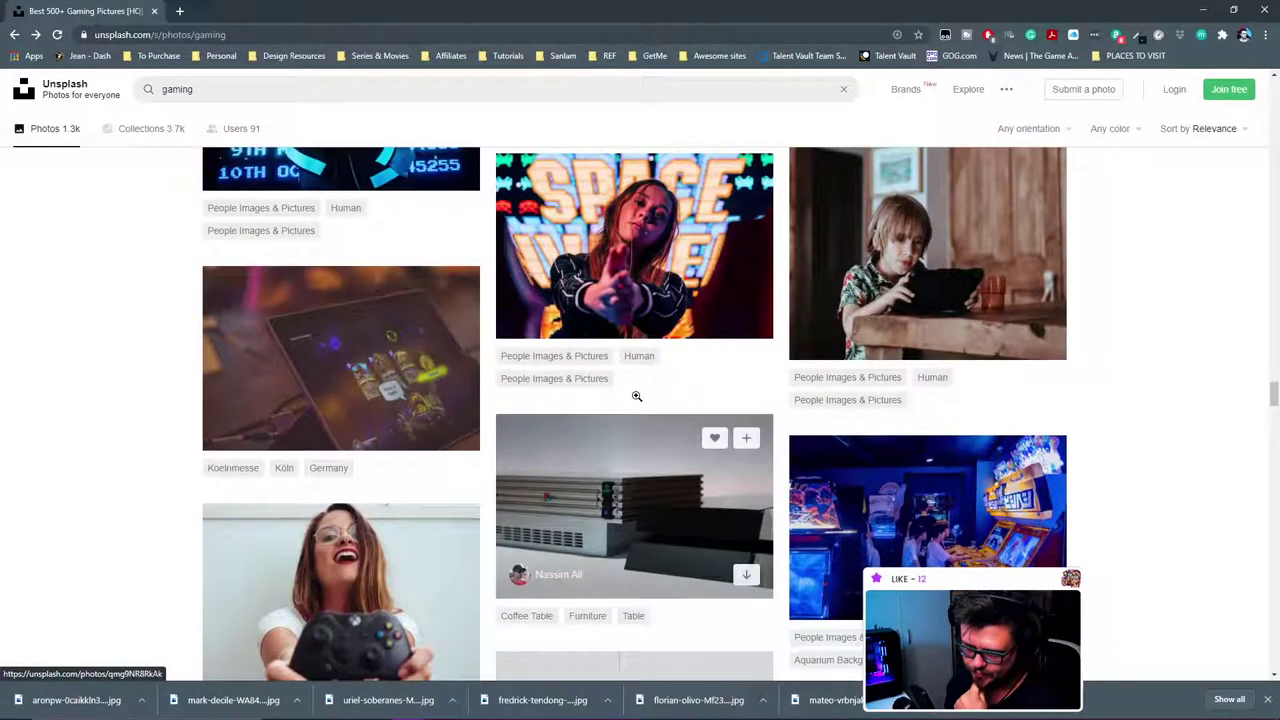
pyautogui.scroll(4, 677, 356)
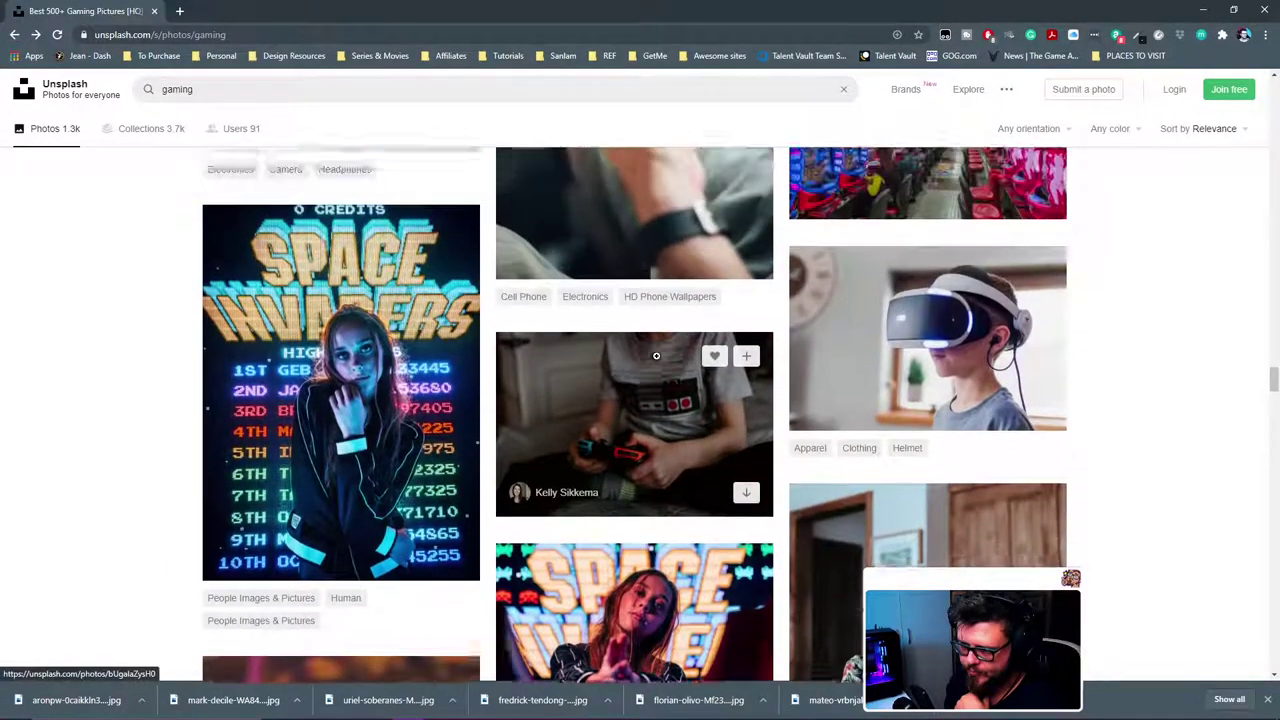
pyautogui.scroll(5, 656, 356)
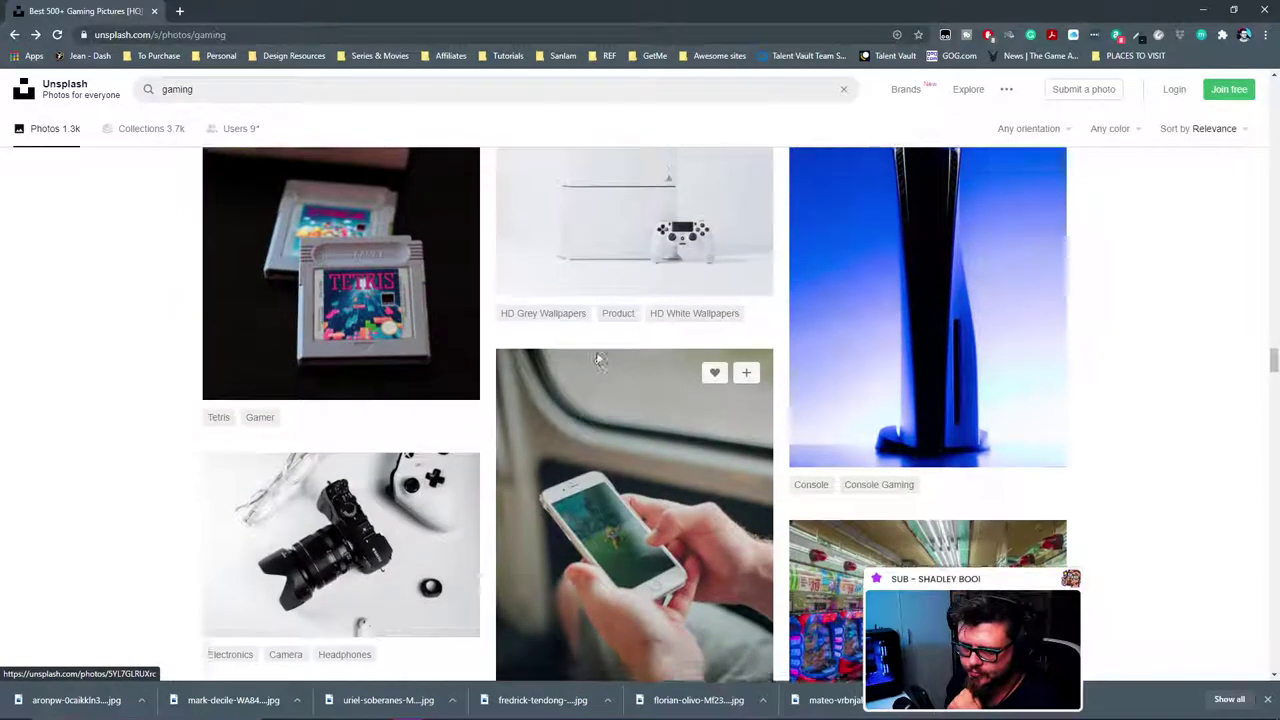
pyautogui.scroll(4, 598, 360)
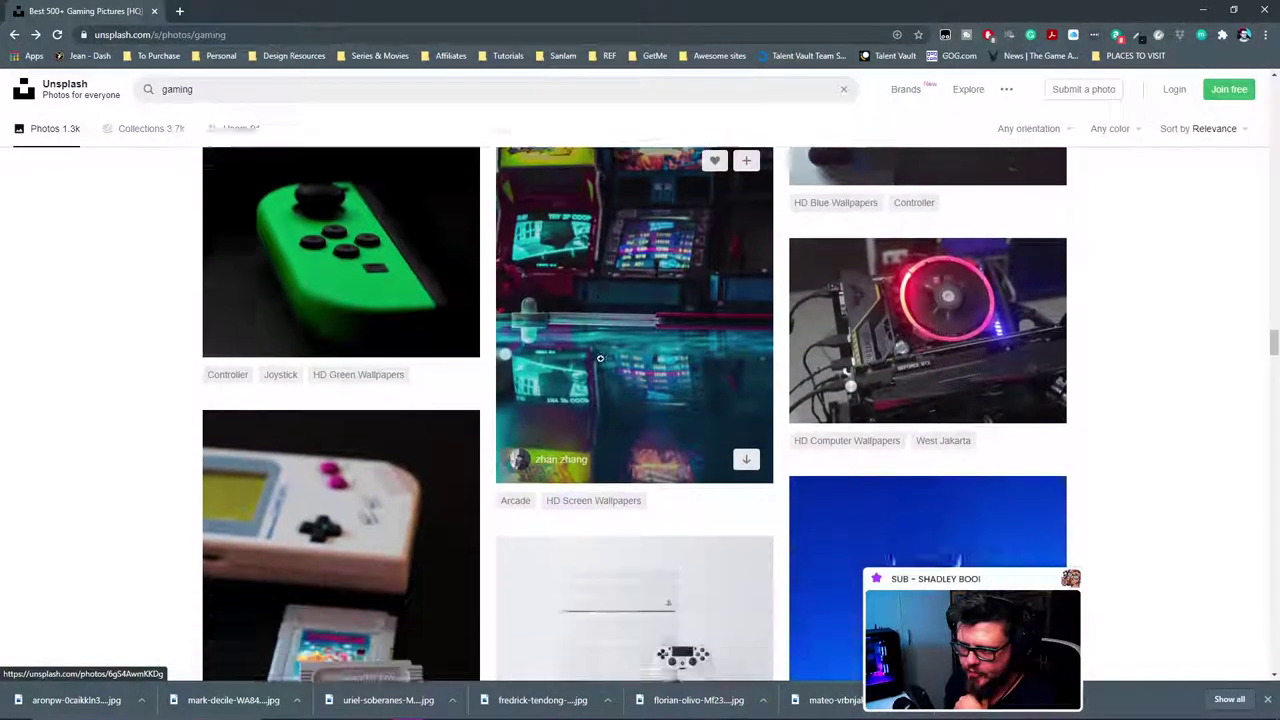
# Step: Open the photo of the white PS4 console with controller, download it, and return to the gaming results
pyautogui.scroll(-2, 600, 358)
pyautogui.click(585, 462)
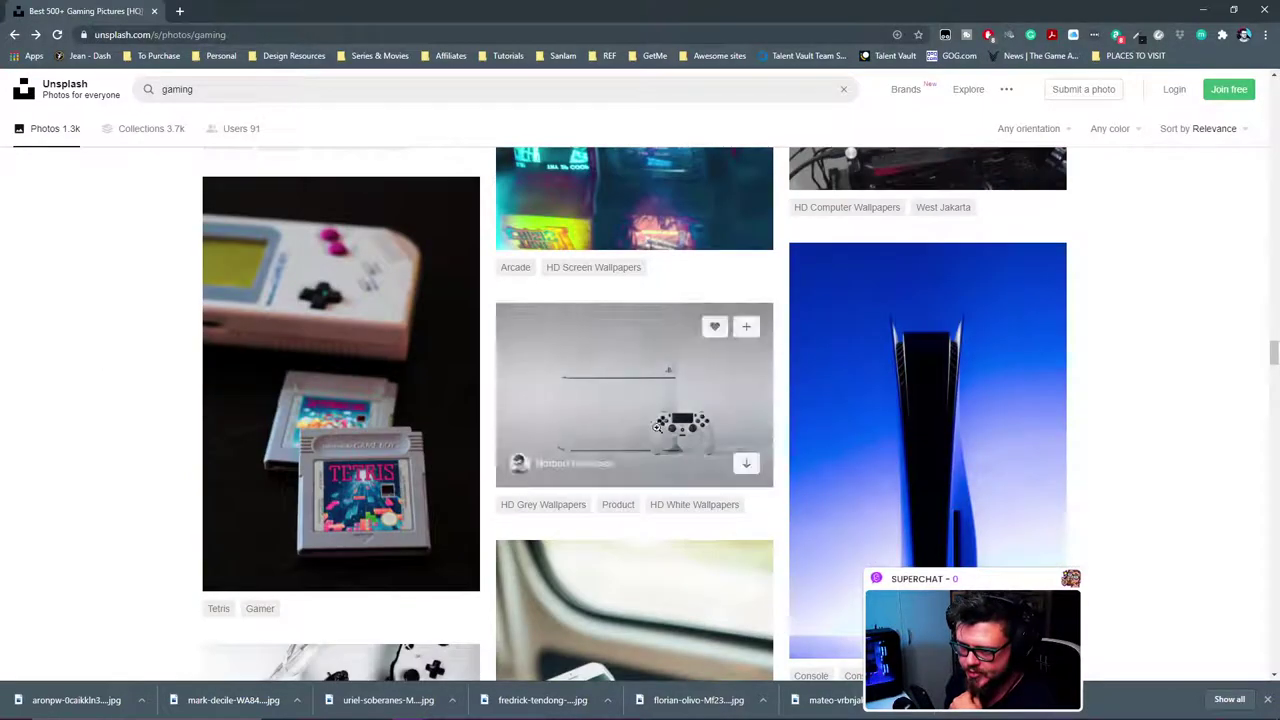
pyautogui.click(637, 369)
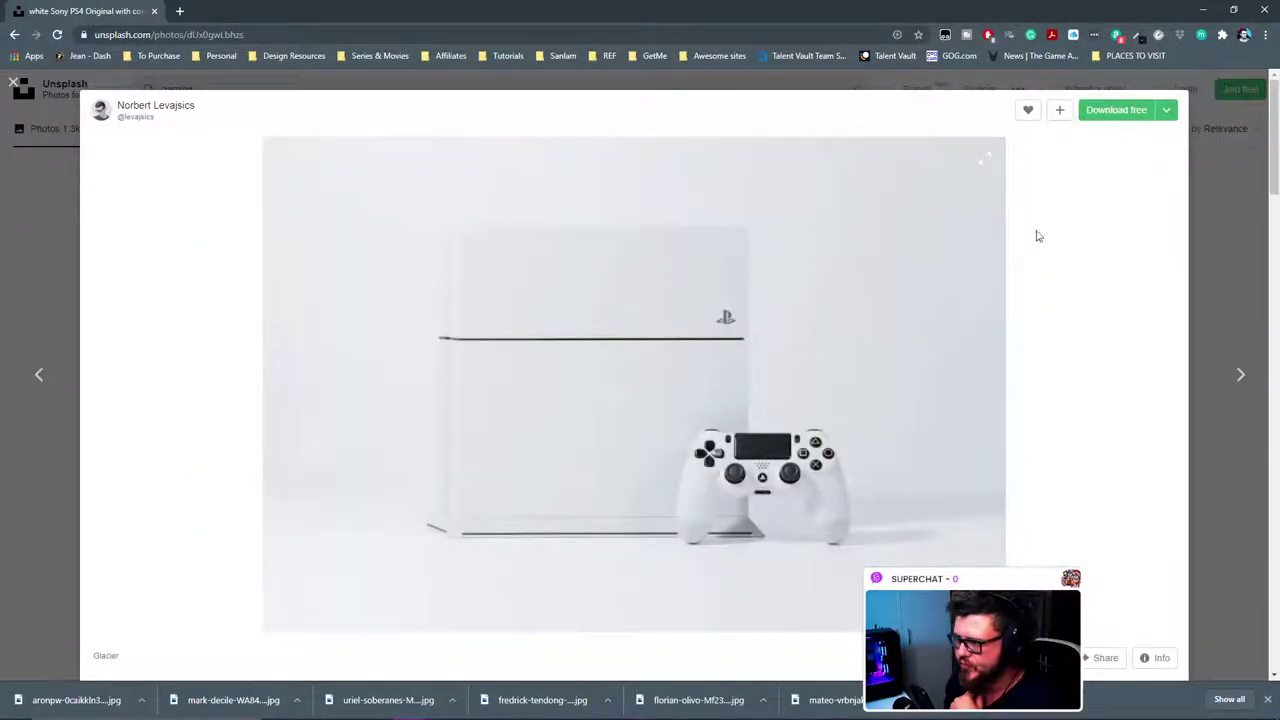
pyautogui.click(1127, 112)
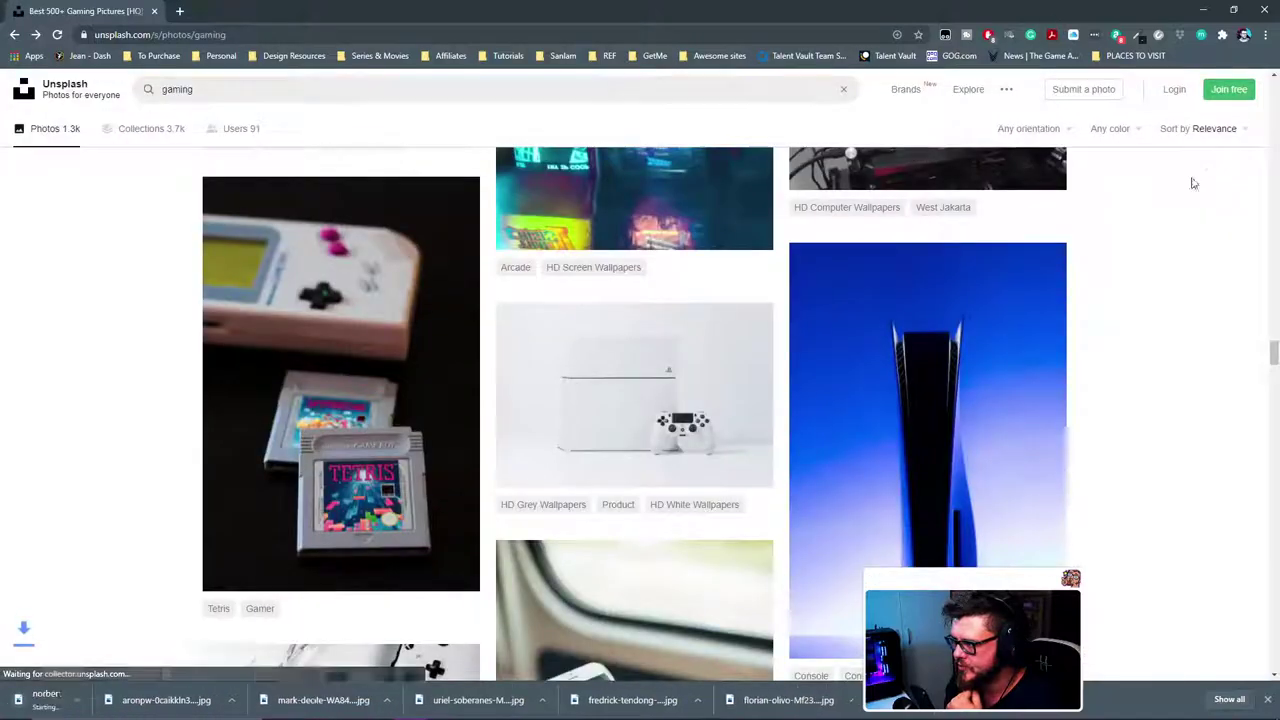
pyautogui.click(1211, 175)
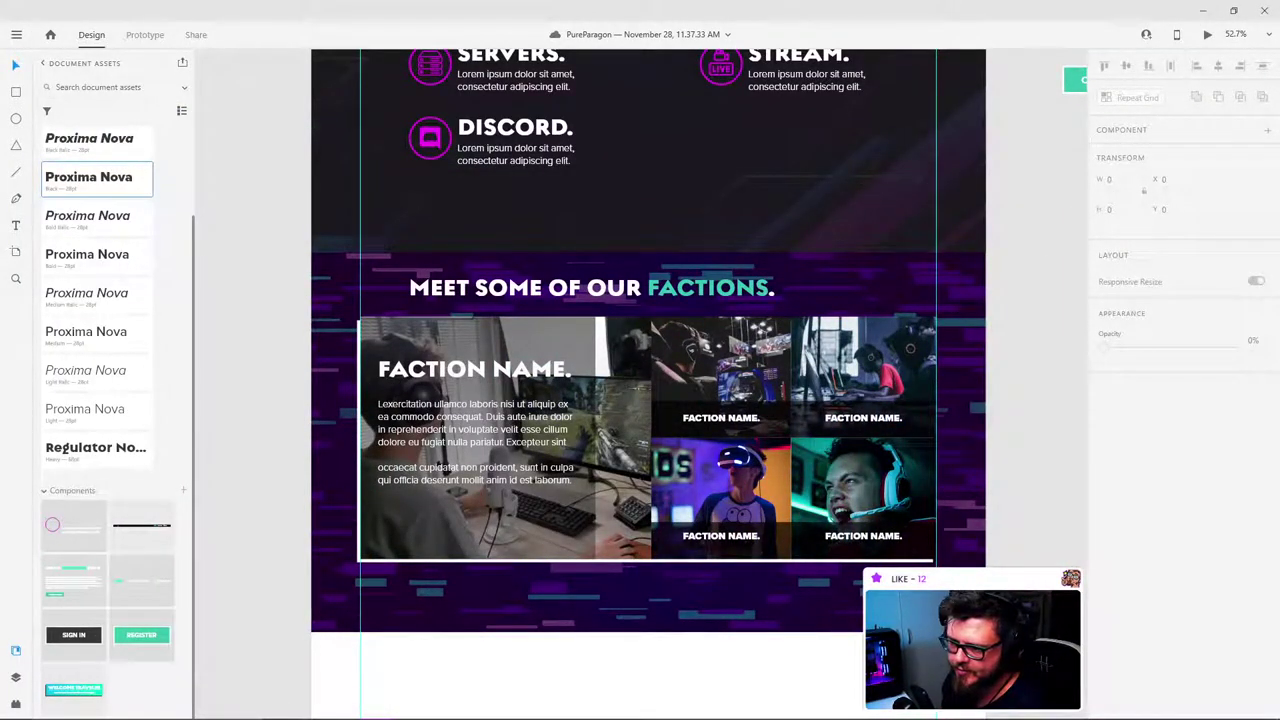
# Step: Bring the downloaded PS4 photo into the PureParagon design in XD and move it into the first small faction card in the upper row
pyautogui.moveTo(1087, 385); pyautogui.dragTo(1044, 372)
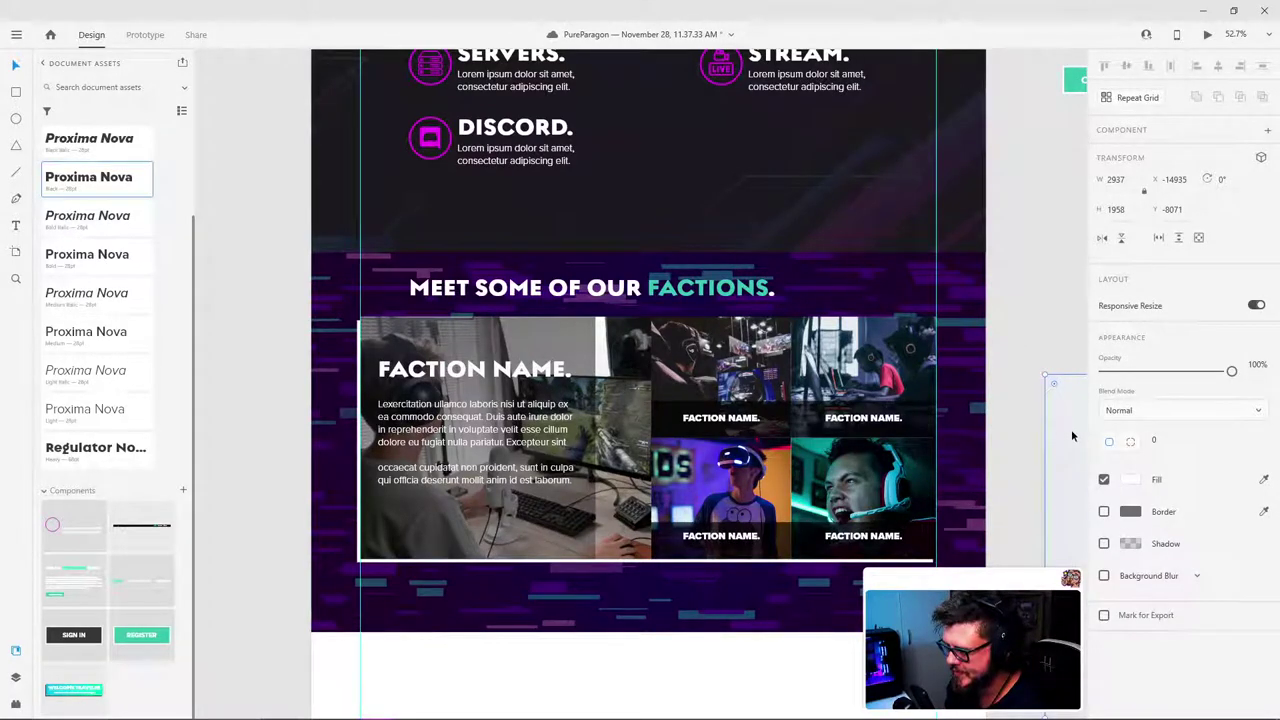
pyautogui.moveTo(1071, 431); pyautogui.dragTo(1023, 422)
pyautogui.hotkey('ctrl', 'x')
pyautogui.click(783, 368)
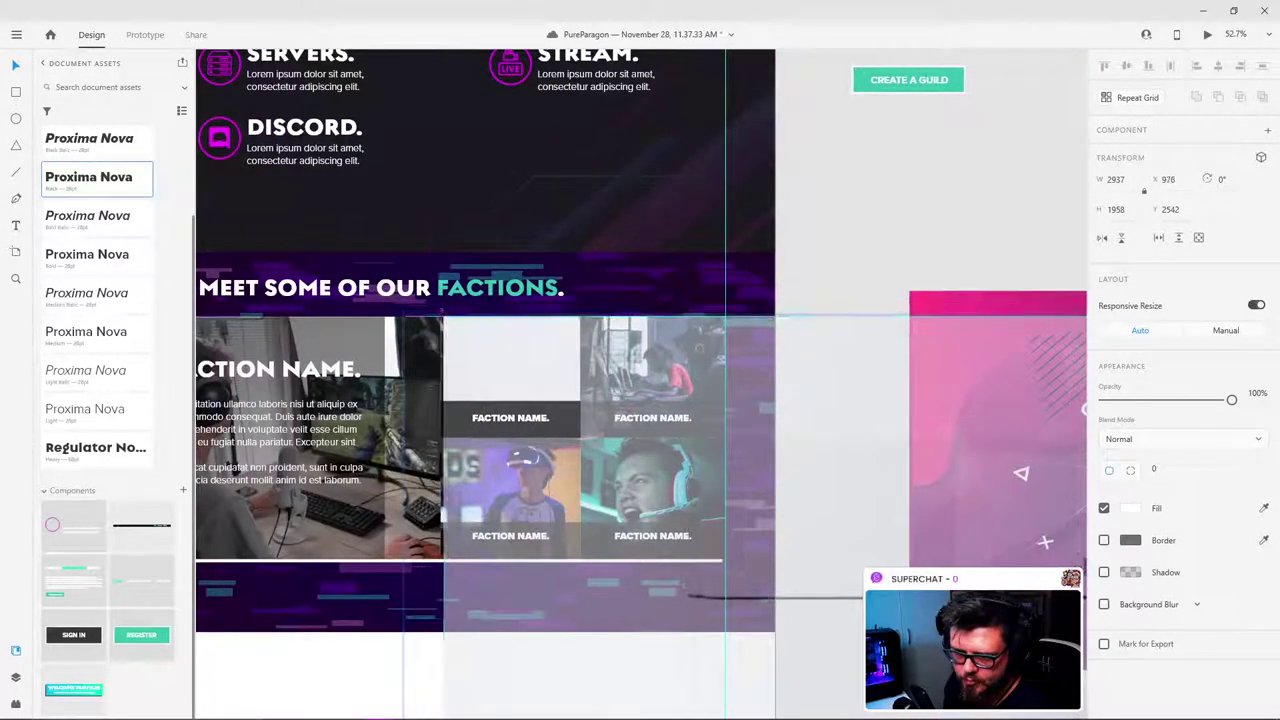
# Step: Scale the PS4 photo down to 518 × 345 and position it to fill the first small faction card above its name bar
pyautogui.scroll(-3, 866, 509)
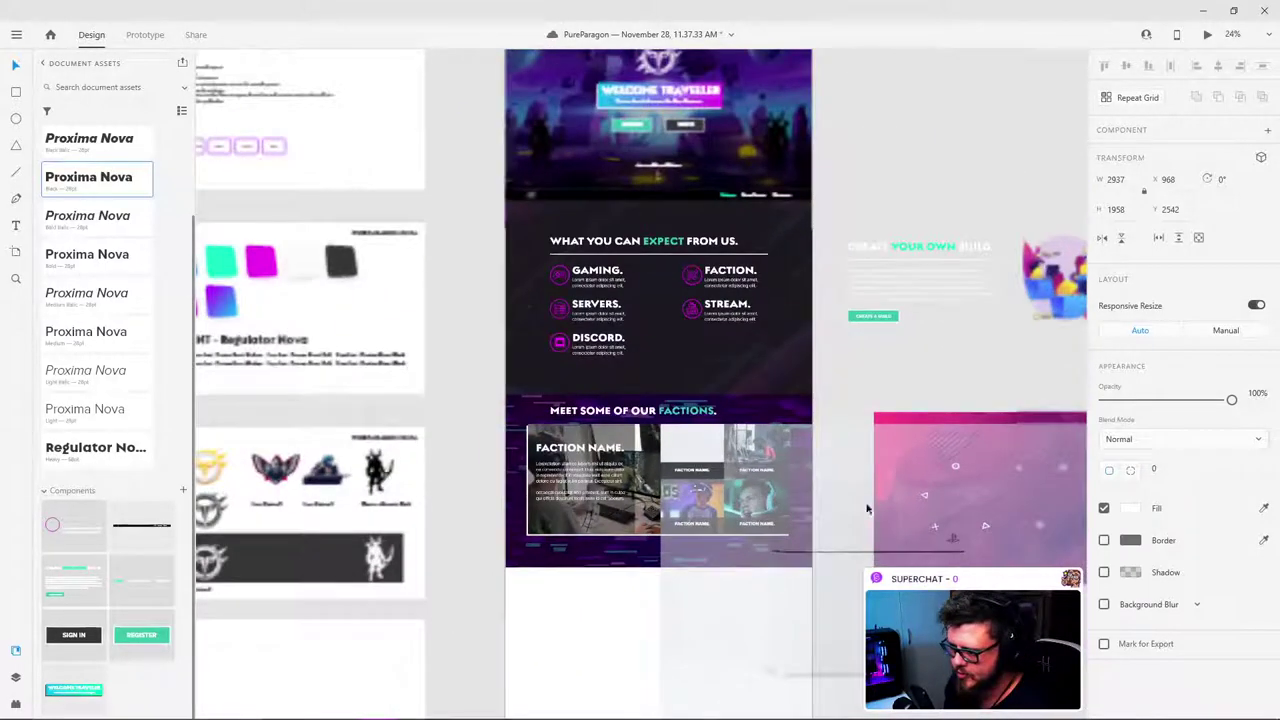
pyautogui.moveTo(882, 497); pyautogui.dragTo(724, 353)
pyautogui.moveTo(966, 589); pyautogui.dragTo(510, 456)
pyautogui.scroll(5, 541, 323)
pyautogui.scroll(4, 503, 304)
pyautogui.scroll(-5, 524, 421)
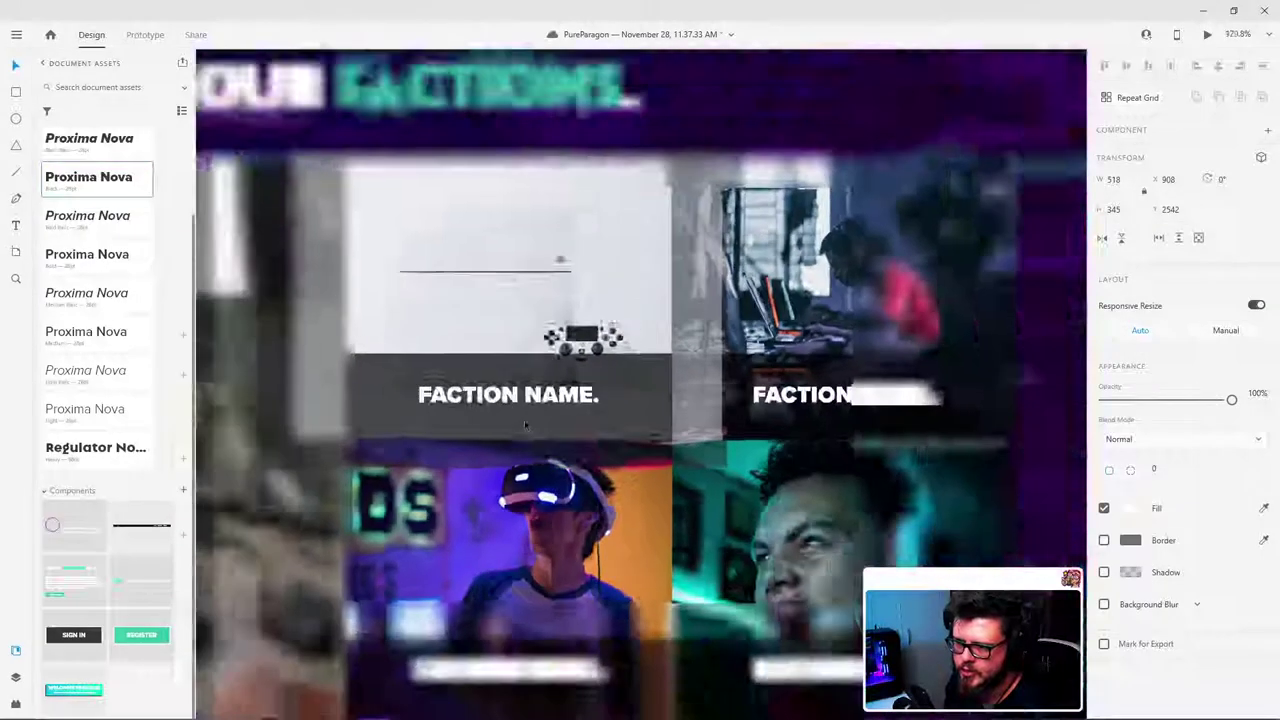
pyautogui.moveTo(548, 351)
pyautogui.mouseDown()
pyautogui.moveTo(546, 337)
pyautogui.moveTo(551, 371)
pyautogui.mouseUp()
pyautogui.click(1000, 184)
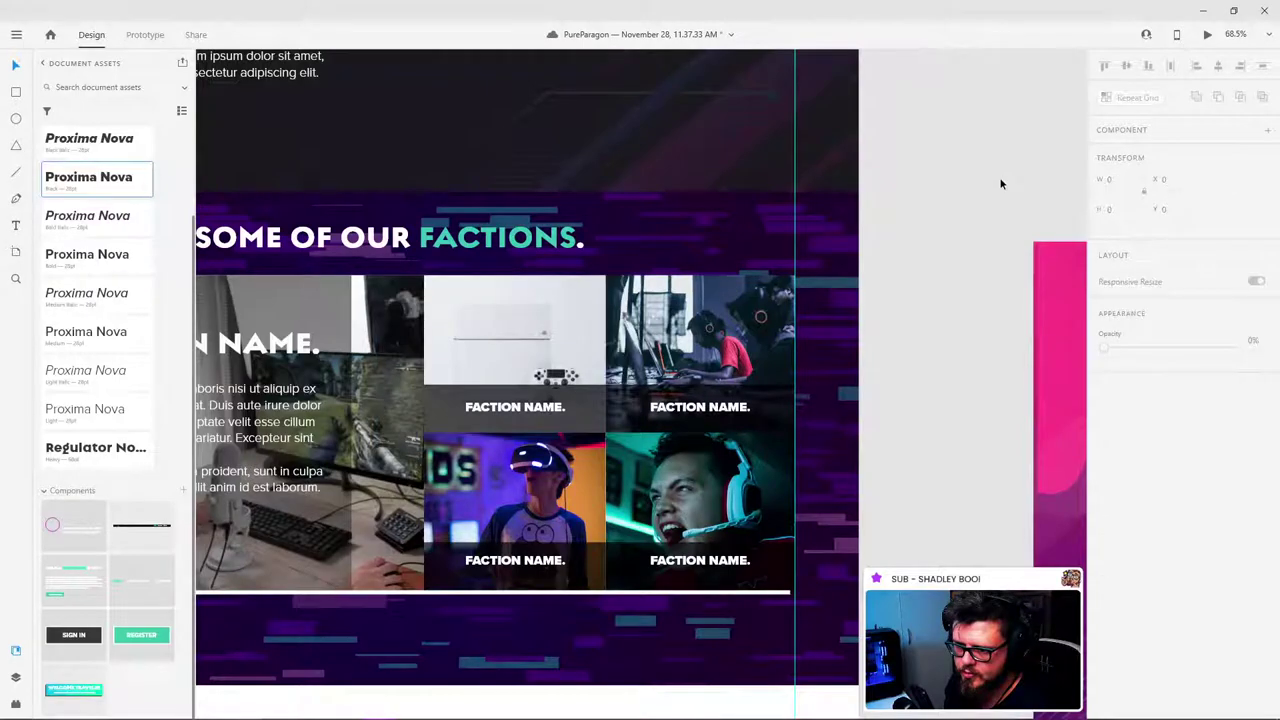
pyautogui.scroll(-4, 466, 309)
pyautogui.scroll(4, 350, 306)
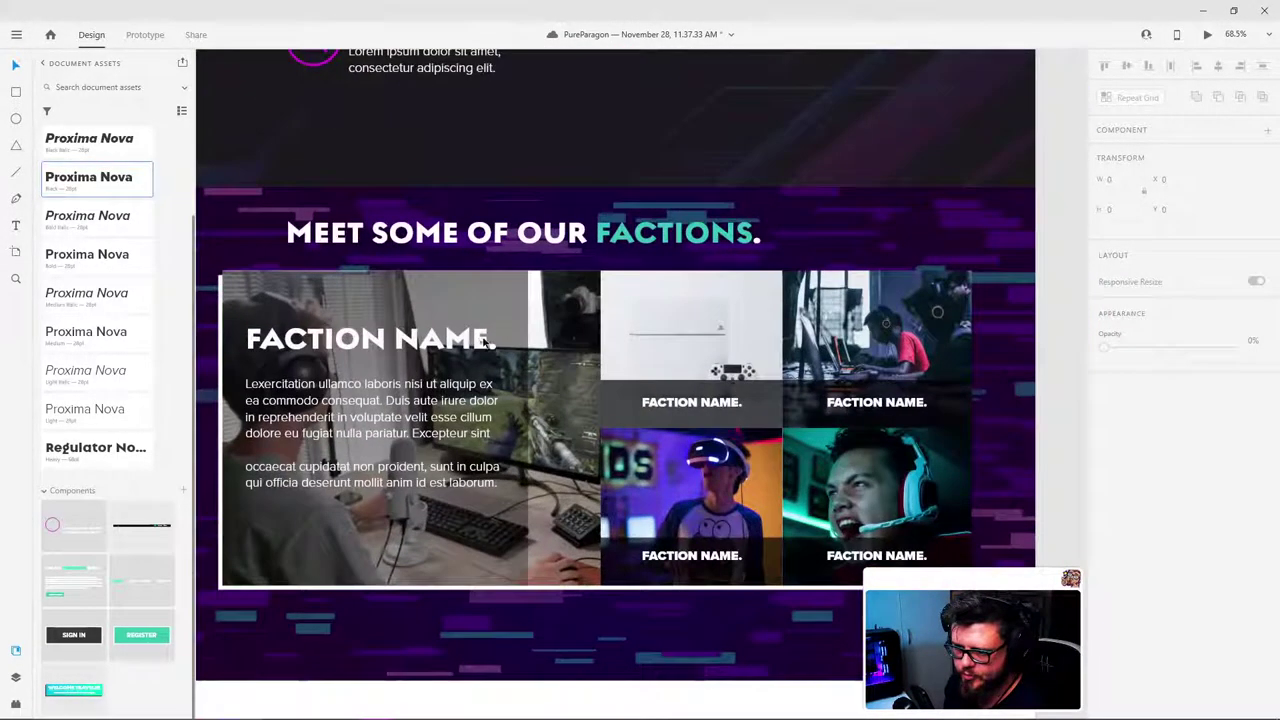
pyautogui.scroll(-2, 487, 343)
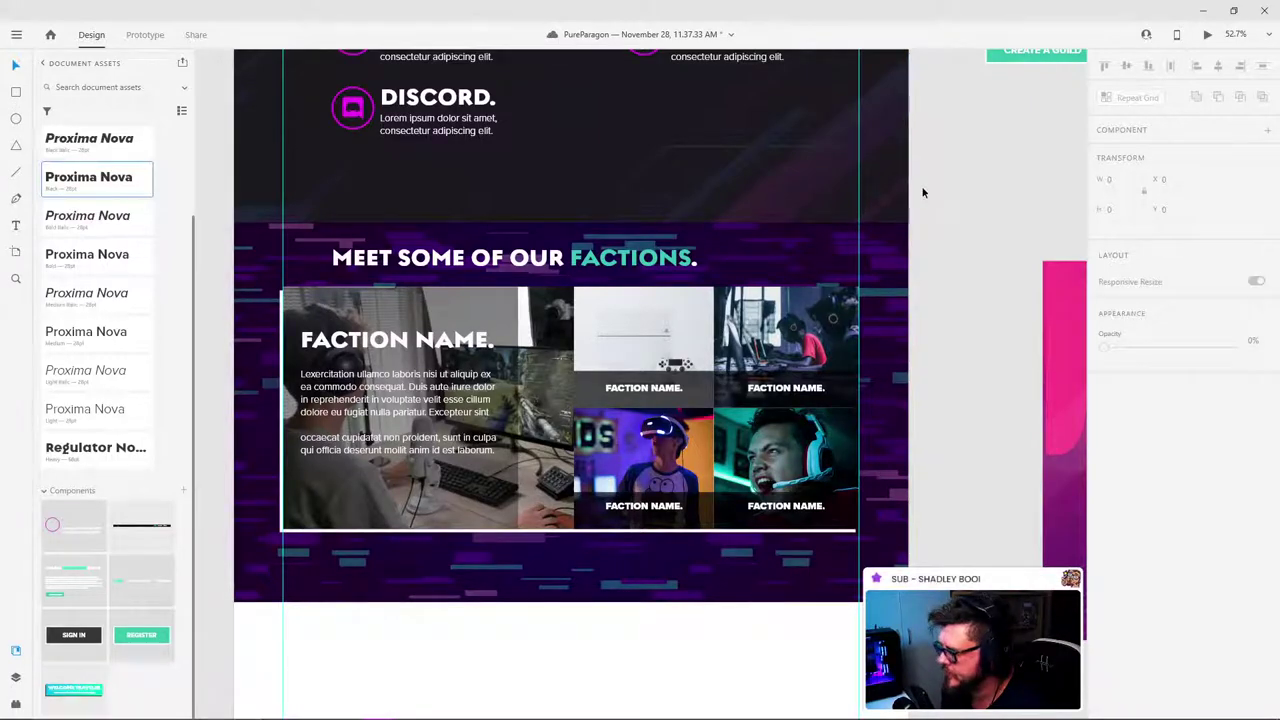
# Step: Change the large faction card's overlay fill from a linear gradient to a solid colour
pyautogui.moveTo(424, 297); pyautogui.dragTo(522, 290)
pyautogui.scroll(2, 522, 290)
pyautogui.click(613, 302)
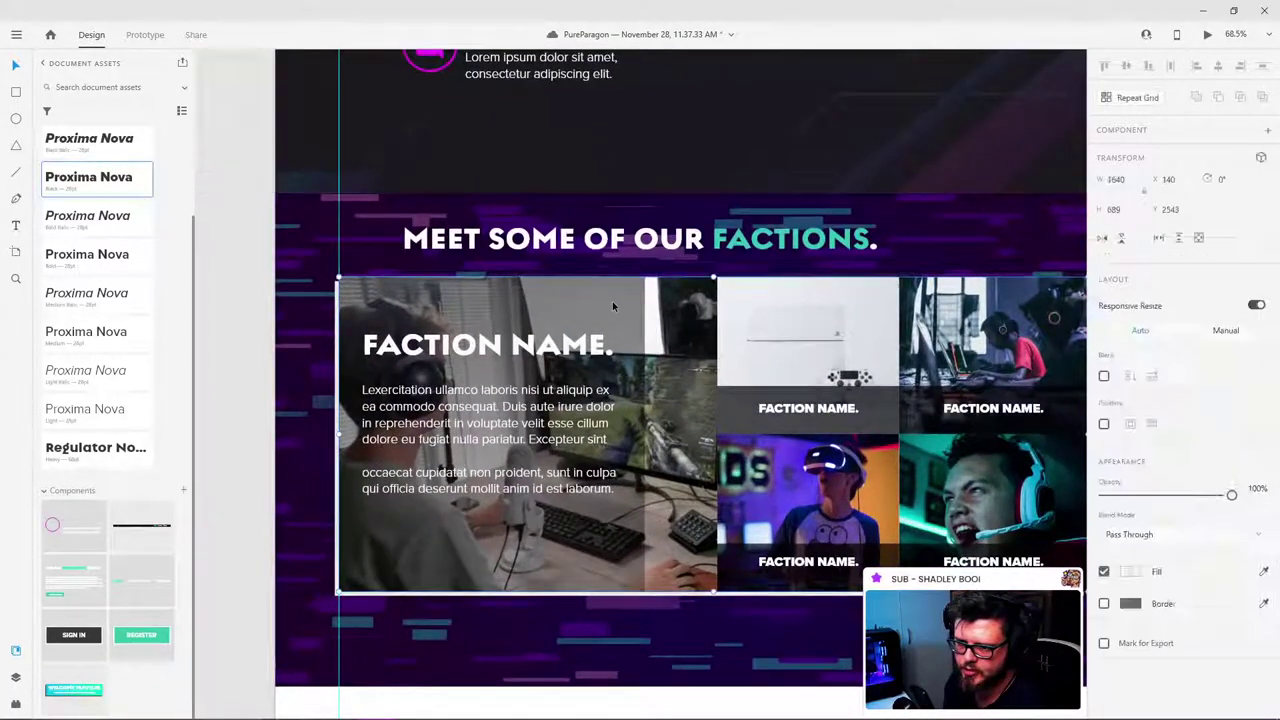
pyautogui.doubleClick(612, 301)
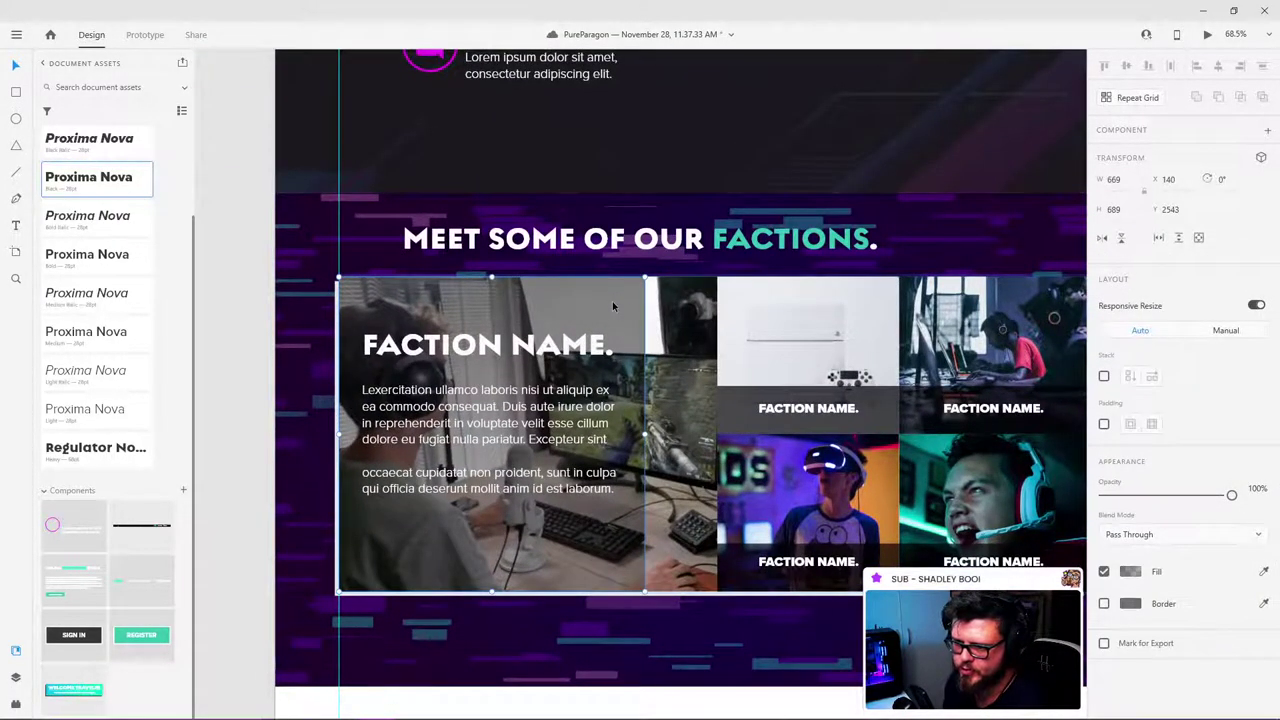
pyautogui.click(1129, 573)
pyautogui.click(978, 468)
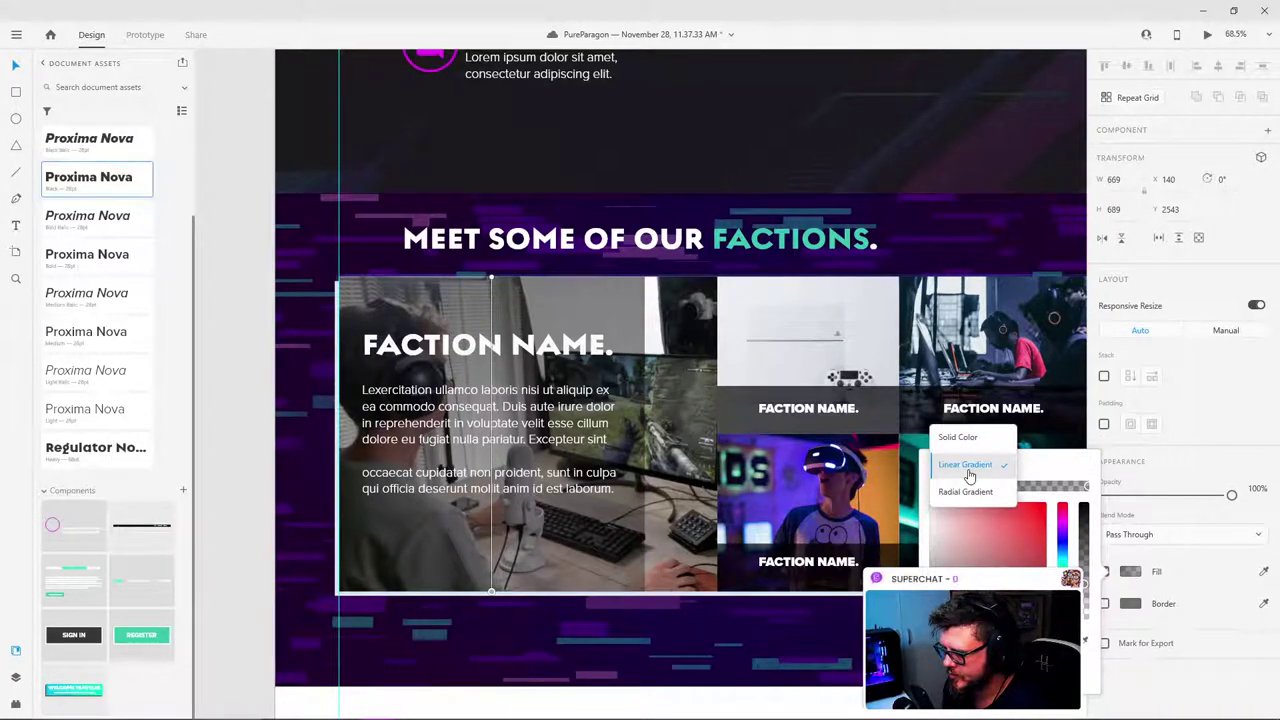
pyautogui.click(987, 440)
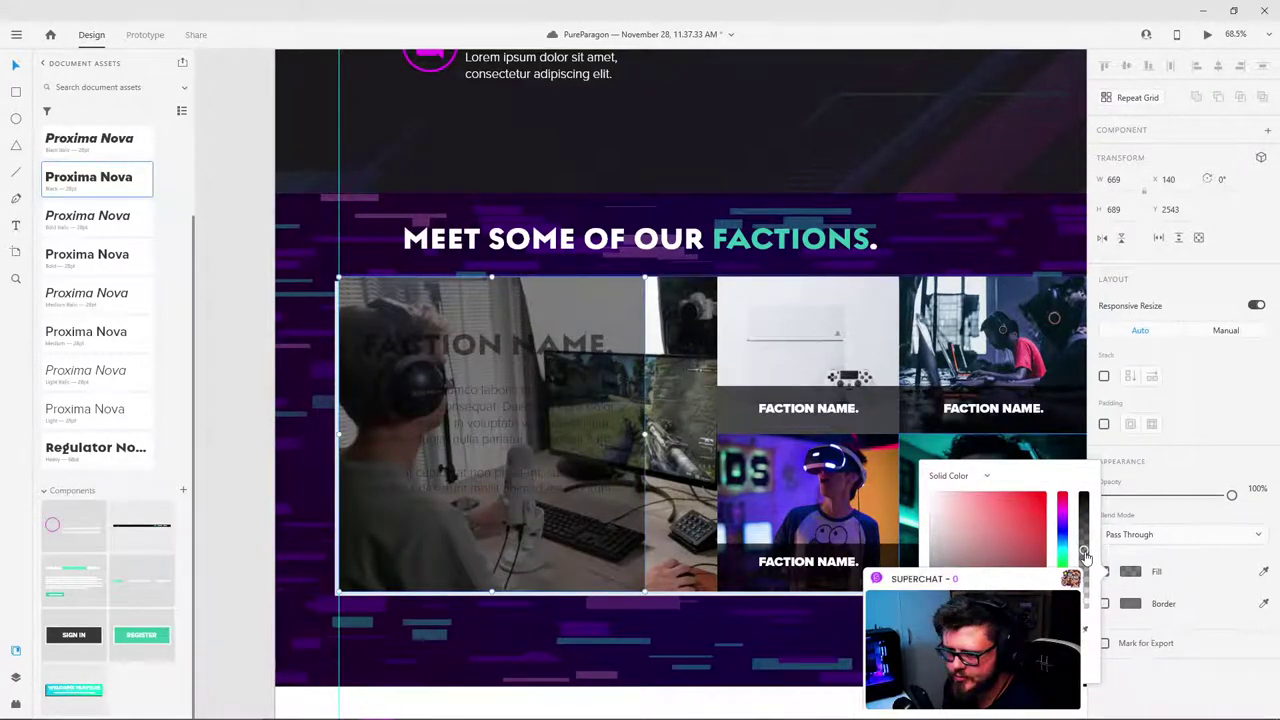
# Step: Change the large faction card's overlay rectangle from a linear gradient to a solid black fill at 56% opacity
pyautogui.click(719, 338)
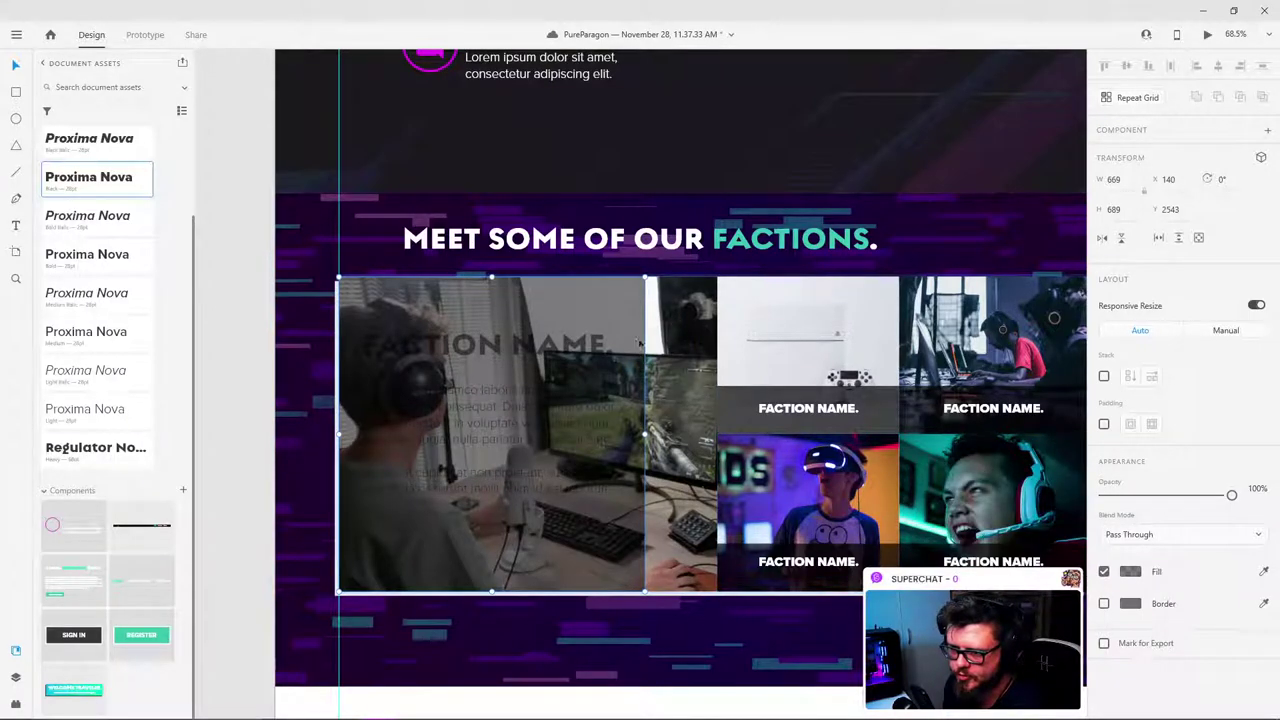
pyautogui.doubleClick(624, 311)
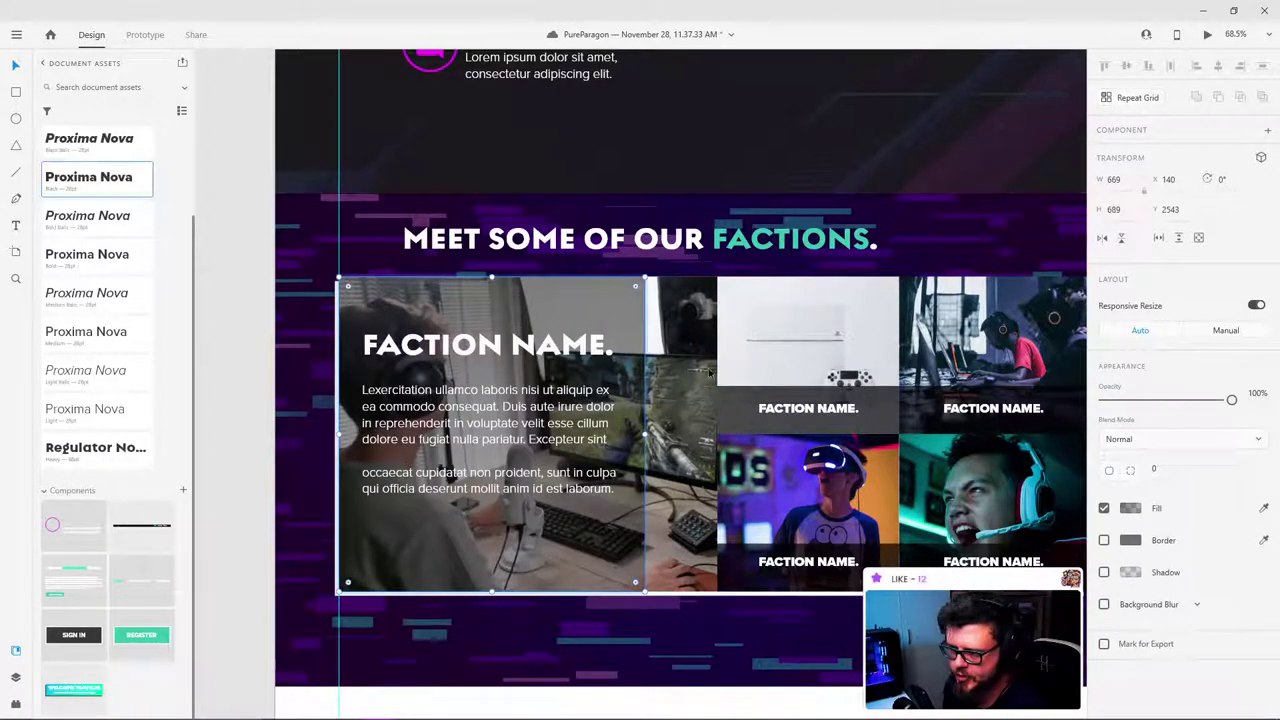
pyautogui.click(1130, 509)
pyautogui.click(1000, 404)
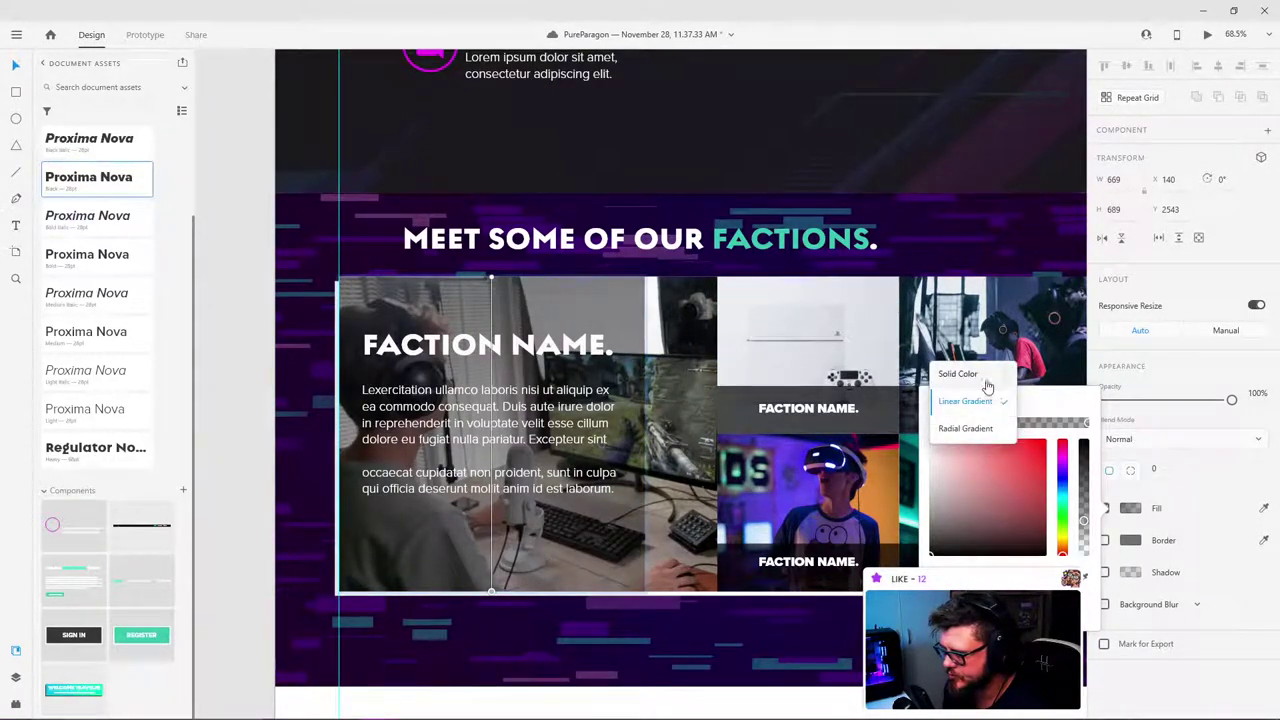
pyautogui.click(986, 384)
pyautogui.moveTo(1084, 487); pyautogui.dragTo(1085, 486)
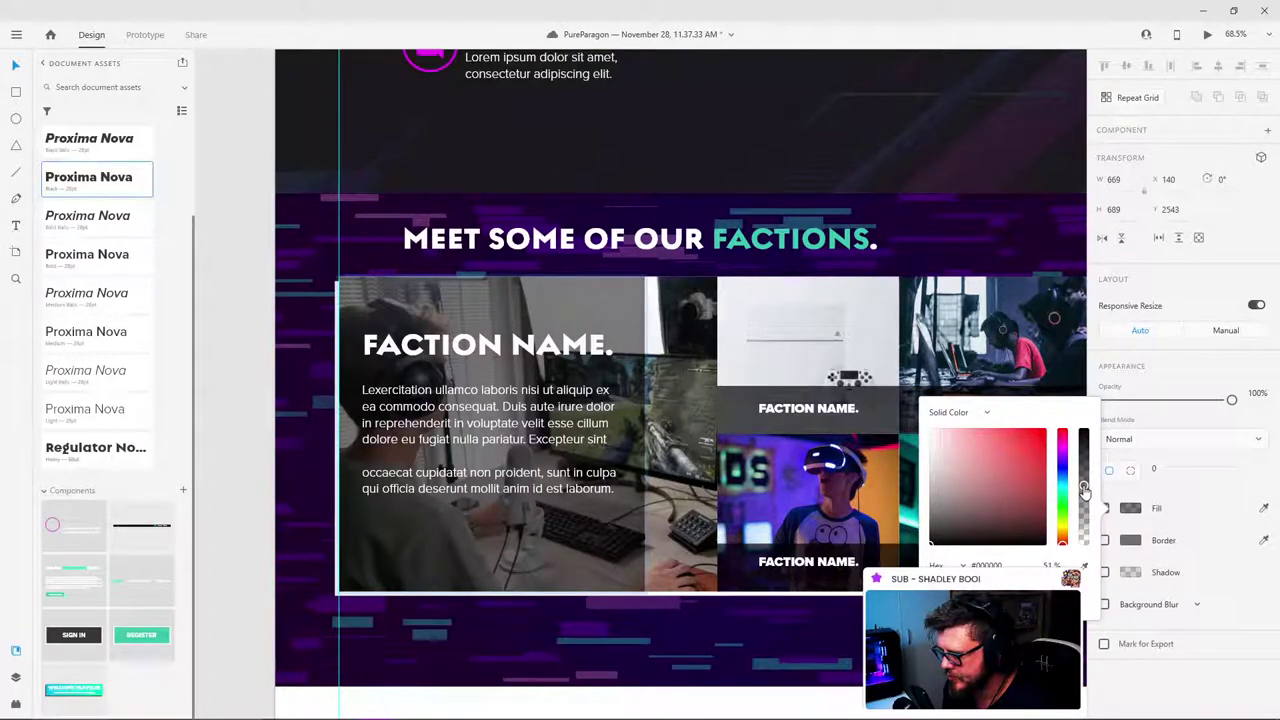
pyautogui.moveTo(1084, 491); pyautogui.dragTo(1085, 484)
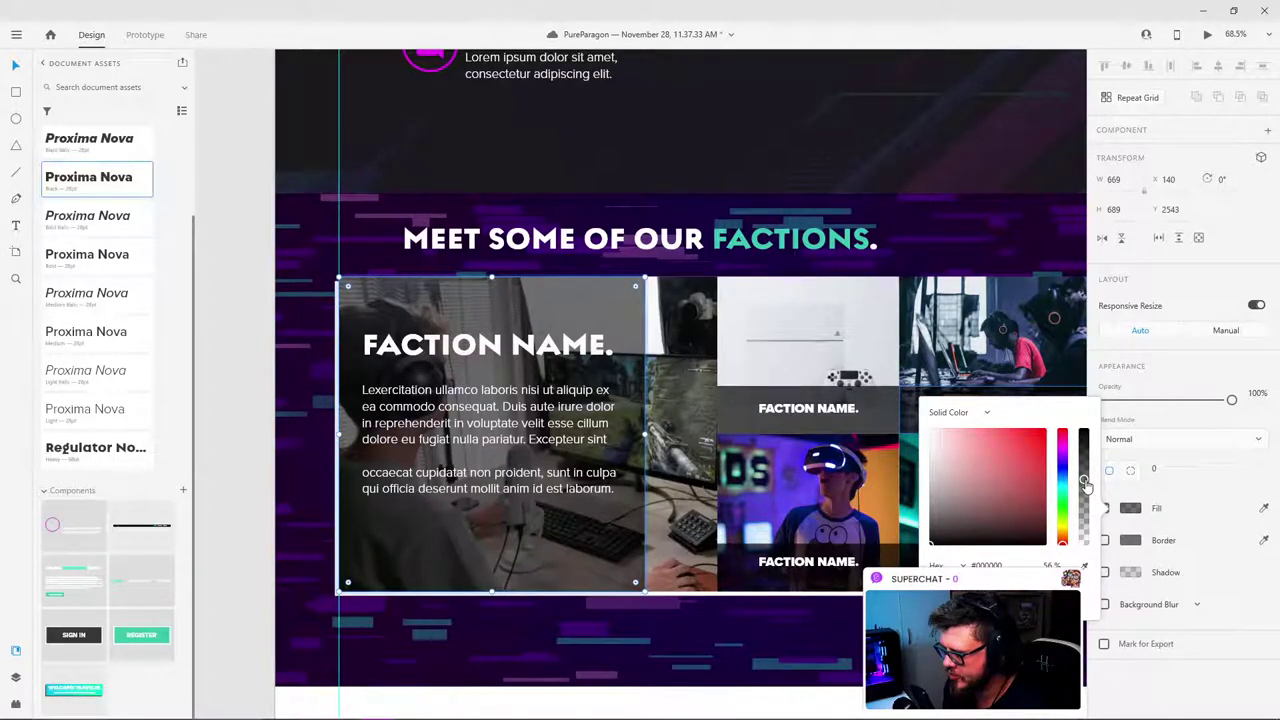
pyautogui.click(239, 322)
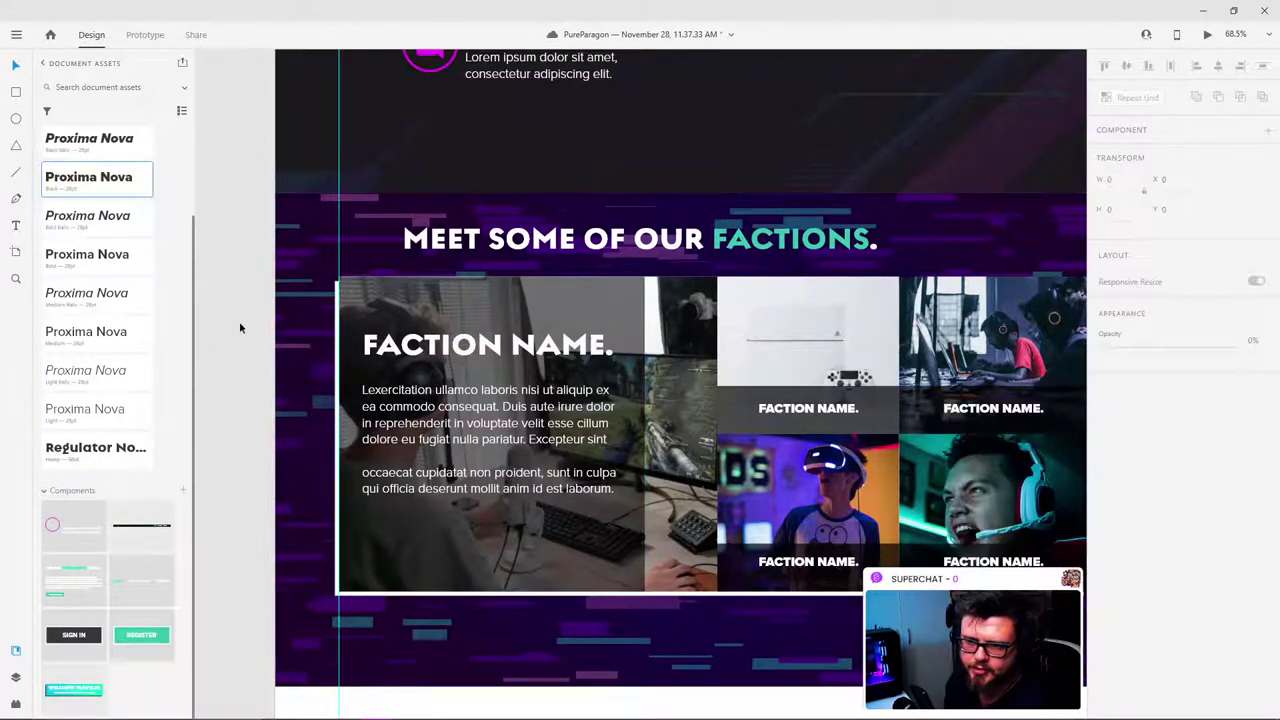
# Step: Try narrowing the large faction card's description text box to a width of 428
pyautogui.scroll(-4, 248, 314)
pyautogui.scroll(2, 240, 313)
pyautogui.scroll(3, 239, 319)
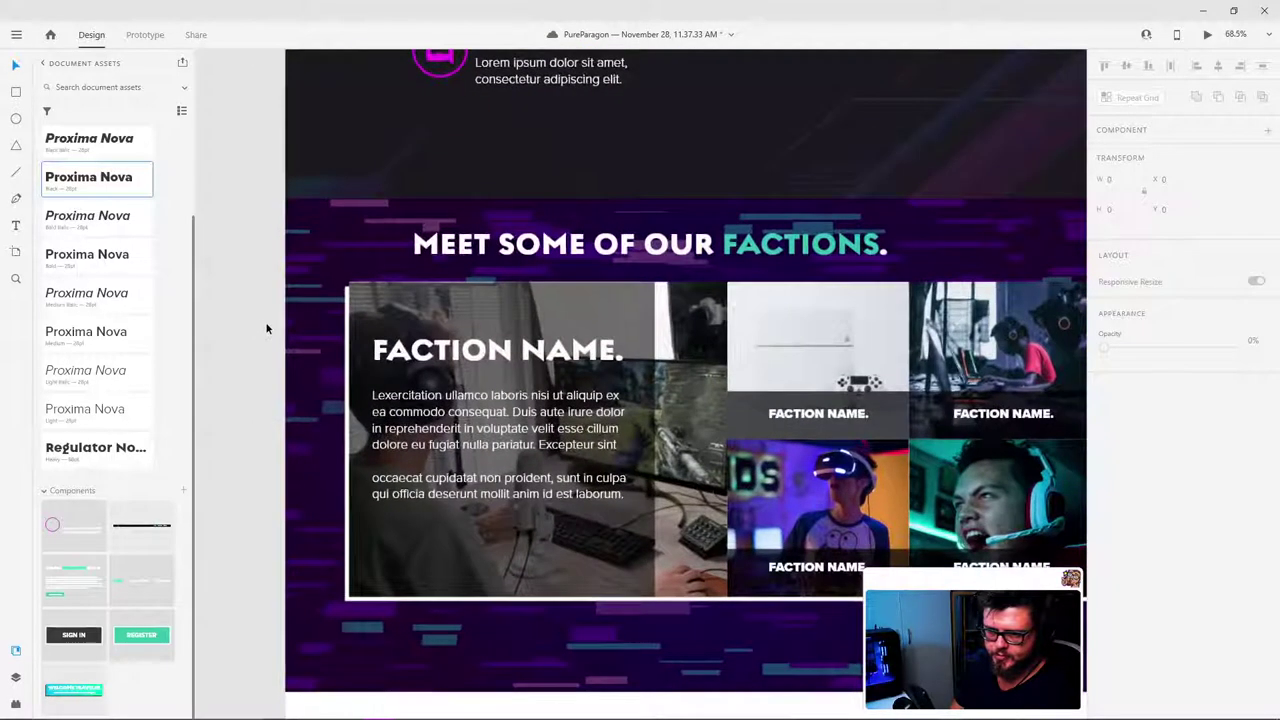
pyautogui.click(512, 411)
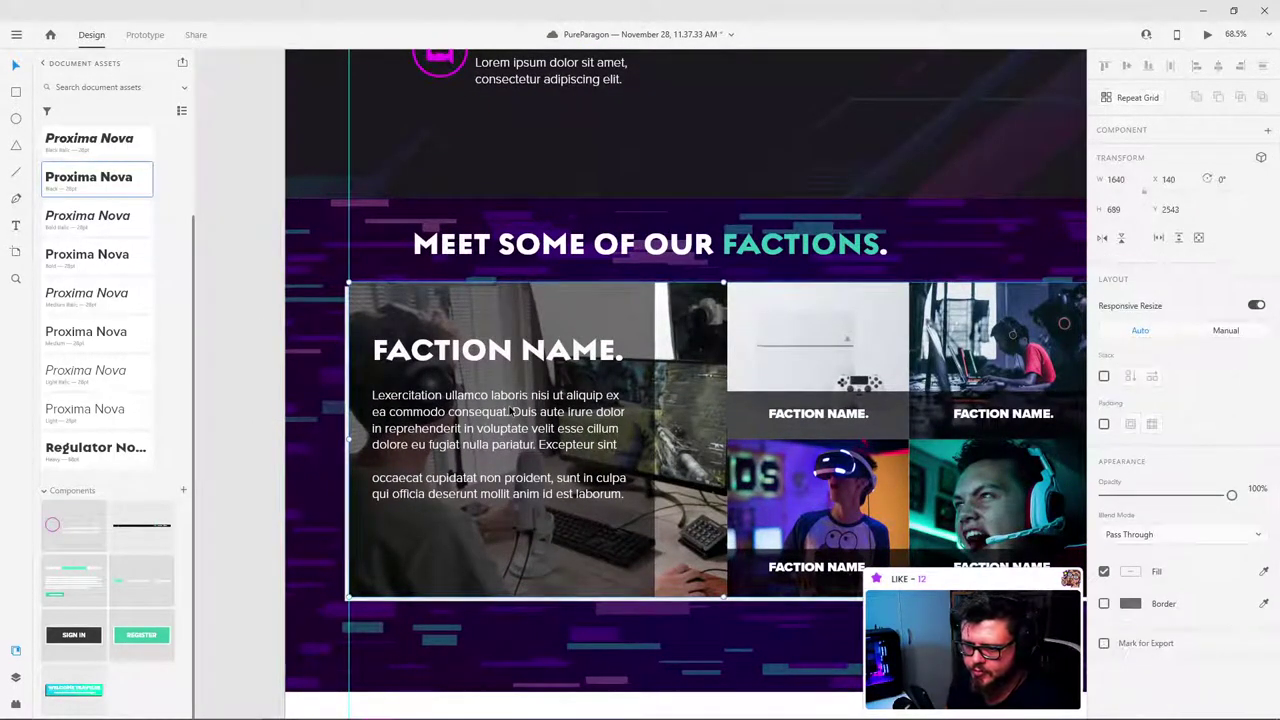
pyautogui.doubleClick(512, 411)
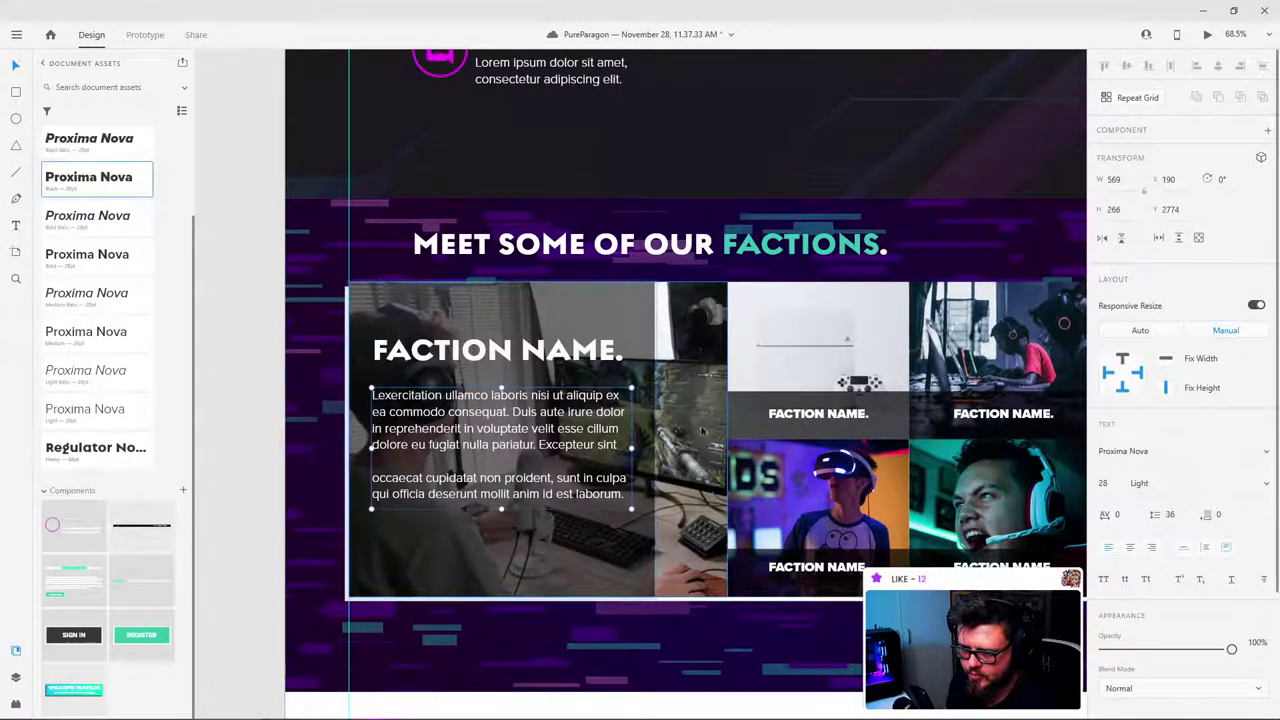
pyautogui.moveTo(631, 446); pyautogui.dragTo(567, 440)
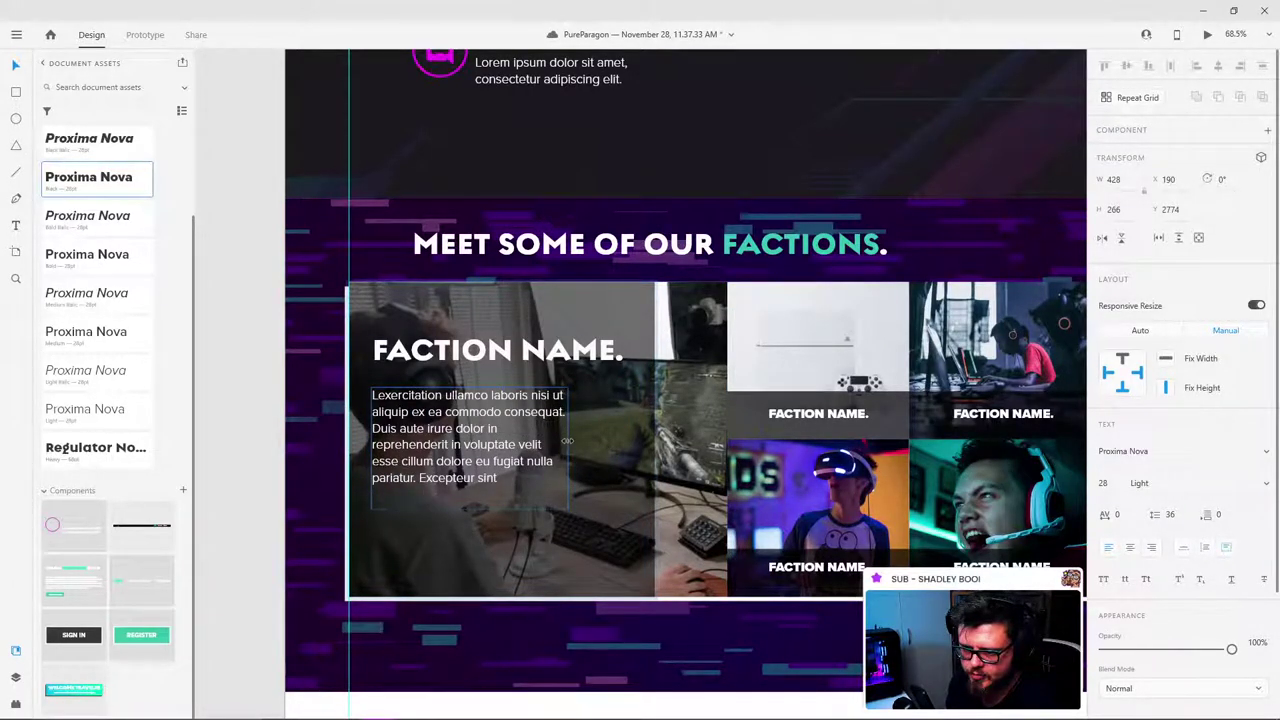
pyautogui.hotkey('ctrl', 'z')
pyautogui.click(266, 354)
# Step: Cut the pink and purple artwork beside the landing page and select the factions section's background
pyautogui.scroll(-4, 581, 330)
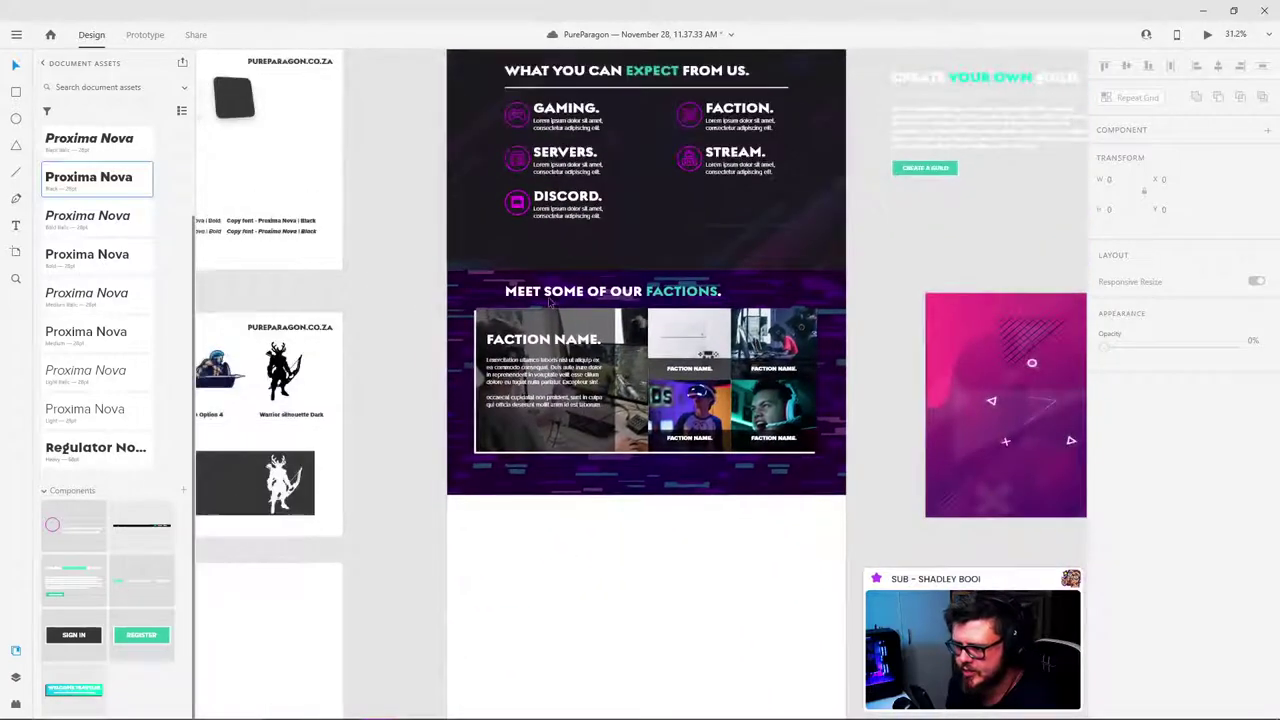
pyautogui.scroll(2, 549, 303)
pyautogui.scroll(1, 999, 210)
pyautogui.click(1022, 311)
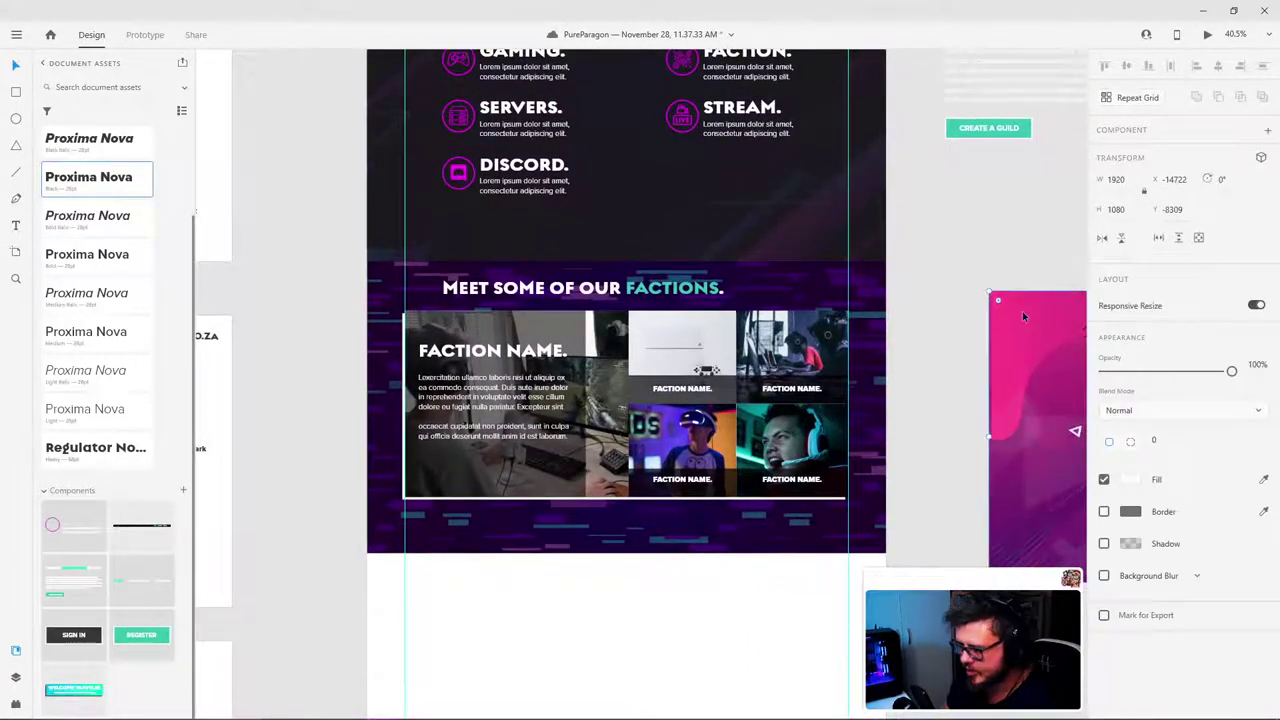
pyautogui.hotkey('ctrl', 'x')
pyautogui.click(823, 293)
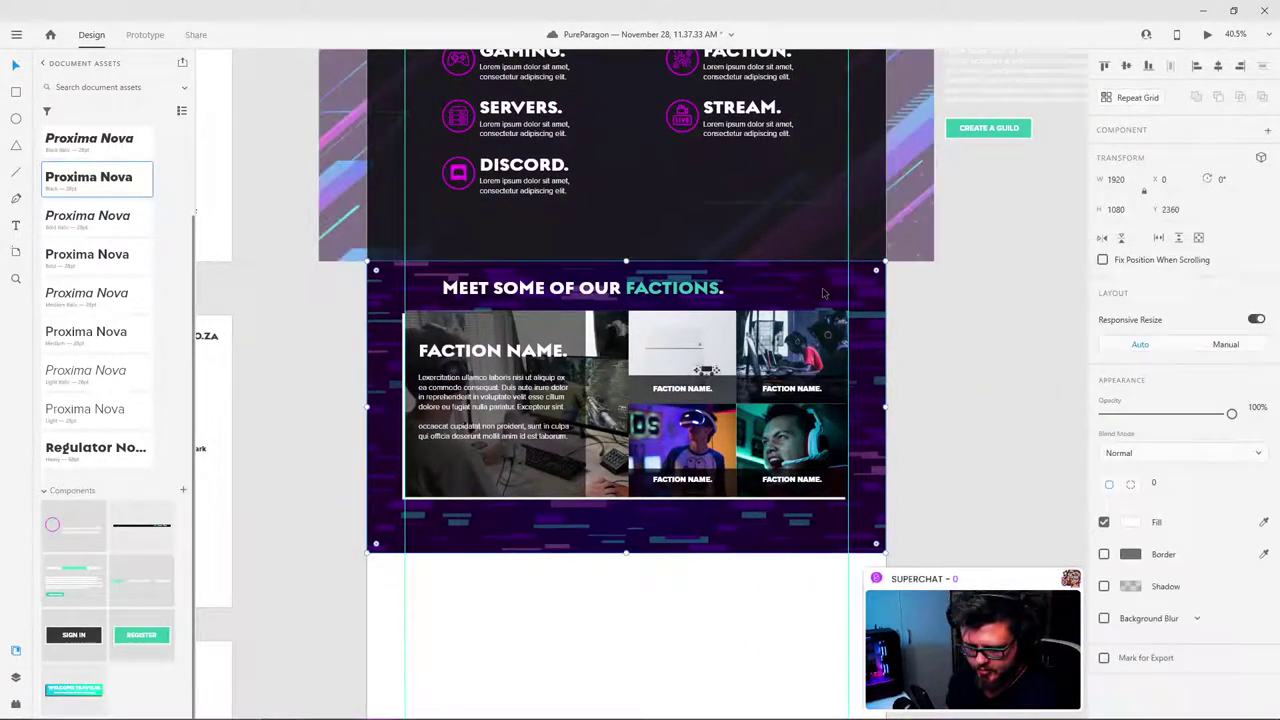
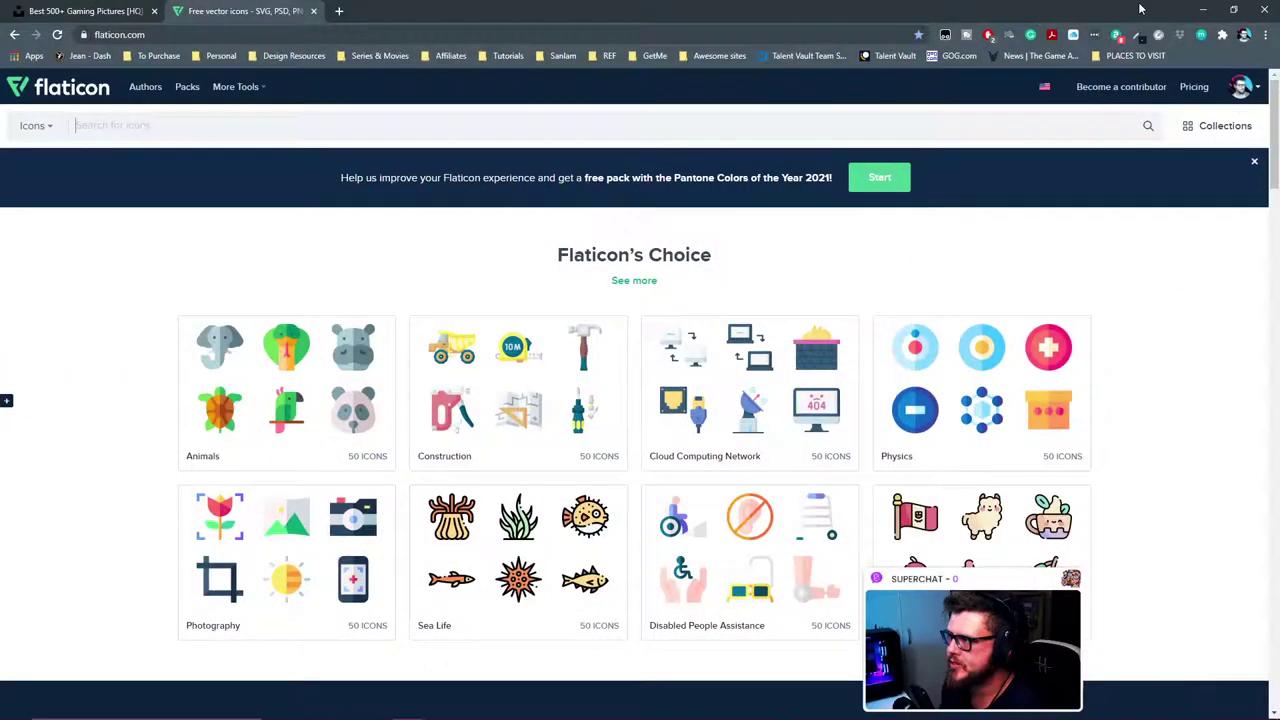
# Step: Switch from the Flaticon website to the XD design and examine the factions section with its blue-purple gradient card
pyautogui.click(1203, 9)
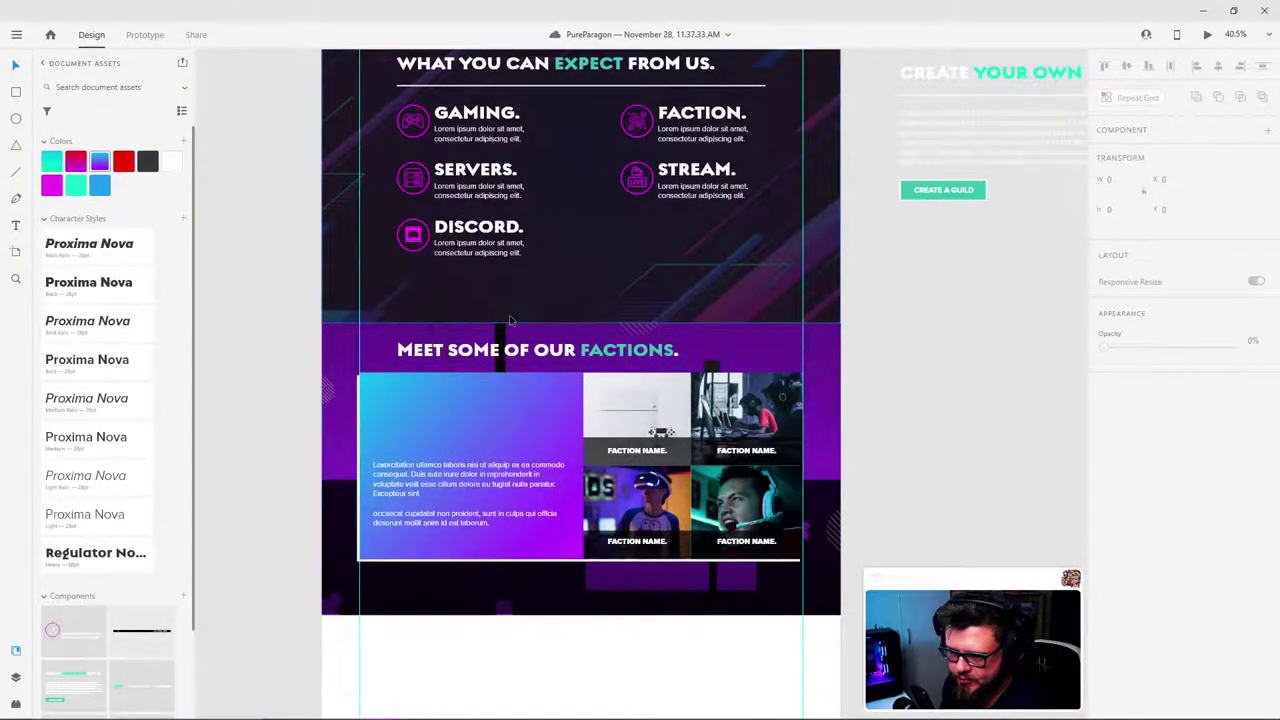
pyautogui.moveTo(321, 396); pyautogui.dragTo(412, 350)
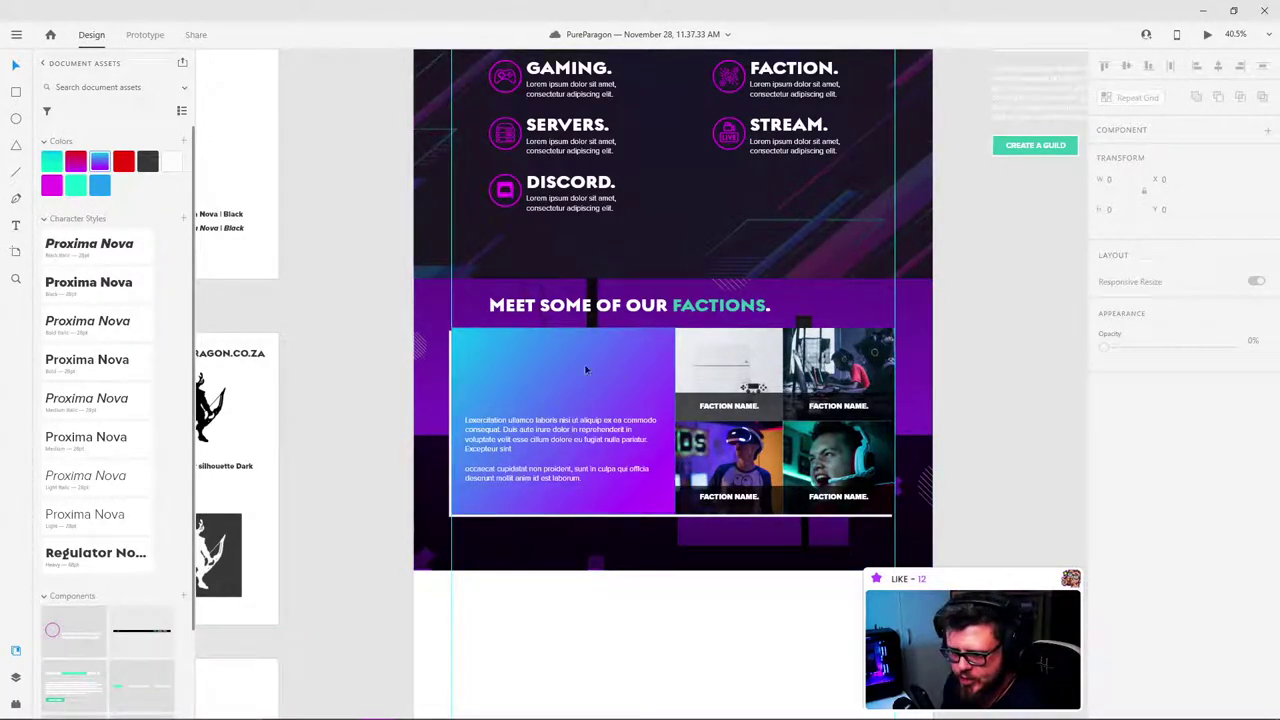
pyautogui.scroll(3, 600, 385)
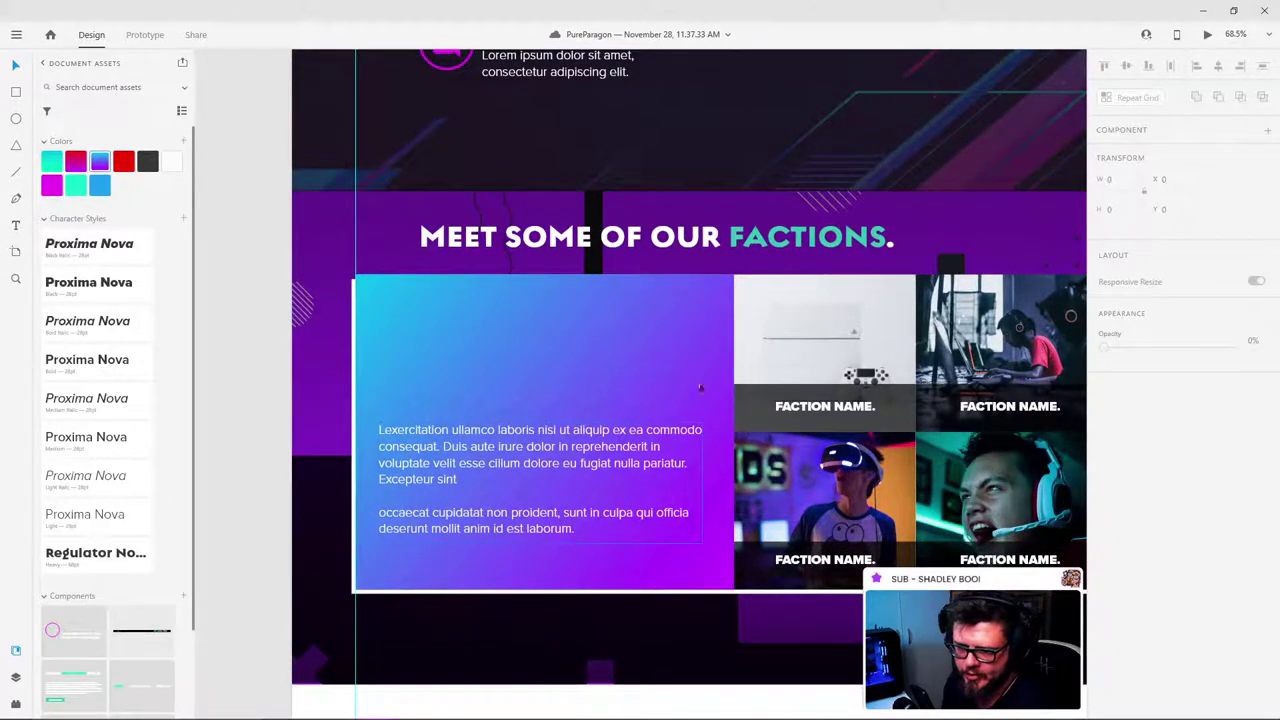
pyautogui.click(562, 418)
pyautogui.keyDown('shift'); pyautogui.click(556, 460); pyautogui.keyUp('shift')
pyautogui.moveTo(554, 466); pyautogui.dragTo(1040, 664)
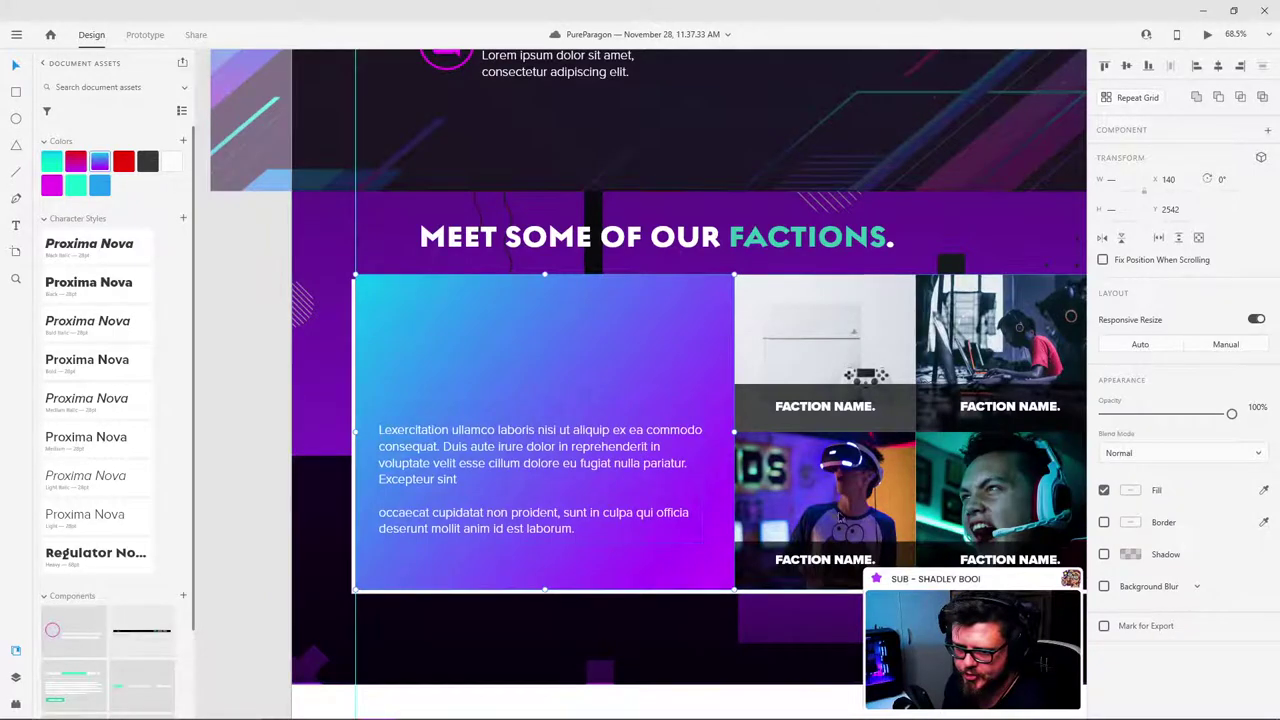
pyautogui.scroll(-3, 310, 366)
pyautogui.click(247, 356)
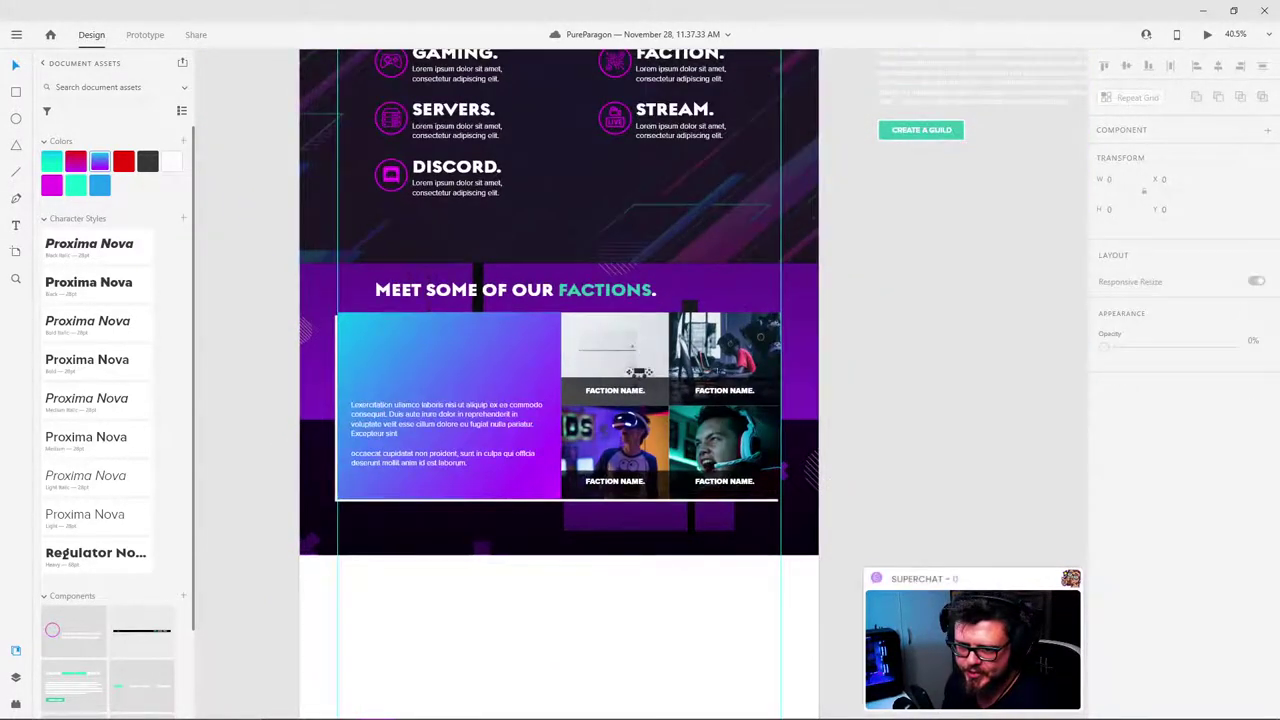
pyautogui.moveTo(537, 300); pyautogui.dragTo(583, 351)
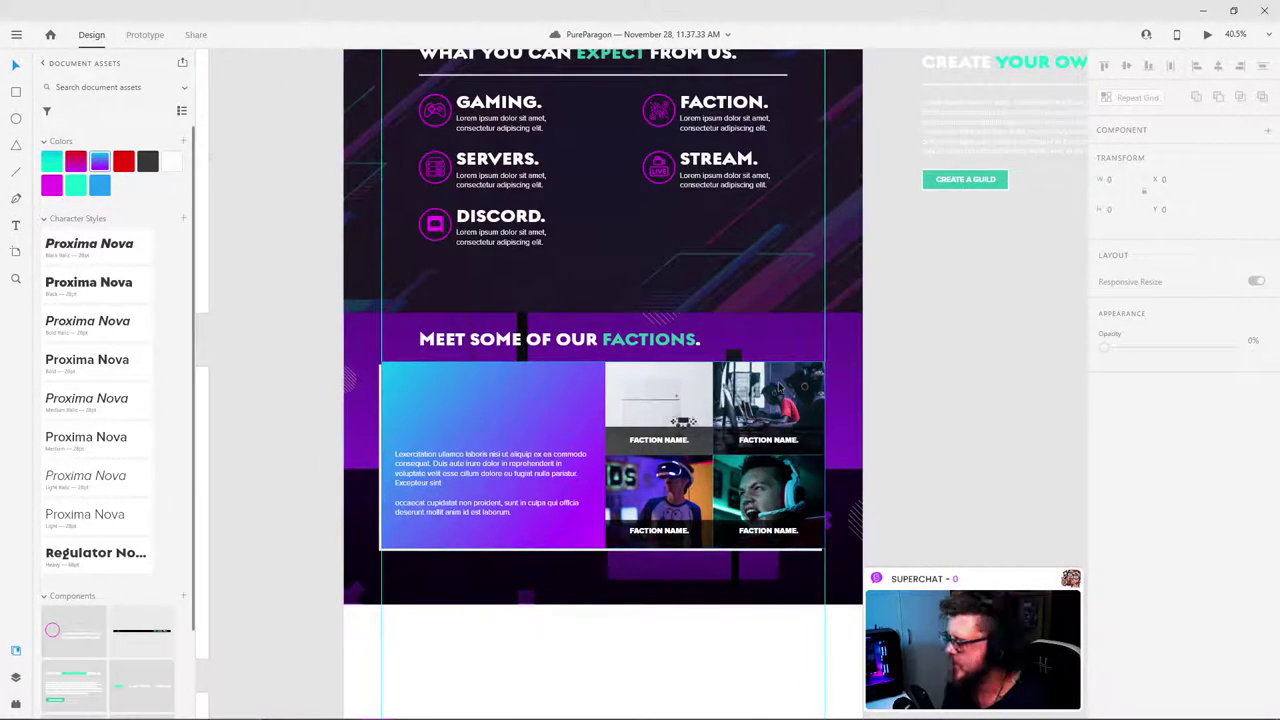
pyautogui.moveTo(730, 718)
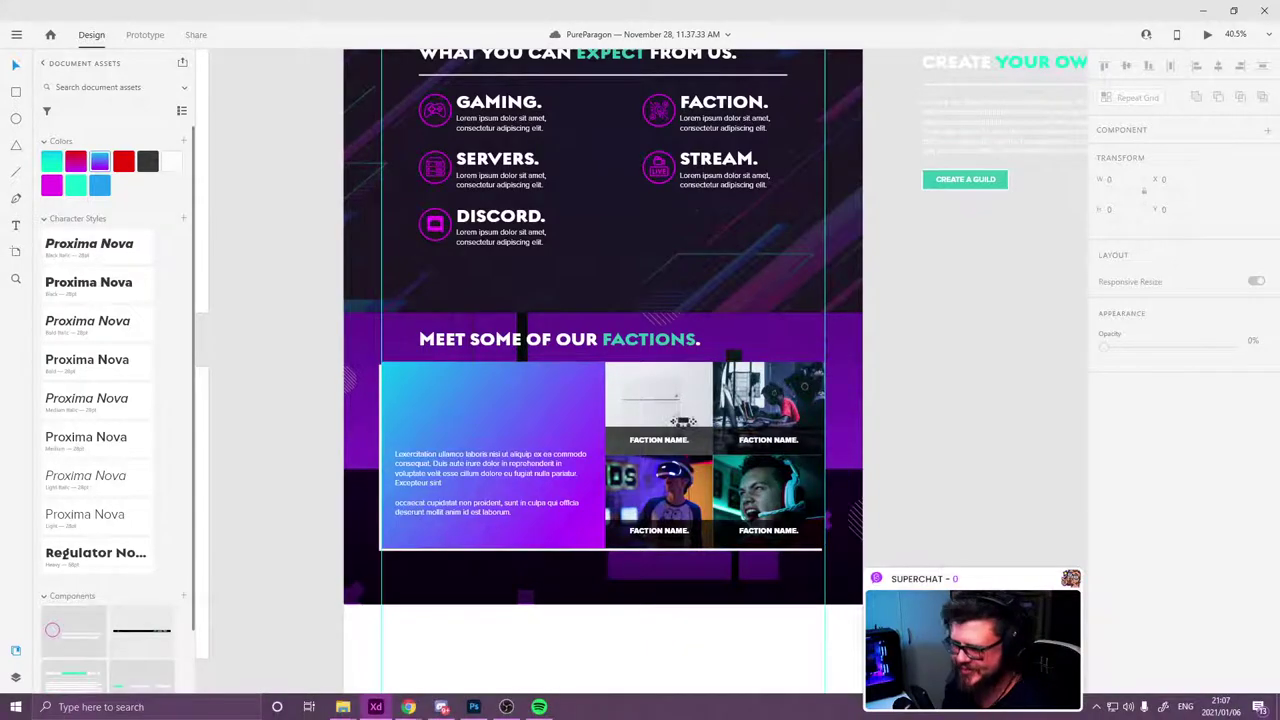
pyautogui.moveTo(408, 707)
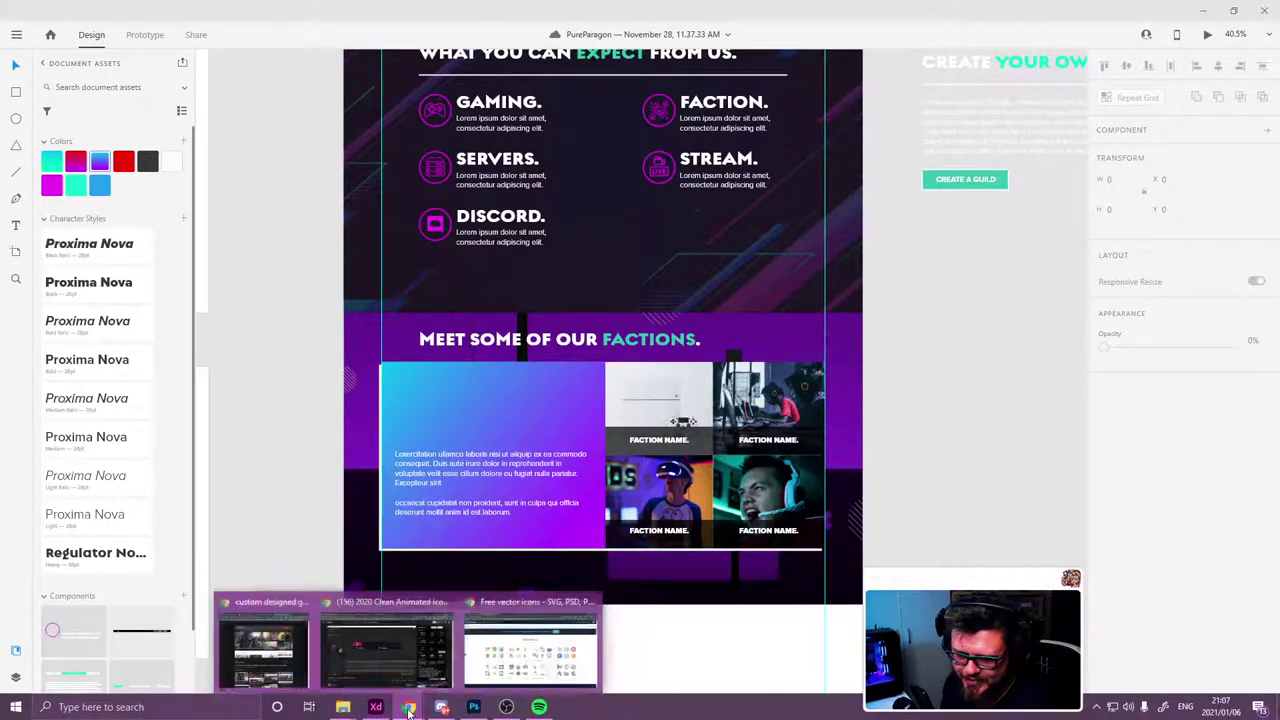
pyautogui.click(499, 654)
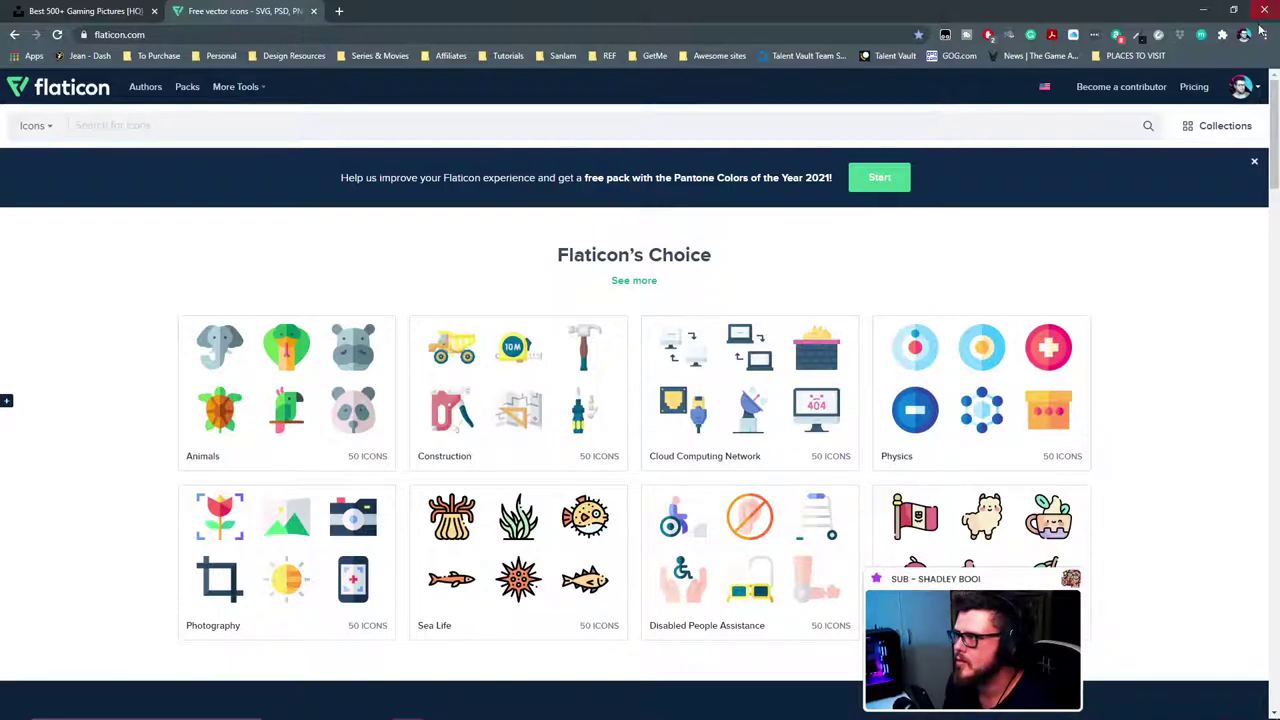
pyautogui.click(1203, 10)
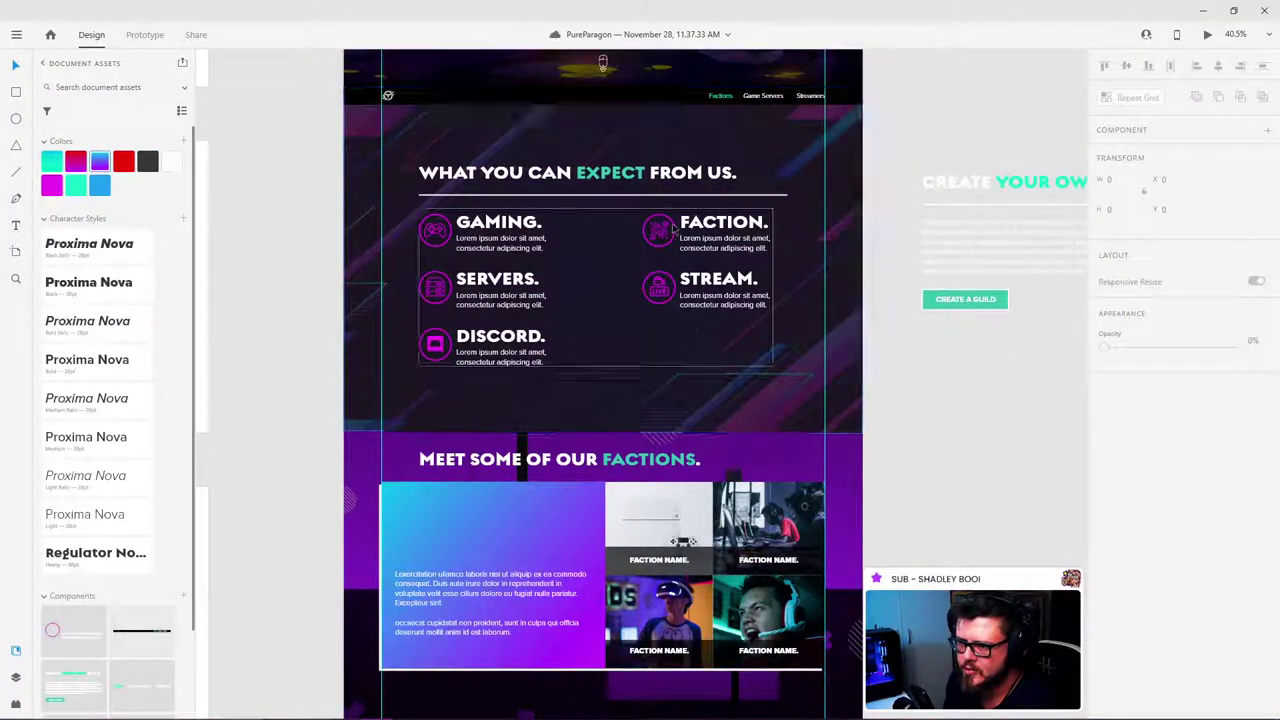
# Step: Copy the network icon from the Faction feature into the gradient faction card above its description, enlarged to about 182 × 182
pyautogui.scroll(5, 700, 120)
pyautogui.click(643, 232)
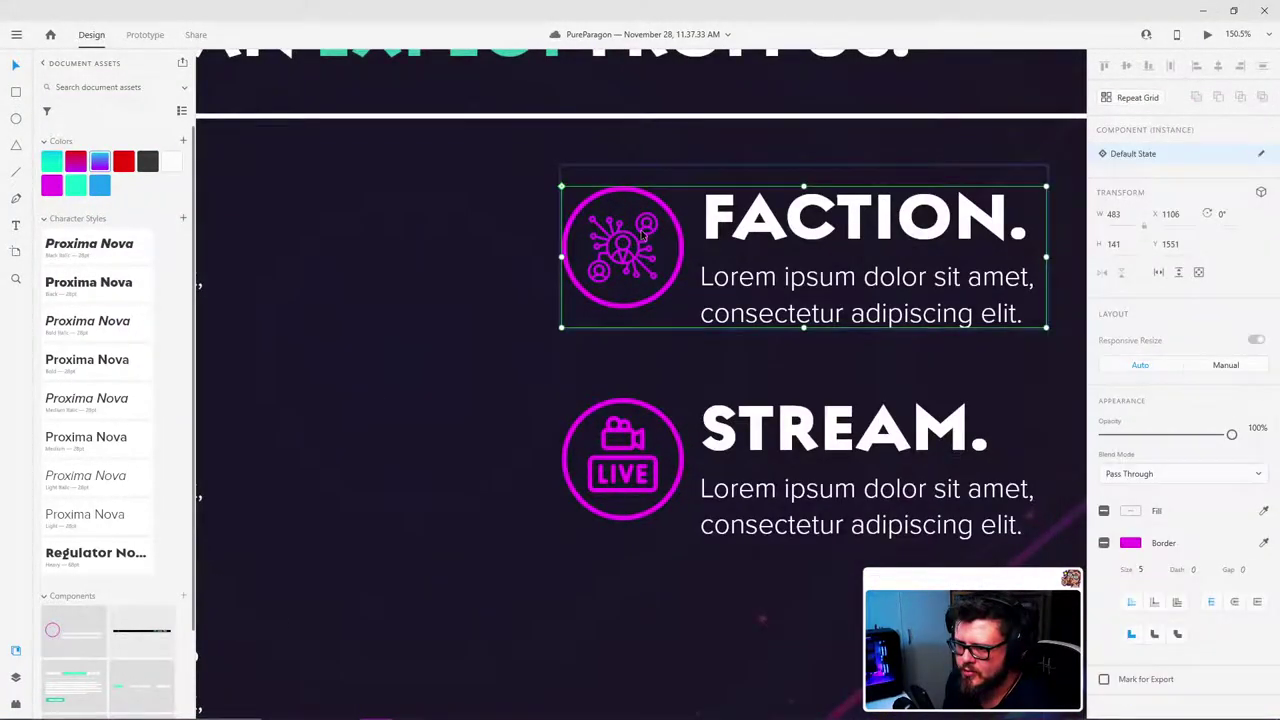
pyautogui.doubleClick(643, 232)
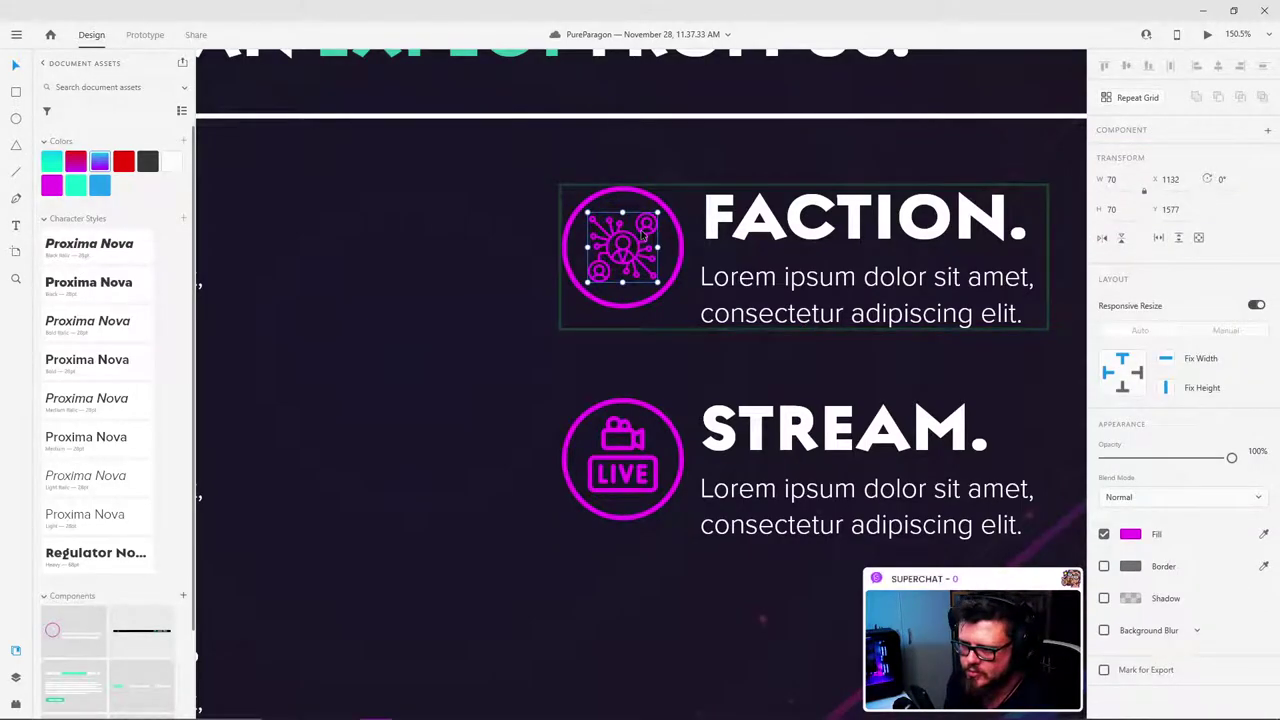
pyautogui.scroll(-5, 641, 234)
pyautogui.scroll(-2, 641, 234)
pyautogui.scroll(2, 405, 532)
pyautogui.click(405, 532)
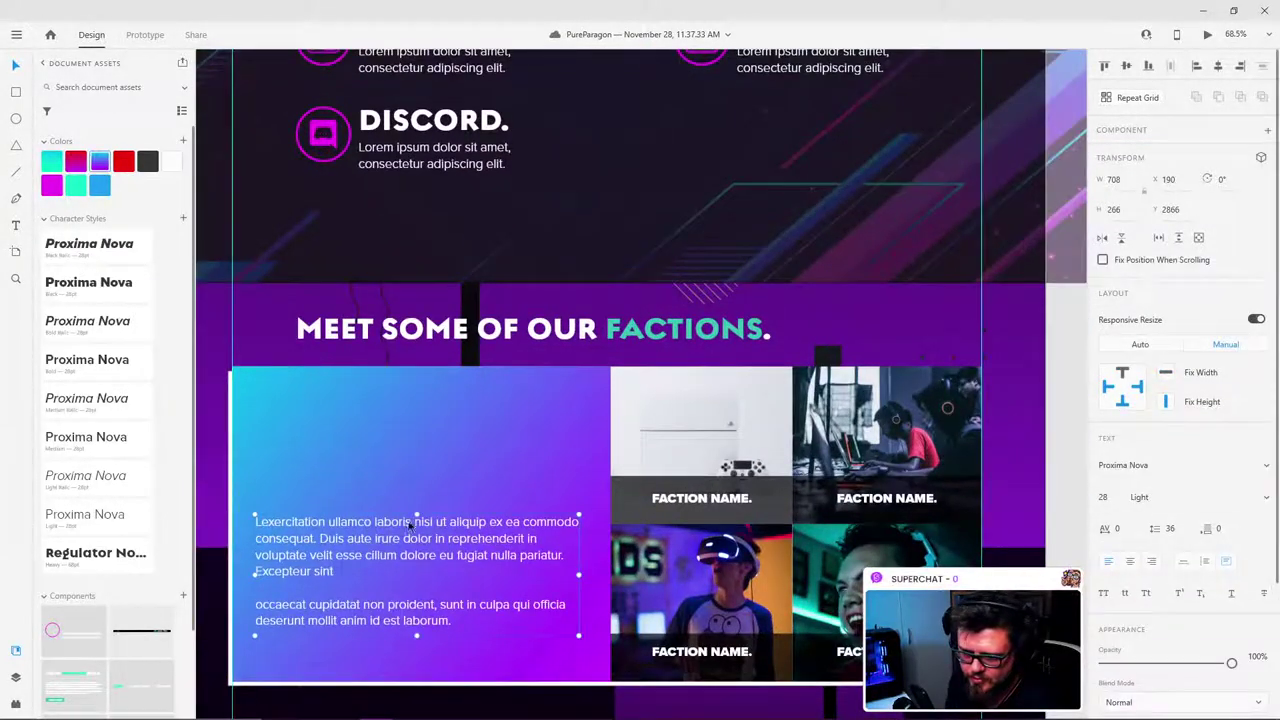
pyautogui.hotkey('ctrl', 'v')
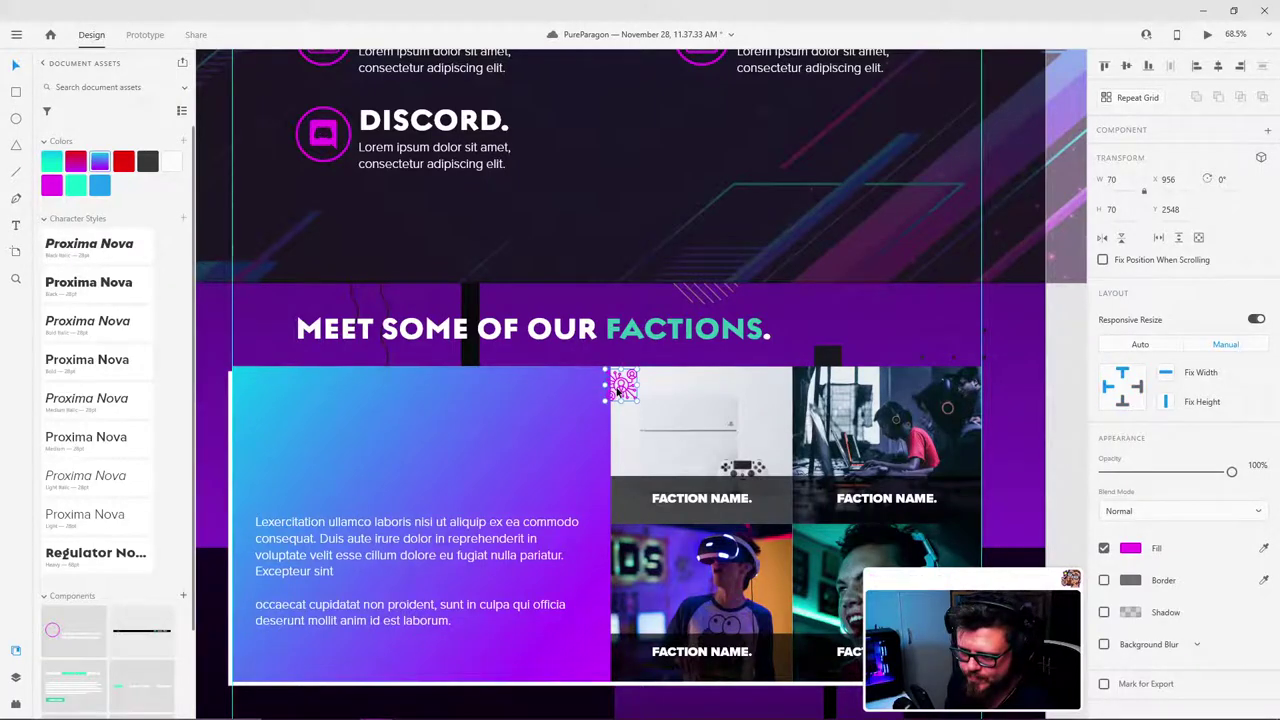
pyautogui.moveTo(622, 385); pyautogui.dragTo(485, 509)
# Step: Change the enlarged network icon's fill colour from magenta to white
pyautogui.click(1130, 549)
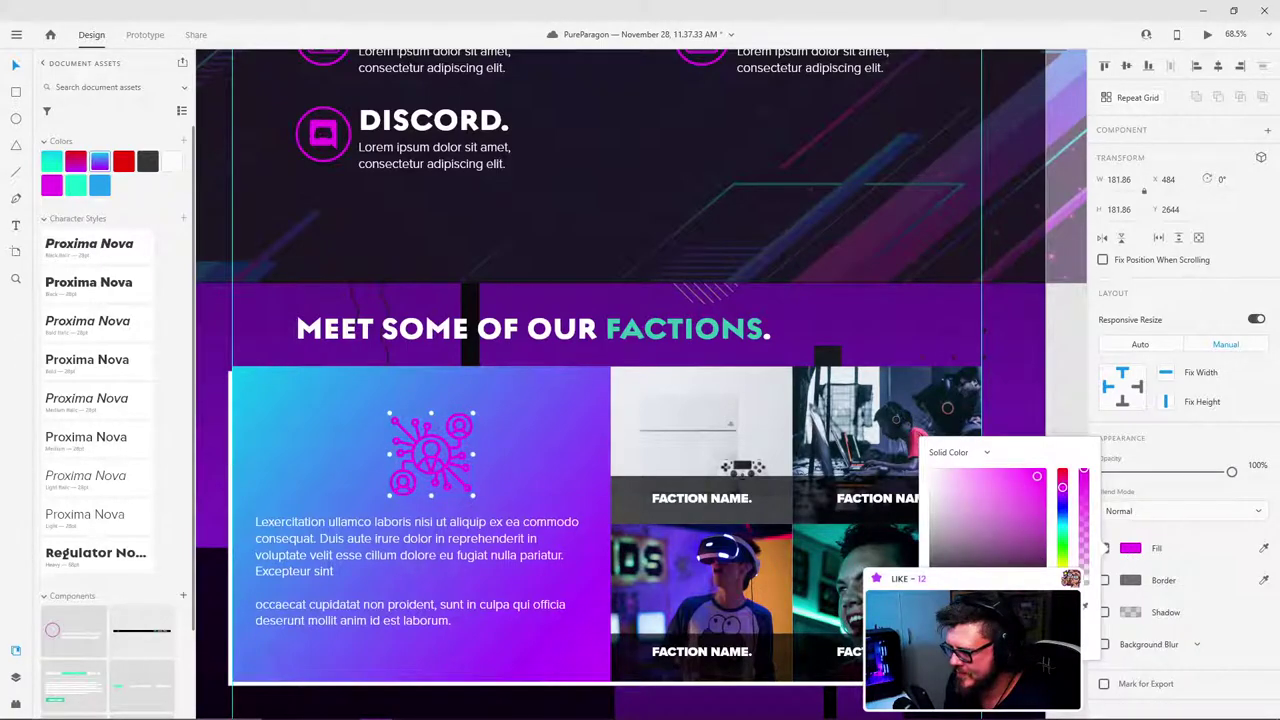
pyautogui.moveTo(975, 575); pyautogui.dragTo(872, 414)
pyautogui.click(478, 458)
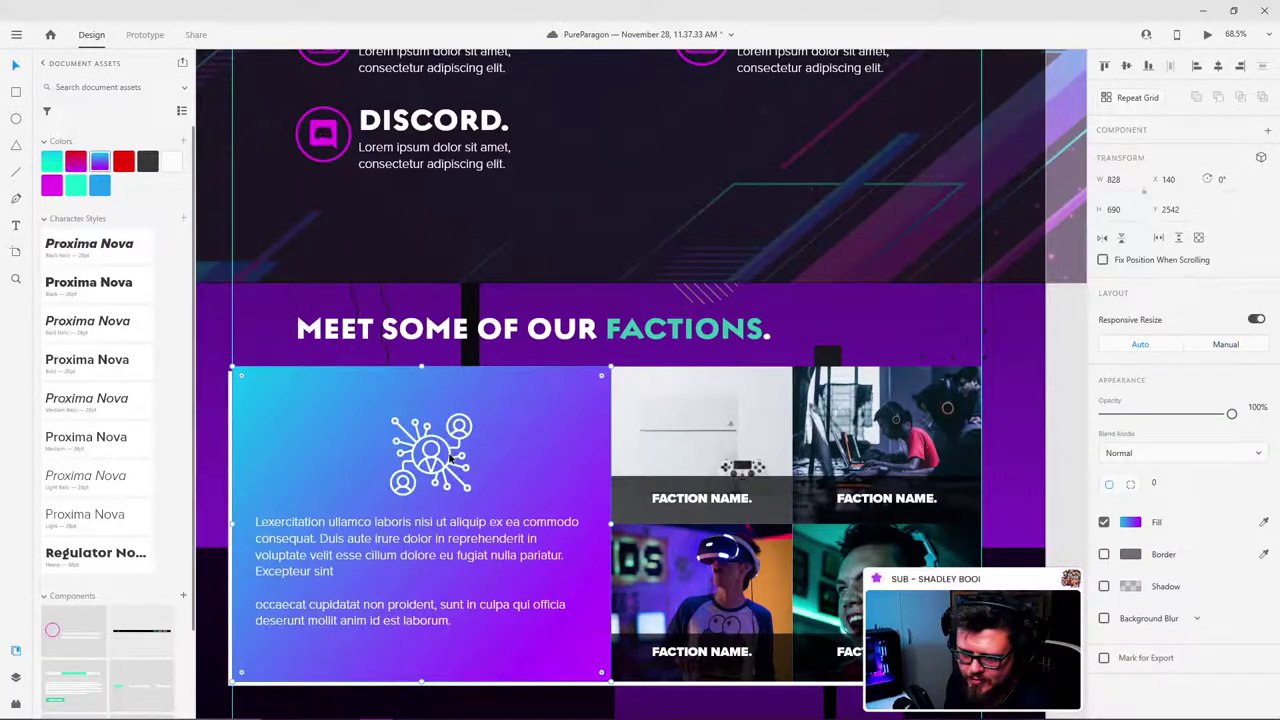
# Step: Roughly centre the white network icon horizontally in the gradient card, with clear space above the description text
pyautogui.doubleClick(450, 458)
pyautogui.moveTo(450, 458)
pyautogui.mouseDown()
pyautogui.moveTo(435, 468)
pyautogui.moveTo(444, 479)
pyautogui.mouseUp()
pyautogui.hotkey('shift', 'Up')
pyautogui.hotkey('shift', 'Up')
pyautogui.hotkey('shift', 'Up')
pyautogui.hotkey('shift', 'Up')
pyautogui.scroll(-3, 437, 465)
pyautogui.click(838, 436)
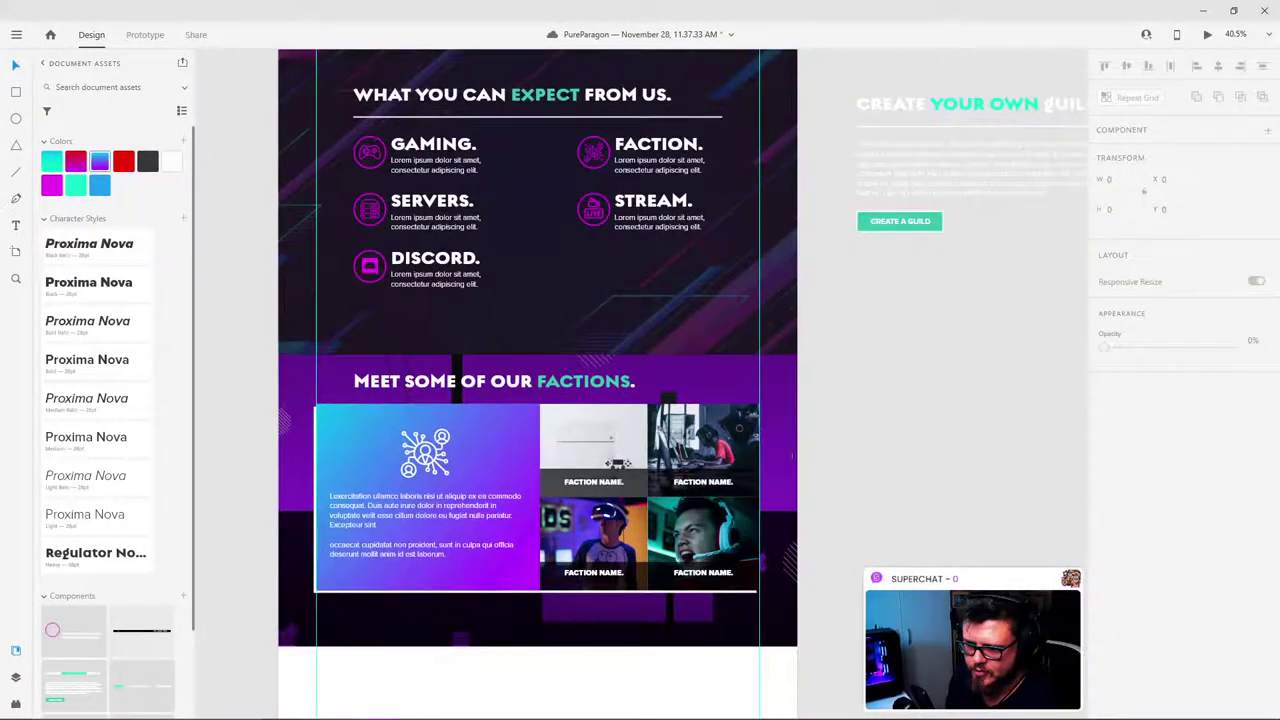
# Step: Preview the Landing Page artboard and examine the page down to the factions section
pyautogui.moveTo(838, 439); pyautogui.dragTo(921, 374)
pyautogui.scroll(2, 850, 377)
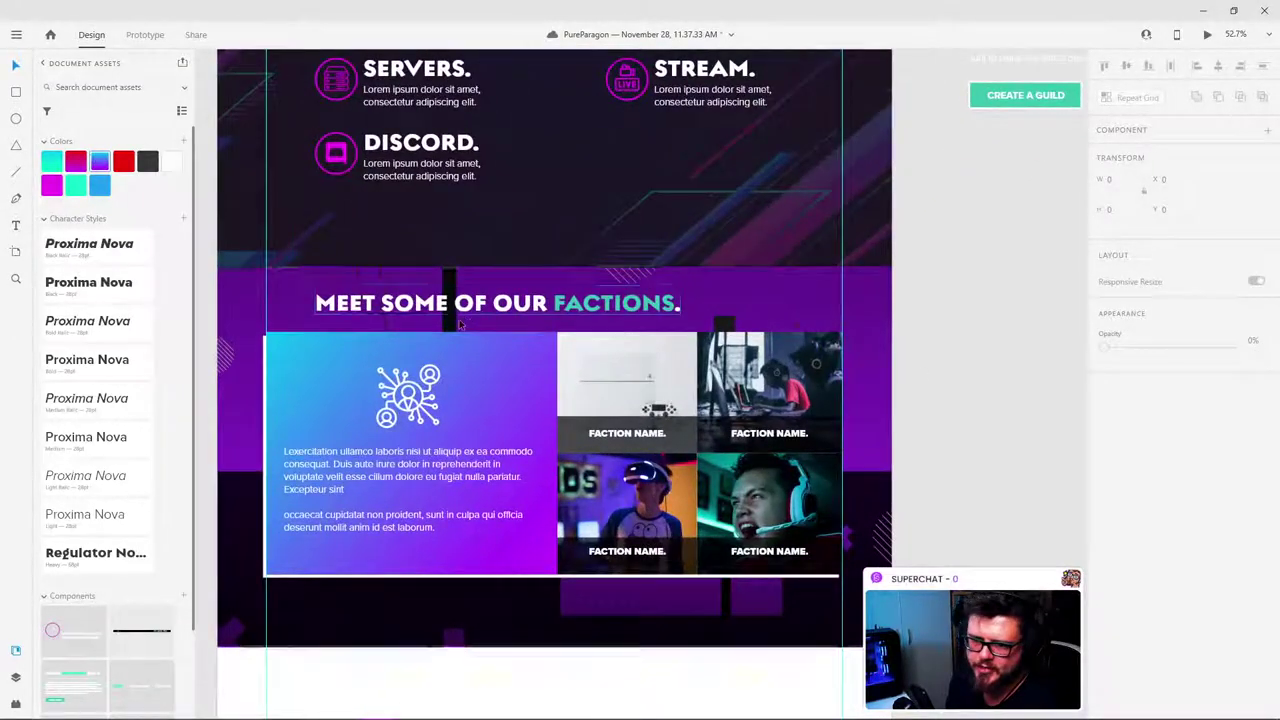
pyautogui.scroll(-3, 459, 380)
pyautogui.scroll(3, 380, 260)
pyautogui.scroll(2, 313, 160)
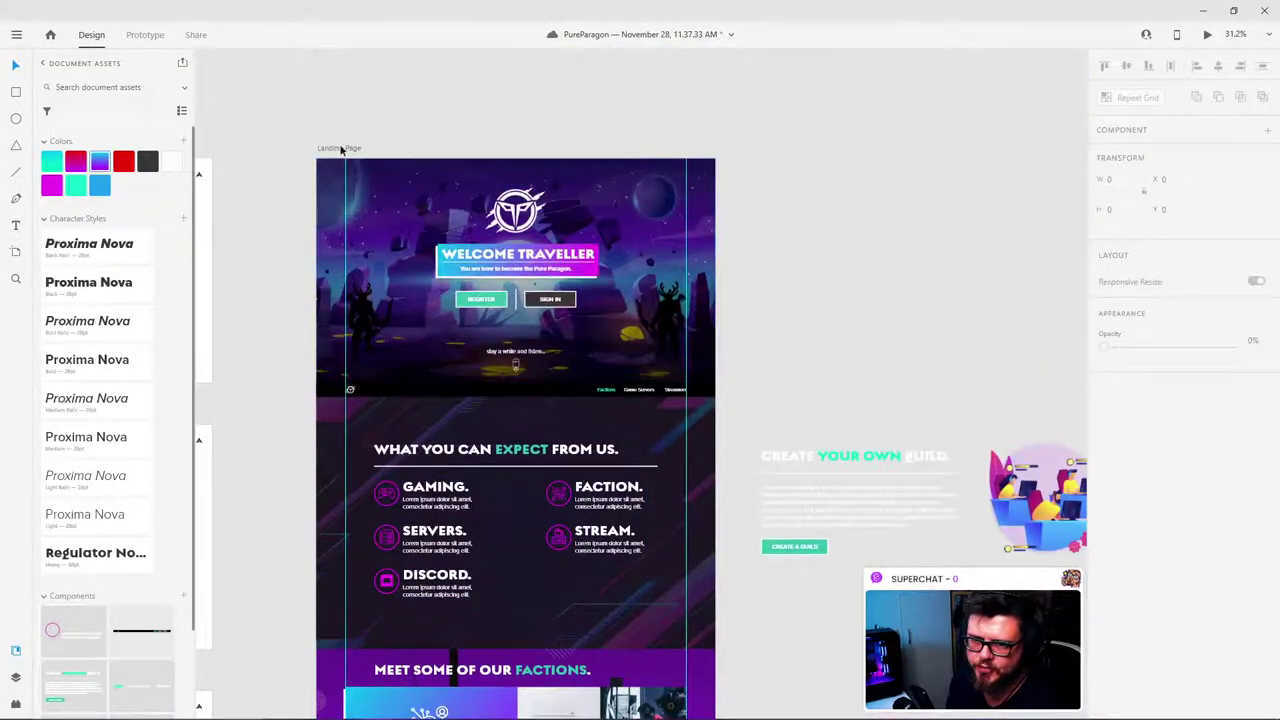
pyautogui.click(338, 148)
pyautogui.click(1209, 34)
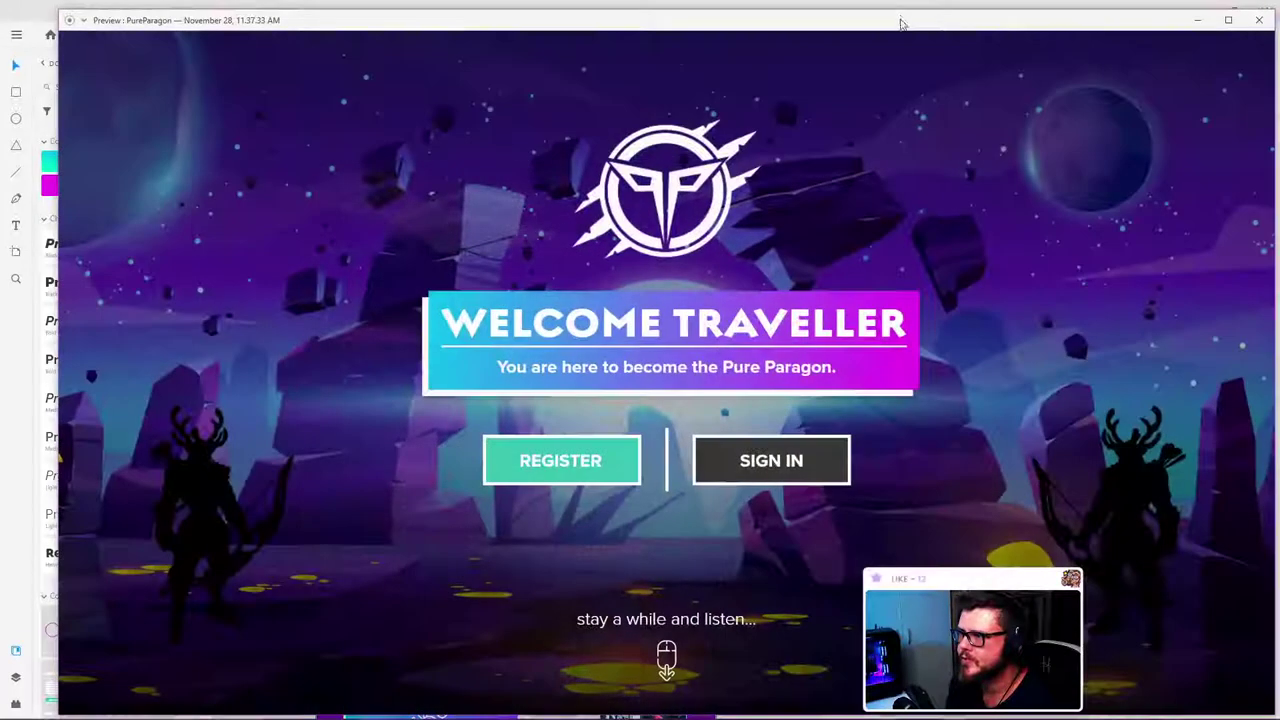
pyautogui.scroll(-10, 703, 232)
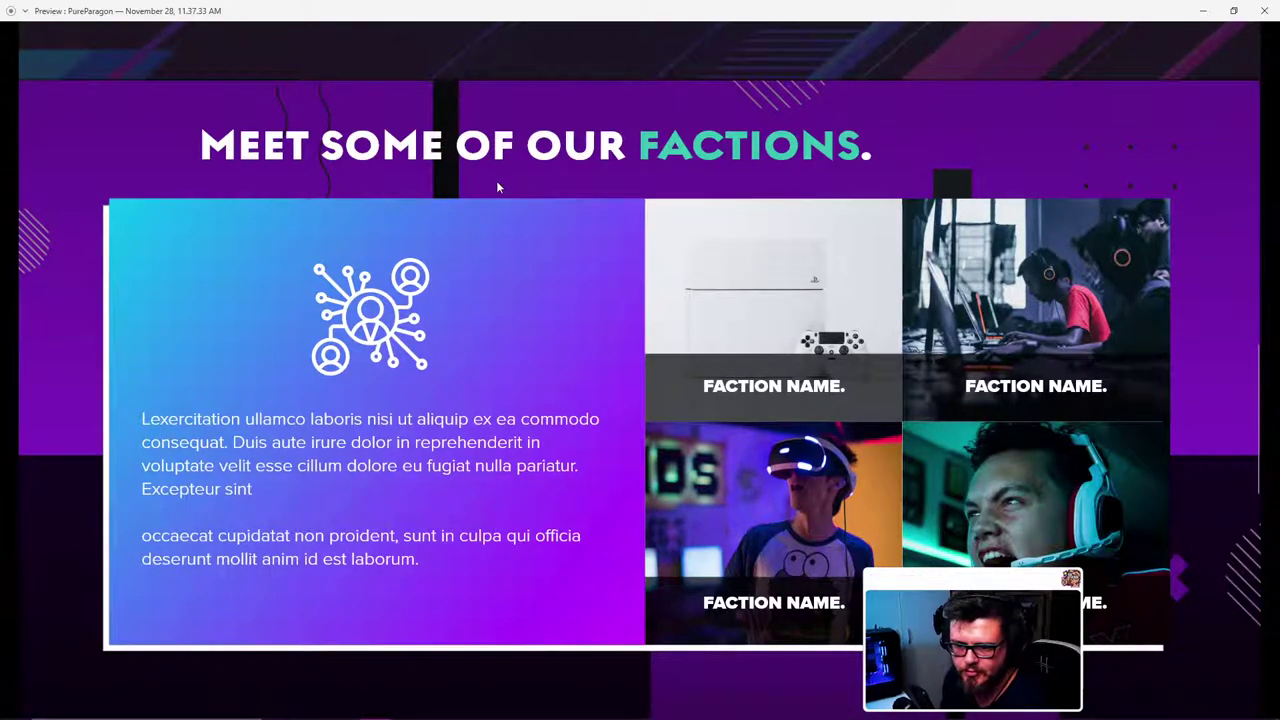
# Step: Examine the features and factions sections in the page preview, and close the preview
pyautogui.scroll(5, 630, 190)
pyautogui.scroll(-2, 704, 203)
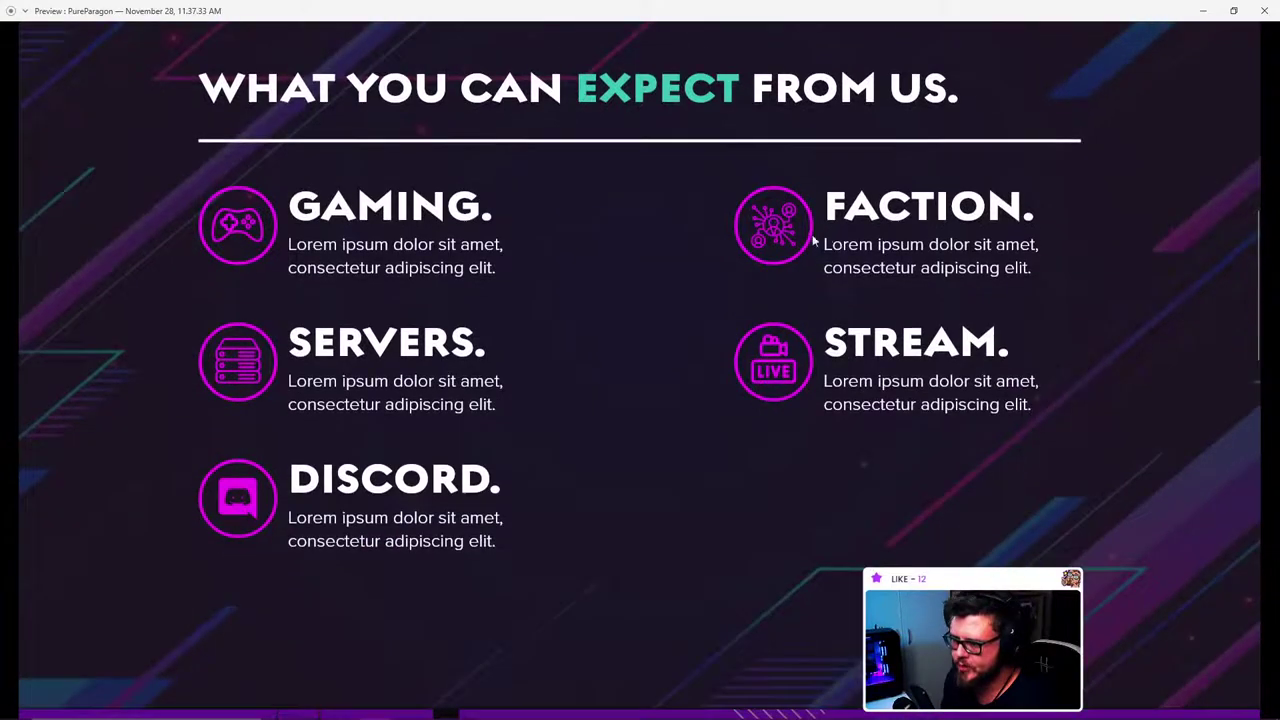
pyautogui.scroll(-7, 786, 186)
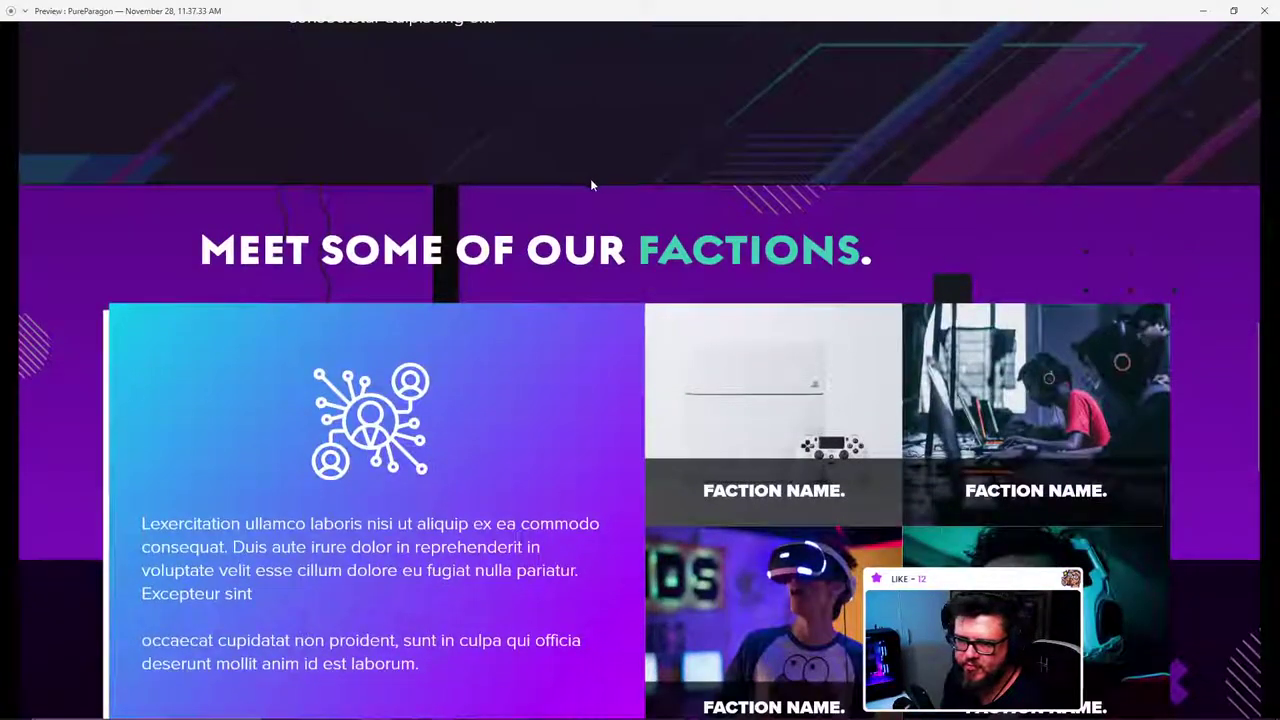
pyautogui.scroll(1, 294, 275)
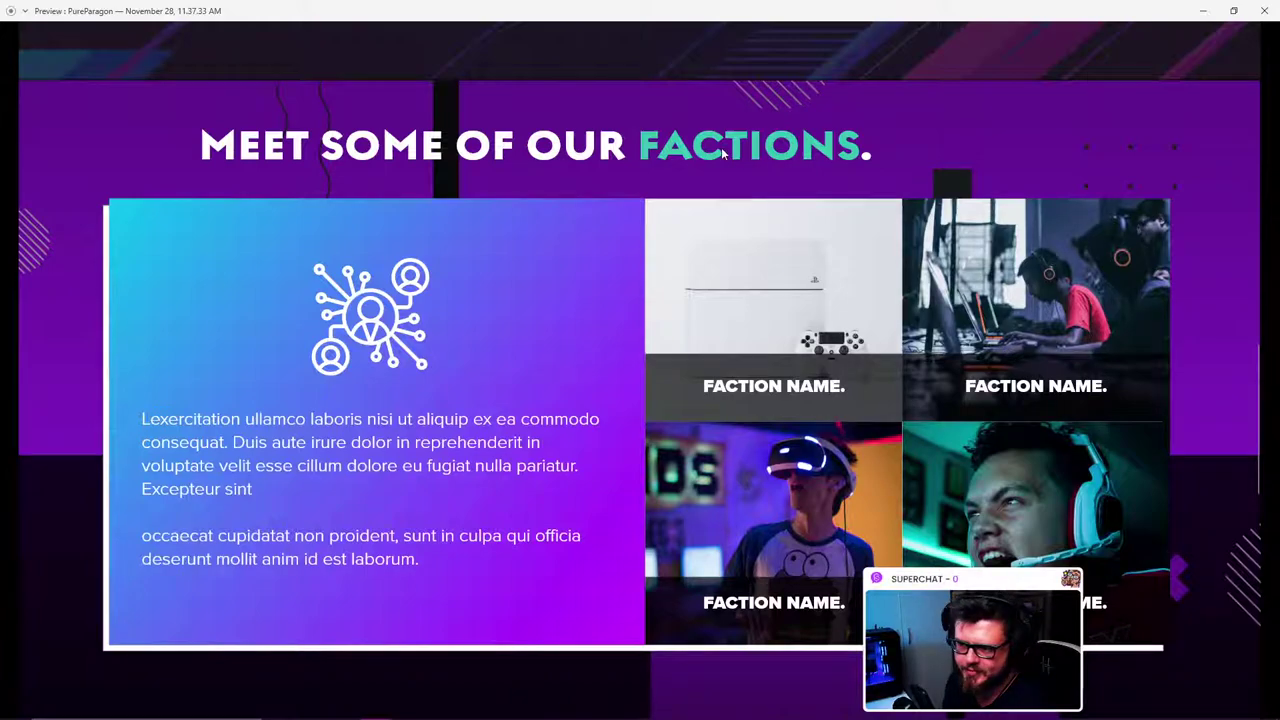
pyautogui.scroll(-1, 652, 141)
pyautogui.scroll(1, 642, 145)
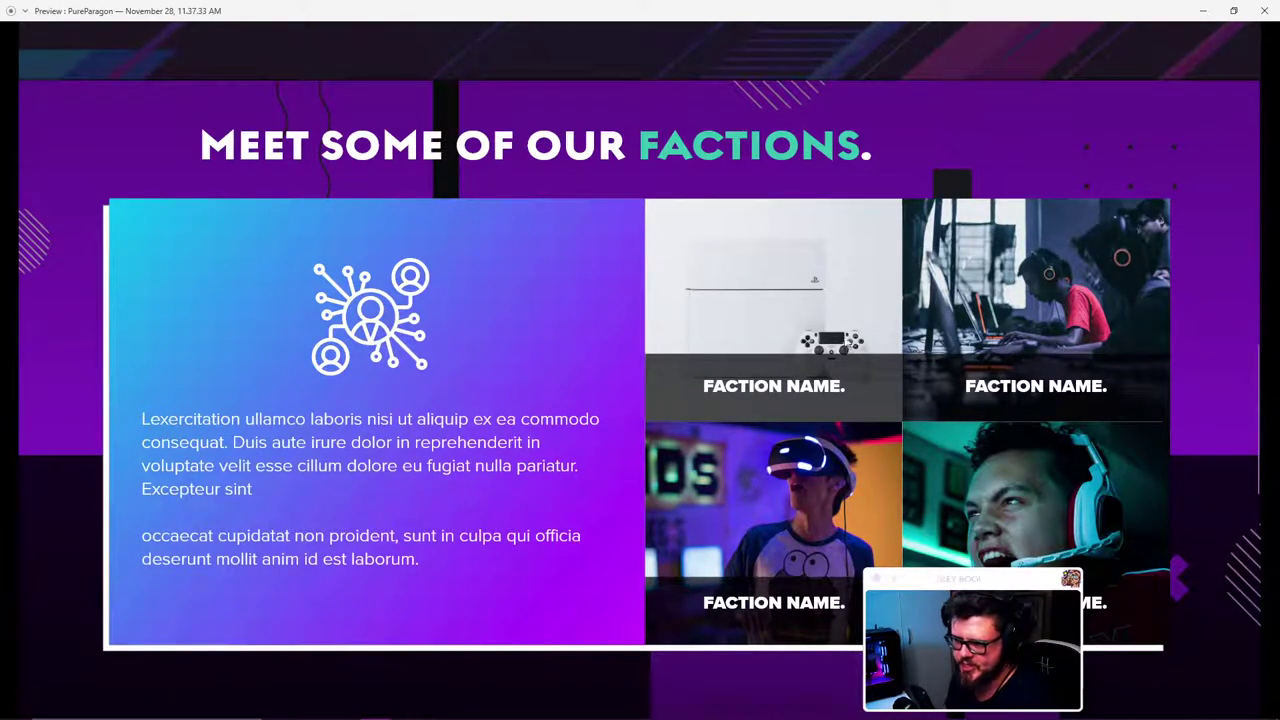
pyautogui.scroll(-1, 620, 145)
pyautogui.scroll(1, 590, 170)
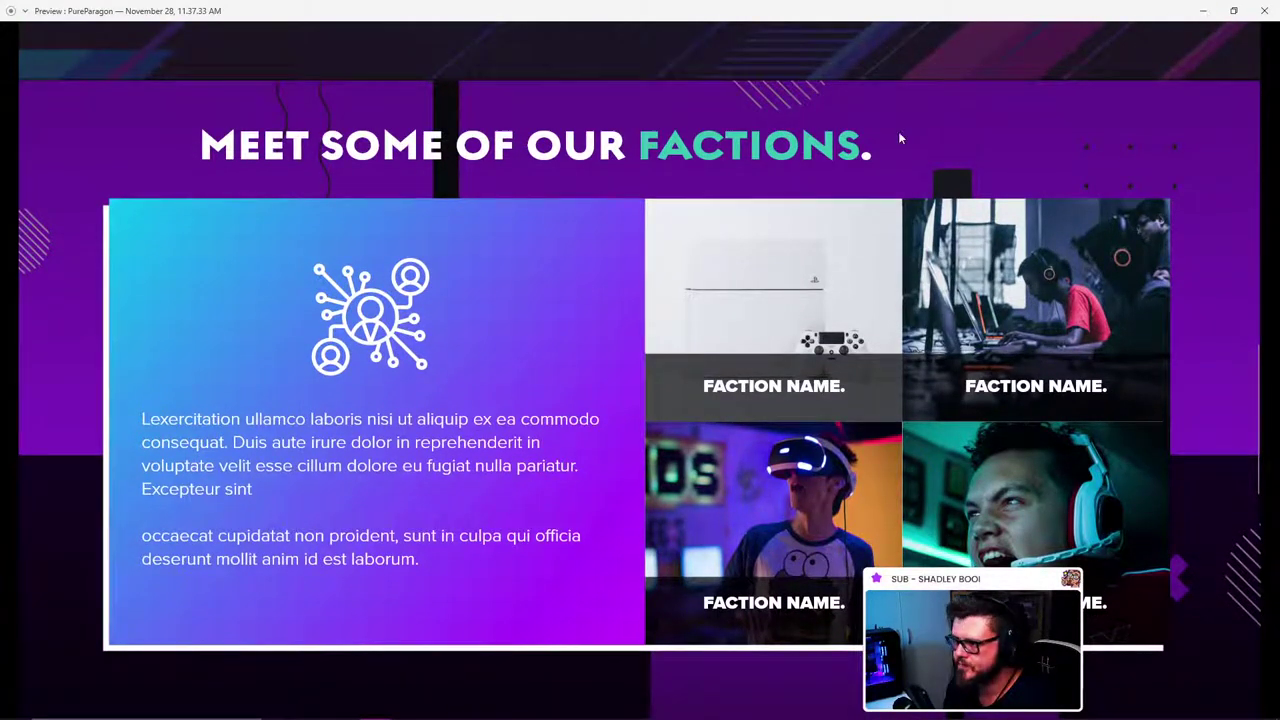
pyautogui.scroll(-4, 535, 217)
pyautogui.scroll(4, 535, 219)
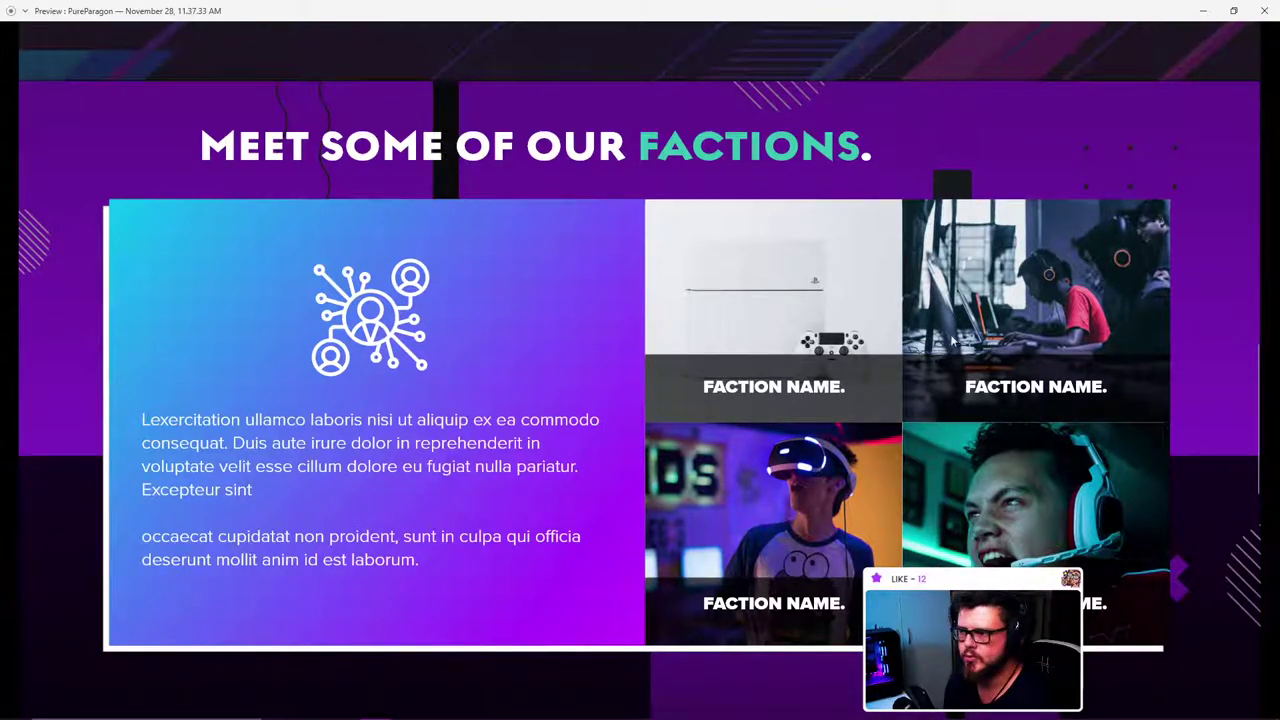
pyautogui.scroll(-4, 752, 258)
pyautogui.scroll(4, 740, 255)
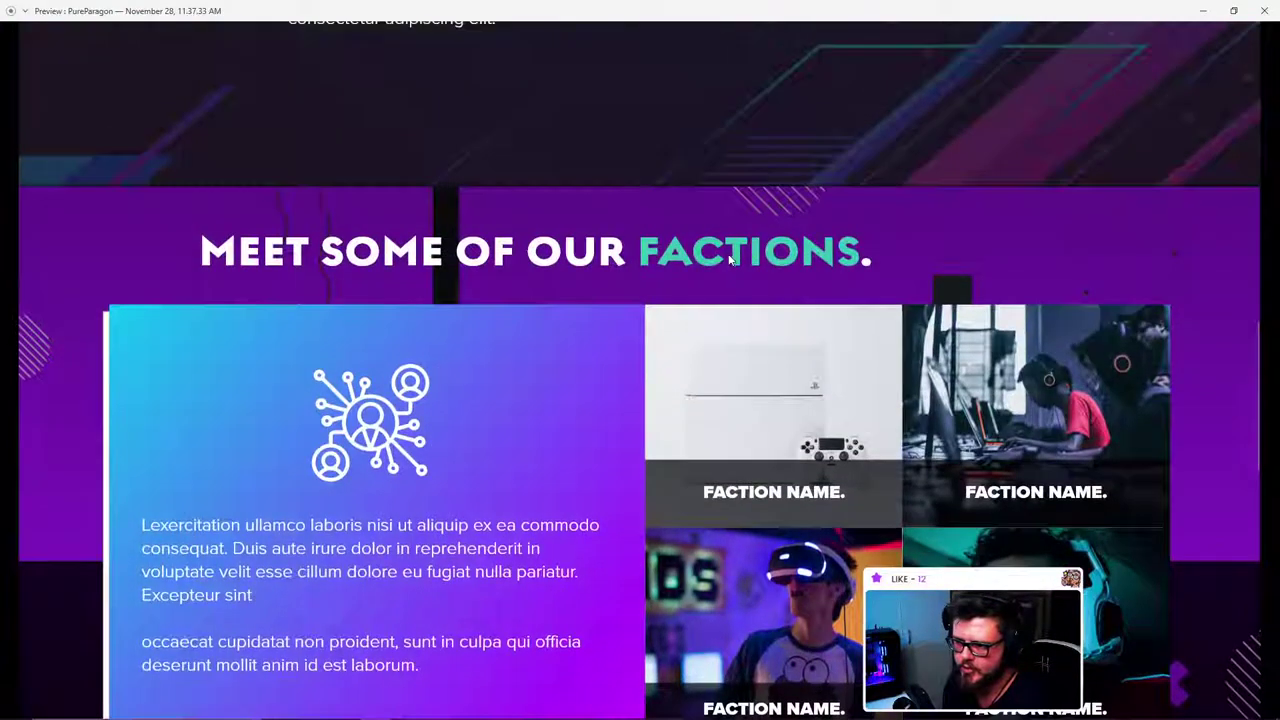
pyautogui.scroll(-1, 728, 263)
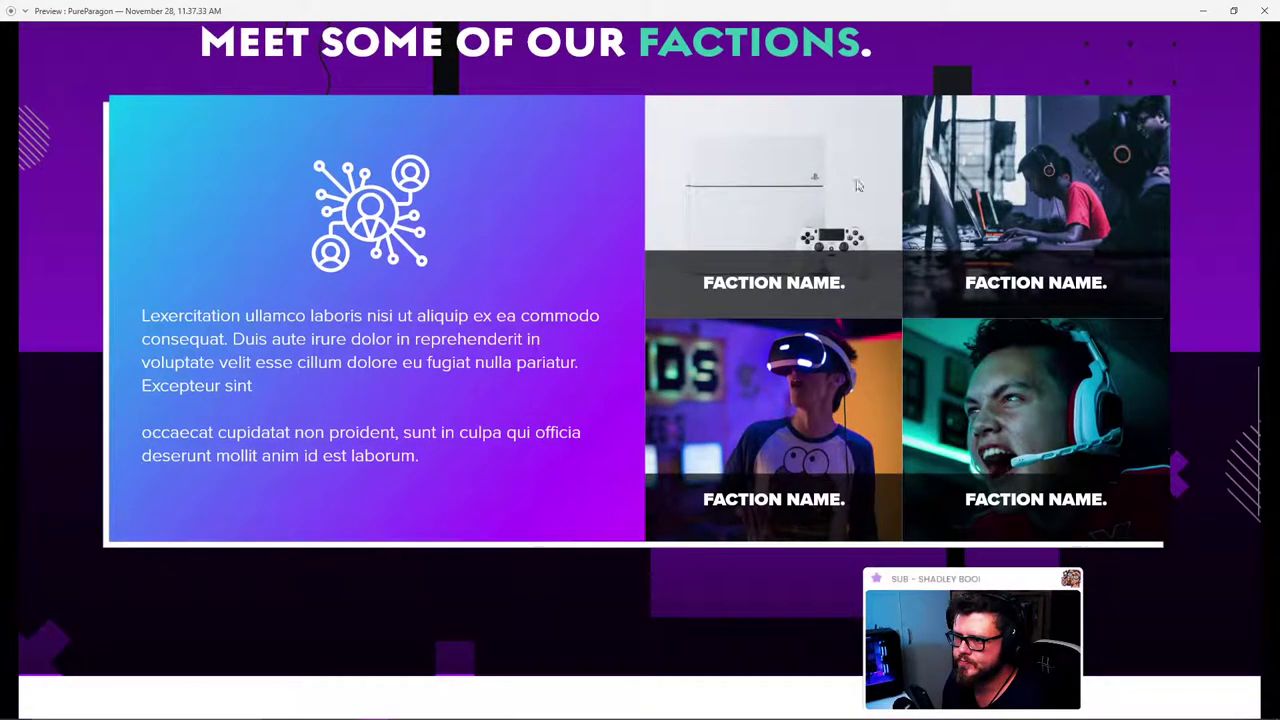
pyautogui.click(1270, 14)
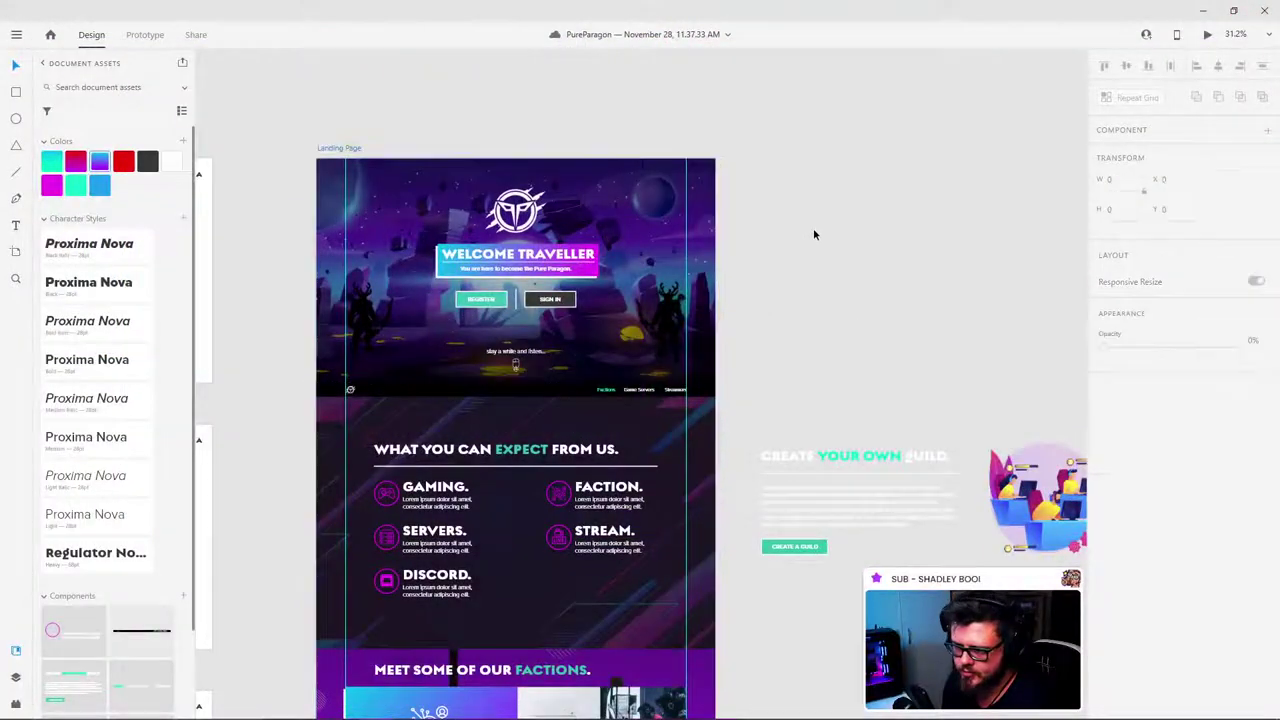
# Step: Group the gradient faction card with its white network icon and description text
pyautogui.scroll(-5, 712, 150)
pyautogui.scroll(-3, 712, 150)
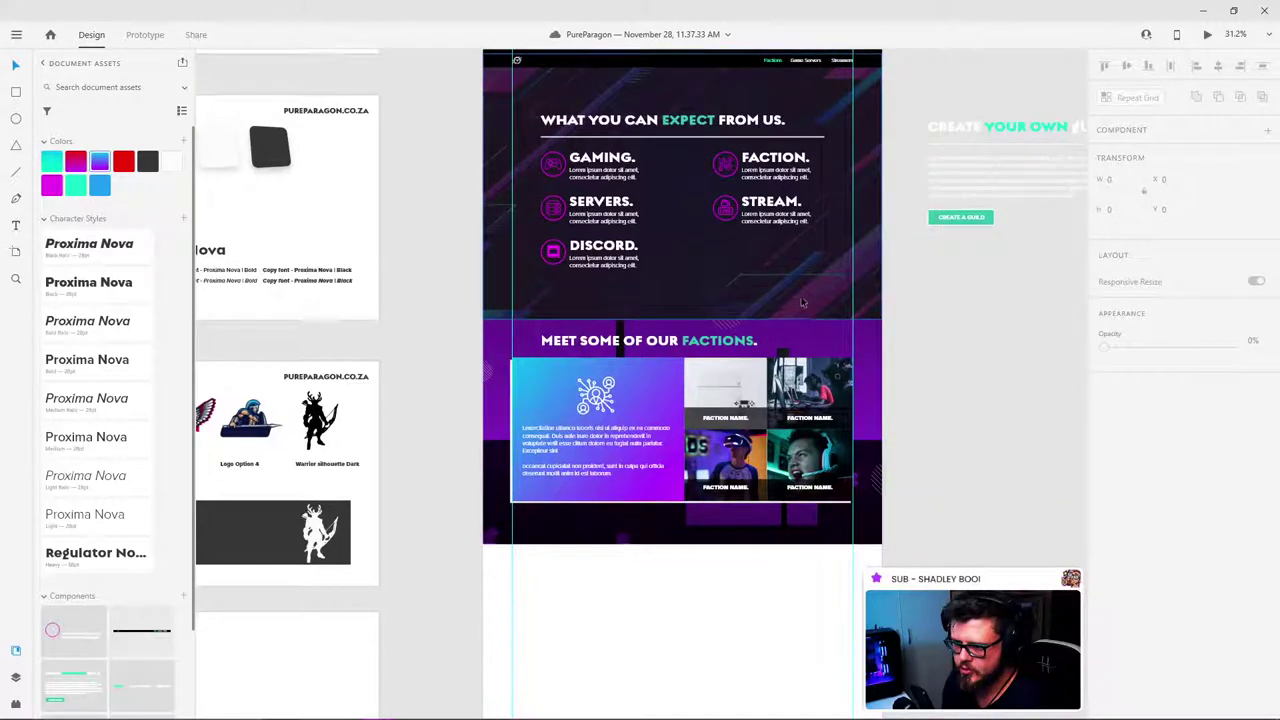
pyautogui.scroll(5, 615, 324)
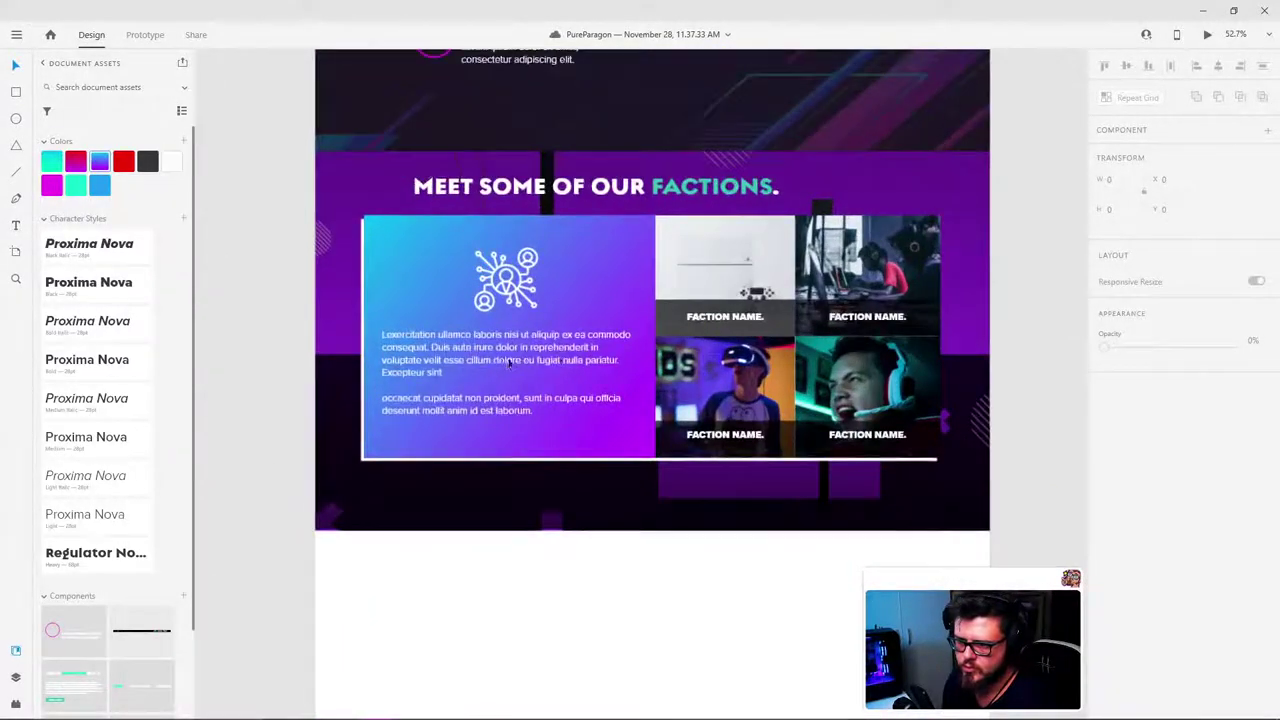
pyautogui.scroll(4, 618, 324)
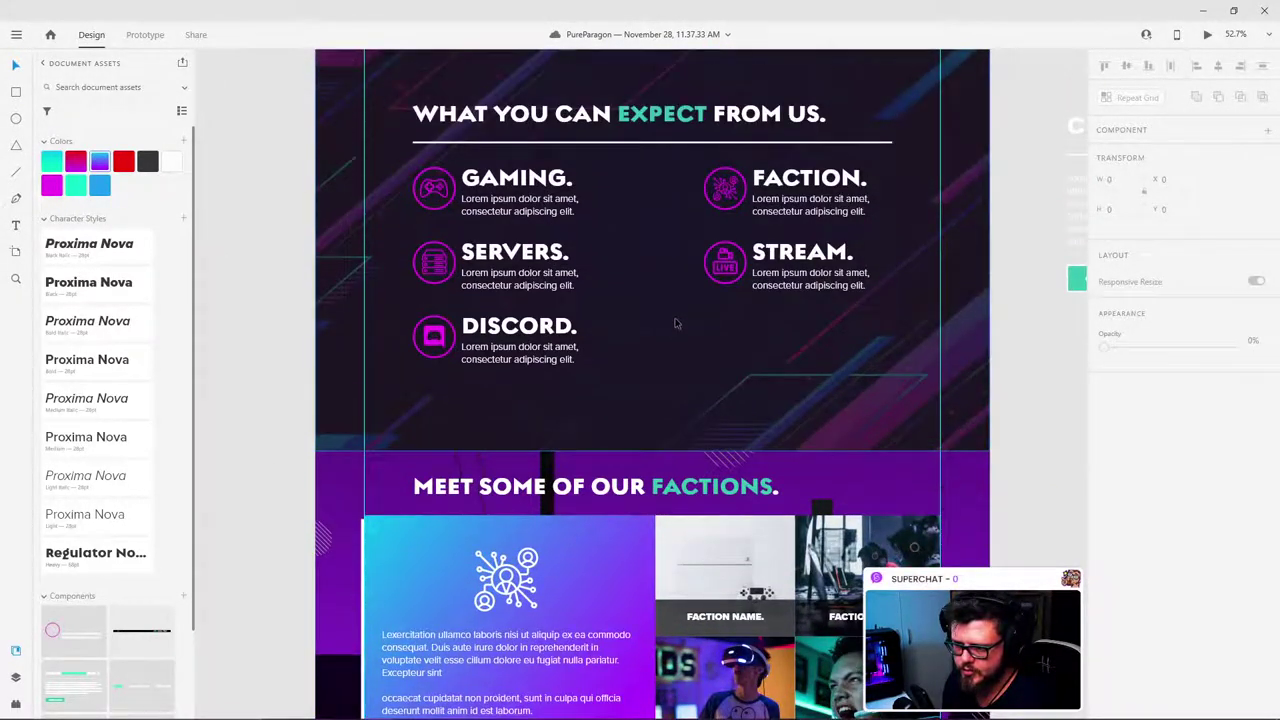
pyautogui.scroll(-3, 838, 357)
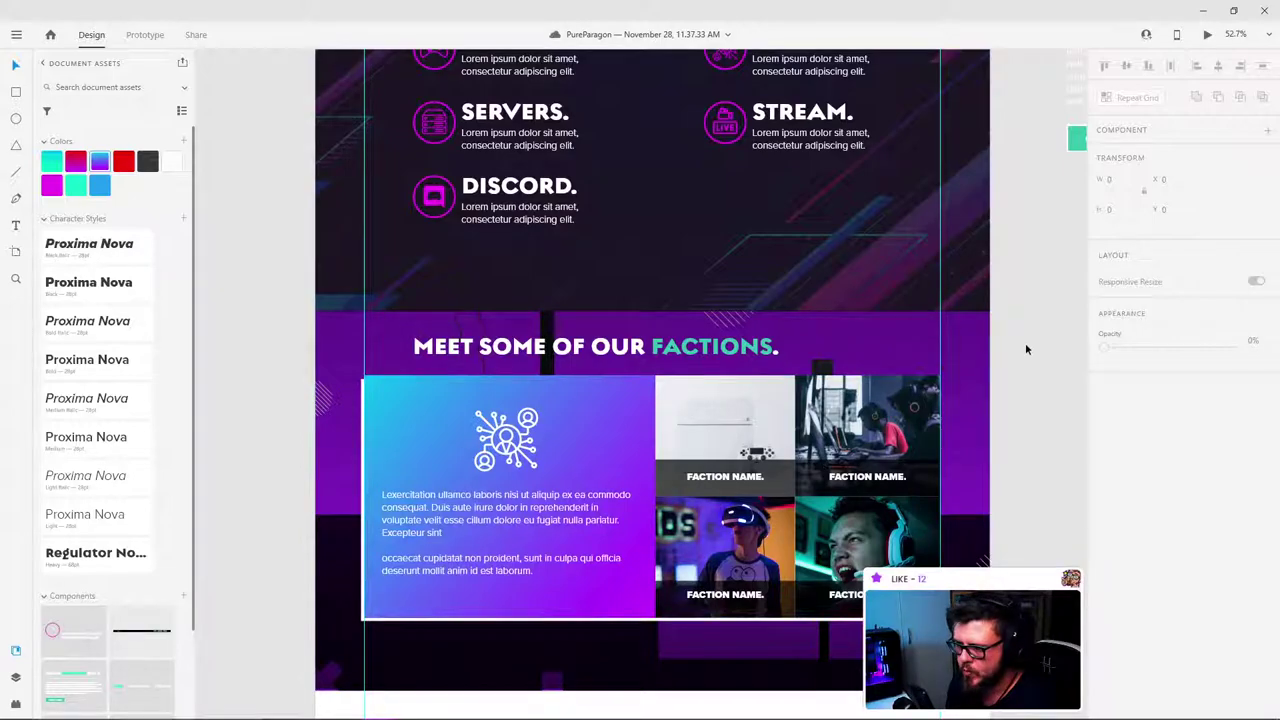
pyautogui.scroll(-1, 590, 431)
pyautogui.moveTo(556, 403); pyautogui.dragTo(783, 567)
pyautogui.hotkey('ctrl', 'z')
pyautogui.click(520, 411)
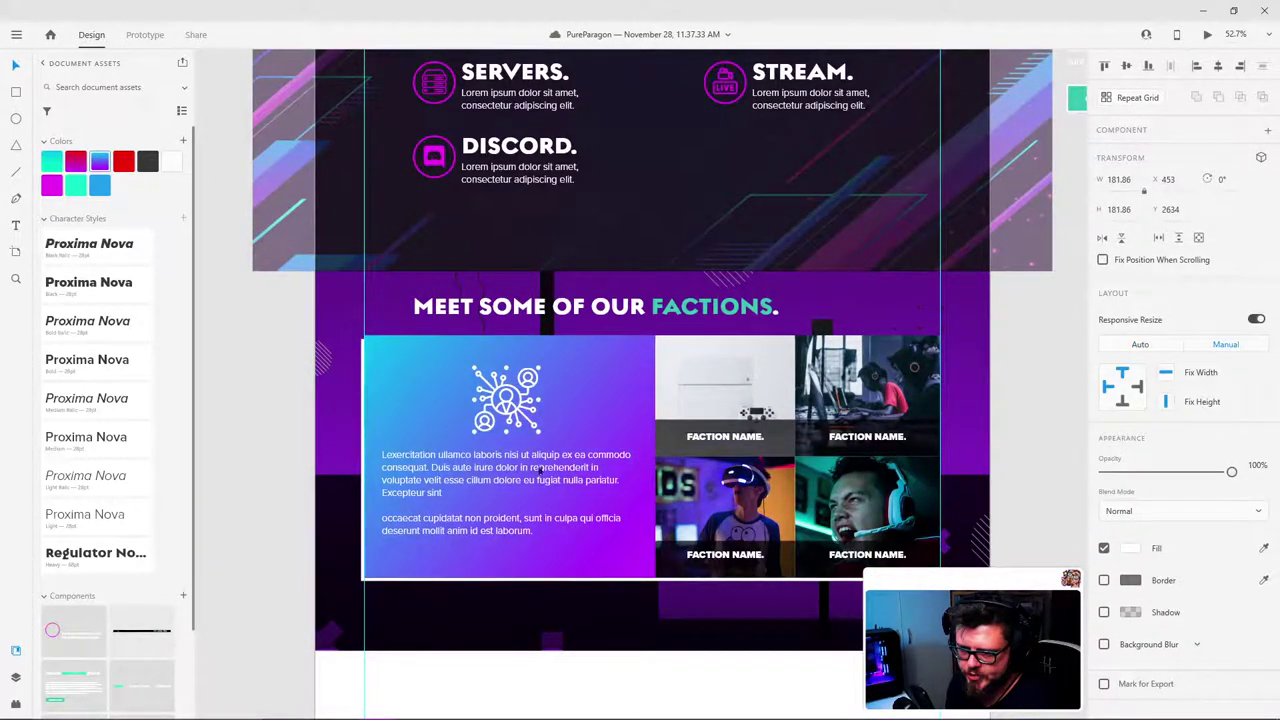
pyautogui.keyDown('shift'); pyautogui.click(546, 480); pyautogui.keyUp('shift')
pyautogui.click(602, 385)
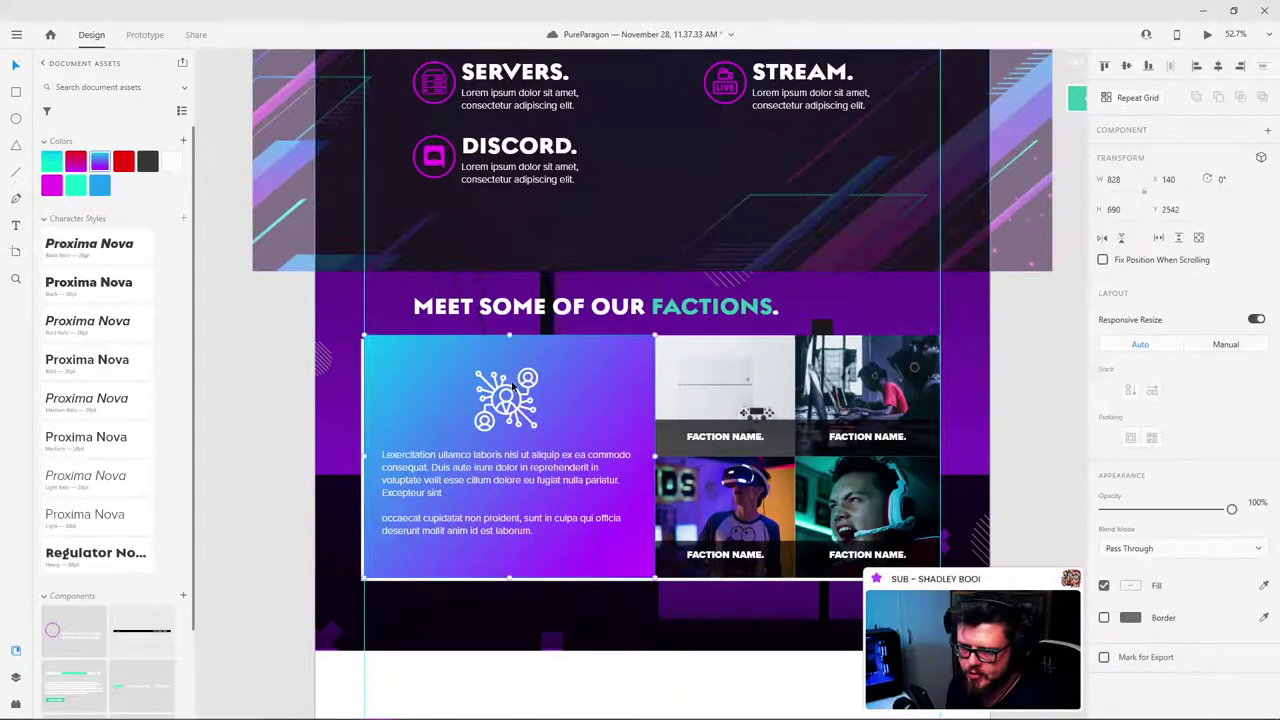
# Step: Move the grouped gradient card off the artboard to examine the photo card beneath it, and undo the move
pyautogui.moveTo(594, 411); pyautogui.dragTo(980, 388)
pyautogui.hscroll(-3, 715, 399)
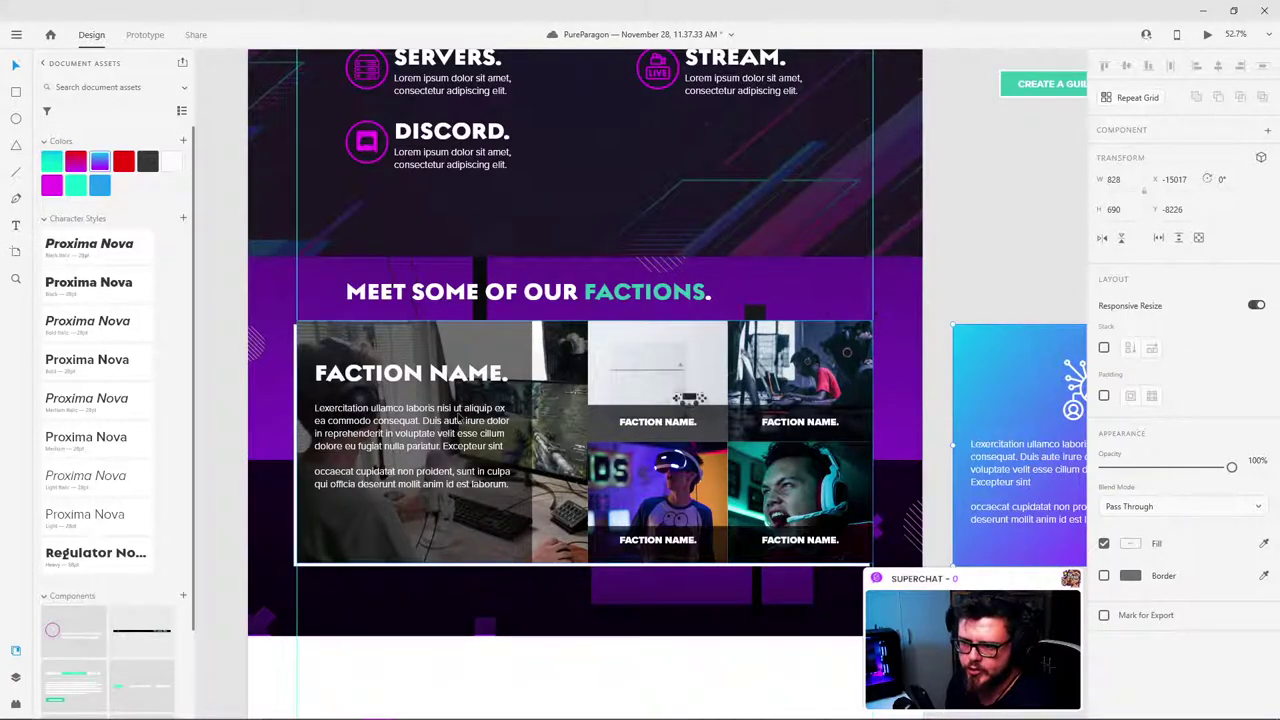
pyautogui.scroll(-1, 462, 420)
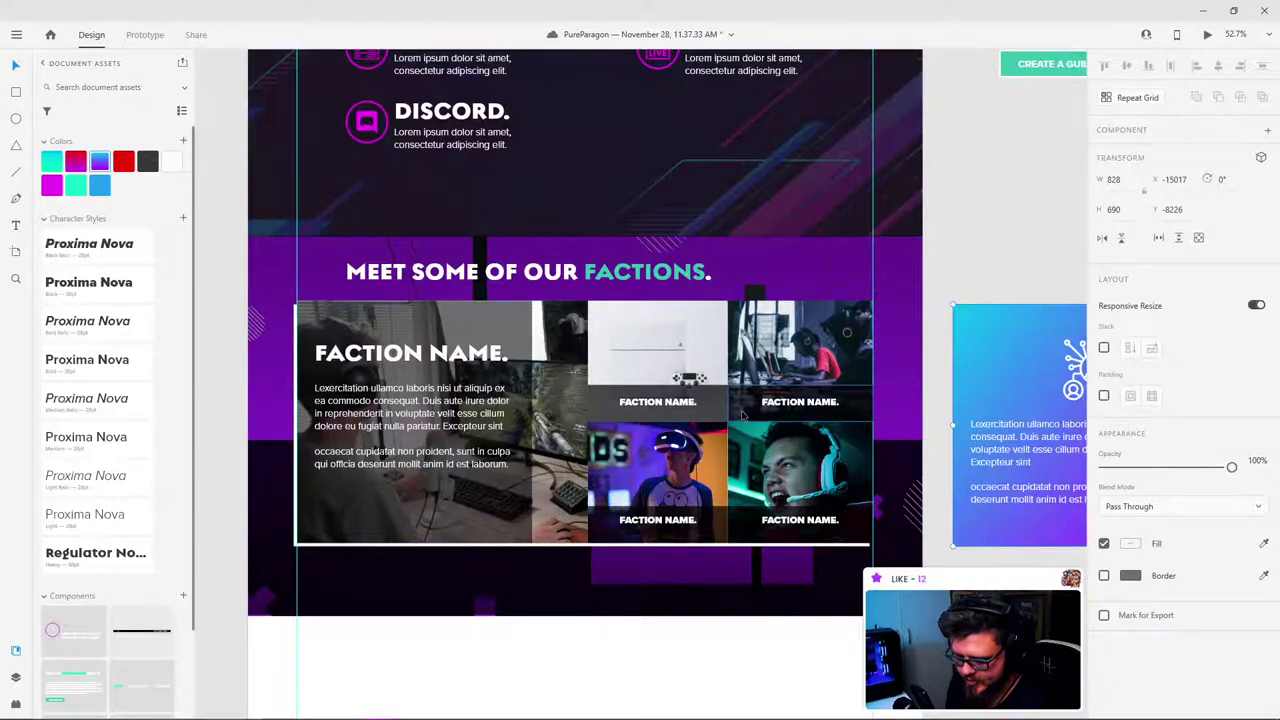
pyautogui.hotkey('ctrl', 'z')
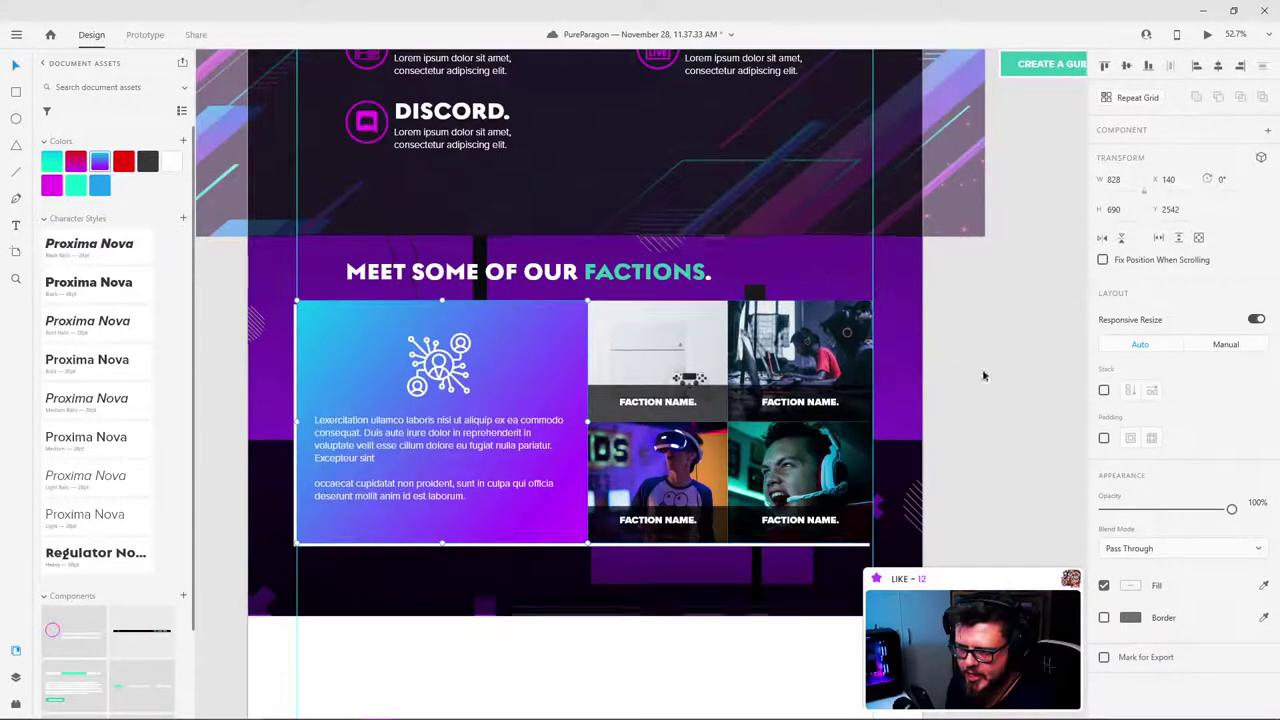
# Step: Deselect the gradient card group and save the document
pyautogui.click(1069, 349)
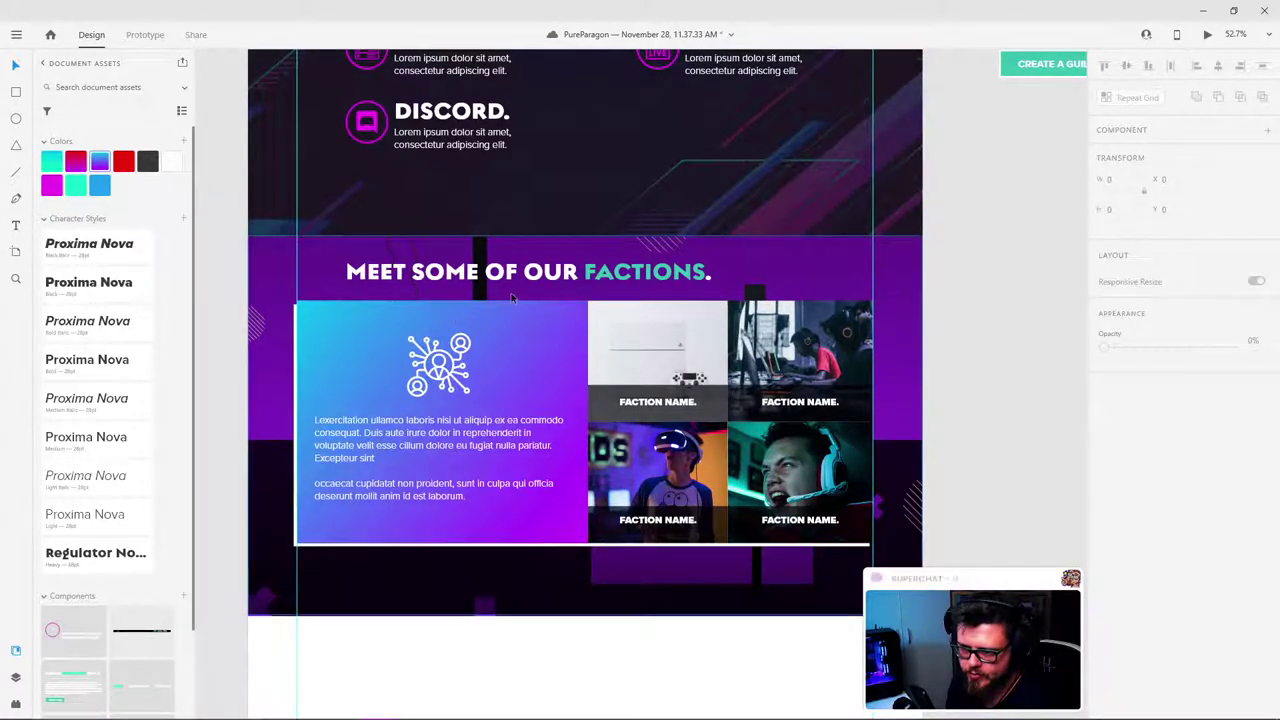
pyautogui.scroll(3, 403, 314)
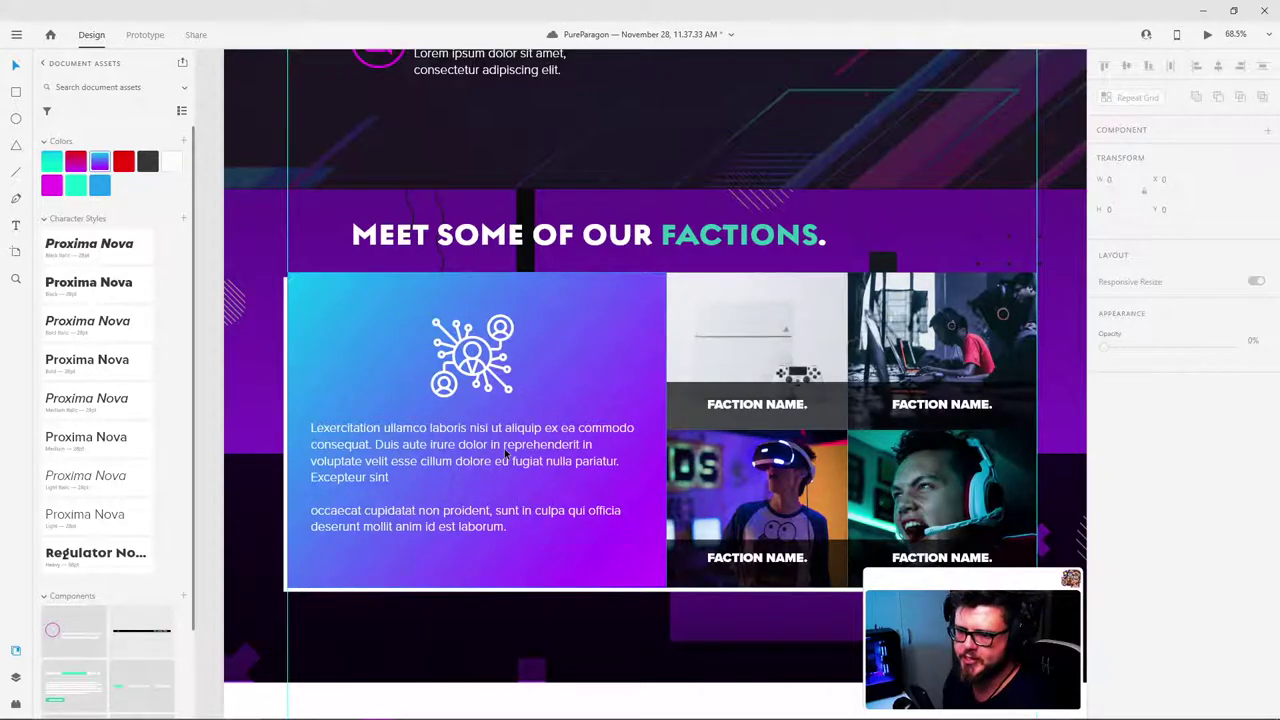
pyautogui.hotkey('ctrl', 's')
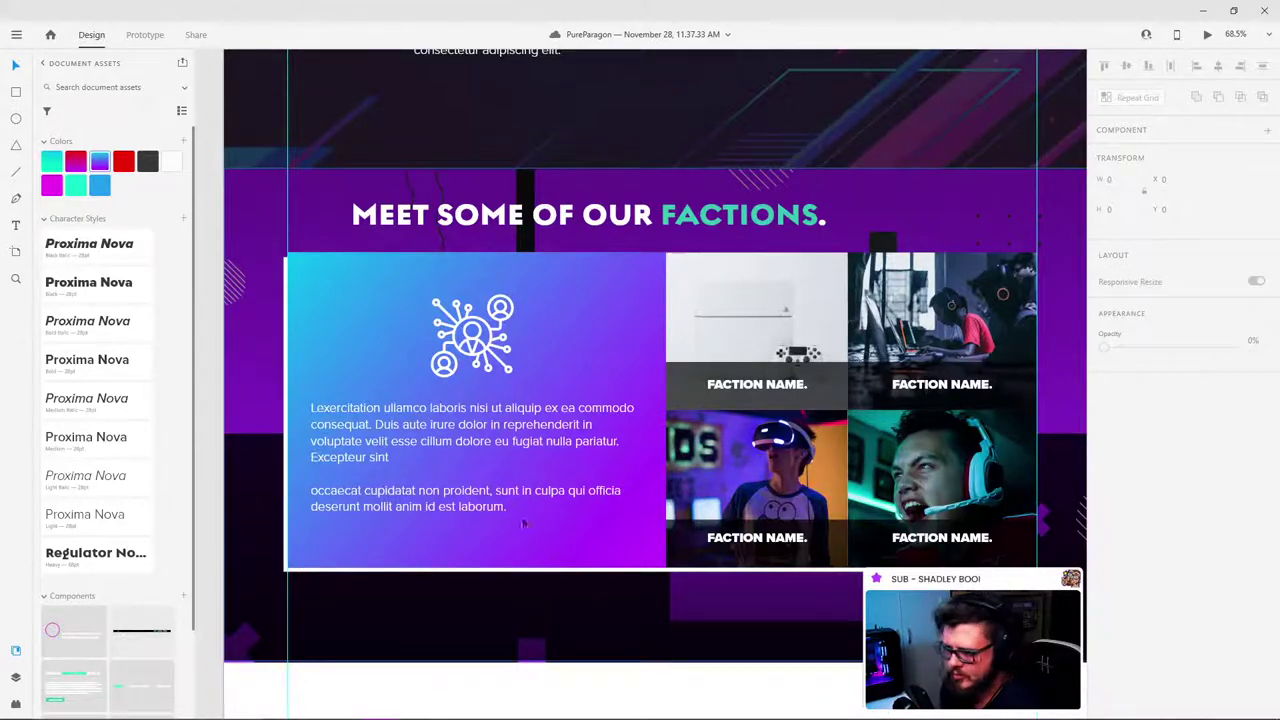
pyautogui.click(633, 544)
pyautogui.scroll(-1, 548, 430)
pyautogui.scroll(-2, 548, 430)
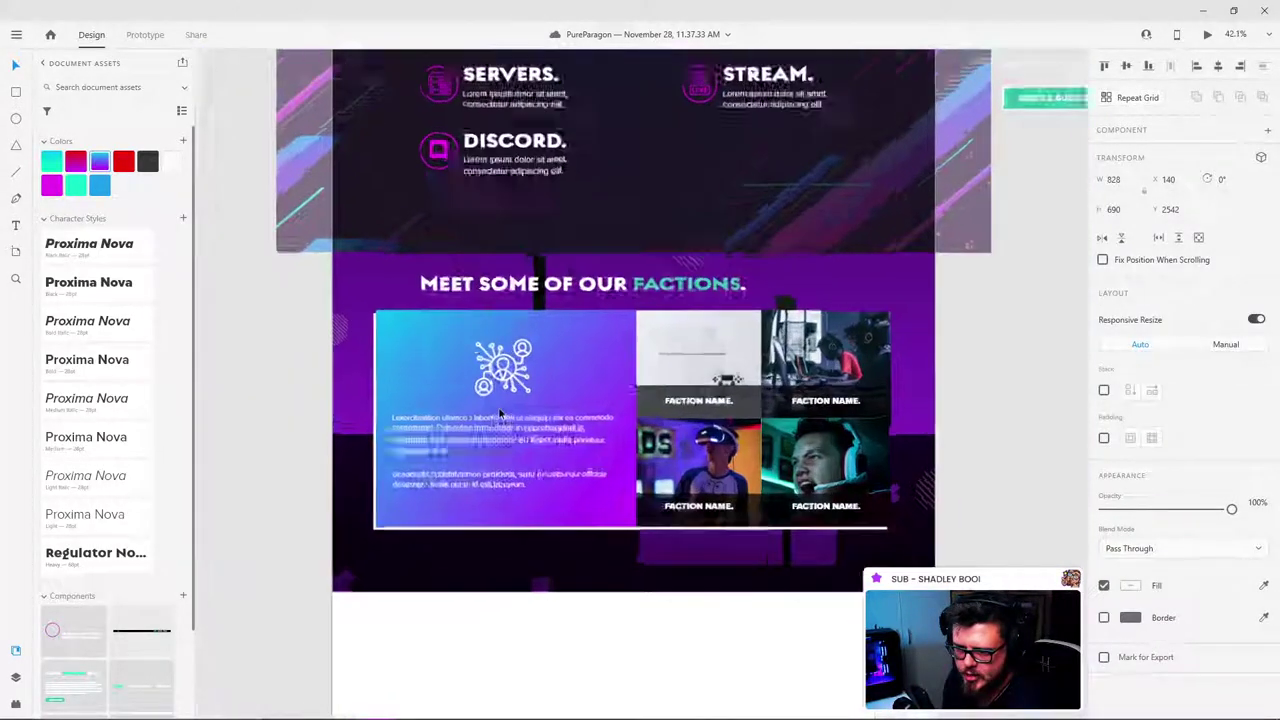
pyautogui.scroll(2, 600, 334)
pyautogui.click(624, 336)
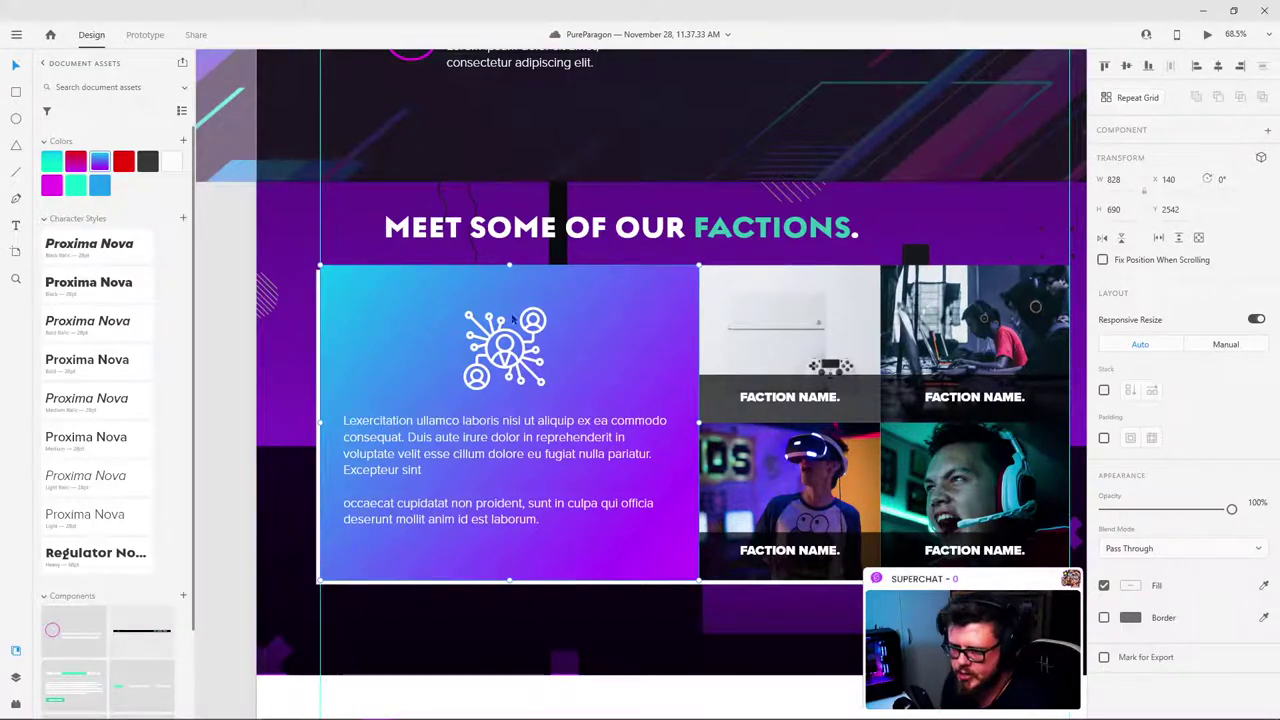
pyautogui.scroll(-2, 557, 346)
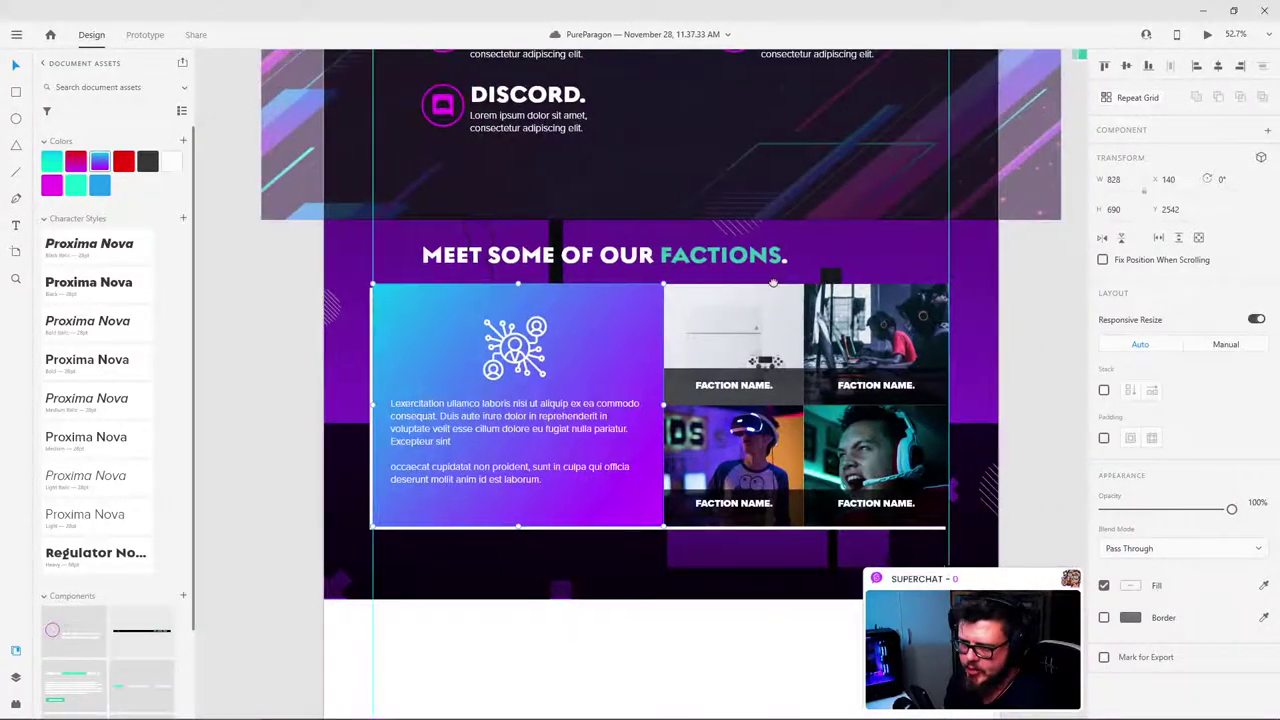
pyautogui.moveTo(766, 362); pyautogui.dragTo(704, 366)
pyautogui.click(947, 270)
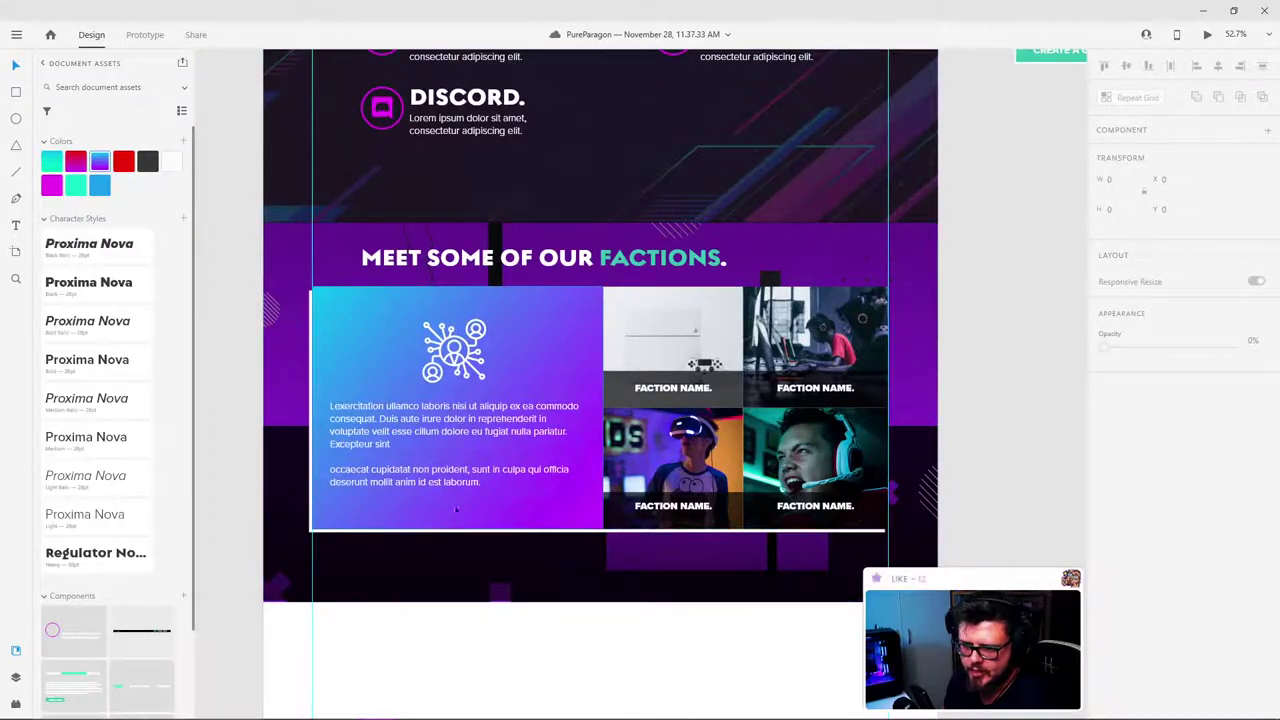
# Step: Make the upper stop of the linear gradient overlay on the factions section background more opaque
pyautogui.click(931, 270)
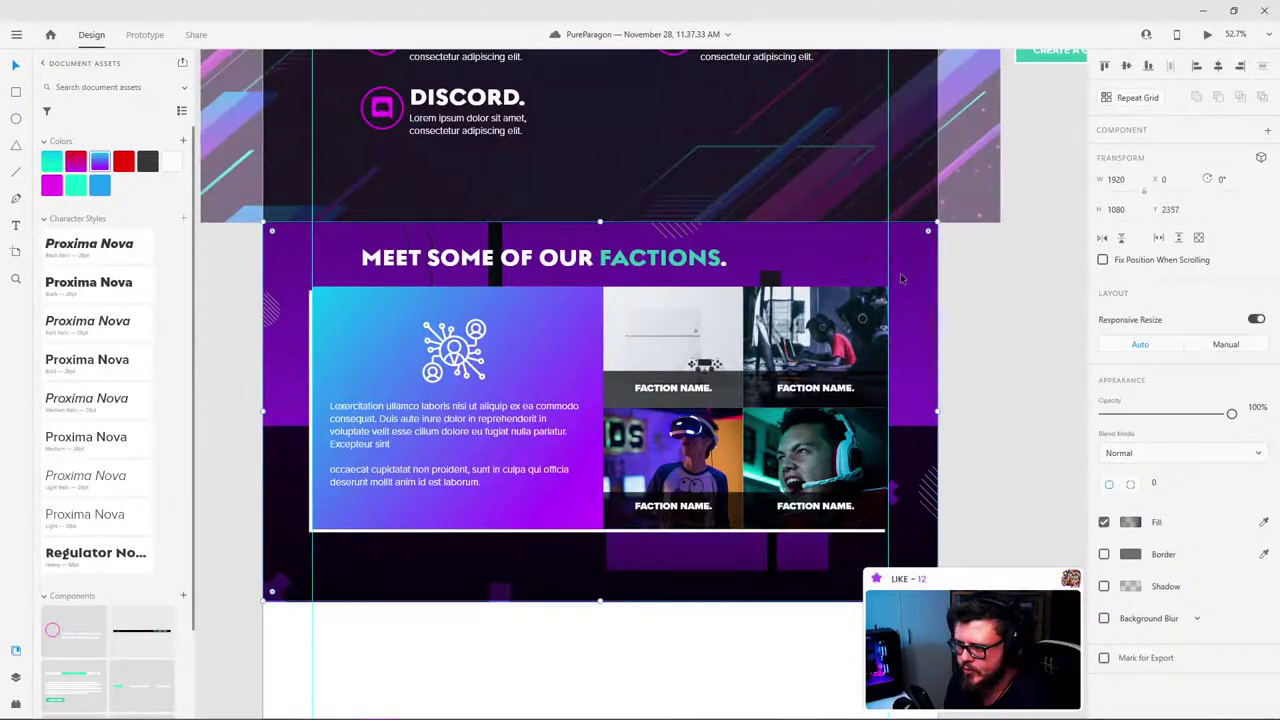
pyautogui.click(1130, 522)
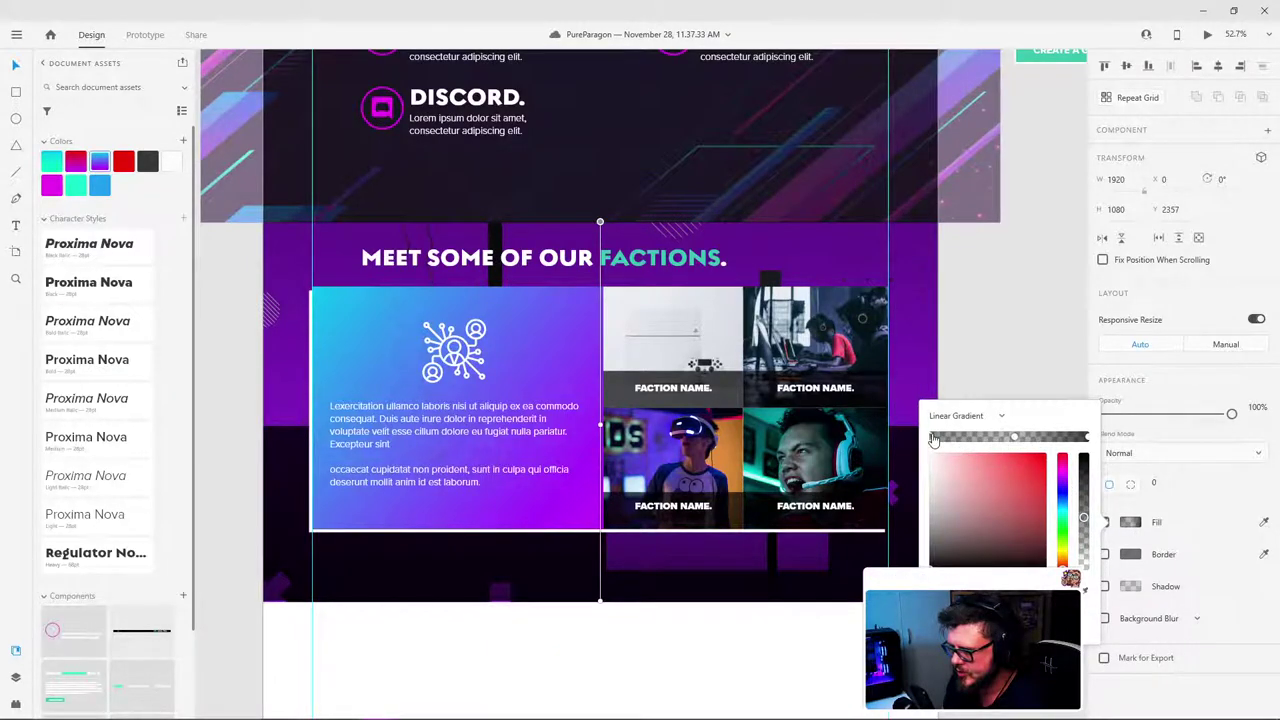
pyautogui.moveTo(1083, 514)
pyautogui.mouseDown()
pyautogui.moveTo(1083, 466)
pyautogui.moveTo(1084, 493)
pyautogui.mouseUp()
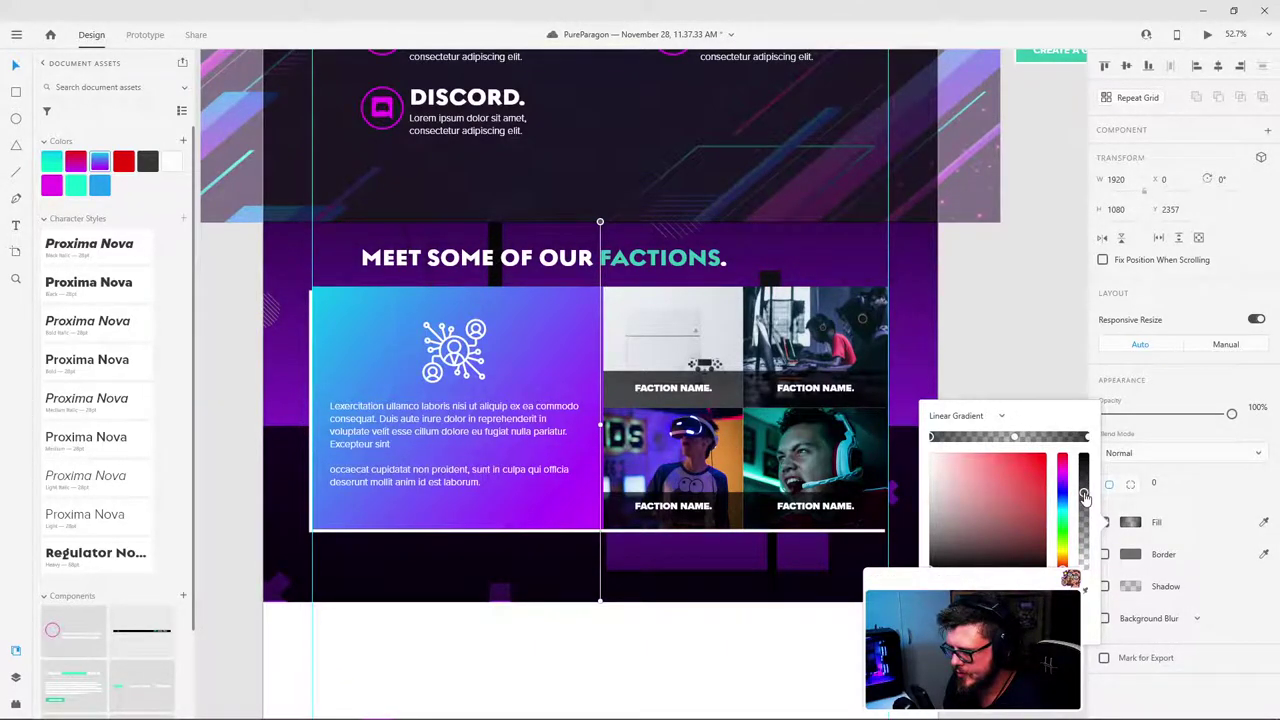
pyautogui.click(1088, 438)
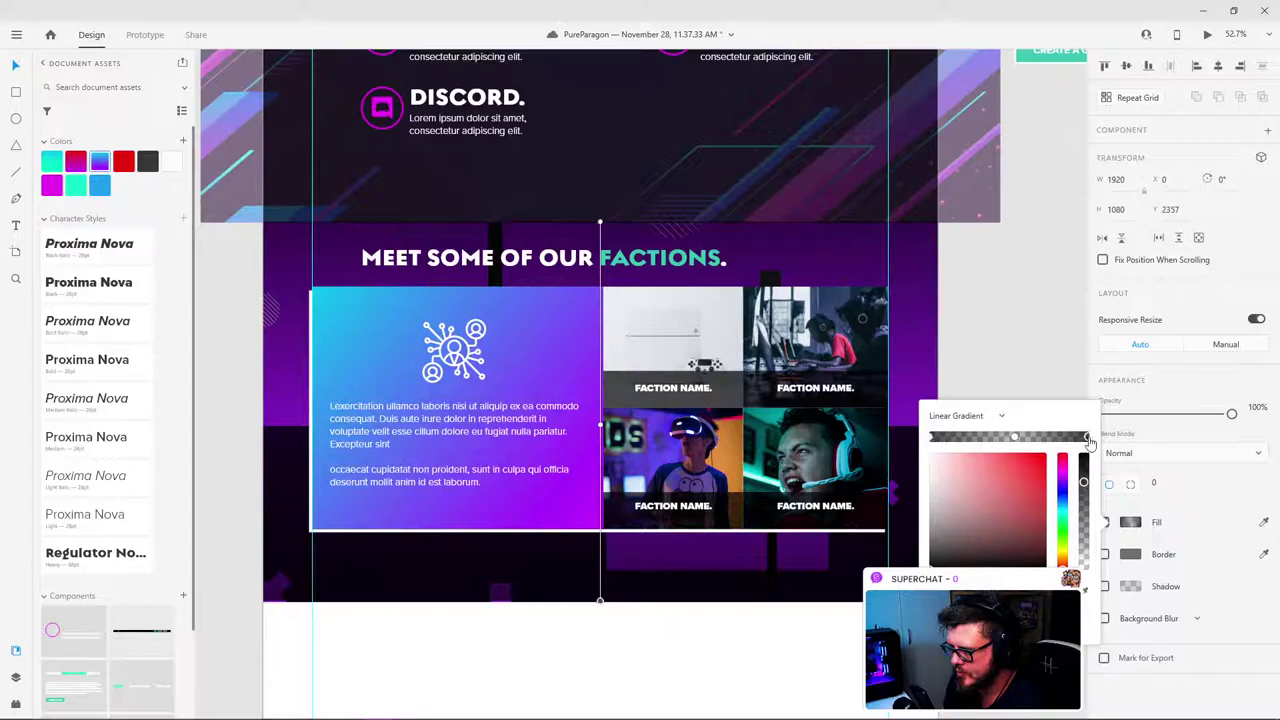
pyautogui.click(931, 438)
pyautogui.click(1049, 352)
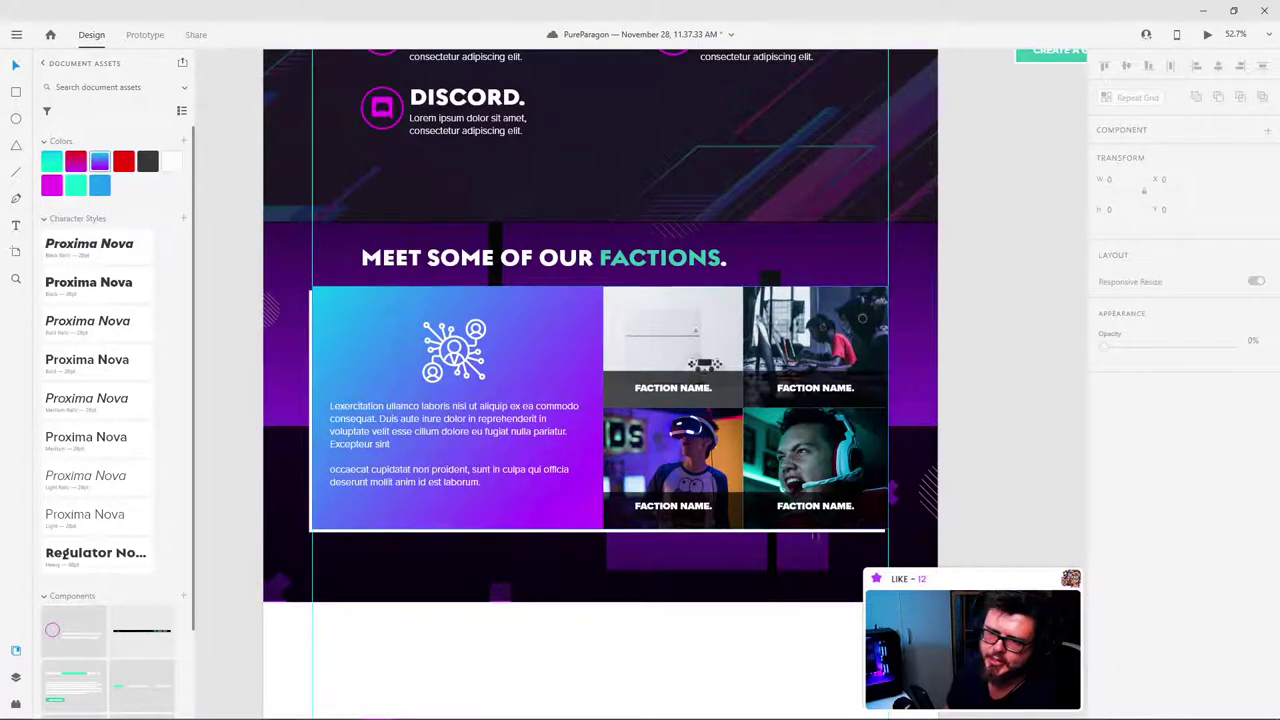
# Step: Examine how the factions section background sits against the features section above it on the landing page
pyautogui.scroll(1, 473, 408)
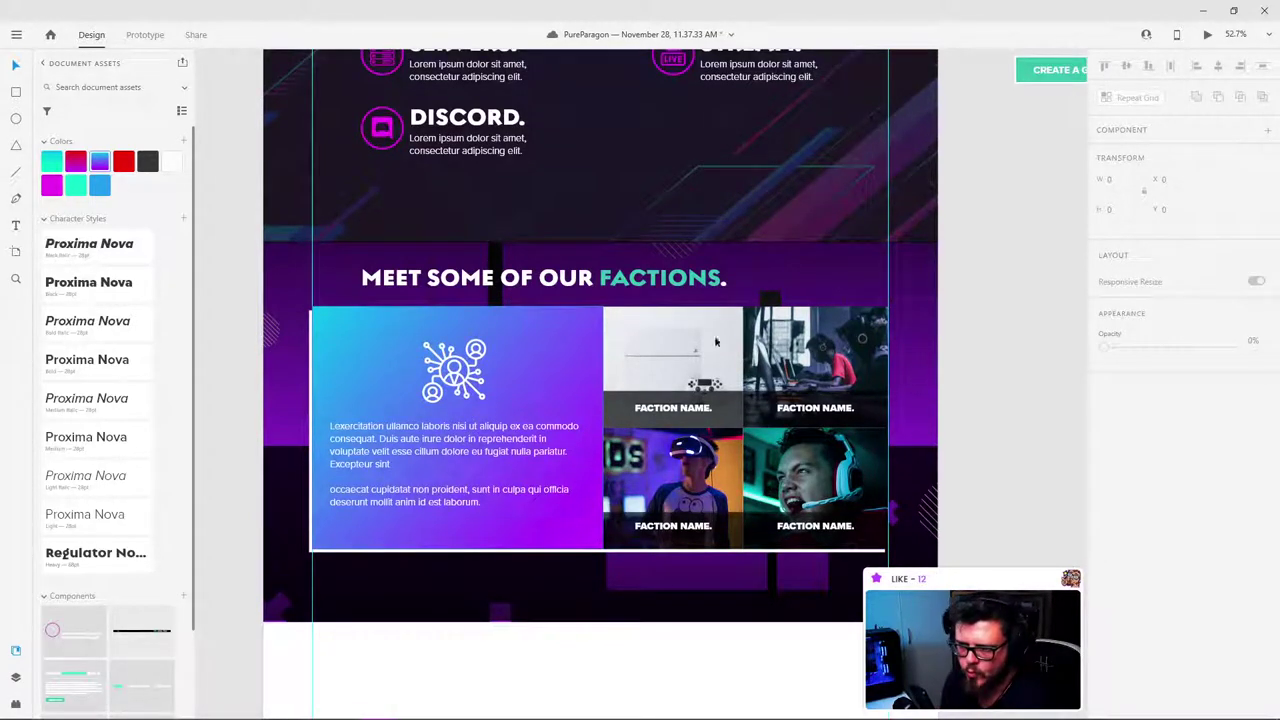
pyautogui.scroll(-3, 973, 250)
pyautogui.scroll(2, 1027, 447)
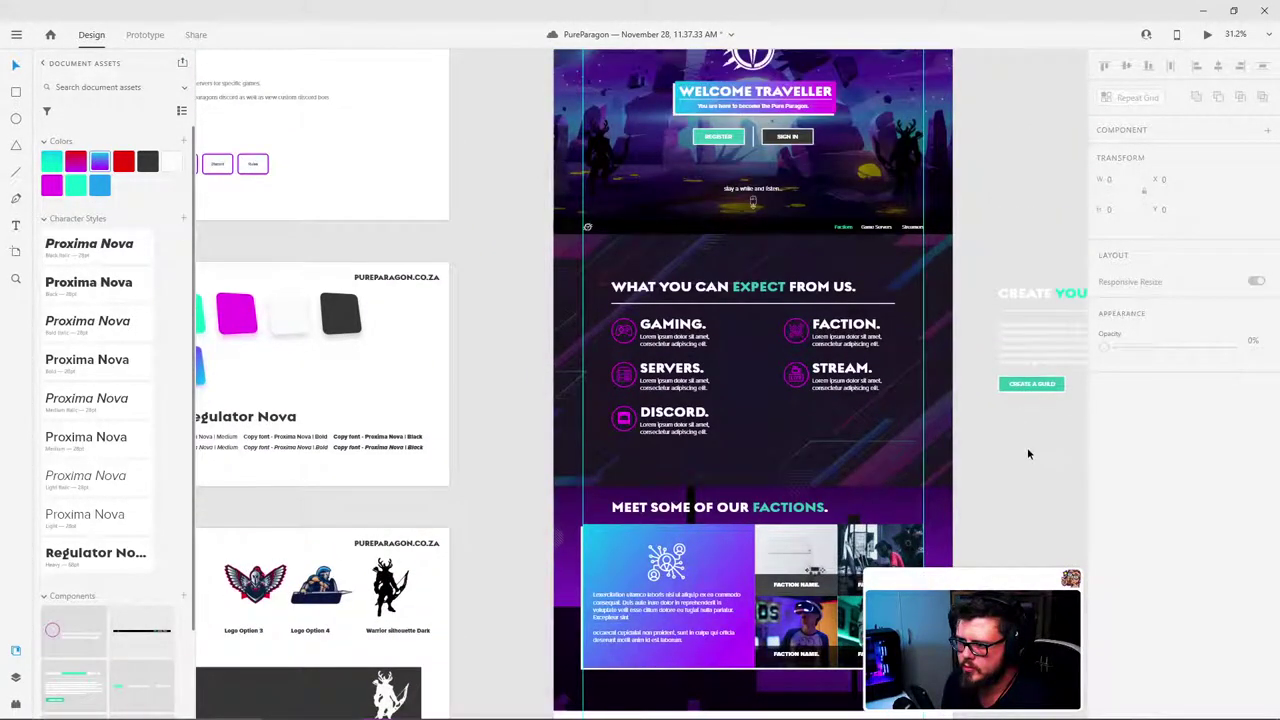
pyautogui.scroll(-2, 1025, 450)
pyautogui.scroll(1, 1018, 460)
pyautogui.scroll(1, 1018, 460)
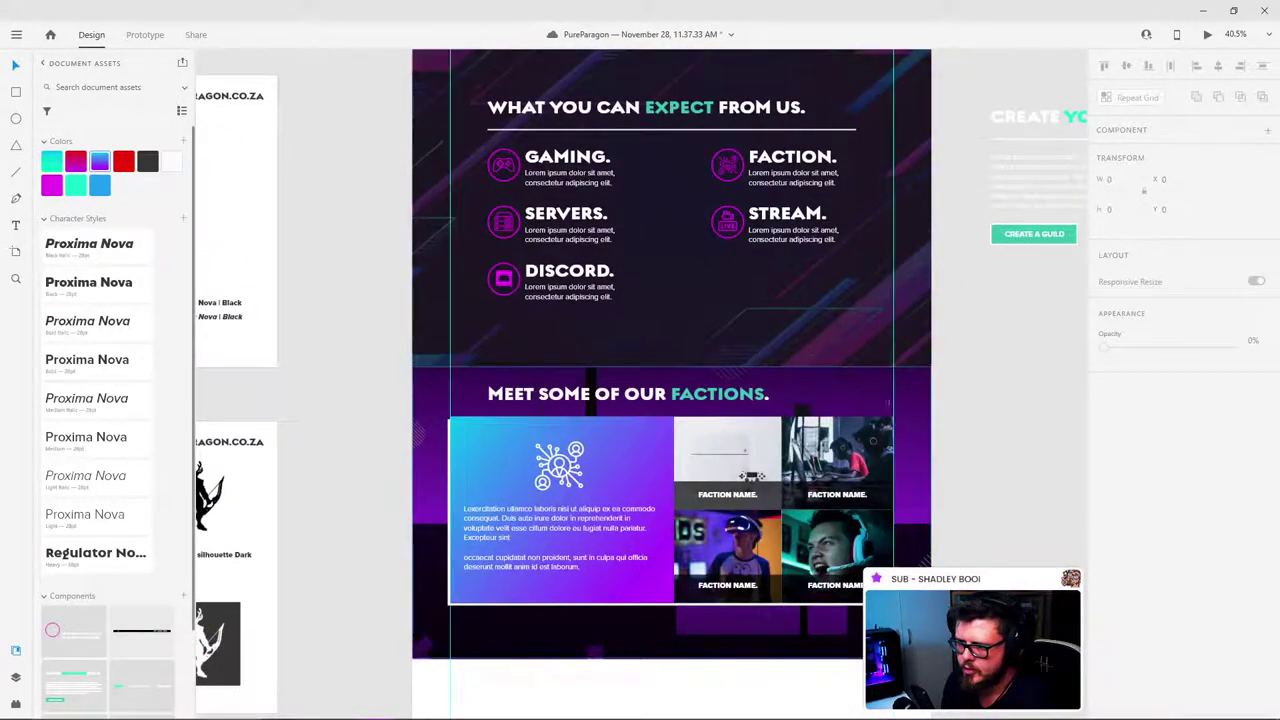
pyautogui.scroll(2, 763, 356)
pyautogui.scroll(-3, 800, 368)
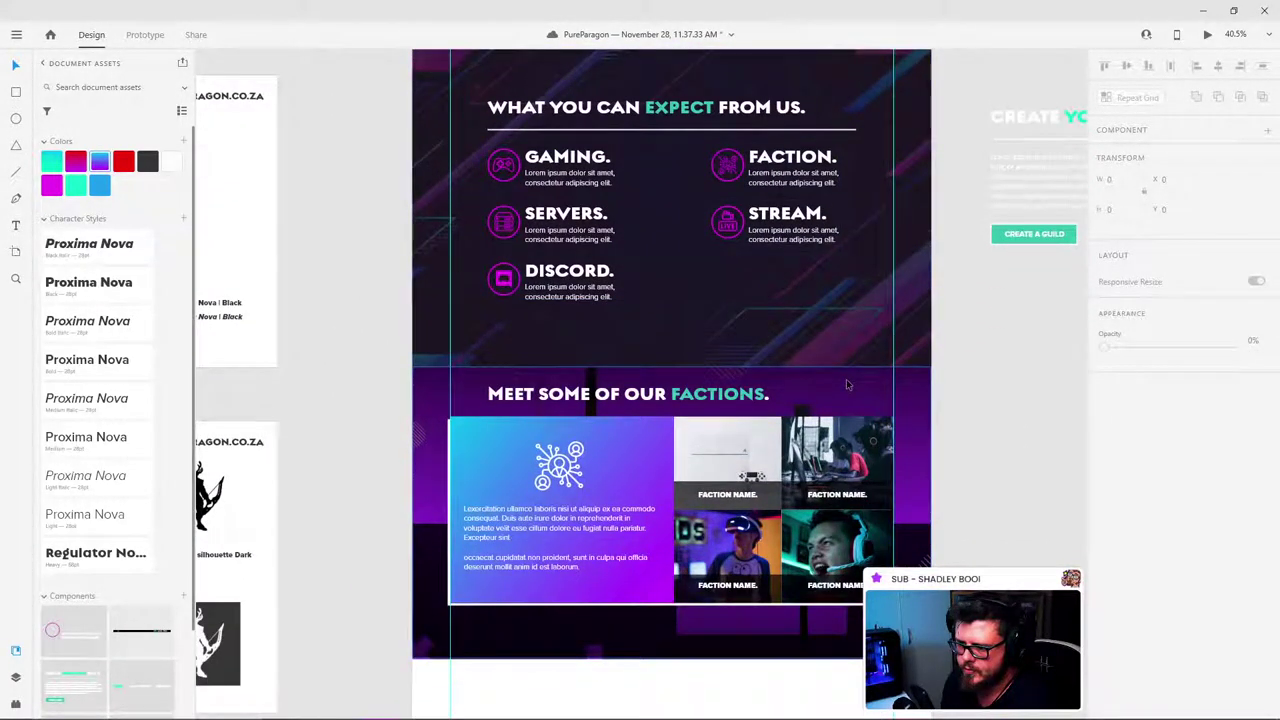
pyautogui.scroll(-1, 996, 388)
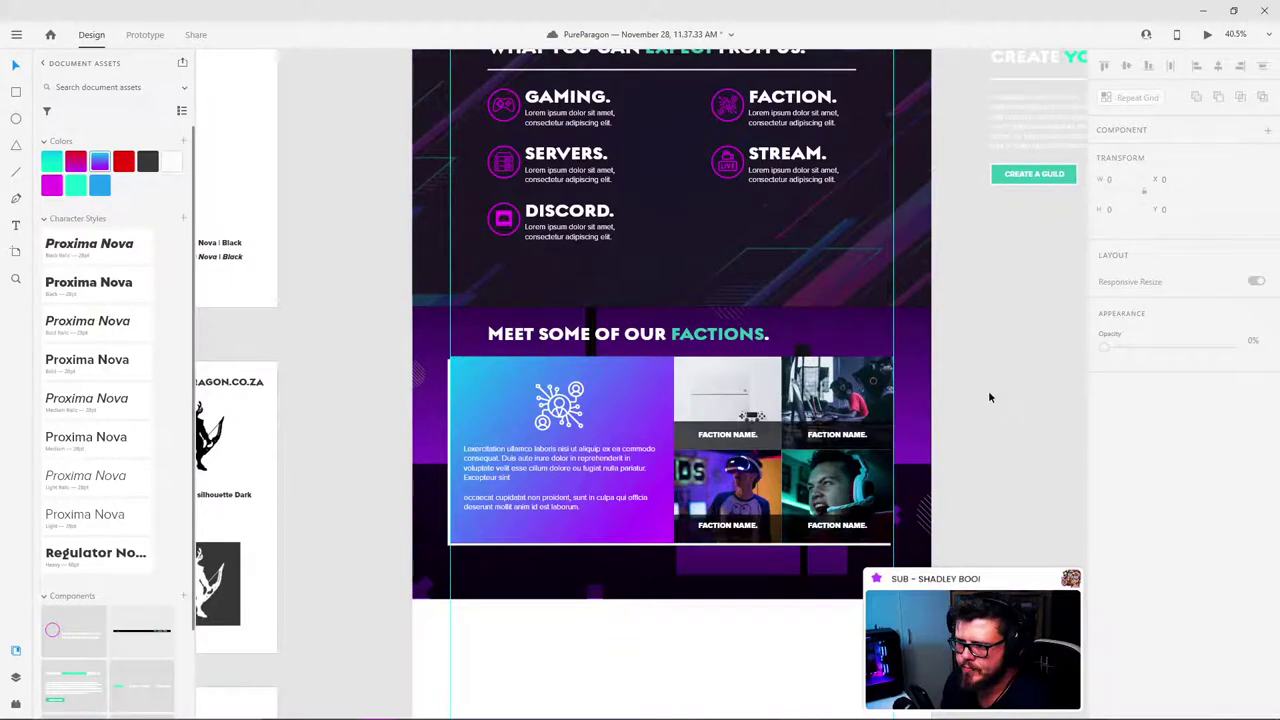
# Step: Make the solid dark overlay on the features section background more opaque
pyautogui.click(965, 327)
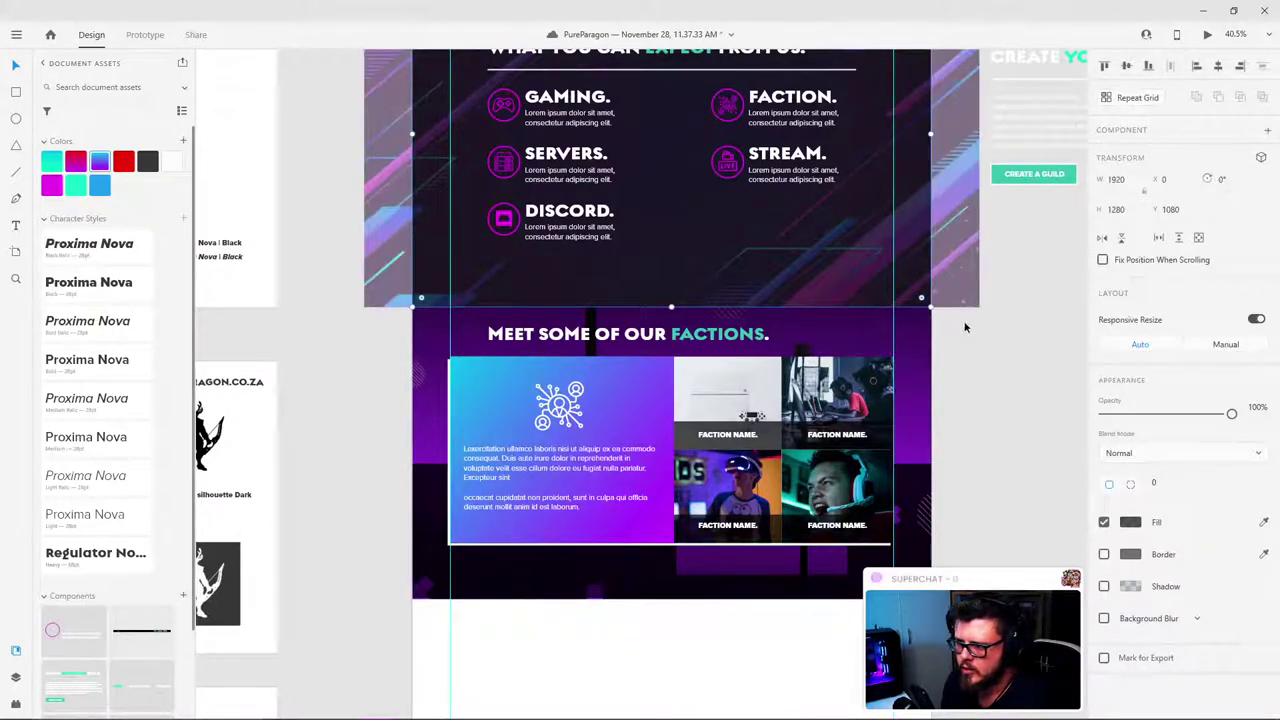
pyautogui.click(1130, 522)
pyautogui.moveTo(1086, 480); pyautogui.dragTo(1084, 465)
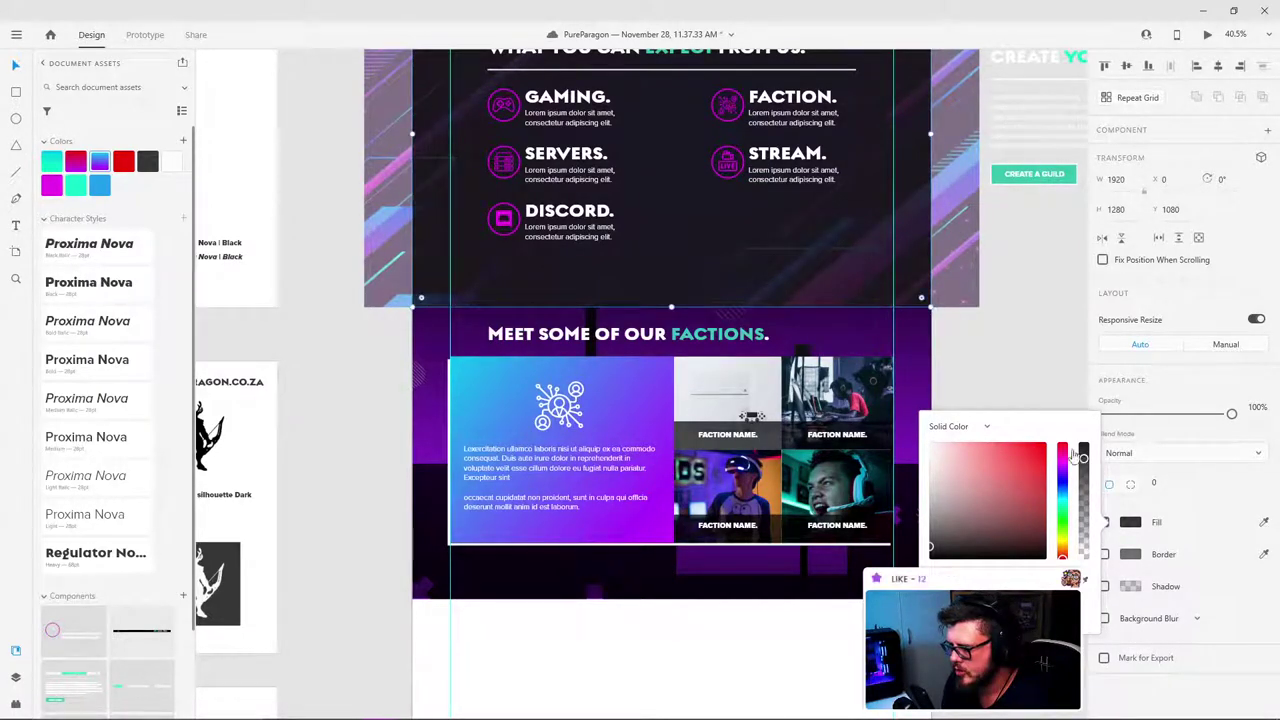
pyautogui.click(1012, 347)
# Step: Fine-tune the opacity of the upper stop in the hero section overlay's linear gradient, leaving it slightly more transparent
pyautogui.scroll(5, 970, 412)
pyautogui.scroll(5, 960, 425)
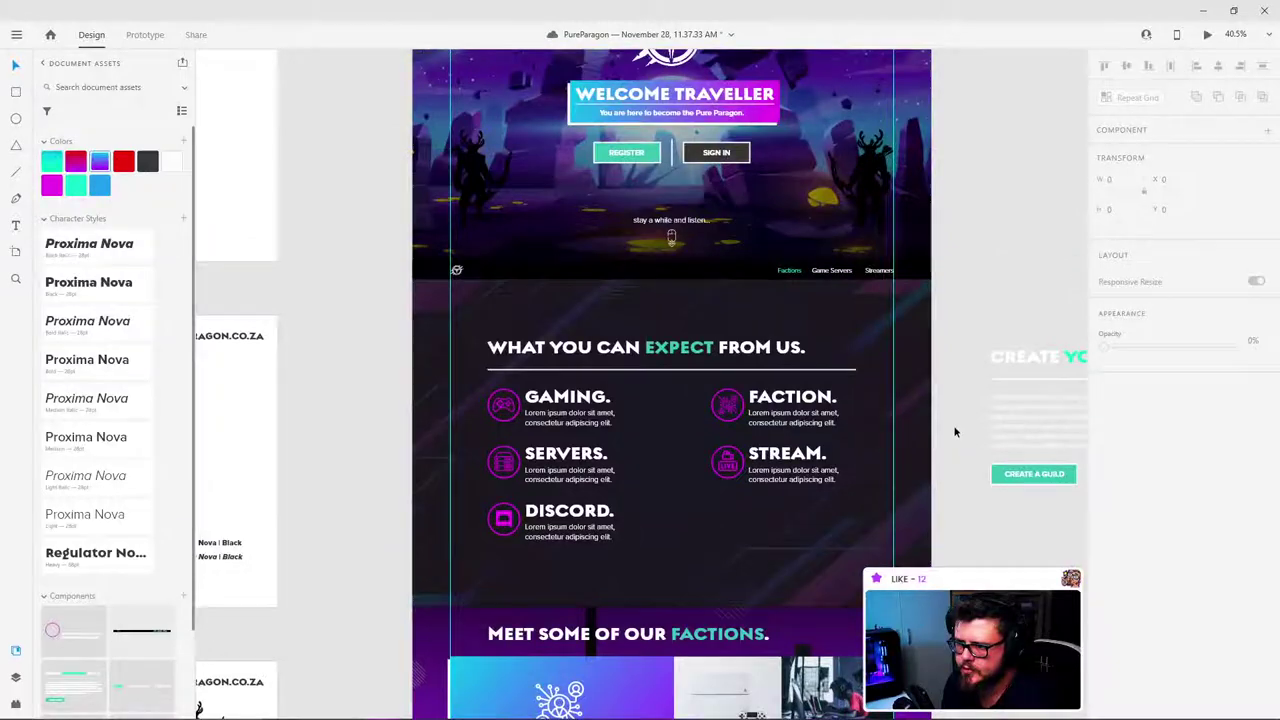
pyautogui.scroll(4, 758, 337)
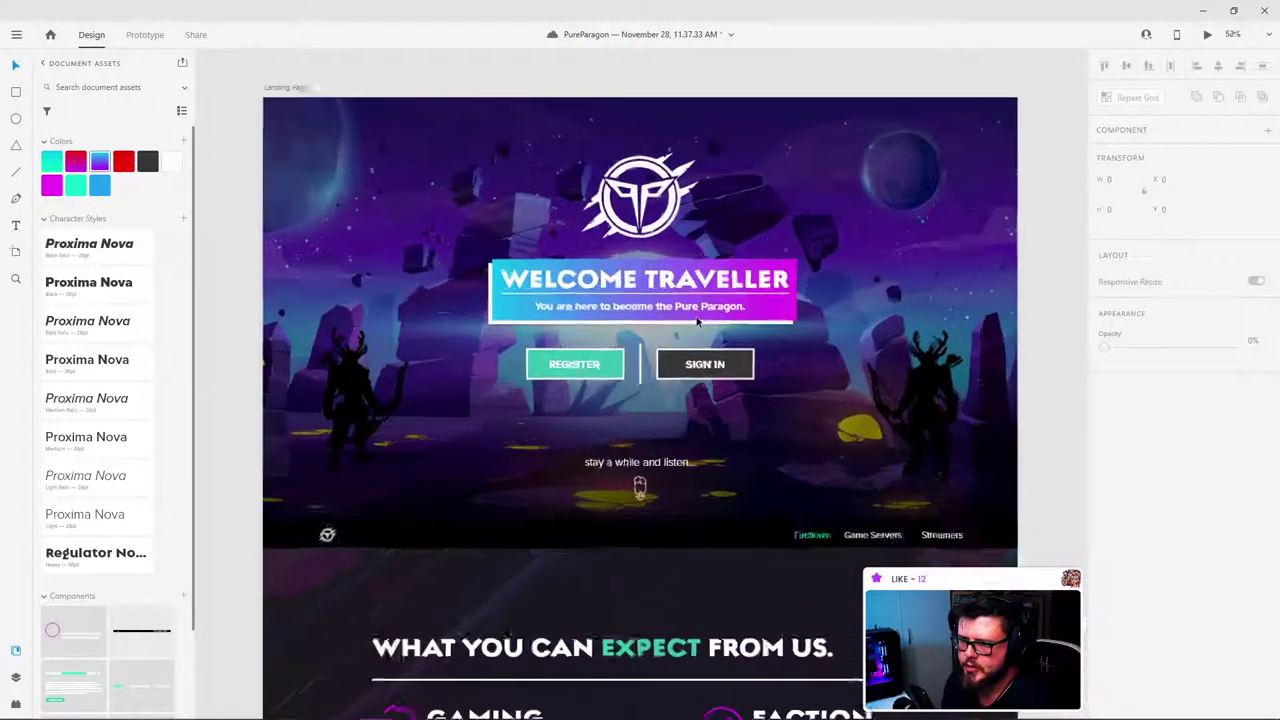
pyautogui.scroll(1, 688, 370)
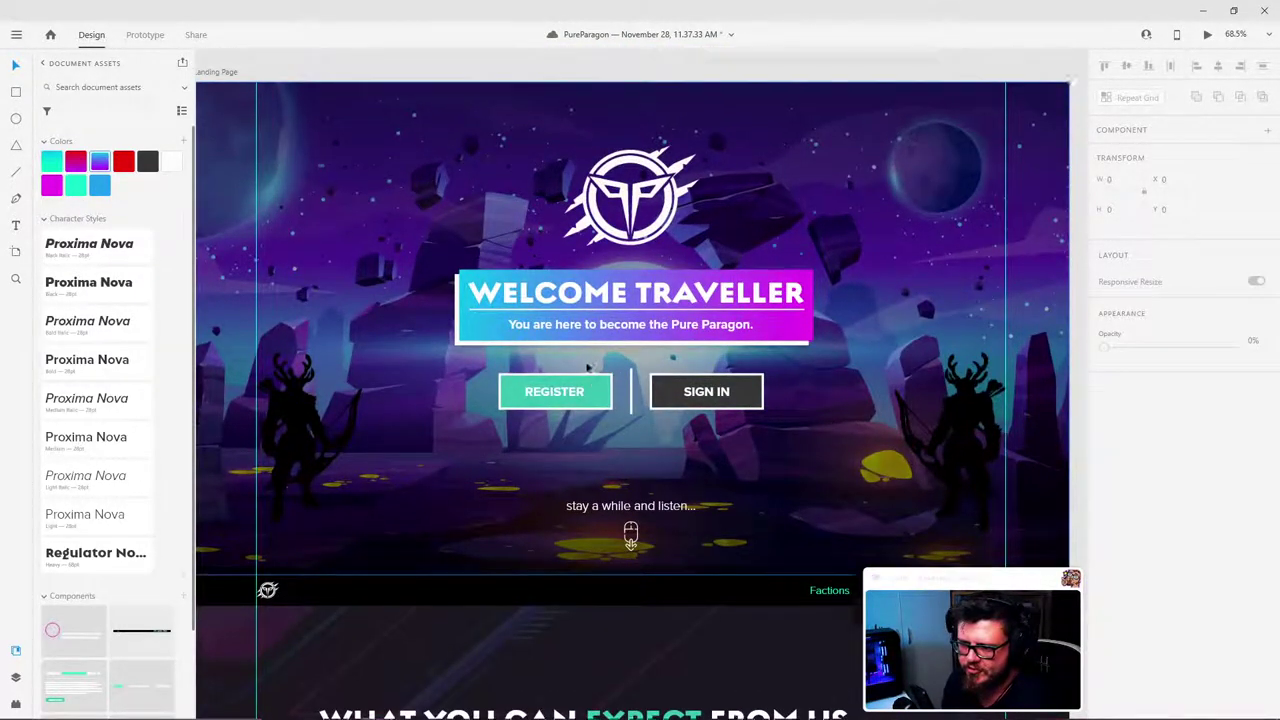
pyautogui.click(449, 204)
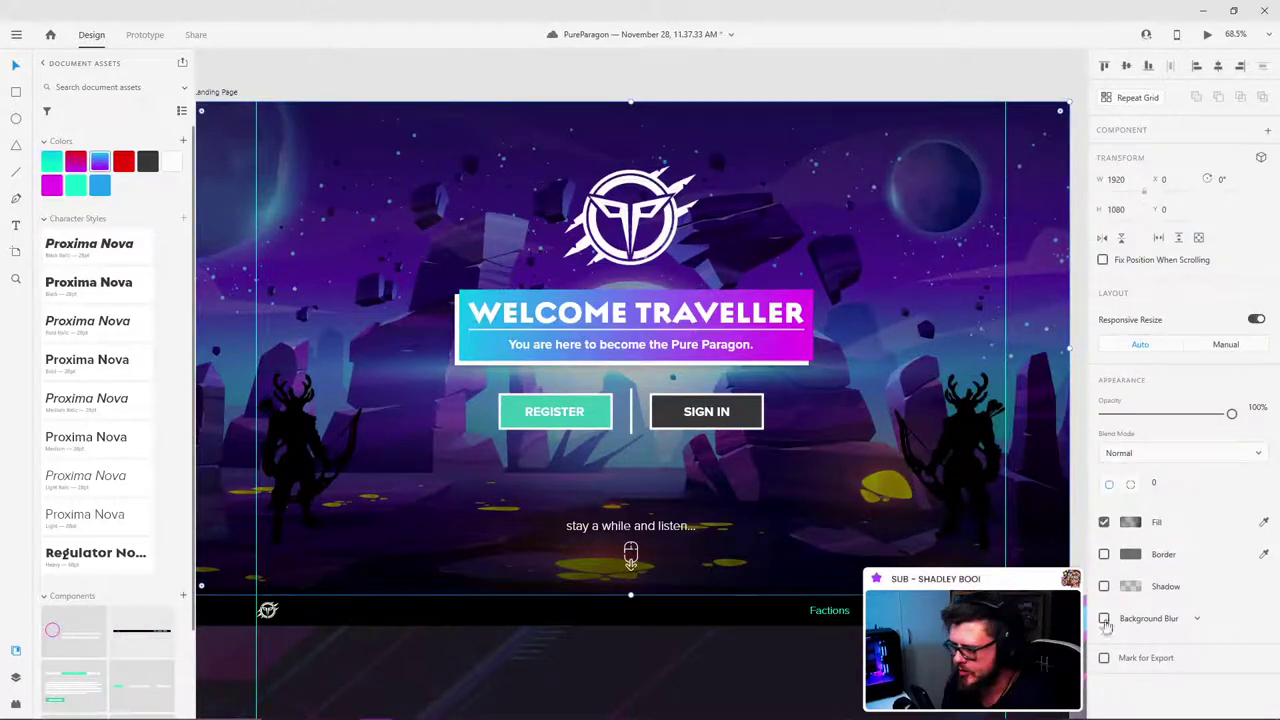
pyautogui.click(1130, 522)
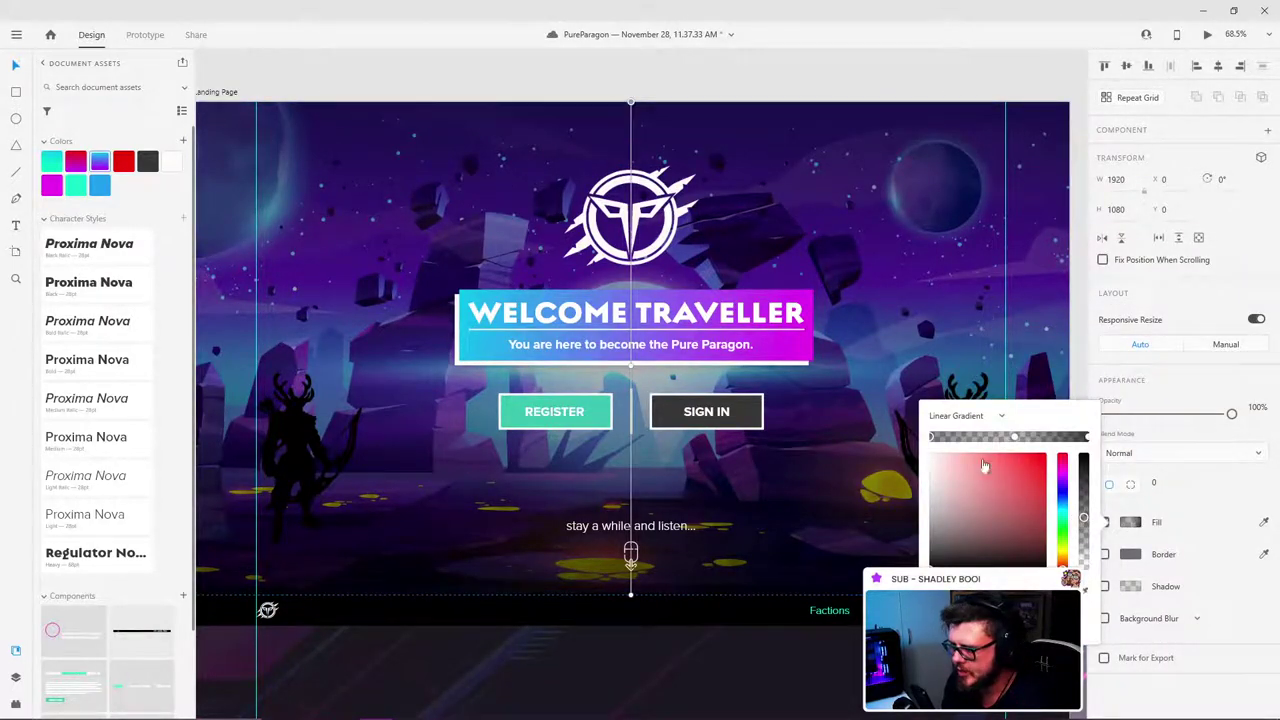
pyautogui.moveTo(1083, 517)
pyautogui.mouseDown()
pyautogui.moveTo(1084, 528)
pyautogui.moveTo(1087, 505)
pyautogui.mouseUp()
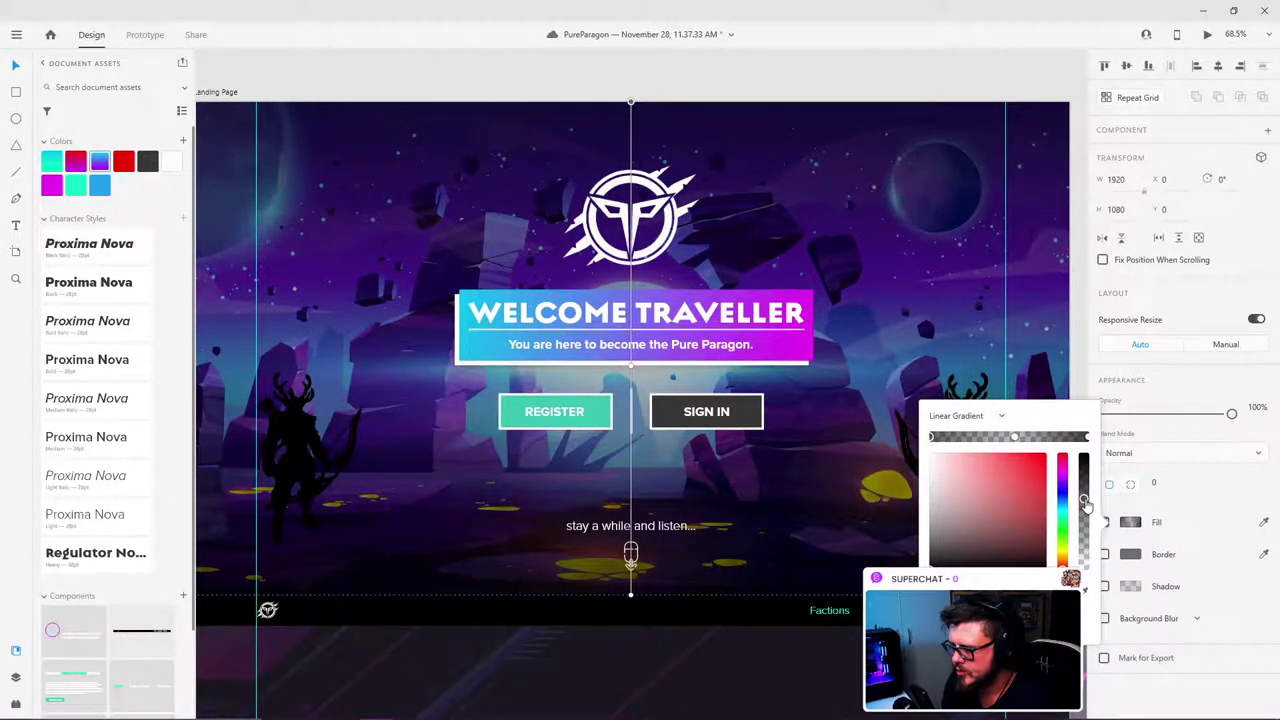
pyautogui.moveTo(1084, 497); pyautogui.dragTo(1085, 526)
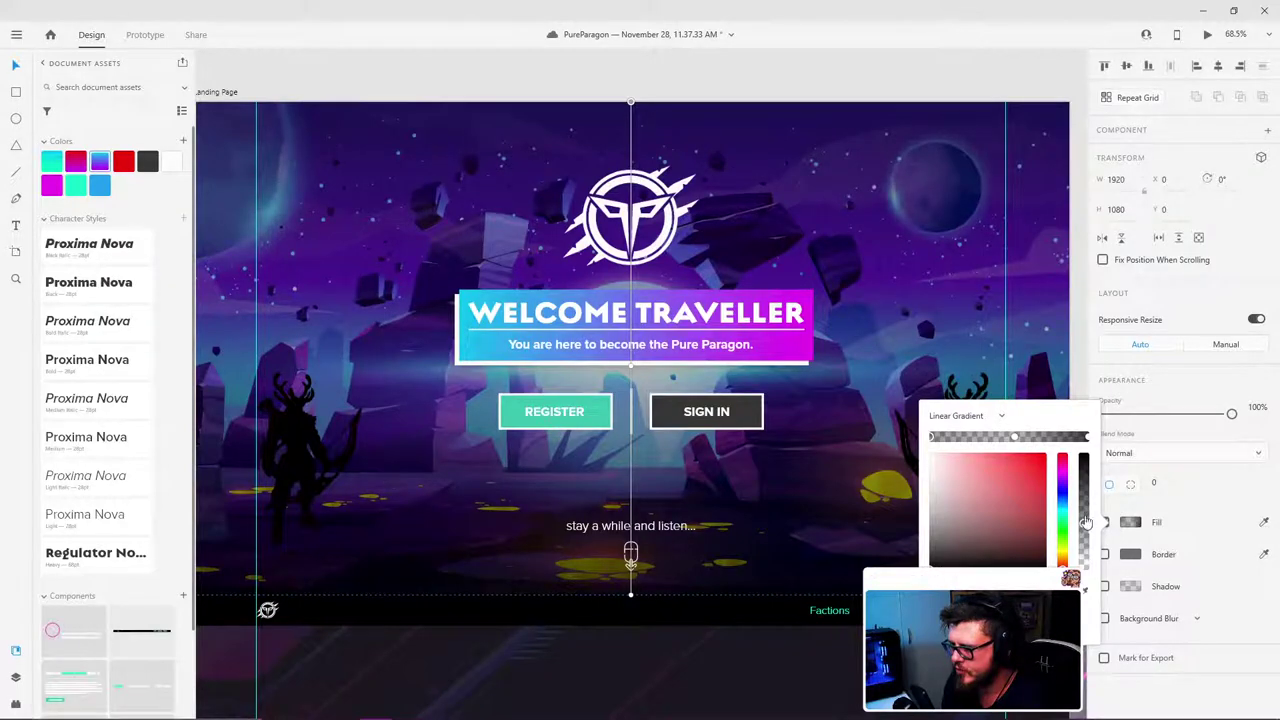
# Step: Make the lower stop of the hero overlay's linear gradient more transparent and deselect the overlay
pyautogui.click(1087, 437)
pyautogui.moveTo(1085, 487); pyautogui.dragTo(1088, 518)
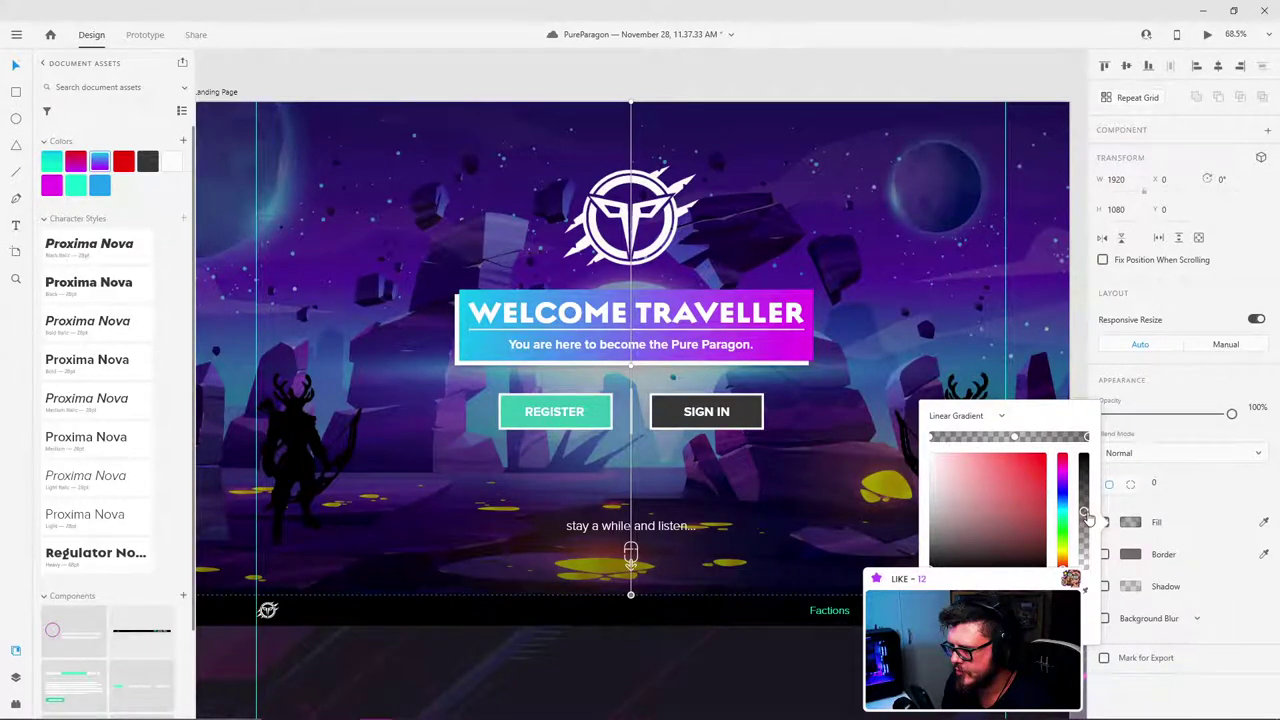
pyautogui.click(807, 81)
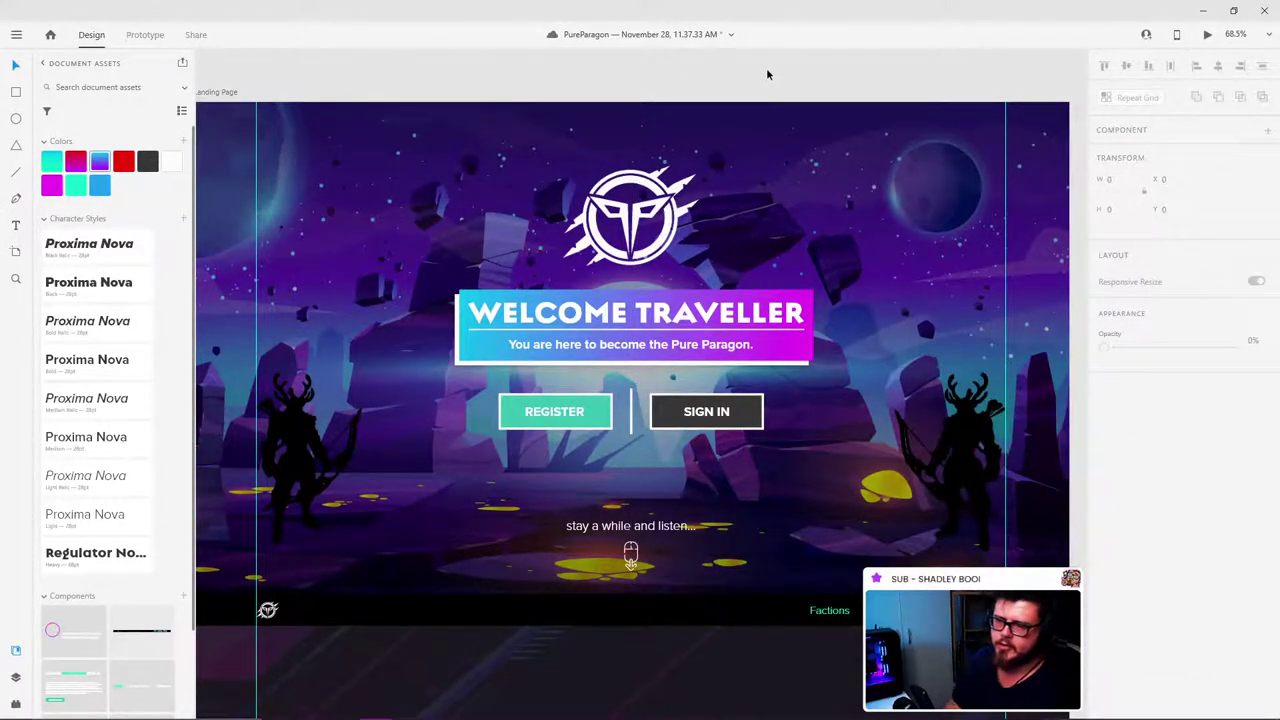
# Step: Darken the solid fill of the features section overlay towards black and raise its opacity
pyautogui.moveTo(762, 74); pyautogui.dragTo(773, 73)
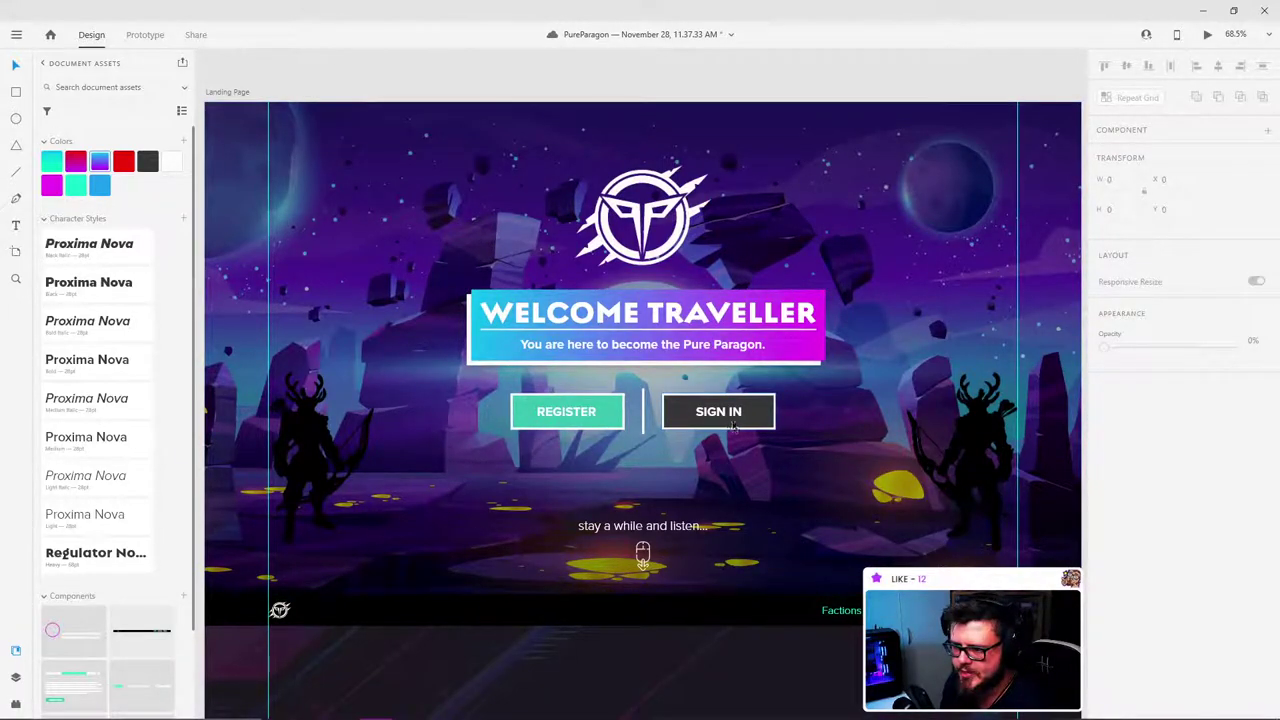
pyautogui.scroll(-5, 645, 415)
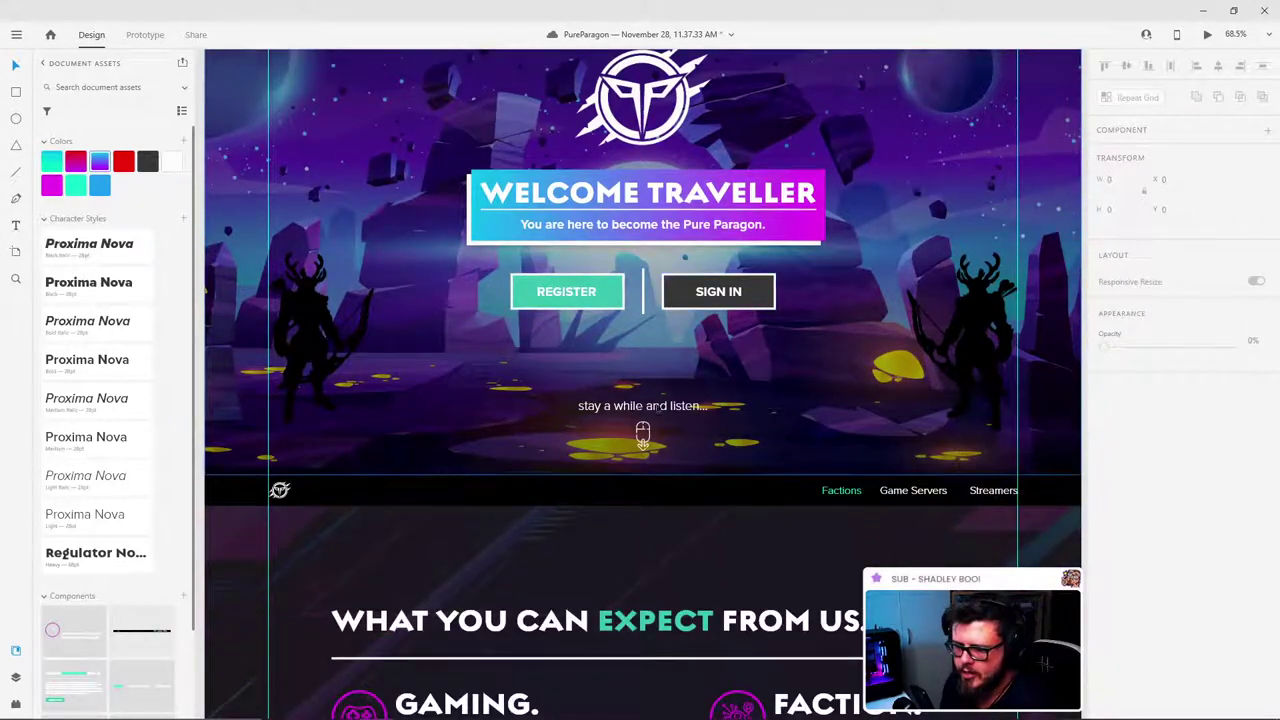
pyautogui.scroll(-5, 645, 415)
pyautogui.click(752, 194)
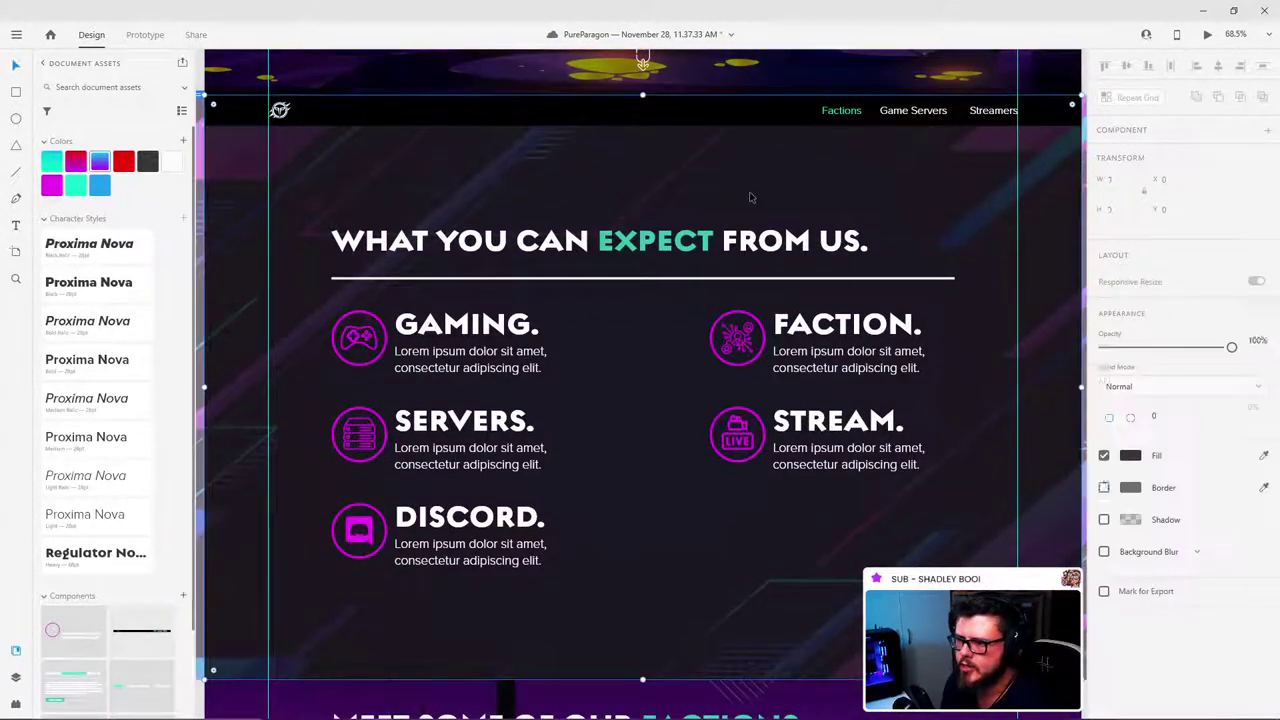
pyautogui.click(1130, 522)
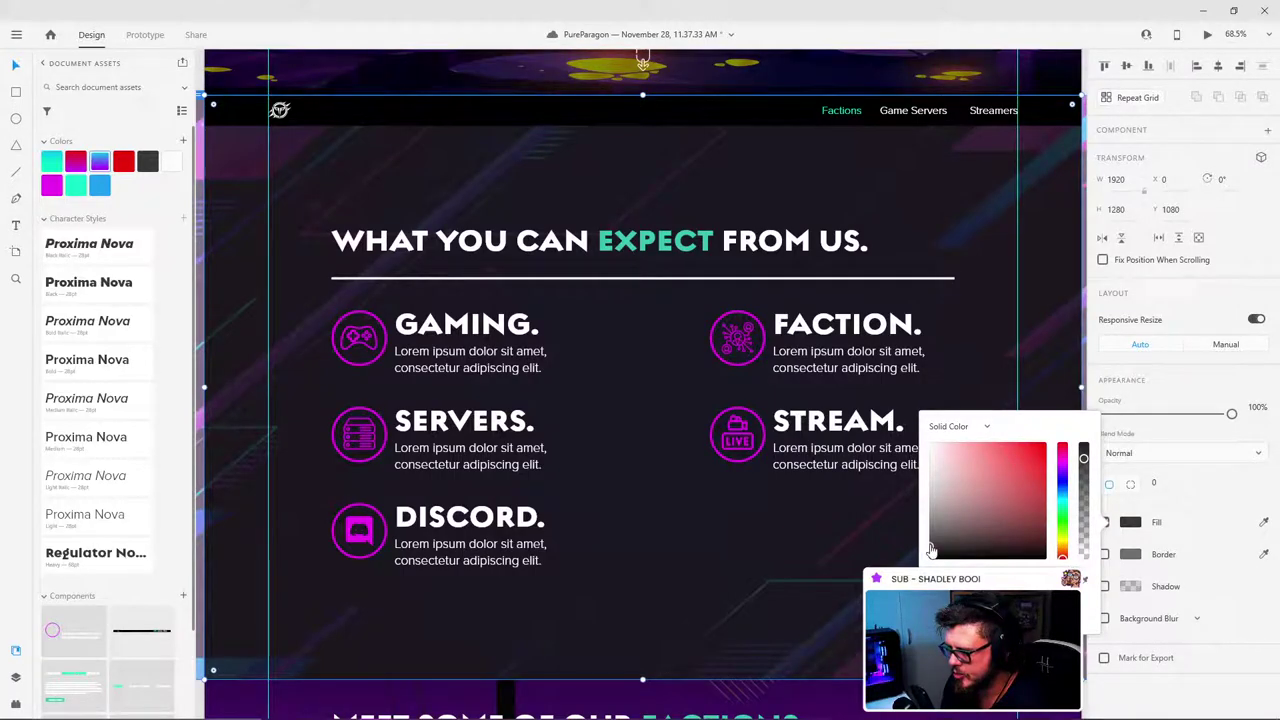
pyautogui.moveTo(1083, 459); pyautogui.dragTo(1084, 452)
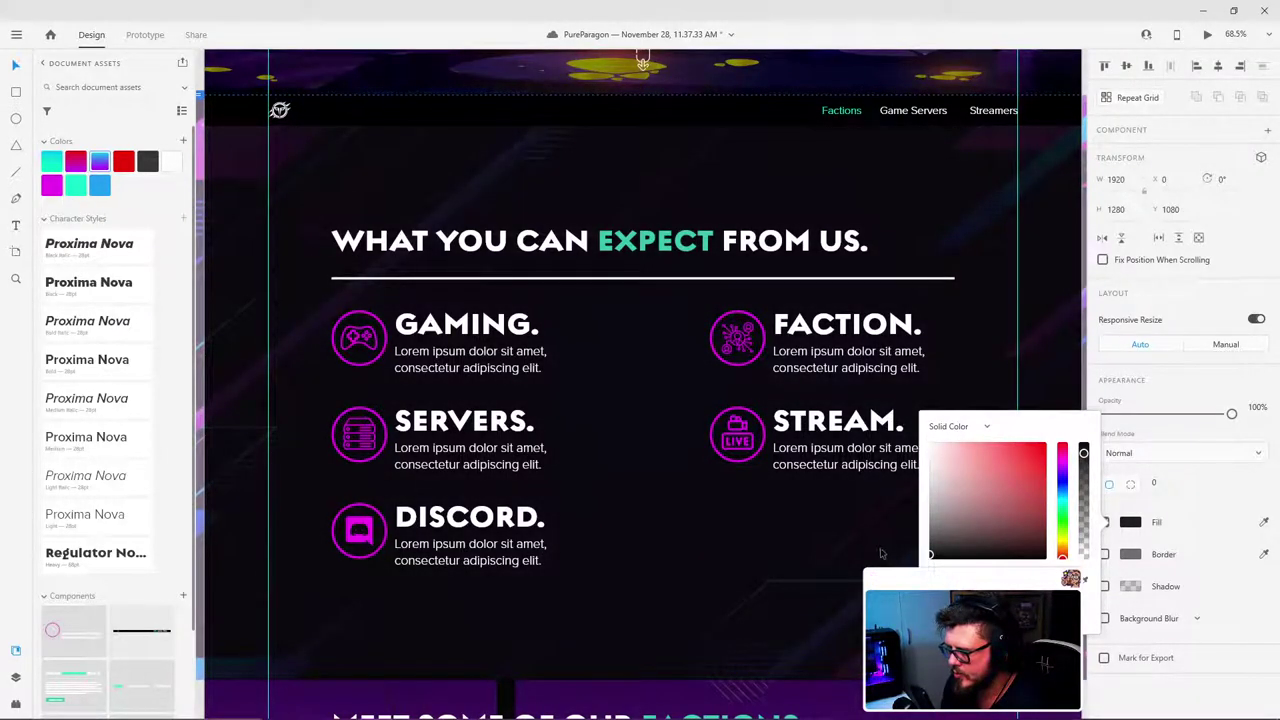
pyautogui.scroll(-3, 425, 379)
pyautogui.click(946, 74)
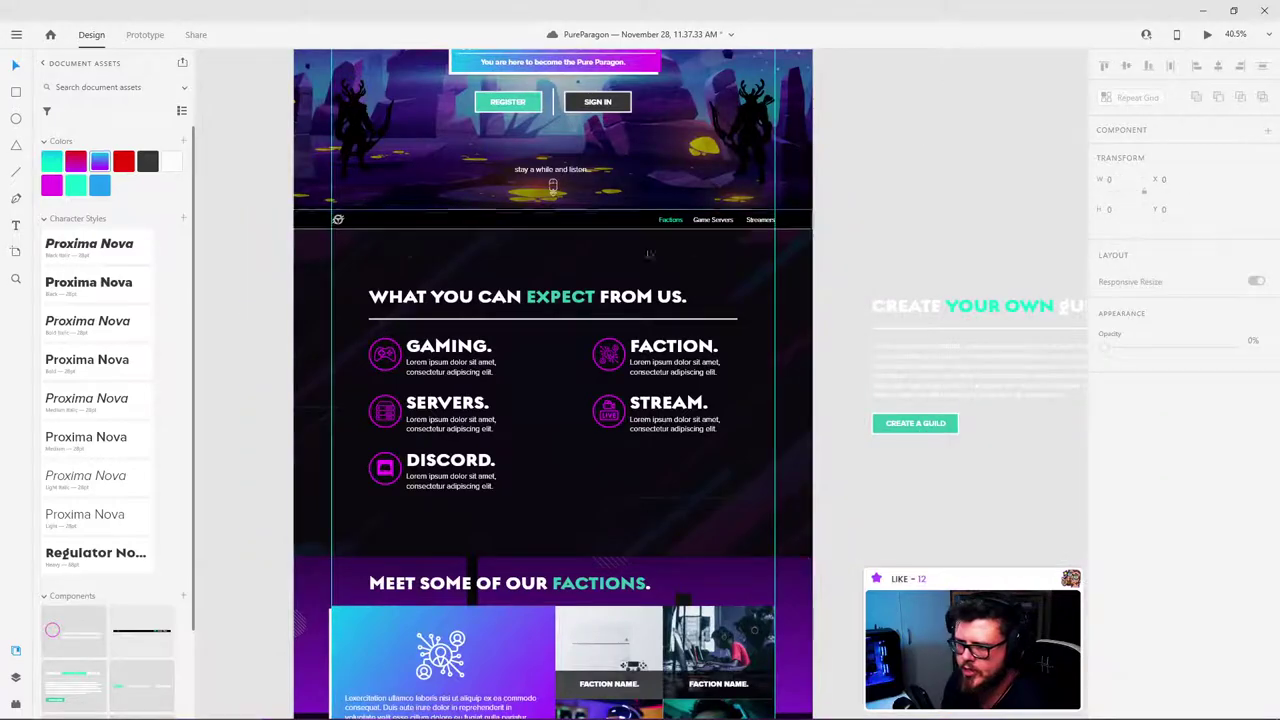
# Step: Raise the features section overlay's fill opacity further until it is nearly solid, and deselect it
pyautogui.scroll(2, 650, 254)
pyautogui.scroll(4, 596, 350)
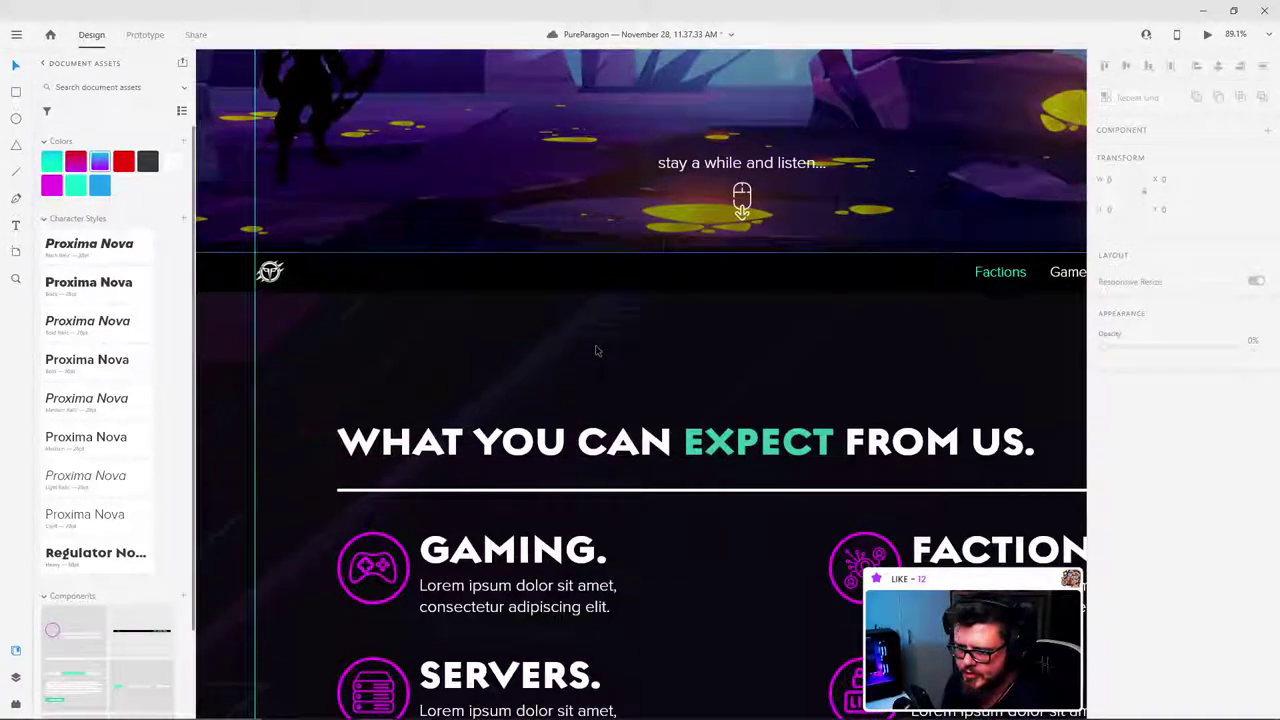
pyautogui.scroll(-4, 596, 350)
pyautogui.scroll(2, 818, 581)
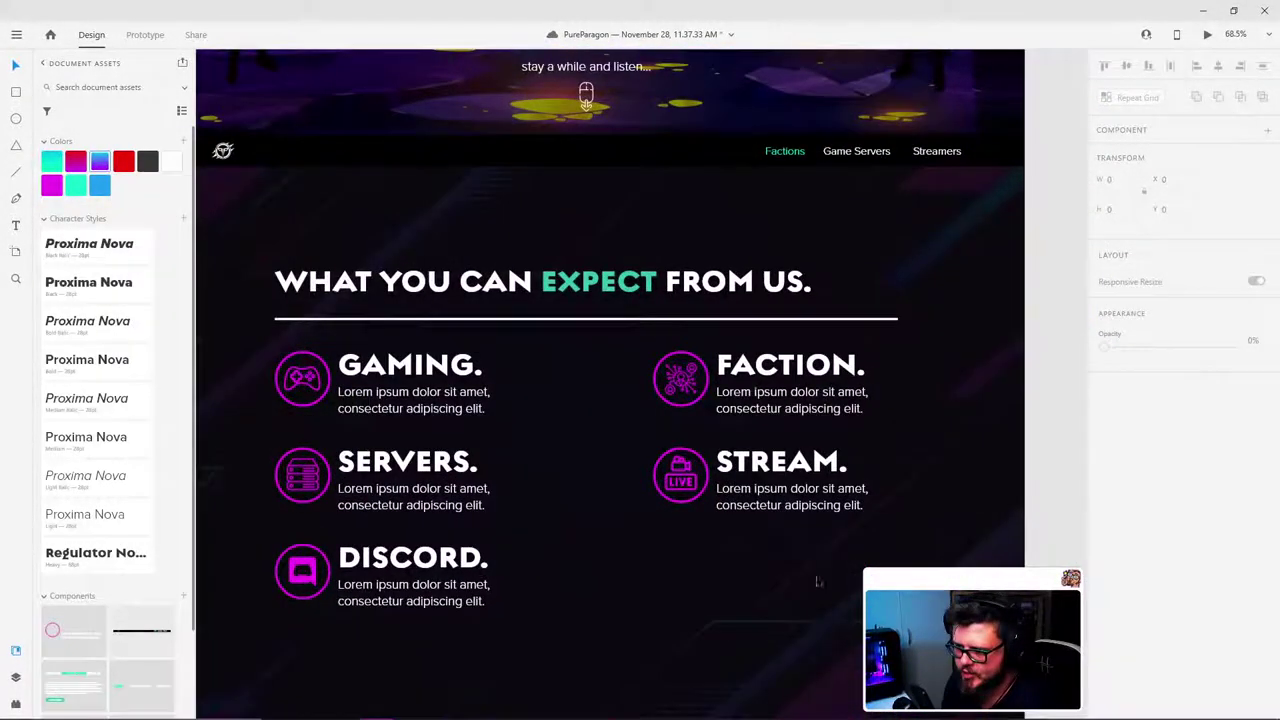
pyautogui.click(818, 581)
pyautogui.click(1130, 522)
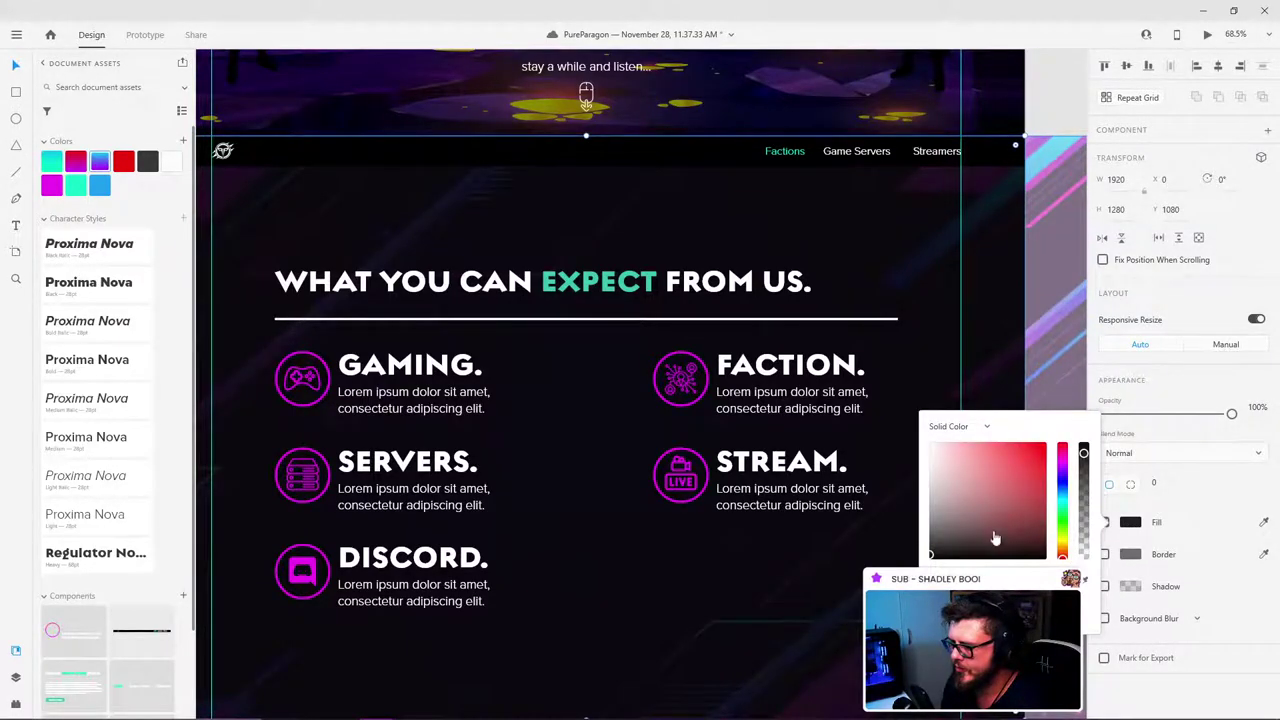
pyautogui.moveTo(1086, 455); pyautogui.dragTo(1084, 453)
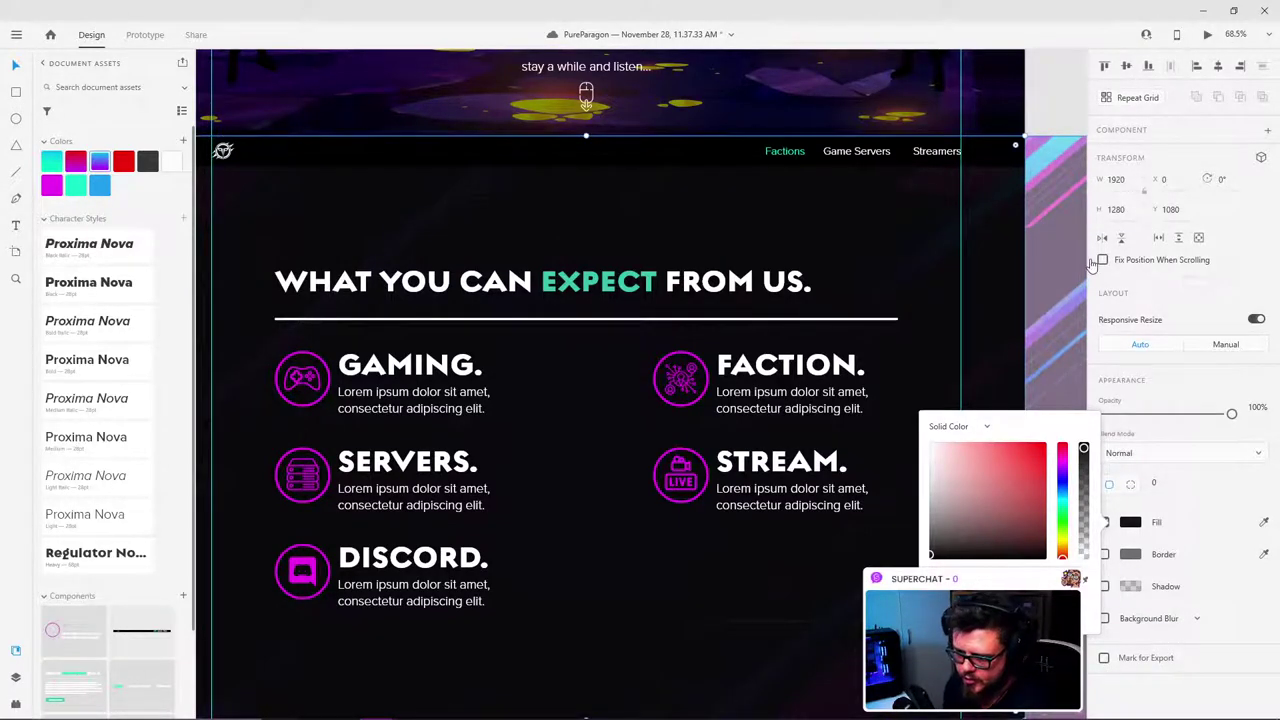
pyautogui.click(1065, 59)
# Step: Examine the darkened features section and its transition into the factions section at several zoom levels
pyautogui.moveTo(563, 290); pyautogui.dragTo(613, 277)
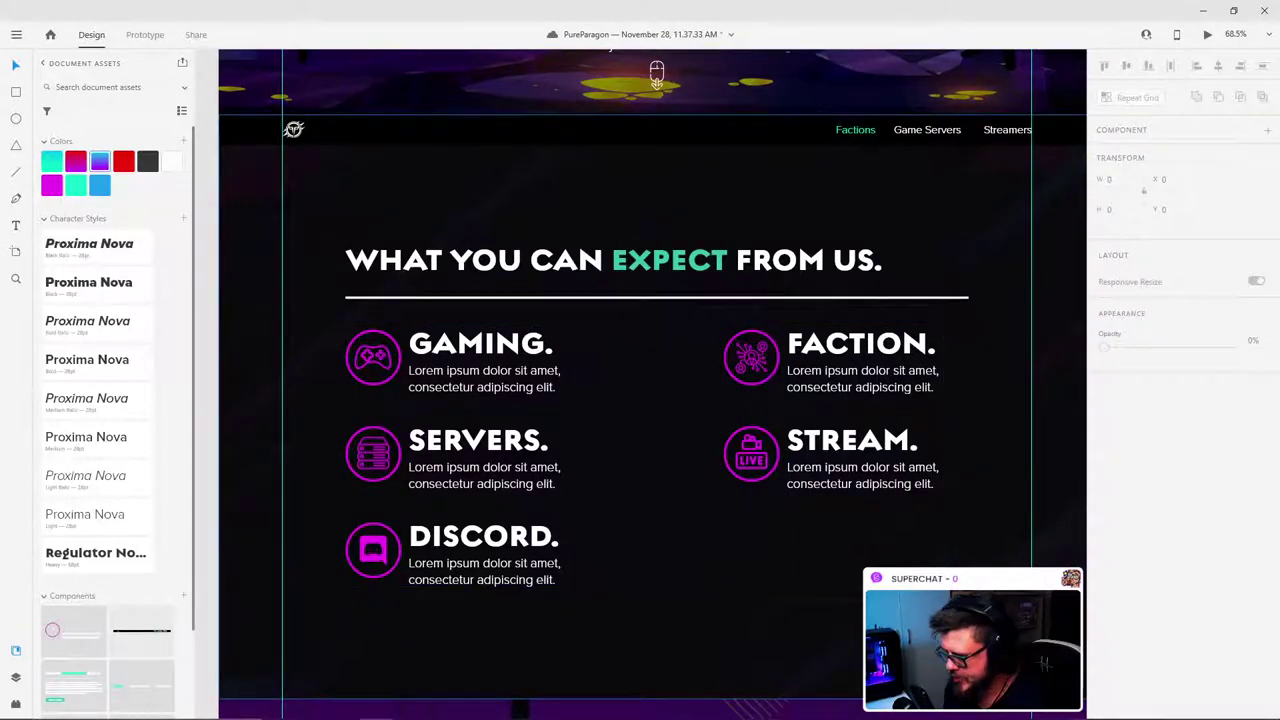
pyautogui.scroll(3, 983, 633)
pyautogui.moveTo(1000, 580); pyautogui.dragTo(837, 334)
pyautogui.scroll(-4, 724, 295)
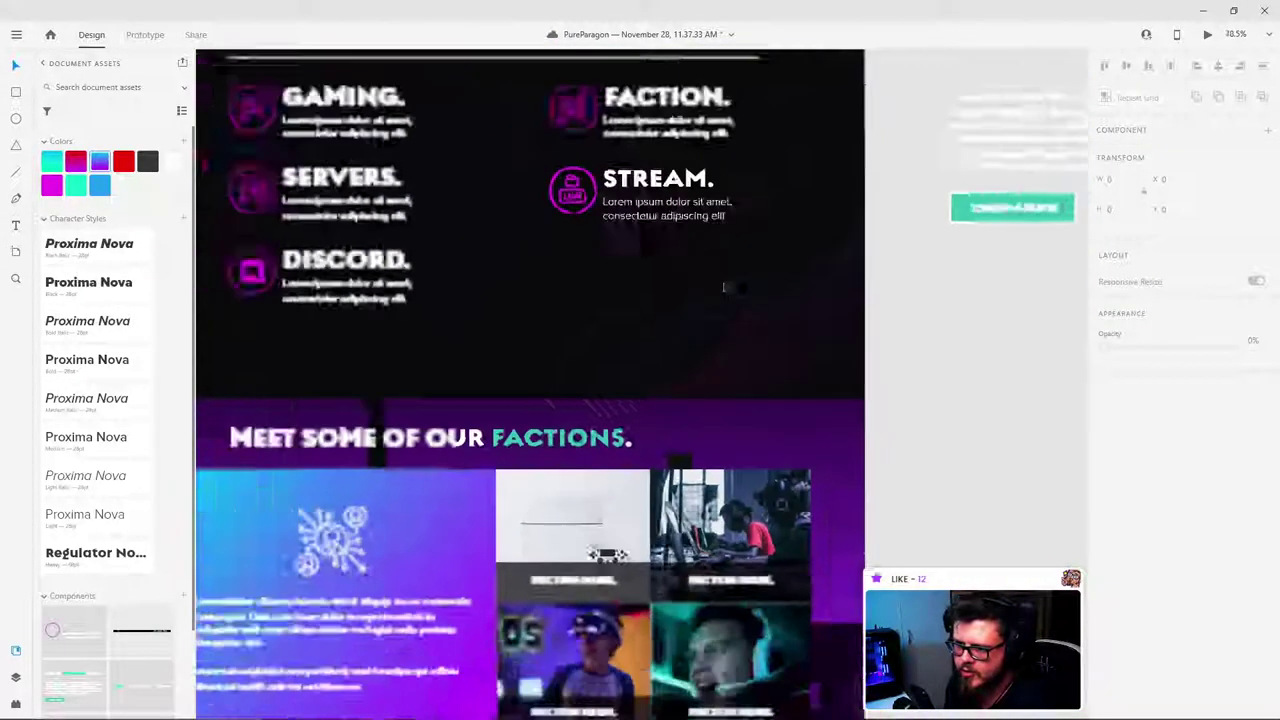
pyautogui.scroll(-2, 724, 287)
pyautogui.moveTo(724, 287); pyautogui.dragTo(806, 533)
pyautogui.scroll(-4, 732, 314)
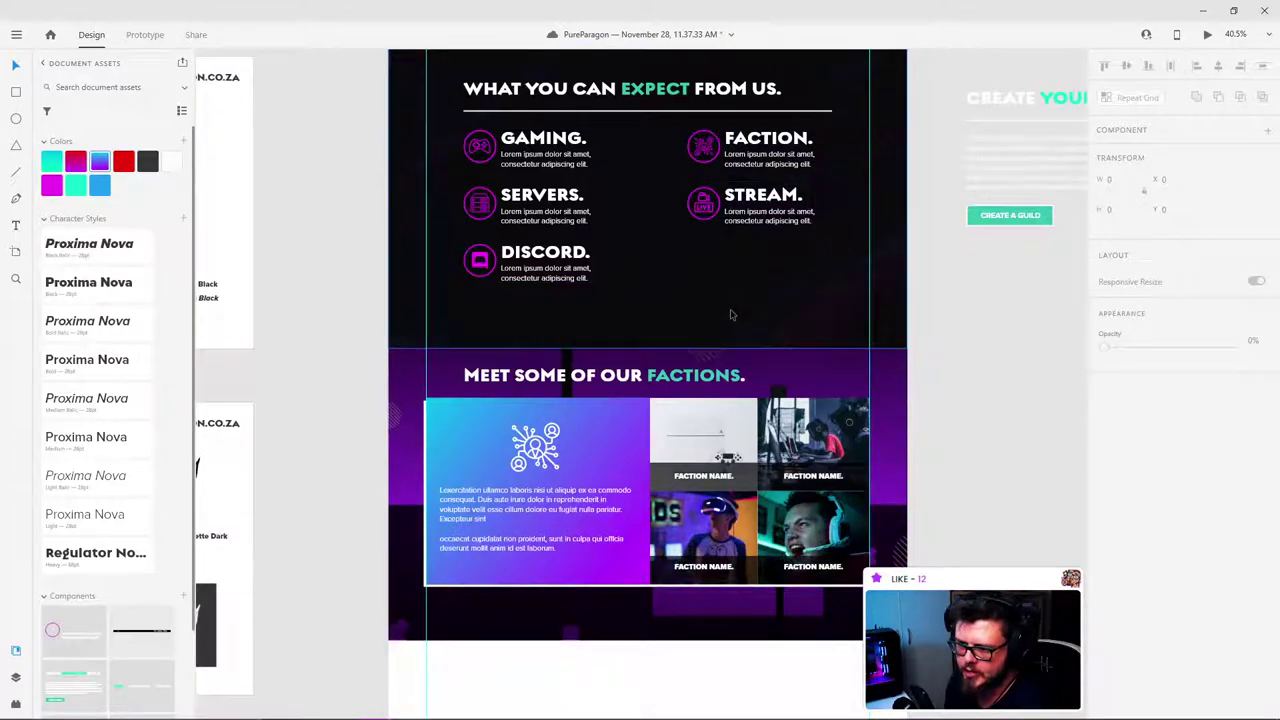
pyautogui.scroll(5, 730, 315)
pyautogui.scroll(2, 716, 370)
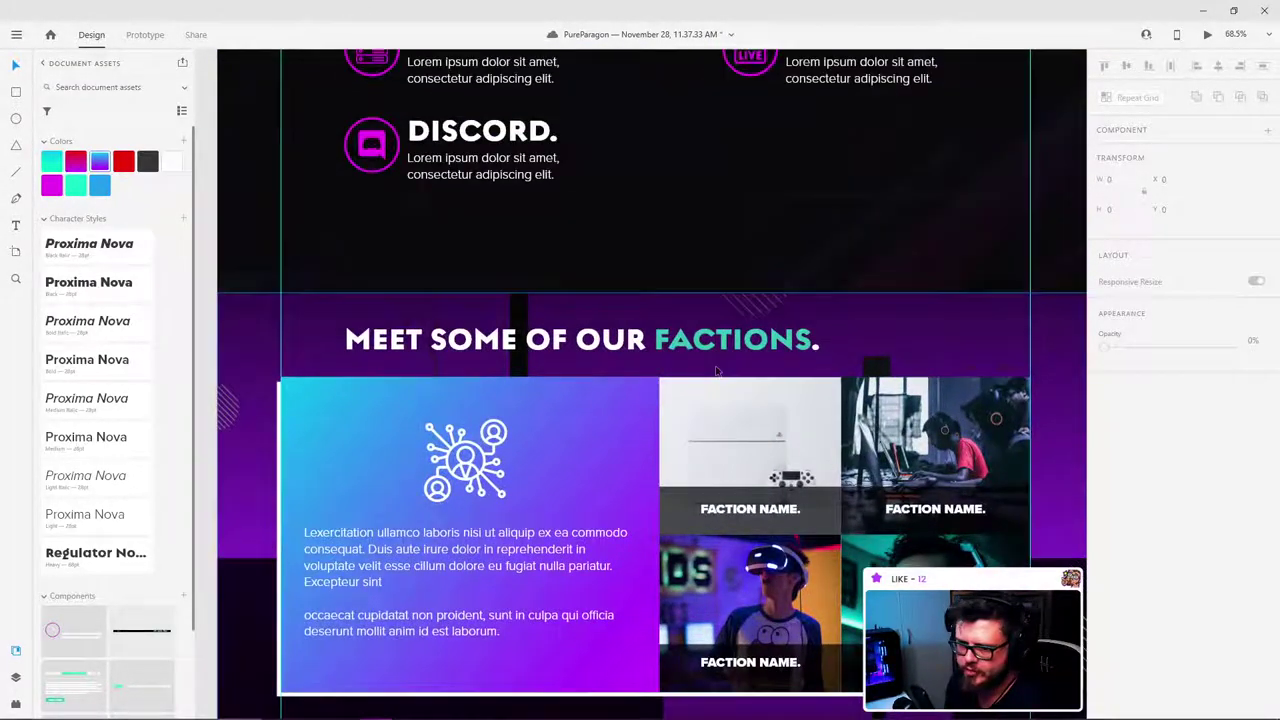
pyautogui.scroll(-5, 716, 371)
pyautogui.scroll(2, 800, 380)
pyautogui.scroll(-1, 822, 393)
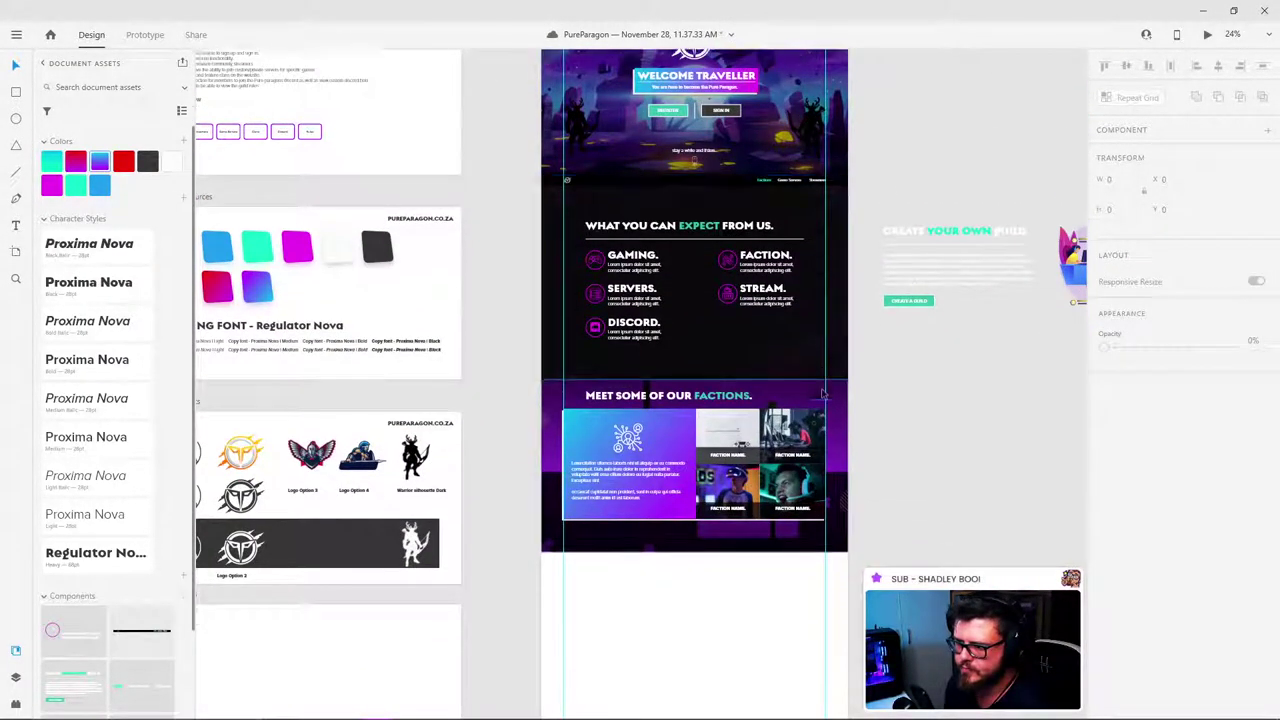
pyautogui.scroll(5, 822, 393)
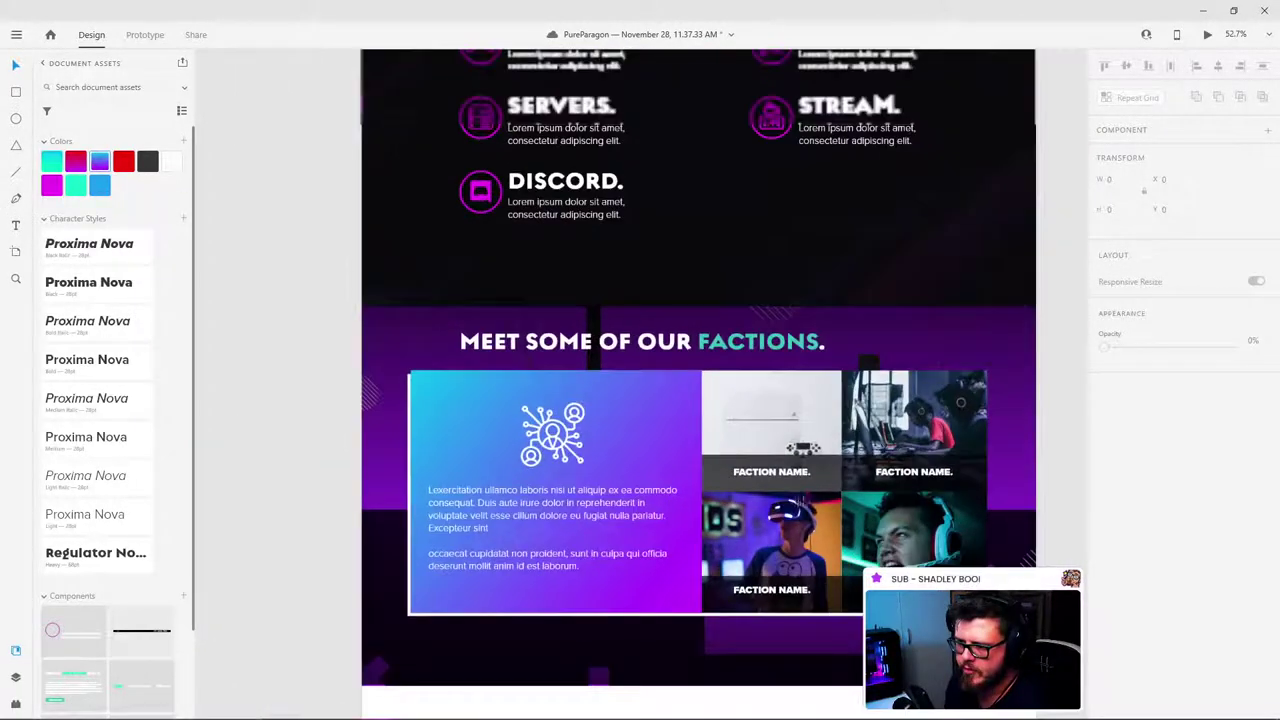
# Step: Review the landing page from the hero banner to the factions cards to compare the section backgrounds
pyautogui.scroll(-5, 903, 540)
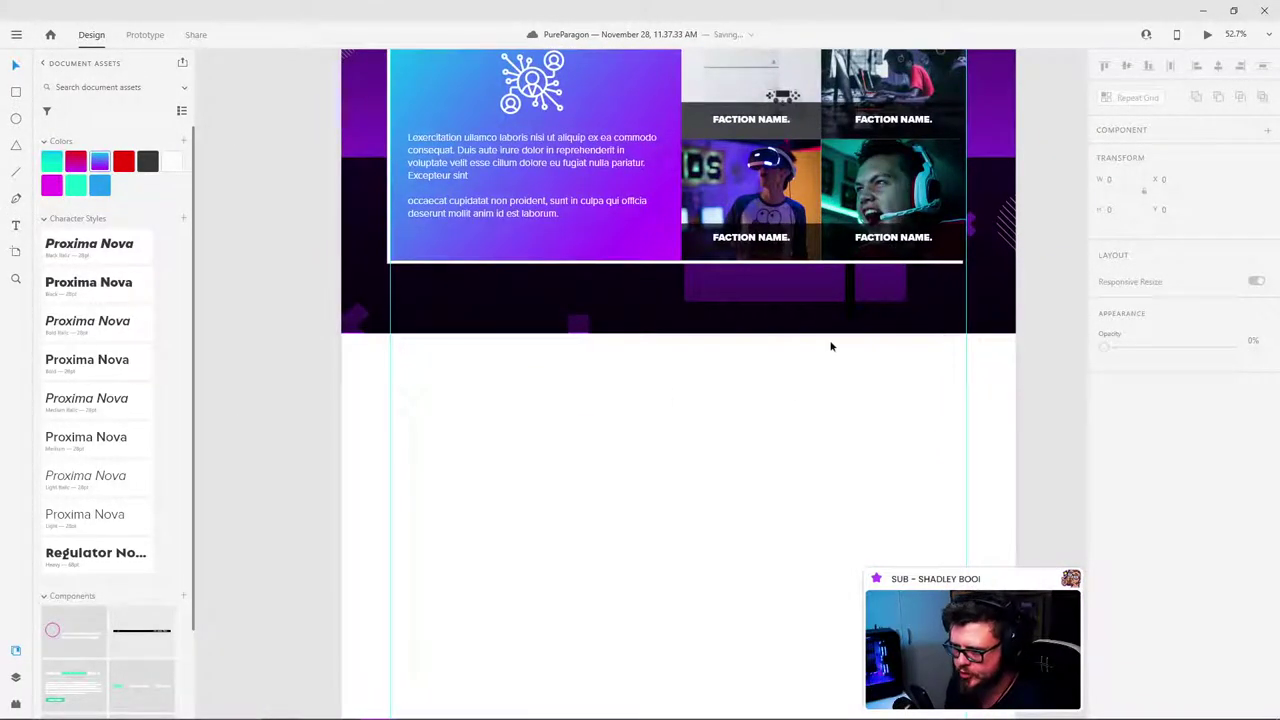
pyautogui.scroll(6, 830, 346)
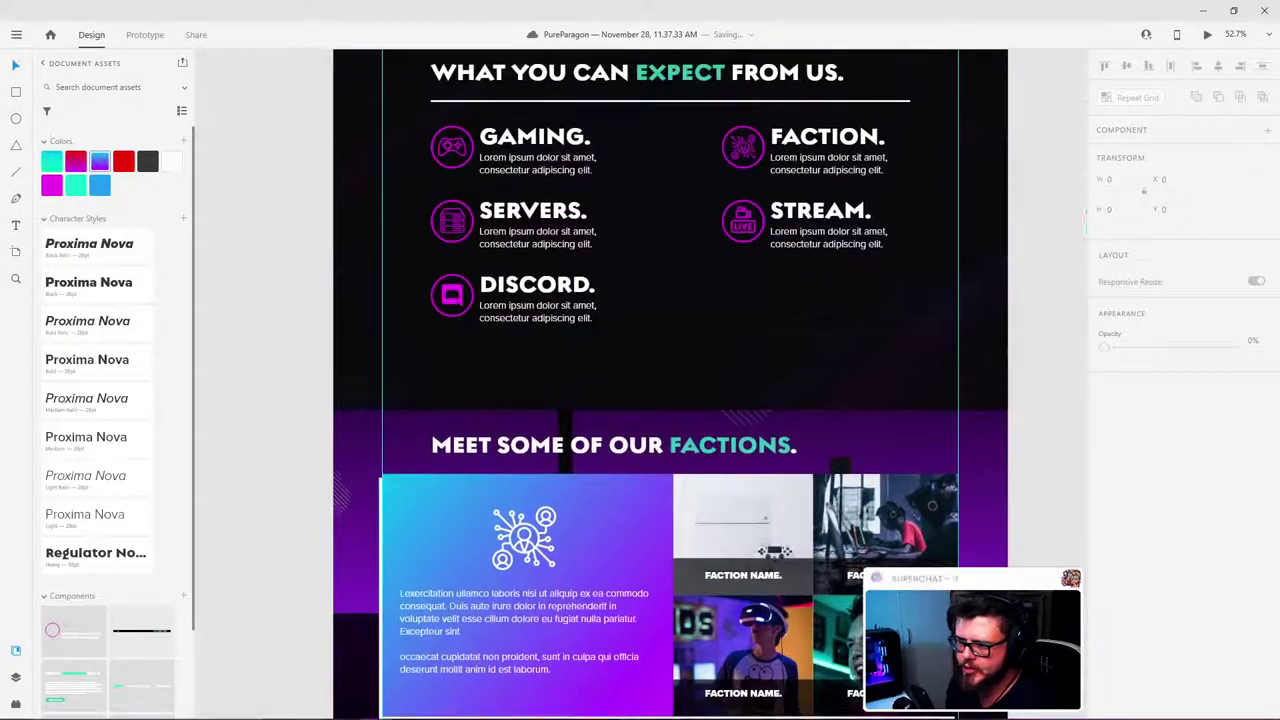
pyautogui.scroll(6, 887, 384)
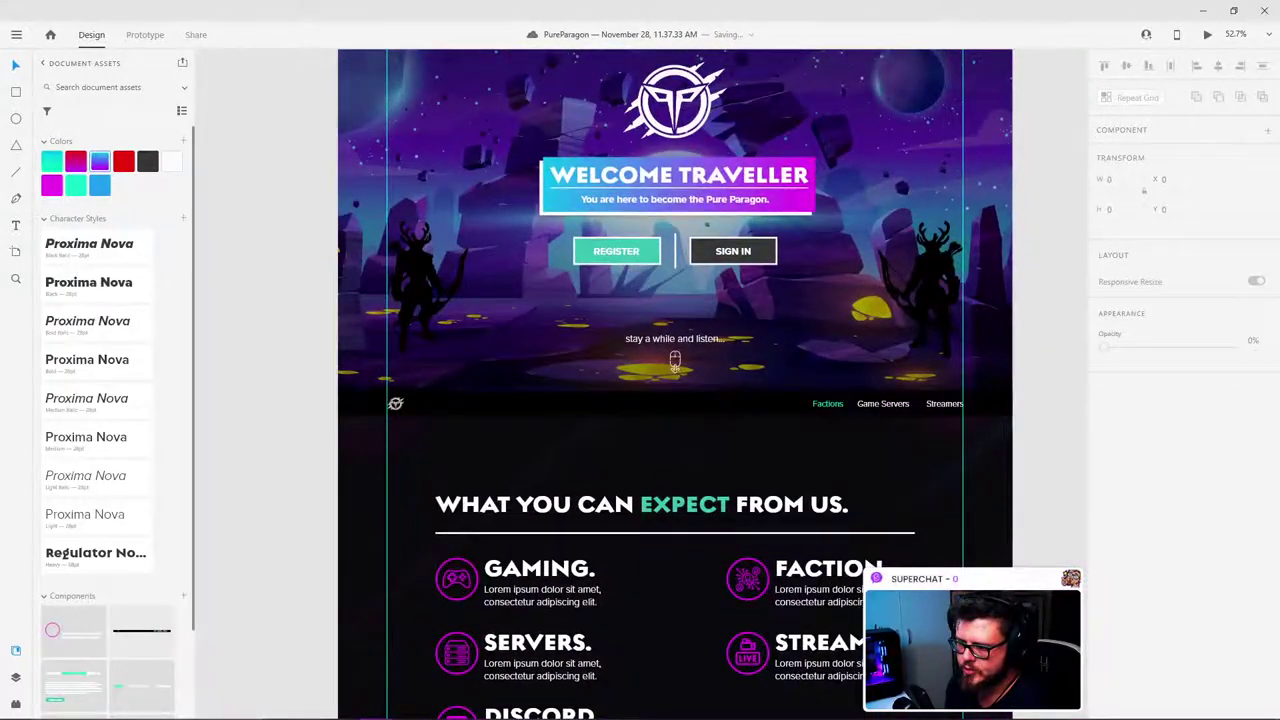
pyautogui.scroll(-8, 841, 512)
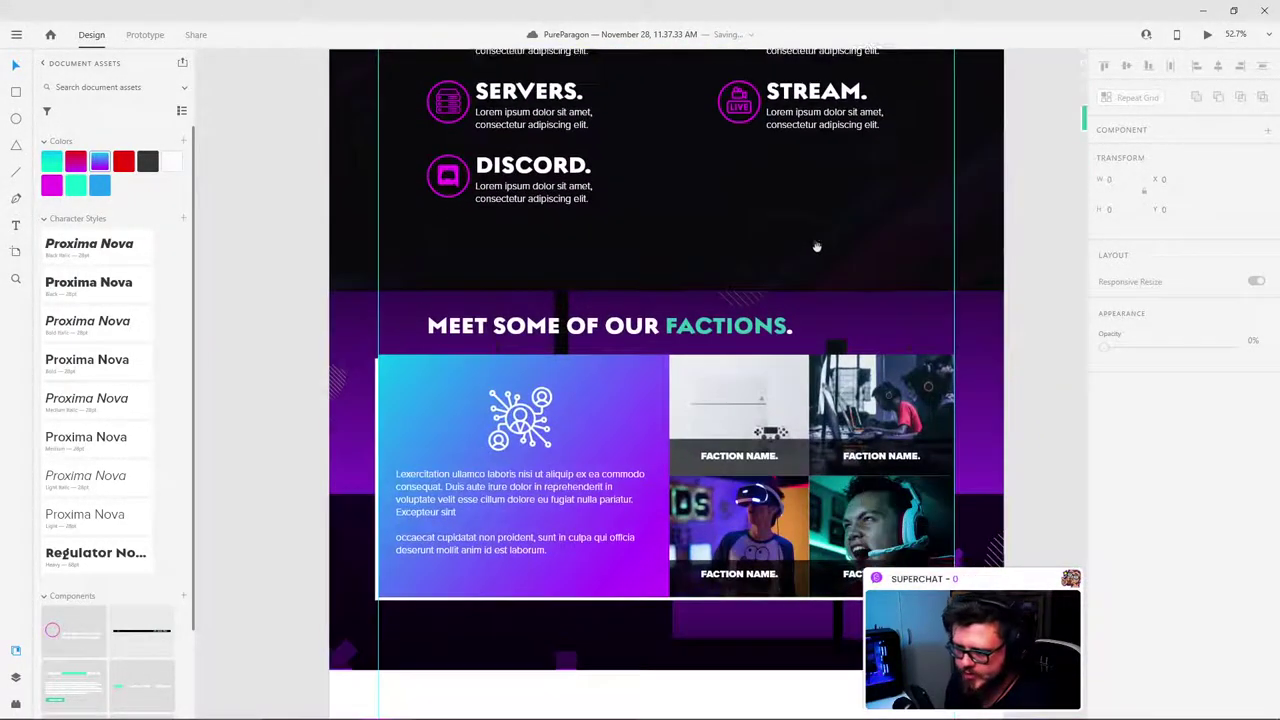
pyautogui.scroll(-1, 816, 246)
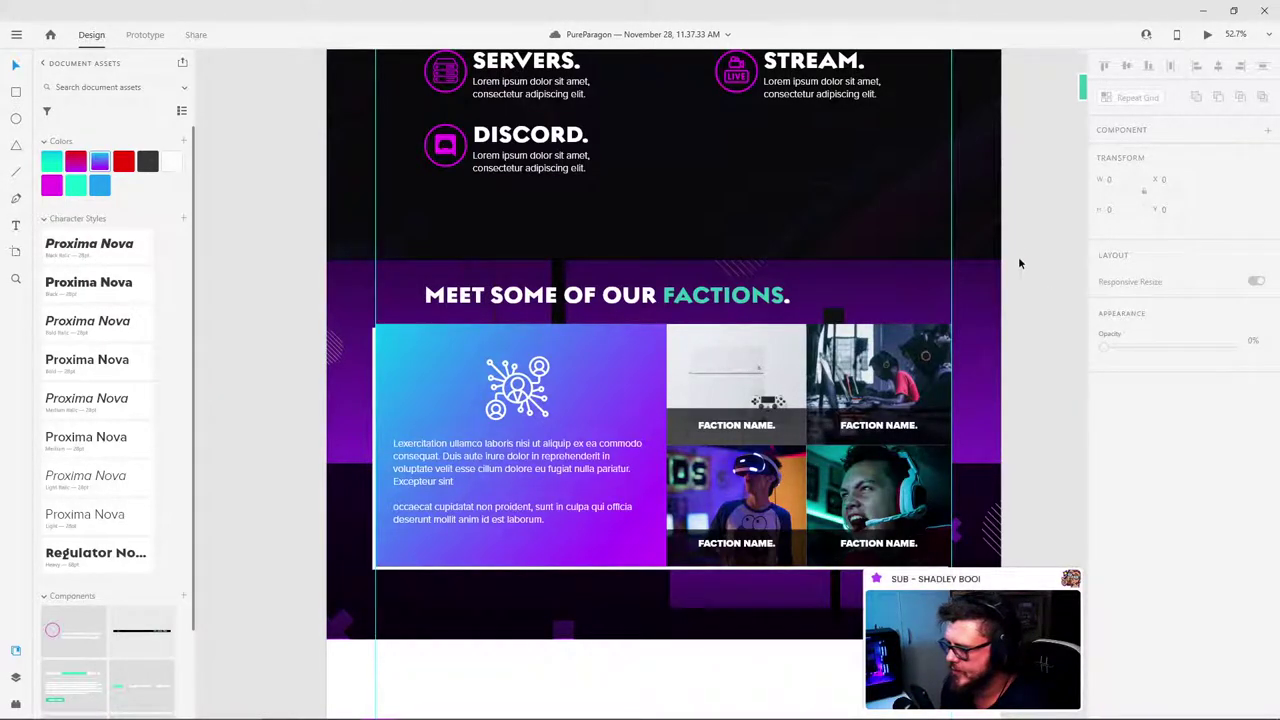
pyautogui.scroll(-1, 735, 345)
pyautogui.scroll(2, 724, 357)
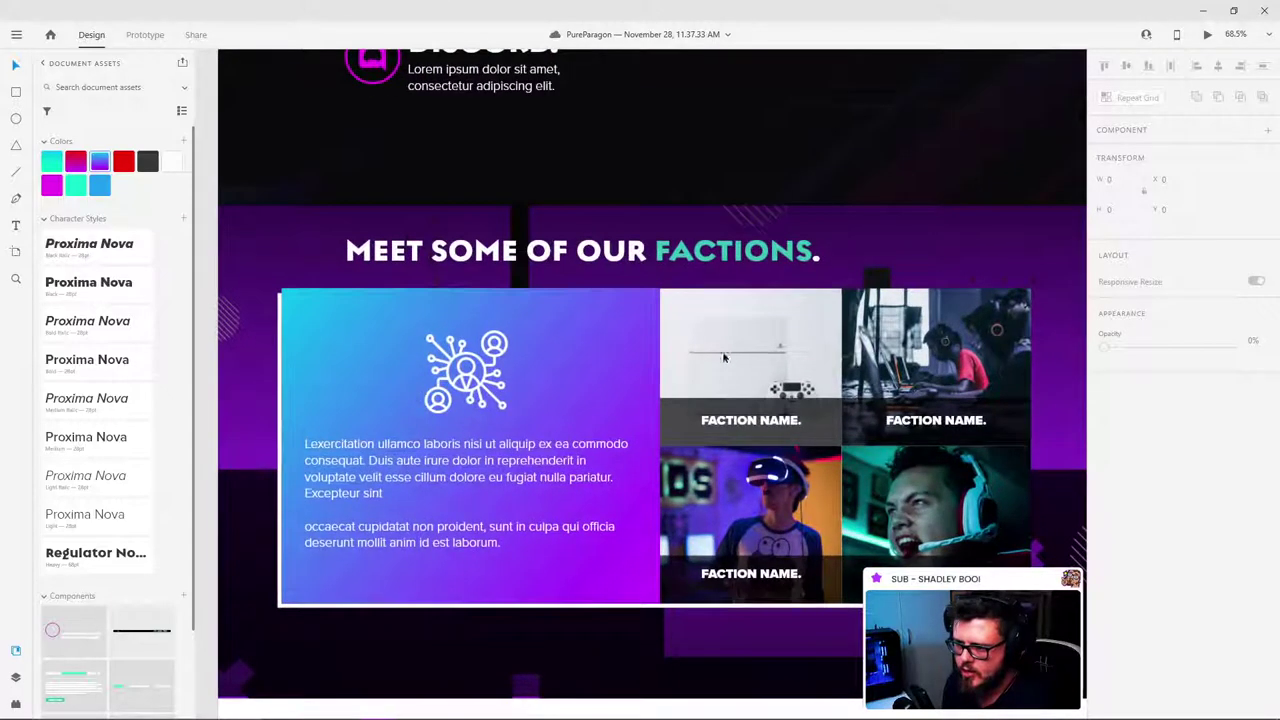
pyautogui.scroll(-2, 724, 357)
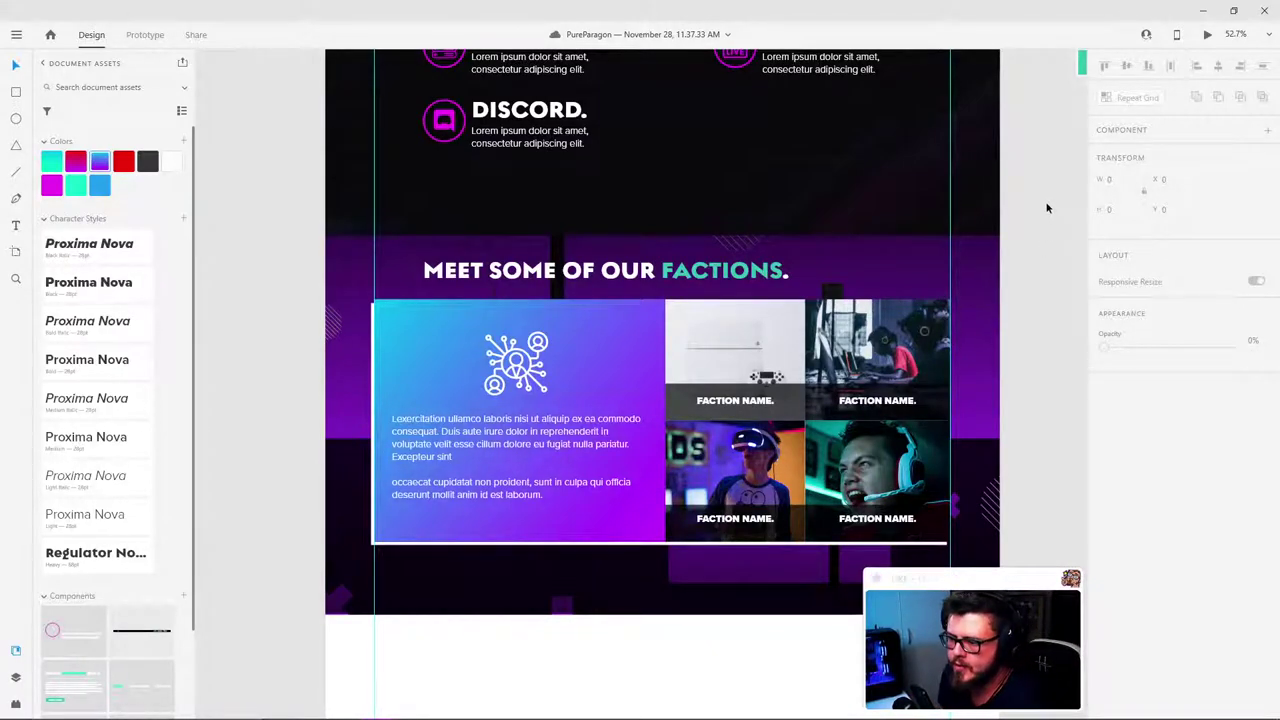
pyautogui.scroll(5, 858, 246)
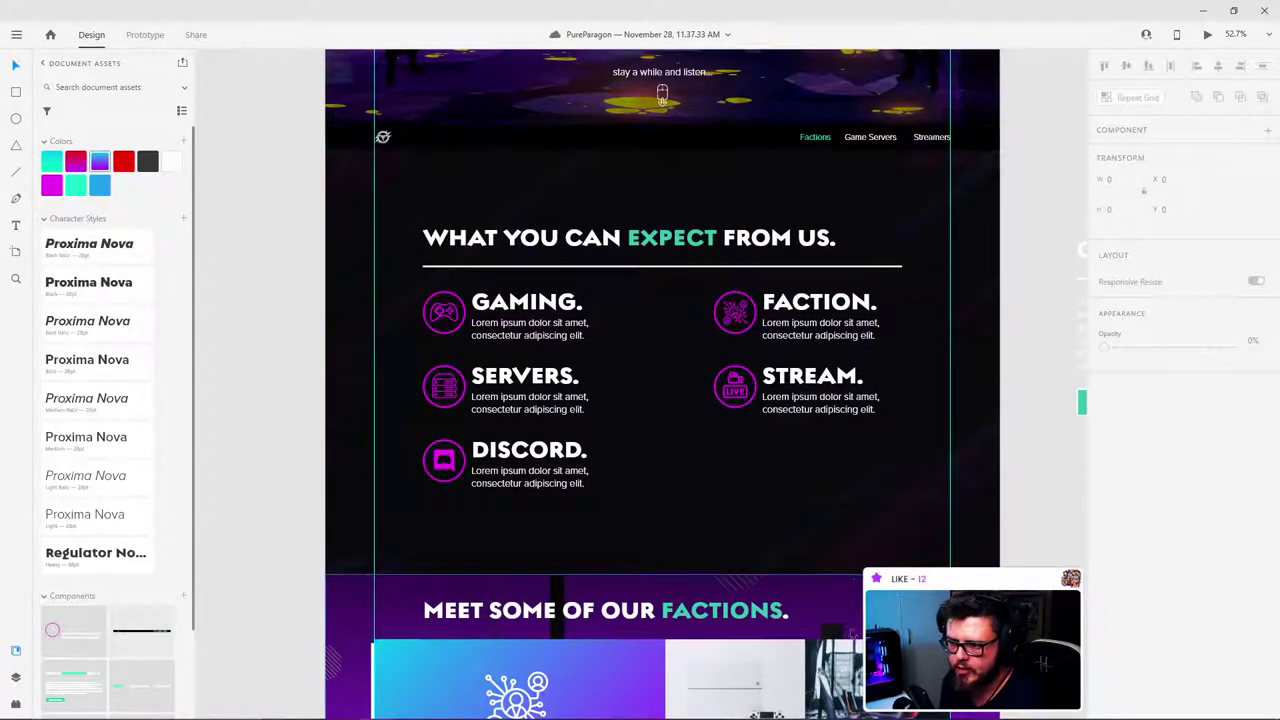
# Step: Examine the features section and the factions section's purple background, cards and lower edge, both up close and within the whole page
pyautogui.scroll(5, 866, 334)
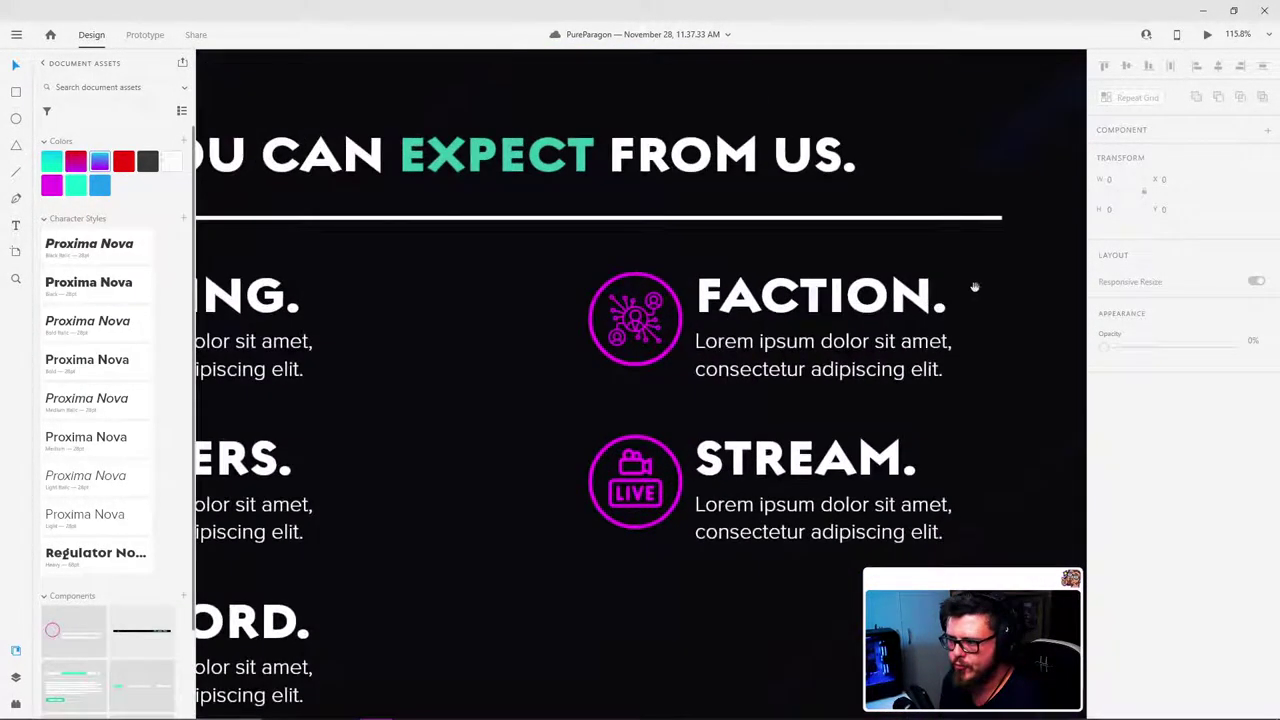
pyautogui.scroll(-5, 848, 312)
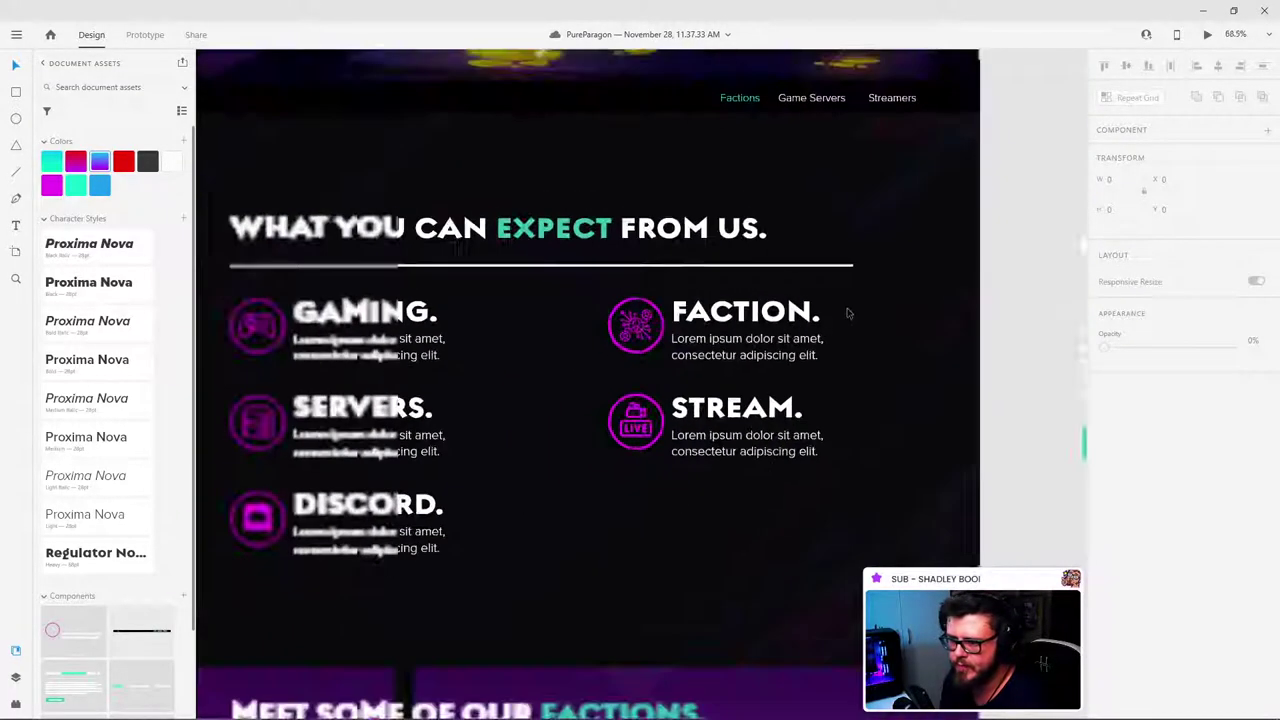
pyautogui.scroll(-3, 826, 290)
pyautogui.scroll(3, 637, 500)
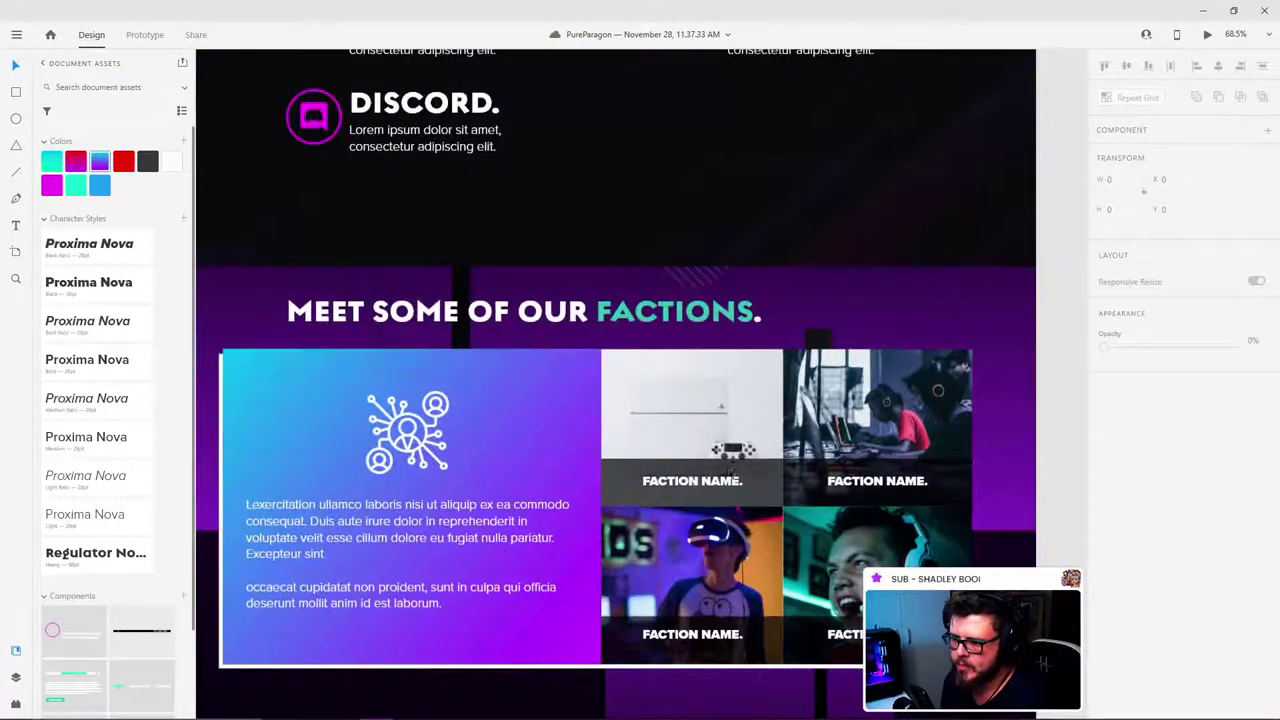
pyautogui.scroll(3, 637, 500)
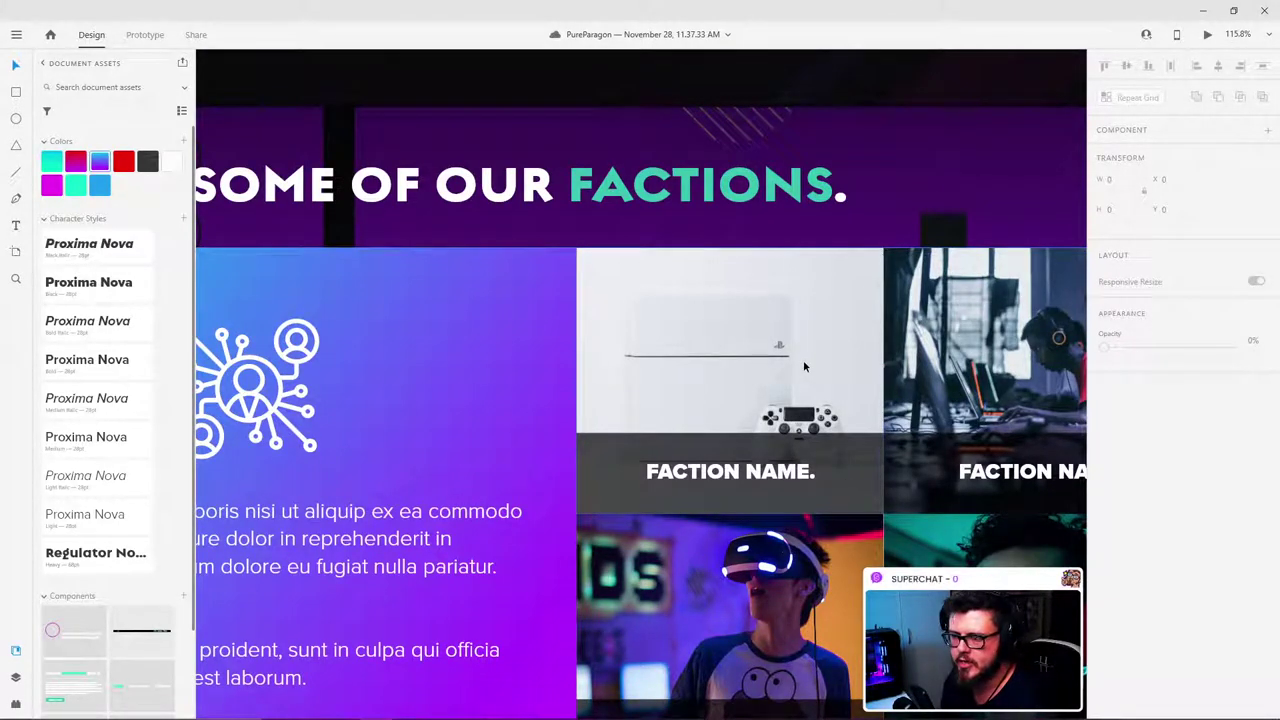
pyautogui.scroll(-5, 803, 366)
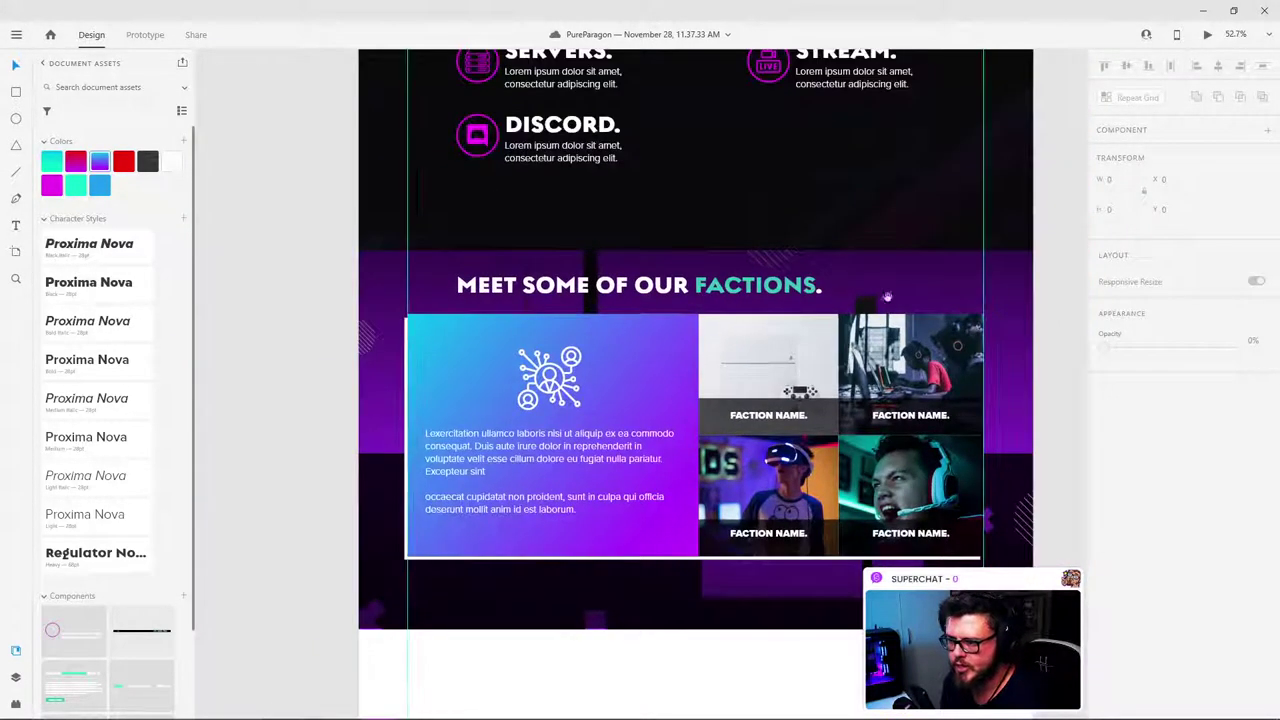
pyautogui.moveTo(893, 283); pyautogui.dragTo(851, 249)
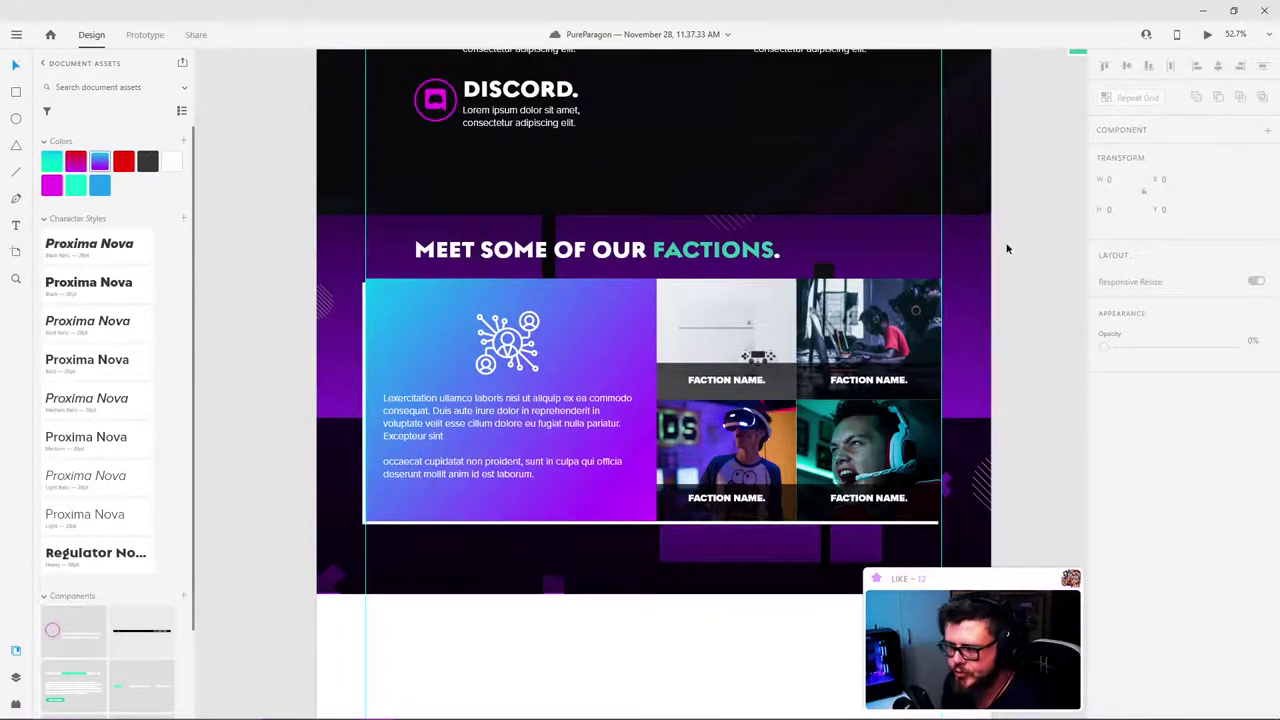
pyautogui.moveTo(1034, 292); pyautogui.dragTo(989, 269)
pyautogui.hscroll(-2, 740, 224)
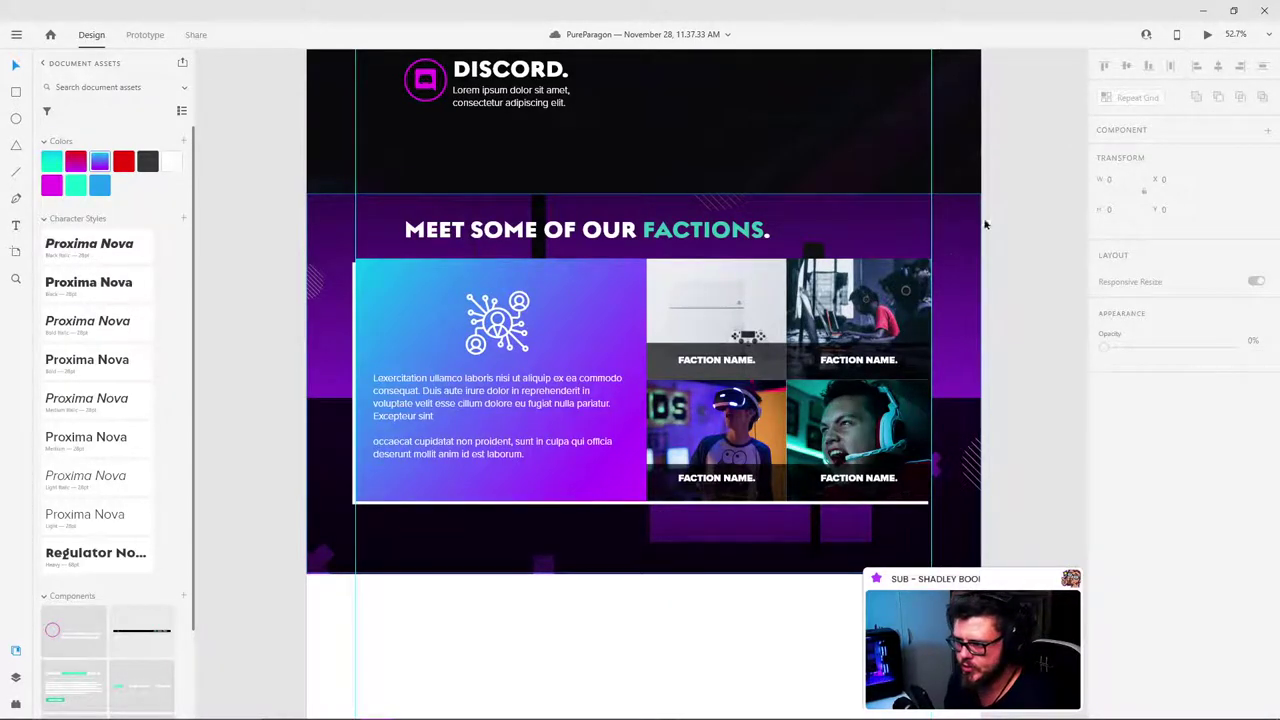
pyautogui.scroll(-2, 516, 232)
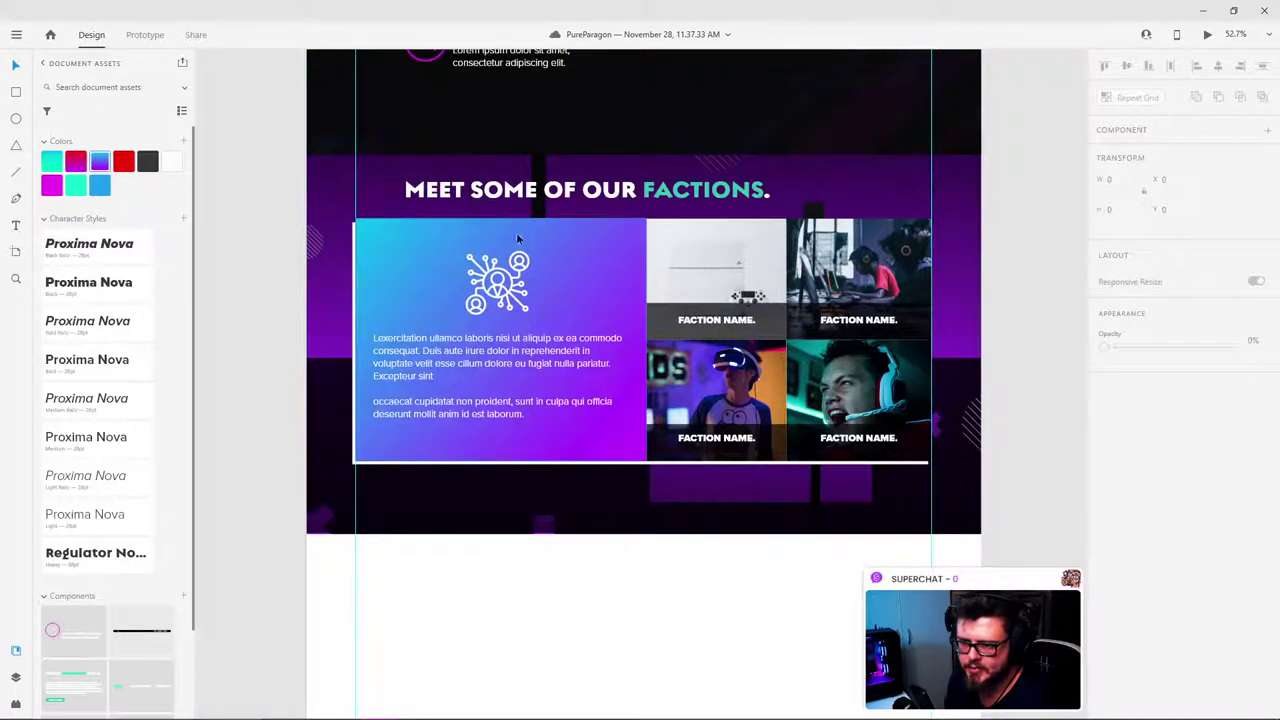
pyautogui.scroll(3, 664, 260)
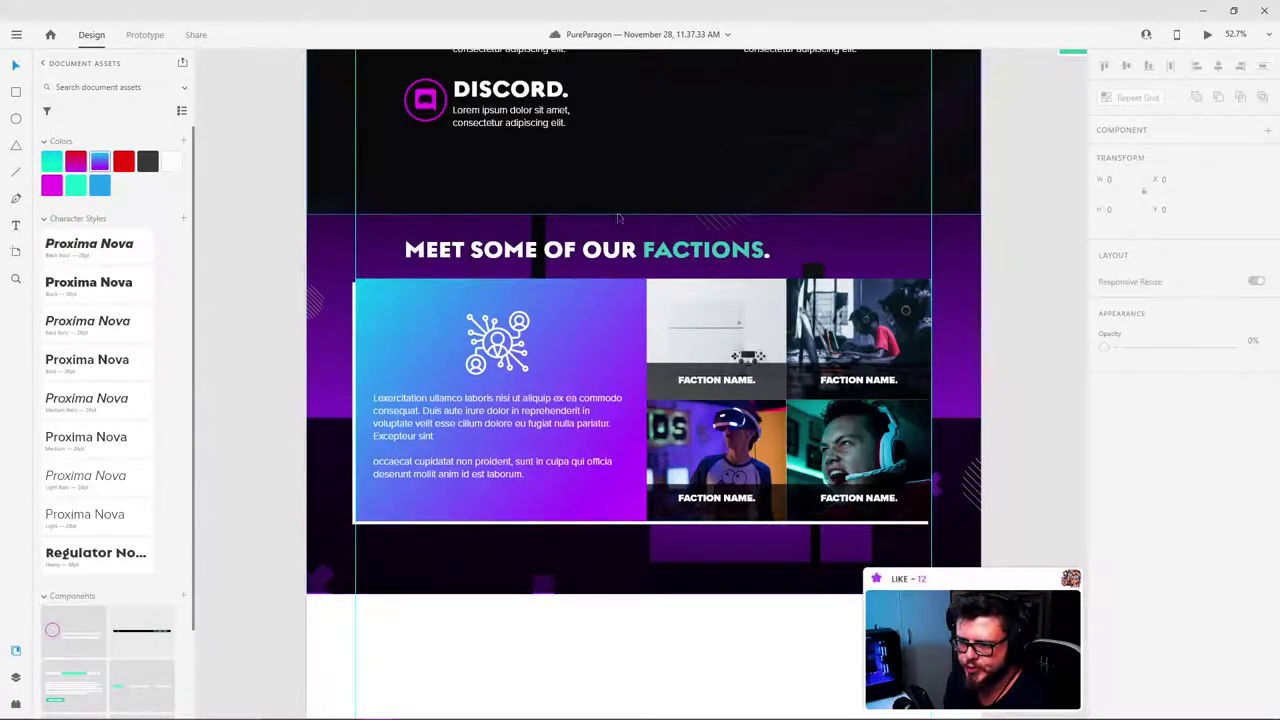
pyautogui.scroll(1, 658, 280)
pyautogui.scroll(-5, 658, 280)
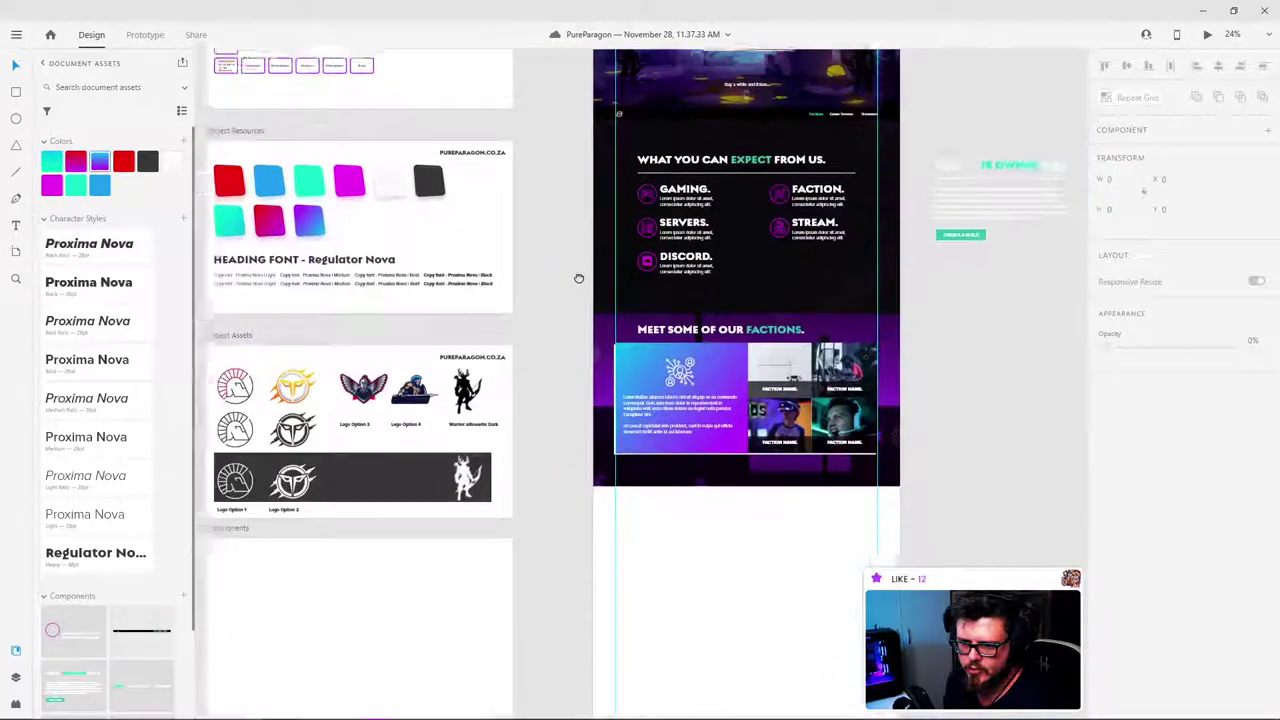
# Step: Check the website flow diagram on the project scope board, comparing its landing page contents with the sections already designed
pyautogui.moveTo(582, 385); pyautogui.dragTo(750, 455)
pyautogui.scroll(6, 400, 246)
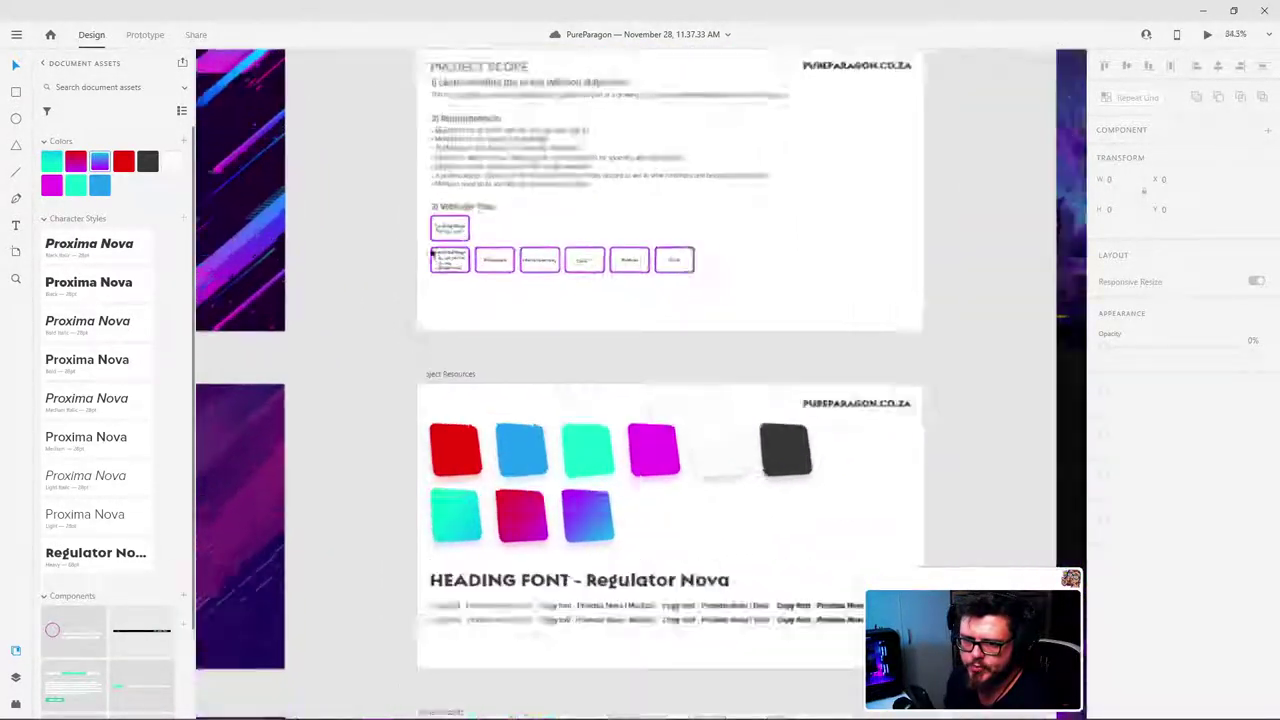
pyautogui.scroll(3, 557, 297)
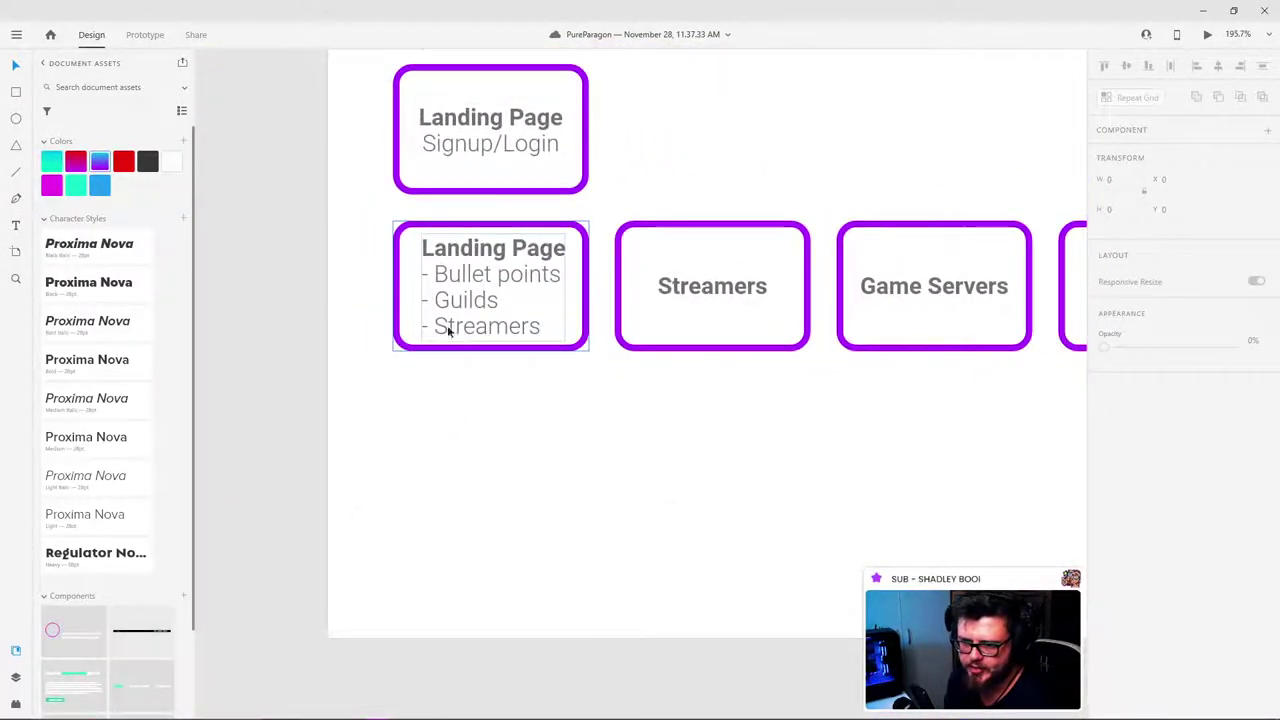
pyautogui.press('Escape')
pyautogui.scroll(-5, 866, 449)
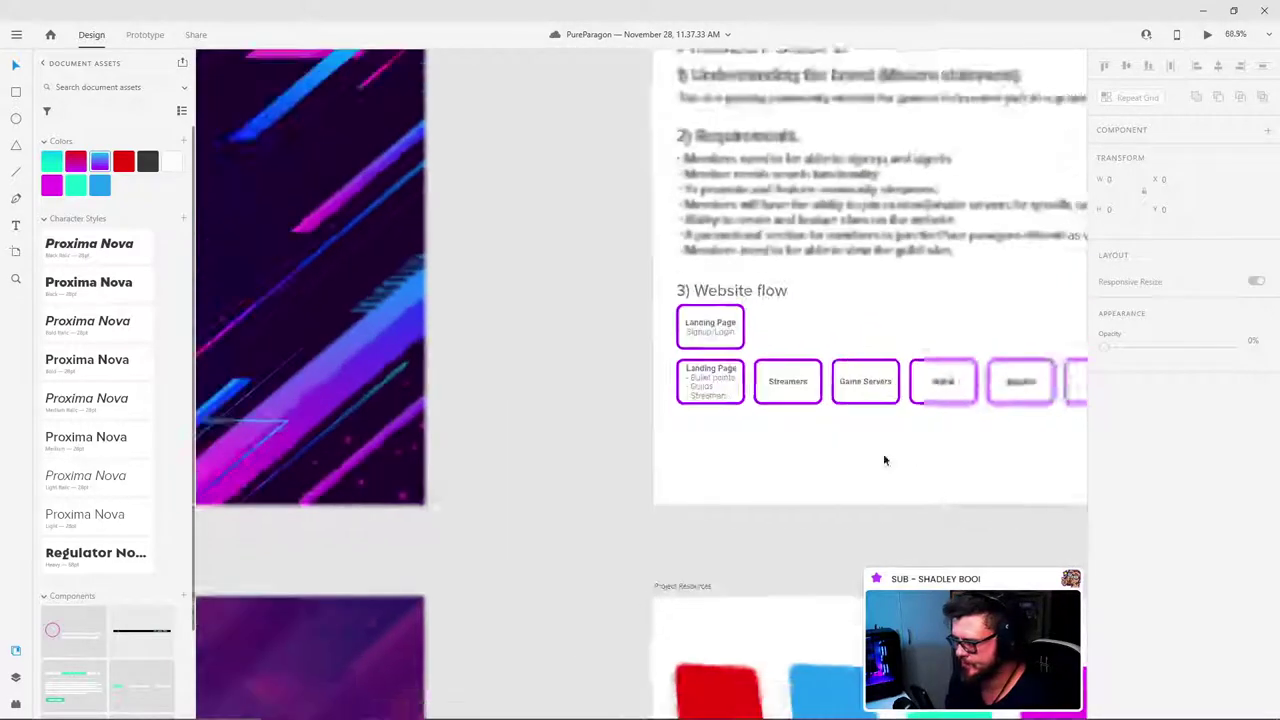
pyautogui.moveTo(883, 460); pyautogui.dragTo(377, 273)
pyautogui.moveTo(889, 369); pyautogui.dragTo(372, 146)
pyautogui.moveTo(866, 331); pyautogui.dragTo(509, 123)
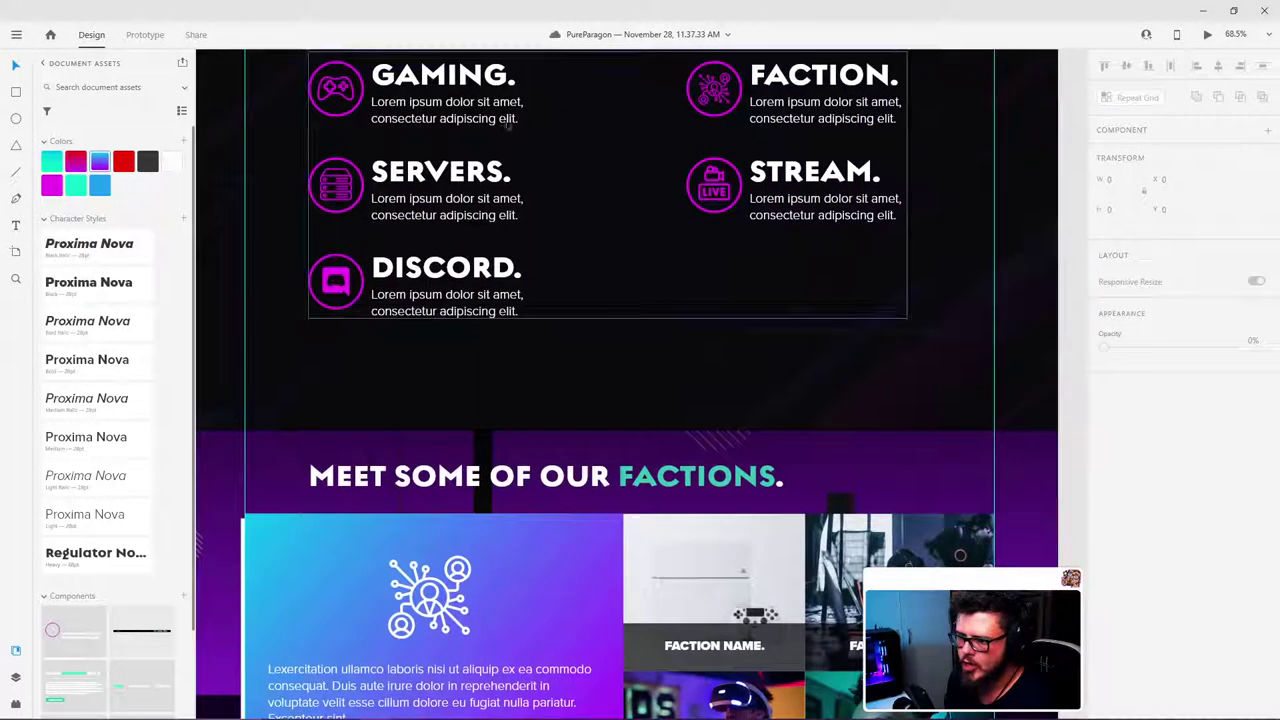
pyautogui.scroll(-2, 548, 150)
pyautogui.moveTo(588, 414); pyautogui.dragTo(651, 118)
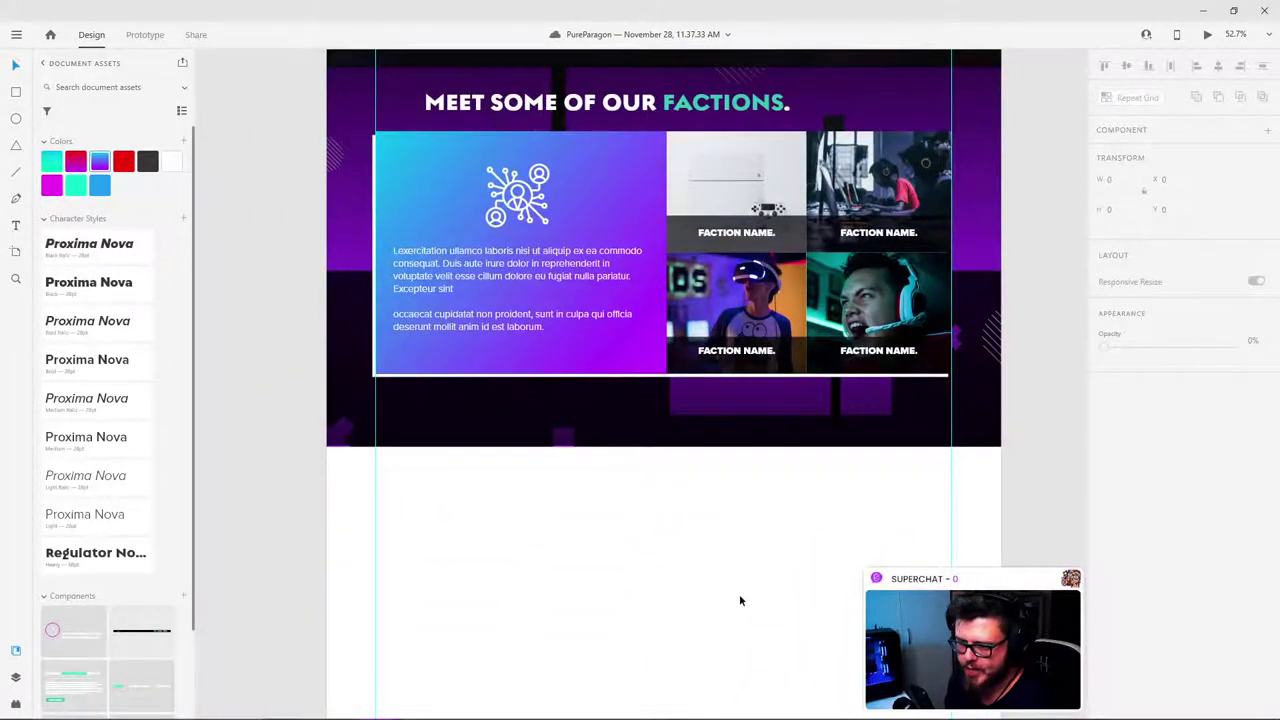
pyautogui.moveTo(733, 586); pyautogui.dragTo(720, 477)
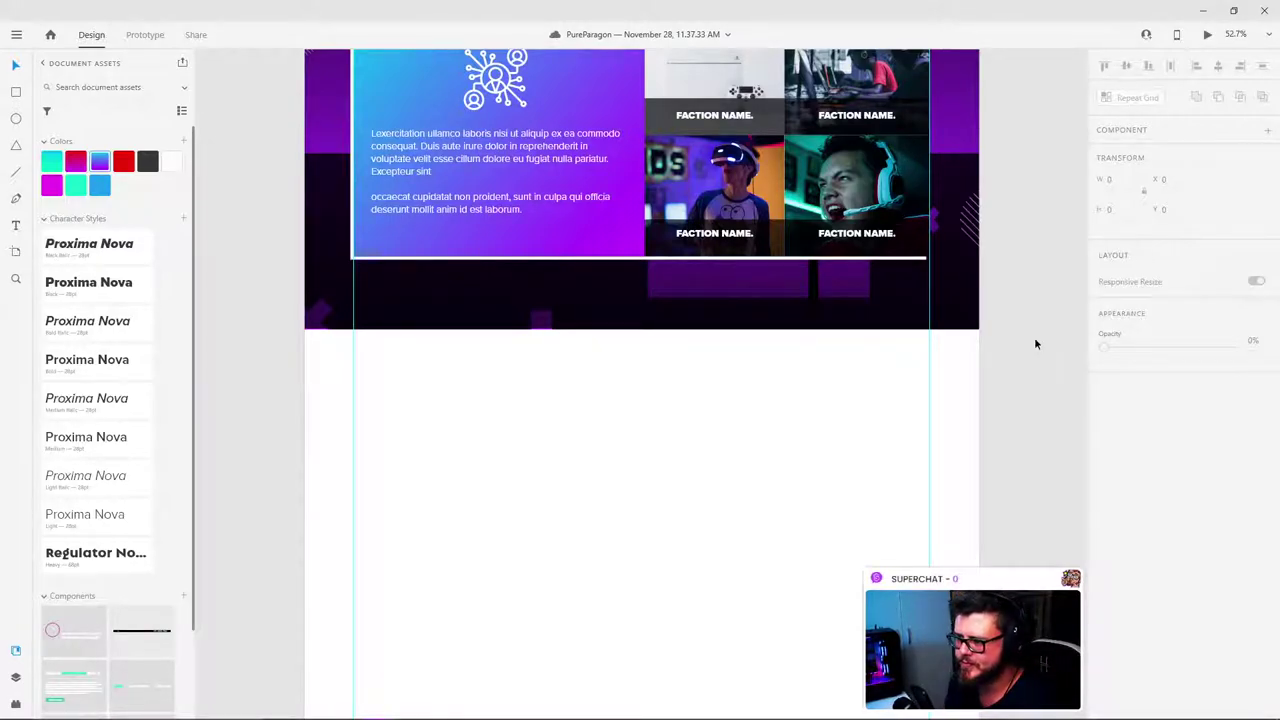
pyautogui.scroll(2, 687, 262)
pyautogui.scroll(2, 687, 262)
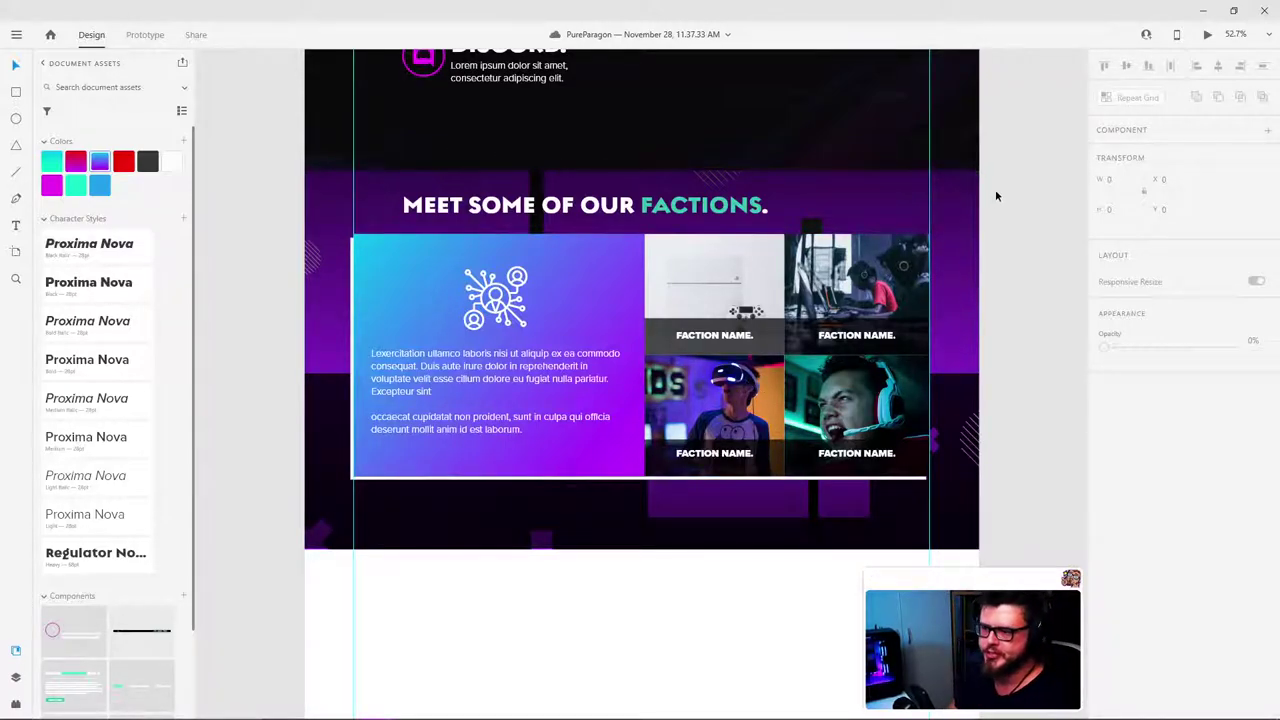
pyautogui.scroll(-3, 686, 215)
pyautogui.scroll(-3, 695, 222)
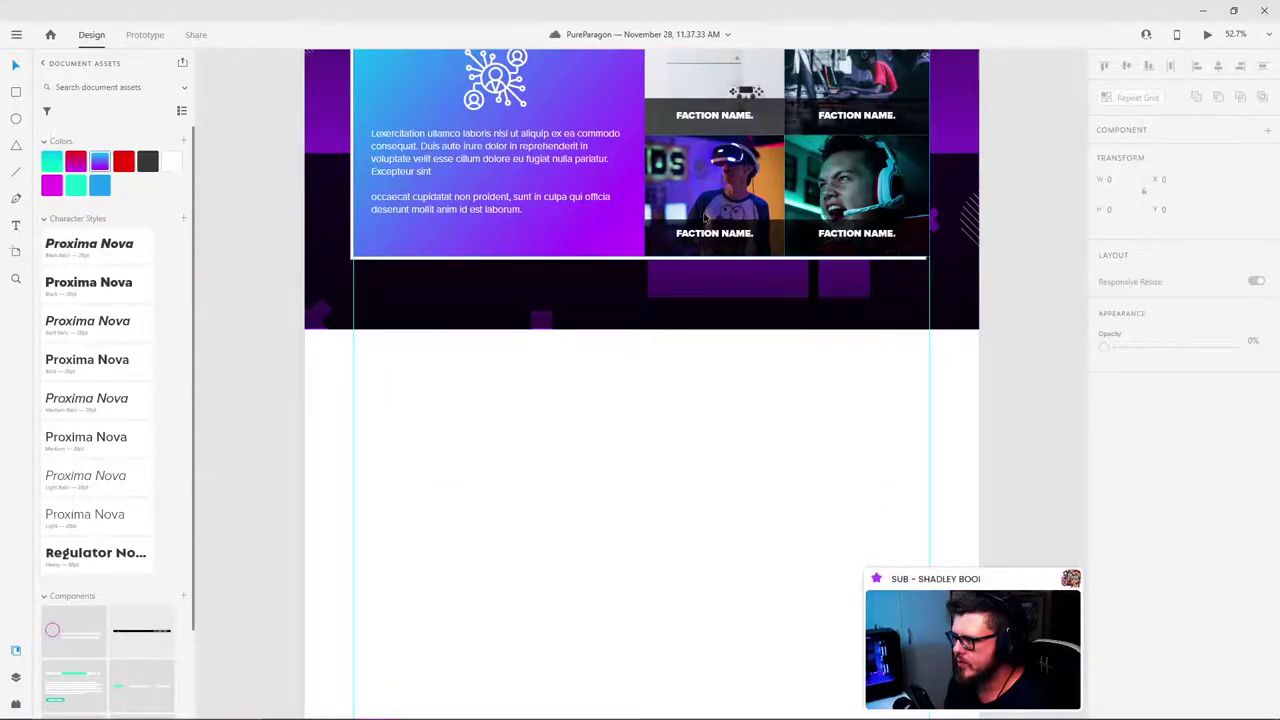
pyautogui.scroll(-1, 775, 478)
pyautogui.scroll(-1, 775, 478)
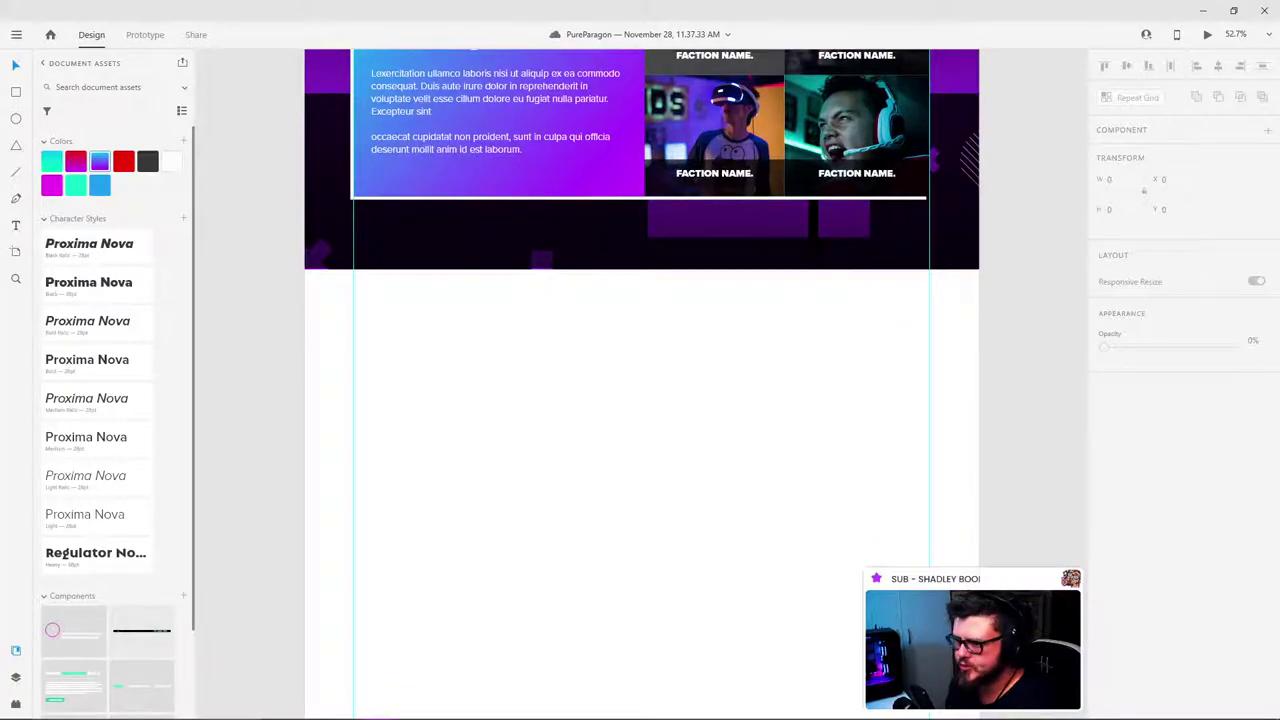
pyautogui.moveTo(408, 707)
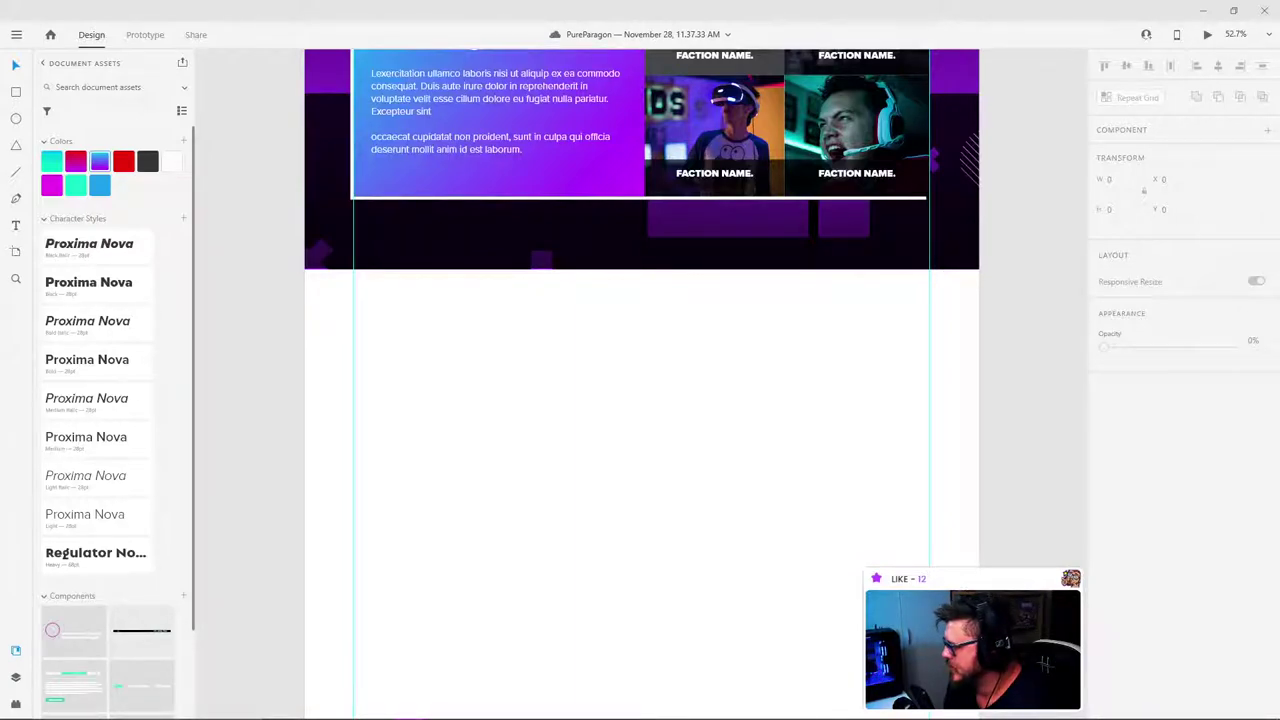
pyautogui.scroll(5, 717, 369)
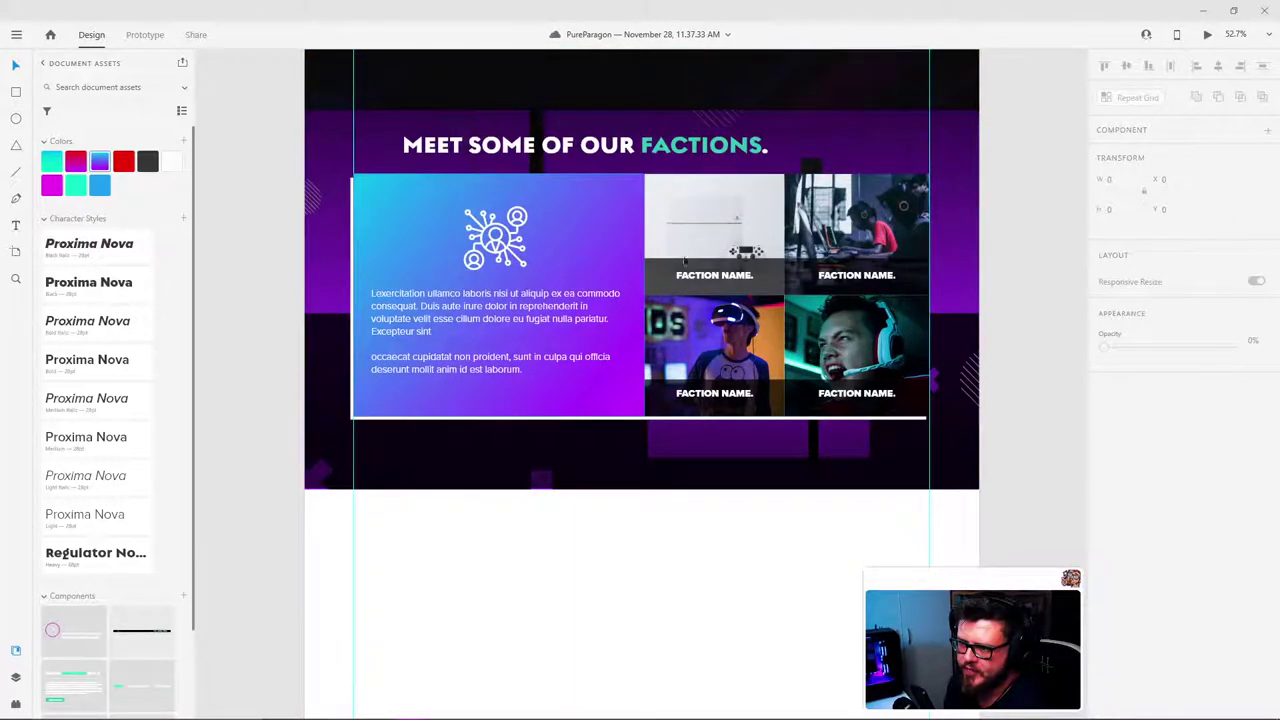
pyautogui.scroll(-4, 635, 363)
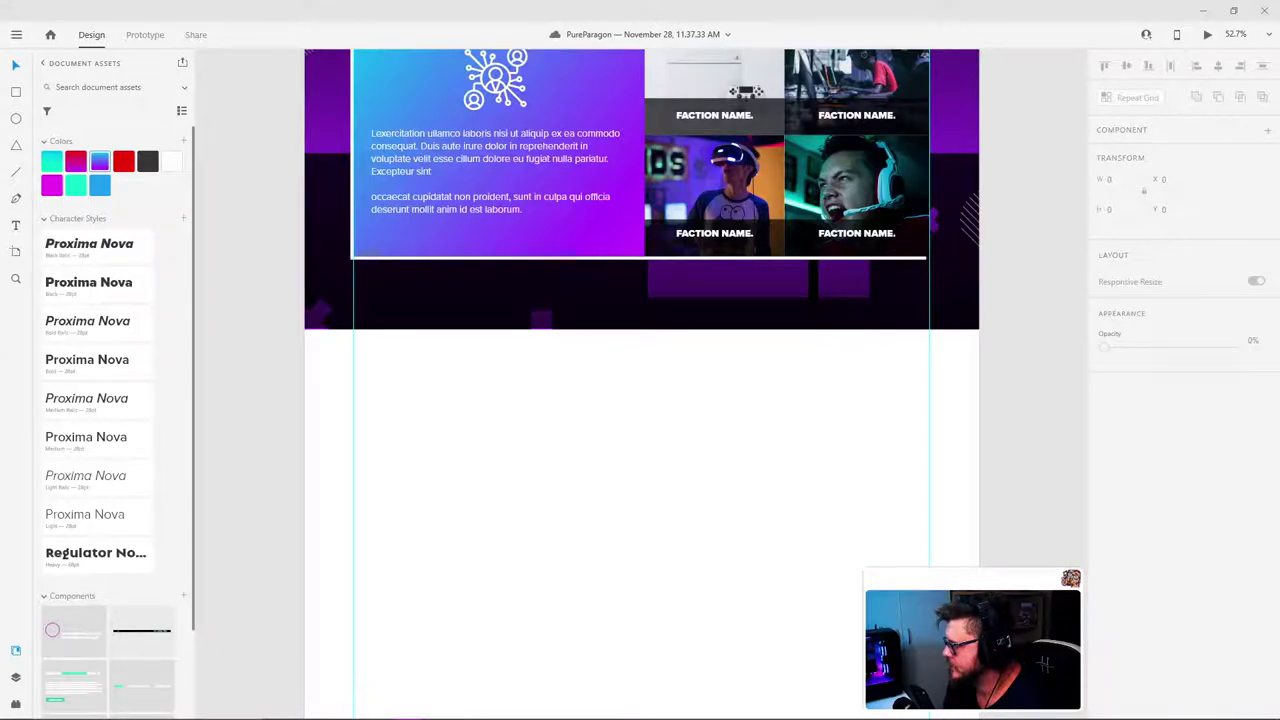
# Step: Review the landing page design from the welcome banner down to the empty area below the factions section
pyautogui.scroll(13, 664, 447)
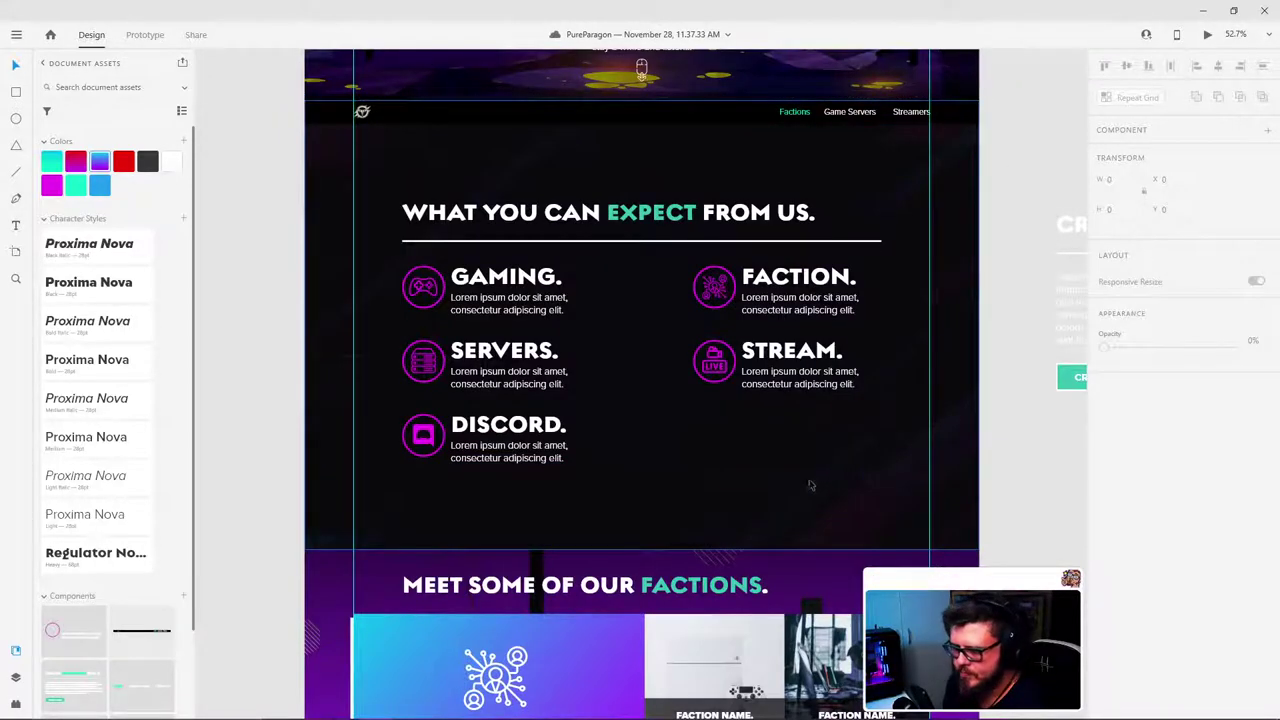
pyautogui.scroll(1, 743, 437)
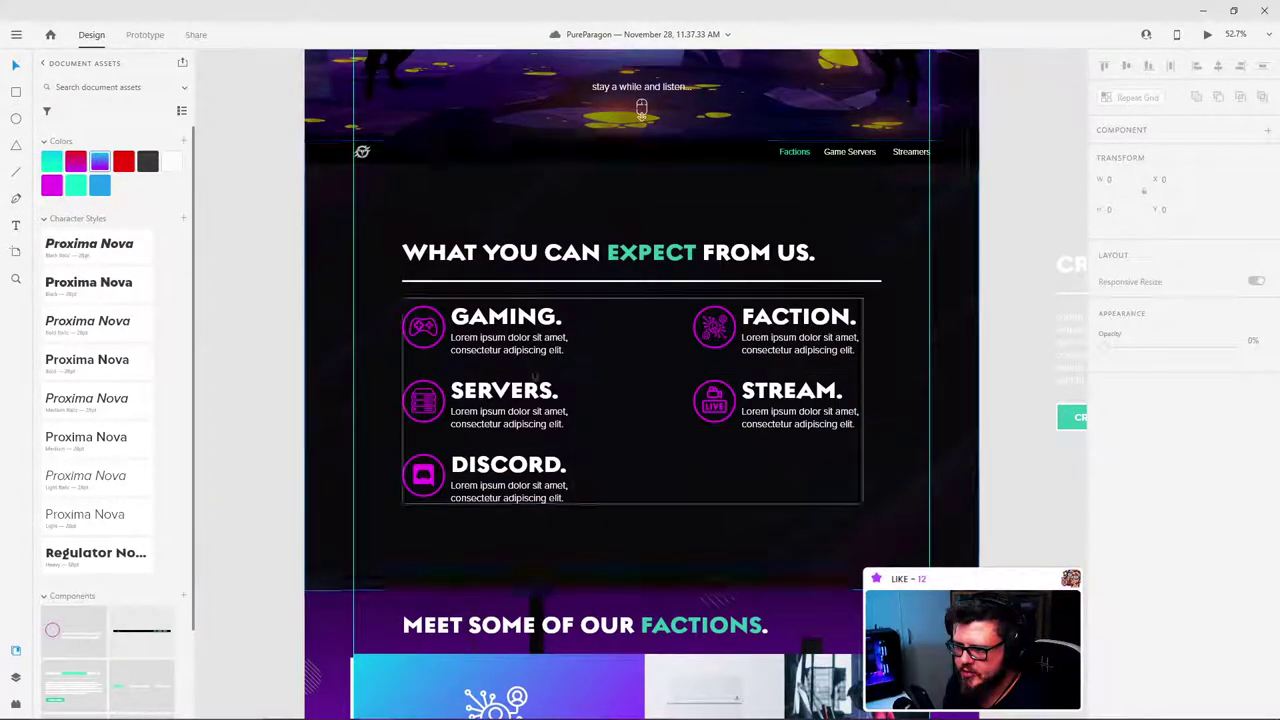
pyautogui.scroll(5, 744, 284)
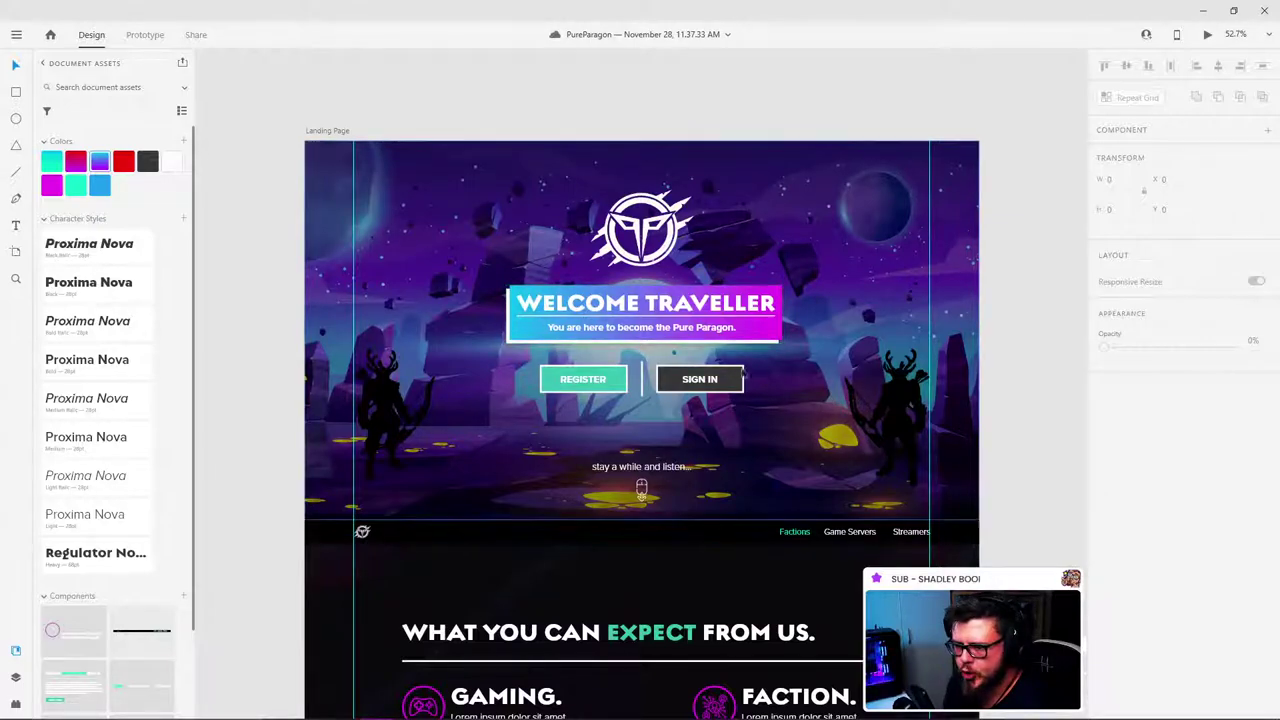
pyautogui.scroll(-1, 743, 374)
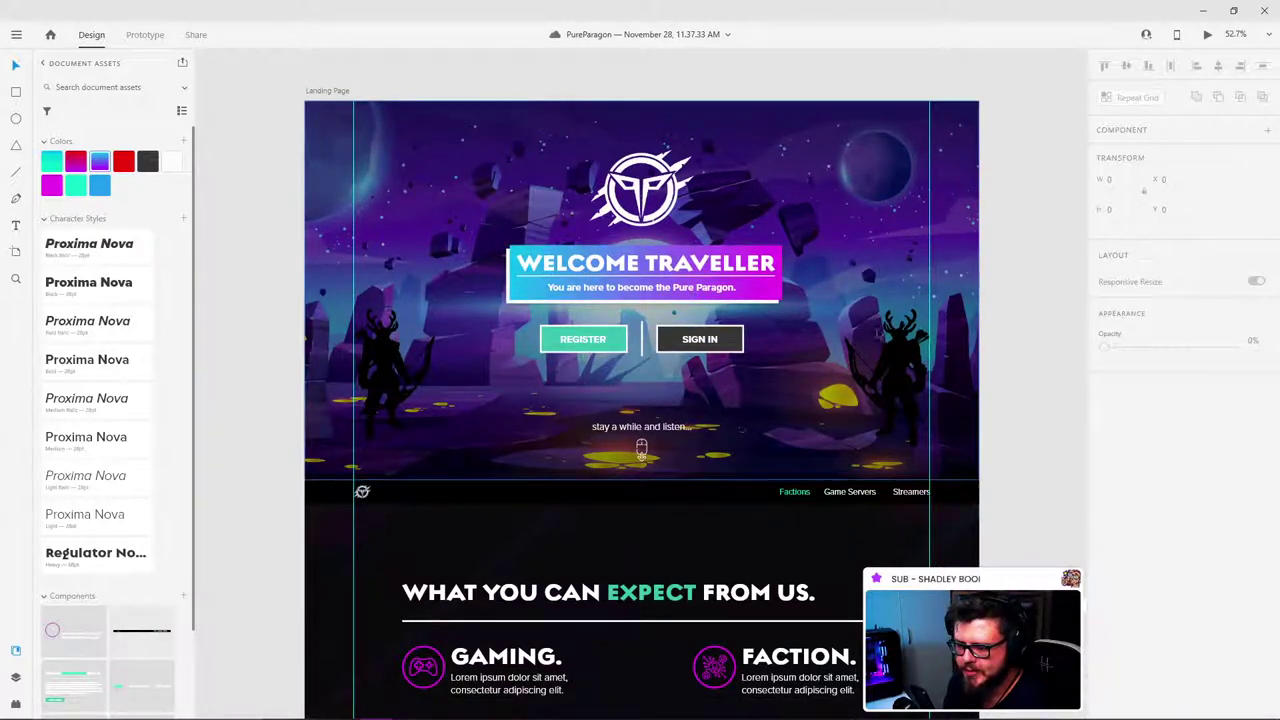
pyautogui.scroll(-6, 674, 277)
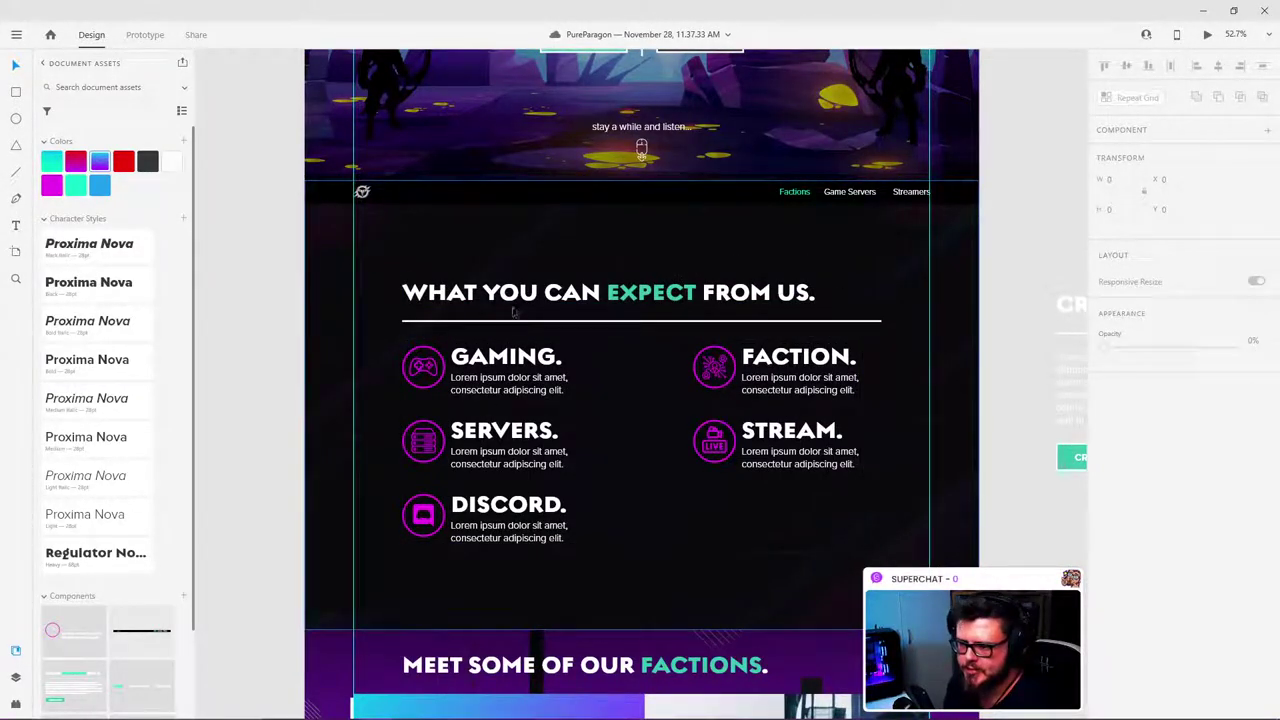
pyautogui.scroll(-7, 623, 277)
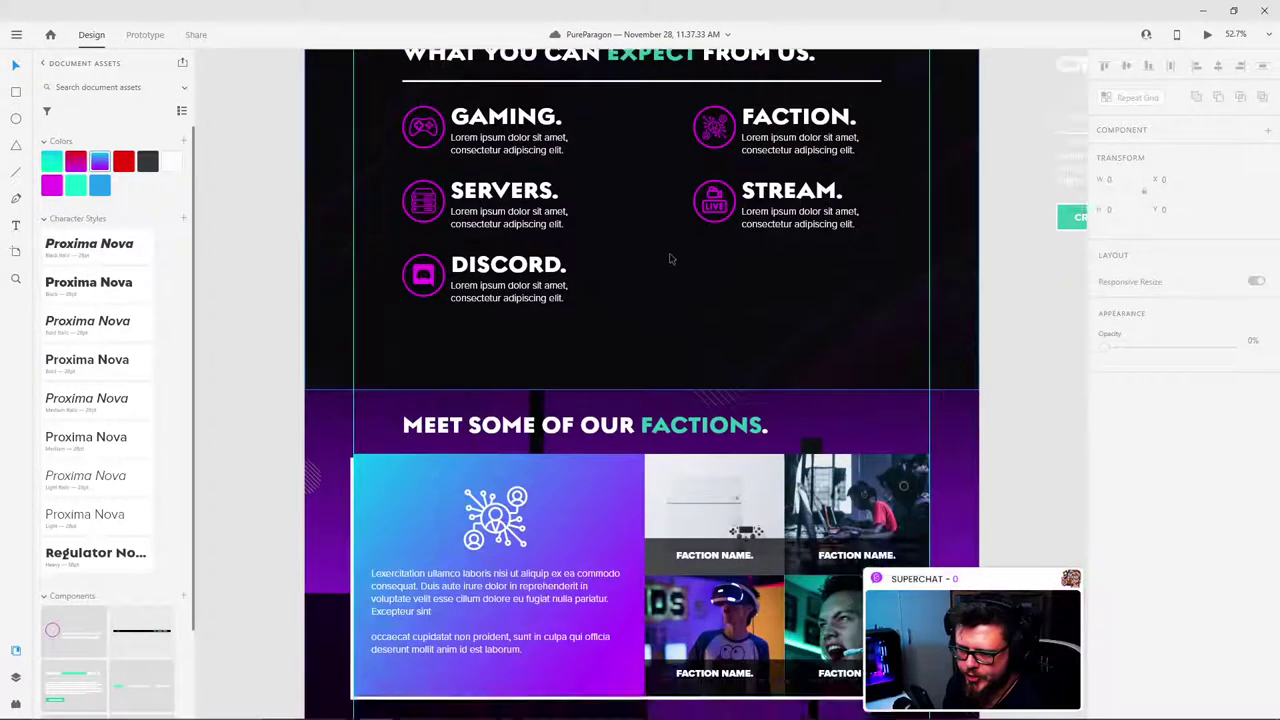
pyautogui.scroll(-2, 667, 252)
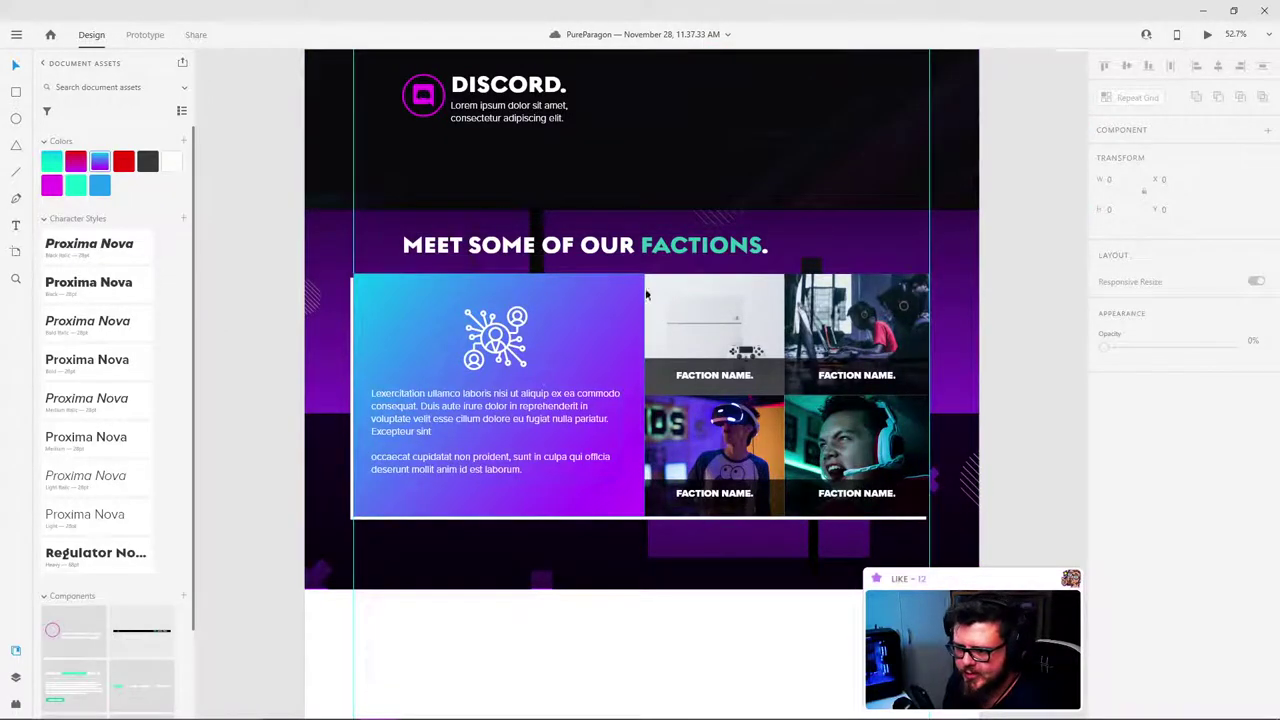
pyautogui.scroll(-2, 656, 258)
pyautogui.scroll(-5, 656, 258)
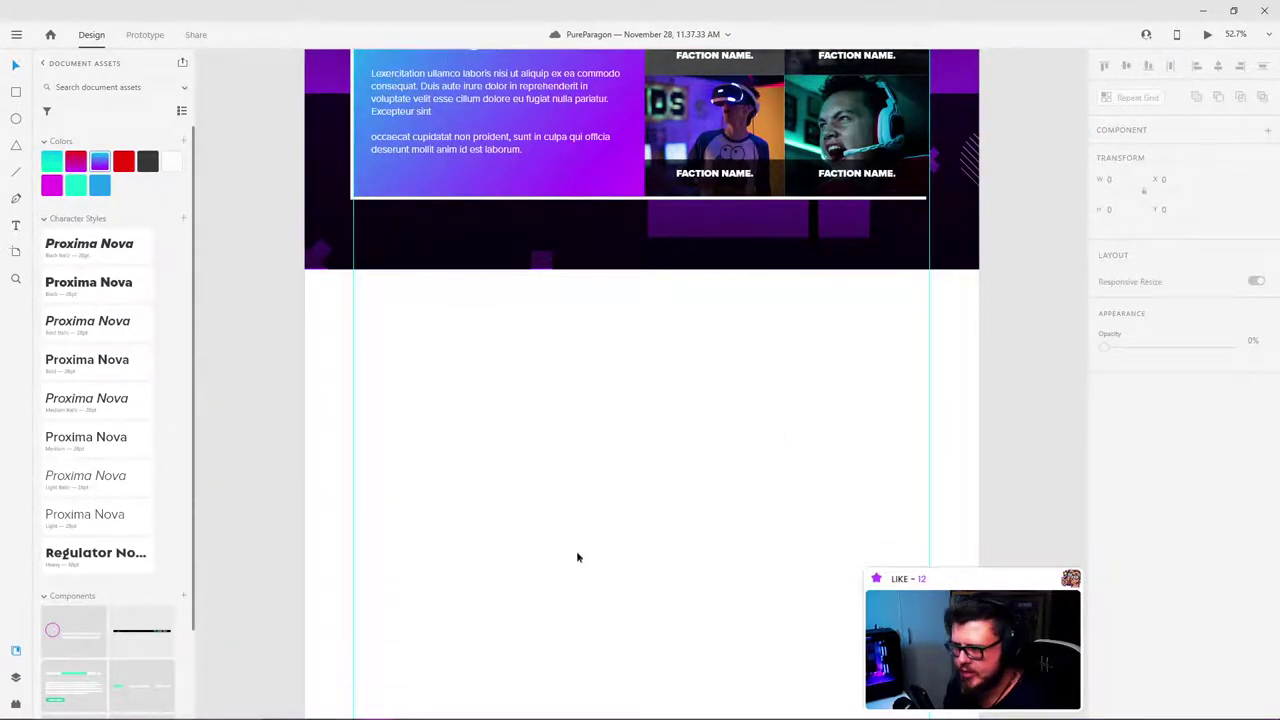
pyautogui.scroll(7, 576, 557)
pyautogui.keyDown('ctrl'); pyautogui.scroll(-3, 782, 270); pyautogui.keyUp('ctrl')
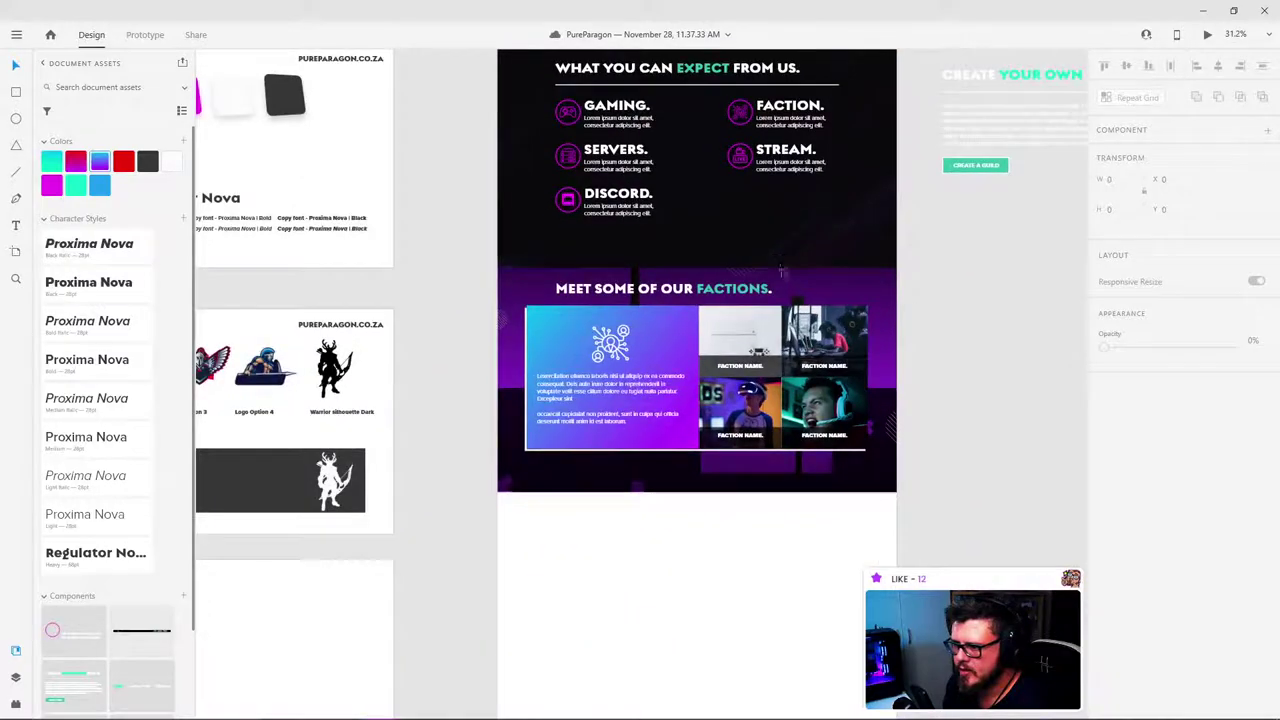
pyautogui.scroll(-5, 782, 270)
pyautogui.scroll(6, 716, 345)
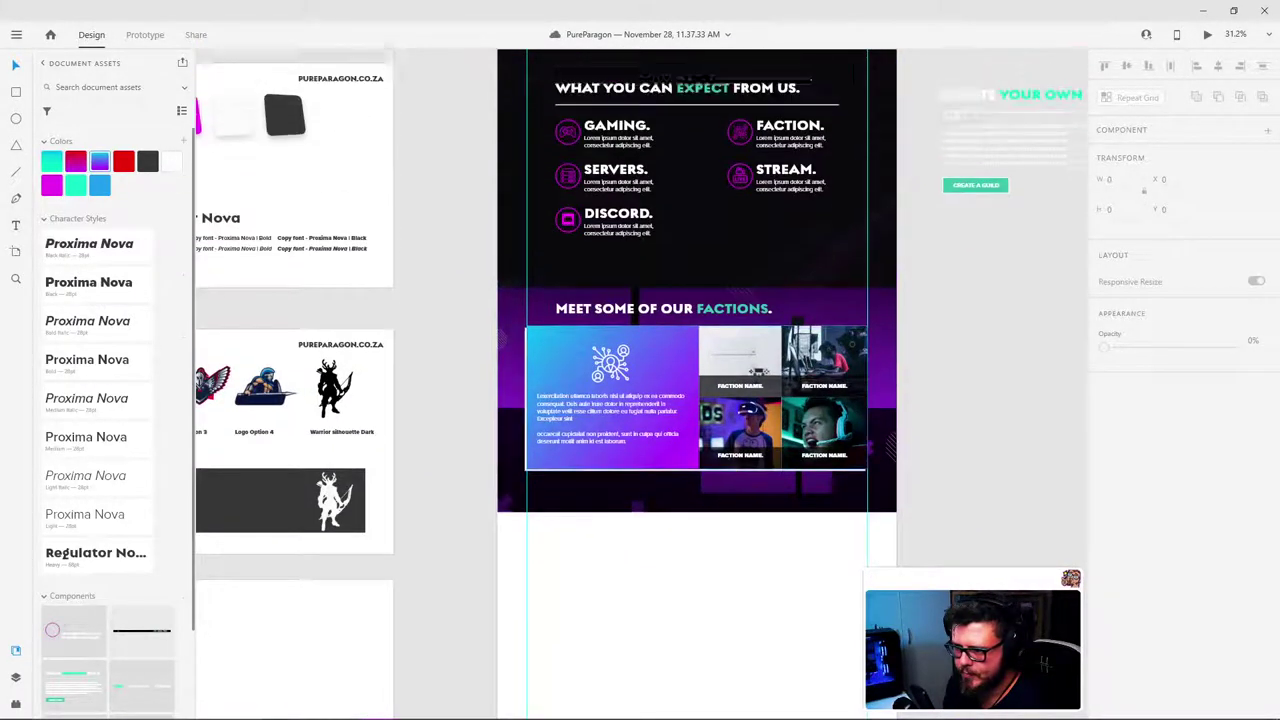
pyautogui.scroll(1, 777, 671)
pyautogui.keyDown('ctrl'); pyautogui.scroll(3, 777, 671); pyautogui.keyUp('ctrl')
pyautogui.keyDown('ctrl'); pyautogui.scroll(-3, 714, 510); pyautogui.keyUp('ctrl')
# Step: Copy the dark purple glitch background onto the landing page directly below the factions section, at X 0 and Y 3440
pyautogui.moveTo(716, 540); pyautogui.dragTo(641, 473)
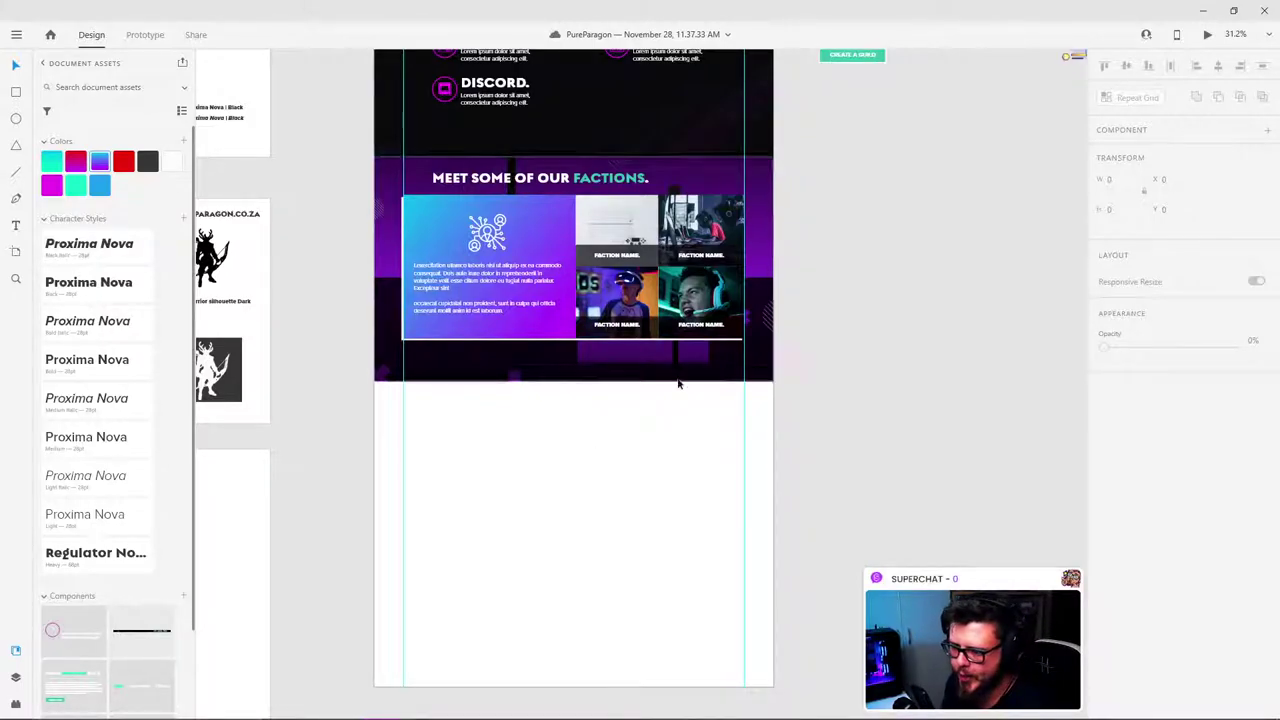
pyautogui.moveTo(434, 487); pyautogui.dragTo(1040, 520)
pyautogui.moveTo(450, 465); pyautogui.dragTo(753, 155)
pyautogui.scroll(-2, 823, 364)
pyautogui.scroll(8, 826, 511)
pyautogui.moveTo(792, 410); pyautogui.dragTo(646, 337)
pyautogui.click(430, 379)
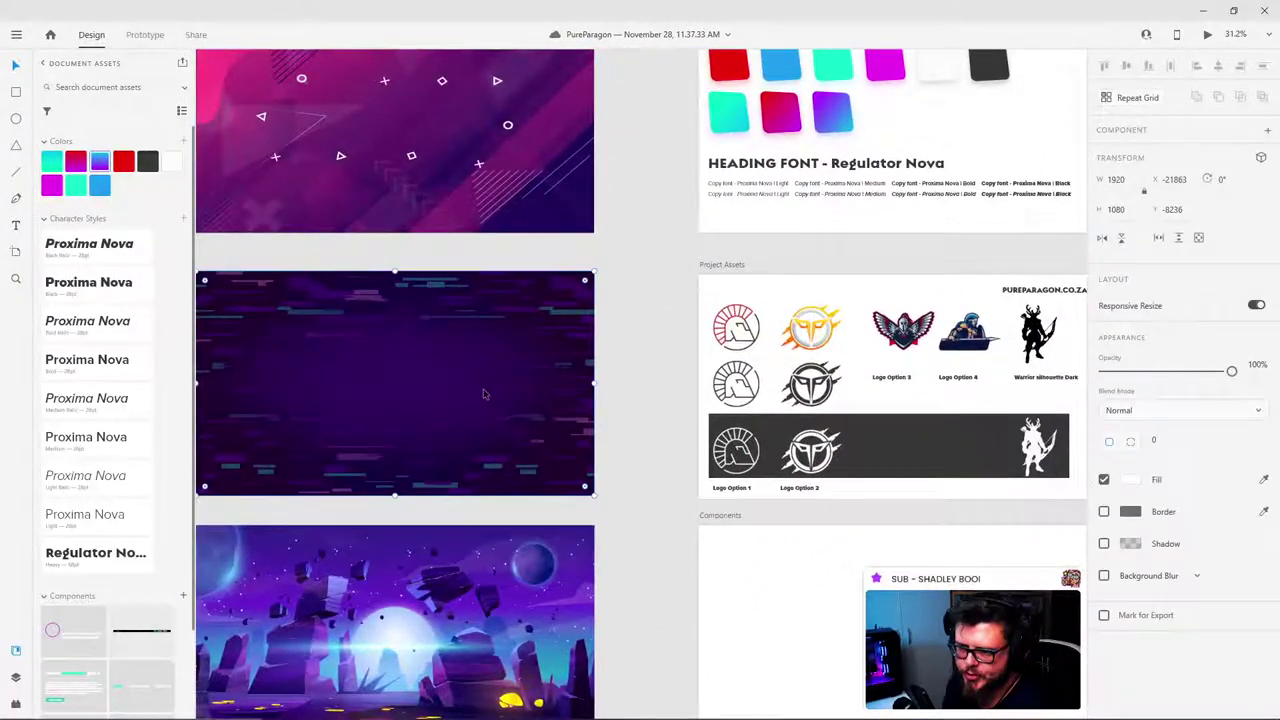
pyautogui.scroll(-3, 430, 379)
pyautogui.moveTo(418, 379); pyautogui.dragTo(888, 471)
pyautogui.scroll(6, 888, 471)
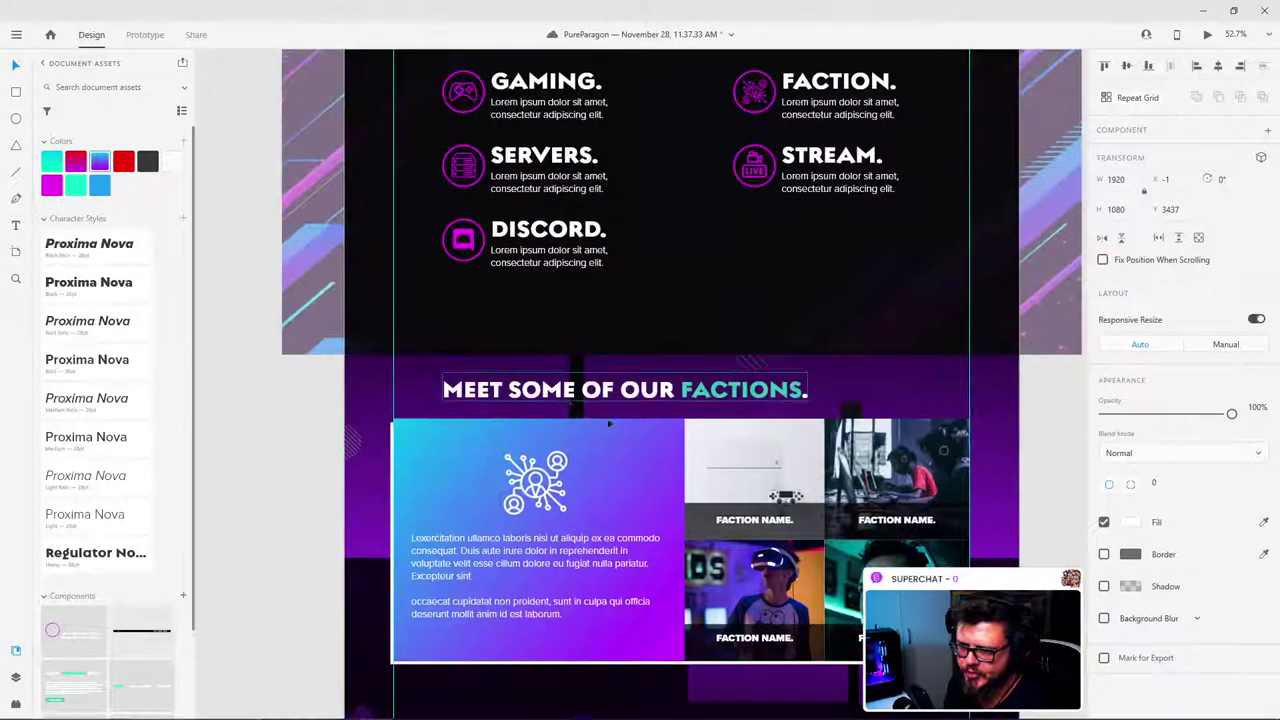
pyautogui.moveTo(827, 645); pyautogui.dragTo(803, 200)
pyautogui.moveTo(749, 446); pyautogui.dragTo(724, 478)
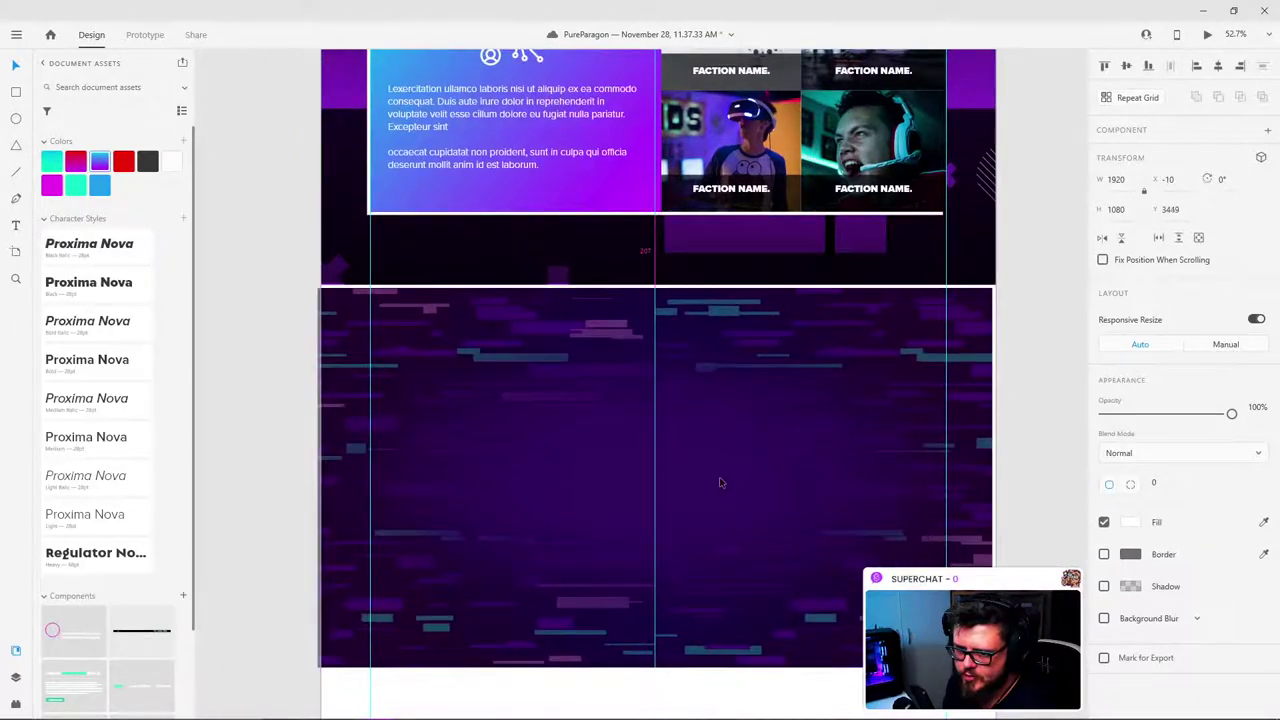
# Step: Copy the black overlay from the "What you can expect" section over the glitch background at Y 3440 and reduce its height to 1080
pyautogui.scroll(4, 750, 340)
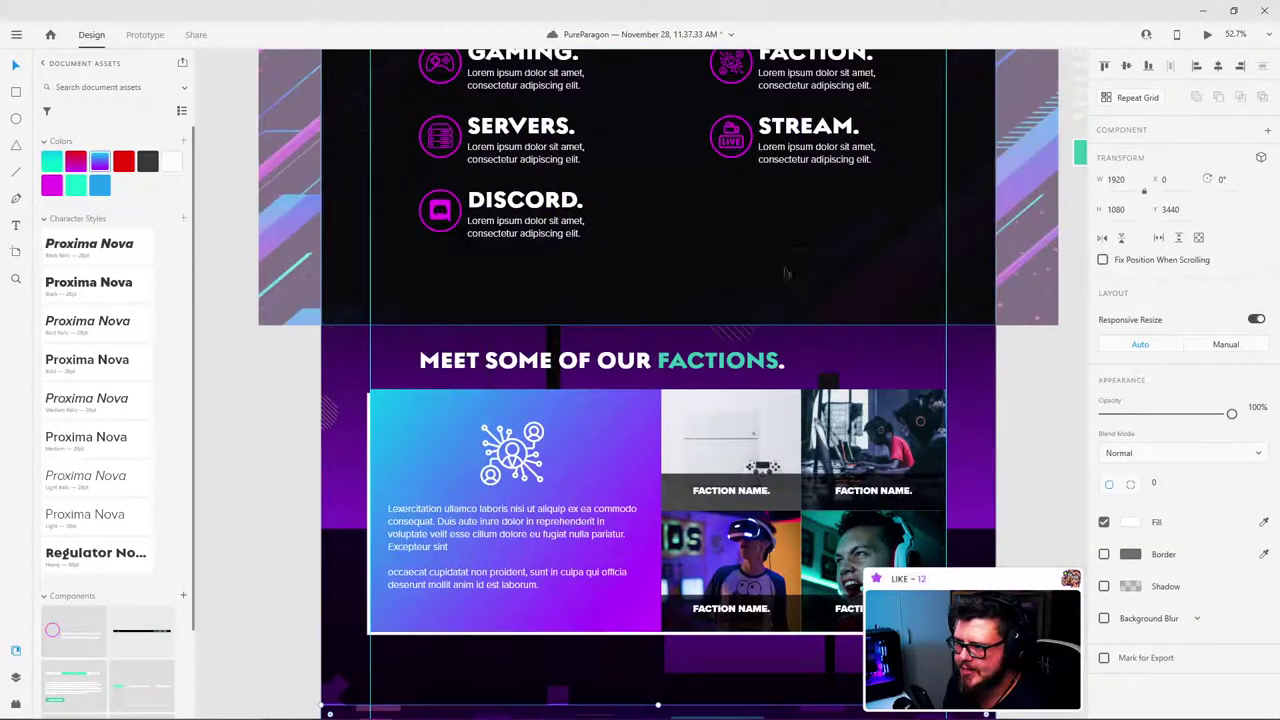
pyautogui.click(855, 258)
pyautogui.scroll(-4, 855, 258)
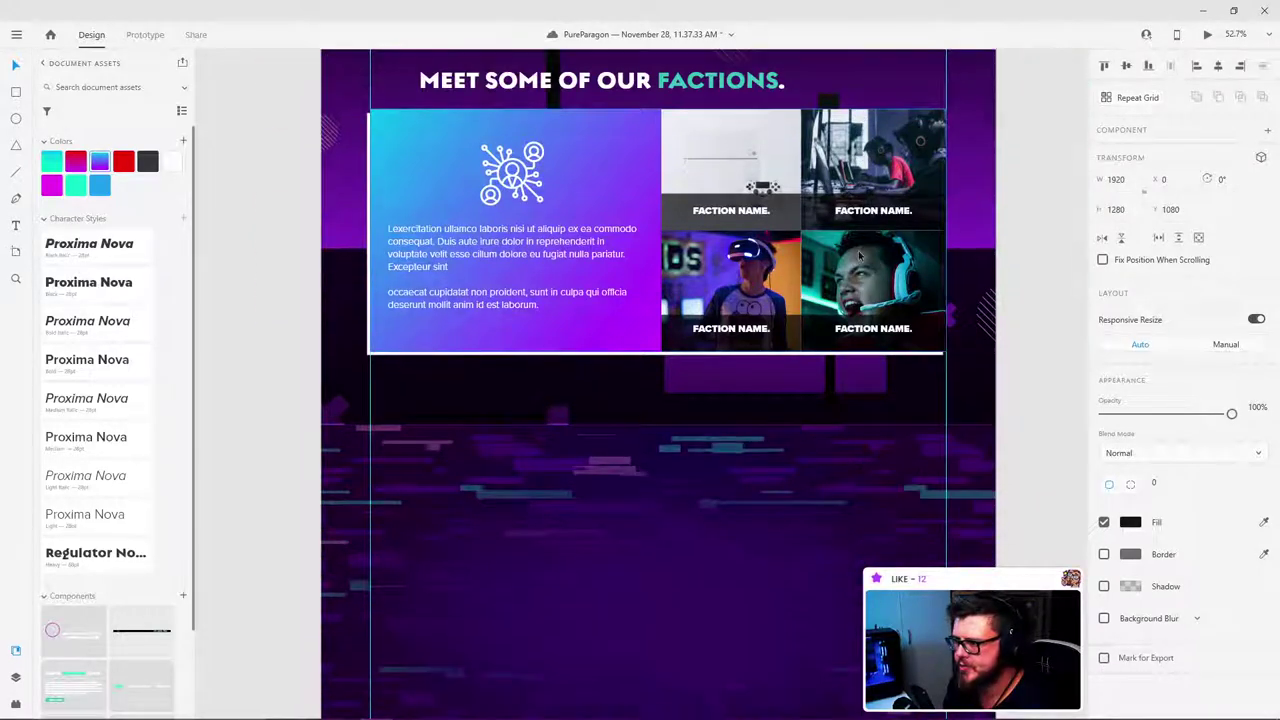
pyautogui.click(826, 486)
pyautogui.hotkey('ctrl', 'v')
pyautogui.moveTo(801, 357); pyautogui.dragTo(817, 520)
pyautogui.scroll(-4, 838, 468)
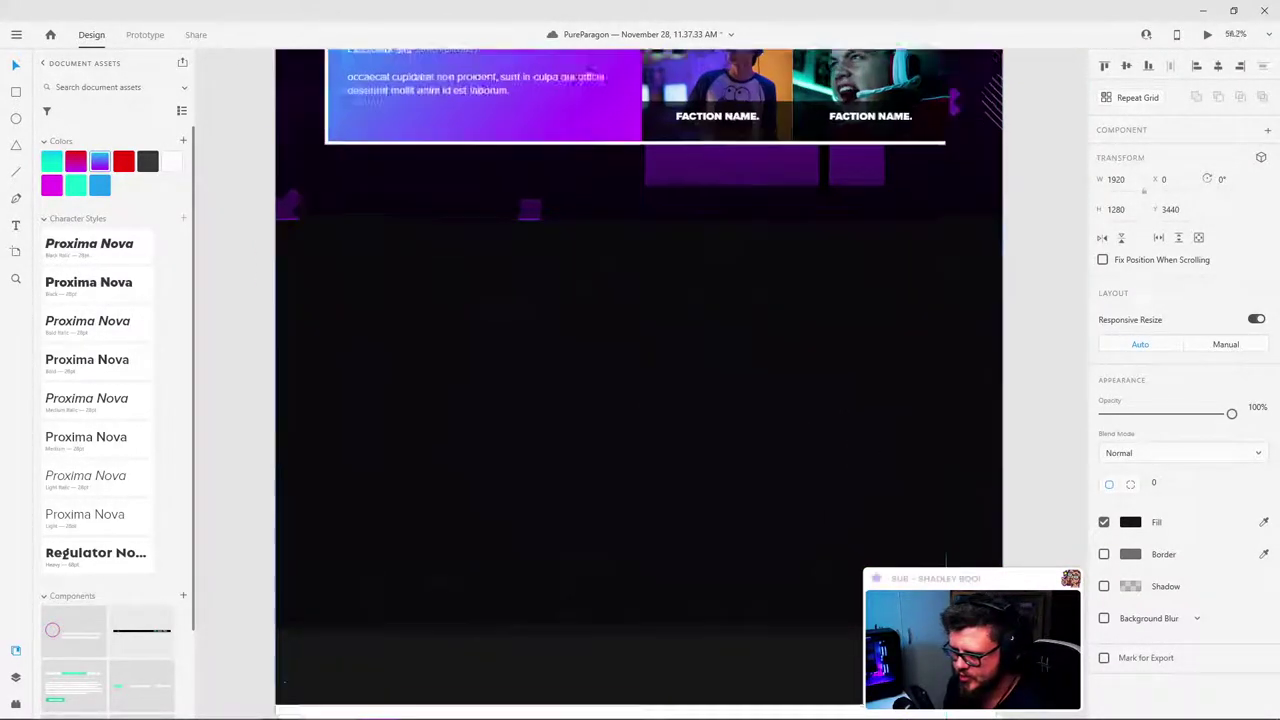
pyautogui.scroll(-3, 760, 625)
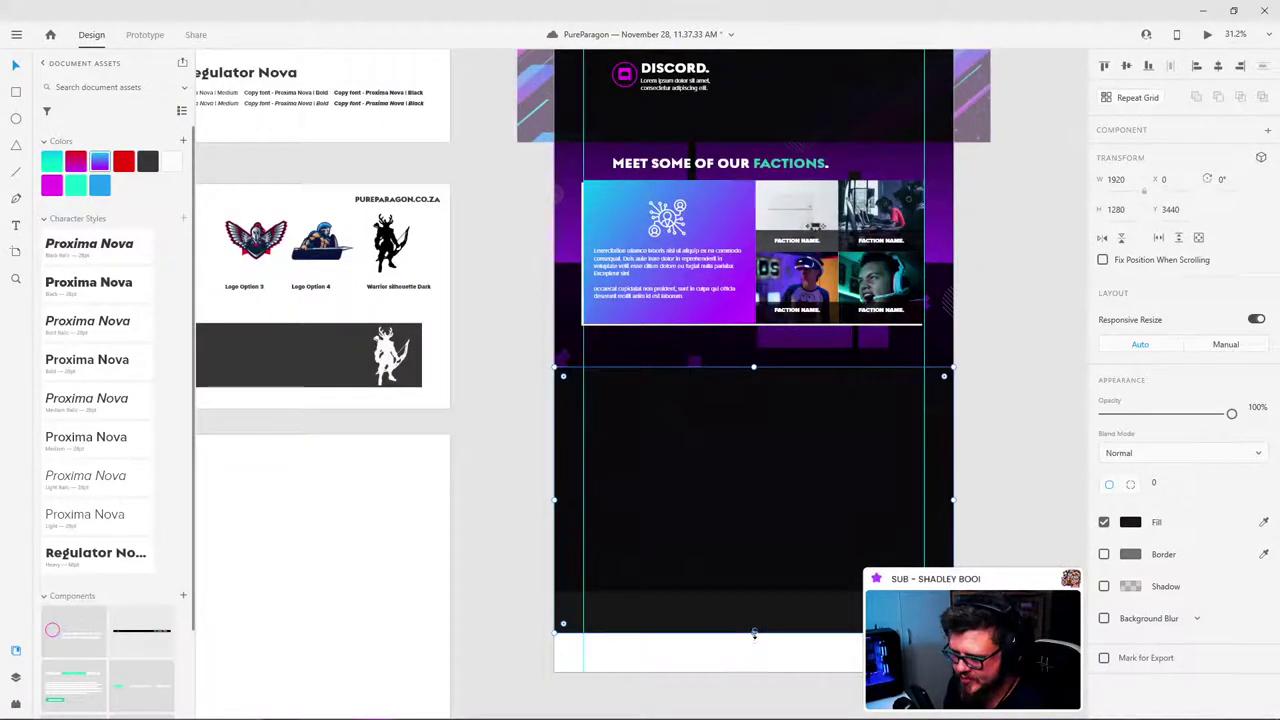
pyautogui.moveTo(754, 633); pyautogui.dragTo(751, 591)
# Step: Slightly lower the opacity of the black fill colour on the overlay covering the glitch background
pyautogui.scroll(5, 882, 527)
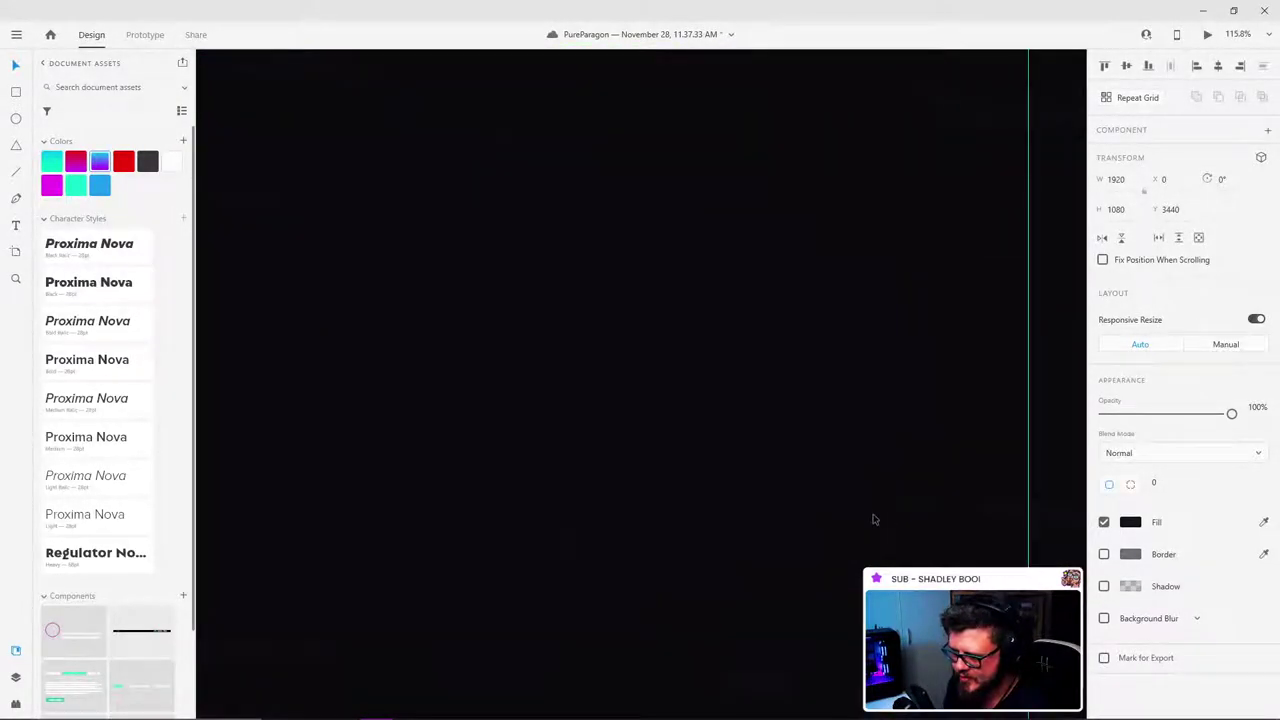
pyautogui.scroll(-4, 872, 519)
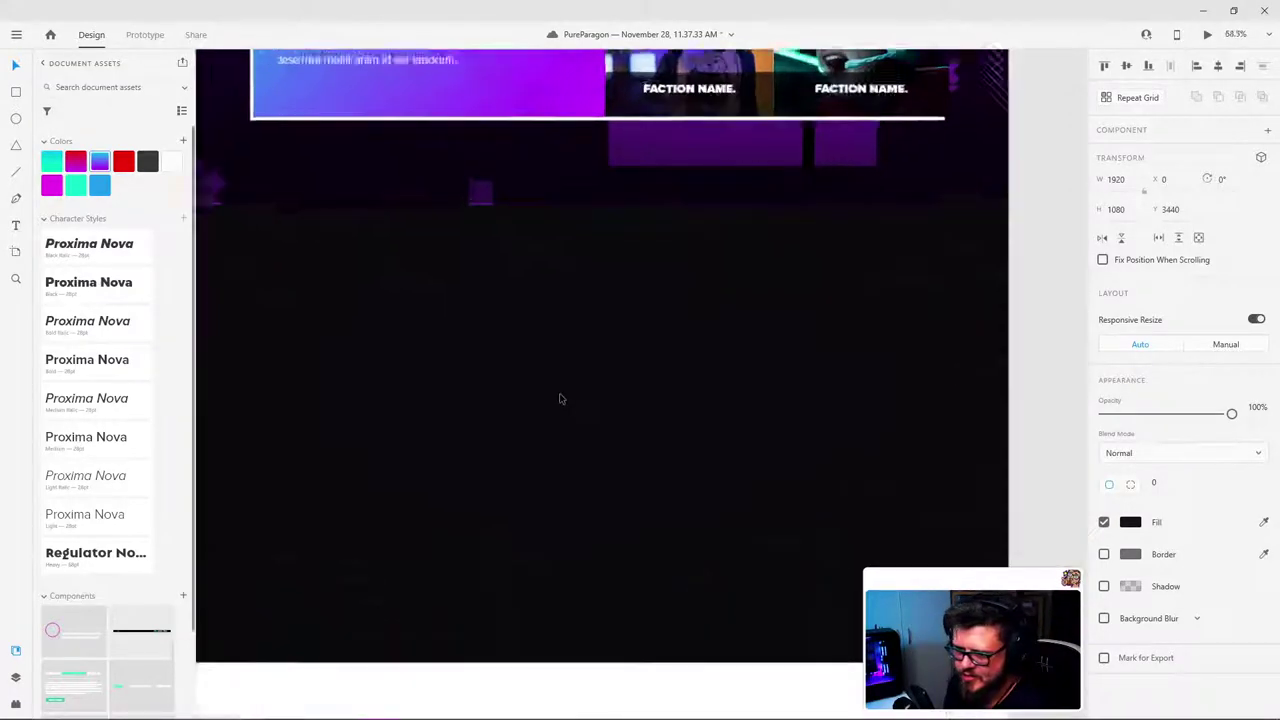
pyautogui.scroll(1, 560, 399)
pyautogui.moveTo(558, 334); pyautogui.dragTo(589, 364)
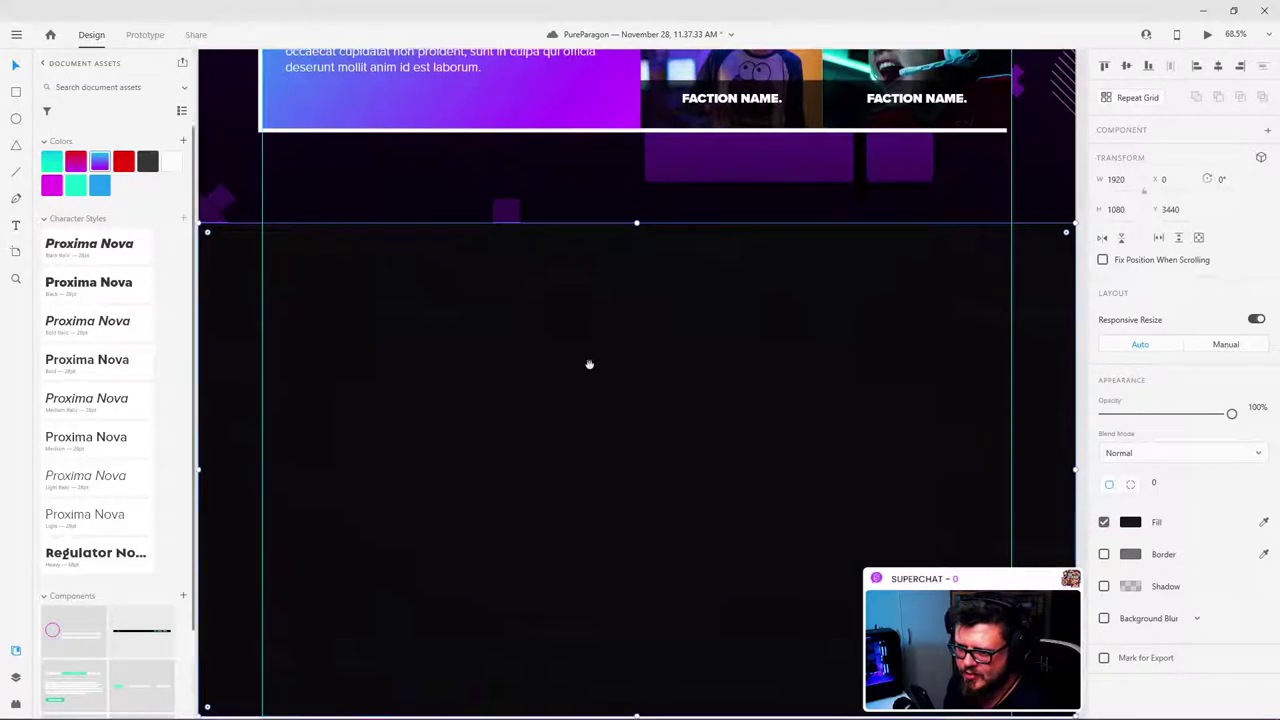
pyautogui.click(1131, 522)
pyautogui.moveTo(1083, 452); pyautogui.dragTo(1083, 457)
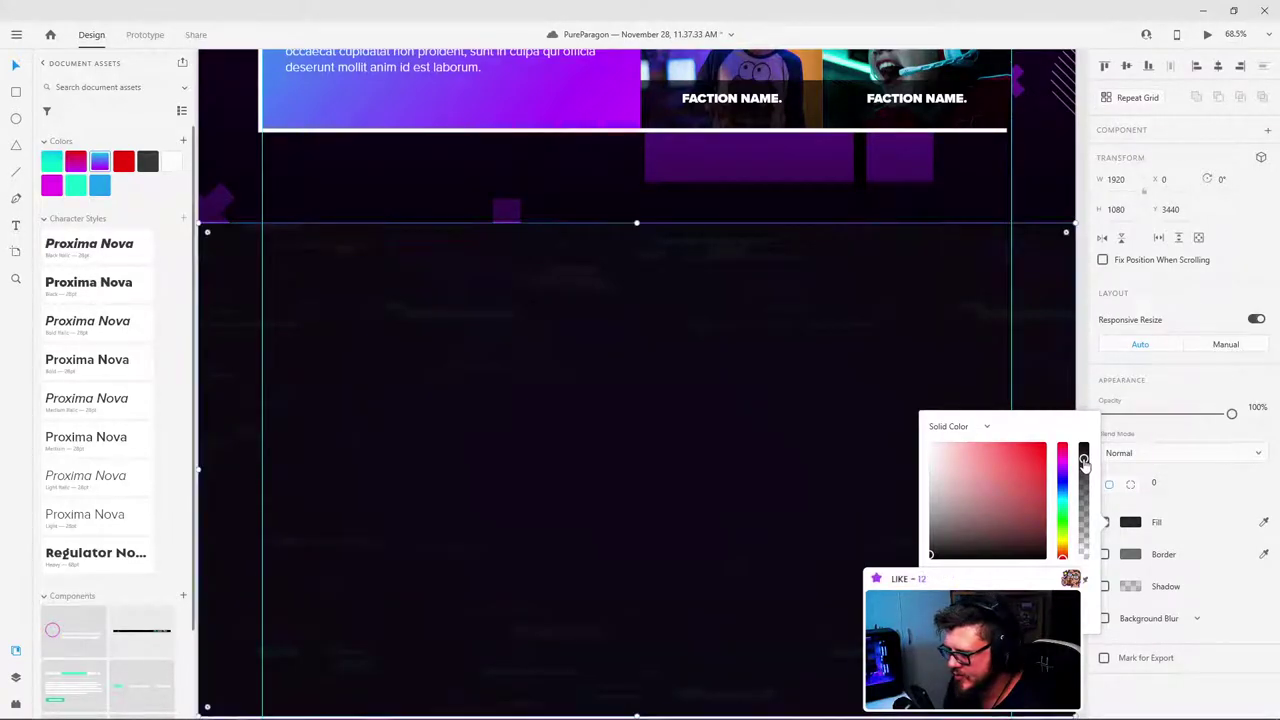
pyautogui.scroll(-3, 644, 428)
pyautogui.click(945, 336)
pyautogui.scroll(3, 652, 385)
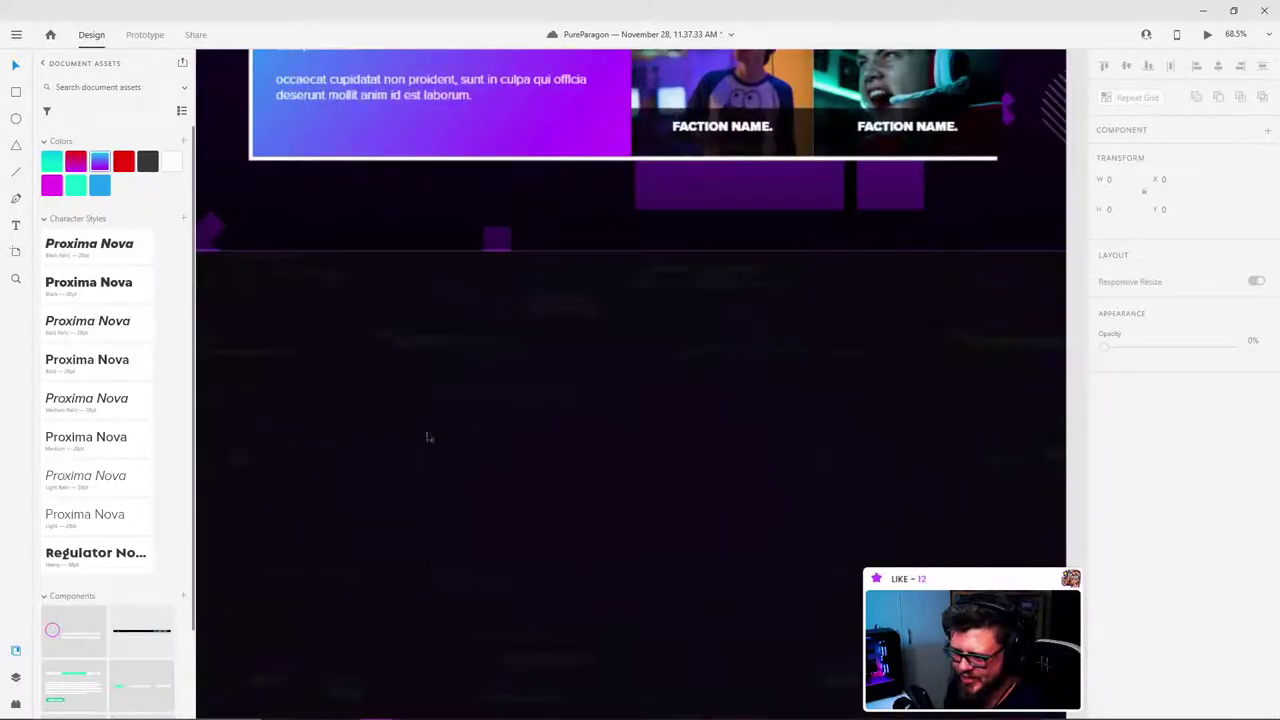
# Step: Nudge the black overlay in the new section up to Y 3437 to cover the glitch background's upper edge
pyautogui.scroll(-4, 777, 349)
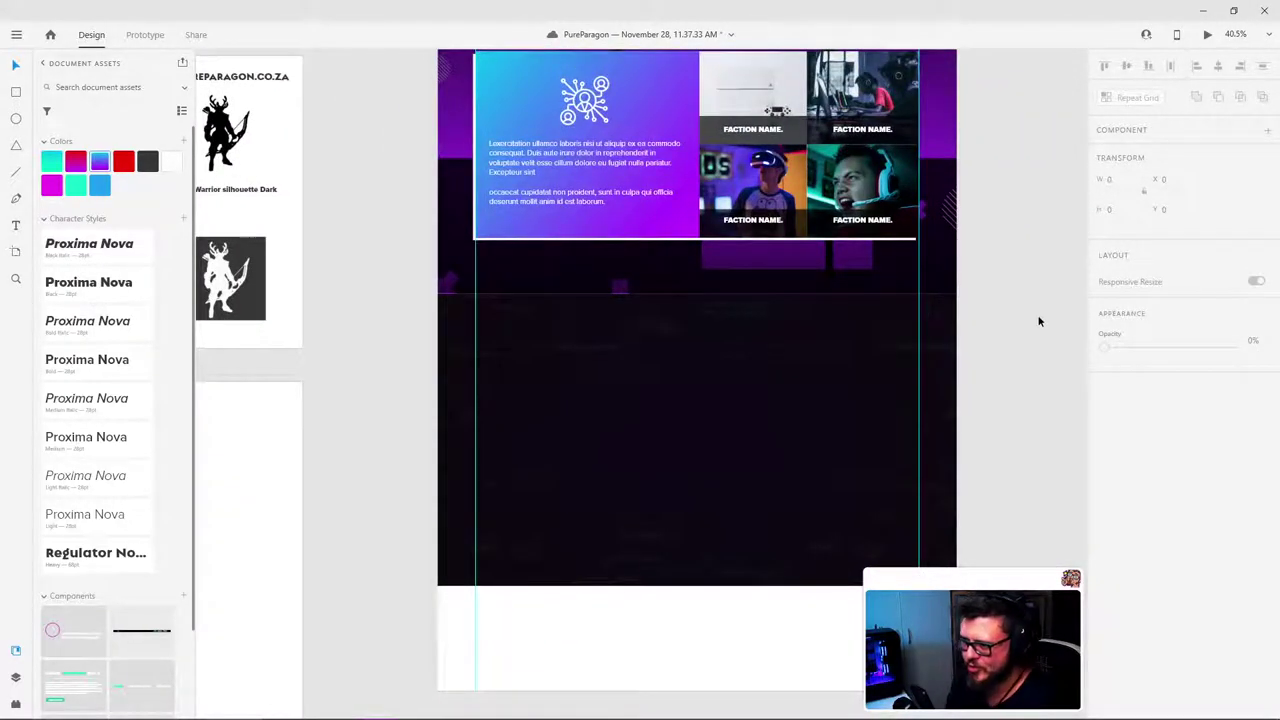
pyautogui.scroll(8, 858, 287)
pyautogui.click(826, 345)
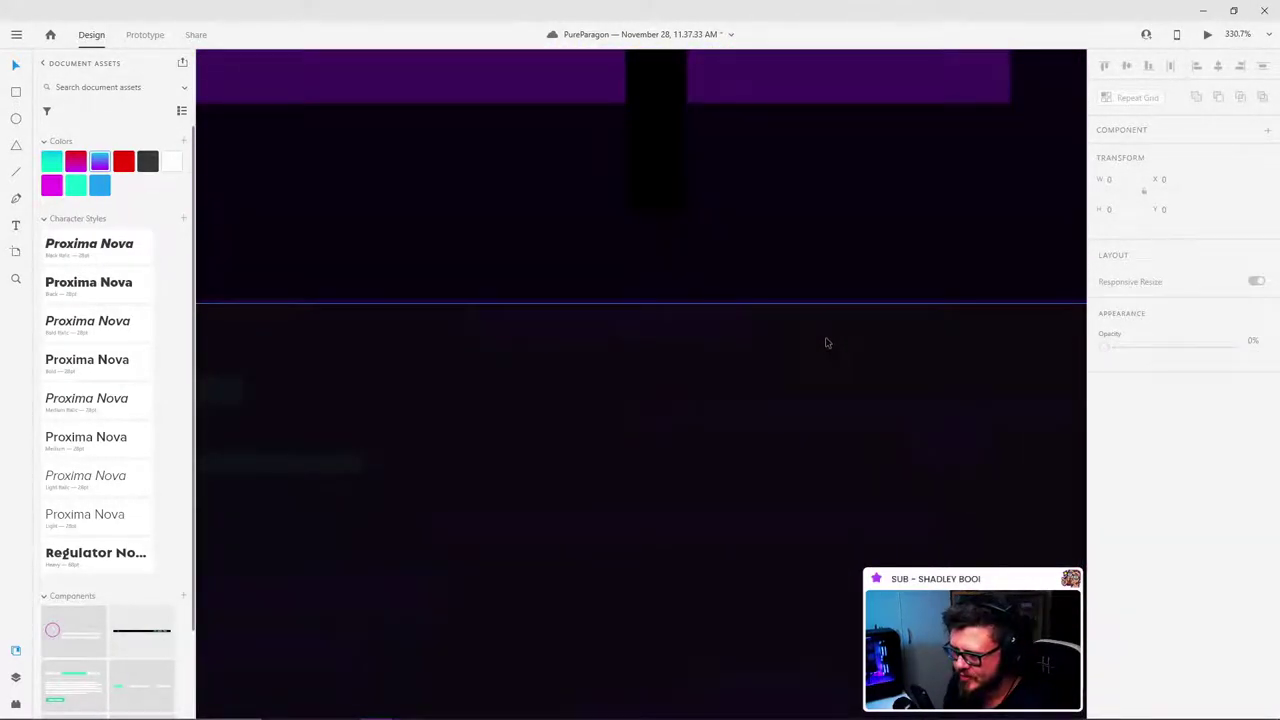
pyautogui.press('Up')
pyautogui.press('Up')
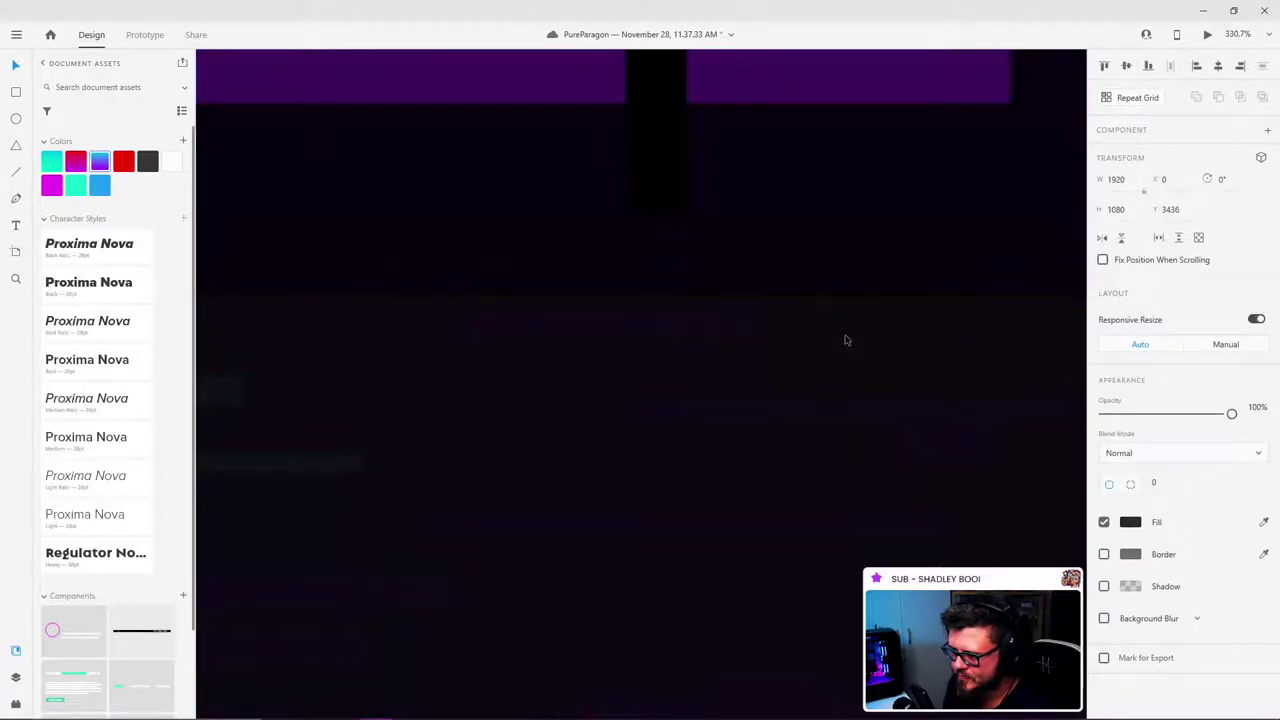
# Step: Extend the black overlay's bottom edge slightly downward to meet the bottom of the glitch background
pyautogui.scroll(-8, 845, 340)
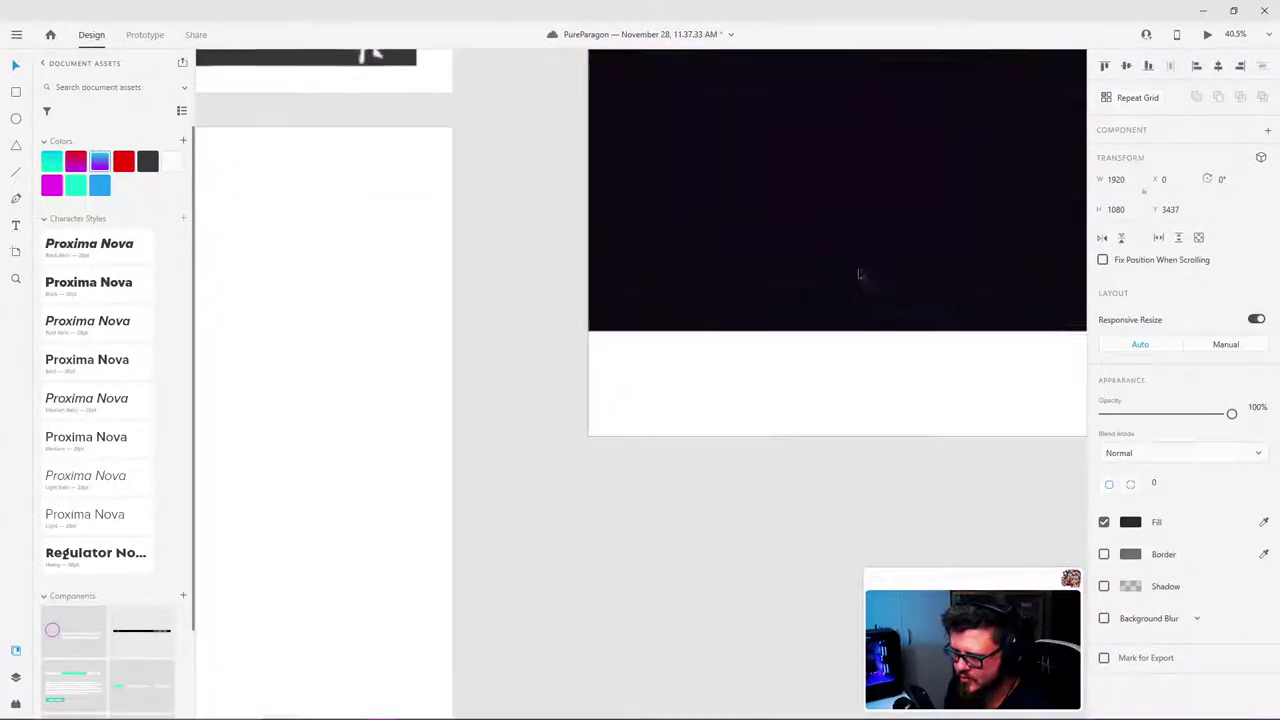
pyautogui.scroll(5, 858, 274)
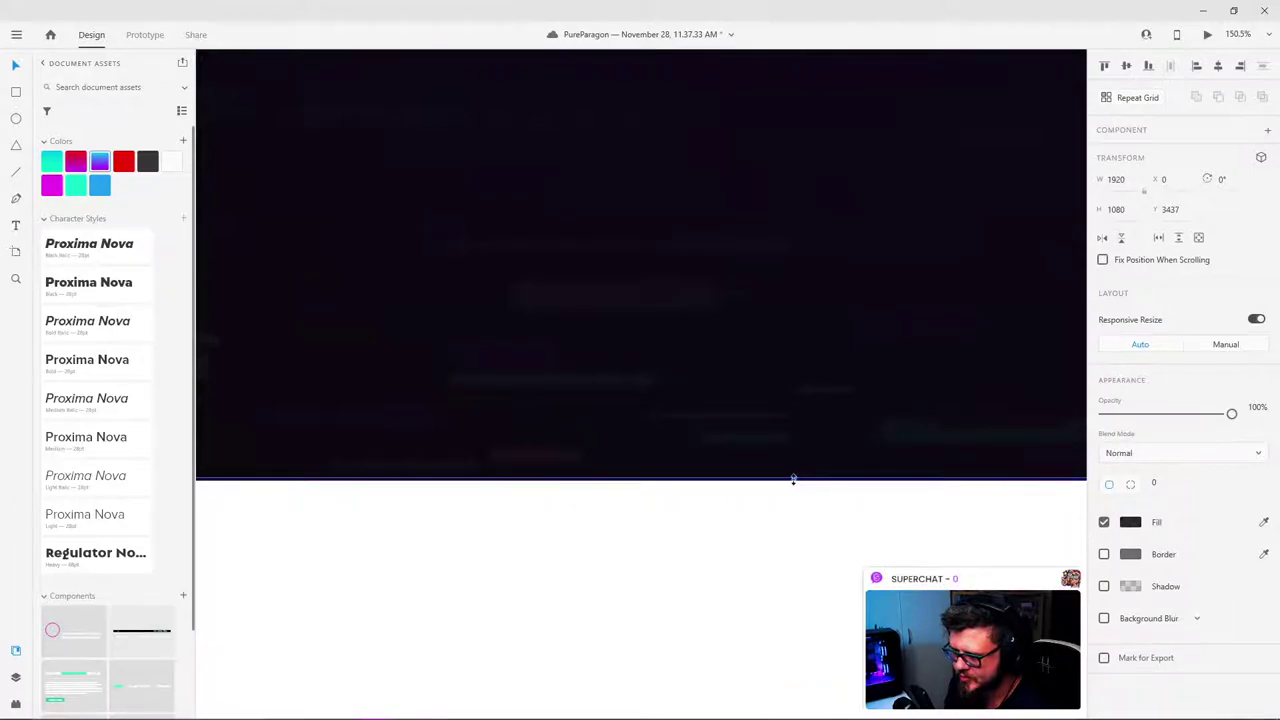
pyautogui.moveTo(793, 479); pyautogui.dragTo(791, 482)
pyautogui.scroll(-4, 813, 532)
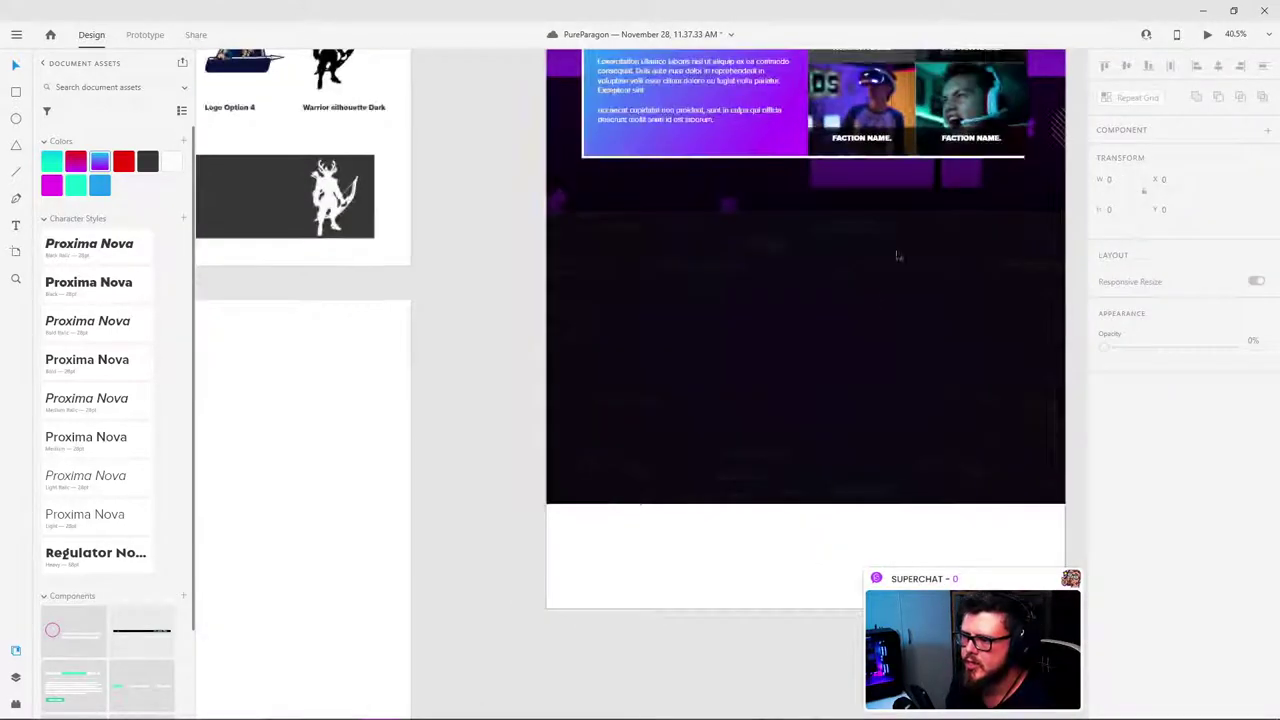
# Step: Copy the "What you can expect from us." heading and its underline into the new section at X 278, Y 3535
pyautogui.scroll(5, 772, 318)
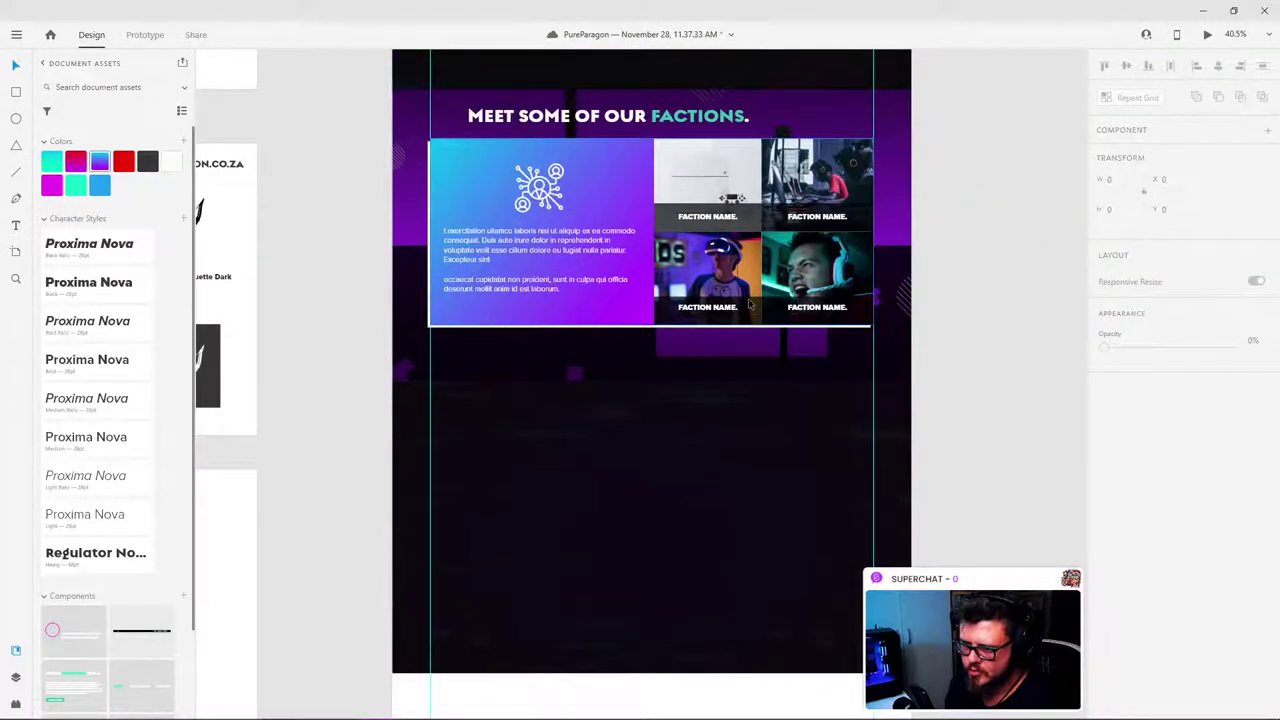
pyautogui.scroll(6, 676, 263)
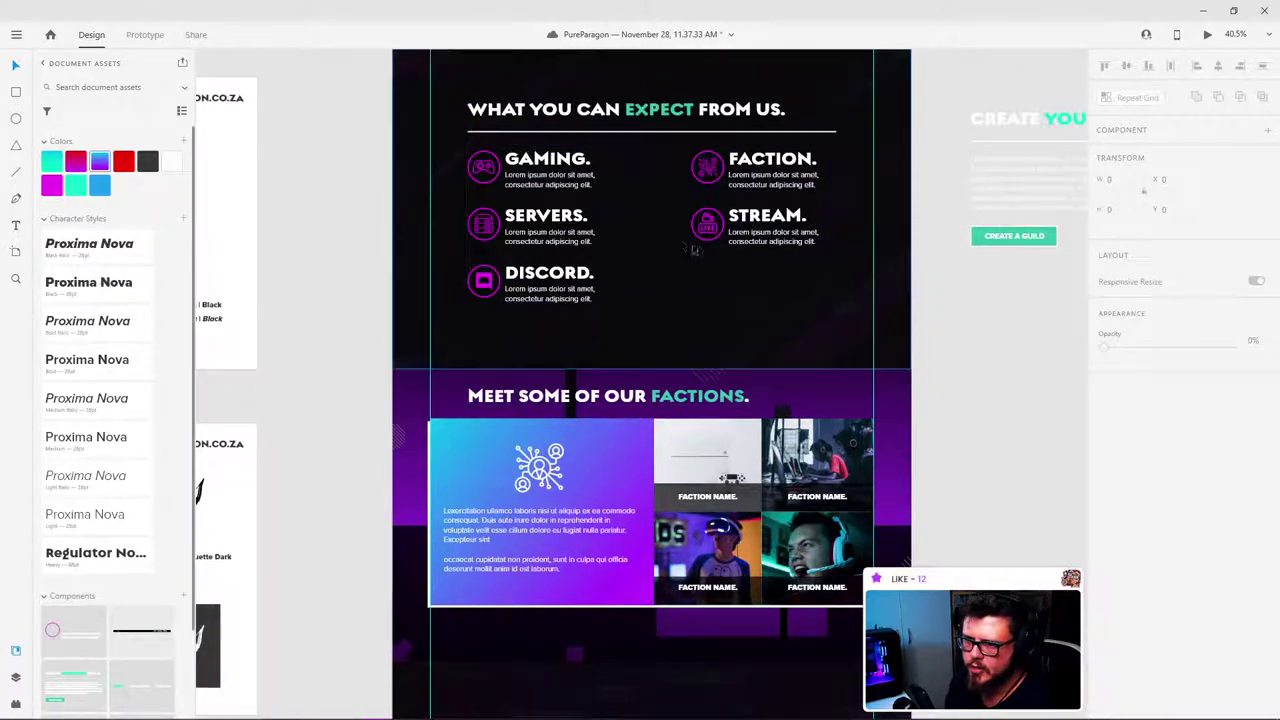
pyautogui.click(663, 213)
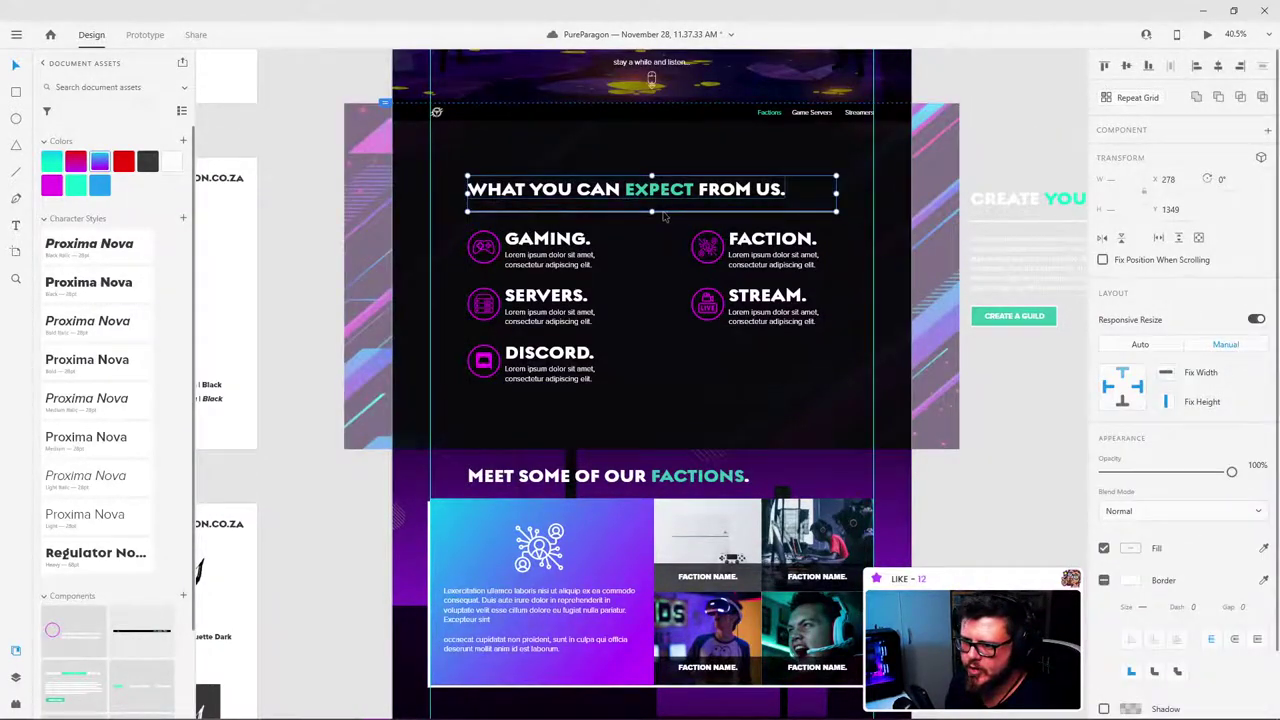
pyautogui.scroll(-8, 672, 195)
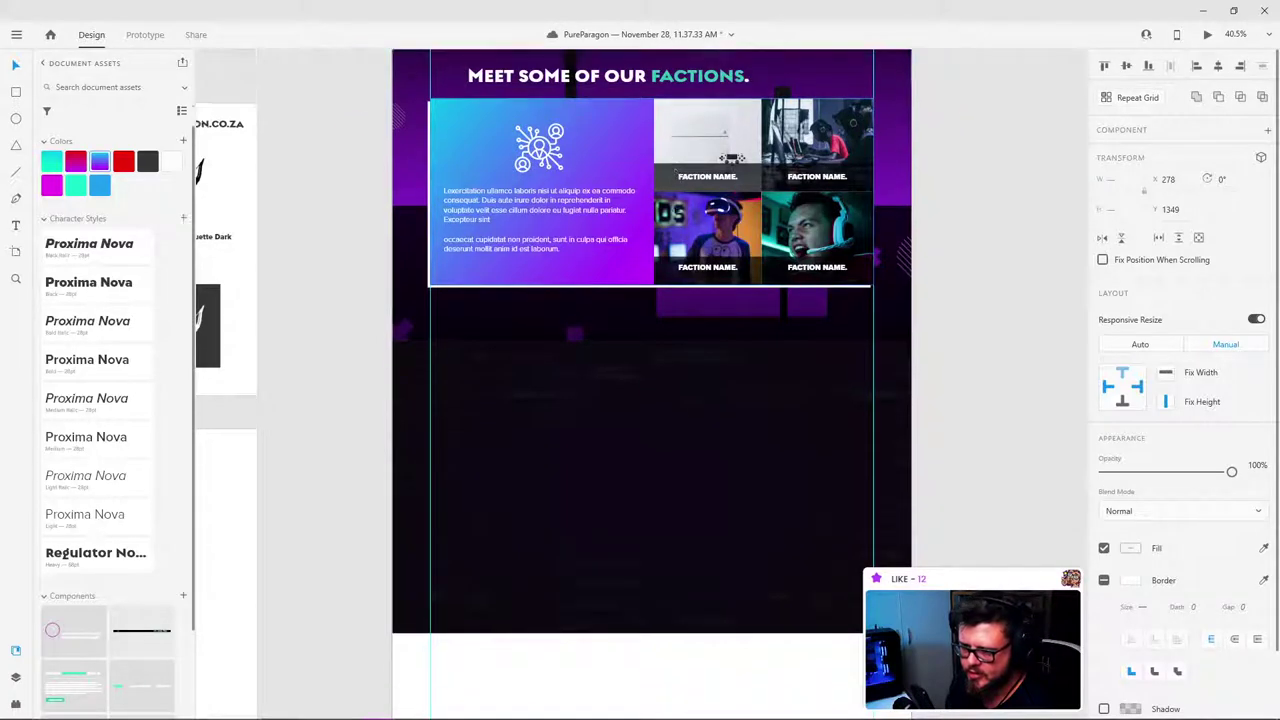
pyautogui.click(697, 462)
pyautogui.hotkey('ctrl', 'v')
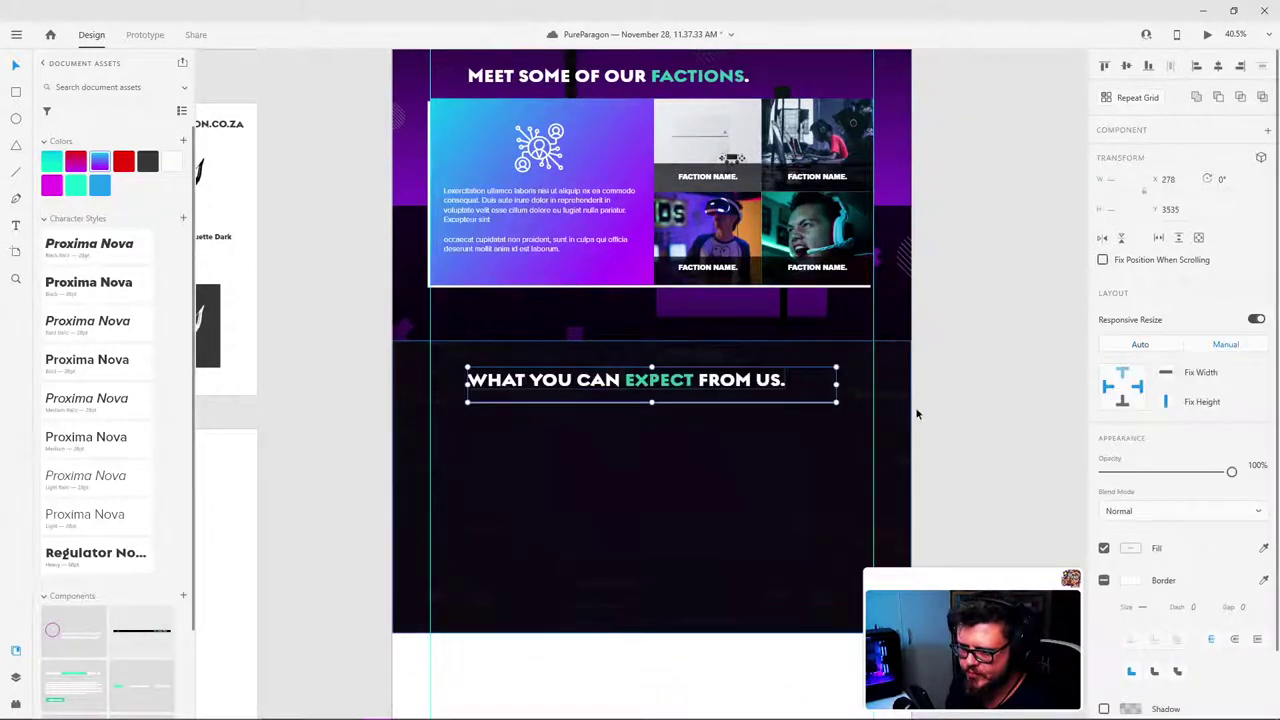
pyautogui.click(924, 354)
# Step: Try placing a copy of the factions card's network icon and text below the new heading at X 190, Y 3717
pyautogui.scroll(3, 845, 380)
pyautogui.scroll(1, 845, 380)
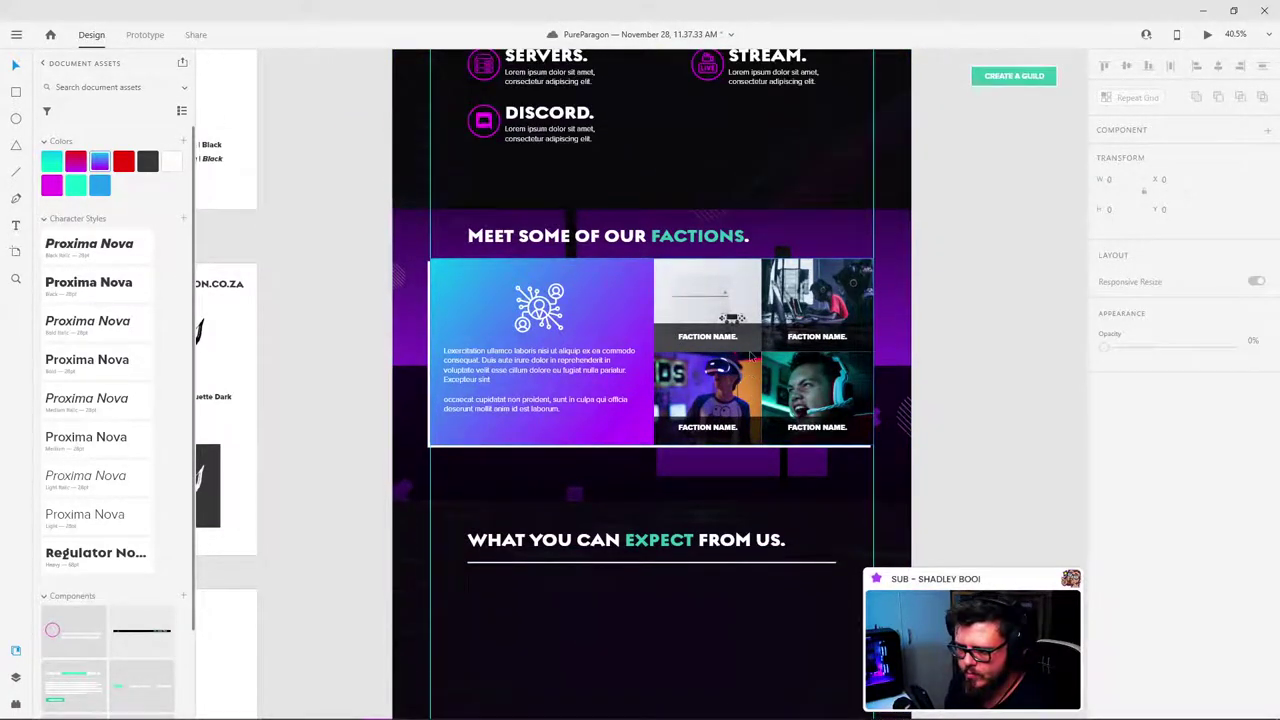
pyautogui.scroll(-4, 753, 350)
pyautogui.scroll(1, 753, 350)
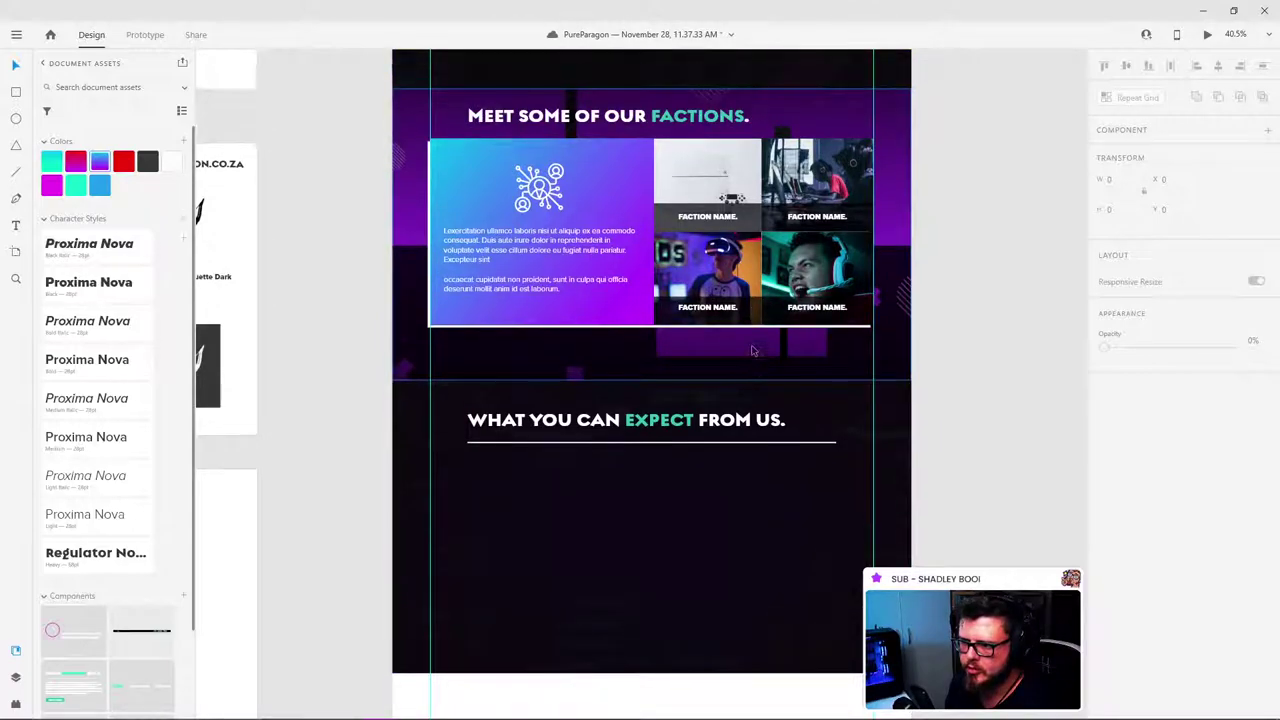
pyautogui.scroll(2, 698, 470)
pyautogui.click(510, 181)
pyautogui.doubleClick(510, 181)
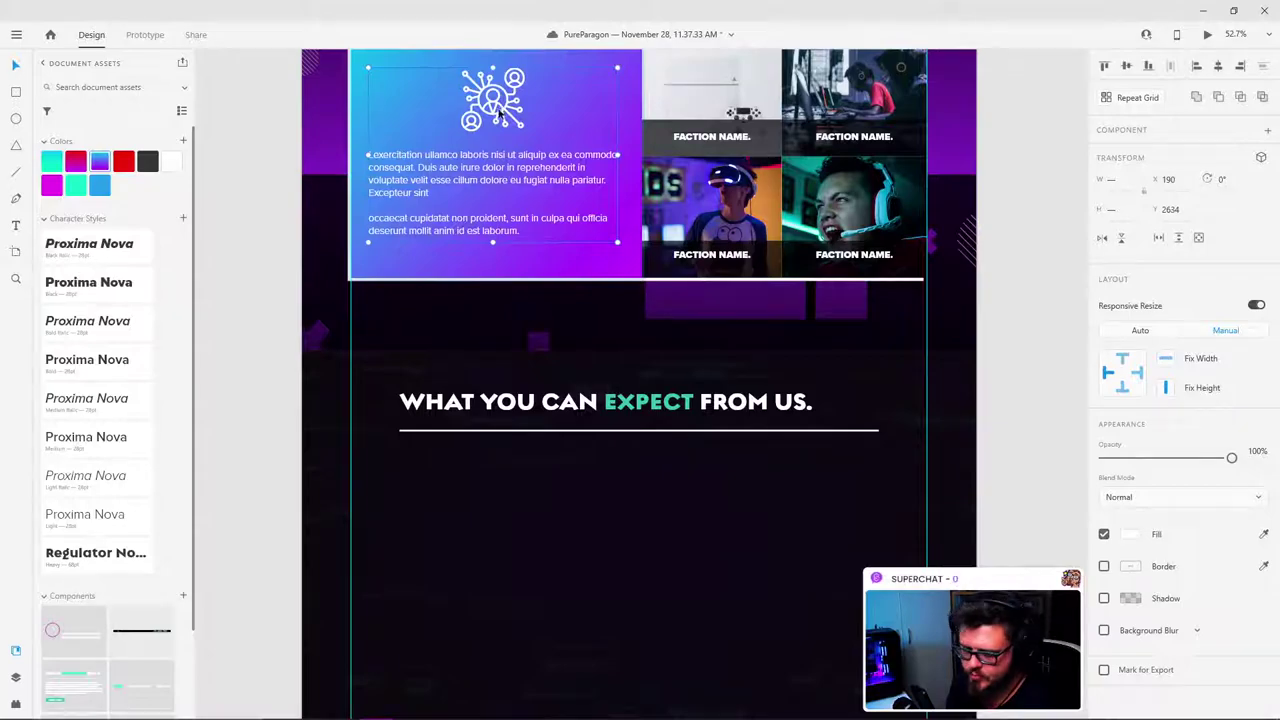
pyautogui.scroll(-4, 500, 115)
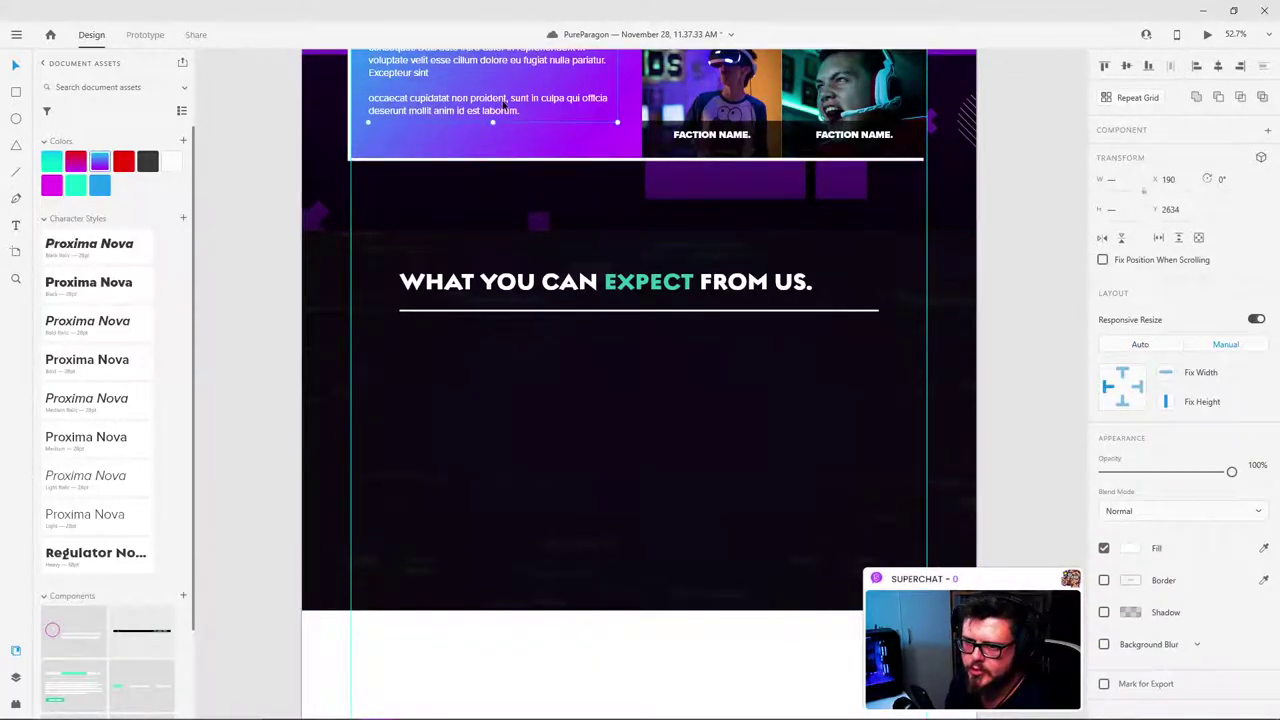
pyautogui.moveTo(505, 102); pyautogui.dragTo(508, 465)
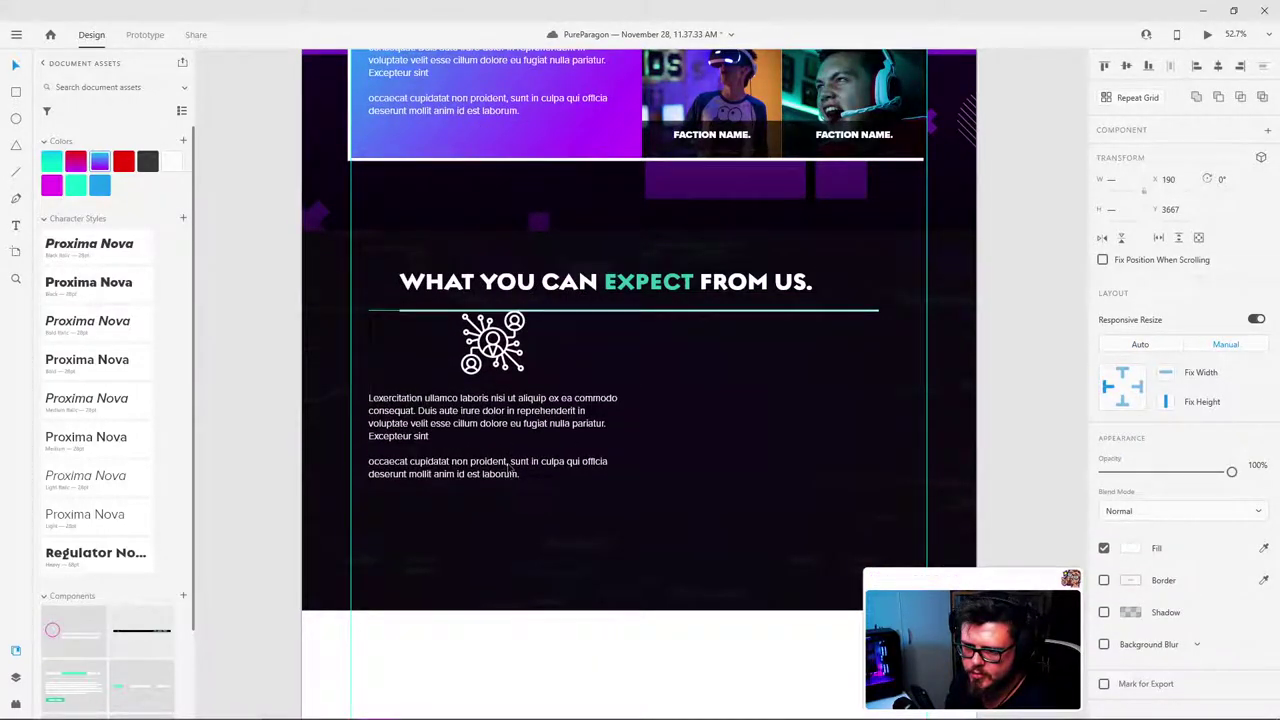
pyautogui.hotkey('shift', 'Down')
pyautogui.hotkey('shift', 'Down')
pyautogui.hotkey('shift', 'Down')
pyautogui.hotkey('shift', 'Down')
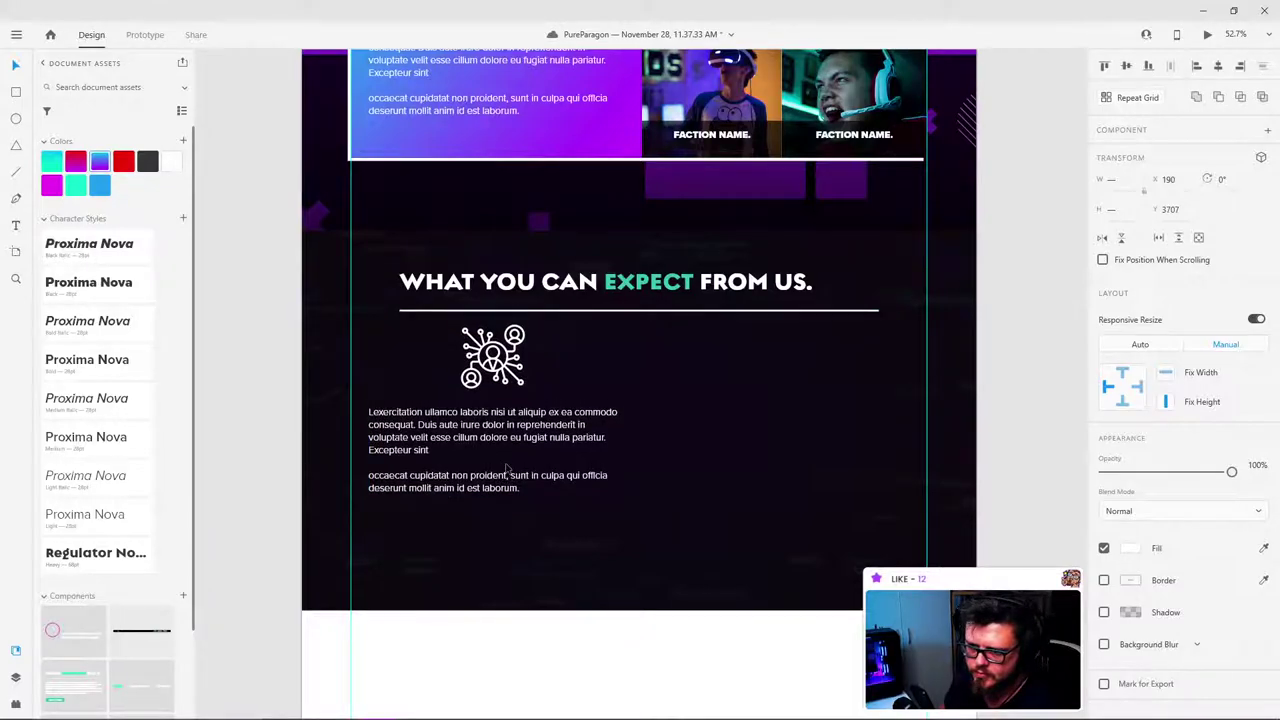
pyautogui.hotkey('shift', 'Down')
pyautogui.scroll(3, 592, 362)
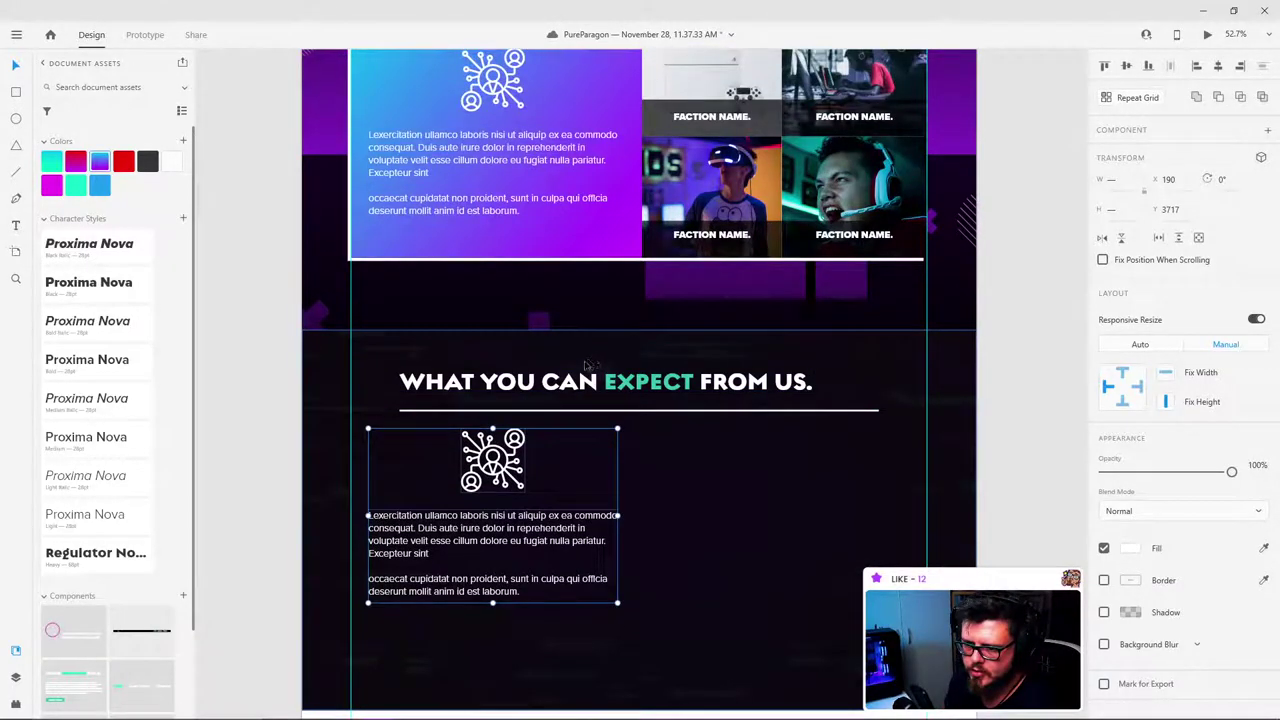
pyautogui.press('Delete')
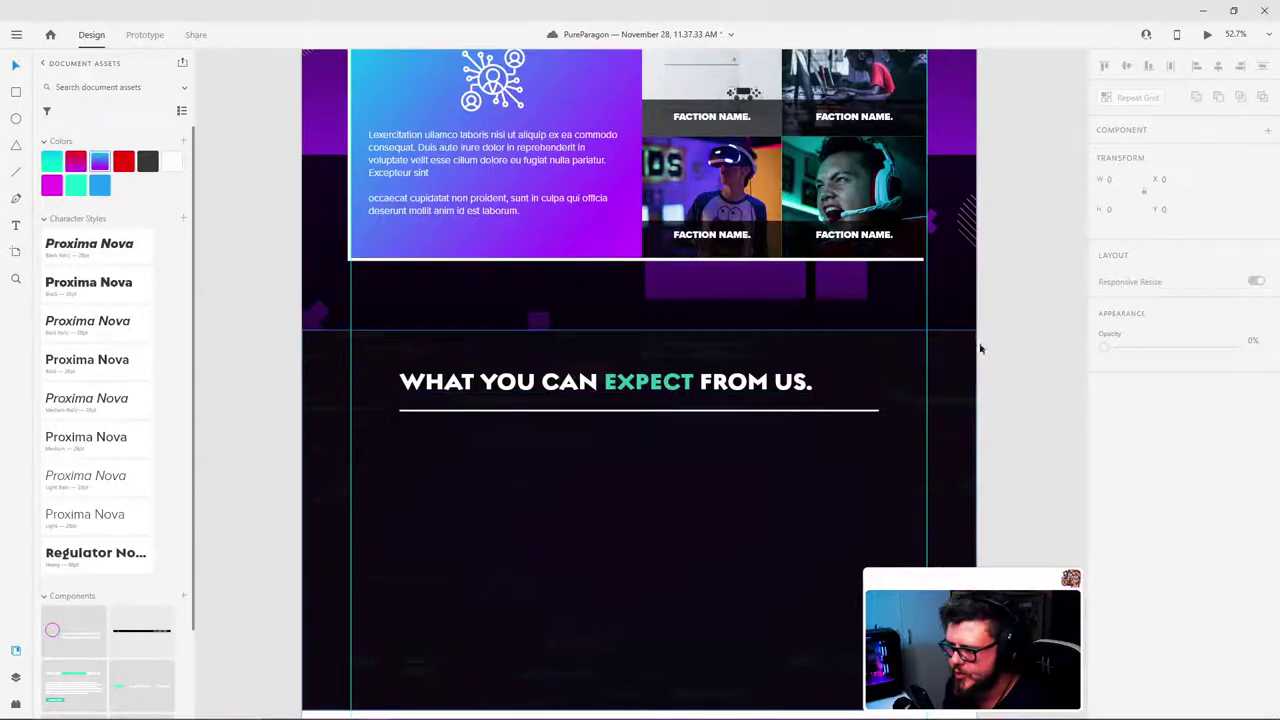
# Step: Switch to Chrome and open the Freepik website in a new tab
pyautogui.scroll(-2, 1028, 320)
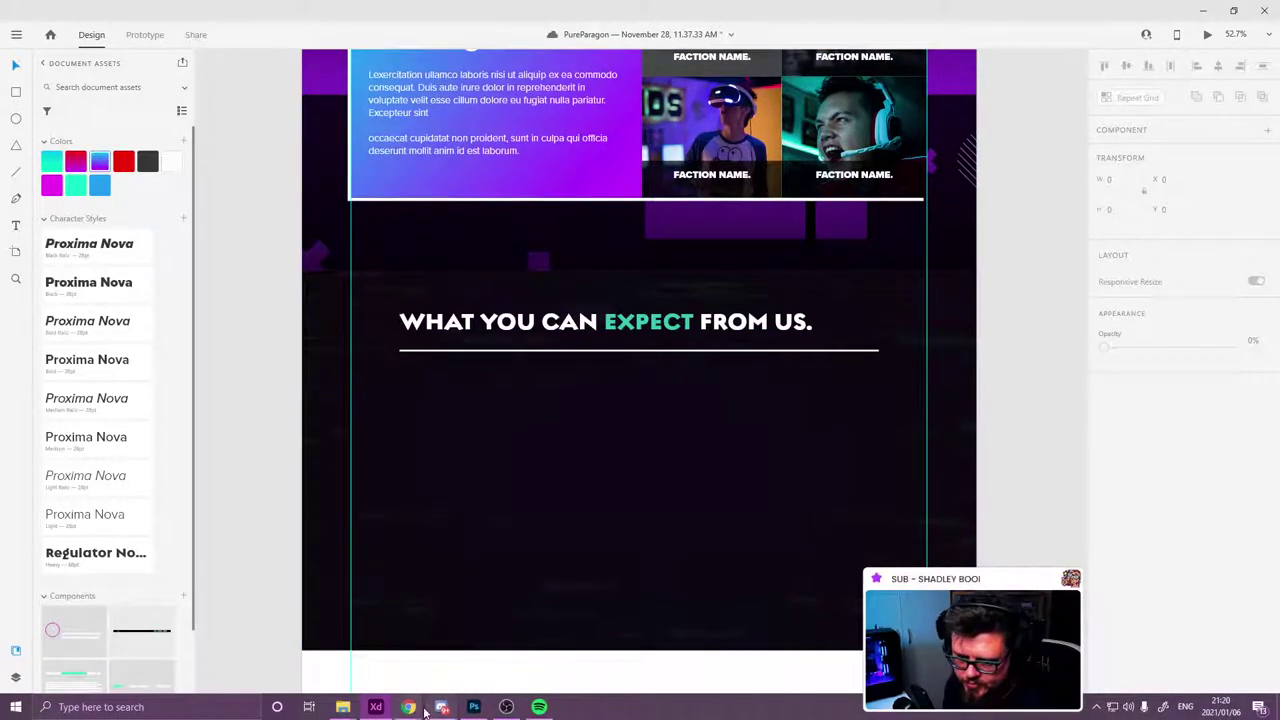
pyautogui.moveTo(405, 708)
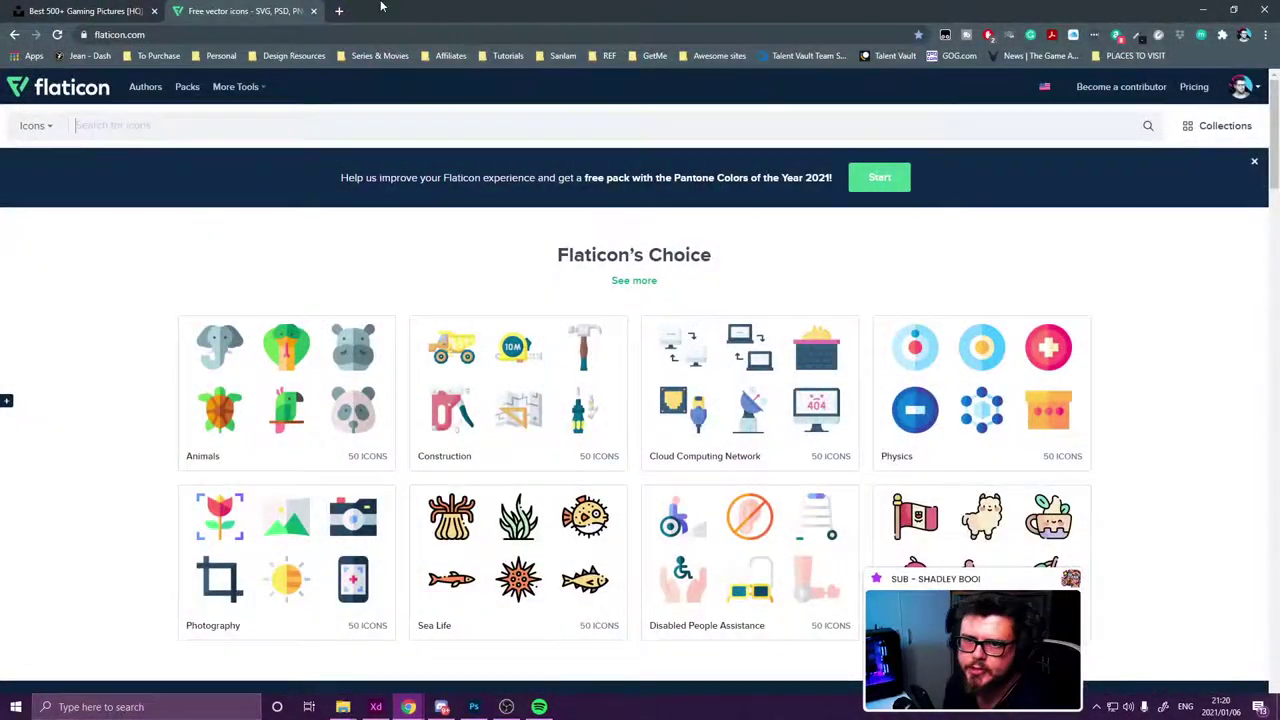
pyautogui.click(557, 640)
pyautogui.click(340, 10)
pyautogui.write('fre')
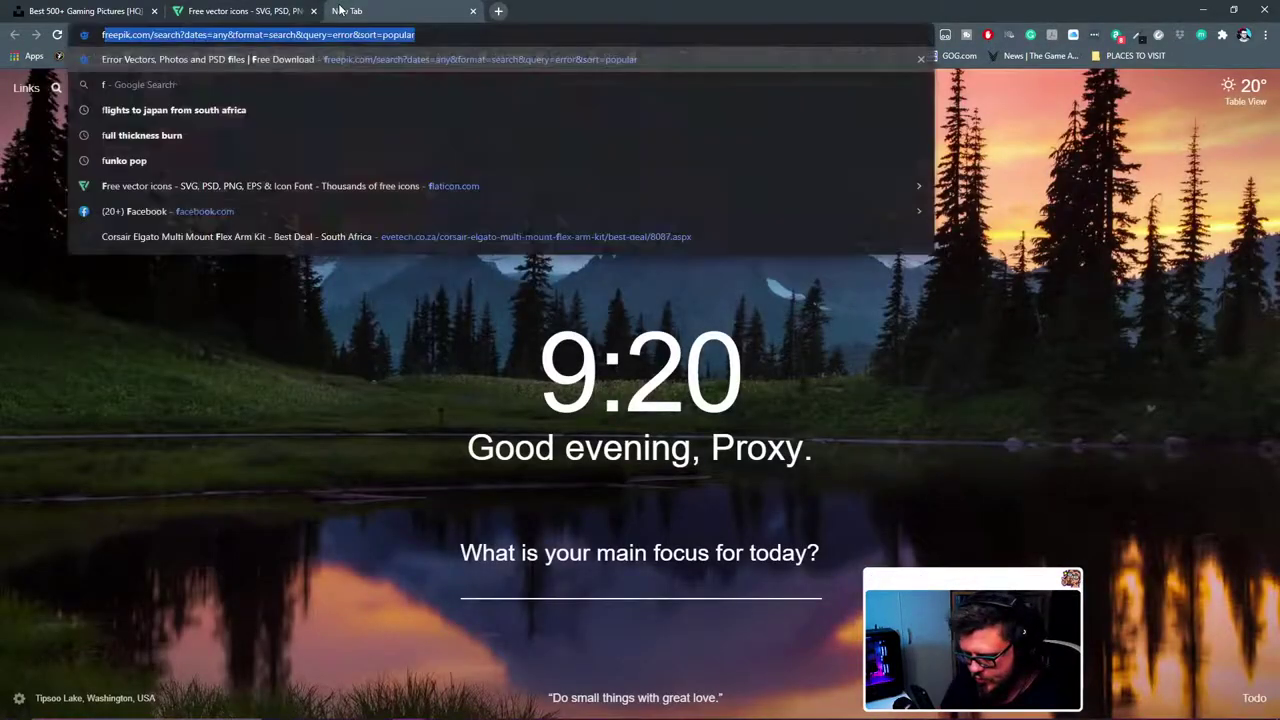
pyautogui.write('ep')
pyautogui.press('Return')
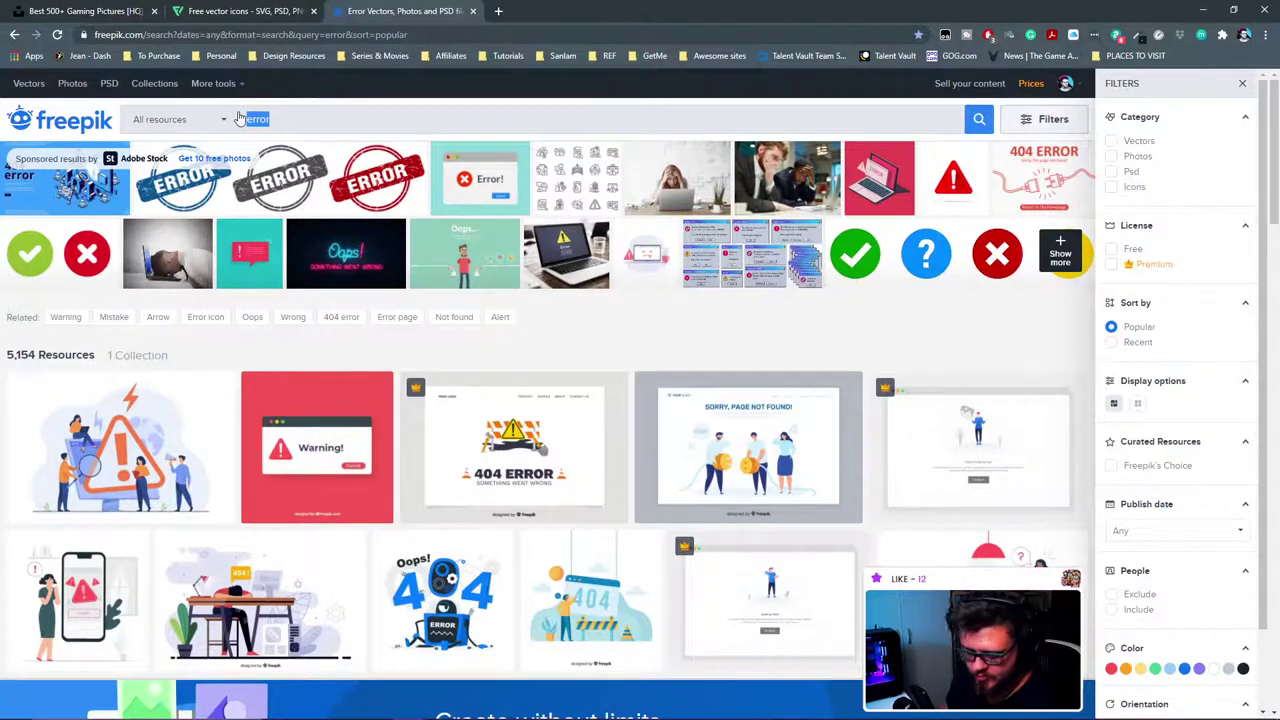
# Step: Search Freepik for "Gaming" and filter the results to free vectors and photos
pyautogui.write('ng')
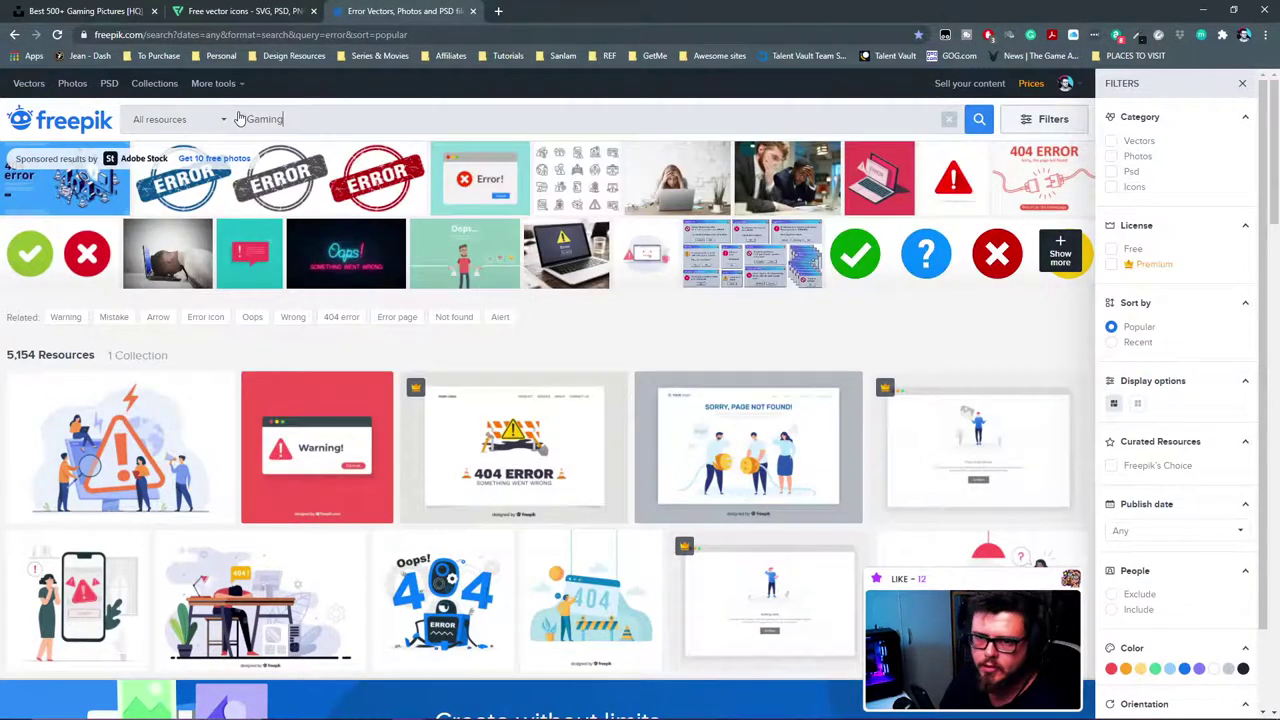
pyautogui.press('Return')
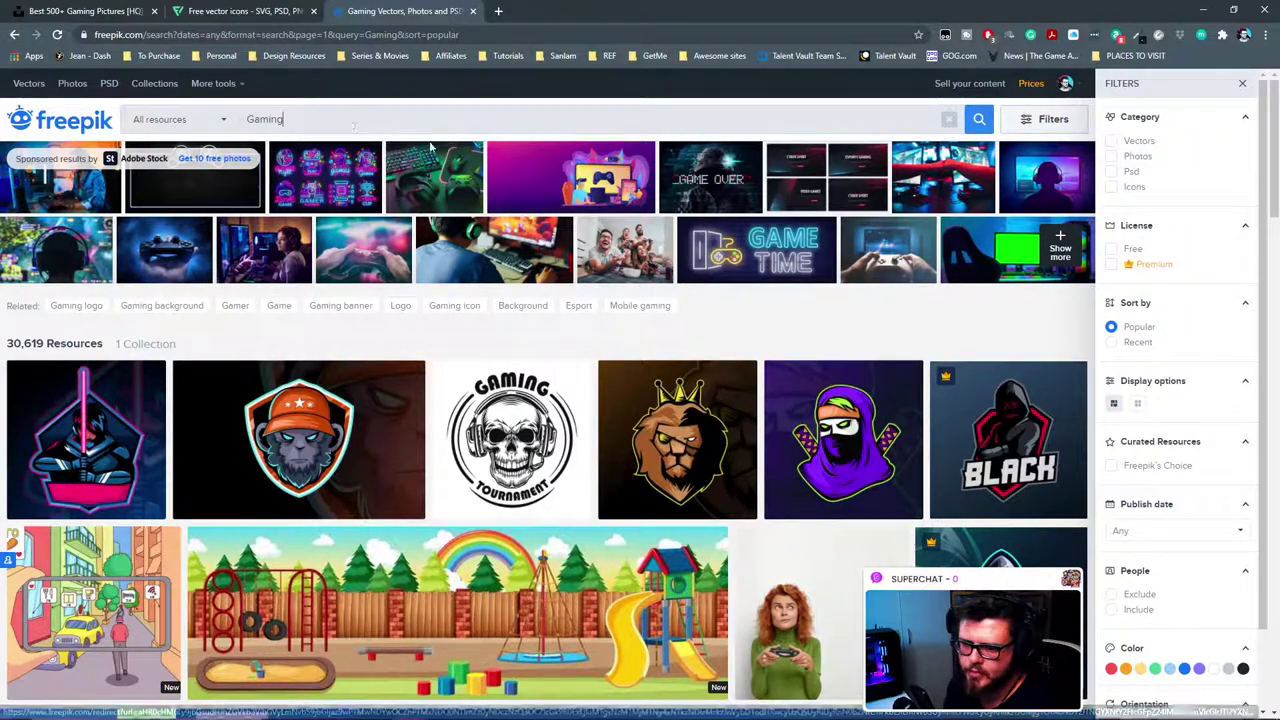
pyautogui.scroll(-1, 473, 243)
pyautogui.scroll(3, 477, 240)
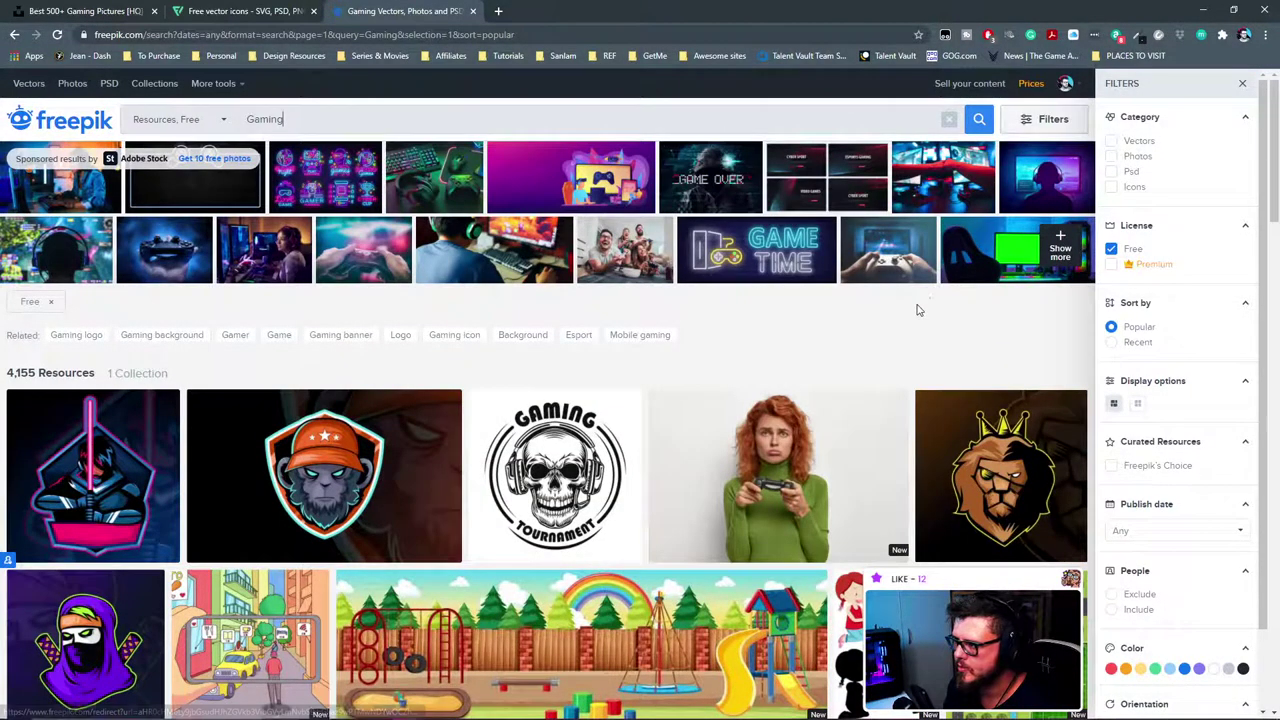
pyautogui.click(1111, 157)
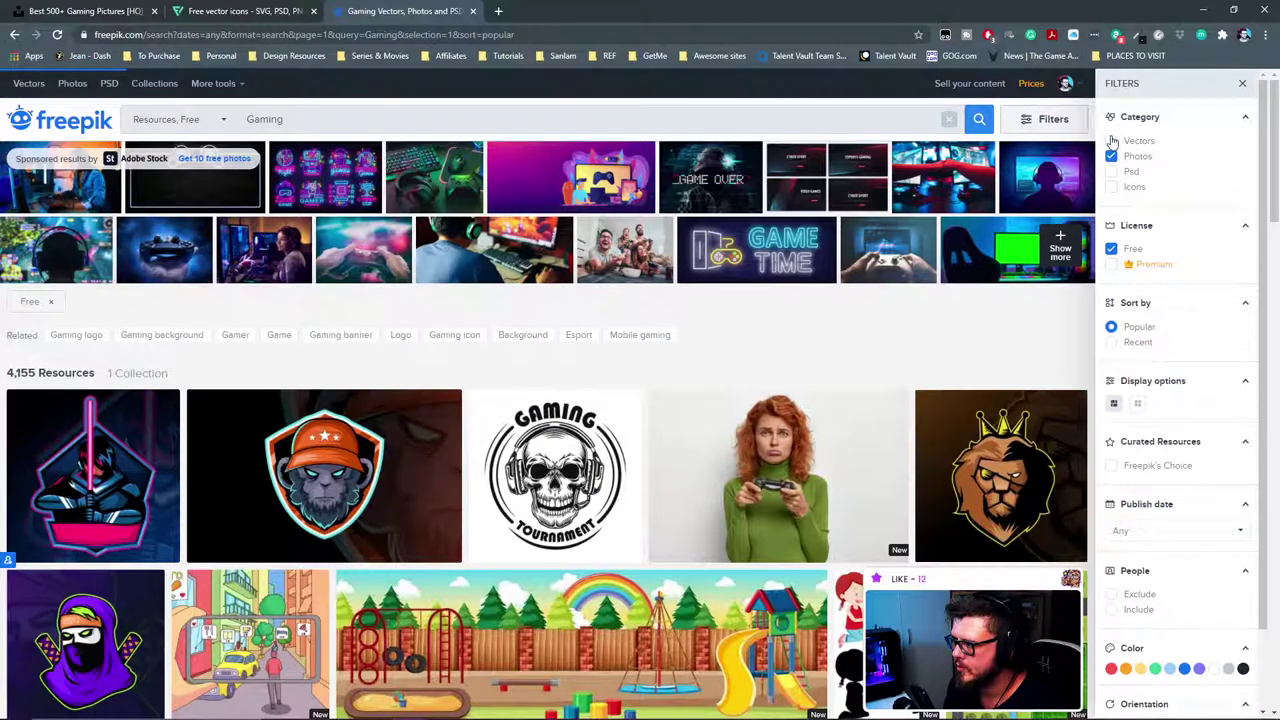
pyautogui.click(1111, 141)
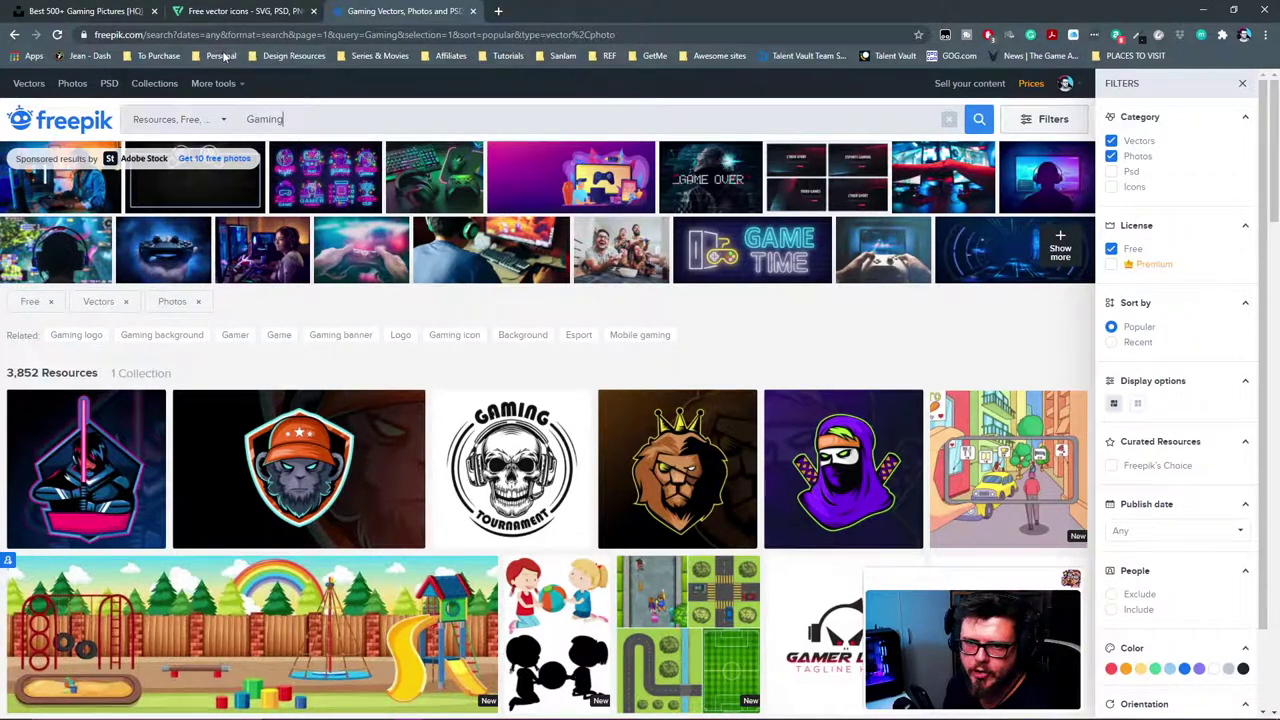
# Step: Open the "Stock Resources 1" bookmark from the Design Resources folder in a new tab
pyautogui.click(293, 56)
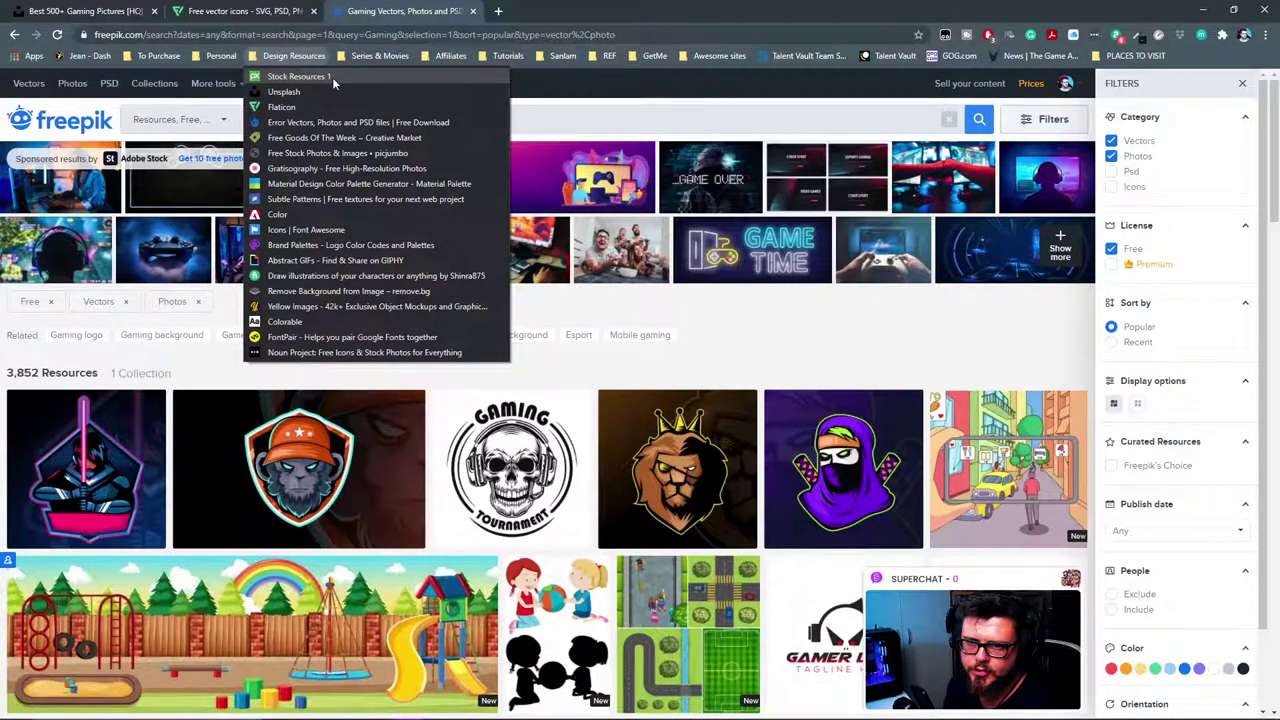
pyautogui.rightClick(332, 77)
pyautogui.click(380, 88)
# Step: Look through the open resource sites, browsing Freepik's gaming results and Pixabay's adventure videos
pyautogui.click(305, 58)
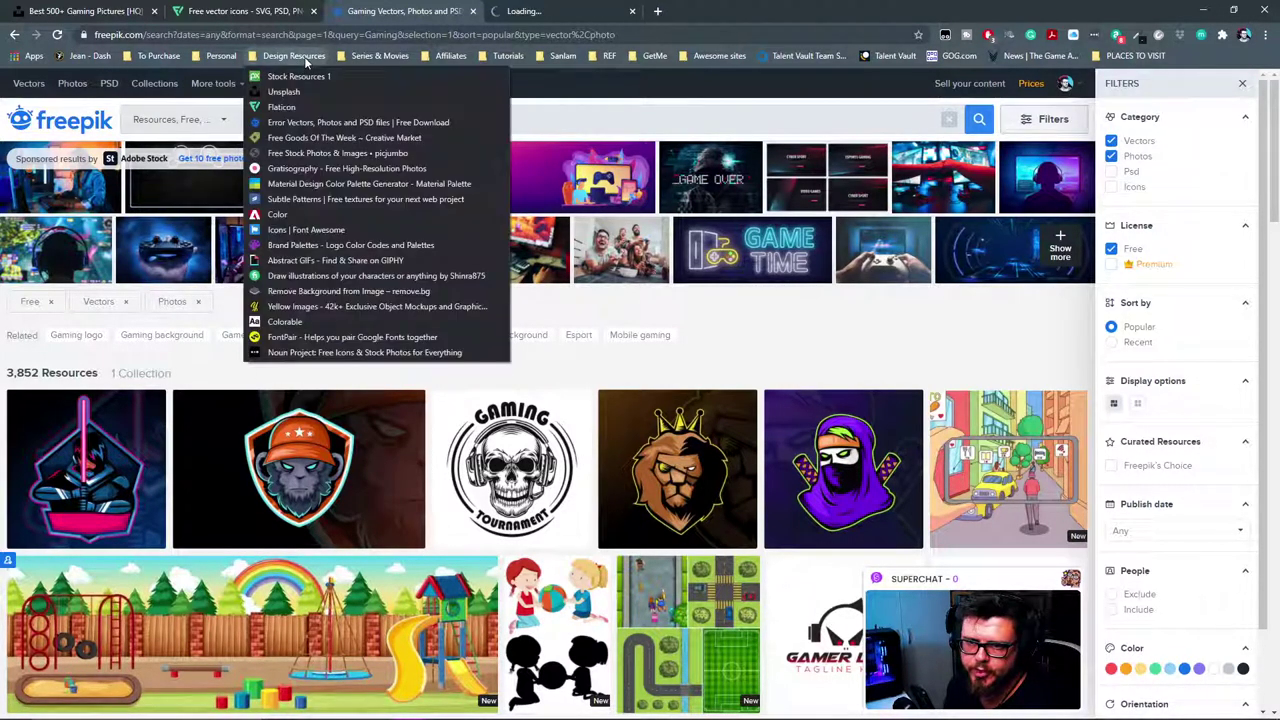
pyautogui.click(70, 10)
pyautogui.click(253, 9)
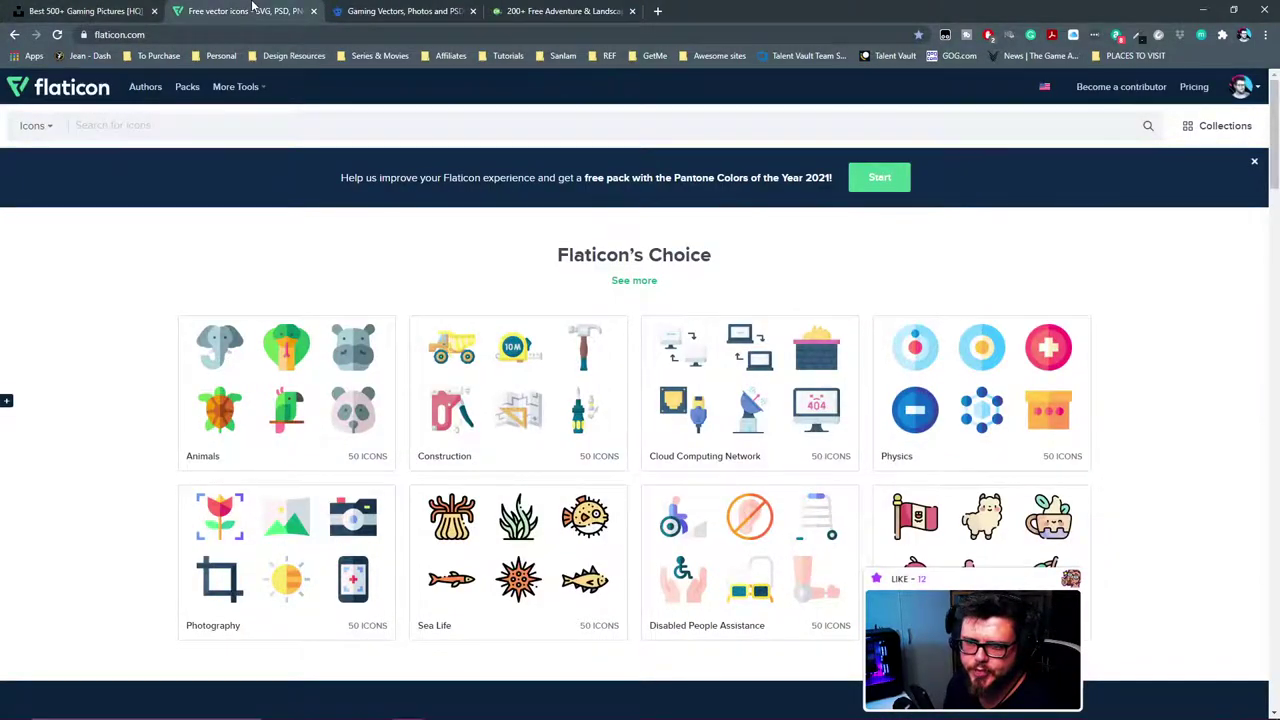
pyautogui.click(376, 10)
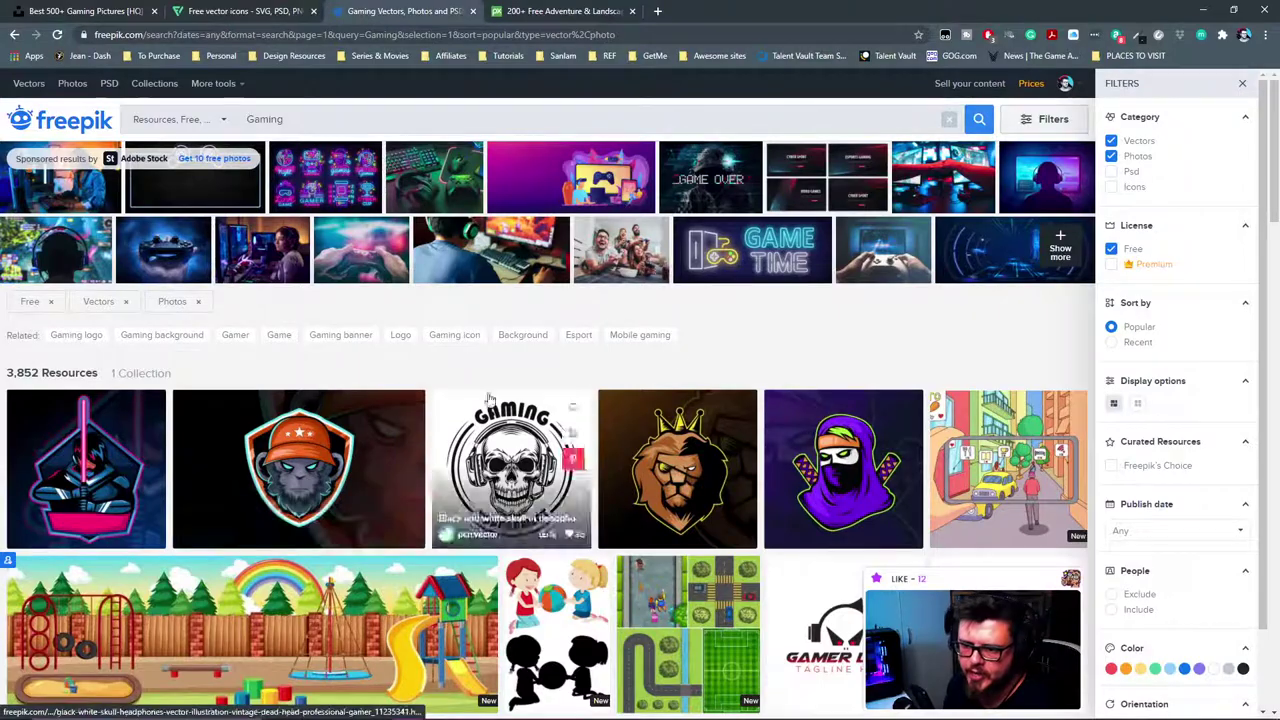
pyautogui.scroll(-5, 510, 470)
pyautogui.scroll(-3, 465, 459)
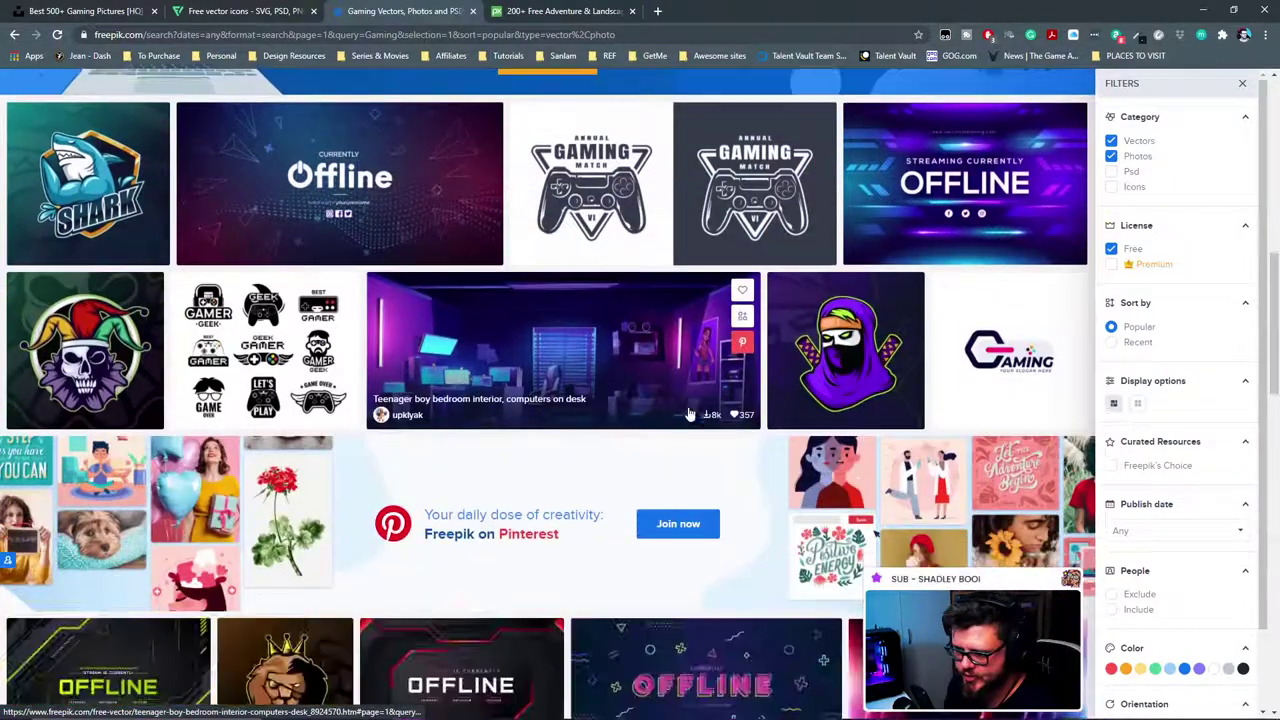
pyautogui.scroll(8, 465, 459)
pyautogui.click(521, 8)
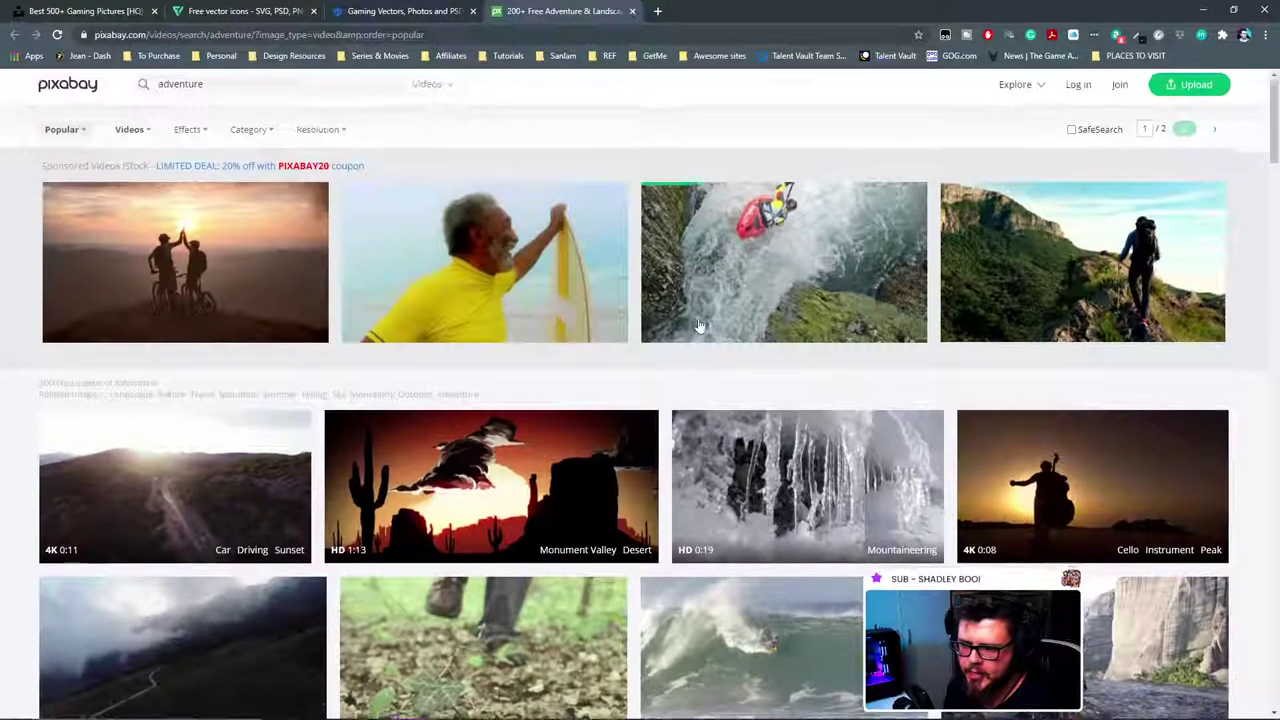
pyautogui.scroll(-5, 690, 311)
pyautogui.scroll(-9, 690, 311)
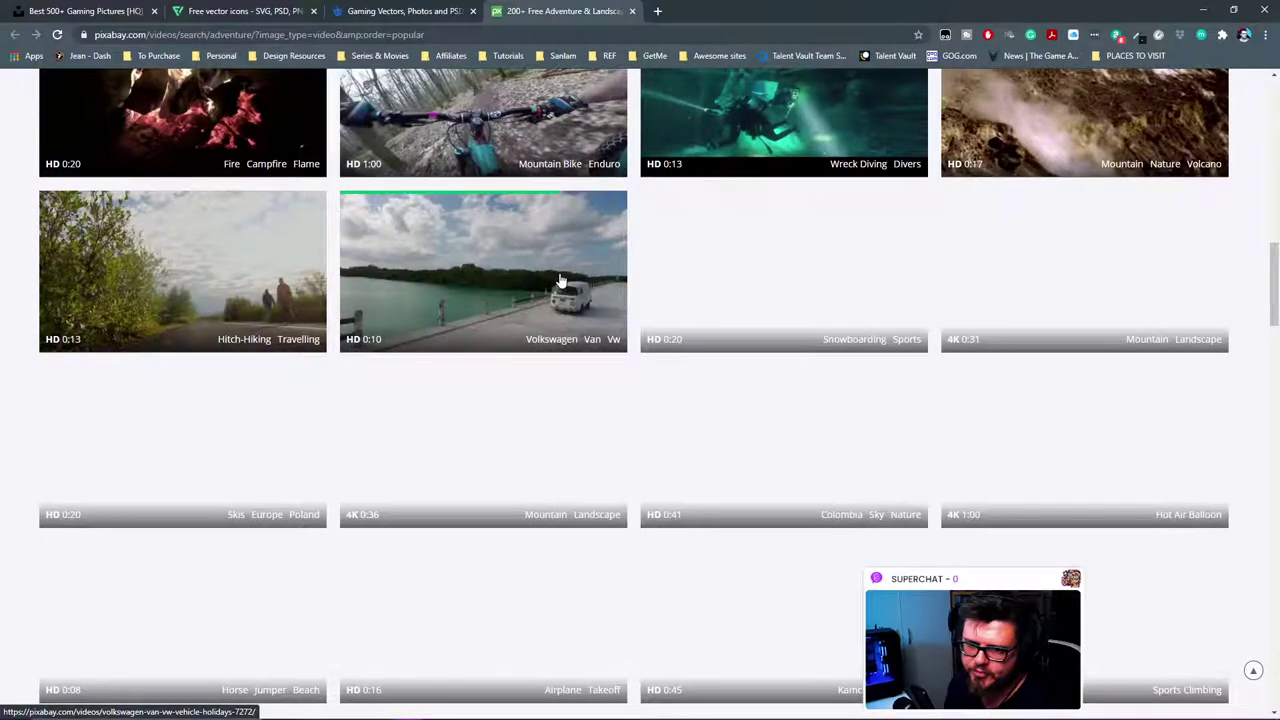
# Step: Look over the rest of Pixabay's adventure video results and return to the beginning of the list
pyautogui.scroll(1, 560, 282)
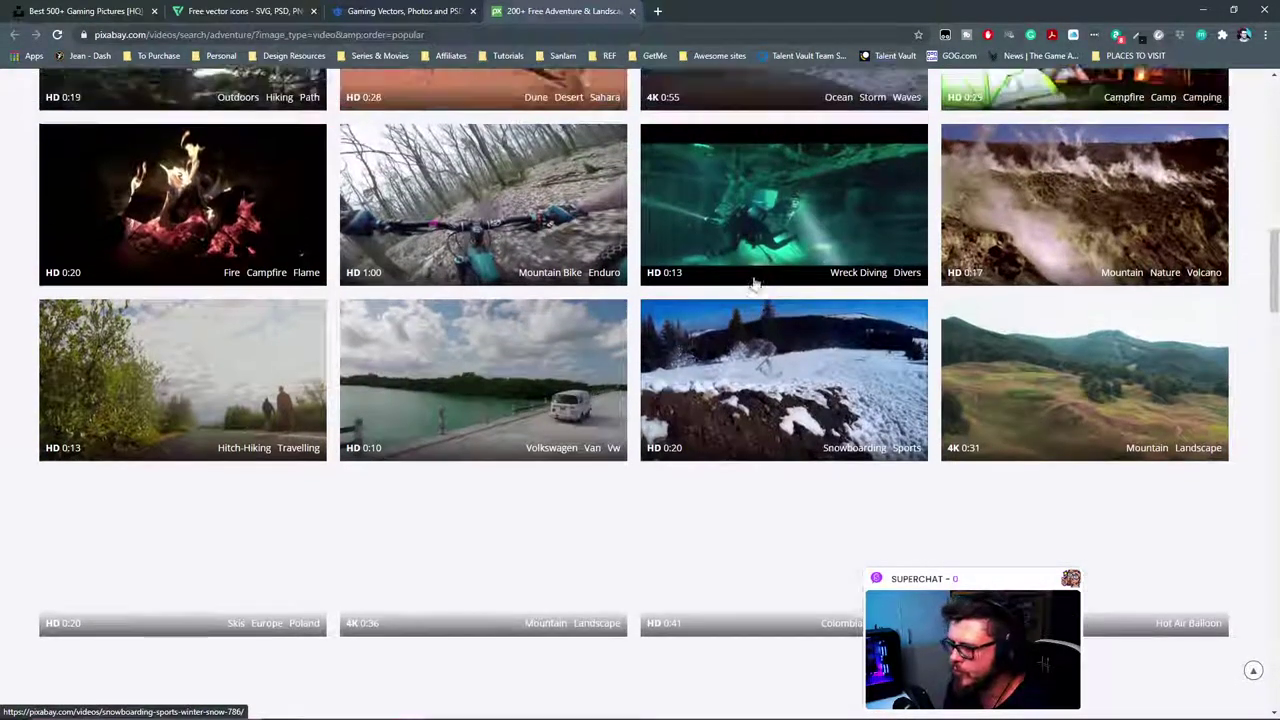
pyautogui.scroll(15, 755, 284)
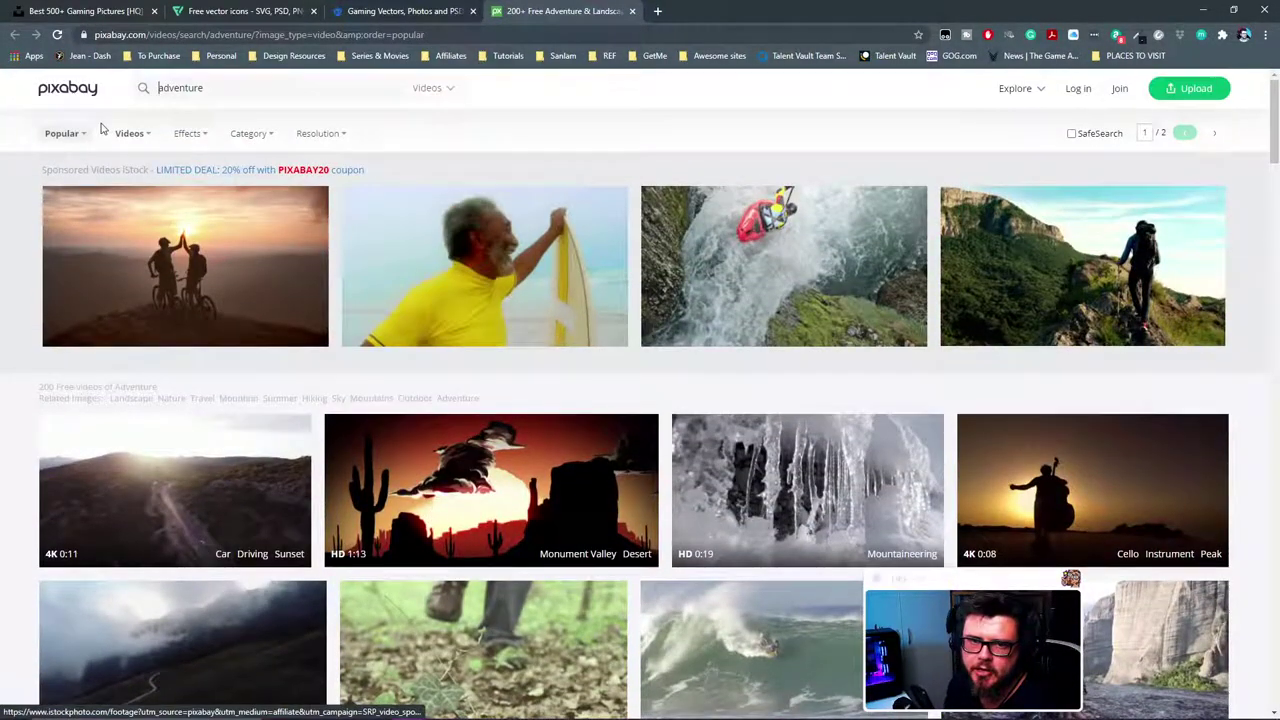
pyautogui.scroll(-3, 463, 240)
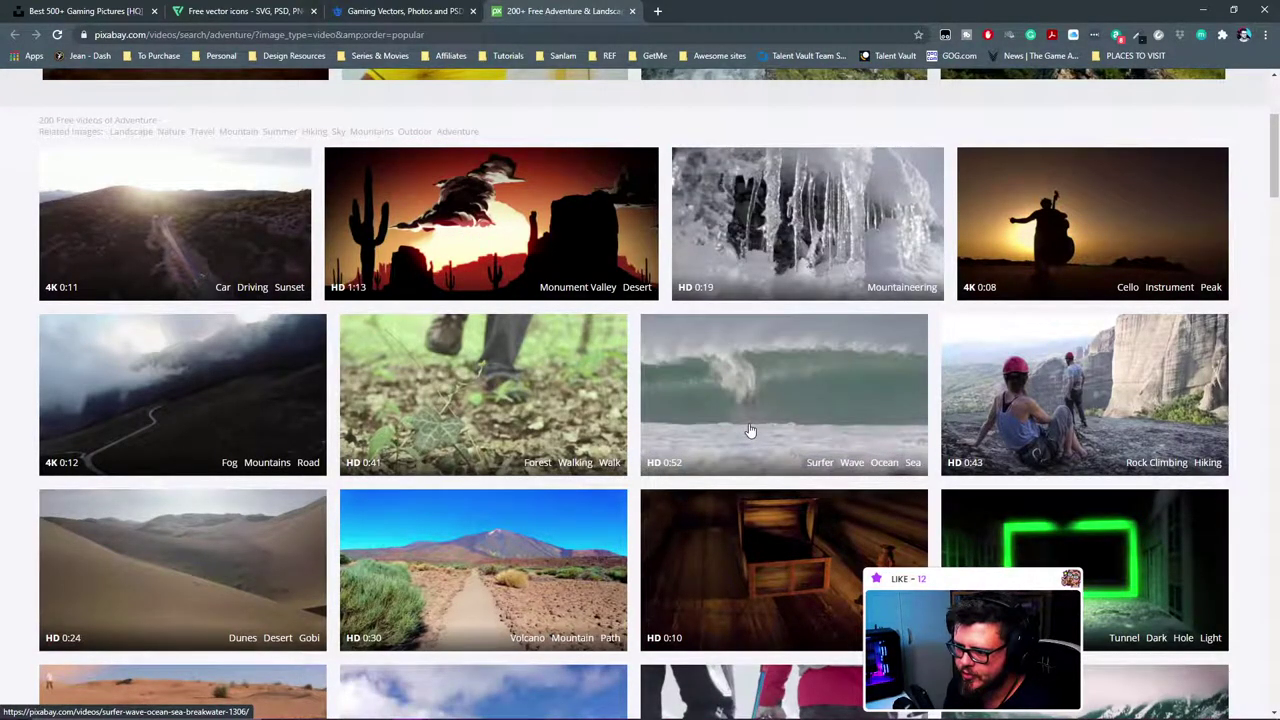
pyautogui.scroll(3, 745, 425)
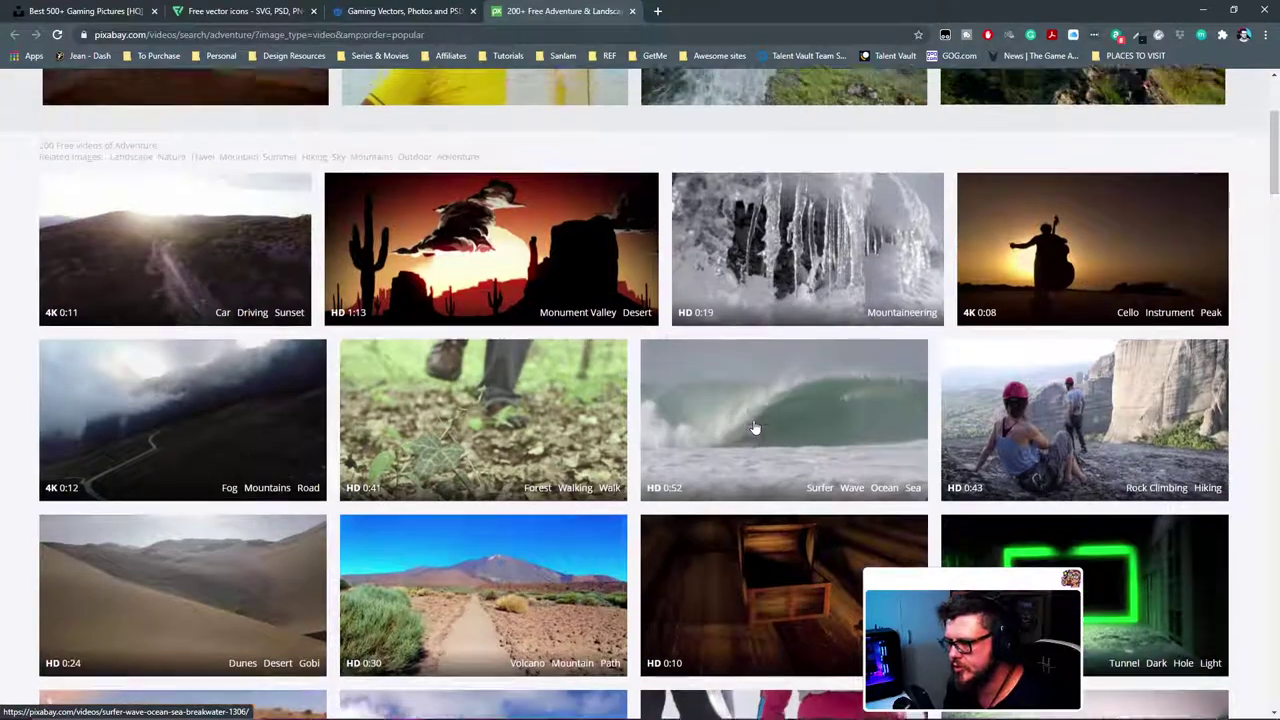
# Step: Open the Creative Market "Free Goods Of The Week" bookmark from the Design Resources folder and view the site's template categories
pyautogui.click(297, 56)
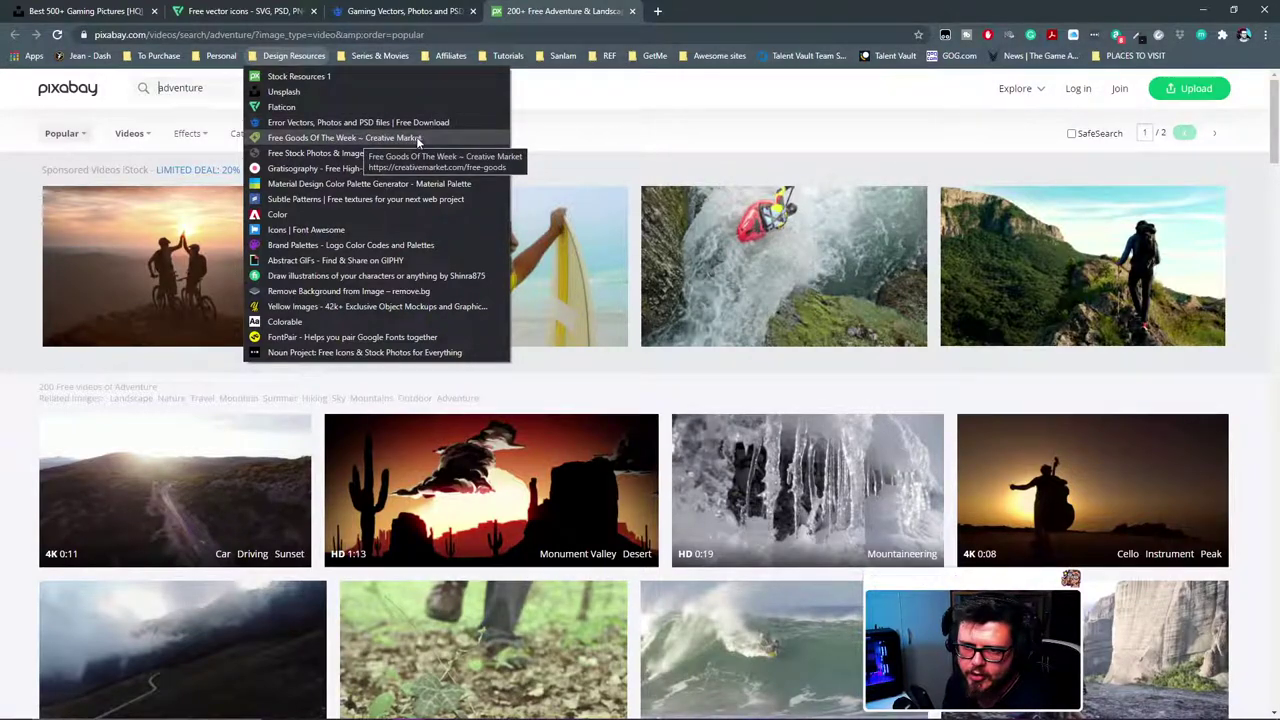
pyautogui.click(298, 140)
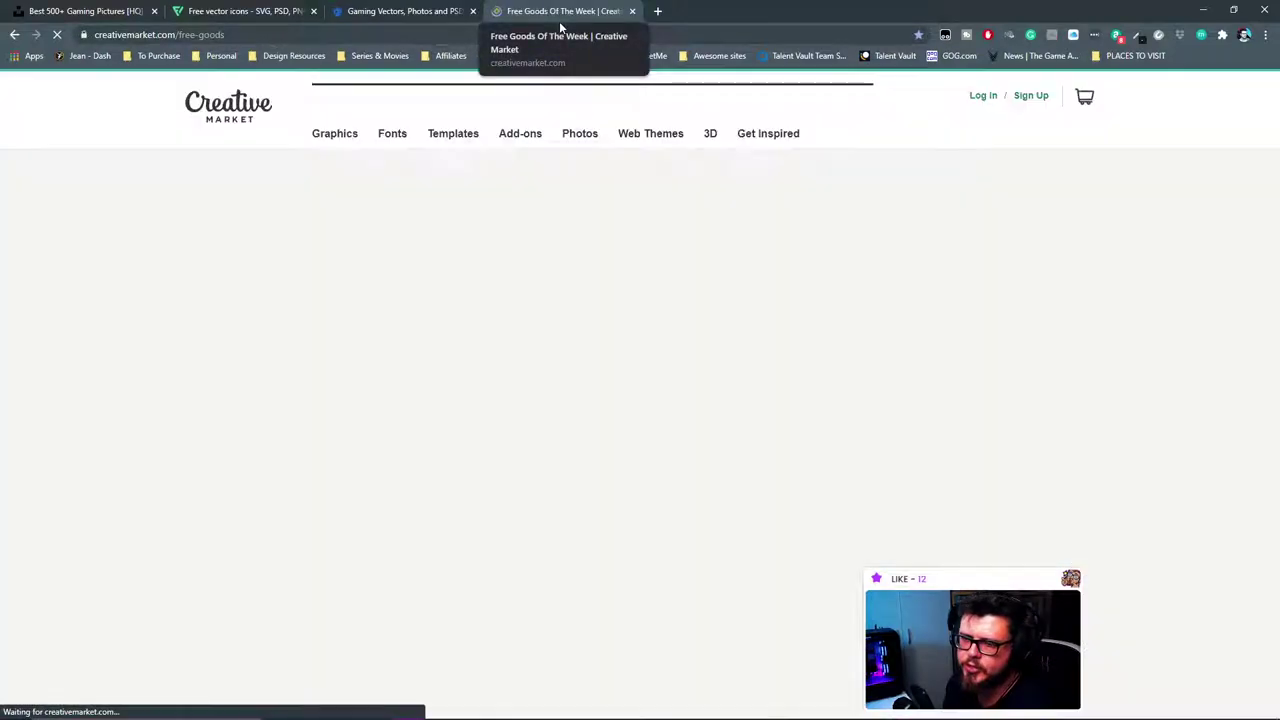
pyautogui.scroll(-3, 547, 295)
pyautogui.scroll(3, 547, 295)
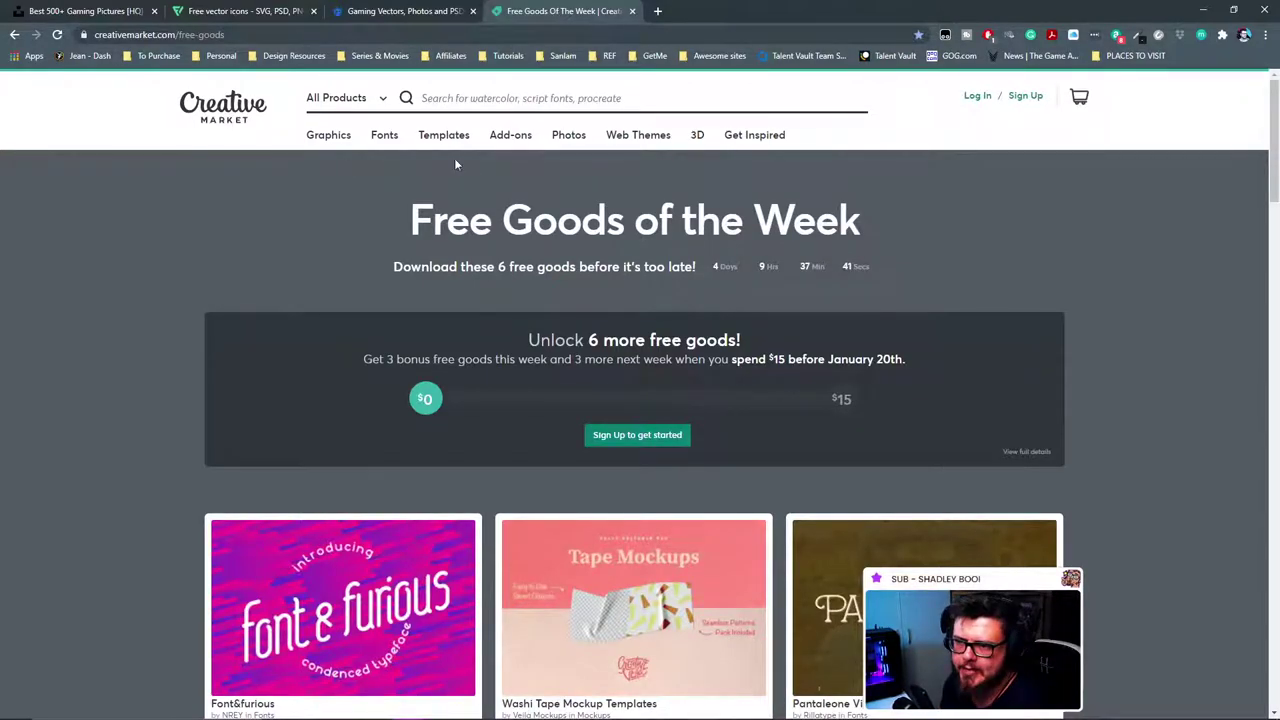
pyautogui.moveTo(431, 142)
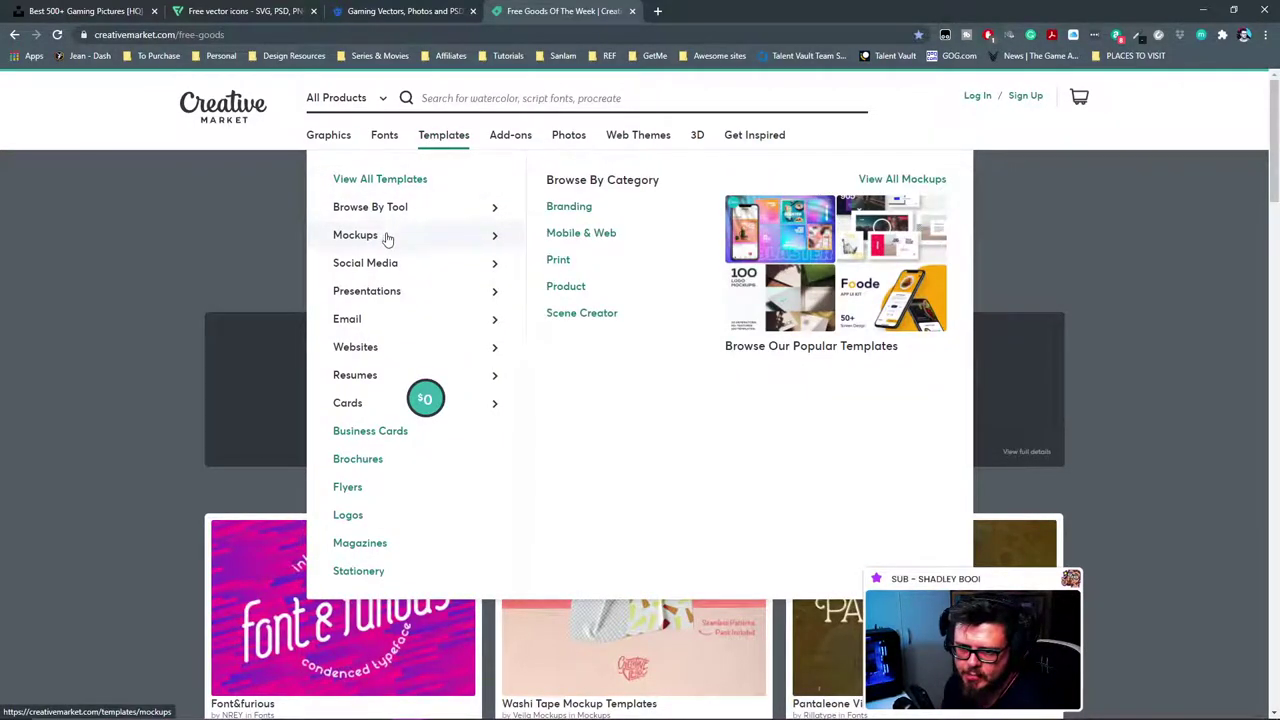
pyautogui.moveTo(372, 335)
pyautogui.moveTo(381, 362)
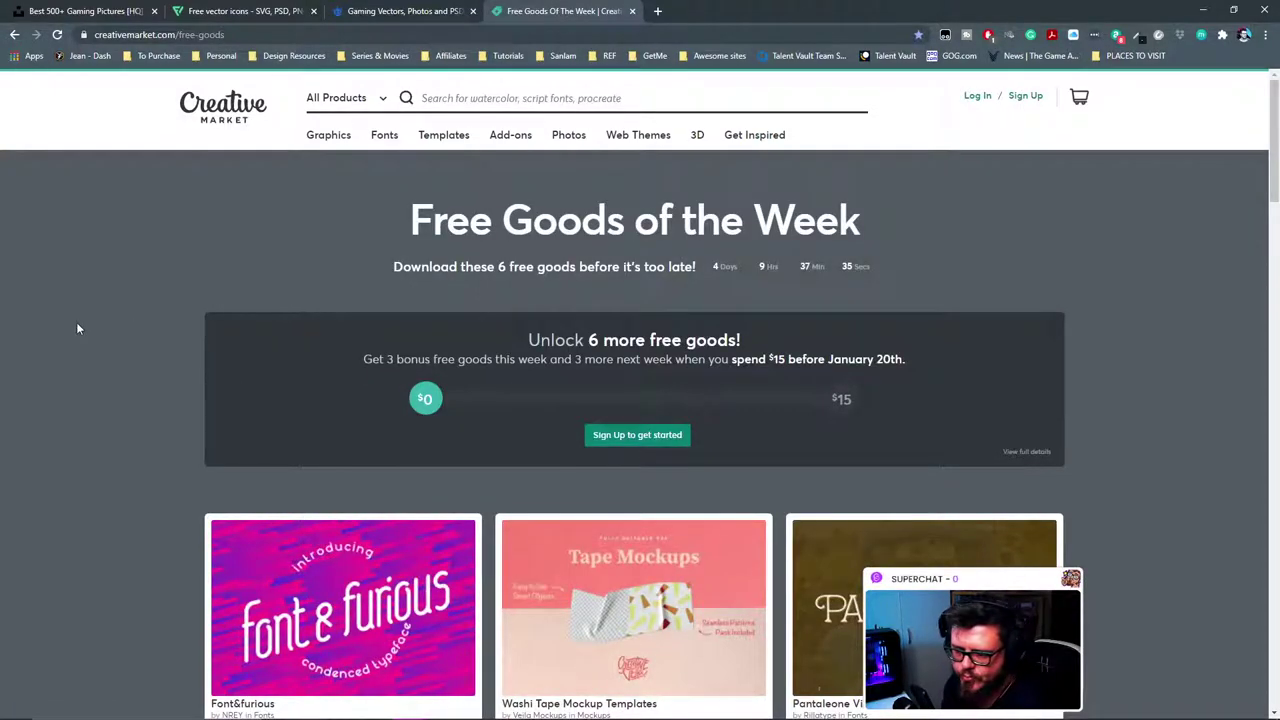
# Step: Look through Creative Market's free goods of the week, examining the offered fonts, mockups, backgrounds and templates
pyautogui.scroll(-1, 78, 322)
pyautogui.scroll(-3, 115, 280)
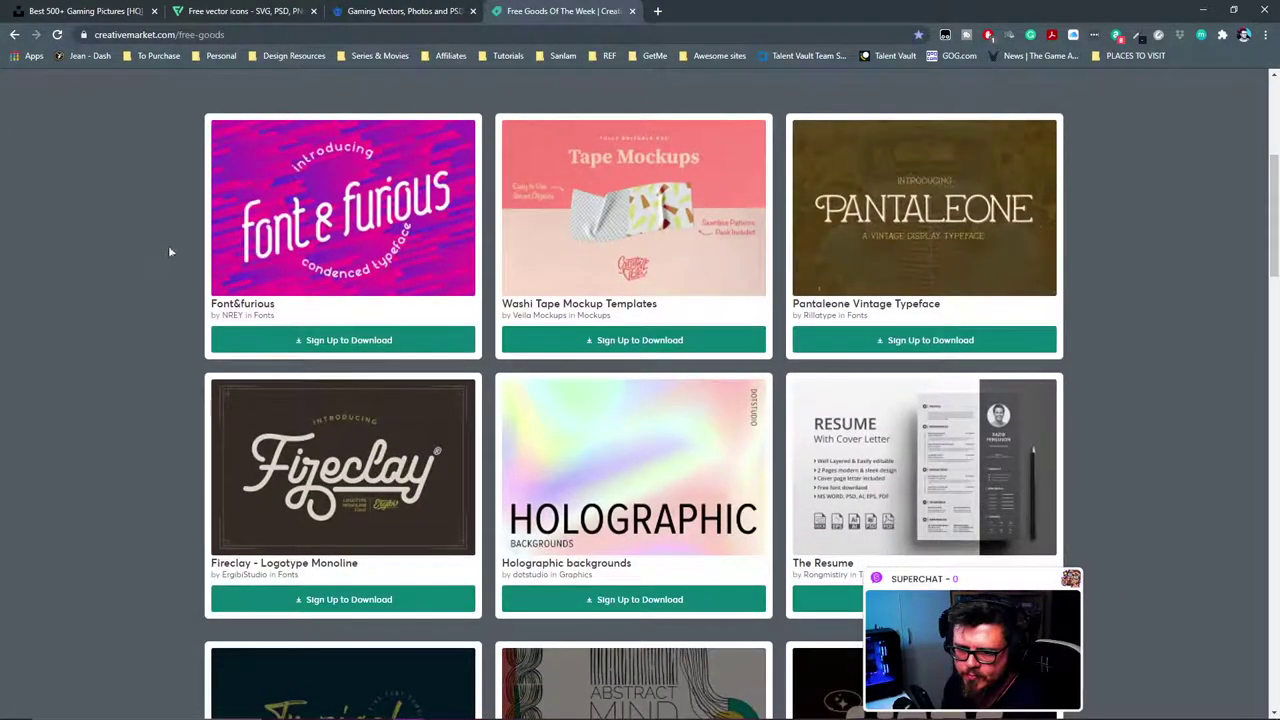
pyautogui.scroll(3, 168, 250)
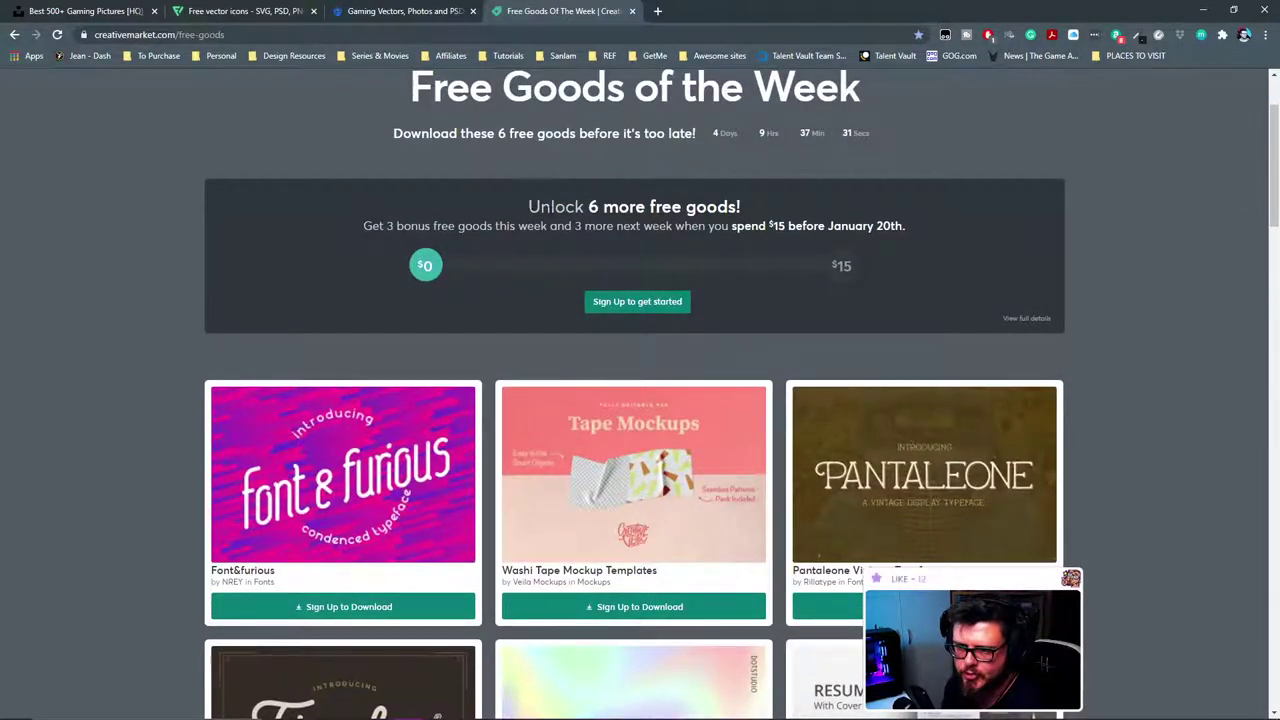
pyautogui.scroll(-5, 940, 418)
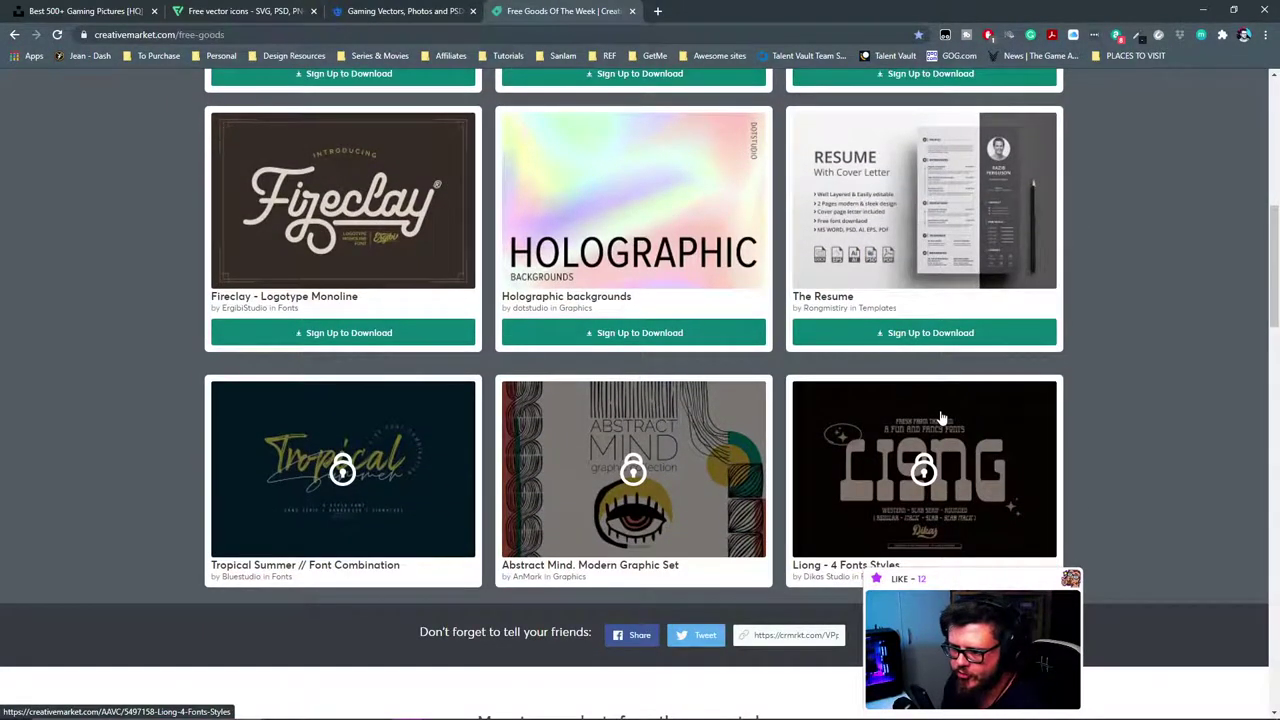
pyautogui.scroll(7, 940, 418)
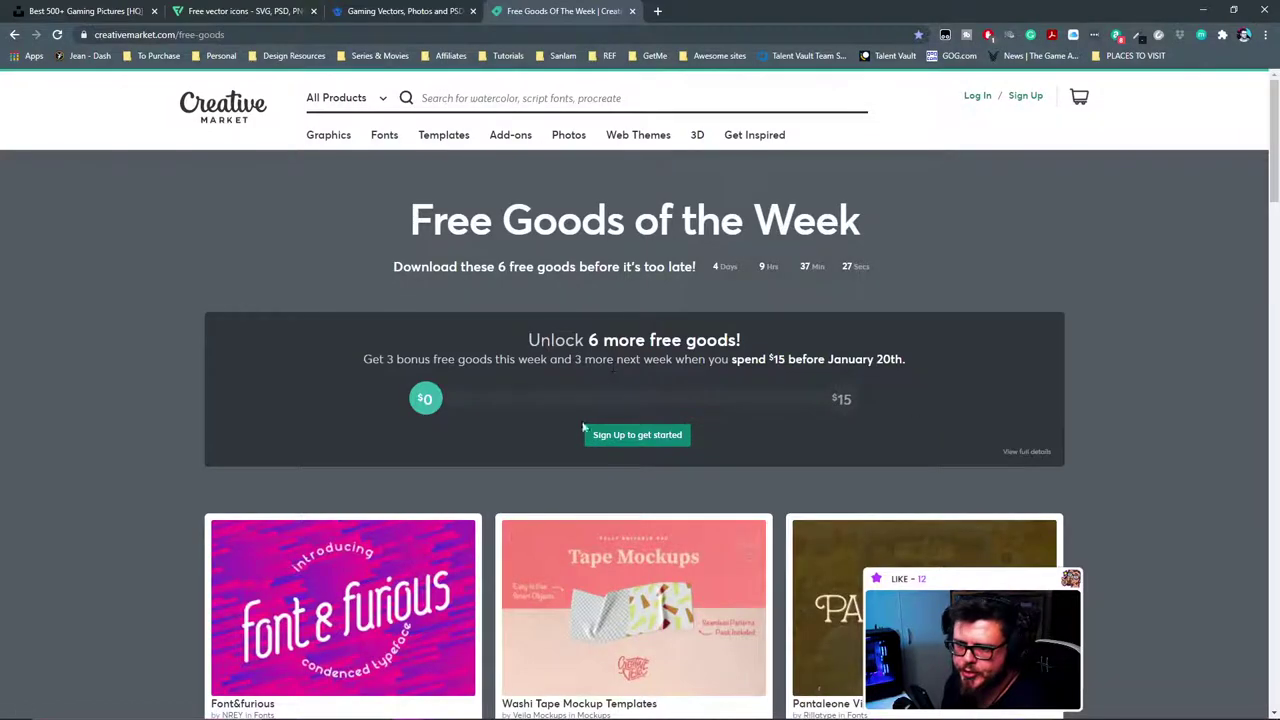
pyautogui.scroll(-3, 743, 430)
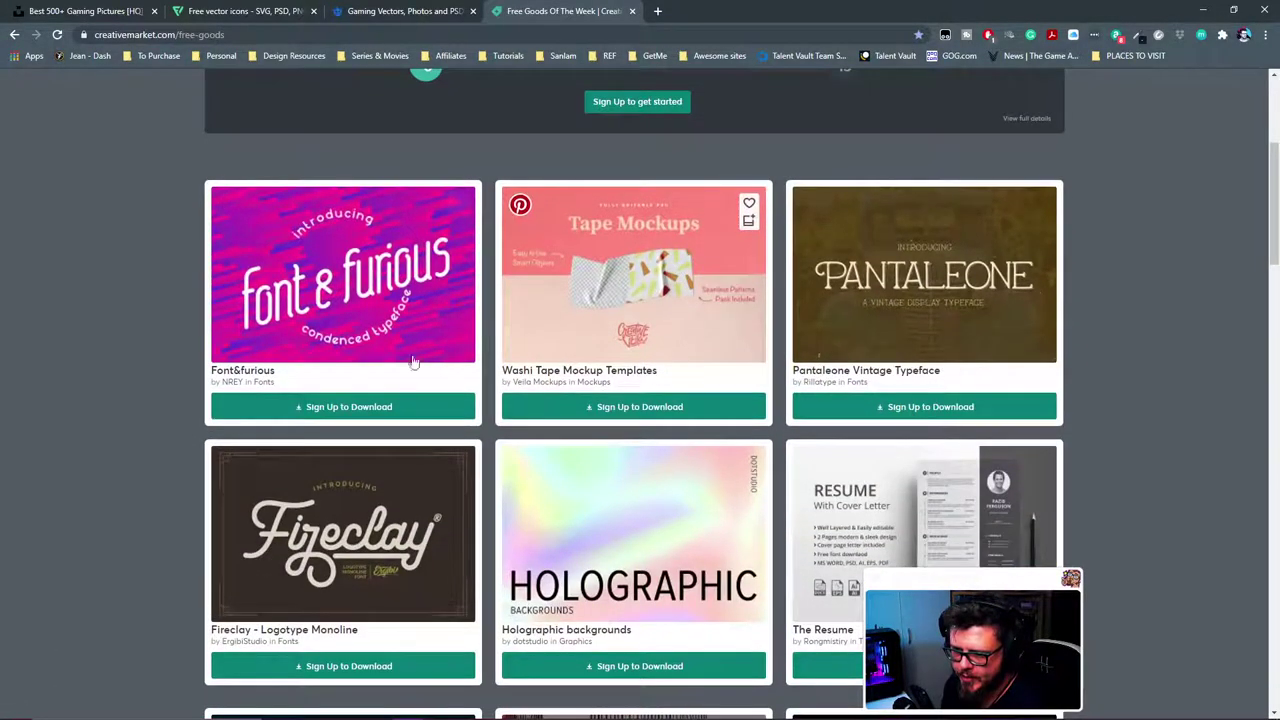
pyautogui.scroll(-3, 614, 374)
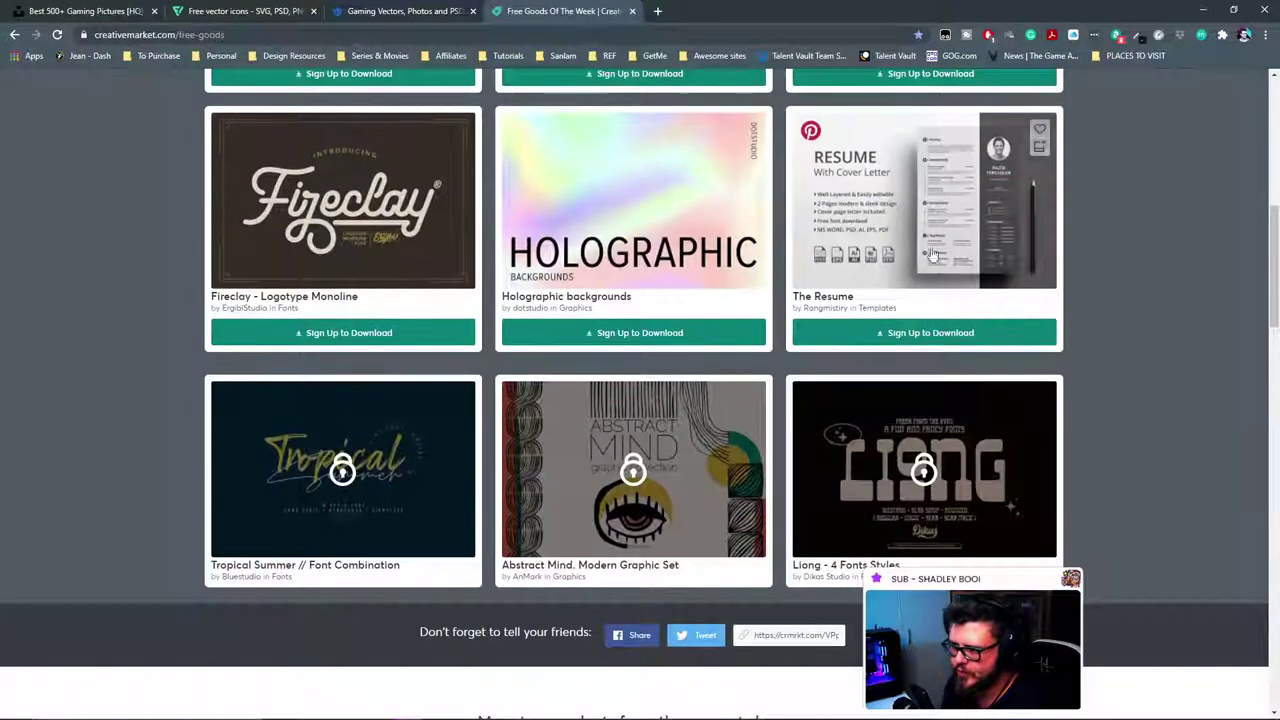
pyautogui.scroll(3, 977, 460)
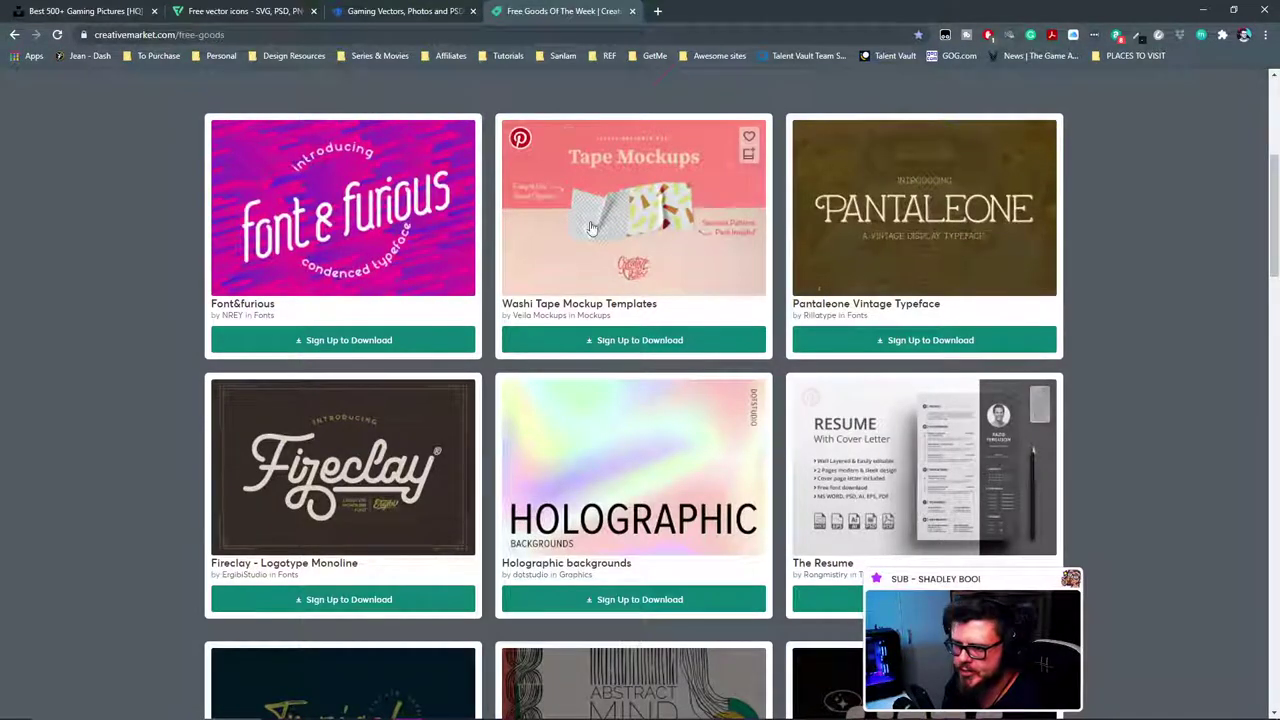
pyautogui.scroll(4, 470, 170)
# Step: Open the picjumbo bookmark from the Design Resources folder and browse its popular free stock photos
pyautogui.click(285, 55)
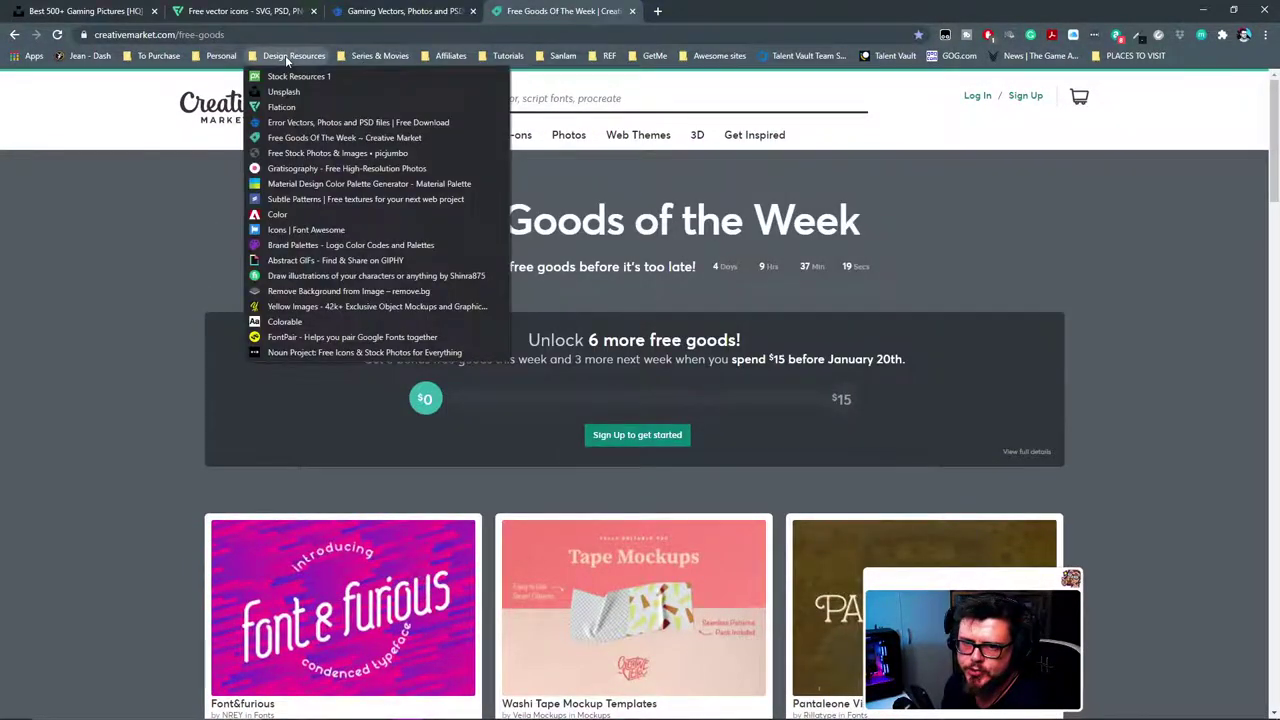
pyautogui.click(380, 153)
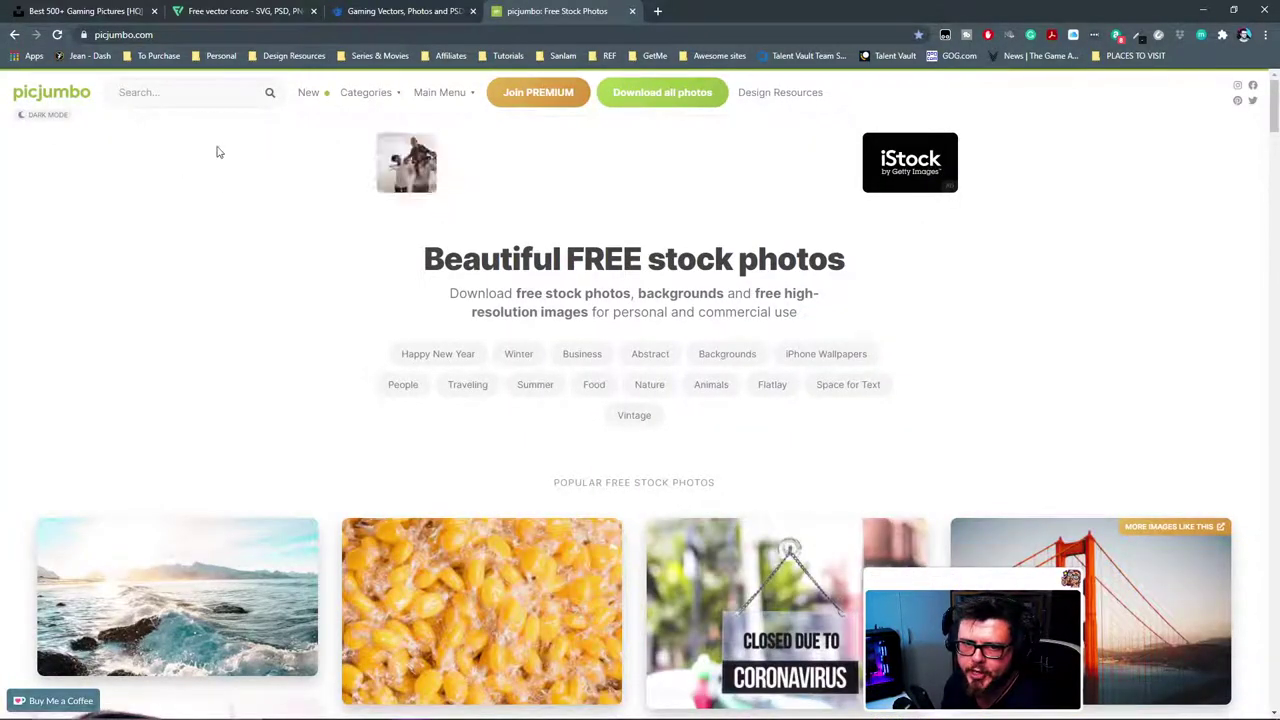
pyautogui.scroll(-2, 975, 281)
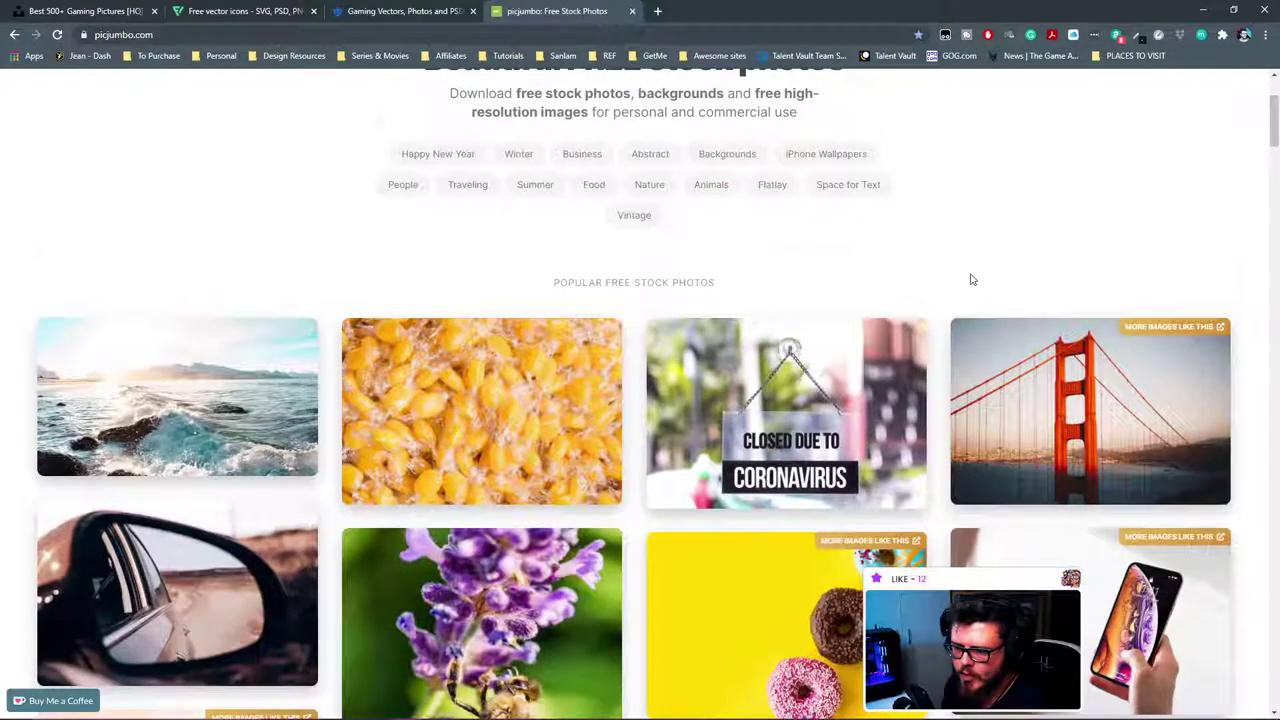
pyautogui.scroll(-6, 970, 279)
pyautogui.scroll(8, 970, 279)
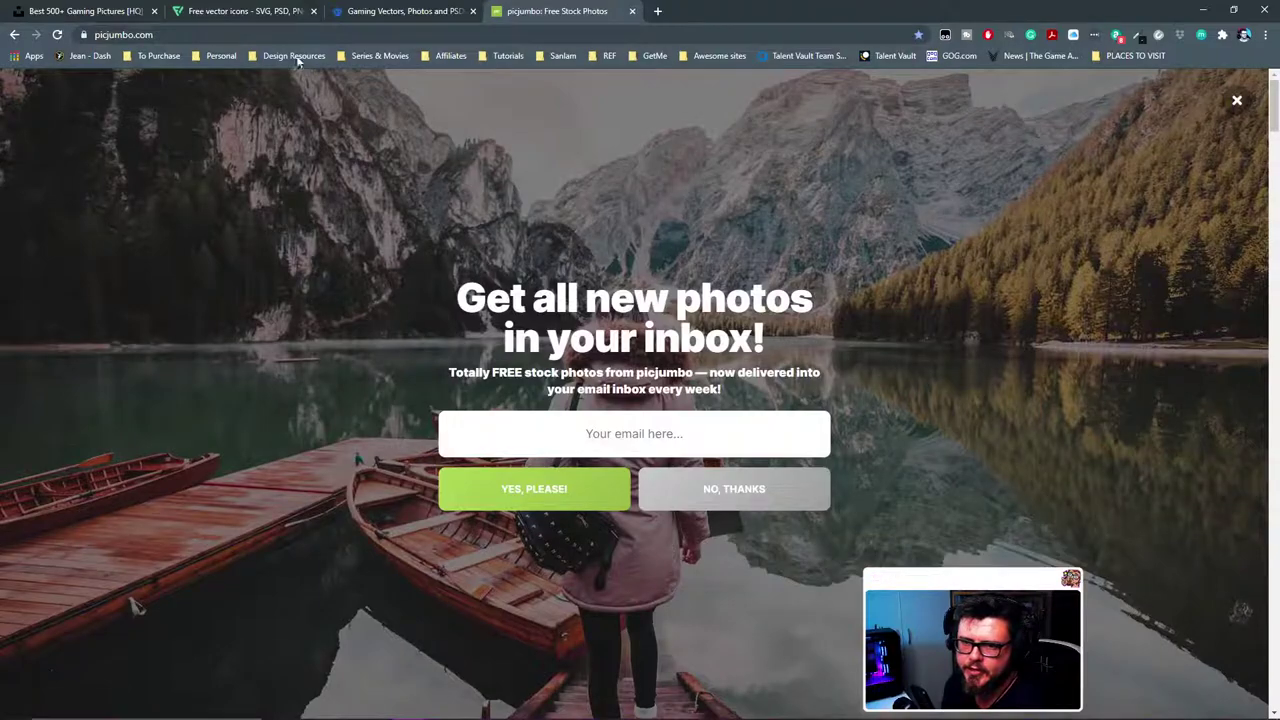
# Step: Open the Gratisography bookmark from the Design Resources folder and look over its free pictures
pyautogui.click(290, 56)
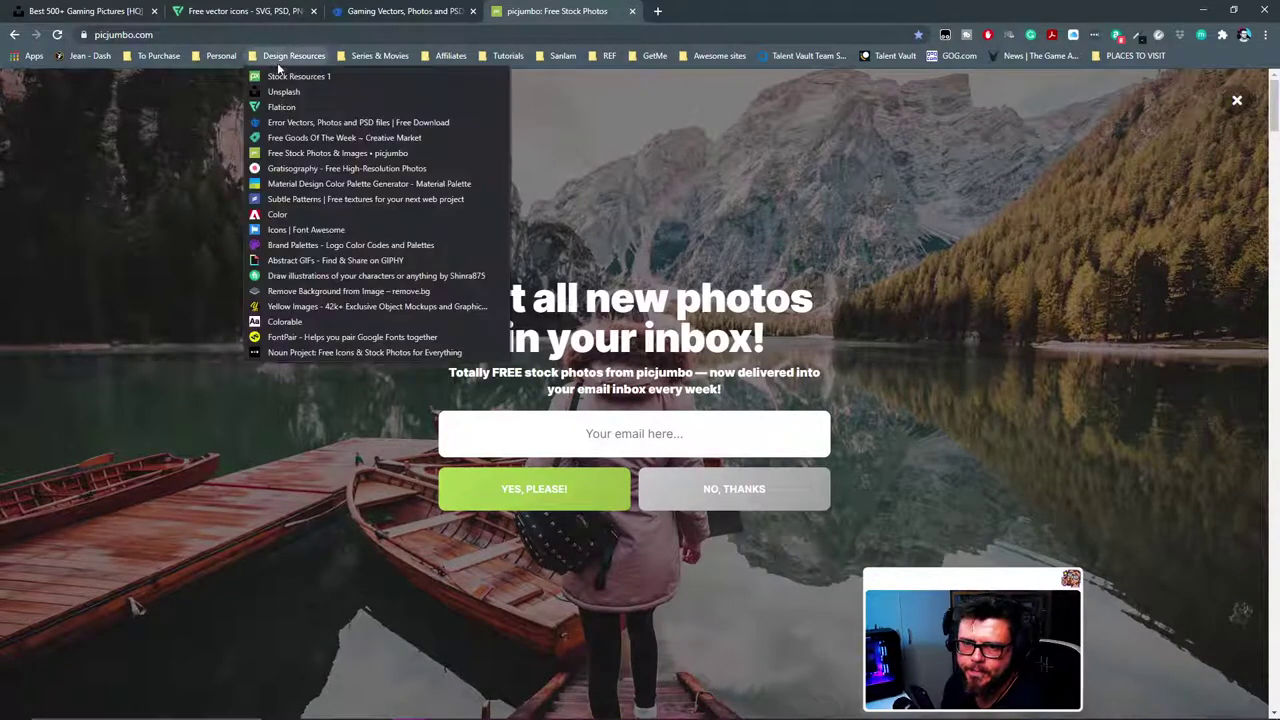
pyautogui.click(360, 169)
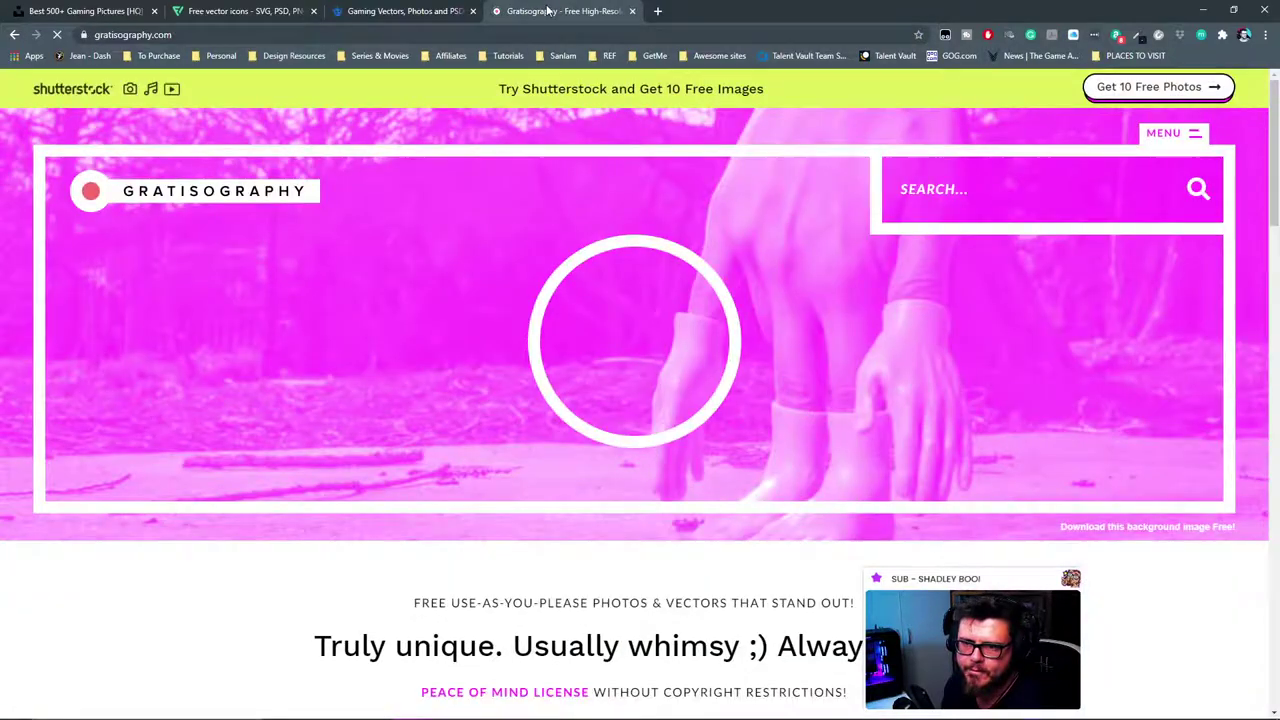
pyautogui.scroll(-6, 671, 232)
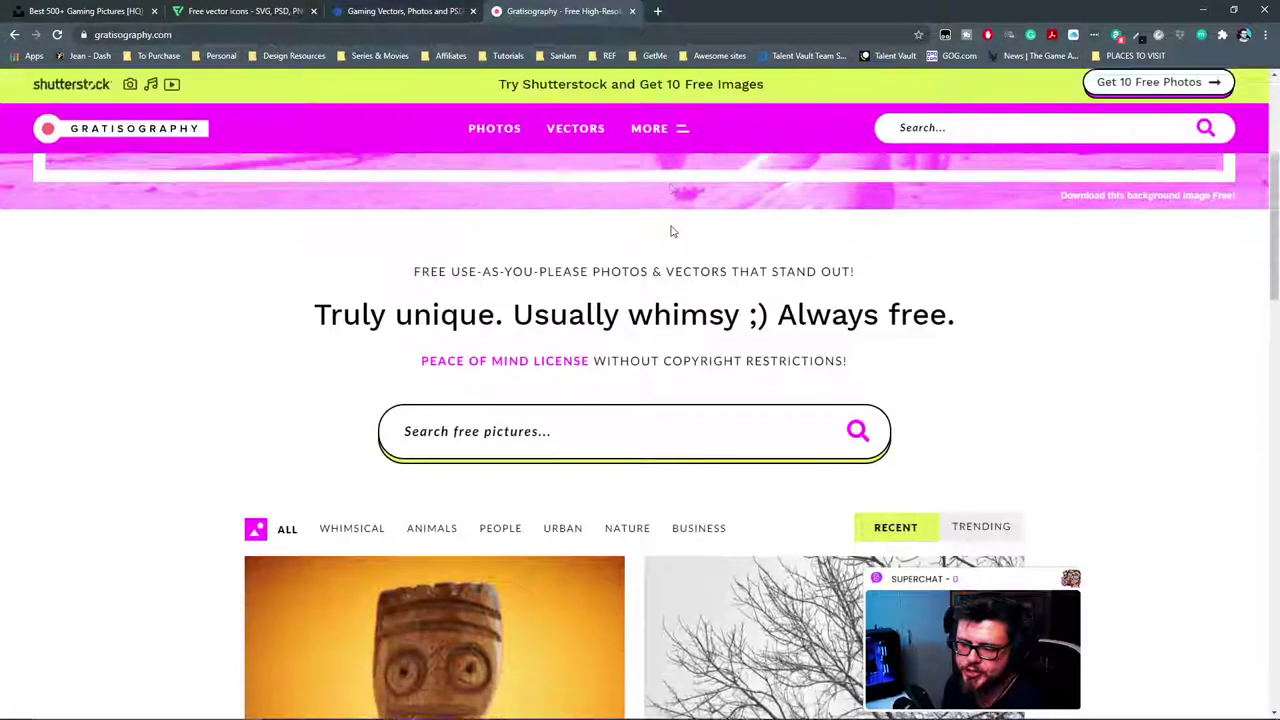
pyautogui.scroll(-2, 671, 232)
pyautogui.scroll(8, 666, 233)
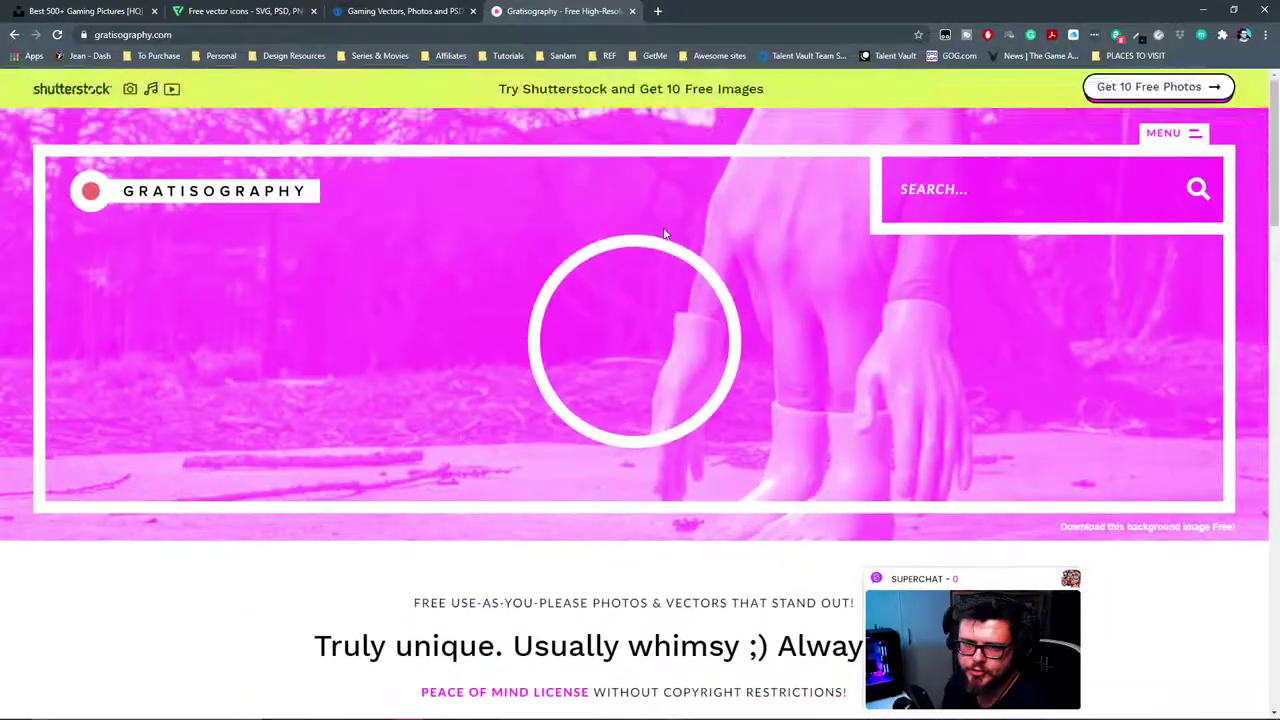
# Step: Open the Material Design Color Palette Generator bookmark from Design Resources and preview several color pairs, ending with yellow and blue grey
pyautogui.click(294, 55)
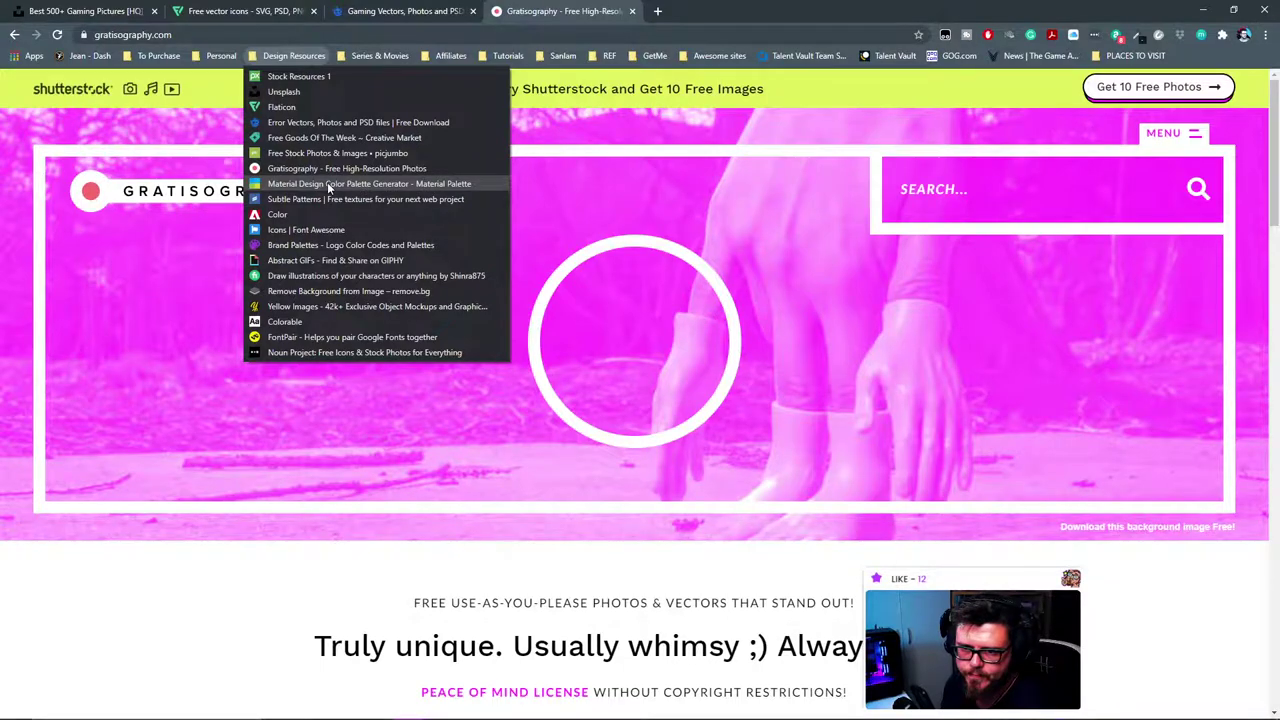
pyautogui.click(370, 183)
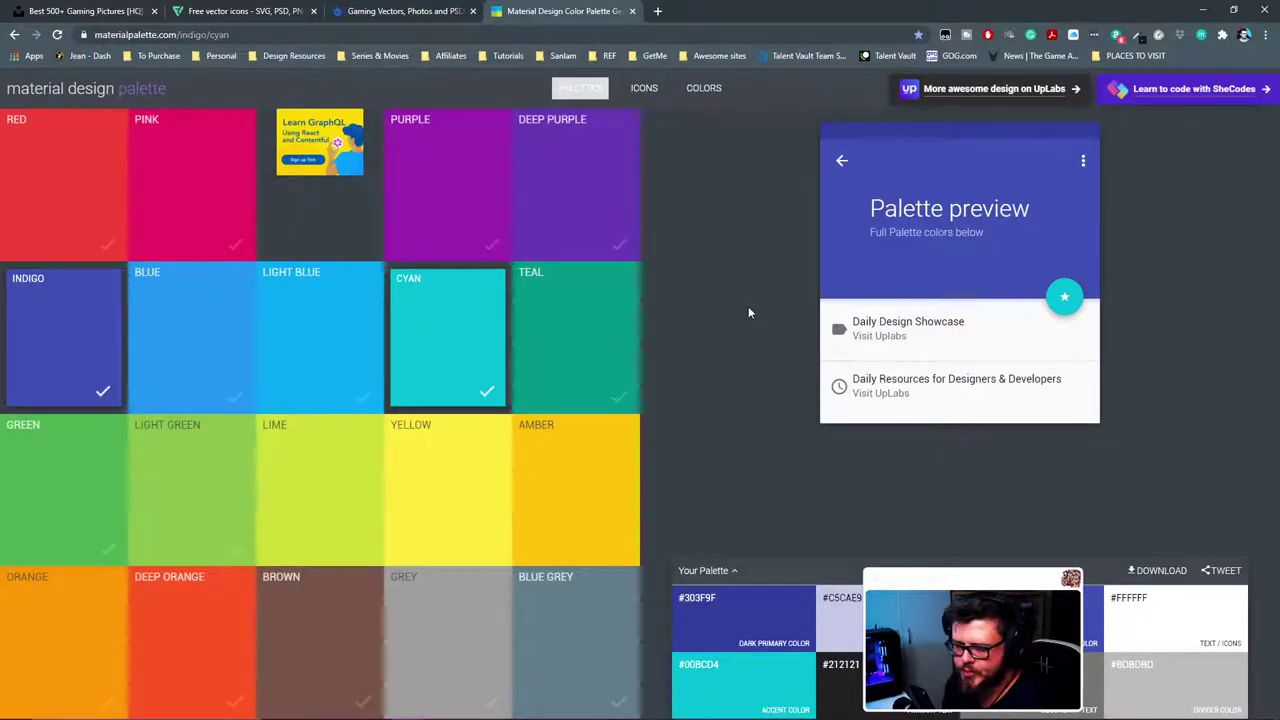
pyautogui.click(285, 490)
pyautogui.click(450, 490)
pyautogui.click(540, 485)
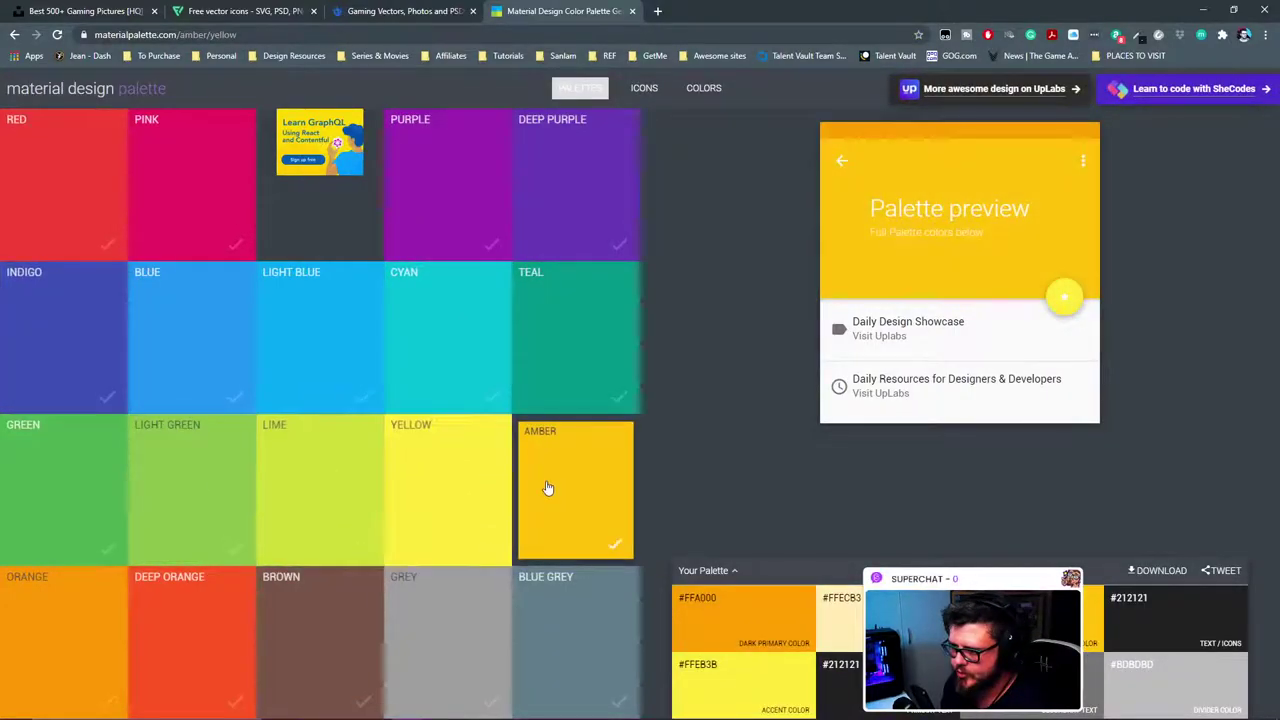
pyautogui.click(447, 630)
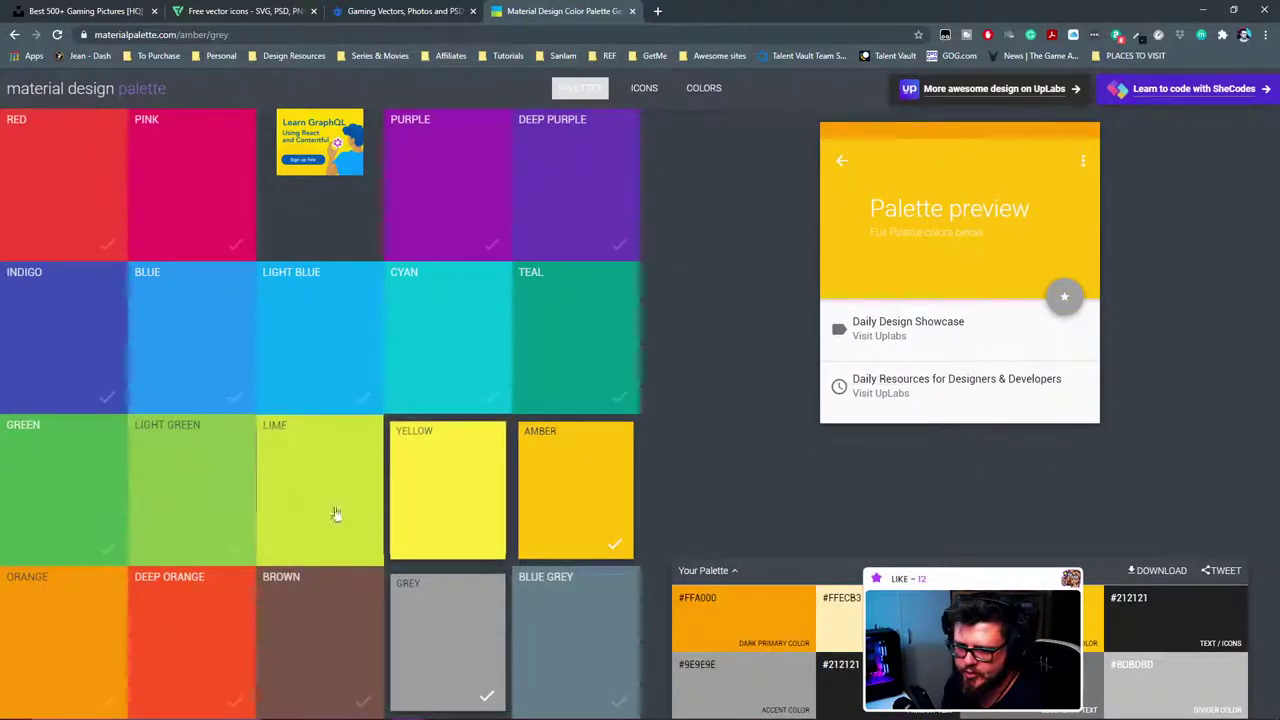
pyautogui.click(229, 603)
pyautogui.click(462, 608)
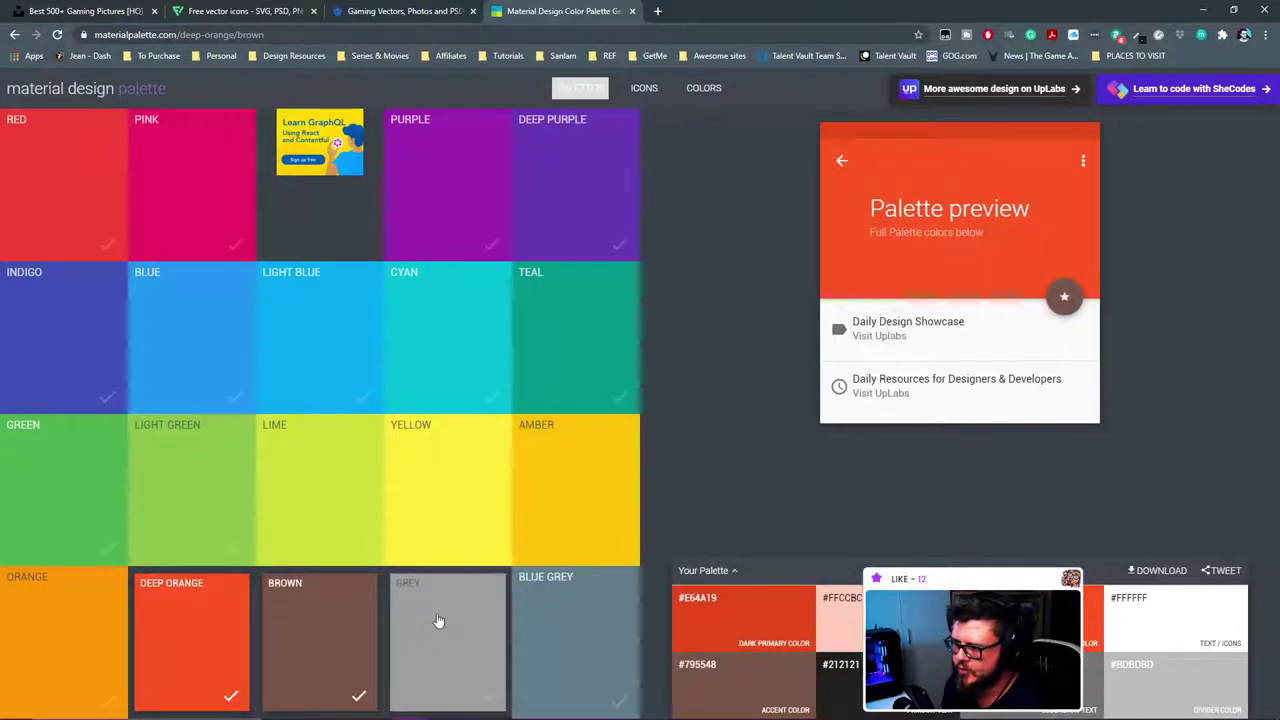
pyautogui.click(563, 611)
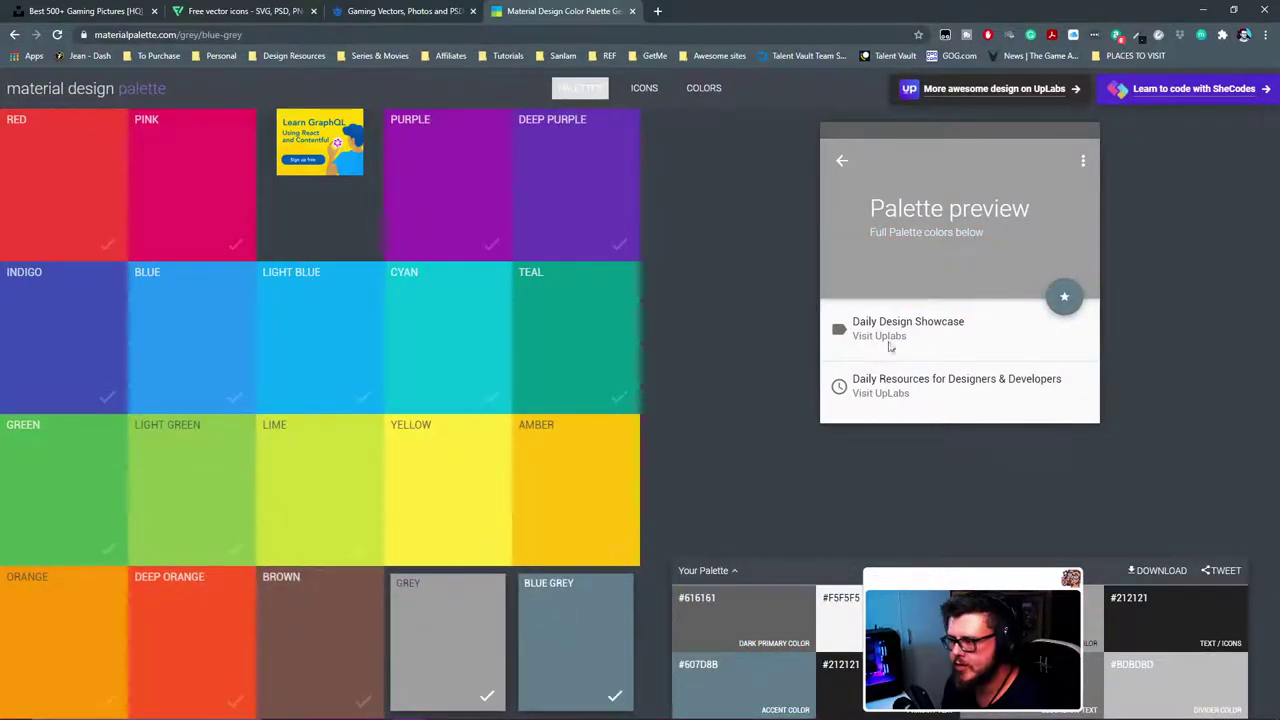
pyautogui.click(425, 440)
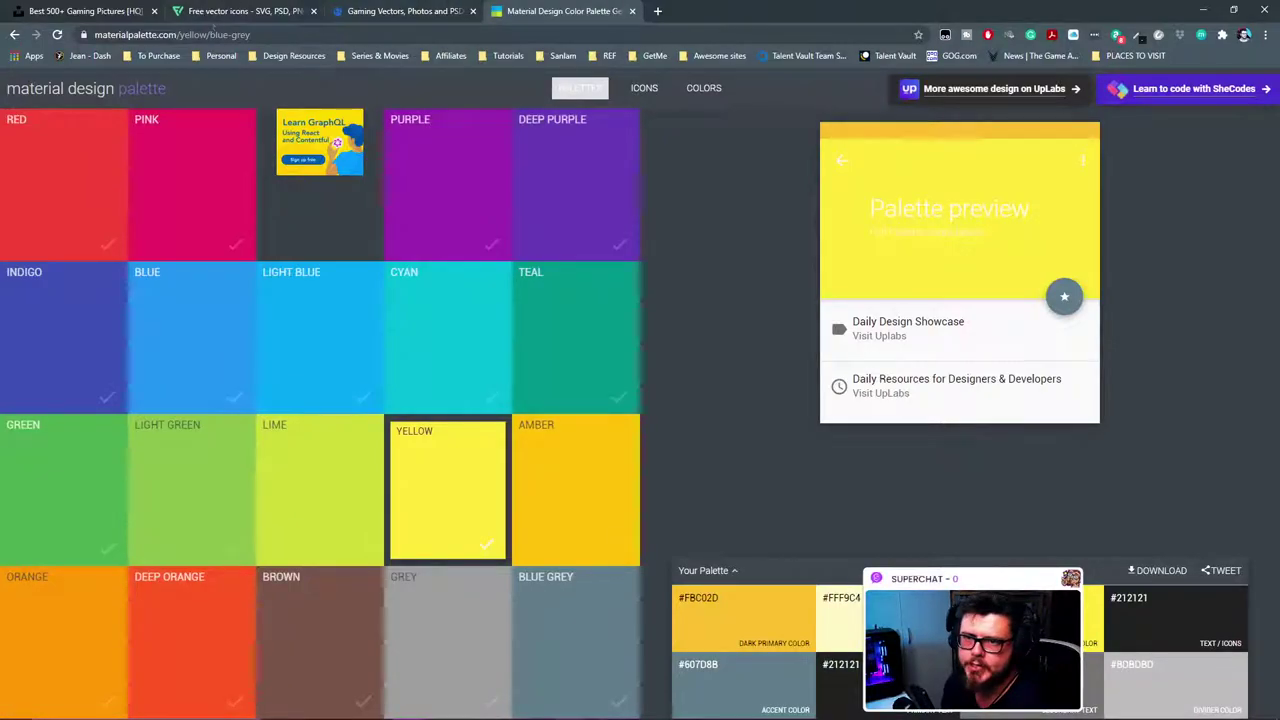
# Step: Open the Subtle Patterns bookmark from the Design Resources folder and browse its list of free background patterns
pyautogui.click(294, 56)
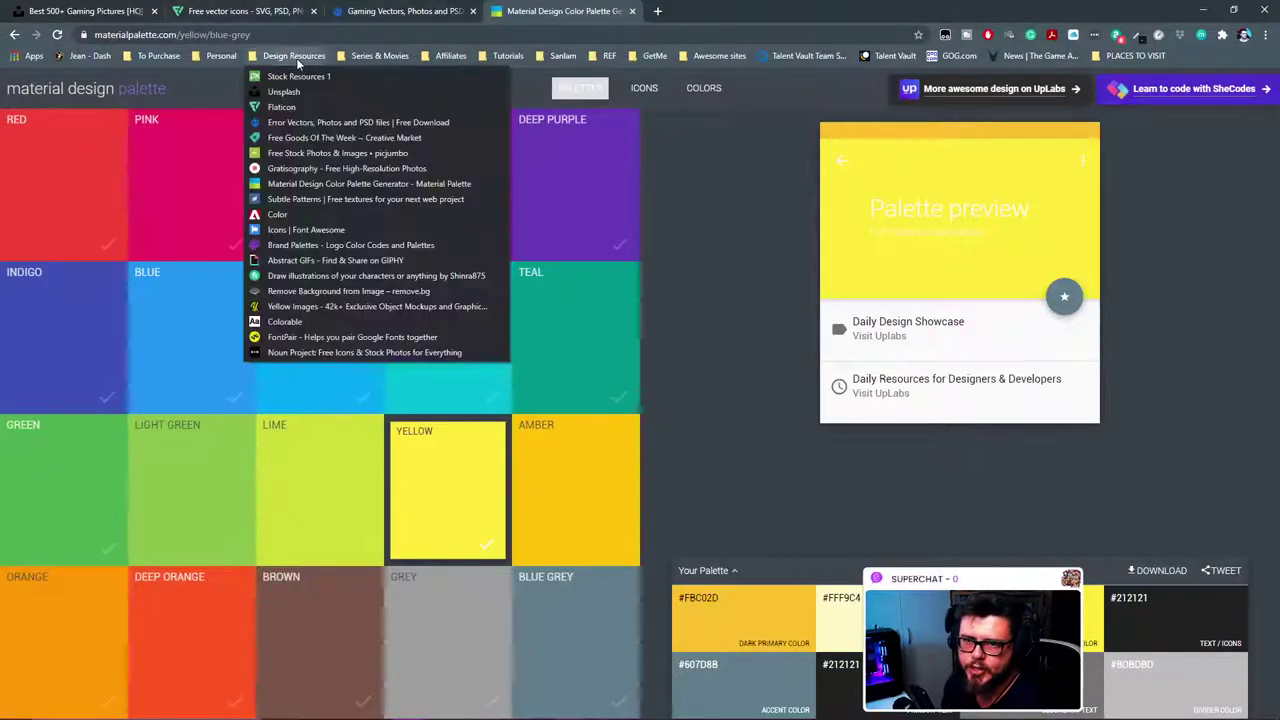
pyautogui.click(340, 196)
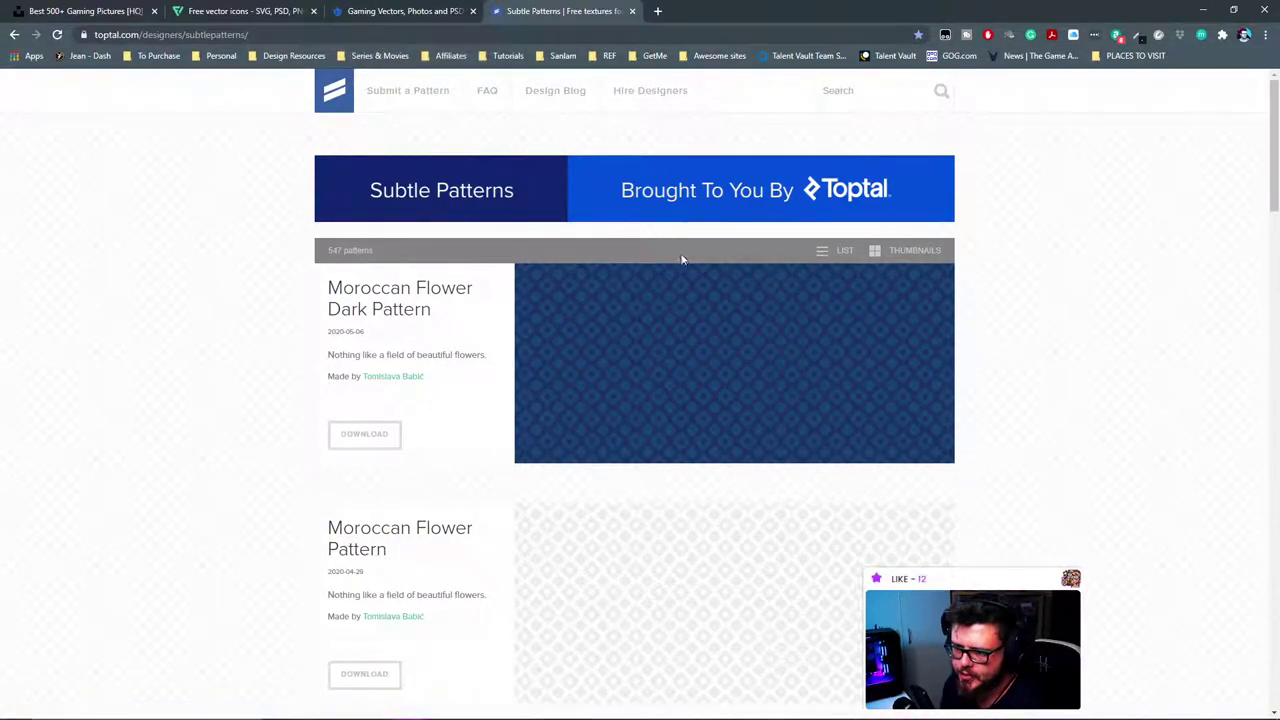
pyautogui.scroll(-2, 683, 259)
pyautogui.scroll(-5, 683, 262)
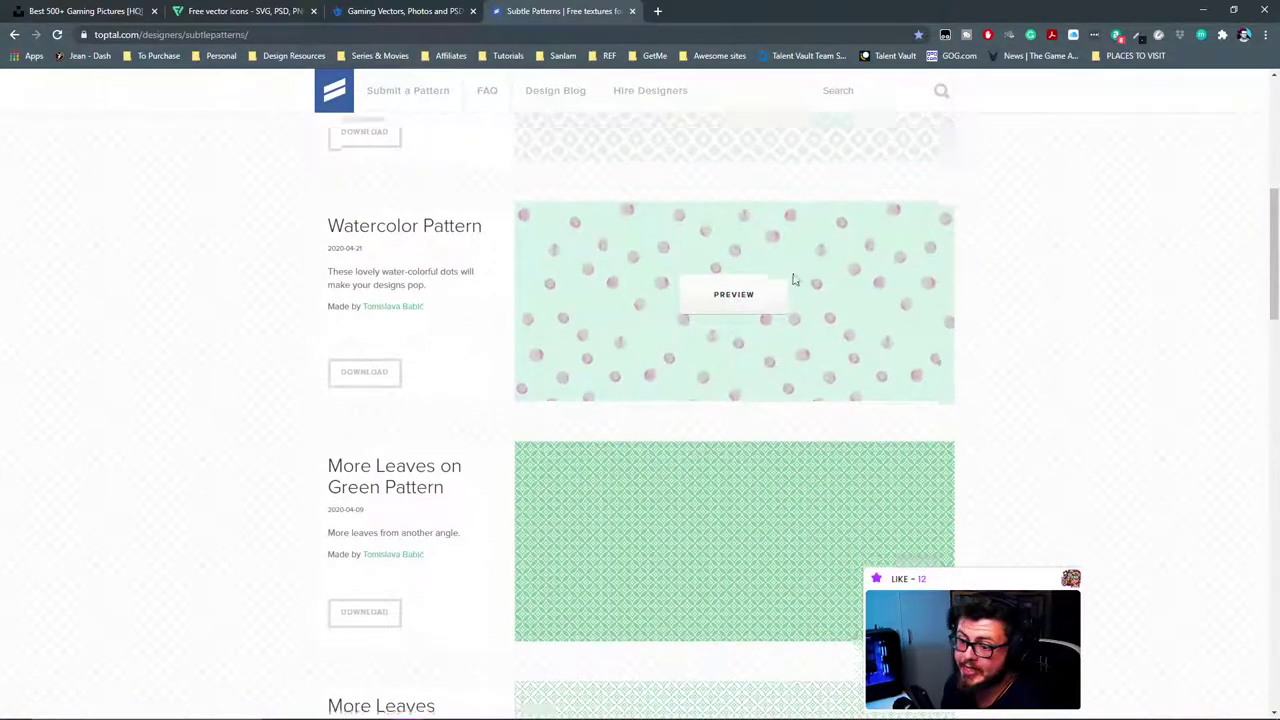
pyautogui.scroll(-10, 781, 283)
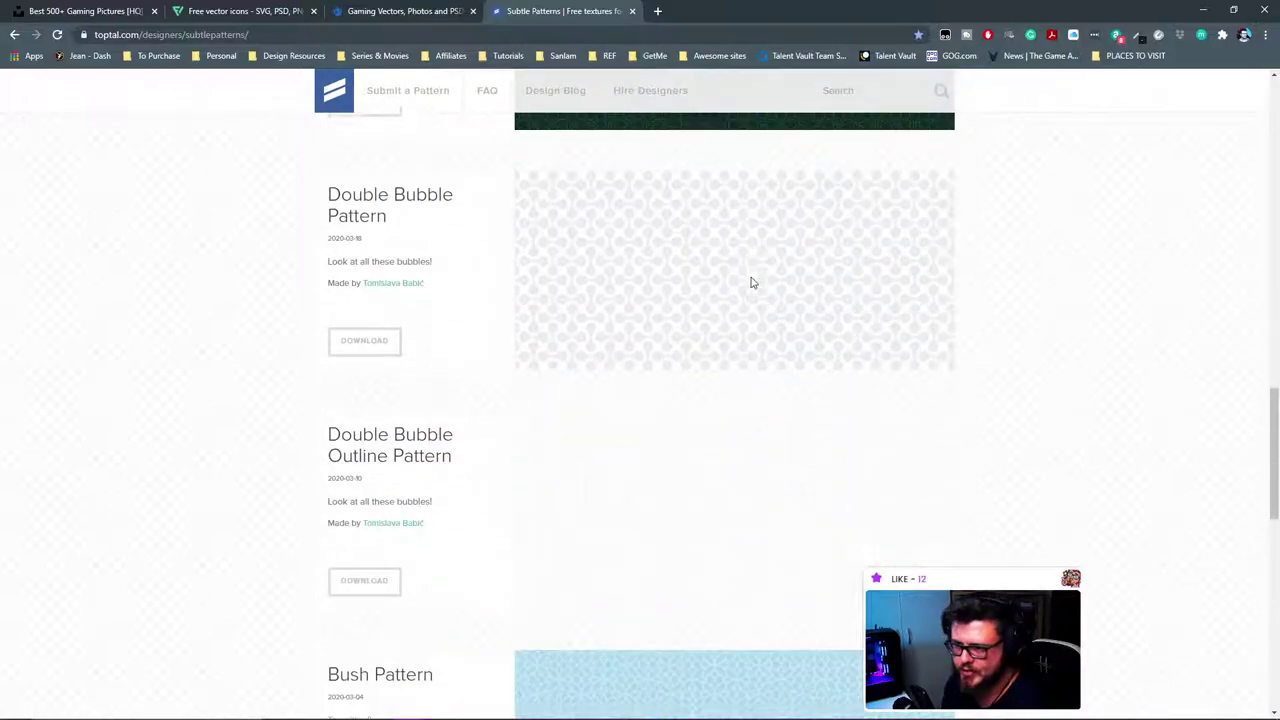
# Step: Look through more of the Subtle Patterns list, including the Bush and Oriental Tiles patterns, and return to its beginning
pyautogui.scroll(-5, 740, 274)
pyautogui.scroll(10, 737, 274)
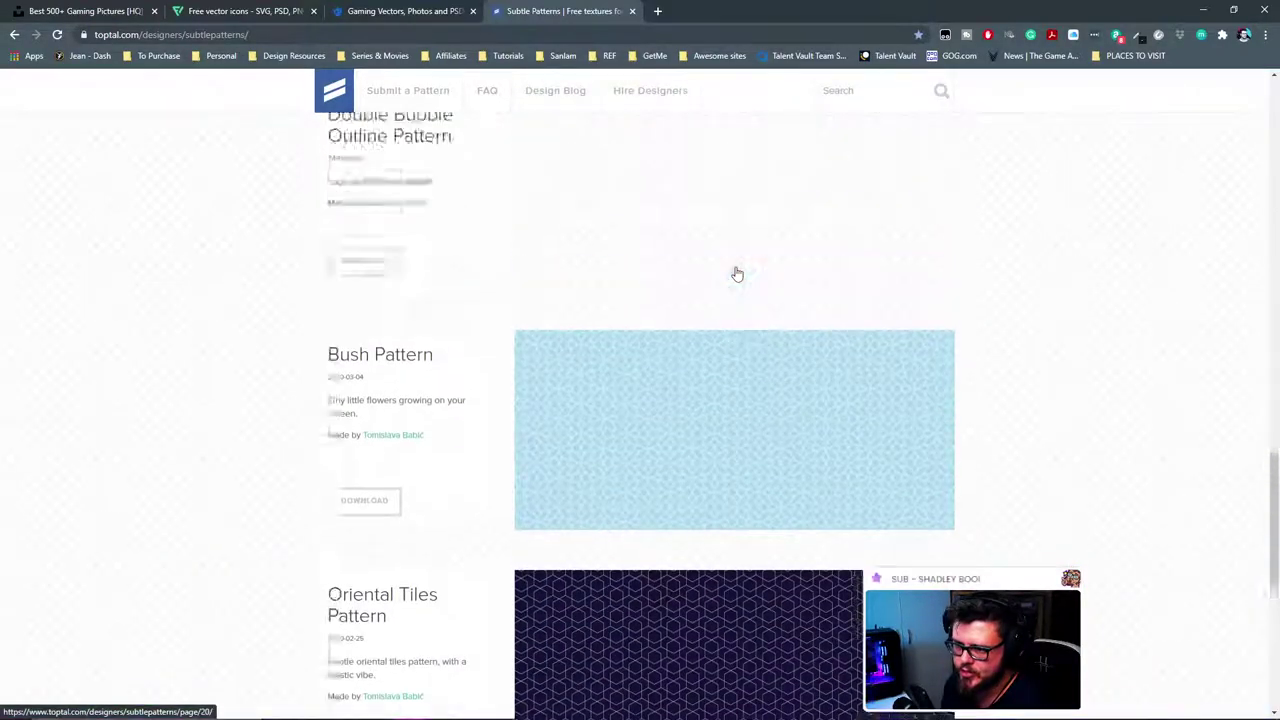
pyautogui.scroll(15, 737, 274)
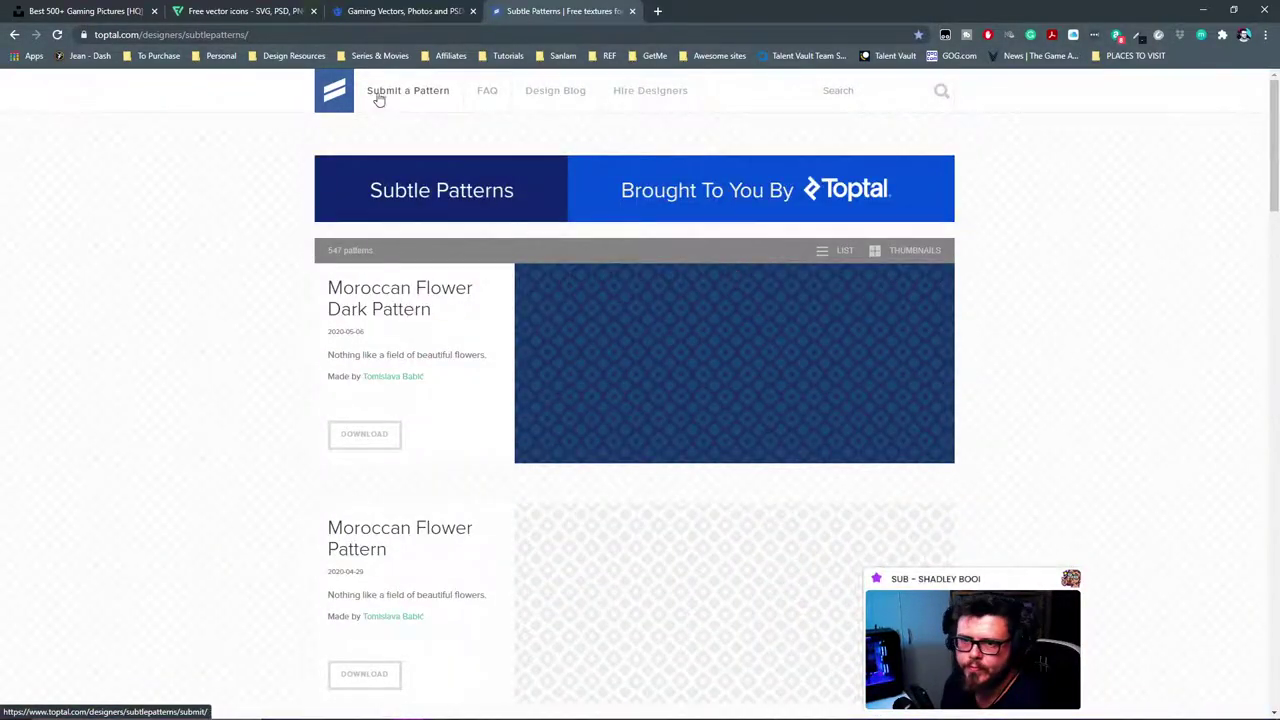
# Step: Open the Color bookmark from the Design Resources folder and dismiss Adobe Color's What's New dialog
pyautogui.click(280, 55)
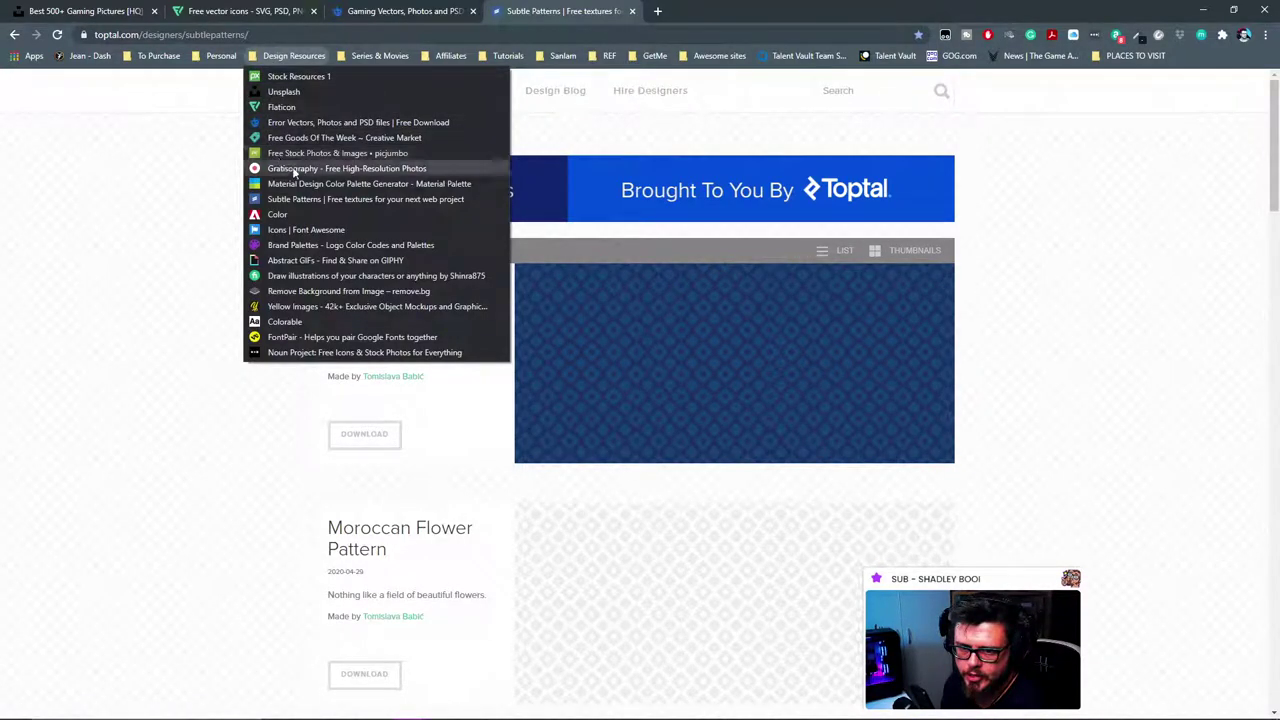
pyautogui.click(334, 218)
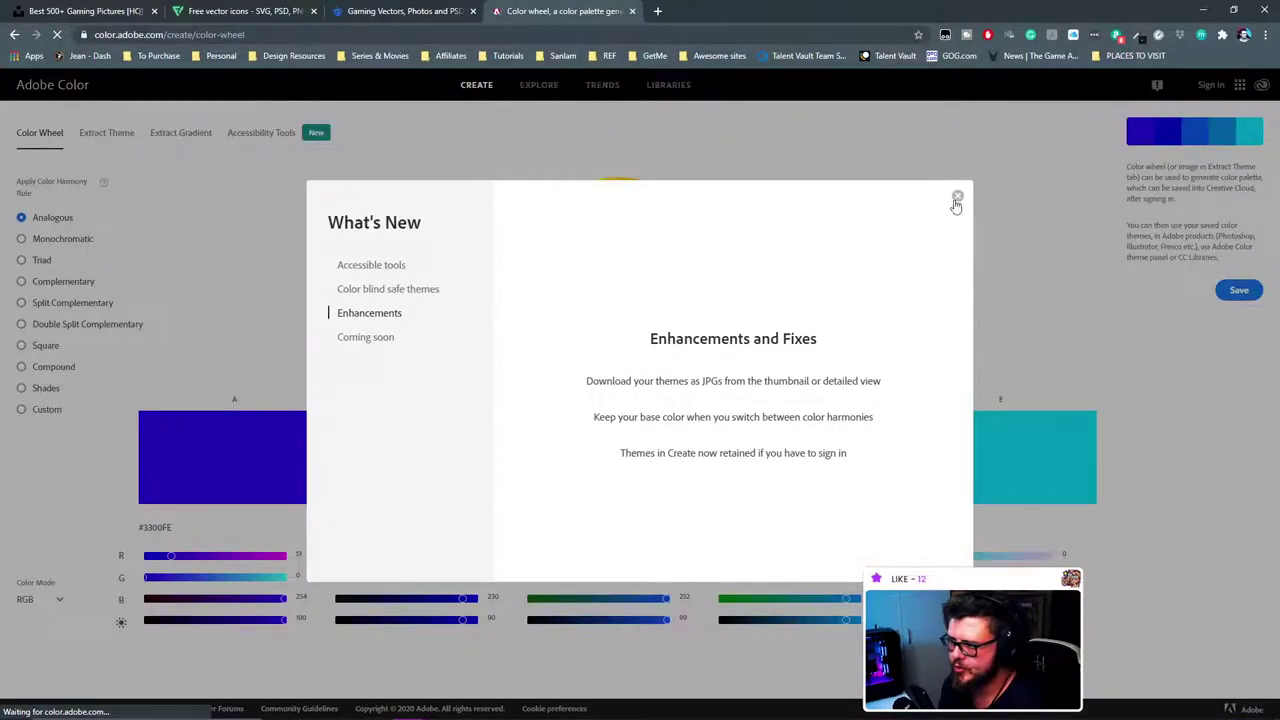
pyautogui.click(957, 199)
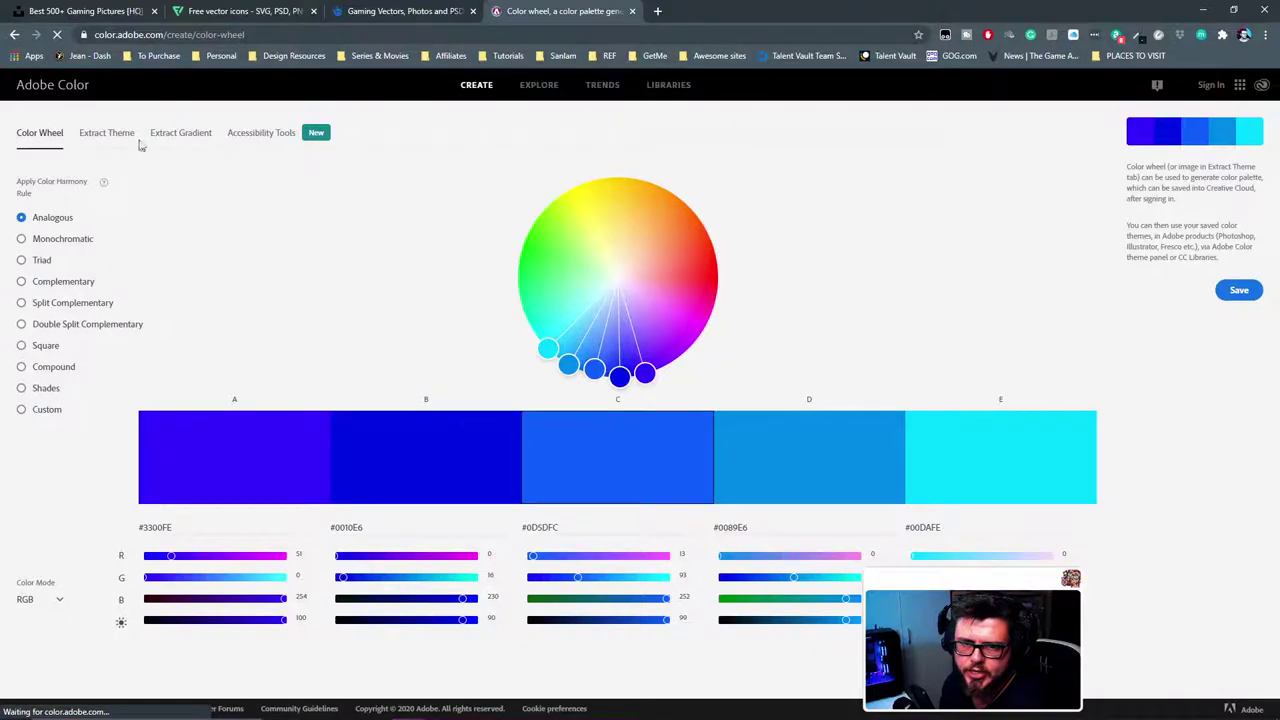
# Step: Preview the color wheel's harmony rules from Monochromatic through Shades, revisit Triad, and end on Complementary
pyautogui.click(45, 242)
pyautogui.click(46, 263)
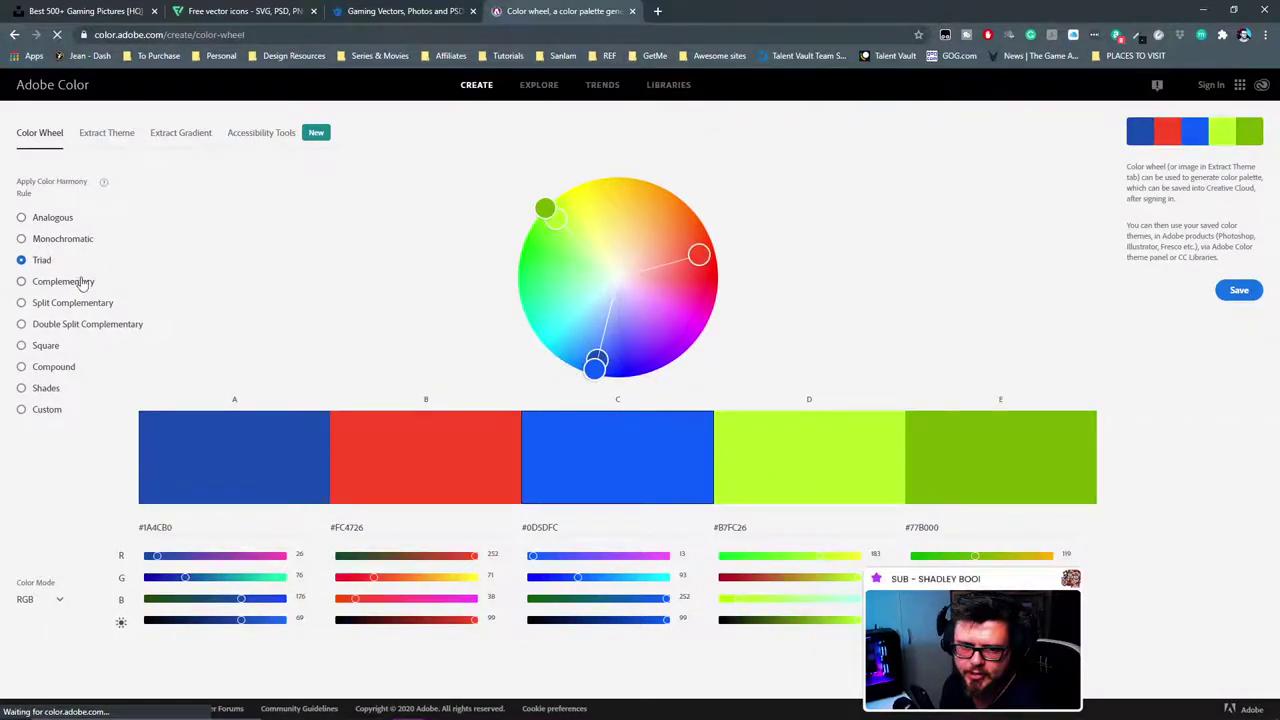
pyautogui.click(62, 282)
pyautogui.click(58, 305)
pyautogui.click(50, 325)
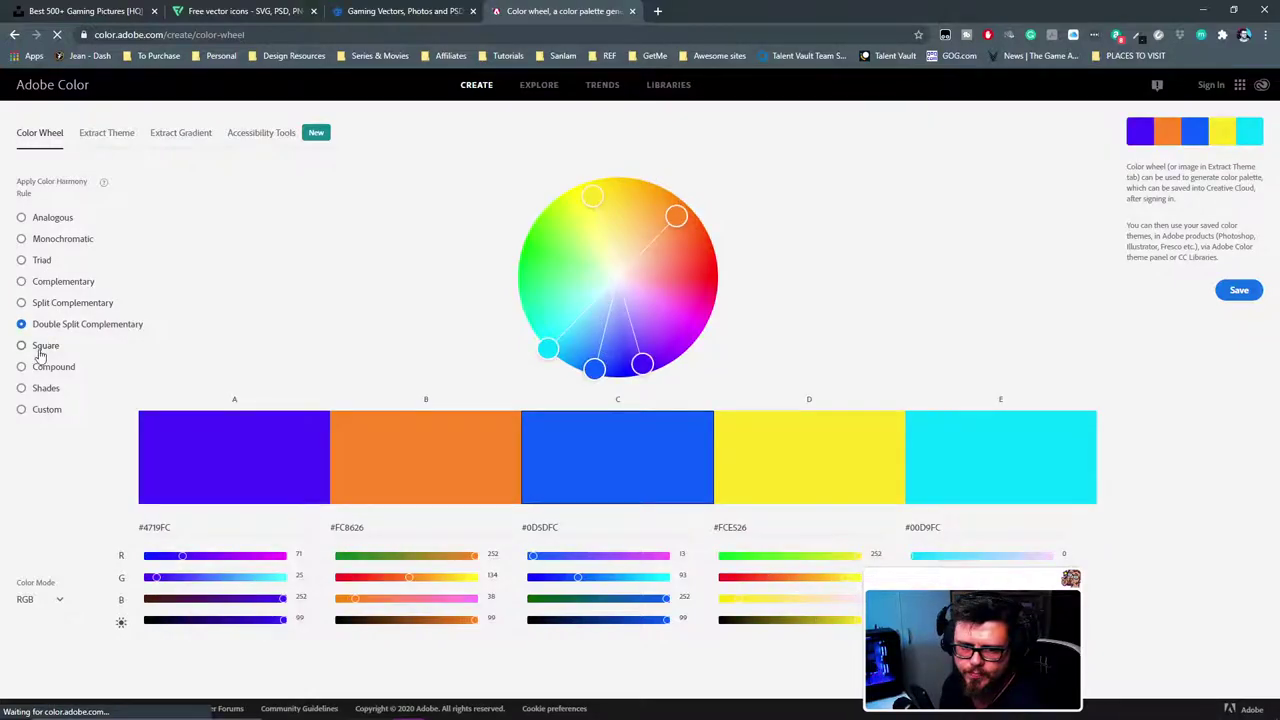
pyautogui.click(44, 346)
pyautogui.click(46, 367)
pyautogui.click(45, 388)
pyautogui.click(38, 285)
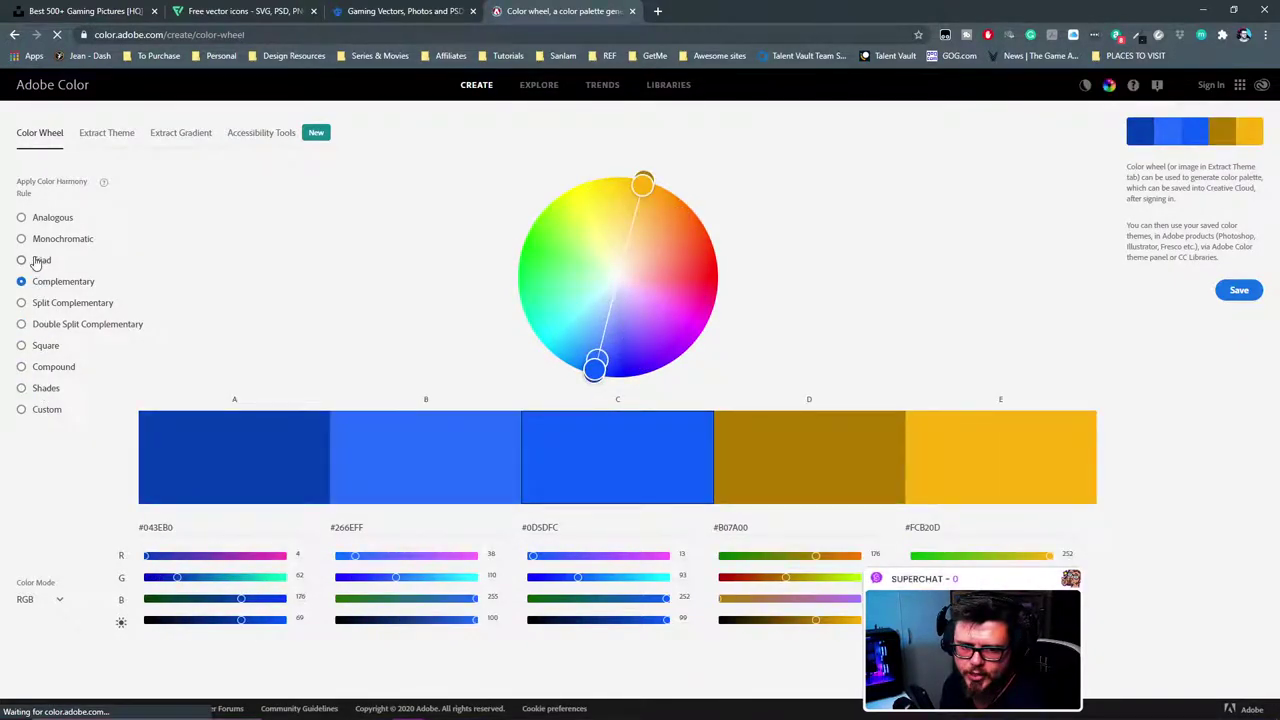
pyautogui.click(37, 261)
pyautogui.click(90, 289)
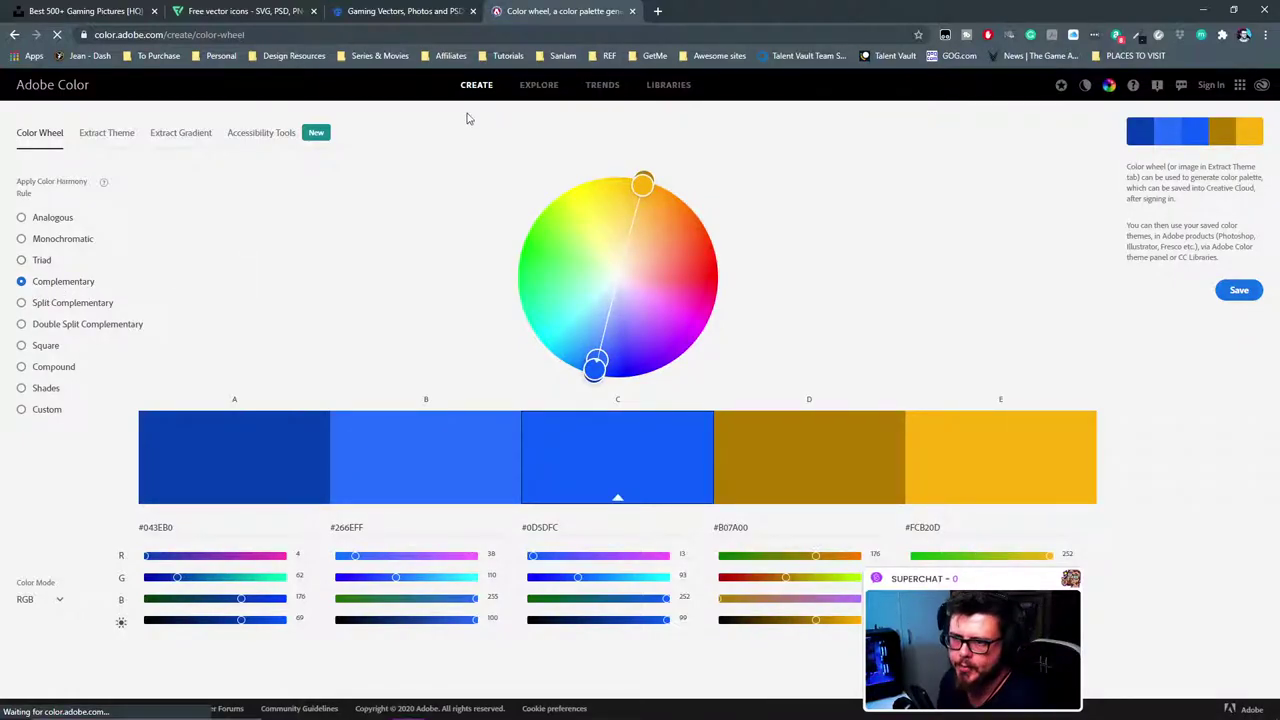
# Step: Open Adobe Color's Explore page and browse its gallery of color themes and image palettes
pyautogui.click(540, 86)
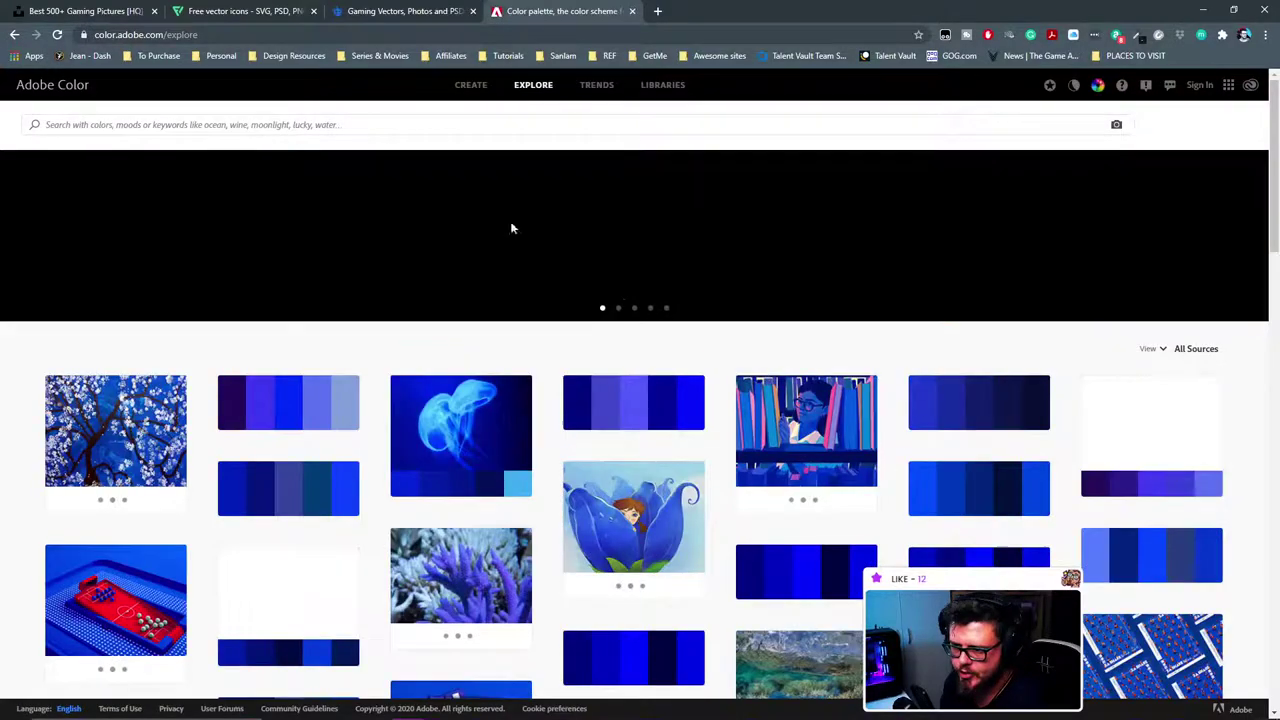
pyautogui.scroll(-2, 457, 351)
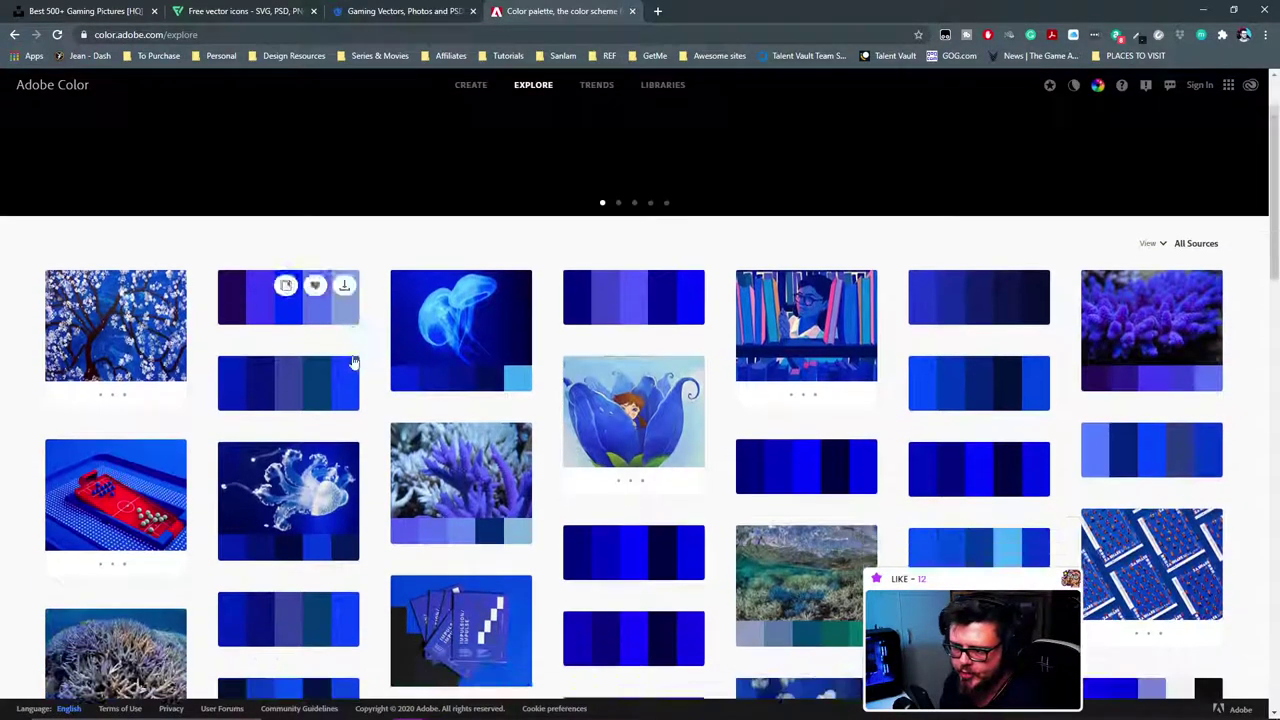
pyautogui.scroll(-8, 650, 335)
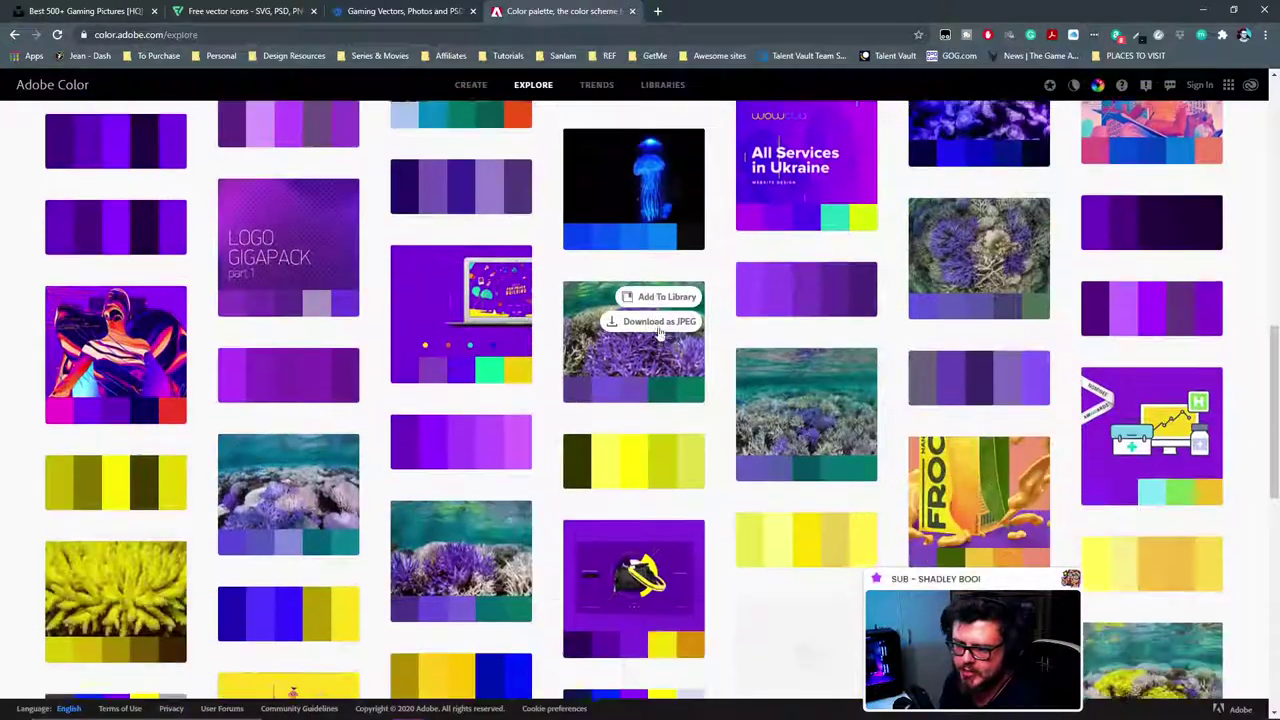
pyautogui.scroll(-2, 650, 335)
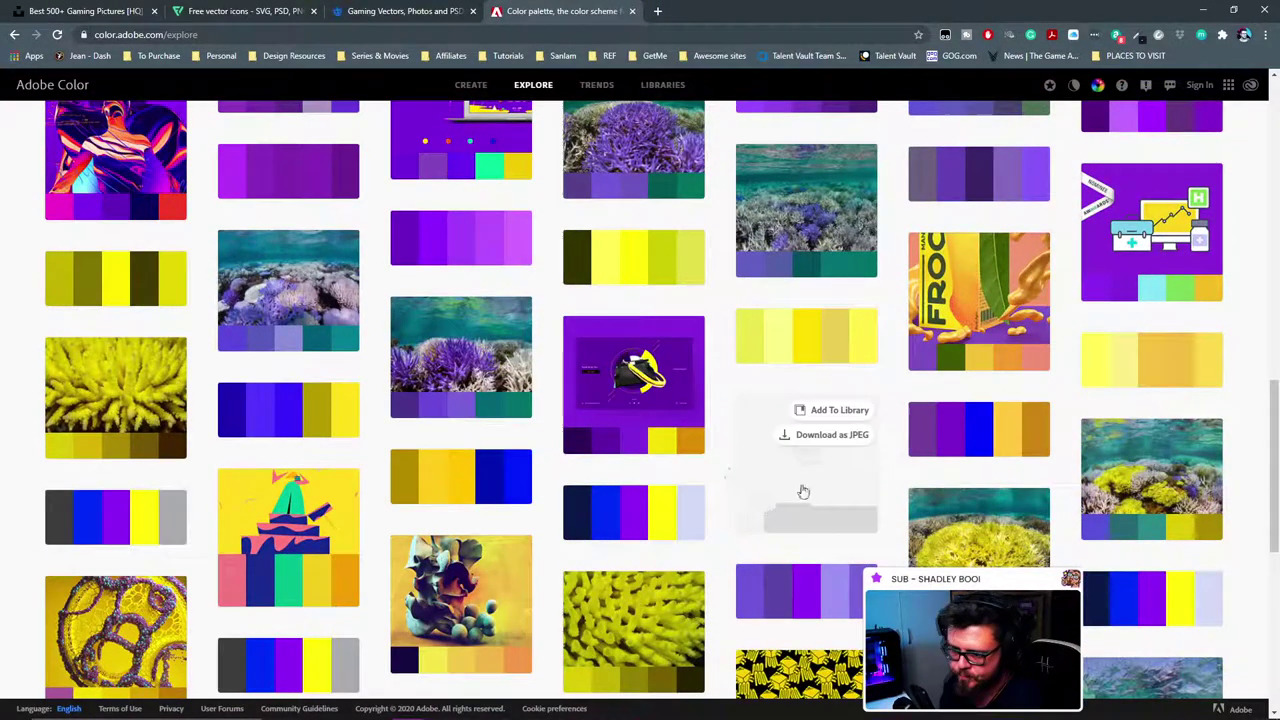
pyautogui.scroll(-4, 727, 453)
pyautogui.scroll(-10, 500, 357)
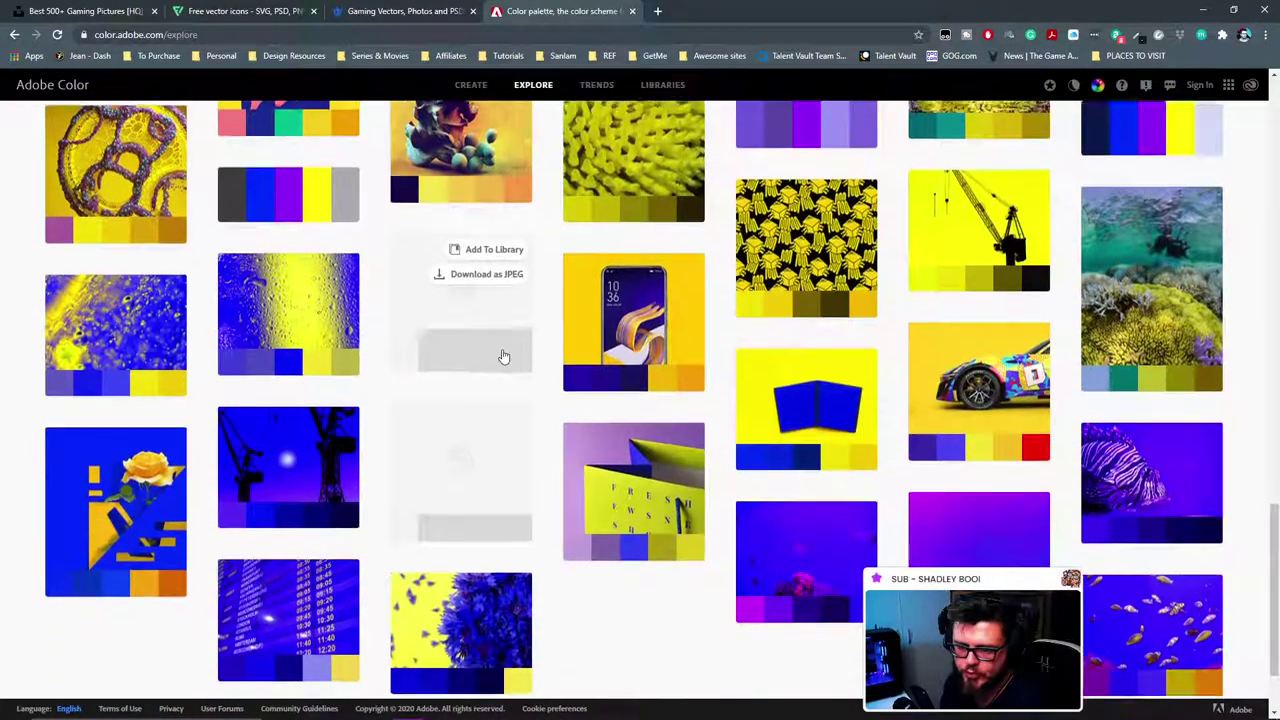
pyautogui.scroll(4, 503, 357)
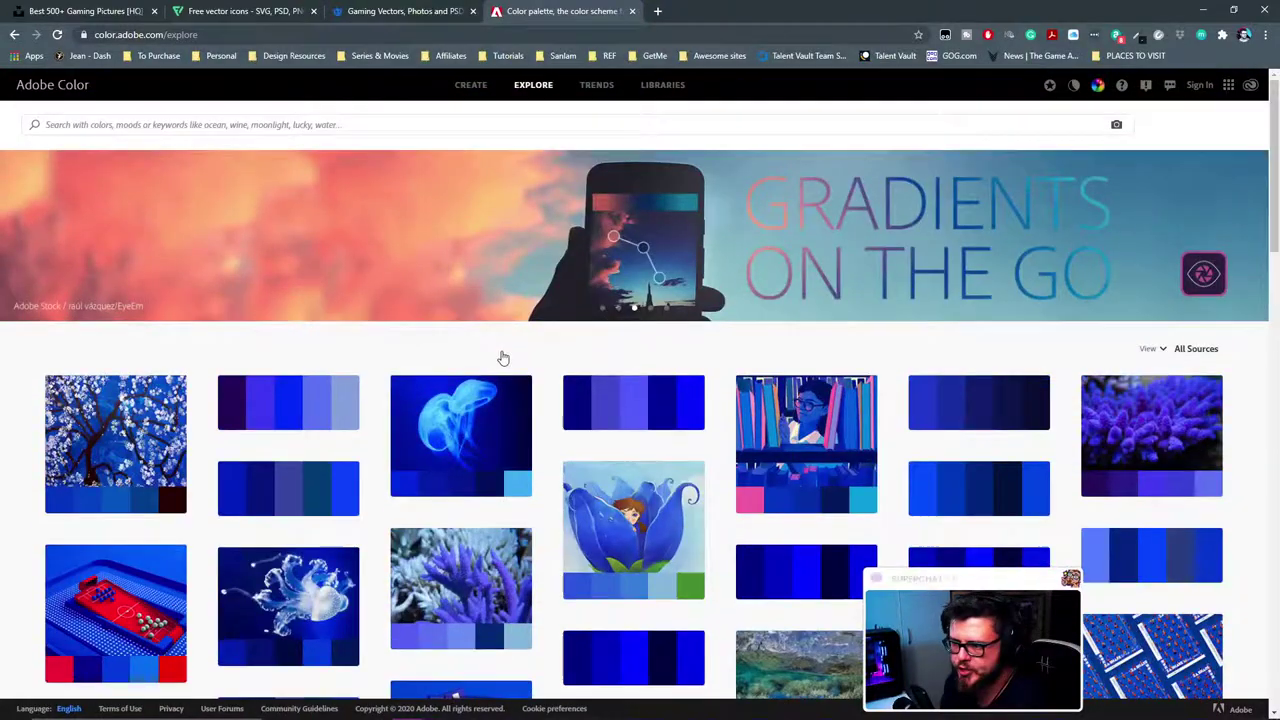
# Step: Open Adobe Color's Trends page and look over its industry palettes, from Fashion and Graphic Design to Game Design
pyautogui.click(594, 89)
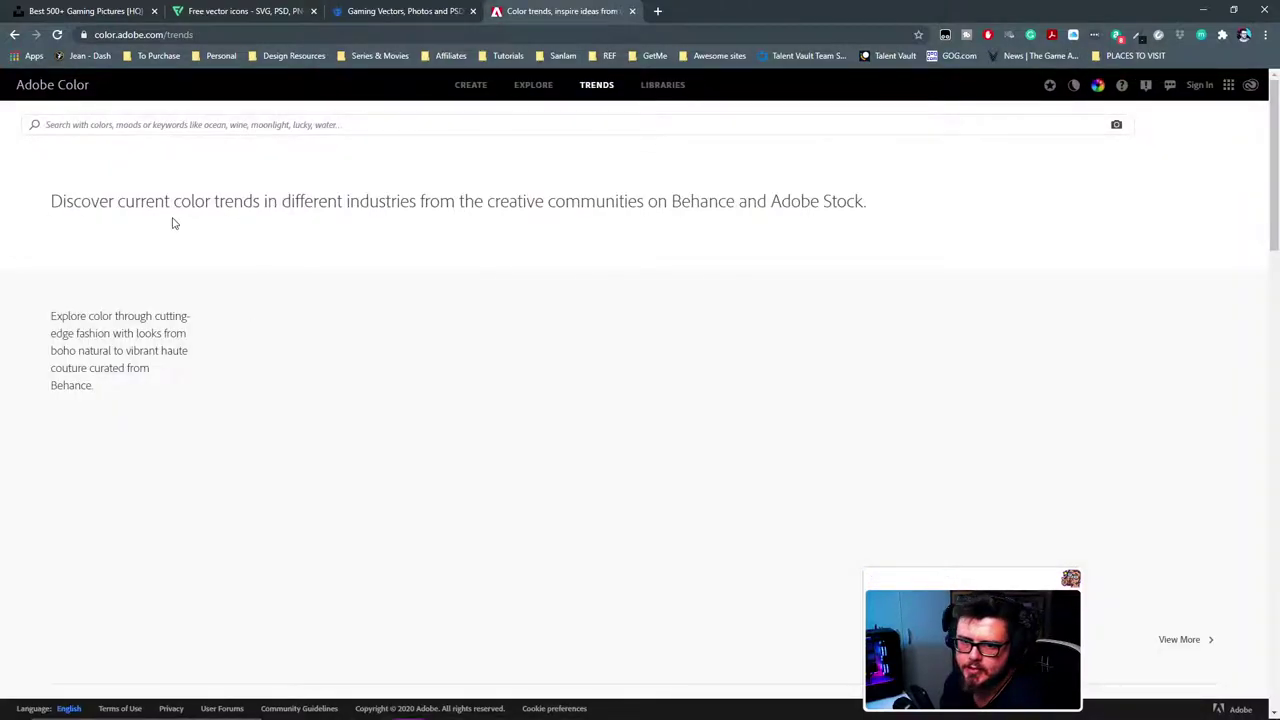
pyautogui.scroll(-3, 516, 255)
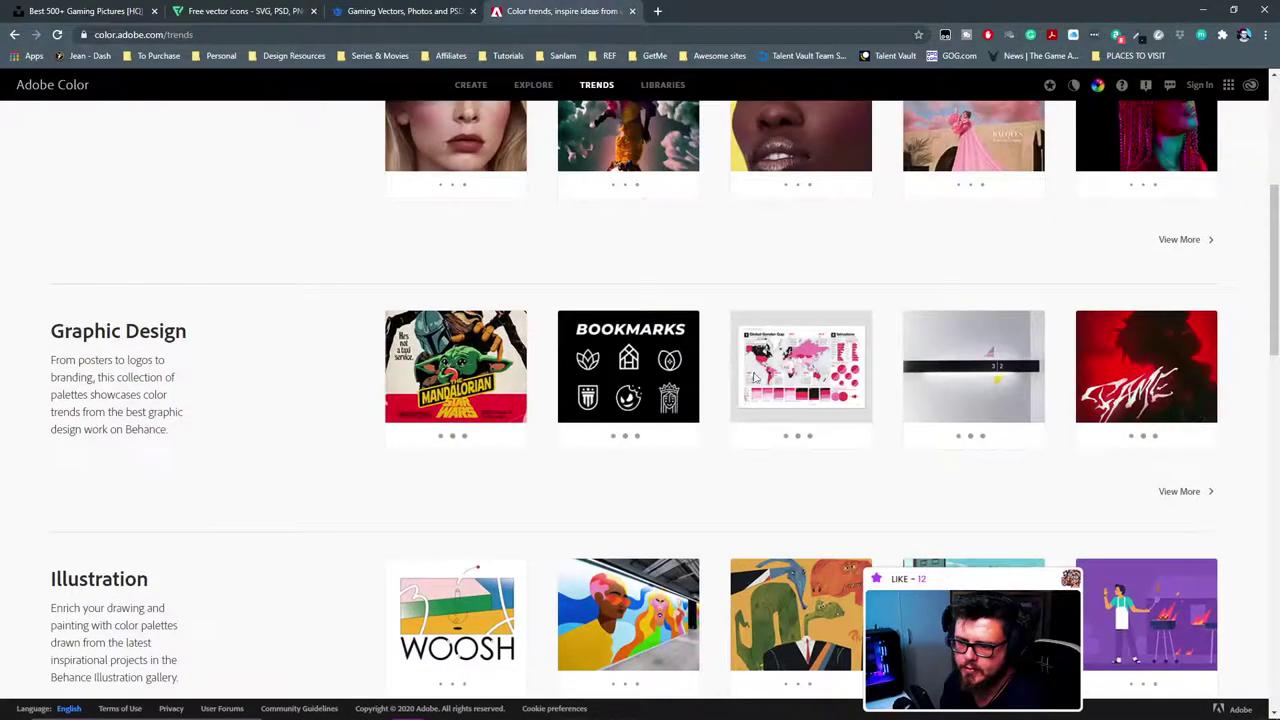
pyautogui.scroll(1, 117, 401)
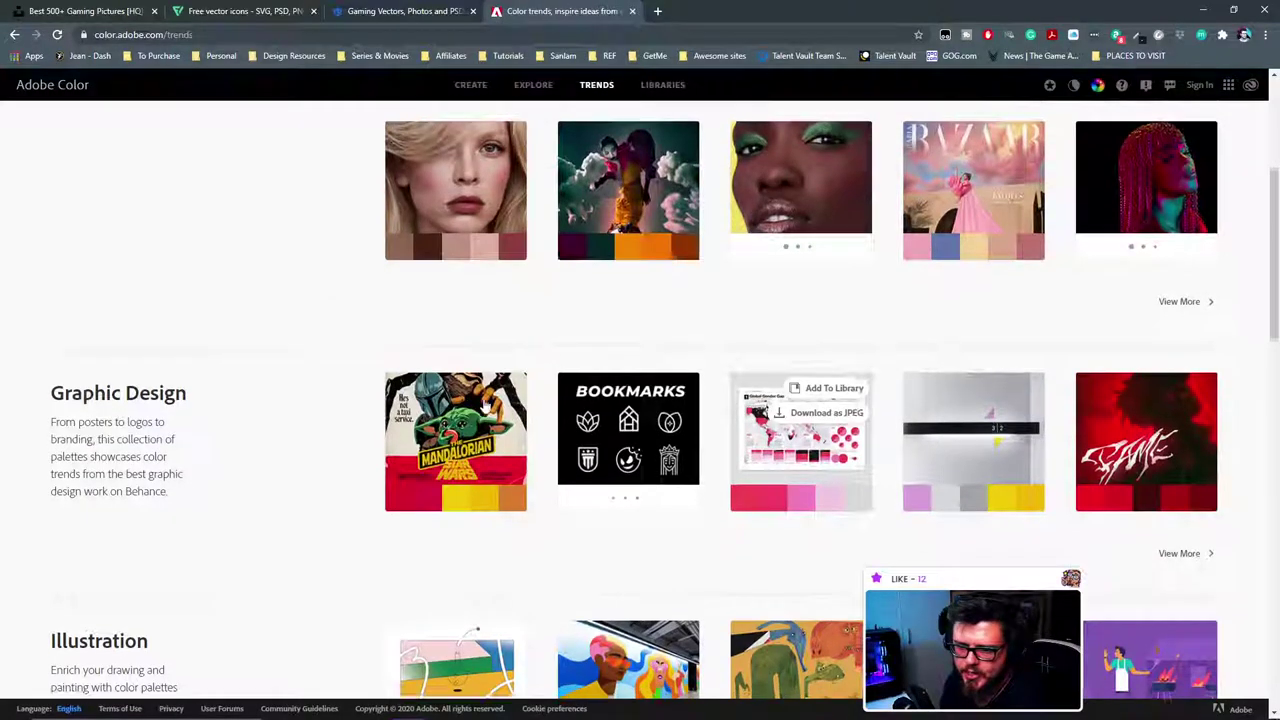
pyautogui.scroll(-3, 497, 427)
pyautogui.scroll(-2, 229, 394)
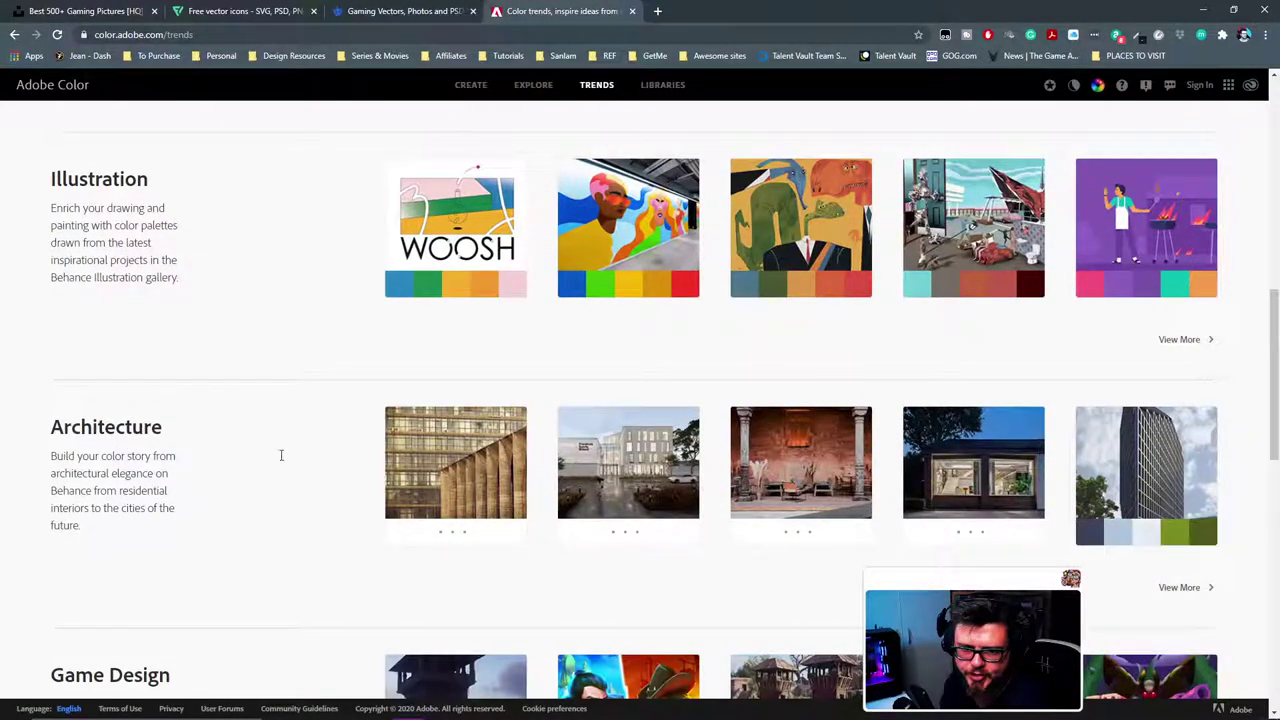
pyautogui.scroll(-3, 277, 451)
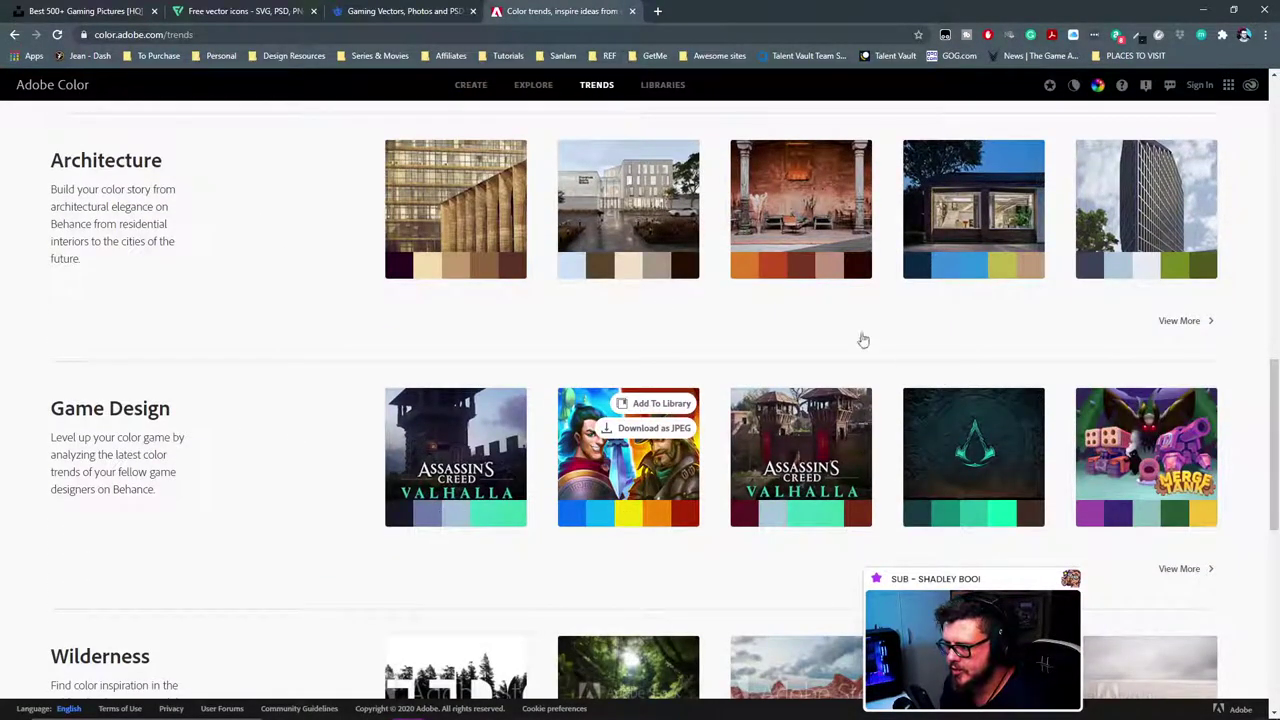
pyautogui.scroll(12, 860, 337)
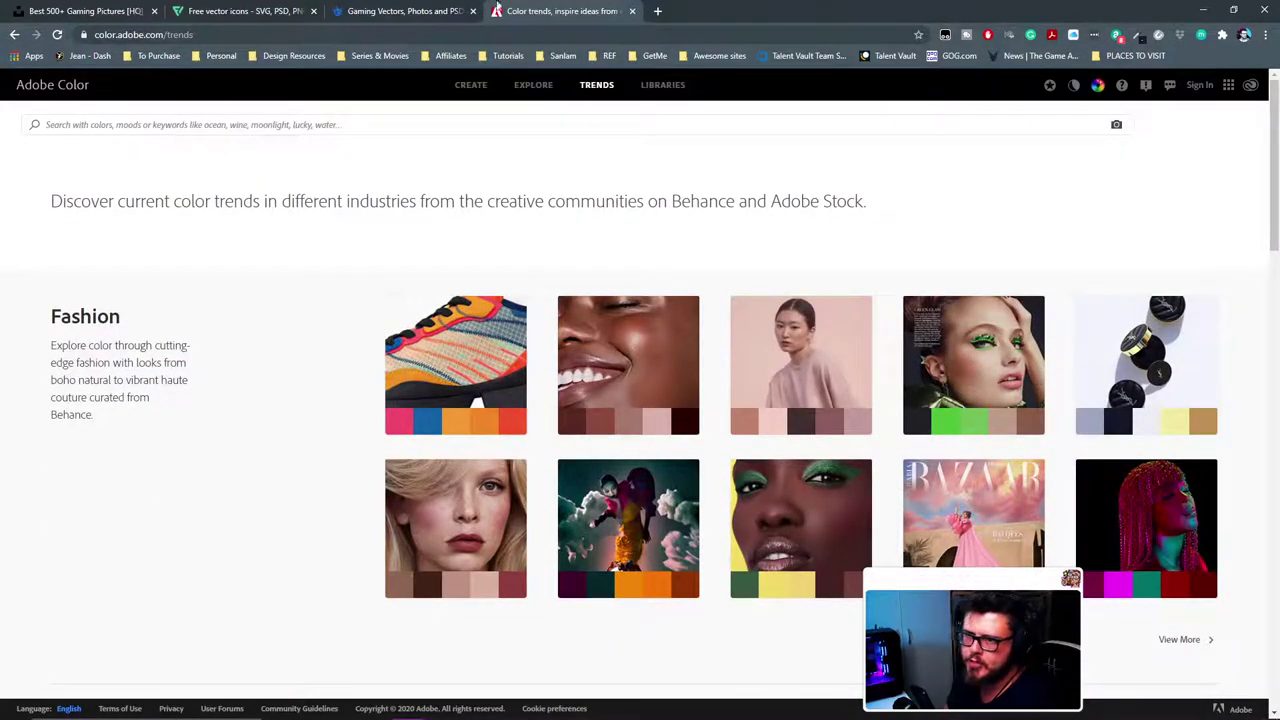
# Step: Open the Font Awesome icons bookmark from the Design Resources folder and browse the full icon gallery
pyautogui.click(293, 56)
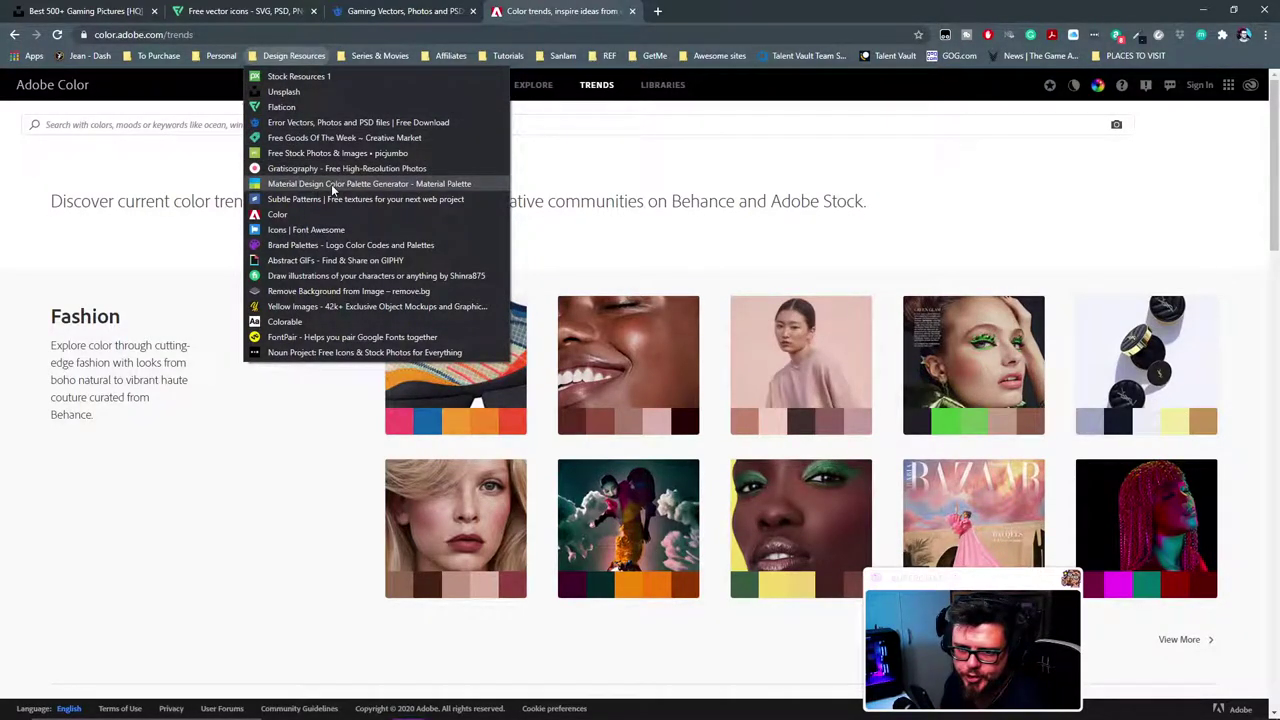
pyautogui.click(367, 228)
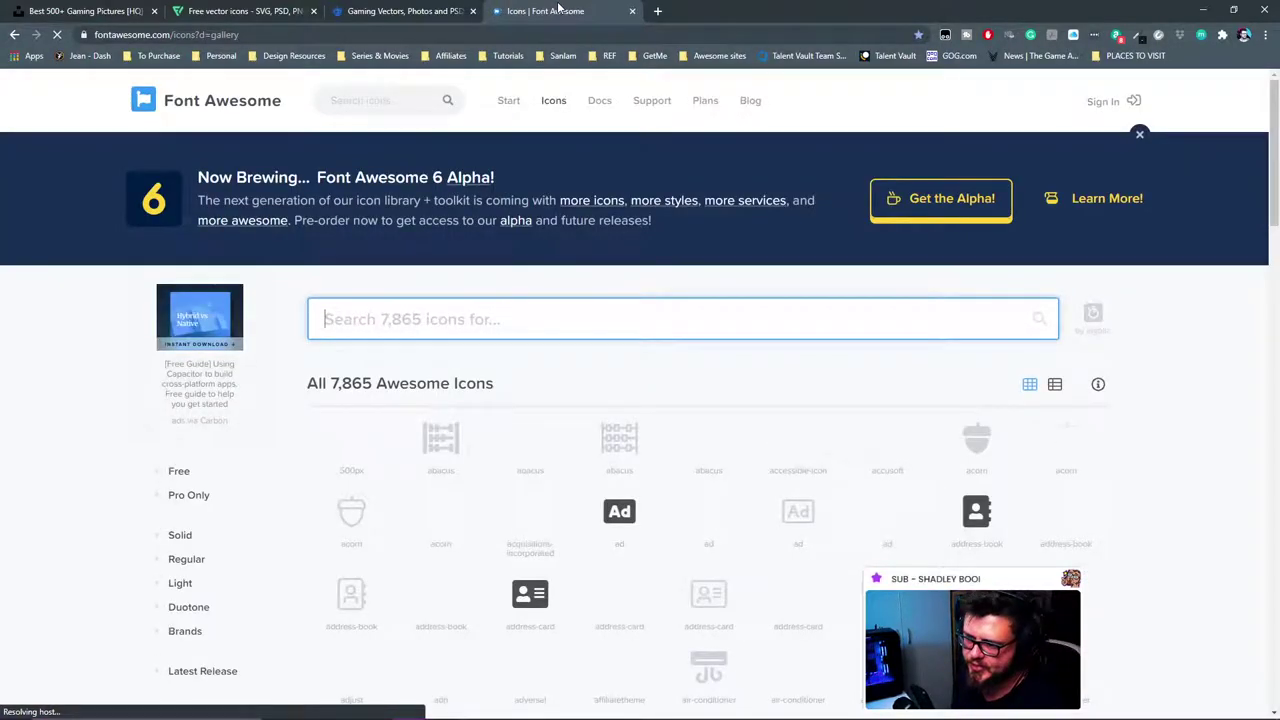
pyautogui.click(1078, 430)
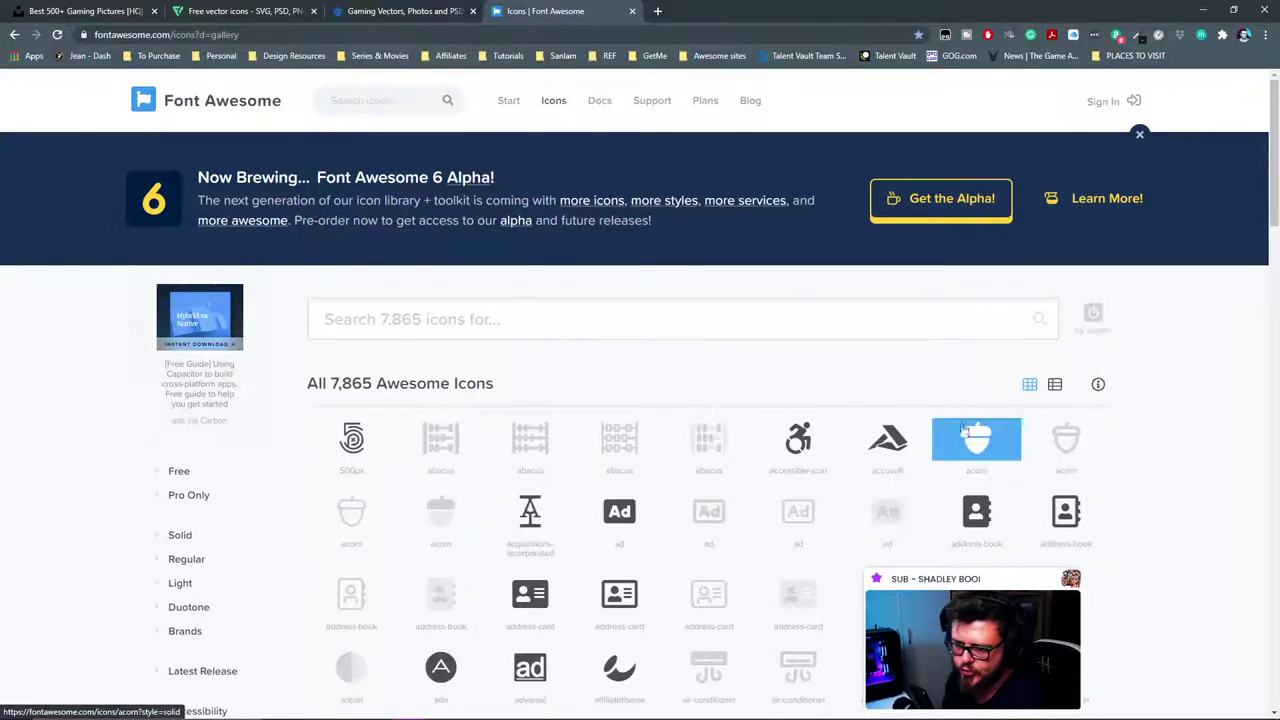
pyautogui.scroll(-2, 570, 318)
pyautogui.scroll(-3, 570, 318)
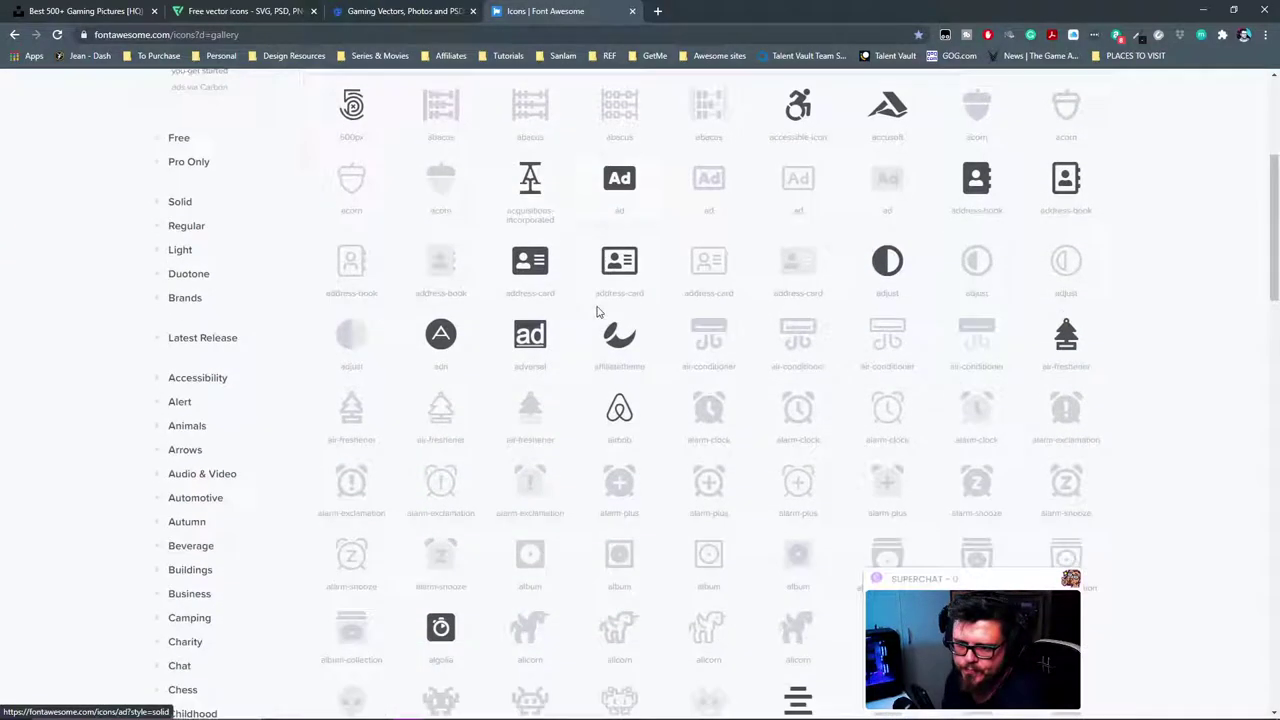
pyautogui.scroll(-8, 600, 316)
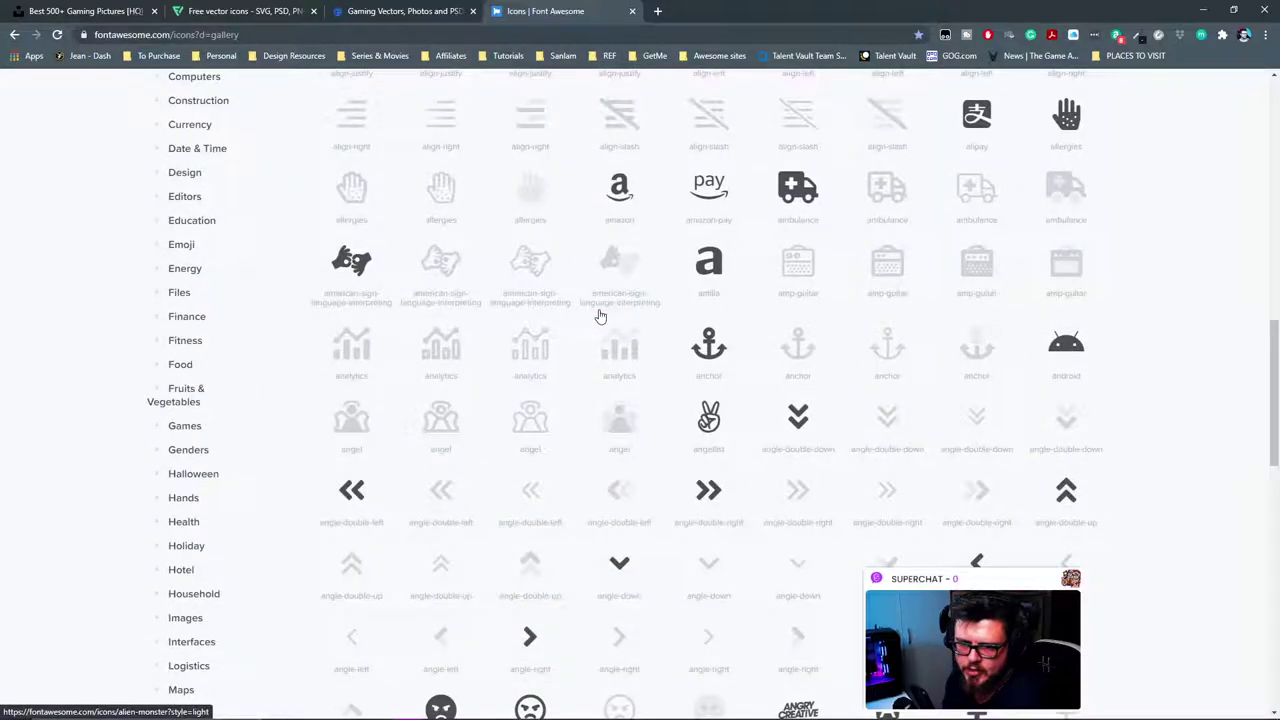
pyautogui.scroll(-7, 591, 318)
pyautogui.scroll(12, 591, 318)
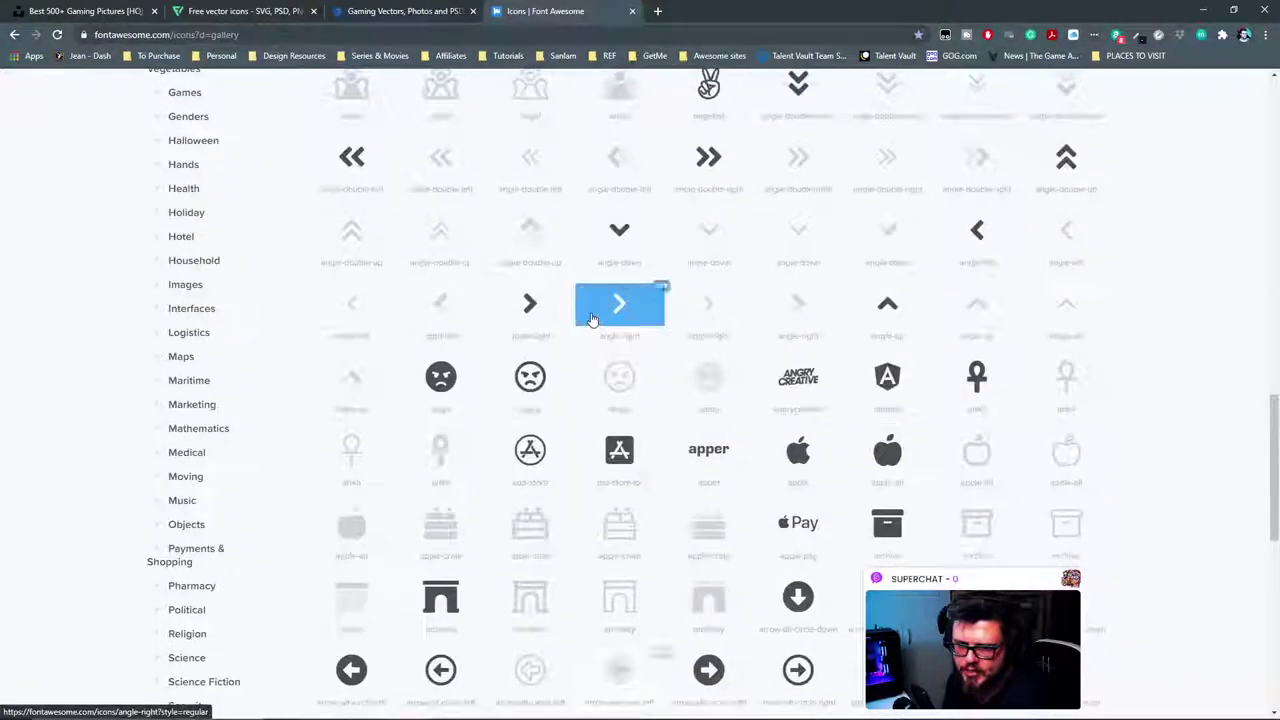
pyautogui.scroll(5, 591, 318)
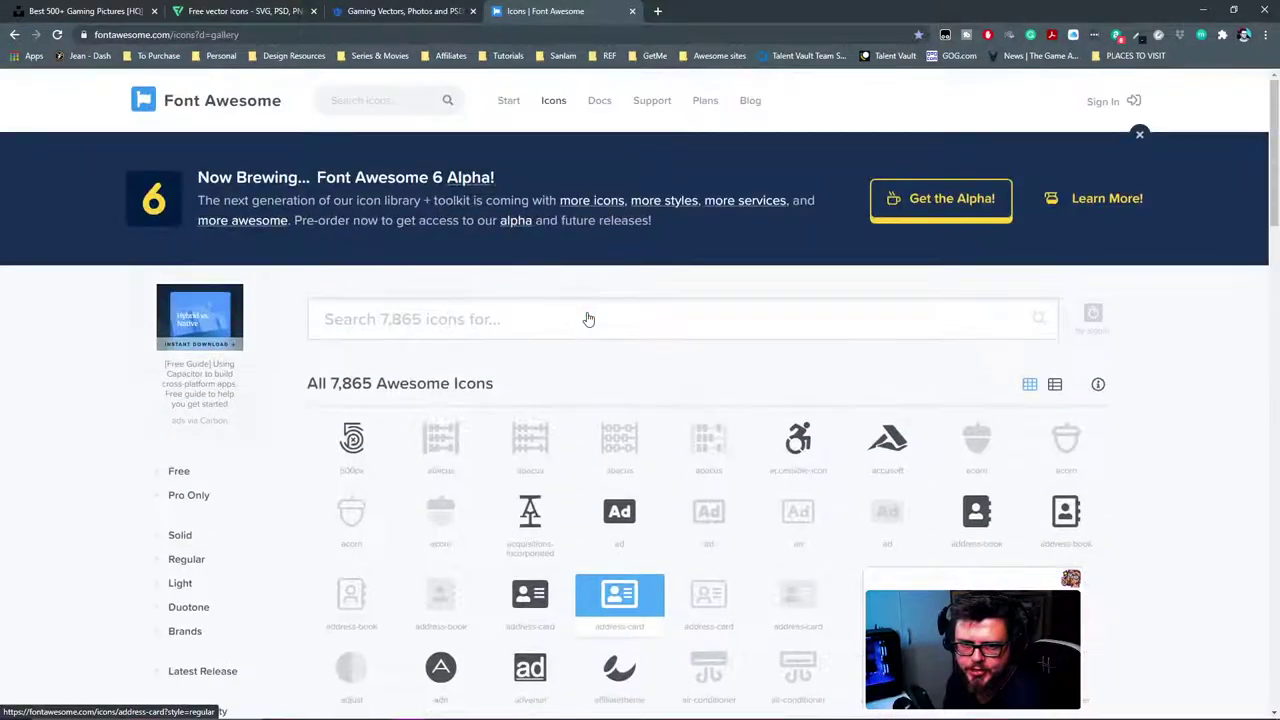
# Step: Filter the Font Awesome gallery to Free icons and look through the filtered set
pyautogui.click(179, 472)
pyautogui.click(305, 316)
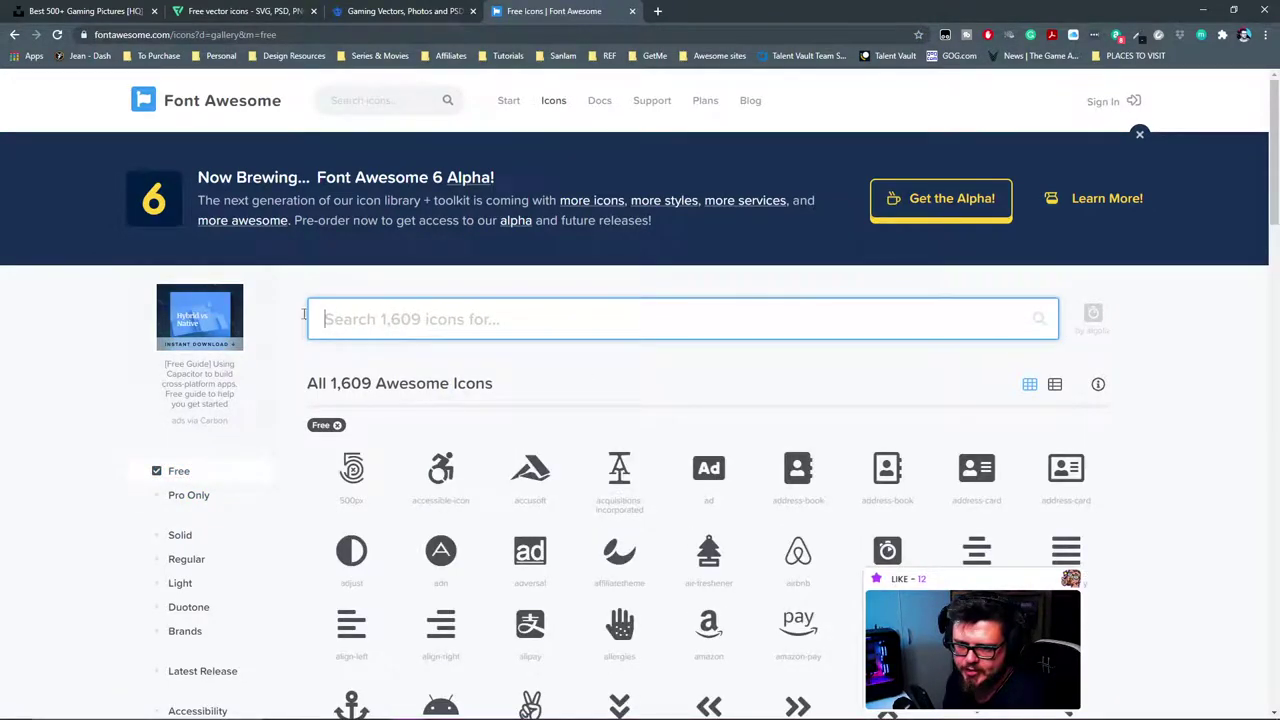
pyautogui.scroll(-3, 705, 377)
pyautogui.scroll(-3, 974, 440)
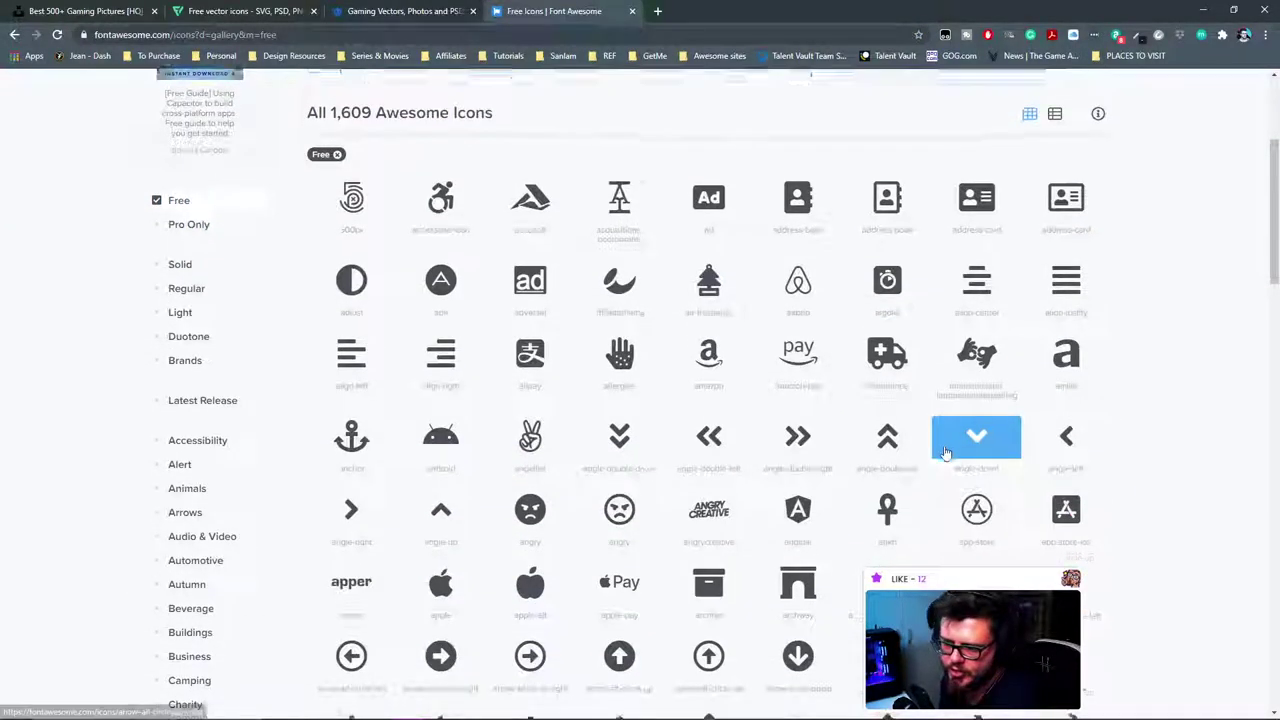
pyautogui.scroll(-10, 666, 317)
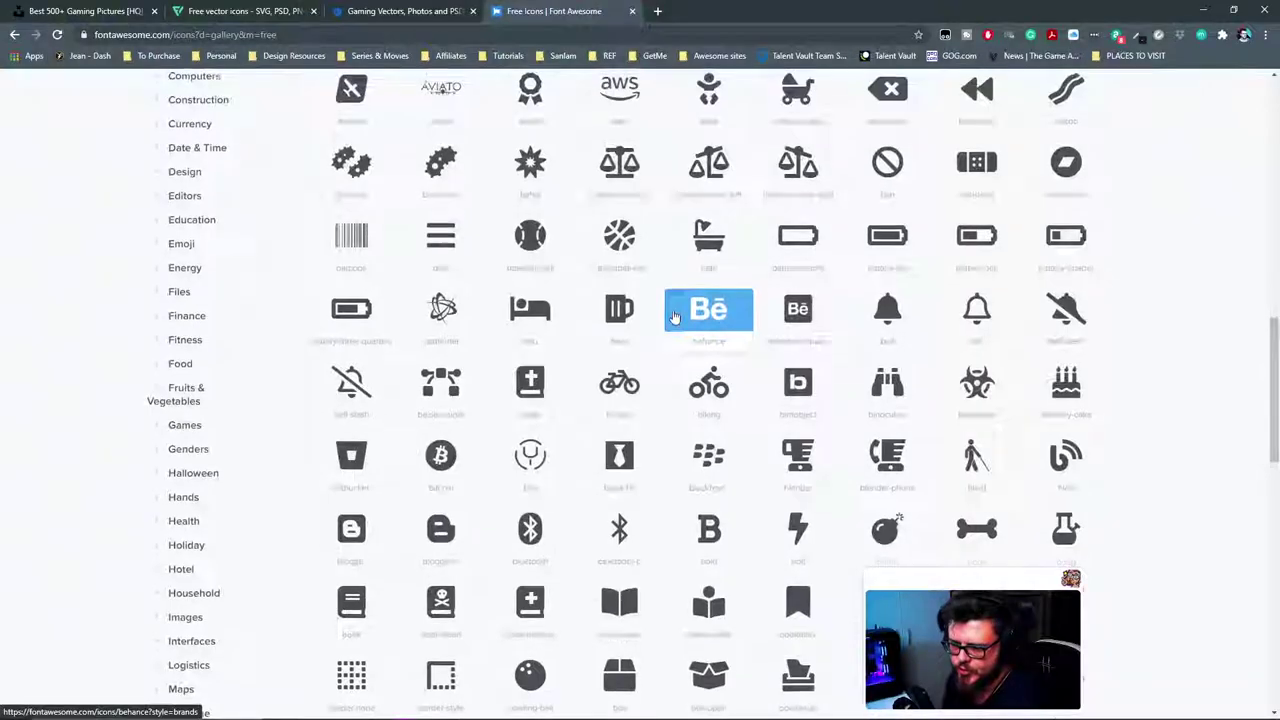
pyautogui.scroll(-5, 673, 317)
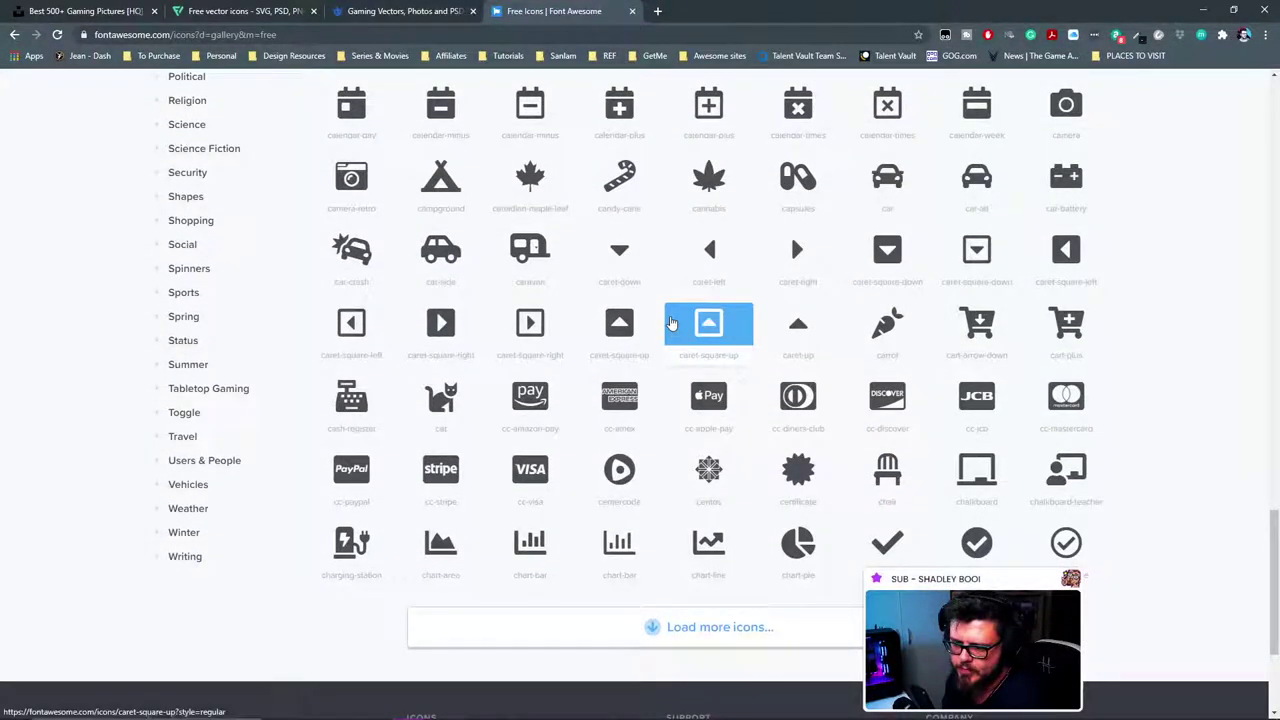
pyautogui.scroll(3, 671, 323)
pyautogui.scroll(15, 670, 320)
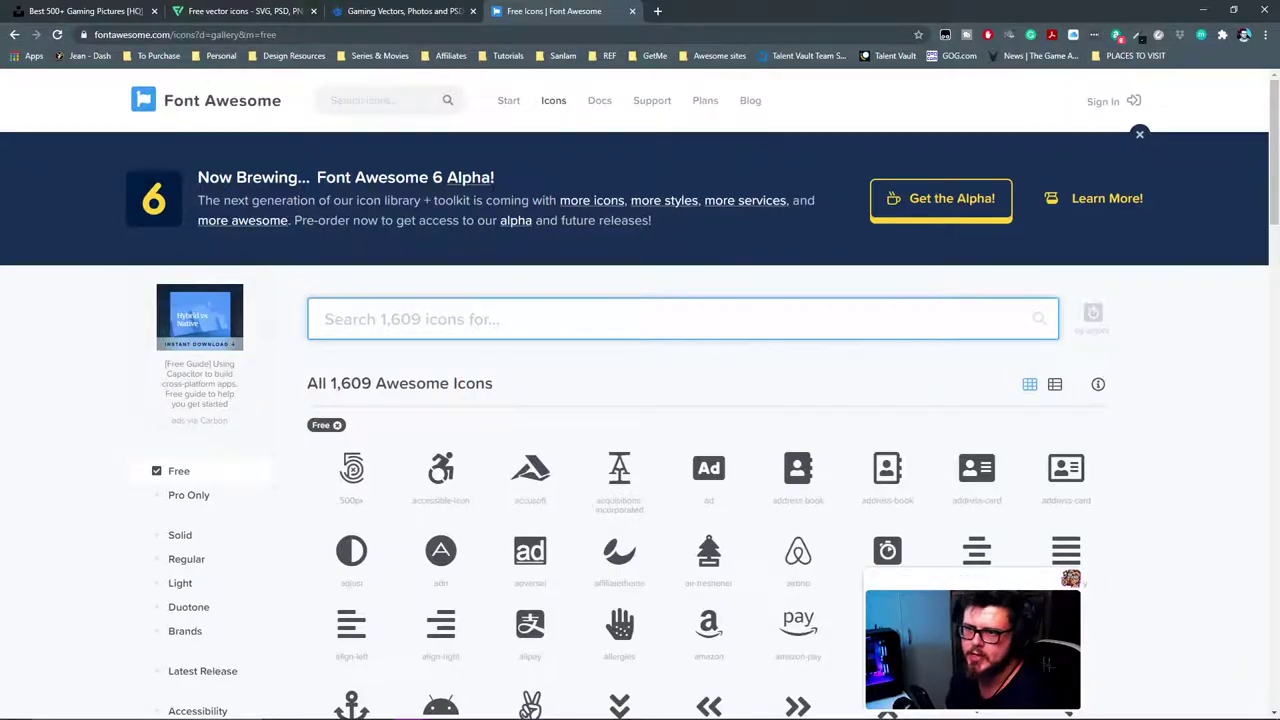
# Step: Open the Brand Palettes bookmark from the Design Resources folder
pyautogui.click(310, 56)
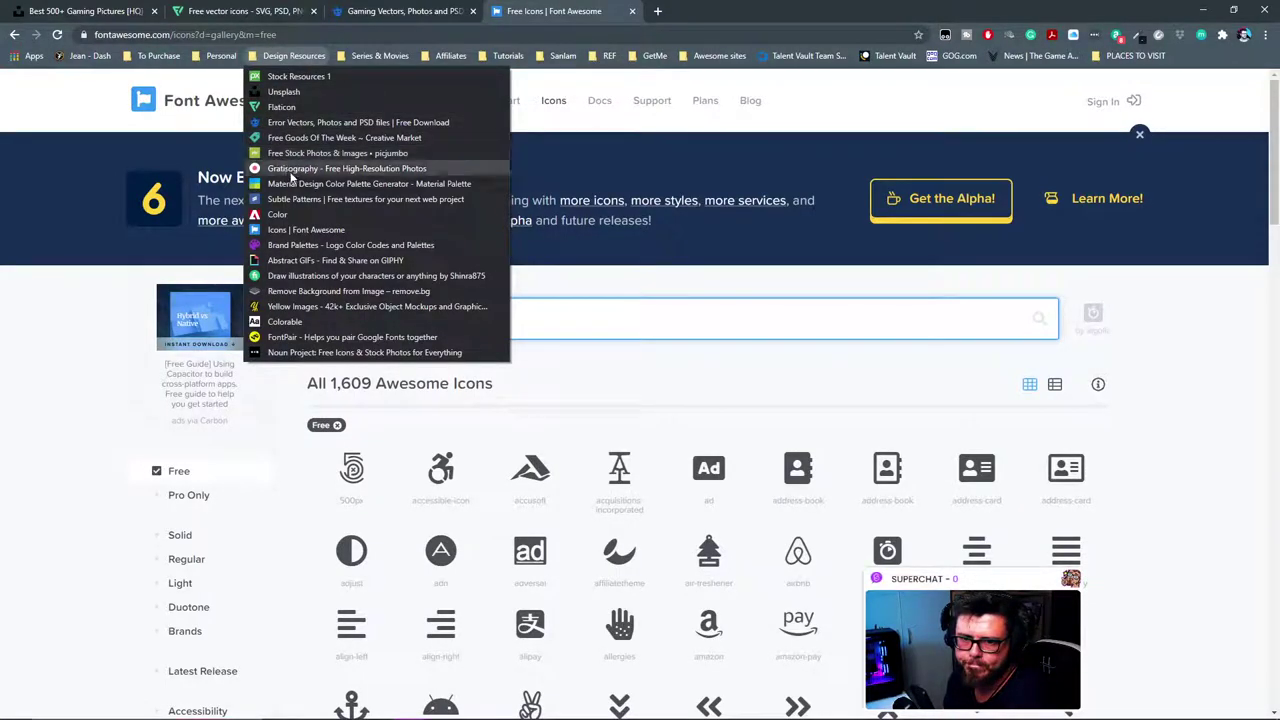
pyautogui.click(383, 245)
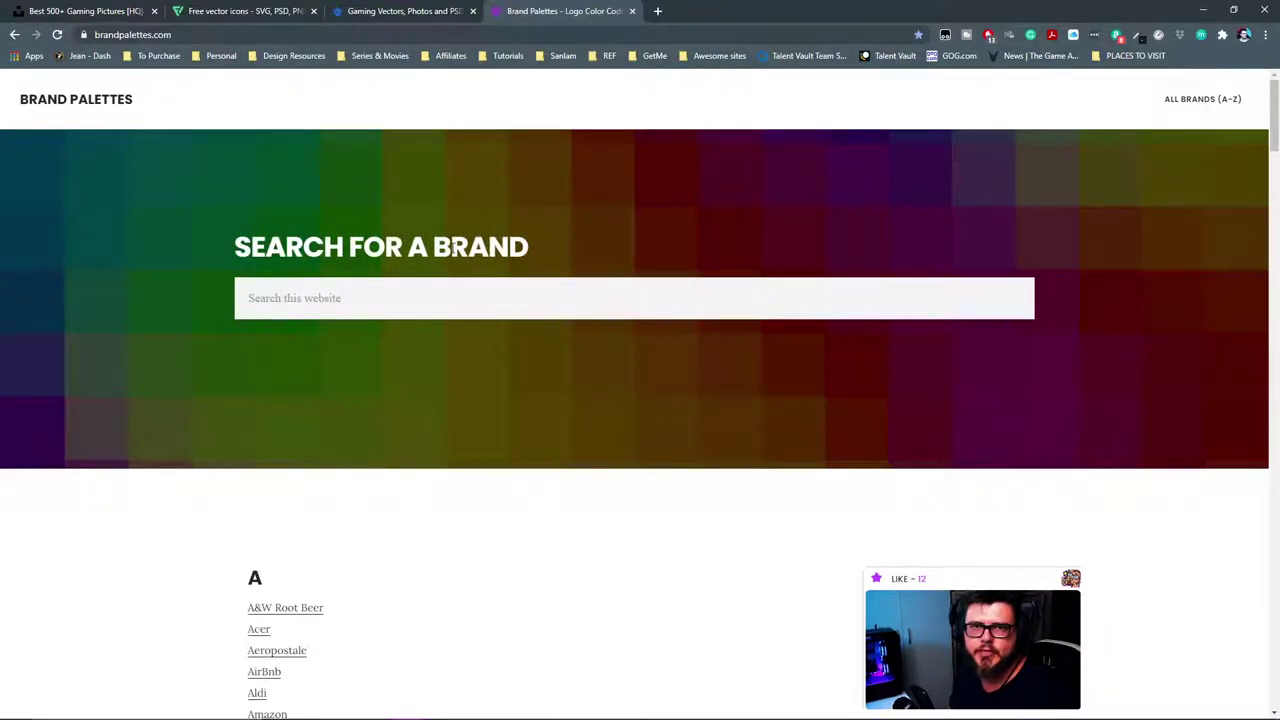
# Step: Search Brand Palettes for Instagram and open the Instagram Color Codes page from the results
pyautogui.click(470, 296)
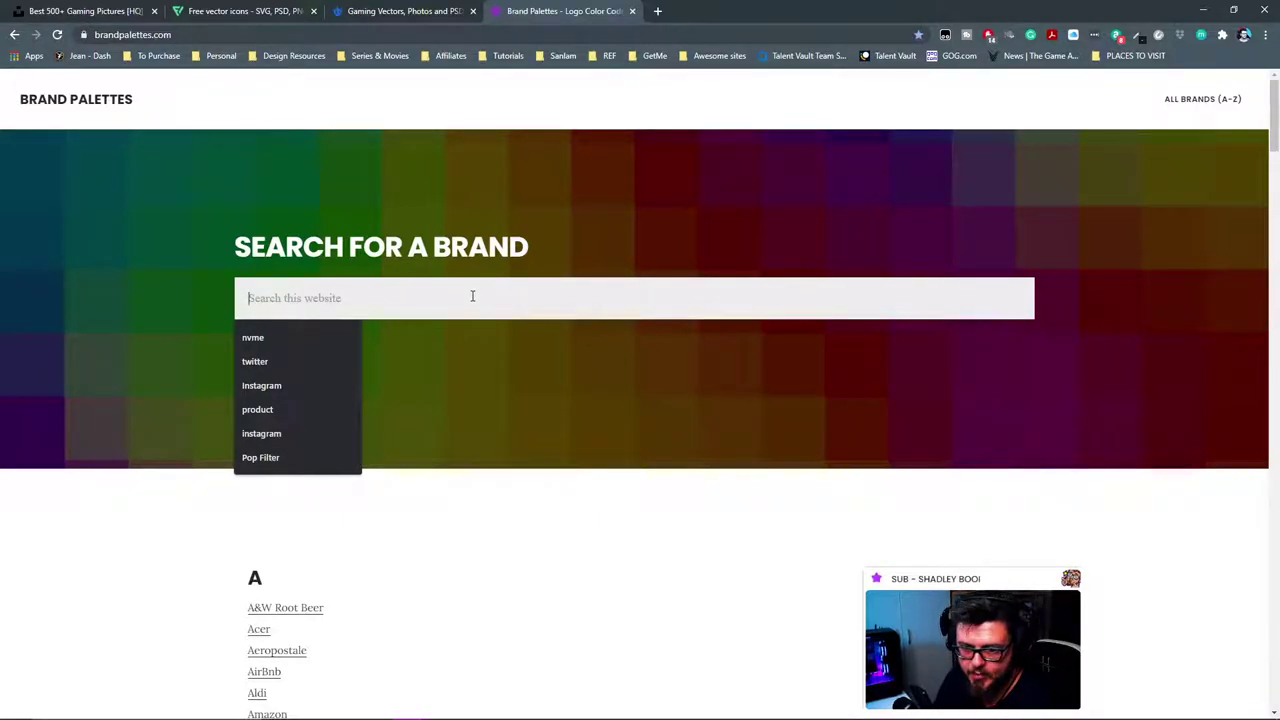
pyautogui.write('in')
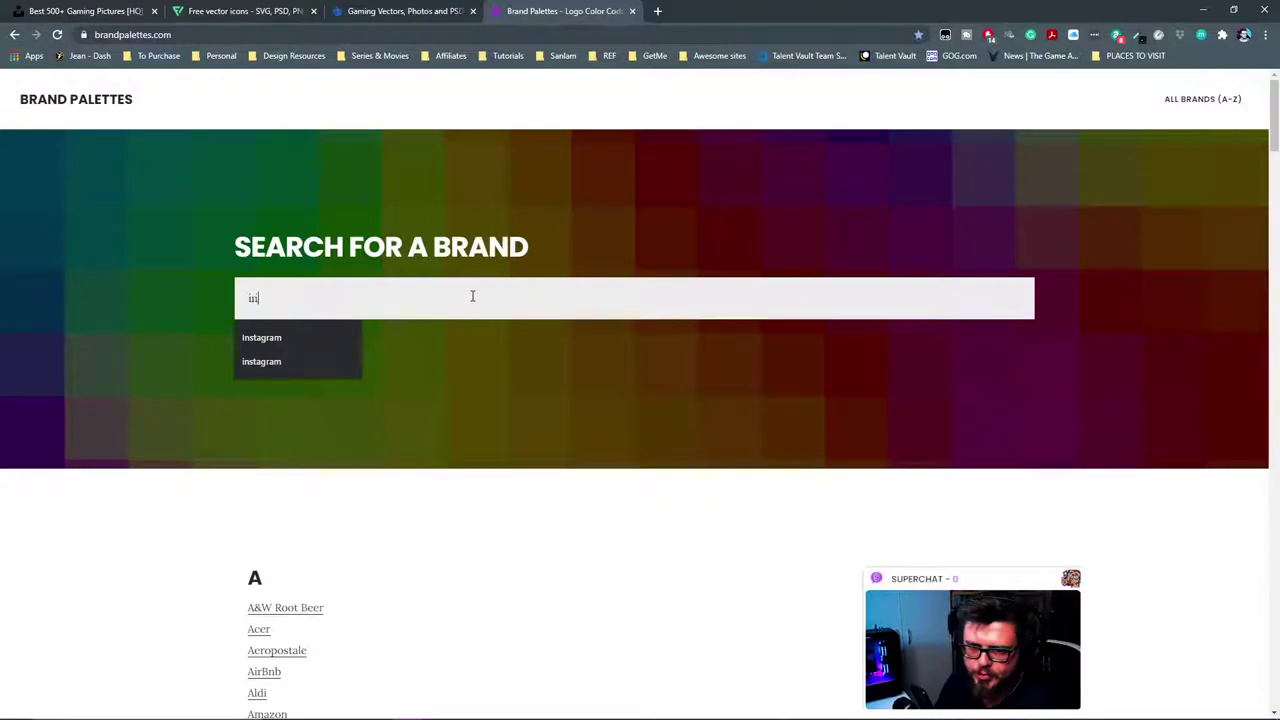
pyautogui.press('Down')
pyautogui.press('Return')
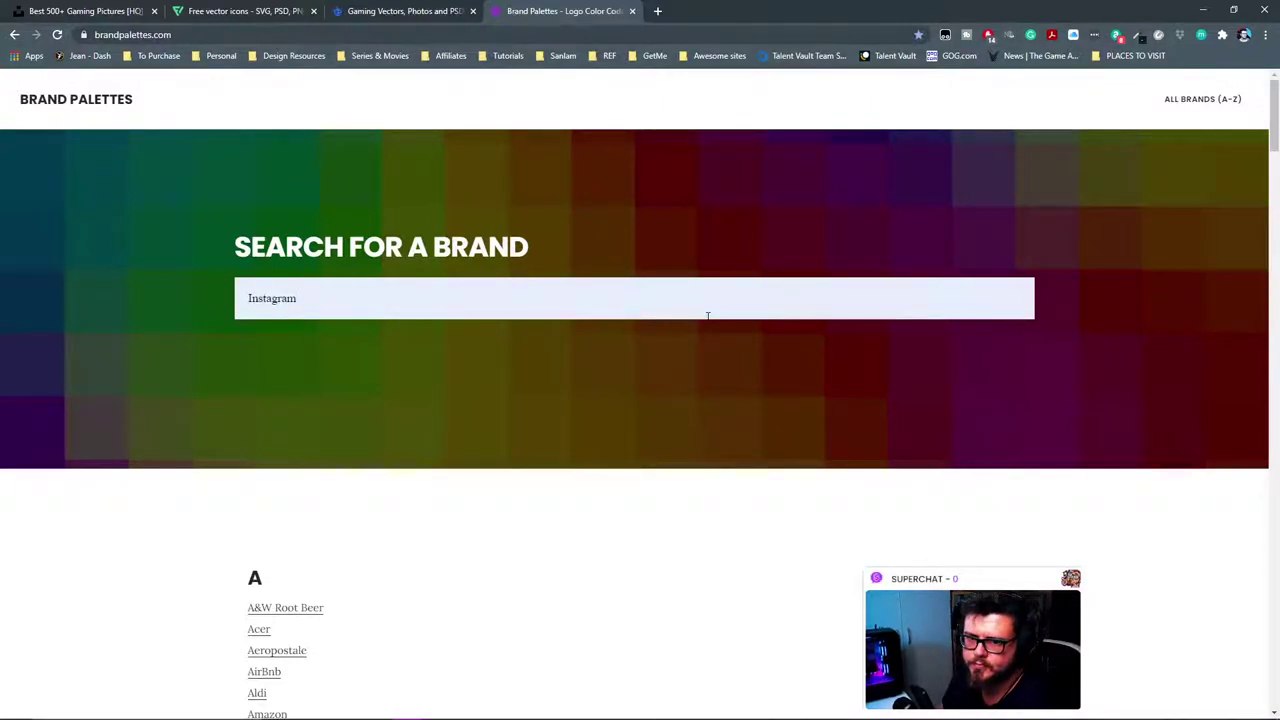
pyautogui.press('Return')
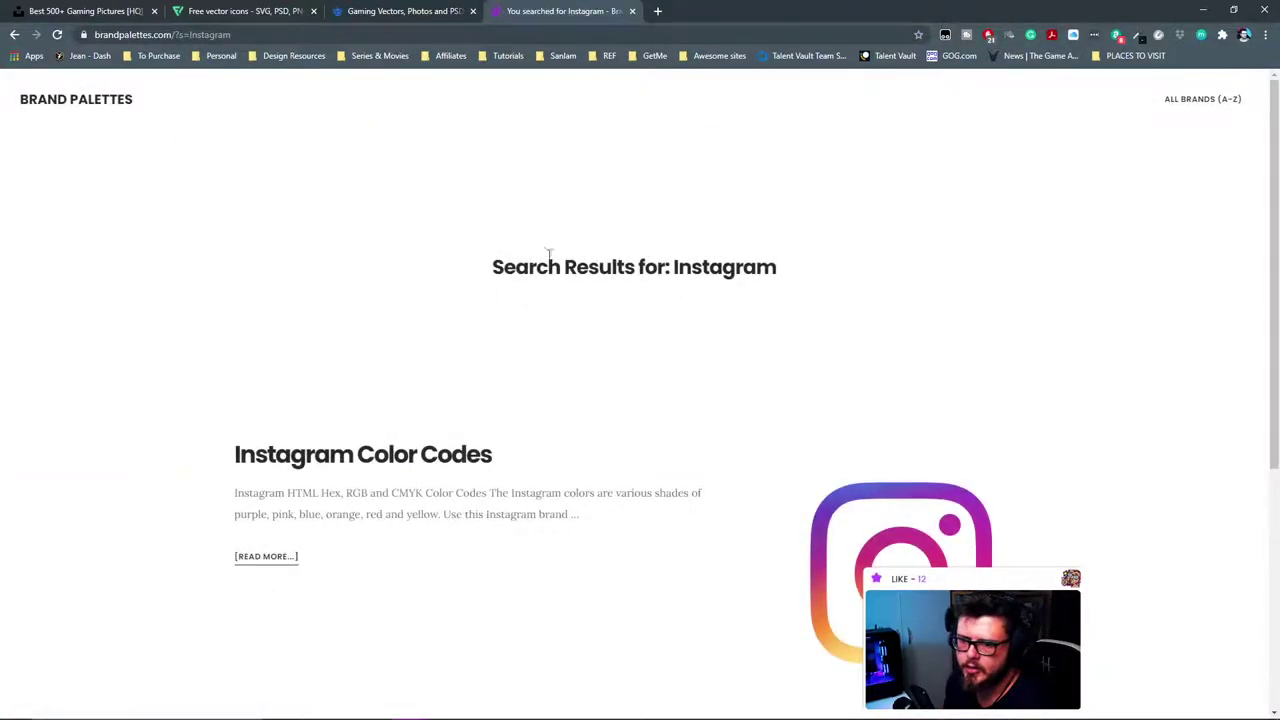
pyautogui.scroll(-2, 449, 263)
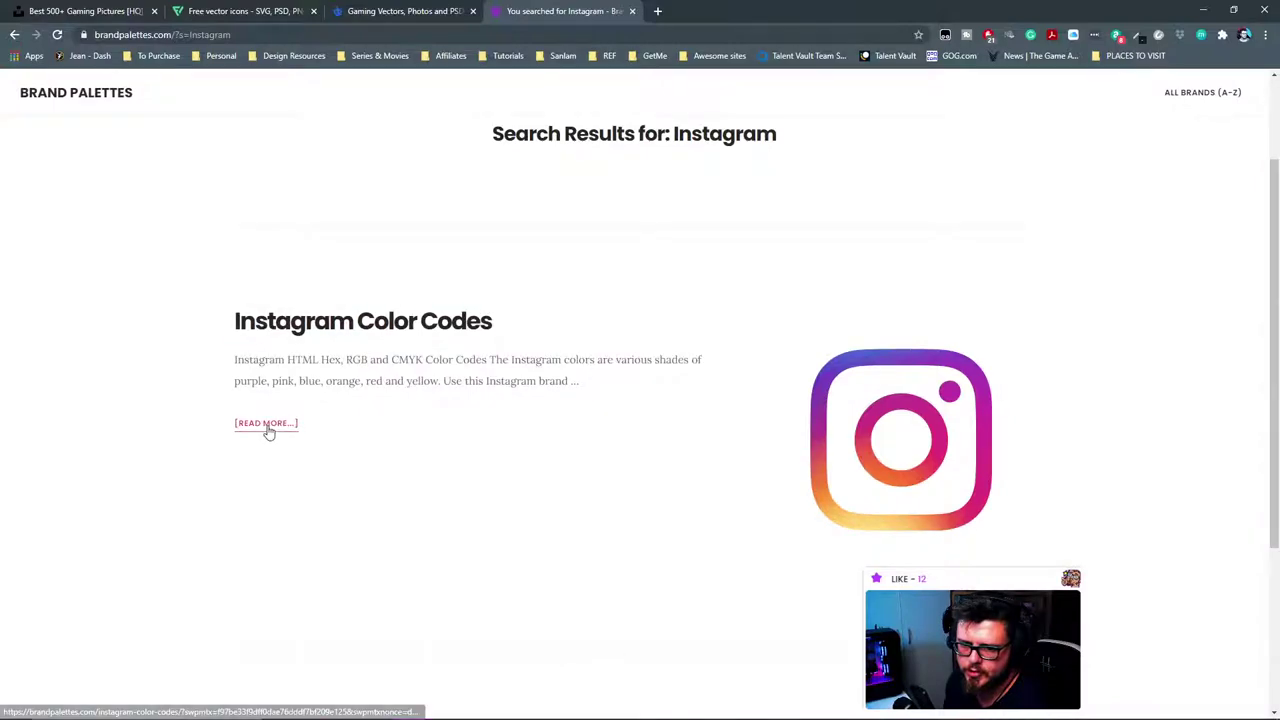
pyautogui.click(266, 423)
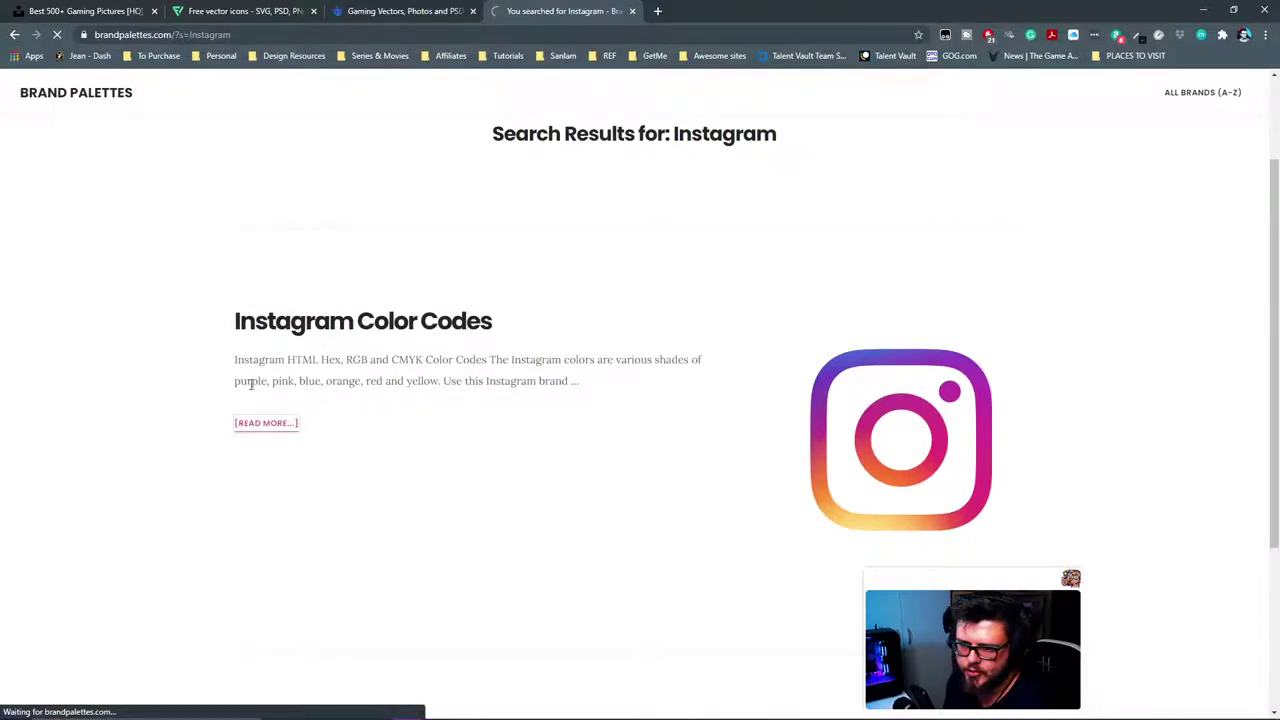
# Step: Look through the full list of Instagram brand colors with their Pantone, hex, RGB and CMYK values
pyautogui.scroll(-3, 549, 257)
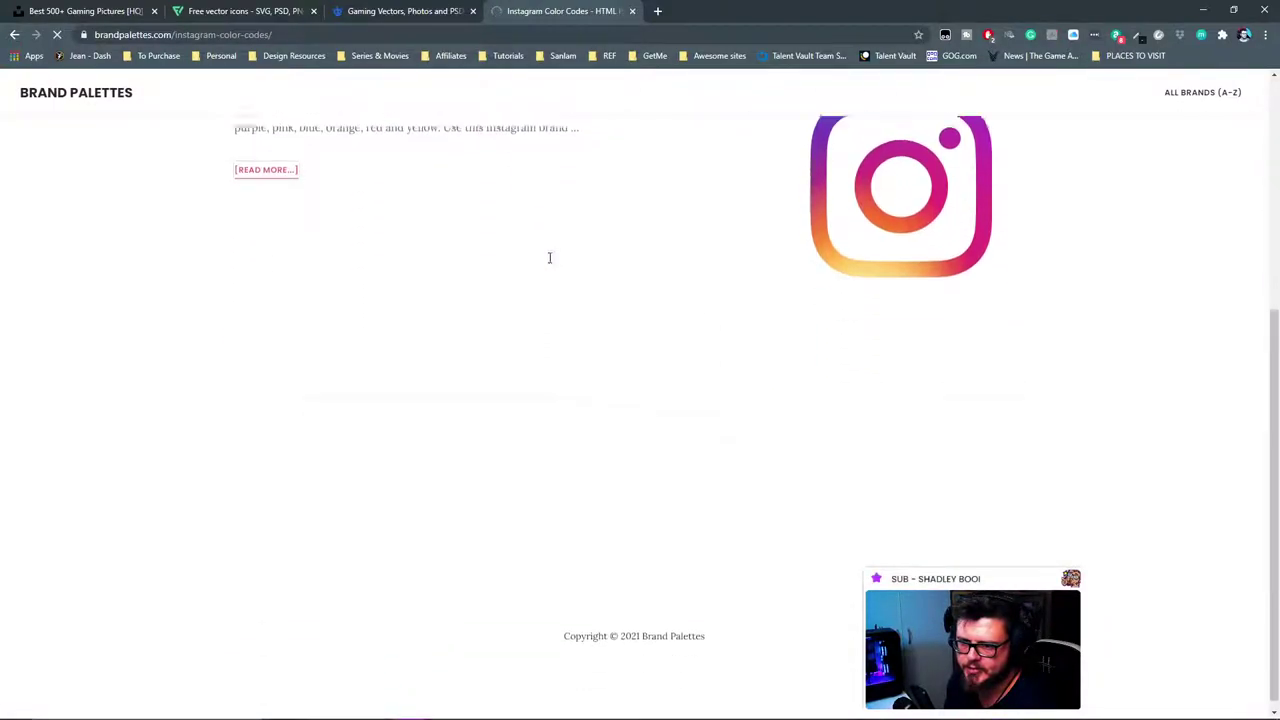
pyautogui.scroll(-5, 550, 290)
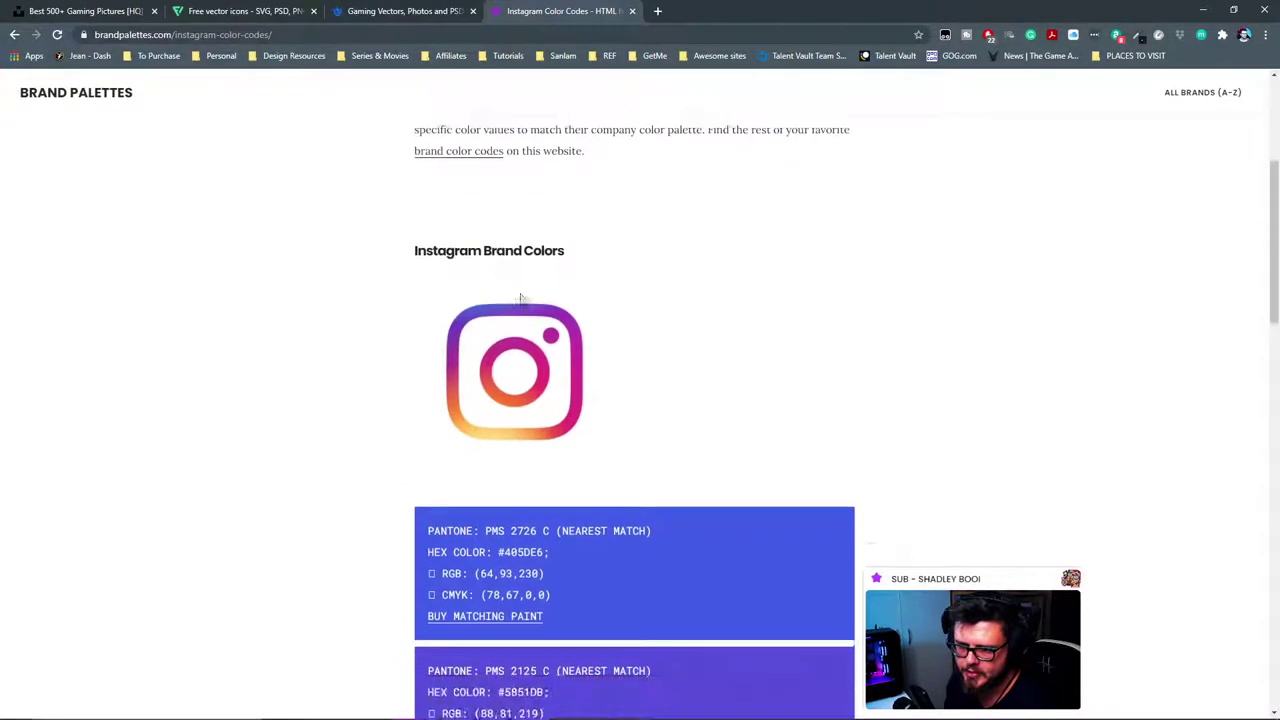
pyautogui.scroll(-3, 634, 417)
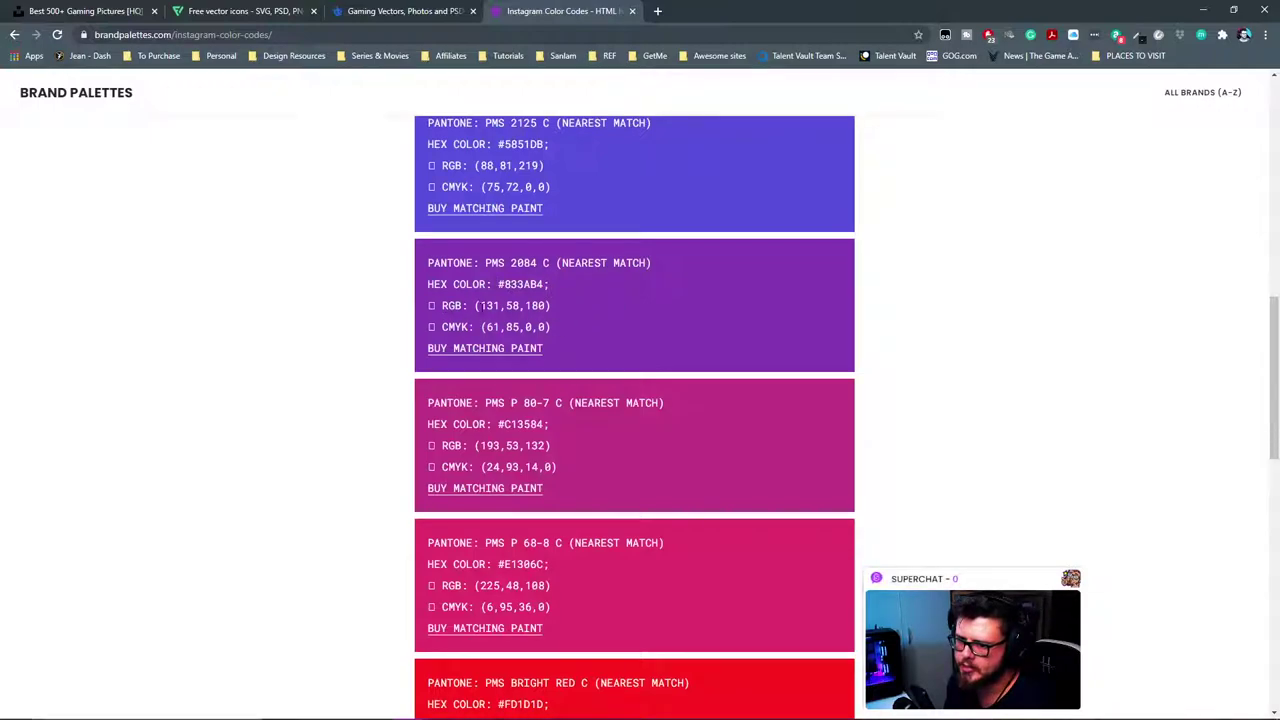
pyautogui.scroll(-8, 572, 295)
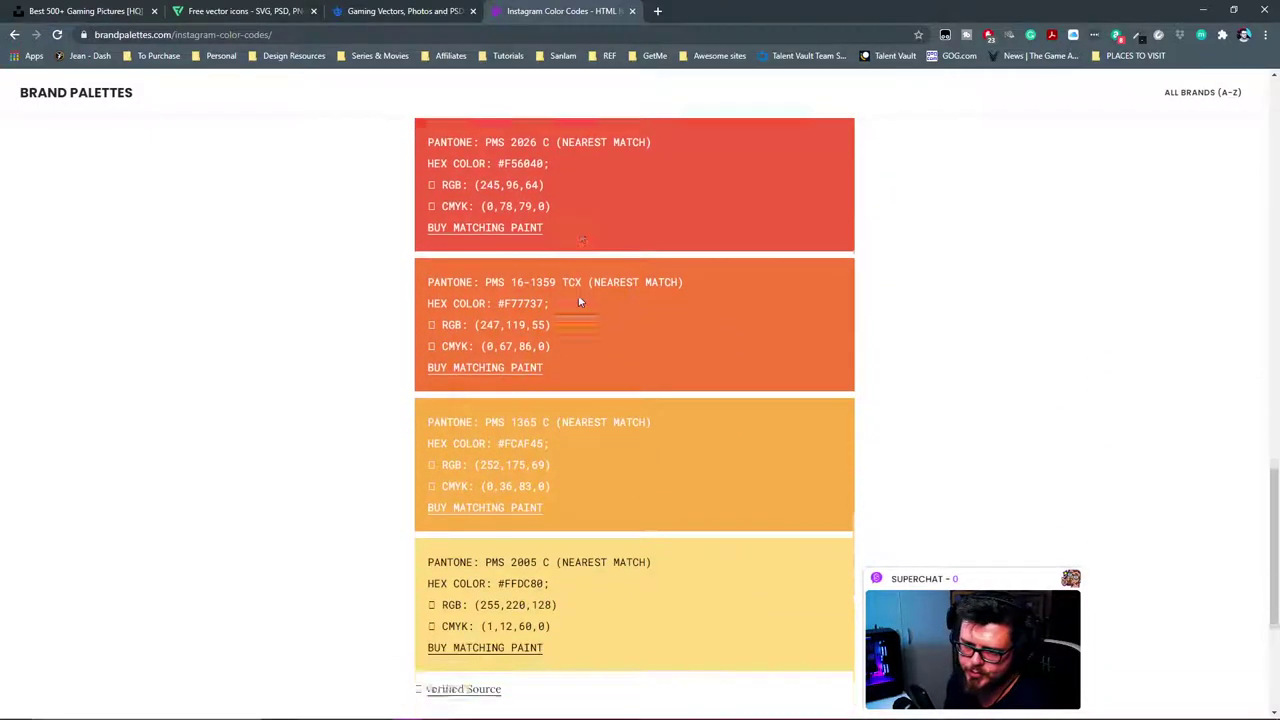
pyautogui.scroll(-2, 579, 302)
pyautogui.scroll(10, 597, 333)
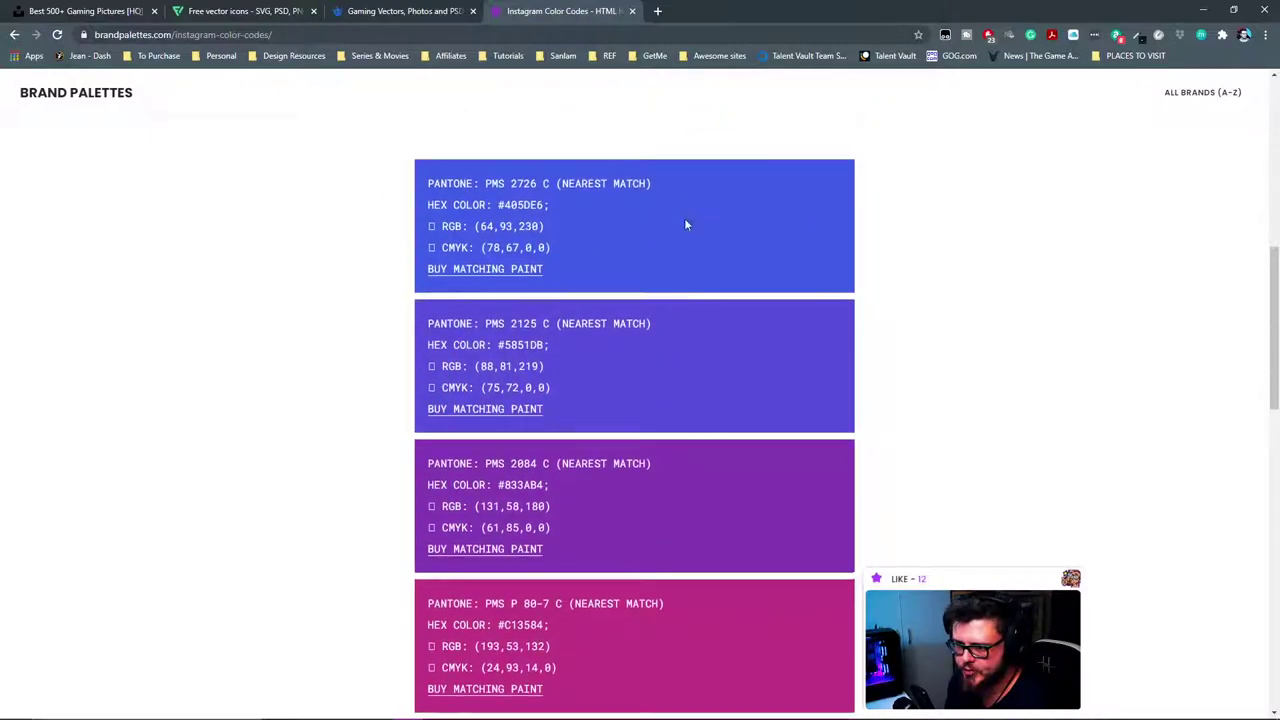
pyautogui.scroll(-8, 684, 218)
pyautogui.scroll(-4, 682, 258)
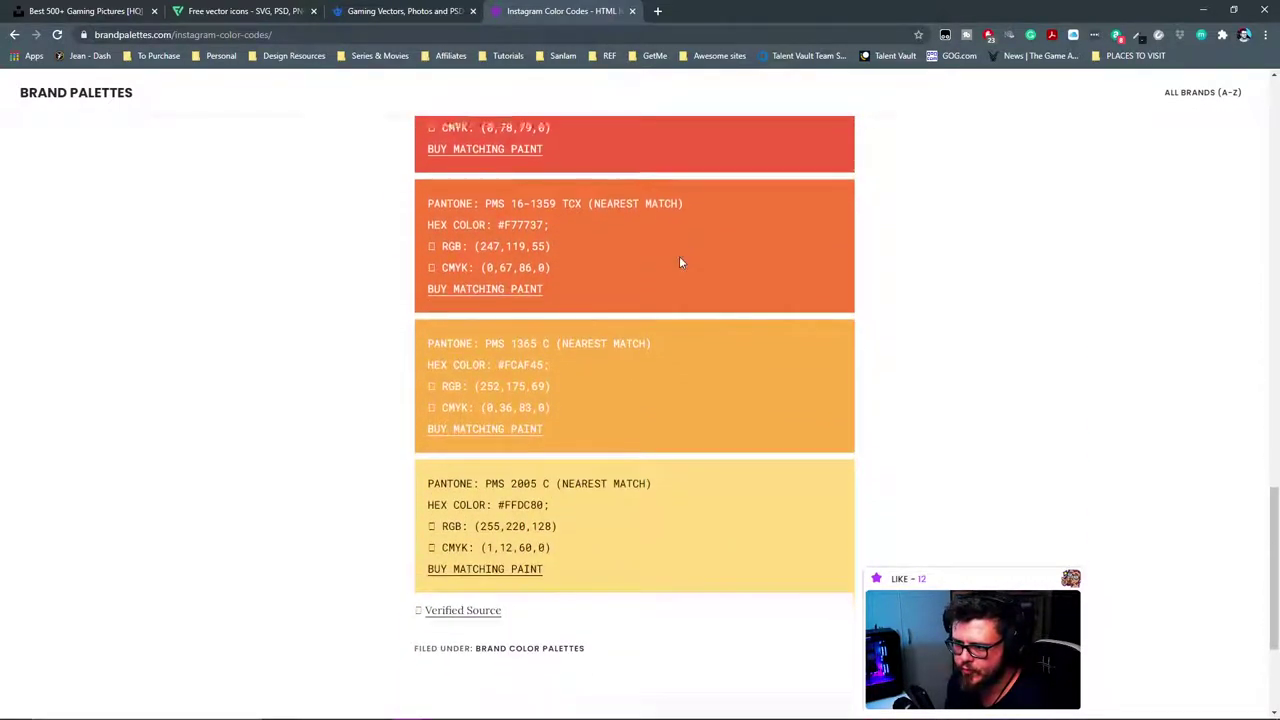
pyautogui.scroll(8, 665, 285)
pyautogui.scroll(11, 650, 303)
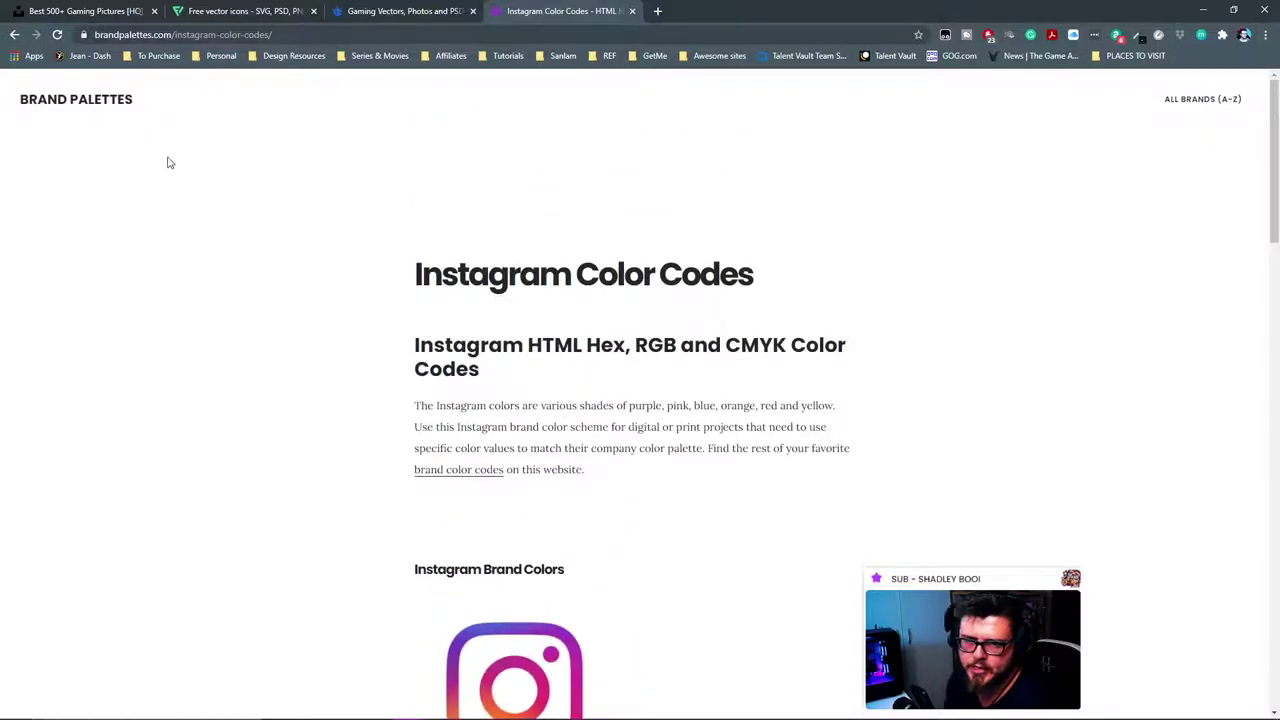
# Step: Open the Abstract GIFs bookmark for GIPHY from the Design Resources folder and browse the abstract GIF results
pyautogui.click(292, 55)
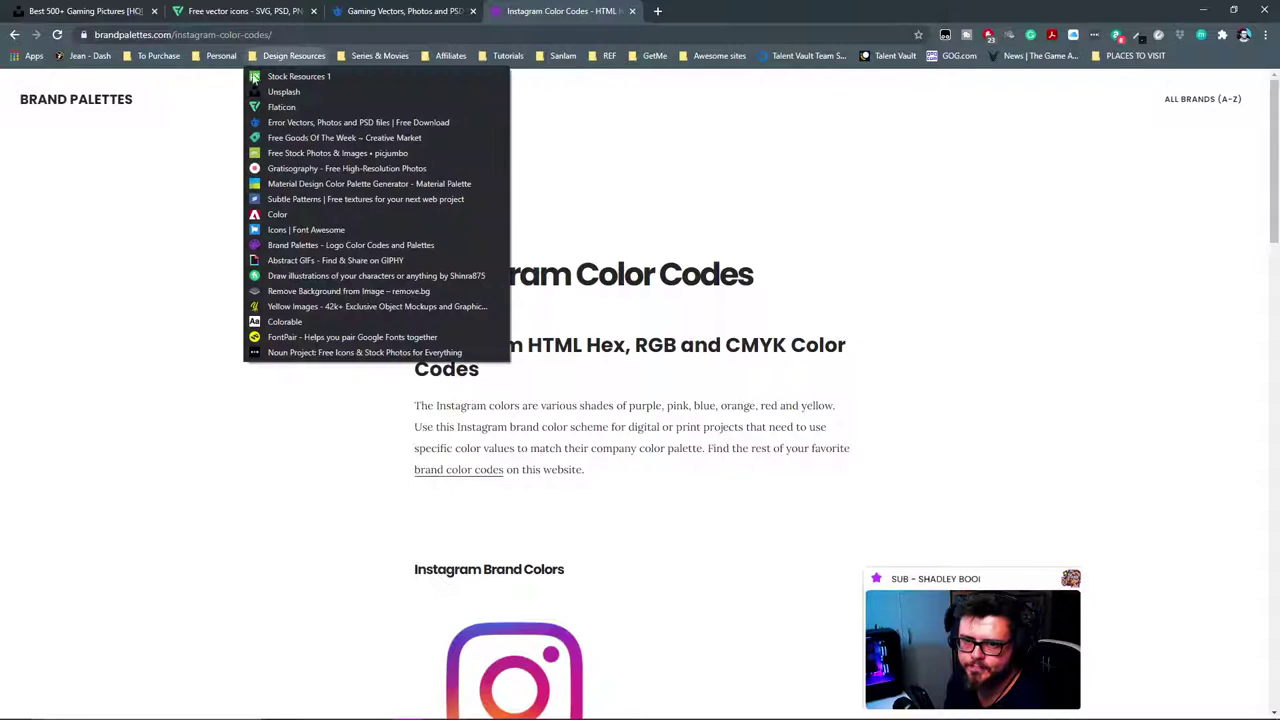
pyautogui.click(383, 258)
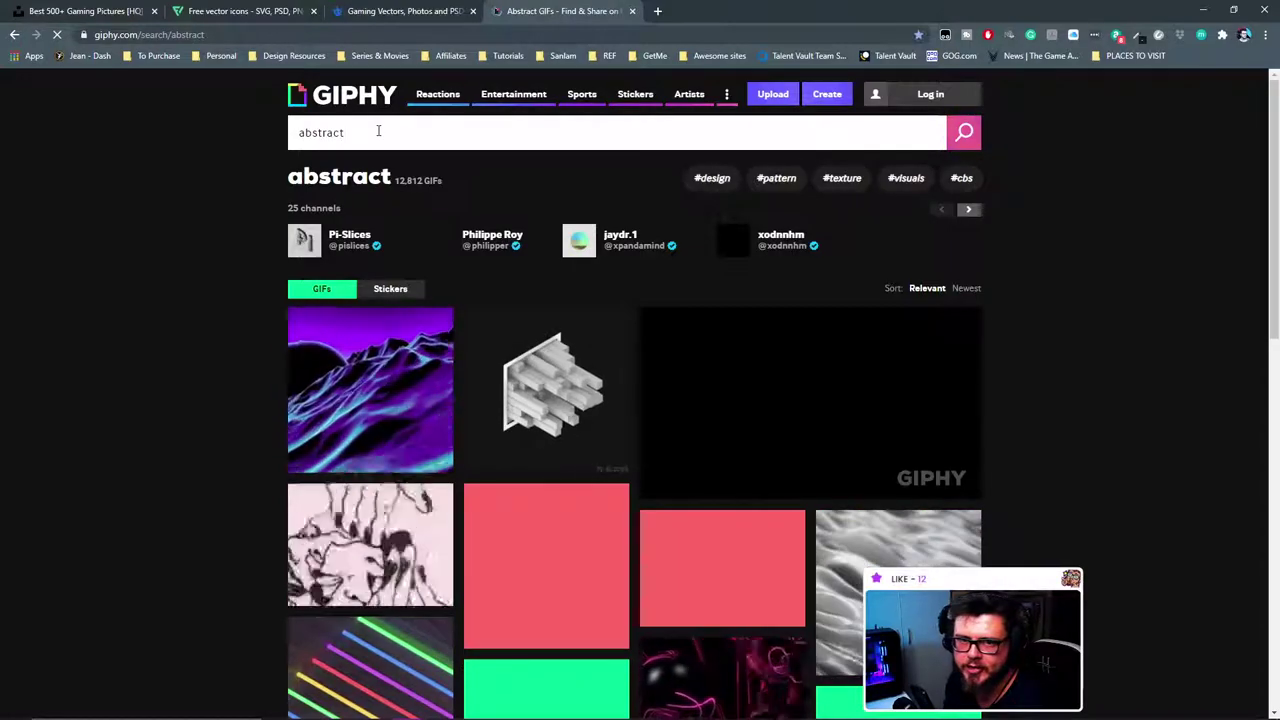
pyautogui.moveTo(423, 134); pyautogui.dragTo(279, 136)
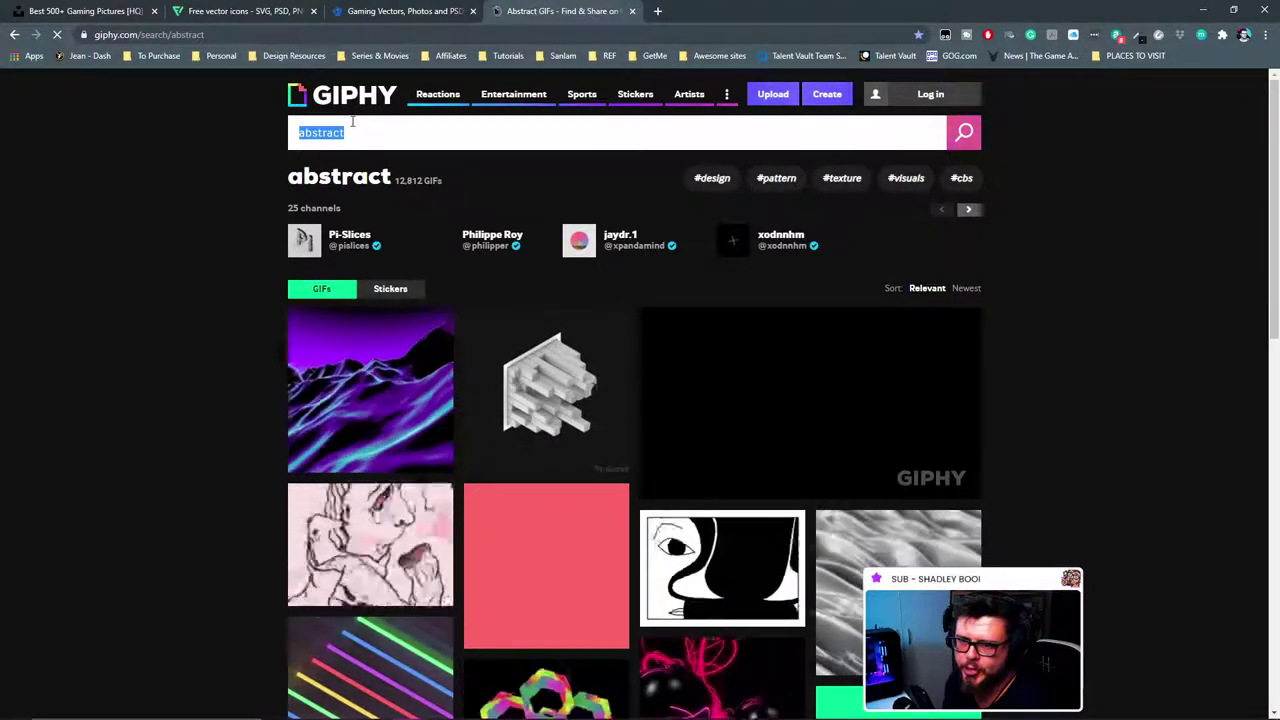
pyautogui.scroll(-10, 543, 265)
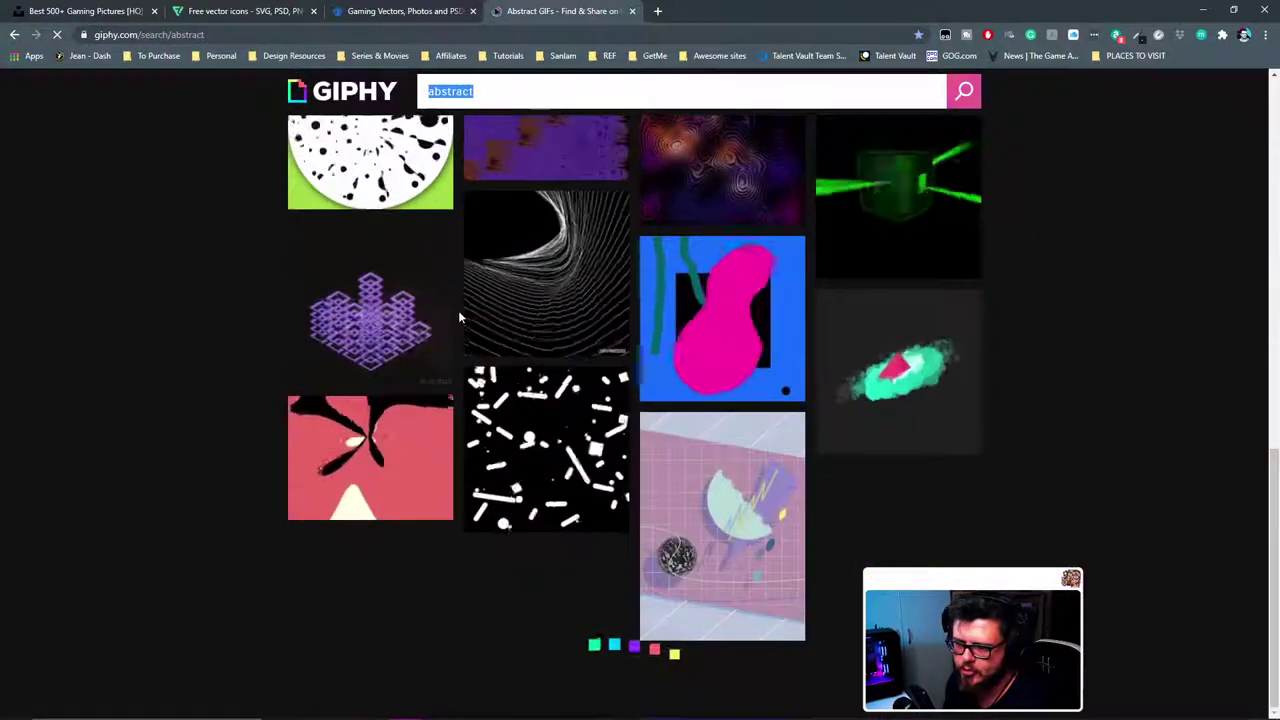
pyautogui.scroll(-4, 489, 283)
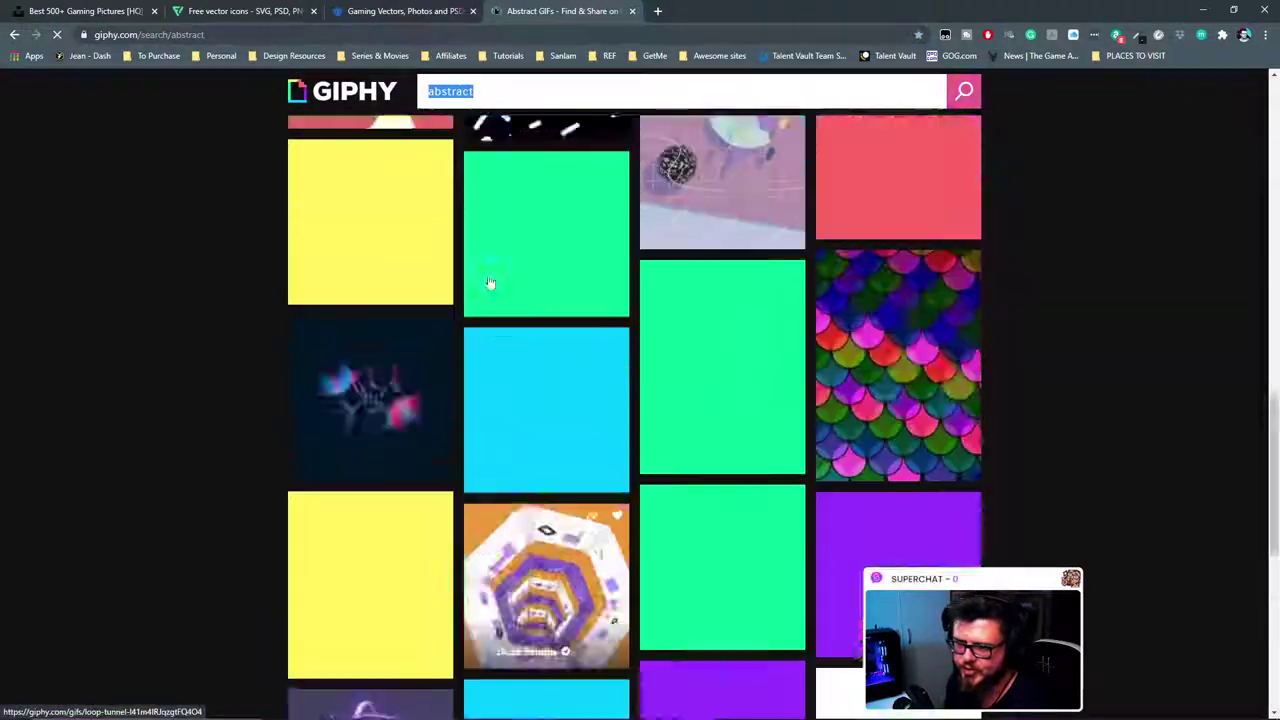
pyautogui.scroll(8, 489, 283)
pyautogui.scroll(8, 483, 283)
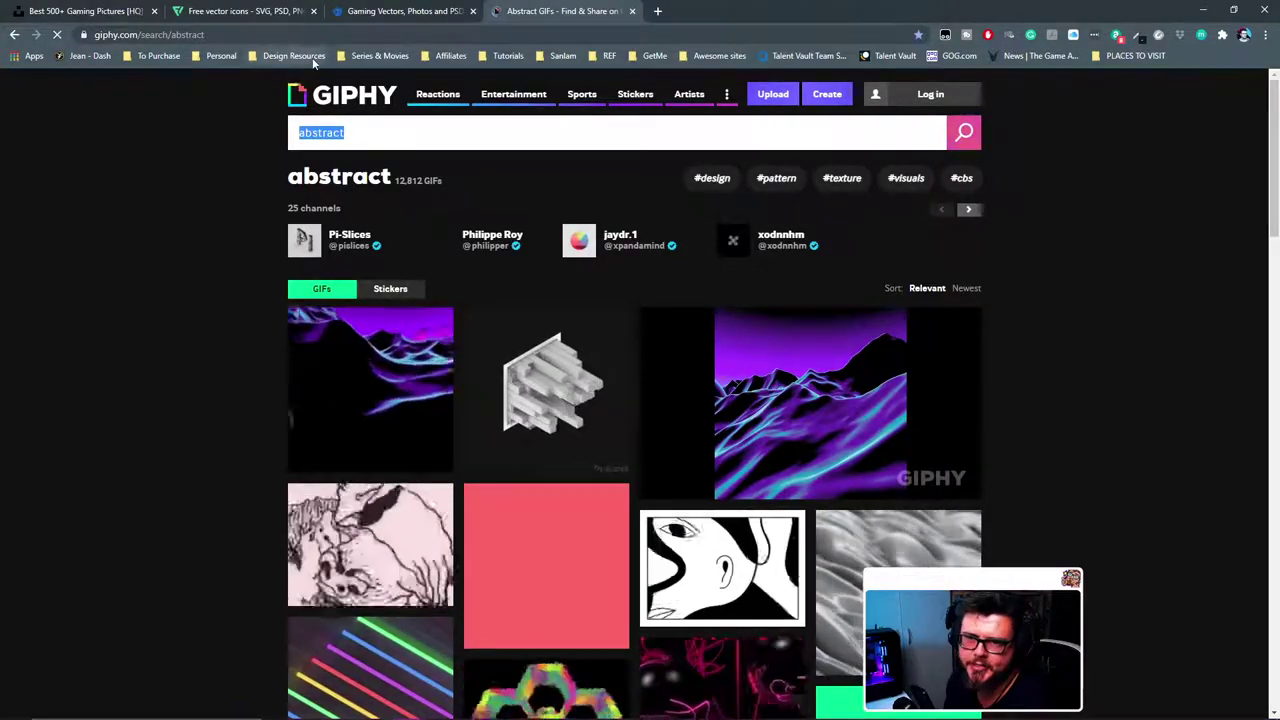
# Step: Open the bookmarked Fiverr character illustration gig from Design Resources and look over its sample artwork and description
pyautogui.click(298, 56)
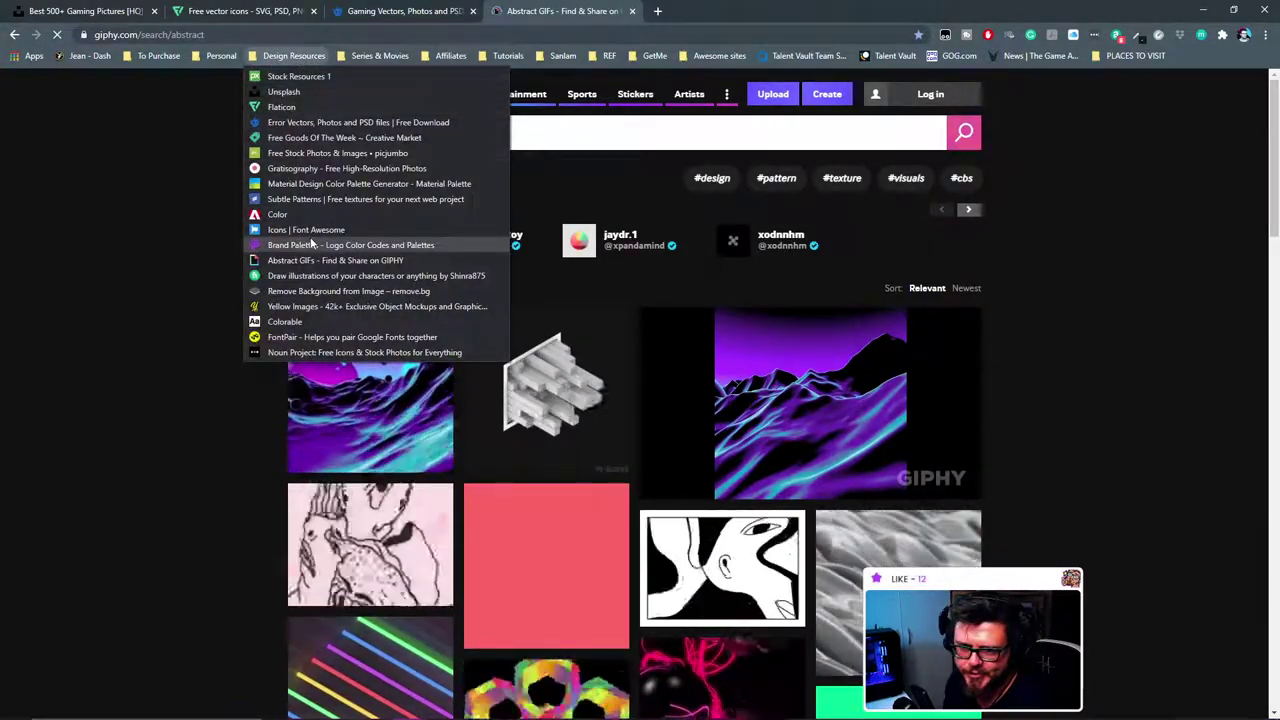
pyautogui.click(340, 275)
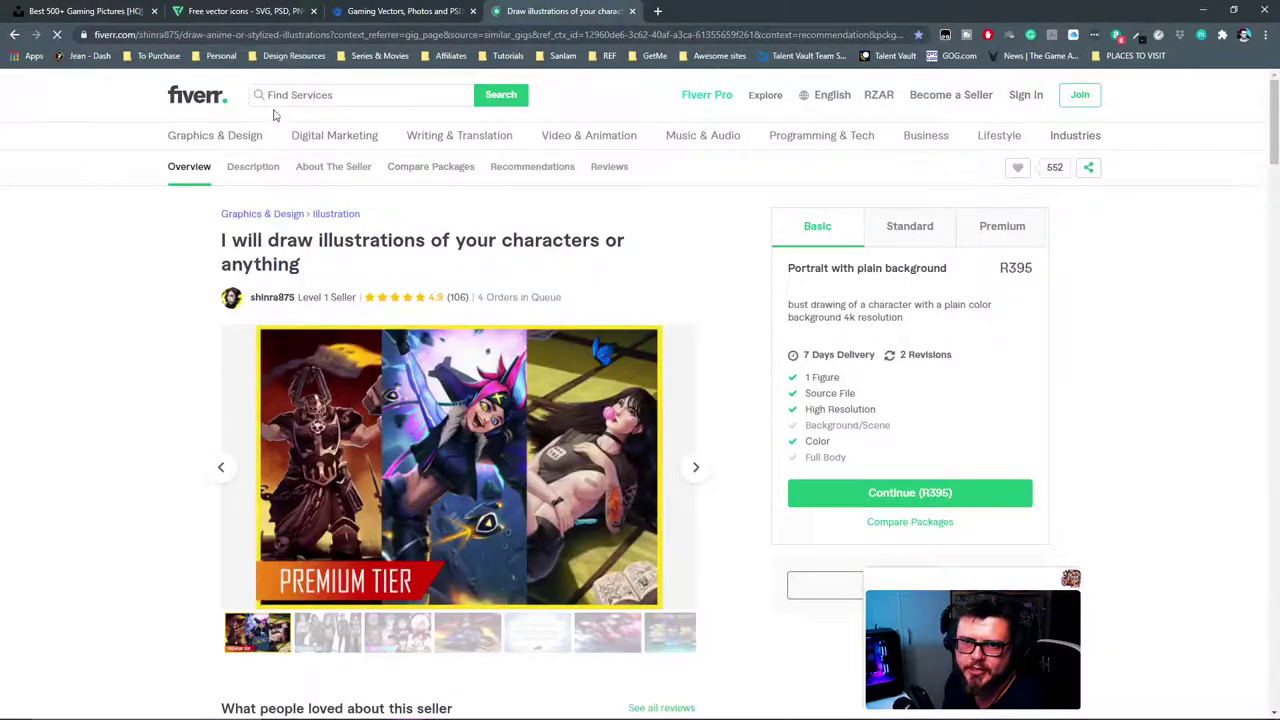
pyautogui.click(695, 470)
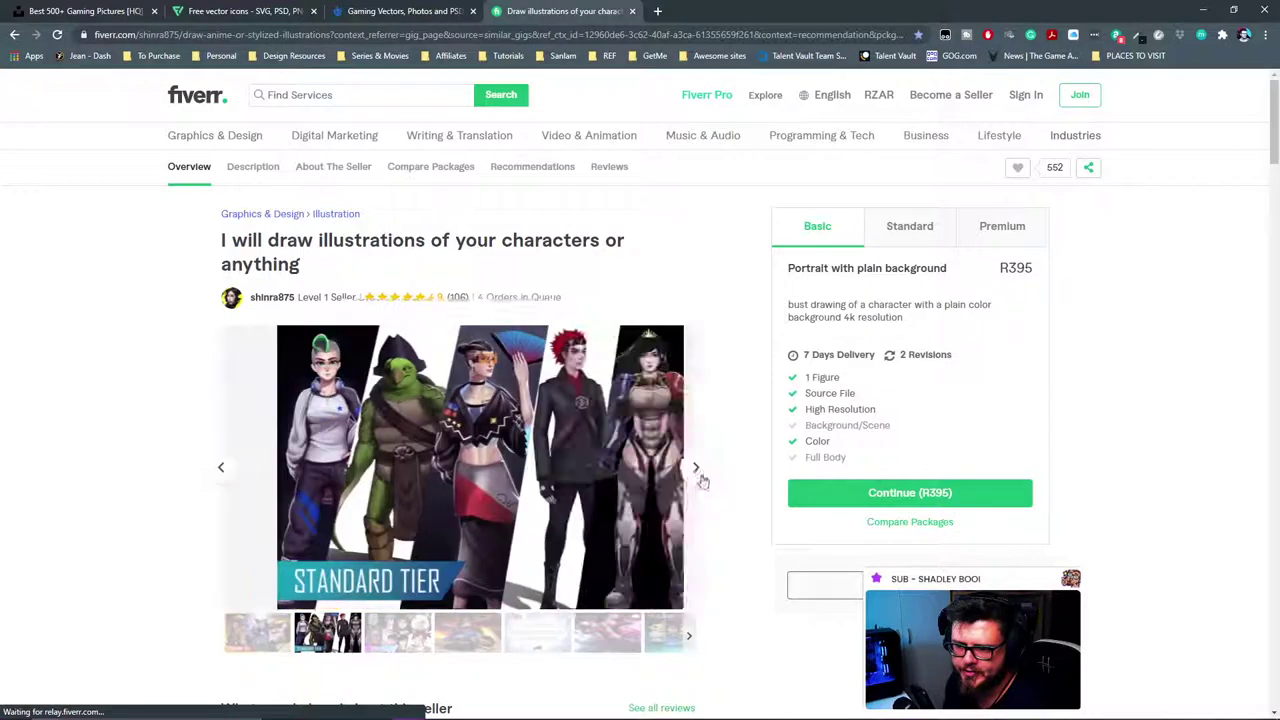
pyautogui.scroll(-4, 723, 290)
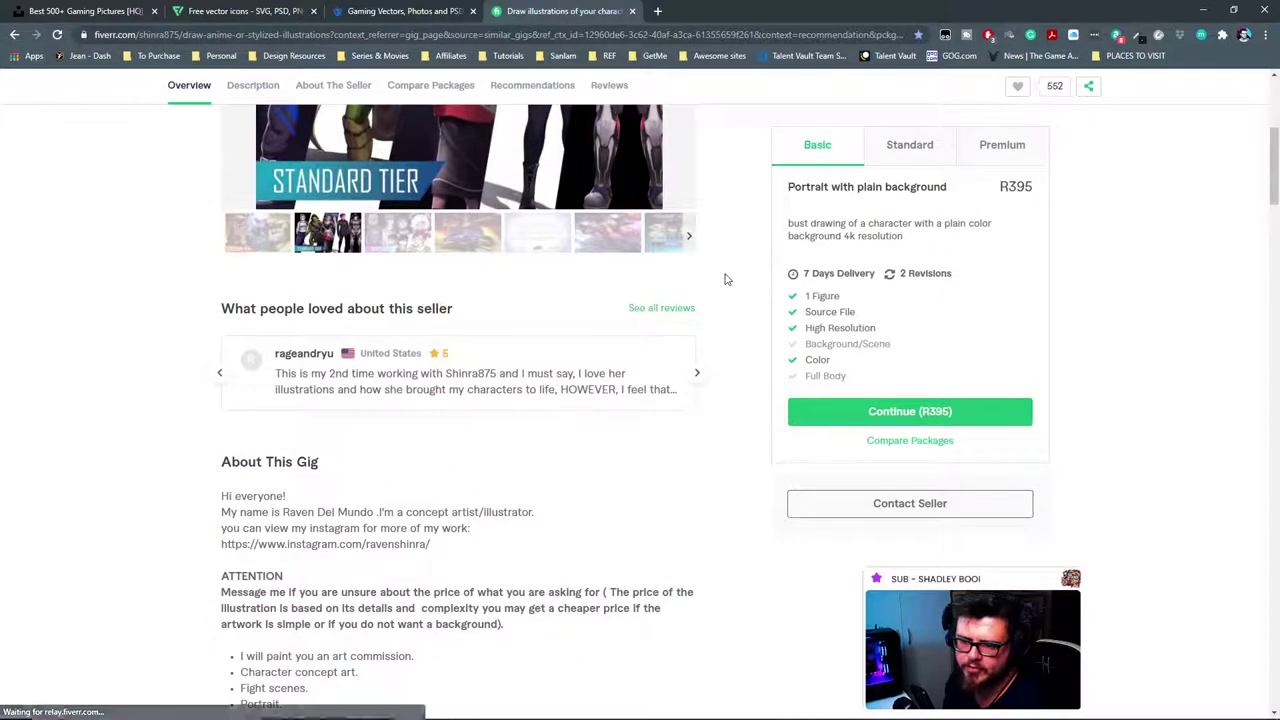
pyautogui.scroll(-5, 723, 290)
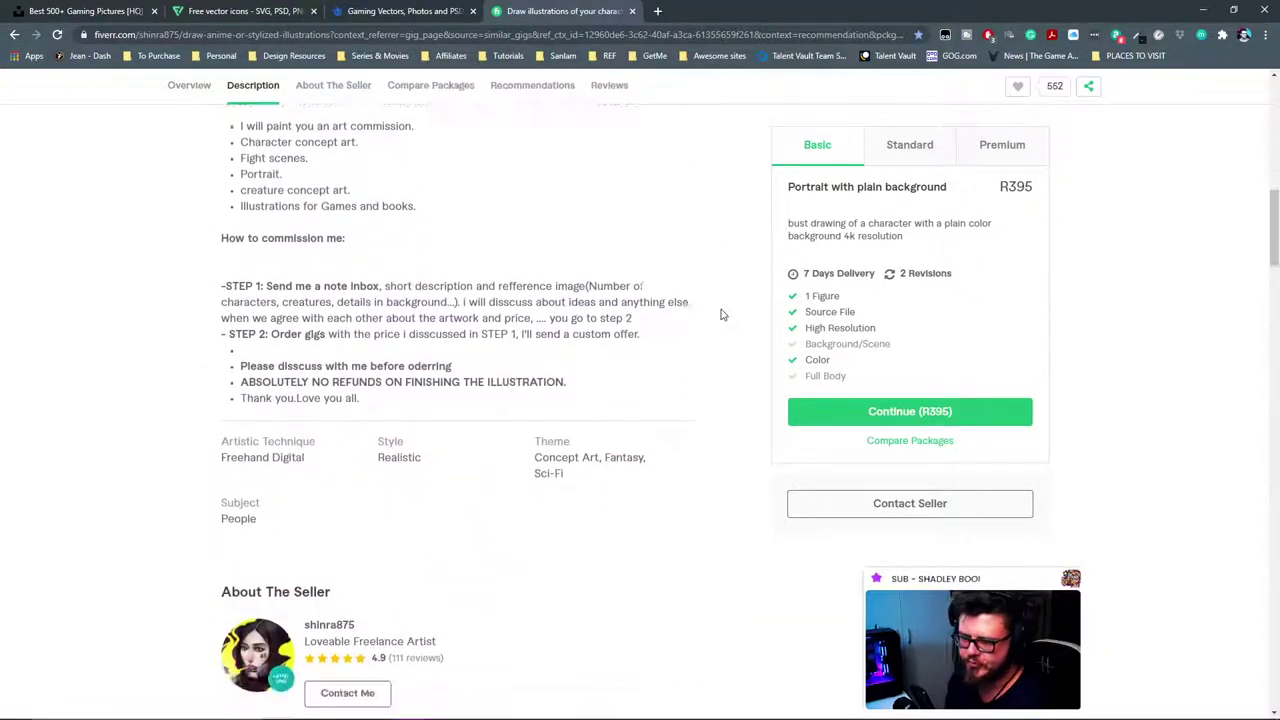
pyautogui.scroll(3, 722, 314)
pyautogui.scroll(8, 721, 314)
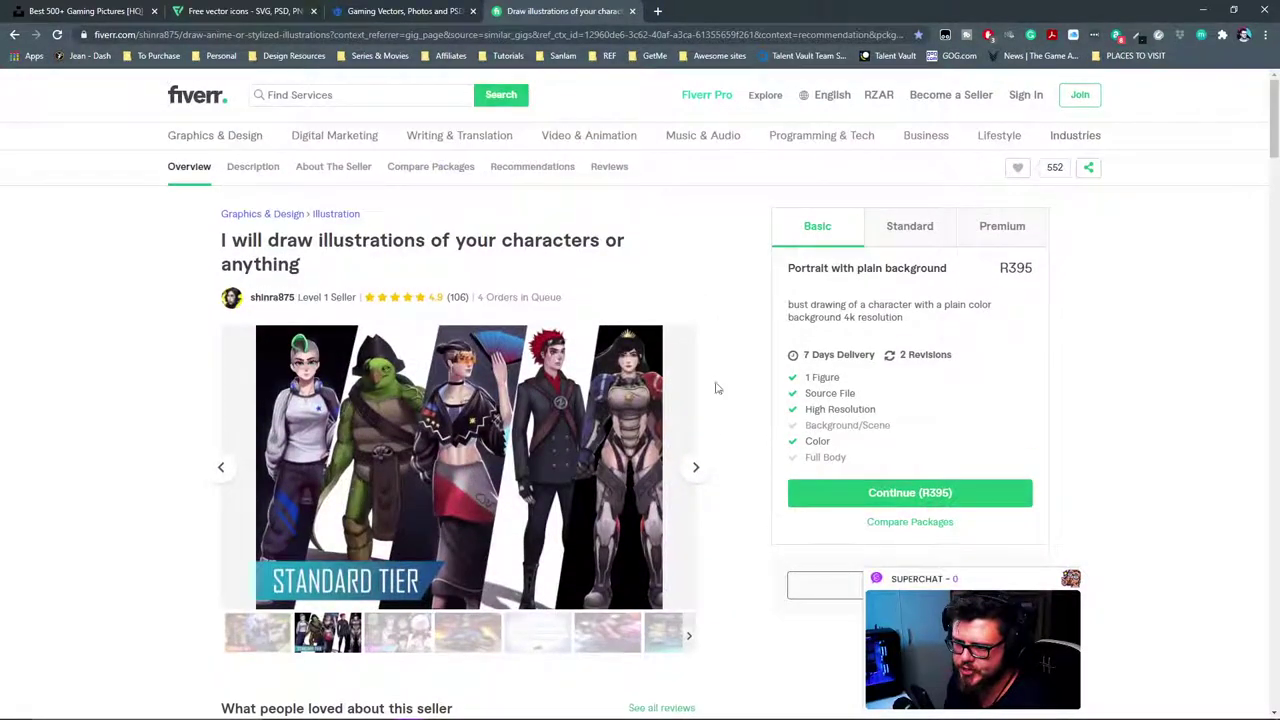
# Step: Open the remove.bg bookmark and upload the downloaded Unsplash photo of the person in a VR headset for background removal
pyautogui.click(285, 56)
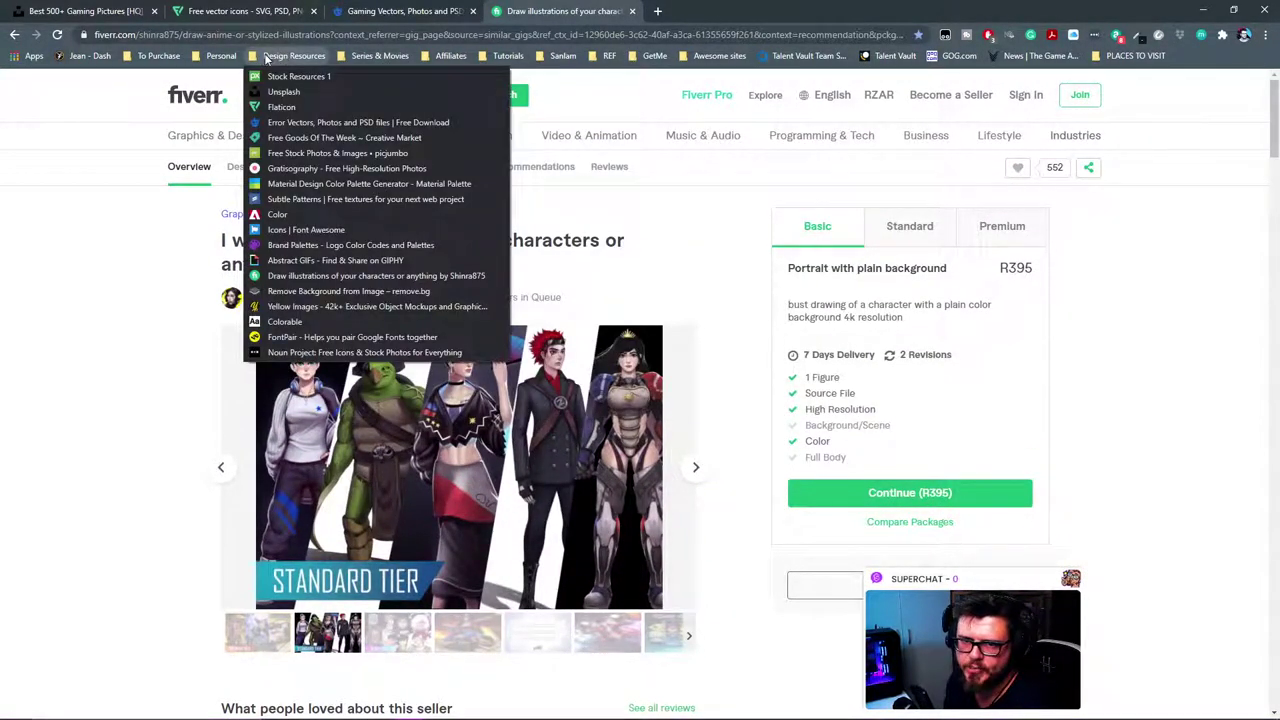
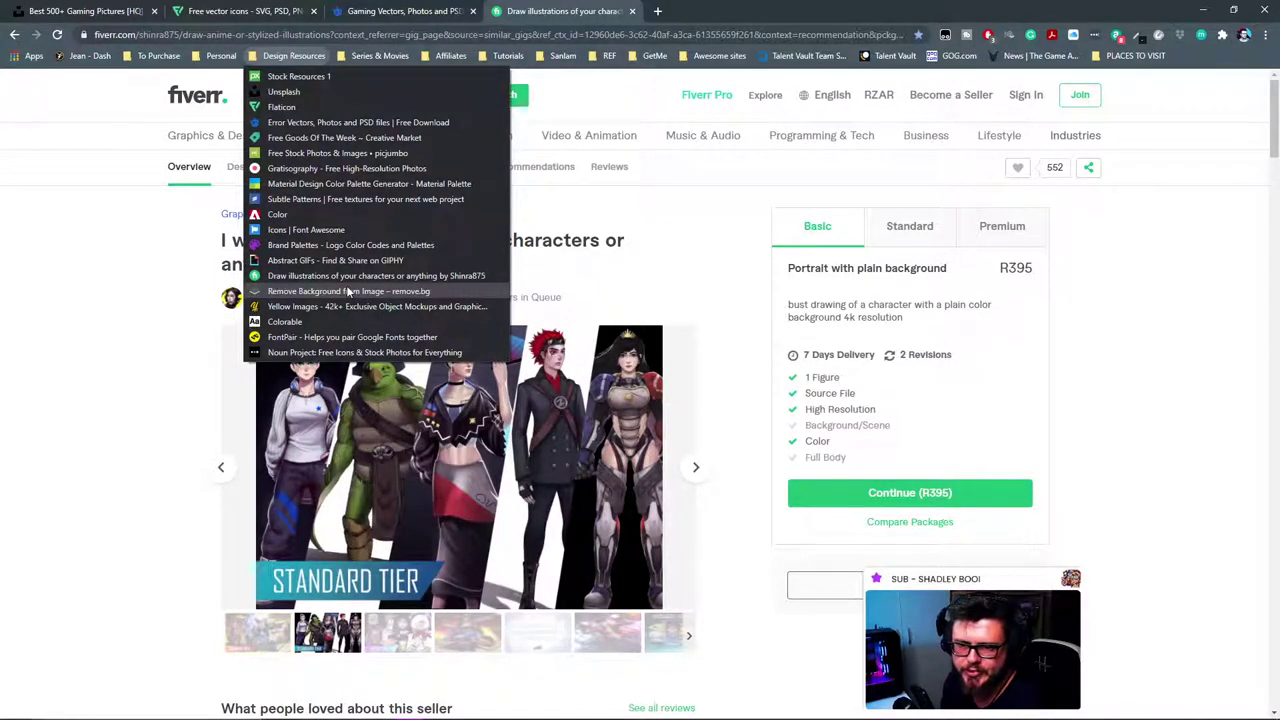
pyautogui.click(348, 291)
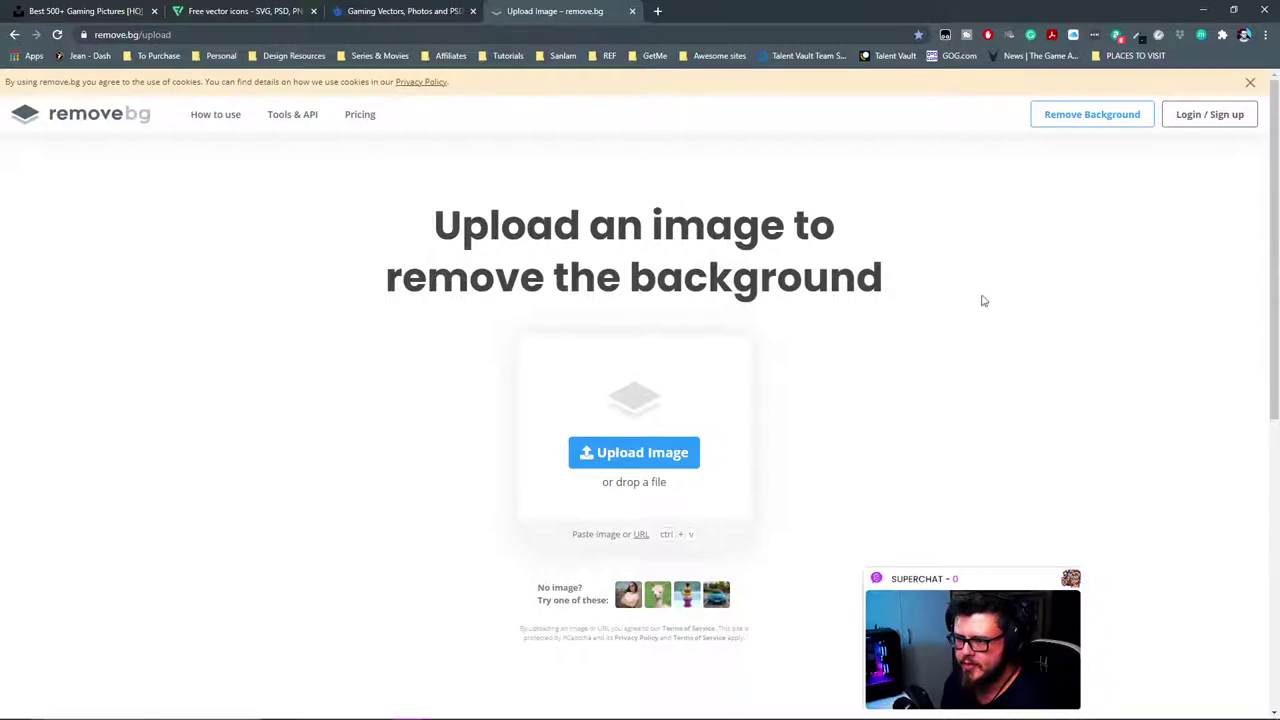
pyautogui.click(686, 455)
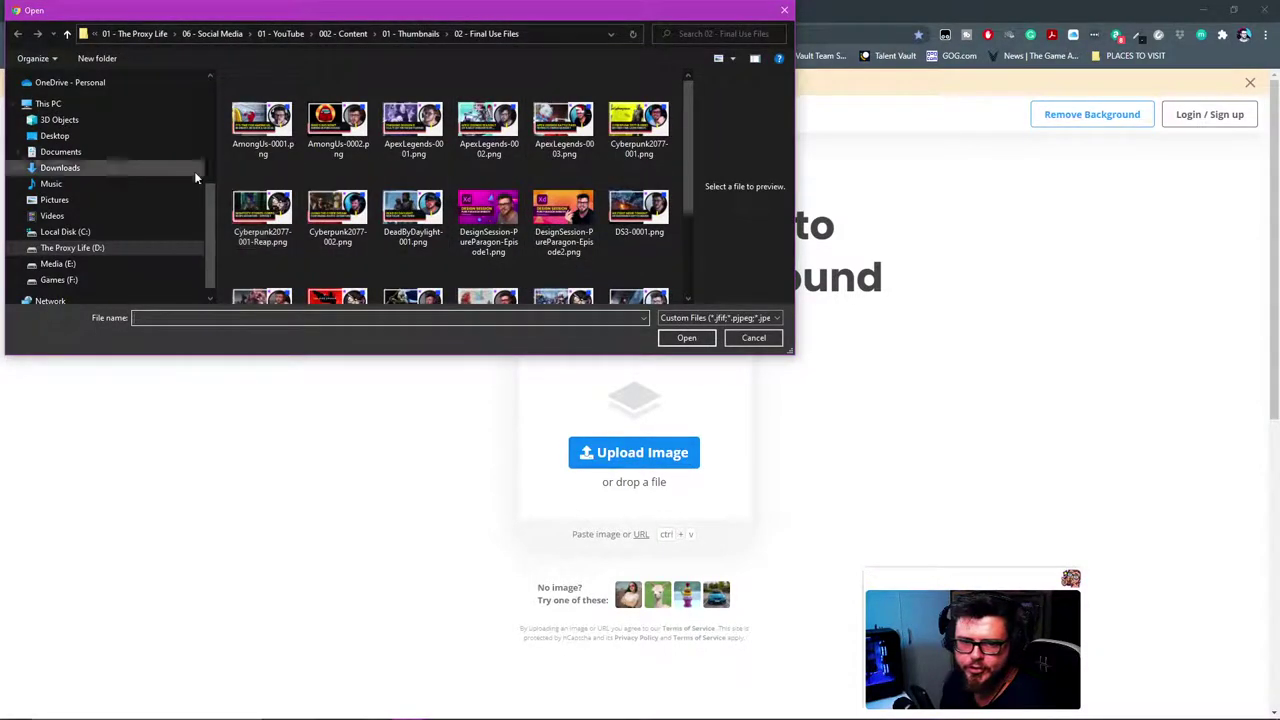
pyautogui.click(80, 168)
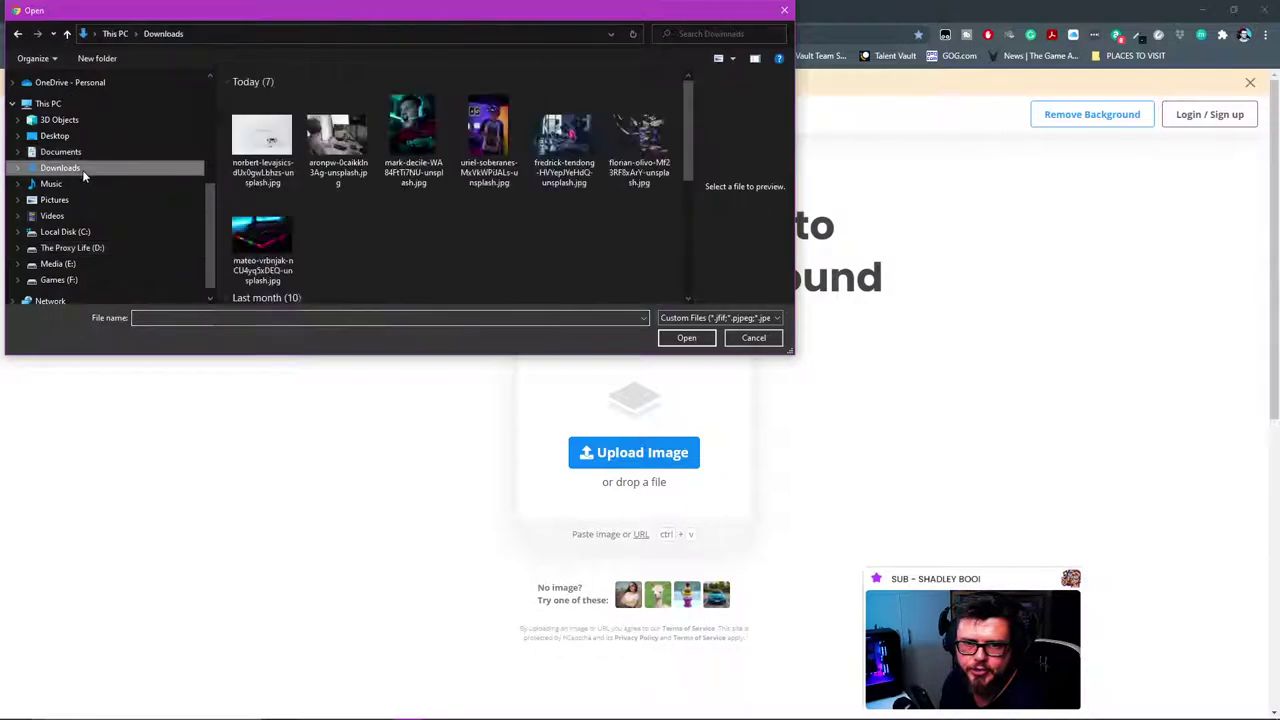
pyautogui.click(490, 140)
pyautogui.click(686, 337)
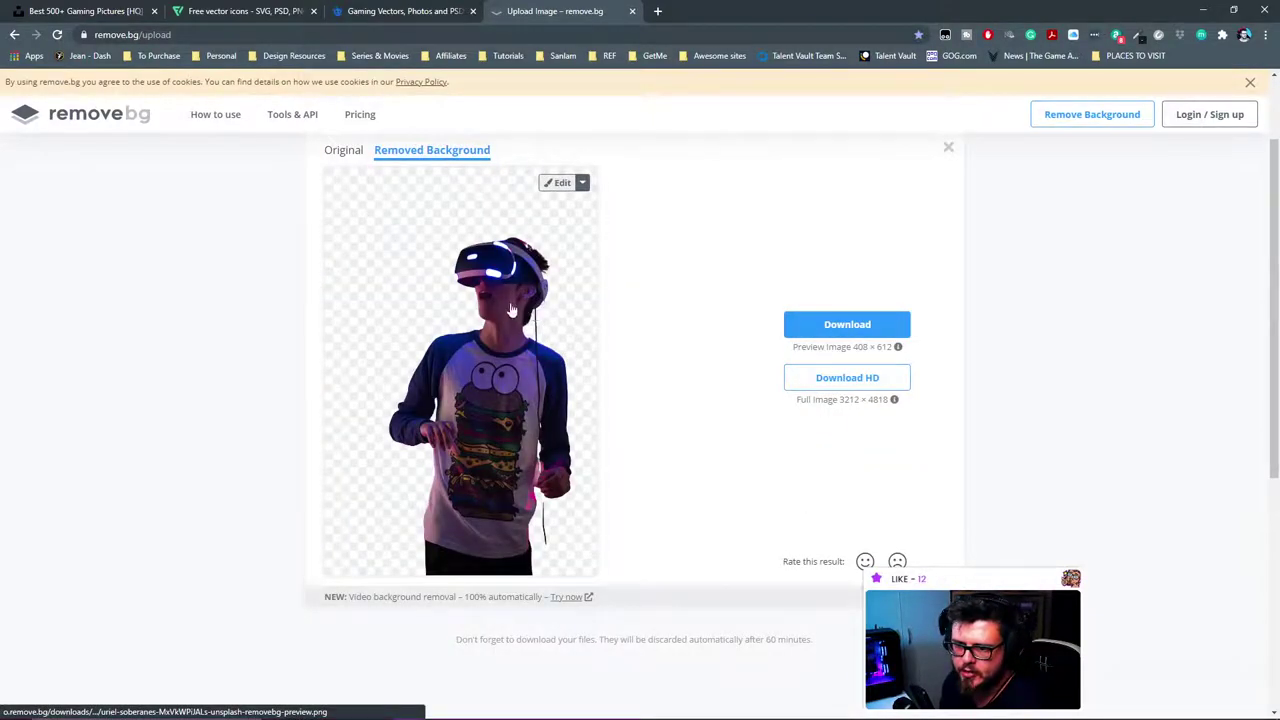
# Step: Look over the background-free VR headset cutout with its download options and dismiss the cookie notice
pyautogui.scroll(2, 672, 306)
pyautogui.scroll(-1, 671, 345)
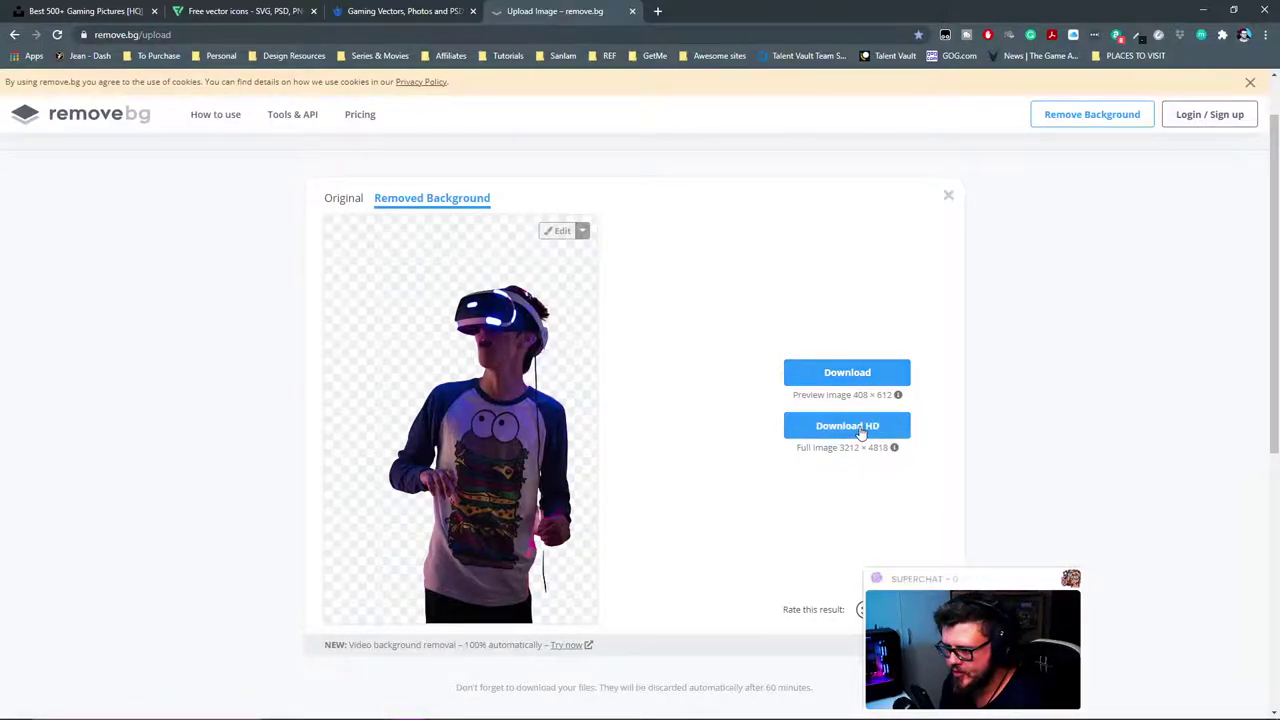
pyautogui.click(1250, 85)
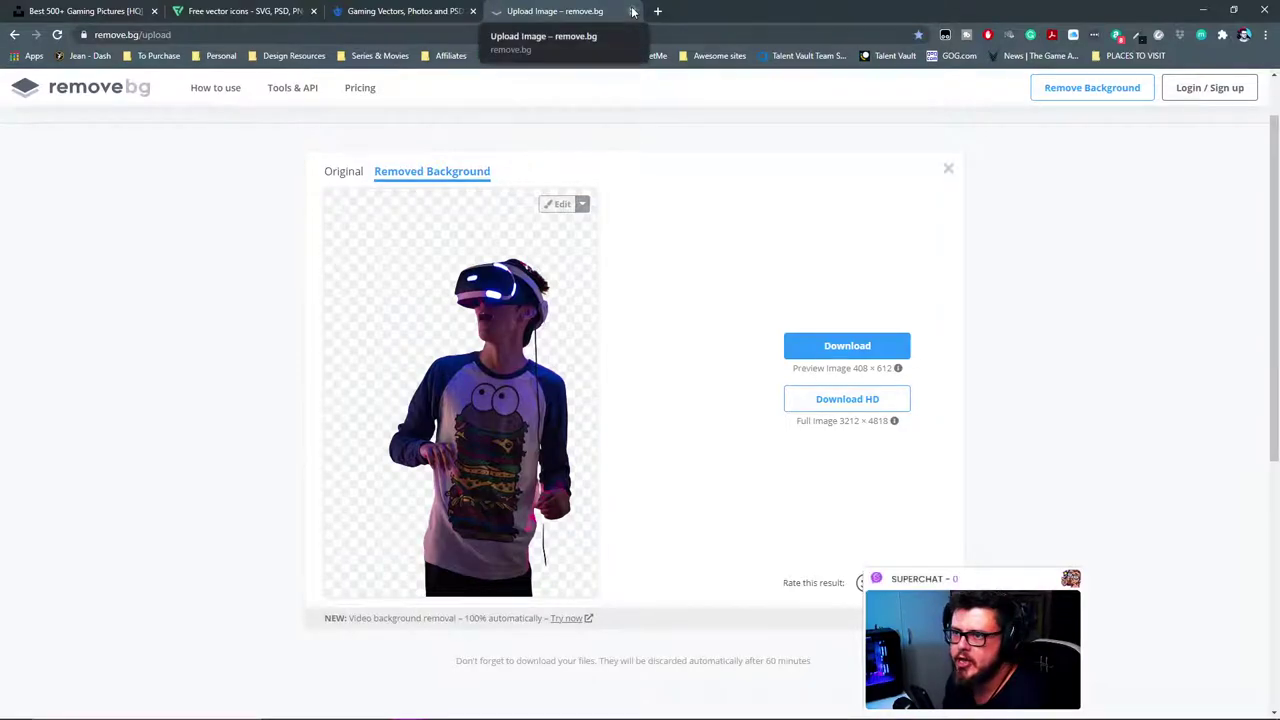
# Step: Open the Yellow Images mockups bookmark from the Design Resources folder
pyautogui.click(300, 56)
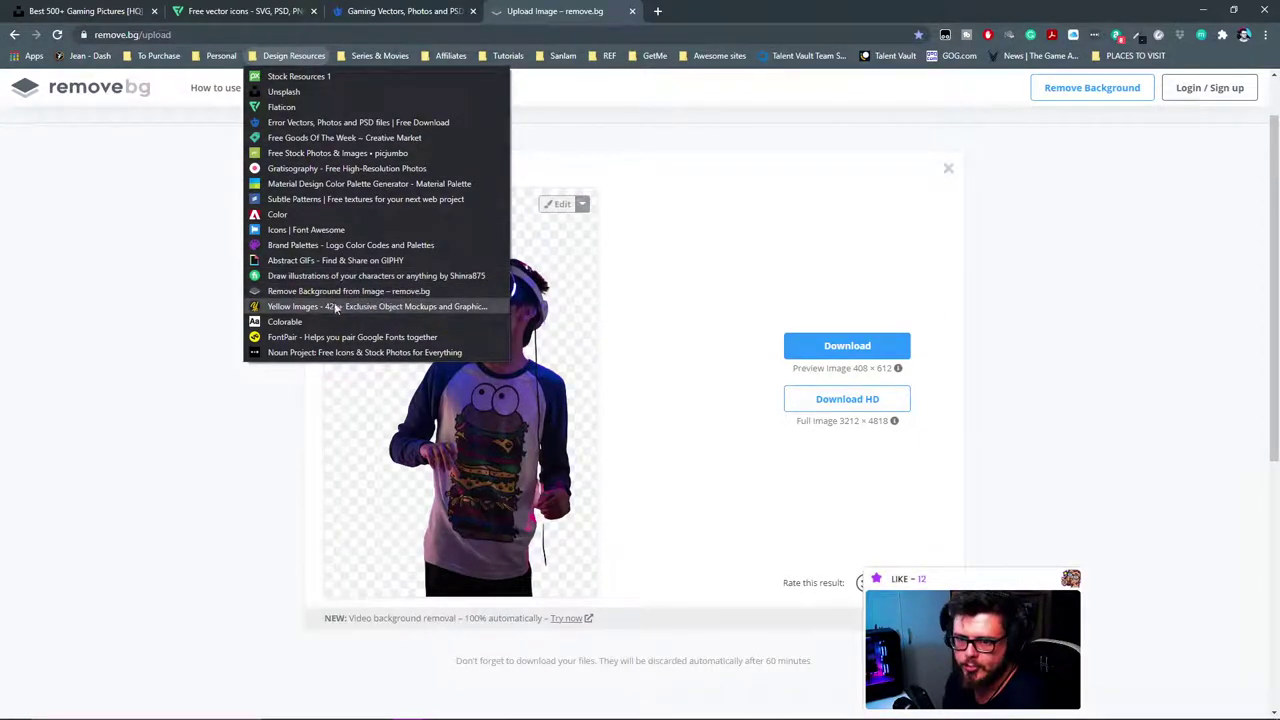
pyautogui.click(364, 306)
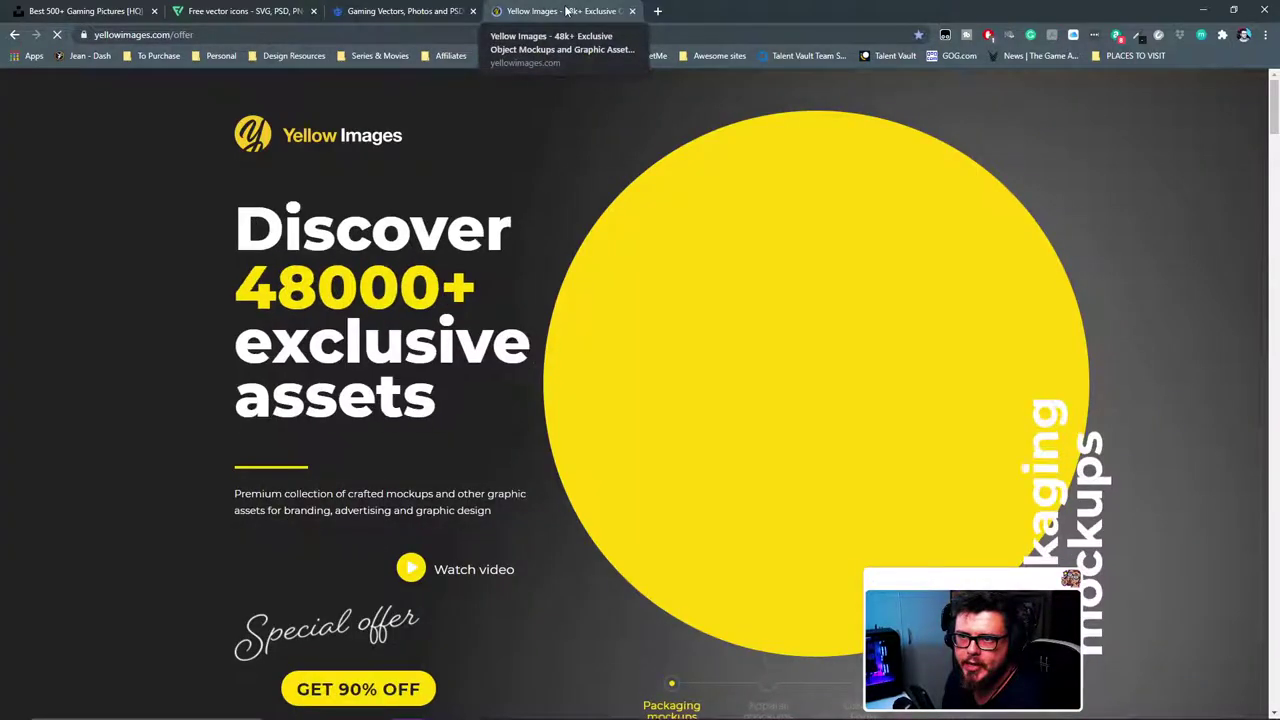
# Step: Look over the Yellow Images offer page, from the exclusive assets banner through the product categories to the packaging mockup samples
pyautogui.scroll(-5, 773, 326)
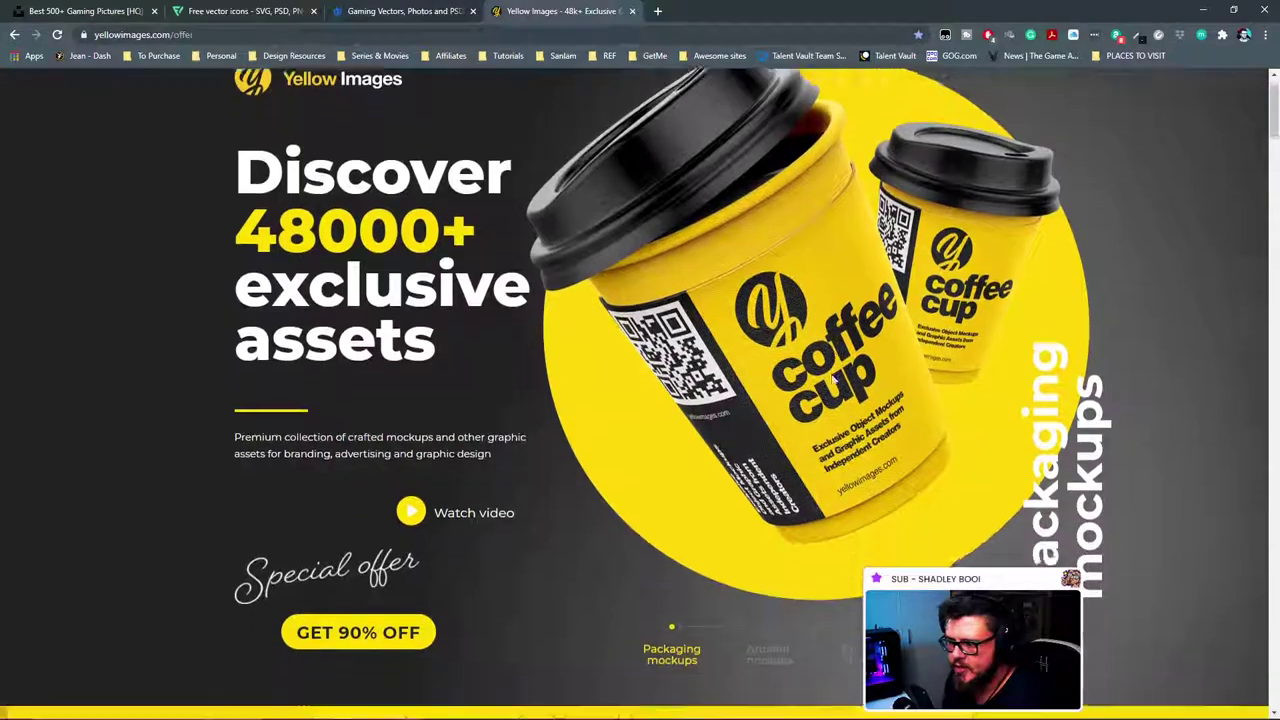
pyautogui.scroll(4, 637, 341)
pyautogui.scroll(1, 637, 341)
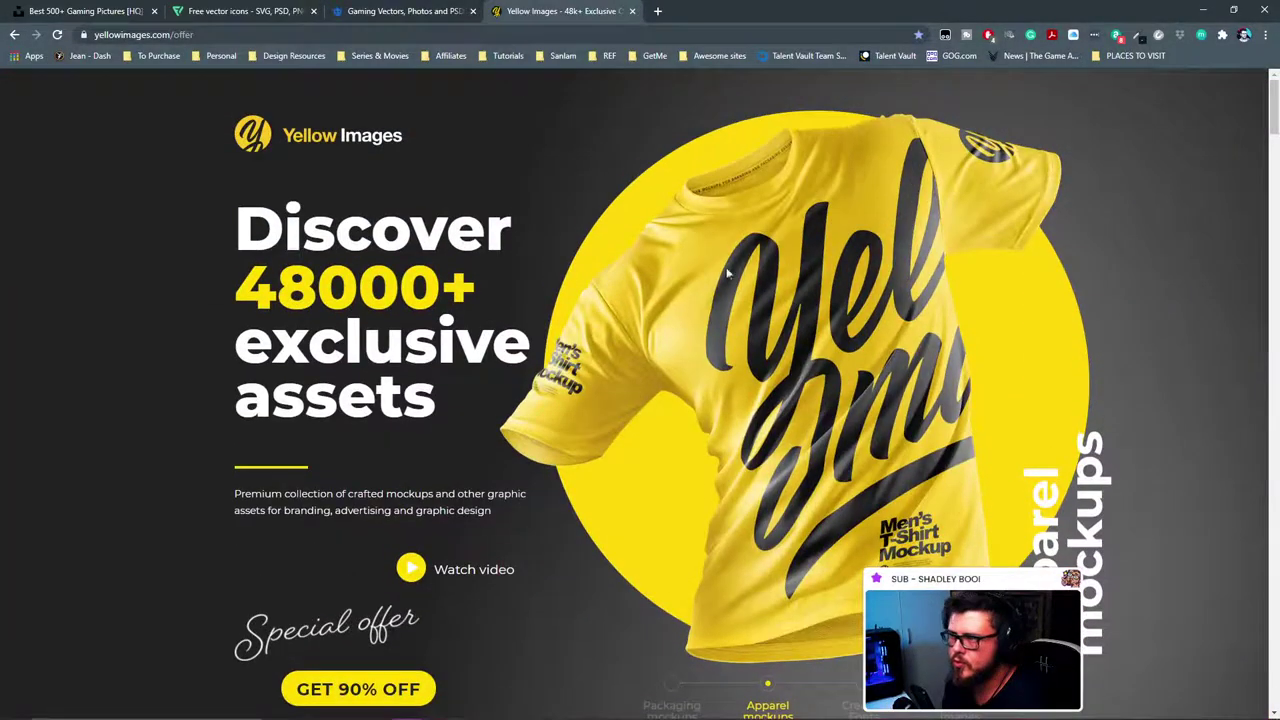
pyautogui.scroll(-10, 437, 376)
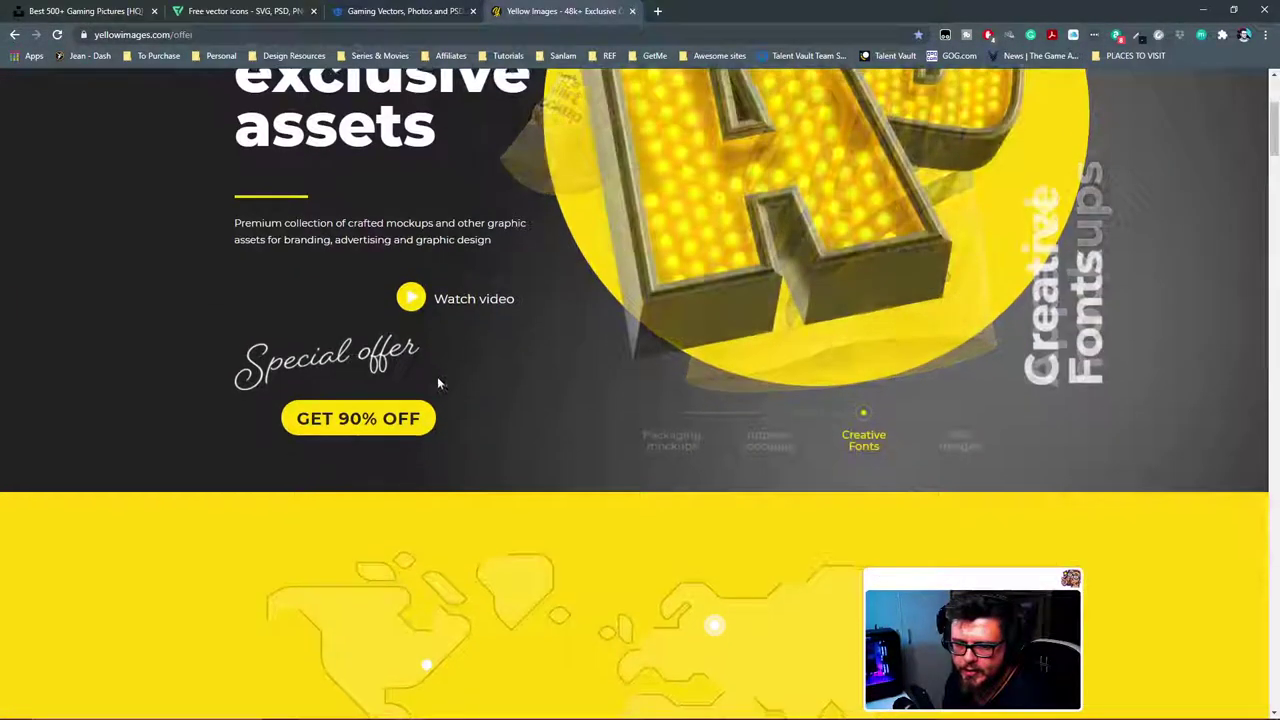
pyautogui.scroll(-8, 590, 380)
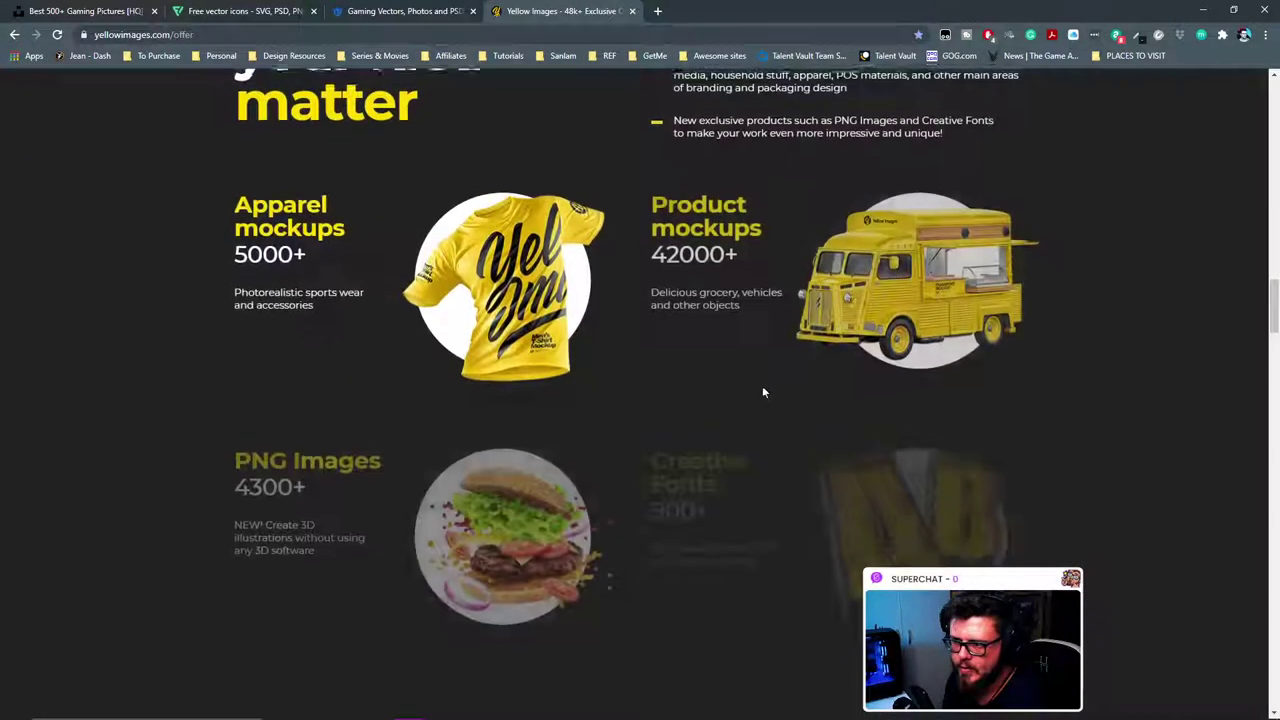
pyautogui.scroll(2, 763, 391)
pyautogui.scroll(-3, 512, 346)
pyautogui.scroll(-12, 512, 346)
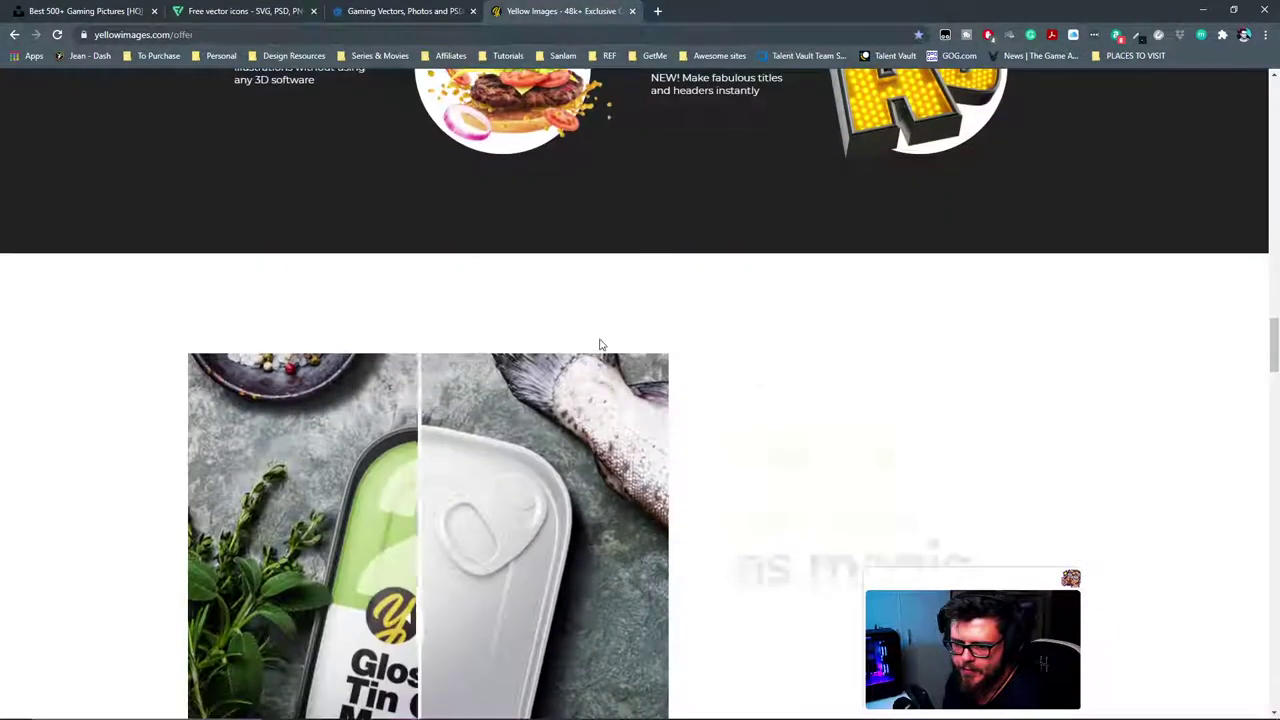
pyautogui.scroll(-10, 683, 330)
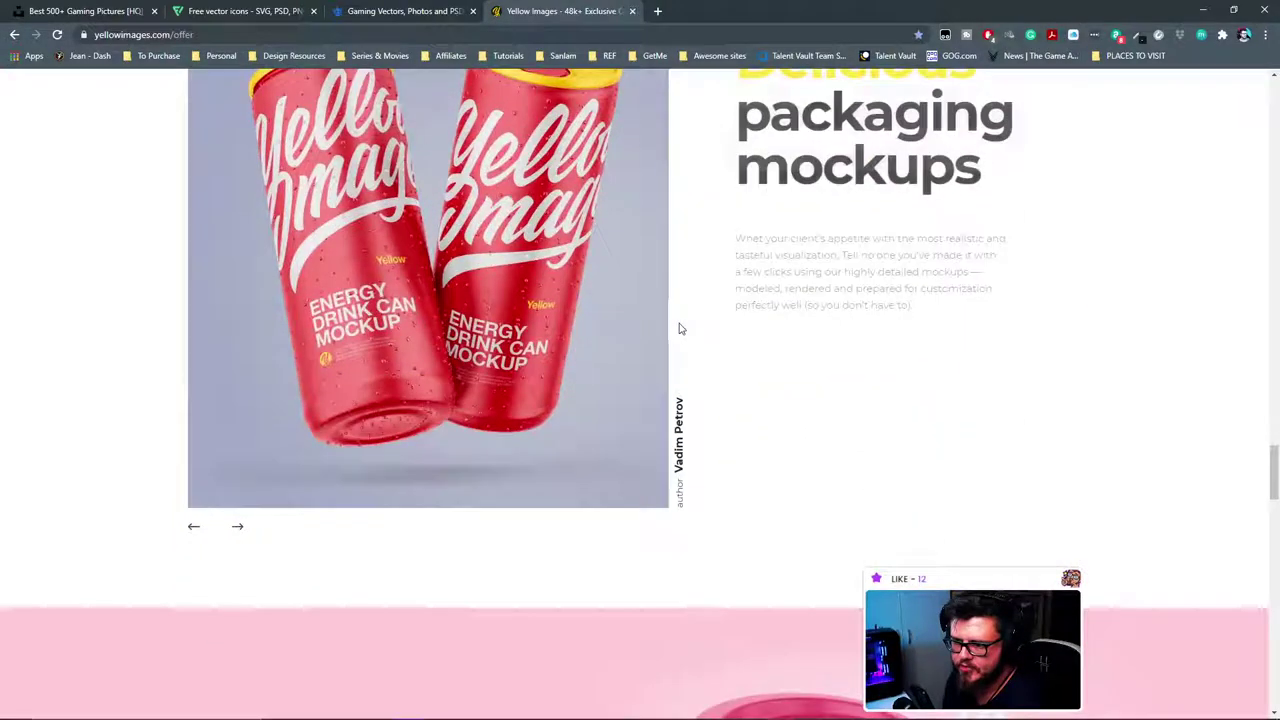
pyautogui.scroll(-3, 682, 355)
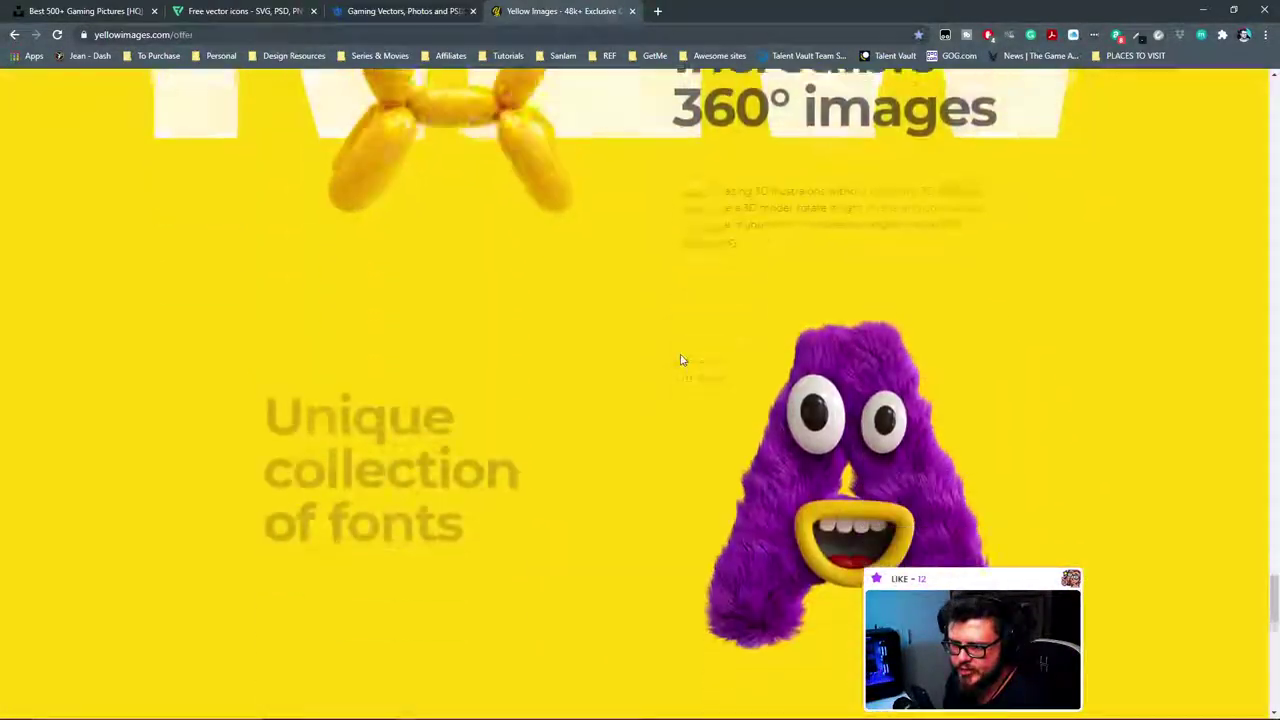
# Step: Rotate the balloon dog in the 360° images section, then look over the fonts, discount offer and author sections of the page
pyautogui.scroll(3, 563, 371)
pyautogui.moveTo(446, 412); pyautogui.dragTo(391, 383)
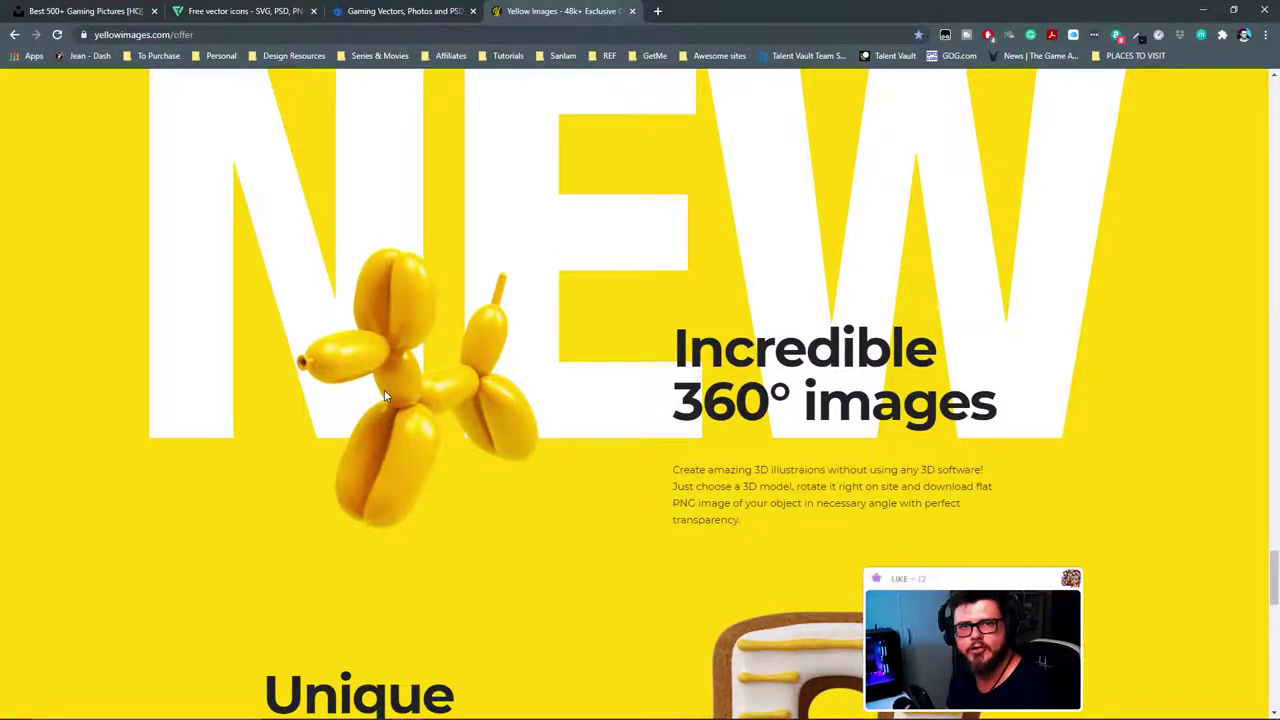
pyautogui.scroll(-5, 551, 563)
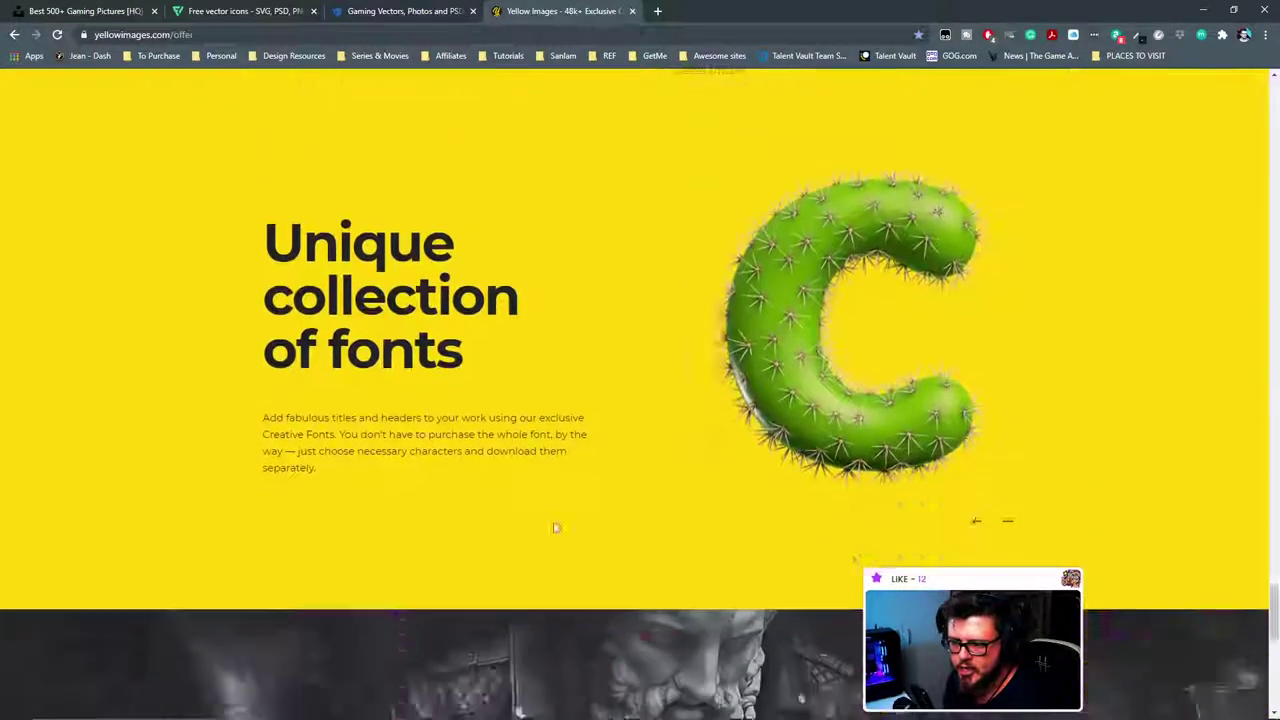
pyautogui.scroll(-8, 556, 510)
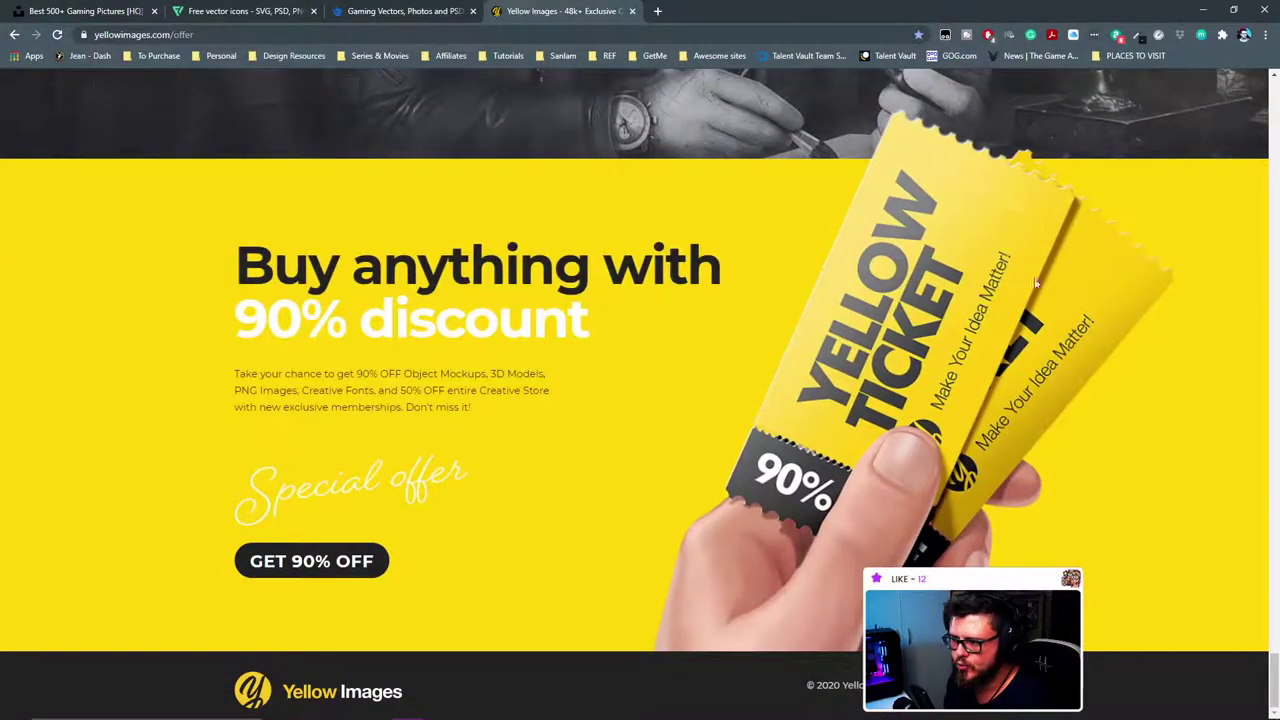
pyautogui.scroll(10, 880, 368)
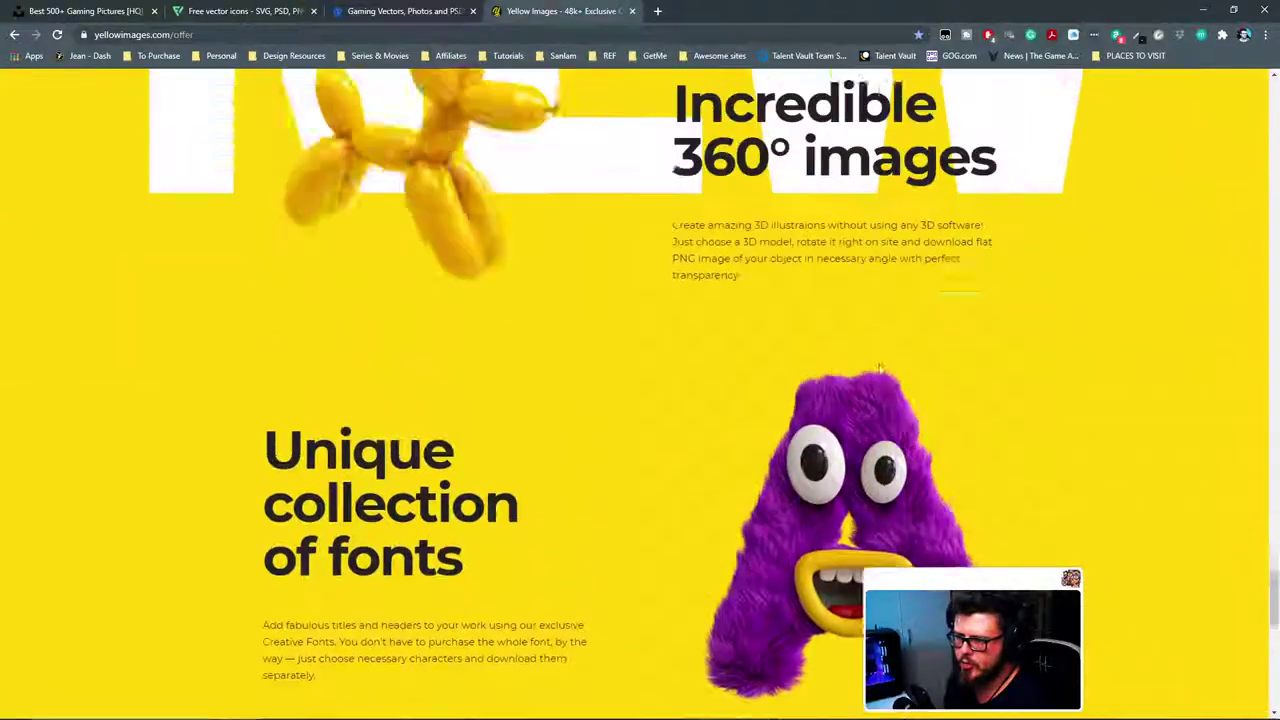
pyautogui.scroll(15, 879, 367)
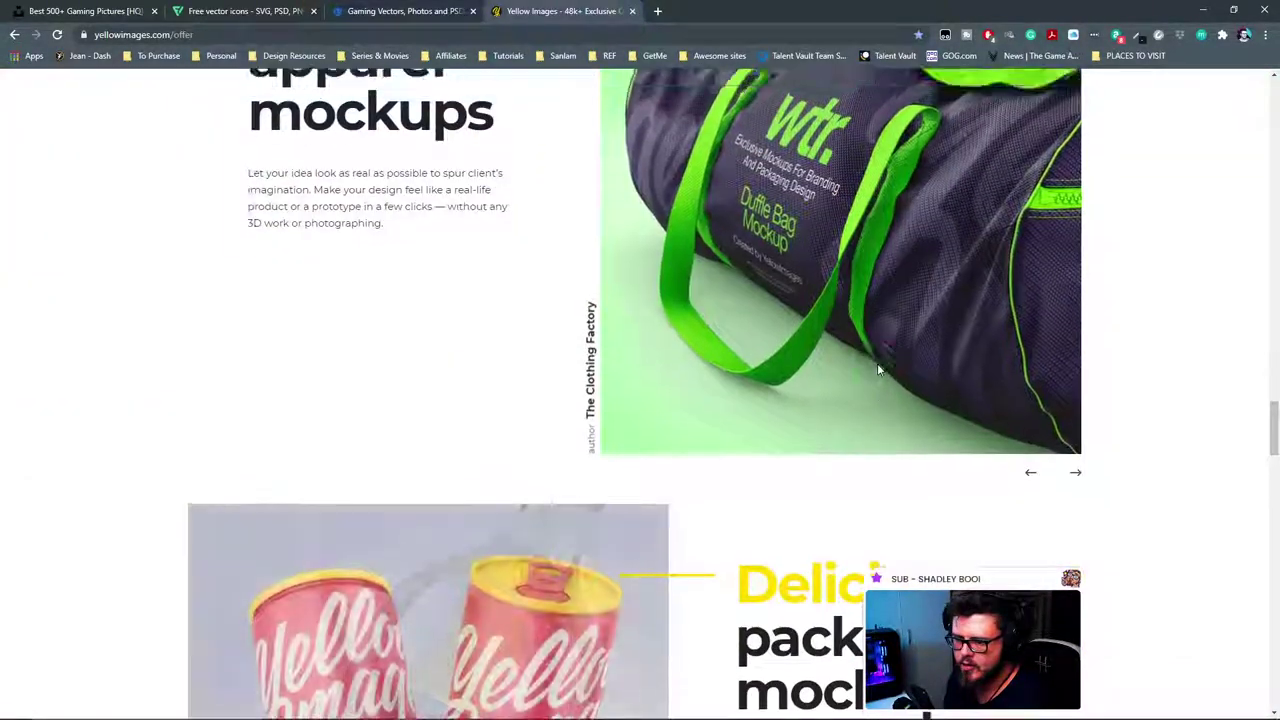
pyautogui.scroll(15, 878, 370)
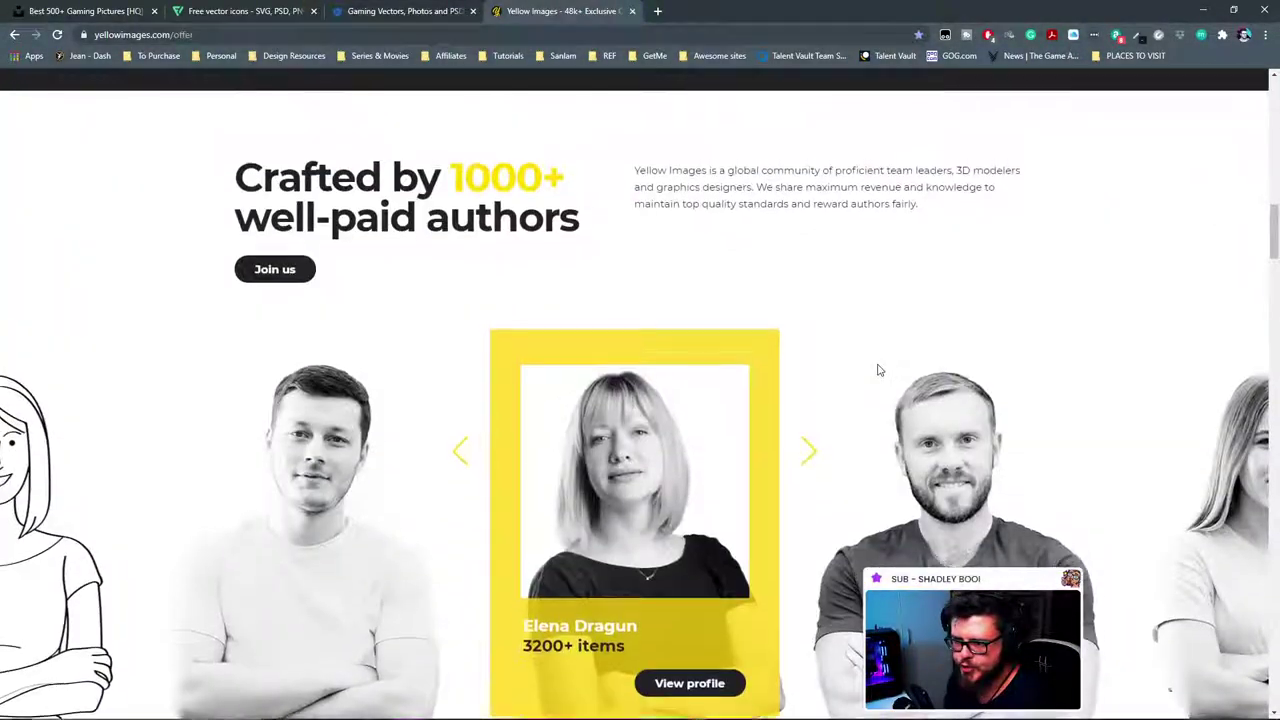
pyautogui.scroll(12, 878, 370)
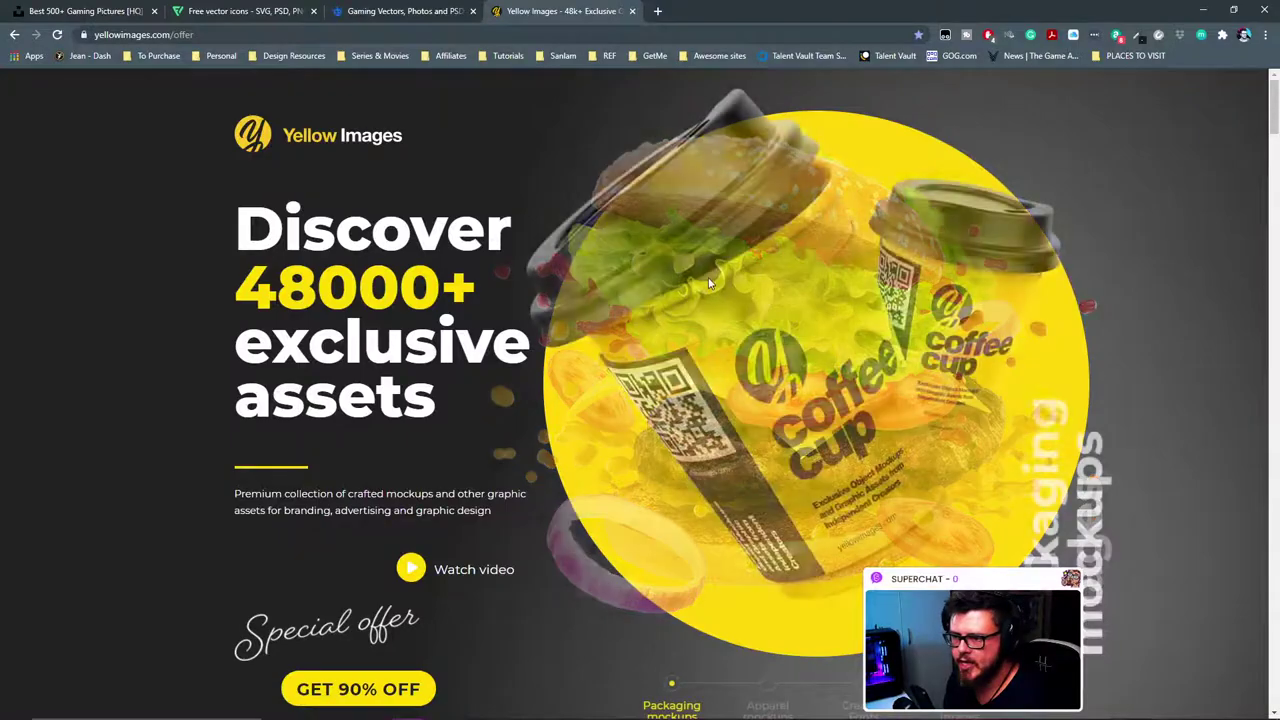
pyautogui.scroll(-3, 700, 380)
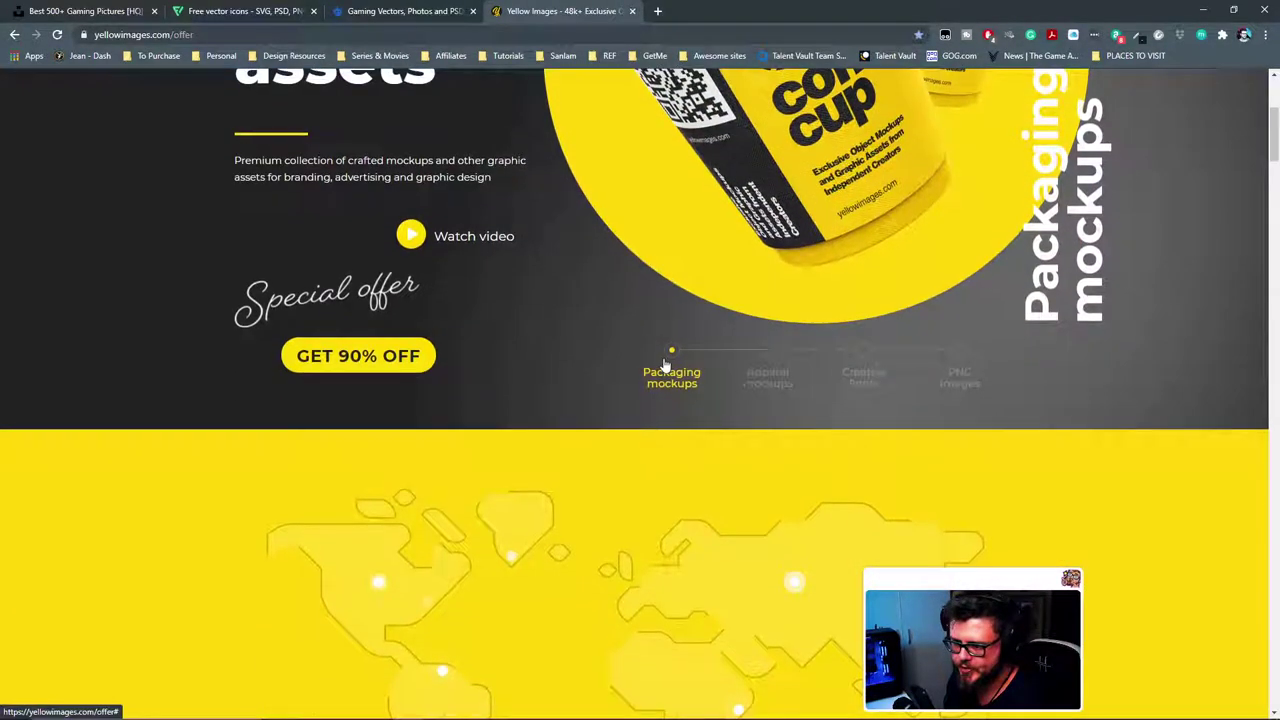
pyautogui.scroll(3, 660, 340)
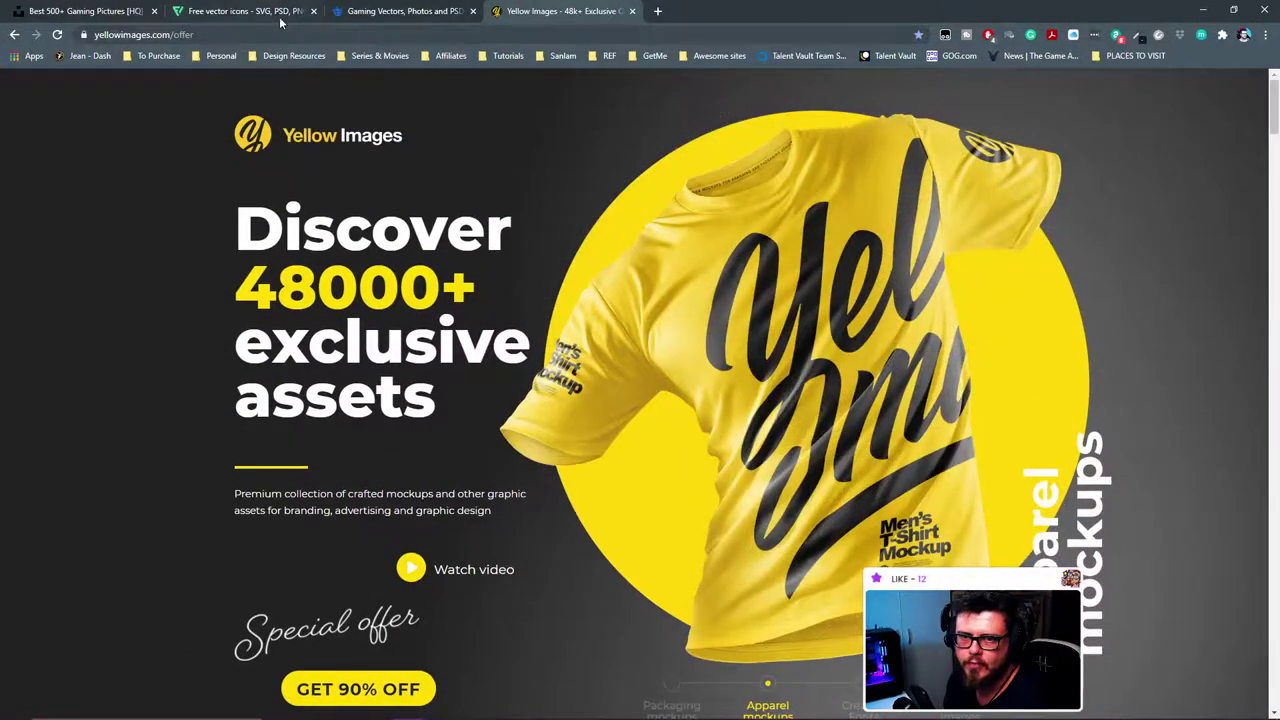
# Step: Open the Colorable bookmark from Design Resources and set the text color's hue to 138° and lightness to 0.42
pyautogui.click(317, 58)
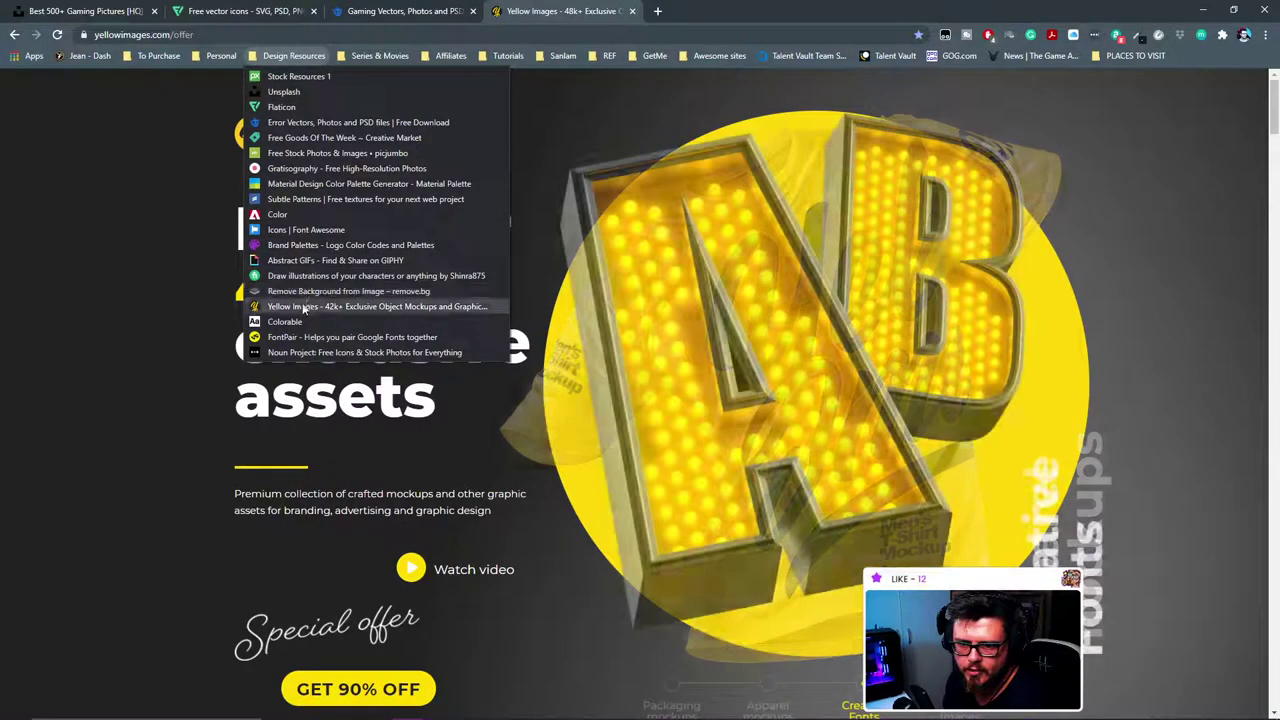
pyautogui.click(340, 322)
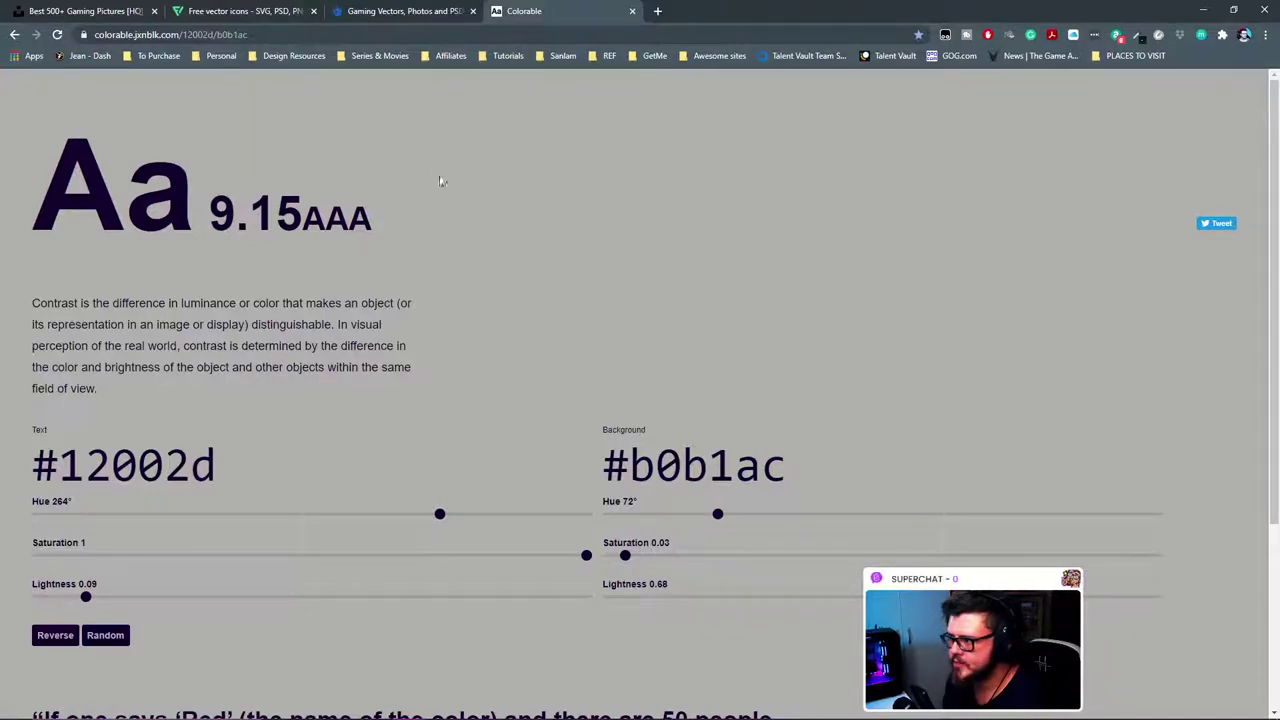
pyautogui.moveTo(439, 514); pyautogui.dragTo(248, 514)
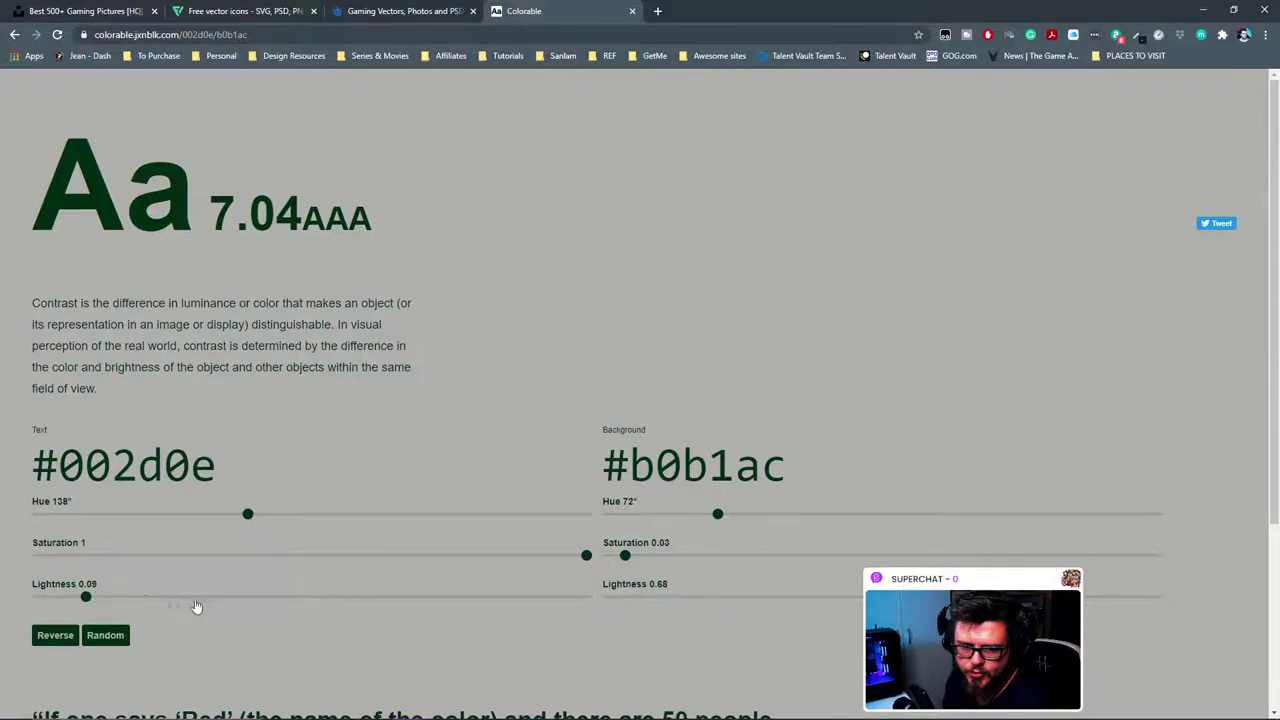
pyautogui.moveTo(87, 597); pyautogui.dragTo(268, 607)
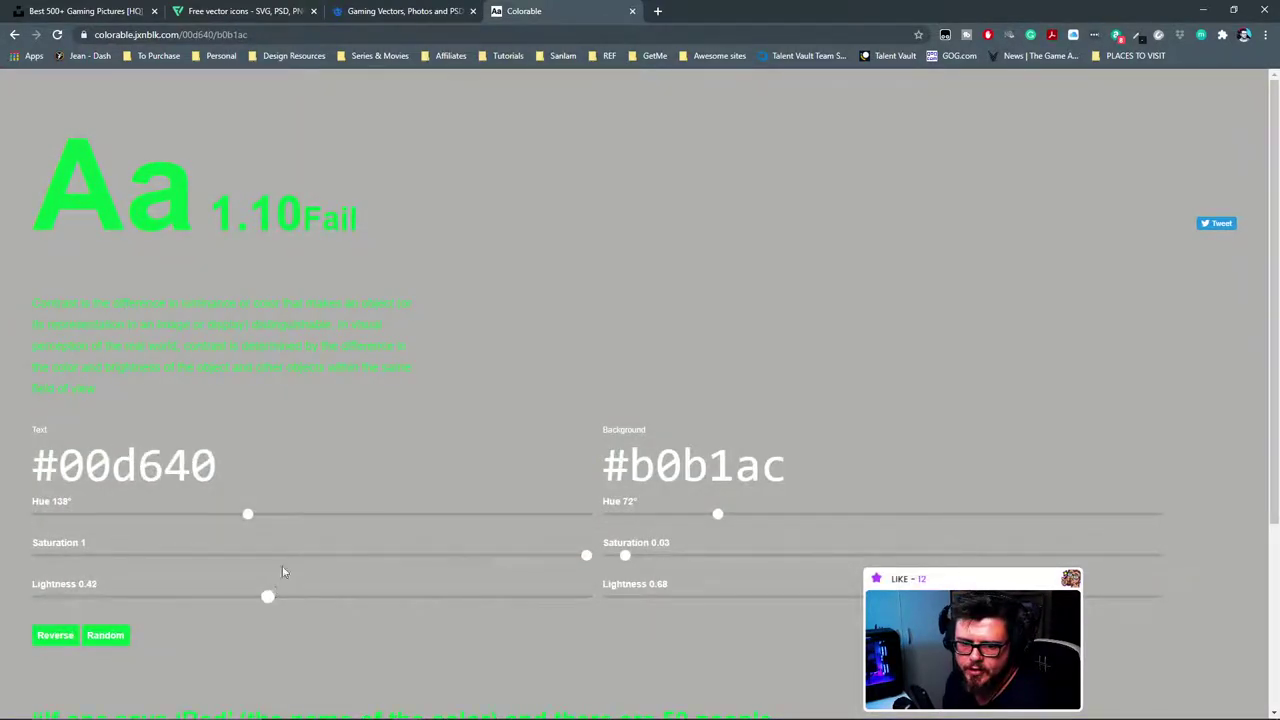
pyautogui.scroll(-3, 534, 397)
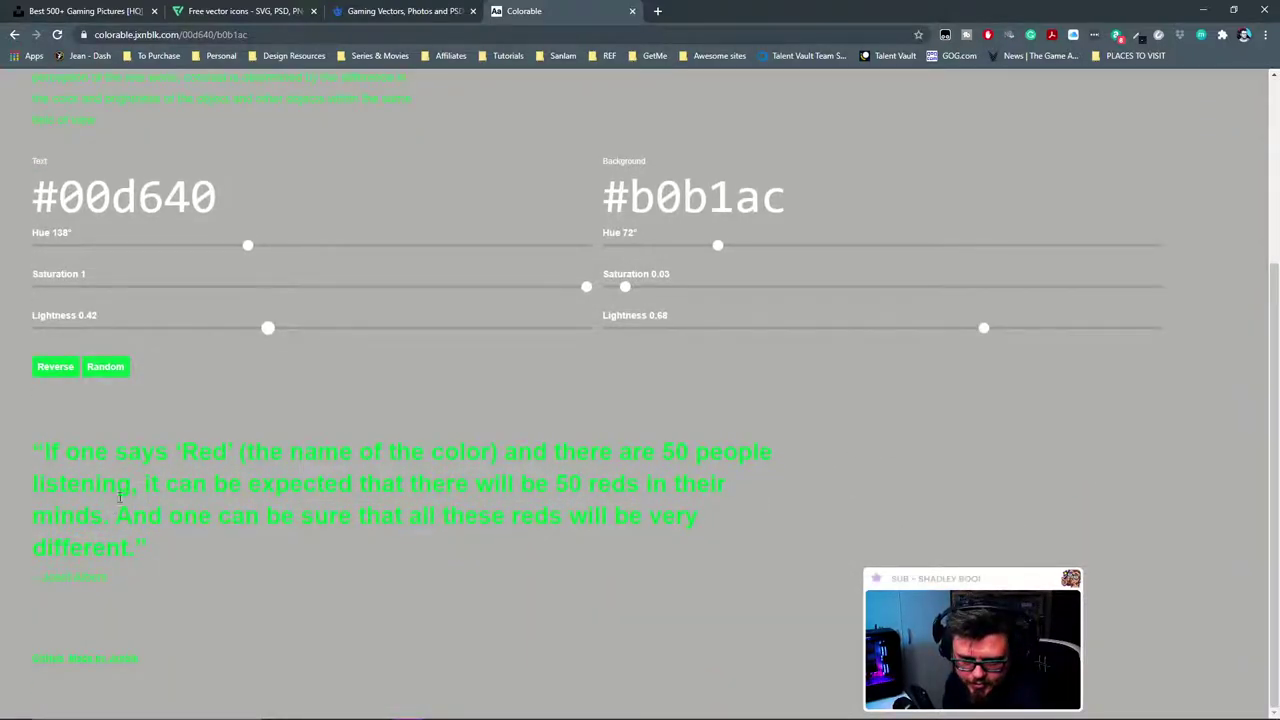
pyautogui.scroll(3, 520, 385)
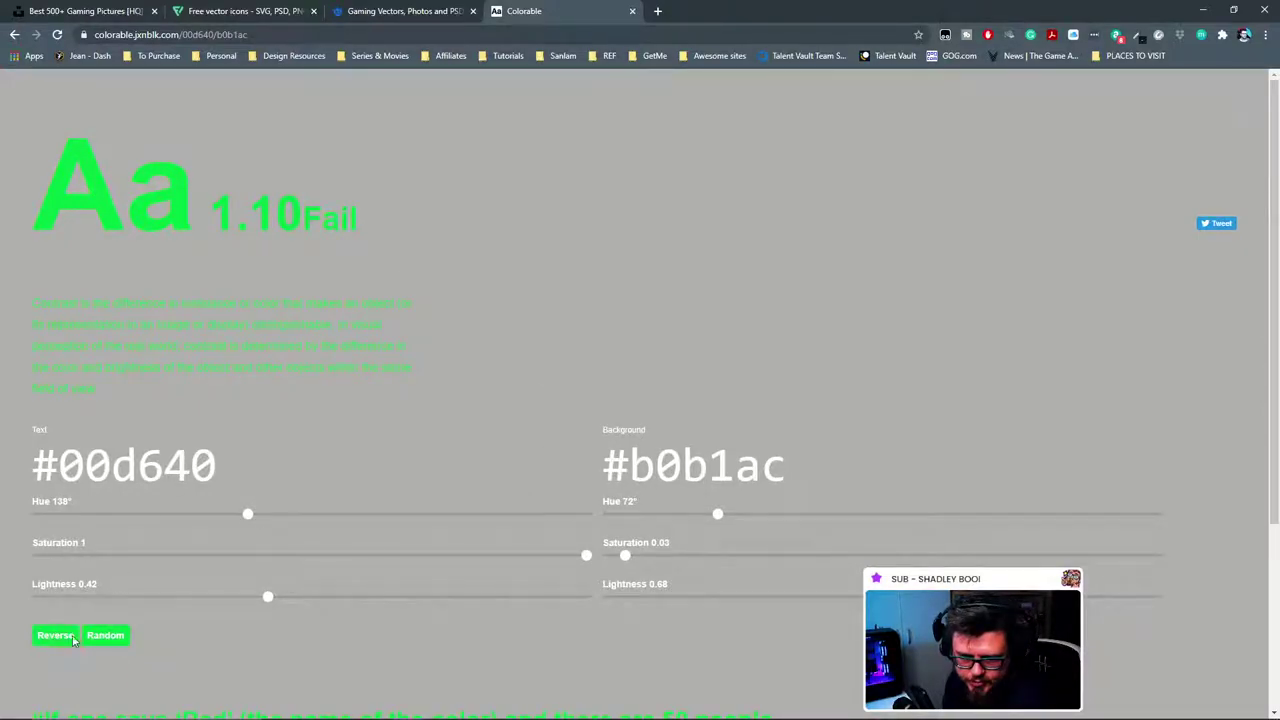
# Step: Generate a series of random text and background color pairs, comparing their contrast ratings and readability on the sample quote
pyautogui.click(101, 642)
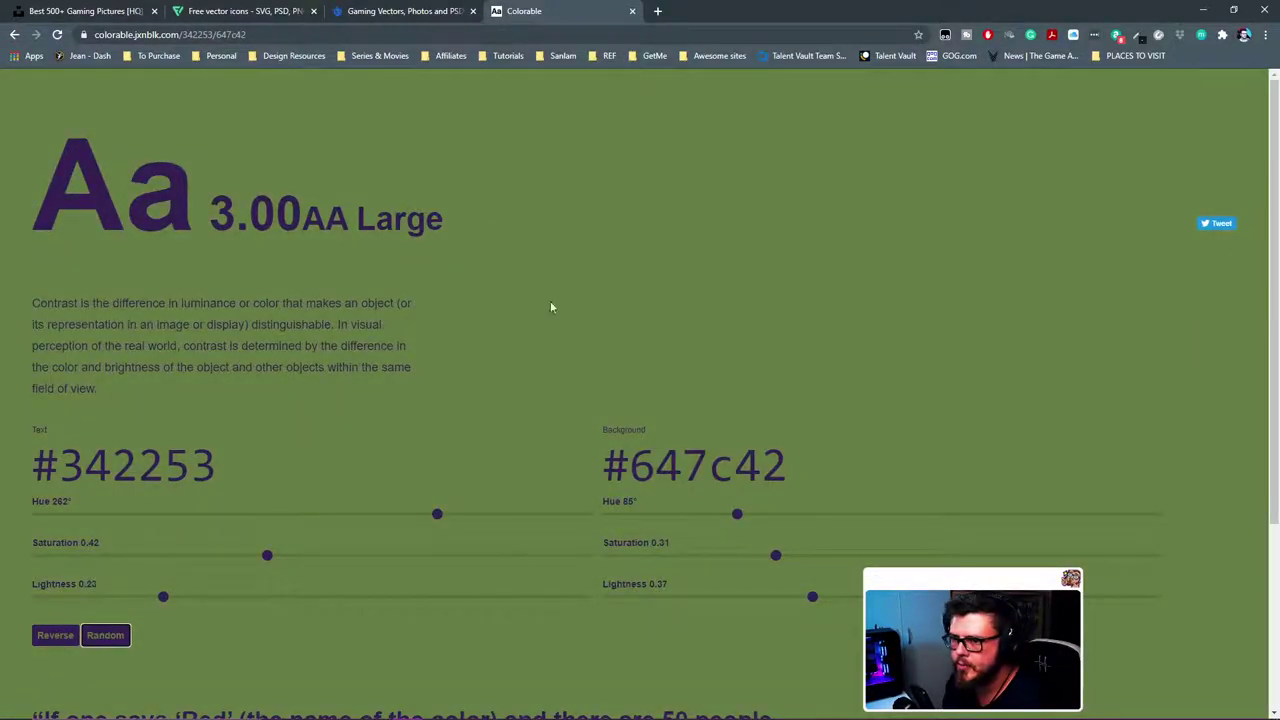
pyautogui.click(122, 640)
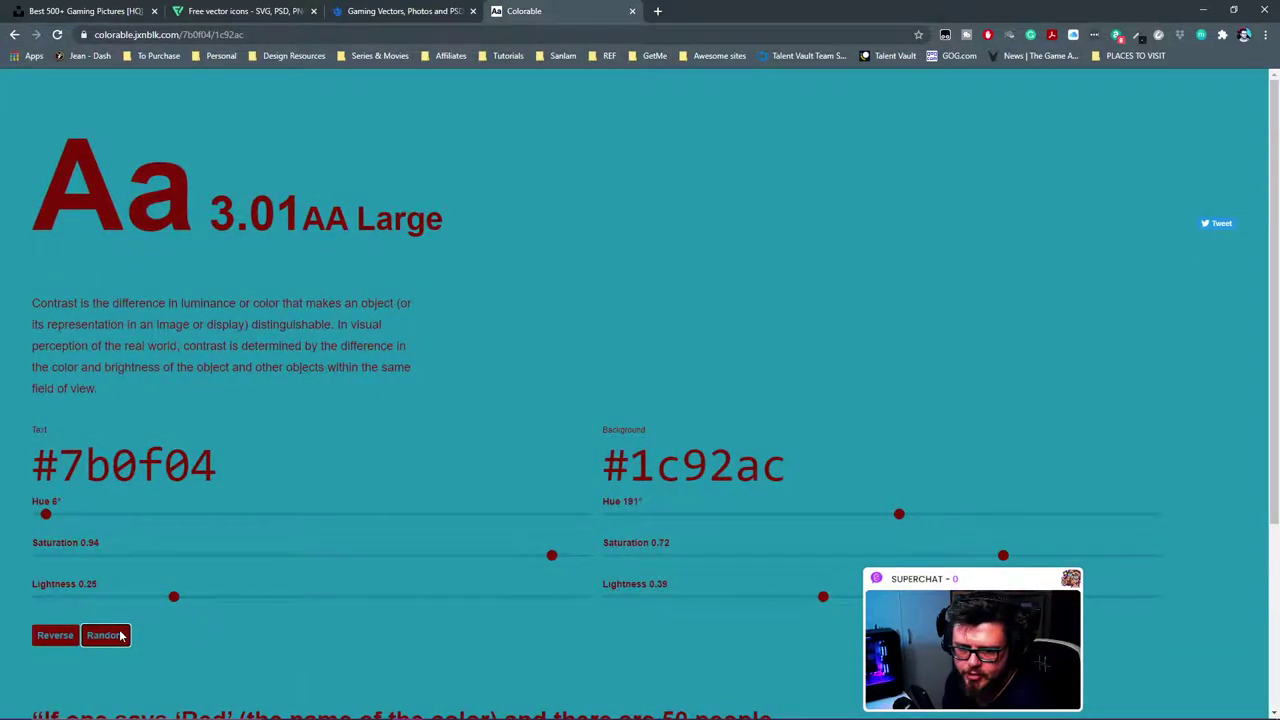
pyautogui.click(122, 636)
pyautogui.click(122, 636)
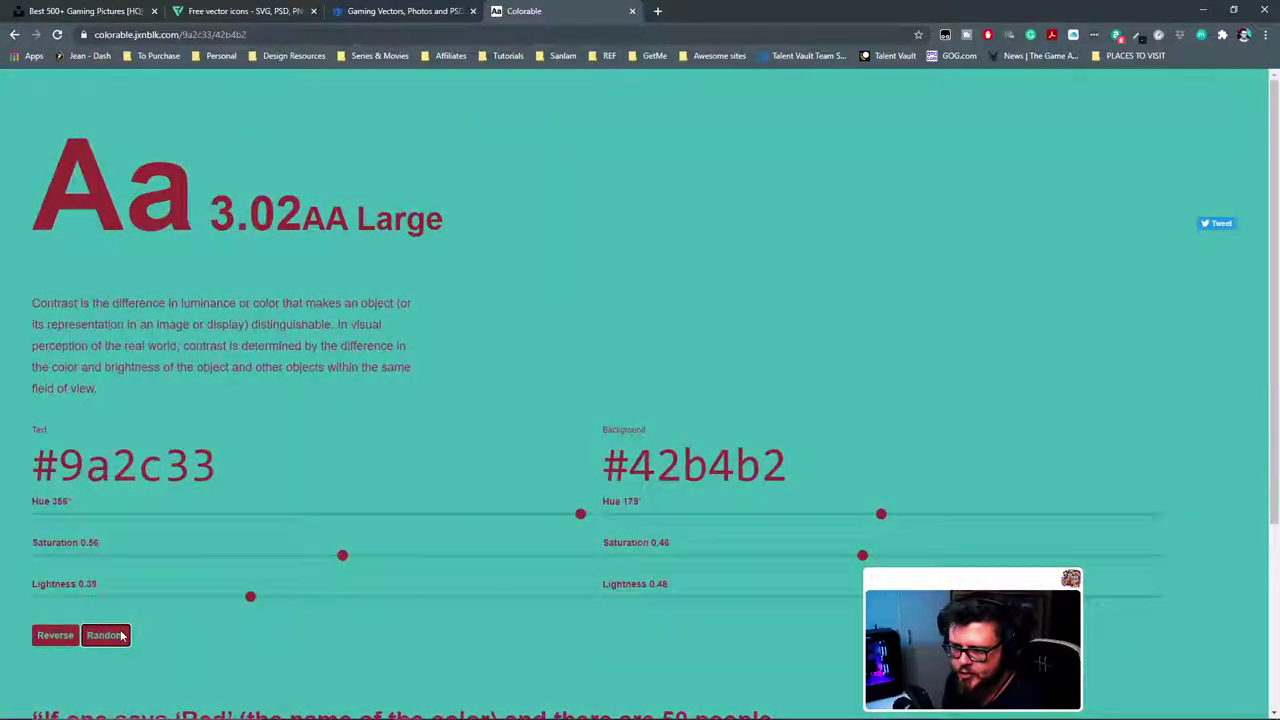
pyautogui.click(122, 636)
pyautogui.click(122, 636)
pyautogui.click(122, 636)
pyautogui.click(122, 636)
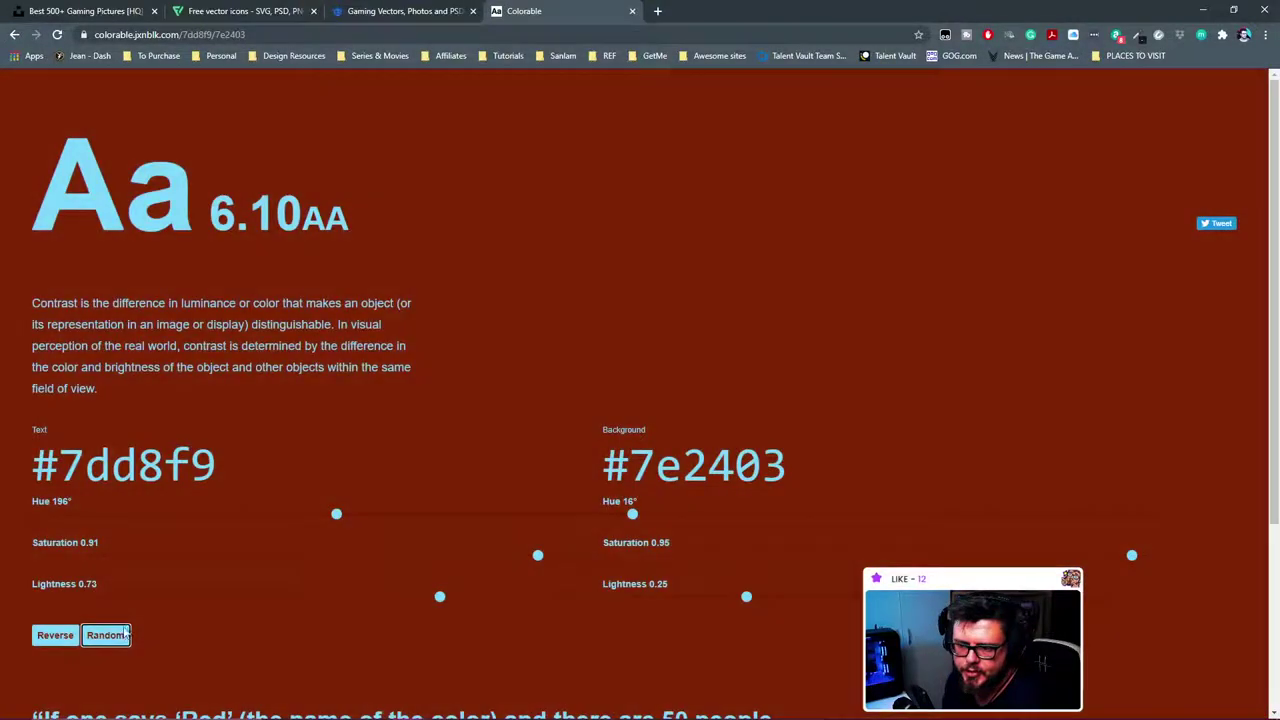
pyautogui.scroll(-3, 363, 357)
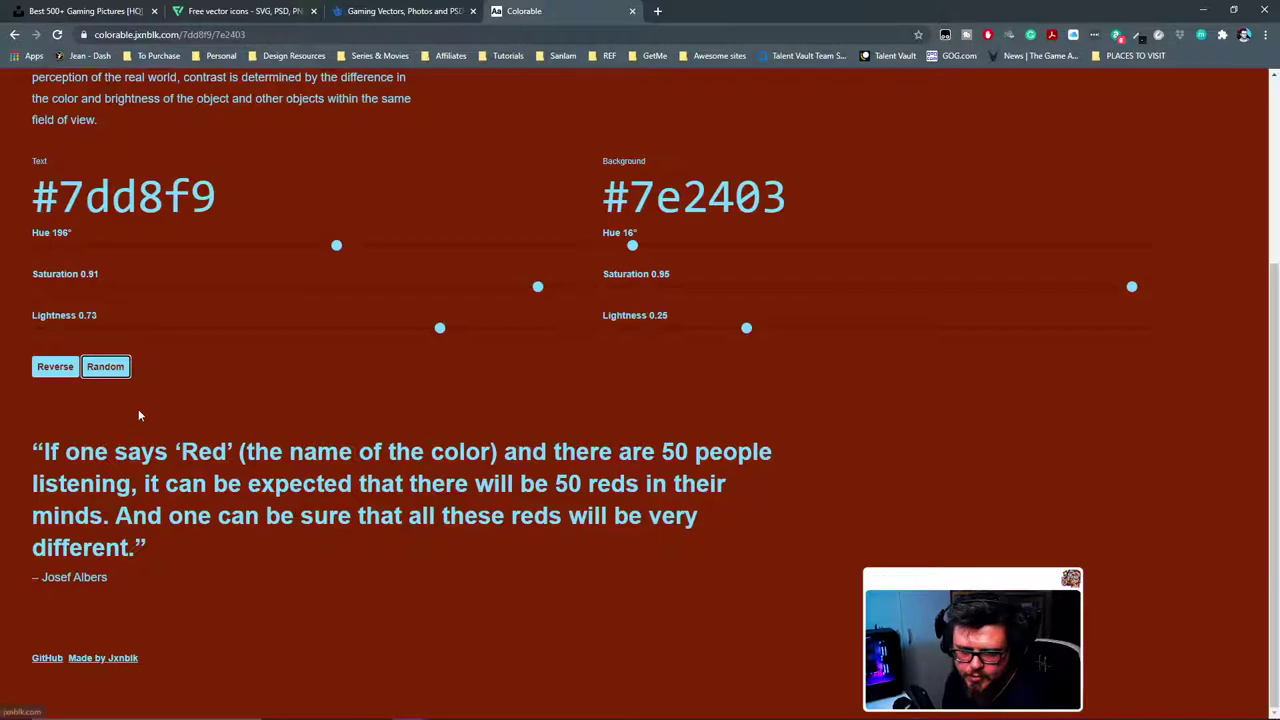
pyautogui.scroll(3, 139, 415)
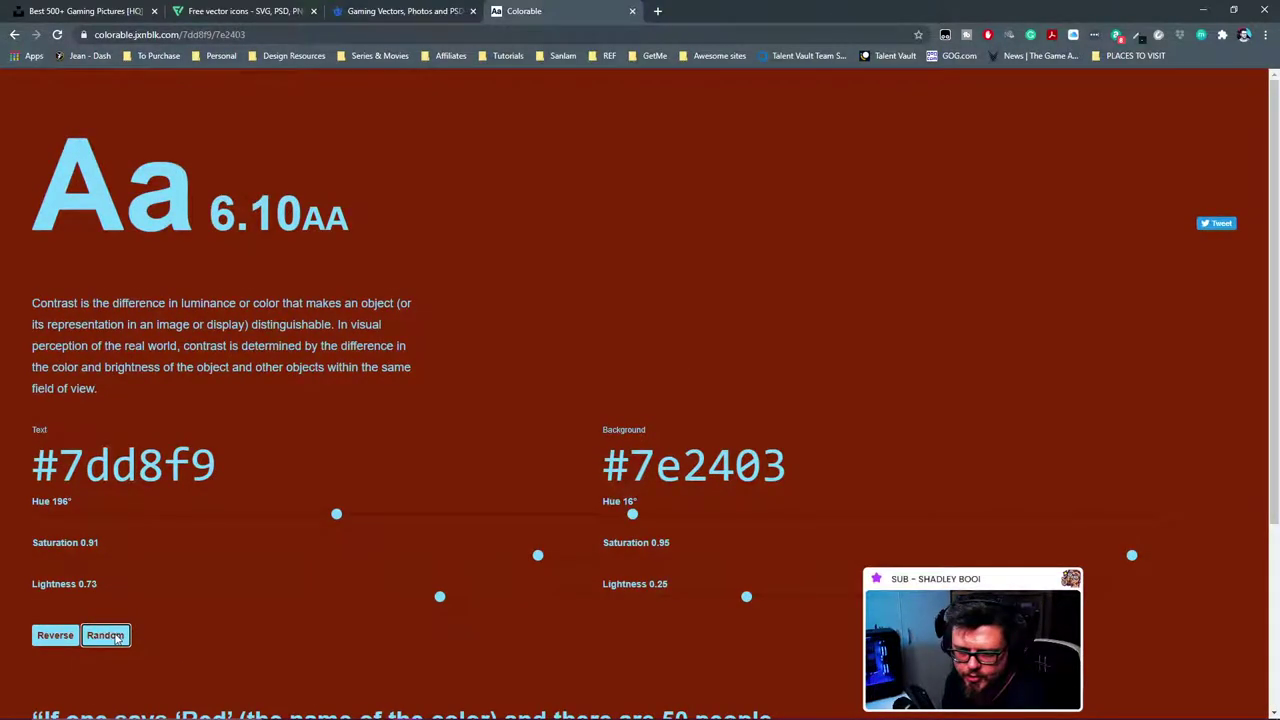
pyautogui.click(116, 637)
pyautogui.click(109, 636)
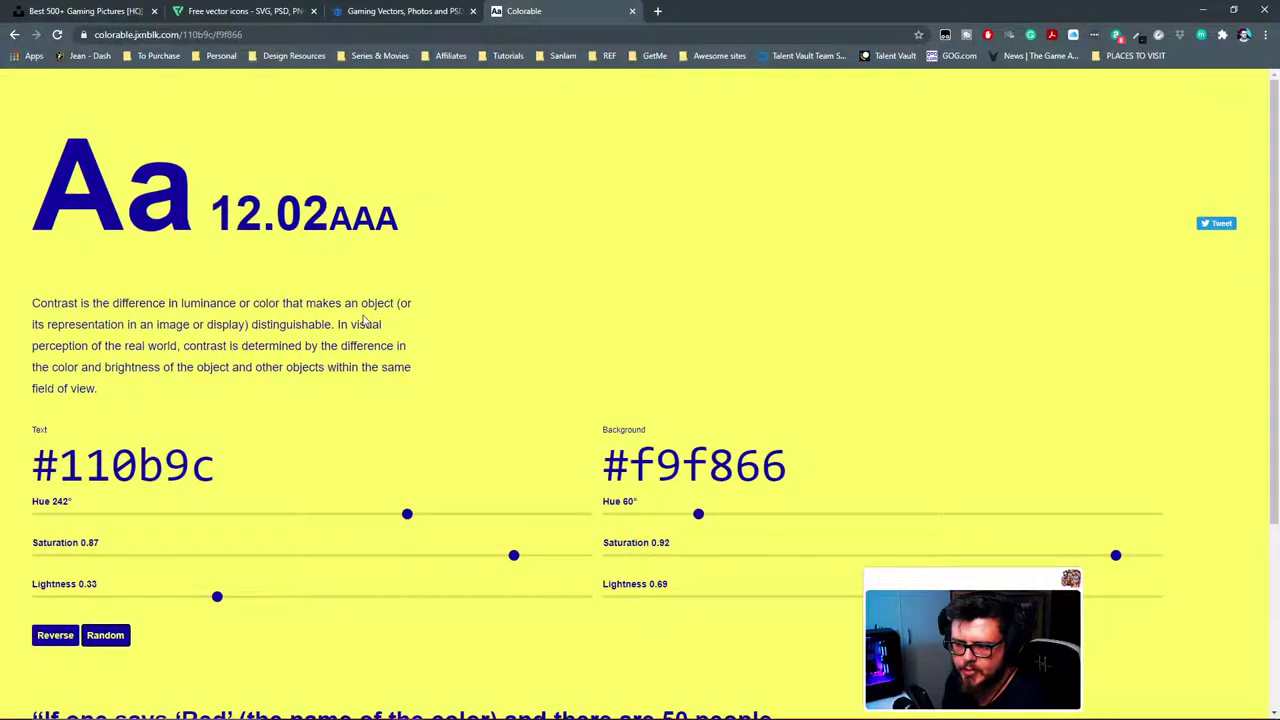
pyautogui.click(105, 636)
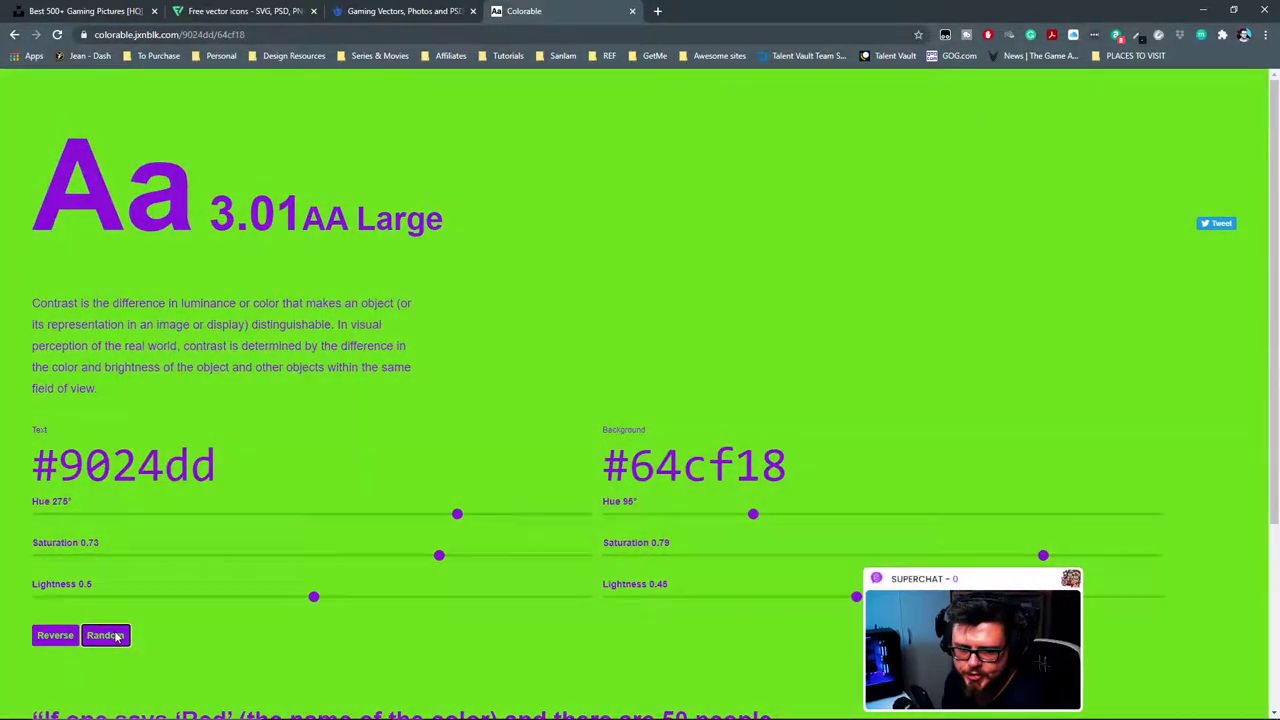
pyautogui.click(117, 637)
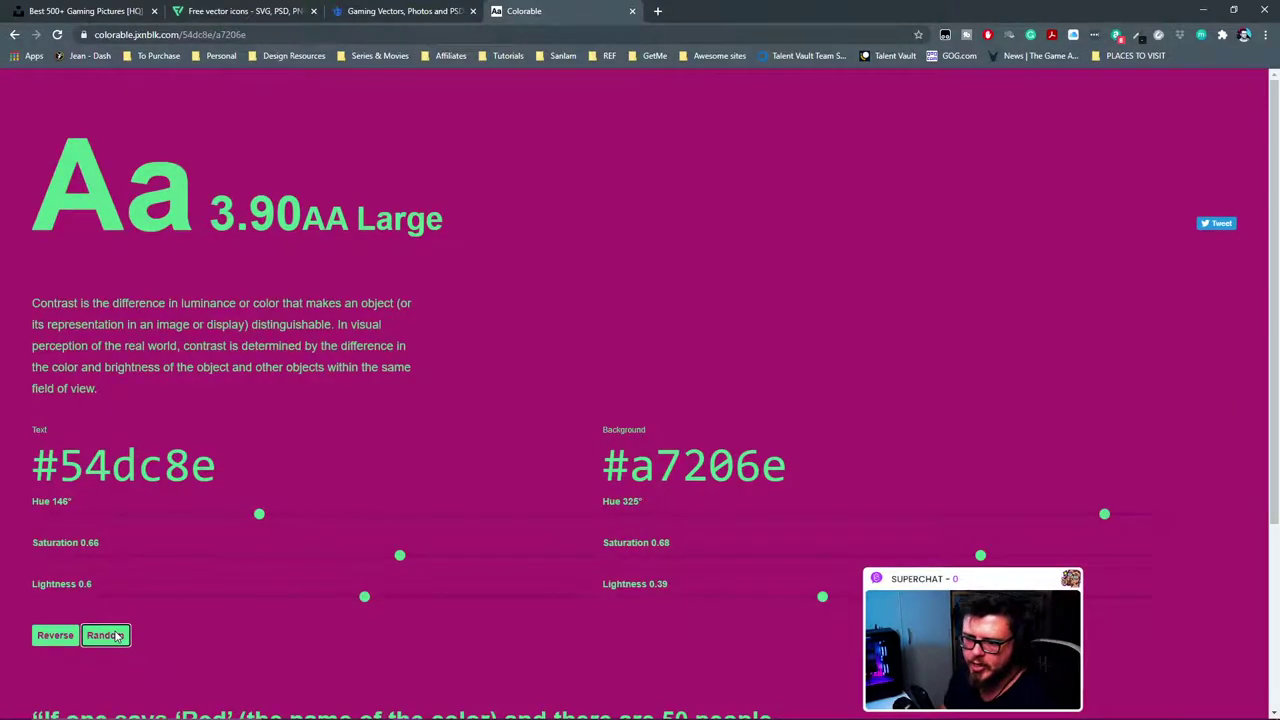
pyautogui.click(116, 637)
pyautogui.click(116, 636)
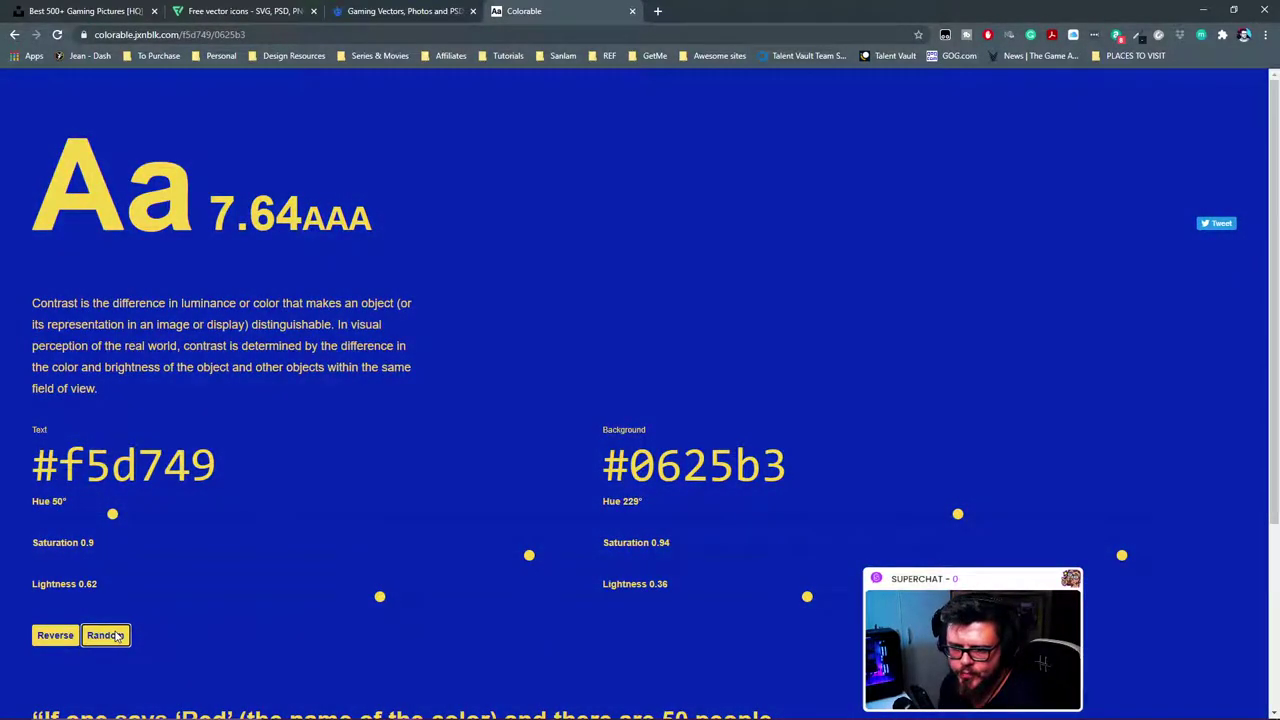
pyautogui.click(116, 636)
pyautogui.click(116, 636)
pyautogui.click(117, 637)
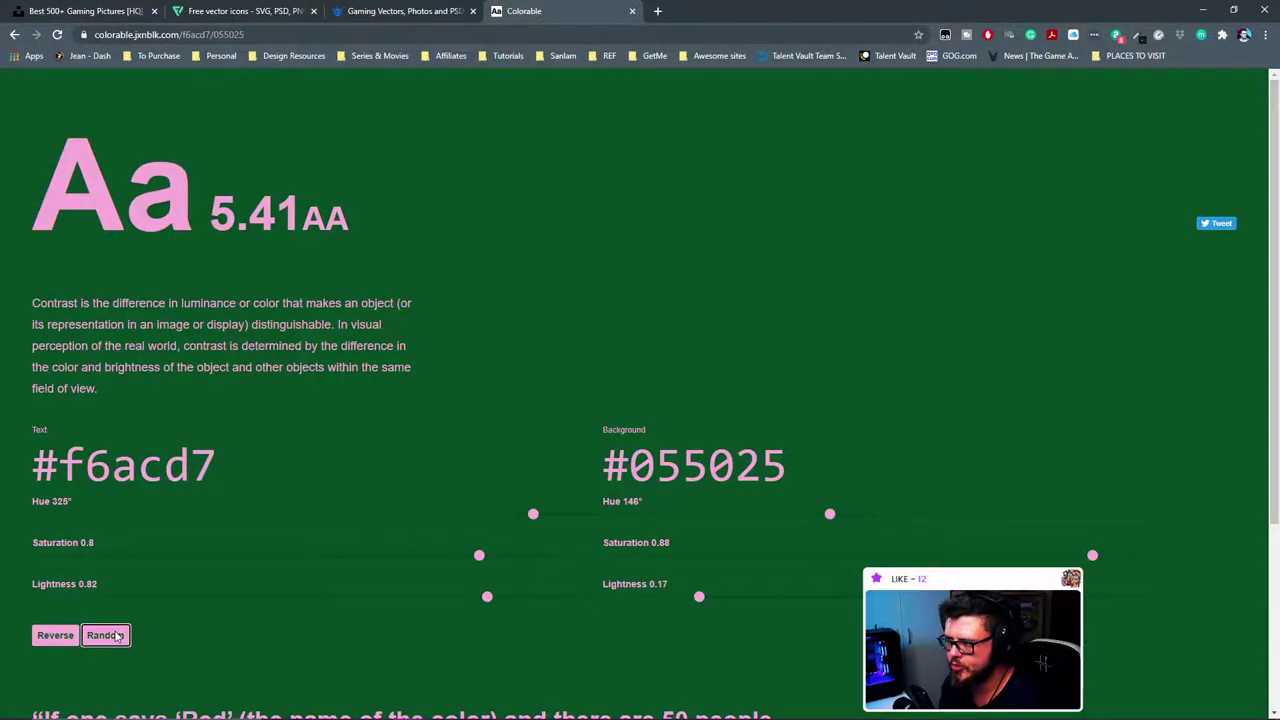
pyautogui.click(116, 637)
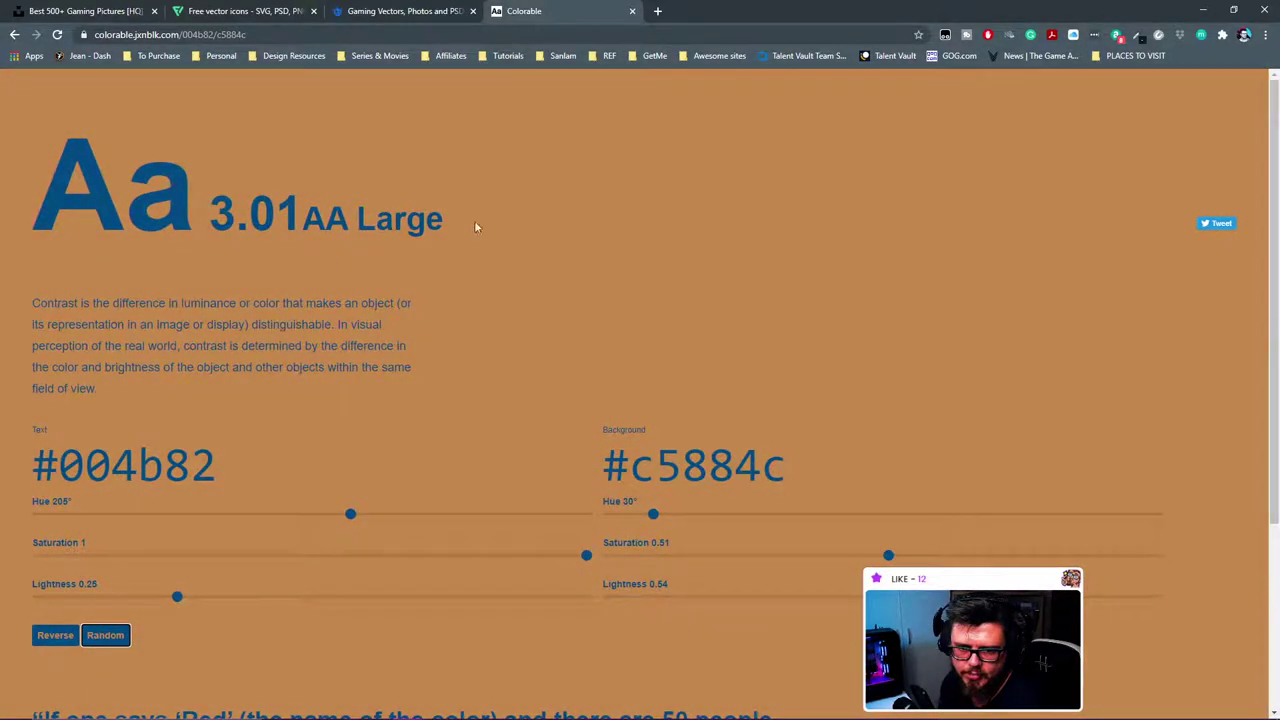
pyautogui.scroll(-3, 589, 135)
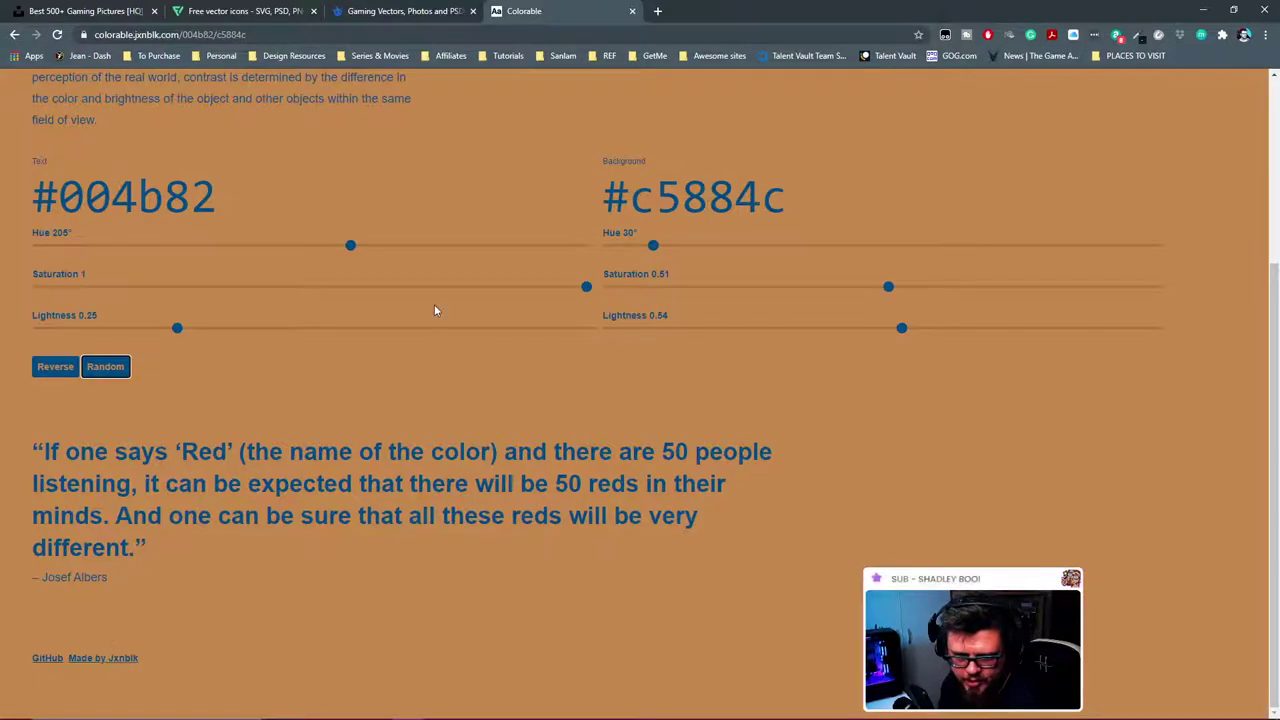
# Step: Shuffle through more random text and background color pairs, checking the contrast score and rating of each at the page heading
pyautogui.scroll(3, 434, 310)
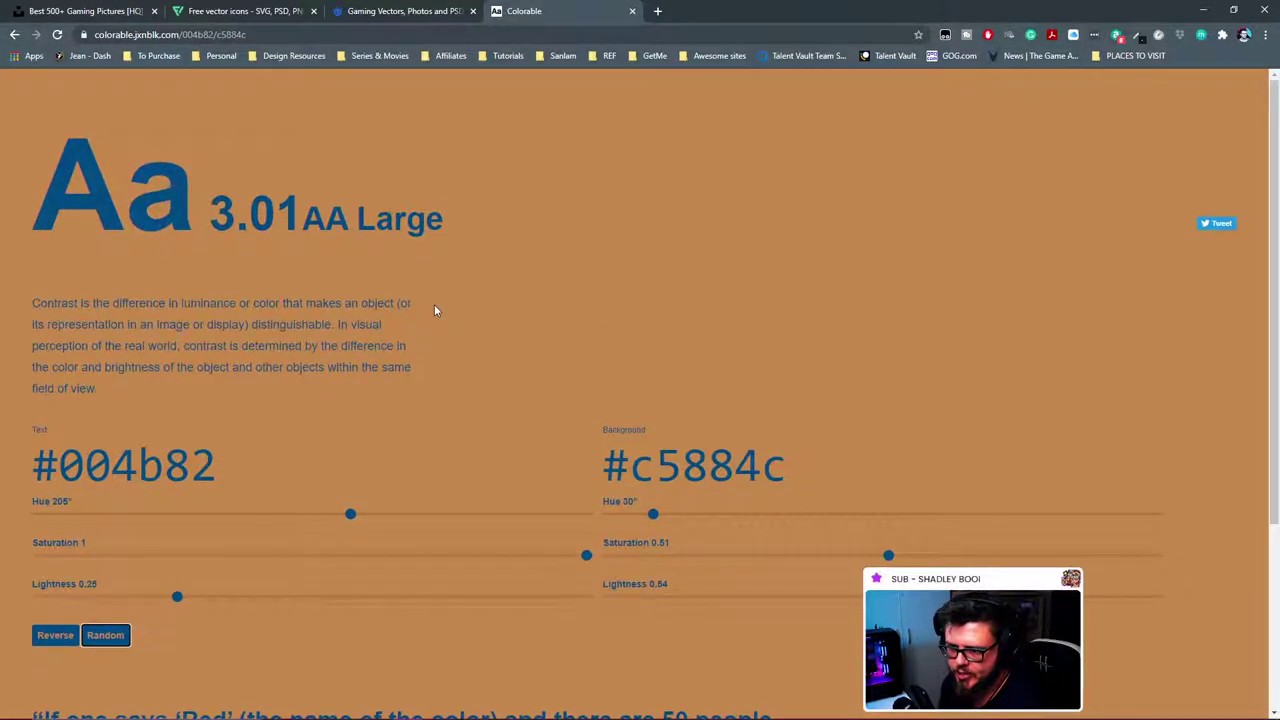
pyautogui.click(111, 640)
pyautogui.click(111, 640)
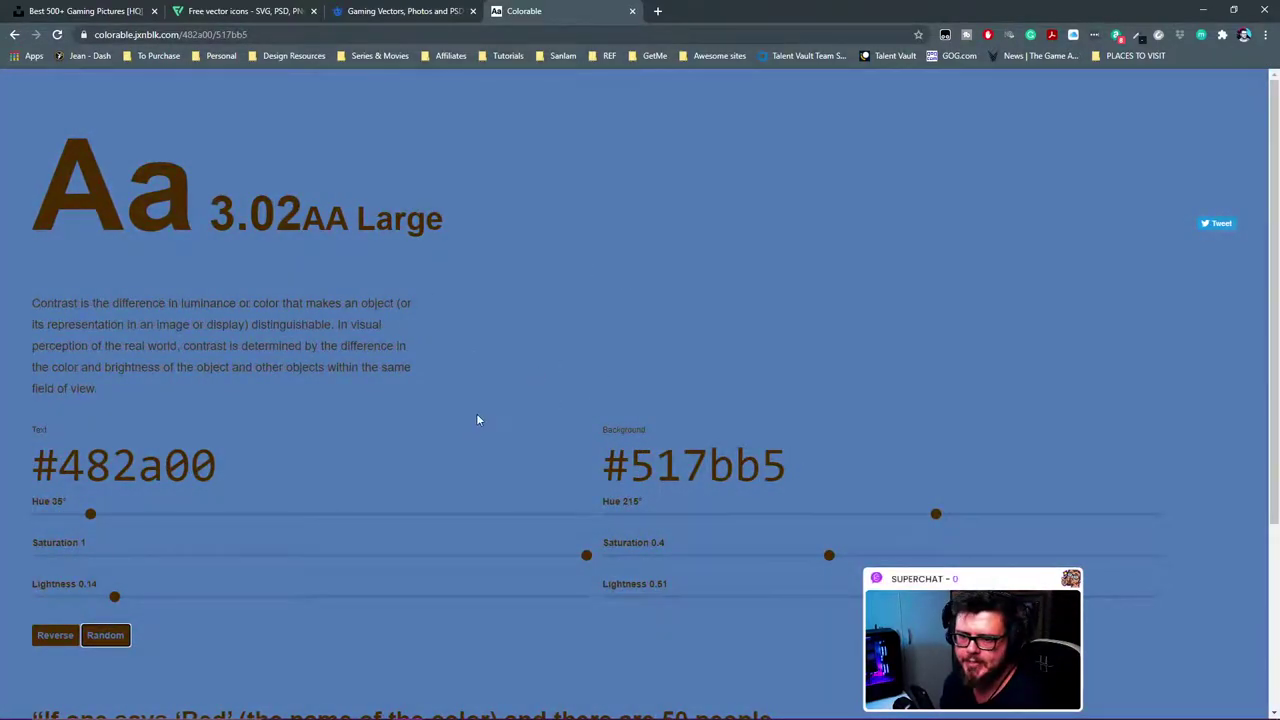
pyautogui.click(113, 643)
pyautogui.click(116, 642)
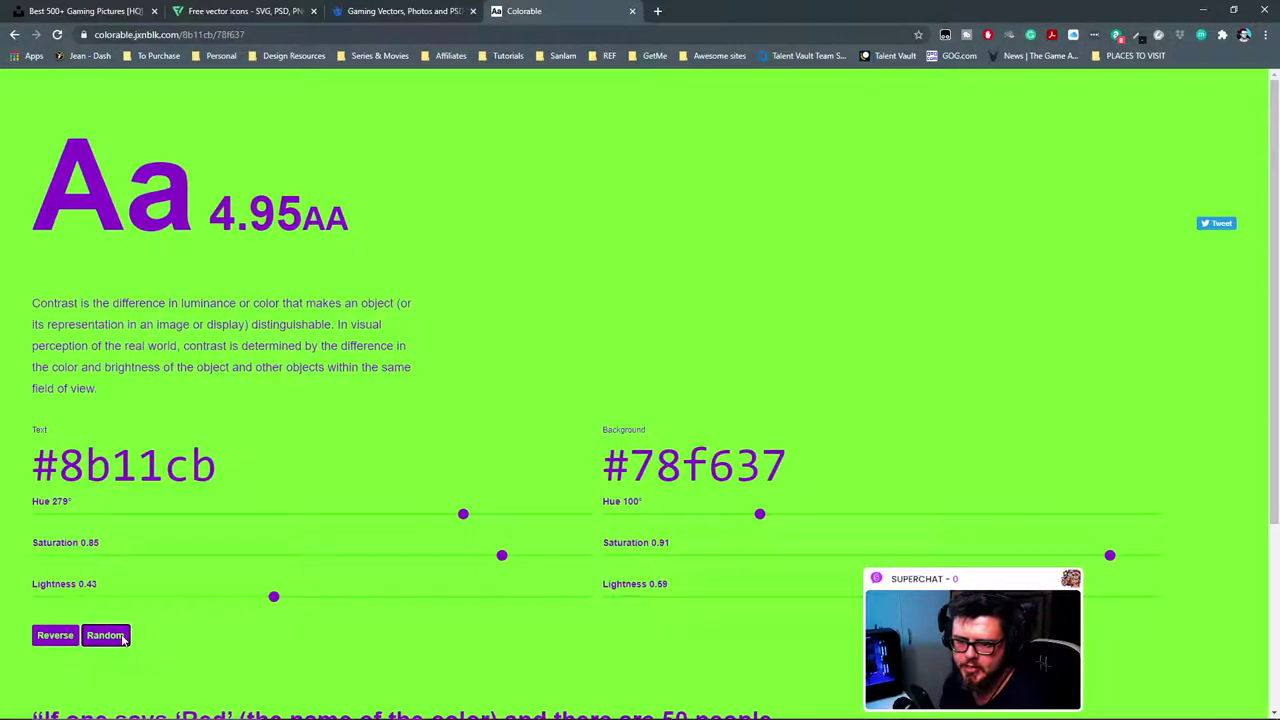
pyautogui.click(120, 641)
pyautogui.click(124, 640)
pyautogui.click(124, 640)
pyautogui.click(124, 640)
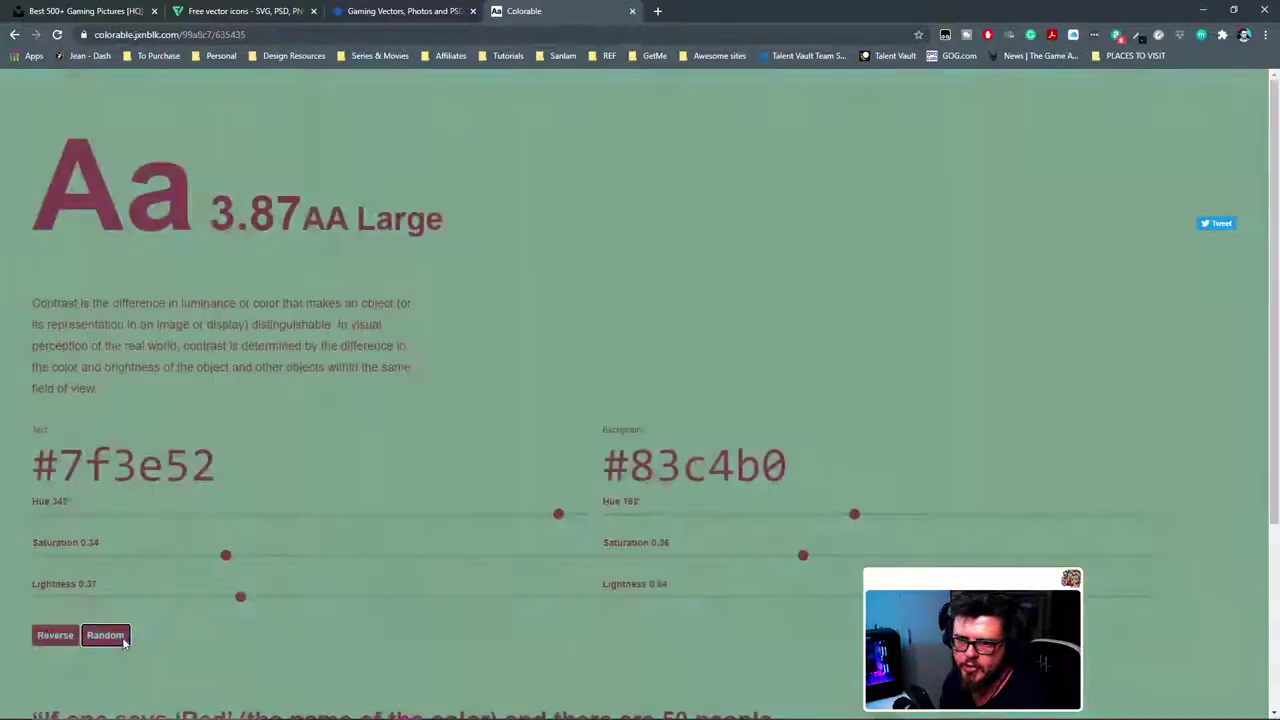
pyautogui.click(124, 640)
# Step: Open the FontPair bookmark from Design Resources and look over the featured font pairs down to Rubik & Karla
pyautogui.click(268, 57)
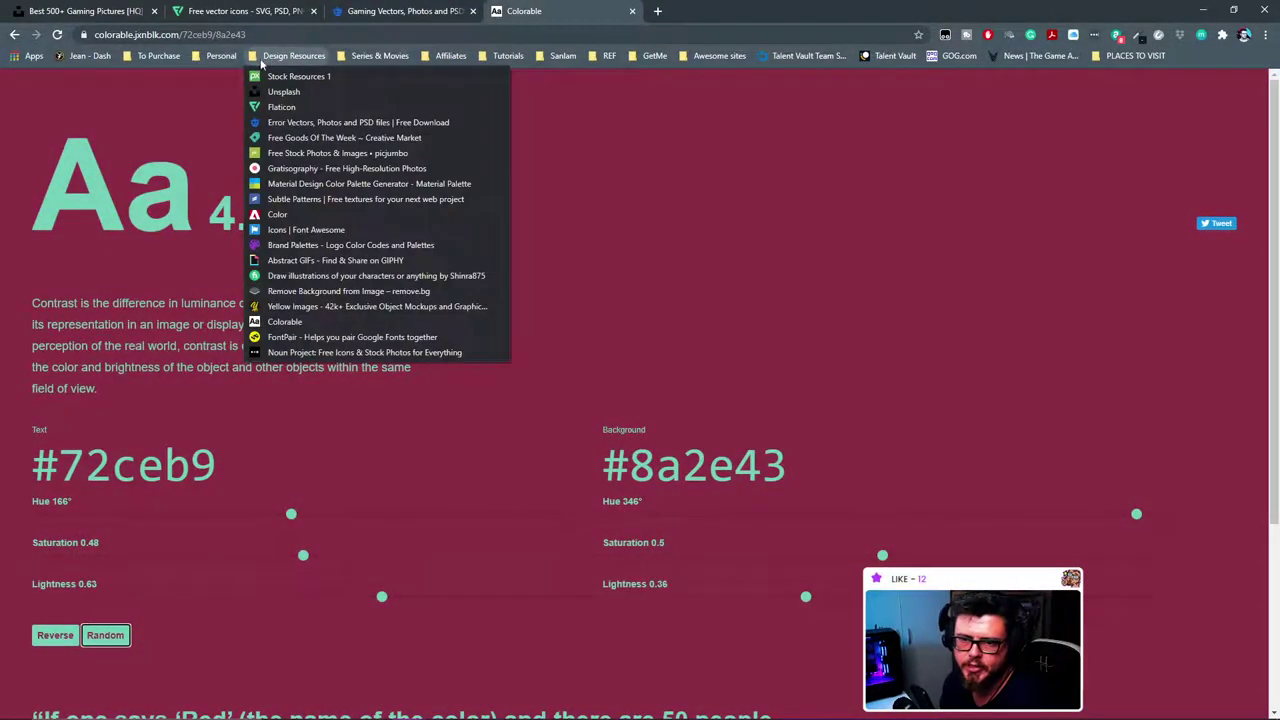
pyautogui.click(337, 337)
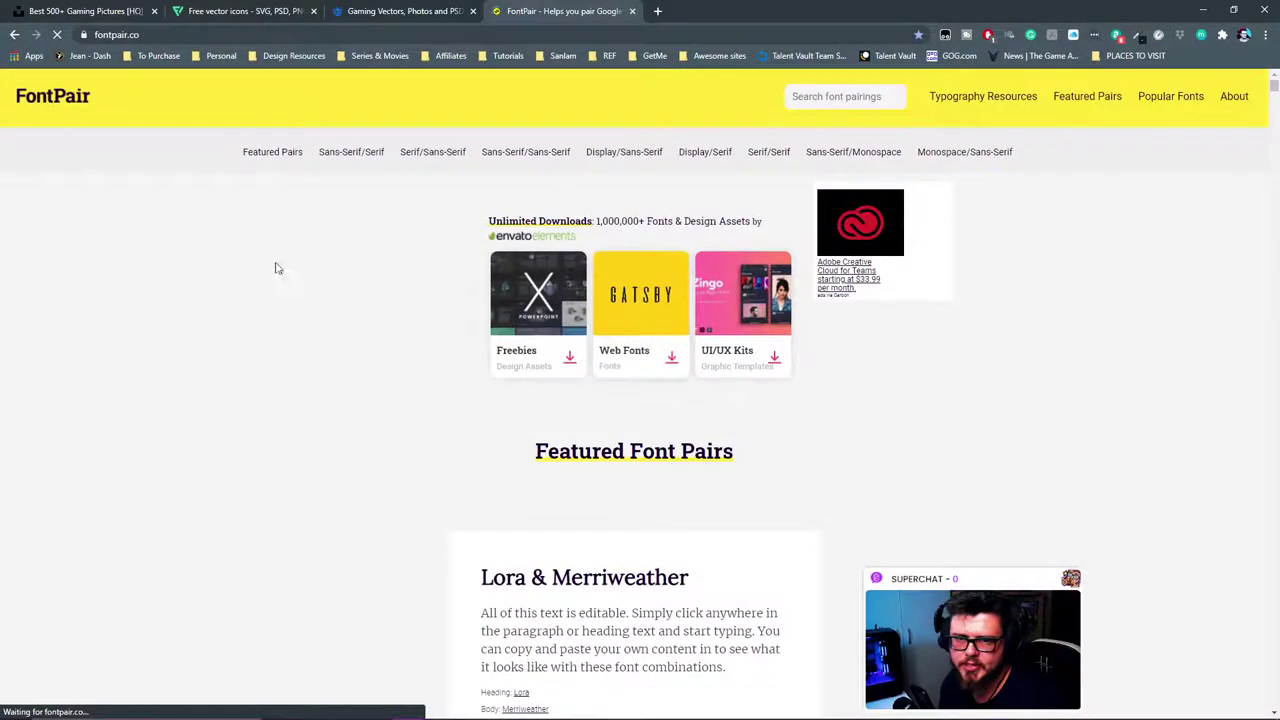
pyautogui.scroll(-6, 868, 405)
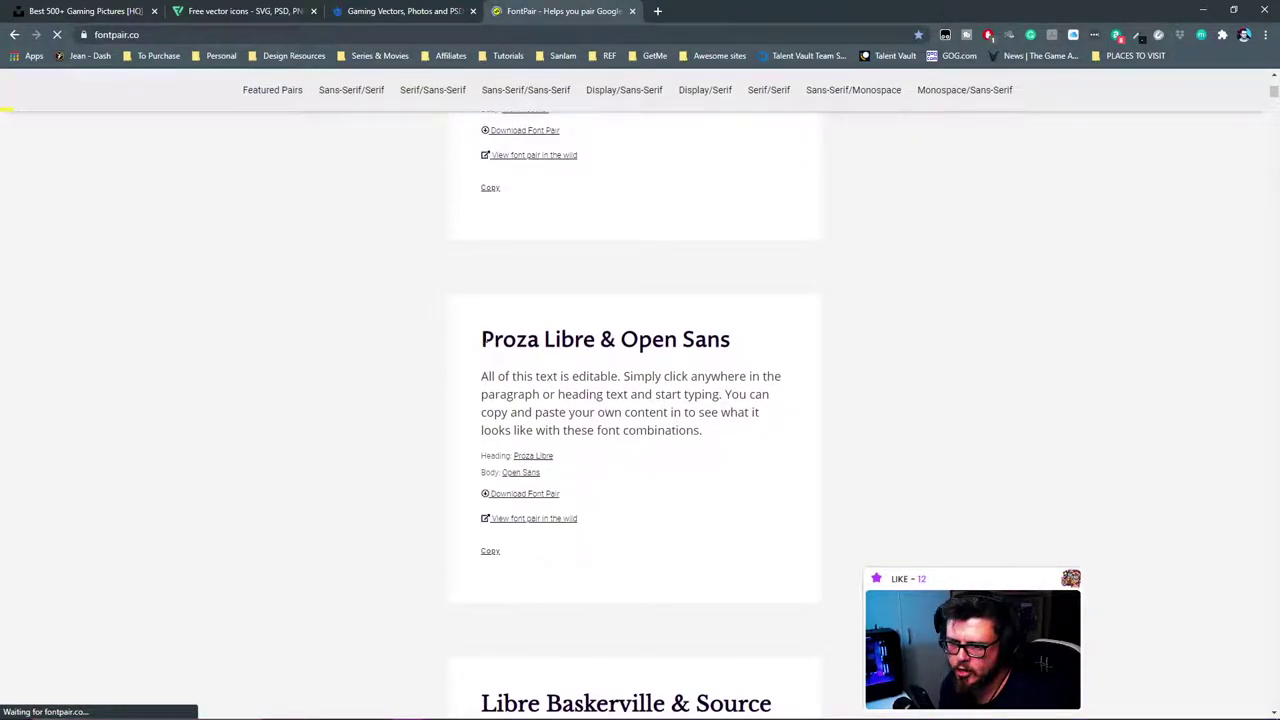
pyautogui.moveTo(481, 339); pyautogui.dragTo(777, 343)
pyautogui.click(905, 359)
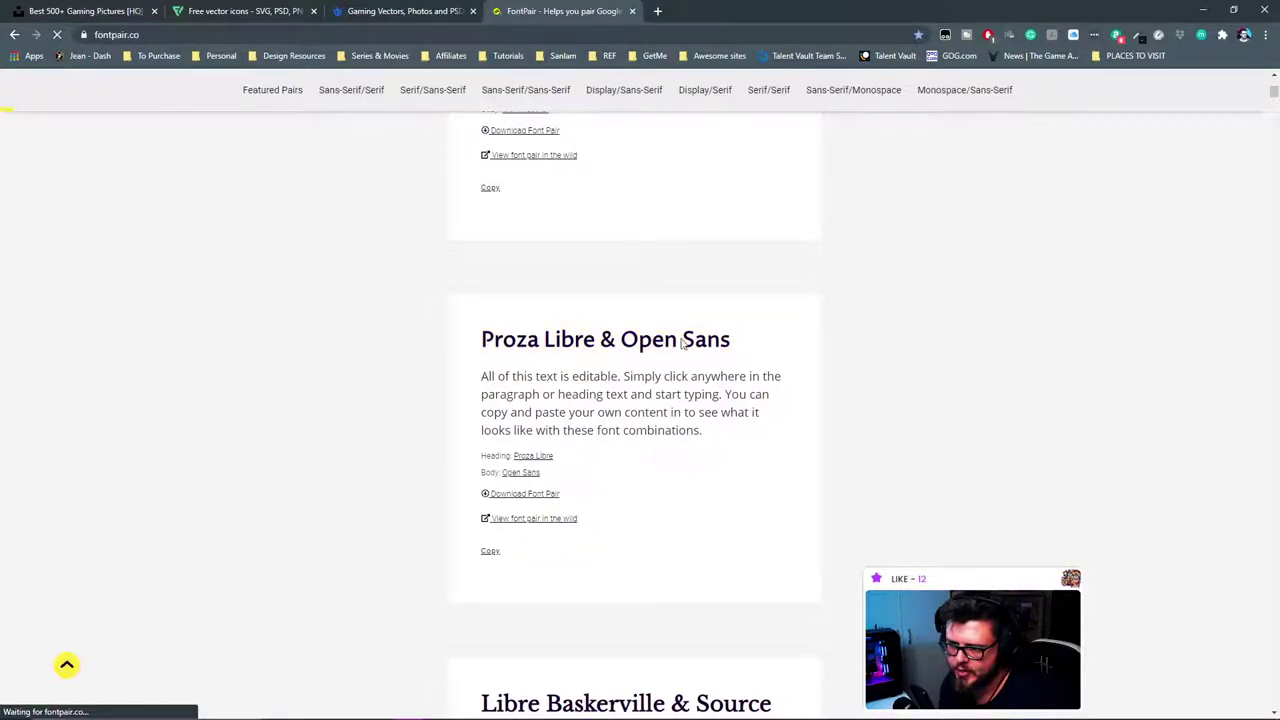
pyautogui.scroll(-2, 680, 340)
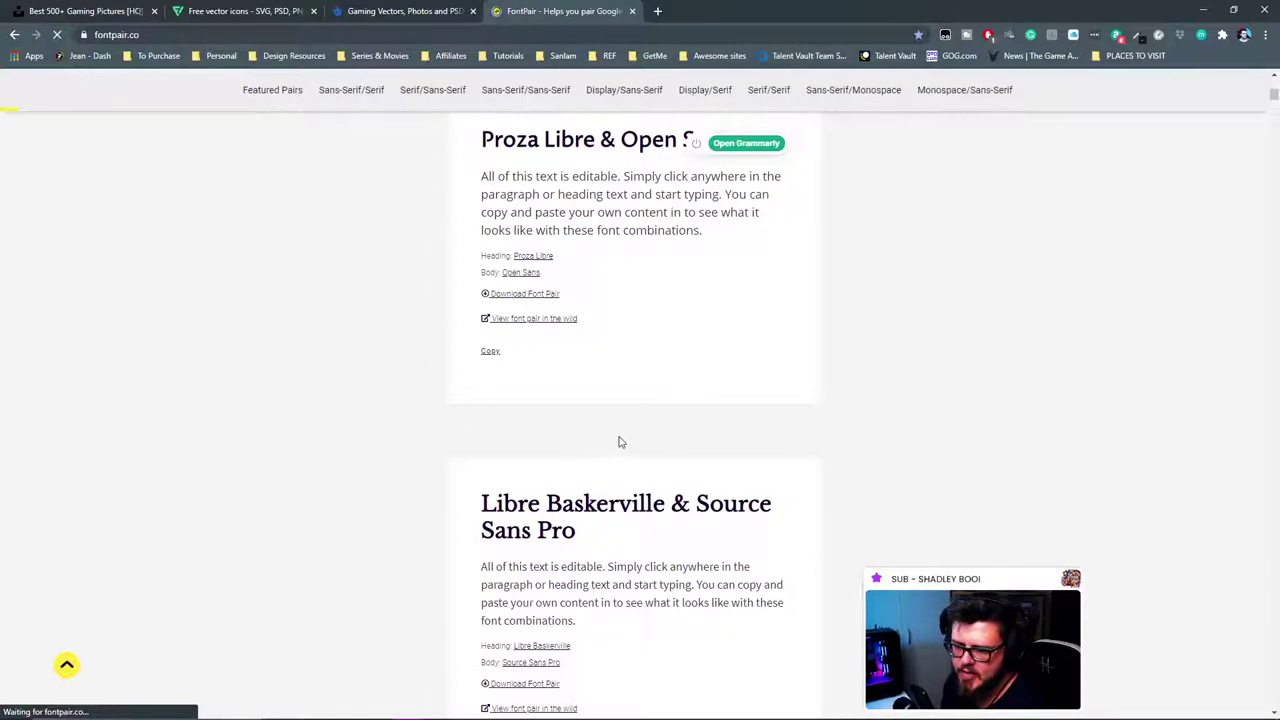
pyautogui.scroll(-3, 618, 441)
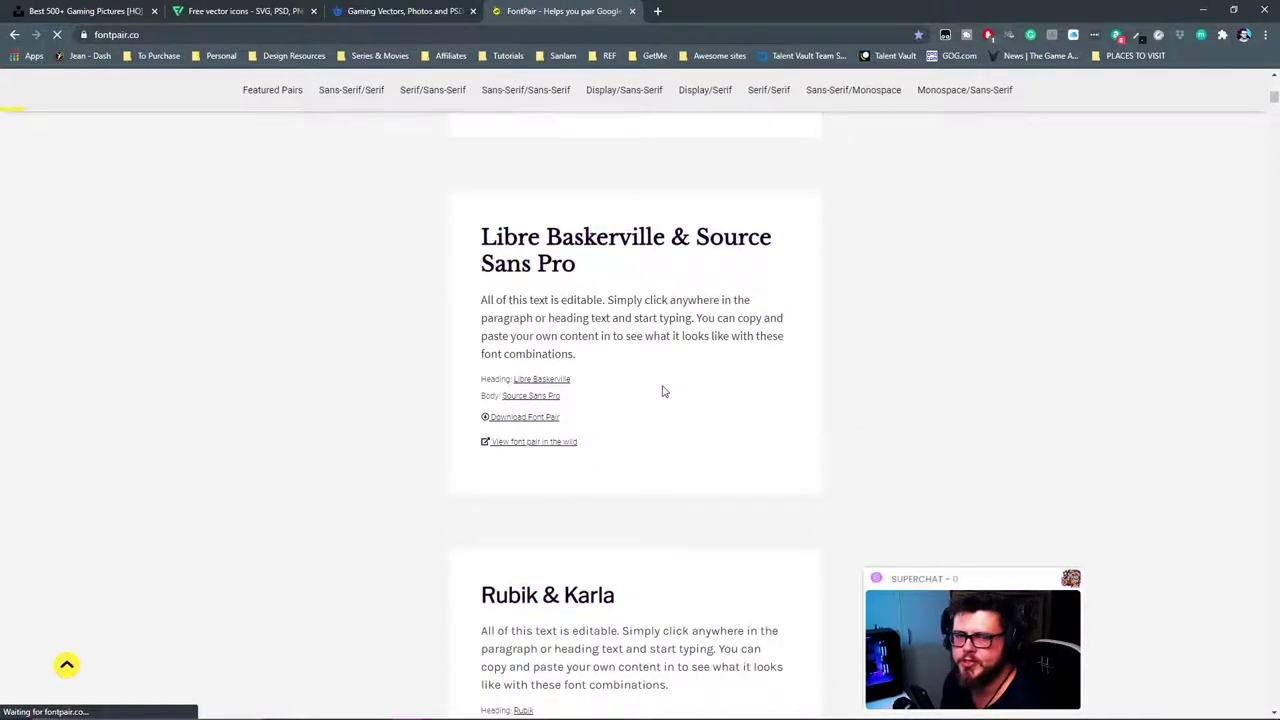
pyautogui.scroll(-3, 663, 391)
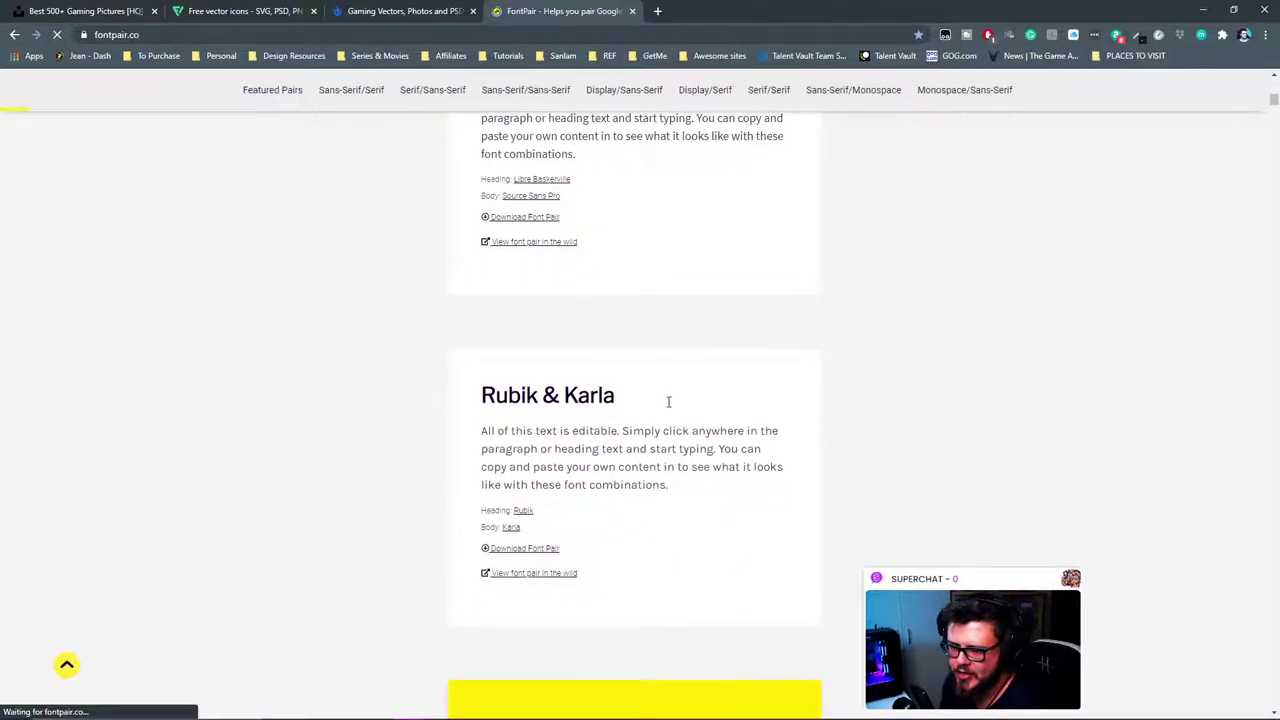
pyautogui.scroll(-3, 660, 400)
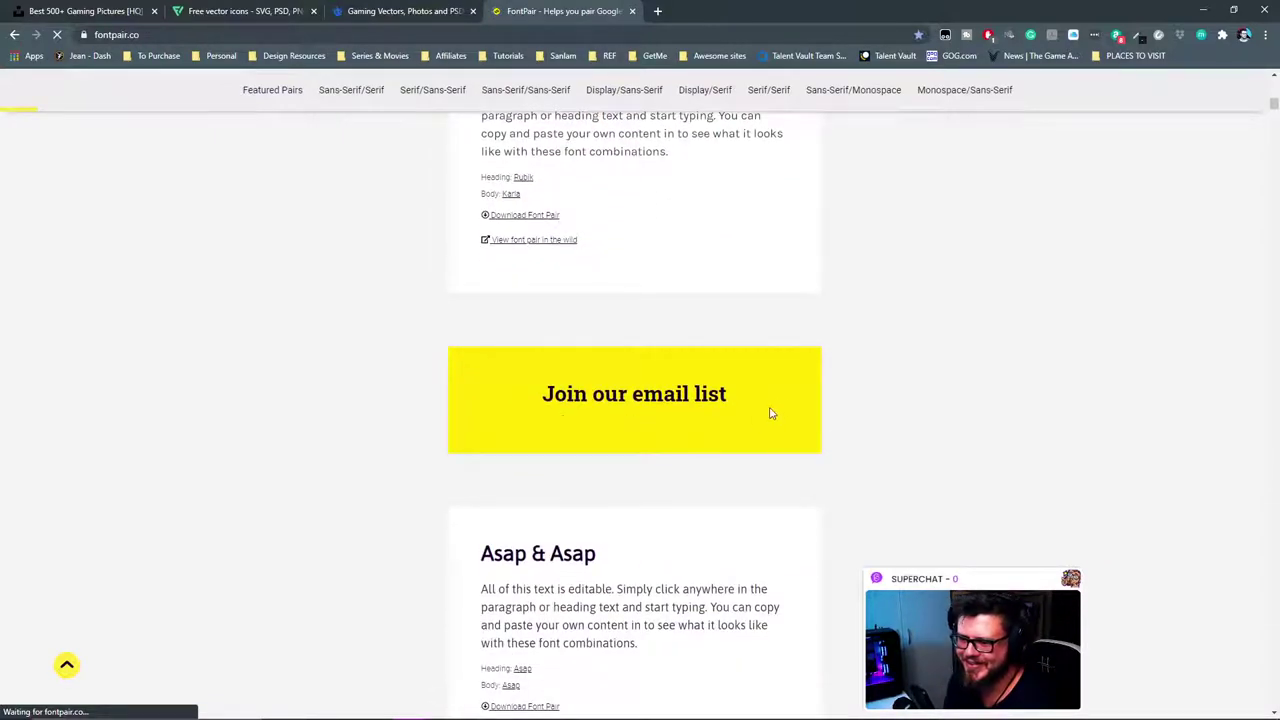
# Step: Compare the Asap, Work Sans and Domine & Roboto pairs, examining the heading and body fonts listed for Domine & Roboto
pyautogui.scroll(-6, 657, 360)
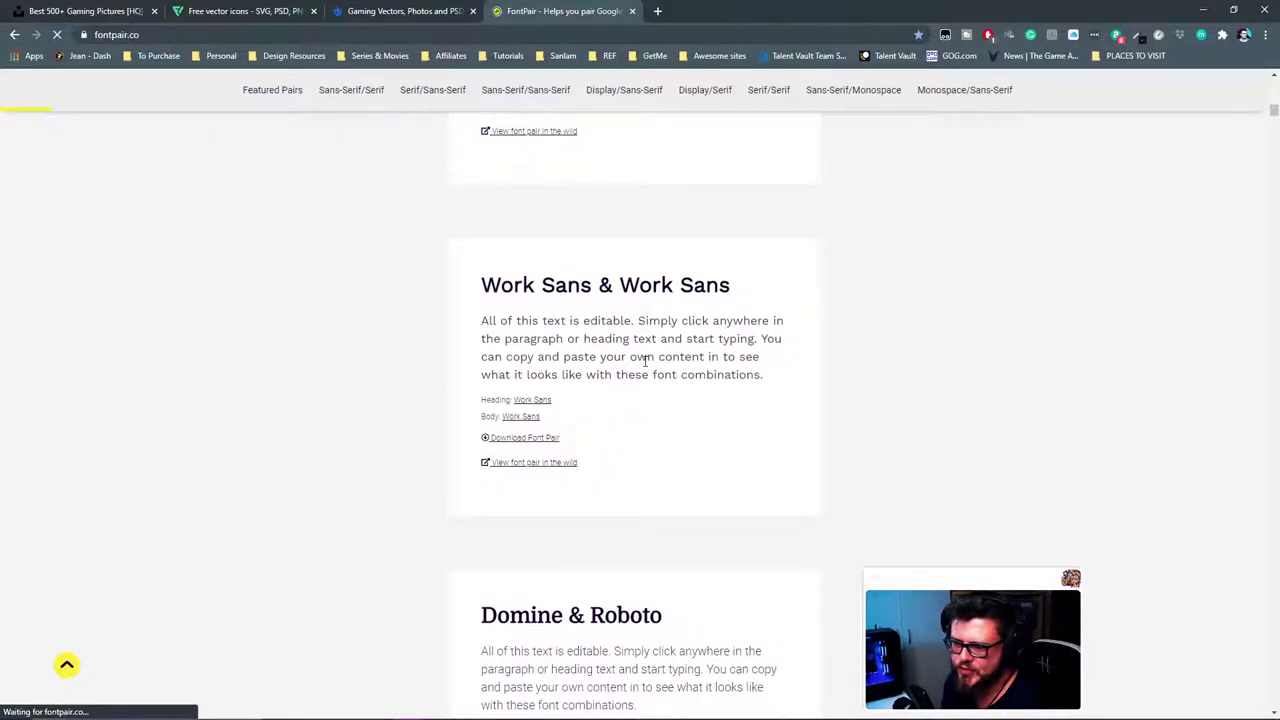
pyautogui.scroll(-2, 645, 361)
pyautogui.scroll(2, 645, 361)
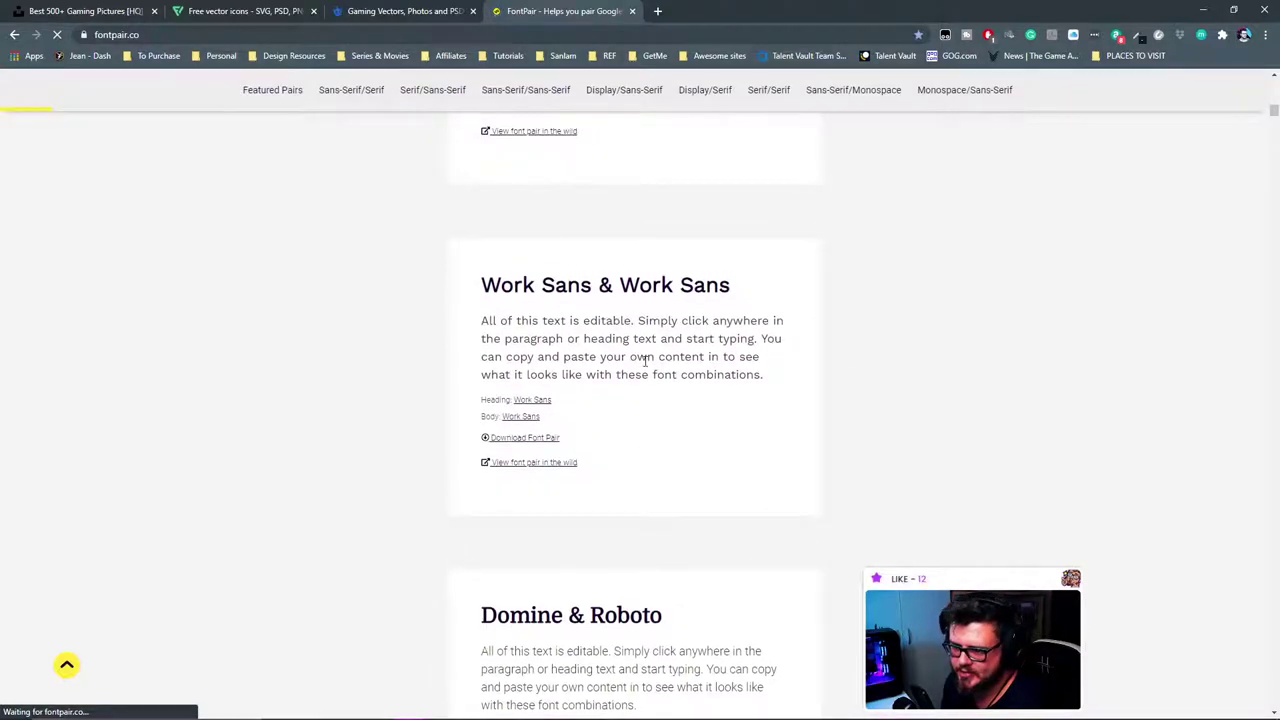
pyautogui.scroll(2, 645, 361)
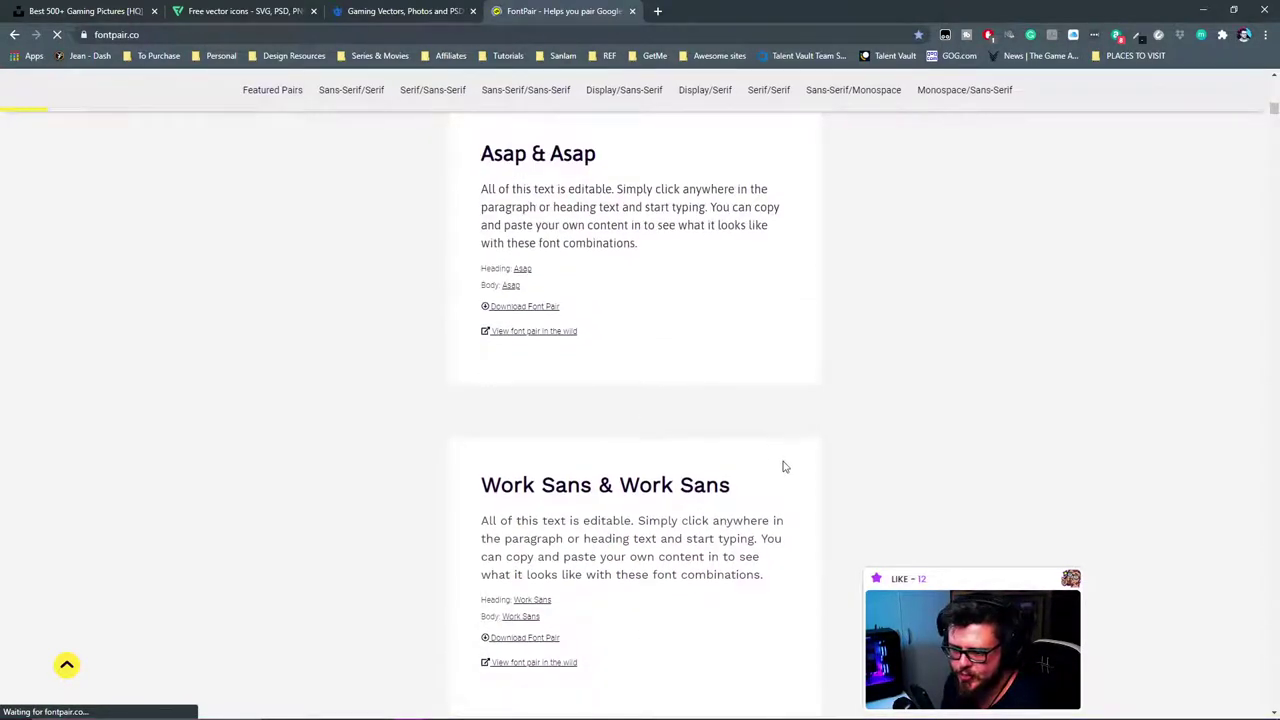
pyautogui.scroll(-5, 784, 466)
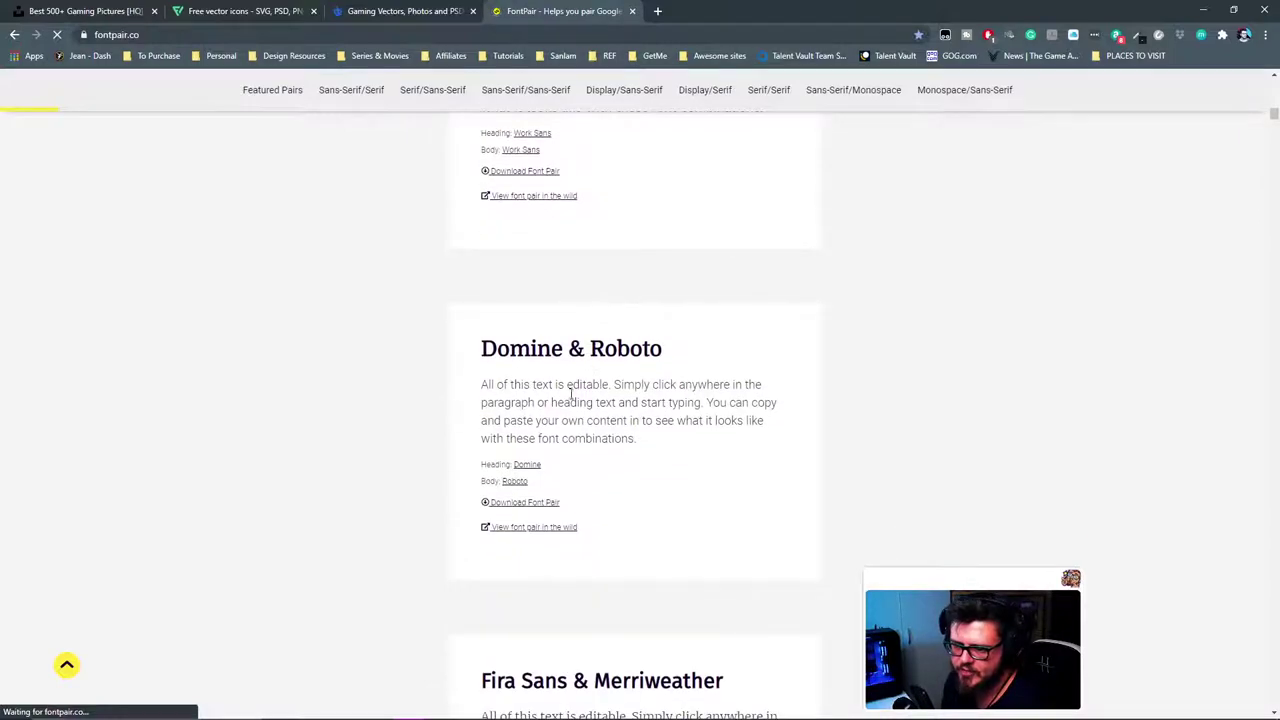
pyautogui.scroll(-3, 650, 420)
pyautogui.scroll(2, 620, 414)
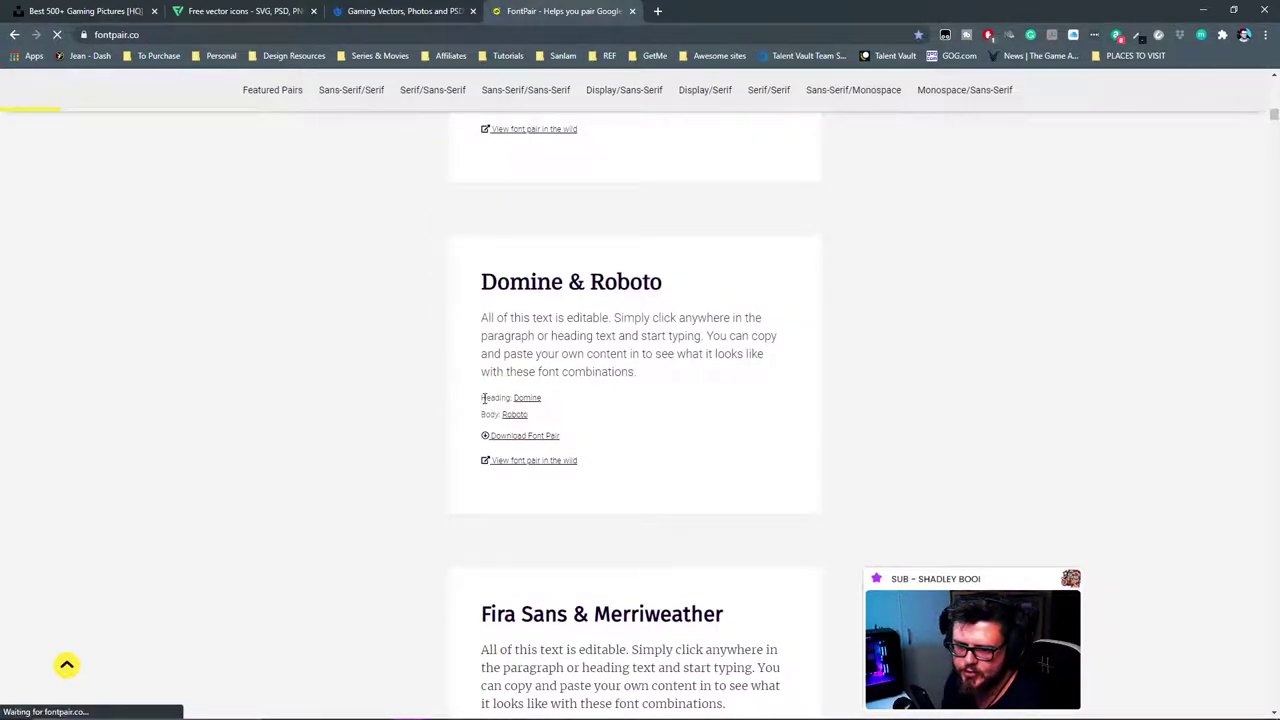
pyautogui.moveTo(514, 397); pyautogui.dragTo(547, 403)
pyautogui.click(553, 399)
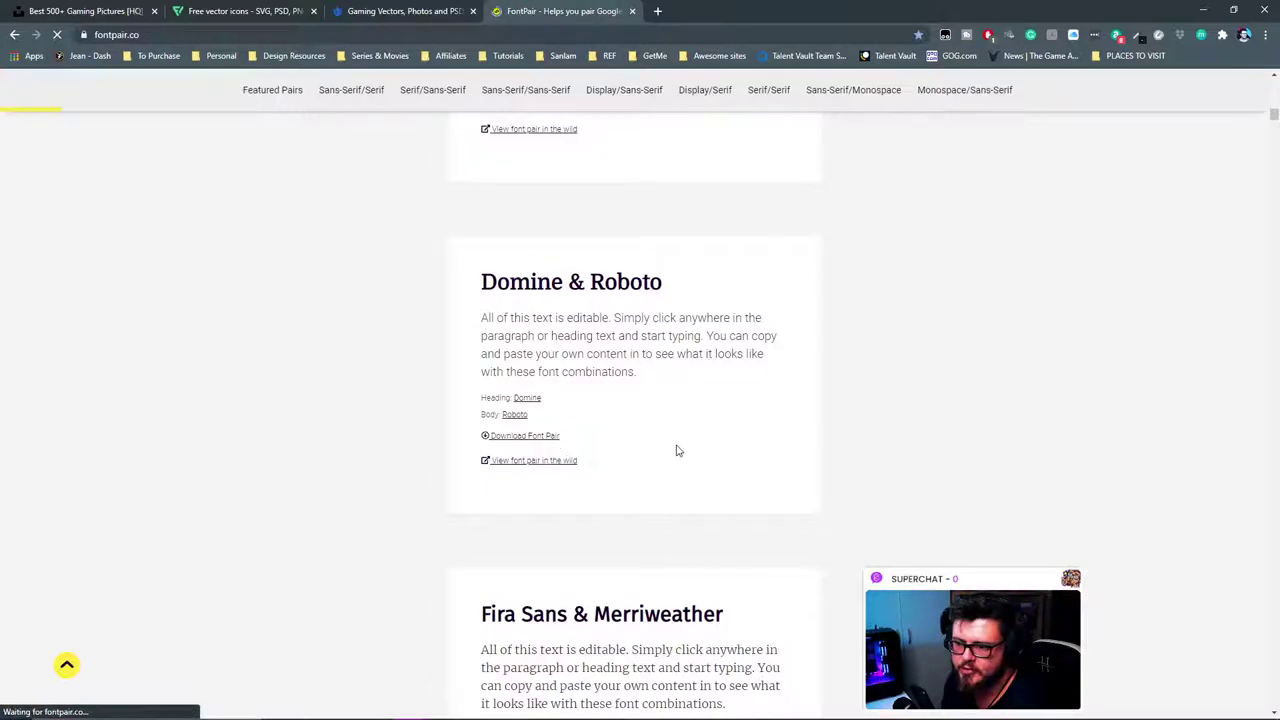
# Step: Skim the further font pairs, including Space Mono, Poppins & PT Serif and Muli, and return to the start of the page
pyautogui.scroll(-12, 677, 451)
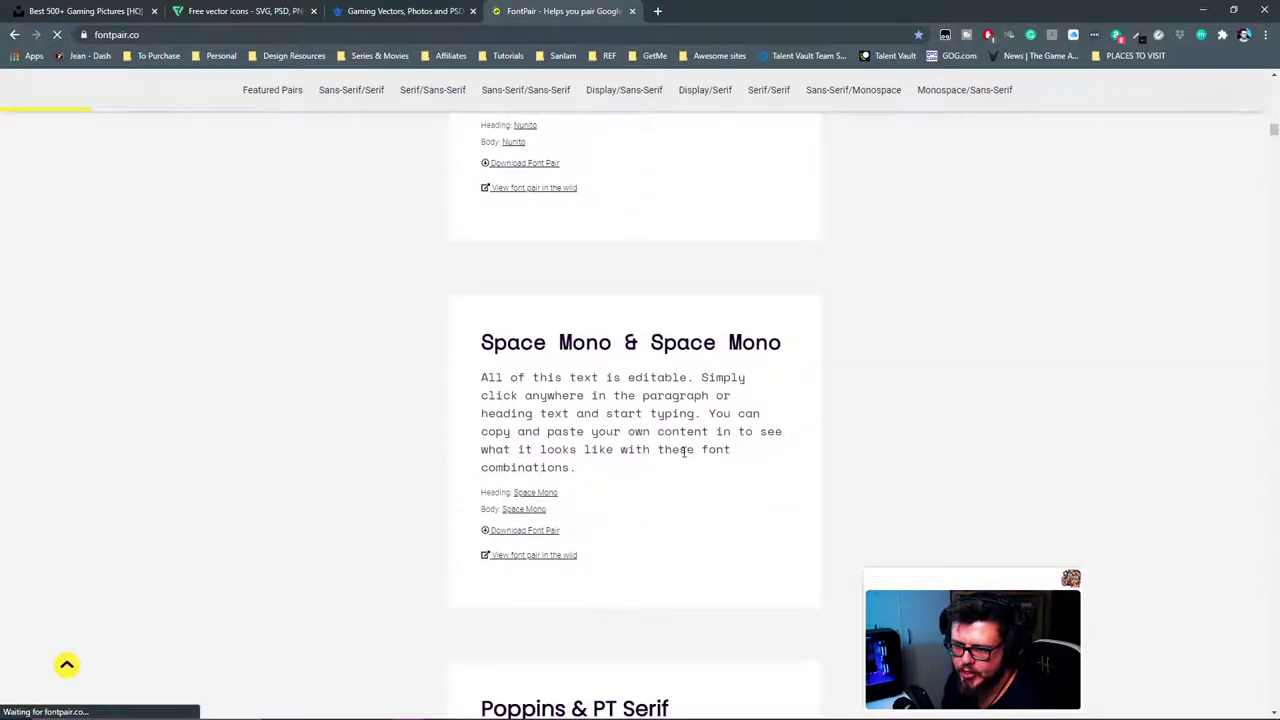
pyautogui.scroll(-6, 684, 451)
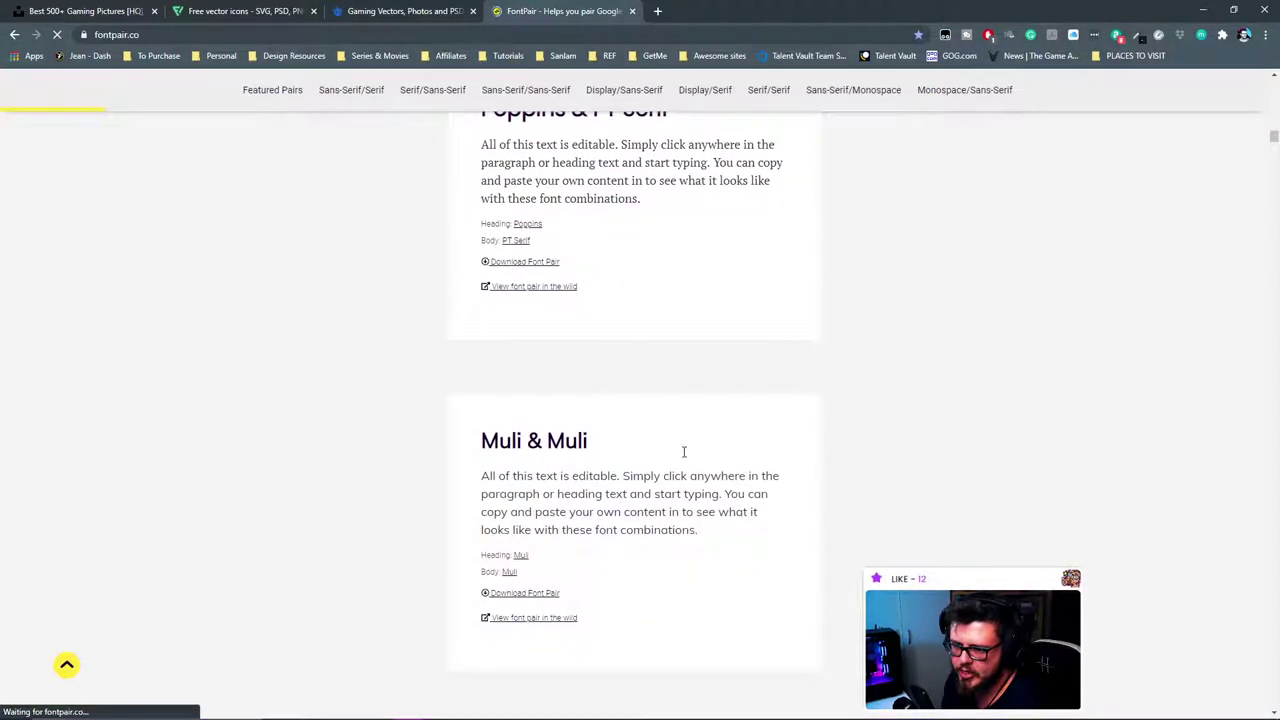
pyautogui.scroll(-3, 684, 451)
pyautogui.scroll(10, 684, 455)
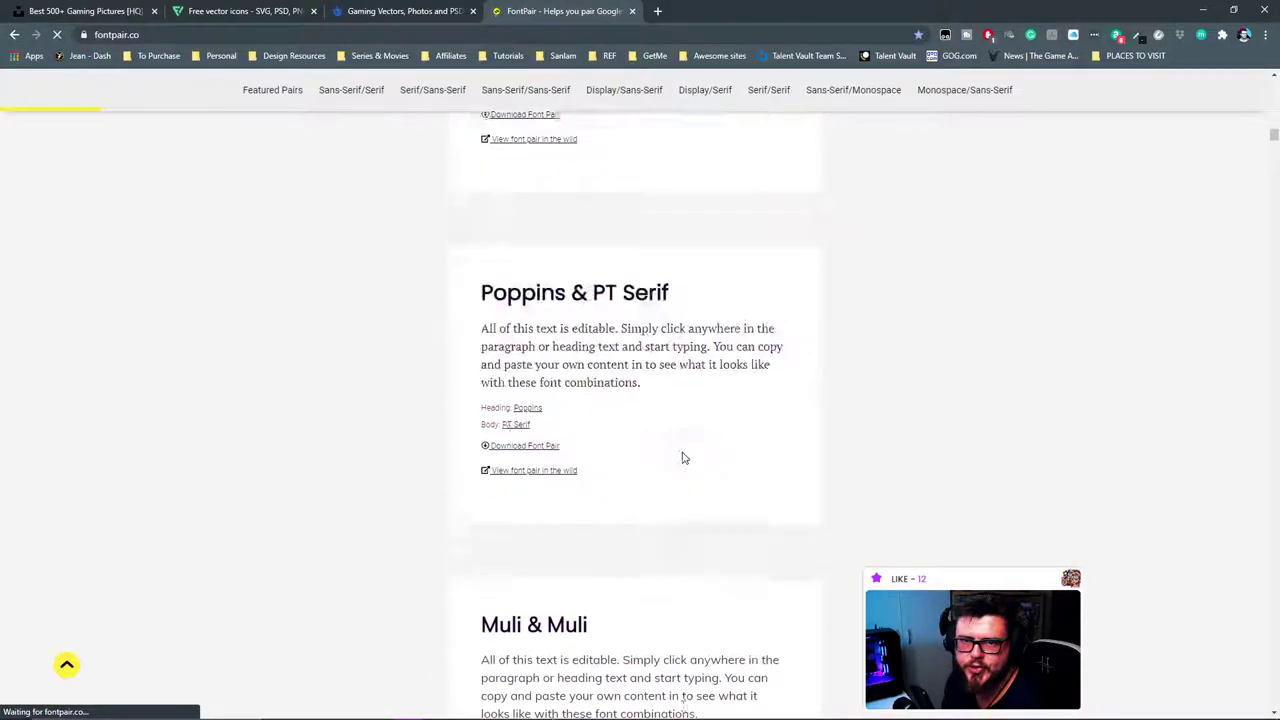
pyautogui.scroll(20, 684, 457)
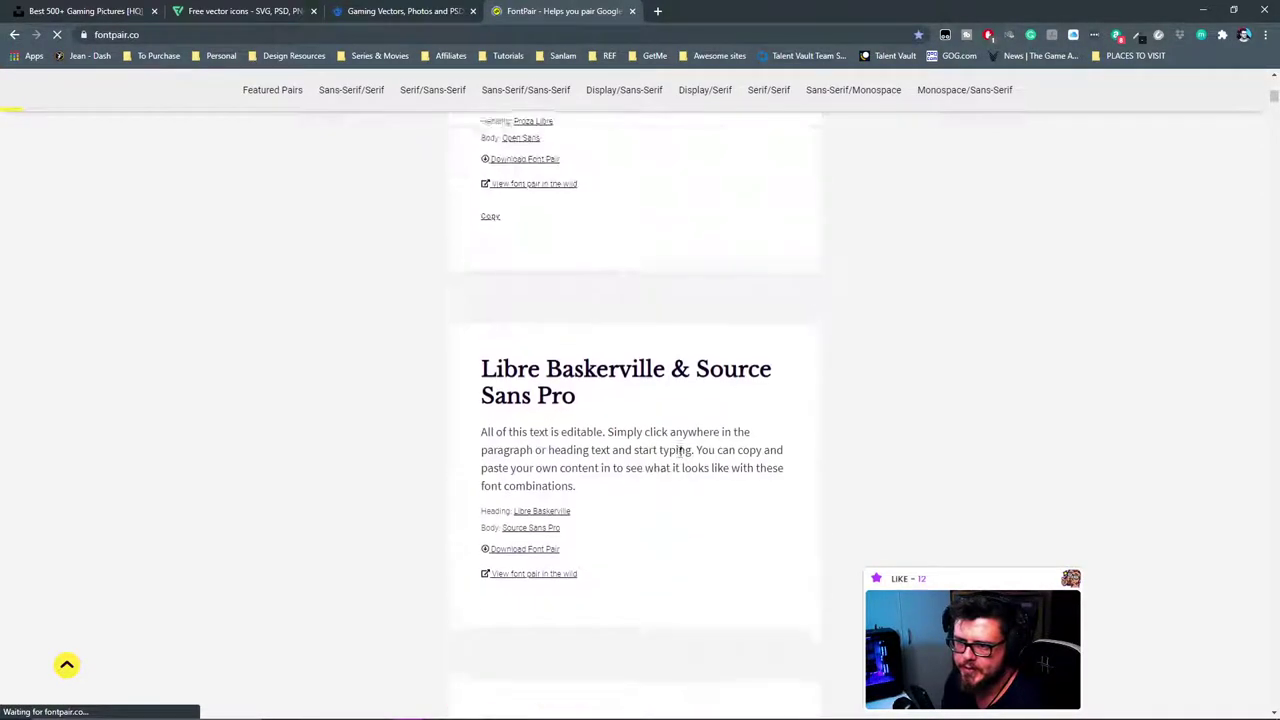
pyautogui.scroll(4, 680, 458)
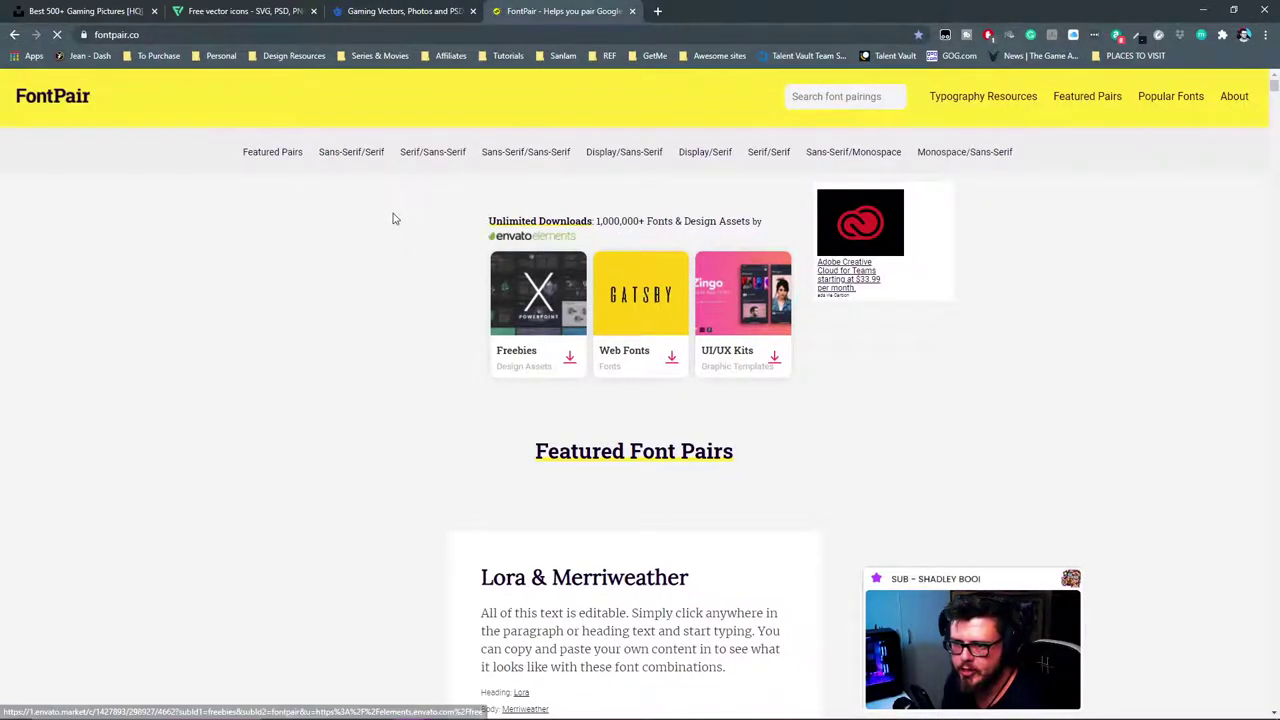
# Step: Open the Noun Project bookmark from Design Resources and look over its homepage, including the posts and the icon search field
pyautogui.click(292, 55)
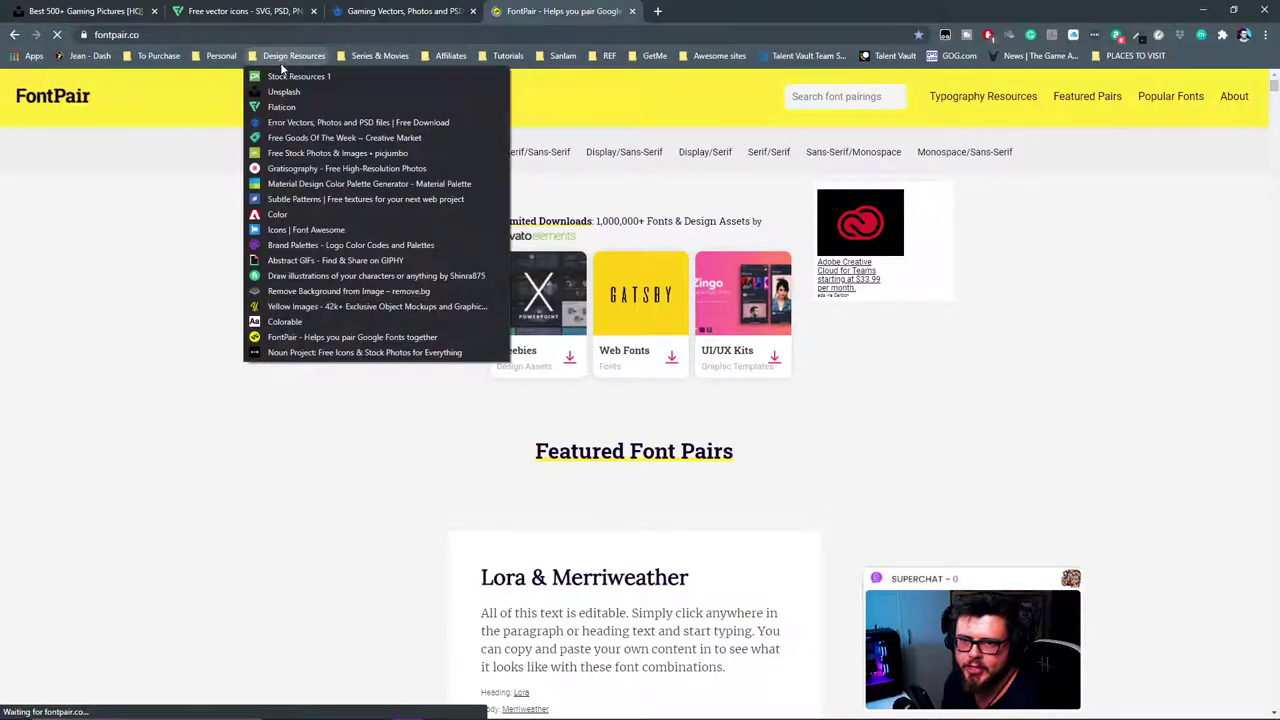
pyautogui.click(338, 354)
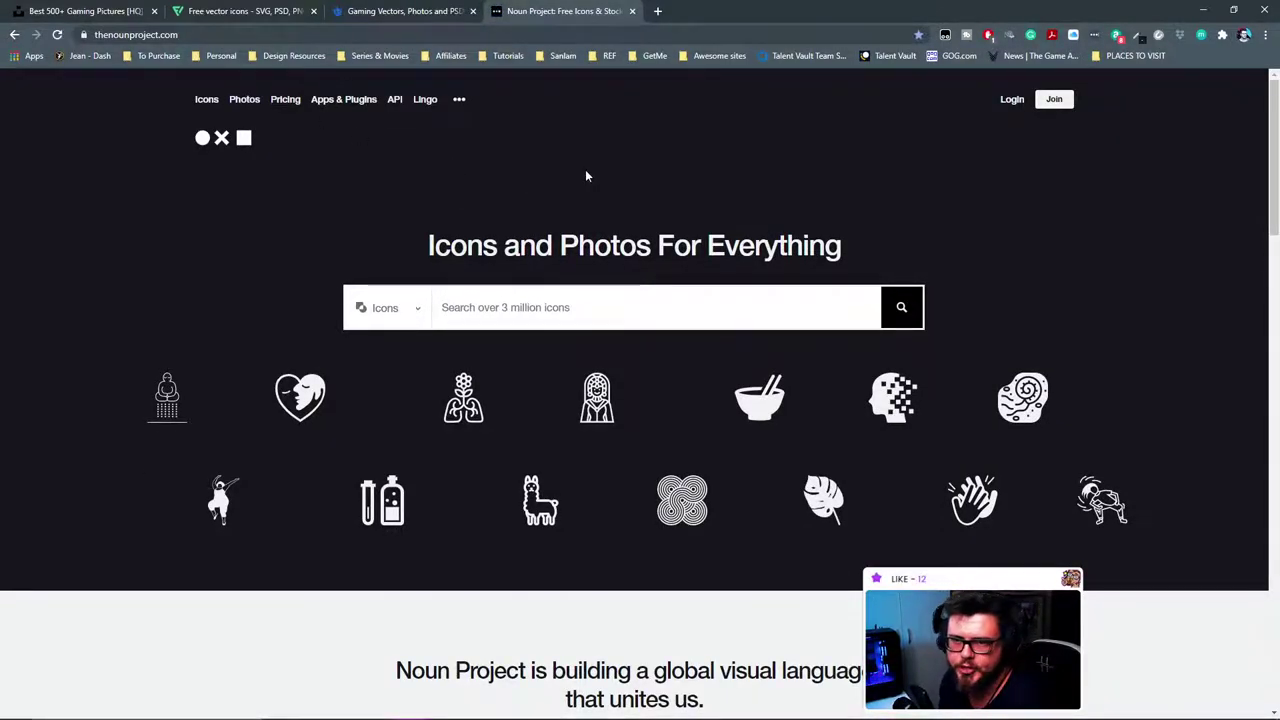
pyautogui.scroll(-14, 584, 317)
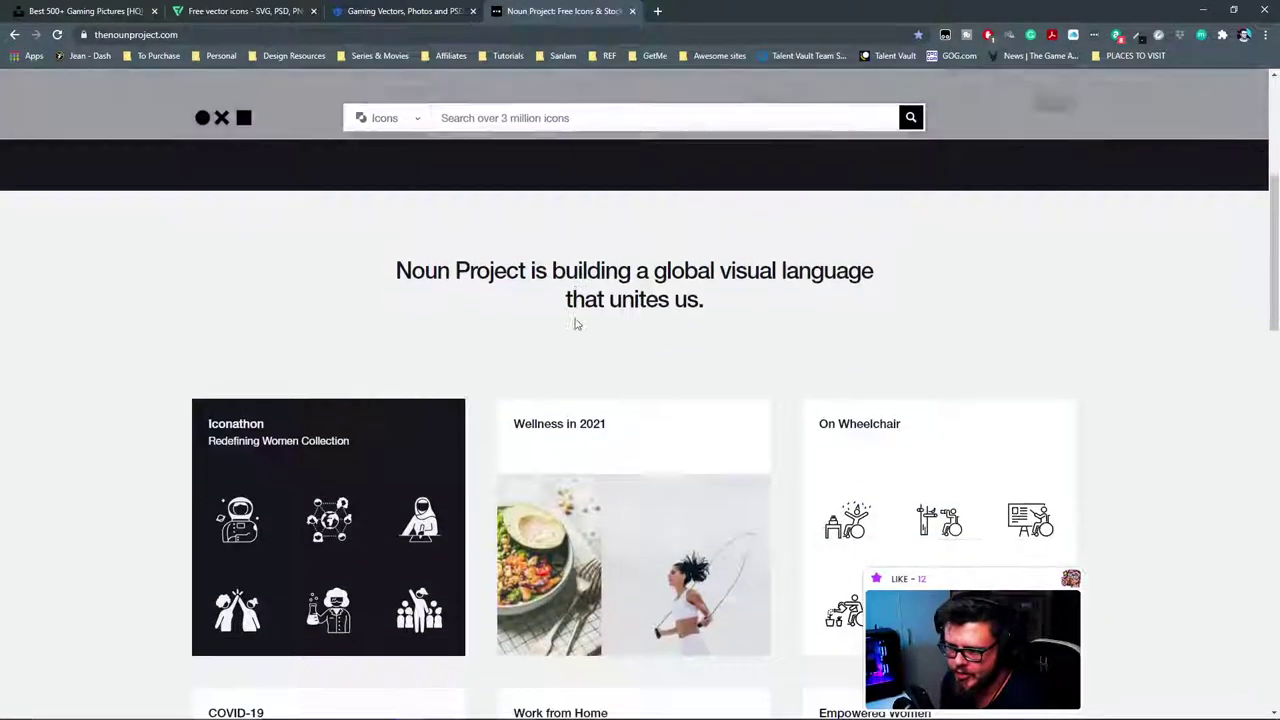
pyautogui.scroll(-2, 603, 327)
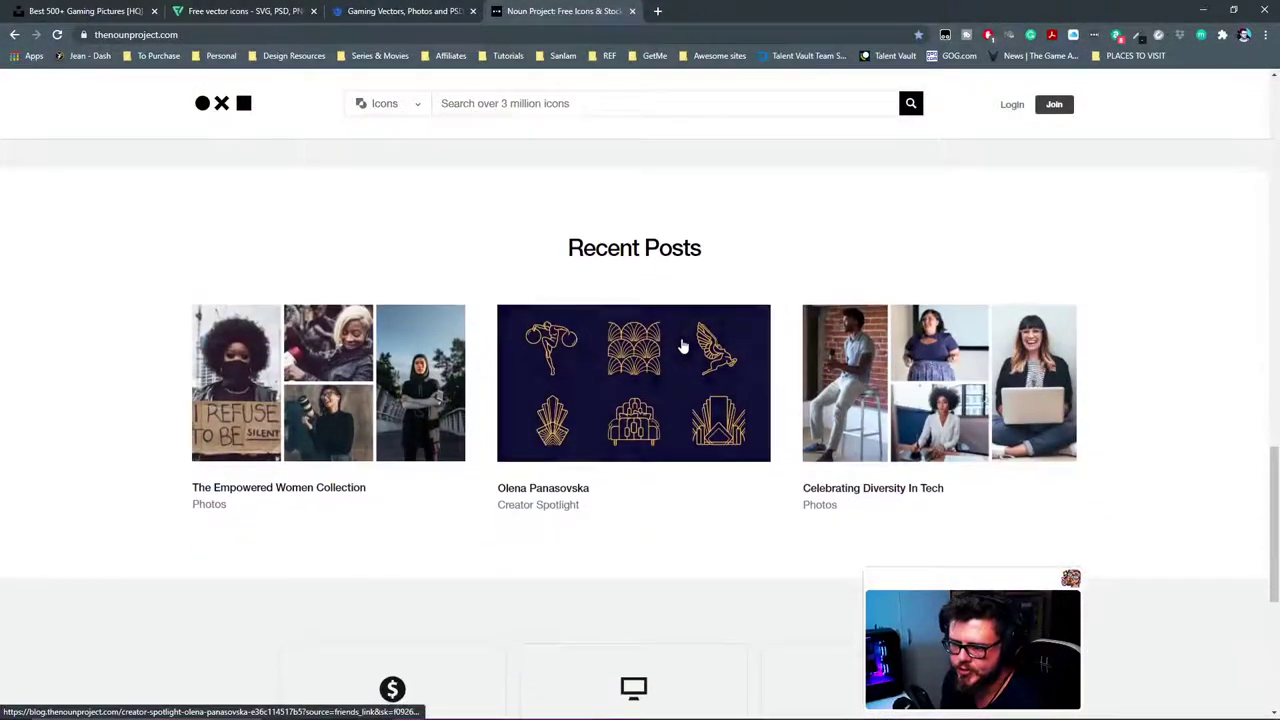
pyautogui.scroll(8, 683, 345)
pyautogui.scroll(7, 683, 345)
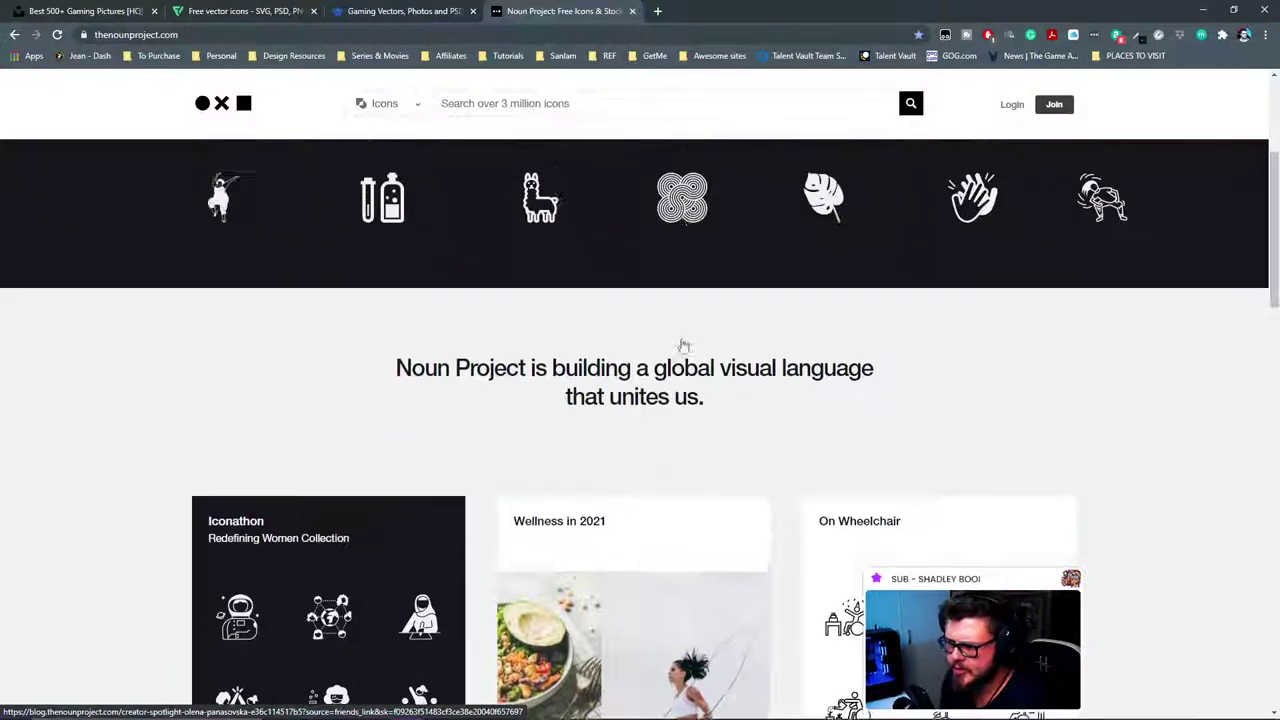
pyautogui.click(646, 303)
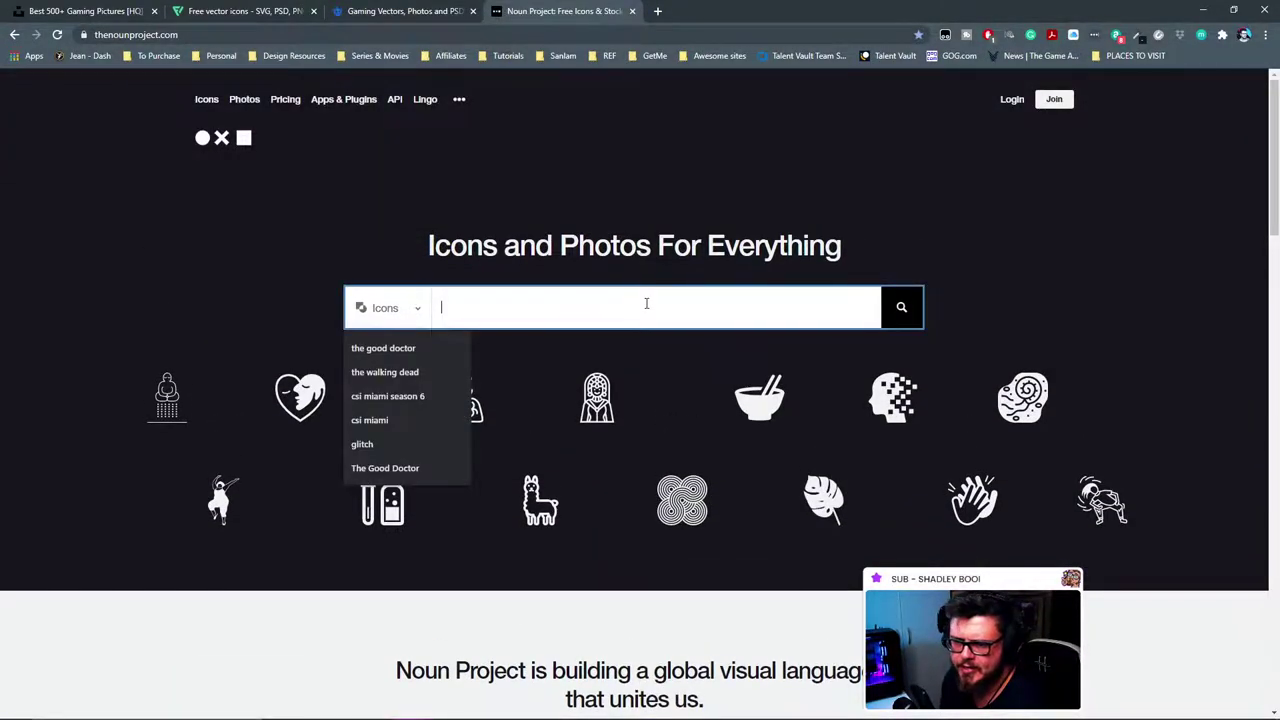
pyautogui.click(849, 626)
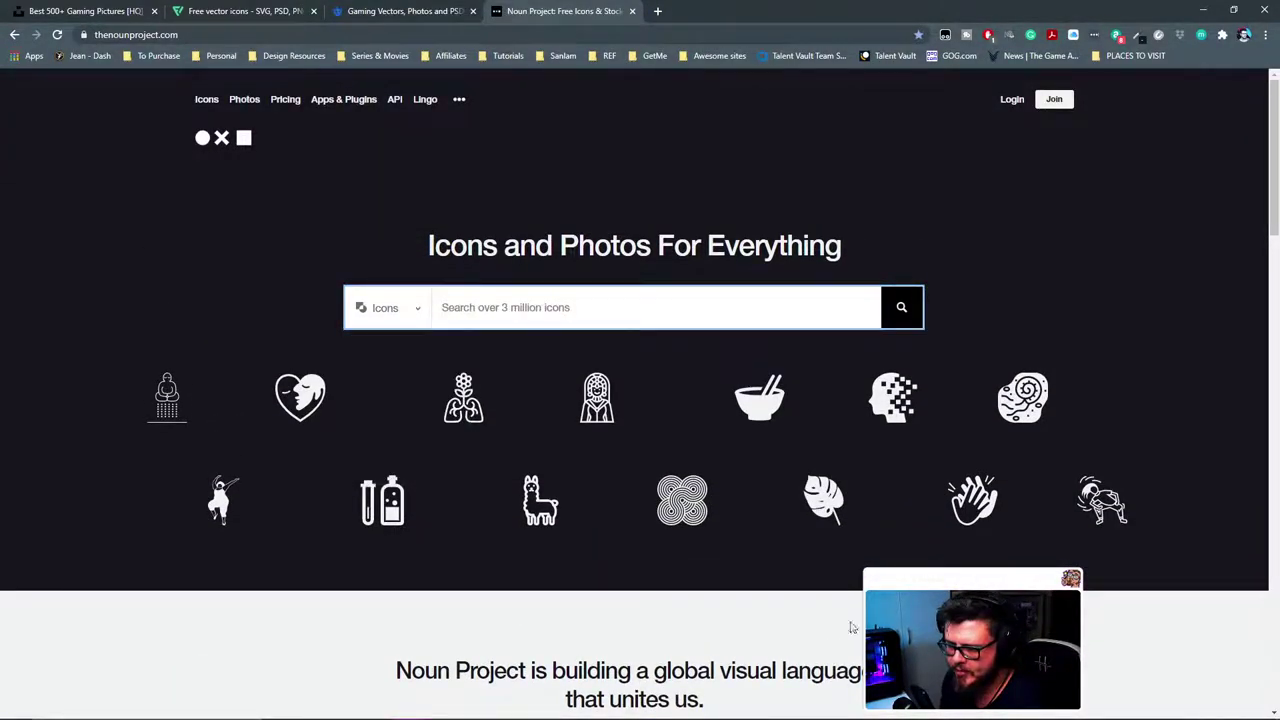
# Step: Review the Noun Project's icon and photo collections once more, and check the list of Design Resources bookmarks
pyautogui.scroll(-8, 734, 409)
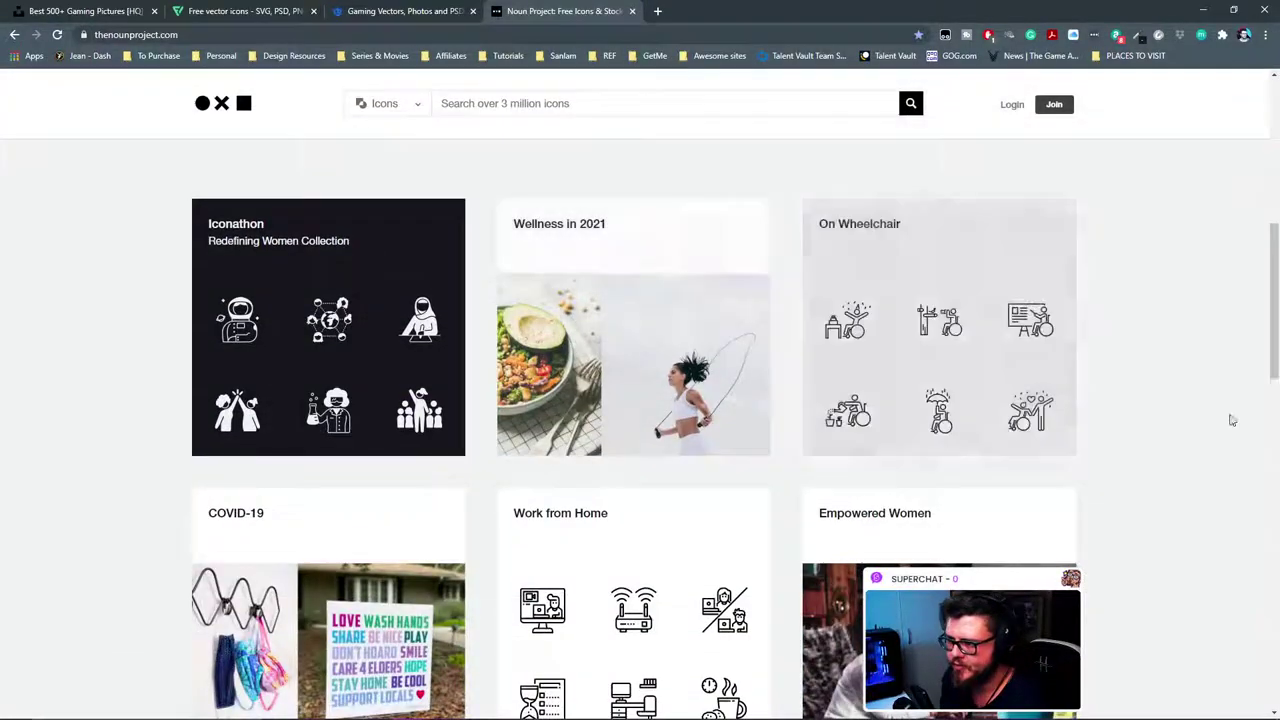
pyautogui.scroll(-5, 1146, 427)
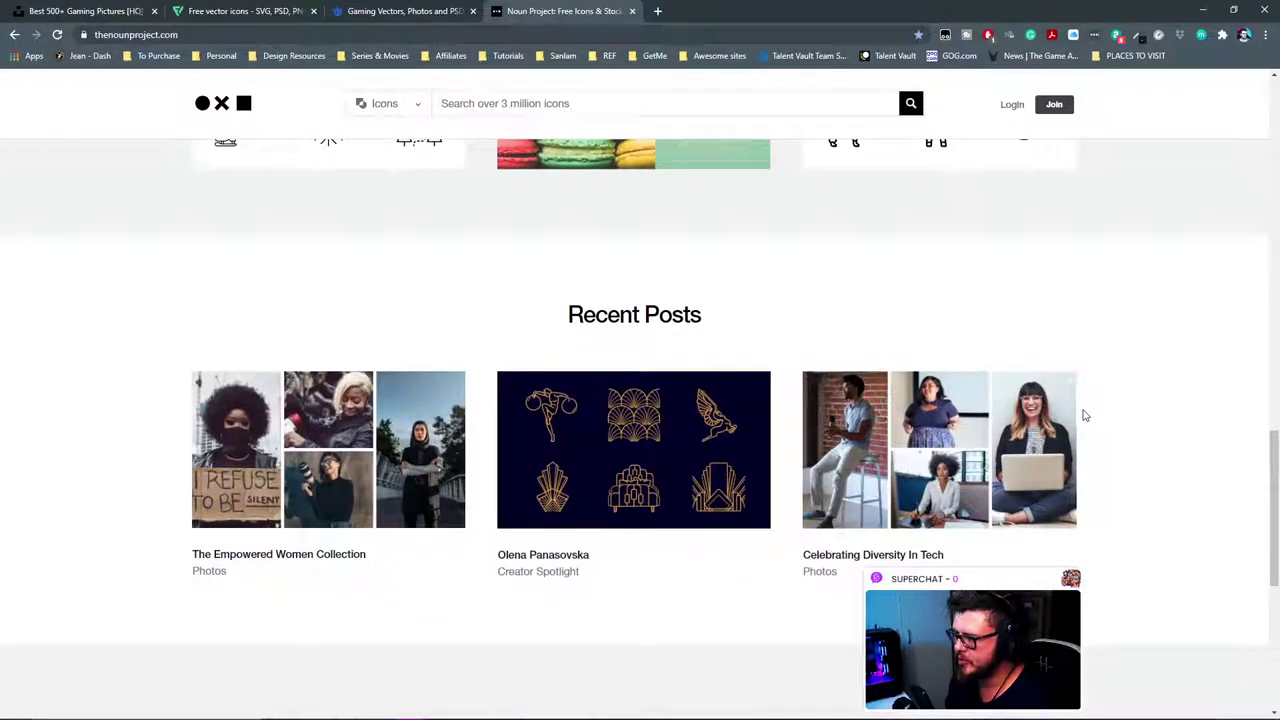
pyautogui.scroll(3, 1085, 415)
pyautogui.scroll(10, 1084, 414)
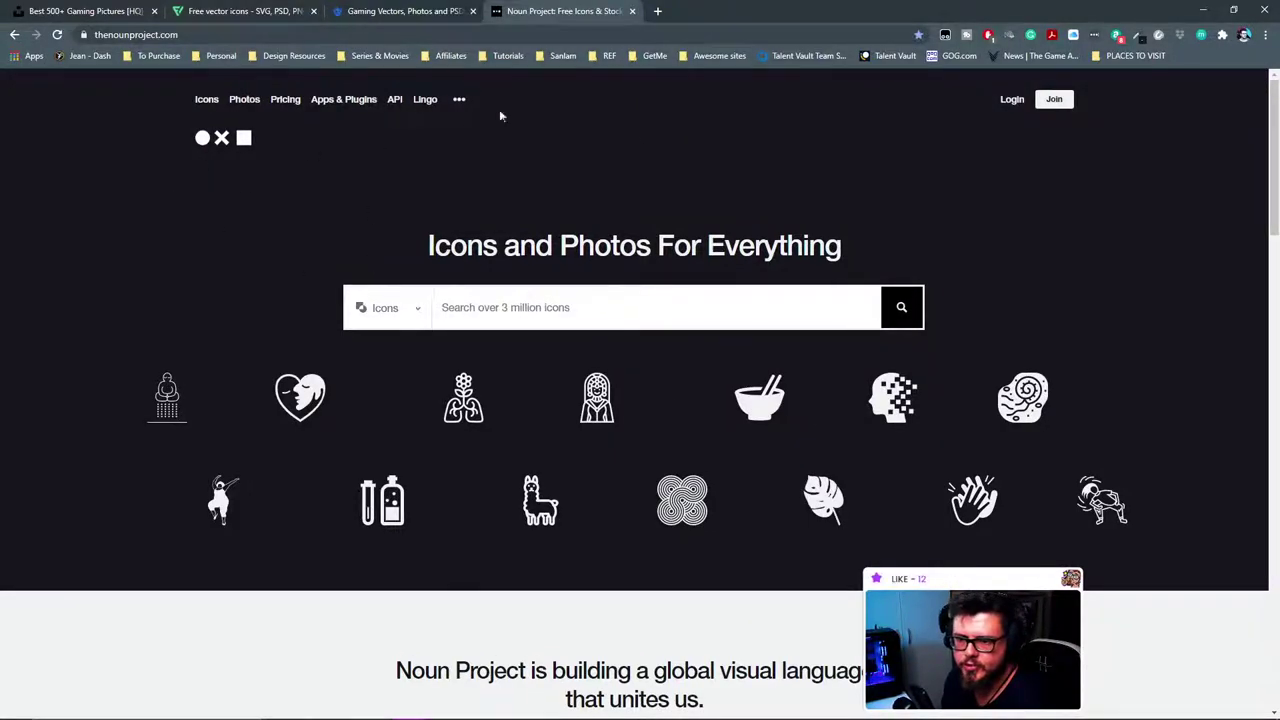
pyautogui.click(288, 56)
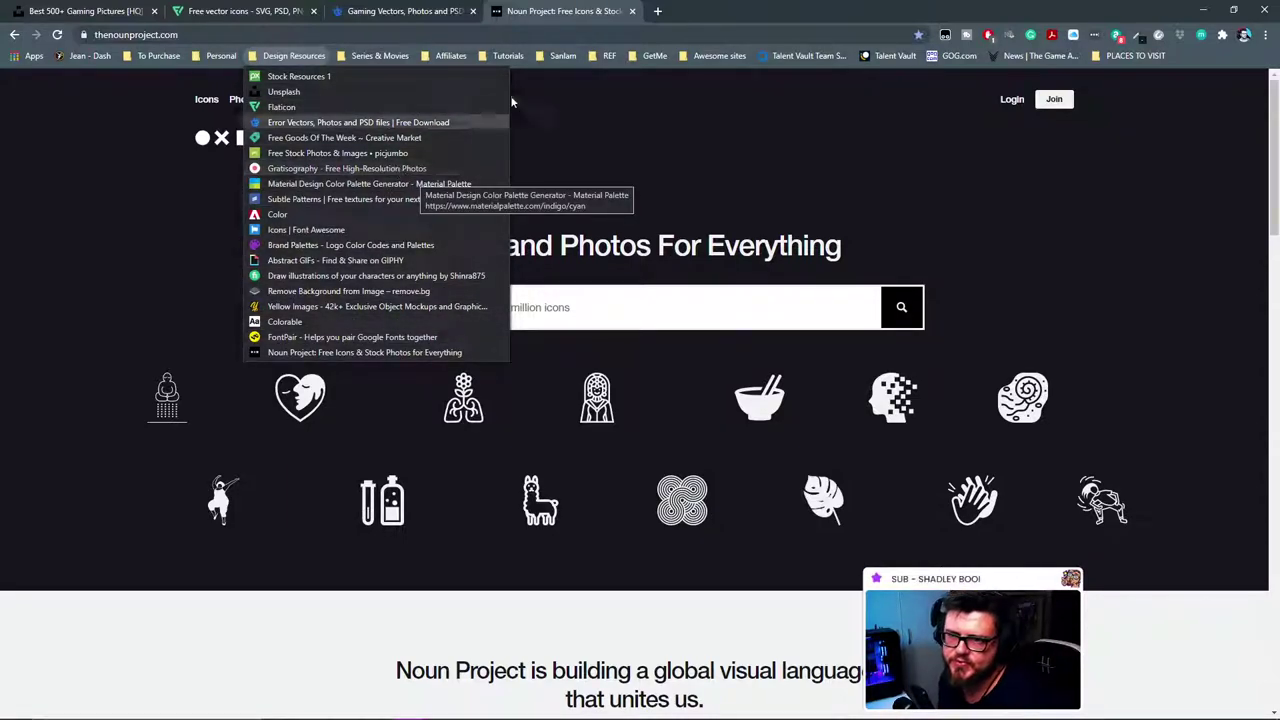
pyautogui.click(592, 8)
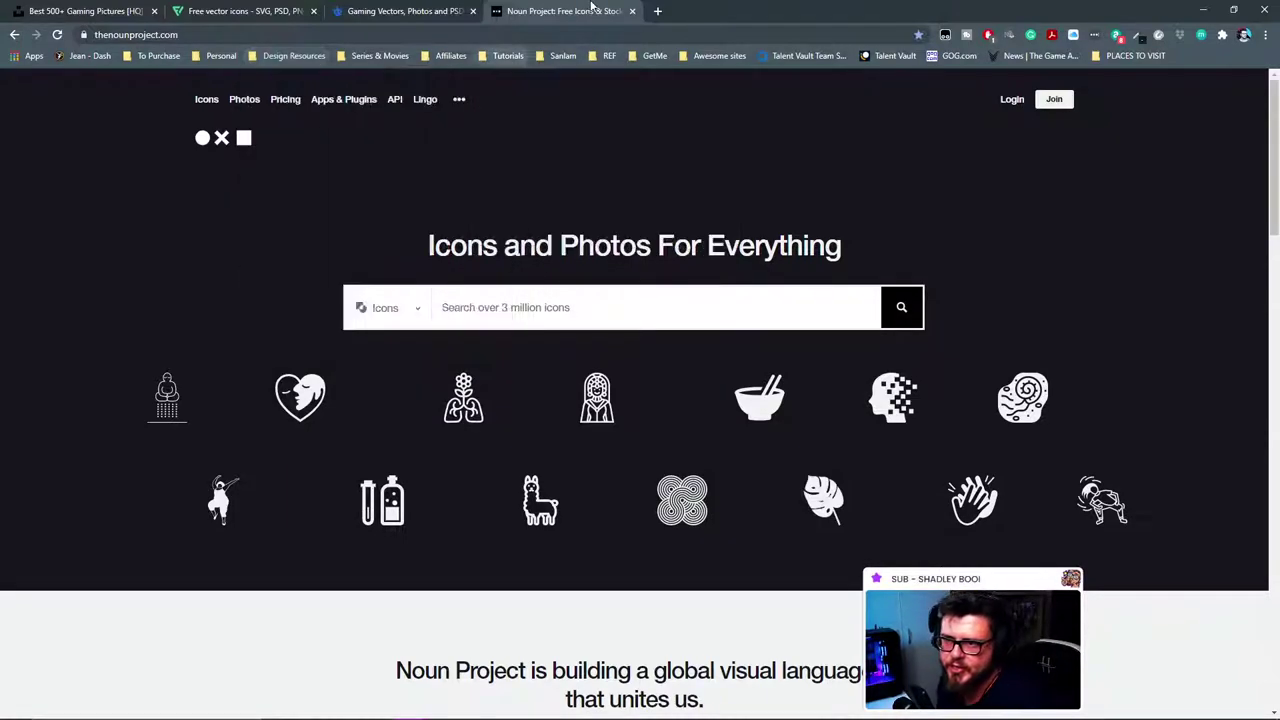
# Step: Close the Noun Project page and look through the first page of free Gaming vectors and photos on Freepik
pyautogui.click(294, 55)
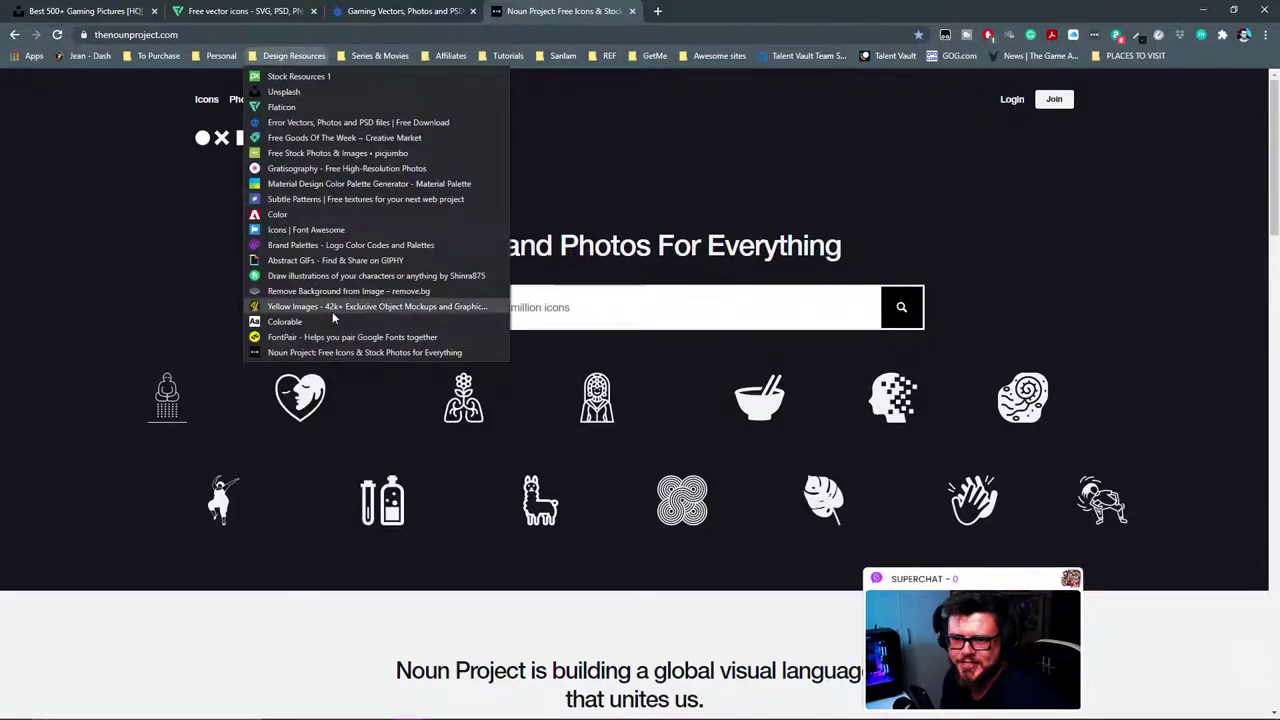
pyautogui.click(632, 10)
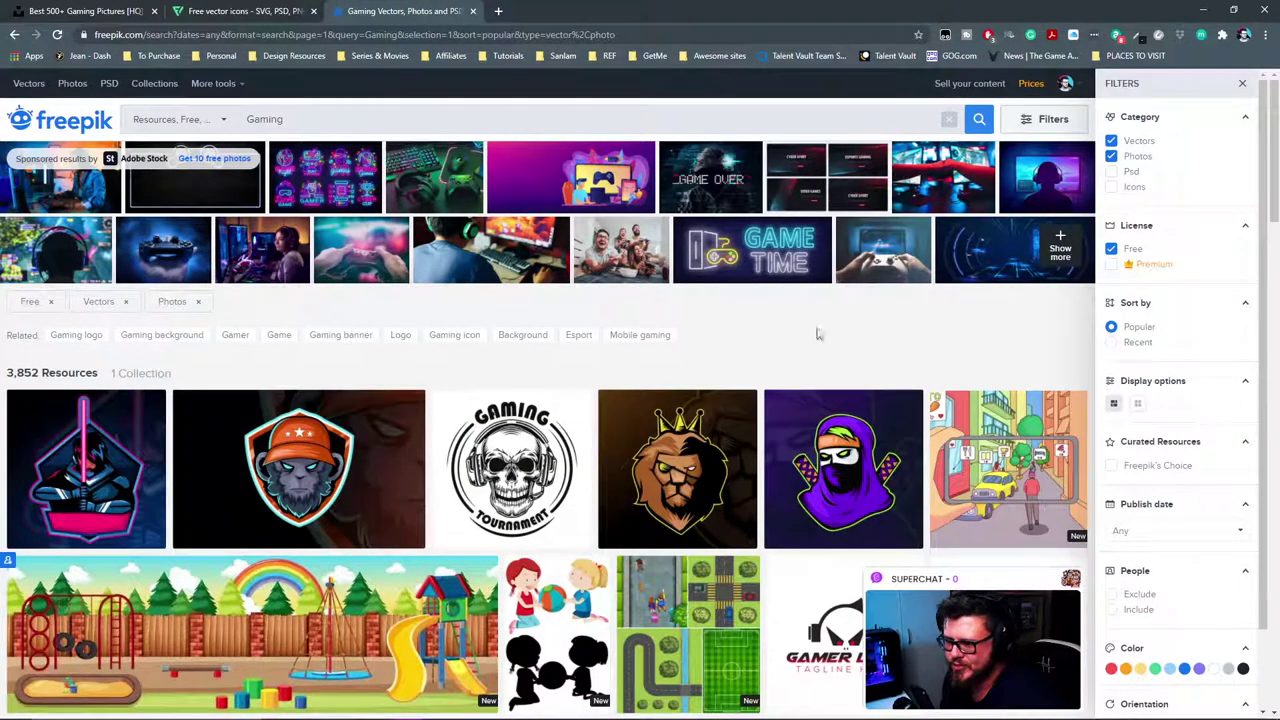
pyautogui.scroll(-10, 817, 334)
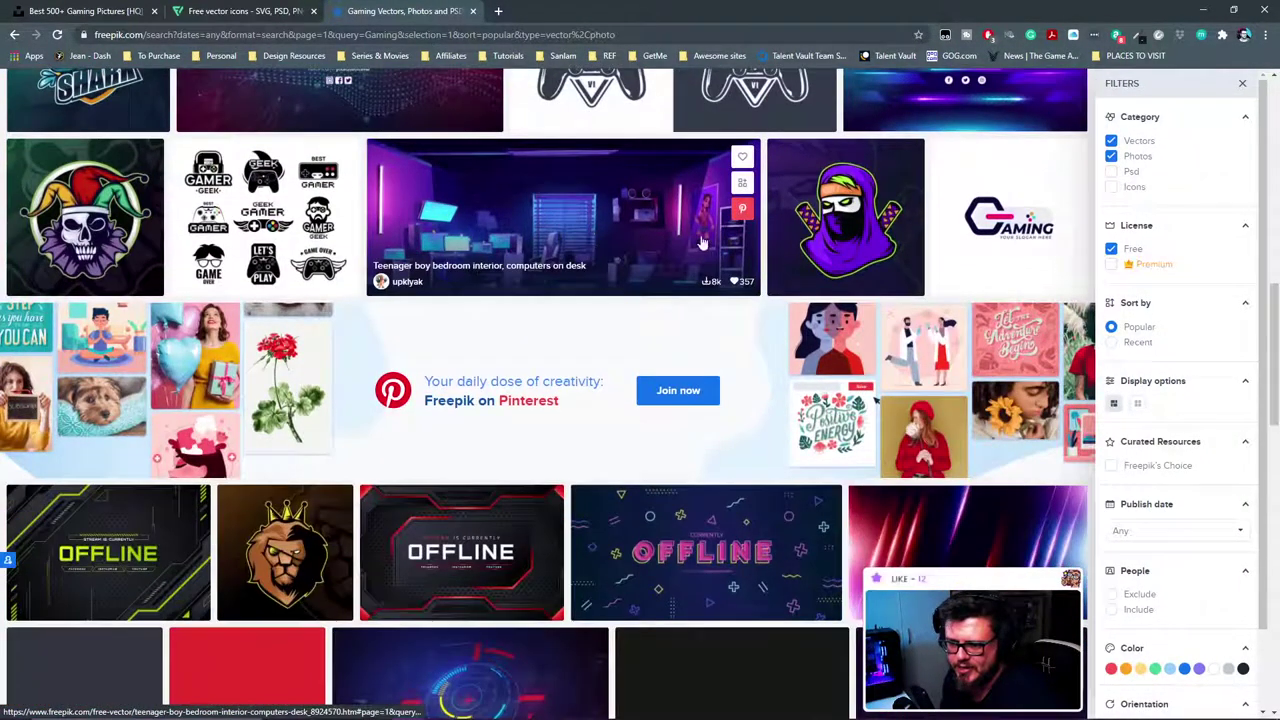
pyautogui.scroll(-4, 700, 245)
pyautogui.scroll(-2, 580, 250)
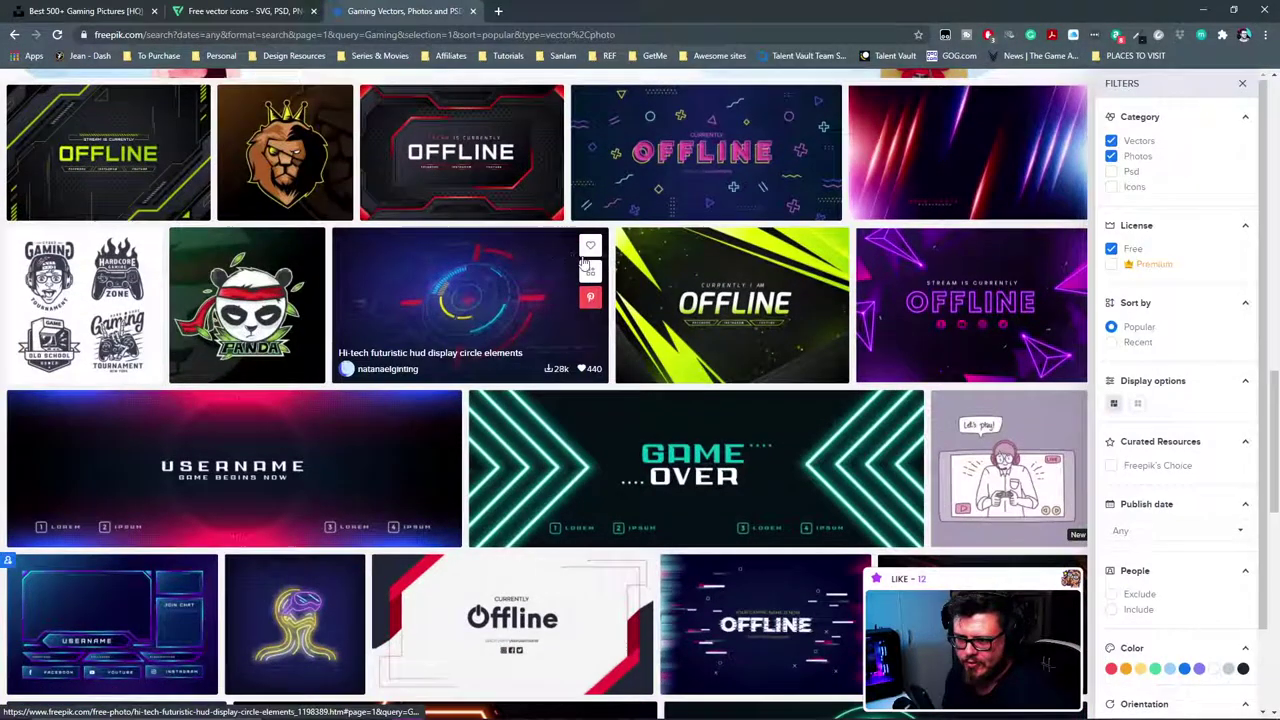
pyautogui.scroll(-8, 585, 262)
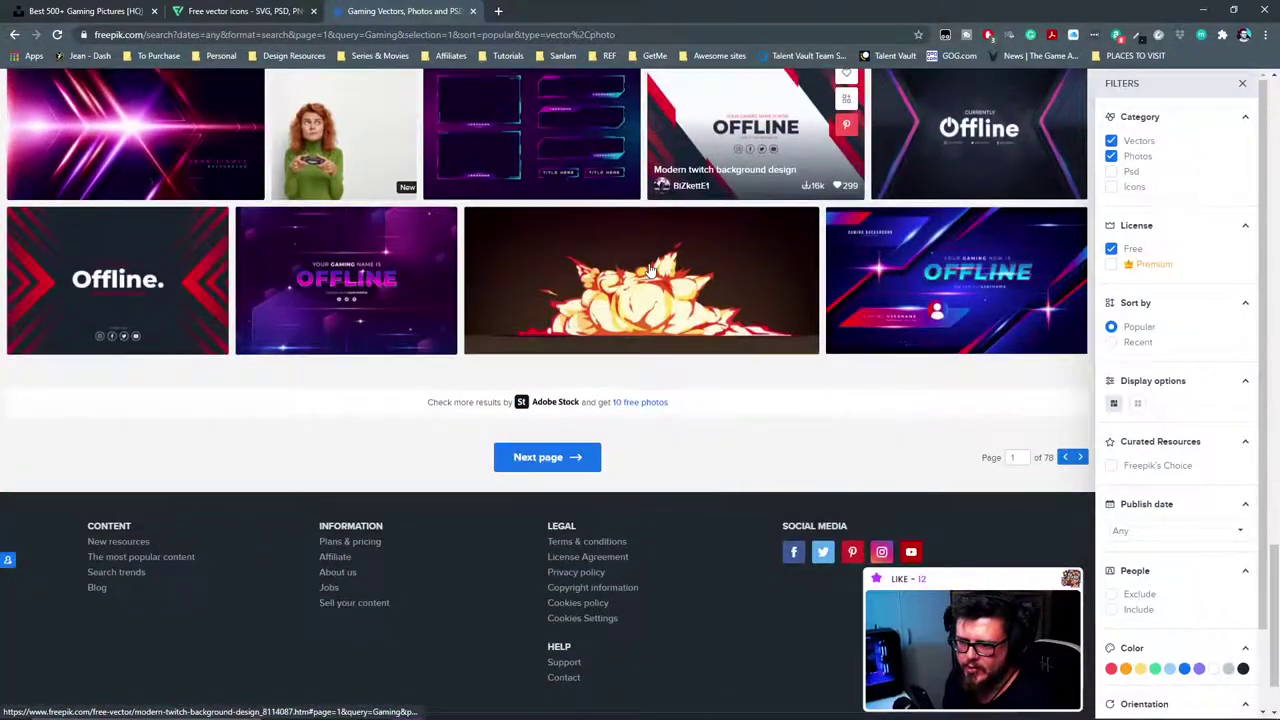
pyautogui.scroll(20, 650, 270)
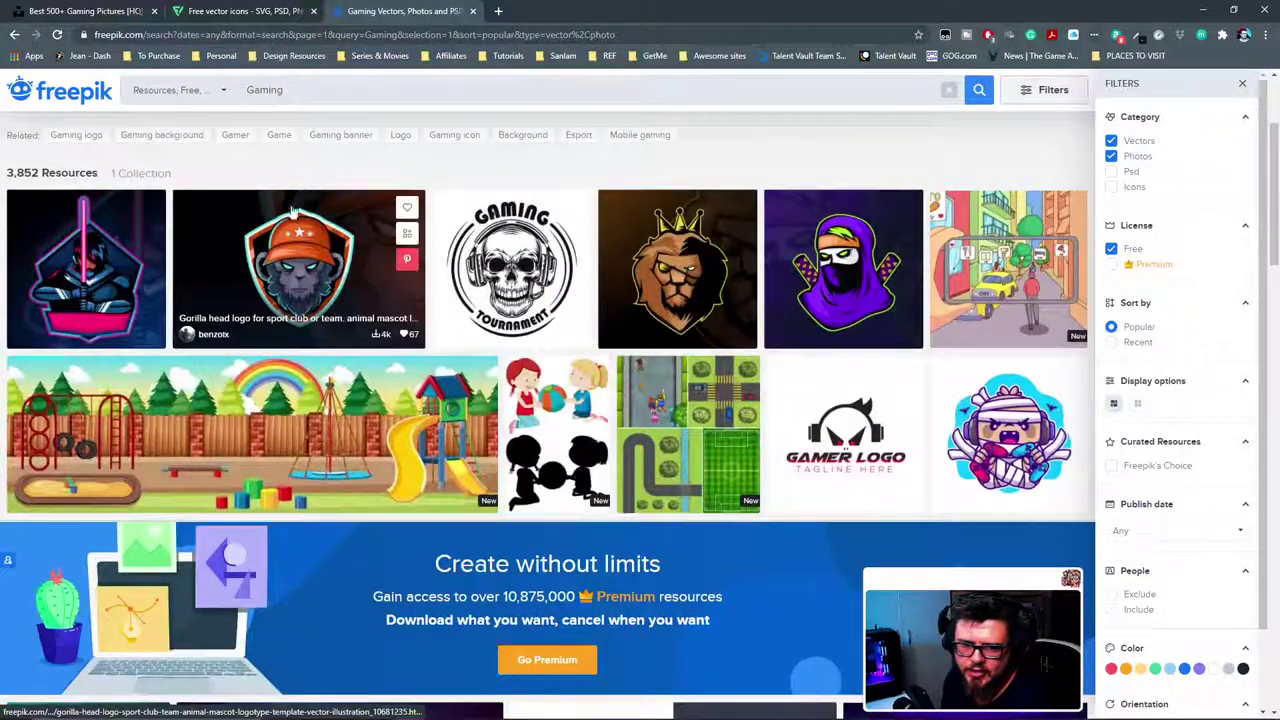
# Step: Search Freepik for "Stream" and look through the first page of free vectors and photos
pyautogui.scroll(2, 292, 210)
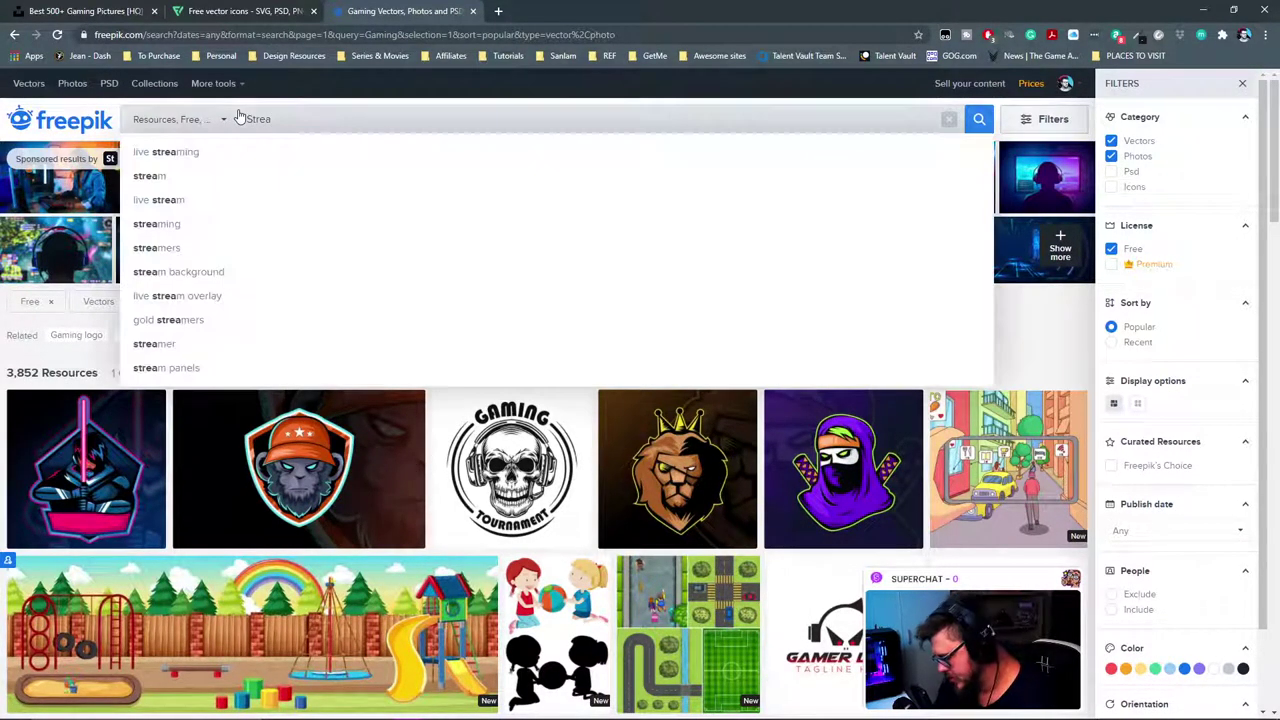
pyautogui.write('m')
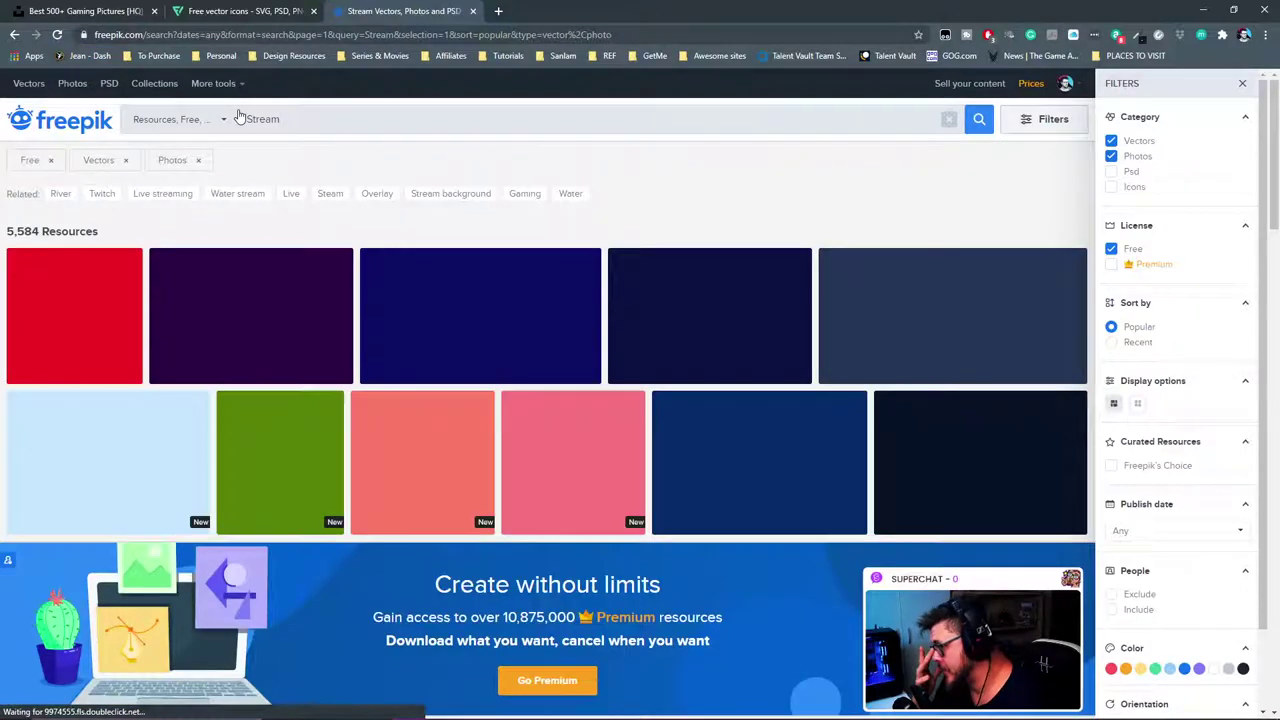
pyautogui.scroll(-7, 573, 427)
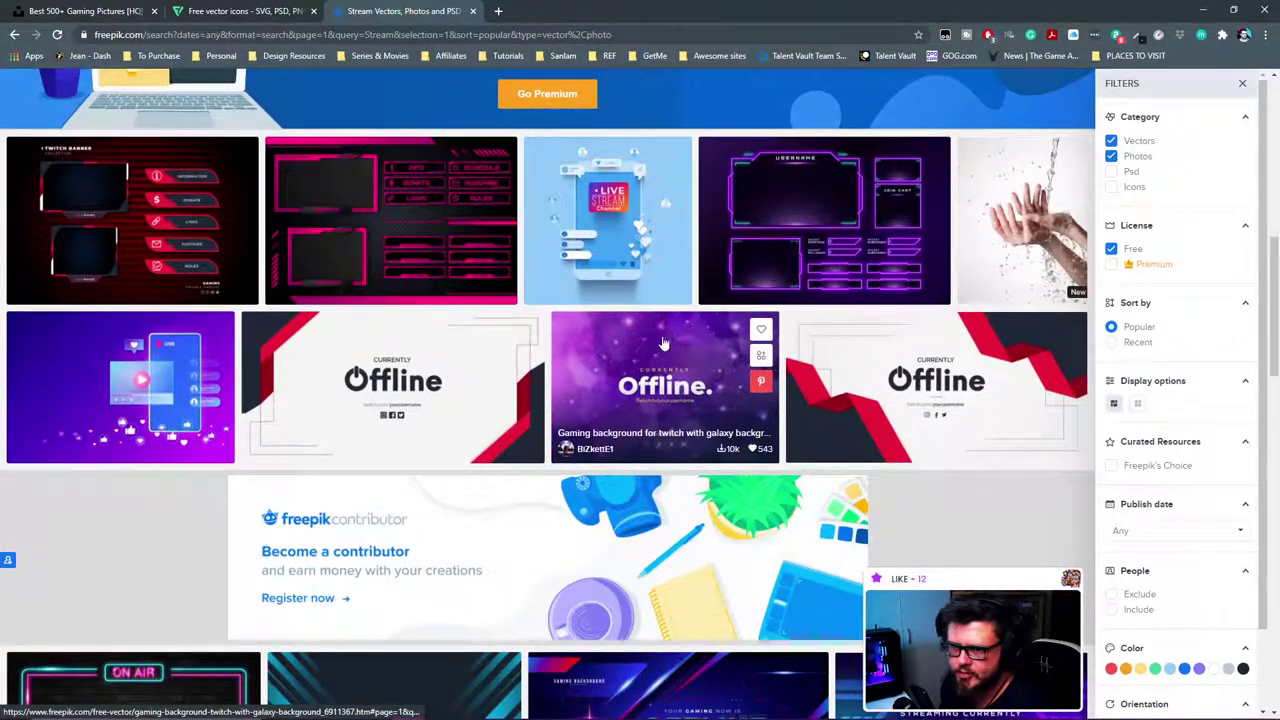
pyautogui.scroll(-7, 671, 371)
pyautogui.scroll(-3, 560, 365)
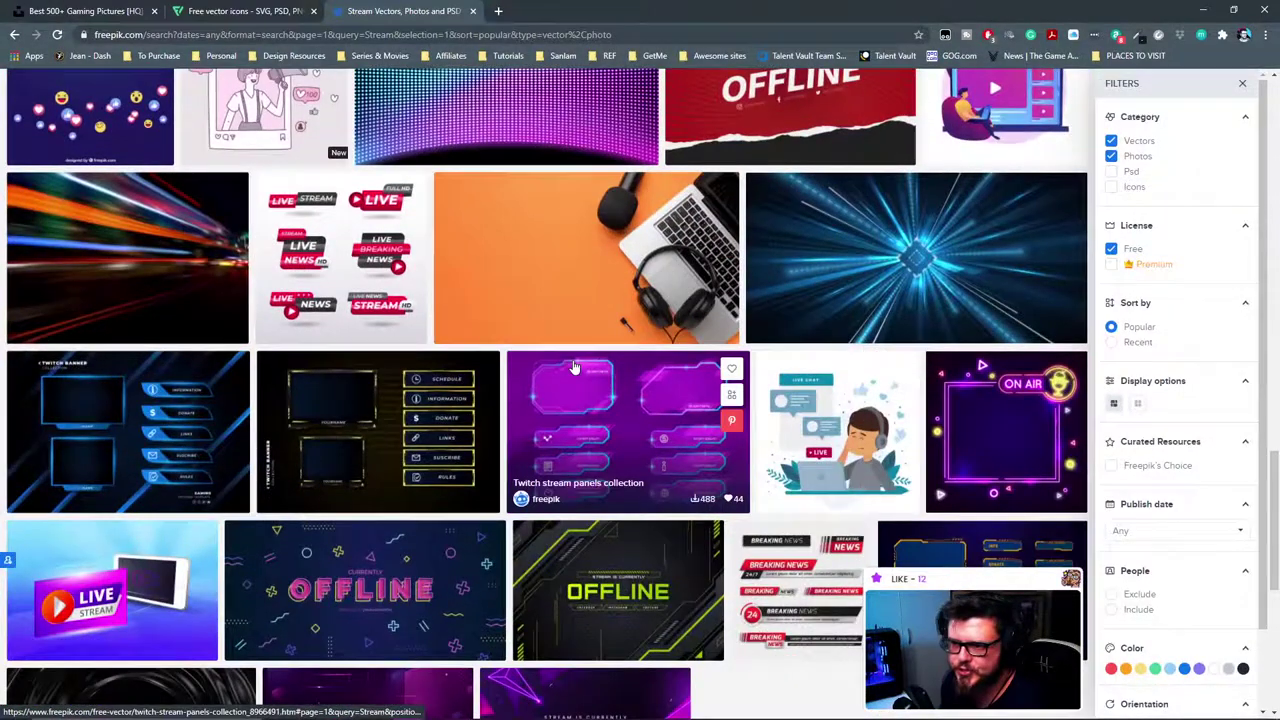
pyautogui.scroll(-3, 655, 377)
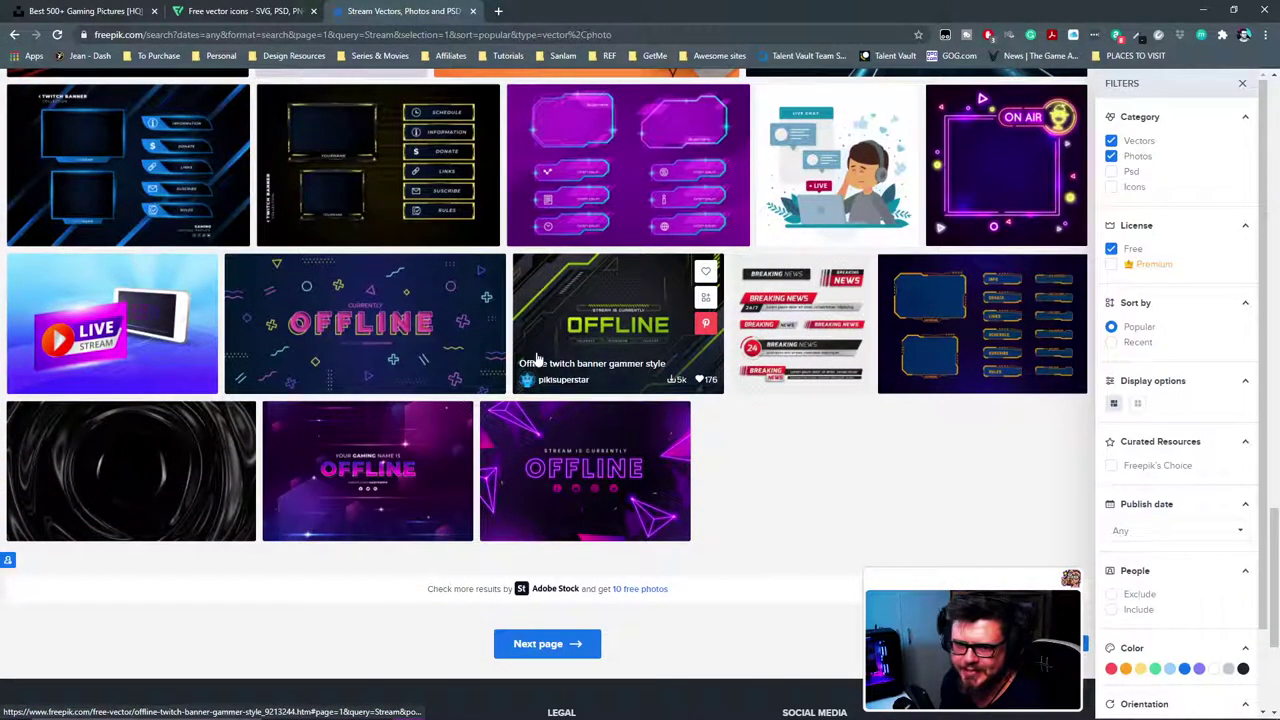
# Step: Open the second page of the Stream results and look through its images to the end
pyautogui.scroll(-3, 537, 360)
pyautogui.click(565, 374)
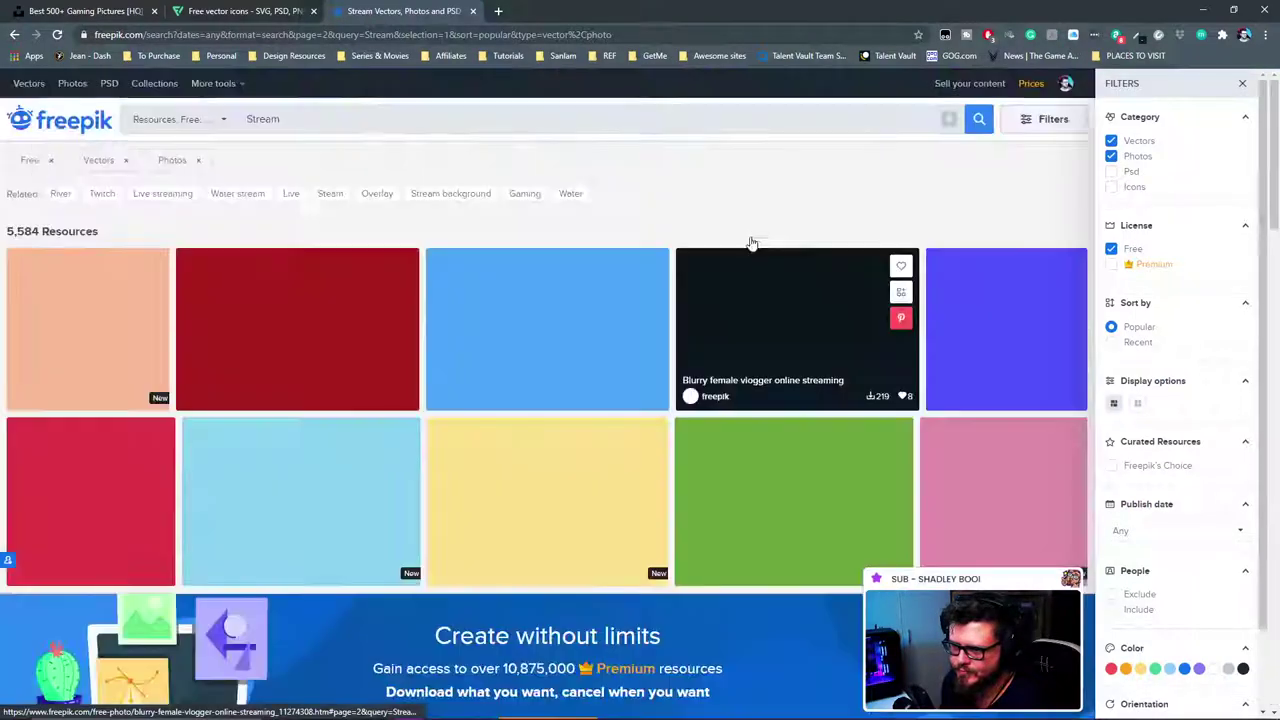
pyautogui.scroll(-2, 700, 402)
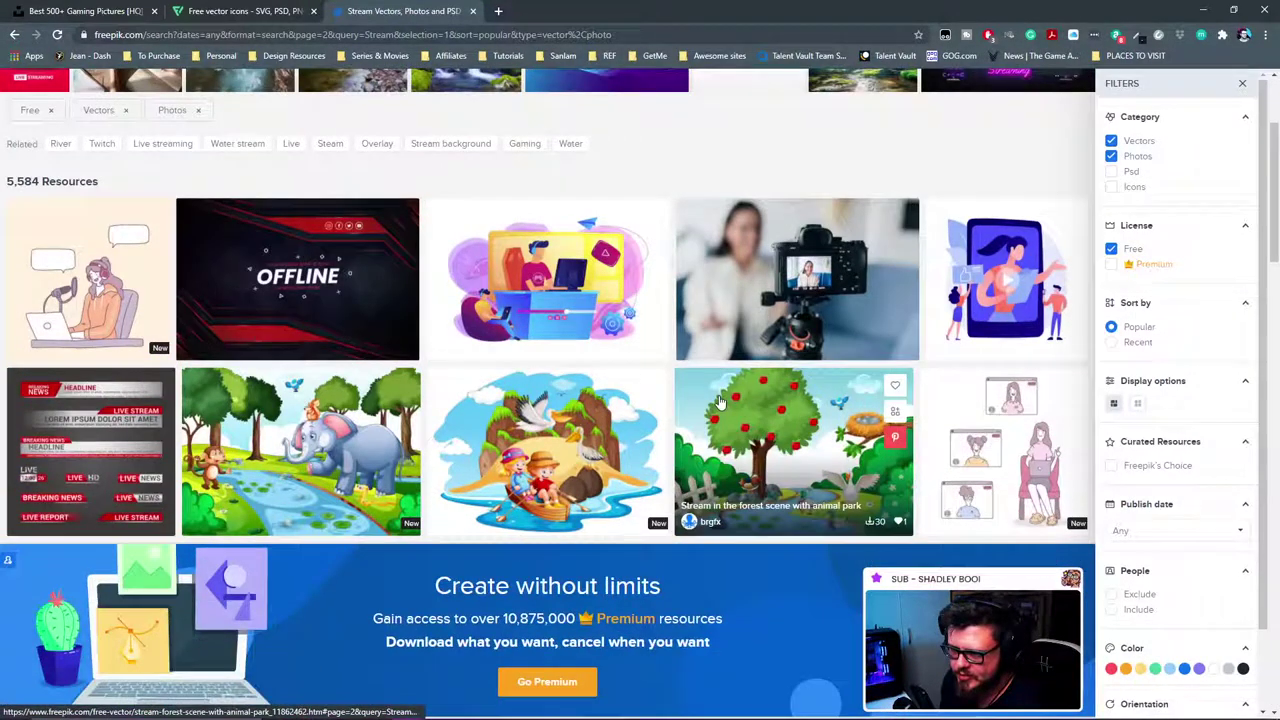
pyautogui.scroll(-10, 719, 400)
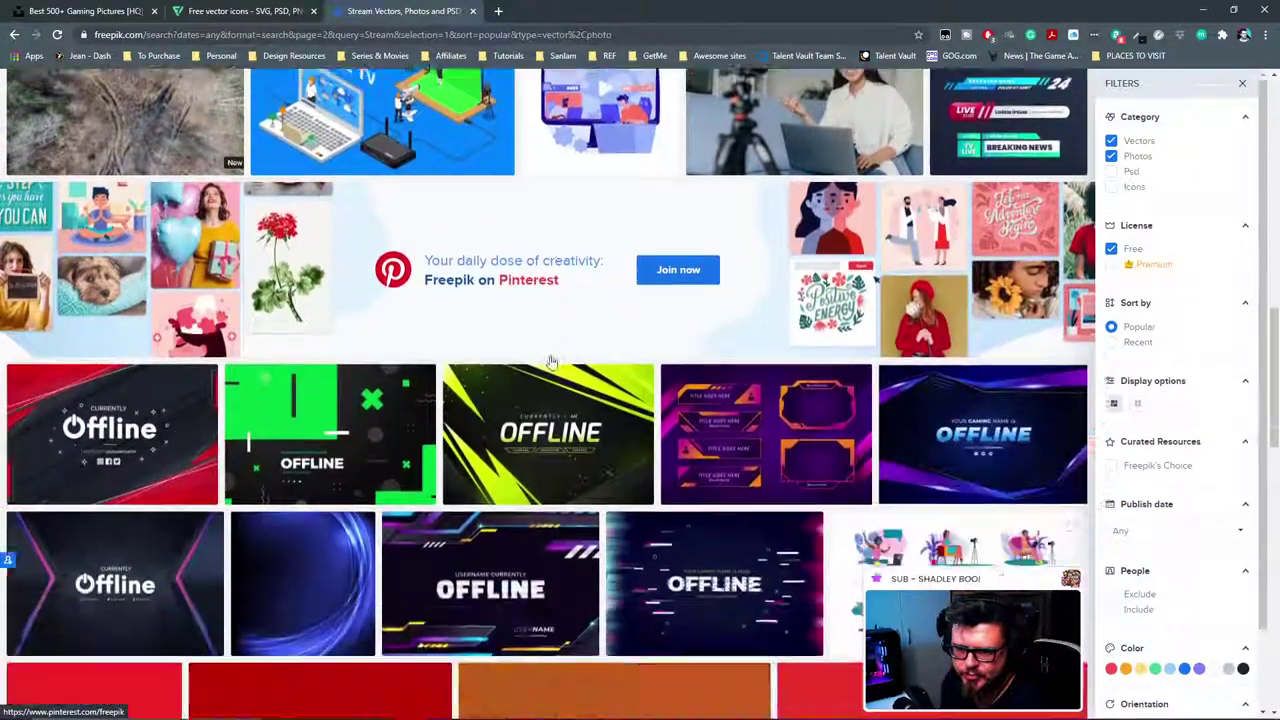
pyautogui.scroll(-10, 550, 362)
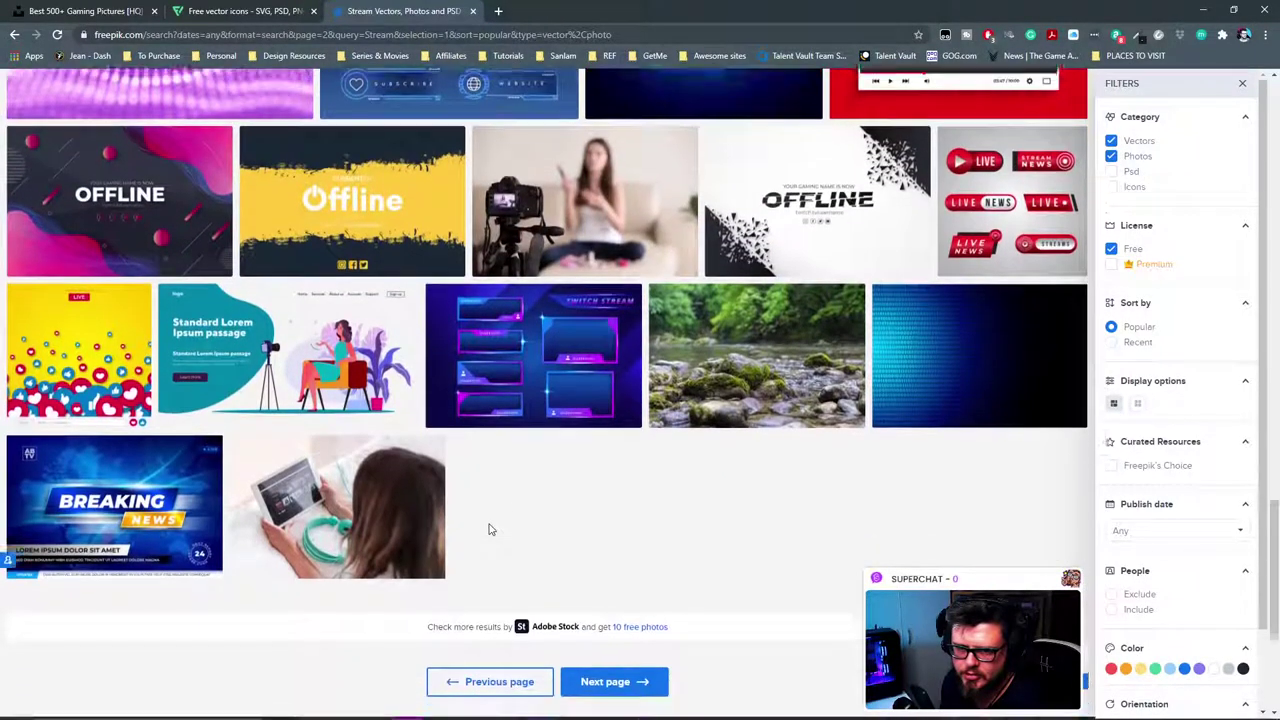
# Step: Search Freepik for "recording" and look over the free vectors and photos
pyautogui.scroll(5, 405, 252)
pyautogui.scroll(4, 405, 252)
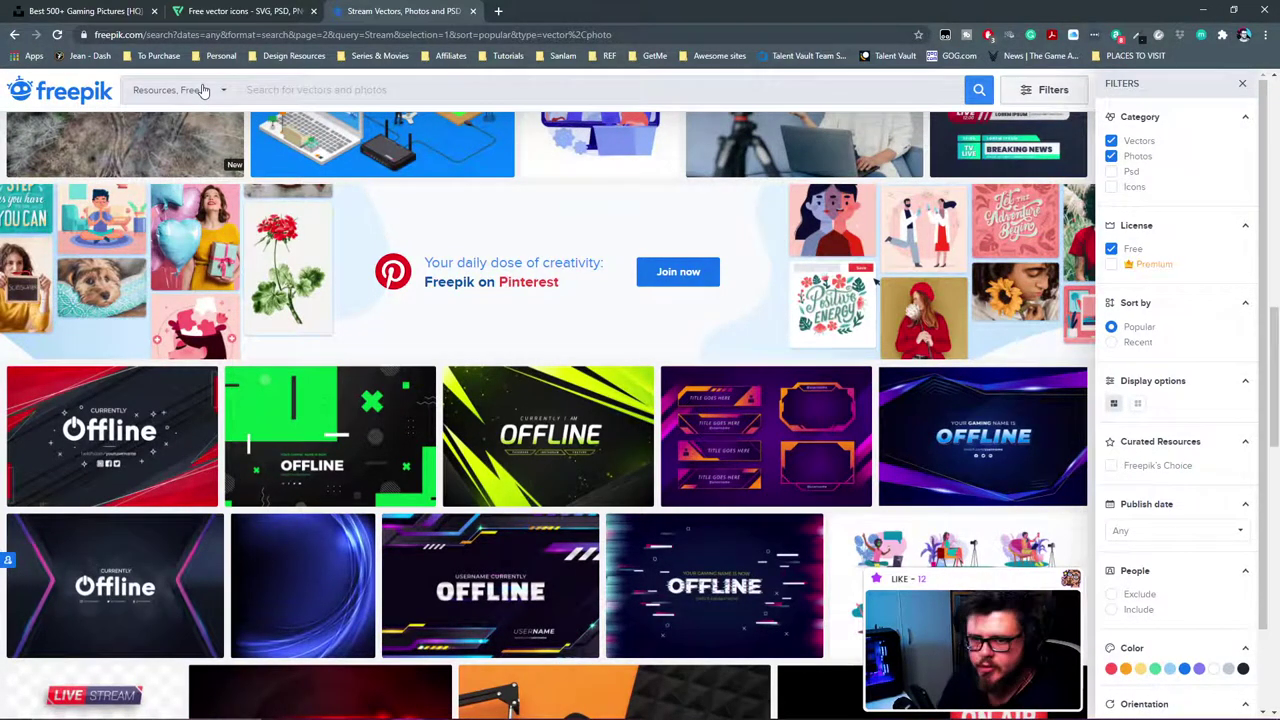
pyautogui.write('cording')
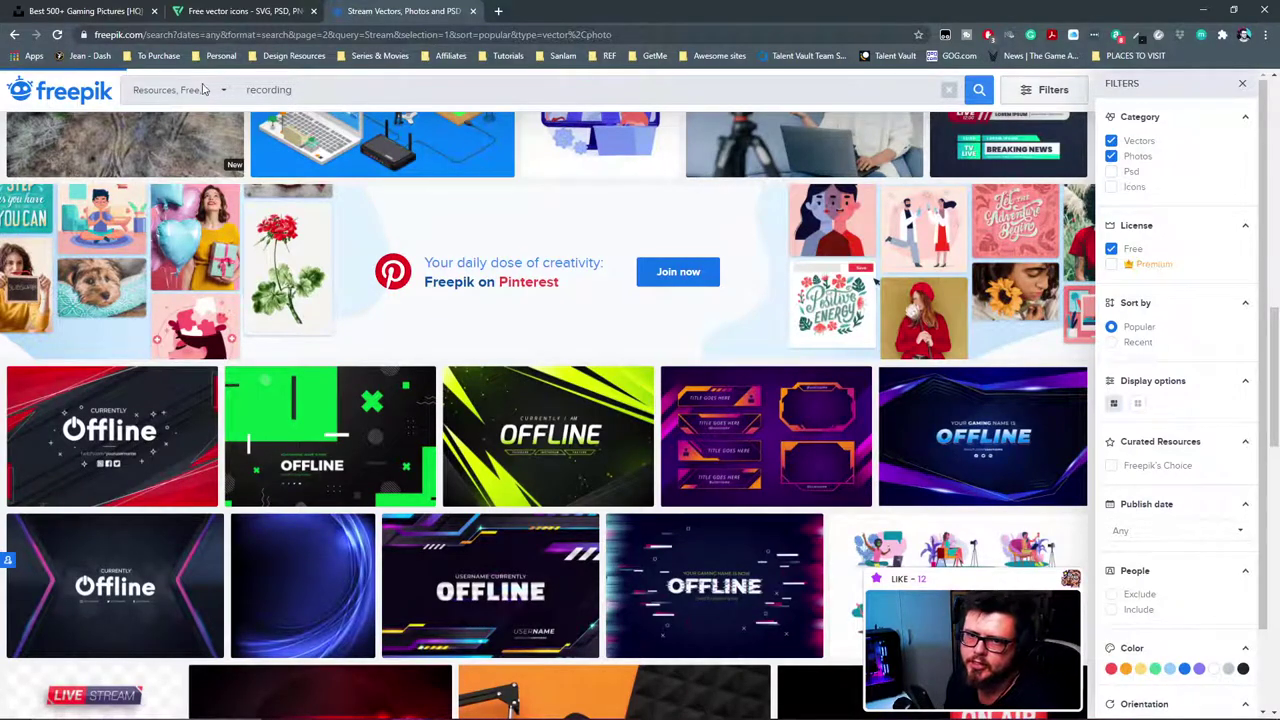
pyautogui.press('Return')
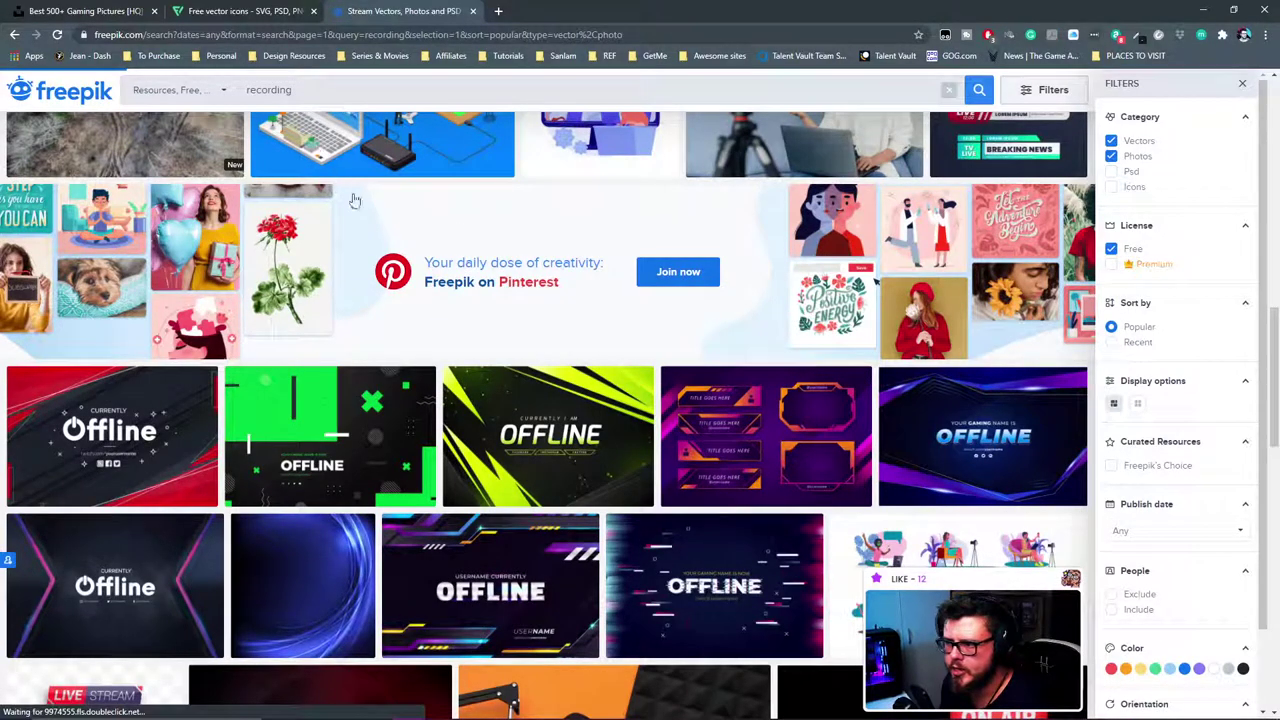
pyautogui.scroll(-7, 726, 332)
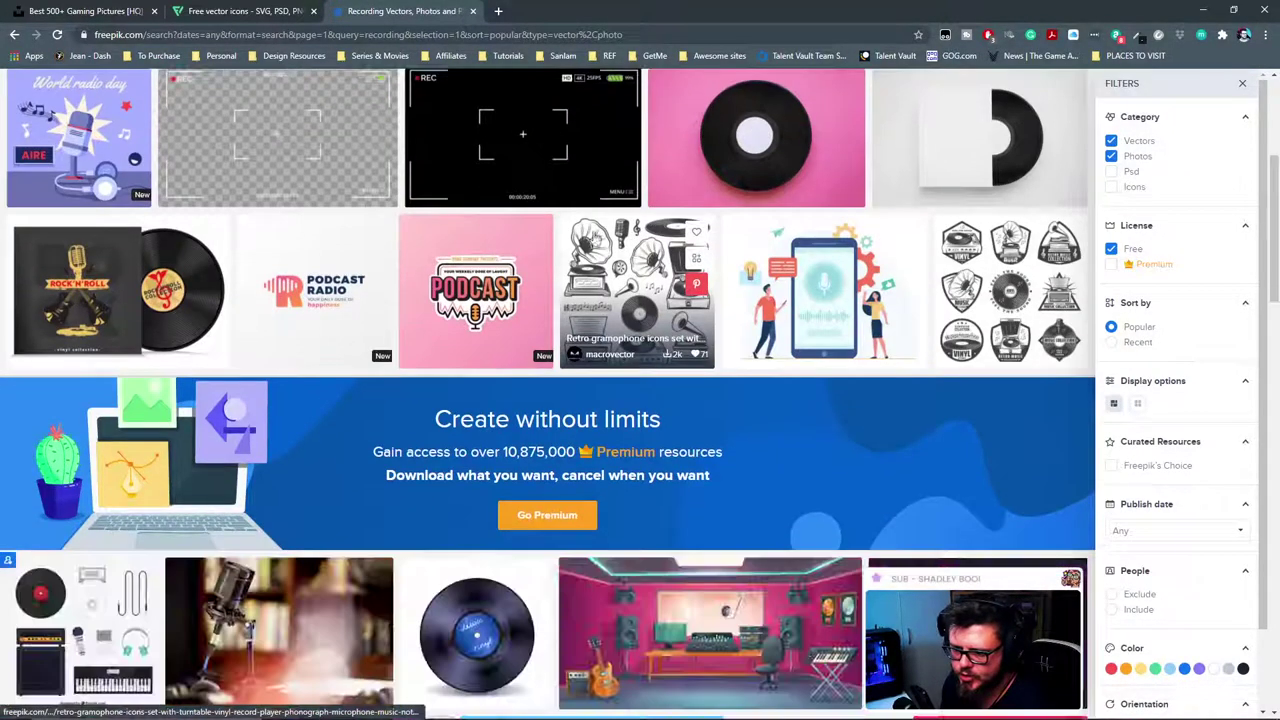
pyautogui.scroll(-5, 700, 270)
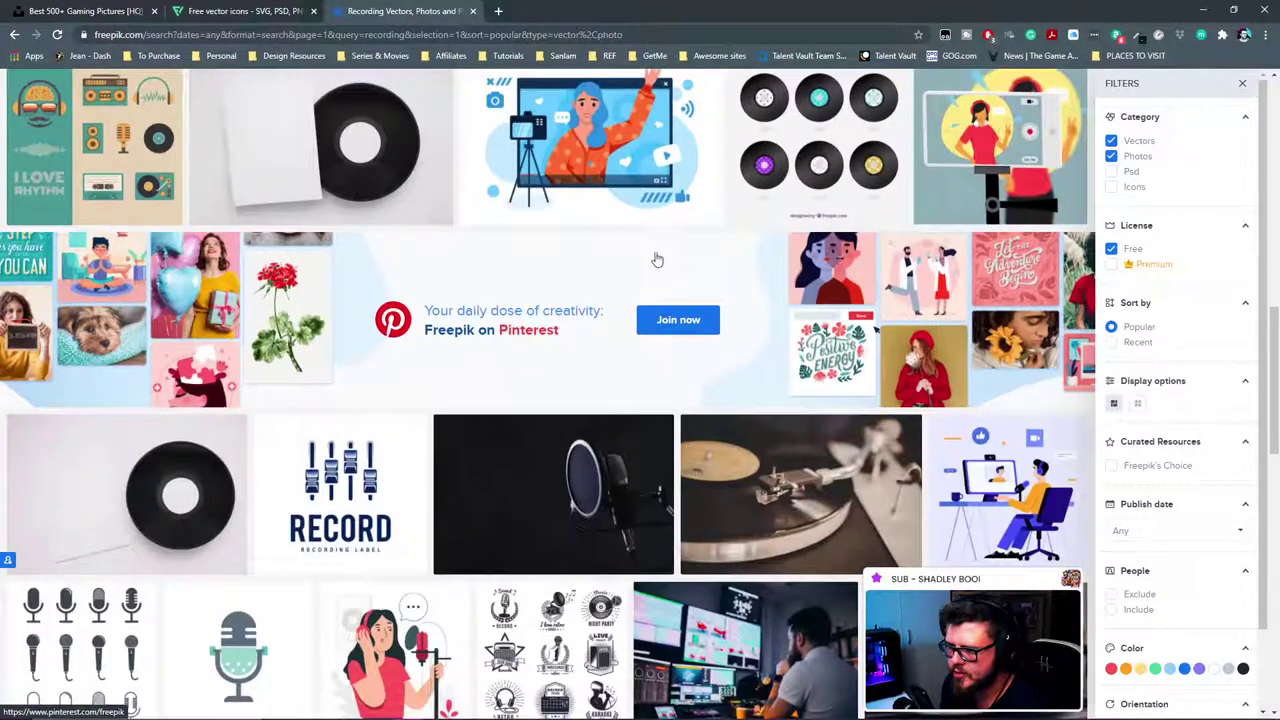
# Step: Search Freepik for "Youtube" and look through the free vectors and photos
pyautogui.scroll(6, 600, 245)
pyautogui.scroll(7, 600, 245)
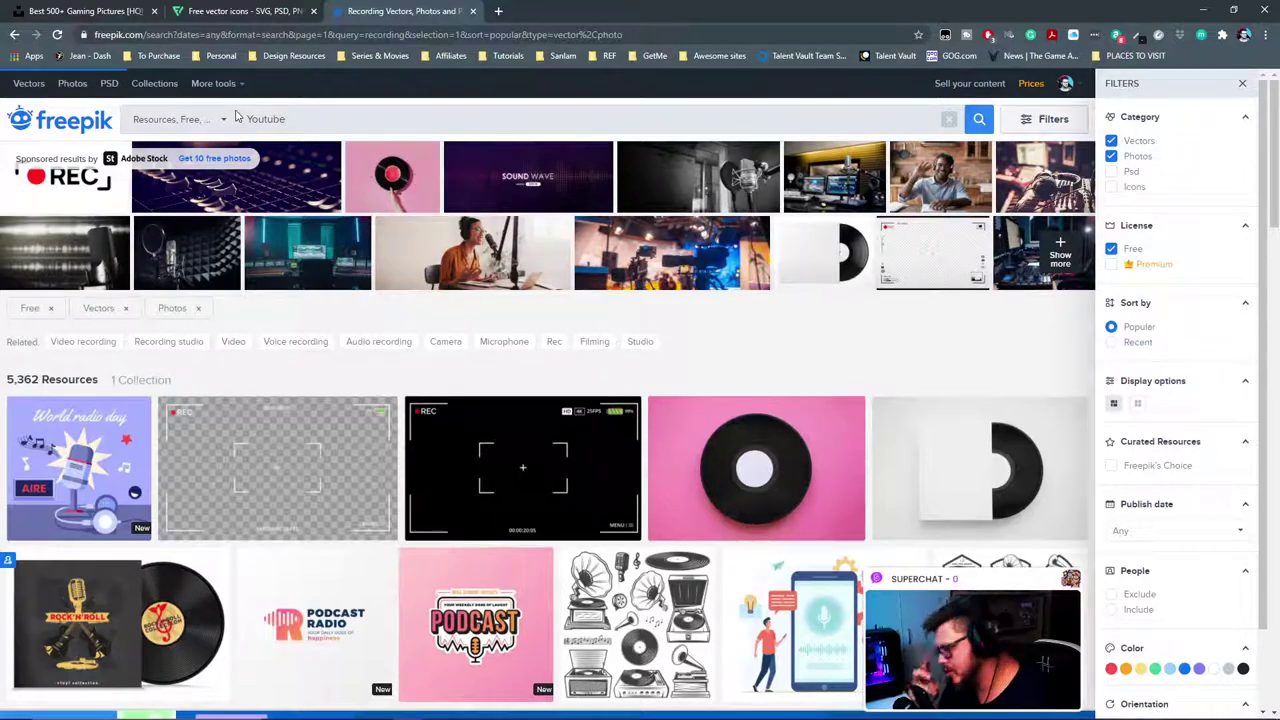
pyautogui.press('Return')
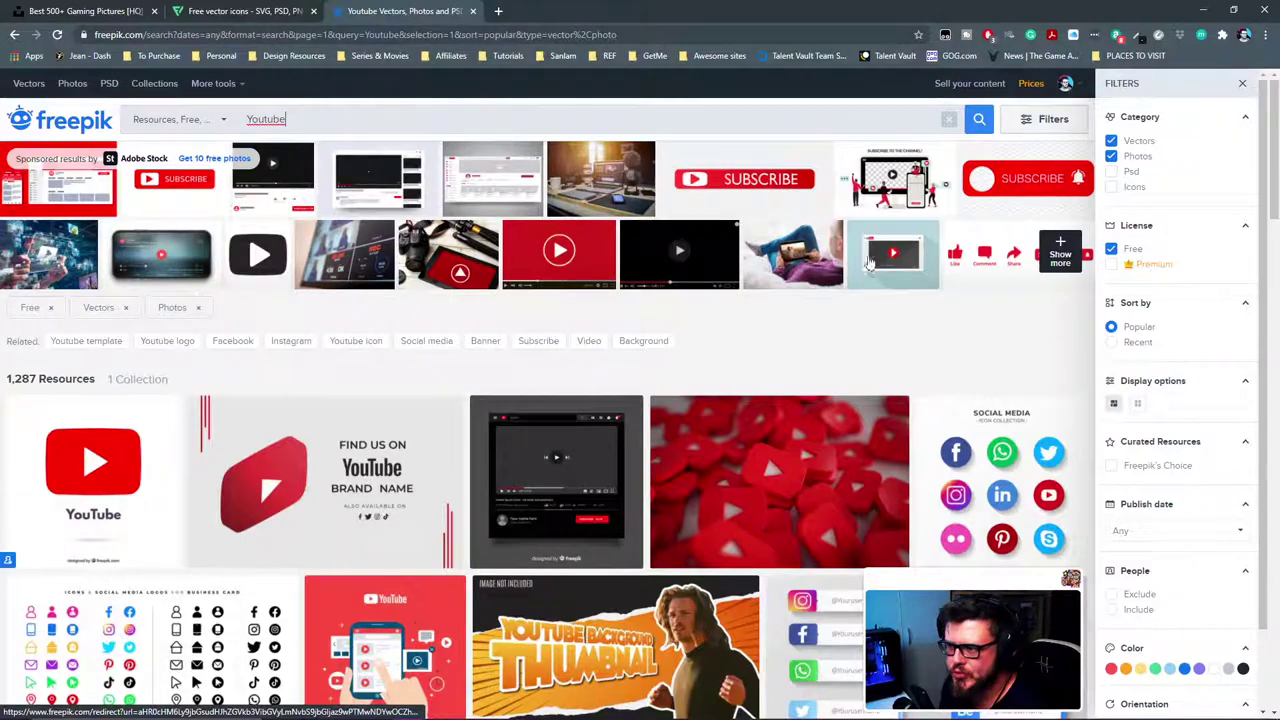
pyautogui.scroll(-6, 415, 291)
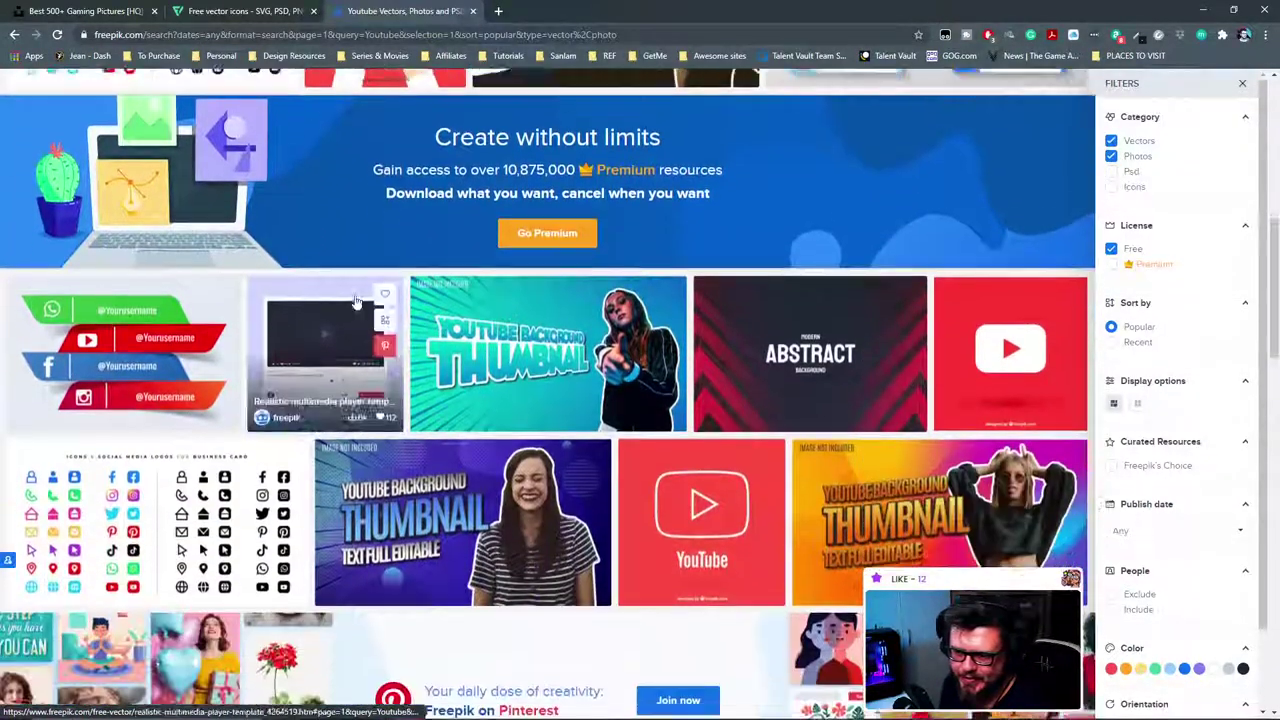
pyautogui.scroll(-1, 450, 305)
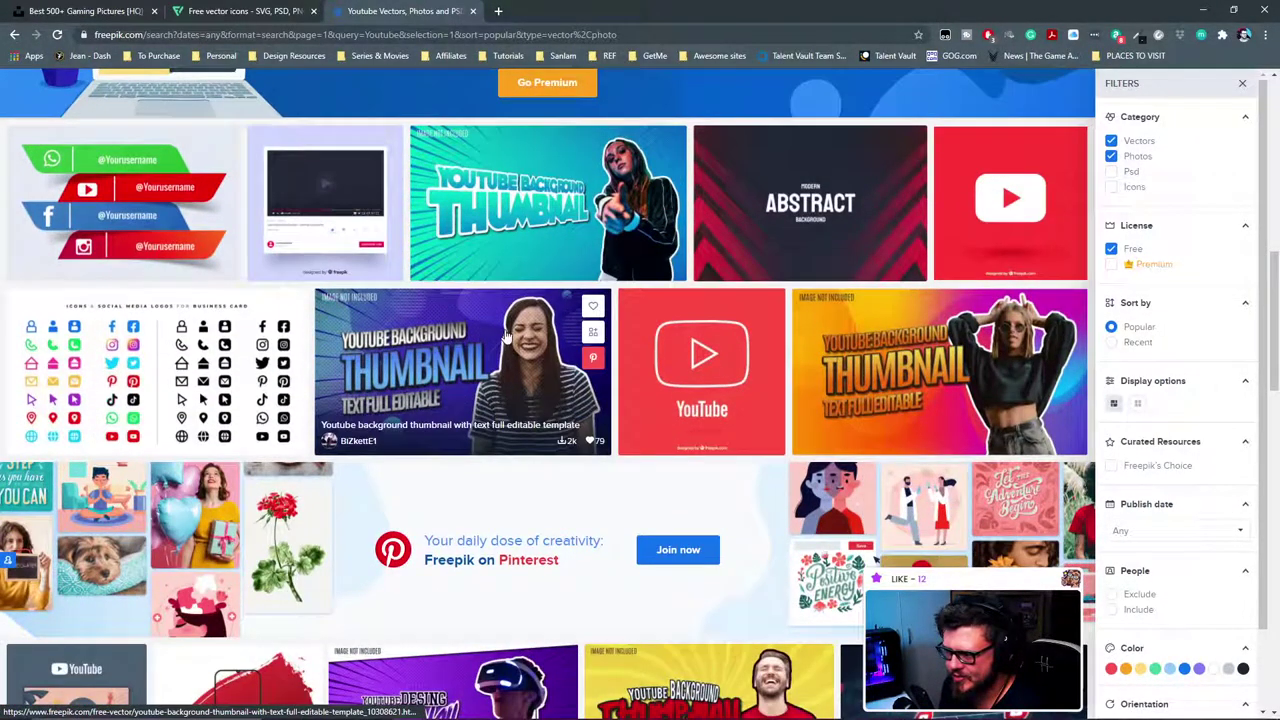
pyautogui.scroll(-3, 414, 358)
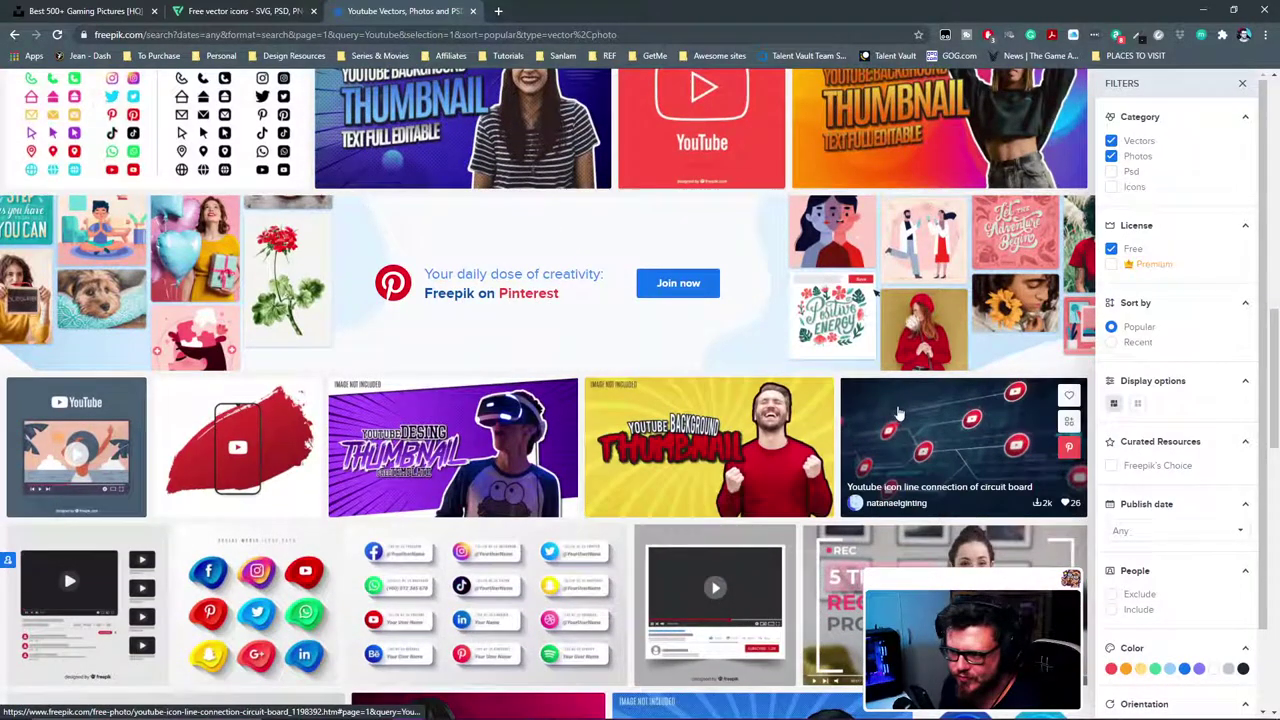
pyautogui.scroll(-7, 898, 413)
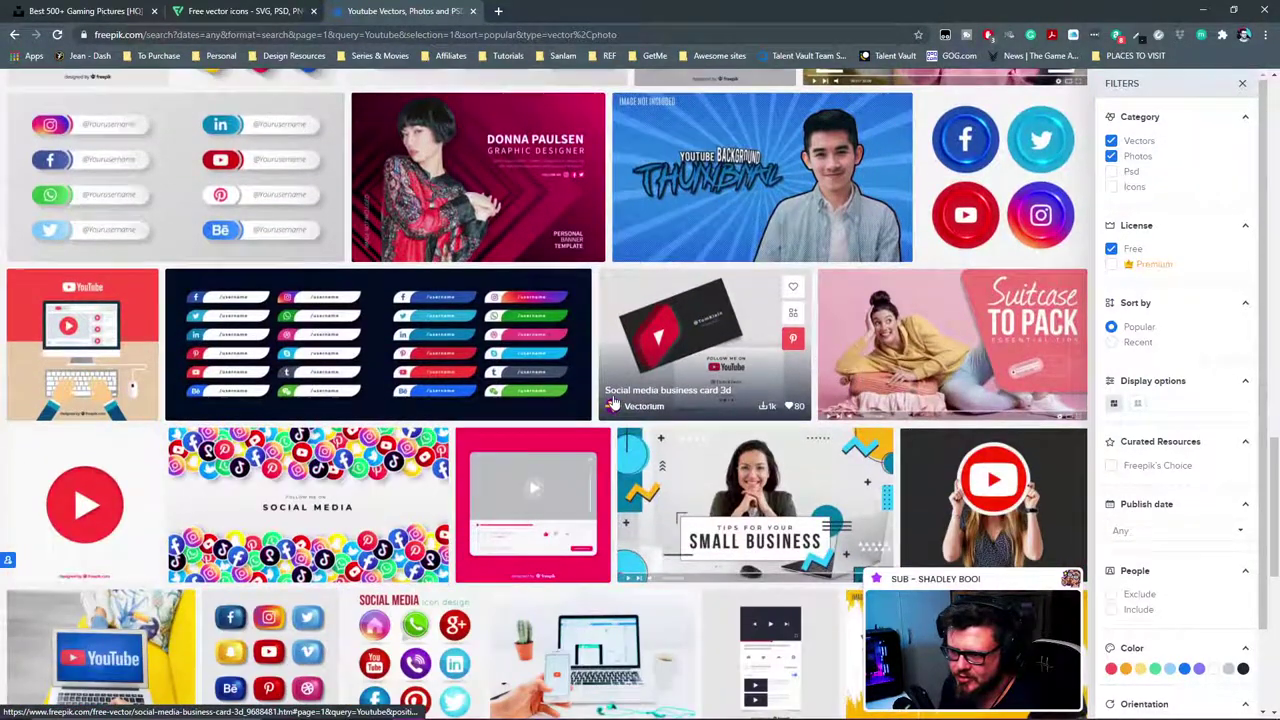
pyautogui.scroll(-4, 614, 402)
# Step: Search Freepik for "Studio" and look through the free vectors and photos
pyautogui.scroll(13, 457, 300)
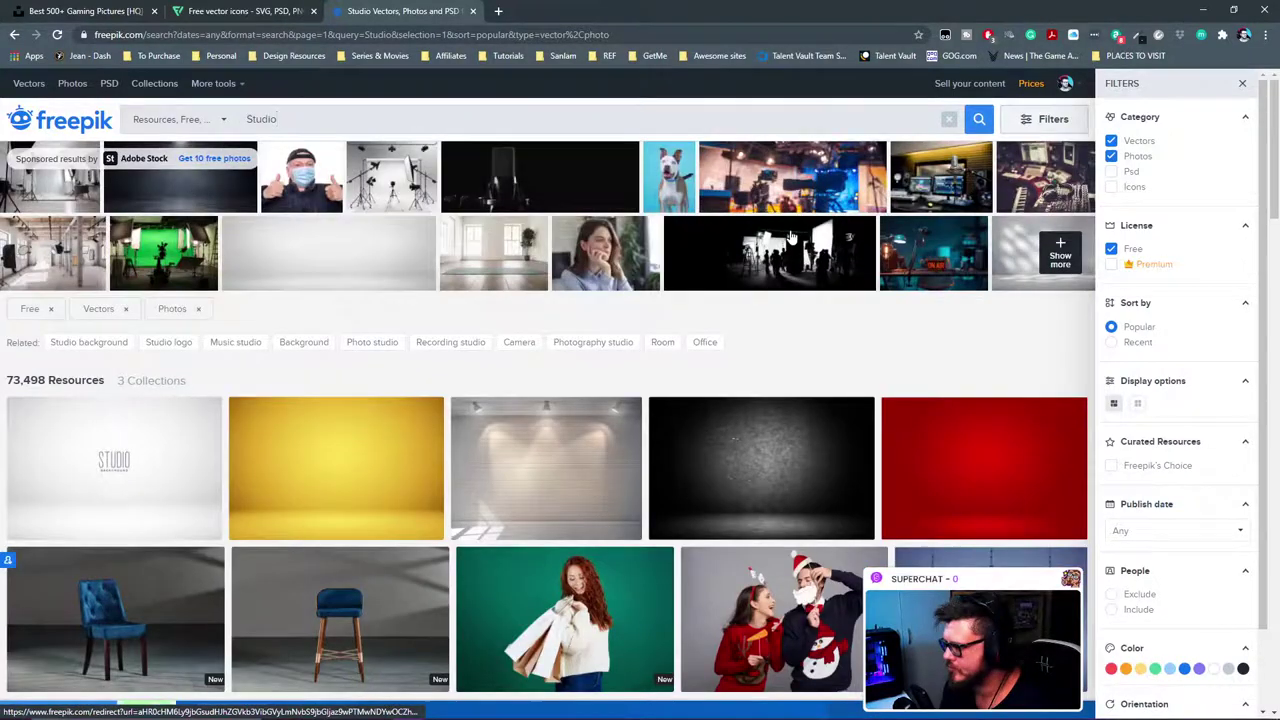
pyautogui.scroll(-10, 244, 250)
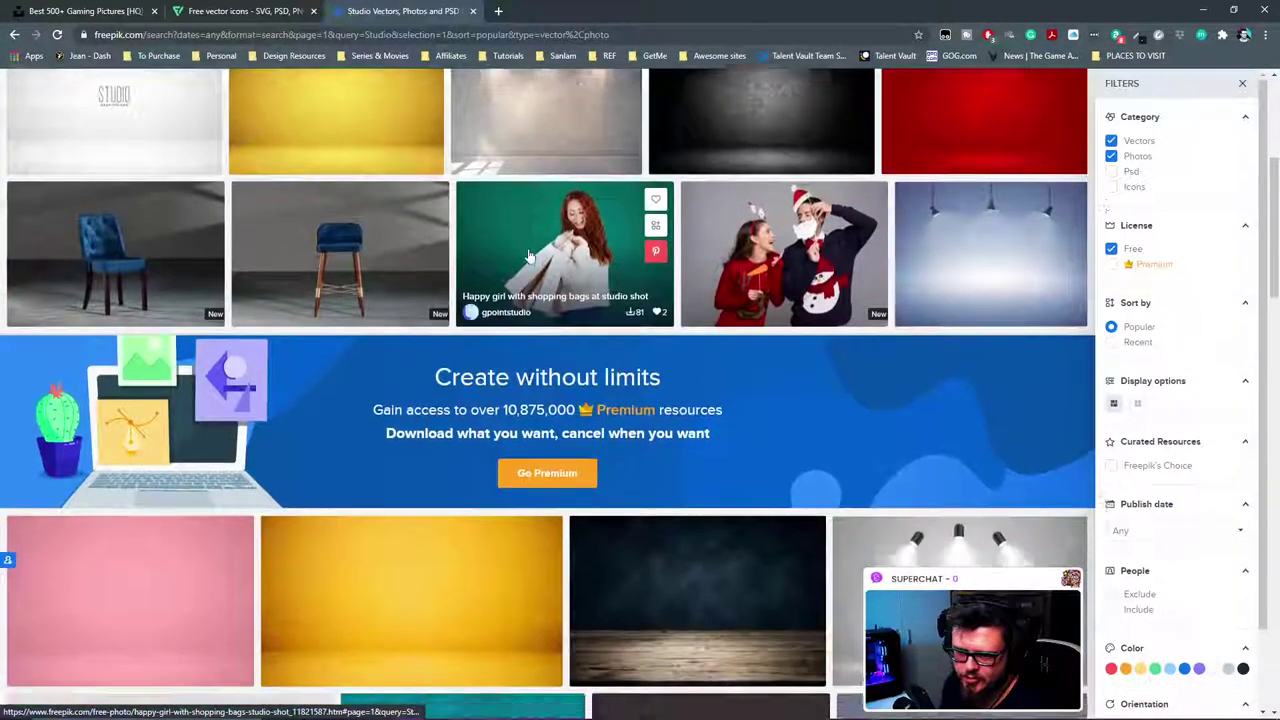
pyautogui.scroll(-10, 652, 243)
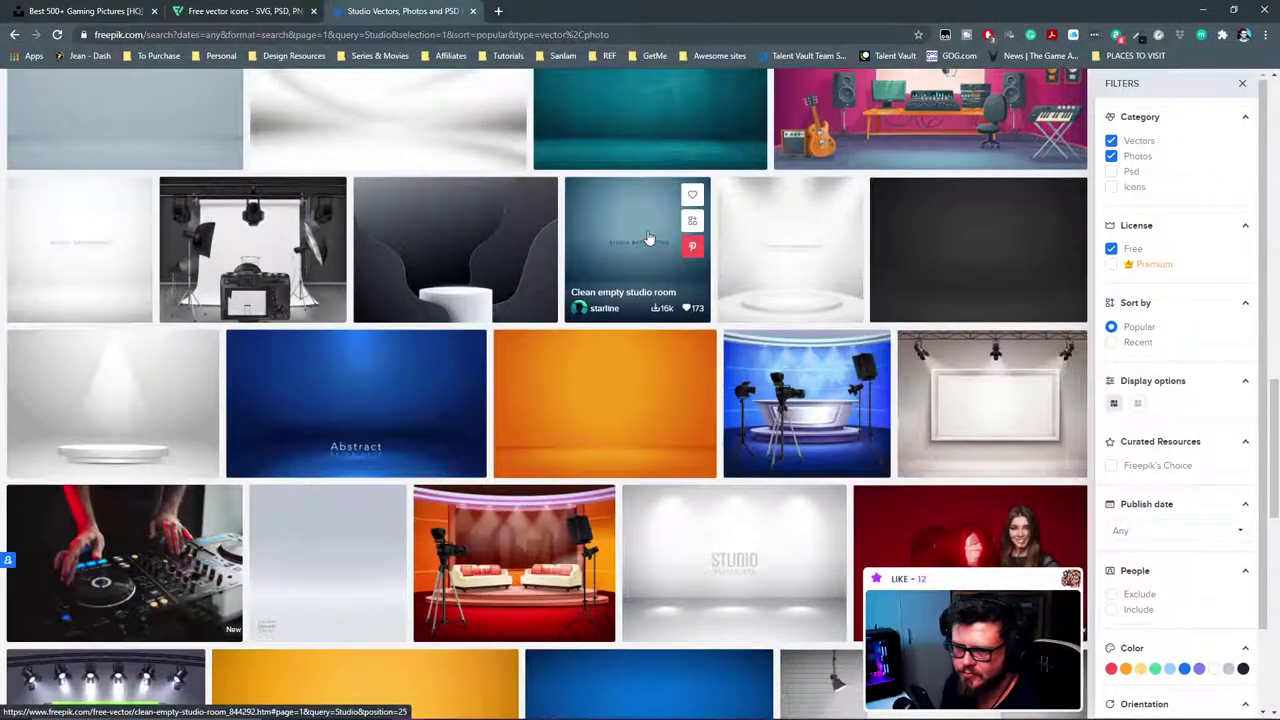
pyautogui.scroll(-7, 628, 242)
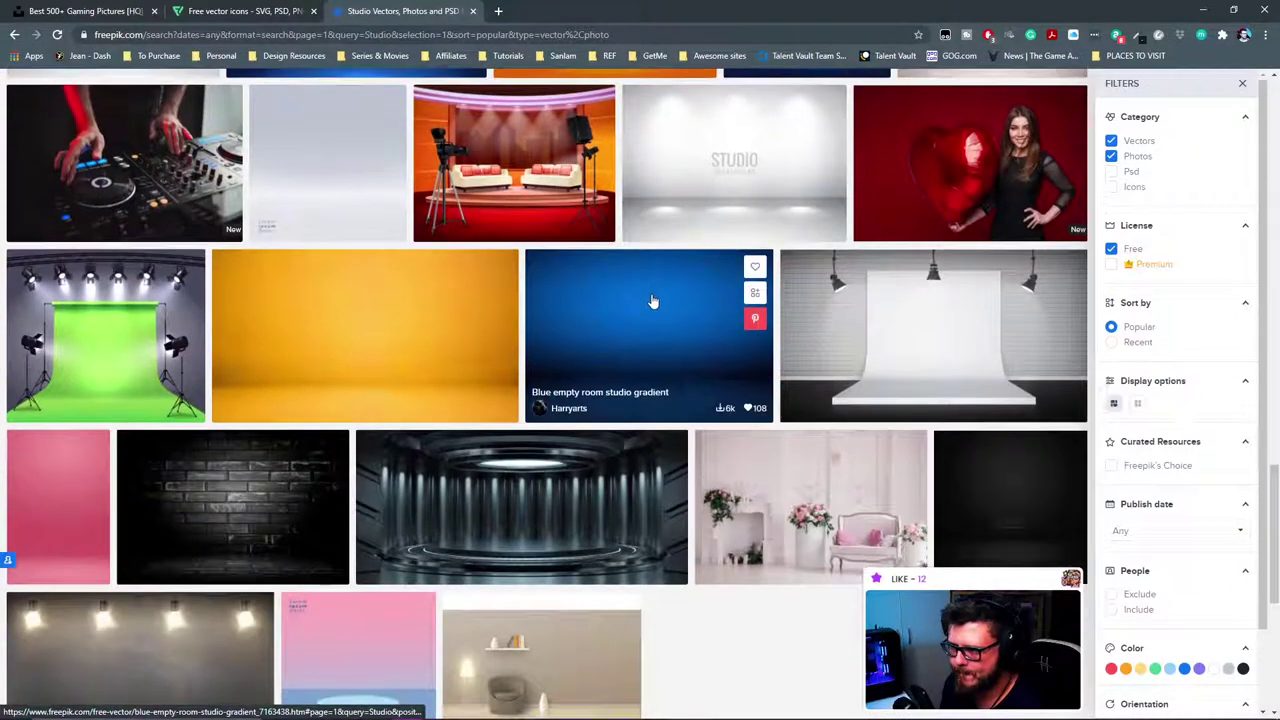
# Step: Search Freepik for "Gaming" and look through the first page of free vectors and photos
pyautogui.scroll(20, 630, 289)
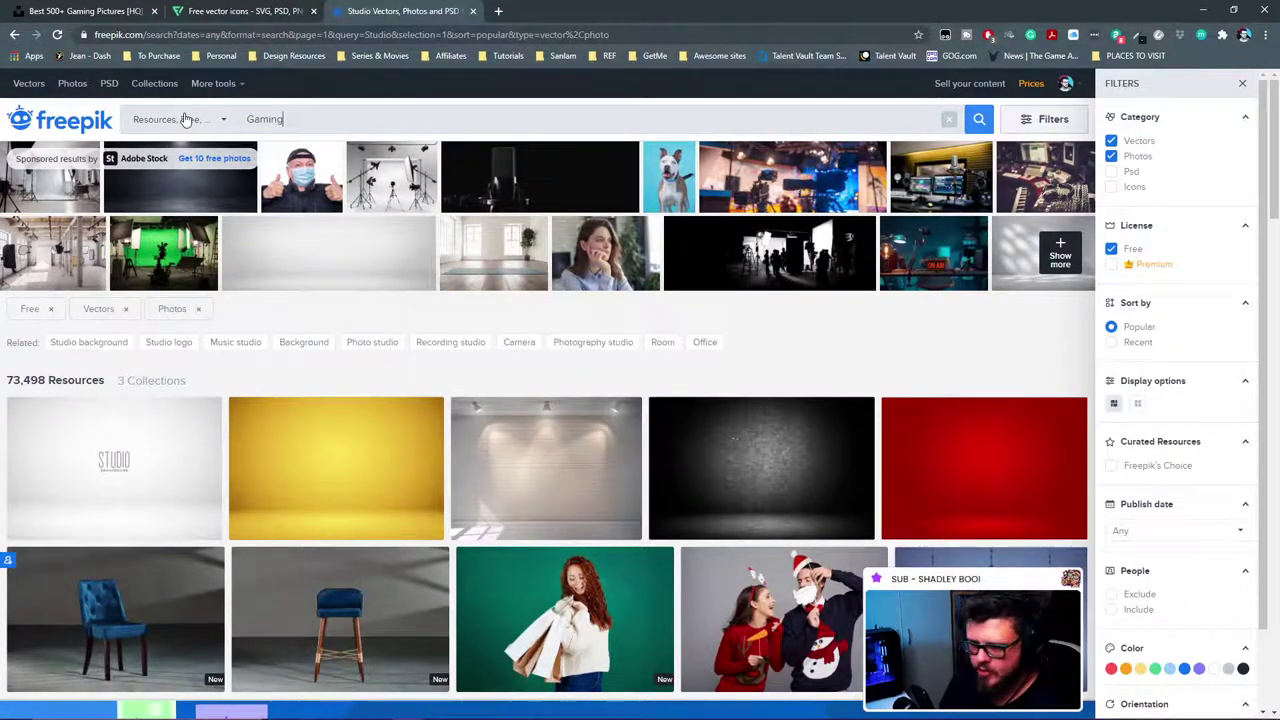
pyautogui.scroll(-7, 680, 183)
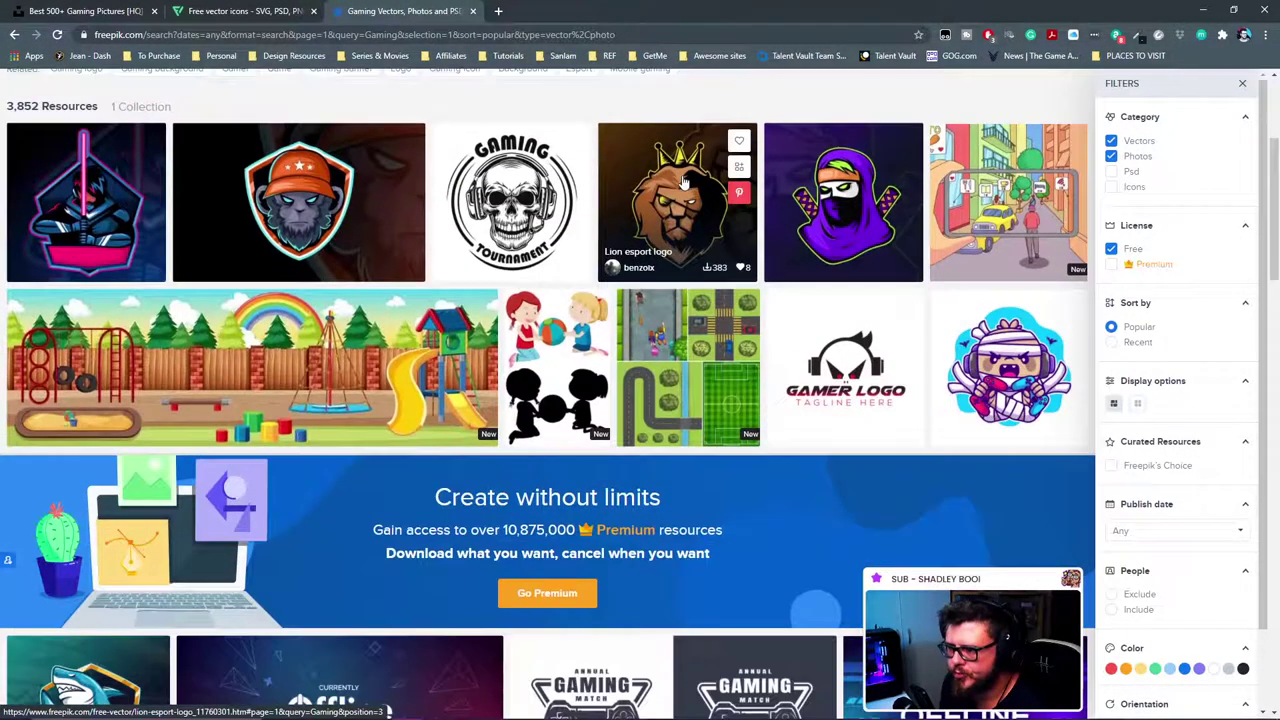
pyautogui.scroll(-10, 684, 167)
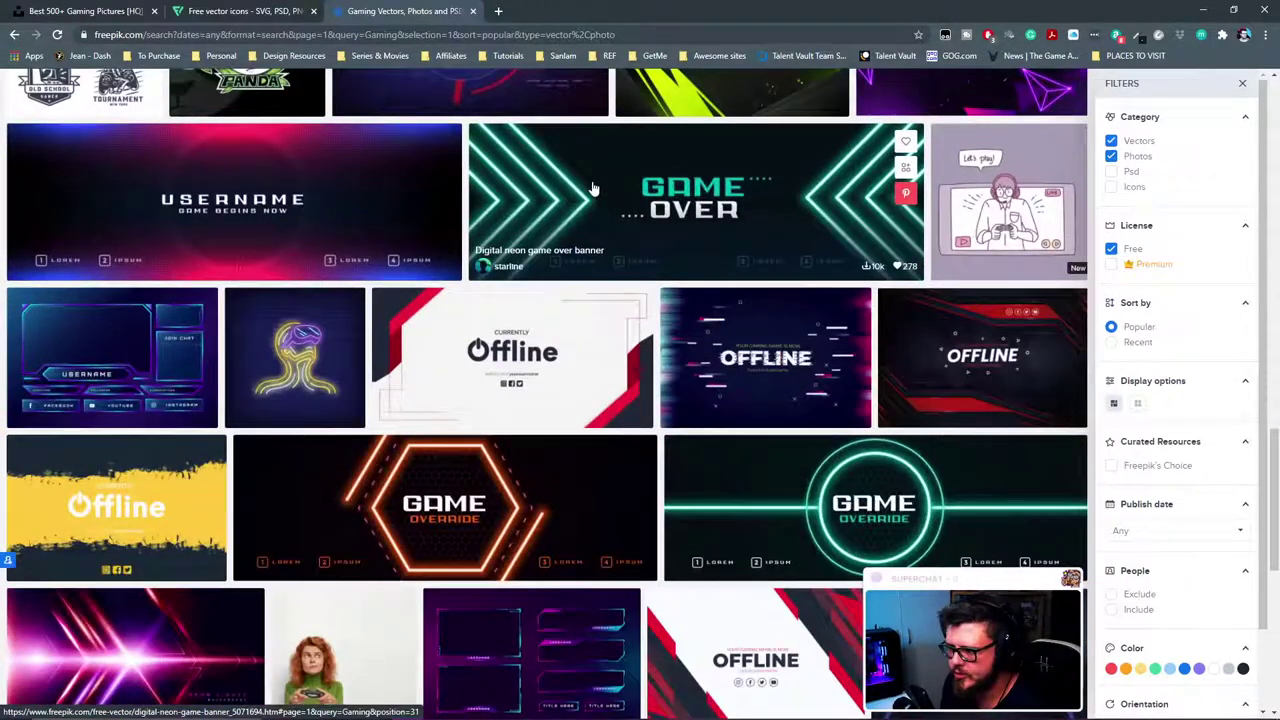
pyautogui.scroll(-3, 569, 187)
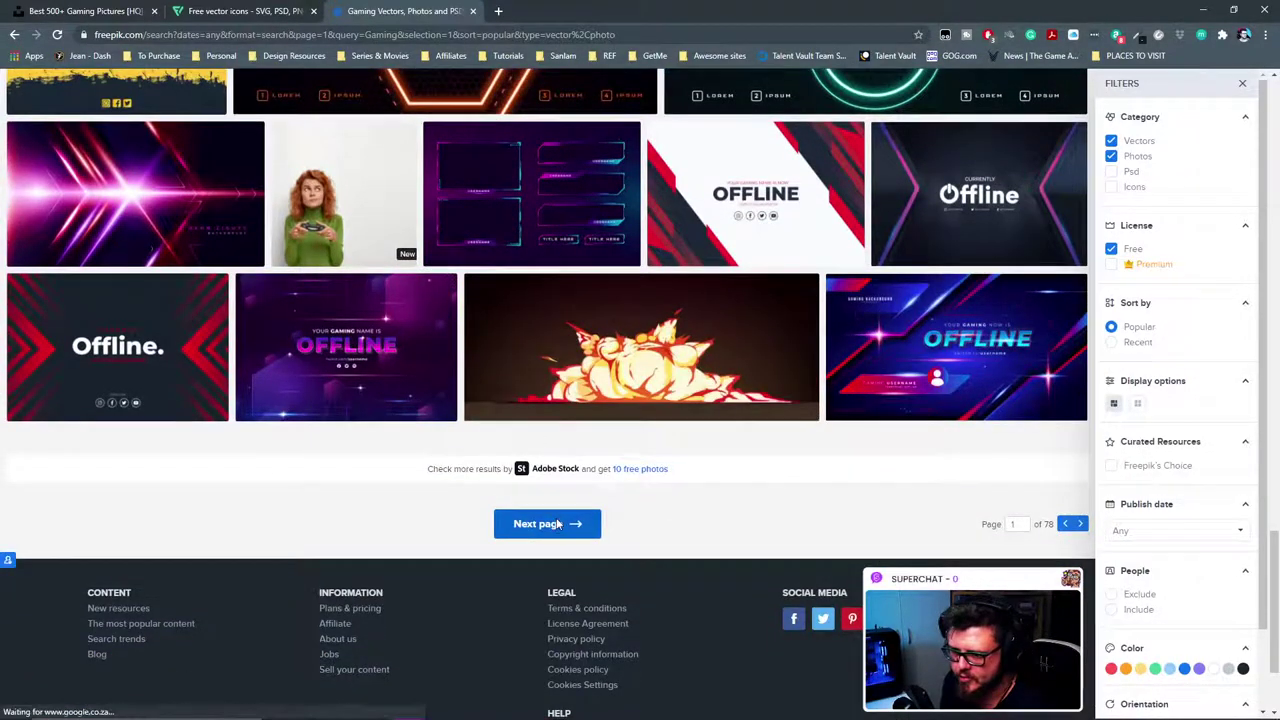
# Step: Open the second page of the Gaming results and look through its images to the end
pyautogui.scroll(-2, 286, 373)
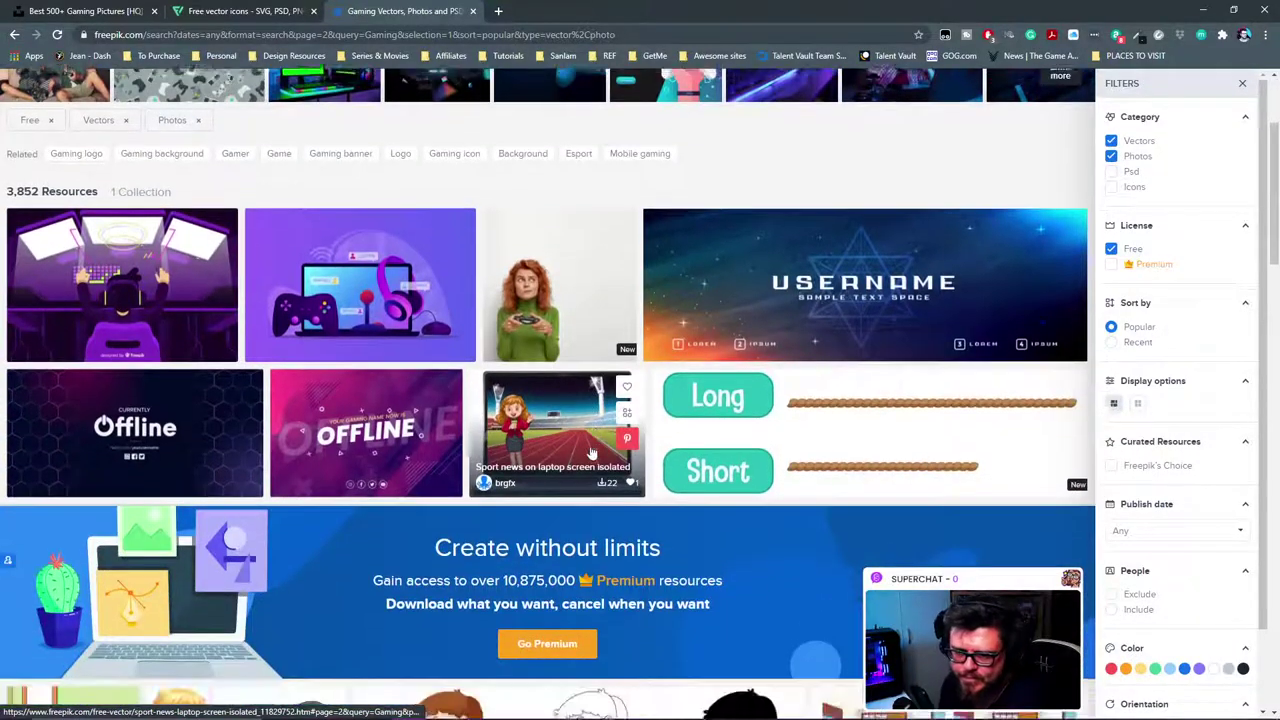
pyautogui.scroll(-2, 286, 373)
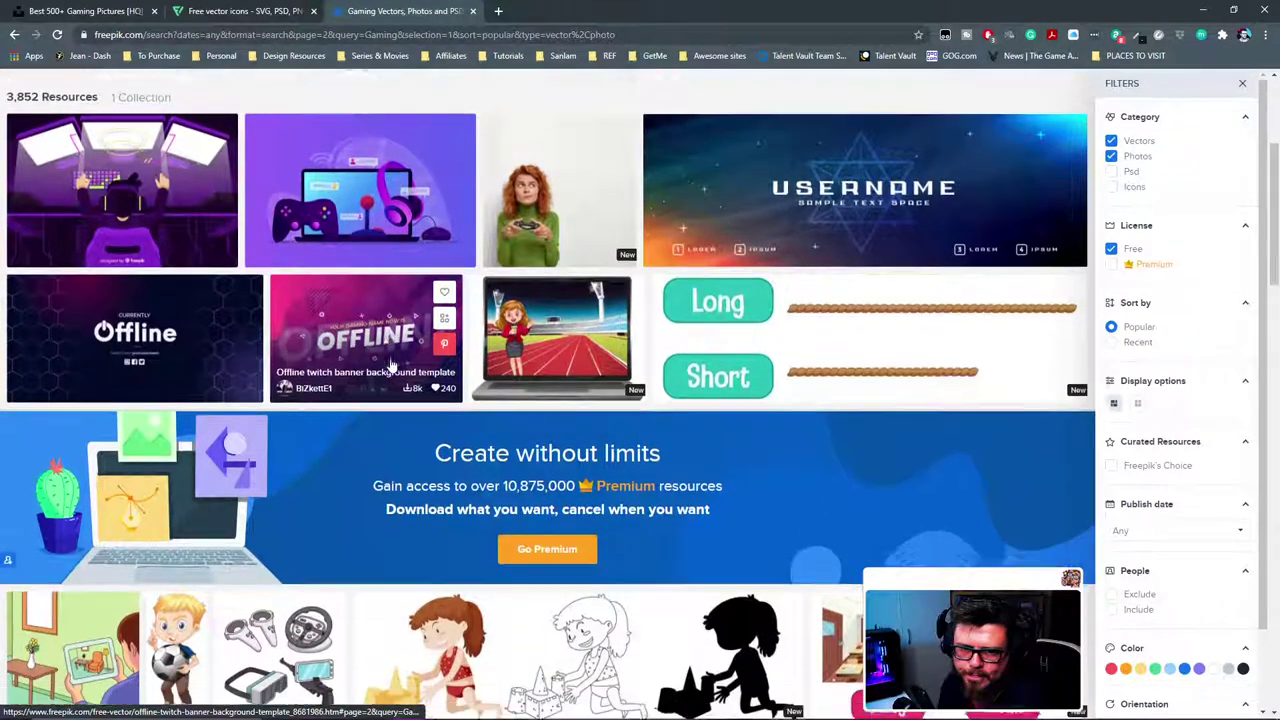
pyautogui.scroll(2, 390, 363)
pyautogui.scroll(-6, 583, 428)
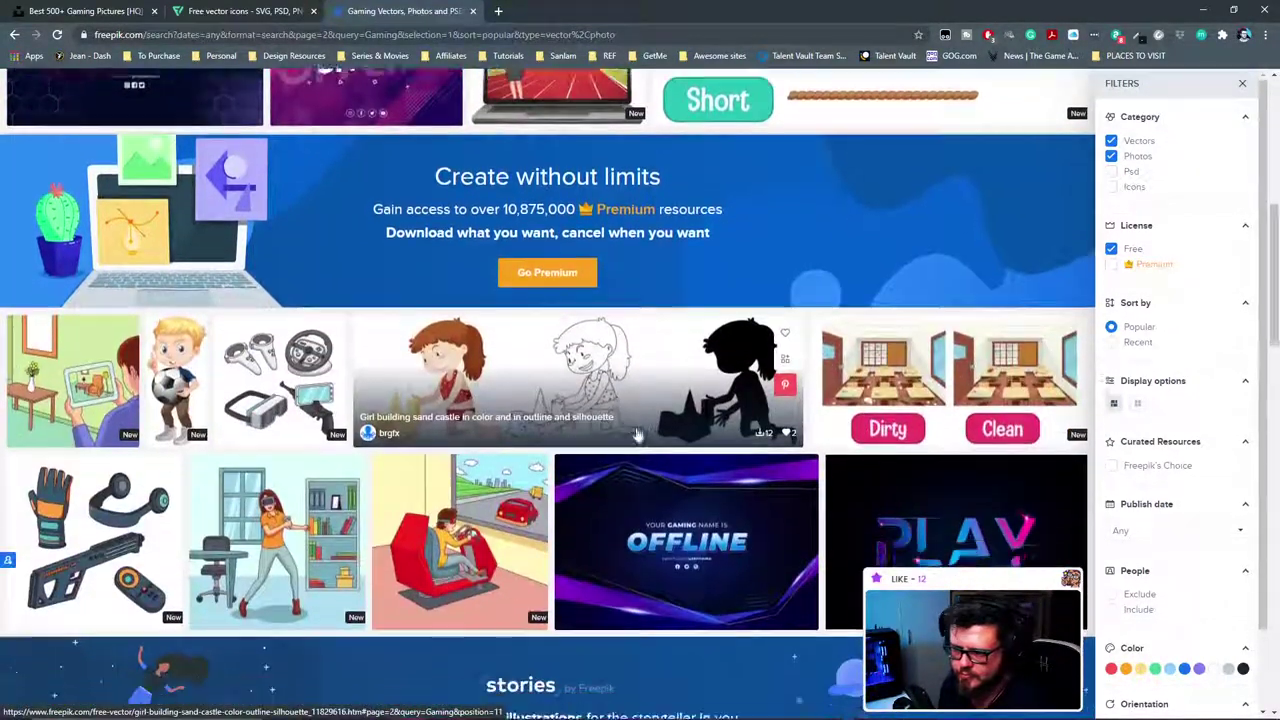
pyautogui.scroll(-6, 583, 428)
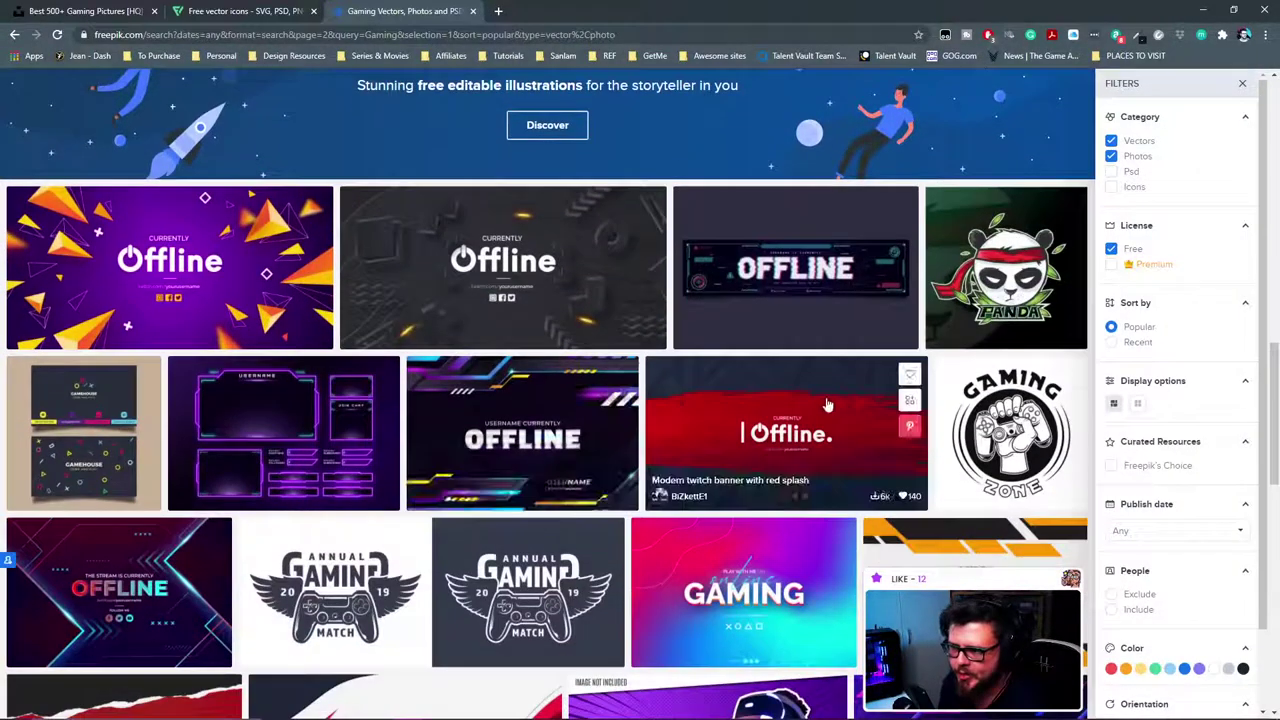
pyautogui.scroll(-3, 786, 390)
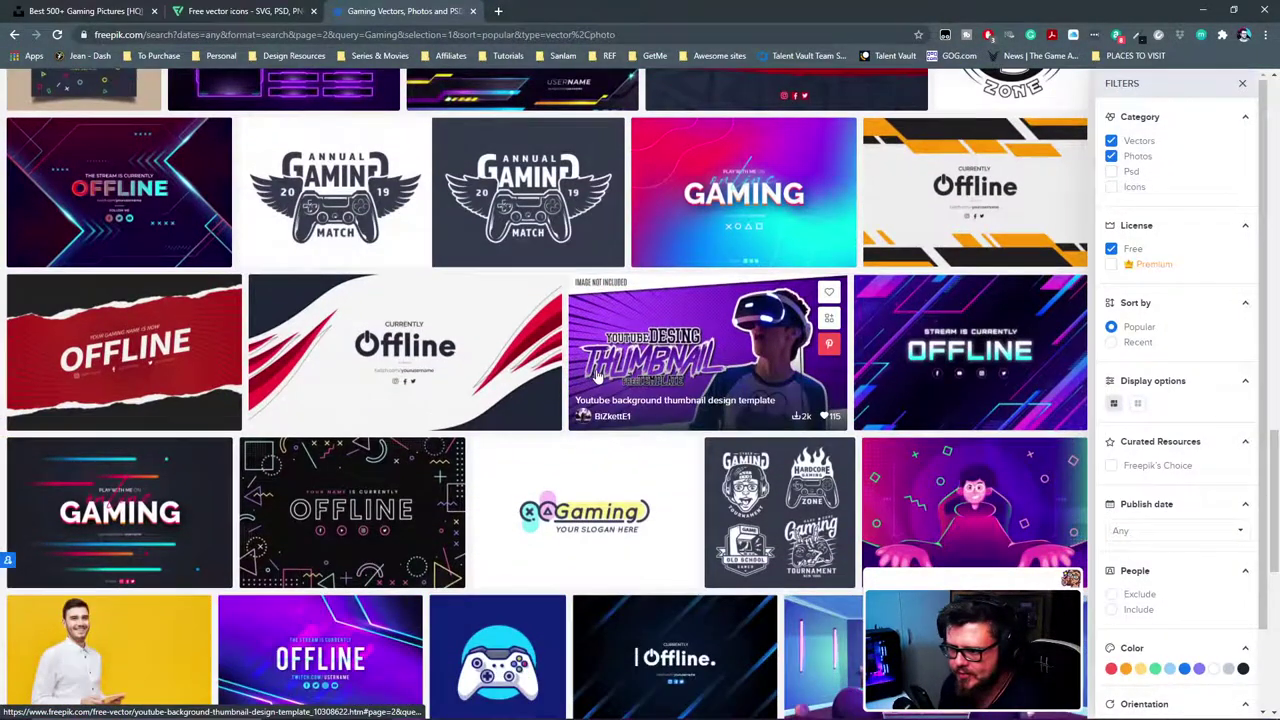
pyautogui.scroll(-4, 535, 481)
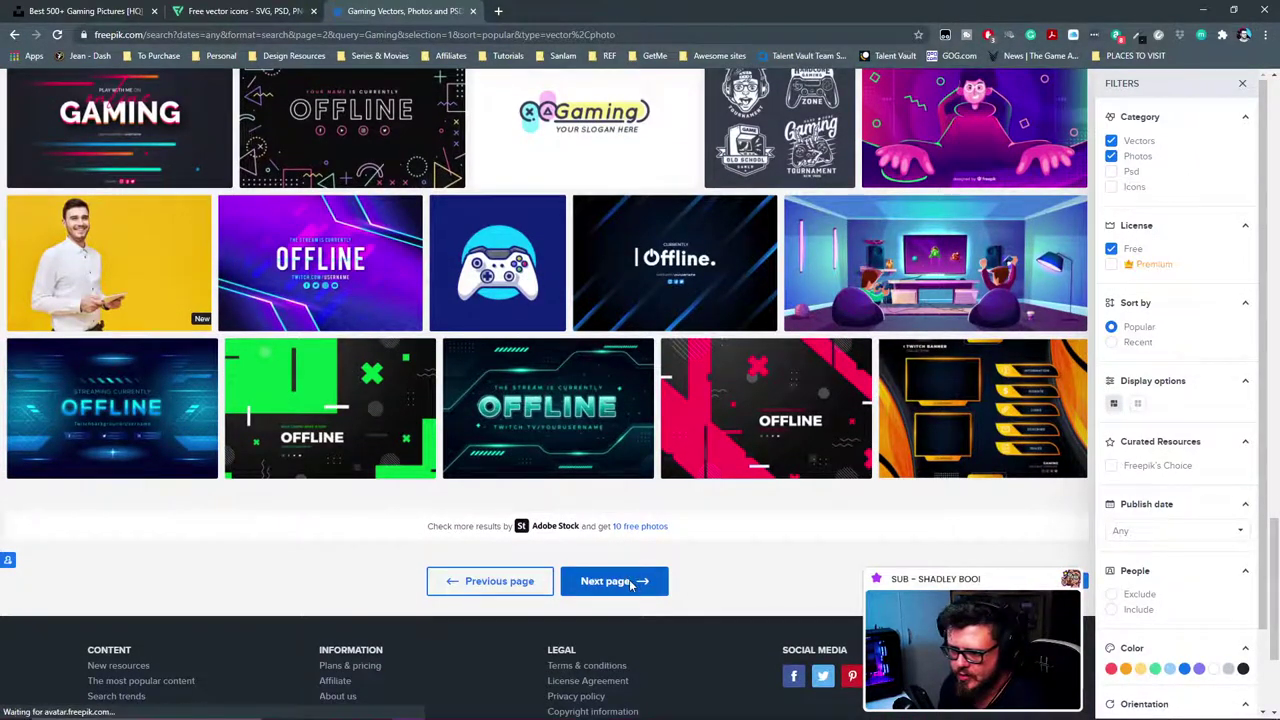
# Step: Look through the third page of Gaming results and open the computer gaming industry, cybersport training vector in a new tab
pyautogui.click(614, 581)
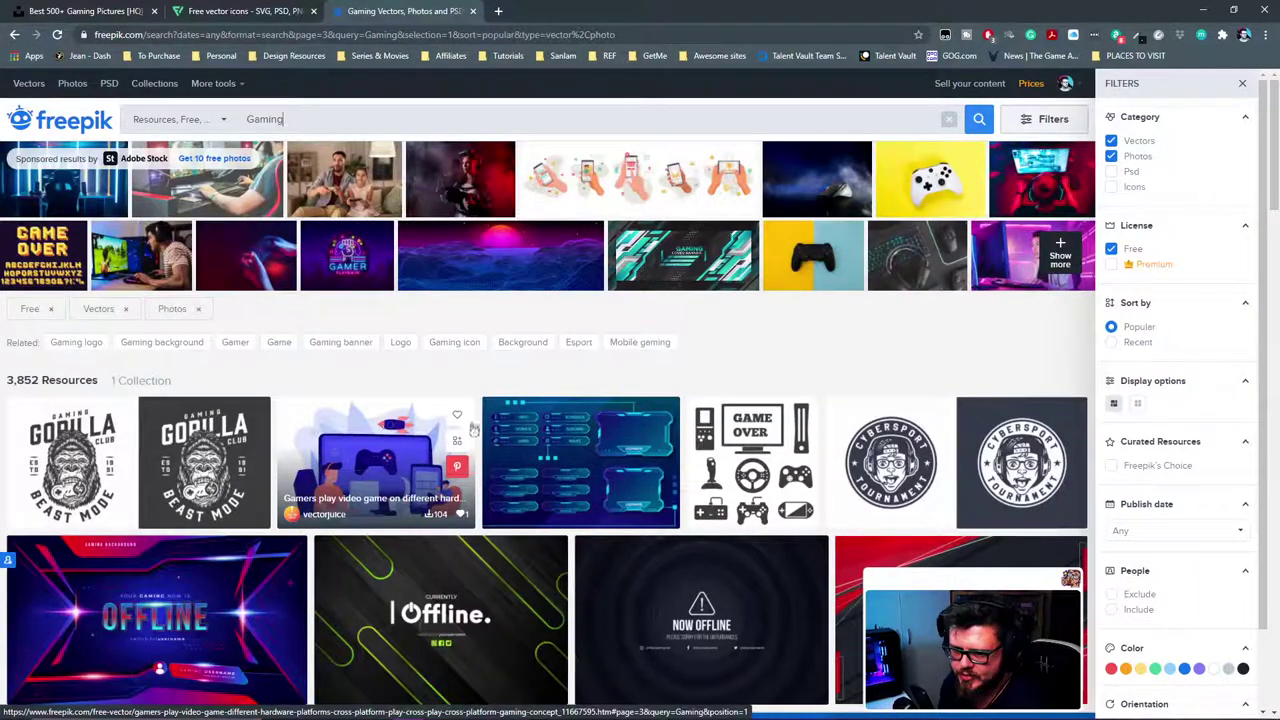
pyautogui.scroll(-8, 832, 449)
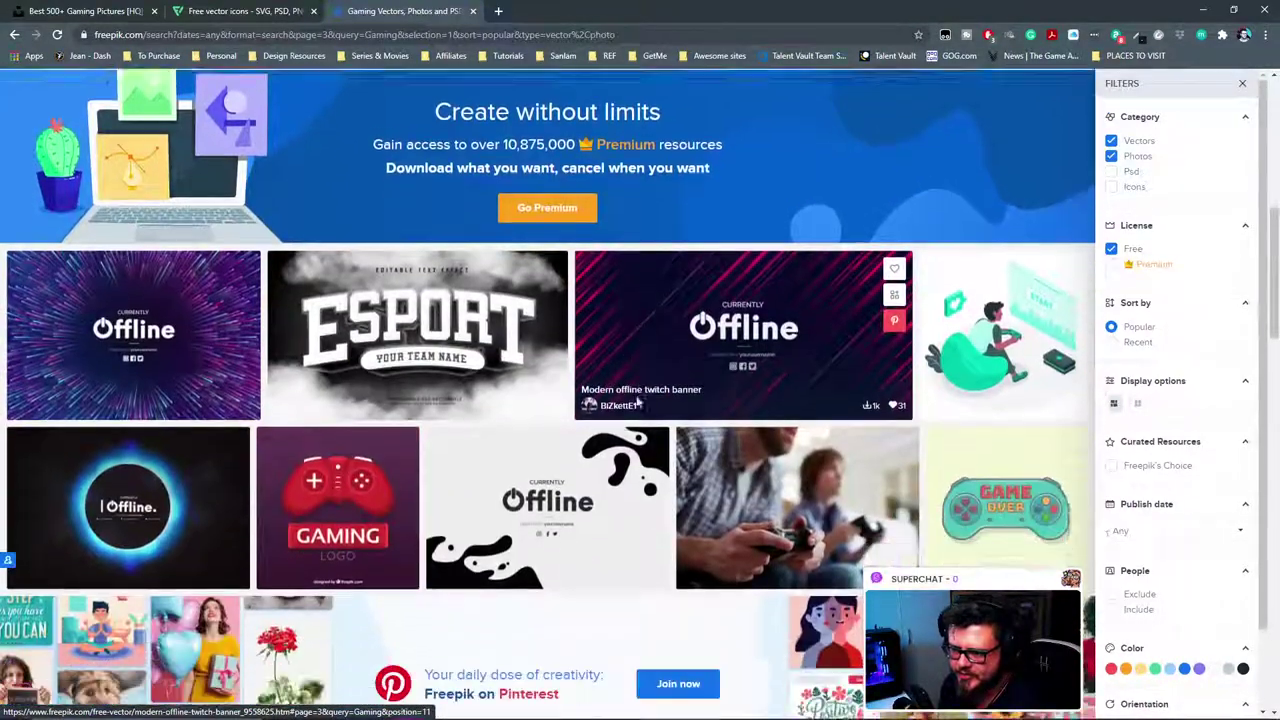
pyautogui.scroll(-5, 600, 420)
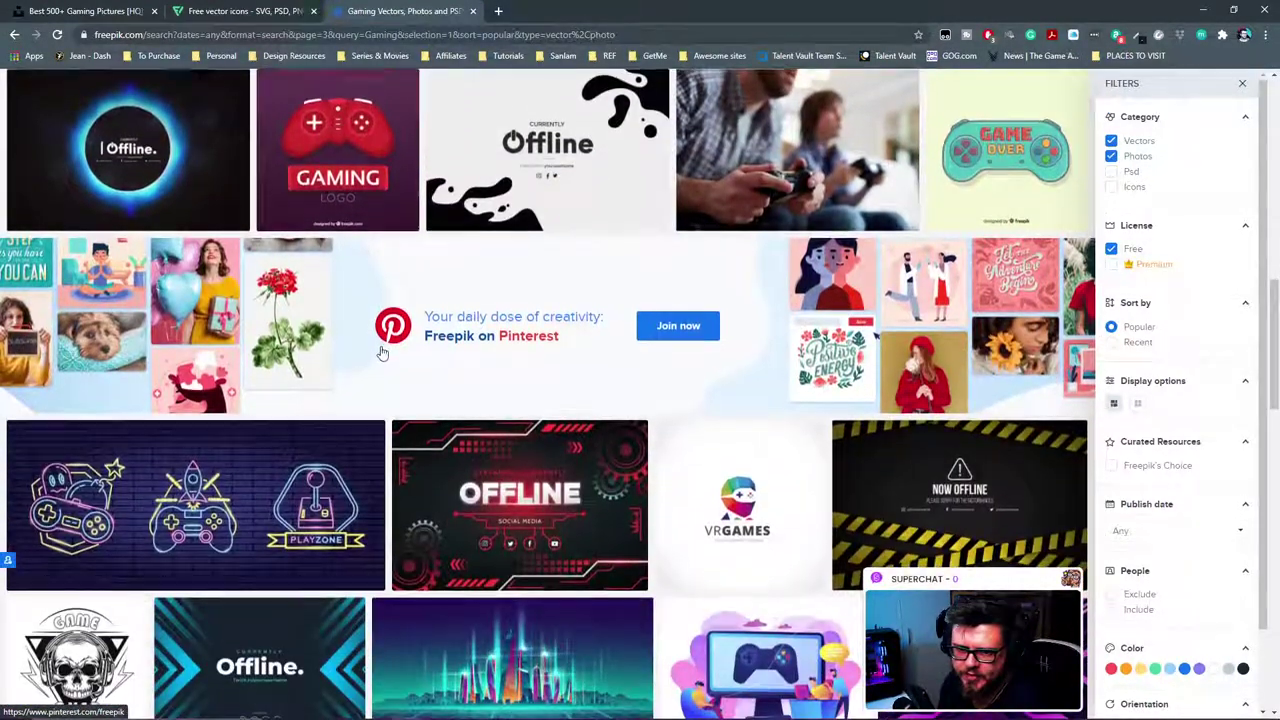
pyautogui.scroll(-3, 497, 440)
pyautogui.scroll(1, 510, 430)
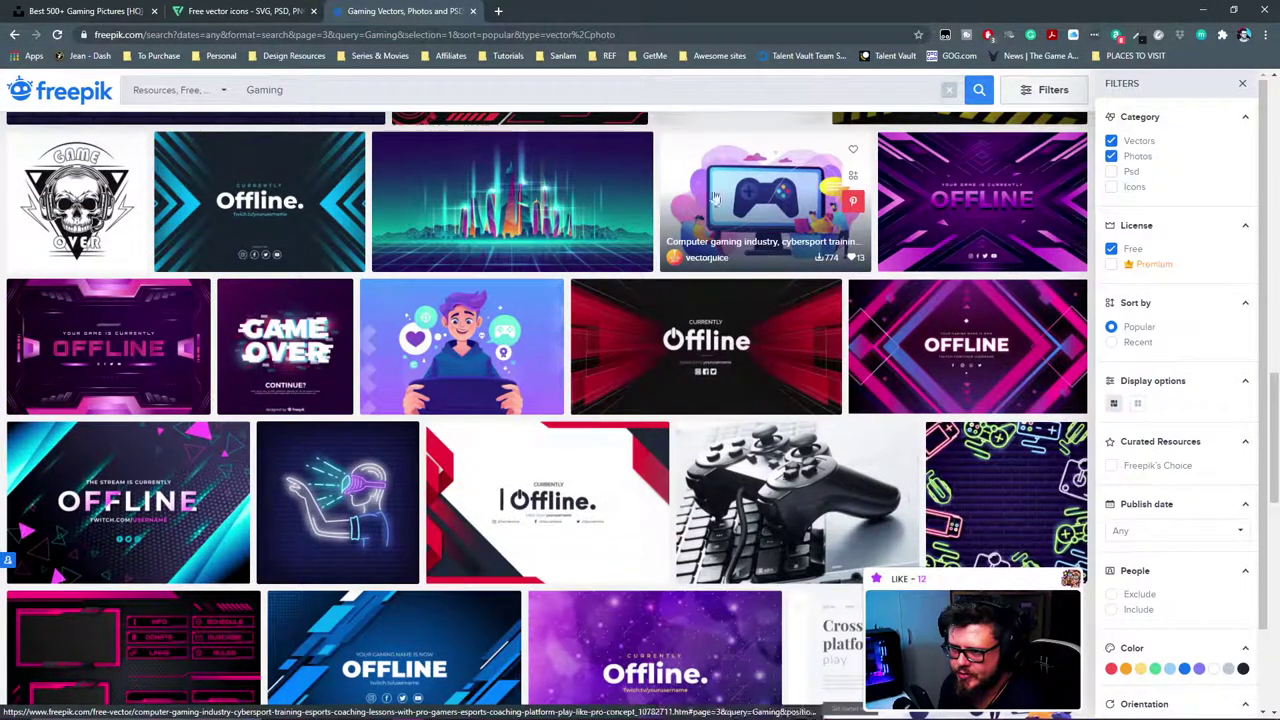
pyautogui.scroll(-1, 858, 433)
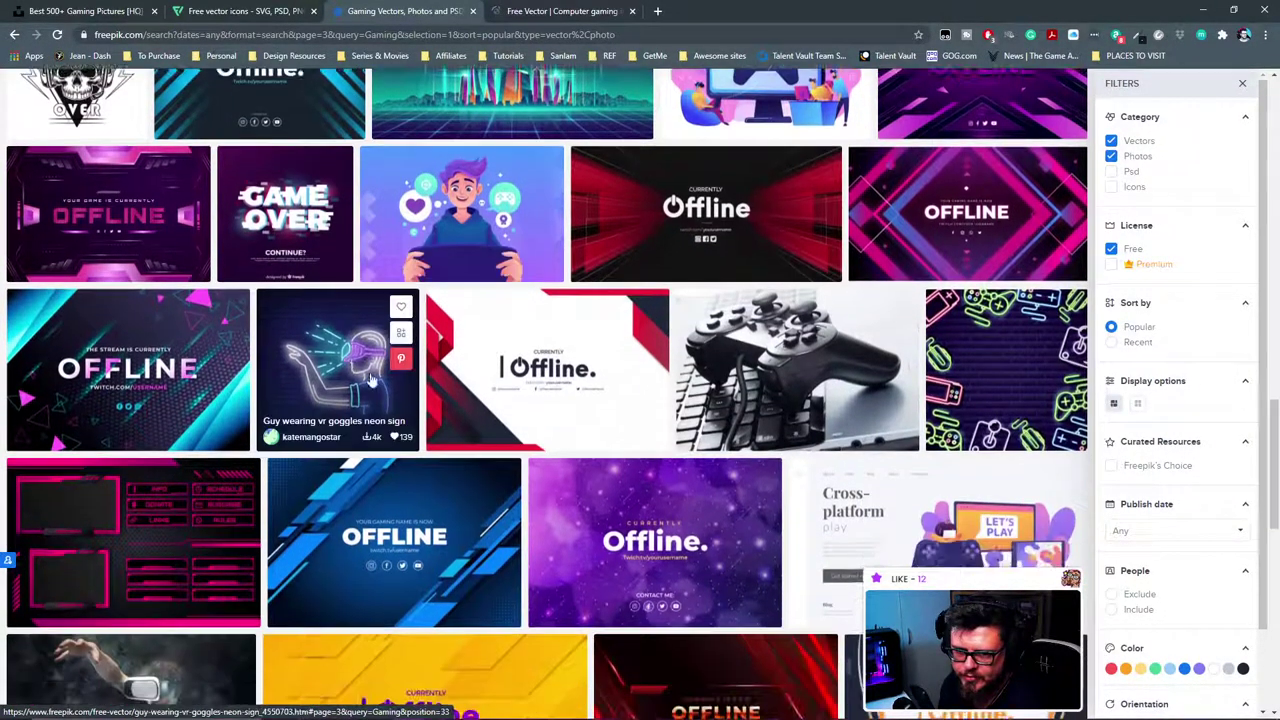
pyautogui.scroll(-3, 608, 398)
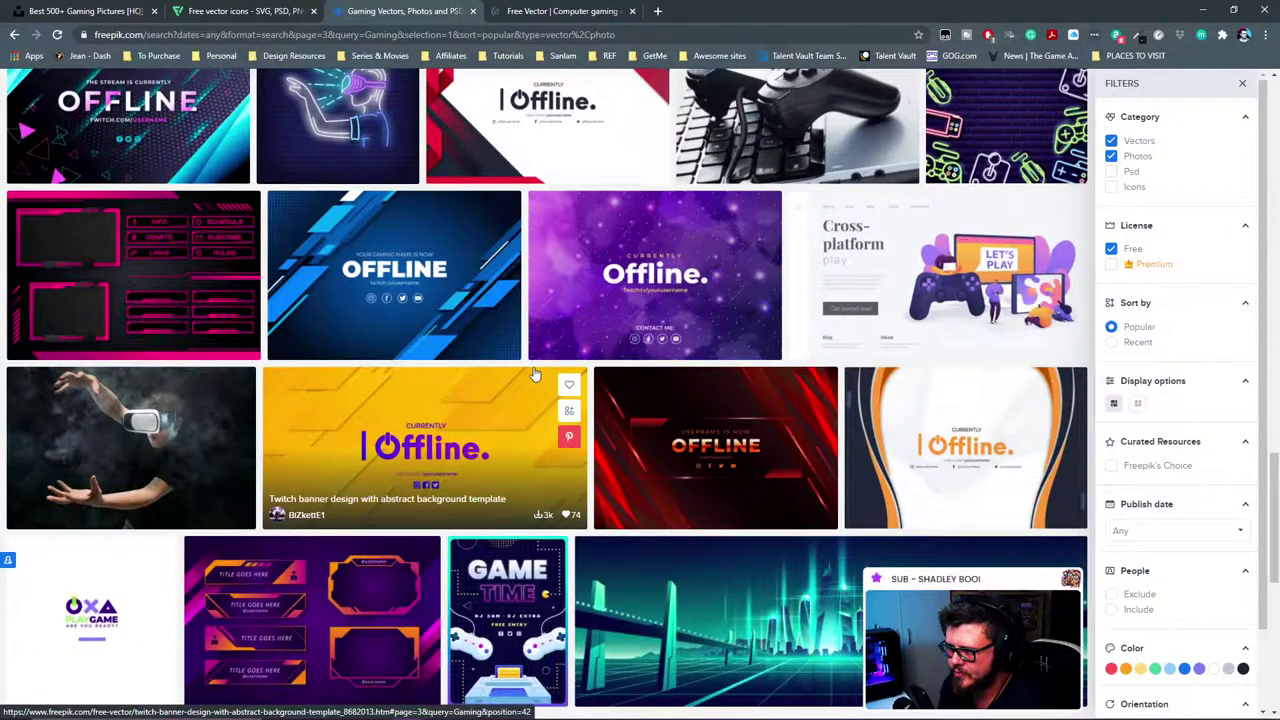
pyautogui.scroll(-3, 460, 378)
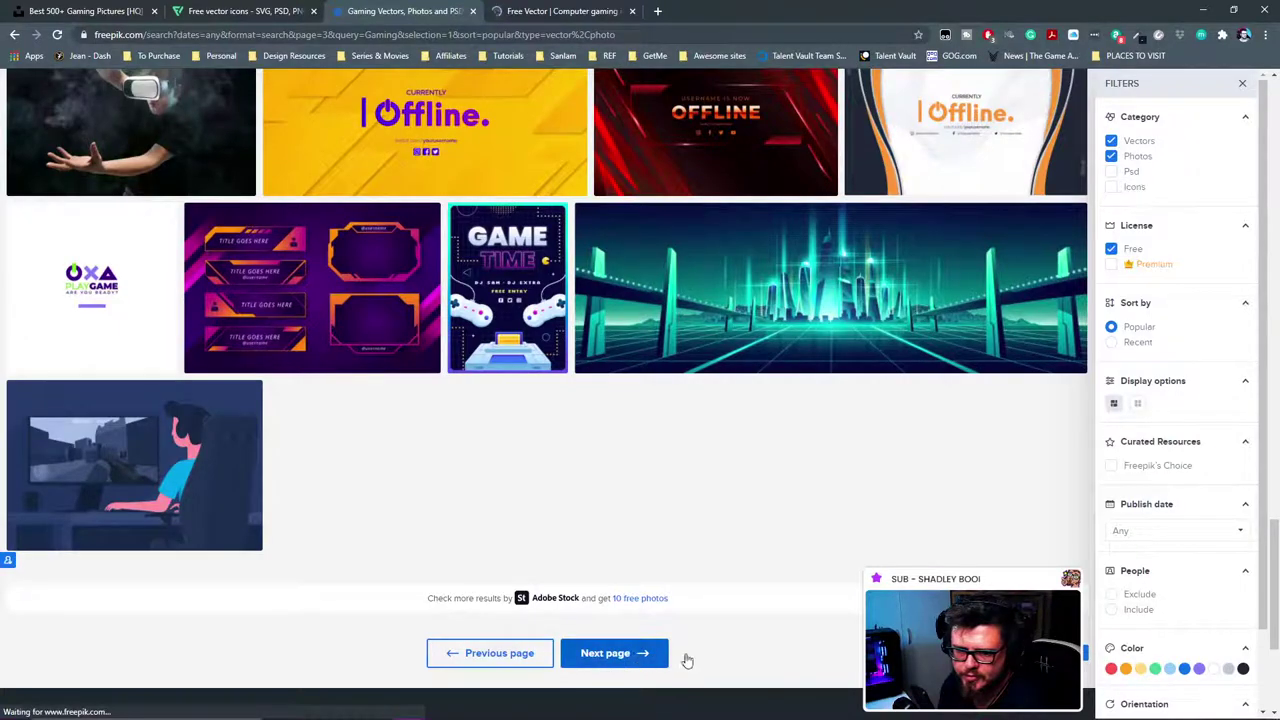
# Step: Open the fourth page of the Gaming results and look through its vectors and photos
pyautogui.scroll(-3, 425, 418)
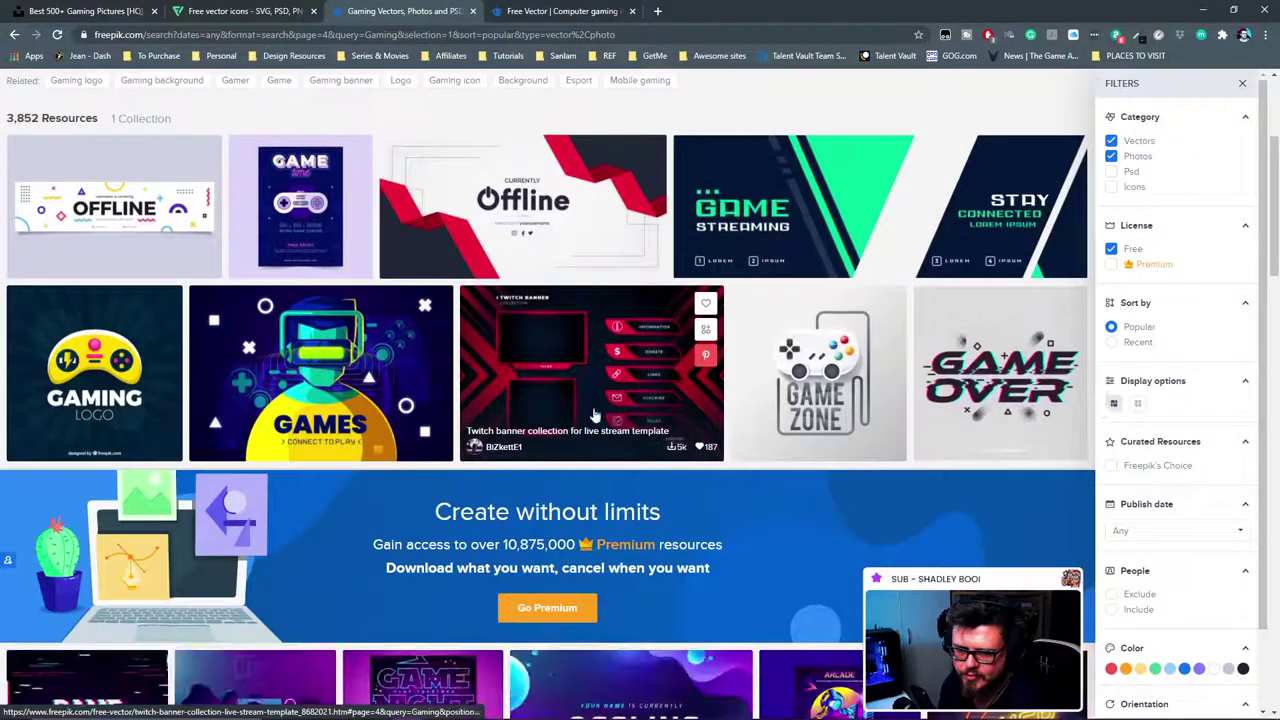
pyautogui.scroll(-5, 425, 418)
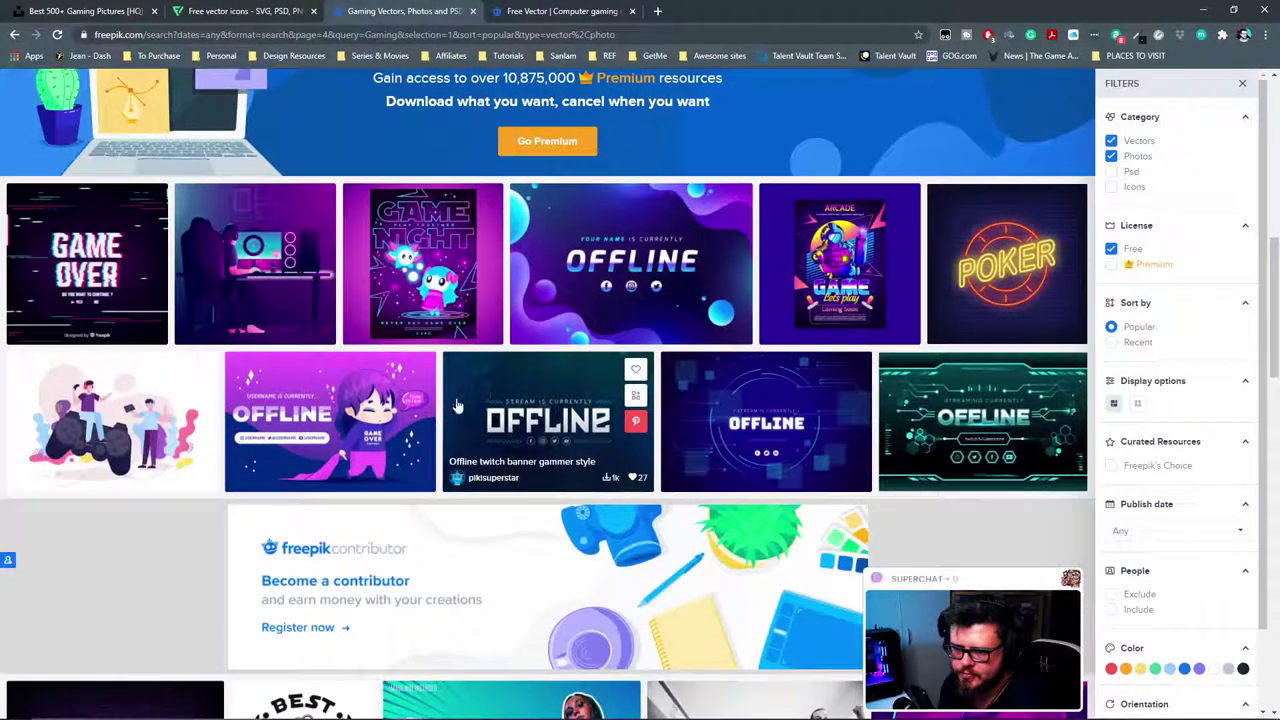
pyautogui.scroll(-2, 427, 397)
pyautogui.scroll(3, 460, 410)
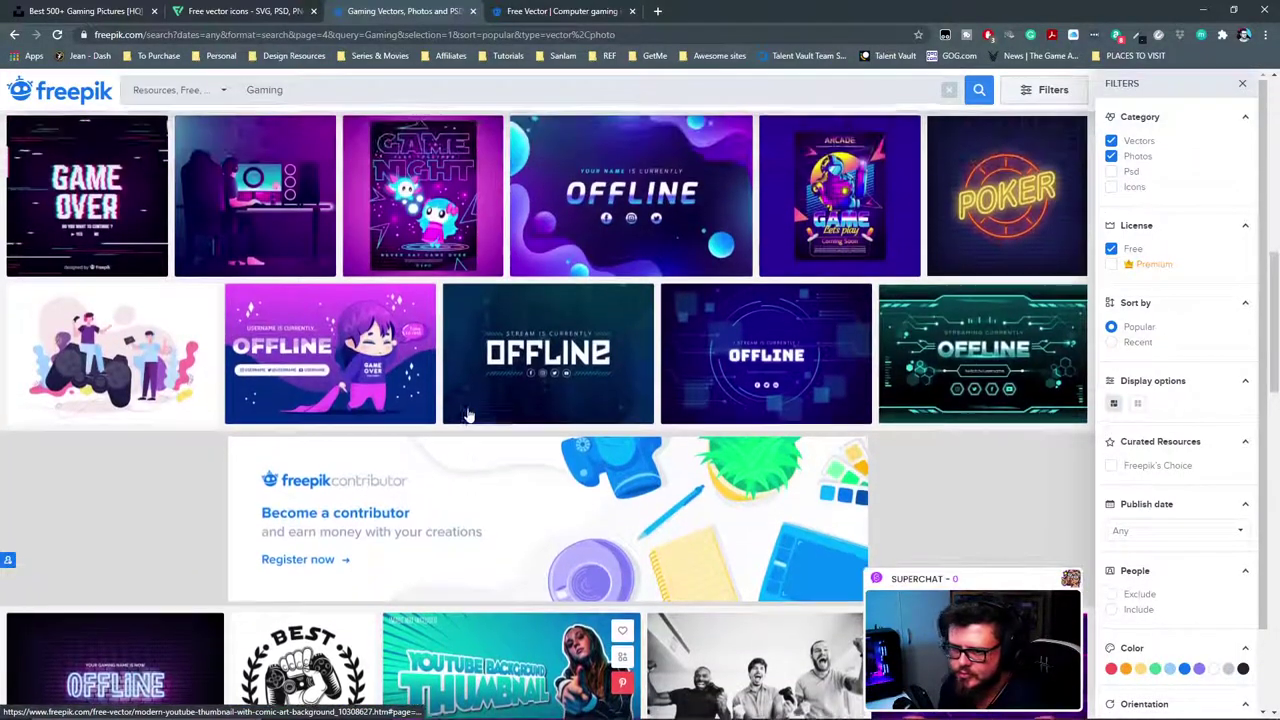
pyautogui.scroll(-5, 467, 414)
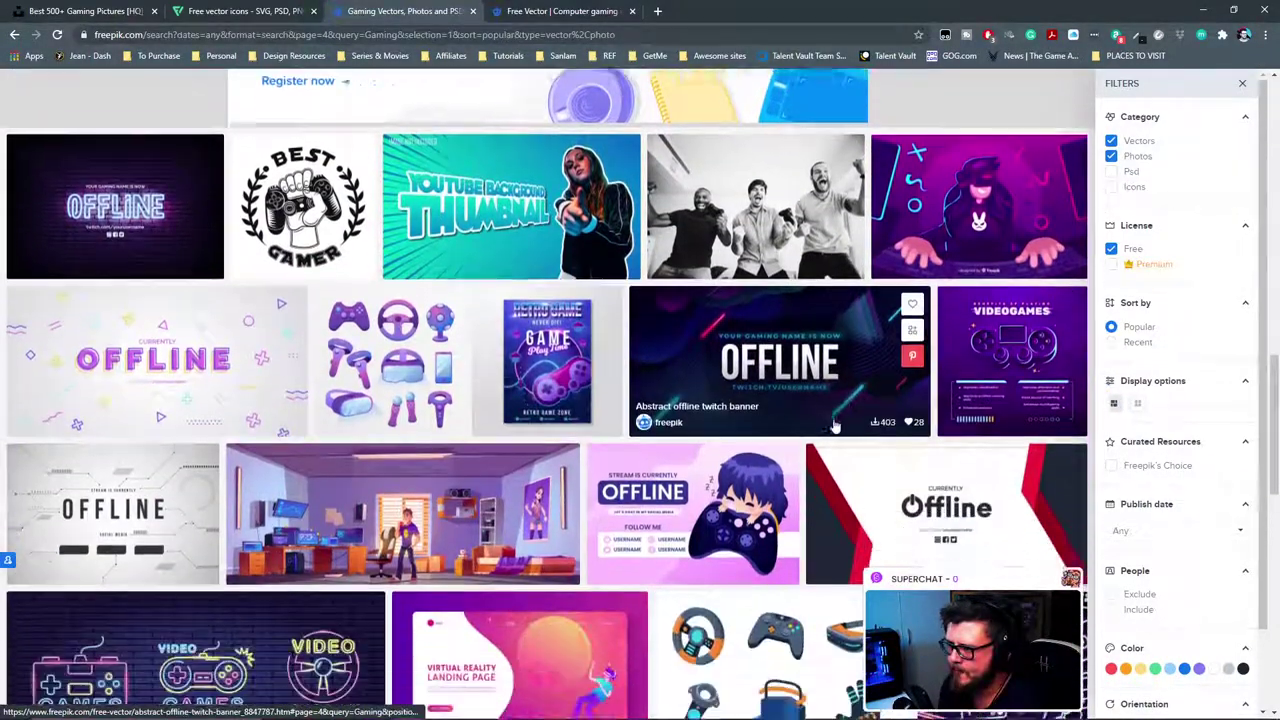
pyautogui.scroll(-2, 569, 391)
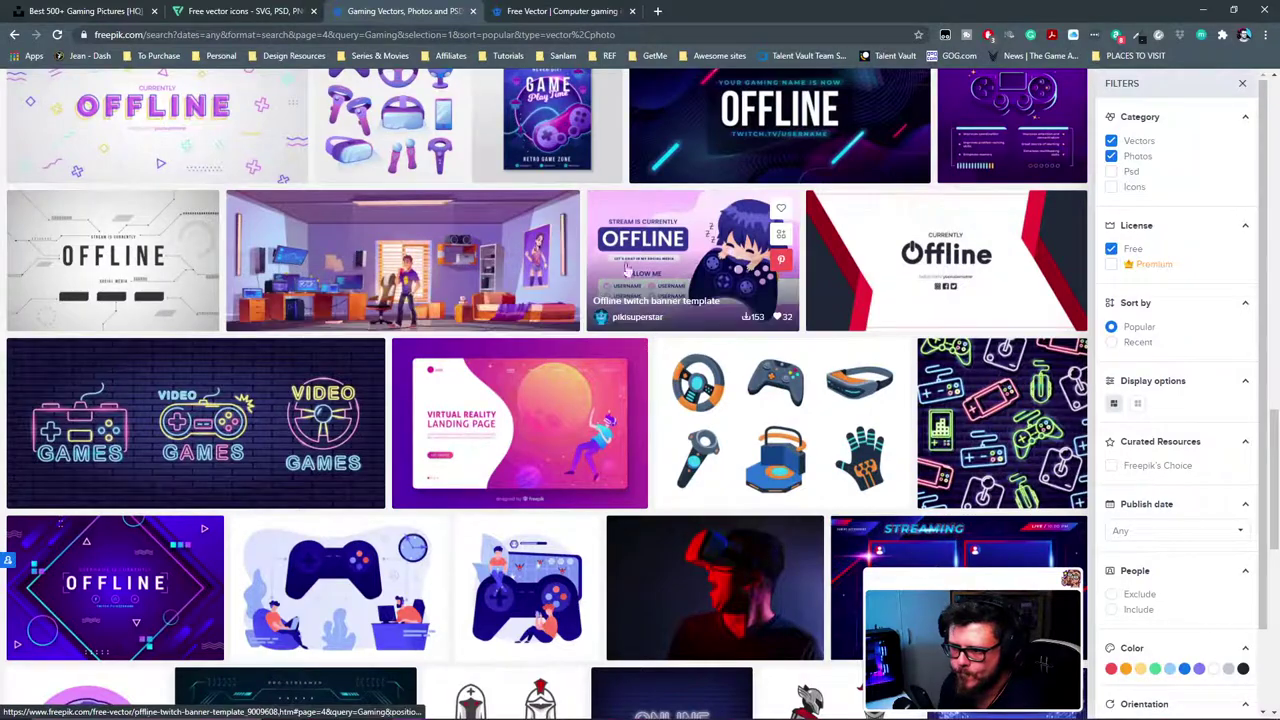
pyautogui.scroll(-4, 752, 400)
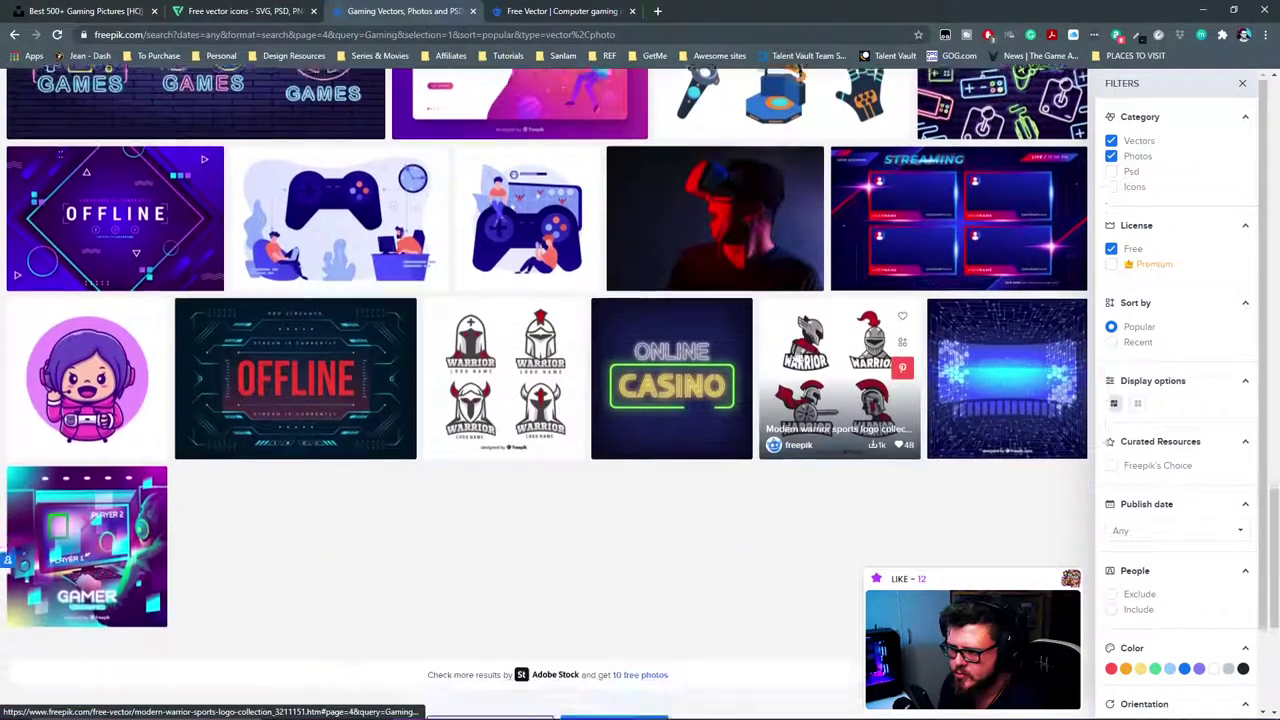
# Step: Go to the fifth page of Gaming results and open the "Cute banner for offline twitch platform" vector in a new tab
pyautogui.scroll(1, 421, 390)
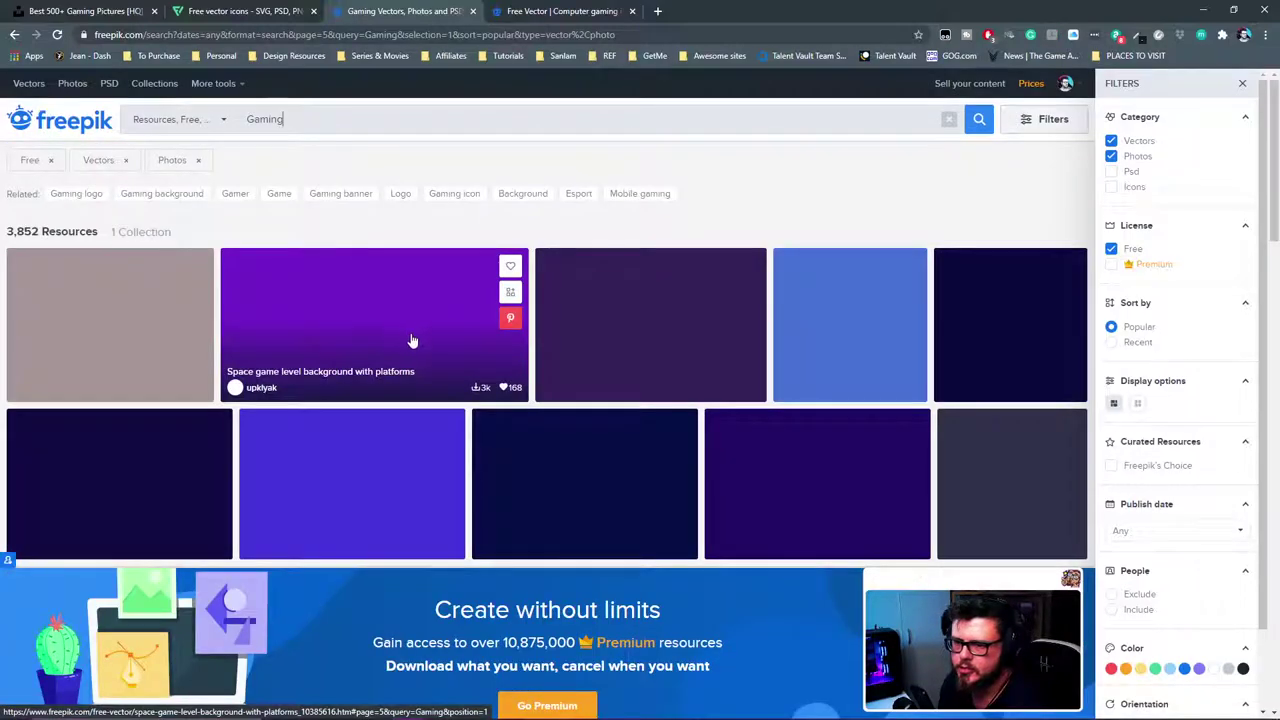
pyautogui.scroll(-1, 755, 213)
pyautogui.scroll(-3, 755, 212)
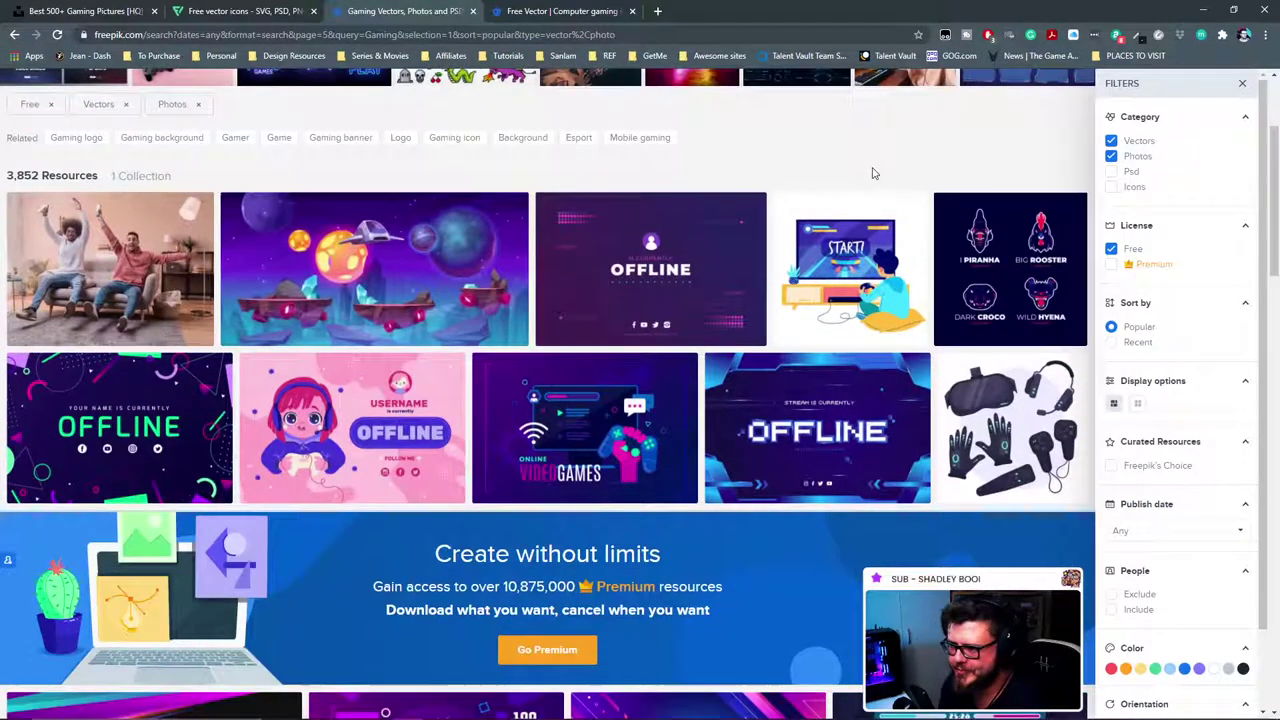
pyautogui.scroll(-2, 320, 276)
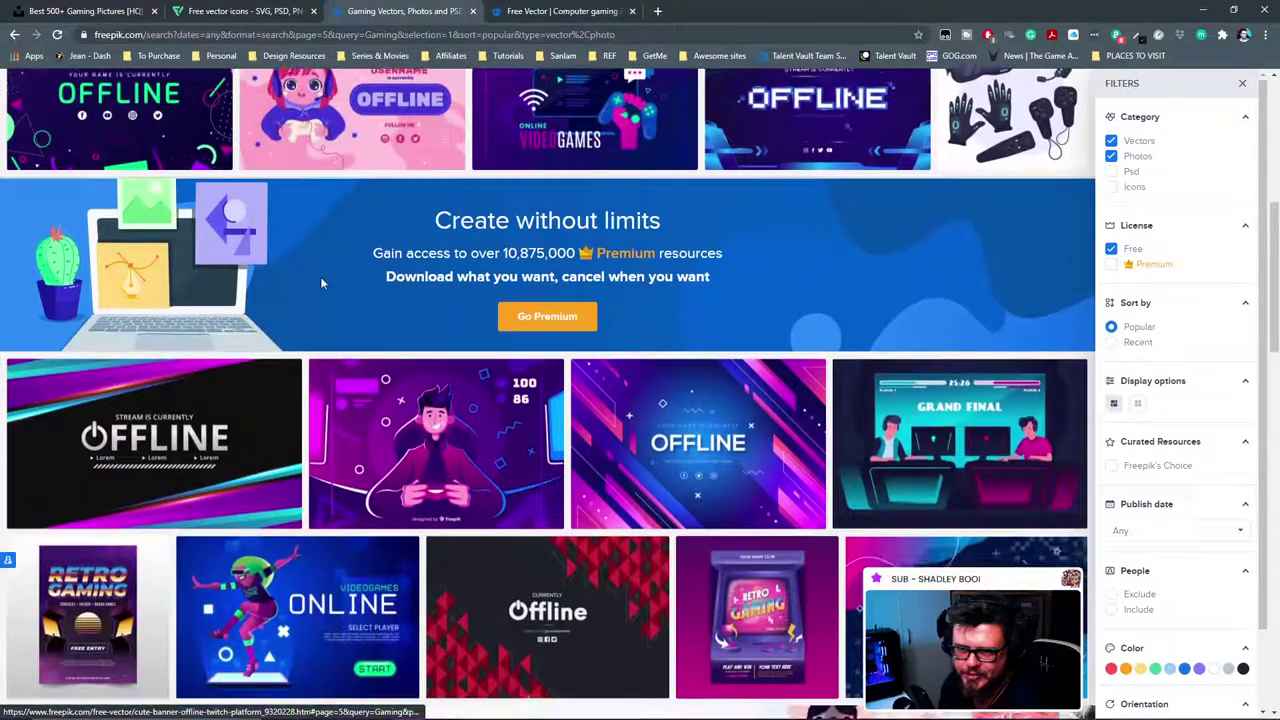
pyautogui.scroll(2, 337, 210)
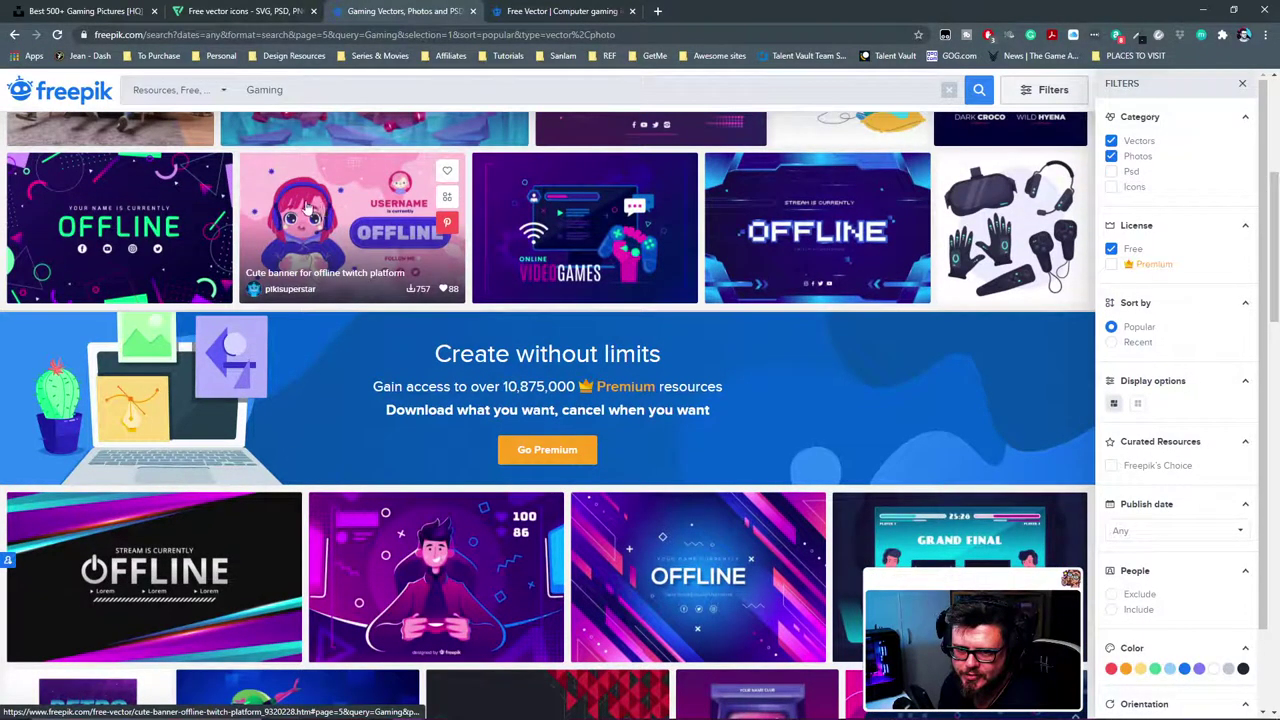
pyautogui.rightClick(344, 210)
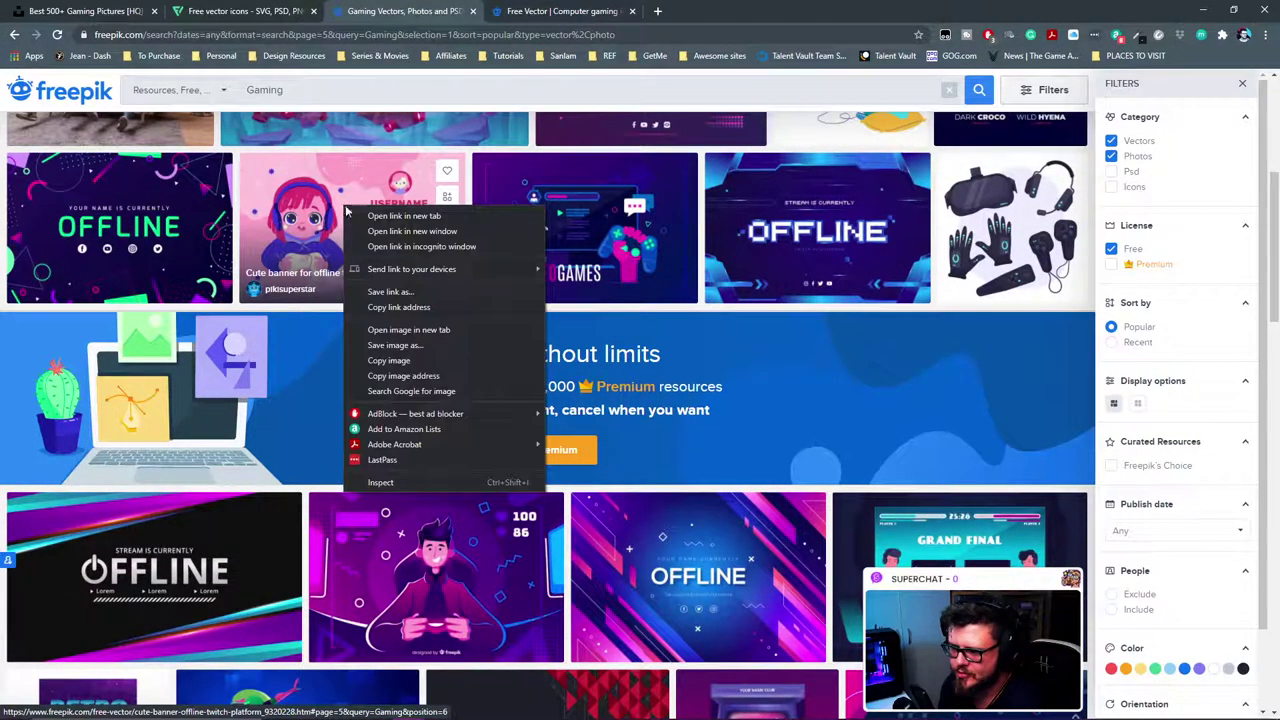
pyautogui.click(372, 222)
# Step: Look through the remaining images on the fifth page of the Gaming results
pyautogui.scroll(-3, 385, 233)
pyautogui.scroll(-6, 385, 233)
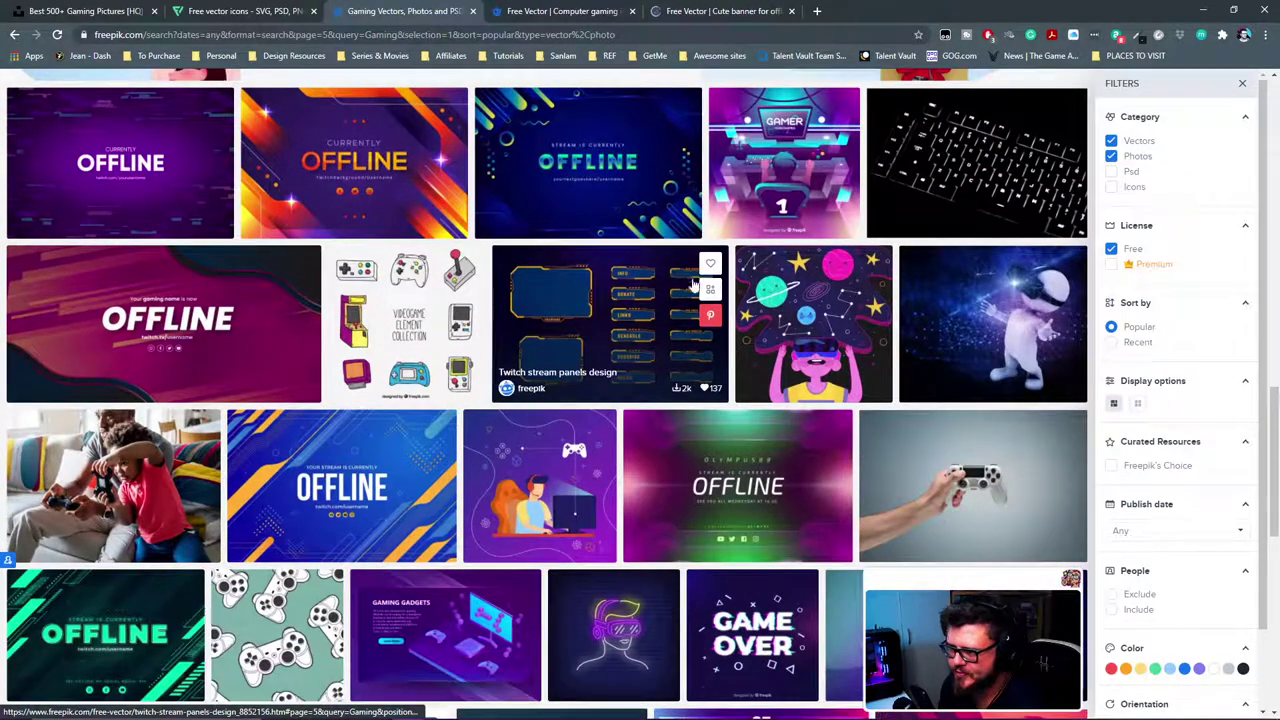
pyautogui.scroll(-4, 560, 285)
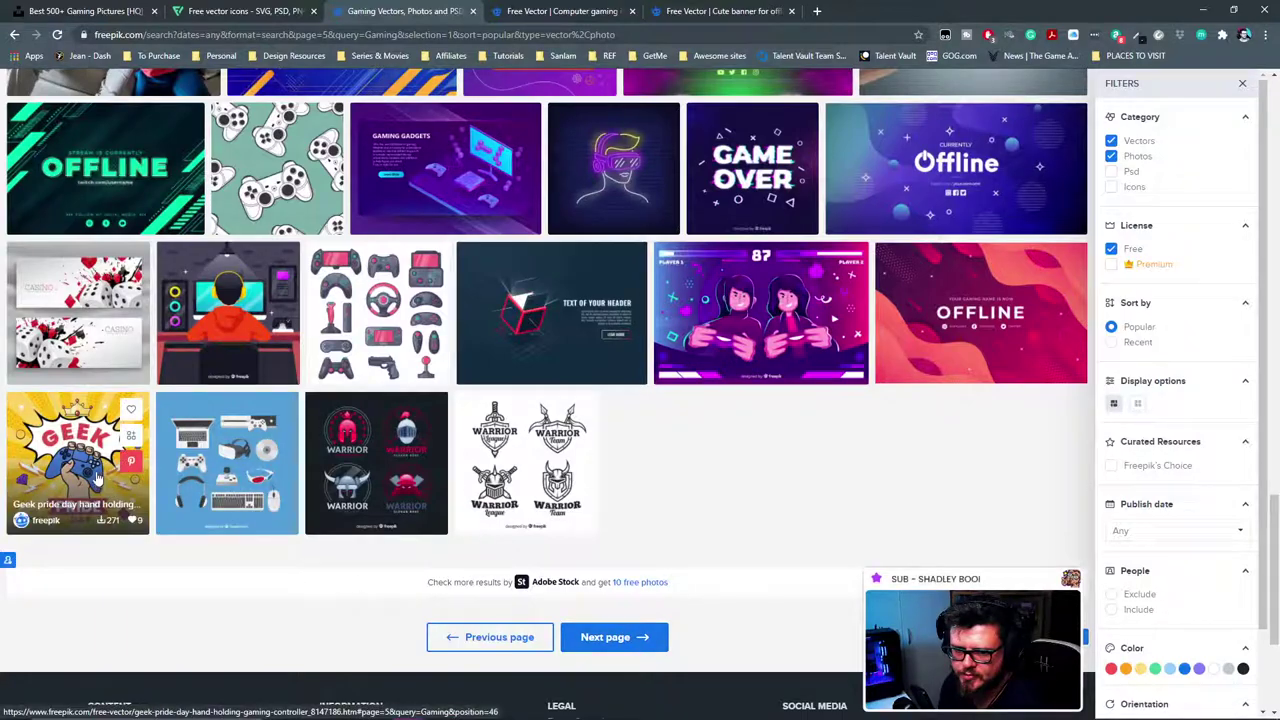
# Step: Open the sixth page of the Gaming results and look through its images to the end
pyautogui.click(620, 637)
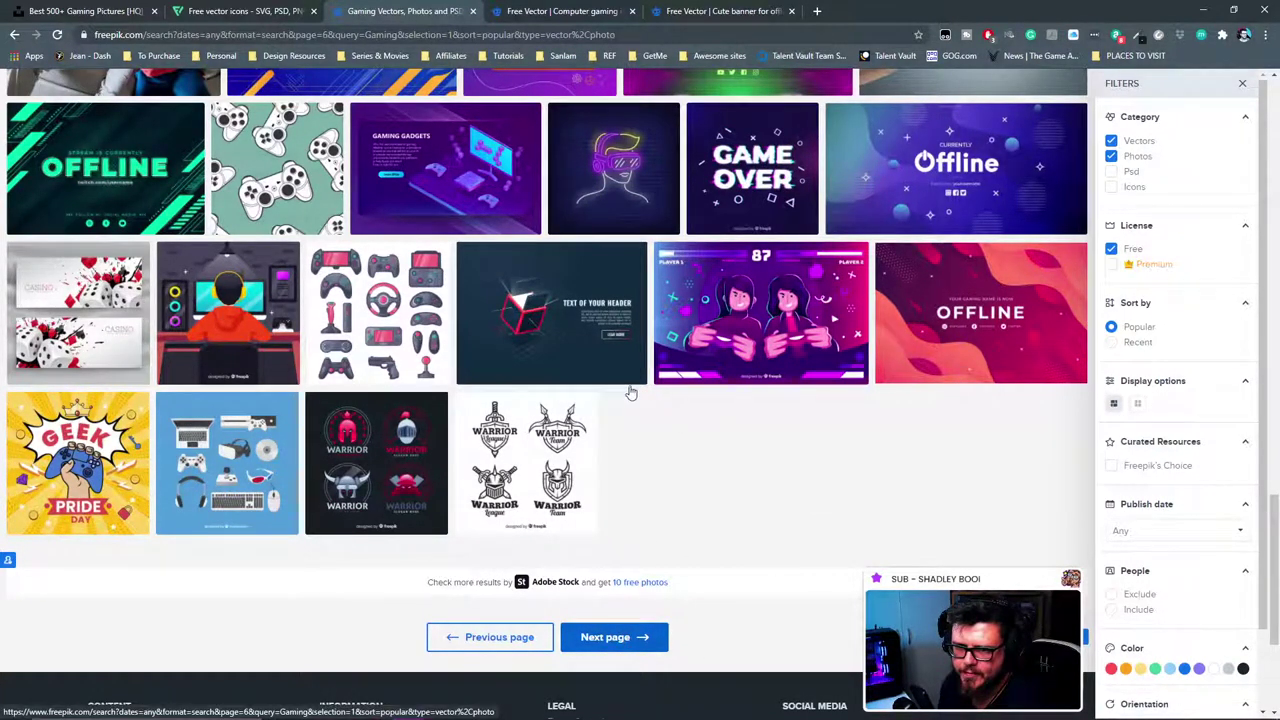
pyautogui.scroll(-5, 538, 370)
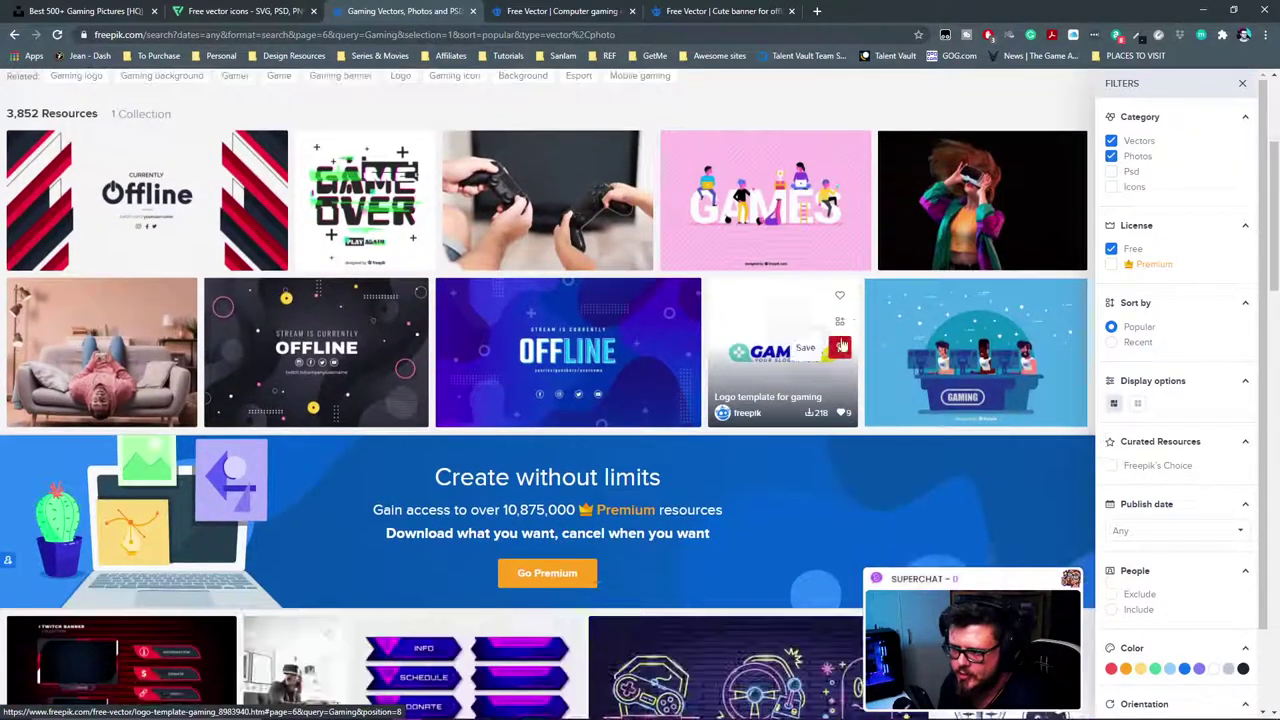
pyautogui.scroll(-5, 537, 335)
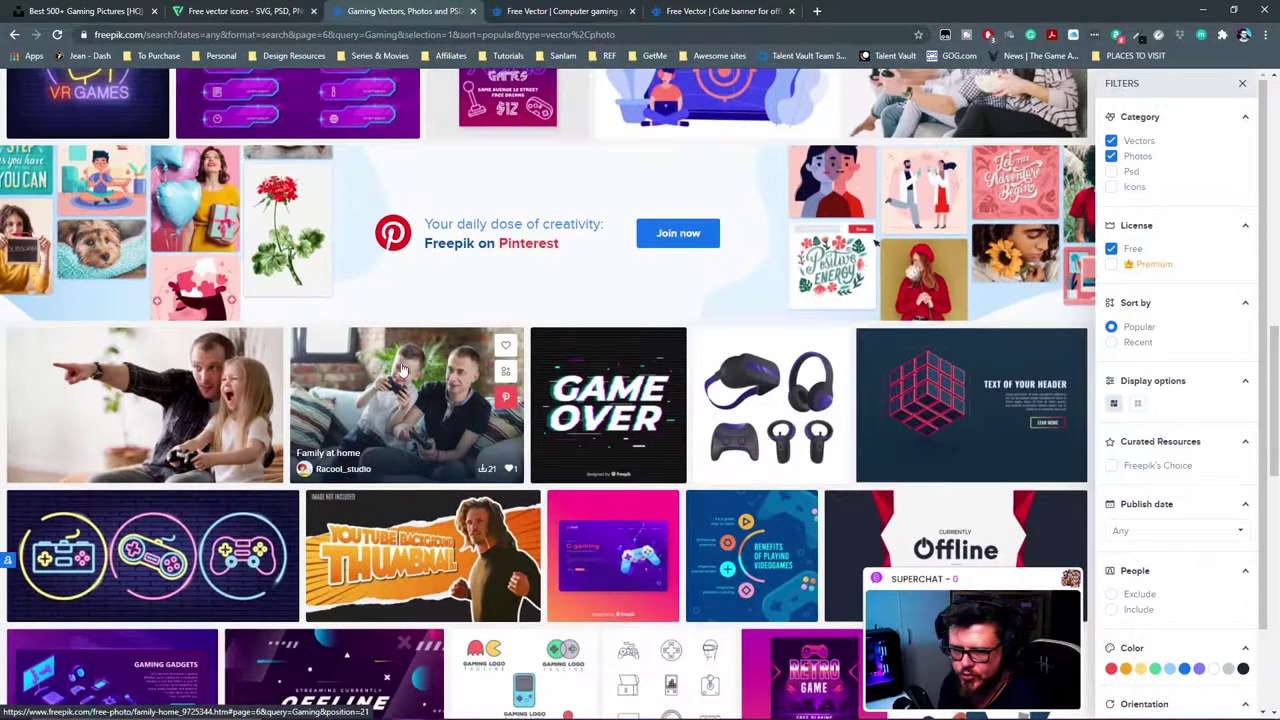
pyautogui.scroll(-4, 395, 370)
pyautogui.scroll(-1, 393, 371)
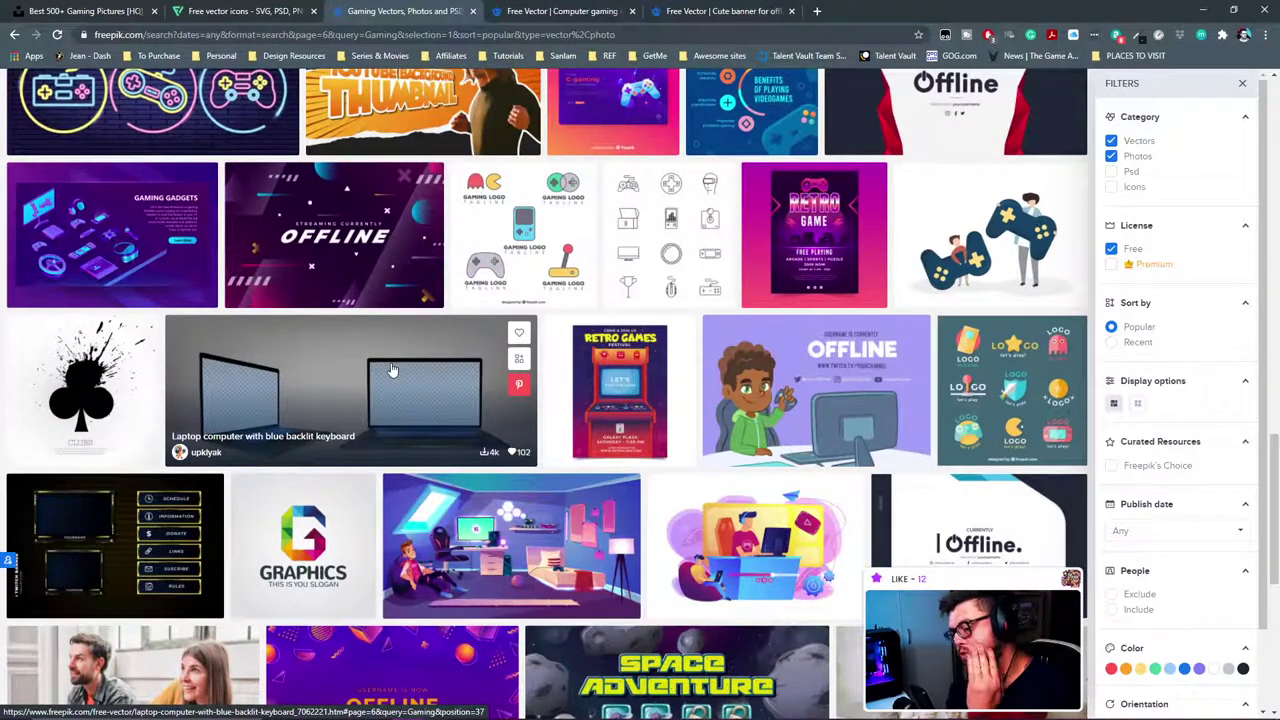
pyautogui.scroll(-2, 660, 447)
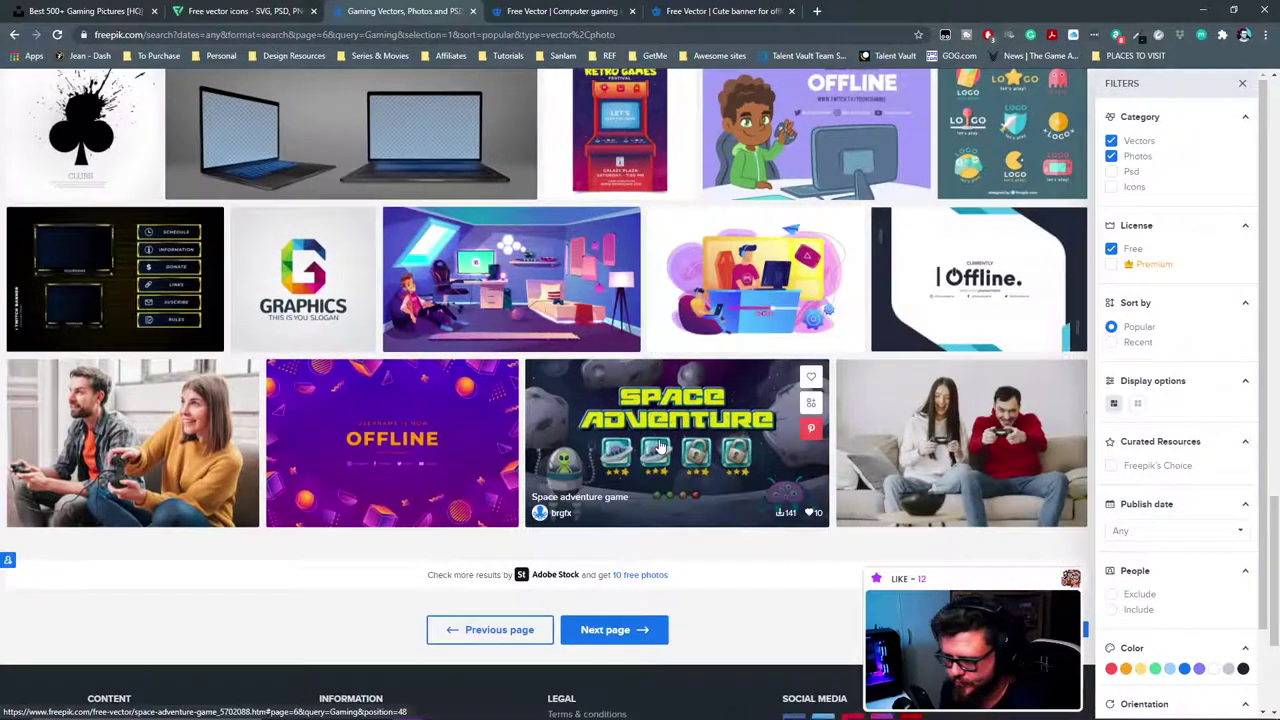
# Step: Open the seventh page of the Gaming results and look through its vectors and photos
pyautogui.scroll(-1, 660, 447)
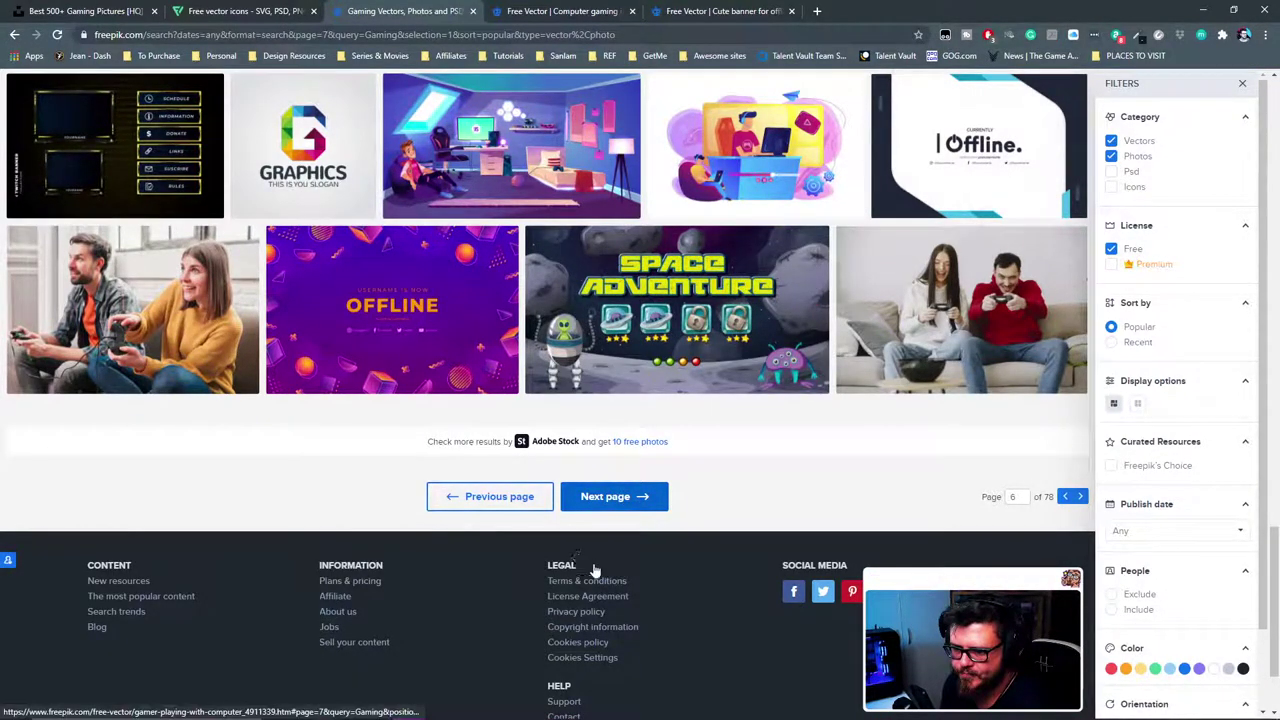
pyautogui.scroll(-1, 790, 400)
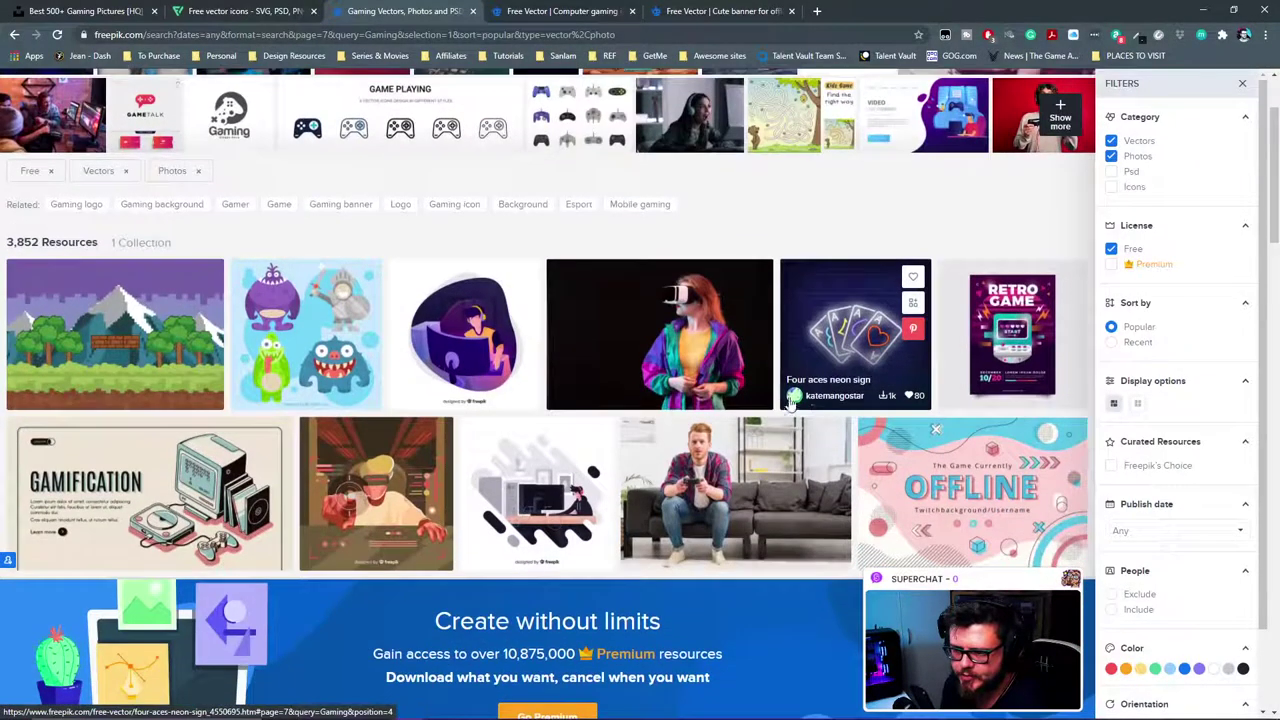
pyautogui.scroll(-2, 200, 360)
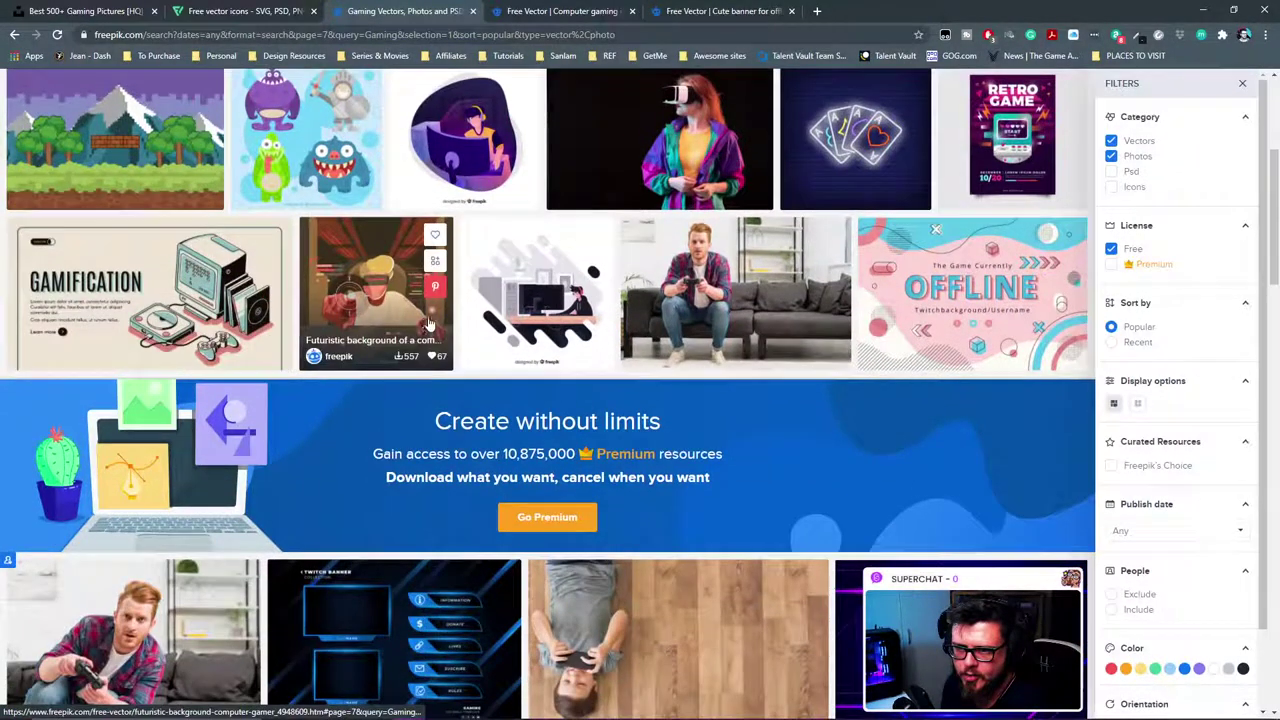
pyautogui.scroll(1, 430, 323)
pyautogui.scroll(-3, 470, 380)
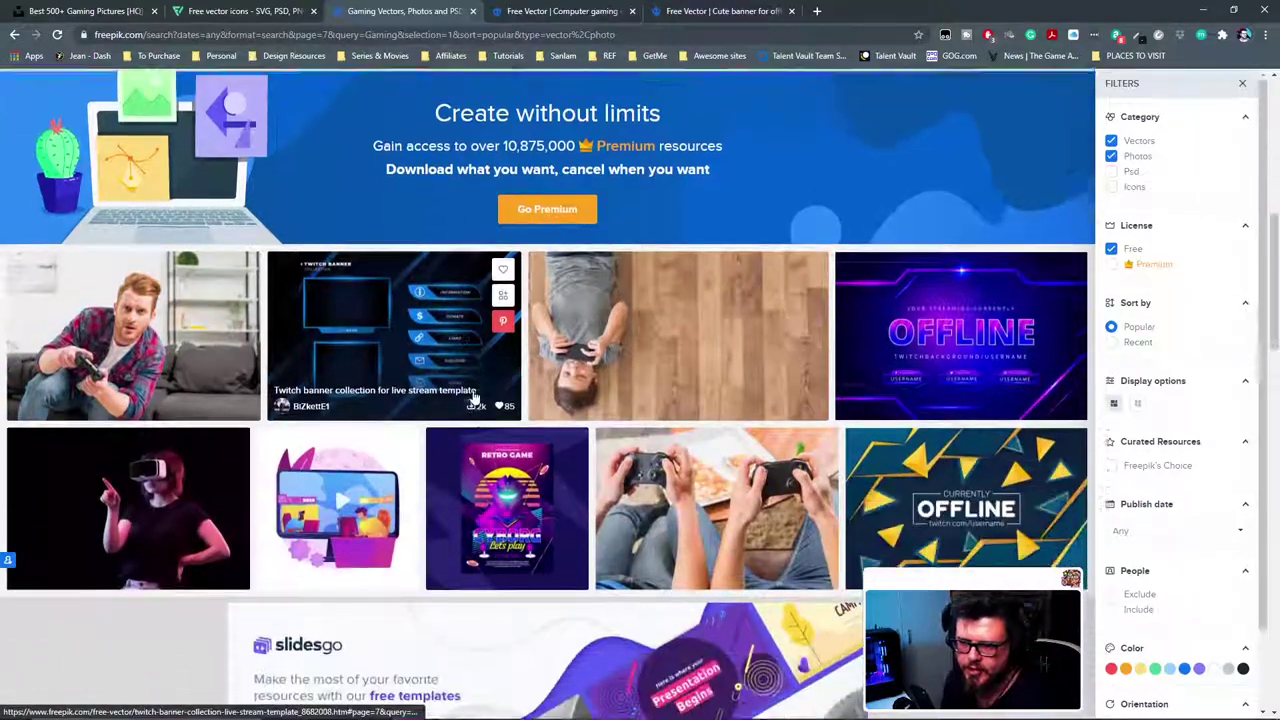
pyautogui.scroll(-2, 474, 397)
pyautogui.scroll(-6, 479, 411)
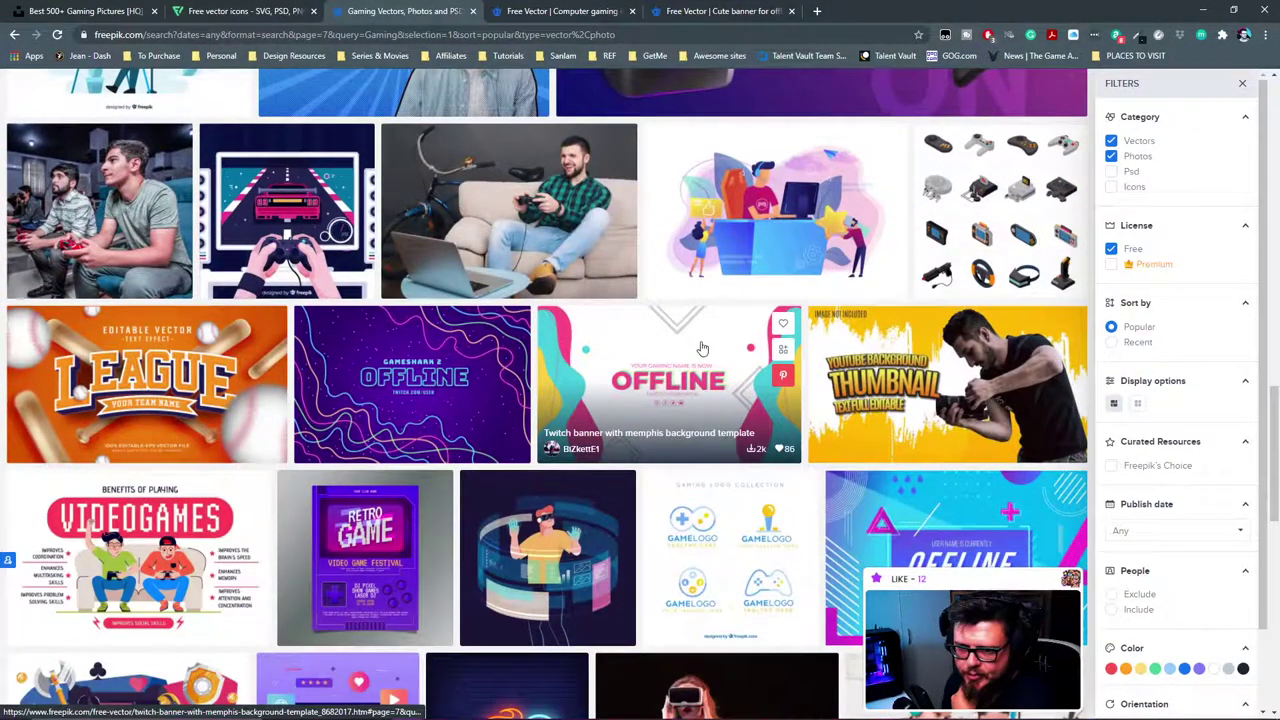
pyautogui.scroll(-2, 646, 343)
pyautogui.scroll(-1, 541, 331)
pyautogui.scroll(-1, 541, 331)
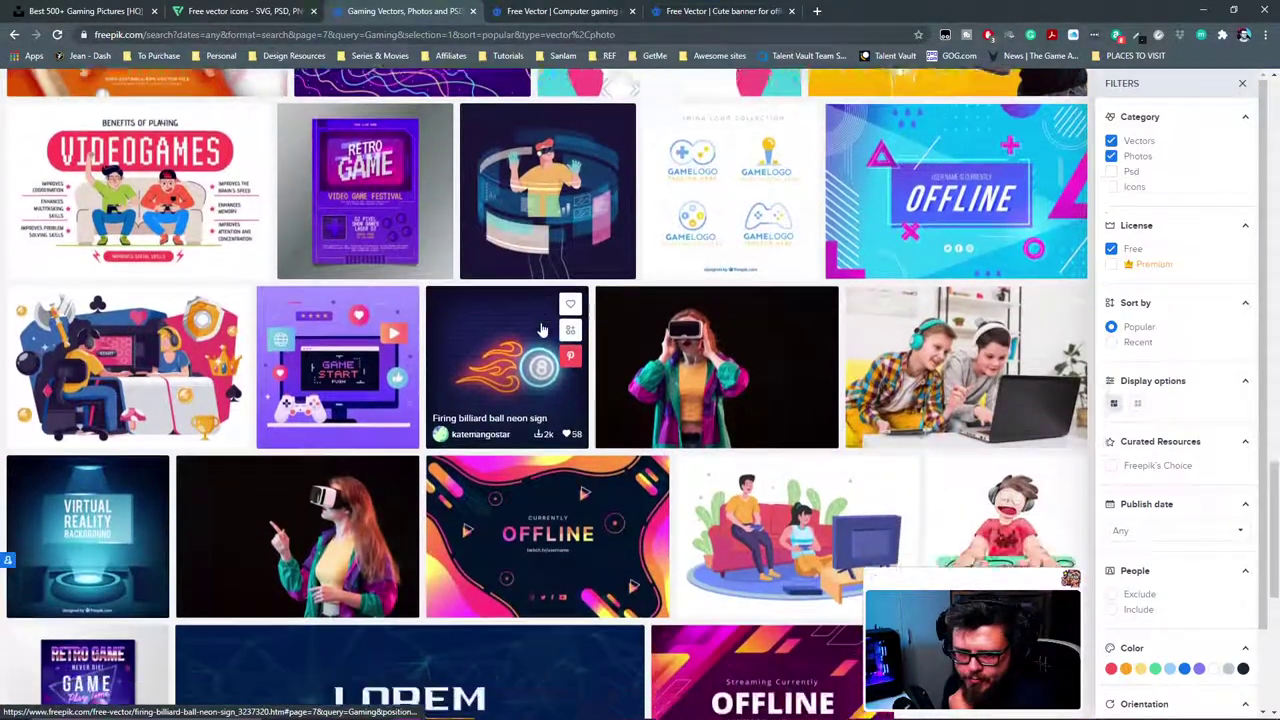
# Step: Open the "Online games concept" vector and download it for free with attribution
pyautogui.click(155, 330)
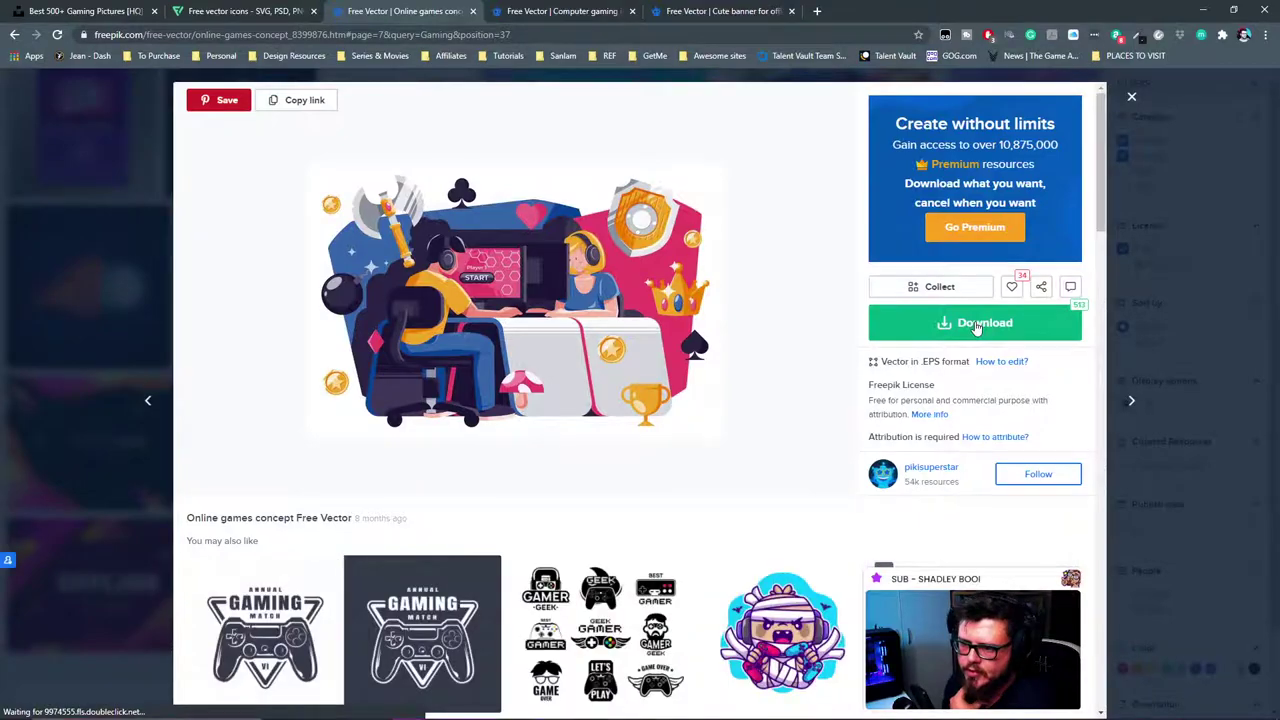
pyautogui.click(972, 323)
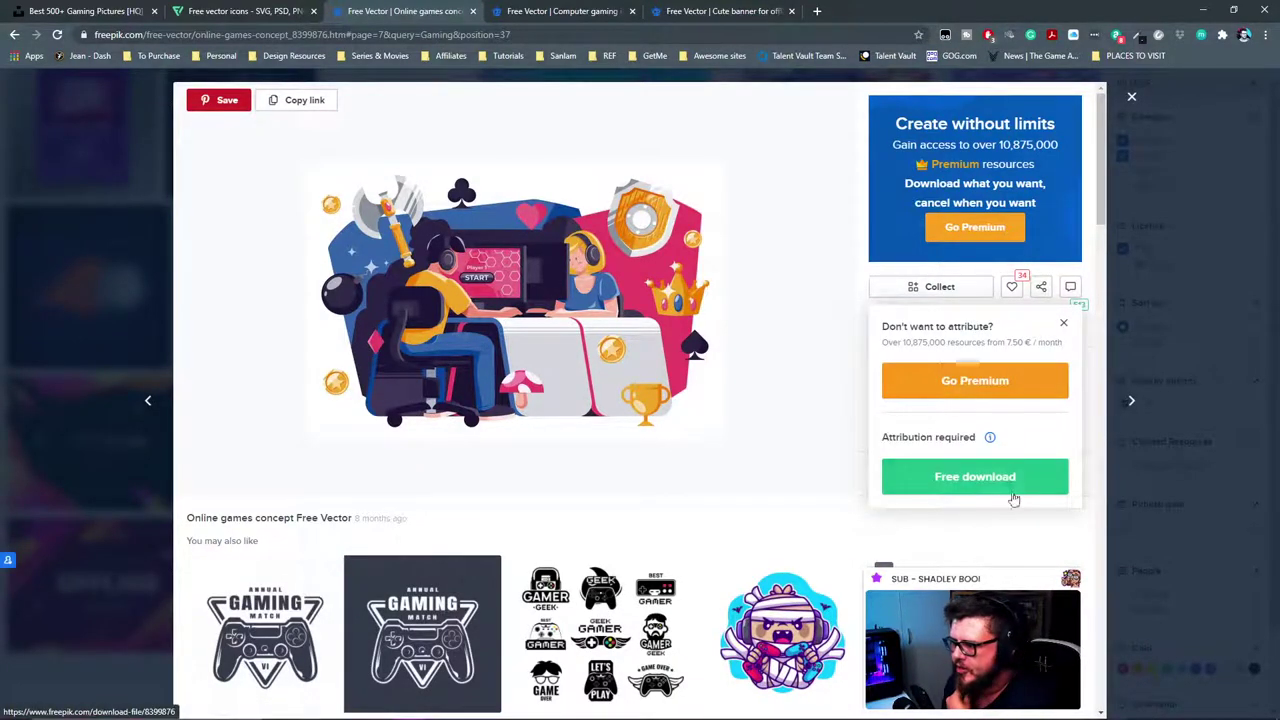
pyautogui.click(972, 480)
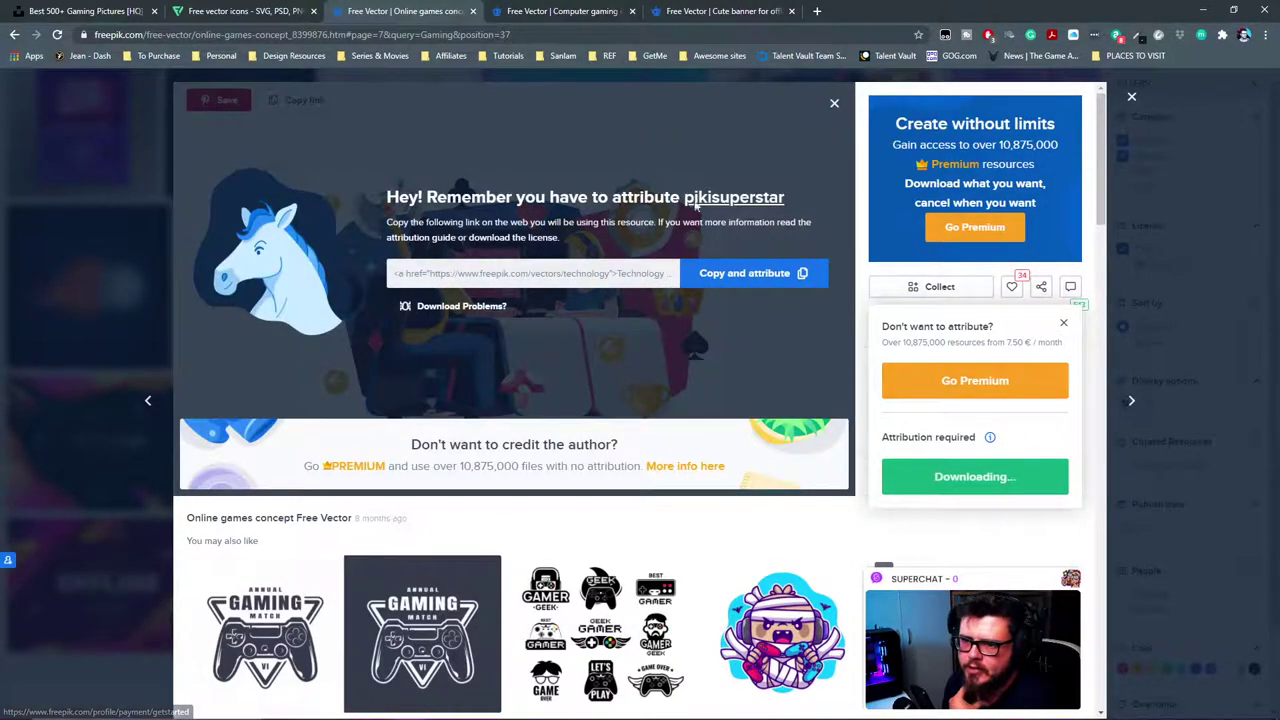
# Step: Close the "Computer gaming industry" and "Cute banner for offline twitch platform" vector tabs
pyautogui.click(537, 8)
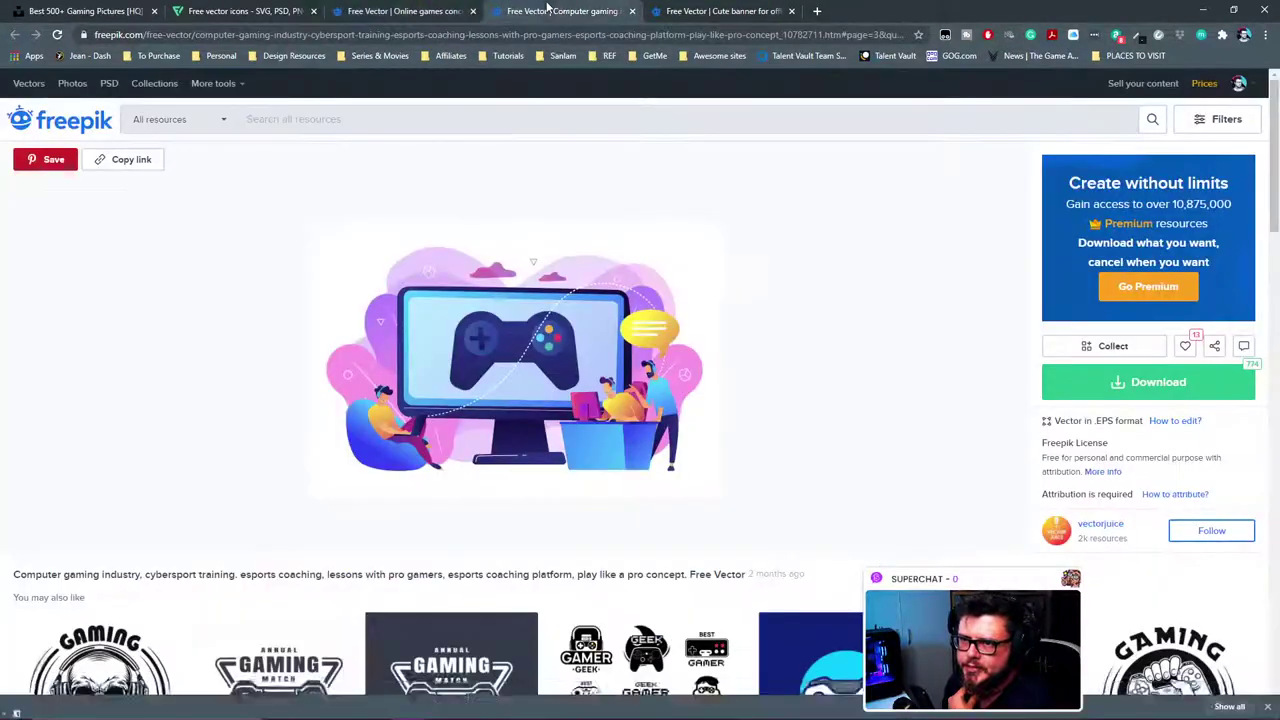
pyautogui.click(632, 11)
pyautogui.click(632, 11)
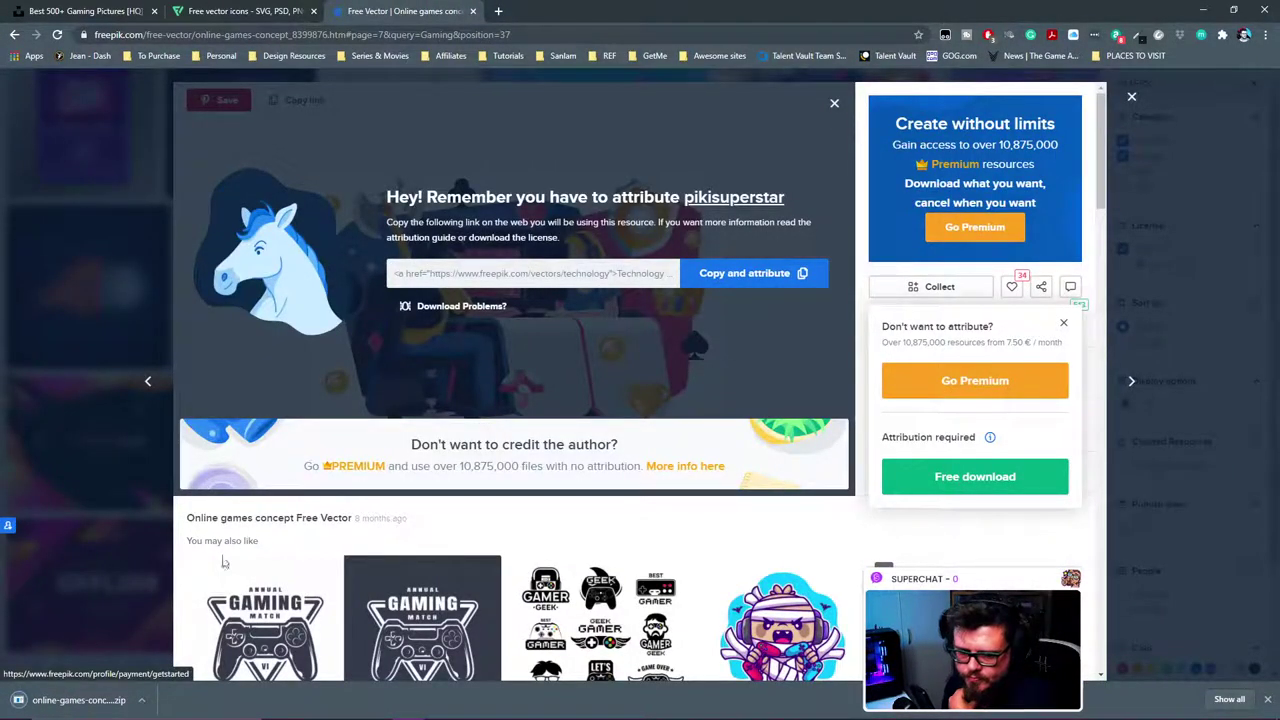
# Step: Show the downloaded online games zip in its folder, extract it, open 3873841.eps in Illustrator and dismiss the feedback survey
pyautogui.click(141, 700)
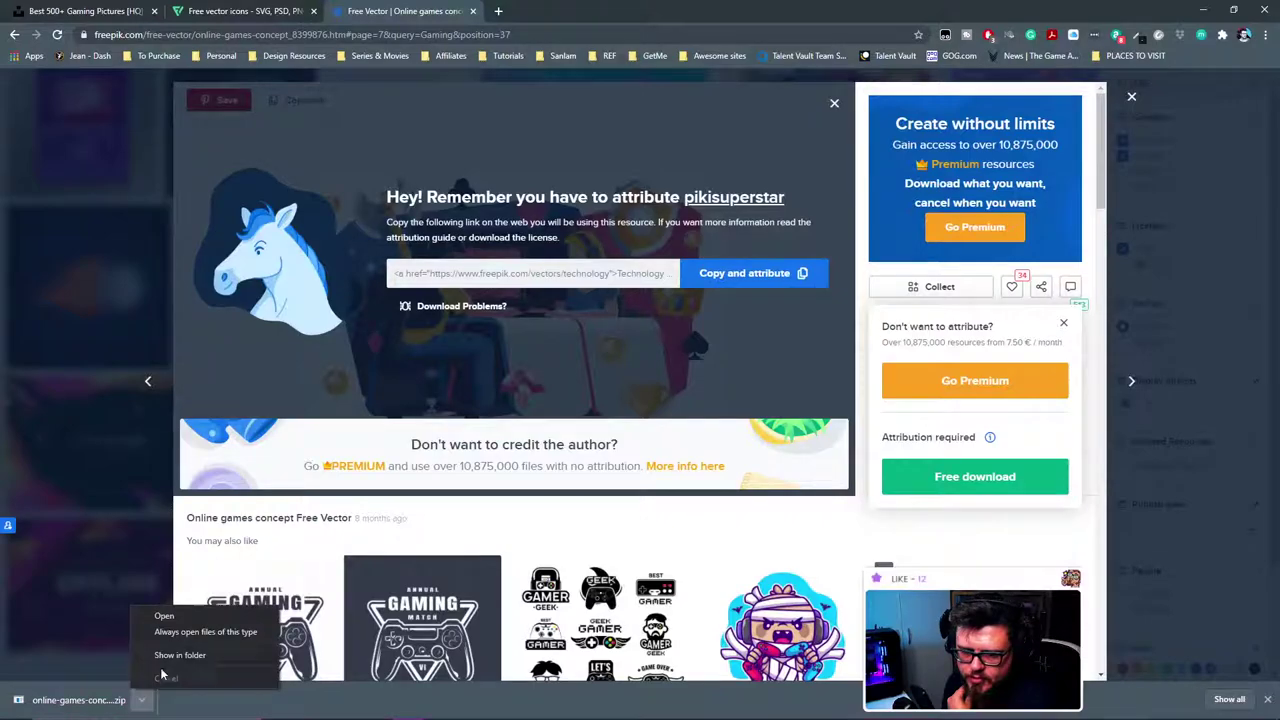
pyautogui.click(175, 656)
pyautogui.click(1203, 8)
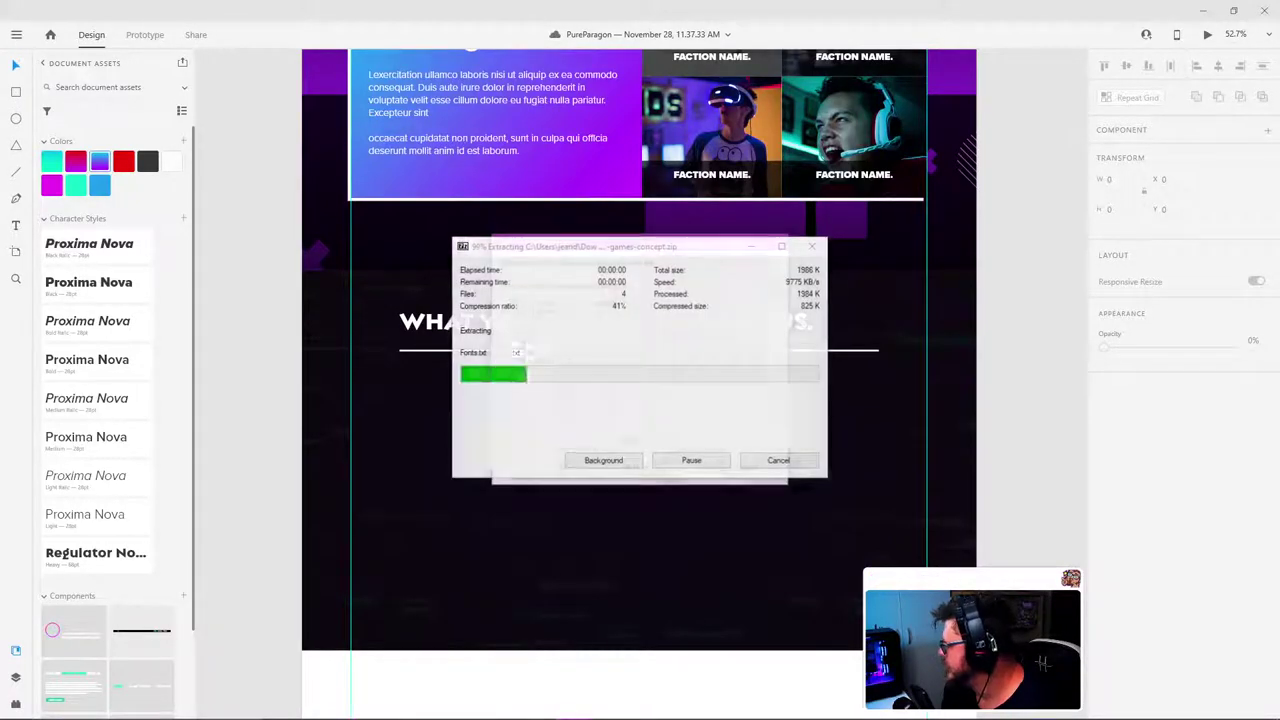
pyautogui.click(636, 441)
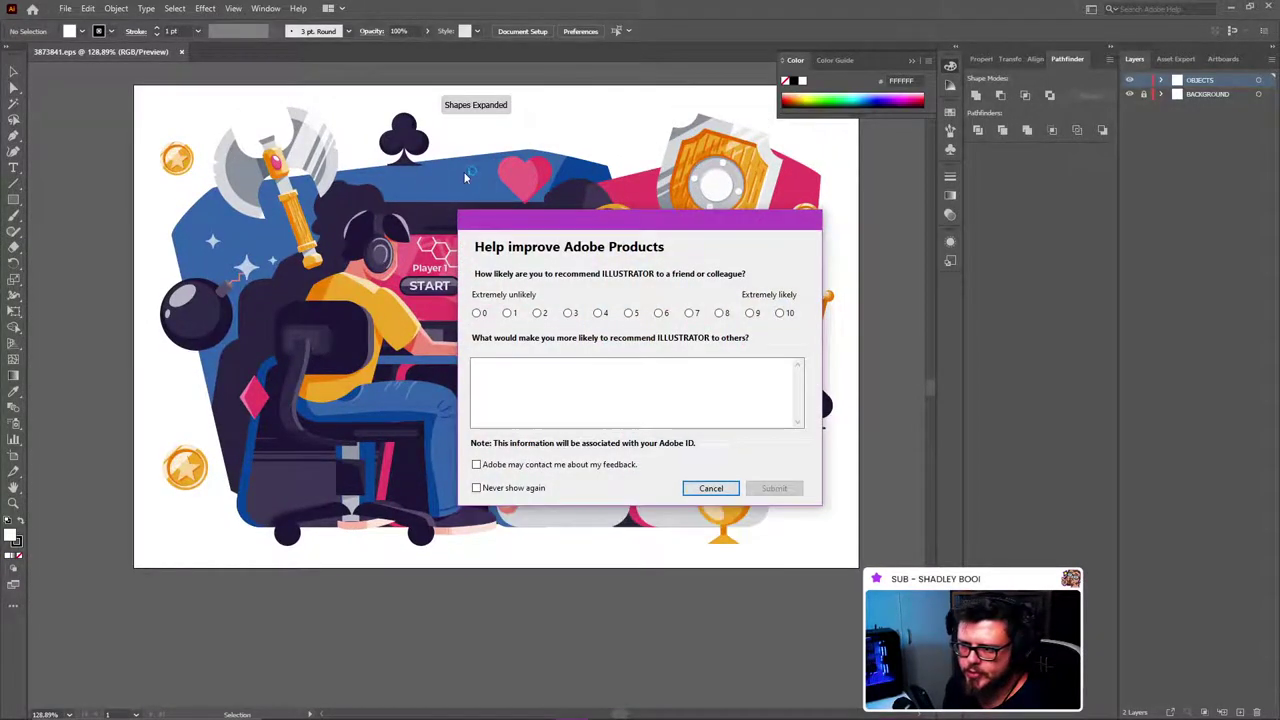
pyautogui.click(710, 489)
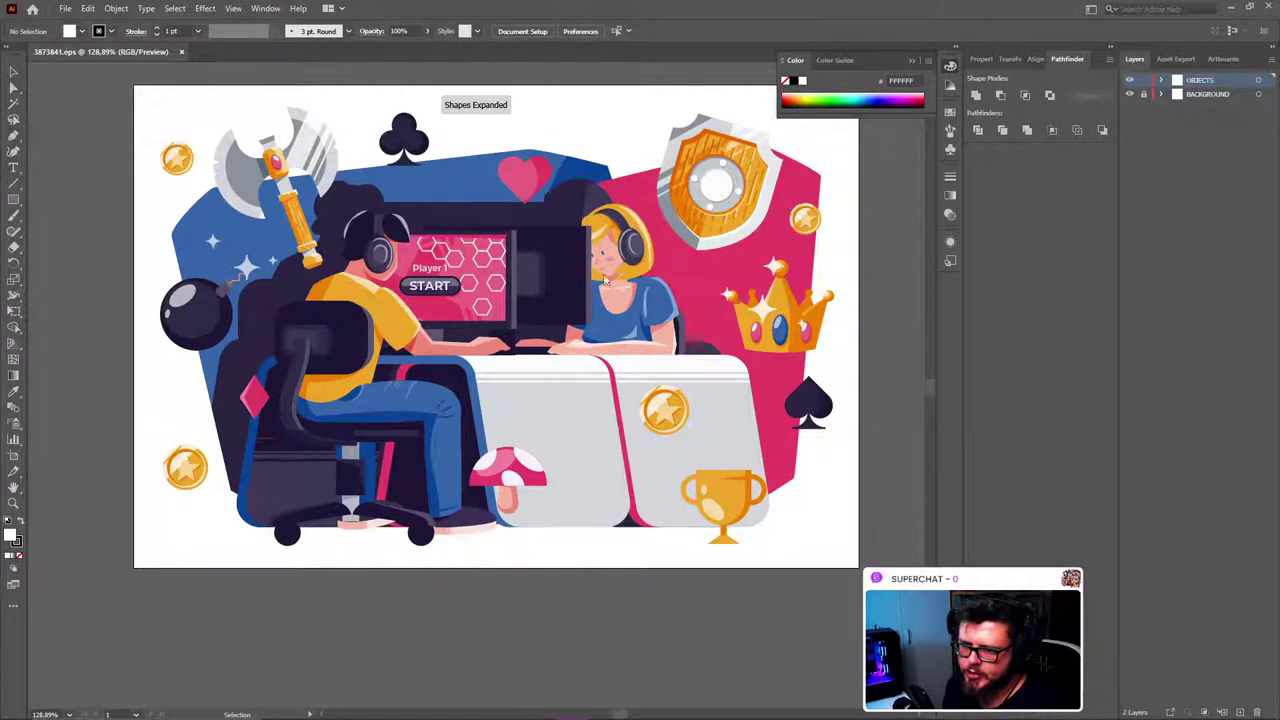
# Step: Try moving the group of decorative gaming icons across the artboard, and undo the move
pyautogui.scroll(2, 605, 282)
pyautogui.click(478, 291)
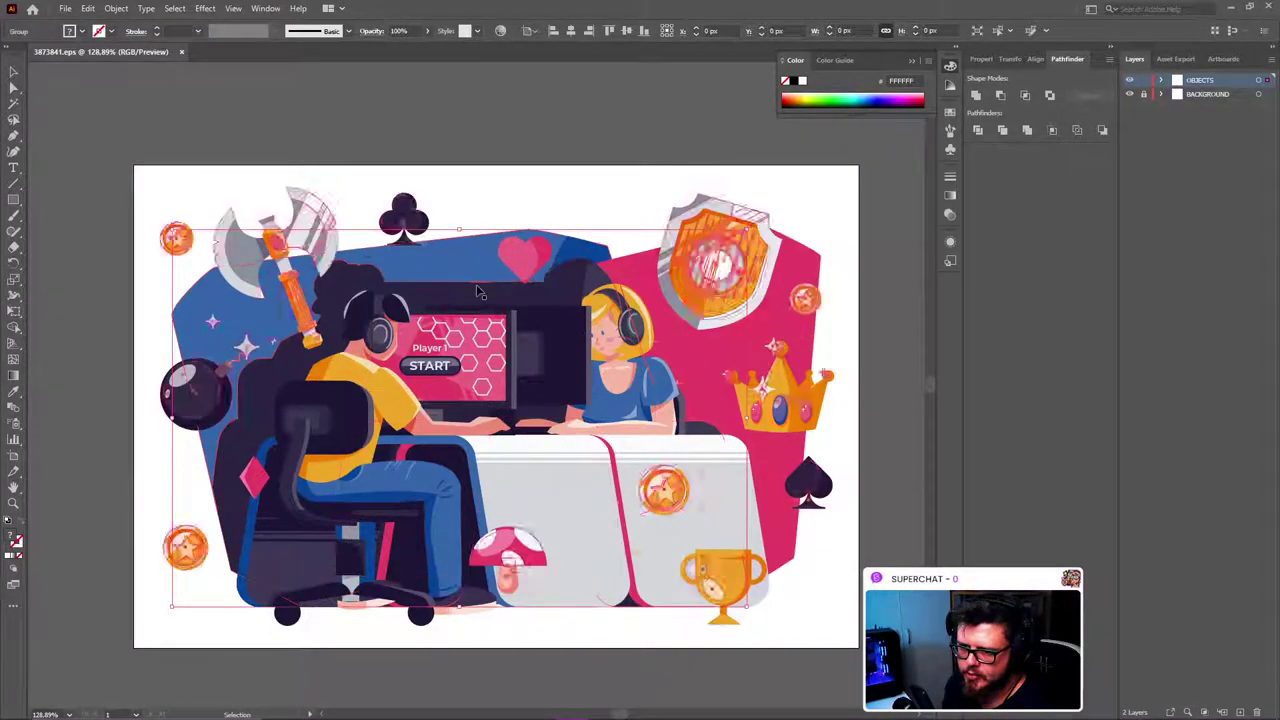
pyautogui.moveTo(527, 279); pyautogui.dragTo(477, 291)
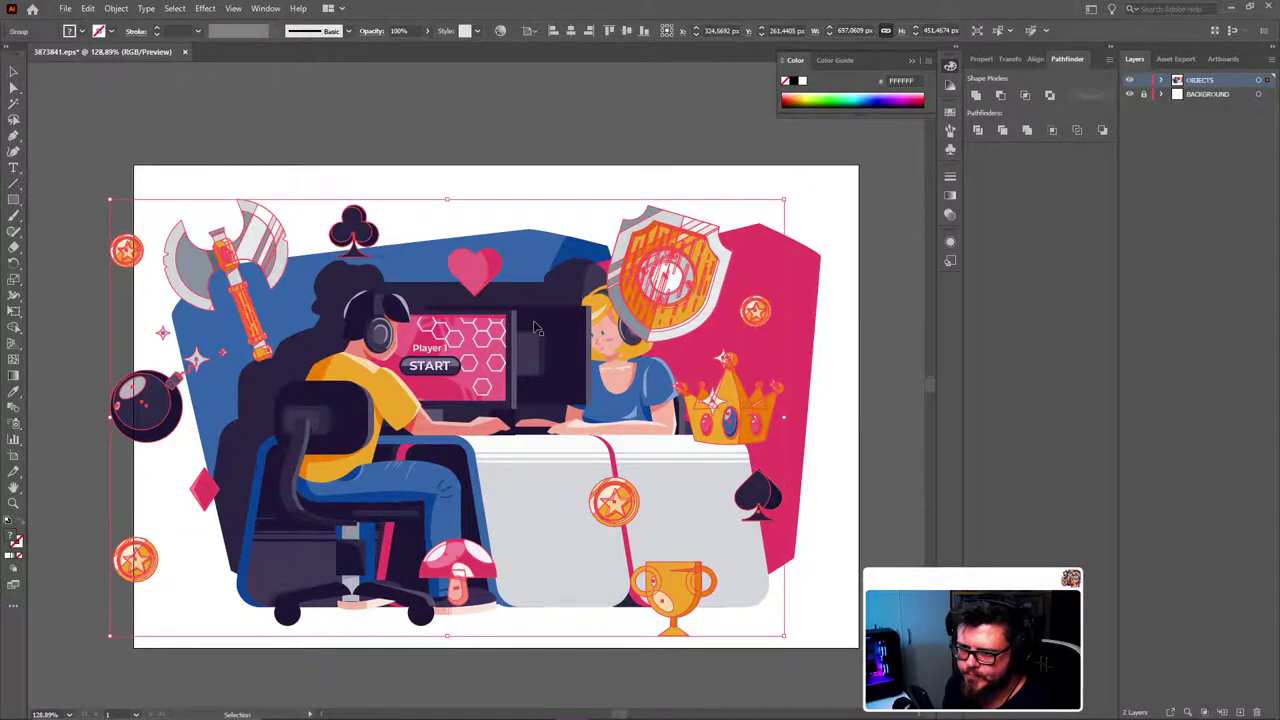
pyautogui.press('a')
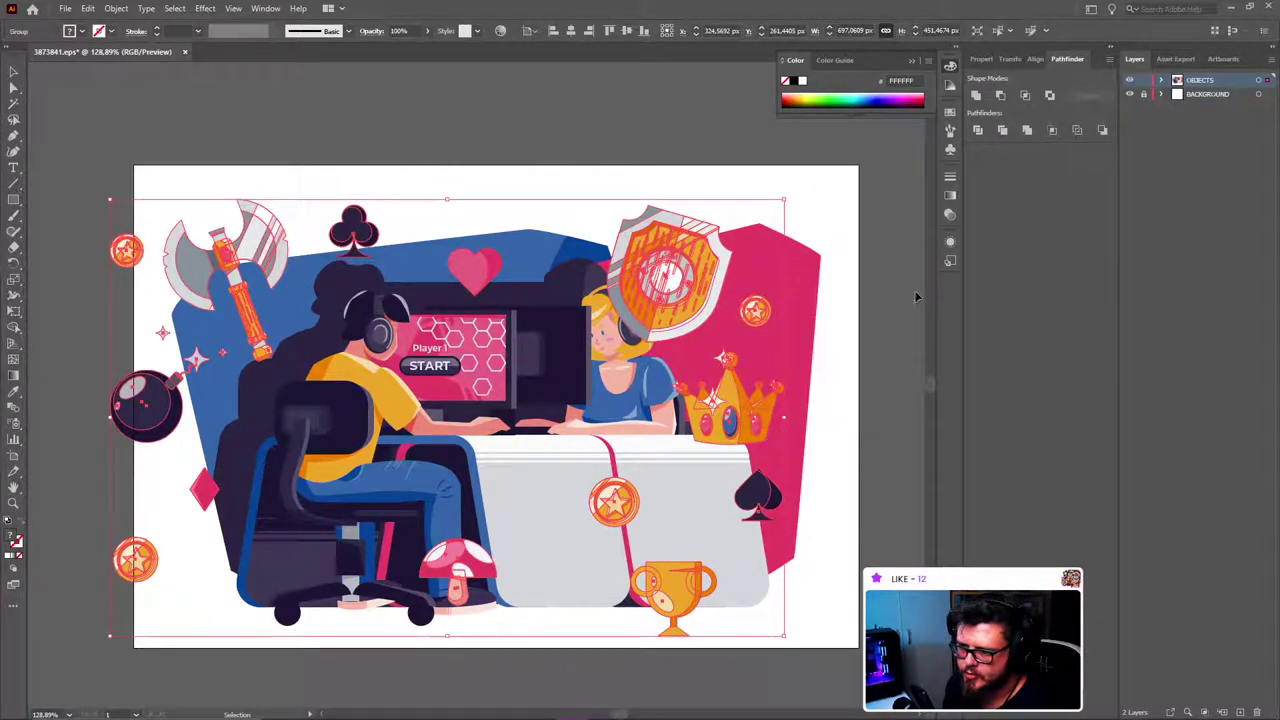
pyautogui.click(886, 306)
pyautogui.hotkey('ctrl', 'z')
# Step: Select all the artwork on the OBJECTS layer, including both players and the surrounding icons, and group it
pyautogui.scroll(-8, 886, 310)
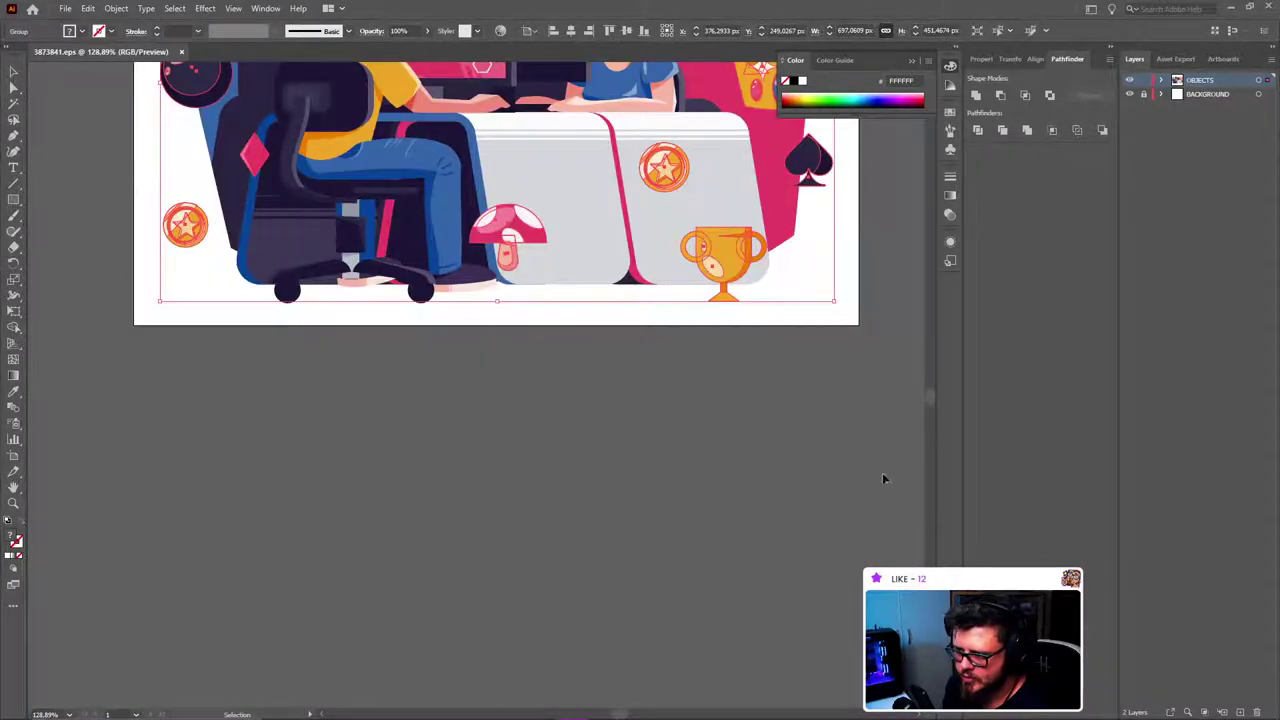
pyautogui.scroll(4, 882, 478)
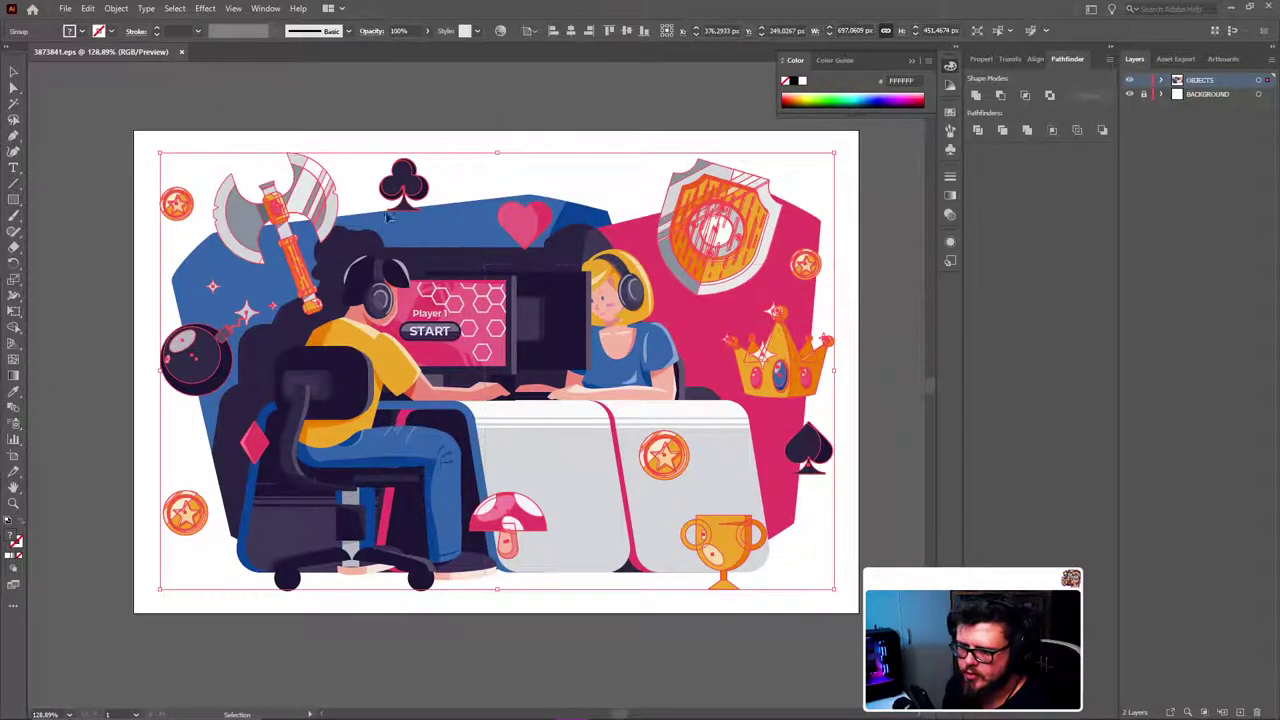
pyautogui.moveTo(162, 147); pyautogui.dragTo(149, 141)
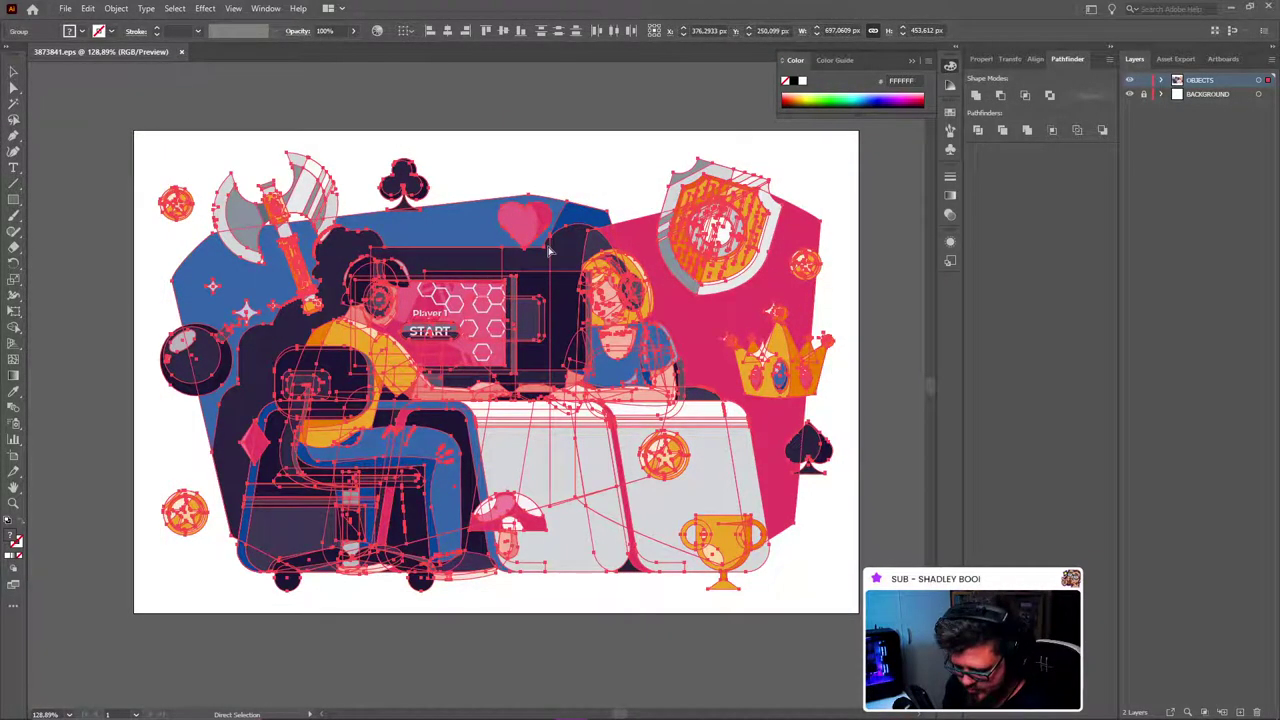
pyautogui.hotkey('ctrl', 'g')
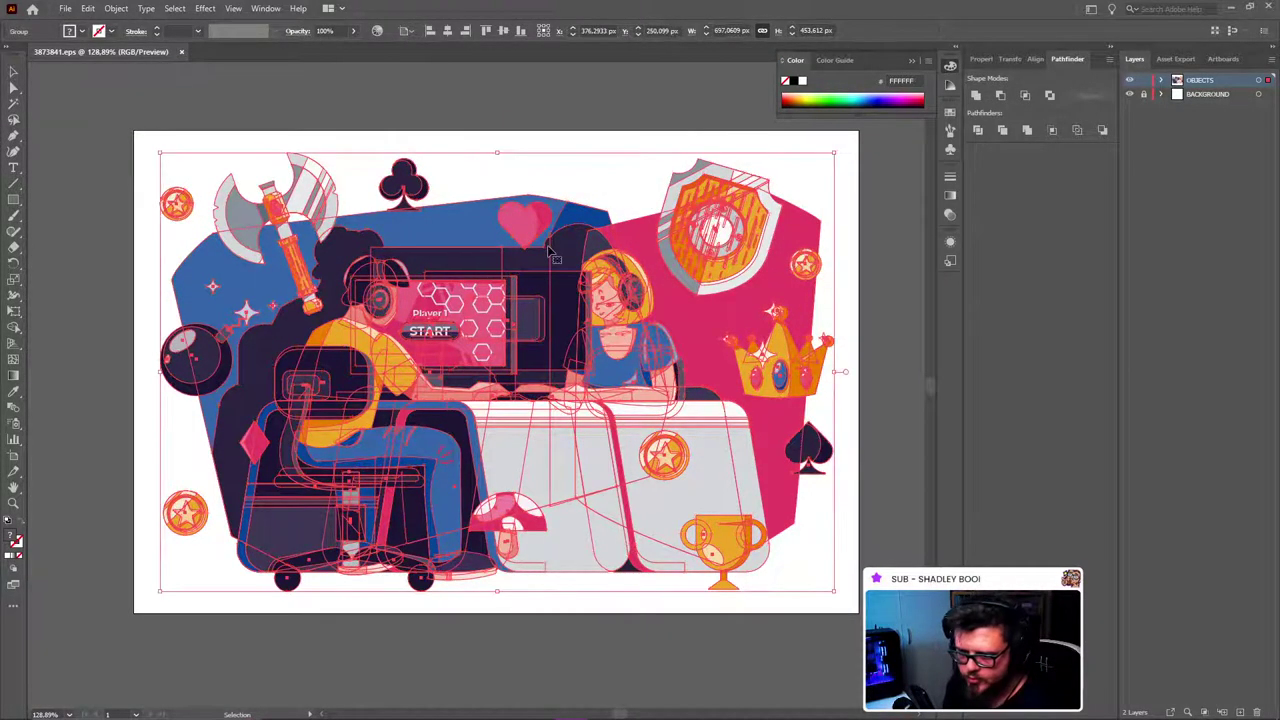
# Step: Copy the grouped illustration into a new 1920 × 1080 px document
pyautogui.click(65, 8)
pyautogui.click(70, 20)
pyautogui.press('Escape')
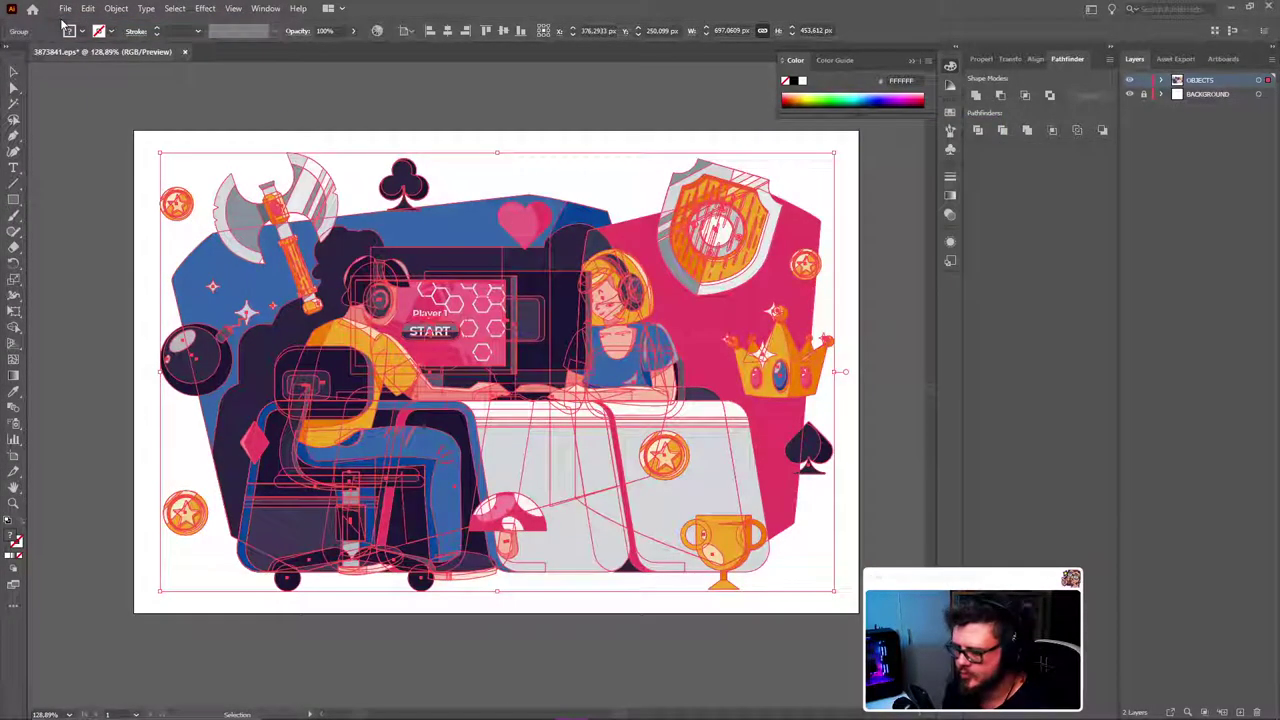
pyautogui.hotkey('ctrl', 'v')
# Step: Export the illustration to the Desktop as Untitled-1.png at 250 ppi with art-optimized anti-aliasing and a white background
pyautogui.click(63, 8)
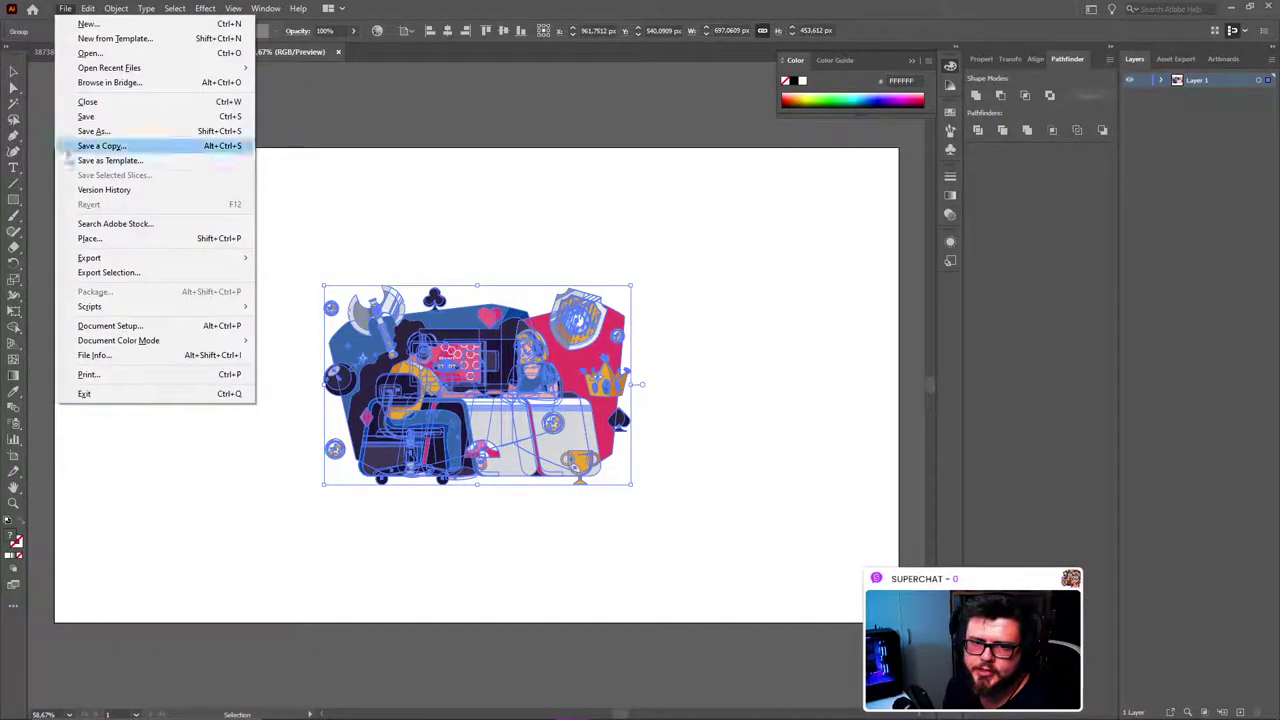
pyautogui.moveTo(128, 259)
pyautogui.click(313, 278)
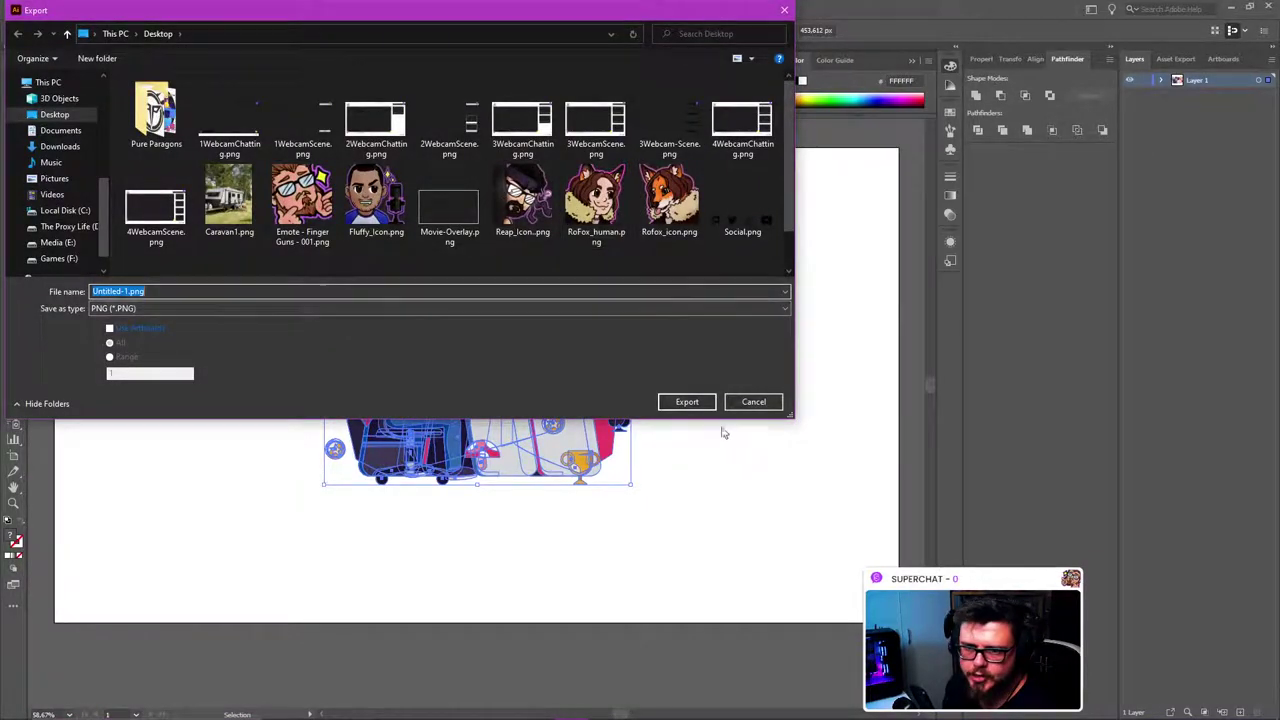
pyautogui.click(34, 114)
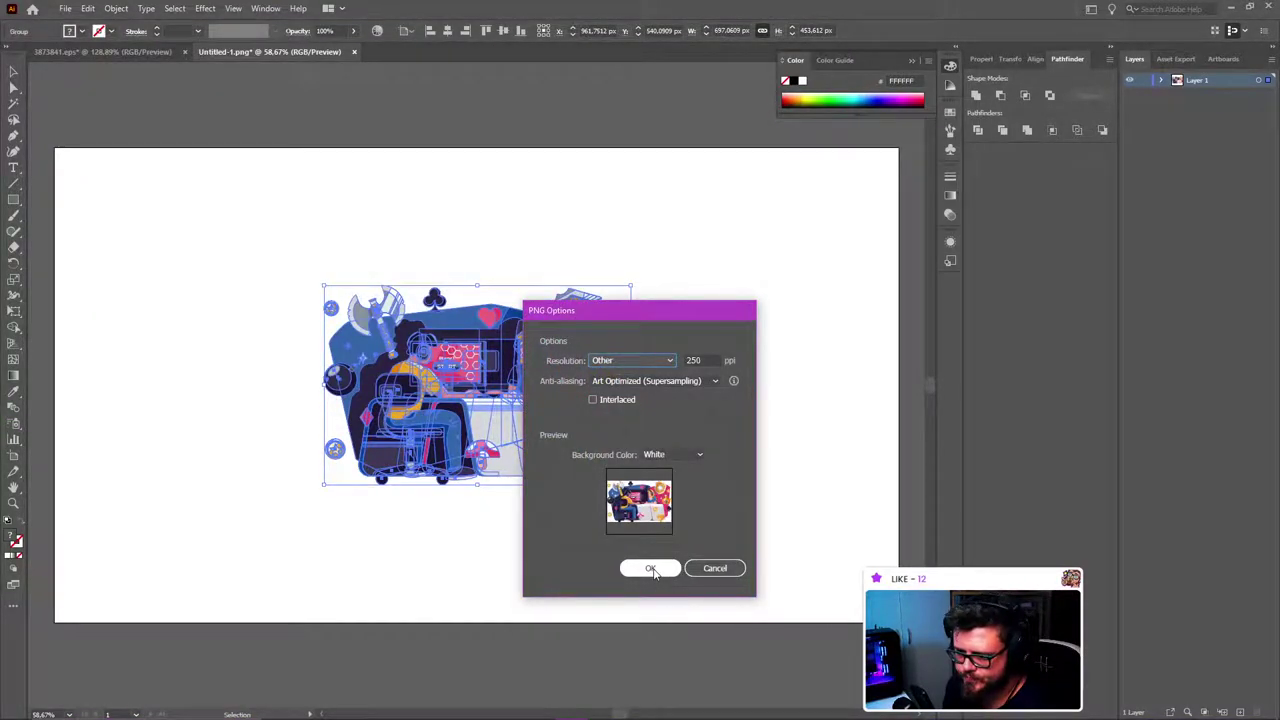
pyautogui.click(651, 568)
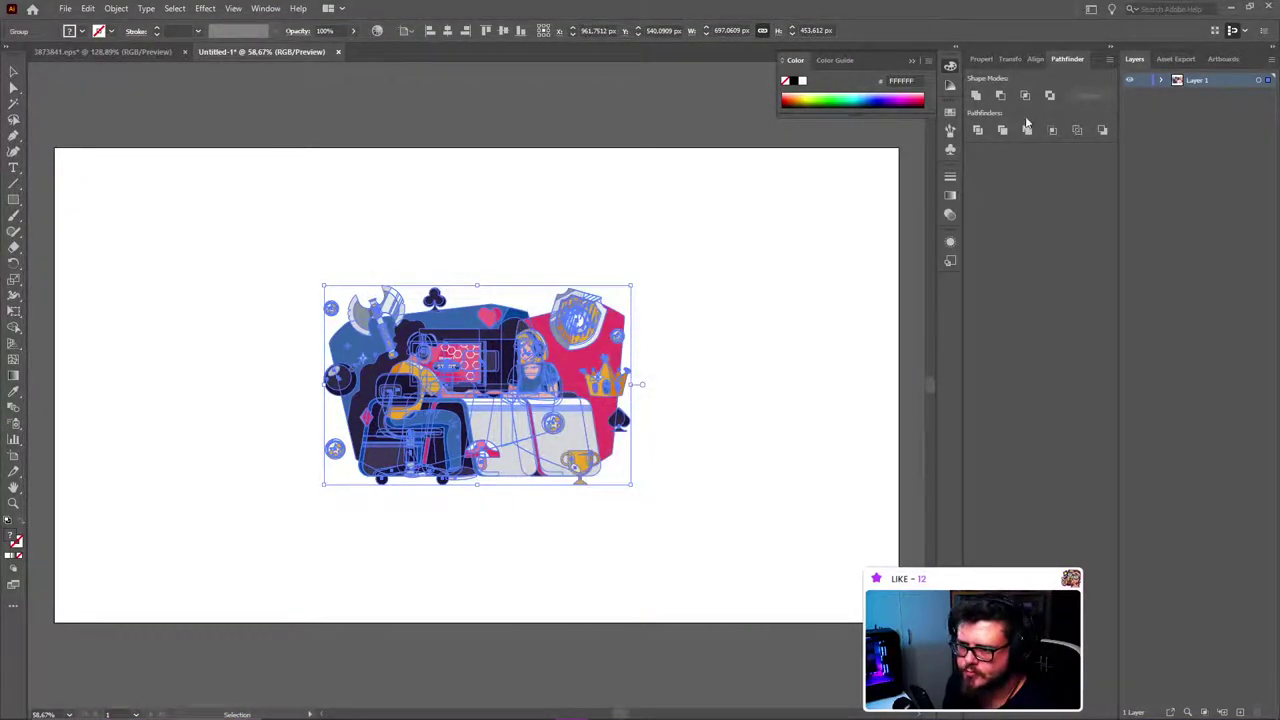
# Step: Switch to Adobe XD, place Untitled-1.png from the desktop around the "What you can expect from us" heading, and undo the placement
pyautogui.click(1232, 9)
pyautogui.moveTo(853, 17); pyautogui.dragTo(612, 60)
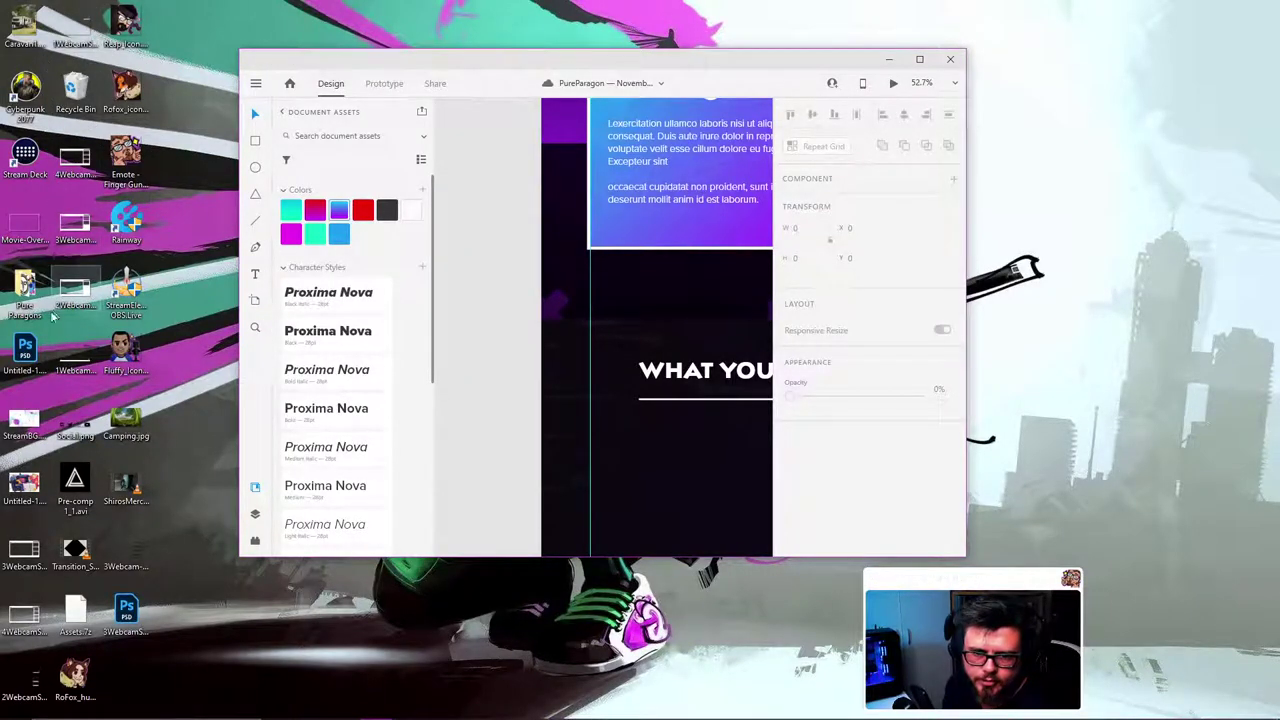
pyautogui.click(30, 484)
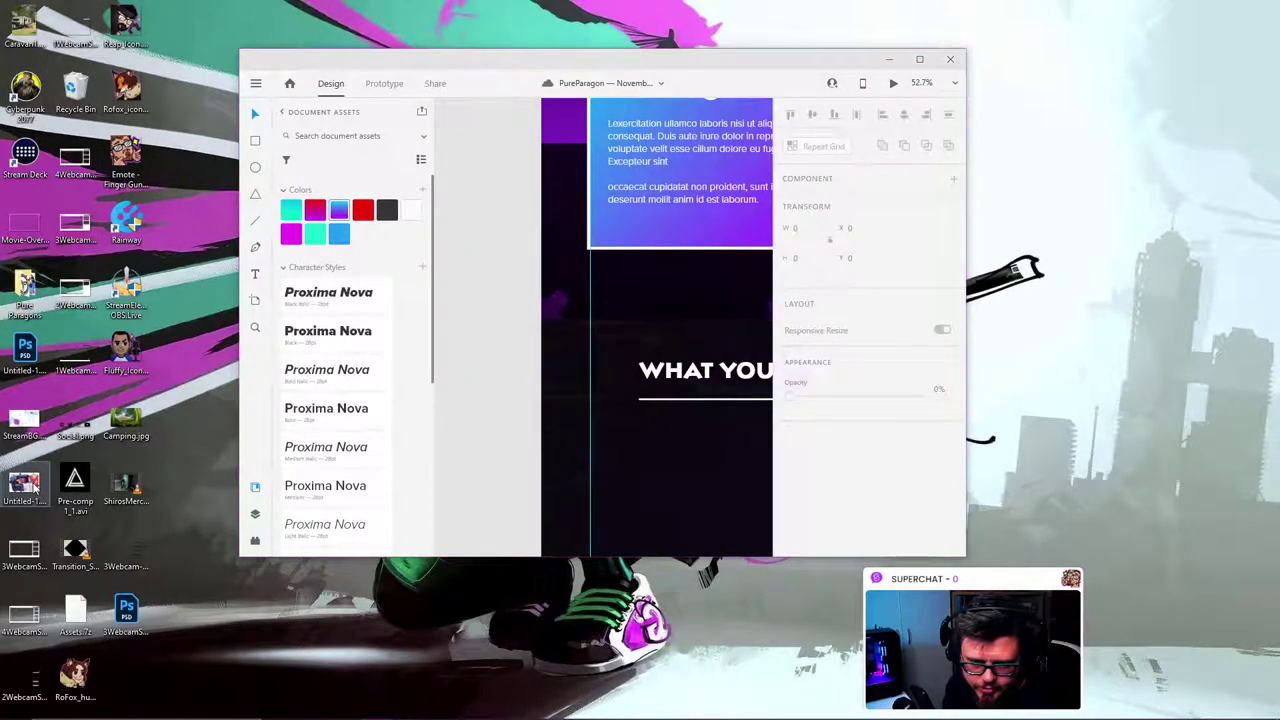
pyautogui.moveTo(30, 484); pyautogui.dragTo(490, 370)
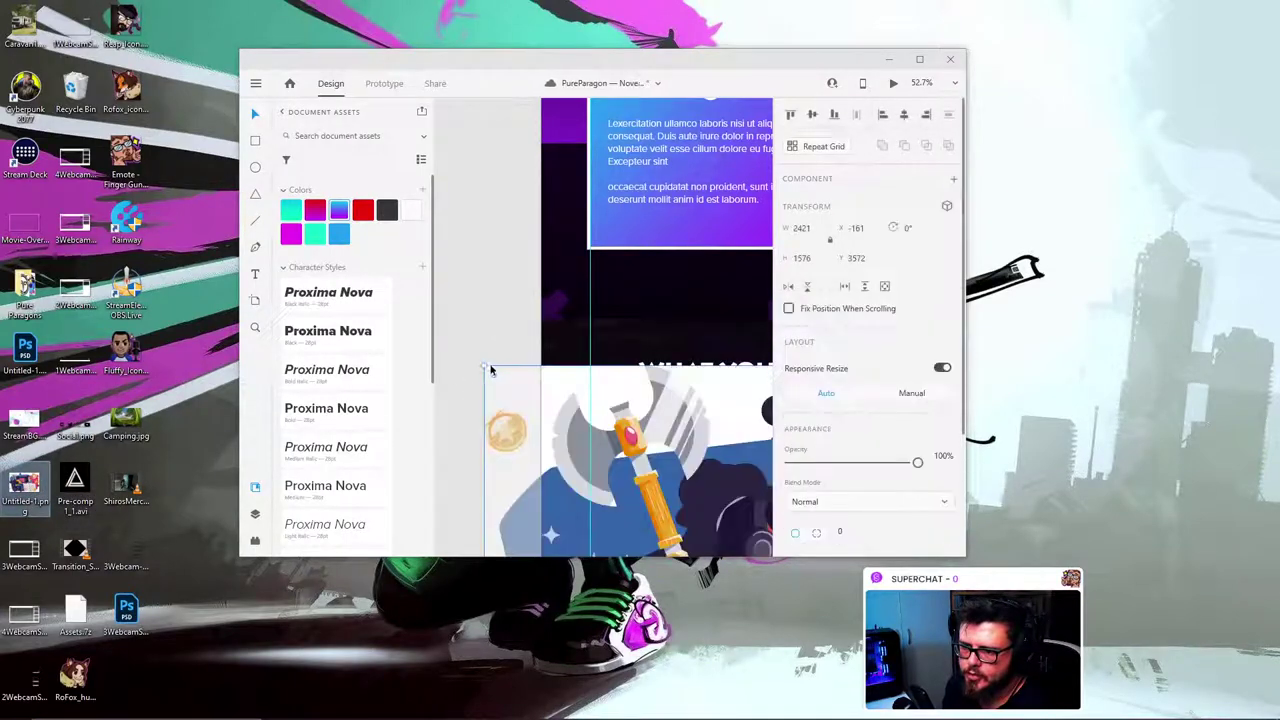
pyautogui.doubleClick(696, 71)
pyautogui.scroll(-3, 338, 327)
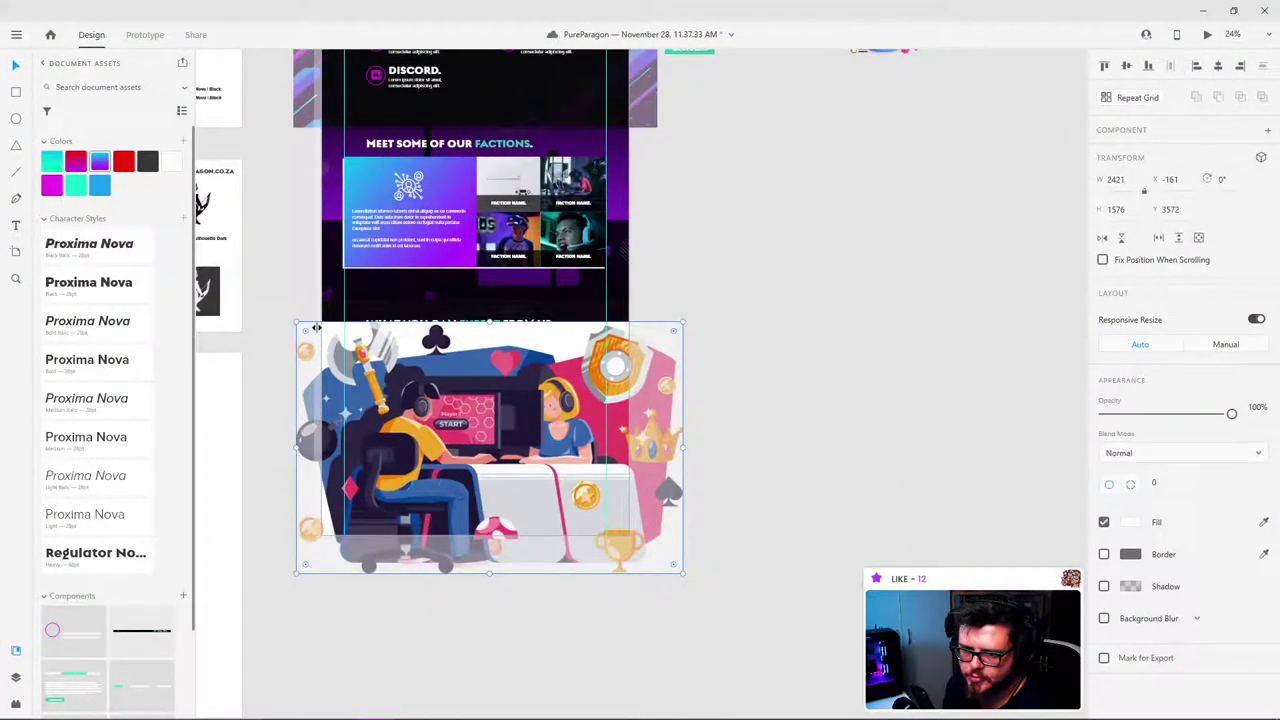
pyautogui.hotkey('ctrl', 'z')
pyautogui.hotkey('ctrl', 'z')
pyautogui.hotkey('ctrl', 'z')
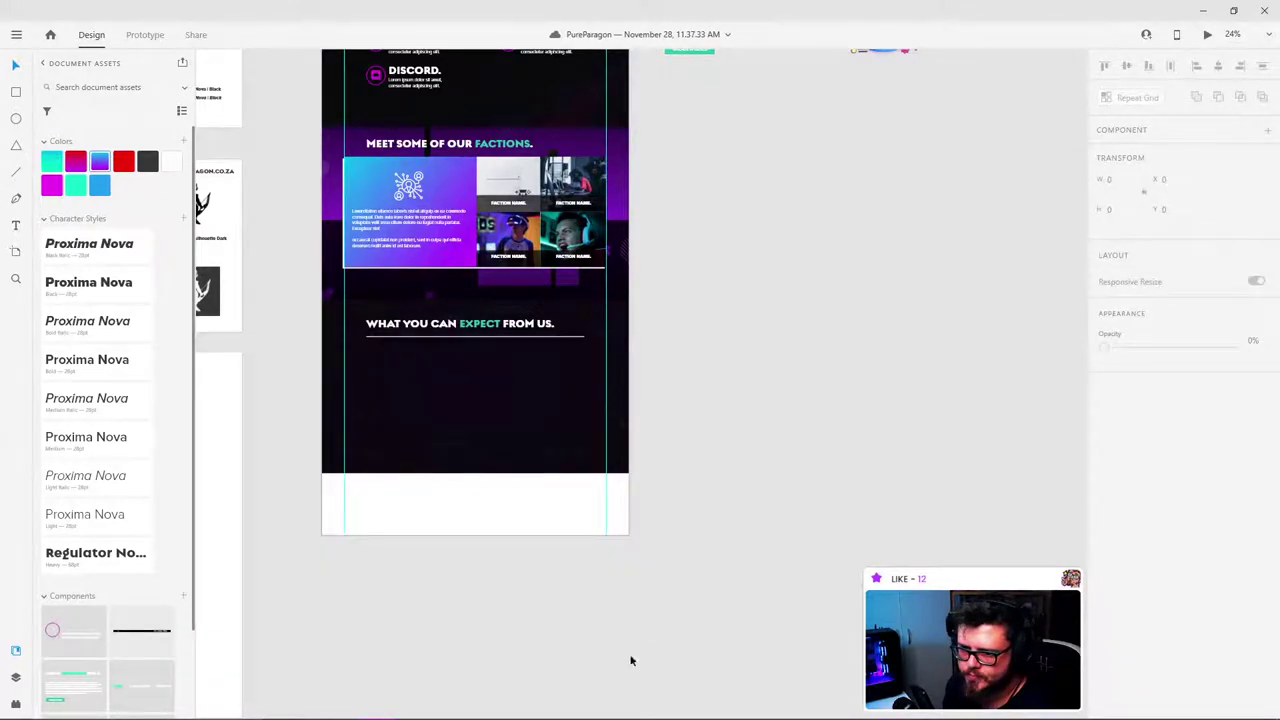
# Step: Switch to Illustrator and check which file formats are available for saving the document, without saving it
pyautogui.click(571, 710)
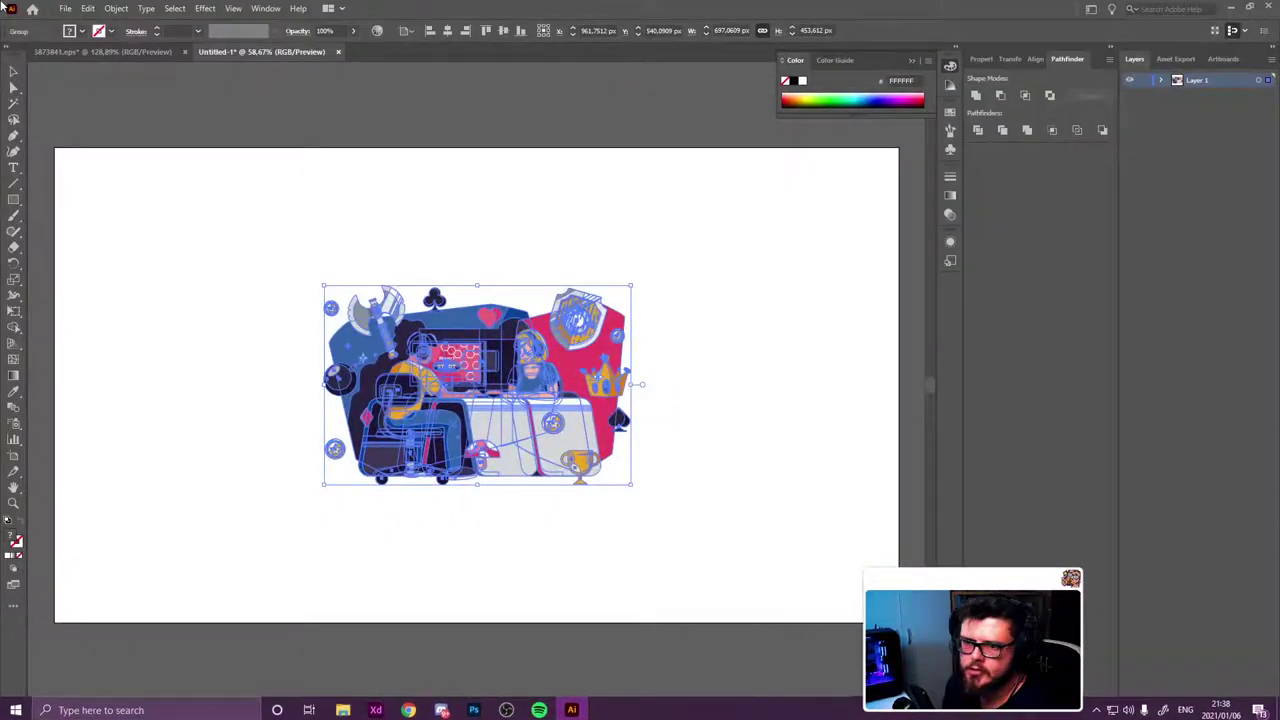
pyautogui.click(65, 8)
pyautogui.click(125, 134)
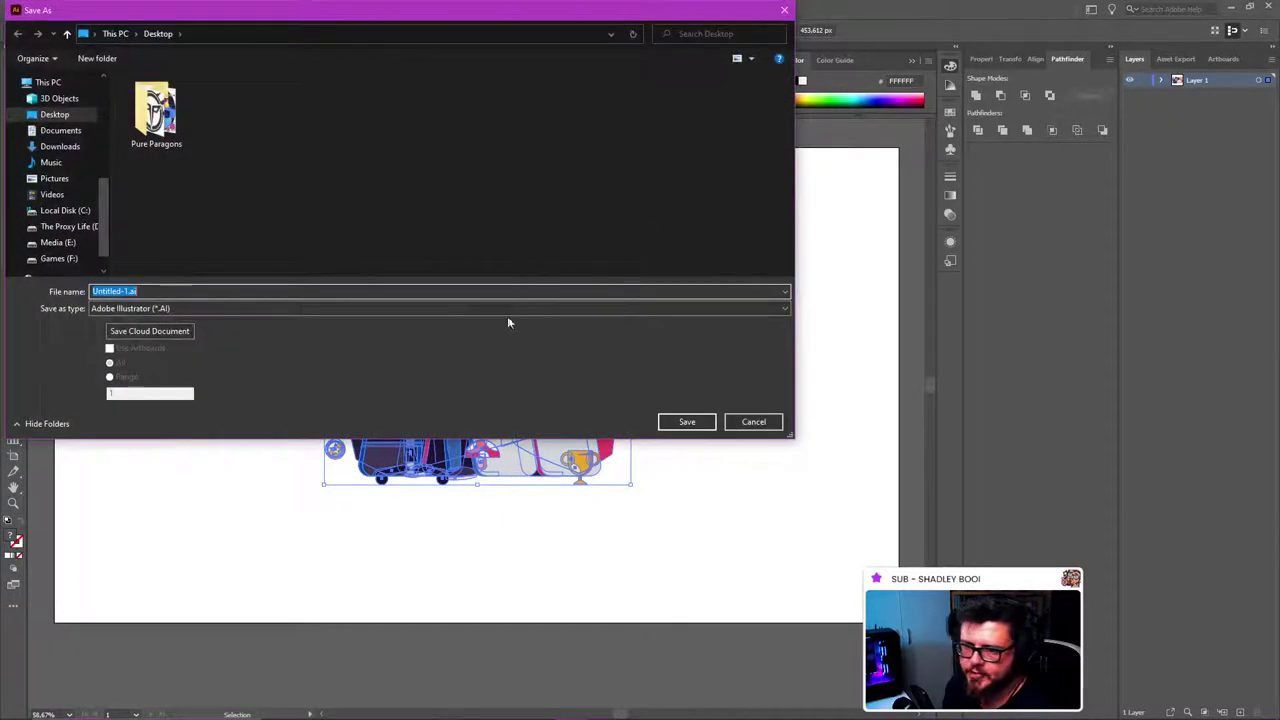
pyautogui.click(500, 310)
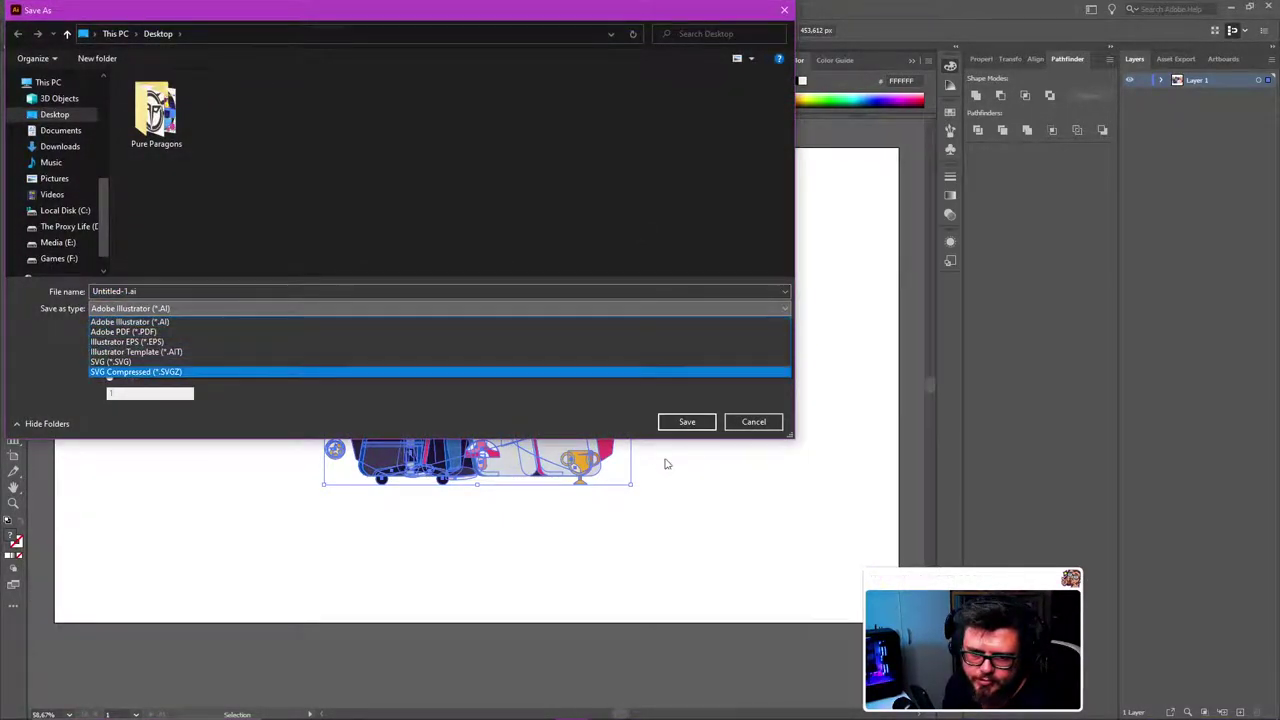
pyautogui.click(751, 423)
pyautogui.click(752, 422)
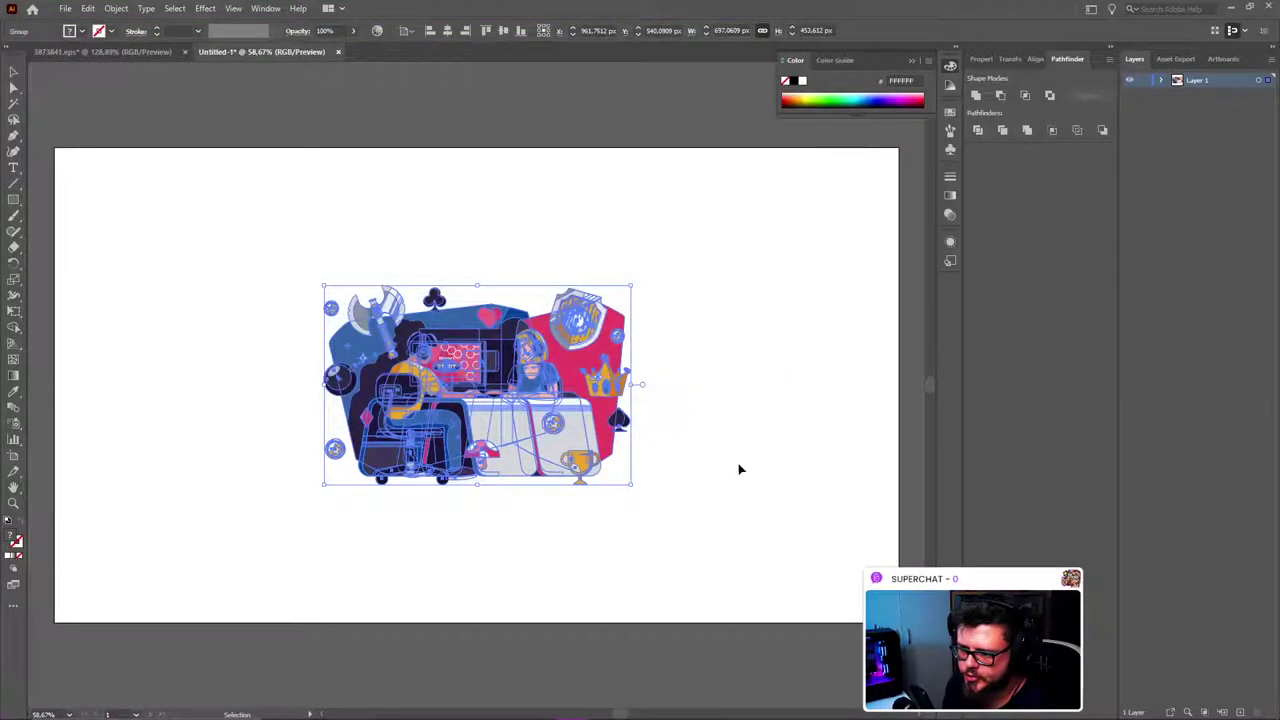
# Step: Save the illustration for web as a PNG-24 with transparency, clipped to the artboard
pyautogui.click(65, 8)
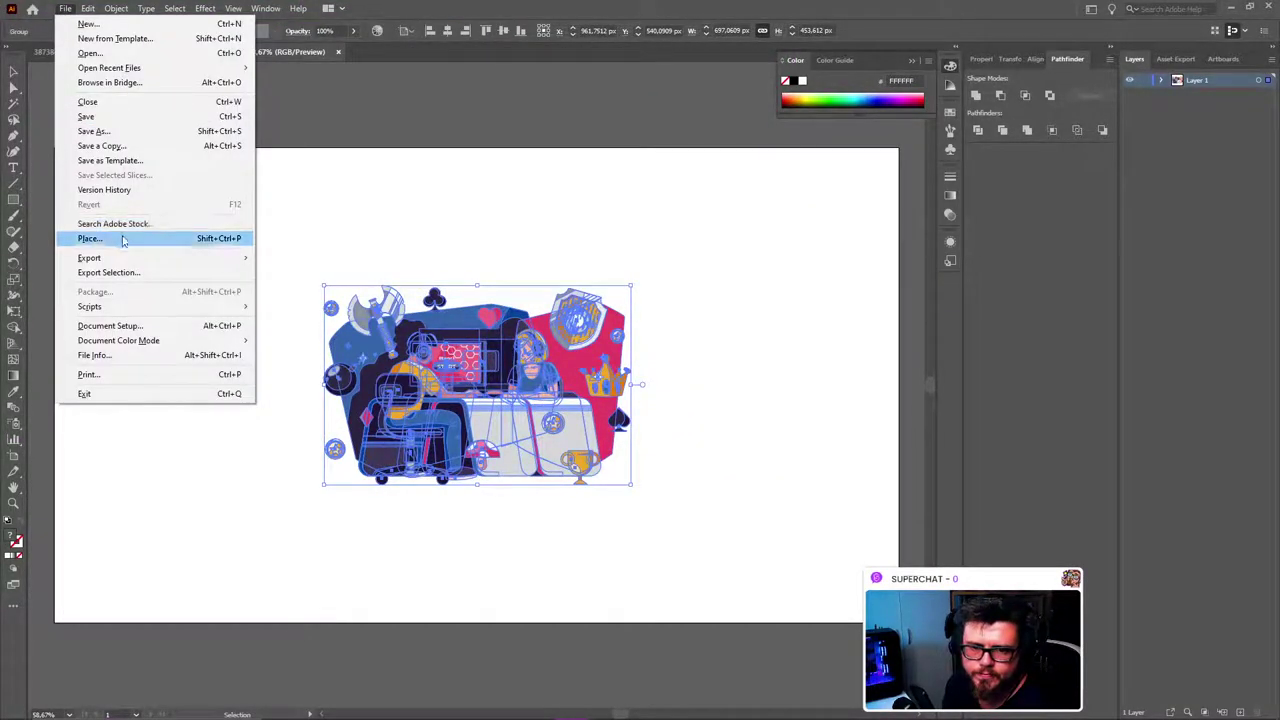
pyautogui.moveTo(138, 258)
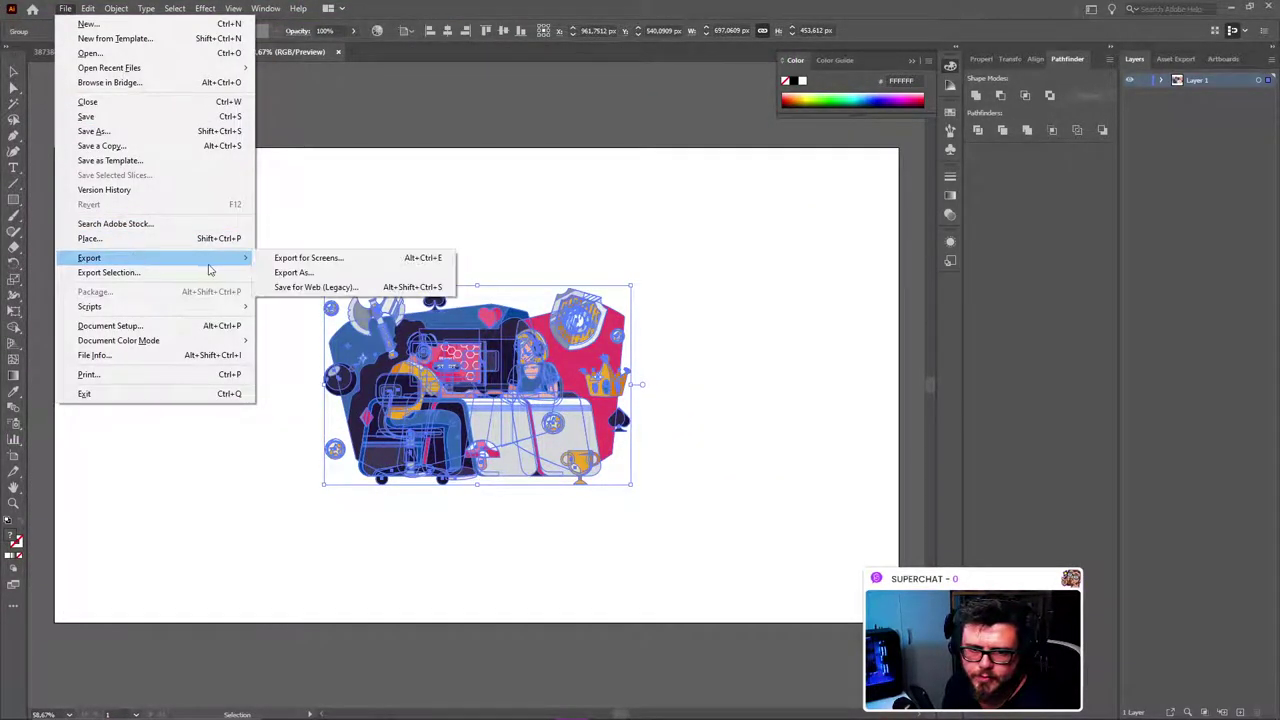
pyautogui.click(371, 288)
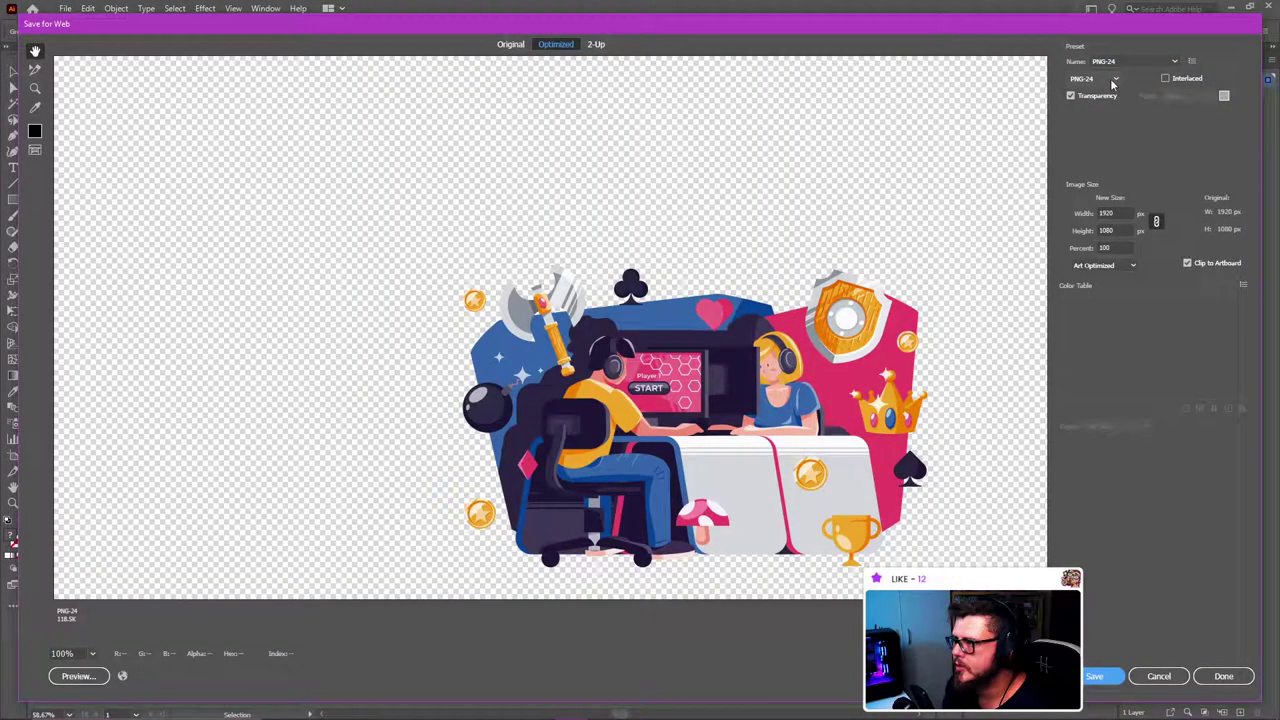
pyautogui.click(1114, 677)
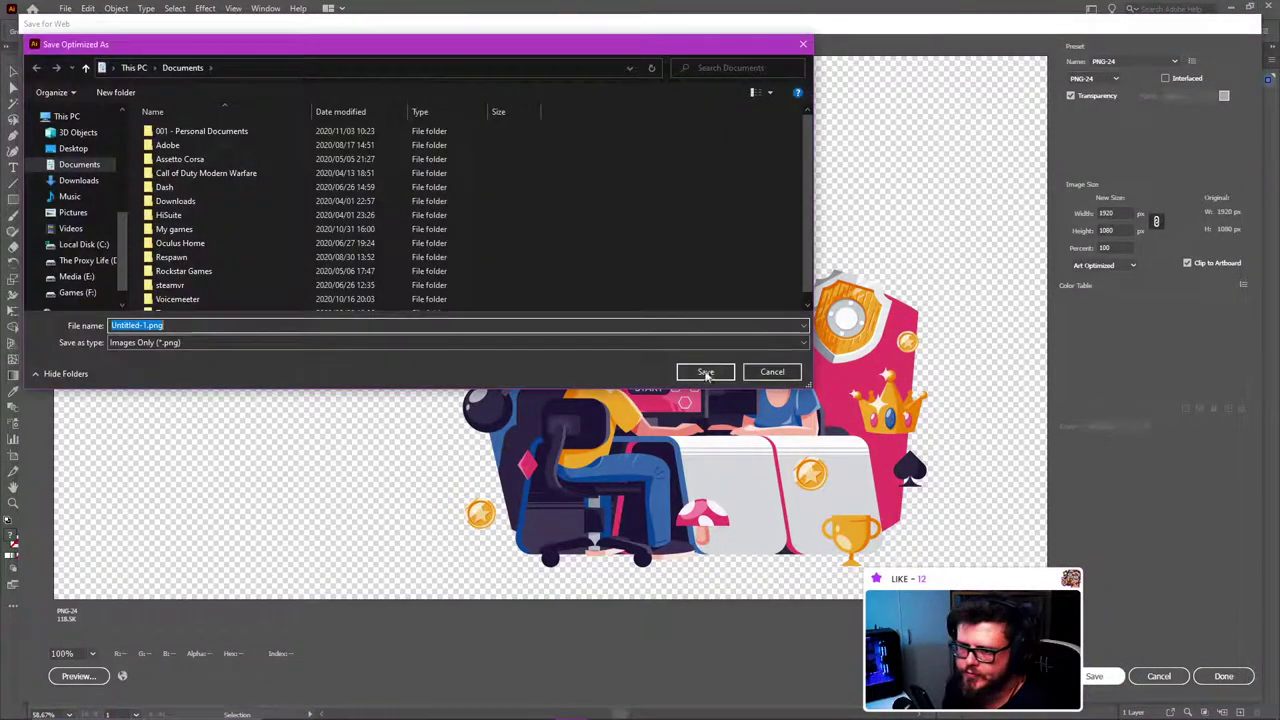
# Step: Save the PNG-24 export to the Desktop as Untitled-1.png, replacing the existing file
pyautogui.click(73, 148)
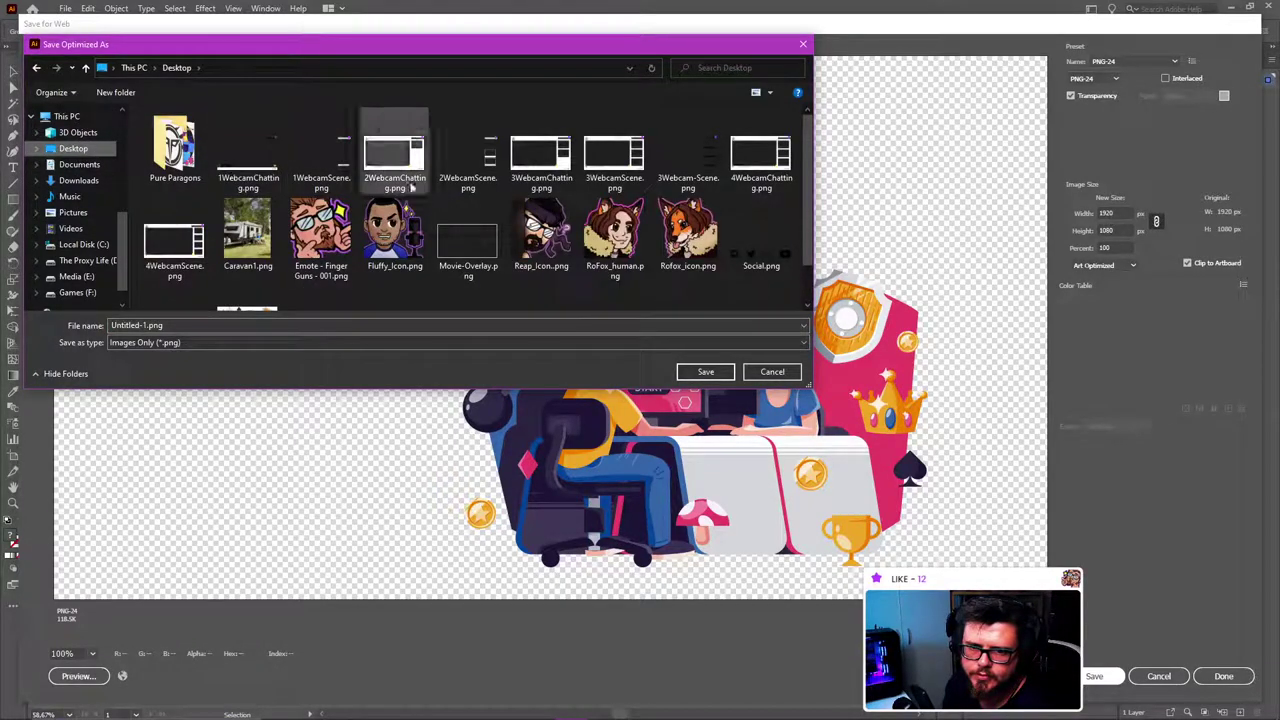
pyautogui.scroll(-2, 470, 200)
pyautogui.click(703, 372)
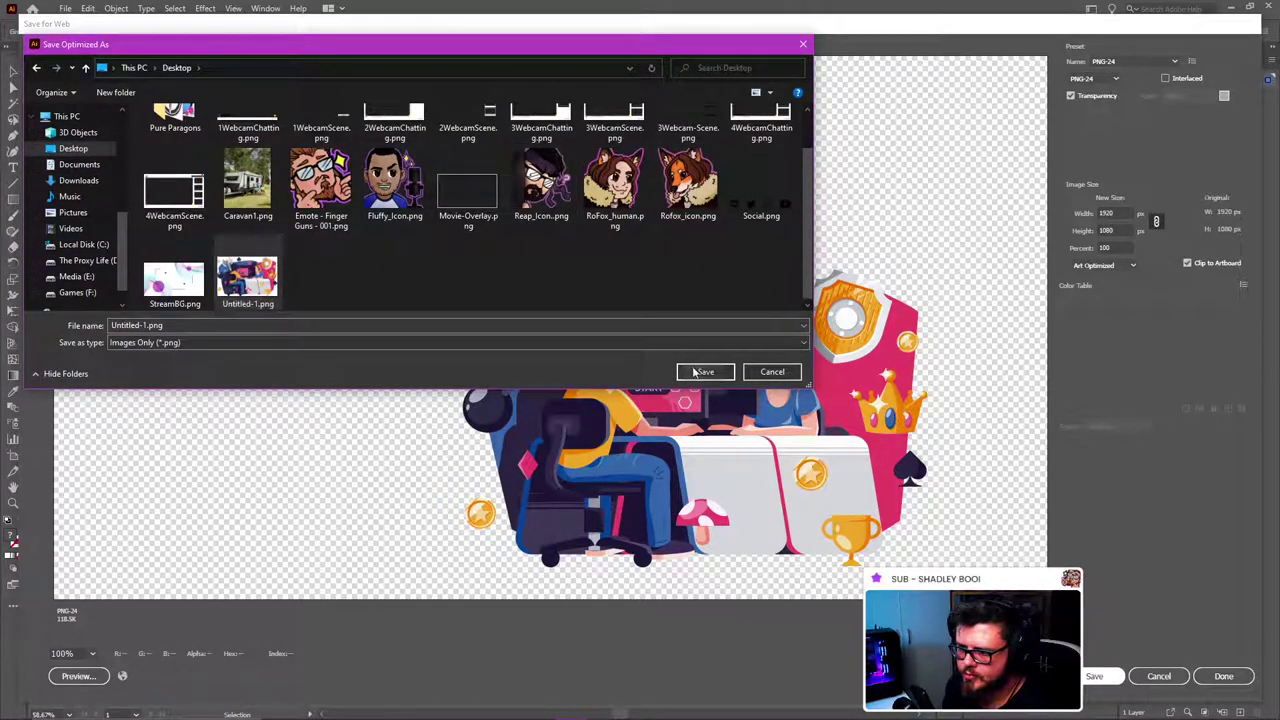
pyautogui.click(450, 238)
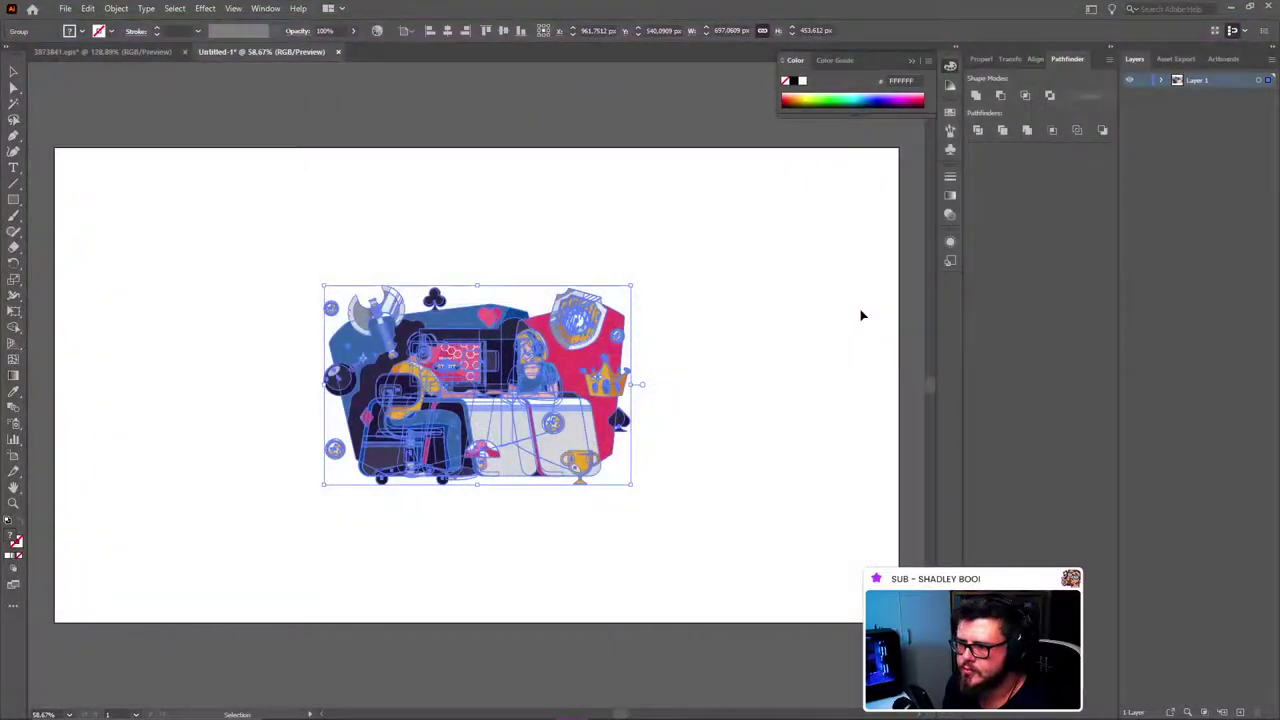
# Step: Minimise the open windows to reach the desktop and open Untitled-1.png in Photoshop
pyautogui.click(1229, 8)
pyautogui.click(1202, 12)
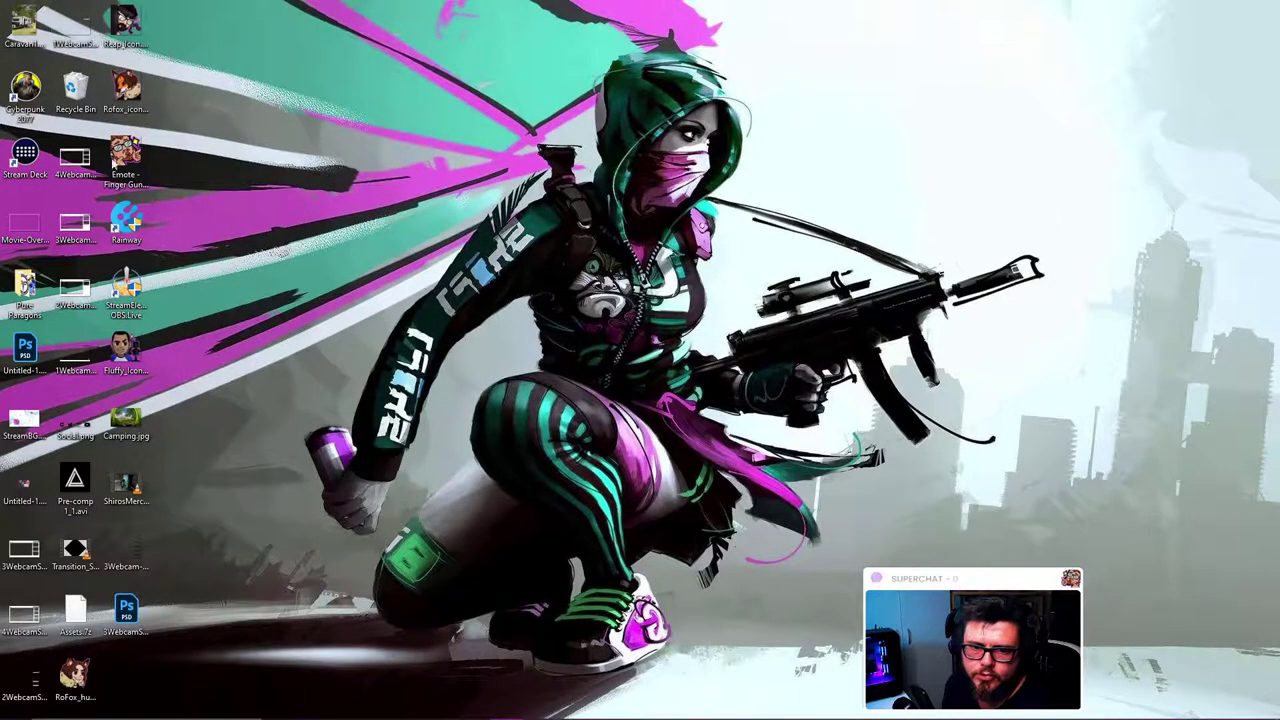
pyautogui.rightClick(23, 482)
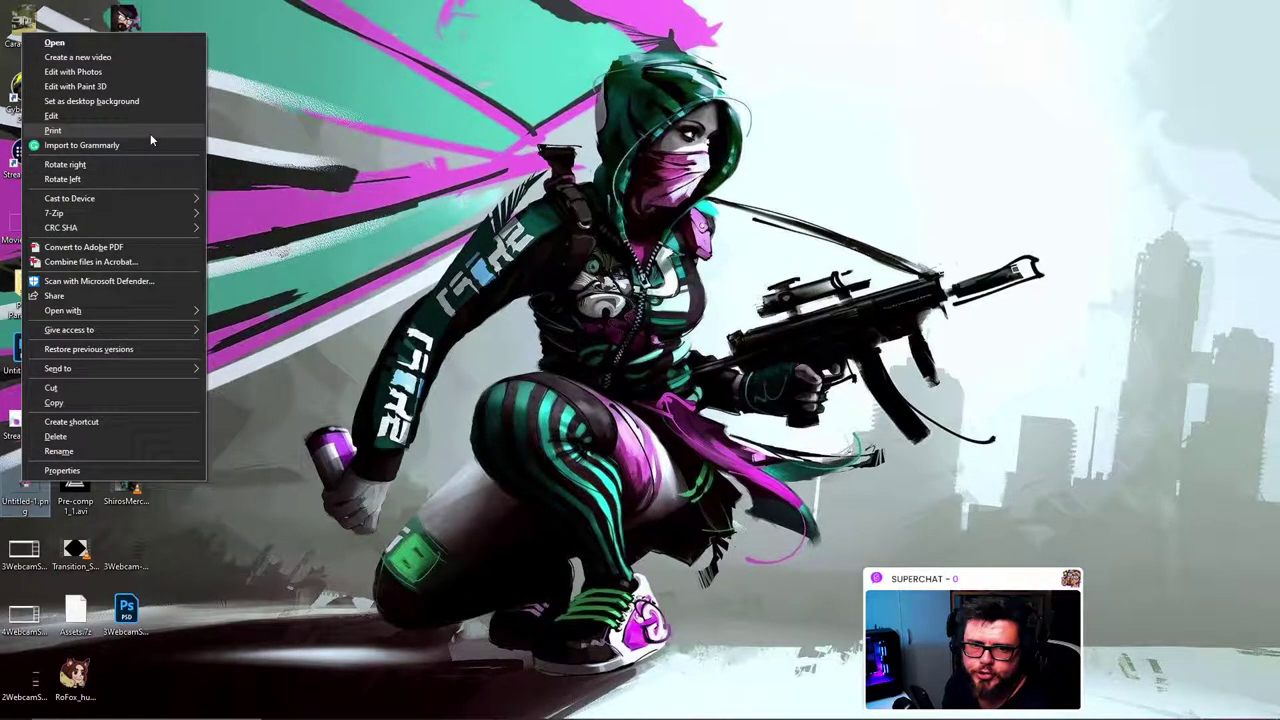
pyautogui.moveTo(158, 217)
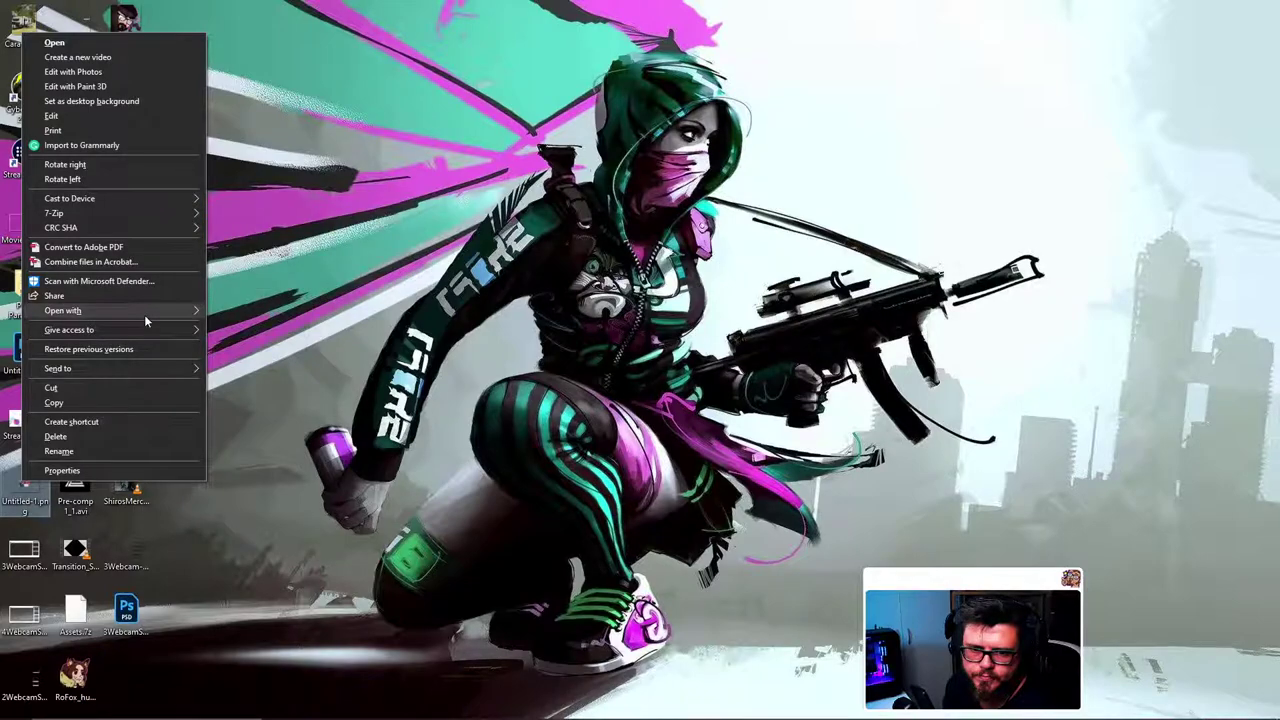
pyautogui.moveTo(144, 314)
pyautogui.click(290, 326)
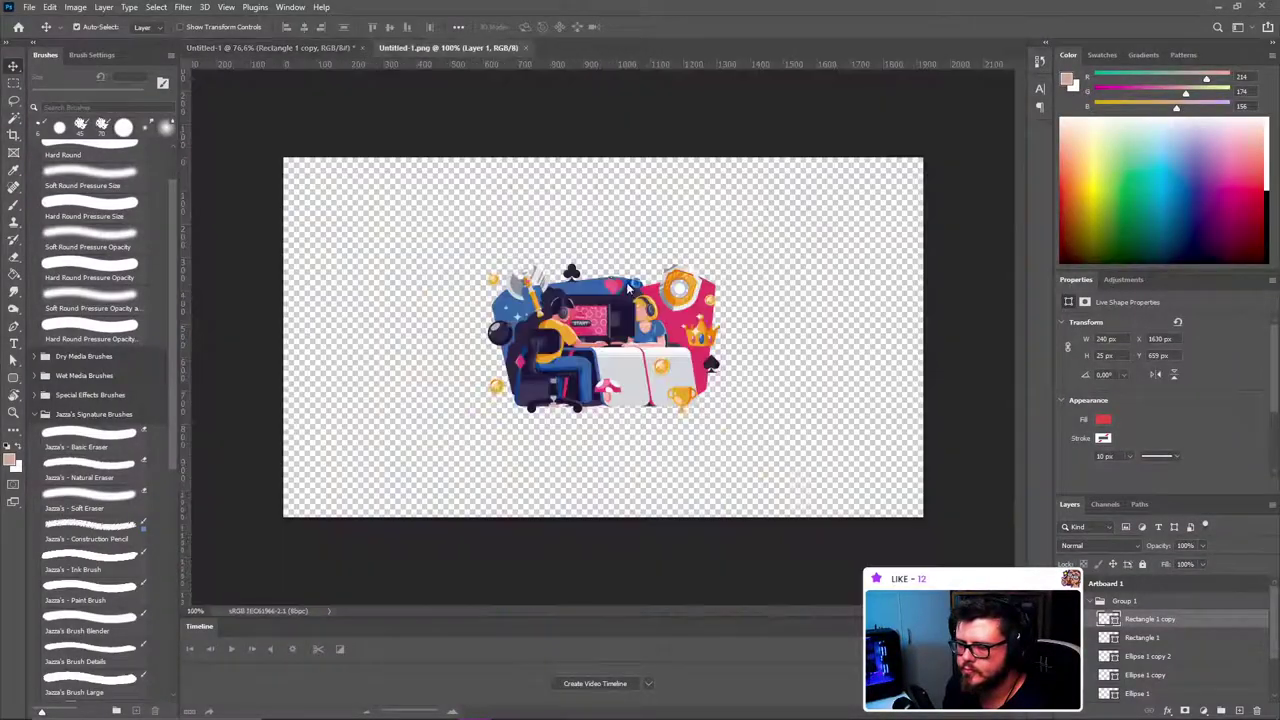
# Step: Marquee-select the area around the gaming illustration, shrink the selection to its artwork by nudging it, and copy it
pyautogui.click(12, 84)
pyautogui.moveTo(352, 208); pyautogui.dragTo(810, 445)
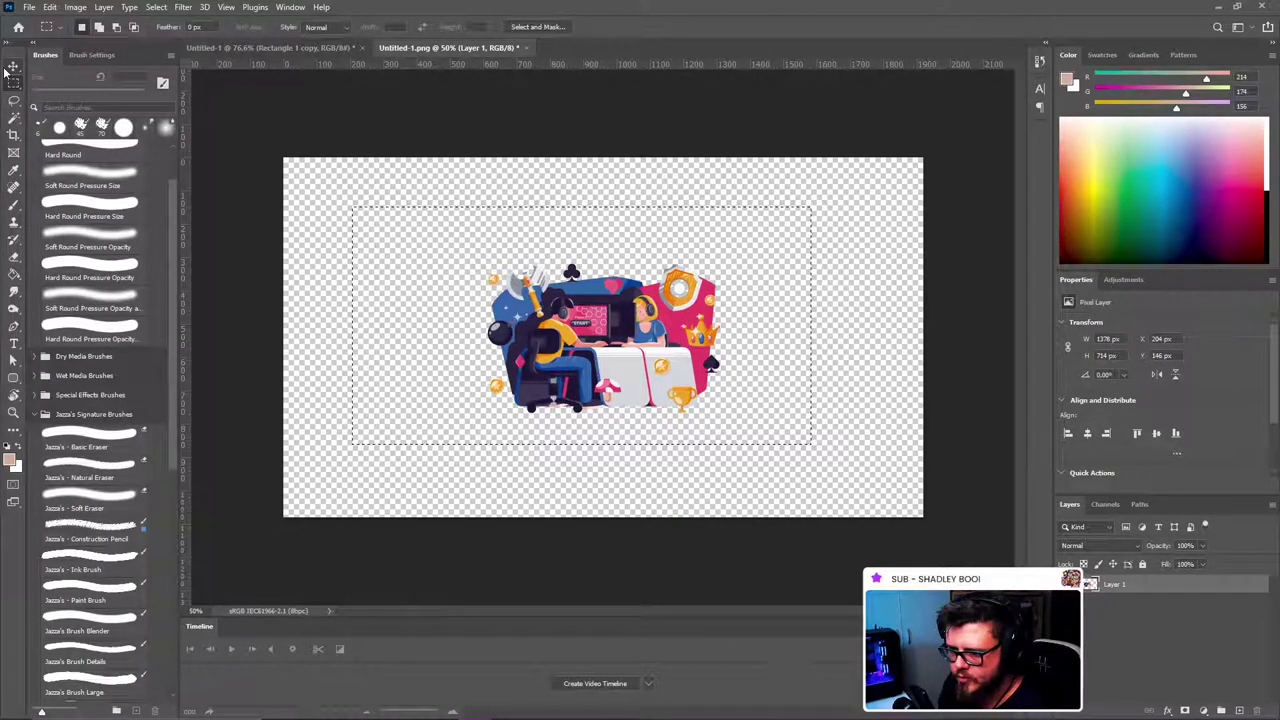
pyautogui.click(8, 70)
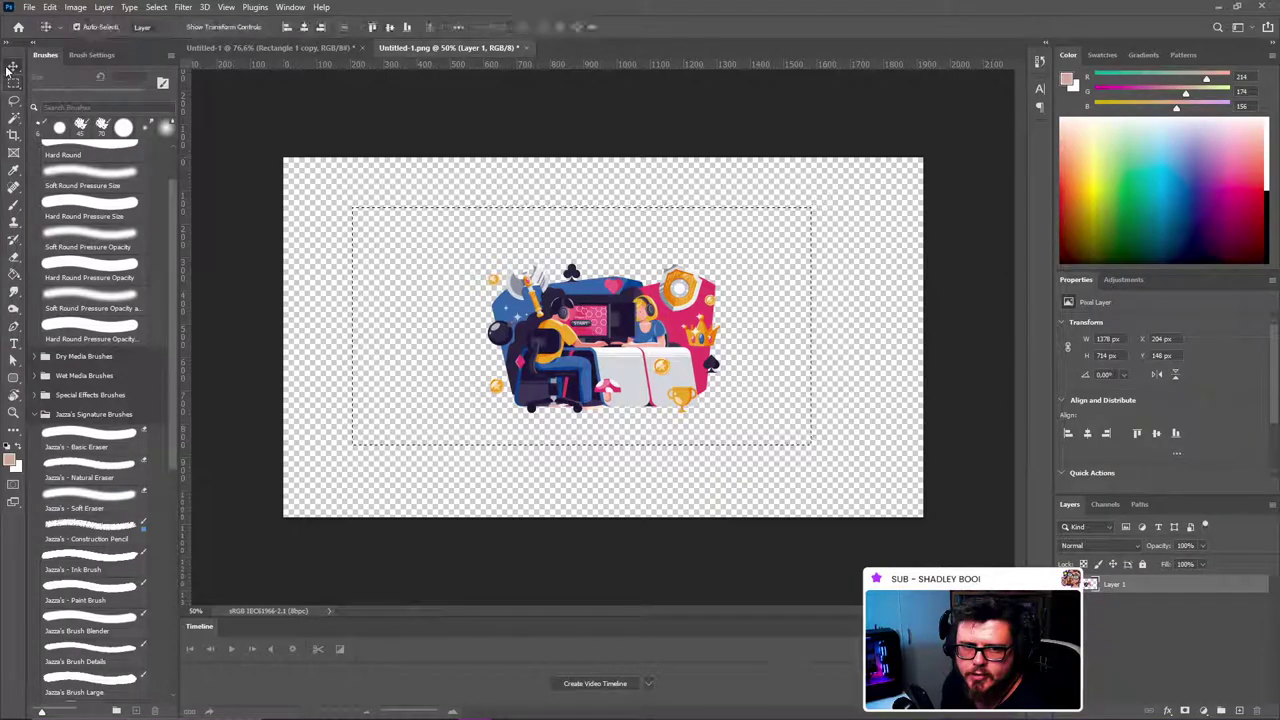
pyautogui.press('Up')
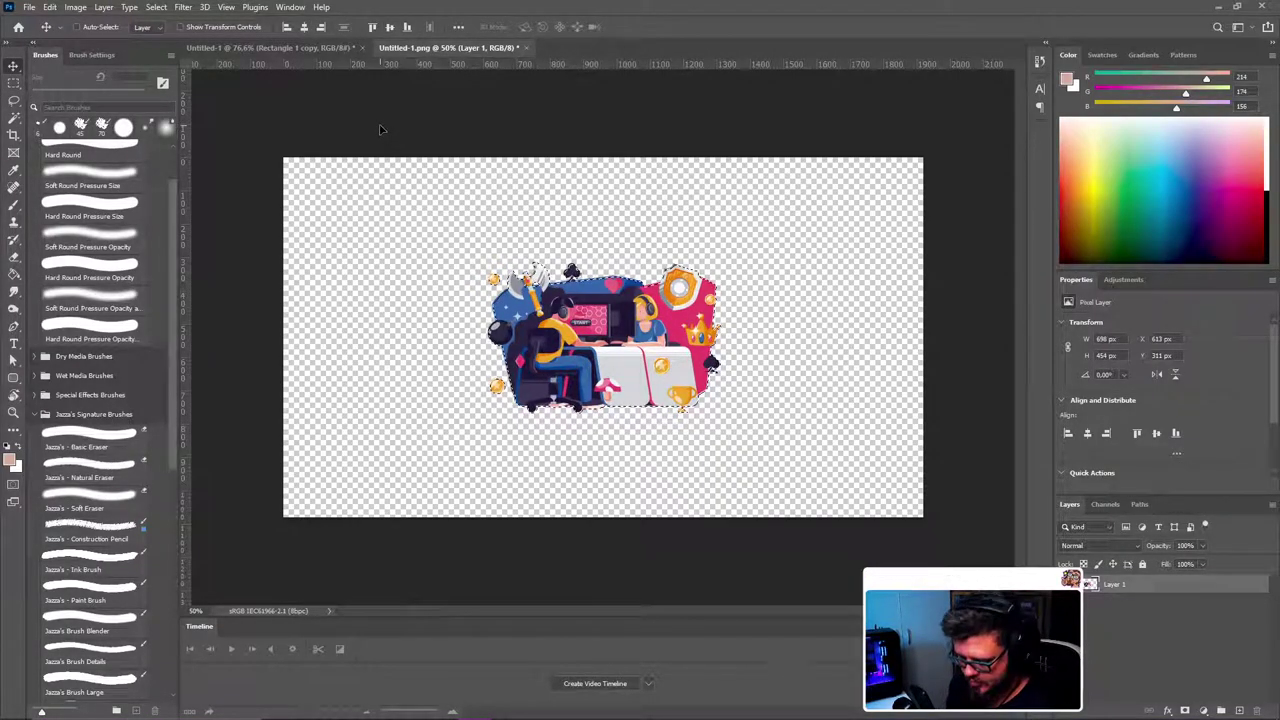
pyautogui.click(528, 47)
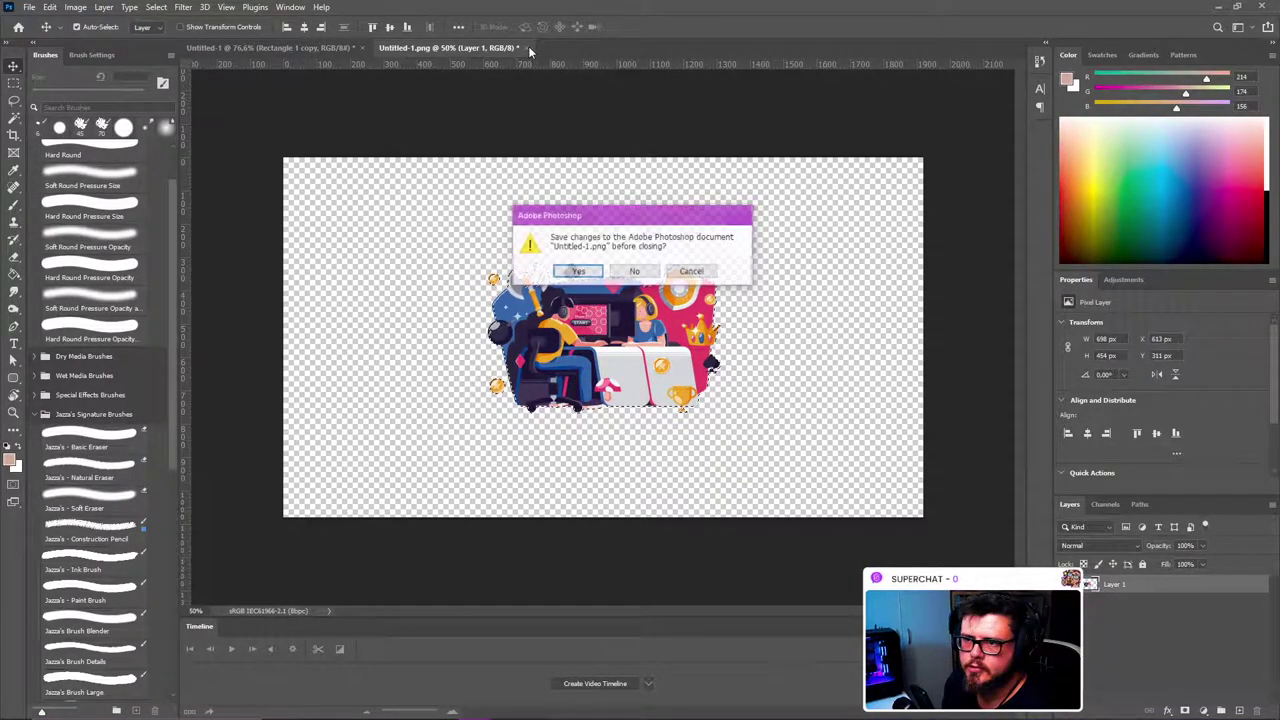
pyautogui.press('Escape')
# Step: Create a new document for the copied illustration, paste it in, and hide the white Background layer
pyautogui.click(29, 7)
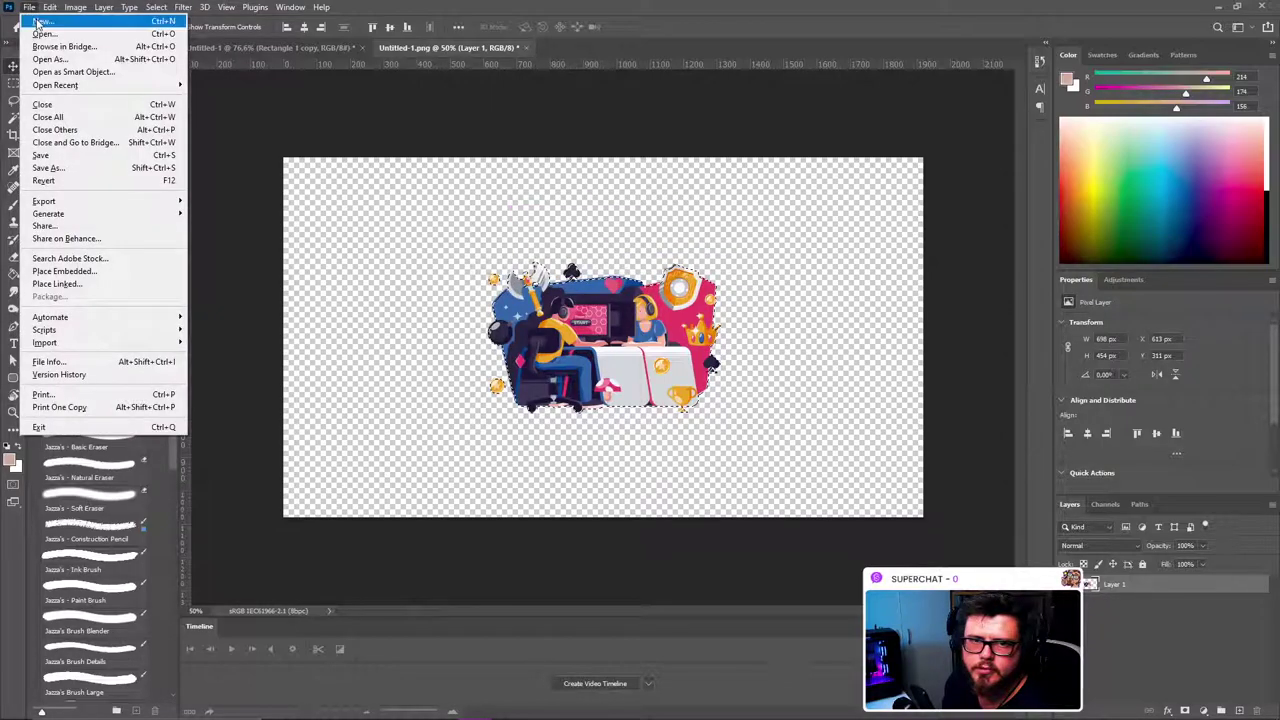
pyautogui.click(37, 21)
pyautogui.press('Return')
pyautogui.hotkey('ctrl', 'v')
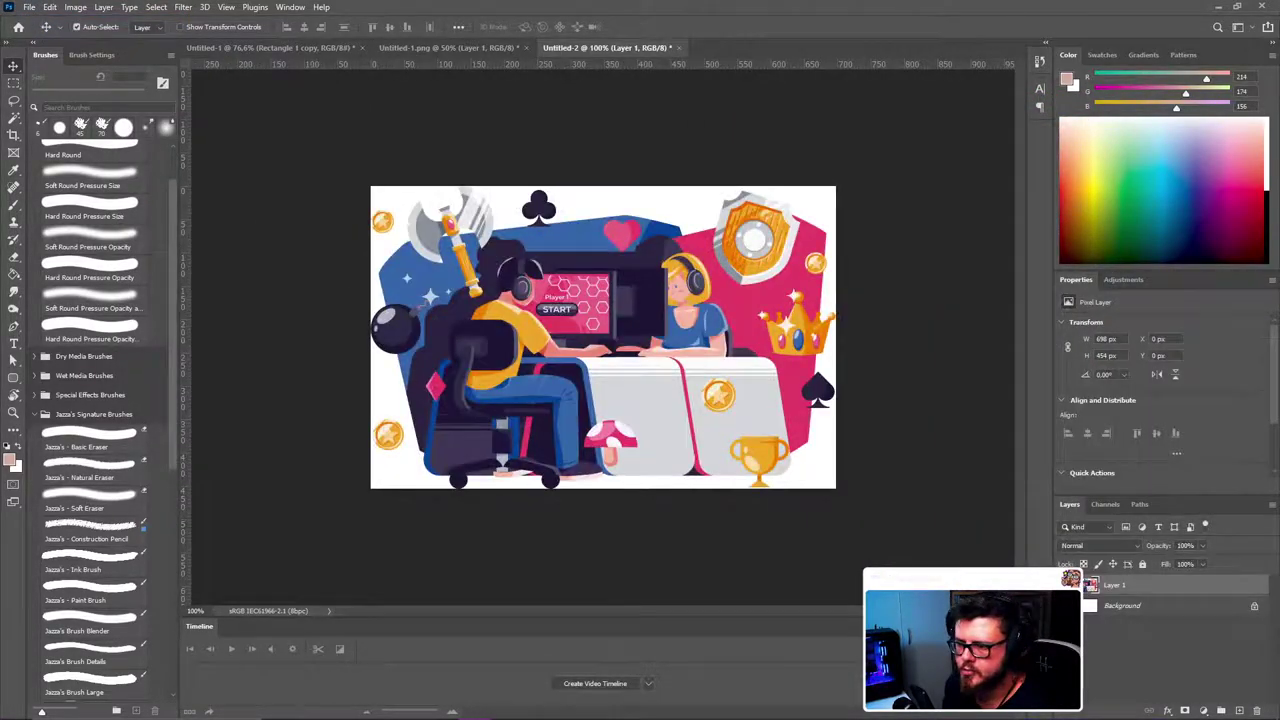
pyautogui.click(1068, 605)
# Step: Export the cropped illustration for web as a PNG on the Desktop, replacing Untitled-1.png
pyautogui.click(27, 7)
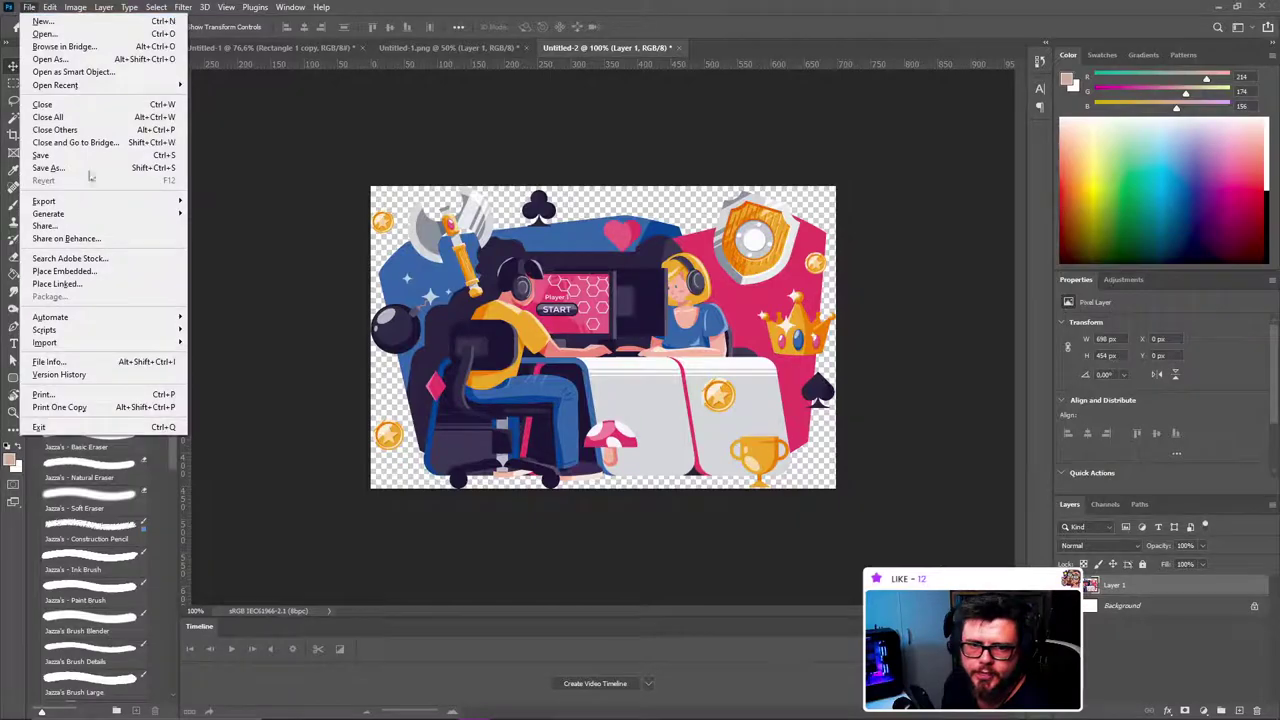
pyautogui.moveTo(120, 205)
pyautogui.click(236, 256)
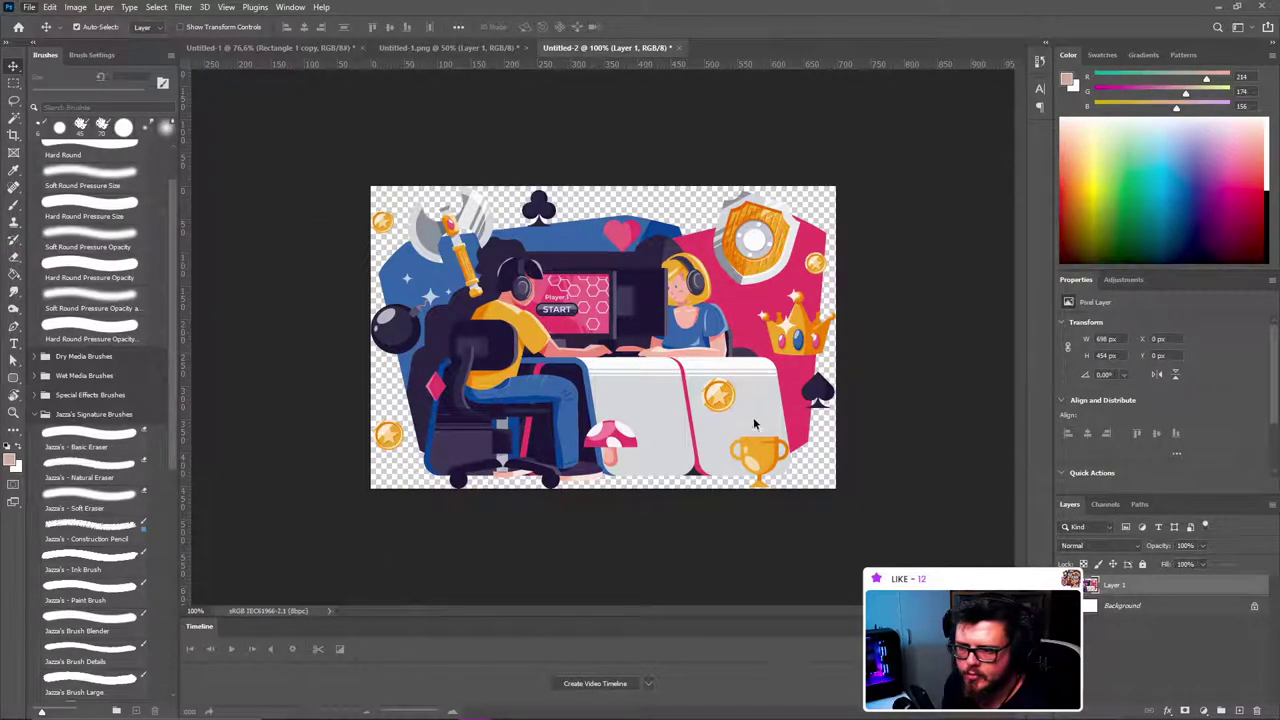
pyautogui.click(812, 556)
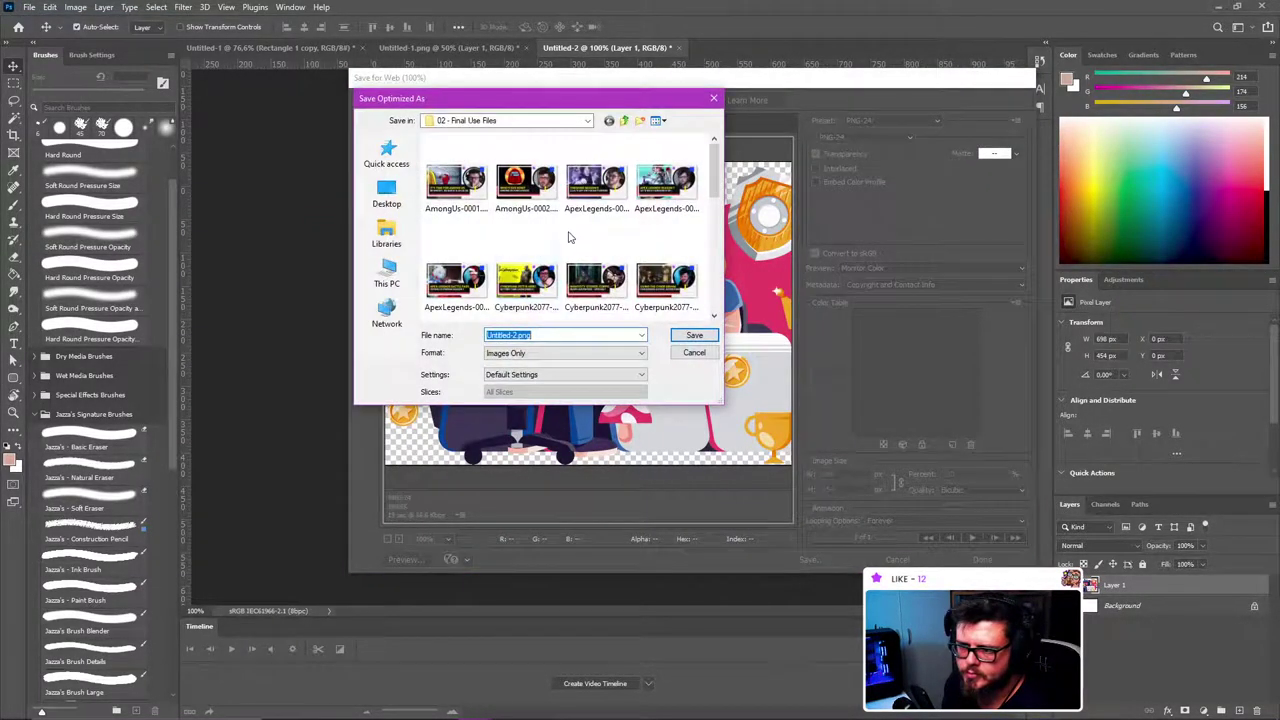
pyautogui.click(382, 191)
pyautogui.scroll(-10, 560, 249)
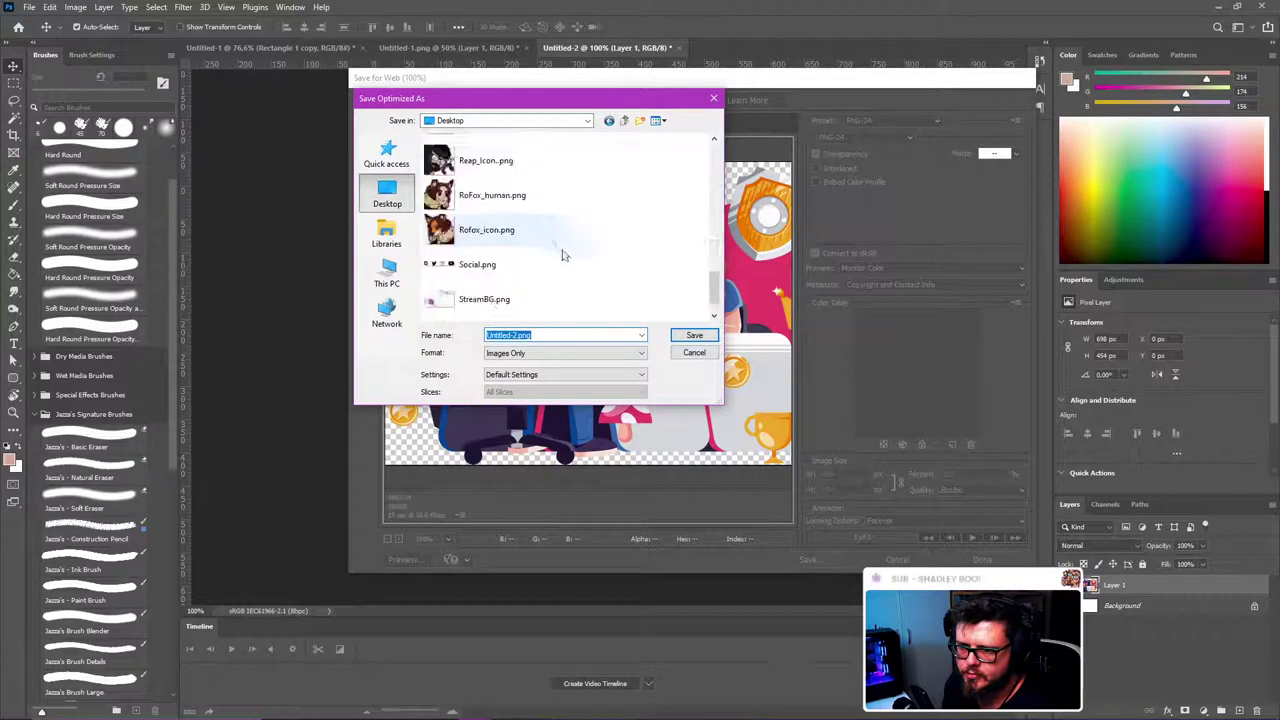
pyautogui.click(497, 300)
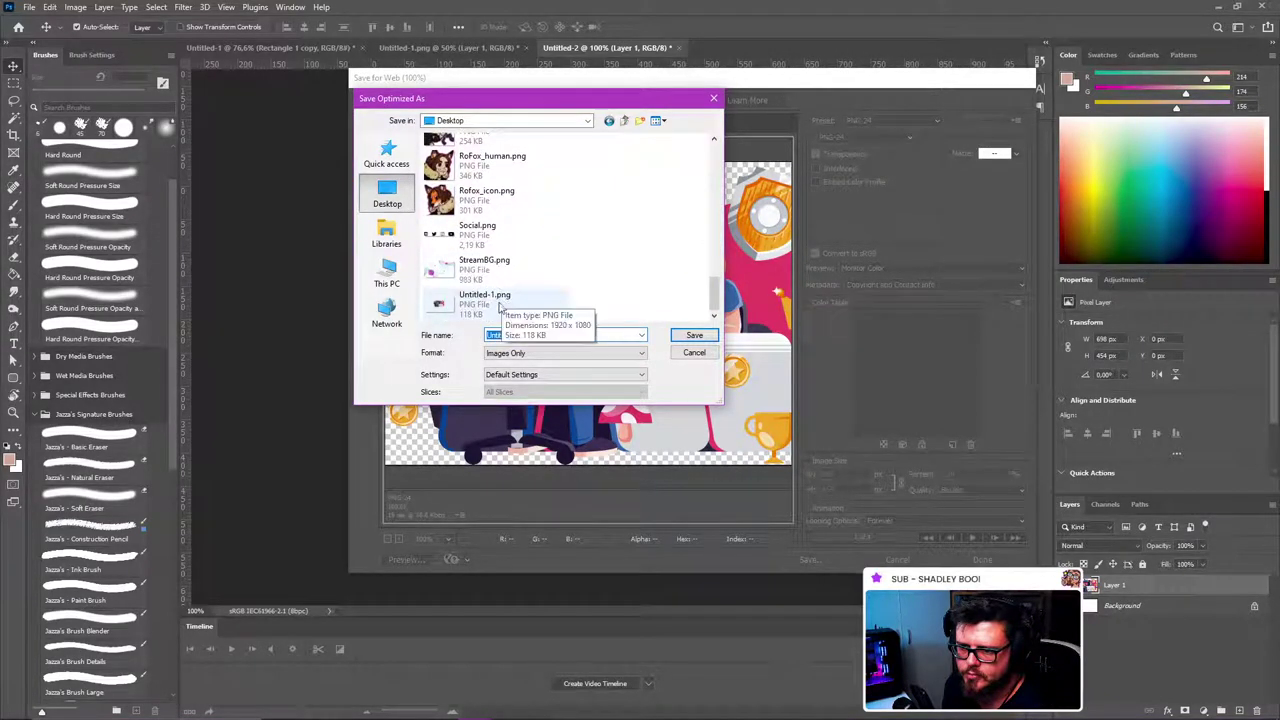
pyautogui.click(694, 337)
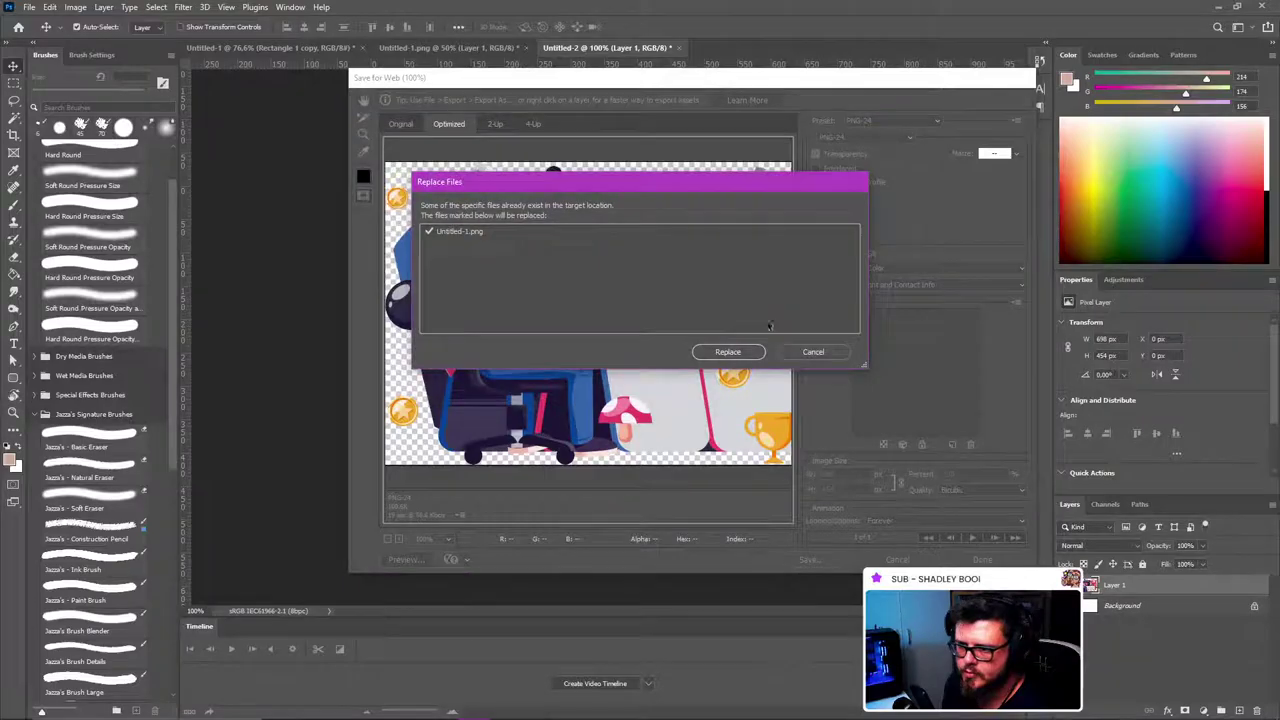
pyautogui.click(746, 356)
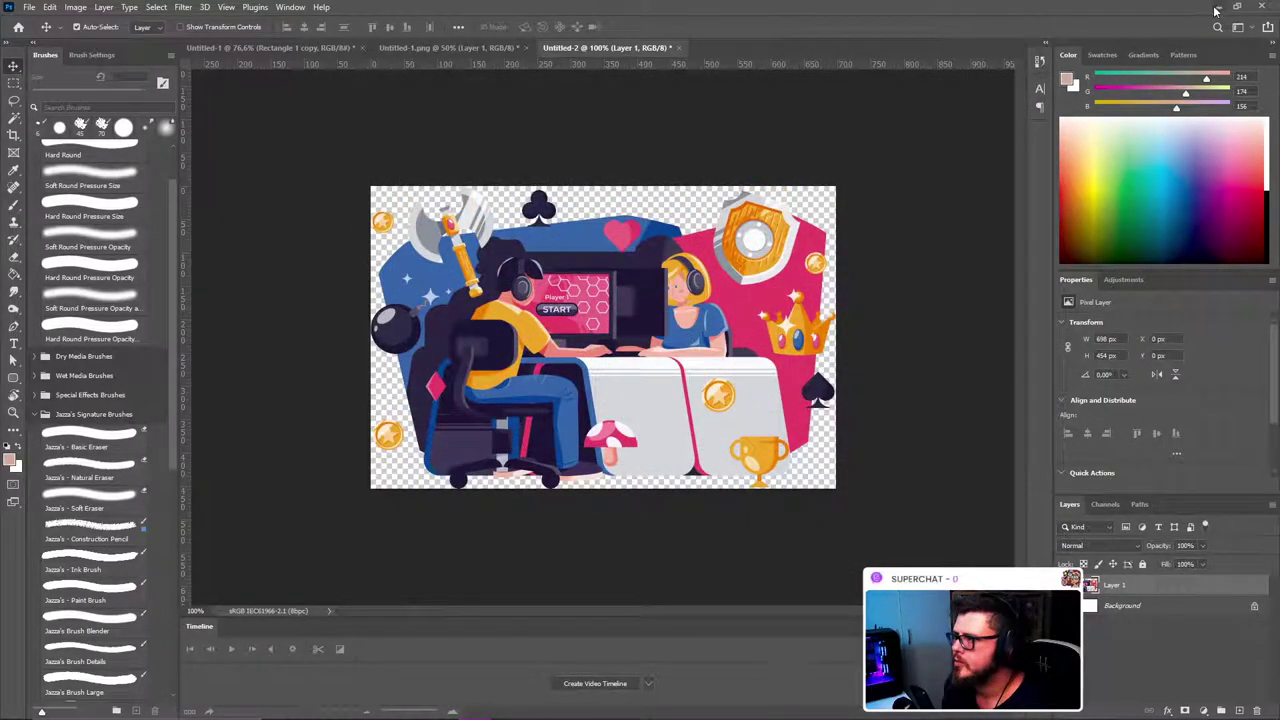
# Step: Switch to Adobe XD and import Untitled-1.png from the desktop into the PureParagon design, with the window maximised again
pyautogui.click(1216, 8)
pyautogui.moveTo(435, 697)
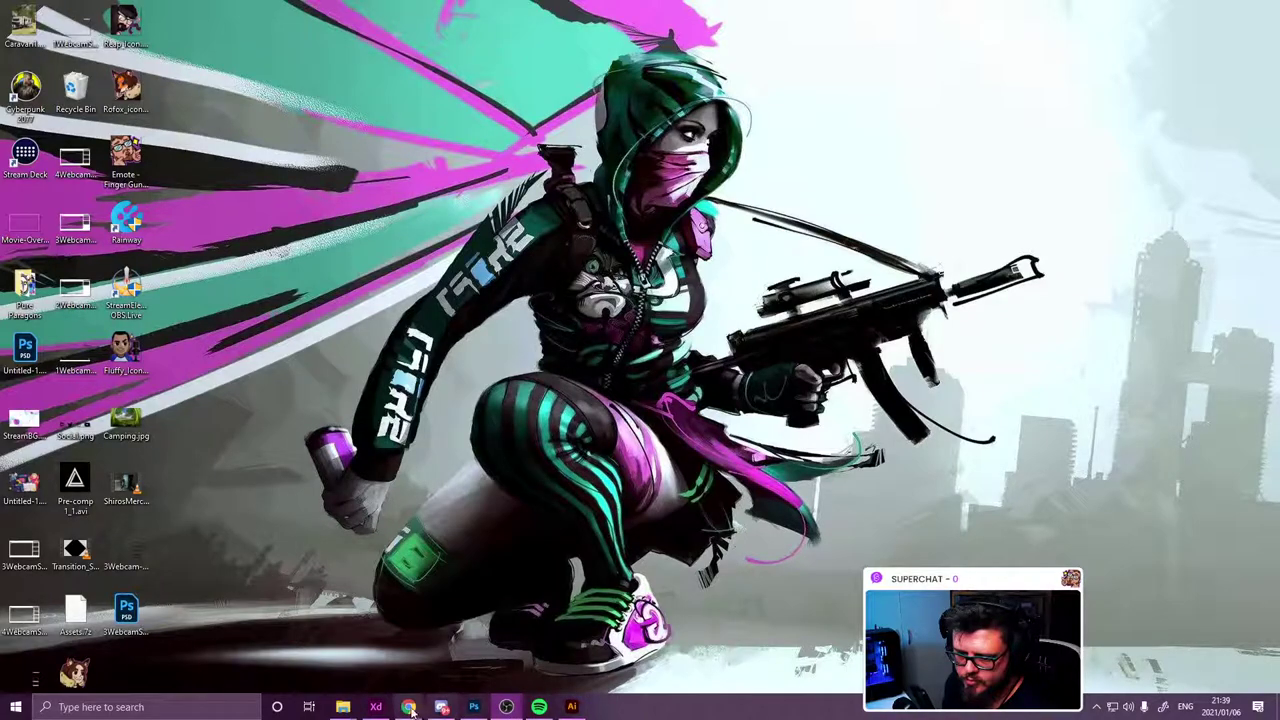
pyautogui.click(376, 707)
pyautogui.moveTo(523, 6); pyautogui.dragTo(622, 37)
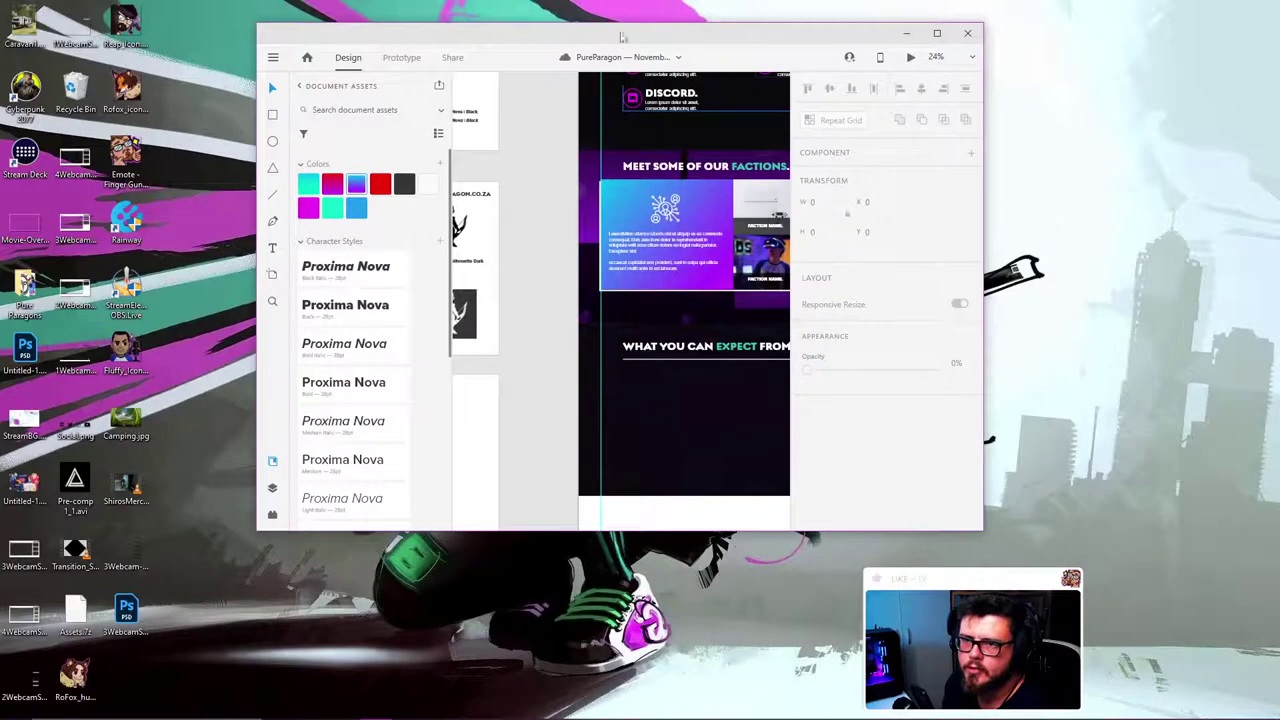
pyautogui.moveTo(25, 686); pyautogui.dragTo(557, 378)
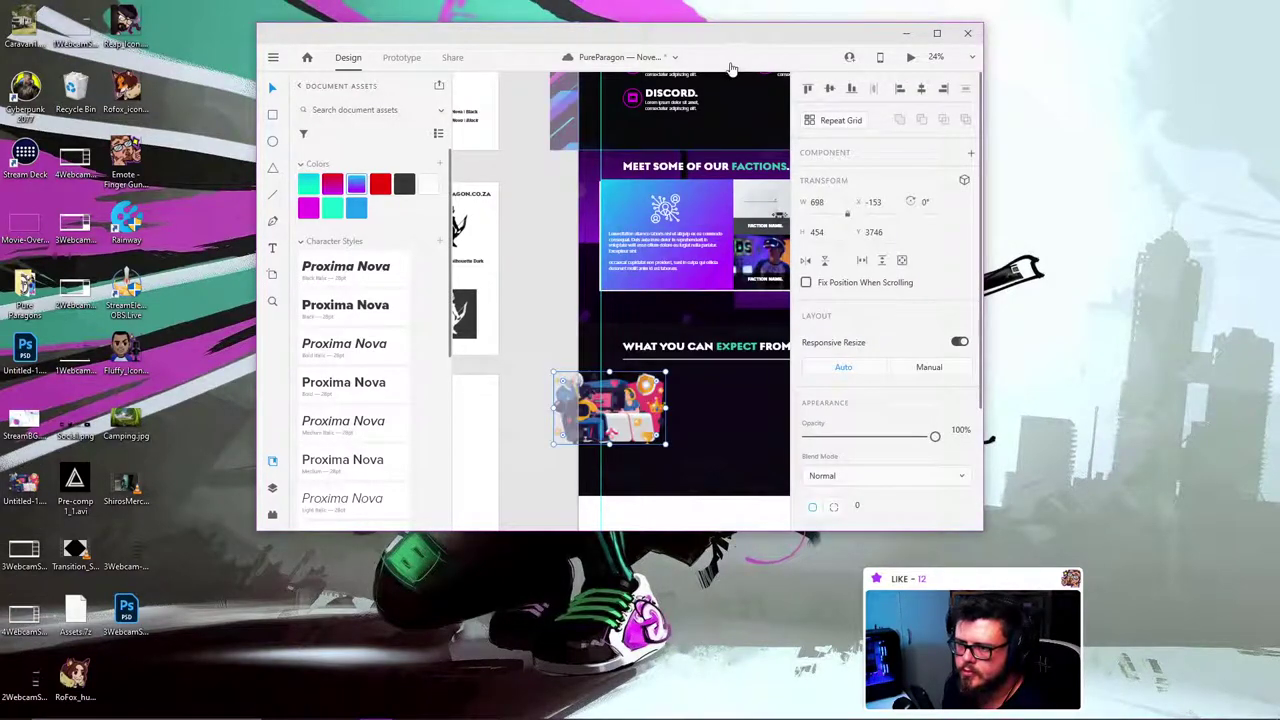
pyautogui.doubleClick(736, 33)
# Step: Move the illustration under the "What you can expect from us" heading and scale it down to about 479 by 311
pyautogui.moveTo(366, 400); pyautogui.dragTo(468, 402)
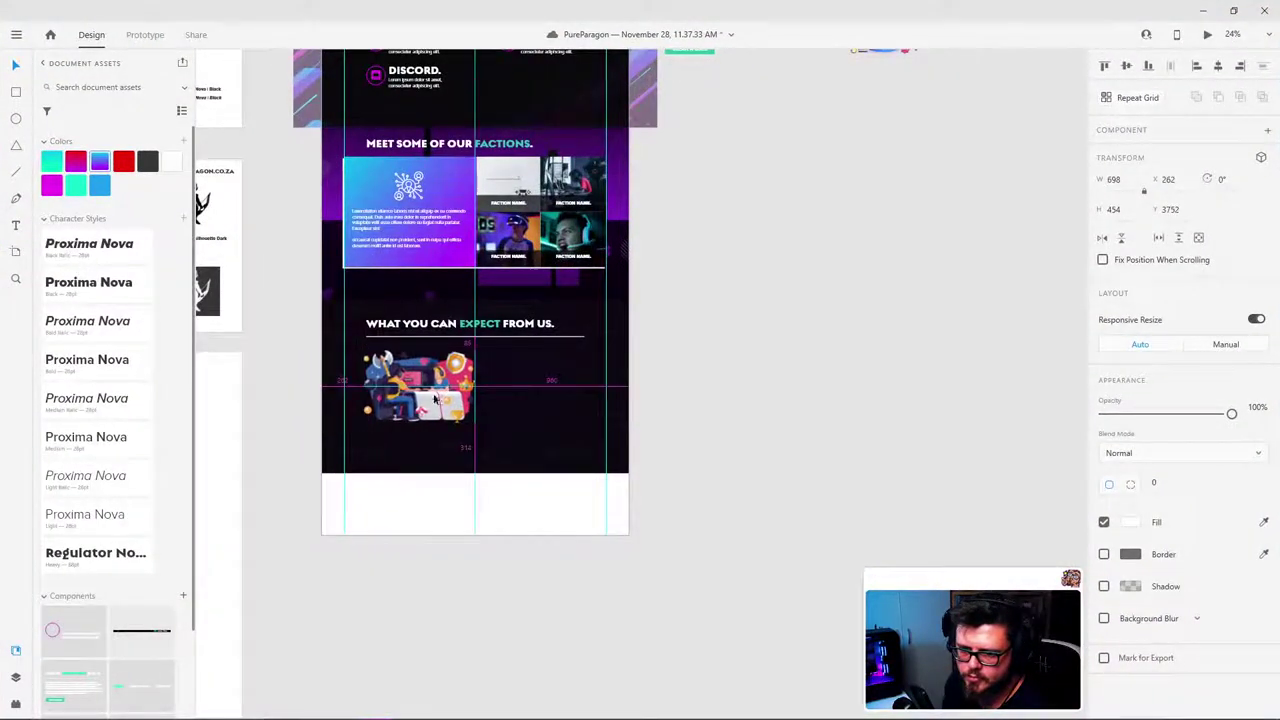
pyautogui.scroll(5, 480, 405)
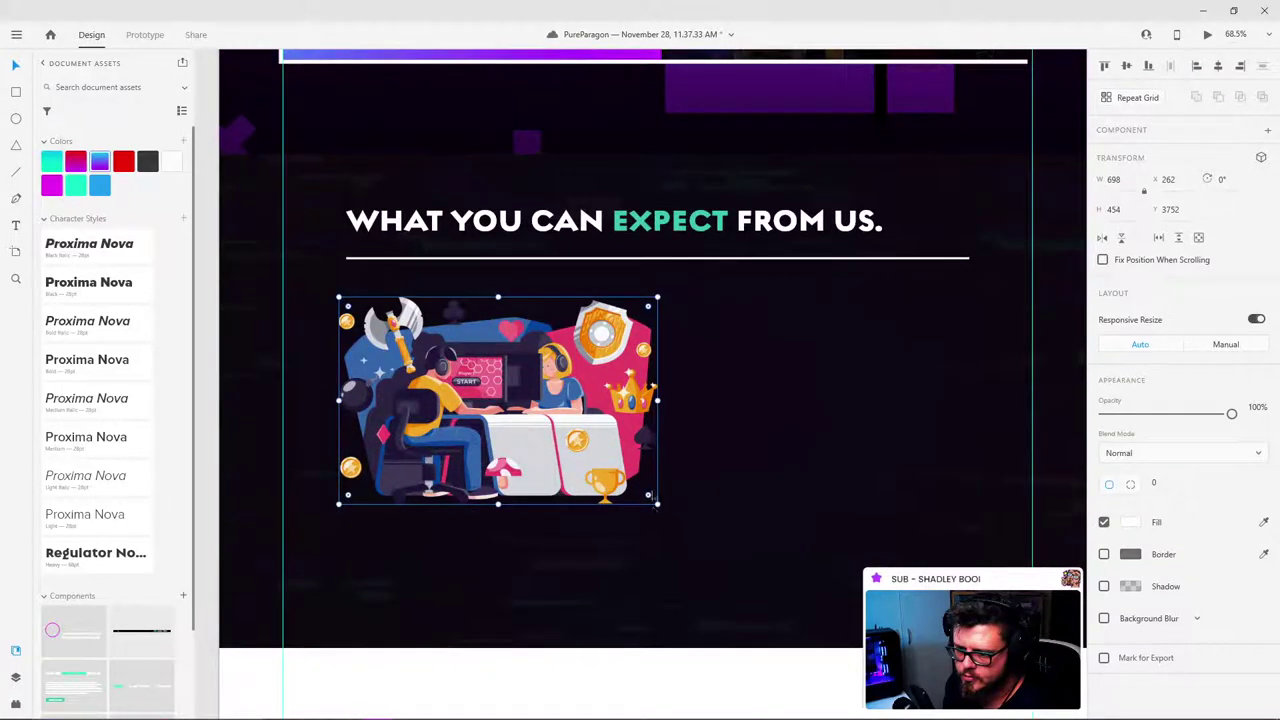
pyautogui.moveTo(652, 498); pyautogui.dragTo(566, 441)
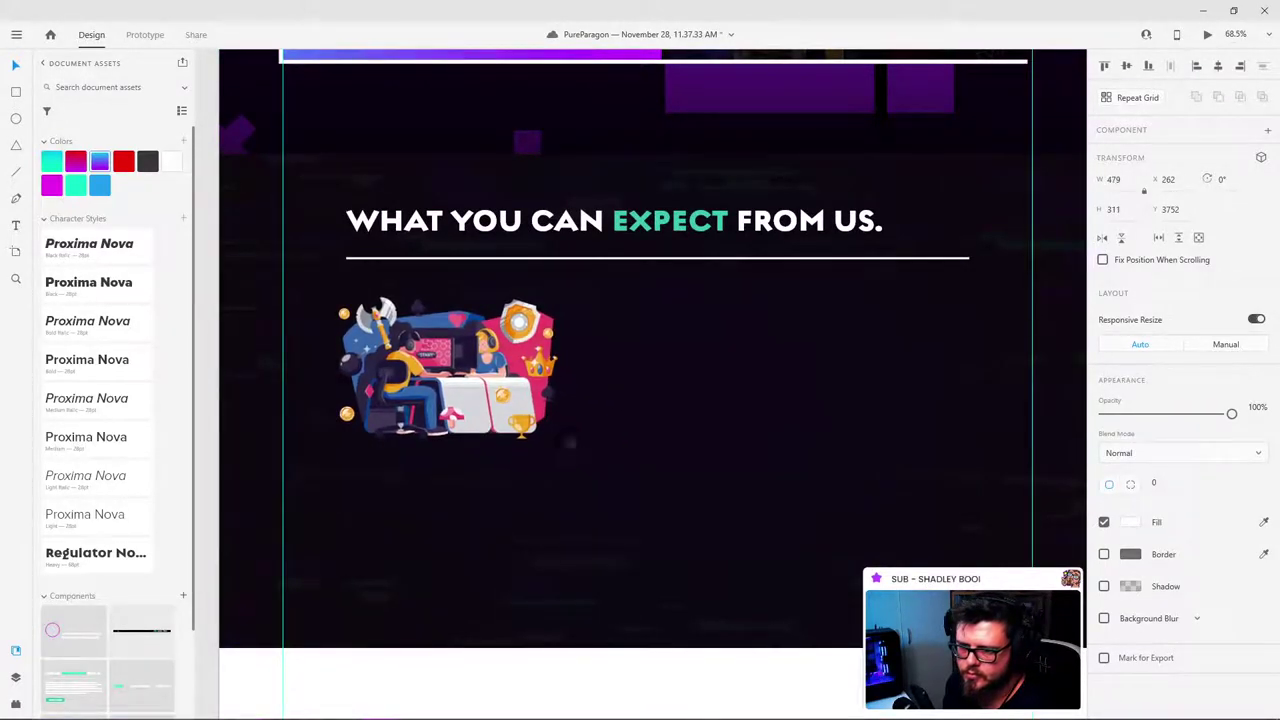
# Step: Align the illustration with the heading's left edge at X 278 and nudge it below the divider line to Y 3719
pyautogui.moveTo(489, 408); pyautogui.dragTo(505, 350)
pyautogui.hotkey('shift', 'Down')
pyautogui.hotkey('shift', 'Down')
pyautogui.hotkey('shift', 'Down')
pyautogui.hotkey('shift', 'Down')
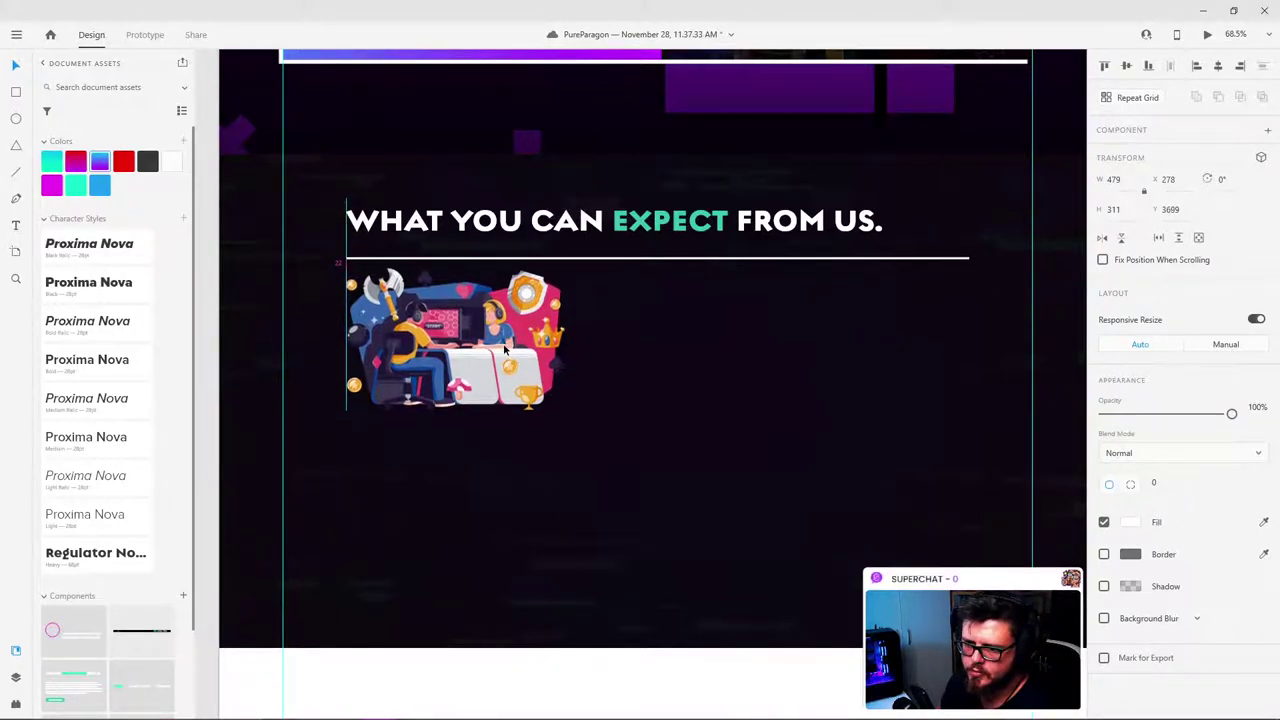
pyautogui.hotkey('shift', 'Down')
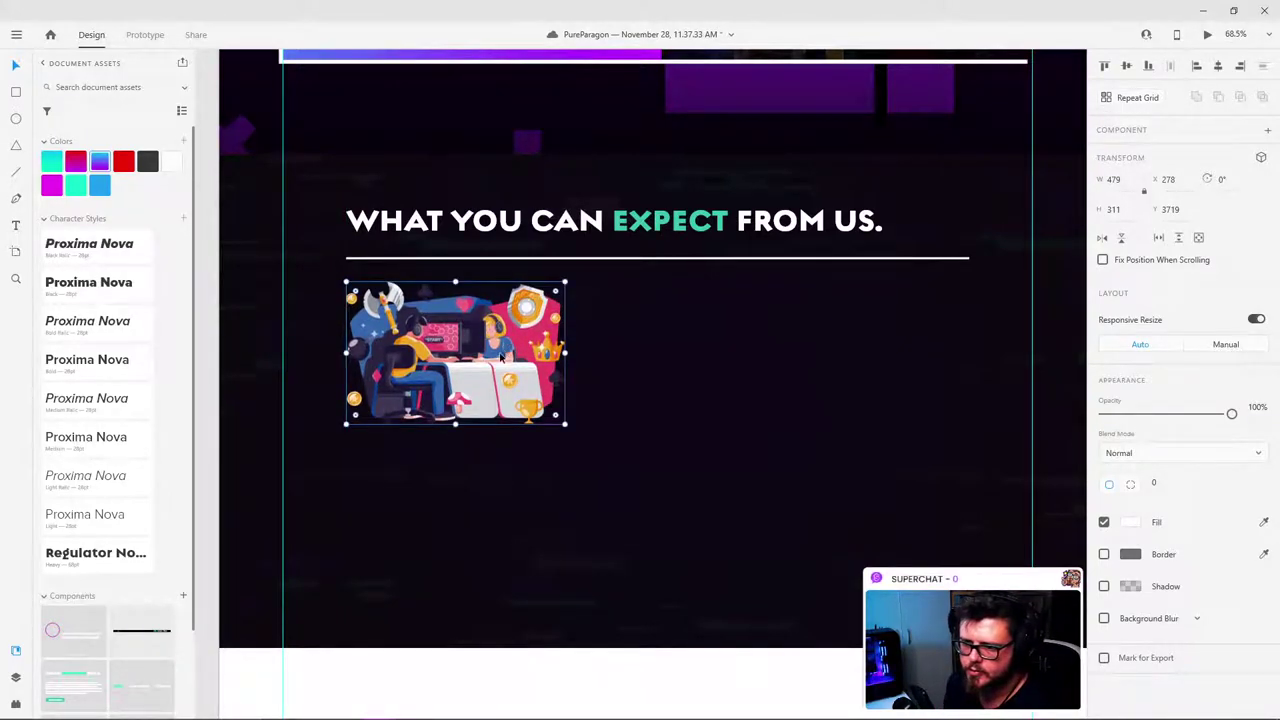
# Step: Enlarge the illustration to about 542 by 353 and place its top edge against the divider line at Y 3667
pyautogui.scroll(-5, 502, 357)
pyautogui.scroll(3, 510, 357)
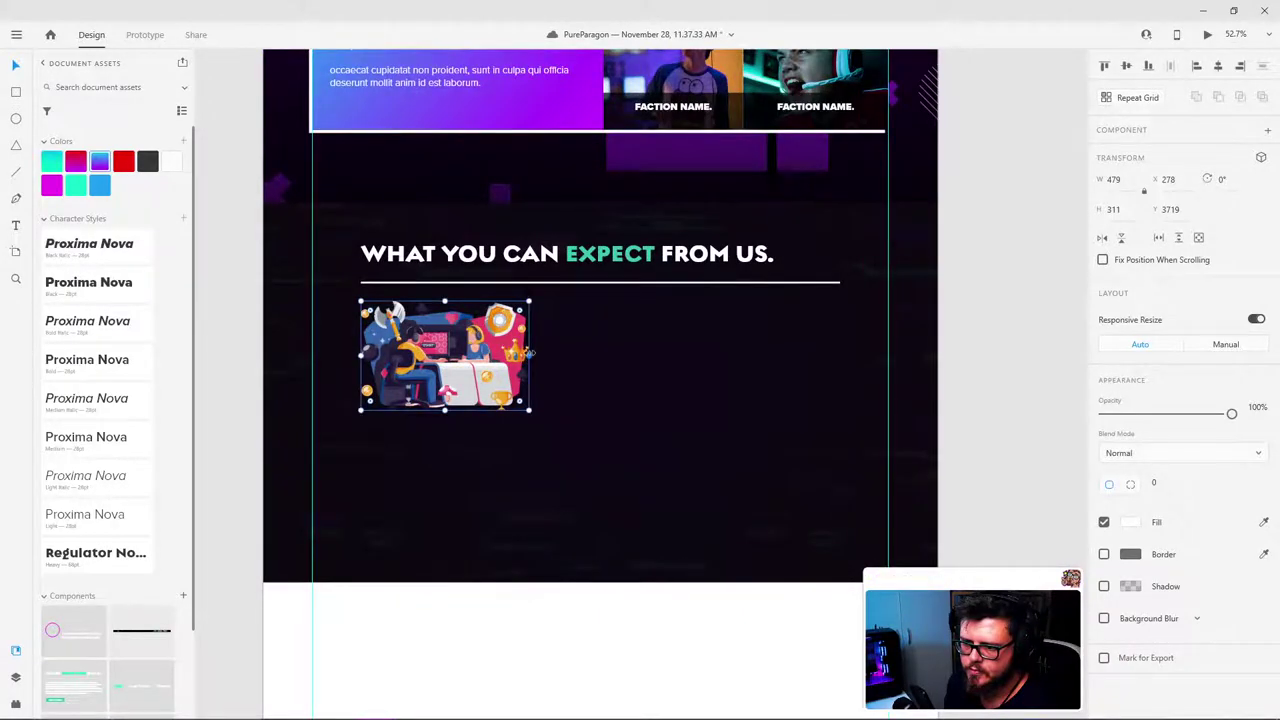
pyautogui.moveTo(529, 353); pyautogui.dragTo(487, 358)
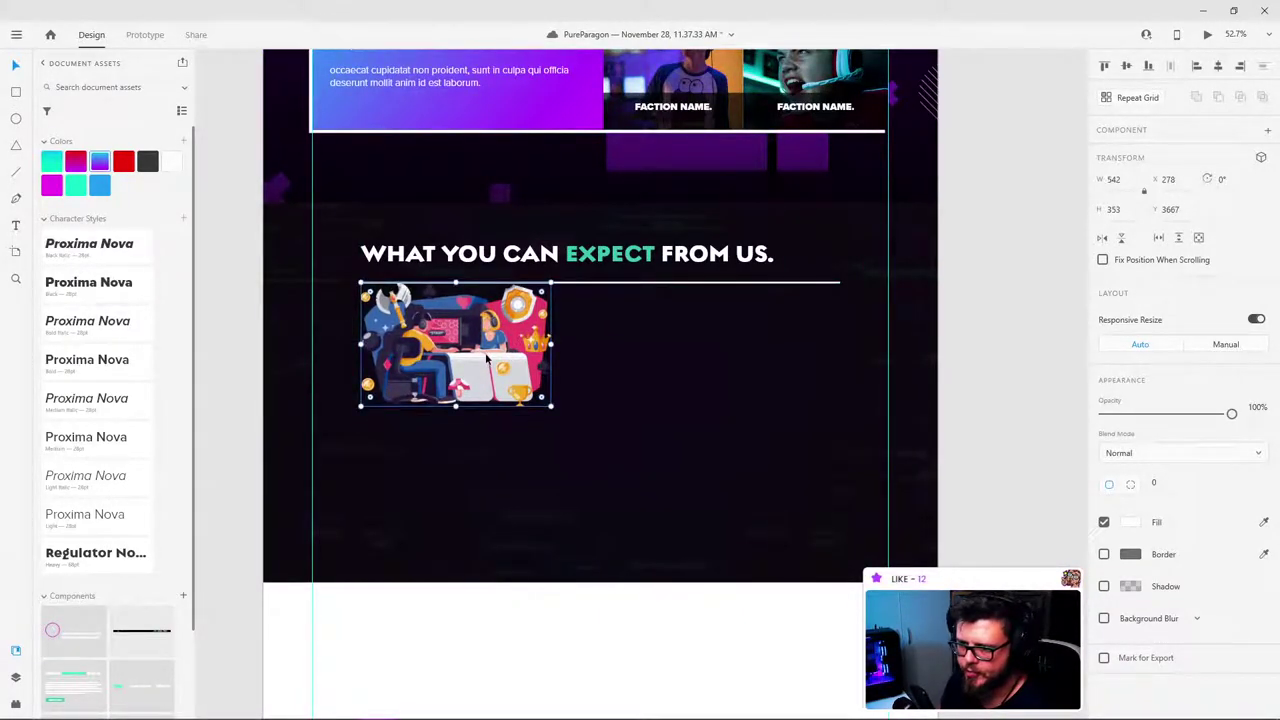
# Step: Nudge the illustration down 100 px from the divider line to Y 3767
pyautogui.hotkey('shift', 'Down')
pyautogui.hotkey('shift', 'Down')
pyautogui.hotkey('shift', 'Down')
pyautogui.hotkey('shift', 'Down')
pyautogui.hotkey('shift', 'Down')
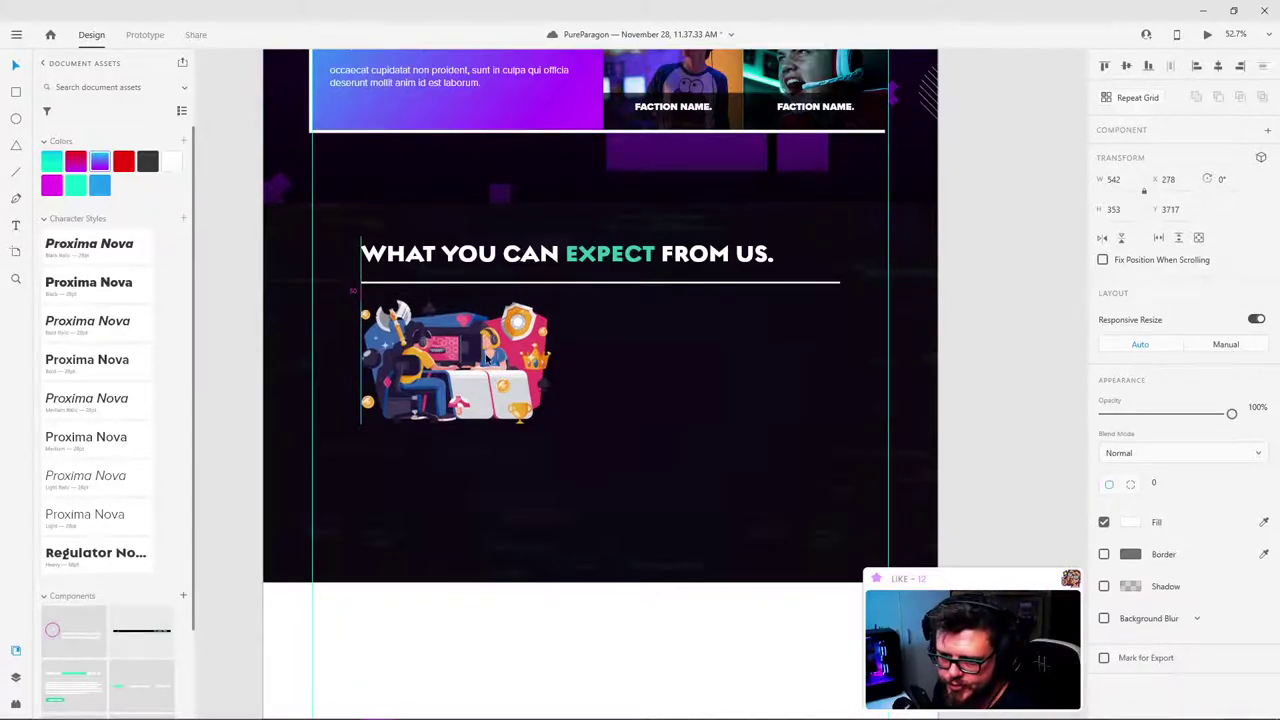
pyautogui.hotkey('shift', 'Down')
pyautogui.hotkey('shift', 'Down')
pyautogui.hotkey('shift', 'Down')
pyautogui.hotkey('shift', 'Down')
pyautogui.hotkey('shift', 'Down')
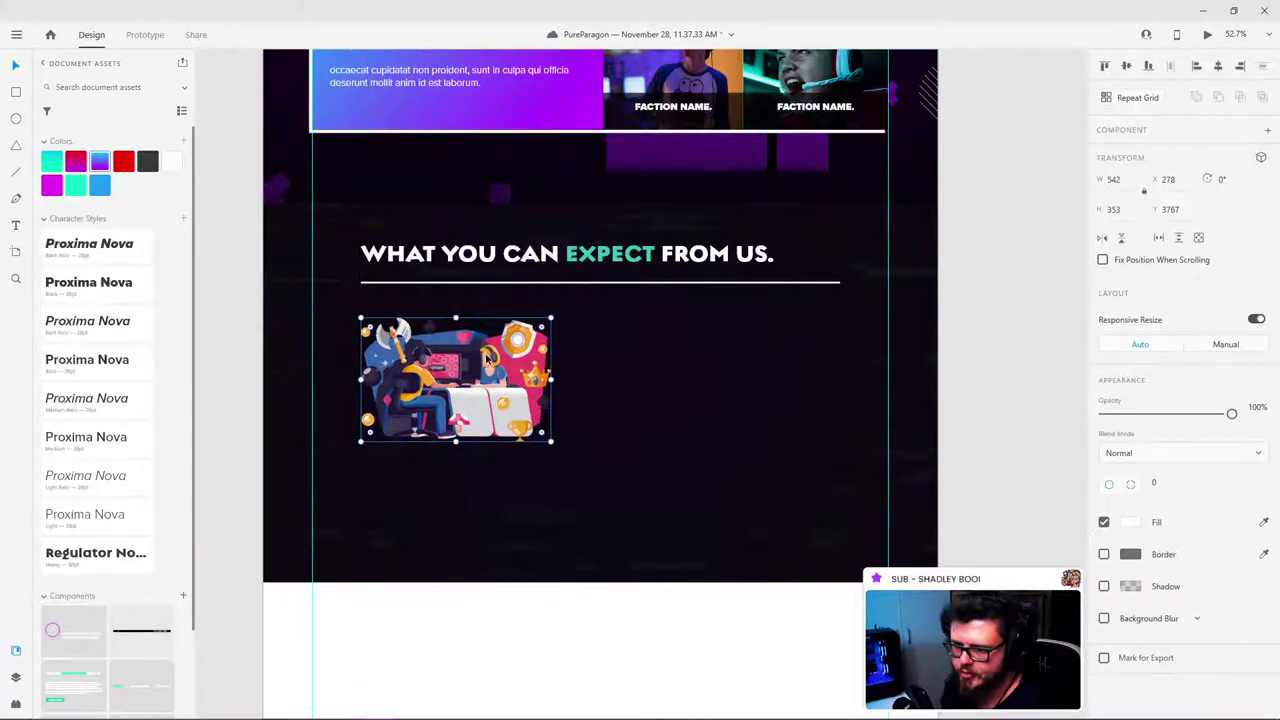
pyautogui.rightClick(487, 358)
pyautogui.press('Escape')
pyautogui.scroll(2, 685, 305)
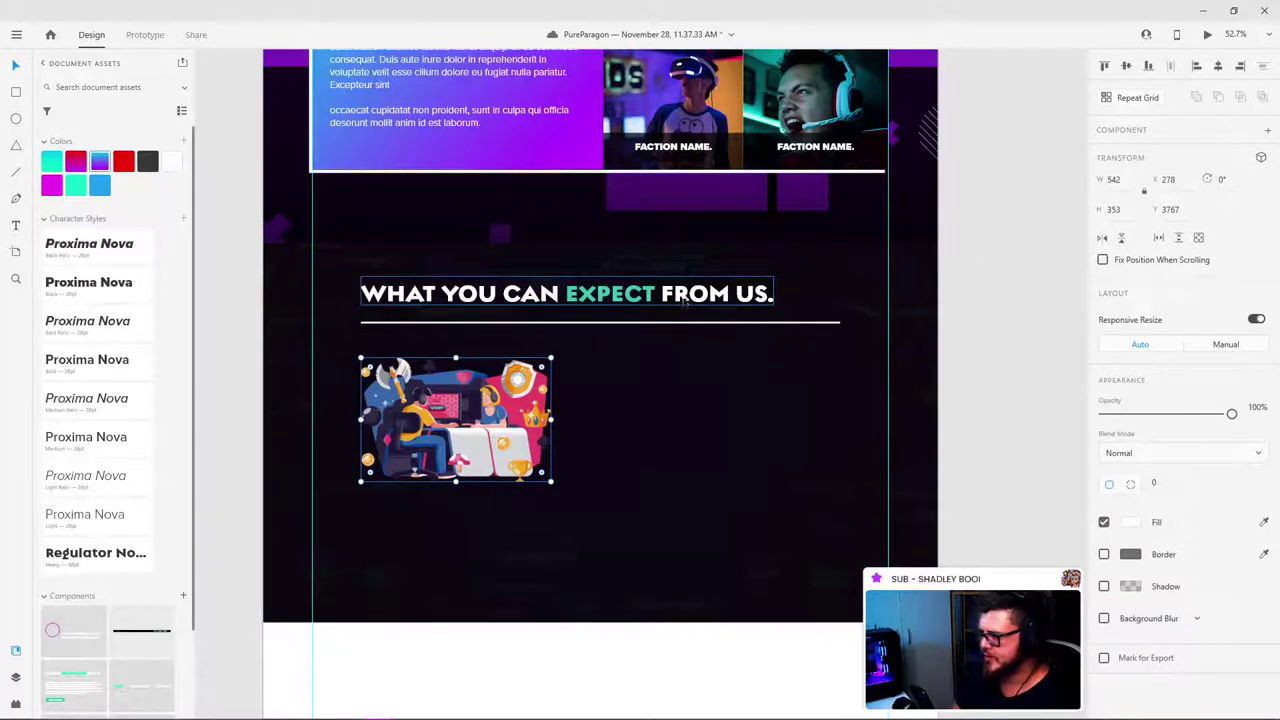
pyautogui.scroll(-2, 660, 265)
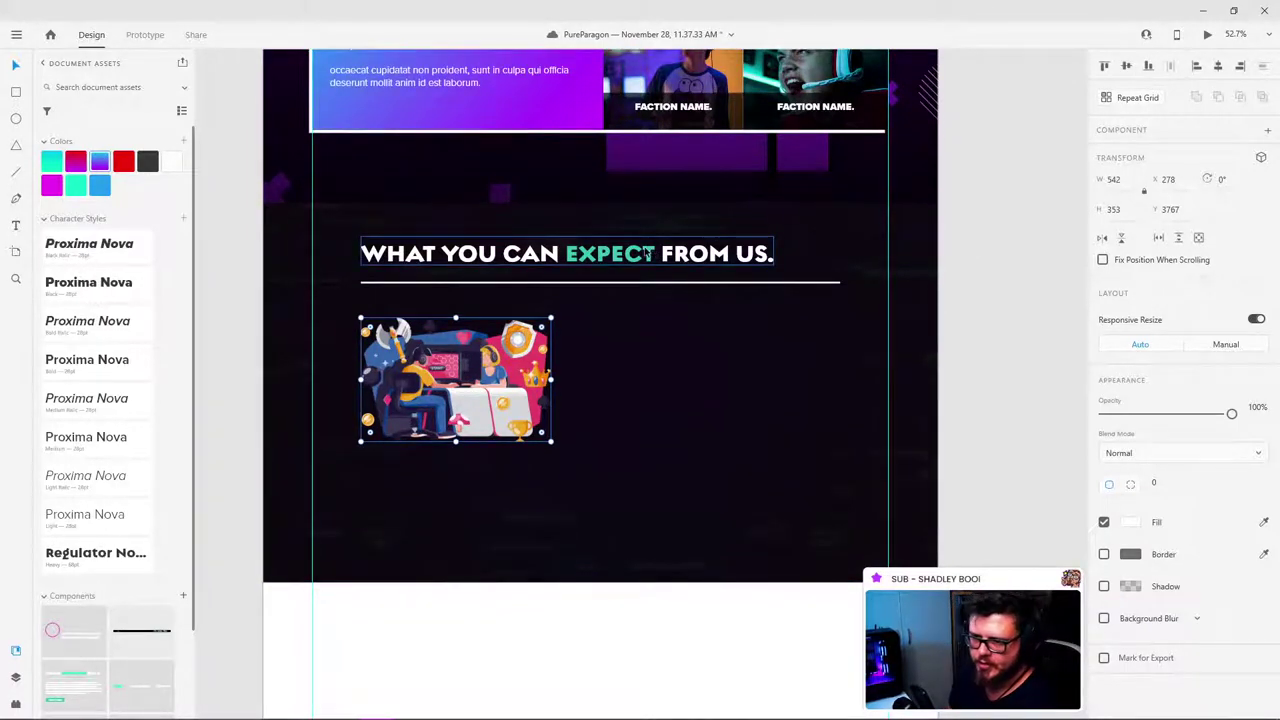
pyautogui.click(960, 264)
pyautogui.scroll(4, 960, 264)
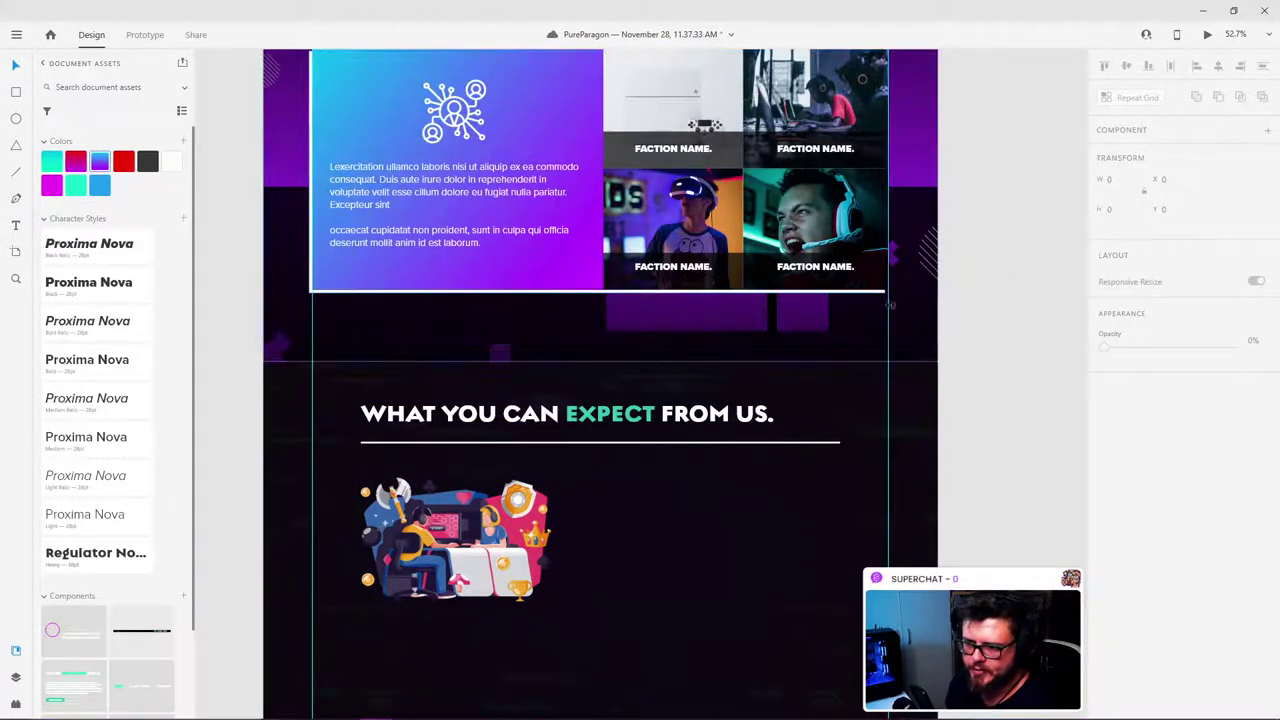
# Step: Copy the factions card's paragraph and place it directly below the illustration at X 278, Y 4120
pyautogui.scroll(-3, 463, 291)
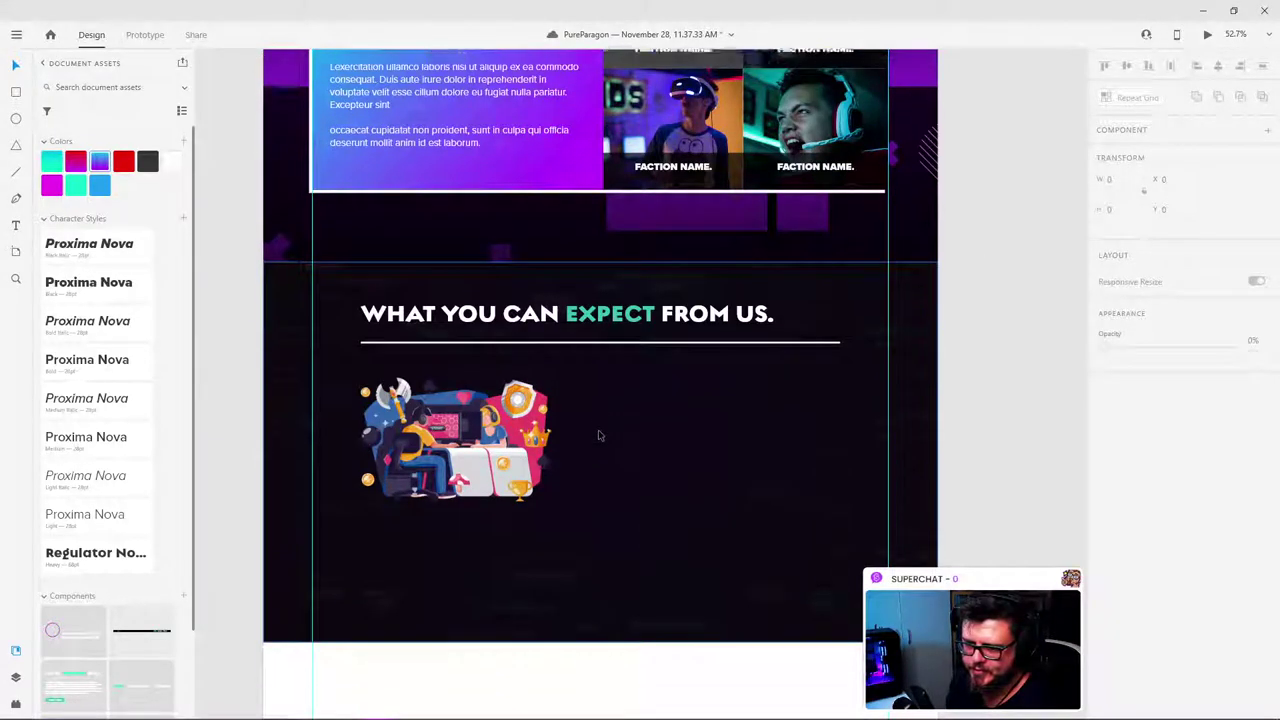
pyautogui.scroll(5, 480, 330)
pyautogui.doubleClick(416, 312)
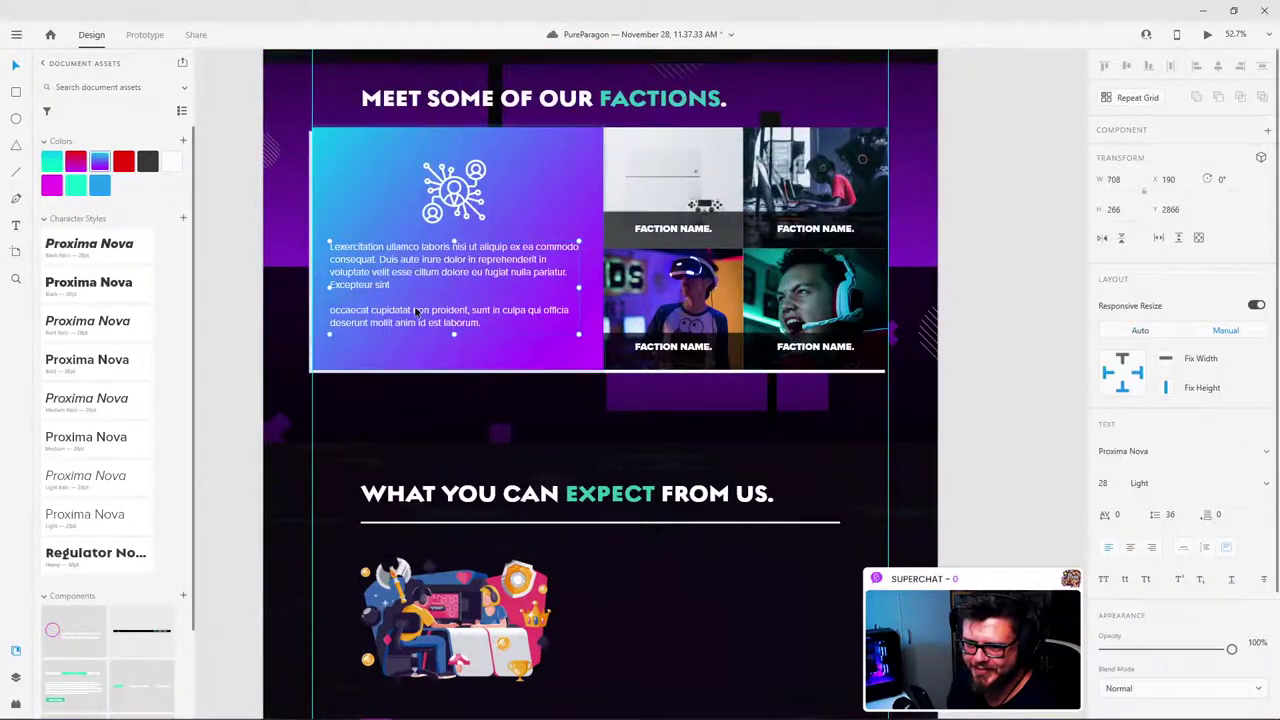
pyautogui.click(600, 590)
pyautogui.click(455, 620)
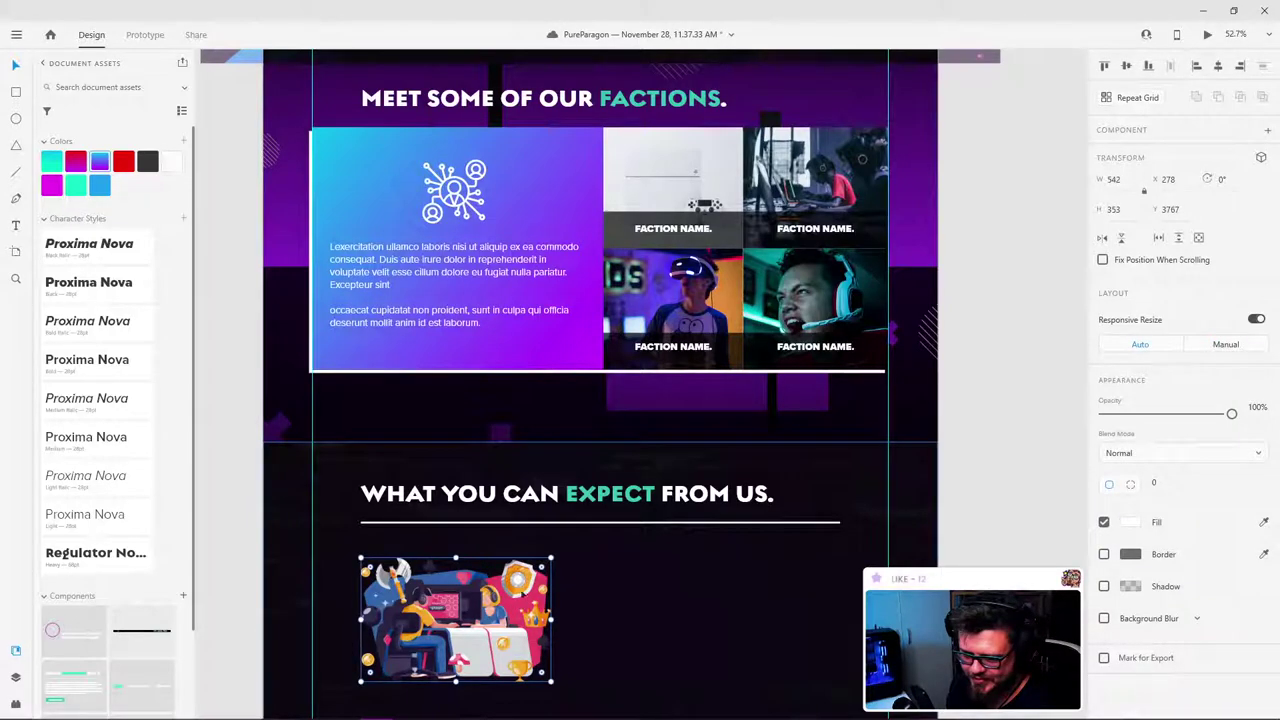
pyautogui.hotkey('ctrl', 'v')
pyautogui.scroll(-3, 506, 166)
pyautogui.moveTo(491, 150); pyautogui.dragTo(522, 593)
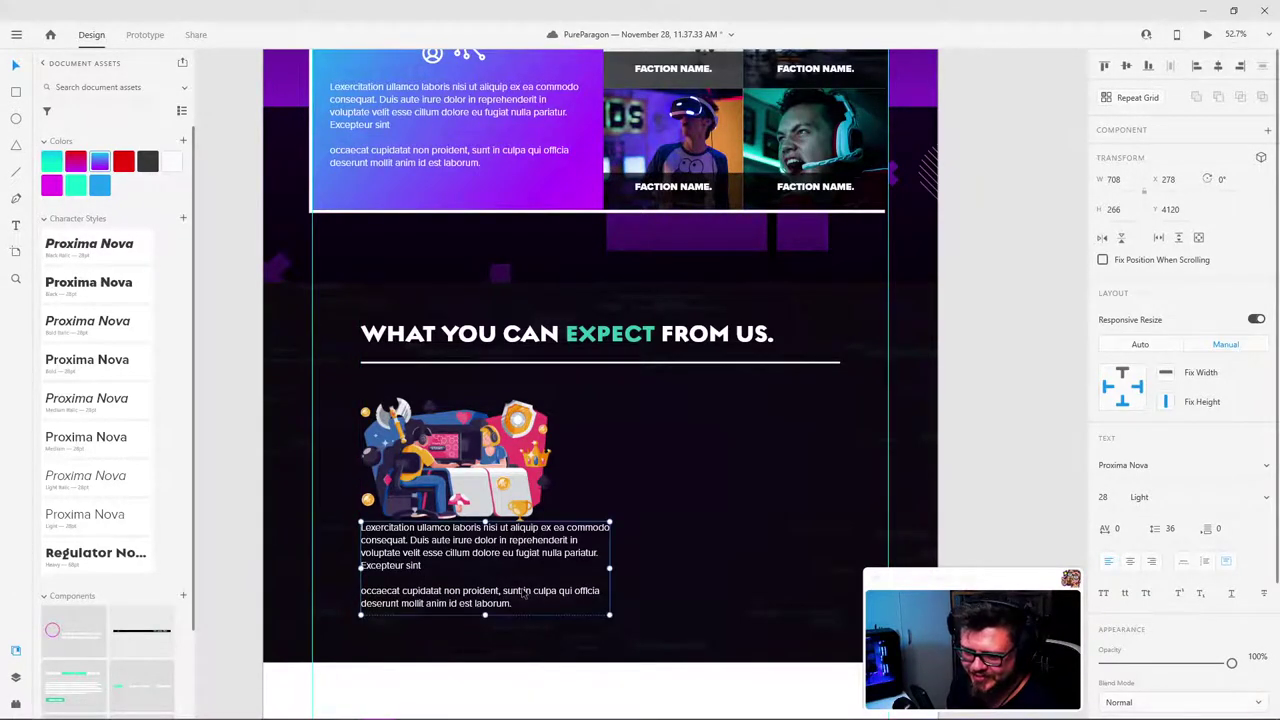
# Step: Nudge the copied paragraph down 50 px to Y 4170
pyautogui.hotkey('shift', 'Down')
pyautogui.hotkey('shift', 'Down')
pyautogui.hotkey('shift', 'Down')
pyautogui.hotkey('shift', 'Down')
pyautogui.hotkey('shift', 'Down')
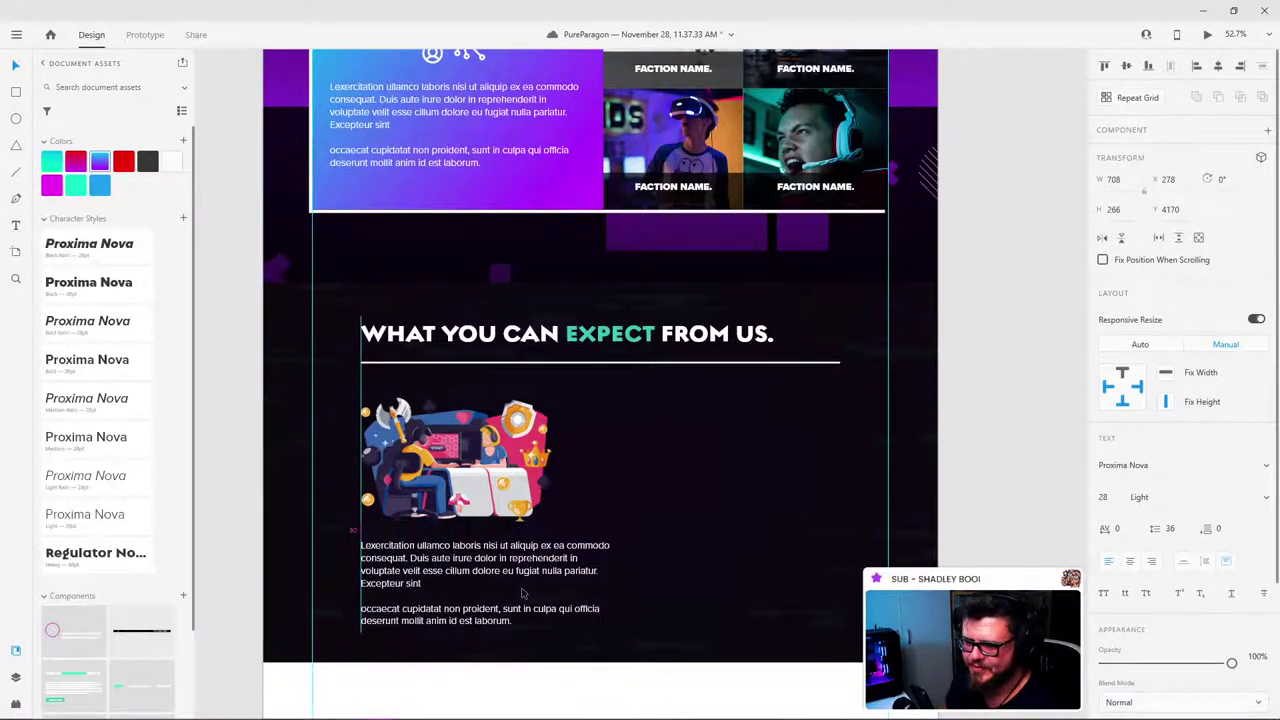
# Step: Delete the copied text's second paragraph, end the remaining one with a period, and shorten its text box to a height of 156
pyautogui.doubleClick(497, 583)
pyautogui.moveTo(360, 607); pyautogui.dragTo(511, 621)
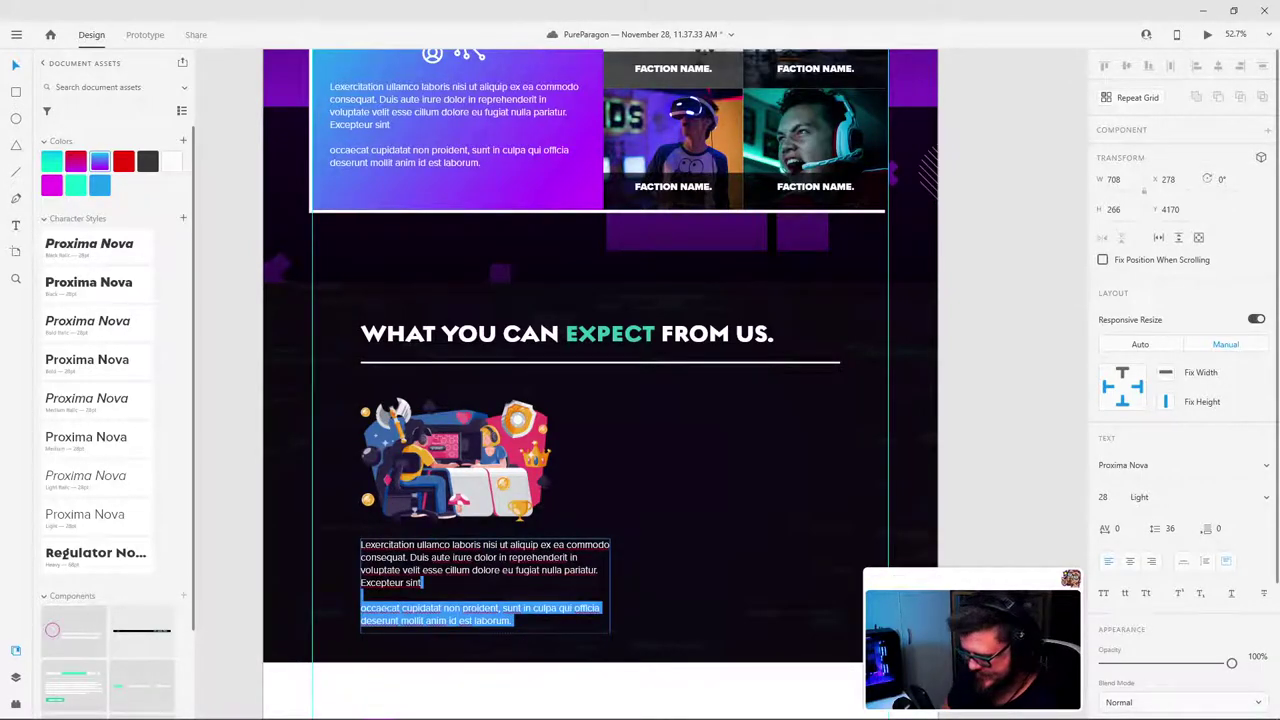
pyautogui.press('BackSpace')
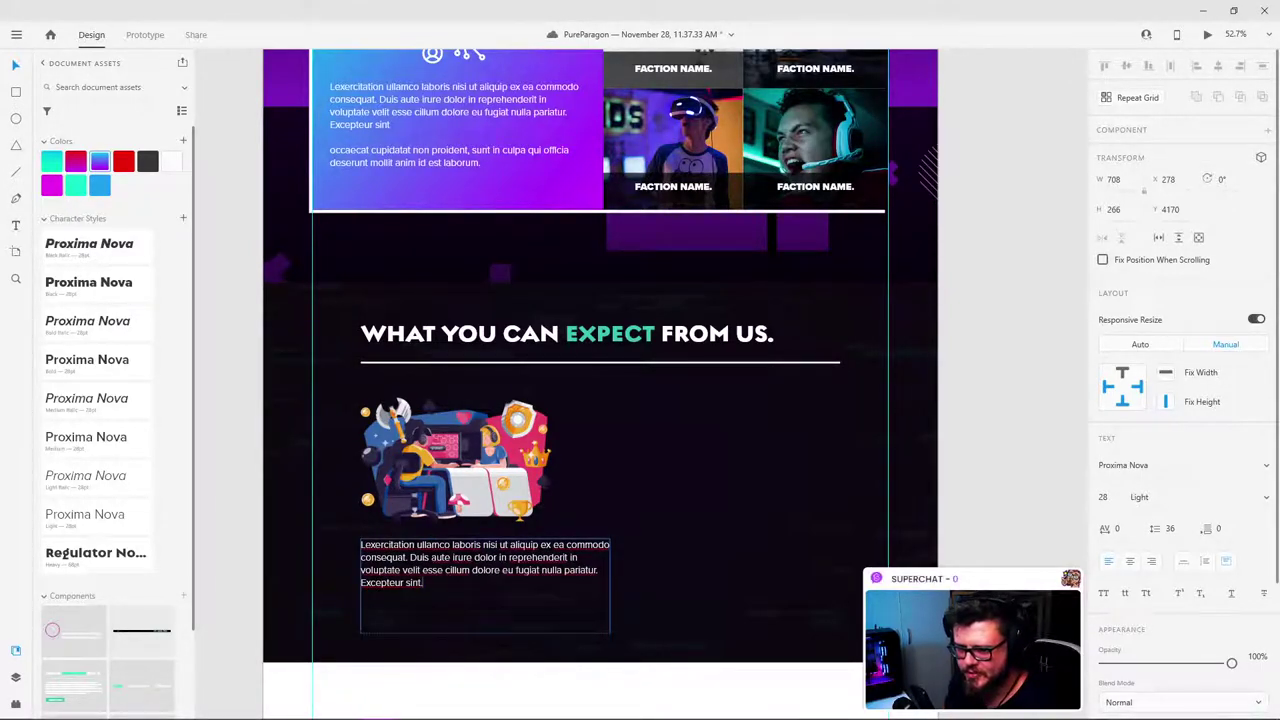
pyautogui.press('Escape')
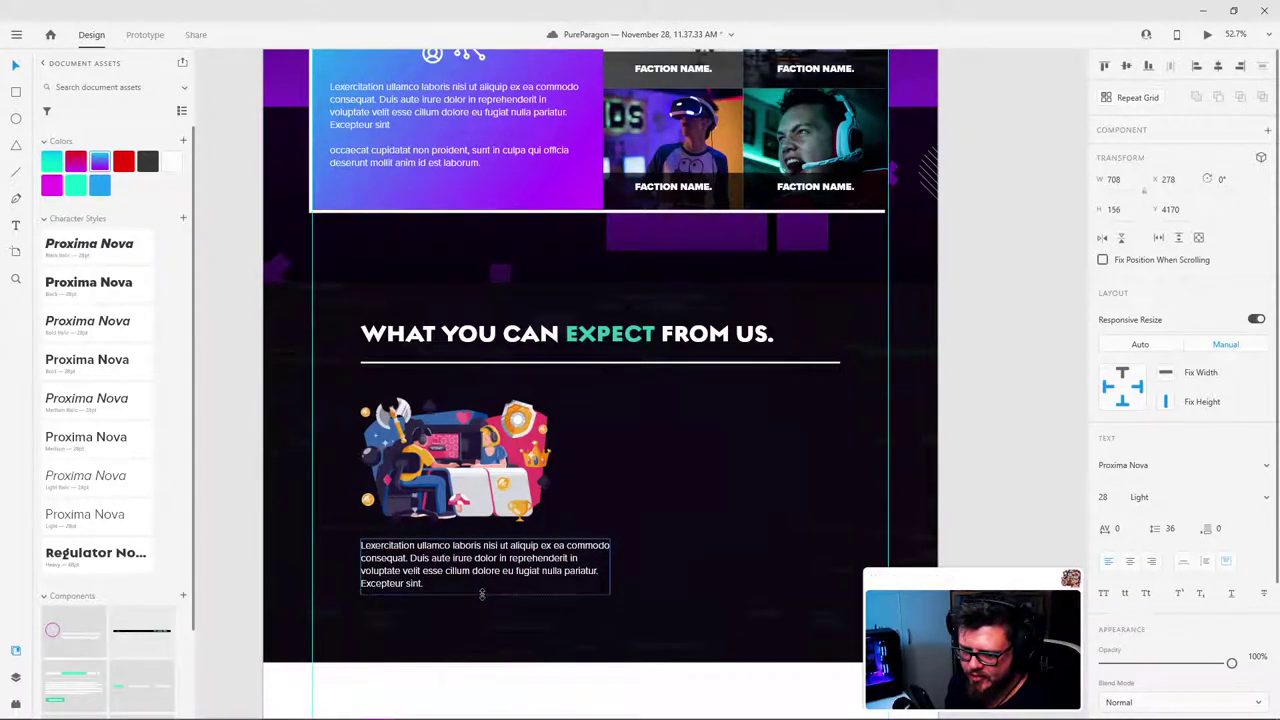
pyautogui.click(720, 520)
pyautogui.click(572, 573)
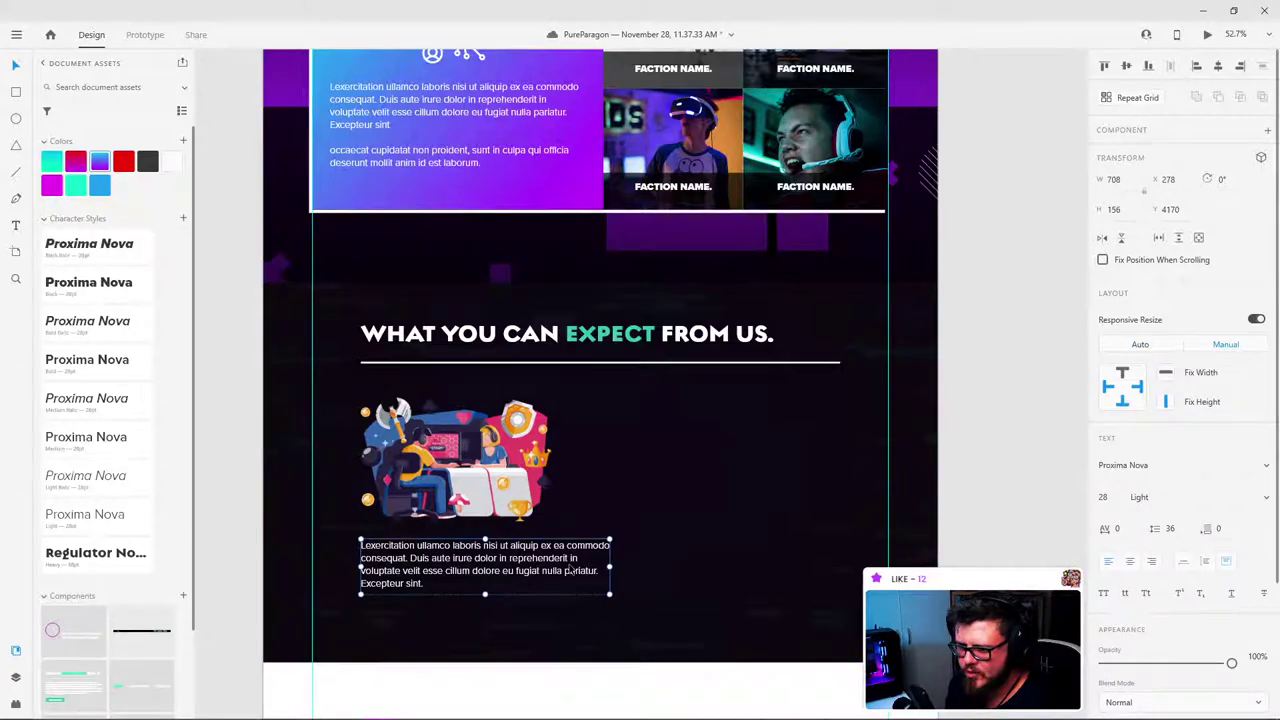
pyautogui.click(1006, 434)
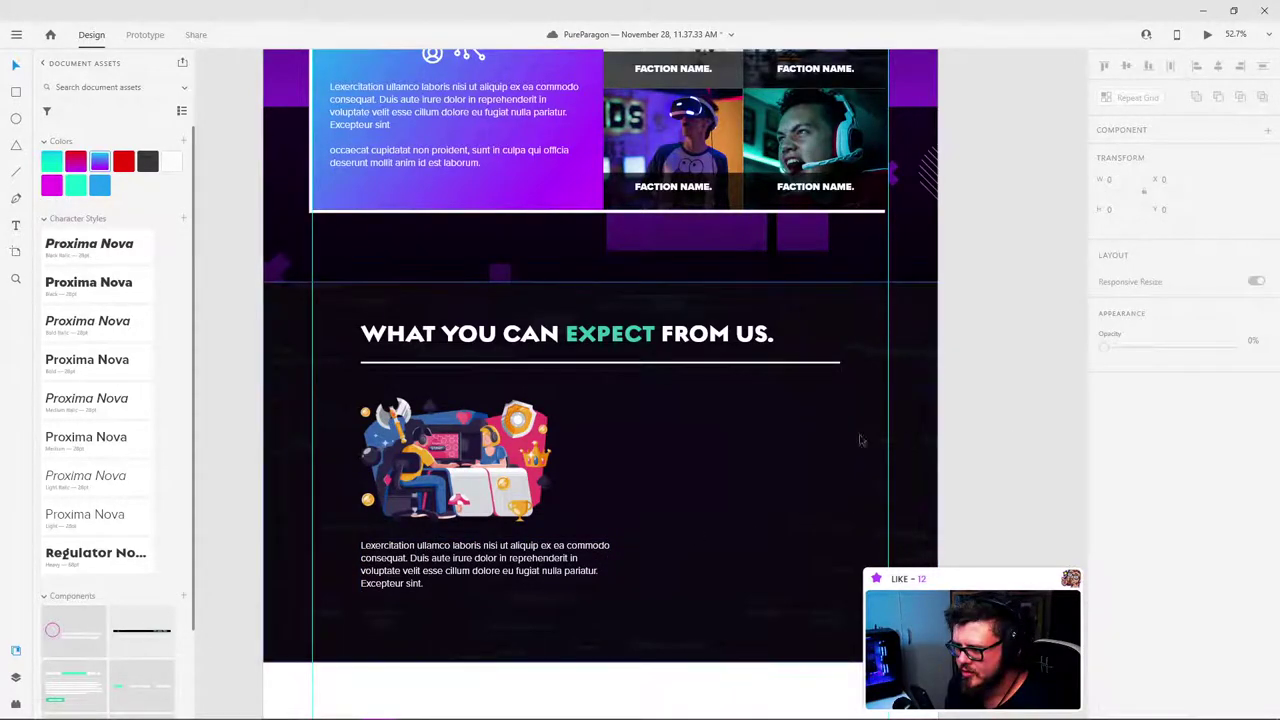
pyautogui.click(768, 435)
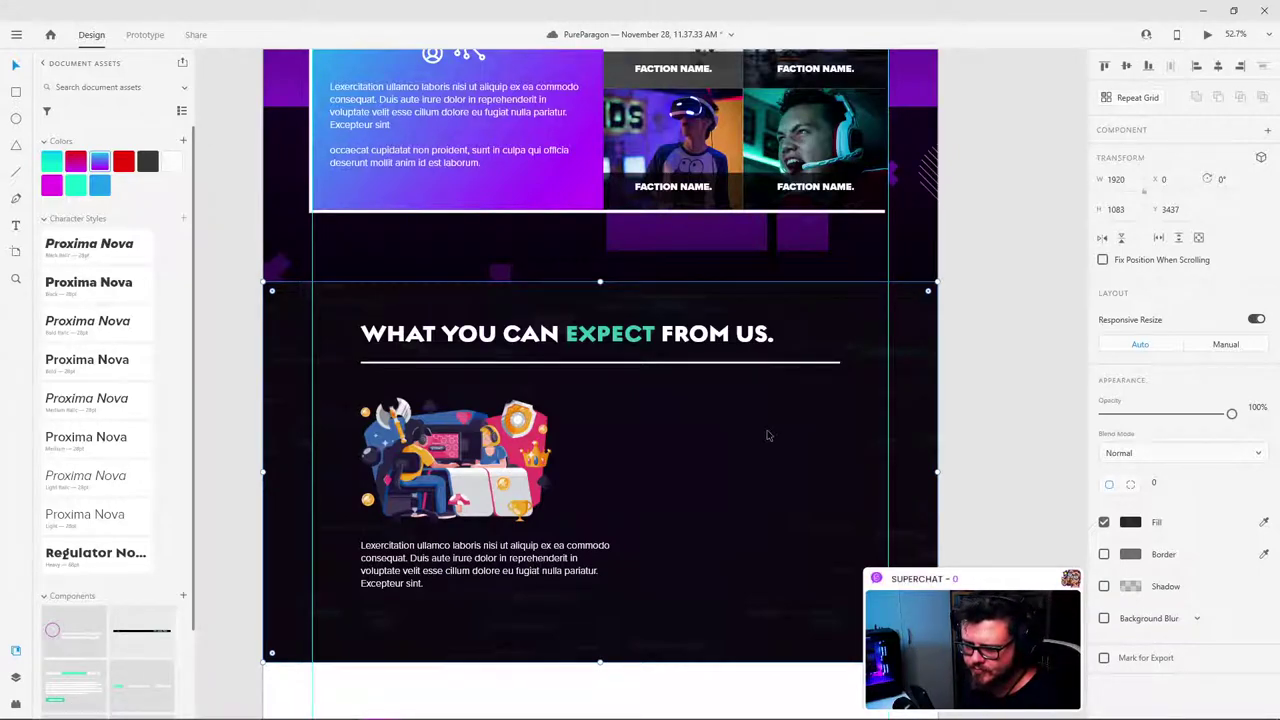
pyautogui.click(1014, 319)
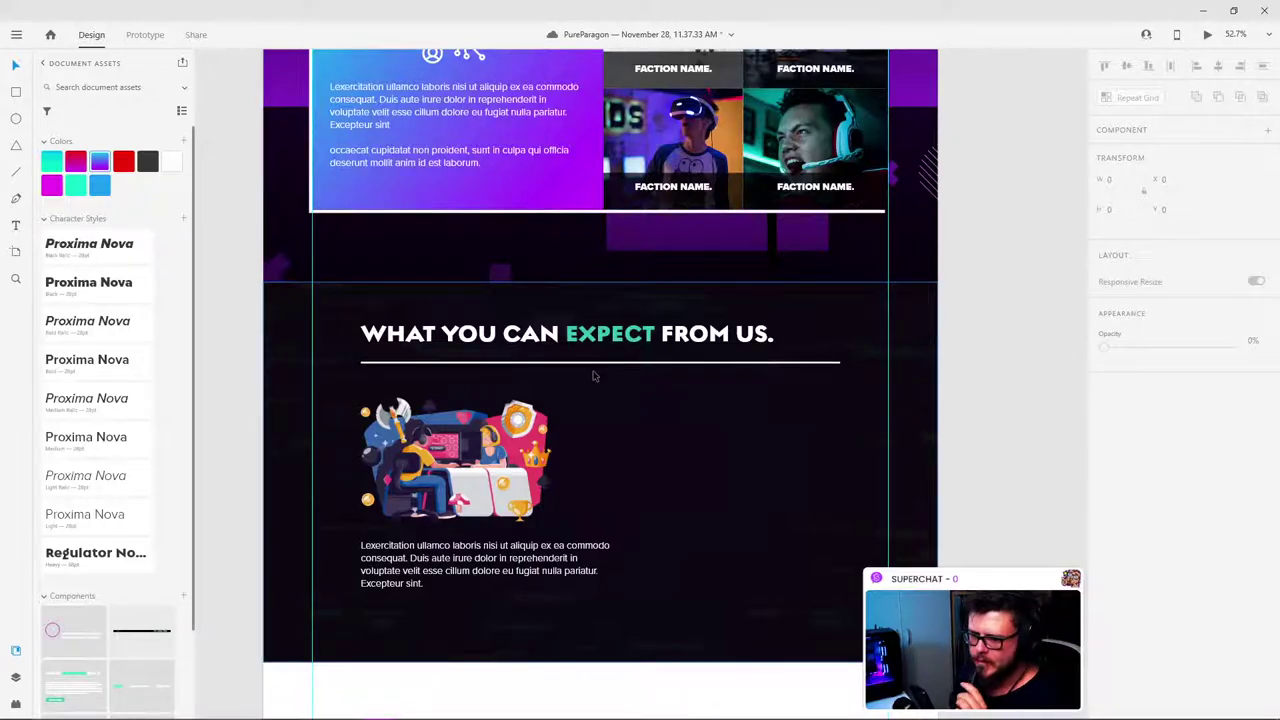
# Step: Narrow the text box below the illustration to a width of 588
pyautogui.click(476, 574)
pyautogui.moveTo(613, 566); pyautogui.dragTo(568, 568)
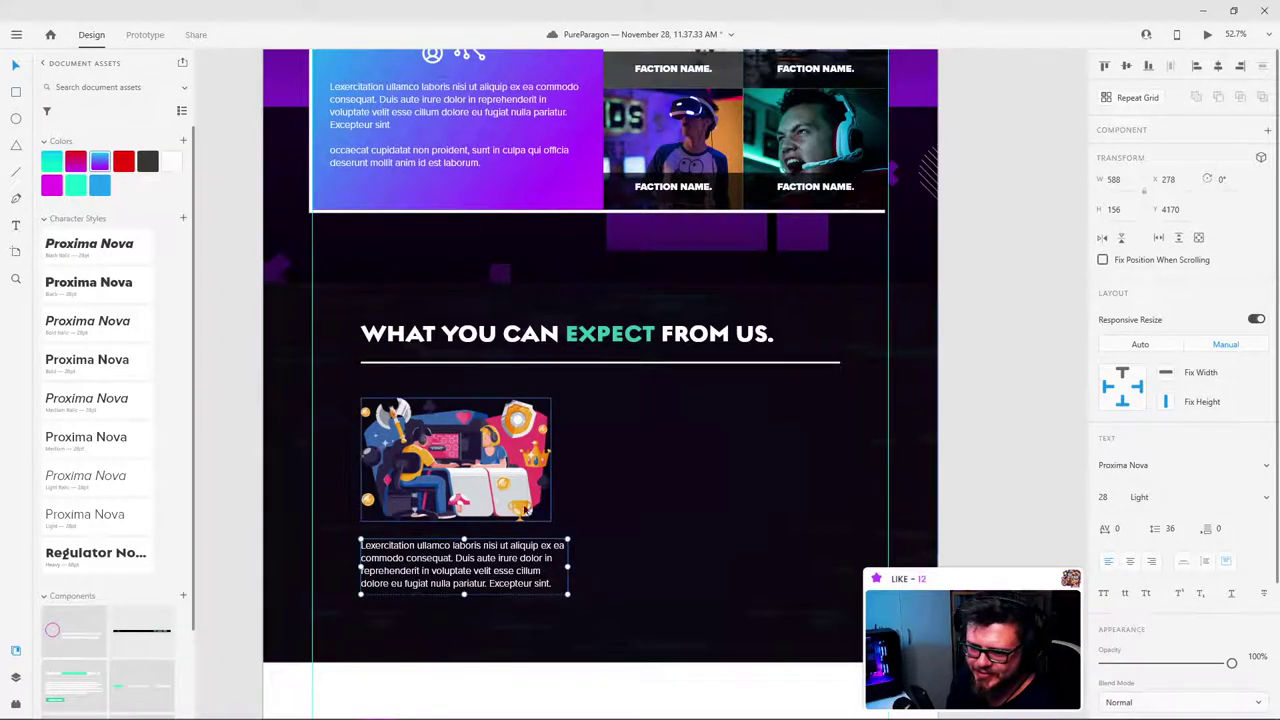
pyautogui.click(983, 394)
# Step: Review how the illustration and its text fit the lower section and the factions section above it
pyautogui.scroll(1, 587, 466)
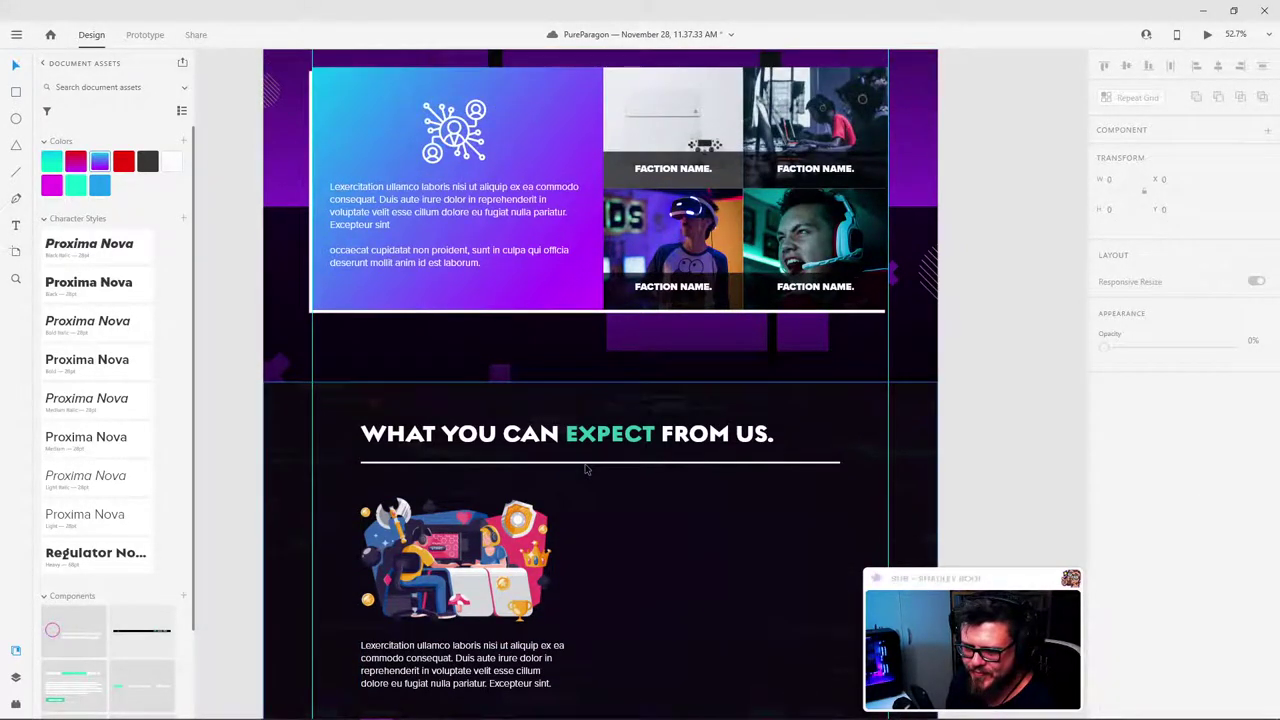
pyautogui.scroll(-2, 587, 466)
pyautogui.scroll(1, 635, 423)
pyautogui.scroll(2, 663, 437)
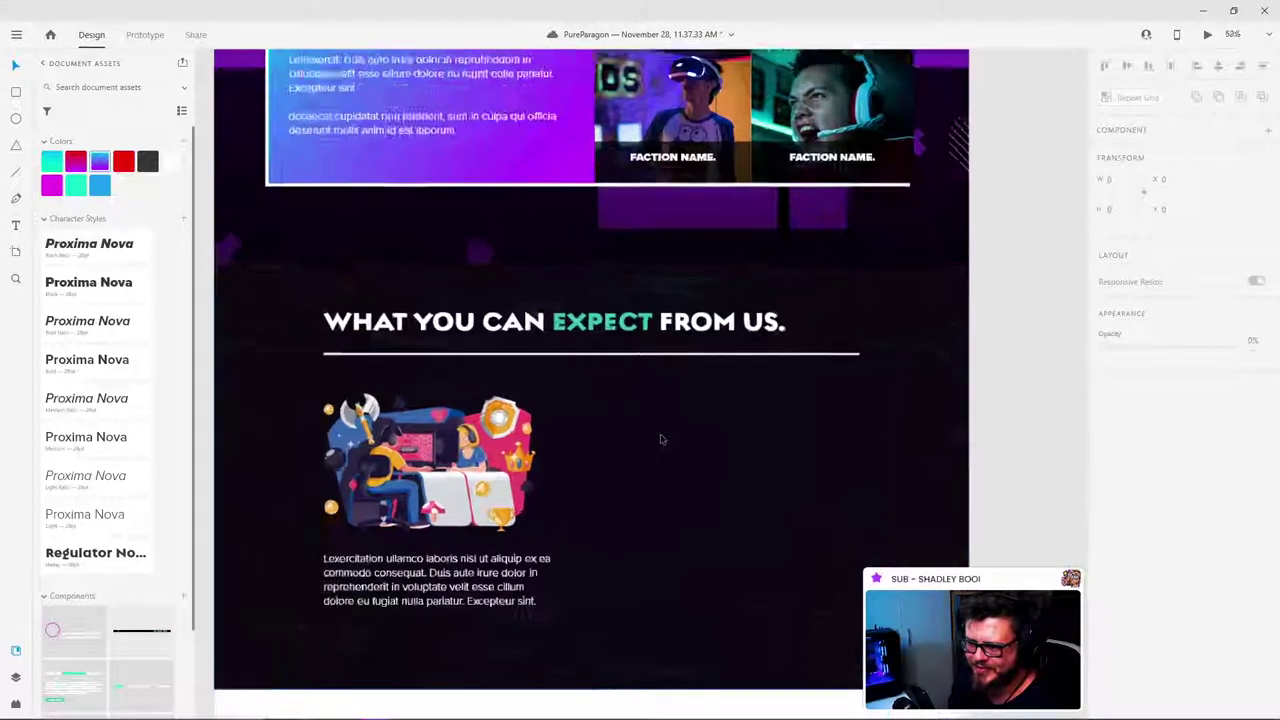
pyautogui.scroll(-2, 574, 422)
pyautogui.scroll(2, 607, 411)
pyautogui.scroll(7, 607, 410)
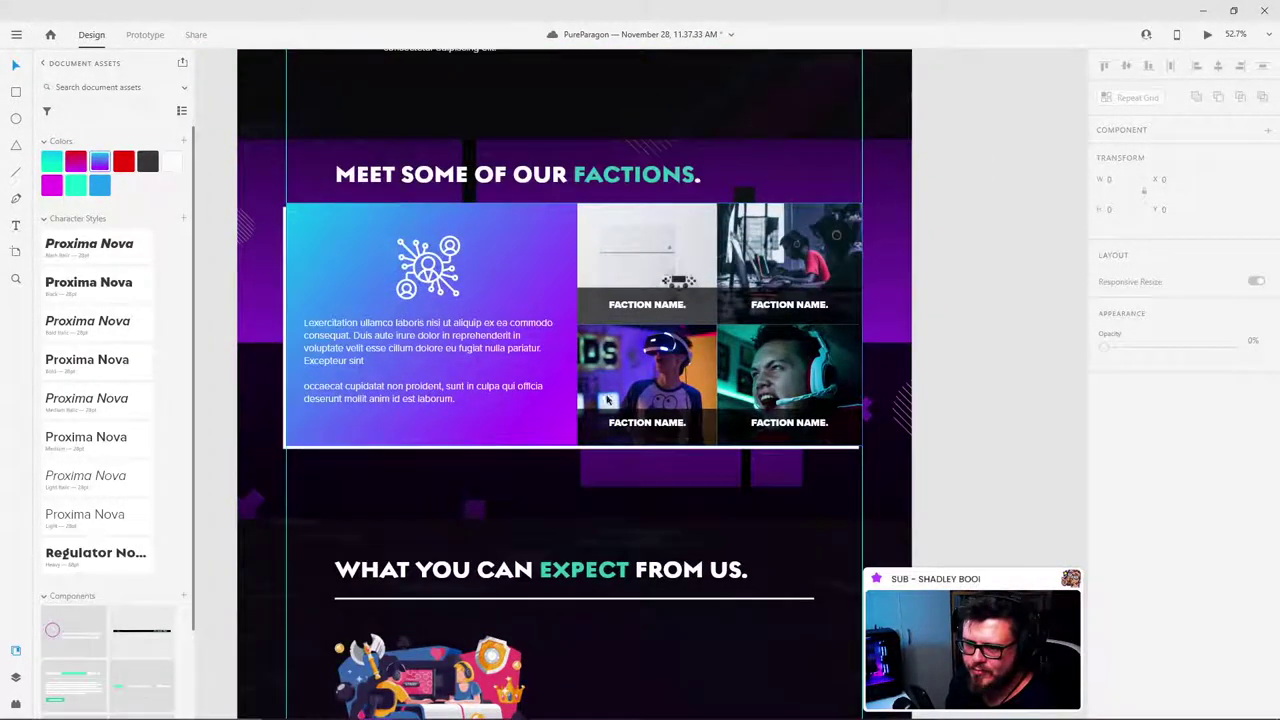
pyautogui.scroll(-6, 600, 390)
pyautogui.scroll(-3, 612, 370)
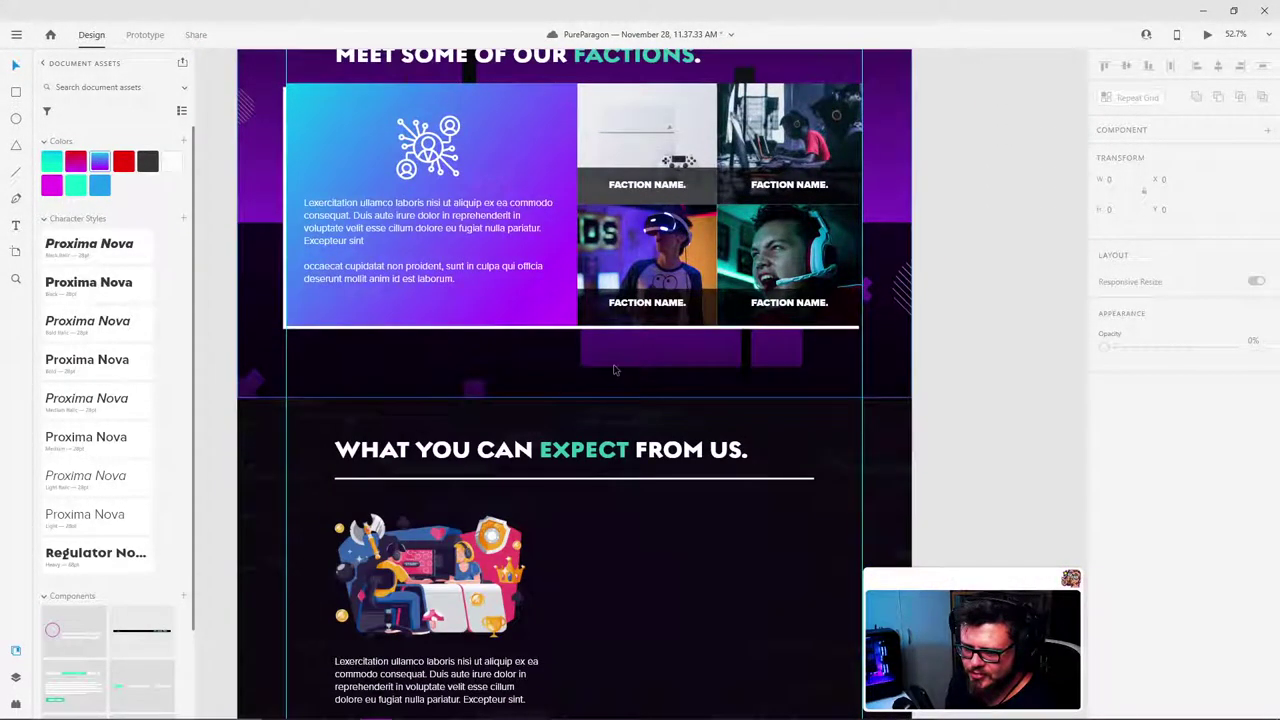
# Step: Copy the magenta ring around the Discord icon and place it beside the lower section's illustration at X 926, Y 3767
pyautogui.scroll(8, 380, 292)
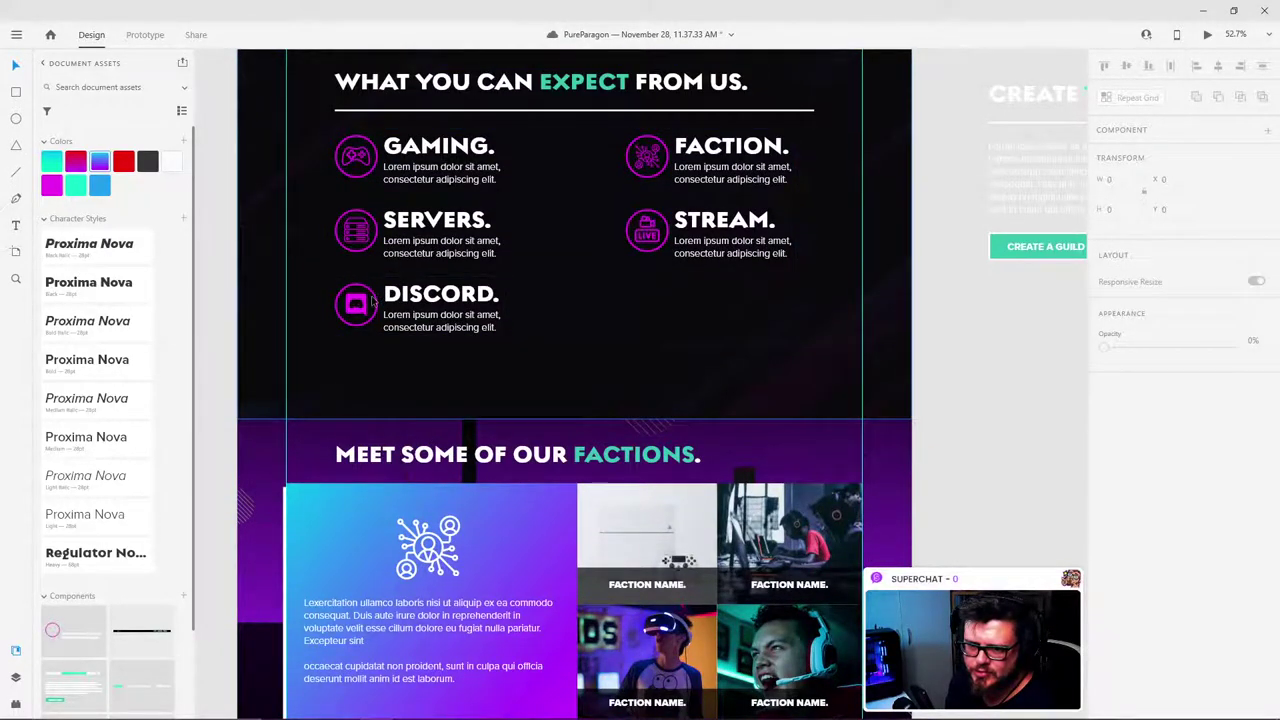
pyautogui.click(378, 292)
pyautogui.doubleClick(377, 296)
pyautogui.doubleClick(377, 296)
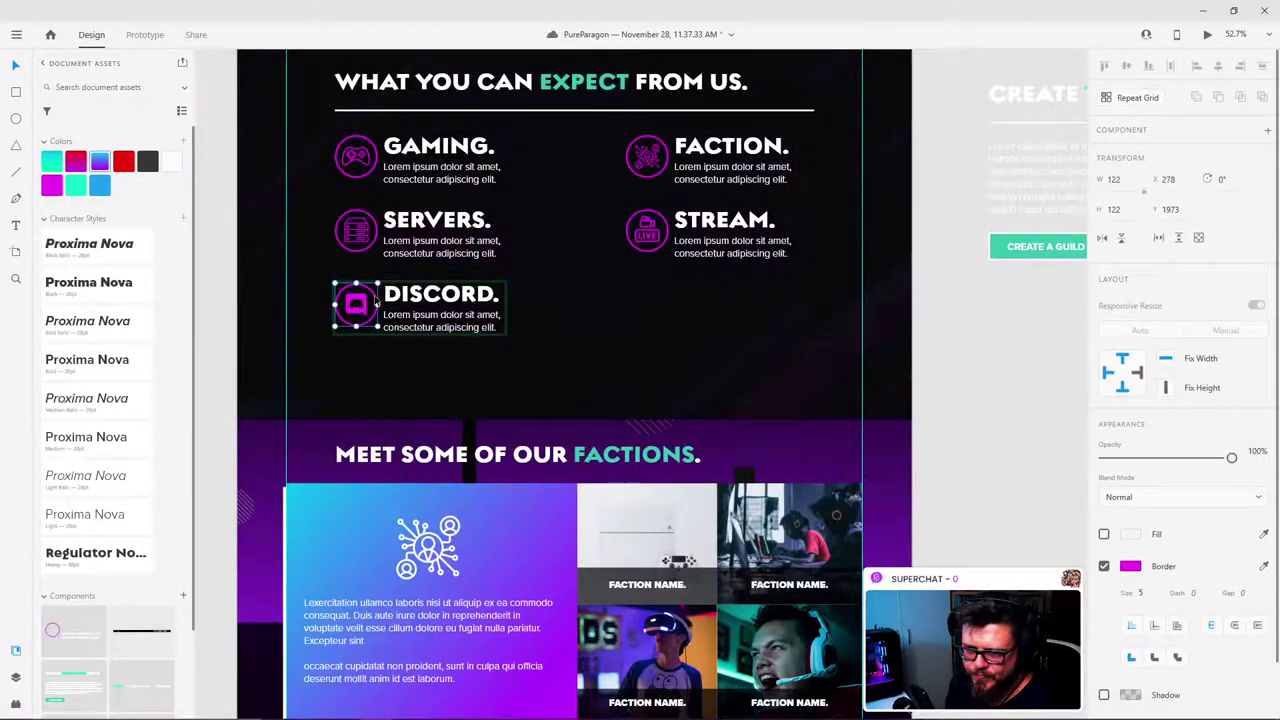
pyautogui.click(443, 298)
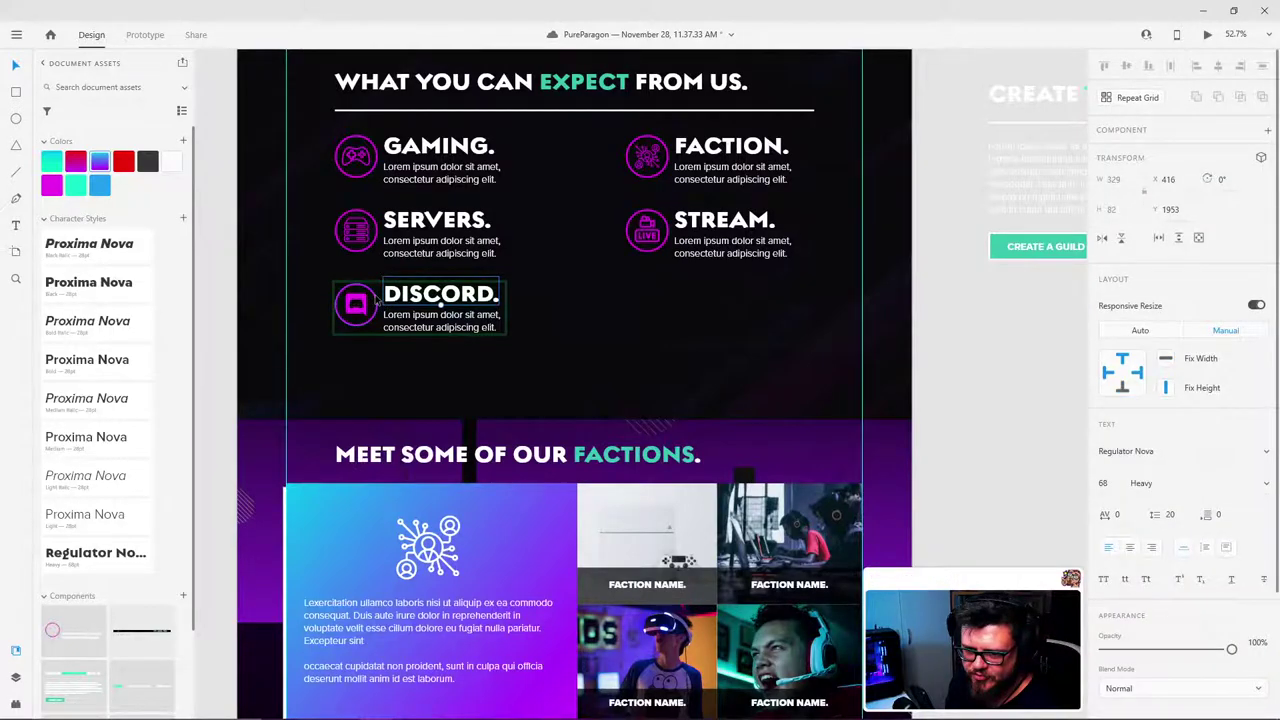
pyautogui.click(376, 298)
pyautogui.scroll(-5, 376, 300)
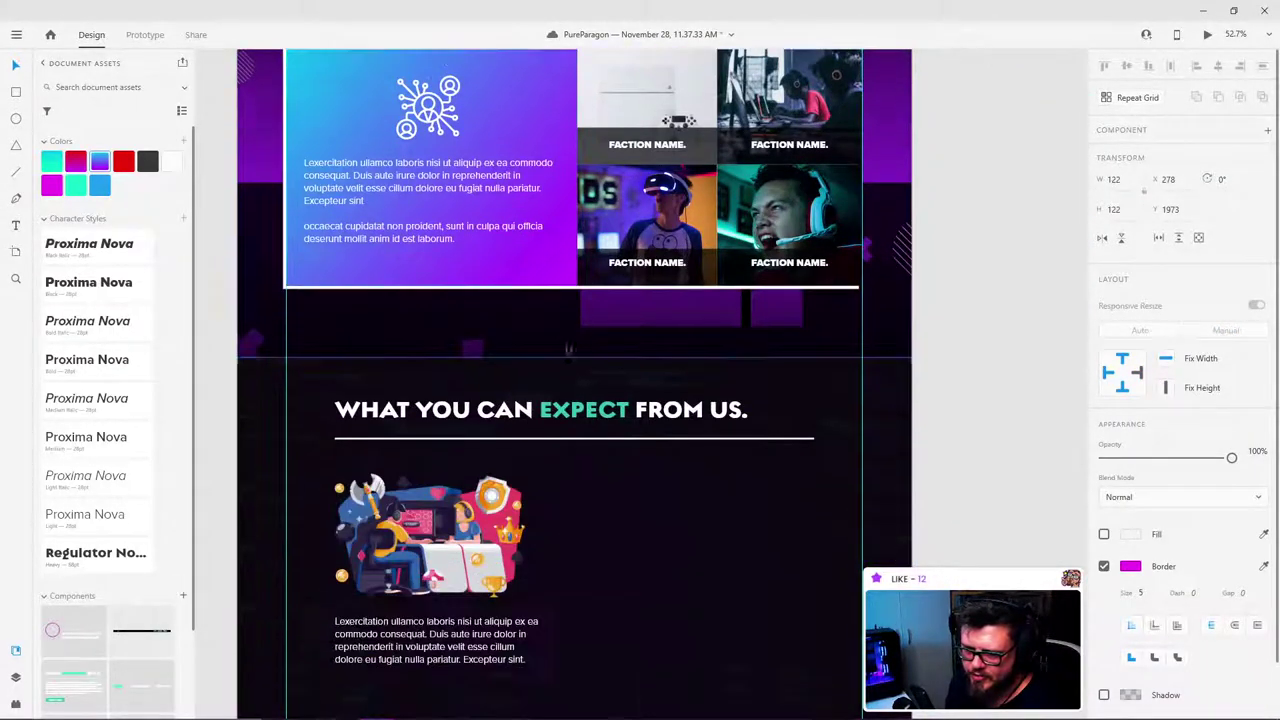
pyautogui.click(663, 566)
pyautogui.hotkey('ctrl', 'v')
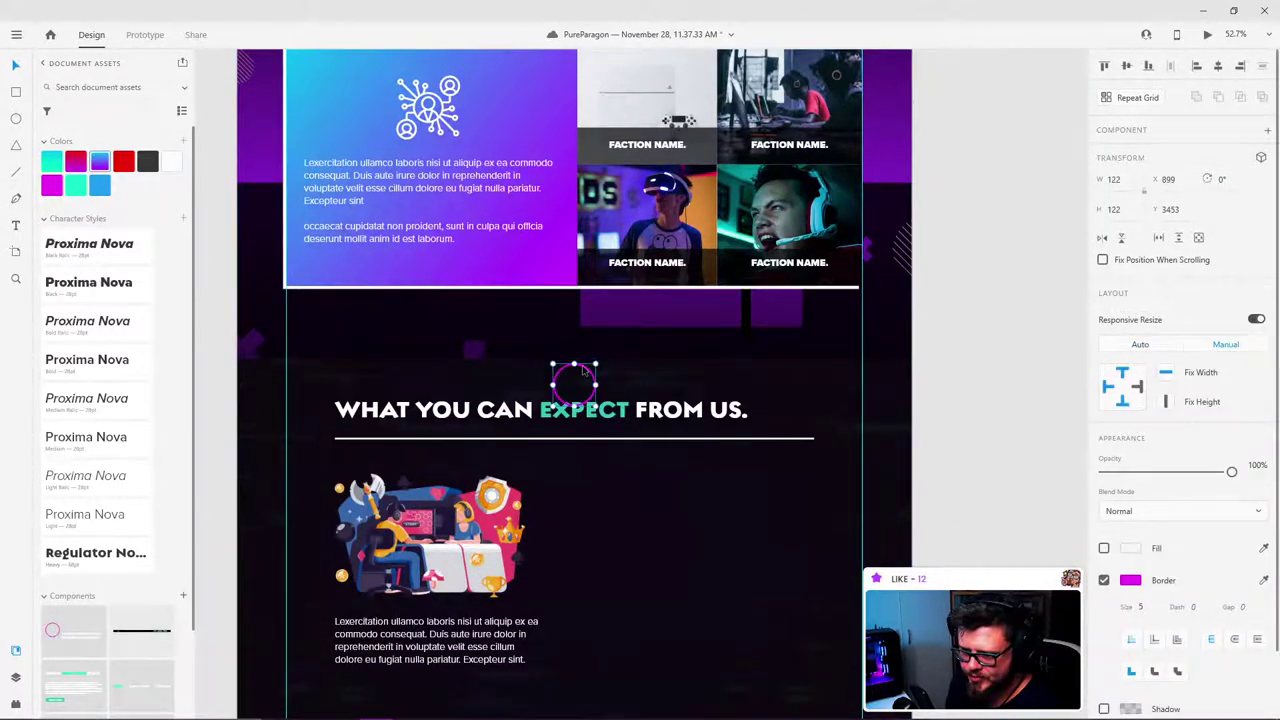
pyautogui.moveTo(579, 368); pyautogui.dragTo(590, 484)
# Step: Turn on the 12-column layout grid for the Landing Page artboard
pyautogui.scroll(-5, 507, 331)
pyautogui.scroll(5, 474, 230)
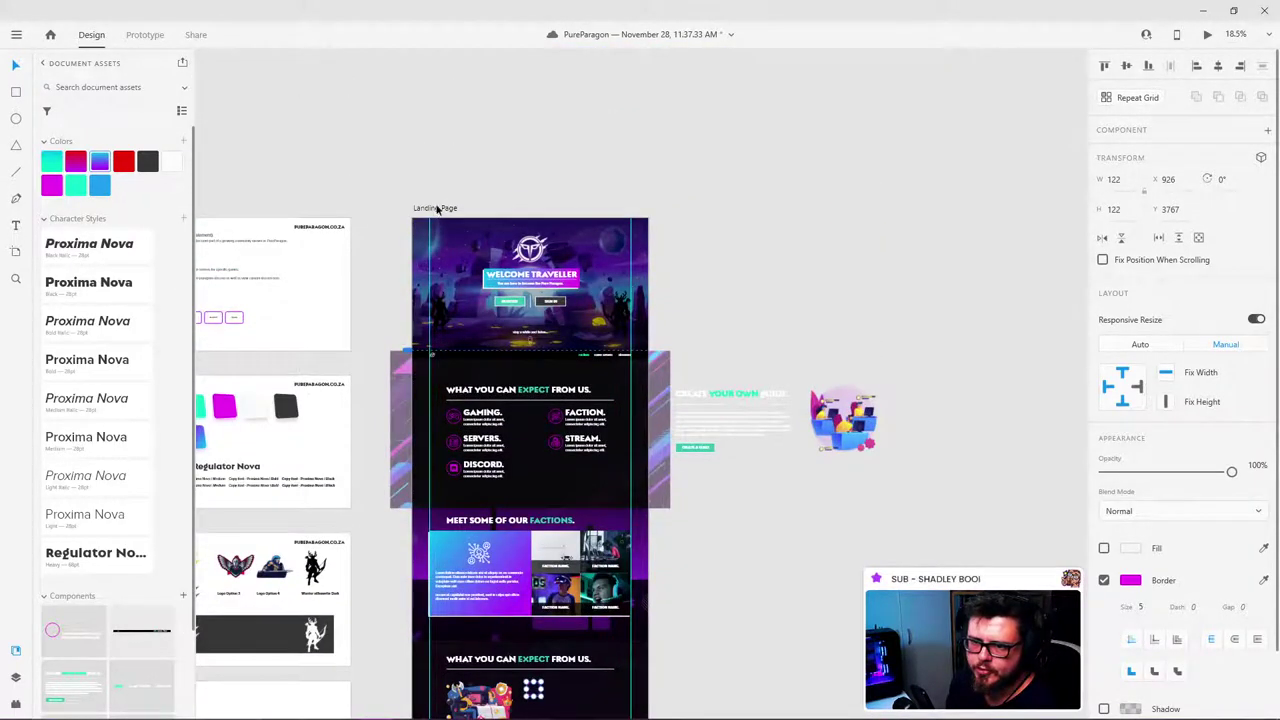
pyautogui.click(440, 209)
pyautogui.click(1103, 518)
# Step: Move the ring horizontally onto the grid column at X 968
pyautogui.scroll(-5, 674, 491)
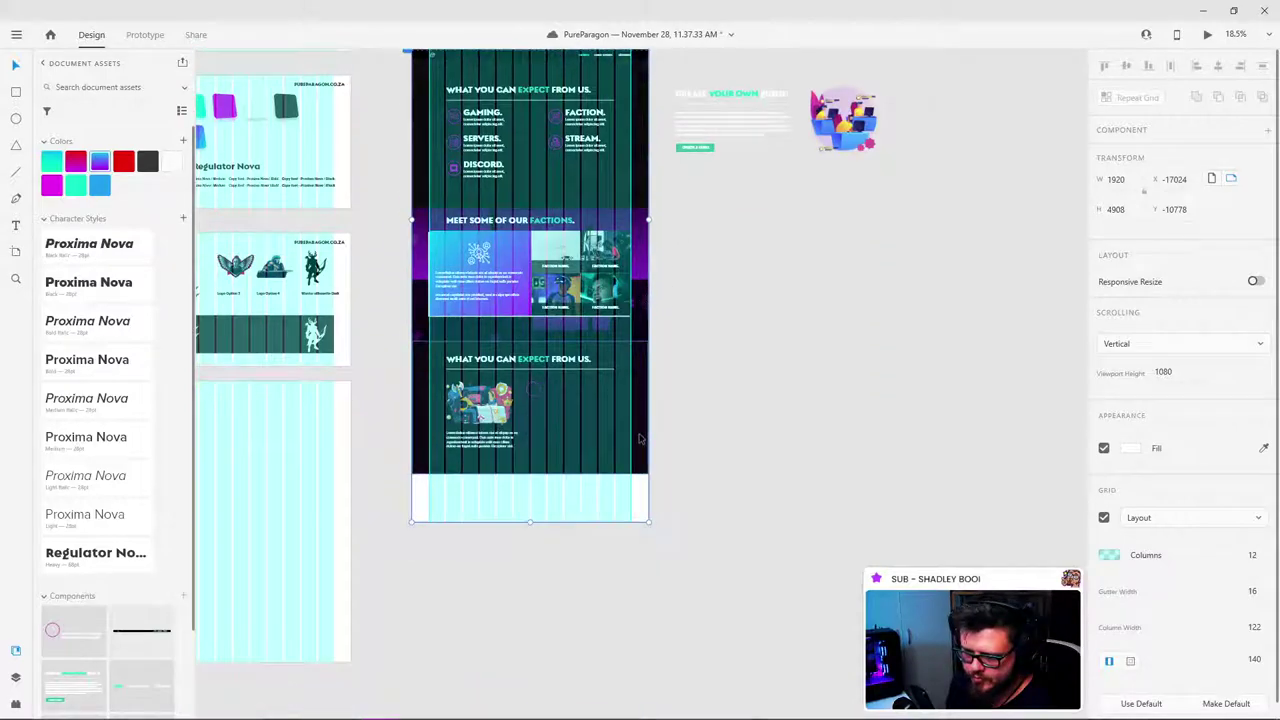
pyautogui.scroll(4, 520, 347)
pyautogui.scroll(5, 521, 347)
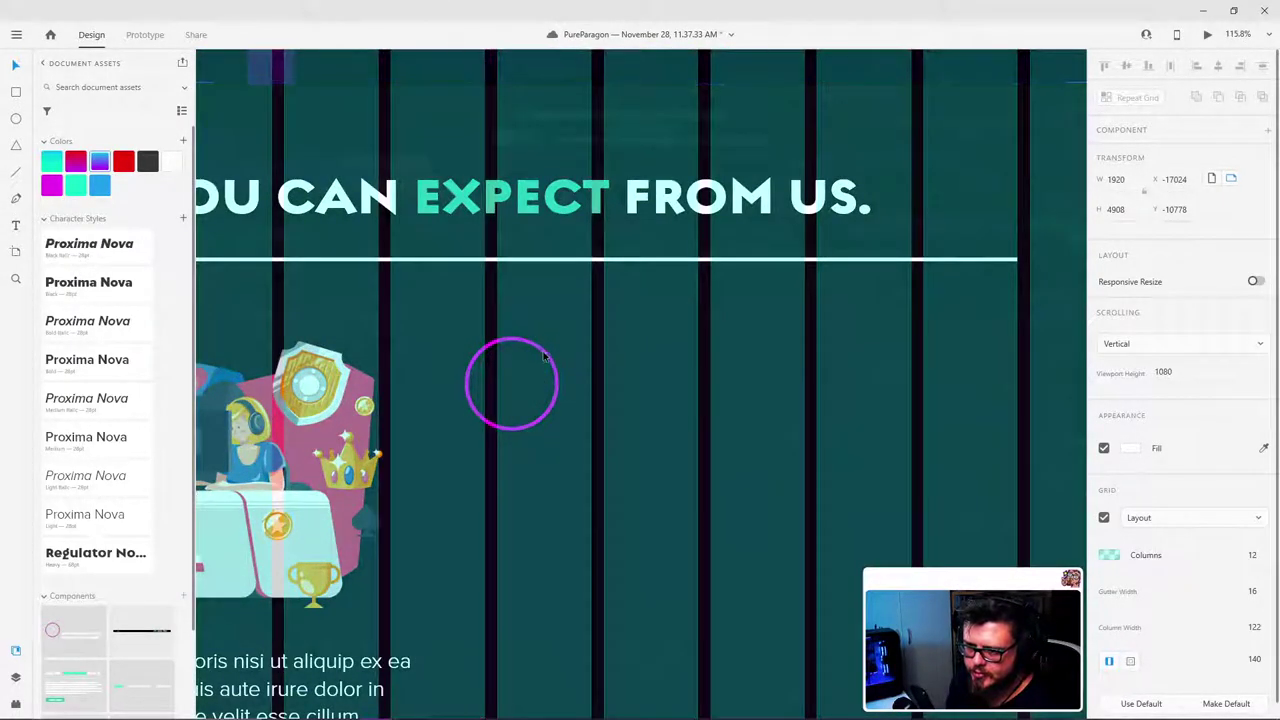
pyautogui.click(545, 357)
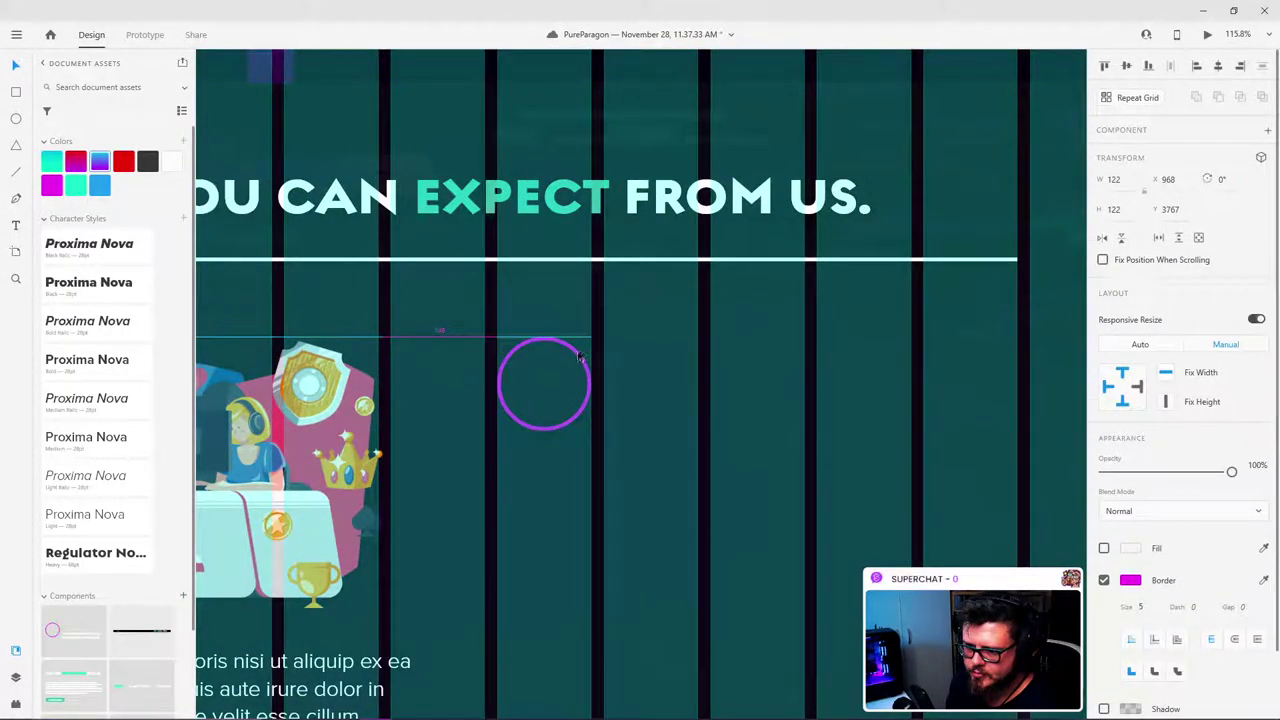
# Step: Duplicate the ring at X 1244, and copy the pair down to Y 4027 as a second row
pyautogui.scroll(-5, 583, 357)
pyautogui.scroll(2, 584, 356)
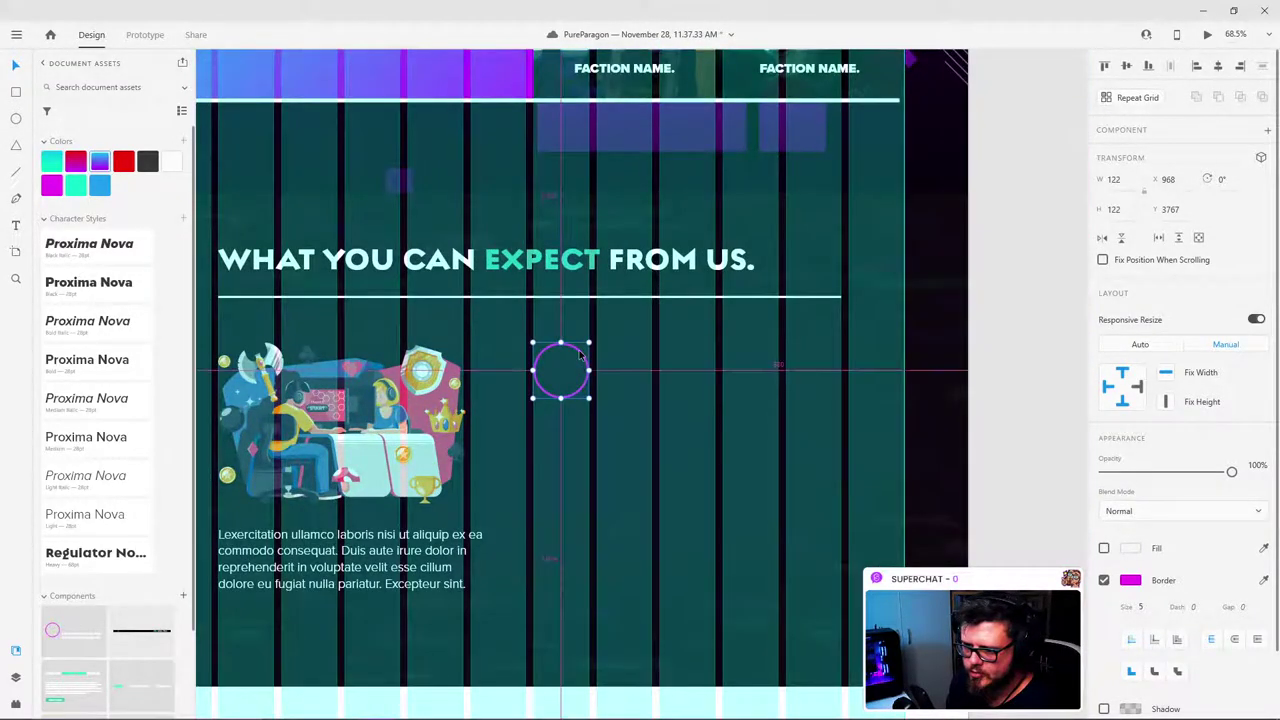
pyautogui.moveTo(585, 355); pyautogui.dragTo(647, 355)
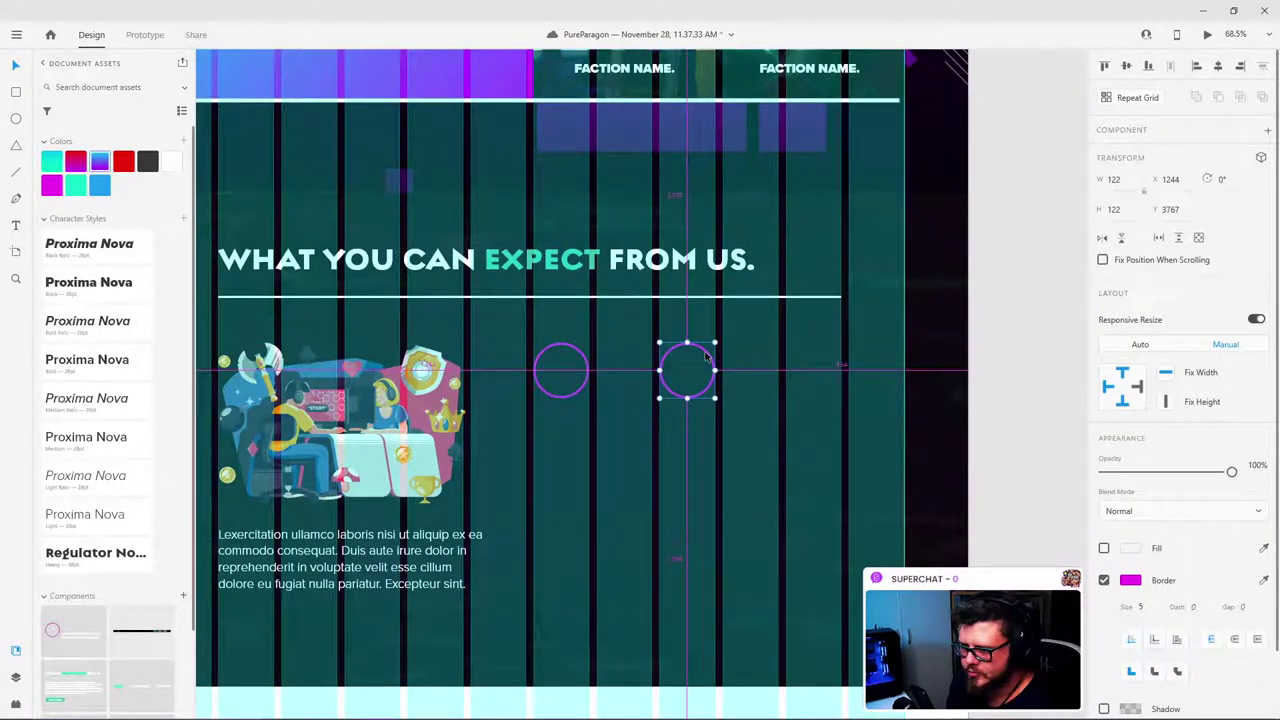
pyautogui.keyDown('shift'); pyautogui.click(580, 355); pyautogui.keyUp('shift')
pyautogui.moveTo(580, 355); pyautogui.dragTo(574, 474)
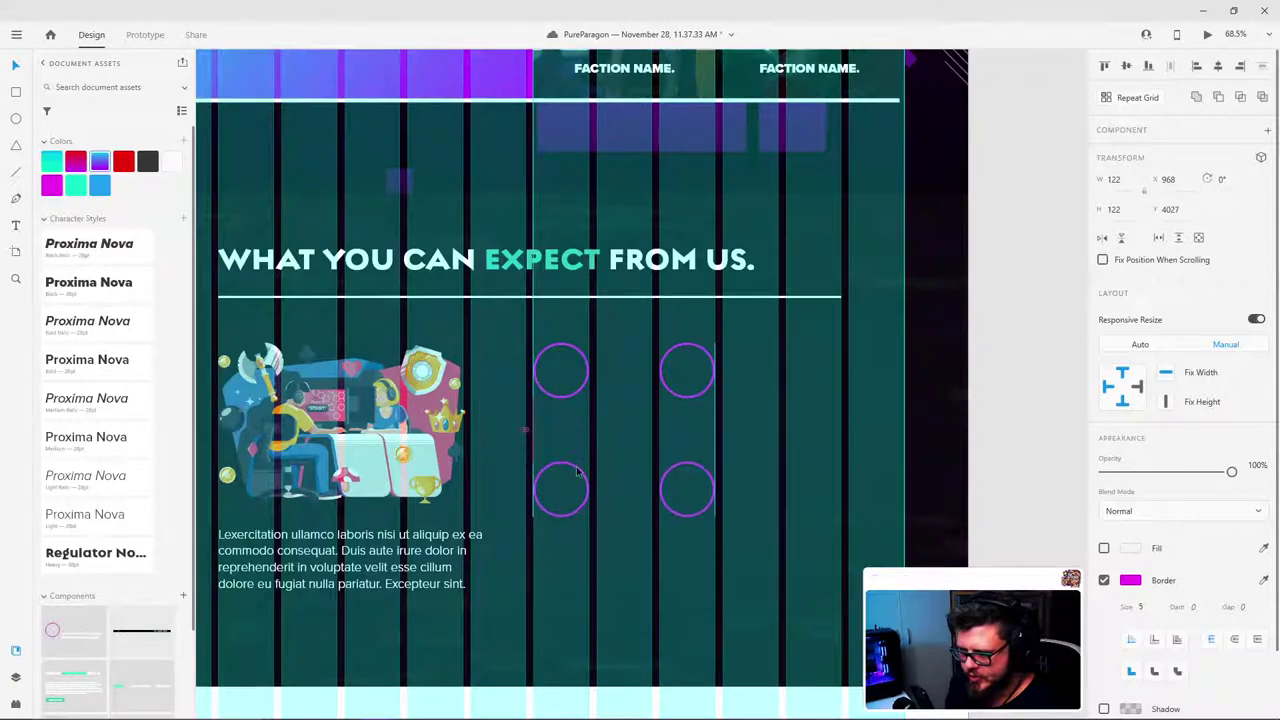
# Step: Move the second column's upper and lower rings over one grid column to X 1382
pyautogui.click(731, 359)
pyautogui.moveTo(704, 355); pyautogui.dragTo(751, 356)
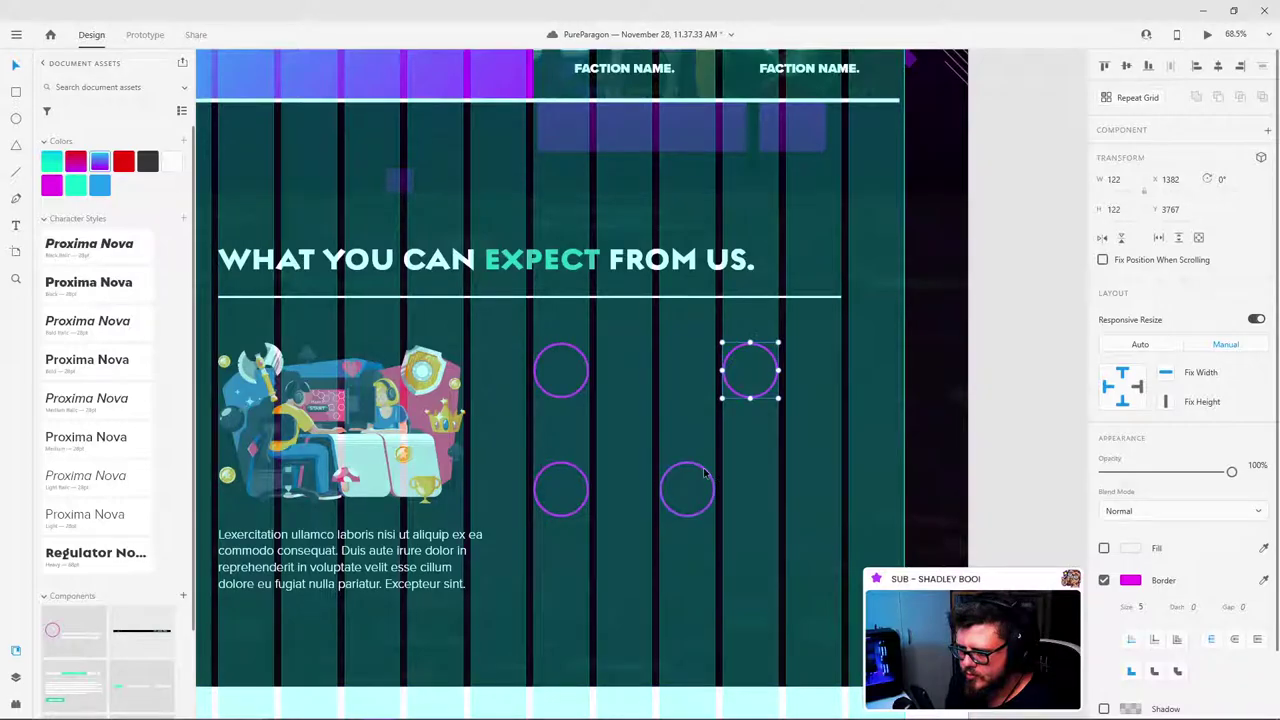
pyautogui.moveTo(705, 474); pyautogui.dragTo(769, 470)
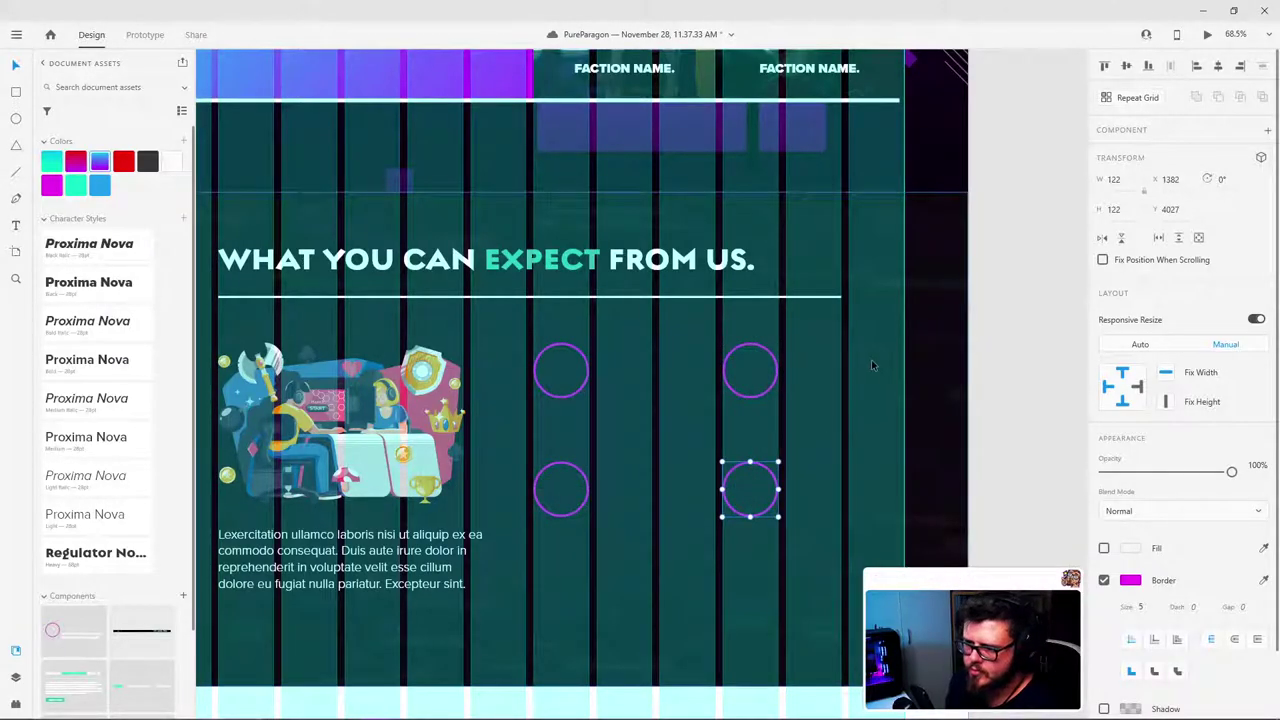
# Step: Check the spacing of the four rings with the layout grid hidden and with it shown again
pyautogui.click(870, 359)
pyautogui.scroll(-3, 778, 314)
pyautogui.scroll(5, 714, 290)
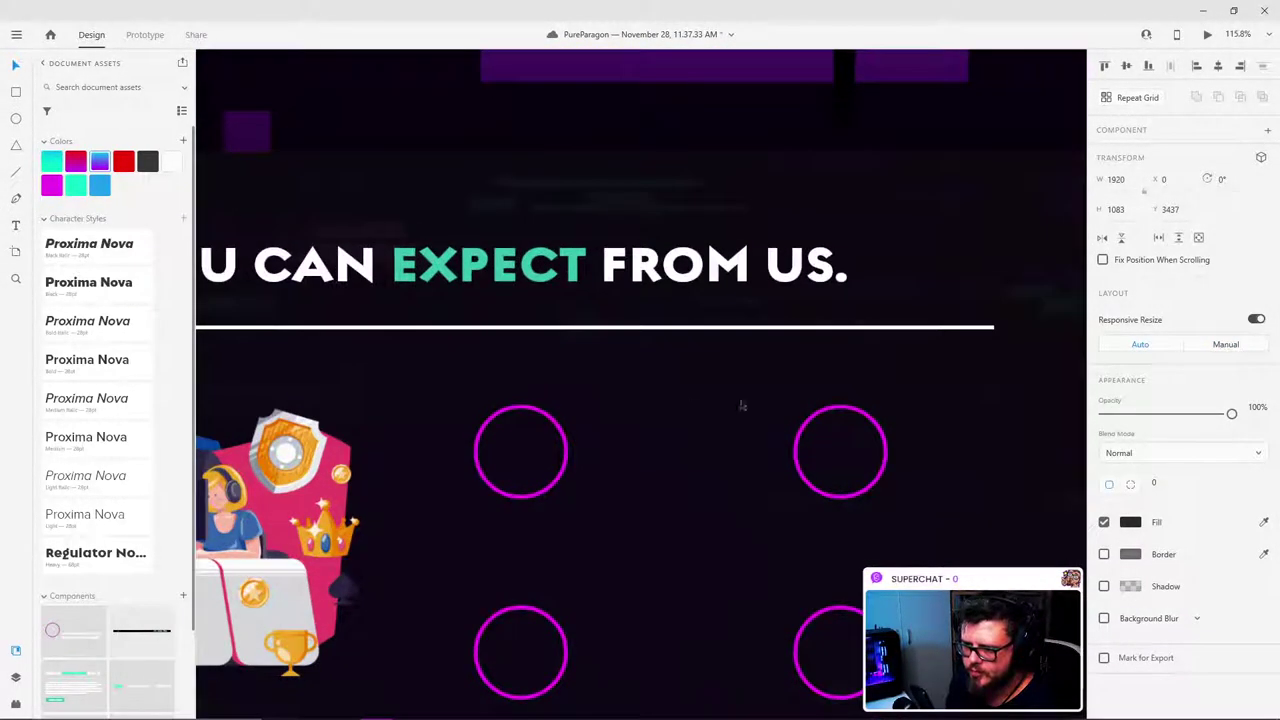
pyautogui.scroll(-1, 635, 390)
pyautogui.hotkey('ctrl', 'shift', "'")
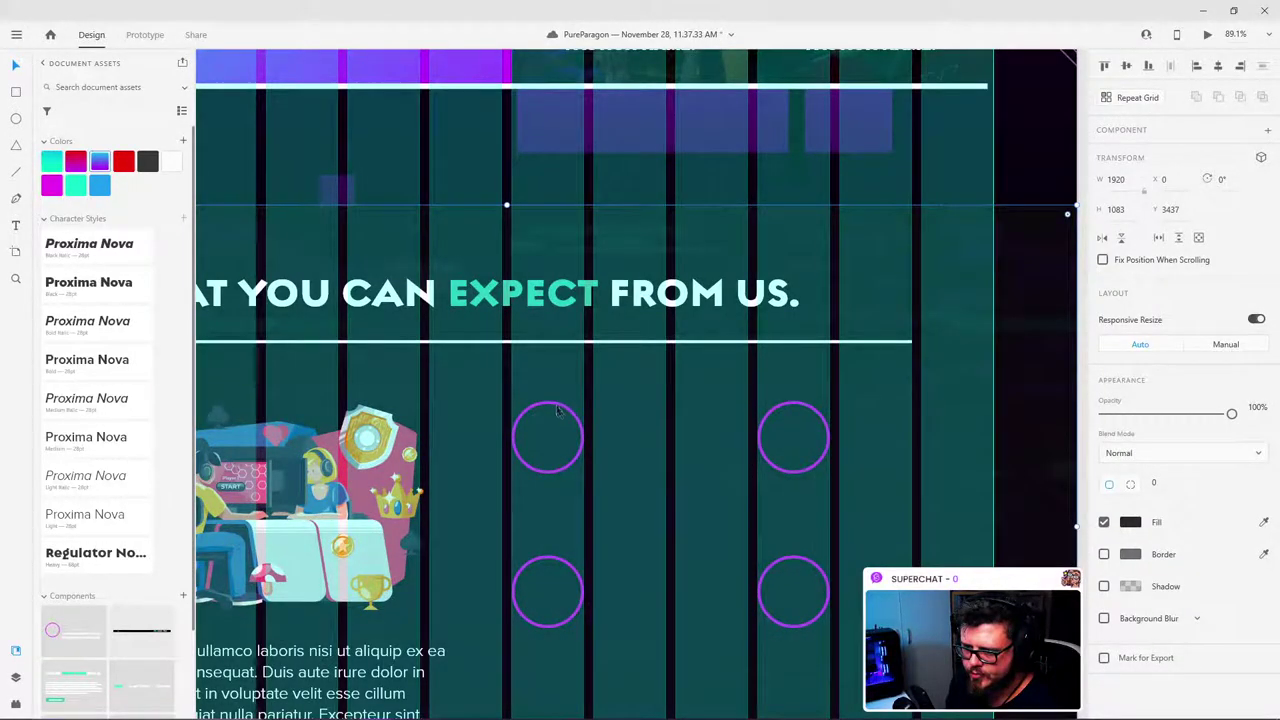
pyautogui.doubleClick(564, 409)
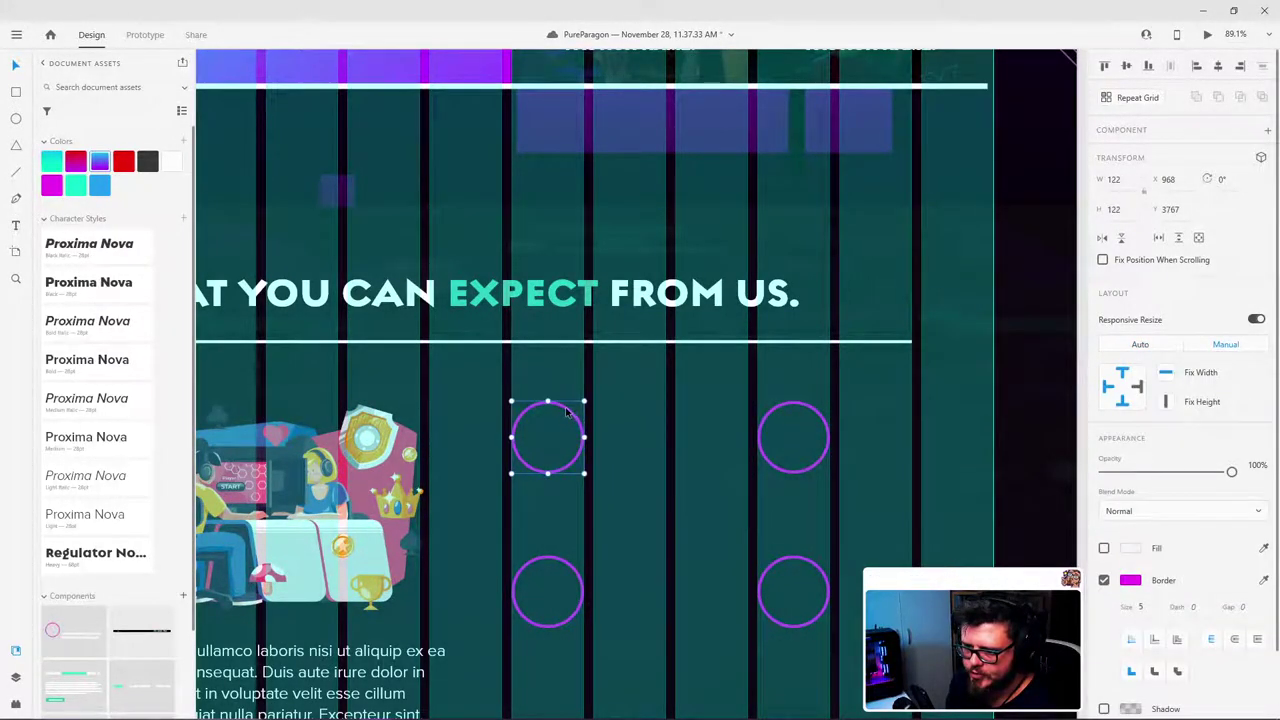
pyautogui.click(637, 569)
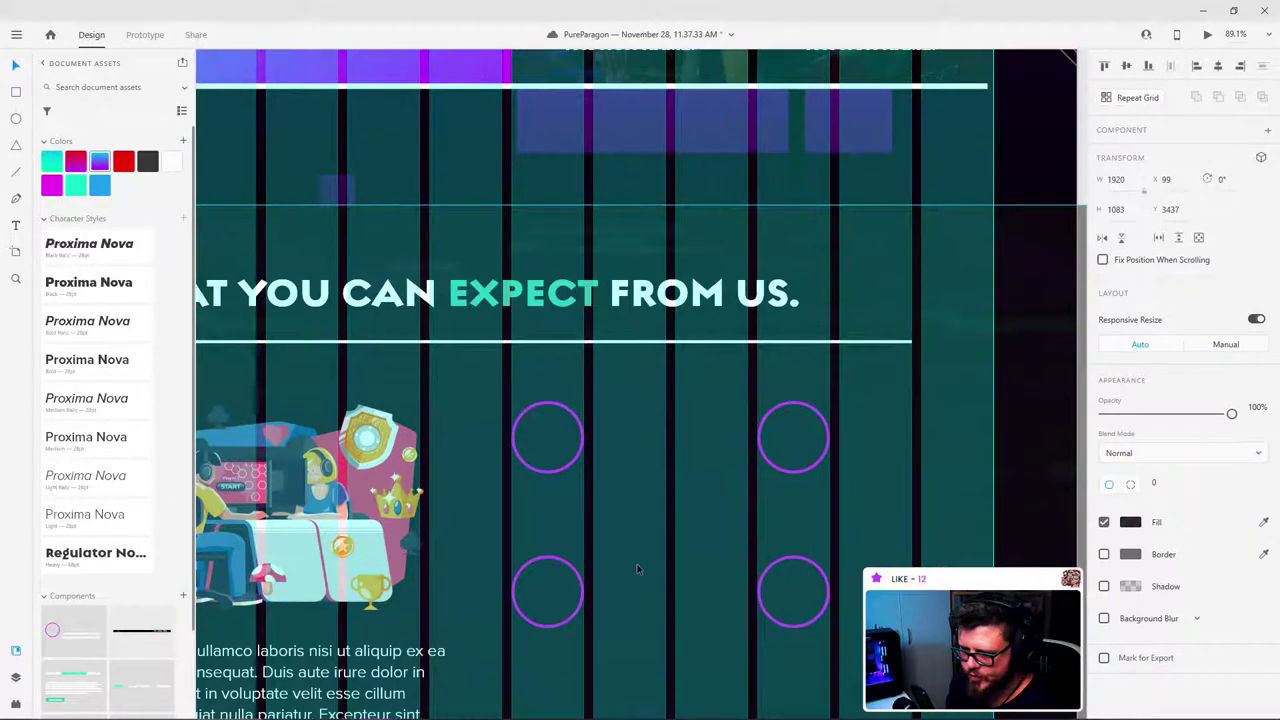
# Step: Move the first column's upper and lower rings over one grid column to X 1106
pyautogui.moveTo(637, 569); pyautogui.dragTo(569, 571)
pyautogui.click(569, 571)
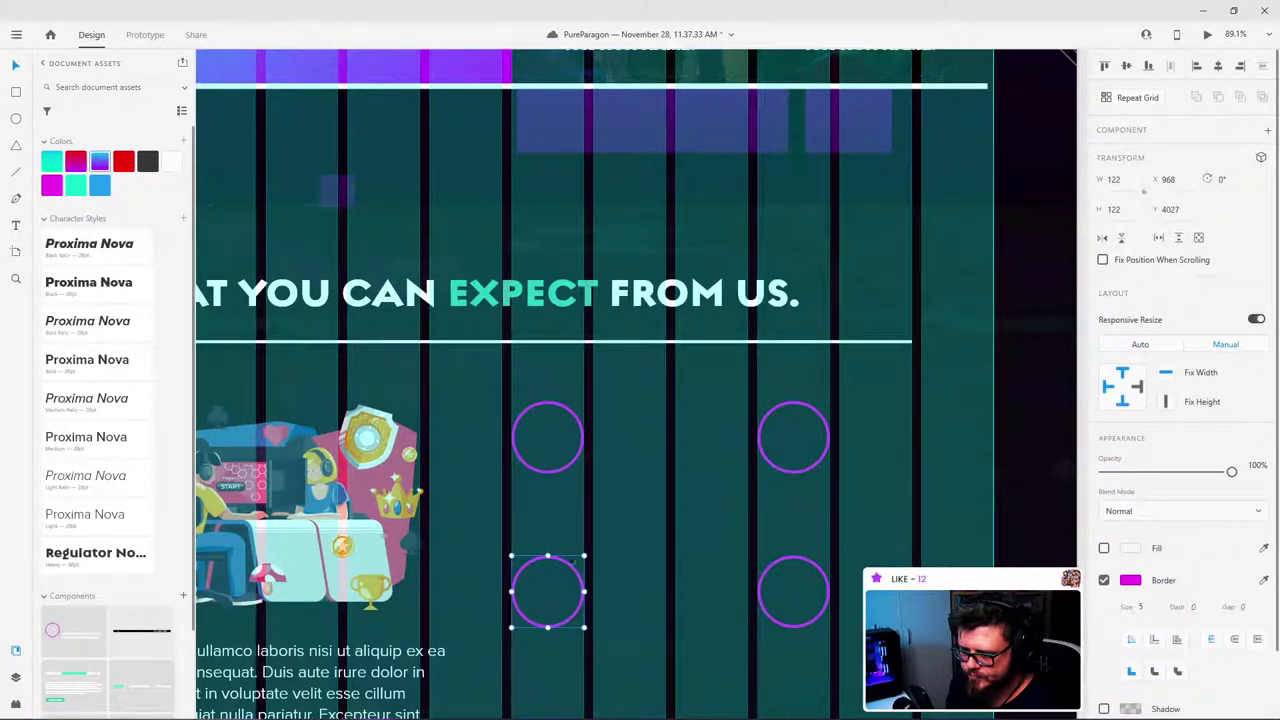
pyautogui.doubleClick(573, 467)
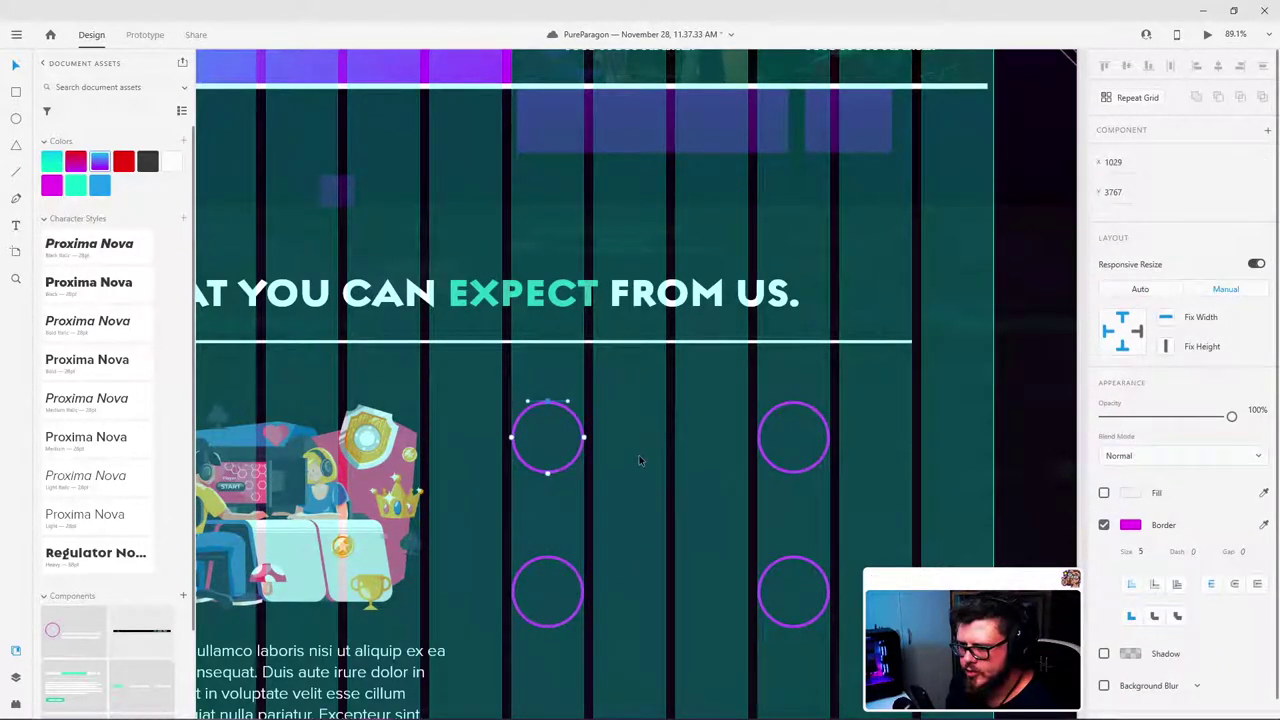
pyautogui.click(575, 474)
pyautogui.moveTo(575, 465); pyautogui.dragTo(657, 465)
pyautogui.moveTo(549, 561); pyautogui.dragTo(633, 564)
pyautogui.scroll(-3, 665, 500)
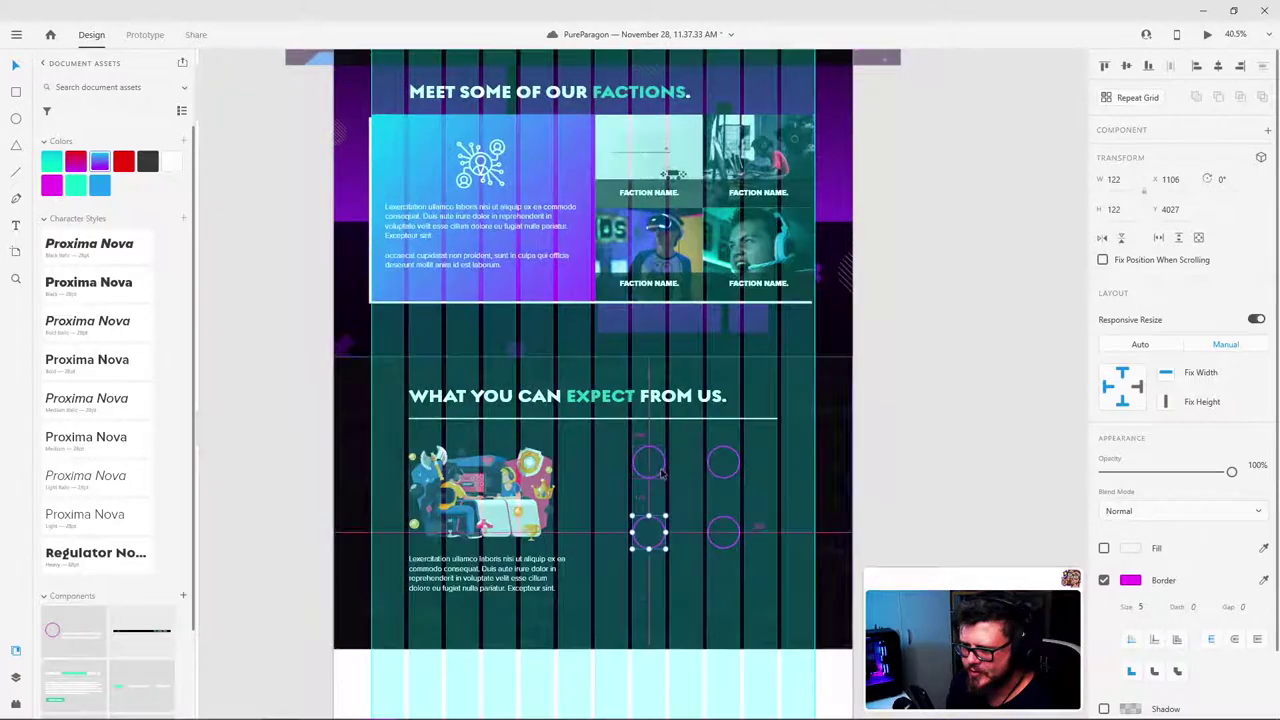
pyautogui.scroll(2, 657, 474)
pyautogui.click(1003, 434)
pyautogui.scroll(3, 795, 518)
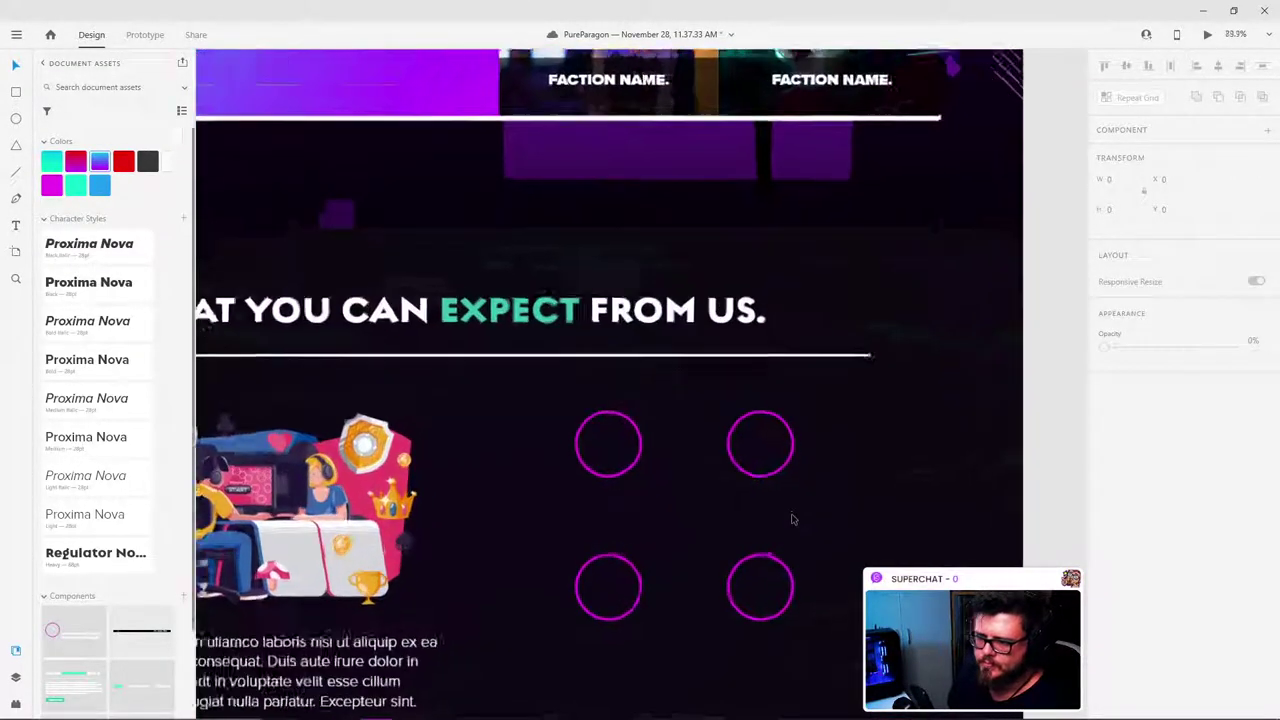
# Step: Fill all four rings with random Unsplash portraits using the UI Faces plugin
pyautogui.click(738, 470)
pyautogui.keyDown('shift'); pyautogui.click(614, 468); pyautogui.keyUp('shift')
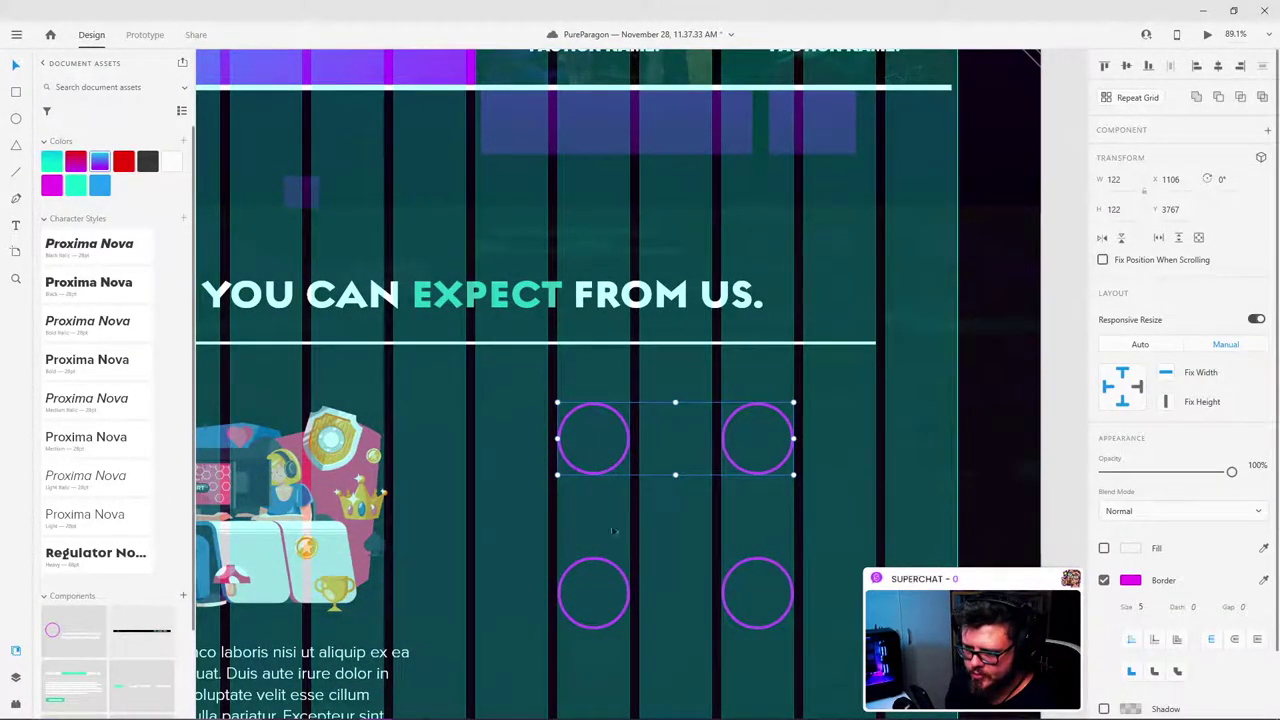
pyautogui.keyDown('shift'); pyautogui.click(618, 573); pyautogui.keyUp('shift')
pyautogui.keyDown('shift'); pyautogui.click(747, 567); pyautogui.keyUp('shift')
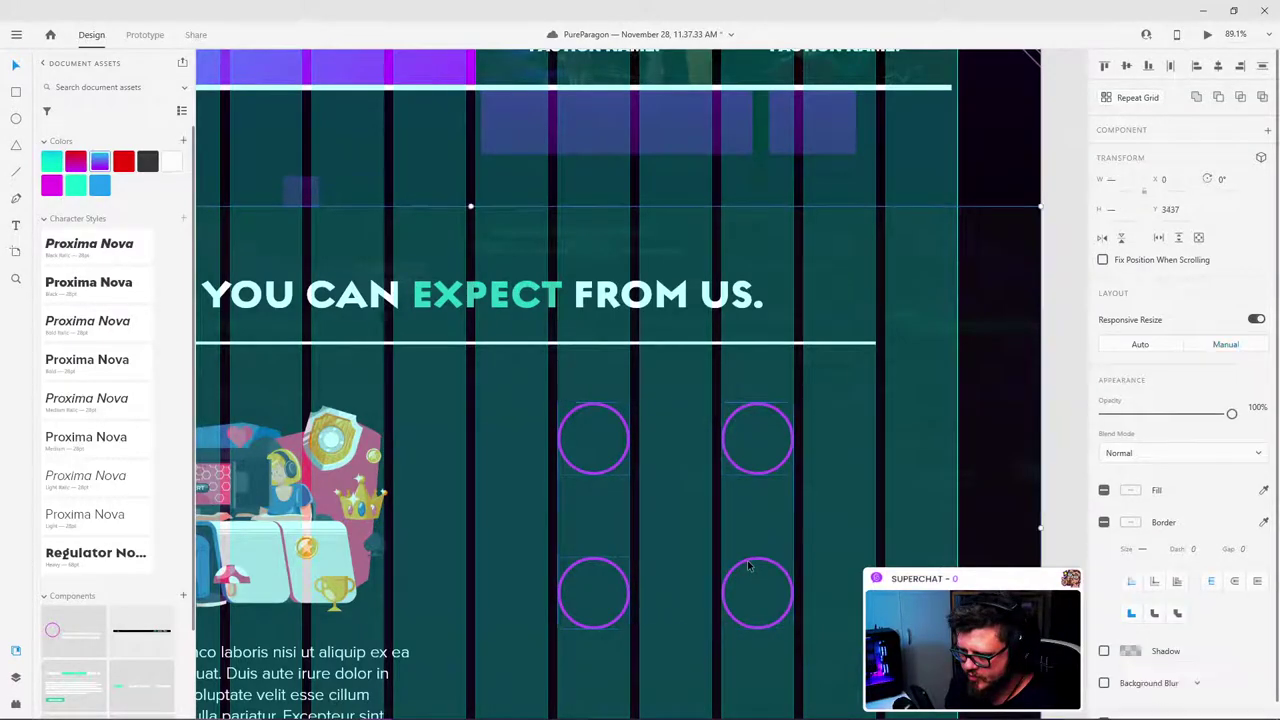
pyautogui.keyDown('shift'); pyautogui.click(751, 572); pyautogui.keyUp('shift')
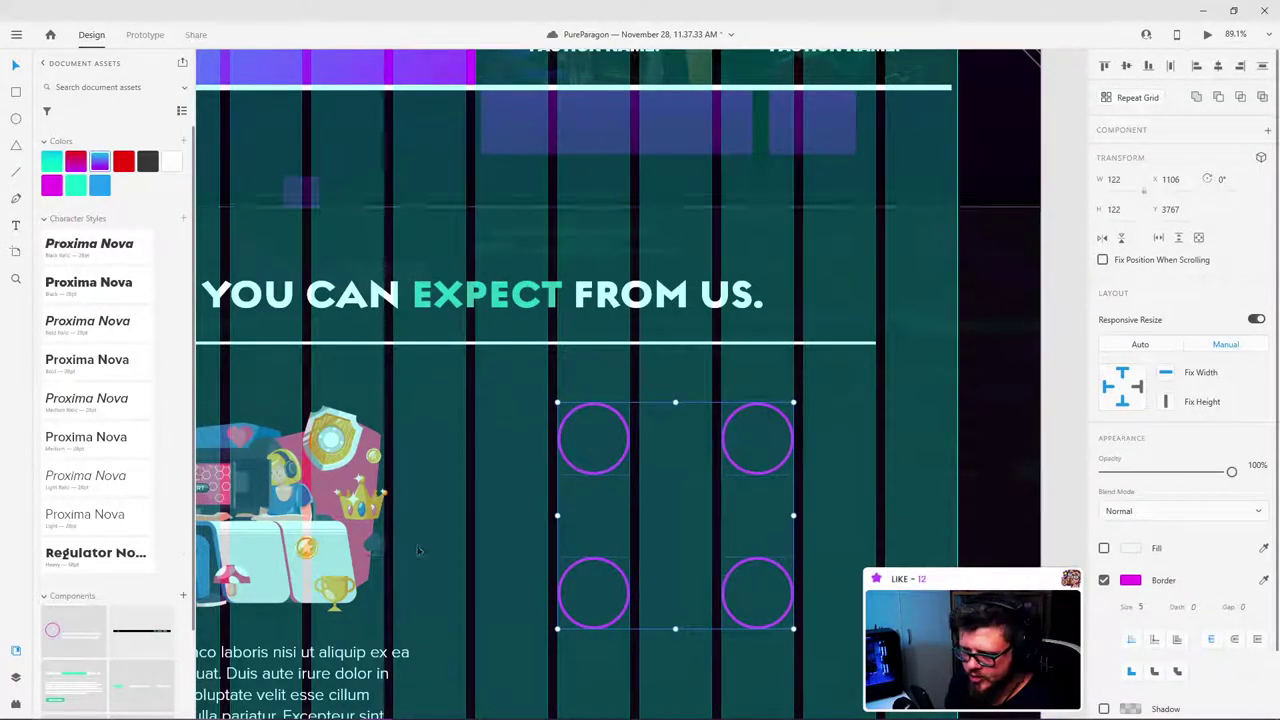
pyautogui.scroll(-2, 184, 390)
pyautogui.scroll(2, 116, 388)
pyautogui.scroll(-2, 91, 508)
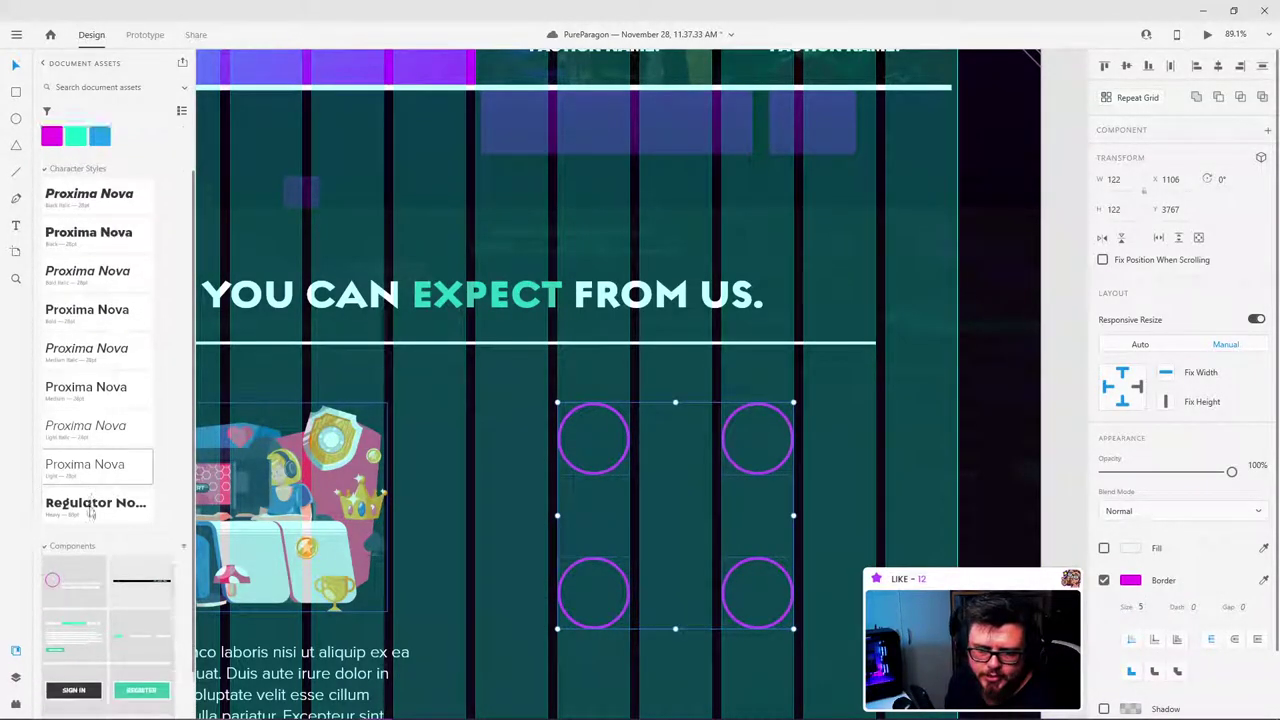
pyautogui.click(15, 705)
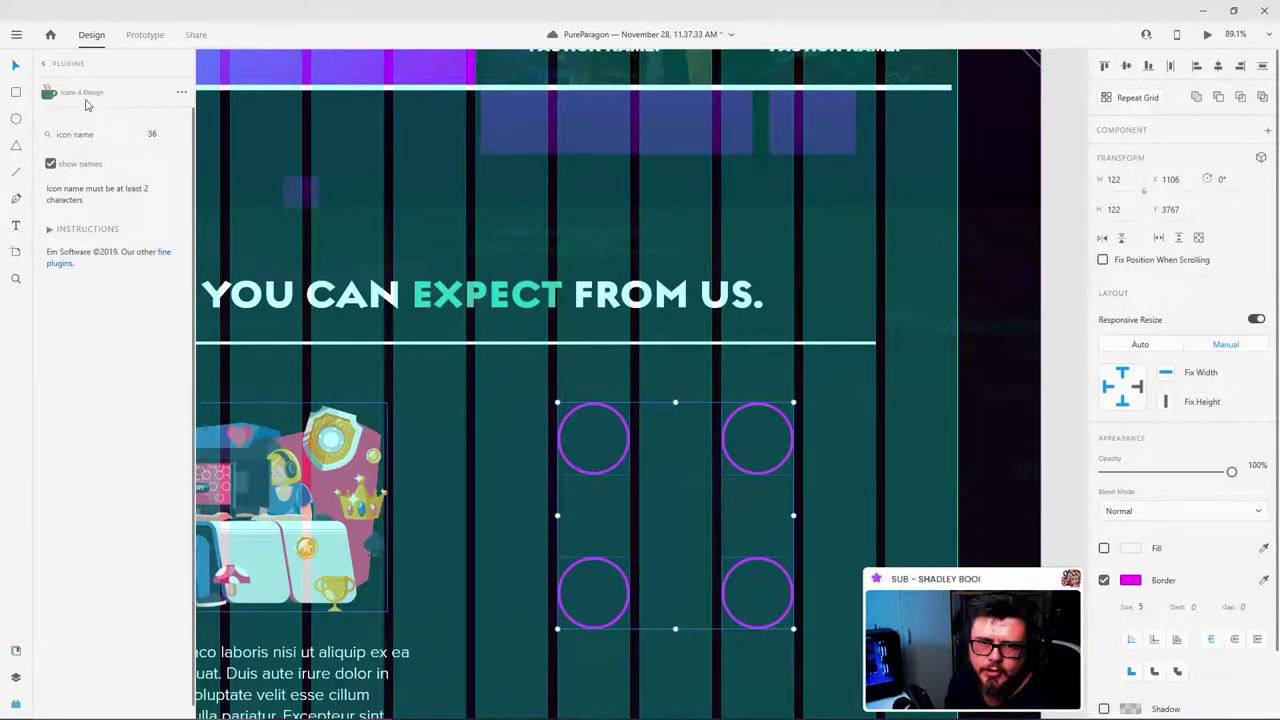
pyautogui.click(45, 63)
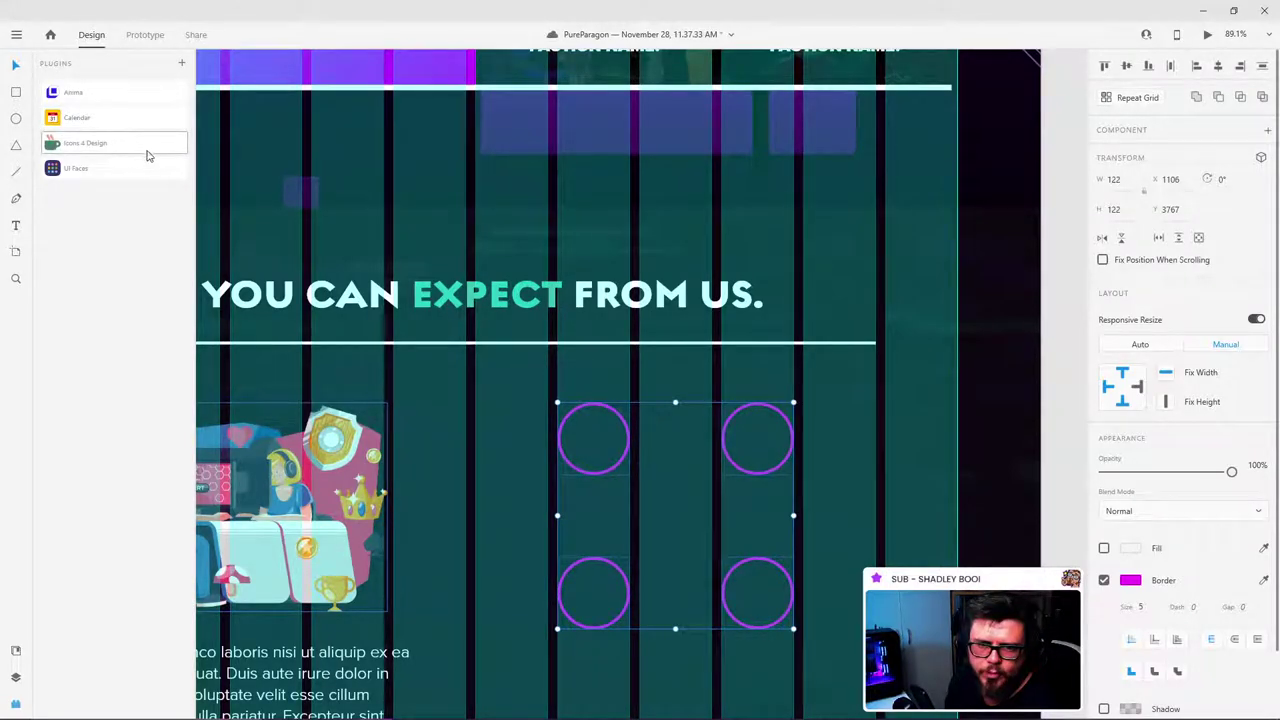
pyautogui.click(93, 174)
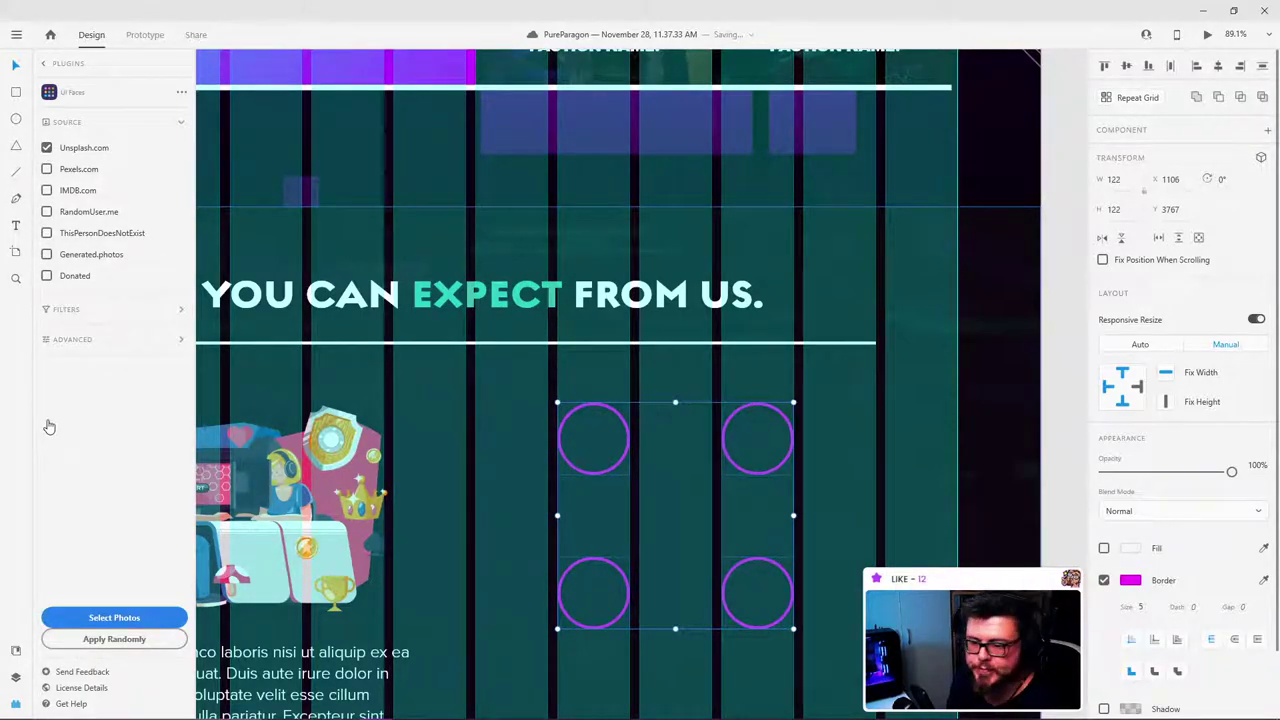
pyautogui.scroll(5, 663, 63)
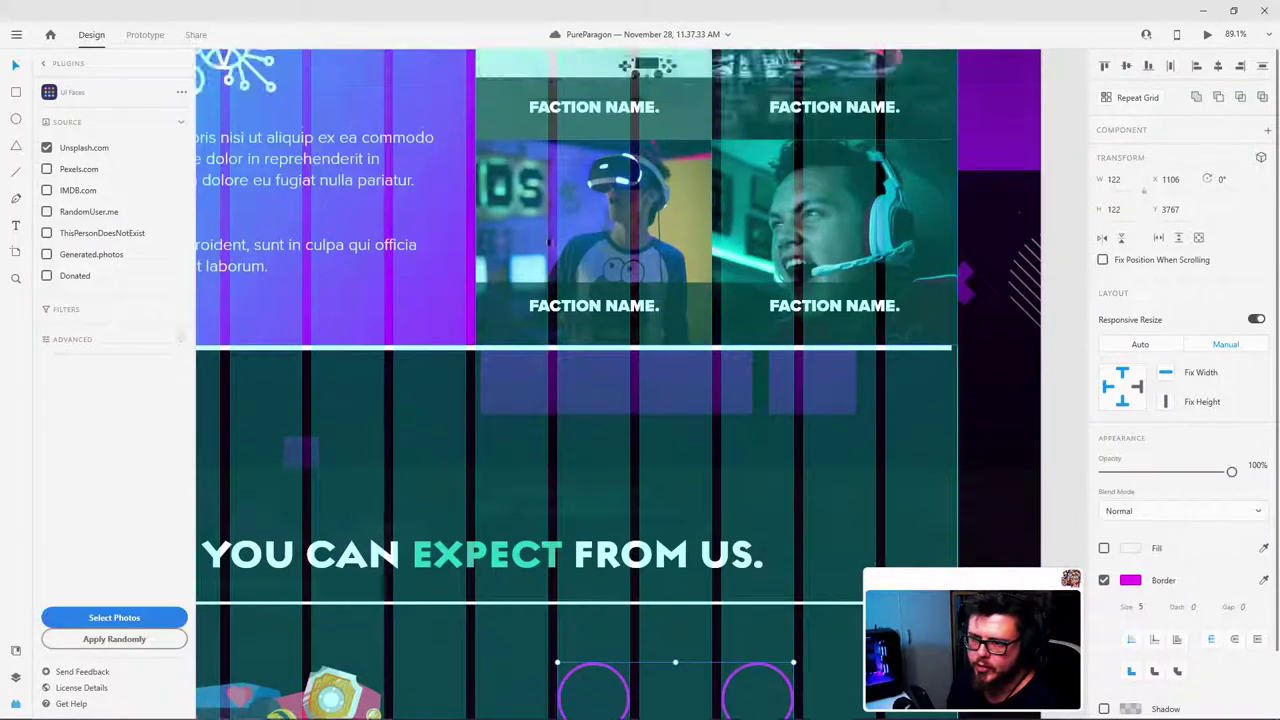
pyautogui.scroll(-6, 731, 311)
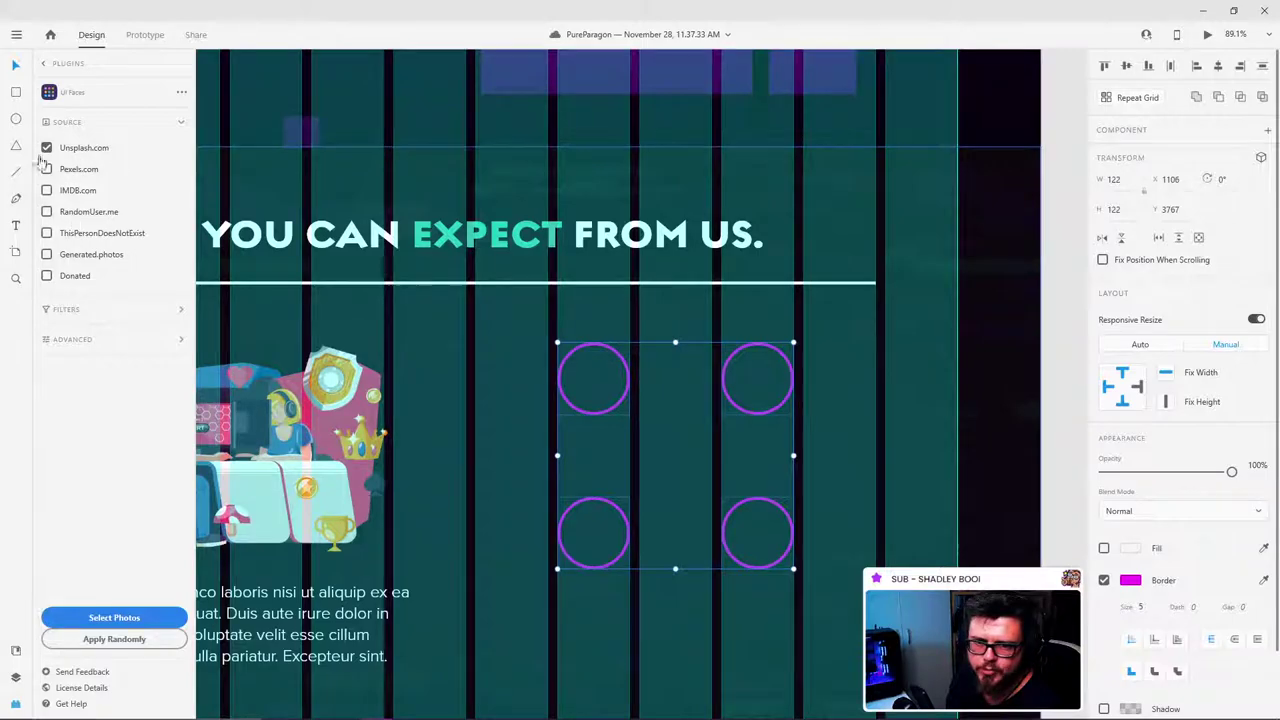
pyautogui.click(130, 640)
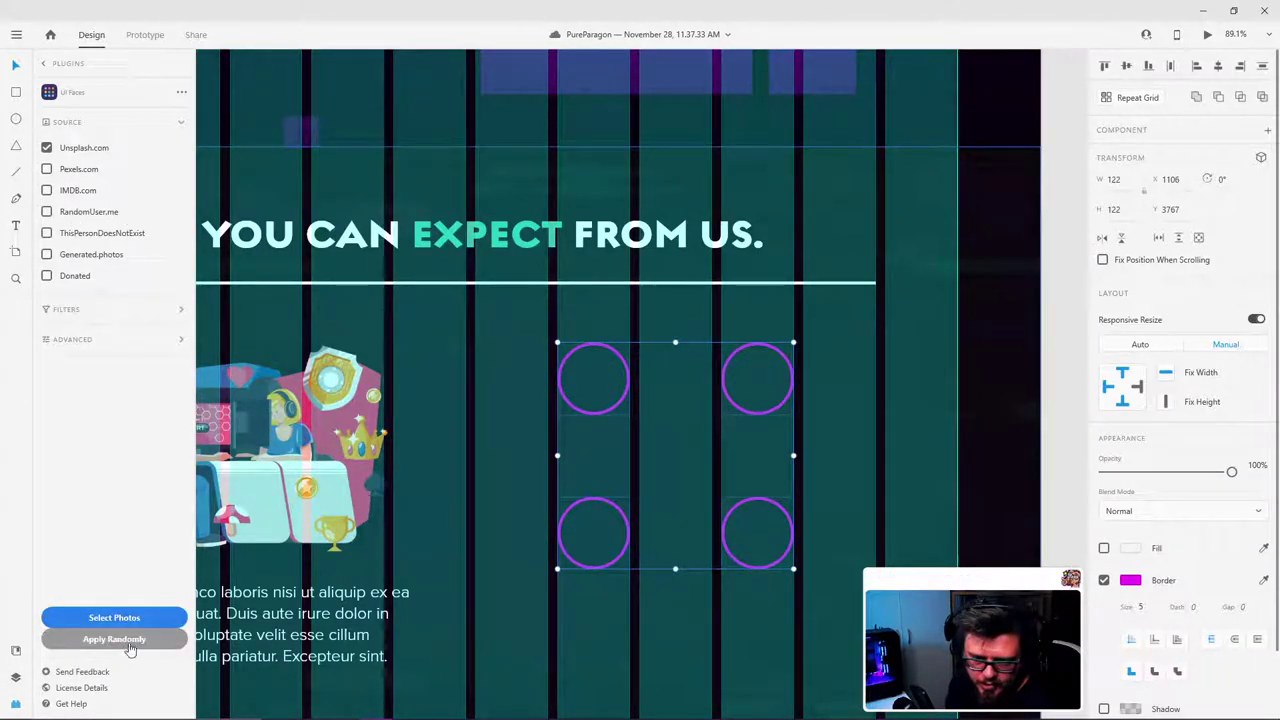
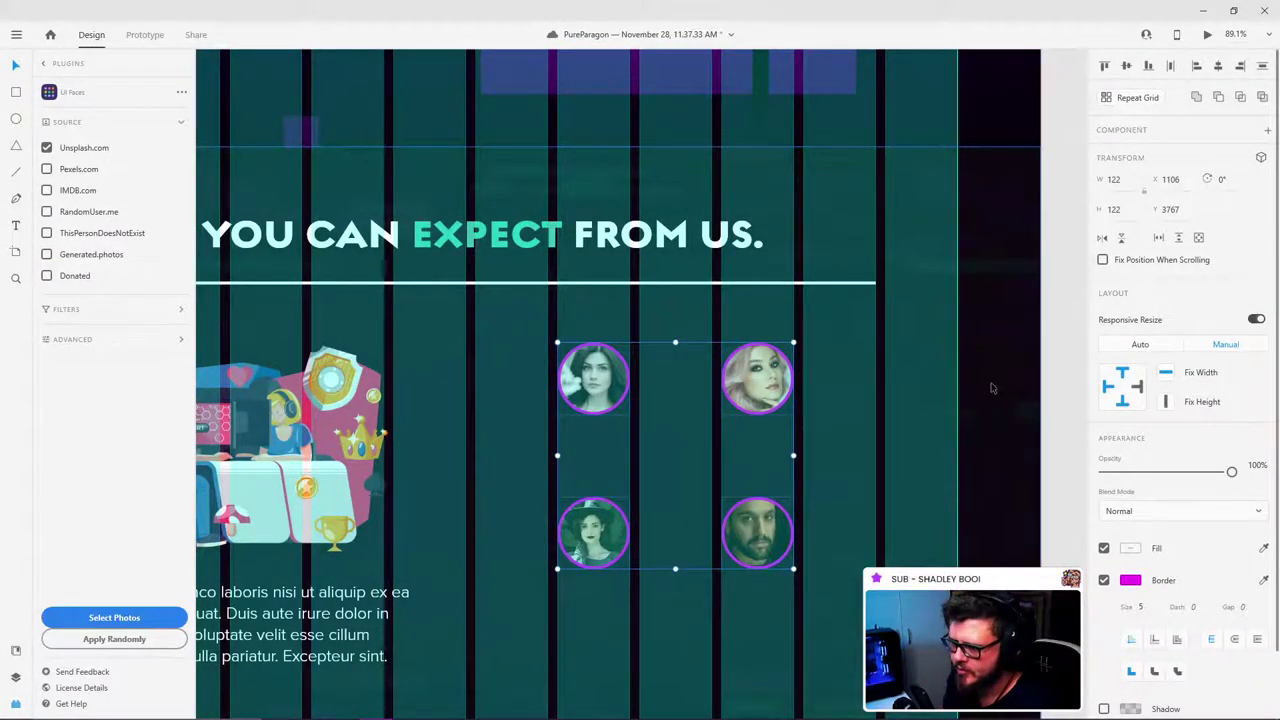
# Step: Turn off the layout grid on the Landing Page artboard
pyautogui.click(1072, 338)
pyautogui.scroll(-2, 783, 345)
pyautogui.scroll(-4, 747, 337)
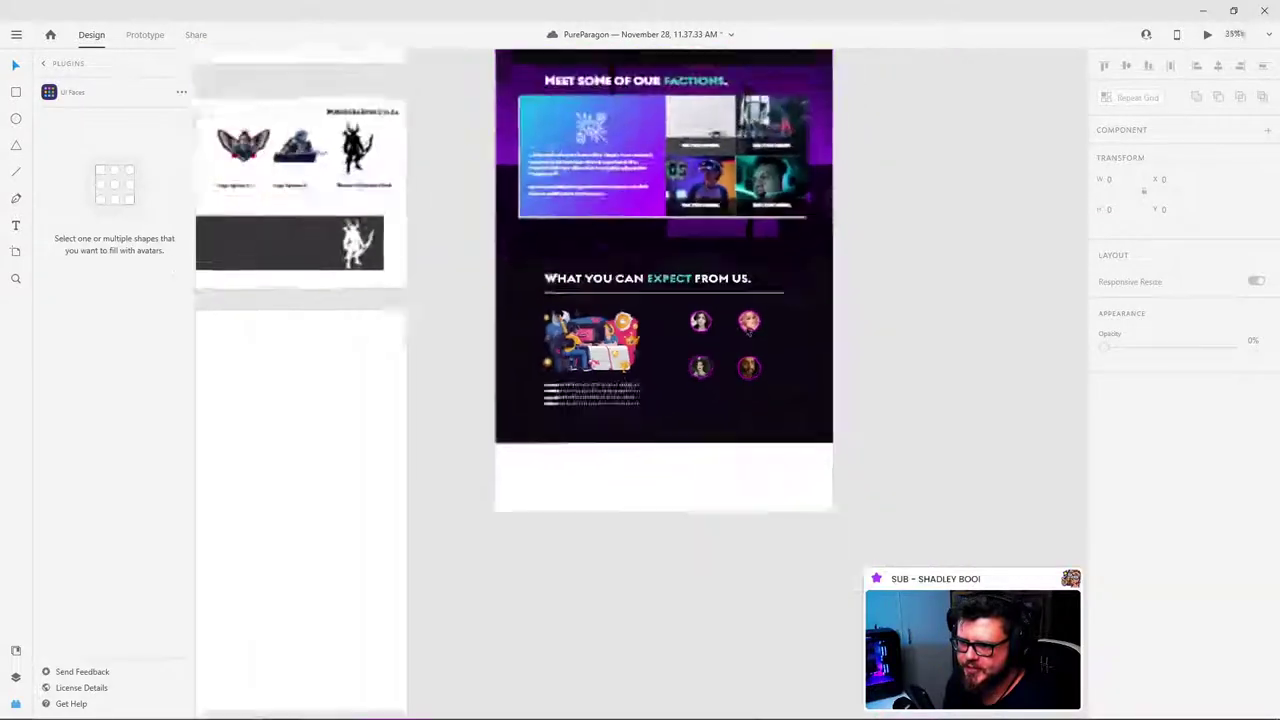
pyautogui.scroll(-1, 749, 332)
pyautogui.scroll(6, 661, 269)
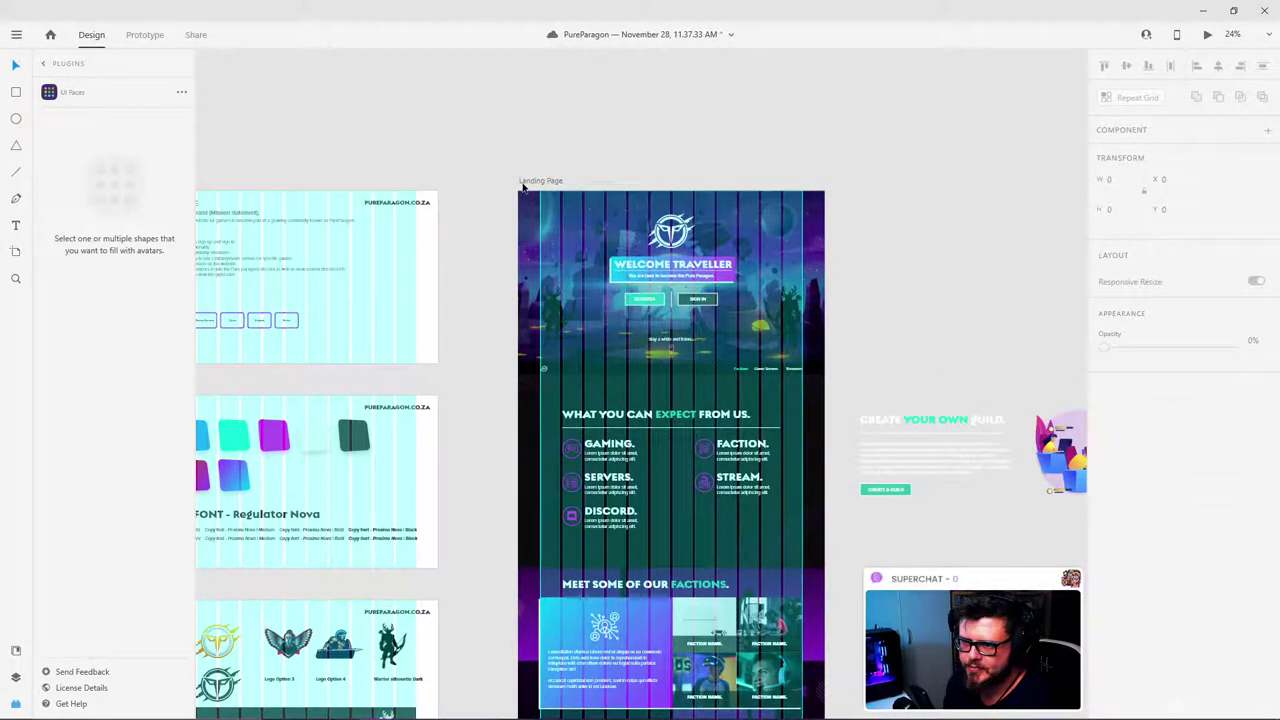
pyautogui.click(522, 185)
pyautogui.click(1104, 517)
pyautogui.scroll(-4, 840, 420)
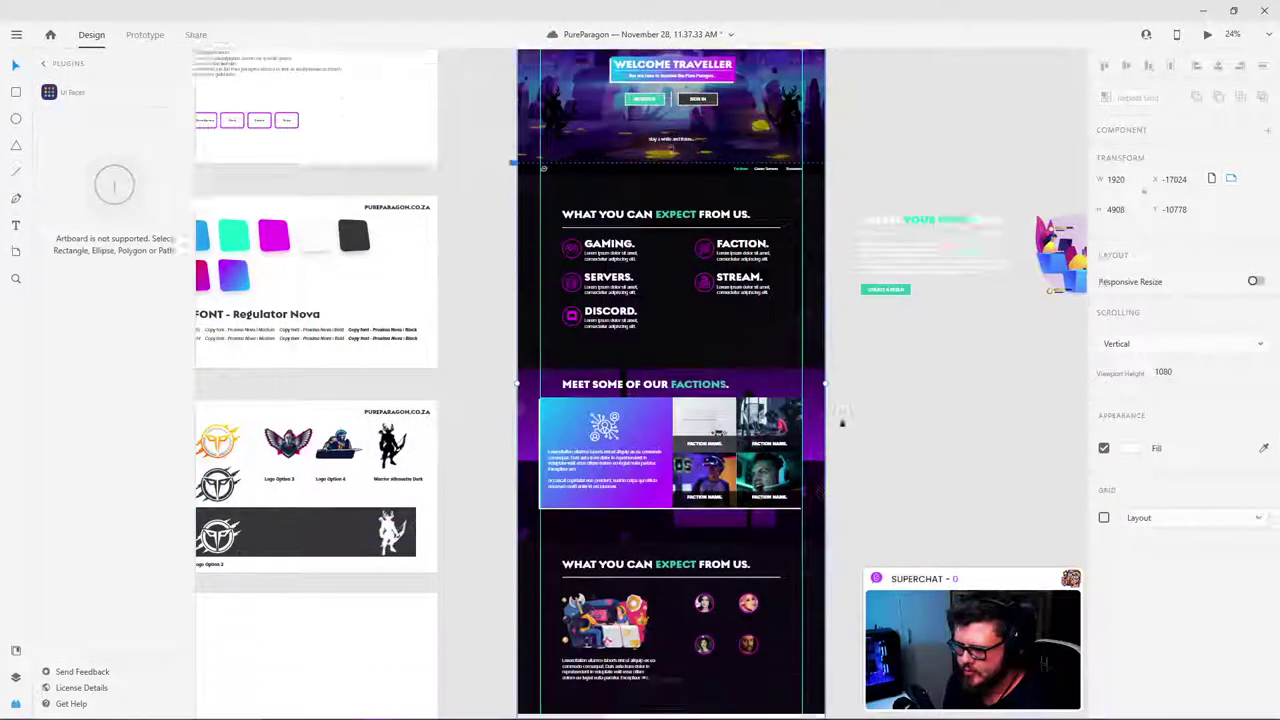
pyautogui.scroll(3, 798, 532)
pyautogui.scroll(3, 798, 532)
pyautogui.scroll(-1, 694, 477)
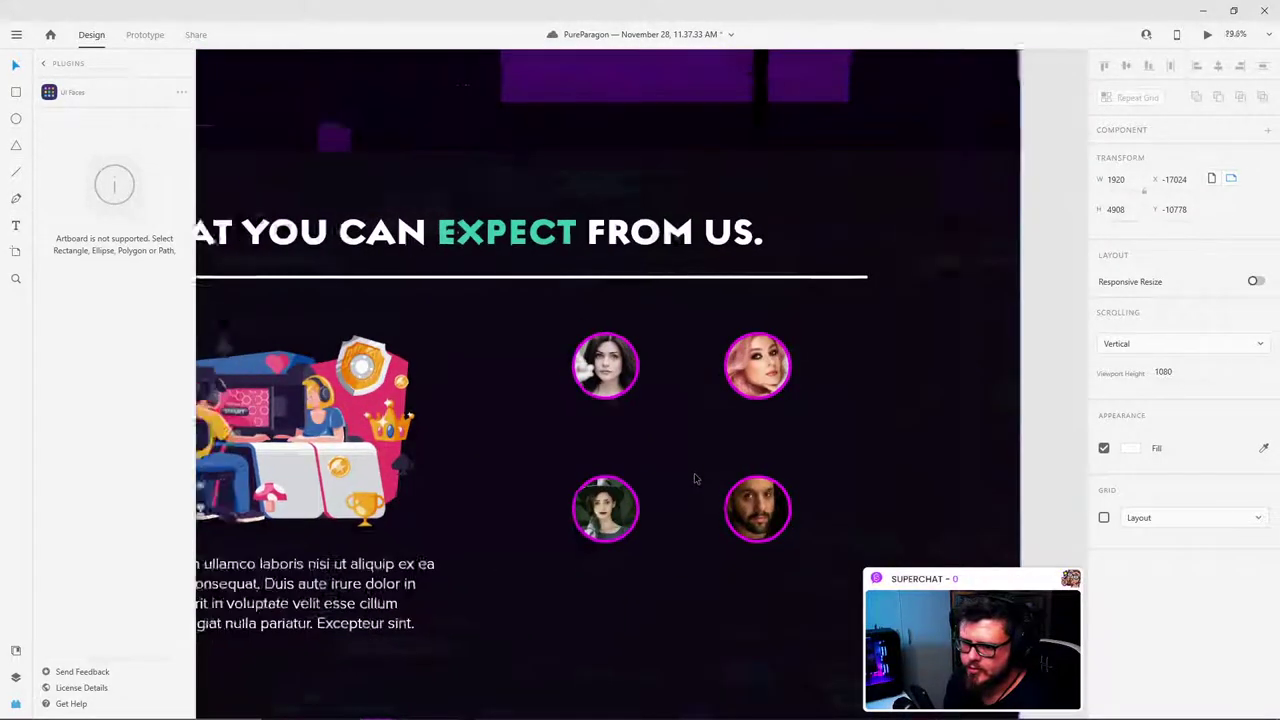
# Step: Copy a FACTION NAME. label from the factions block and place it centred beneath the first portrait at X 1057, Y 3939
pyautogui.scroll(2, 677, 460)
pyautogui.scroll(-1, 660, 443)
pyautogui.click(636, 184)
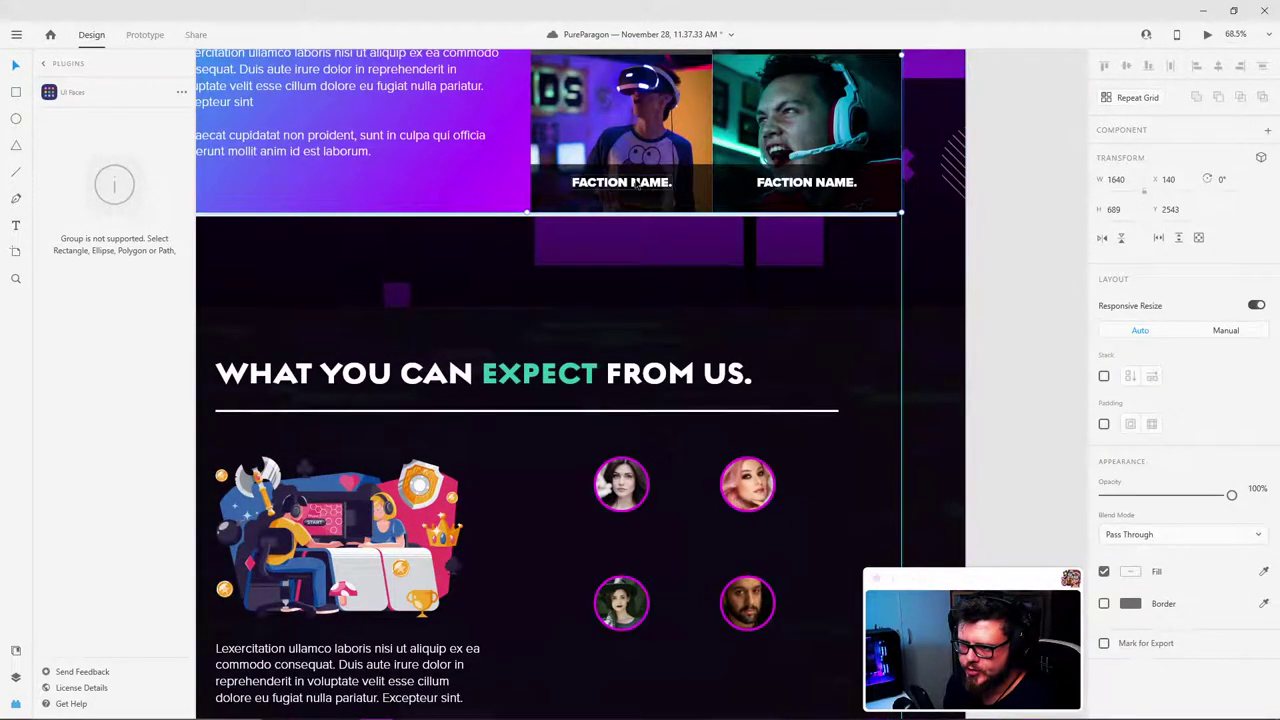
pyautogui.doubleClick(636, 184)
pyautogui.click(662, 531)
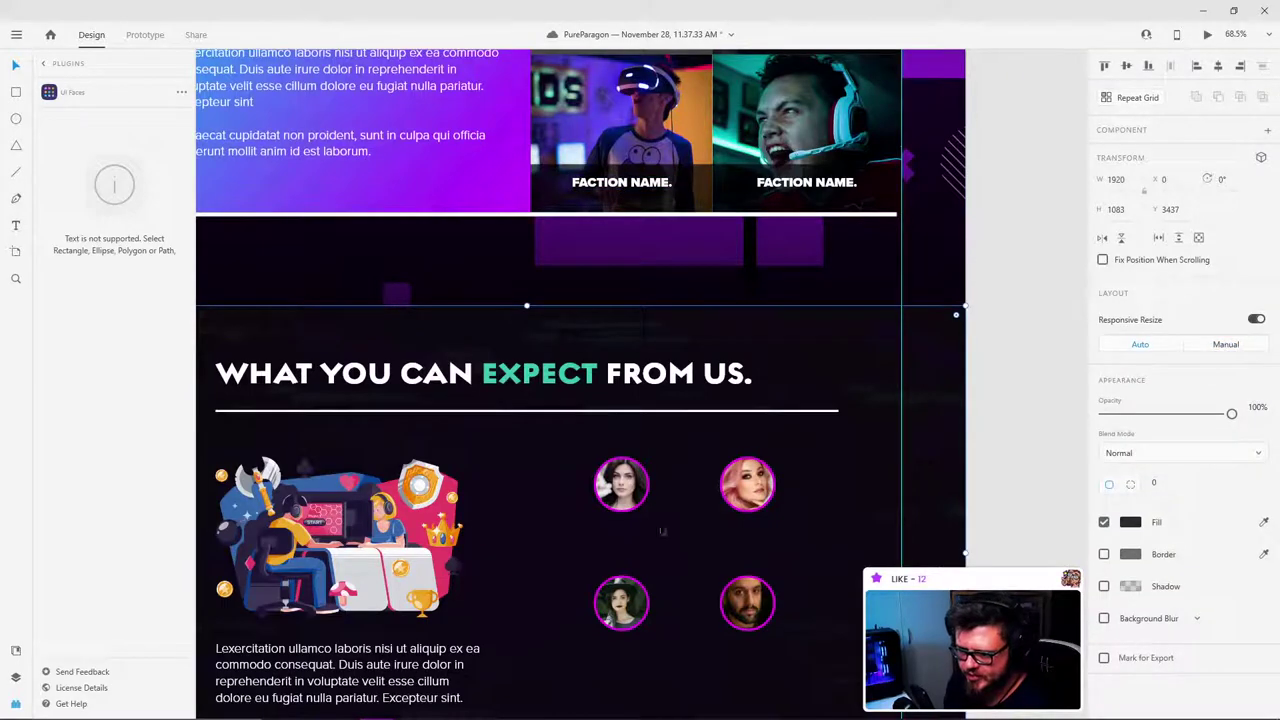
pyautogui.click(622, 484)
pyautogui.click(621, 183)
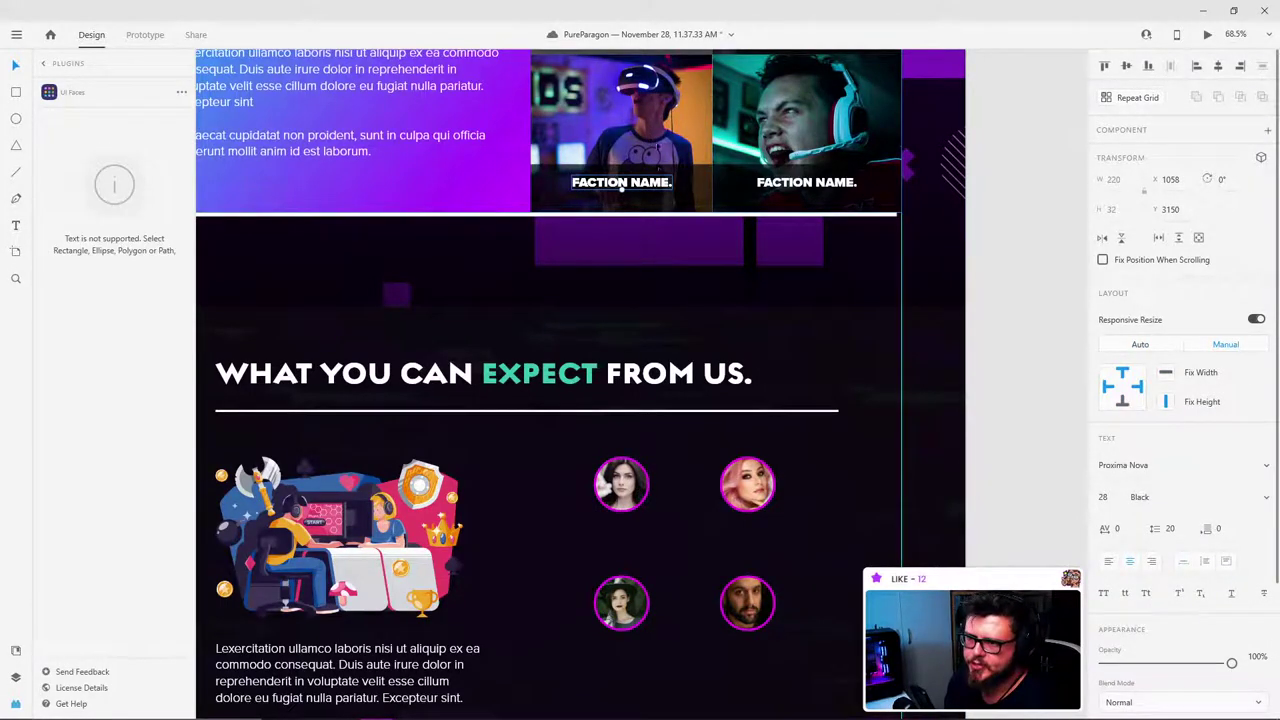
pyautogui.moveTo(622, 188); pyautogui.dragTo(653, 529)
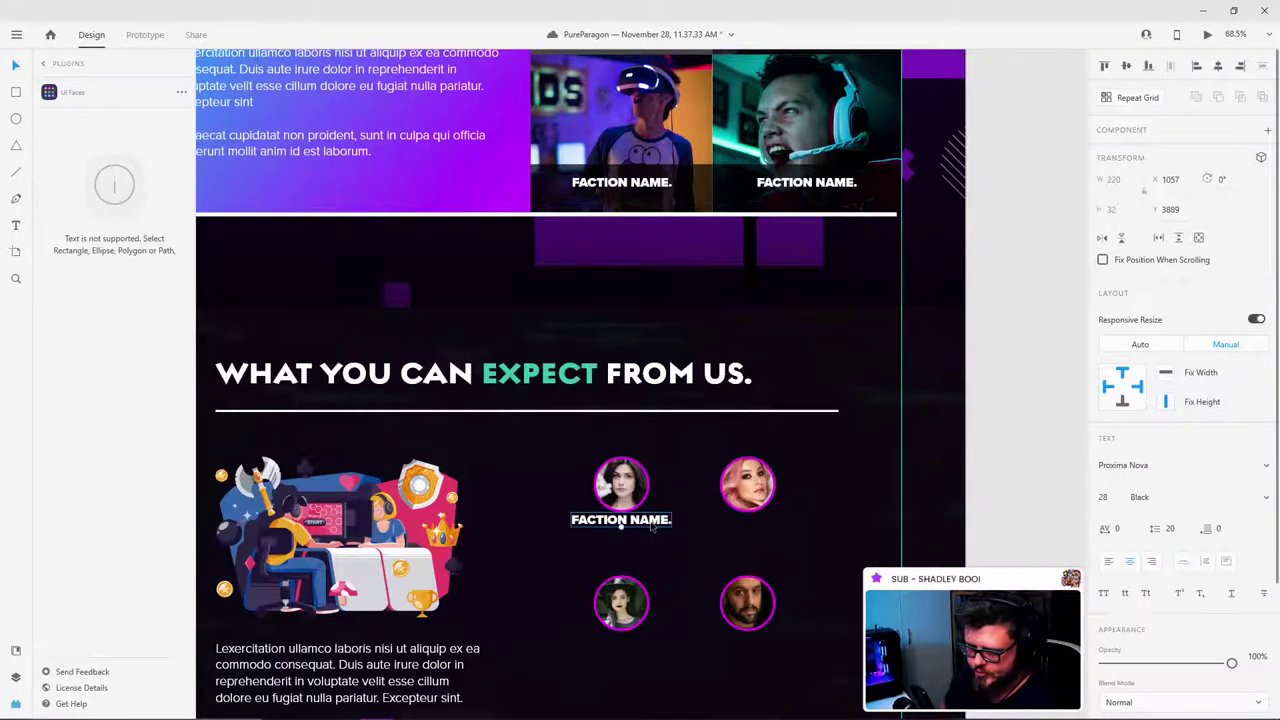
pyautogui.hotkey('shift', 'Down')
pyautogui.hotkey('shift', 'Down')
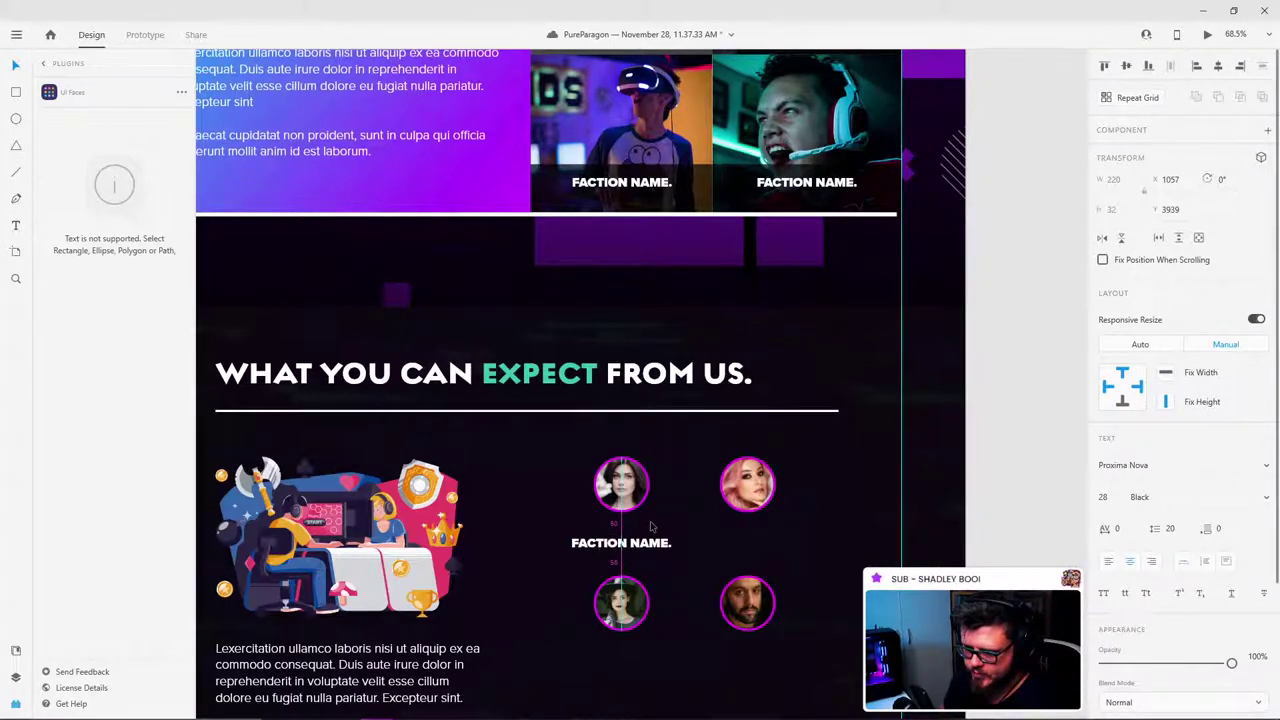
# Step: Move the lower pair of portraits down to Y 4187
pyautogui.click(625, 600)
pyautogui.keyDown('shift'); pyautogui.click(750, 603); pyautogui.keyUp('shift')
pyautogui.moveTo(750, 603); pyautogui.dragTo(750, 676)
# Step: Change the copied label's text to STREAMER NAME and duplicate it beneath the second portrait at X 1333
pyautogui.click(628, 542)
pyautogui.doubleClick(632, 541)
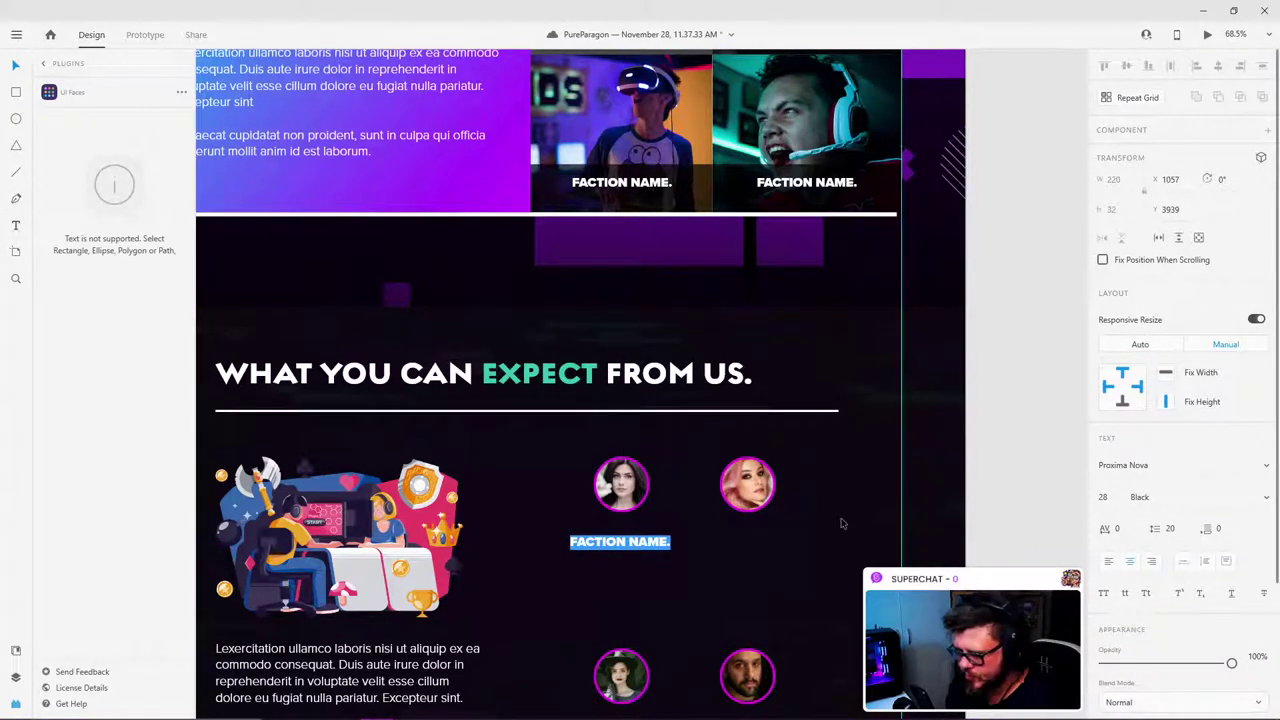
pyautogui.write('STREA')
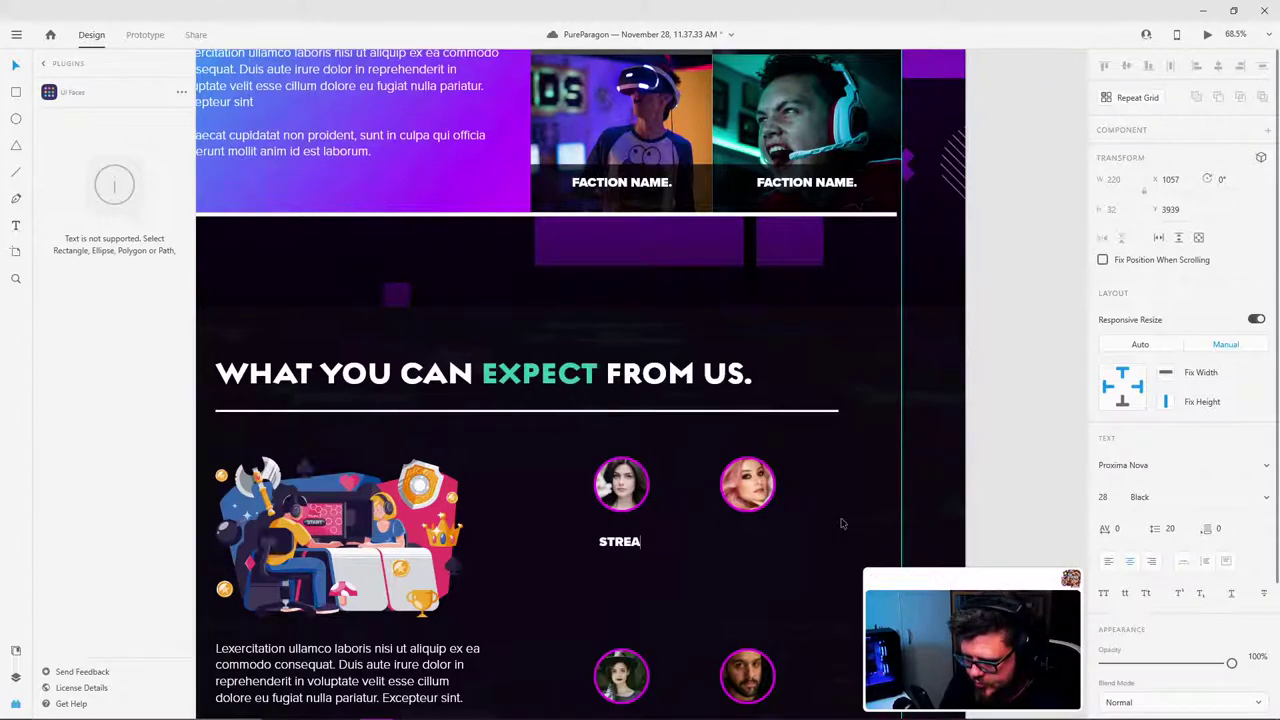
pyautogui.write('MER NAME')
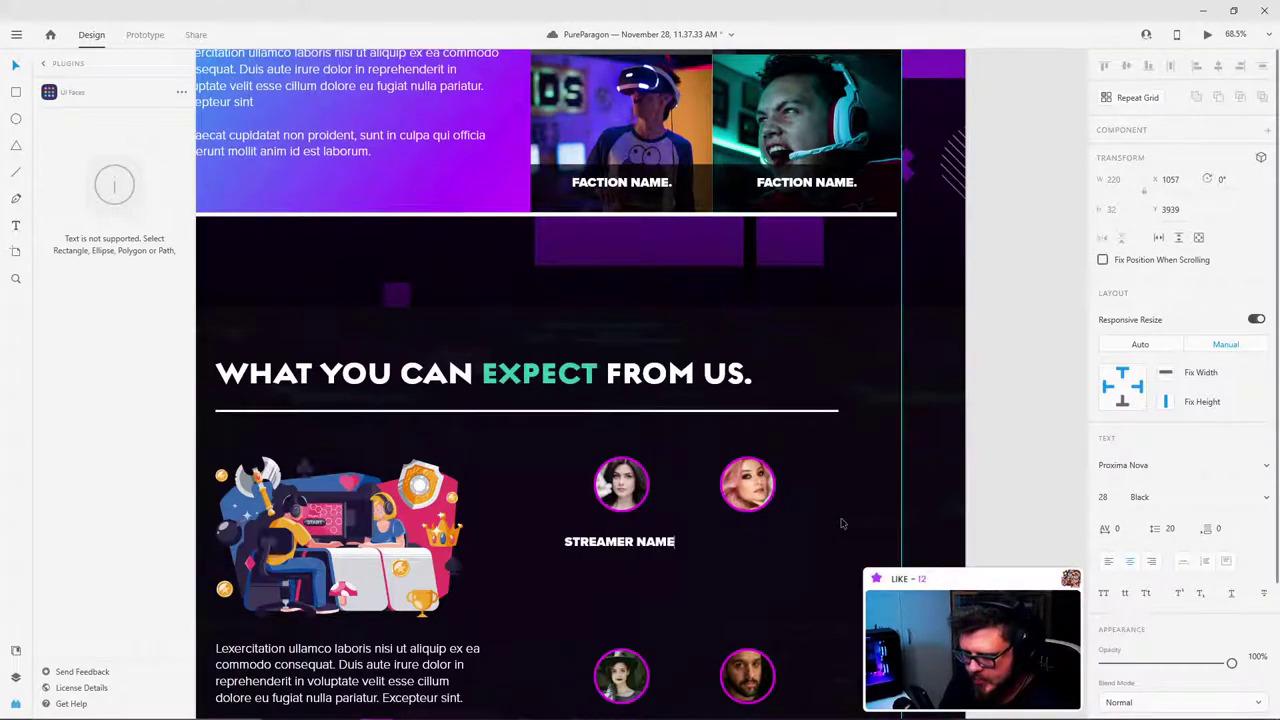
pyautogui.click(800, 554)
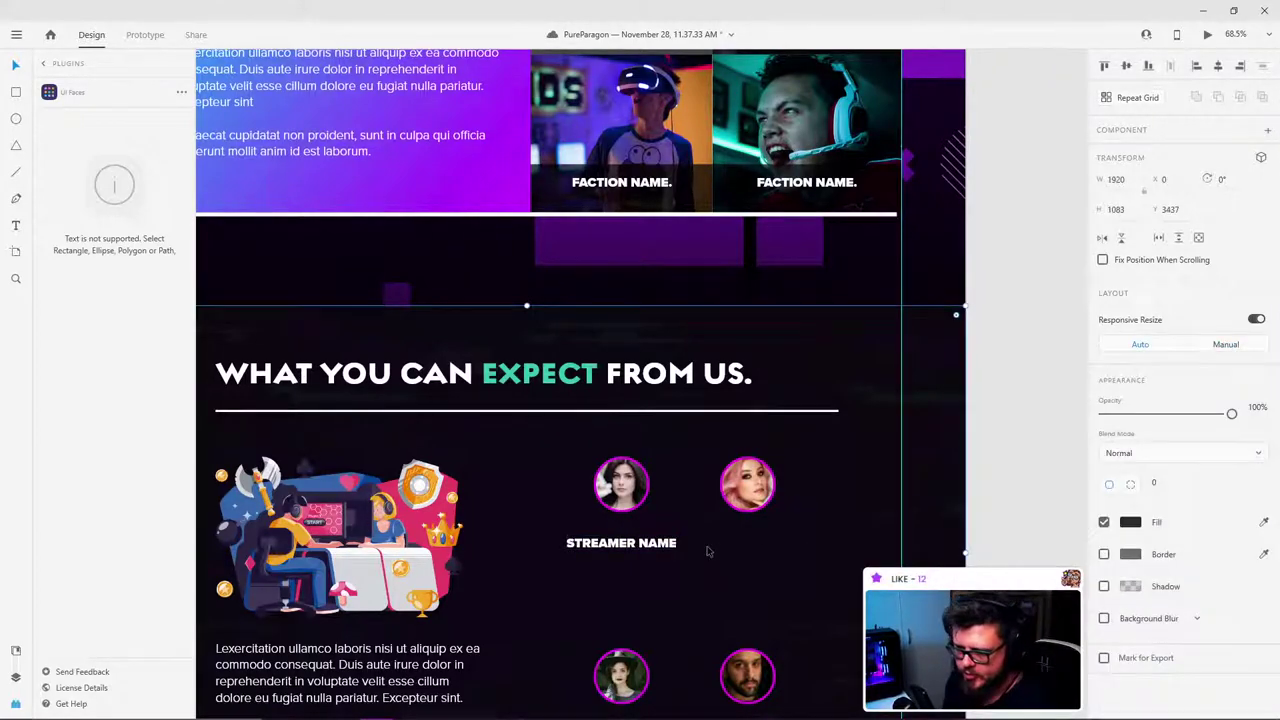
pyautogui.click(646, 551)
pyautogui.moveTo(647, 566); pyautogui.dragTo(771, 542)
pyautogui.scroll(-2, 752, 537)
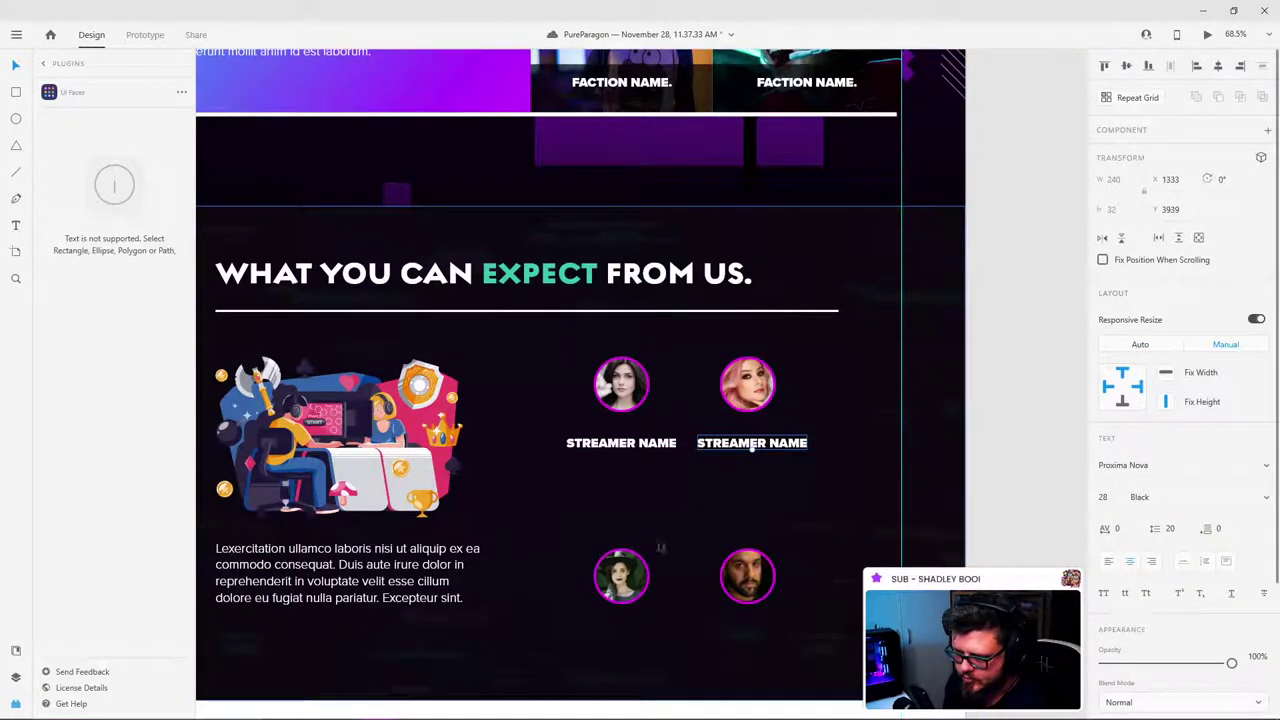
# Step: Move the lower pair of portraits up to sit with a small gap beneath the STREAMER NAME labels
pyautogui.click(621, 577)
pyautogui.click(752, 580)
pyautogui.keyDown('shift'); pyautogui.click(626, 586); pyautogui.keyUp('shift')
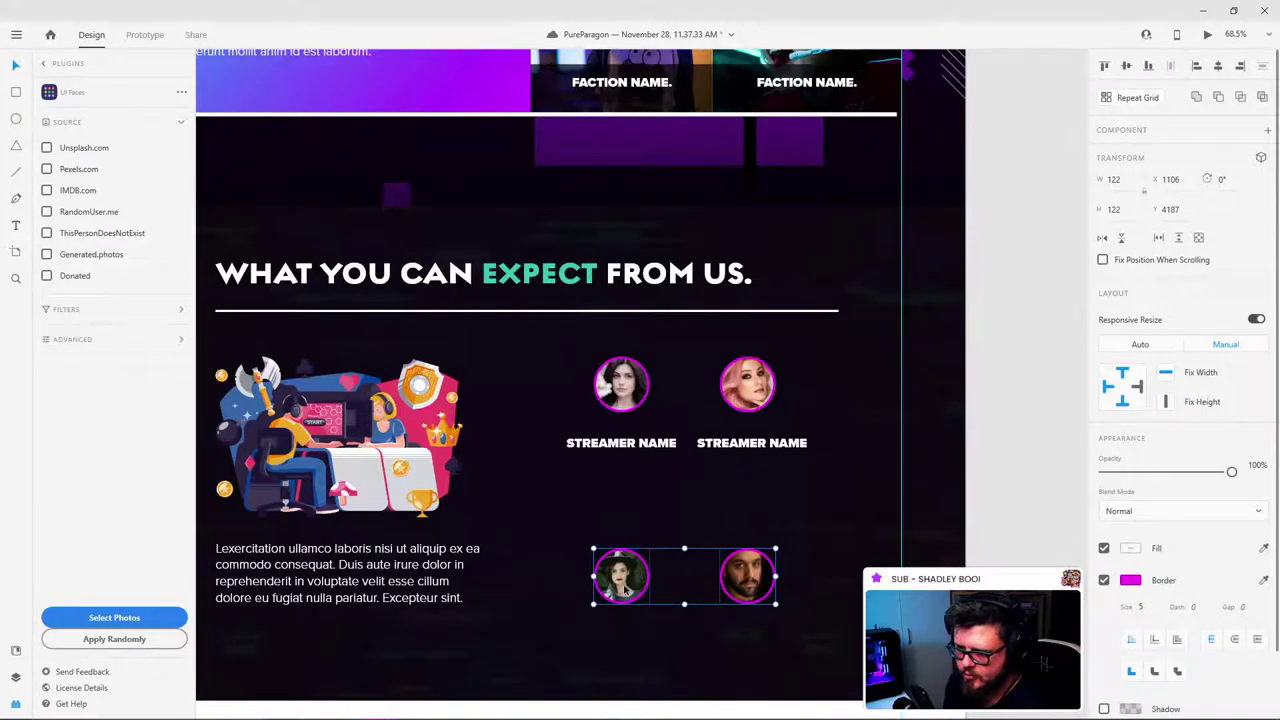
pyautogui.moveTo(626, 586); pyautogui.dragTo(620, 493)
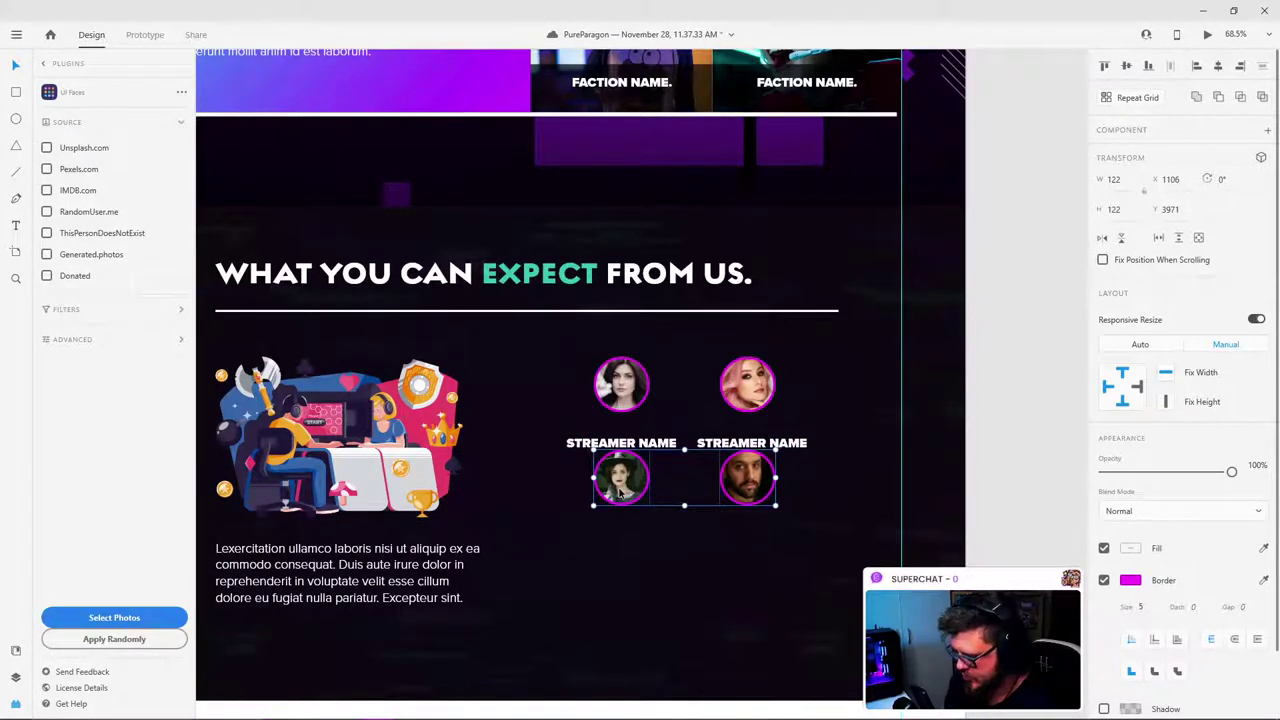
pyautogui.hotkey('shift', 'Down')
pyautogui.hotkey('shift', 'Down')
pyautogui.hotkey('shift', 'Down')
pyautogui.hotkey('shift', 'Down')
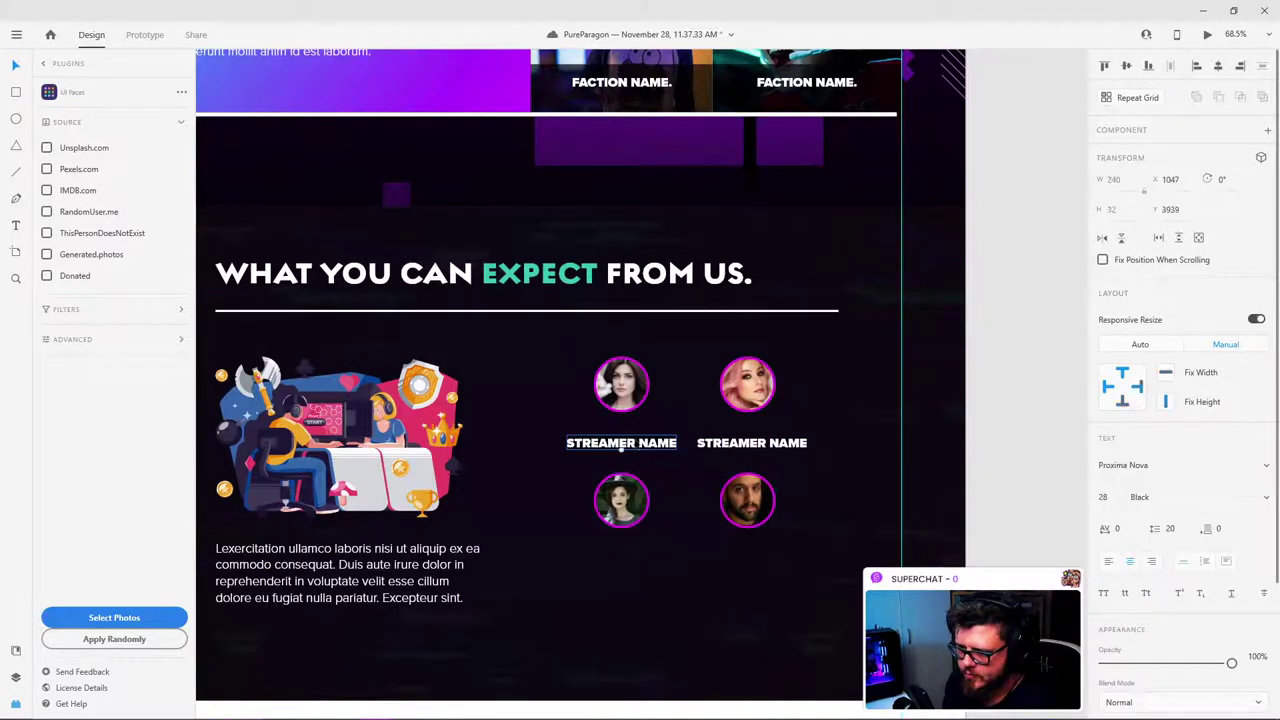
# Step: Duplicate both STREAMER NAME labels and place the copies beneath the lower pair of portraits
pyautogui.click(625, 444)
pyautogui.moveTo(760, 445); pyautogui.dragTo(763, 538)
pyautogui.hotkey('shift', 'Down')
pyautogui.hotkey('shift', 'Down')
pyautogui.hotkey('shift', 'Down')
pyautogui.hotkey('shift', 'Down')
pyautogui.hotkey('shift', 'Down')
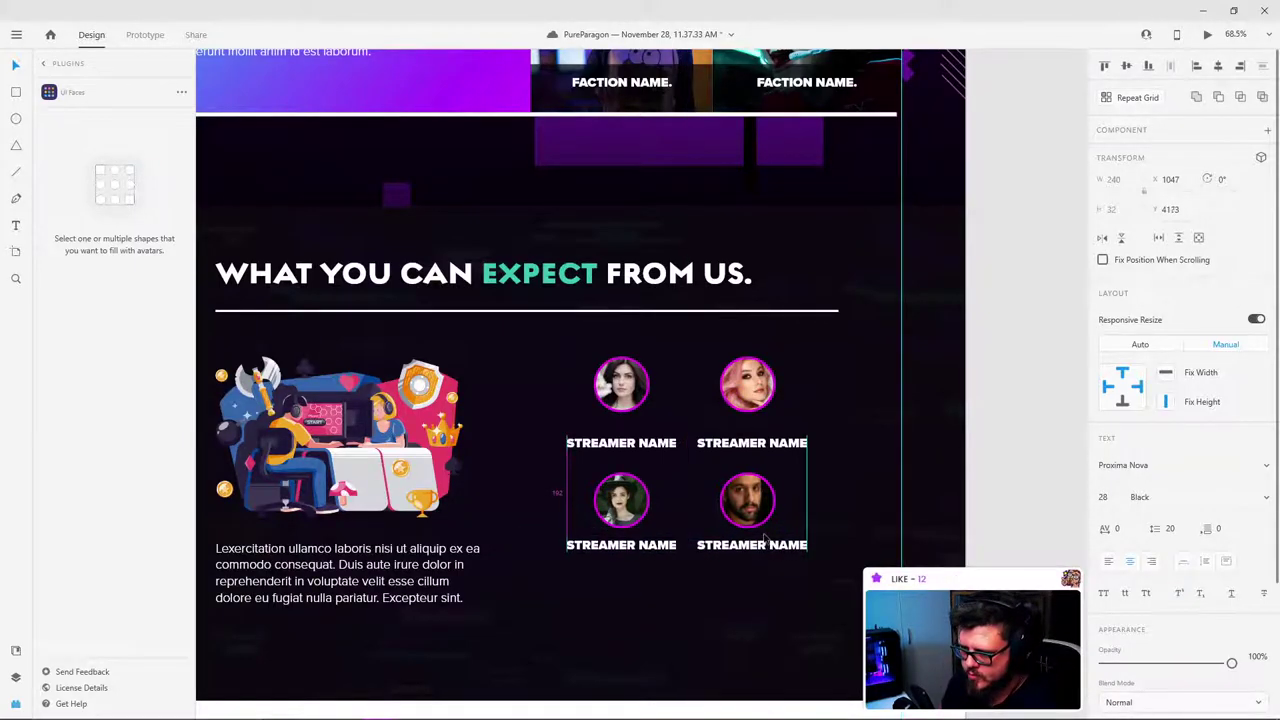
# Step: Group the four streamer portraits together with their STREAMER NAME labels
pyautogui.click(995, 439)
pyautogui.scroll(-4, 640, 386)
pyautogui.scroll(2, 480, 372)
pyautogui.scroll(2, 486, 375)
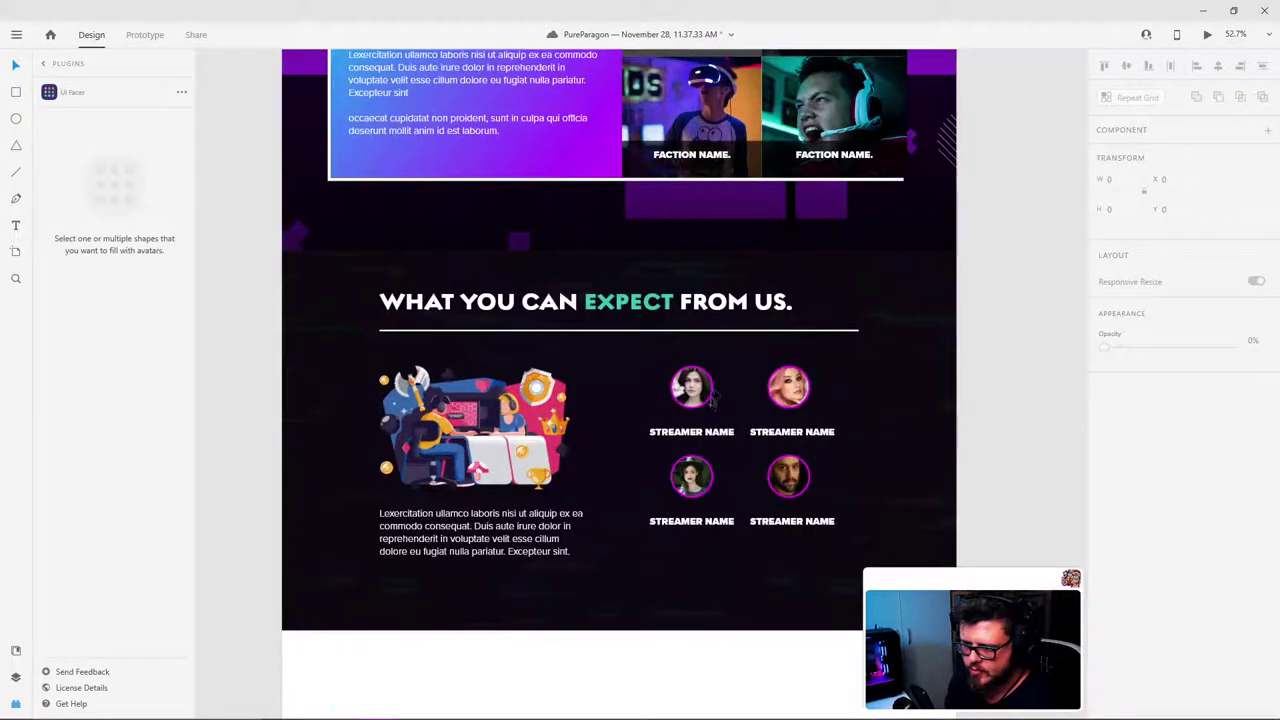
pyautogui.click(693, 388)
pyautogui.keyDown('shift'); pyautogui.click(779, 393); pyautogui.keyUp('shift')
pyautogui.keyDown('shift'); pyautogui.click(769, 435); pyautogui.keyUp('shift')
pyautogui.keyDown('shift'); pyautogui.click(705, 434); pyautogui.keyUp('shift')
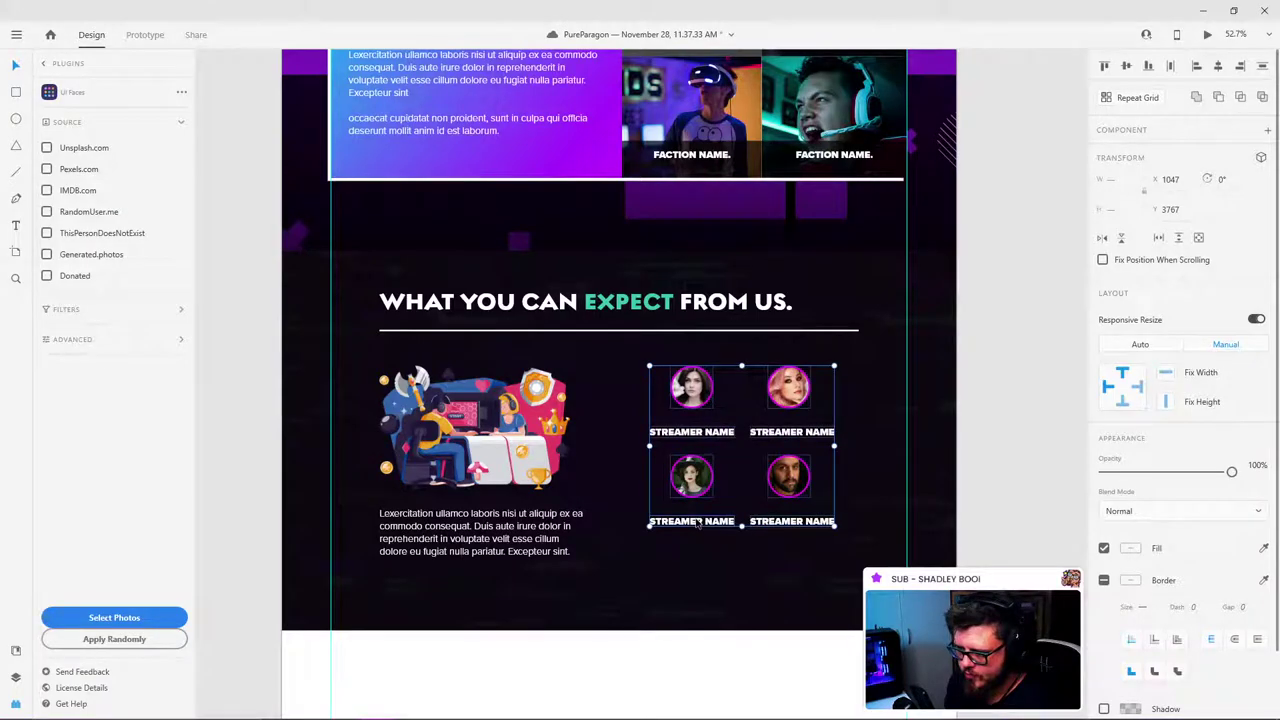
pyautogui.hotkey('ctrl', 'g')
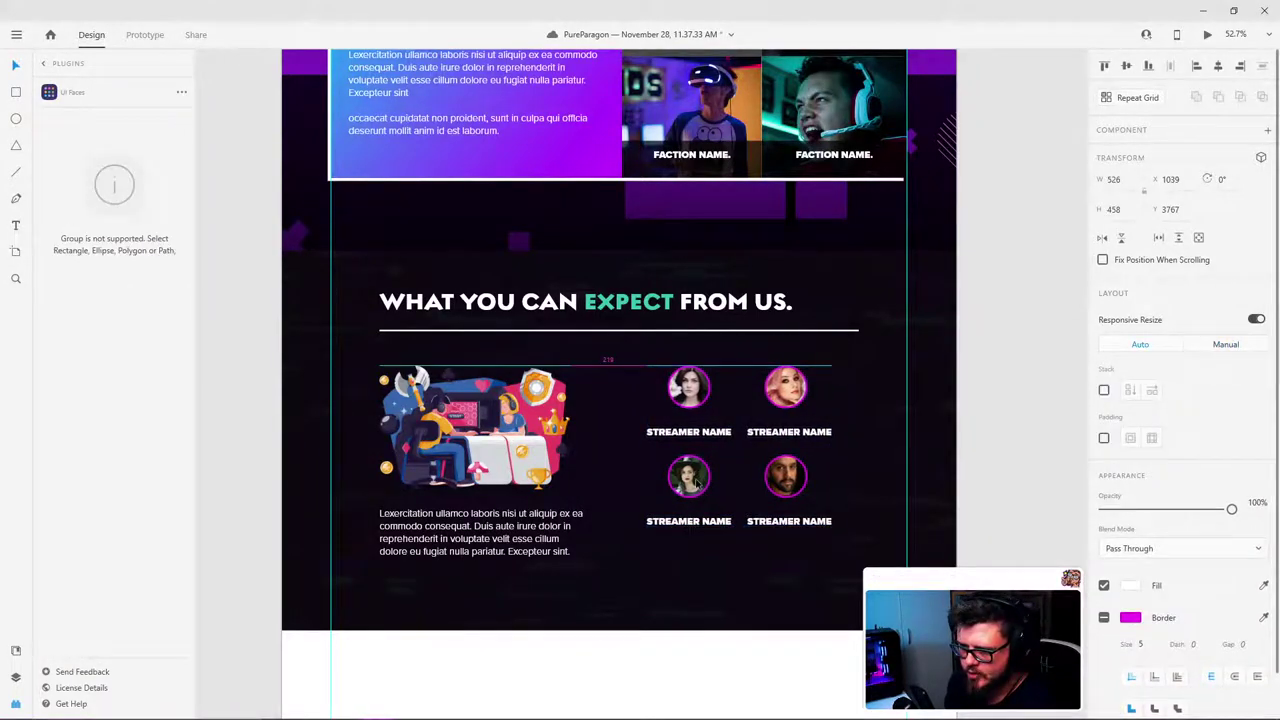
pyautogui.press('Delete')
pyautogui.hotkey('ctrl', 'z')
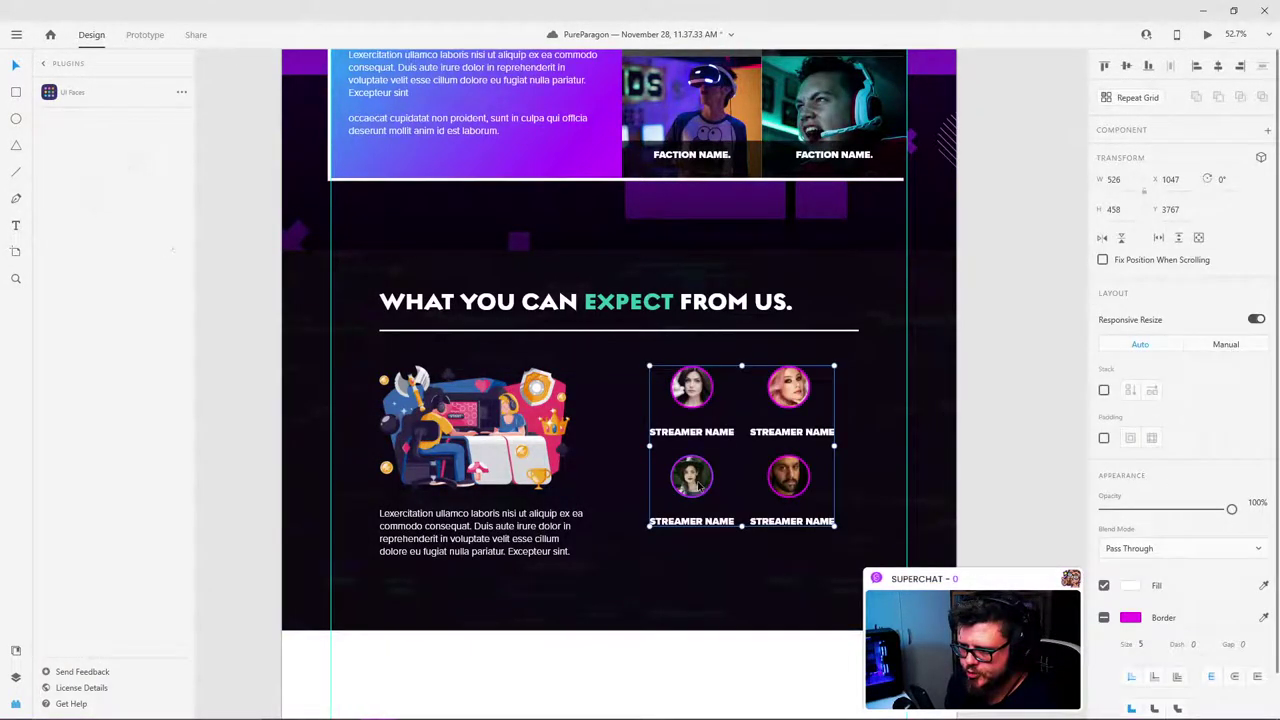
pyautogui.hotkey('ctrl', 'shift', 'g')
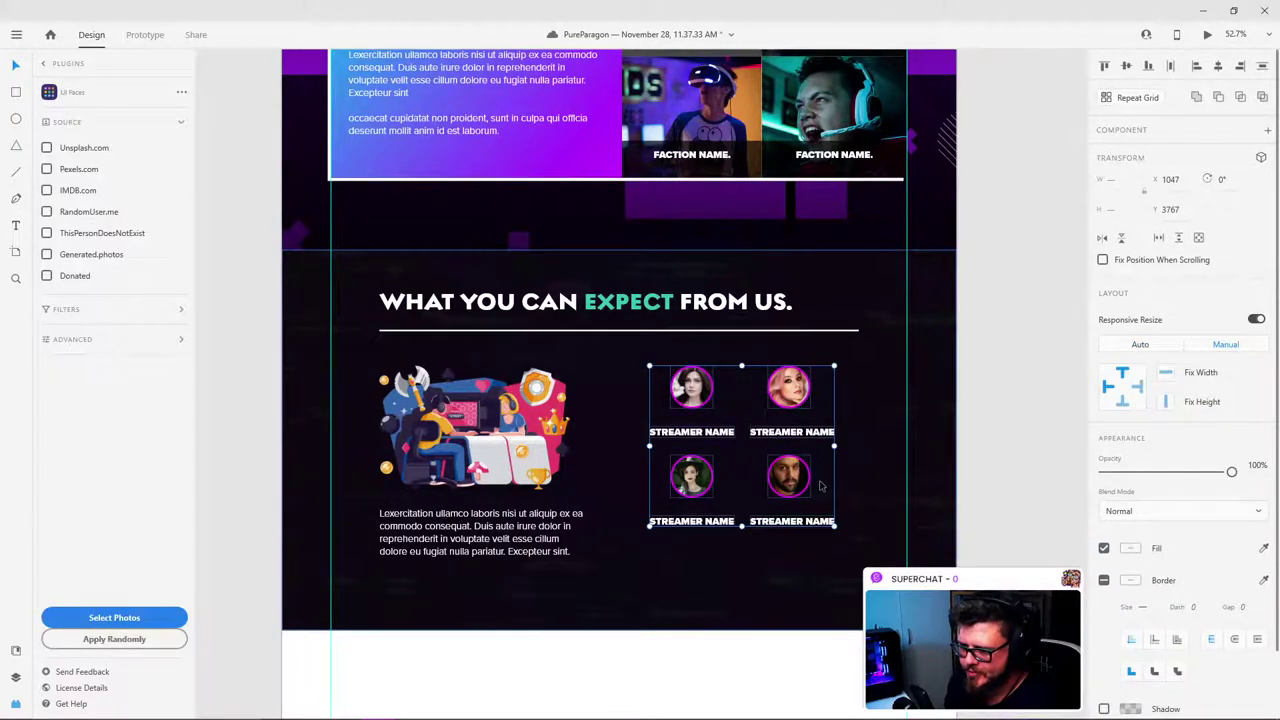
pyautogui.click(928, 463)
pyautogui.hotkey('ctrl', 'z')
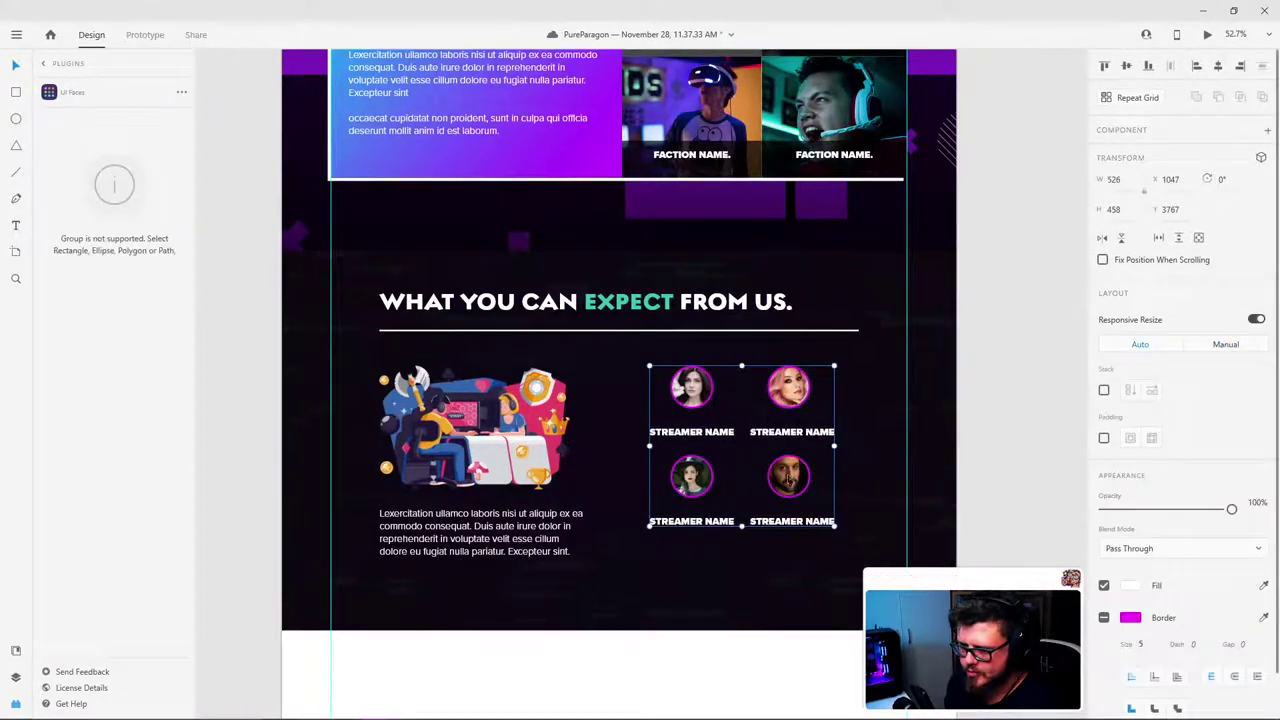
pyautogui.moveTo(795, 472)
pyautogui.mouseDown()
pyautogui.moveTo(789, 493)
pyautogui.moveTo(788, 481)
pyautogui.mouseUp()
pyautogui.click(976, 387)
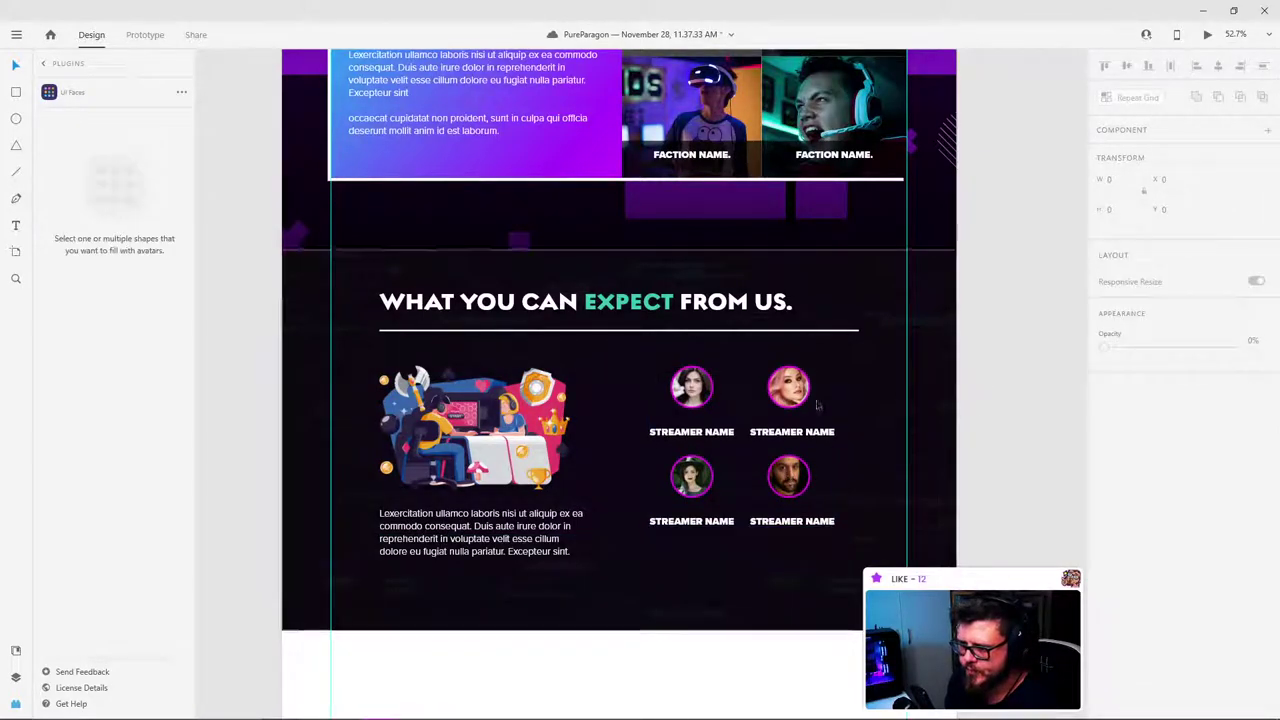
# Step: Scale the gaming illustration down to about 464 × 302, keeping its upper-left corner in place
pyautogui.scroll(1, 626, 398)
pyautogui.scroll(2, 626, 398)
pyautogui.scroll(-4, 614, 400)
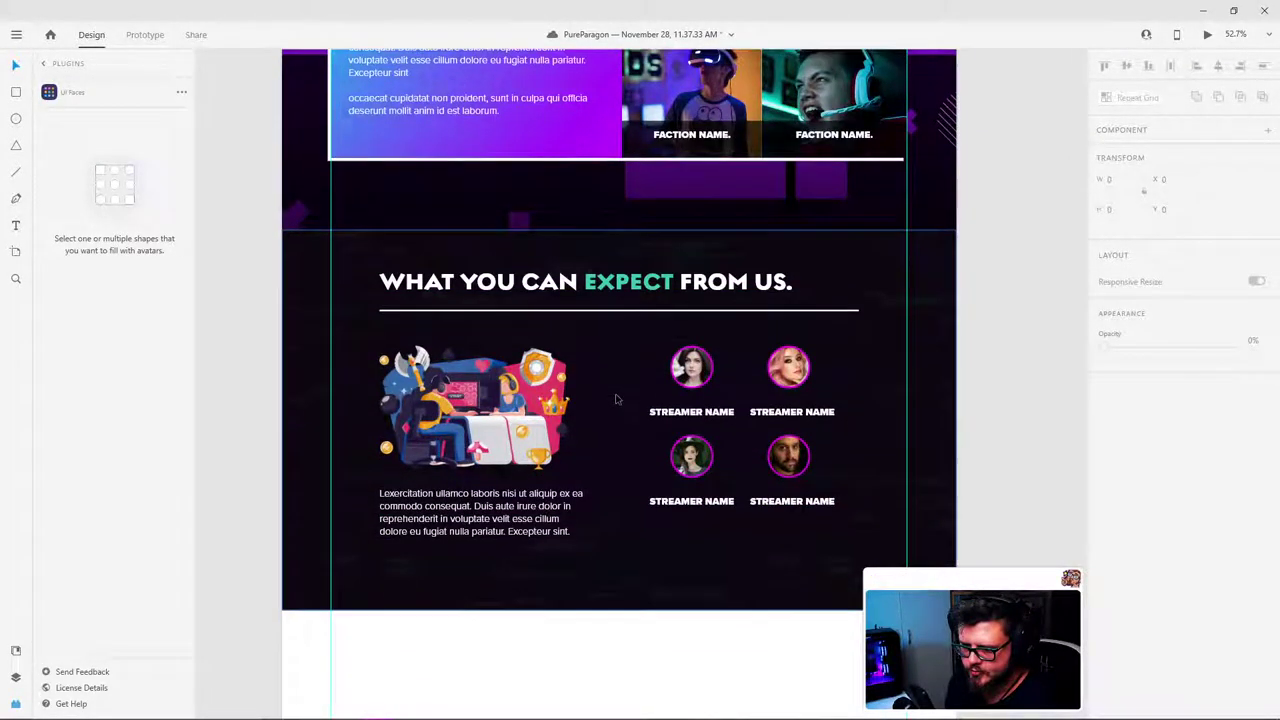
pyautogui.click(560, 445)
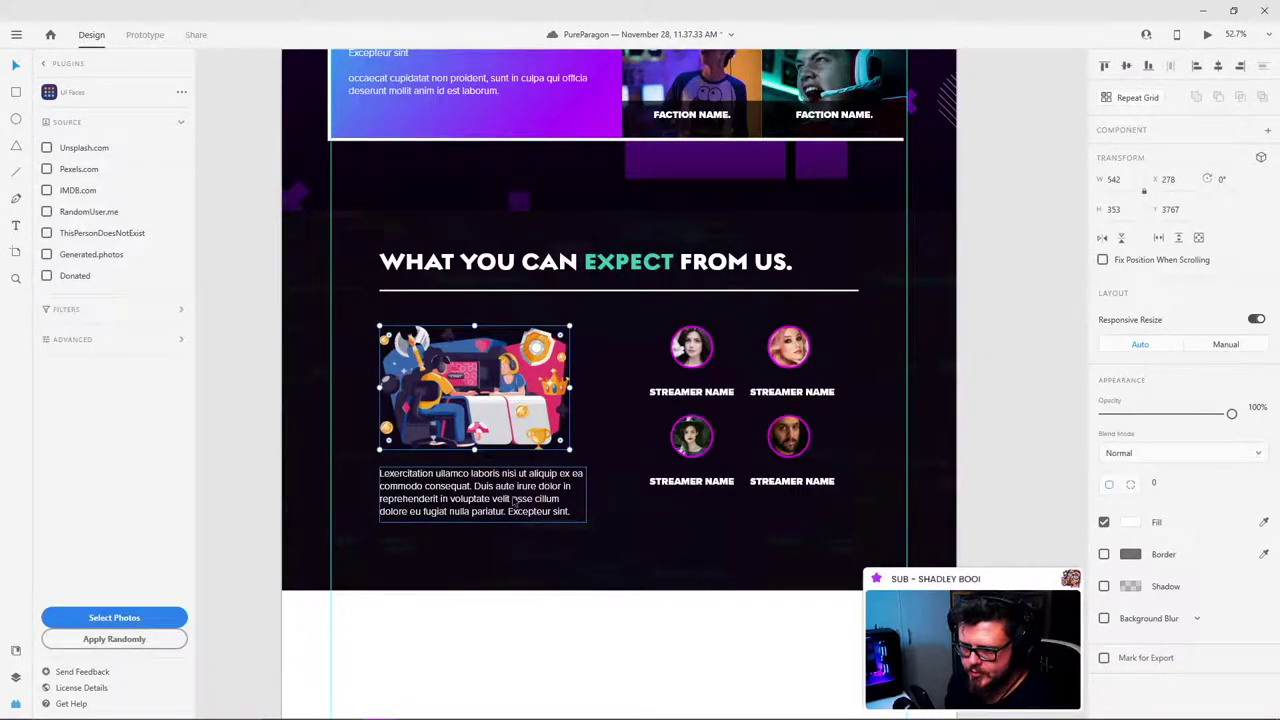
pyautogui.moveTo(513, 498); pyautogui.dragTo(543, 432)
# Step: Position the paragraph below the reduced illustration with a modest gap between them
pyautogui.click(558, 450)
pyautogui.hotkey('shift', 'Down')
pyautogui.hotkey('shift', 'Down')
pyautogui.hotkey('shift', 'Down')
pyautogui.hotkey('shift', 'Down')
pyautogui.hotkey('shift', 'Down')
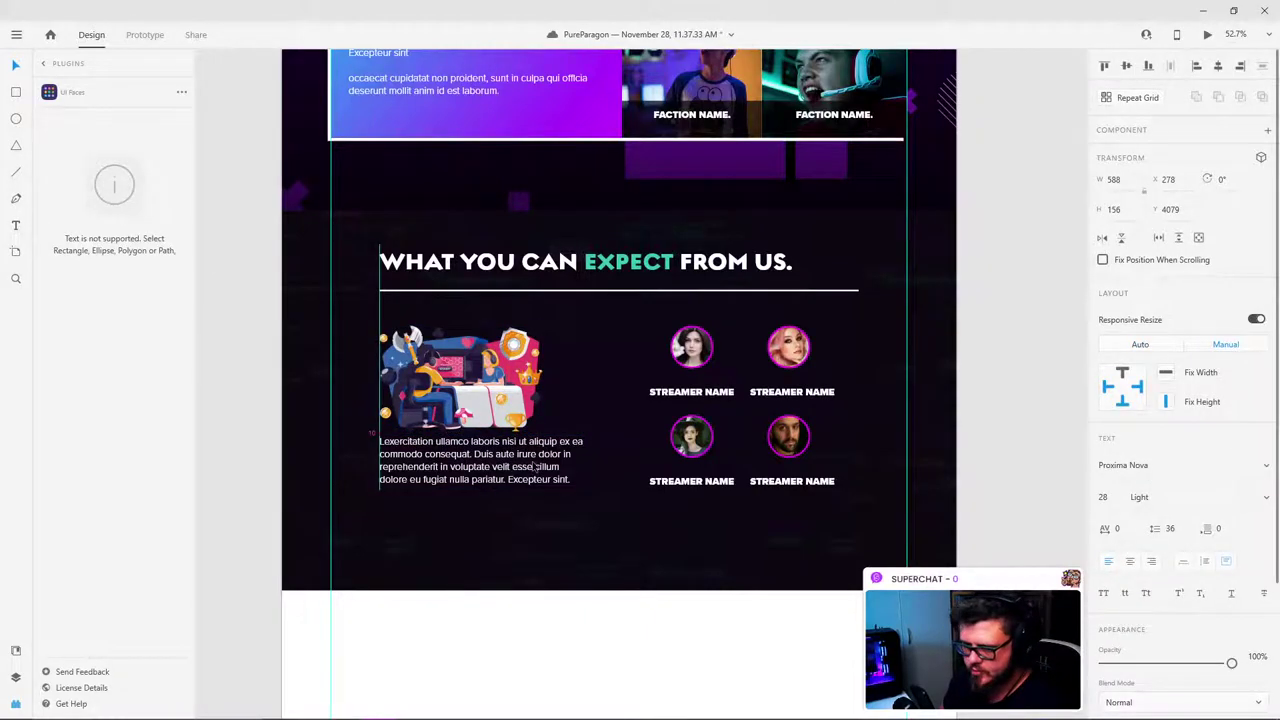
# Step: Move the illustration and its paragraph up together to Y 3717
pyautogui.keyDown('shift'); pyautogui.click(505, 397); pyautogui.keyUp('shift')
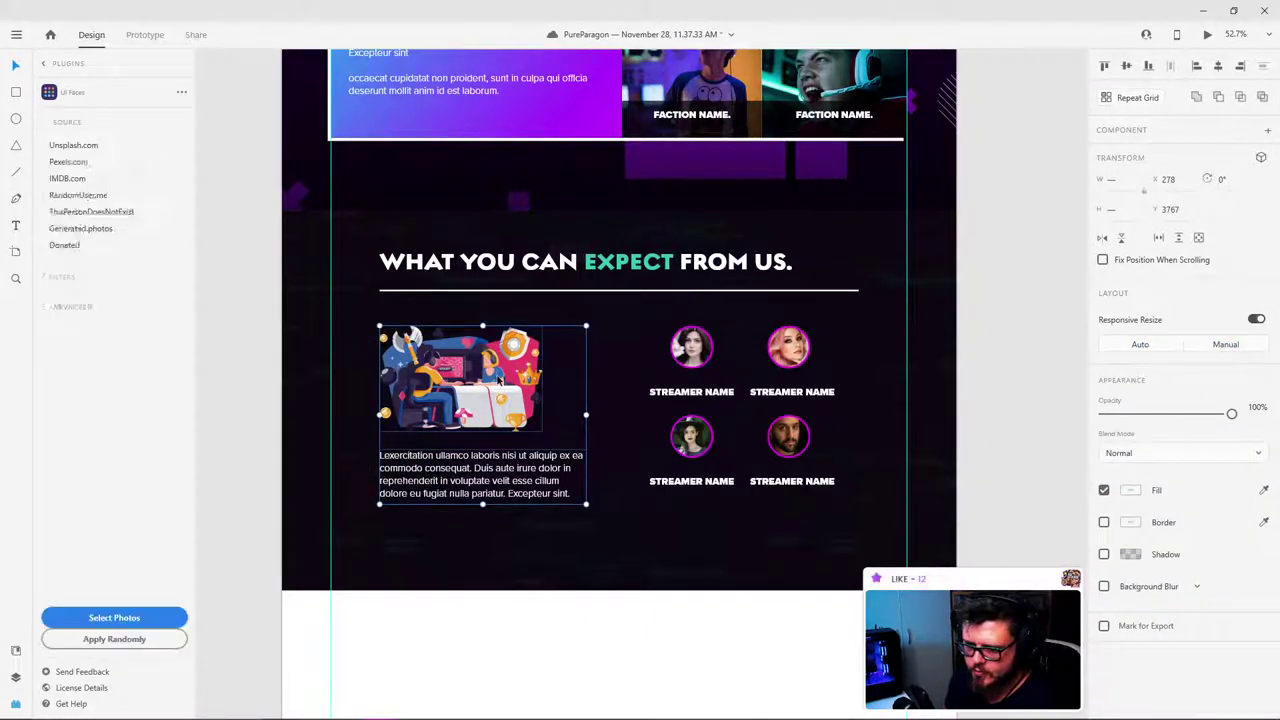
pyautogui.hotkey('shift', 'Up')
pyautogui.hotkey('shift', 'Up')
pyautogui.hotkey('shift', 'Up')
pyautogui.hotkey('shift', 'Up')
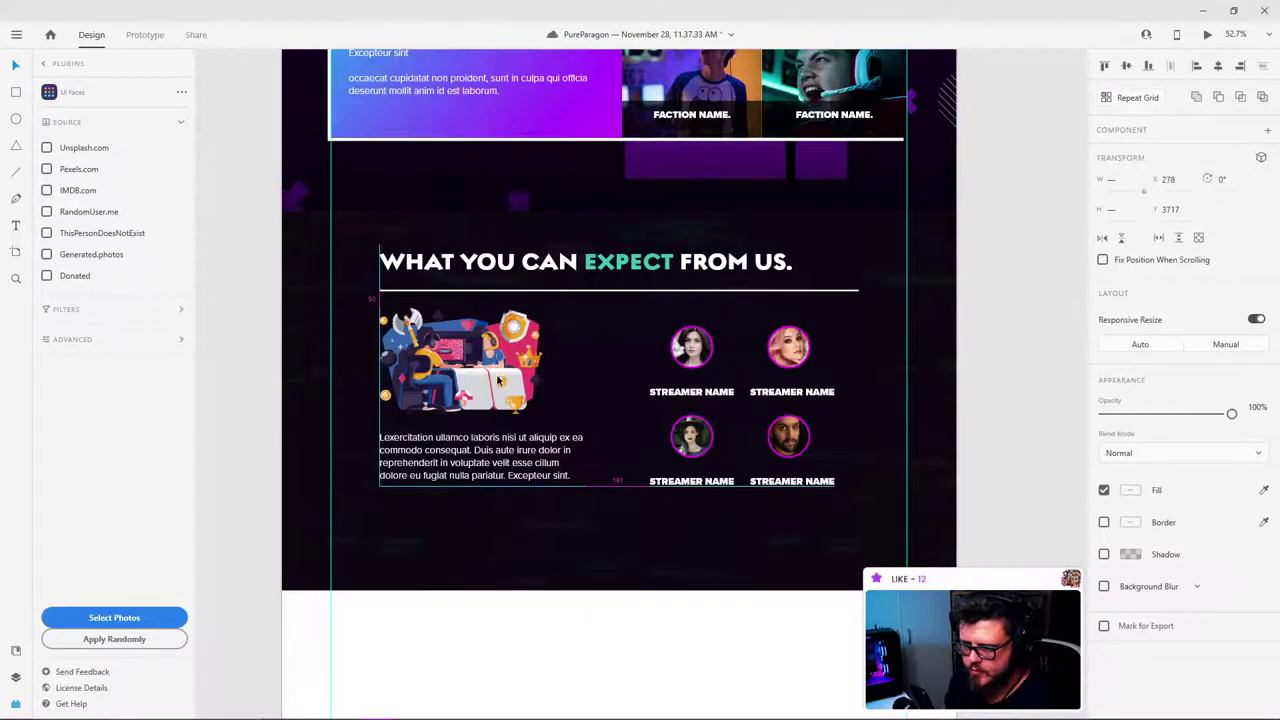
# Step: Shrink the illustration to about 387 × 252 from its upper-left corner, at X 355 and Y 3767
pyautogui.click(360, 340)
pyautogui.click(410, 340)
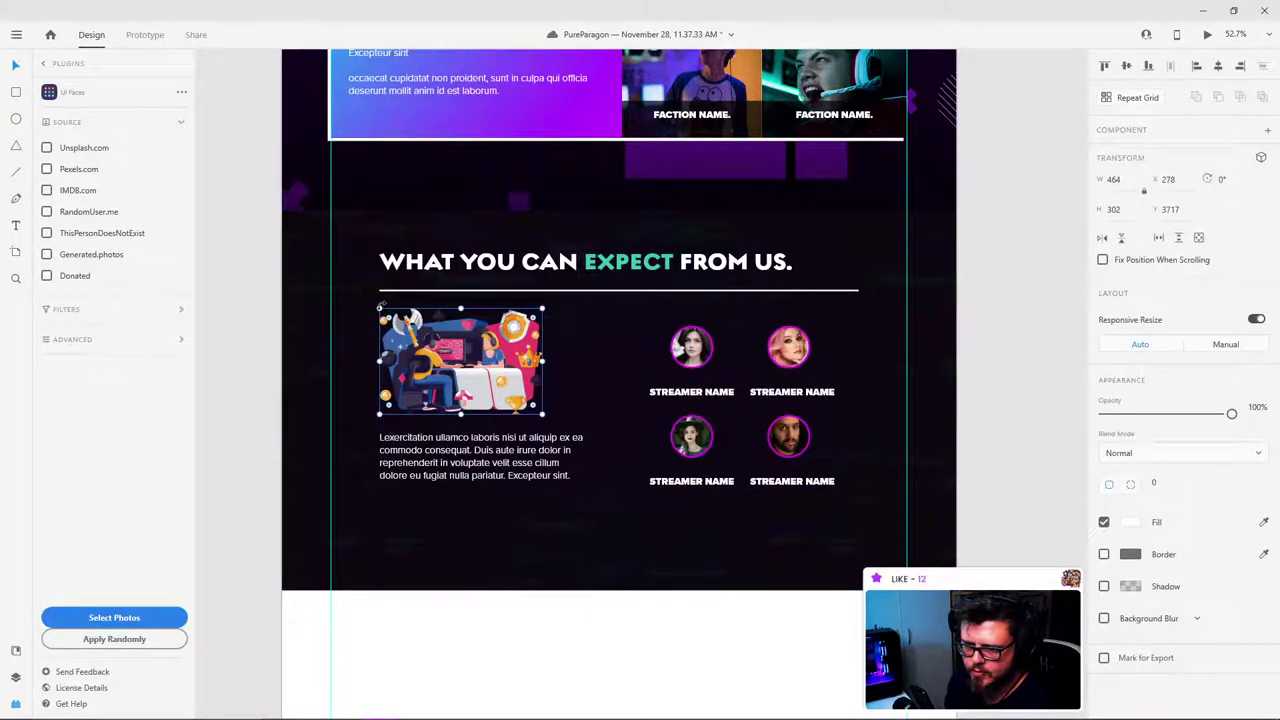
pyautogui.moveTo(381, 306); pyautogui.dragTo(404, 324)
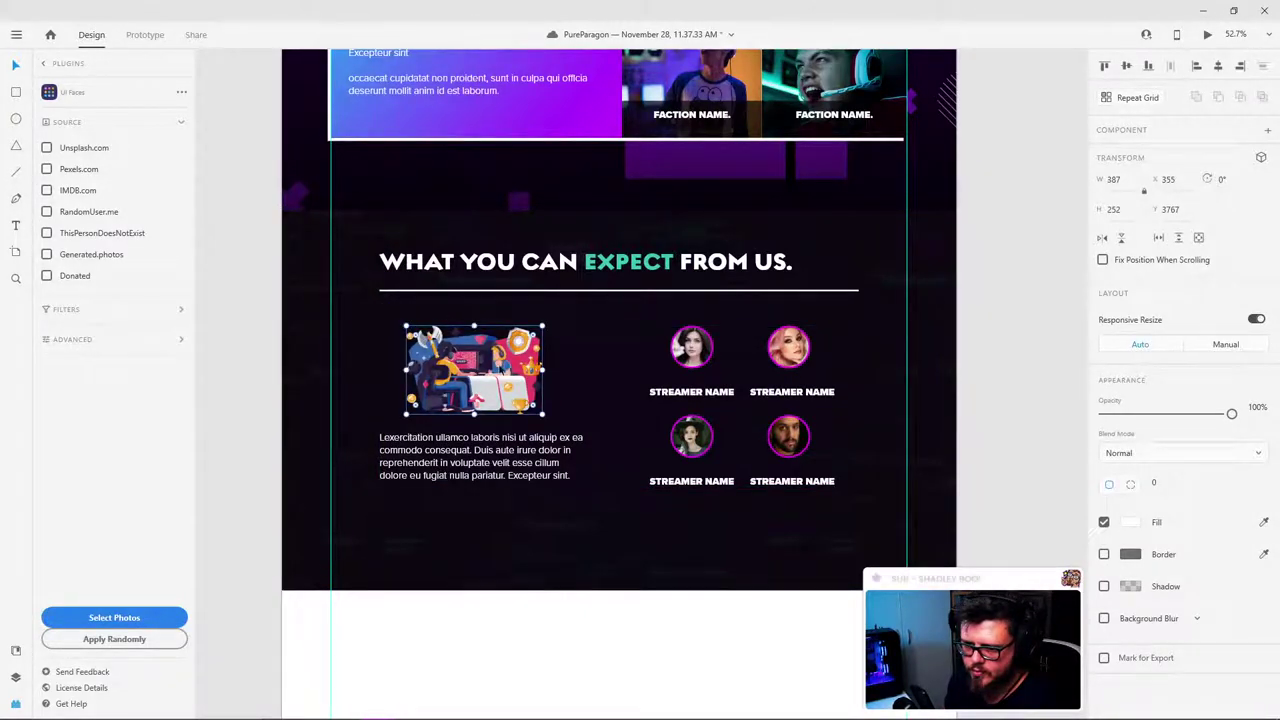
pyautogui.click(619, 376)
pyautogui.click(965, 292)
pyautogui.scroll(2, 686, 403)
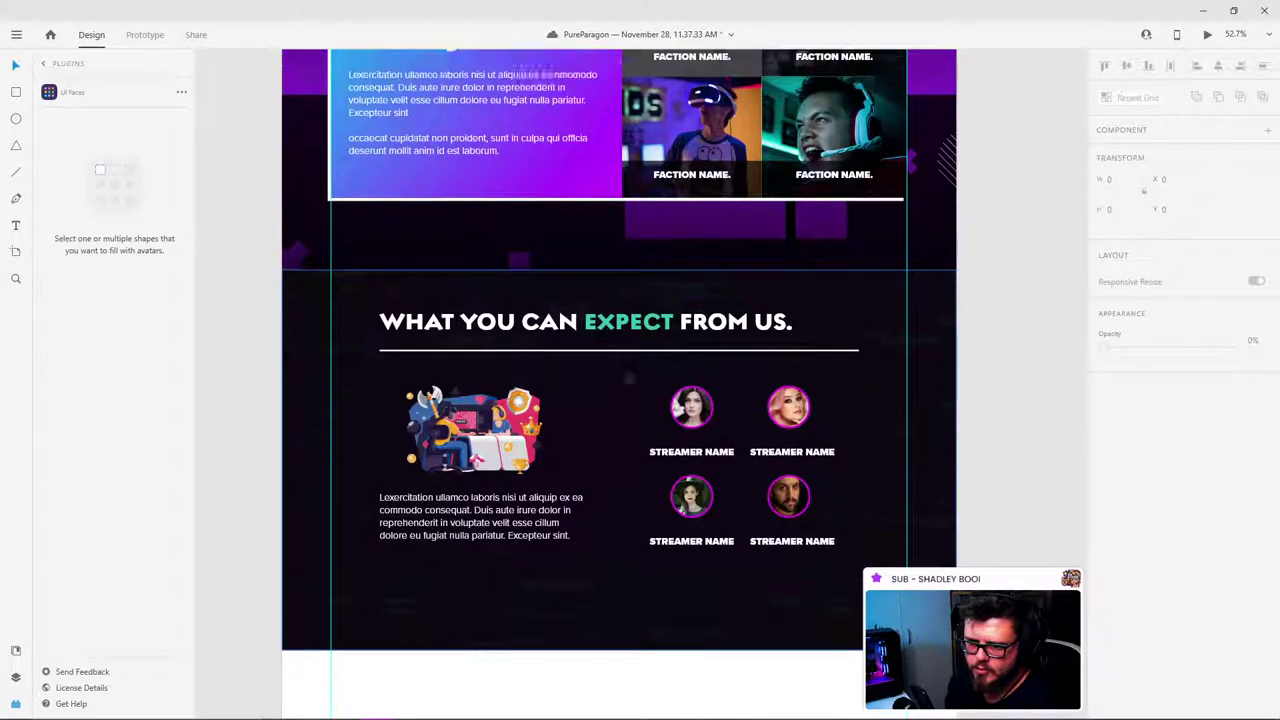
pyautogui.scroll(-2, 695, 380)
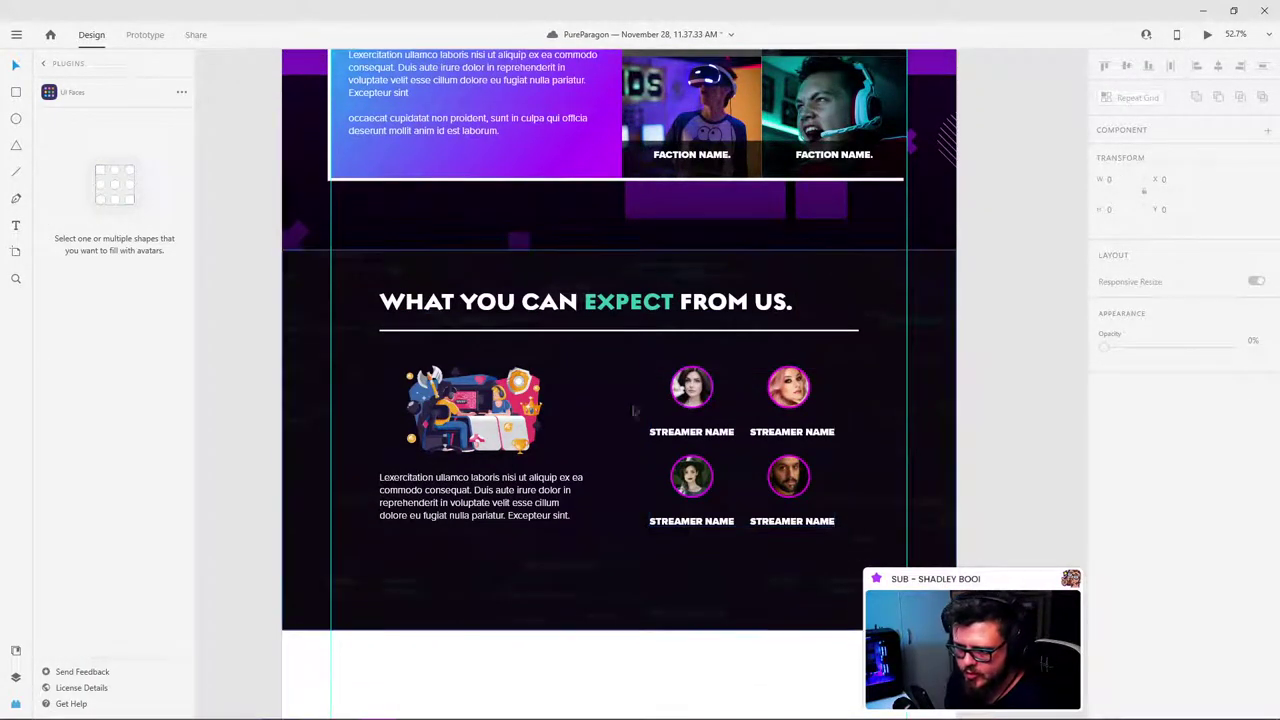
# Step: Replace the words WHAT YOU CAN in the streamer section's heading with MEET
pyautogui.scroll(1, 690, 350)
pyautogui.click(558, 316)
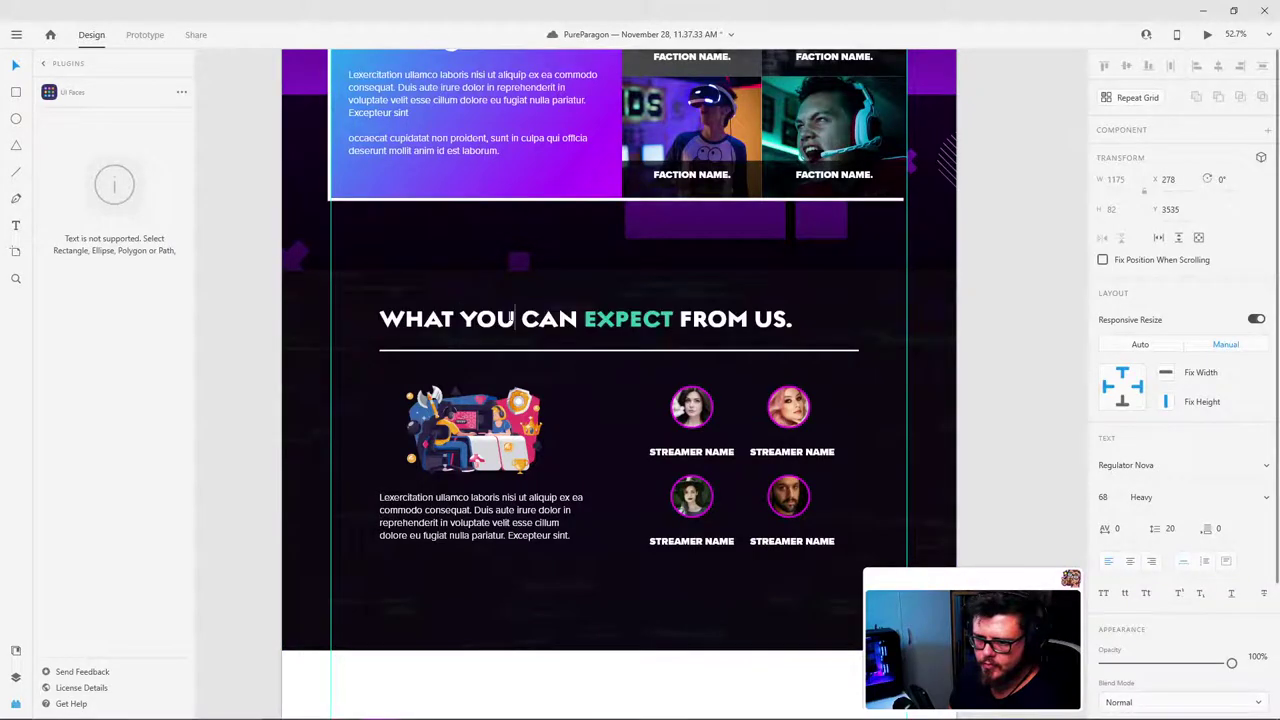
pyautogui.moveTo(579, 318); pyautogui.dragTo(372, 306)
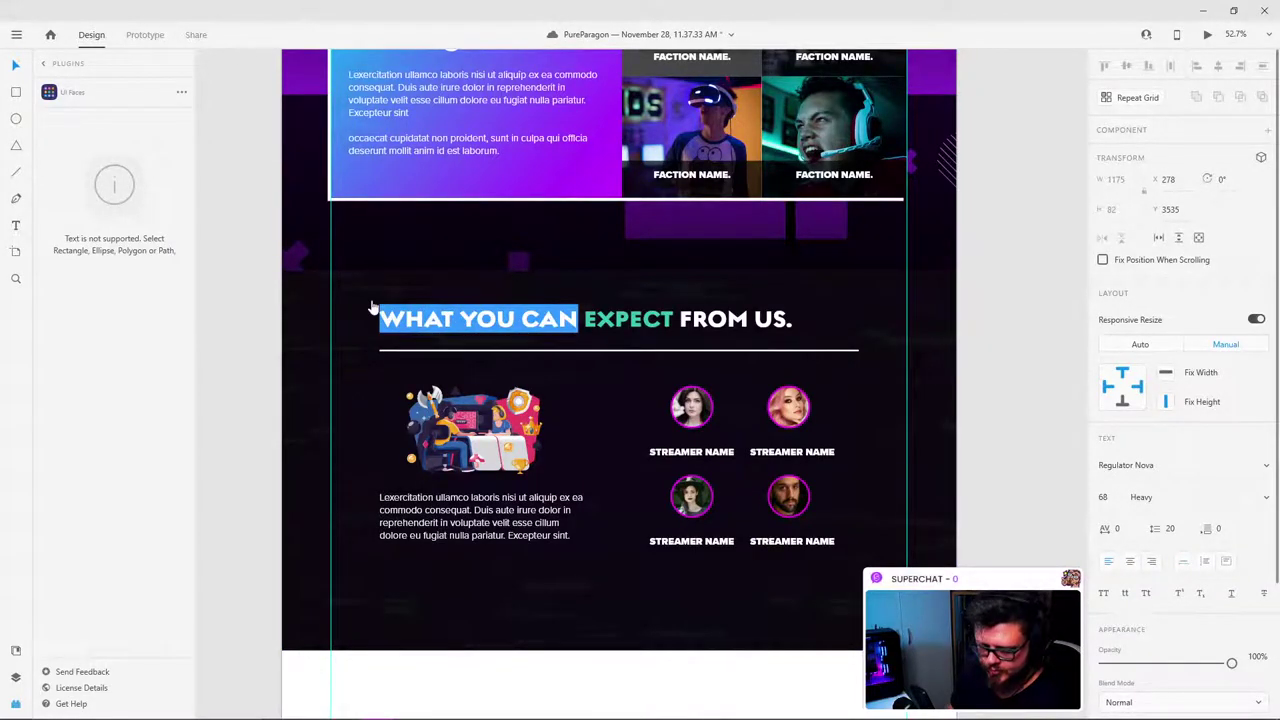
pyautogui.write('MEET')
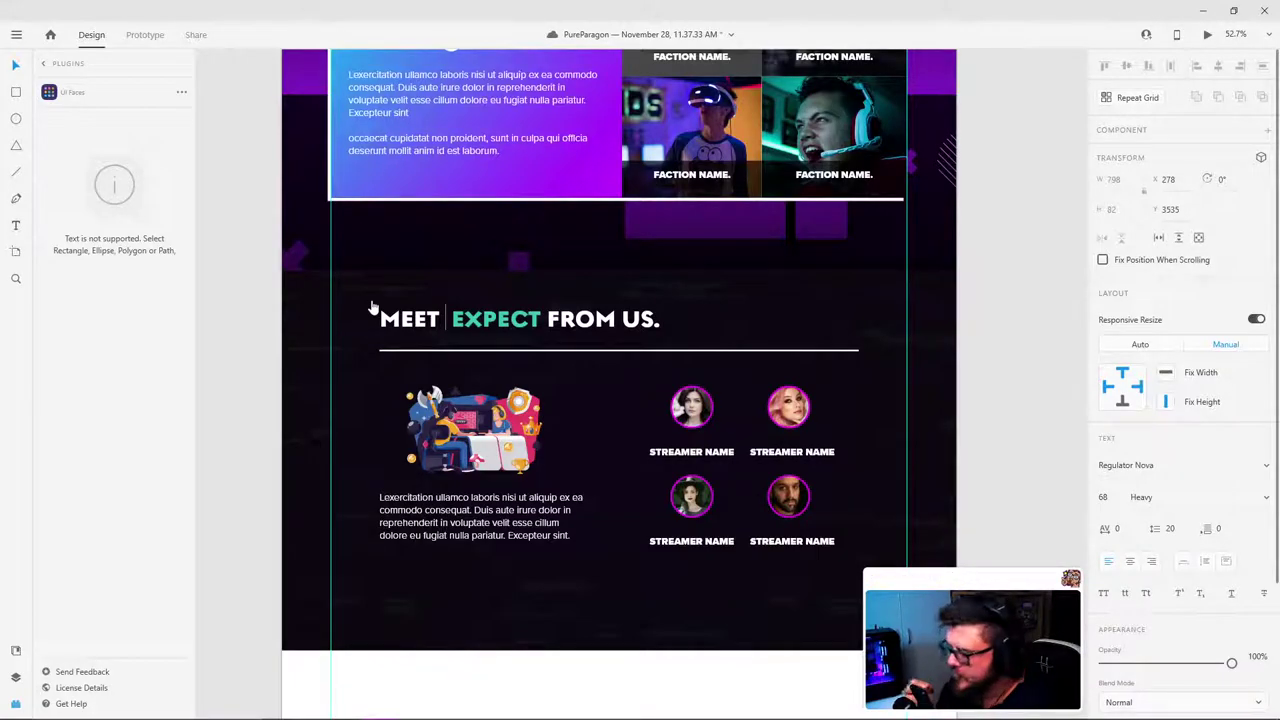
# Step: Change the opening of the streamer section's heading to FEATURED
pyautogui.hotkey('shift', 'Left')
pyautogui.hotkey('shift', 'Left')
pyautogui.hotkey('shift', 'Left')
pyautogui.hotkey('shift', 'Left')
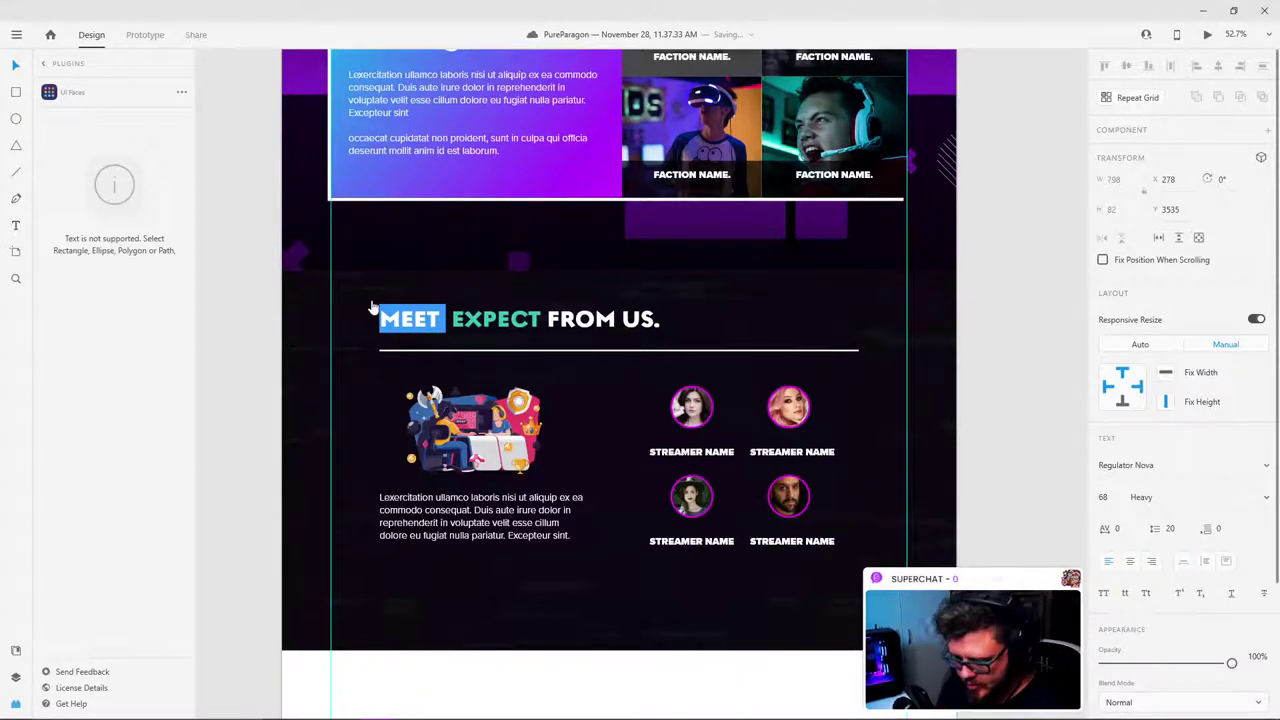
pyautogui.write('FEATURED')
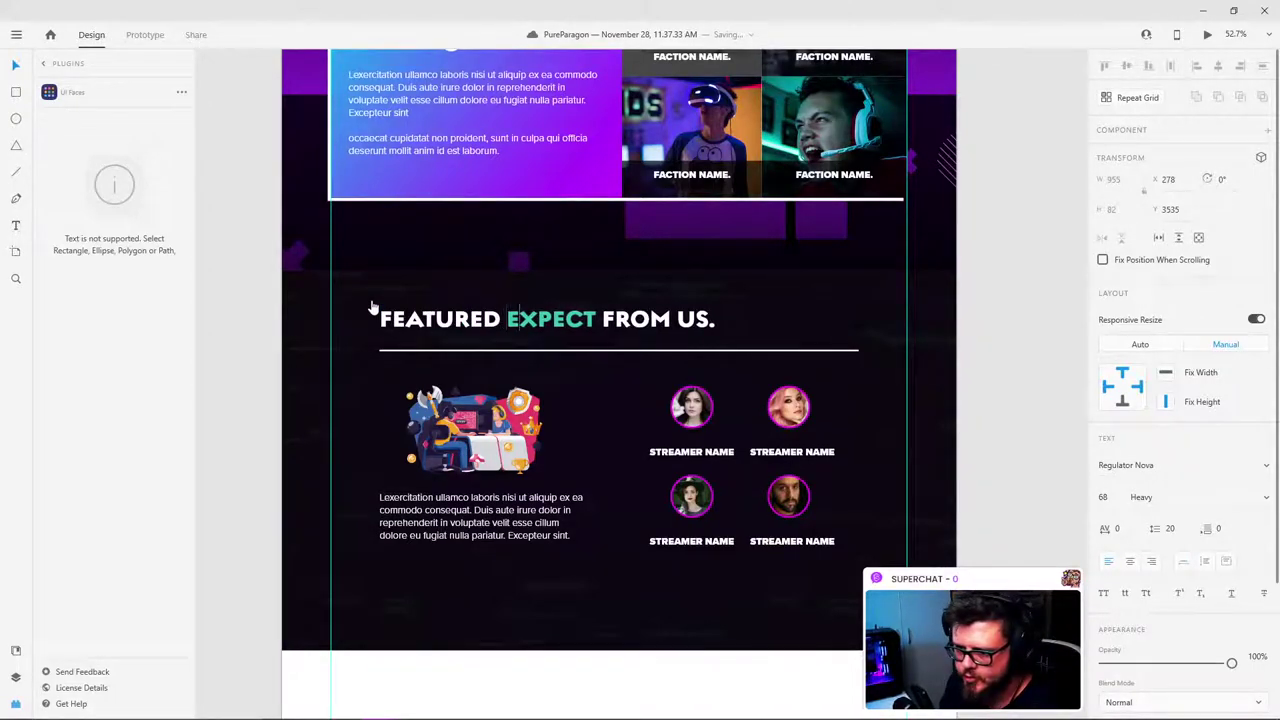
# Step: Replace the rest of the heading after FEATURED with STREAMERS. in the green accent colour
pyautogui.hotkey('shift', 'End')
pyautogui.write('S')
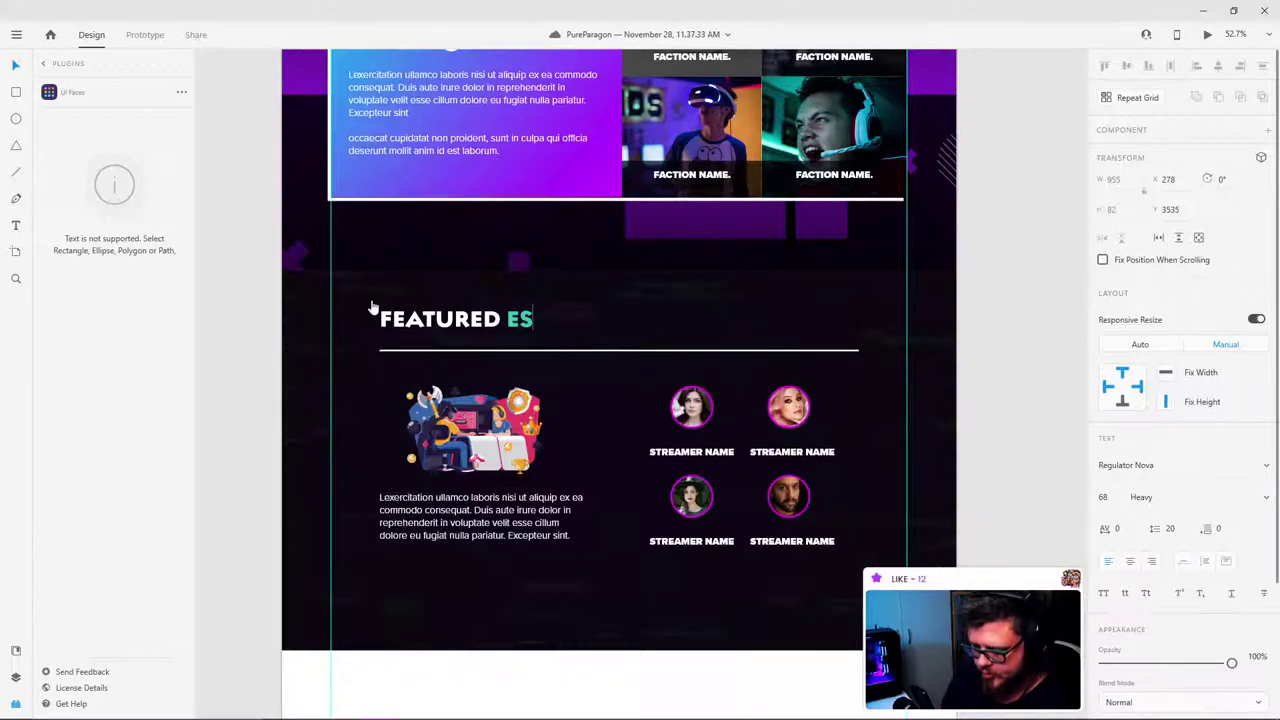
pyautogui.write('TREAMERS')
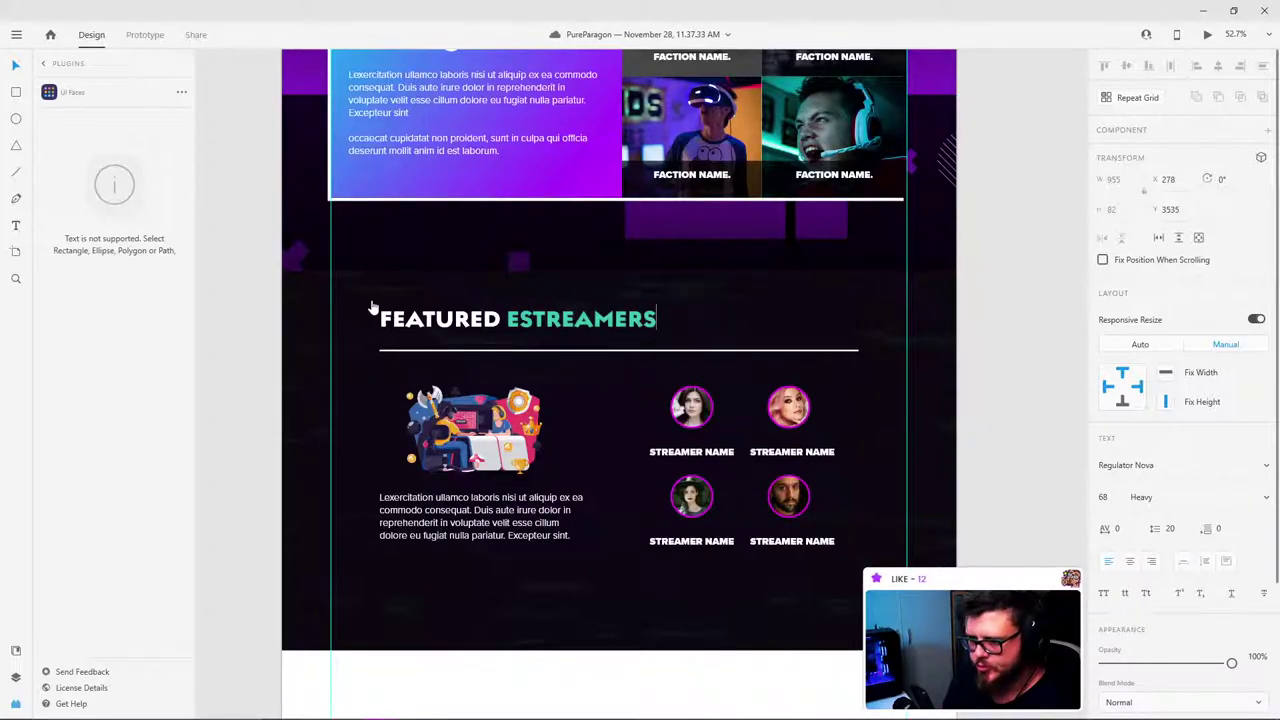
pyautogui.press('BackSpace')
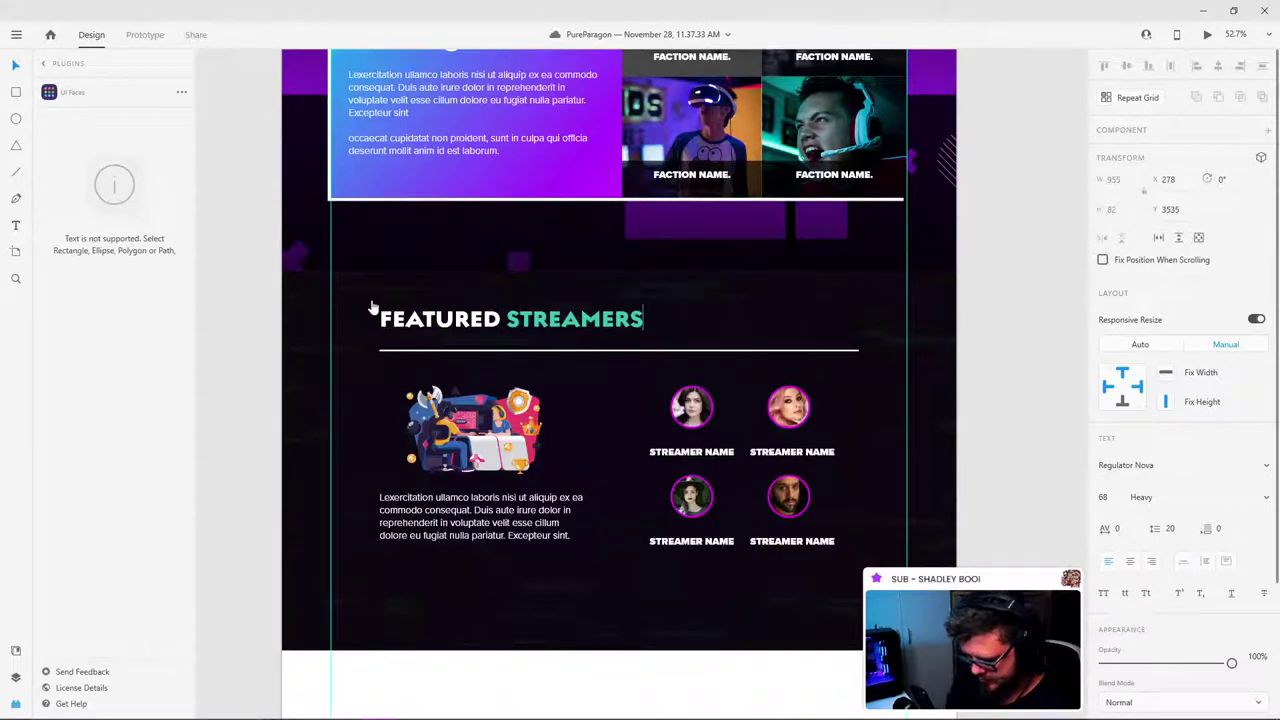
pyautogui.write('.')
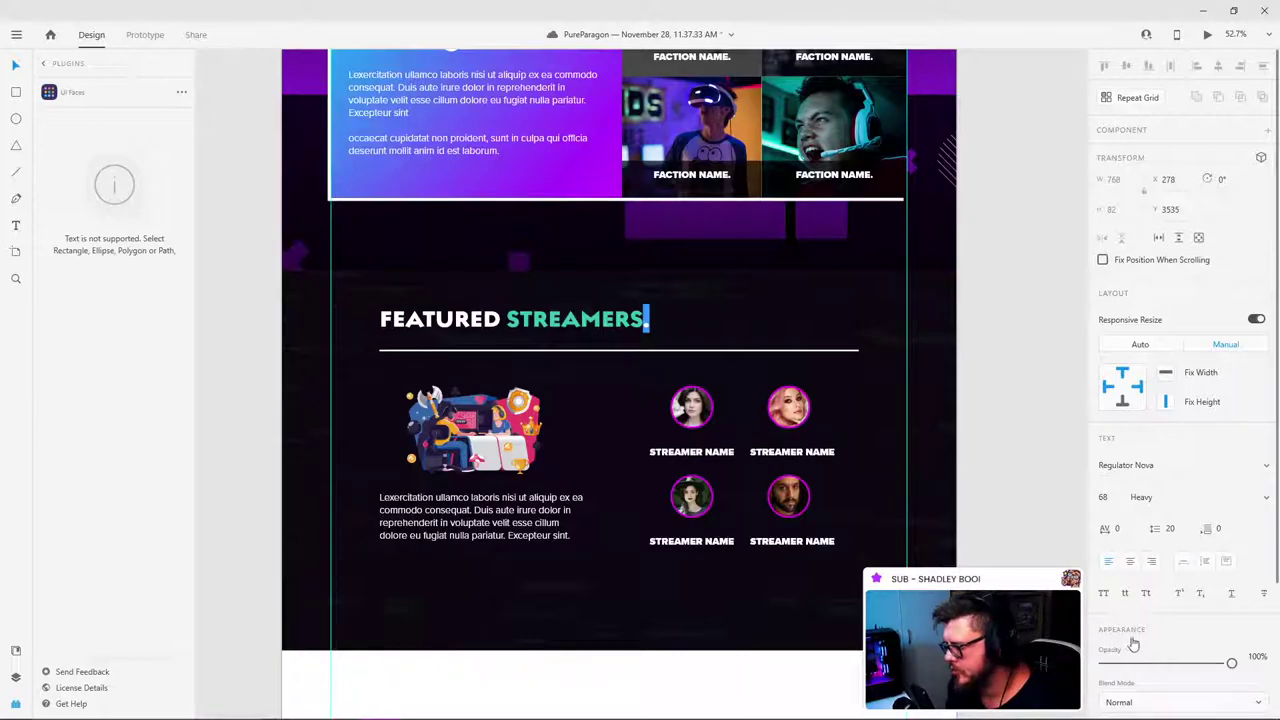
# Step: Colour the period at the end of the FEATURED STREAMERS heading white
pyautogui.scroll(-5, 1130, 640)
pyautogui.click(1130, 568)
pyautogui.click(985, 535)
pyautogui.moveTo(983, 530); pyautogui.dragTo(883, 373)
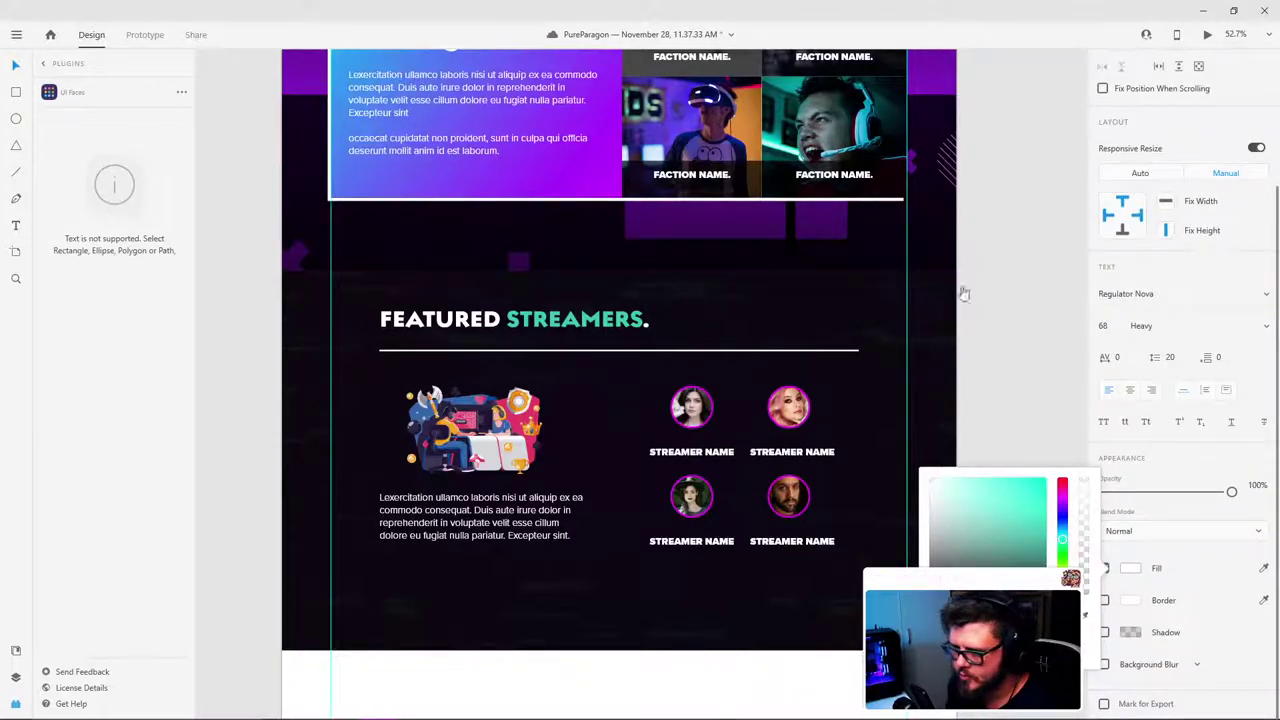
pyautogui.click(979, 236)
pyautogui.click(1032, 243)
# Step: Preview the Landing Page artboard in a maximized window and review its sections down to the featured streamers
pyautogui.scroll(-1, 736, 289)
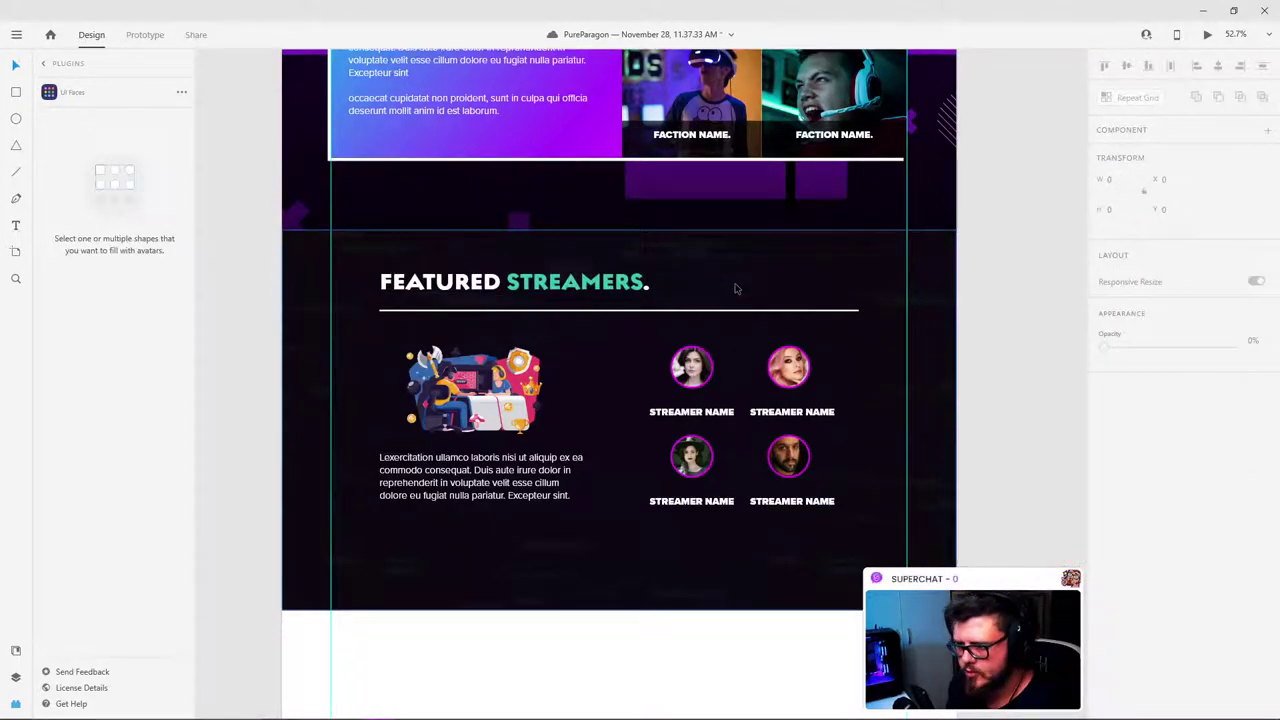
pyautogui.scroll(3, 737, 288)
pyautogui.scroll(-3, 648, 422)
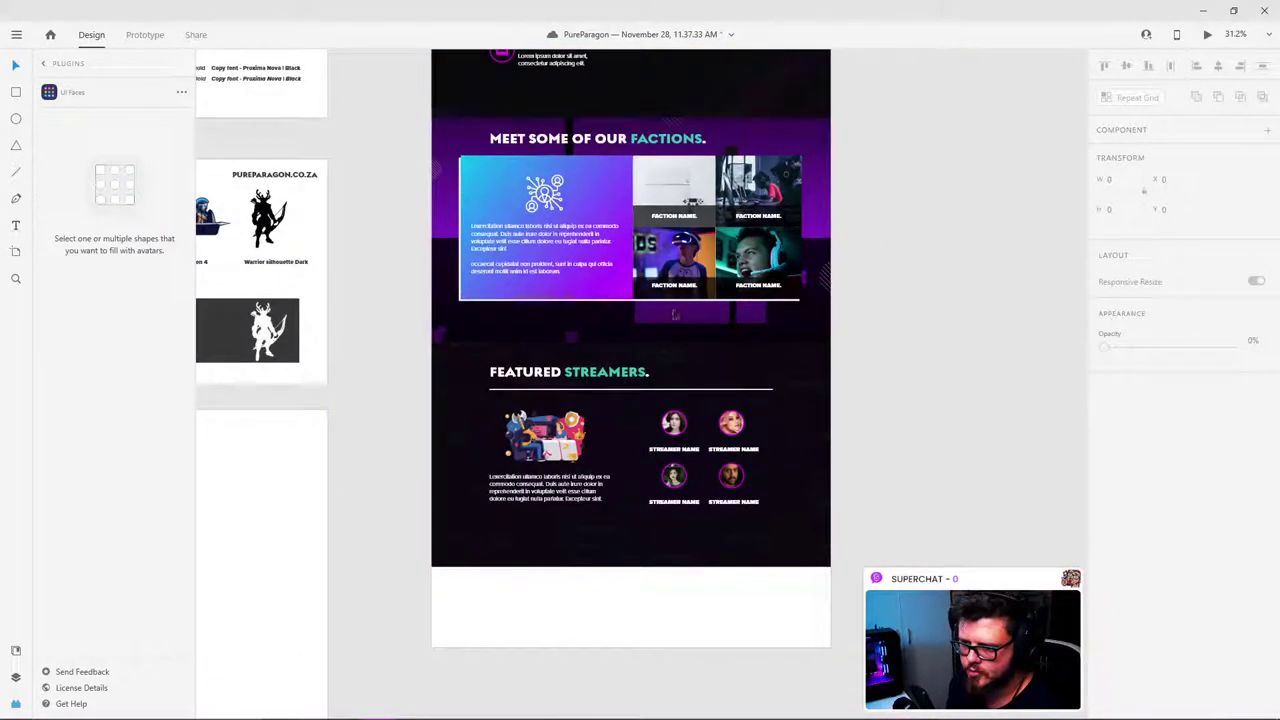
pyautogui.scroll(10, 459, 131)
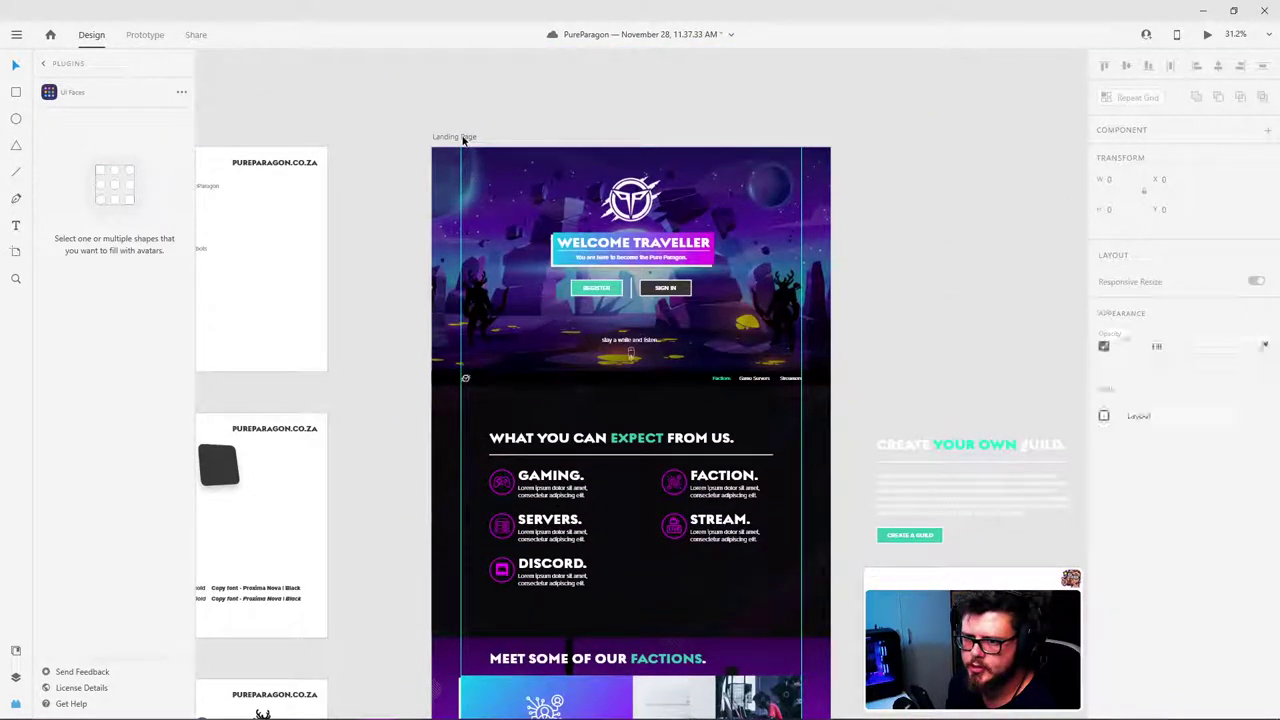
pyautogui.click(459, 135)
pyautogui.click(1205, 35)
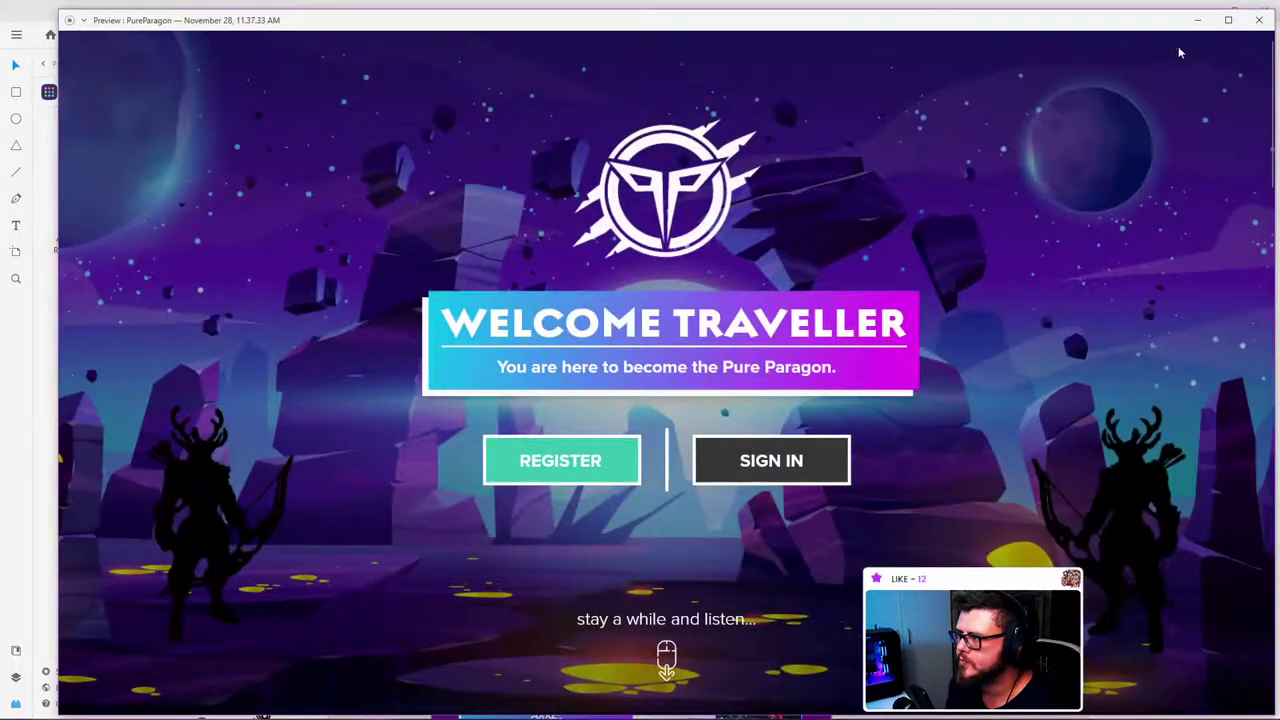
pyautogui.doubleClick(1063, 28)
pyautogui.scroll(-5, 766, 291)
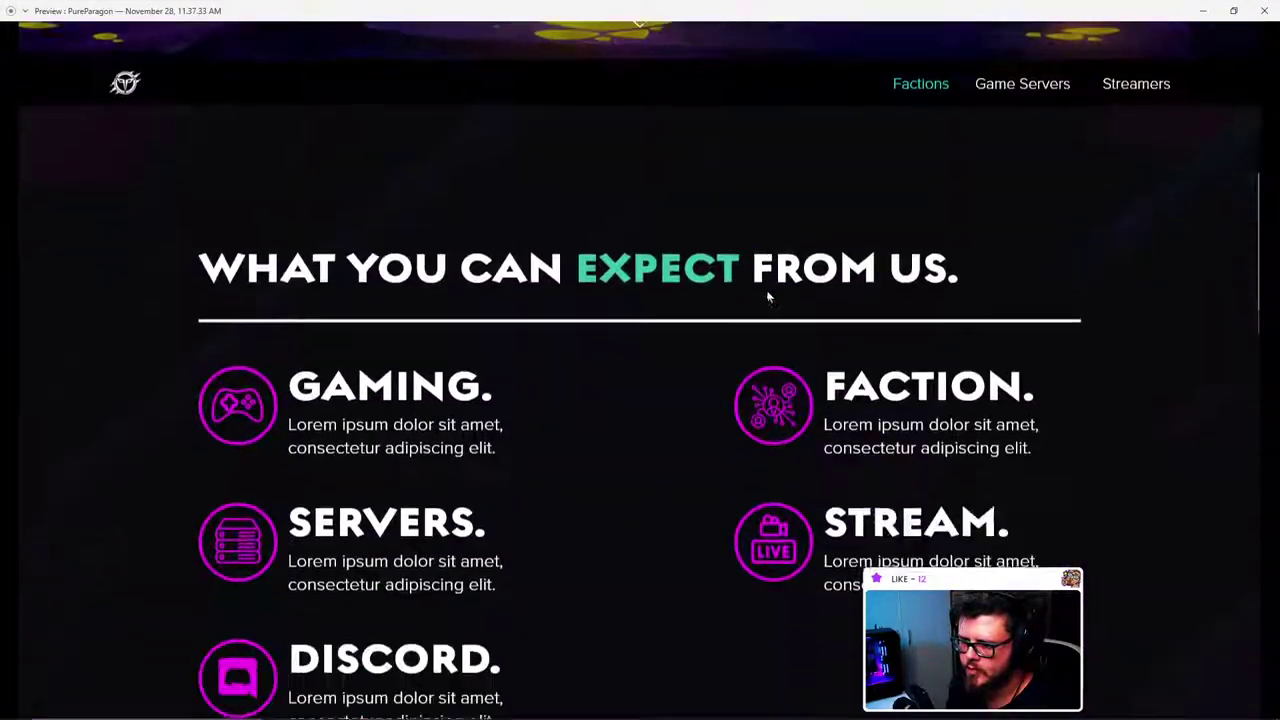
pyautogui.scroll(-7, 821, 344)
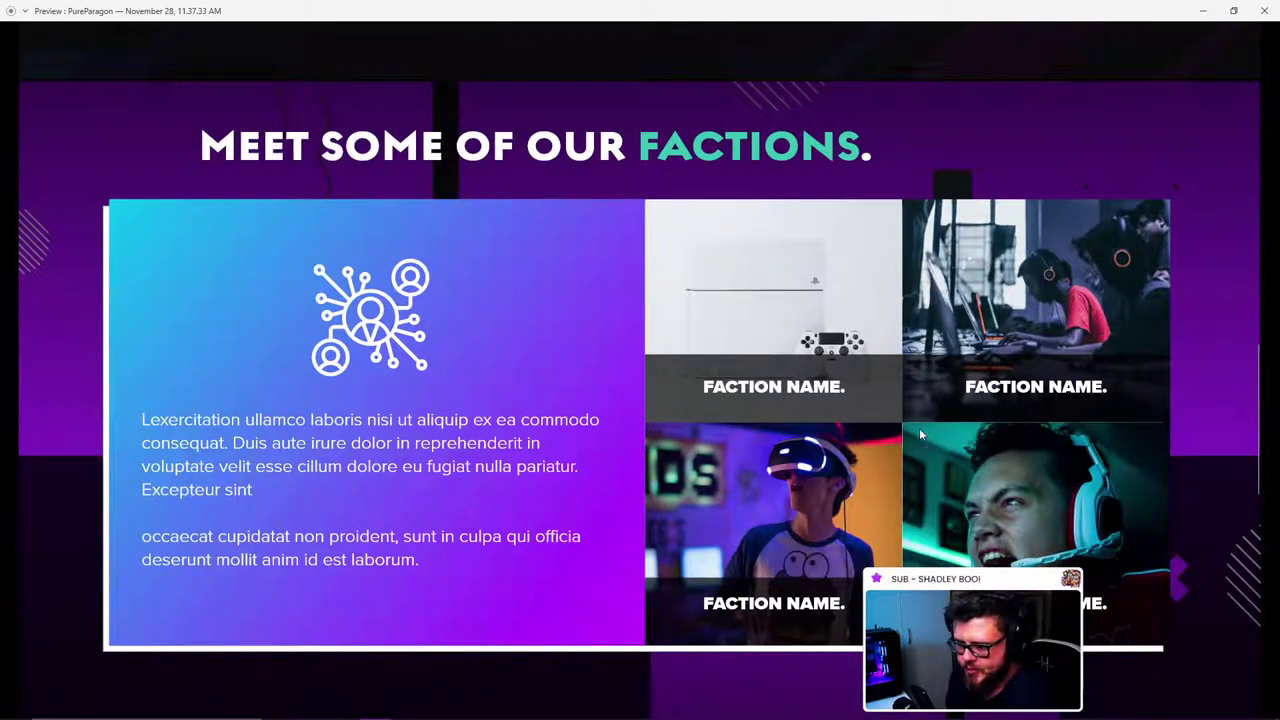
pyautogui.scroll(-7, 921, 434)
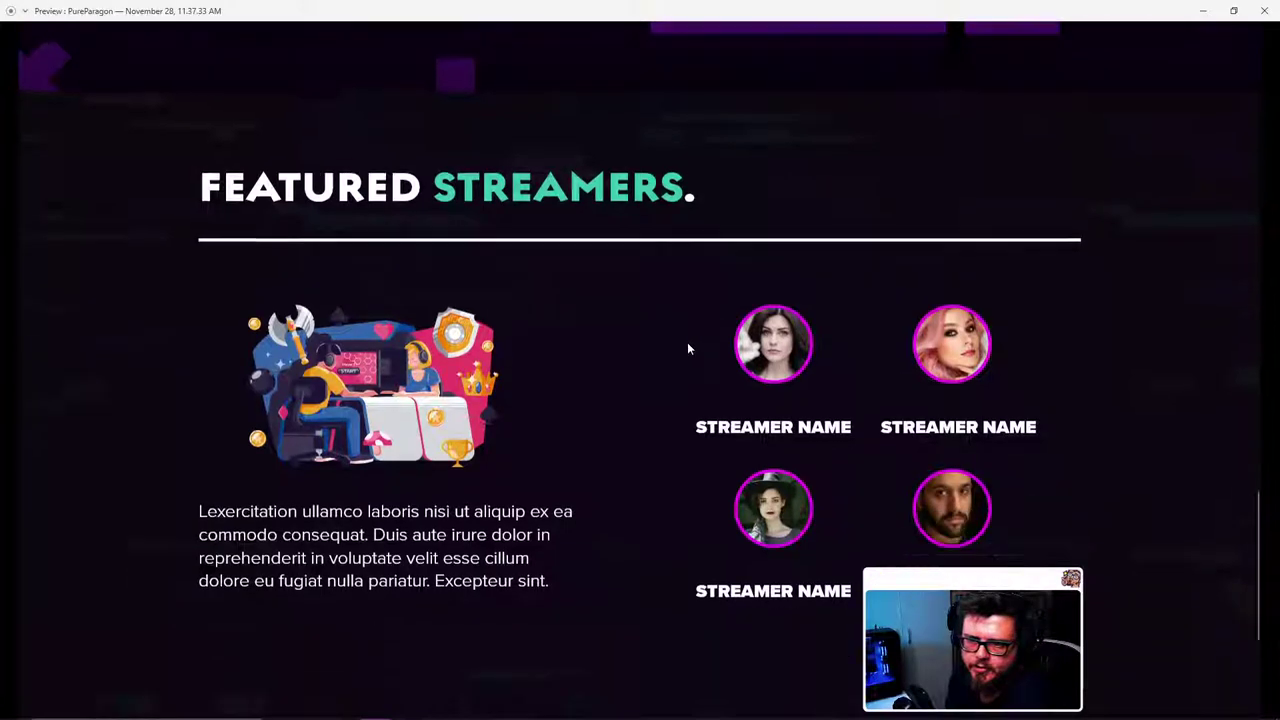
pyautogui.scroll(-1, 687, 348)
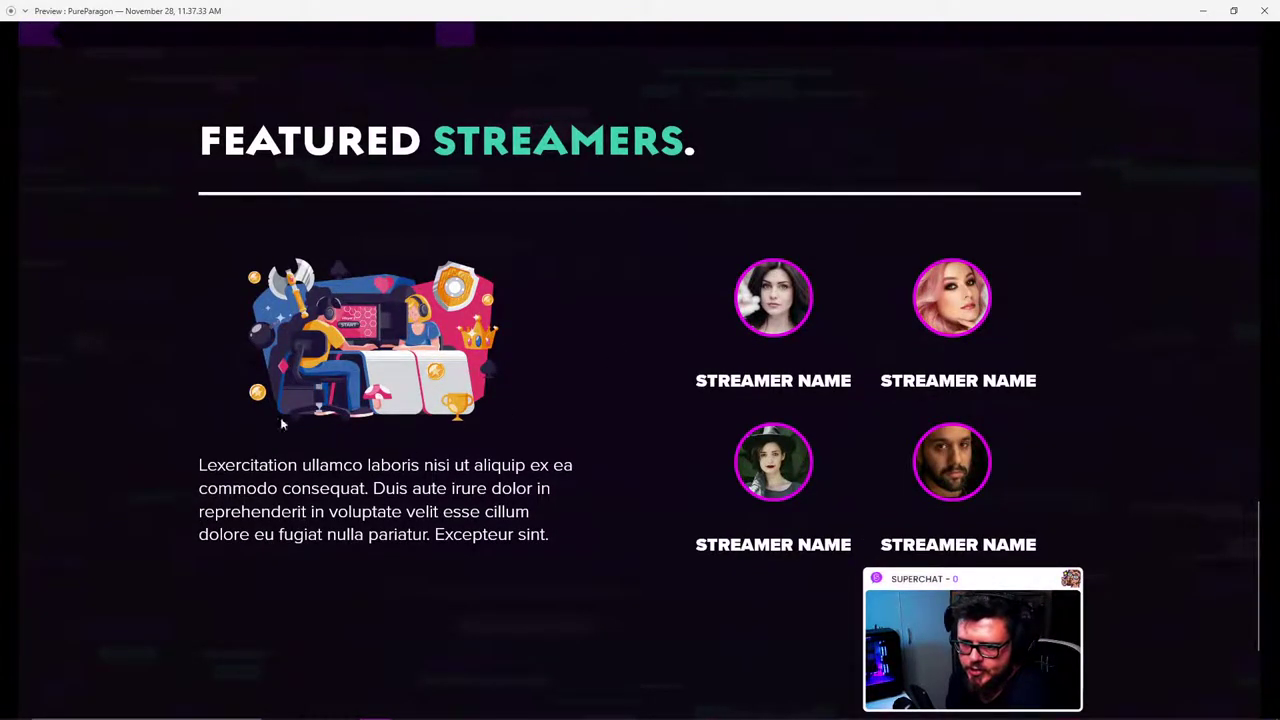
pyautogui.scroll(7, 238, 535)
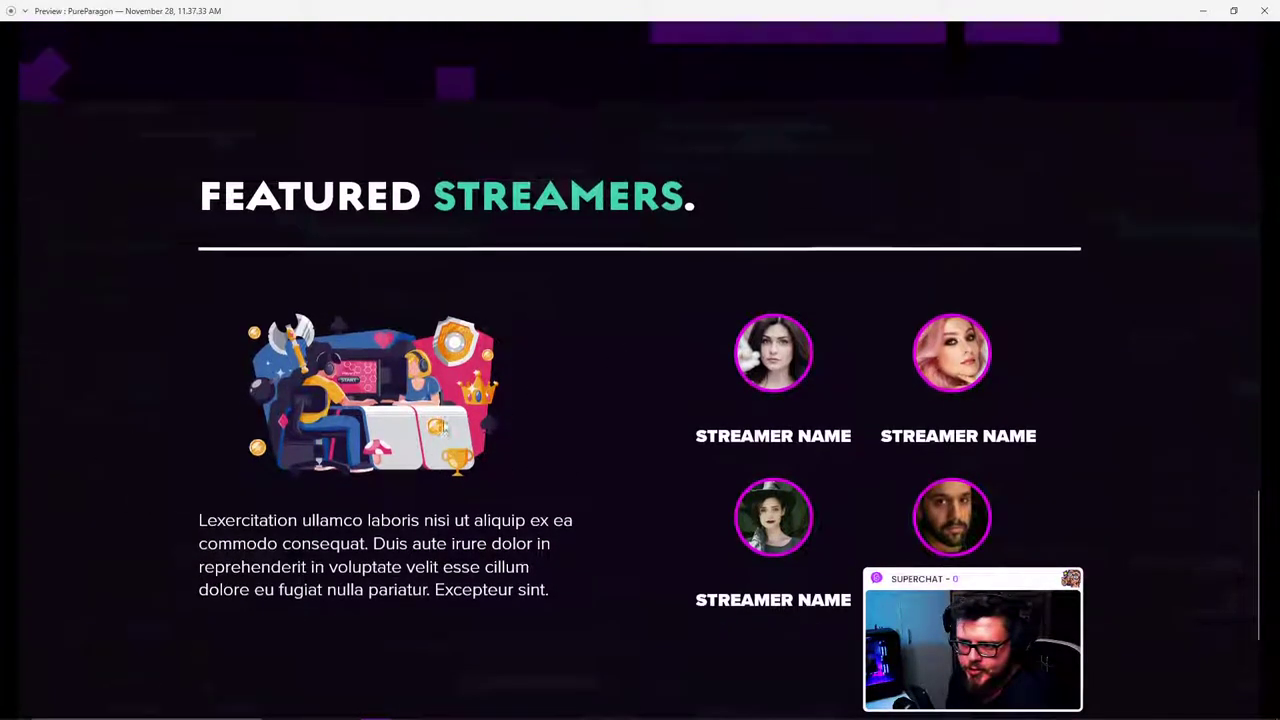
# Step: Compare the featured streamers section with the factions section in the preview, and close the preview
pyautogui.scroll(-5, 197, 313)
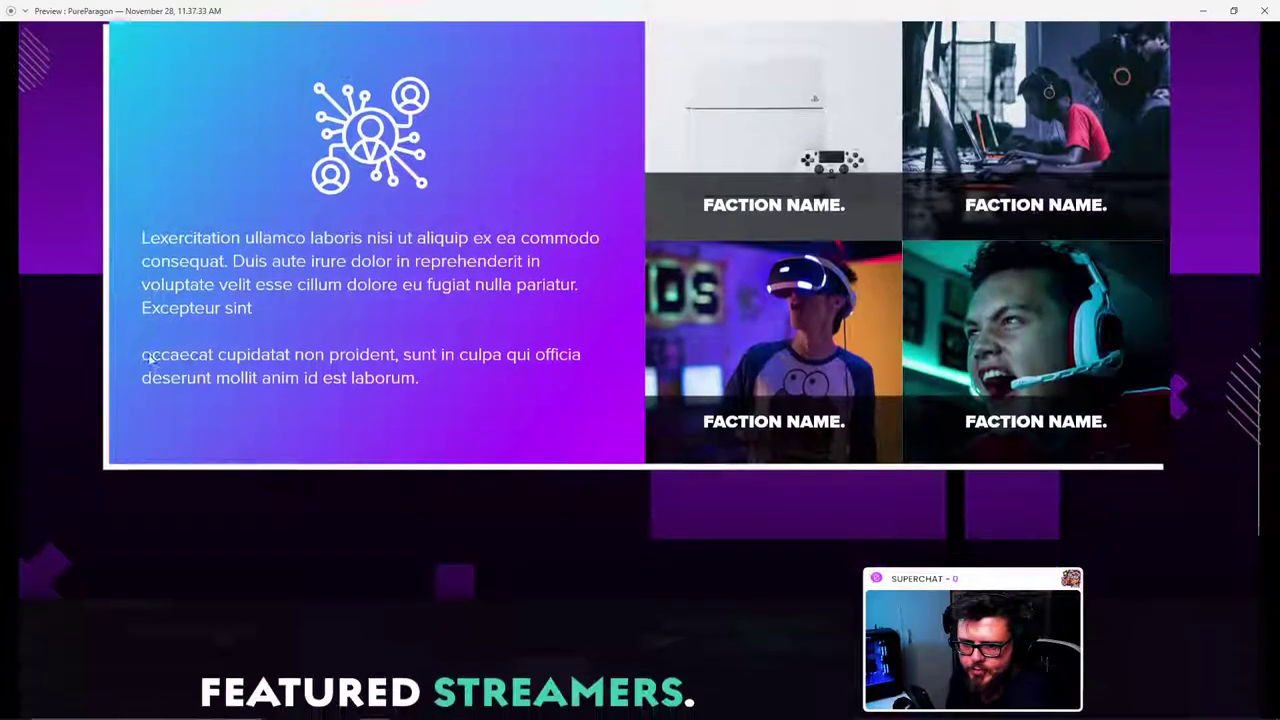
pyautogui.scroll(2, 290, 533)
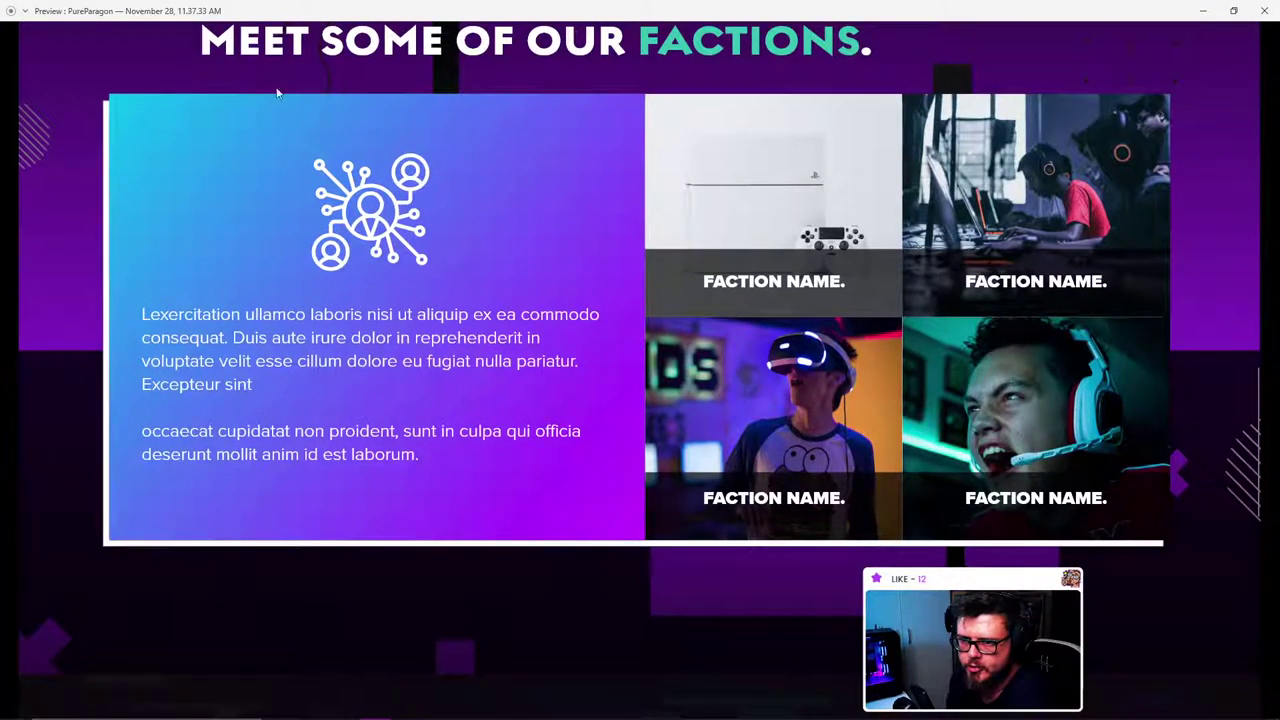
pyautogui.scroll(-12, 278, 93)
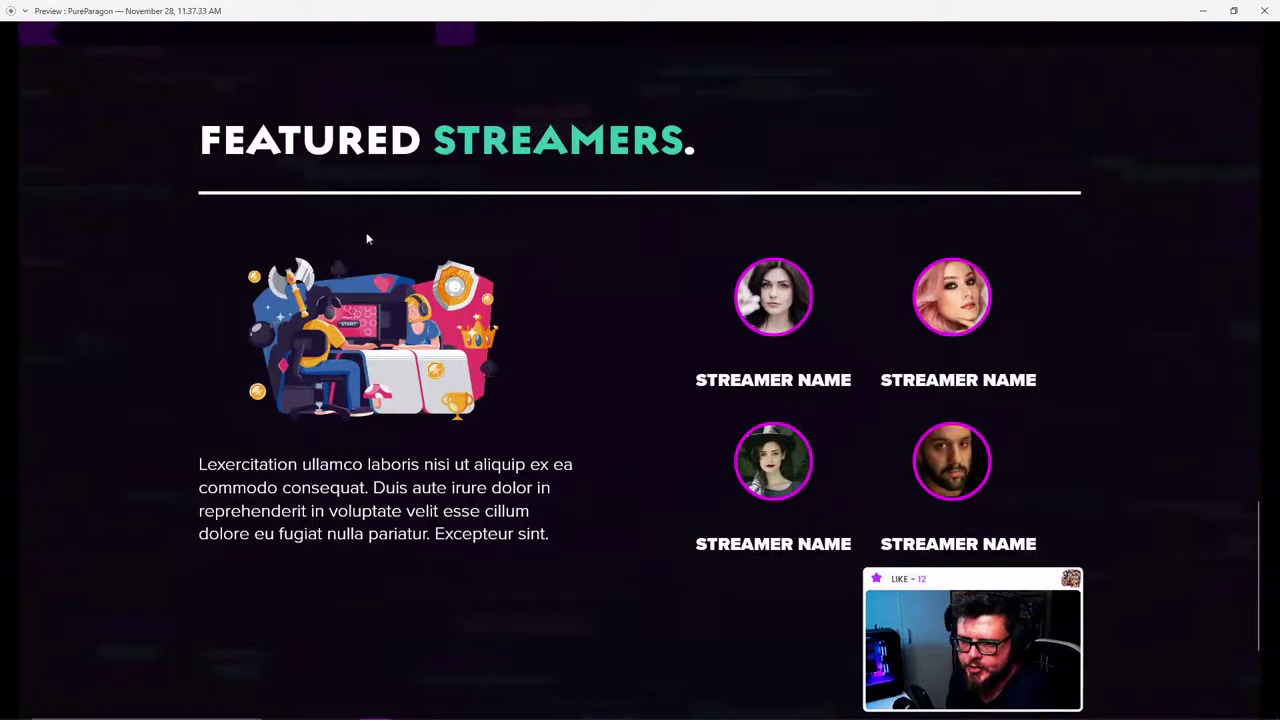
pyautogui.scroll(1, 610, 380)
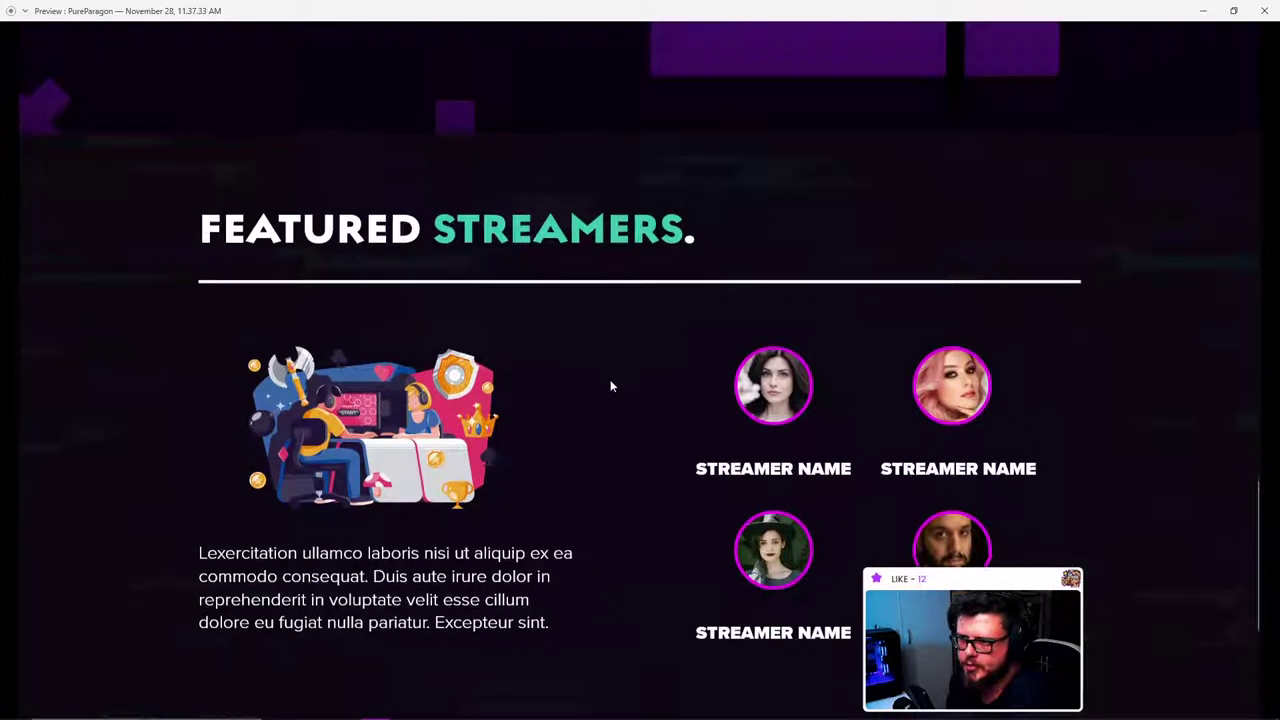
pyautogui.scroll(-1, 609, 380)
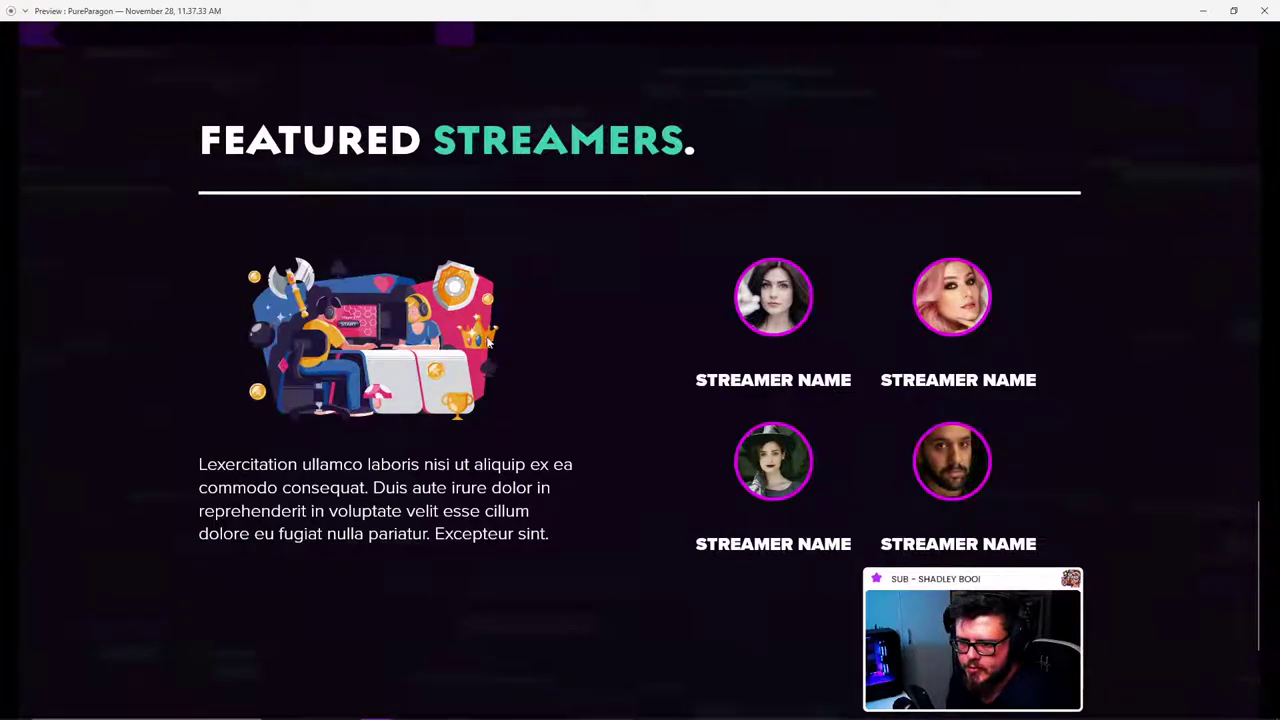
pyautogui.scroll(1, 478, 350)
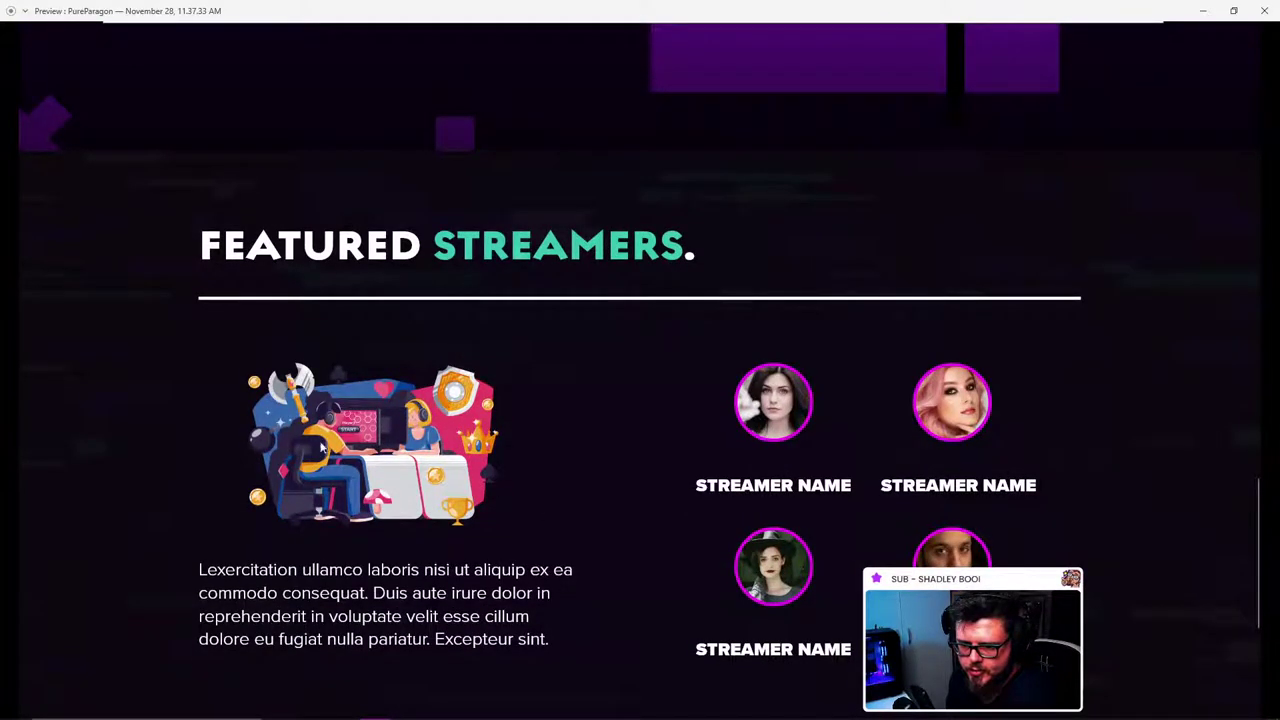
pyautogui.scroll(-1, 313, 478)
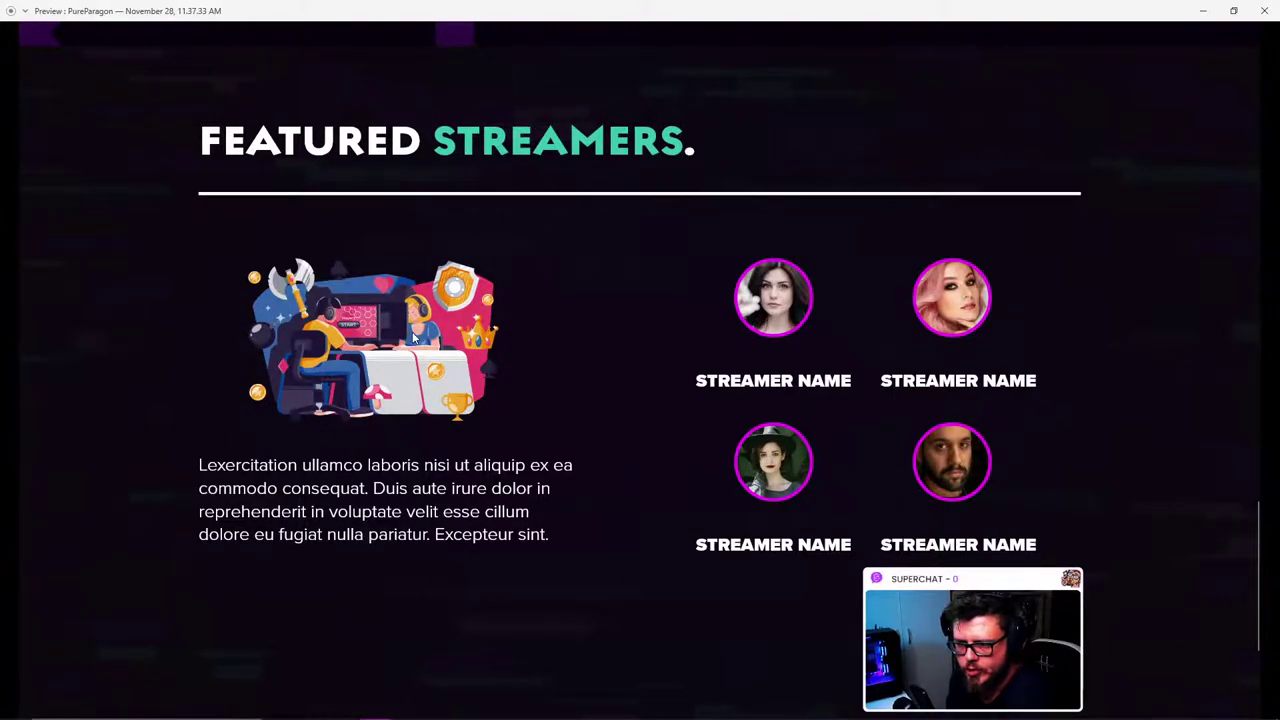
pyautogui.scroll(7, 414, 338)
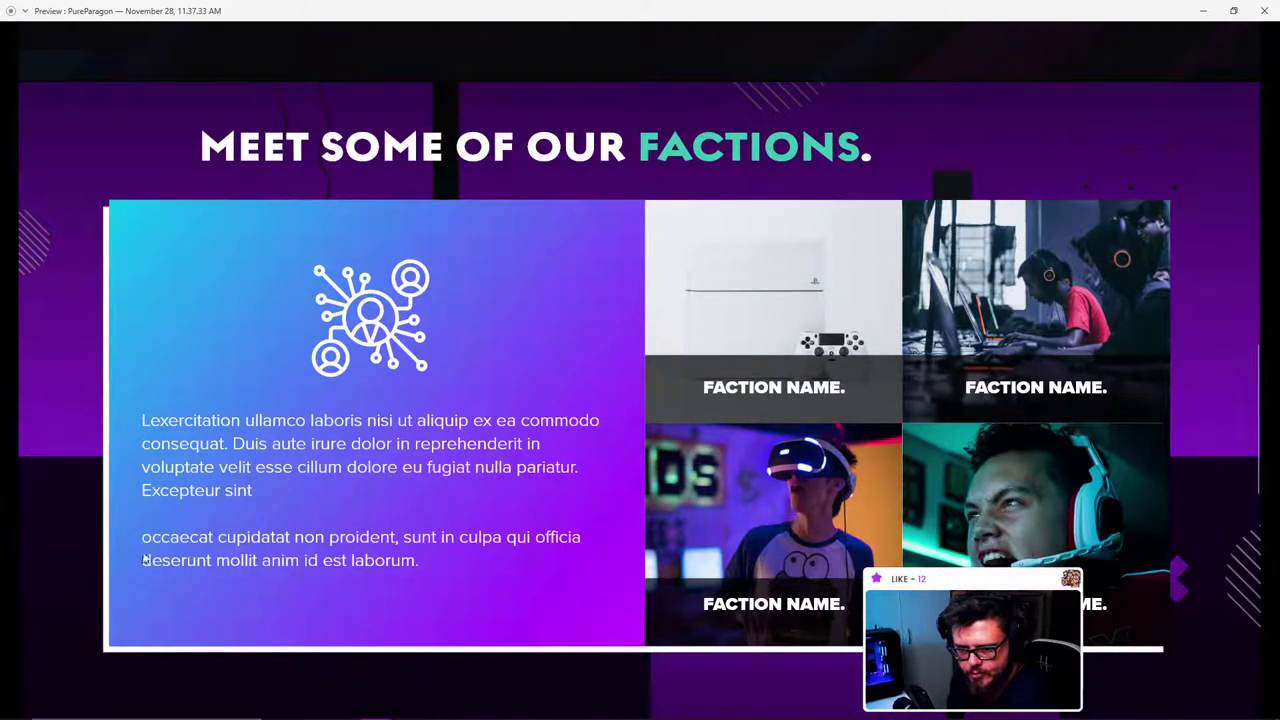
pyautogui.scroll(-8, 592, 240)
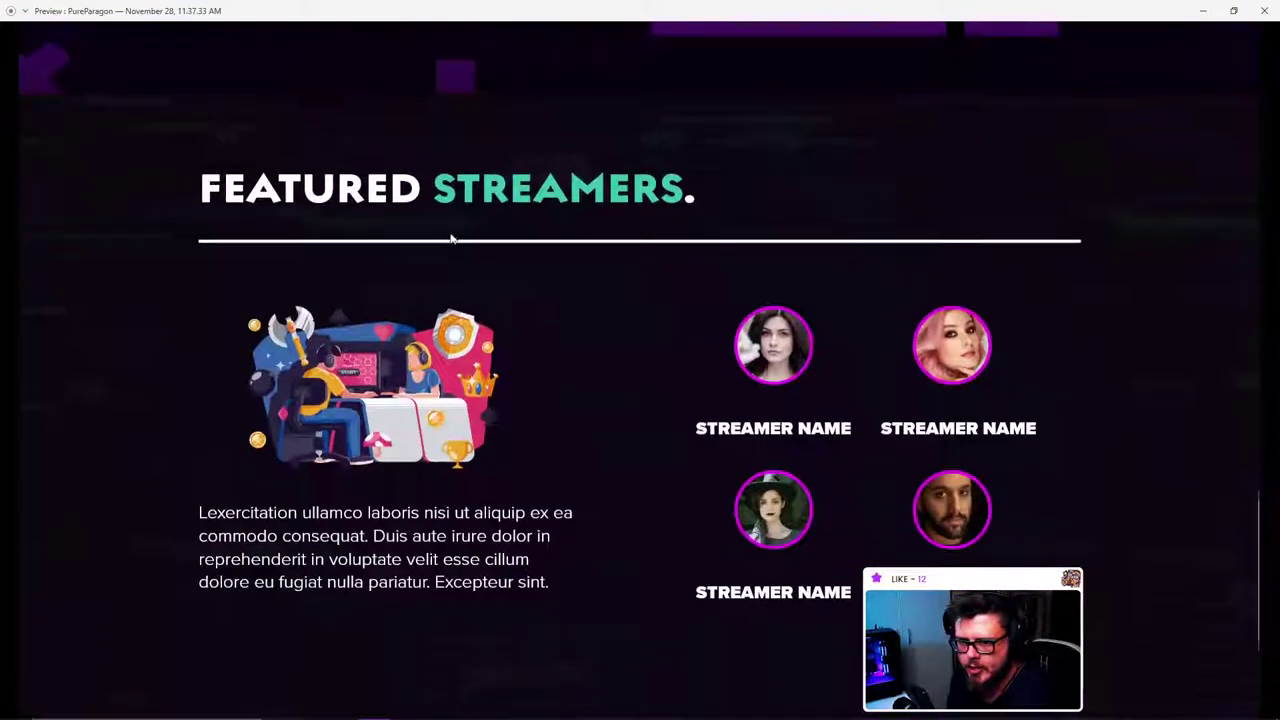
pyautogui.scroll(2, 449, 232)
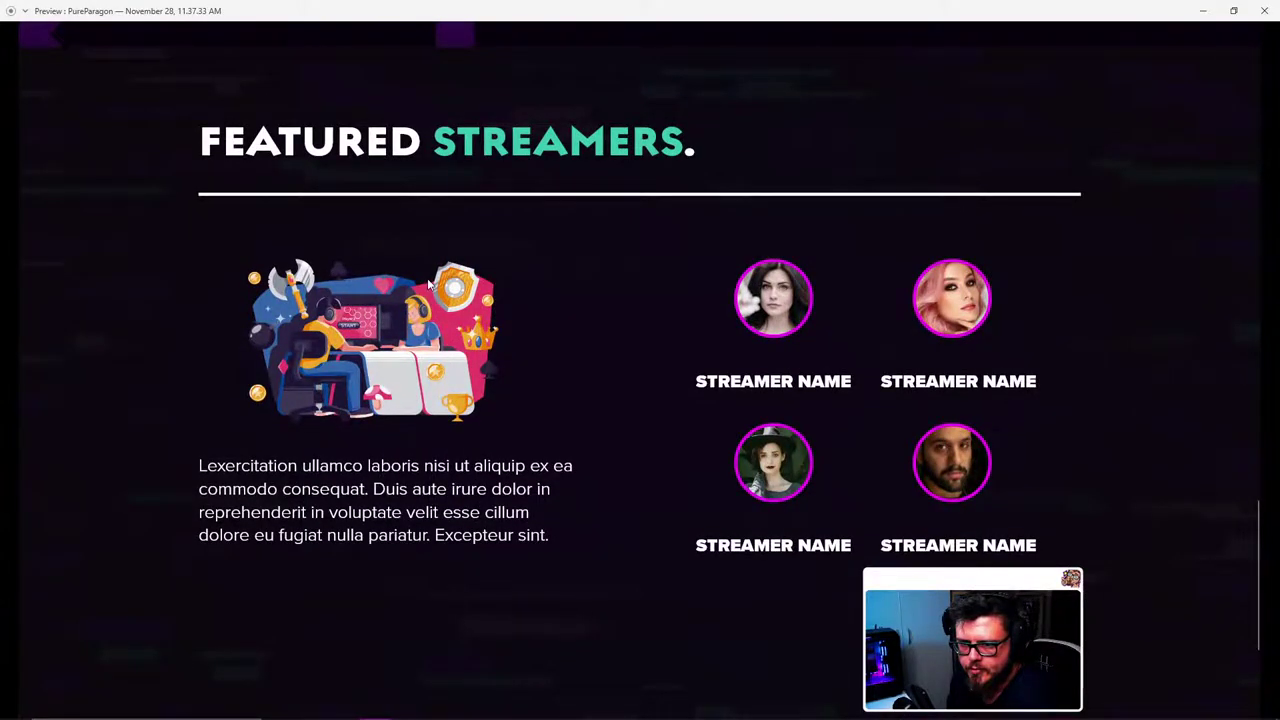
pyautogui.click(1264, 10)
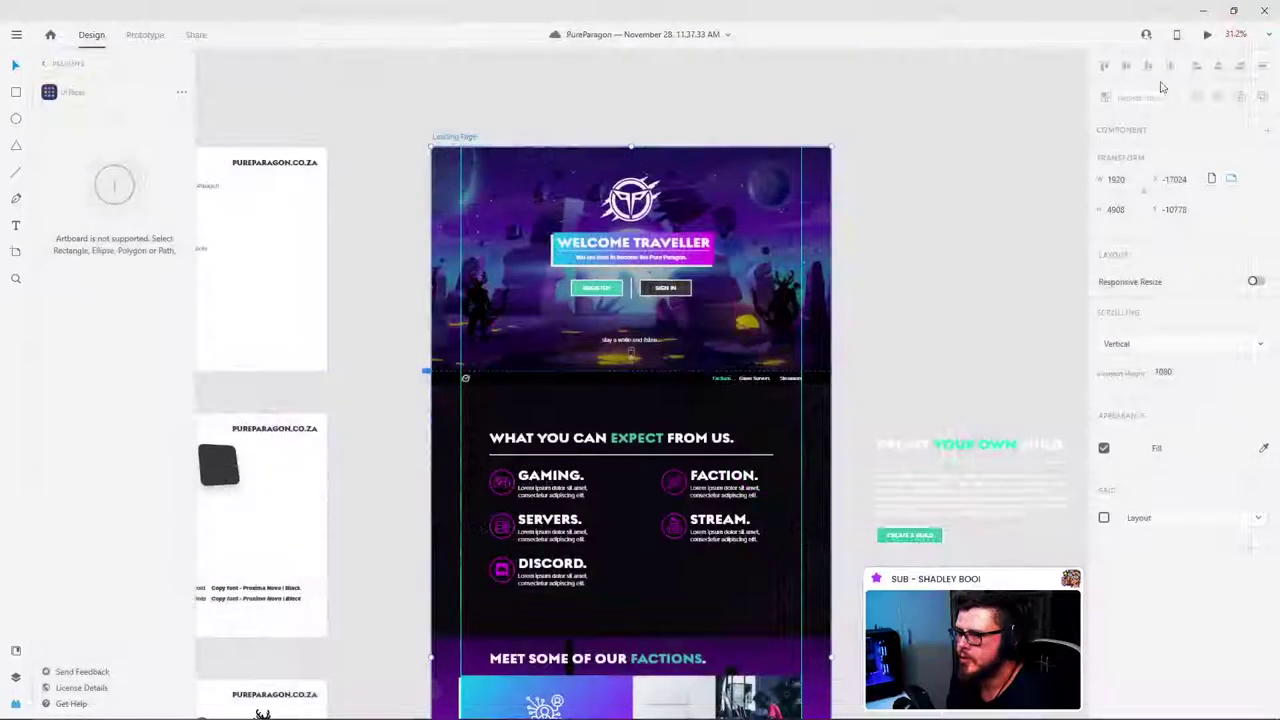
# Step: Duplicate the blue-to-purple gradient rectangle from the factions card and place the copy directly below the FEATURED STREAMERS heading, over the illustration and paragraph
pyautogui.scroll(-4, 639, 356)
pyautogui.scroll(-5, 638, 356)
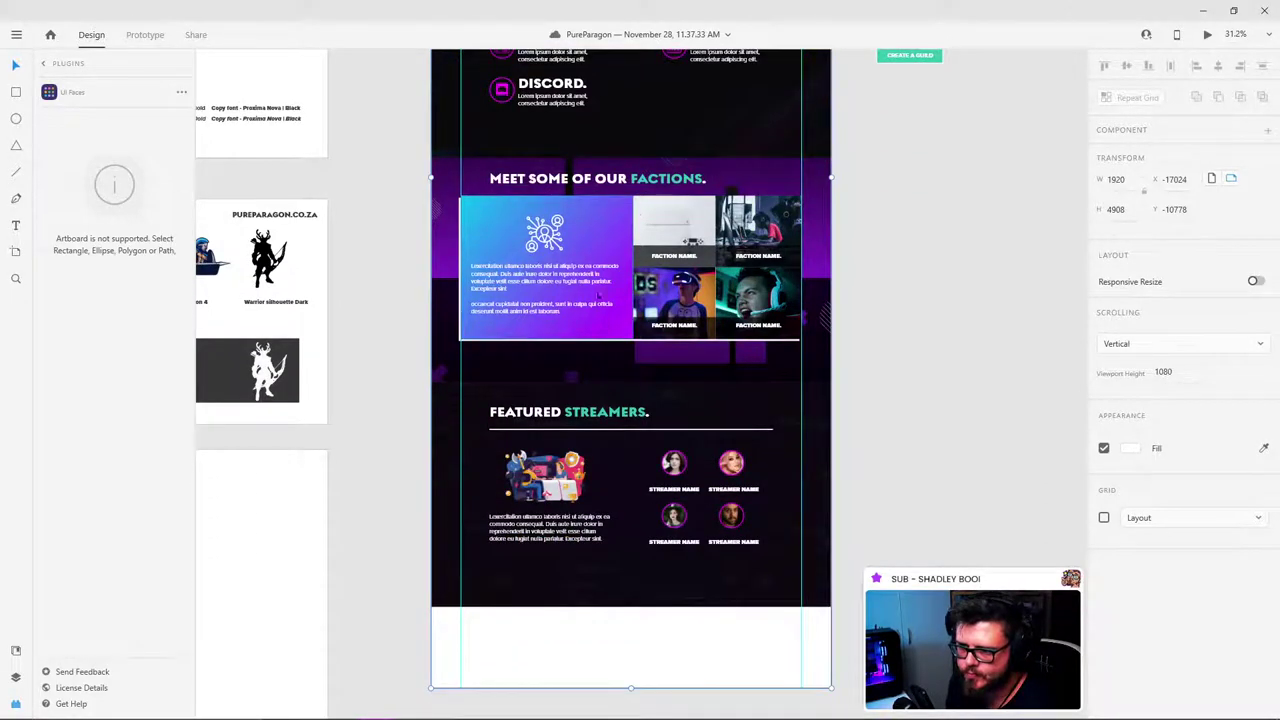
pyautogui.click(600, 224)
pyautogui.doubleClick(600, 224)
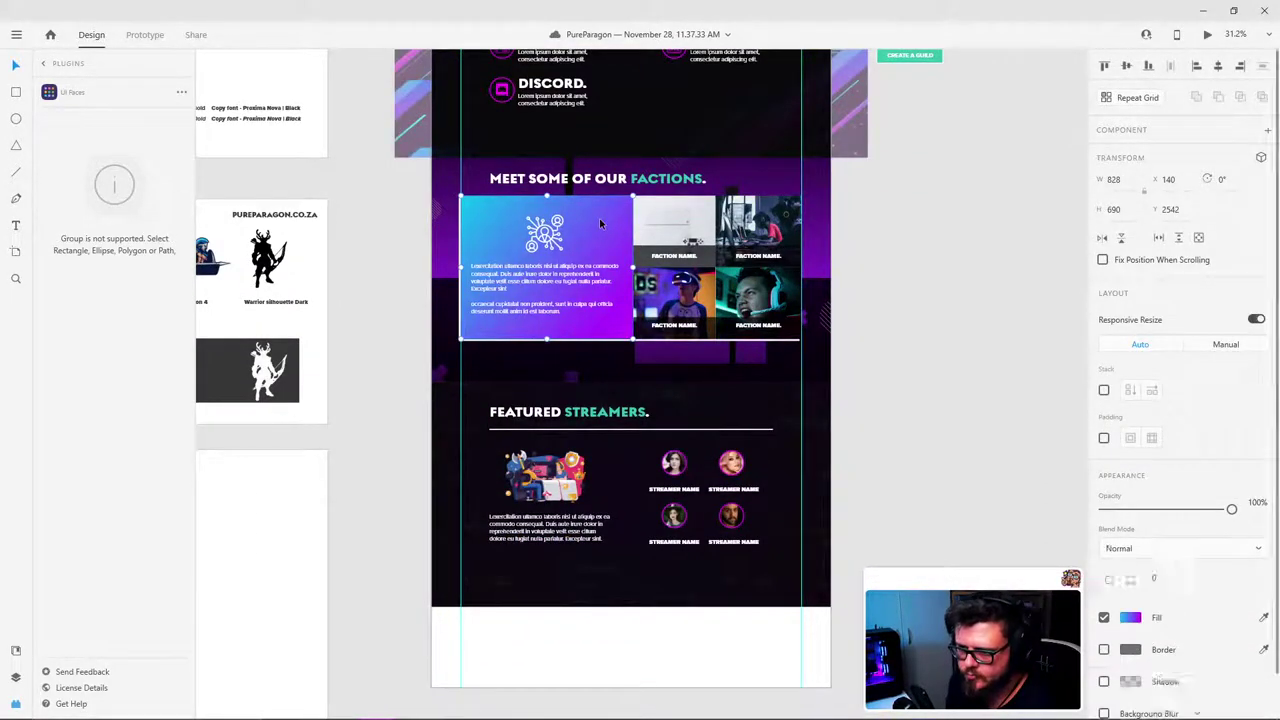
pyautogui.click(884, 213)
pyautogui.hotkey('ctrl', 'v')
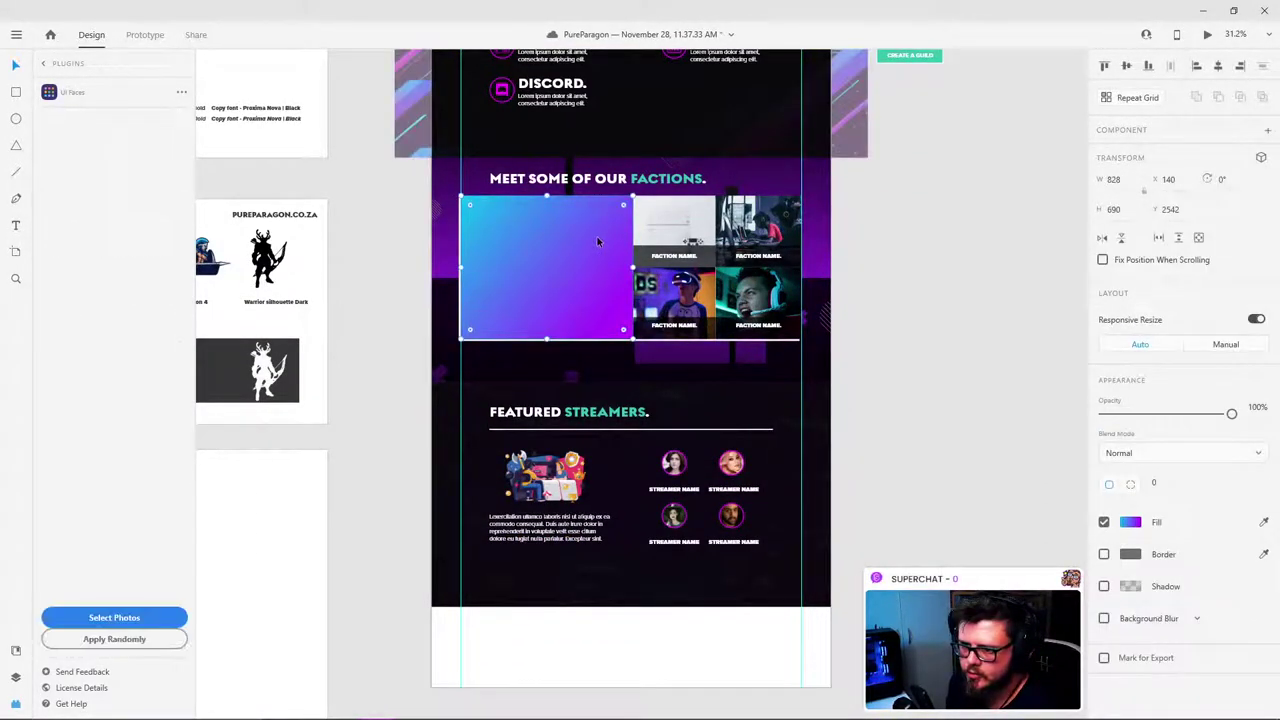
pyautogui.moveTo(600, 240); pyautogui.dragTo(593, 469)
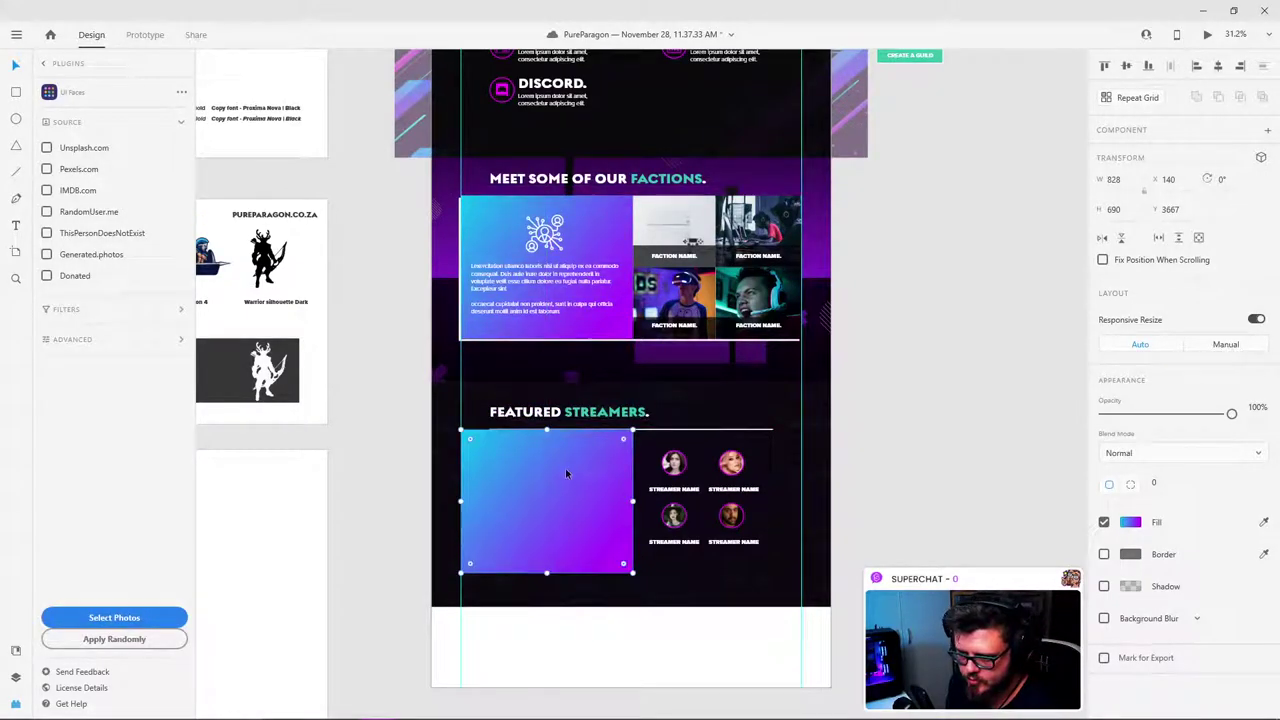
# Step: Send the copied gradient rectangle backward until it sits behind the streamers paragraph and illustration
pyautogui.scroll(3, 548, 461)
pyautogui.hotkey('ctrl', '[')
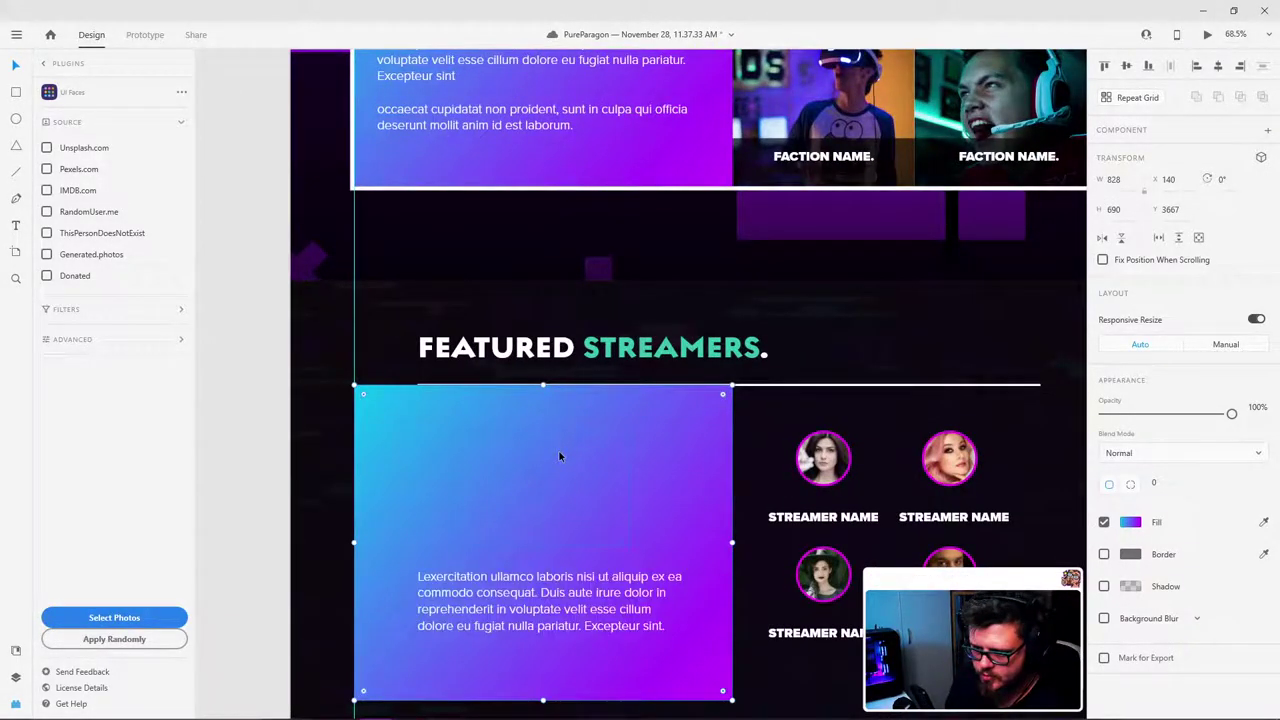
pyautogui.hotkey('ctrl', '[')
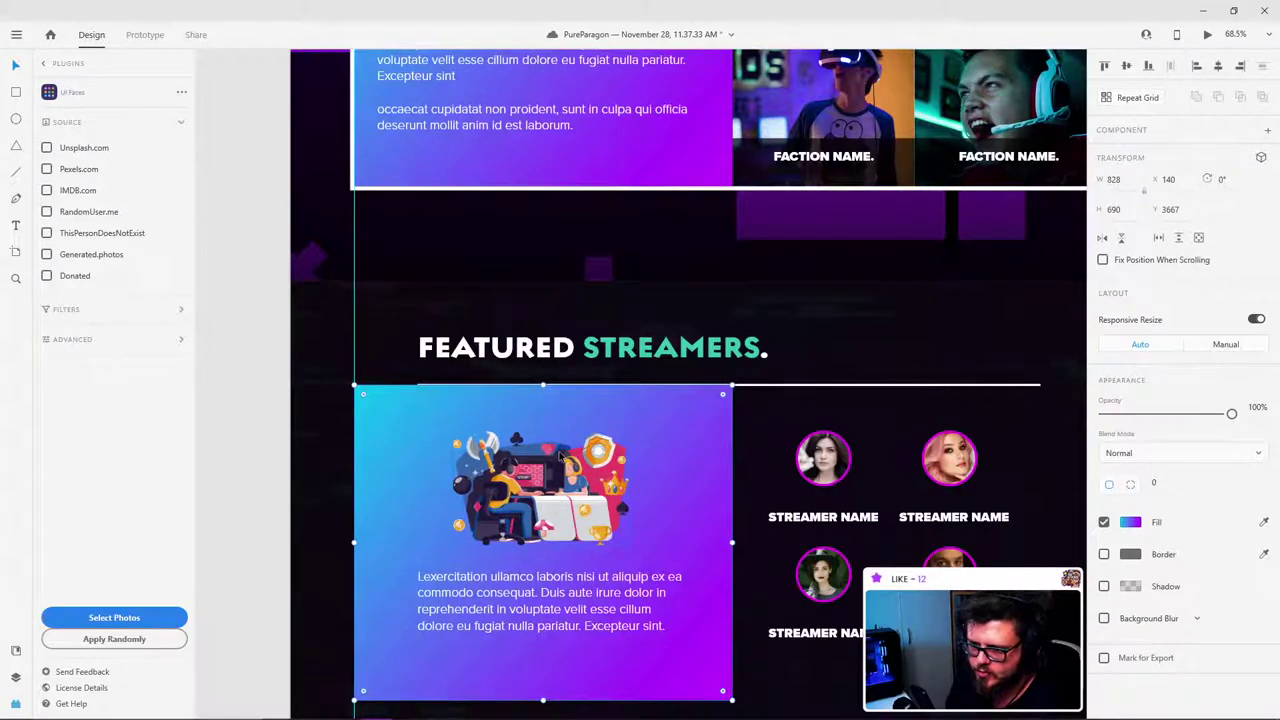
# Step: Delete the white divider line under the FEATURED STREAMERS heading
pyautogui.scroll(-3, 745, 407)
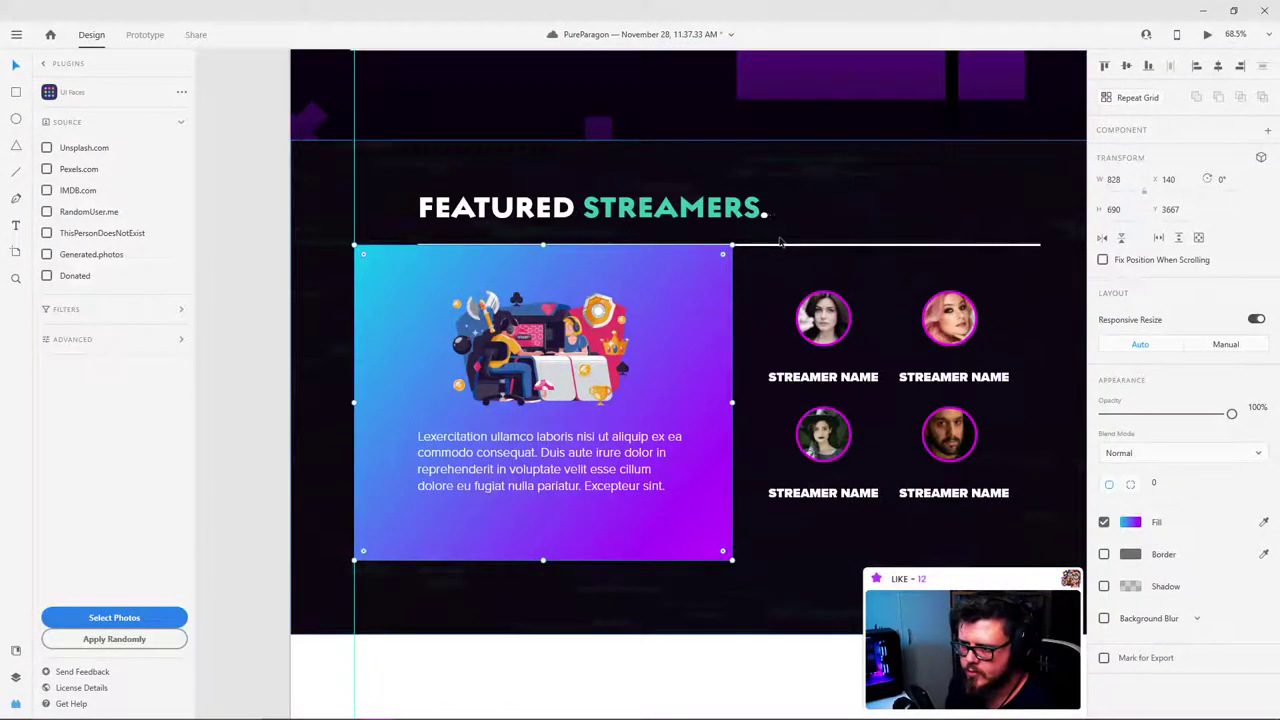
pyautogui.click(786, 248)
pyautogui.press('Escape')
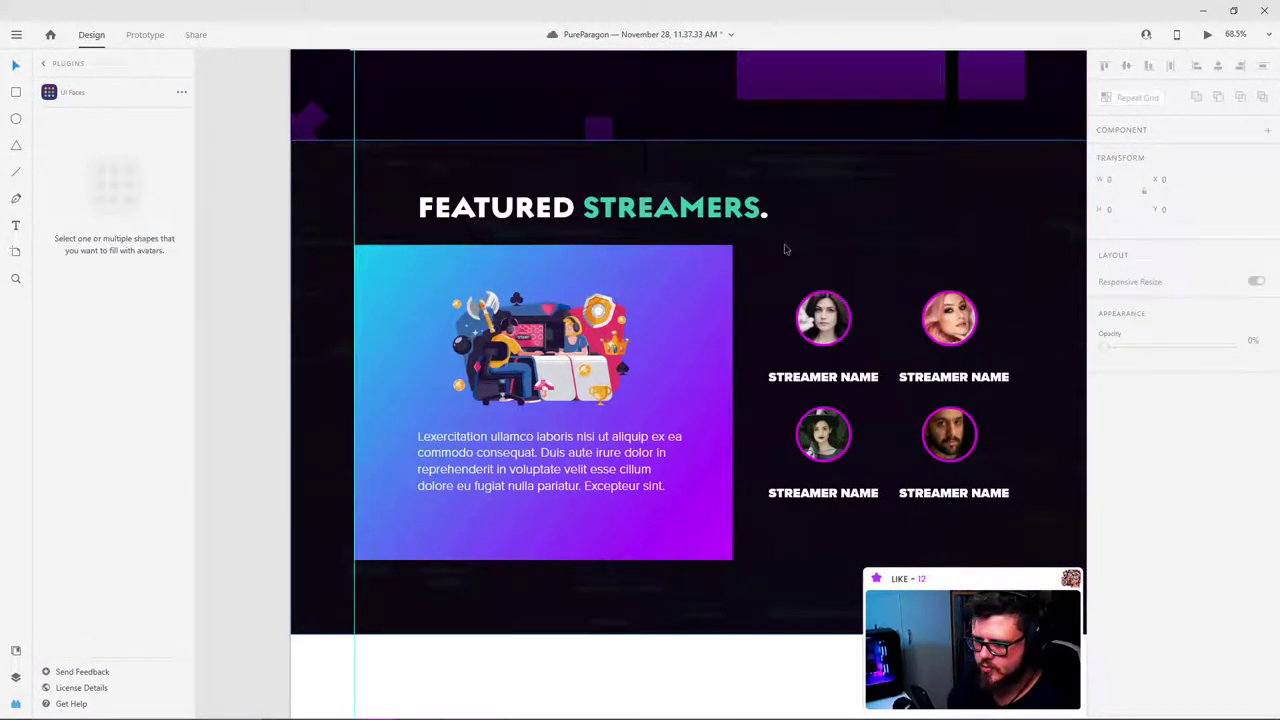
# Step: Move the gaming illustration and its paragraph together slightly left to centre them on the gradient card
pyautogui.click(558, 428)
pyautogui.keyDown('shift'); pyautogui.click(572, 367); pyautogui.keyUp('shift')
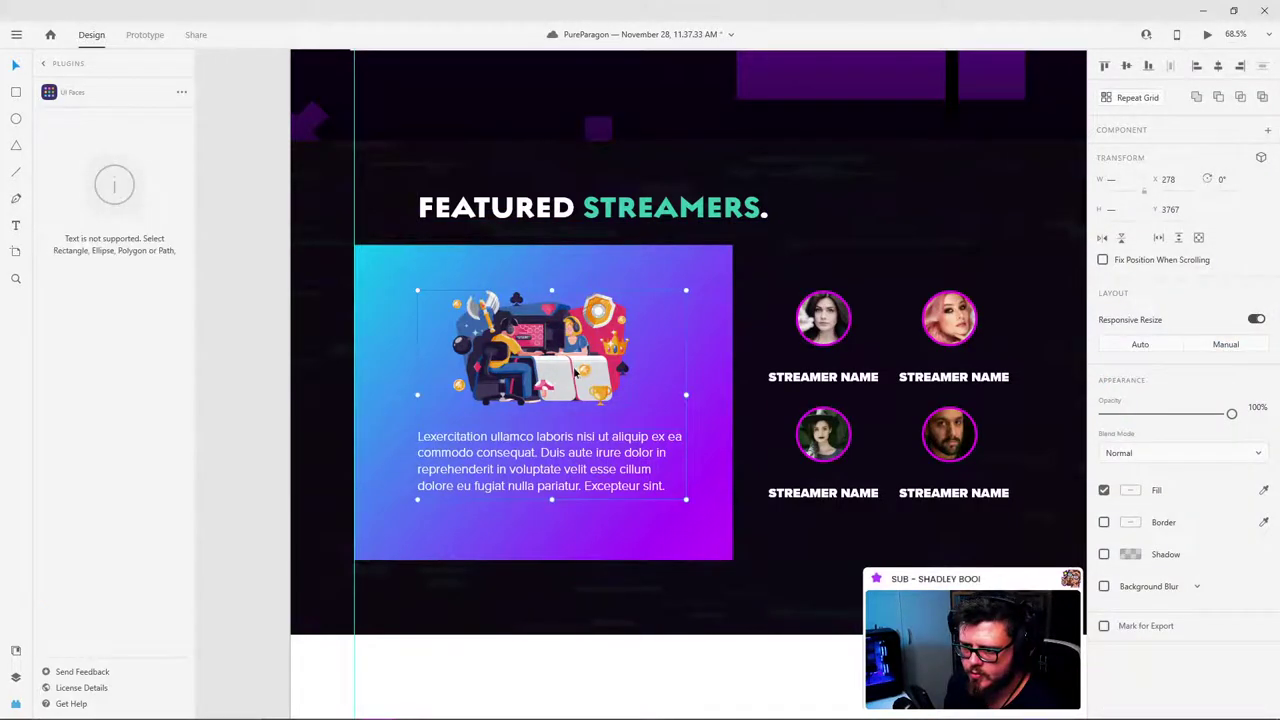
pyautogui.moveTo(574, 367); pyautogui.dragTo(565, 368)
# Step: Fill the streamers gradient card with the red-to-purple gradient saved in the document's colours
pyautogui.scroll(-3, 823, 232)
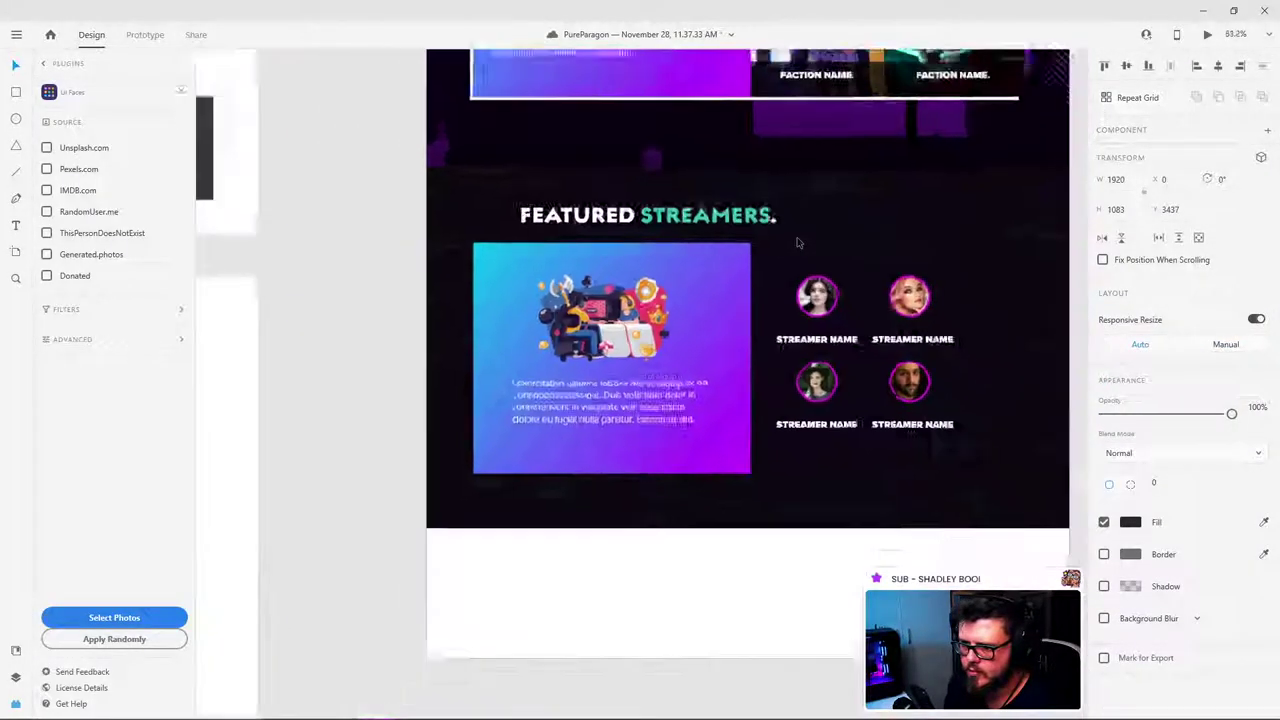
pyautogui.click(1065, 177)
pyautogui.moveTo(554, 270); pyautogui.dragTo(754, 401)
pyautogui.click(754, 398)
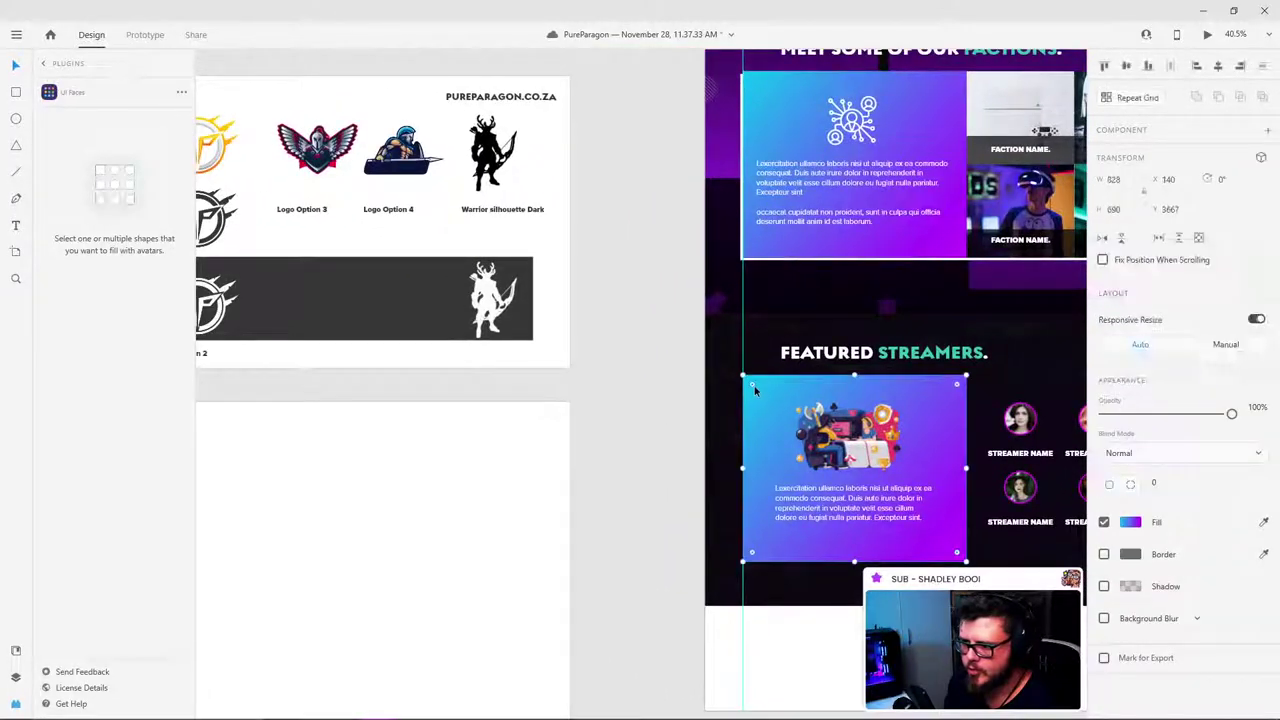
pyautogui.scroll(-3, 602, 347)
pyautogui.scroll(2, 597, 322)
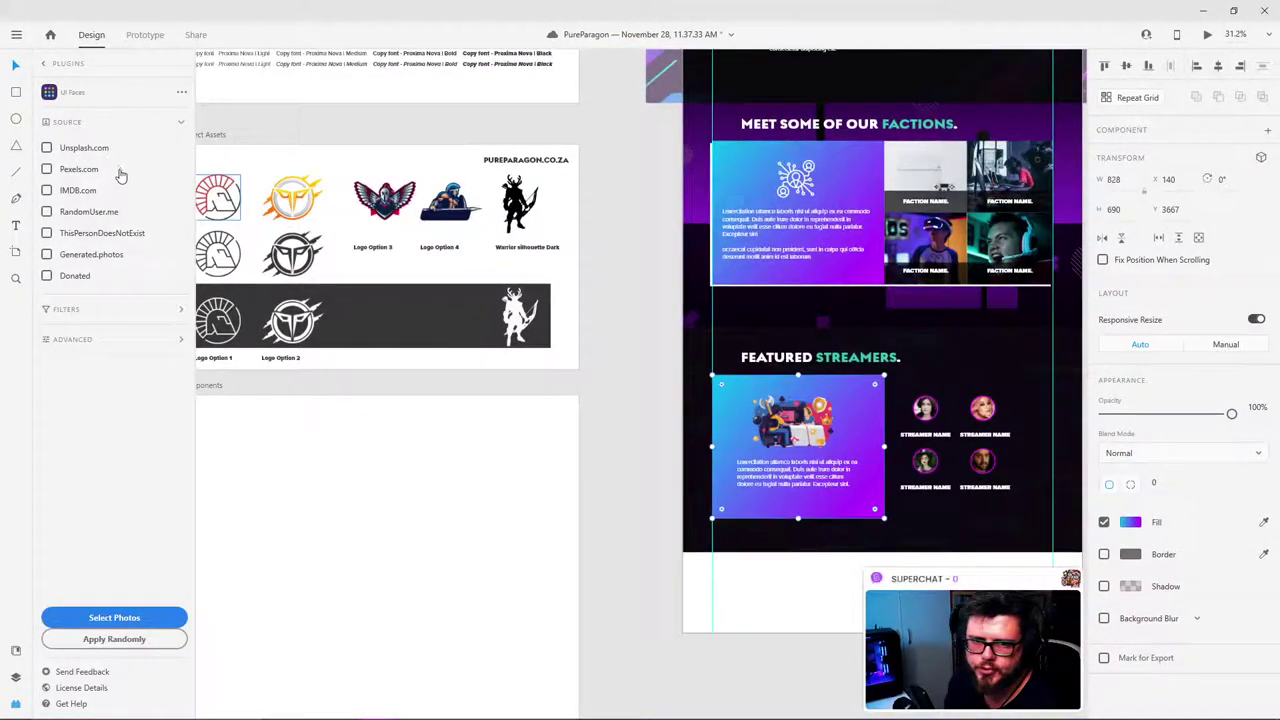
pyautogui.click(15, 650)
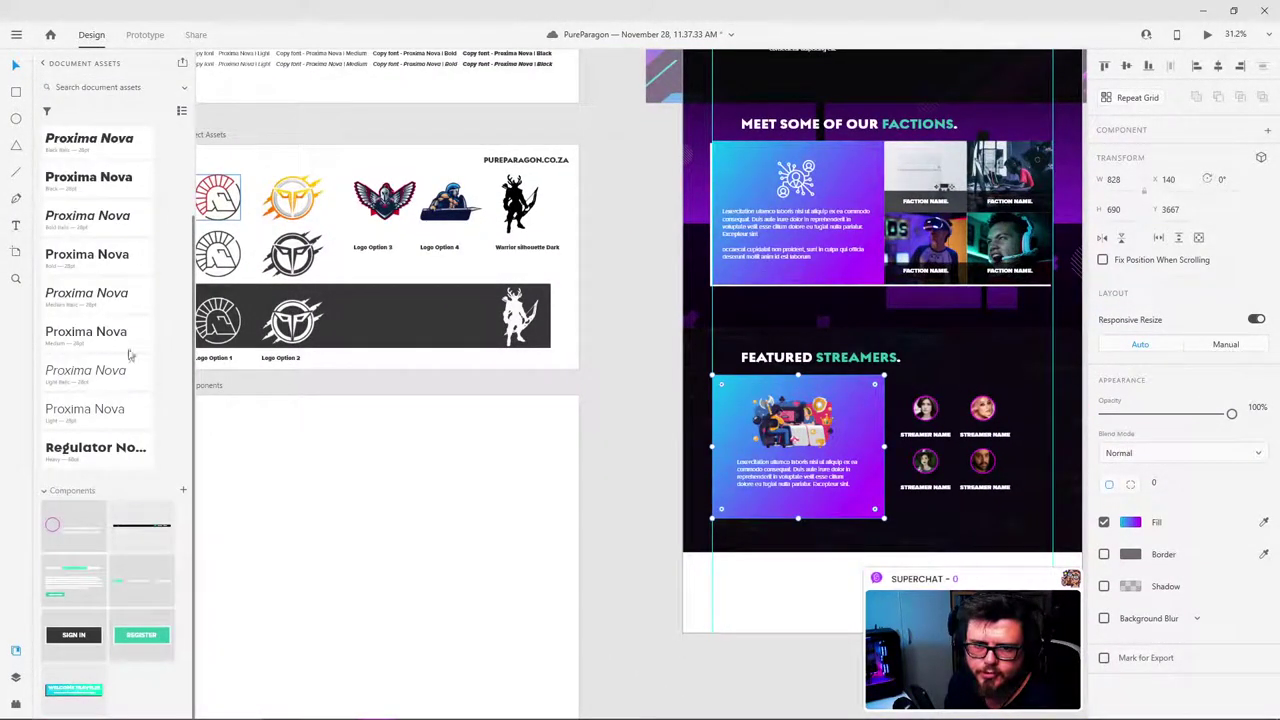
pyautogui.scroll(2, 104, 320)
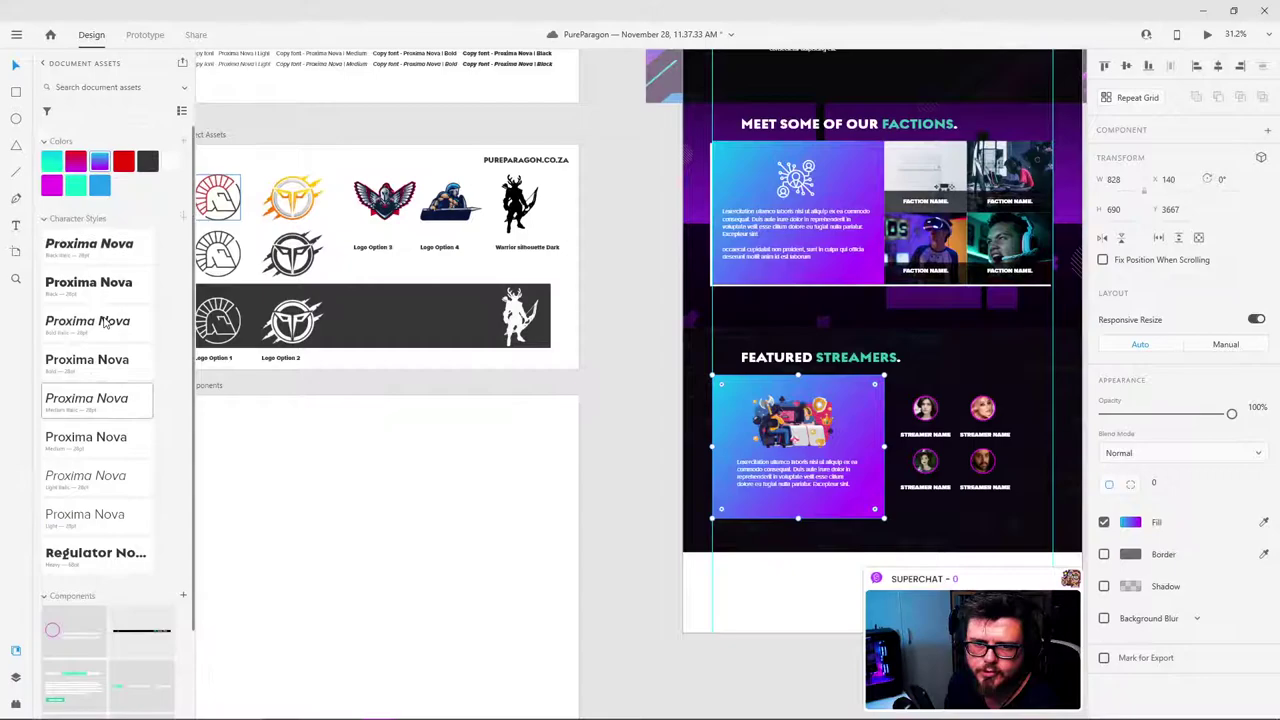
pyautogui.click(1265, 527)
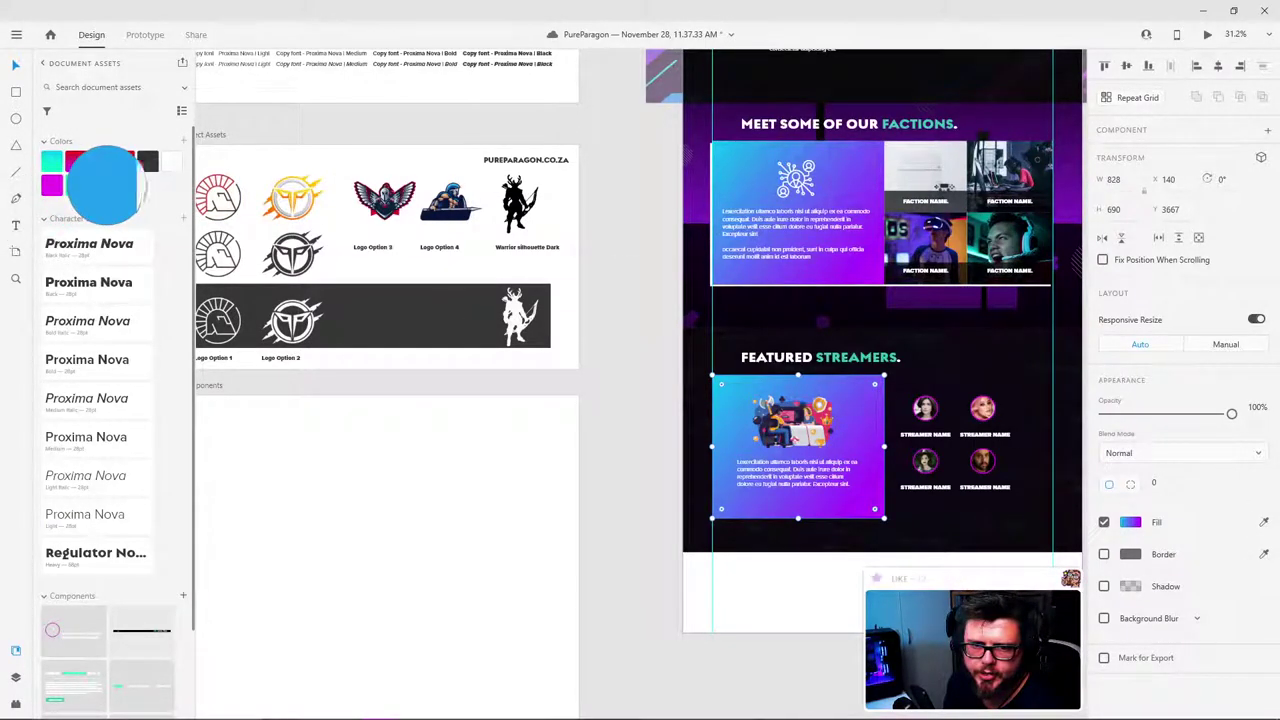
pyautogui.click(77, 164)
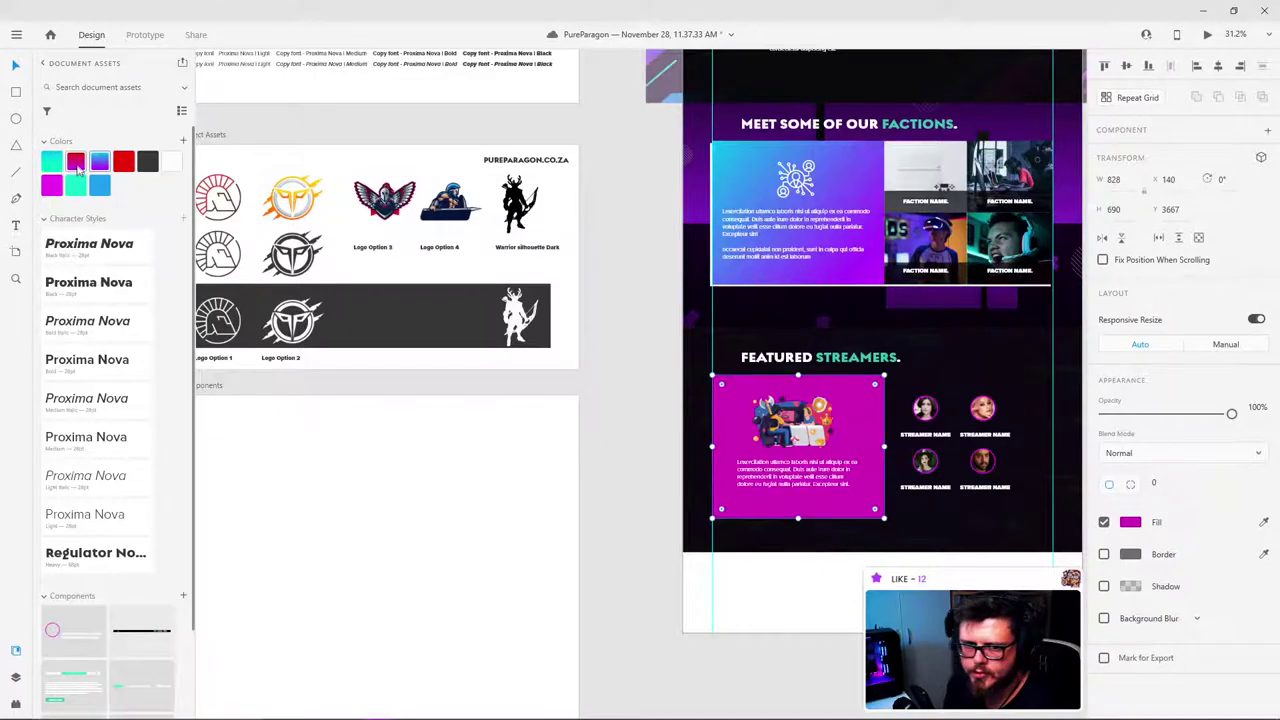
pyautogui.scroll(2, 592, 345)
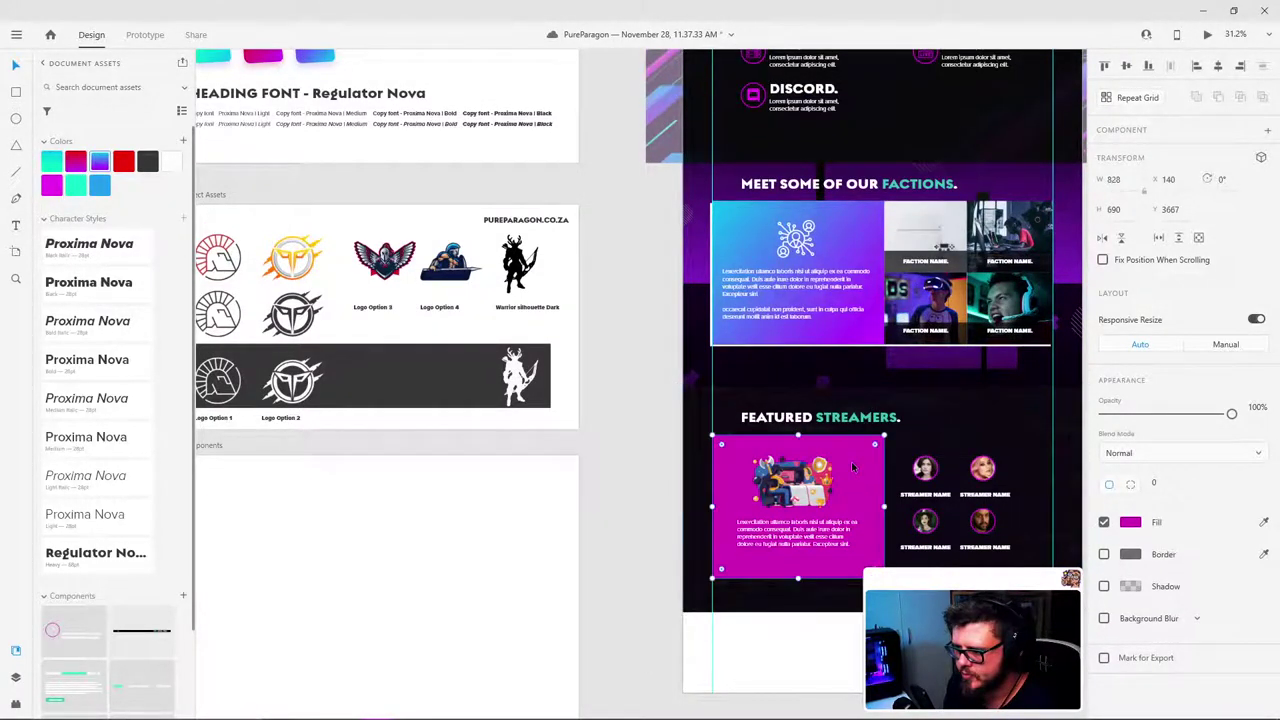
pyautogui.click(78, 165)
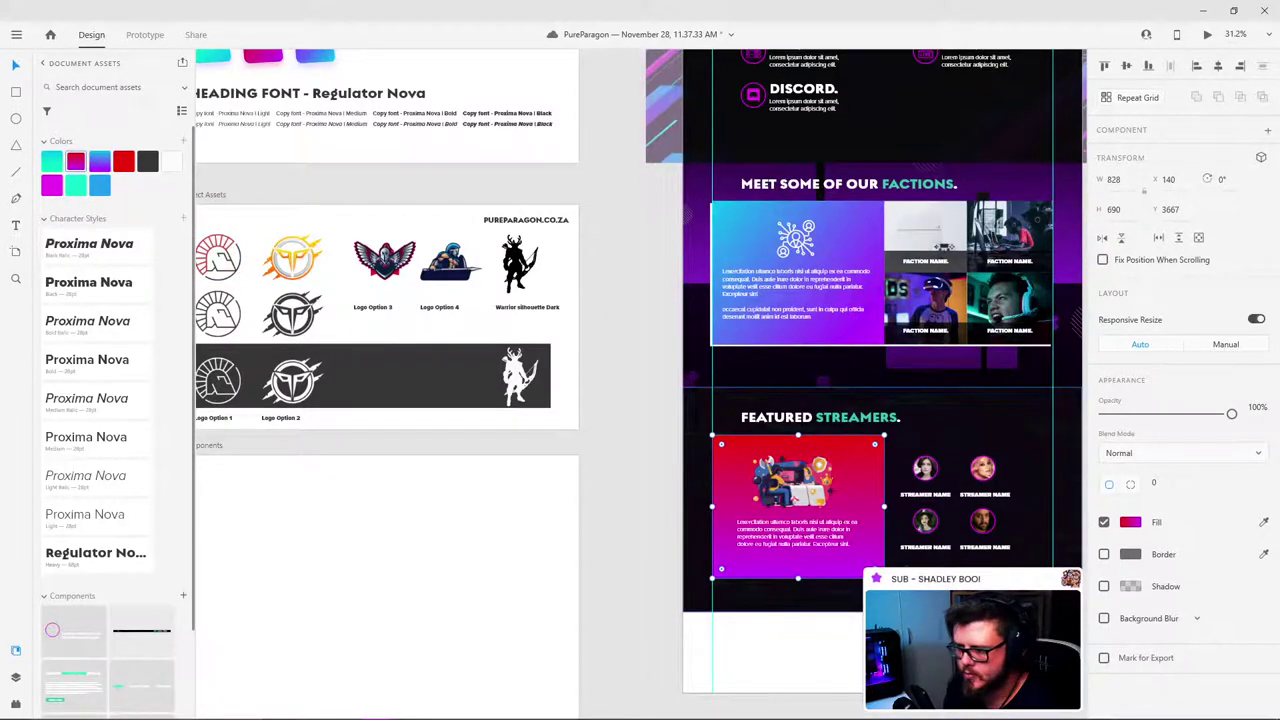
# Step: Angle the streamers card's linear gradient diagonally, from red at its upper-left corner to purple at its lower-right corner
pyautogui.click(1130, 522)
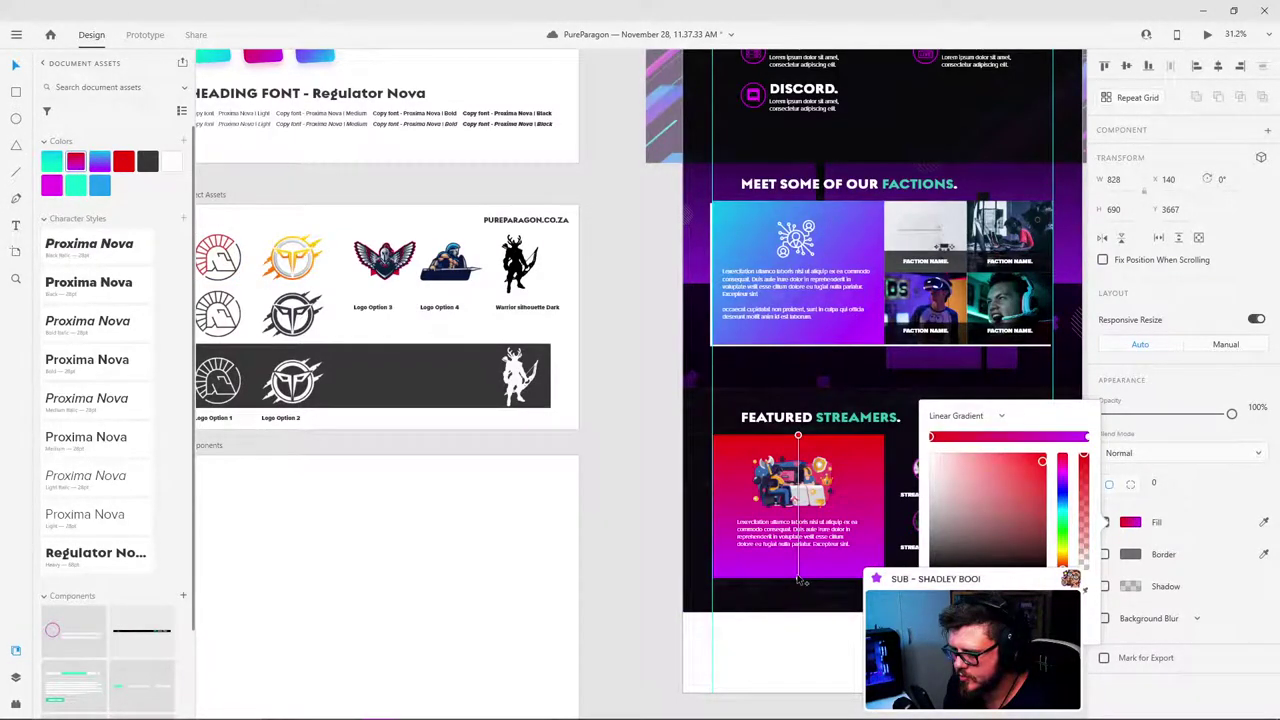
pyautogui.moveTo(798, 580); pyautogui.dragTo(878, 568)
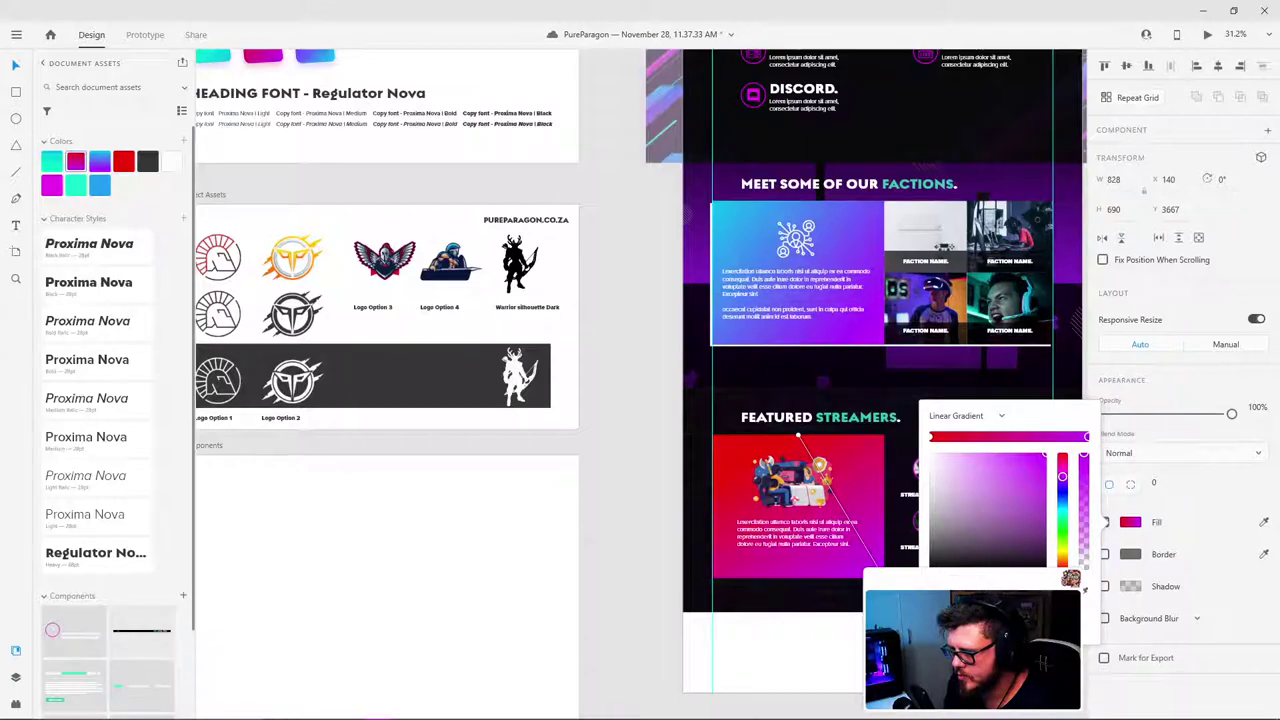
pyautogui.moveTo(800, 440); pyautogui.dragTo(712, 436)
pyautogui.click(606, 434)
# Step: Resize the first streamer portrait circle to 200 wide, keeping its proportions
pyautogui.scroll(-2, 1010, 437)
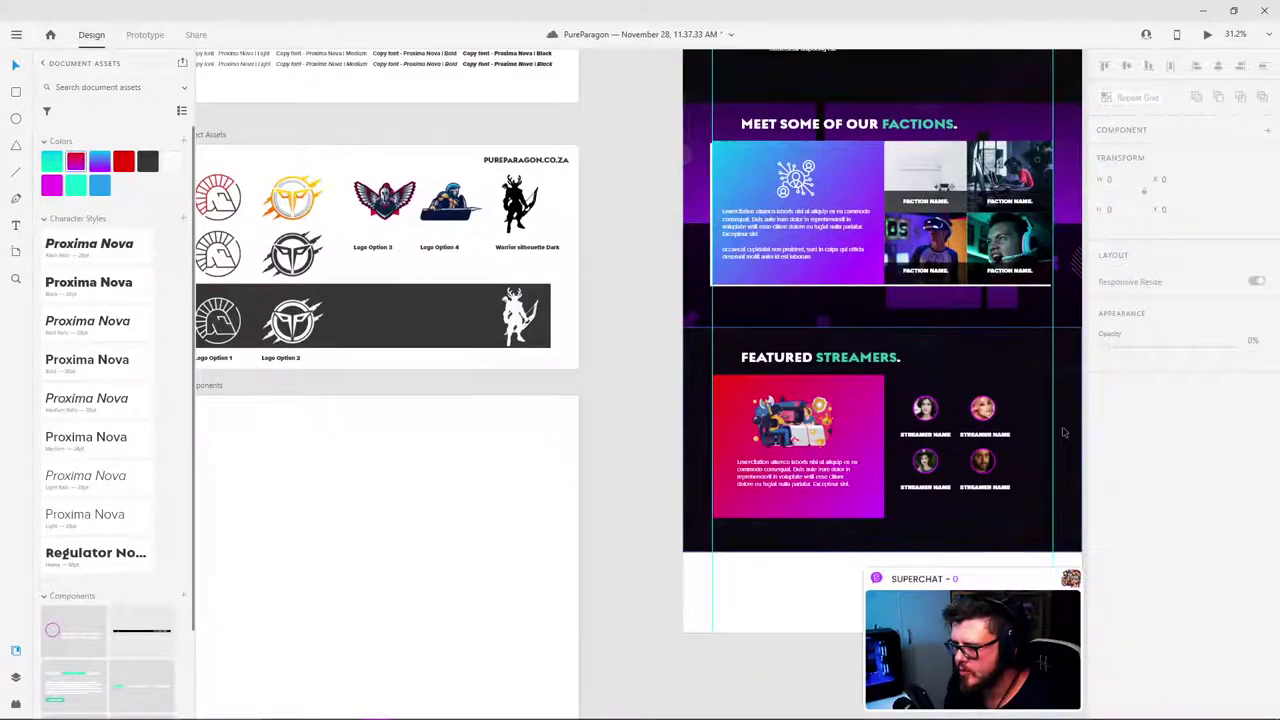
pyautogui.scroll(3, 1063, 429)
pyautogui.doubleClick(829, 395)
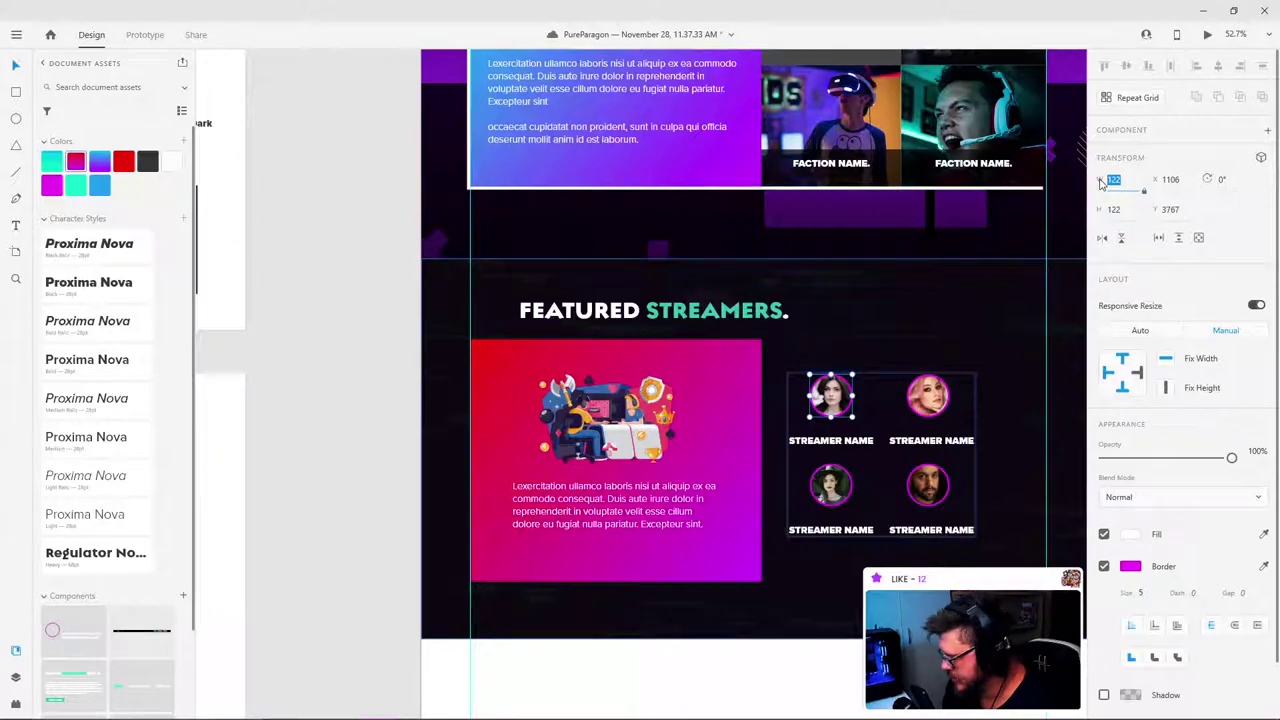
pyautogui.write('200')
pyautogui.press('Return')
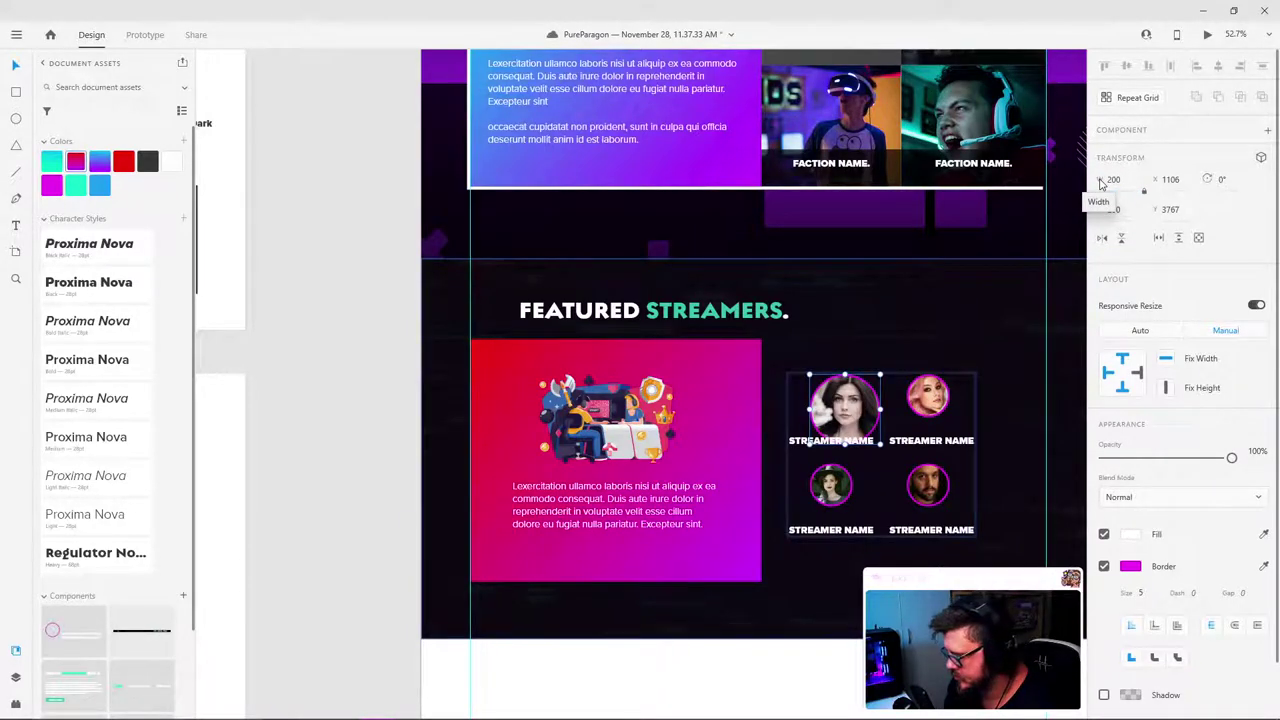
pyautogui.scroll(1, 863, 405)
pyautogui.scroll(3, 863, 405)
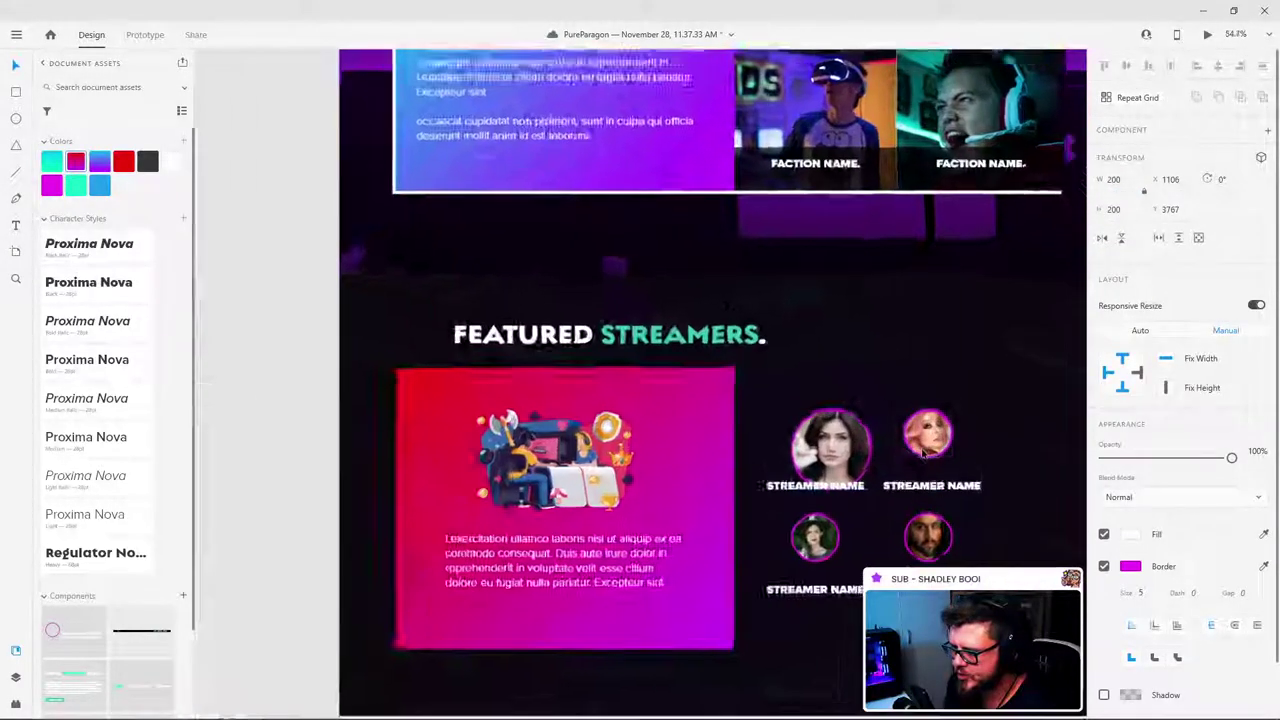
# Step: Place the first enlarged portrait centred above its name, and resize the second portrait to 200 wide, aligned level with the first
pyautogui.moveTo(845, 447); pyautogui.dragTo(792, 429)
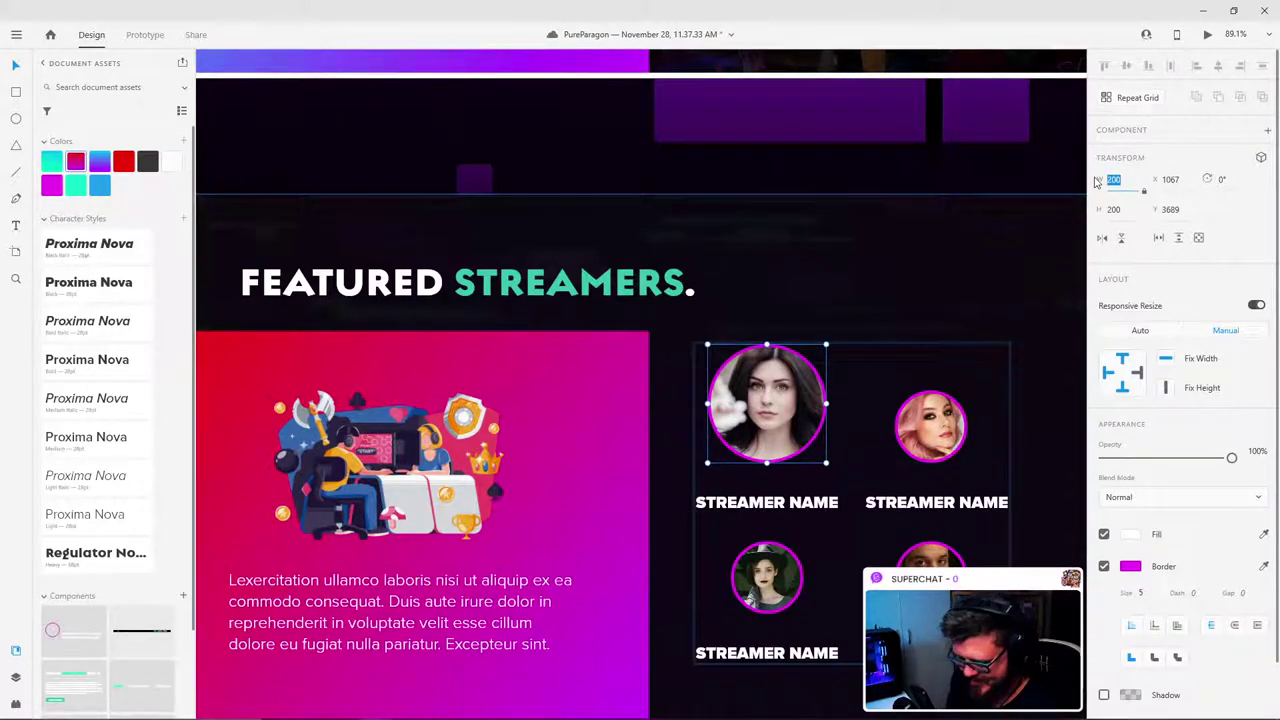
pyautogui.click(942, 456)
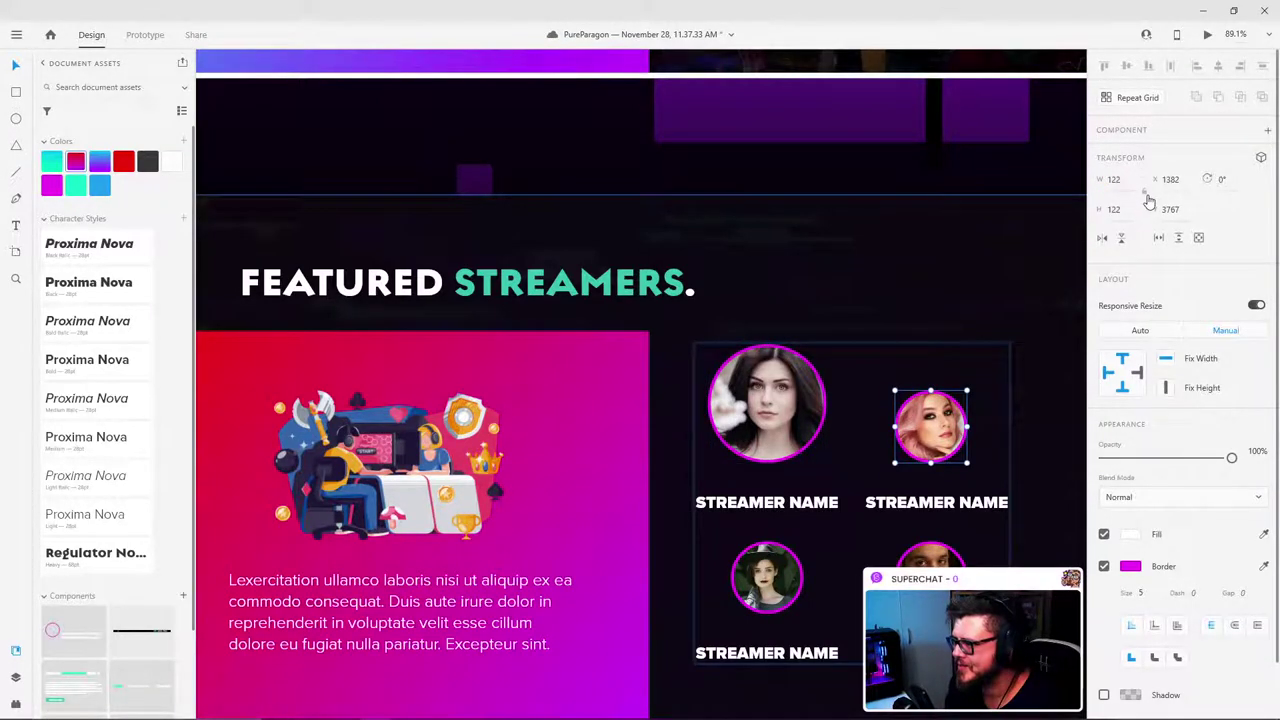
pyautogui.moveTo(1131, 180); pyautogui.dragTo(1096, 180)
pyautogui.press('Return')
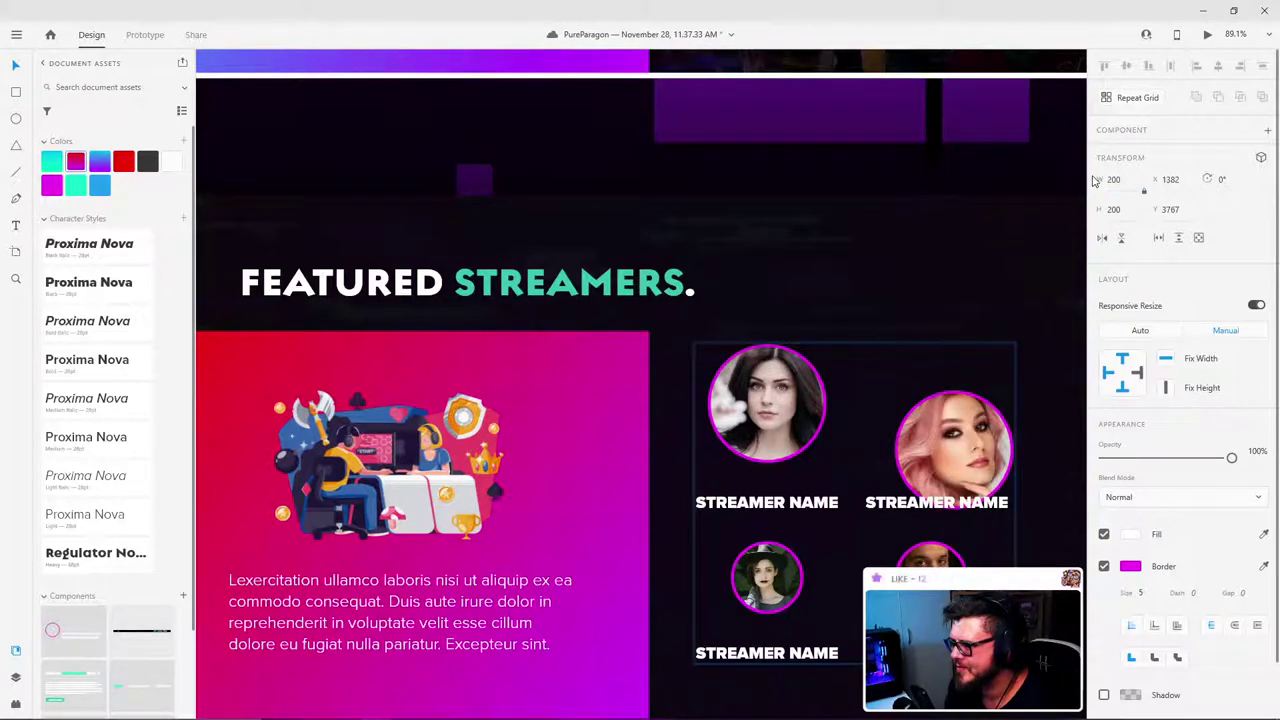
pyautogui.moveTo(993, 452); pyautogui.dragTo(966, 405)
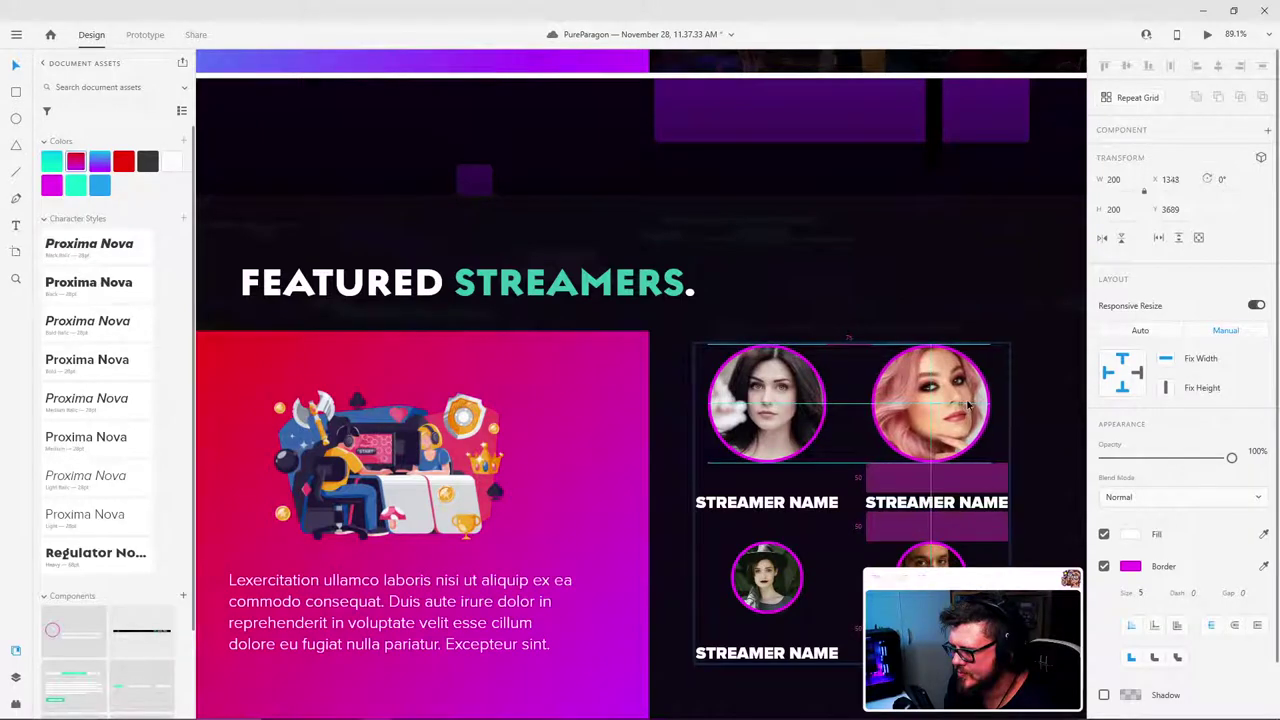
# Step: Resize the two lower streamer portraits together to 200 wide and align them under the upper pair
pyautogui.click(812, 580)
pyautogui.click(1115, 180)
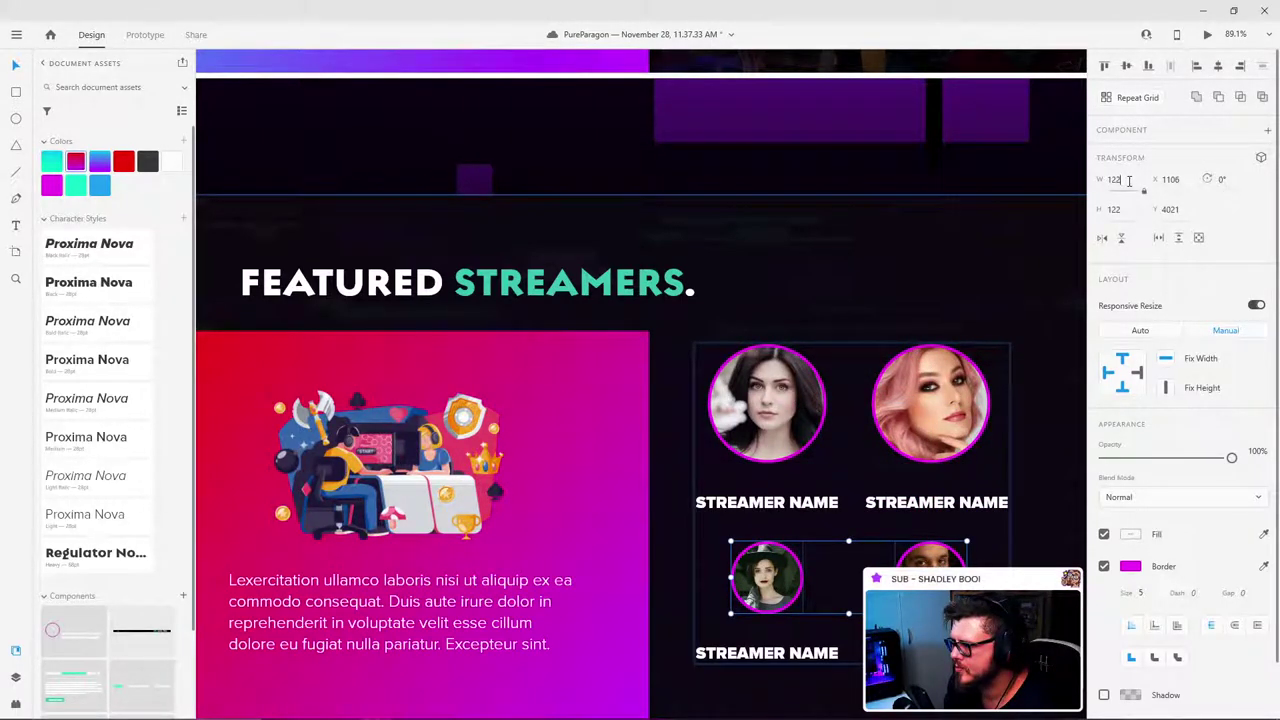
pyautogui.write('200')
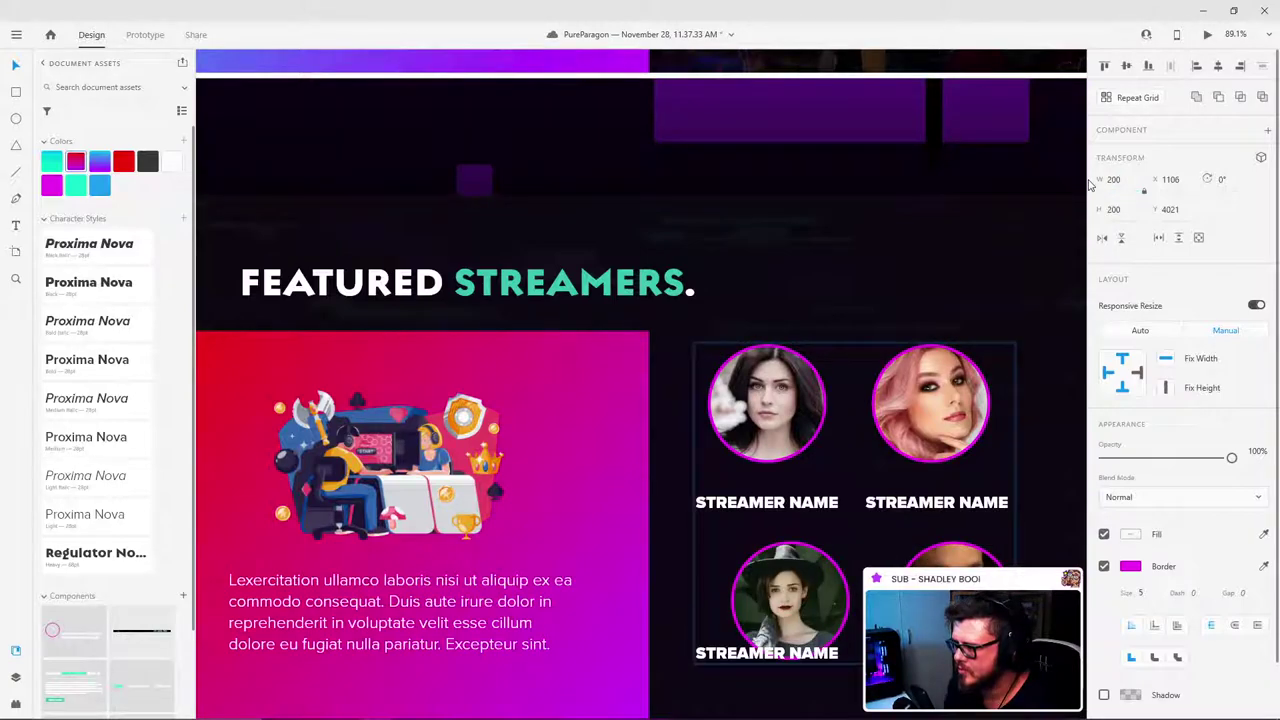
pyautogui.press('Return')
pyautogui.moveTo(790, 571); pyautogui.dragTo(767, 583)
pyautogui.scroll(-1, 872, 560)
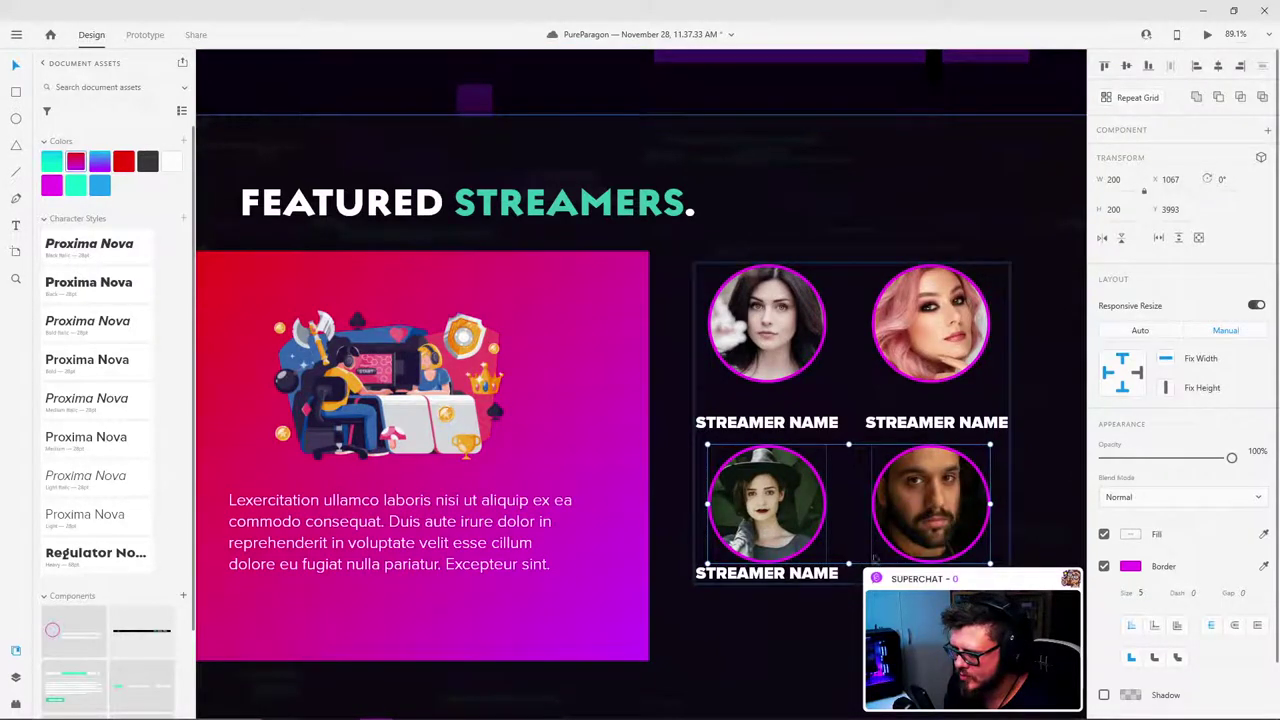
# Step: Shift the two lower streamer portraits down to leave more space beneath the upper names
pyautogui.moveTo(950, 503); pyautogui.dragTo(950, 490)
pyautogui.hotkey('shift', 'Down')
pyautogui.hotkey('shift', 'Down')
pyautogui.hotkey('shift', 'Down')
pyautogui.hotkey('shift', 'Down')
pyautogui.hotkey('shift', 'Down')
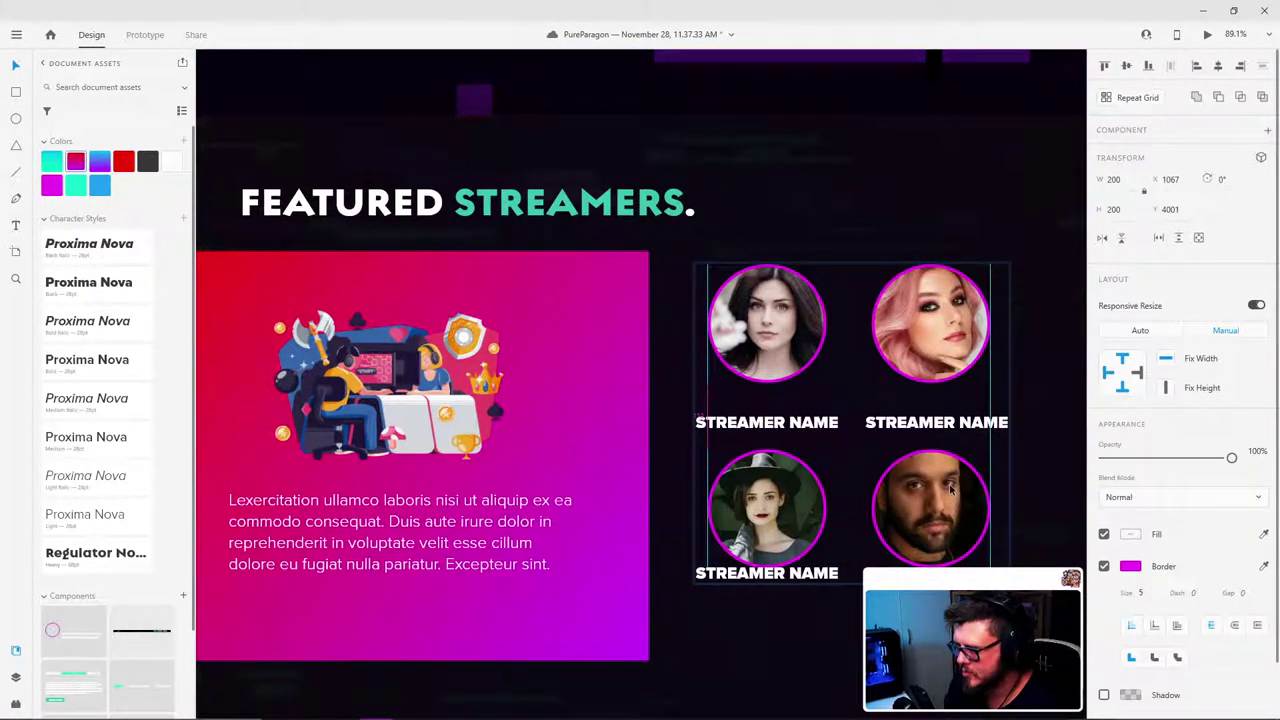
# Step: Move the two lower streamer name labels down together to sit clear below their portraits
pyautogui.click(818, 577)
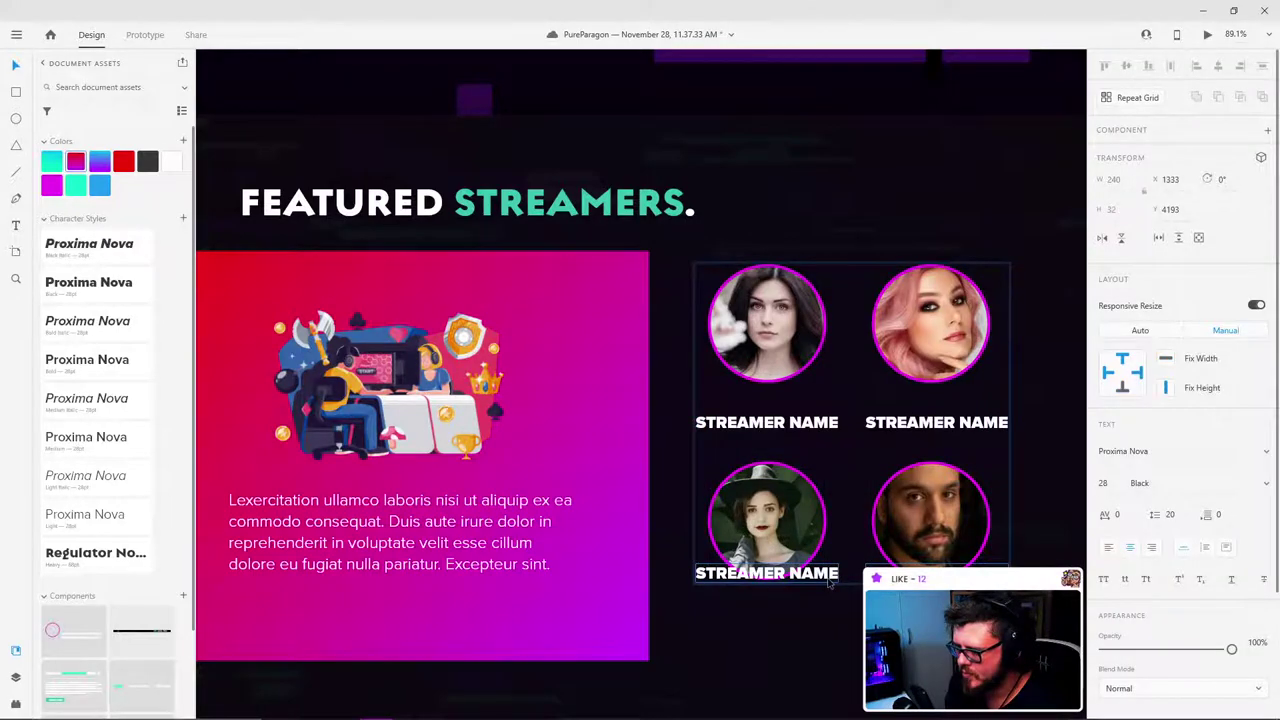
pyautogui.moveTo(827, 580); pyautogui.dragTo(825, 591)
pyautogui.hotkey('shift', 'Down')
pyautogui.hotkey('shift', 'Down')
pyautogui.hotkey('shift', 'Down')
pyautogui.hotkey('shift', 'Down')
pyautogui.hotkey('shift', 'Down')
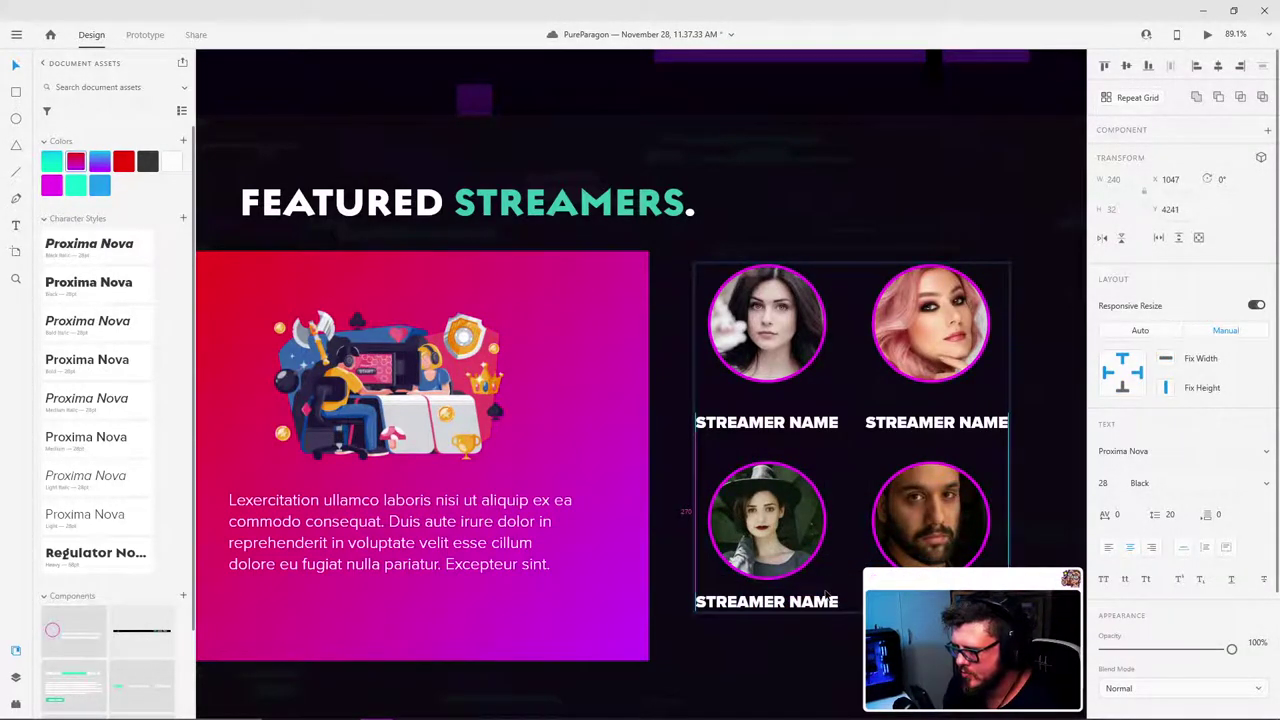
# Step: Move the whole streamer portrait group to X 1106, Y 3667, level with the upper edge of the gradient card
pyautogui.scroll(-5, 800, 512)
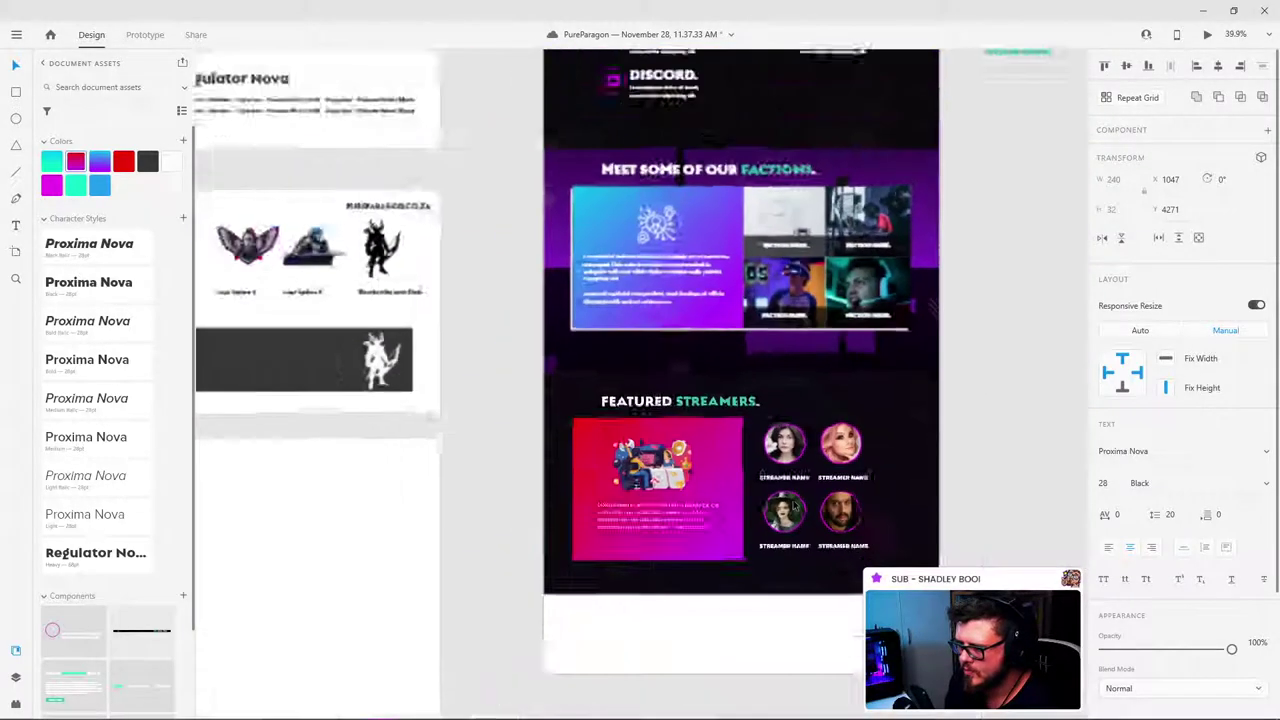
pyautogui.scroll(2, 811, 488)
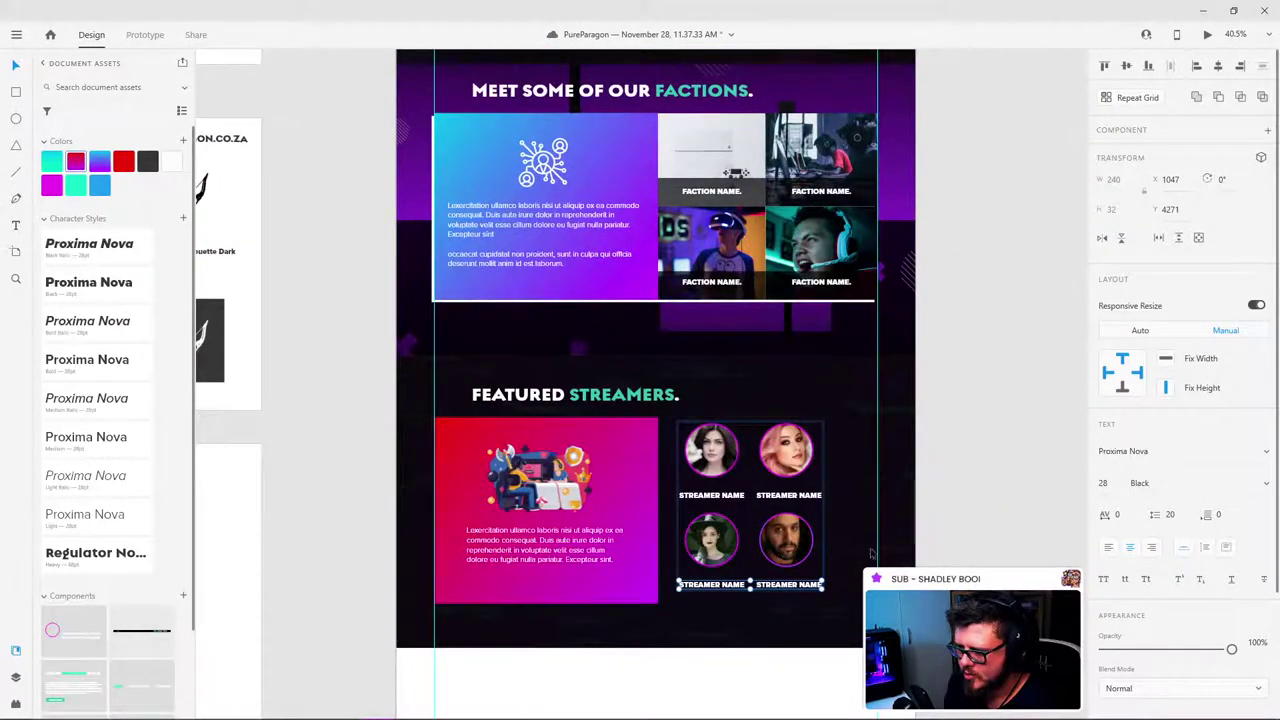
pyautogui.press('Escape')
pyautogui.click(784, 545)
pyautogui.moveTo(782, 545); pyautogui.dragTo(788, 268)
pyautogui.press('Left')
pyautogui.press('Left')
pyautogui.press('Left')
pyautogui.press('Left')
pyautogui.press('Left')
pyautogui.press('Left')
pyautogui.press('Left')
pyautogui.press('Left')
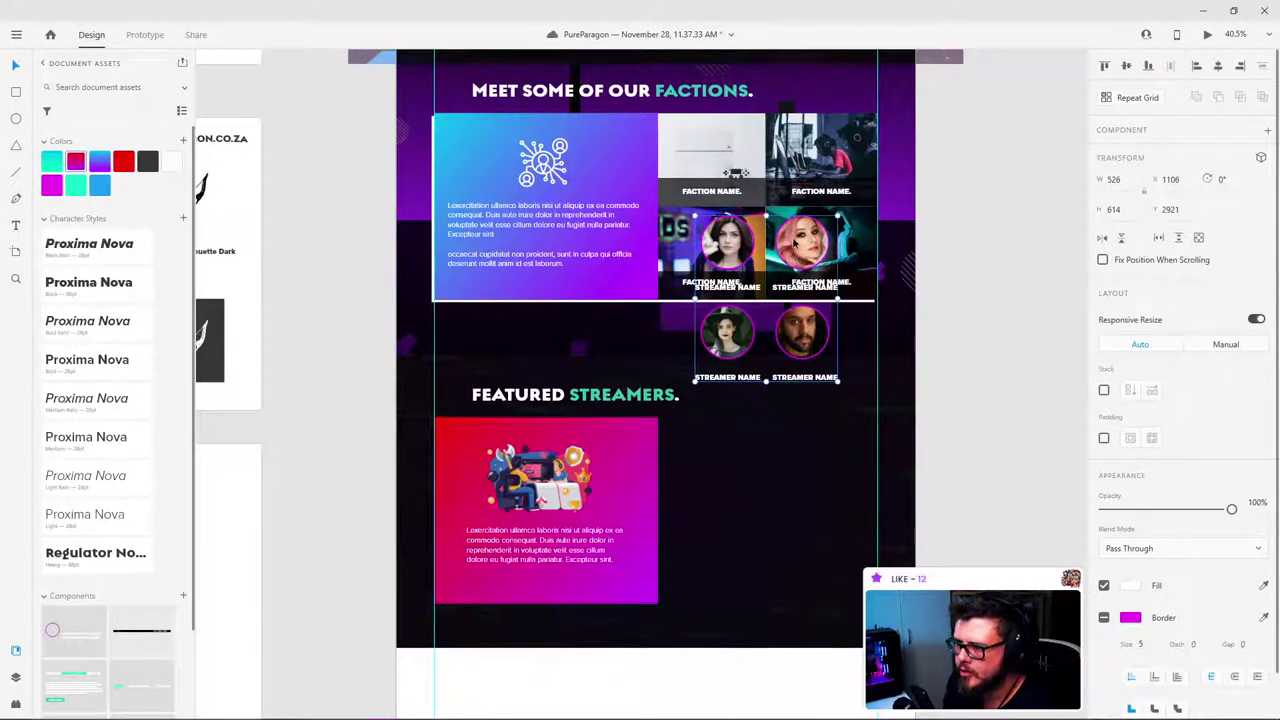
pyautogui.moveTo(787, 268); pyautogui.dragTo(787, 444)
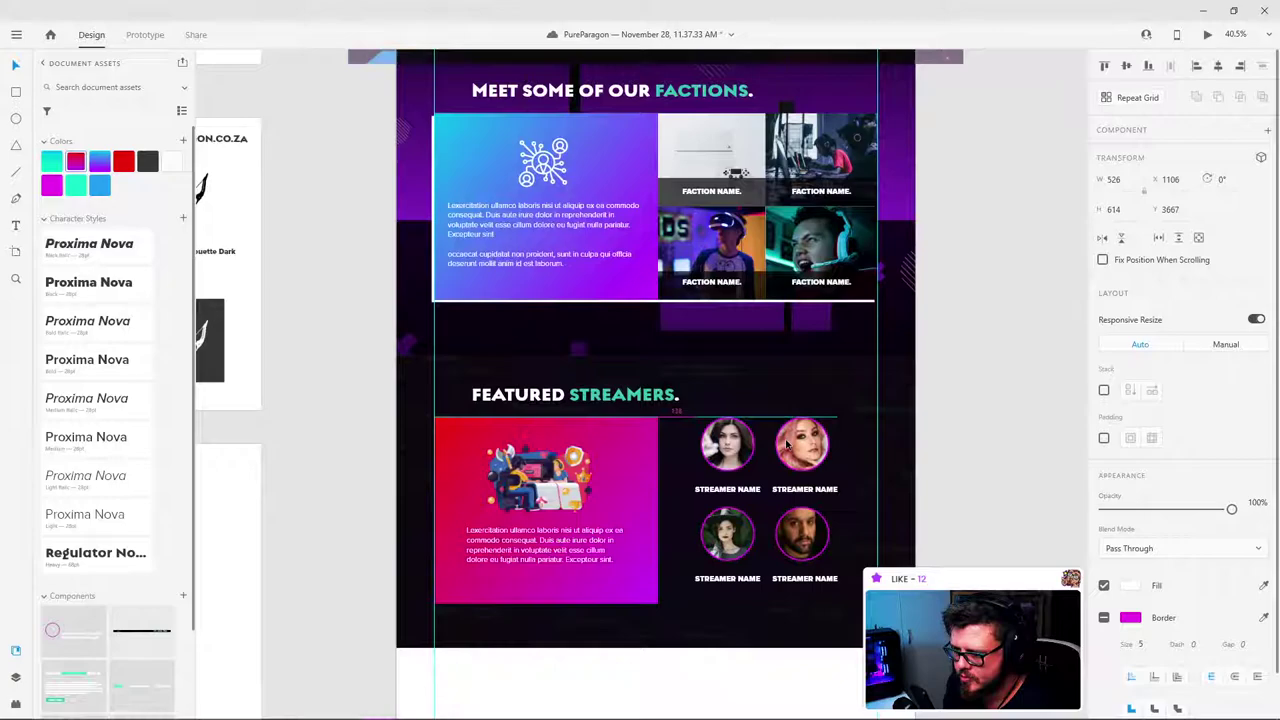
pyautogui.click(971, 400)
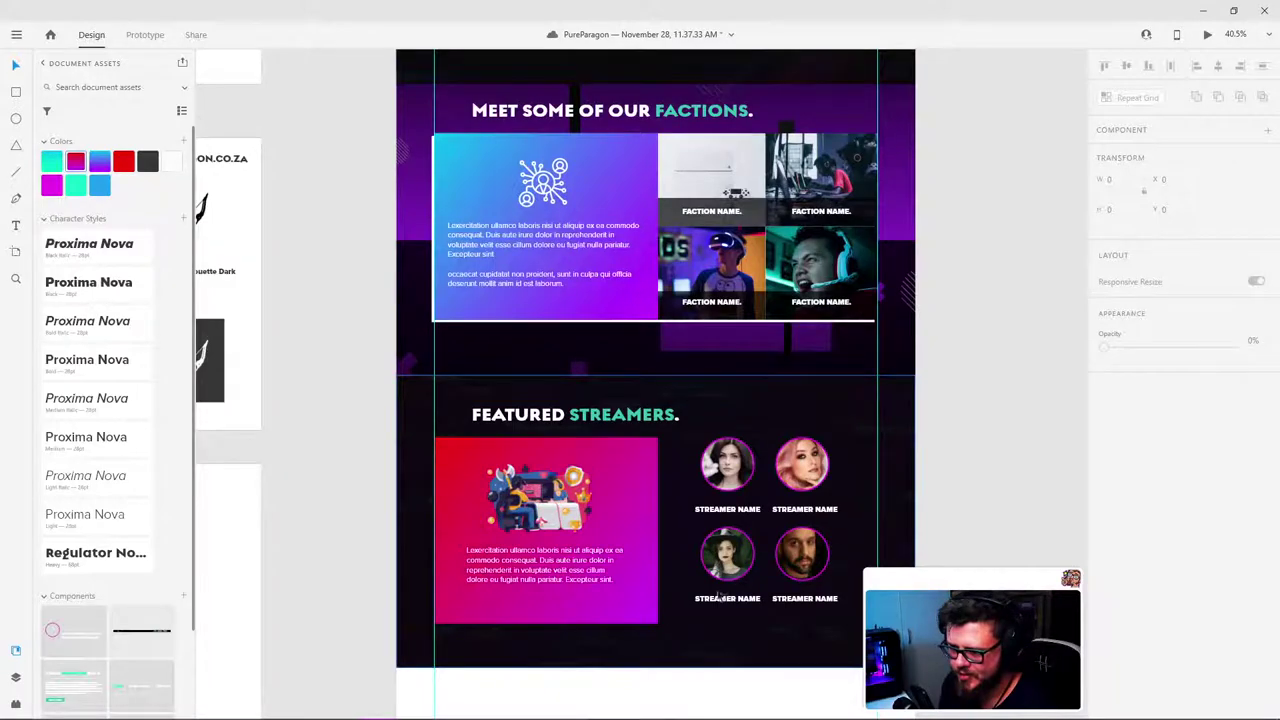
# Step: Move the streamer portrait group horizontally onto the left half of the section, over the gradient card, at X 291
pyautogui.scroll(-2, 700, 560)
pyautogui.keyDown('ctrl'); pyautogui.scroll(3, 697, 583); pyautogui.keyUp('ctrl')
pyautogui.keyDown('ctrl'); pyautogui.scroll(-3, 697, 560); pyautogui.keyUp('ctrl')
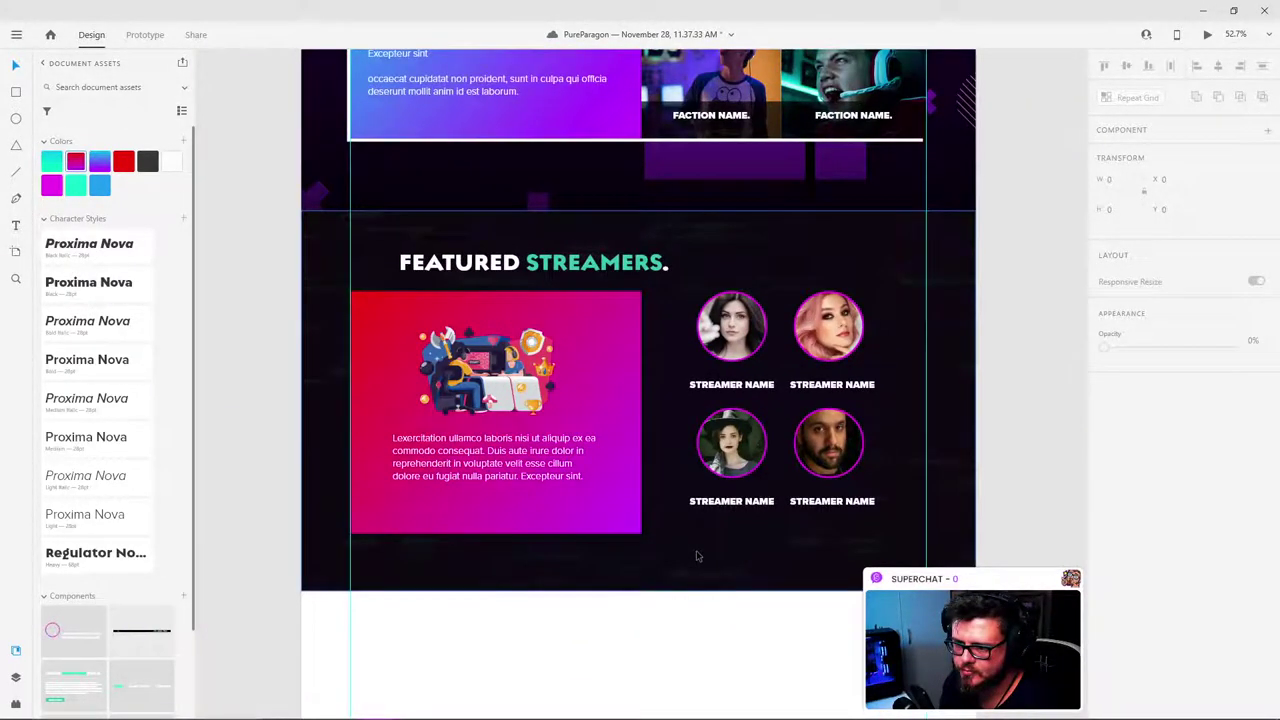
pyautogui.scroll(1, 697, 557)
pyautogui.keyDown('ctrl'); pyautogui.scroll(3, 698, 555); pyautogui.keyUp('ctrl')
pyautogui.scroll(-1, 703, 537)
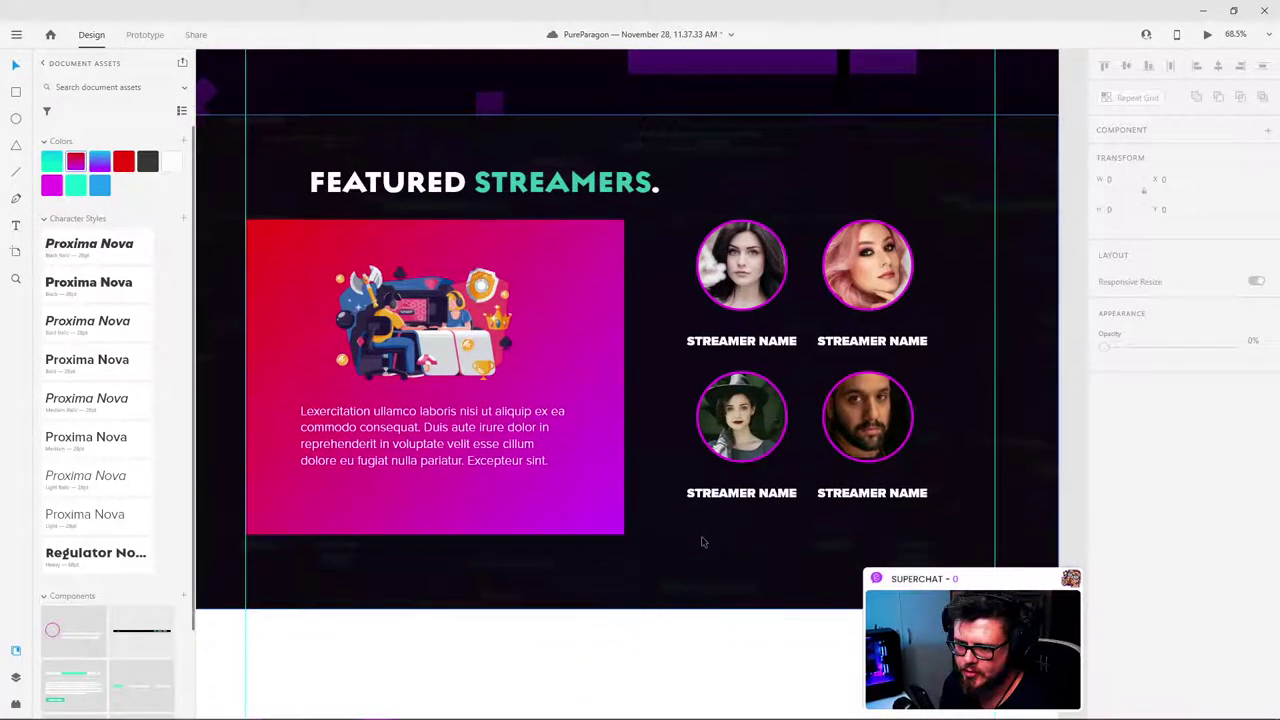
pyautogui.scroll(3, 700, 537)
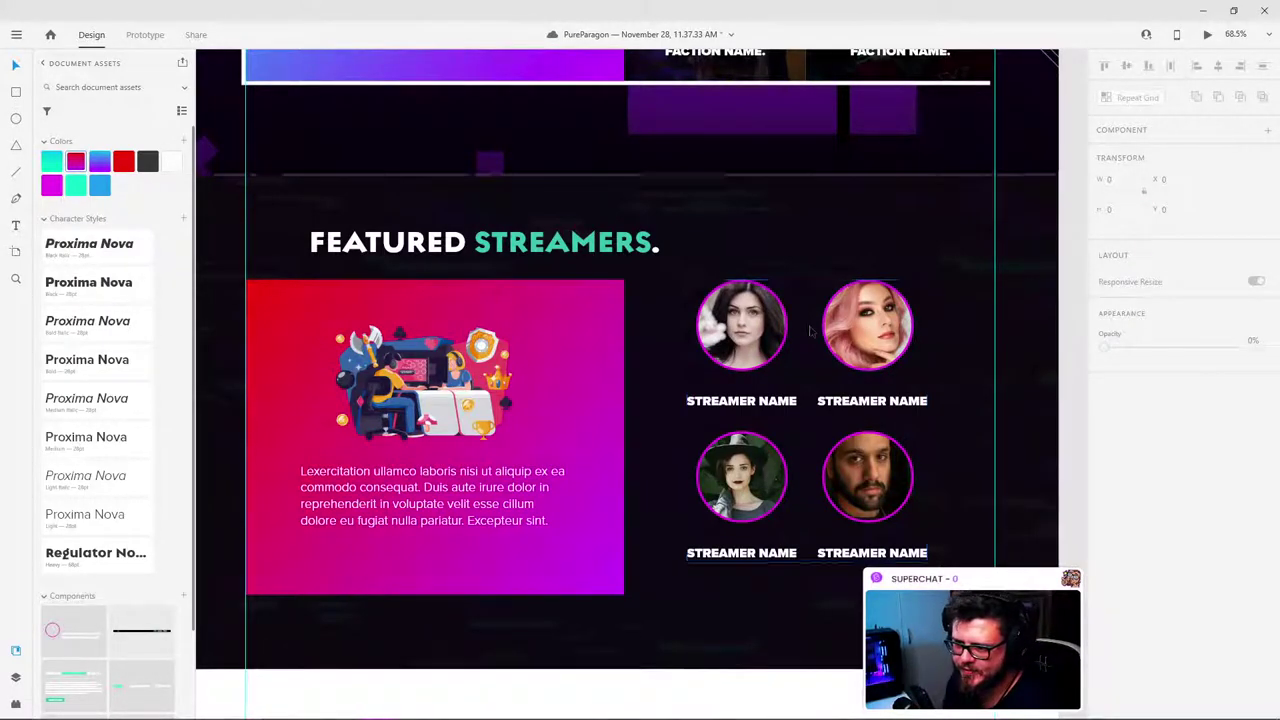
pyautogui.click(757, 335)
pyautogui.moveTo(752, 333); pyautogui.dragTo(381, 317)
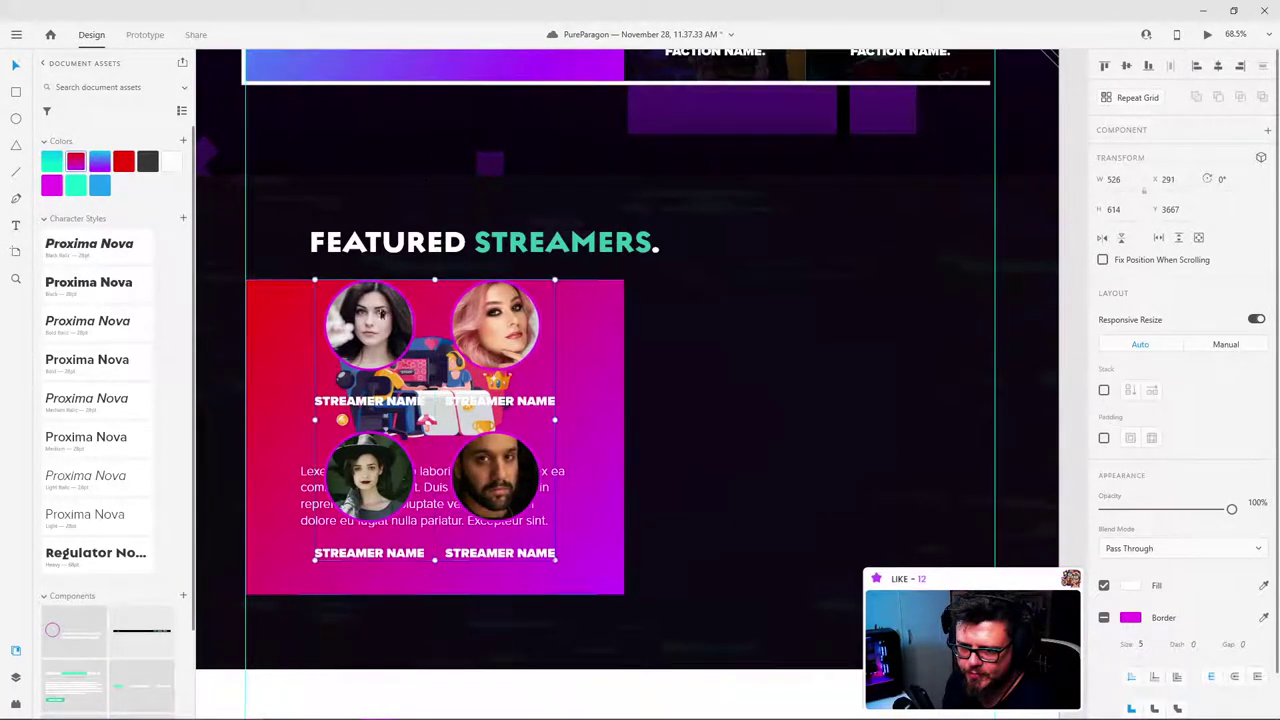
pyautogui.click(593, 368)
pyautogui.moveTo(593, 368); pyautogui.dragTo(729, 365)
pyautogui.hotkey('ctrl', 'z')
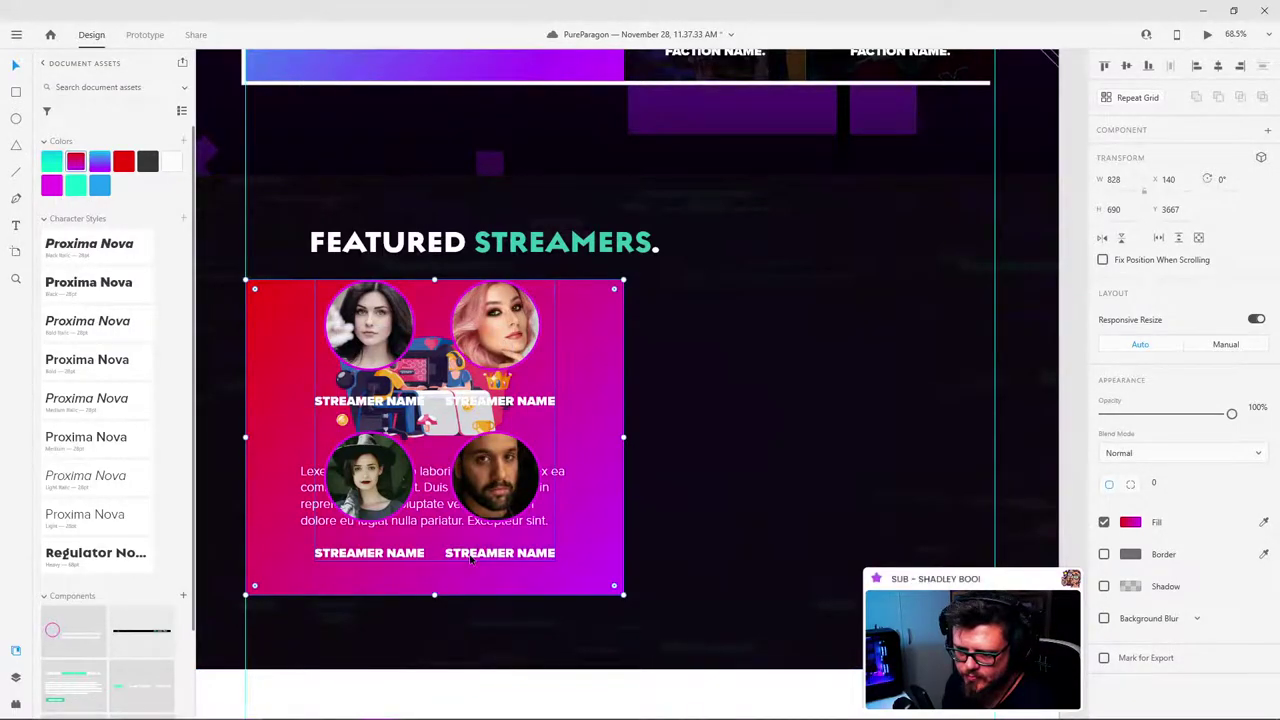
# Step: Group the paragraph, illustration and gradient card, and move the group to the right half of the section against the right margin guide
pyautogui.click(445, 515)
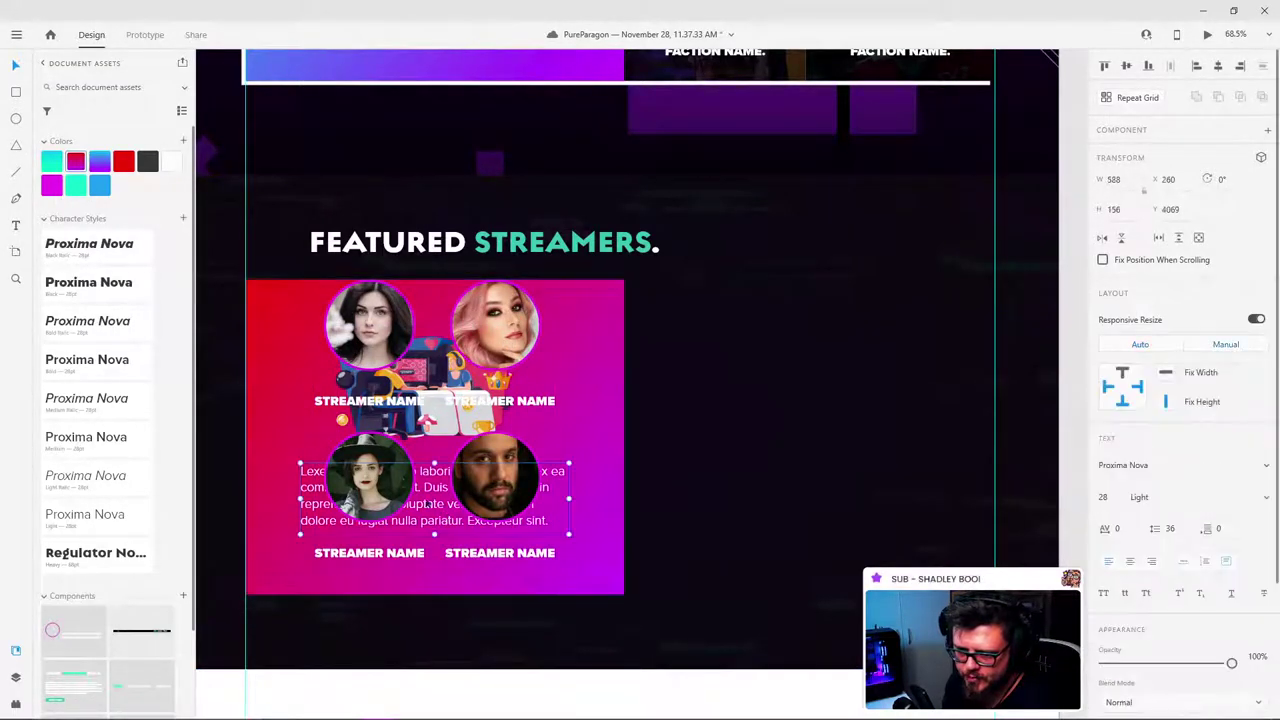
pyautogui.keyDown('shift'); pyautogui.click(445, 353); pyautogui.keyUp('shift')
pyautogui.keyDown('shift'); pyautogui.click(587, 333); pyautogui.keyUp('shift')
pyautogui.hotkey('ctrl', 'g')
pyautogui.click(650, 330)
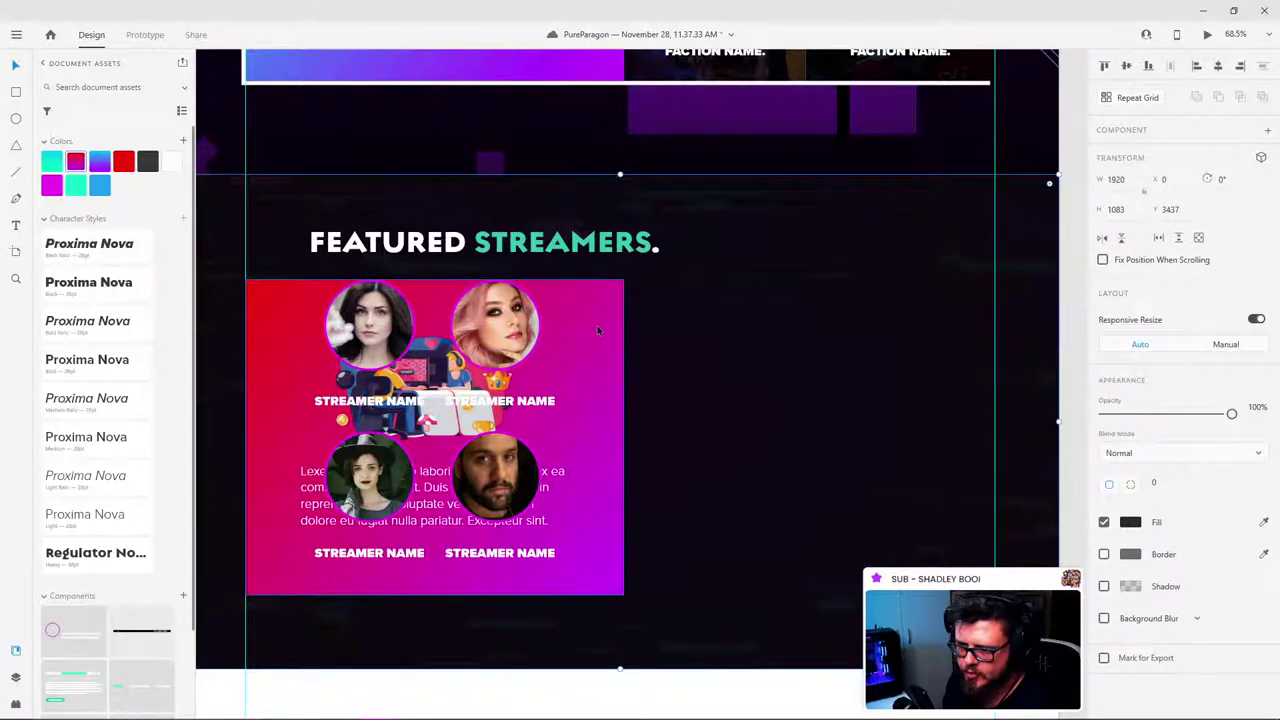
pyautogui.moveTo(597, 325); pyautogui.dragTo(959, 353)
pyautogui.scroll(-1, 508, 327)
pyautogui.click(1005, 204)
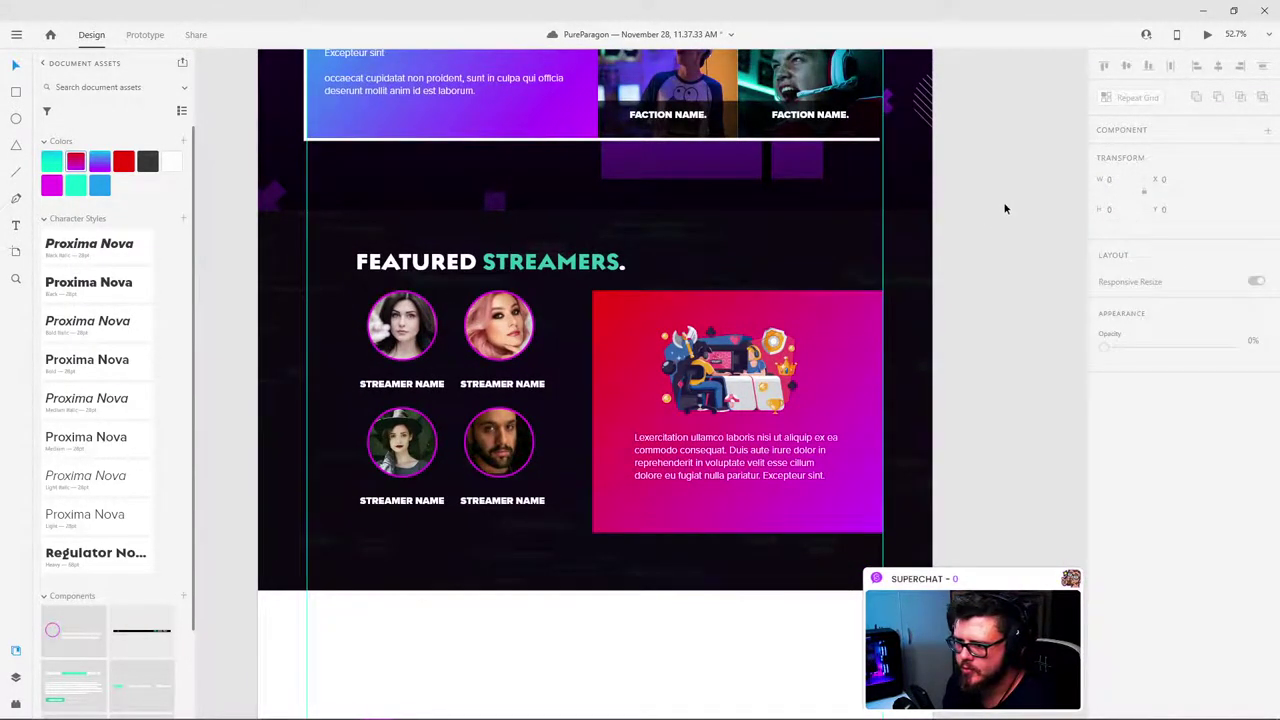
# Step: Lower the streamer portrait group slightly to centre it vertically beside the gradient card
pyautogui.scroll(1, 596, 384)
pyautogui.scroll(3, 586, 423)
pyautogui.click(490, 382)
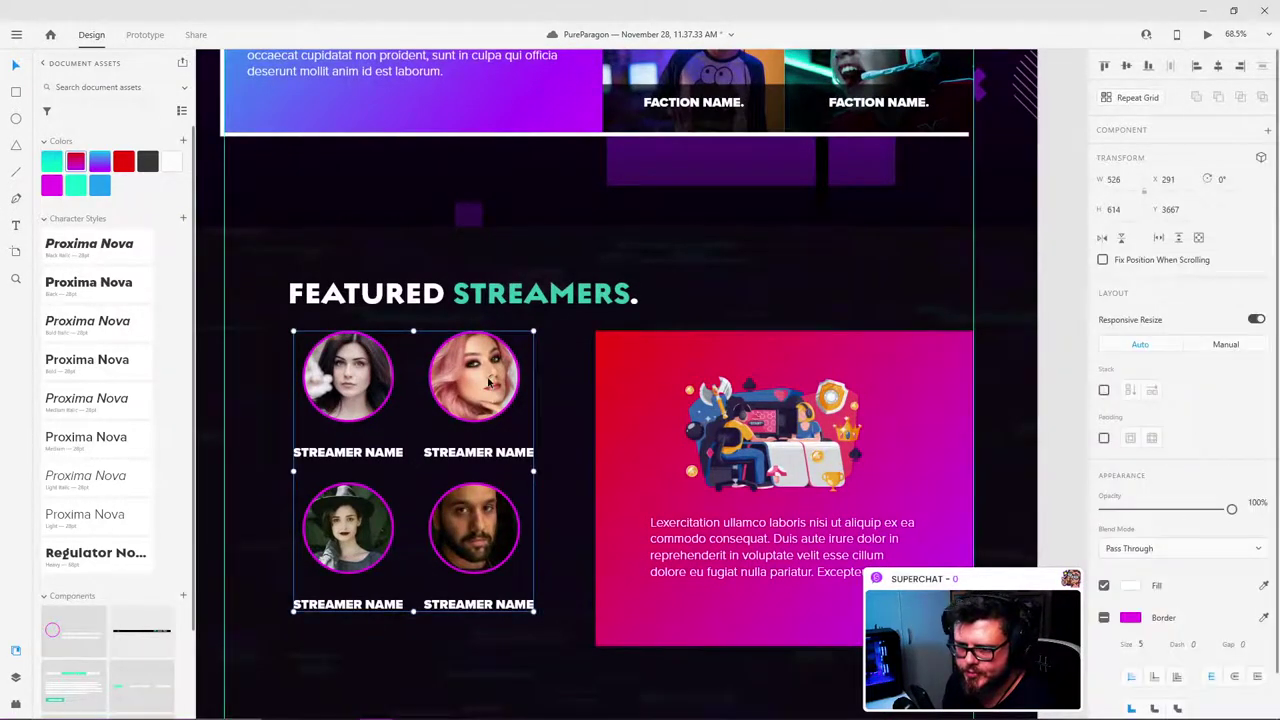
pyautogui.moveTo(490, 382); pyautogui.dragTo(492, 388)
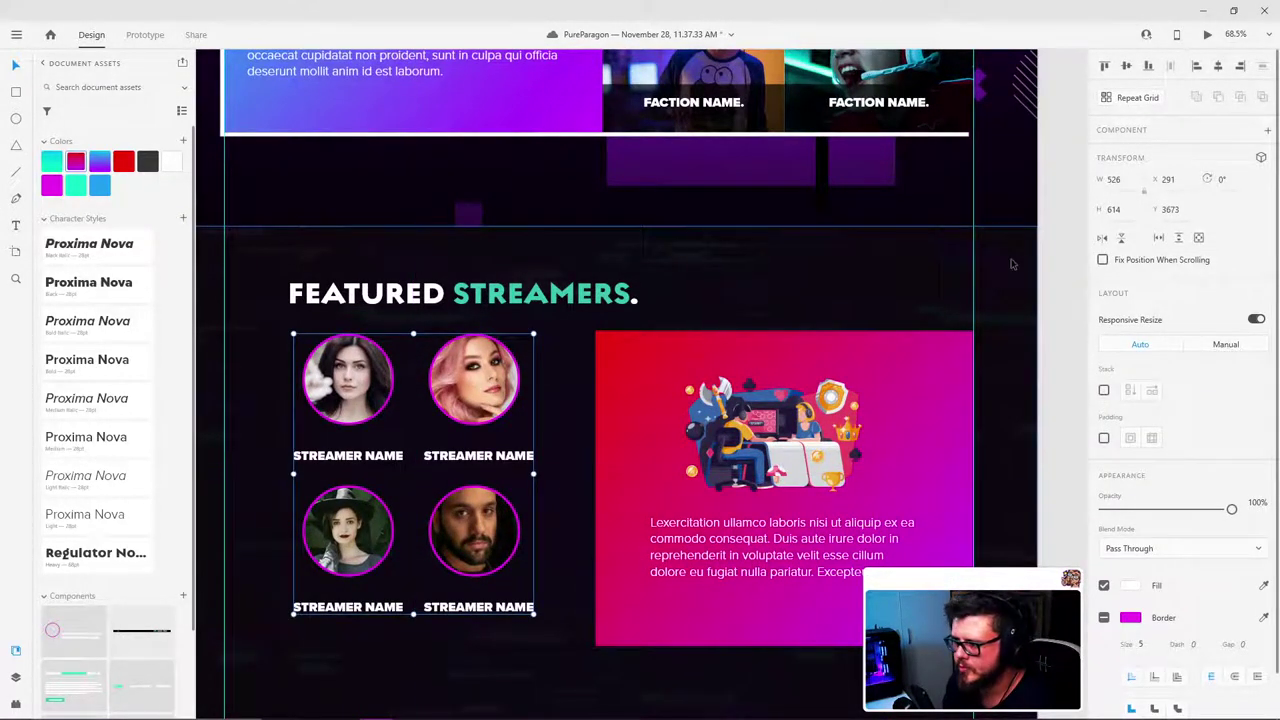
pyautogui.click(1045, 262)
pyautogui.scroll(3, 649, 306)
pyautogui.scroll(-2, 606, 351)
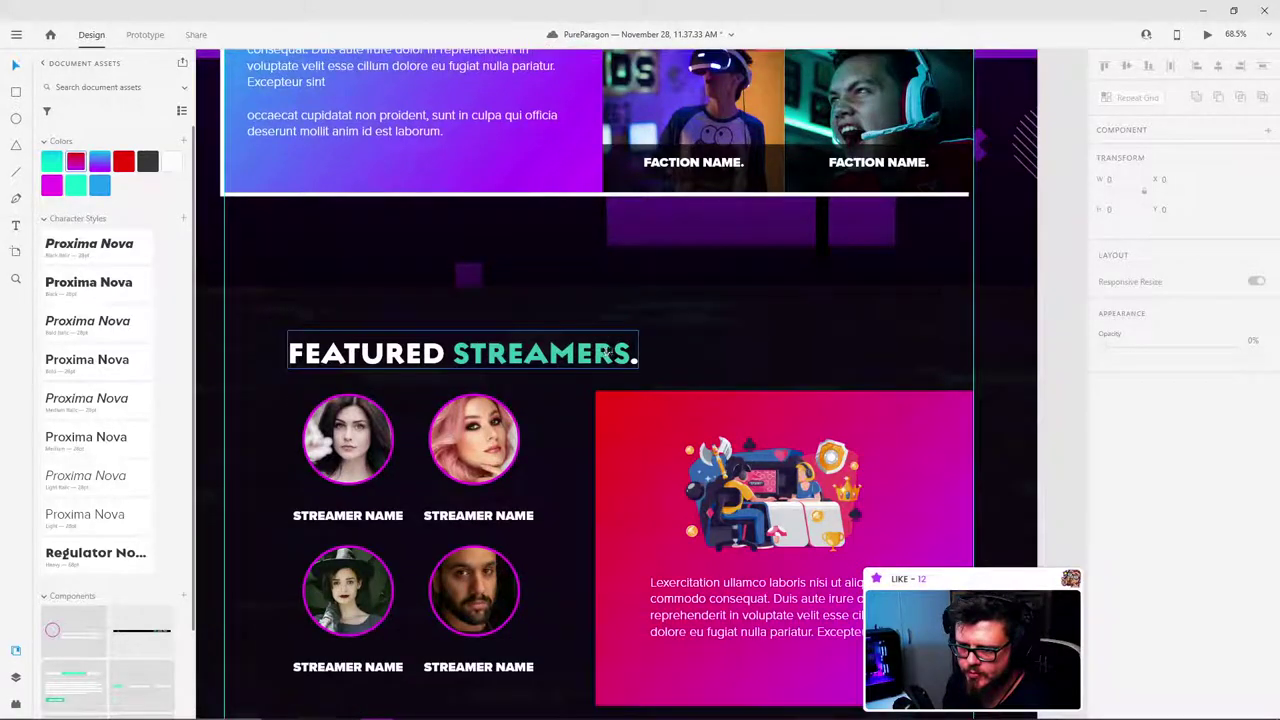
pyautogui.scroll(-3, 612, 358)
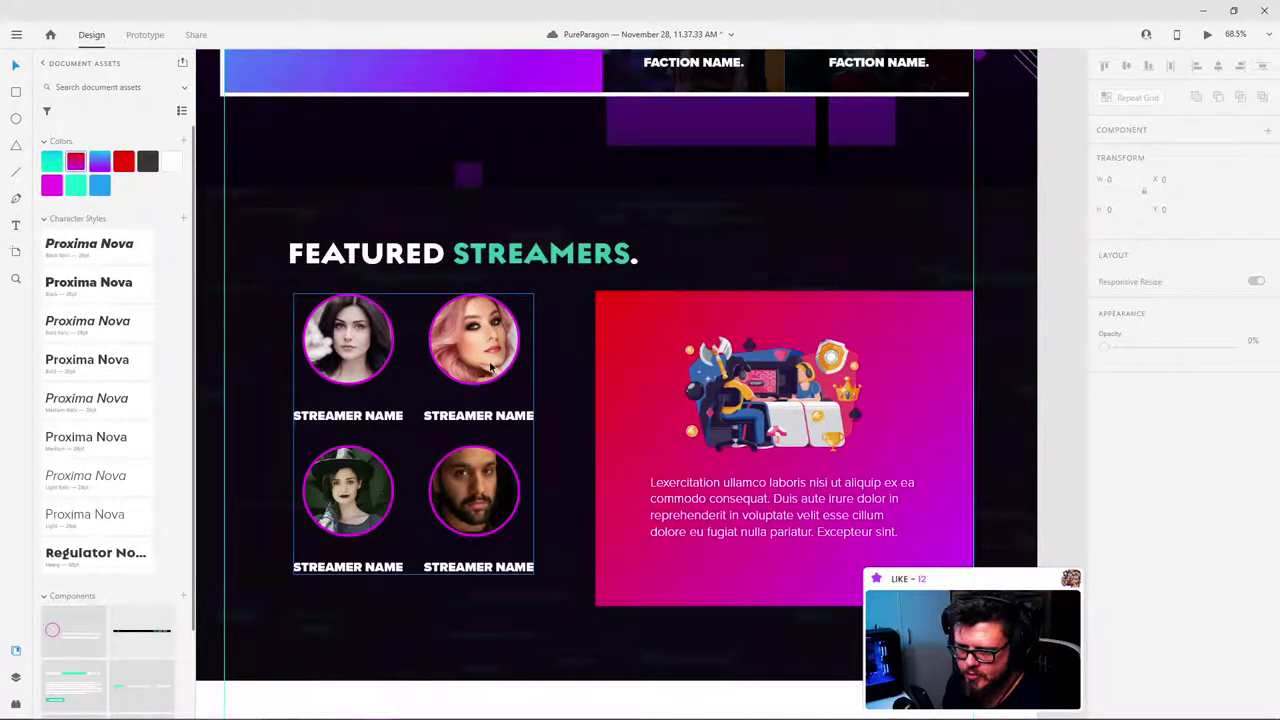
pyautogui.moveTo(490, 370); pyautogui.dragTo(494, 373)
pyautogui.click(1057, 264)
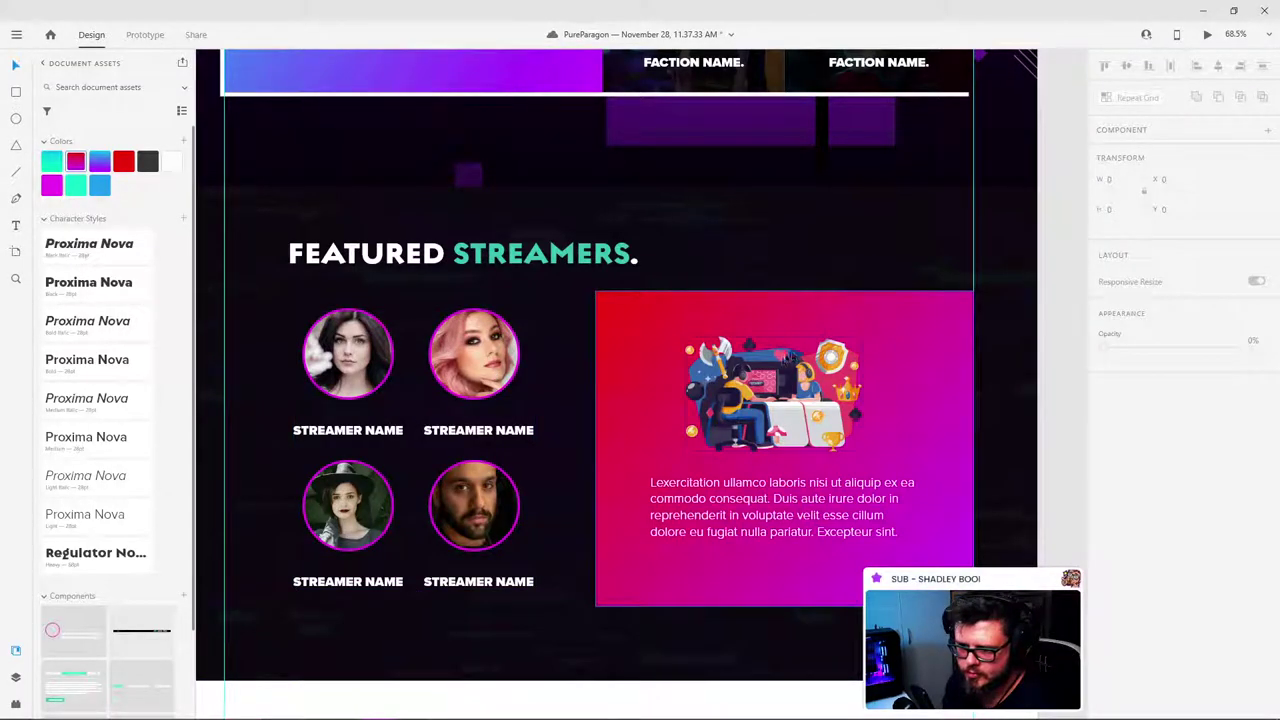
# Step: Preview the Landing Page artboard in a maximized window and review its sections down to Featured Streamers and back up
pyautogui.scroll(2, 766, 361)
pyautogui.scroll(-2, 766, 361)
pyautogui.scroll(3, 586, 428)
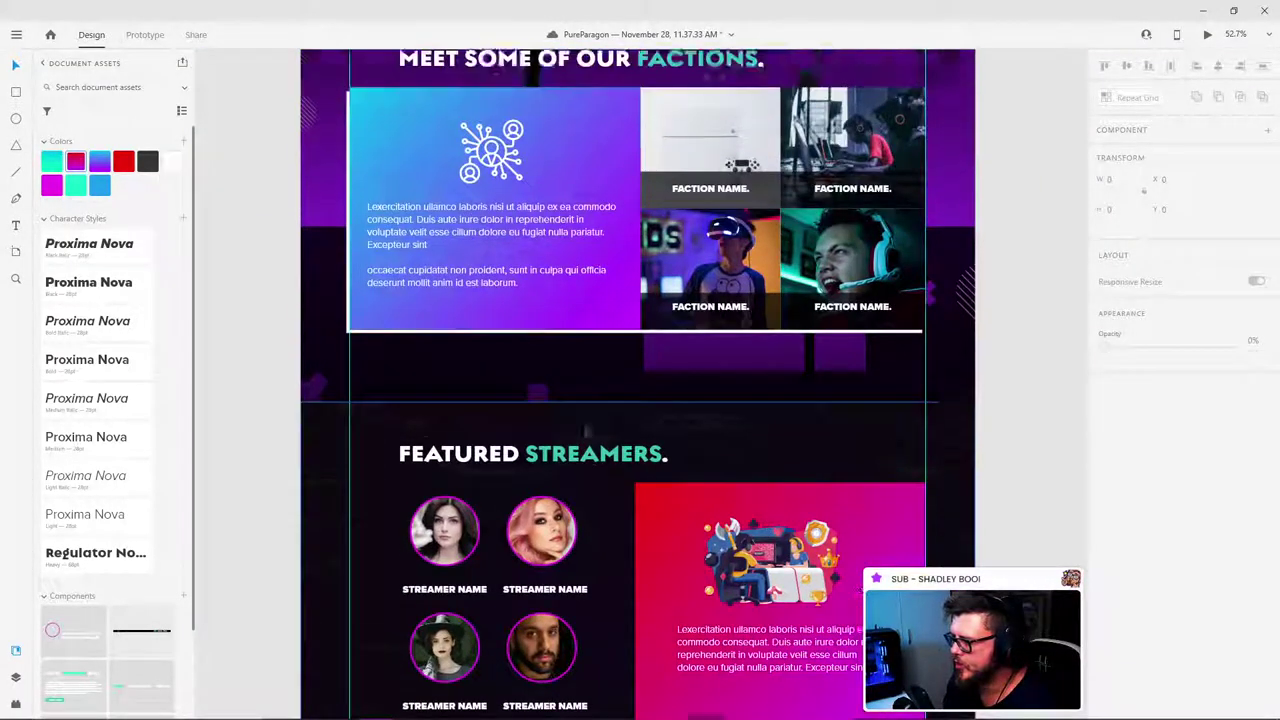
pyautogui.scroll(10, 586, 430)
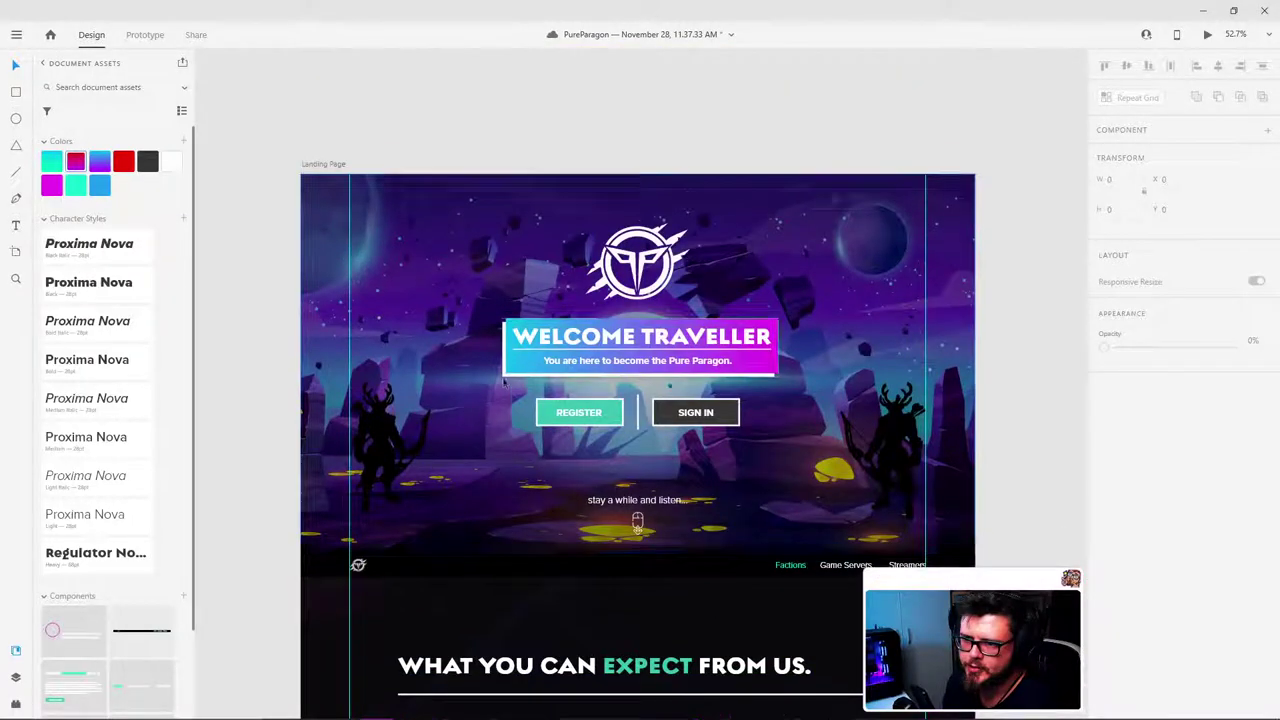
pyautogui.scroll(1, 420, 290)
pyautogui.click(312, 204)
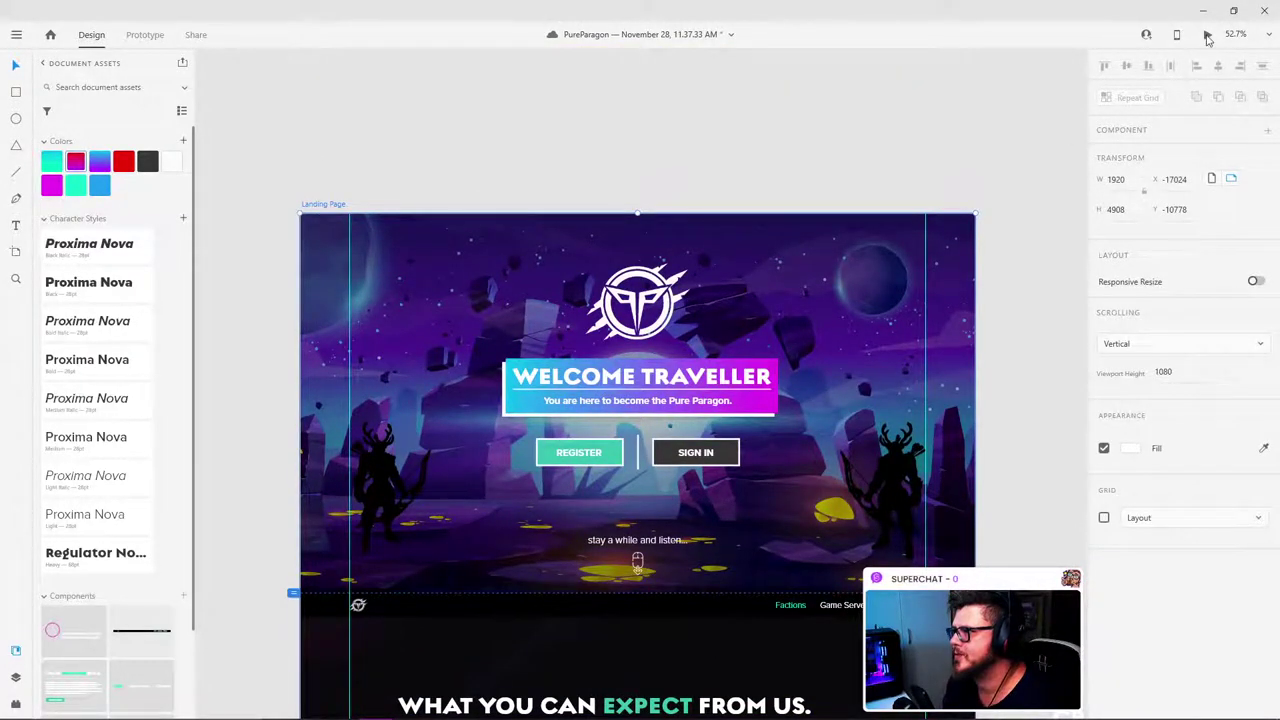
pyautogui.hotkey('ctrl', 'Return')
pyautogui.doubleClick(910, 28)
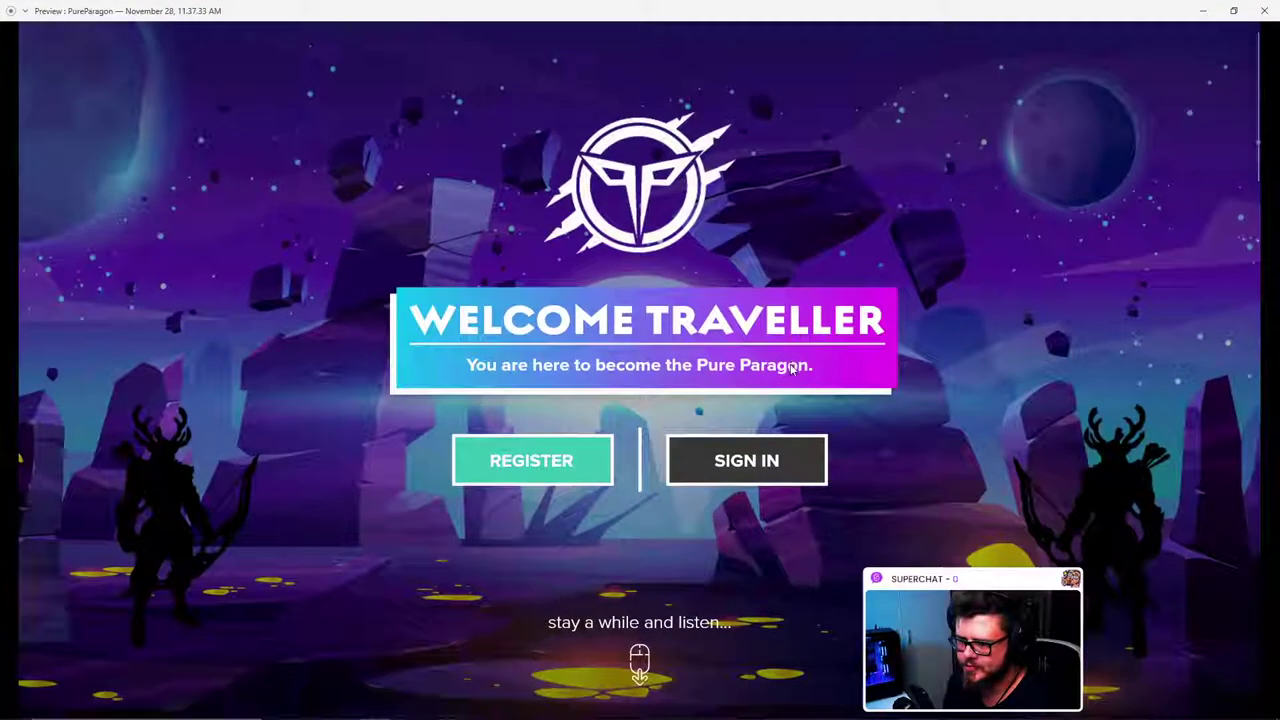
pyautogui.scroll(-10, 792, 368)
pyautogui.scroll(-7, 874, 513)
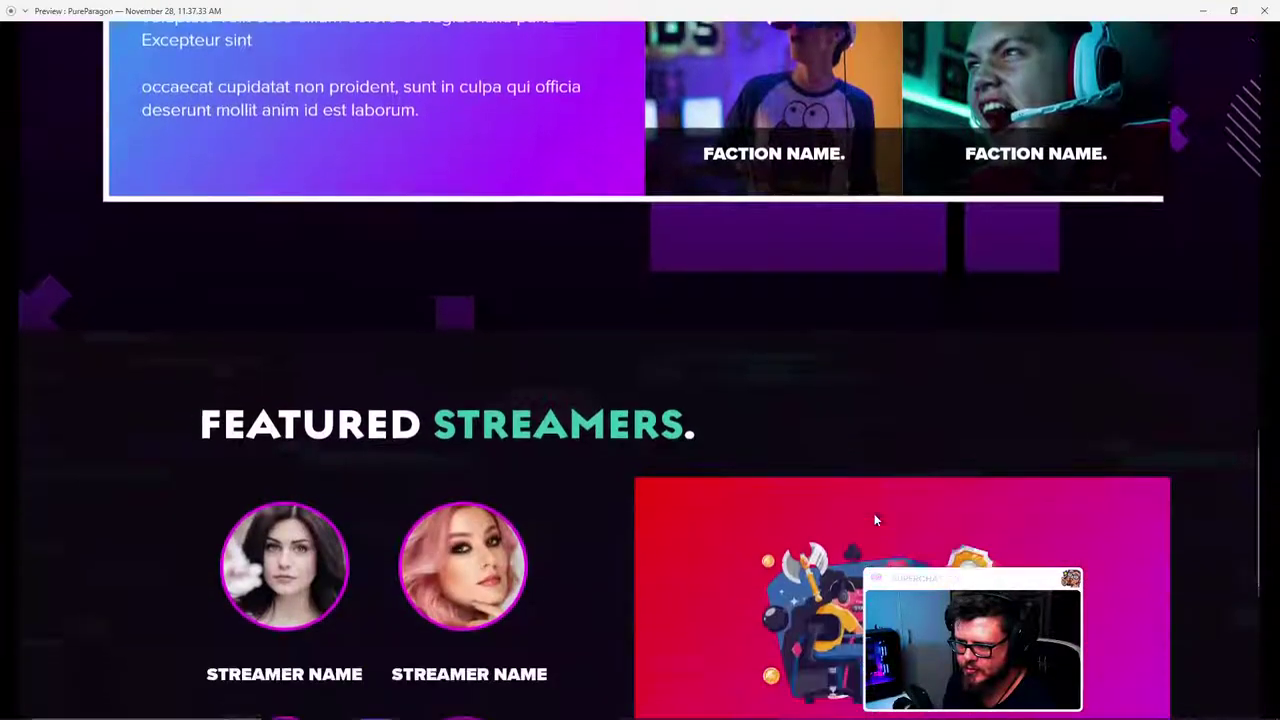
pyautogui.scroll(1, 860, 476)
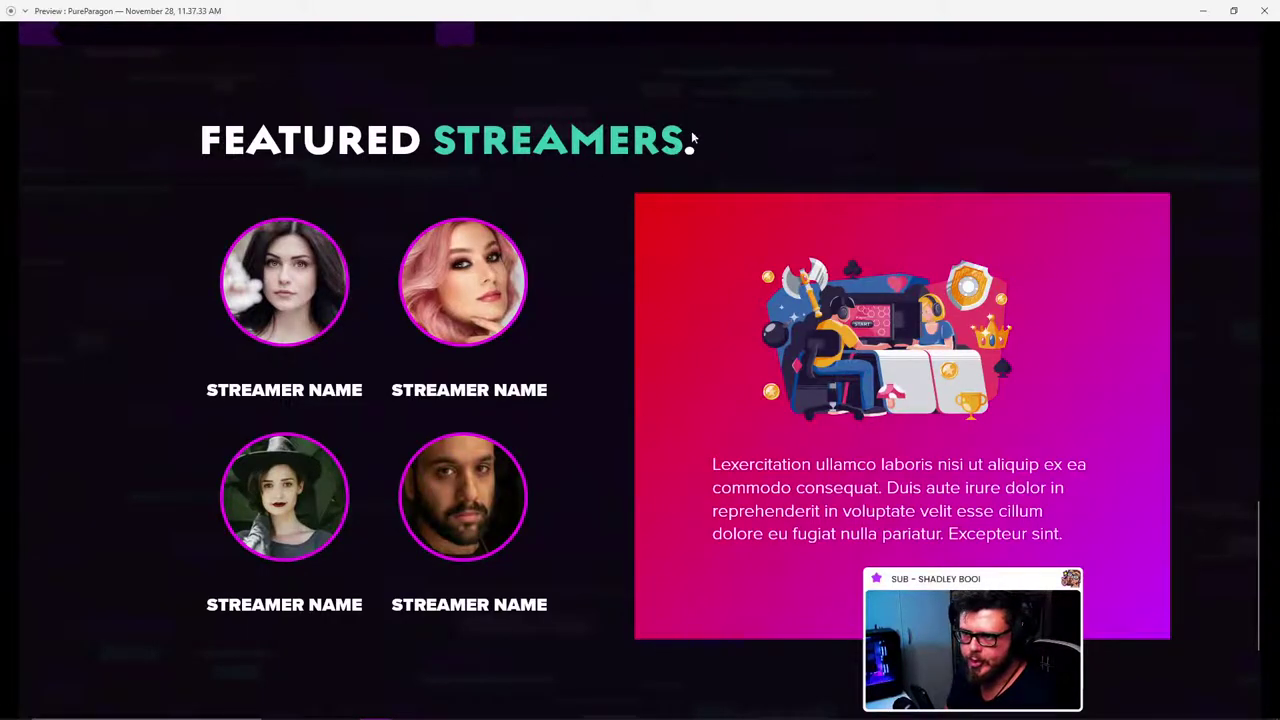
pyautogui.scroll(15, 1011, 226)
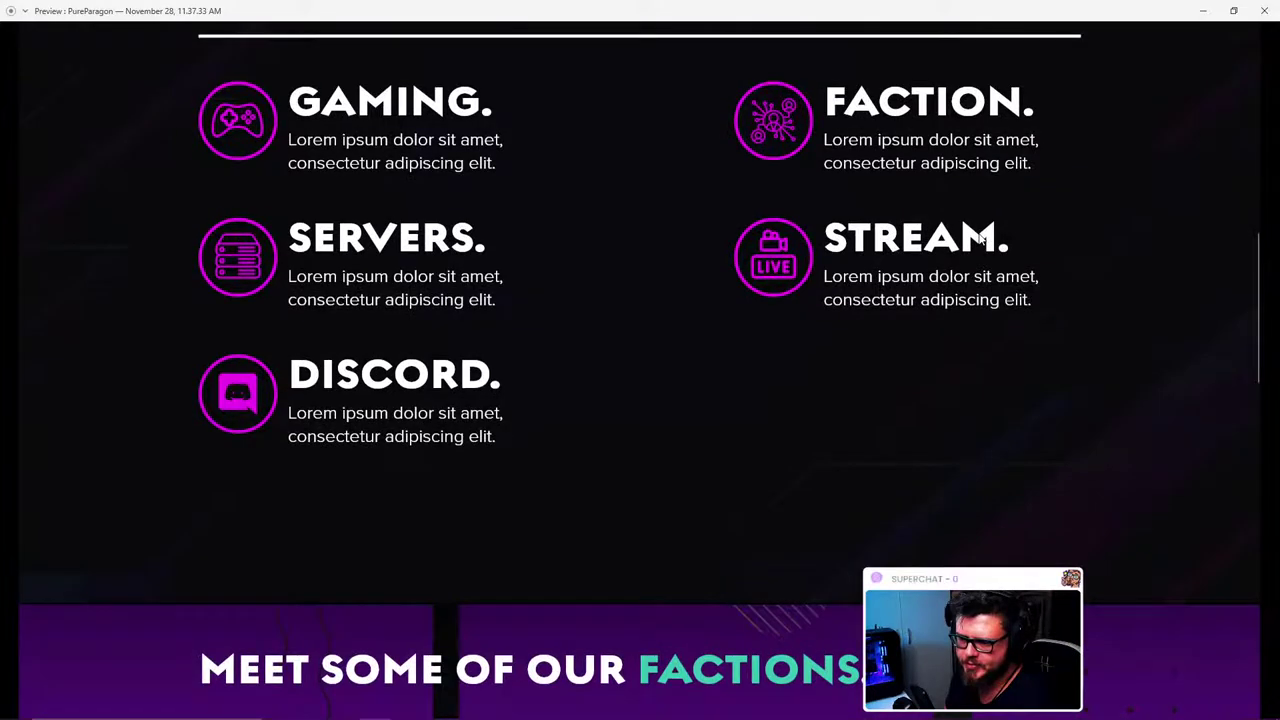
# Step: Review the previewed landing page from the welcome hero down to the Featured Streamers section, and close the preview
pyautogui.scroll(-5, 970, 244)
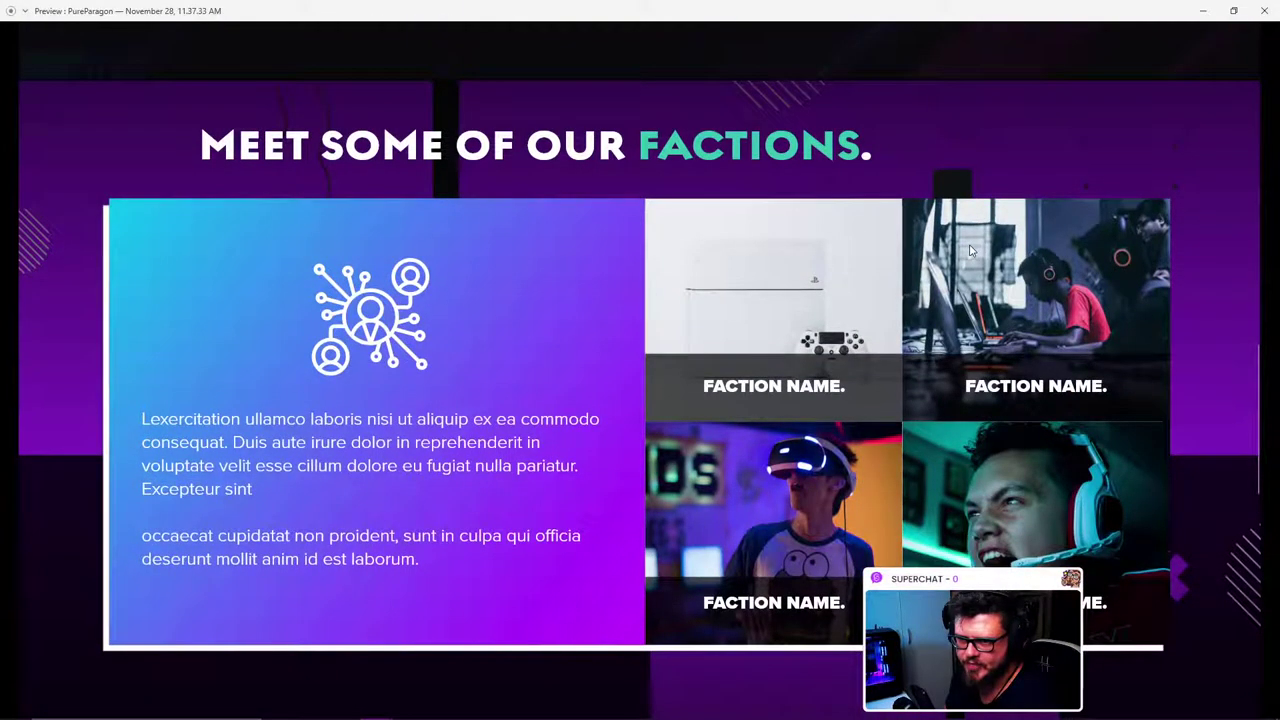
pyautogui.scroll(10, 968, 250)
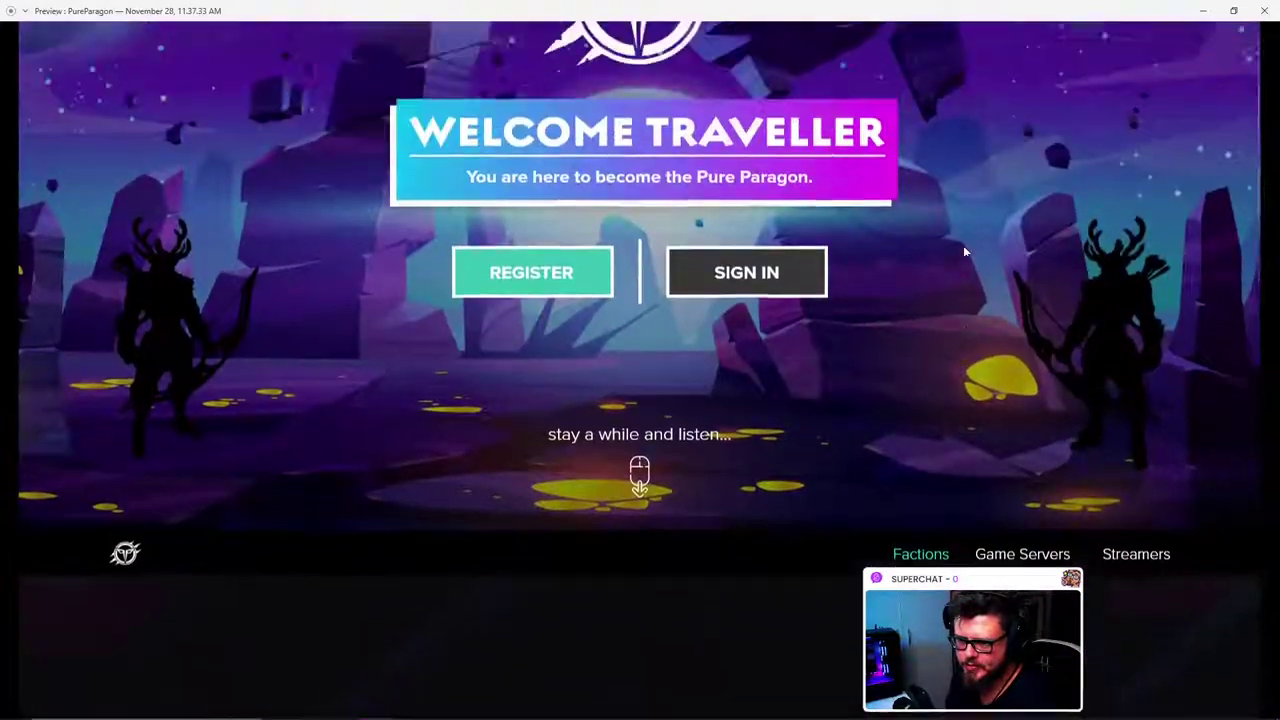
pyautogui.scroll(2, 964, 252)
pyautogui.scroll(-8, 964, 252)
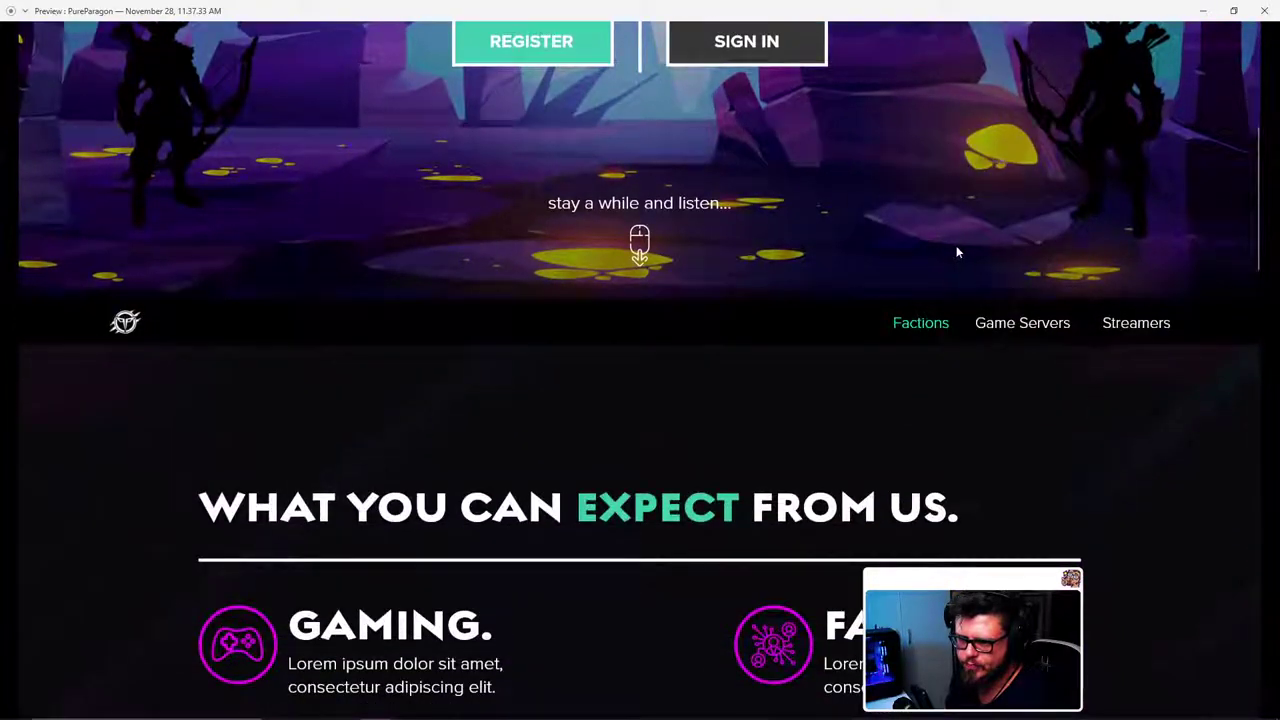
pyautogui.scroll(-7, 910, 290)
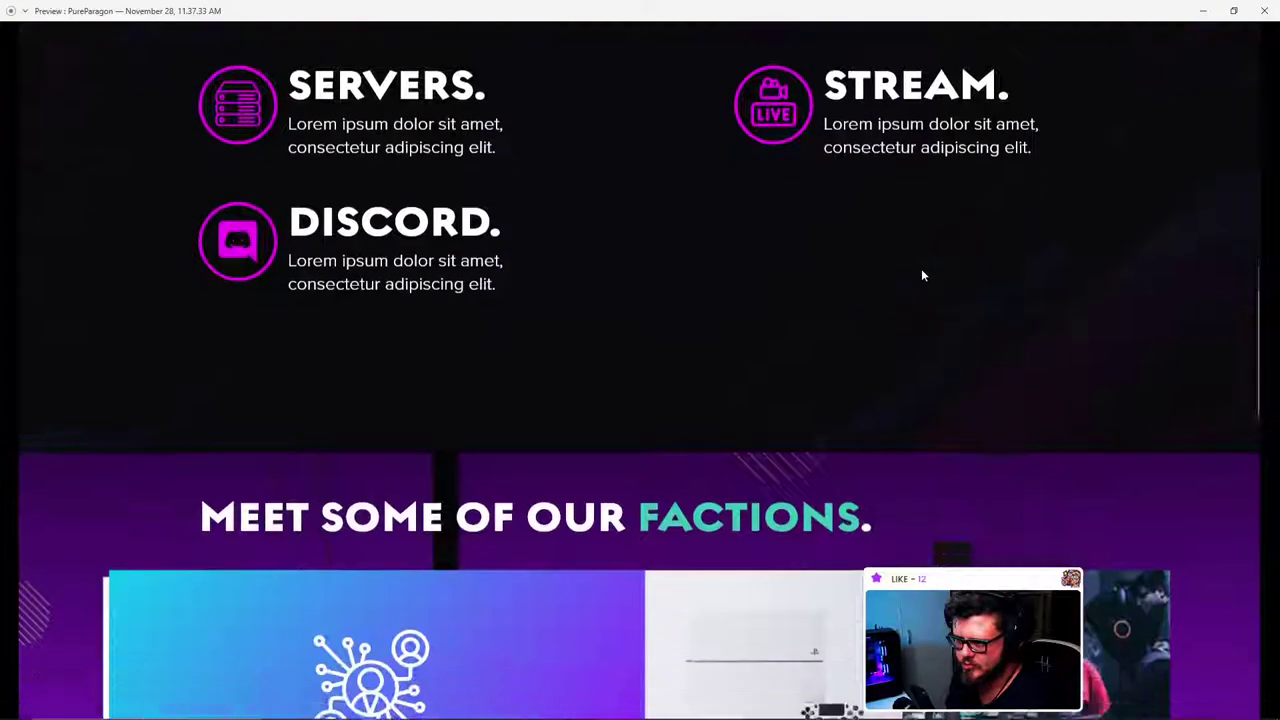
pyautogui.scroll(-7, 901, 272)
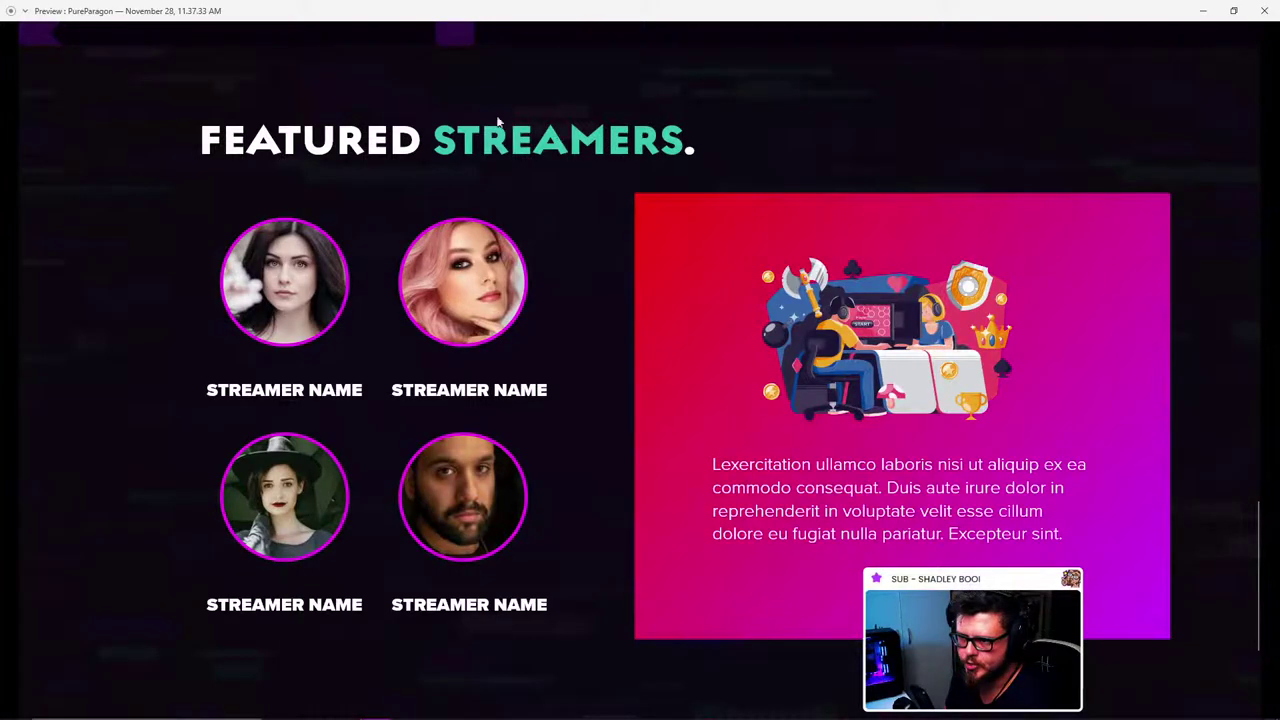
pyautogui.click(1264, 10)
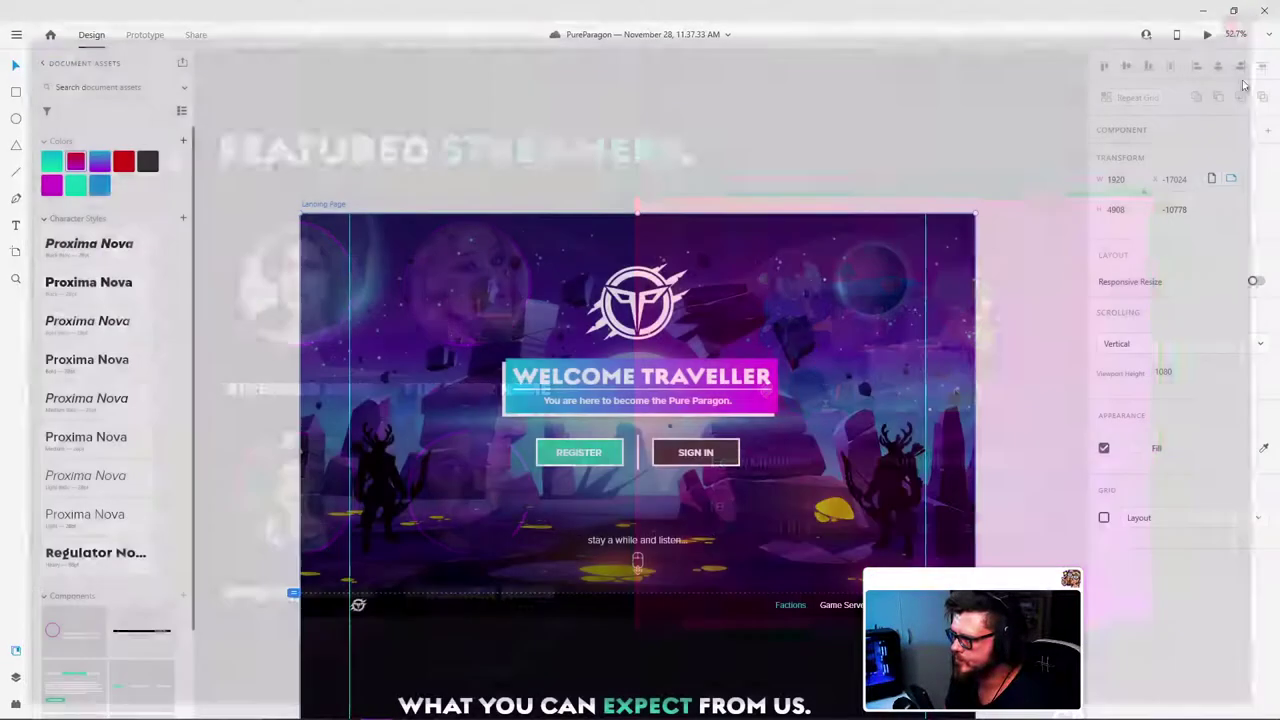
# Step: Replace "Guilds" with "Factions" in the second Landing Page box of the Project Overview's website flow
pyautogui.scroll(-3, 1015, 218)
pyautogui.scroll(-13, 1015, 218)
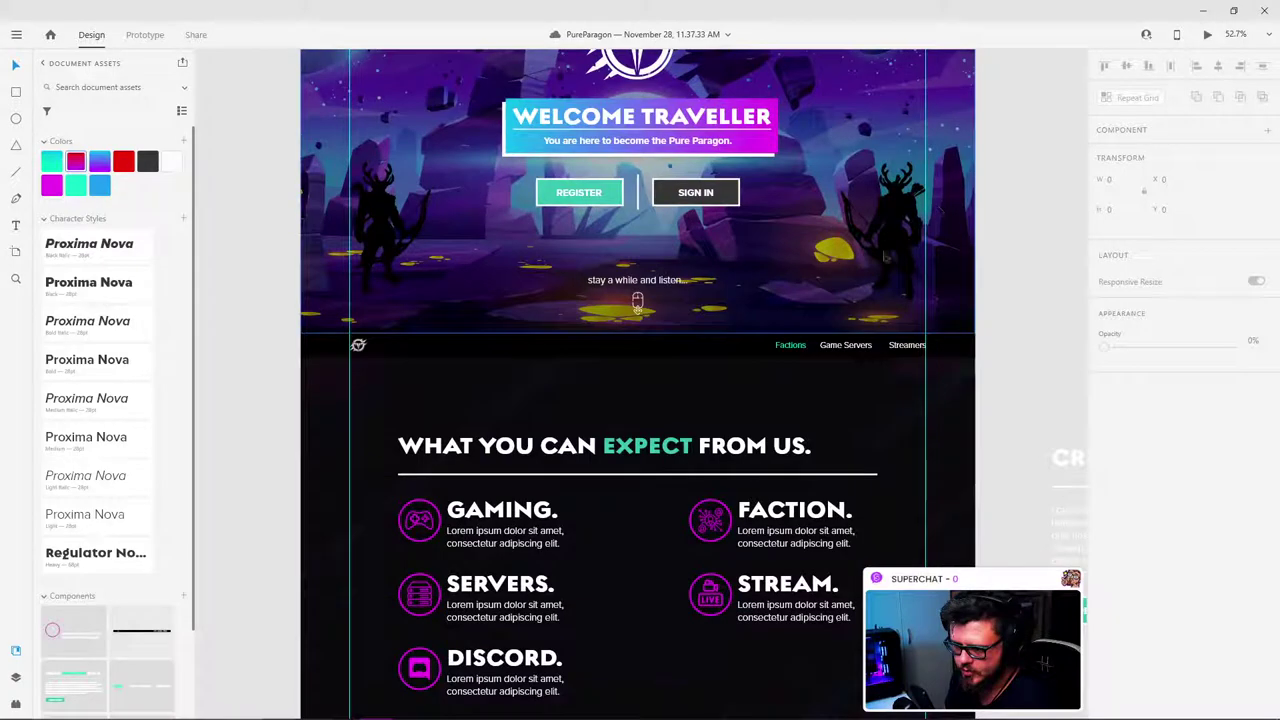
pyautogui.scroll(-8, 802, 292)
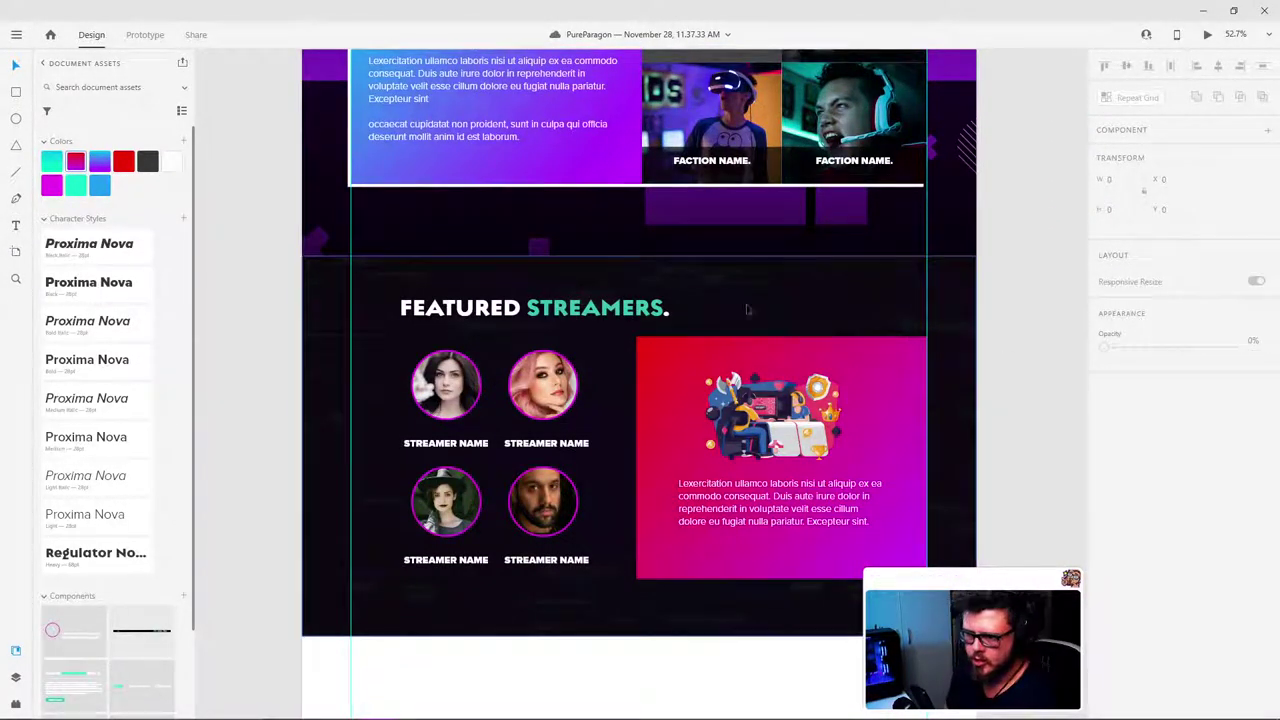
pyautogui.scroll(-6, 627, 282)
pyautogui.scroll(3, 568, 303)
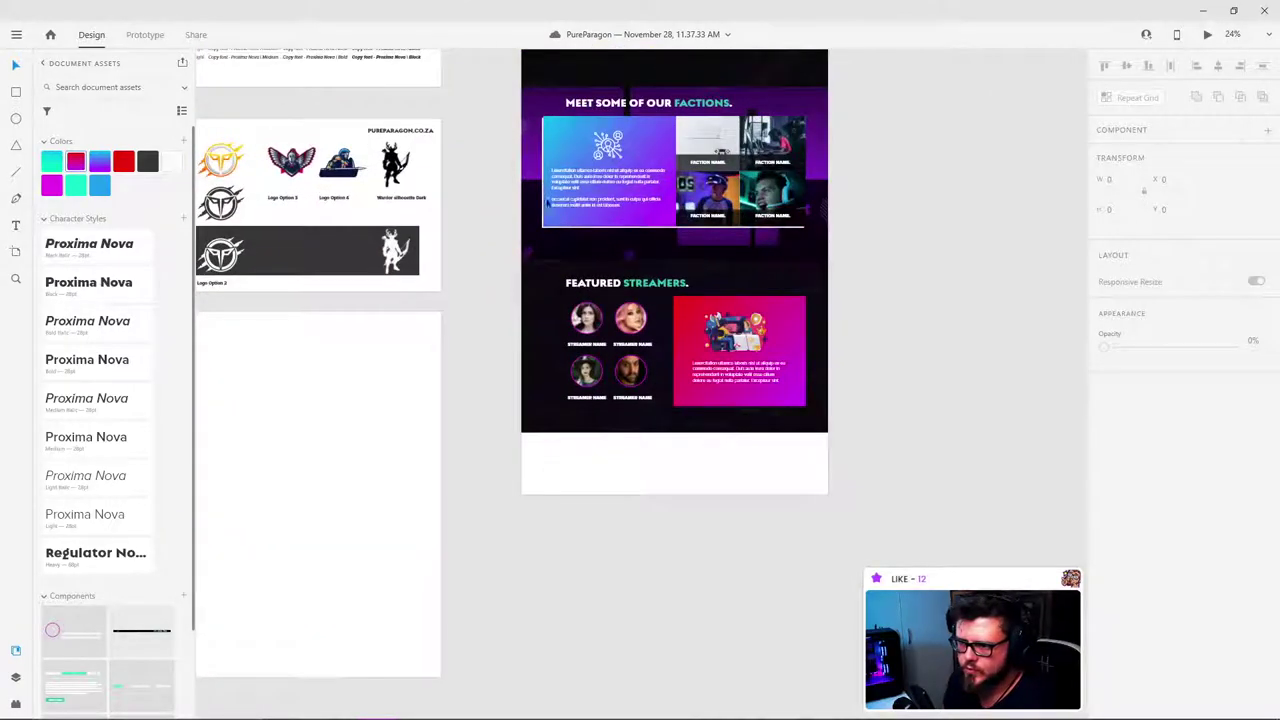
pyautogui.moveTo(338, 120); pyautogui.dragTo(696, 453)
pyautogui.scroll(8, 696, 453)
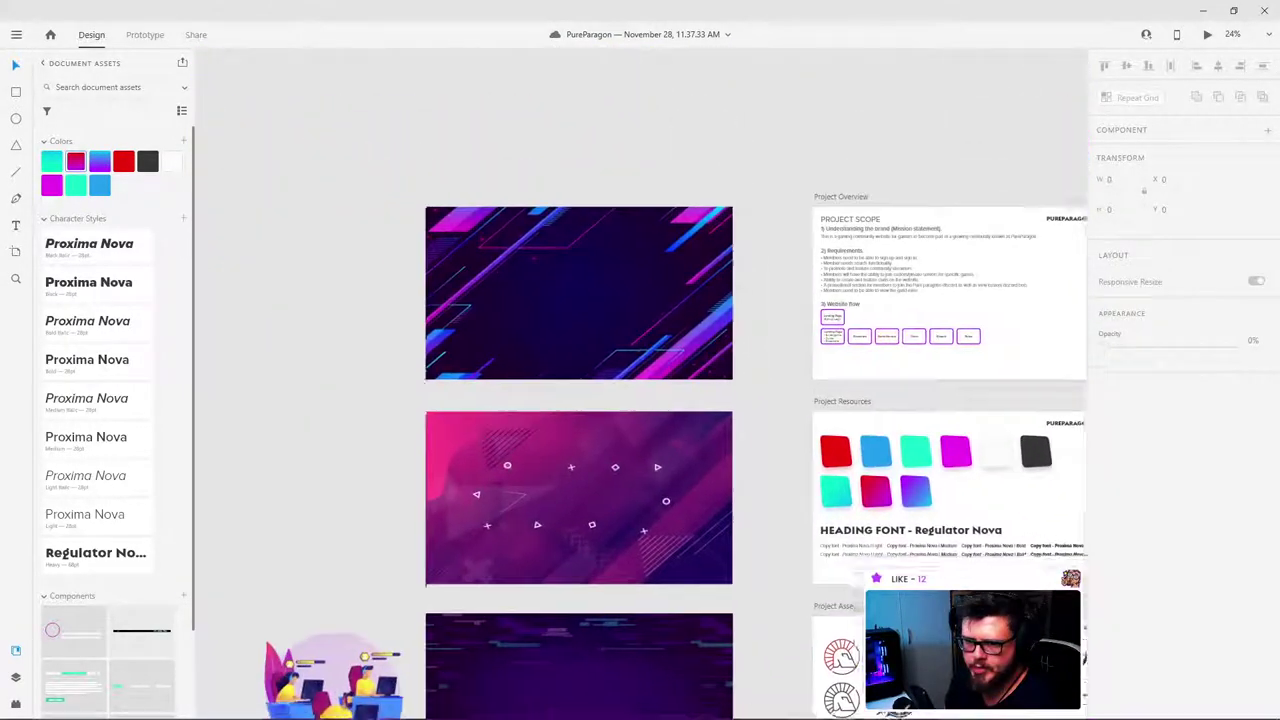
pyautogui.scroll(4, 435, 365)
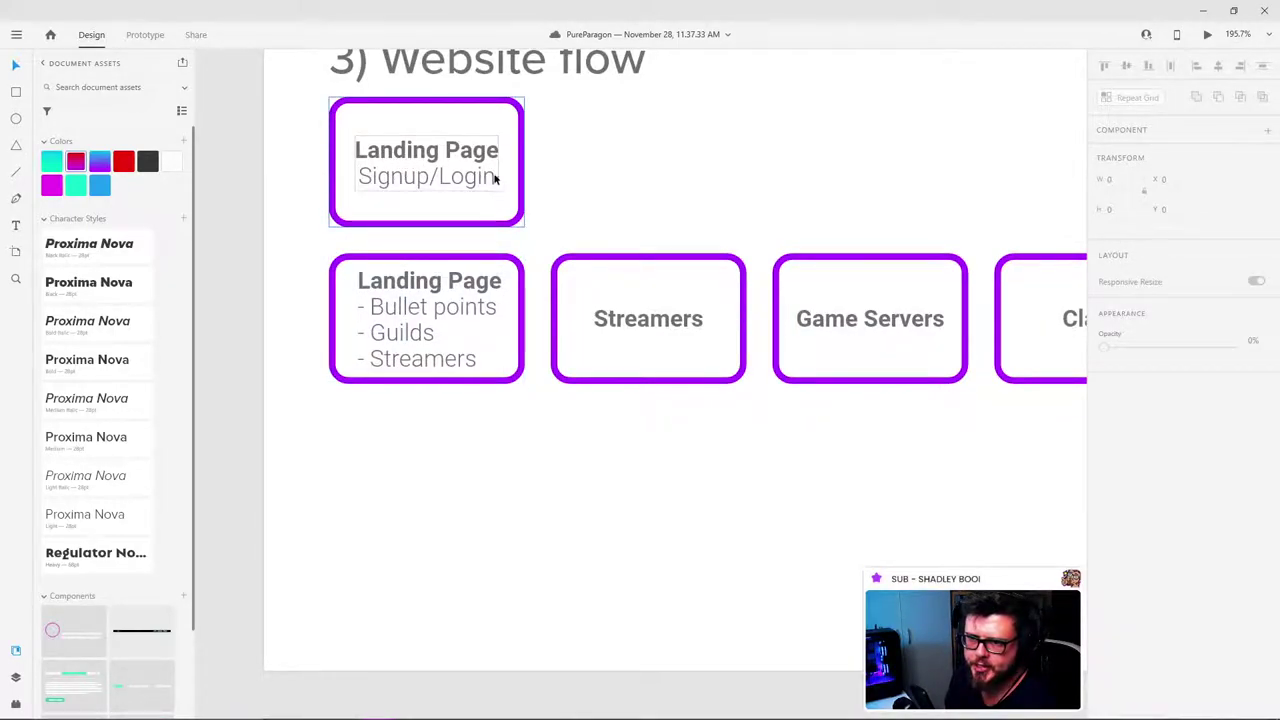
pyautogui.click(397, 342)
pyautogui.doubleClick(397, 342)
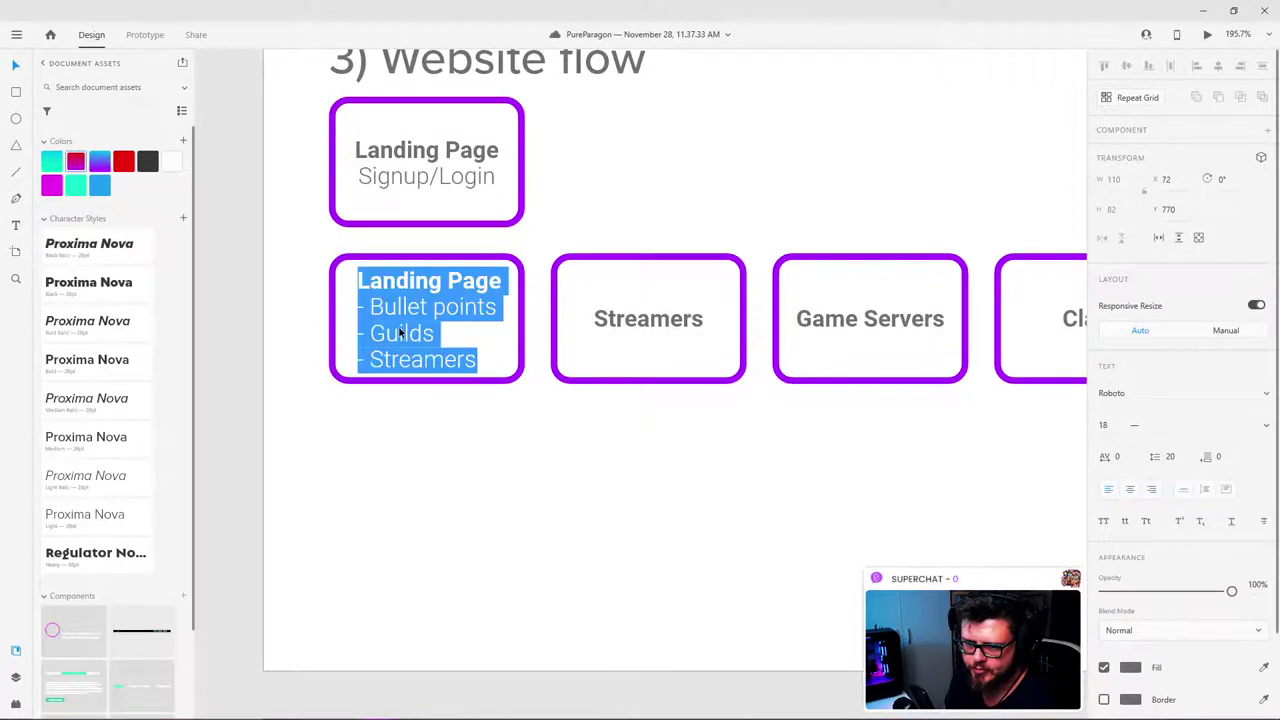
pyautogui.click(437, 333)
pyautogui.moveTo(437, 333); pyautogui.dragTo(372, 333)
pyautogui.write('F')
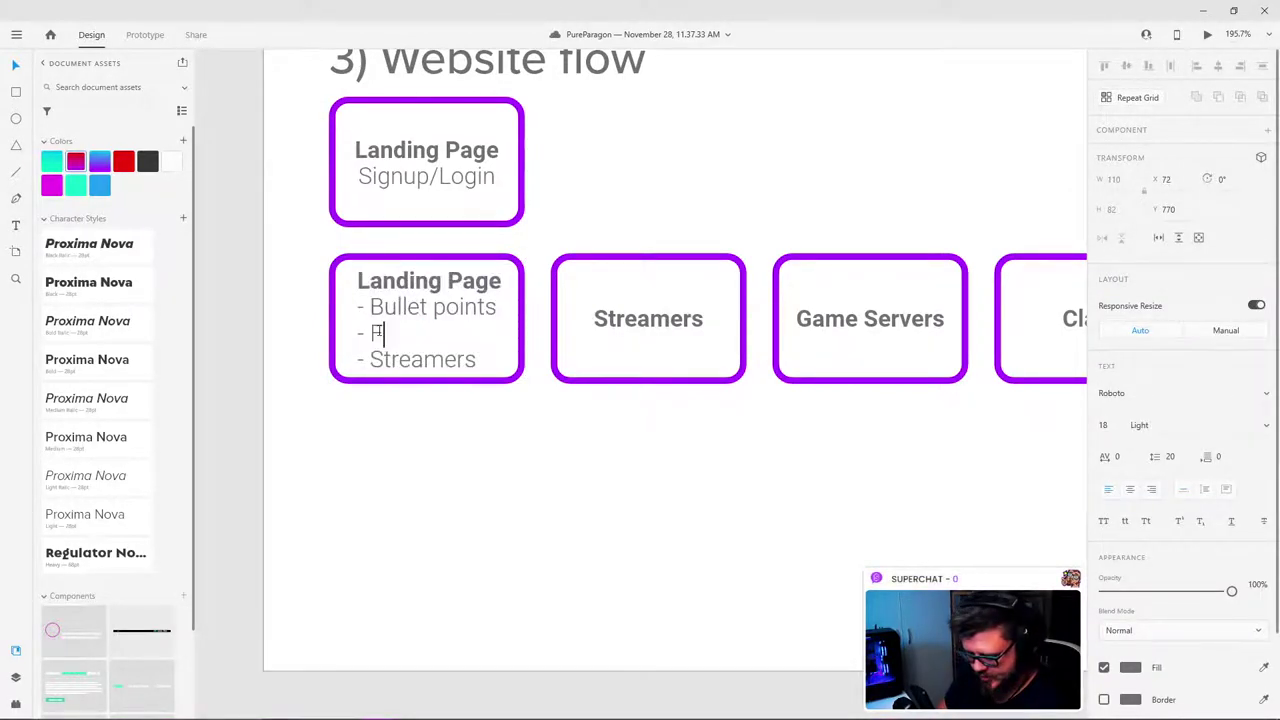
pyautogui.write('actions')
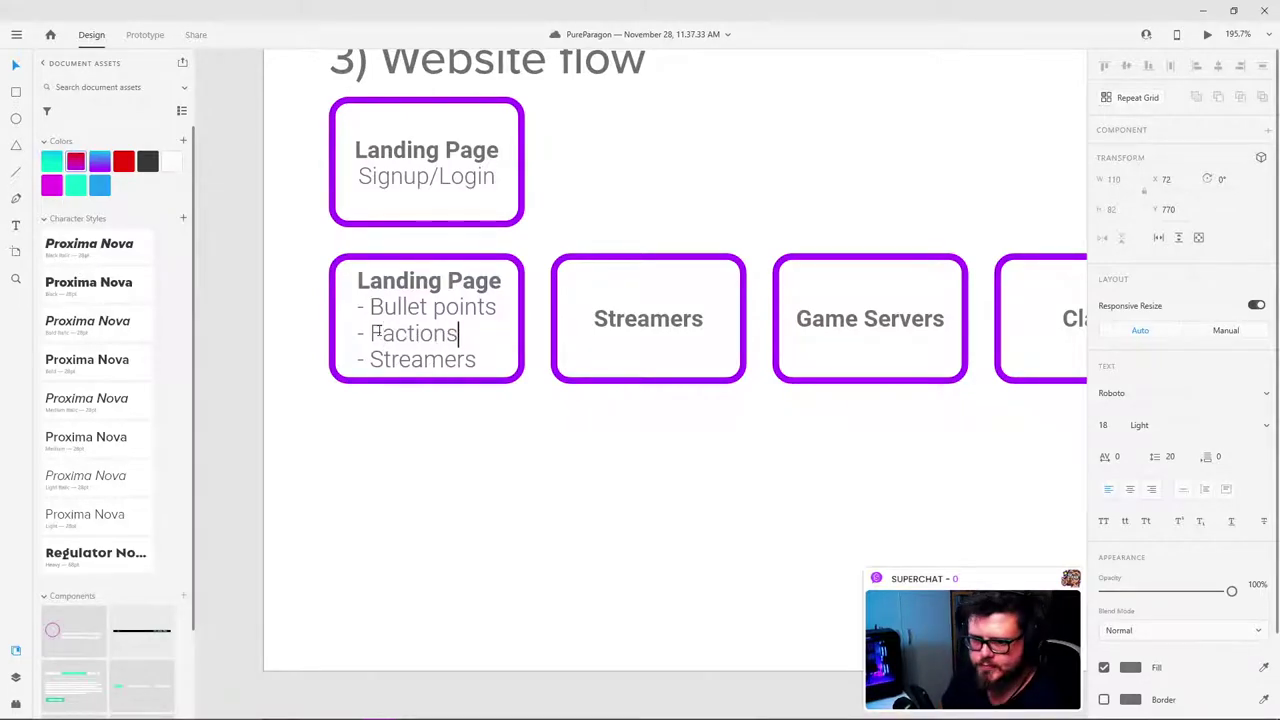
pyautogui.press('Escape')
pyautogui.click(600, 433)
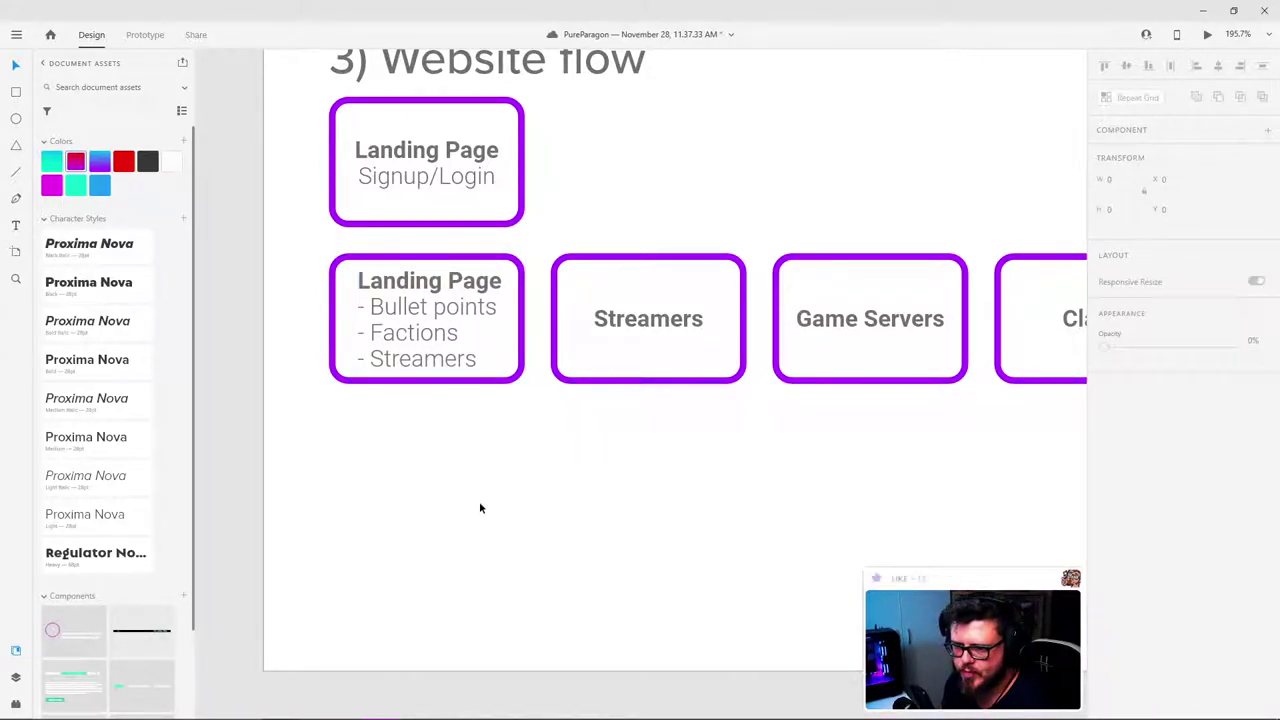
# Step: Extend the Landing Page artboard downward below the Featured Streamers section to a height of 5560
pyautogui.scroll(-6, 706, 388)
pyautogui.scroll(-3, 714, 410)
pyautogui.scroll(8, 569, 634)
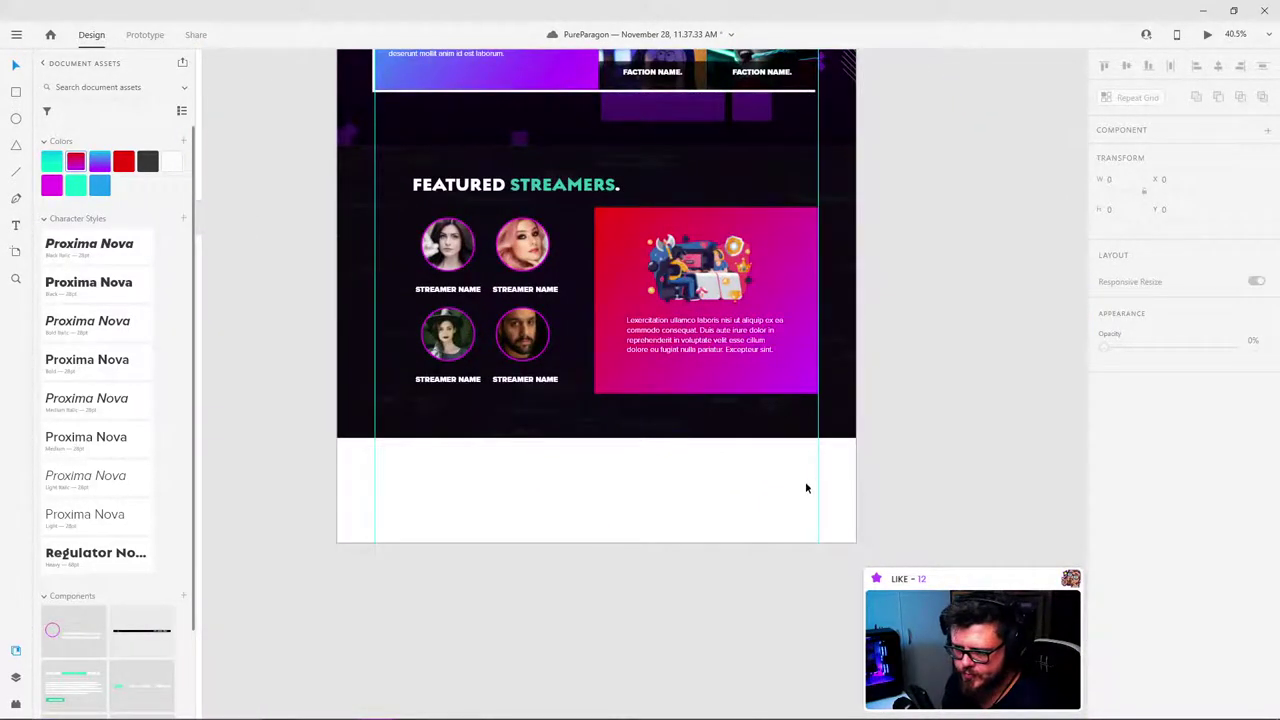
pyautogui.scroll(-4, 813, 492)
pyautogui.scroll(3, 586, 200)
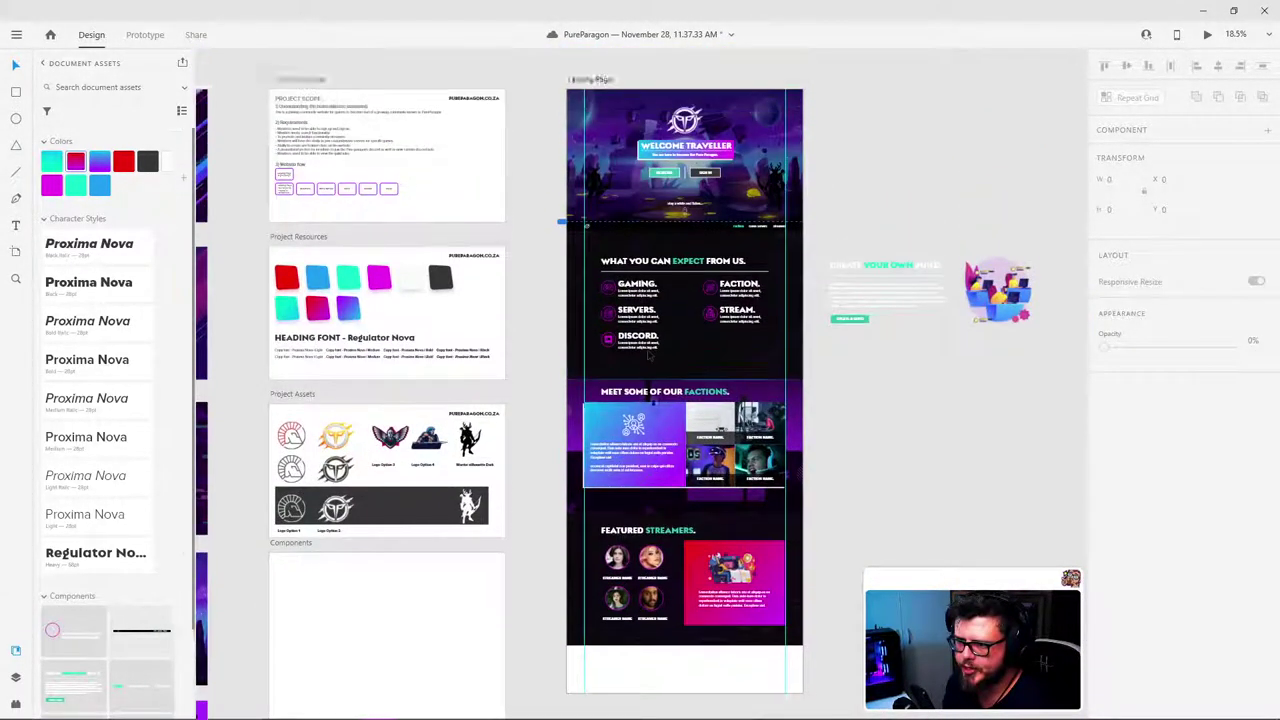
pyautogui.click(586, 200)
pyautogui.scroll(-5, 810, 528)
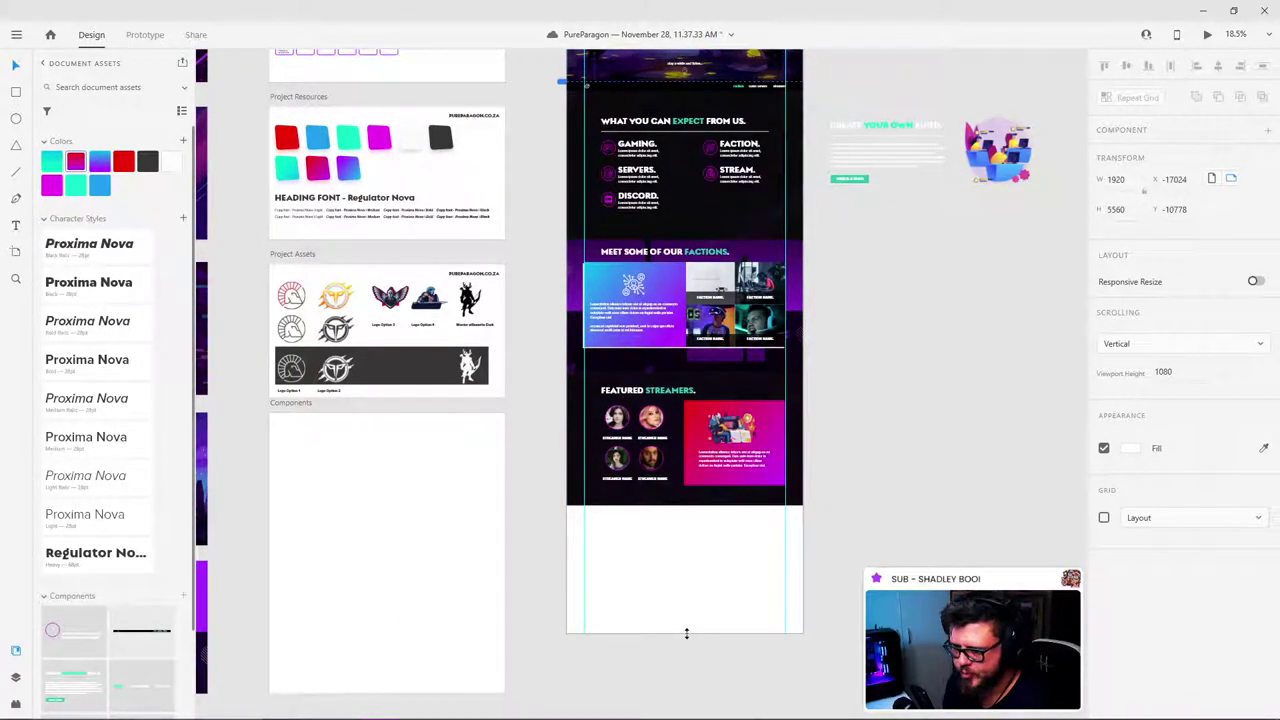
# Step: Examine the Landing Page artboard's sections from the welcome hero down to the empty area below Featured Streamers
pyautogui.scroll(3, 723, 574)
pyautogui.scroll(2, 905, 537)
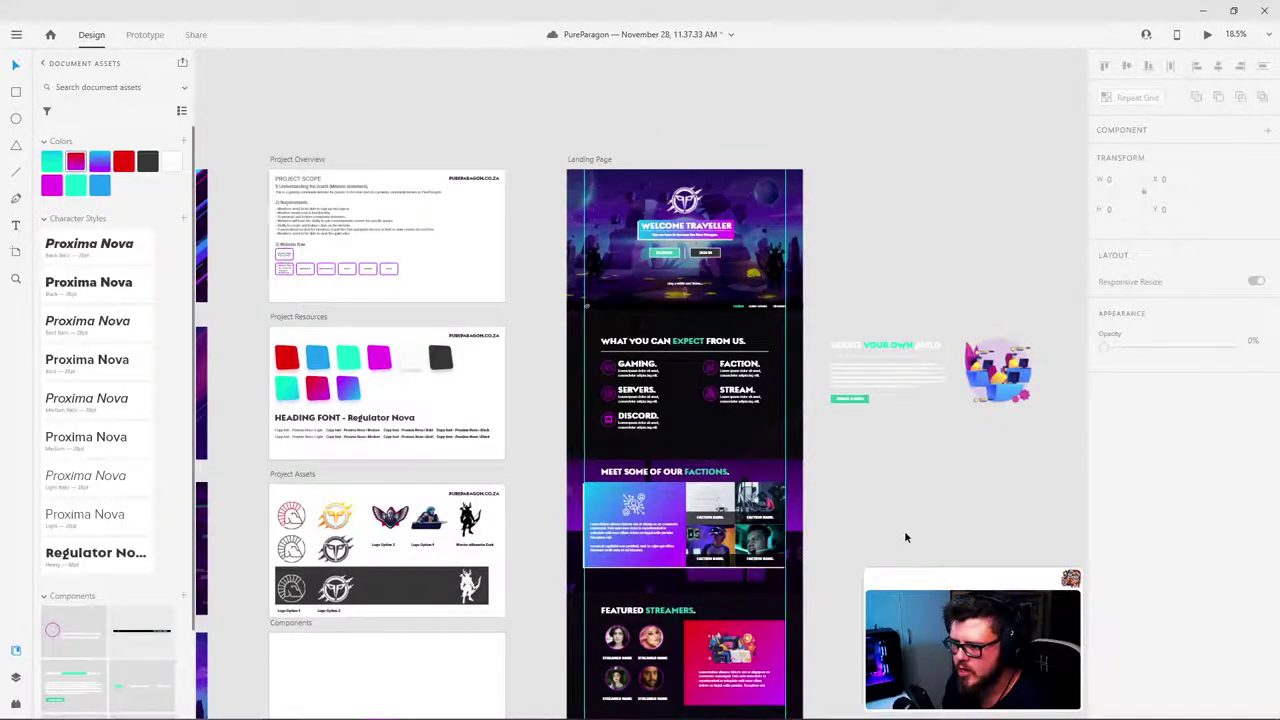
pyautogui.scroll(3, 769, 474)
pyautogui.scroll(4, 769, 474)
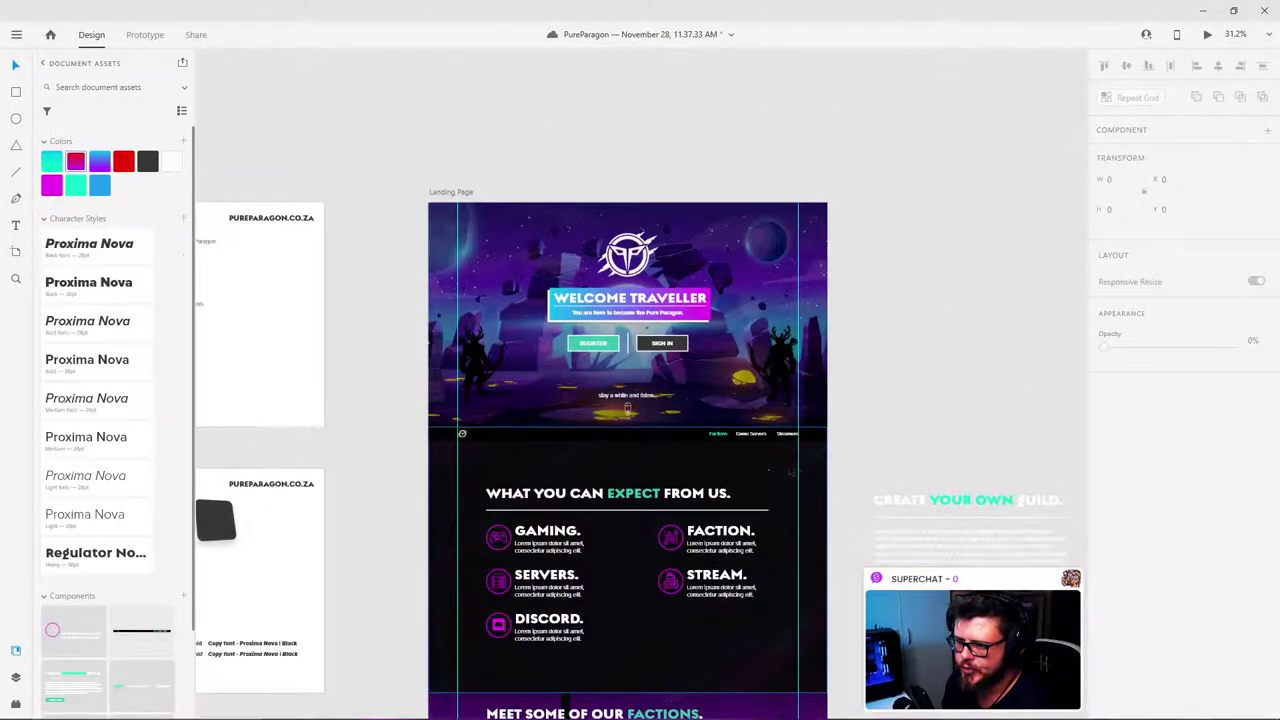
pyautogui.scroll(-2, 628, 434)
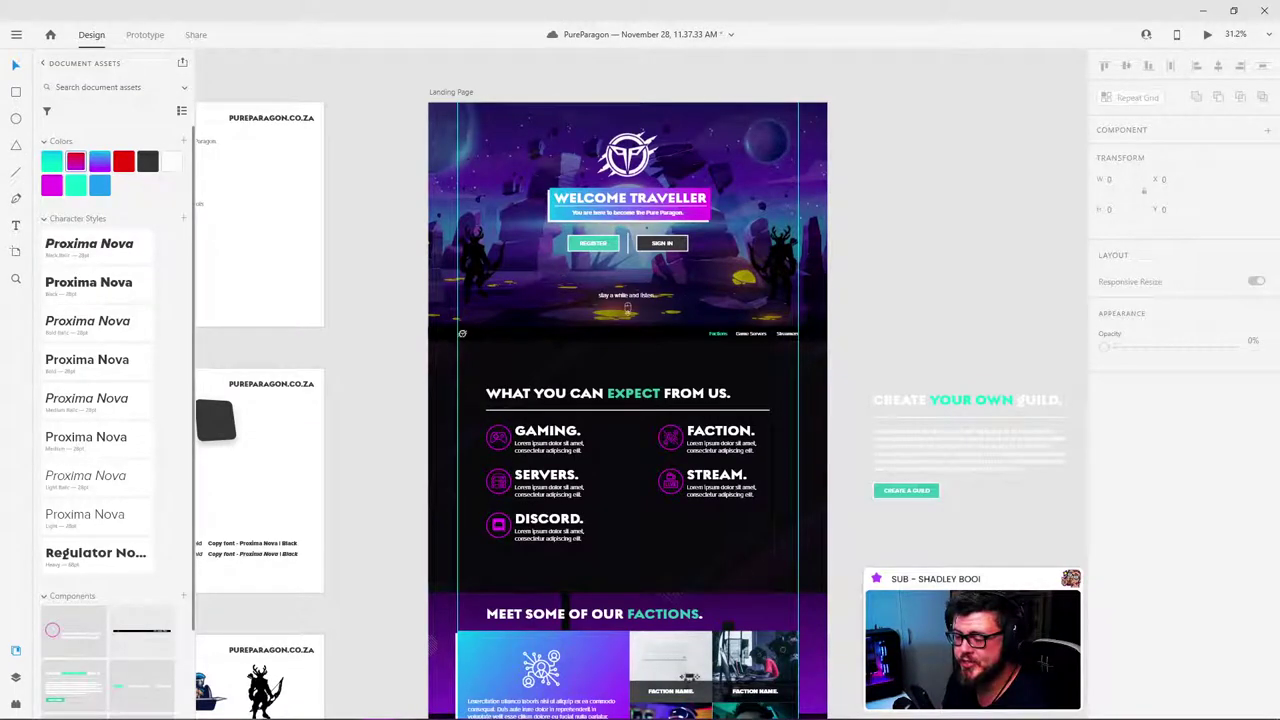
pyautogui.scroll(-10, 591, 638)
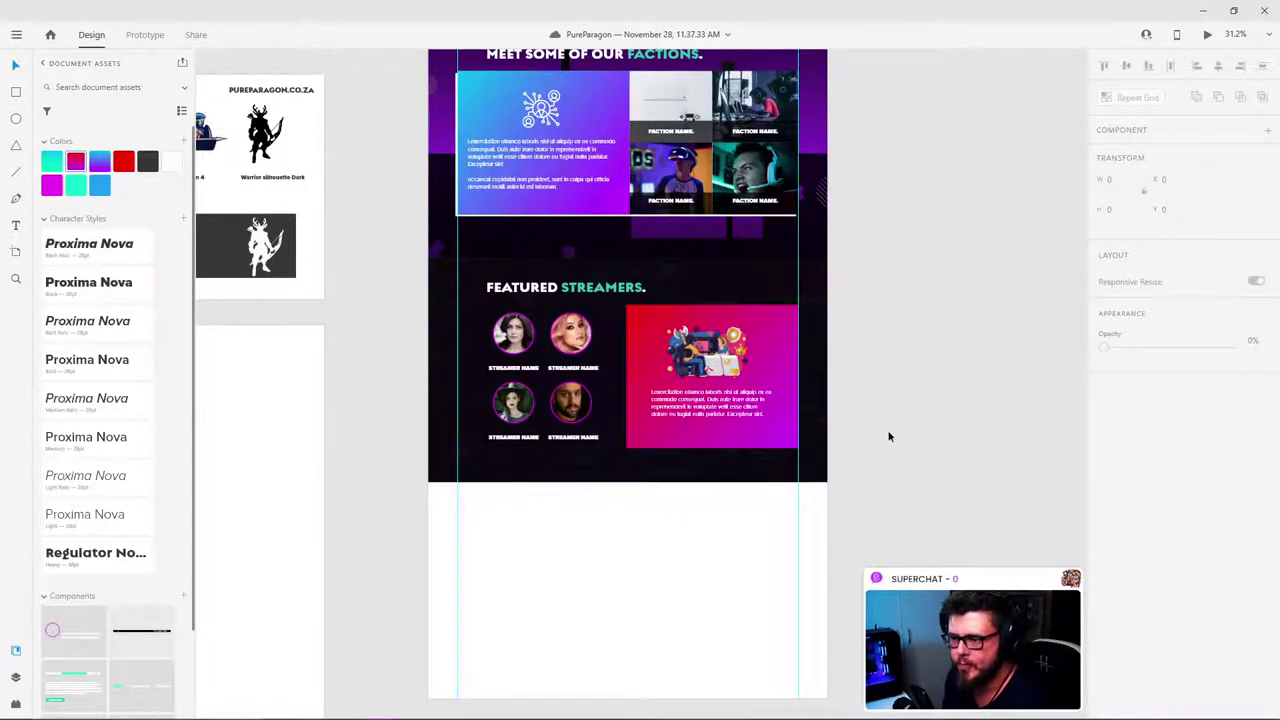
pyautogui.scroll(12, 889, 436)
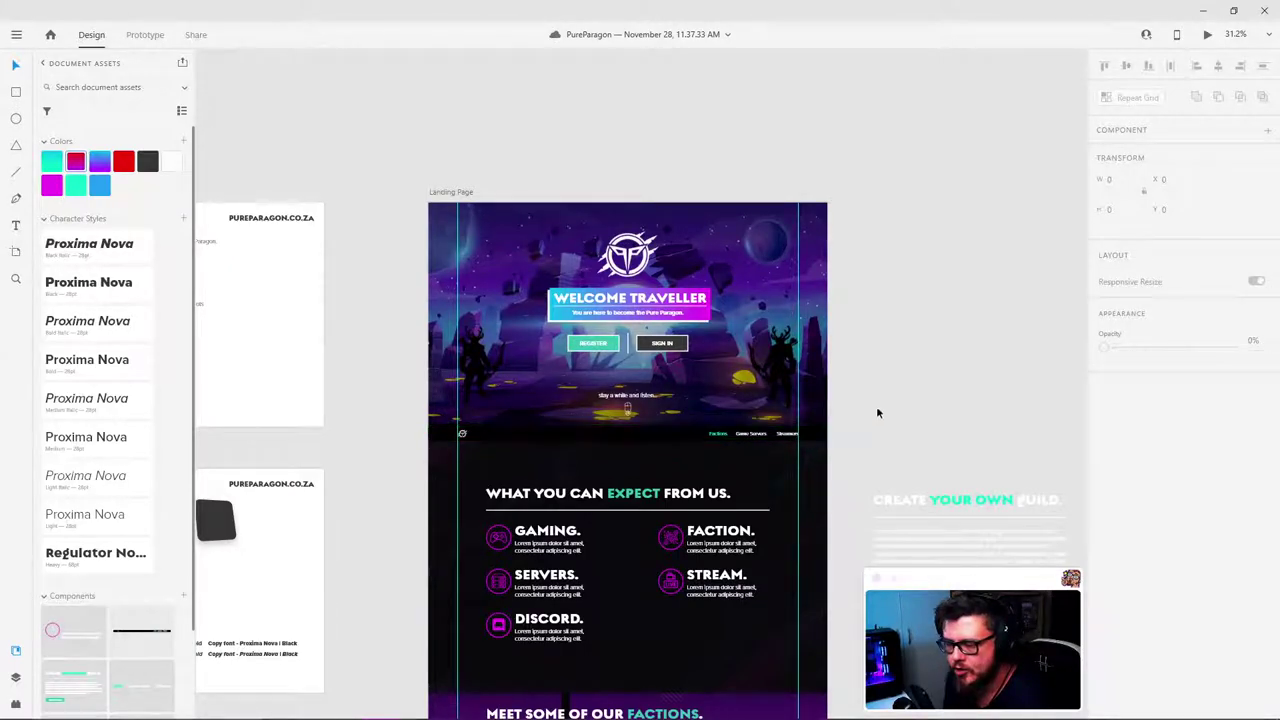
pyautogui.scroll(-10, 772, 416)
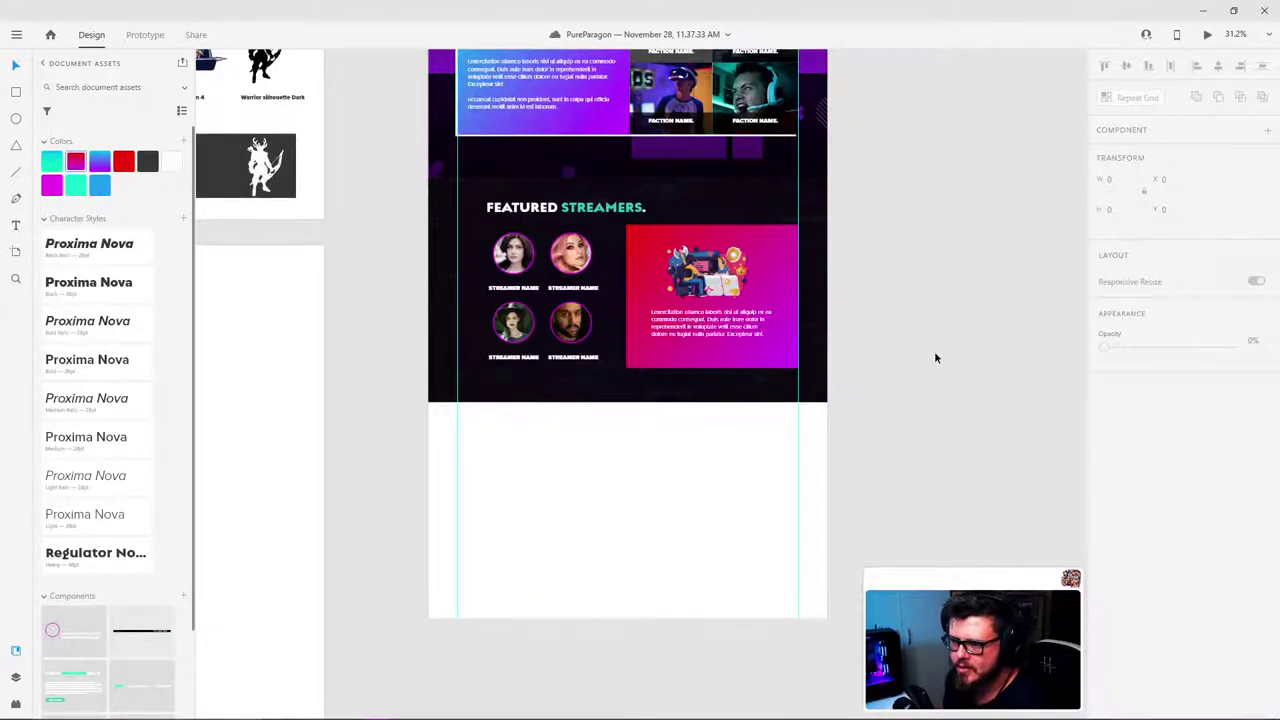
pyautogui.scroll(3, 934, 357)
pyautogui.scroll(3, 630, 512)
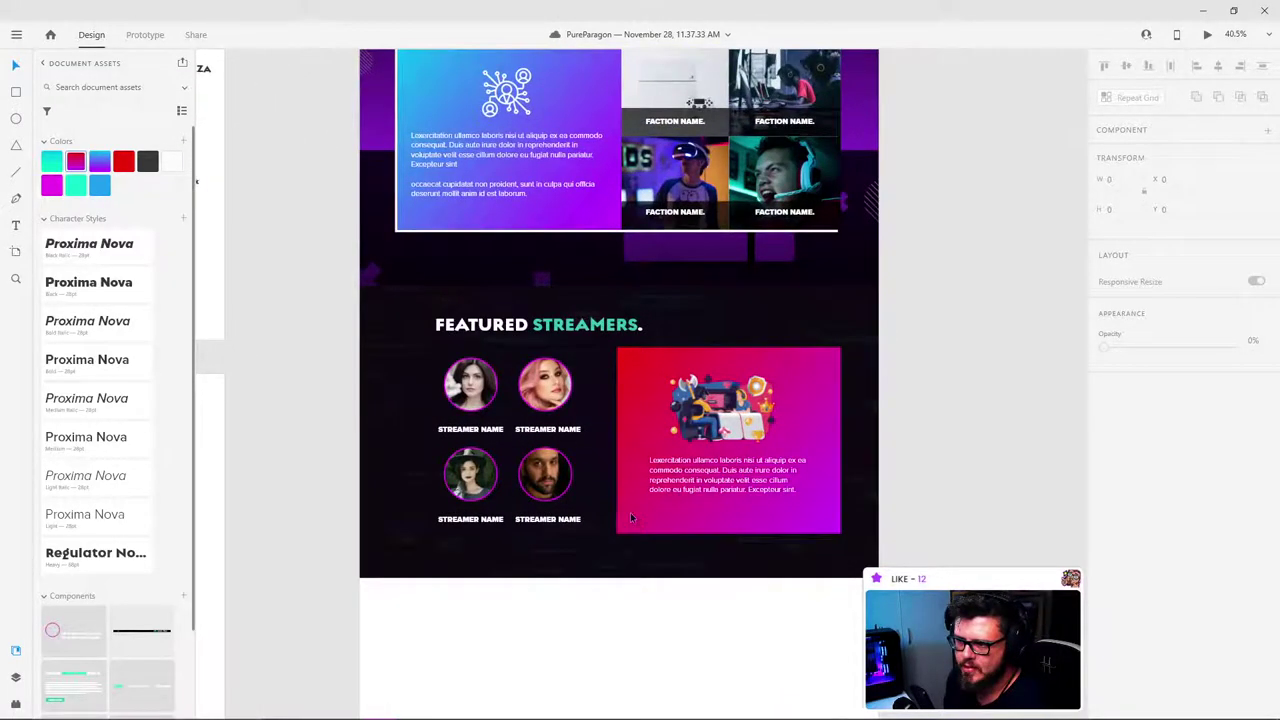
pyautogui.scroll(5, 630, 512)
pyautogui.scroll(6, 1004, 414)
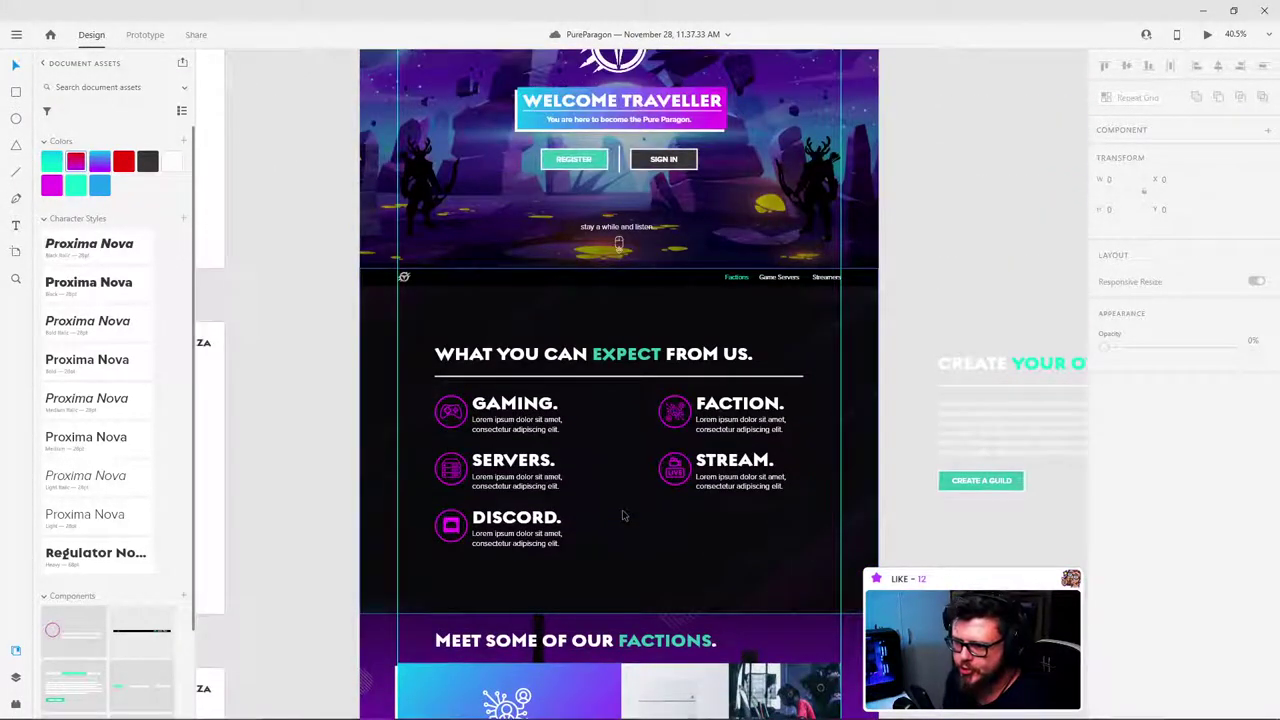
pyautogui.scroll(-10, 920, 425)
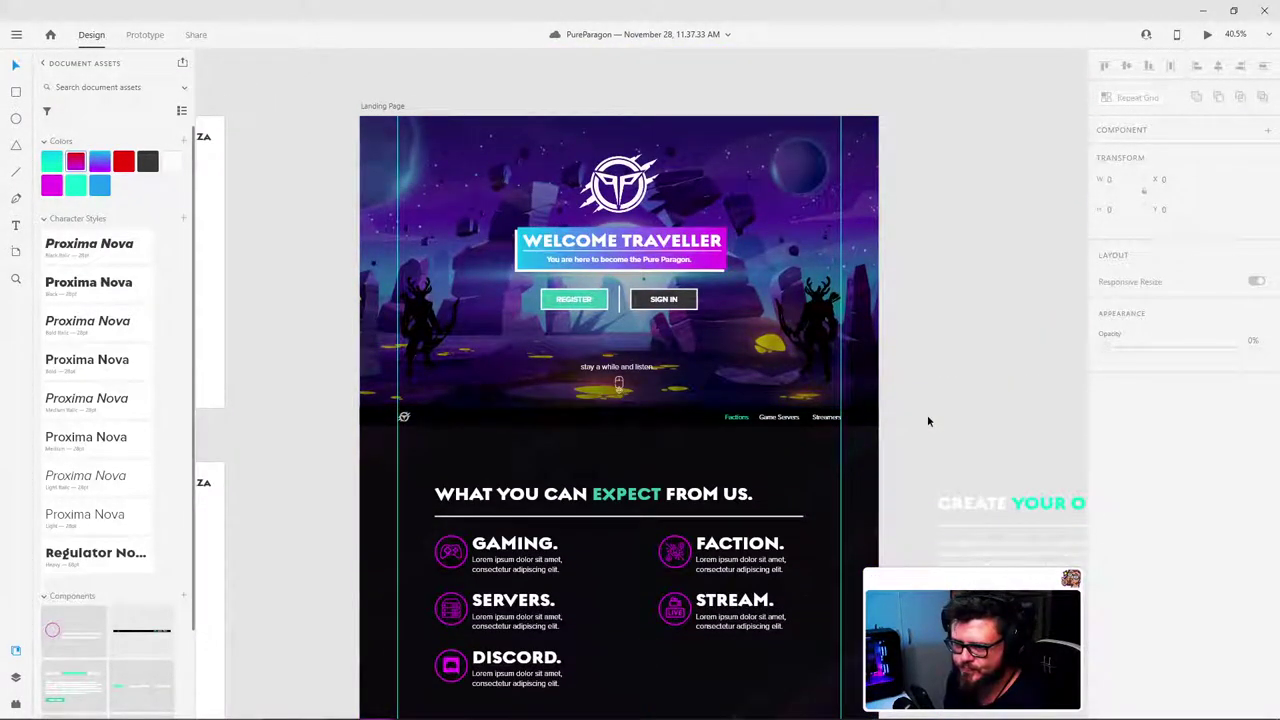
pyautogui.scroll(-2, 929, 429)
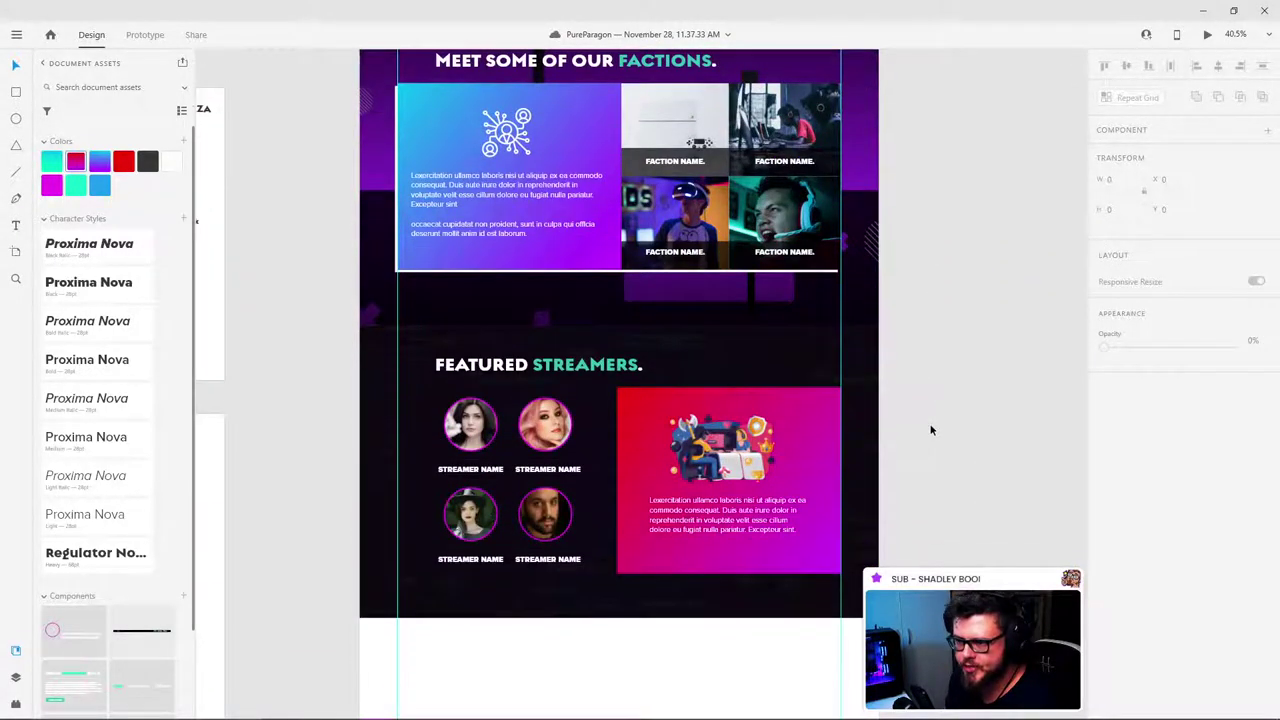
pyautogui.scroll(5, 903, 429)
pyautogui.scroll(-4, 651, 387)
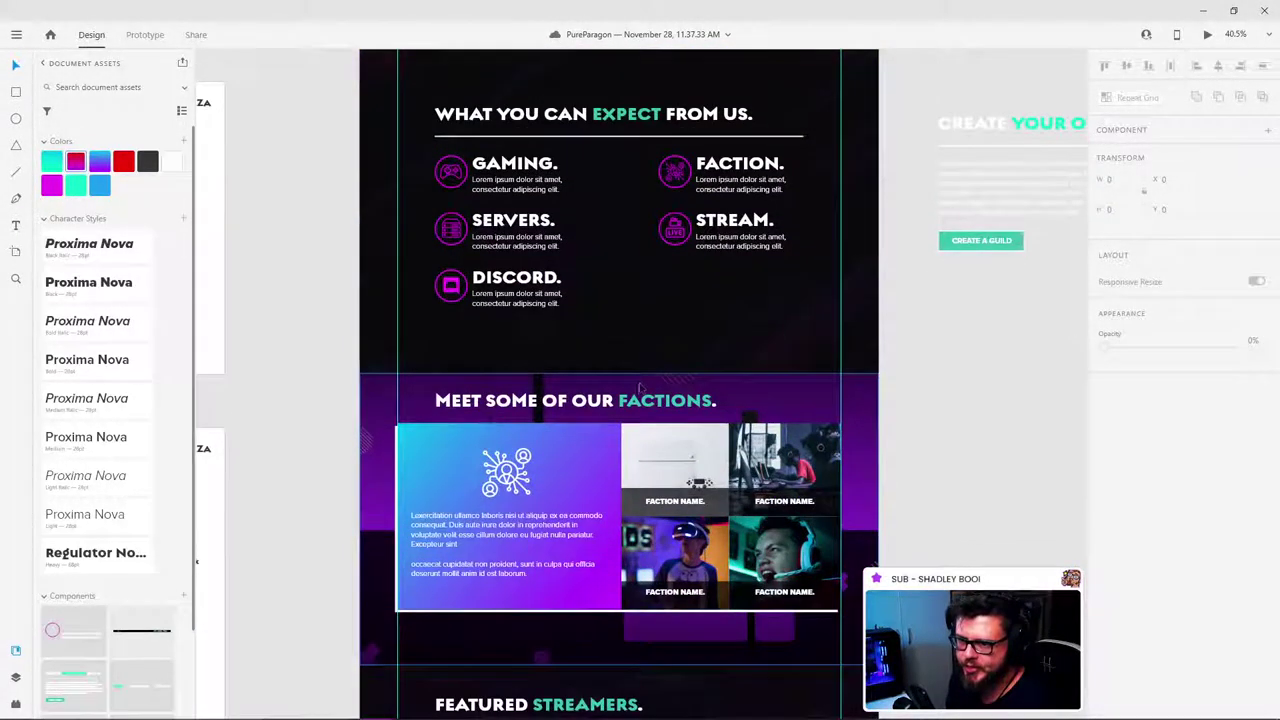
pyautogui.scroll(1, 712, 423)
pyautogui.scroll(5, 712, 423)
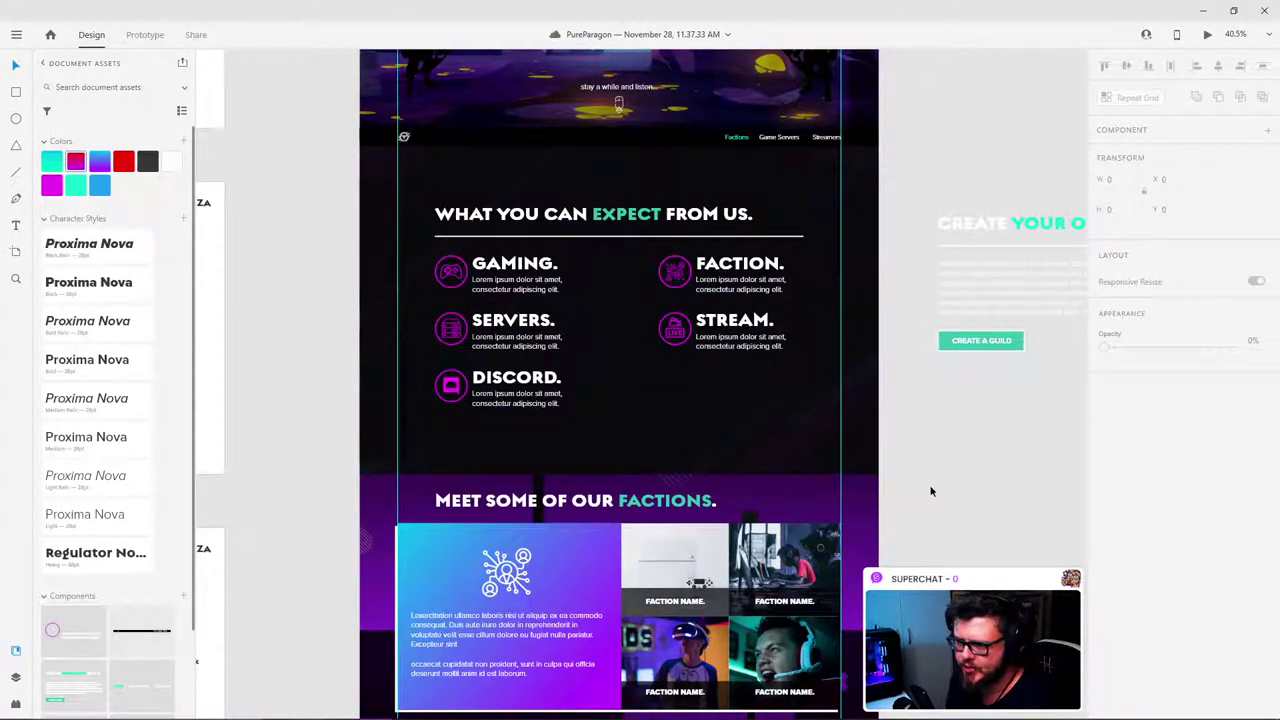
pyautogui.scroll(-4, 930, 491)
pyautogui.scroll(-5, 733, 409)
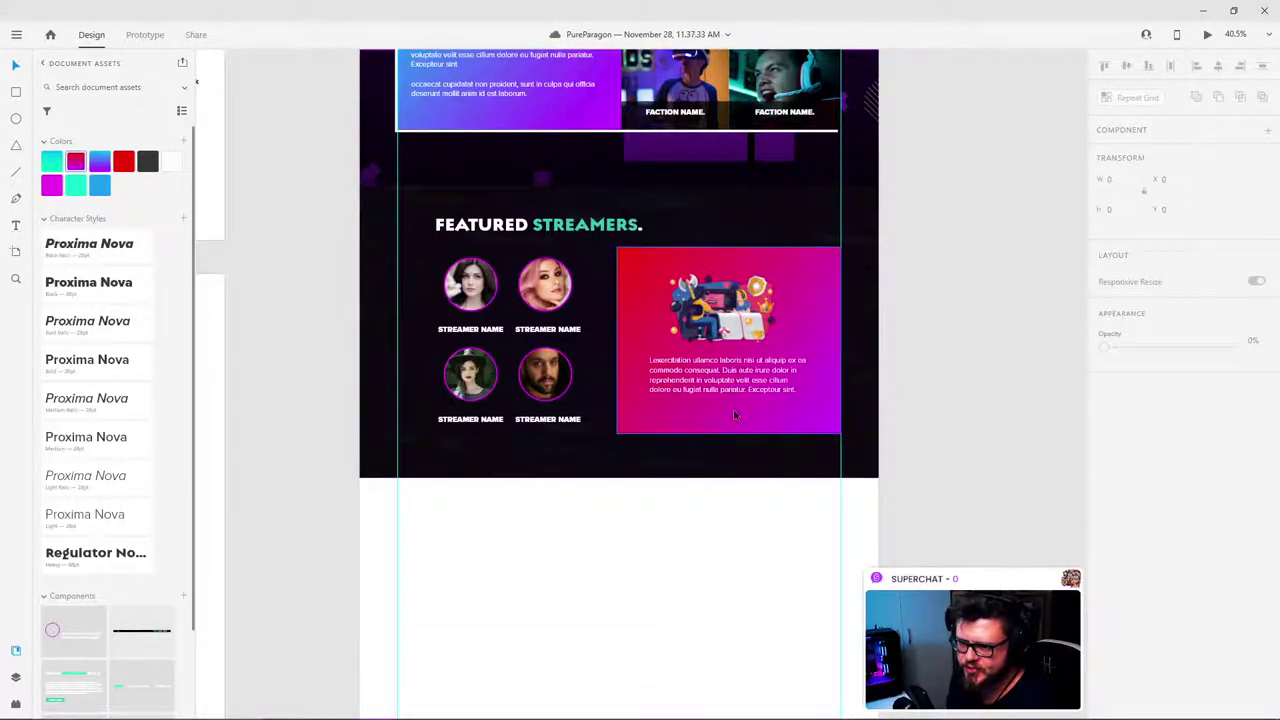
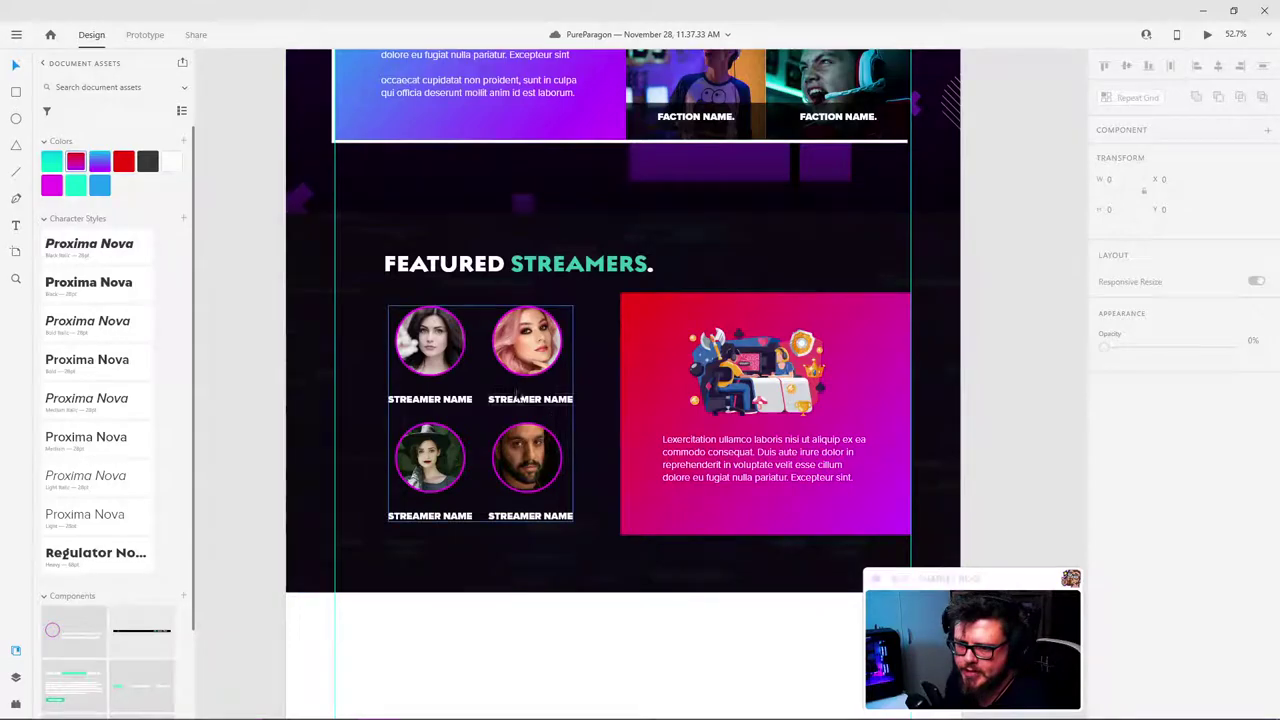
# Step: Draw a borderless white circle between the two upper Featured Streamers portraits and set its size to 60 by 60
pyautogui.scroll(-3, 512, 370)
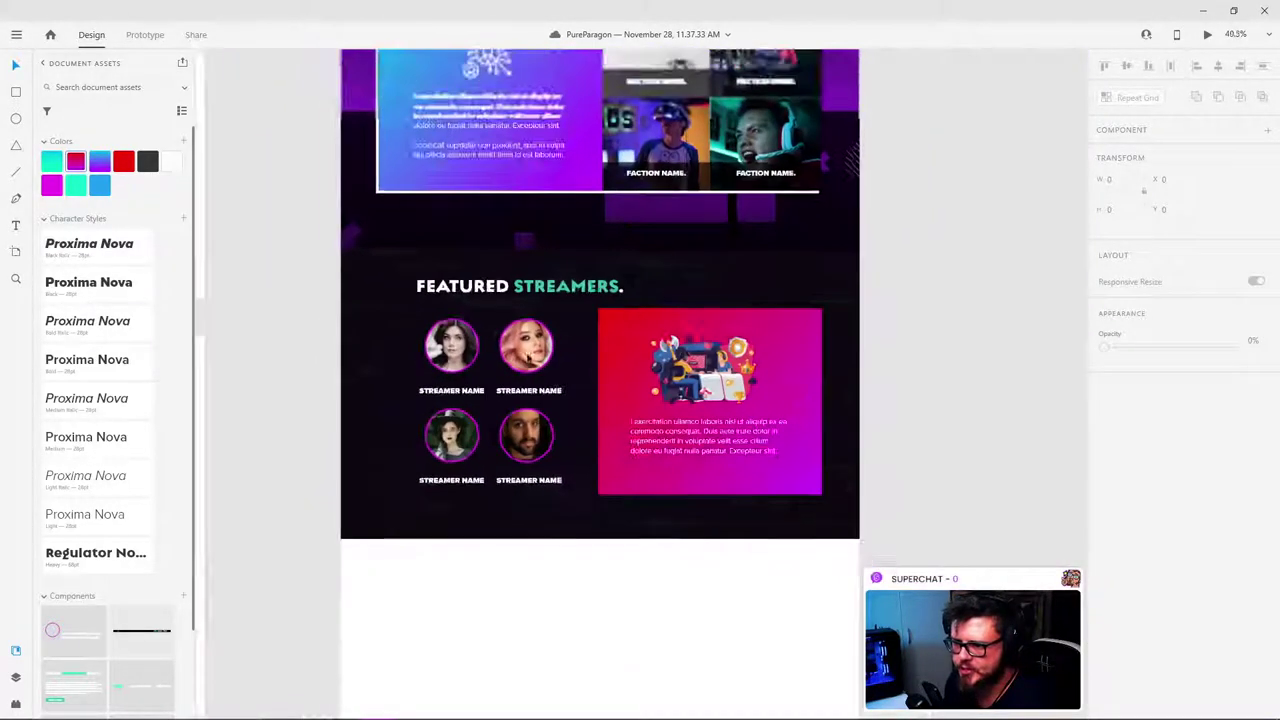
pyautogui.scroll(-3, 495, 345)
pyautogui.scroll(3, 490, 335)
pyautogui.scroll(5, 451, 415)
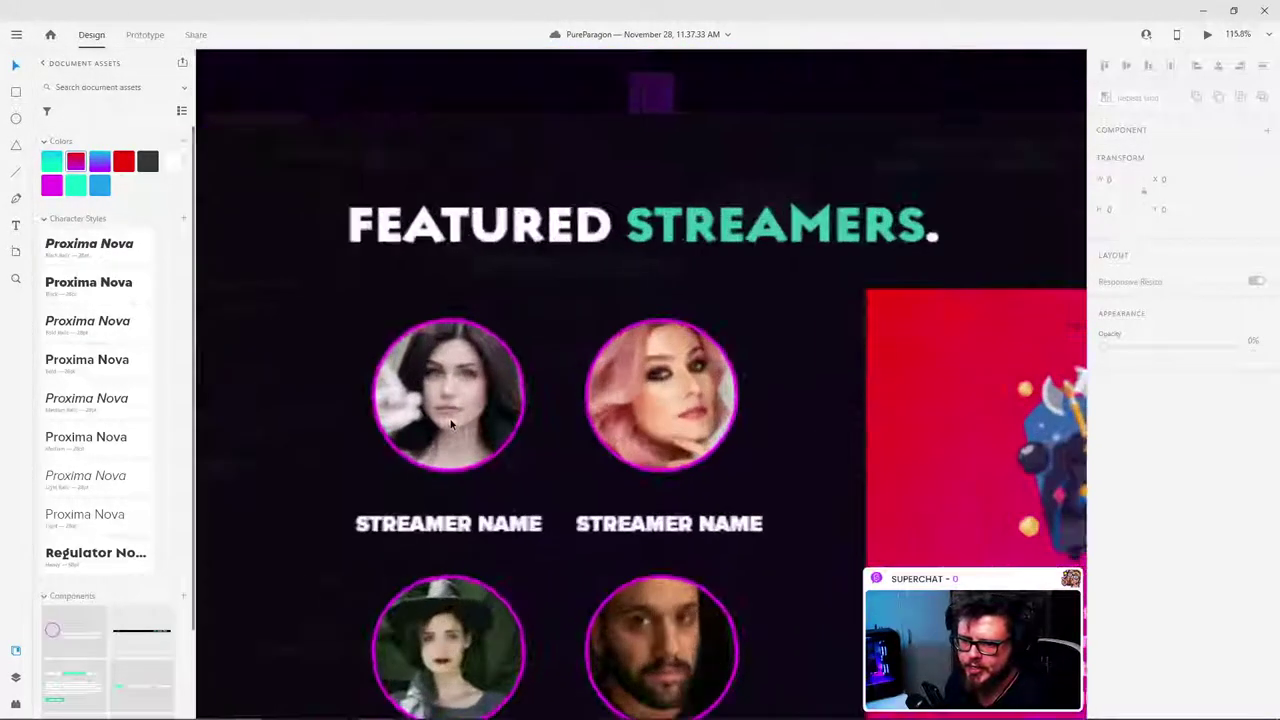
pyautogui.scroll(-2, 451, 418)
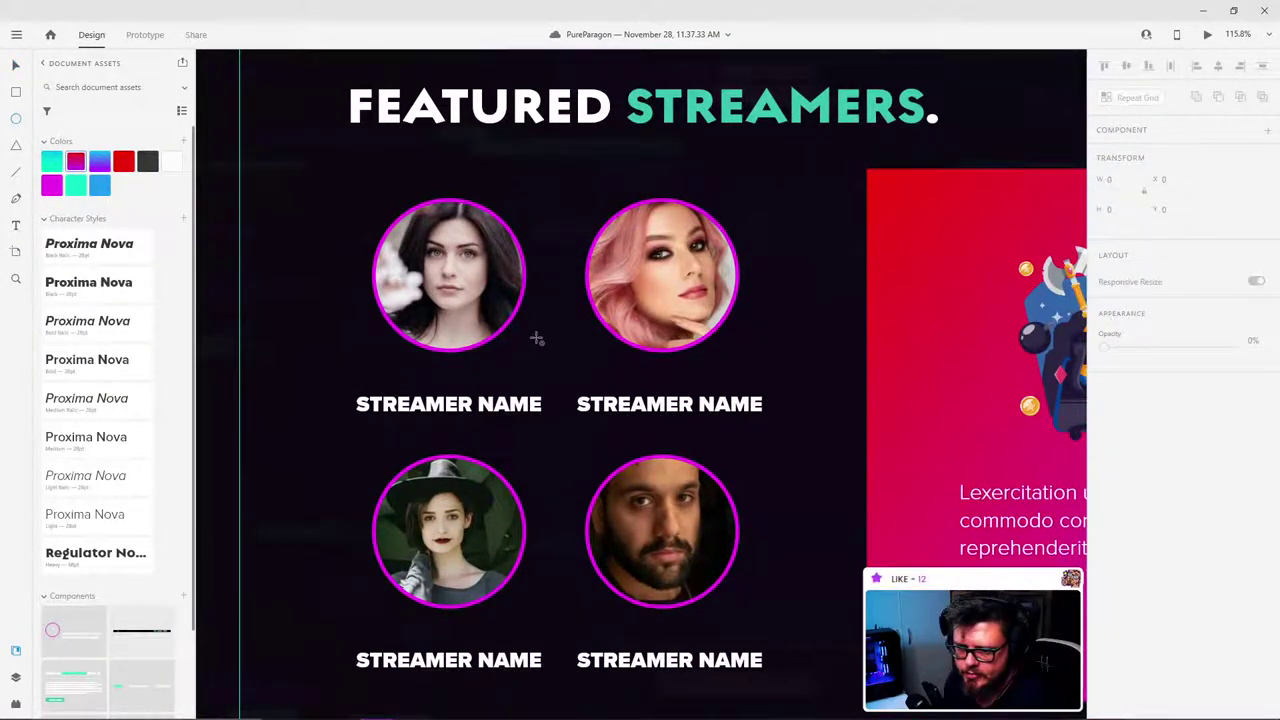
pyautogui.moveTo(540, 331); pyautogui.dragTo(592, 381)
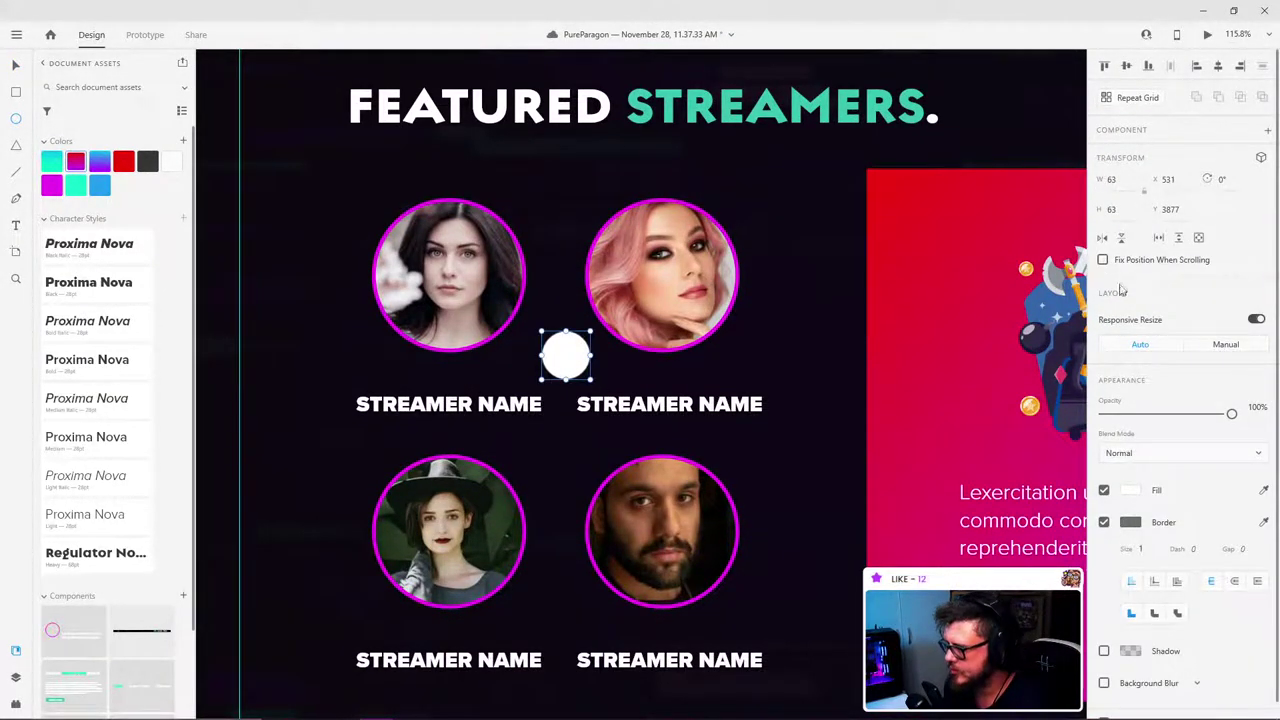
pyautogui.click(1104, 521)
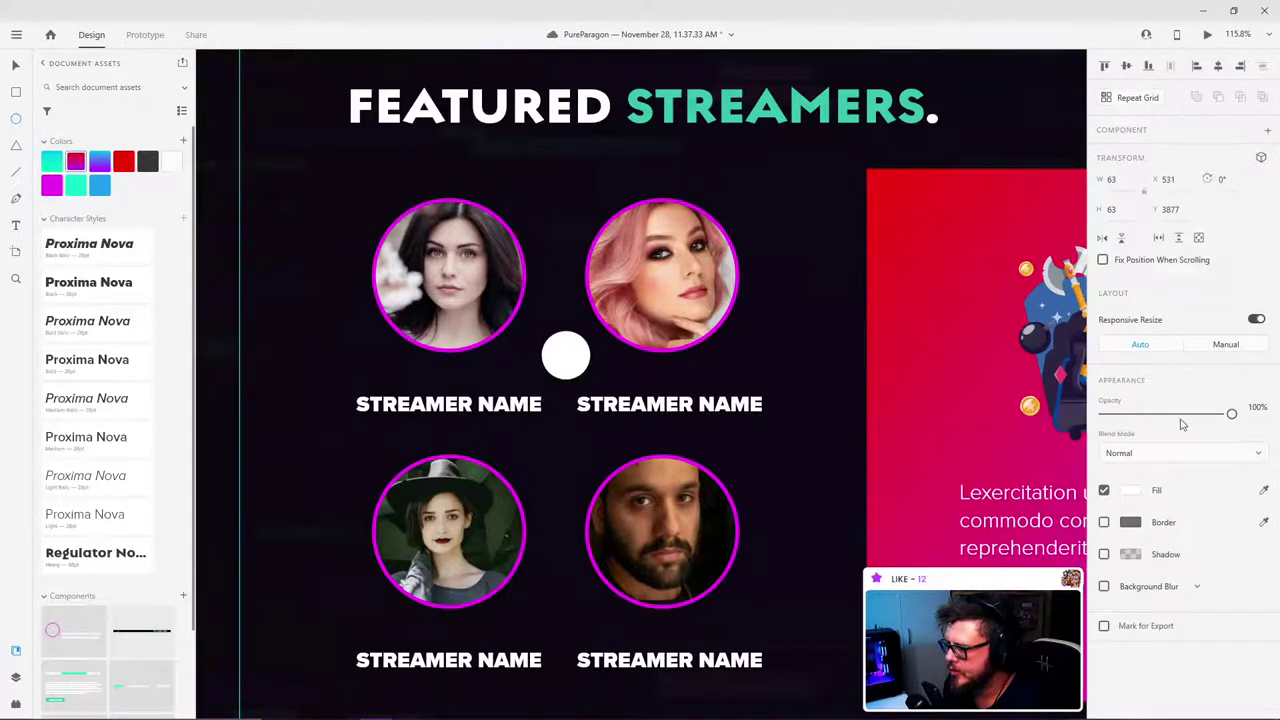
pyautogui.click(1112, 180)
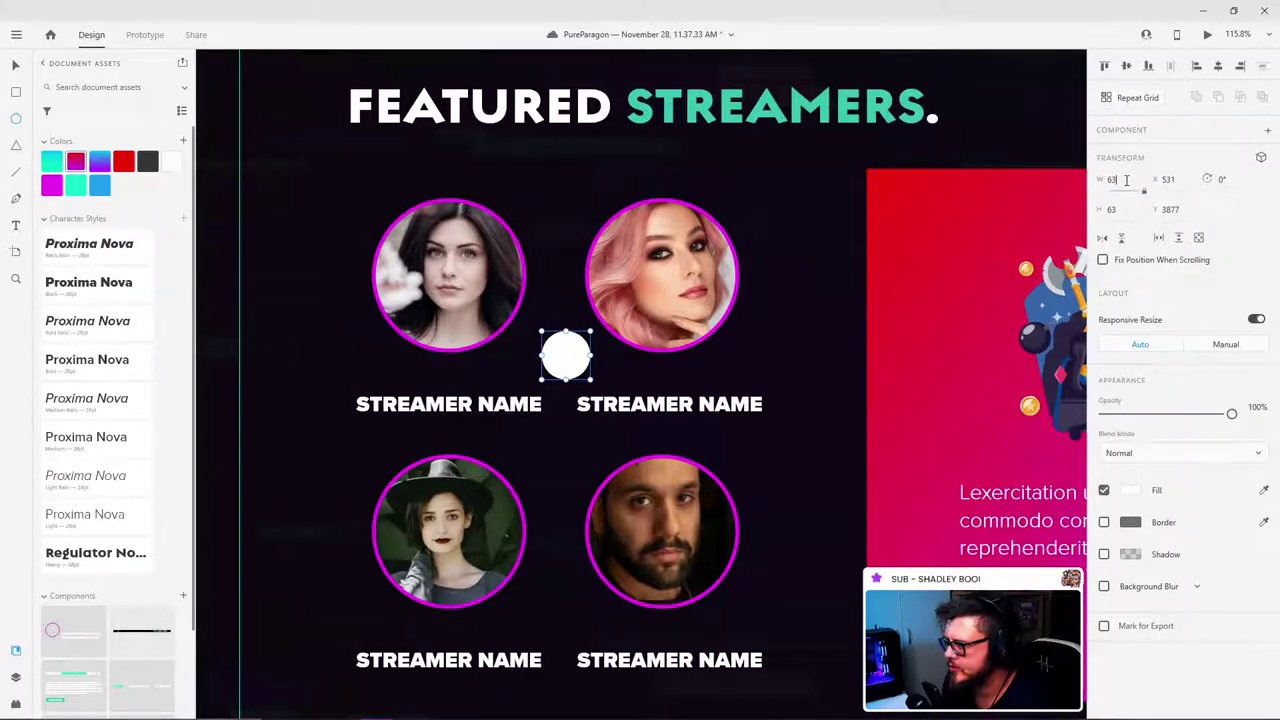
pyautogui.press('Down')
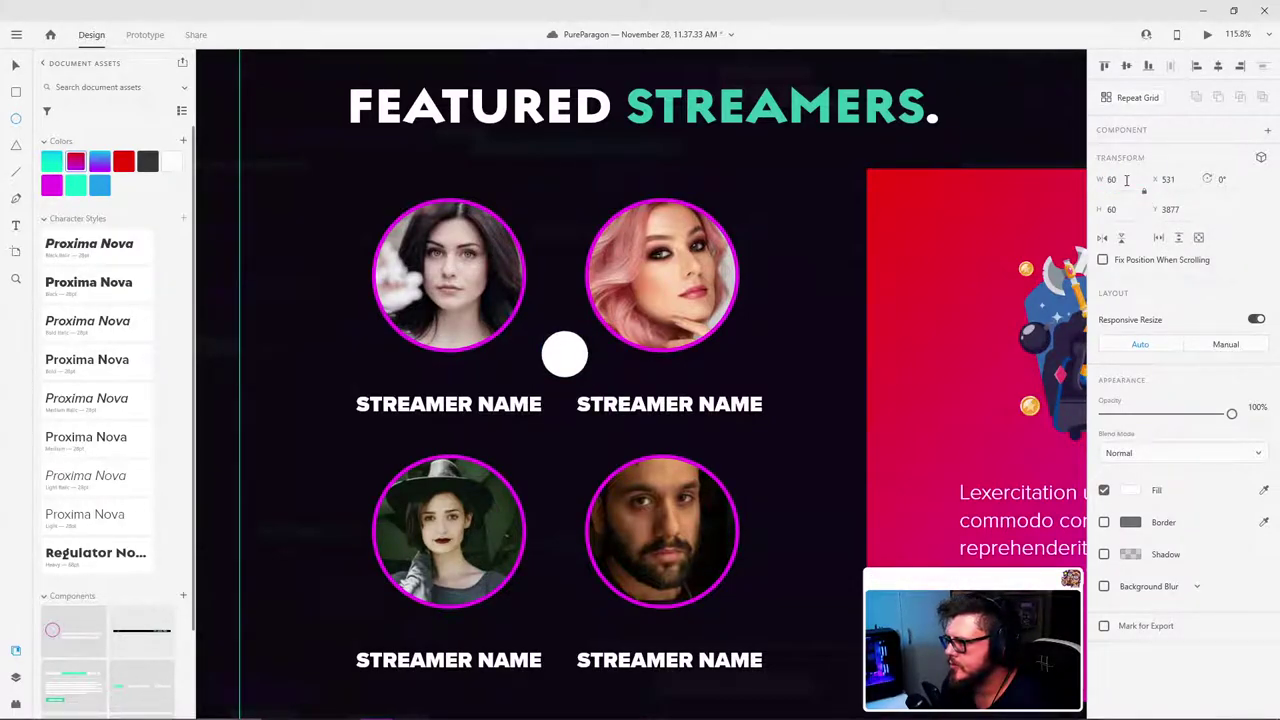
pyautogui.press('Return')
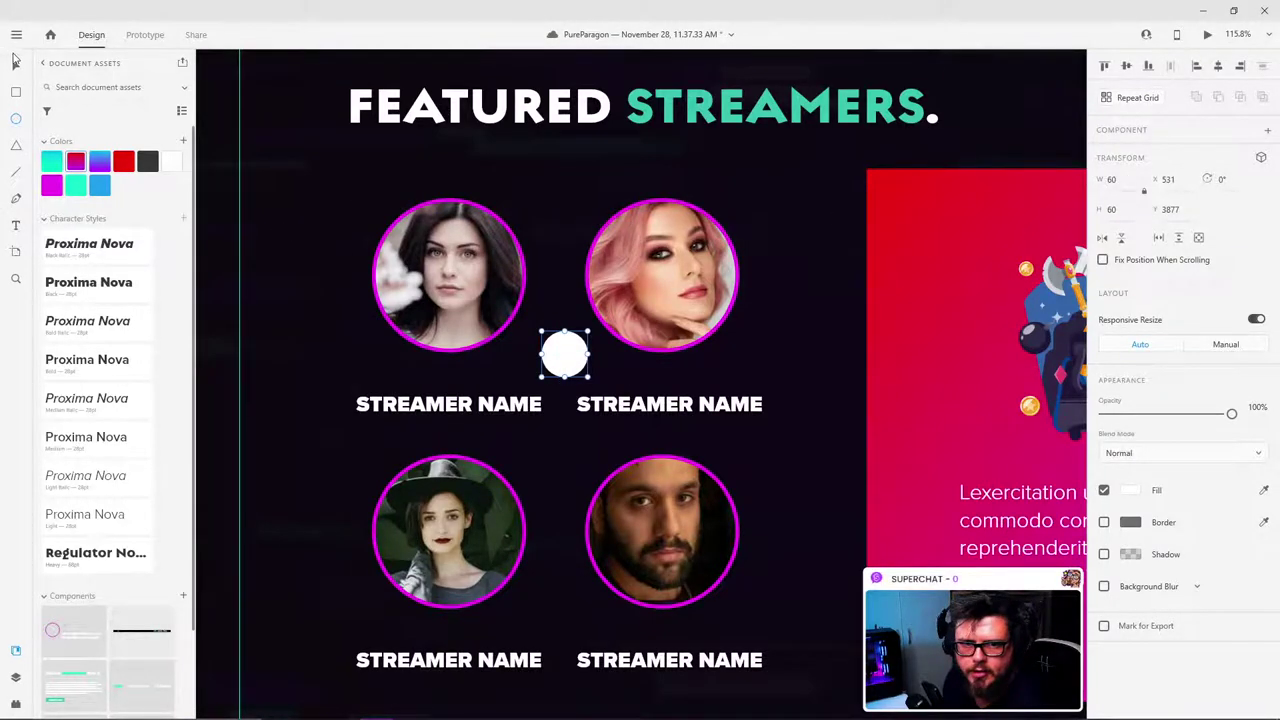
# Step: Place the circle over the lower-right edge of the first streamer portrait, about X 442, Y 3842, and fill it with the portrait border's magenta
pyautogui.moveTo(568, 358); pyautogui.dragTo(503, 333)
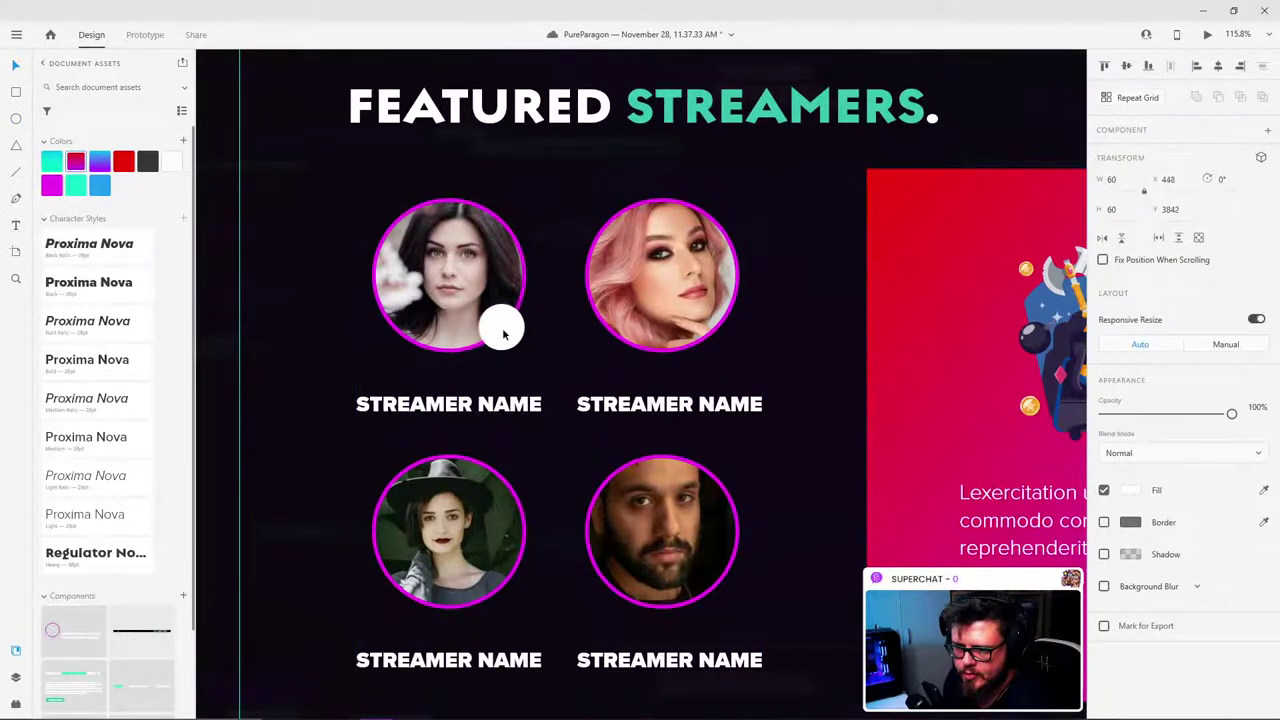
pyautogui.click(1263, 490)
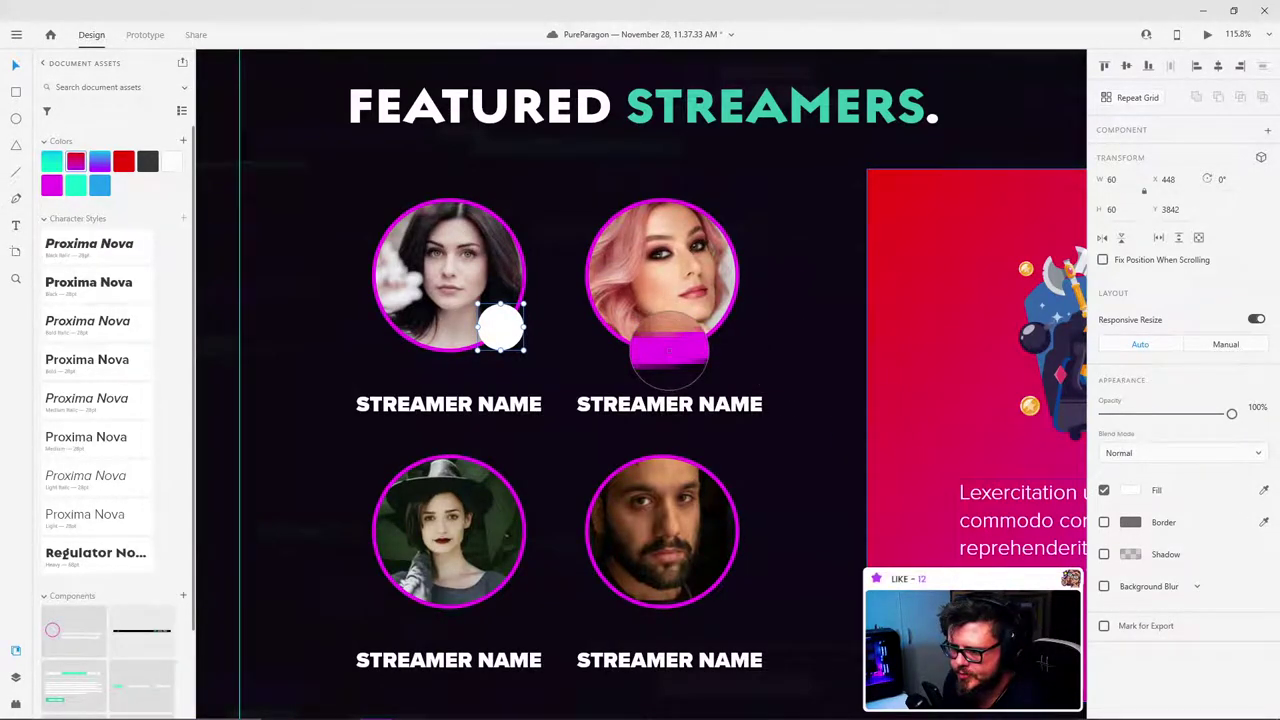
pyautogui.click(669, 350)
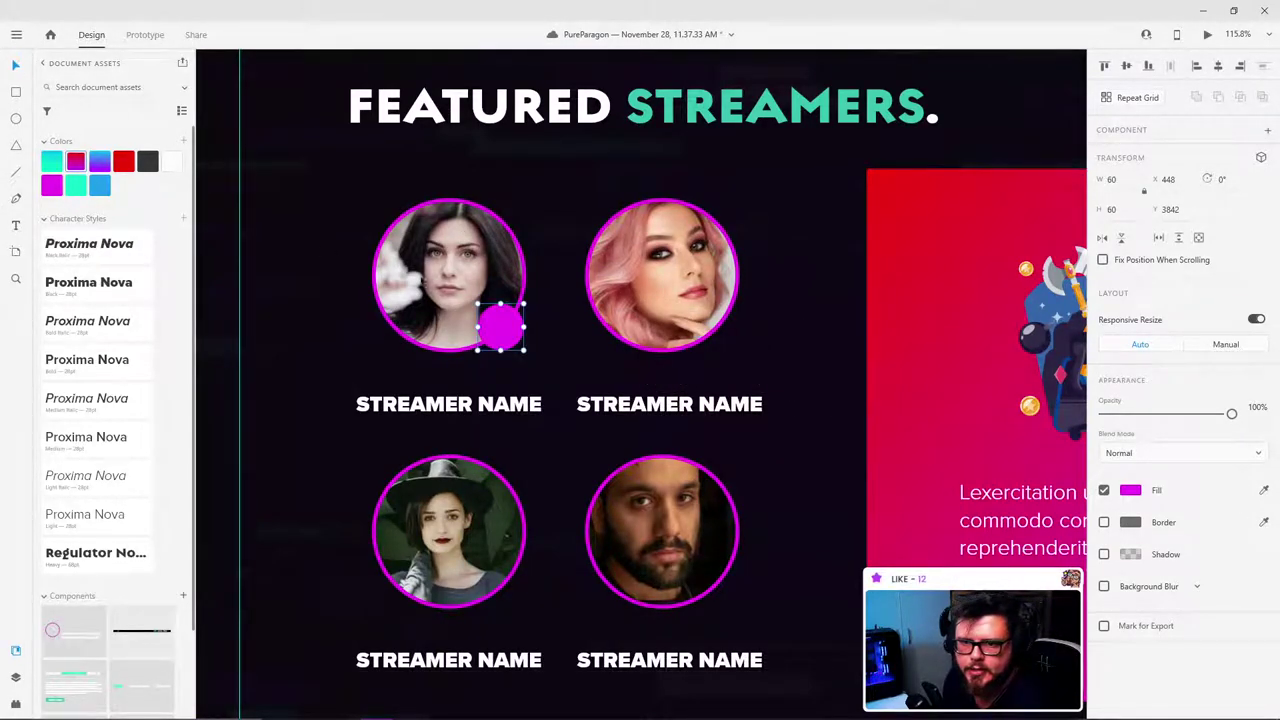
pyautogui.moveTo(508, 335); pyautogui.dragTo(505, 334)
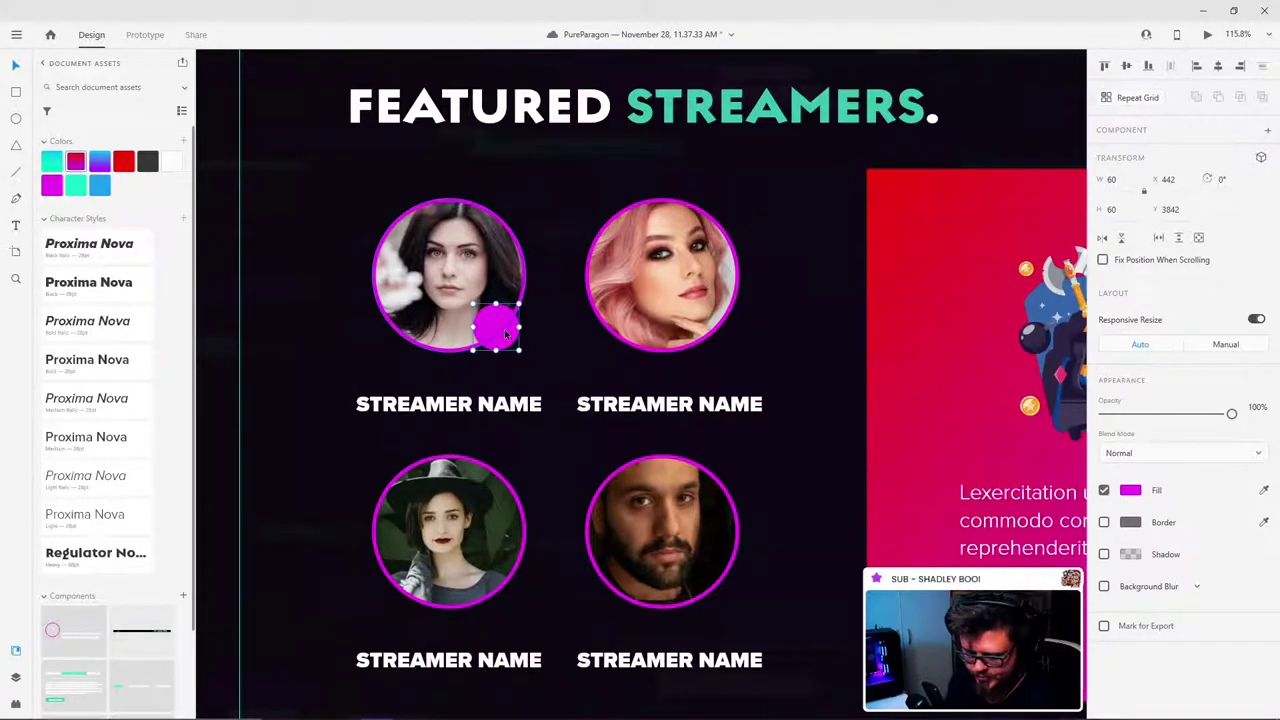
# Step: Cut the magenta circle and paste it inside the group that holds the streamer portraits
pyautogui.hotkey('ctrl', 'x')
pyautogui.doubleClick(505, 327)
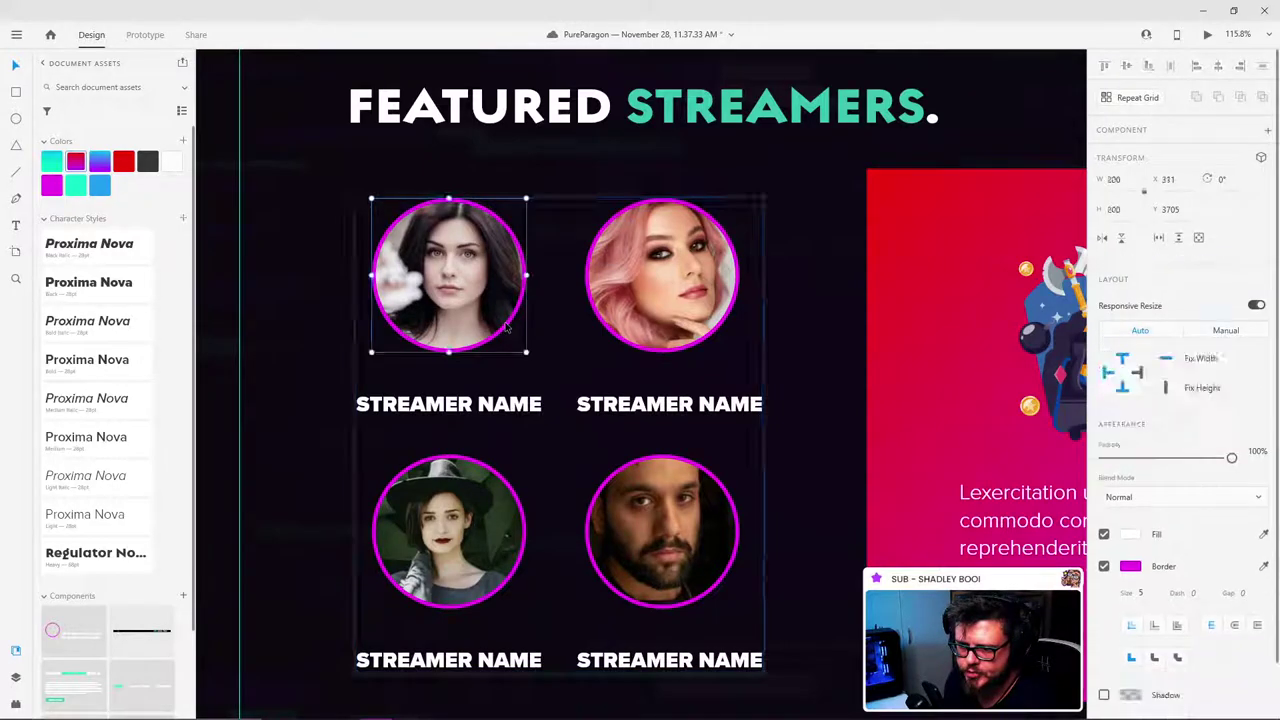
pyautogui.doubleClick(505, 323)
pyautogui.click(530, 325)
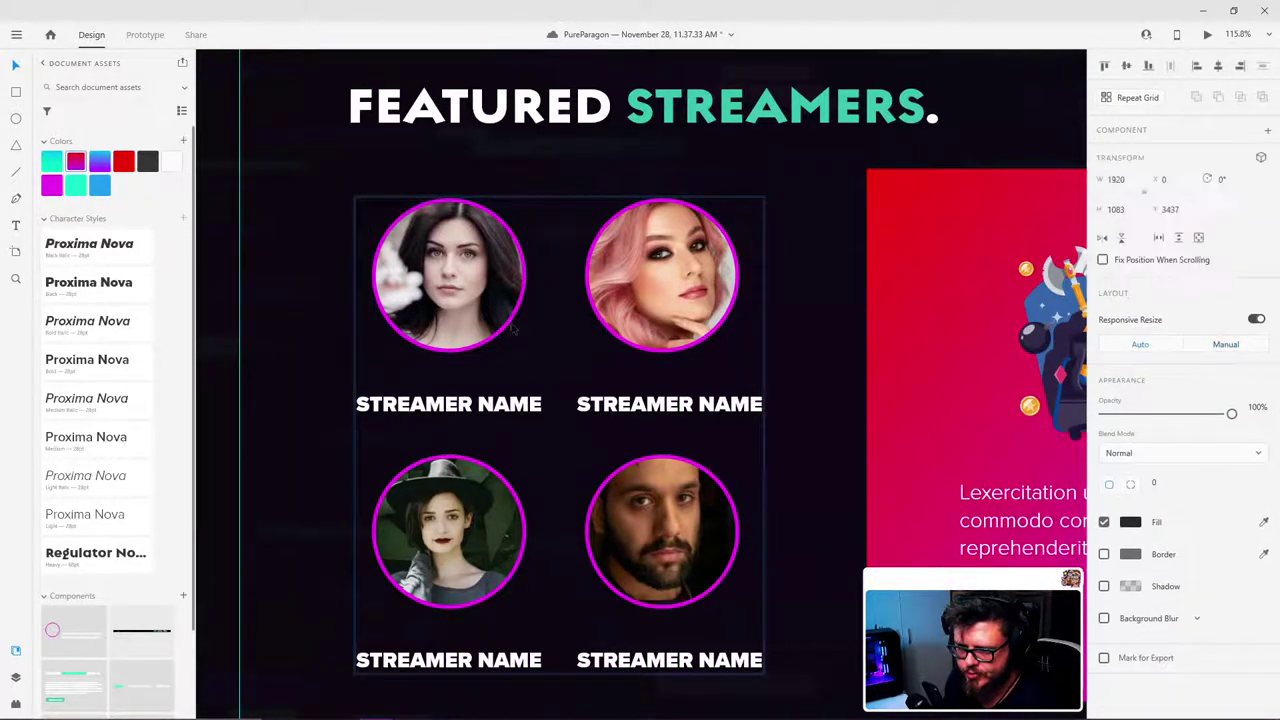
pyautogui.click(510, 326)
pyautogui.hotkey('ctrl', 'v')
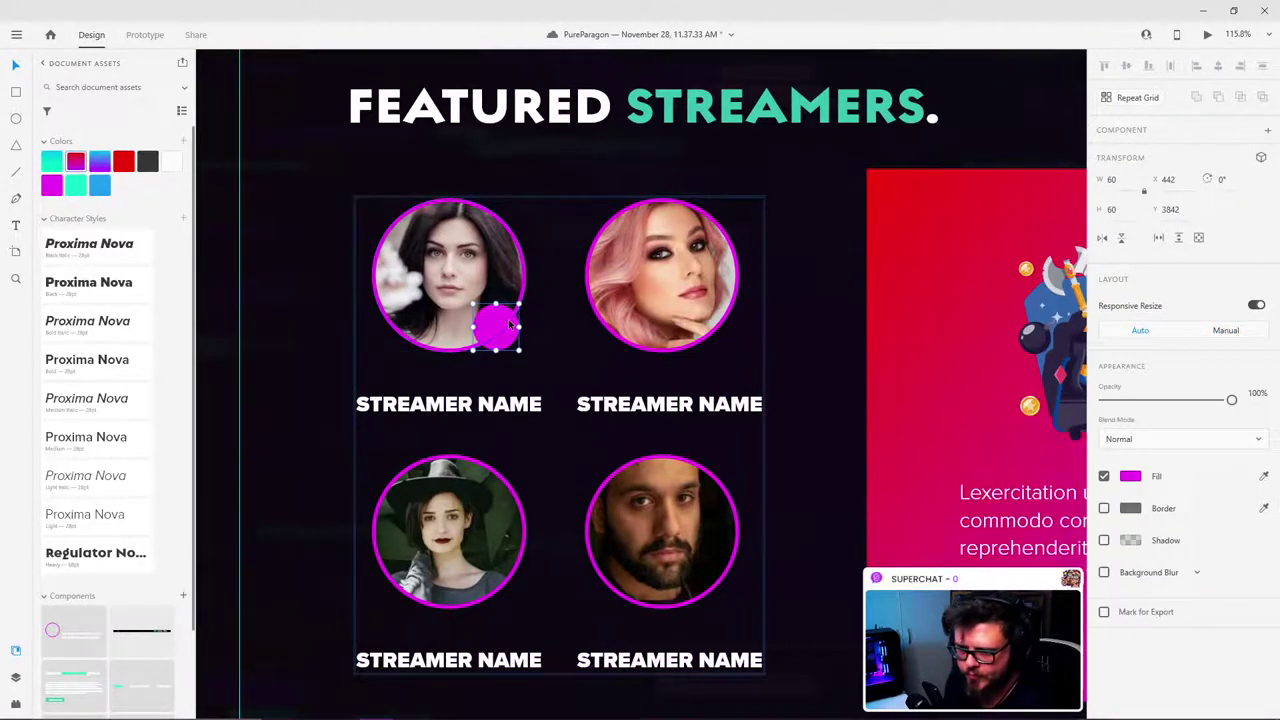
# Step: Duplicate the magenta circle onto the other three streamer portraits, placing the lower pair at Y 4171 on the portraits' lower-right edges
pyautogui.moveTo(510, 333); pyautogui.dragTo(719, 345)
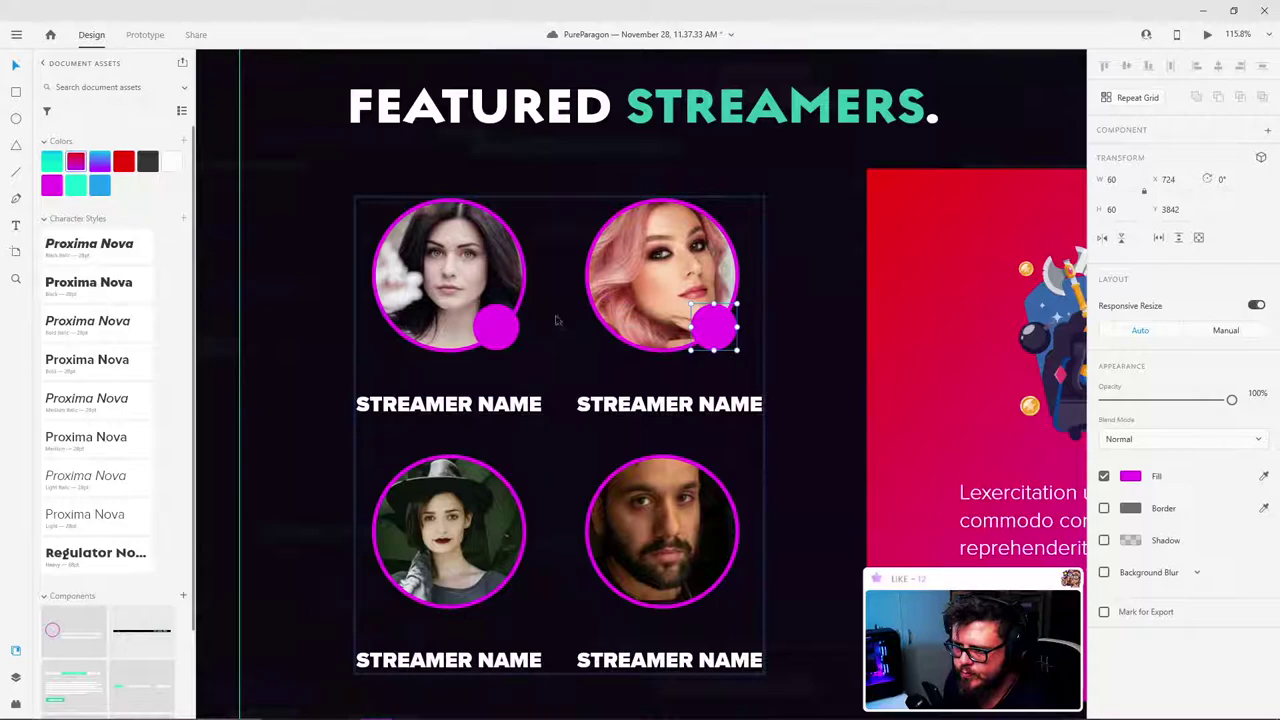
pyautogui.keyDown('shift'); pyautogui.click(495, 327); pyautogui.keyUp('shift')
pyautogui.moveTo(503, 320); pyautogui.dragTo(505, 588)
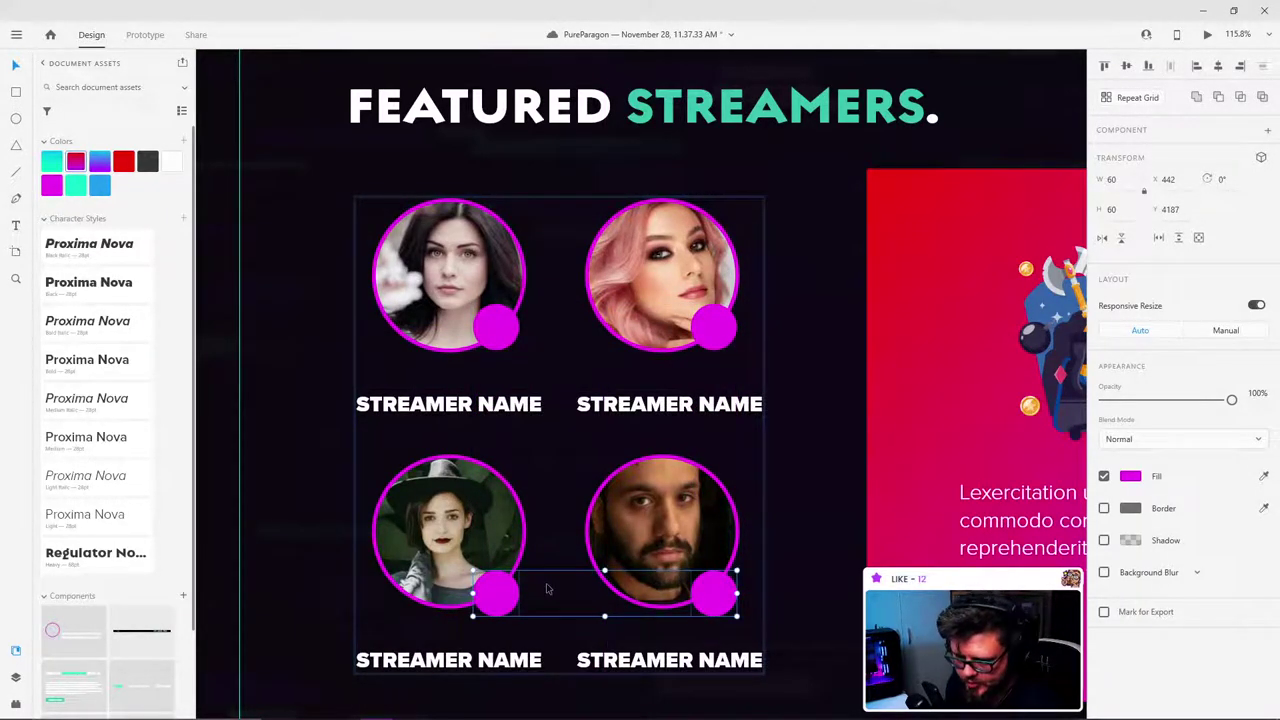
pyautogui.hotkey('shift', 'Up')
pyautogui.press('Up')
pyautogui.press('Up')
pyautogui.press('Up')
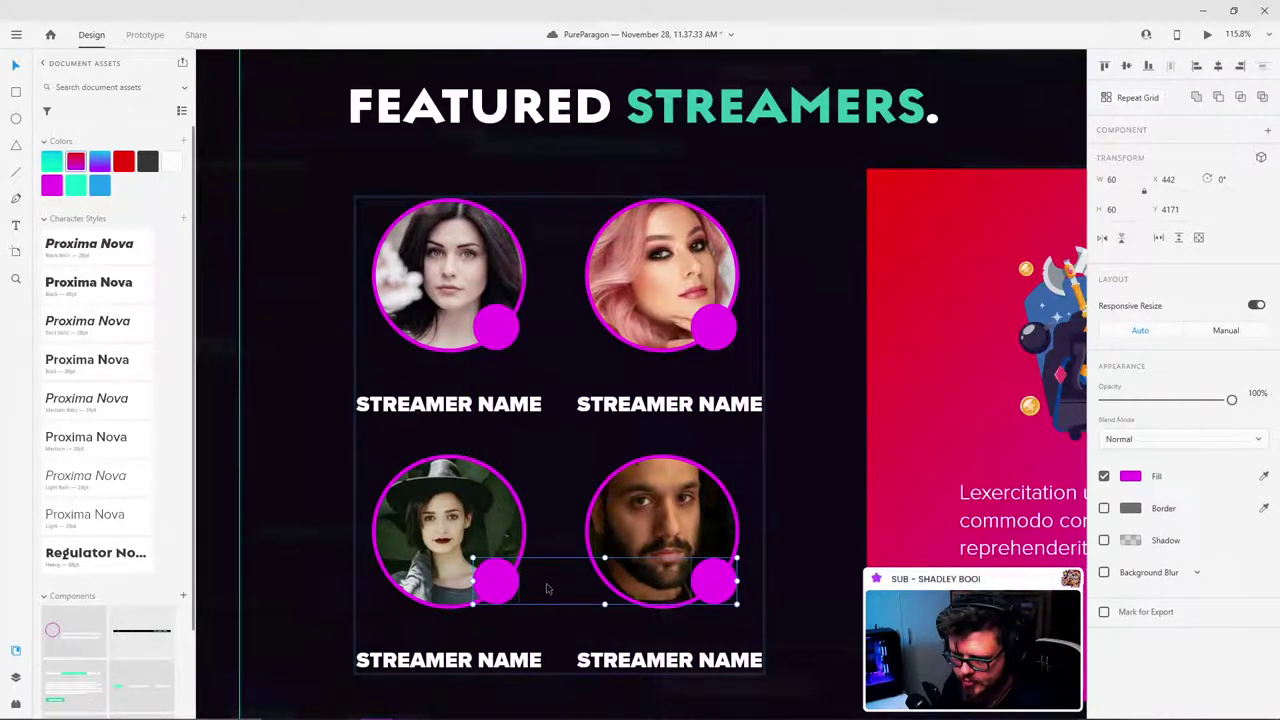
pyautogui.click(788, 437)
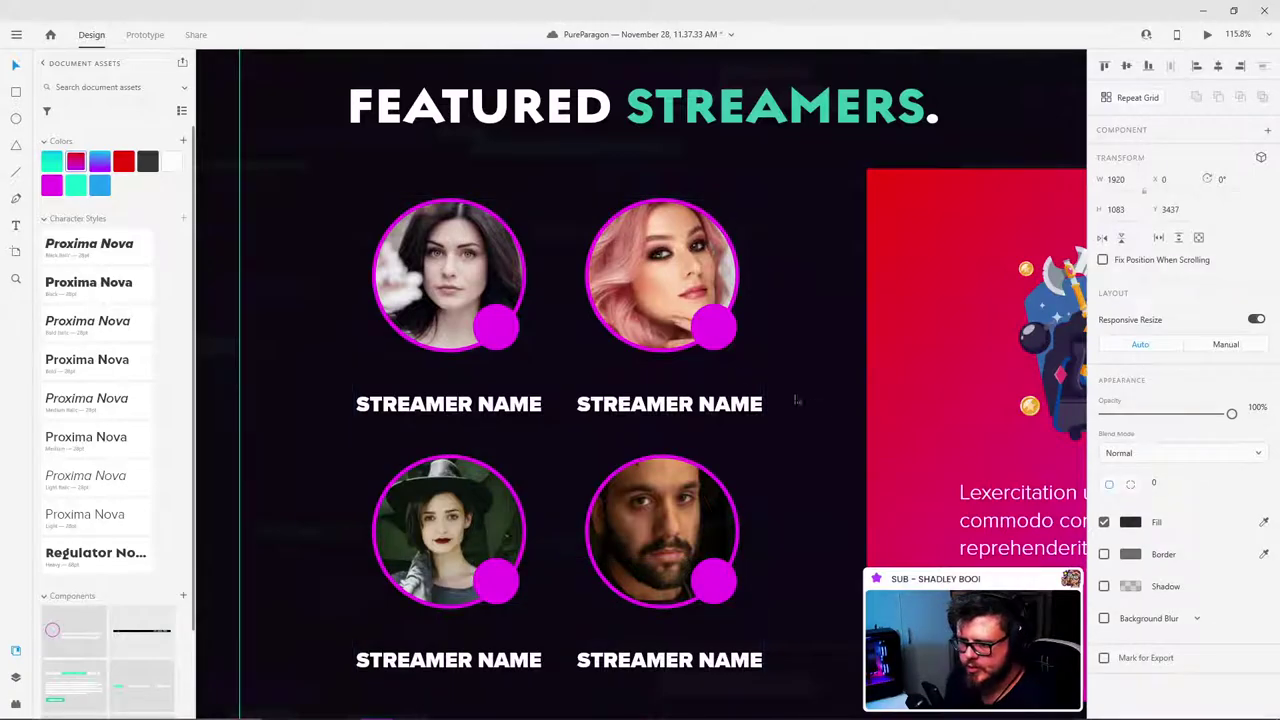
# Step: Switch to Chrome, close the Freepik vector preview and search Flaticon for "Youtube" icons
pyautogui.scroll(-1, 797, 400)
pyautogui.moveTo(537, 707)
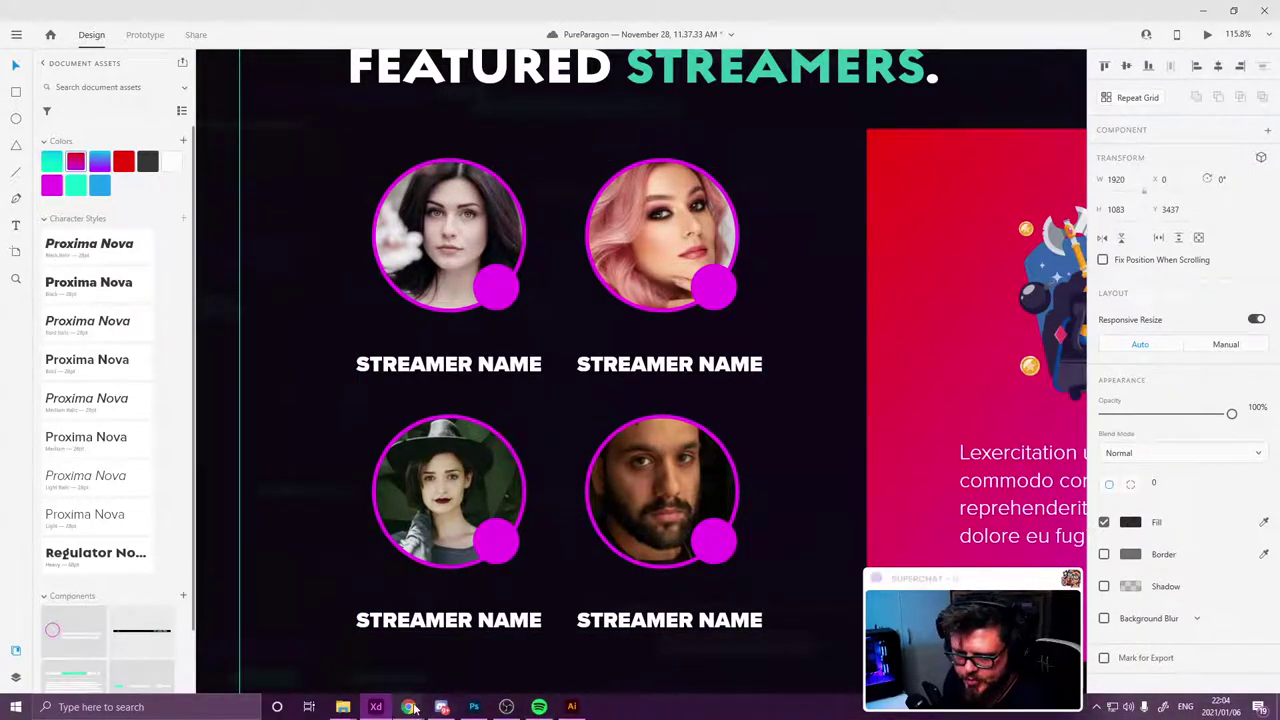
pyautogui.moveTo(408, 707)
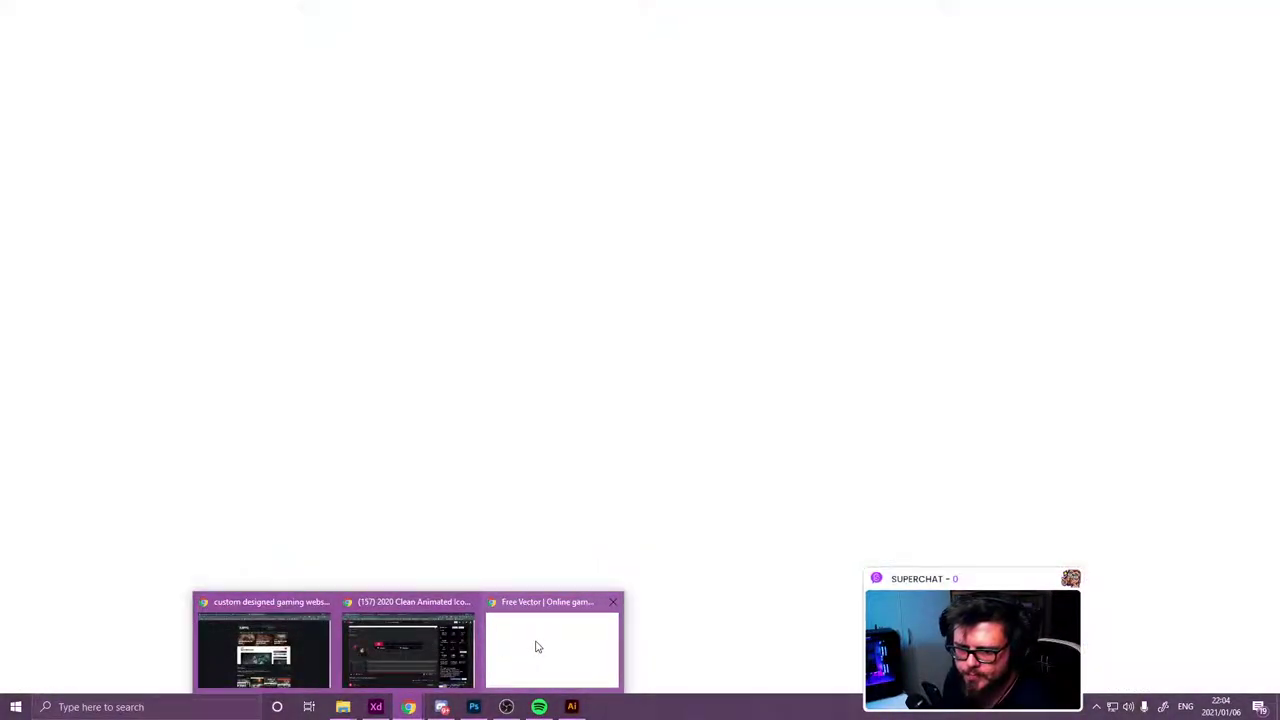
pyautogui.click(536, 647)
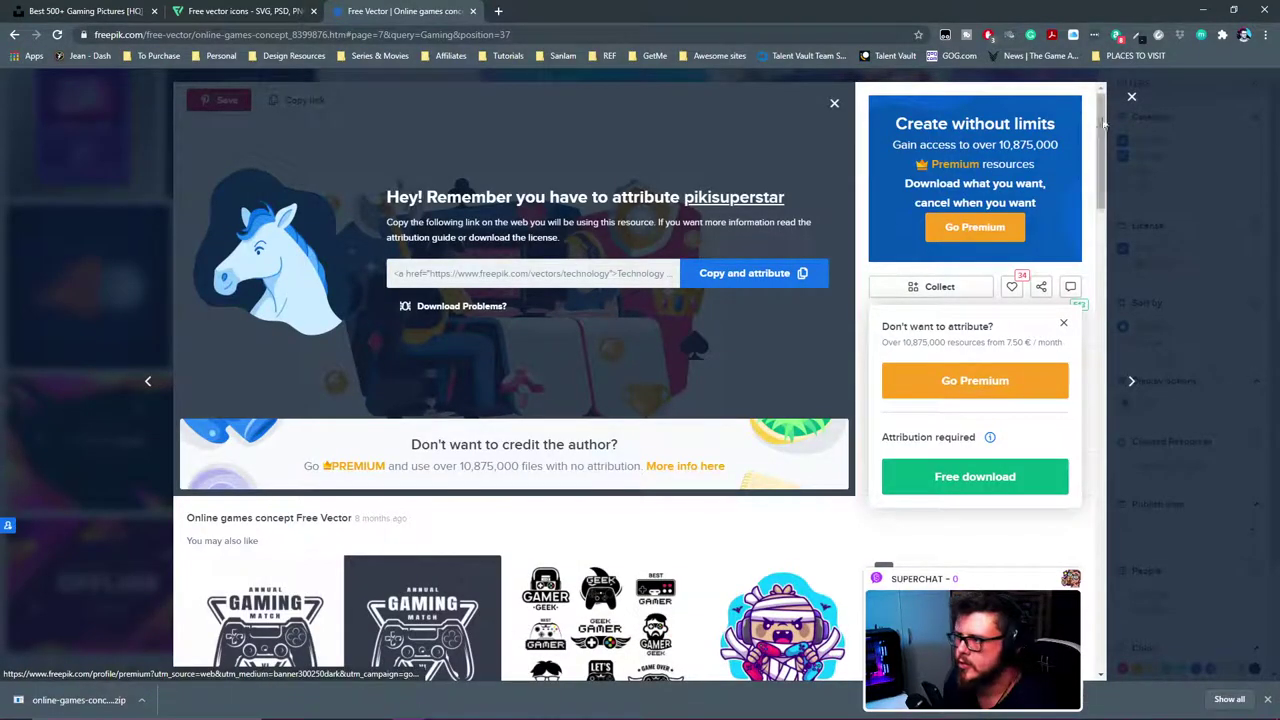
pyautogui.click(1131, 96)
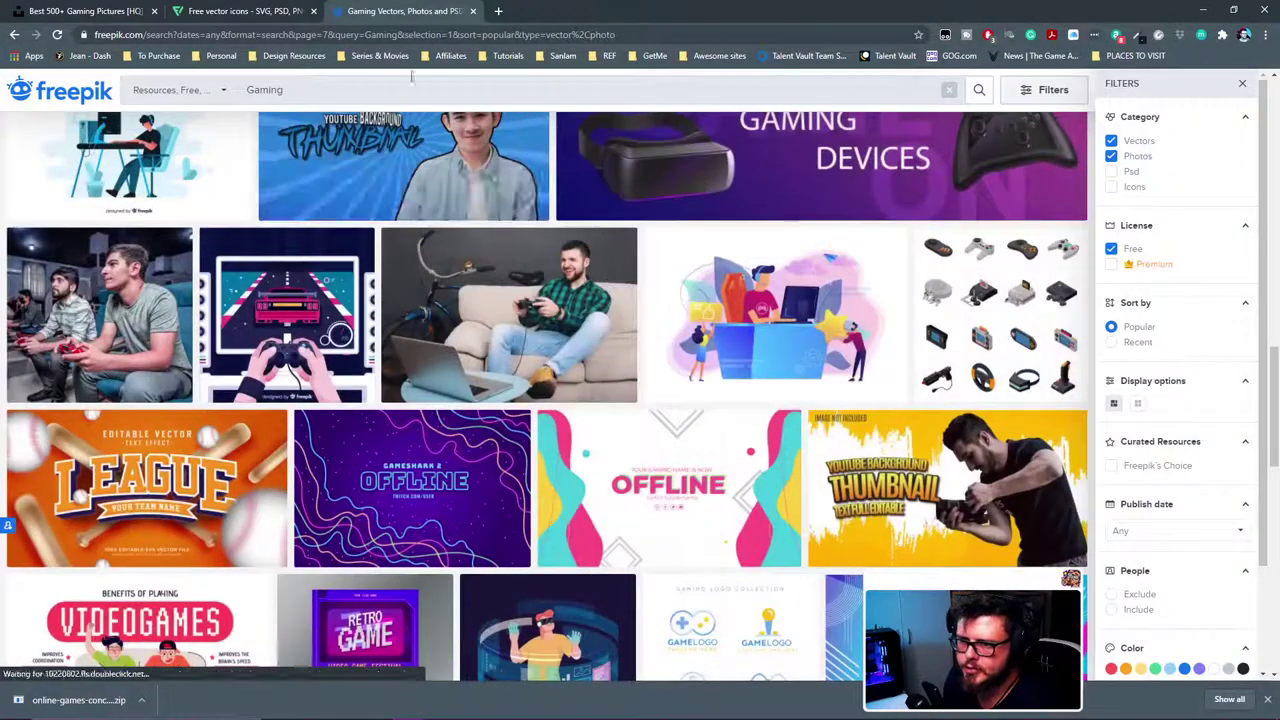
pyautogui.click(229, 10)
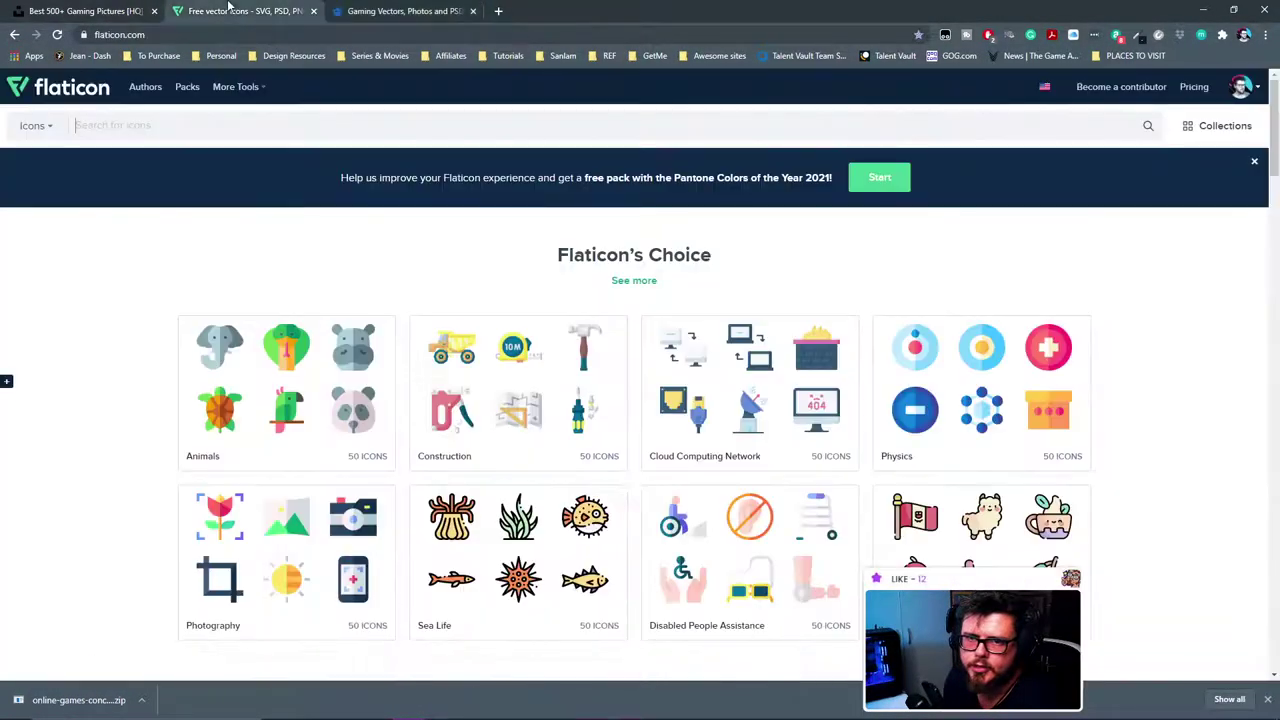
pyautogui.click(265, 122)
pyautogui.write('Youtube')
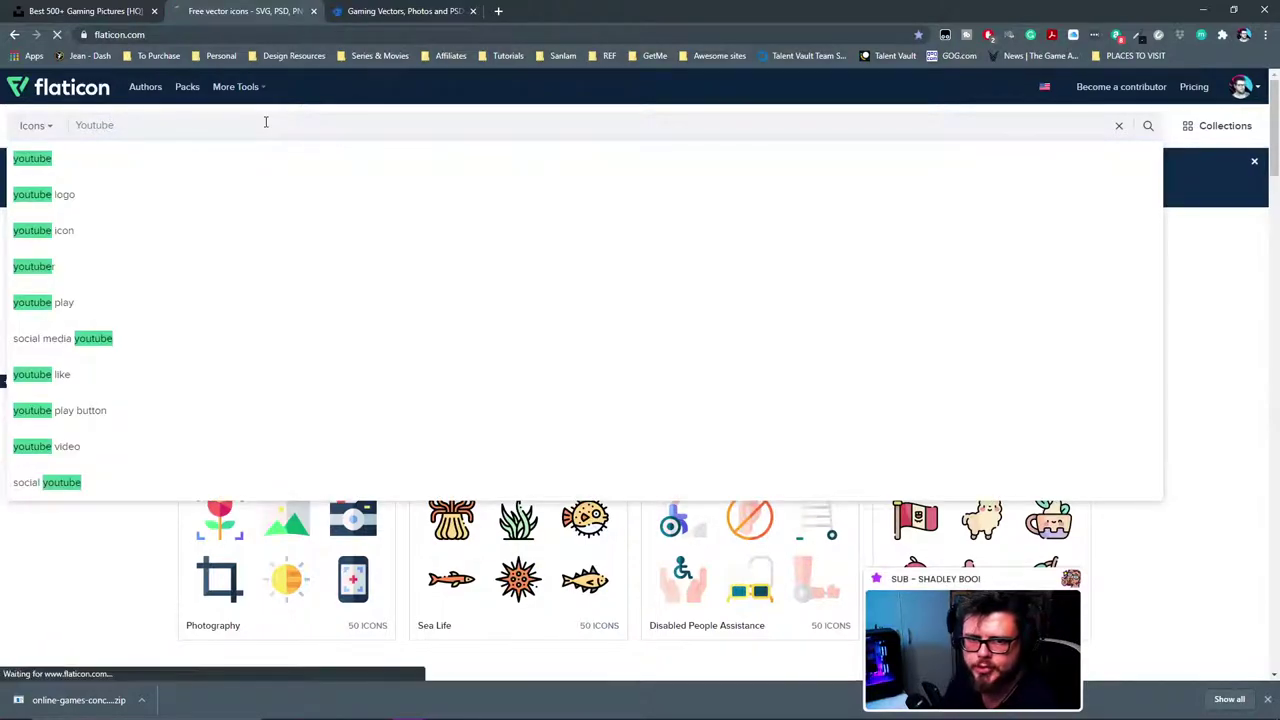
pyautogui.press('Return')
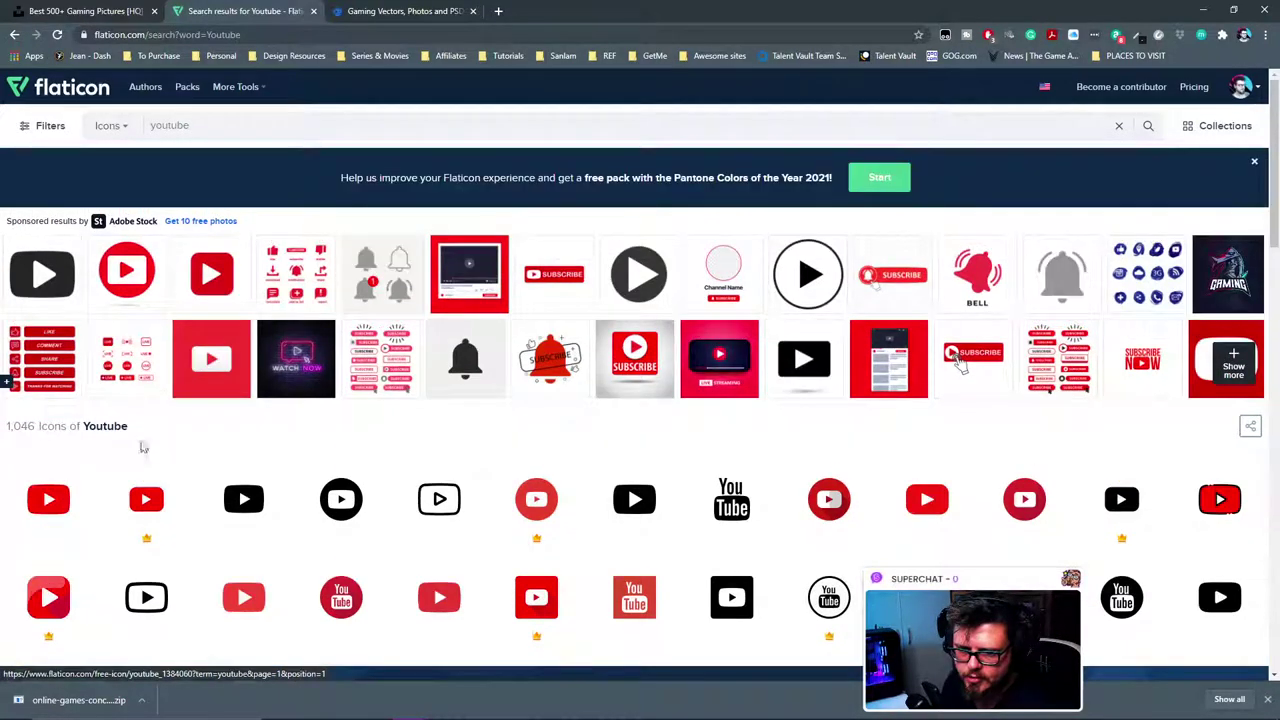
# Step: Download the first red YouTube icon as a free SVG and close its detail view
pyautogui.click(48, 499)
pyautogui.click(1032, 187)
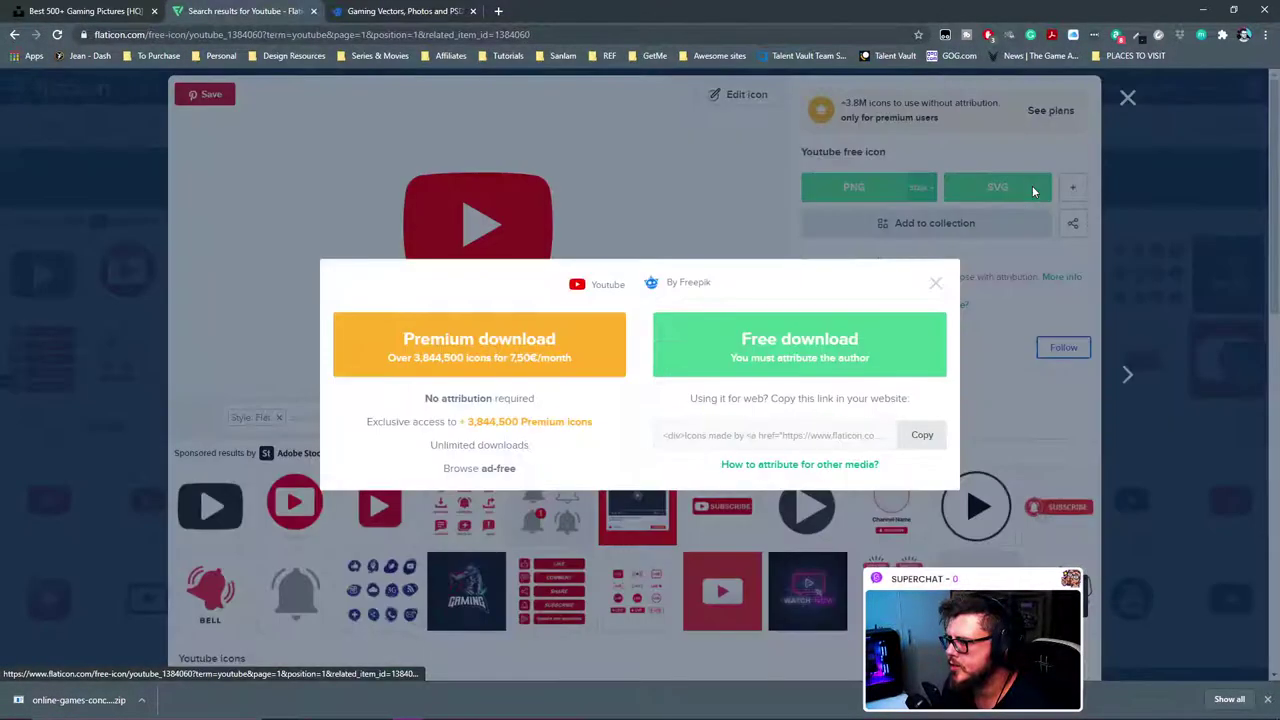
pyautogui.click(862, 362)
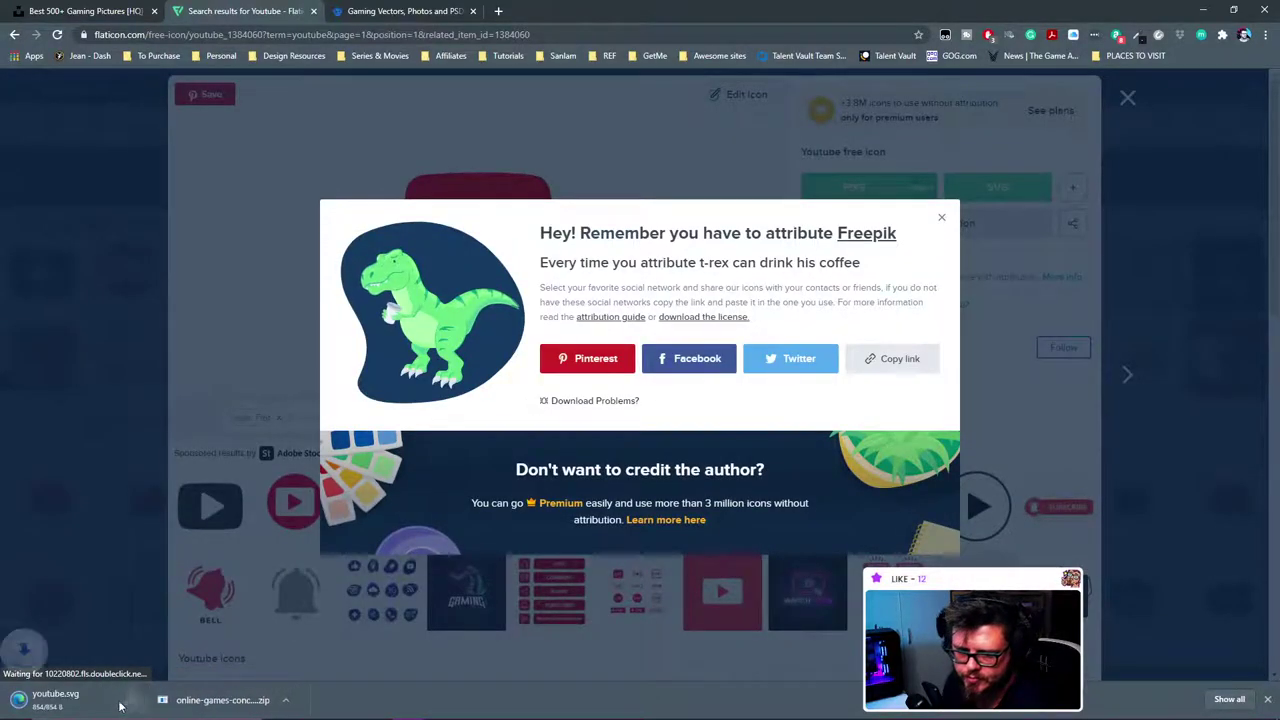
pyautogui.click(141, 700)
pyautogui.click(168, 656)
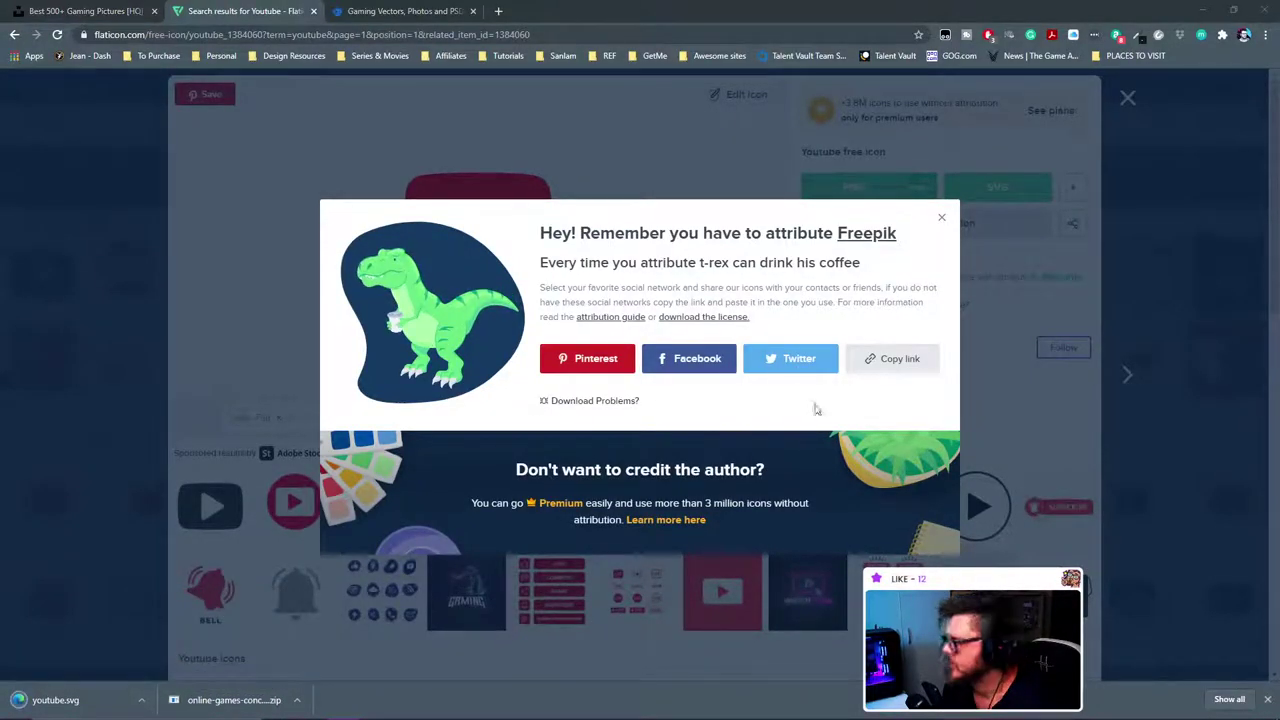
pyautogui.click(941, 217)
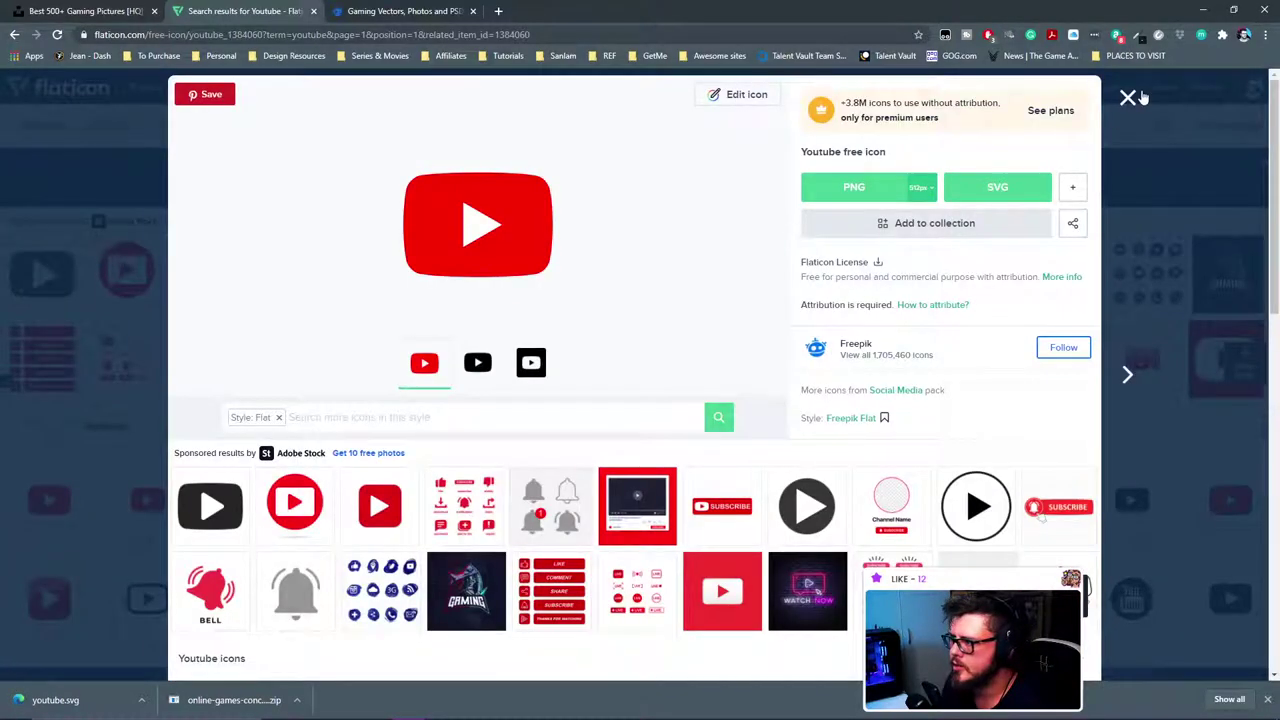
pyautogui.click(1127, 97)
# Step: Search Flaticon for "Twitch" icons
pyautogui.moveTo(243, 125); pyautogui.dragTo(125, 118)
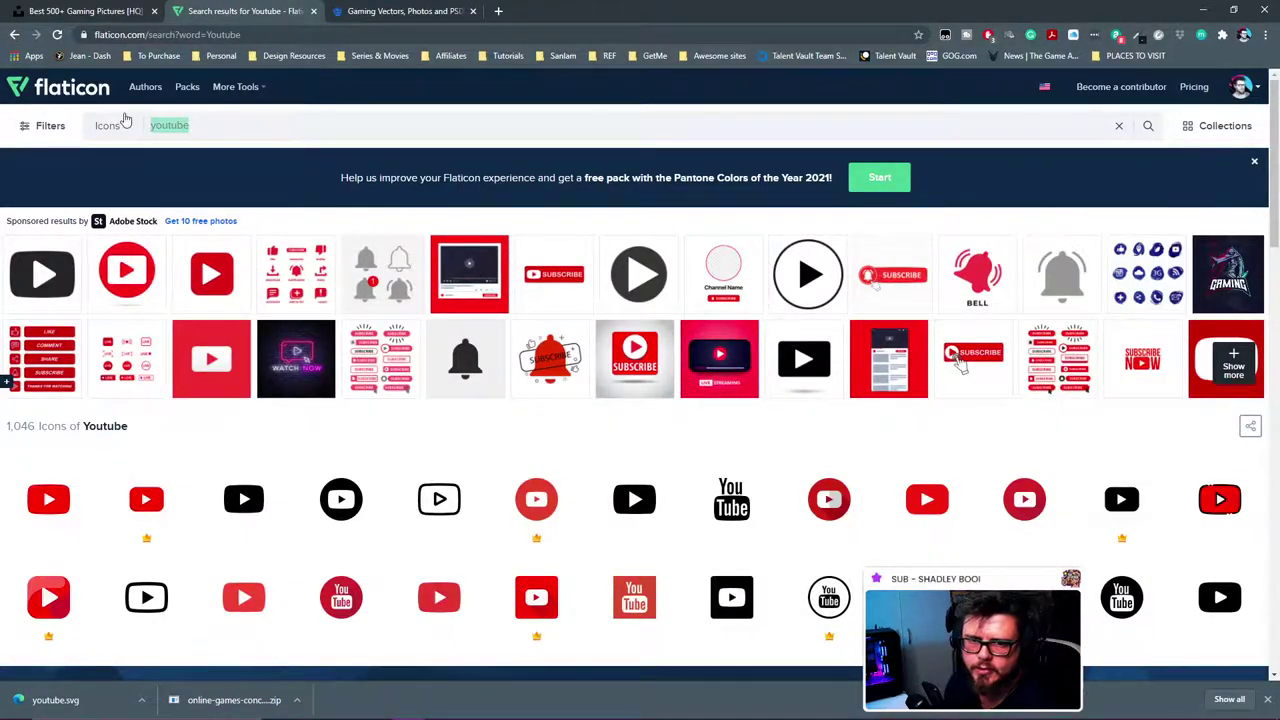
pyautogui.write('T')
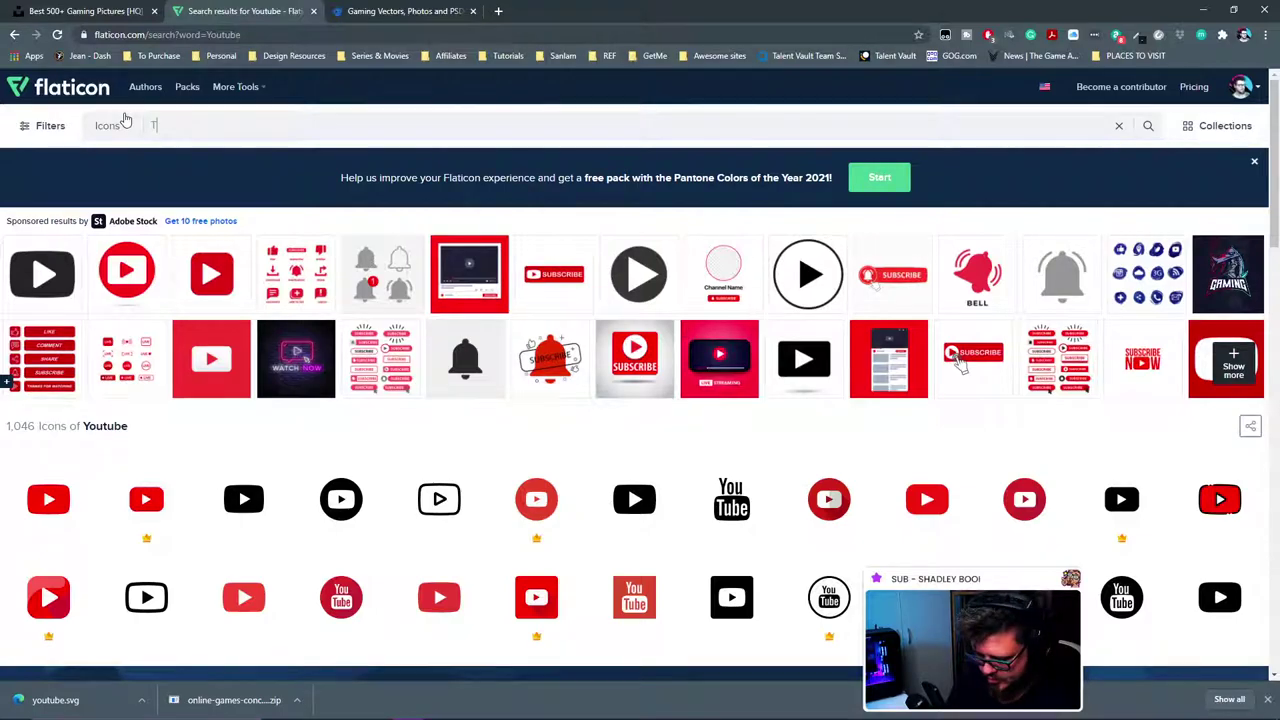
pyautogui.write('witch')
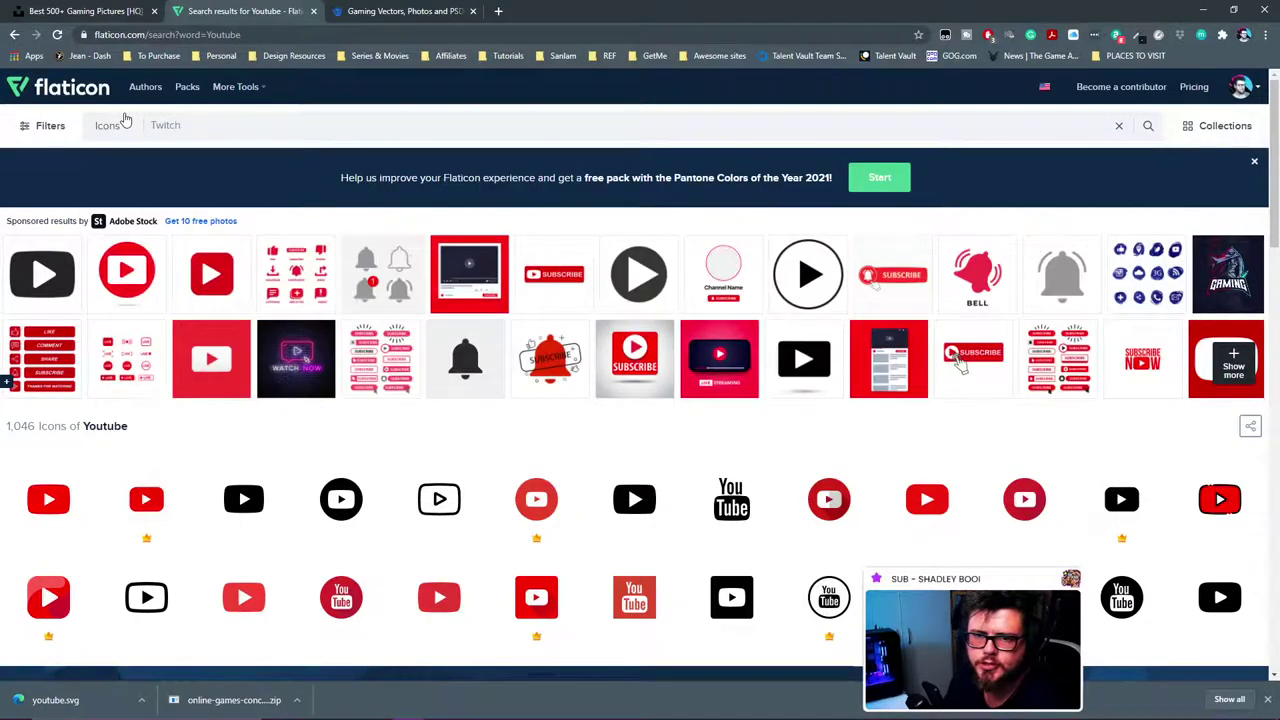
pyautogui.press('Return')
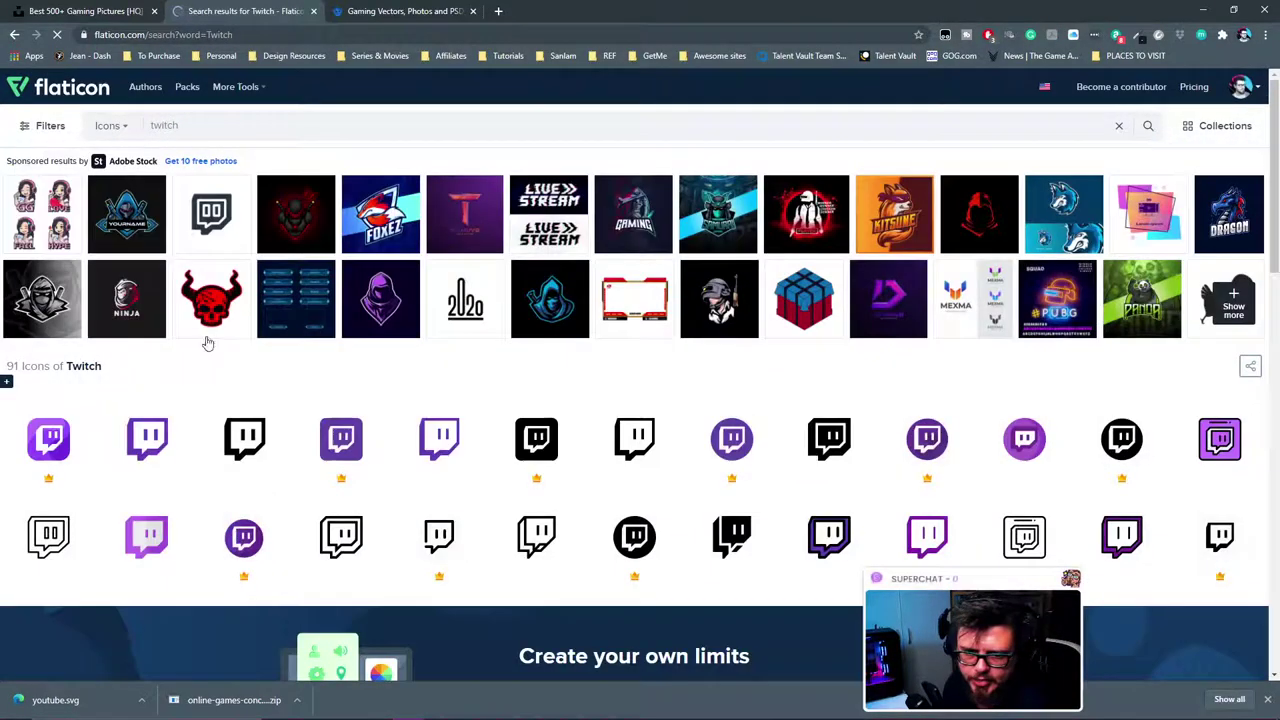
# Step: Download the second icon in the results, the purple Twitch logo, as a free SVG and close its detail view
pyautogui.click(147, 440)
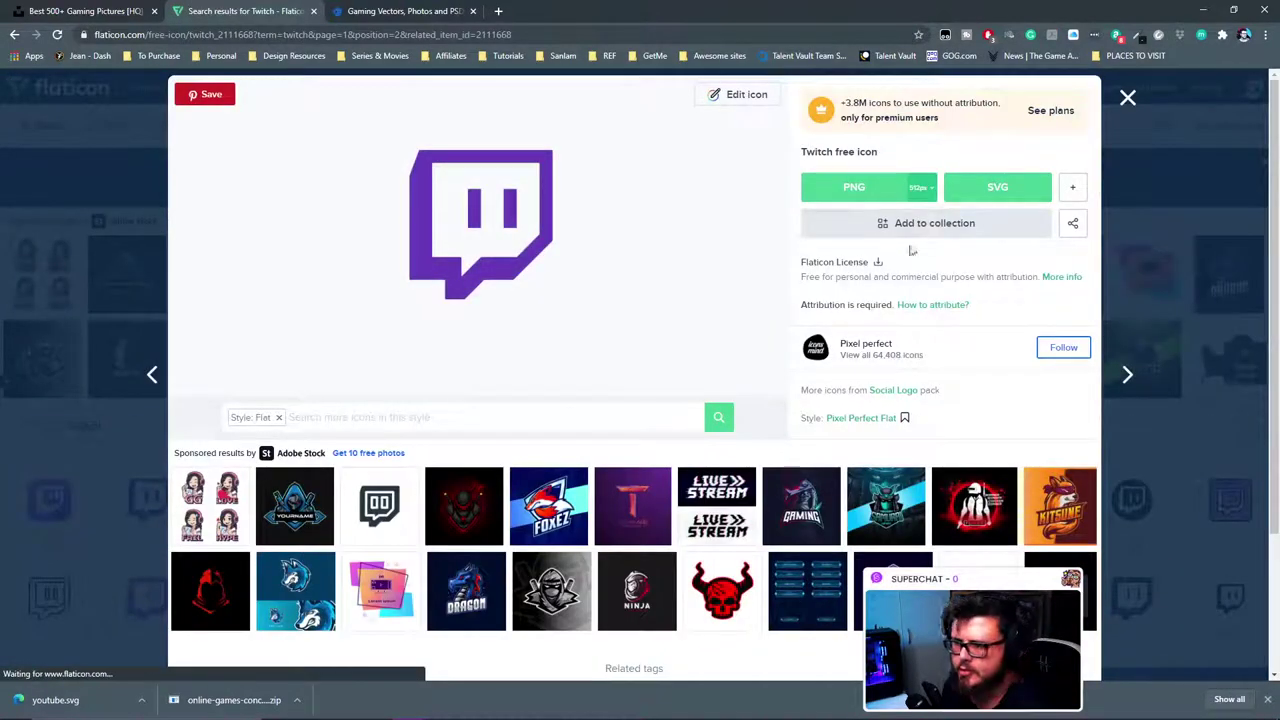
pyautogui.click(997, 187)
pyautogui.click(888, 334)
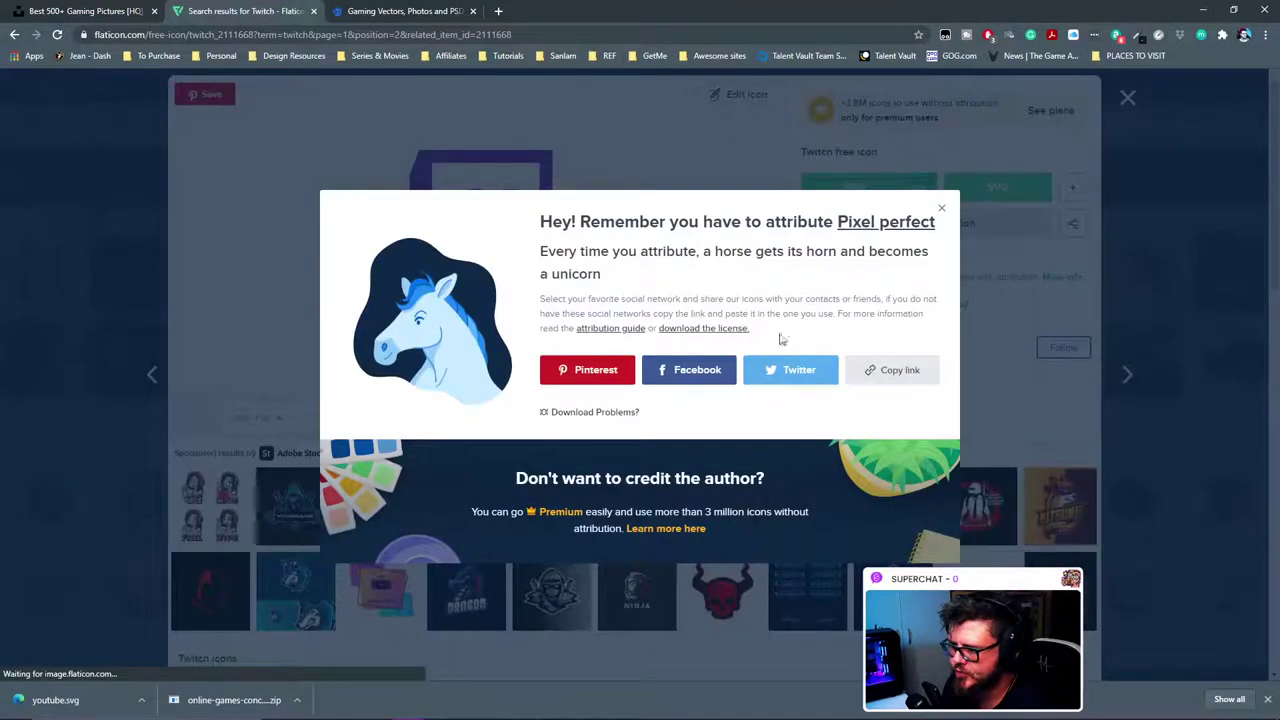
pyautogui.click(941, 207)
pyautogui.click(1128, 97)
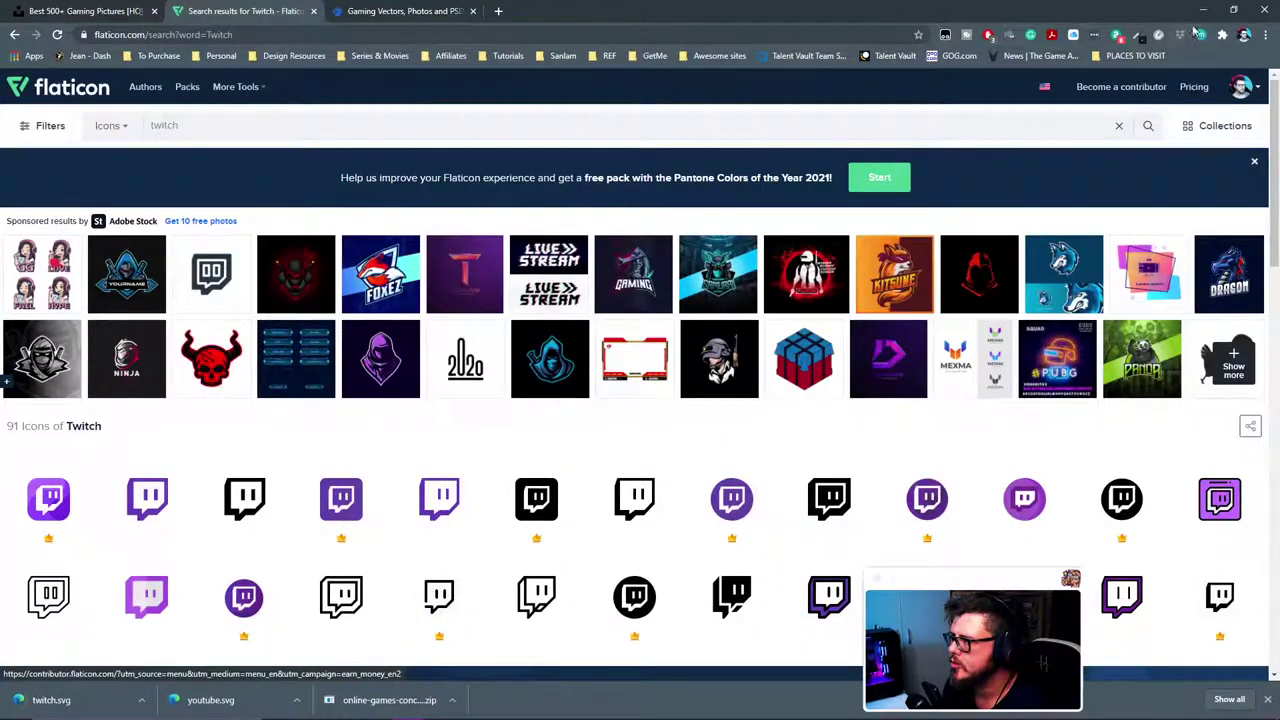
# Step: Switch to Adobe XD and import the downloaded YouTube and Twitch SVG icons beside the "Featured Streamers" portraits
pyautogui.click(1203, 10)
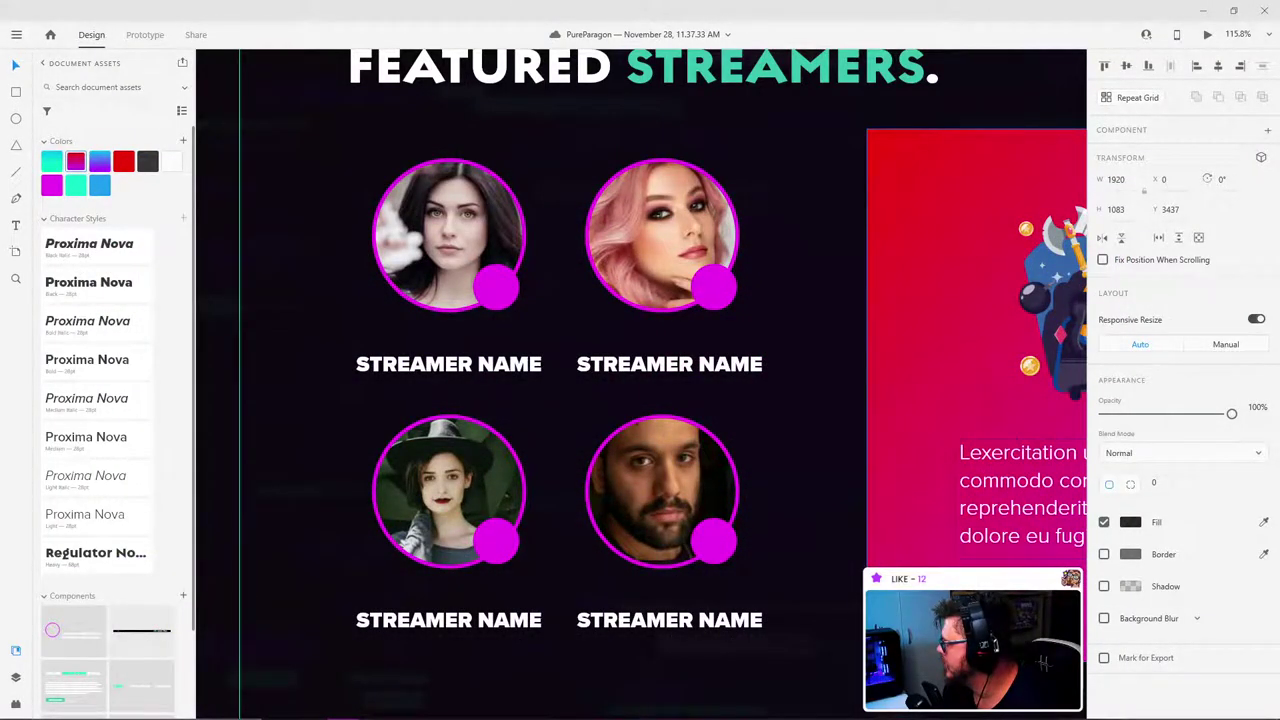
pyautogui.scroll(-5, 640, 380)
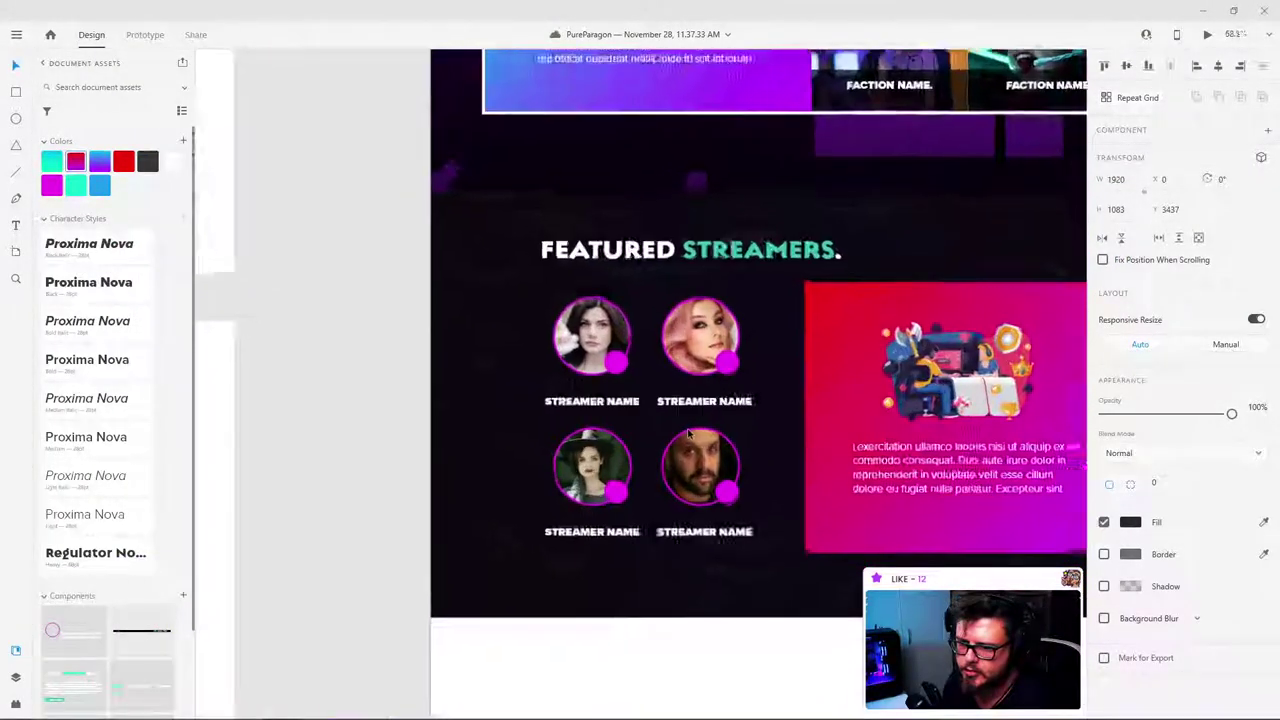
pyautogui.moveTo(1048, 443); pyautogui.dragTo(358, 310)
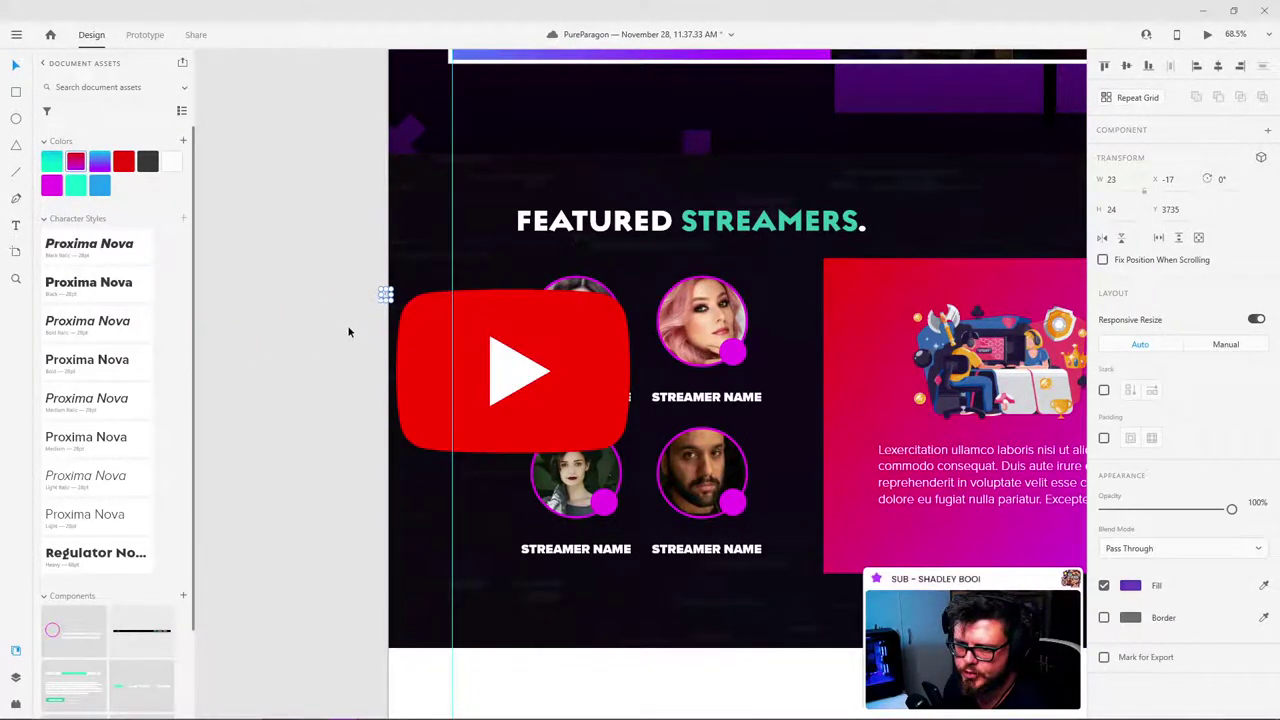
pyautogui.hotkey('ctrl', 'z')
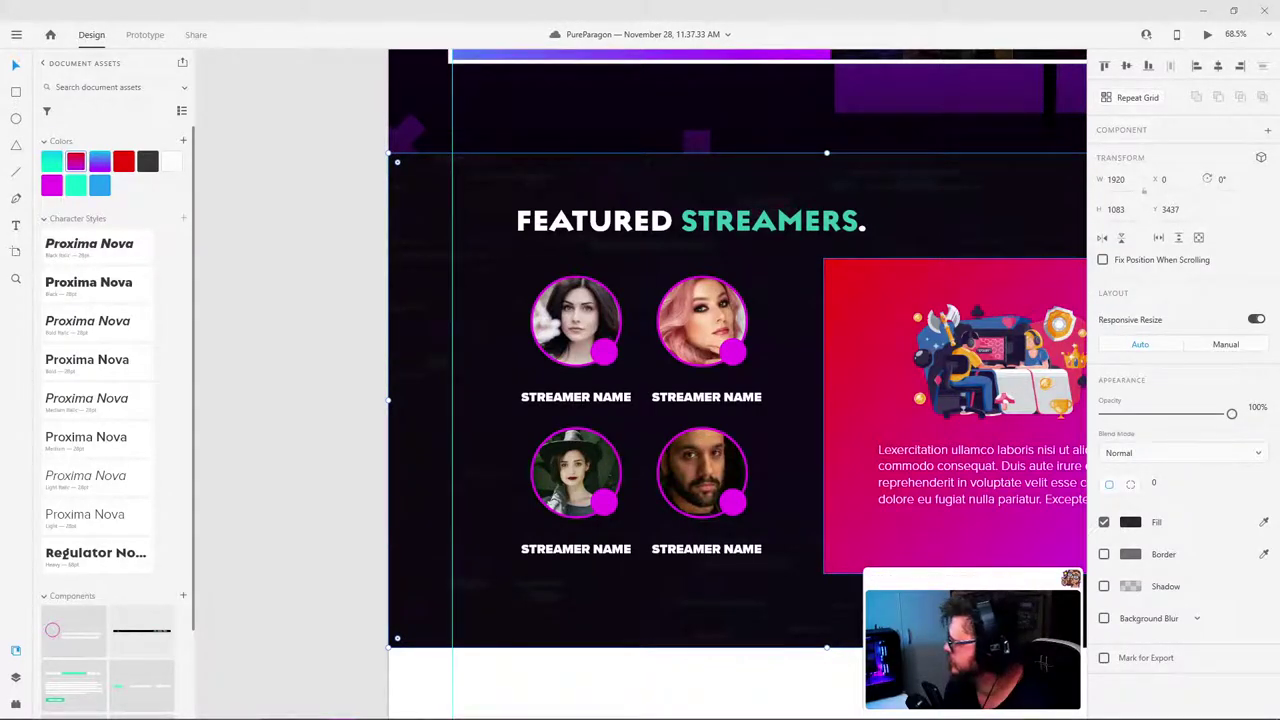
pyautogui.moveTo(971, 423); pyautogui.dragTo(316, 347)
# Step: Move the large red YouTube icon off the page onto the empty pasteboard area to the right of the landing page artboard
pyautogui.moveTo(430, 312); pyautogui.dragTo(271, 420)
pyautogui.press('Delete')
pyautogui.hotkey('ctrl', 'z')
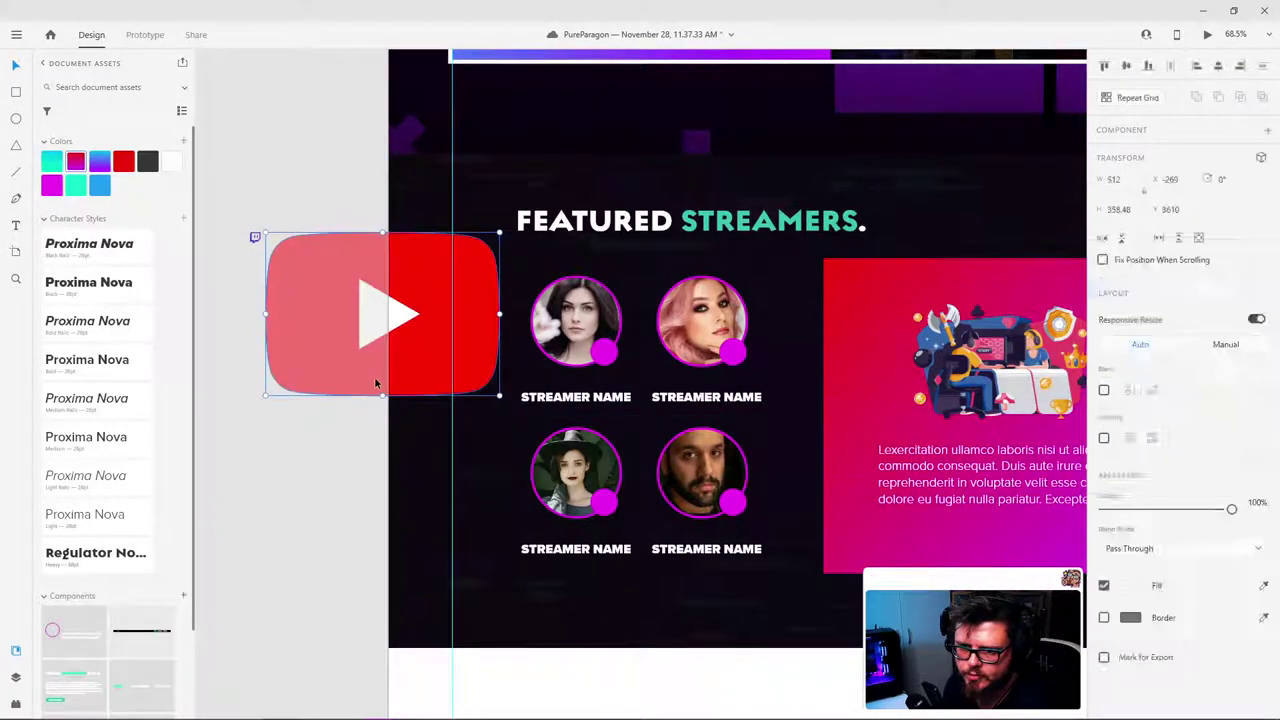
pyautogui.moveTo(431, 310); pyautogui.dragTo(498, 328)
pyautogui.hotkey('ctrl', 'z')
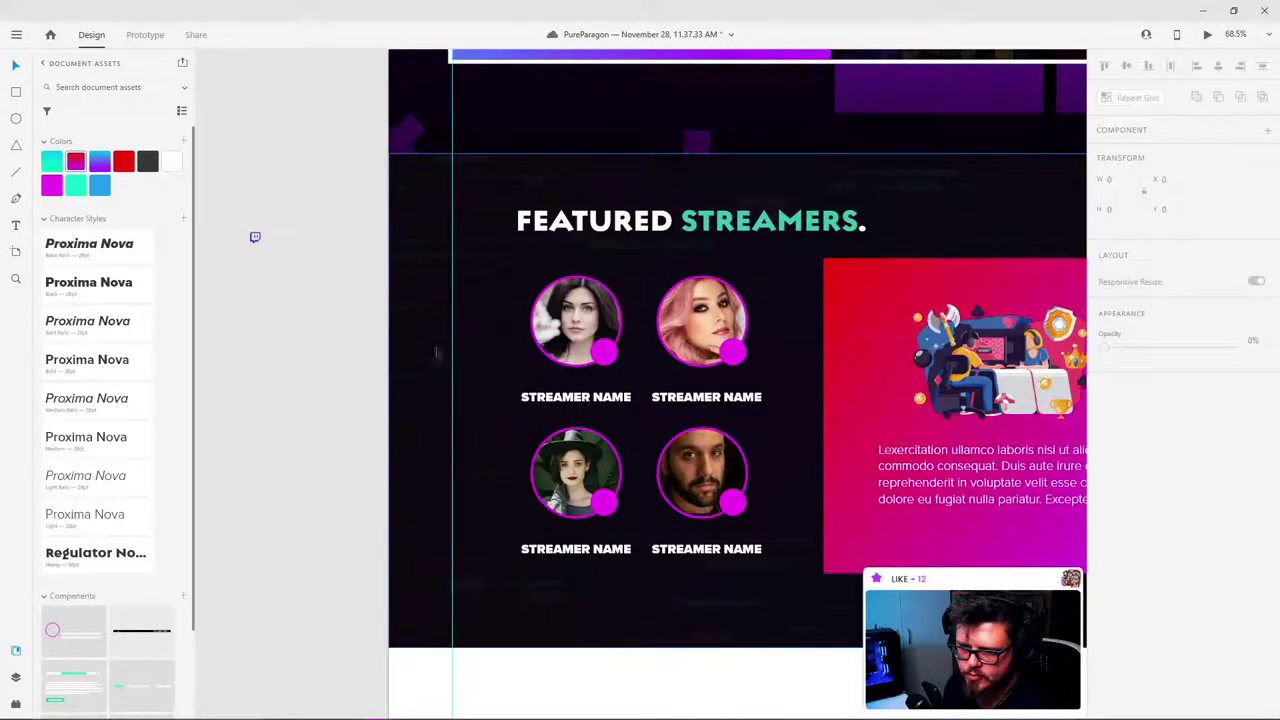
pyautogui.hotkey('ctrl', 'shift', 'z')
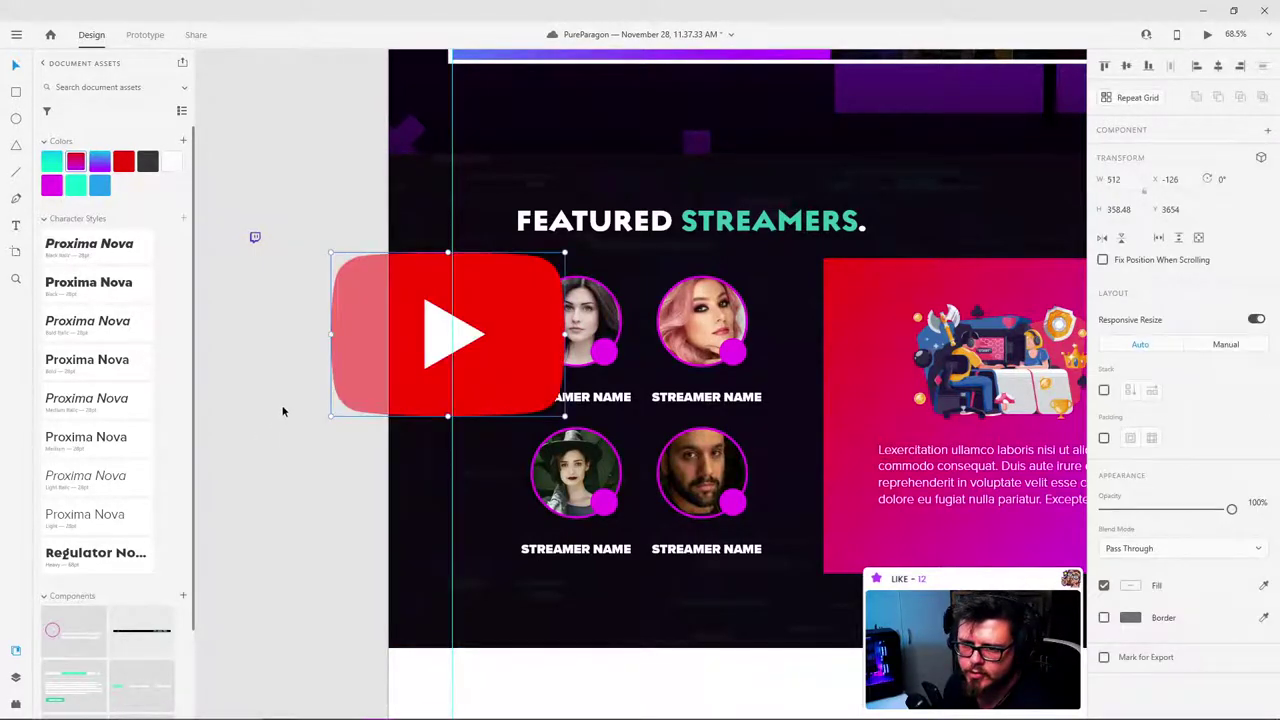
pyautogui.scroll(-5, 293, 387)
pyautogui.hotkey('ctrl', 'z')
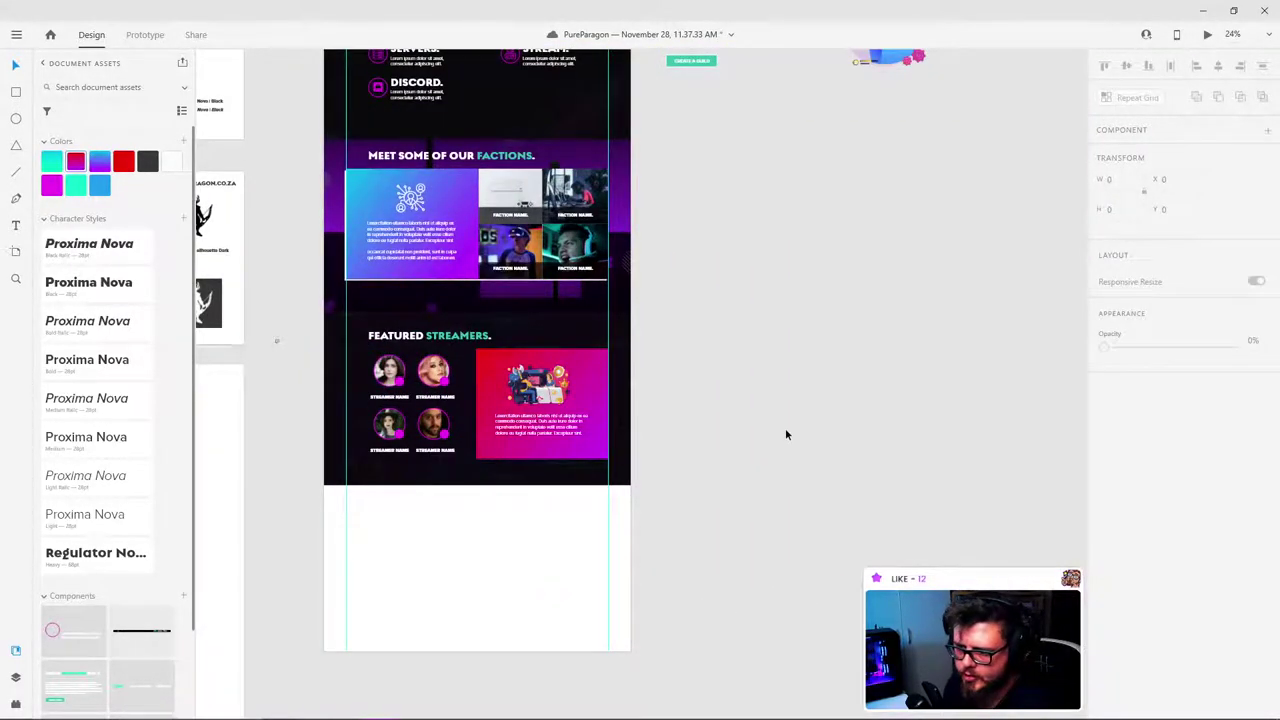
pyautogui.hotkey('ctrl', 'shift', 'z')
pyautogui.moveTo(342, 385); pyautogui.dragTo(791, 381)
# Step: Enlarge the small Twitch icon to about 221 × 231 and place it over the first streamer's portrait
pyautogui.click(276, 344)
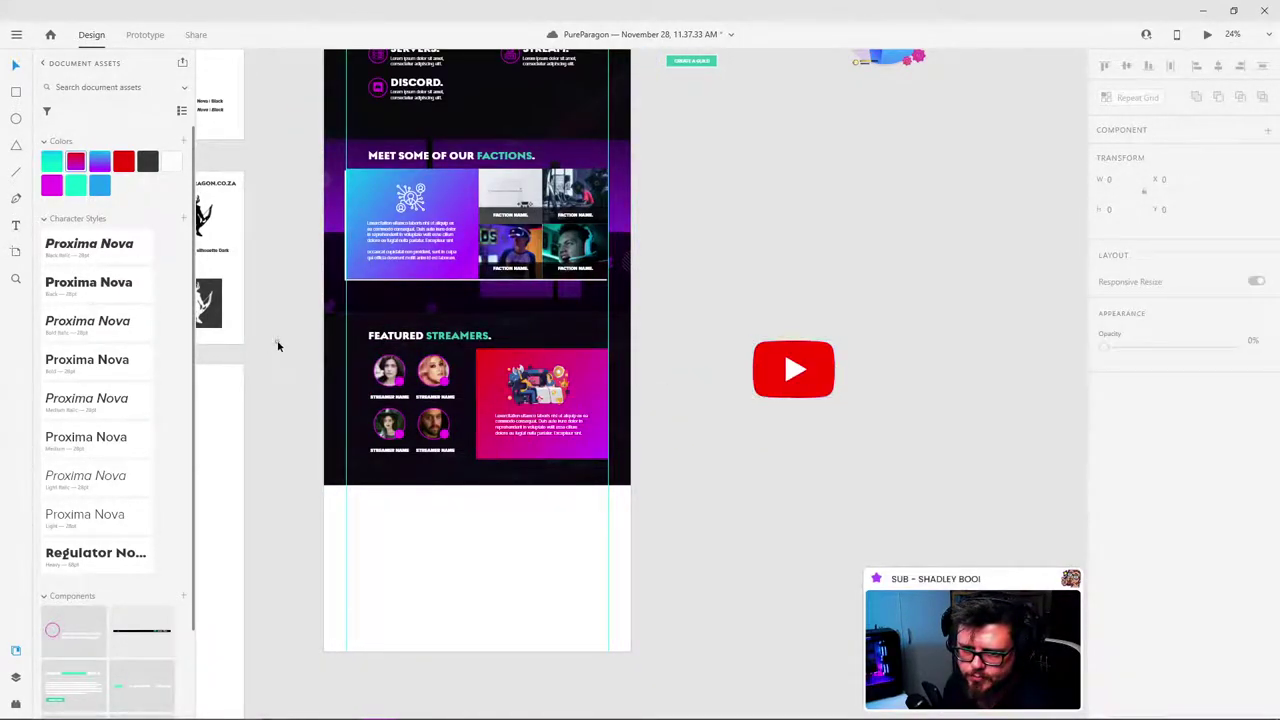
pyautogui.click(277, 340)
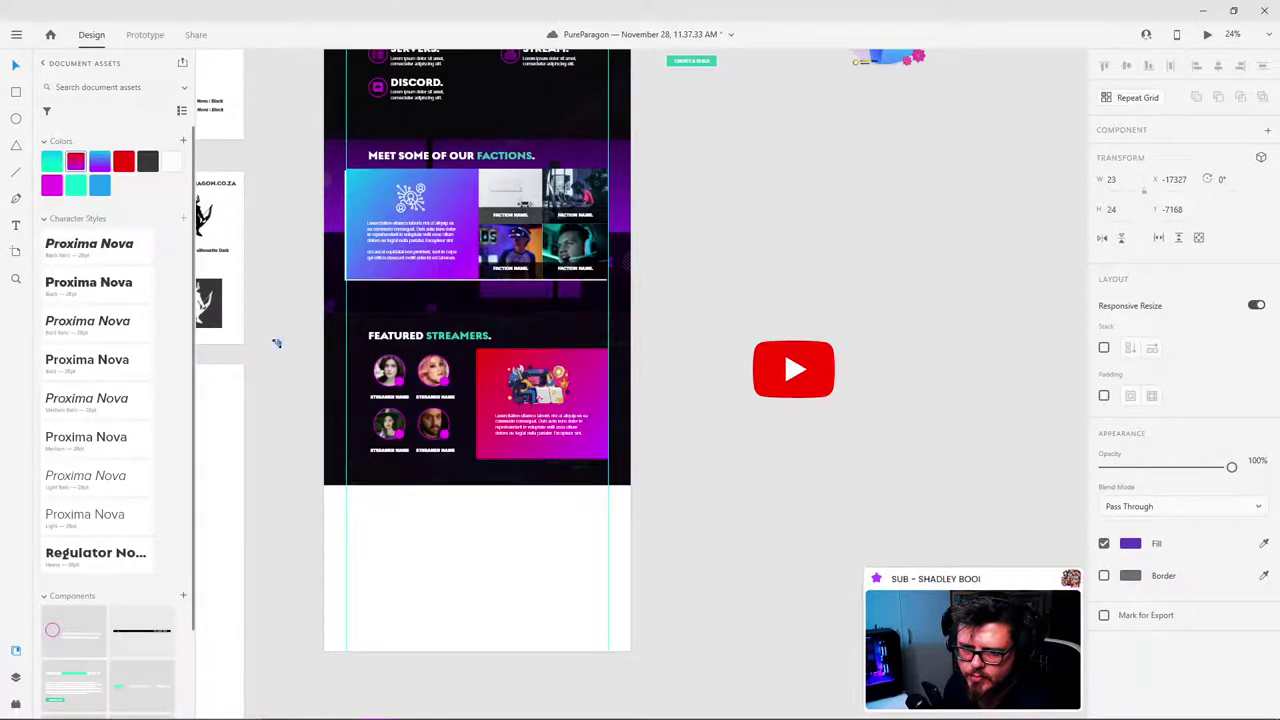
pyautogui.moveTo(281, 345); pyautogui.dragTo(393, 387)
pyautogui.scroll(5, 393, 387)
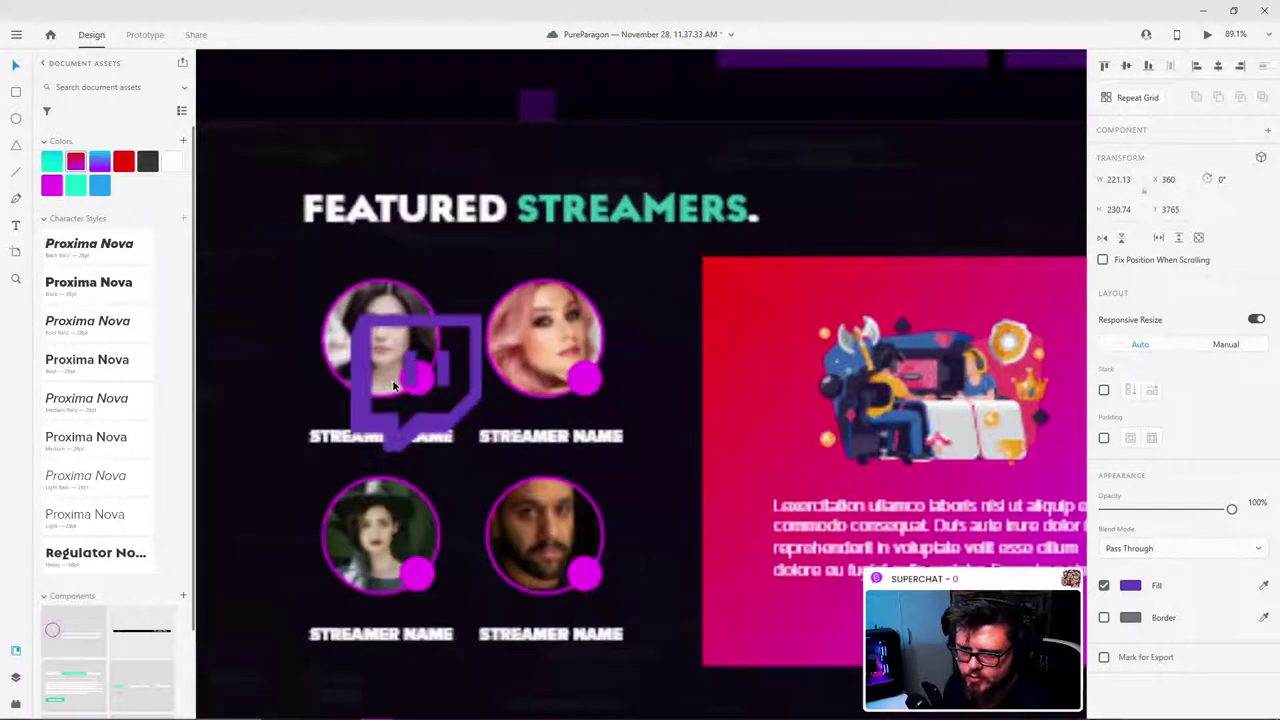
pyautogui.scroll(4, 393, 387)
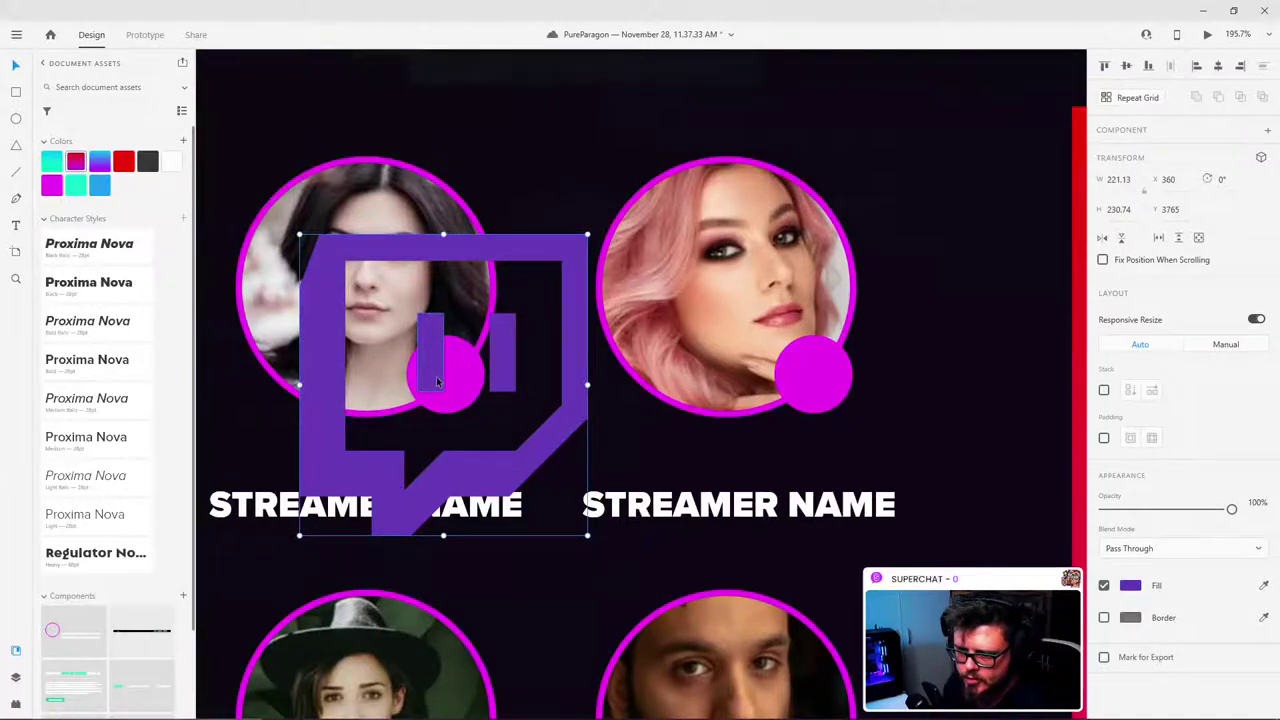
# Step: Cut the Twitch icon into the portraits group and scale it down to about 28 × 29 on the first portrait's magenta circle
pyautogui.hotkey('ctrl', 'x')
pyautogui.doubleClick(457, 378)
pyautogui.hotkey('ctrl', 'z')
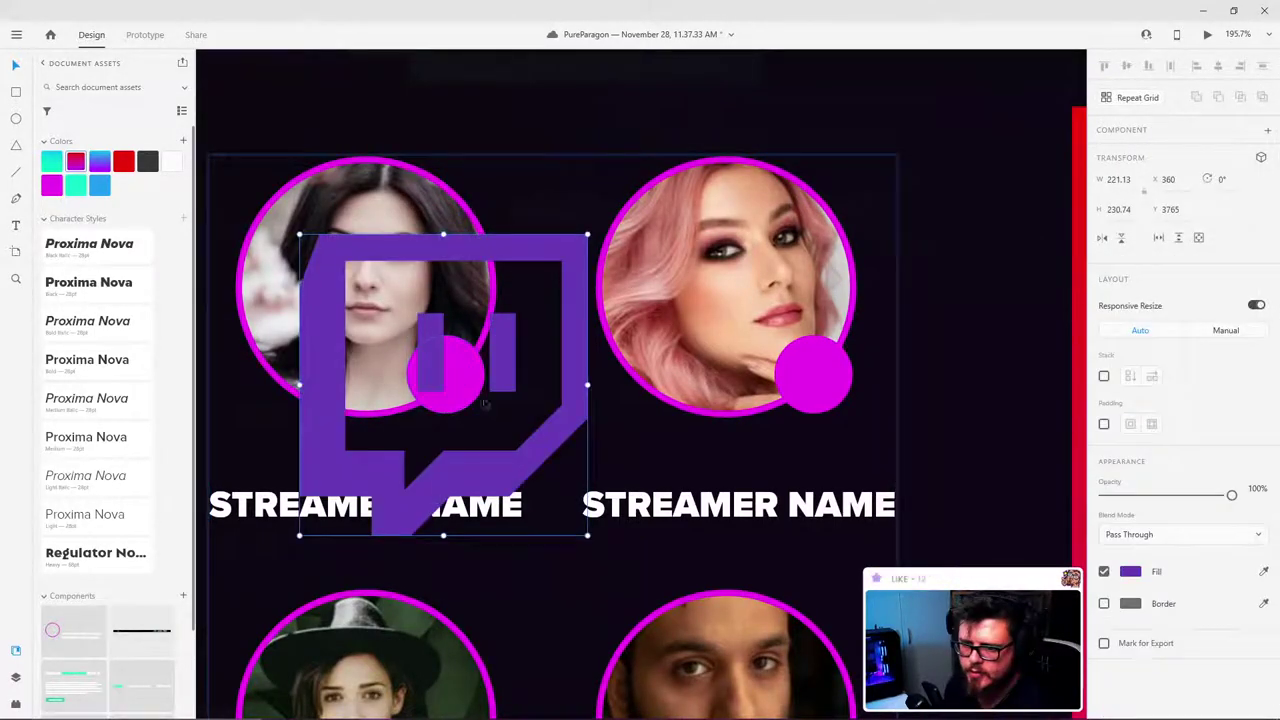
pyautogui.moveTo(586, 535); pyautogui.dragTo(454, 390)
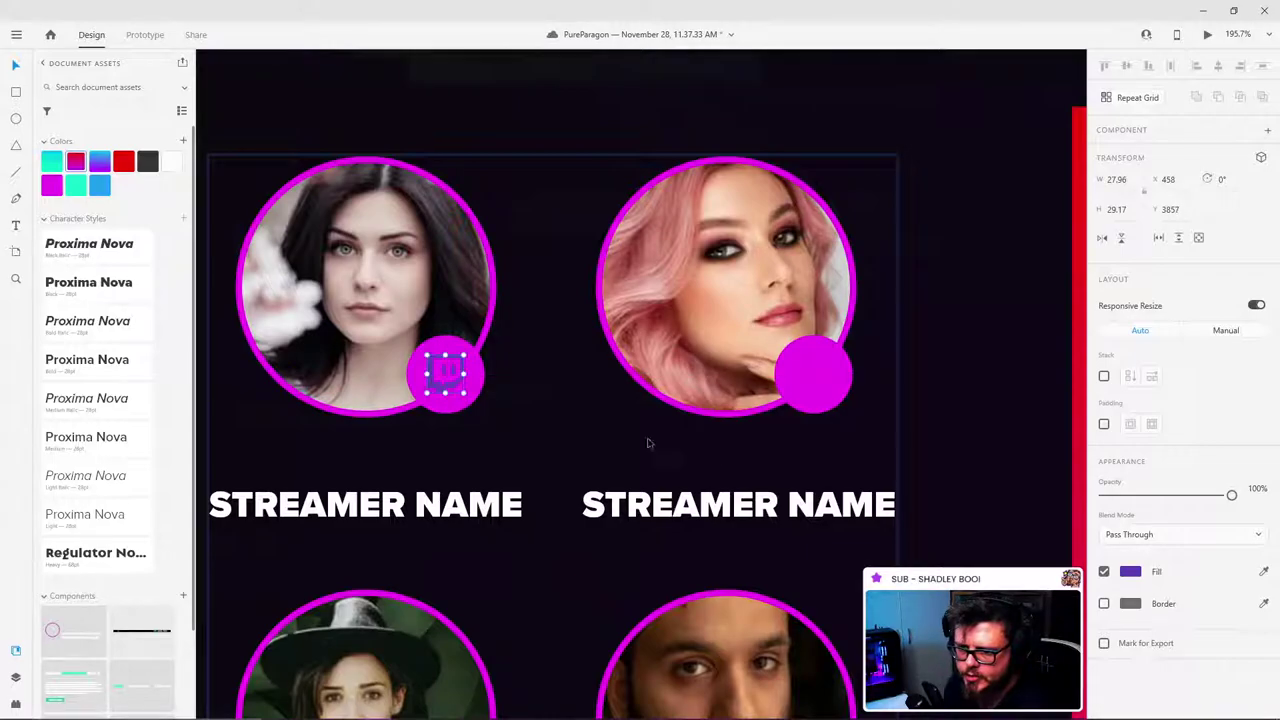
# Step: Fill the Twitch icon with white and nudge it to X 460, Y 3858 within the magenta circle
pyautogui.click(1131, 573)
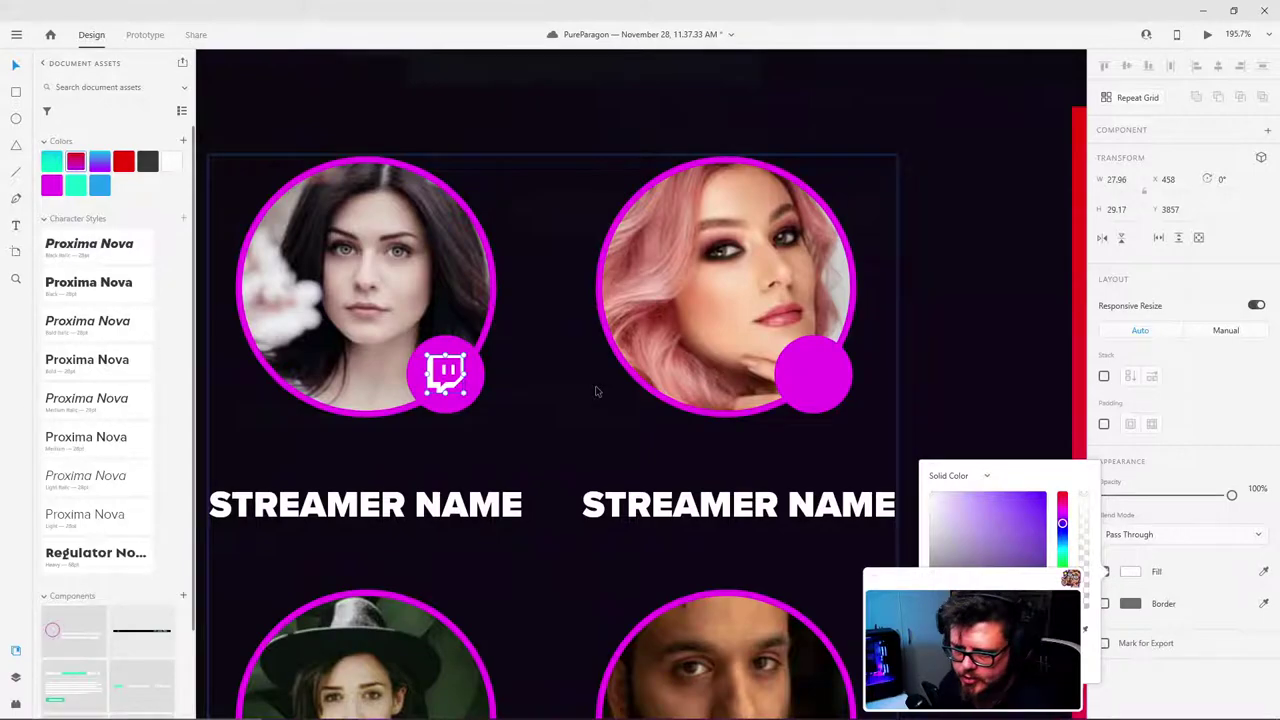
pyautogui.click(539, 389)
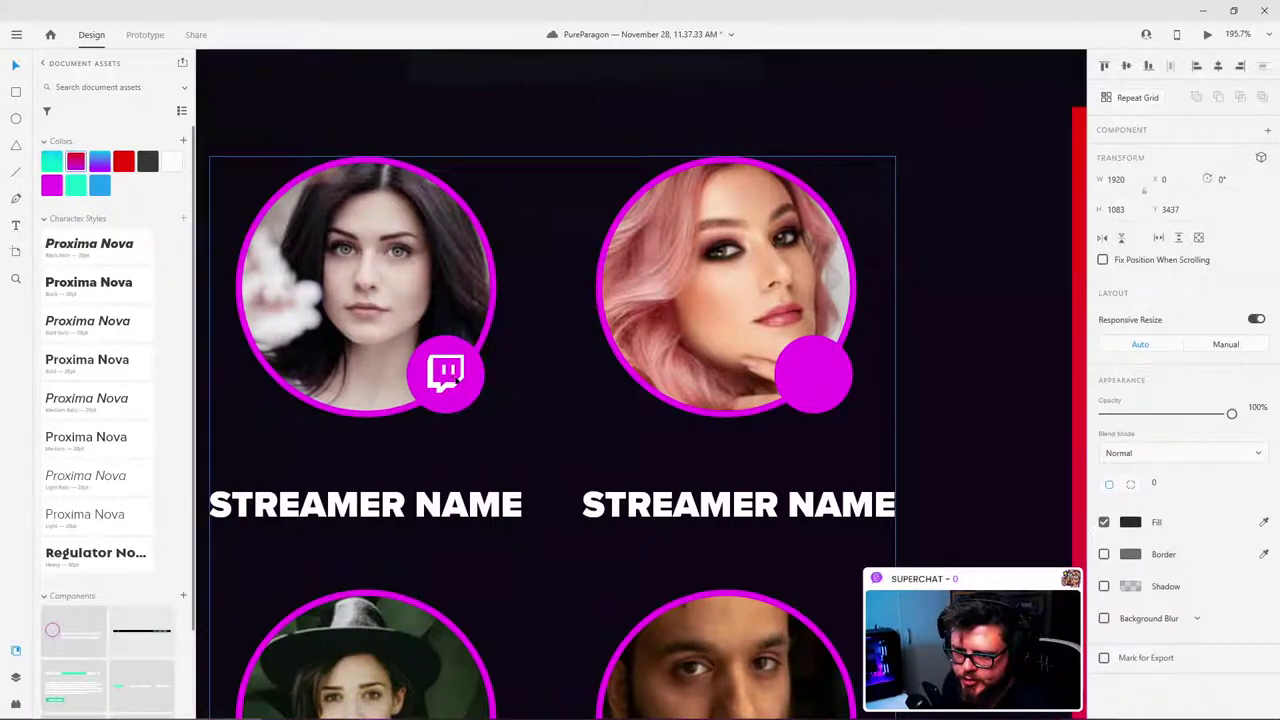
pyautogui.doubleClick(456, 387)
pyautogui.moveTo(457, 390); pyautogui.dragTo(460, 391)
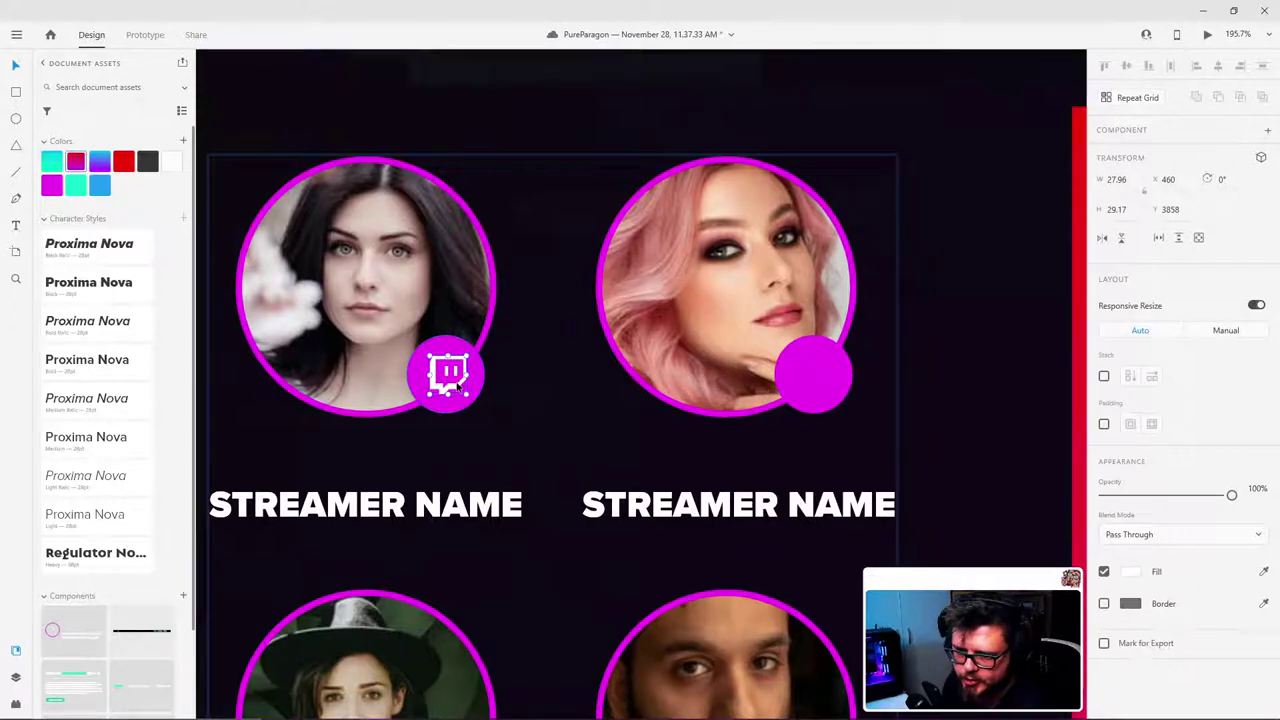
# Step: Paste a copy of the white Twitch icon into the portraits group and centre it on the bearded streamer's magenta circle
pyautogui.scroll(-2, 553, 388)
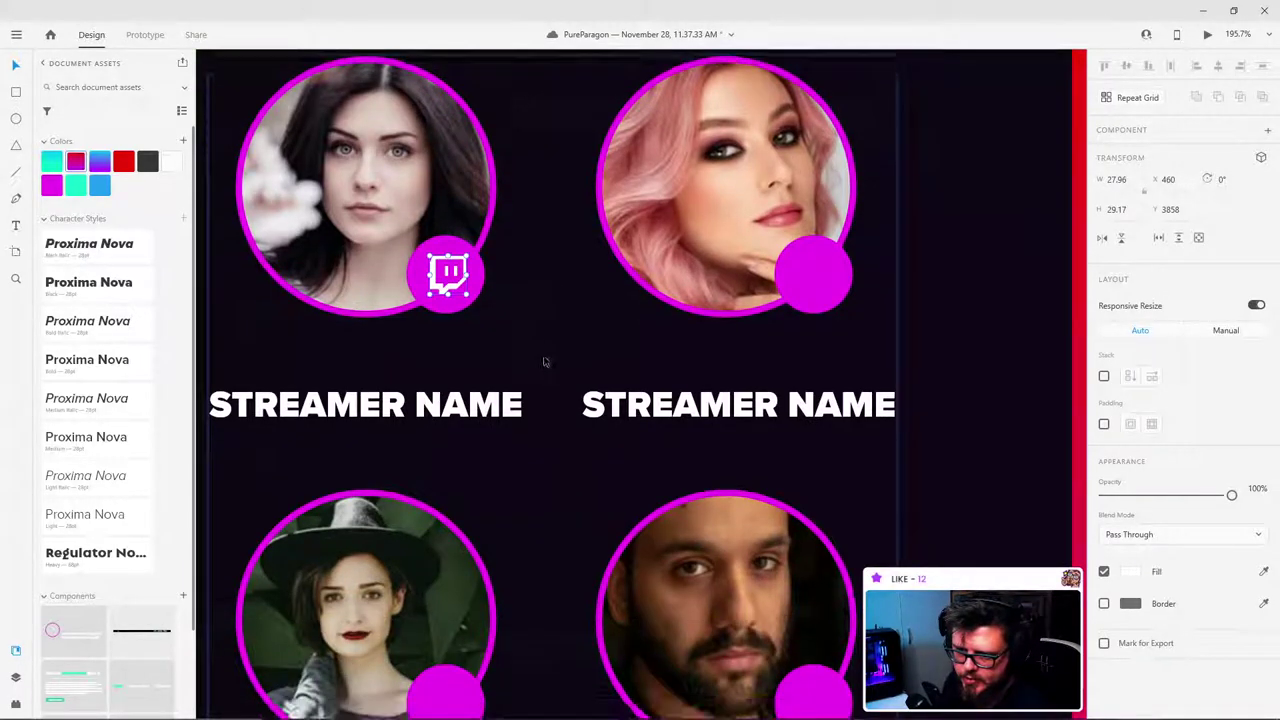
pyautogui.scroll(-5, 802, 595)
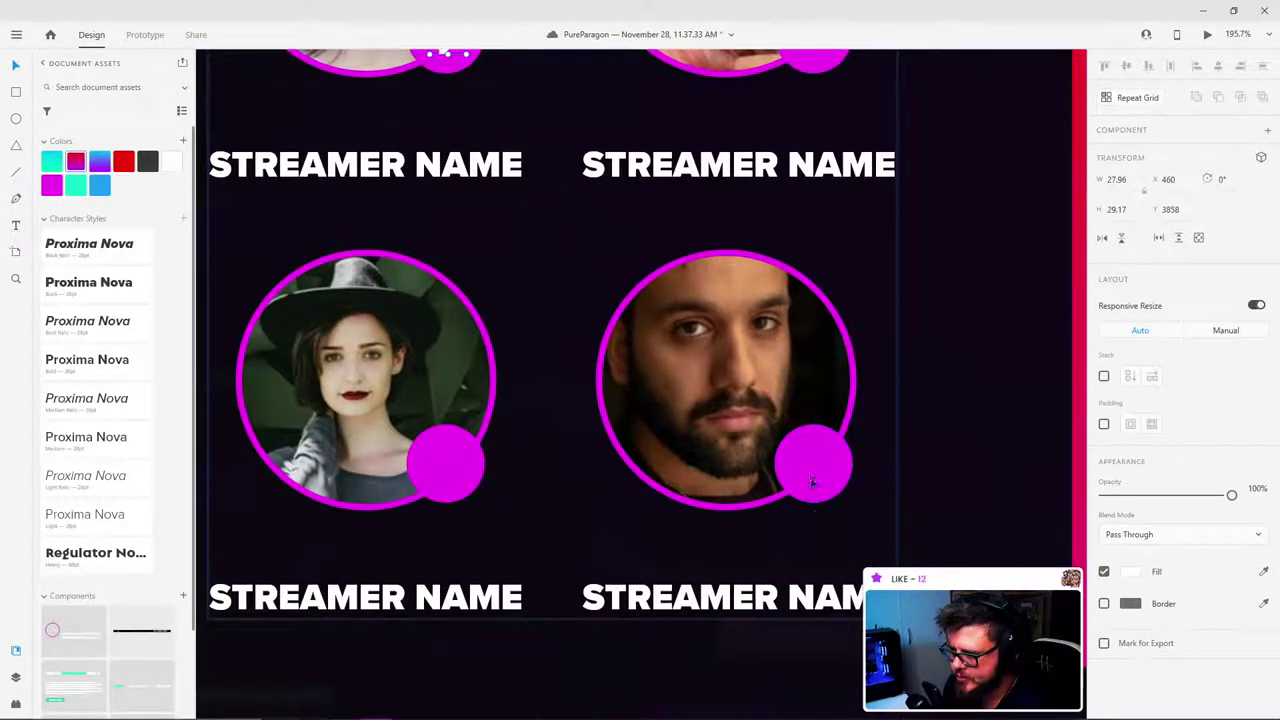
pyautogui.click(809, 471)
pyautogui.doubleClick(830, 476)
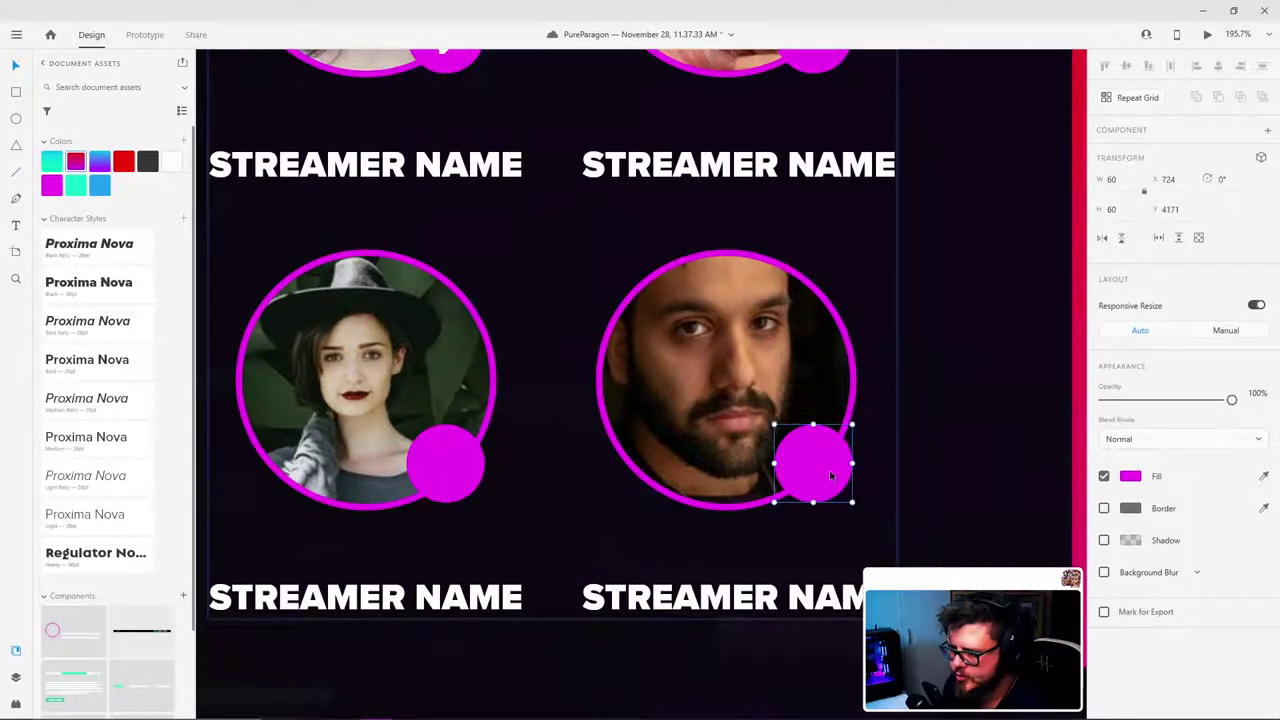
pyautogui.hotkey('ctrl', 'v')
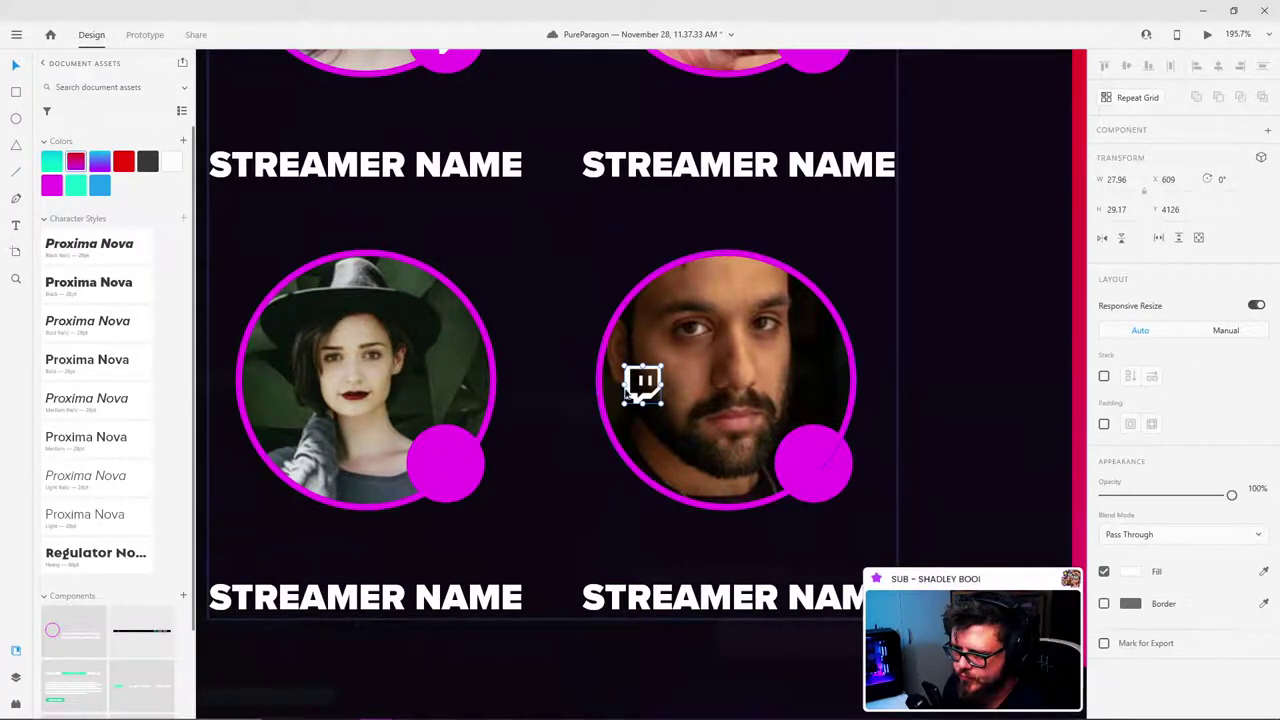
pyautogui.moveTo(652, 398); pyautogui.dragTo(823, 480)
pyautogui.click(909, 450)
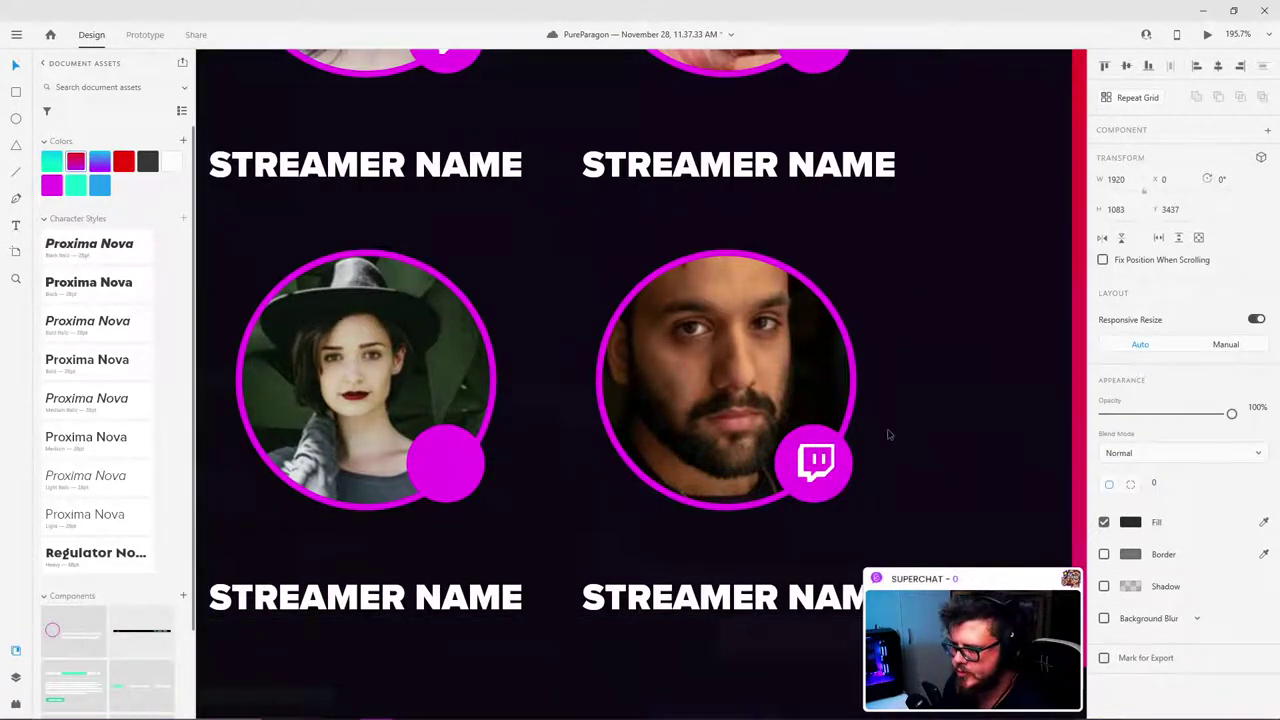
# Step: Scale the red YouTube icon on the pasteboard down to about 111 × 78
pyautogui.scroll(-10, 889, 434)
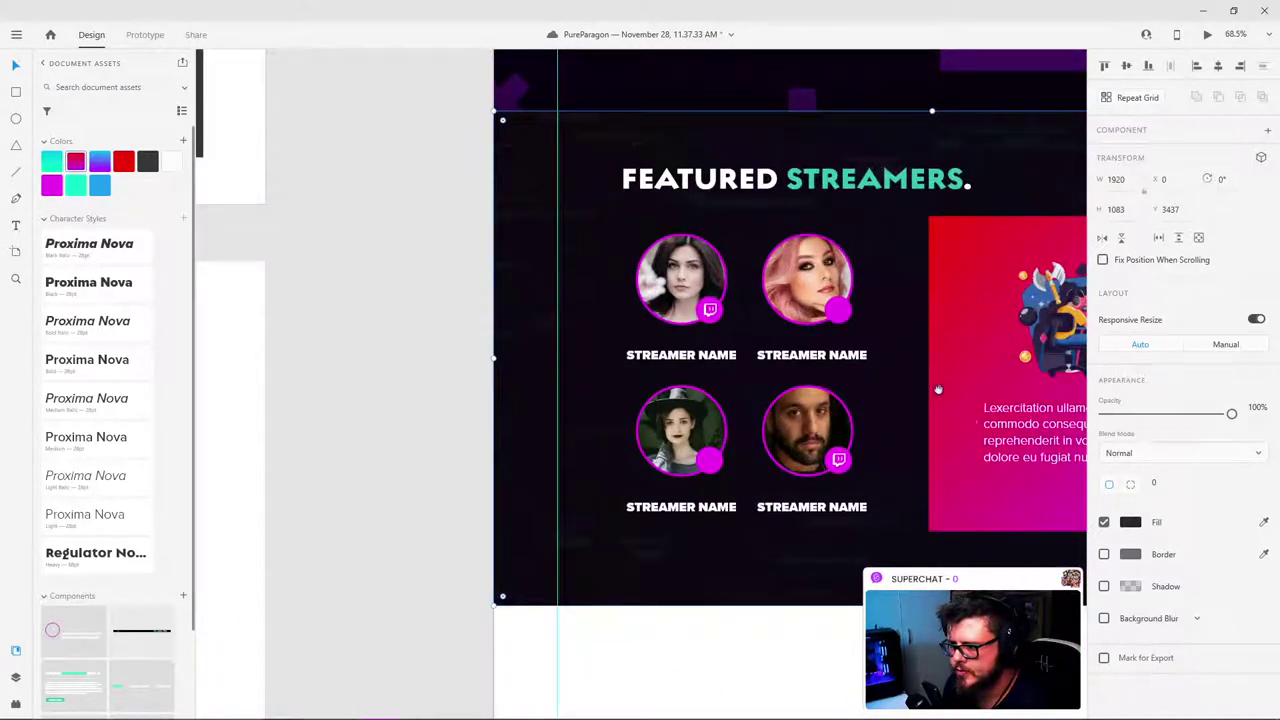
pyautogui.moveTo(938, 389); pyautogui.dragTo(293, 360)
pyautogui.scroll(-5, 797, 320)
pyautogui.click(978, 273)
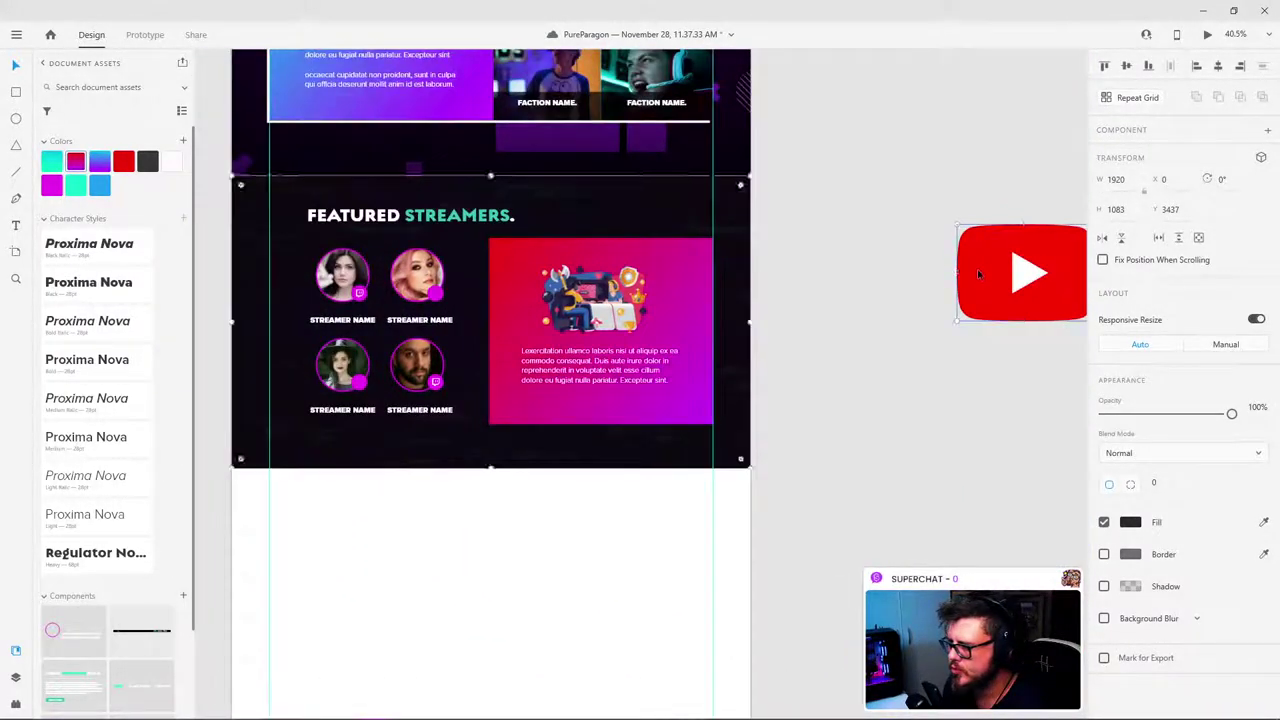
pyautogui.click(977, 269)
pyautogui.moveTo(955, 319); pyautogui.dragTo(838, 303)
pyautogui.scroll(5, 840, 300)
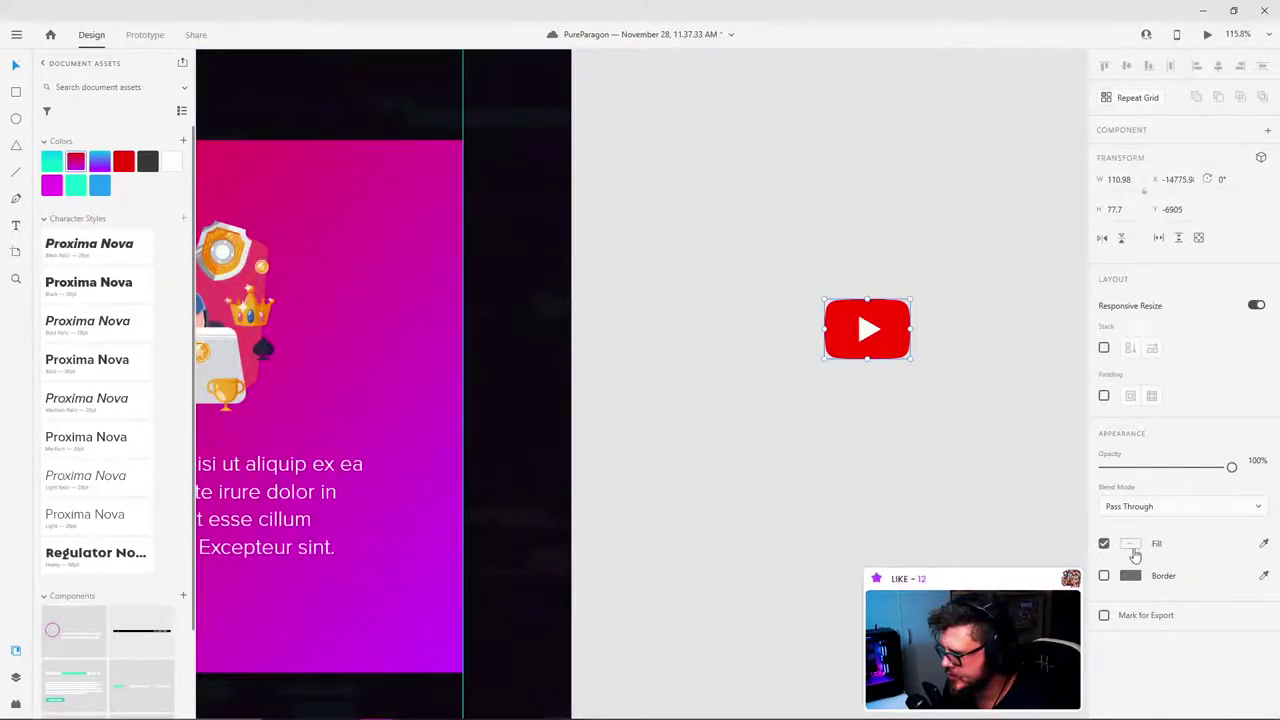
# Step: Delete the red YouTube icon from the pasteboard and switch to the Flaticon search results in Chrome
pyautogui.press('Delete')
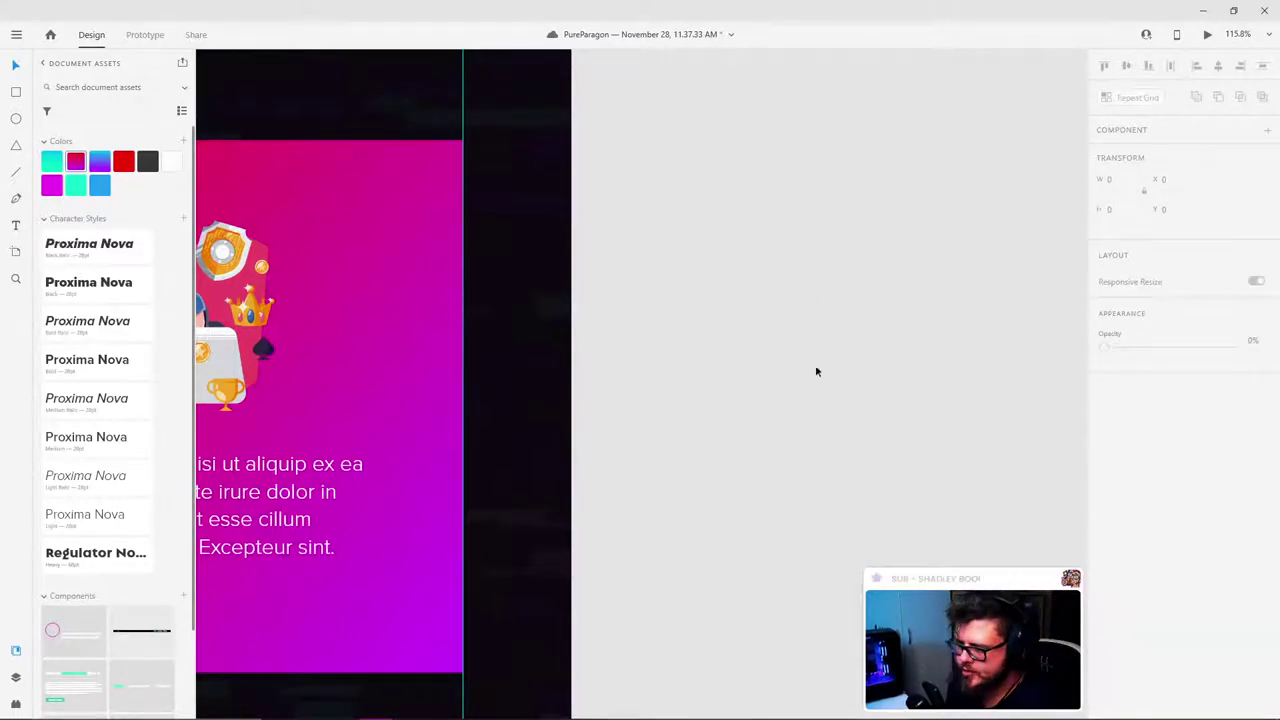
pyautogui.scroll(-9, 431, 563)
pyautogui.scroll(7, 481, 497)
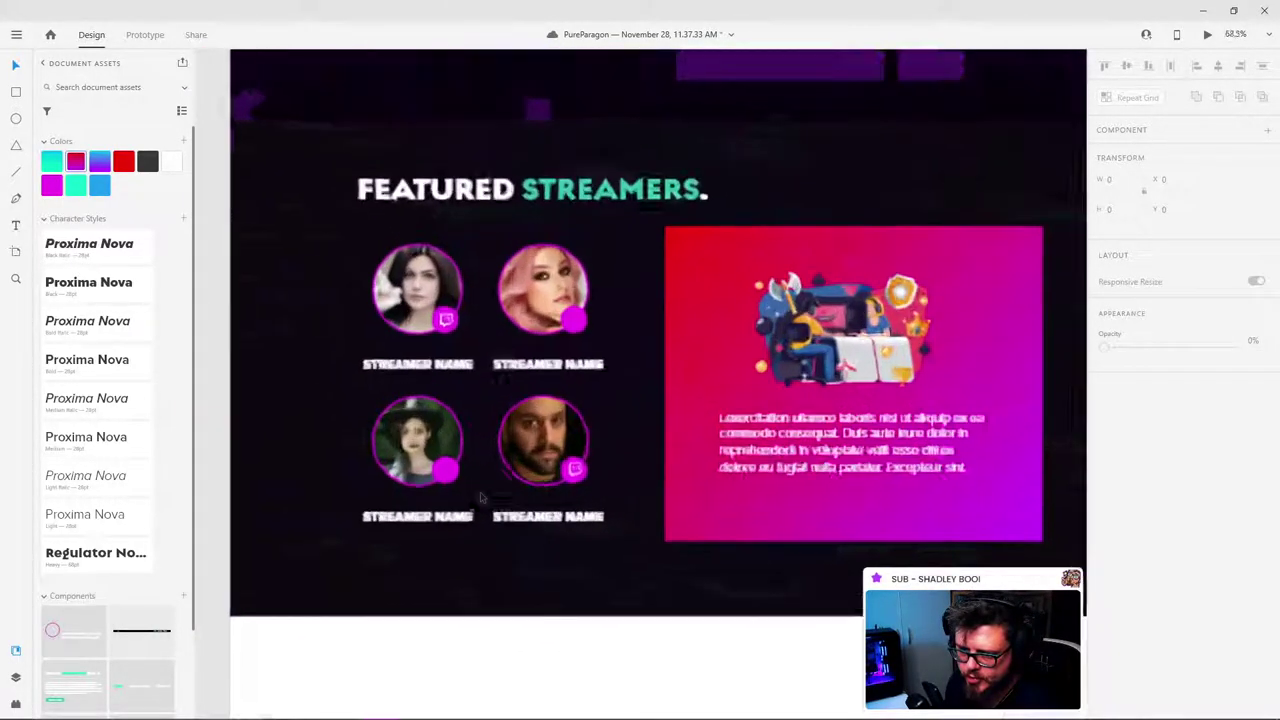
pyautogui.moveTo(408, 707)
pyautogui.click(540, 650)
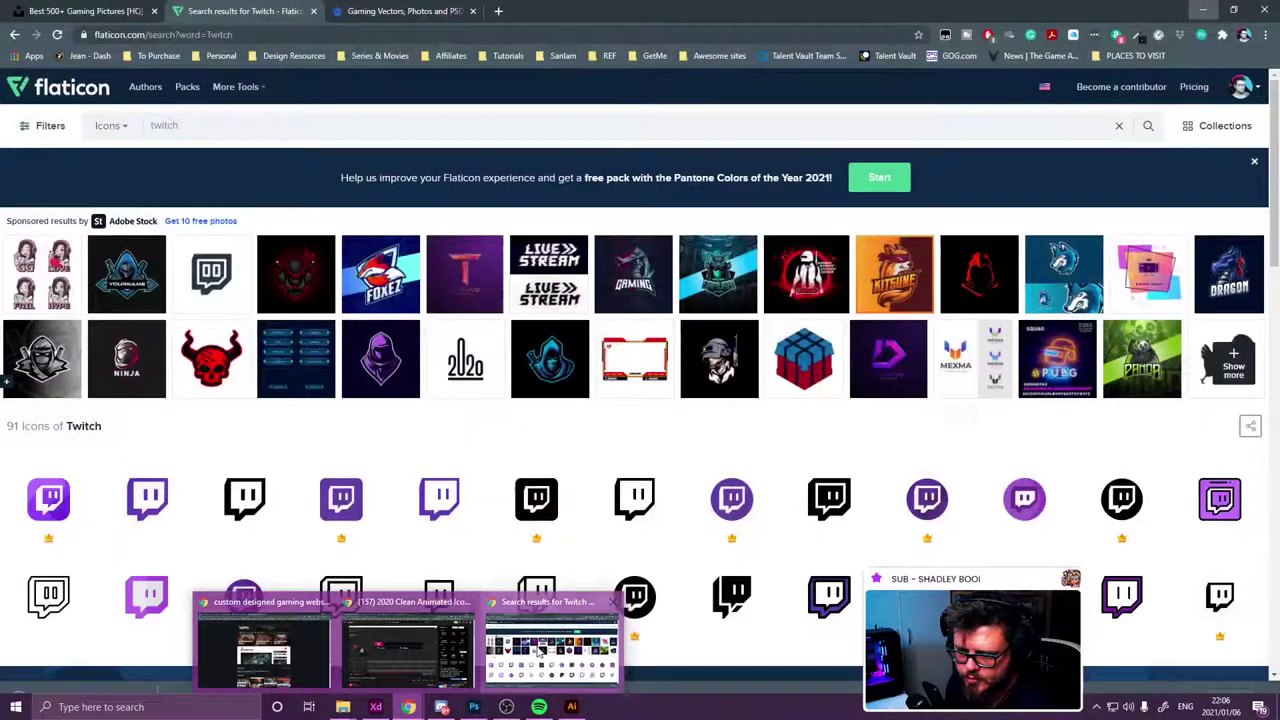
# Step: Return to the YouTube icon results on Flaticon and download the black rounded YouTube icon by Freepik as an SVG
pyautogui.click(257, 118)
pyautogui.hotkey('alt', 'Left')
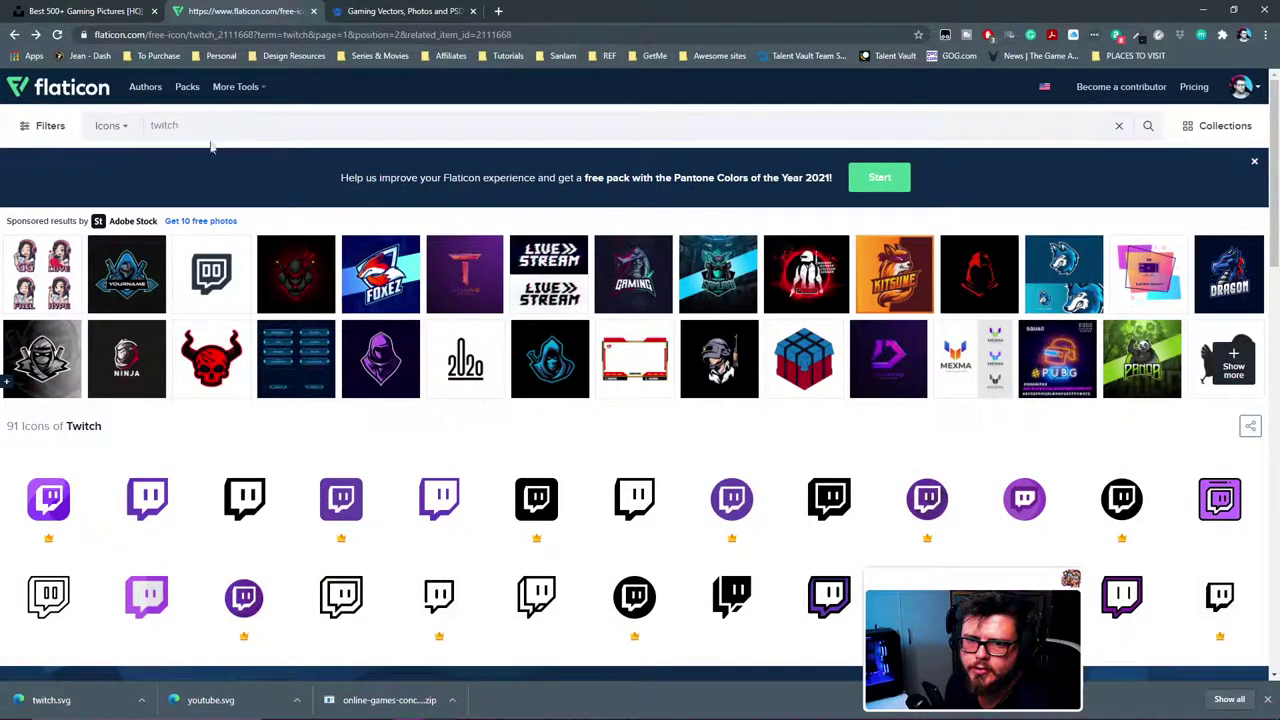
pyautogui.hotkey('alt', 'Left')
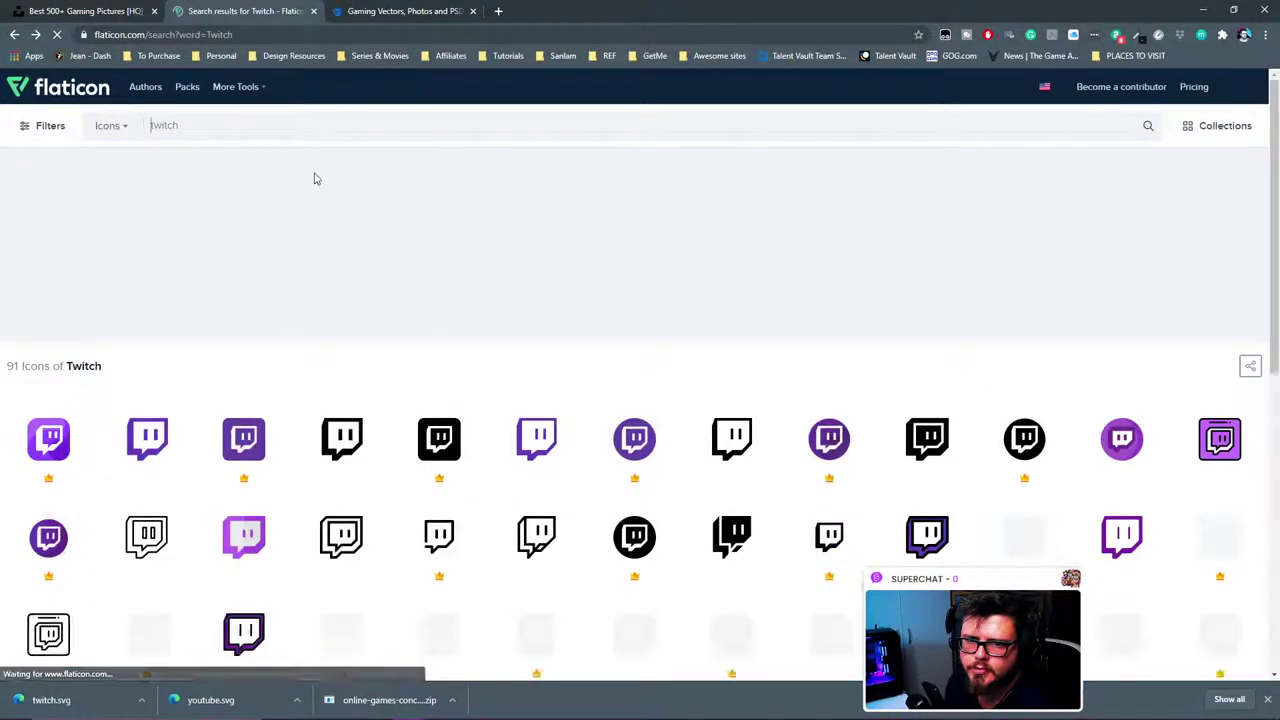
pyautogui.hotkey('alt', 'Left')
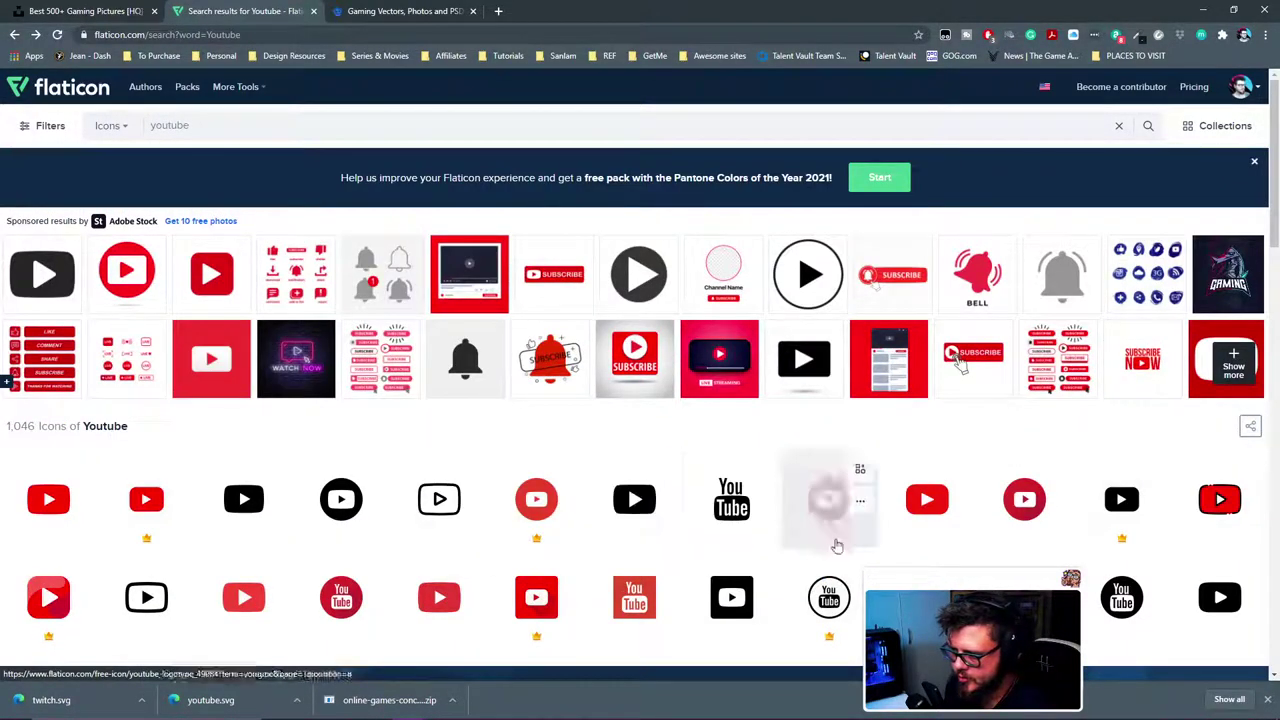
pyautogui.click(1220, 596)
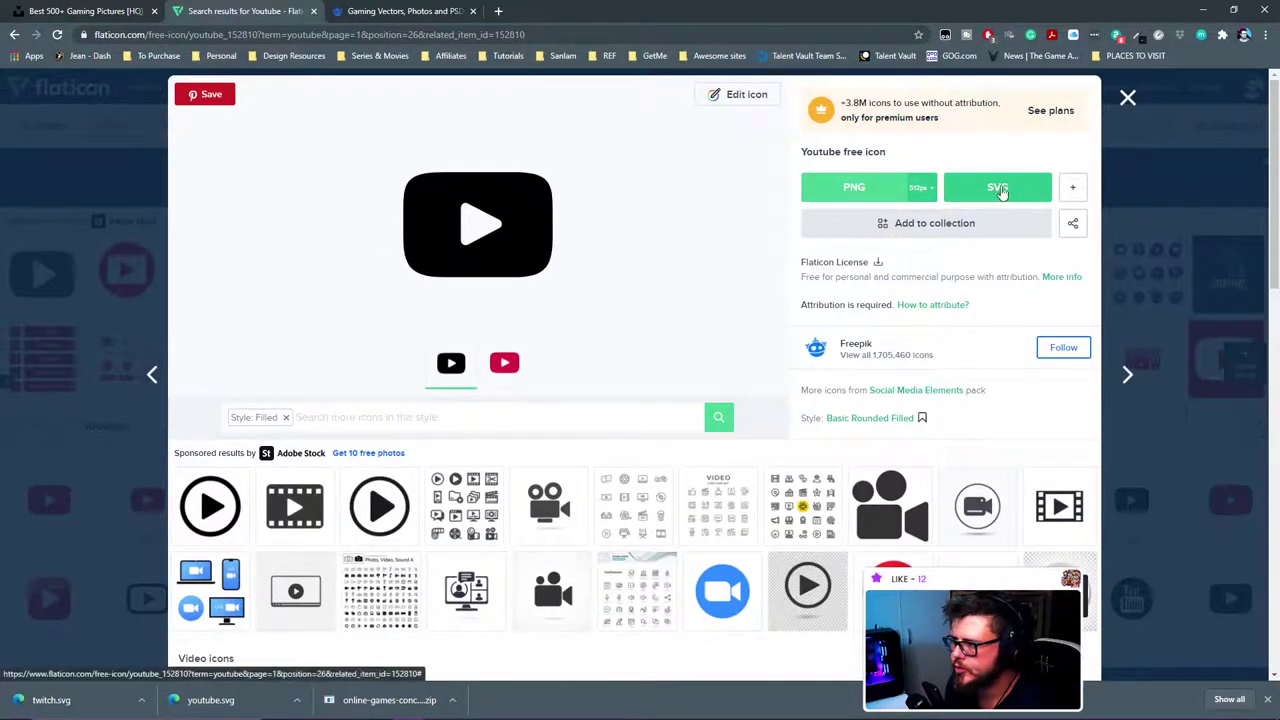
pyautogui.click(993, 190)
pyautogui.click(797, 346)
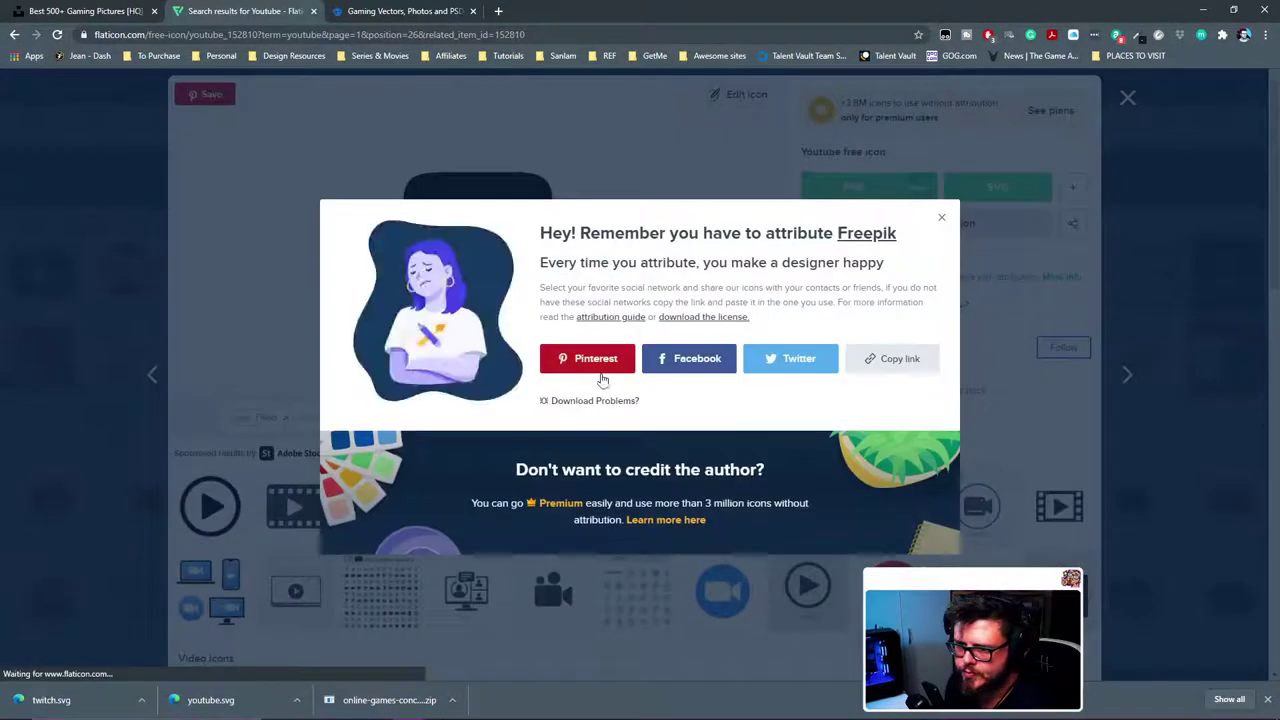
# Step: Show the downloaded youtube (1).svg in its folder and place it in the Adobe XD document, on the pasteboard beside the landing page
pyautogui.click(141, 700)
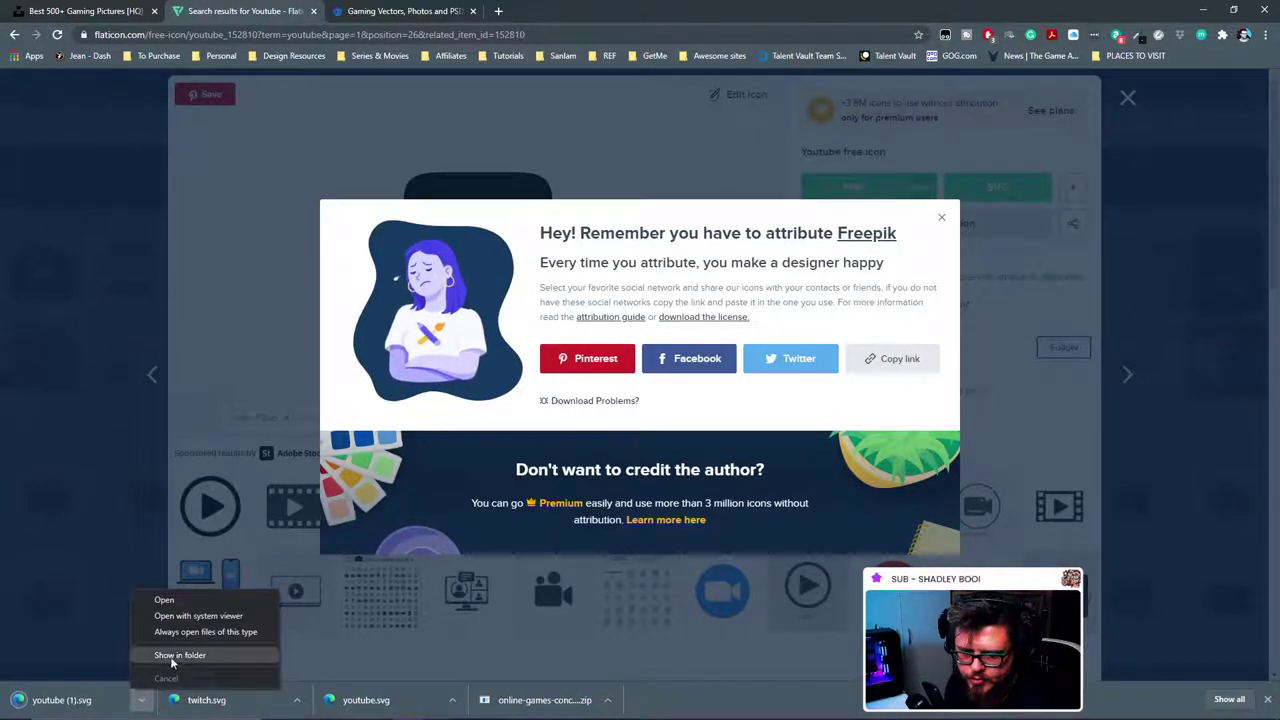
pyautogui.click(171, 657)
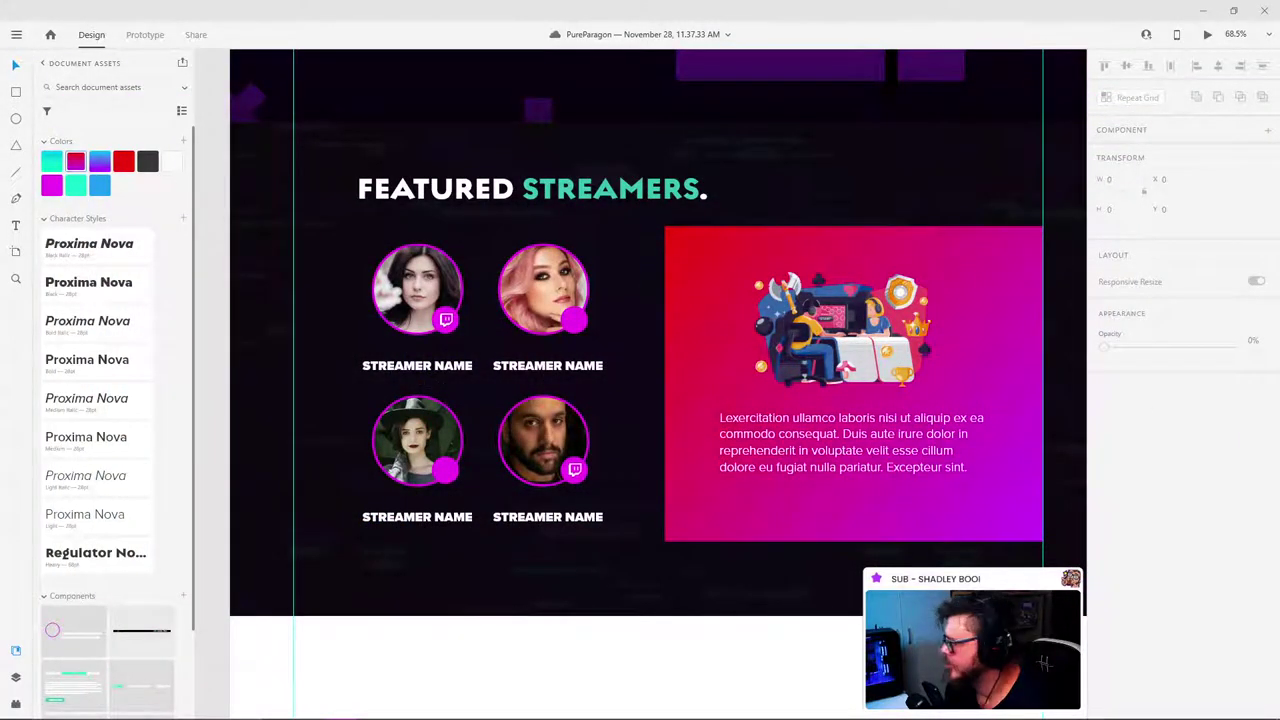
pyautogui.moveTo(1146, 410); pyautogui.dragTo(212, 444)
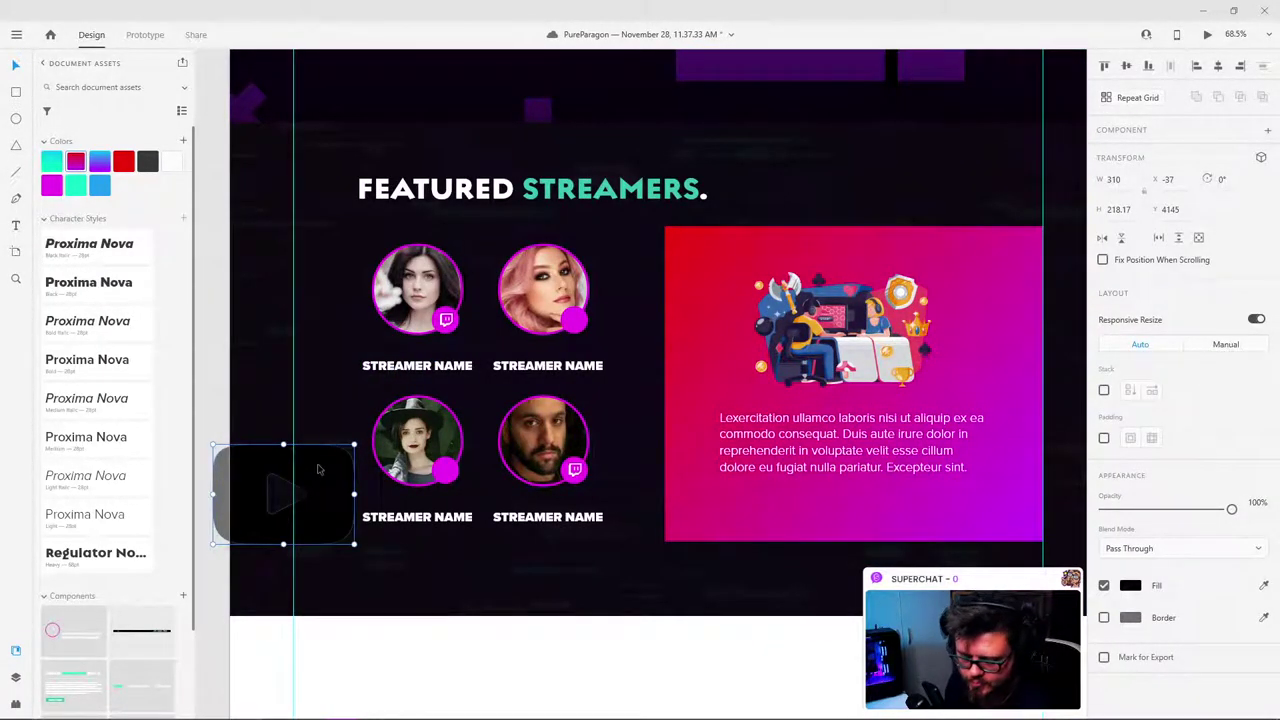
pyautogui.doubleClick(223, 486)
pyautogui.moveTo(223, 486); pyautogui.dragTo(200, 492)
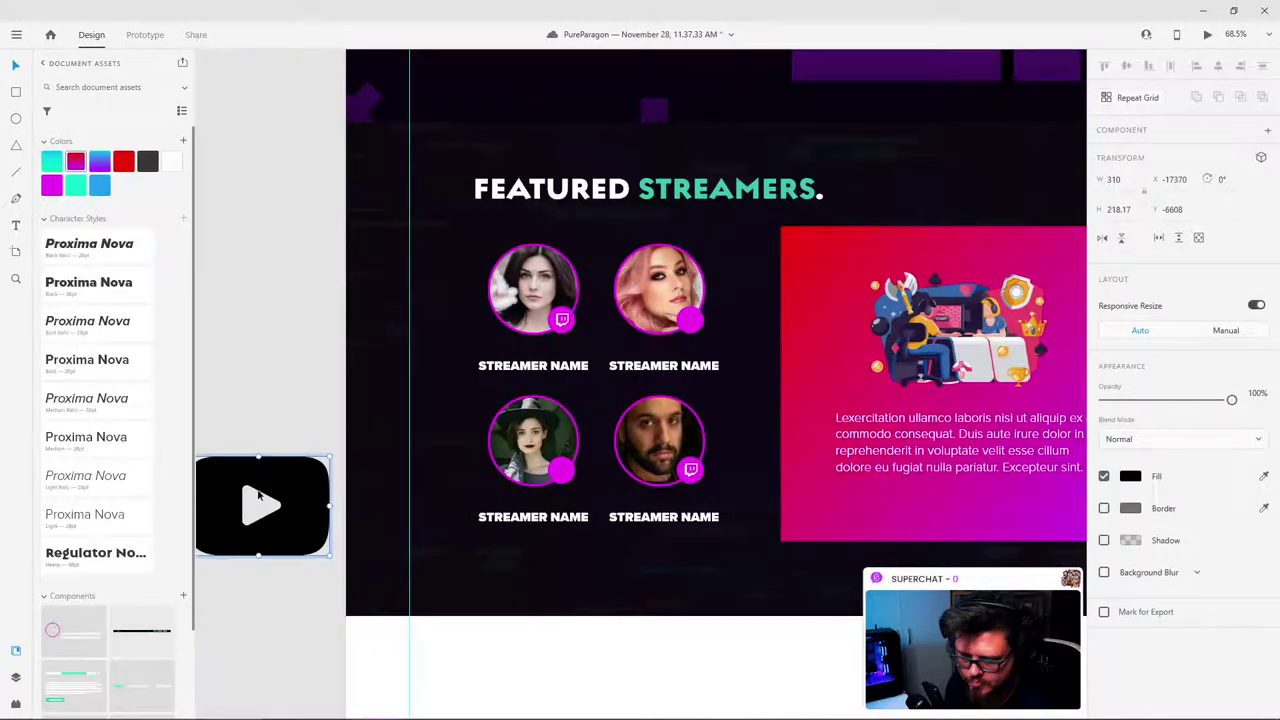
# Step: Move the black YouTube icon into the portraits group, scaled to about 34 × 24 and centred on the hat-wearing streamer's magenta circle
pyautogui.press('Delete')
pyautogui.scroll(5, 542, 451)
pyautogui.doubleClick(621, 492)
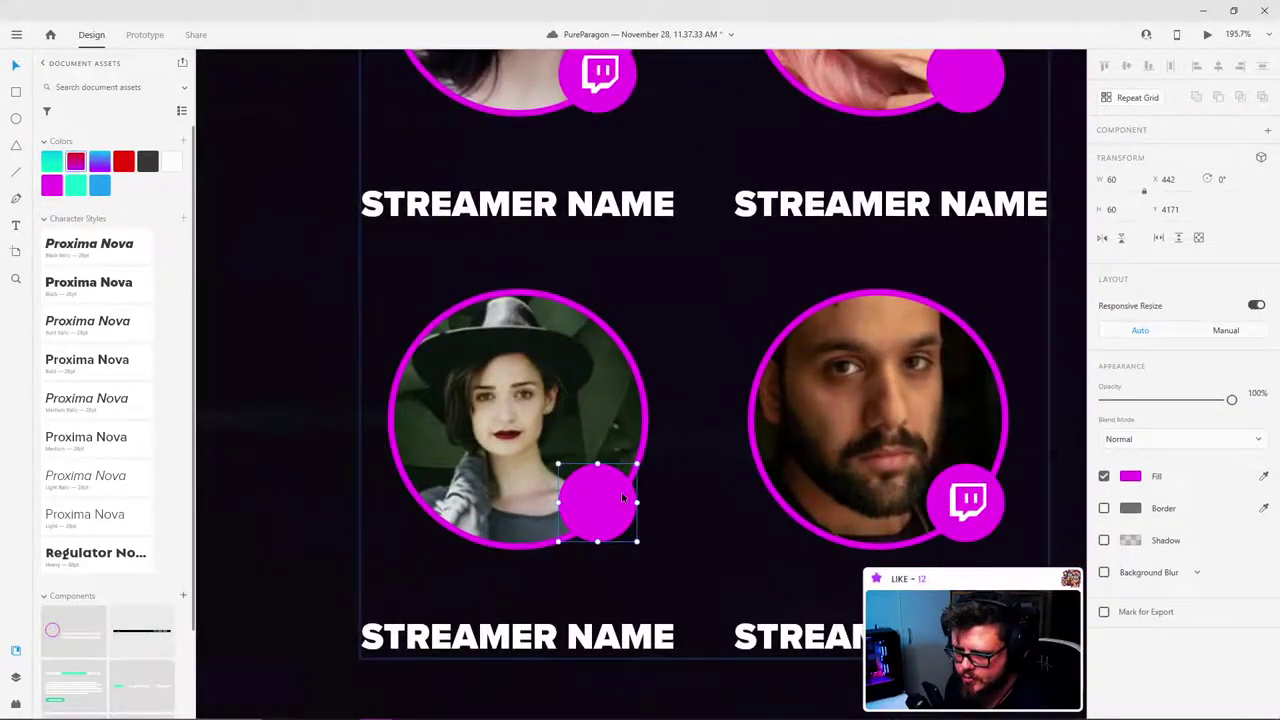
pyautogui.hotkey('ctrl', 'v')
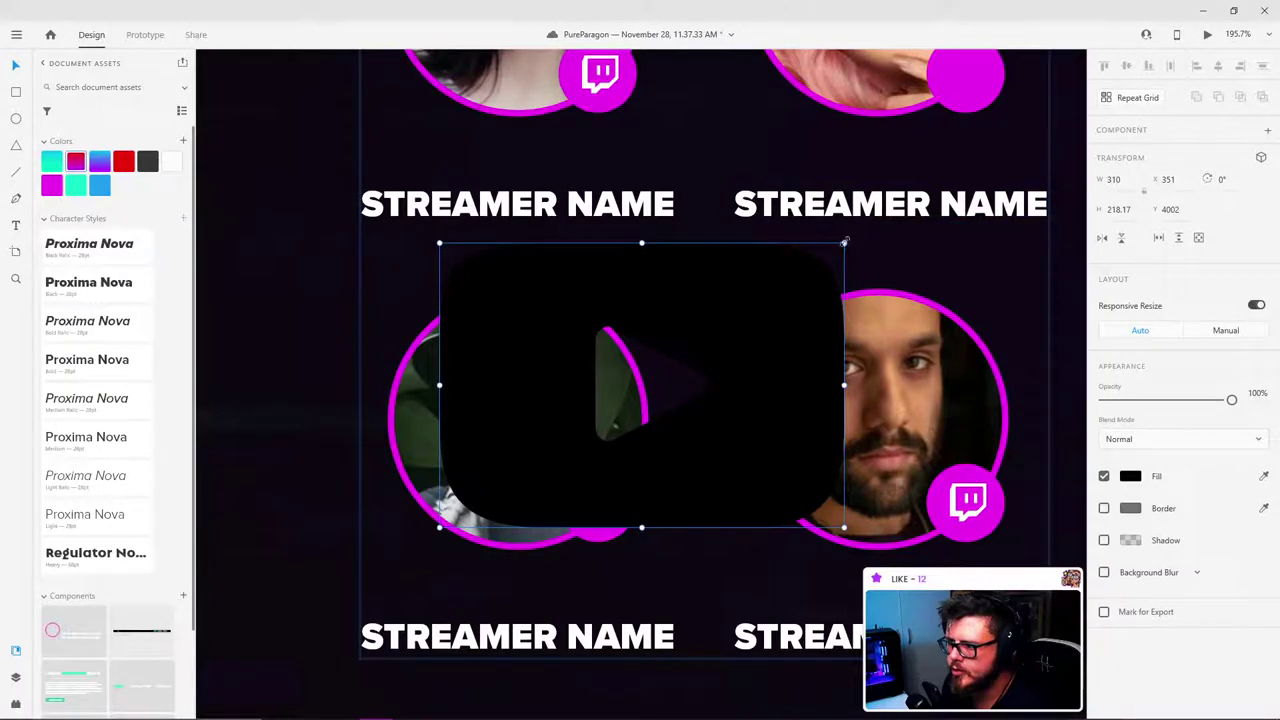
pyautogui.moveTo(844, 243); pyautogui.dragTo(601, 501)
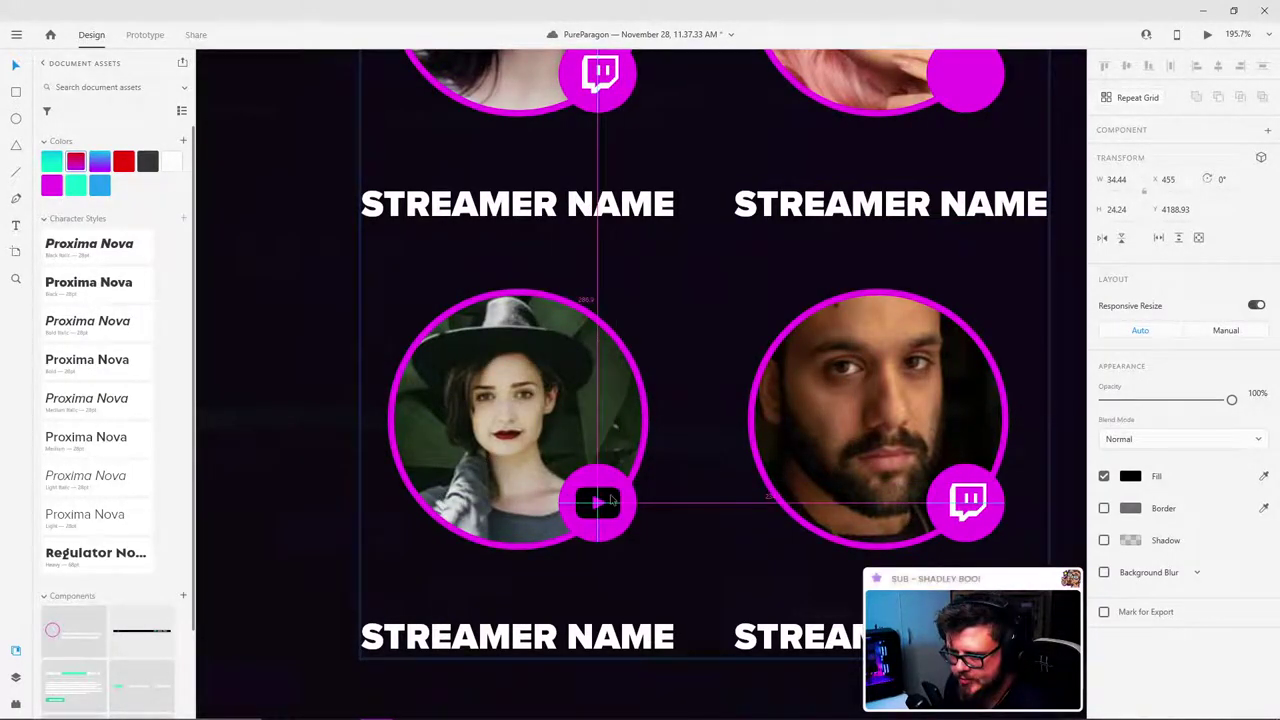
# Step: Fill the YouTube icon on the hat-wearing streamer's badge with white (#FFFFFF)
pyautogui.click(1130, 477)
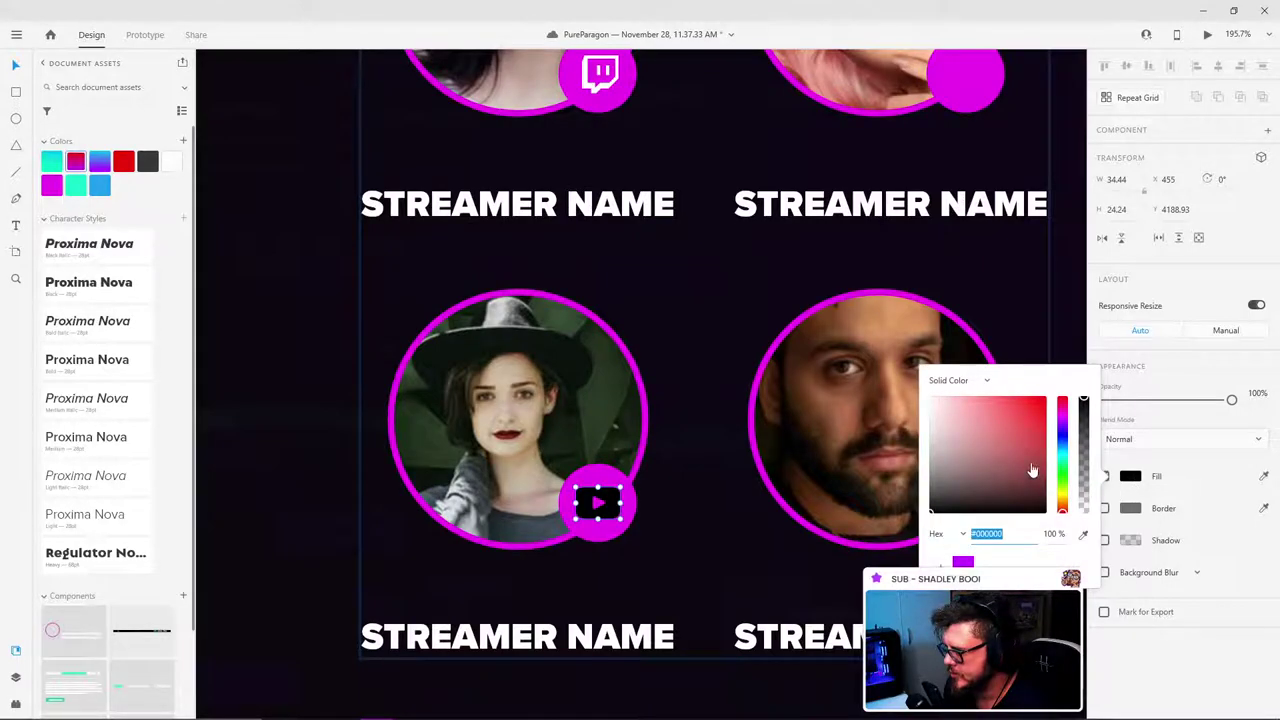
pyautogui.moveTo(993, 432); pyautogui.dragTo(890, 360)
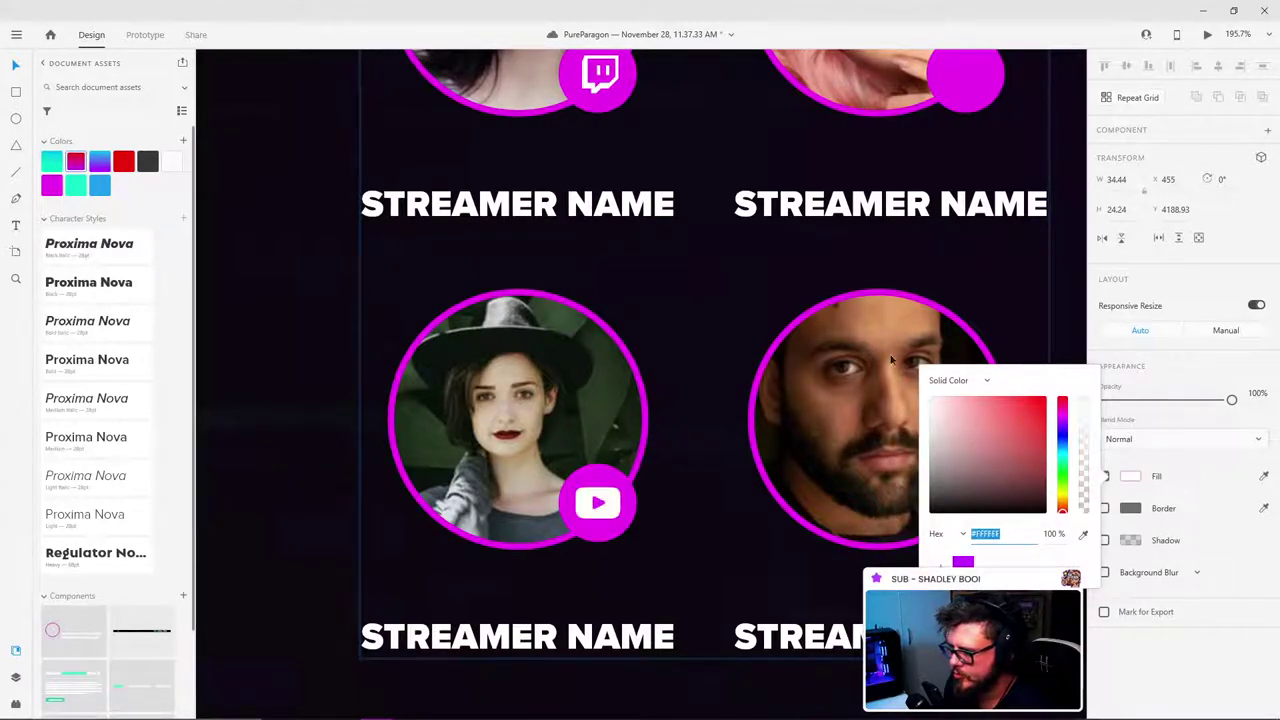
pyautogui.click(665, 419)
# Step: Copy the white YouTube icon, paste it into the portraits group and centre it on the pink-haired streamer's magenta circle
pyautogui.click(614, 491)
pyautogui.doubleClick(602, 504)
pyautogui.doubleClick(602, 504)
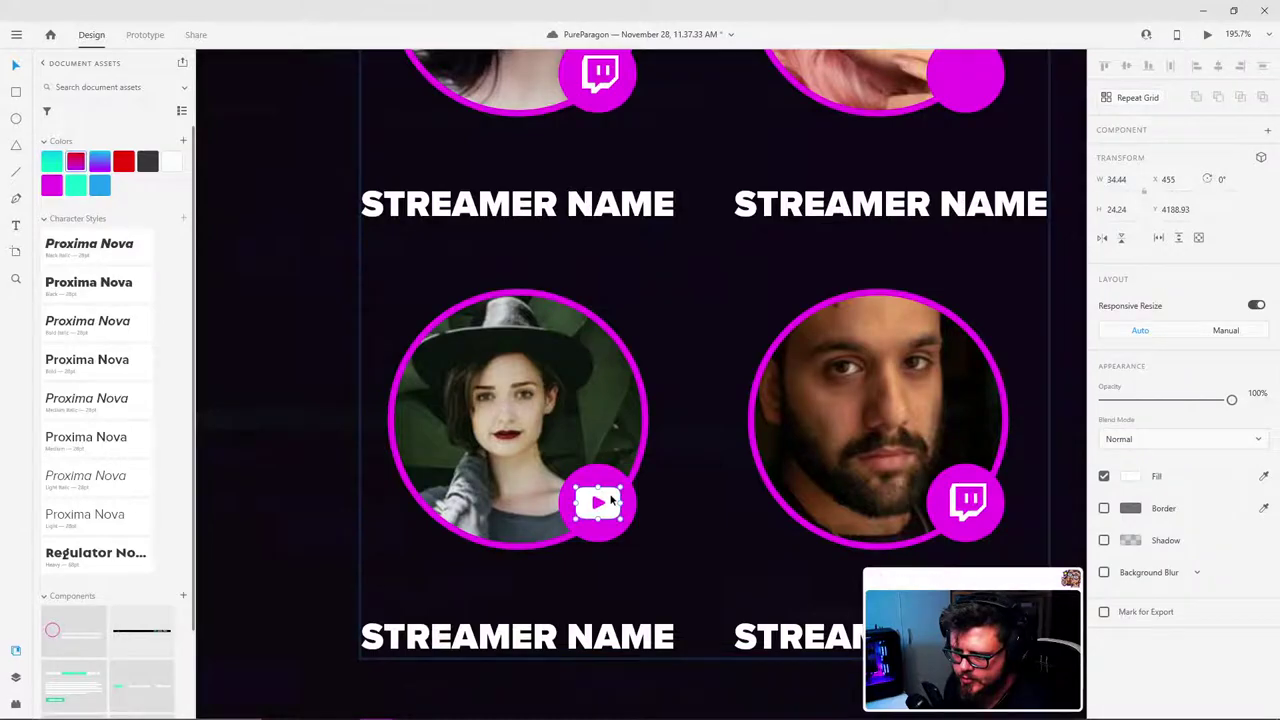
pyautogui.click(614, 503)
pyautogui.doubleClick(618, 507)
pyautogui.moveTo(824, 263); pyautogui.dragTo(515, 533)
pyautogui.doubleClick(660, 342)
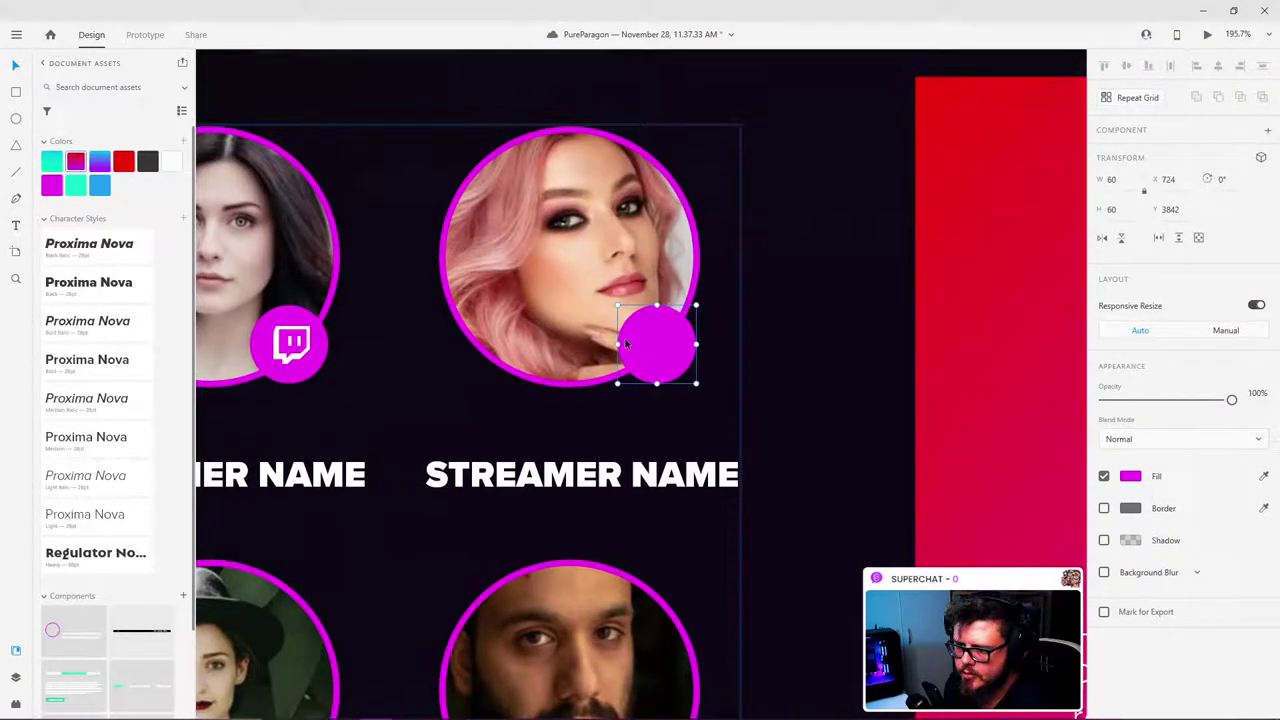
pyautogui.click(734, 343)
pyautogui.click(690, 355)
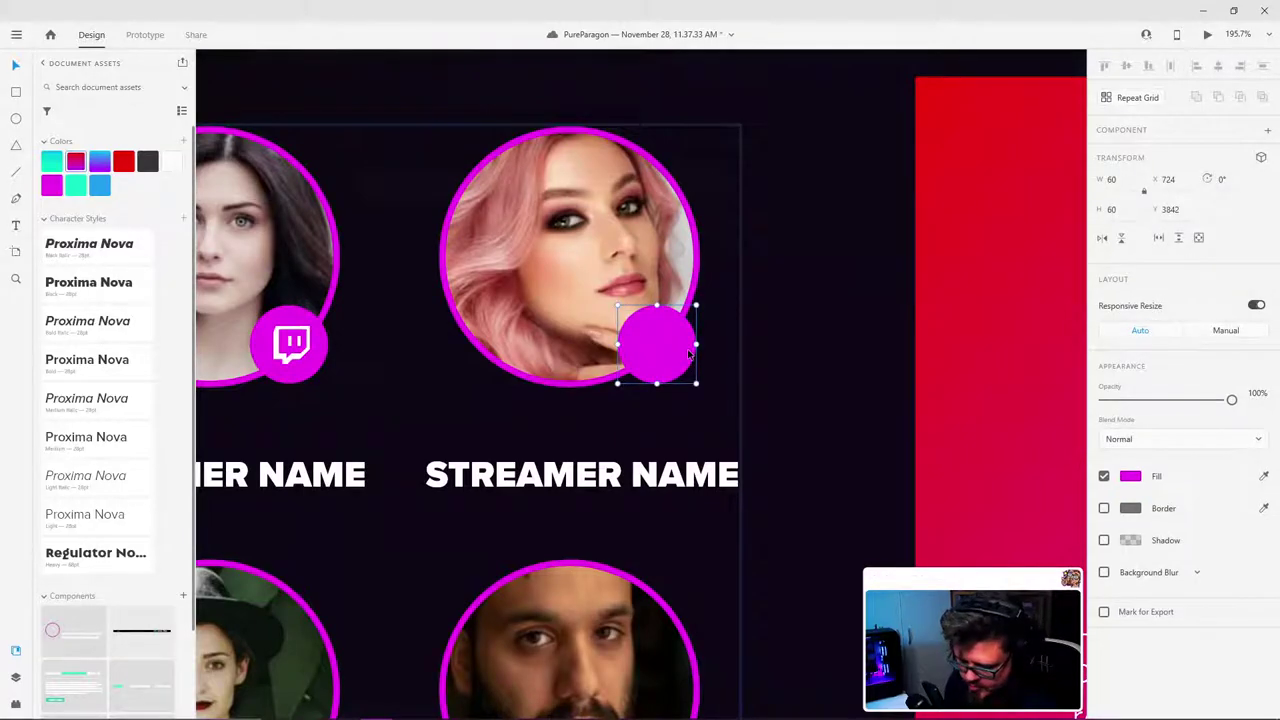
pyautogui.hotkey('ctrl', 'v')
pyautogui.moveTo(656, 383); pyautogui.dragTo(672, 345)
pyautogui.click(763, 323)
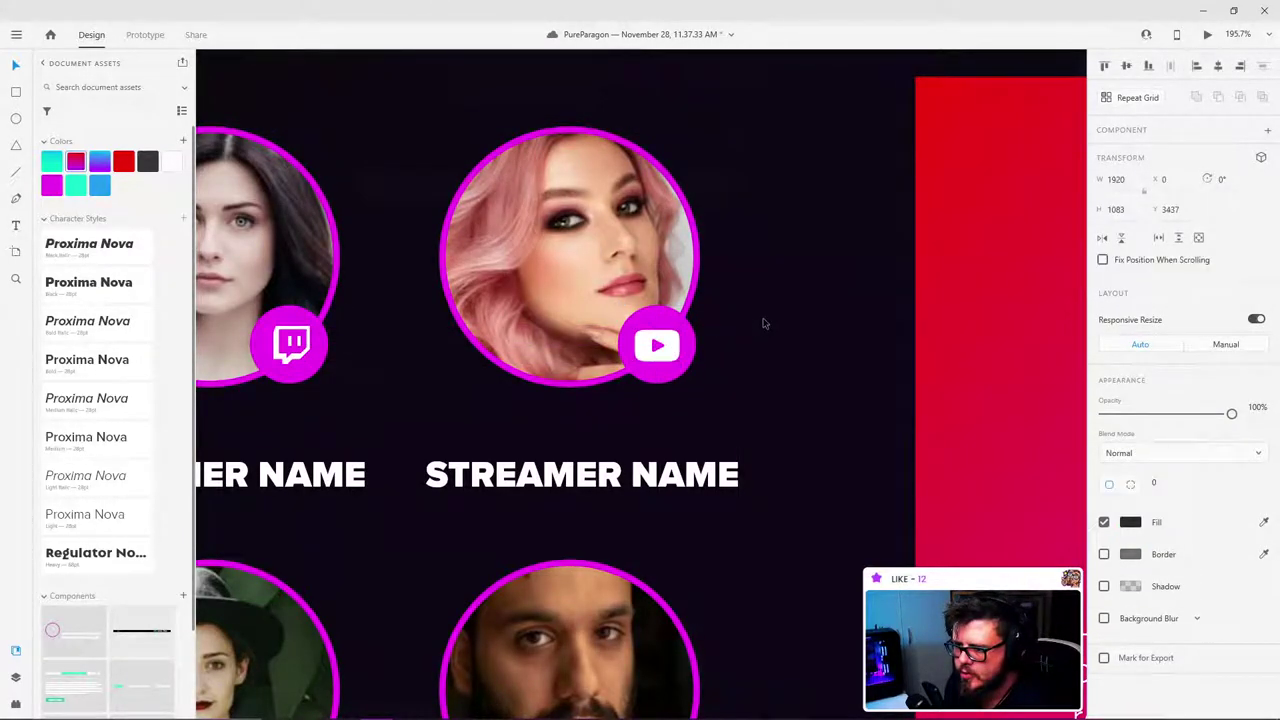
# Step: Fine-tune the position of the YouTube icons within the pink-haired and hat-wearing streamers' magenta circles
pyautogui.scroll(-6, 767, 328)
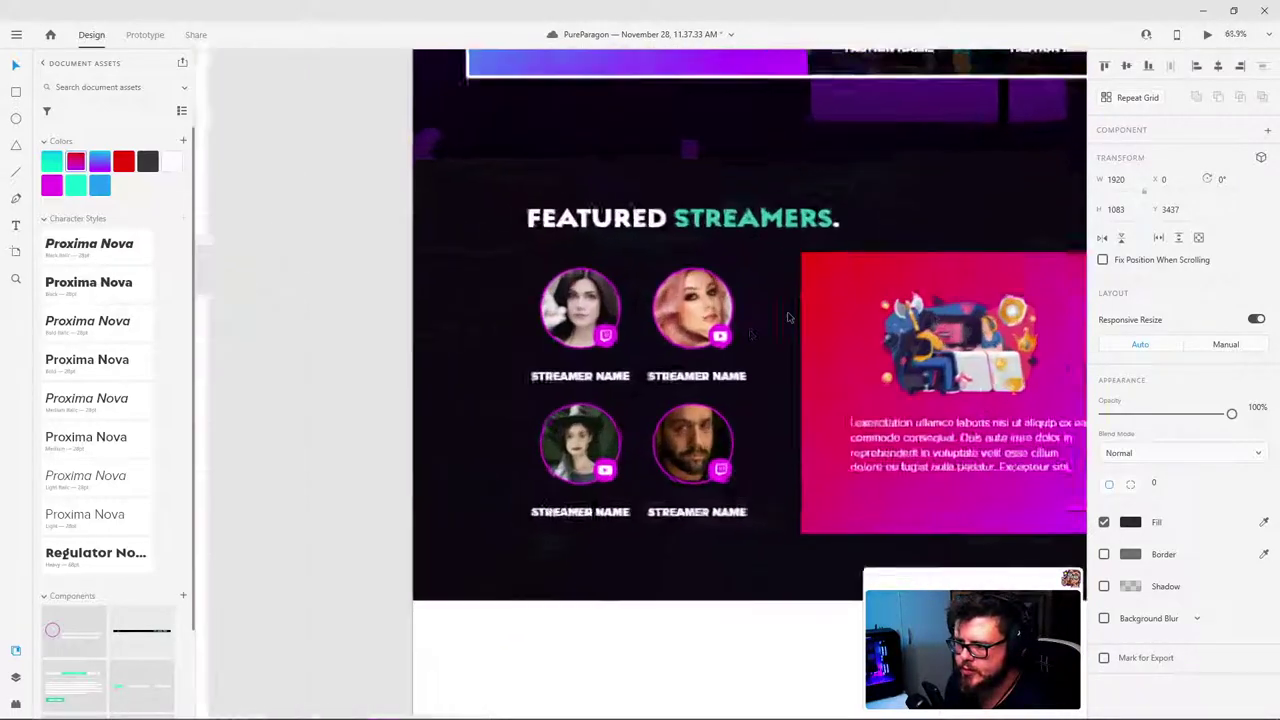
pyautogui.scroll(6, 767, 328)
pyautogui.click(734, 332)
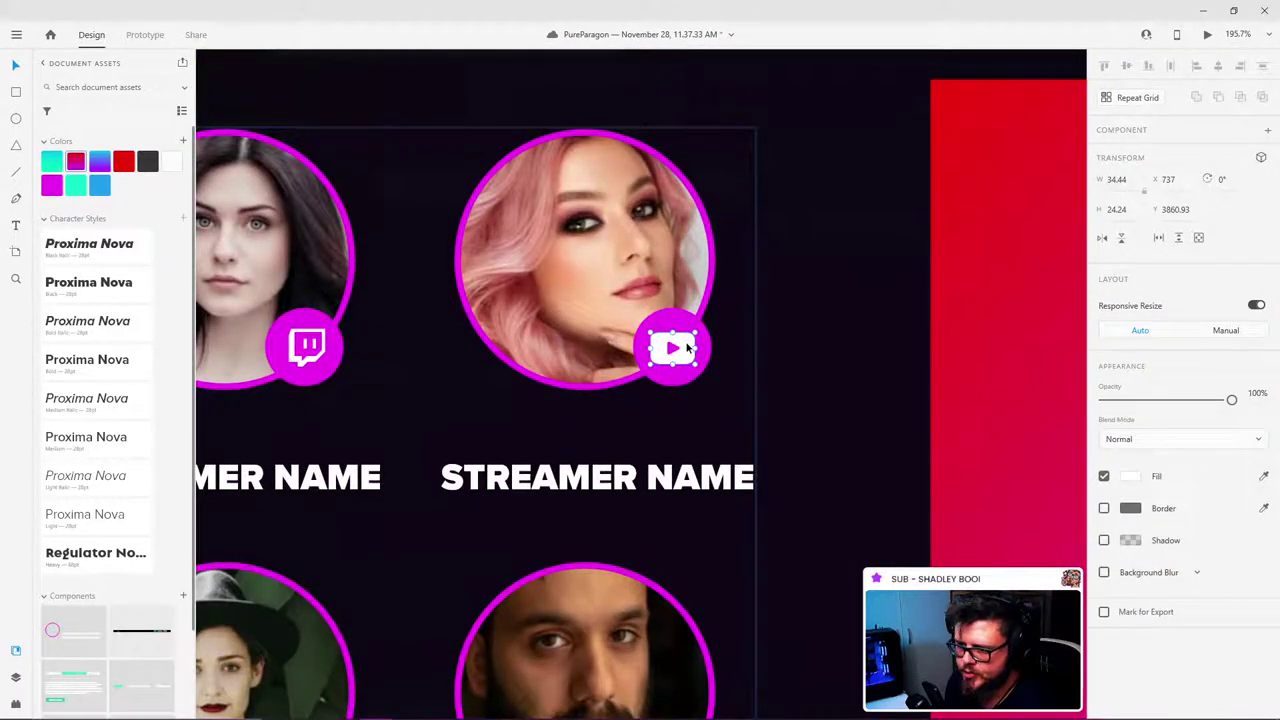
pyautogui.moveTo(687, 347); pyautogui.dragTo(687, 347)
pyautogui.click(803, 373)
pyautogui.scroll(-6, 805, 374)
pyautogui.scroll(4, 657, 580)
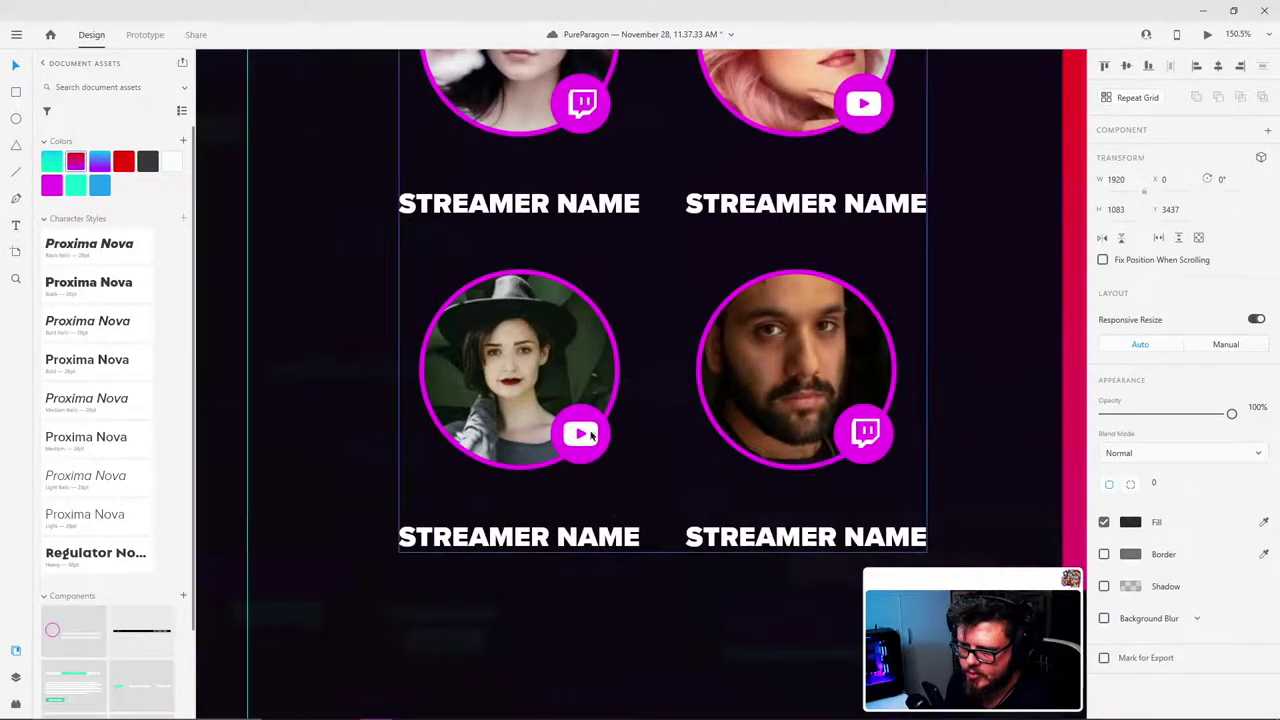
pyautogui.click(592, 434)
pyautogui.moveTo(592, 434); pyautogui.dragTo(593, 435)
pyautogui.click(671, 383)
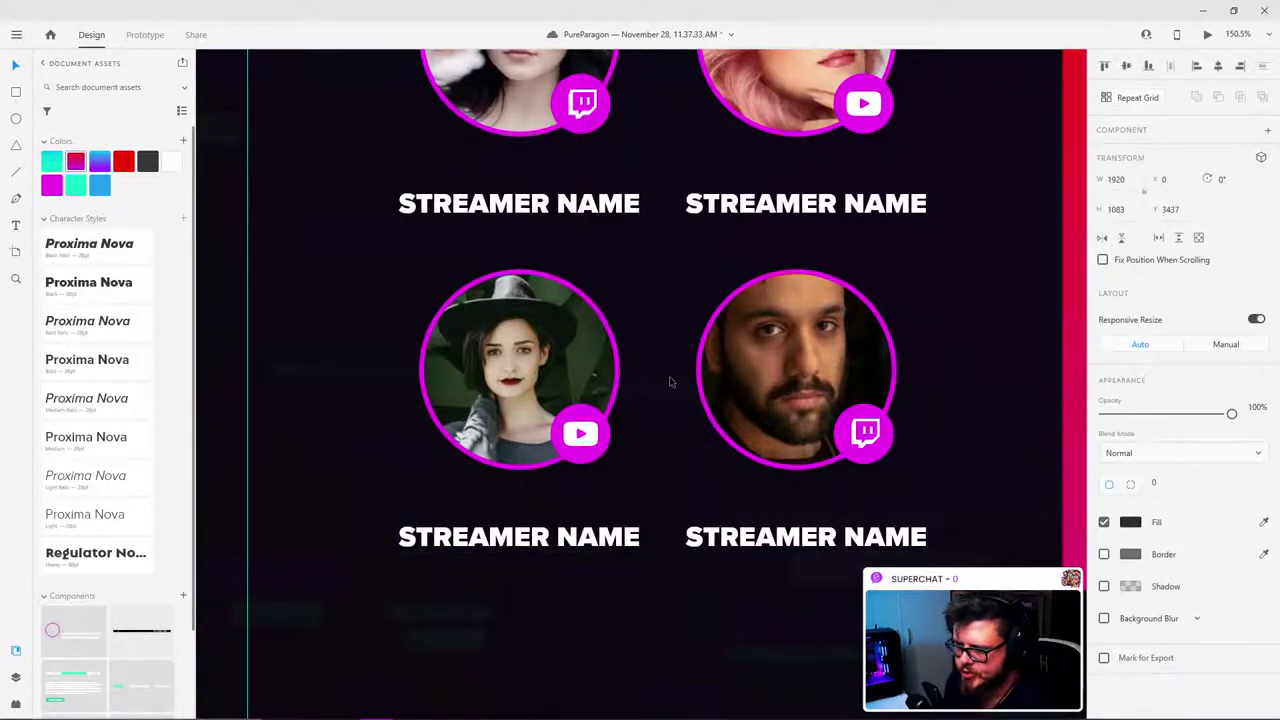
# Step: Review the finished Featured Streamers badges and the landing page's sections from the hero banner to the blank area at its end
pyautogui.scroll(-7, 663, 366)
pyautogui.scroll(3, 758, 287)
pyautogui.moveTo(853, 212); pyautogui.dragTo(699, 258)
pyautogui.click(1072, 153)
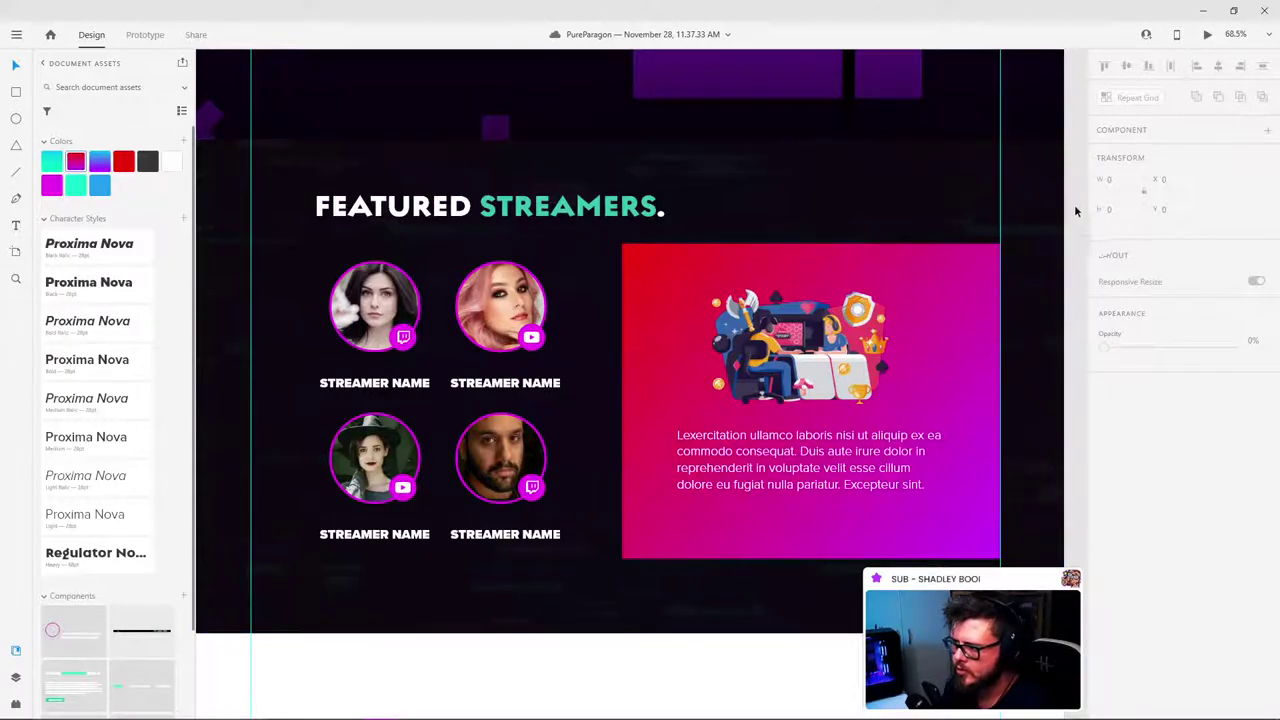
pyautogui.scroll(-3, 738, 325)
pyautogui.scroll(5, 580, 317)
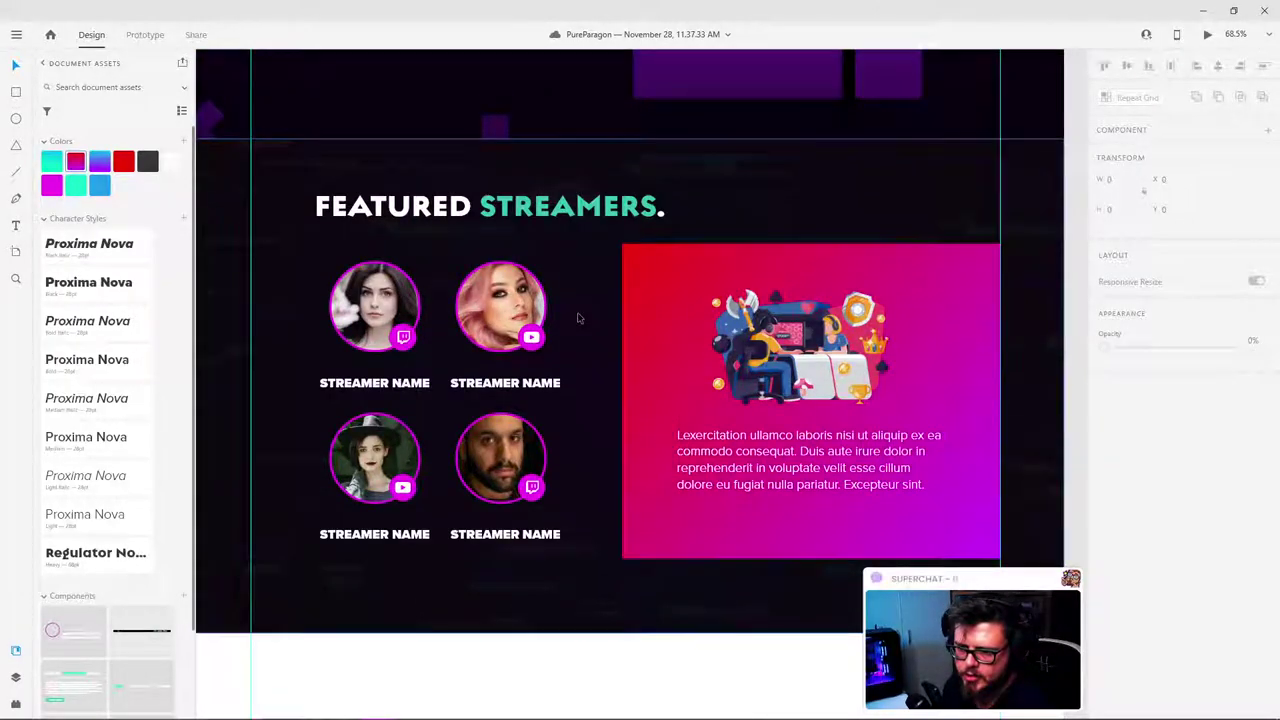
pyautogui.scroll(-1, 578, 318)
pyautogui.scroll(-3, 577, 318)
pyautogui.scroll(6, 577, 380)
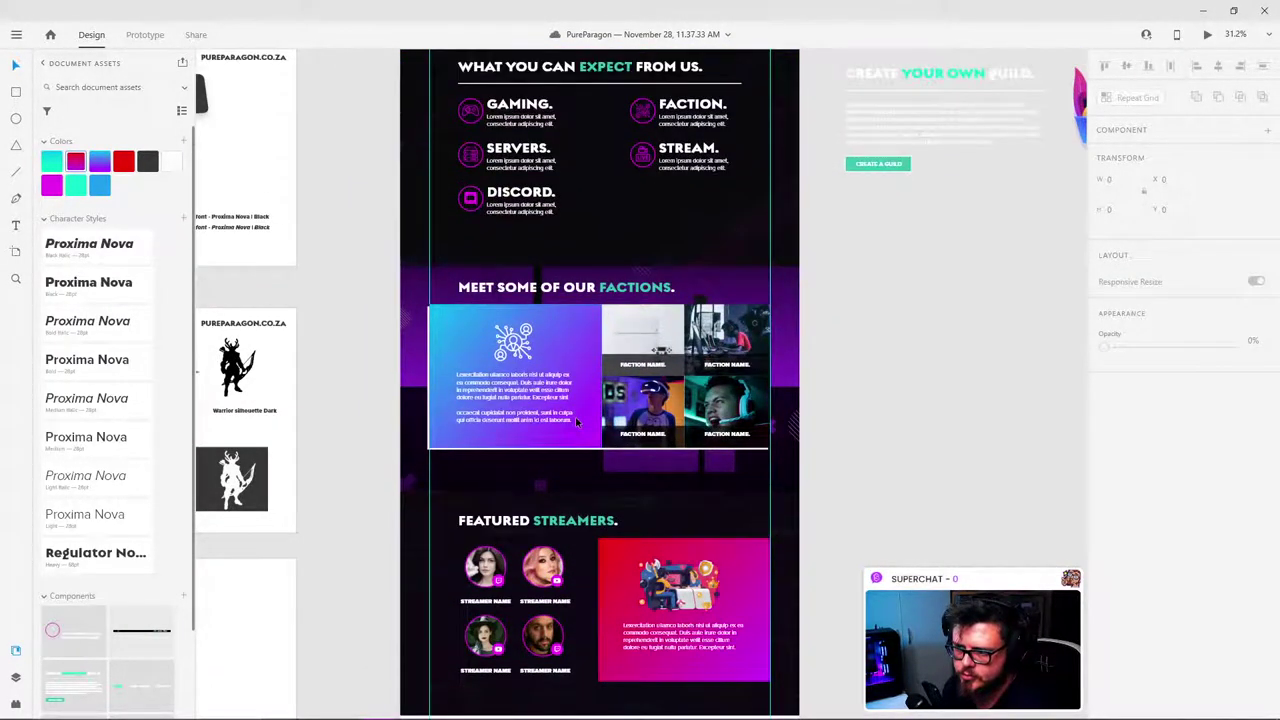
pyautogui.scroll(5, 577, 422)
pyautogui.scroll(-5, 610, 380)
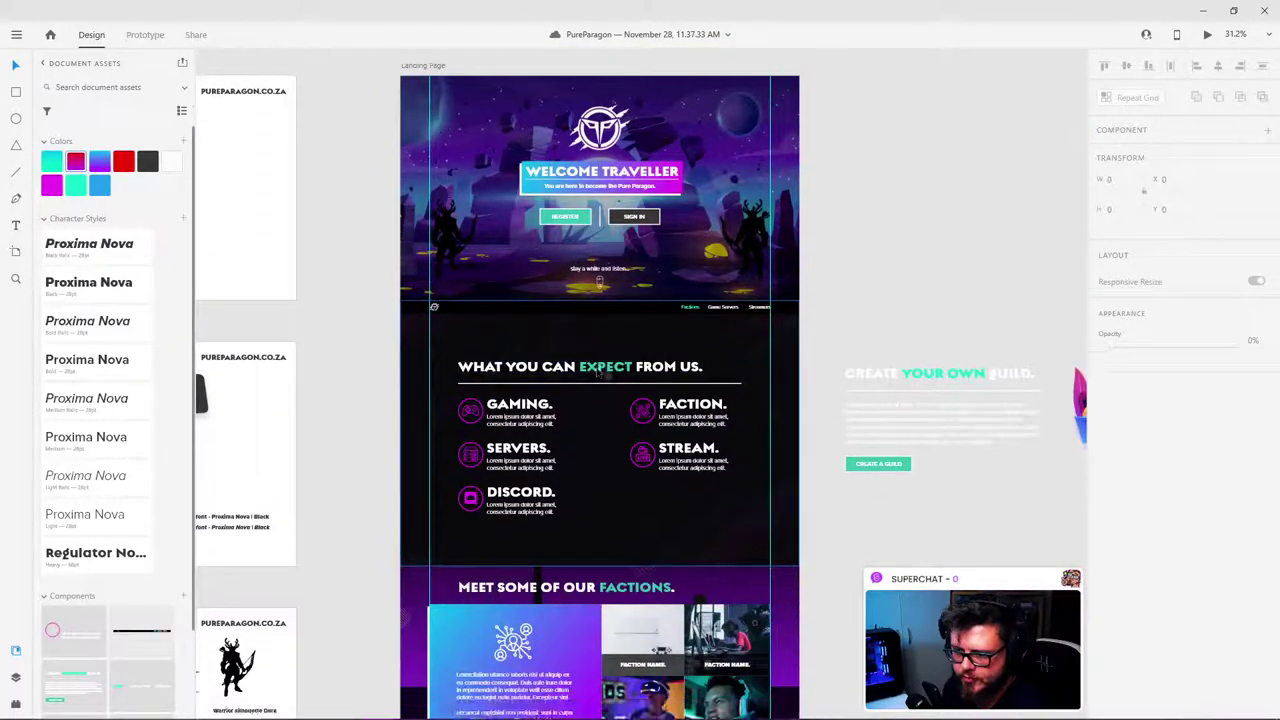
pyautogui.scroll(-5, 618, 362)
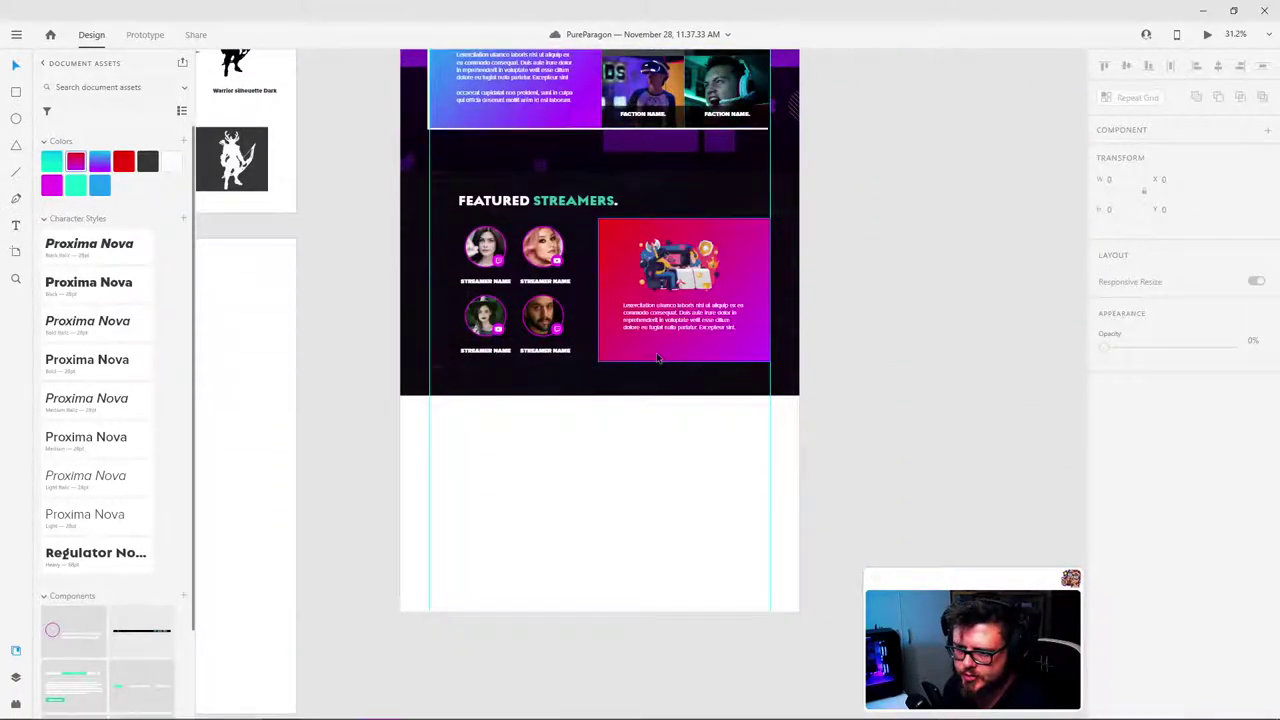
# Step: Look over the background, Project Resources, Project Assets and Components artboards alongside the landing page's remaining blank area
pyautogui.scroll(1, 585, 528)
pyautogui.moveTo(334, 344); pyautogui.dragTo(932, 606)
pyautogui.scroll(-3, 494, 471)
pyautogui.scroll(2, 434, 546)
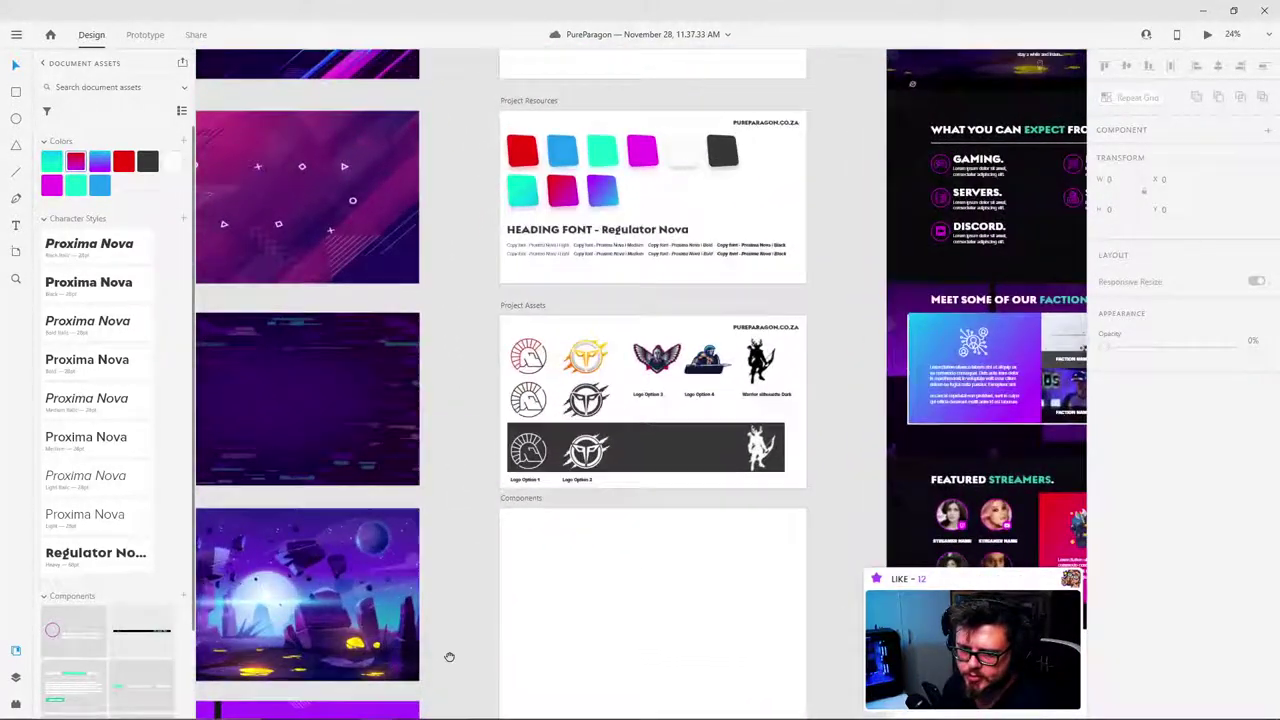
pyautogui.moveTo(449, 657); pyautogui.dragTo(558, 404)
pyautogui.scroll(-1, 558, 404)
pyautogui.scroll(-3, 576, 340)
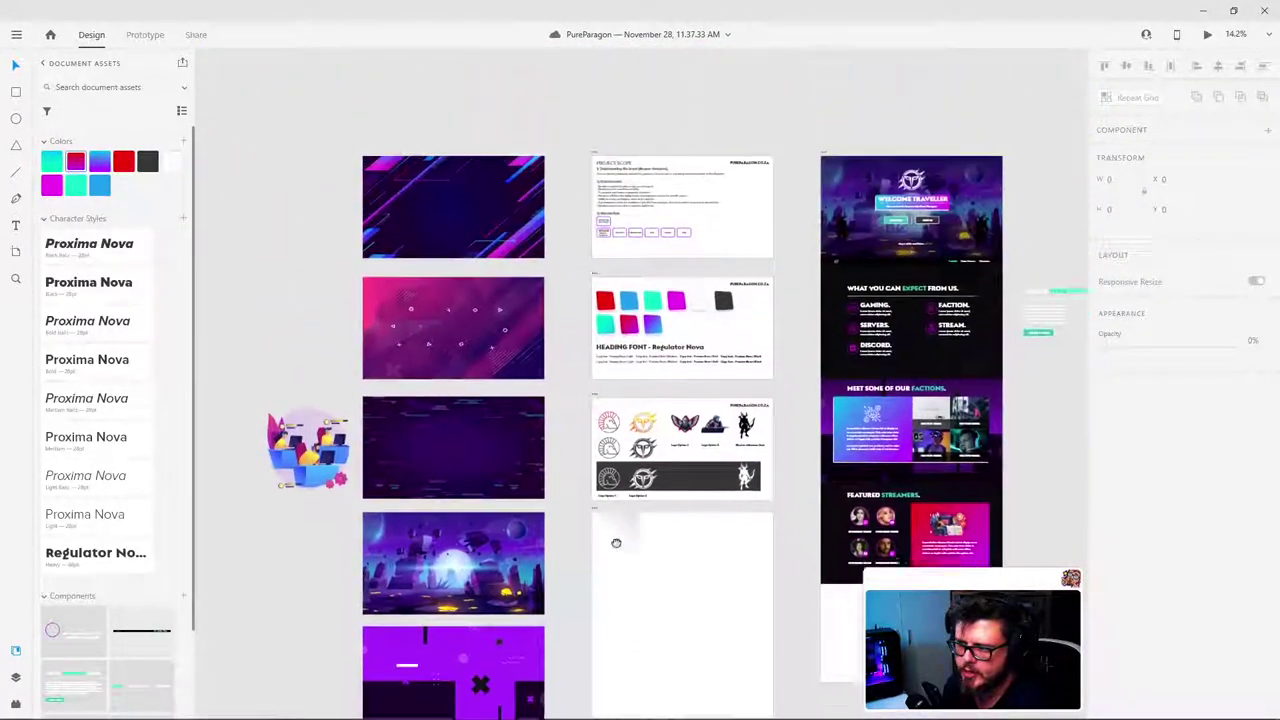
pyautogui.moveTo(634, 483); pyautogui.dragTo(608, 466)
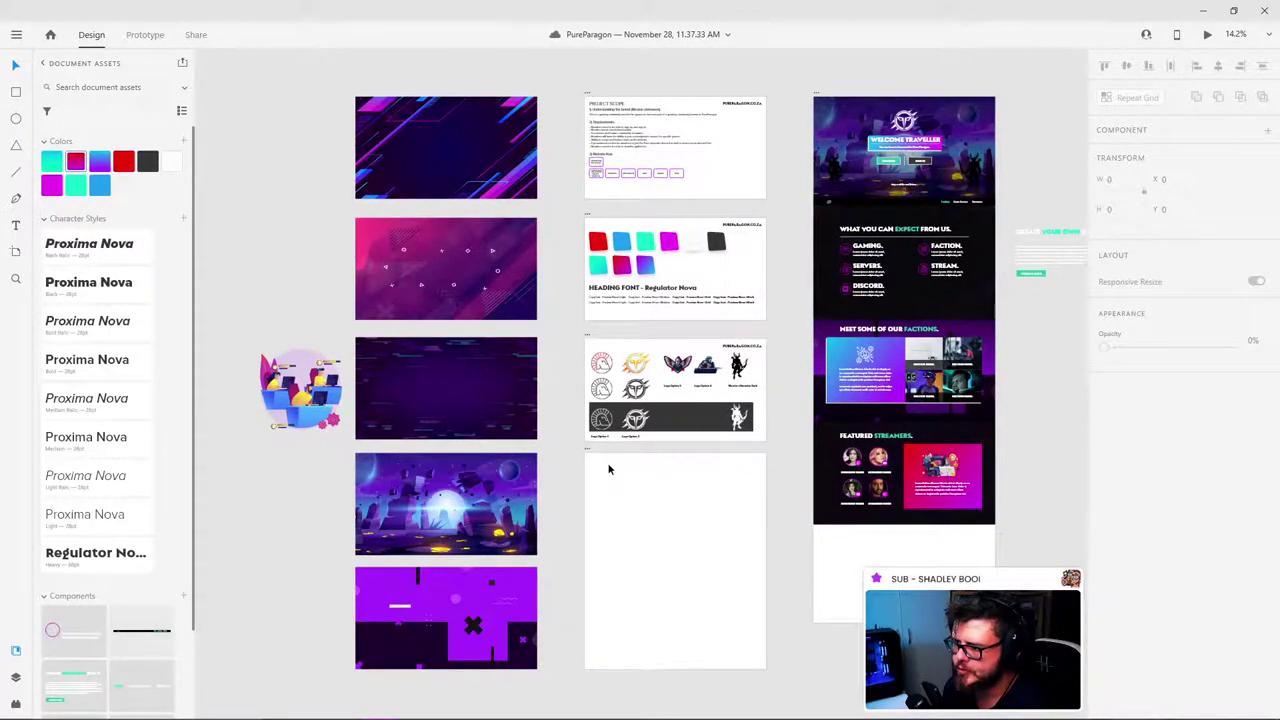
pyautogui.click(490, 513)
pyautogui.click(547, 443)
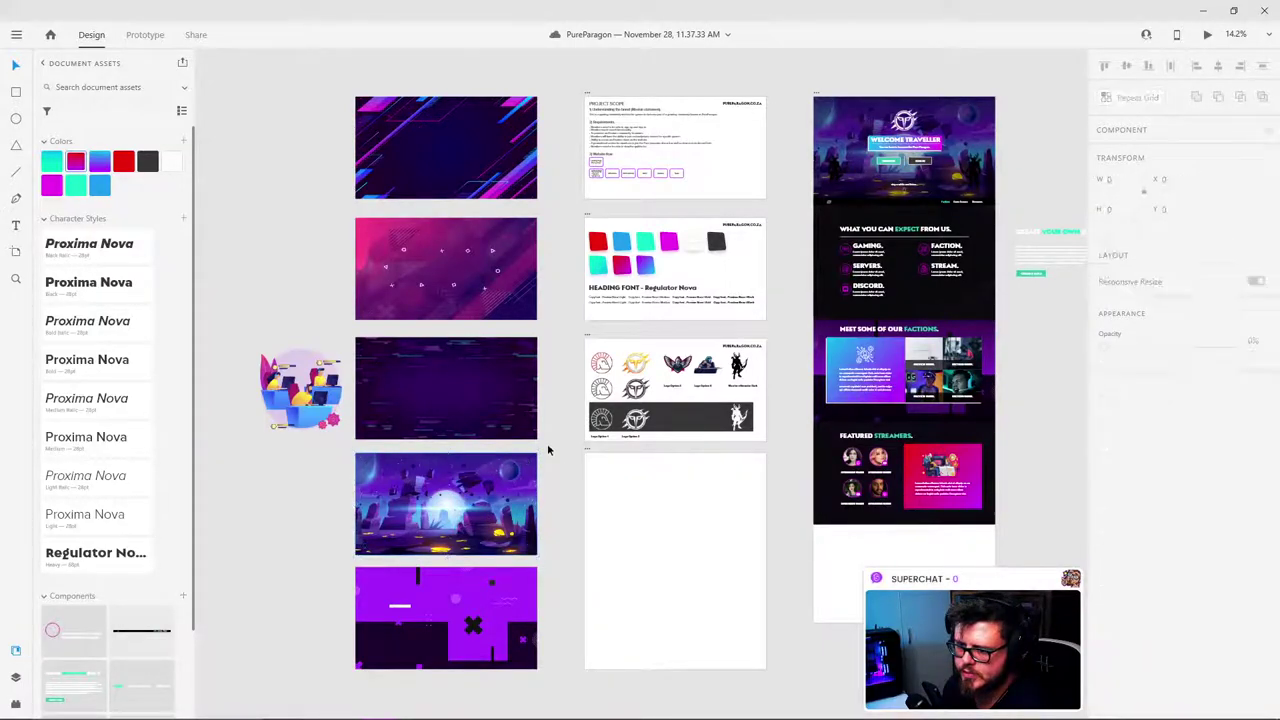
pyautogui.moveTo(1022, 568); pyautogui.dragTo(935, 559)
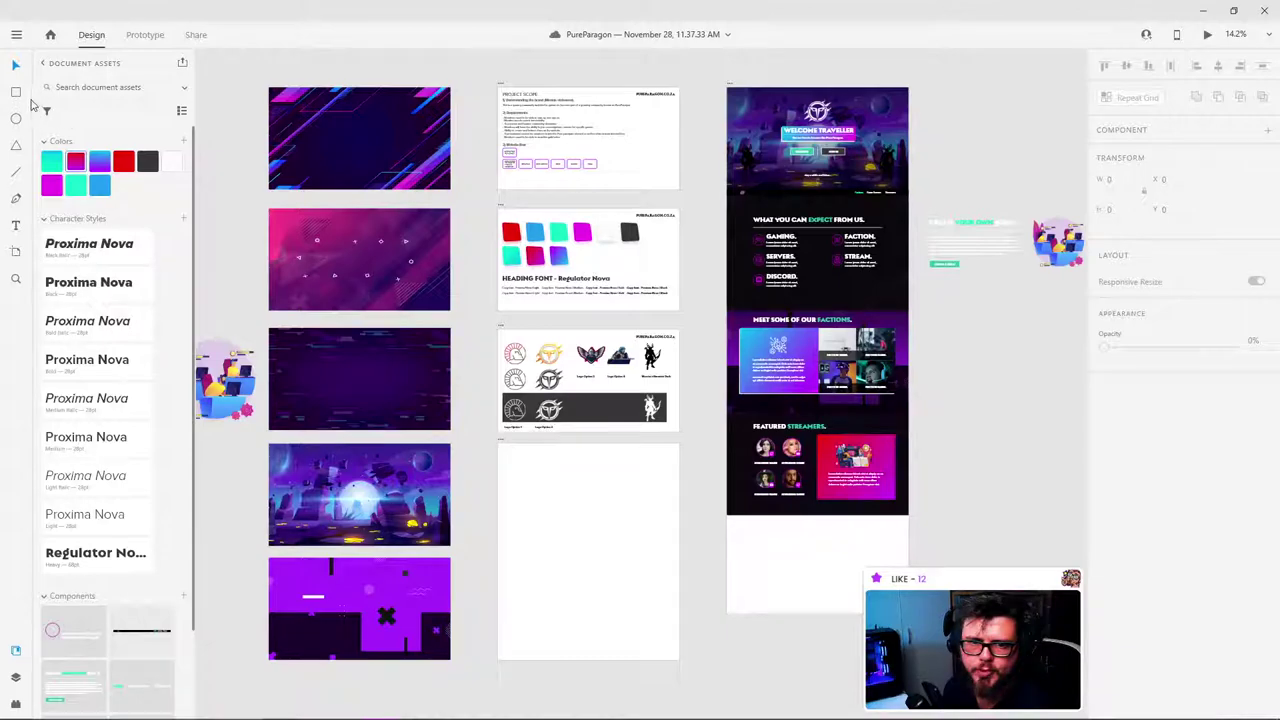
# Step: Draw a borderless rectangle about 1412 × 620 in the blank area below Featured Streamers and fill it with the saved blue-to-purple gradient
pyautogui.press('r')
pyautogui.moveTo(753, 536); pyautogui.dragTo(888, 592)
pyautogui.click(1104, 554)
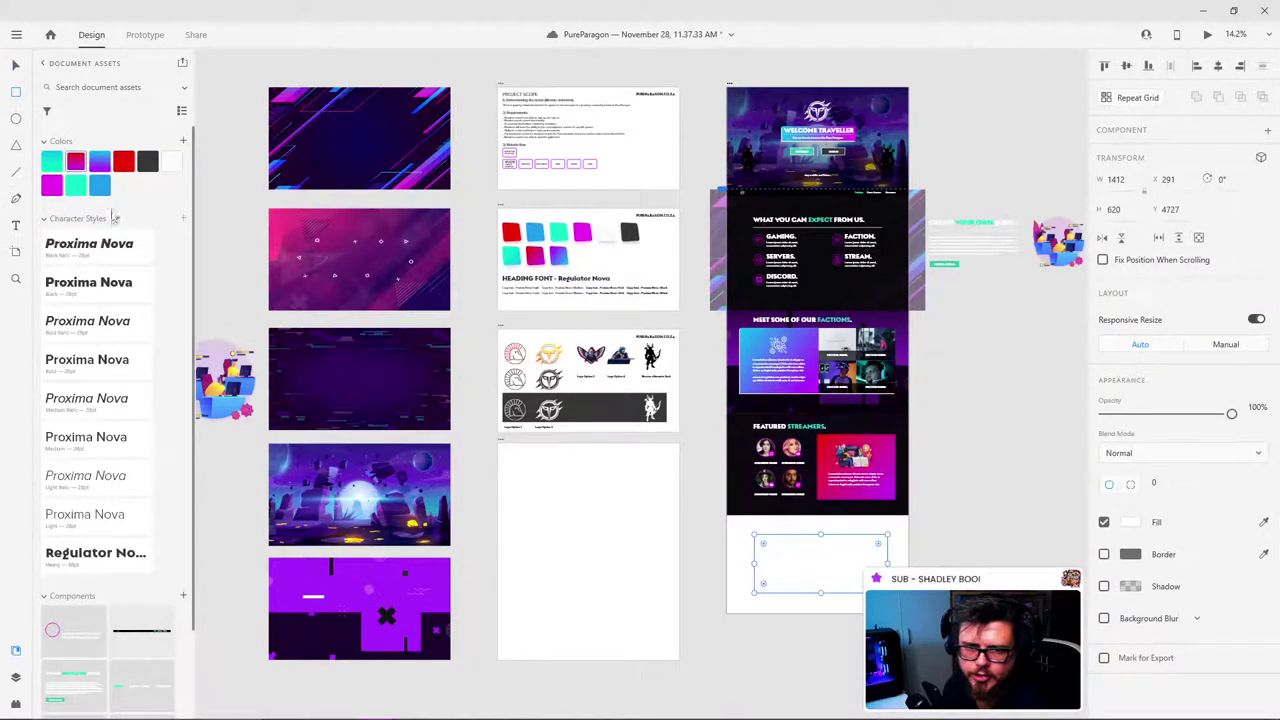
pyautogui.click(101, 164)
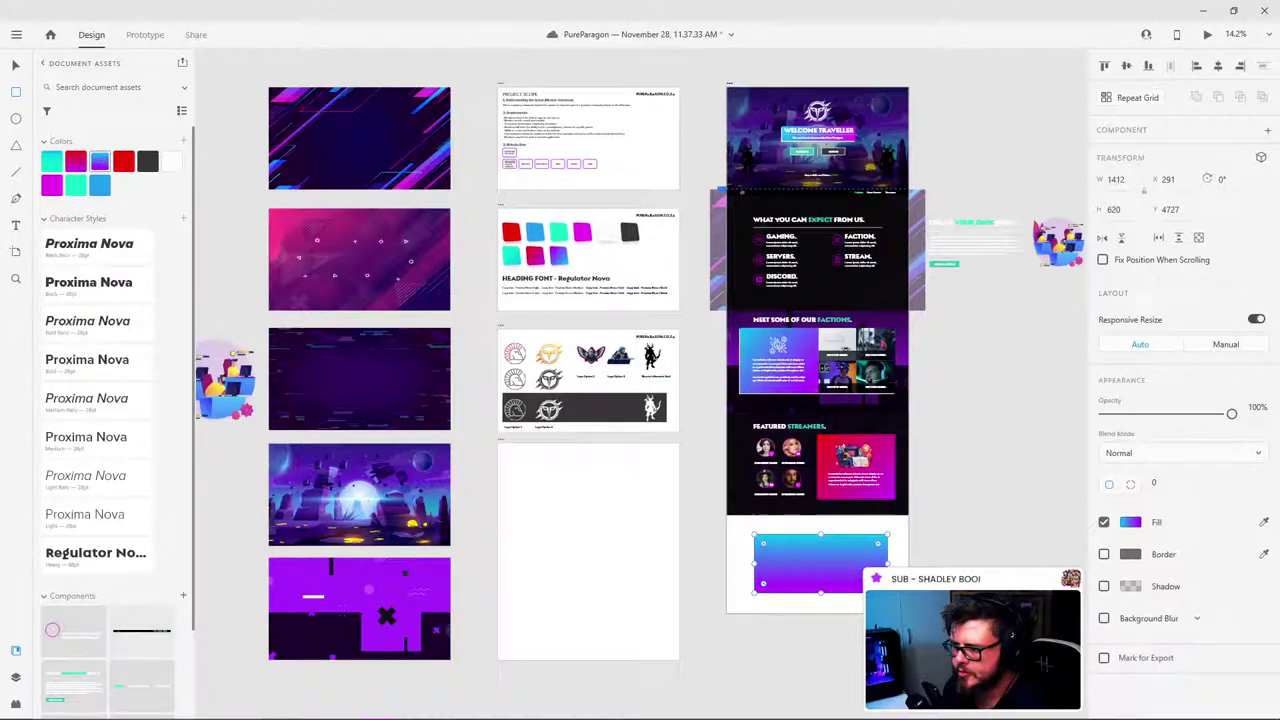
pyautogui.scroll(3, 951, 584)
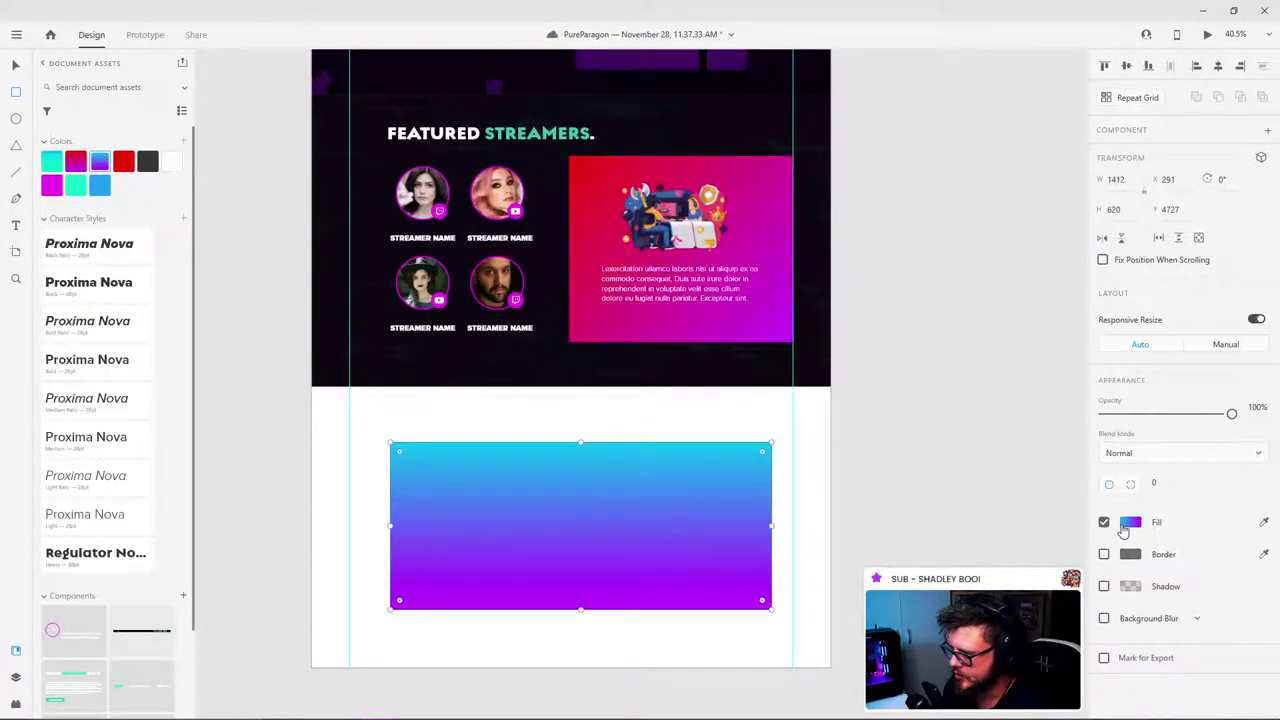
# Step: Set the rectangle's linear gradient to run diagonally from its upper-left corner in cyan to its lower-right corner in purple
pyautogui.click(1128, 524)
pyautogui.moveTo(583, 609); pyautogui.dragTo(768, 608)
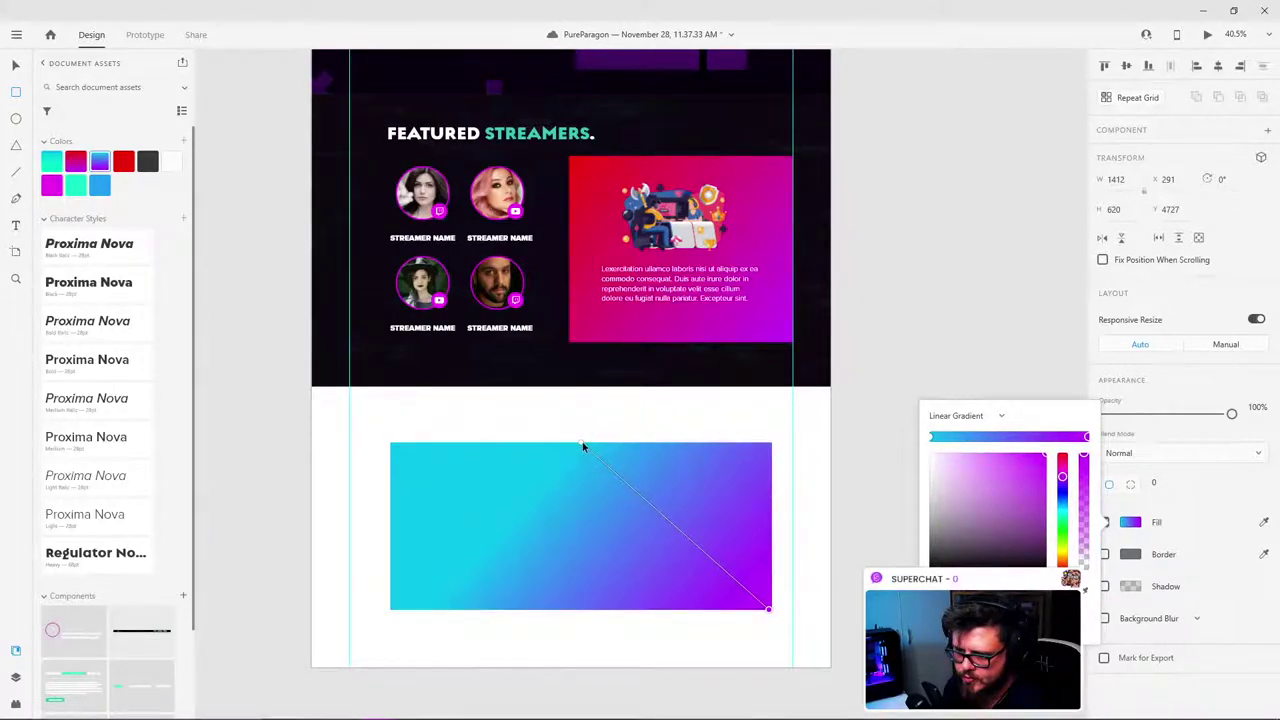
pyautogui.moveTo(583, 446); pyautogui.dragTo(377, 451)
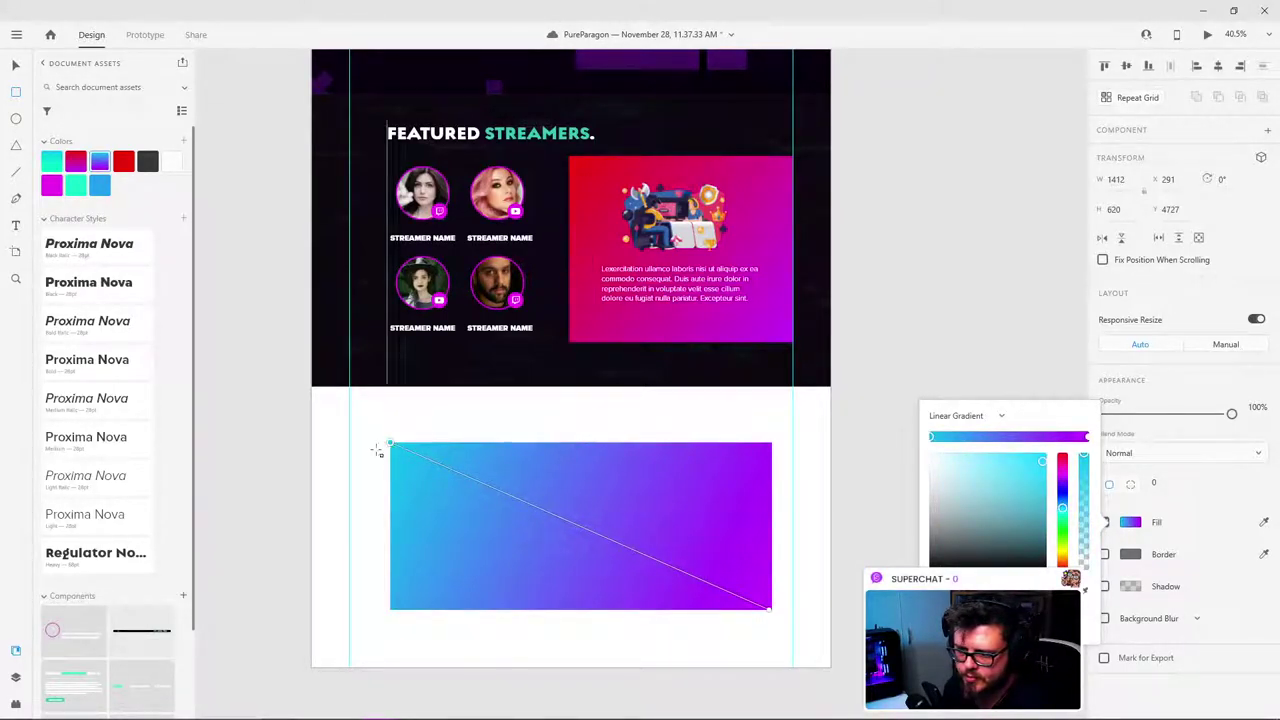
# Step: Move and resize the gradient rectangle to 1920 × 1040 at X 0, Y 4520 so it fills the blank area below Featured Streamers
pyautogui.click(14, 65)
pyautogui.moveTo(615, 469); pyautogui.dragTo(537, 412)
pyautogui.moveTo(692, 555); pyautogui.dragTo(832, 668)
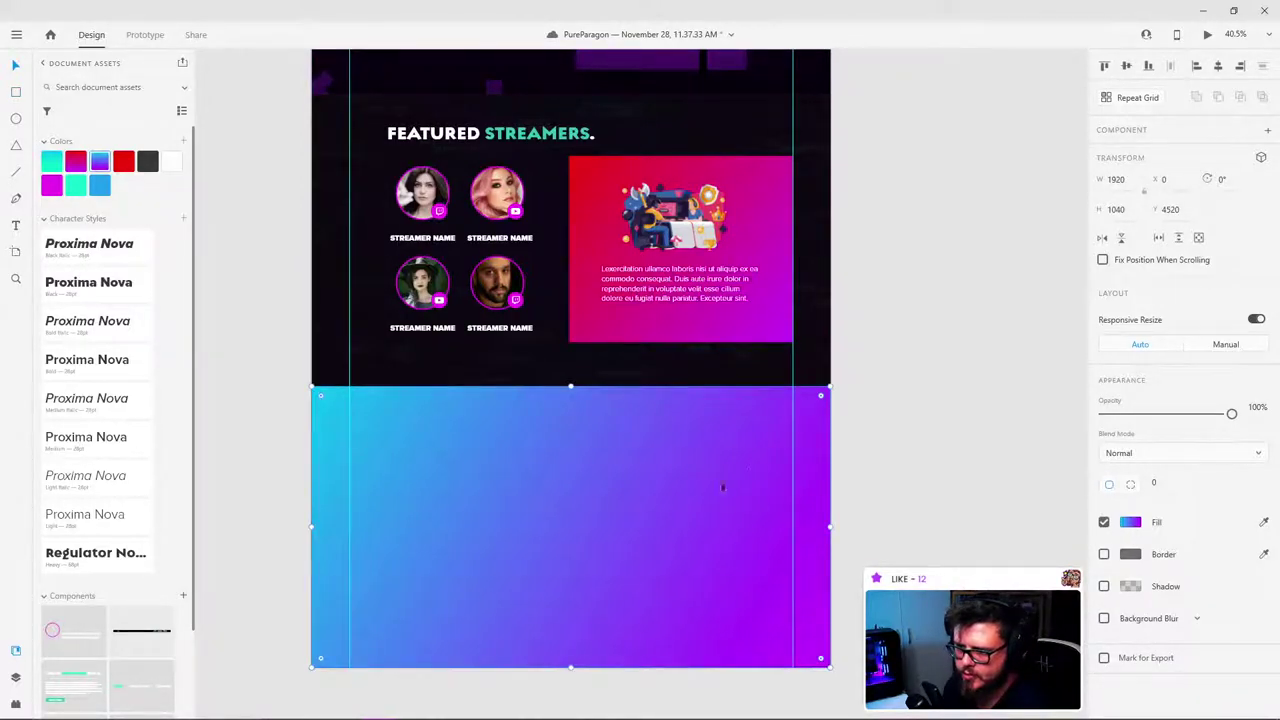
# Step: Slant the gradient shape's upper edge by raising its upper-right corner to about Y 4274, and send the shape behind the red-to-purple card
pyautogui.doubleClick(804, 413)
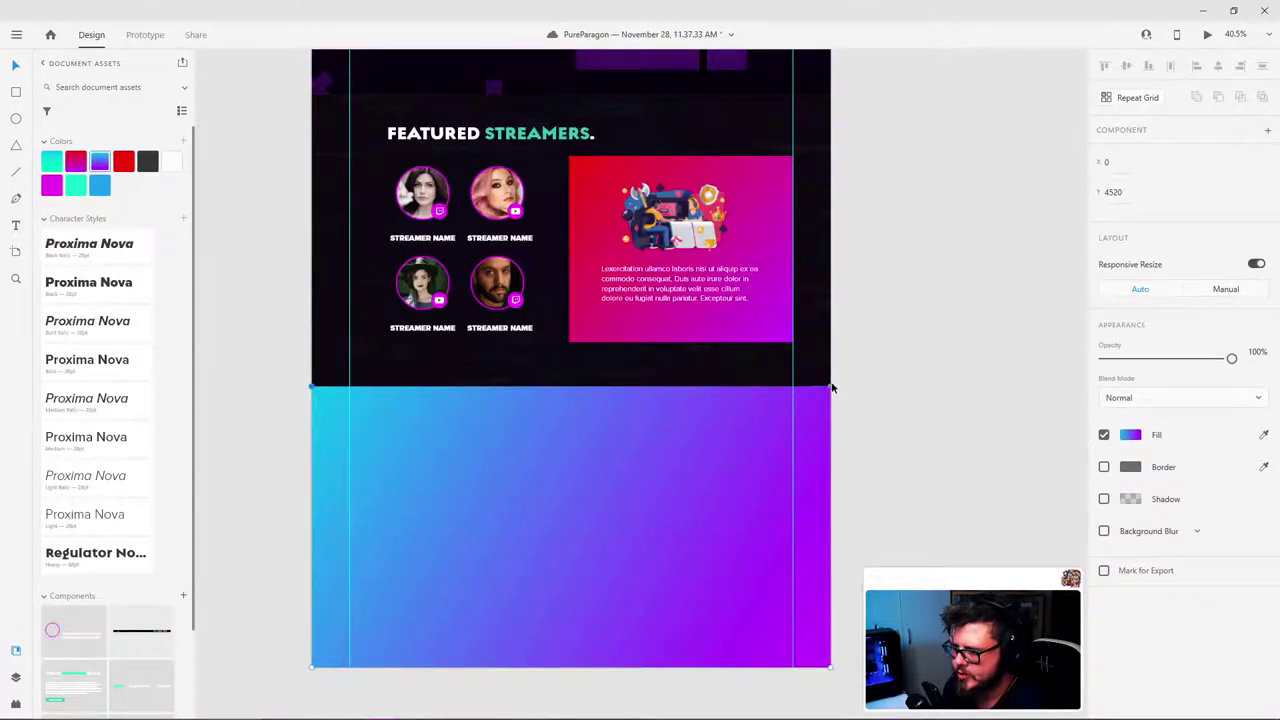
pyautogui.moveTo(830, 389); pyautogui.dragTo(830, 323)
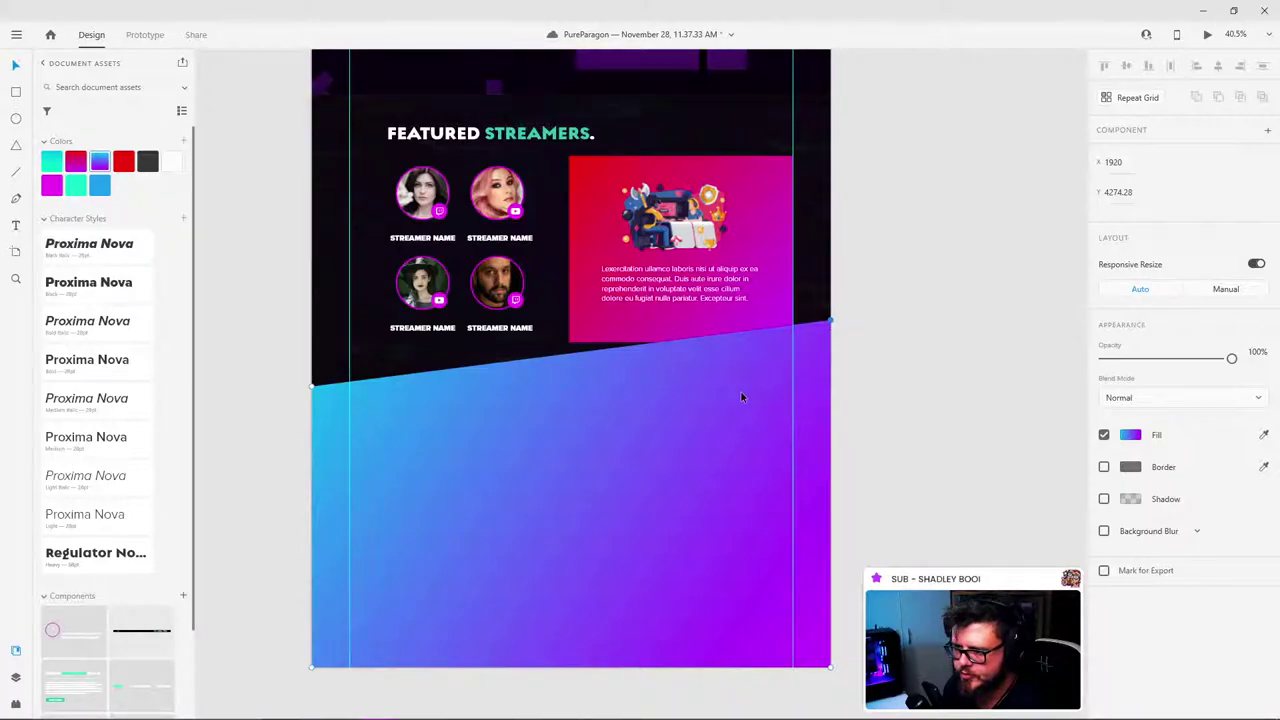
pyautogui.press('Escape')
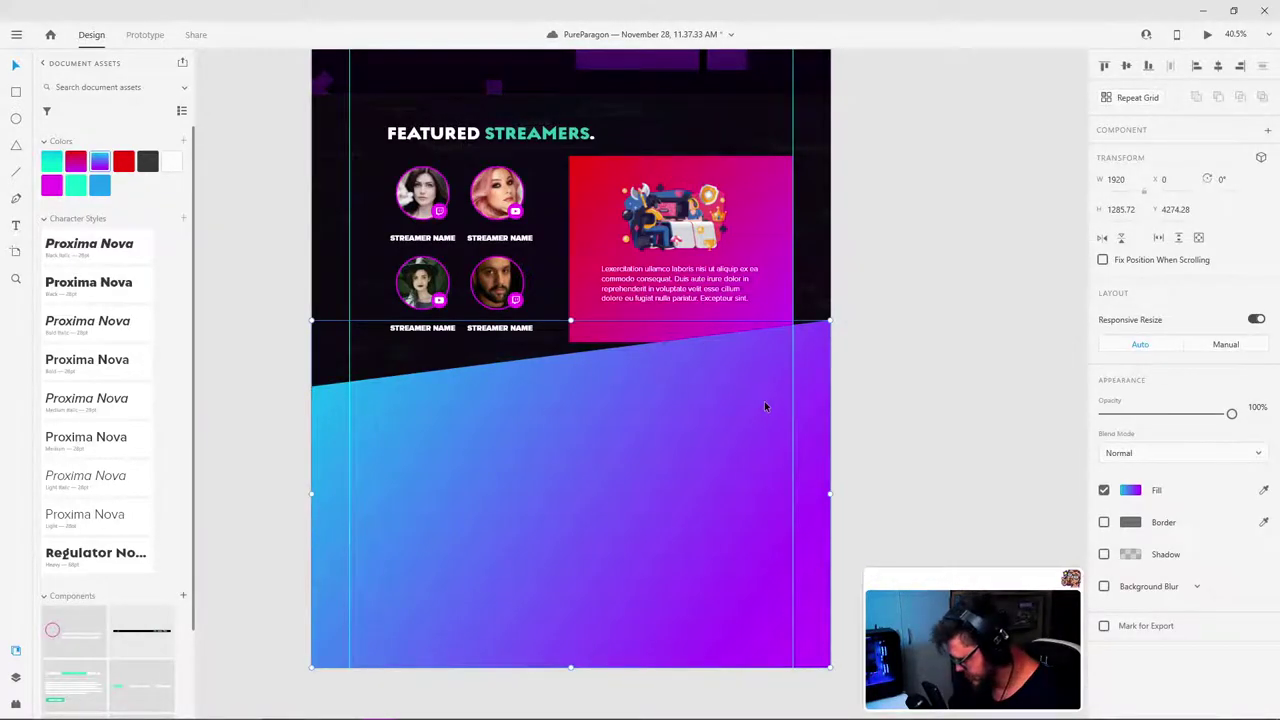
pyautogui.hotkey('ctrl', '[')
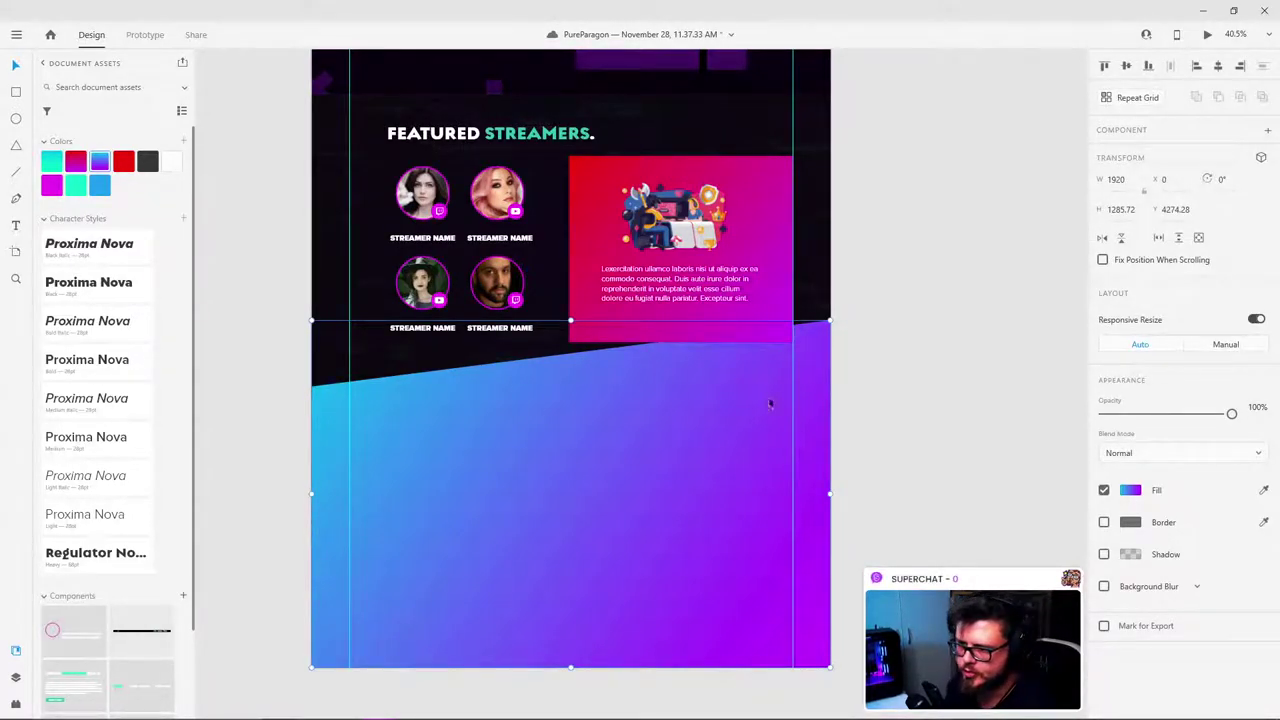
# Step: Lower the gradient shape's upper-right corner to about Y 4400 for a gentler slant below the card, and check it against the whole page
pyautogui.doubleClick(824, 340)
pyautogui.moveTo(829, 322); pyautogui.dragTo(831, 355)
pyautogui.hotkey('ctrl', 'z')
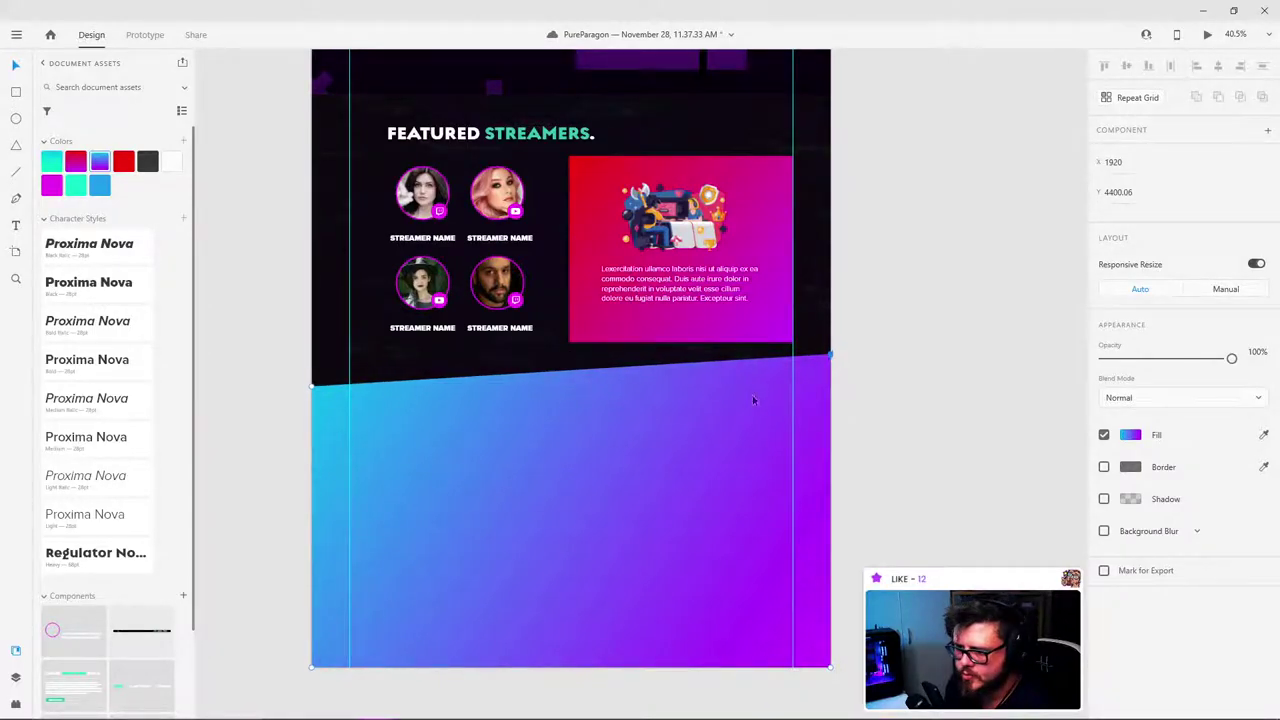
pyautogui.click(918, 389)
pyautogui.scroll(-2, 607, 427)
pyautogui.scroll(-3, 607, 427)
pyautogui.scroll(3, 580, 440)
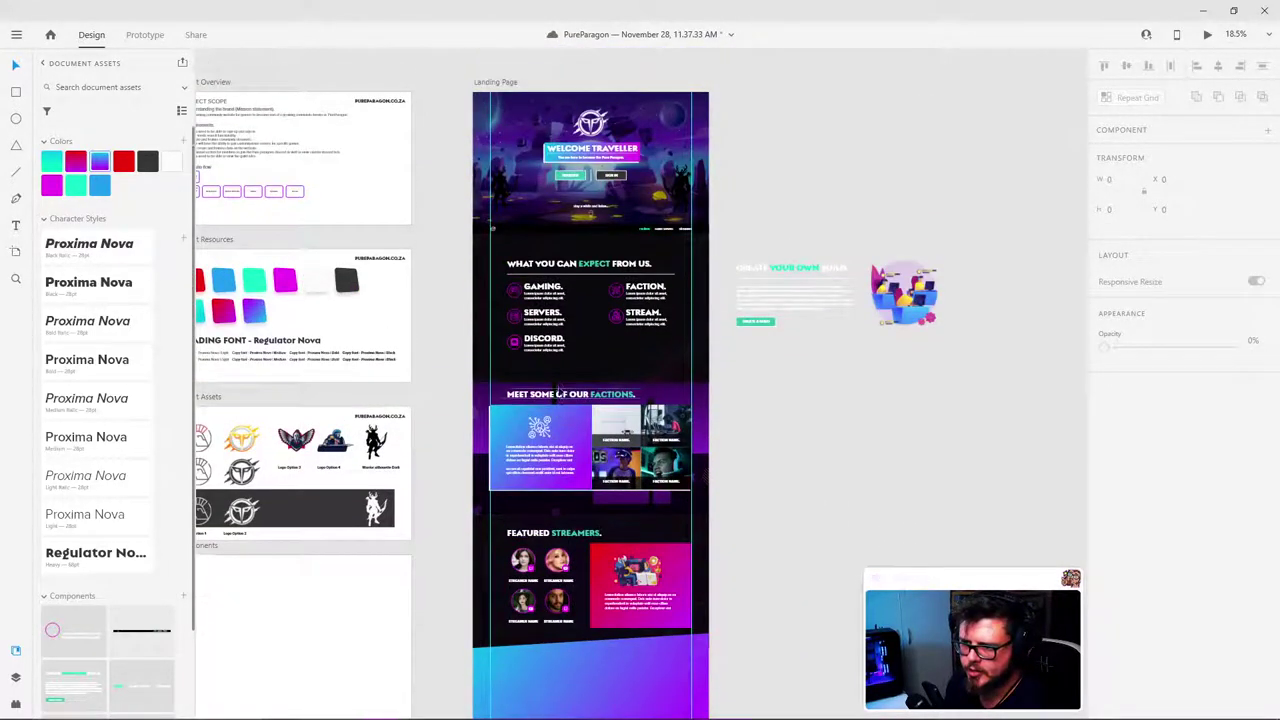
pyautogui.scroll(4, 546, 568)
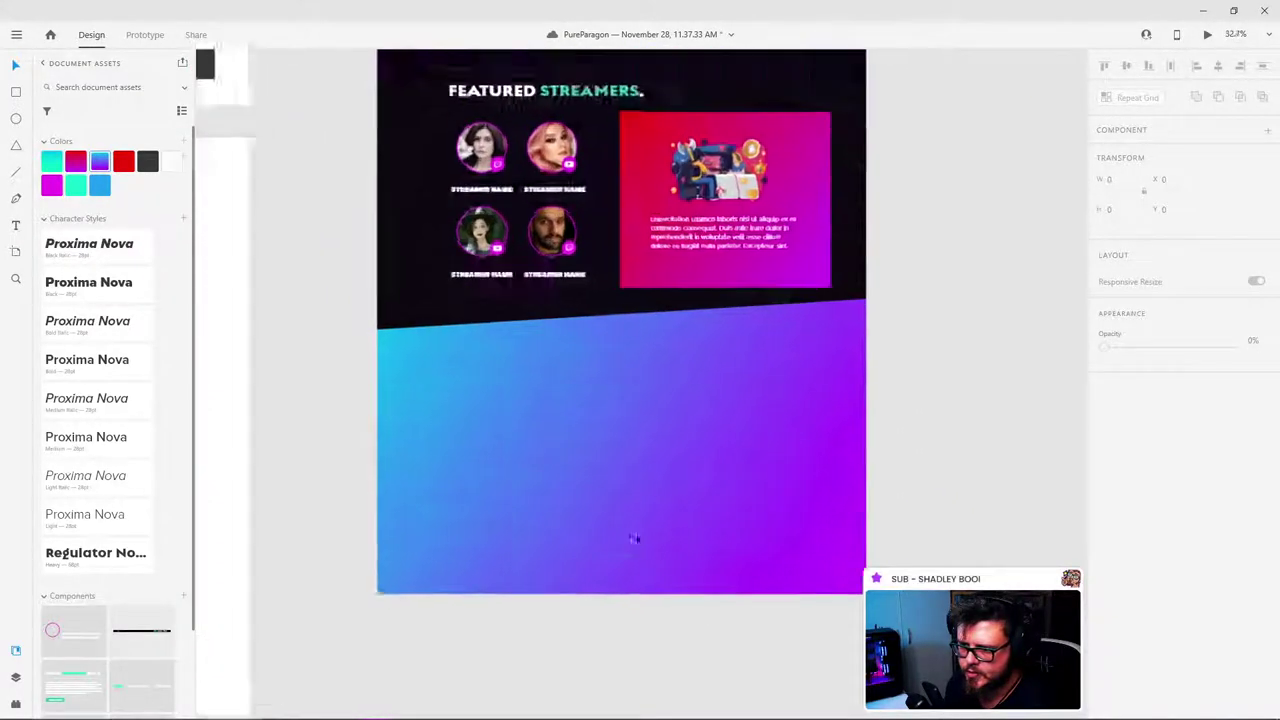
# Step: Turn on the 12-column layout grid for the Landing Page artboard
pyautogui.scroll(-1, 765, 456)
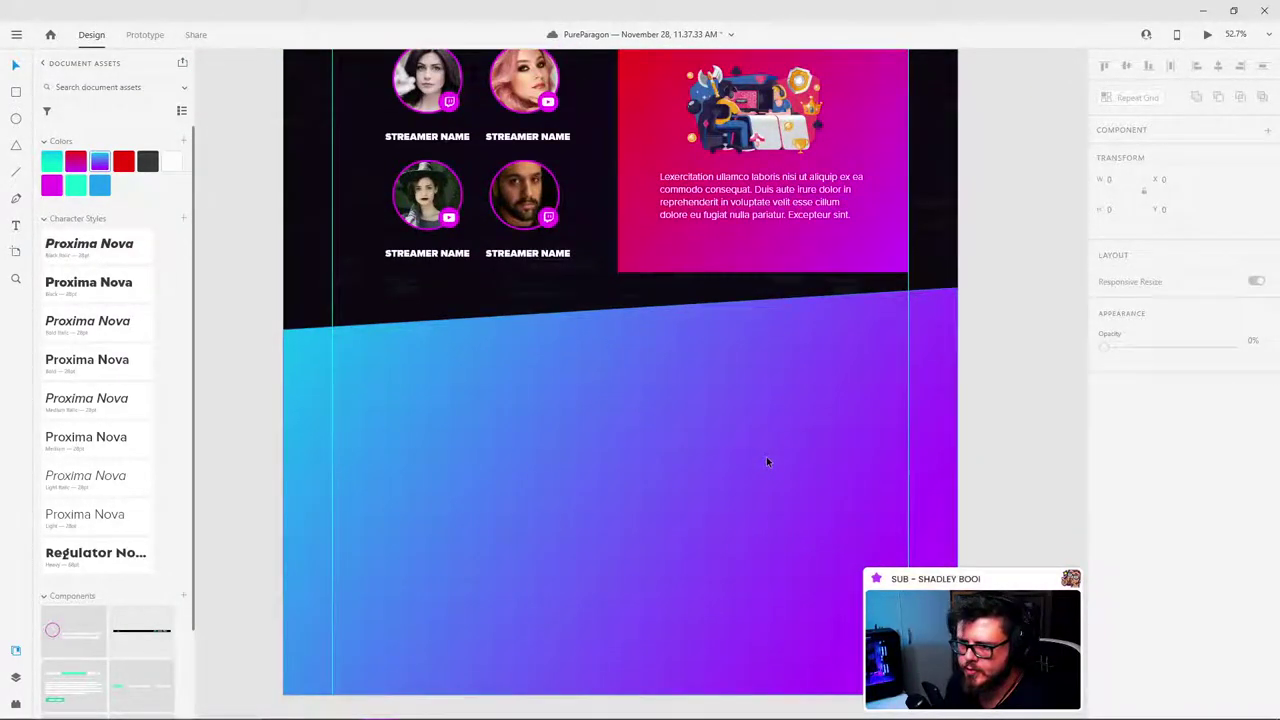
pyautogui.scroll(-2, 766, 456)
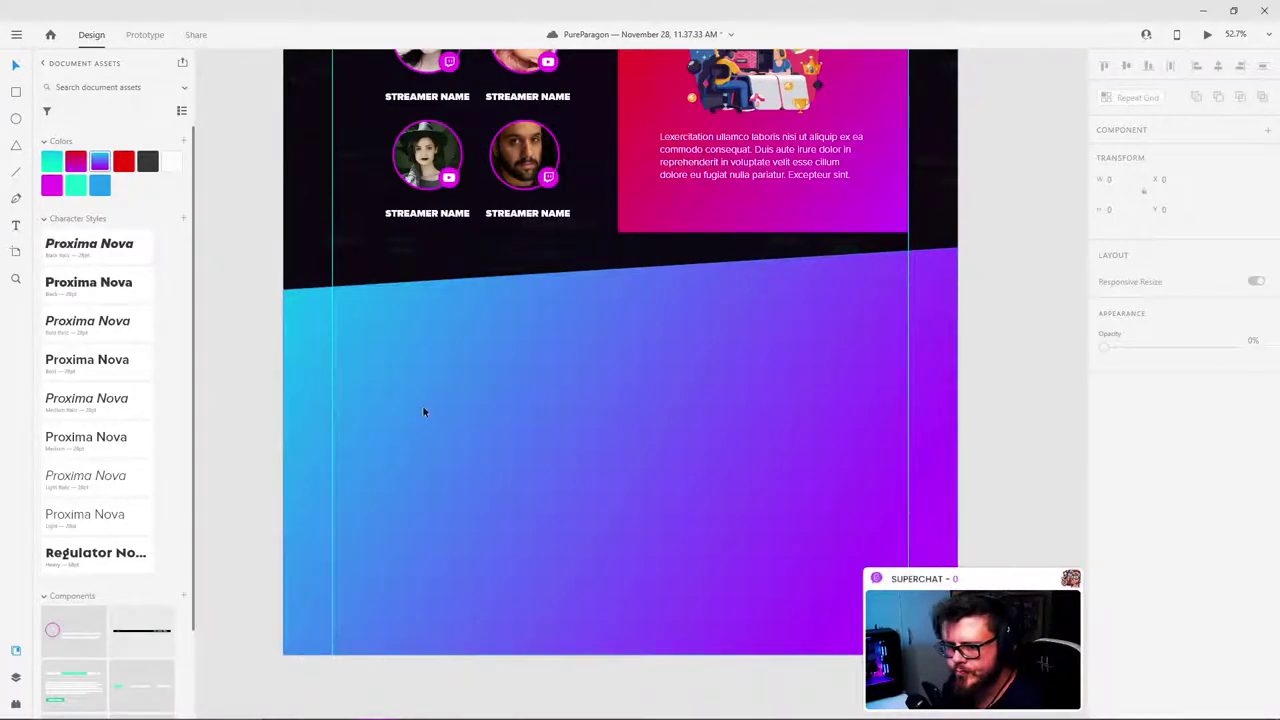
pyautogui.scroll(-3, 492, 376)
pyautogui.scroll(5, 588, 343)
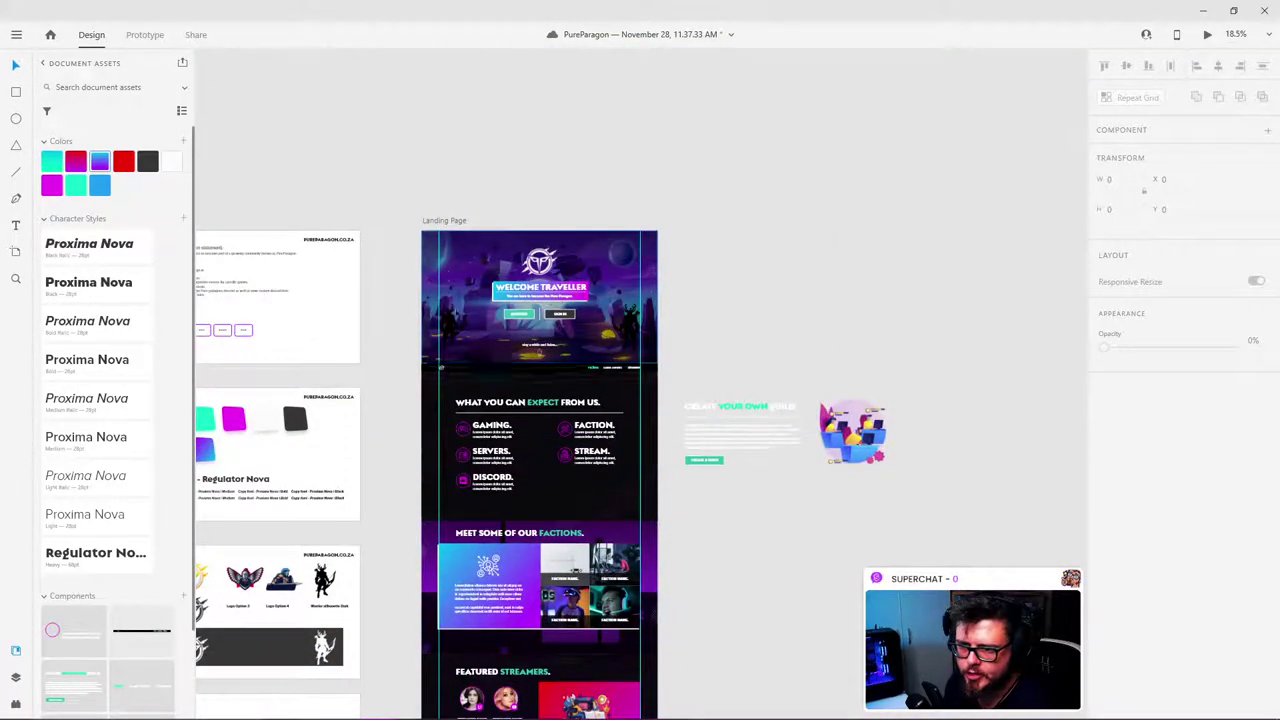
pyautogui.click(488, 257)
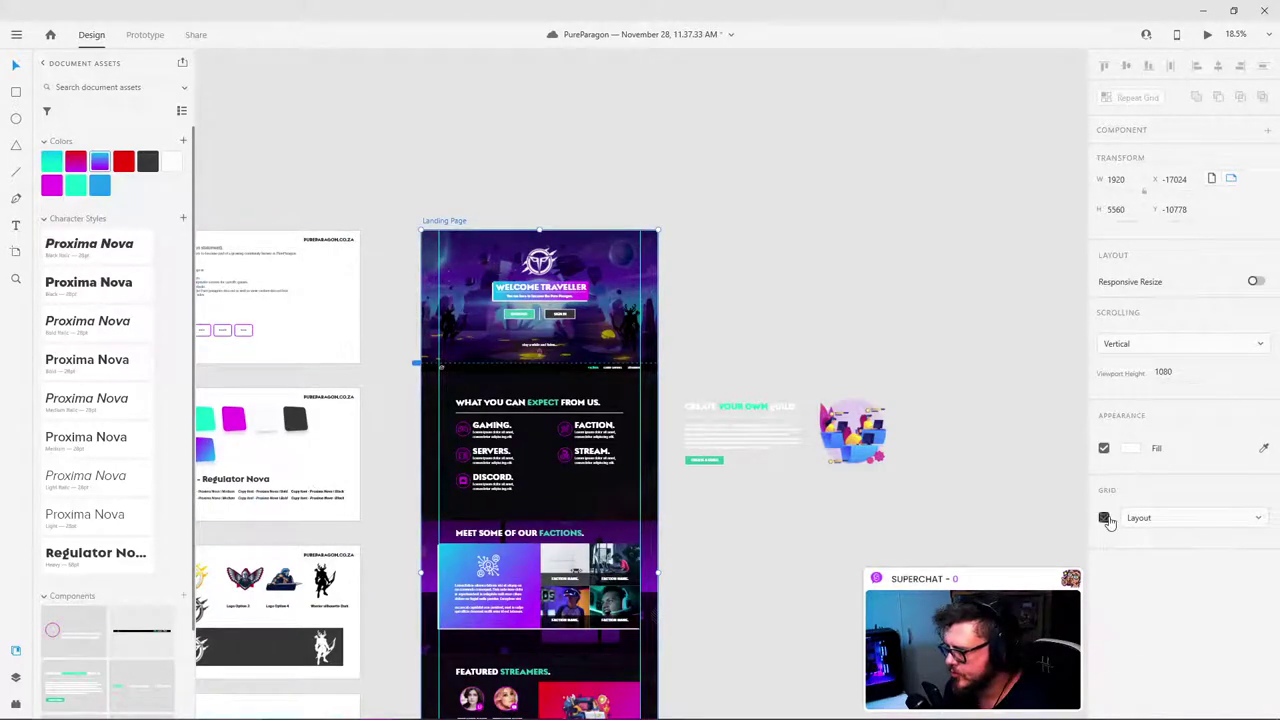
pyautogui.click(1104, 518)
# Step: Draw a borderless white rectangle, 812 wide and 510 high, spanning the right six grid columns below the Featured Streamers section
pyautogui.scroll(-5, 774, 526)
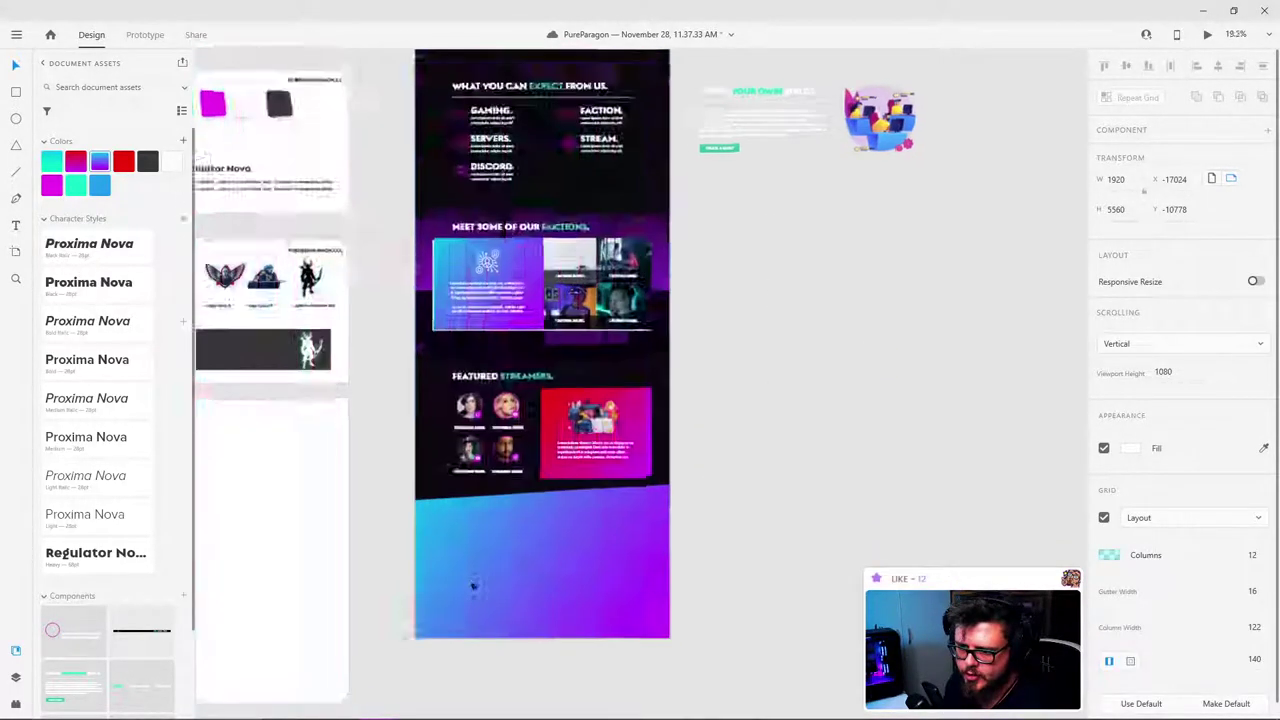
pyautogui.scroll(6, 473, 585)
pyautogui.scroll(-3, 697, 409)
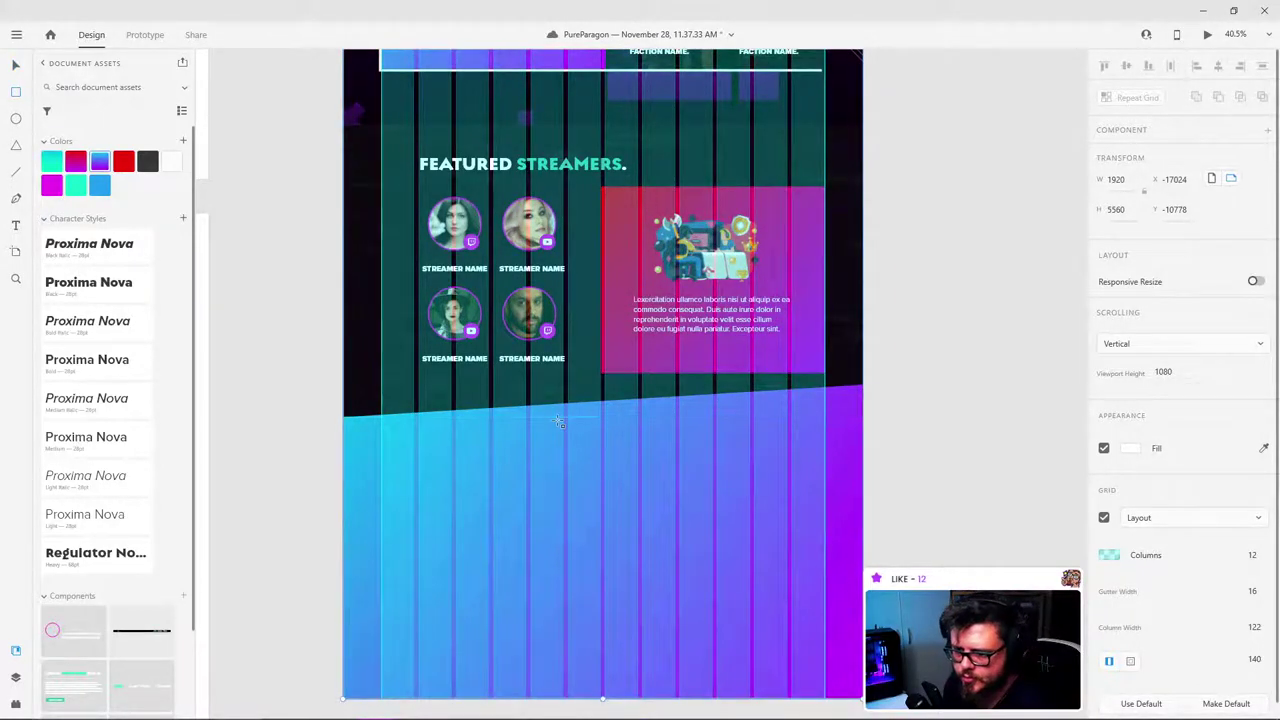
pyautogui.moveTo(559, 422); pyautogui.dragTo(713, 557)
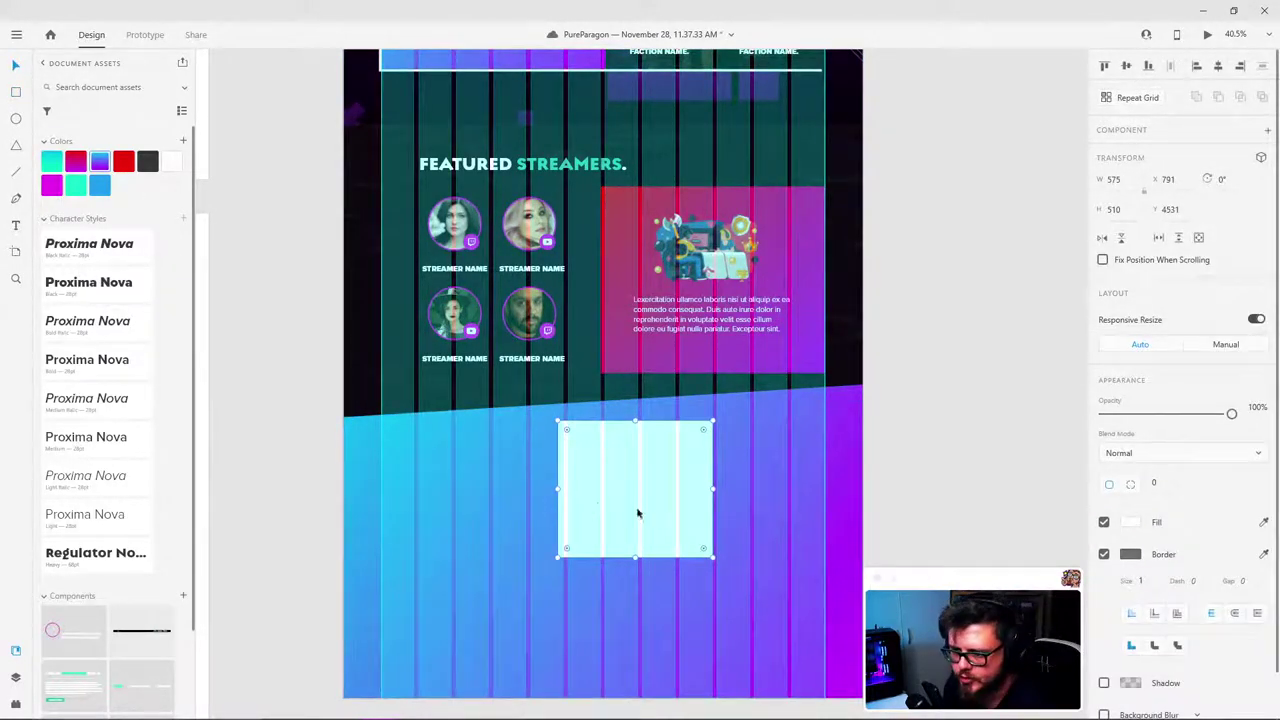
pyautogui.moveTo(637, 509); pyautogui.dragTo(683, 463)
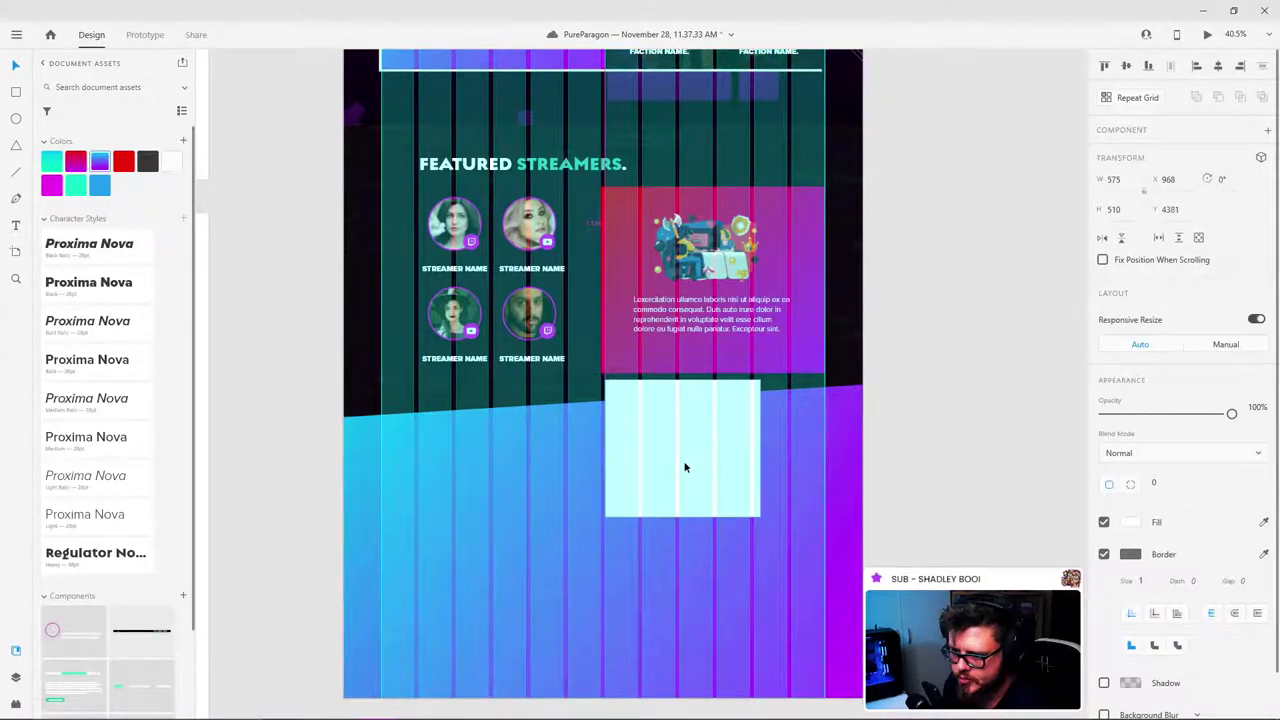
pyautogui.moveTo(761, 448); pyautogui.dragTo(824, 448)
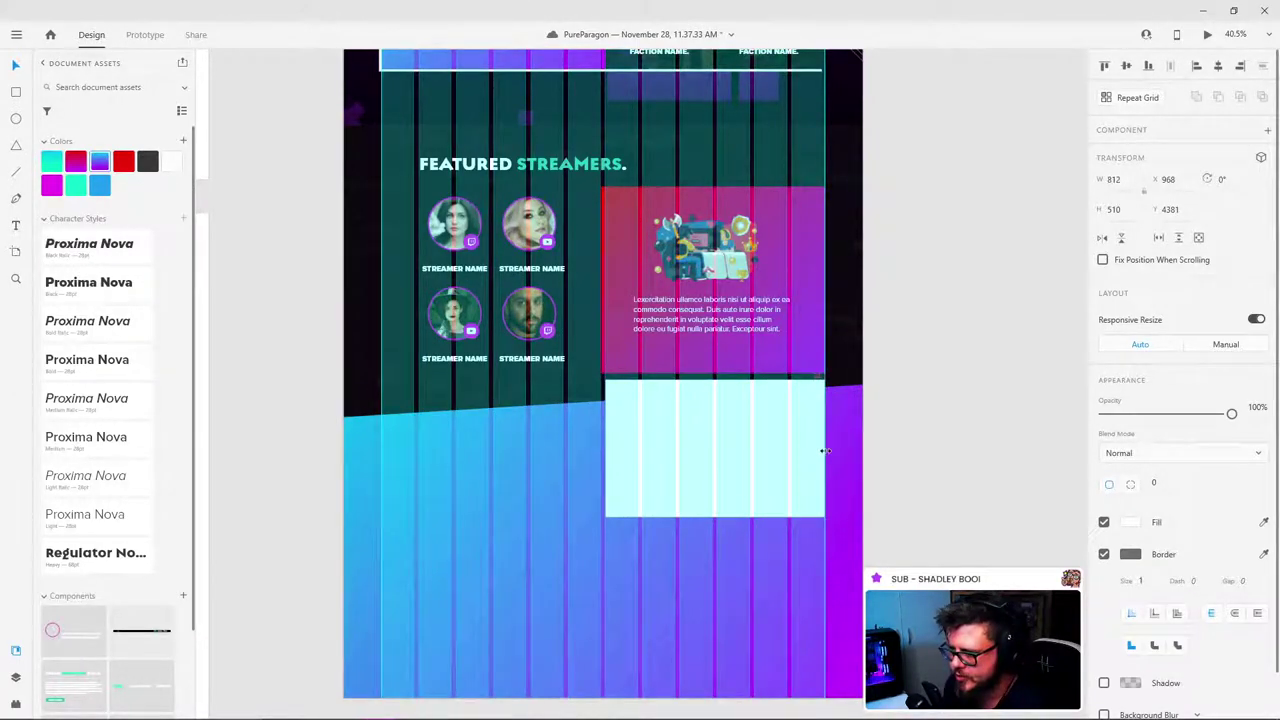
pyautogui.click(1104, 554)
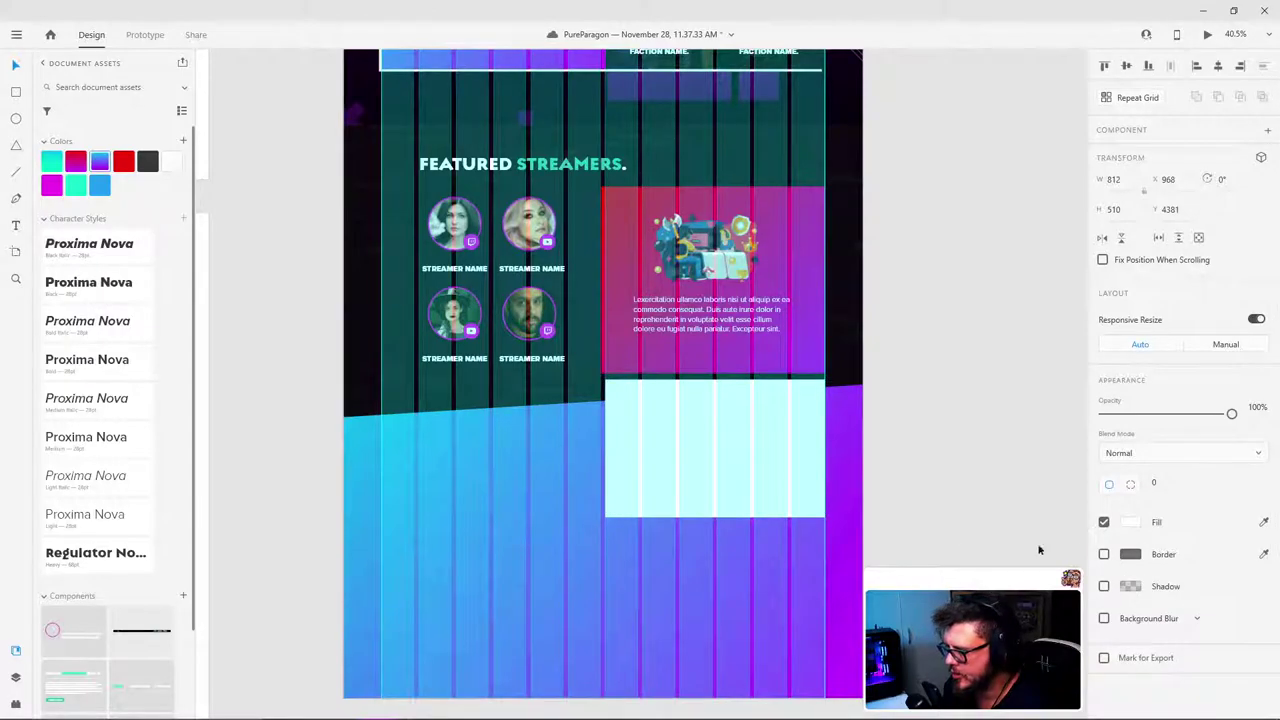
# Step: Move the white rectangle down into the blue-purple gradient section and set its height to 800
pyautogui.moveTo(706, 465); pyautogui.dragTo(723, 551)
pyautogui.scroll(-2, 722, 545)
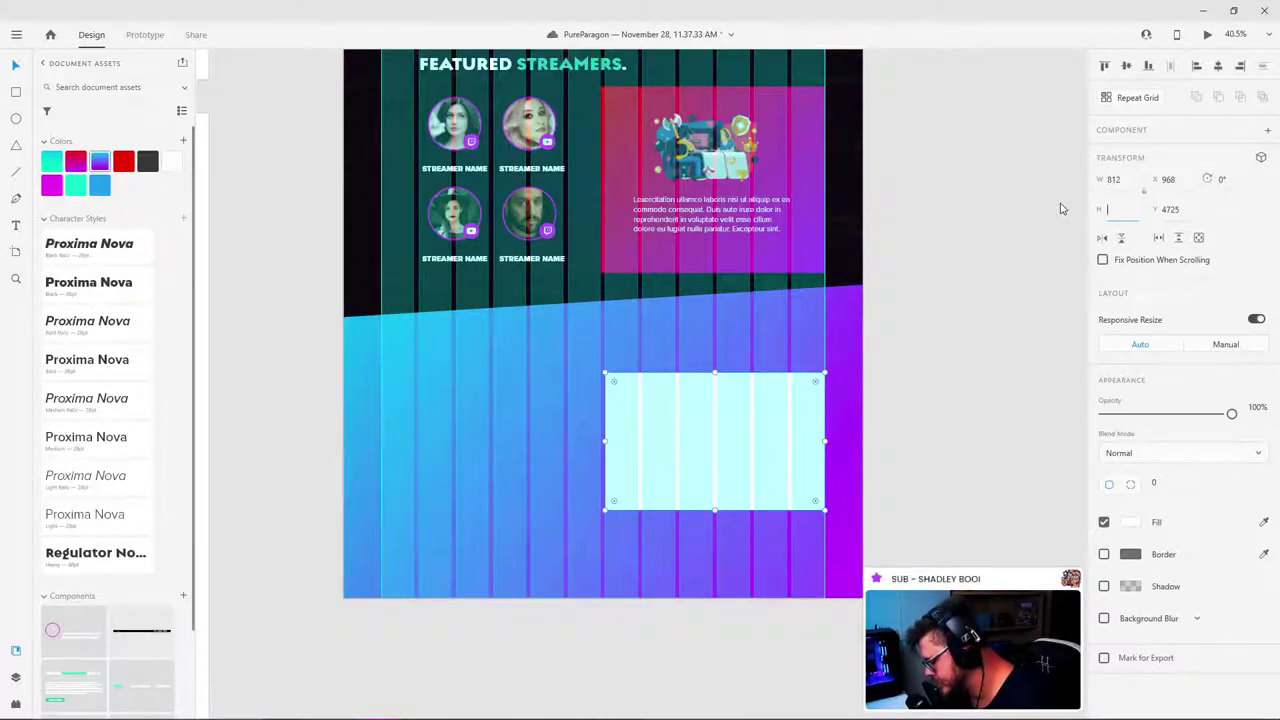
pyautogui.press('Return')
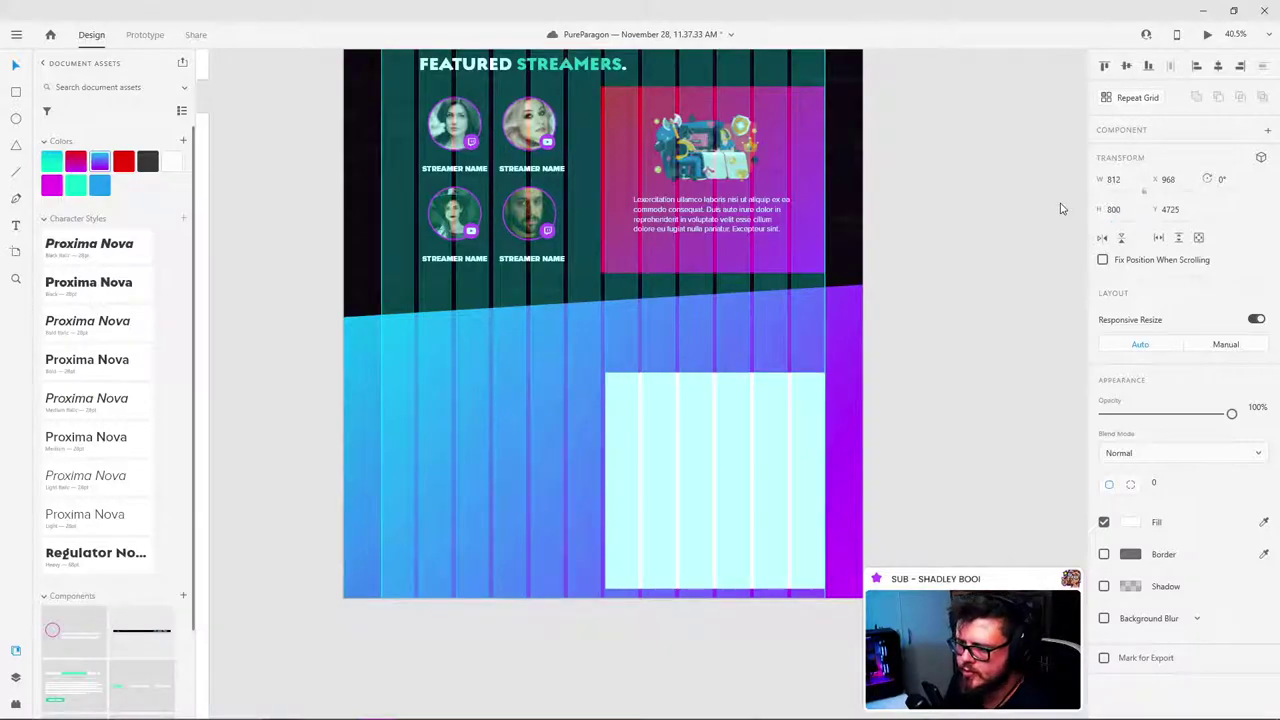
# Step: Duplicate the rectangle across the left six grid columns and place both cards side by side at Y 4580
pyautogui.moveTo(726, 440); pyautogui.dragTo(518, 410)
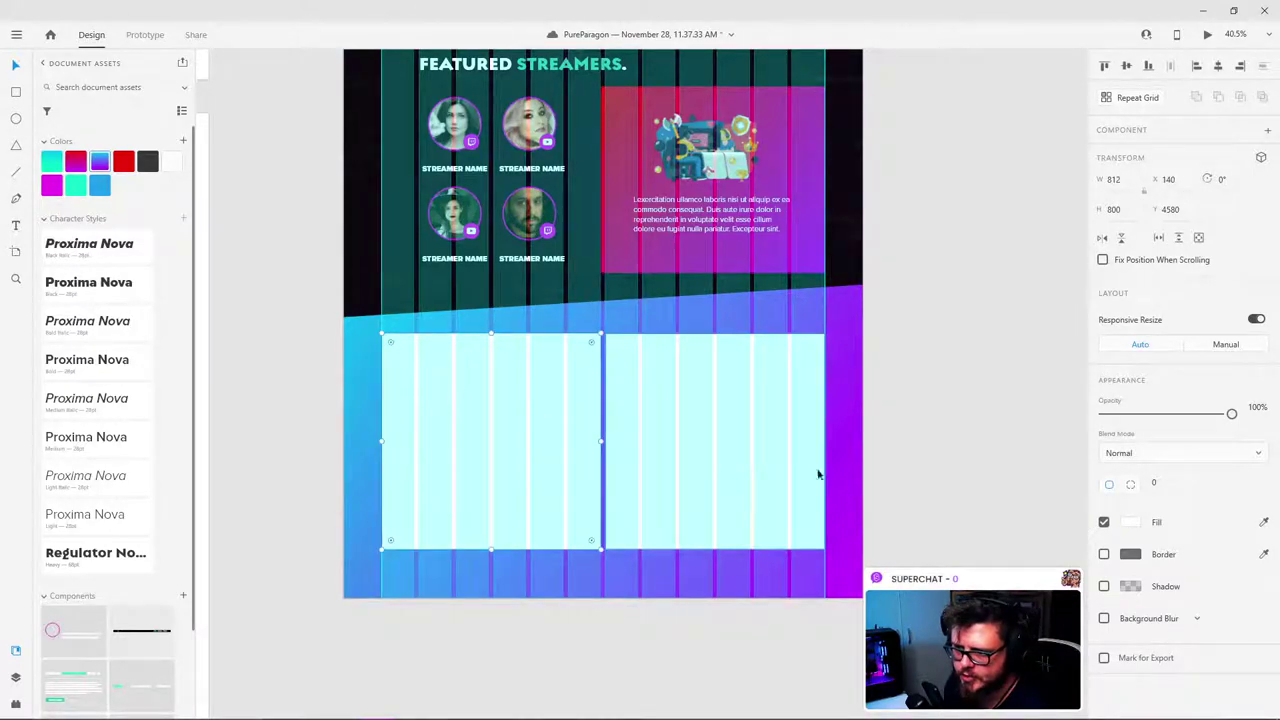
pyautogui.click(967, 378)
pyautogui.scroll(4, 423, 452)
pyautogui.scroll(-6, 585, 507)
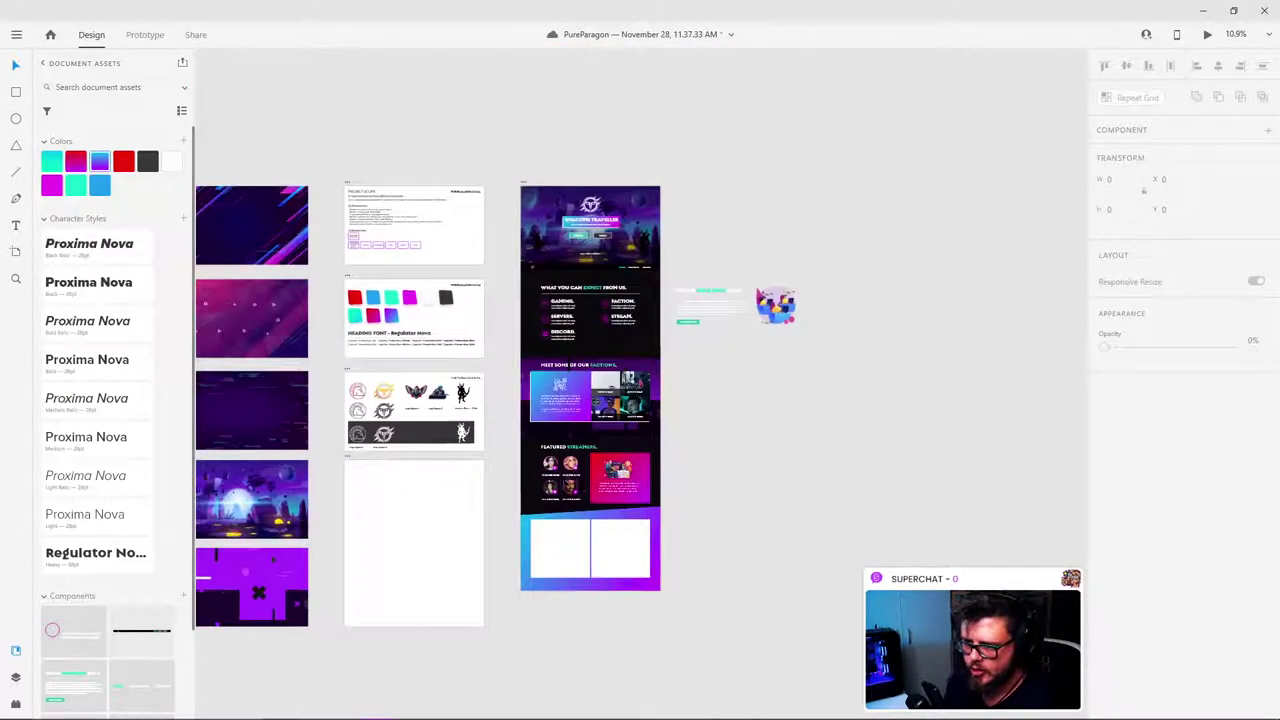
# Step: Copy the coloured Logo Option 2 from the Project Assets artboard into the upper-left corner of the left white card
pyautogui.scroll(3, 585, 507)
pyautogui.scroll(-4, 585, 507)
pyautogui.moveTo(425, 481); pyautogui.dragTo(675, 437)
pyautogui.scroll(3, 656, 300)
pyautogui.click(607, 338)
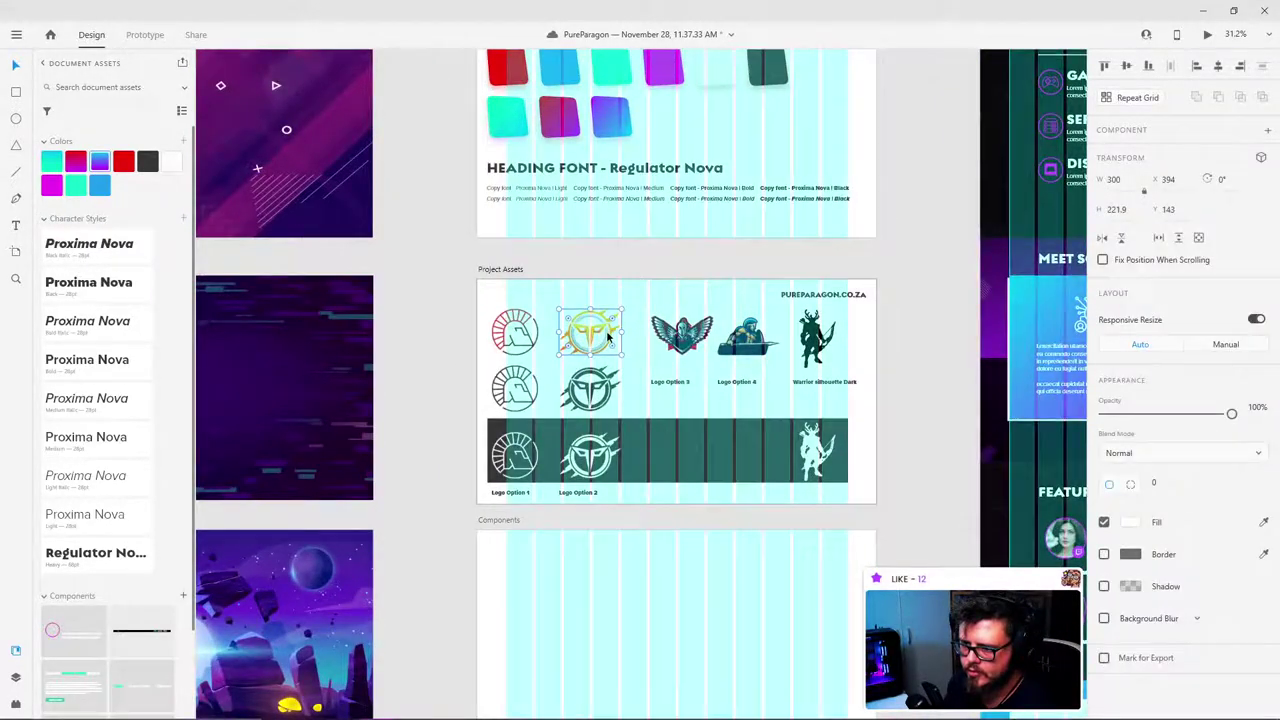
pyautogui.hscroll(5, 429, 211)
pyautogui.scroll(-4, 429, 211)
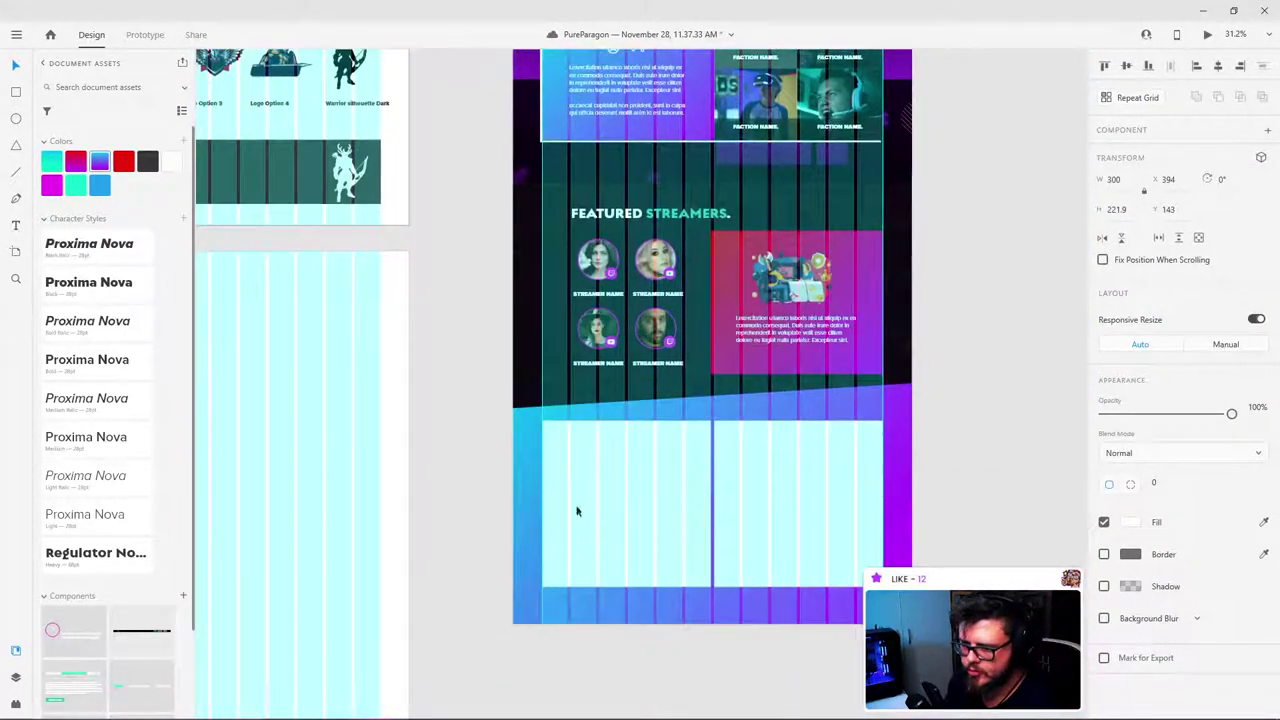
pyautogui.scroll(4, 577, 509)
pyautogui.hotkey('ctrl', 'v')
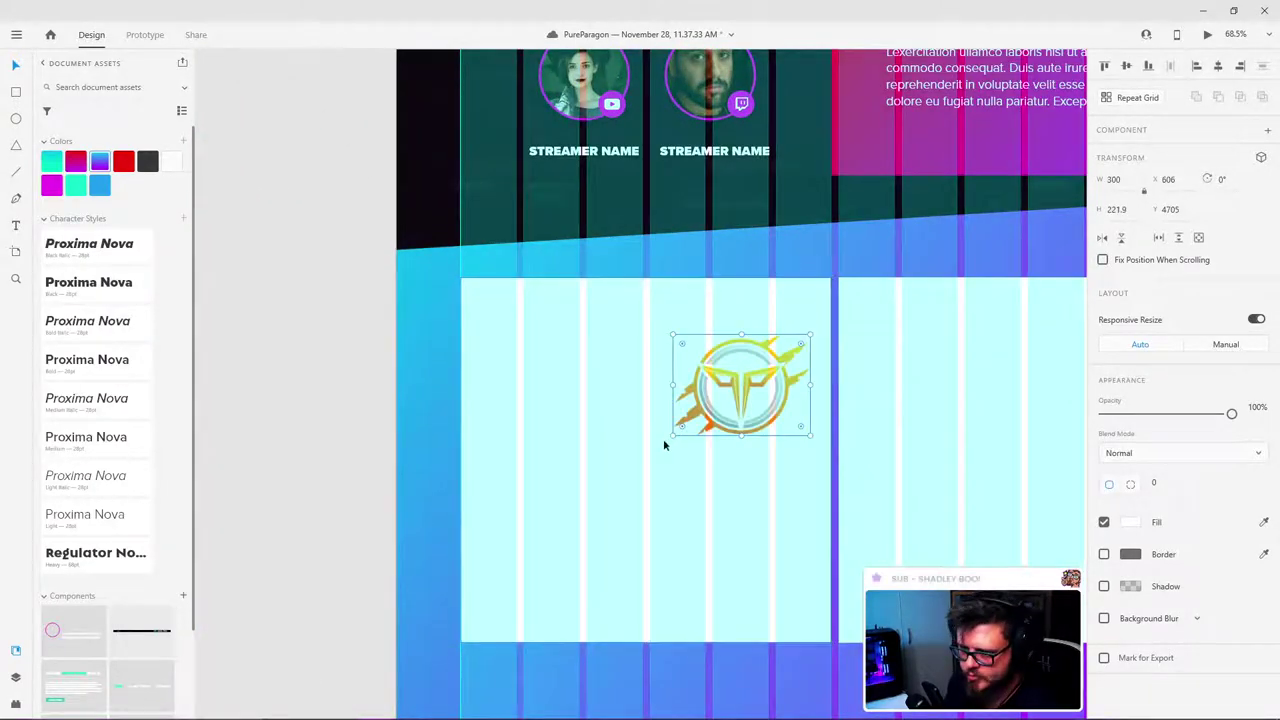
pyautogui.moveTo(735, 385); pyautogui.dragTo(523, 330)
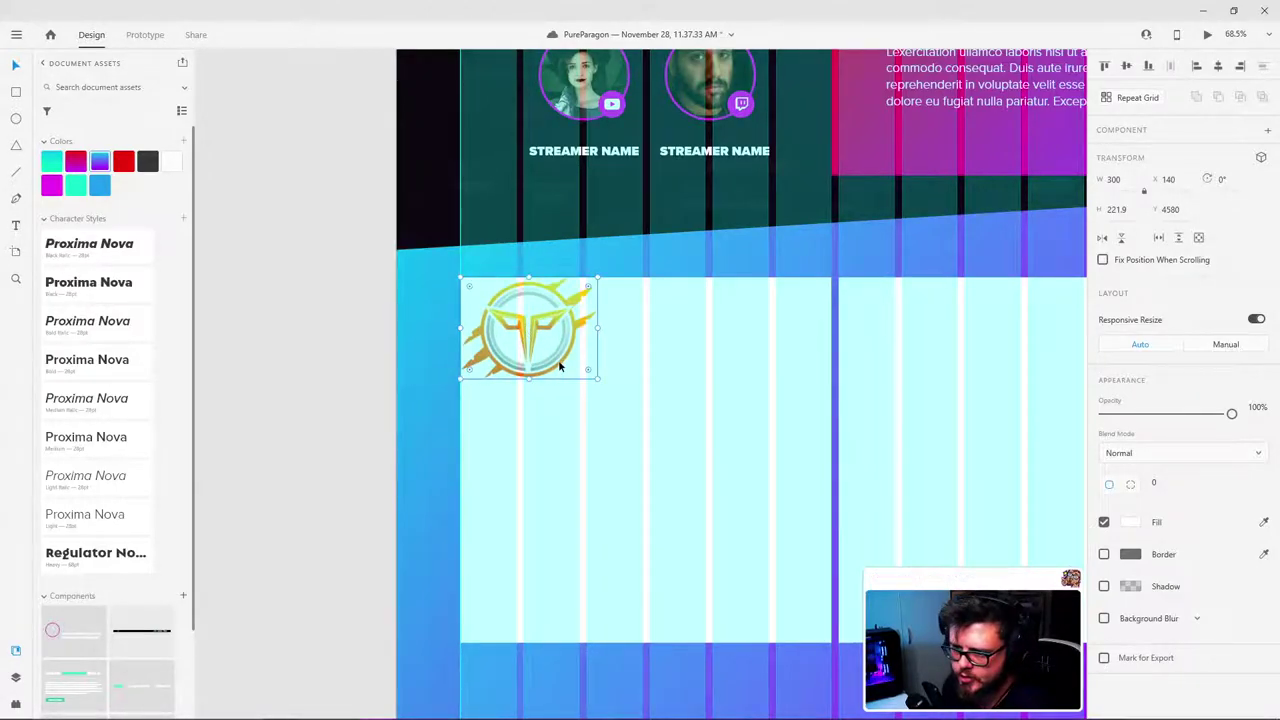
# Step: Move the logo down 50 px to Y 4630 and inward from the card's left edge to X 238
pyautogui.hotkey('shift', 'Down')
pyautogui.hotkey('shift', 'Down')
pyautogui.hotkey('shift', 'Down')
pyautogui.hotkey('shift', 'Down')
pyautogui.hotkey('shift', 'Down')
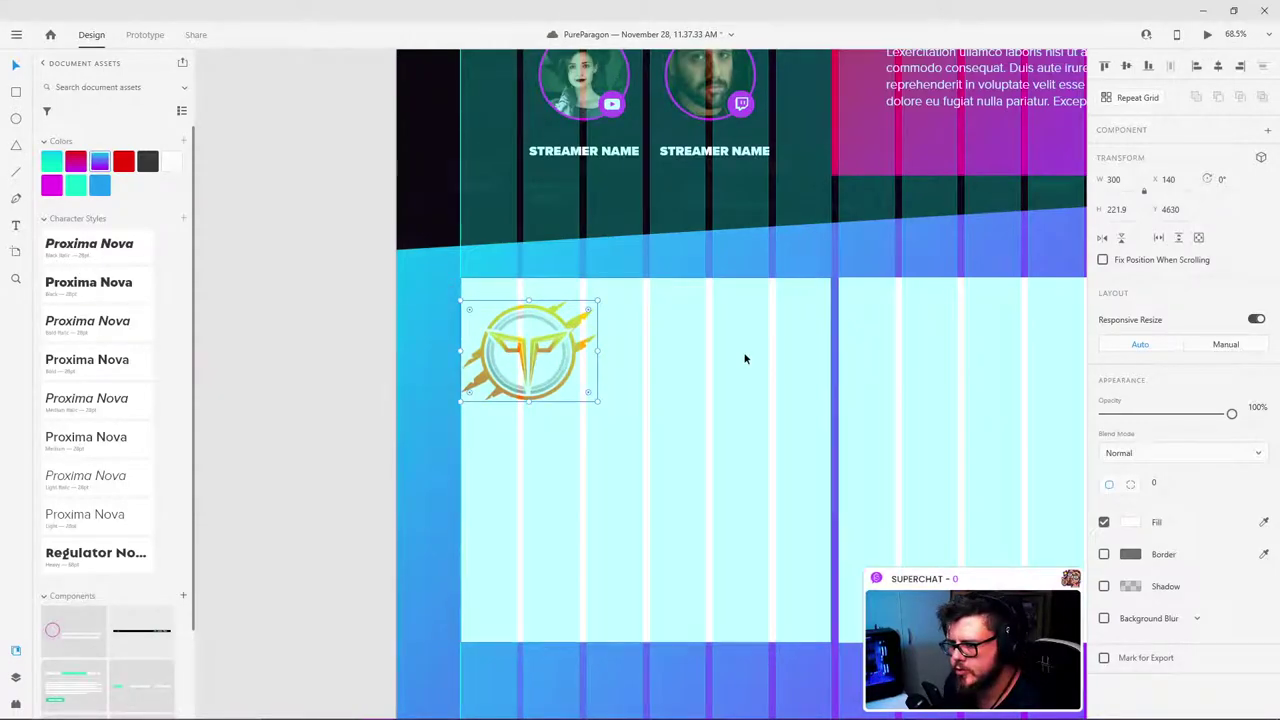
pyautogui.moveTo(527, 362); pyautogui.dragTo(572, 362)
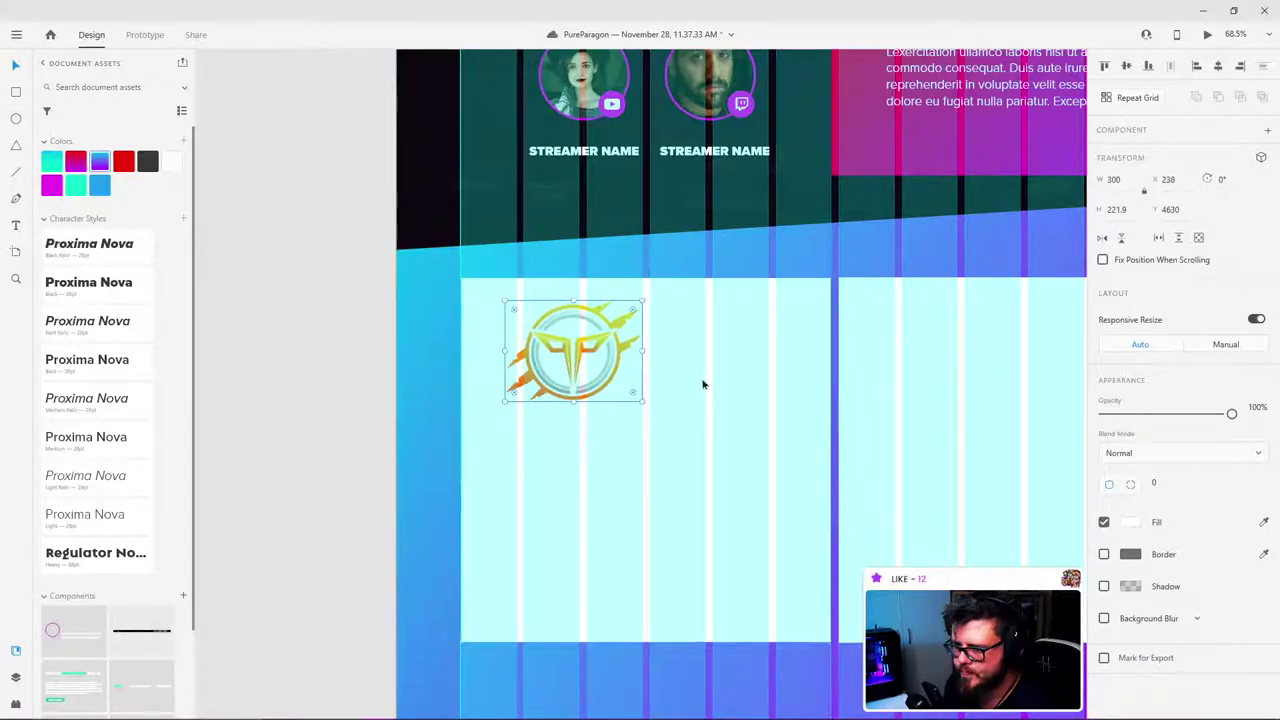
pyautogui.scroll(3, 789, 416)
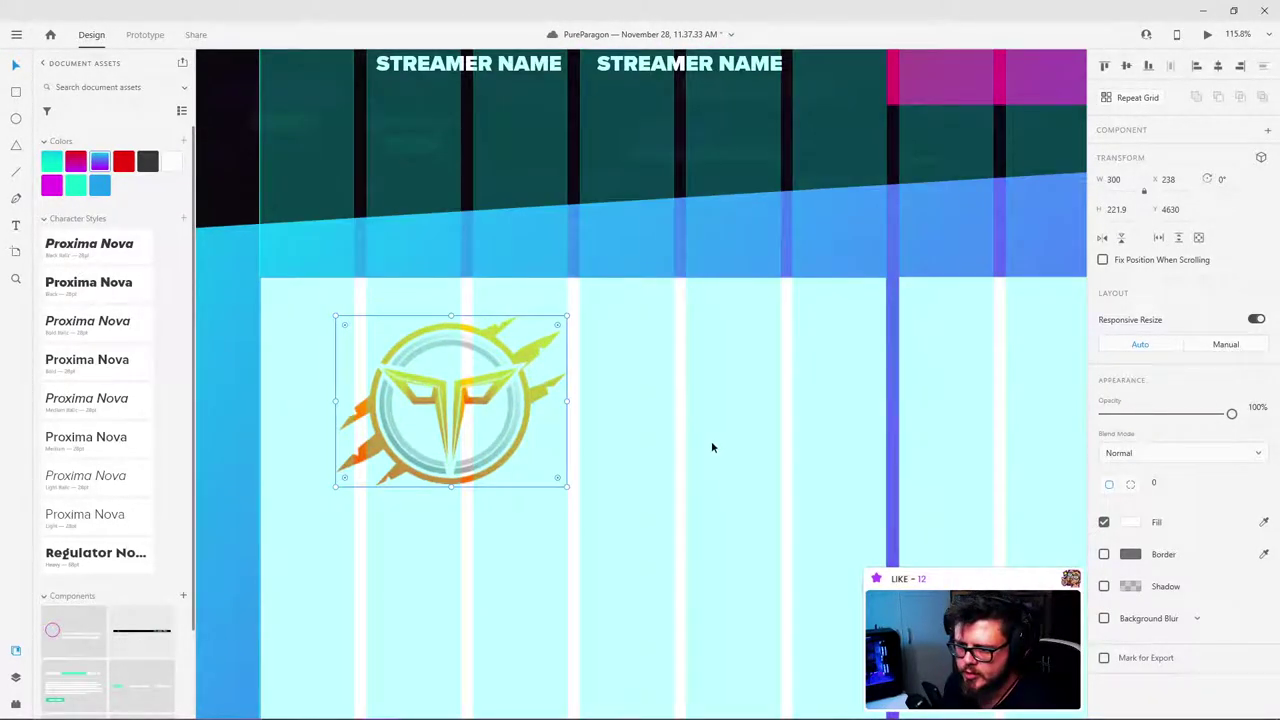
pyautogui.scroll(-3, 712, 447)
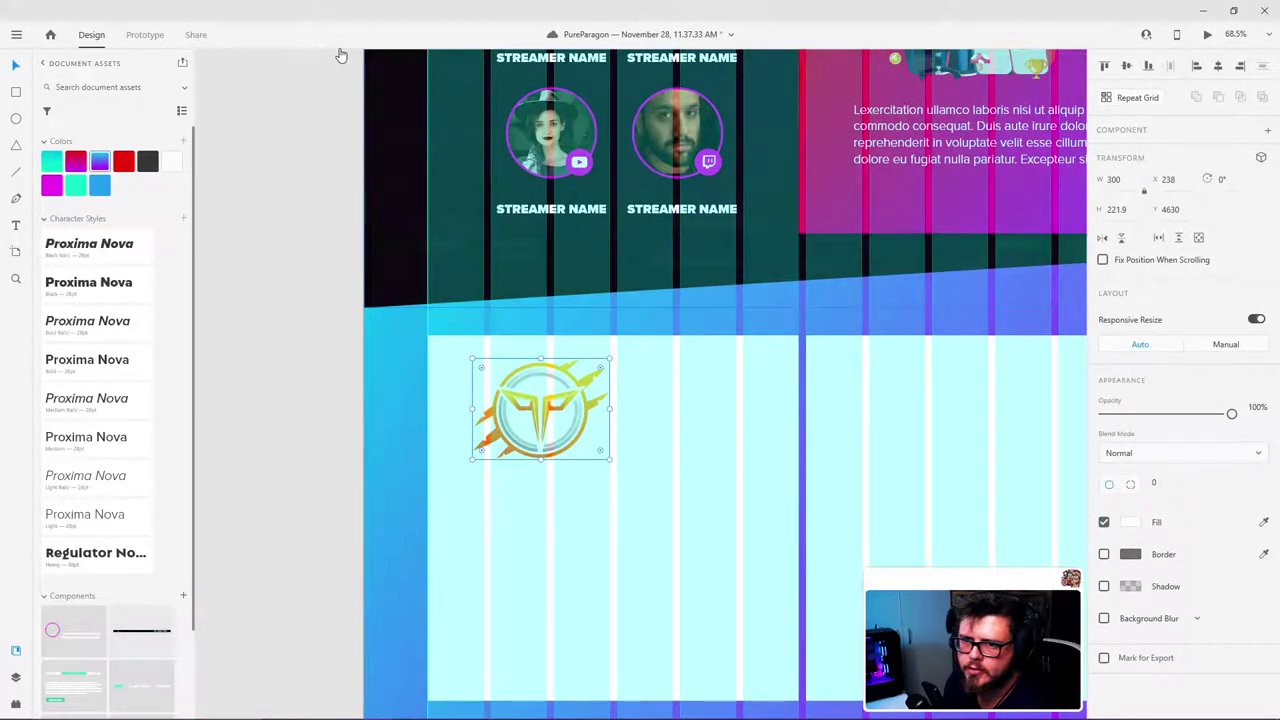
pyautogui.click(338, 50)
pyautogui.scroll(1, 340, 102)
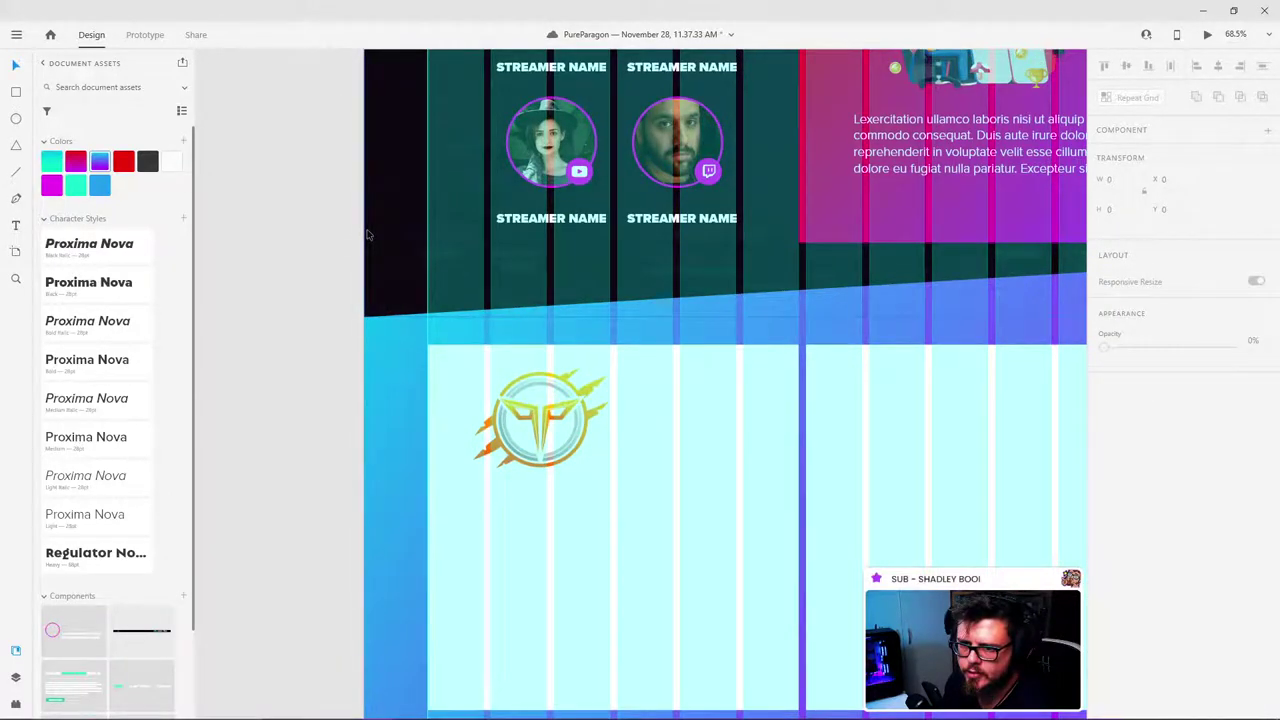
pyautogui.scroll(-4, 600, 446)
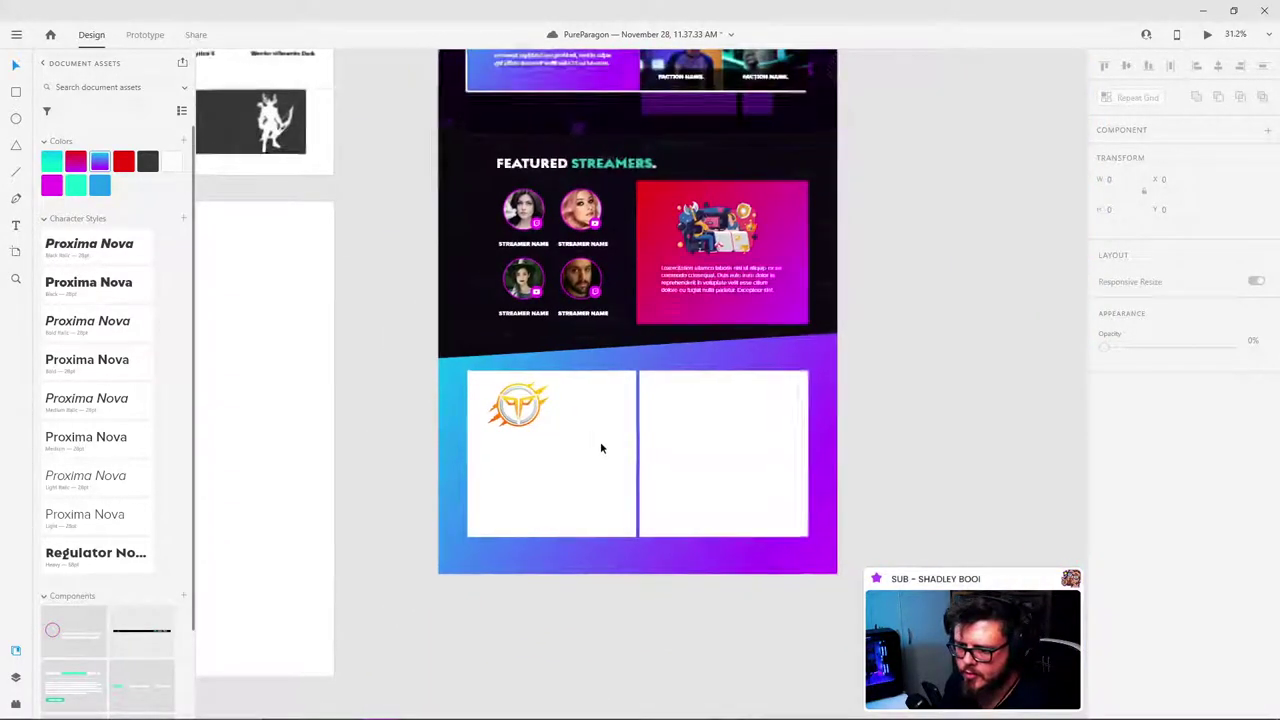
pyautogui.click(588, 417)
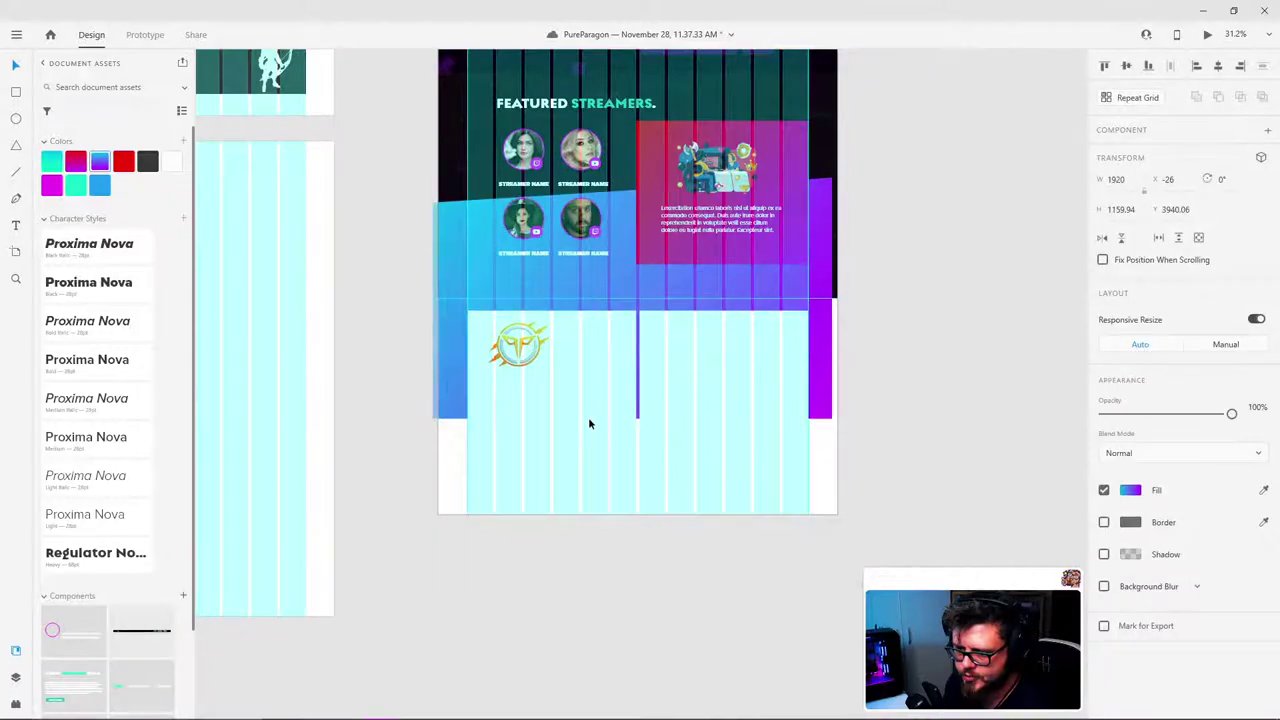
pyautogui.hotkey('ctrl', 'shift', "'")
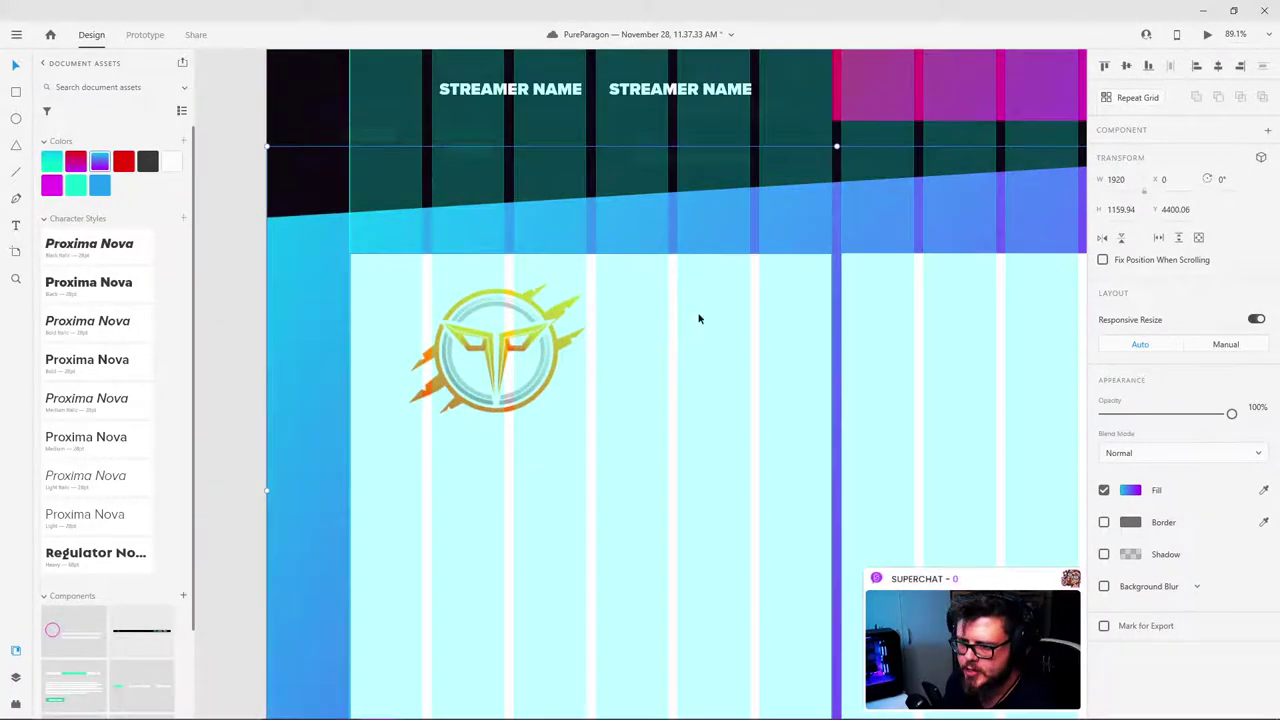
# Step: Reduce the left white card's opacity to 15%
pyautogui.click(737, 358)
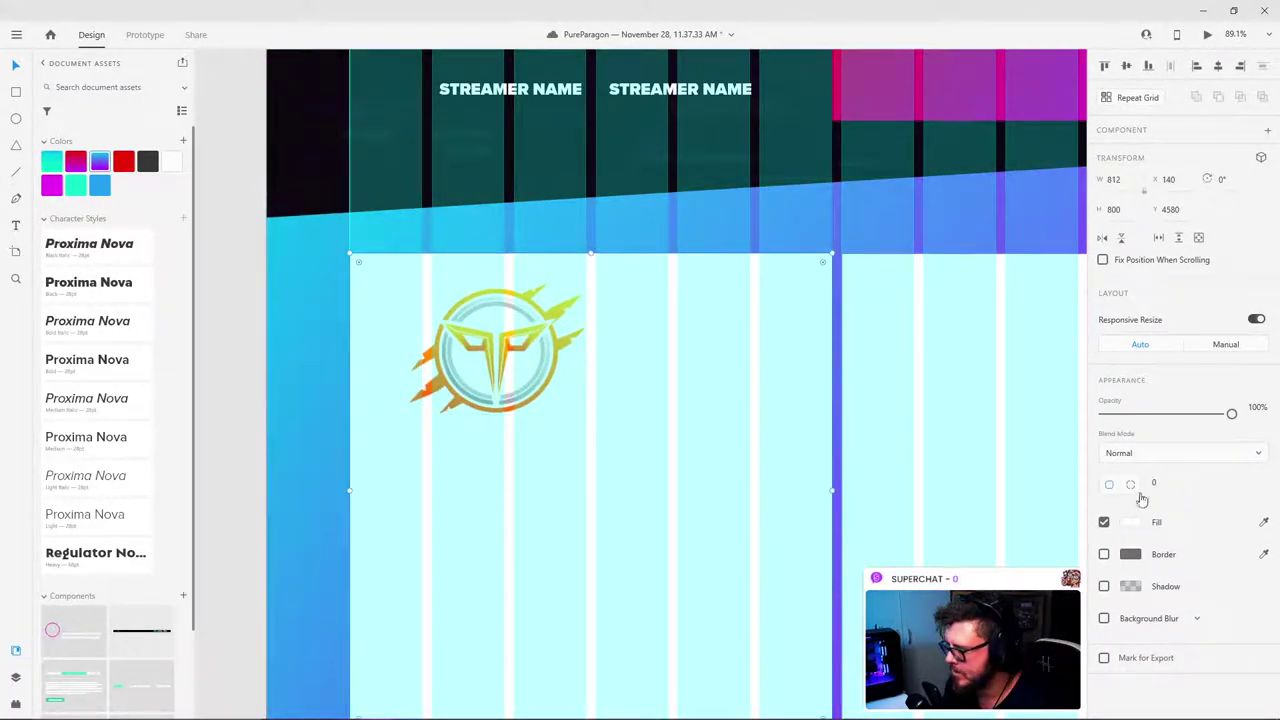
pyautogui.moveTo(1222, 416); pyautogui.dragTo(1122, 416)
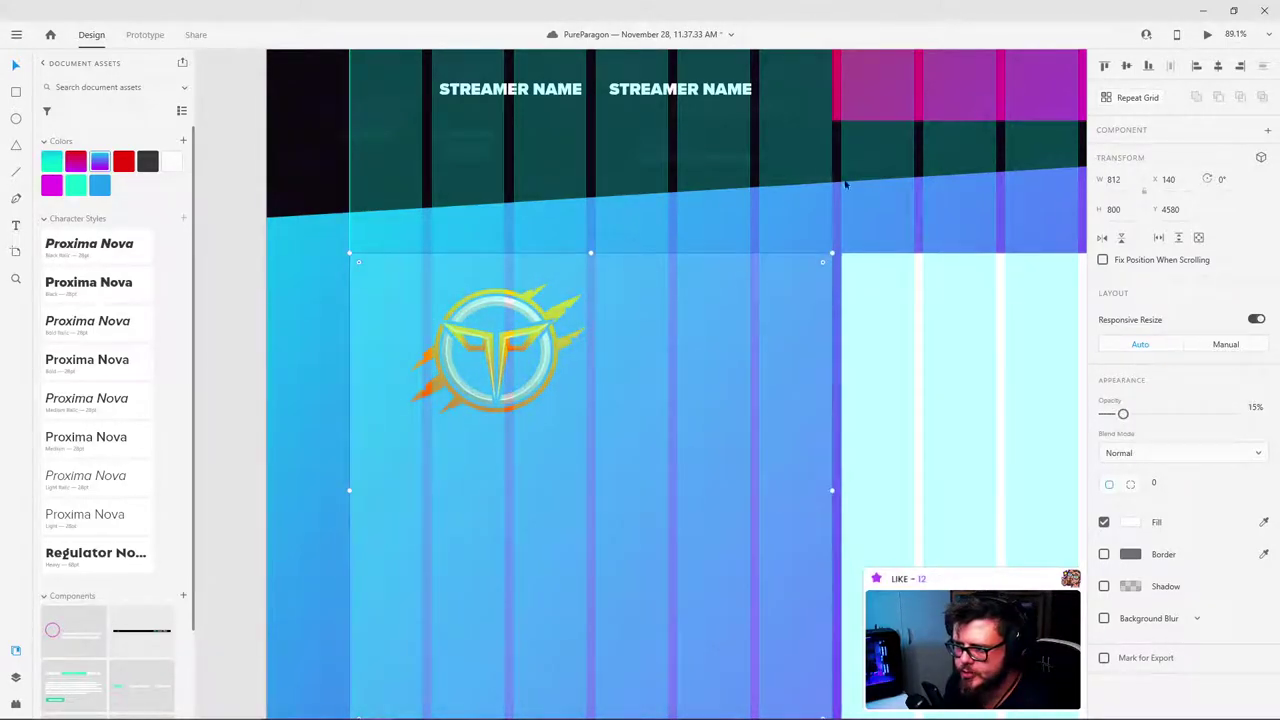
pyautogui.scroll(-3, 713, 241)
pyautogui.click(803, 623)
pyautogui.scroll(2, 840, 517)
pyautogui.scroll(3, 826, 391)
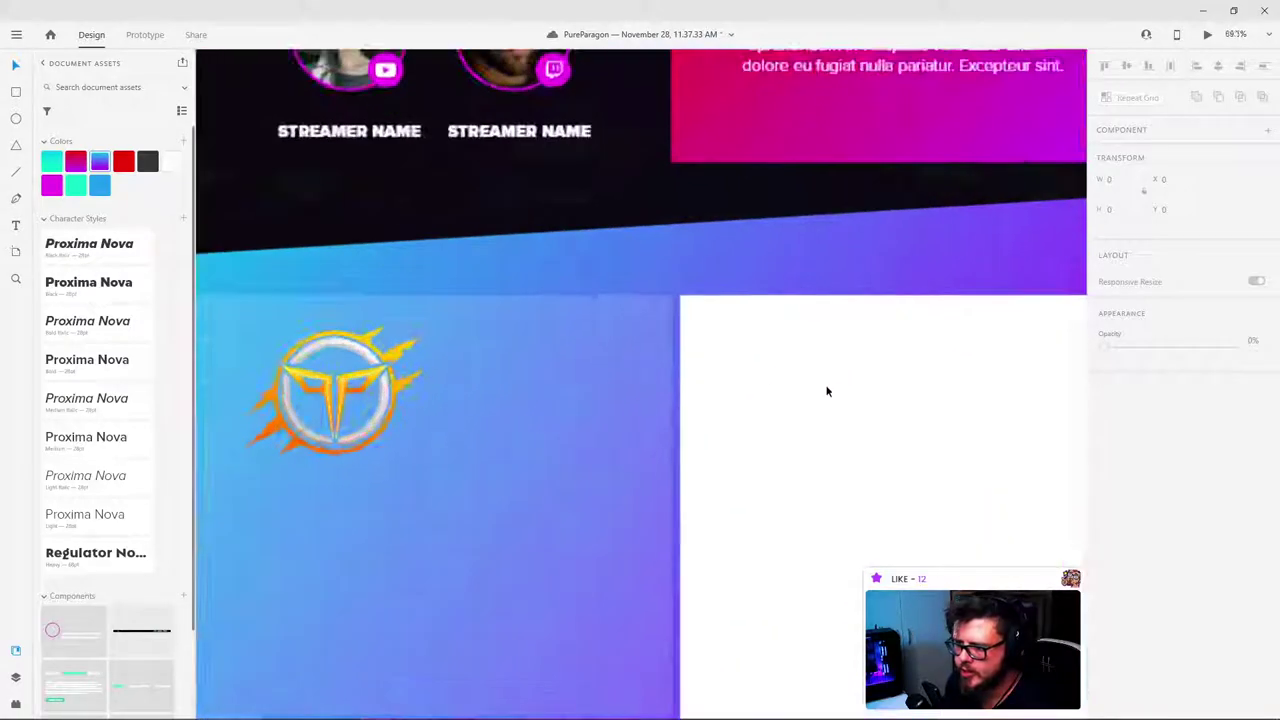
# Step: Move the logo back against the left edge of the translucent card at X 140
pyautogui.moveTo(396, 349); pyautogui.dragTo(476, 349)
pyautogui.scroll(-3, 480, 352)
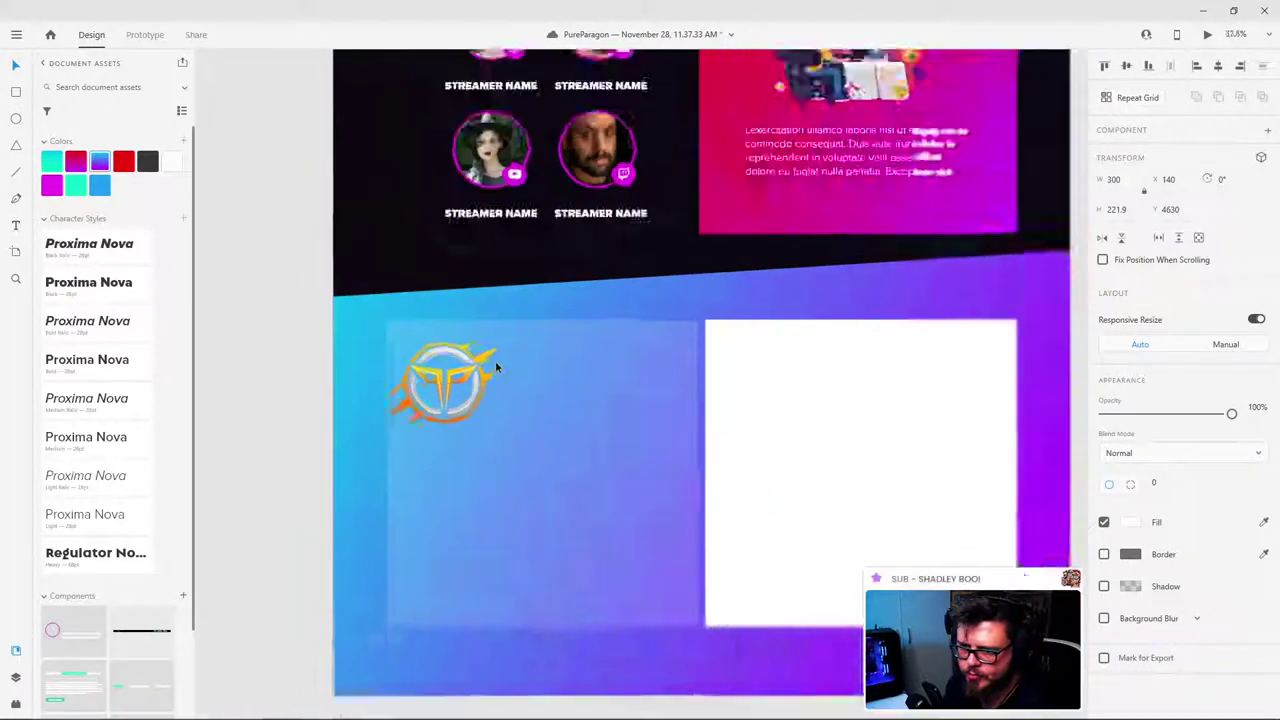
pyautogui.click(1004, 353)
# Step: Copy the description paragraph from the red-purple streamers panel and place it beside the logo in the translucent card
pyautogui.scroll(3, 755, 350)
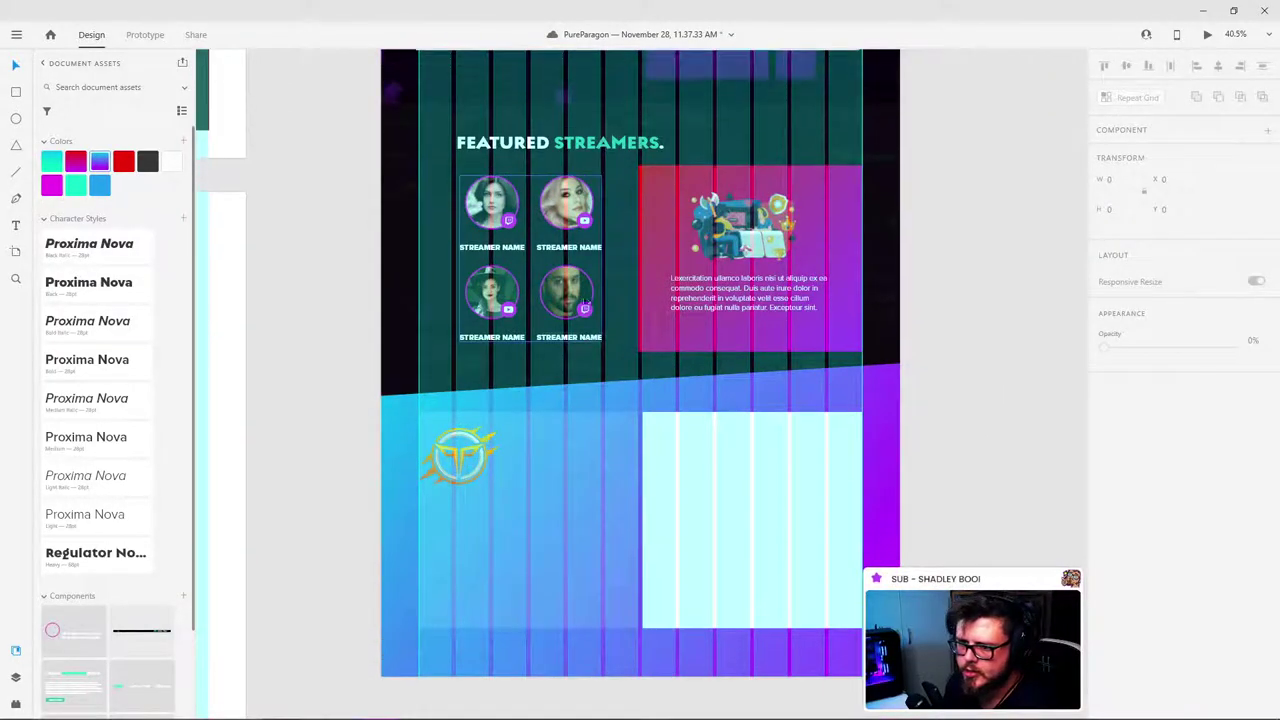
pyautogui.click(755, 350)
pyautogui.doubleClick(755, 350)
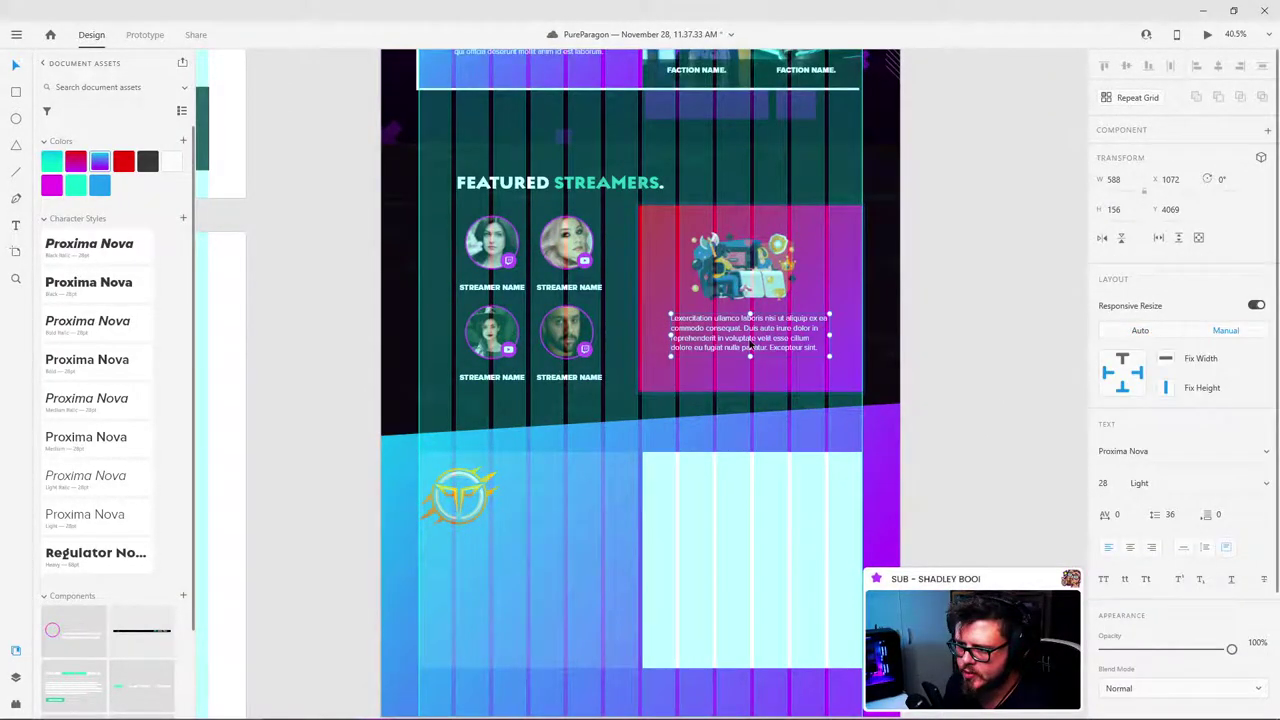
pyautogui.click(531, 502)
pyautogui.hotkey('ctrl', 'v')
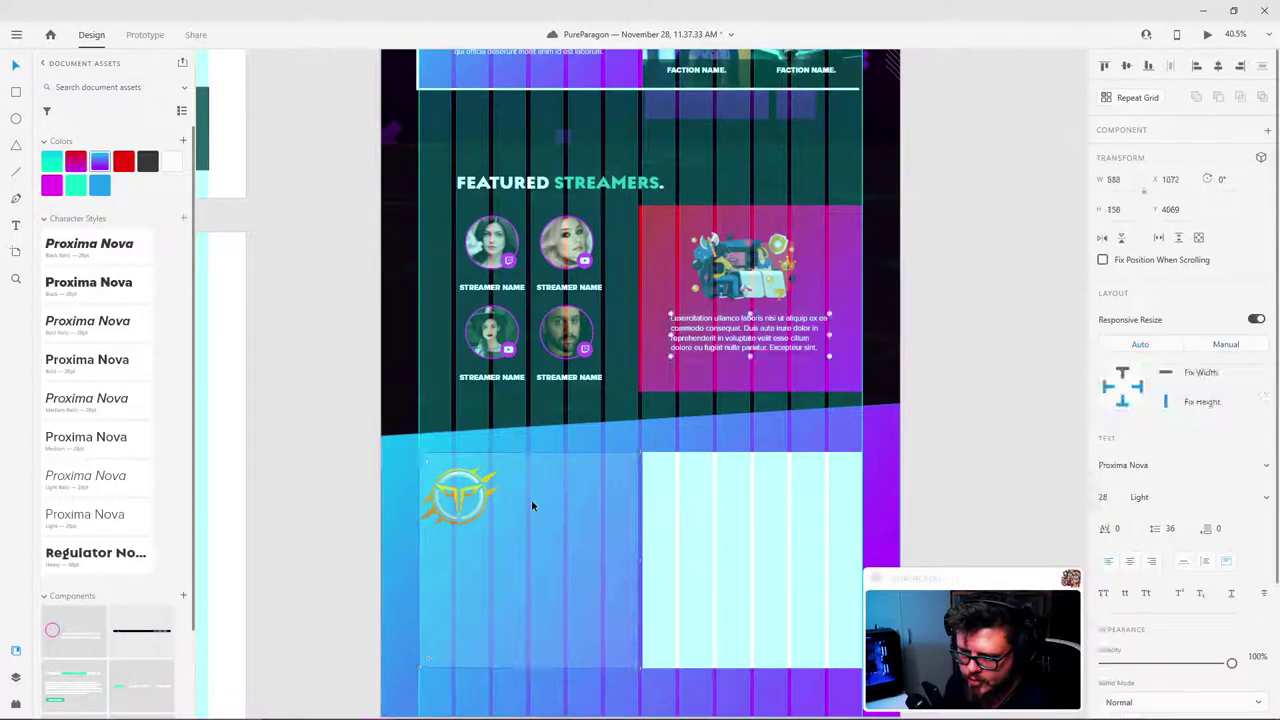
pyautogui.moveTo(711, 342); pyautogui.dragTo(544, 503)
# Step: Shrink the logo proportionally to 260 wide, keeping its left edge at X 140
pyautogui.click(439, 502)
pyautogui.scroll(8, 439, 502)
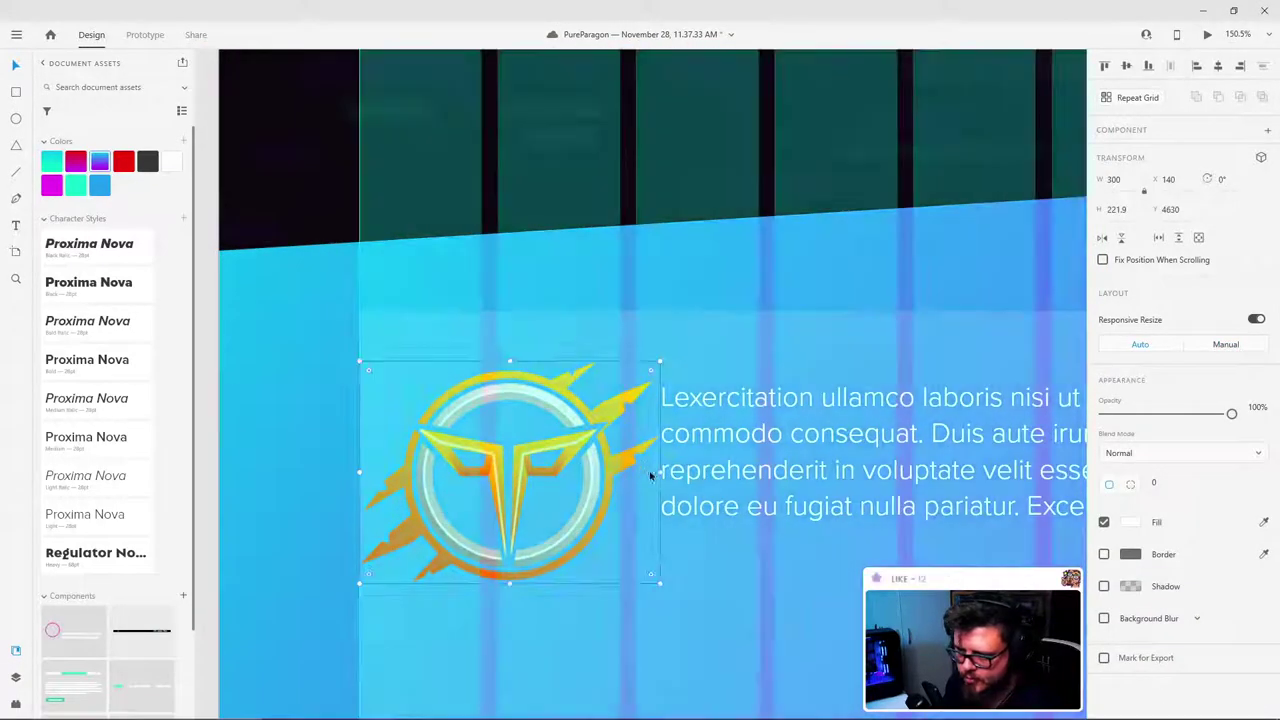
pyautogui.moveTo(659, 471); pyautogui.dragTo(620, 471)
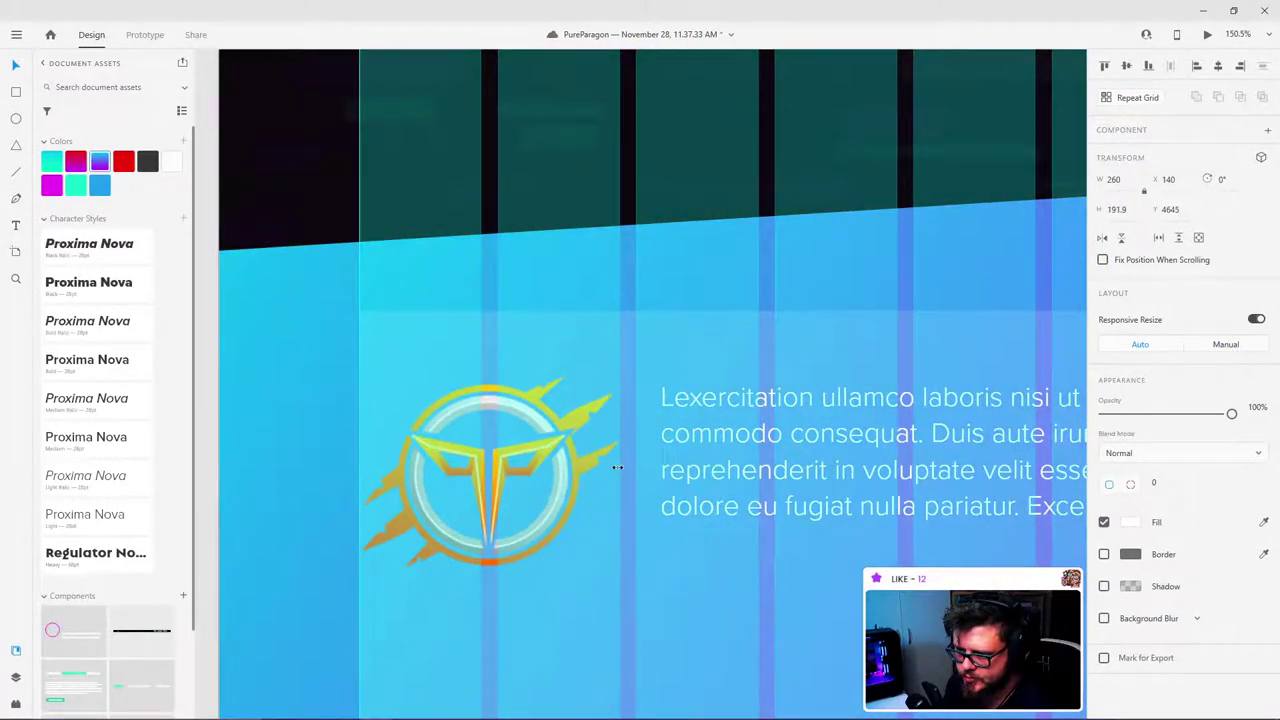
# Step: Move the description paragraph to X 416, Y 4645 beside the logo and resize its text box to 536 wide by 192 high
pyautogui.click(691, 444)
pyautogui.moveTo(691, 444); pyautogui.dragTo(681, 415)
pyautogui.scroll(-3, 732, 505)
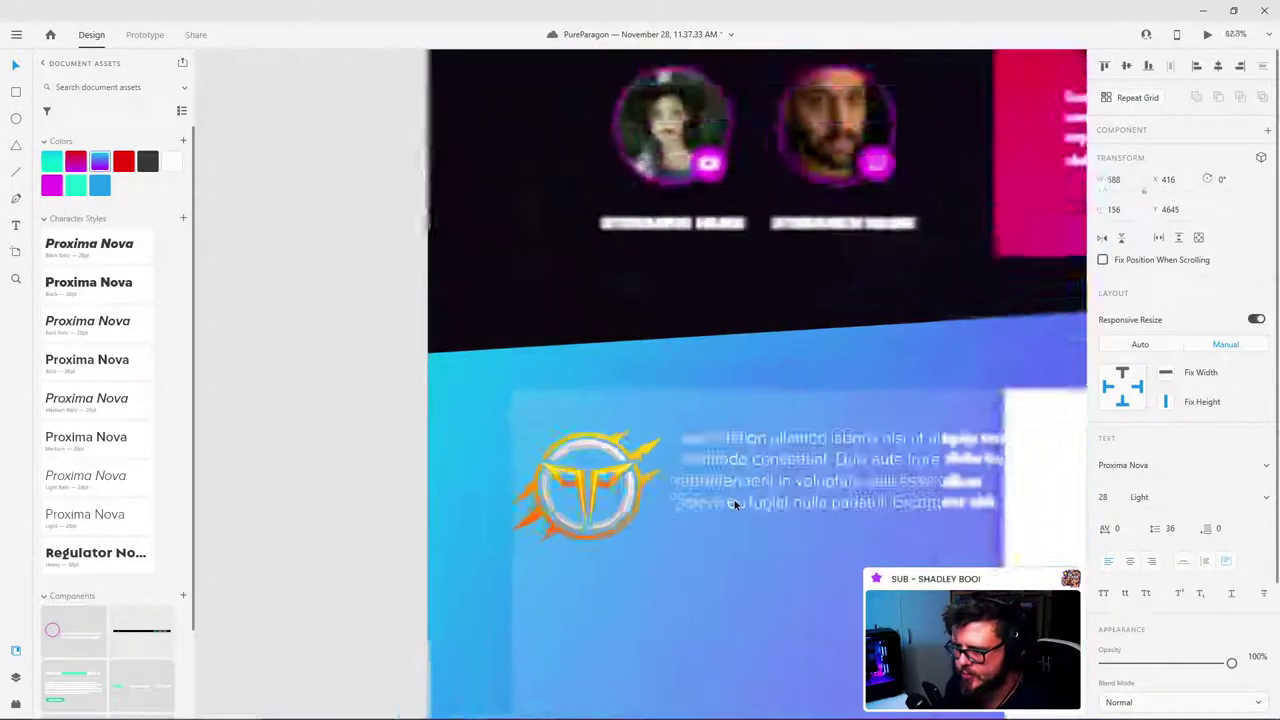
pyautogui.scroll(2, 885, 512)
pyautogui.hotkey('ctrl', 'shift', "'")
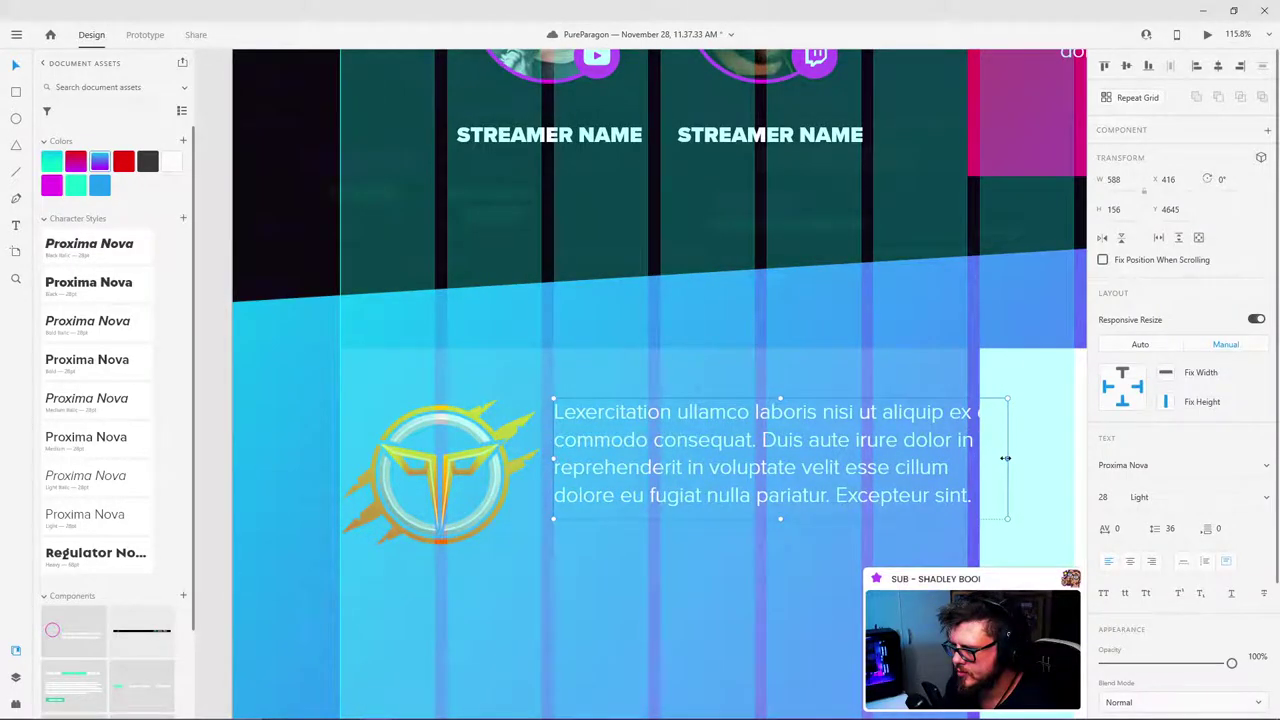
pyautogui.moveTo(1005, 458); pyautogui.dragTo(967, 455)
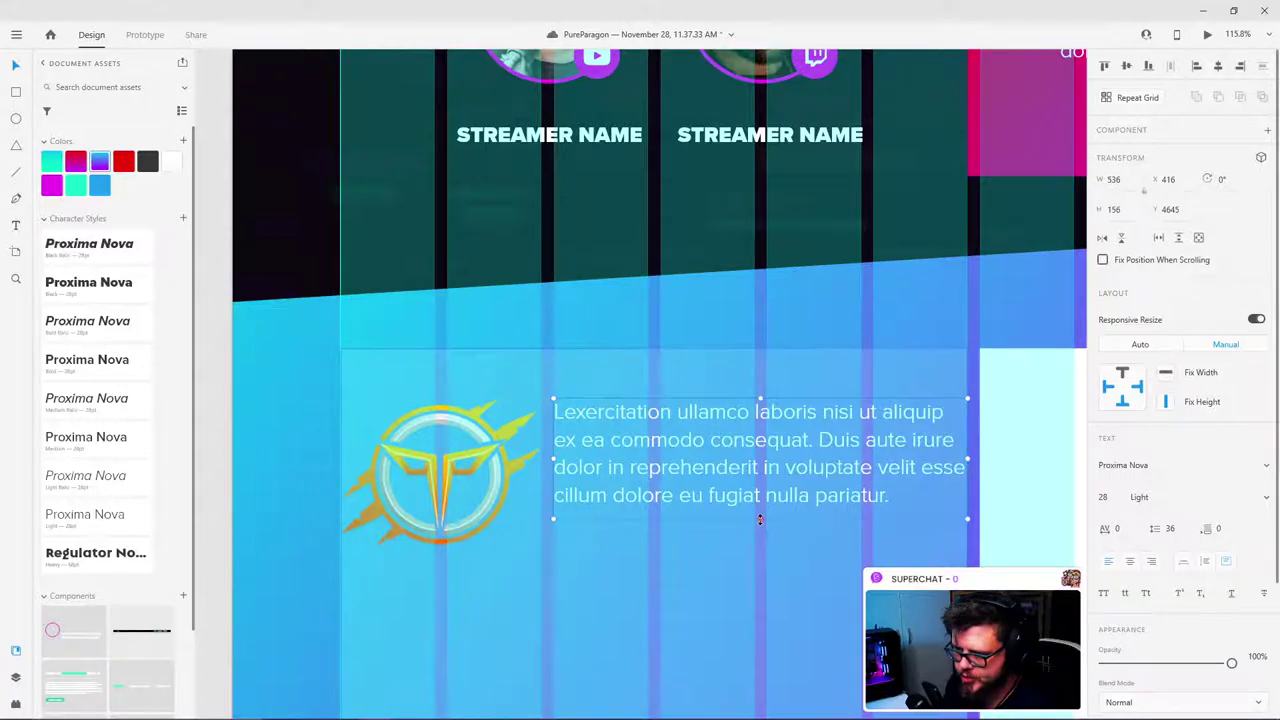
pyautogui.moveTo(760, 520); pyautogui.dragTo(754, 547)
pyautogui.scroll(-3, 725, 583)
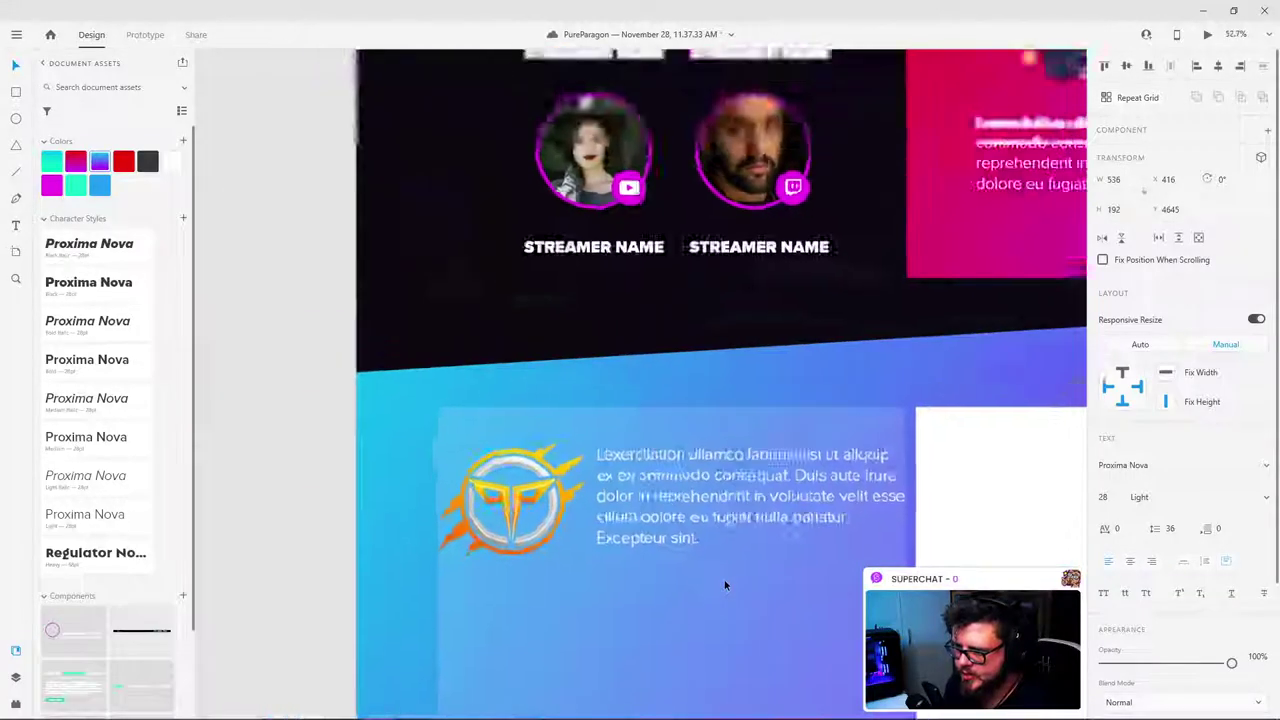
# Step: Examine the logo and paragraph layout in the translucent card with the column grid hidden and shown
pyautogui.click(388, 466)
pyautogui.moveTo(822, 525); pyautogui.dragTo(743, 354)
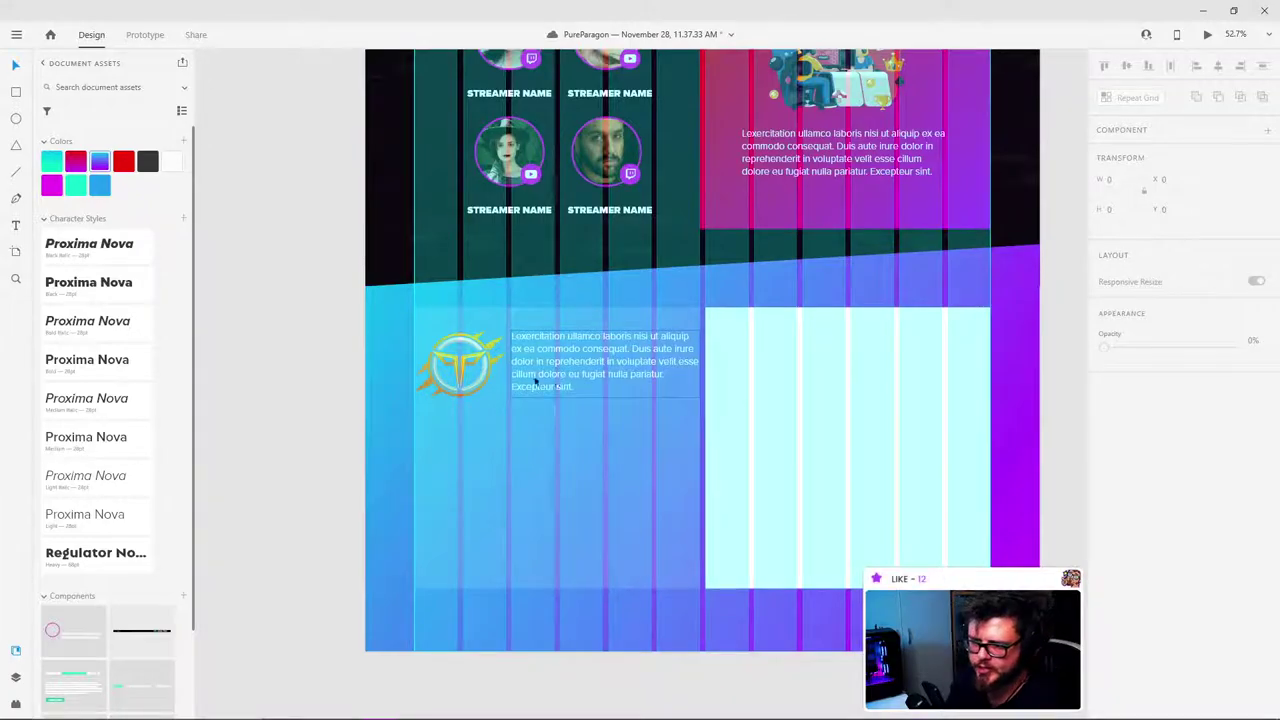
pyautogui.moveTo(625, 432); pyautogui.dragTo(577, 443)
pyautogui.scroll(3, 486, 428)
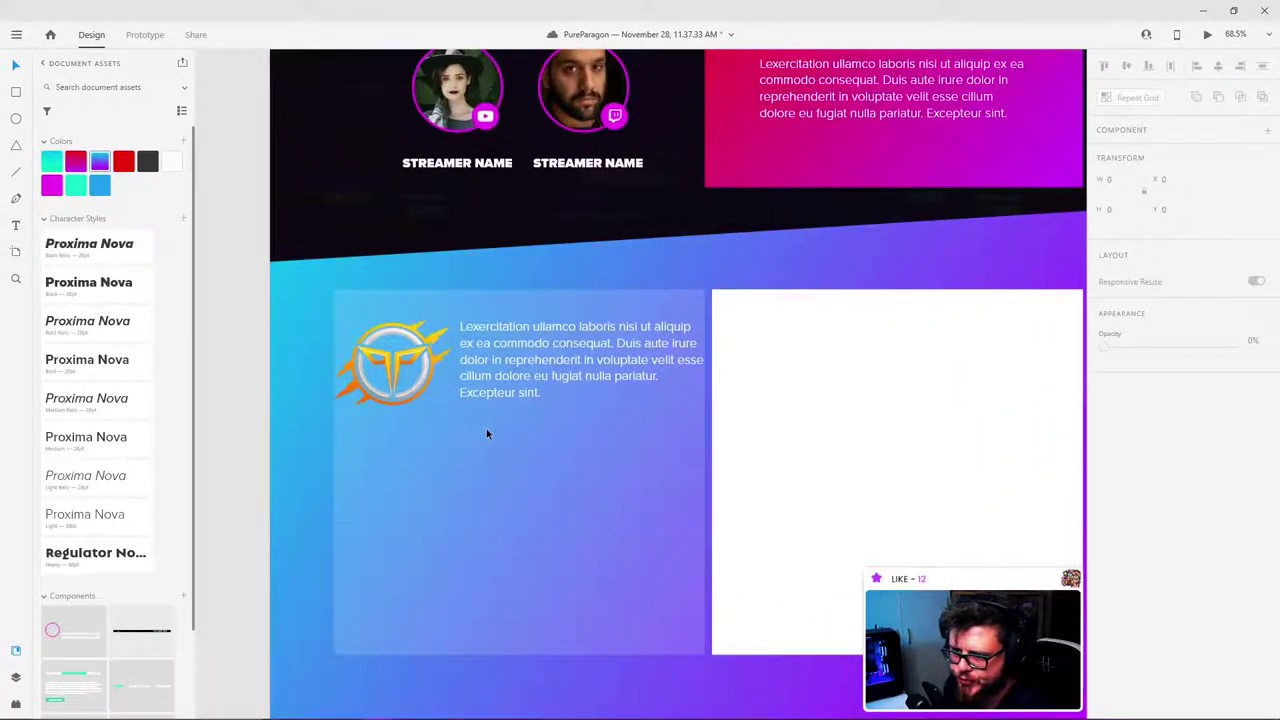
pyautogui.scroll(3, 475, 377)
pyautogui.press("ctrl+shift+'")
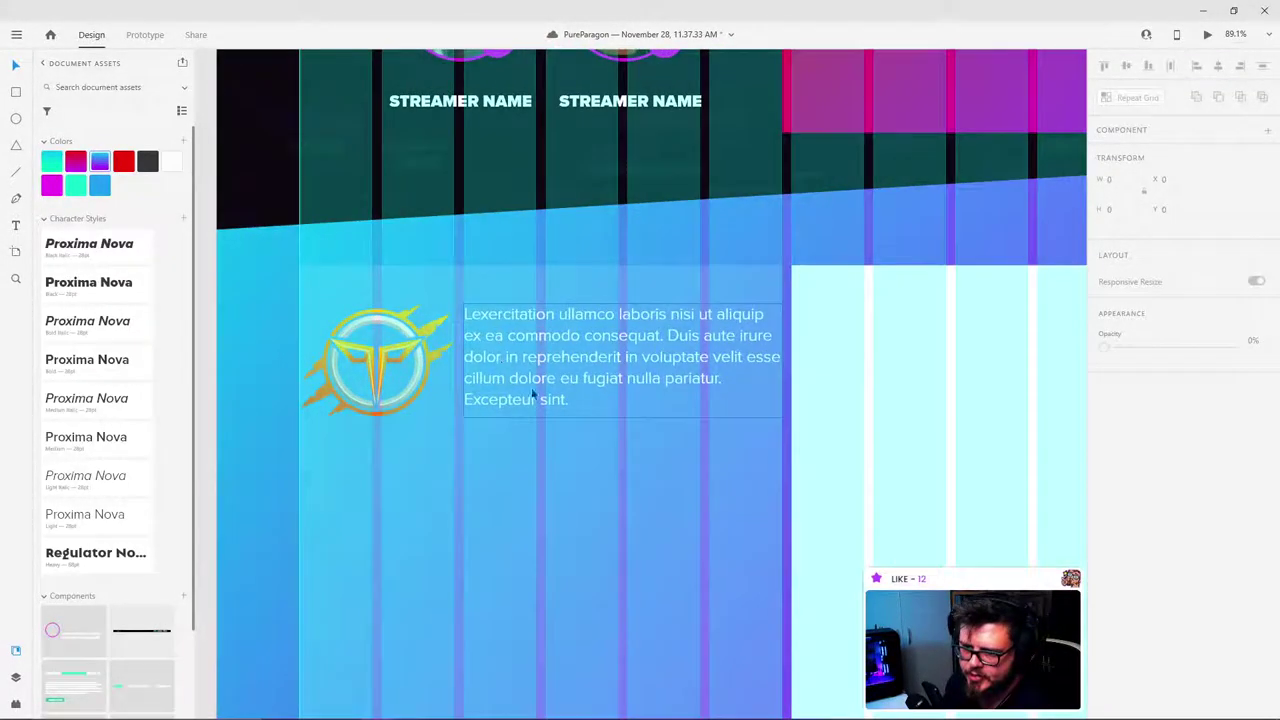
pyautogui.scroll(3, 540, 440)
pyautogui.scroll(-4, 543, 461)
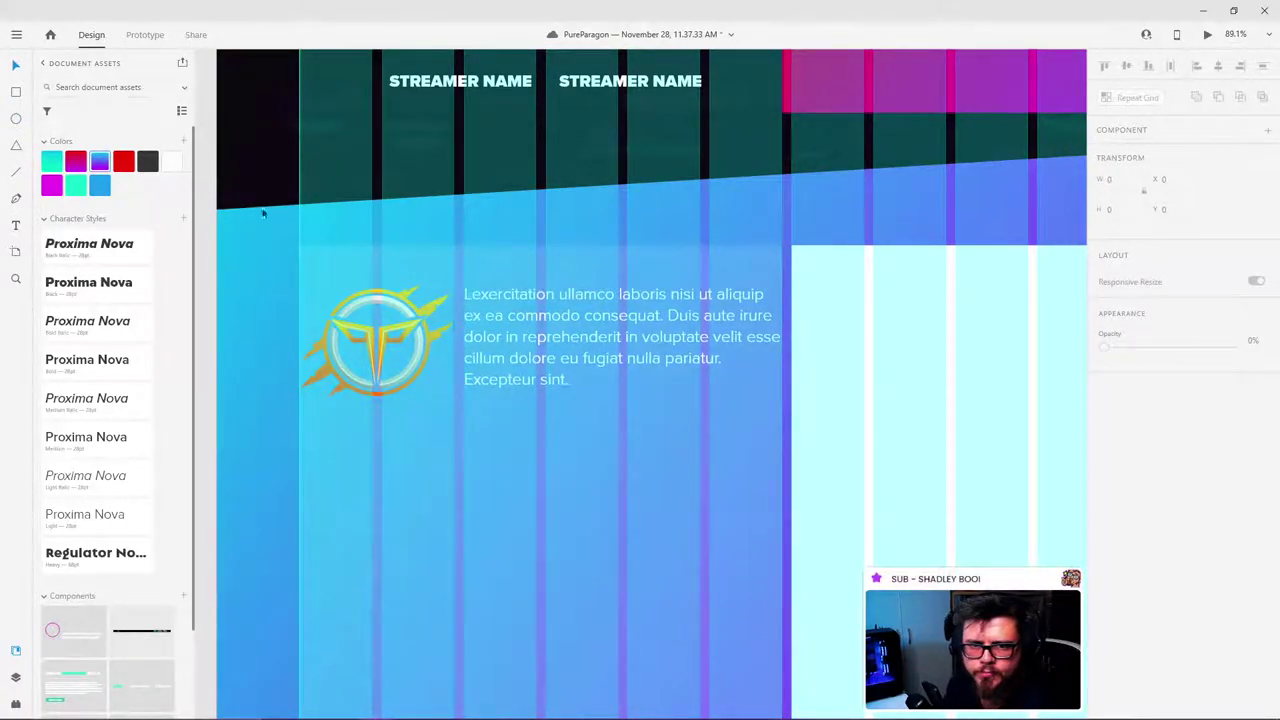
# Step: Duplicate the paragraph straight below itself at Y 4980 and replace the copy's text with a bulleted "Home" item
pyautogui.click(584, 331)
pyautogui.keyDown('alt'); pyautogui.moveTo(584, 331); pyautogui.dragTo(606, 517); pyautogui.keyUp('alt')
pyautogui.doubleClick(606, 516)
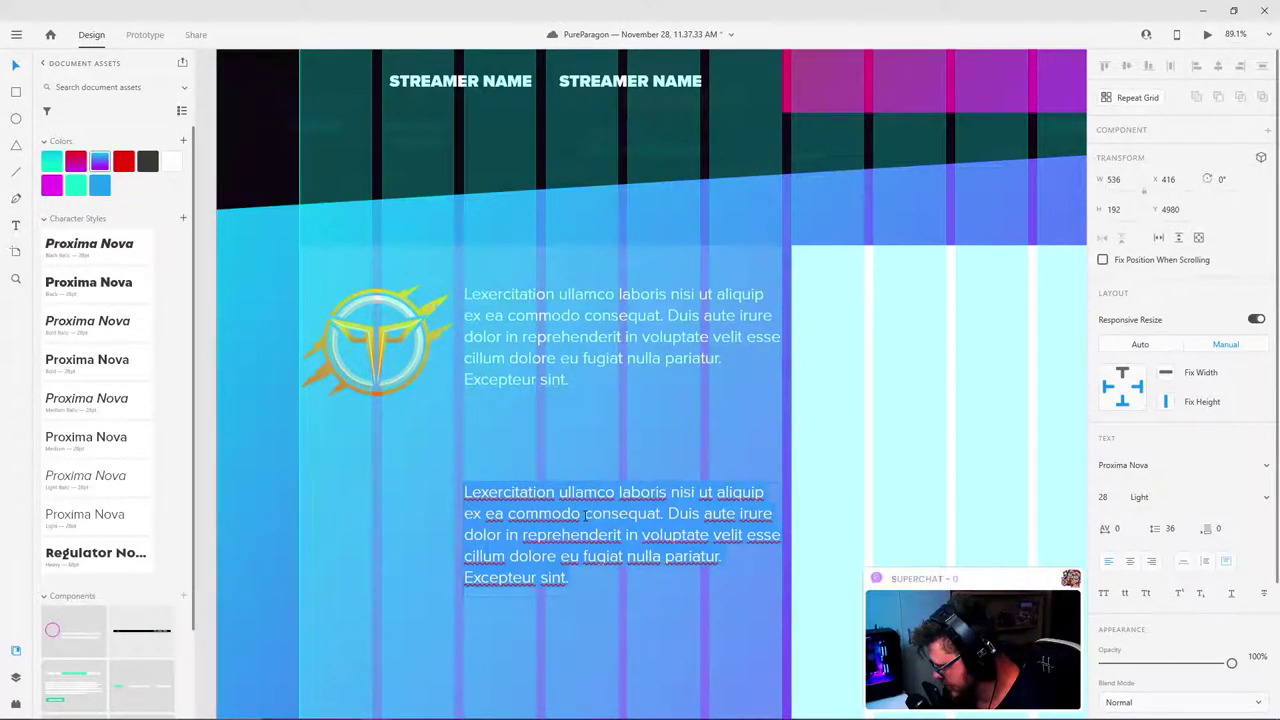
pyautogui.press('BackSpace')
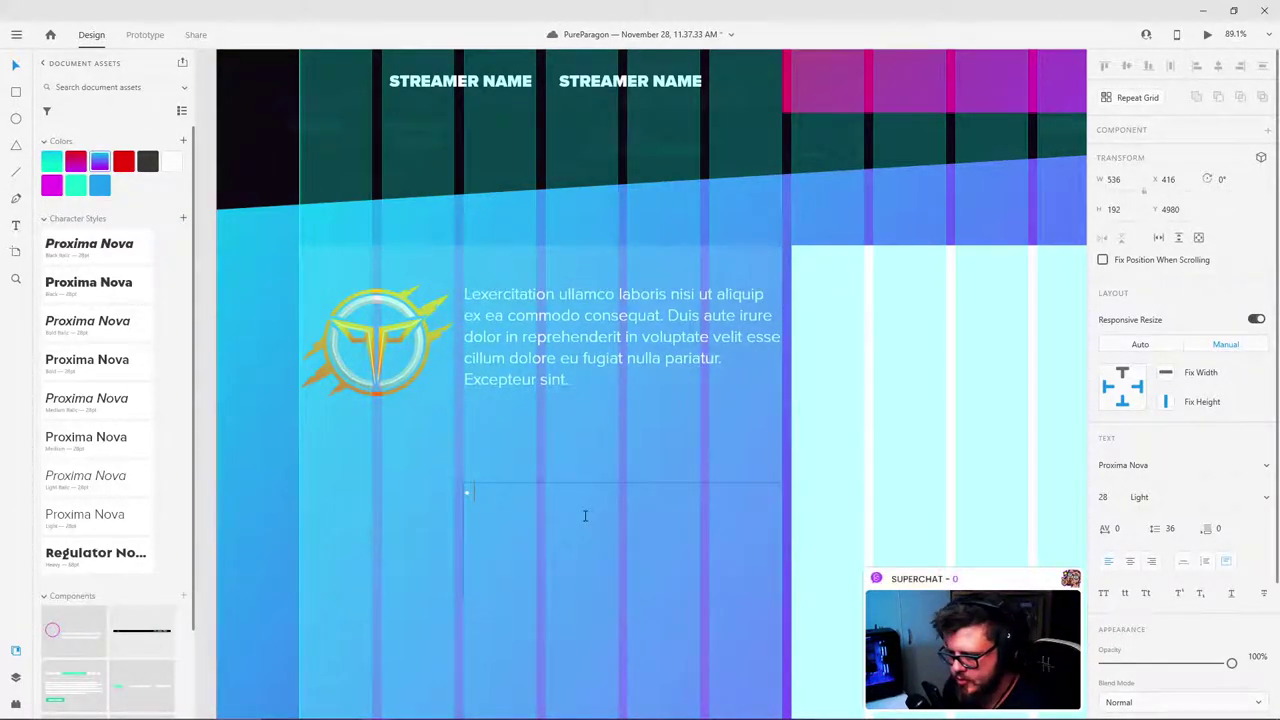
pyautogui.write('0')
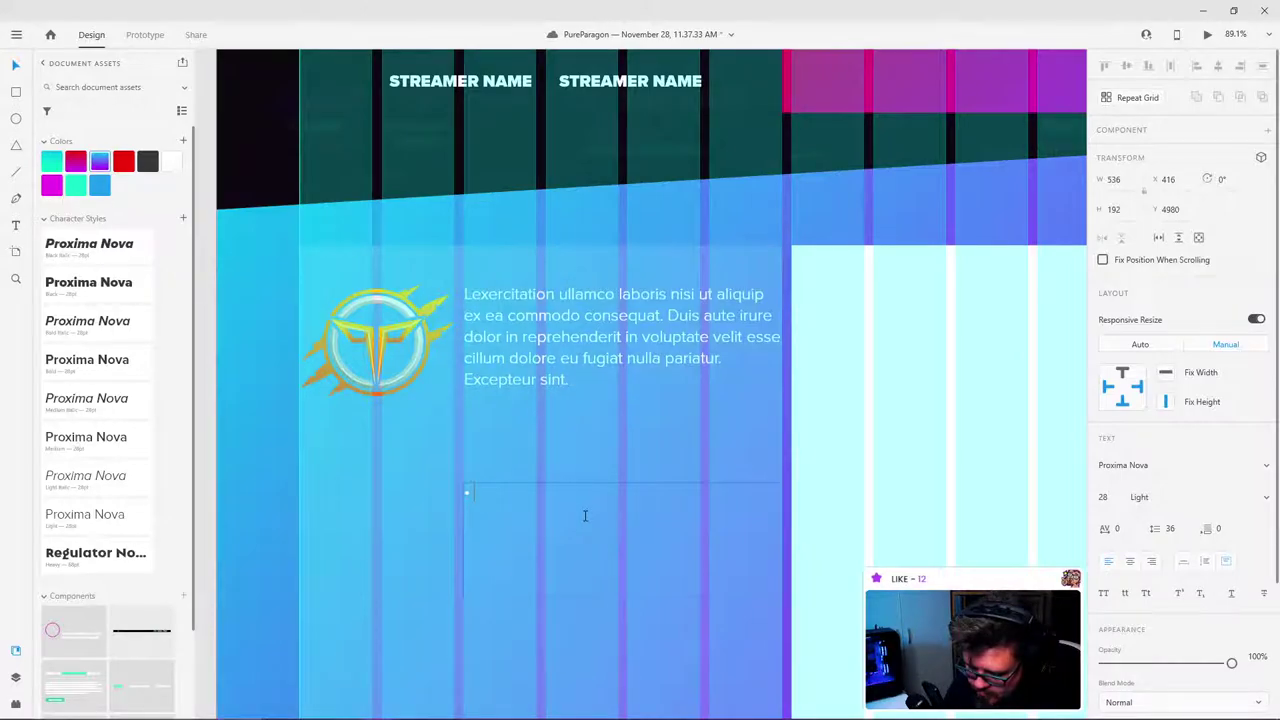
pyautogui.write('Home')
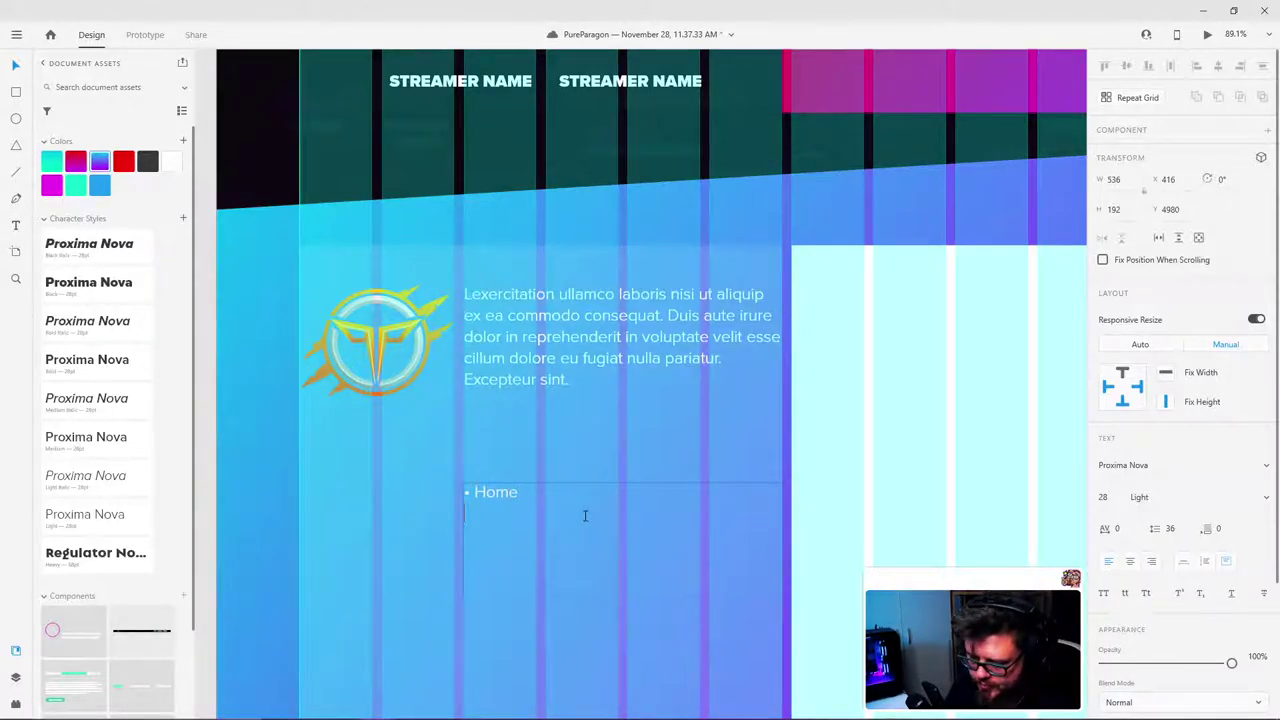
# Step: Add a second line under "Home" starting with the same bullet character
pyautogui.press('Return')
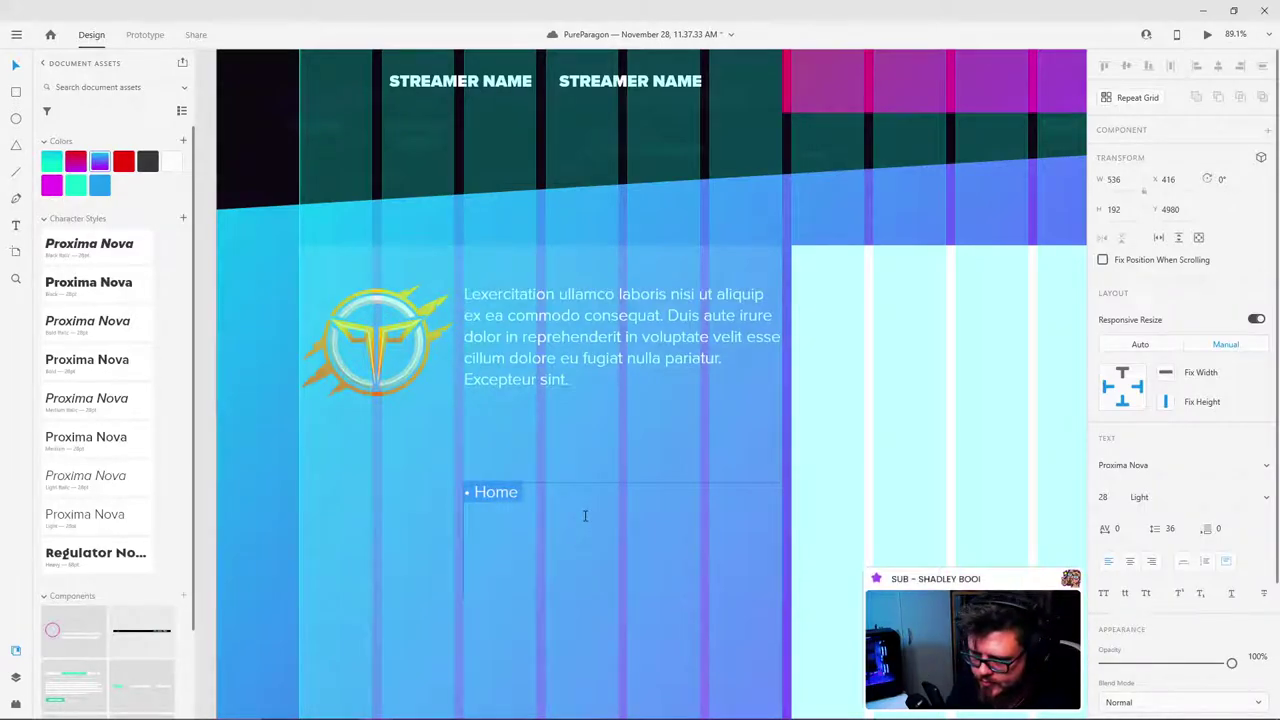
pyautogui.hotkey('shift', 'Left')
pyautogui.hotkey('shift', 'Left')
pyautogui.hotkey('shift', 'Left')
pyautogui.hotkey('shift', 'Left')
pyautogui.hotkey('shift', 'Left')
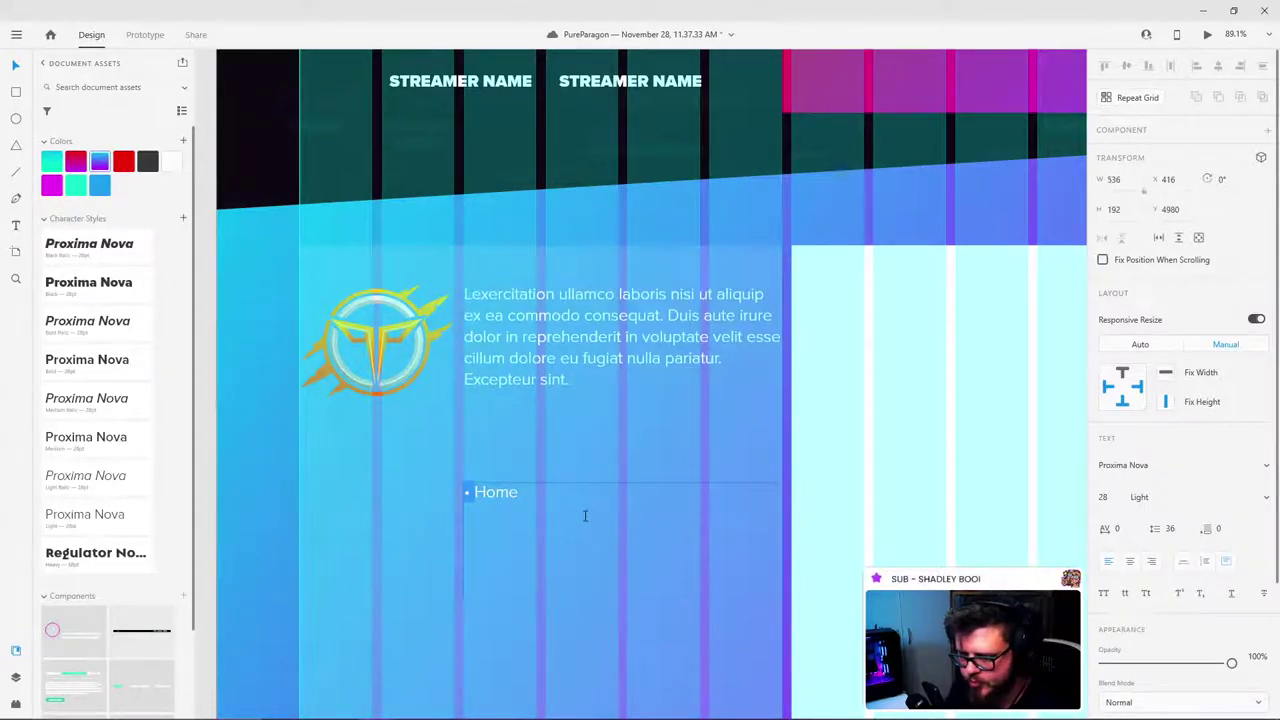
pyautogui.press('Return')
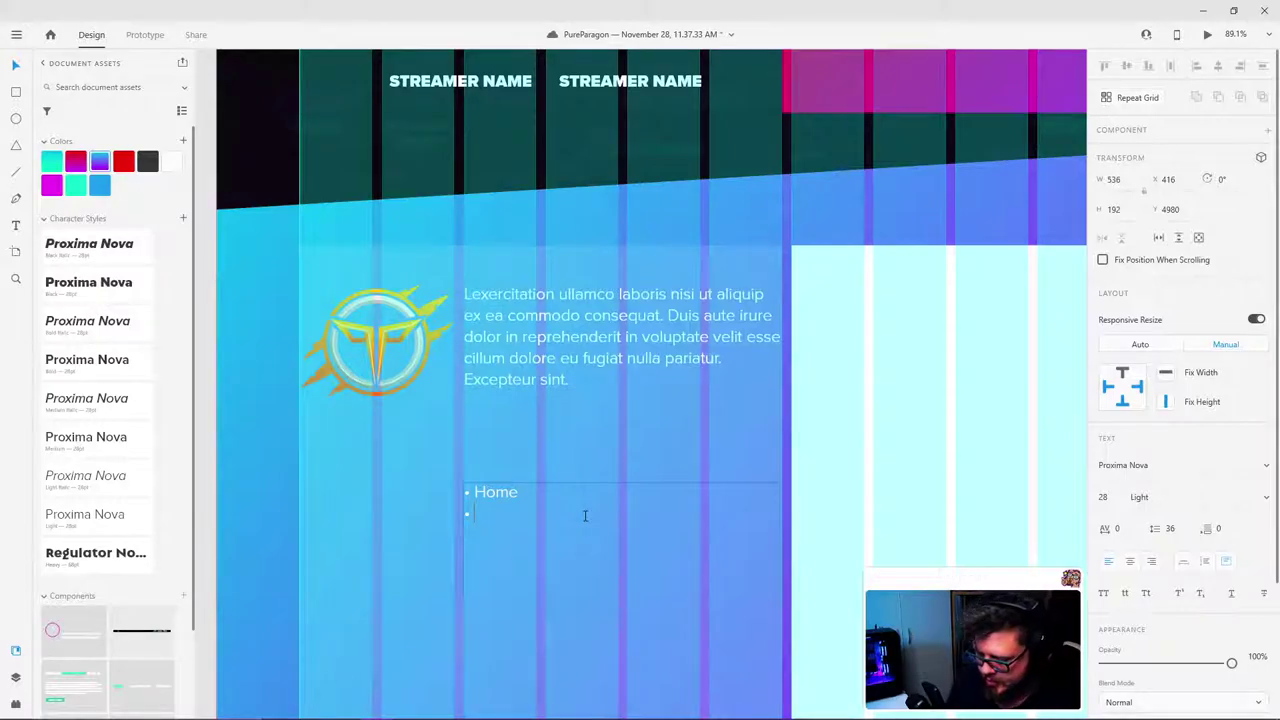
# Step: Enter "Account" as the second list item, correcting its spelling, and add a third bullet line
pyautogui.write('A')
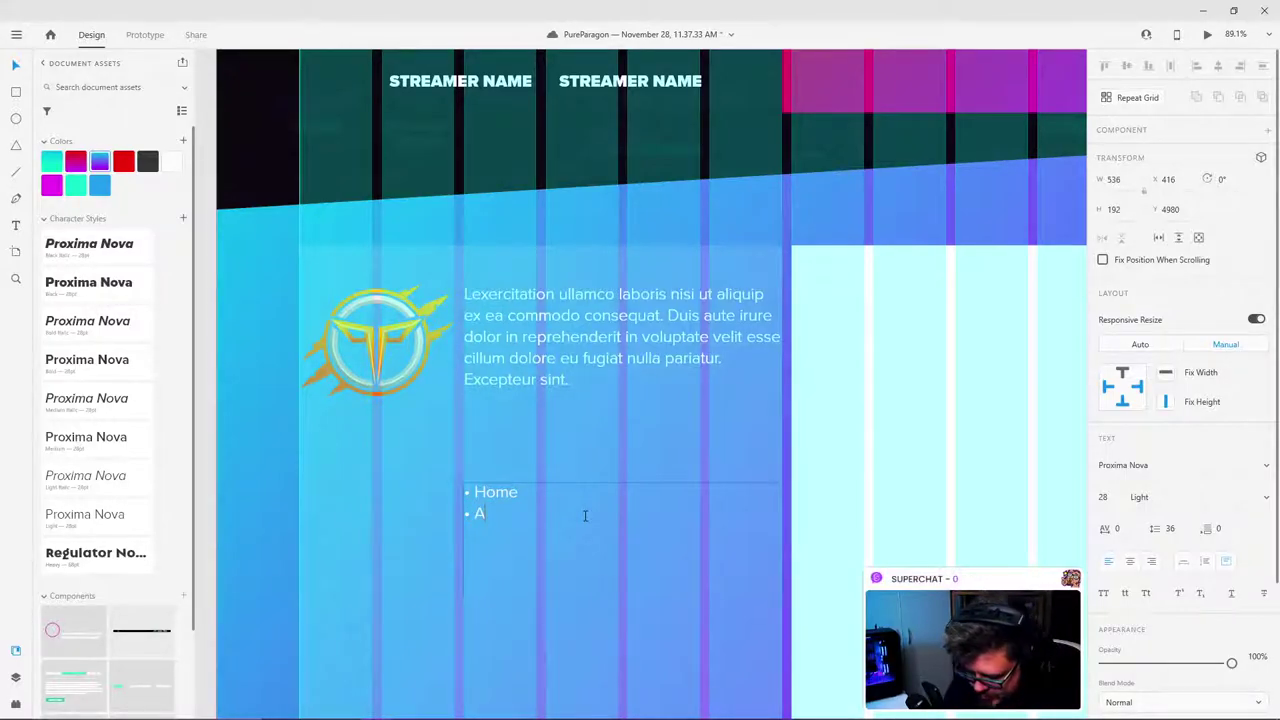
pyautogui.write('ccoi')
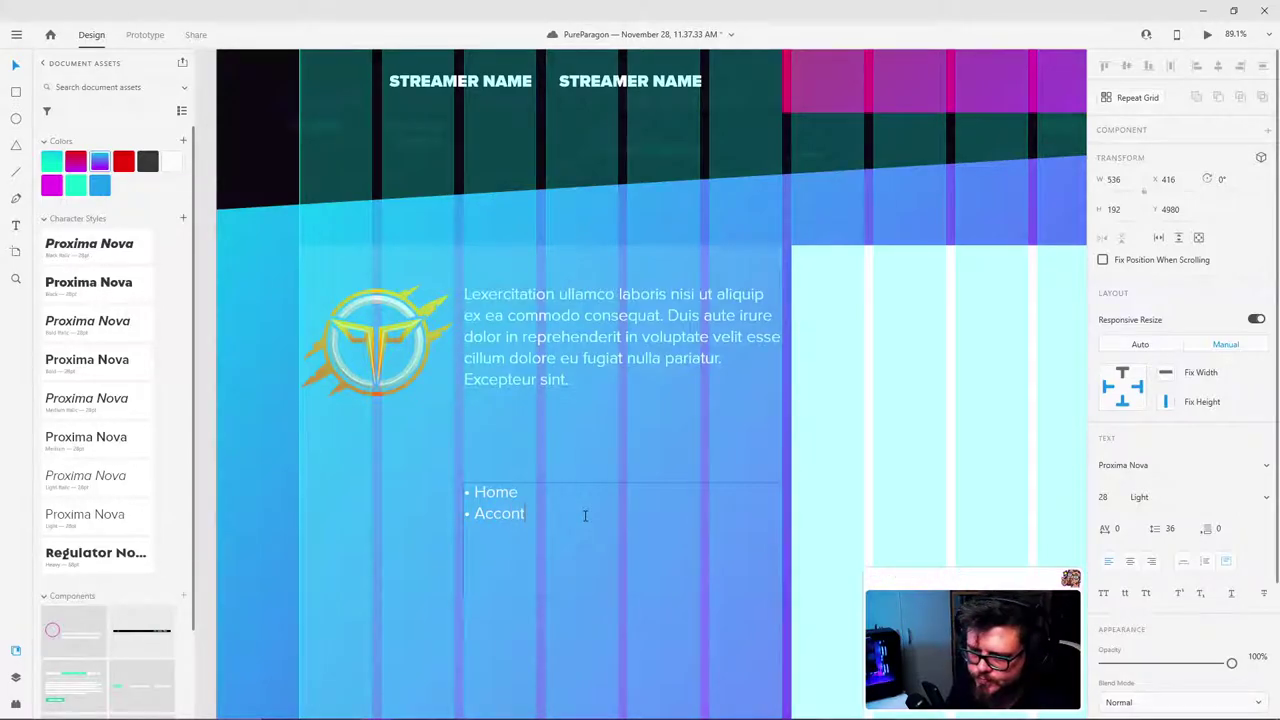
pyautogui.press('Return')
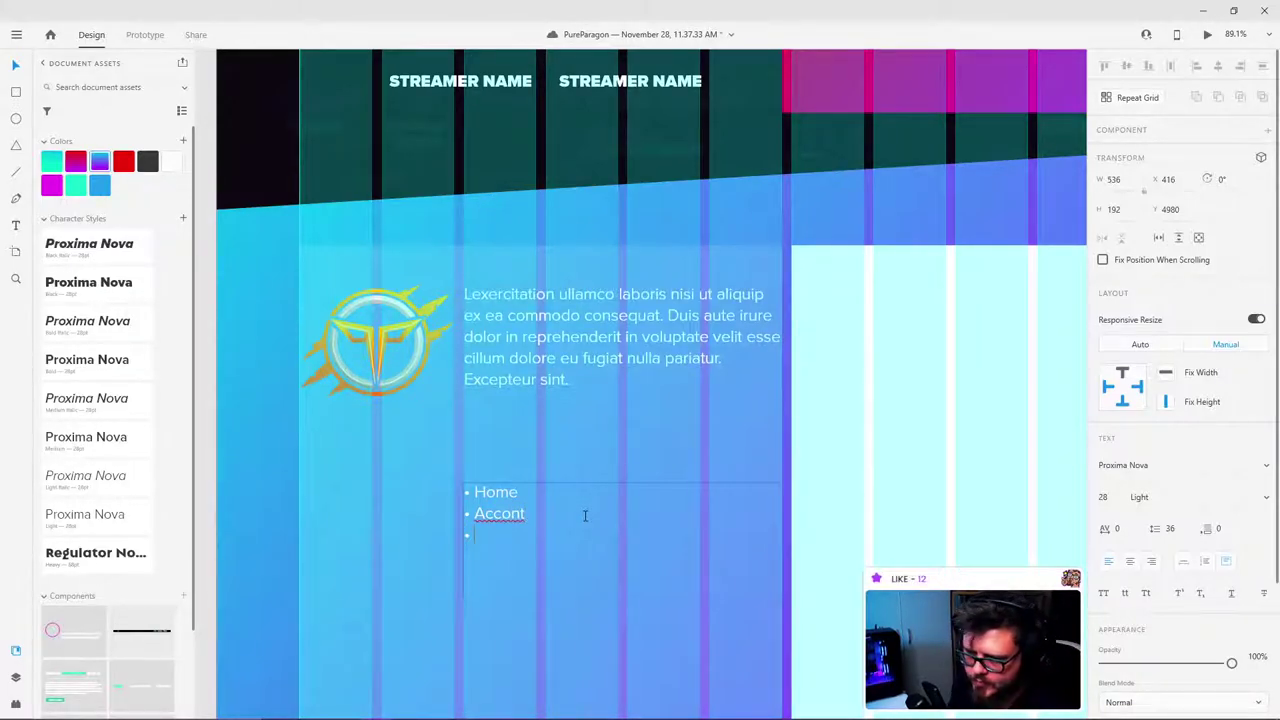
pyautogui.rightClick(522, 513)
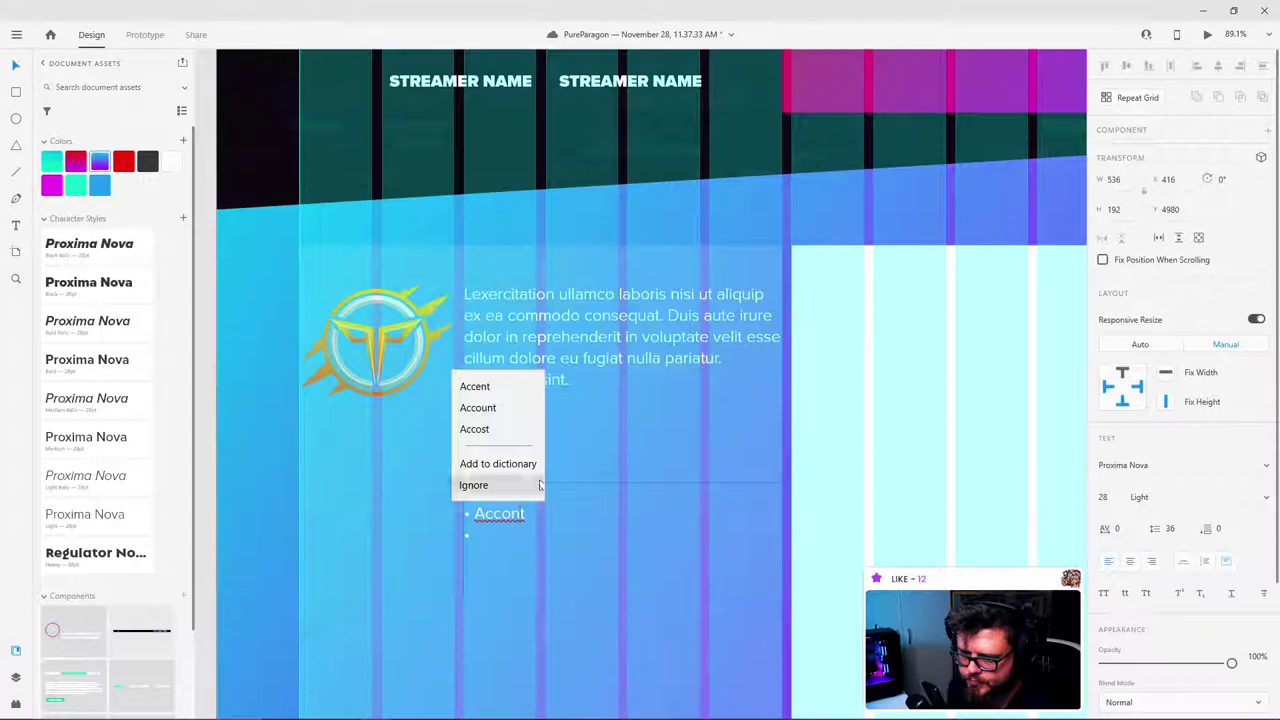
pyautogui.click(523, 408)
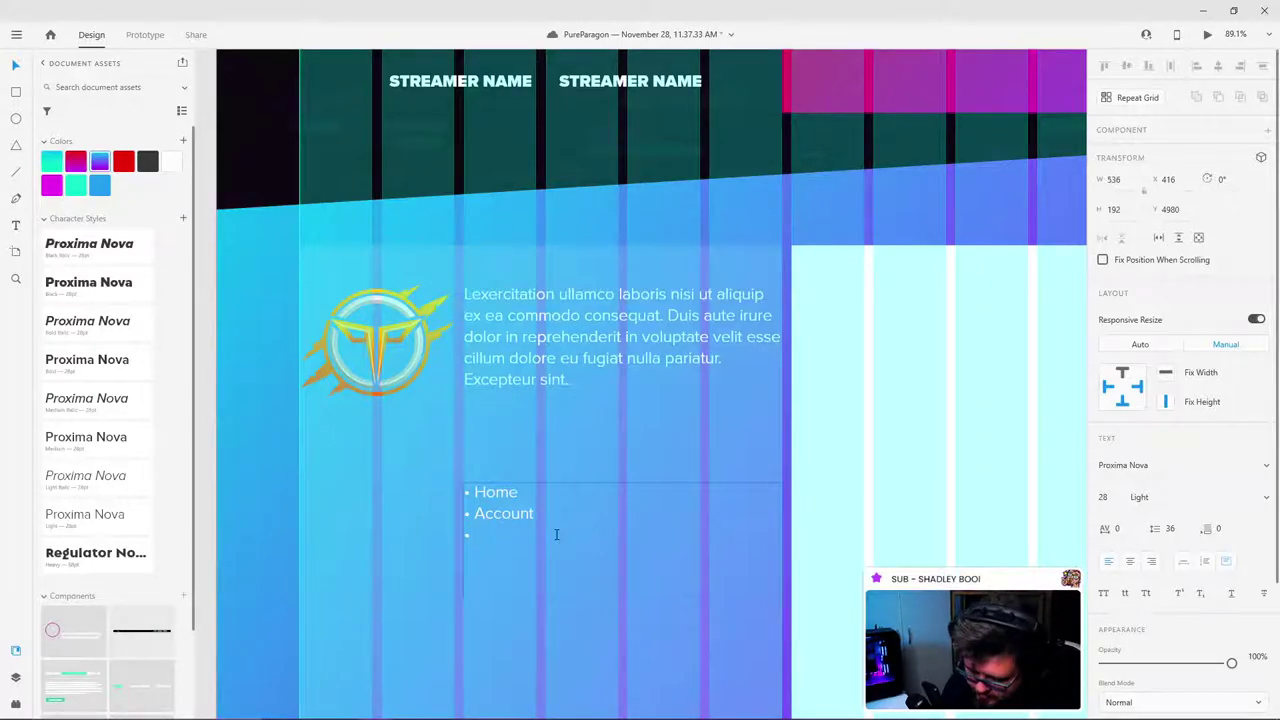
# Step: Add "Factions" and "Streamers" as the third and fourth items of the bulleted list
pyautogui.write('Fac')
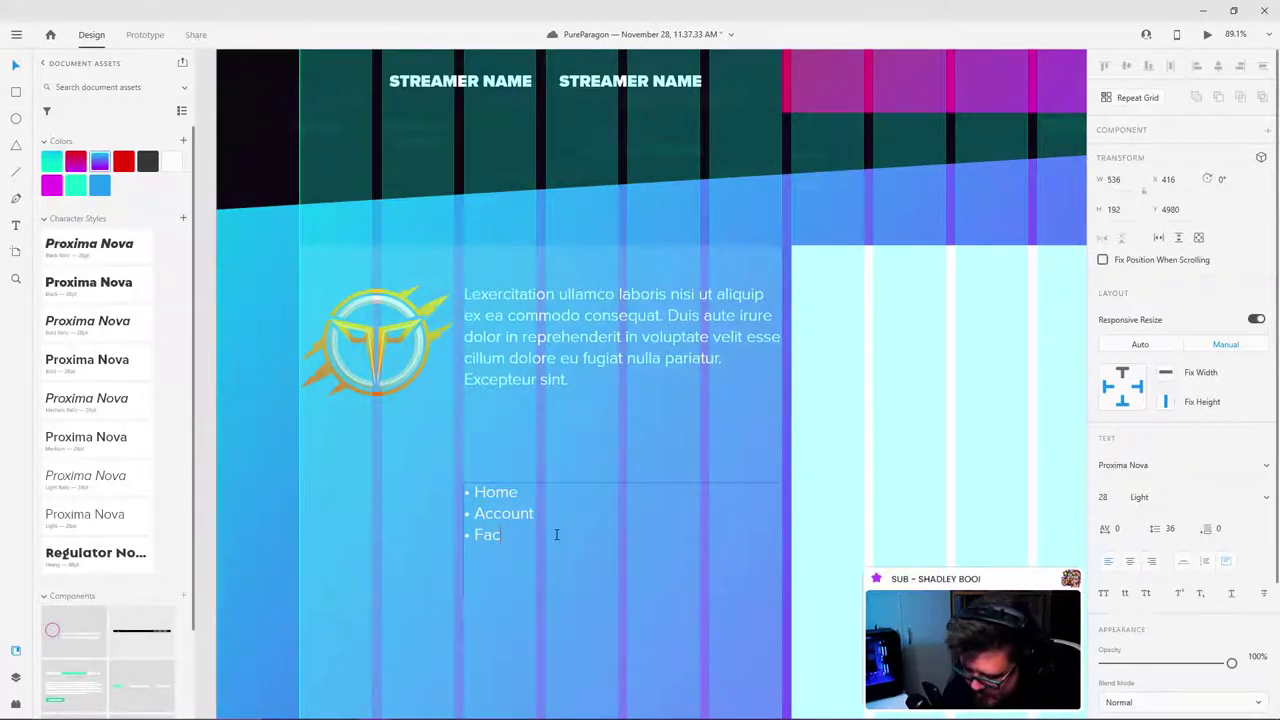
pyautogui.write('tions')
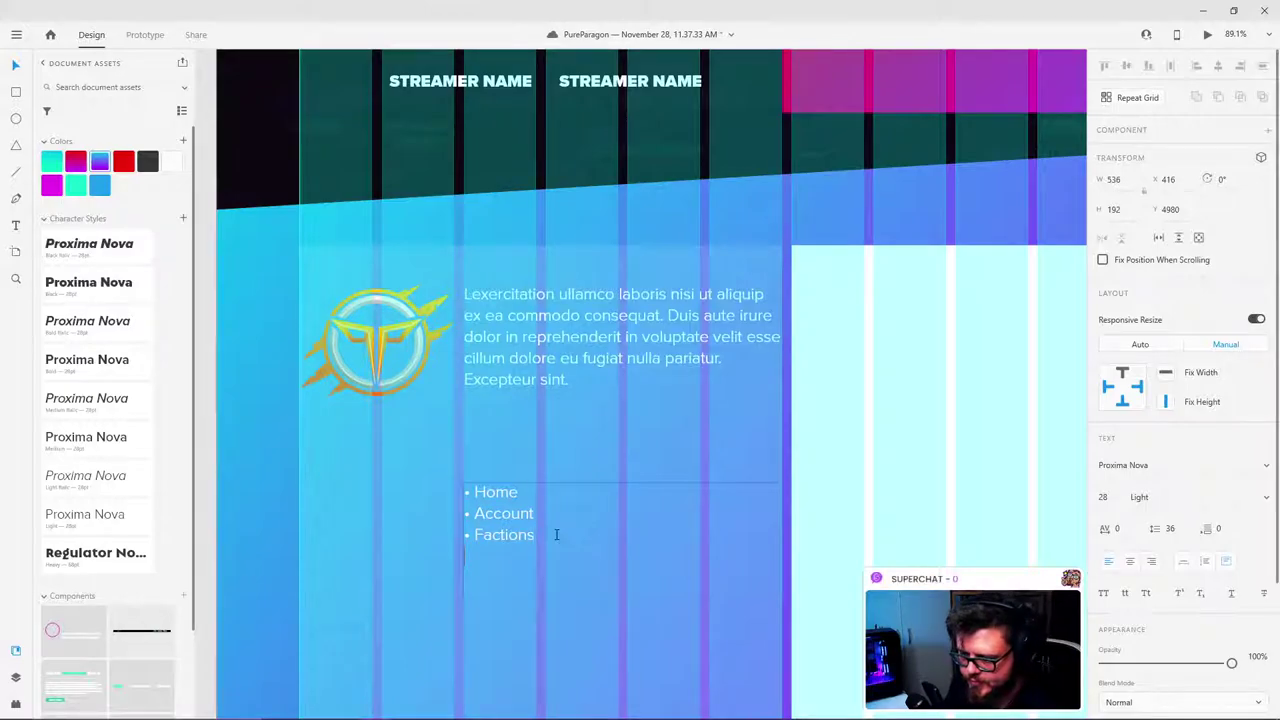
pyautogui.press('Return')
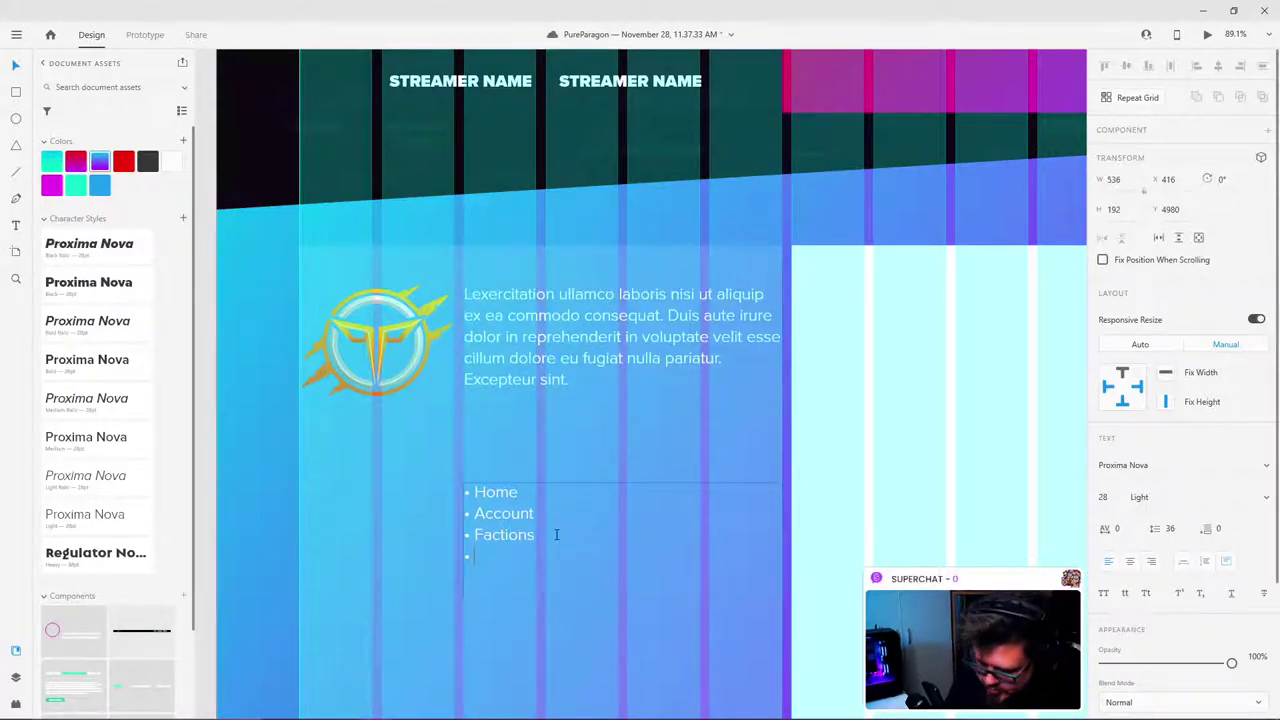
pyautogui.write('Streamers')
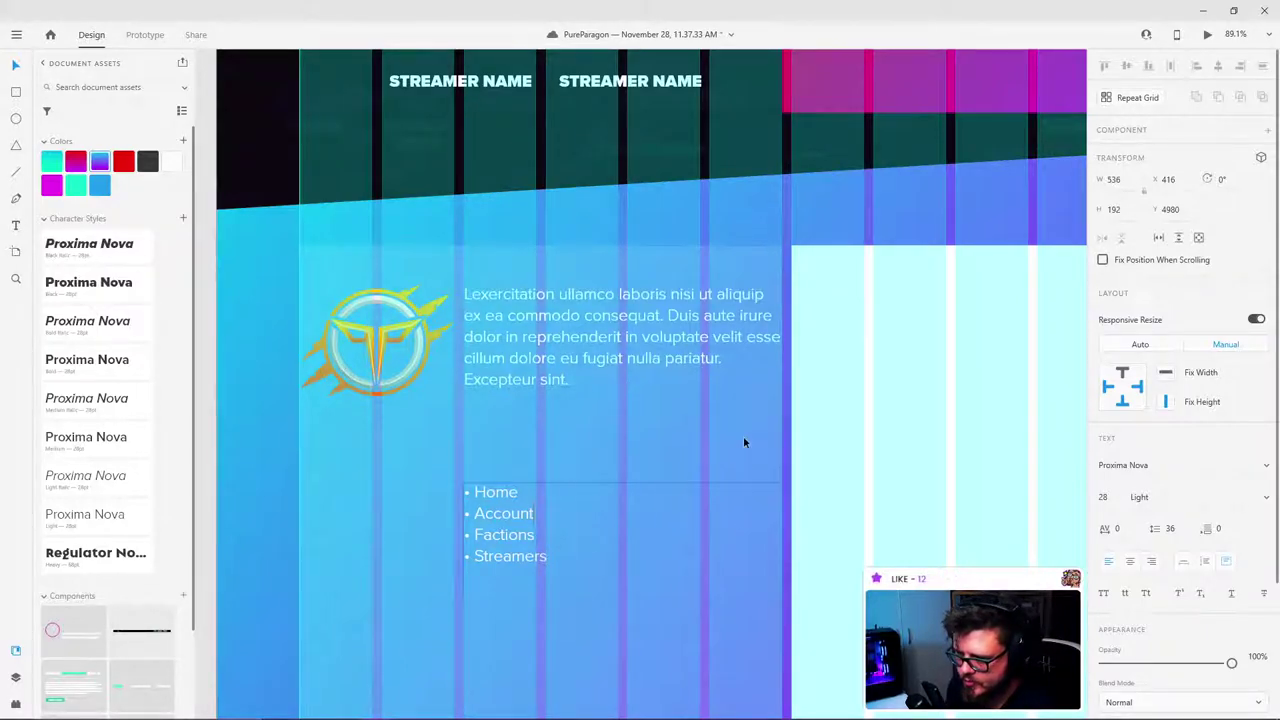
# Step: Narrow the bulleted list's text box to 260 wide and place a duplicate beside it at X 692
pyautogui.press('Escape')
pyautogui.moveTo(781, 541); pyautogui.dragTo(718, 556)
pyautogui.doubleClick(689, 546)
# Step: Replace "Home" in the duplicated list with "Terms & Conditions"
pyautogui.moveTo(682, 495); pyautogui.dragTo(639, 492)
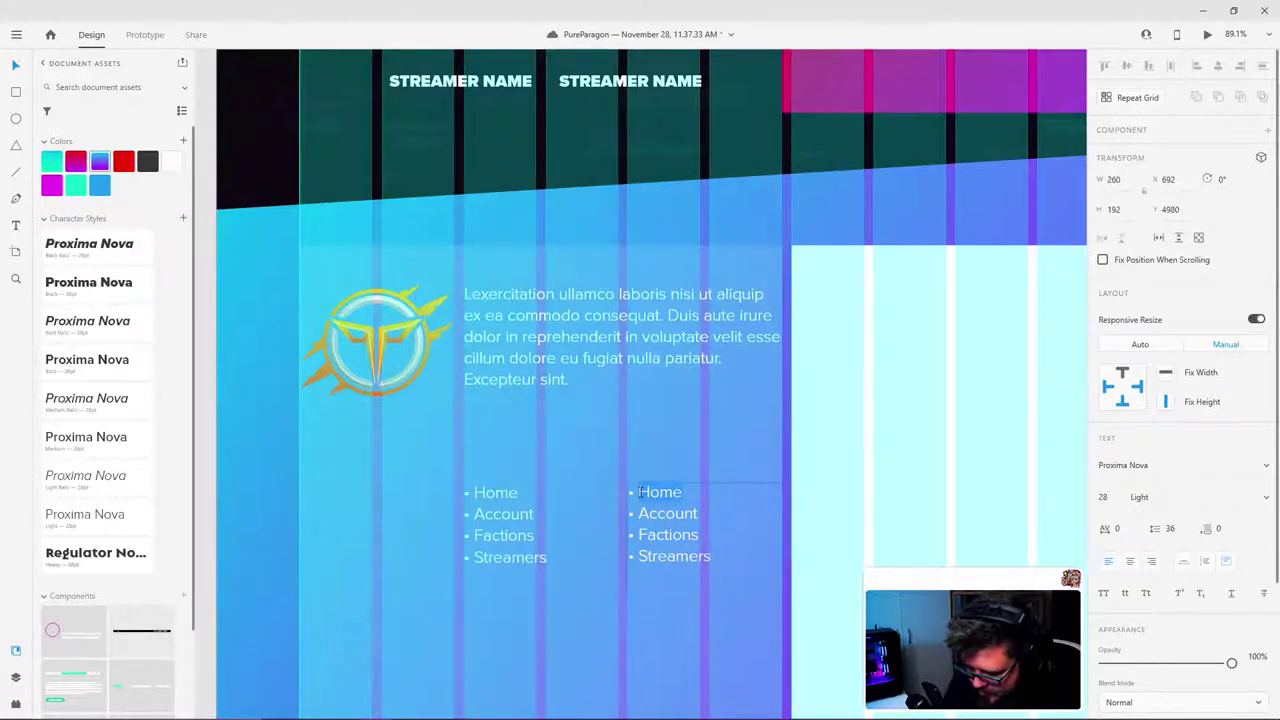
pyautogui.write('Terms')
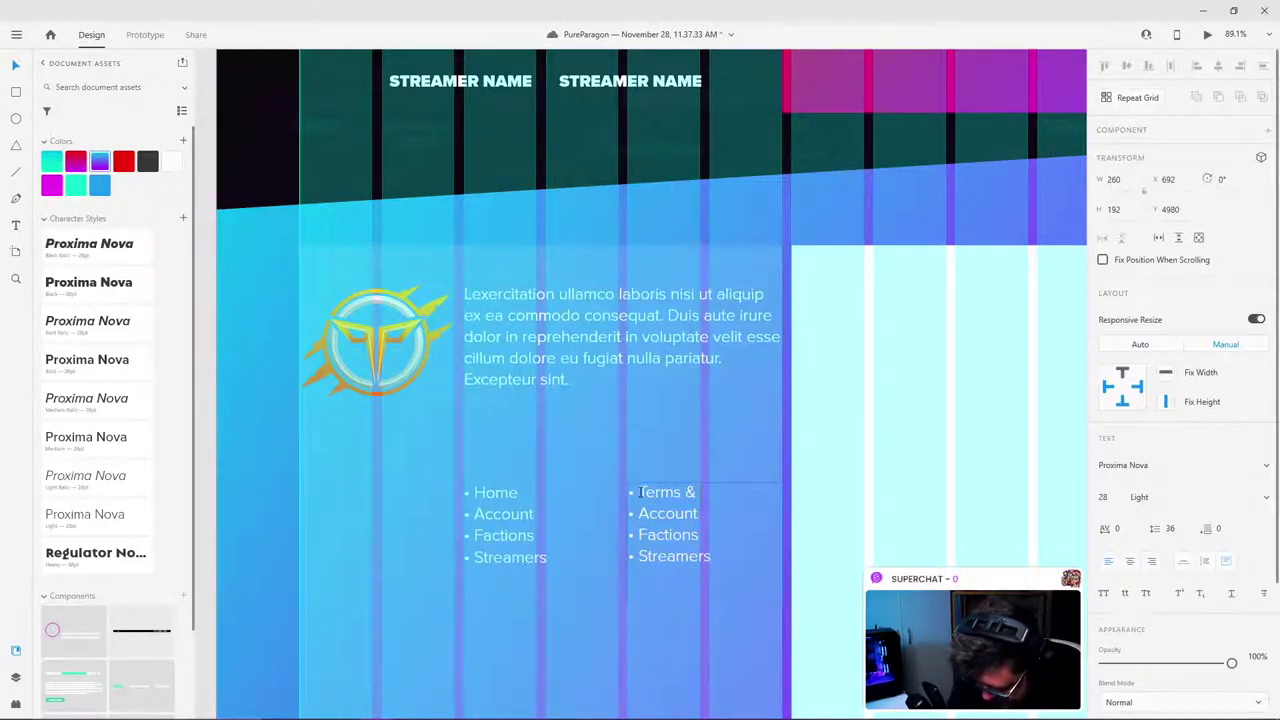
pyautogui.write(' & Conditions')
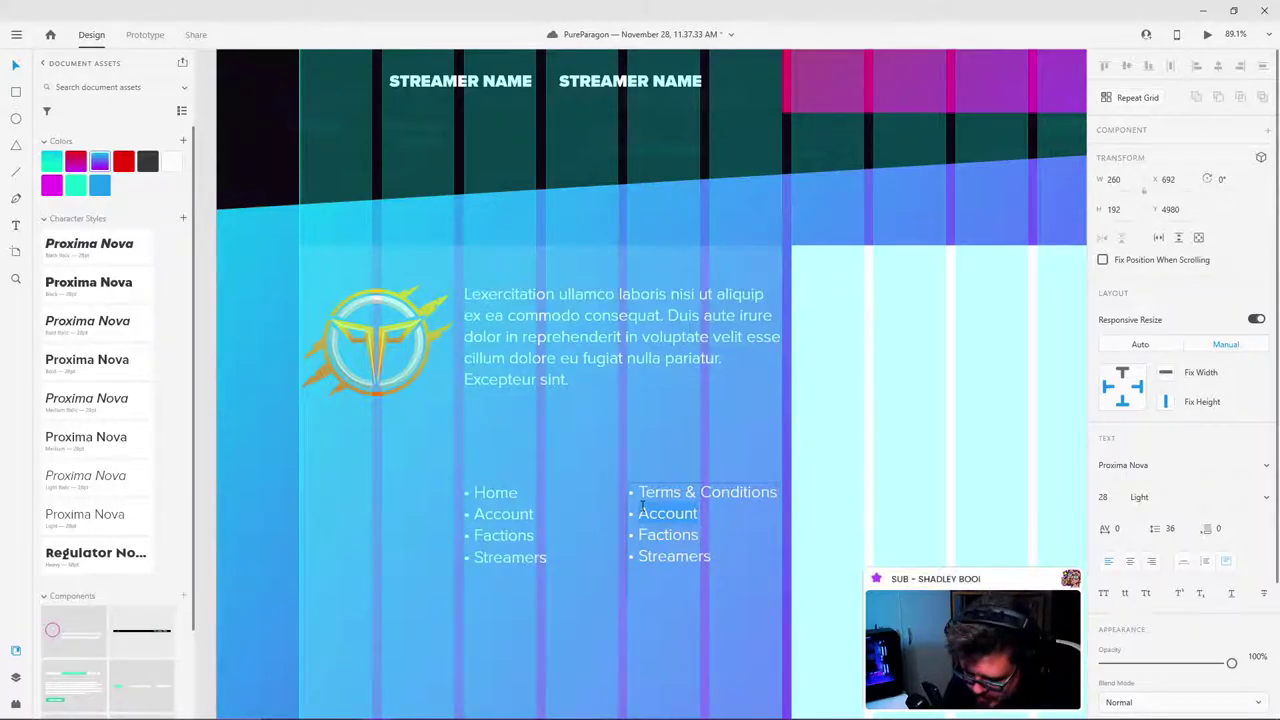
# Step: Replace "Account" in the duplicated list with "Privacy Policy"
pyautogui.write('Priva')
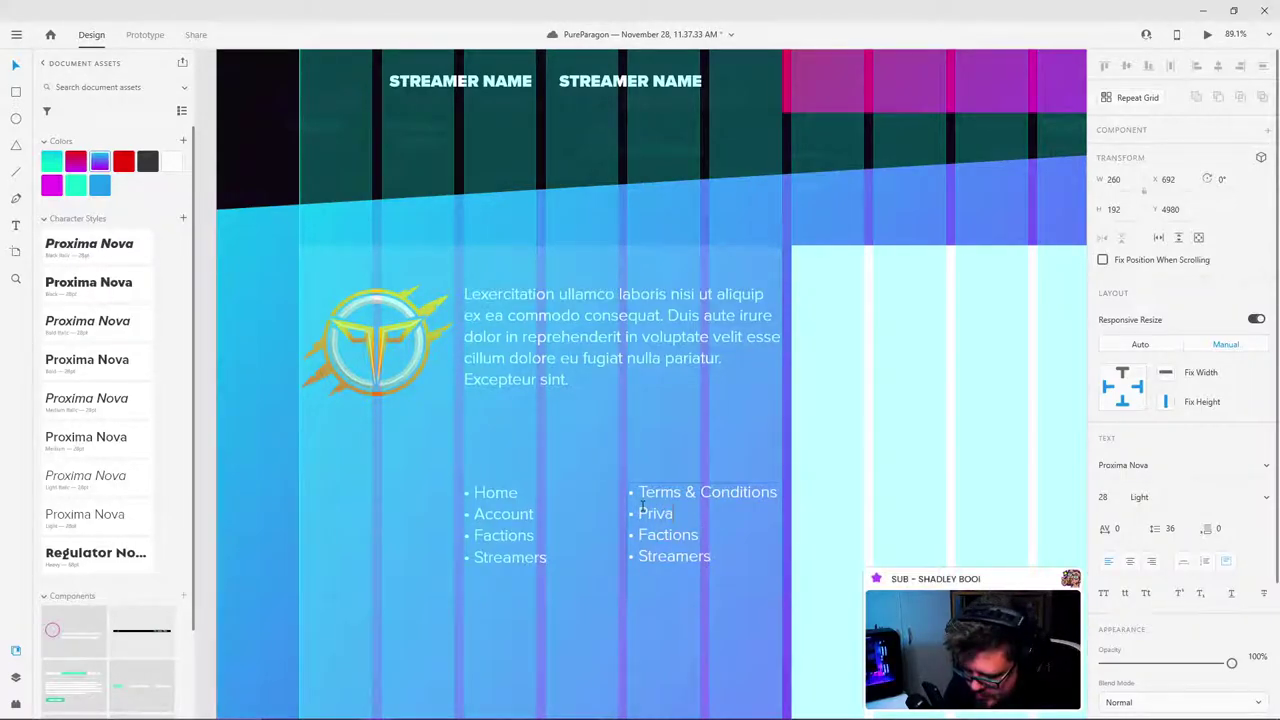
pyautogui.write('cey')
pyautogui.press('BackSpace')
pyautogui.press('BackSpace')
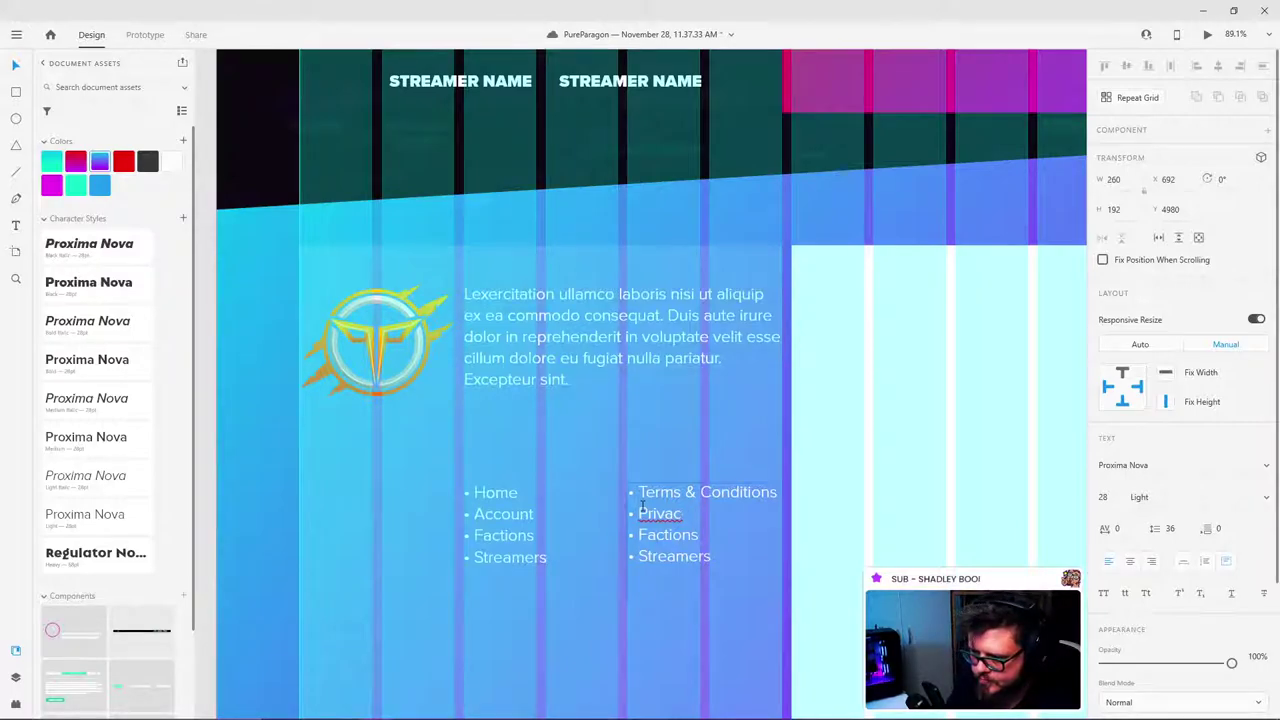
pyautogui.write('y')
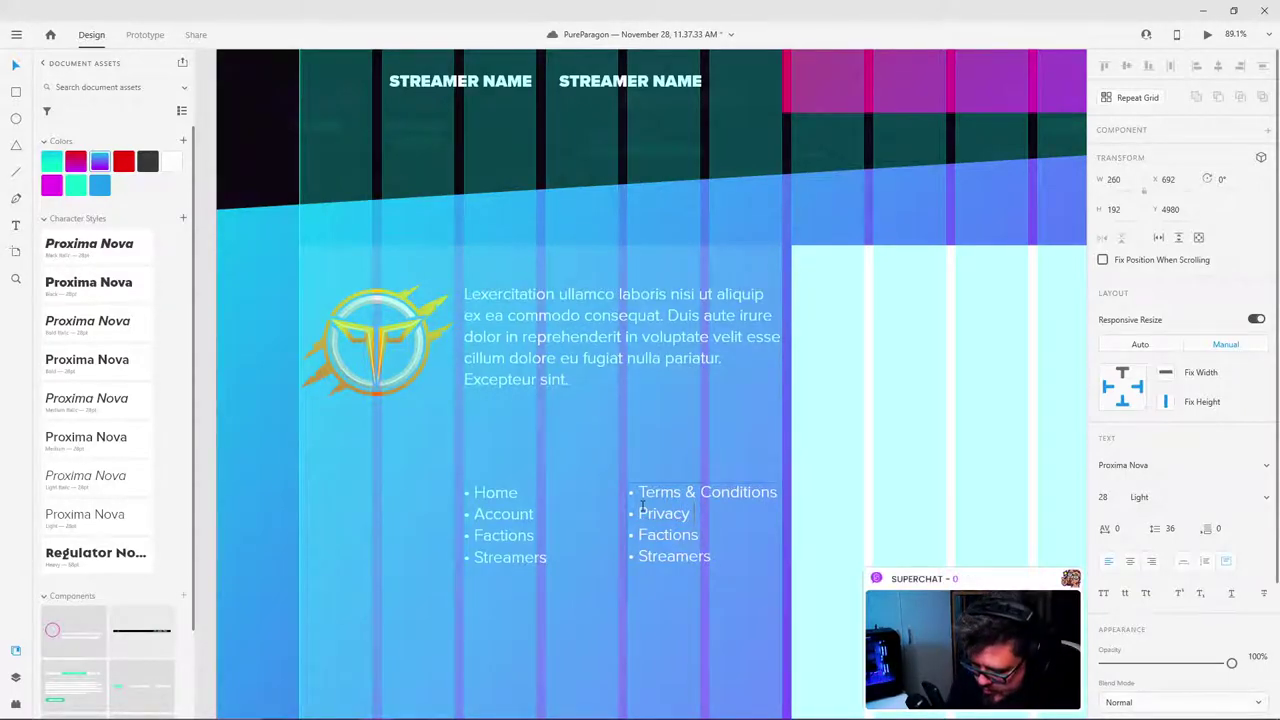
pyautogui.write(' Policy ')
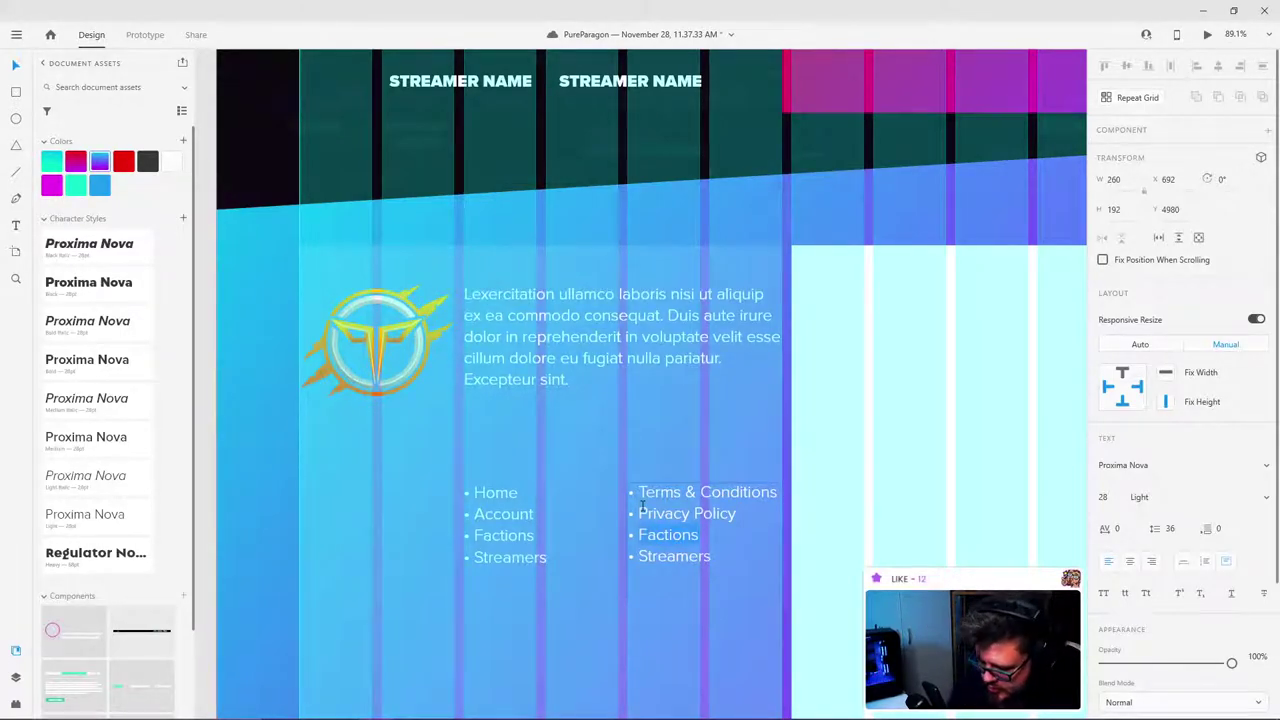
pyautogui.write('Do')
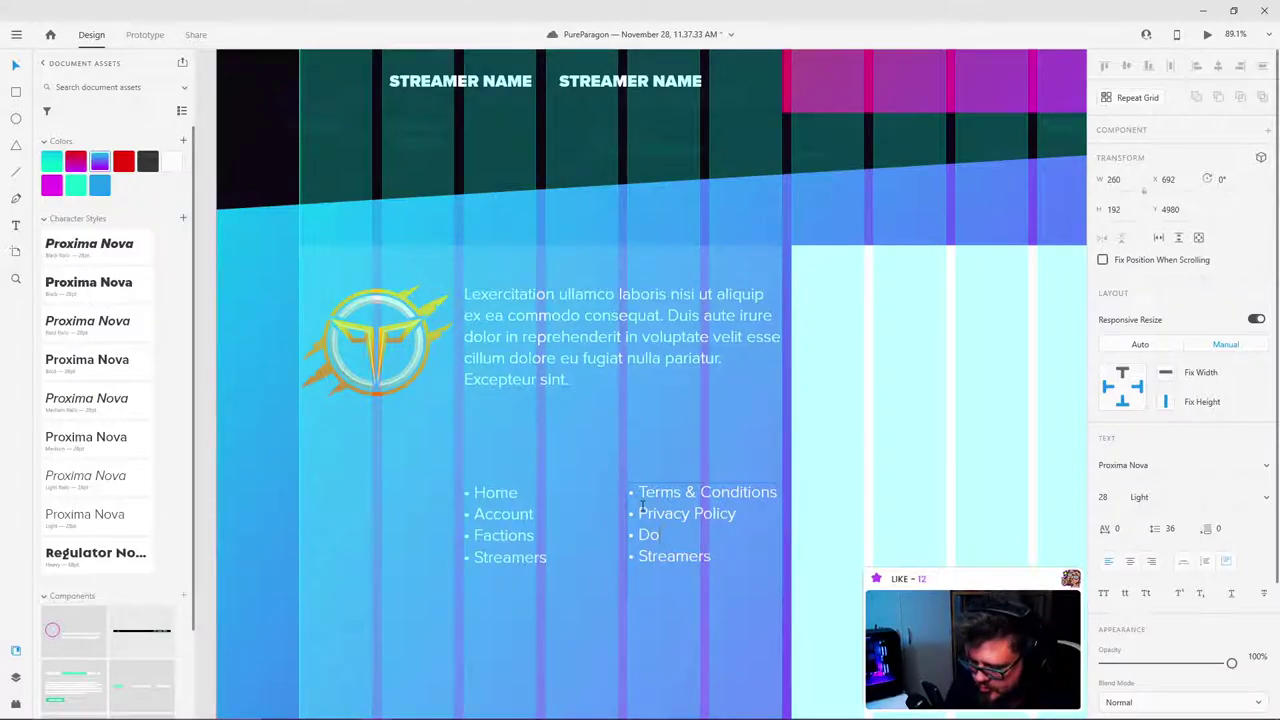
pyautogui.press('BackSpace')
pyautogui.press('BackSpace')
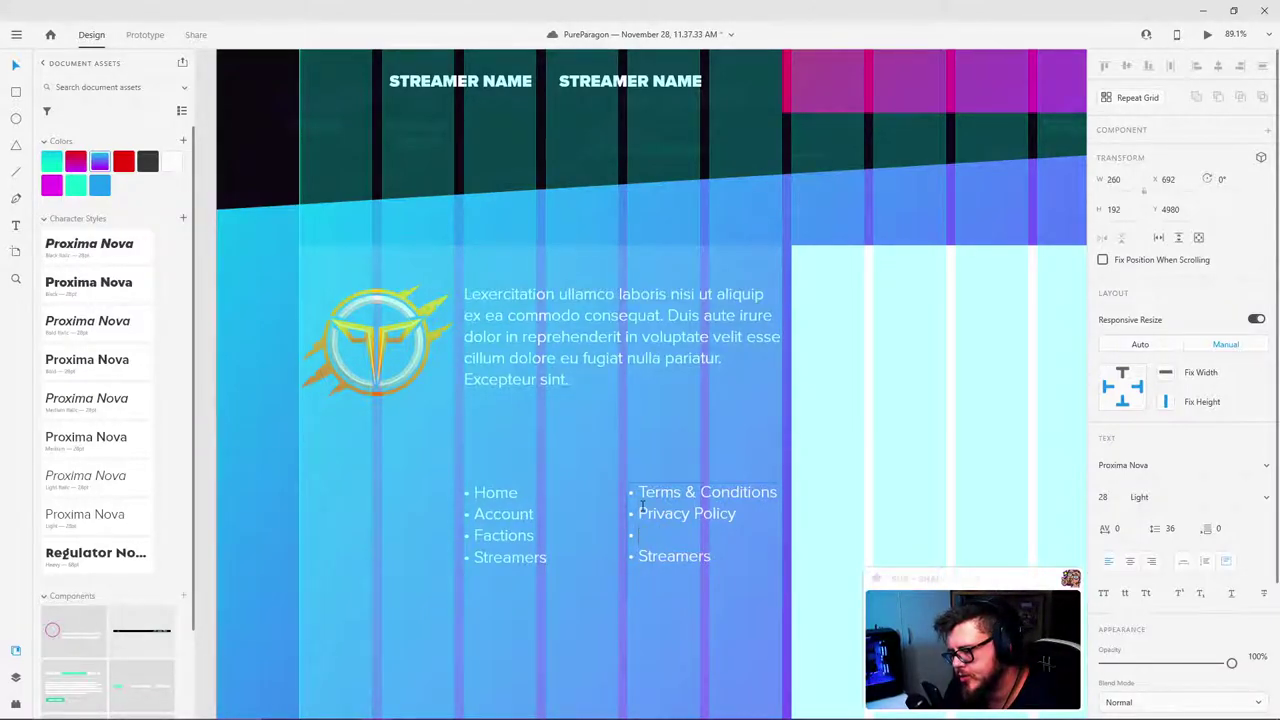
pyautogui.write('Bec')
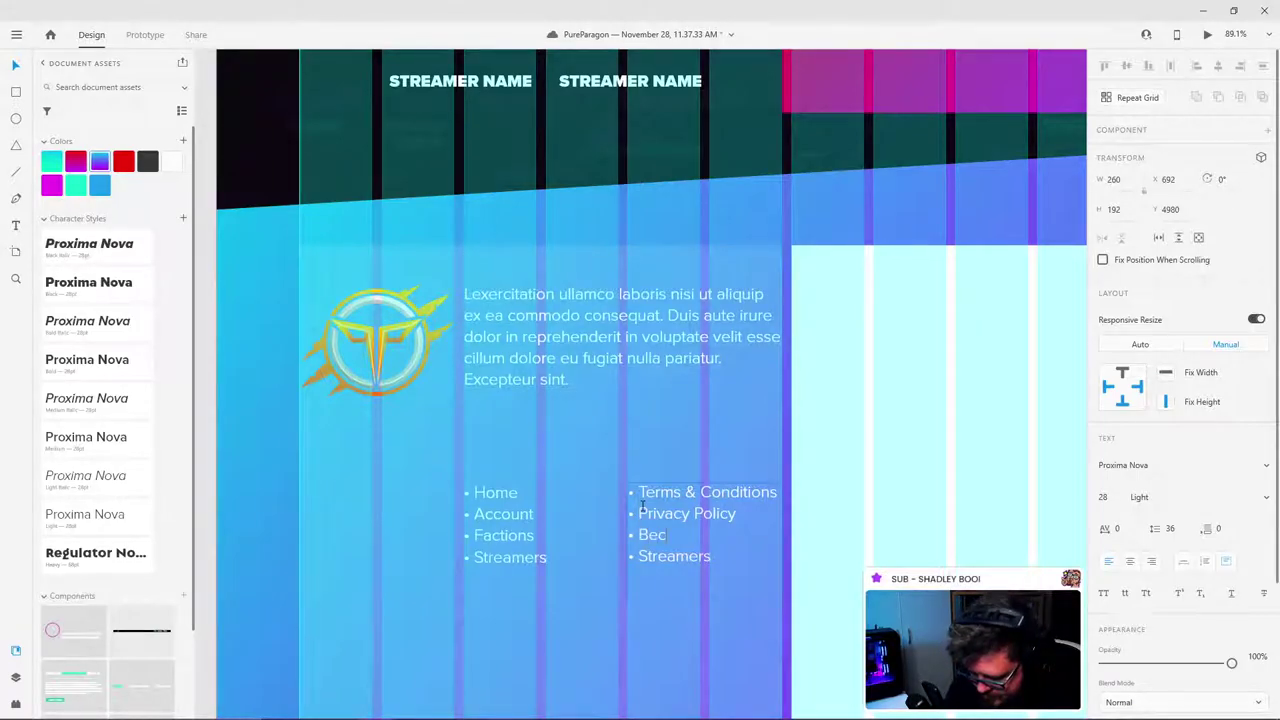
pyautogui.write('ome')
pyautogui.press('BackSpace')
pyautogui.press('BackSpace')
pyautogui.press('BackSpace')
pyautogui.press('BackSpace')
pyautogui.press('BackSpace')
pyautogui.press('BackSpace')
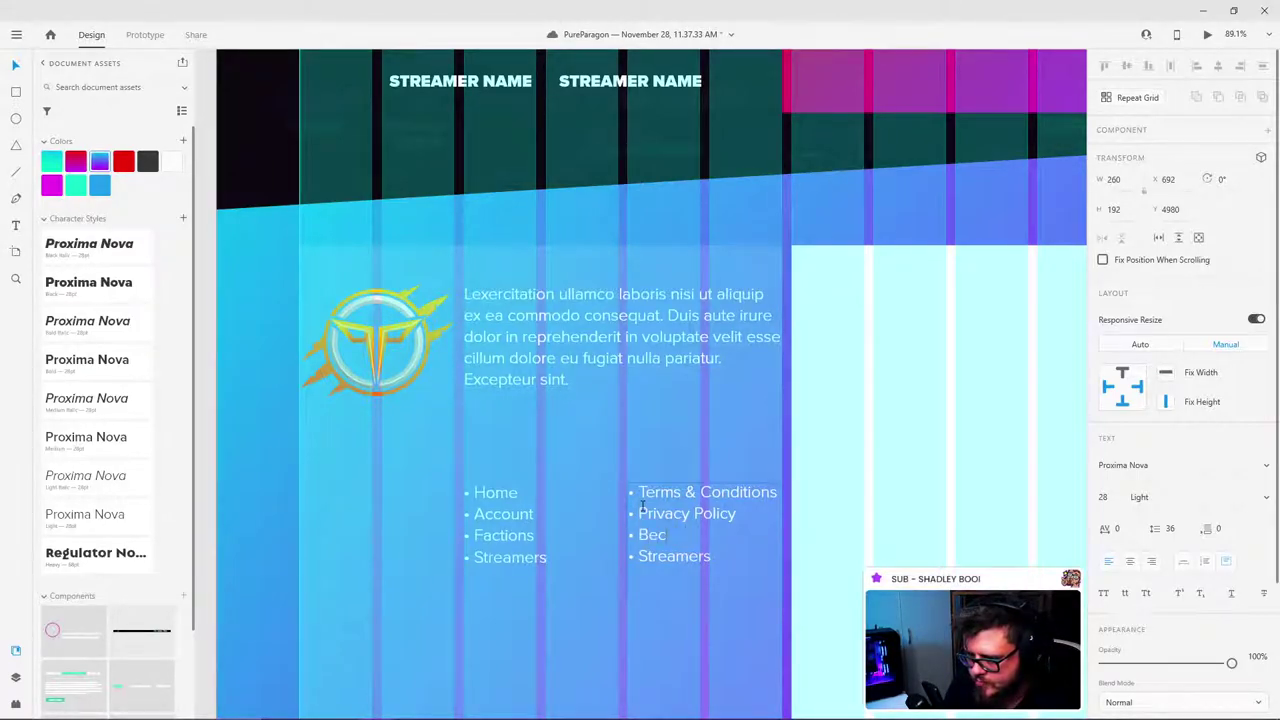
# Step: Replace the third and fourth items of the duplicated list with "Downloads" and "Help"
pyautogui.write('Down')
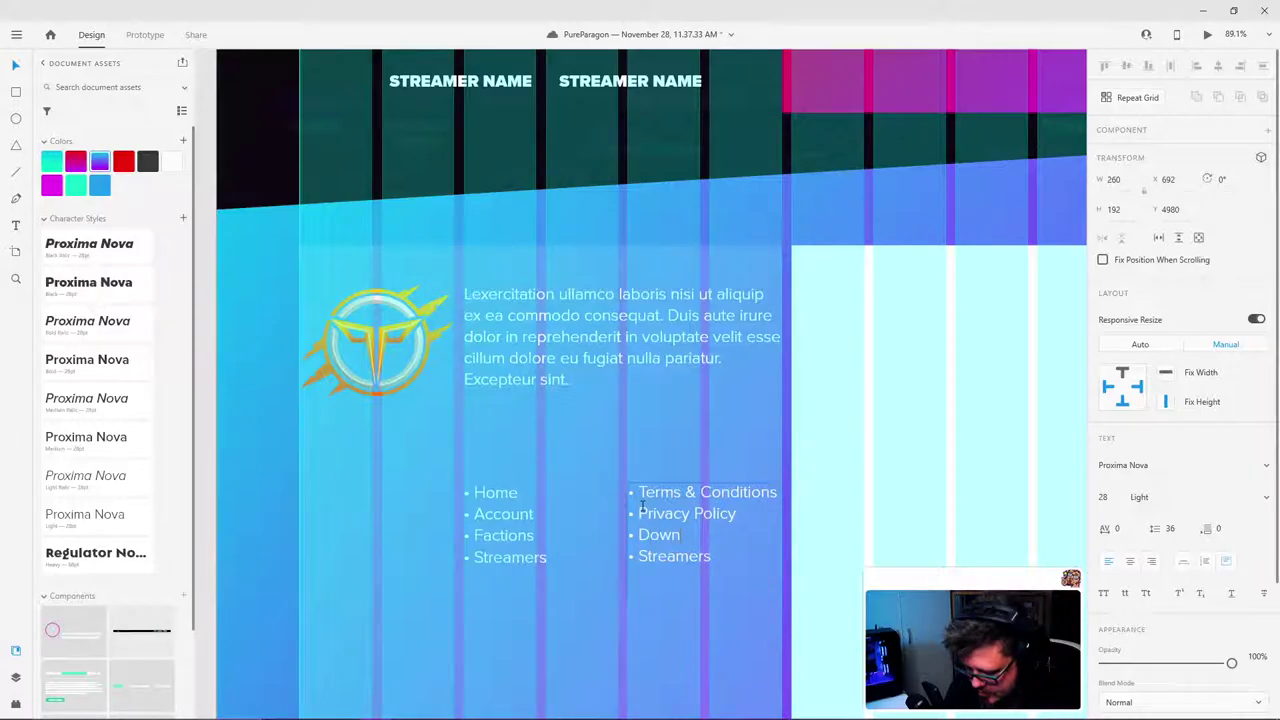
pyautogui.write('loads')
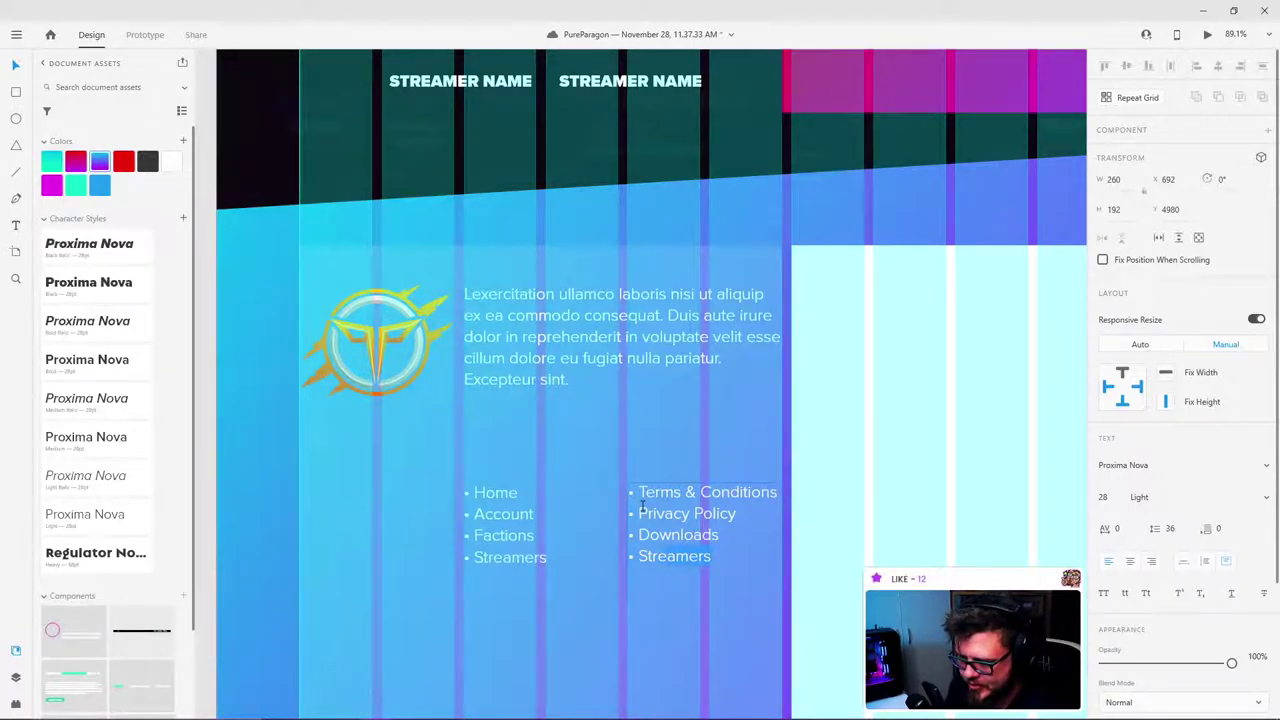
pyautogui.write('Help')
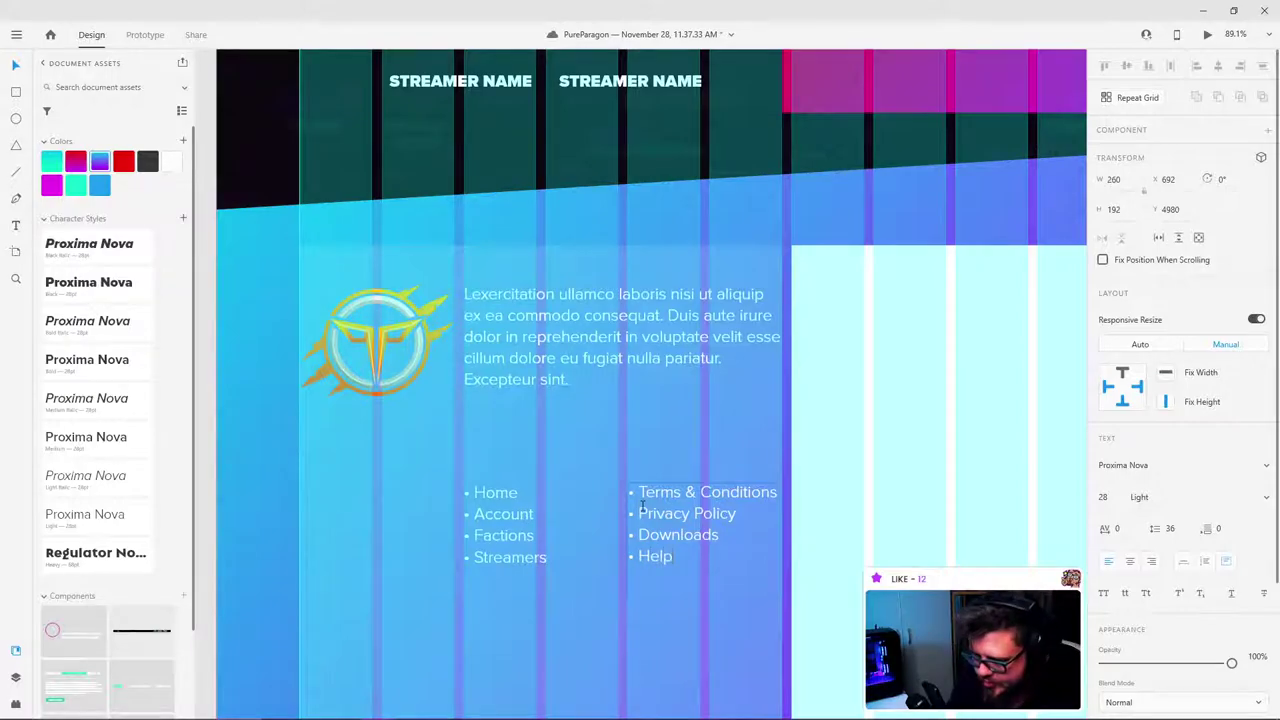
pyautogui.press('Escape')
# Step: Shorten both link lists' text boxes to 157 high and move them up beneath the description at Y 4887
pyautogui.keyDown('shift'); pyautogui.click(523, 501); pyautogui.keyUp('shift')
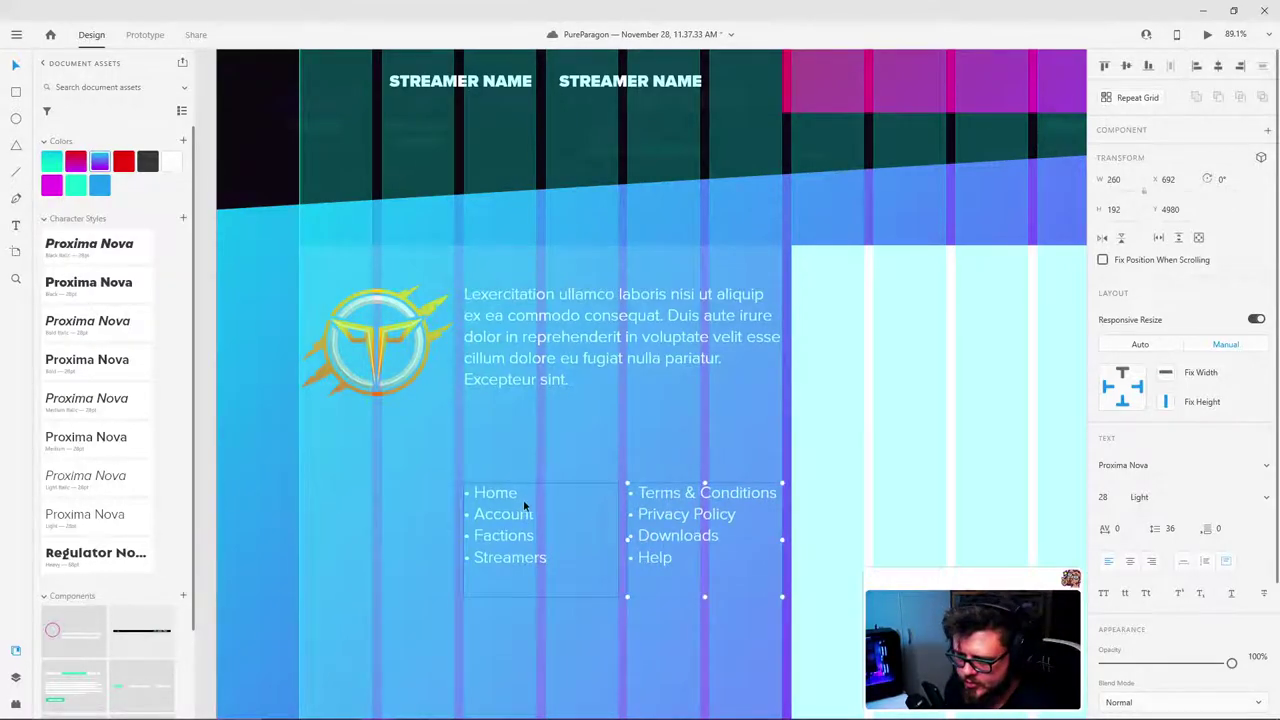
pyautogui.moveTo(623, 597)
pyautogui.mouseDown()
pyautogui.moveTo(625, 562)
pyautogui.moveTo(624, 576)
pyautogui.mouseUp()
pyautogui.scroll(-3, 645, 507)
pyautogui.scroll(2, 650, 511)
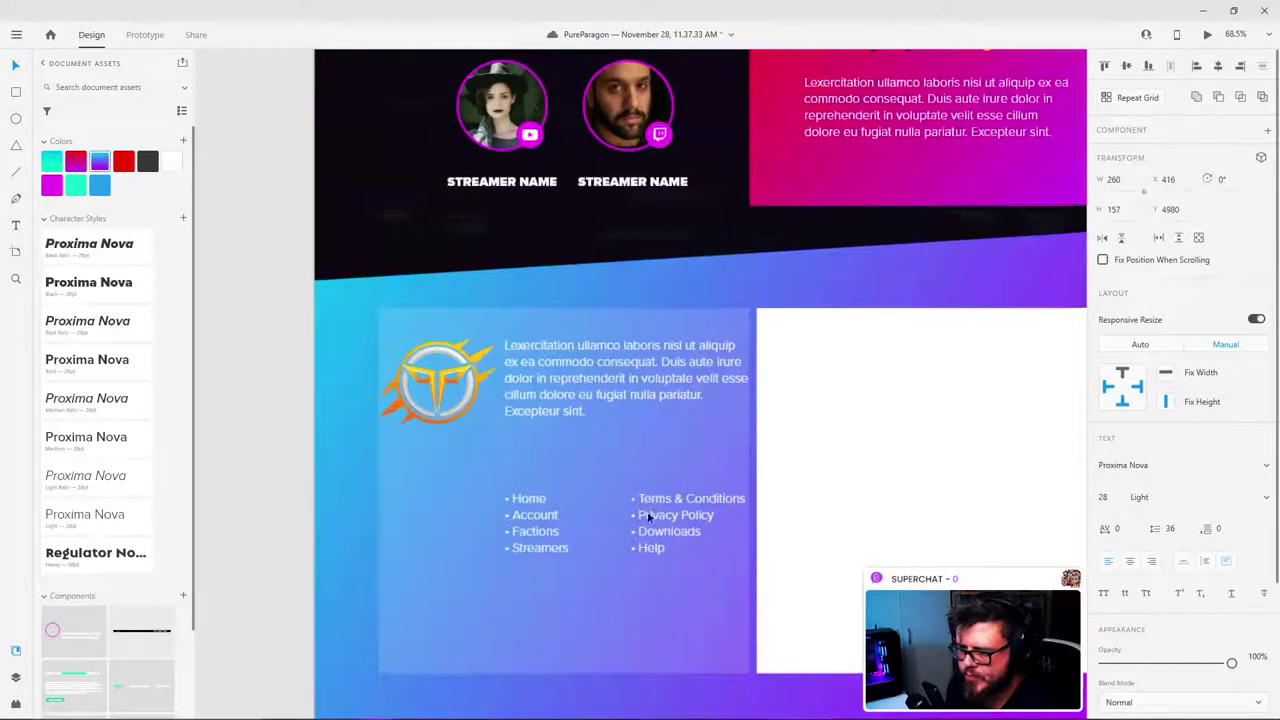
pyautogui.moveTo(659, 516); pyautogui.dragTo(648, 473)
pyautogui.hotkey('shift', 'Down')
pyautogui.hotkey('shift', 'Down')
pyautogui.hotkey('shift', 'Down')
pyautogui.hotkey('shift', 'Down')
pyautogui.hotkey('shift', 'Down')
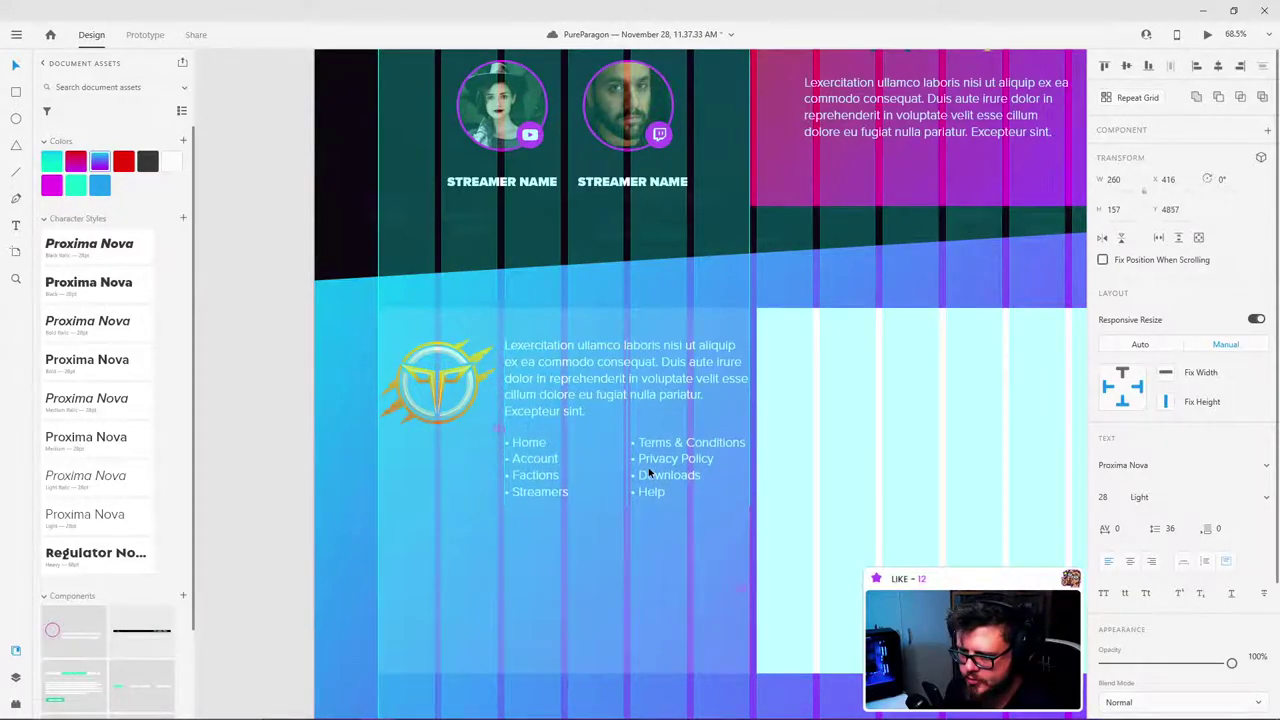
# Step: Delete the left card's background rectangle and lower the right card's opacity to 10%
pyautogui.click(646, 636)
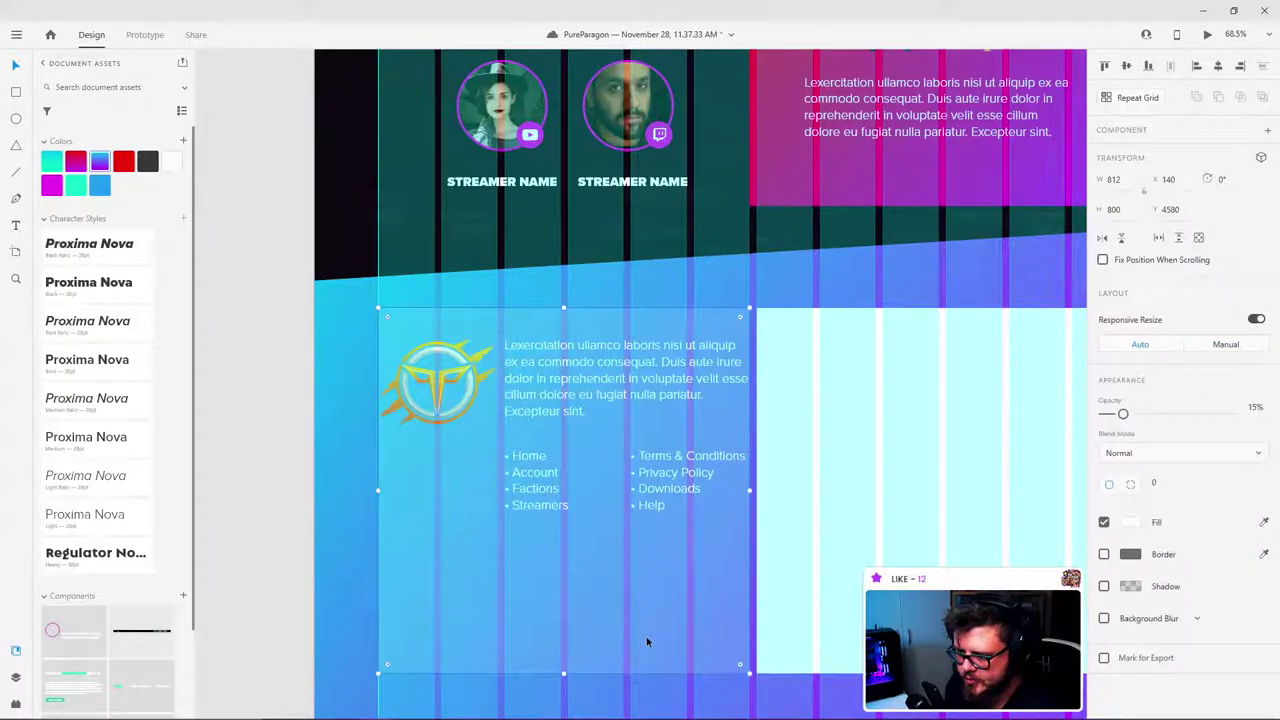
pyautogui.press('Escape')
pyautogui.moveTo(891, 485); pyautogui.dragTo(625, 442)
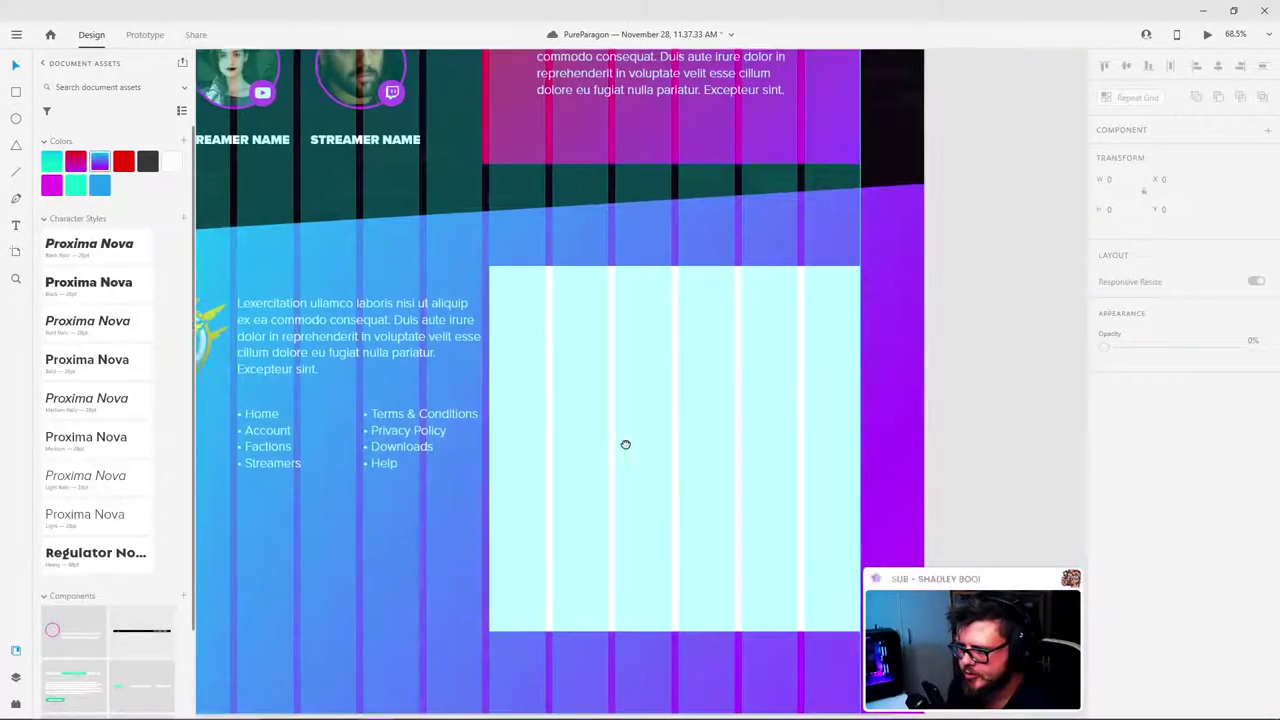
pyautogui.click(618, 442)
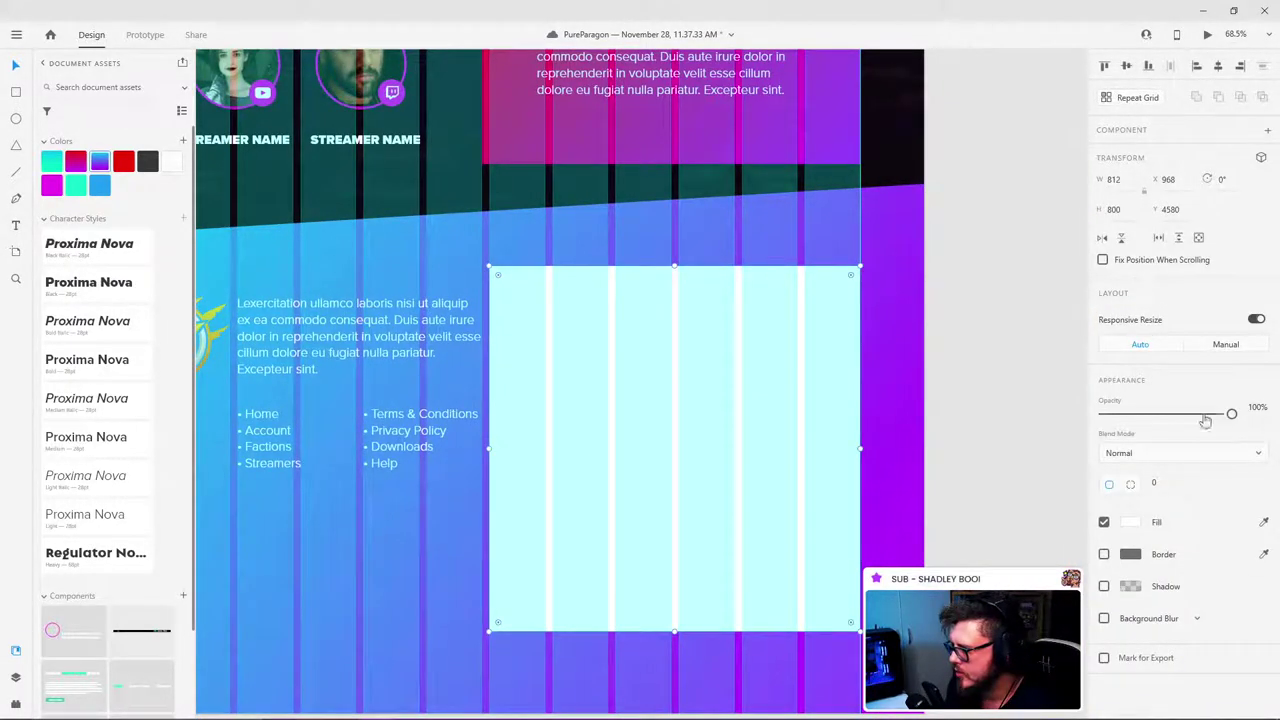
pyautogui.moveTo(1231, 414); pyautogui.dragTo(1116, 414)
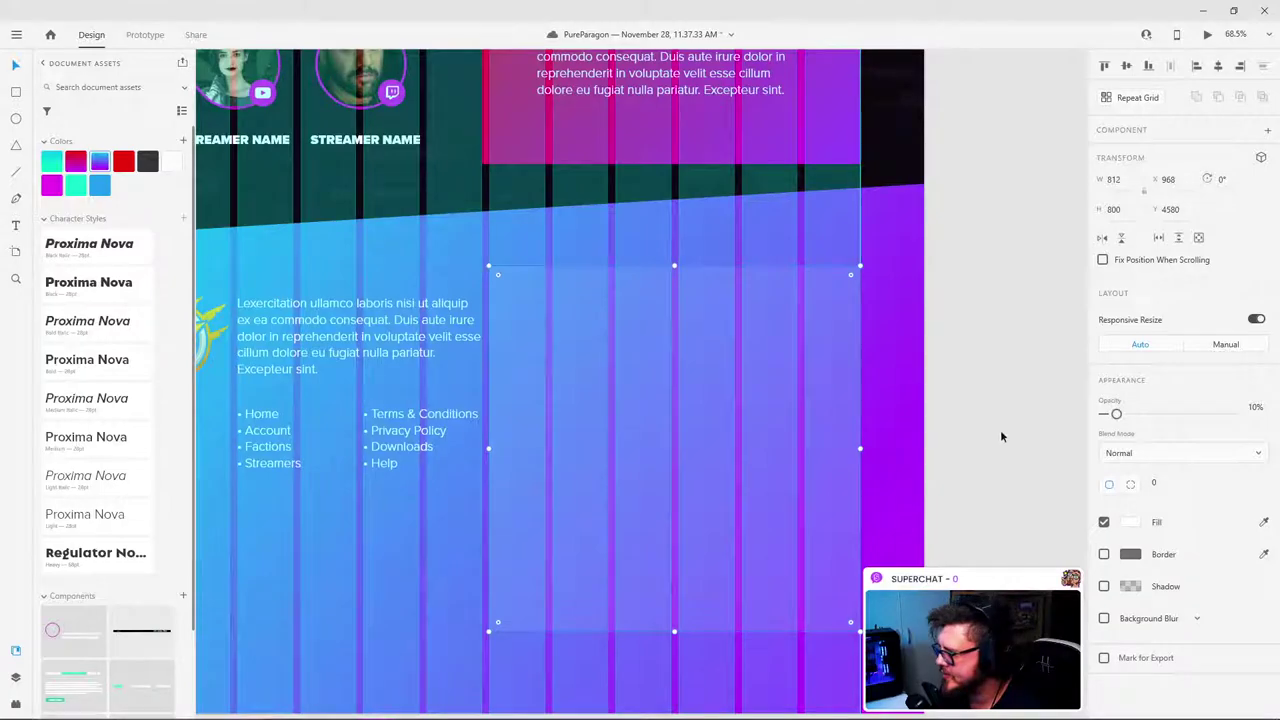
pyautogui.click(959, 412)
pyautogui.scroll(-3, 659, 414)
pyautogui.scroll(2, 540, 414)
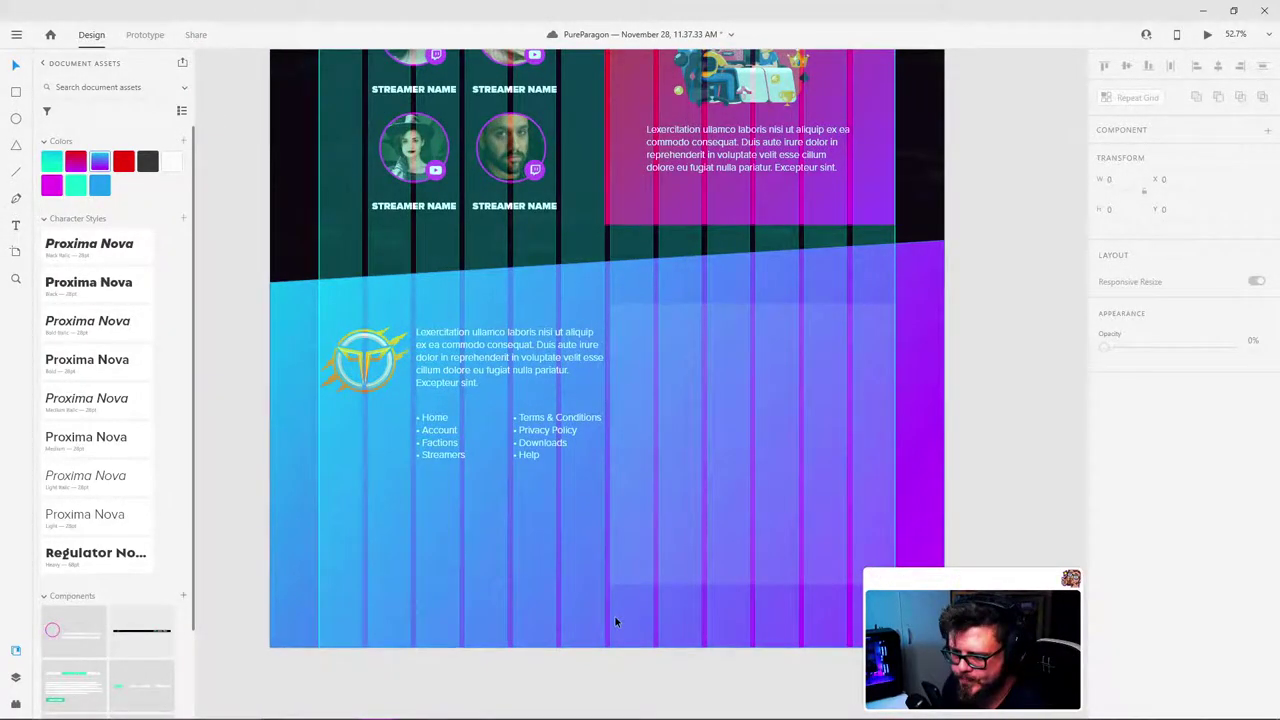
pyautogui.click(614, 618)
pyautogui.moveTo(607, 648)
pyautogui.mouseDown()
pyautogui.moveTo(605, 568)
pyautogui.moveTo(607, 648)
pyautogui.mouseUp()
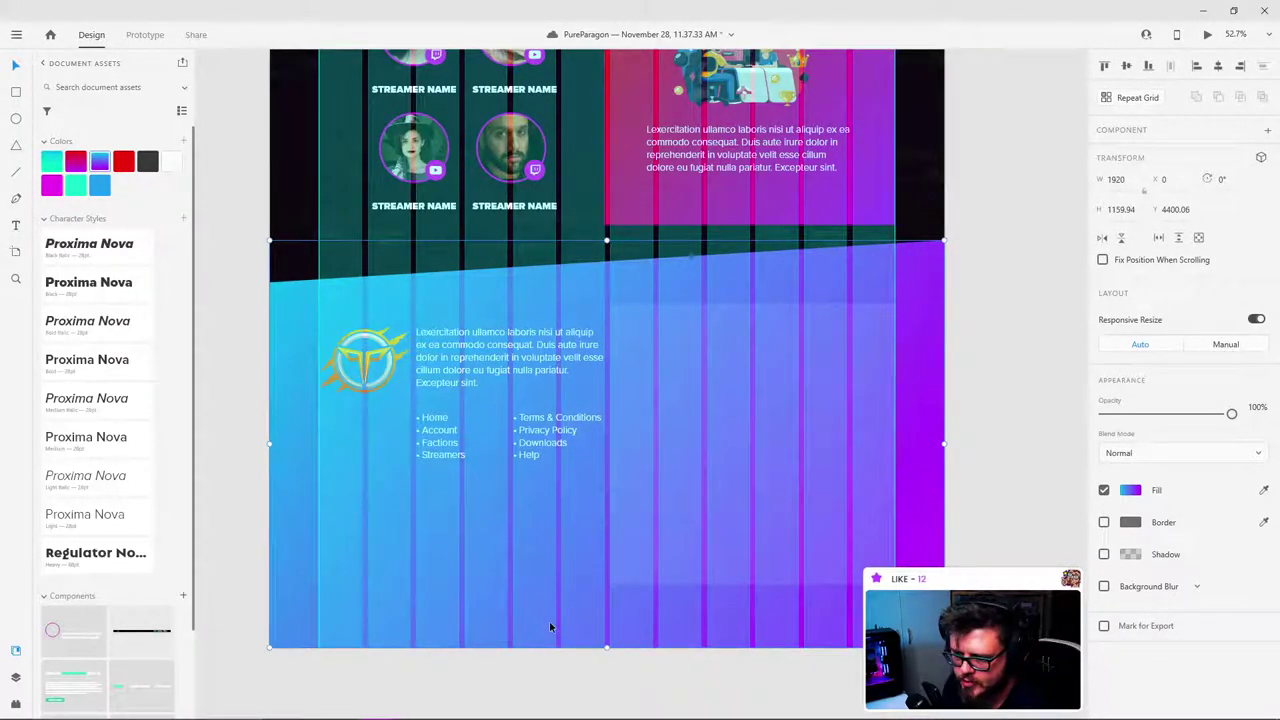
pyautogui.doubleClick(549, 621)
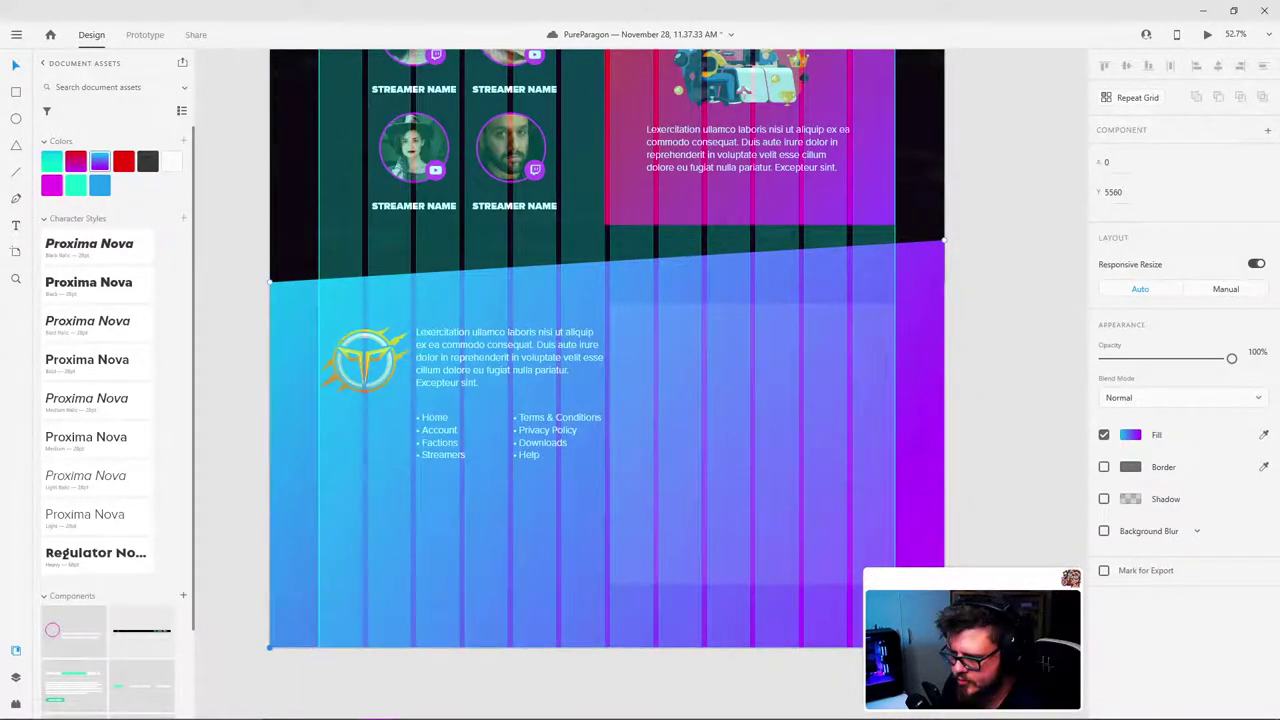
# Step: Move the second link list down to Y 4937
pyautogui.click(546, 442)
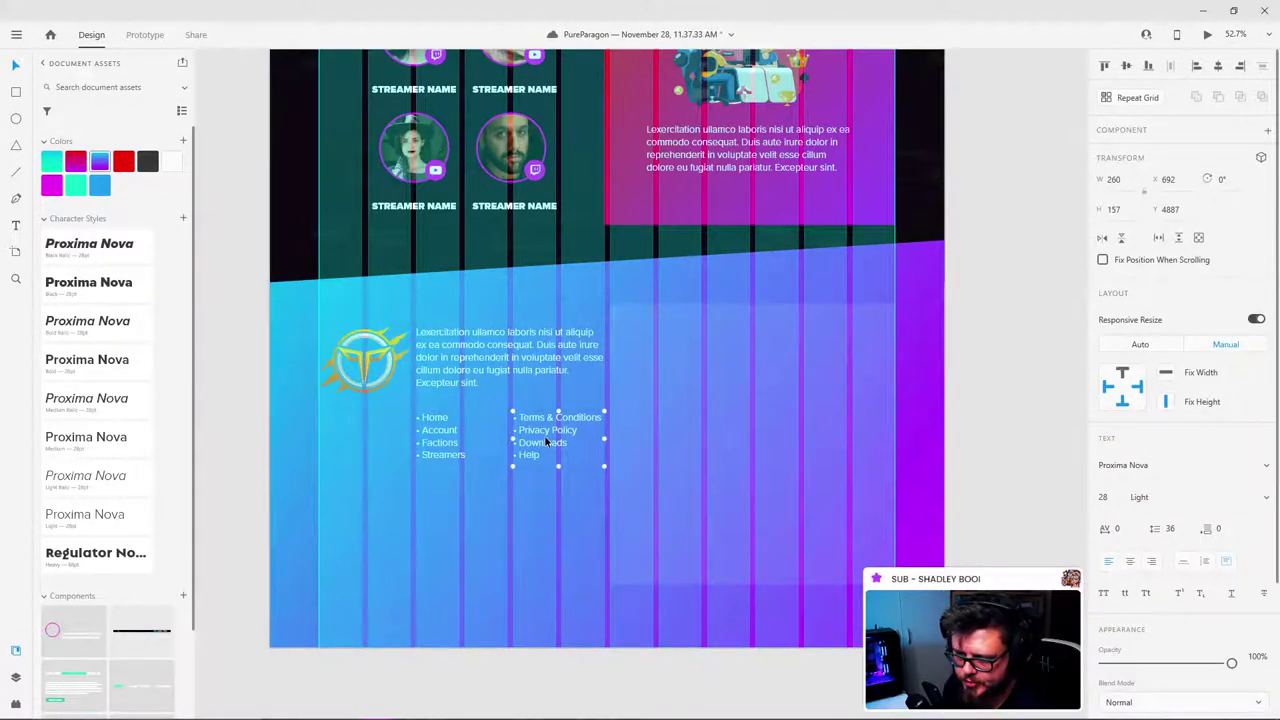
pyautogui.hotkey('shift', 'Down')
pyautogui.hotkey('shift', 'Down')
pyautogui.hotkey('shift', 'Down')
pyautogui.hotkey('shift', 'Down')
pyautogui.hotkey('shift', 'Down')
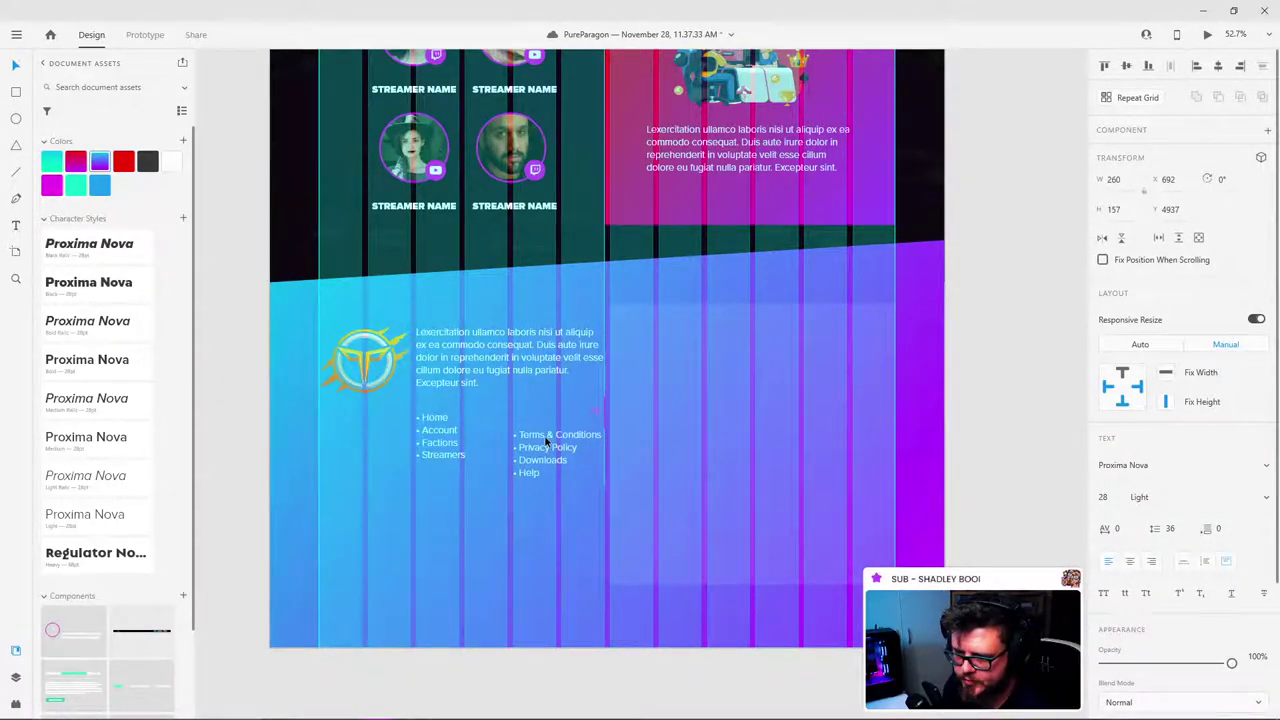
# Step: Shorten the right card by raising its lower edge to just below the link lists
pyautogui.click(748, 575)
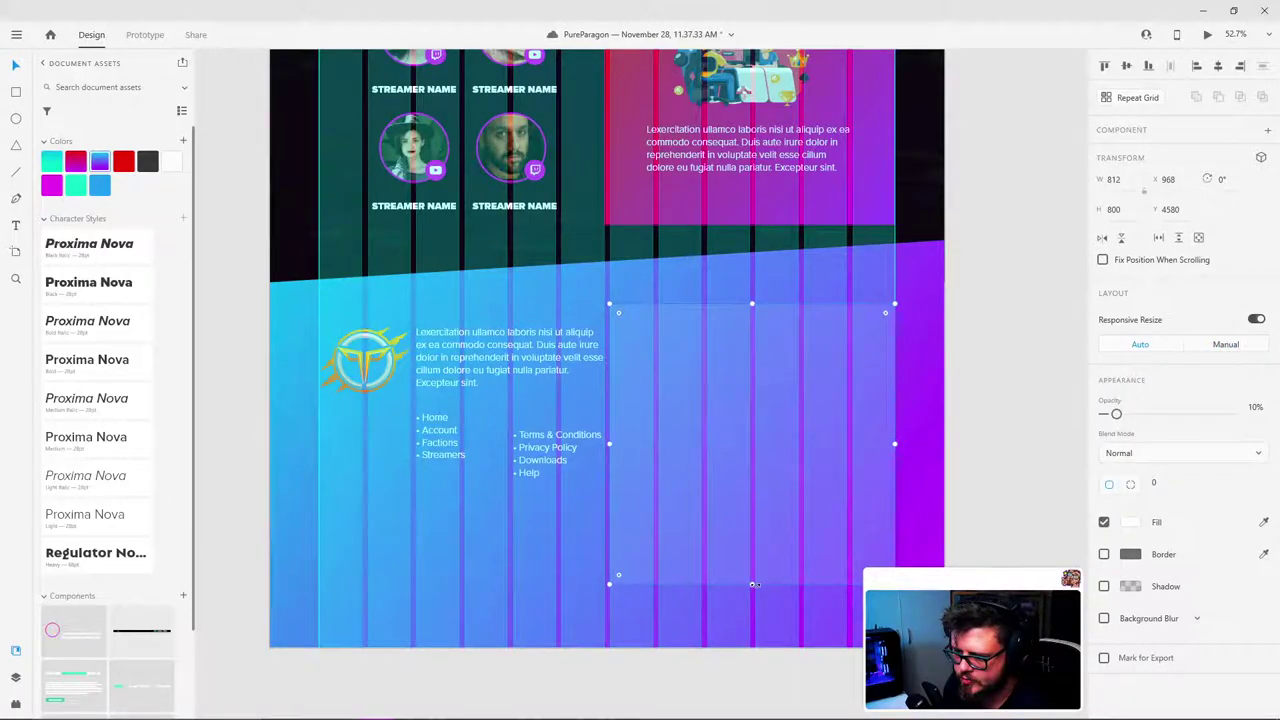
pyautogui.moveTo(754, 585); pyautogui.dragTo(726, 486)
# Step: Move the second link list back up level with the first list
pyautogui.click(544, 453)
pyautogui.hotkey('shift', 'Up')
pyautogui.hotkey('shift', 'Up')
pyautogui.hotkey('shift', 'Up')
pyautogui.hotkey('shift', 'Up')
pyautogui.hotkey('shift', 'Up')
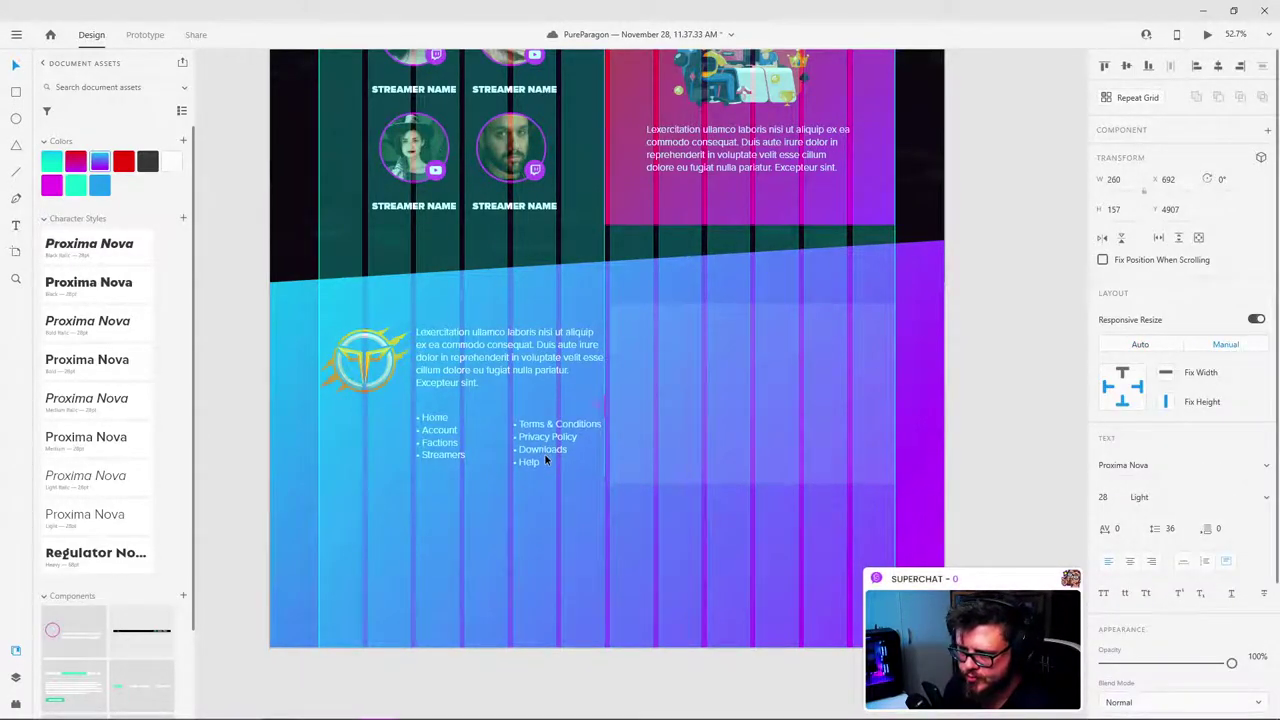
# Step: Raise the two lower corner points of the gradient footer shape level with the right card's lower edge
pyautogui.click(706, 593)
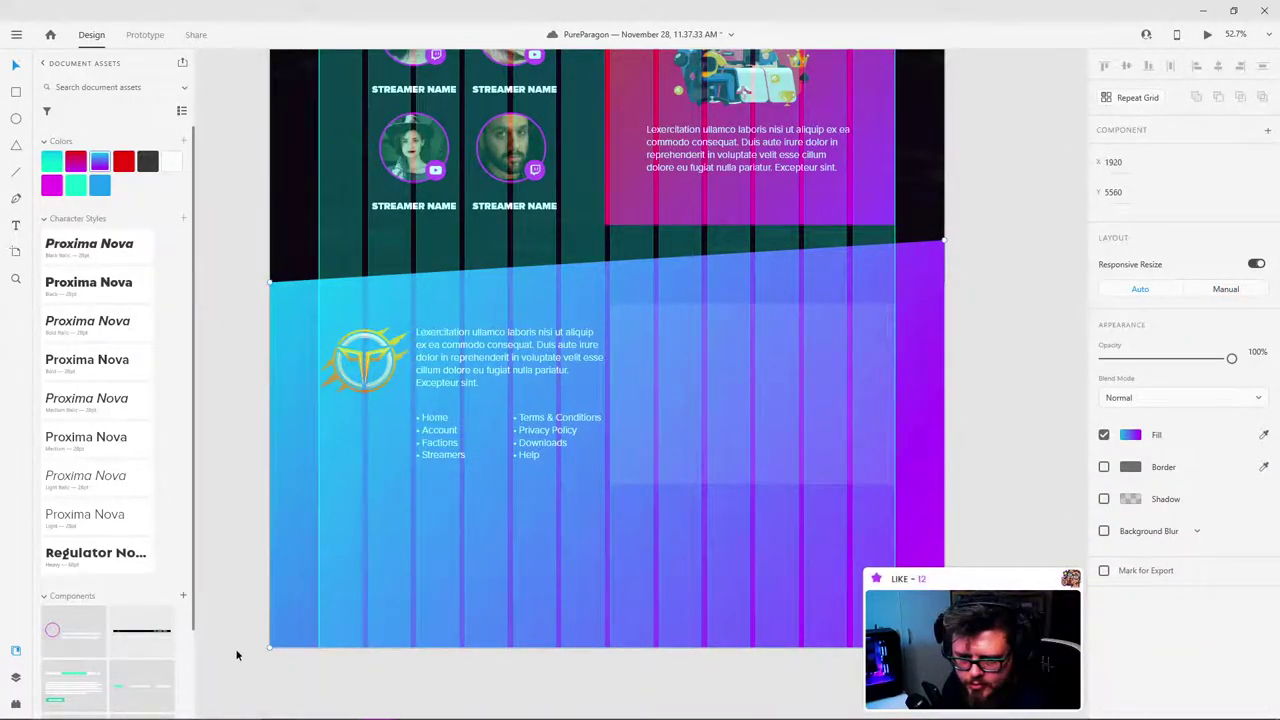
pyautogui.keyDown('shift'); pyautogui.click(269, 648); pyautogui.keyUp('shift')
pyautogui.hotkey('shift', 'Up')
pyautogui.hotkey('shift', 'Up')
pyautogui.hotkey('shift', 'Up')
pyautogui.hotkey('shift', 'Up')
pyautogui.hotkey('shift', 'Up')
pyautogui.hotkey('shift', 'Up')
pyautogui.hotkey('shift', 'Up')
pyautogui.hotkey('shift', 'Up')
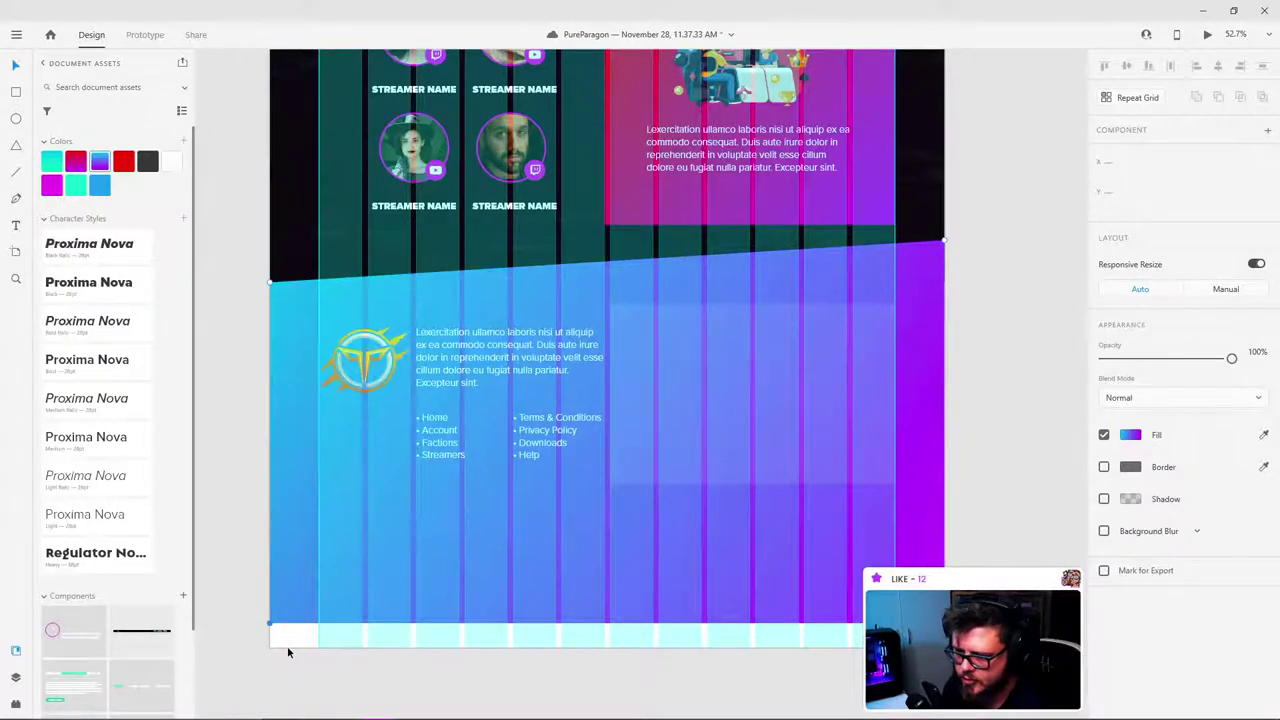
pyautogui.hotkey('ctrl', 'shift', 'Up')
pyautogui.hotkey('ctrl', 'shift', 'Up')
pyautogui.hotkey('ctrl', 'shift', 'Up')
pyautogui.hotkey('ctrl', 'shift', 'Up')
pyautogui.hotkey('ctrl', 'shift', 'Up')
pyautogui.hotkey('ctrl', 'shift', 'Up')
pyautogui.hotkey('ctrl', 'shift', 'Up')
pyautogui.hotkey('ctrl', 'shift', 'Up')
pyautogui.hotkey('ctrl', 'shift', 'Up')
pyautogui.hotkey('ctrl', 'shift', 'Up')
pyautogui.hotkey('ctrl', 'shift', 'Up')
pyautogui.hotkey('ctrl', 'shift', 'Up')
pyautogui.hotkey('ctrl', 'shift', 'Up')
pyautogui.hotkey('ctrl', 'shift', 'Up')
pyautogui.hotkey('ctrl', 'shift', 'Up')
pyautogui.hotkey('ctrl', 'shift', 'Up')
pyautogui.hotkey('ctrl', 'shift', 'Up')
pyautogui.hotkey('ctrl', 'shift', 'Up')
pyautogui.hotkey('ctrl', 'shift', 'Up')
pyautogui.hotkey('ctrl', 'shift', 'Up')
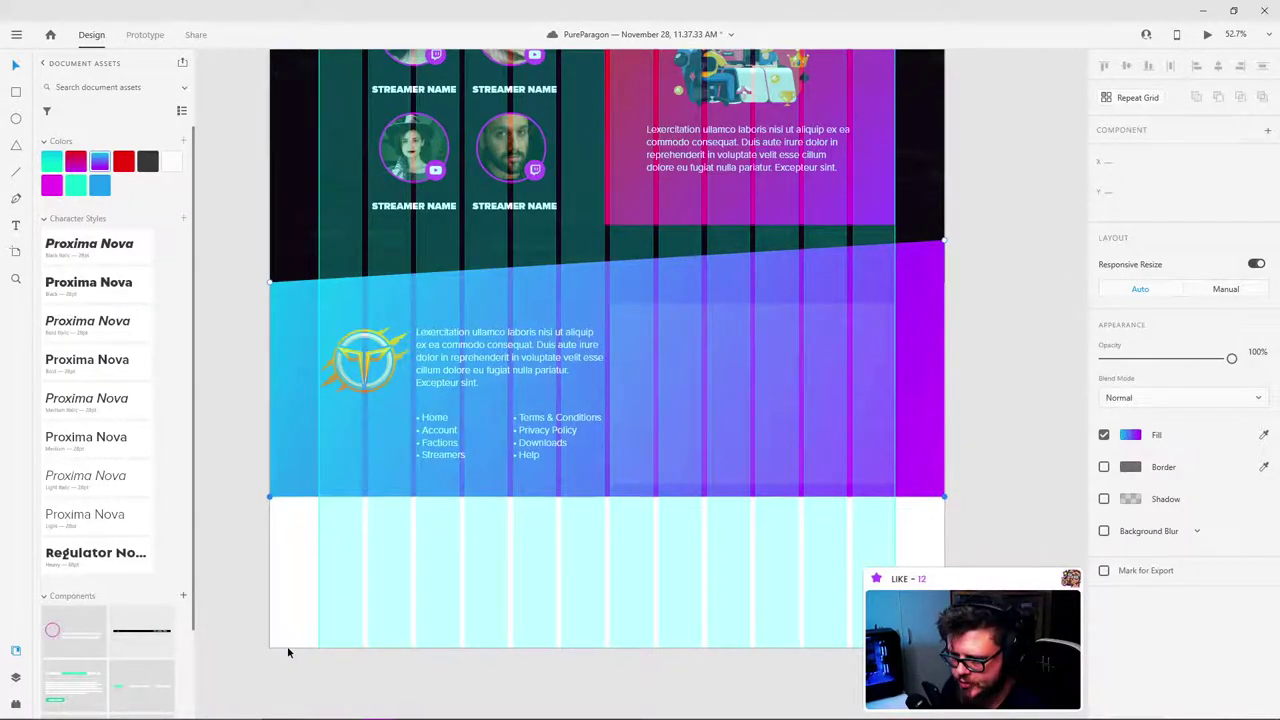
pyautogui.hotkey('ctrl', 'shift', 'Up')
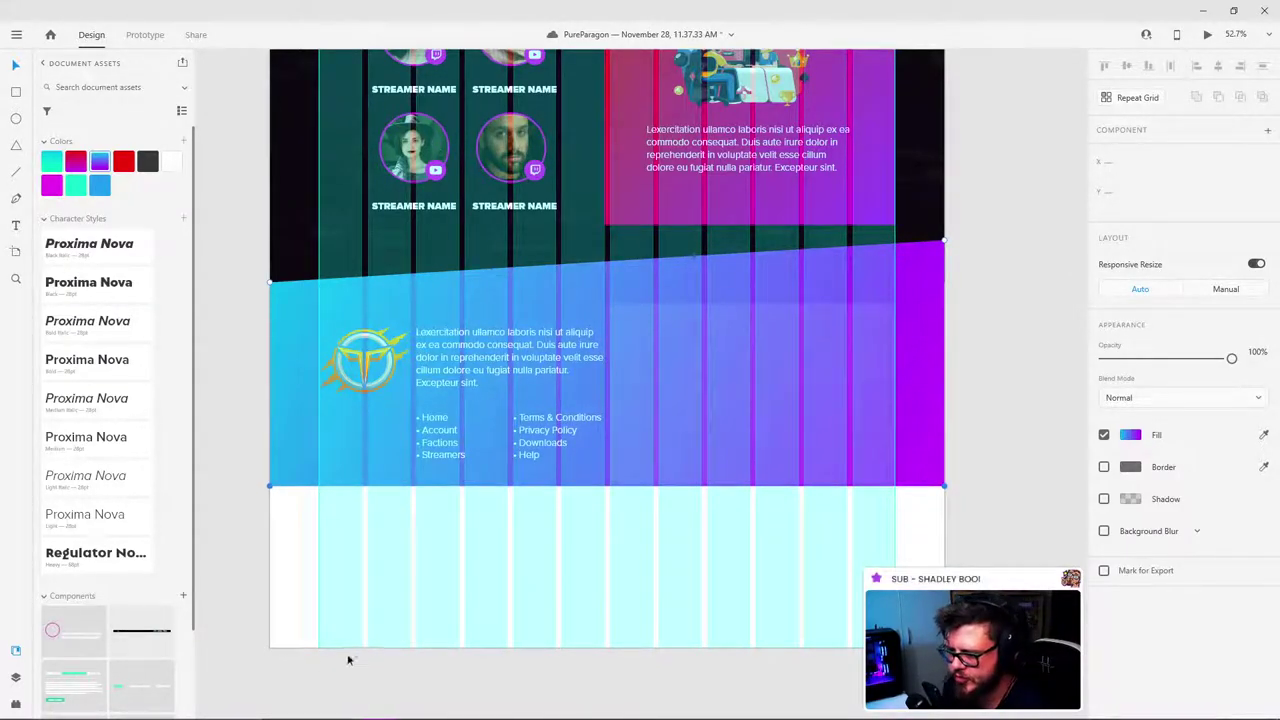
pyautogui.click(651, 633)
# Step: Shorten the Landing Page artboard to a height of 5098 so it ends at the footer shape's lower edge
pyautogui.scroll(-5, 873, 566)
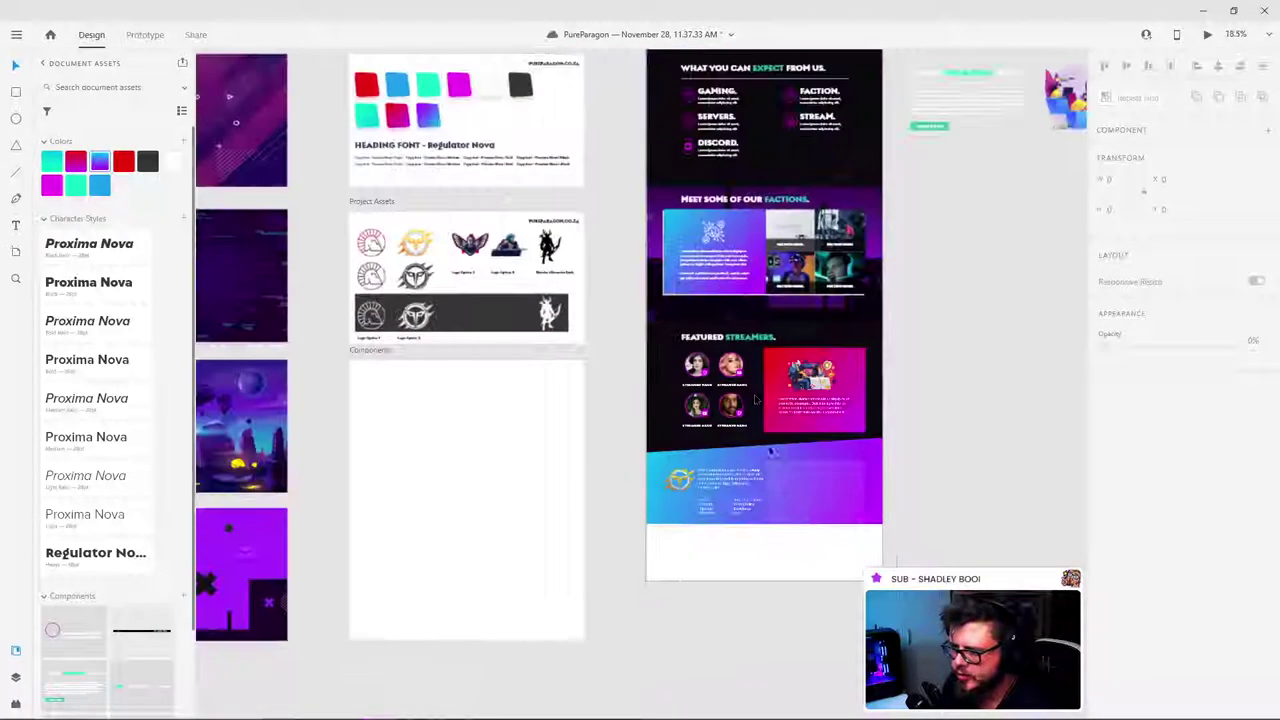
pyautogui.scroll(2, 703, 241)
pyautogui.scroll(3, 703, 241)
pyautogui.click(648, 266)
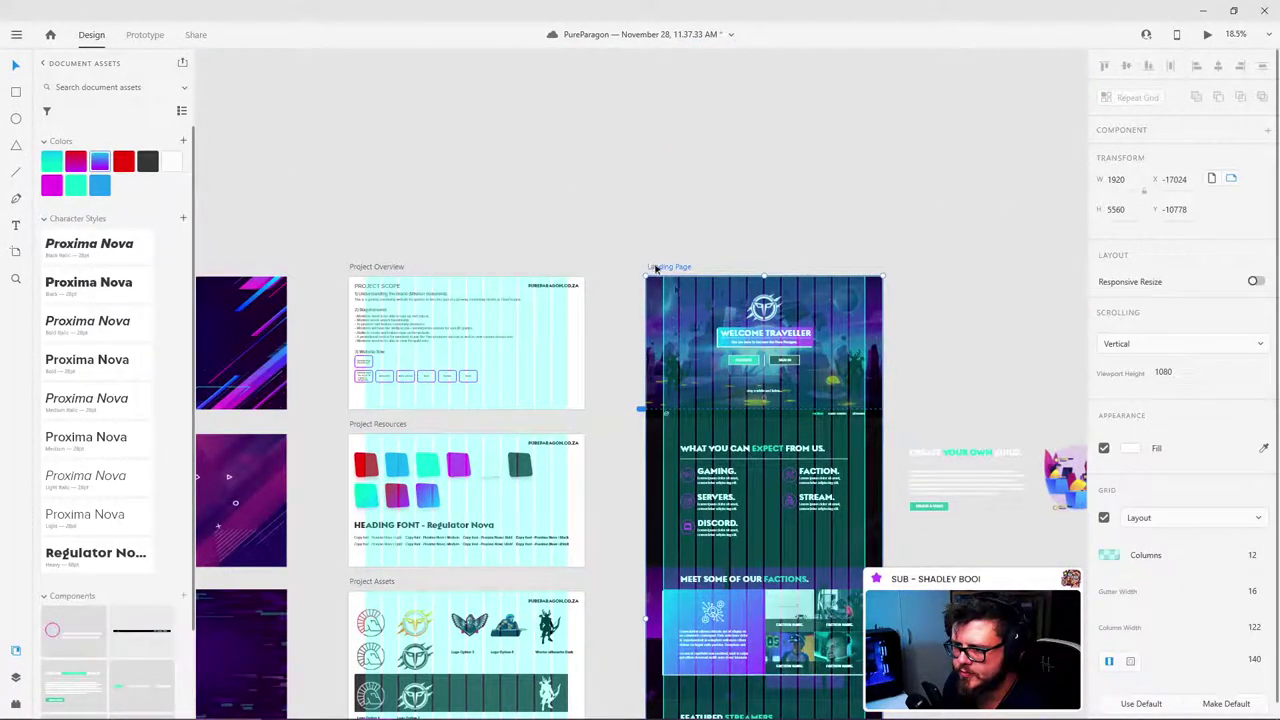
pyautogui.scroll(-5, 724, 559)
pyautogui.scroll(3, 724, 559)
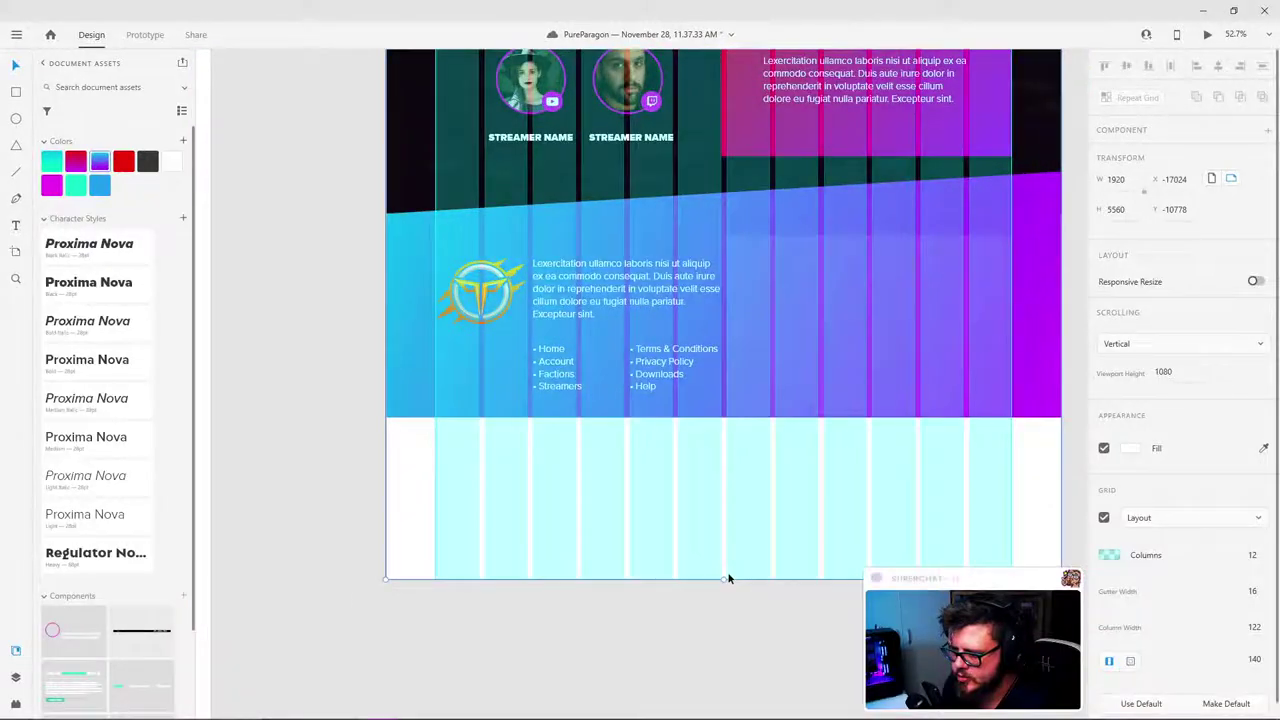
pyautogui.moveTo(724, 578); pyautogui.dragTo(717, 418)
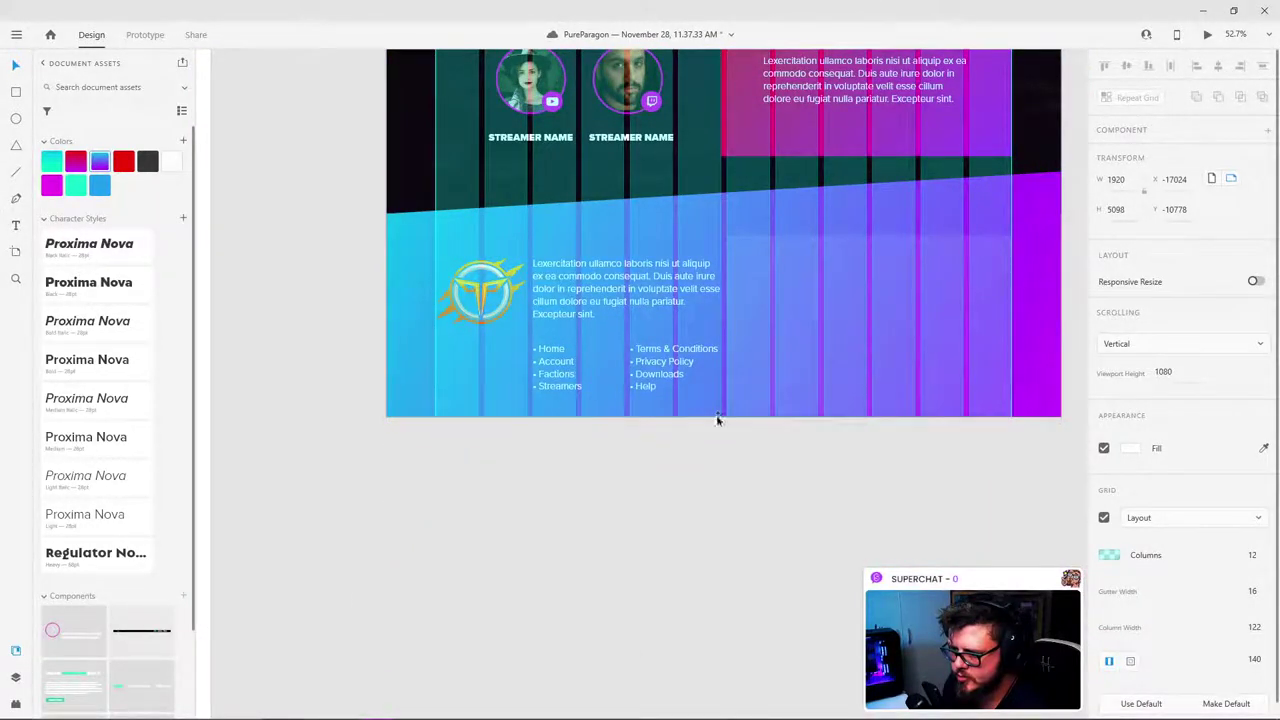
# Step: Move both link lists up by 30, closer to the footer description
pyautogui.scroll(4, 770, 480)
pyautogui.click(650, 588)
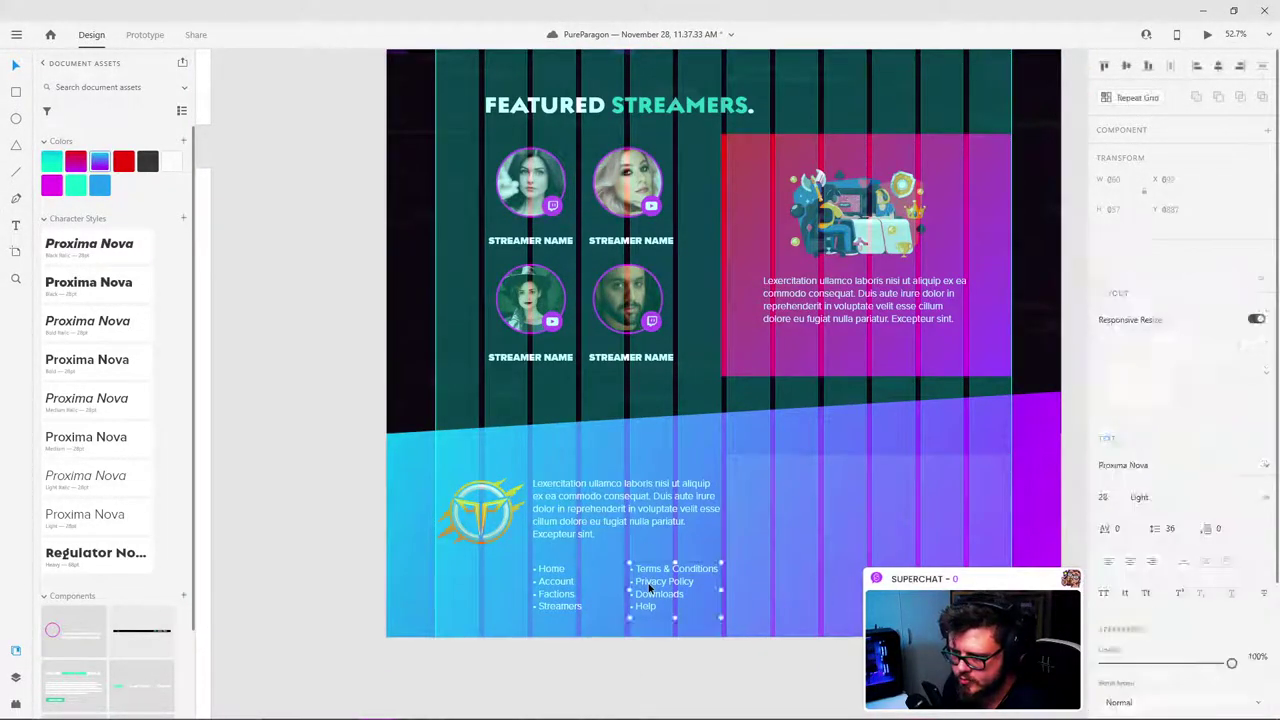
pyautogui.keyDown('shift'); pyautogui.click(535, 576); pyautogui.keyUp('shift')
pyautogui.hotkey('shift', 'Up')
pyautogui.hotkey('shift', 'Up')
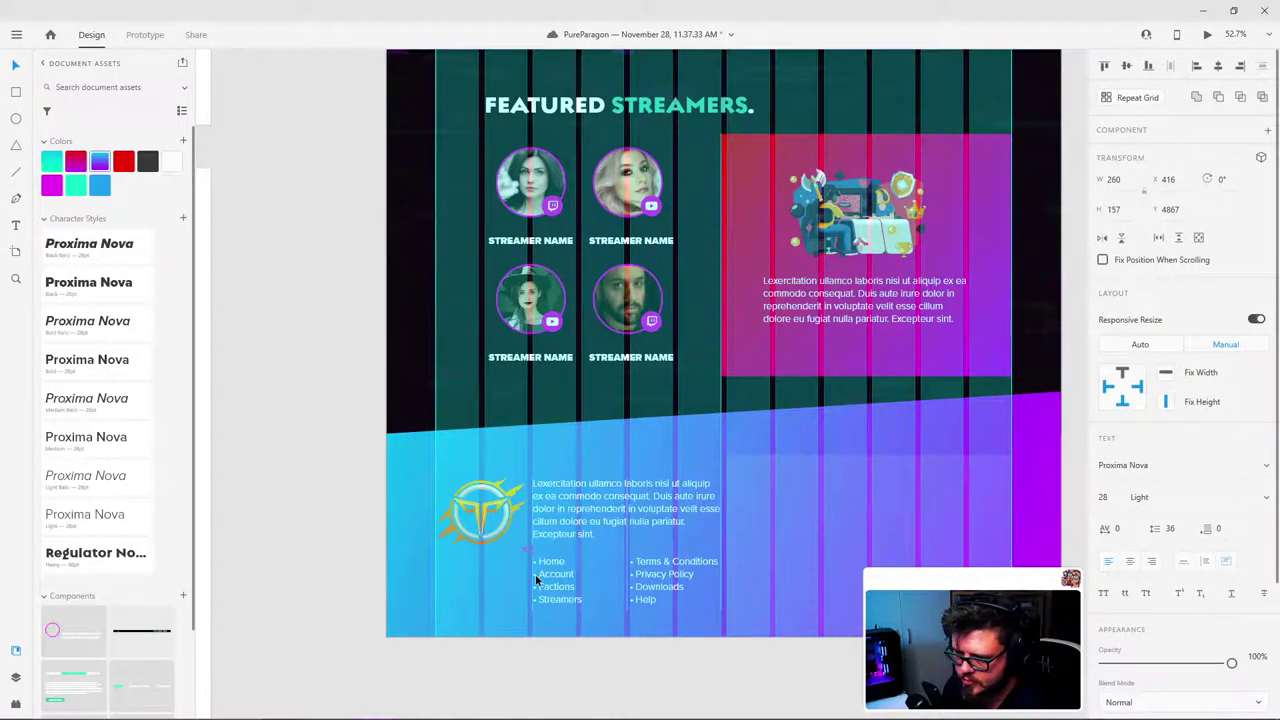
pyautogui.hotkey('shift', 'Up')
pyautogui.click(728, 698)
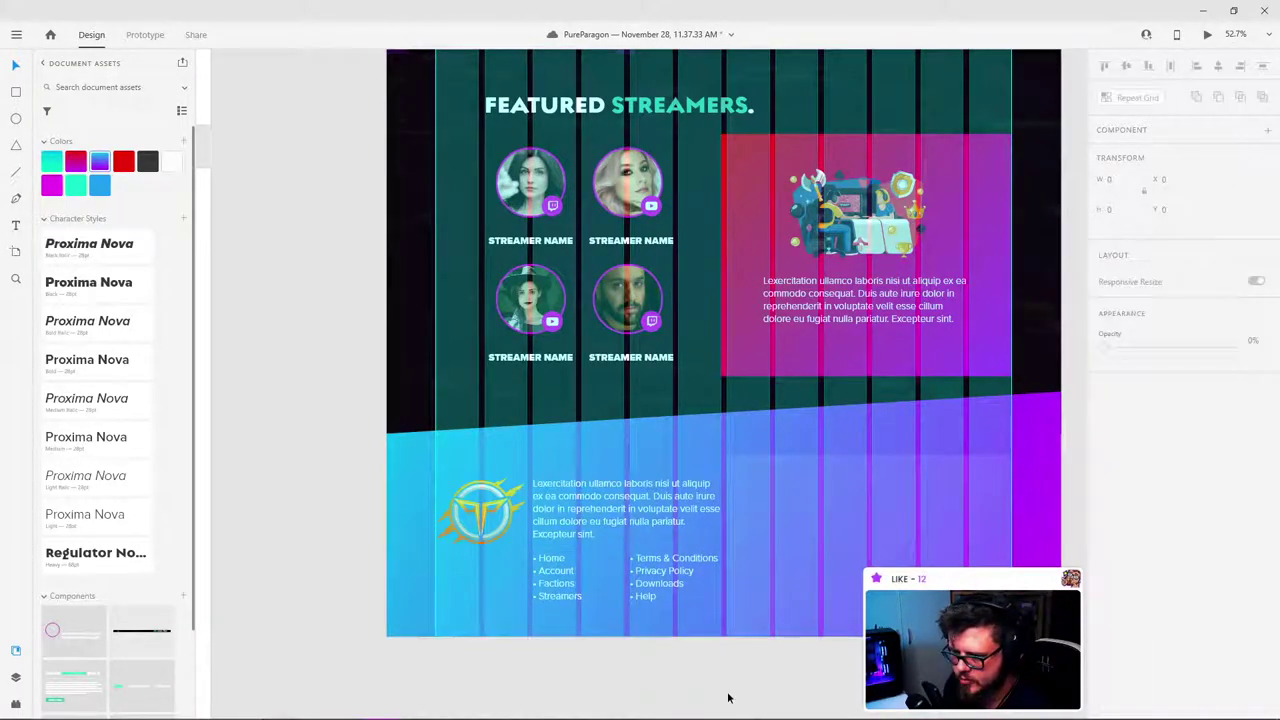
# Step: Shorten the footer description to three lines by deleting the text after "voluptate velit" and ending it with a period
pyautogui.scroll(-3, 748, 614)
pyautogui.scroll(5, 678, 562)
pyautogui.doubleClick(680, 566)
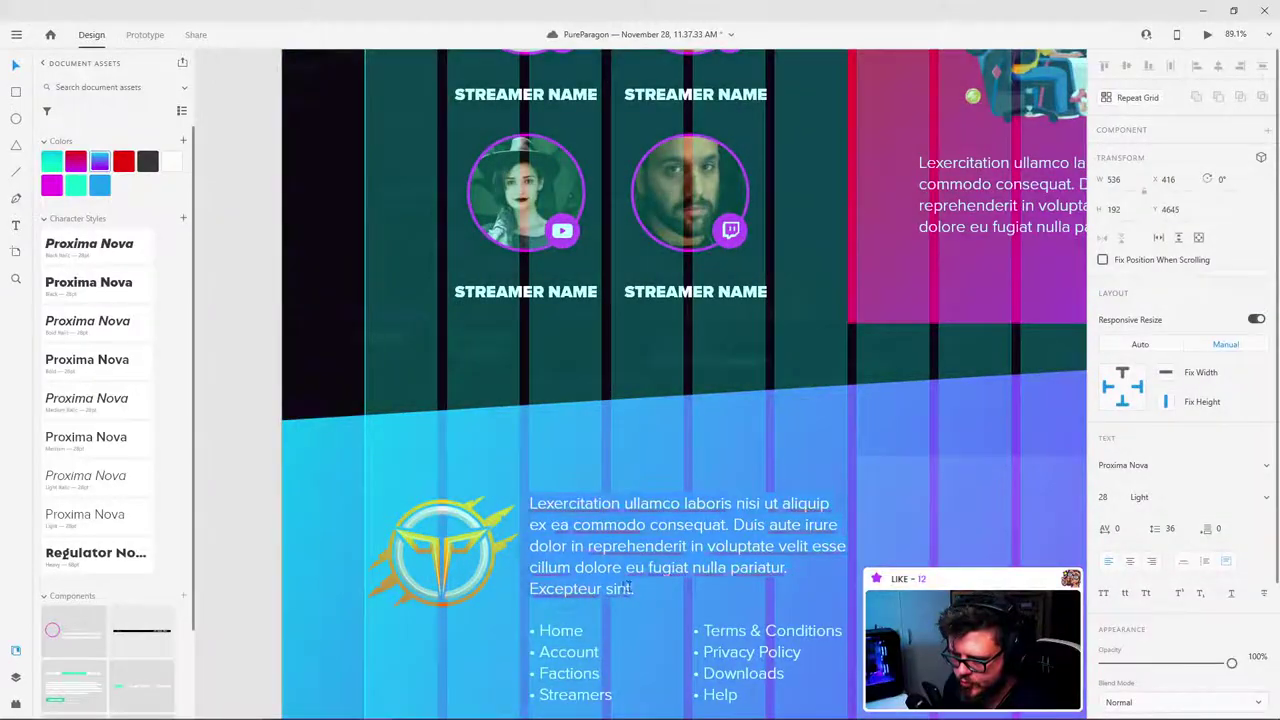
pyautogui.keyDown('shift'); pyautogui.click(527, 562); pyautogui.keyUp('shift')
pyautogui.press('BackSpace')
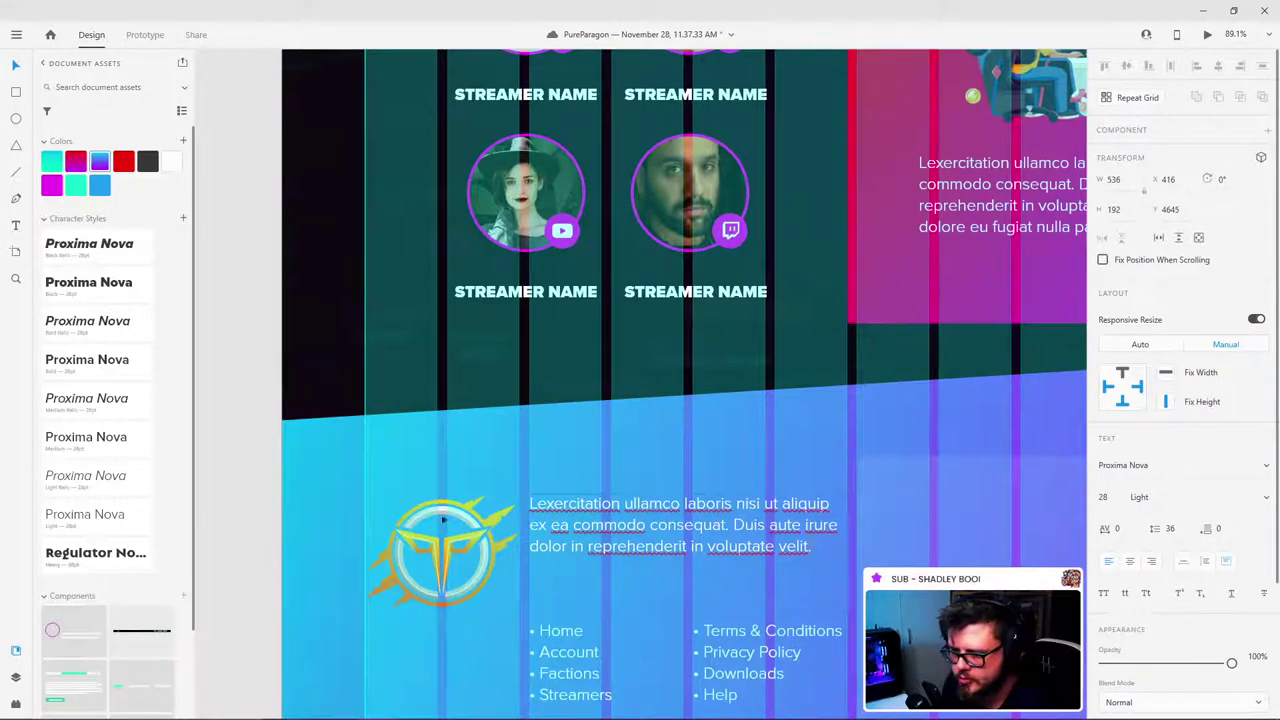
pyautogui.press('Escape')
pyautogui.scroll(-5, 298, 430)
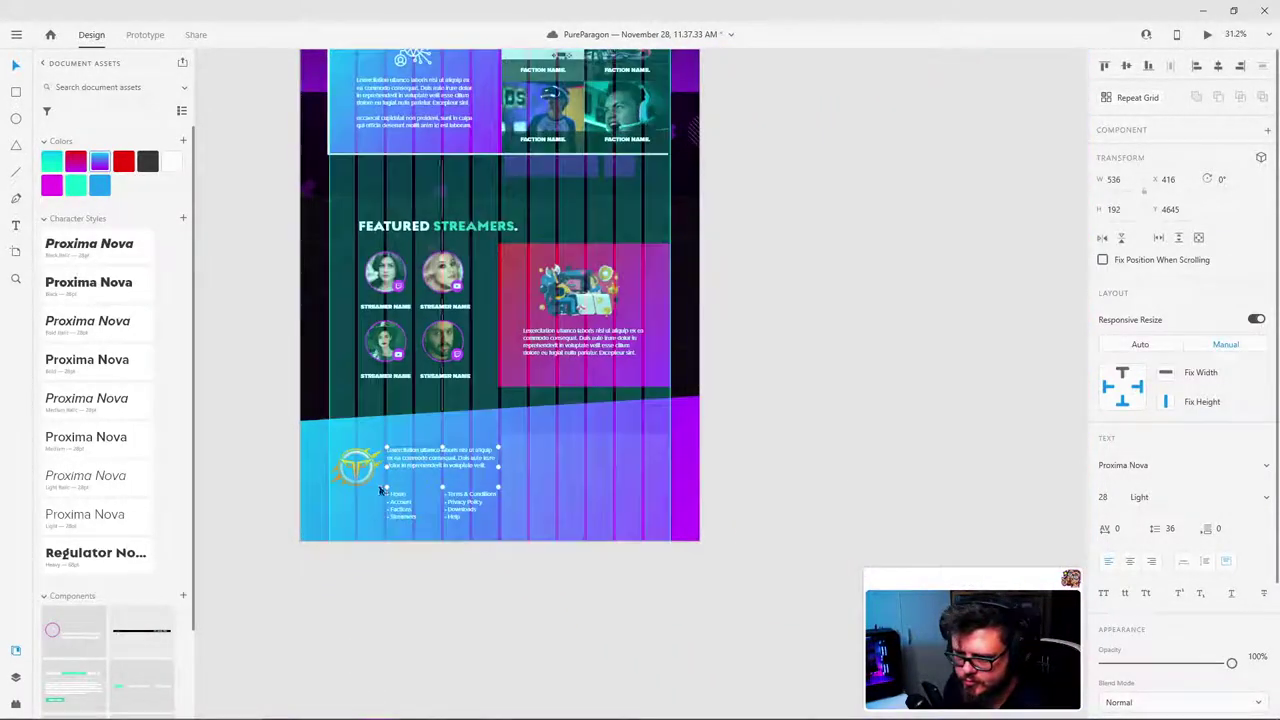
# Step: Reduce the footer description's text box to a height of 123 and move both link lists up about 20
pyautogui.scroll(3, 383, 486)
pyautogui.press("ctrl+shift+'")
pyautogui.moveTo(483, 487); pyautogui.dragTo(483, 464)
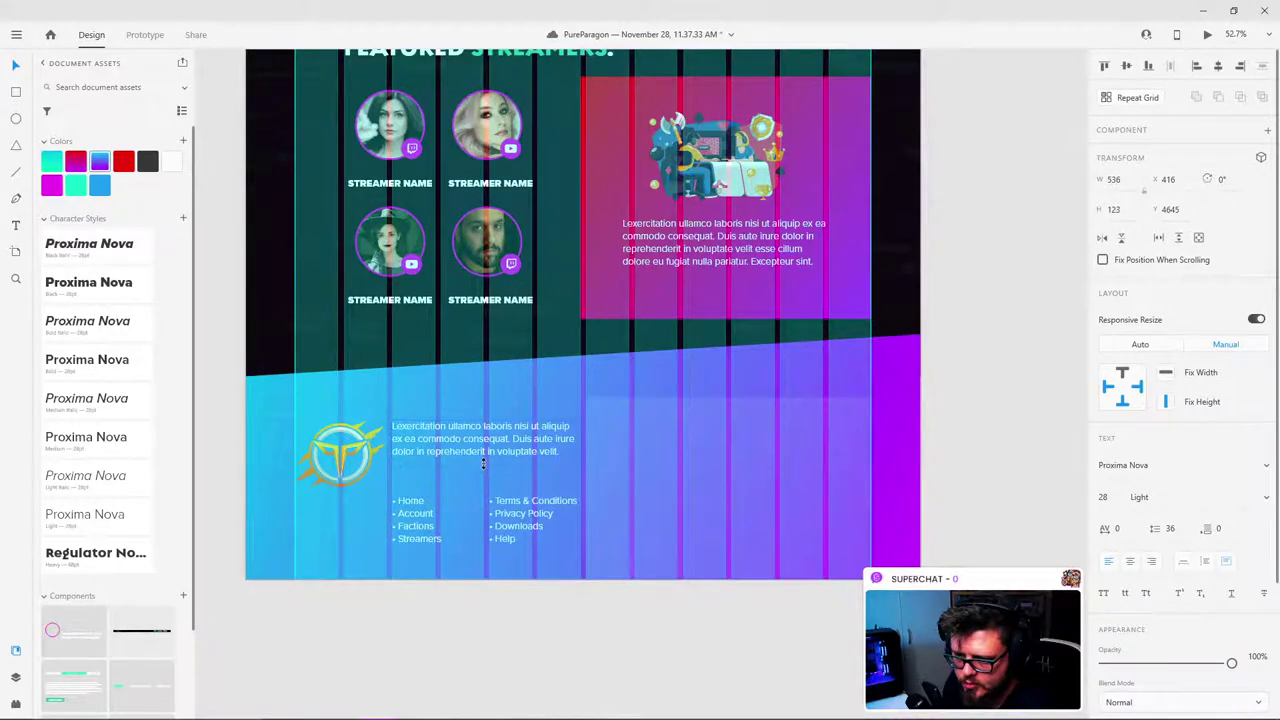
pyautogui.moveTo(516, 533); pyautogui.dragTo(512, 515)
pyautogui.click(782, 590)
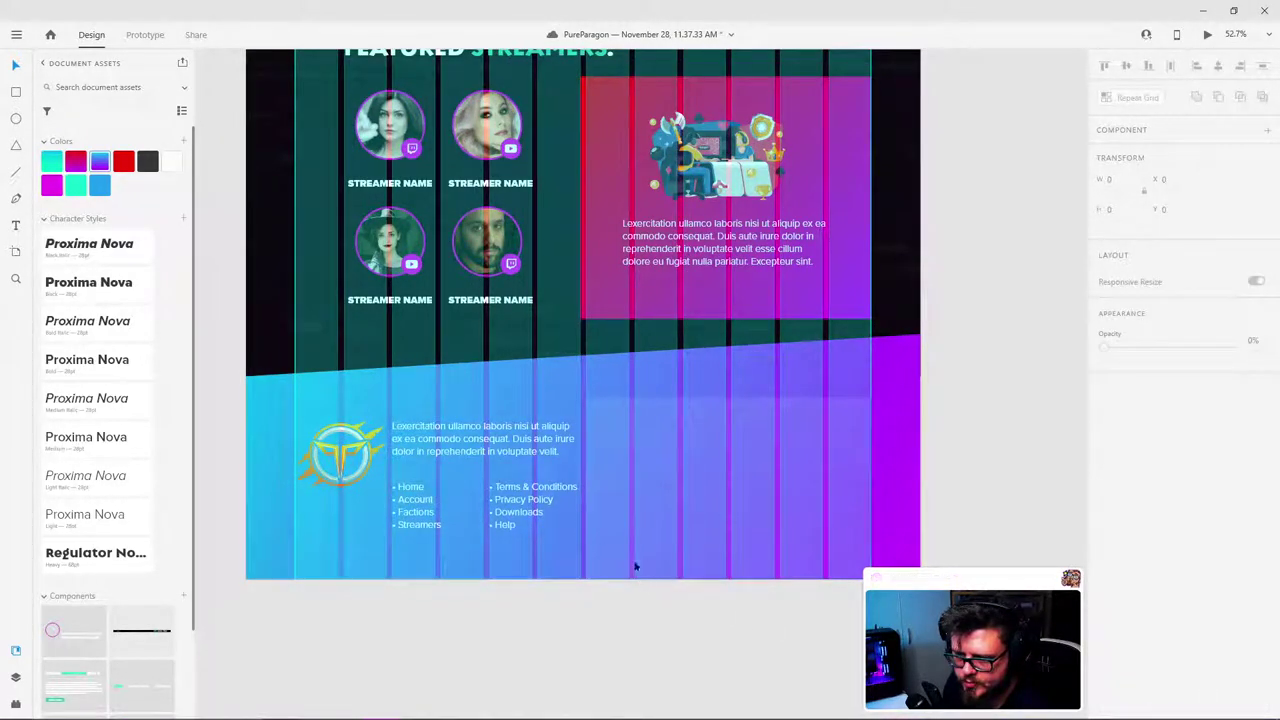
pyautogui.press("ctrl+shift+'")
pyautogui.scroll(-4, 616, 474)
pyautogui.scroll(4, 545, 383)
pyautogui.scroll(2, 565, 410)
pyautogui.click(787, 536)
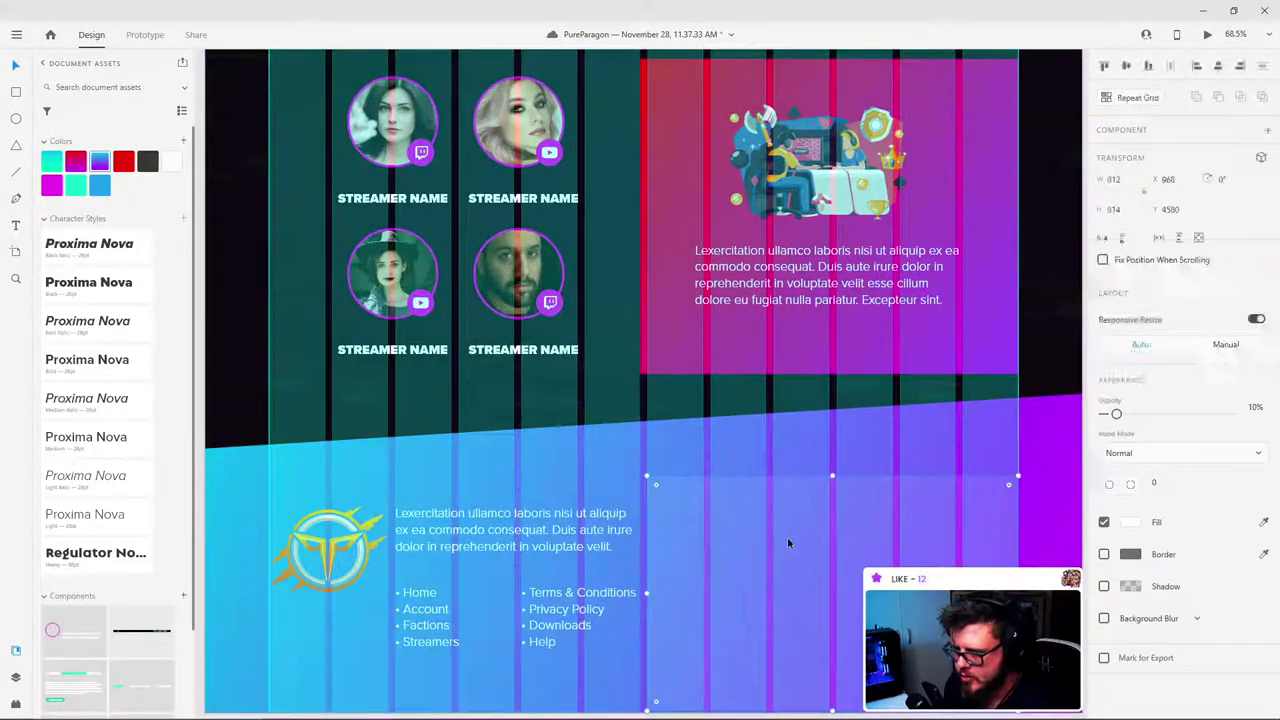
pyautogui.scroll(-2, 700, 470)
pyautogui.hscroll(2, 700, 470)
pyautogui.scroll(-2, 595, 394)
pyautogui.scroll(1, 595, 394)
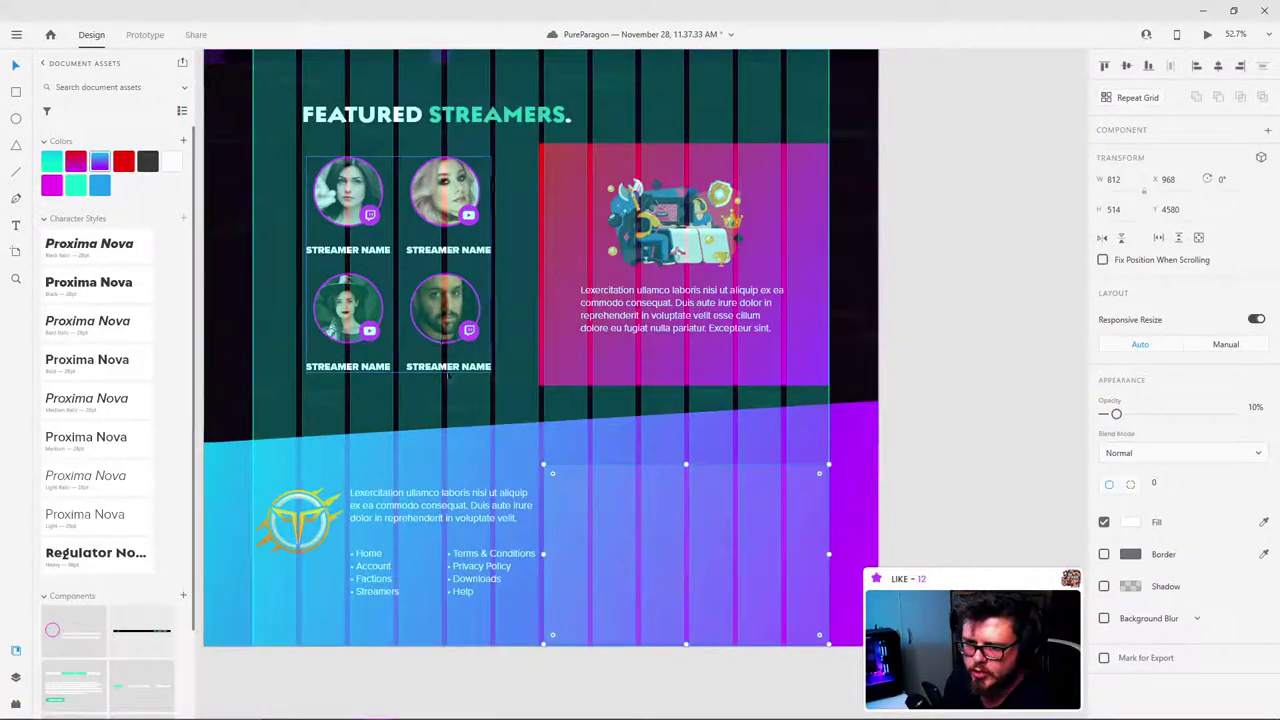
pyautogui.keyDown('ctrl'); pyautogui.click(450, 368); pyautogui.keyUp('ctrl')
pyautogui.click(732, 552)
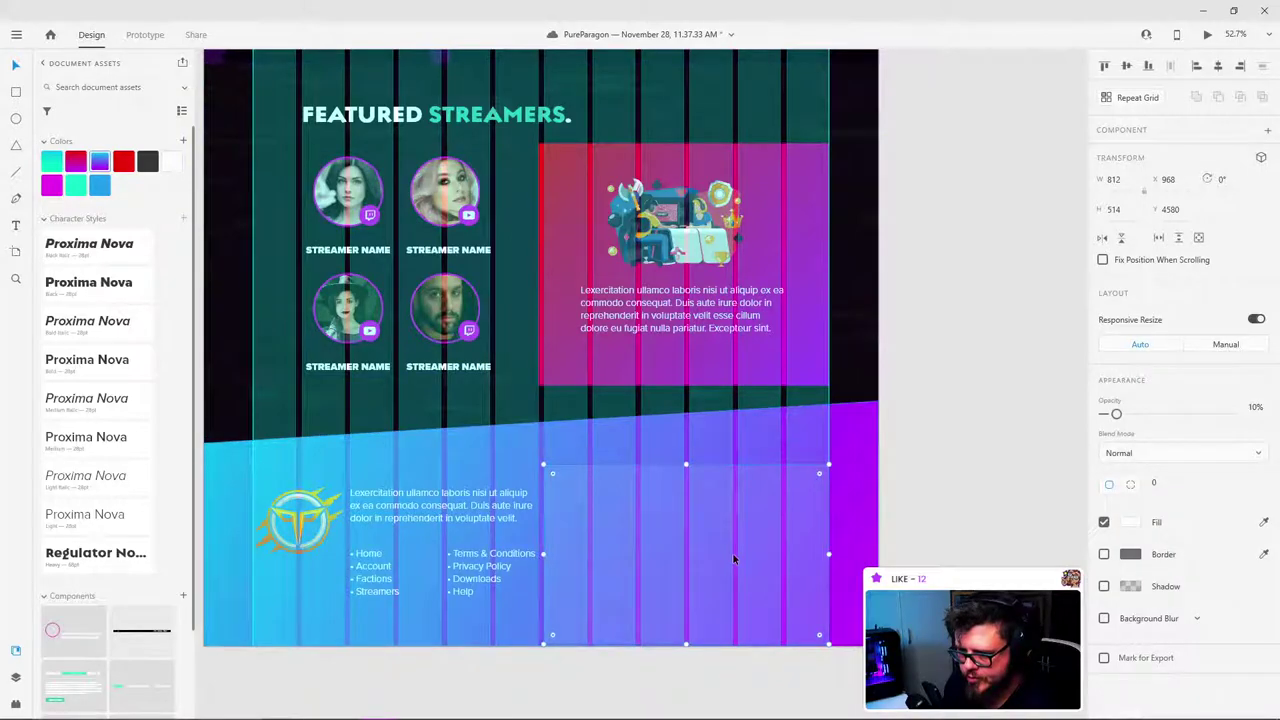
# Step: Try a left-aligned copy of a STREAMER NAME label, reworded to start with "GET", as the card heading at X 968, and delete it
pyautogui.click(455, 370)
pyautogui.moveTo(458, 372); pyautogui.dragTo(589, 499)
pyautogui.hotkey('ctrl', 'a')
pyautogui.write('G')
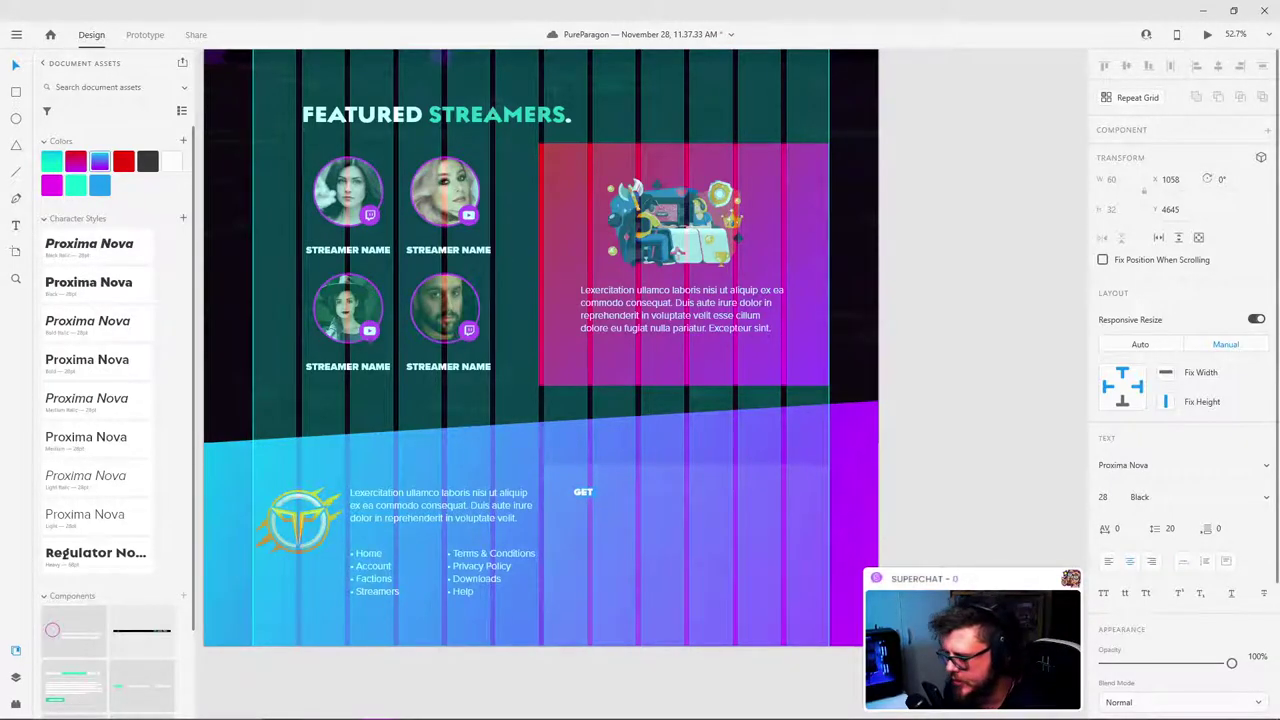
pyautogui.press('Escape')
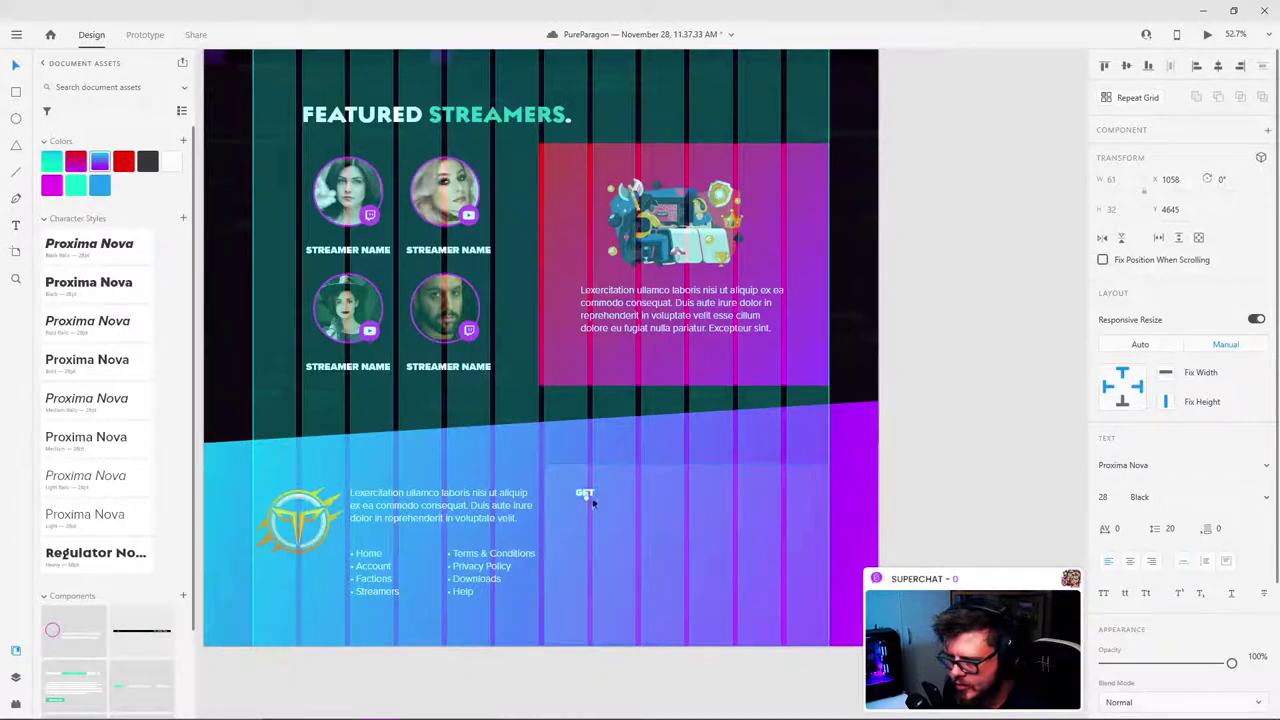
pyautogui.moveTo(586, 491); pyautogui.dragTo(560, 494)
pyautogui.doubleClick(559, 495)
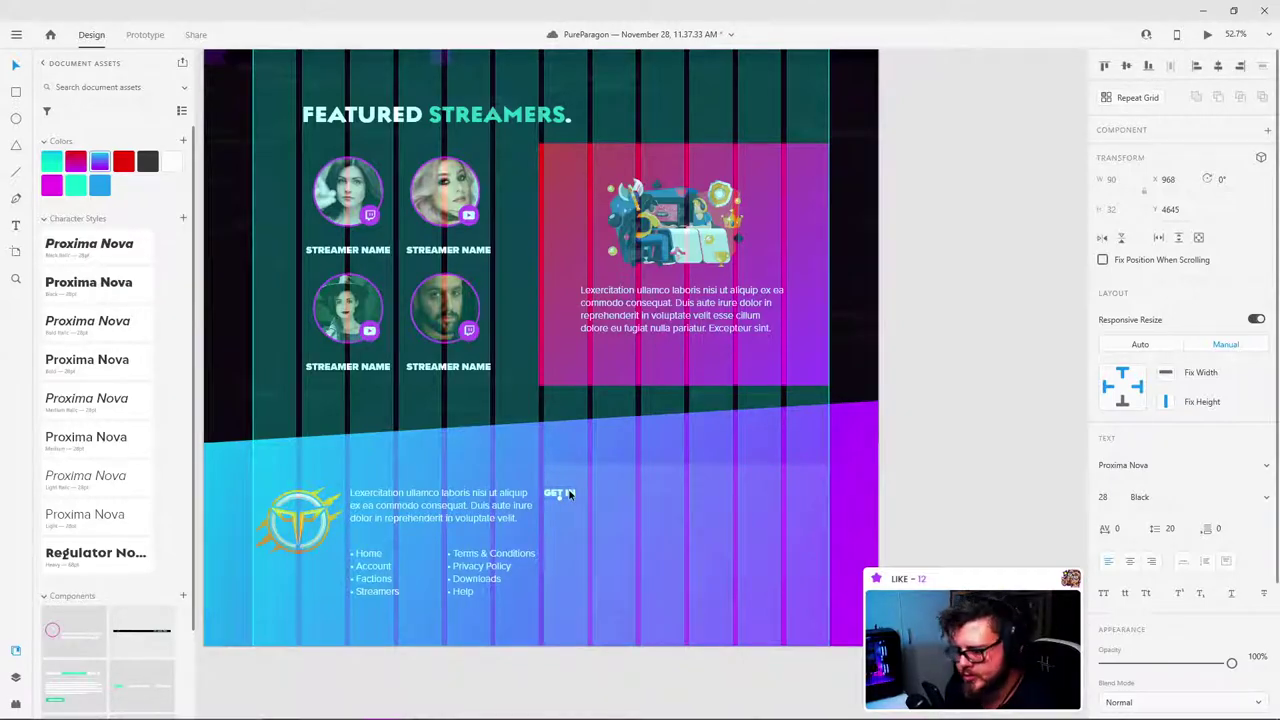
pyautogui.press('Delete')
# Step: Place a copy of the FEATURED STREAMERS heading over the upper part of the footer's translucent card
pyautogui.scroll(3, 568, 494)
pyautogui.click(470, 216)
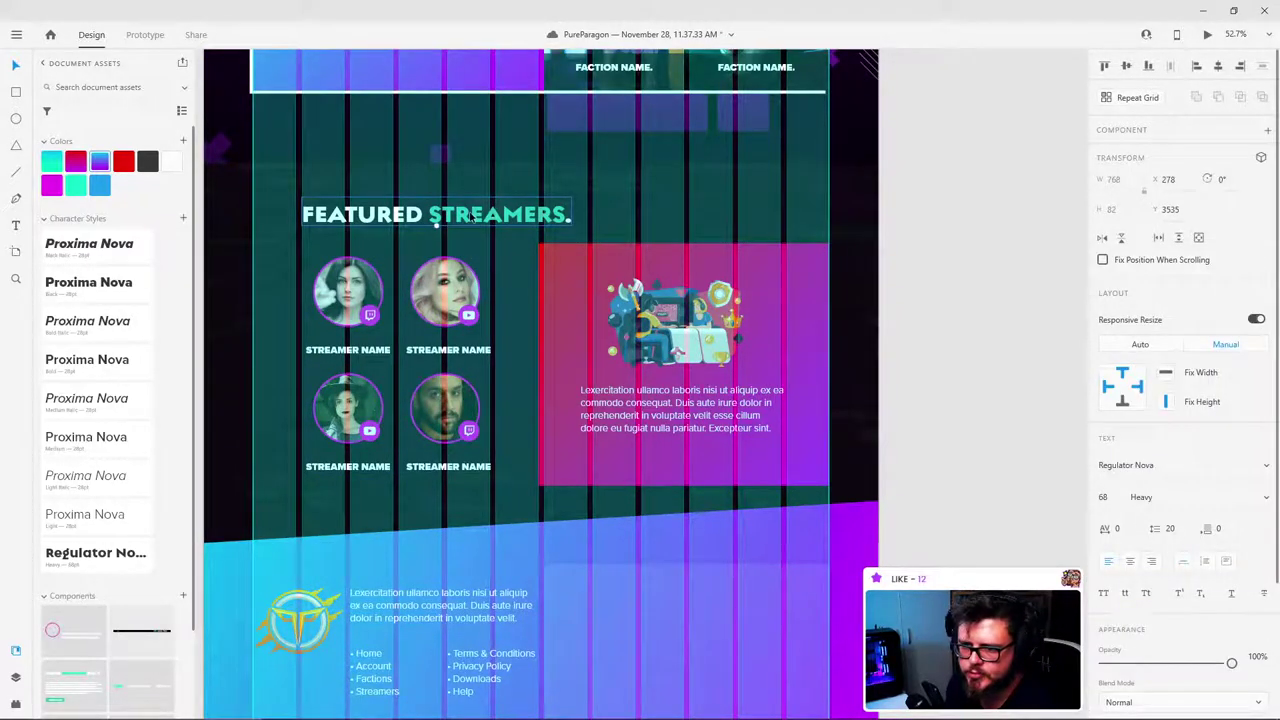
pyautogui.moveTo(467, 217); pyautogui.dragTo(698, 589)
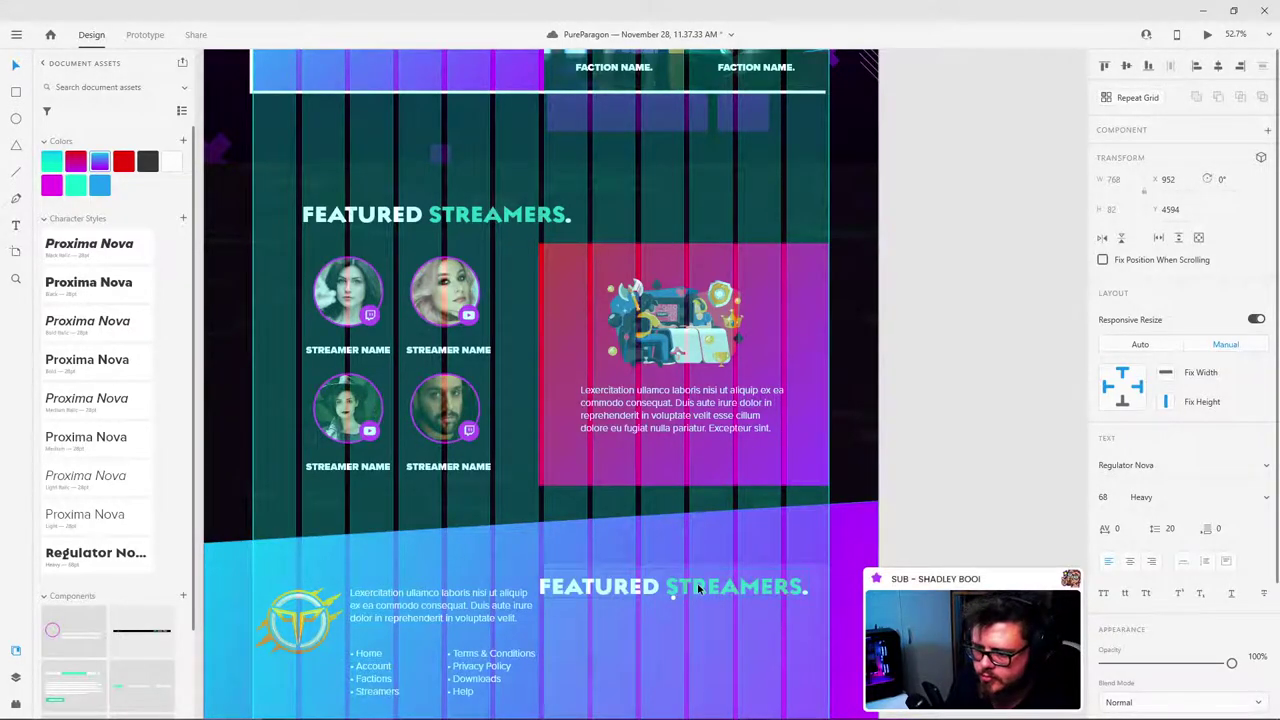
pyautogui.scroll(5, 706, 574)
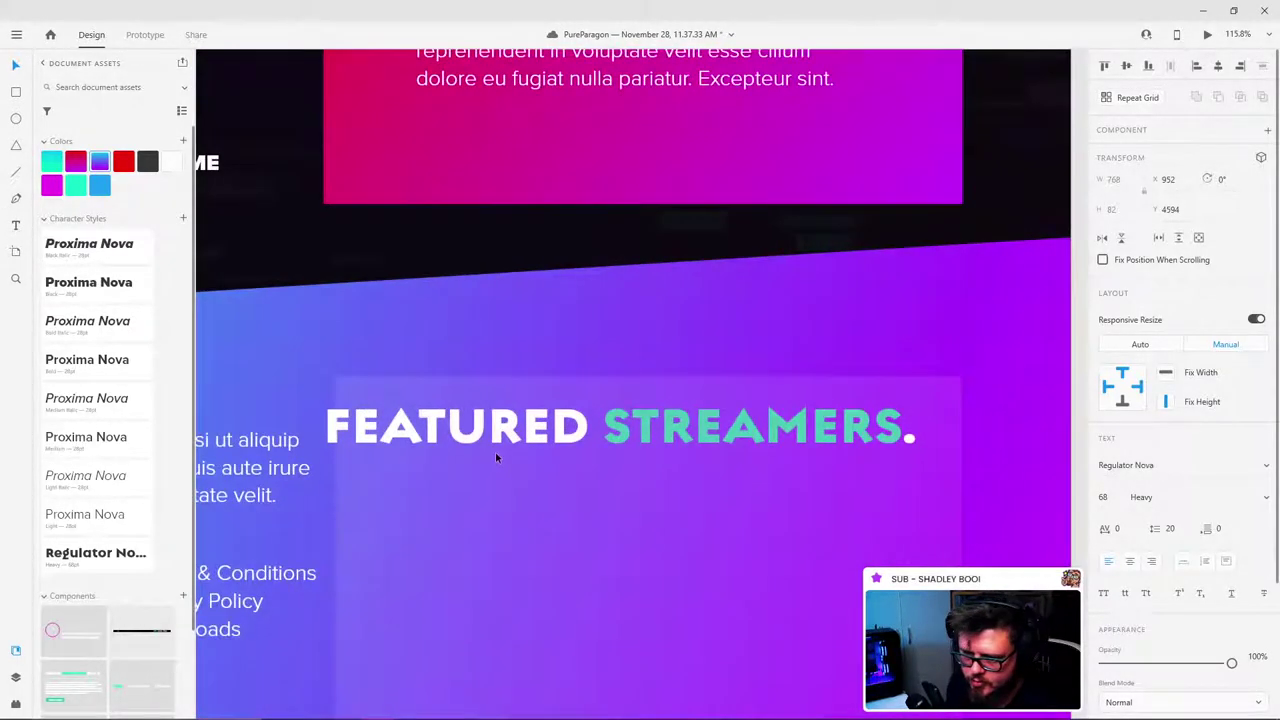
pyautogui.click(492, 455)
pyautogui.moveTo(489, 462); pyautogui.dragTo(426, 434)
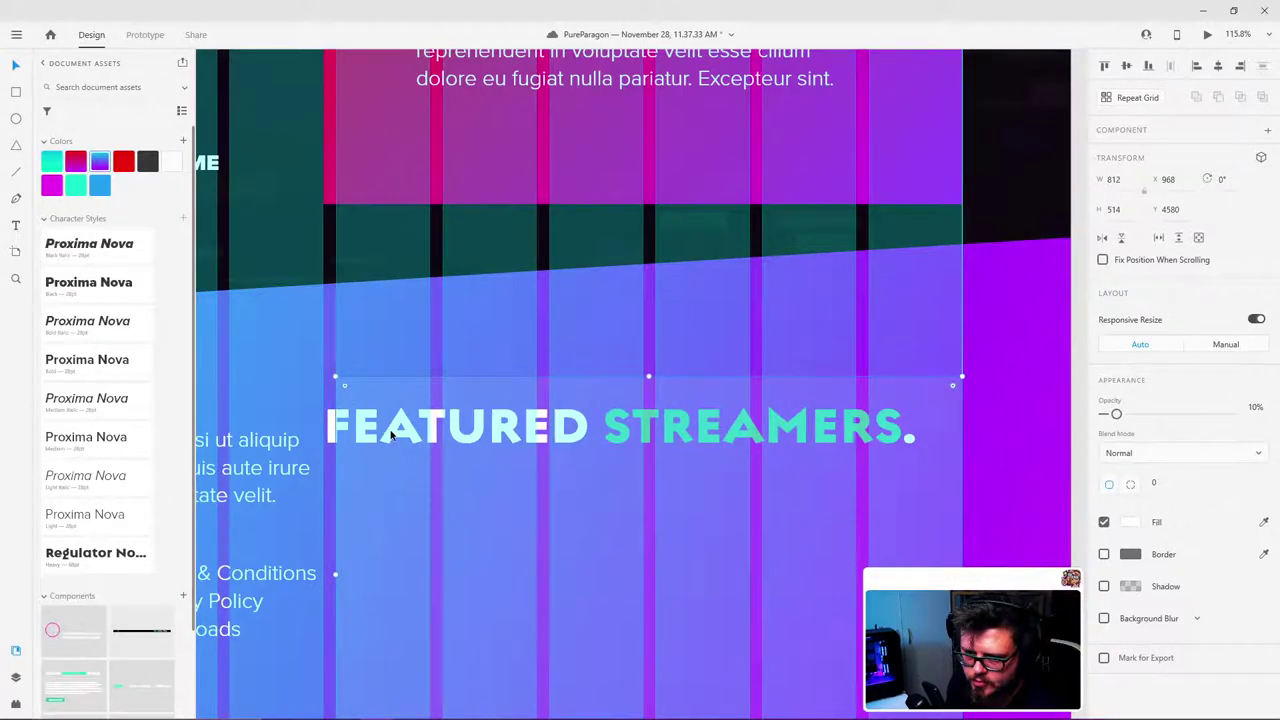
pyautogui.click(330, 422)
pyautogui.moveTo(338, 425); pyautogui.dragTo(355, 434)
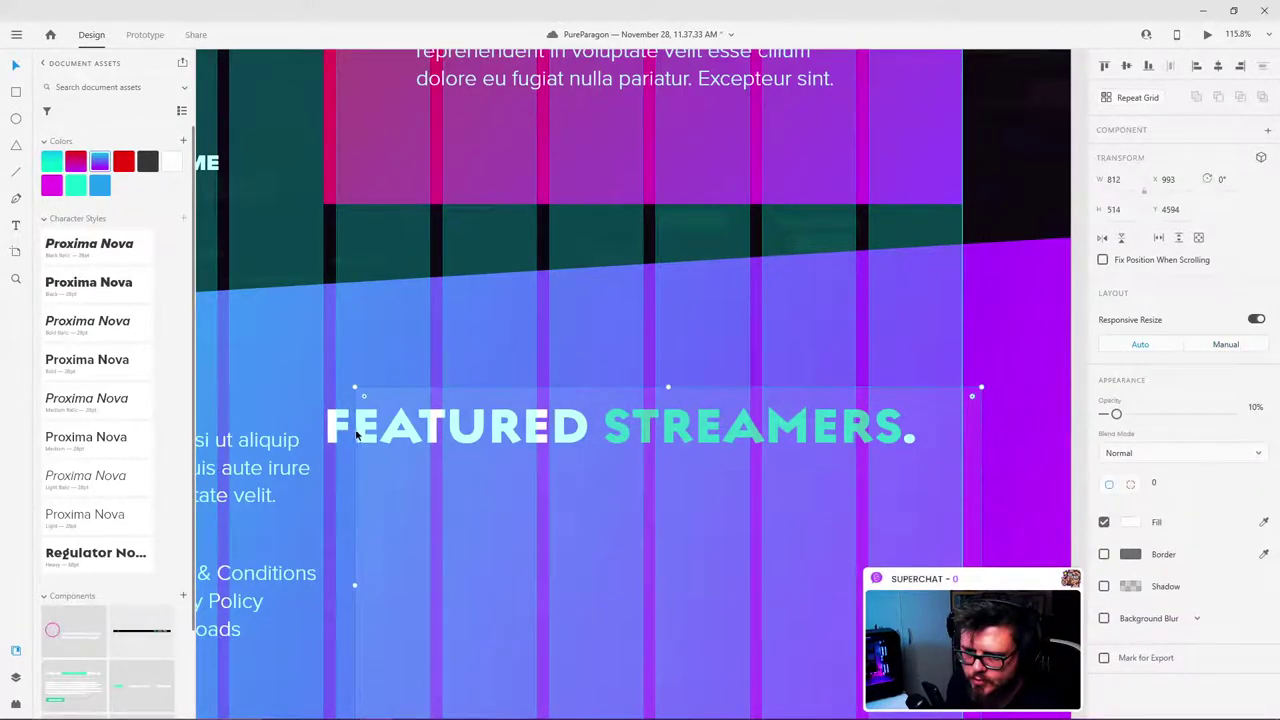
pyautogui.hotkey('ctrl', 'z')
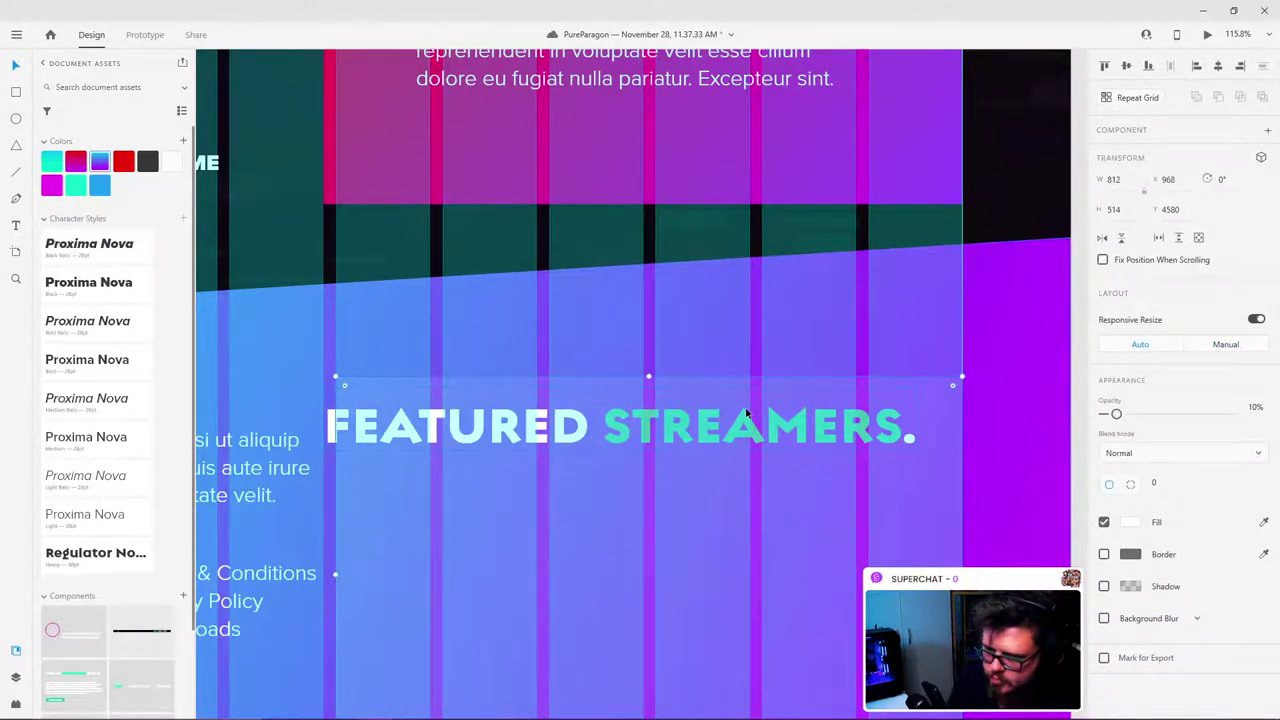
# Step: Align the copied heading with the translucent card's left edge at X 968, Y 4625
pyautogui.click(430, 428)
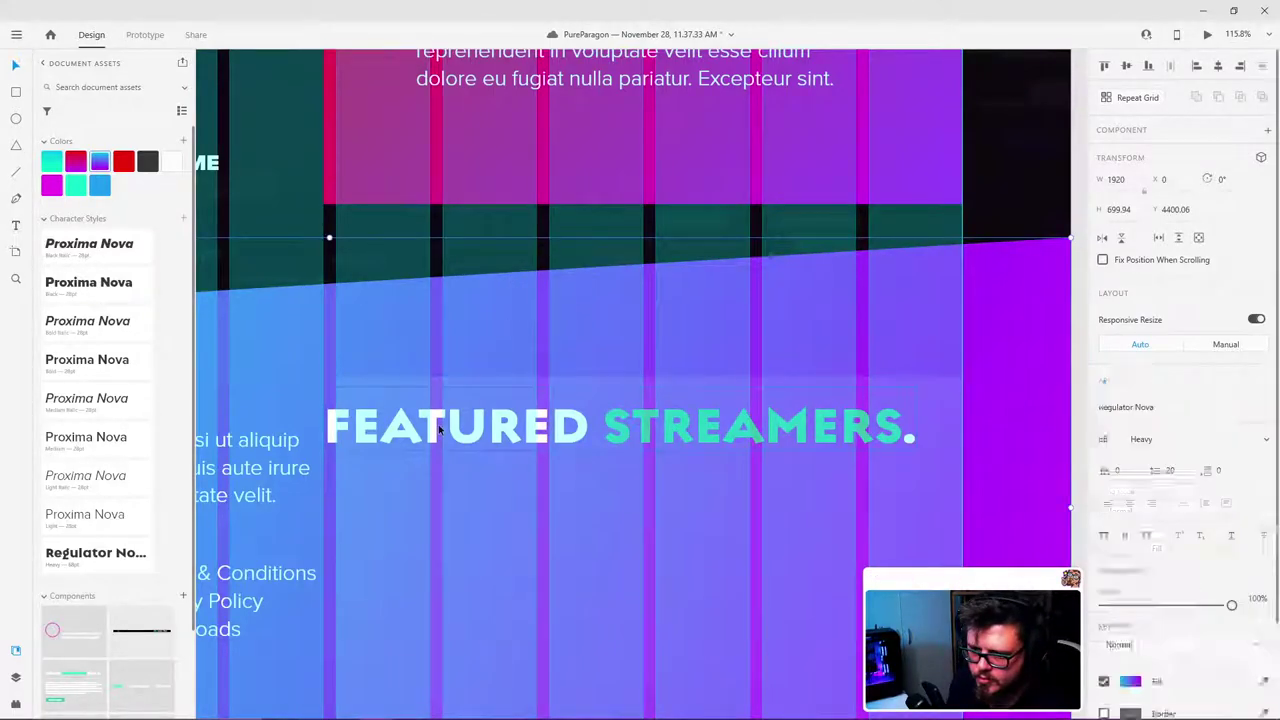
pyautogui.moveTo(418, 426); pyautogui.dragTo(435, 449)
pyautogui.scroll(-5, 430, 424)
pyautogui.scroll(2, 398, 429)
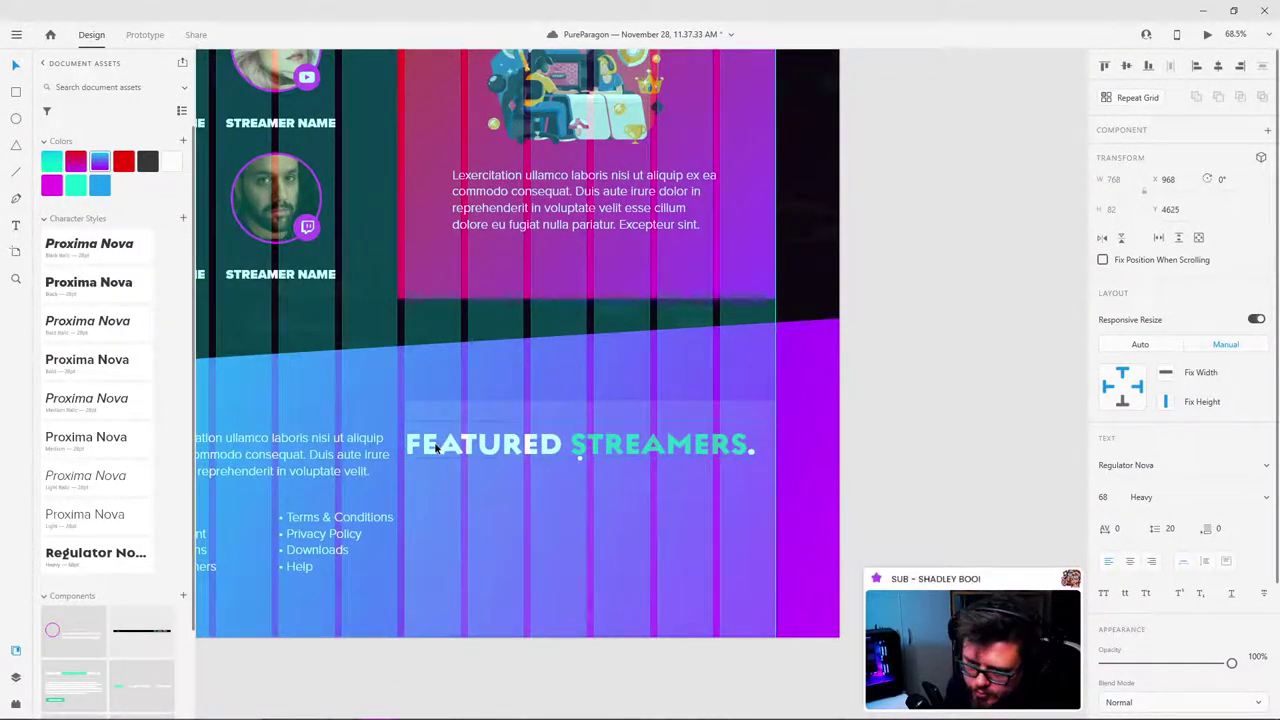
# Step: Try the copied heading 80 further left and return it to X 968
pyautogui.hotkey('shift', 'Left')
pyautogui.hotkey('shift', 'Left')
pyautogui.hotkey('shift', 'Left')
pyautogui.hotkey('shift', 'Left')
pyautogui.hotkey('shift', 'Left')
pyautogui.hotkey('shift', 'Left')
pyautogui.hotkey('shift', 'Left')
pyautogui.hotkey('shift', 'Left')
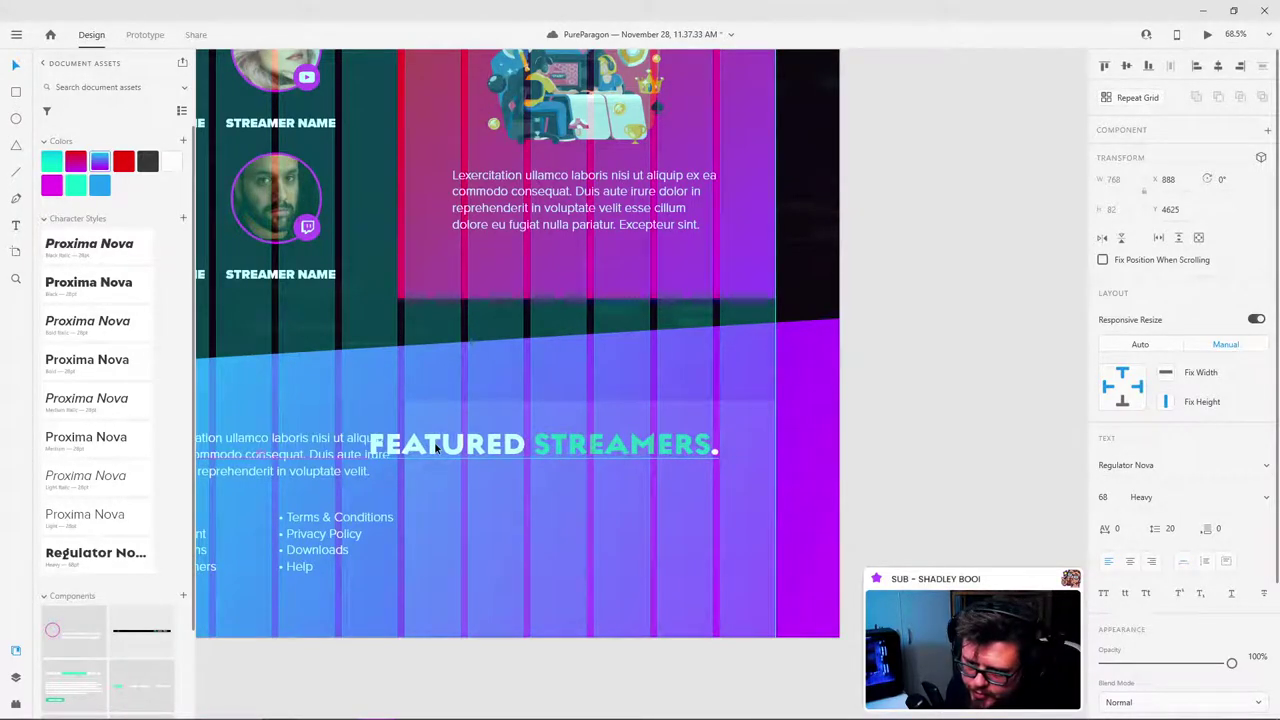
pyautogui.hotkey('shift', 'Right')
pyautogui.hotkey('shift', 'Right')
pyautogui.hotkey('shift', 'Right')
pyautogui.hotkey('shift', 'Right')
pyautogui.hotkey('shift', 'Right')
pyautogui.hotkey('shift', 'Right')
pyautogui.hotkey('shift', 'Right')
pyautogui.hotkey('shift', 'Right')
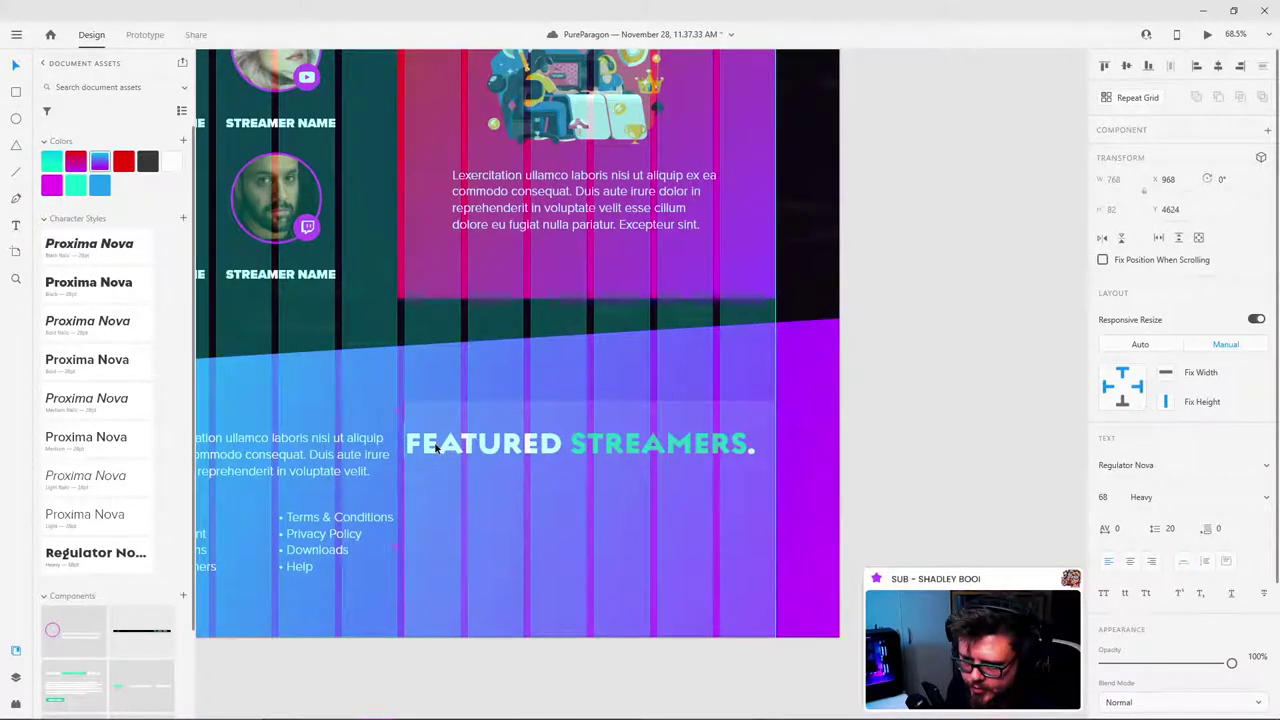
# Step: Replace the word FEATURED in the copied heading with "GET IN TOUCH WITH"
pyautogui.scroll(-5, 436, 448)
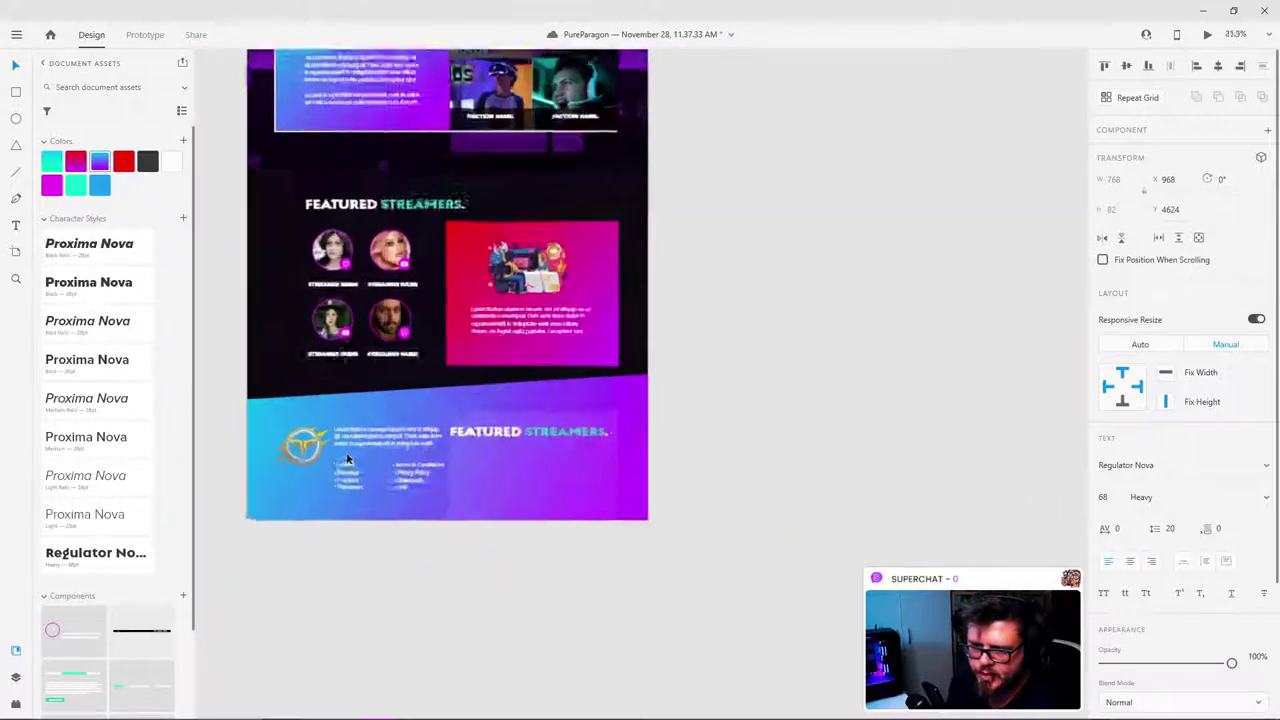
pyautogui.scroll(6, 573, 432)
pyautogui.doubleClick(573, 432)
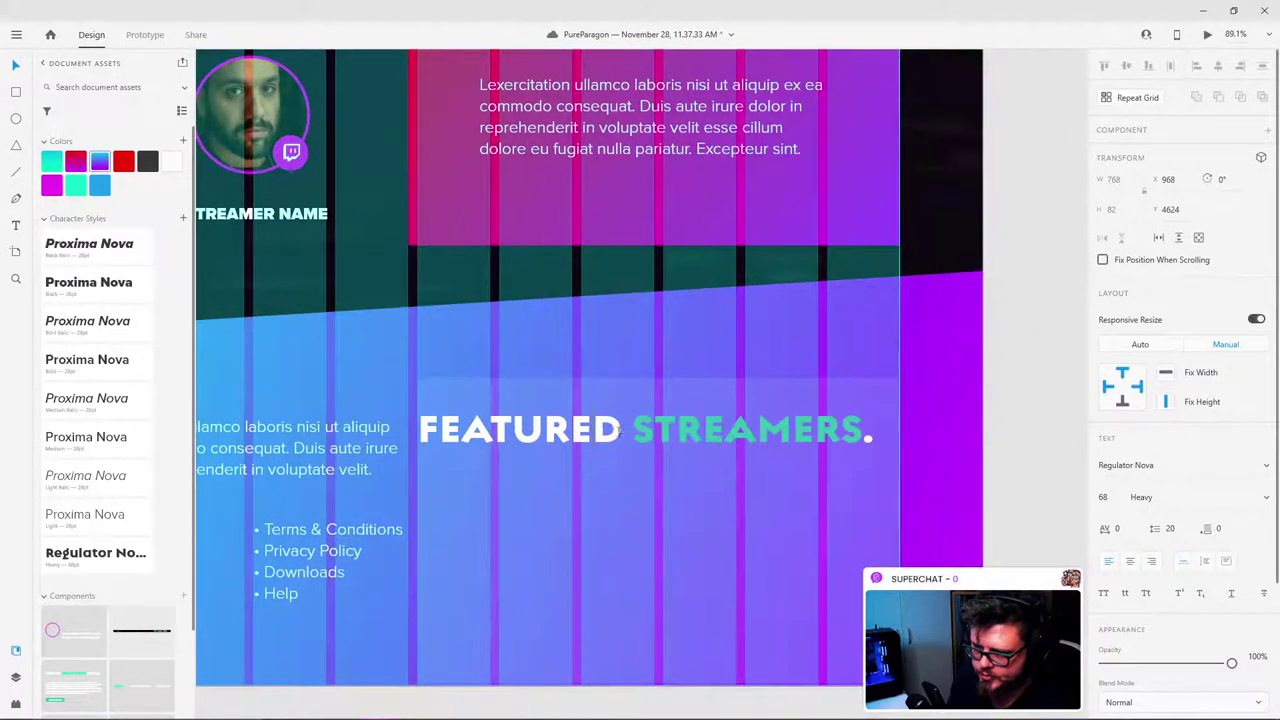
pyautogui.doubleClick(573, 432)
pyautogui.write('GET IN TOU')
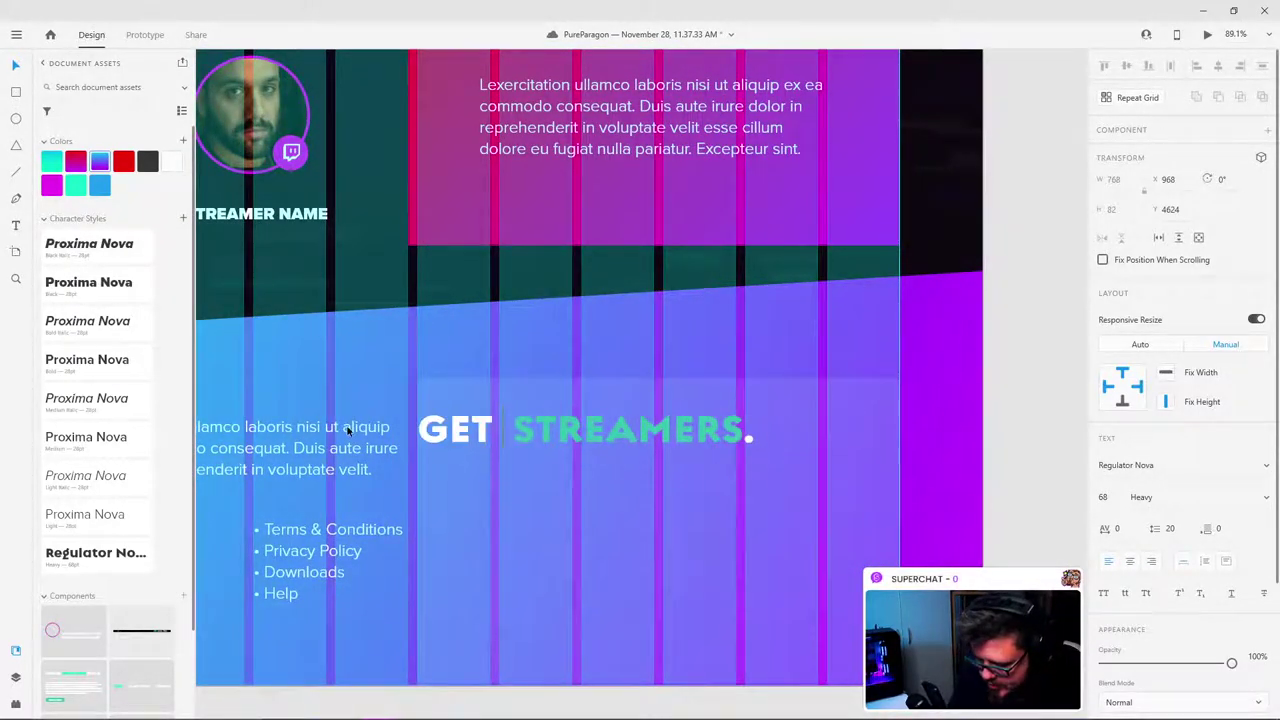
pyautogui.write('CH ')
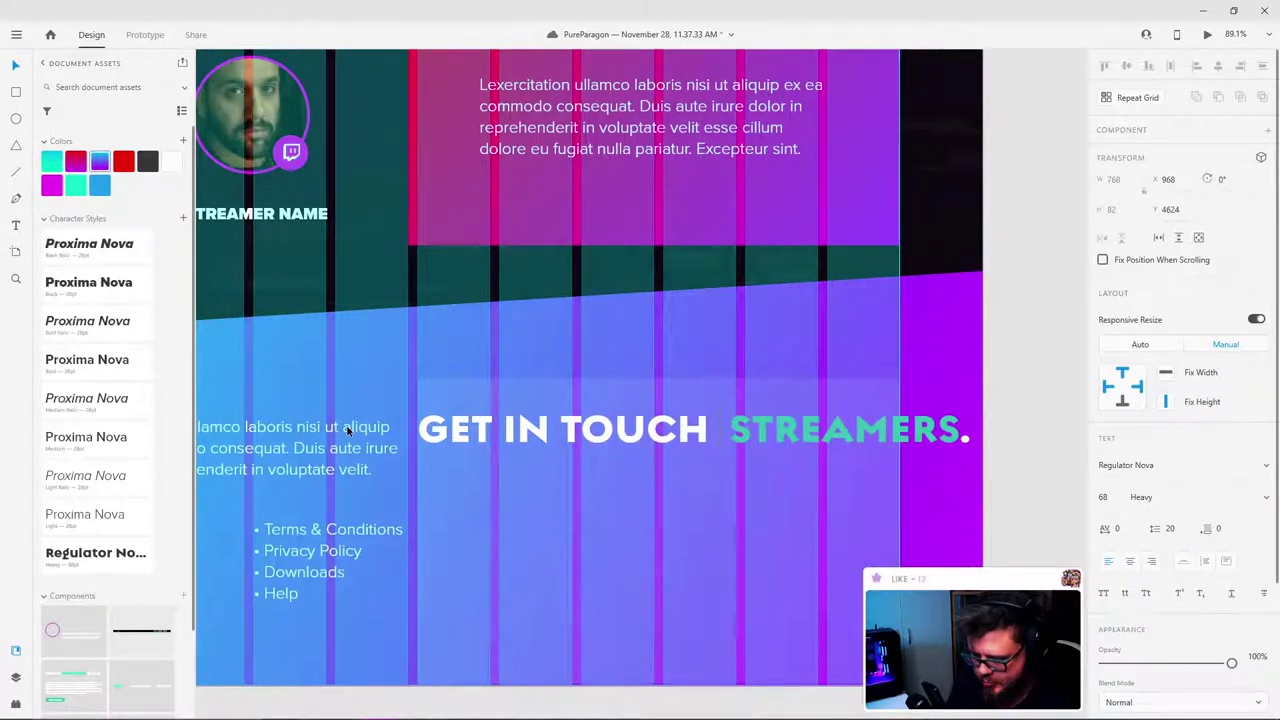
pyautogui.write('WITH')
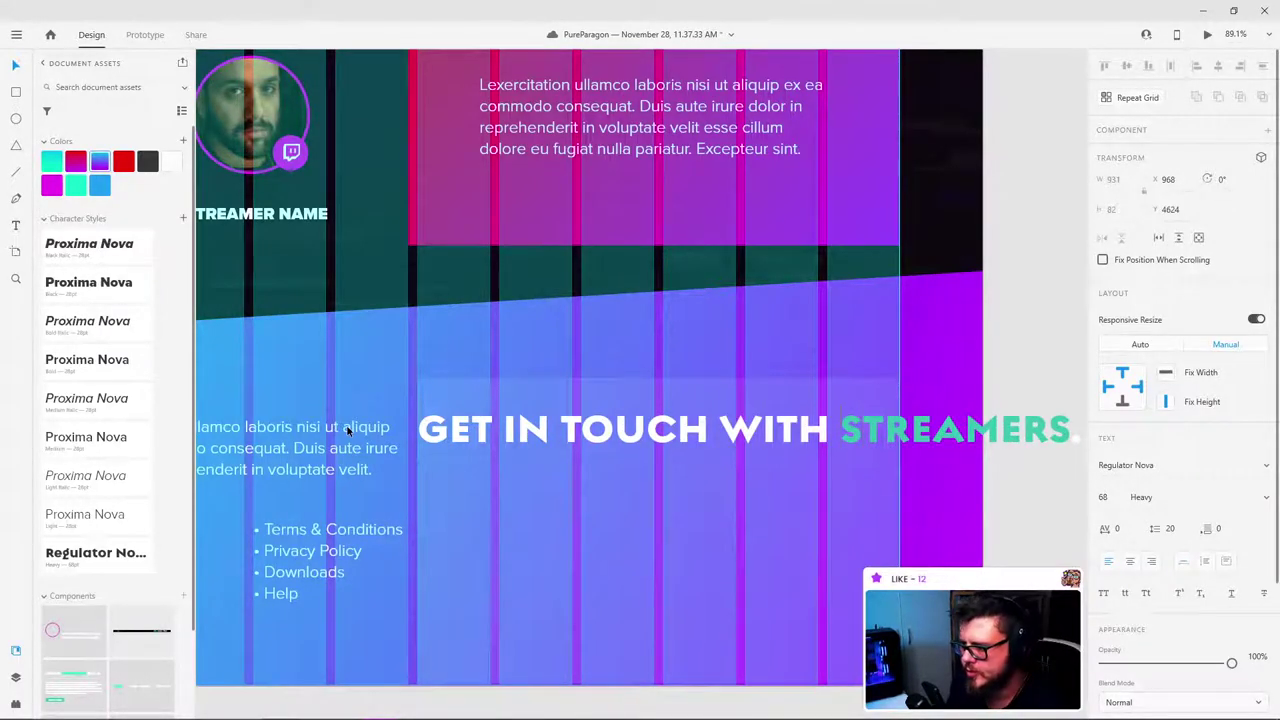
# Step: Replace the green word STREAMERS in the footer heading with "US", keeping its color and the closing period
pyautogui.hotkey('shift', 'End')
pyautogui.hotkey('shift', 'Left')
pyautogui.hotkey('shift', 'Left')
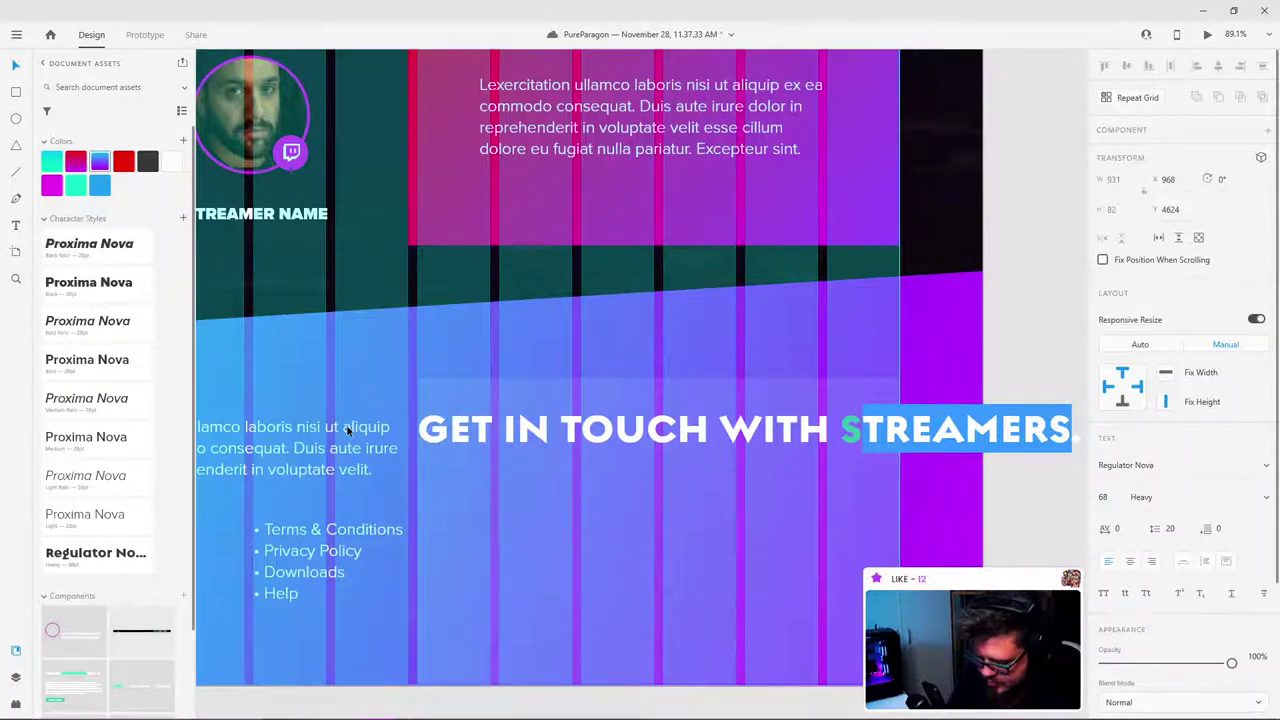
pyautogui.write('US')
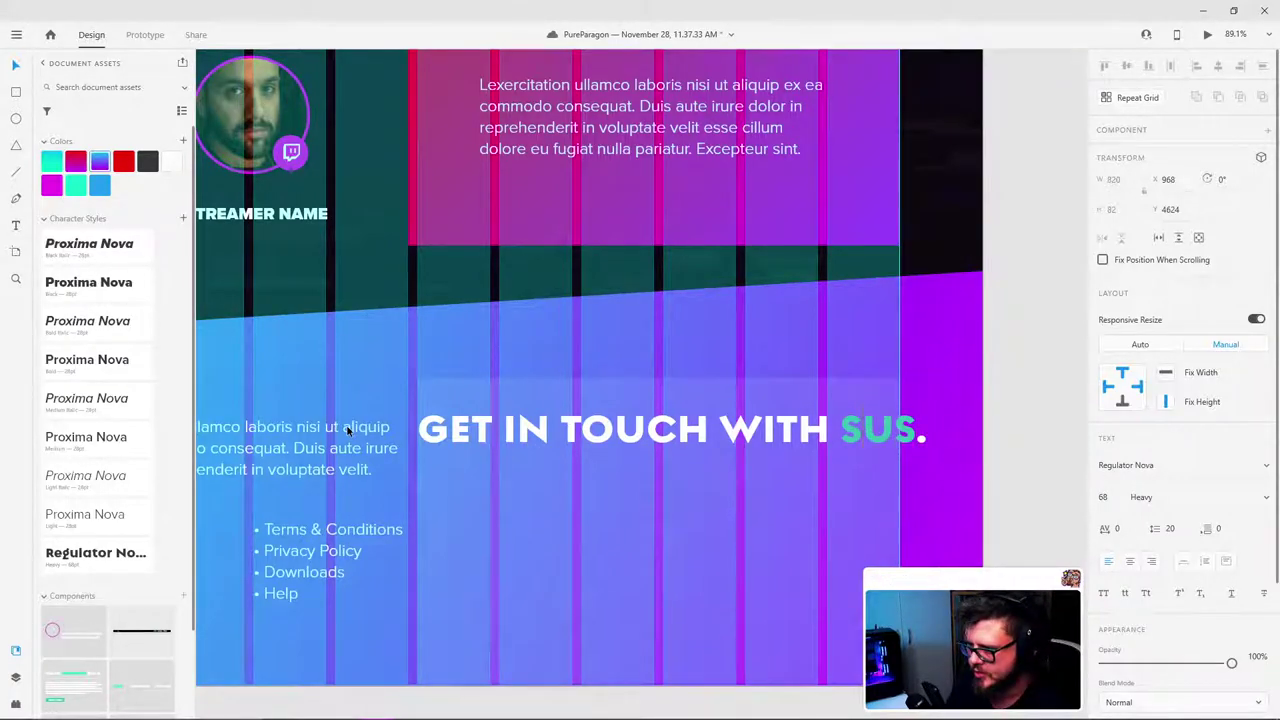
pyautogui.press('Left')
pyautogui.press('Left')
pyautogui.press('BackSpace')
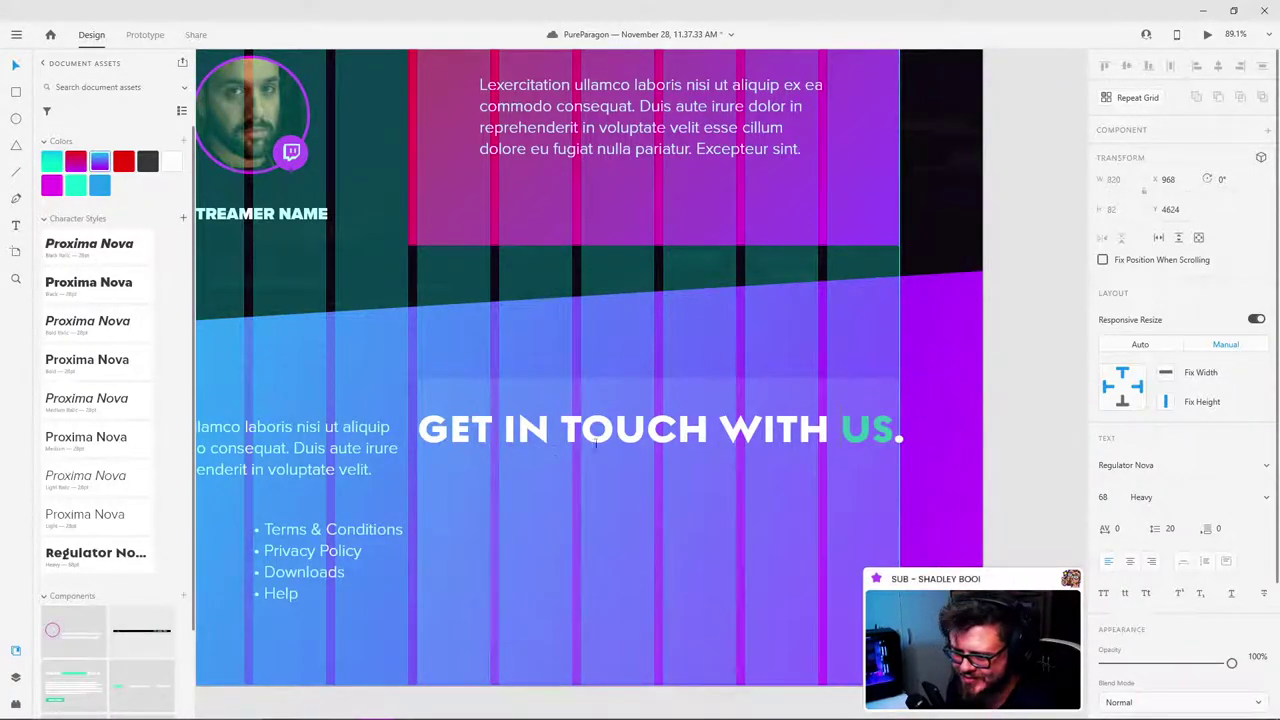
pyautogui.press('Escape')
# Step: Nudge the GET IN TOUCH WITH US heading left to X 963 so it fits the card's width
pyautogui.scroll(-3, 703, 419)
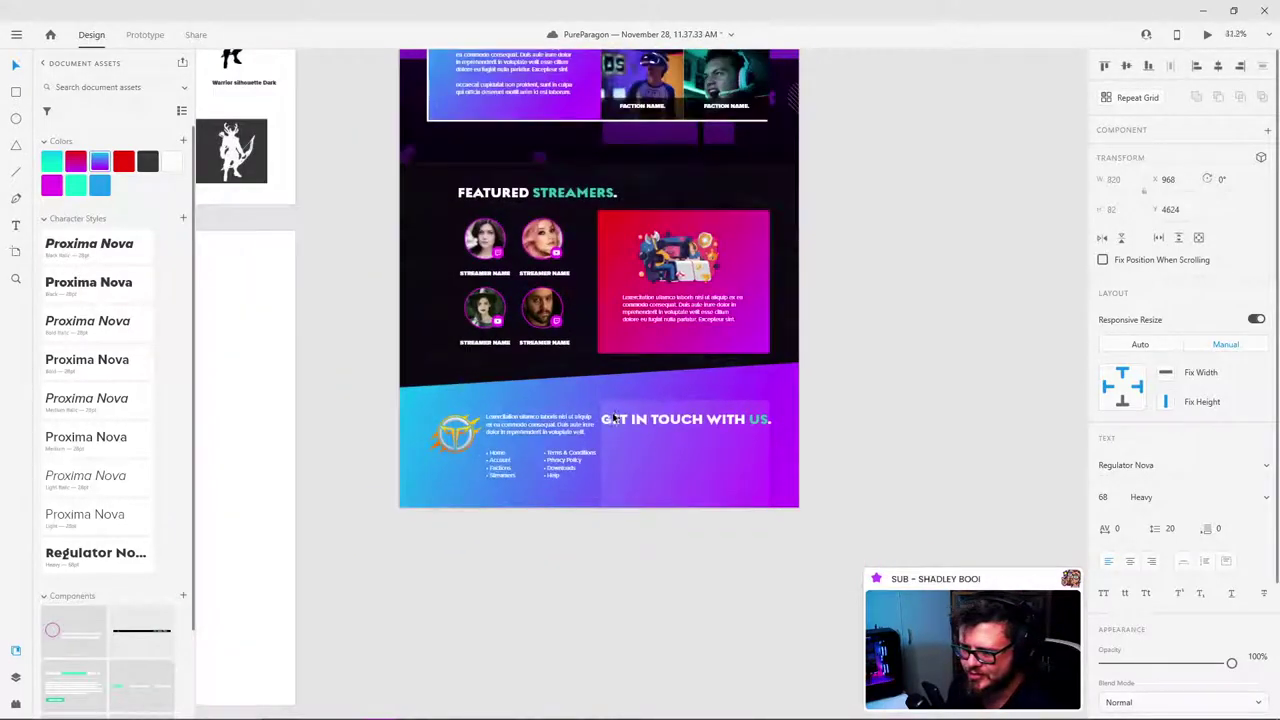
pyautogui.scroll(3, 644, 423)
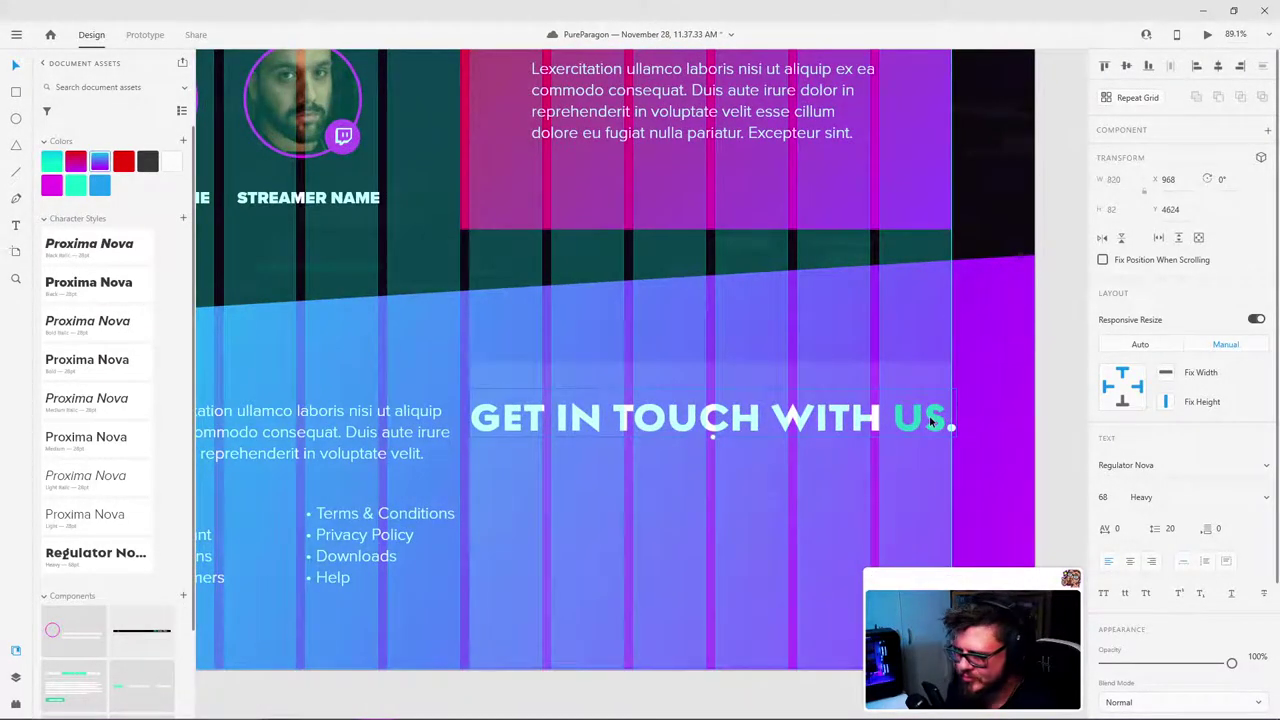
pyautogui.press('Left')
pyautogui.press('Left')
pyautogui.press('Left')
pyautogui.press('Left')
pyautogui.press('Left')
pyautogui.press('Left')
pyautogui.press('Left')
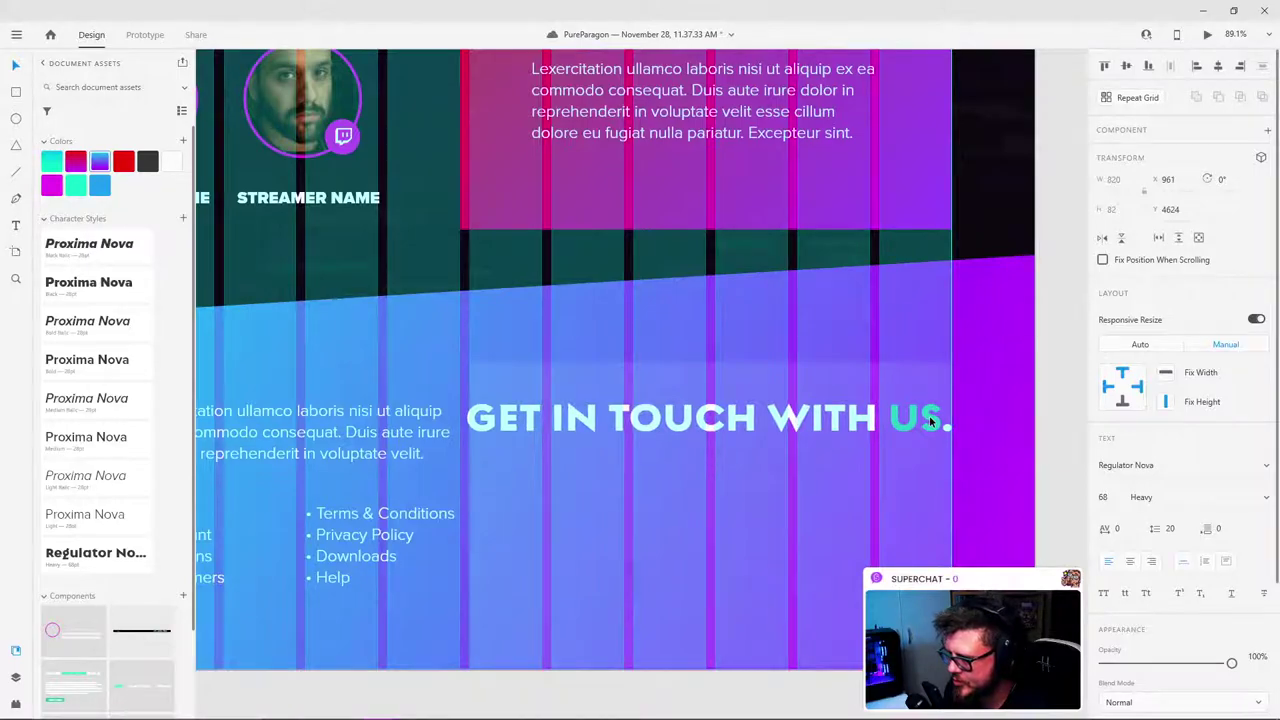
pyautogui.press('Right')
pyautogui.press('Right')
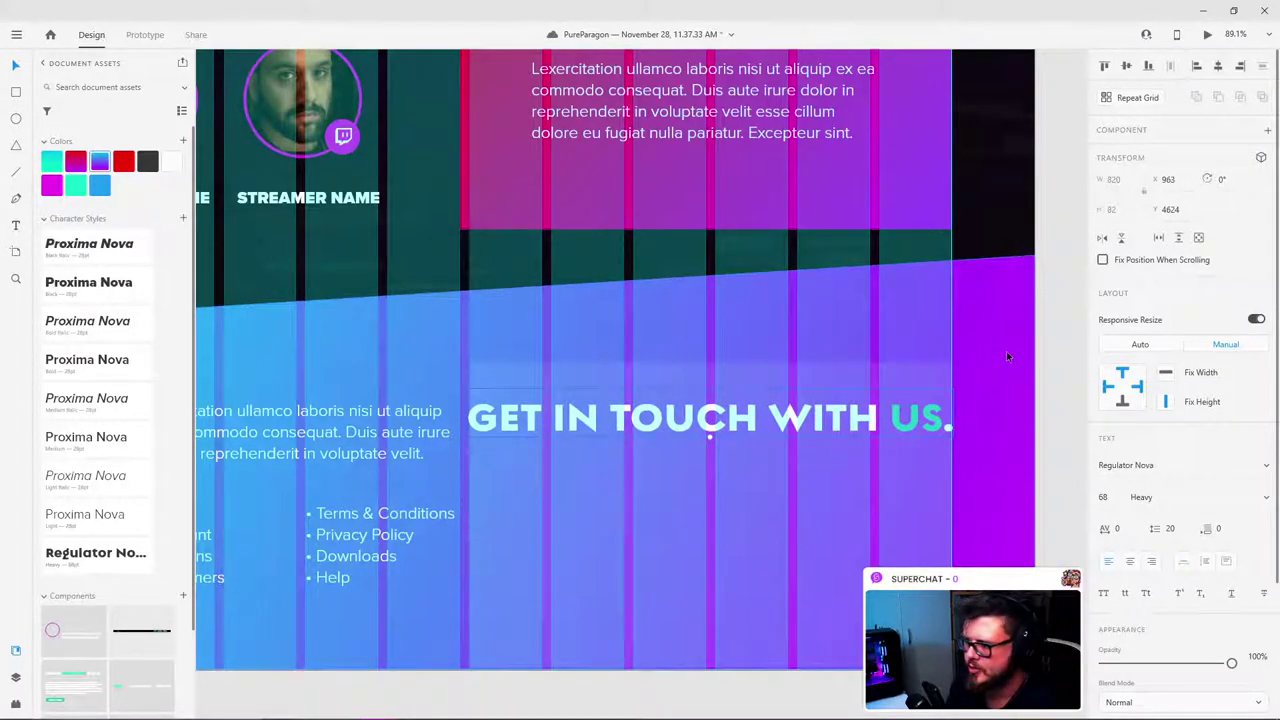
# Step: Lower the translucent card's top edge to the base of the heading, giving it a height of 388 at Y 4706
pyautogui.click(1054, 300)
pyautogui.scroll(-4, 756, 414)
pyautogui.scroll(2, 686, 457)
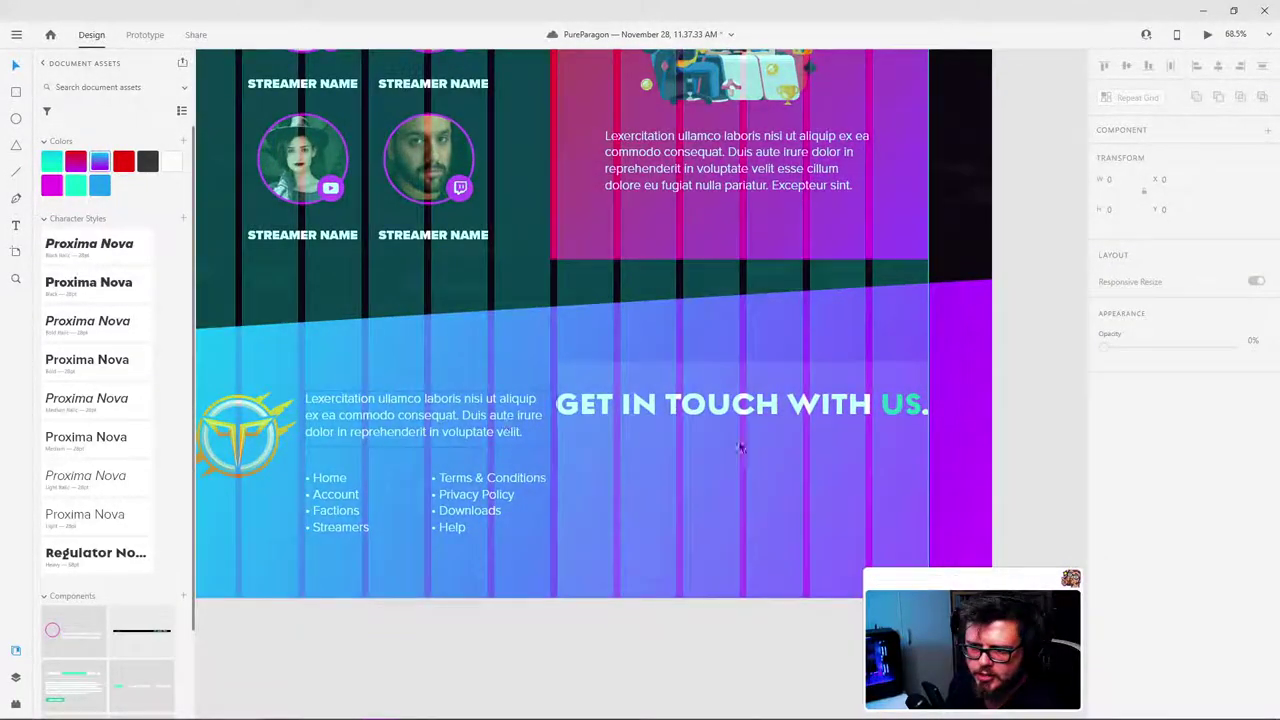
pyautogui.click(741, 449)
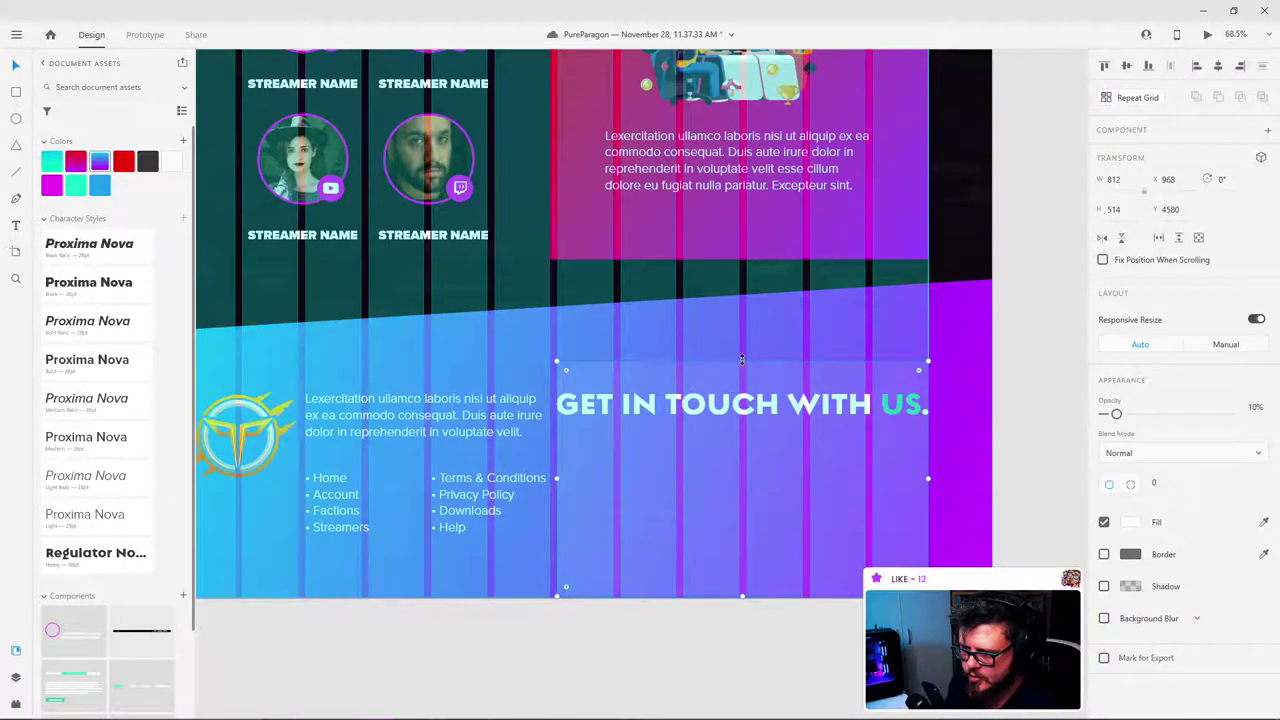
pyautogui.moveTo(741, 360); pyautogui.dragTo(741, 419)
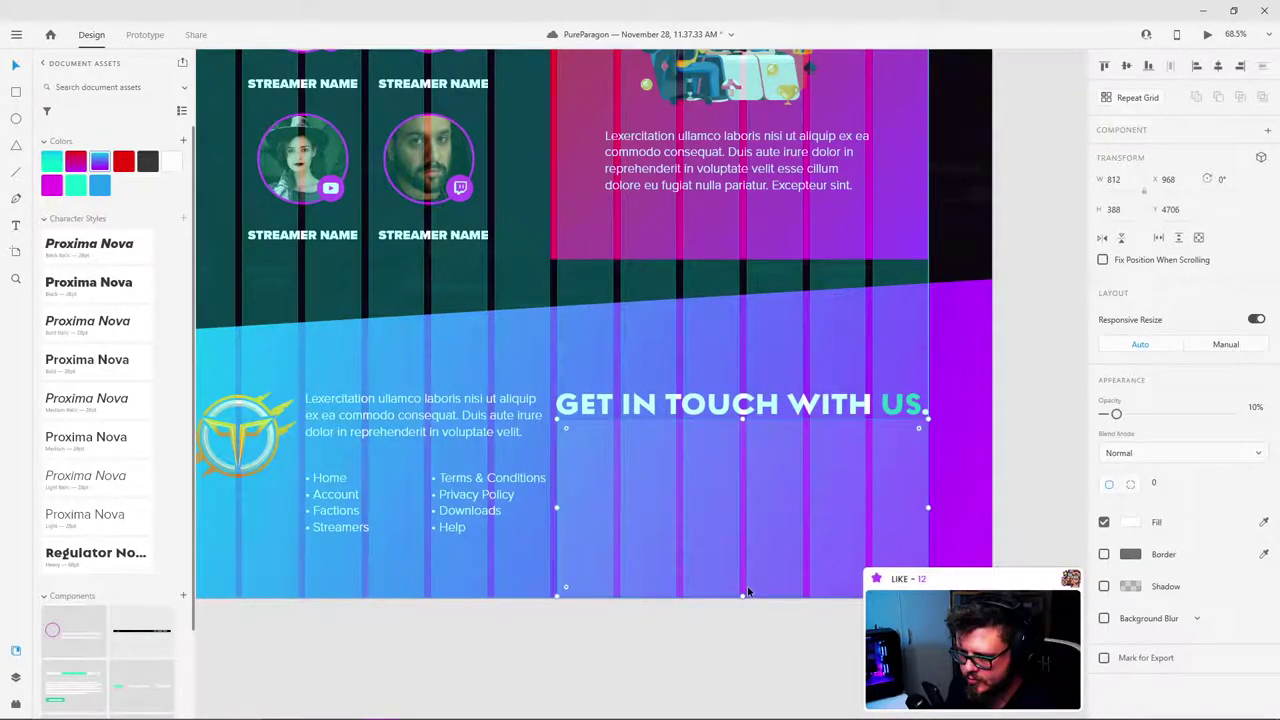
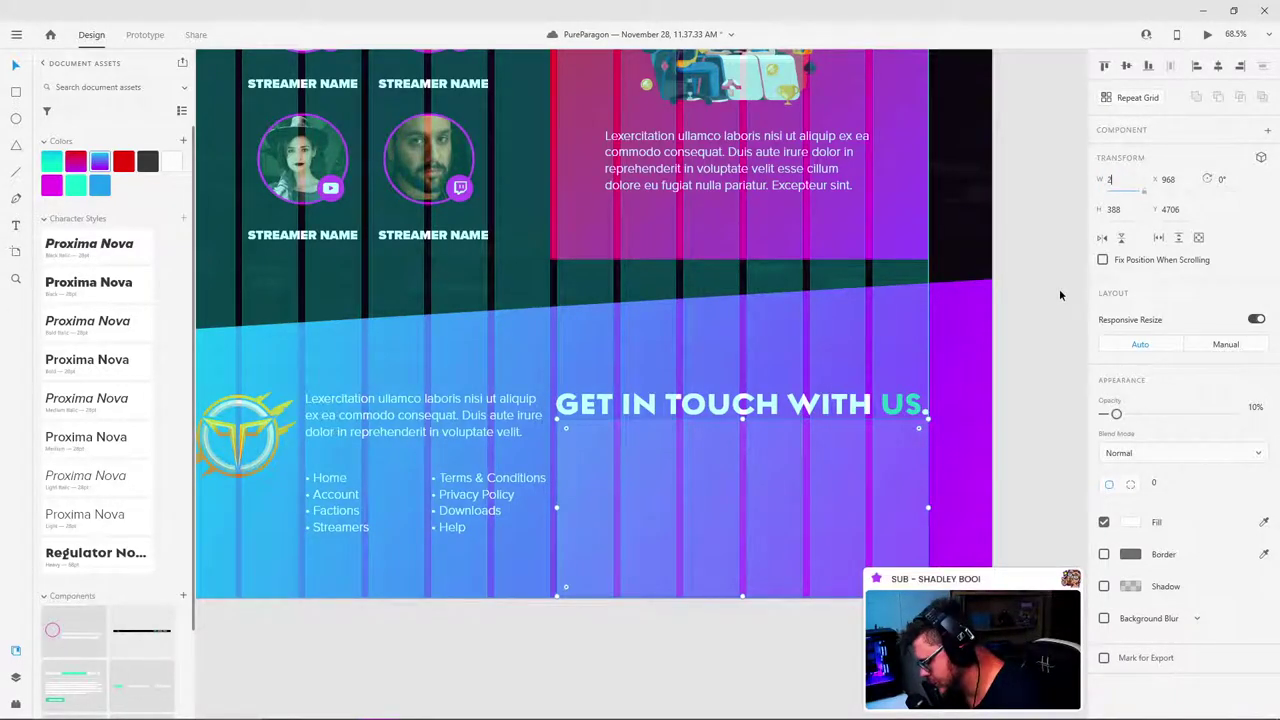
pyautogui.press('Return')
pyautogui.hotkey('ctrl', 'z')
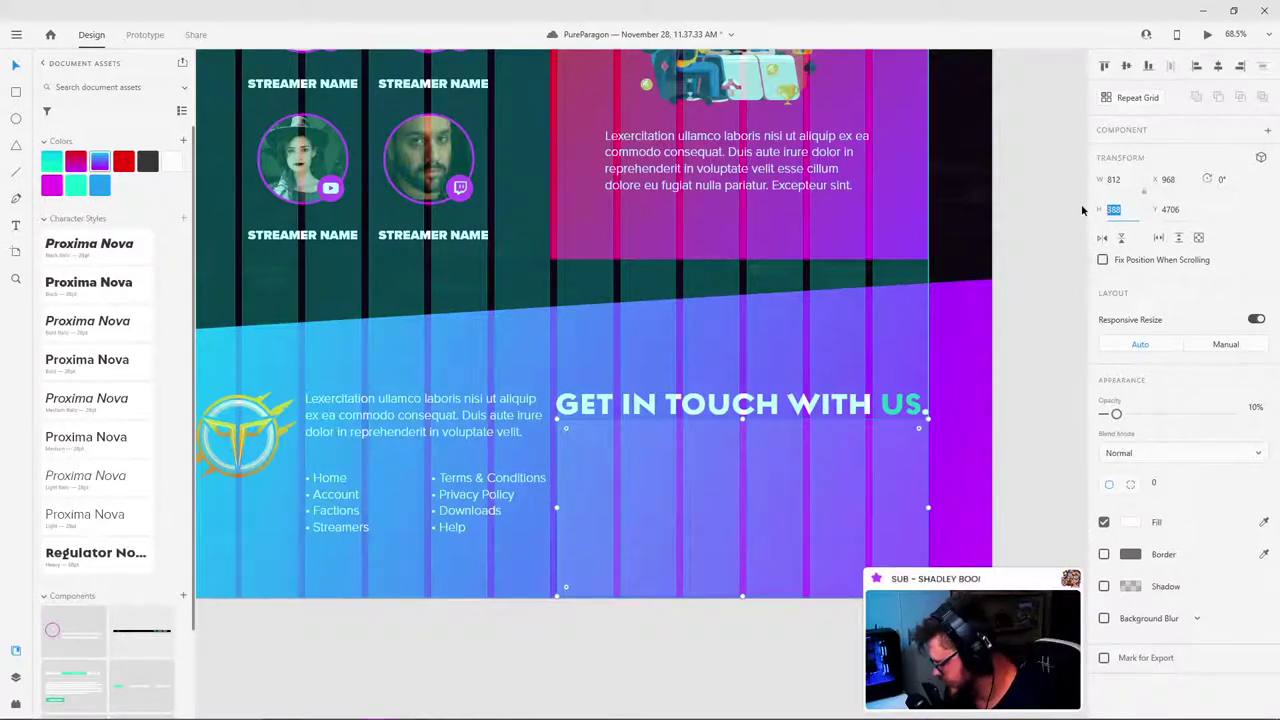
# Step: Set the card under the GET IN TOUCH WITH US heading to a height of 100 and 100% opacity
pyautogui.write('100')
pyautogui.press('Return')
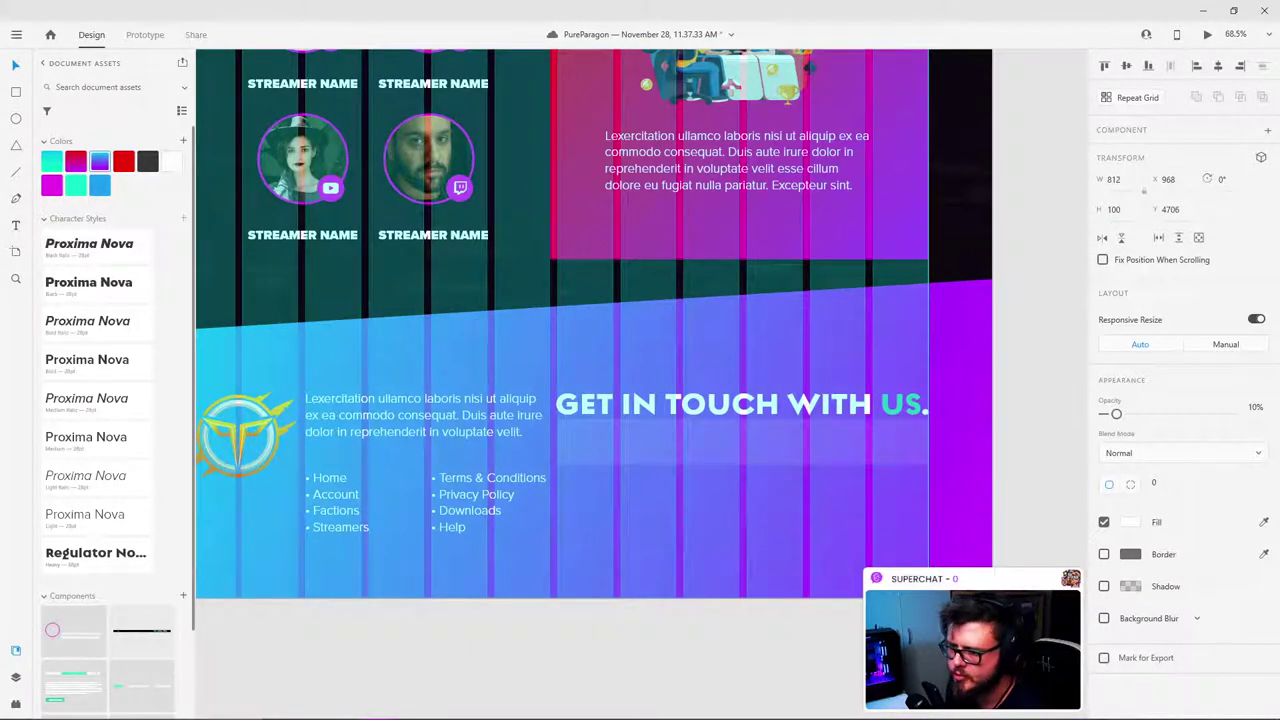
pyautogui.moveTo(1115, 414); pyautogui.dragTo(1232, 413)
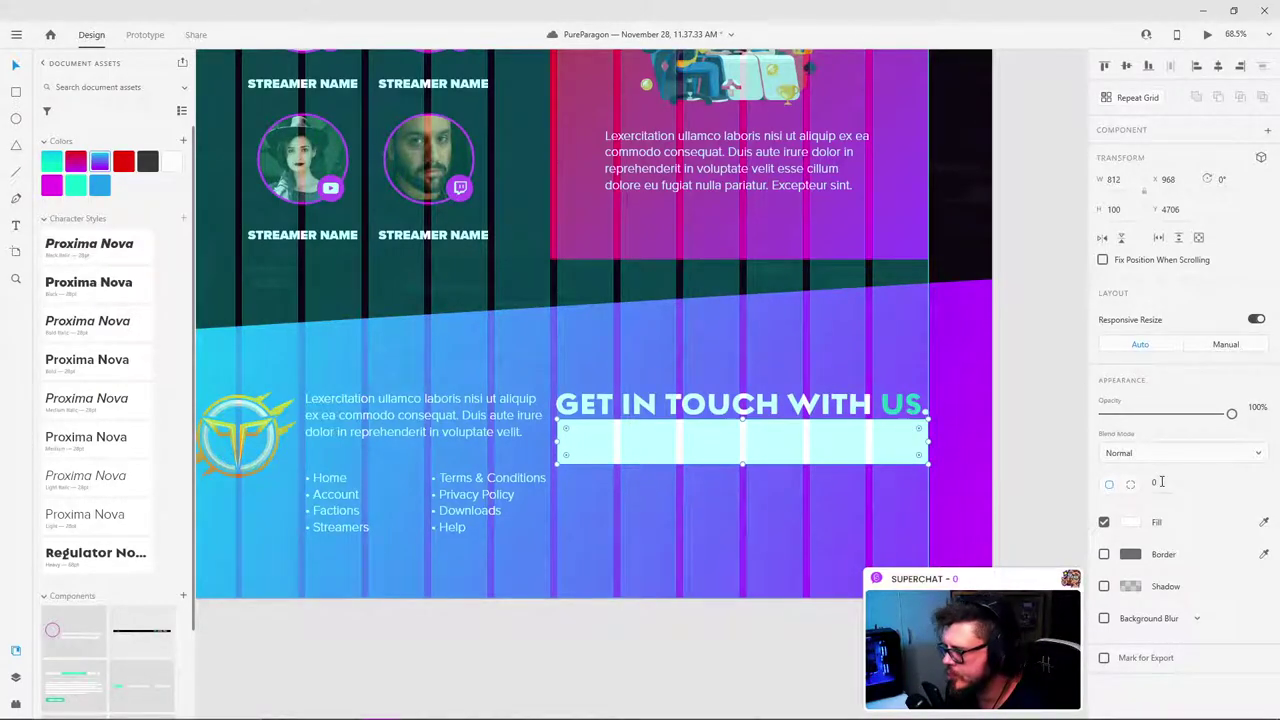
# Step: Move the white box down to Y 4756, leaving space beneath the GET IN TOUCH WITH US heading
pyautogui.scroll(10, 647, 283)
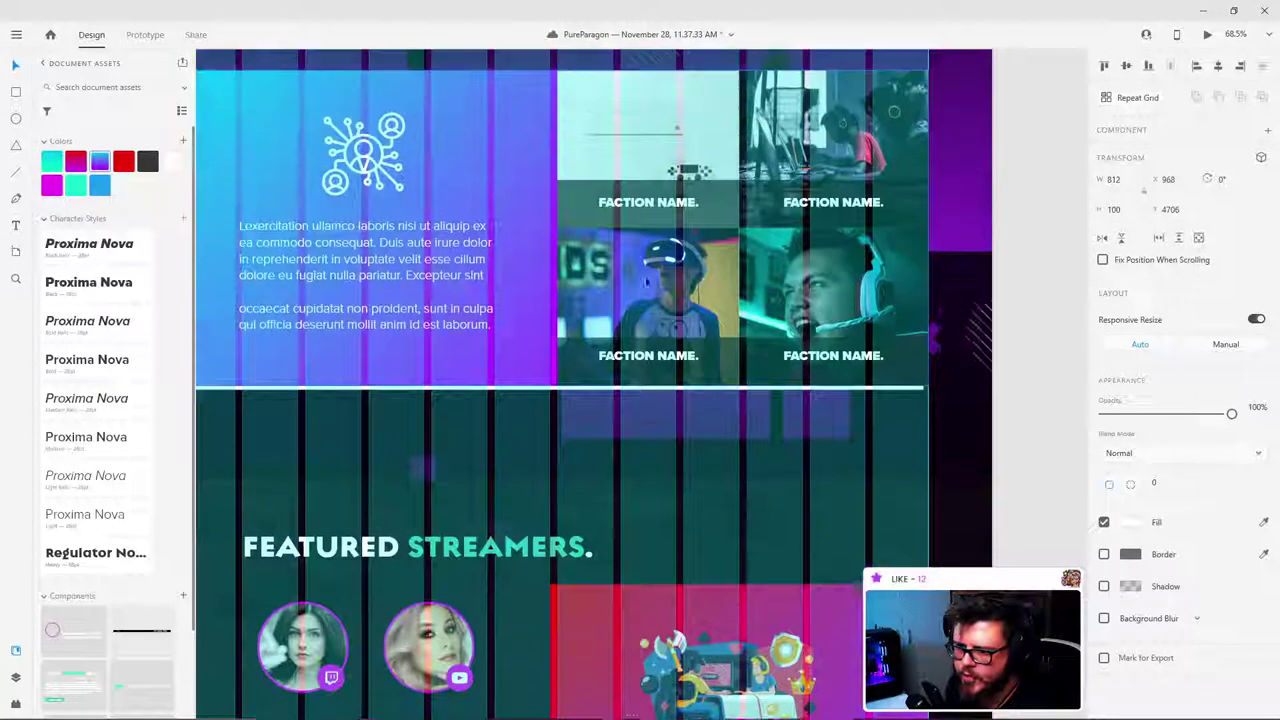
pyautogui.scroll(10, 647, 283)
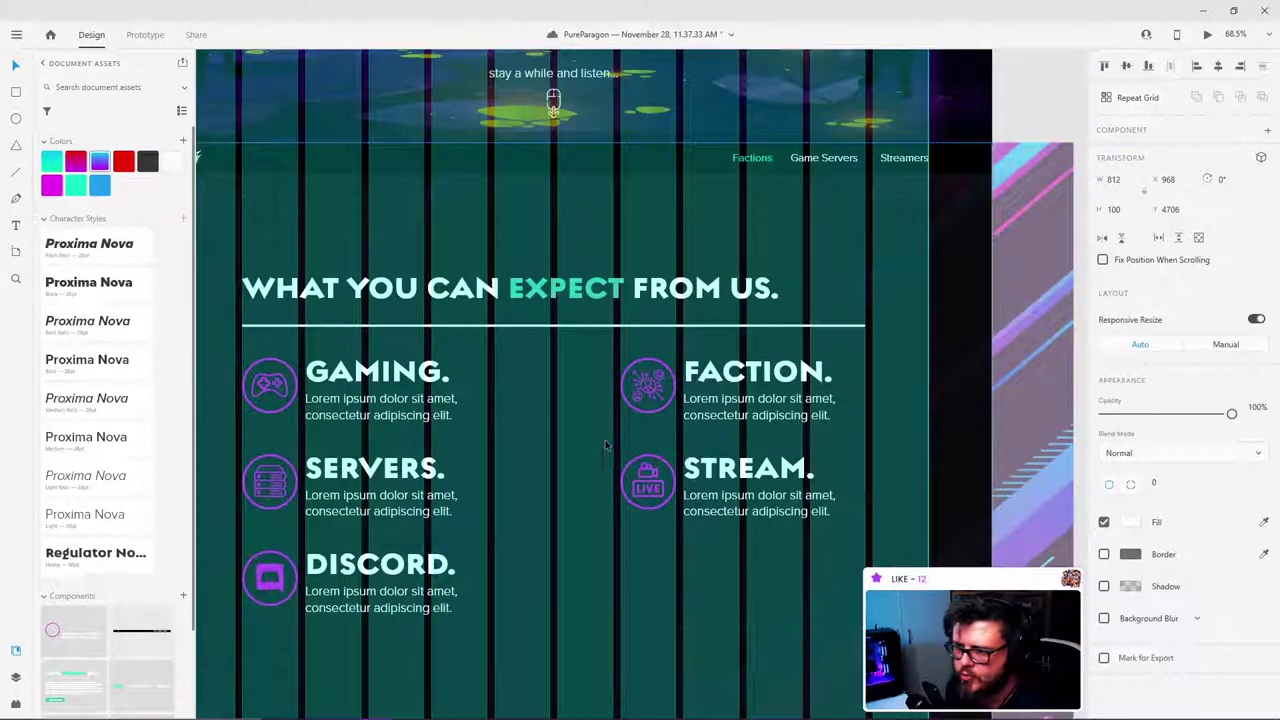
pyautogui.scroll(3, 605, 445)
pyautogui.scroll(-10, 630, 455)
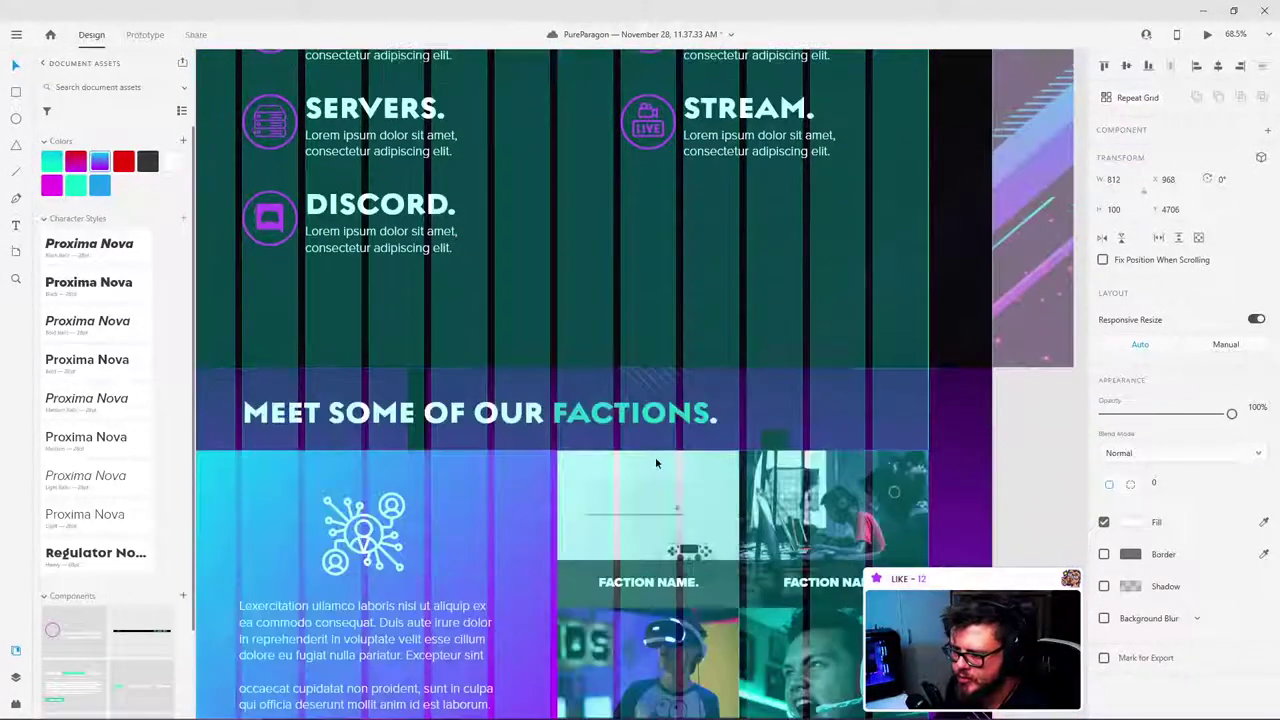
pyautogui.scroll(-10, 655, 462)
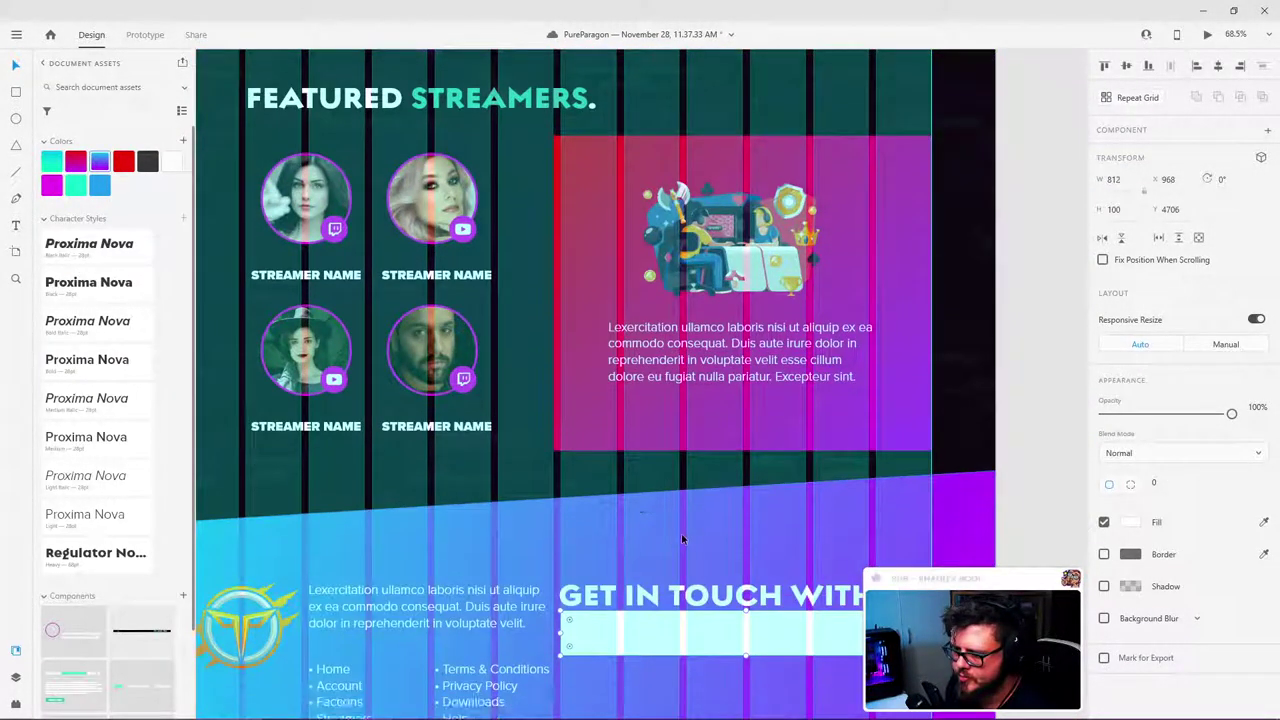
pyautogui.scroll(-5, 682, 539)
pyautogui.scroll(5, 717, 449)
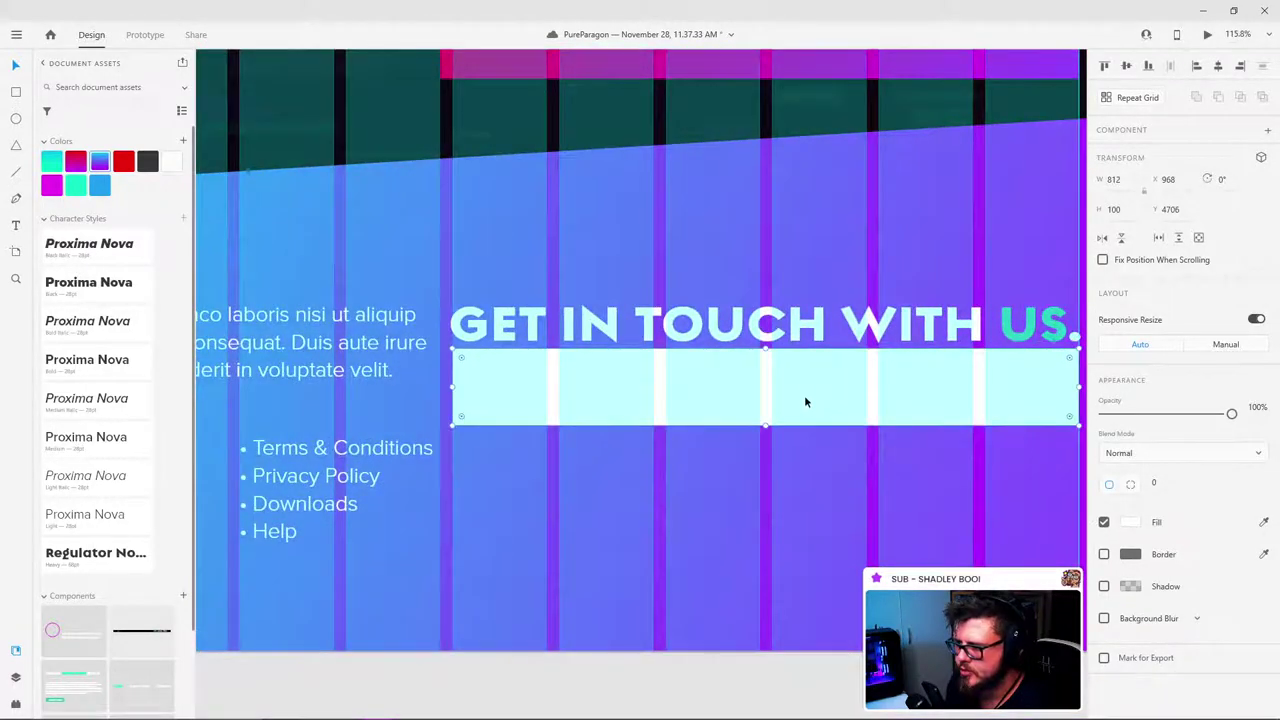
pyautogui.hotkey('shift', 'Down')
pyautogui.hotkey('shift', 'Down')
pyautogui.hotkey('shift', 'Down')
pyautogui.hotkey('shift', 'Down')
pyautogui.hotkey('shift', 'Down')
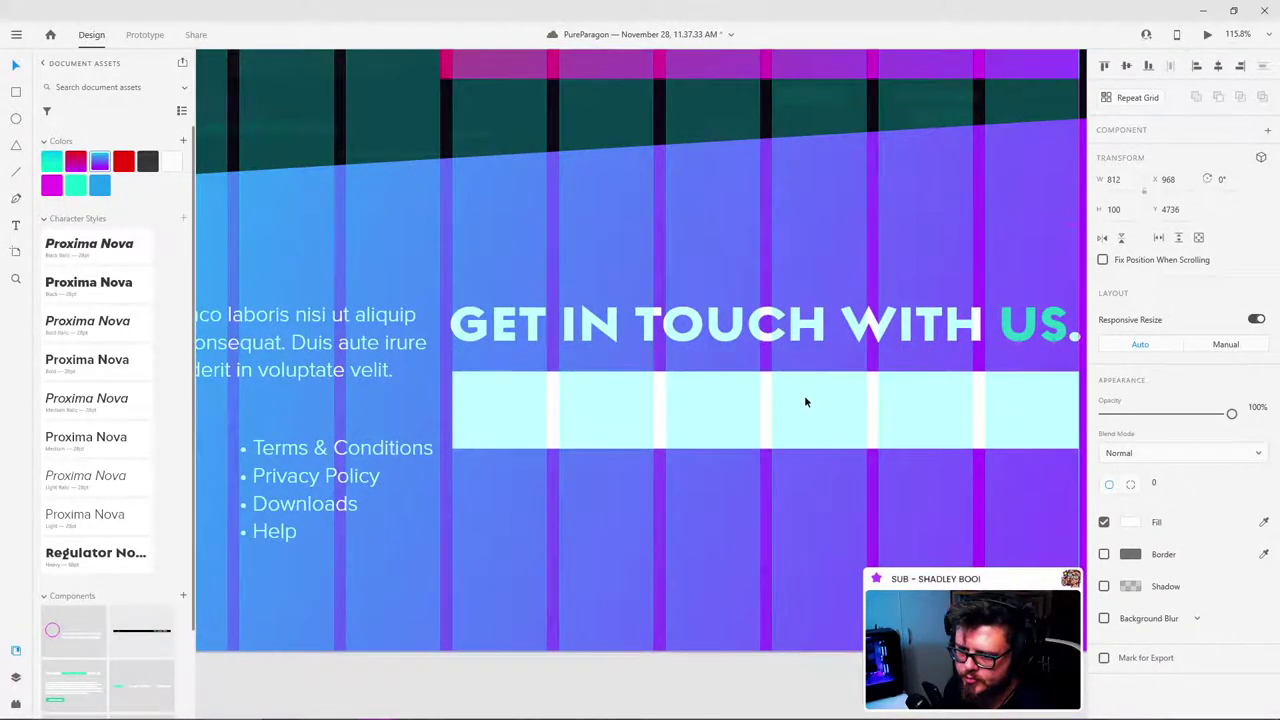
# Step: Duplicate the white box directly below the original and space the copy away from it at Y 4876
pyautogui.moveTo(805, 402); pyautogui.dragTo(802, 479)
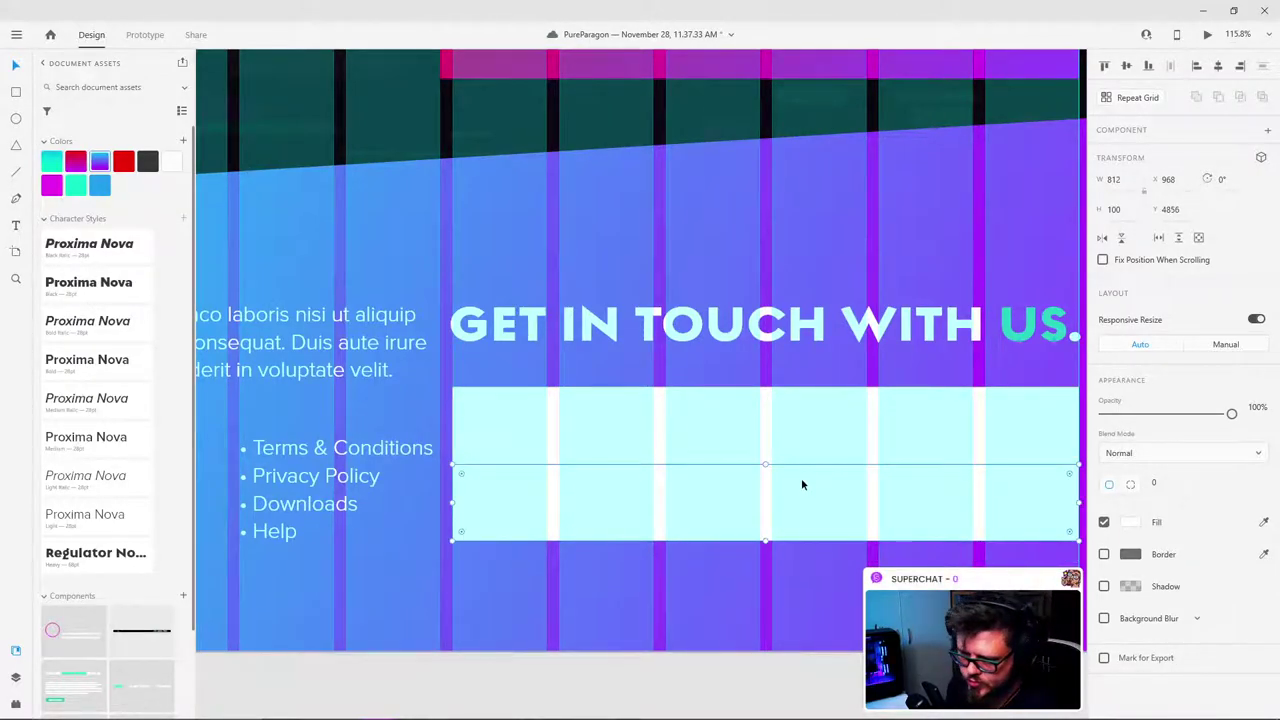
pyautogui.hotkey('shift', 'Down')
pyautogui.hotkey('shift', 'Down')
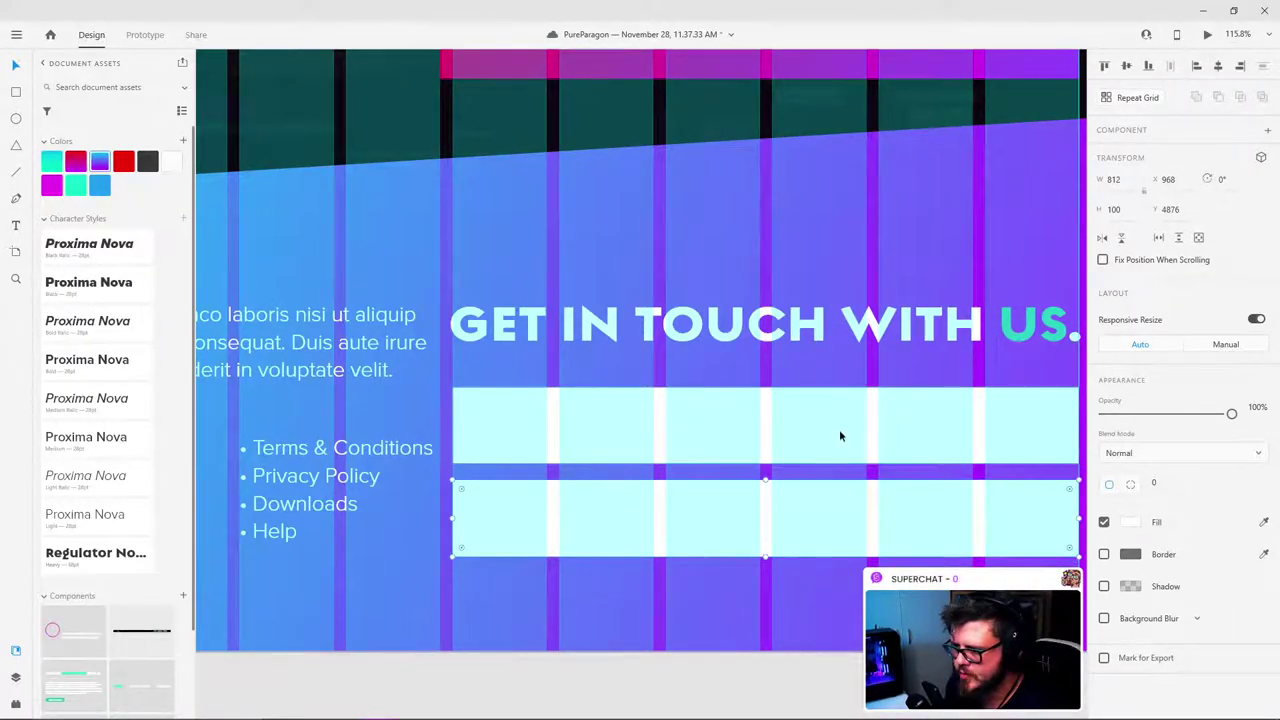
# Step: Set the upper white box's height to 60 and make it two half-width boxes side by side, separated by one column gutter
pyautogui.click(840, 434)
pyautogui.click(1097, 210)
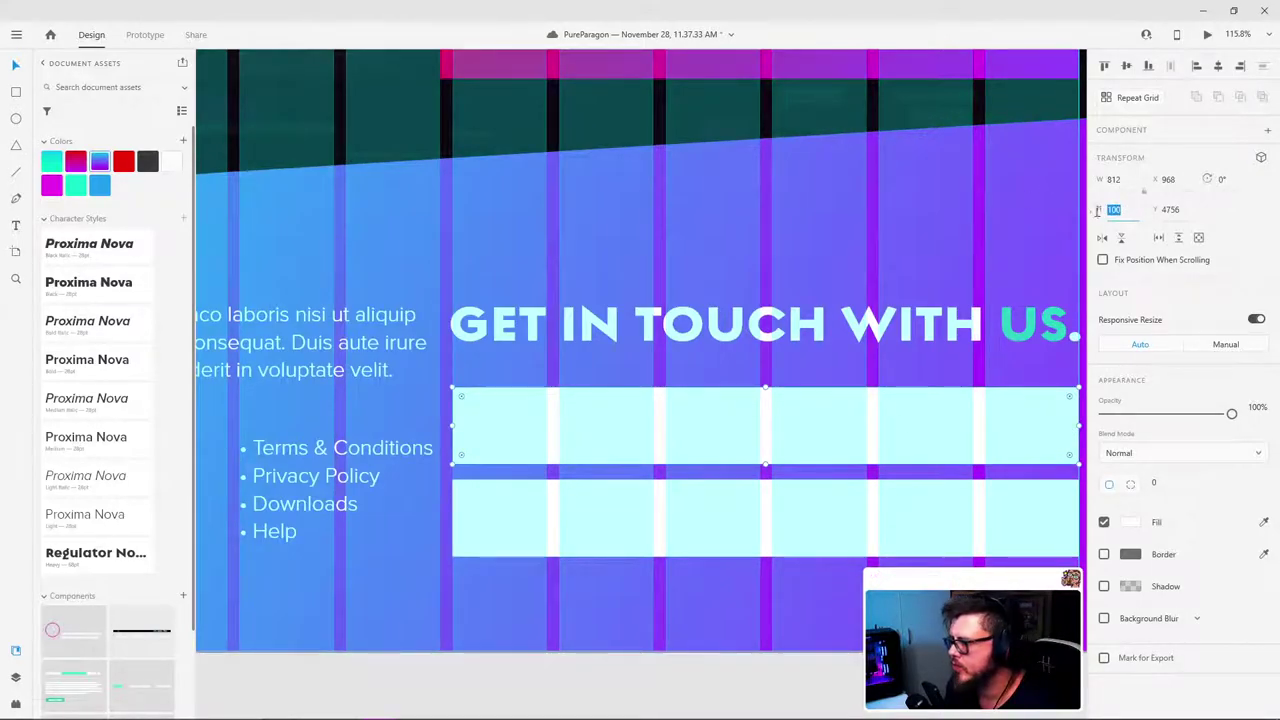
pyautogui.write('60')
pyautogui.press('Return')
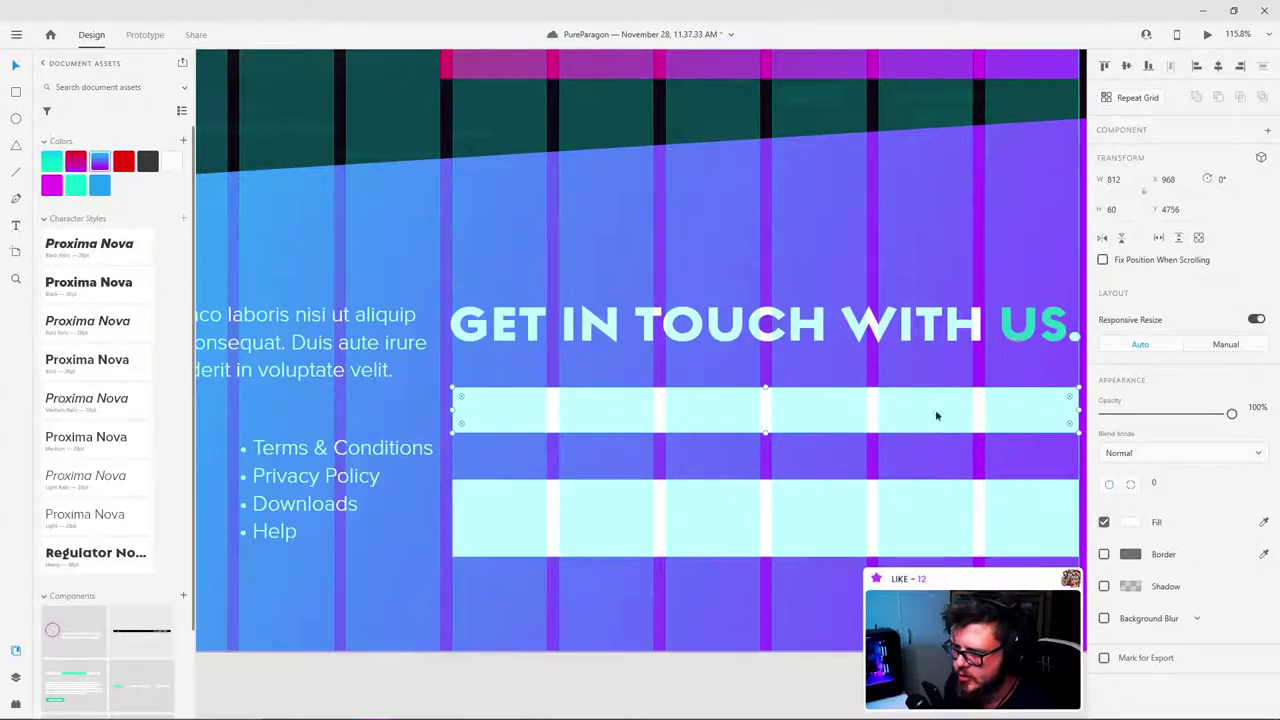
pyautogui.moveTo(1077, 410); pyautogui.dragTo(944, 417)
# Step: Move the large lower box up to Y 4836 below the two small boxes and stretch its height to 139
pyautogui.moveTo(790, 528); pyautogui.dragTo(802, 482)
pyautogui.hotkey('shift', 'Down')
pyautogui.hotkey('shift', 'Down')
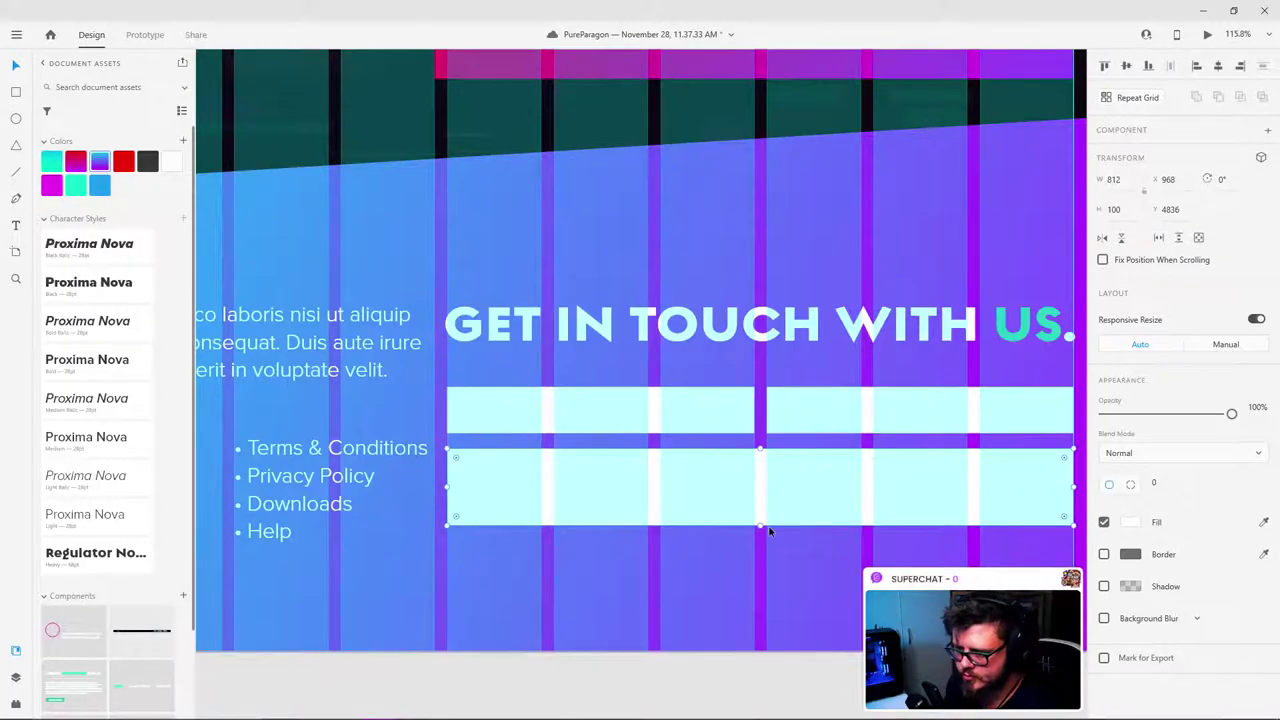
pyautogui.moveTo(755, 527); pyautogui.dragTo(757, 556)
pyautogui.scroll(-5, 740, 554)
pyautogui.scroll(4, 709, 514)
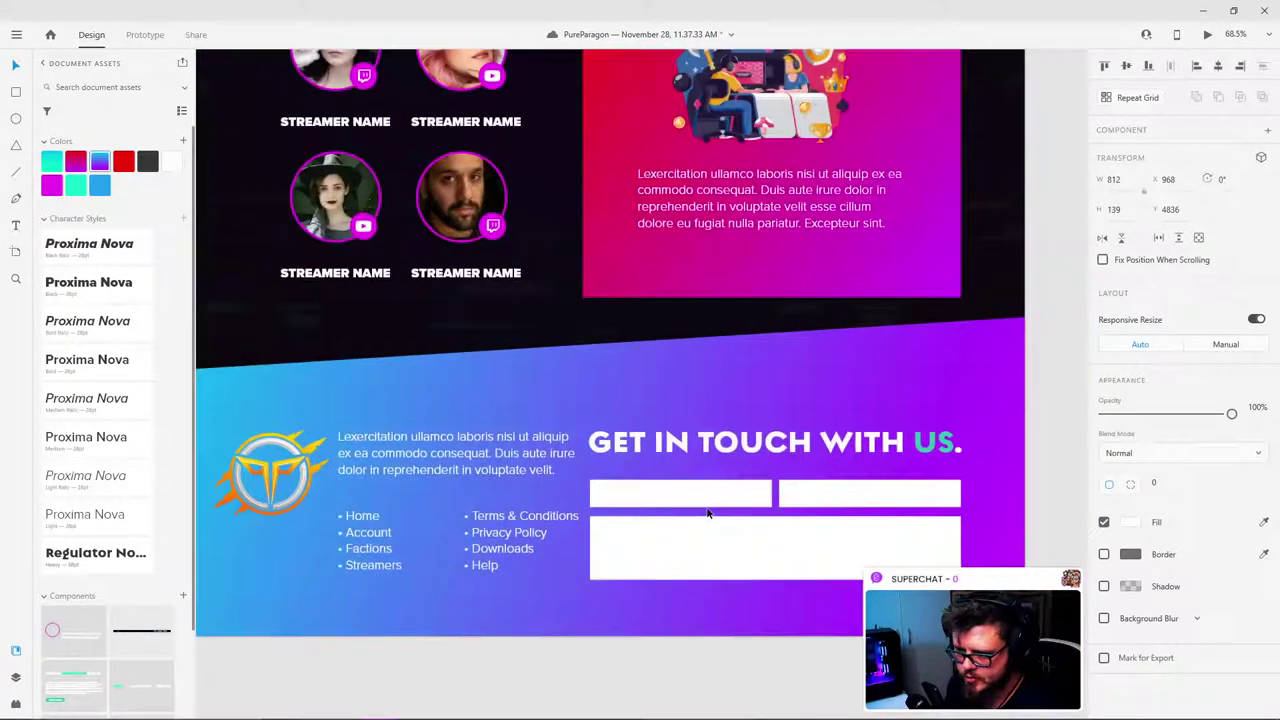
pyautogui.scroll(-1, 800, 520)
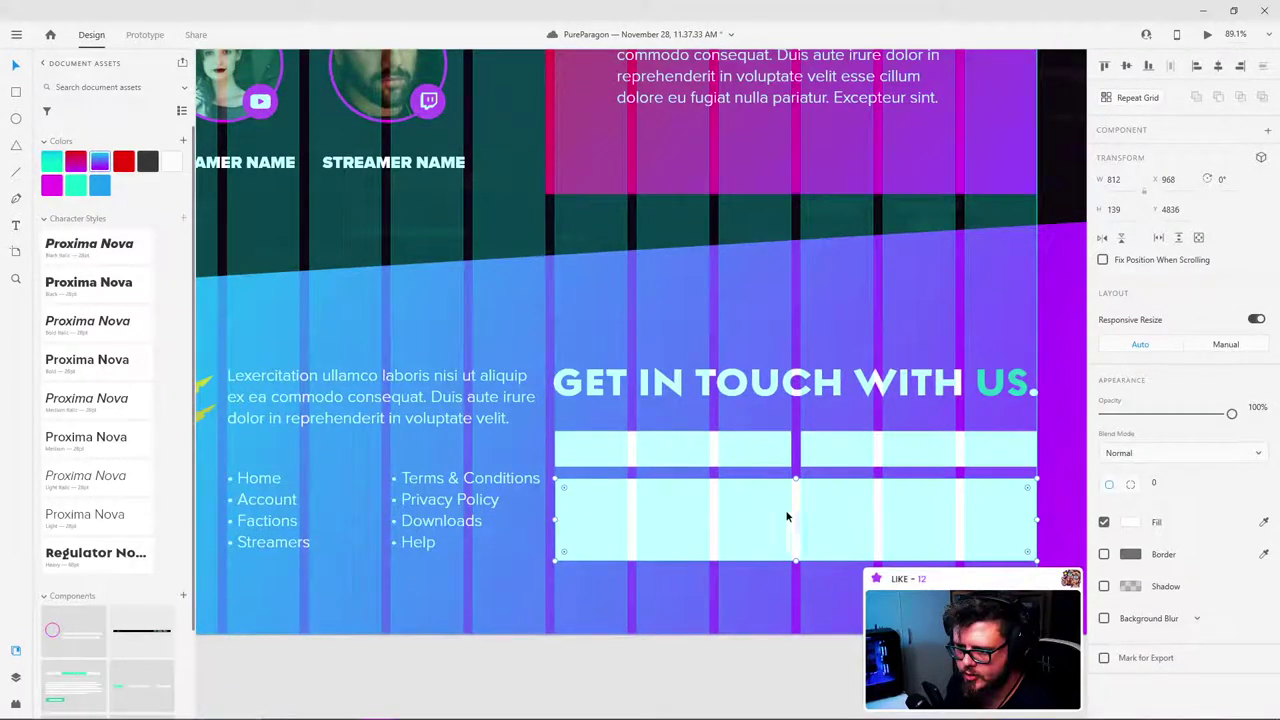
pyautogui.click(625, 460)
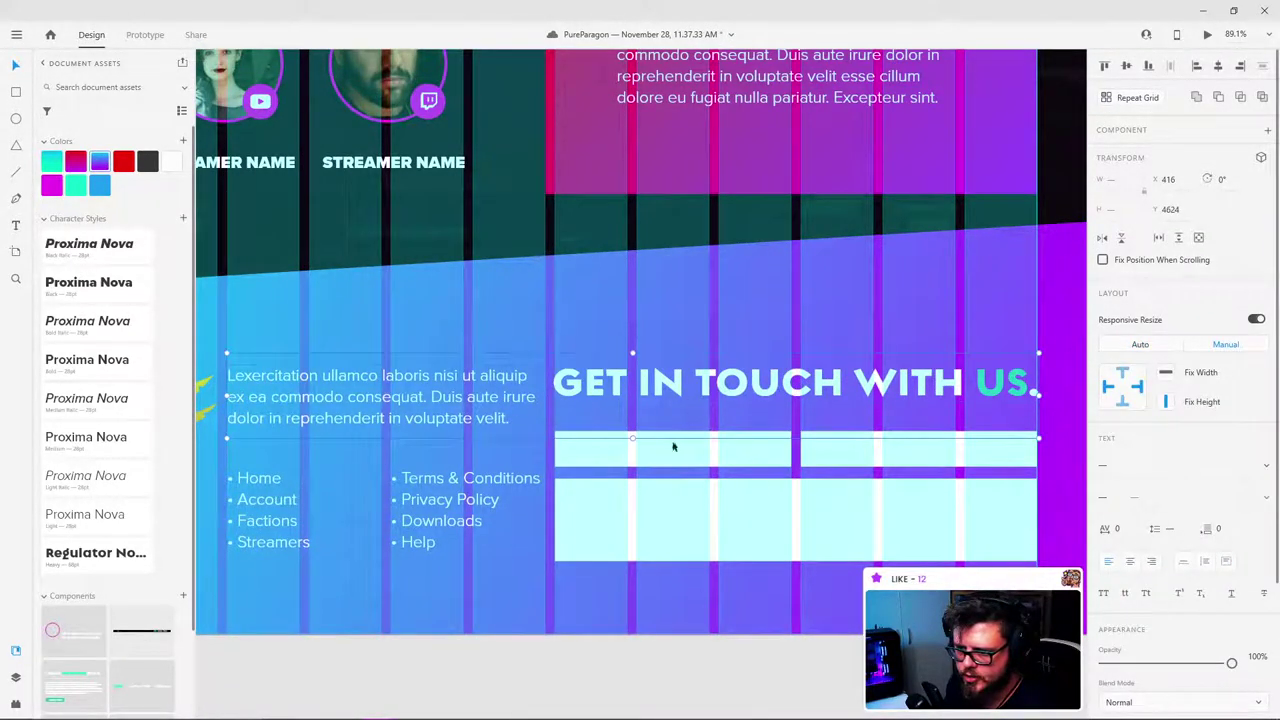
pyautogui.keyDown('shift'); pyautogui.click(601, 515); pyautogui.keyUp('shift')
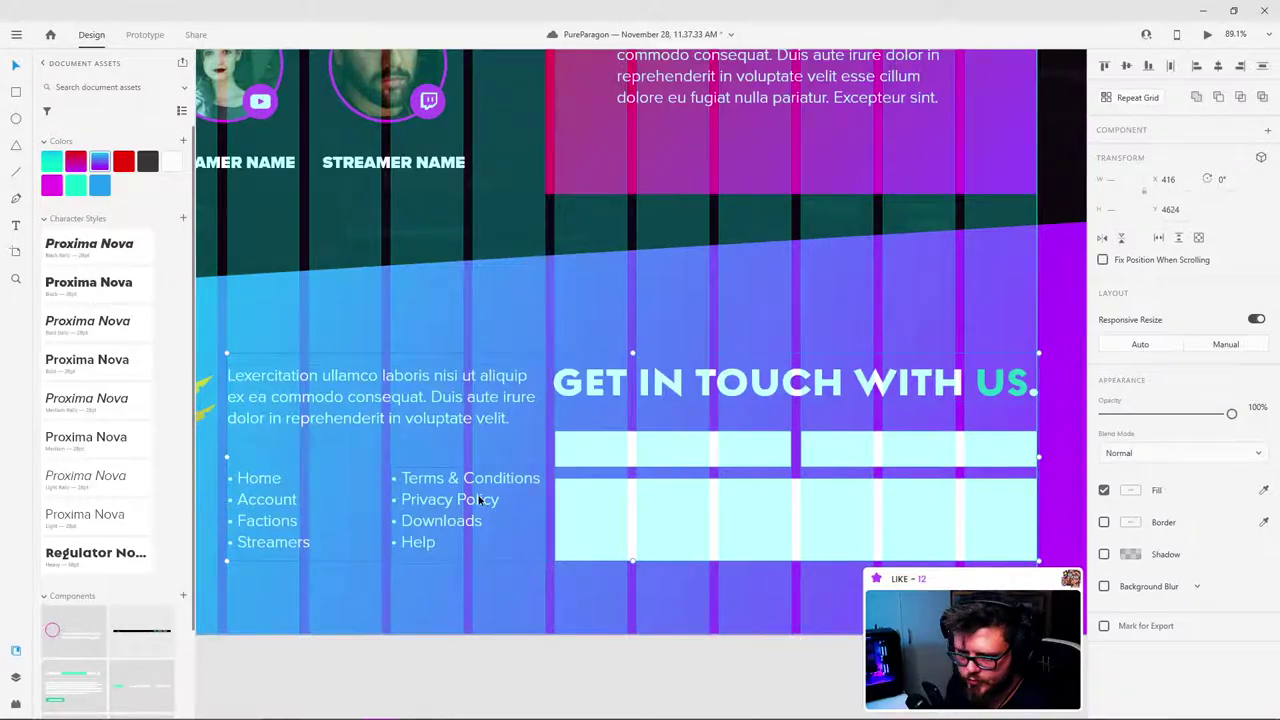
pyautogui.hotkey('alt', 'shift')
pyautogui.scroll(-5, 400, 480)
pyautogui.press('Escape')
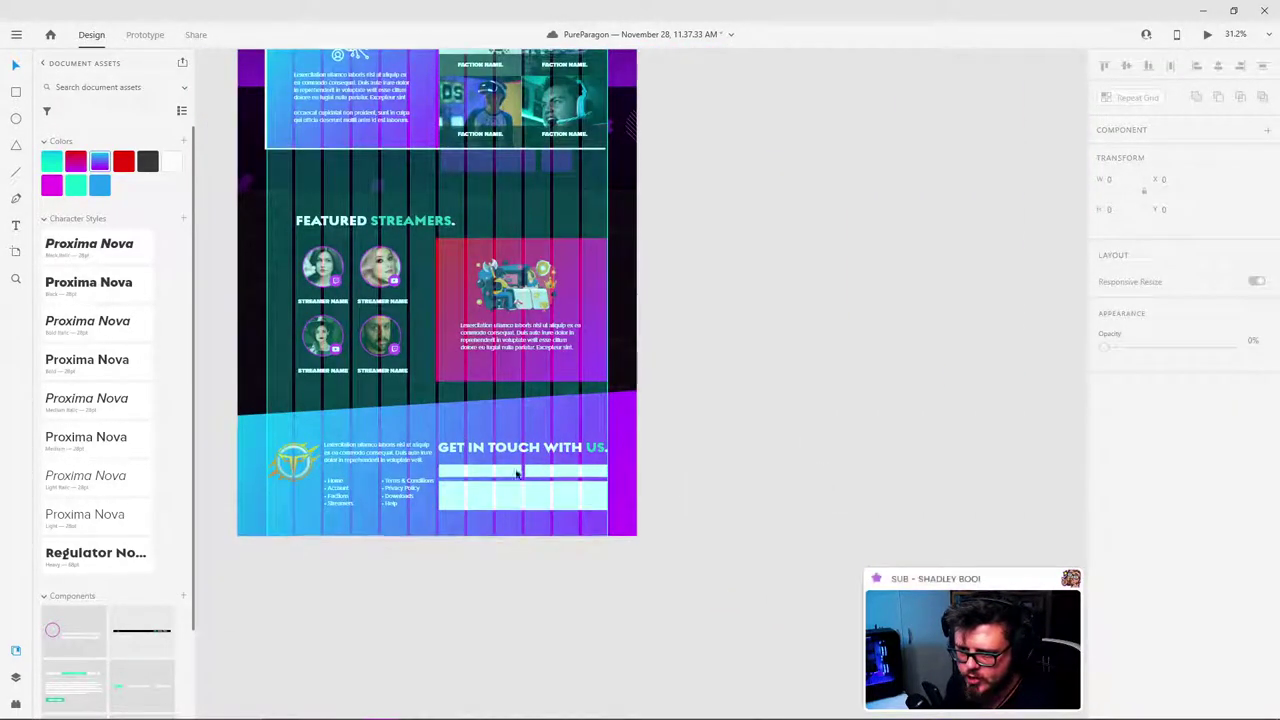
# Step: Extend the landing page artboard downward to a height of 5228 to give the footer more room
pyautogui.scroll(3, 609, 486)
pyautogui.click(608, 486)
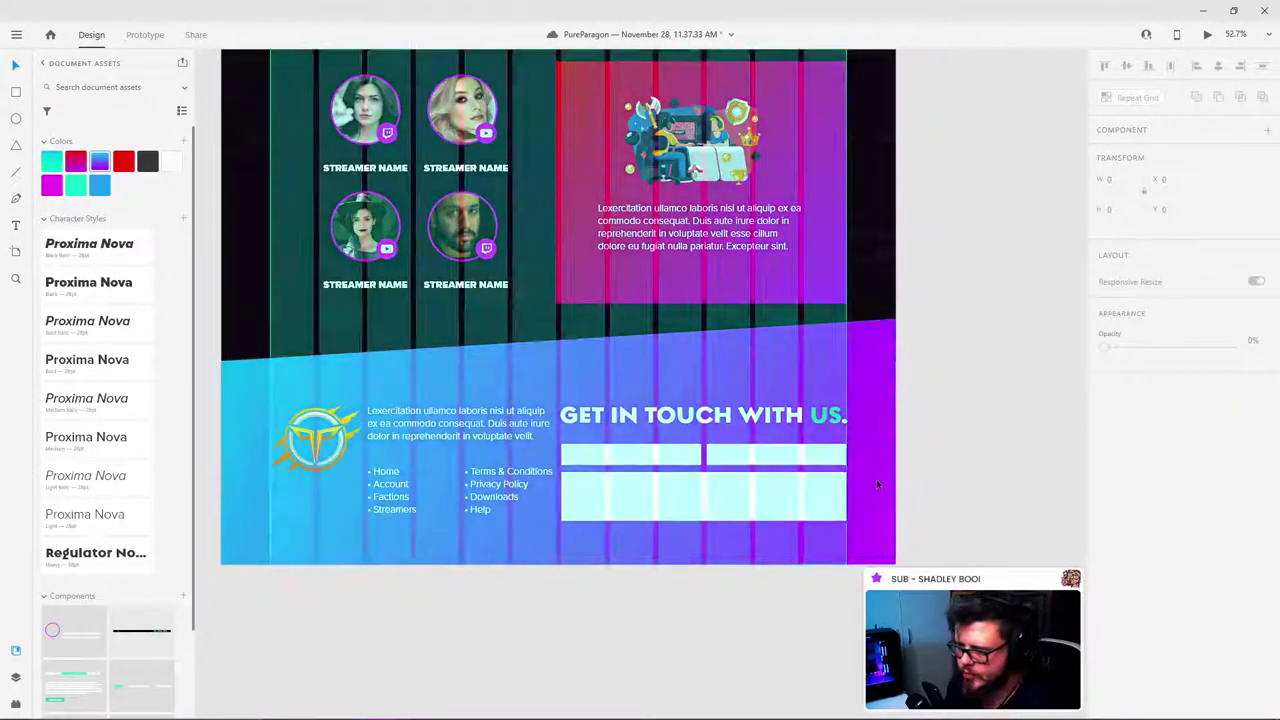
pyautogui.click(573, 568)
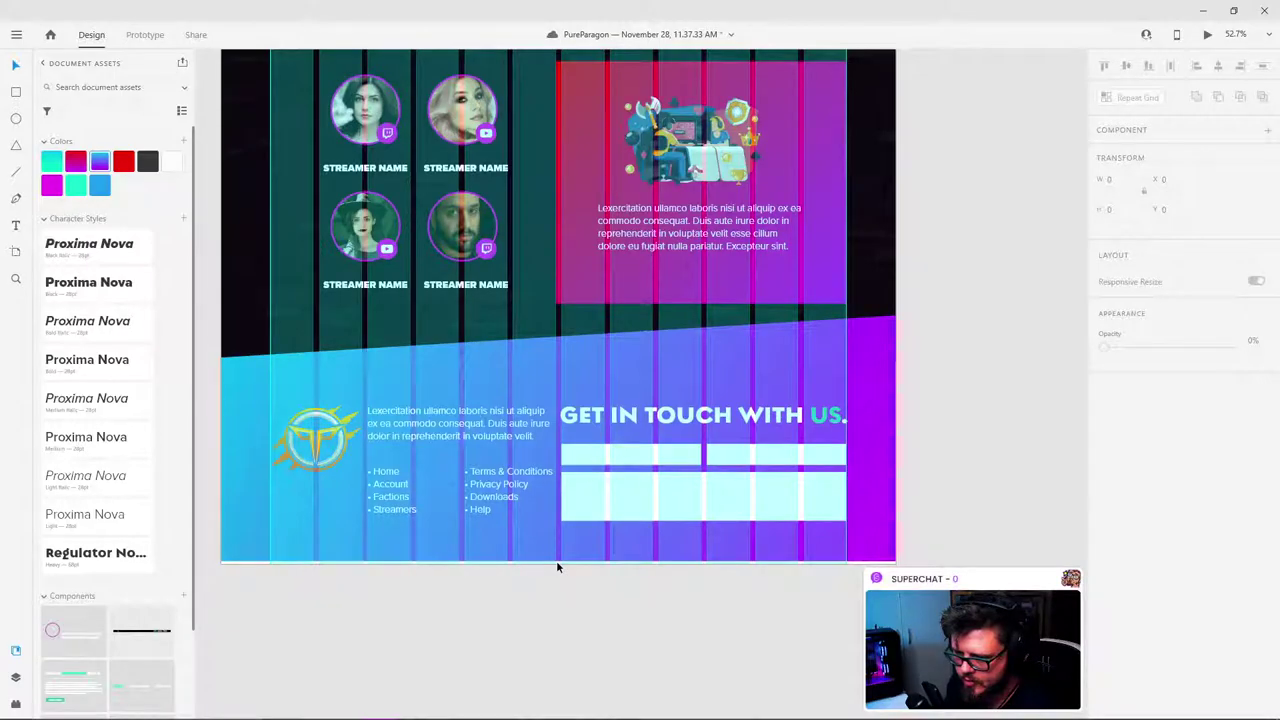
pyautogui.scroll(5, 557, 567)
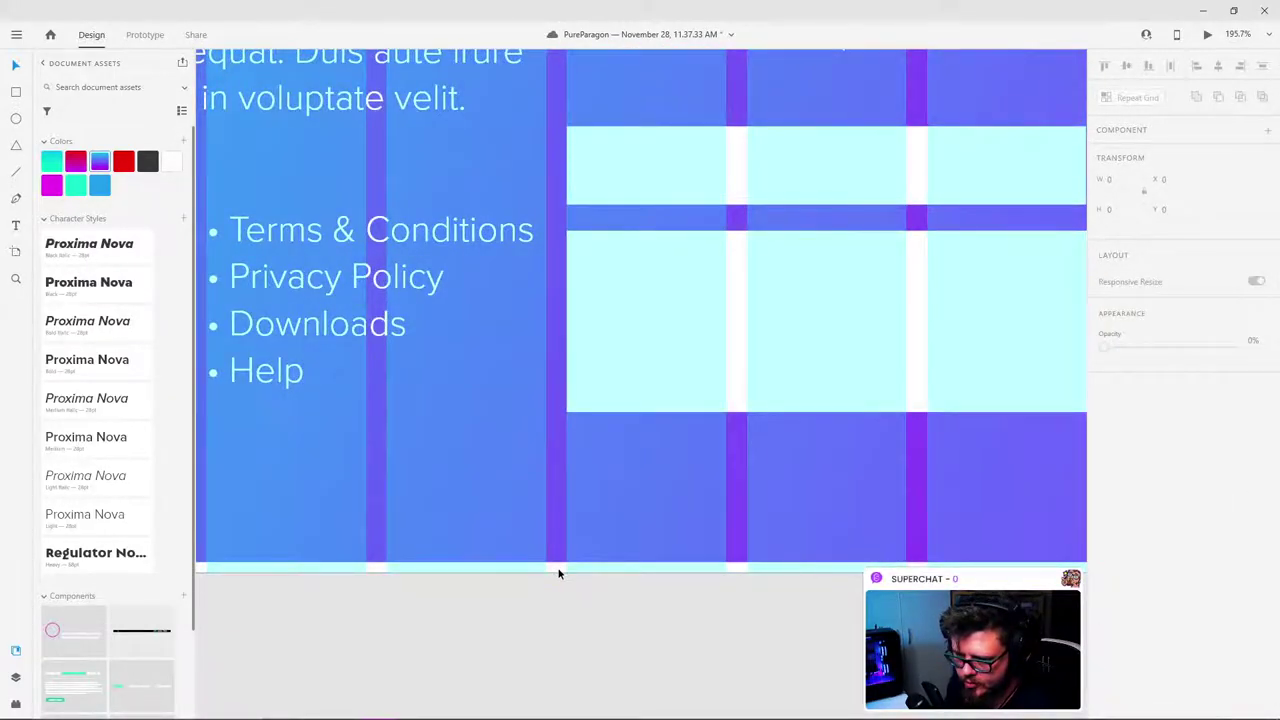
pyautogui.moveTo(557, 573); pyautogui.dragTo(556, 686)
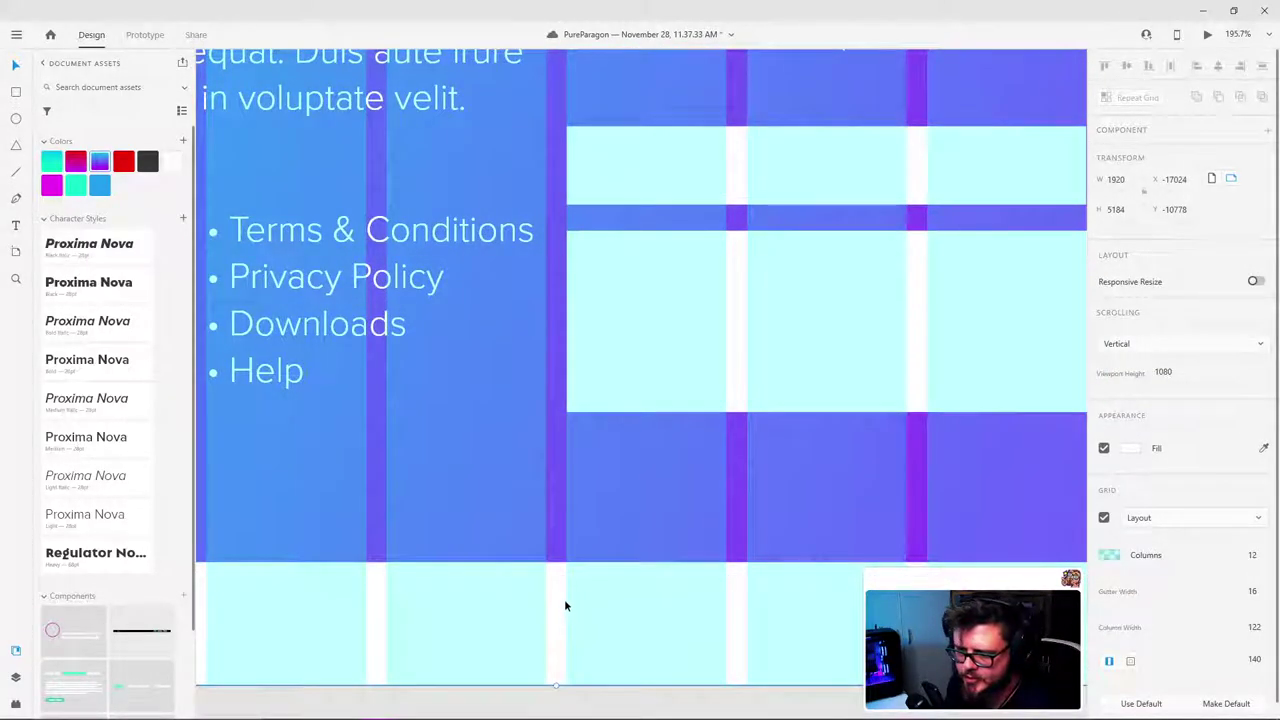
pyautogui.scroll(-5, 566, 560)
pyautogui.moveTo(560, 605); pyautogui.dragTo(560, 626)
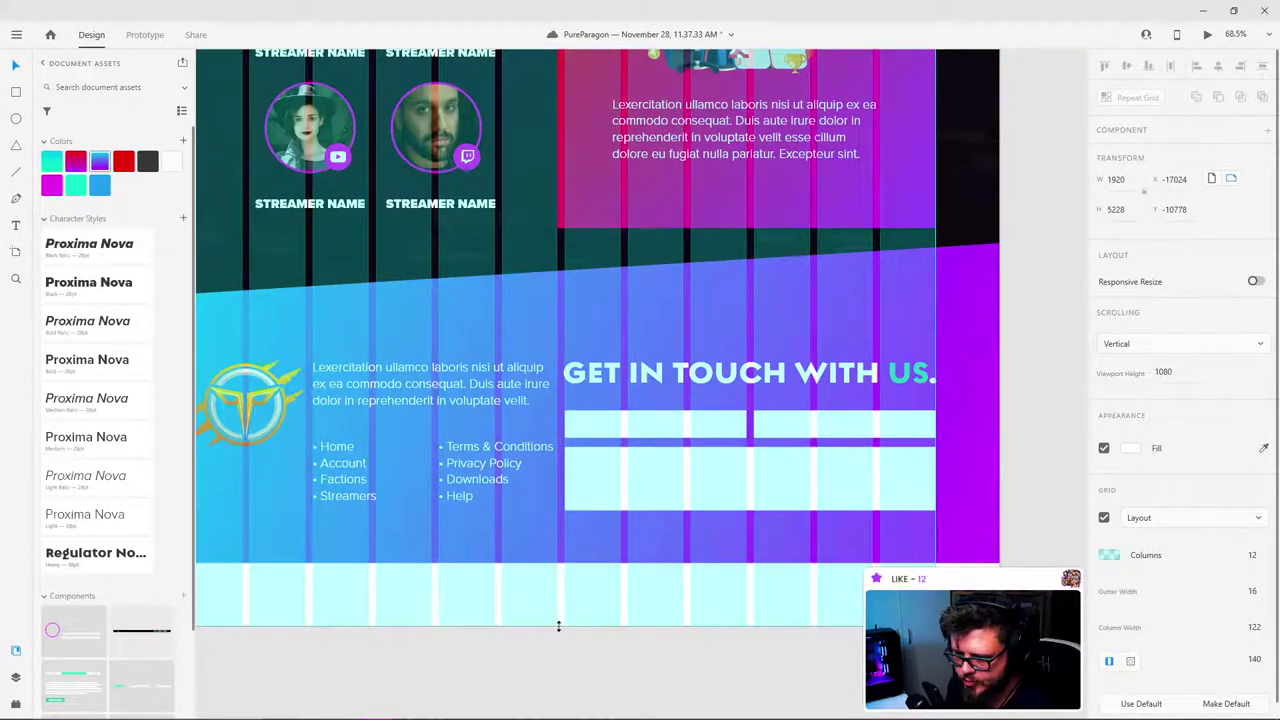
# Step: Nudge the gradient footer shape down by 10 px and lower its bottom corner points to the artboard's bottom edge
pyautogui.click(638, 560)
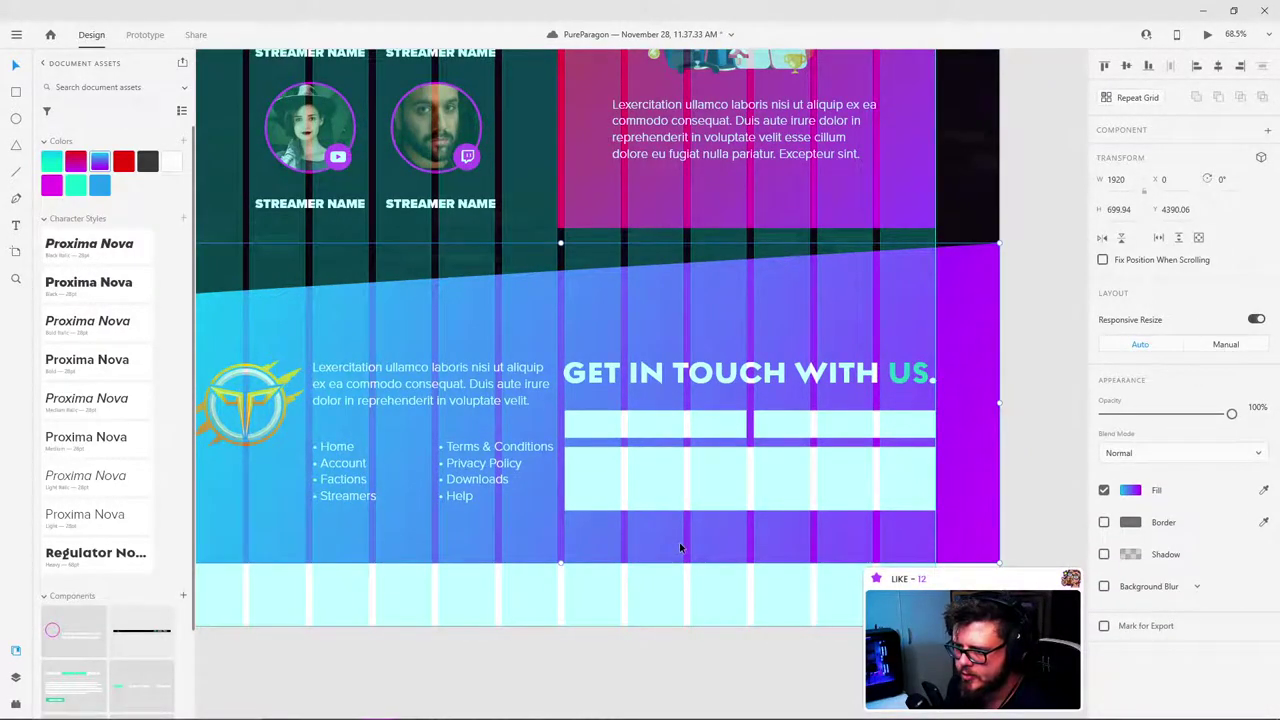
pyautogui.hotkey('shift', 'Down')
pyautogui.doubleClick(676, 545)
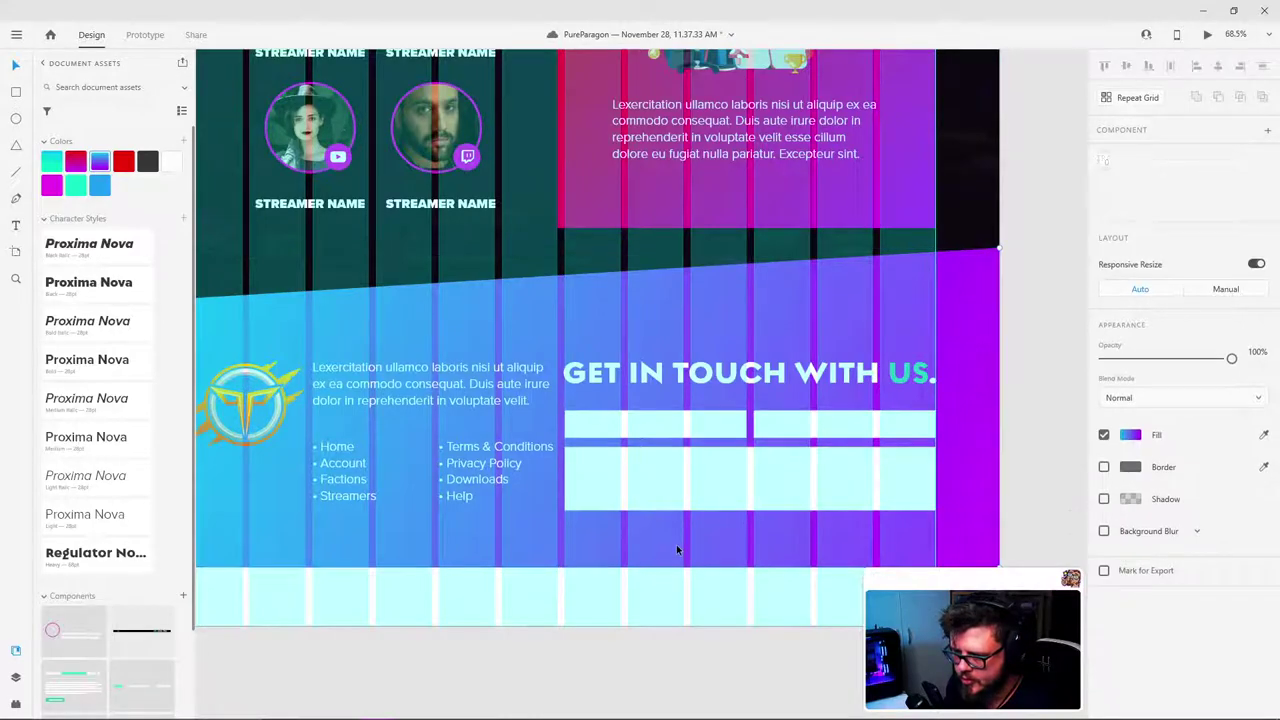
pyautogui.hscroll(-3, 739, 533)
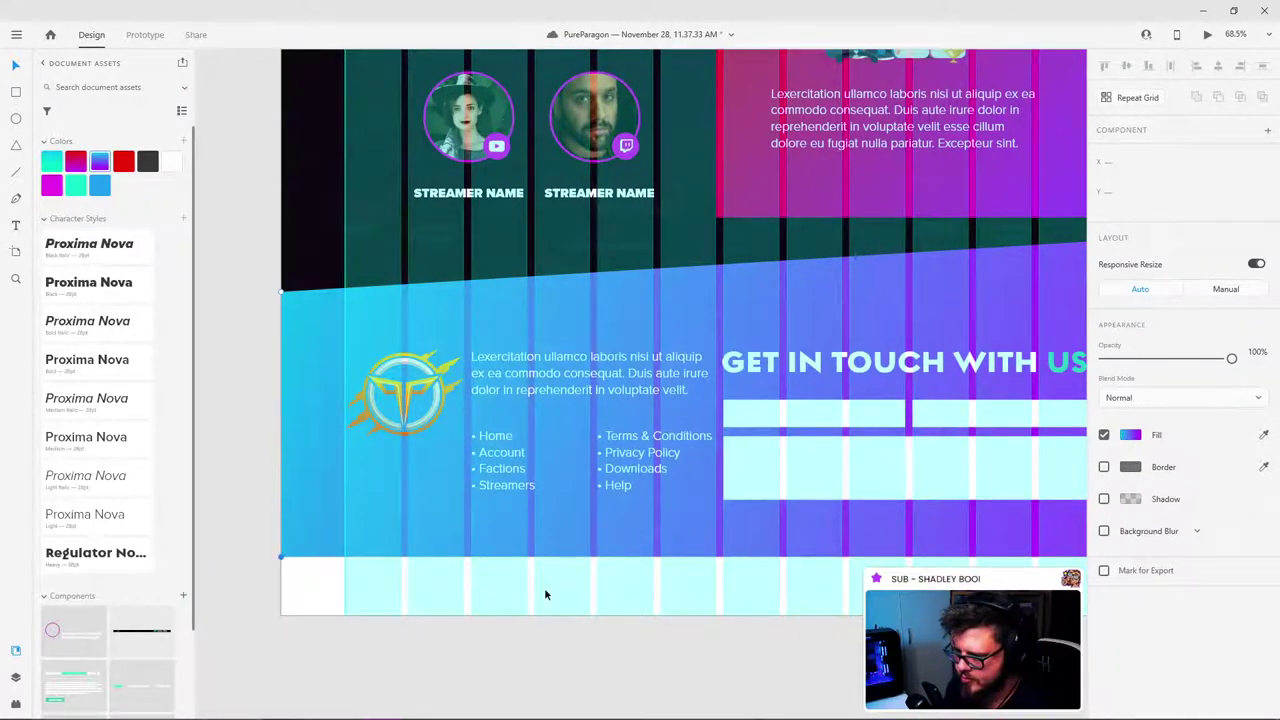
pyautogui.hotkey('shift', 'Down')
pyautogui.hotkey('shift', 'Down')
pyautogui.hotkey('shift', 'Down')
pyautogui.hotkey('shift', 'Down')
pyautogui.hotkey('shift', 'Down')
pyautogui.hotkey('shift', 'Down')
pyautogui.hotkey('shift', 'Down')
pyautogui.hotkey('shift', 'Down')
pyautogui.hotkey('shift', 'Down')
pyautogui.hotkey('shift', 'Down')
pyautogui.press('Down')
pyautogui.press('Down')
pyautogui.press('Down')
pyautogui.press('Down')
pyautogui.press('Down')
pyautogui.press('Down')
pyautogui.press('Down')
pyautogui.press('Down')
pyautogui.press('Down')
pyautogui.press('Down')
pyautogui.press('Down')
pyautogui.press('Down')
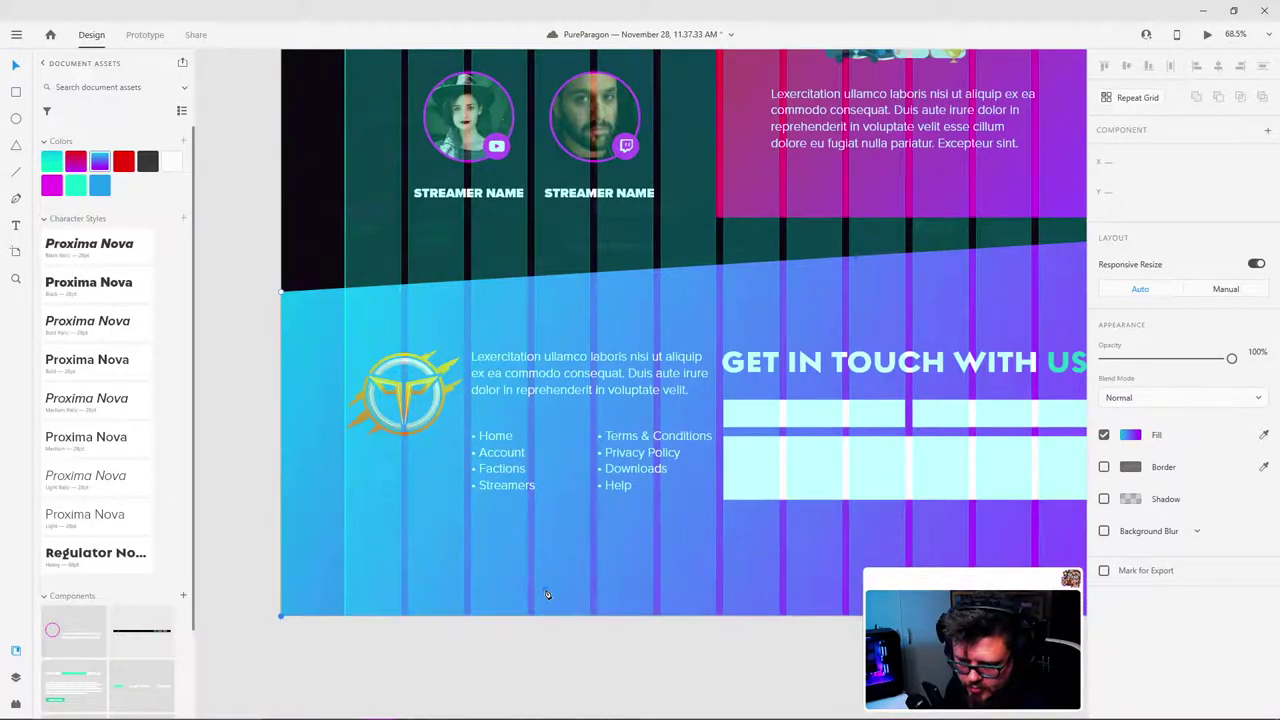
pyautogui.press('Escape')
pyautogui.press('Escape')
# Step: Copy the green CREATE A GUILD button from the component placed beside the artboard
pyautogui.press("ctrl+shift+'")
pyautogui.scroll(-3, 823, 523)
pyautogui.scroll(5, 977, 506)
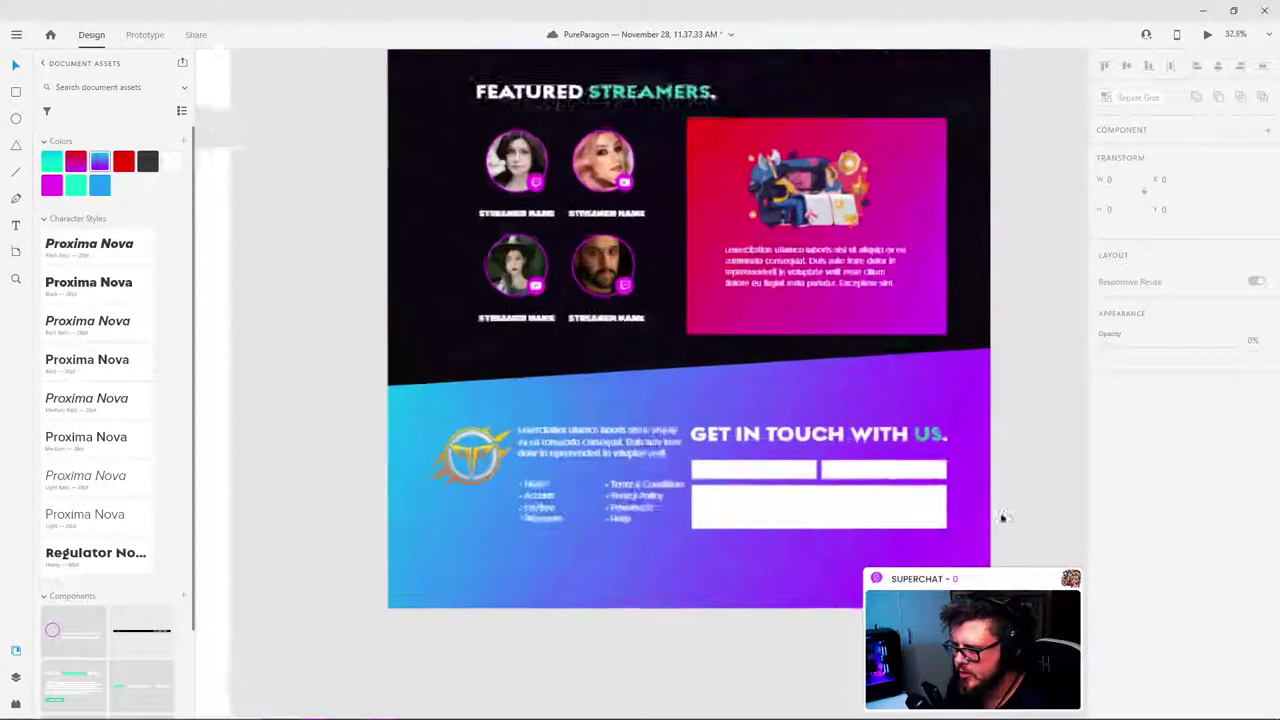
pyautogui.scroll(-5, 890, 463)
pyautogui.scroll(10, 852, 399)
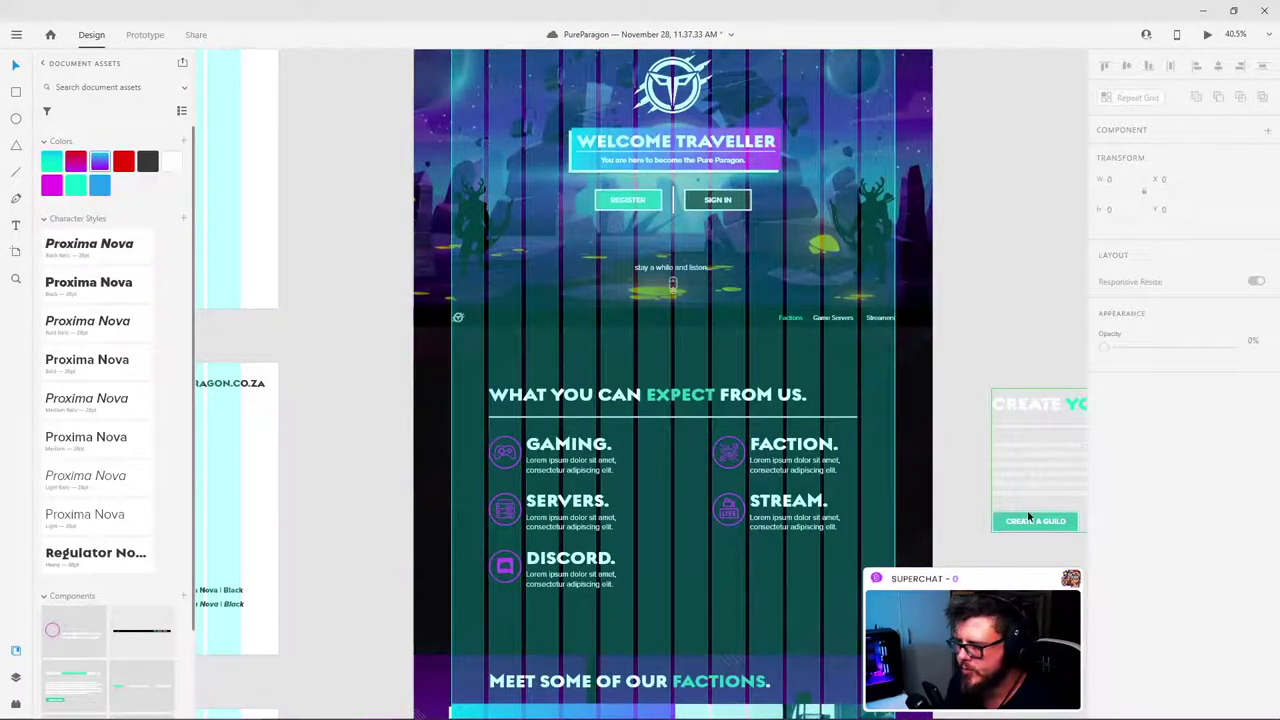
pyautogui.click(1030, 522)
pyautogui.press('Escape')
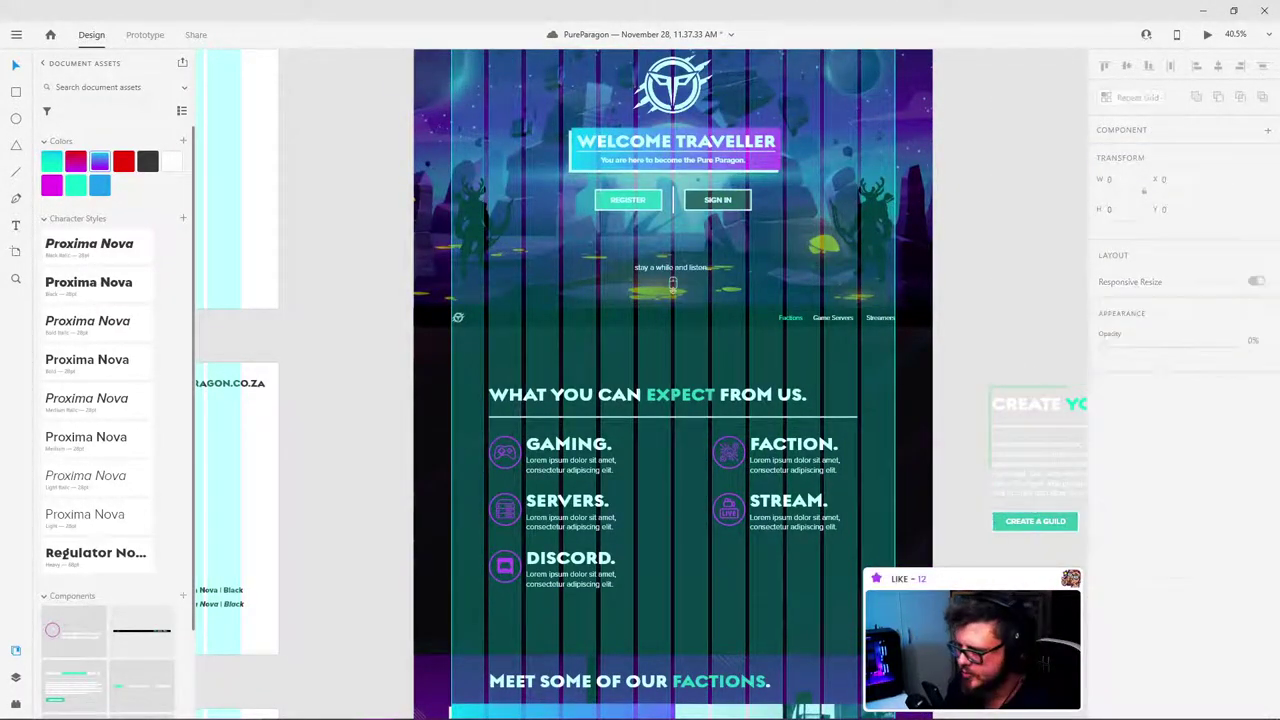
# Step: Paste the button beneath the large white box, right-aligned with it at X 1456 and spaced like the boxes above
pyautogui.scroll(-8, 940, 468)
pyautogui.scroll(-3, 950, 453)
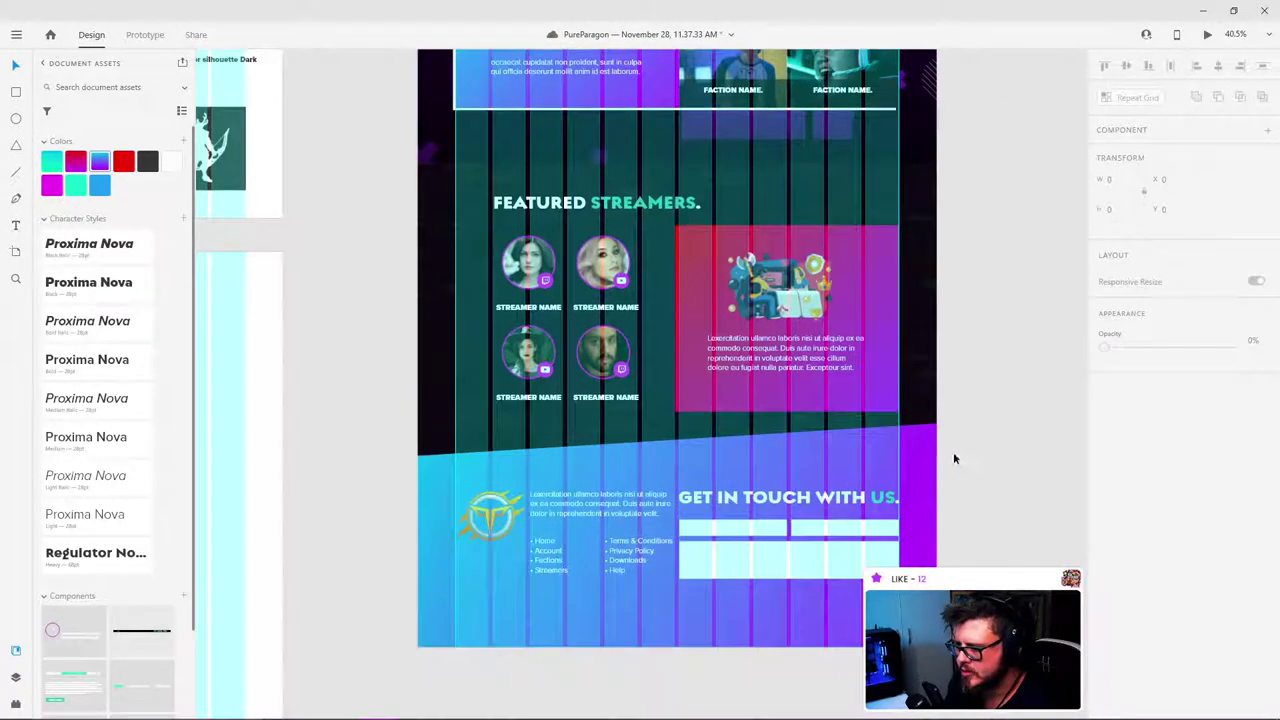
pyautogui.scroll(6, 953, 451)
pyautogui.click(851, 428)
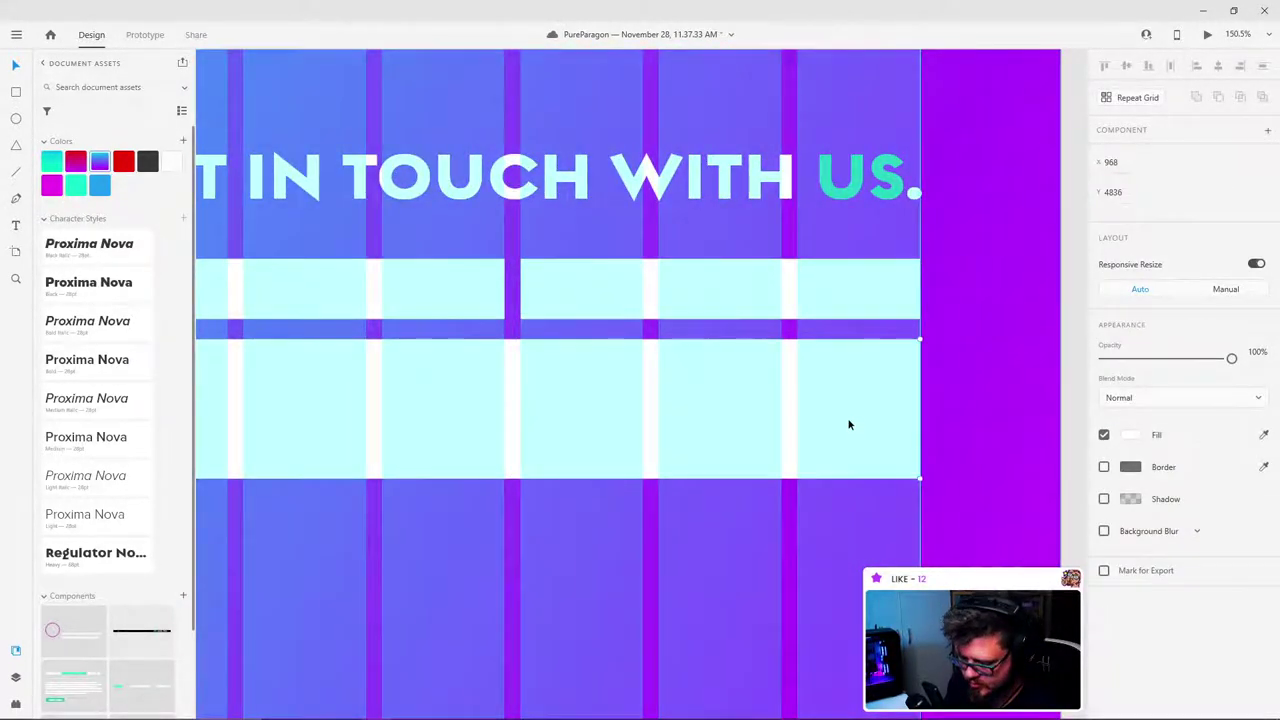
pyautogui.hotkey('ctrl', 'v')
pyautogui.moveTo(743, 418); pyautogui.dragTo(856, 540)
pyautogui.hotkey('shift', 'Down')
pyautogui.hotkey('shift', 'Down')
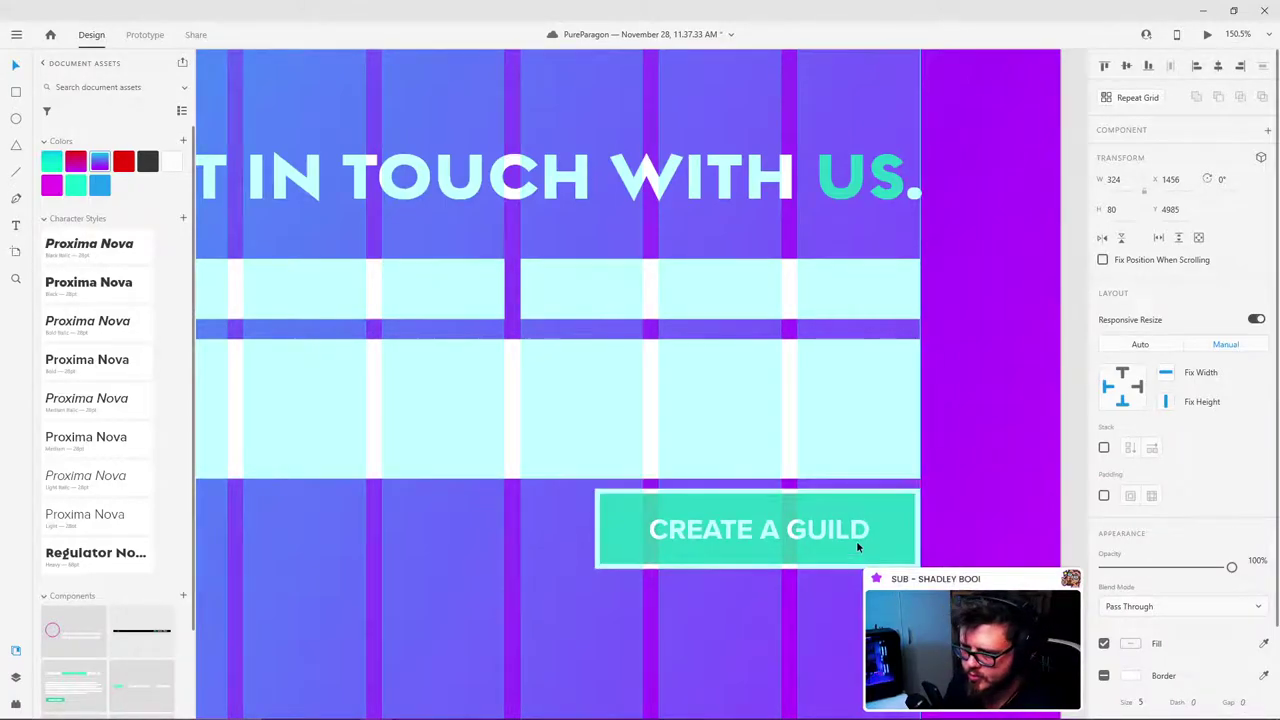
# Step: Replace the pasted button's label with "SEND MESSAGE"
pyautogui.doubleClick(852, 544)
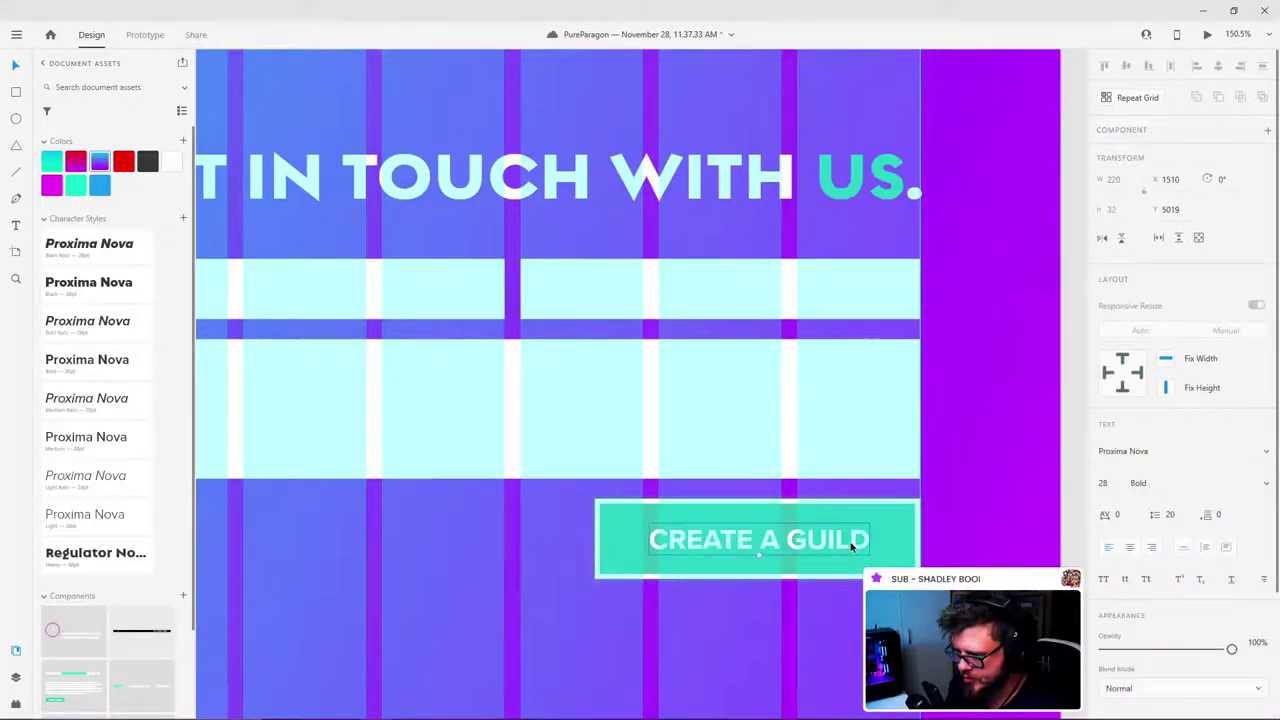
pyautogui.doubleClick(853, 540)
pyautogui.write('SEND MESSAGE')
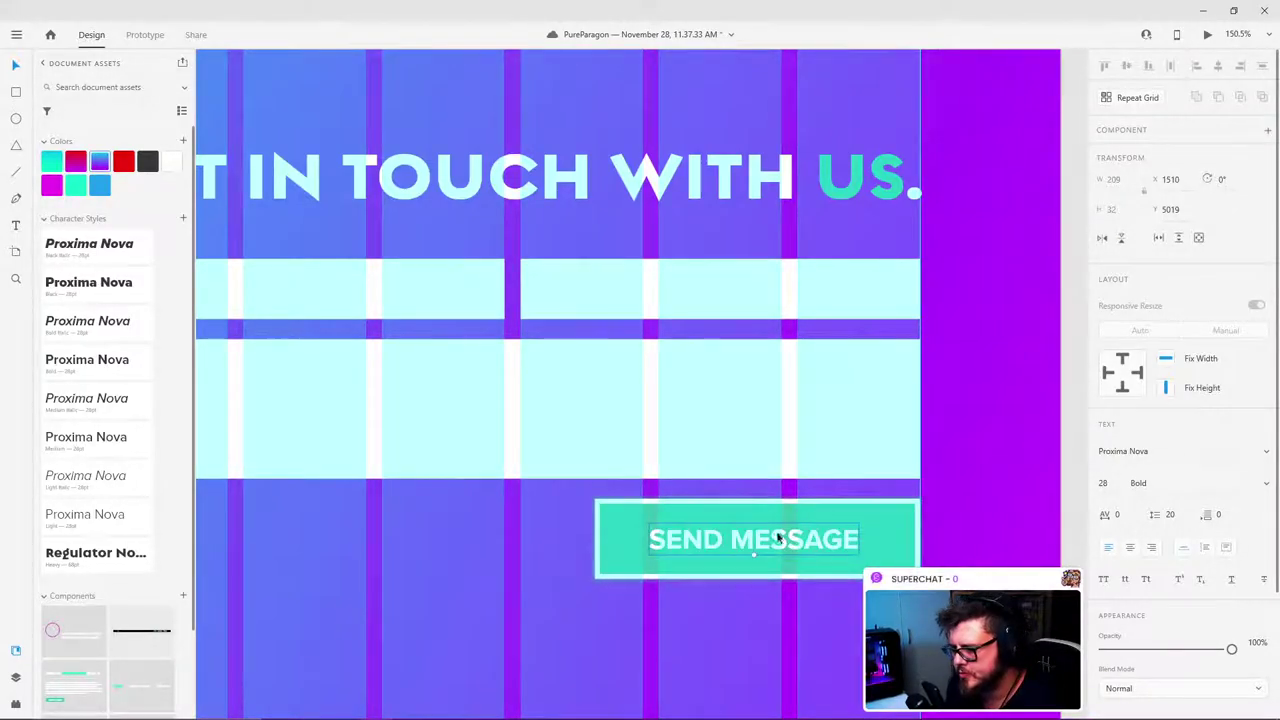
# Step: Move both footer link lists down to Y 4836, leaving more space beneath the description
pyautogui.press('Escape')
pyautogui.click(996, 483)
pyautogui.hotkey('ctrl', 'shift', "'")
pyautogui.scroll(-5, 928, 485)
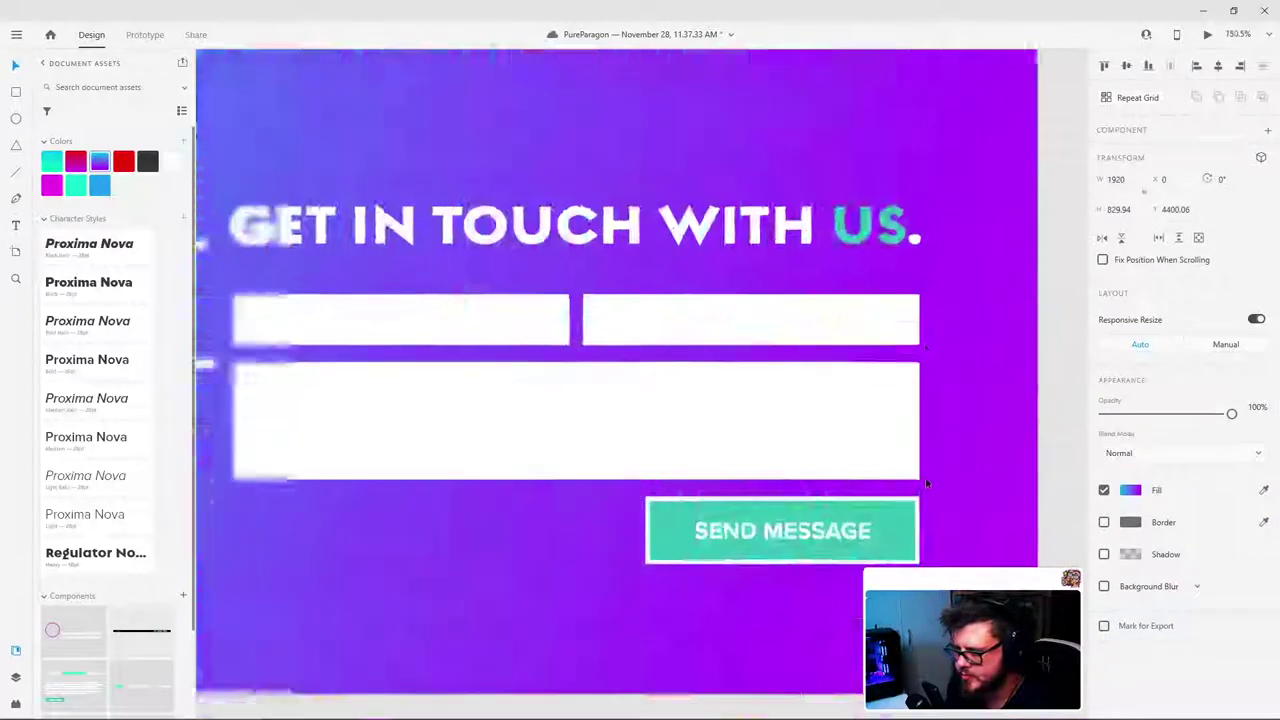
pyautogui.scroll(4, 758, 416)
pyautogui.scroll(-4, 468, 388)
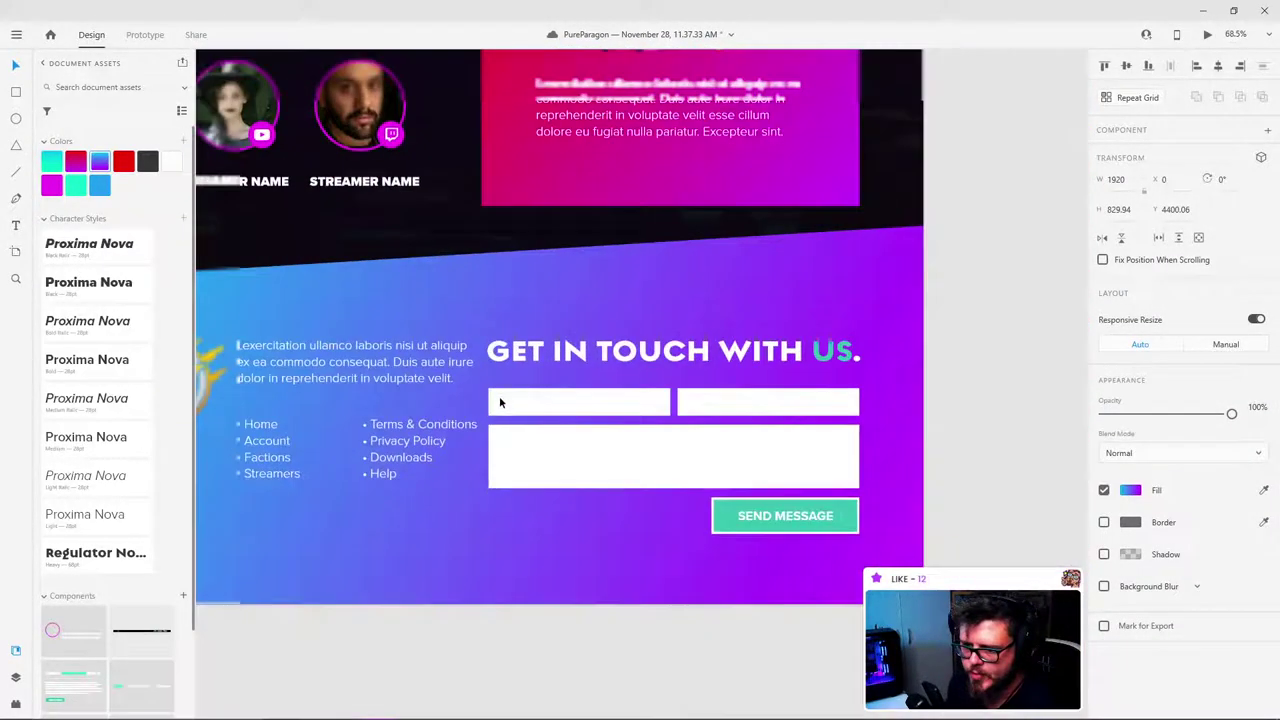
pyautogui.click(423, 443)
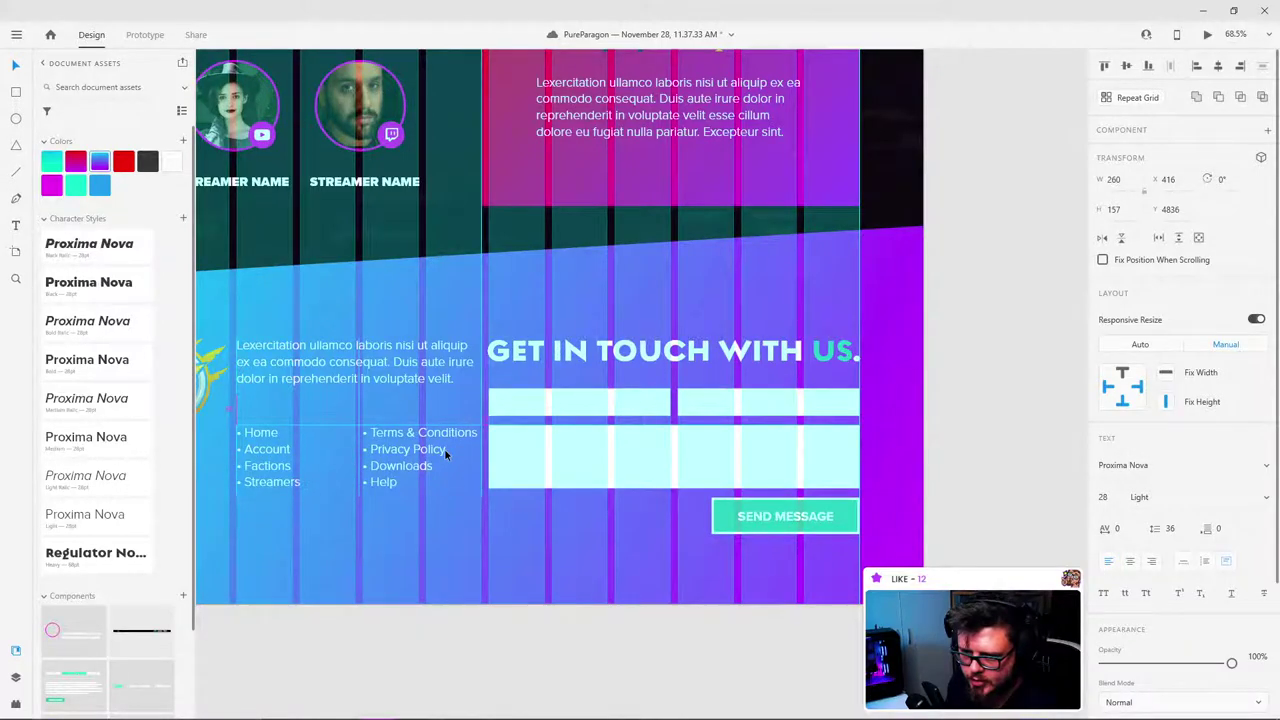
pyautogui.moveTo(444, 448); pyautogui.dragTo(444, 456)
pyautogui.click(993, 457)
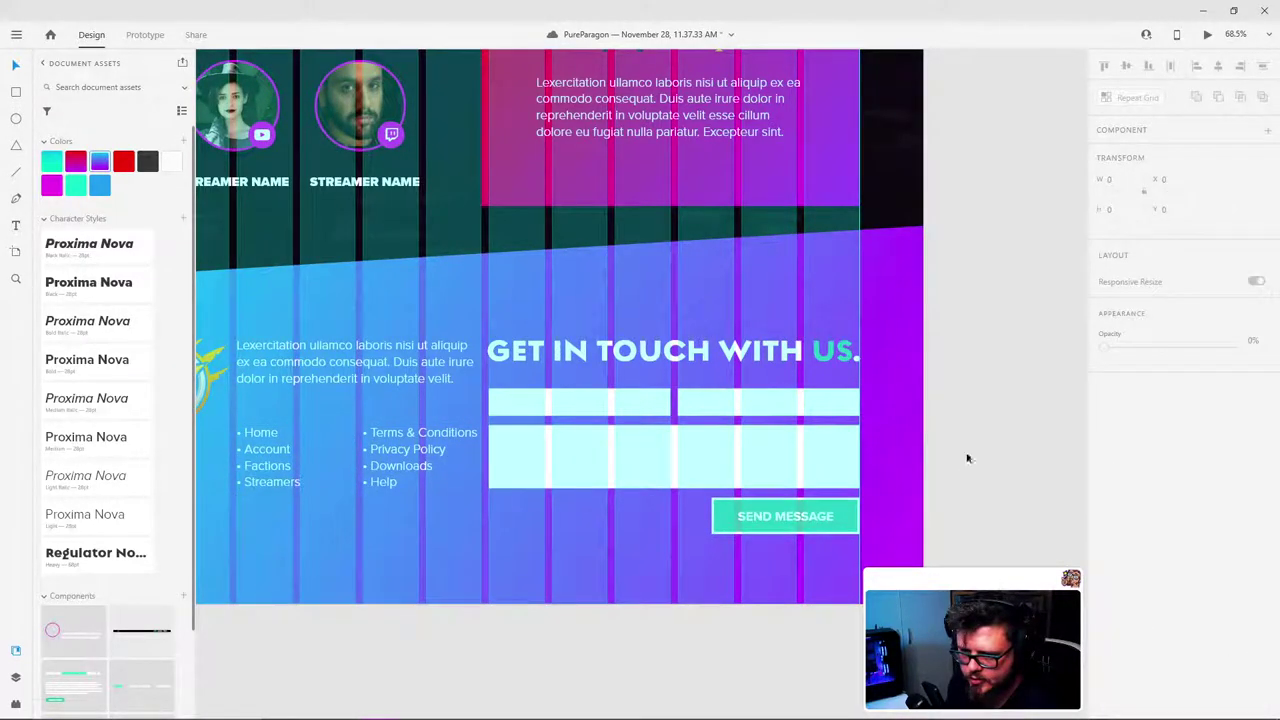
# Step: Copy a bold STREAMER NAME label and place it vertically centred at the left edge of the first small white box
pyautogui.scroll(1, 603, 432)
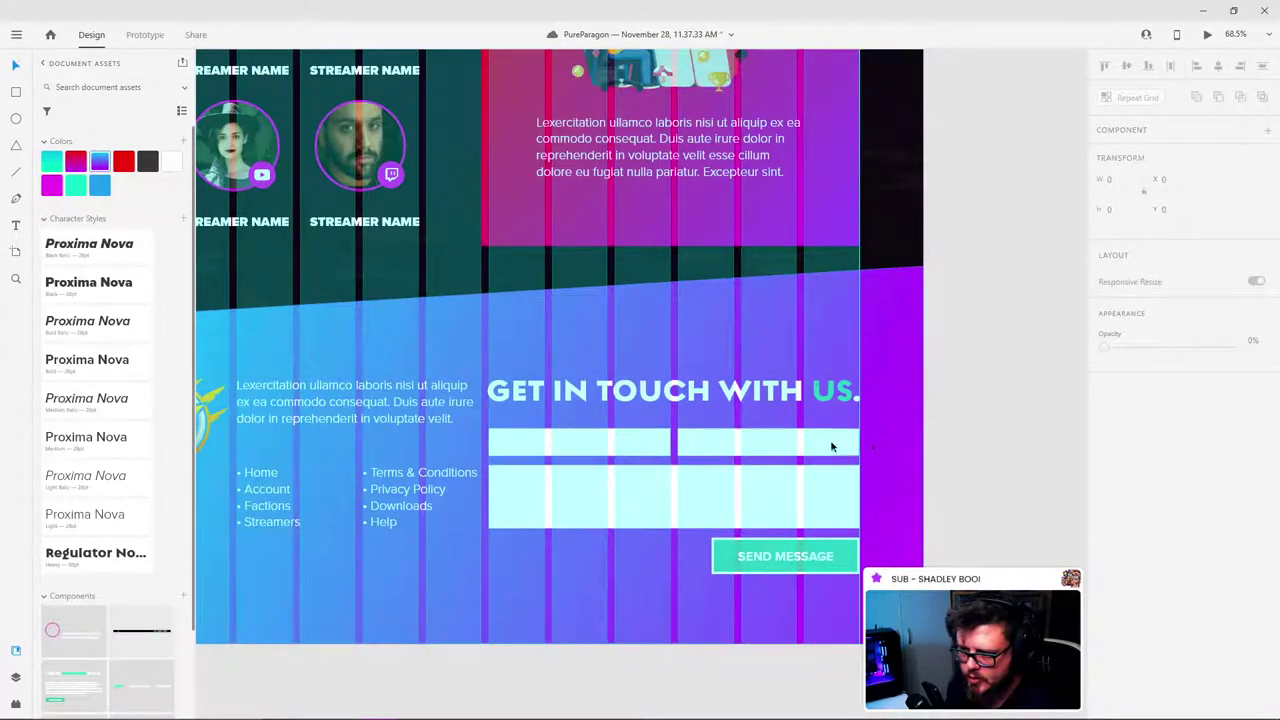
pyautogui.scroll(2, 814, 434)
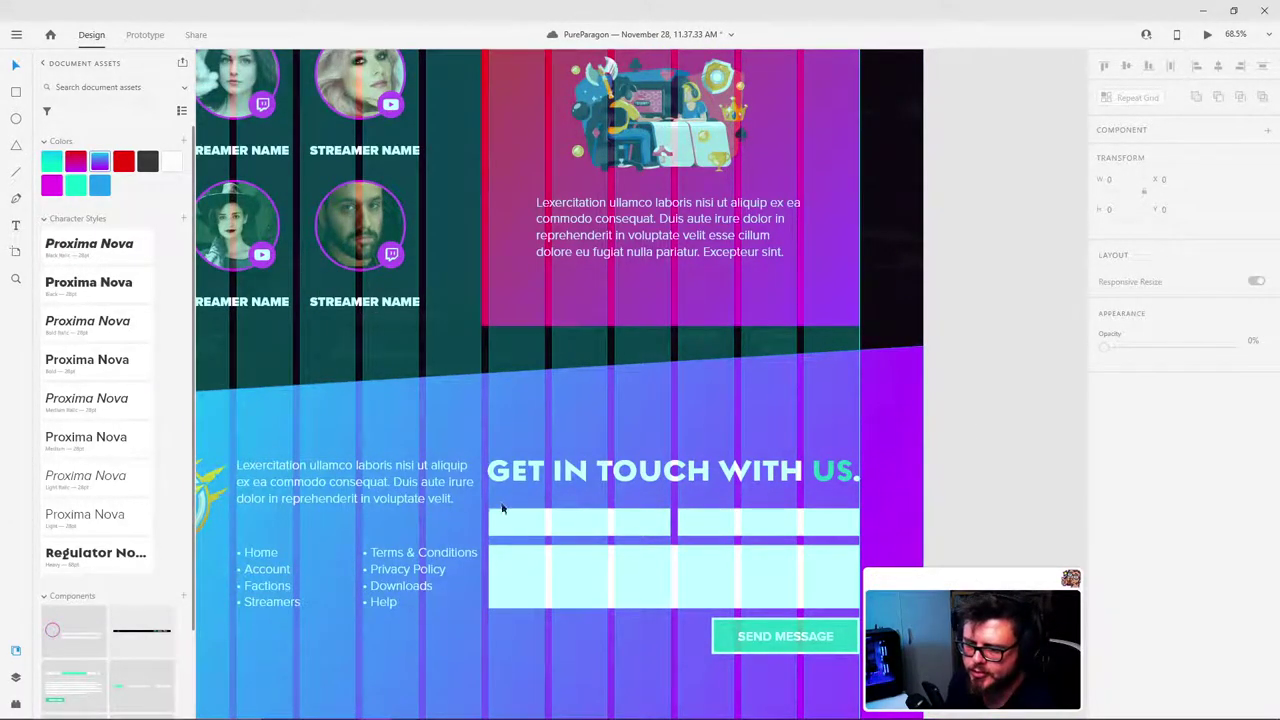
pyautogui.click(414, 489)
pyautogui.doubleClick(378, 302)
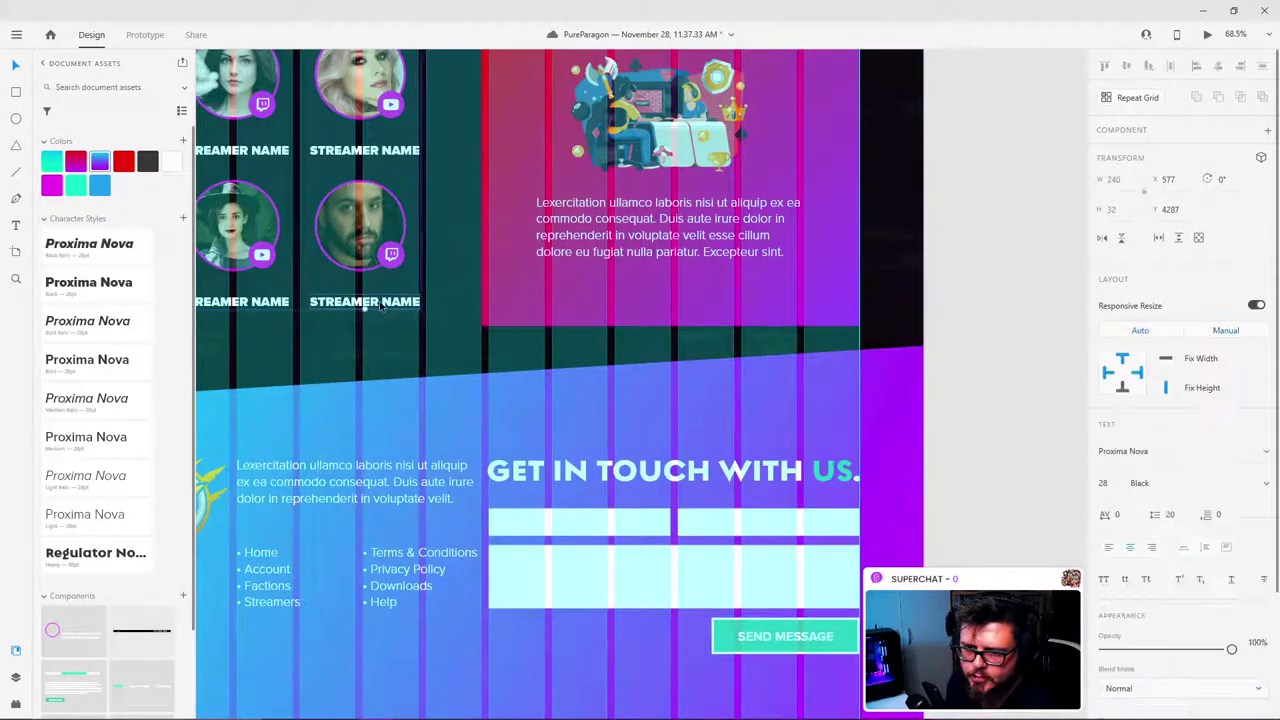
pyautogui.click(520, 524)
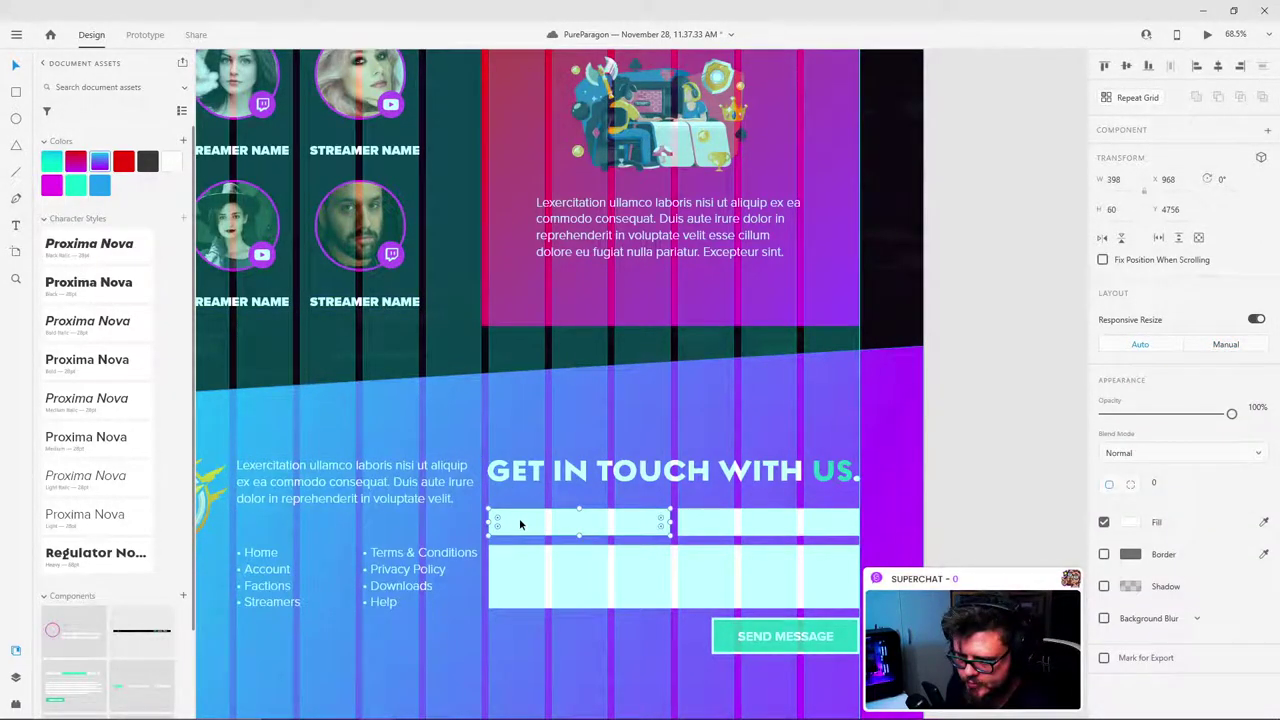
pyautogui.doubleClick(520, 524)
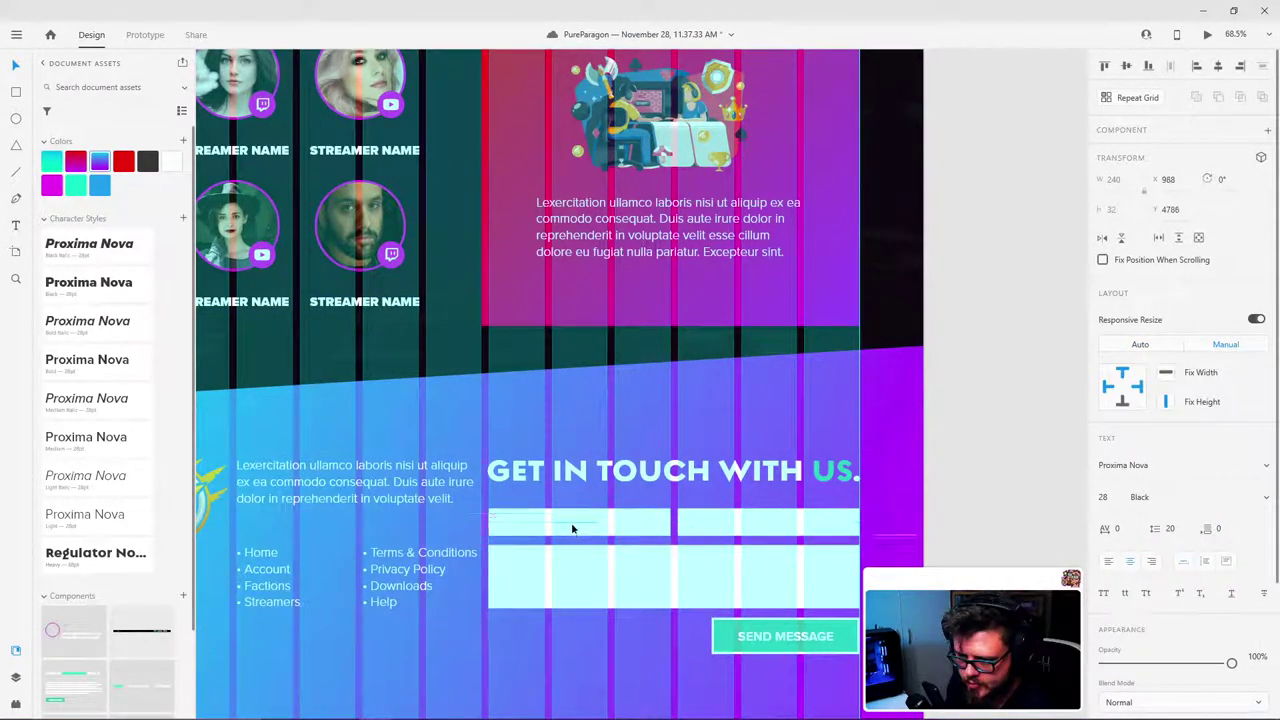
pyautogui.moveTo(572, 529); pyautogui.dragTo(568, 520)
# Step: Change the copied STREAMER NAME label's fill to grey
pyautogui.scroll(-2, 1142, 532)
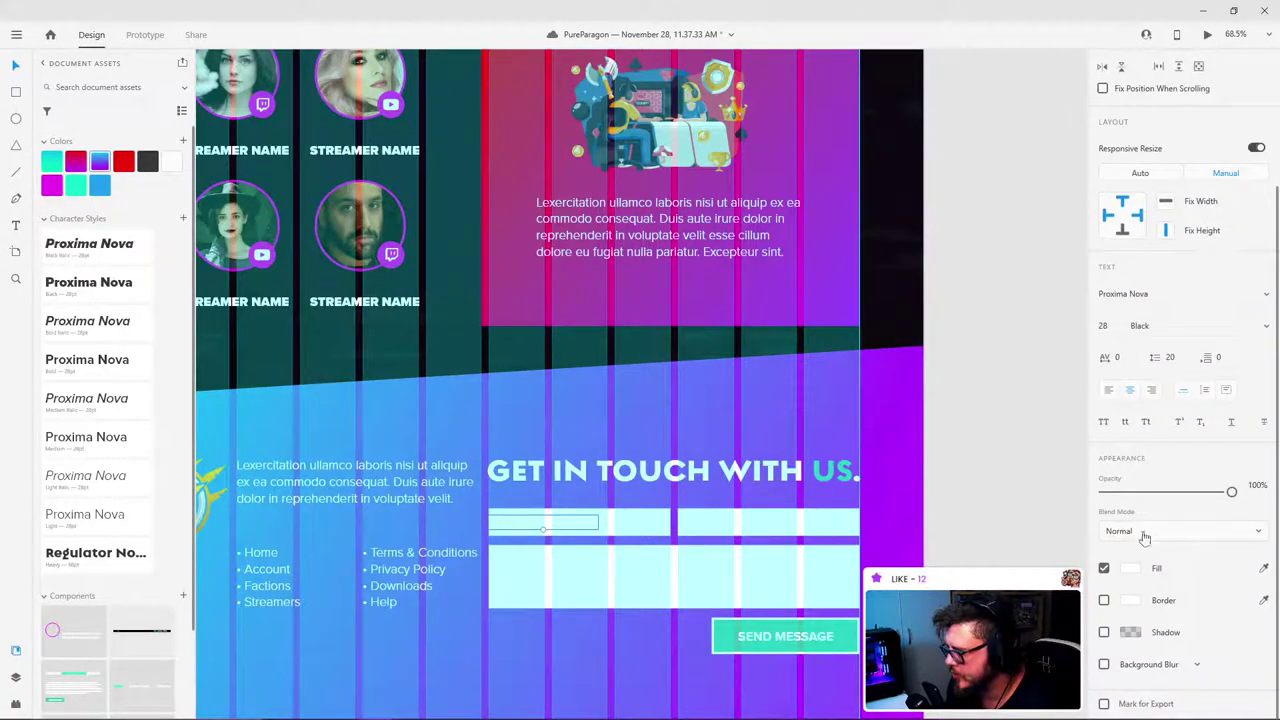
pyautogui.click(1130, 568)
pyautogui.moveTo(960, 580); pyautogui.dragTo(859, 598)
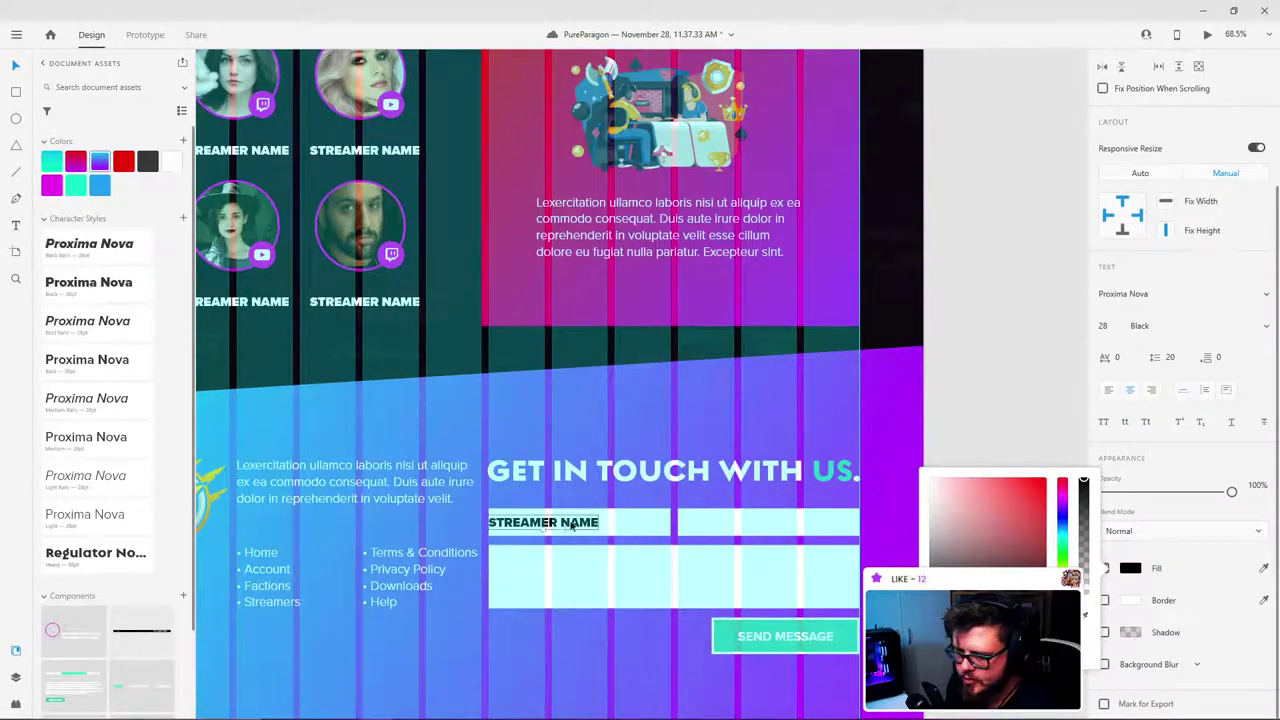
pyautogui.moveTo(950, 563); pyautogui.dragTo(920, 518)
pyautogui.click(900, 518)
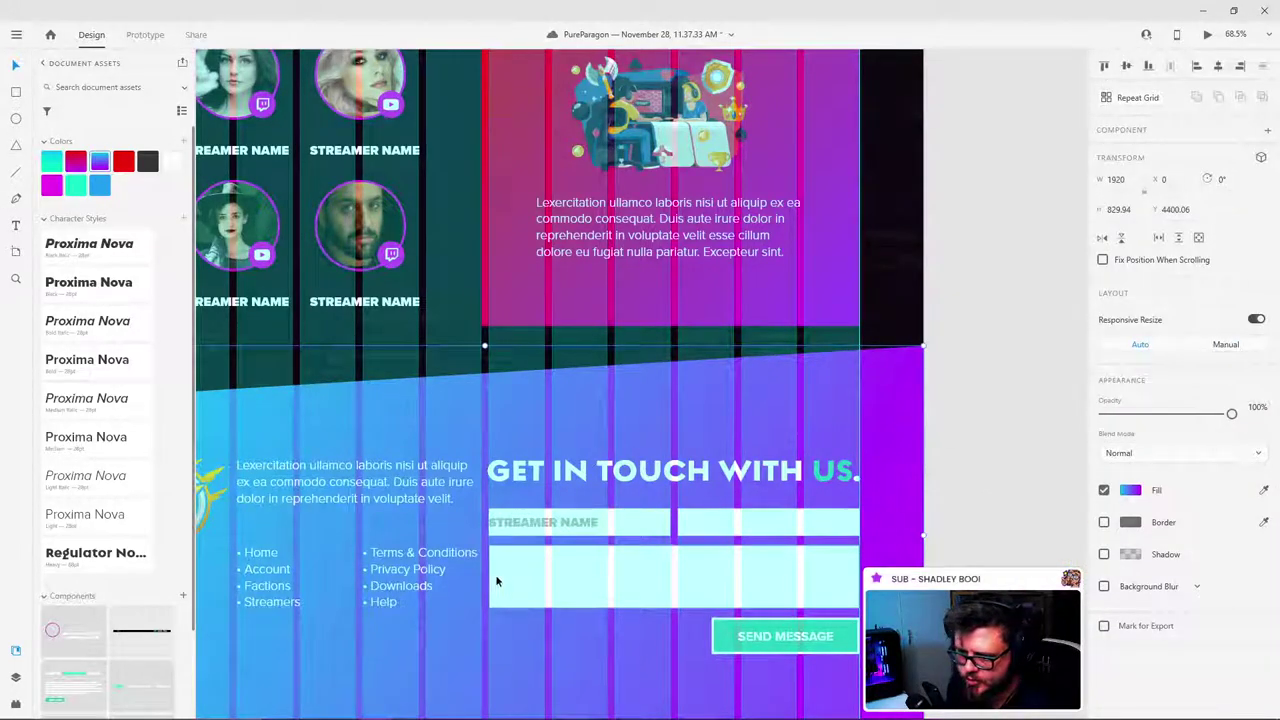
# Step: Nudge the grey label 20 px inward from the box's left edge, to X 988
pyautogui.scroll(3, 574, 630)
pyautogui.click(519, 394)
pyautogui.hotkey('shift', 'Right')
pyautogui.hotkey('shift', 'Right')
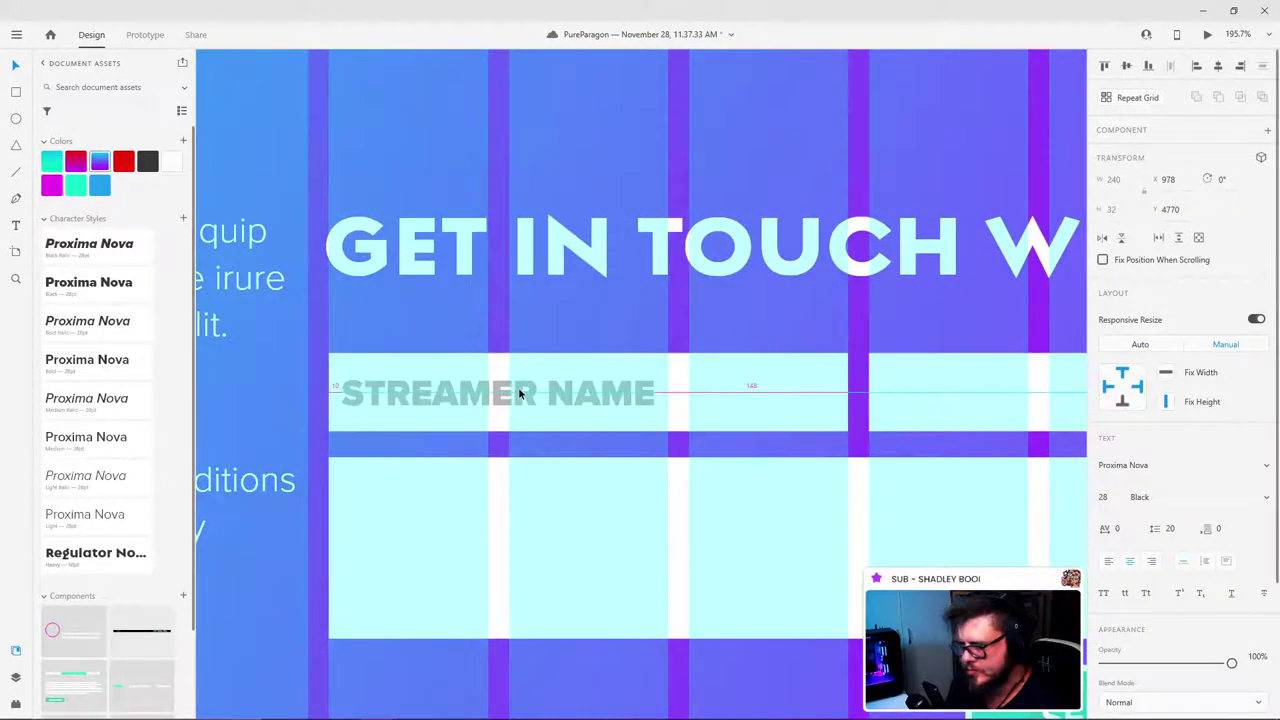
# Step: Left-align the label's text and replace it with "NAME"
pyautogui.doubleClick(518, 390)
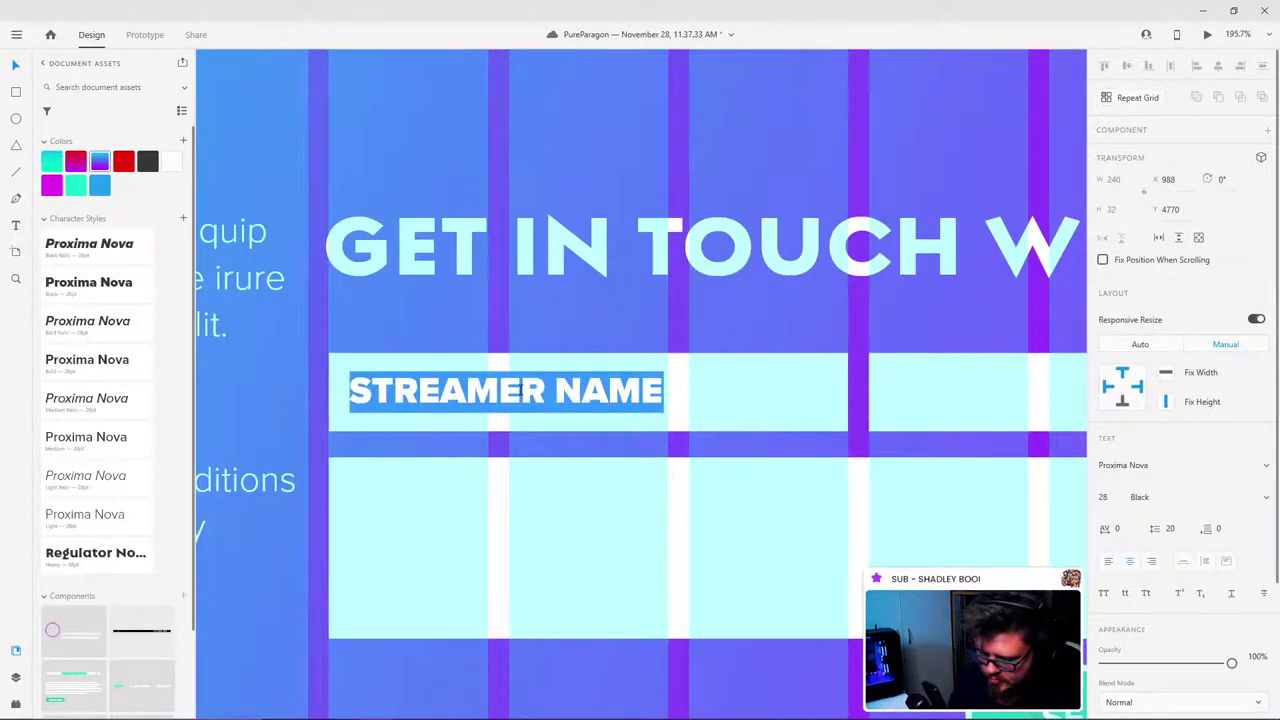
pyautogui.write('NAME')
pyautogui.press('BackSpace')
pyautogui.press('BackSpace')
pyautogui.press('BackSpace')
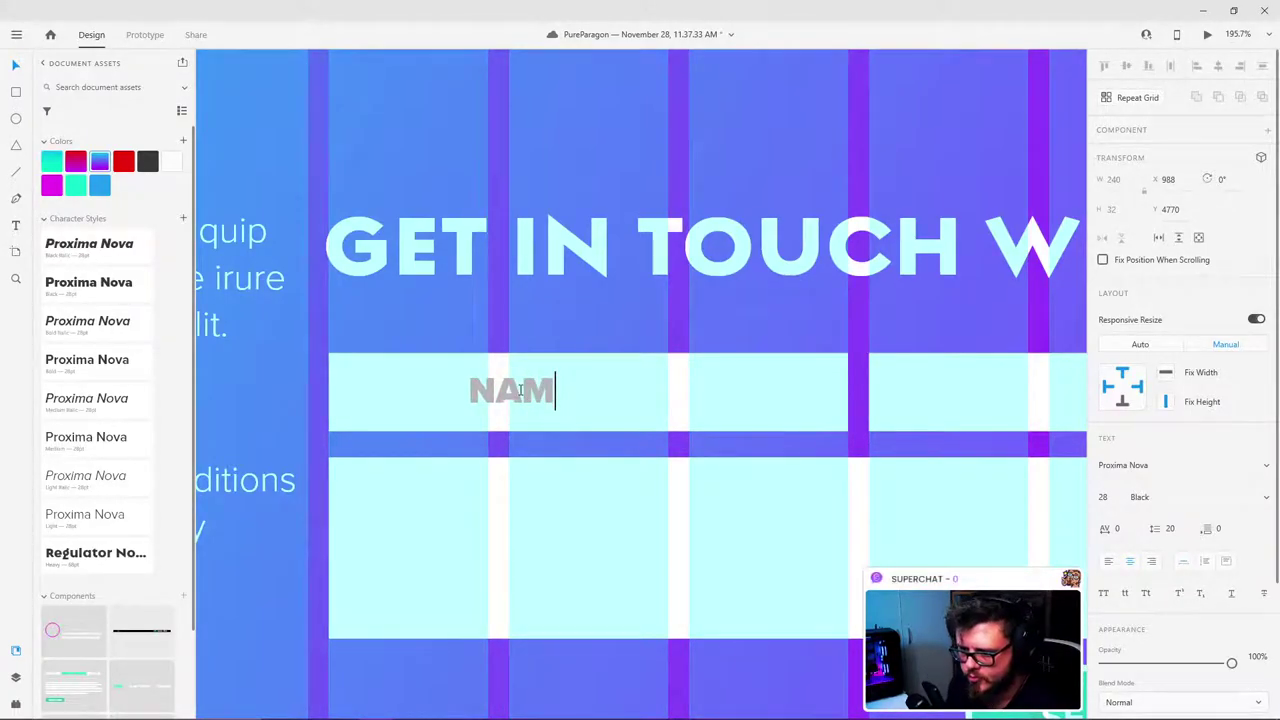
pyautogui.hotkey('ctrl', 'z')
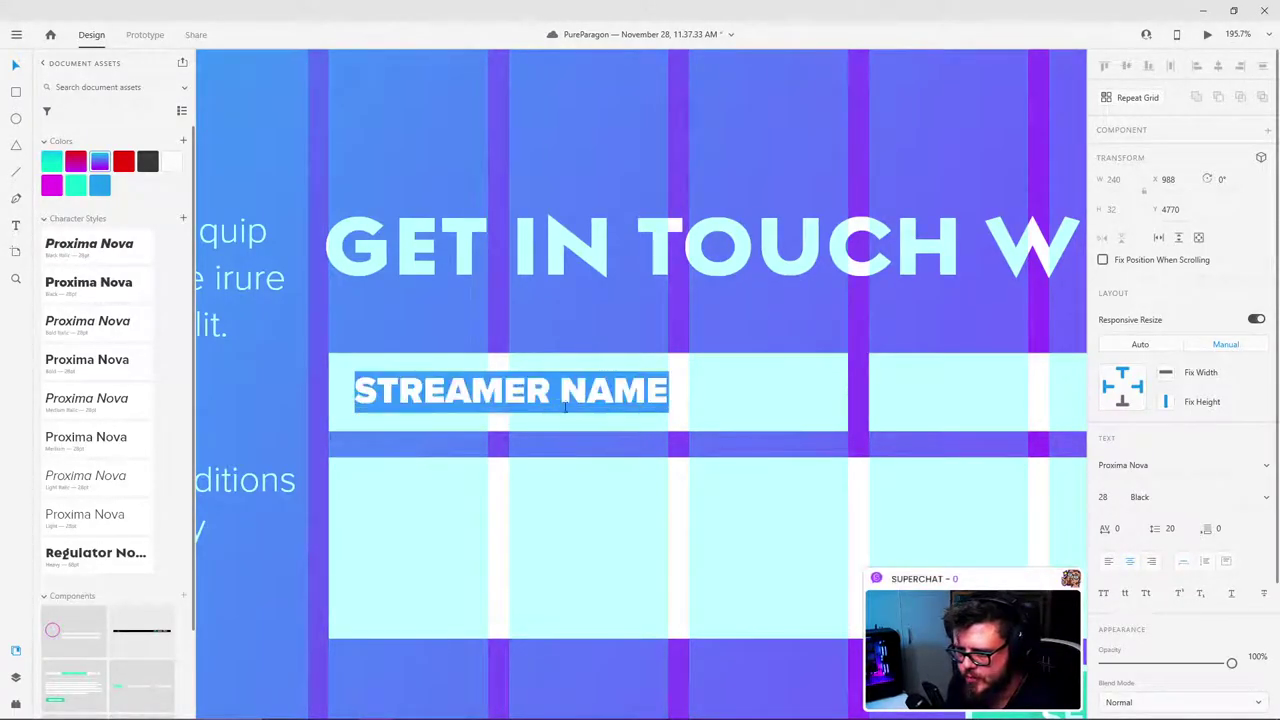
pyautogui.click(1108, 561)
pyautogui.write('NAME')
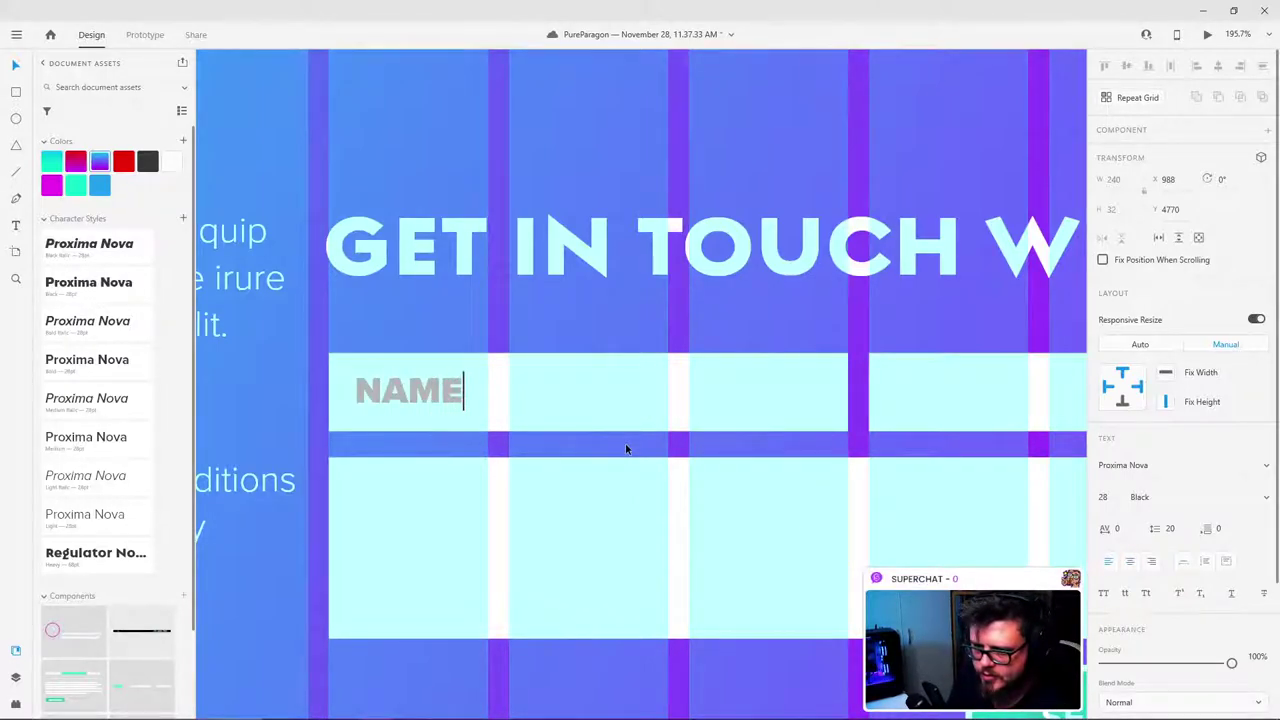
pyautogui.press('Escape')
# Step: Duplicate the NAME label into the second small white box, level with the first and at X 1402
pyautogui.doubleClick(449, 393)
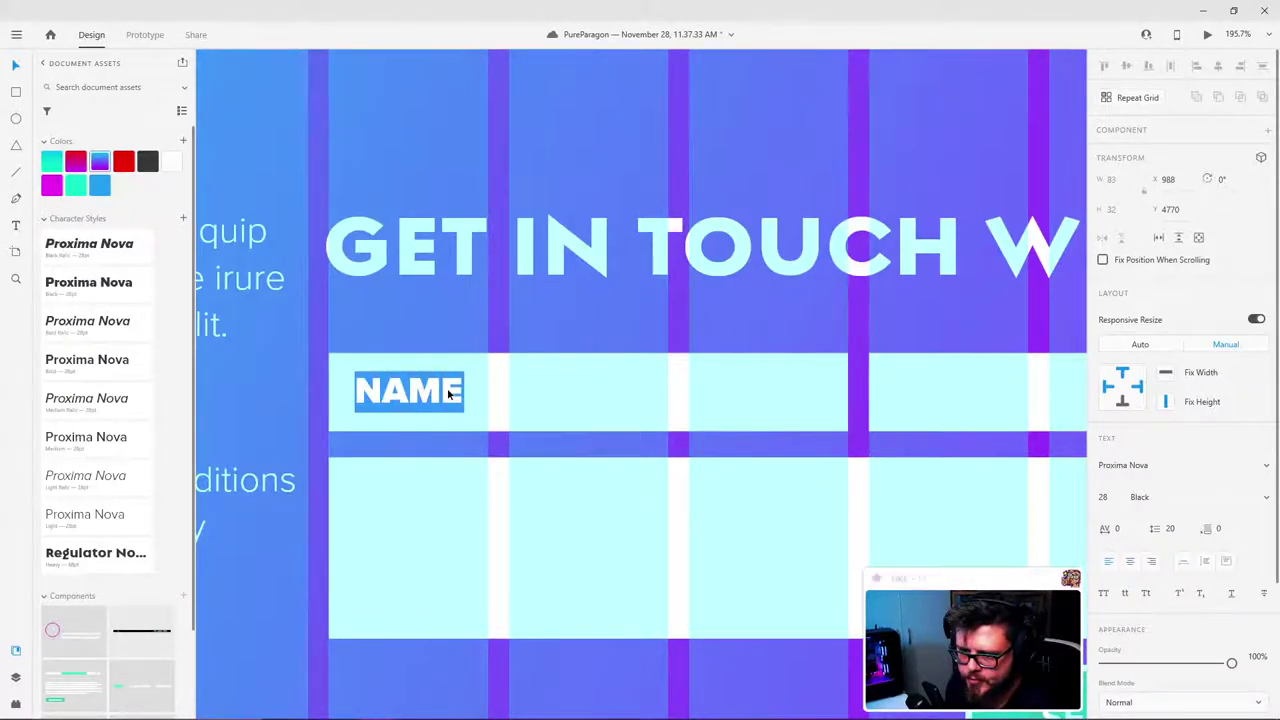
pyautogui.press('Escape')
pyautogui.moveTo(450, 390); pyautogui.dragTo(940, 404)
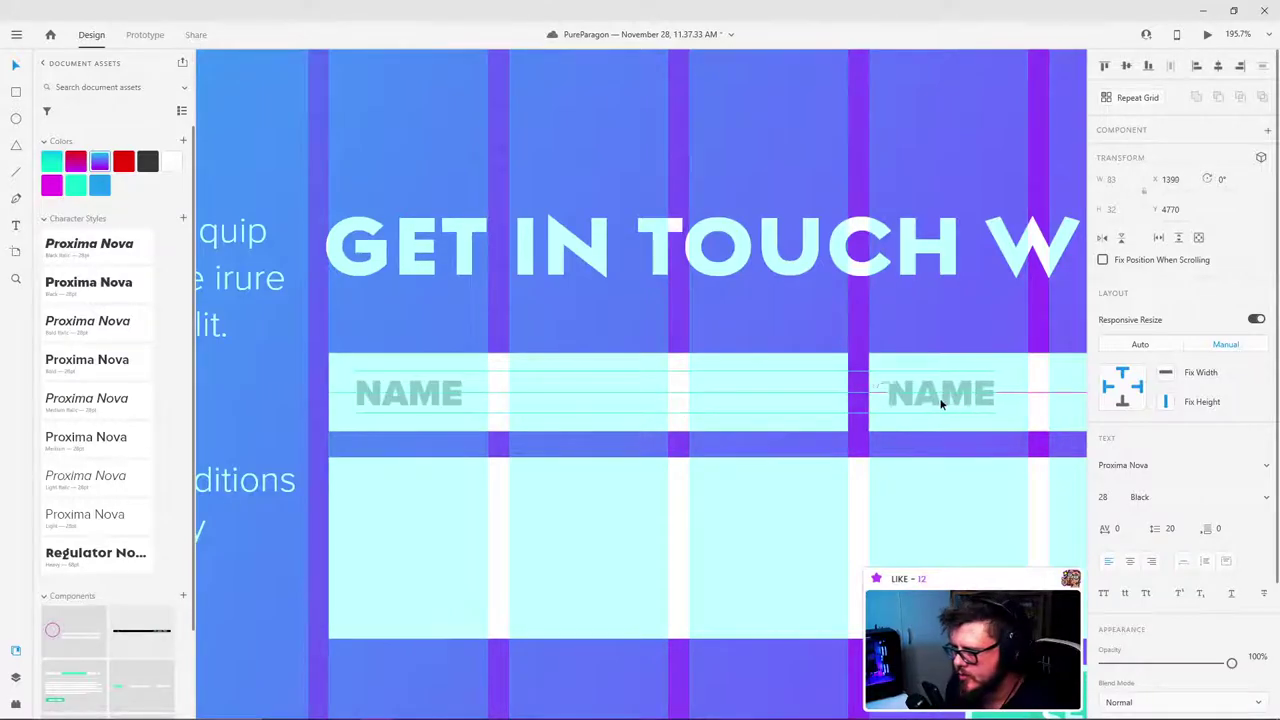
pyautogui.hotkey('shift', 'Right')
pyautogui.hotkey('shift', 'Right')
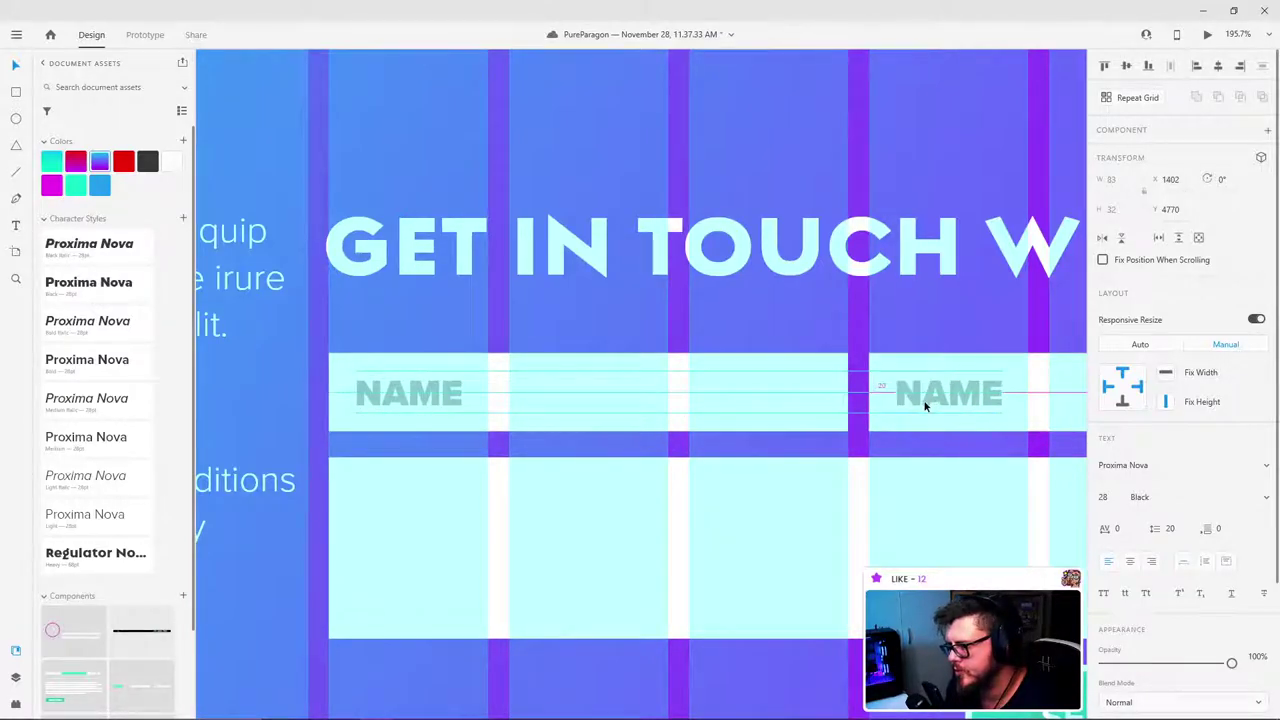
# Step: Delete both NAME labels from the two small white boxes
pyautogui.hscroll(5, 926, 407)
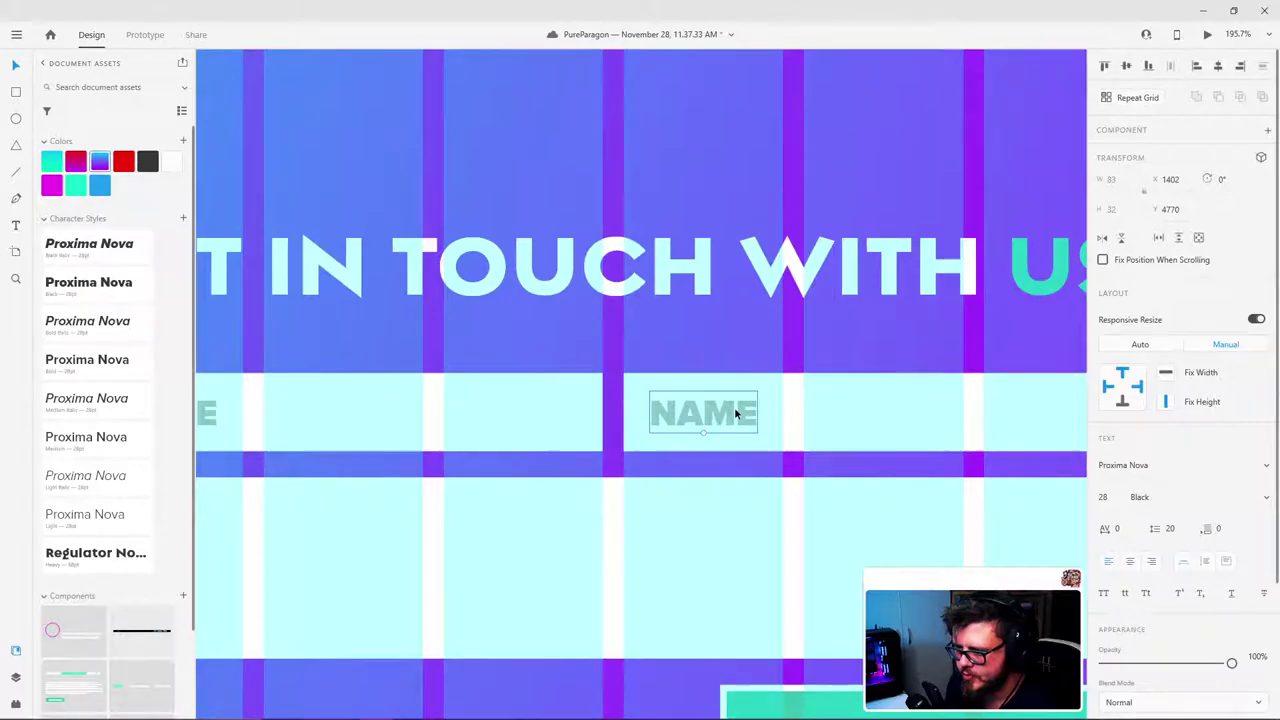
pyautogui.scroll(-5, 735, 413)
pyautogui.scroll(5, 690, 393)
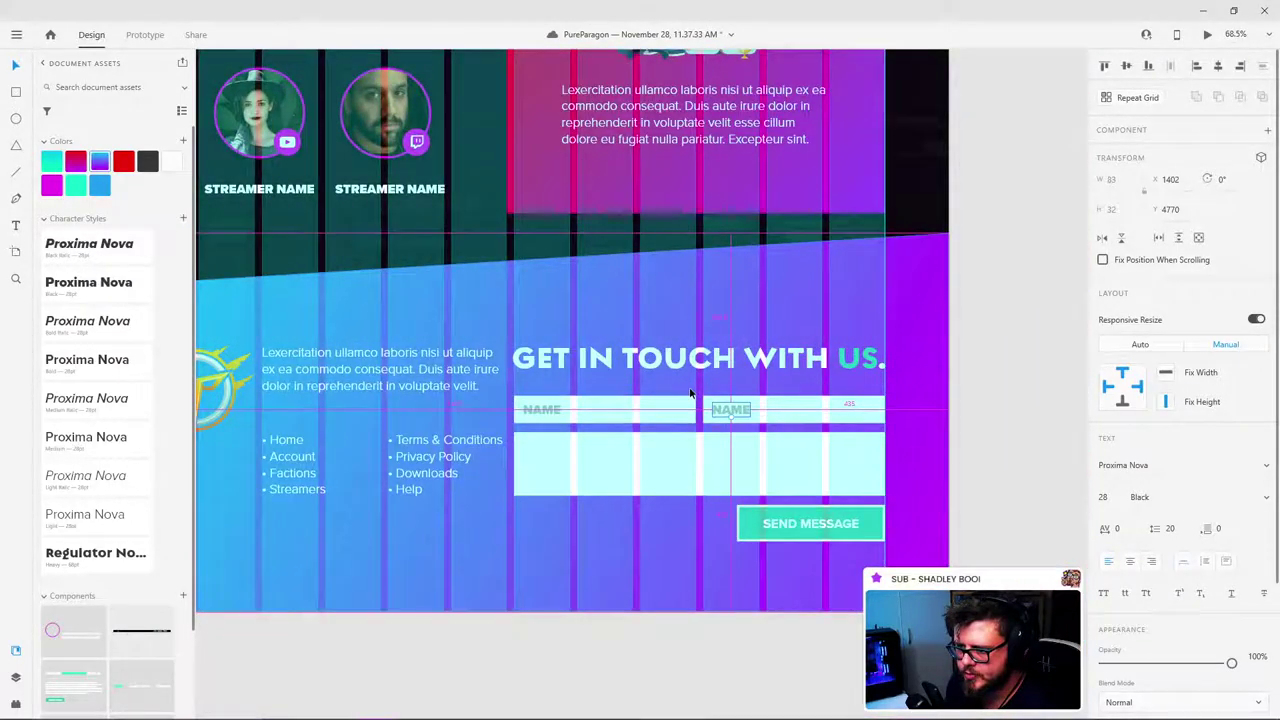
pyautogui.scroll(5, 692, 392)
pyautogui.scroll(-3, 572, 400)
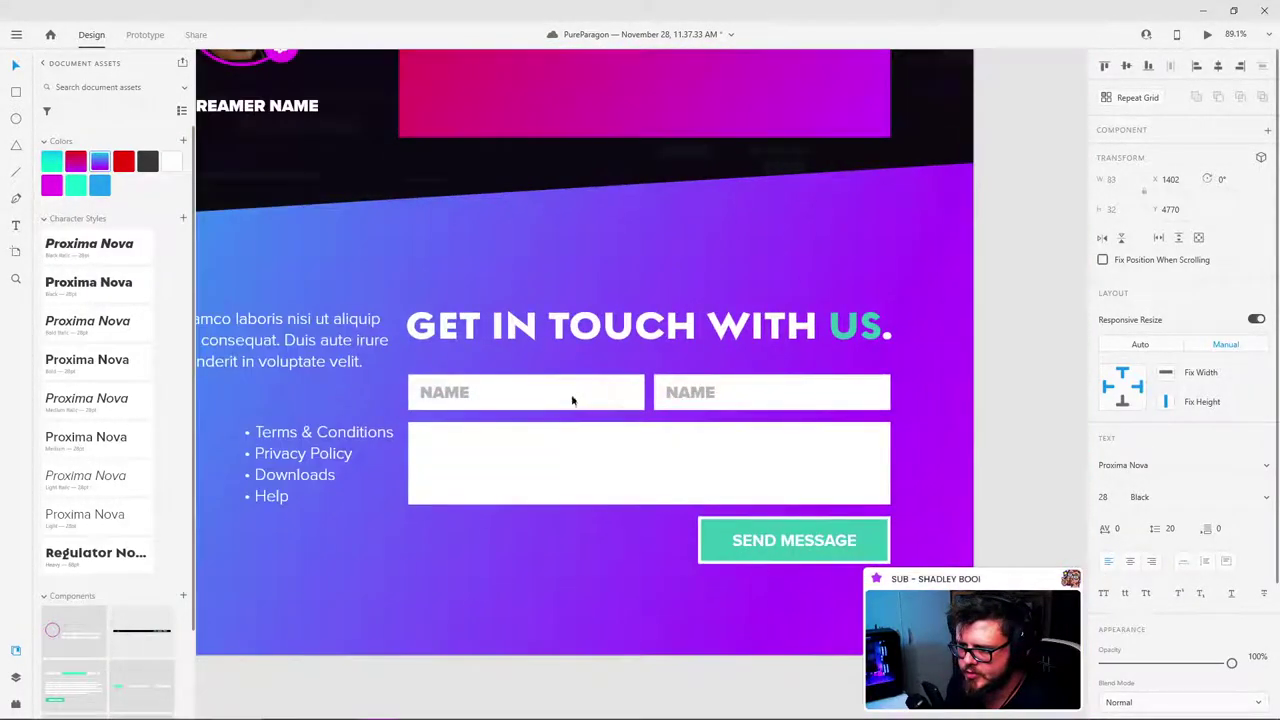
pyautogui.hotkey('ctrl', 'shift', "'")
pyautogui.keyDown('shift'); pyautogui.click(463, 397); pyautogui.keyUp('shift')
pyautogui.press('Delete')
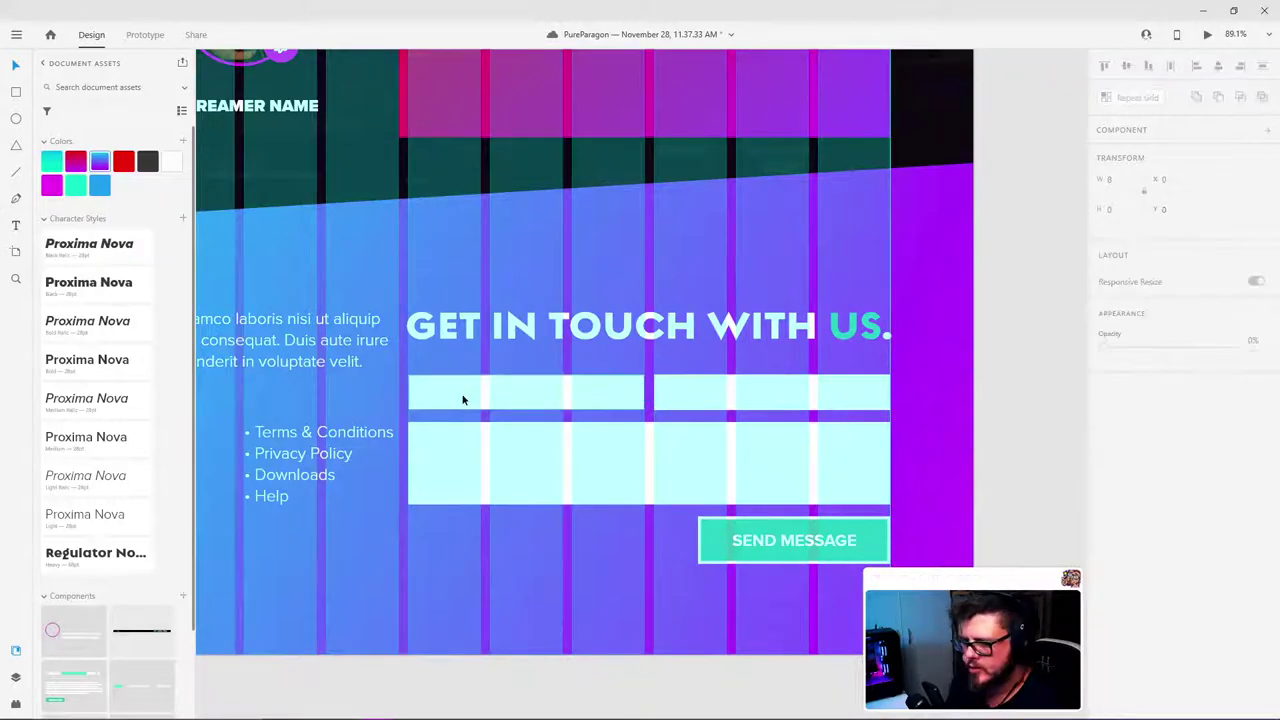
# Step: Duplicate the Terms & Conditions link list onto the large white box and give the copy a light grey fill
pyautogui.click(318, 437)
pyautogui.moveTo(318, 437); pyautogui.dragTo(491, 447)
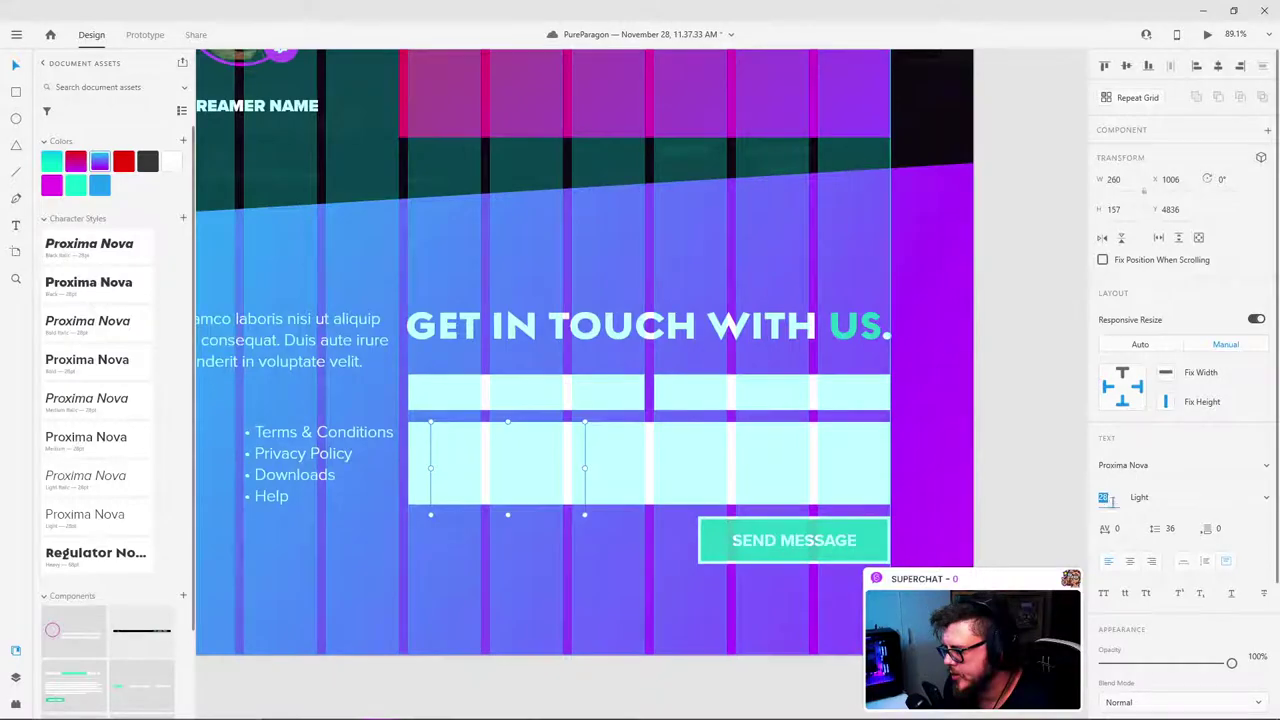
pyautogui.scroll(-3, 1130, 540)
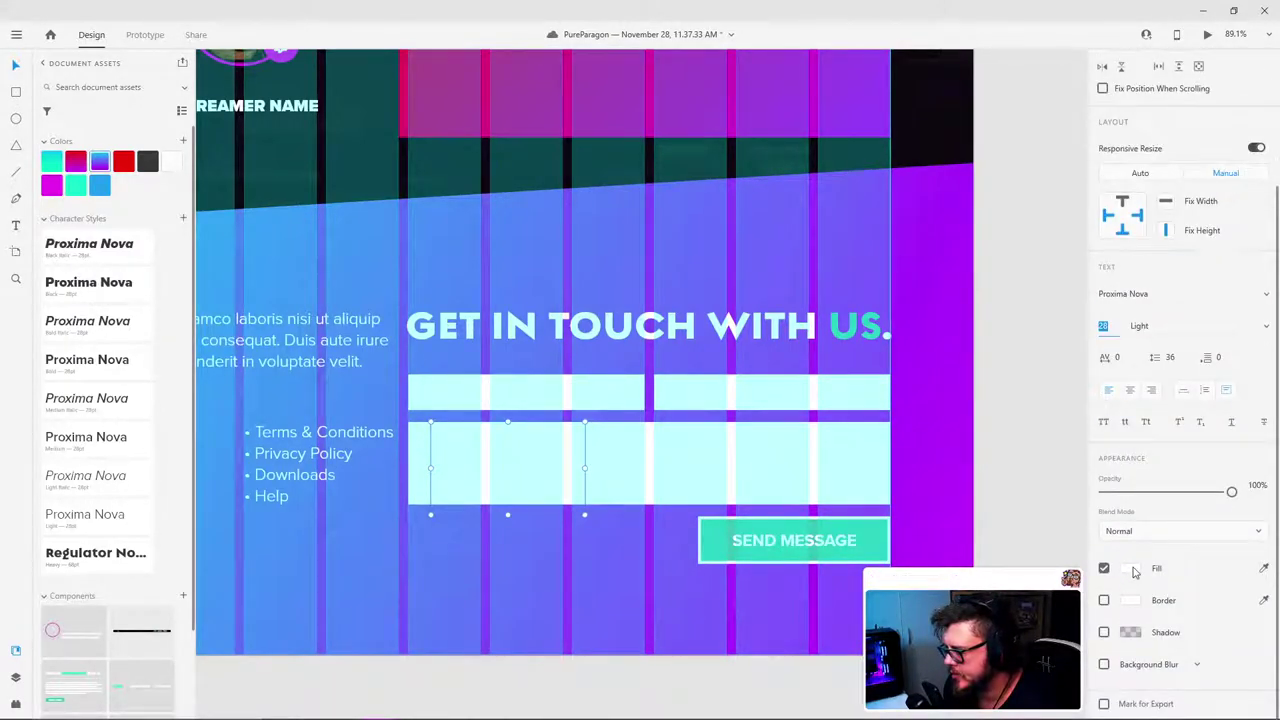
pyautogui.click(1130, 568)
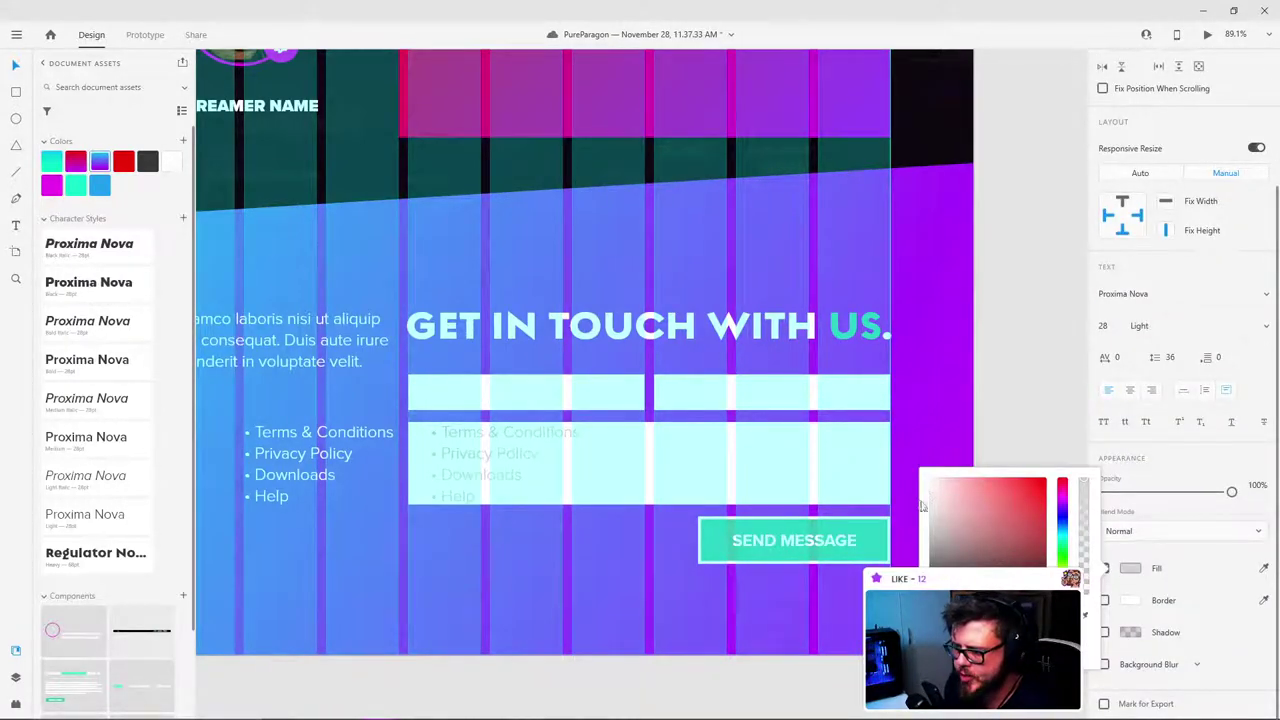
pyautogui.moveTo(921, 501)
pyautogui.mouseDown()
pyautogui.moveTo(919, 540)
pyautogui.moveTo(907, 496)
pyautogui.mouseUp()
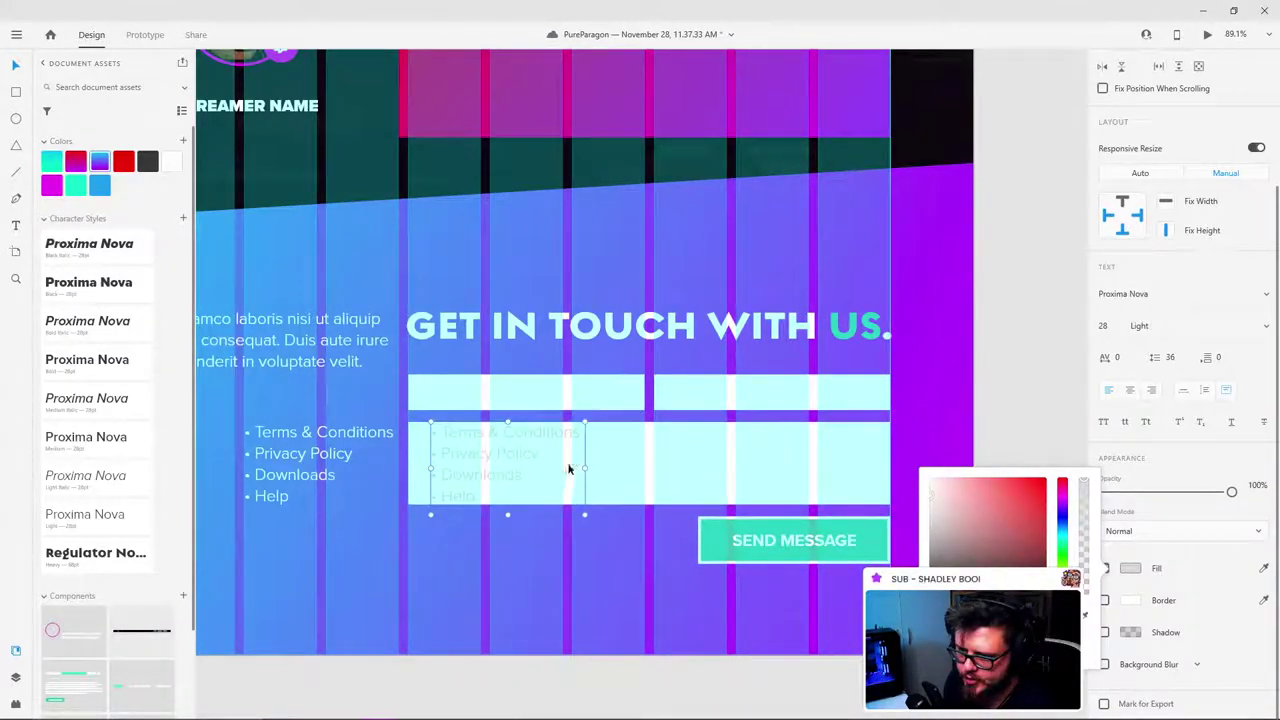
# Step: Fit the copied text area to the first small white box and replace its content with "NAME"
pyautogui.moveTo(515, 469); pyautogui.dragTo(644, 421)
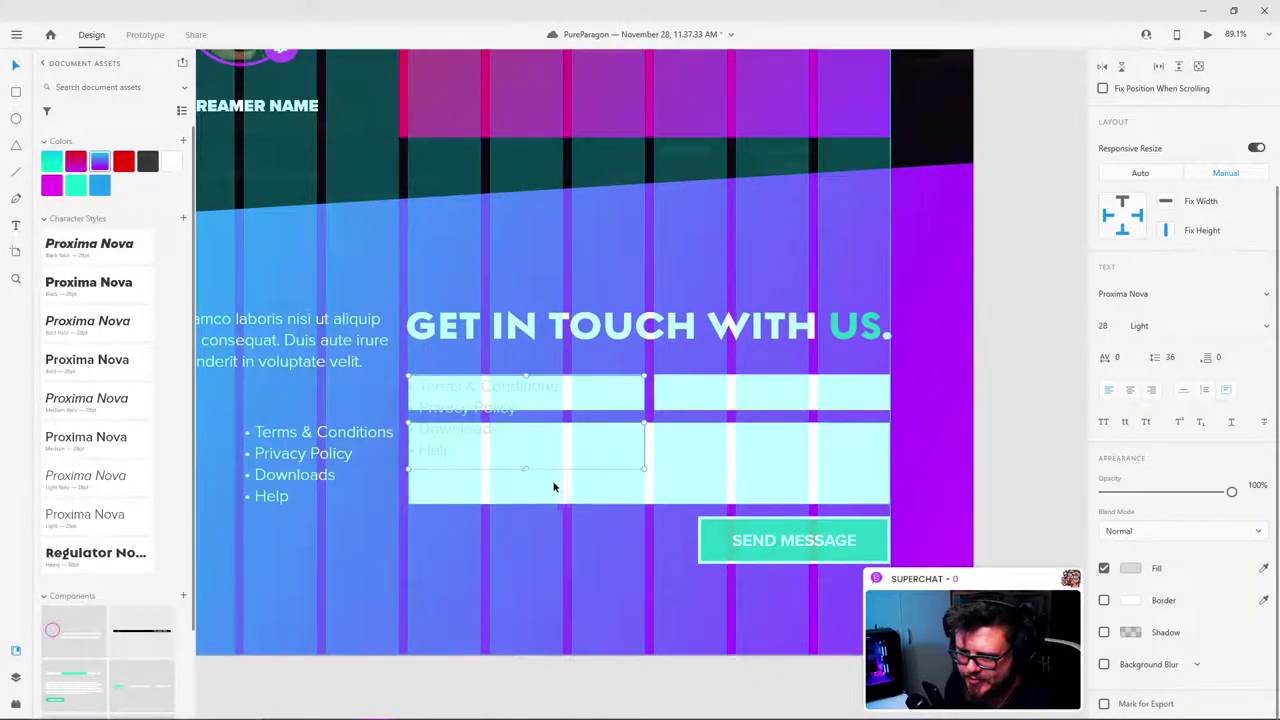
pyautogui.moveTo(523, 466); pyautogui.dragTo(521, 409)
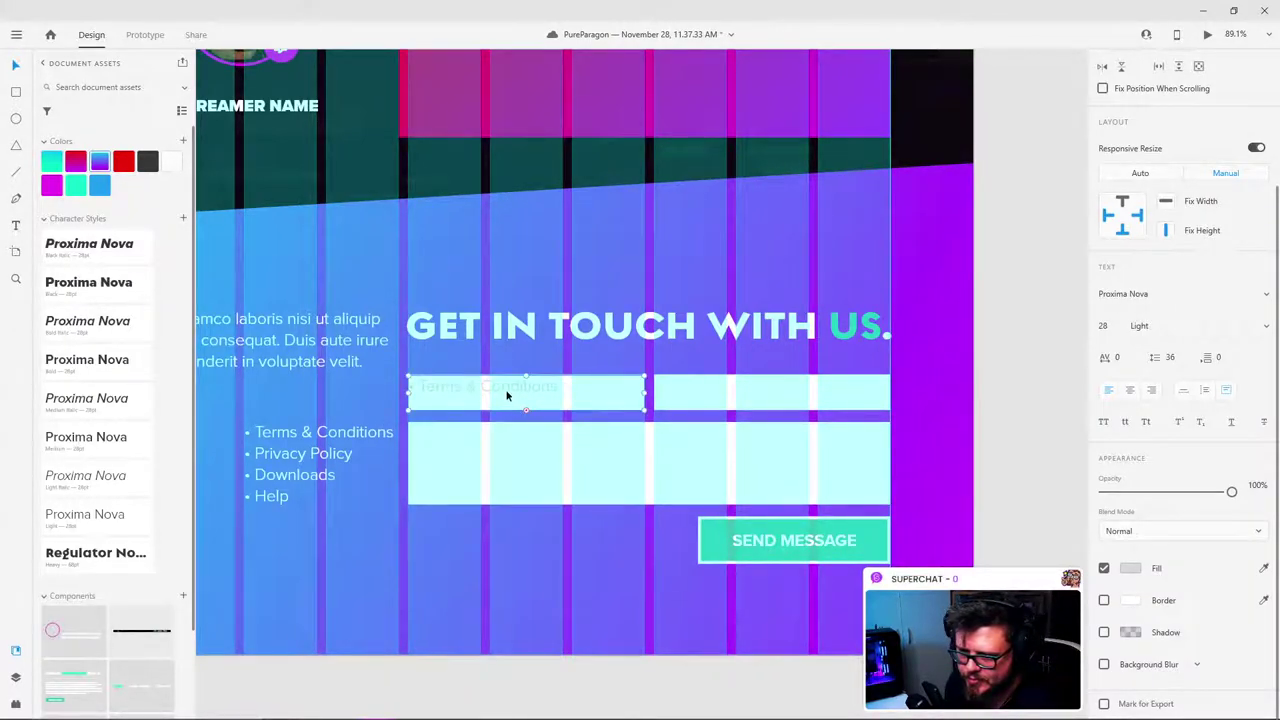
pyautogui.doubleClick(505, 387)
pyautogui.press('BackSpace')
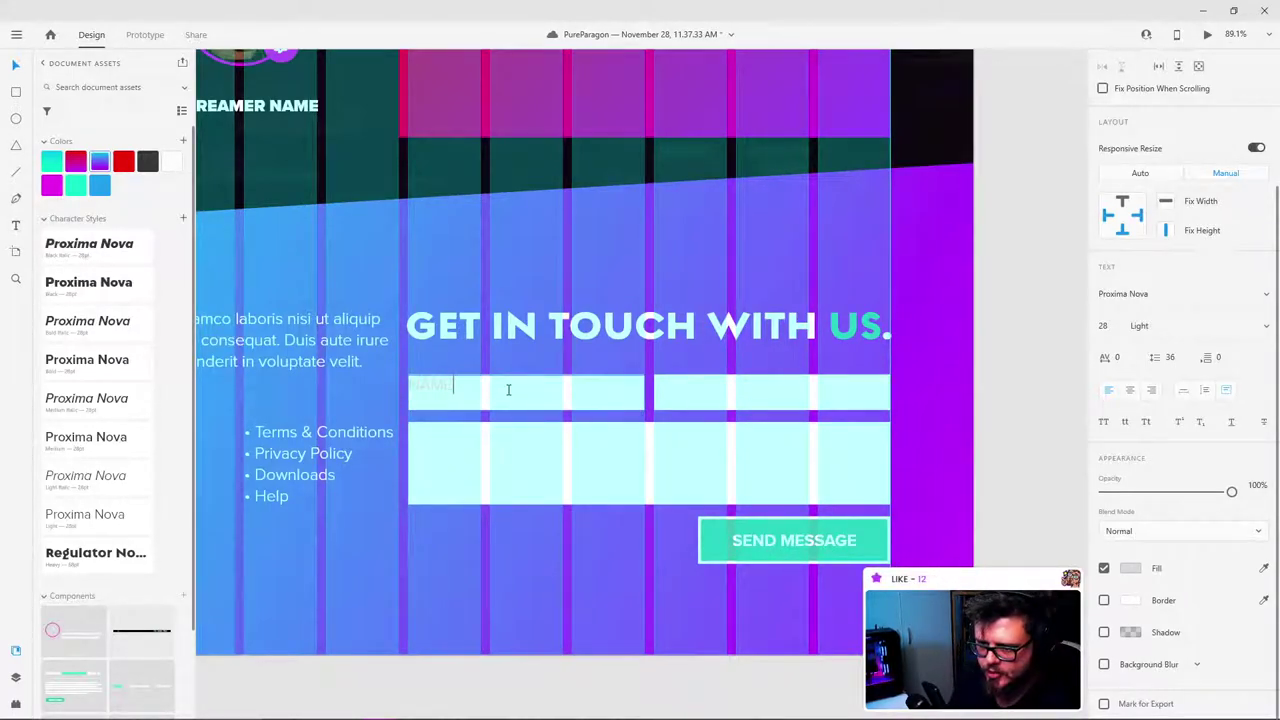
pyautogui.write('NAME')
pyautogui.press('Escape')
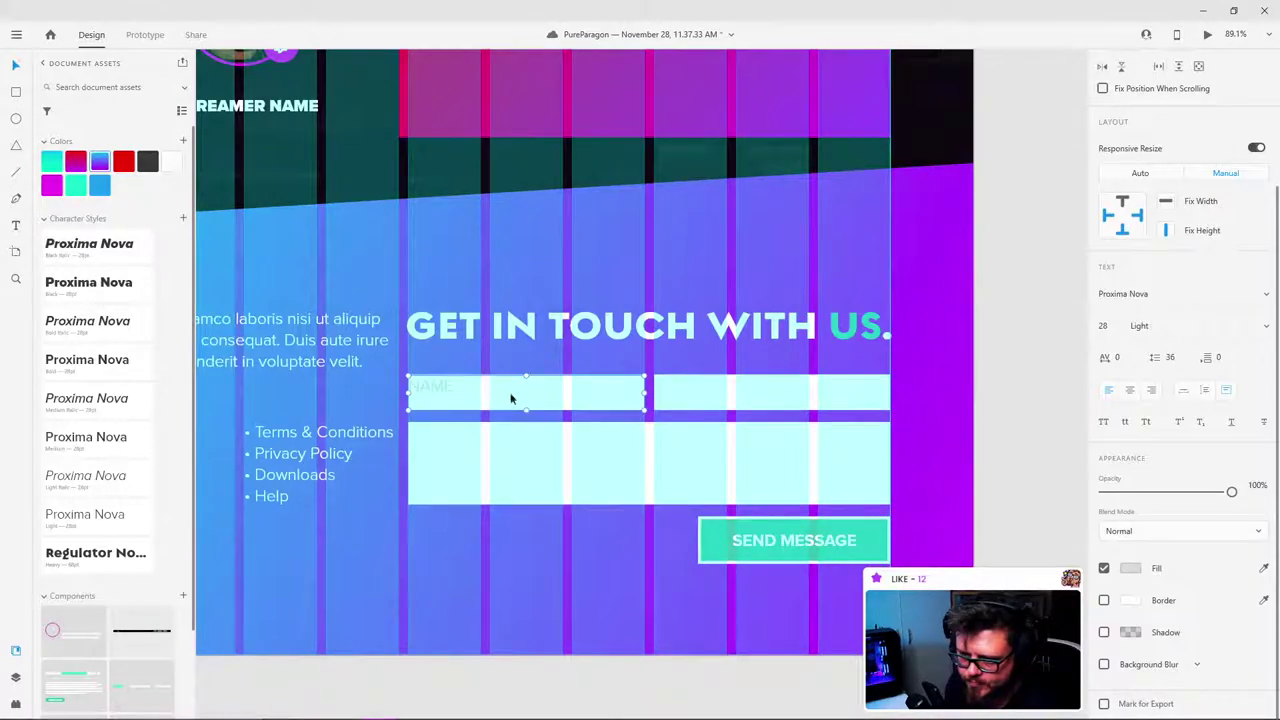
# Step: Inset the NAME text area slightly down and 20 px right, and narrow it to end at the white box's right edge
pyautogui.press('Down')
pyautogui.press('Down')
pyautogui.press('Down')
pyautogui.press('Down')
pyautogui.press('Down')
pyautogui.press('Down')
pyautogui.hotkey('shift', 'Right')
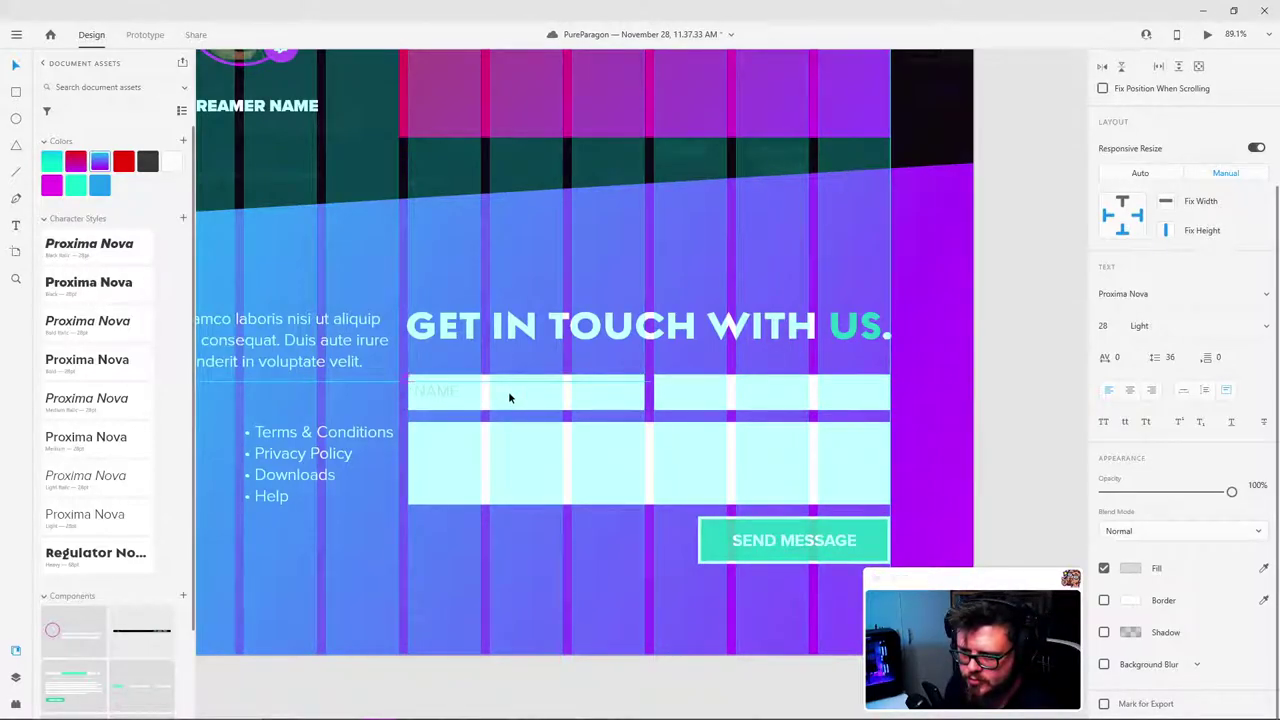
pyautogui.click(508, 398)
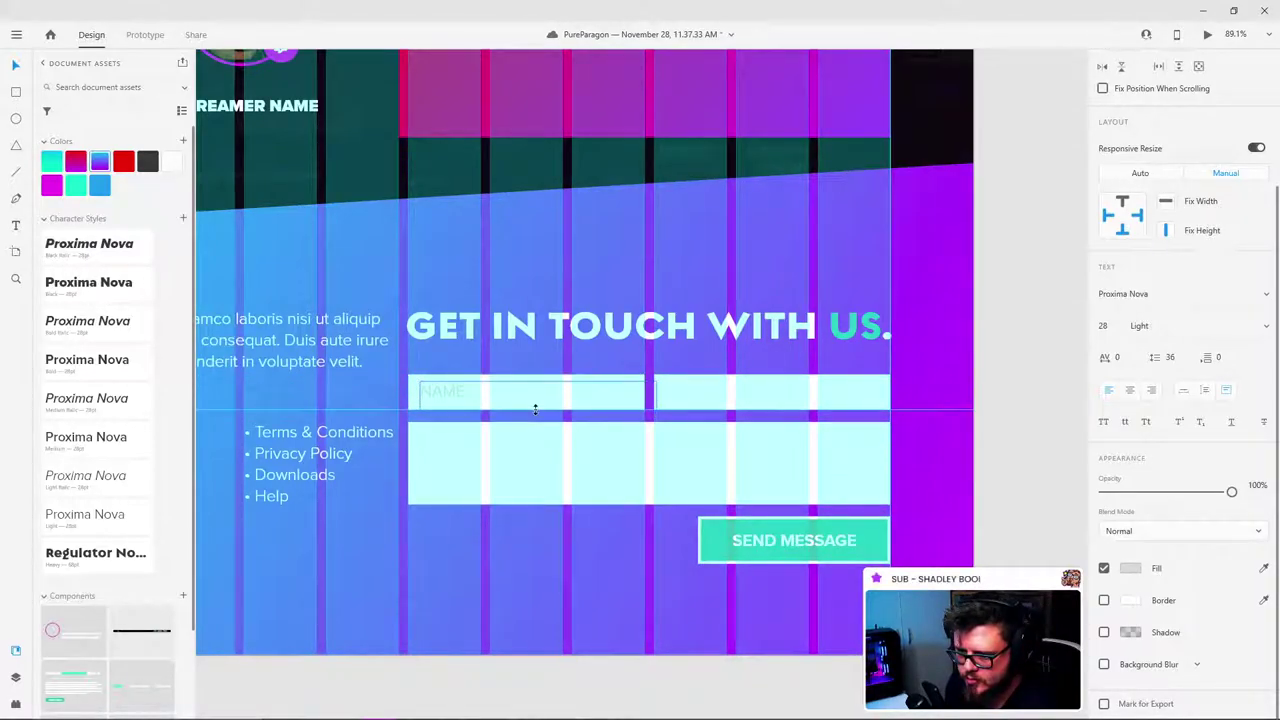
pyautogui.moveTo(656, 395); pyautogui.dragTo(650, 395)
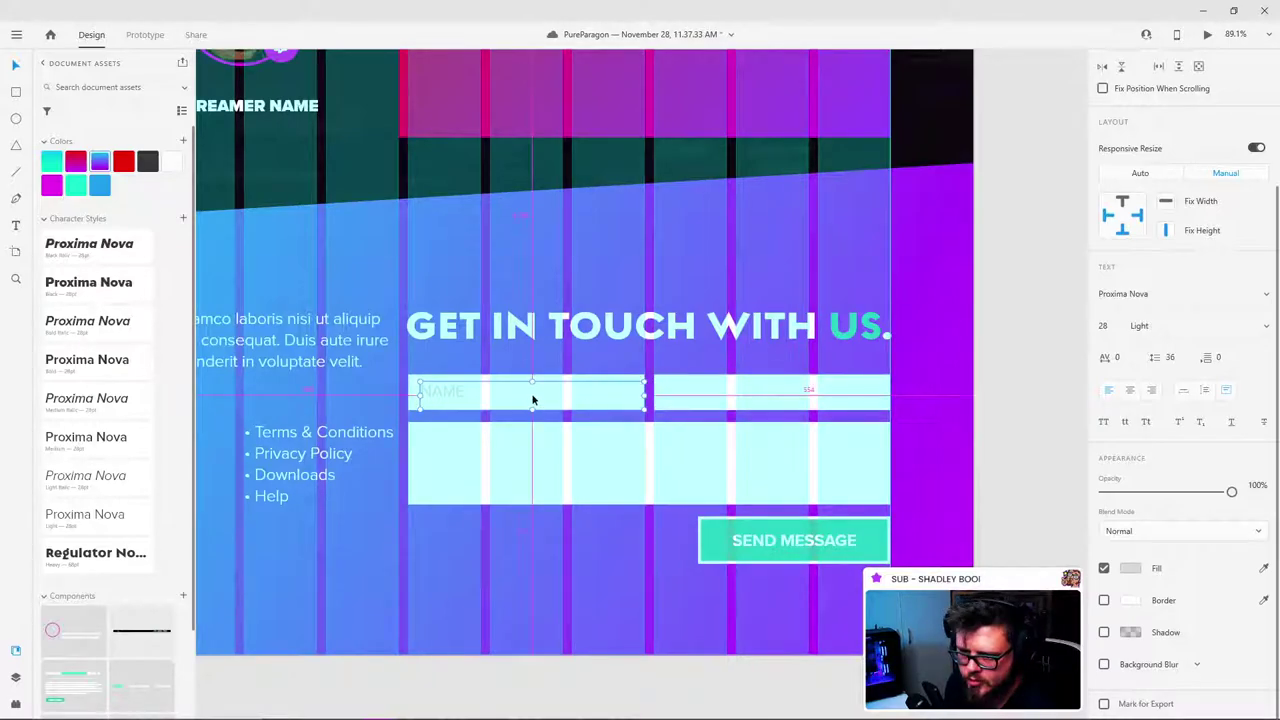
# Step: Duplicate the NAME label onto the second small white box, change its text to "EMAIL" and inset it from the box's left edge
pyautogui.click(677, 397)
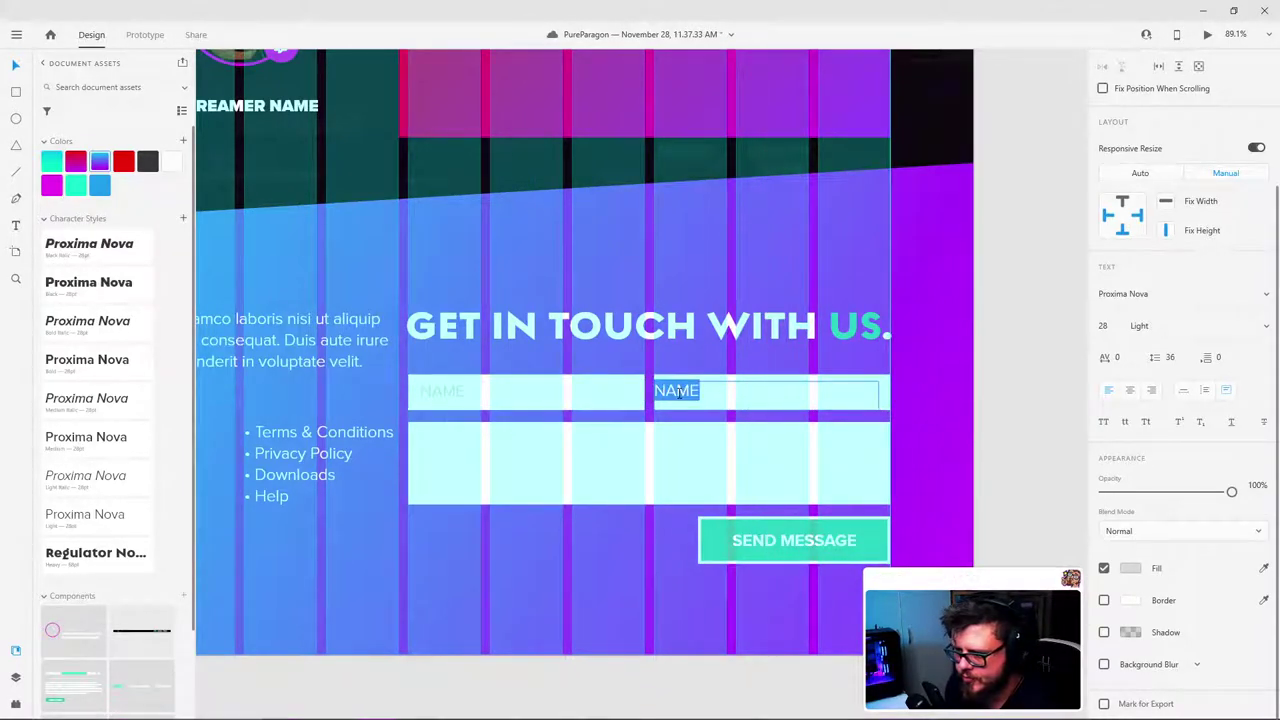
pyautogui.press('BackSpace')
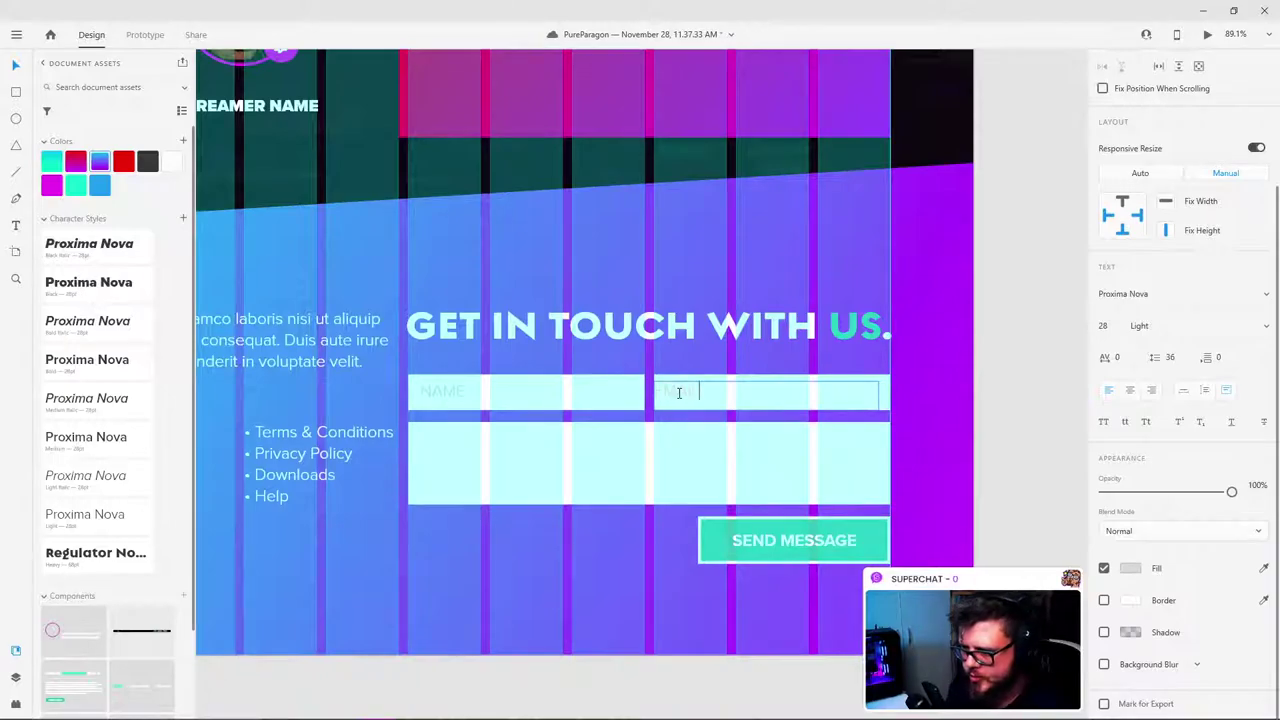
pyautogui.press('Escape')
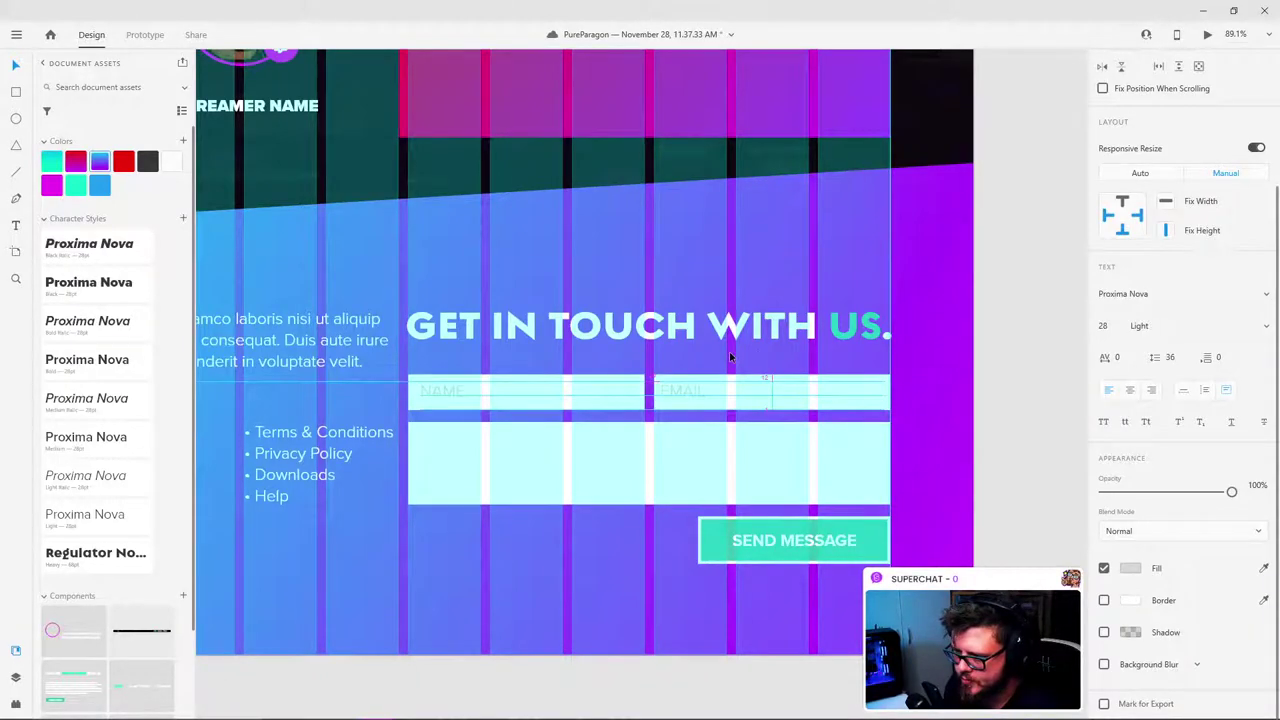
# Step: Duplicate the NAME label onto the large white box and replace its text with "MESSAGE"
pyautogui.click(439, 393)
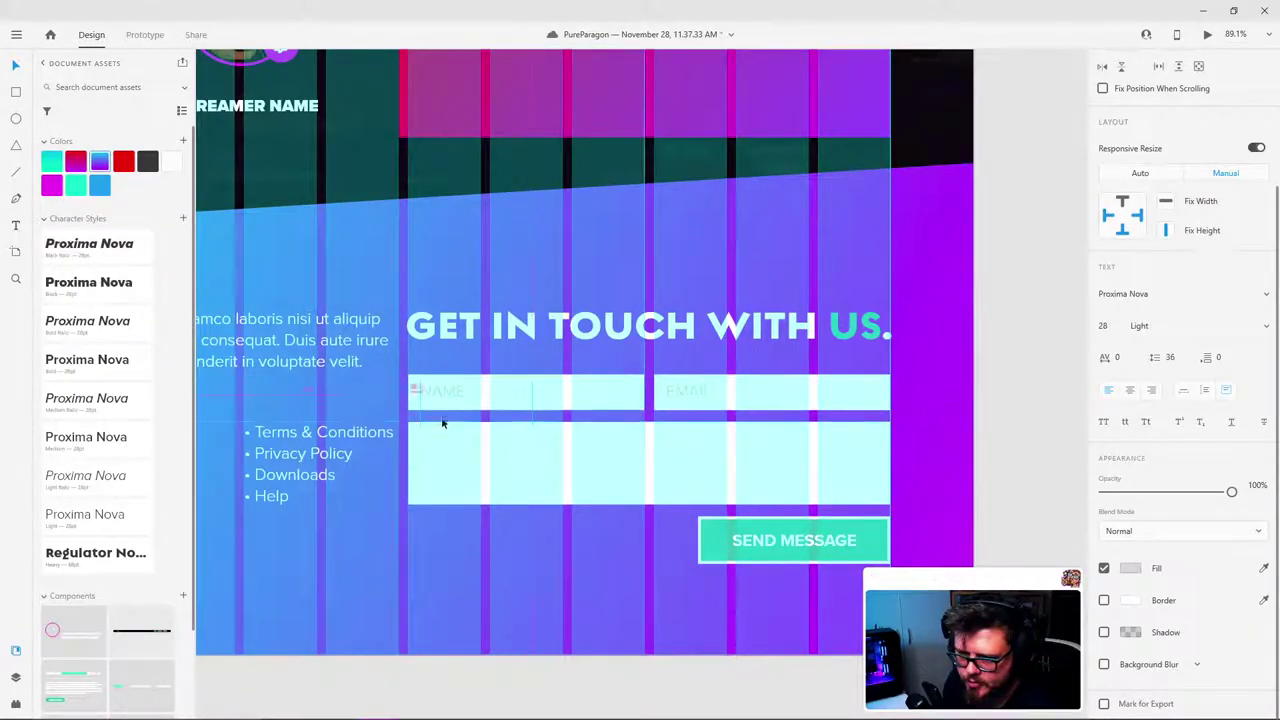
pyautogui.doubleClick(443, 432)
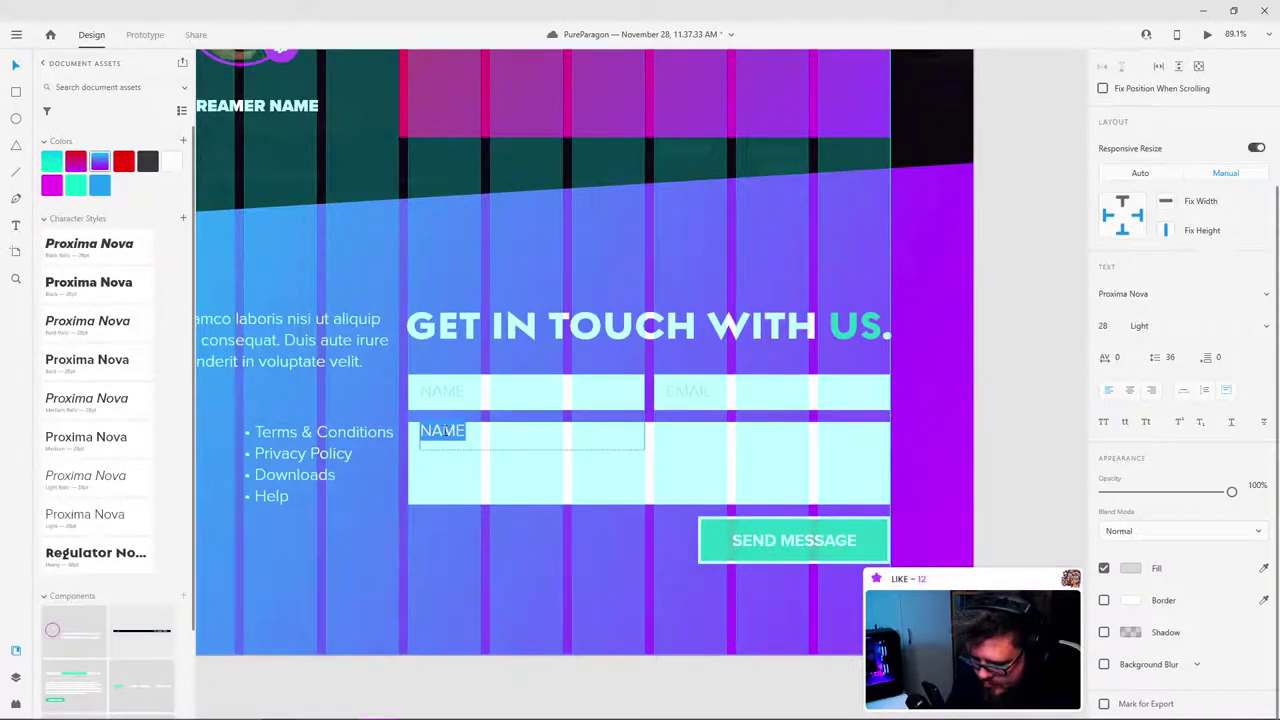
pyautogui.press('BackSpace')
pyautogui.write('MESSAGE')
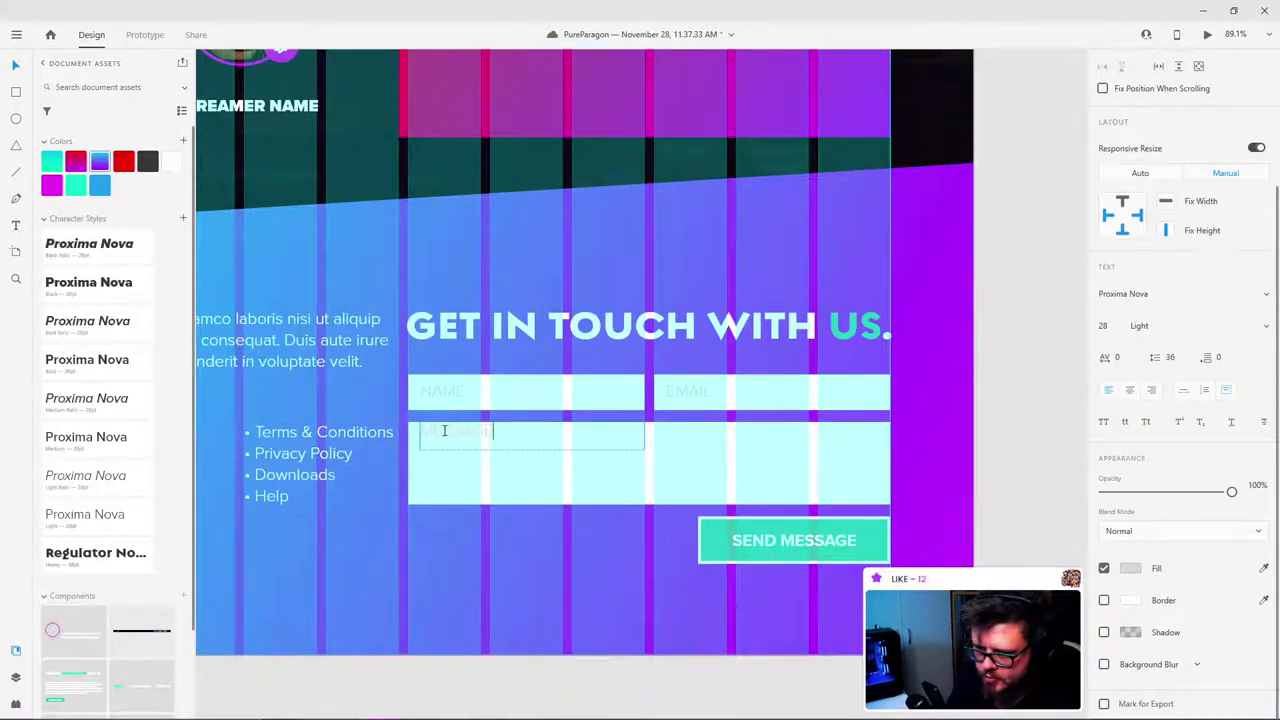
pyautogui.press('Escape')
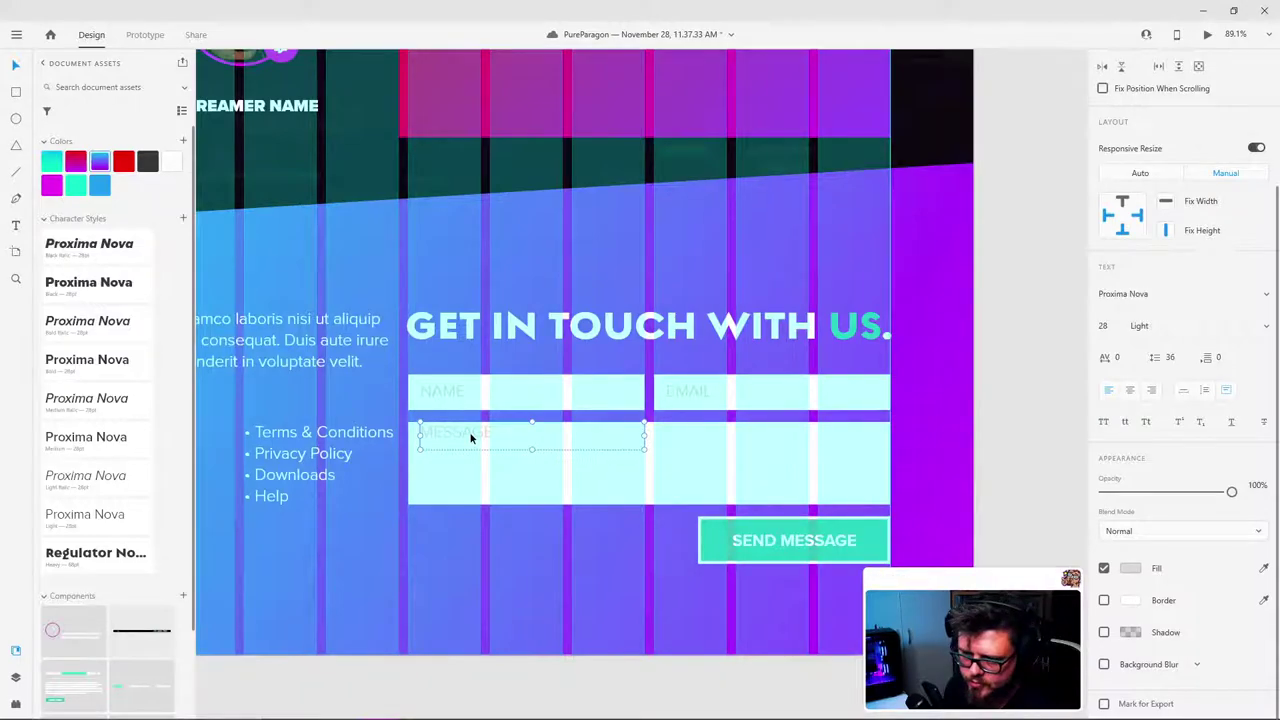
# Step: Move the MESSAGE text area down to Y 4856, inset from the large white box's upper edge
pyautogui.hotkey('shift', 'Down')
pyautogui.moveTo(471, 437); pyautogui.dragTo(474, 437)
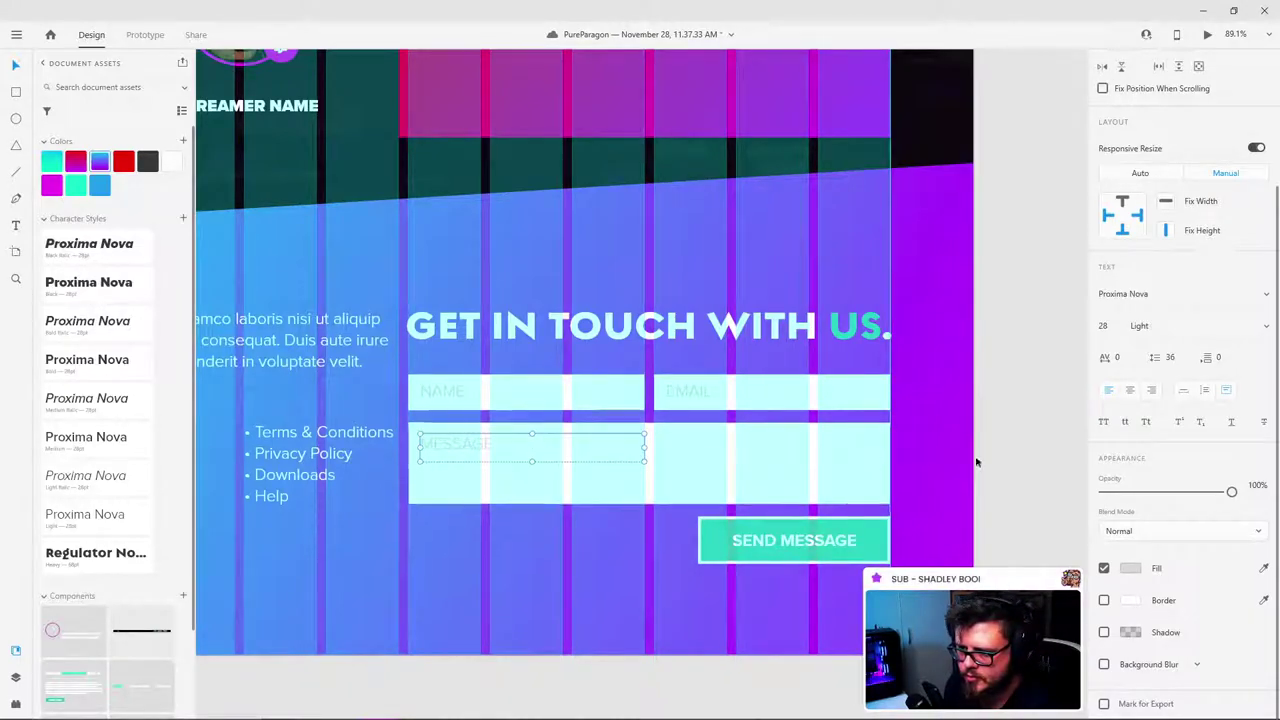
pyautogui.click(1020, 434)
pyautogui.click(466, 437)
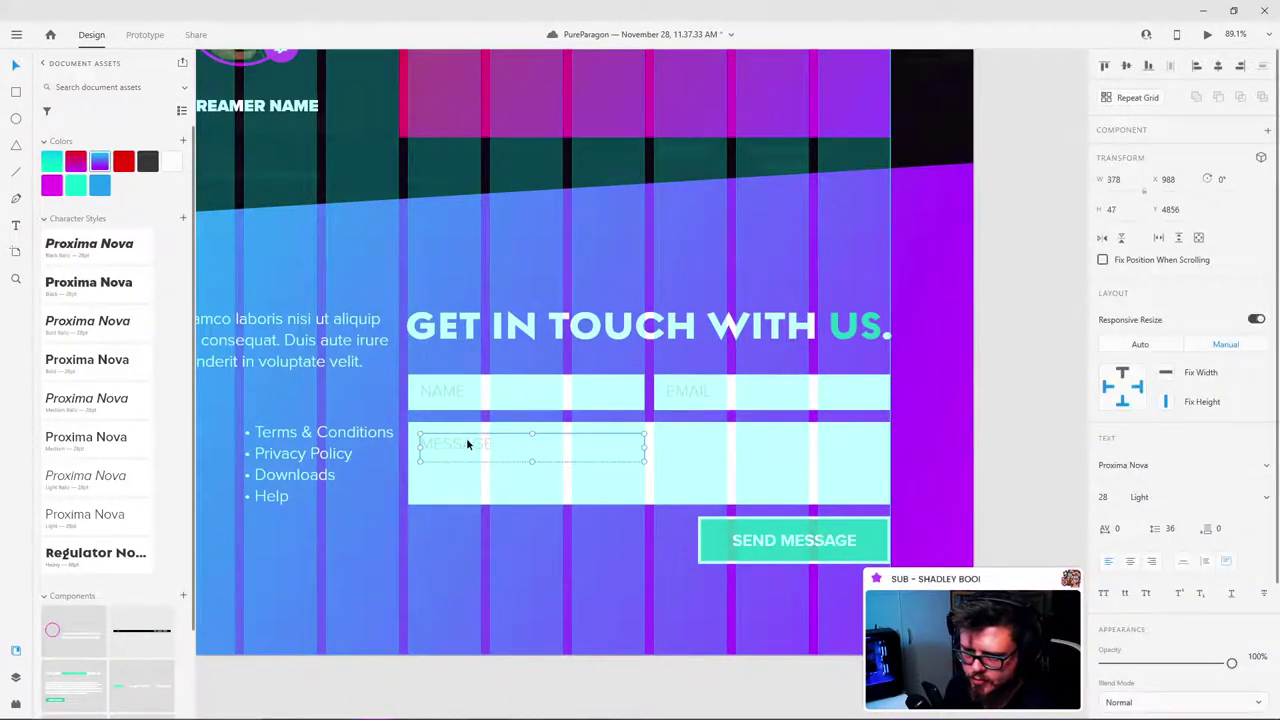
pyautogui.click(997, 494)
# Step: Hide the column layout grid on the Landing Page artboard
pyautogui.scroll(-5, 867, 460)
pyautogui.scroll(10, 759, 444)
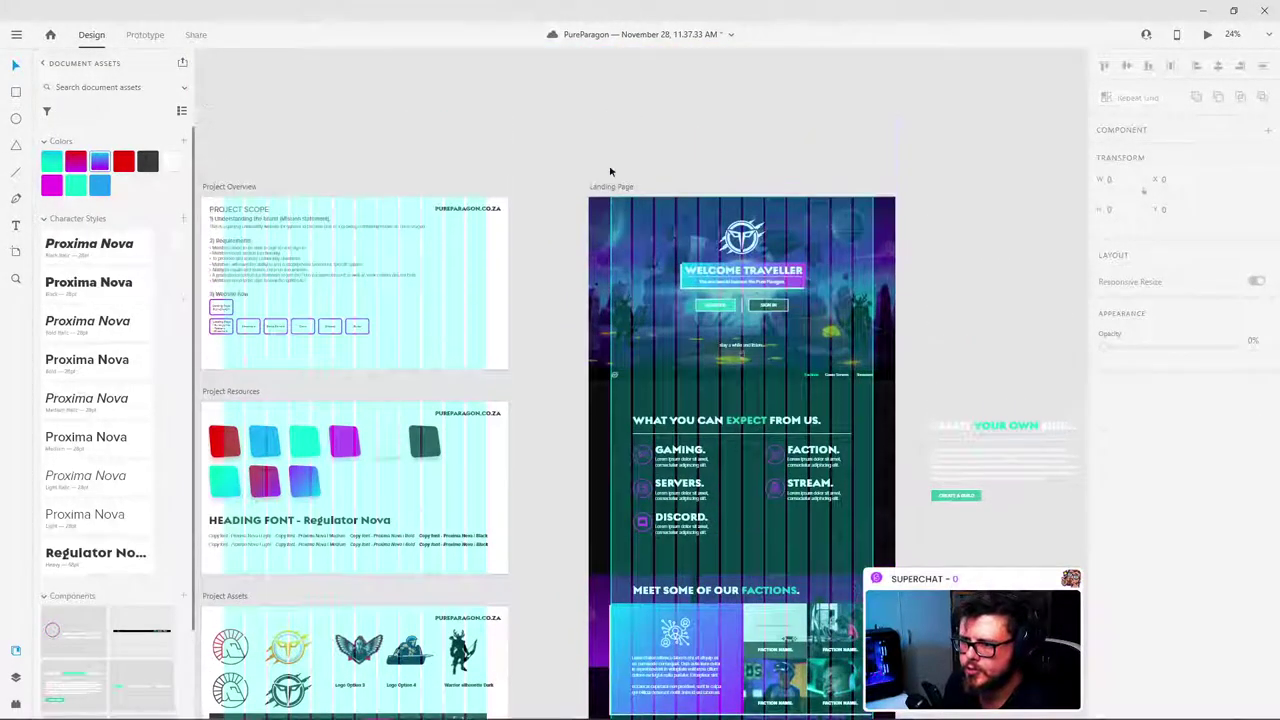
pyautogui.click(613, 187)
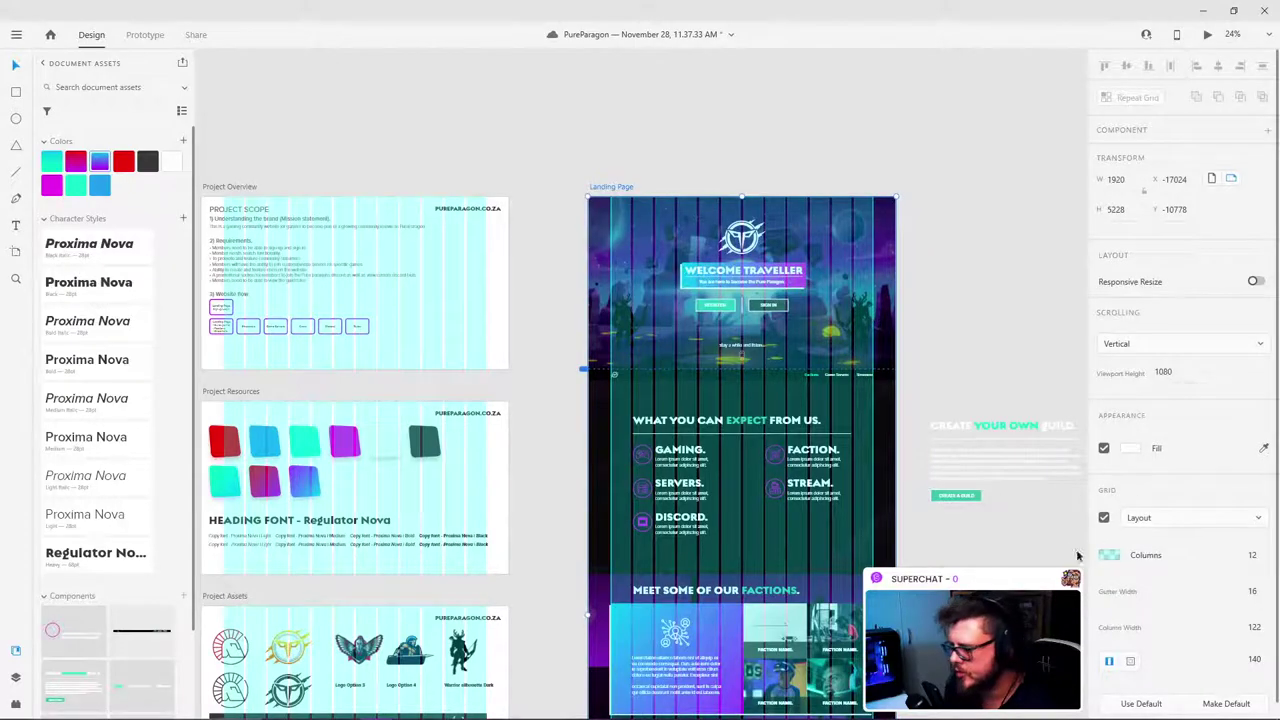
pyautogui.click(1104, 518)
pyautogui.scroll(-15, 1026, 512)
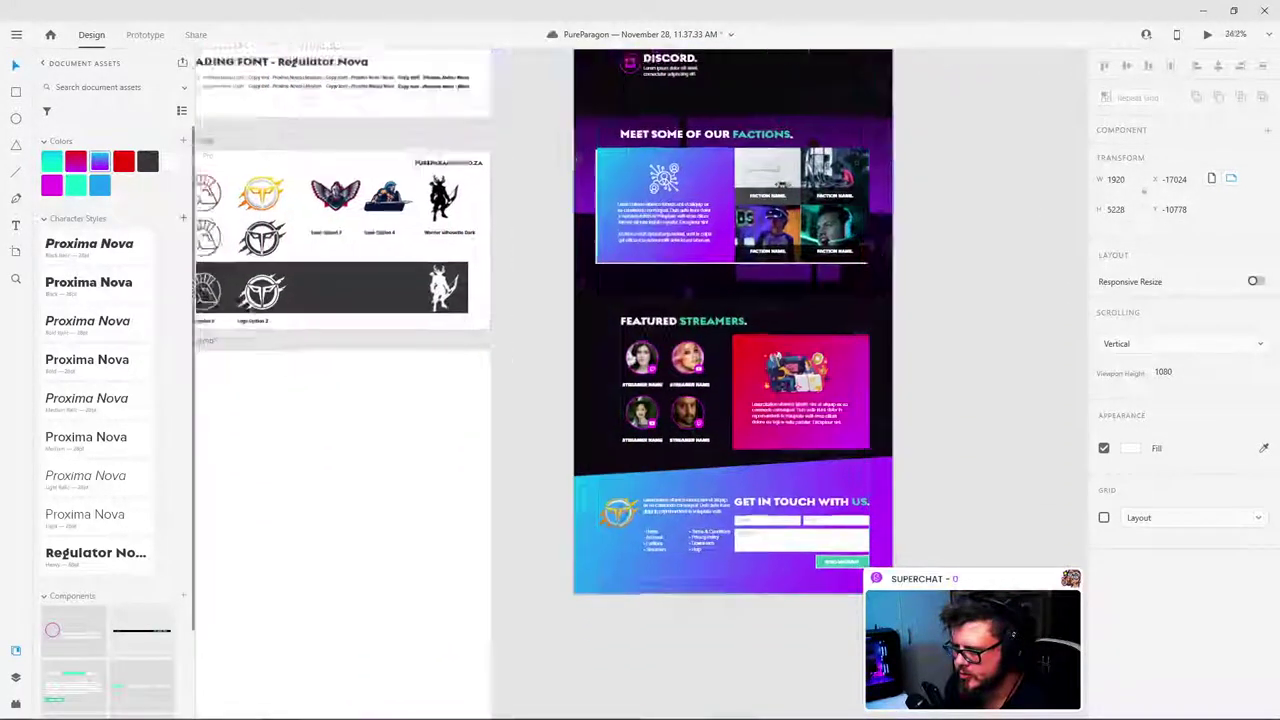
# Step: Narrow the footer description's text area to about 448 px wide, keeping it at X 416
pyautogui.scroll(3, 473, 468)
pyautogui.scroll(3, 474, 470)
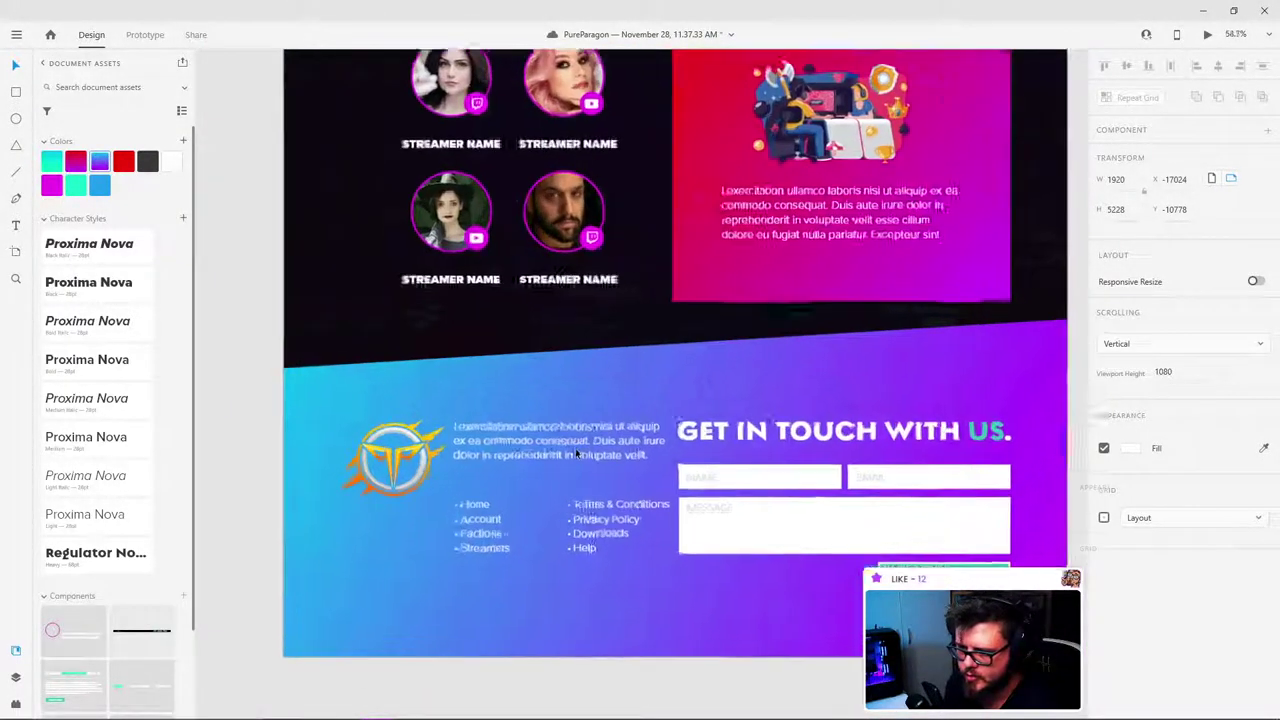
pyautogui.click(548, 441)
pyautogui.doubleClick(548, 441)
pyautogui.press('Escape')
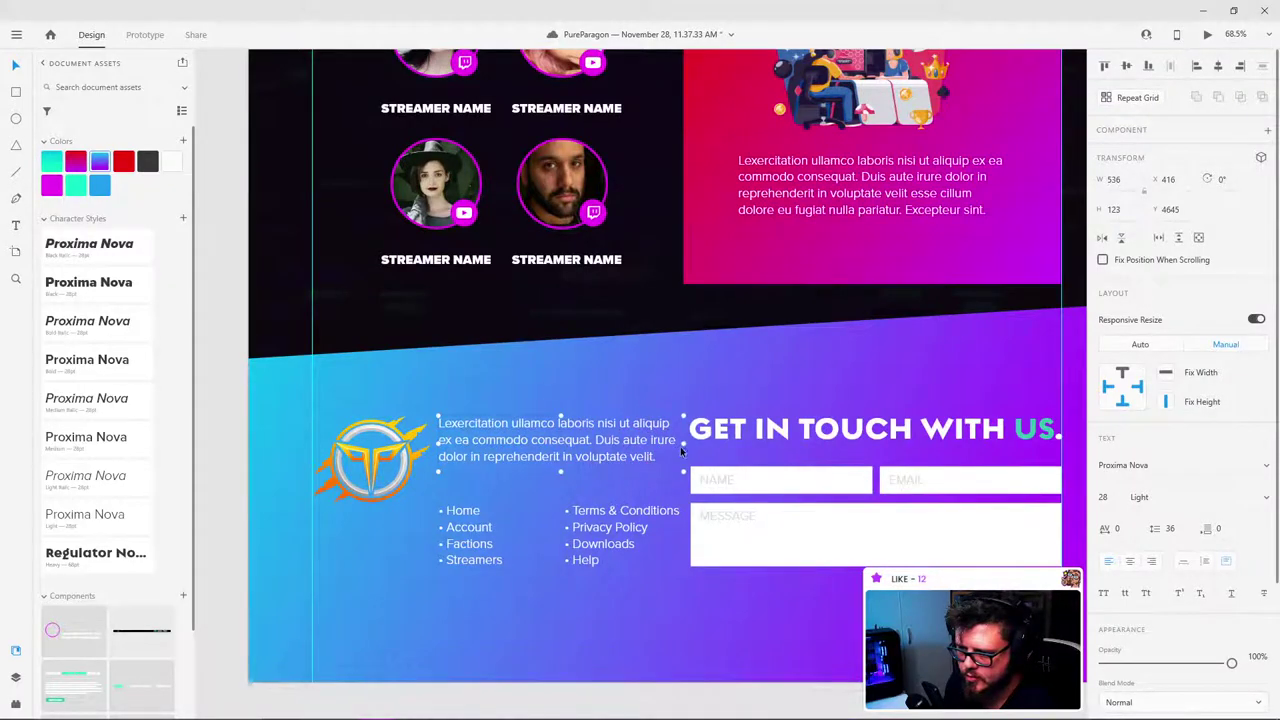
pyautogui.moveTo(676, 440); pyautogui.dragTo(647, 438)
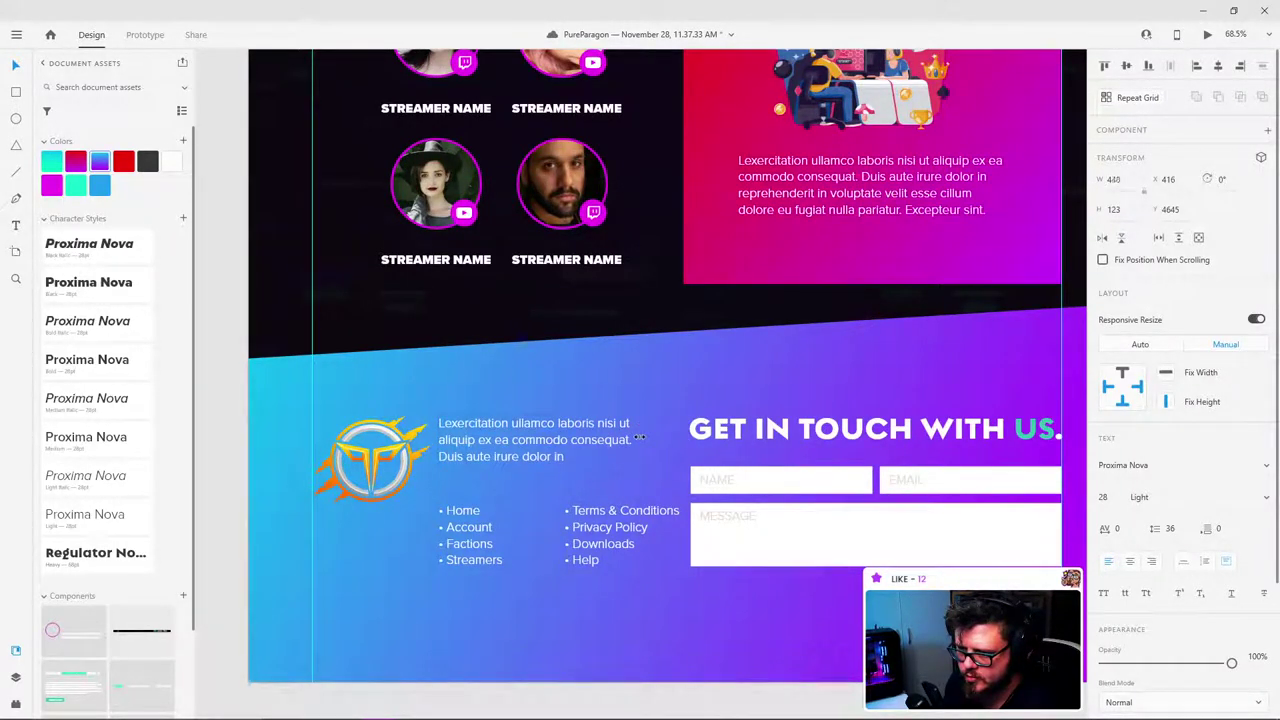
# Step: Shrink the footer logo, keeping its right side next to the description text
pyautogui.moveTo(547, 434); pyautogui.dragTo(462, 427)
pyautogui.click(565, 382)
pyautogui.scroll(-3, 565, 385)
pyautogui.scroll(3, 469, 432)
pyautogui.click(469, 431)
pyautogui.click(545, 346)
pyautogui.scroll(-5, 542, 354)
pyautogui.click(716, 548)
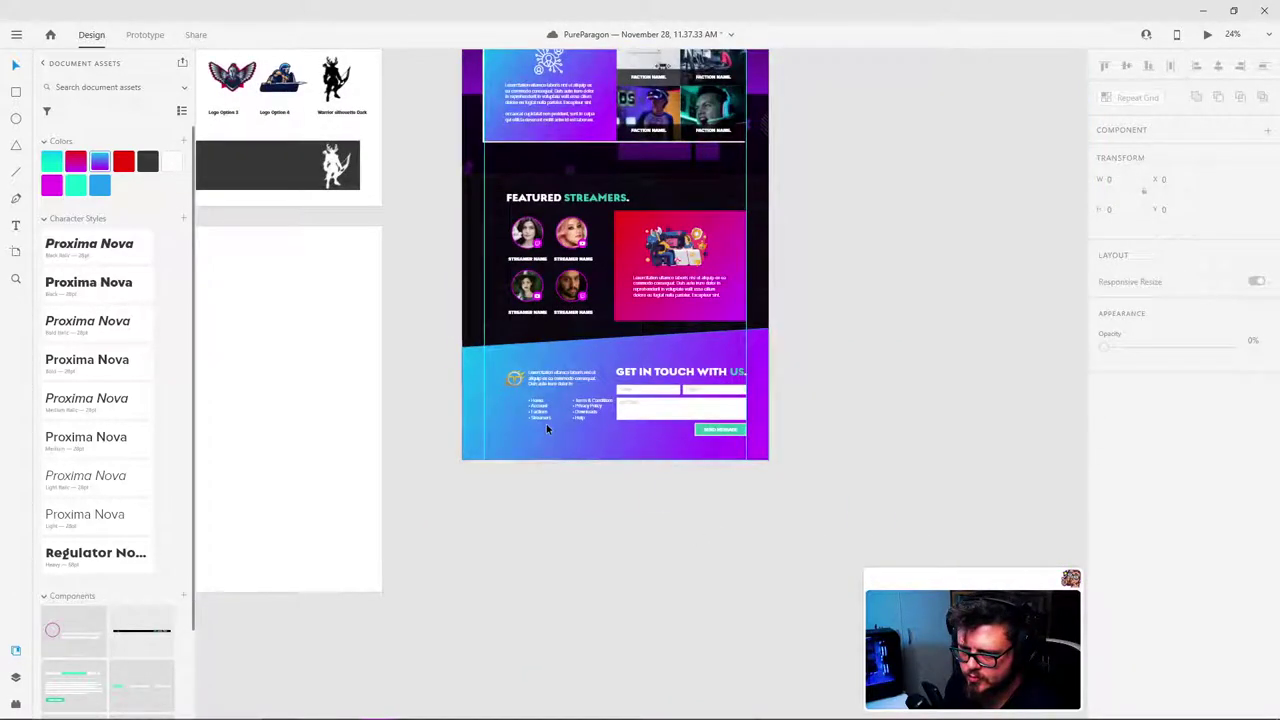
# Step: Move both footer link lists left together so the Home list starts beneath the logo's left edge
pyautogui.scroll(6, 546, 423)
pyautogui.click(645, 380)
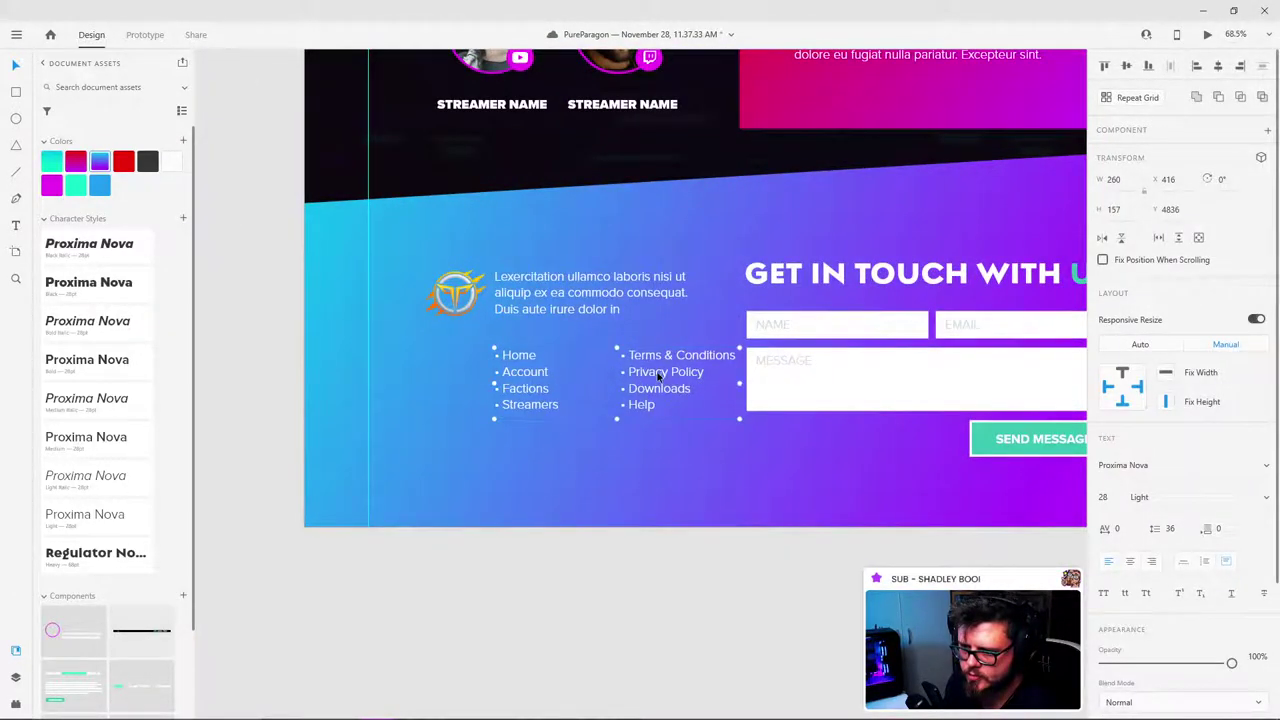
pyautogui.moveTo(660, 376); pyautogui.dragTo(591, 373)
pyautogui.click(618, 559)
pyautogui.scroll(2, 647, 563)
pyautogui.scroll(-5, 647, 563)
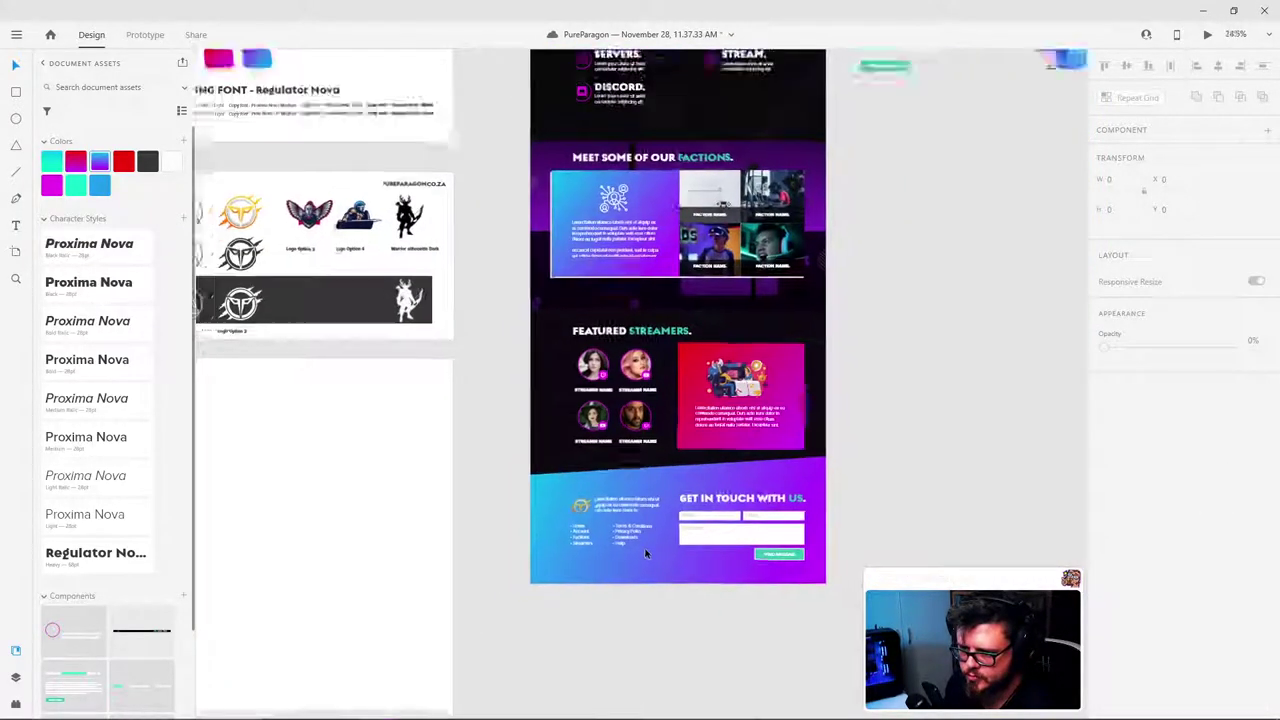
pyautogui.scroll(-2, 646, 553)
pyautogui.scroll(5, 817, 534)
pyautogui.scroll(-3, 430, 454)
pyautogui.moveTo(474, 432); pyautogui.dragTo(545, 434)
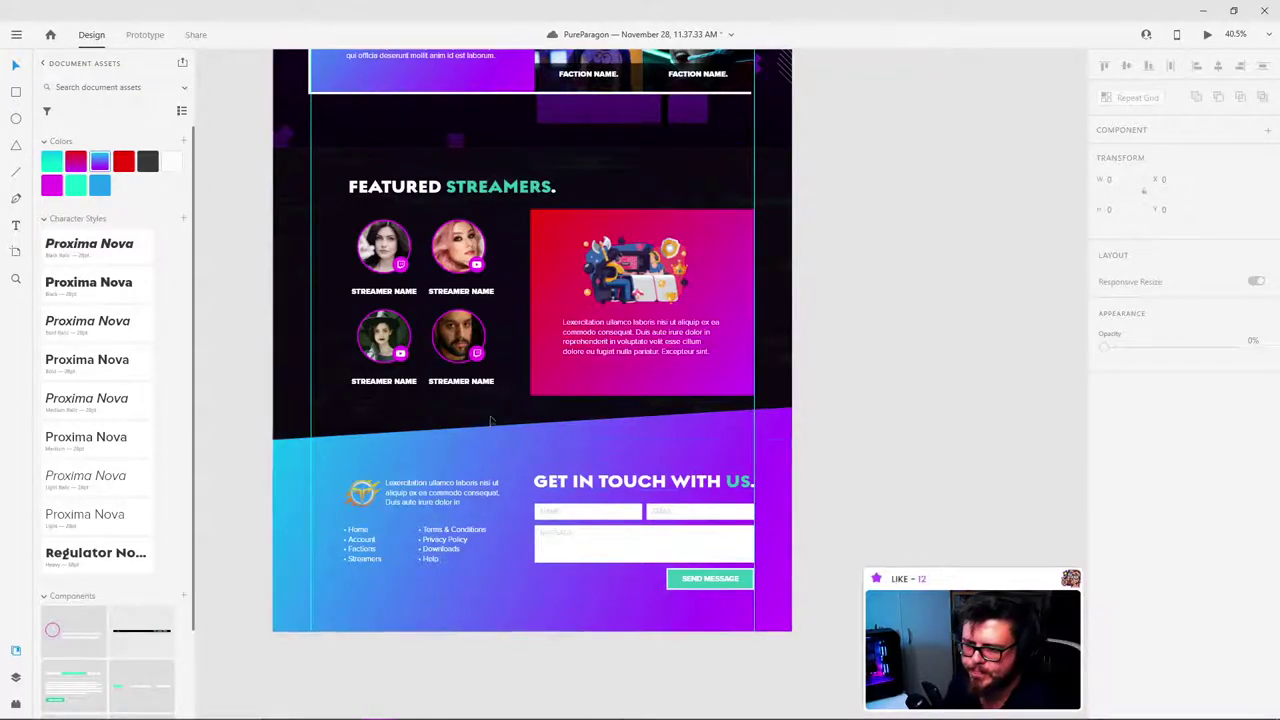
# Step: Preview the Landing Page artboard and review every section from the welcome banner down to the footer contact form
pyautogui.scroll(4, 465, 455)
pyautogui.scroll(12, 268, 155)
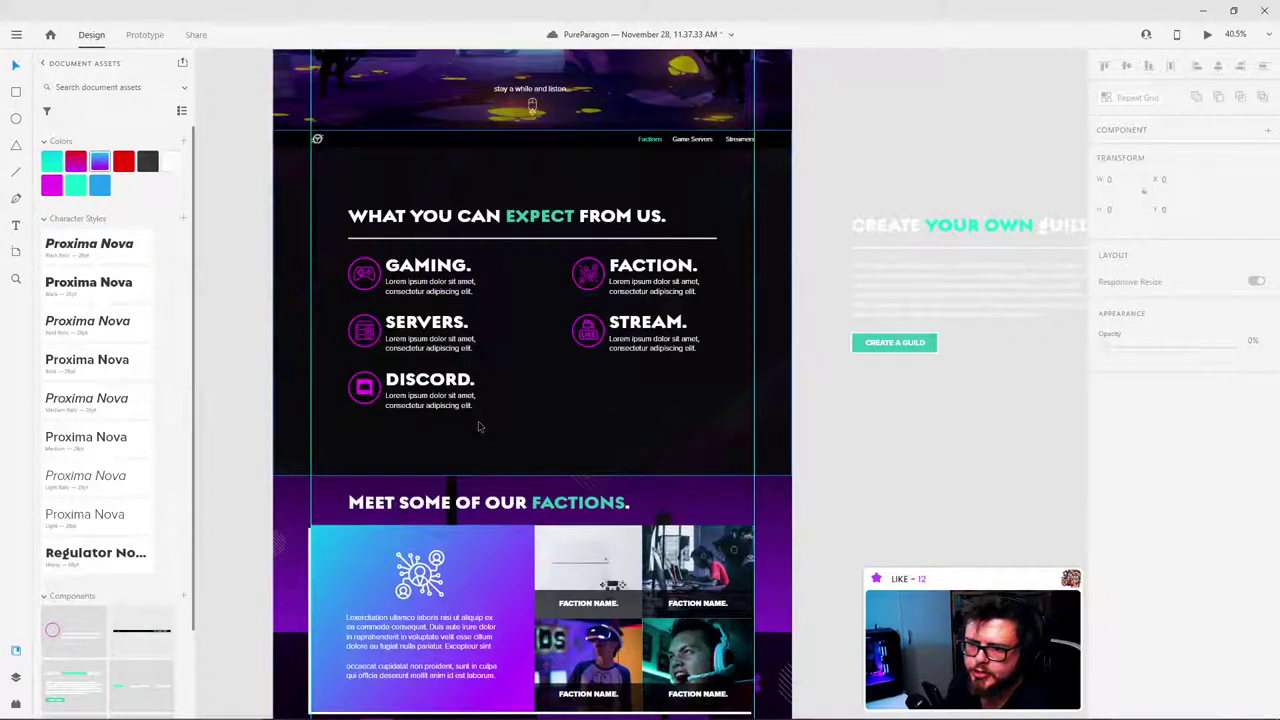
pyautogui.click(281, 256)
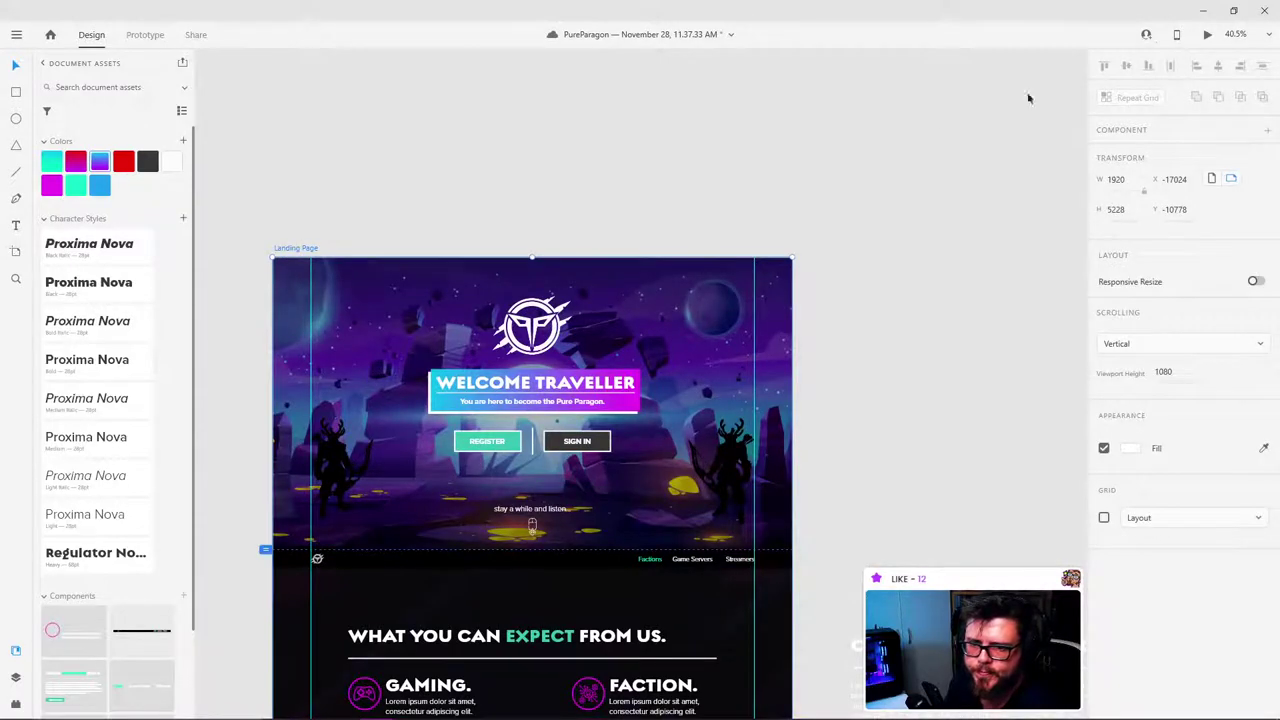
pyautogui.click(1208, 35)
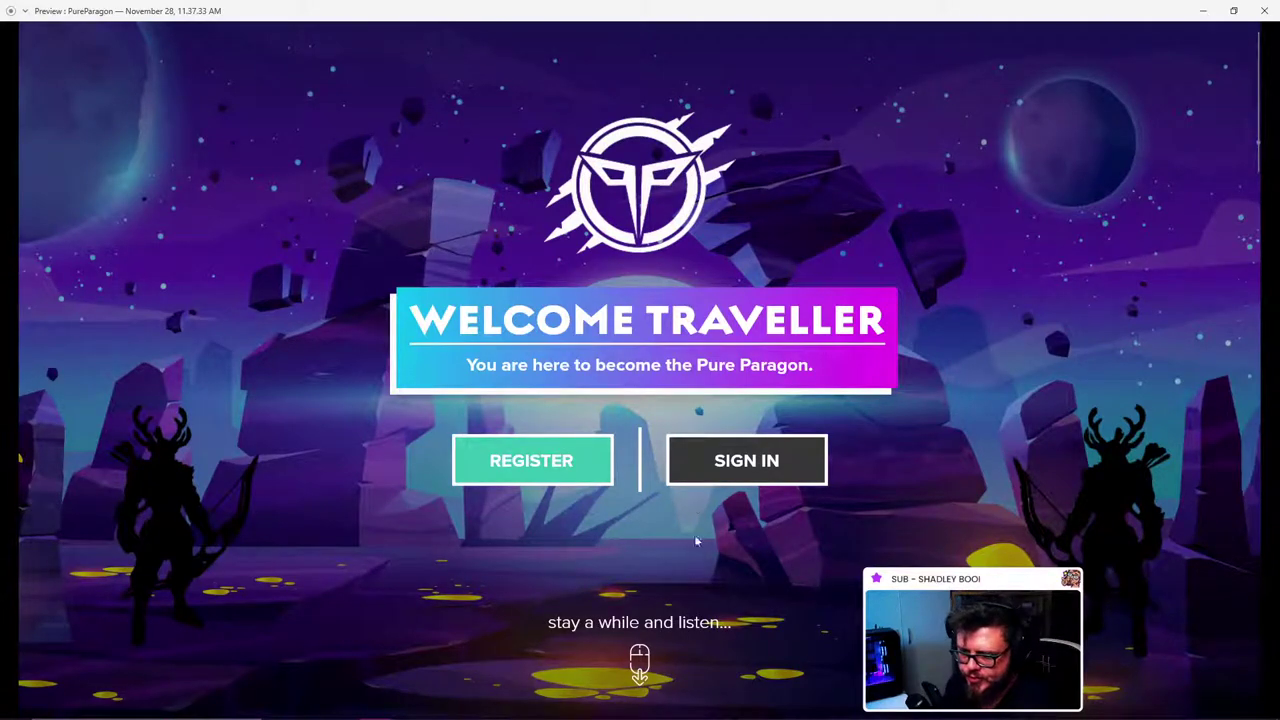
pyautogui.scroll(-6, 818, 493)
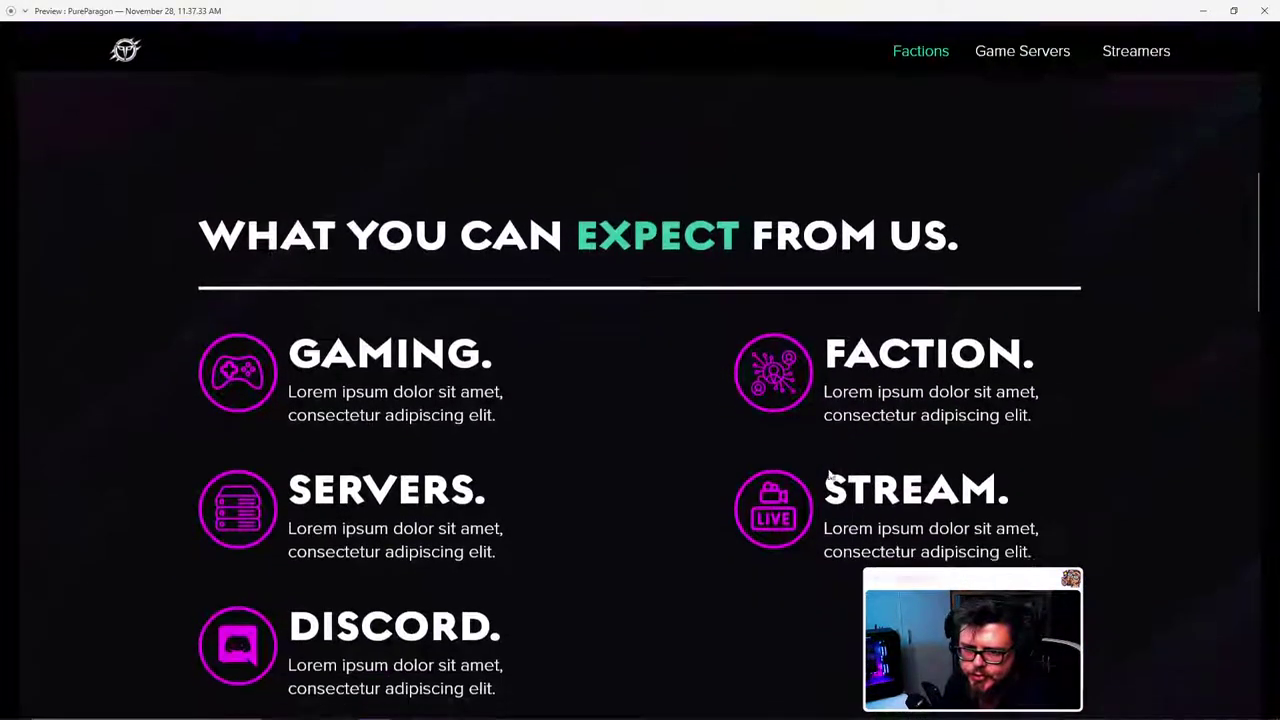
pyautogui.scroll(-1, 829, 477)
pyautogui.scroll(-1, 660, 410)
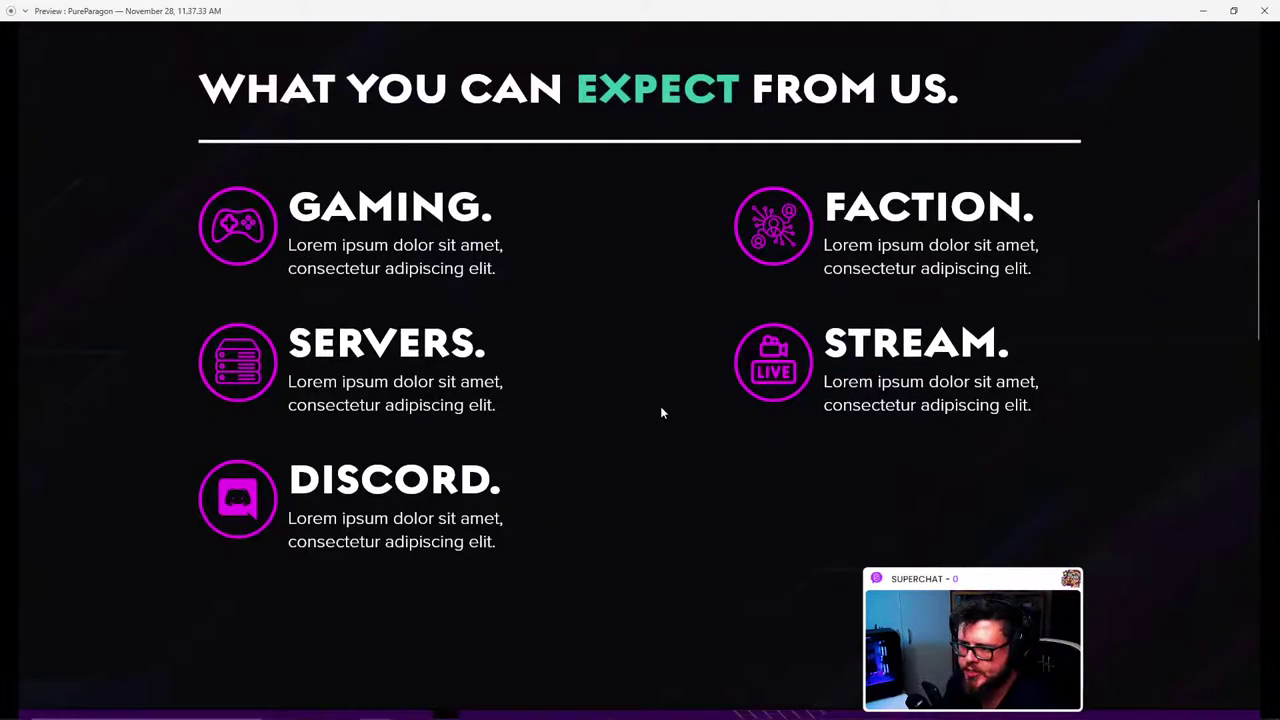
pyautogui.scroll(1, 671, 420)
pyautogui.scroll(-3, 671, 418)
pyautogui.scroll(-4, 690, 455)
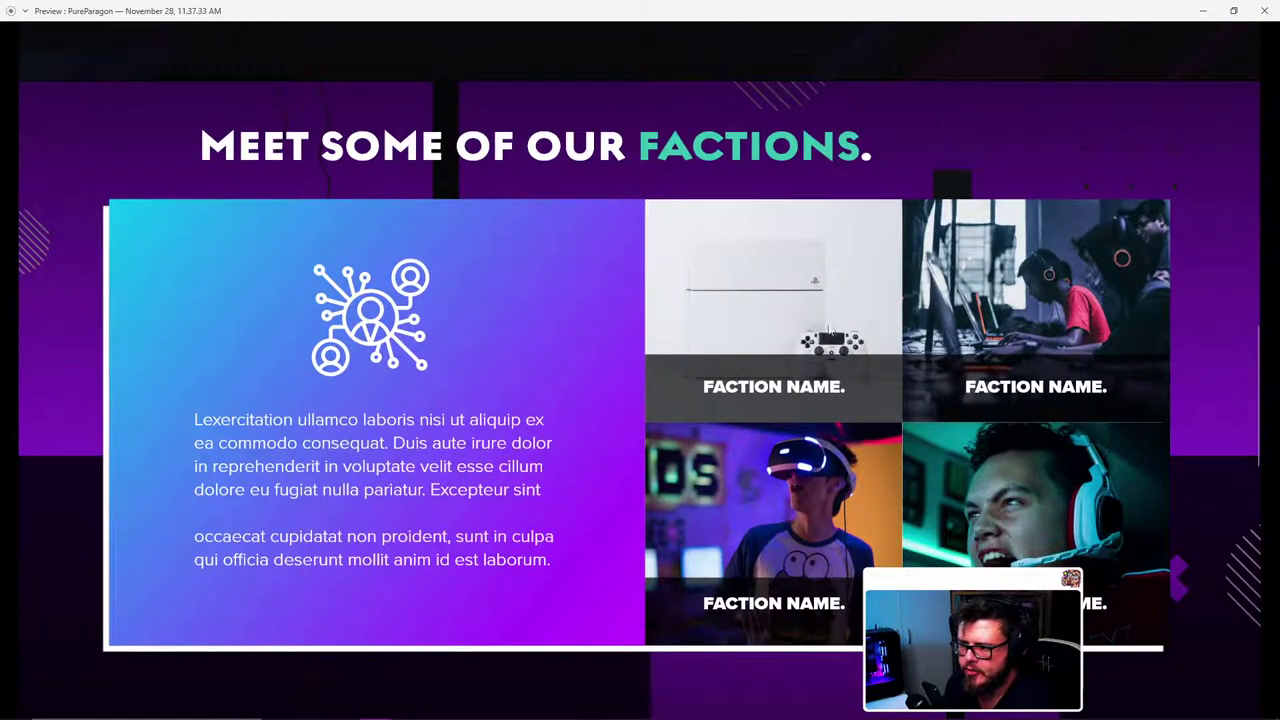
pyautogui.scroll(-8, 703, 326)
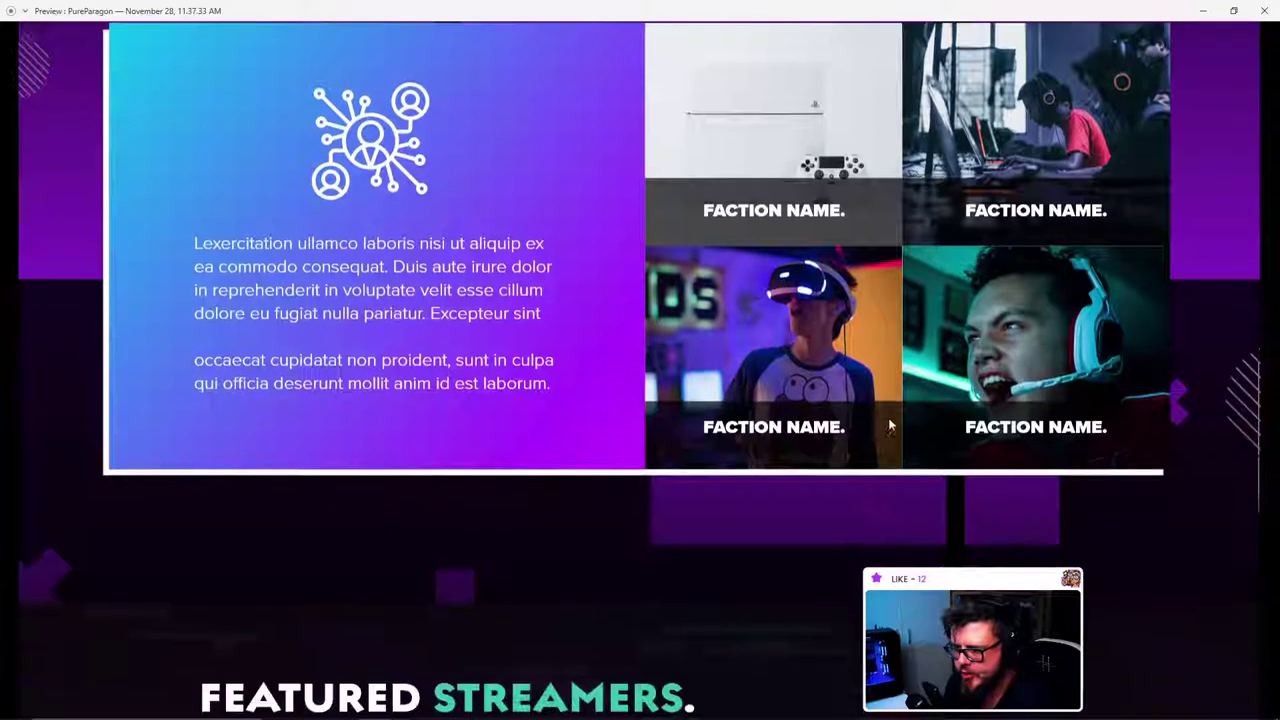
pyautogui.scroll(1, 801, 364)
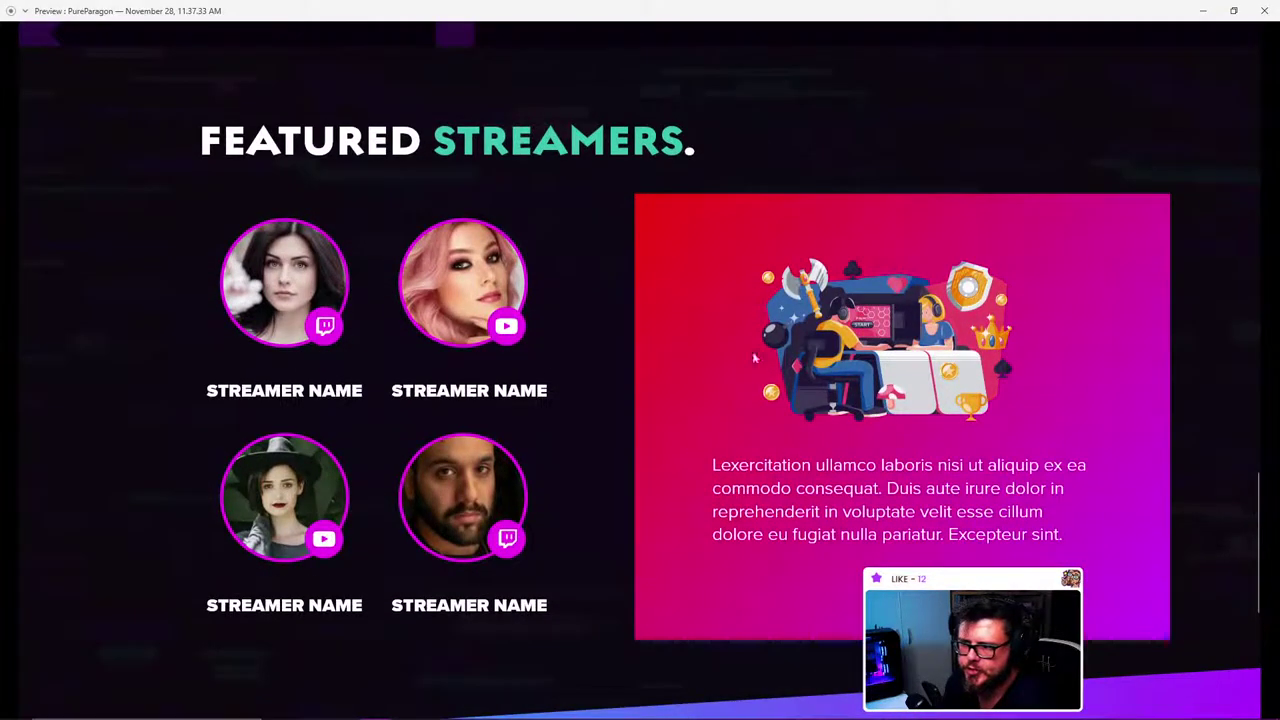
pyautogui.scroll(-5, 831, 541)
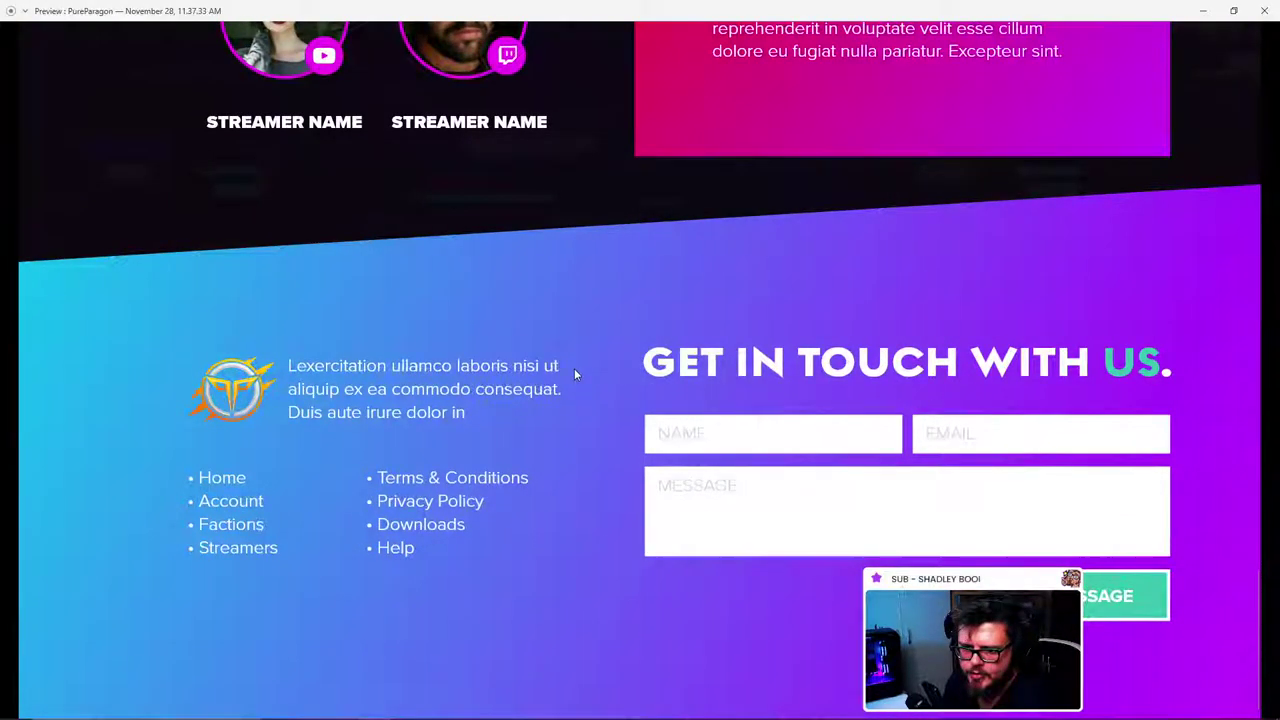
pyautogui.scroll(2, 574, 368)
pyautogui.scroll(-2, 574, 372)
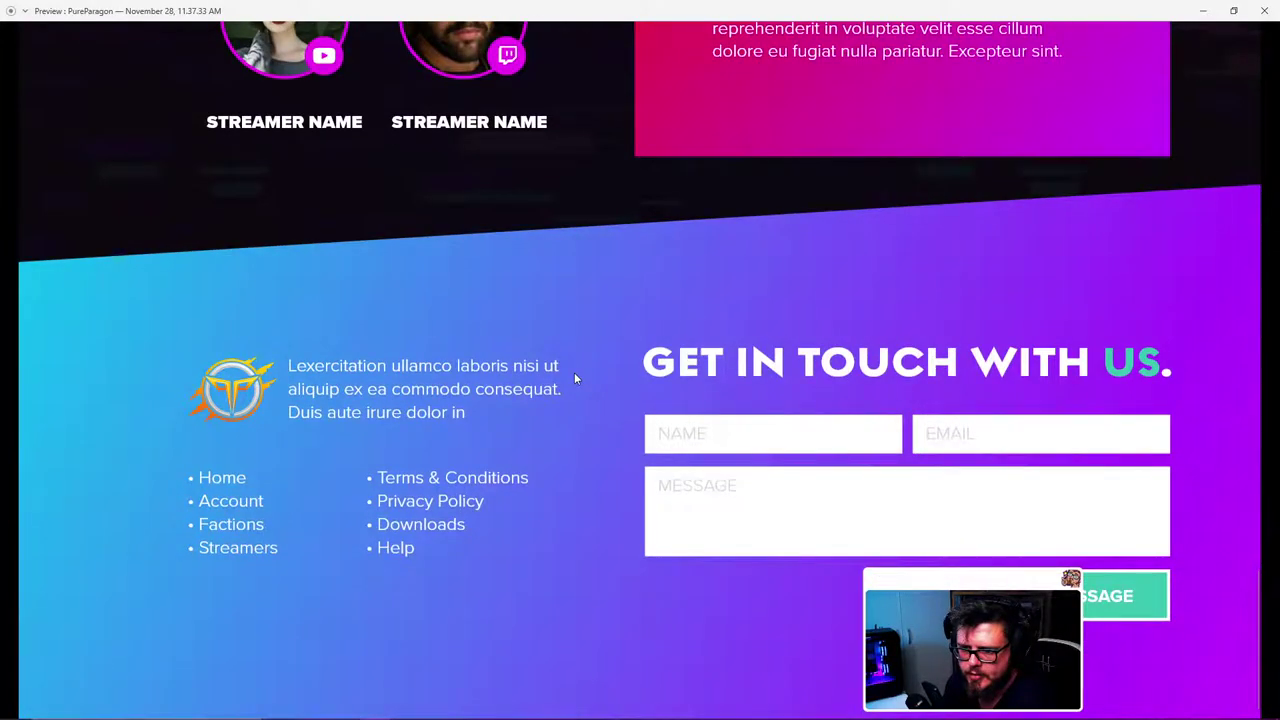
pyautogui.click(1264, 10)
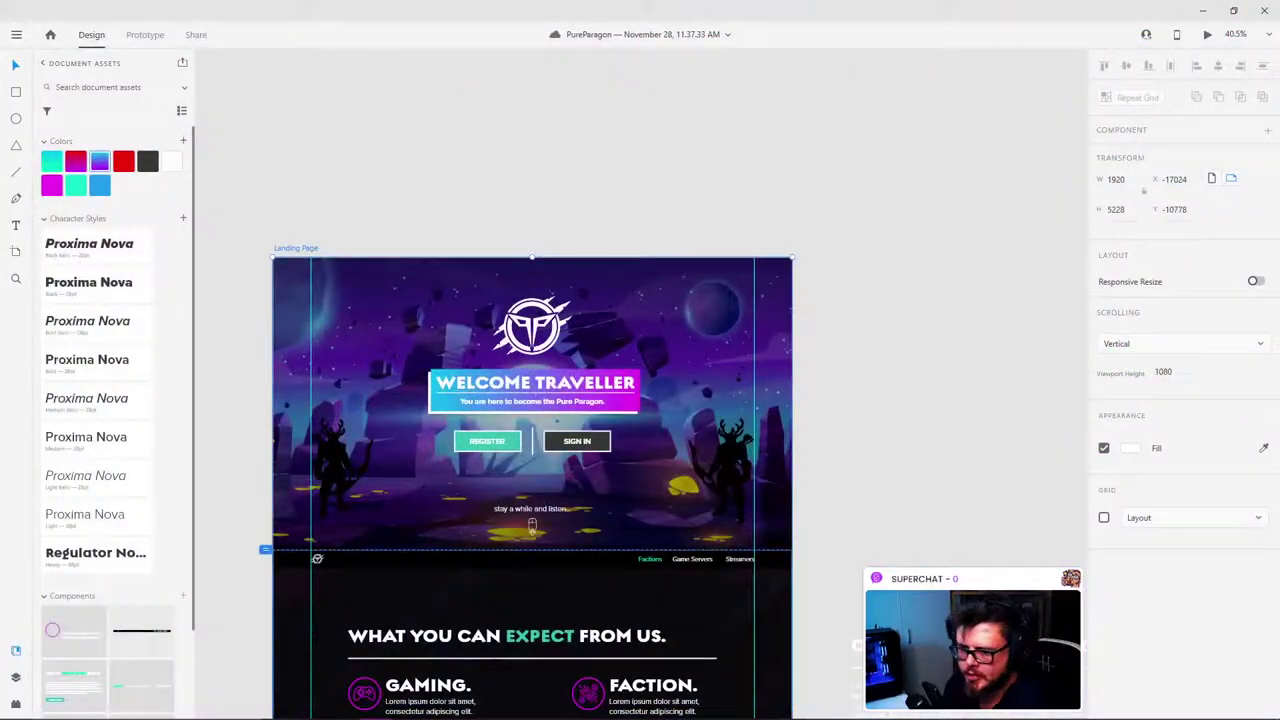
# Step: Switch to the Flaticon page in Chrome and close the attribution notice and YouTube icon details to return to the search results
pyautogui.scroll(-10, 722, 300)
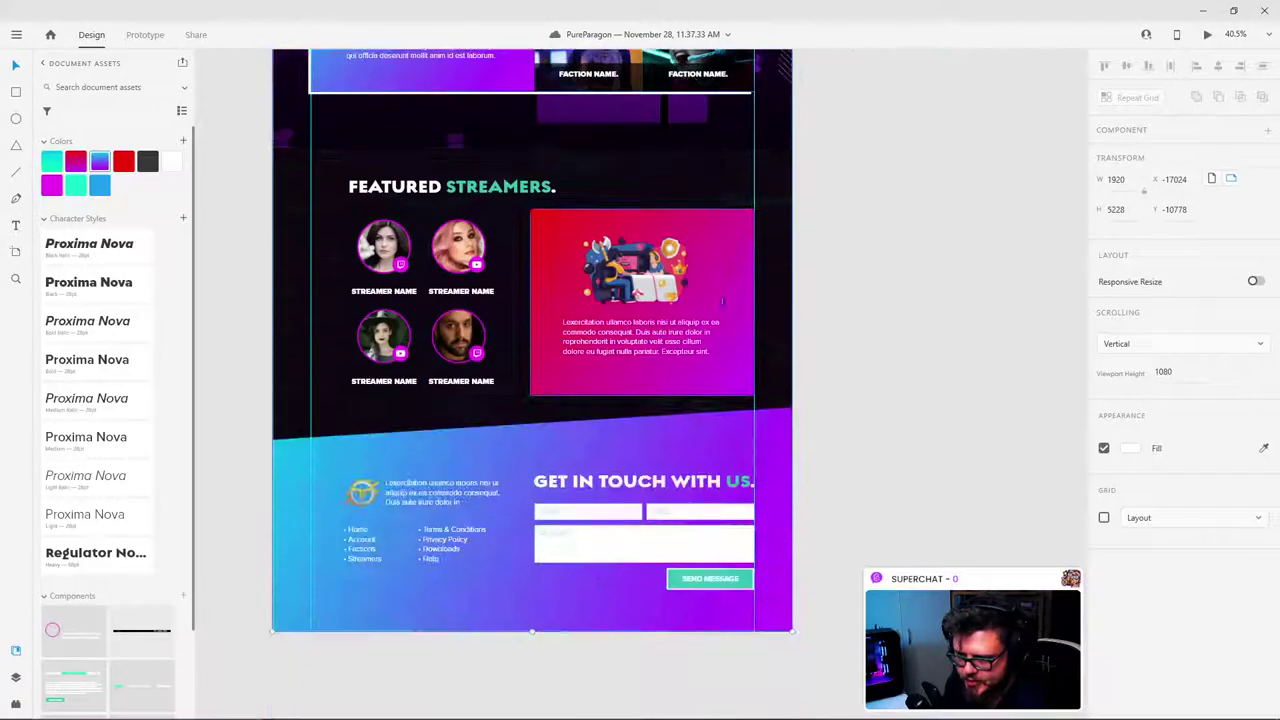
pyautogui.click(891, 474)
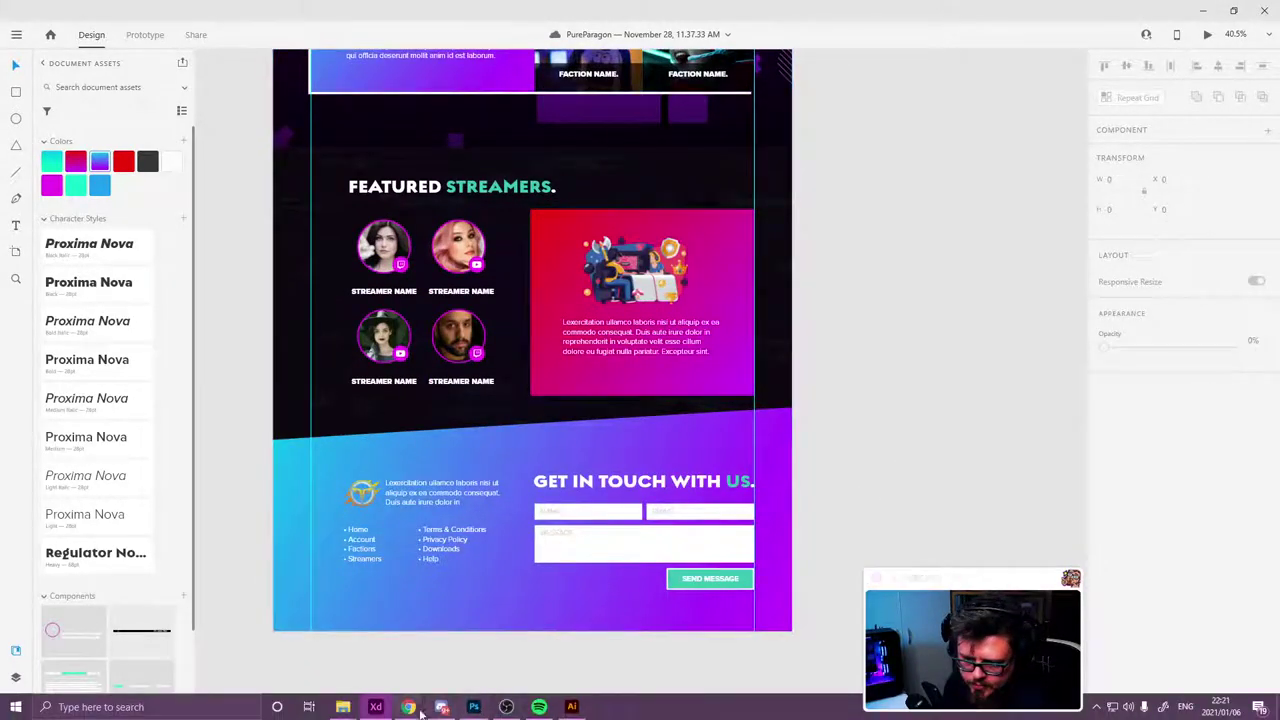
pyautogui.moveTo(430, 680)
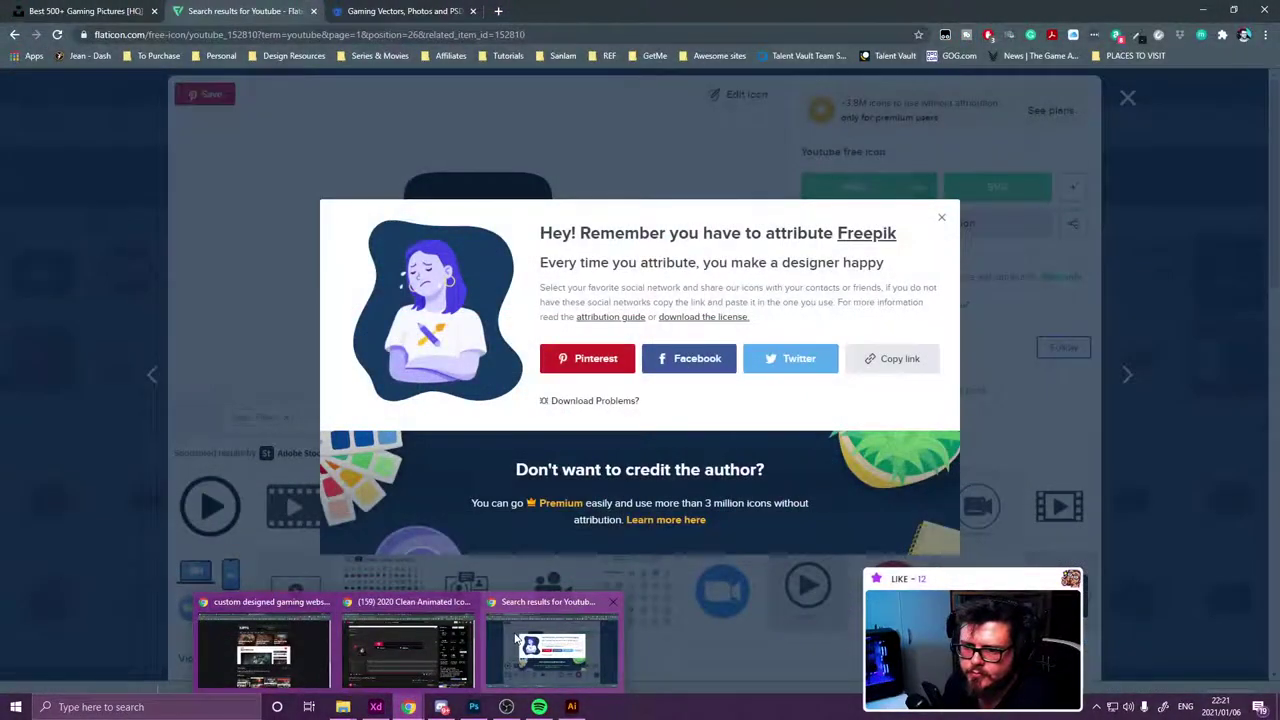
pyautogui.click(552, 650)
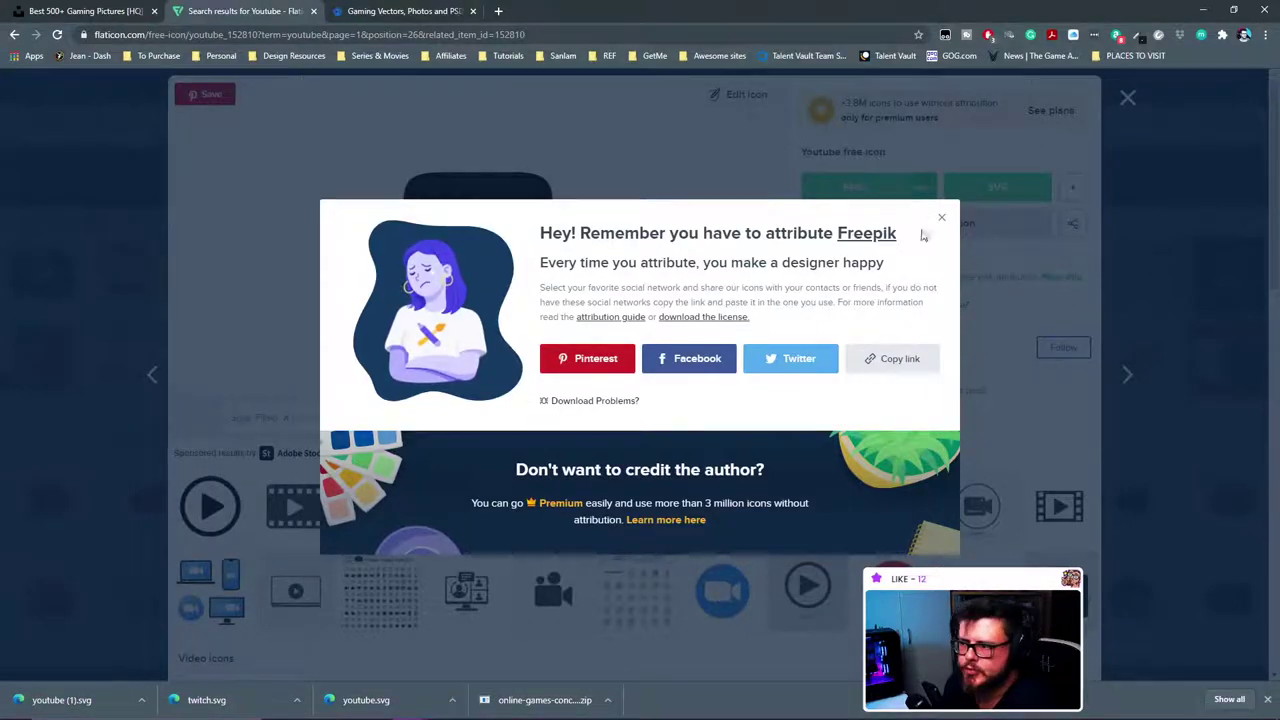
pyautogui.click(942, 222)
pyautogui.click(1127, 98)
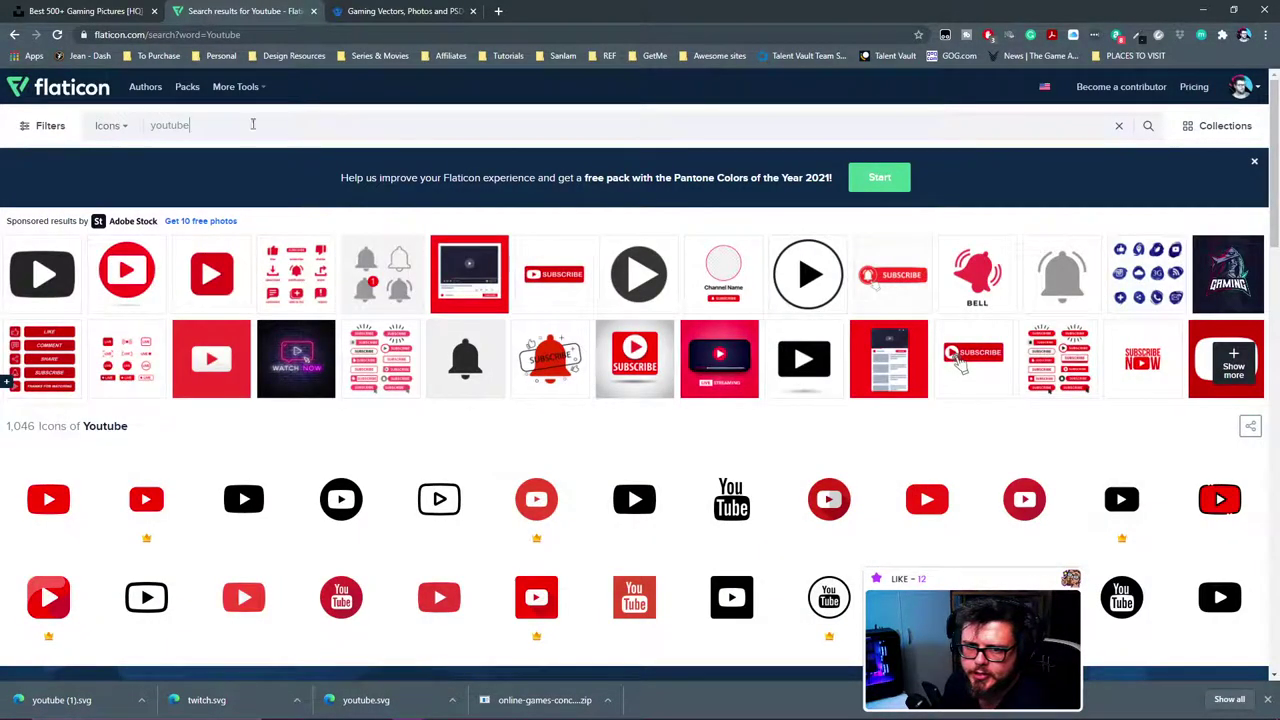
# Step: Search Flaticon for "Contact" icons and look through the results
pyautogui.click(139, 124)
pyautogui.write('Contact')
pyautogui.press('Return')
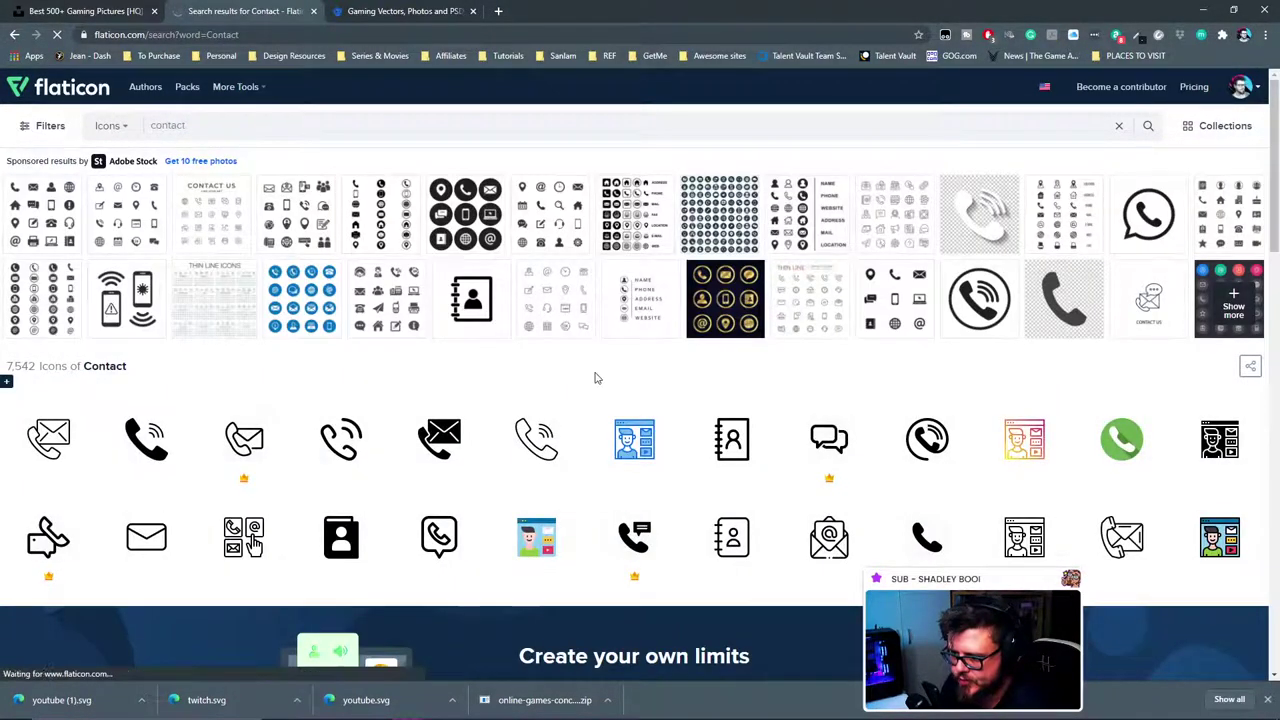
pyautogui.scroll(-1, 699, 373)
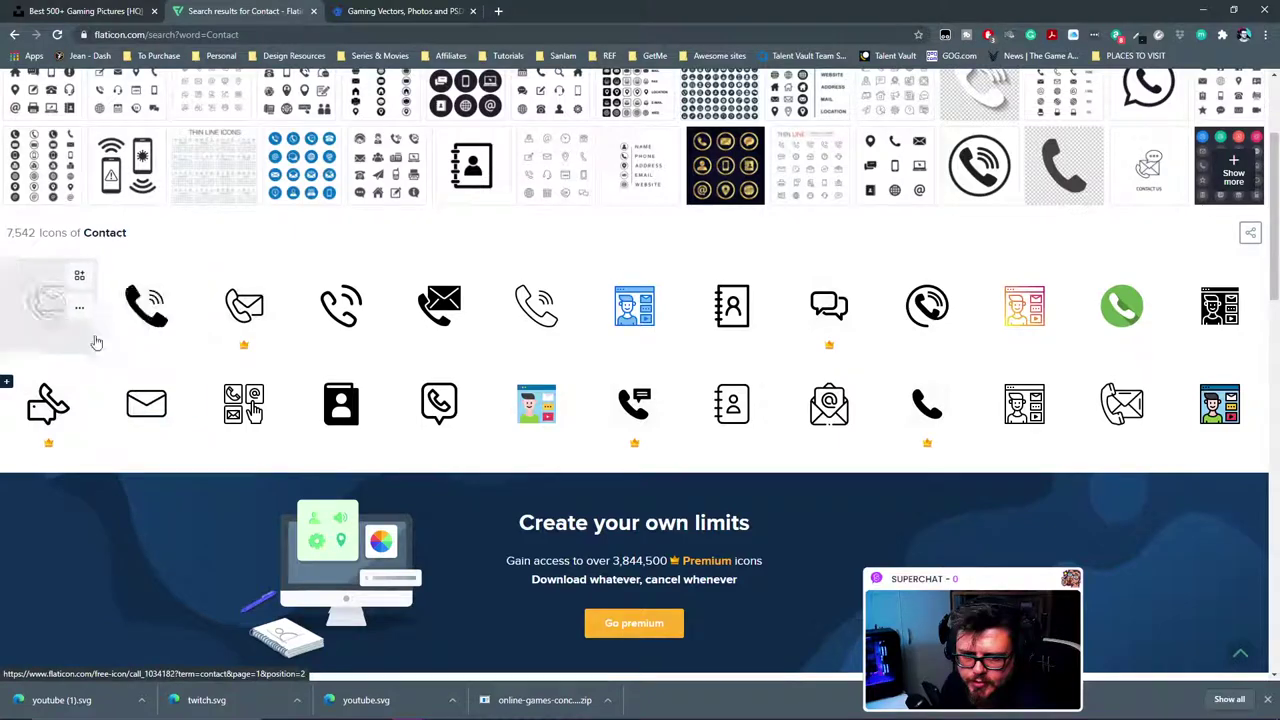
# Step: Search Flaticon for "Message" and download the free two-speech-bubble Conversation icon as SVG
pyautogui.scroll(2, 709, 300)
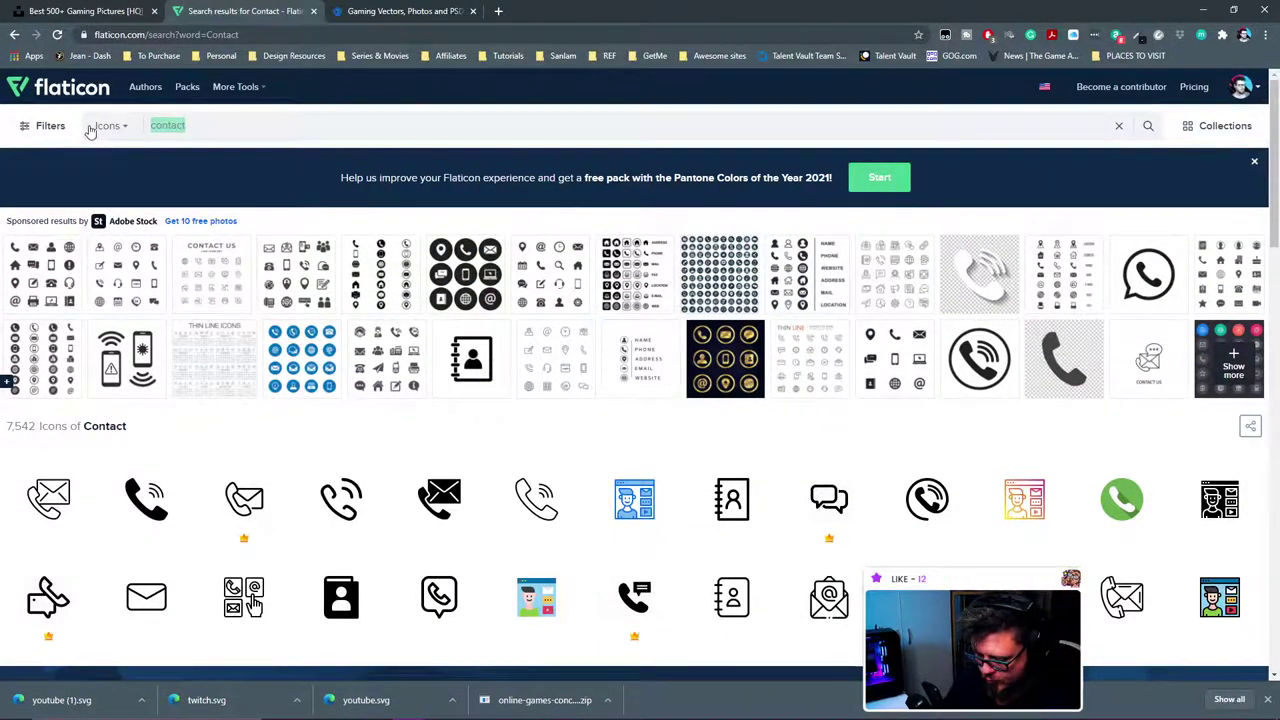
pyautogui.write('sage')
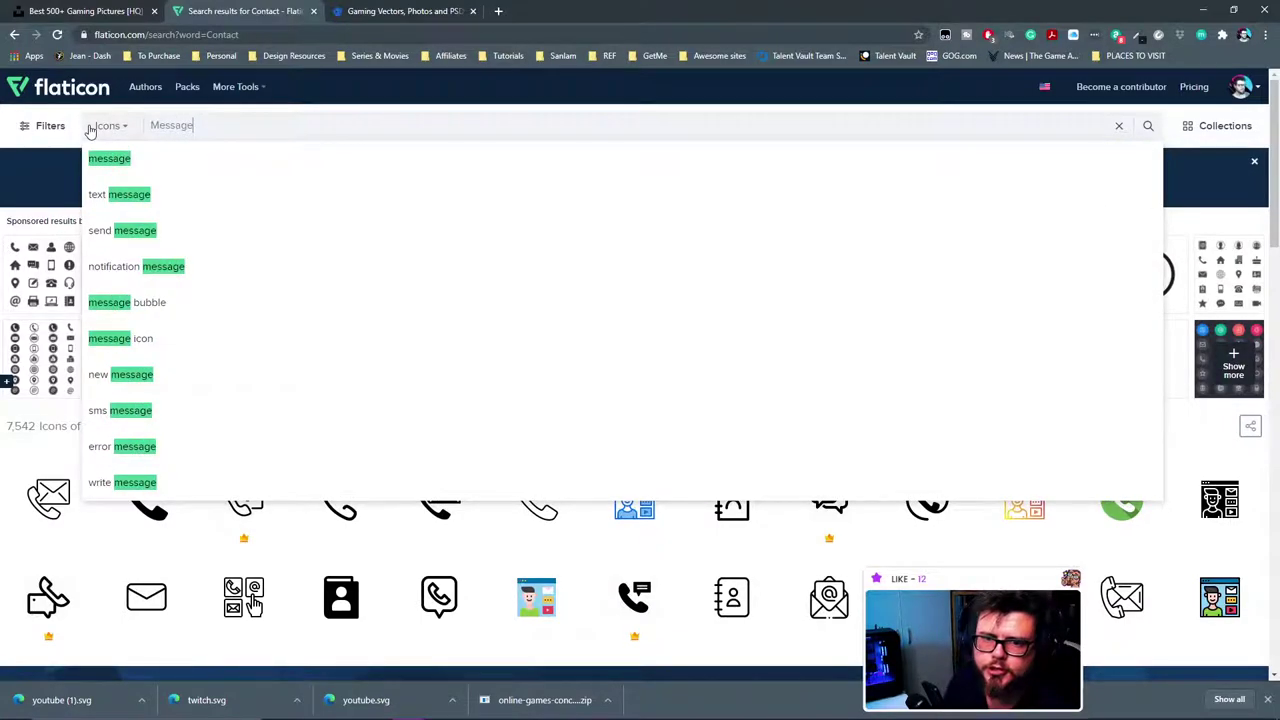
pyautogui.press('Return')
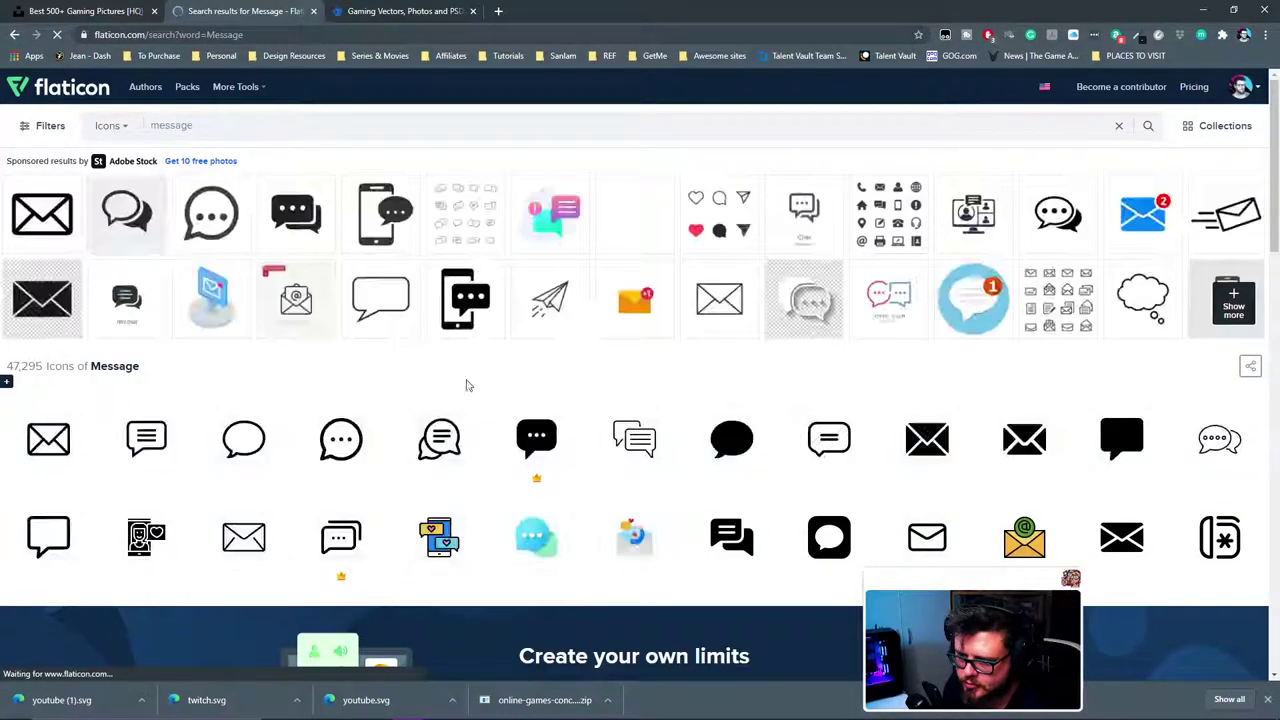
pyautogui.click(432, 423)
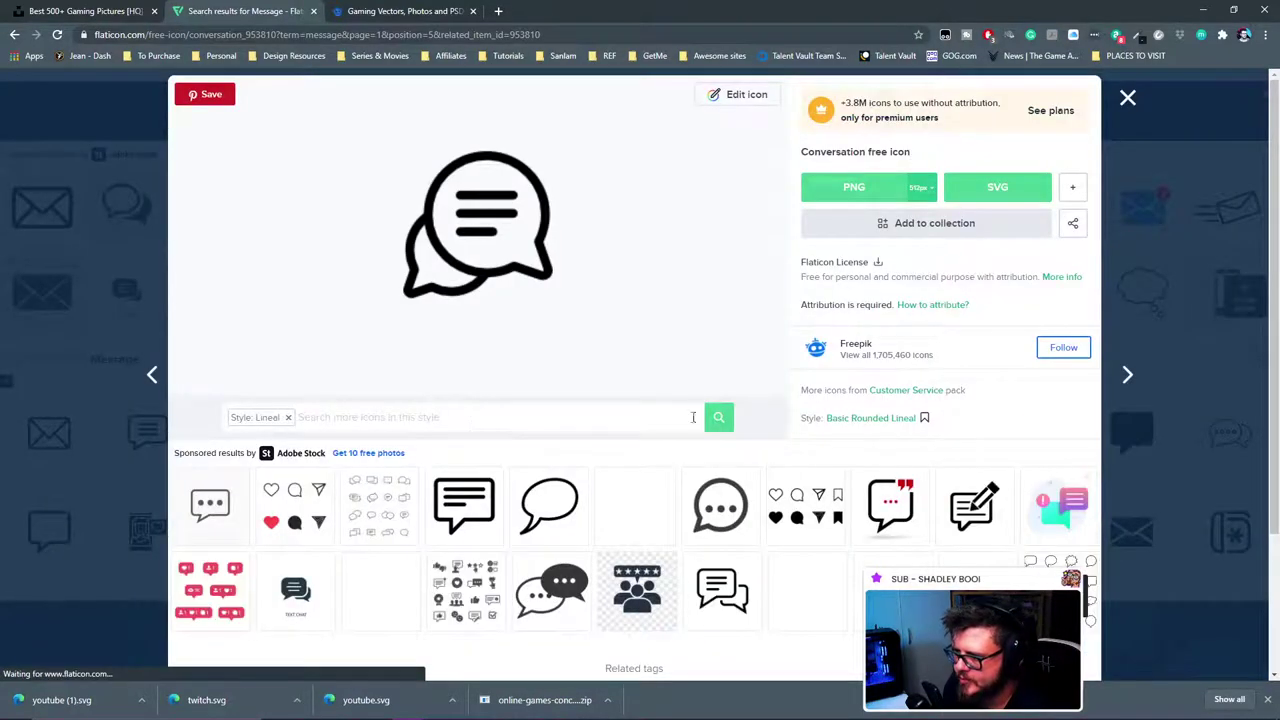
pyautogui.click(1000, 188)
pyautogui.click(793, 332)
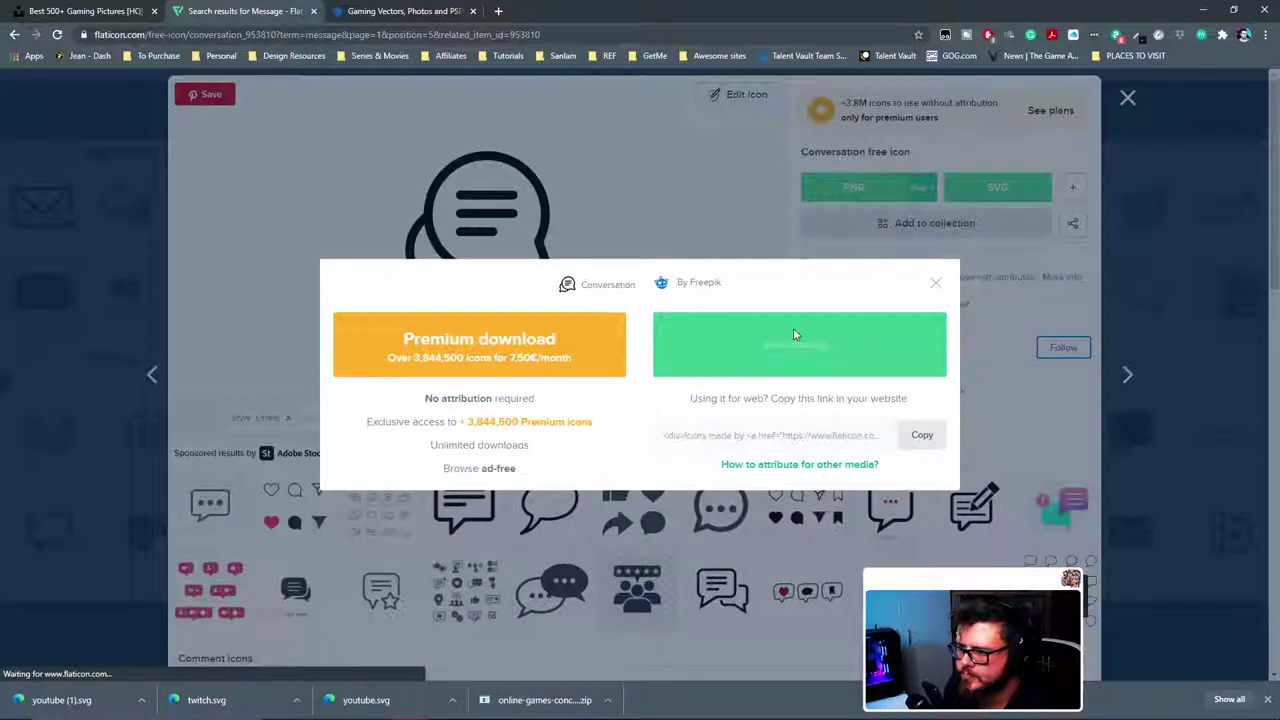
pyautogui.click(941, 217)
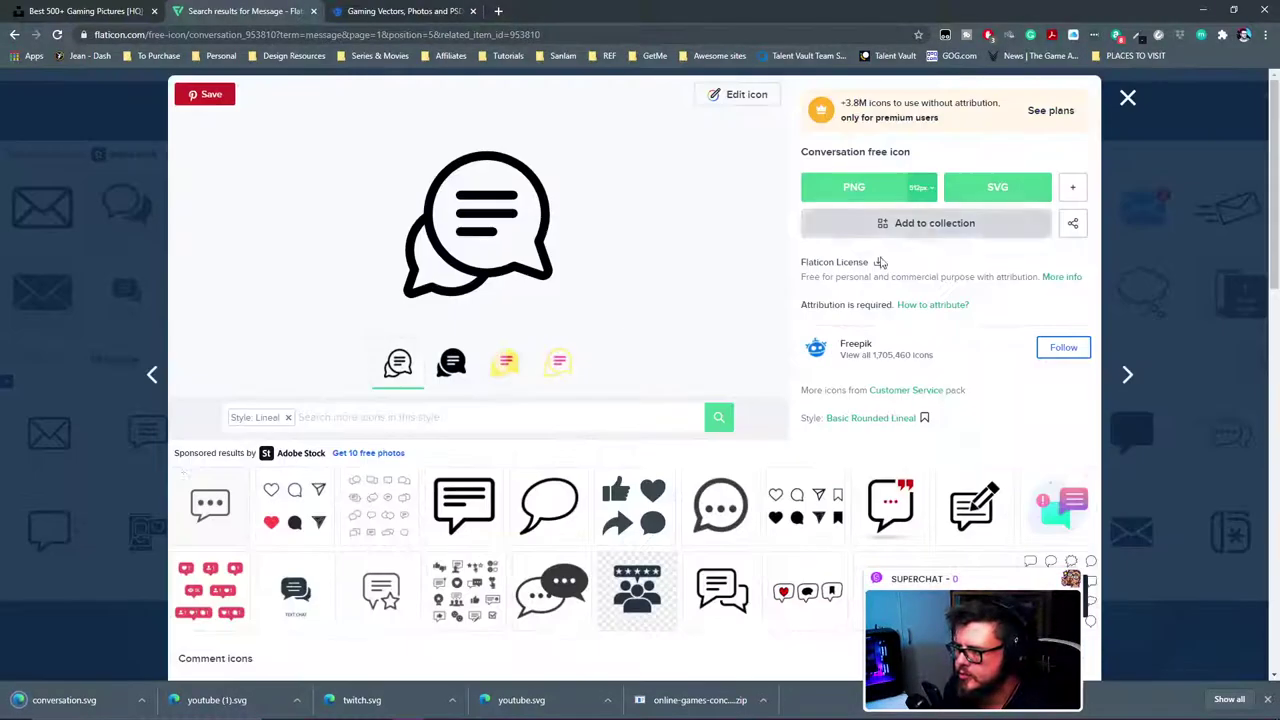
# Step: Switch to Adobe XD and place the downloaded conversation.svg on the pasteboard beside the Landing Page footer
pyautogui.click(138, 700)
pyautogui.click(180, 651)
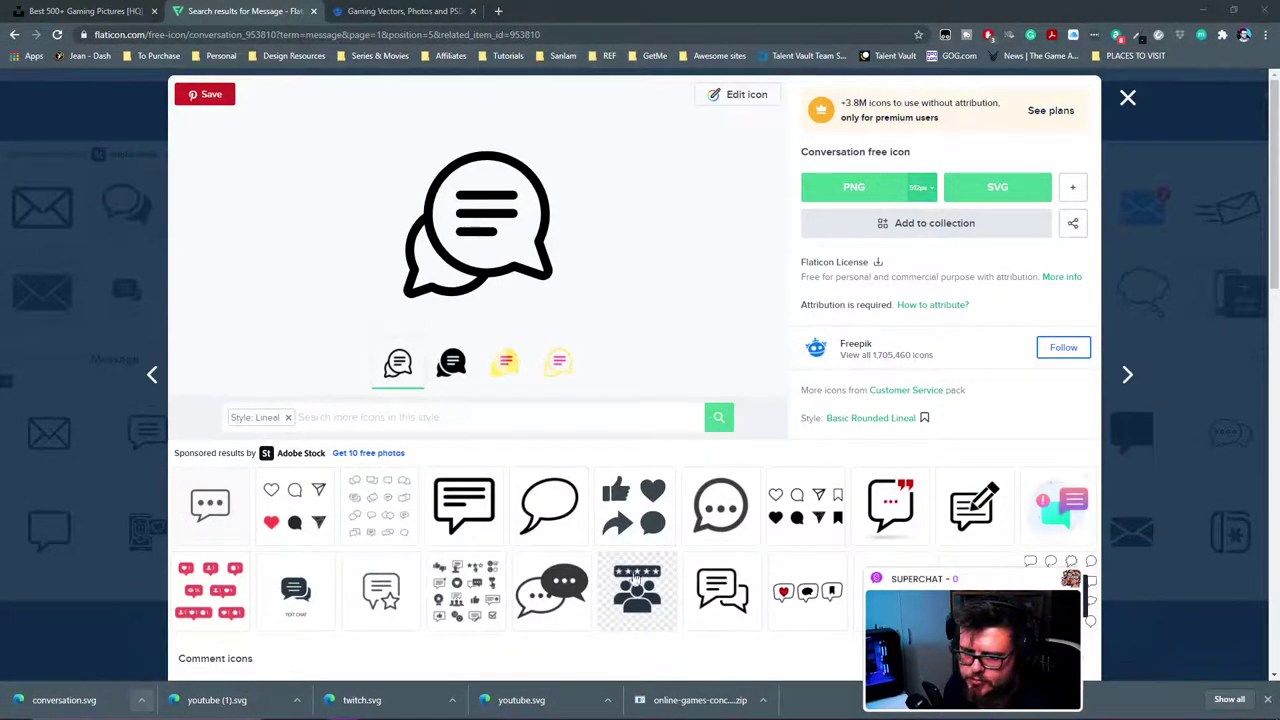
pyautogui.click(1206, 9)
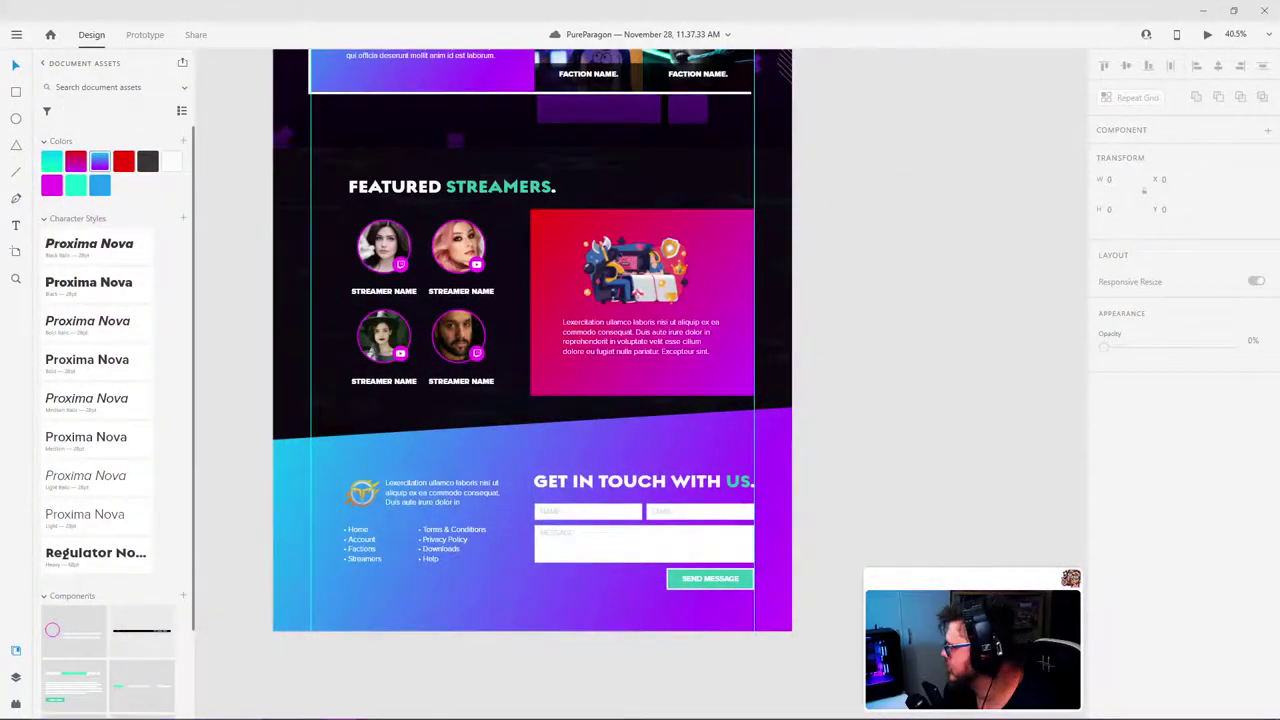
pyautogui.moveTo(912, 430); pyautogui.dragTo(869, 427)
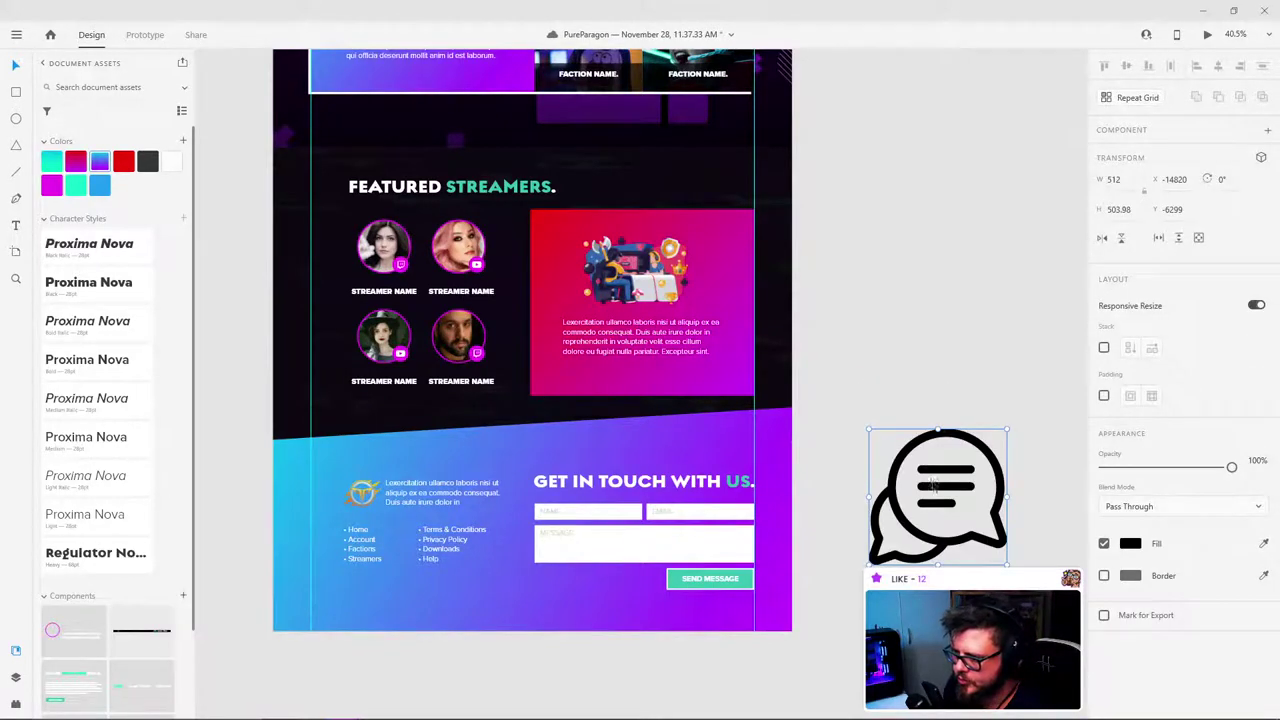
pyautogui.moveTo(836, 496); pyautogui.dragTo(788, 513)
pyautogui.click(874, 428)
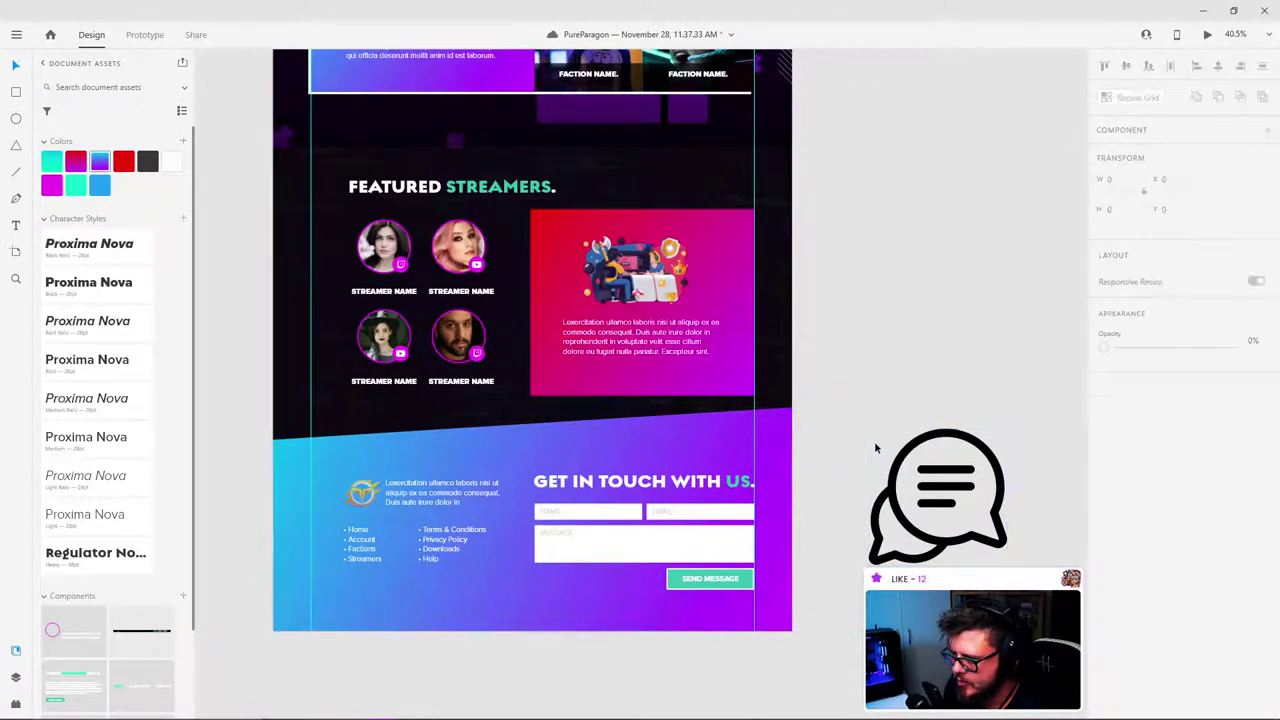
pyautogui.click(876, 446)
# Step: Enlarge the speech-bubble icon to about 614 × 604 px and move it over the contact form, against the artboard's right edge
pyautogui.moveTo(868, 428); pyautogui.dragTo(808, 368)
pyautogui.moveTo(913, 463); pyautogui.dragTo(725, 505)
pyautogui.moveTo(627, 602); pyautogui.dragTo(658, 572)
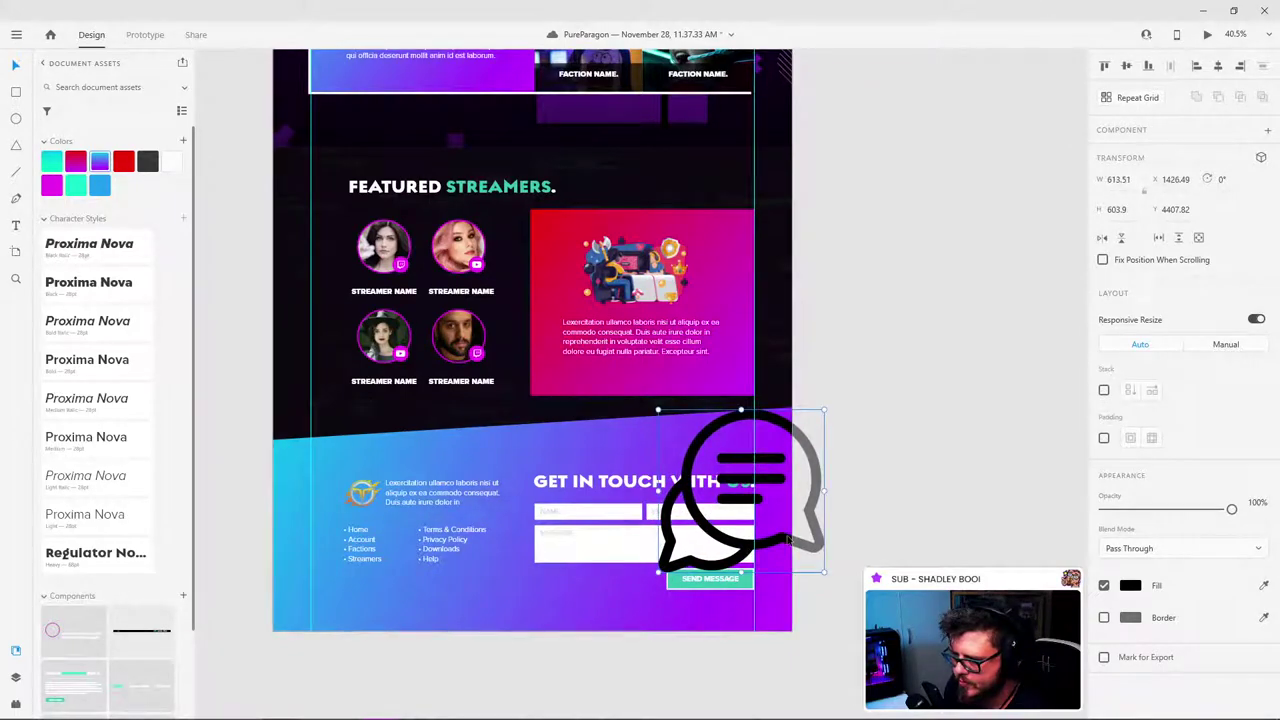
pyautogui.moveTo(788, 540); pyautogui.dragTo(755, 573)
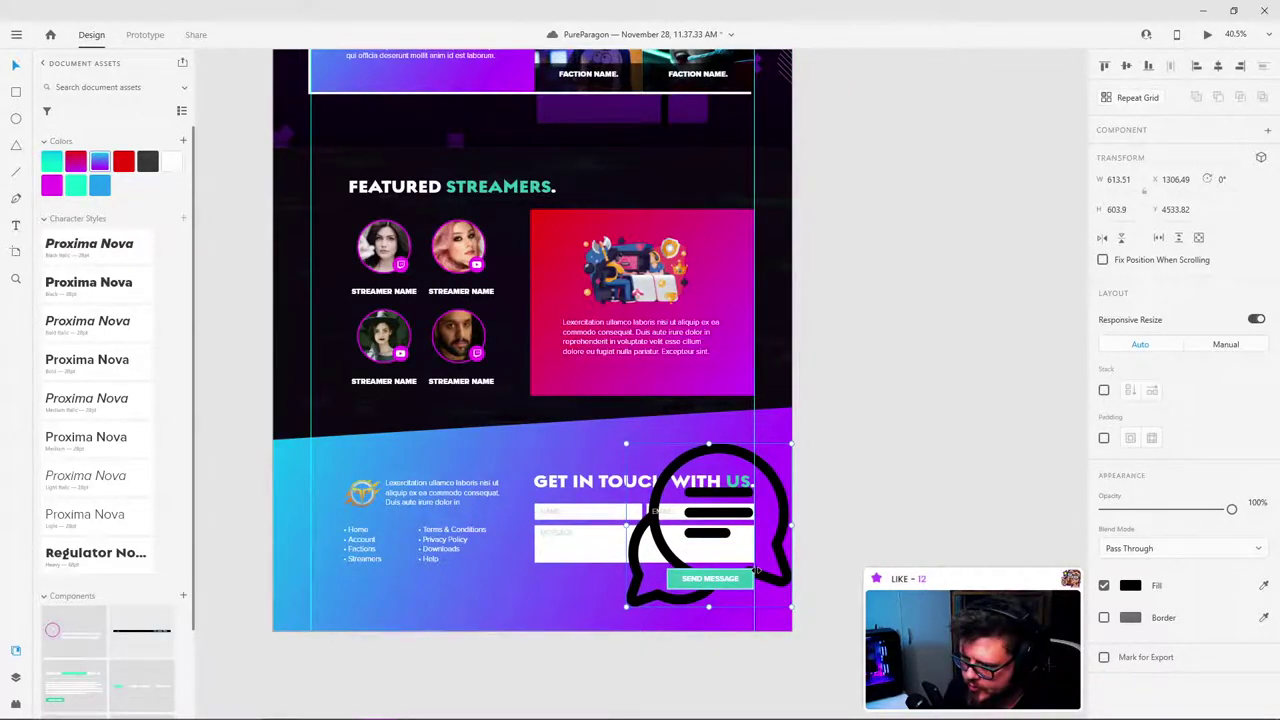
# Step: Send the speech-bubble icon behind the contact form, shrink it to about 387 × 381 px and move it up to the footer's slanted edge
pyautogui.hotkey('ctrl', '[')
pyautogui.hotkey('ctrl', '[')
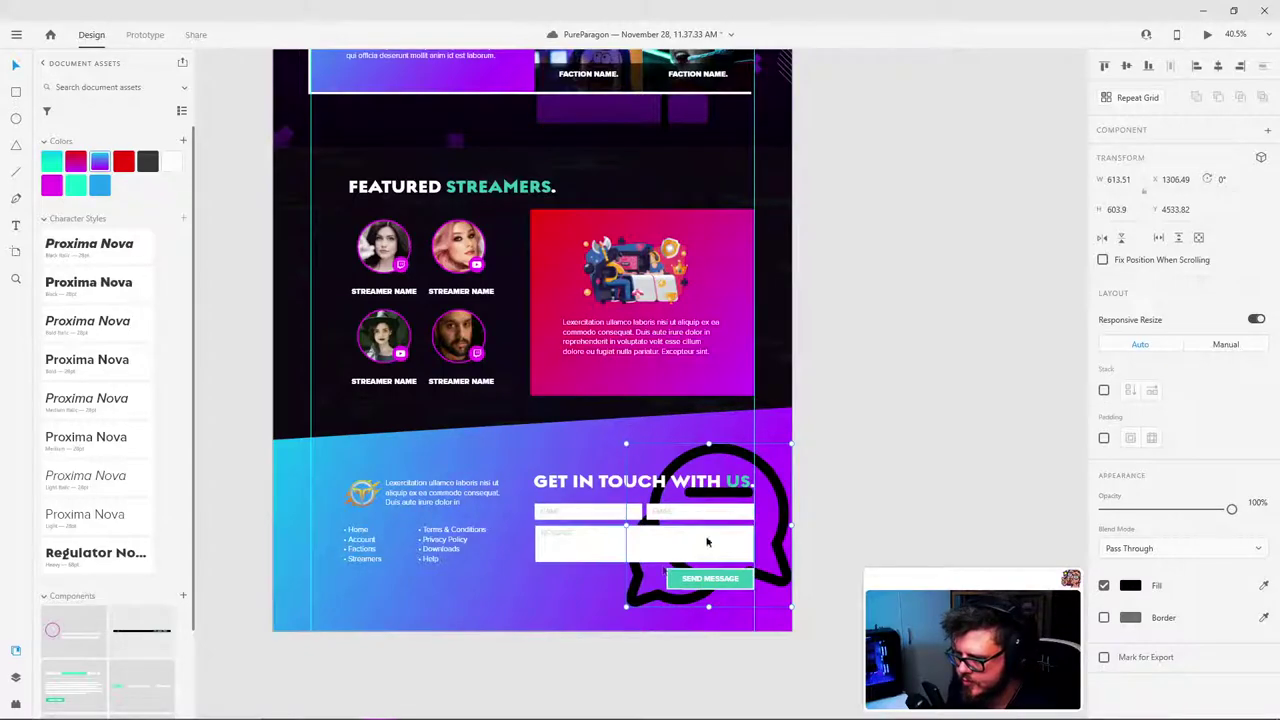
pyautogui.moveTo(622, 607); pyautogui.dragTo(687, 546)
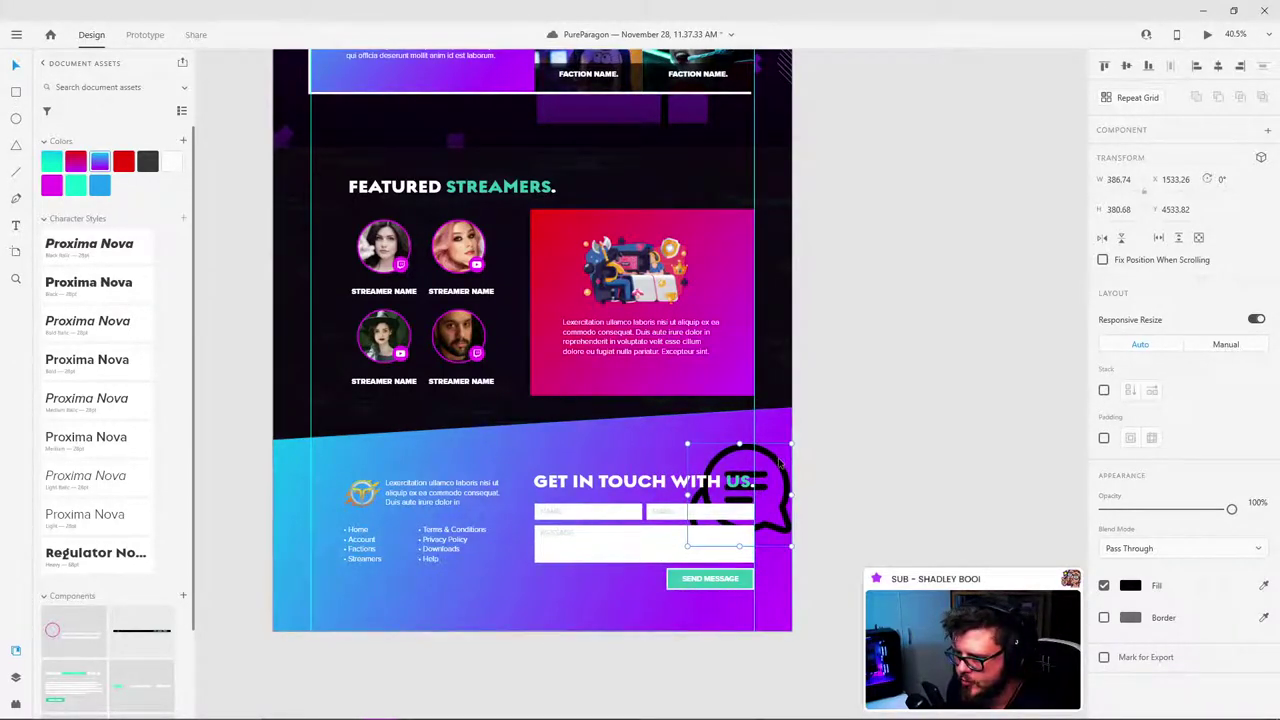
pyautogui.moveTo(780, 462); pyautogui.dragTo(777, 422)
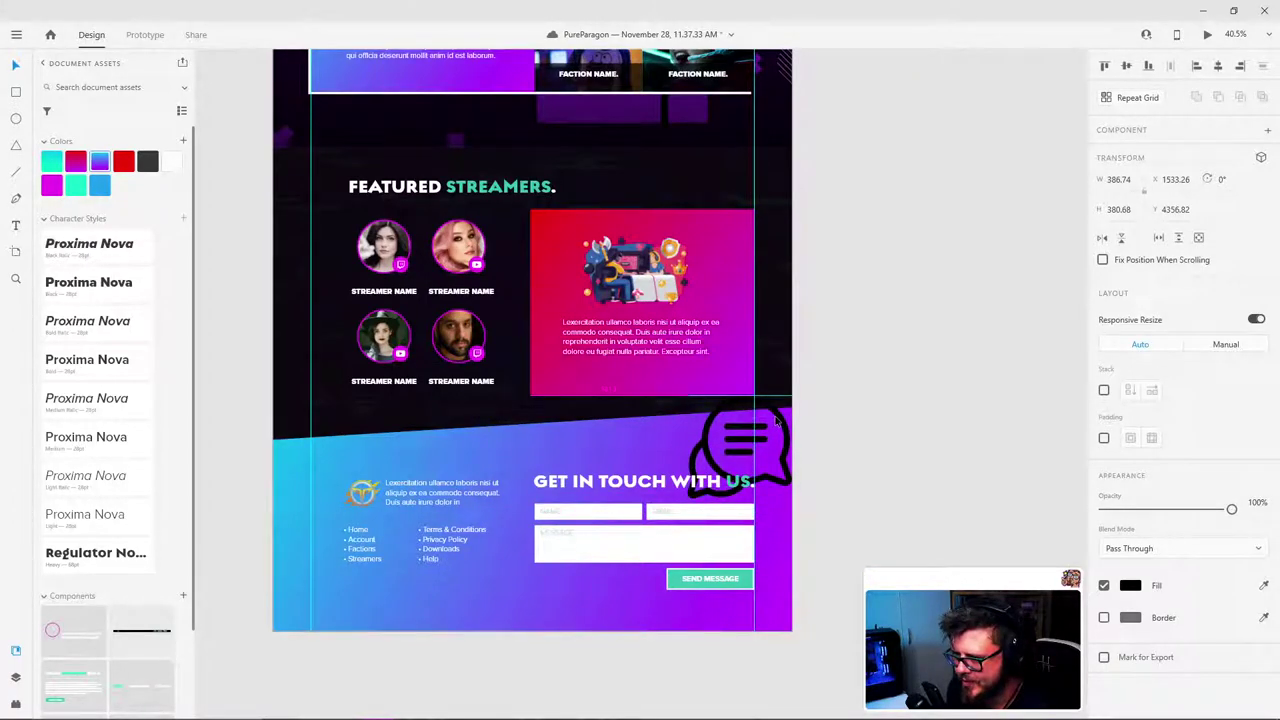
pyautogui.keyDown('shift'); pyautogui.click(607, 448); pyautogui.keyUp('shift')
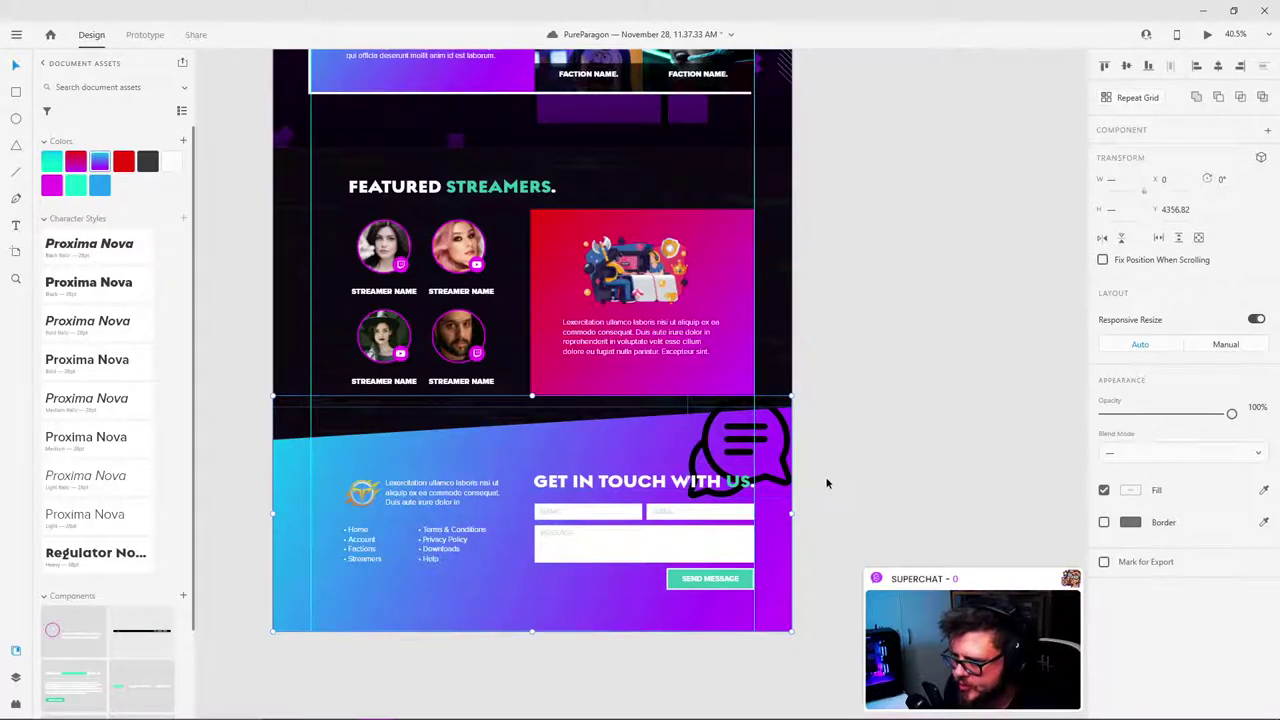
pyautogui.click(829, 483)
pyautogui.click(640, 444)
pyautogui.keyDown('shift'); pyautogui.click(740, 404); pyautogui.keyUp('shift')
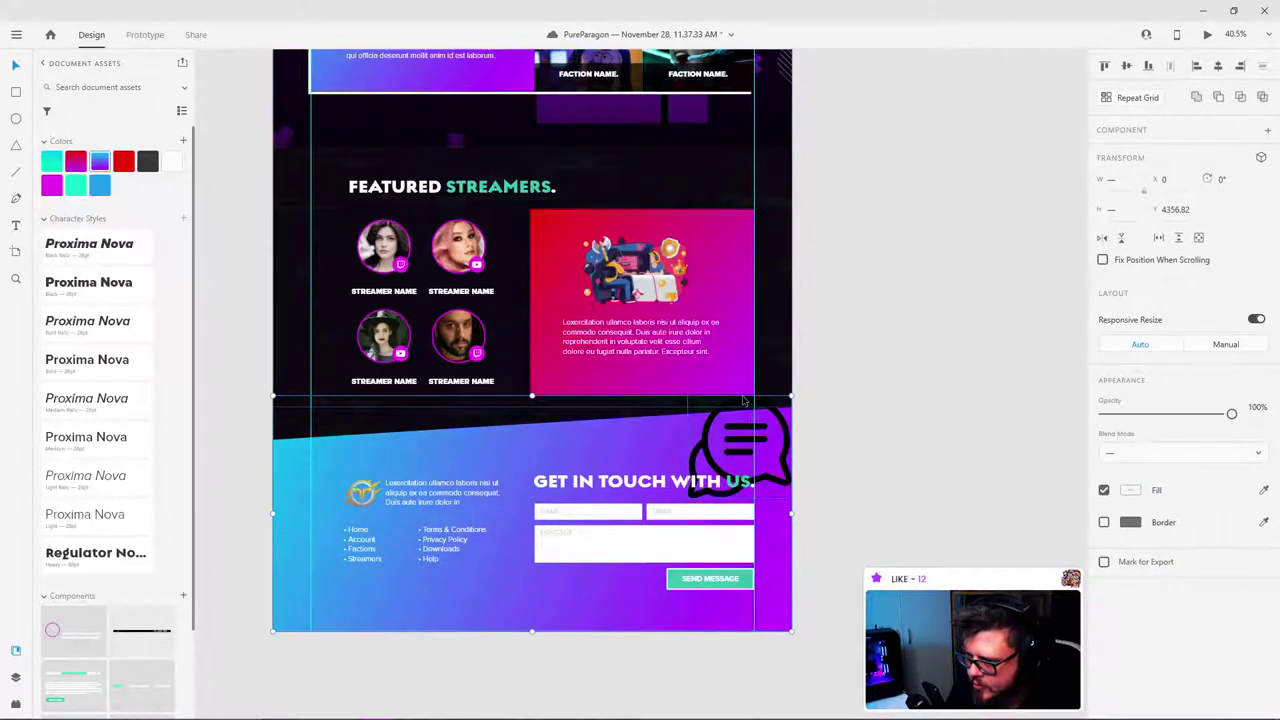
pyautogui.press('Escape')
# Step: Move the speech-bubble icon down inside the footer background, shrink it to about 322 × 317 px and nudge it 10 px left
pyautogui.scroll(4, 750, 405)
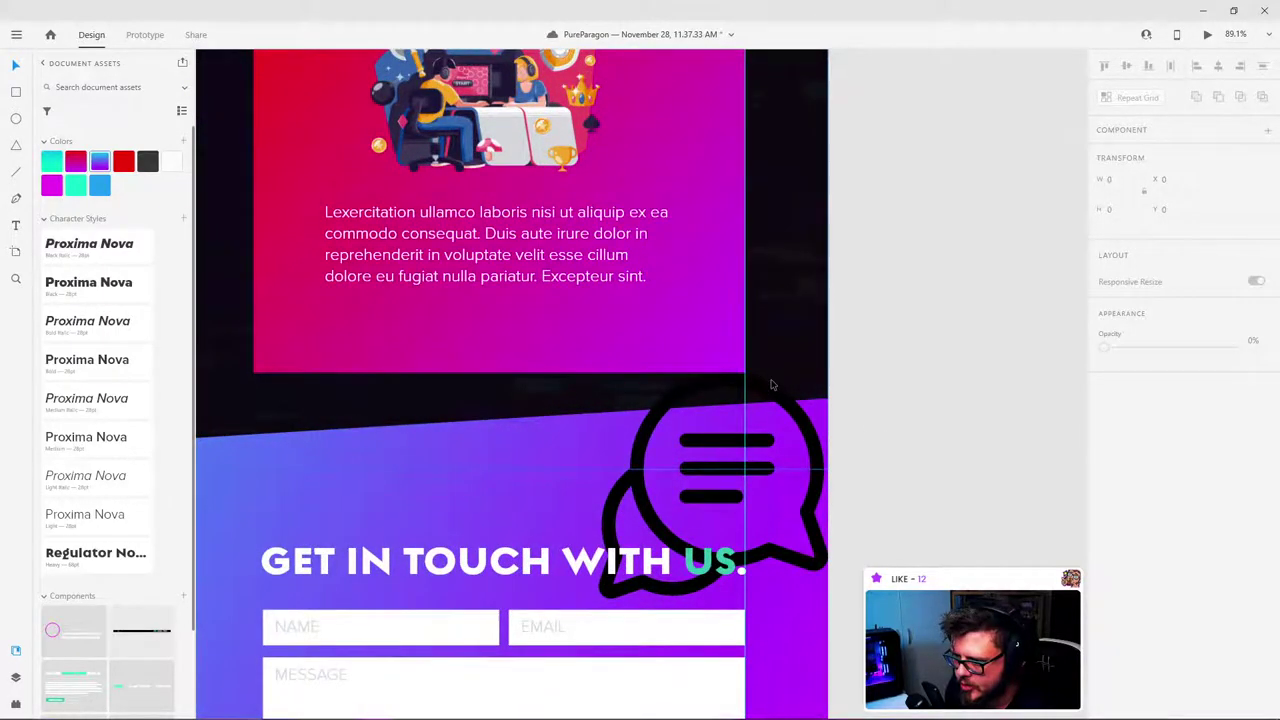
pyautogui.click(760, 417)
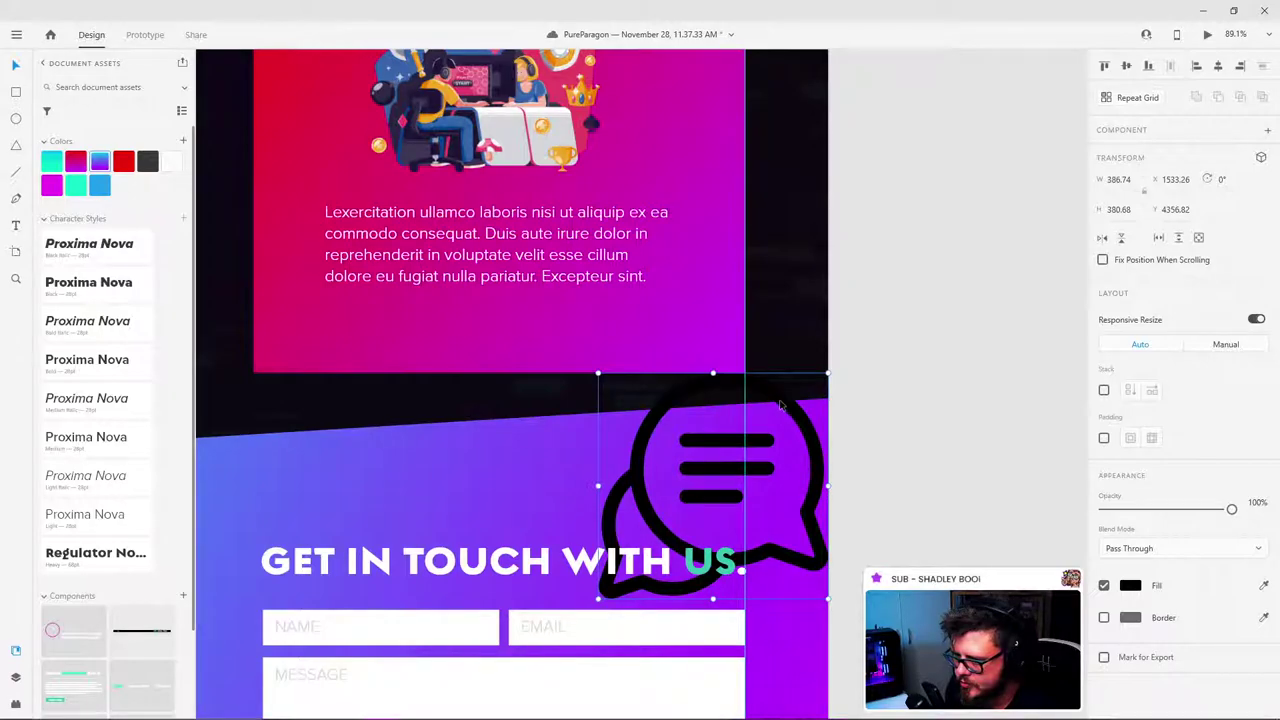
pyautogui.moveTo(781, 404); pyautogui.dragTo(784, 444)
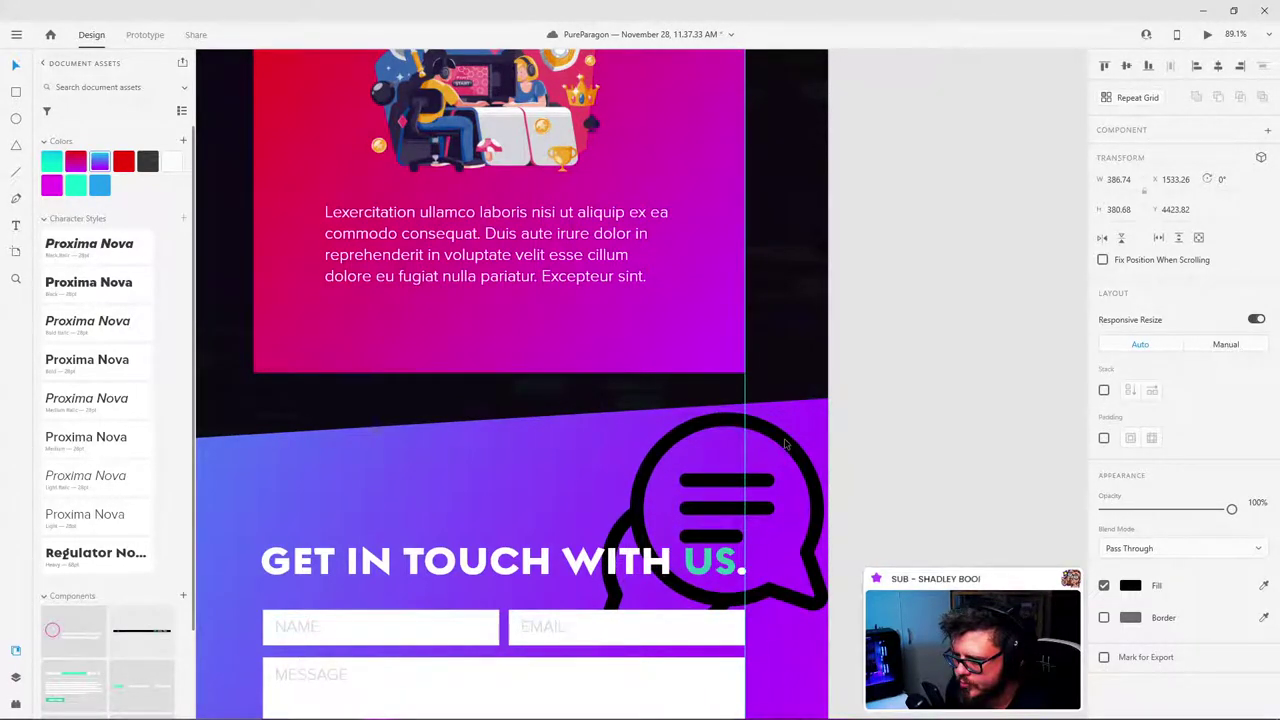
pyautogui.scroll(-3, 638, 511)
pyautogui.moveTo(600, 519); pyautogui.dragTo(630, 481)
pyautogui.scroll(-2, 732, 440)
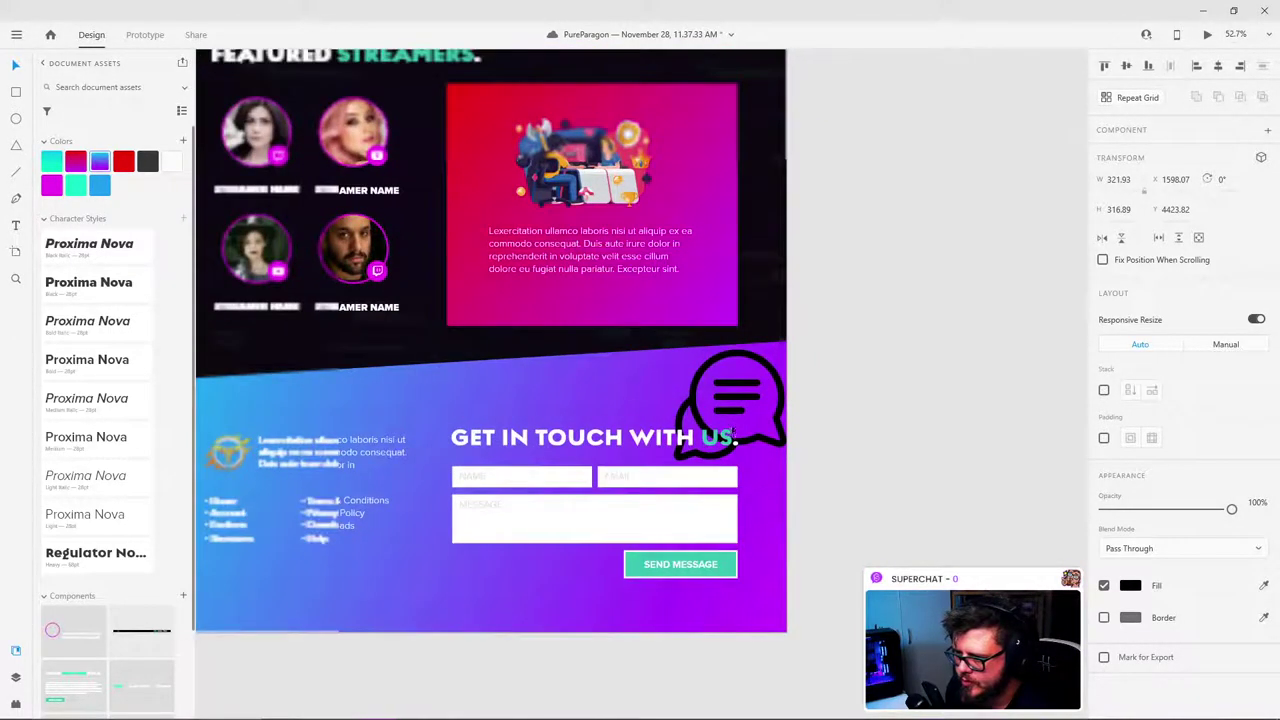
pyautogui.scroll(1, 742, 400)
pyautogui.hotkey('shift', 'Left')
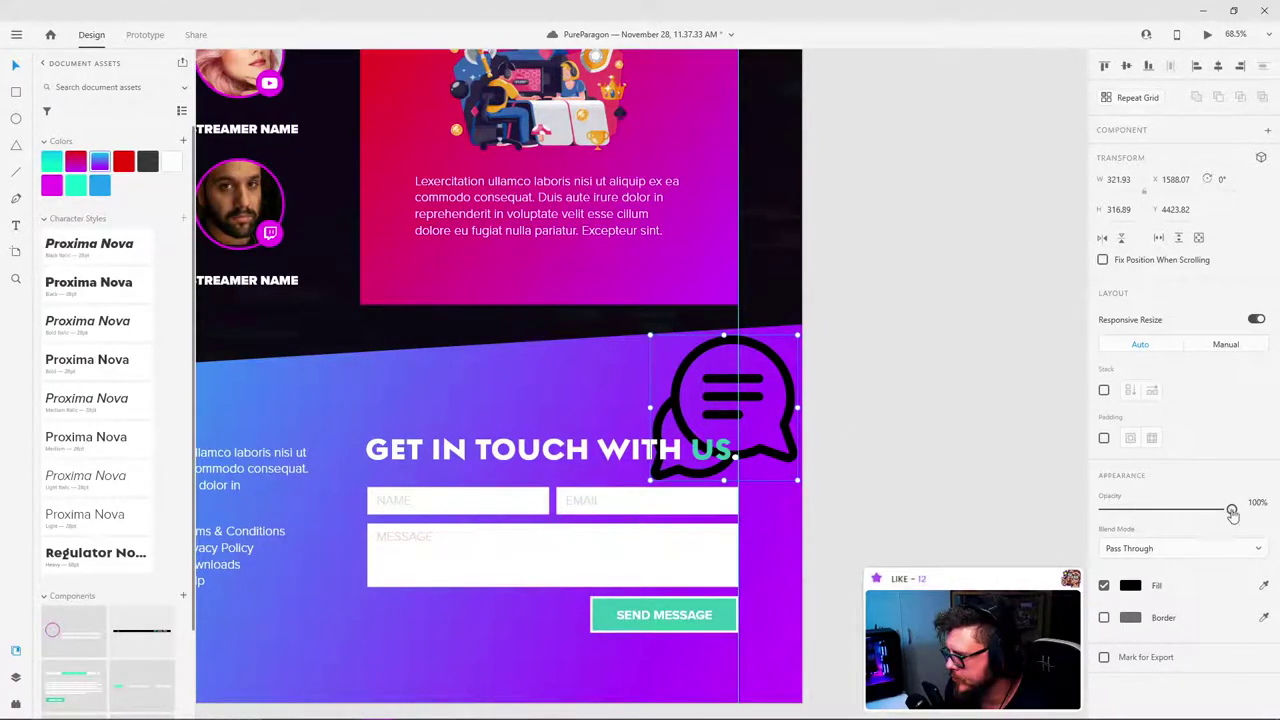
# Step: Fill the speech-bubble icon with white and lower its opacity to 20%
pyautogui.click(1130, 585)
pyautogui.moveTo(1000, 560); pyautogui.dragTo(900, 438)
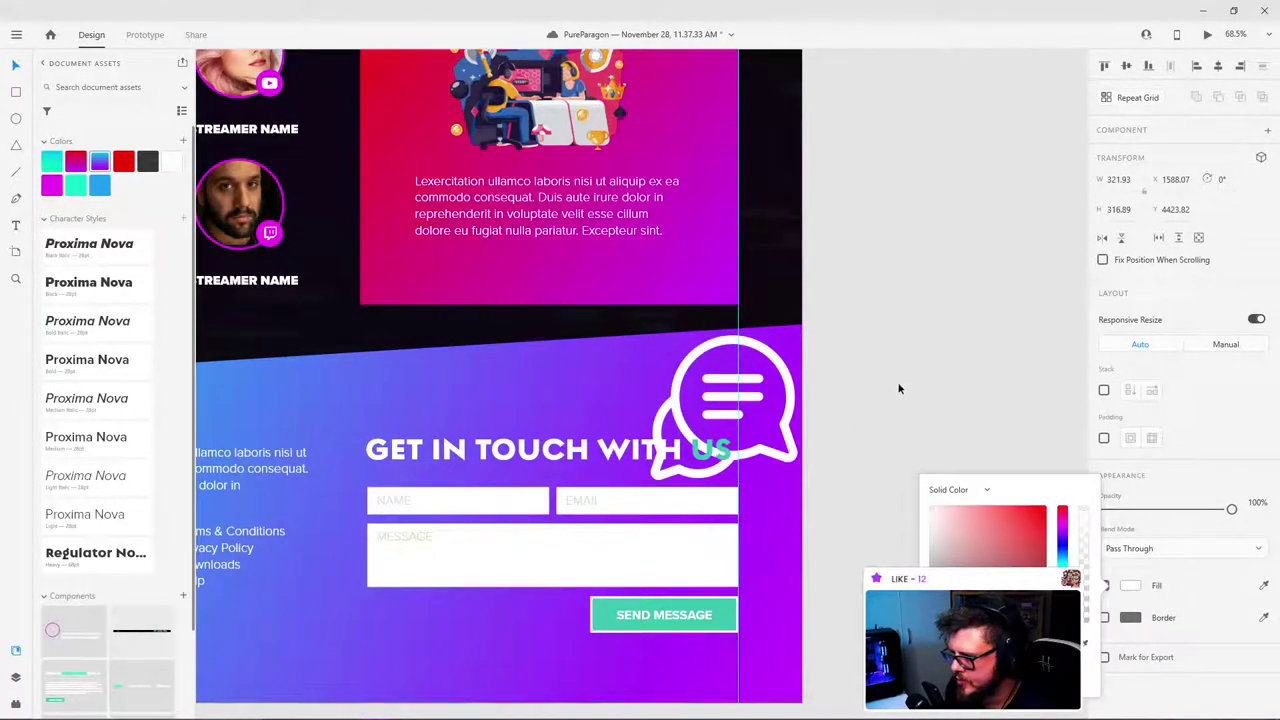
pyautogui.click(897, 386)
pyautogui.click(783, 425)
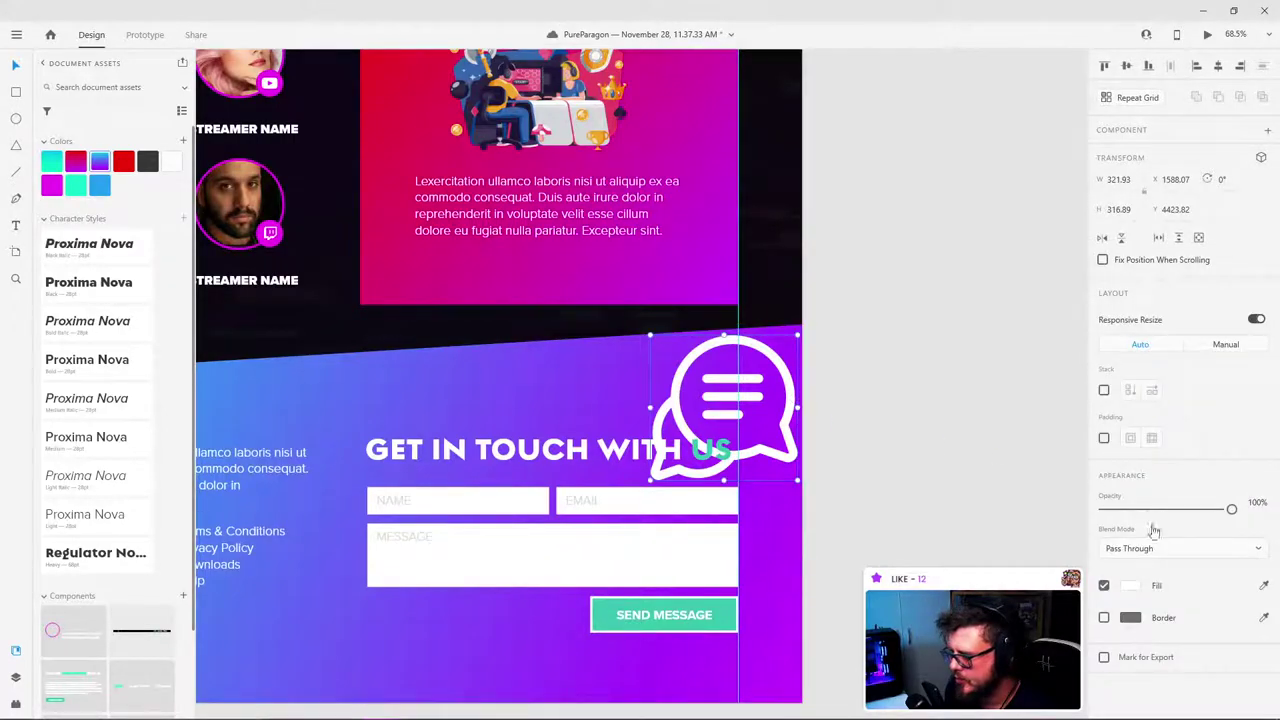
pyautogui.moveTo(1222, 514); pyautogui.dragTo(1119, 510)
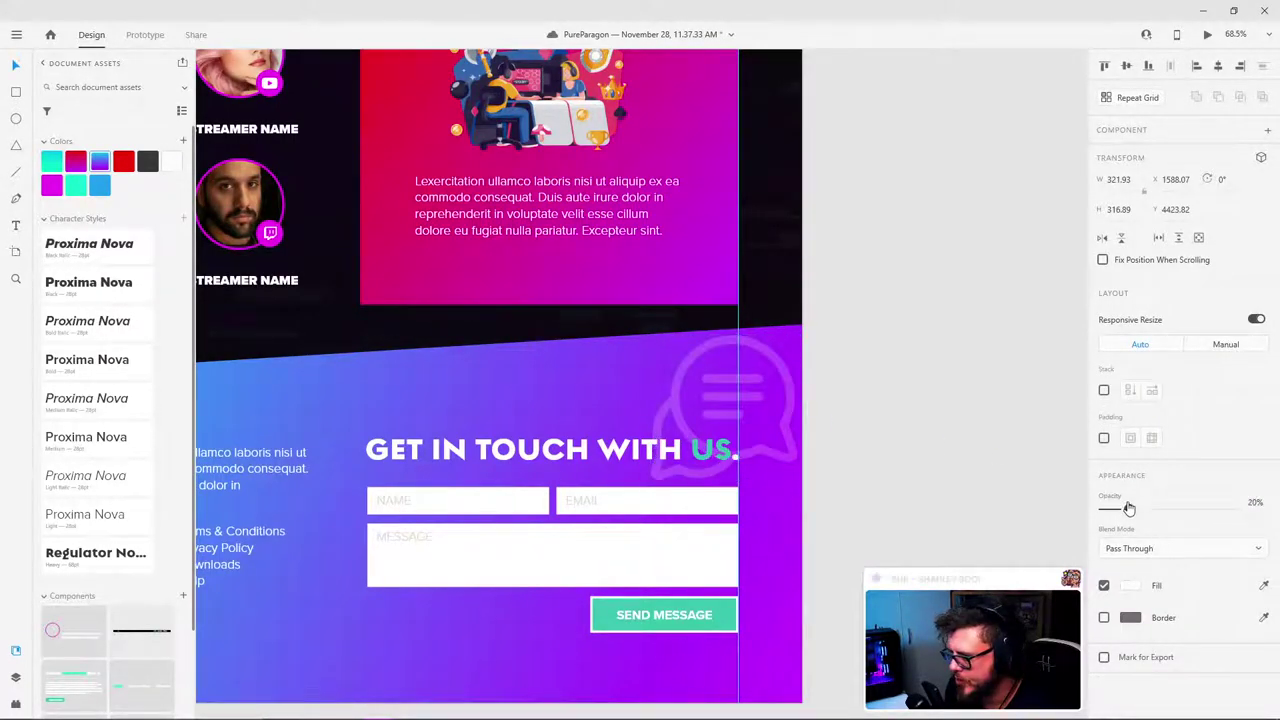
pyautogui.click(857, 360)
# Step: Enlarge the faded speech-bubble icon to about 773 × 761 px so it spans most of the area behind the contact form
pyautogui.scroll(-5, 856, 359)
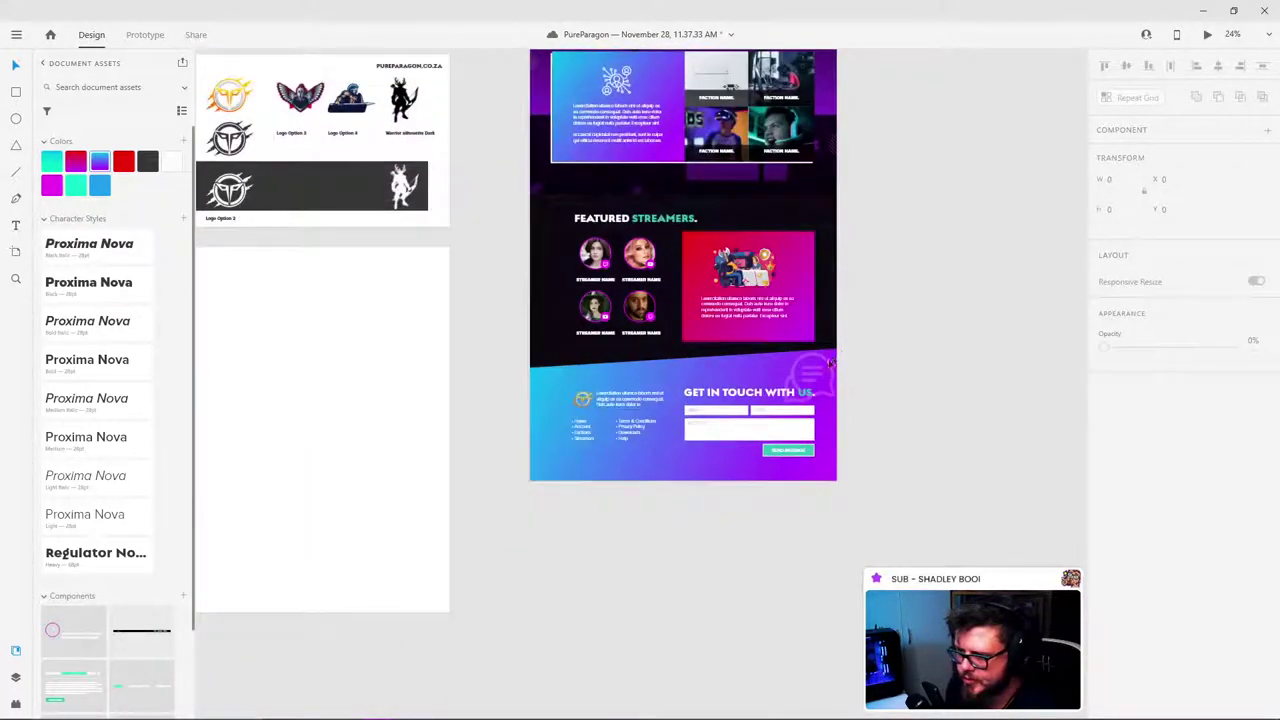
pyautogui.scroll(4, 828, 372)
pyautogui.click(815, 421)
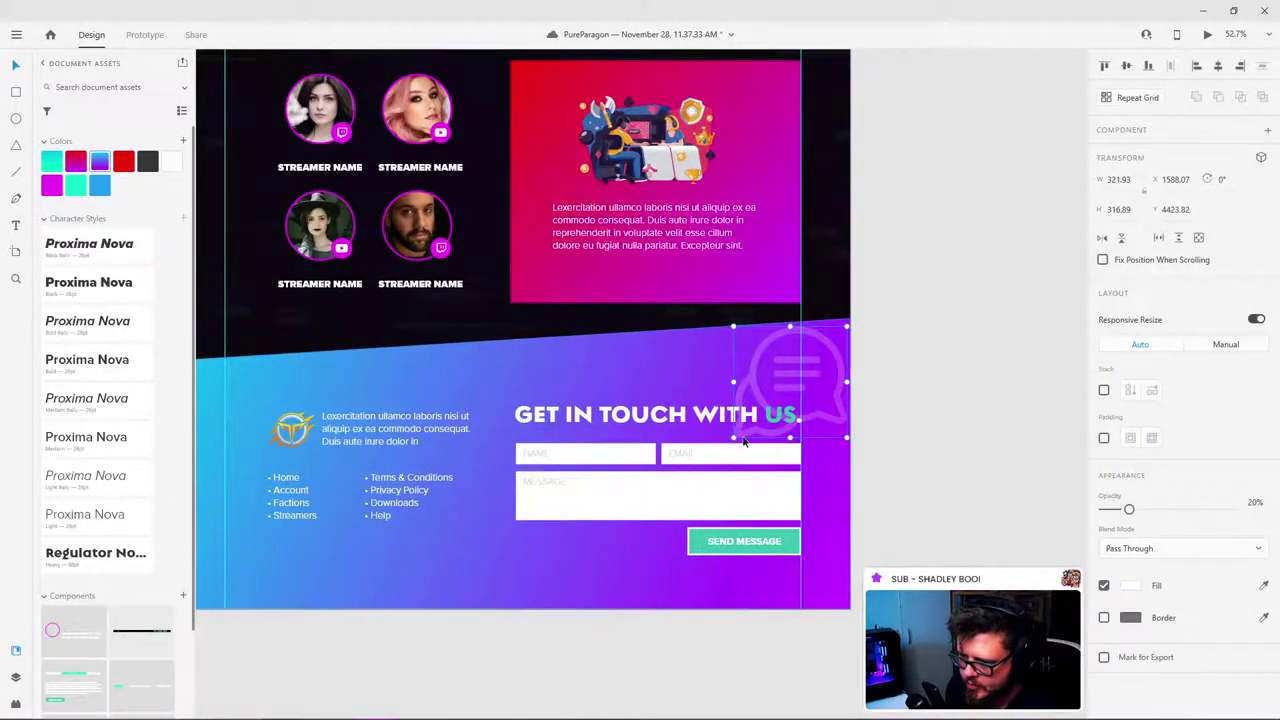
pyautogui.moveTo(731, 437); pyautogui.dragTo(270, 594)
# Step: Shift the enlarged speech-bubble icon slightly left and down so it sits within the footer background behind the contact form
pyautogui.doubleClick(783, 343)
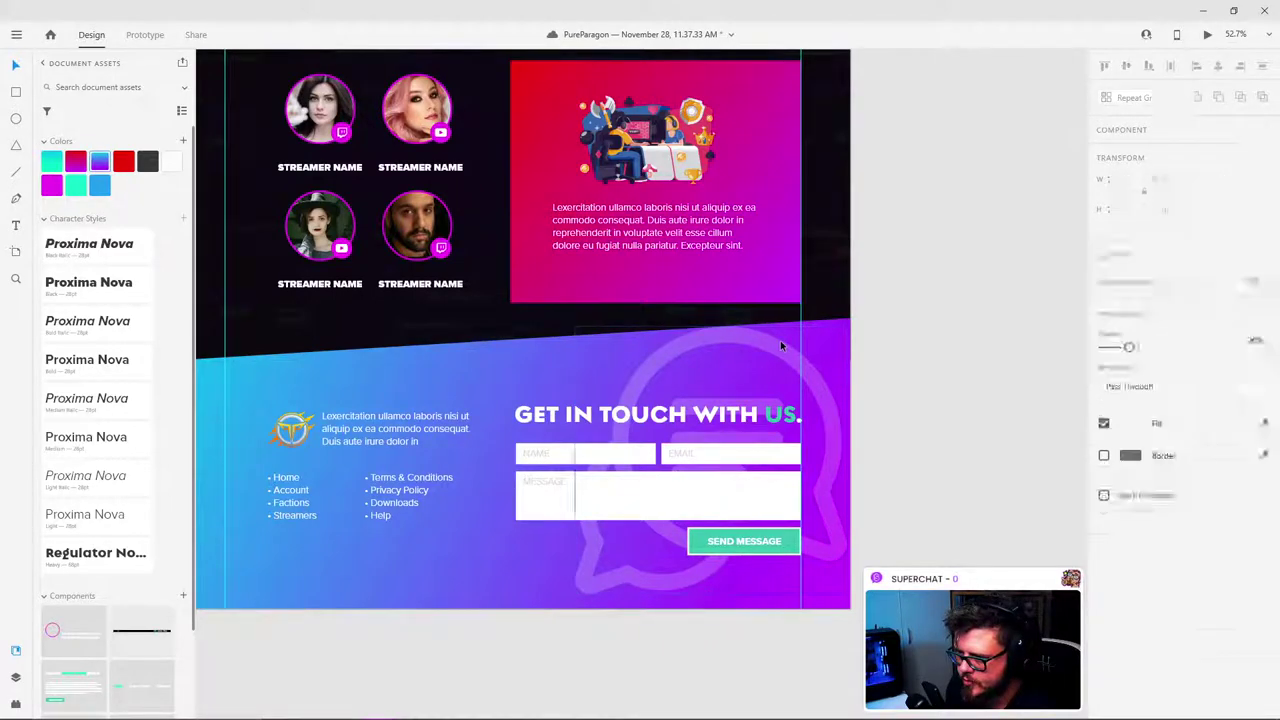
pyautogui.moveTo(785, 351)
pyautogui.mouseDown()
pyautogui.moveTo(785, 381)
pyautogui.moveTo(787, 364)
pyautogui.mouseUp()
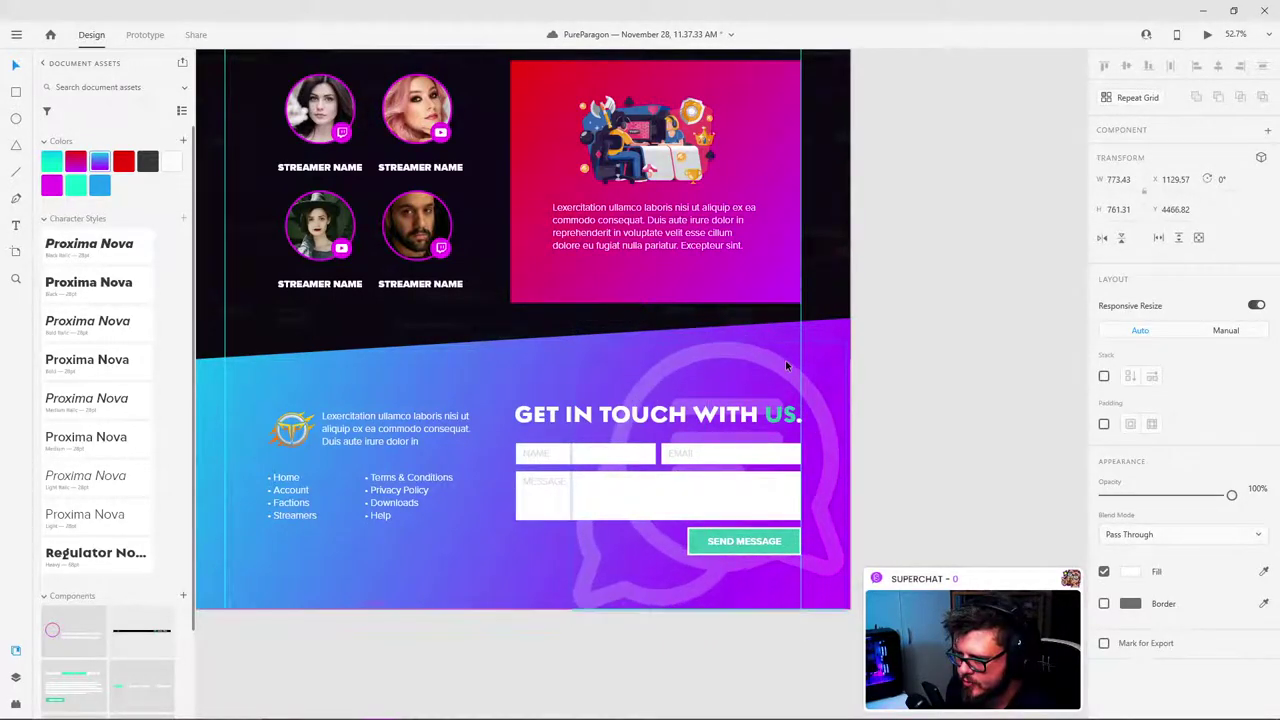
pyautogui.hotkey('ctrl', 'z')
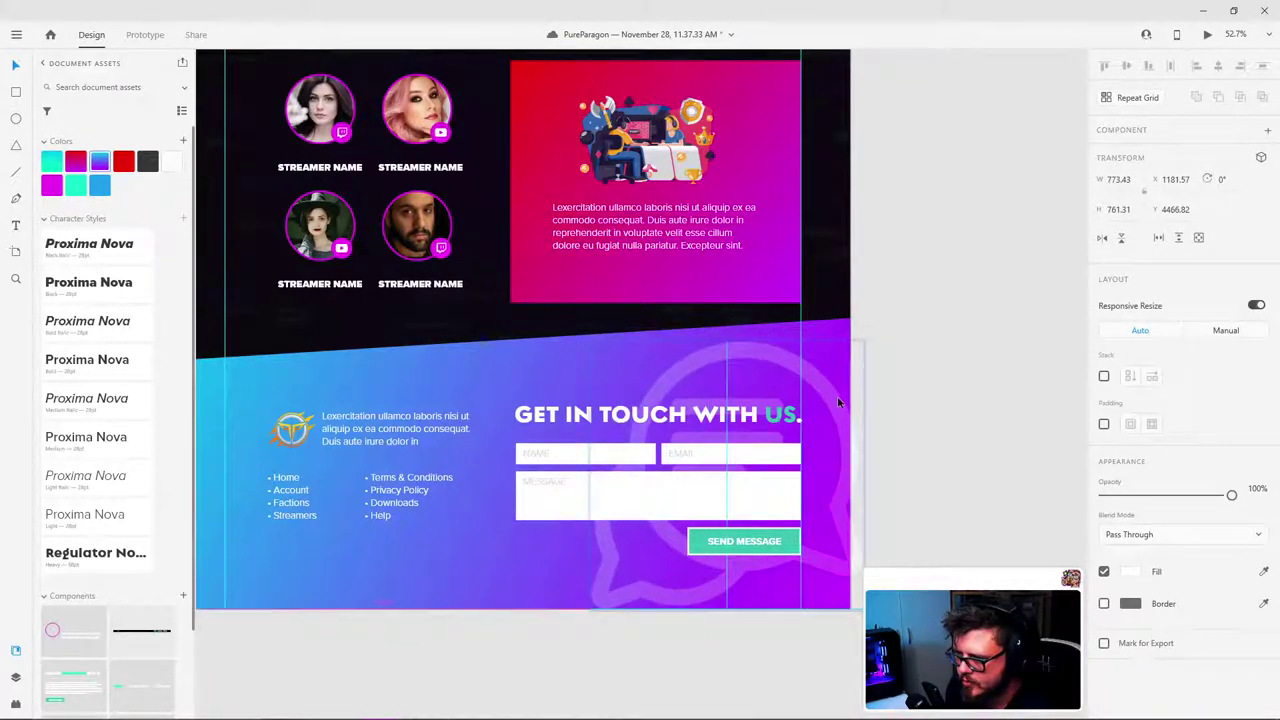
pyautogui.press('2')
pyautogui.moveTo(813, 384); pyautogui.dragTo(813, 390)
pyautogui.click(936, 348)
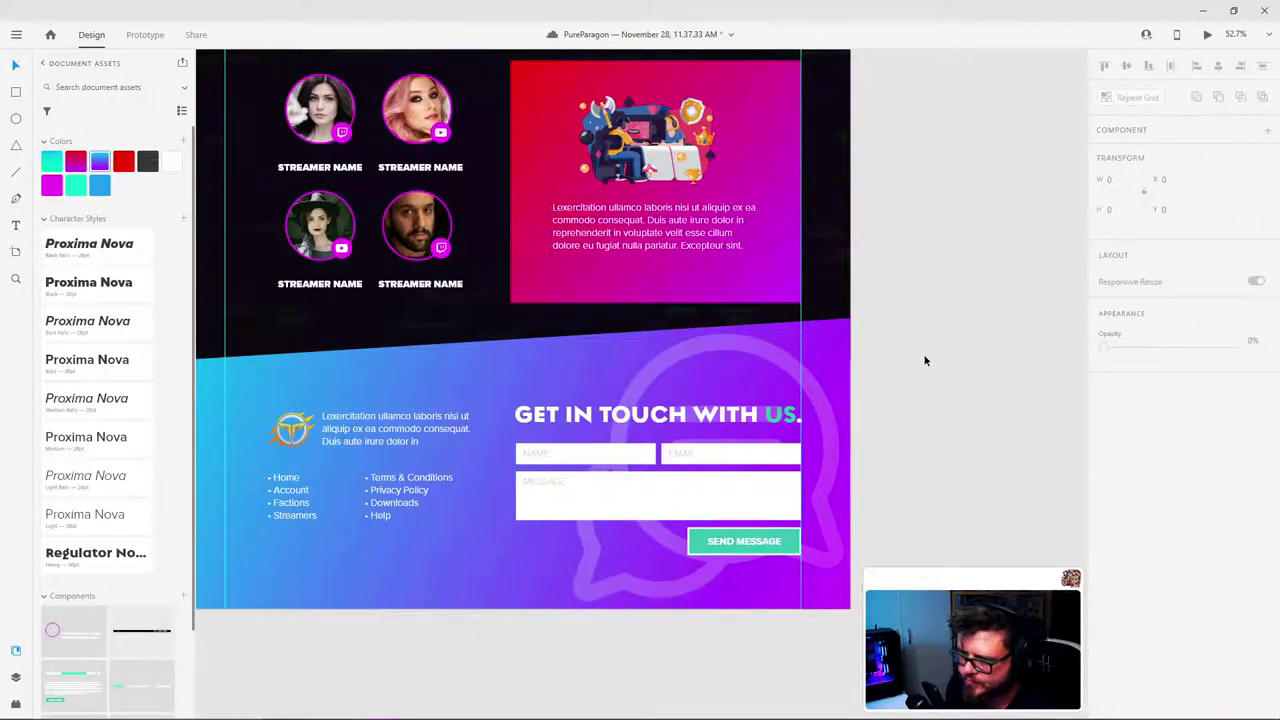
# Step: Nudge the faded speech-bubble icon down by 10 px to fine-tune its vertical placement in the footer
pyautogui.click(822, 413)
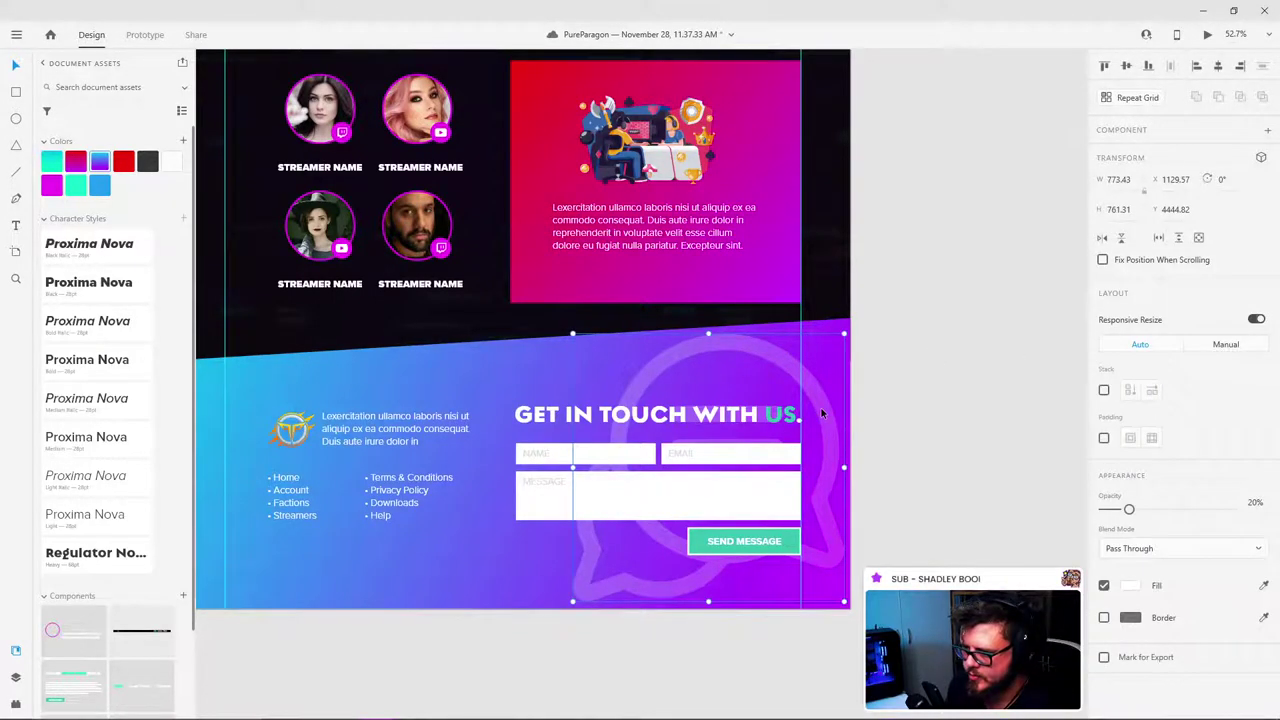
pyautogui.press('Down')
pyautogui.press('Down')
pyautogui.press('Down')
pyautogui.press('Down')
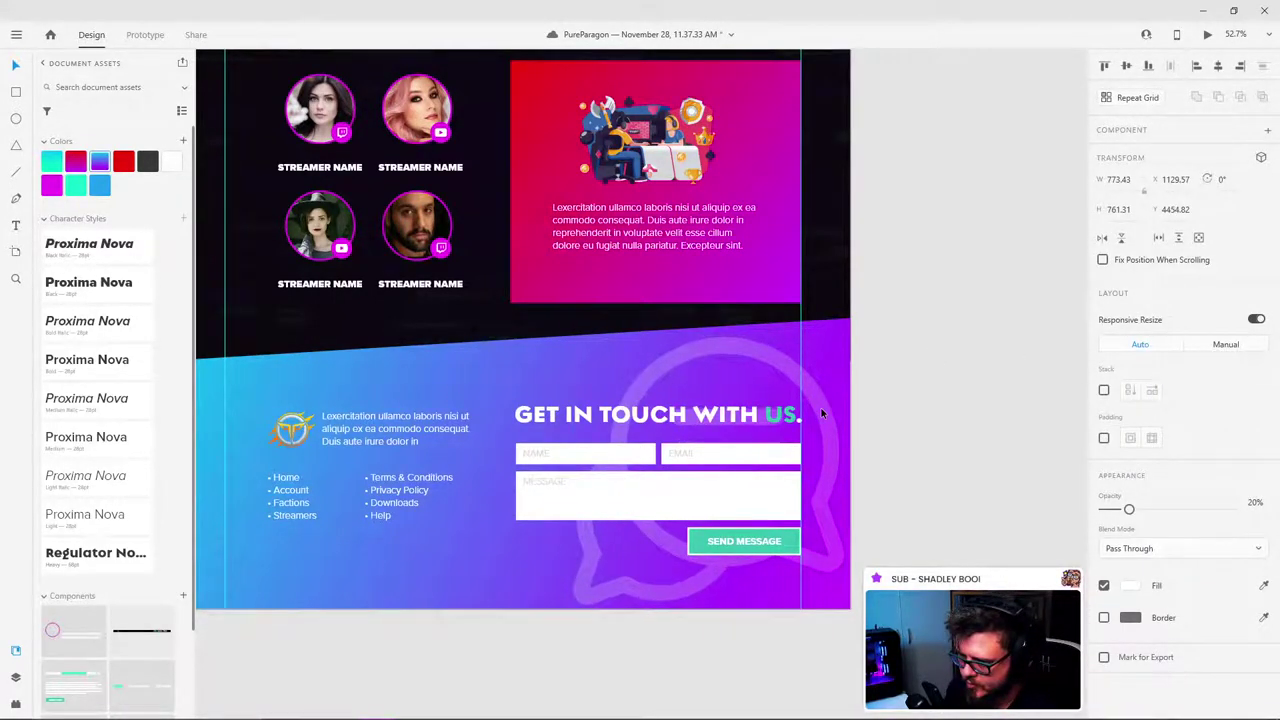
# Step: Nudge the faded speech-bubble icon left by 10 px and shrink it to about 749 × 737 px
pyautogui.hotkey('shift', 'Left')
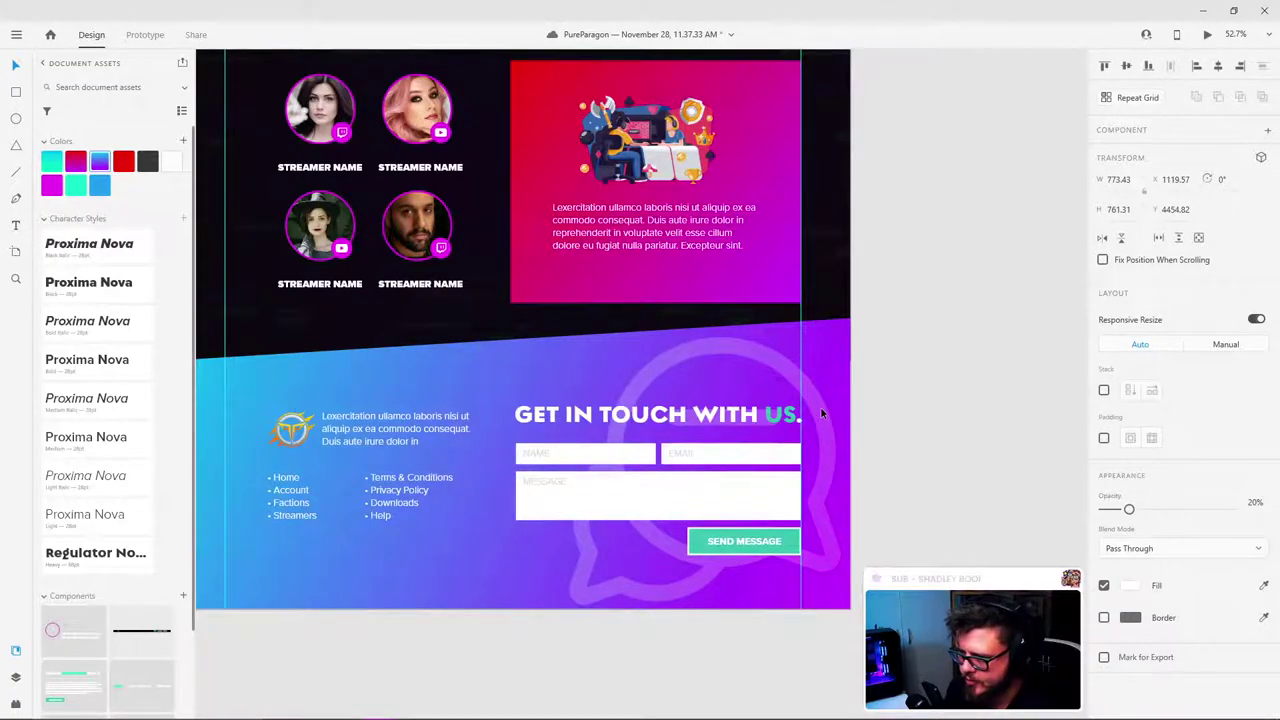
pyautogui.click(942, 363)
pyautogui.scroll(-5, 740, 305)
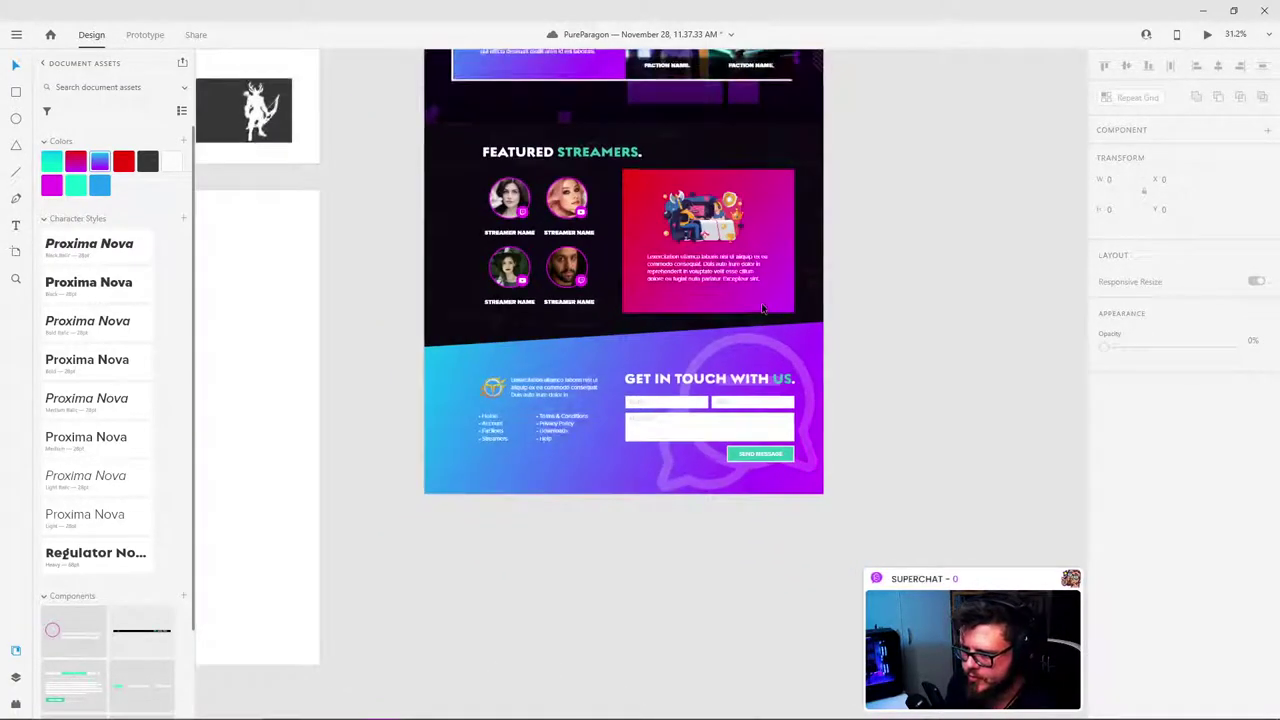
pyautogui.scroll(-1, 703, 298)
pyautogui.scroll(4, 637, 202)
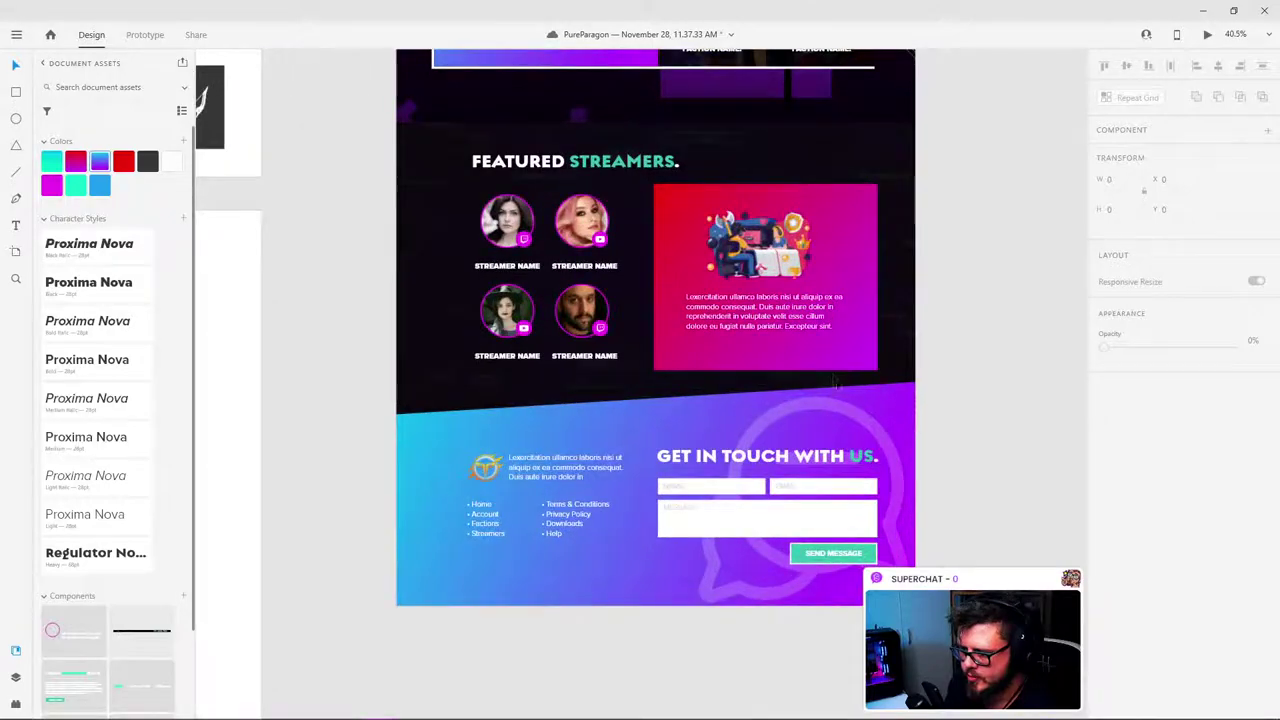
pyautogui.click(710, 605)
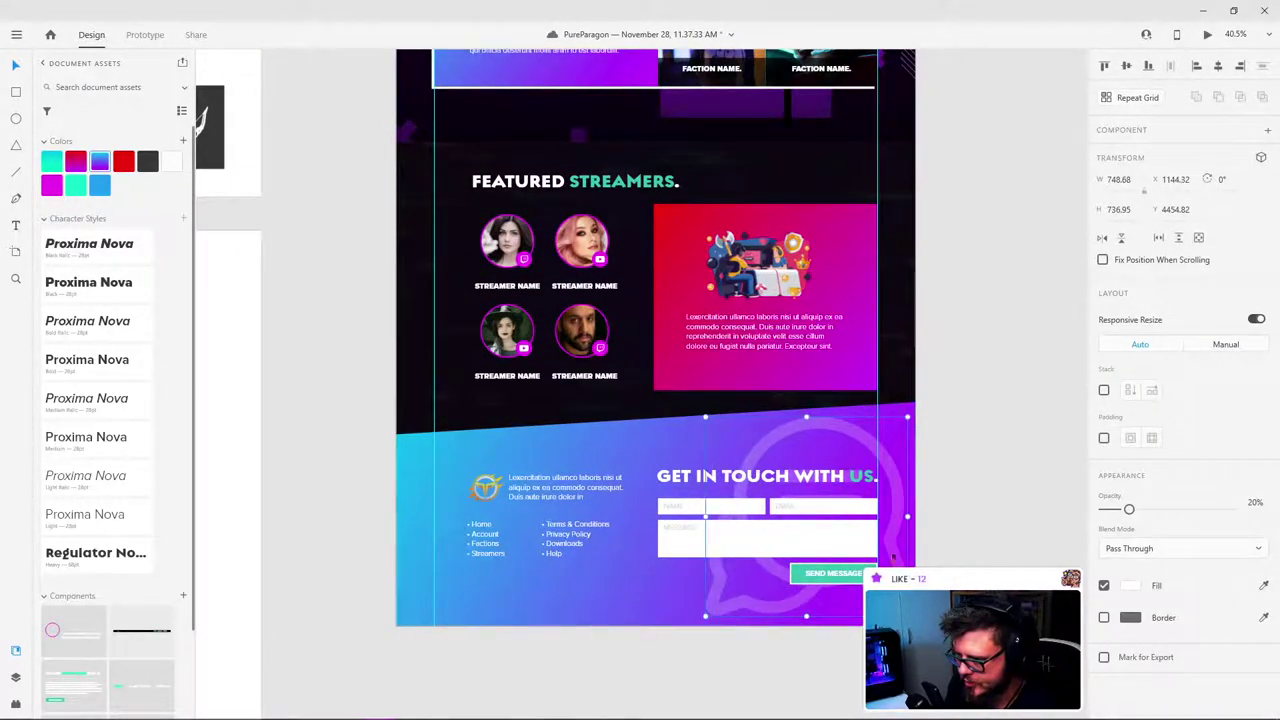
pyautogui.click(963, 448)
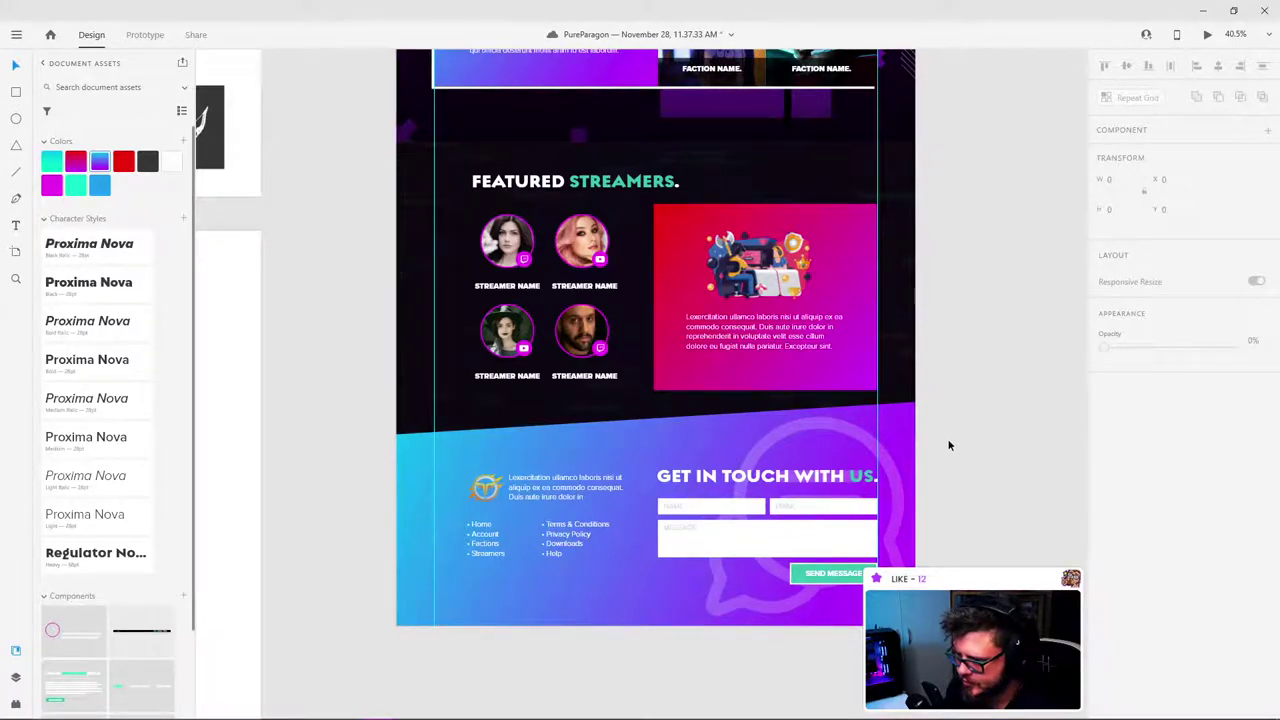
# Step: Nudge the resized speech-bubble icon down by about 11 px behind the contact form
pyautogui.click(895, 483)
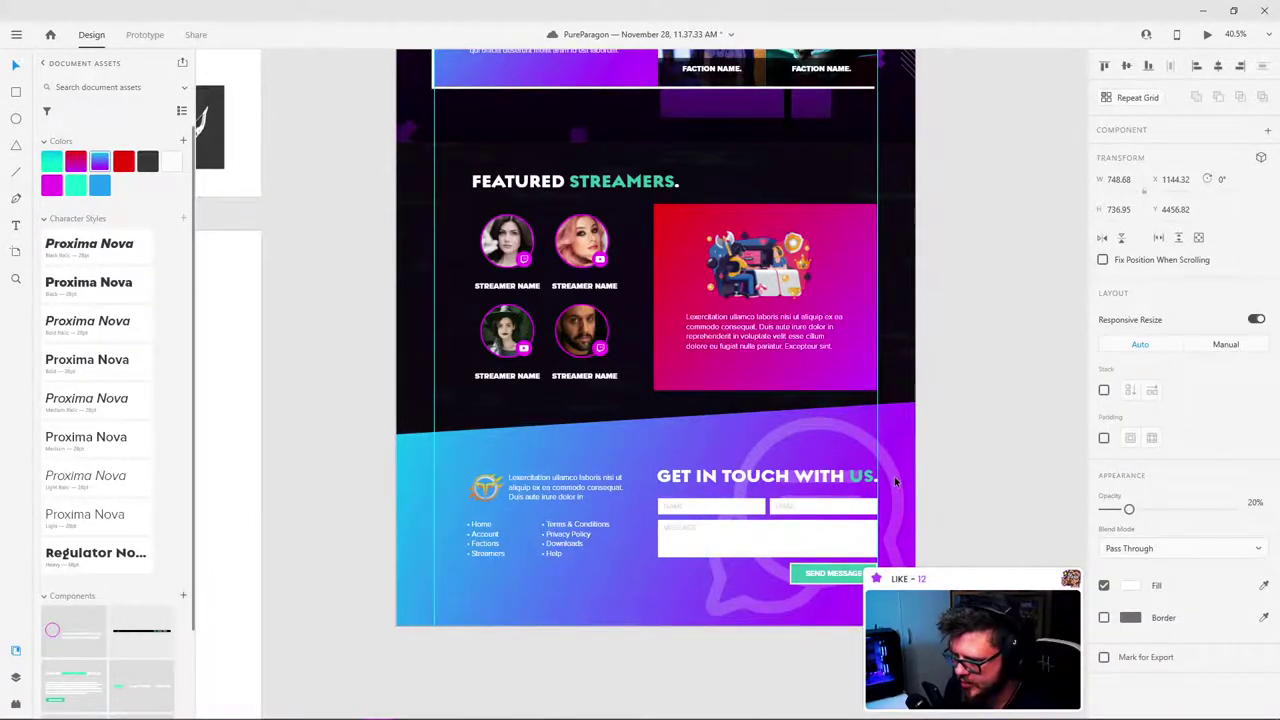
pyautogui.press('Down')
pyautogui.press('Down')
pyautogui.press('Down')
pyautogui.press('Down')
pyautogui.press('Down')
pyautogui.press('Down')
pyautogui.press('Down')
pyautogui.press('Down')
pyautogui.press('Down')
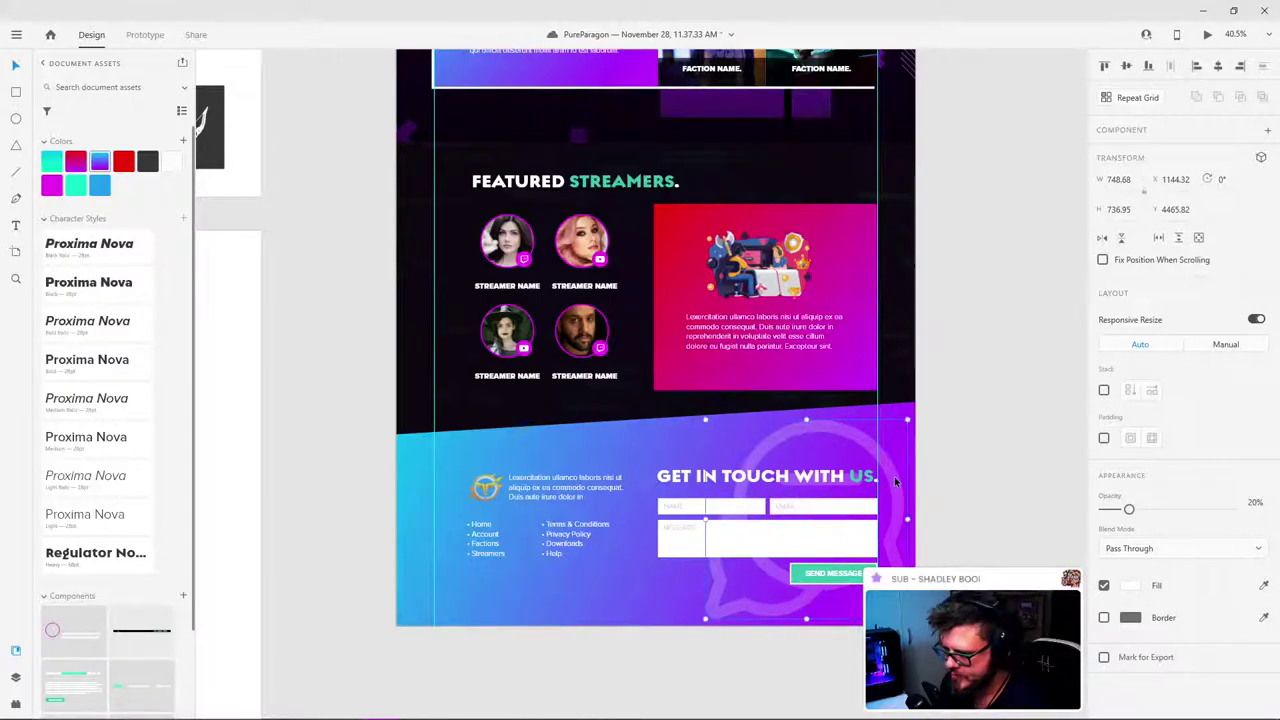
pyautogui.click(940, 440)
# Step: Move the spare Create Your Own Guild text and illustration from beside the Landing Page to the empty canvas above the background artboards
pyautogui.scroll(-3, 880, 400)
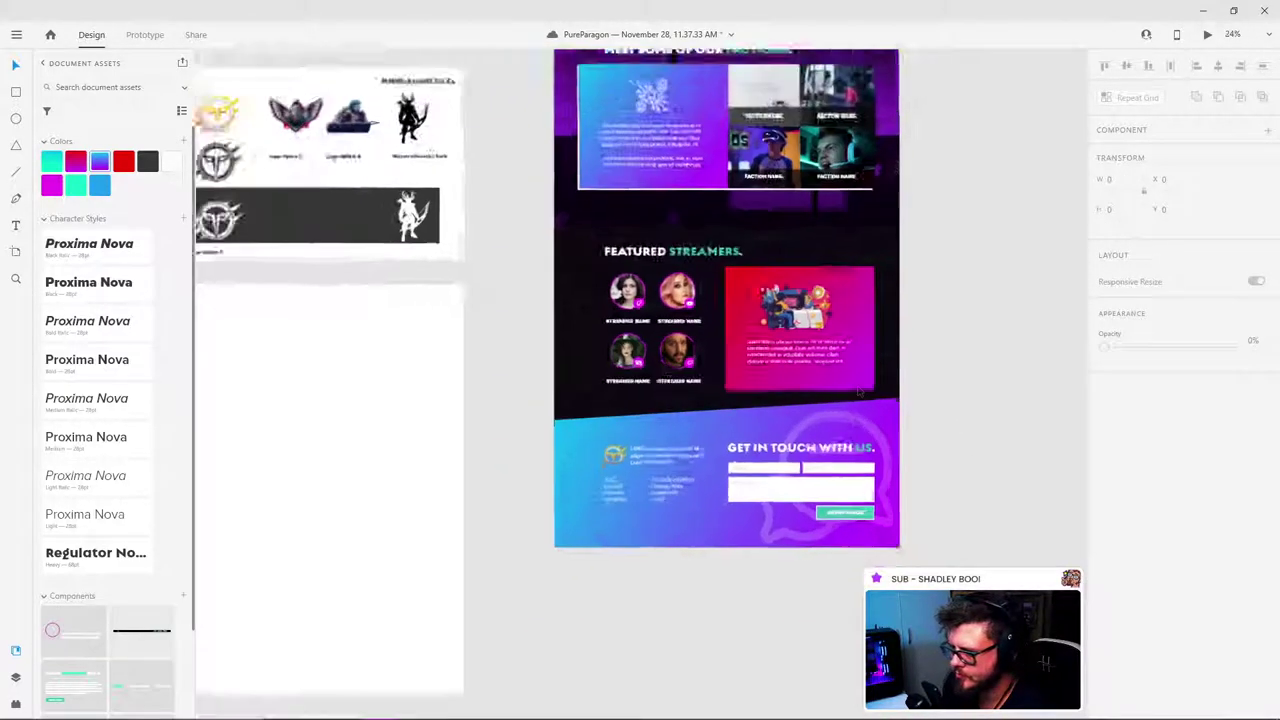
pyautogui.scroll(5, 903, 354)
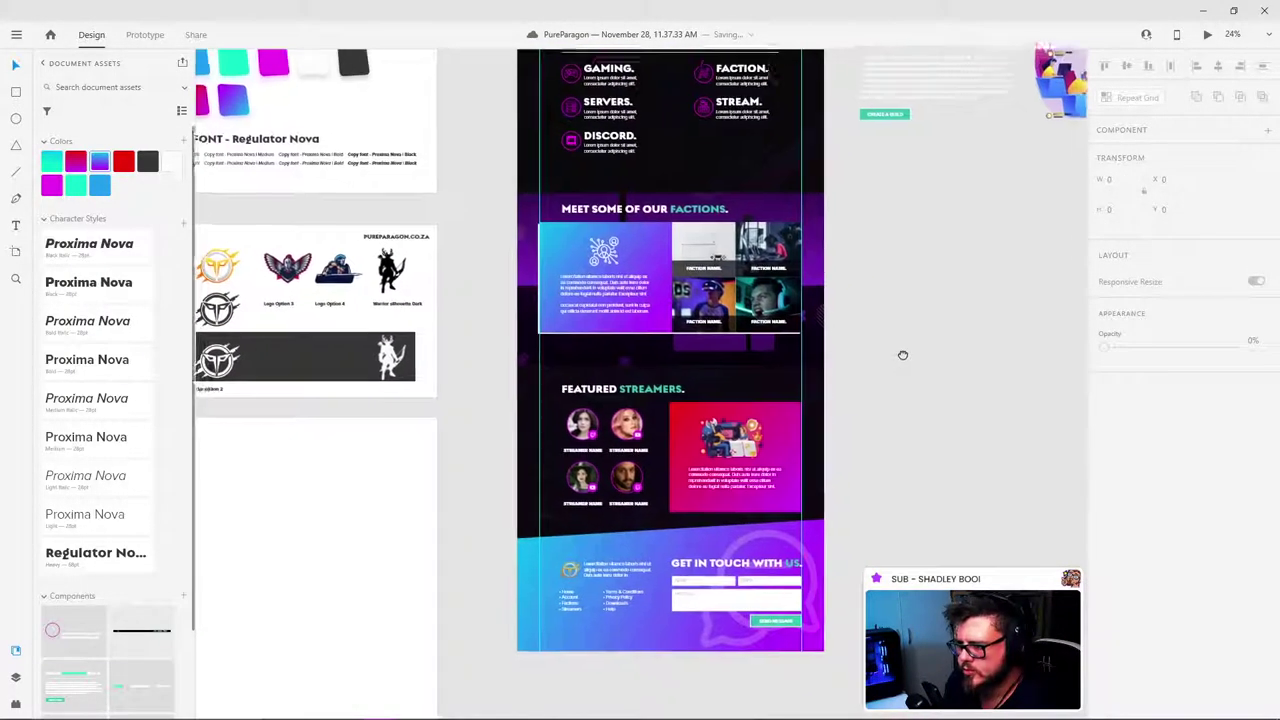
pyautogui.scroll(5, 821, 400)
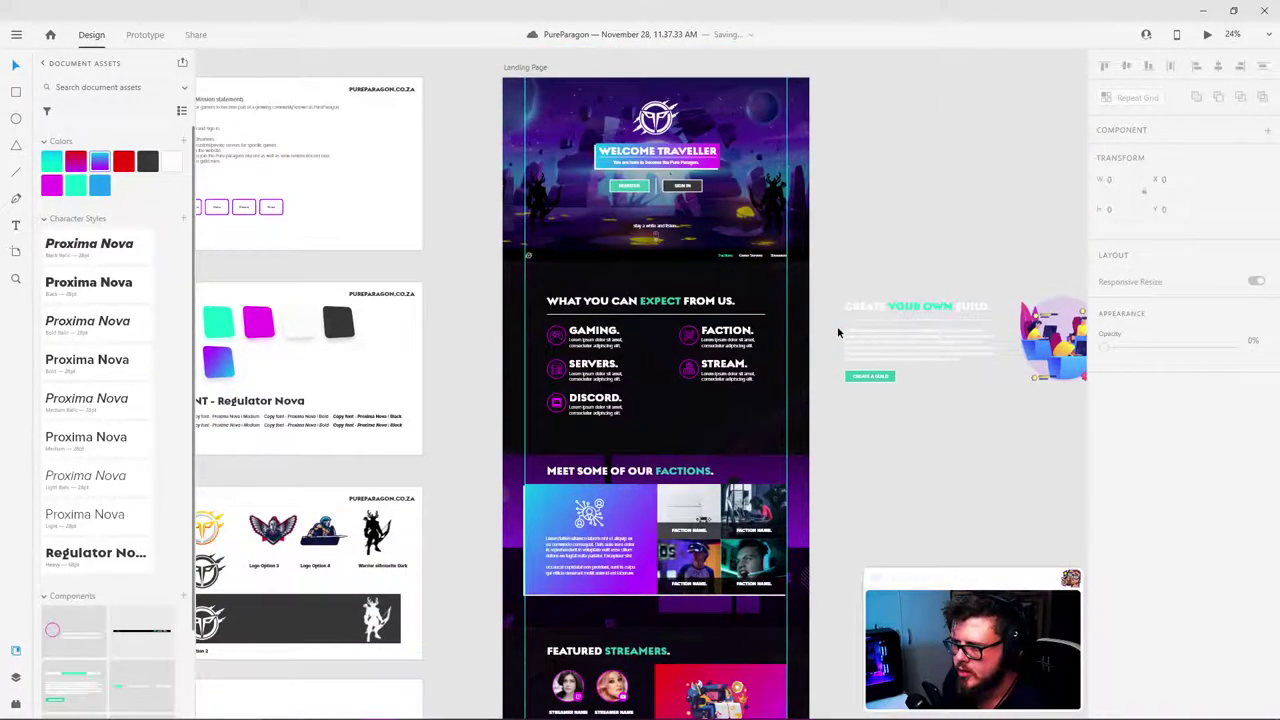
pyautogui.scroll(-3, 890, 325)
pyautogui.click(897, 333)
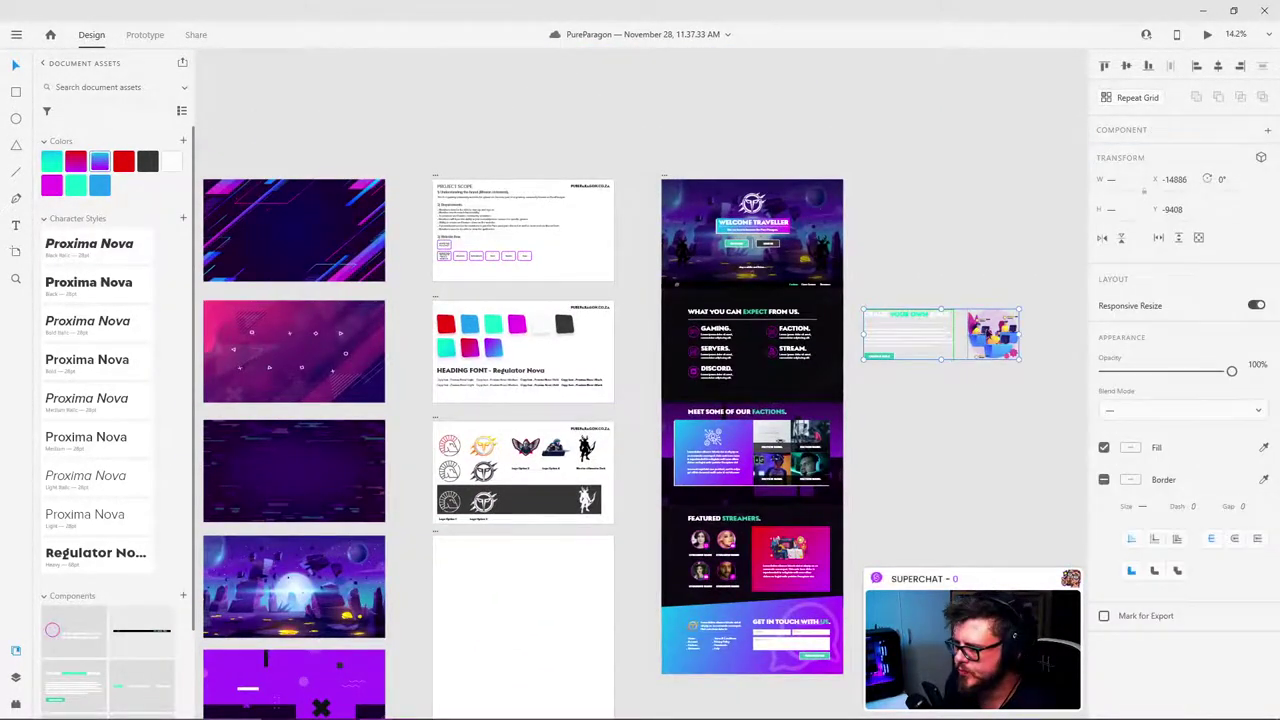
pyautogui.moveTo(897, 333); pyautogui.dragTo(358, 113)
pyautogui.click(1040, 203)
# Step: Review the whole Landing Page design from the Welcome Traveller hero section down to the footer contact form
pyautogui.scroll(7, 859, 268)
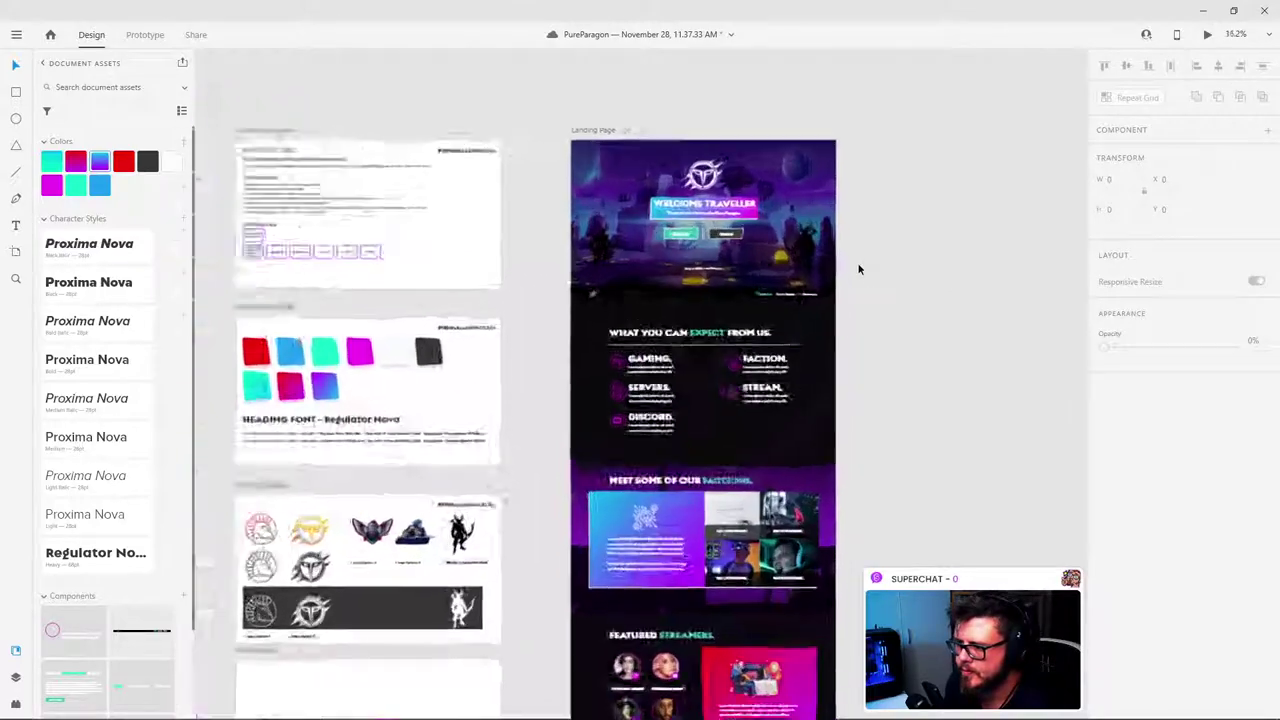
pyautogui.scroll(4, 685, 228)
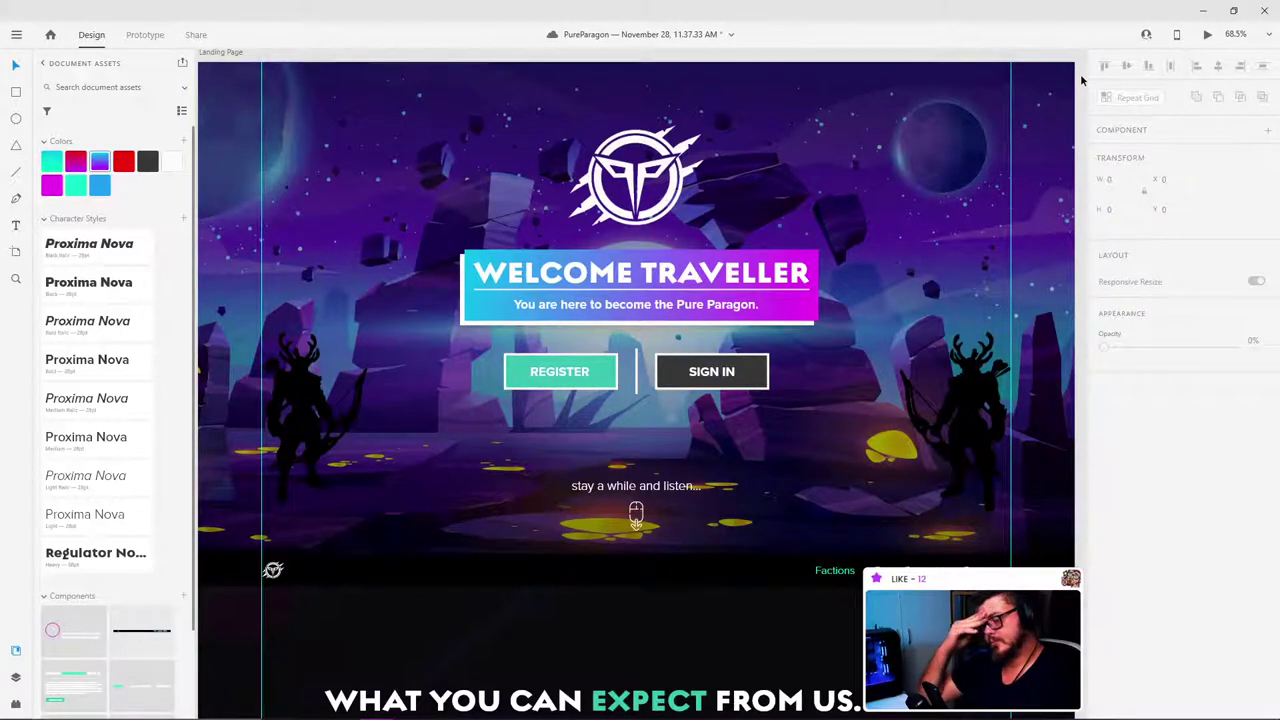
pyautogui.scroll(-5, 605, 340)
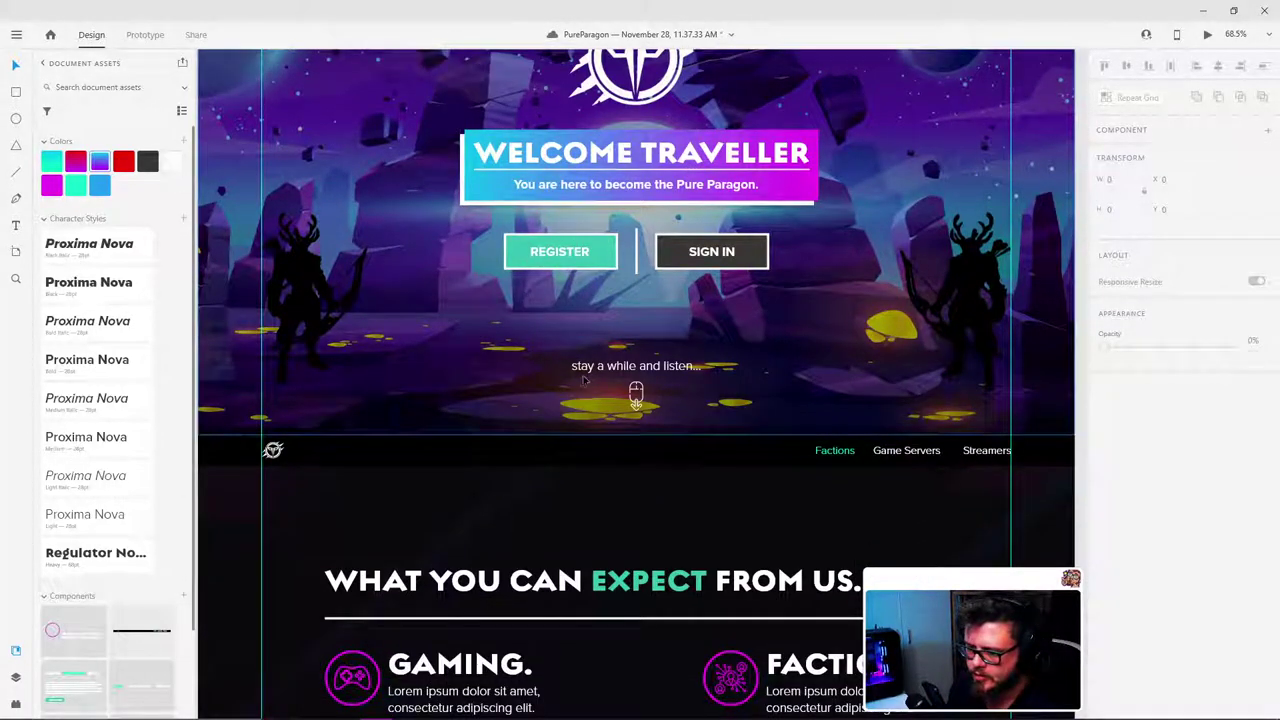
pyautogui.scroll(-5, 612, 328)
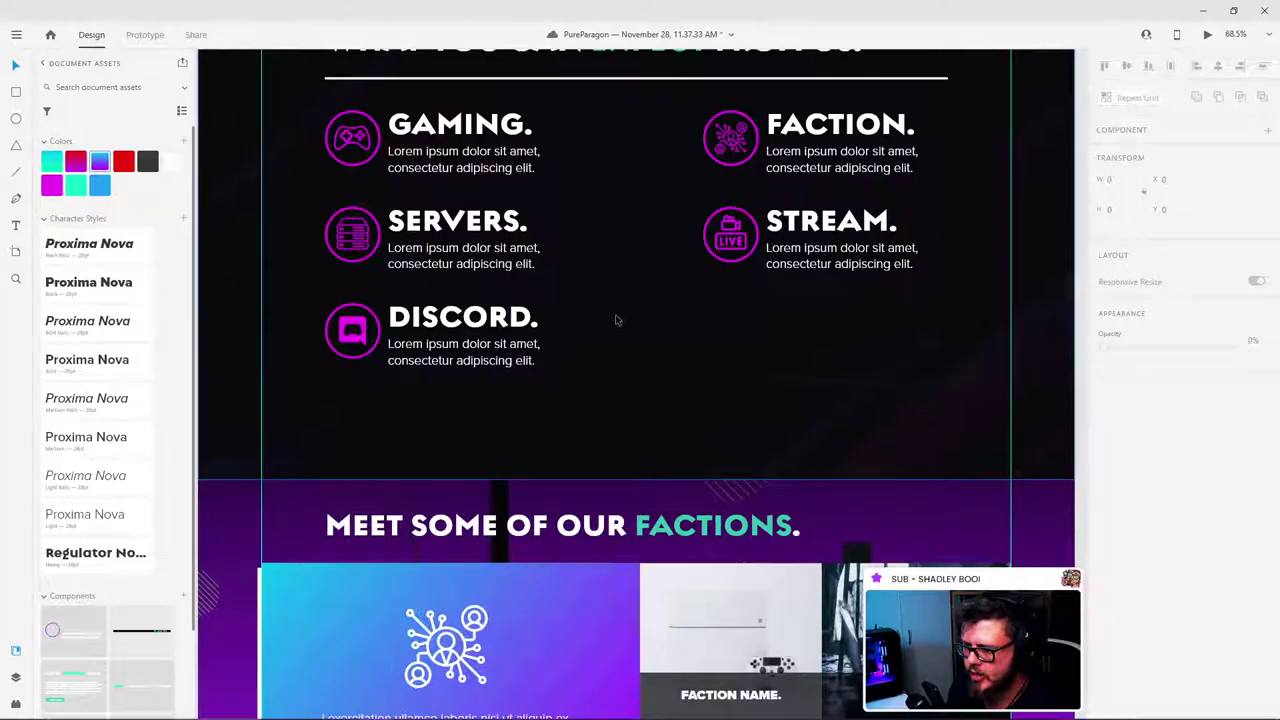
pyautogui.scroll(-4, 1078, 288)
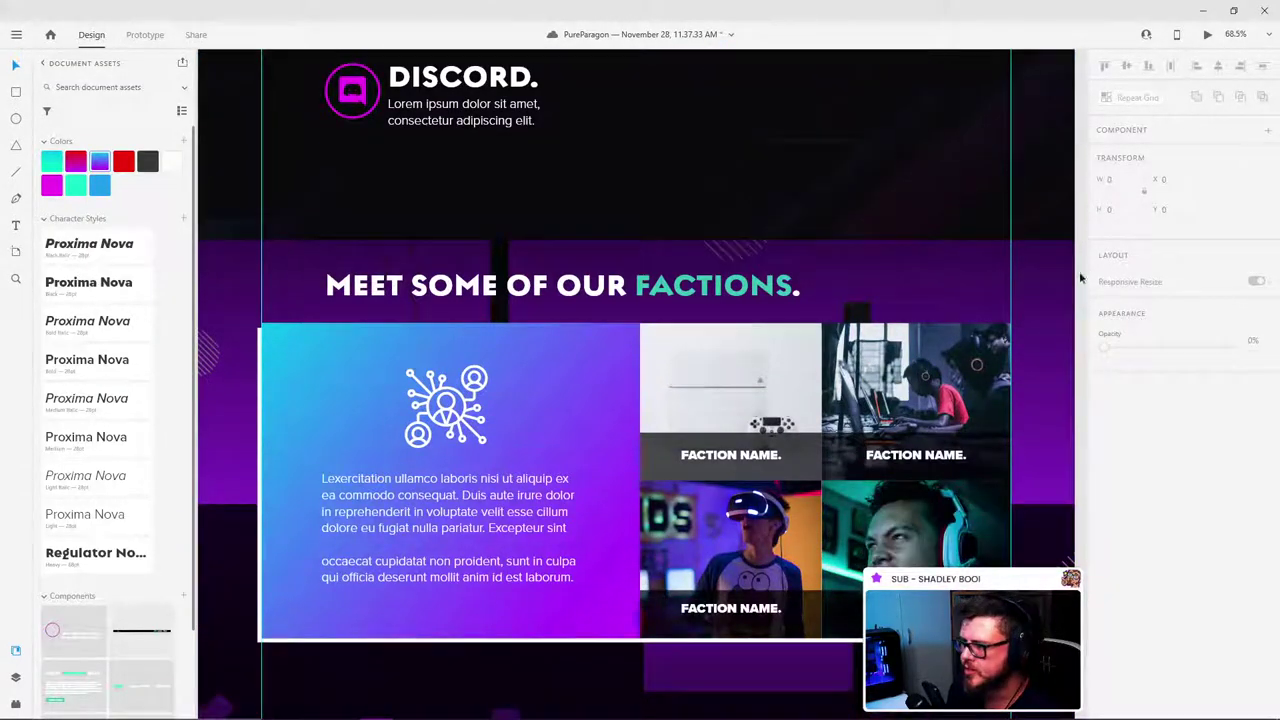
pyautogui.scroll(-4, 1080, 280)
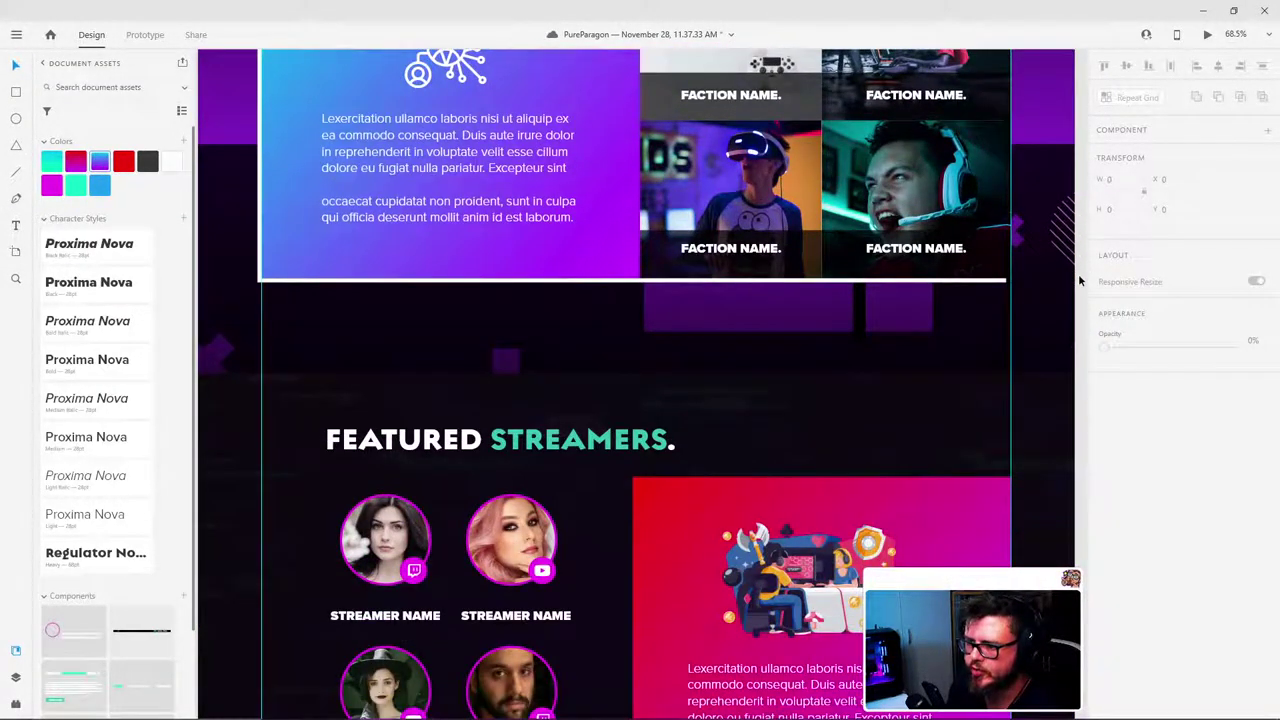
pyautogui.scroll(-4, 1079, 281)
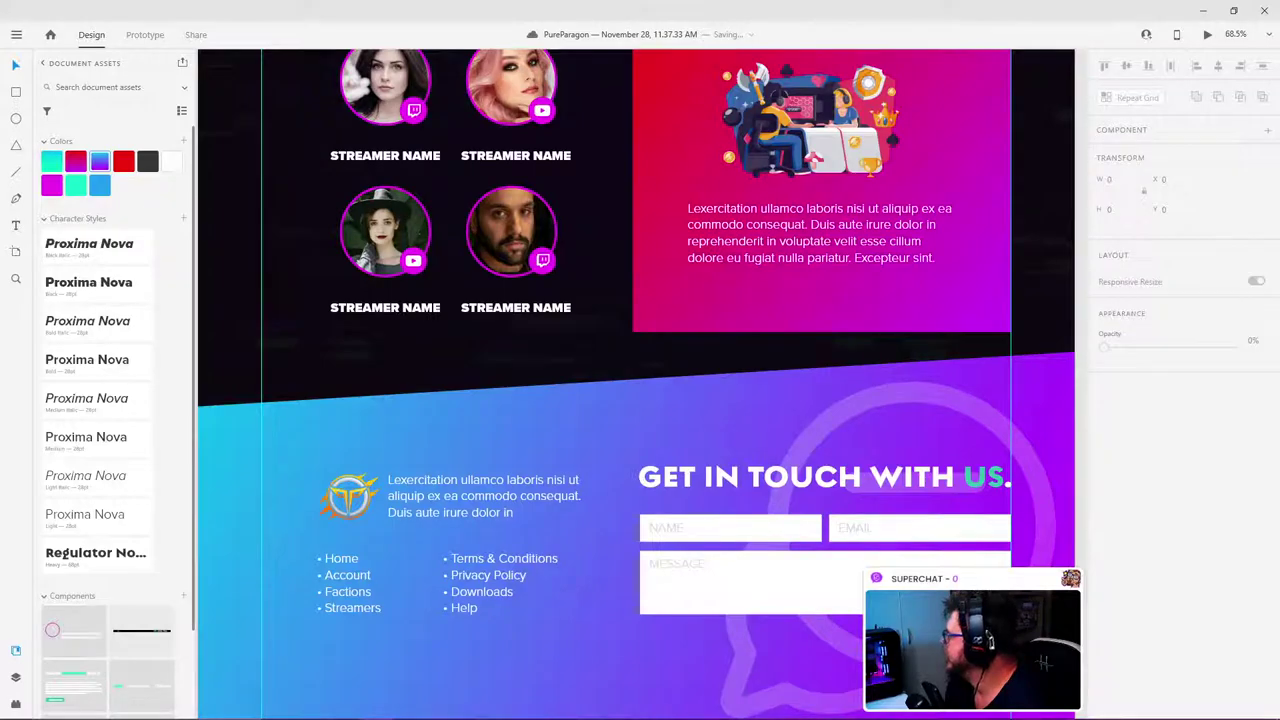
pyautogui.scroll(-3, 854, 391)
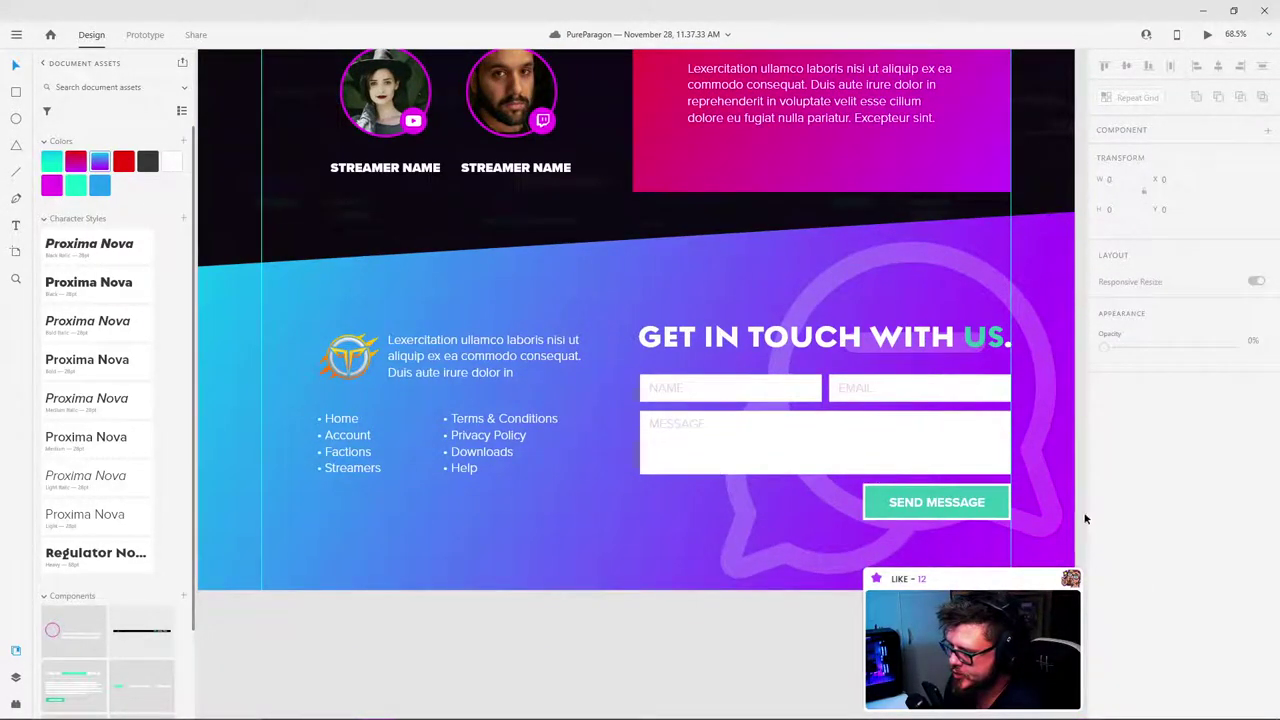
pyautogui.scroll(3, 1082, 511)
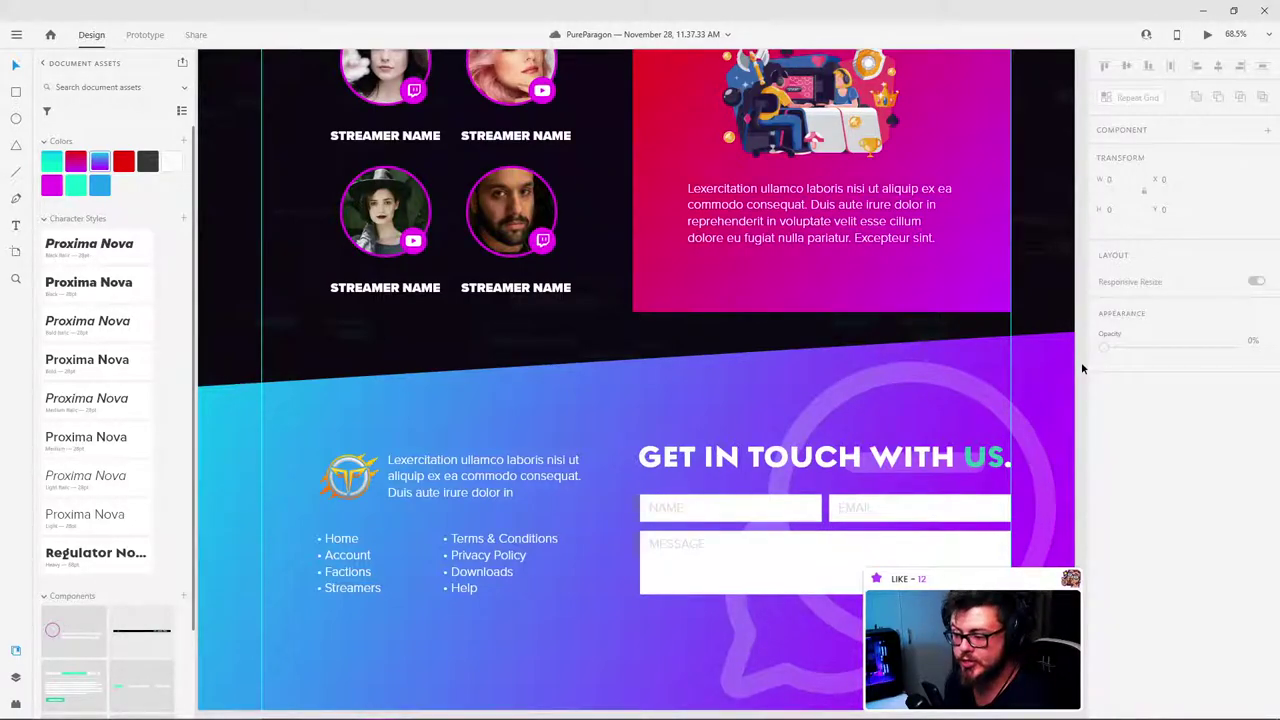
pyautogui.moveTo(639, 318); pyautogui.dragTo(641, 318)
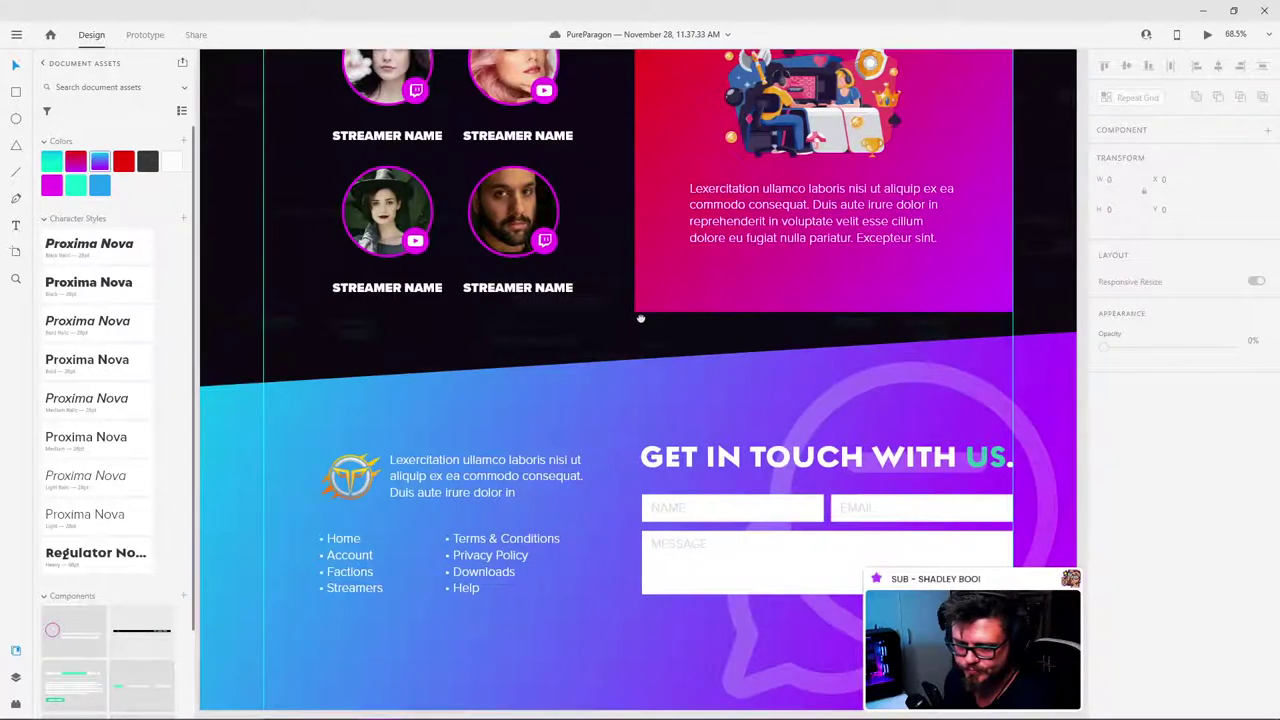
pyautogui.scroll(-2, 654, 297)
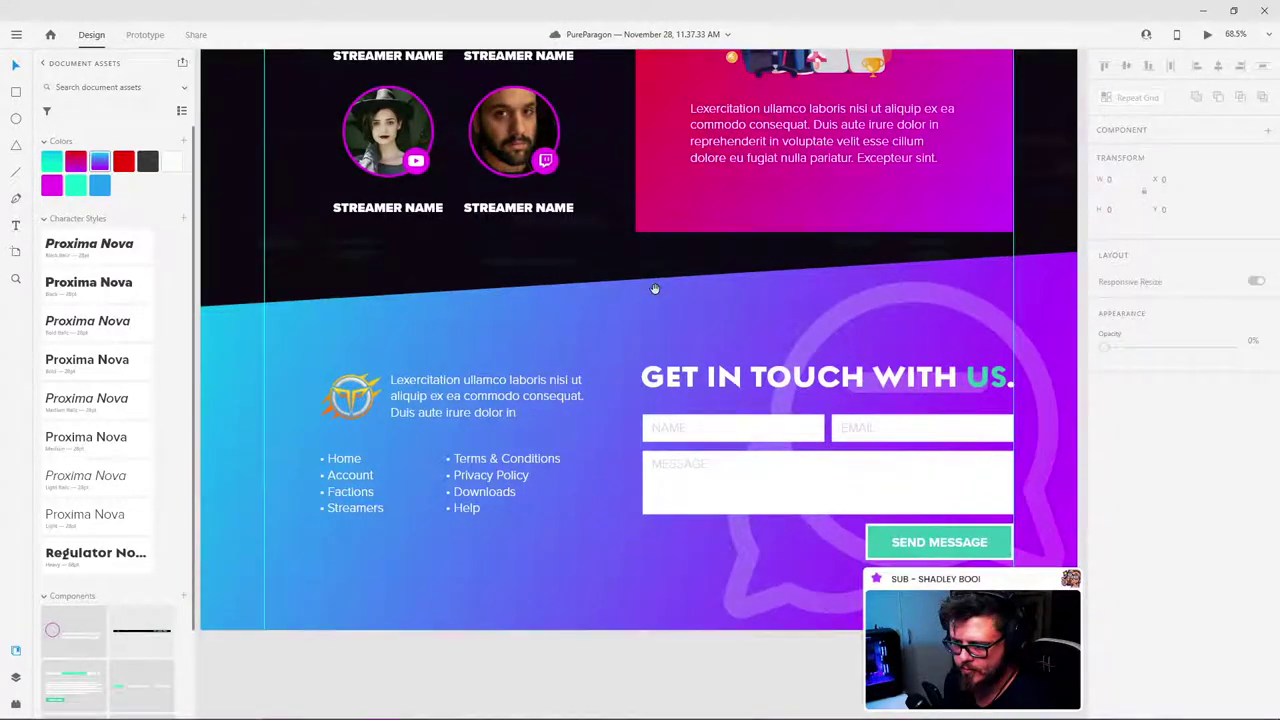
pyautogui.scroll(-3, 648, 284)
pyautogui.scroll(-3, 648, 284)
pyautogui.scroll(4, 580, 250)
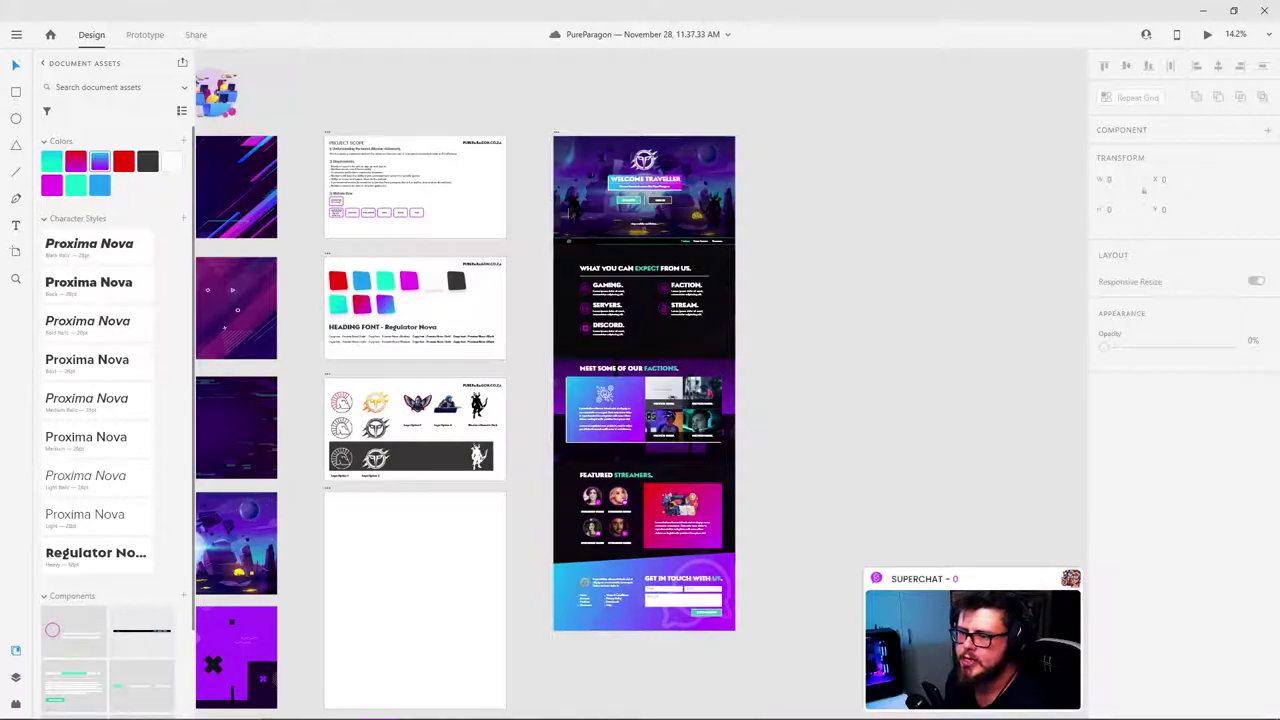
pyautogui.scroll(2, 592, 226)
pyautogui.scroll(-3, 640, 330)
pyautogui.scroll(-2, 700, 330)
pyautogui.scroll(4, 700, 525)
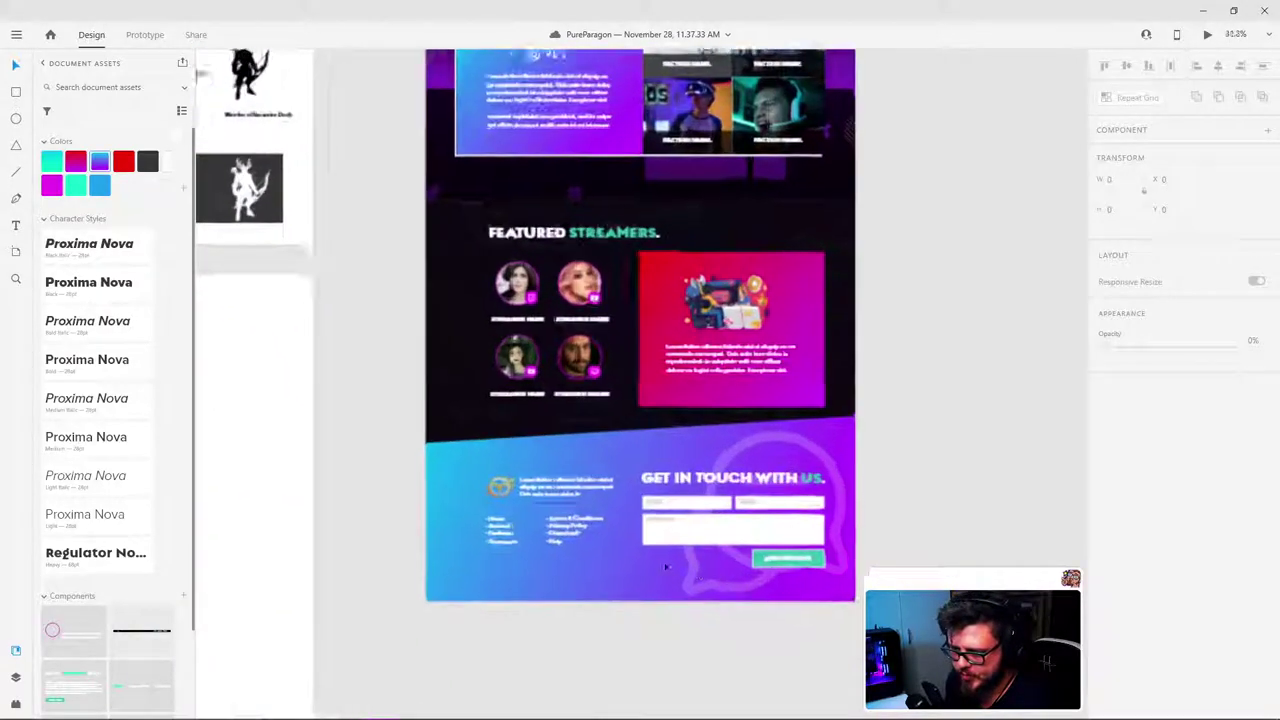
pyautogui.scroll(1, 667, 567)
pyautogui.click(886, 413)
pyautogui.click(973, 396)
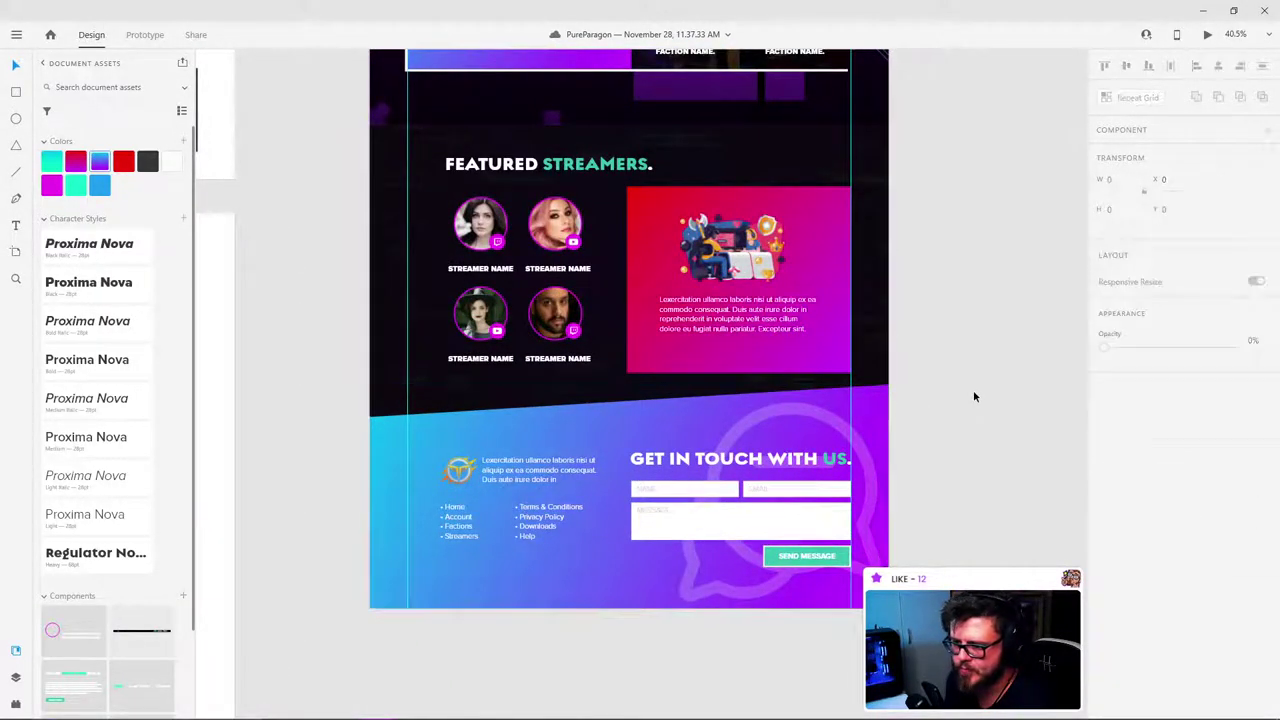
# Step: Examine the requirements and the Website flow diagram on the Project Overview artboard
pyautogui.moveTo(388, 279); pyautogui.dragTo(729, 361)
pyautogui.moveTo(619, 222); pyautogui.dragTo(661, 261)
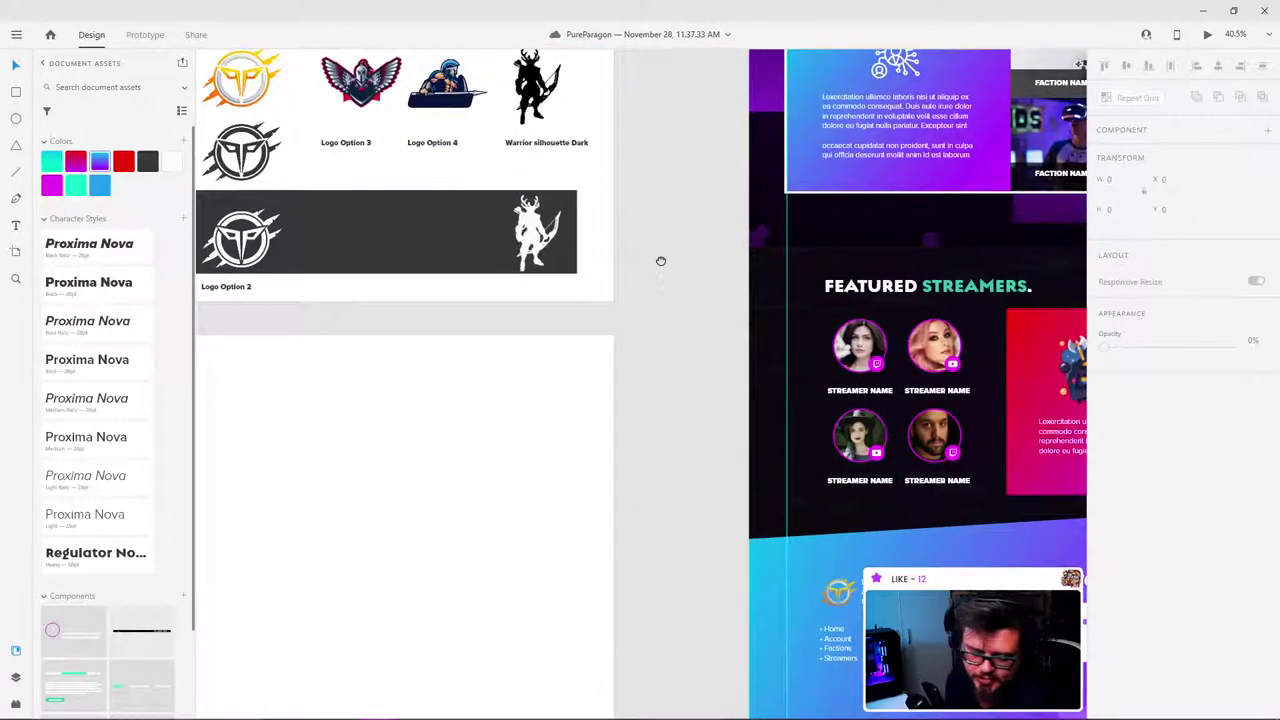
pyautogui.scroll(3, 661, 261)
pyautogui.hscroll(-1, 661, 261)
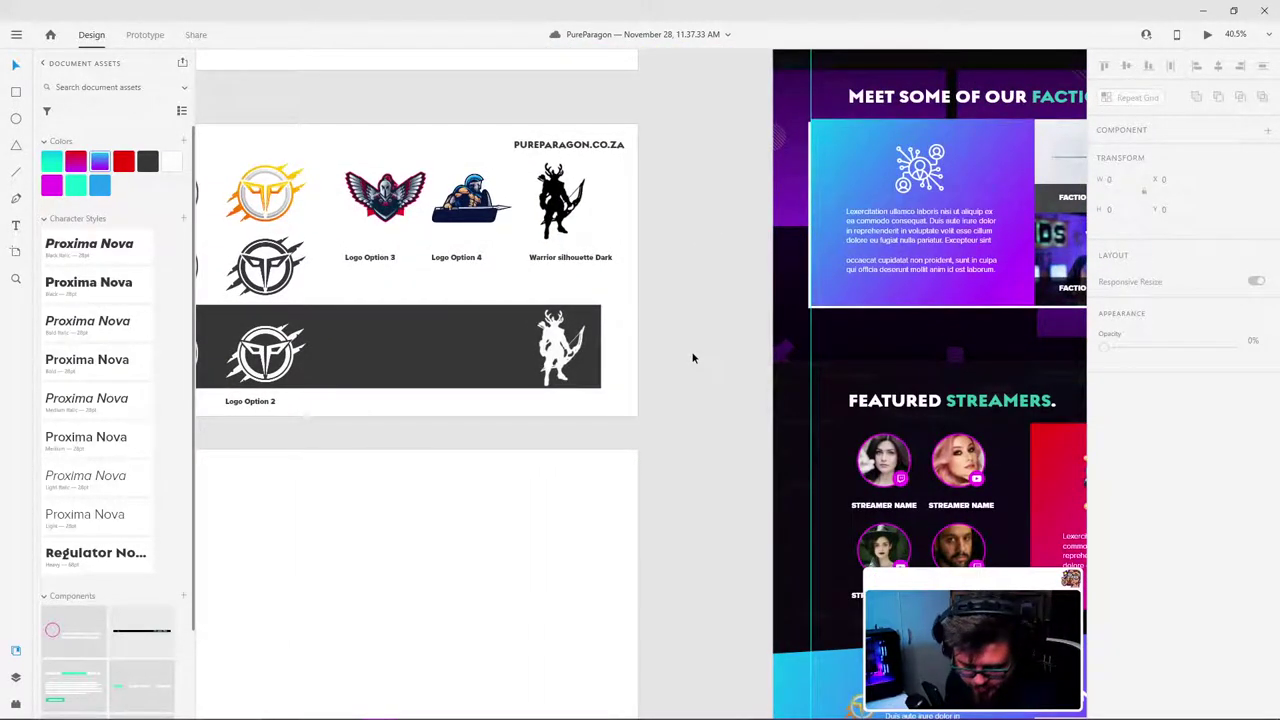
pyautogui.hscroll(-6, 653, 228)
pyautogui.scroll(15, 653, 228)
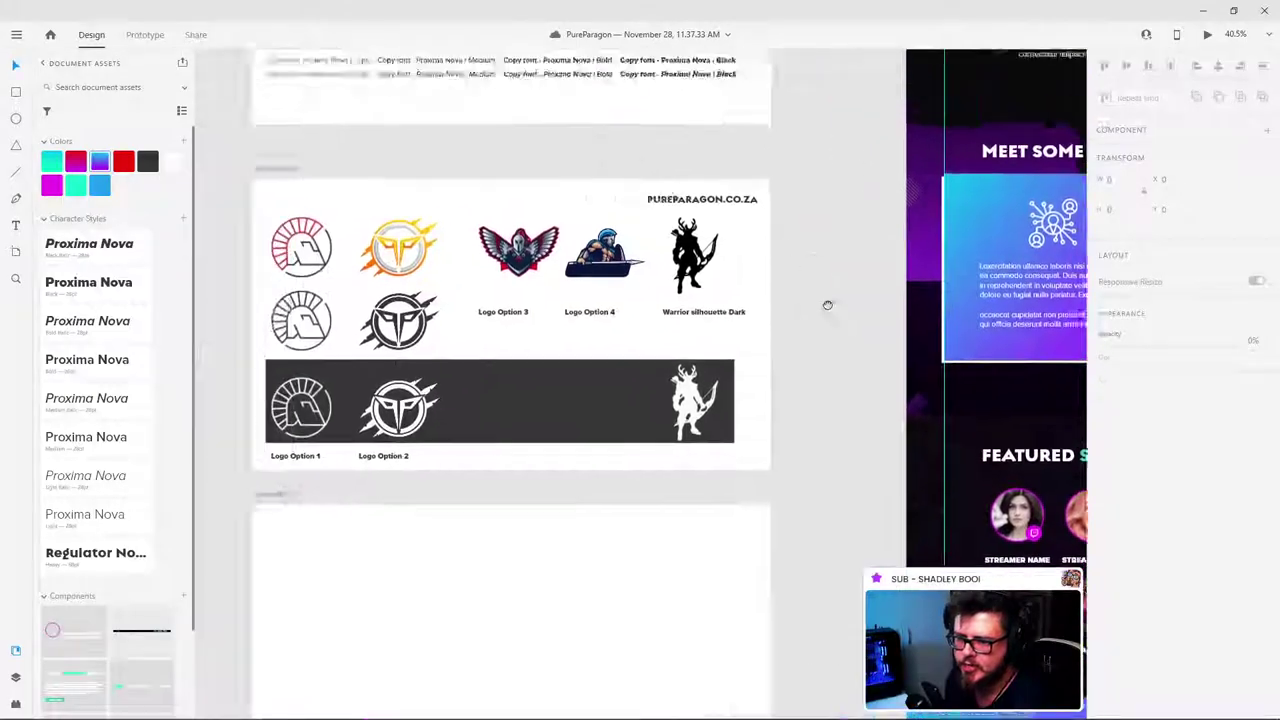
pyautogui.scroll(2, 659, 361)
pyautogui.hscroll(1, 551, 374)
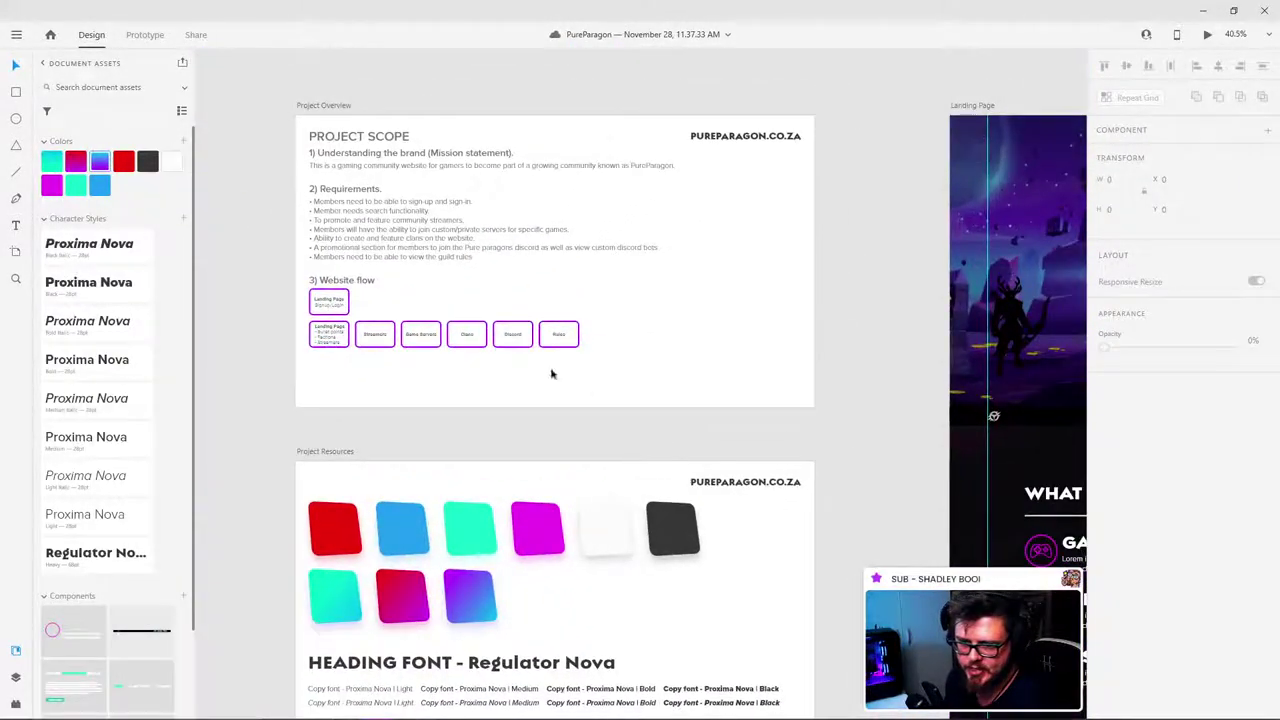
pyautogui.scroll(5, 398, 344)
pyautogui.scroll(-1, 392, 335)
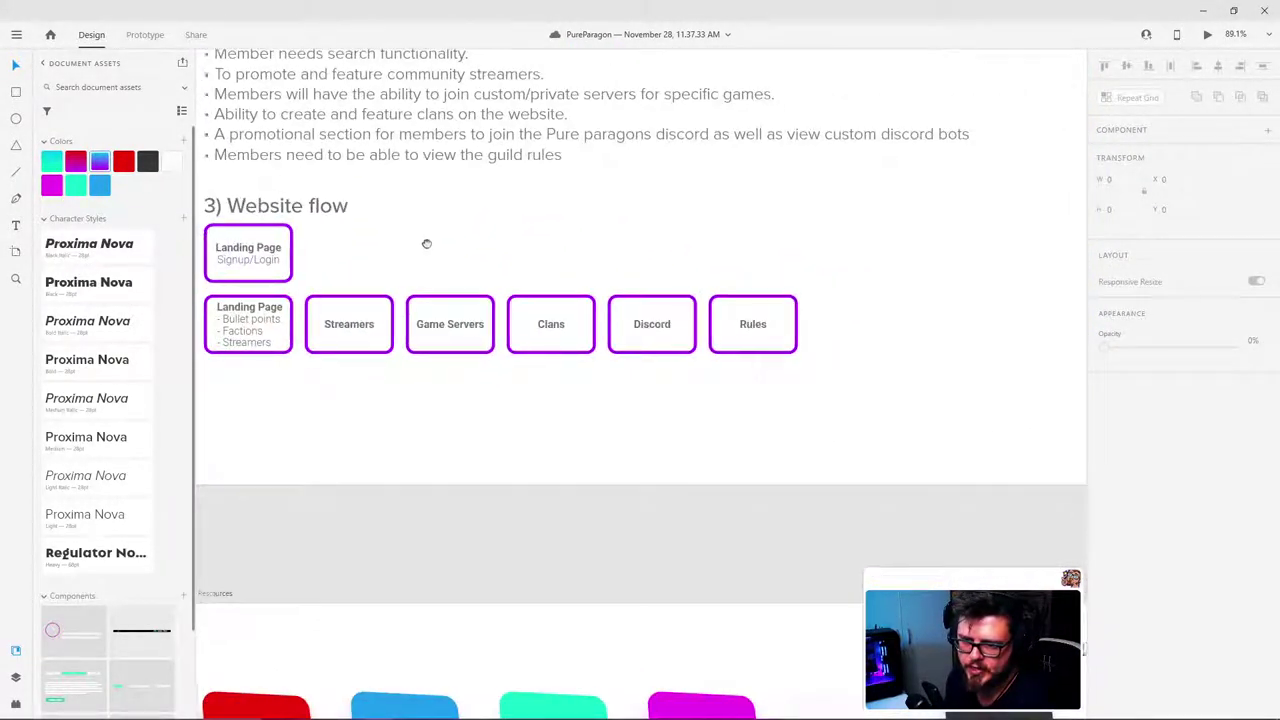
pyautogui.moveTo(426, 243); pyautogui.dragTo(462, 316)
pyautogui.hscroll(-1, 462, 316)
pyautogui.scroll(2, 471, 316)
pyautogui.hscroll(-2, 480, 310)
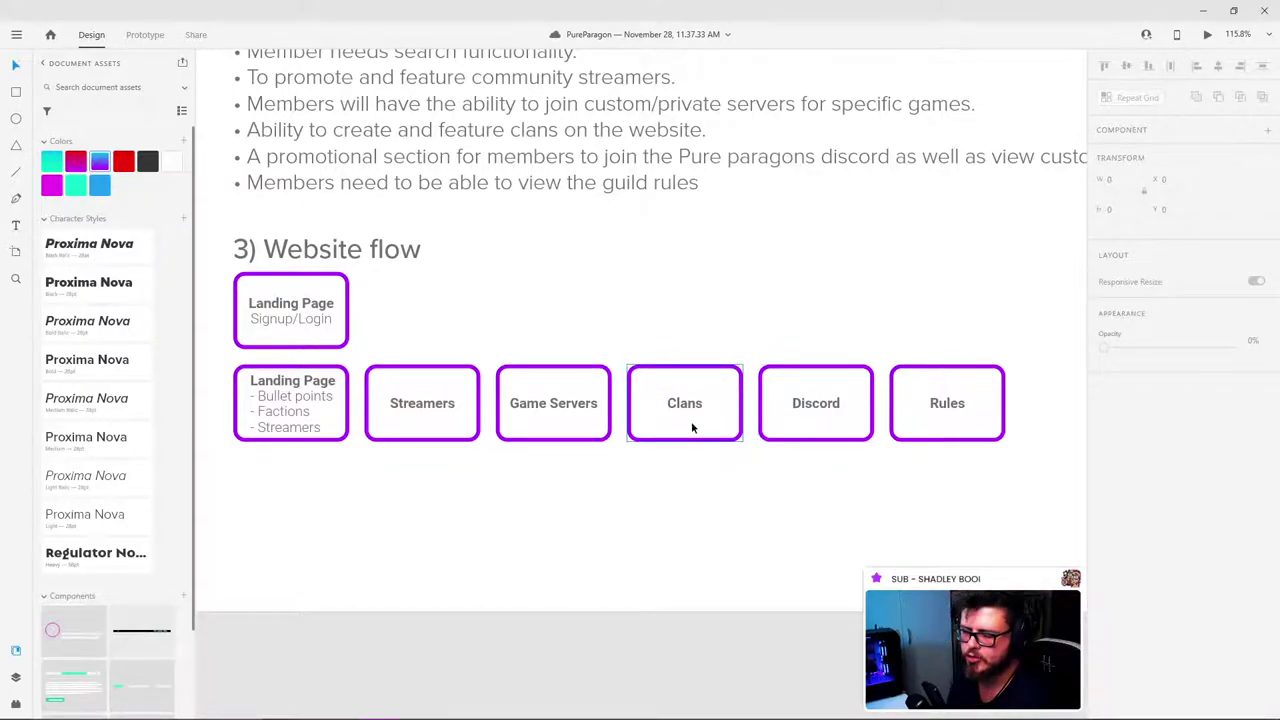
# Step: Go through the Discord, Streamers, Game Servers and Clans boxes in the Website flow to review the planned pages
pyautogui.click(814, 406)
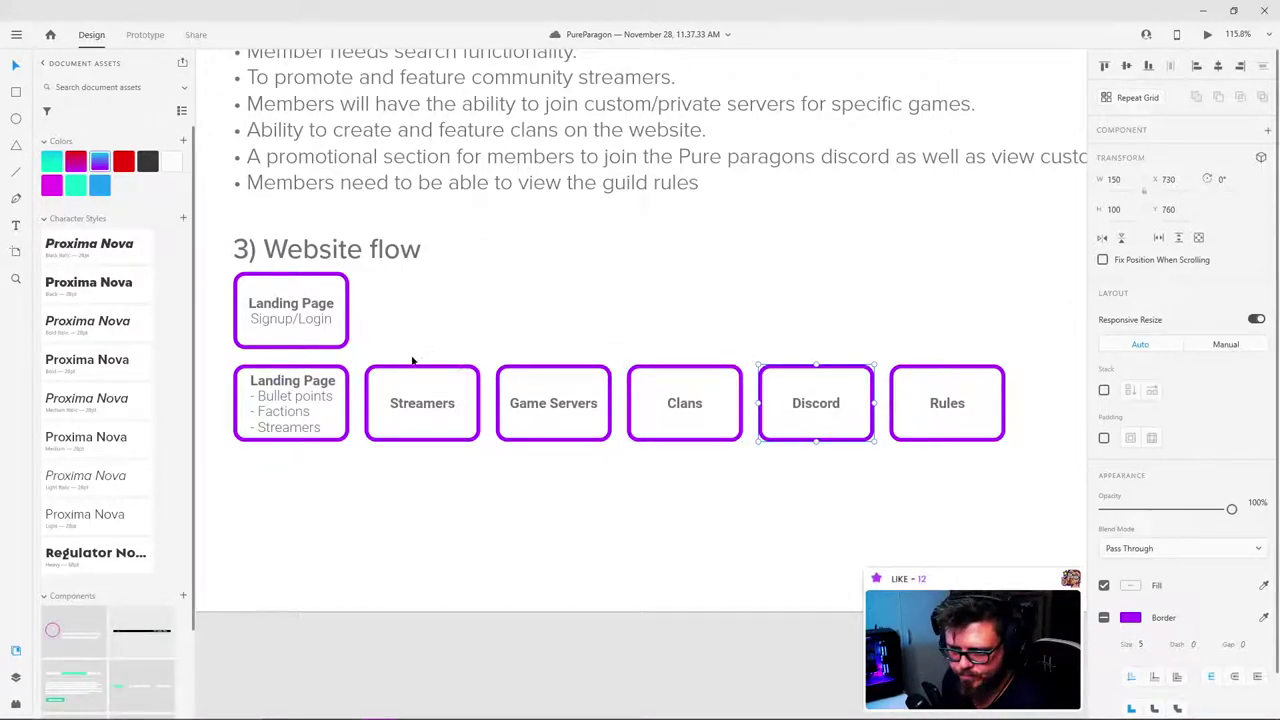
pyautogui.click(416, 403)
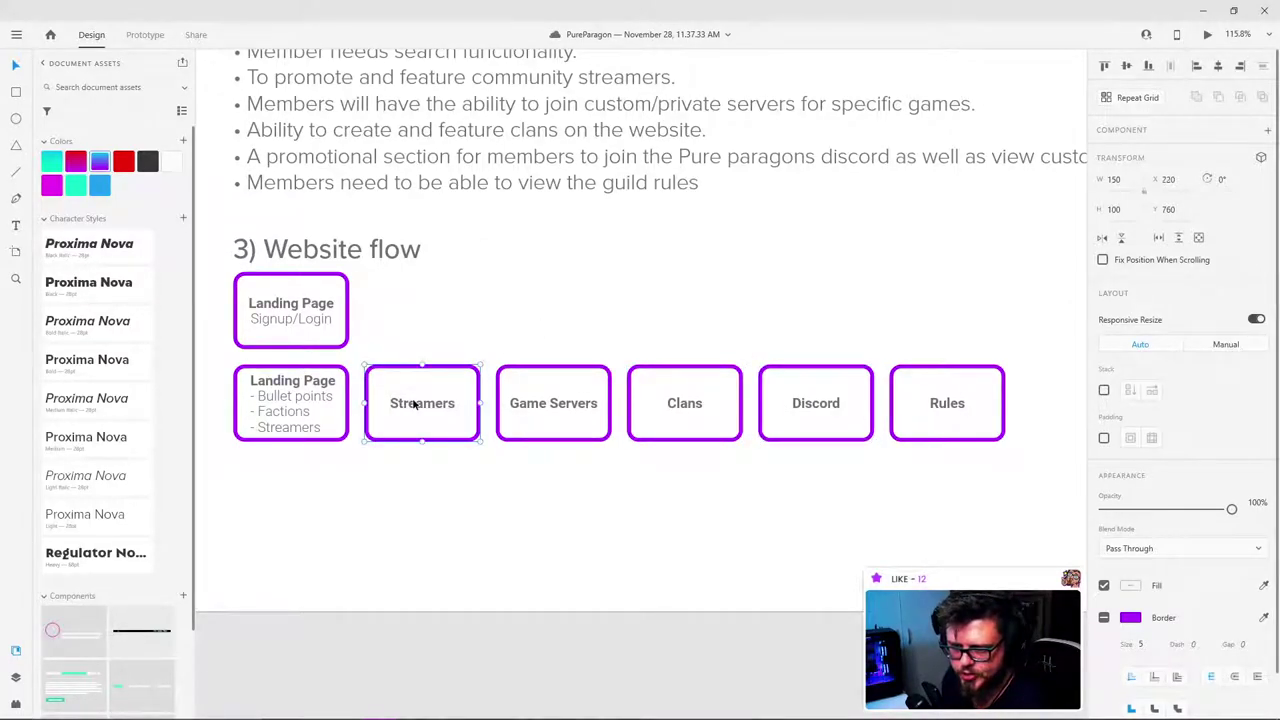
pyautogui.click(546, 405)
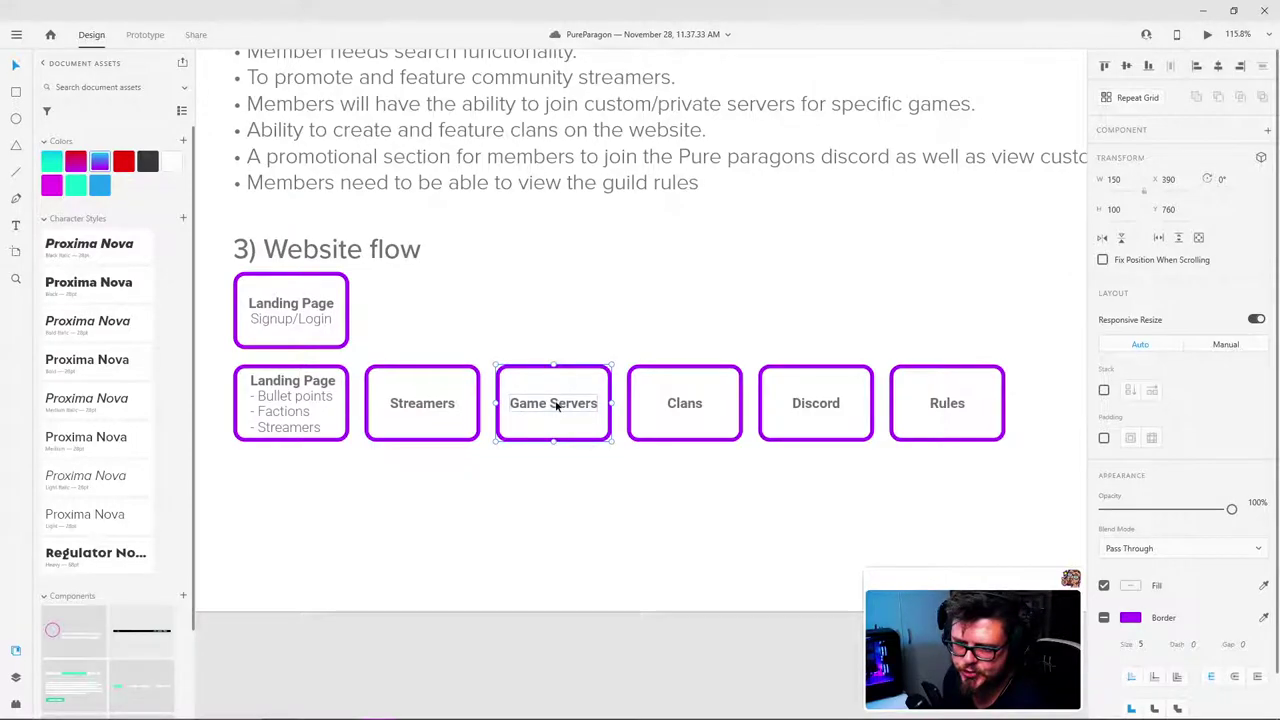
pyautogui.click(687, 404)
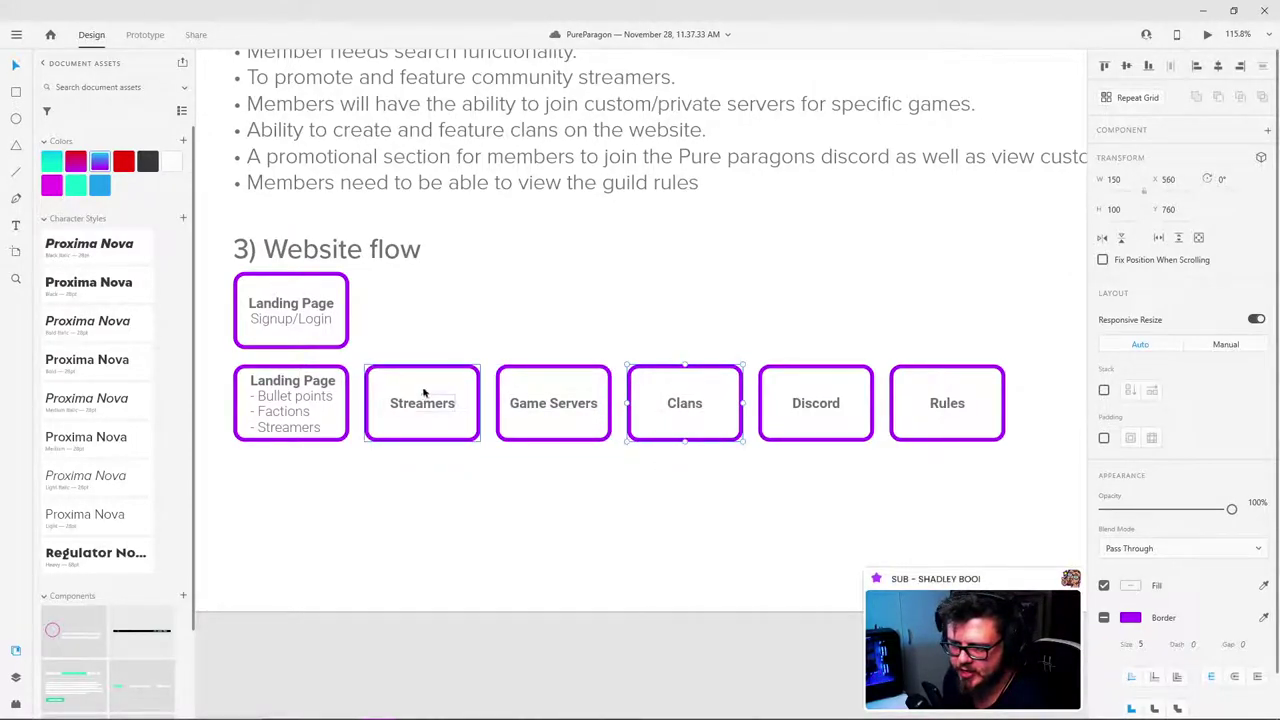
# Step: Go through the Game Servers, Clans, Rules, Streamers and Discord boxes in the Website flow once more to check the planned pages
pyautogui.click(528, 405)
pyautogui.click(640, 400)
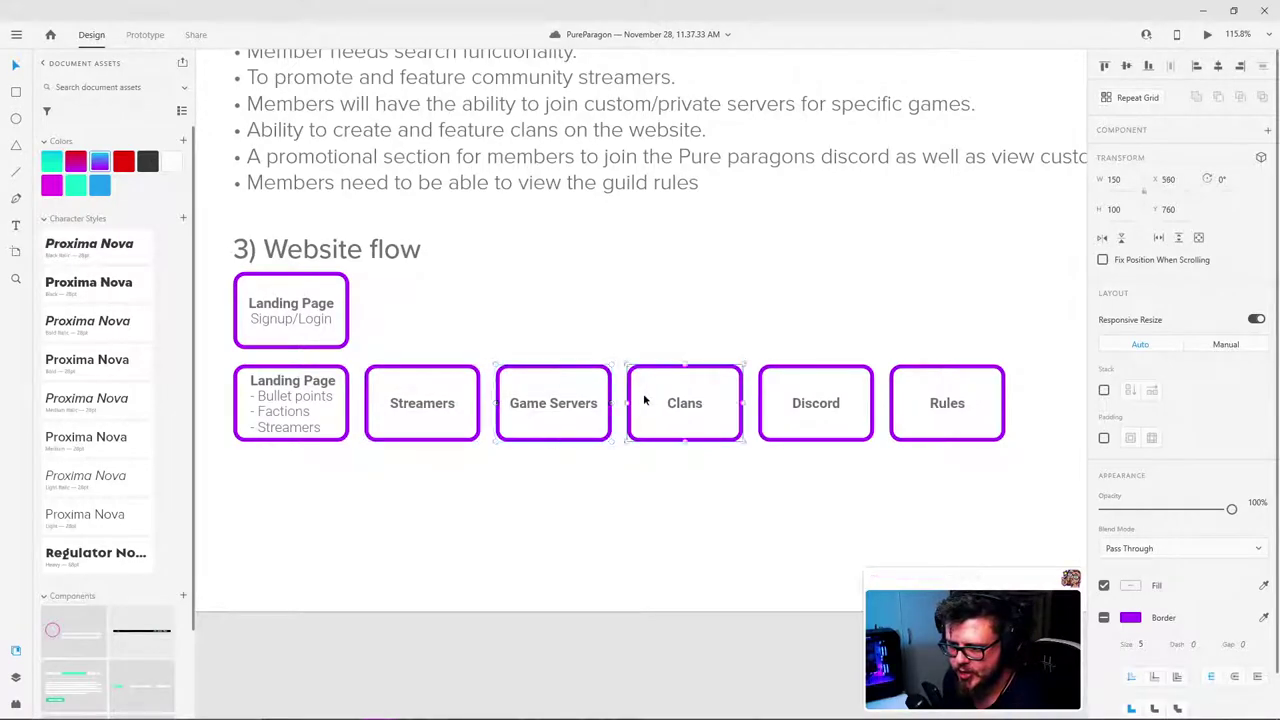
pyautogui.click(960, 406)
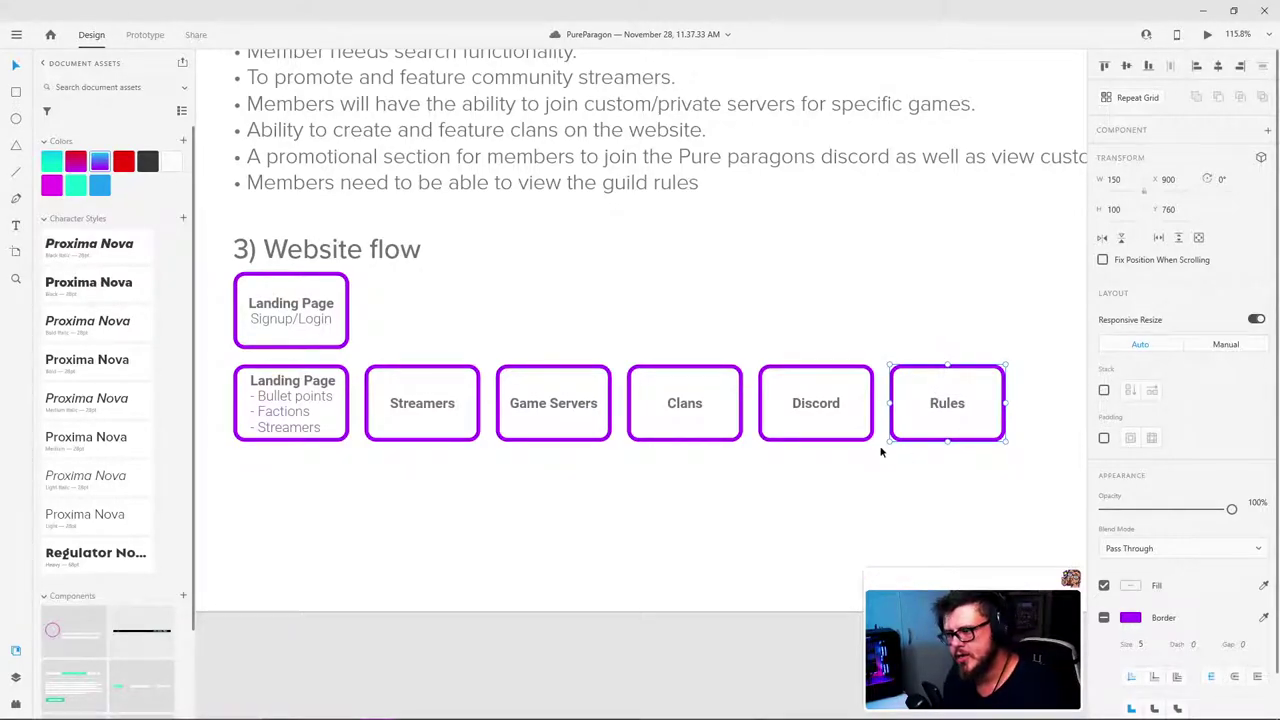
pyautogui.click(449, 403)
pyautogui.click(545, 394)
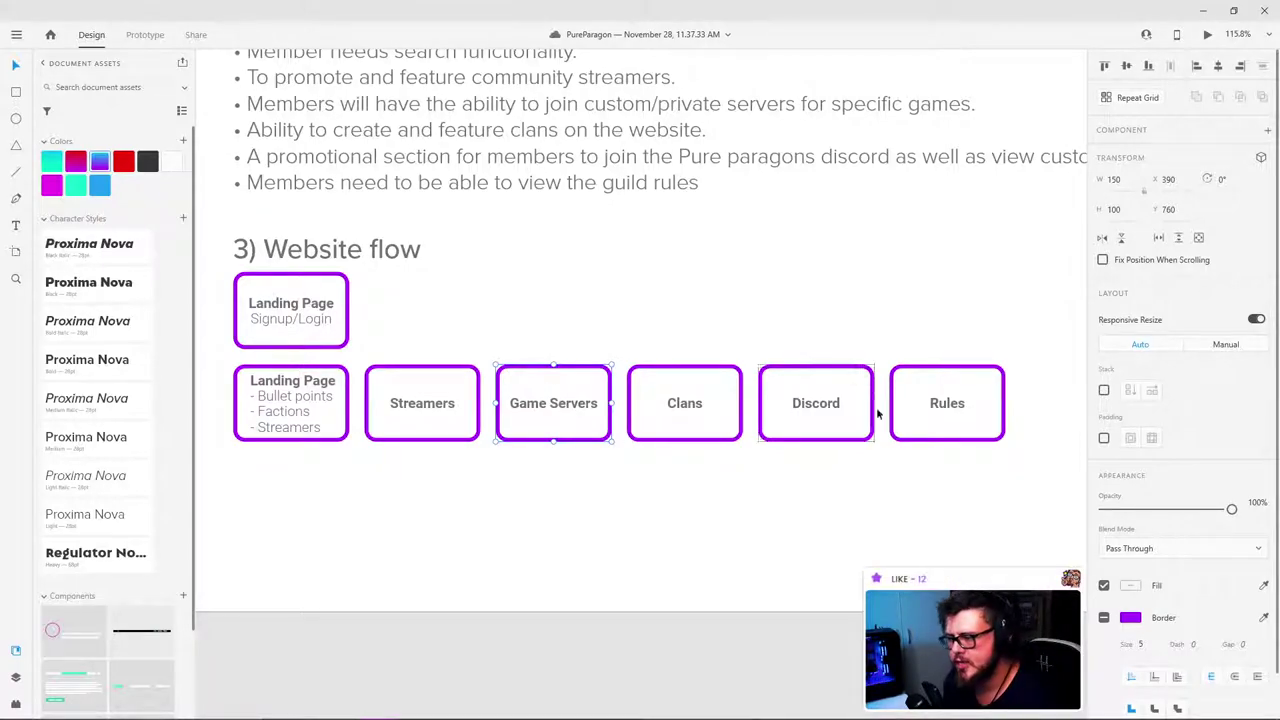
pyautogui.click(955, 385)
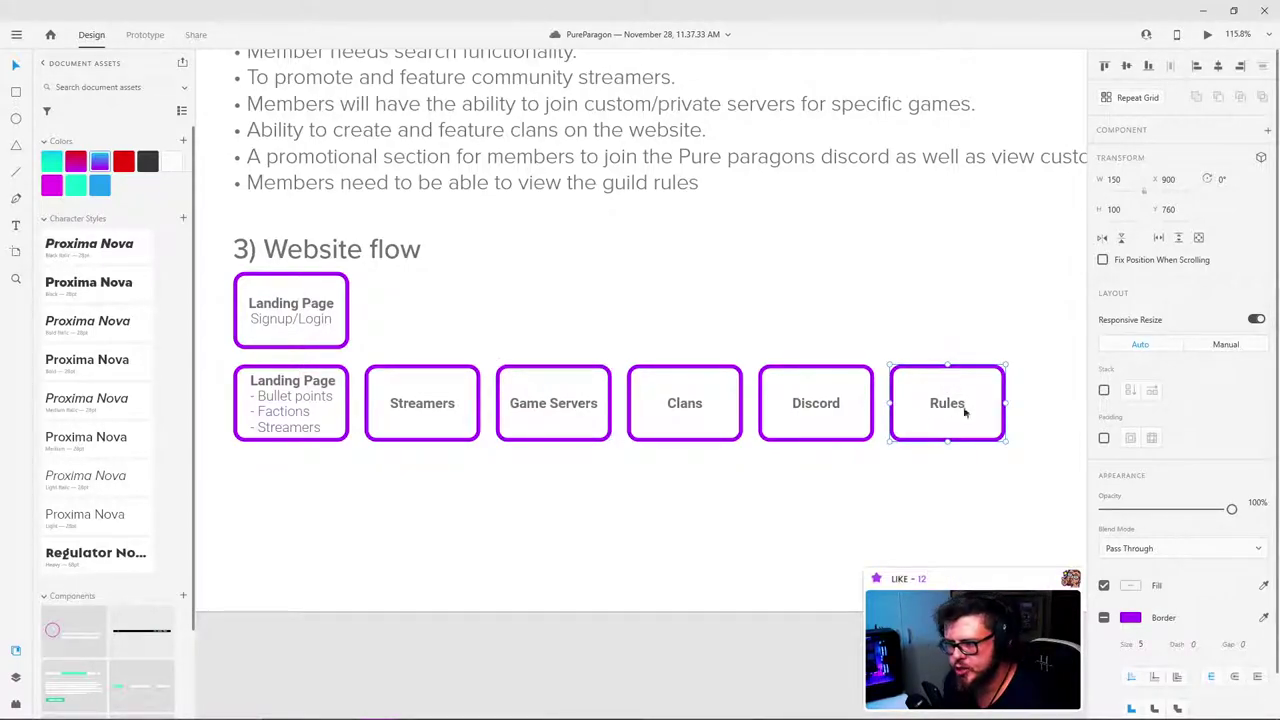
pyautogui.click(806, 413)
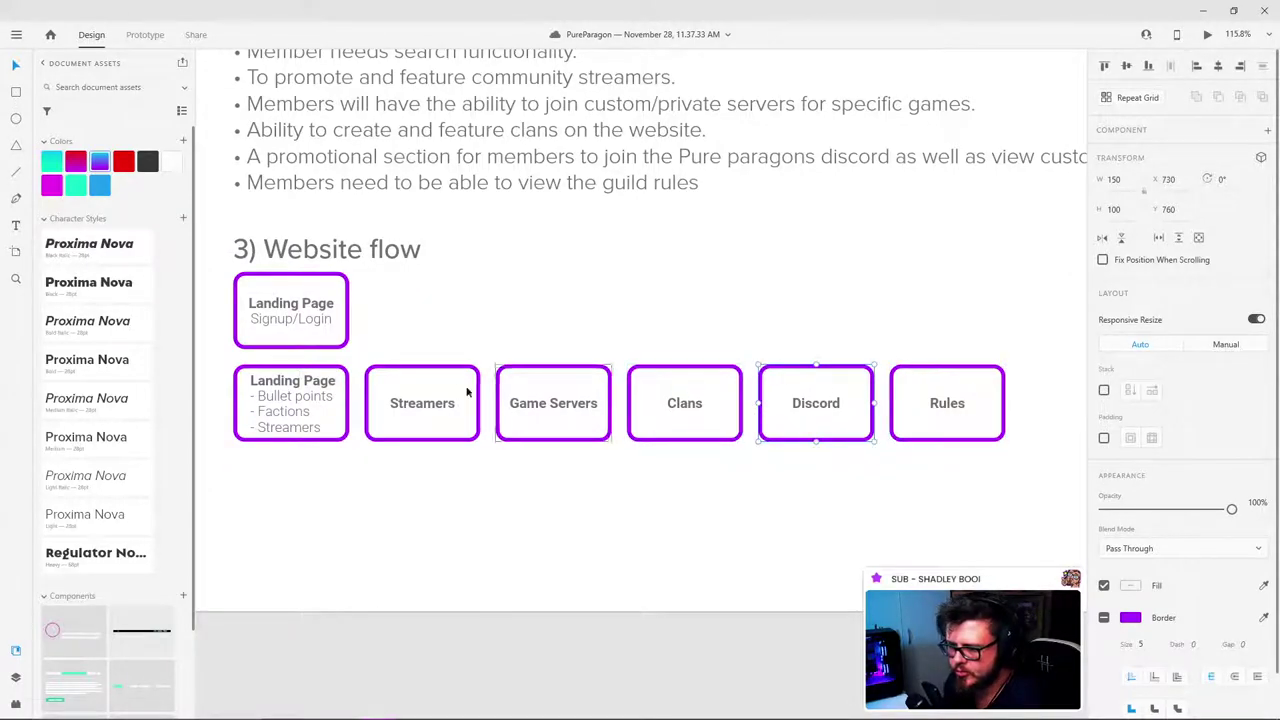
pyautogui.click(433, 408)
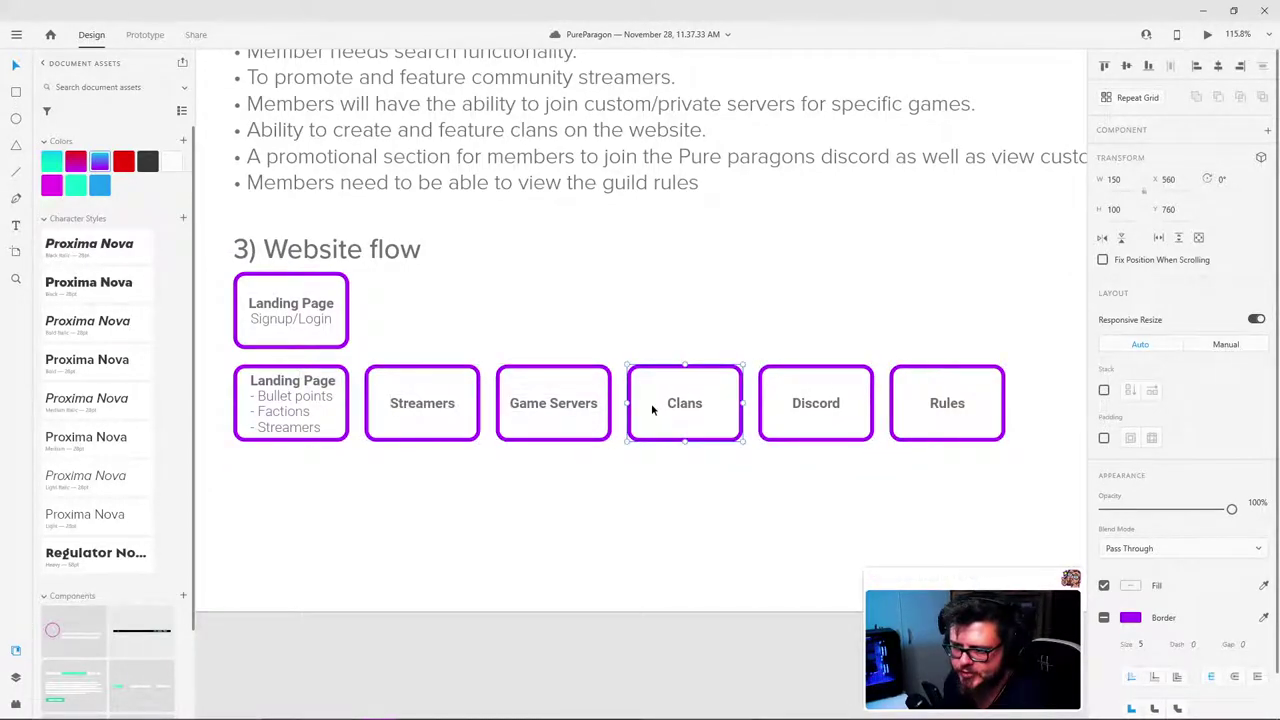
pyautogui.click(565, 404)
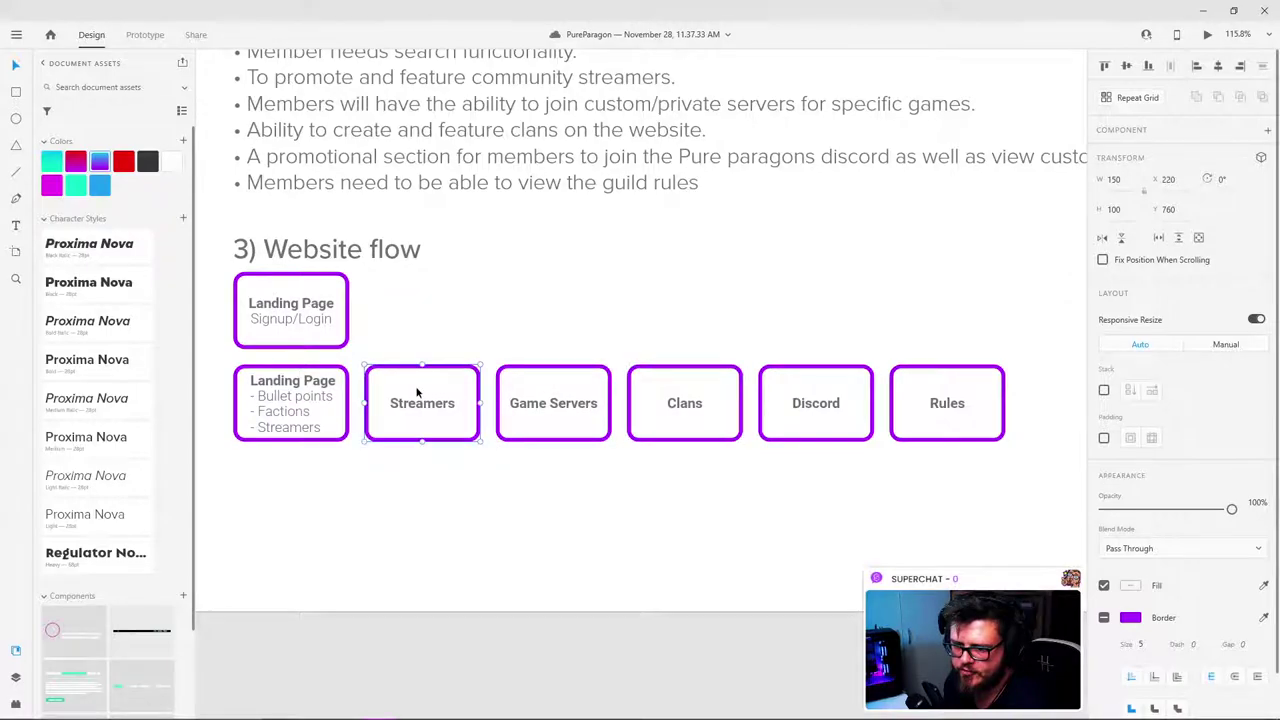
pyautogui.click(688, 374)
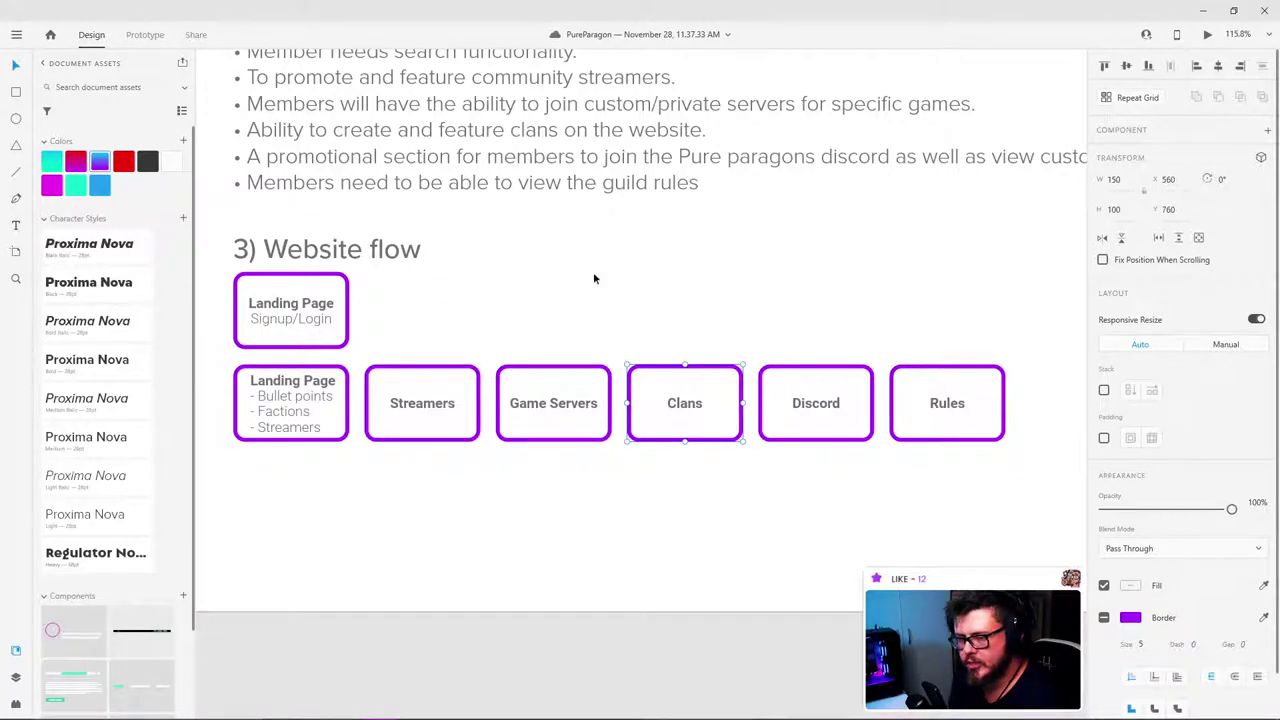
# Step: Look over the Landing Page artboard as a whole beside the Project Overview, Resources and Assets artboards
pyautogui.scroll(-10, 594, 279)
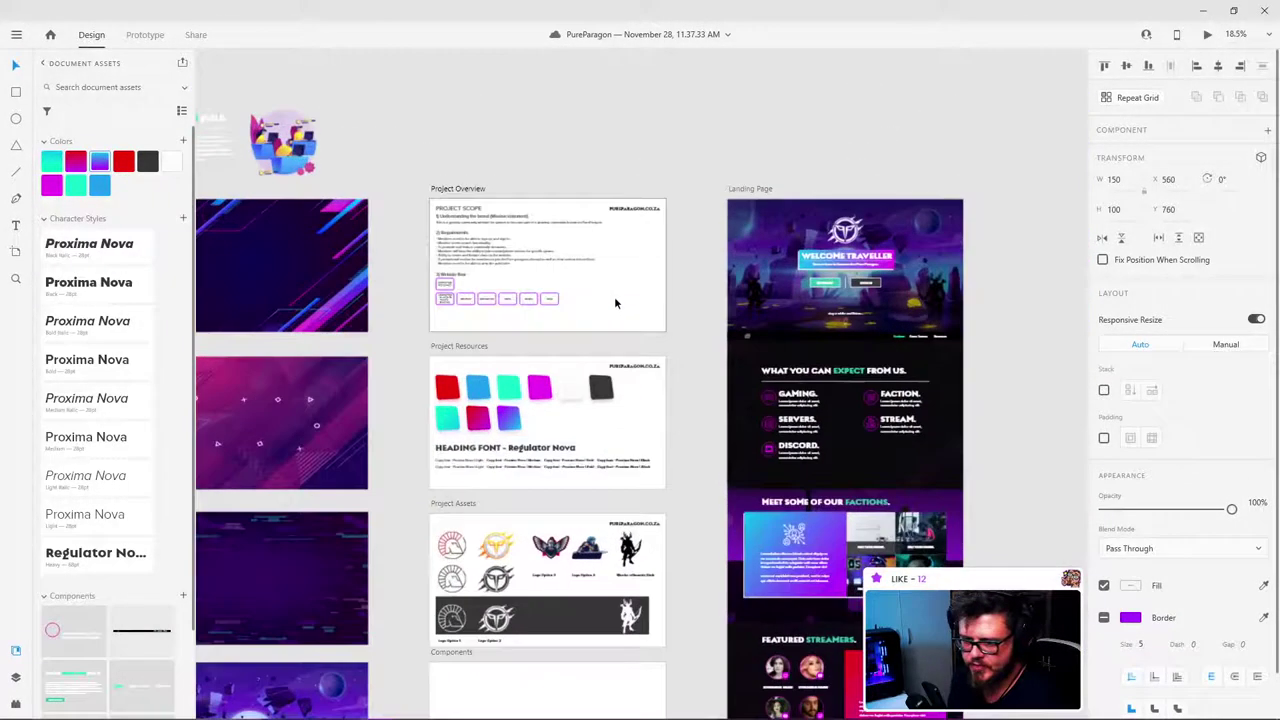
pyautogui.scroll(-2, 615, 302)
pyautogui.click(994, 269)
pyautogui.moveTo(986, 394); pyautogui.dragTo(905, 297)
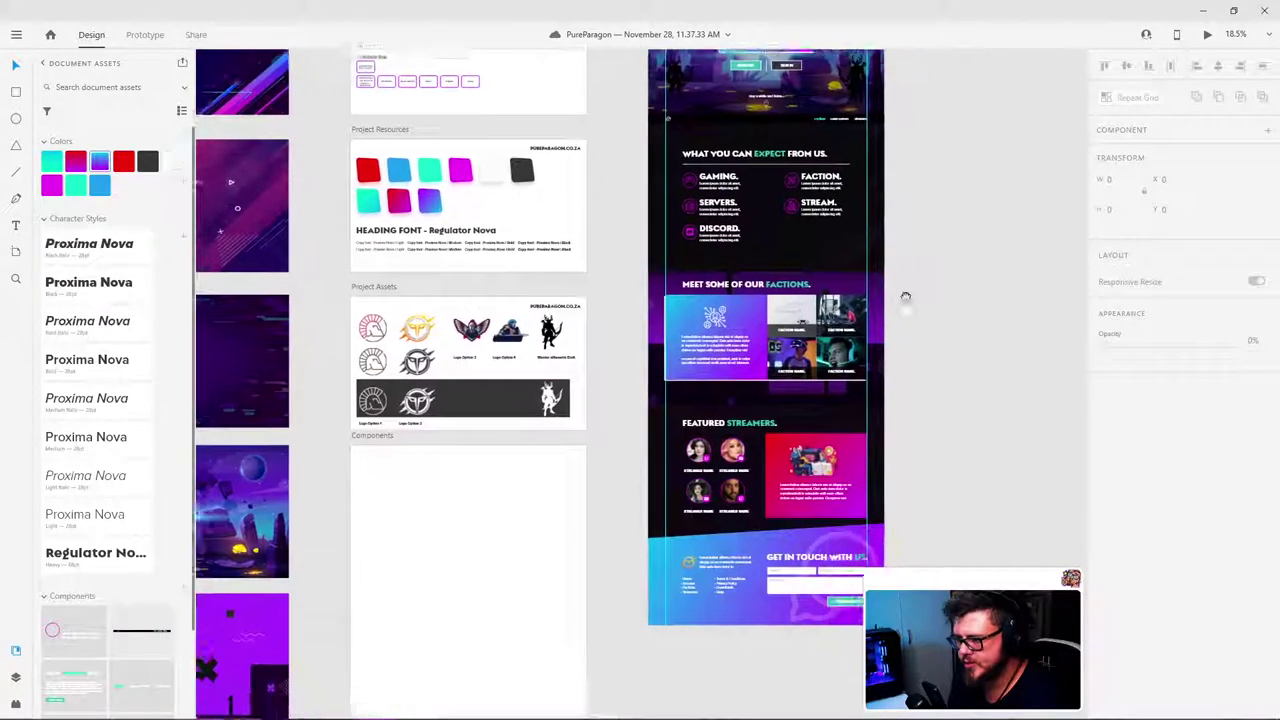
pyautogui.hscroll(2, 905, 297)
pyautogui.scroll(4, 905, 297)
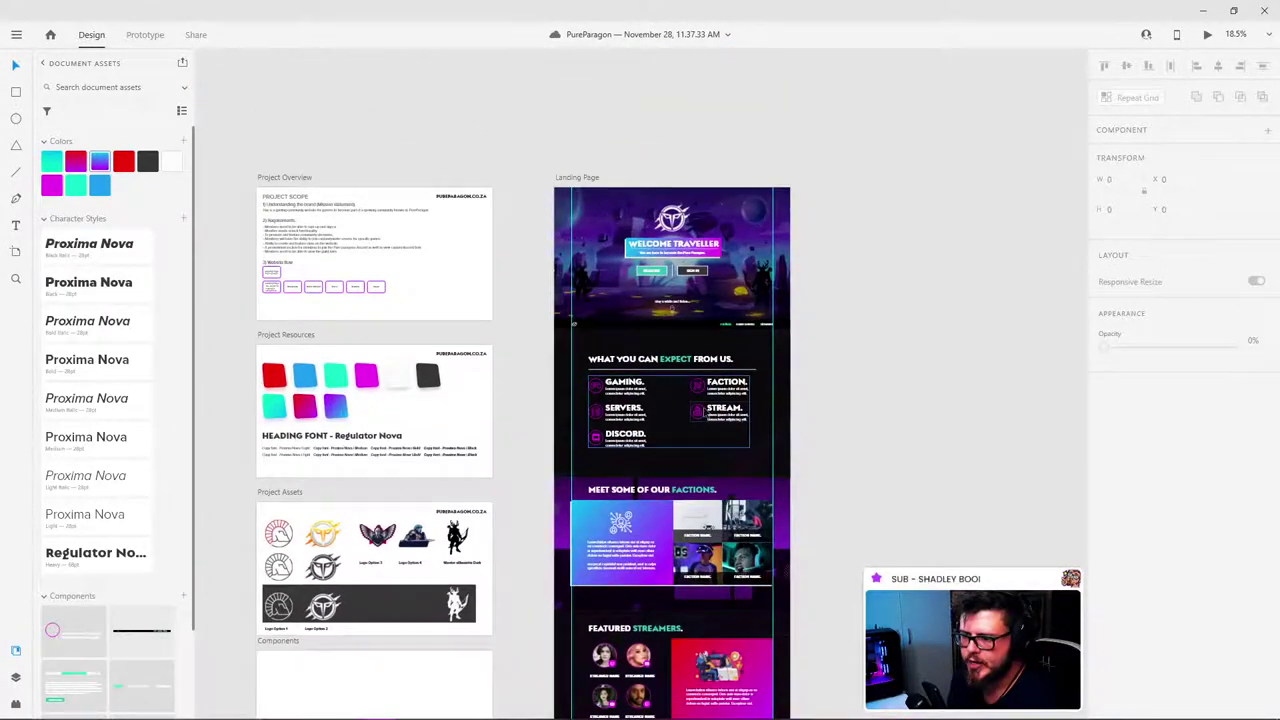
pyautogui.scroll(-2, 531, 188)
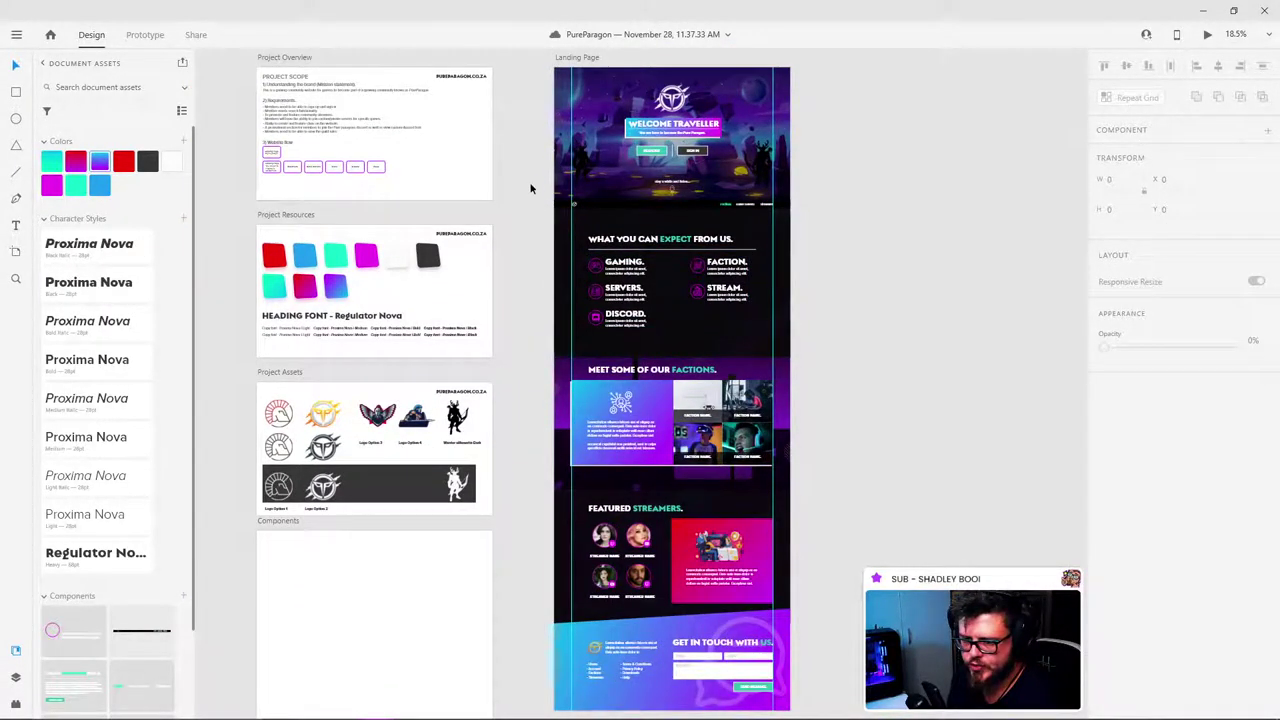
pyautogui.scroll(1, 535, 210)
pyautogui.scroll(3, 720, 350)
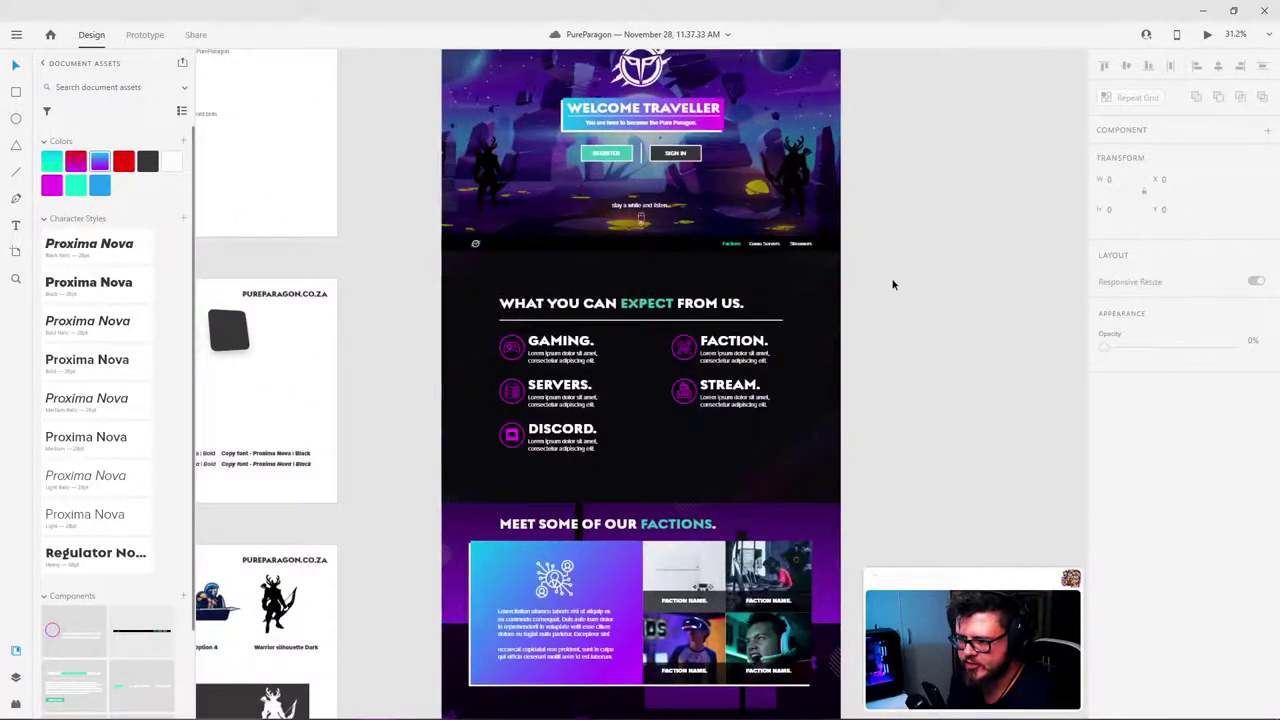
# Step: Compare the Project Overview's scope and Website flow with the Landing Page's hero and What You Can Expect sections
pyautogui.press('space')
pyautogui.moveTo(554, 197); pyautogui.dragTo(962, 337)
pyautogui.scroll(5, 481, 302)
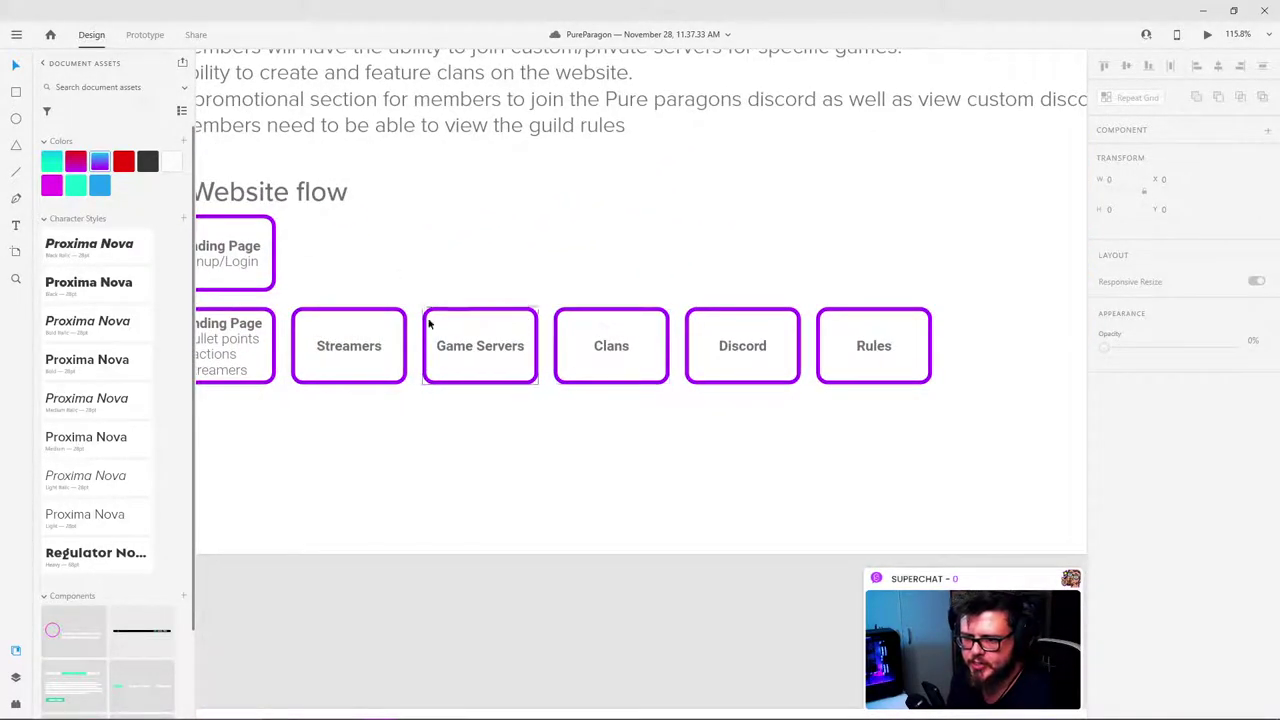
pyautogui.scroll(-6, 605, 431)
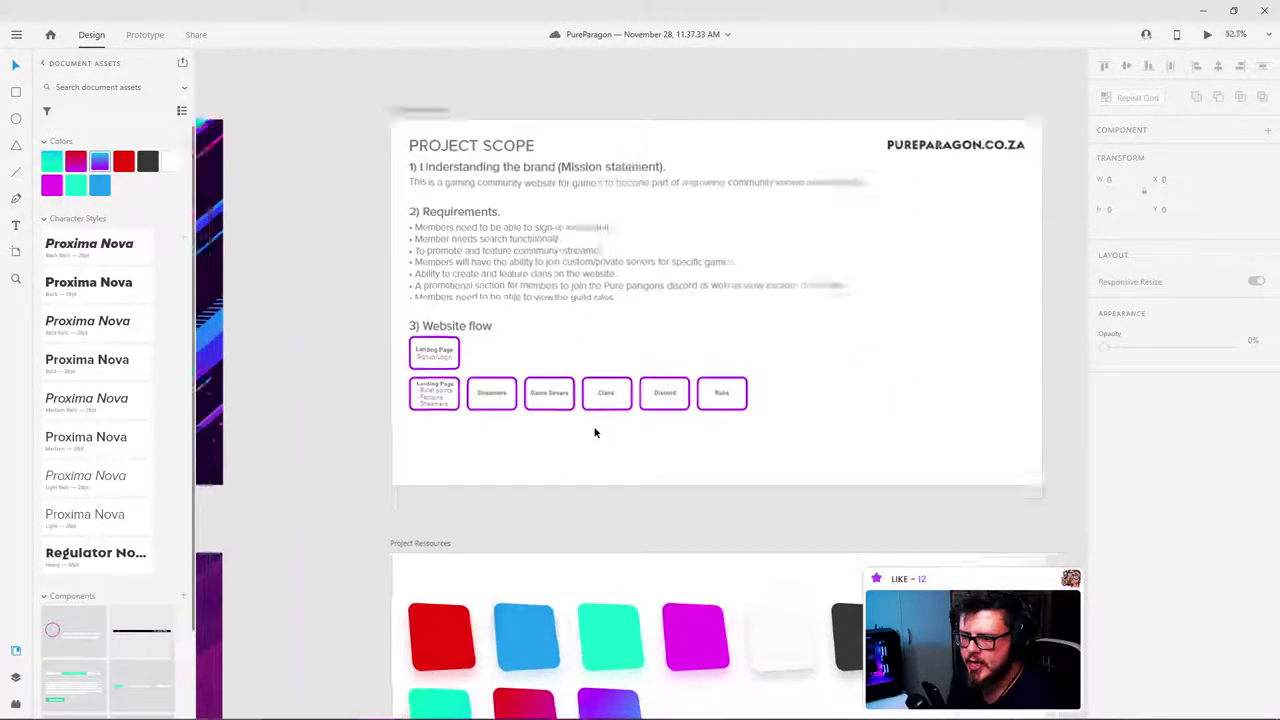
pyautogui.moveTo(944, 391); pyautogui.dragTo(838, 379)
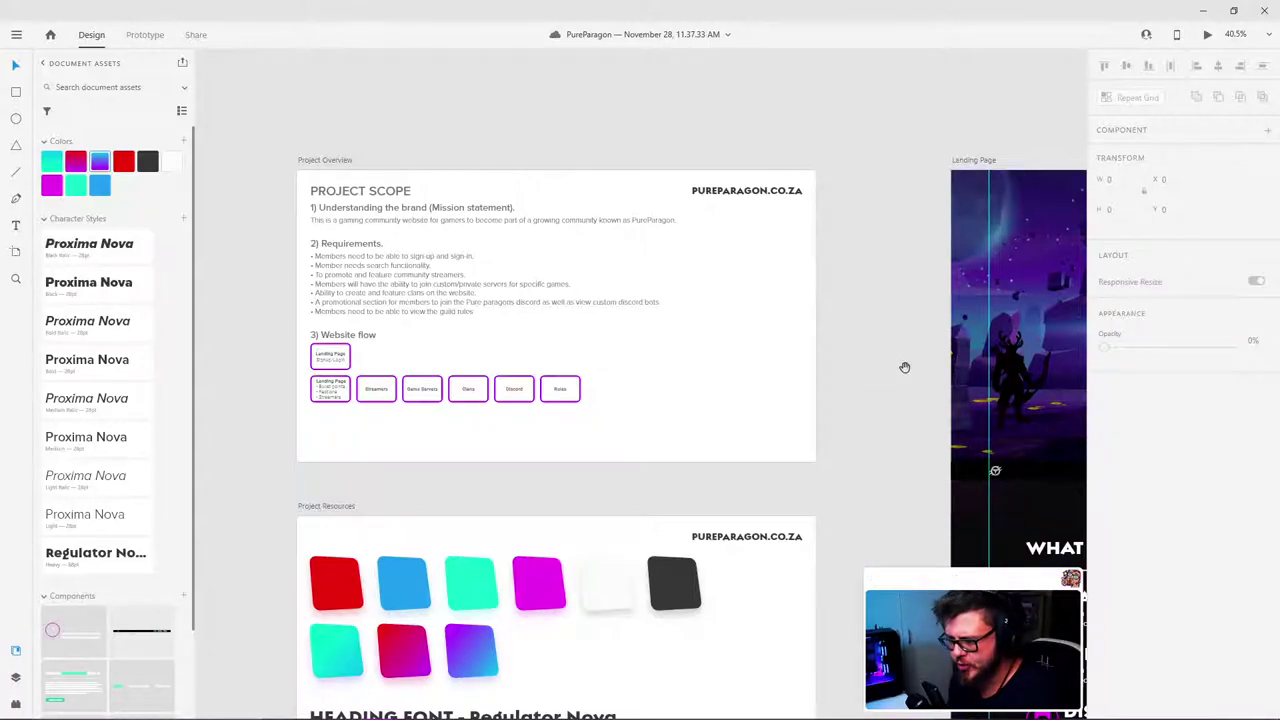
pyautogui.moveTo(903, 366); pyautogui.dragTo(346, 297)
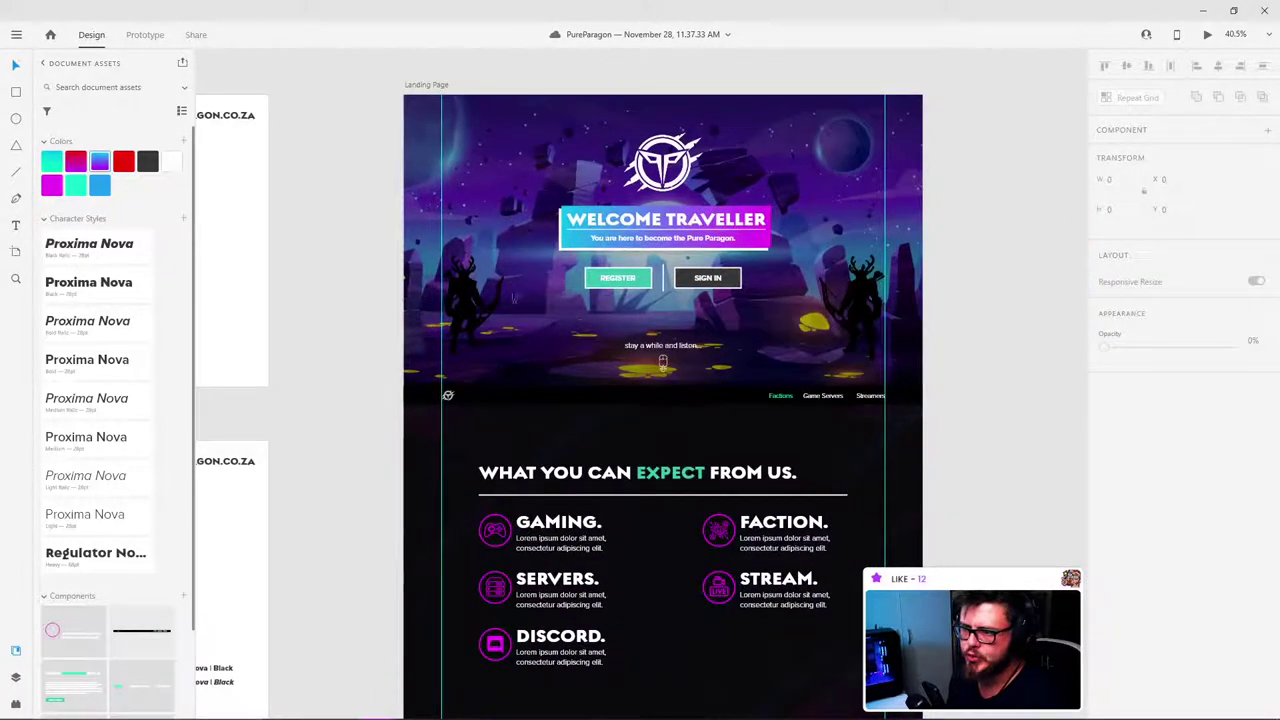
pyautogui.scroll(-2, 988, 230)
pyautogui.scroll(1, 987, 230)
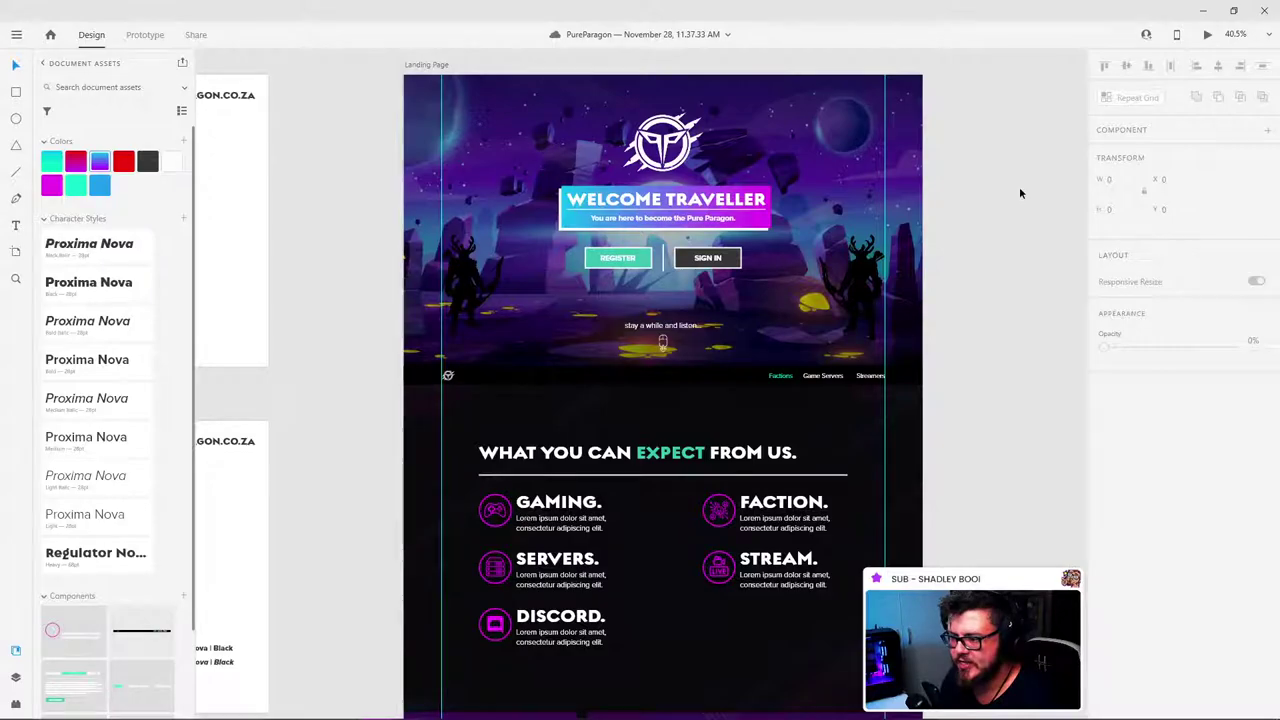
pyautogui.moveTo(357, 215)
pyautogui.mouseDown()
pyautogui.moveTo(734, 354)
pyautogui.moveTo(820, 306)
pyautogui.moveTo(371, 237)
pyautogui.moveTo(357, 210)
pyautogui.mouseUp()
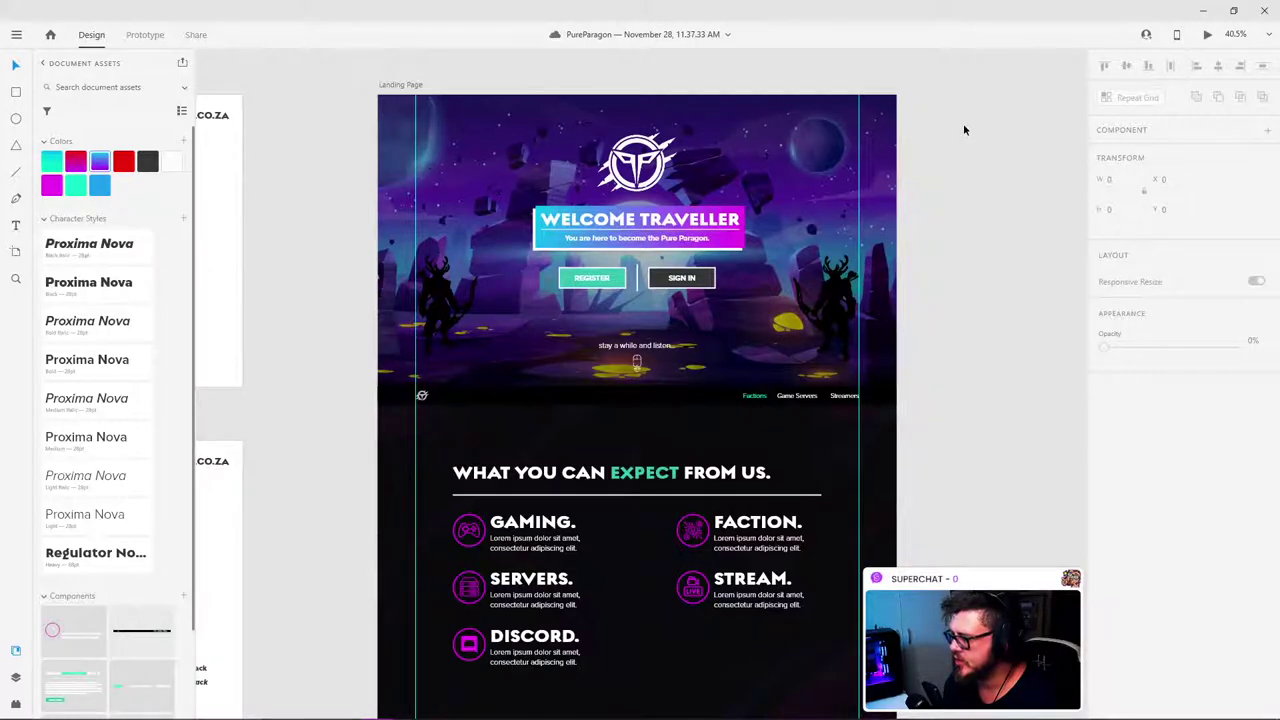
pyautogui.scroll(-2, 958, 200)
pyautogui.scroll(2, 957, 198)
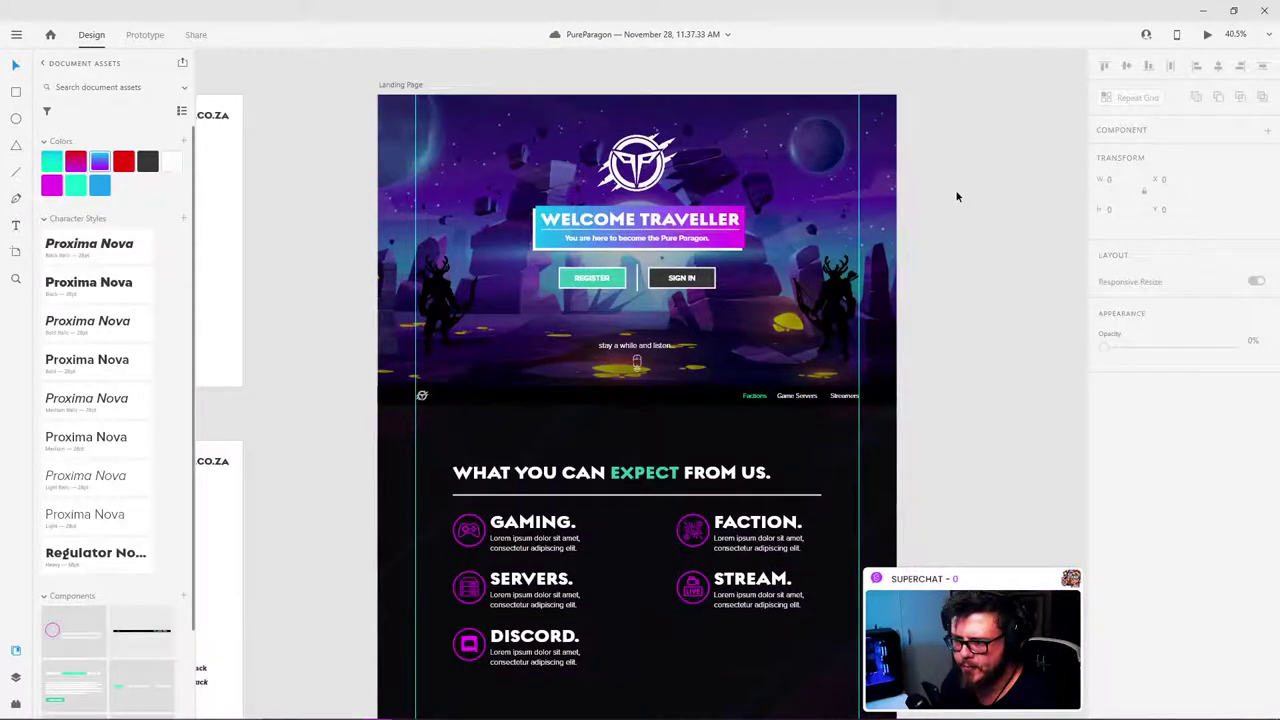
pyautogui.scroll(-1, 956, 196)
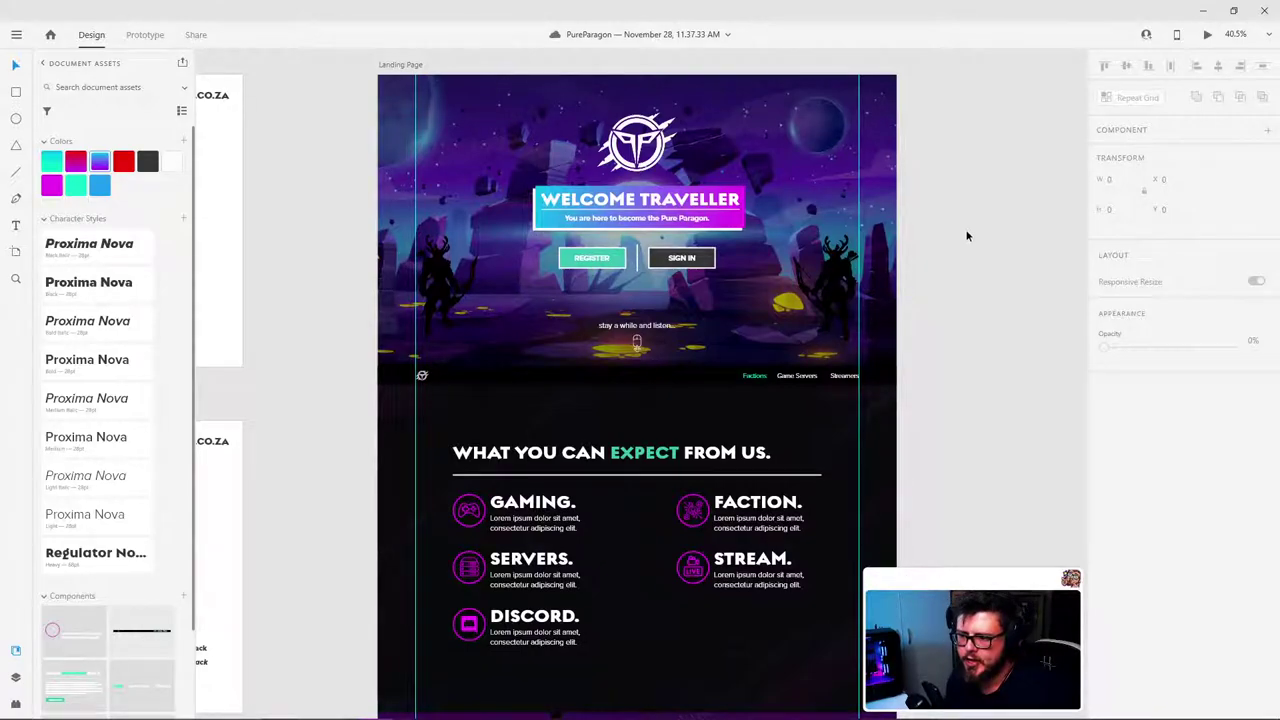
# Step: Review the Landing Page's Factions, Featured Streamers and footer contact sections, returning to the Welcome Traveller hero
pyautogui.scroll(-10, 966, 236)
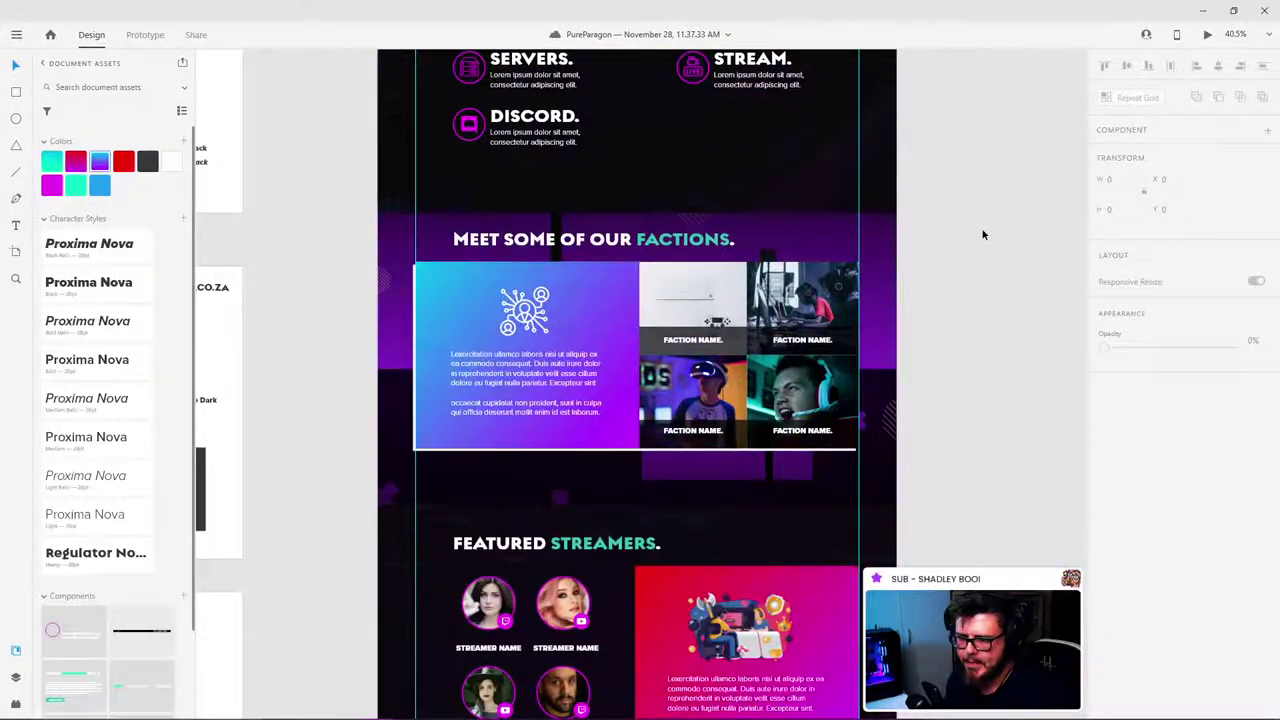
pyautogui.scroll(-6, 980, 234)
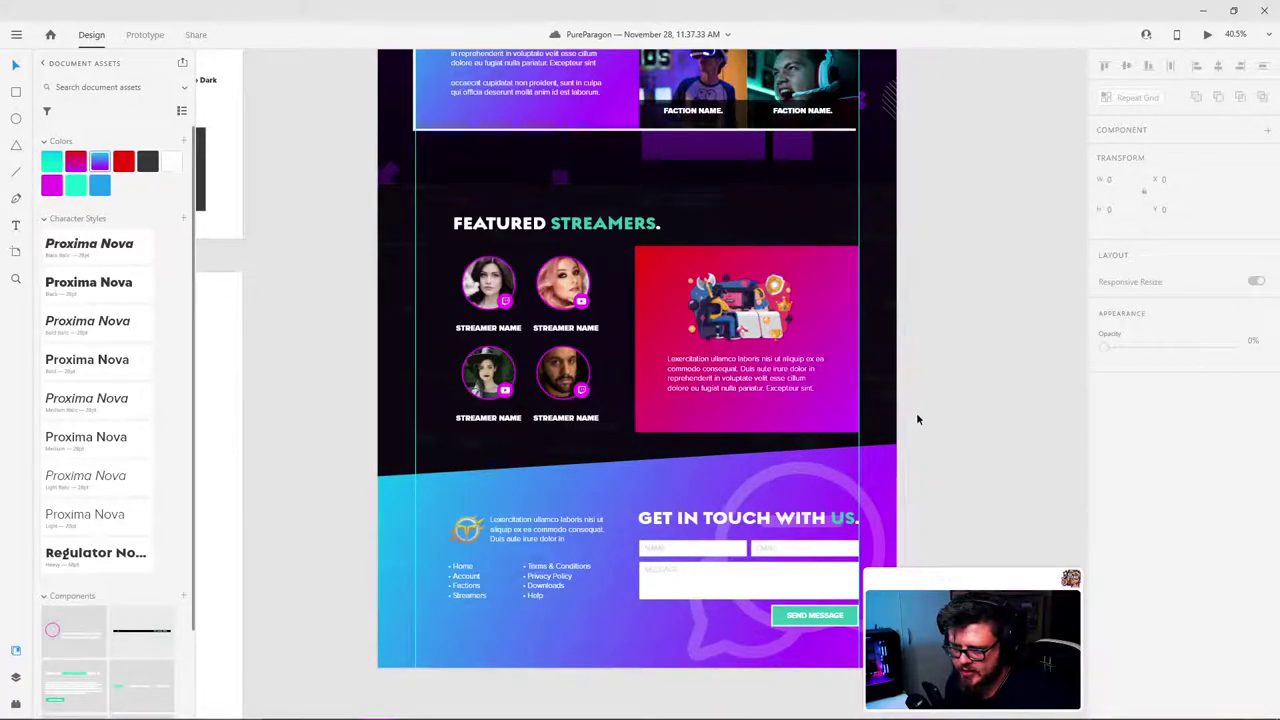
pyautogui.scroll(5, 918, 420)
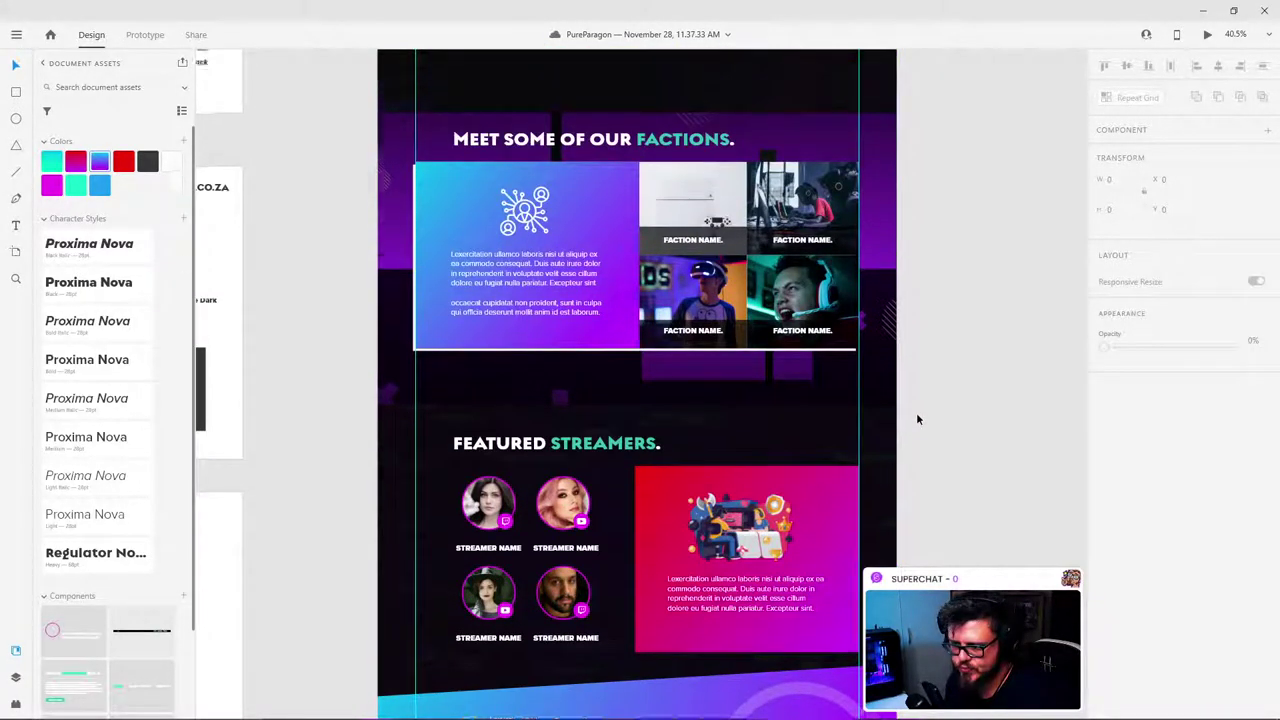
pyautogui.scroll(10, 917, 419)
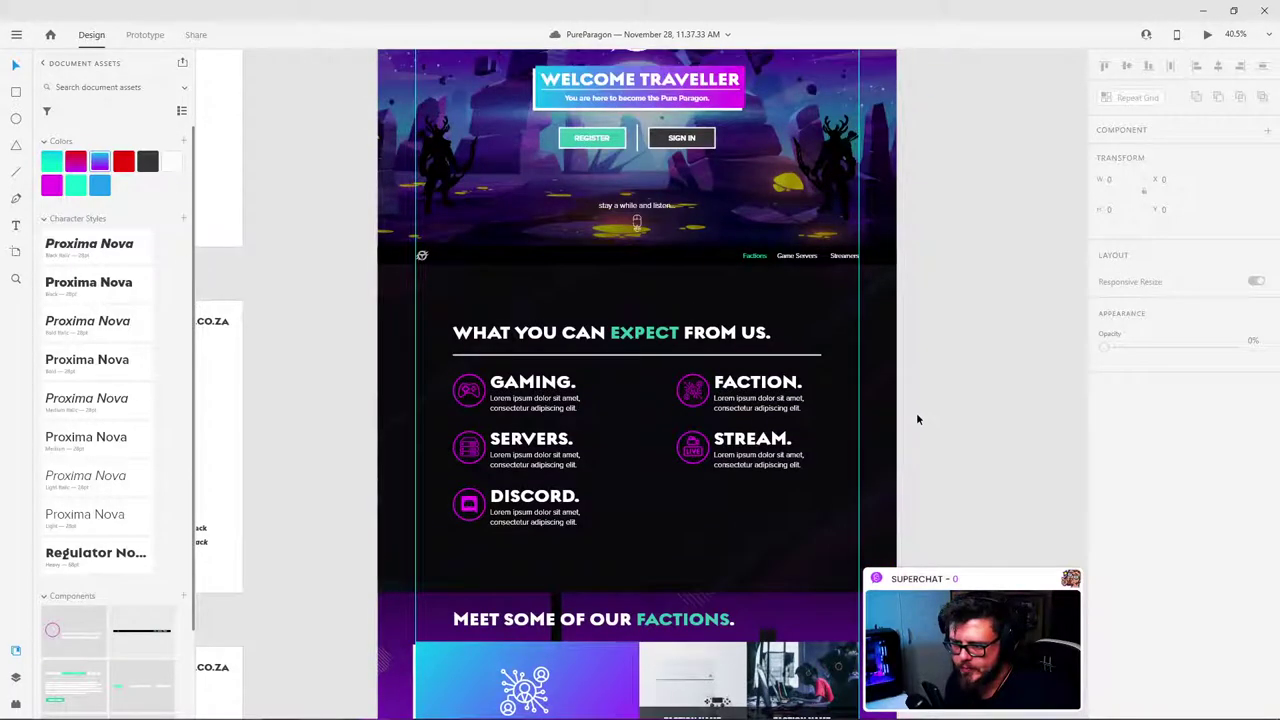
pyautogui.scroll(5, 916, 412)
pyautogui.scroll(-4, 916, 411)
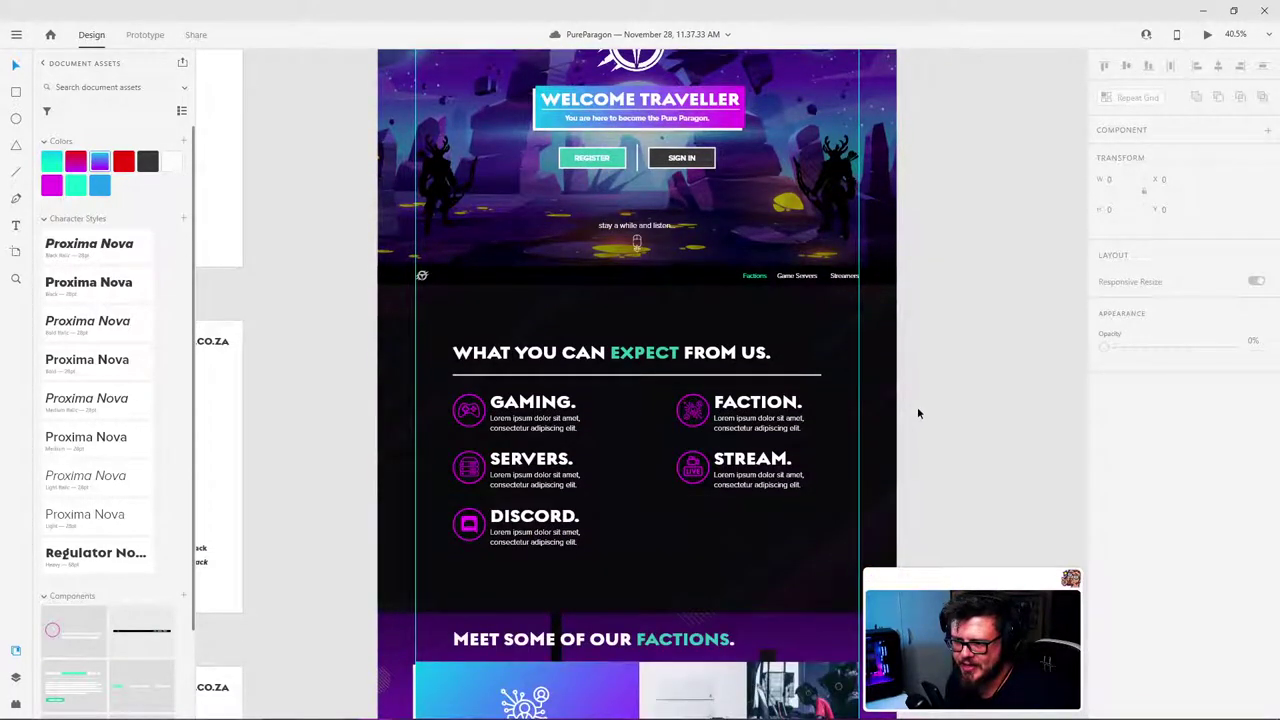
pyautogui.scroll(-12, 918, 412)
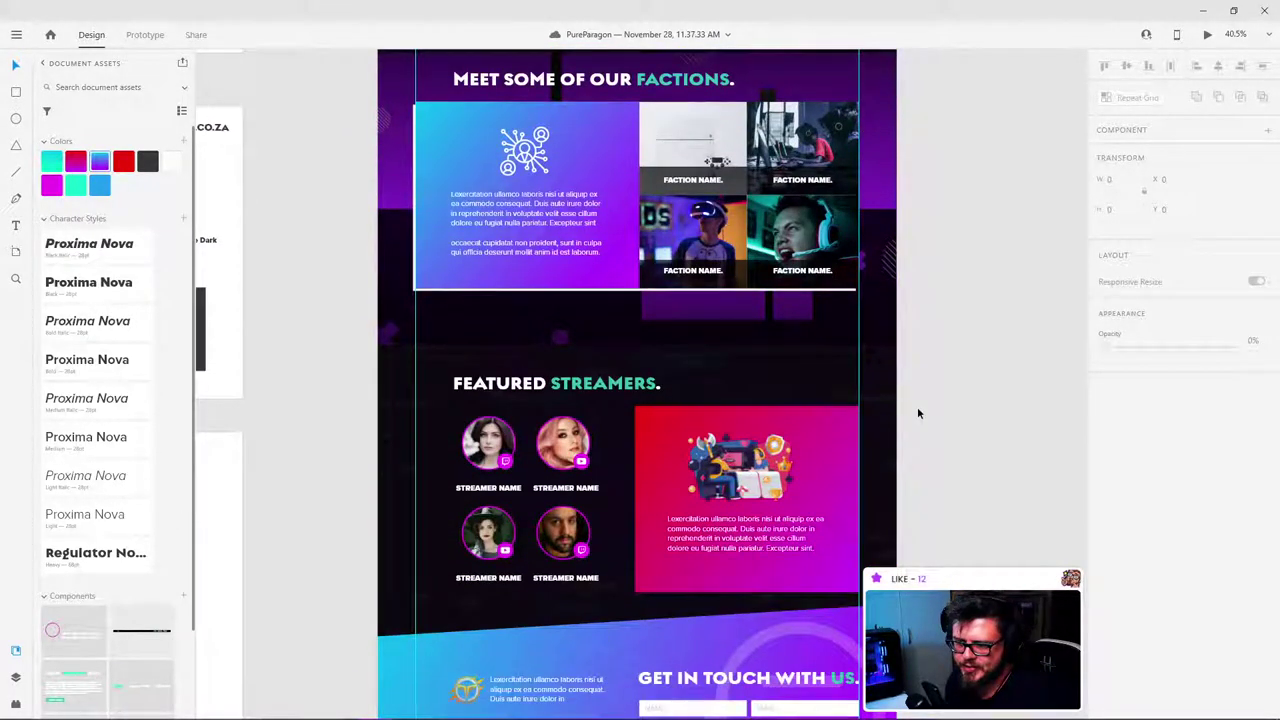
pyautogui.scroll(-4, 918, 410)
pyautogui.scroll(1, 920, 408)
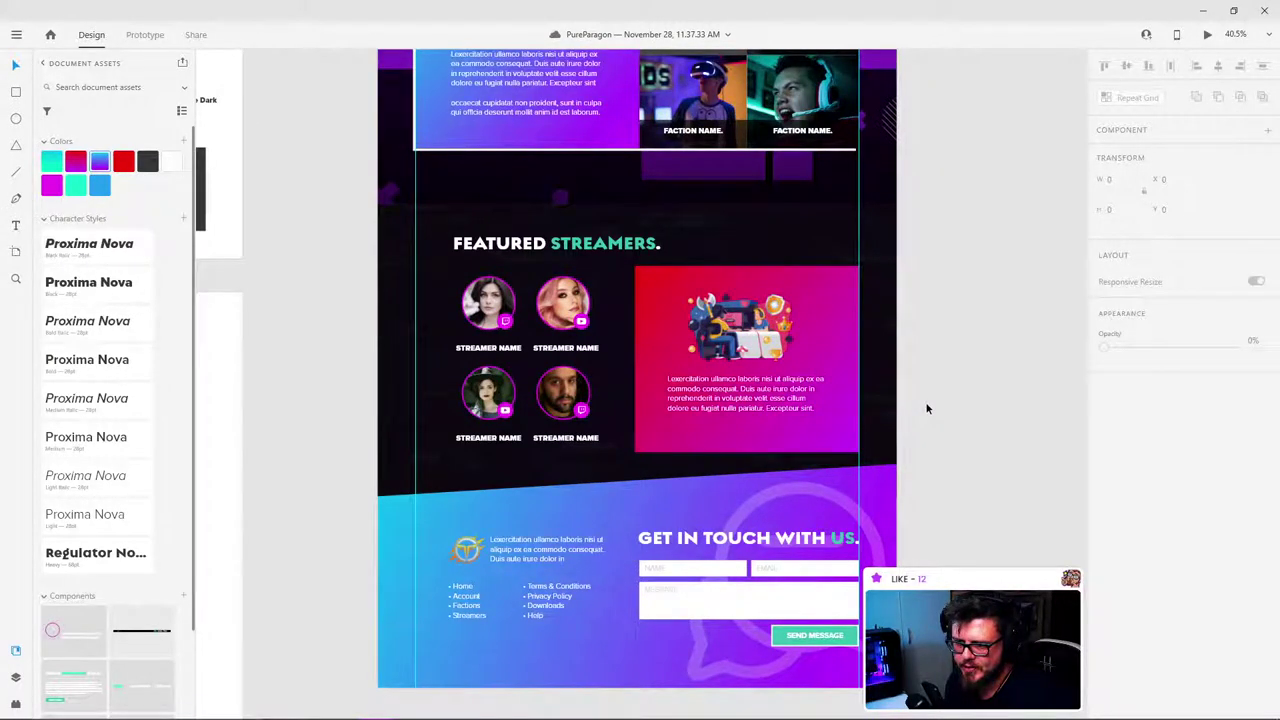
pyautogui.scroll(1, 926, 408)
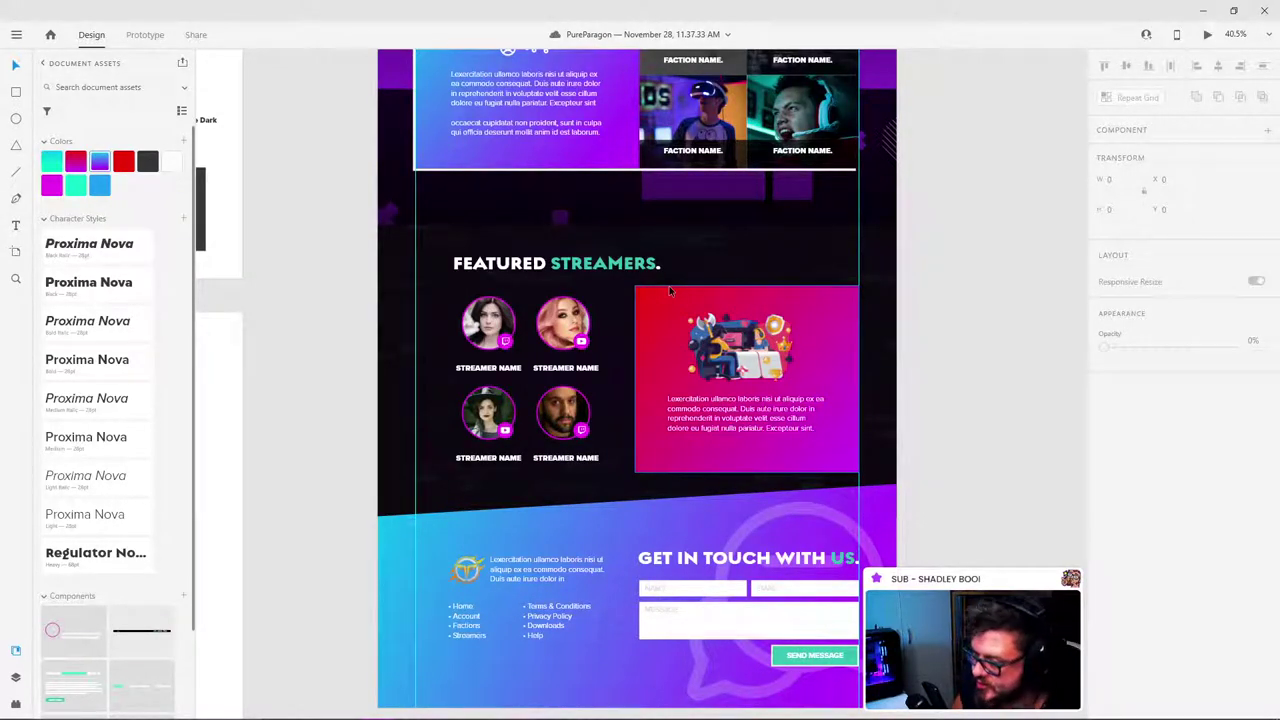
pyautogui.scroll(3, 670, 290)
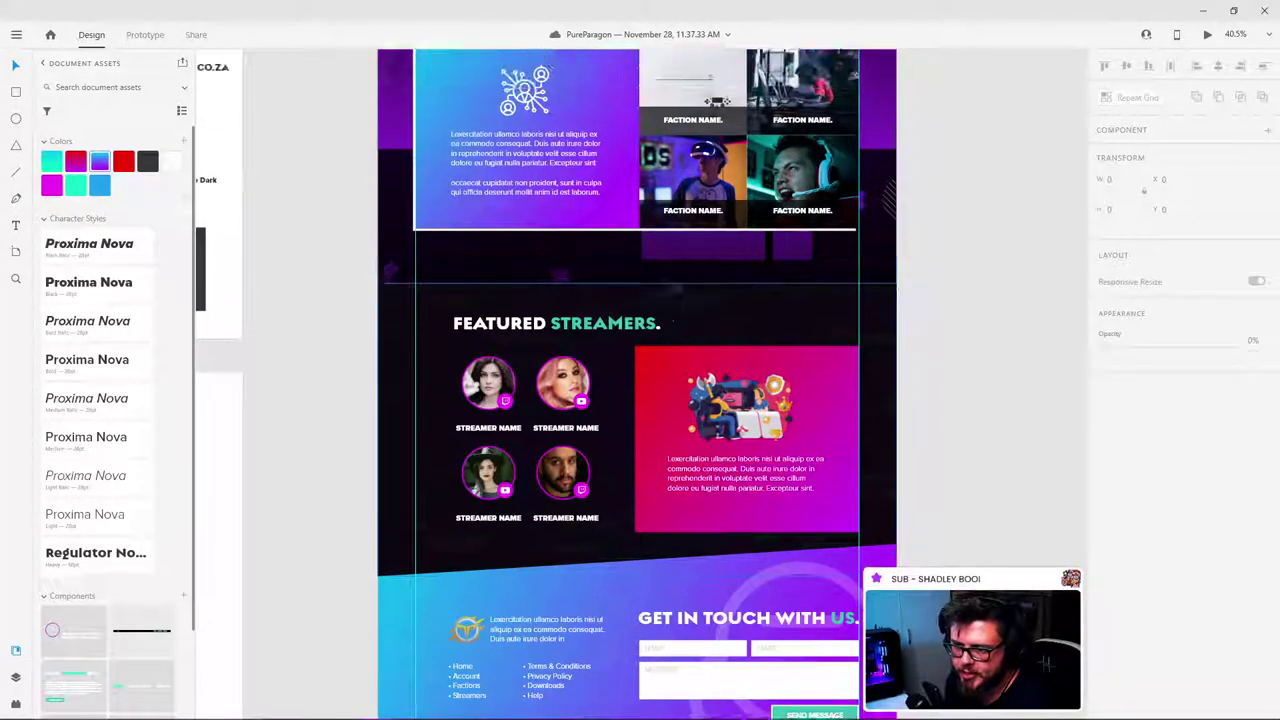
pyautogui.scroll(5, 673, 286)
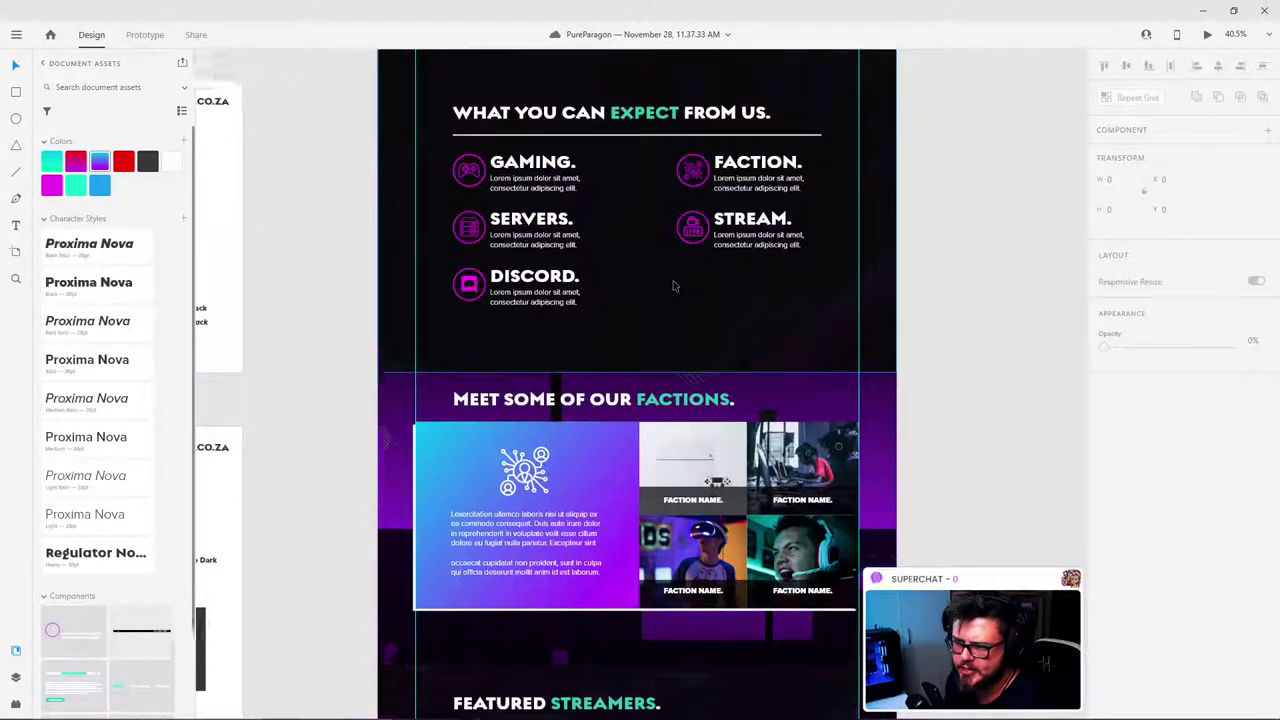
pyautogui.scroll(2, 673, 286)
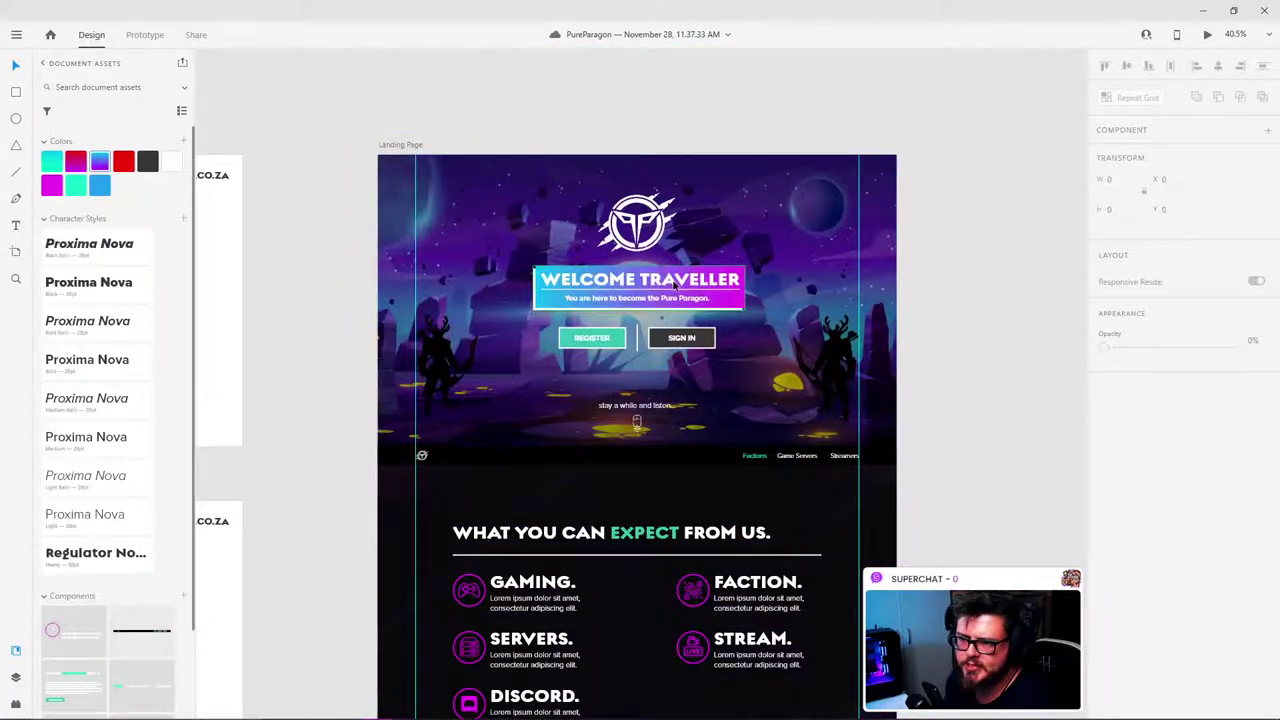
# Step: Examine the finished Landing Page a final time from the hero section to the Get In Touch footer and back
pyautogui.scroll(-1, 960, 198)
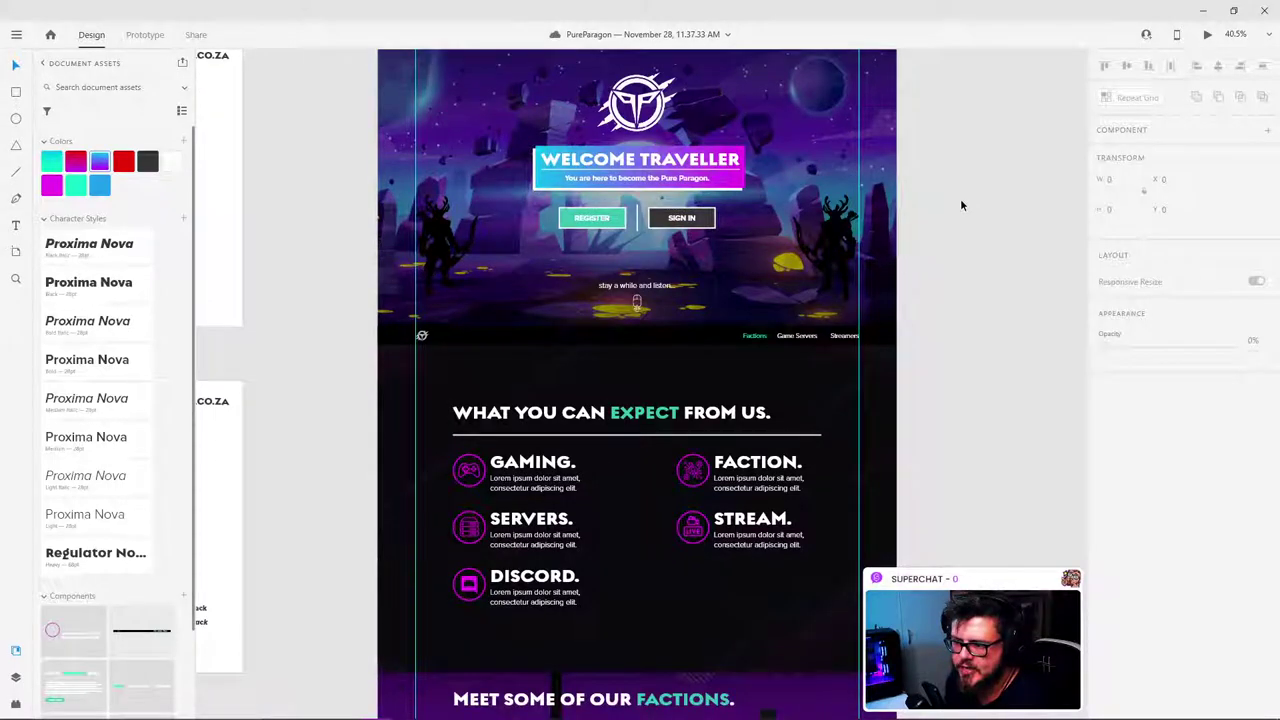
pyautogui.scroll(-4, 870, 225)
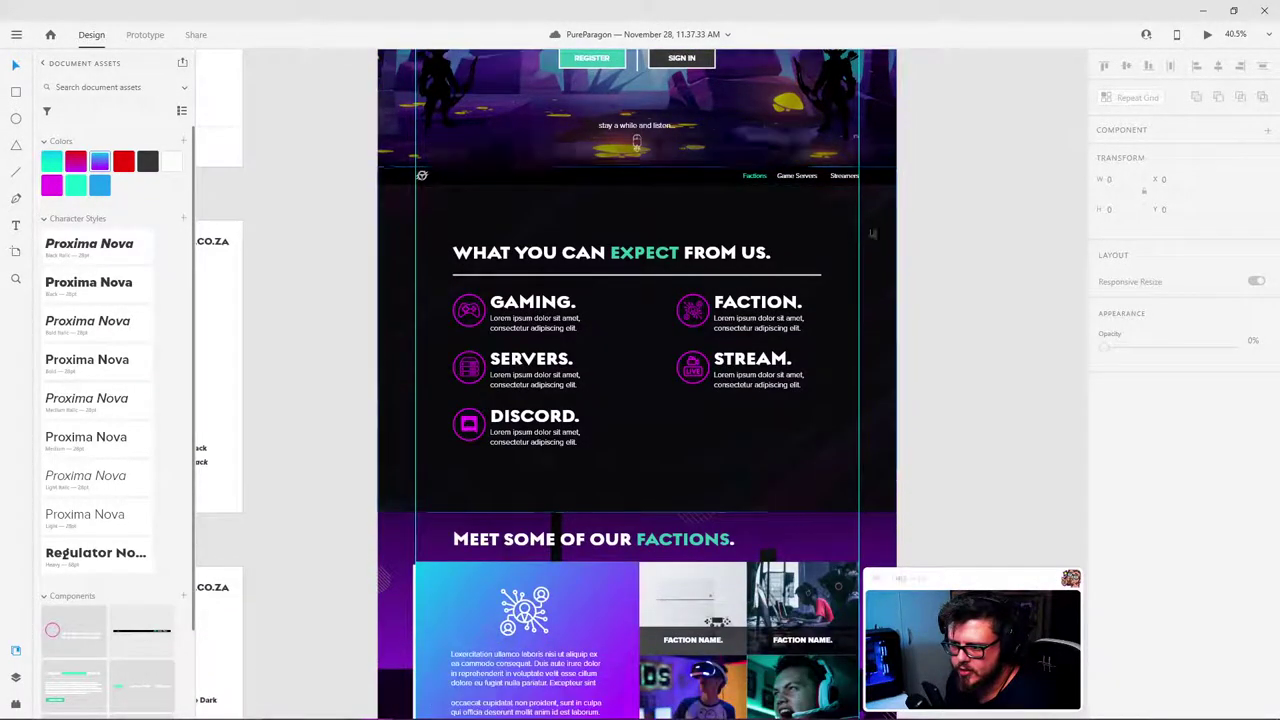
pyautogui.scroll(-5, 861, 224)
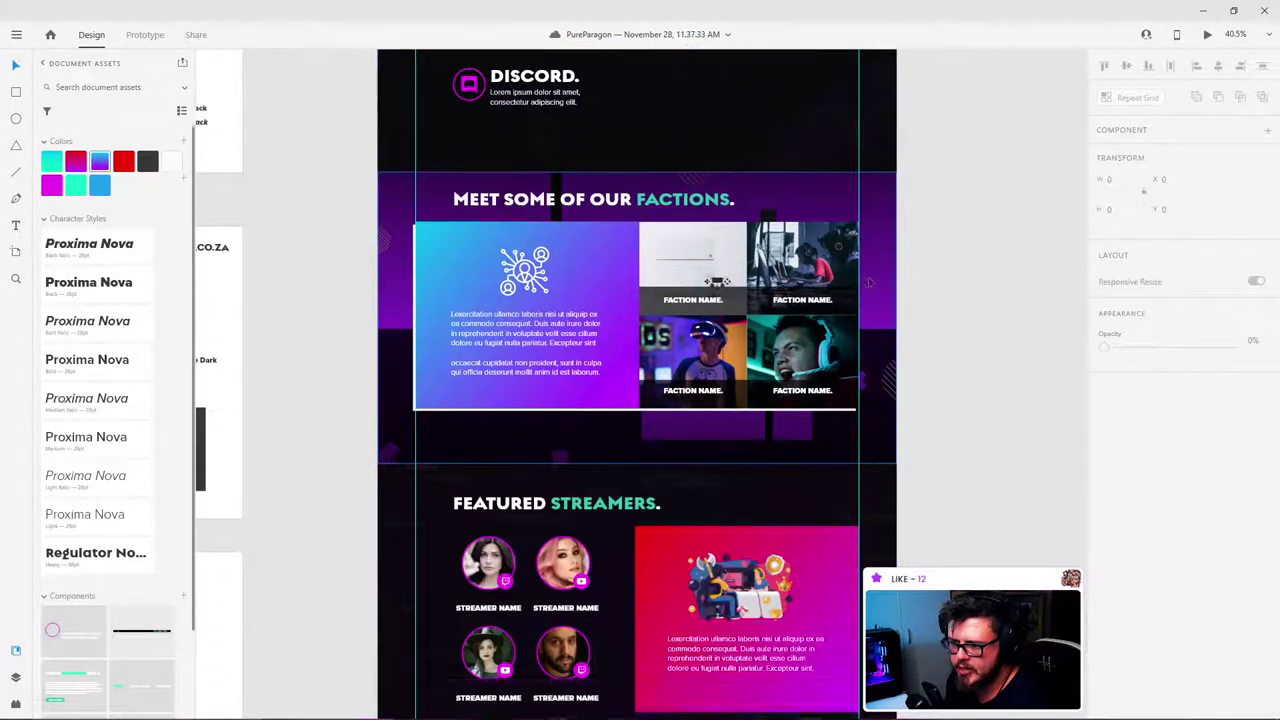
pyautogui.scroll(-3, 869, 281)
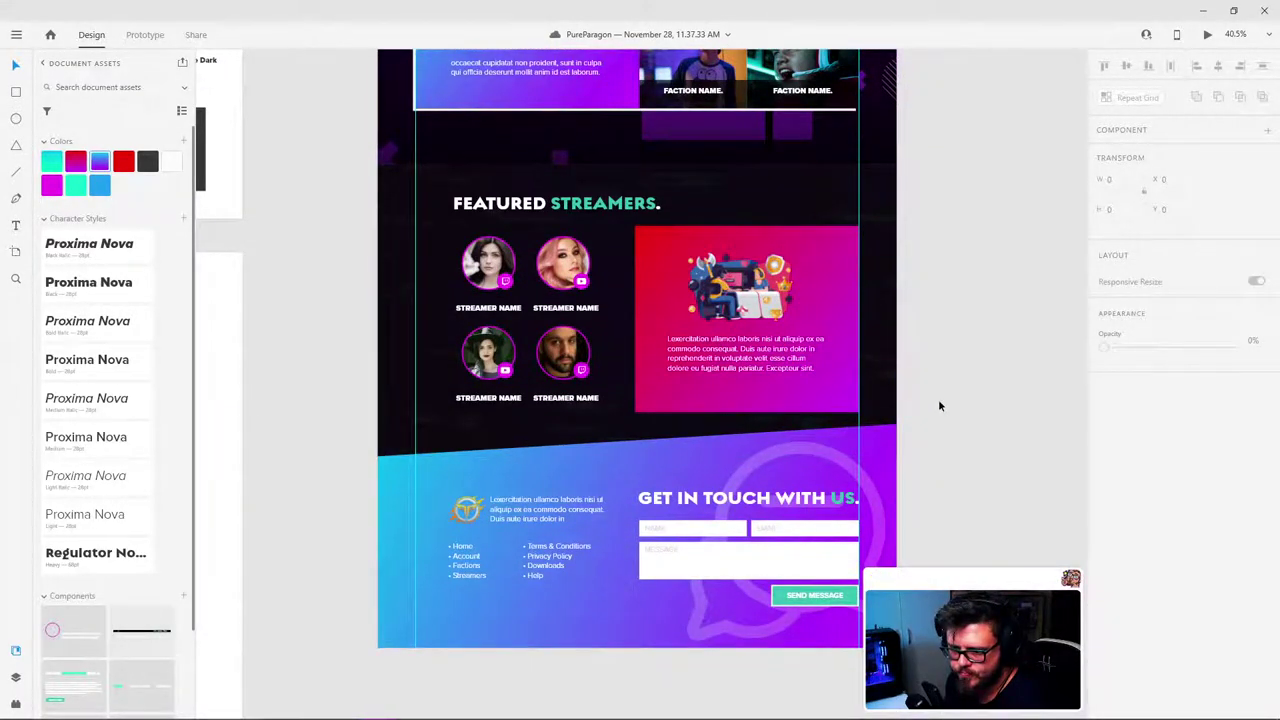
pyautogui.scroll(1, 939, 406)
pyautogui.scroll(6, 939, 406)
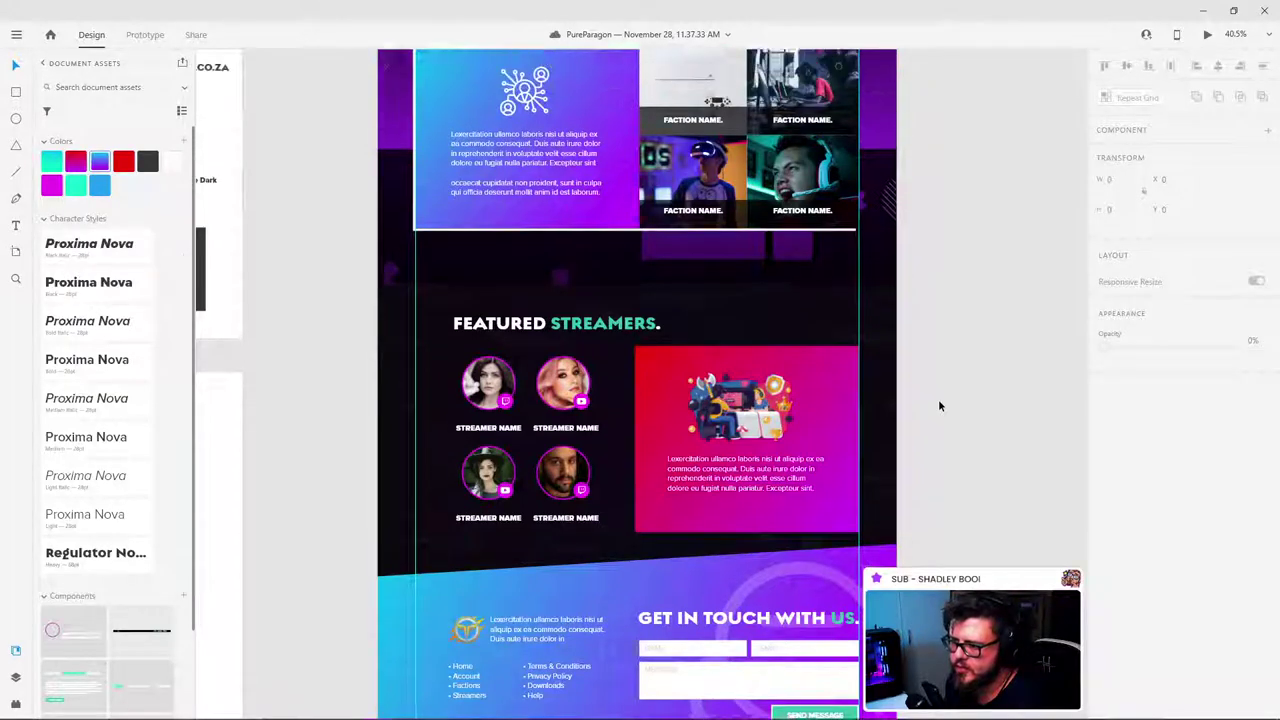
pyautogui.scroll(5, 939, 406)
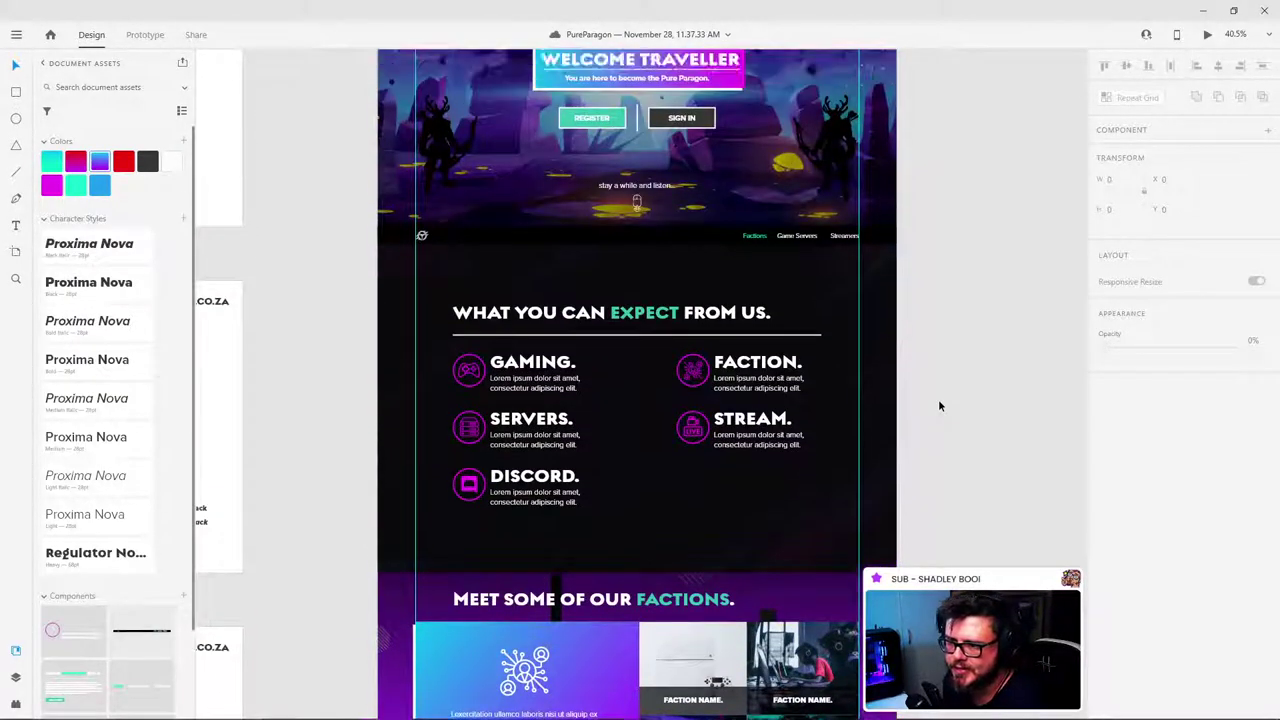
pyautogui.scroll(1, 939, 406)
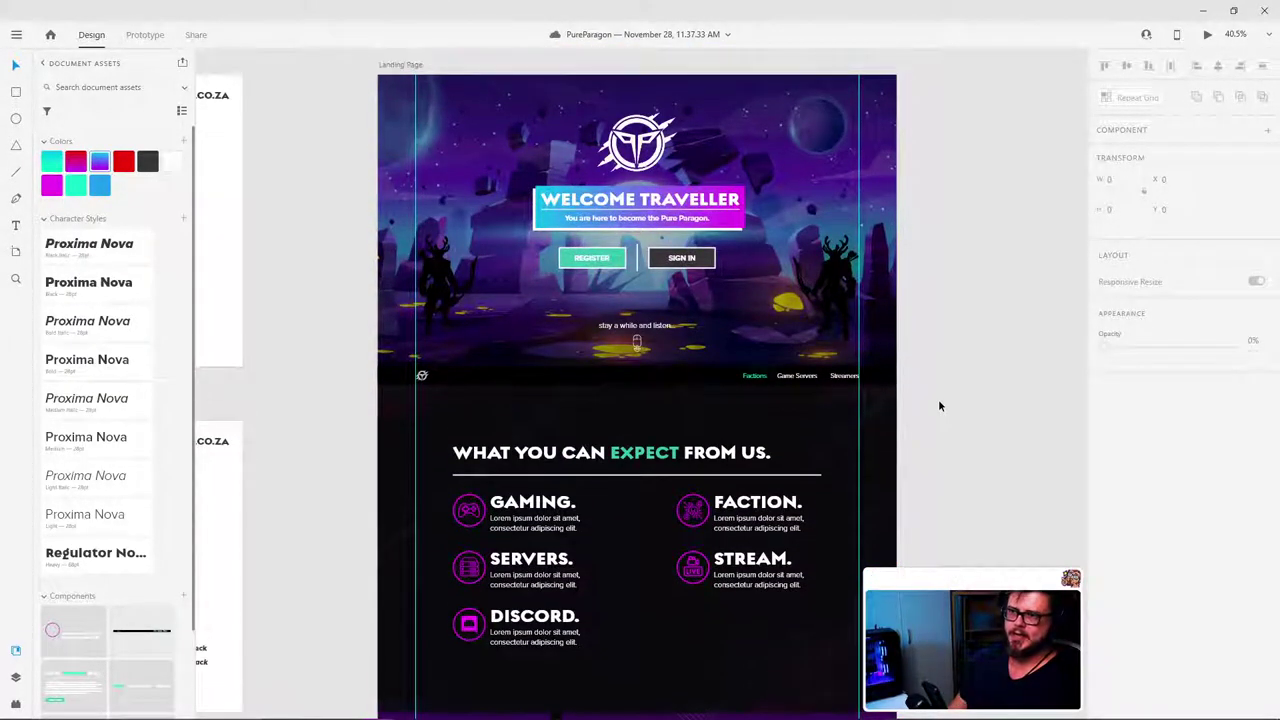